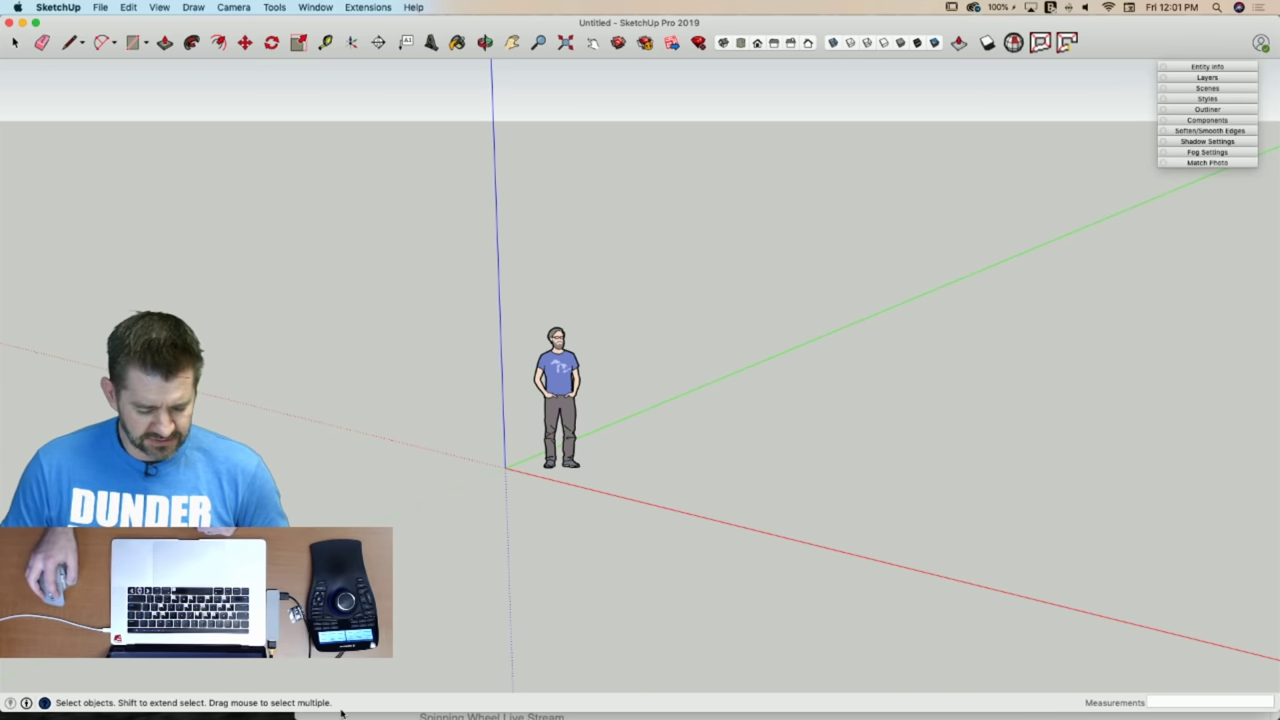
Switch to the browser to view the Live Modeling Christchurch Cathedral forum post, and return to SketchUp.
{"action": "left_click_drag", "start_coordinate": [341, 712], "coordinate": [336, 719]}
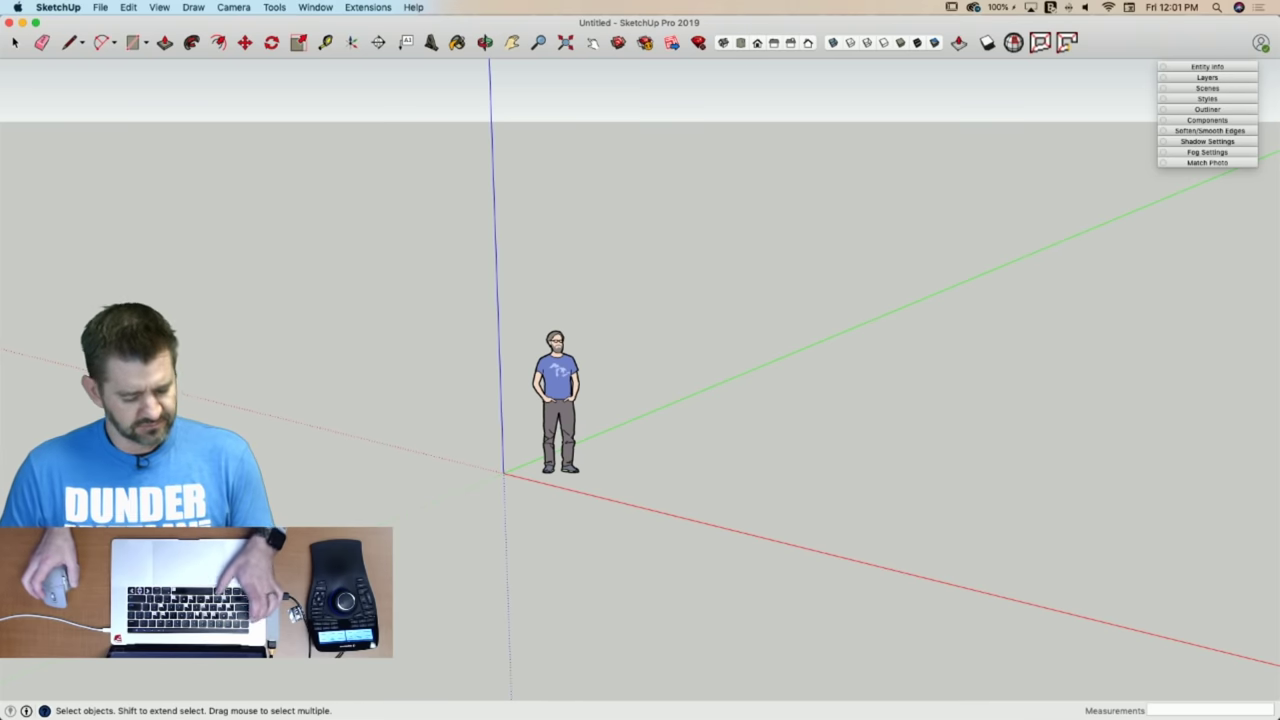
{"action": "key", "text": "super+Tab"}
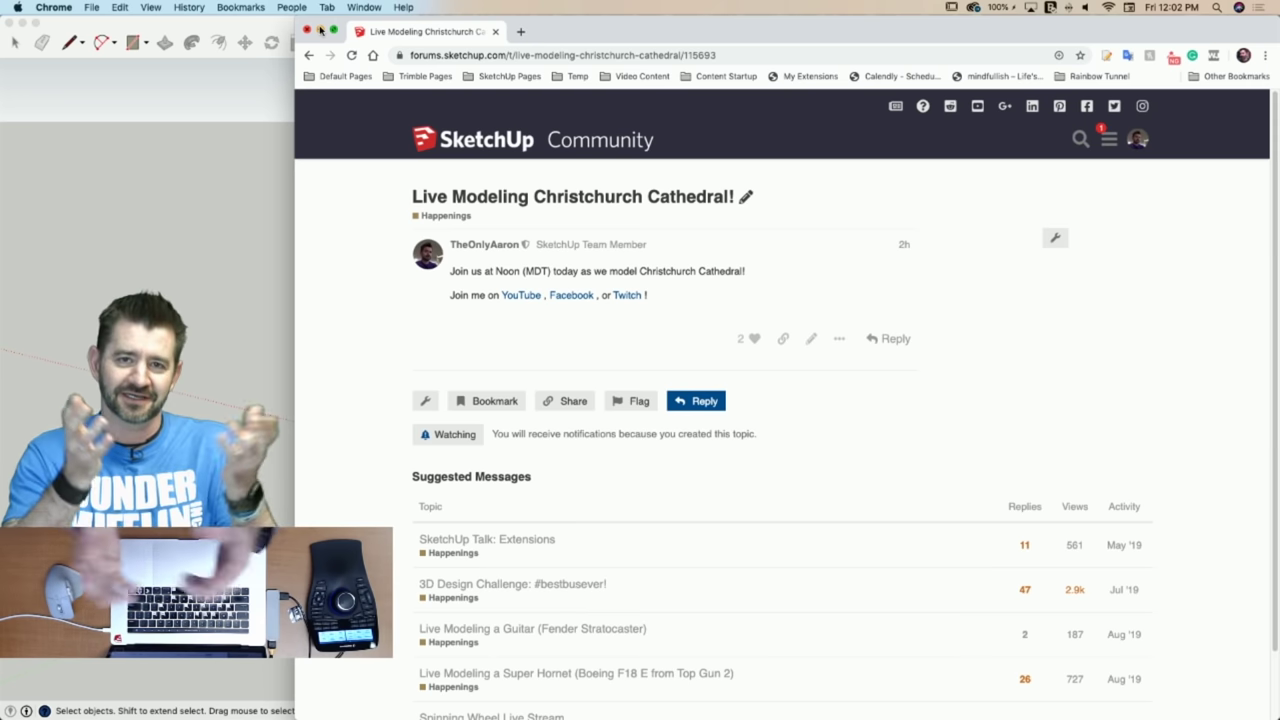
{"action": "left_click", "coordinate": [203, 33]}
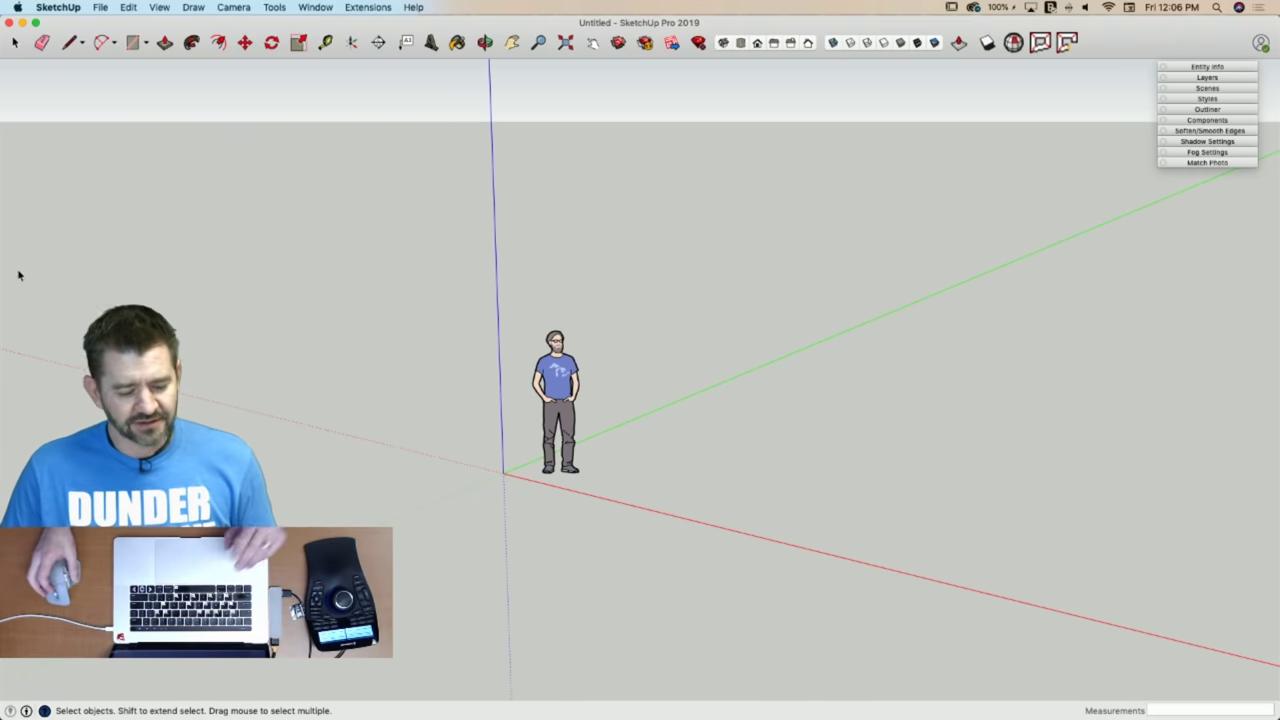
Minimize the SketchUp and browser windows and open the Christ Church Cathedral plan SVG from the desktop in Illustrator, filling the screen.
{"action": "left_click", "coordinate": [23, 22]}
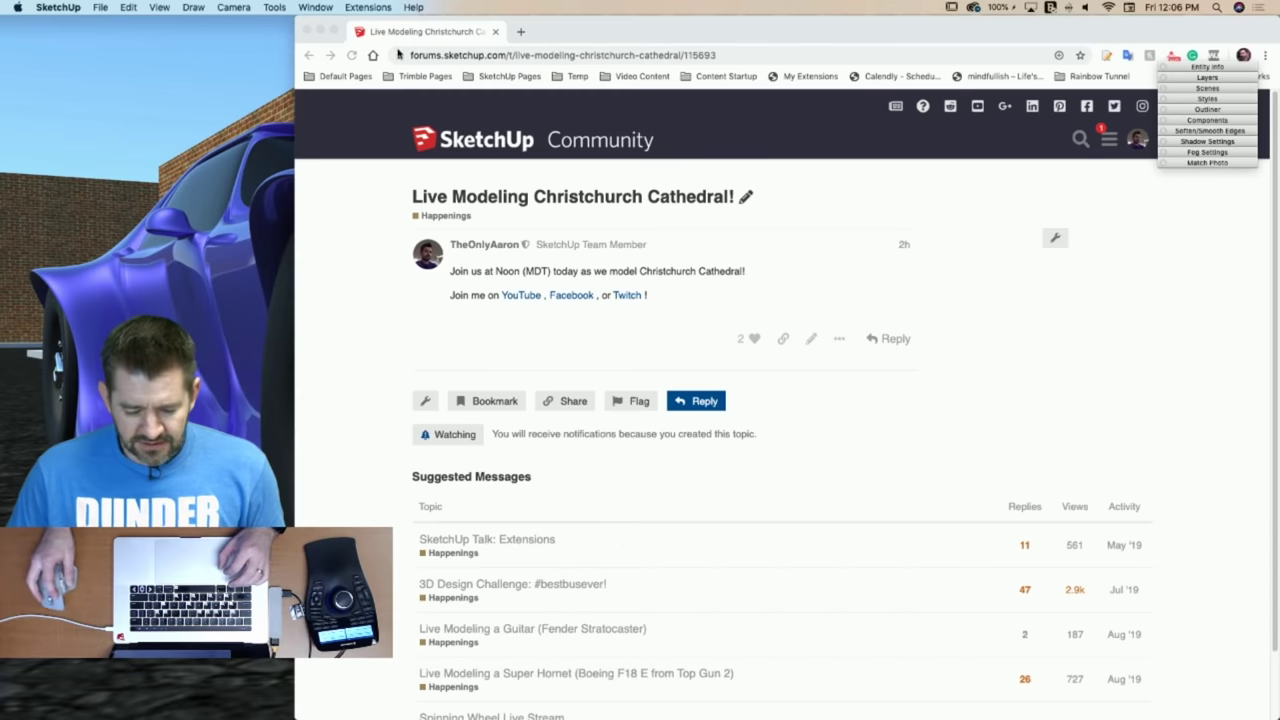
{"action": "left_click", "coordinate": [320, 31]}
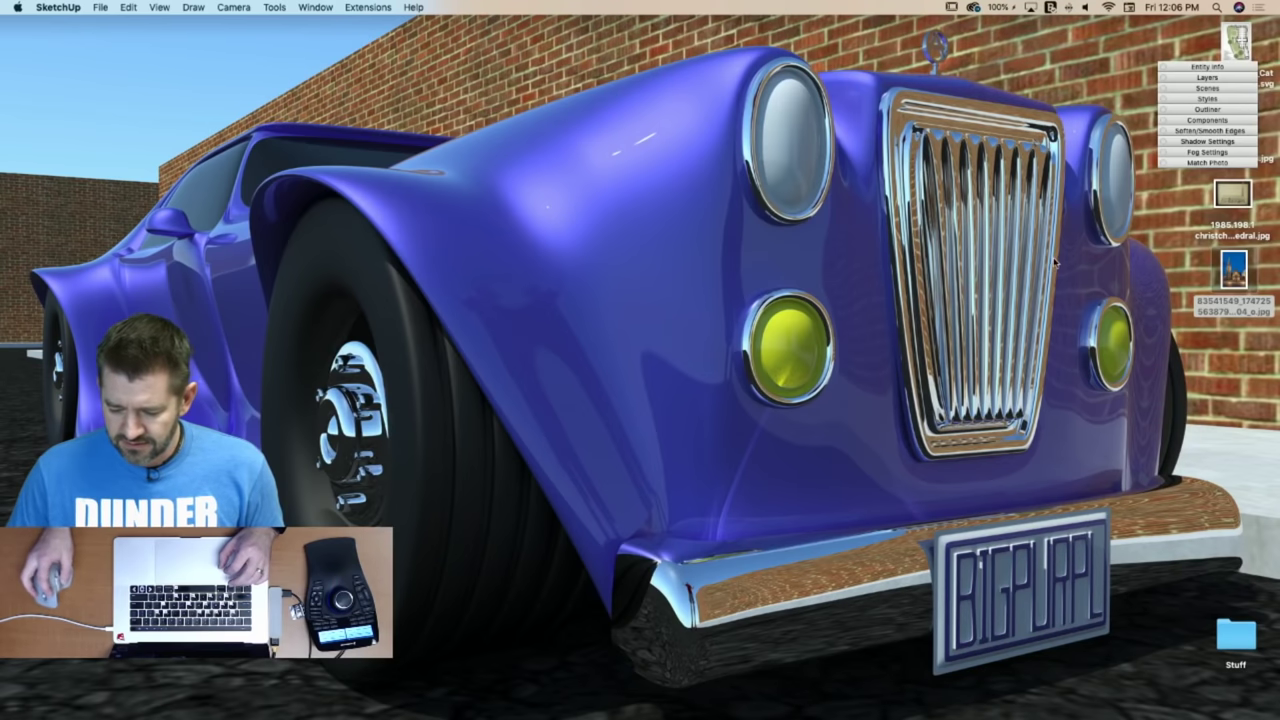
{"action": "left_click", "coordinate": [1234, 268]}
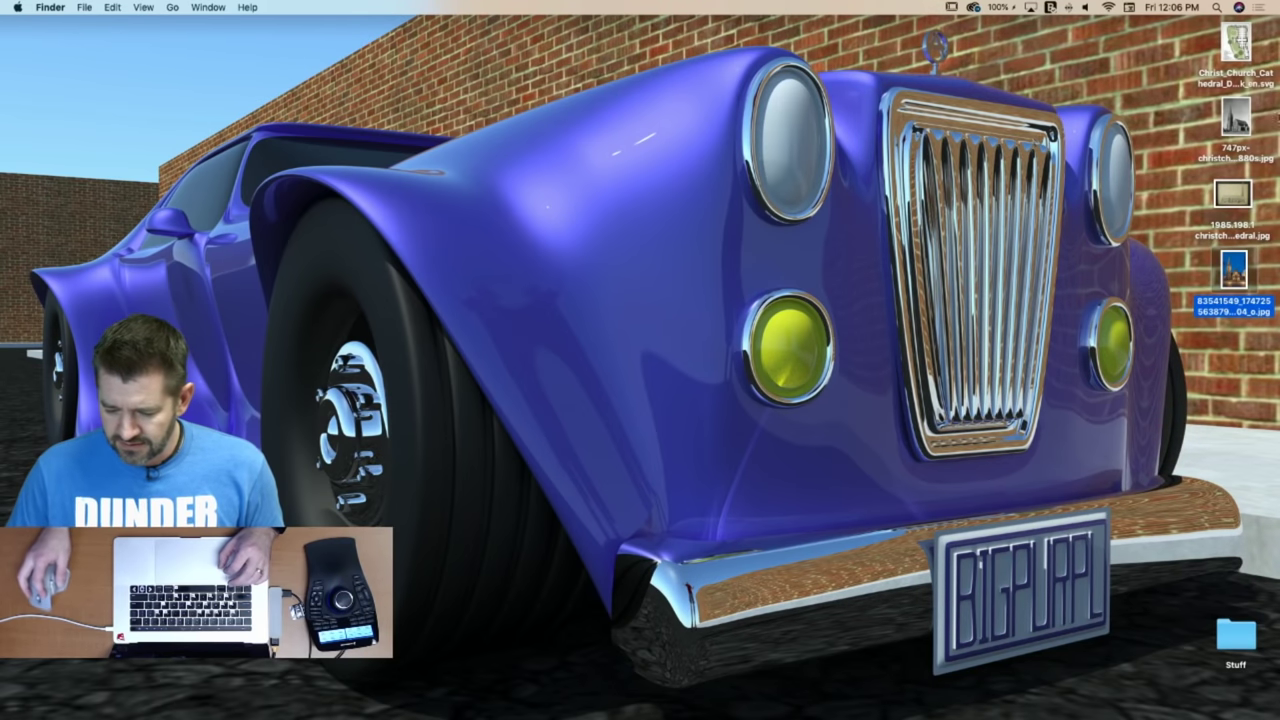
{"action": "left_click", "coordinate": [1240, 46]}
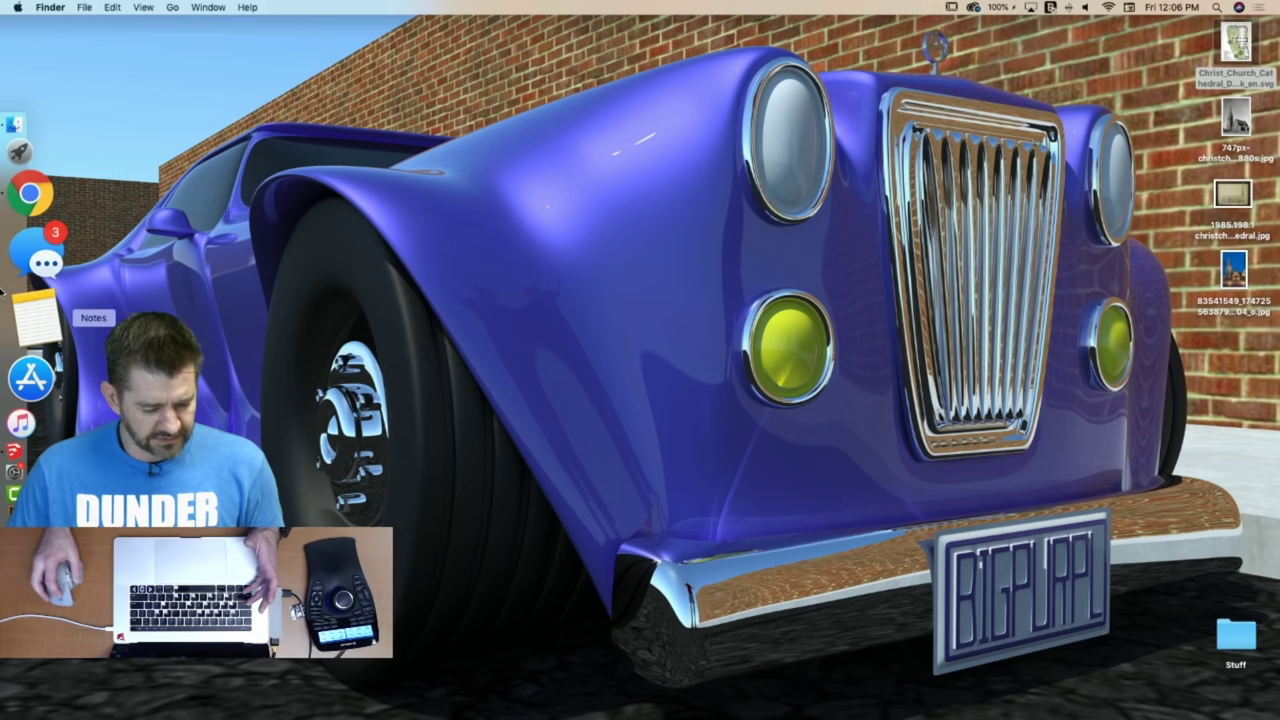
{"action": "left_click", "coordinate": [30, 245]}
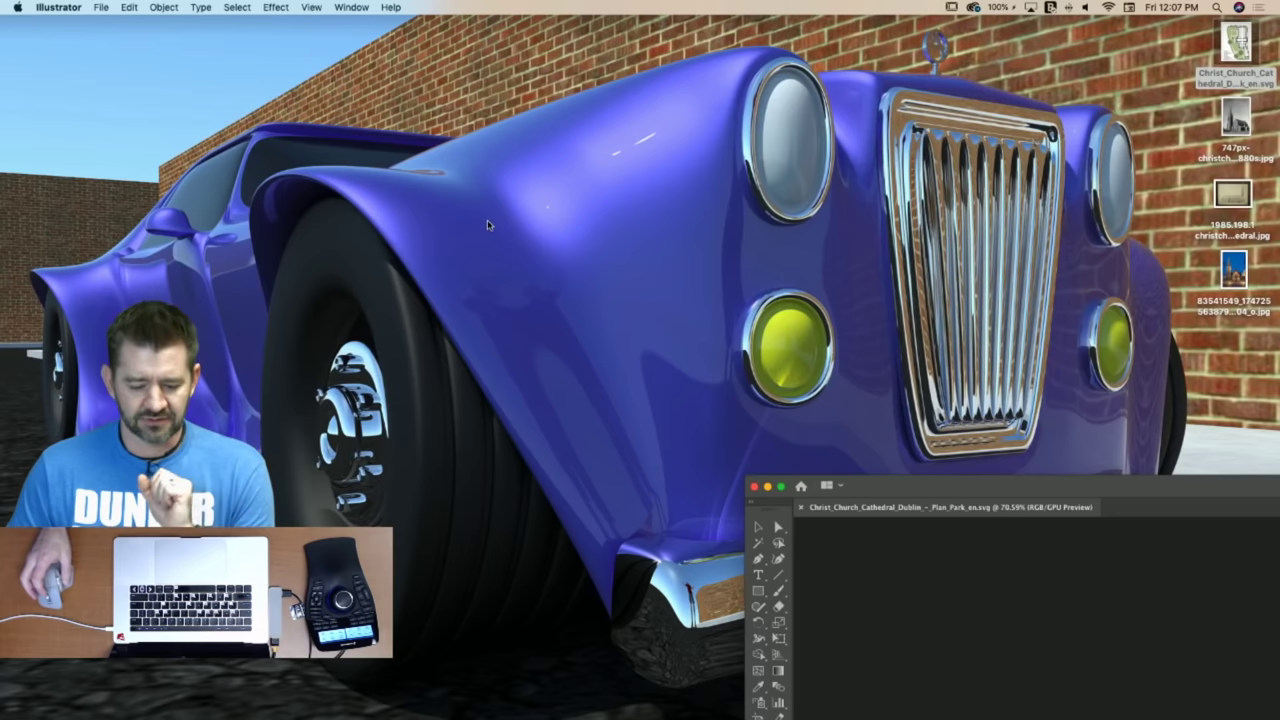
{"action": "left_click_drag", "start_coordinate": [901, 486], "coordinate": [195, 8]}
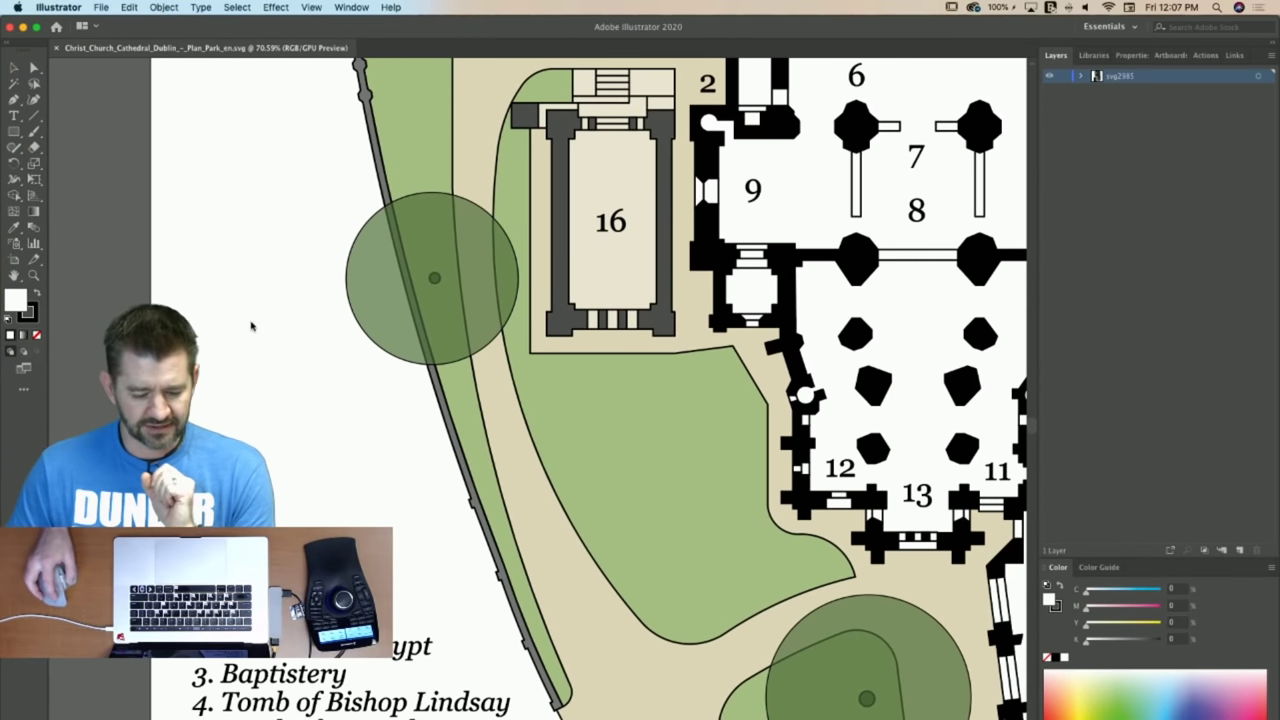
Capture a screenshot of the entire Christ Church Cathedral plan page and leave Illustrator for the desktop.
{"action": "scroll", "coordinate": [249, 320], "scroll_direction": "down", "scroll_amount": 2}
{"action": "key", "text": "super+0"}
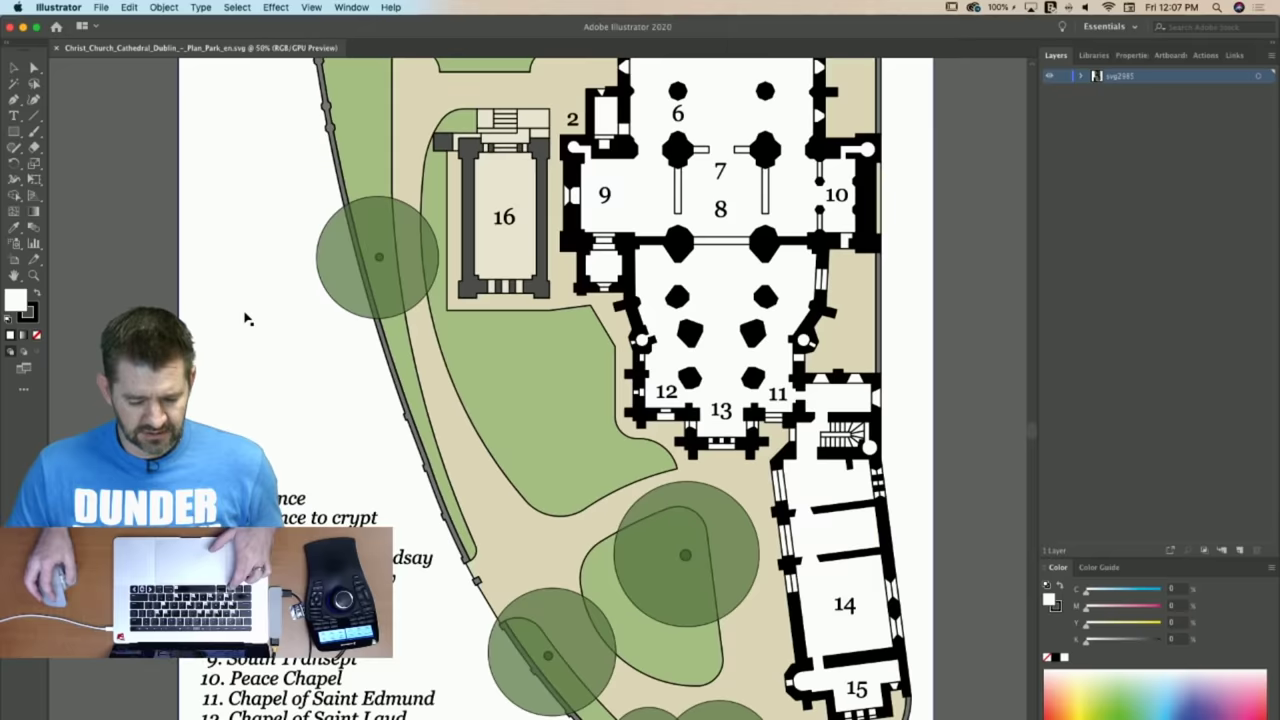
{"action": "scroll", "coordinate": [244, 311], "scroll_direction": "down", "scroll_amount": 1, "text": "alt"}
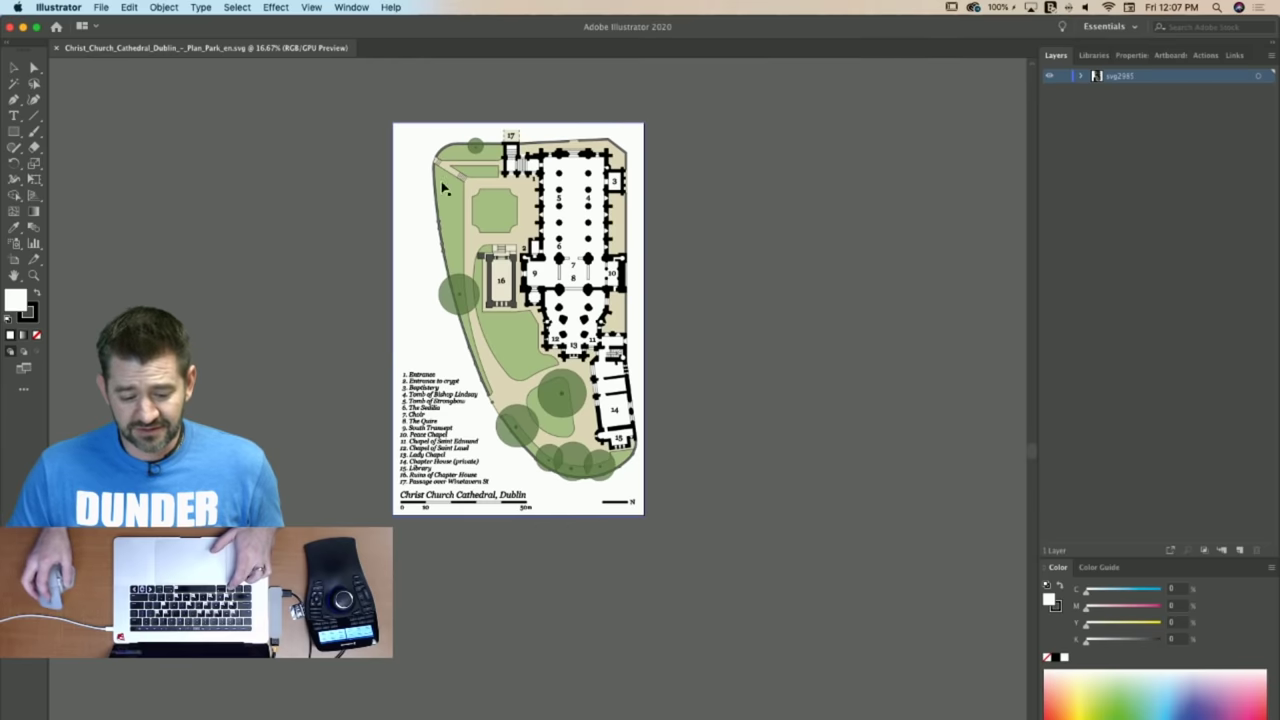
{"action": "scroll", "coordinate": [580, 126], "scroll_direction": "up", "scroll_amount": 1, "text": "alt"}
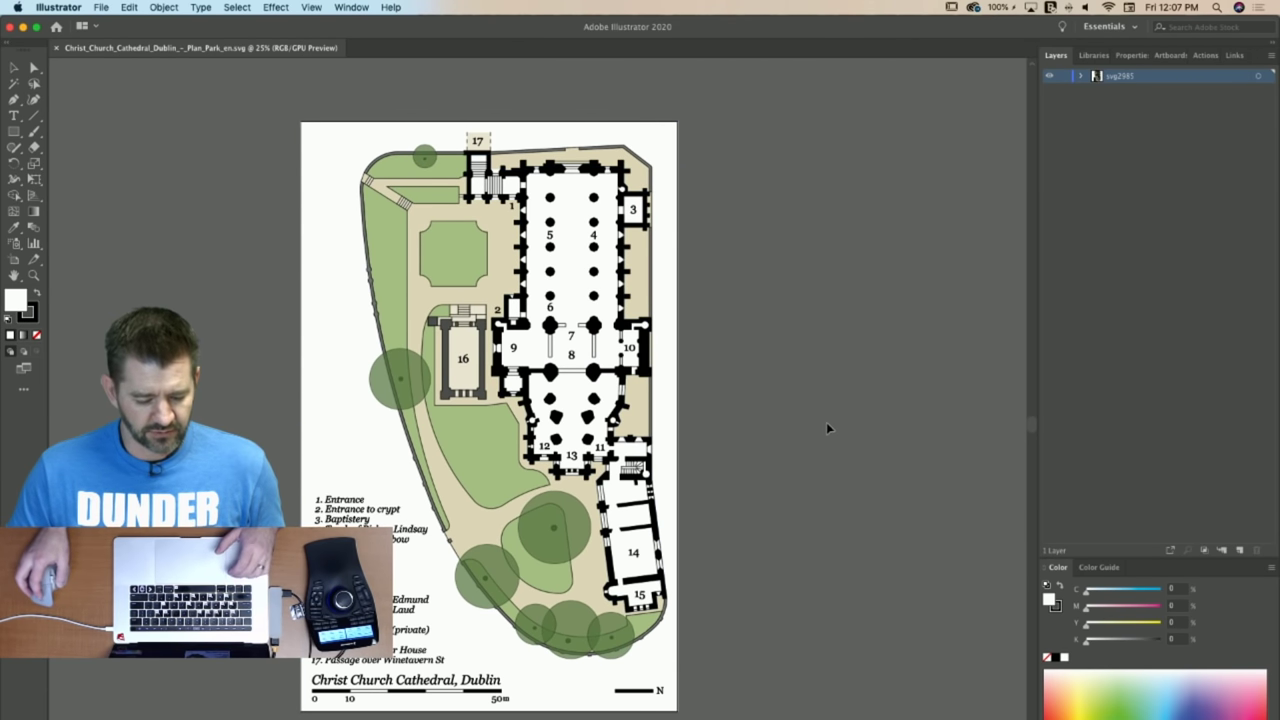
{"action": "scroll", "coordinate": [650, 480], "scroll_direction": "down", "scroll_amount": 1}
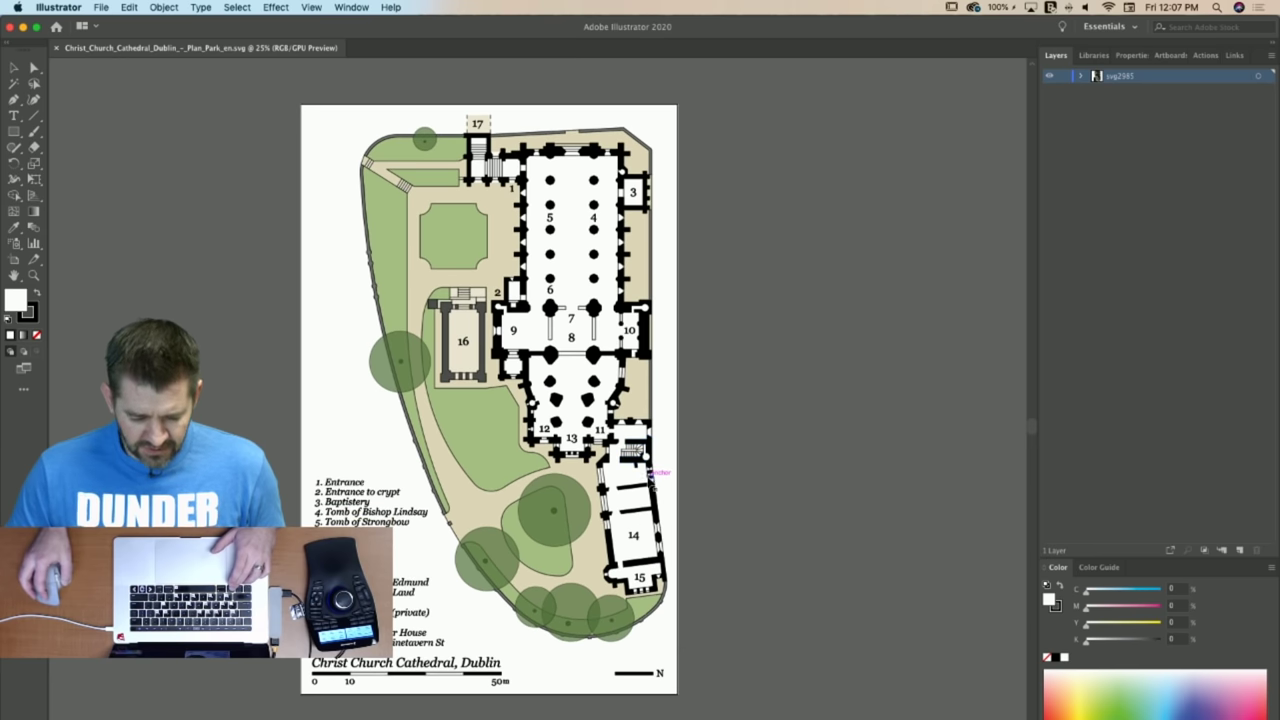
{"action": "scroll", "coordinate": [641, 455], "scroll_direction": "up", "scroll_amount": 1, "text": "alt"}
{"action": "scroll", "coordinate": [645, 455], "scroll_direction": "down", "scroll_amount": 1, "text": "alt"}
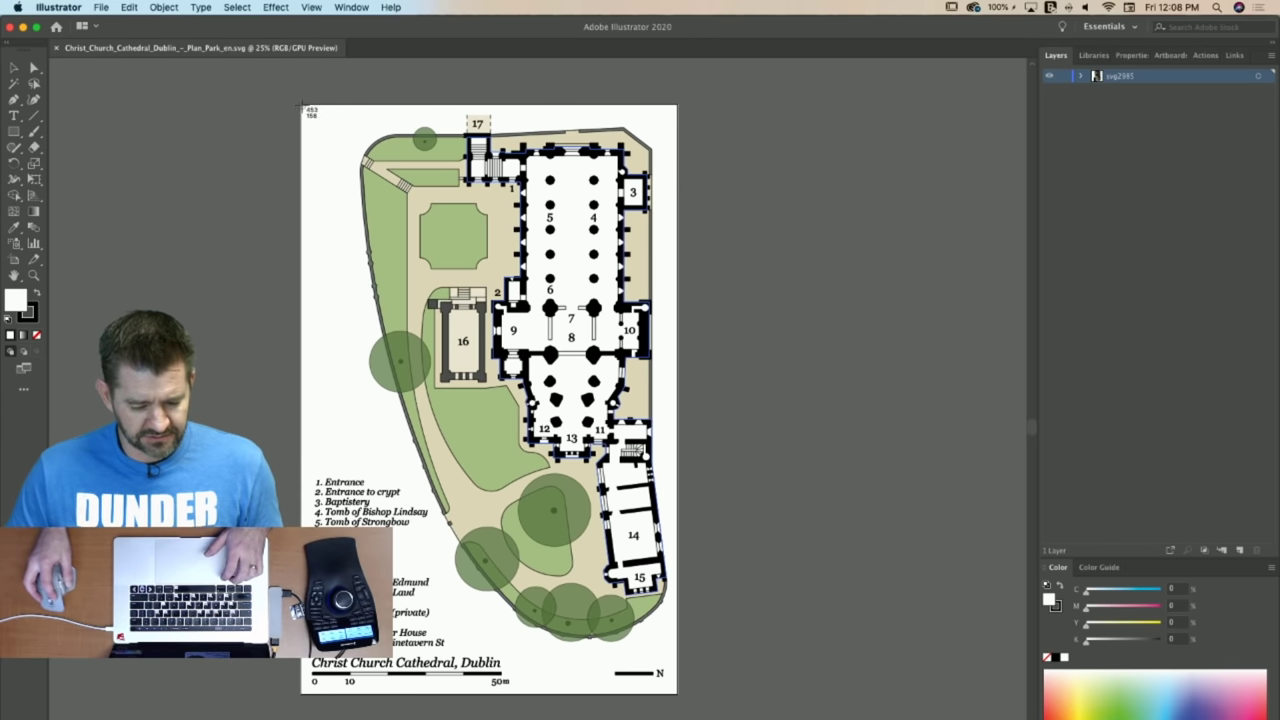
{"action": "left_click_drag", "start_coordinate": [301, 104], "coordinate": [684, 699]}
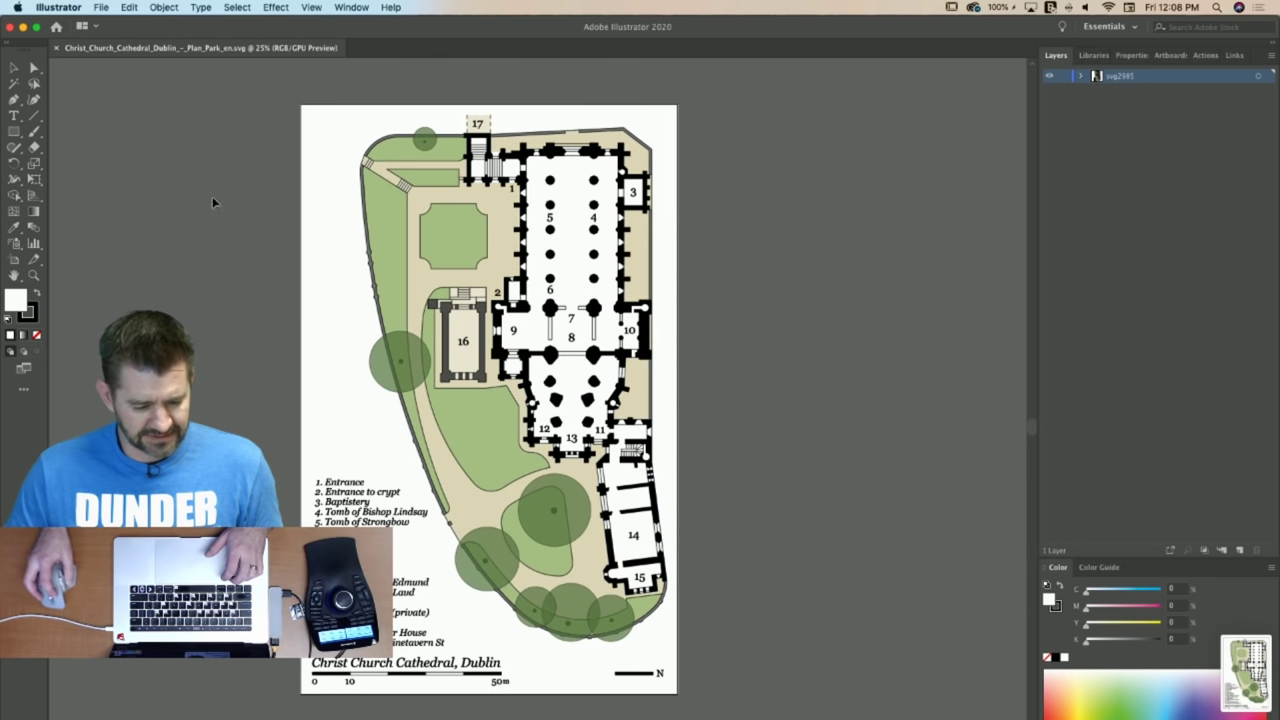
{"action": "left_click", "coordinate": [78, 11]}
{"action": "left_click", "coordinate": [78, 146]}
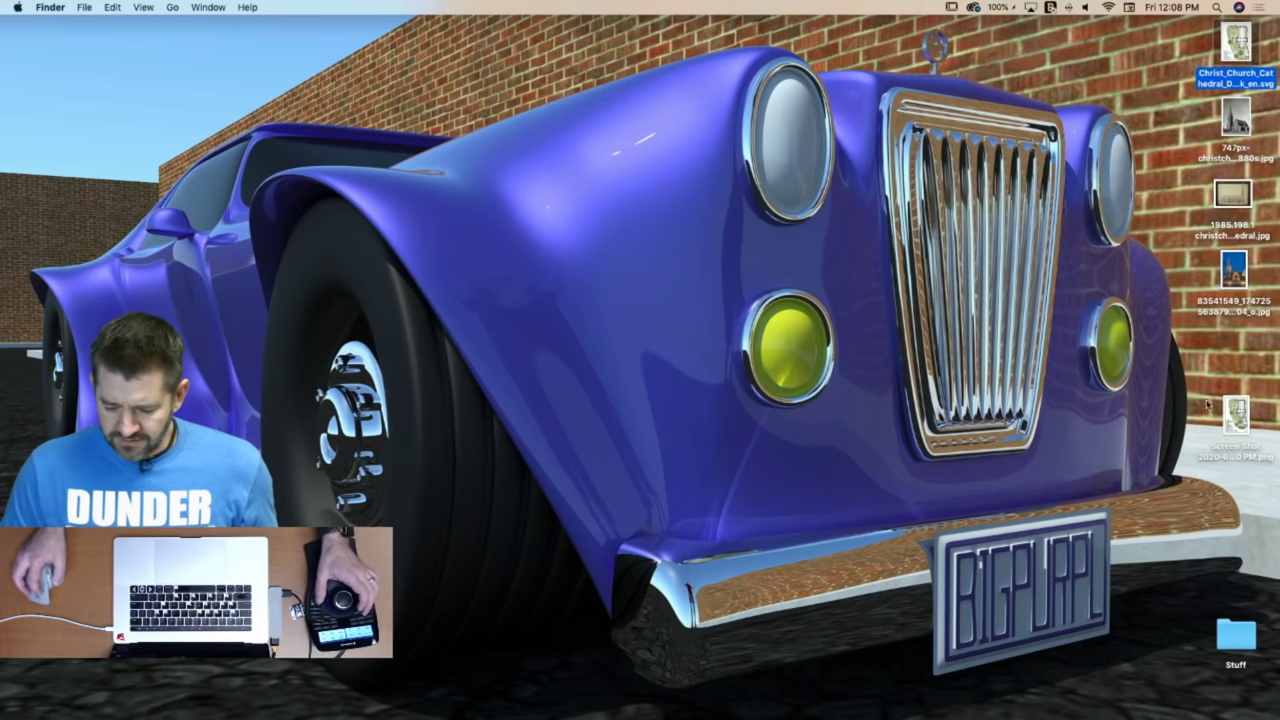
Open the new plan screenshot from the desktop in Preview and move the Christ Church Cathedral SVG plan to the Trash.
{"action": "left_click_drag", "start_coordinate": [1236, 413], "coordinate": [1238, 332]}
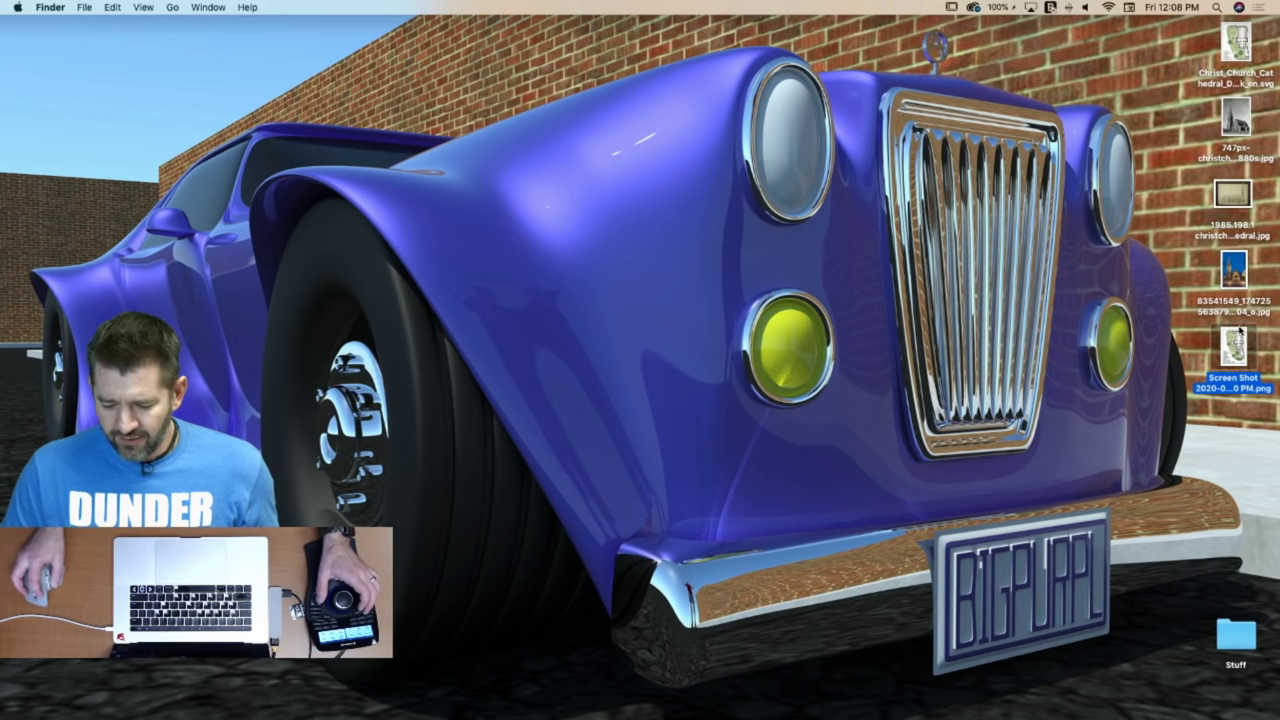
{"action": "double_click", "coordinate": [1237, 343]}
{"action": "right_click", "coordinate": [1234, 44]}
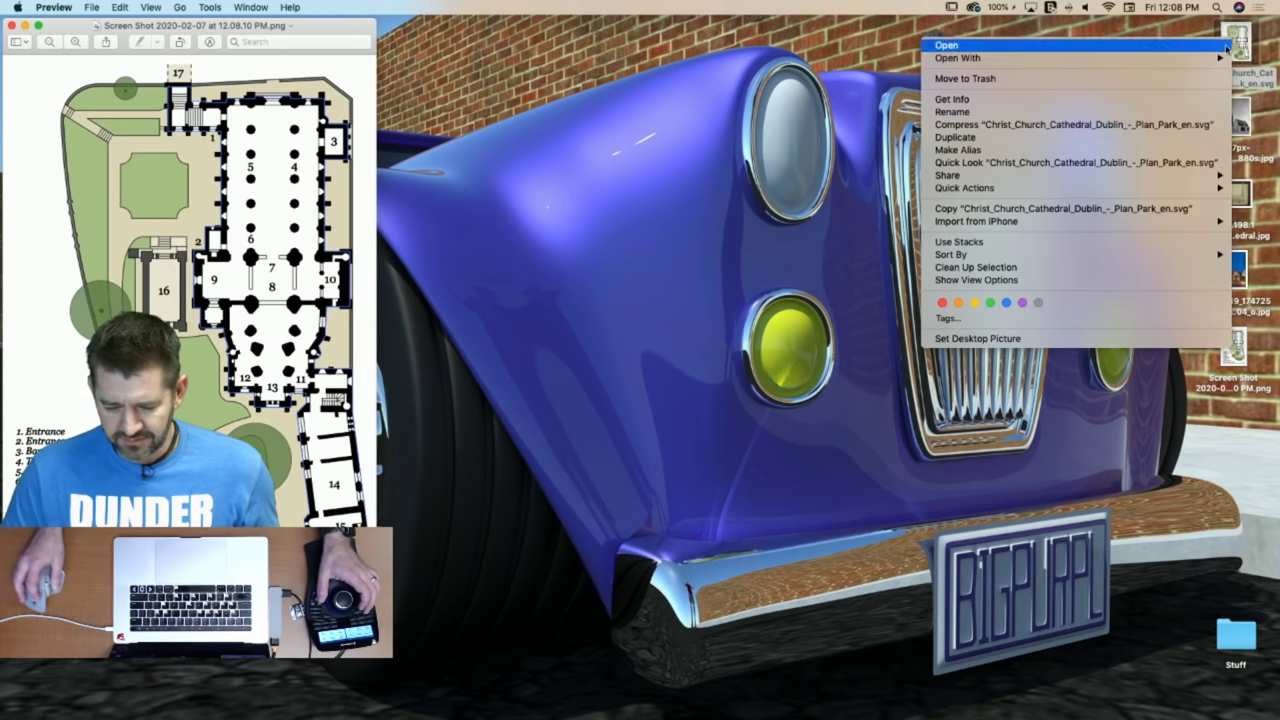
{"action": "left_click", "coordinate": [1127, 80]}
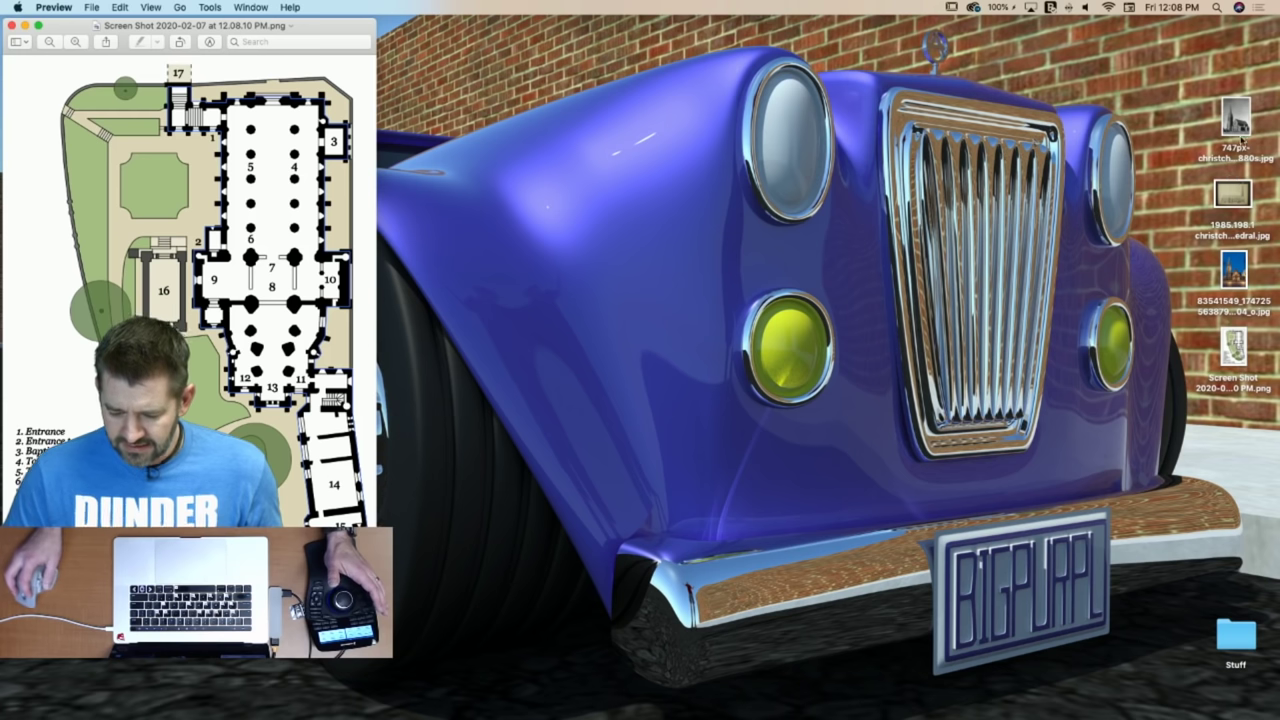
Open 1985.198.1 christchurch cathedral.jpg, enlarge the side elevation drawing to inspect it, and close the image.
{"action": "double_click", "coordinate": [1236, 195]}
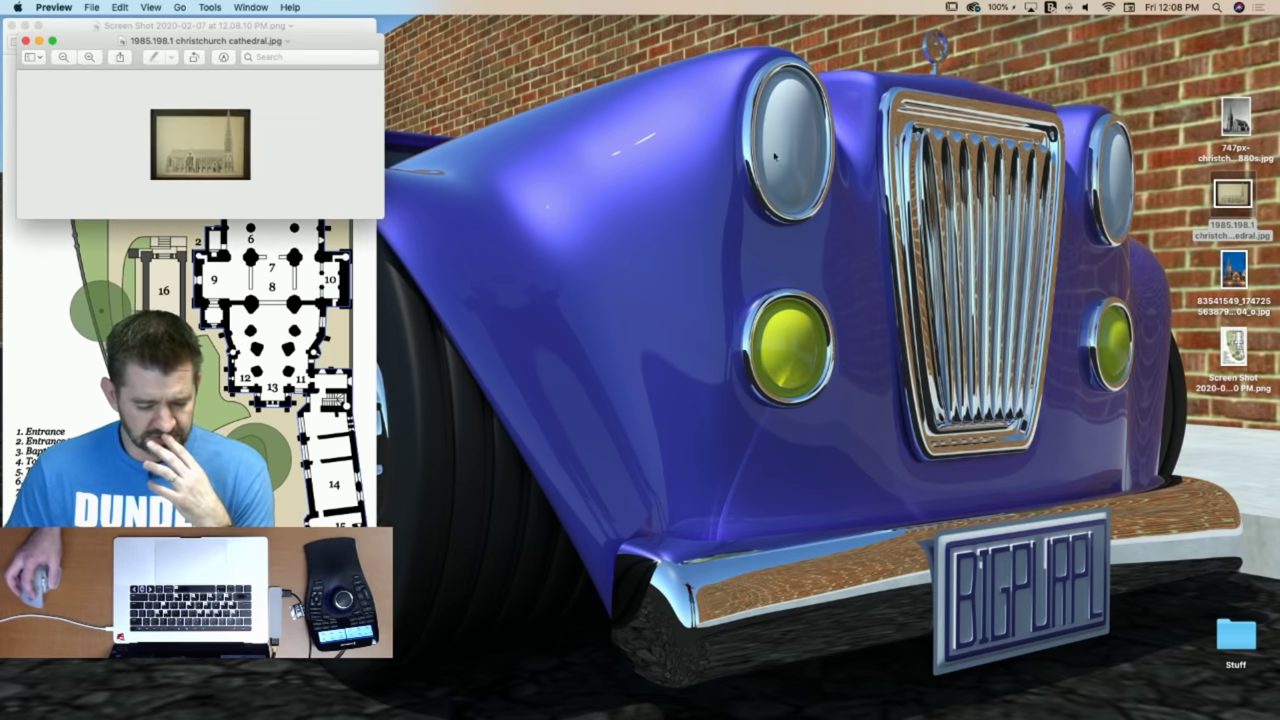
{"action": "left_click_drag", "start_coordinate": [381, 217], "coordinate": [1072, 665]}
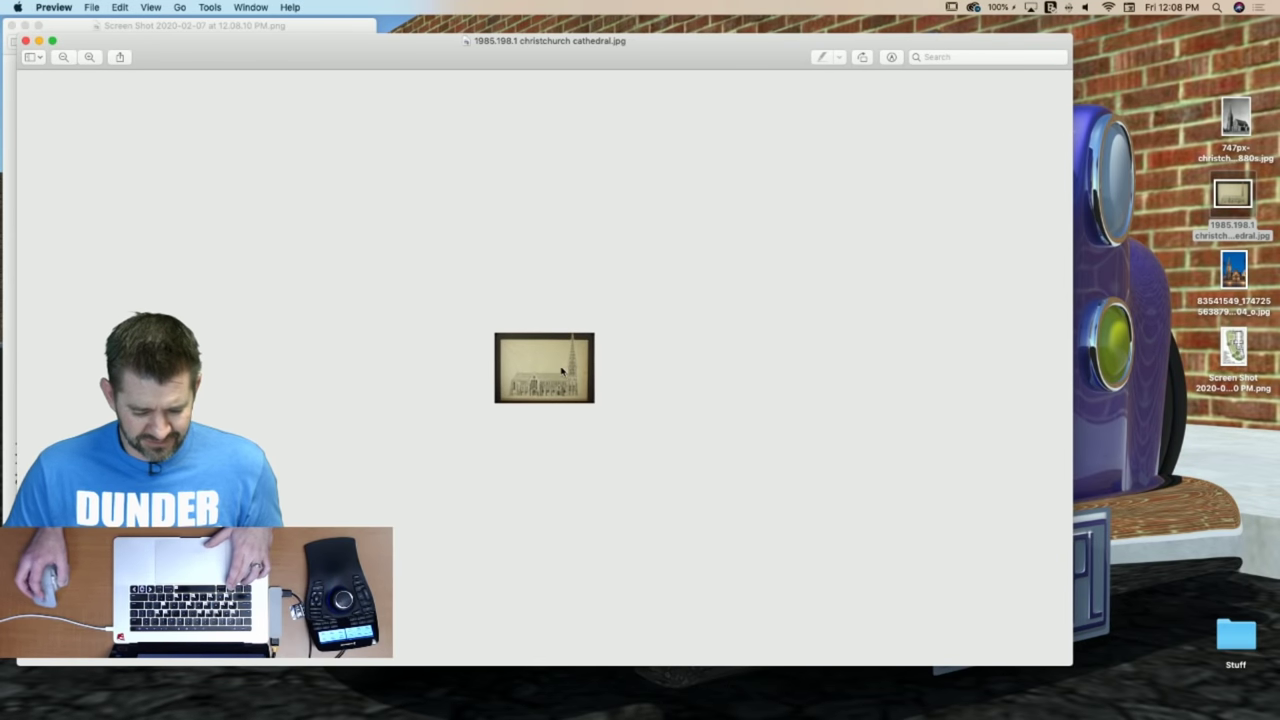
{"action": "left_click", "coordinate": [91, 58]}
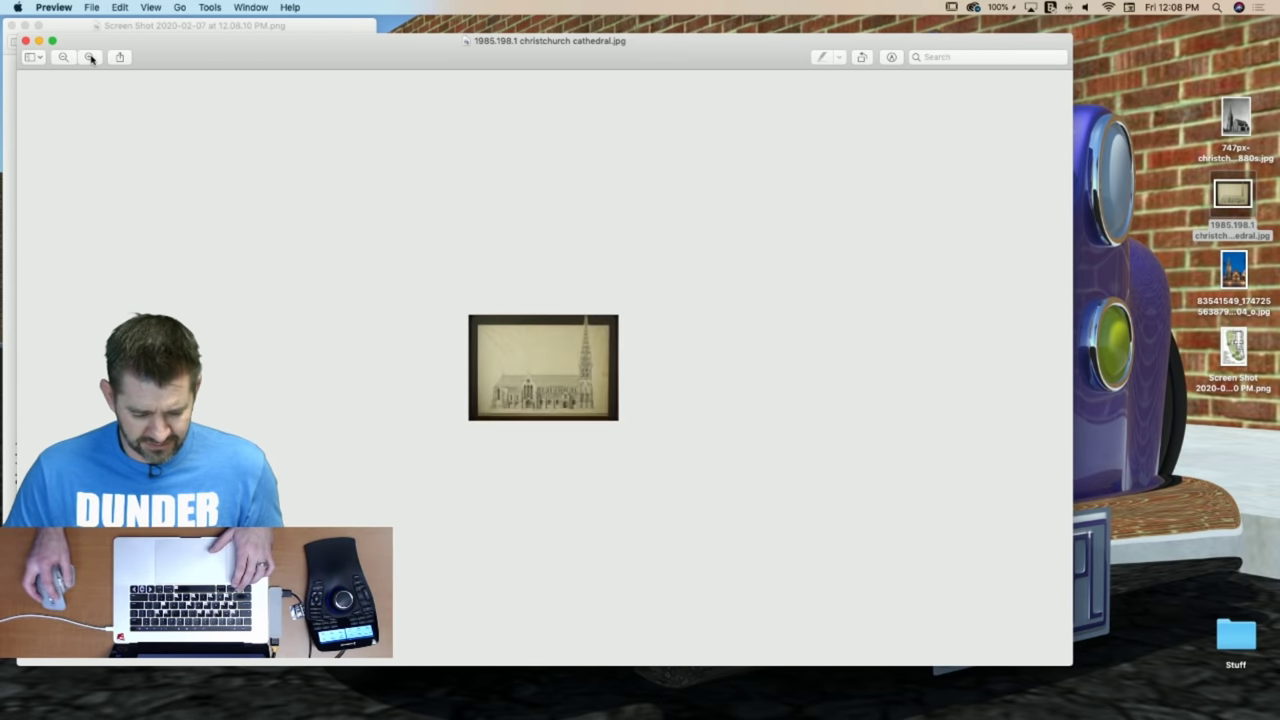
{"action": "left_click", "coordinate": [91, 58]}
{"action": "left_click", "coordinate": [91, 58]}
{"action": "left_click", "coordinate": [91, 58]}
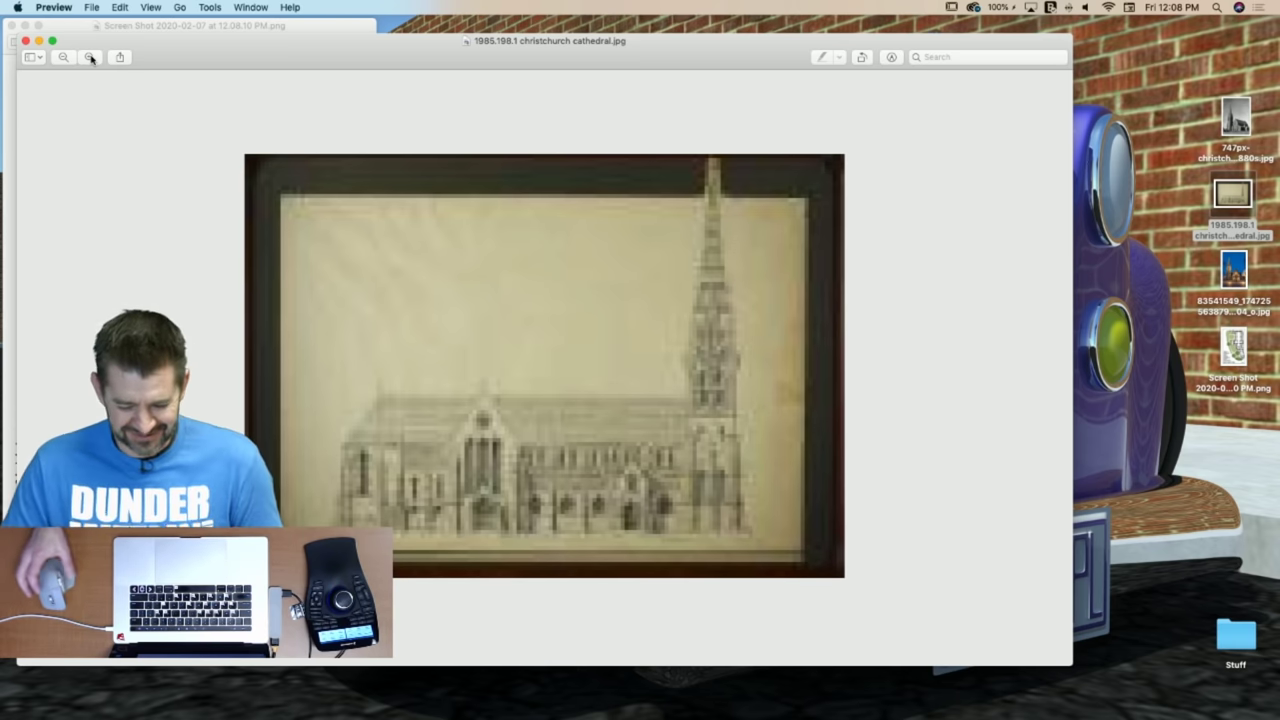
{"action": "left_click", "coordinate": [24, 41]}
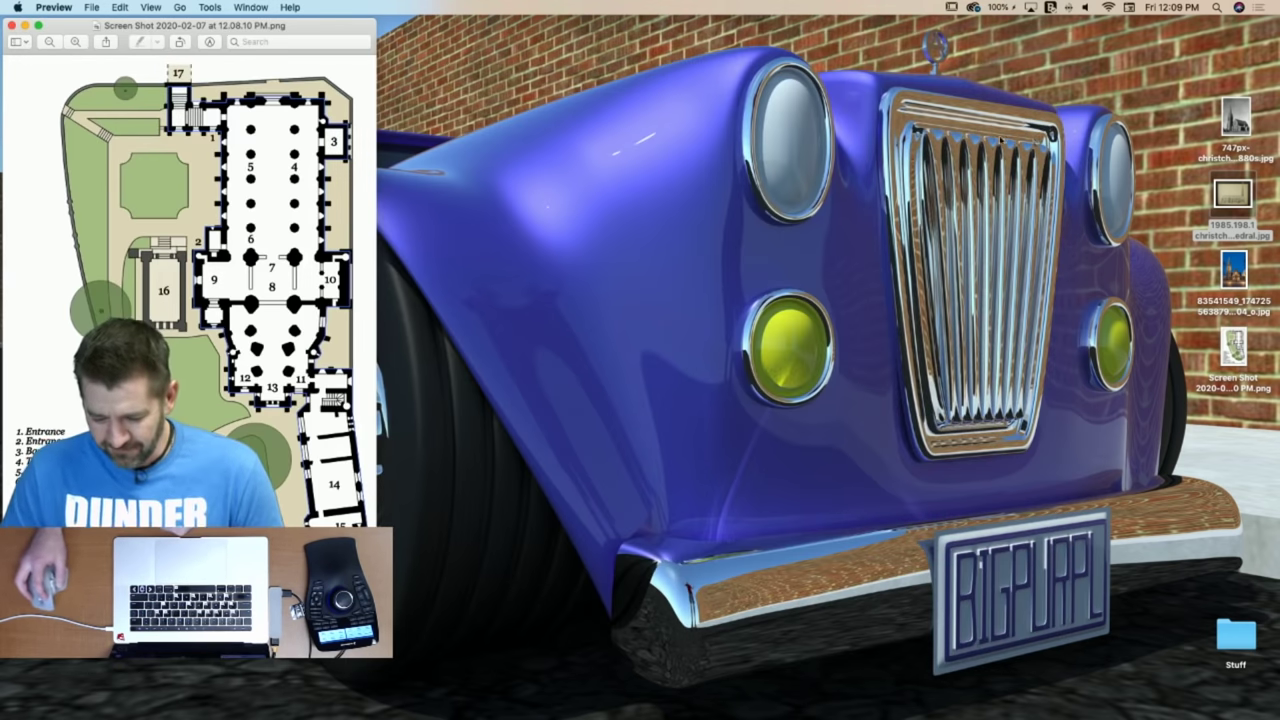
Open the color night photo of the cathedral in a wider window and examine its spire and front gable up close.
{"action": "double_click", "coordinate": [1240, 273]}
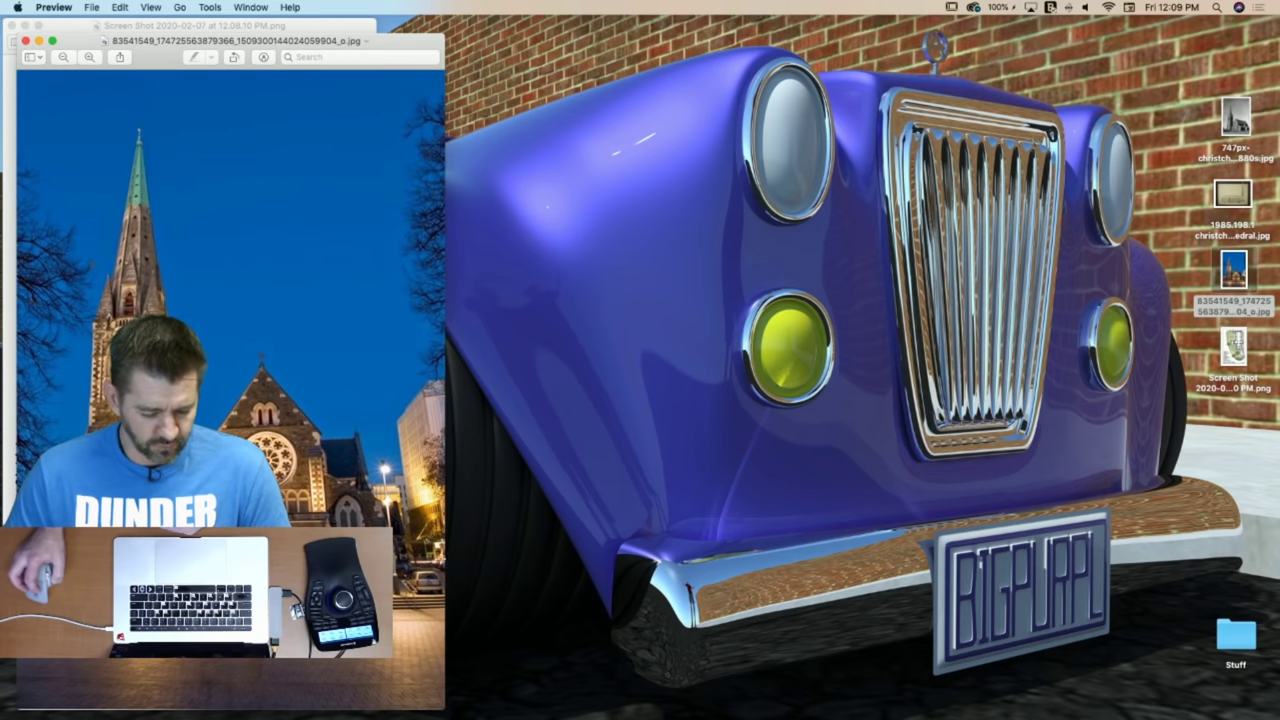
{"action": "left_click_drag", "start_coordinate": [448, 558], "coordinate": [848, 598]}
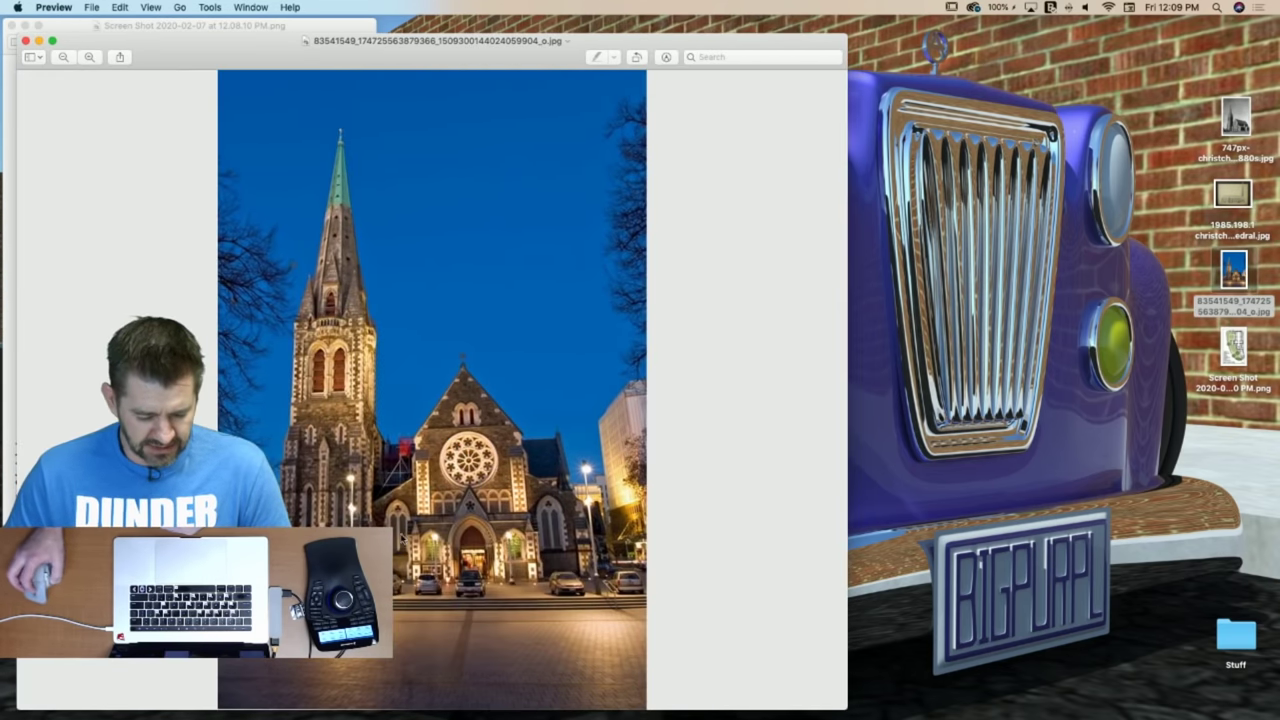
{"action": "left_click", "coordinate": [89, 57]}
{"action": "scroll", "coordinate": [485, 497], "scroll_direction": "up", "scroll_amount": 5}
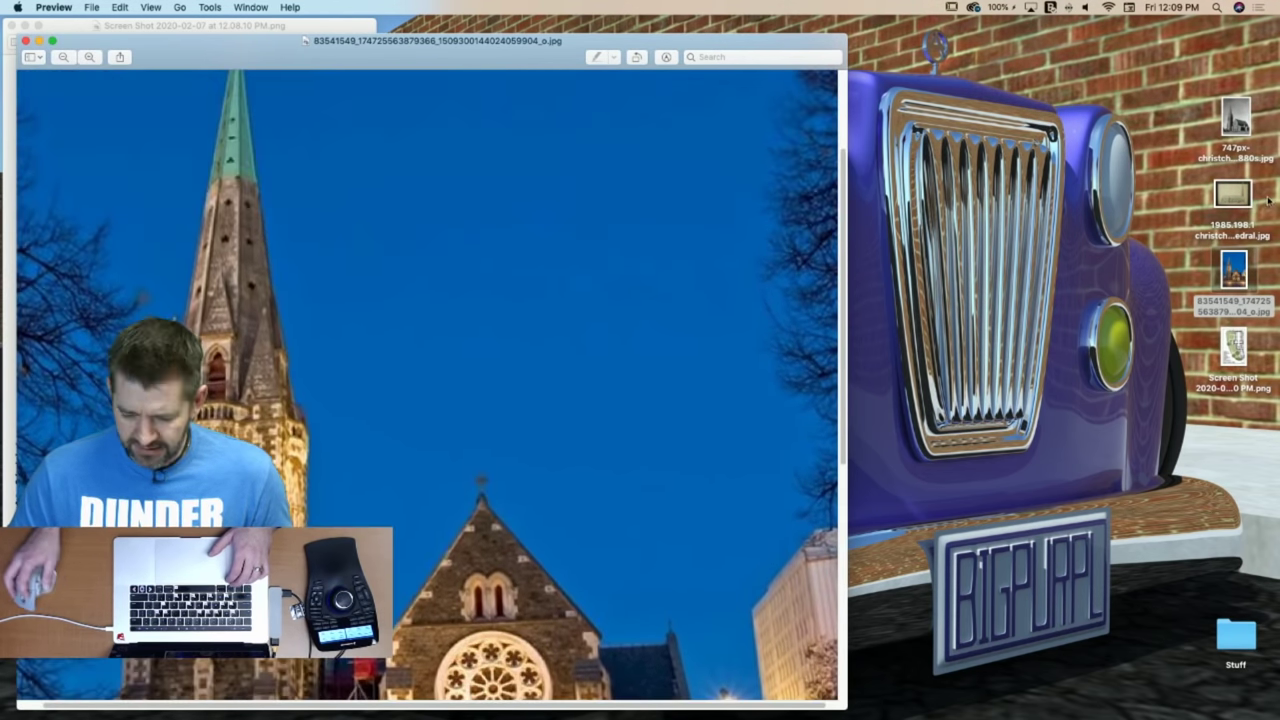
Open 747px-christchurch_cathedral_1880s.jpg, widen and enlarge it, and examine the spire, tower, rose window facade and nave roof.
{"action": "double_click", "coordinate": [1236, 118]}
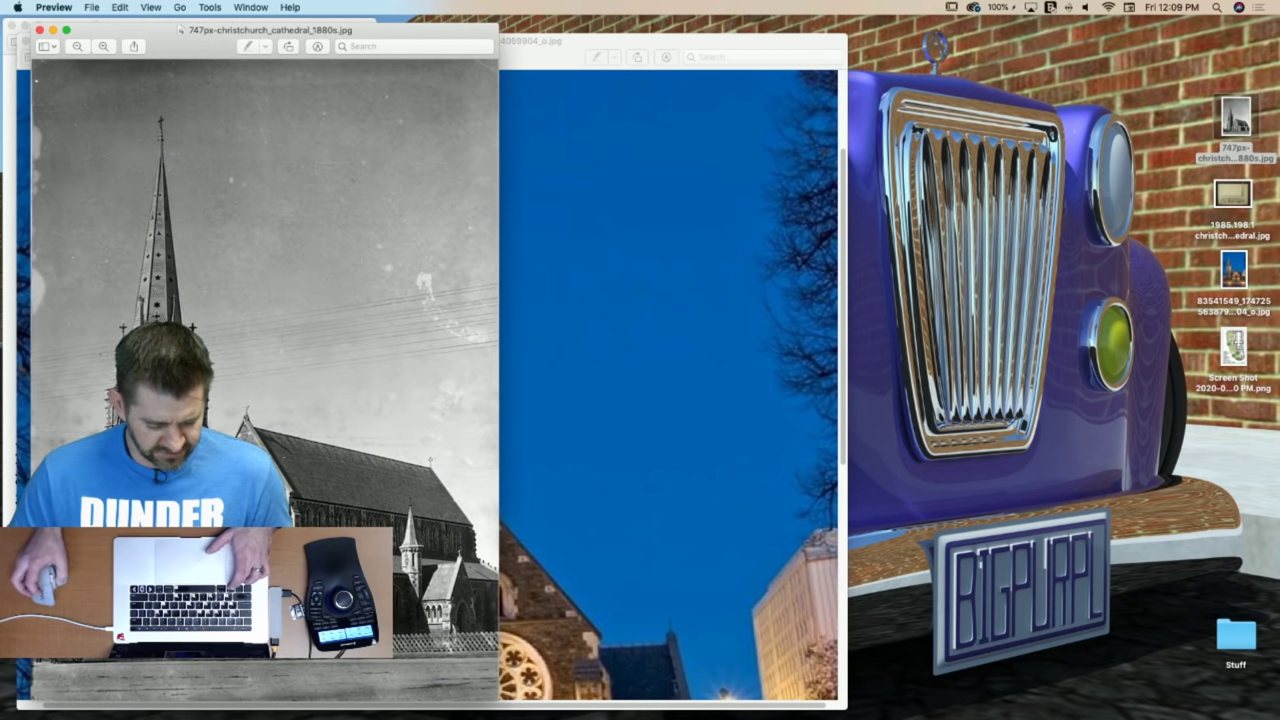
{"action": "left_click", "coordinate": [103, 46]}
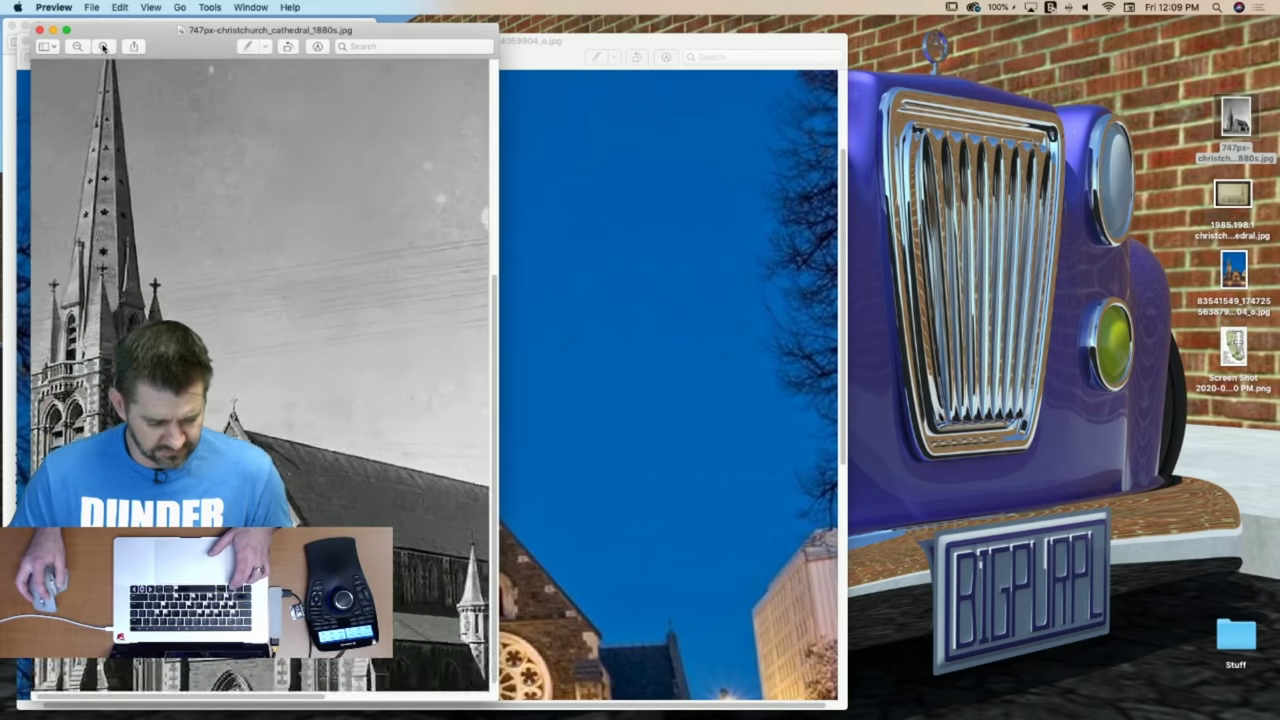
{"action": "scroll", "coordinate": [360, 420], "scroll_direction": "down", "scroll_amount": 5}
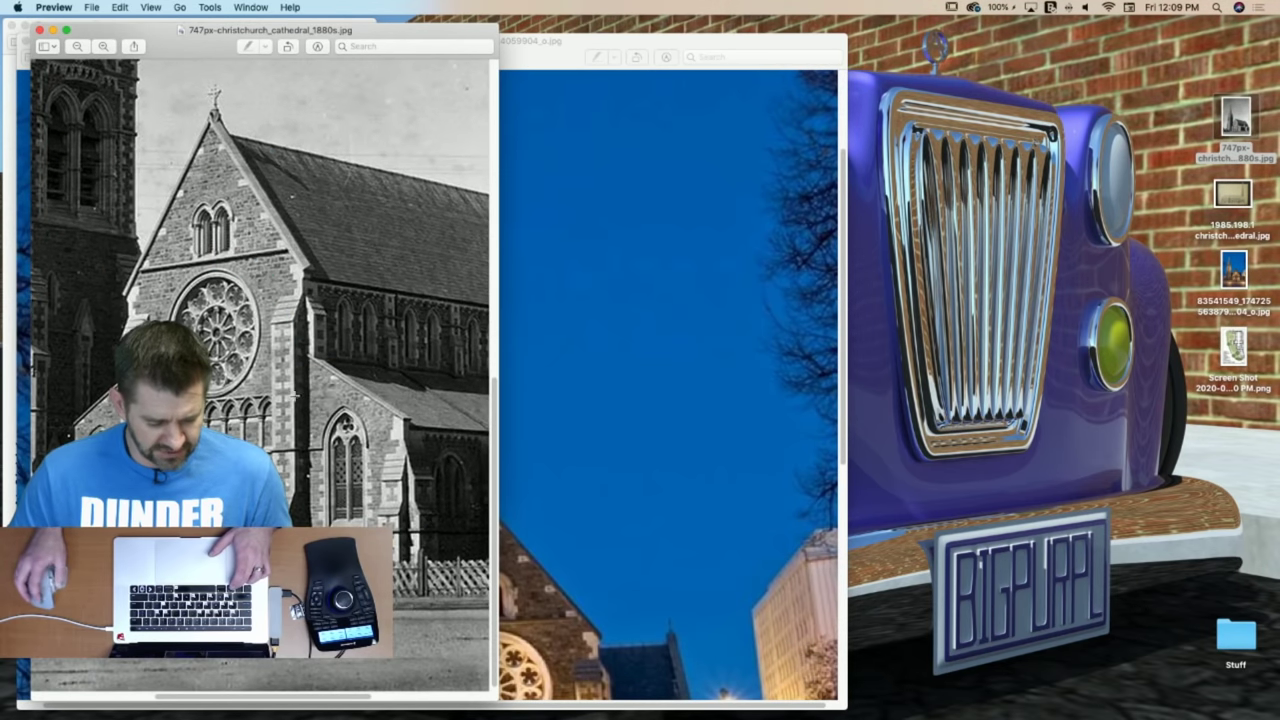
{"action": "scroll", "coordinate": [330, 402], "scroll_direction": "left", "scroll_amount": 5}
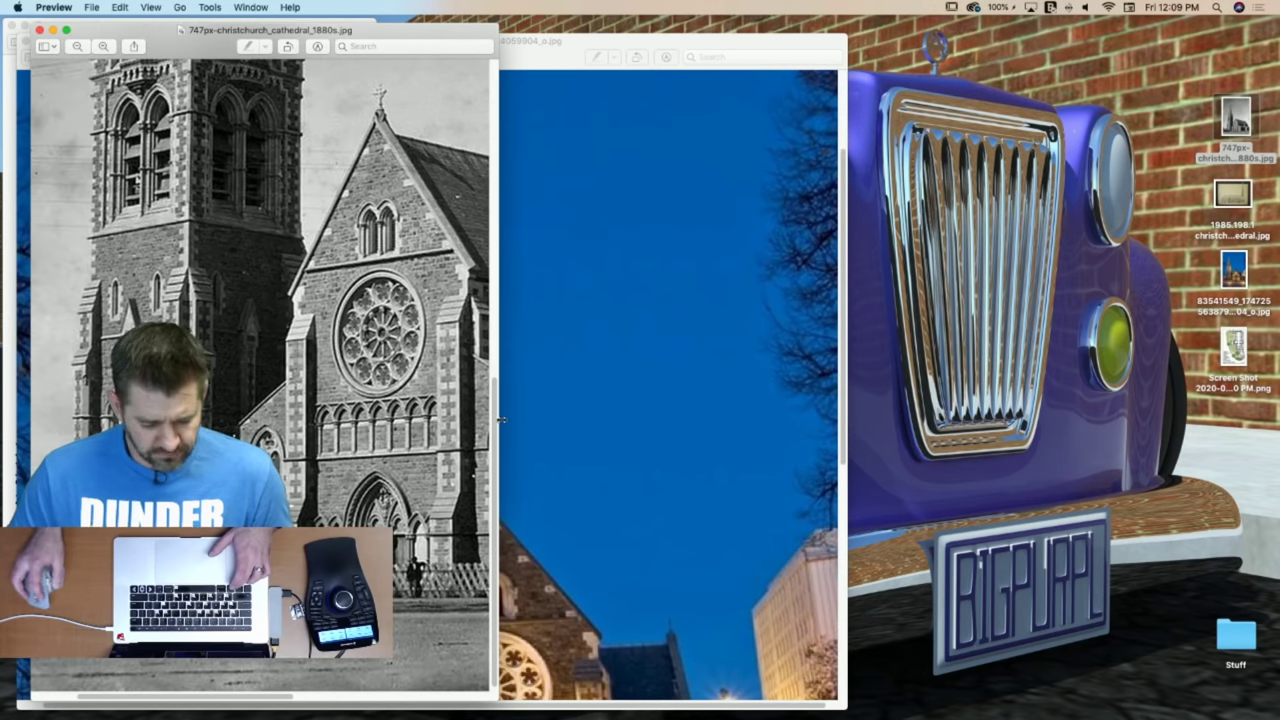
{"action": "left_click_drag", "start_coordinate": [501, 420], "coordinate": [1016, 450]}
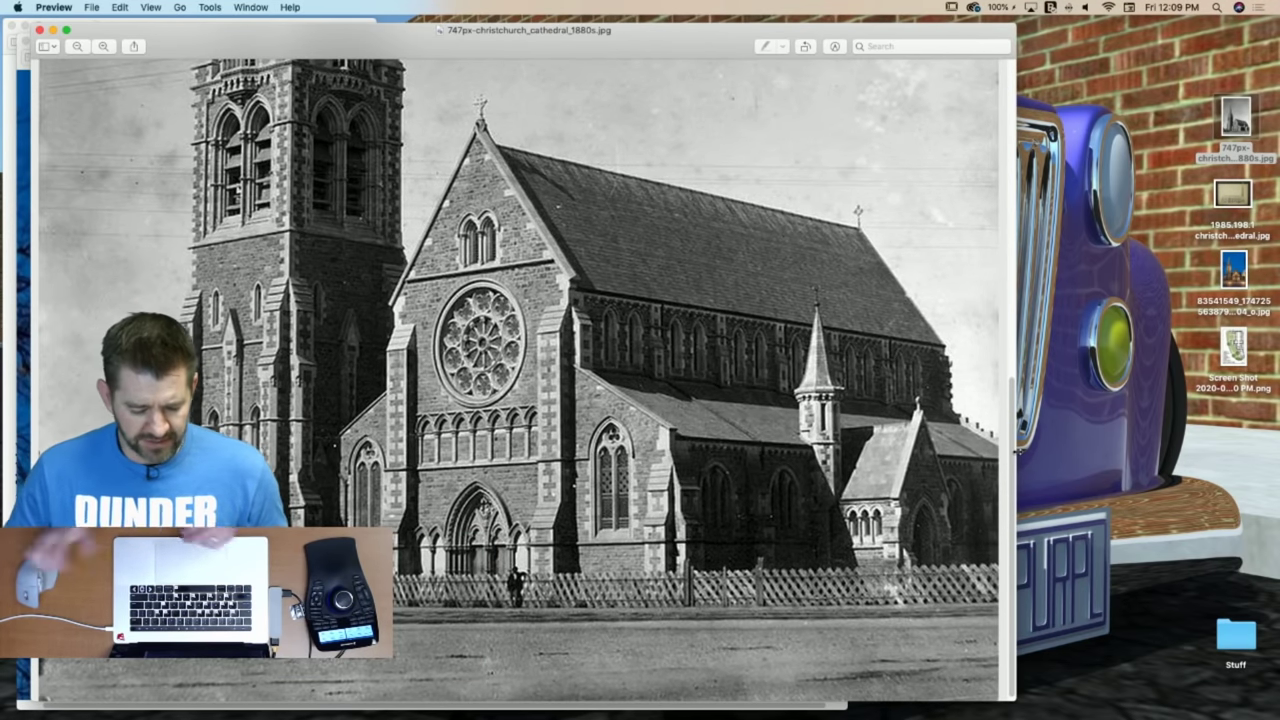
{"action": "scroll", "coordinate": [520, 380], "scroll_direction": "down", "scroll_amount": 1}
{"action": "scroll", "coordinate": [520, 380], "scroll_direction": "up", "scroll_amount": 10}
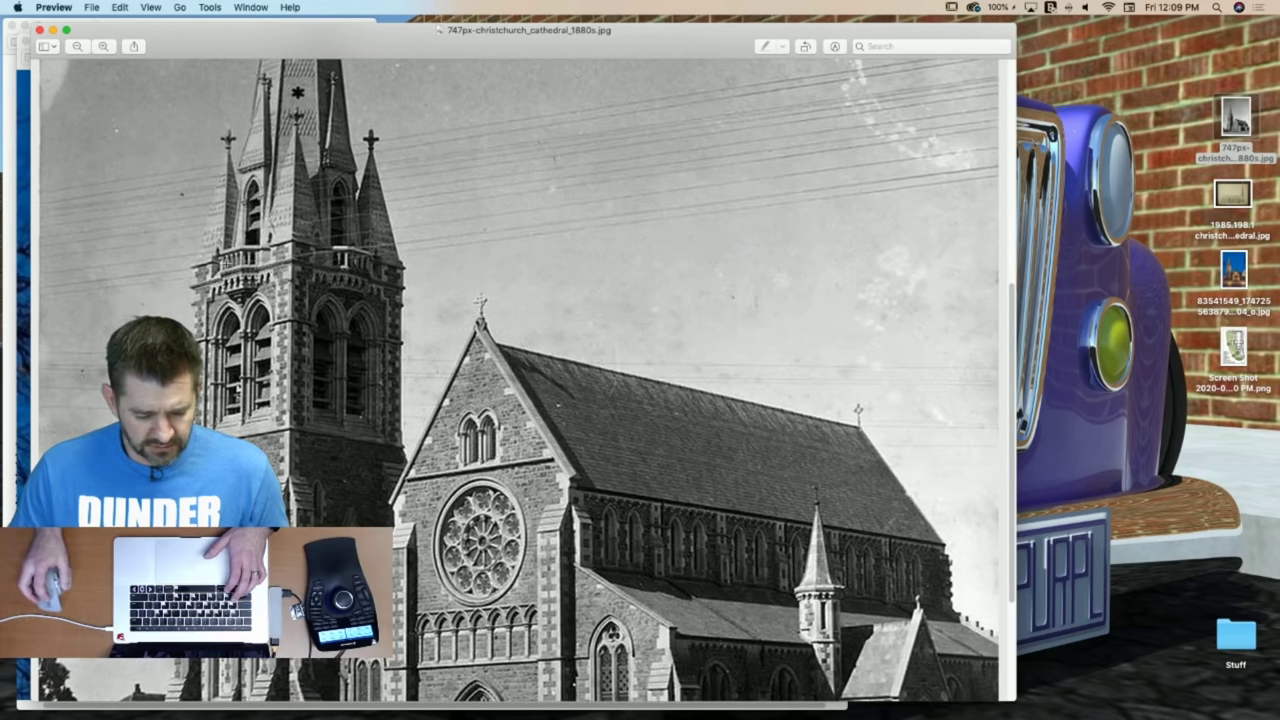
{"action": "scroll", "coordinate": [520, 380], "scroll_direction": "down", "scroll_amount": 7}
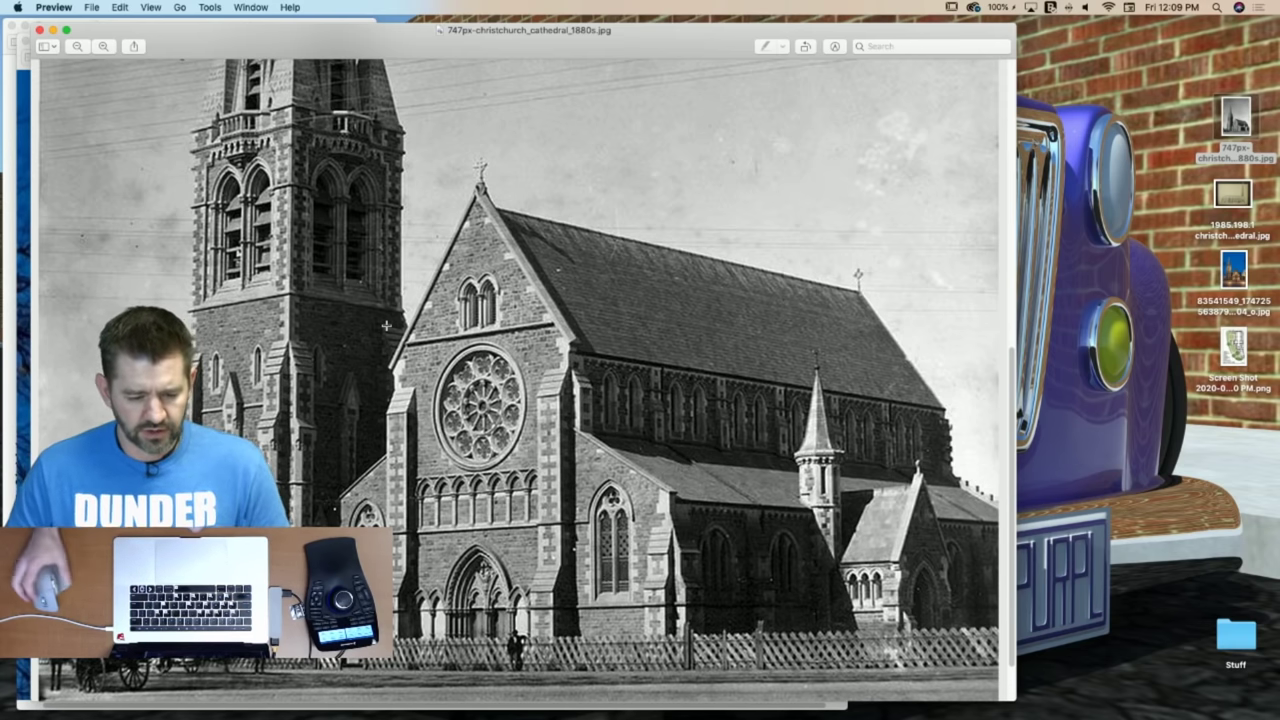
{"action": "scroll", "coordinate": [336, 374], "scroll_direction": "up", "scroll_amount": 10}
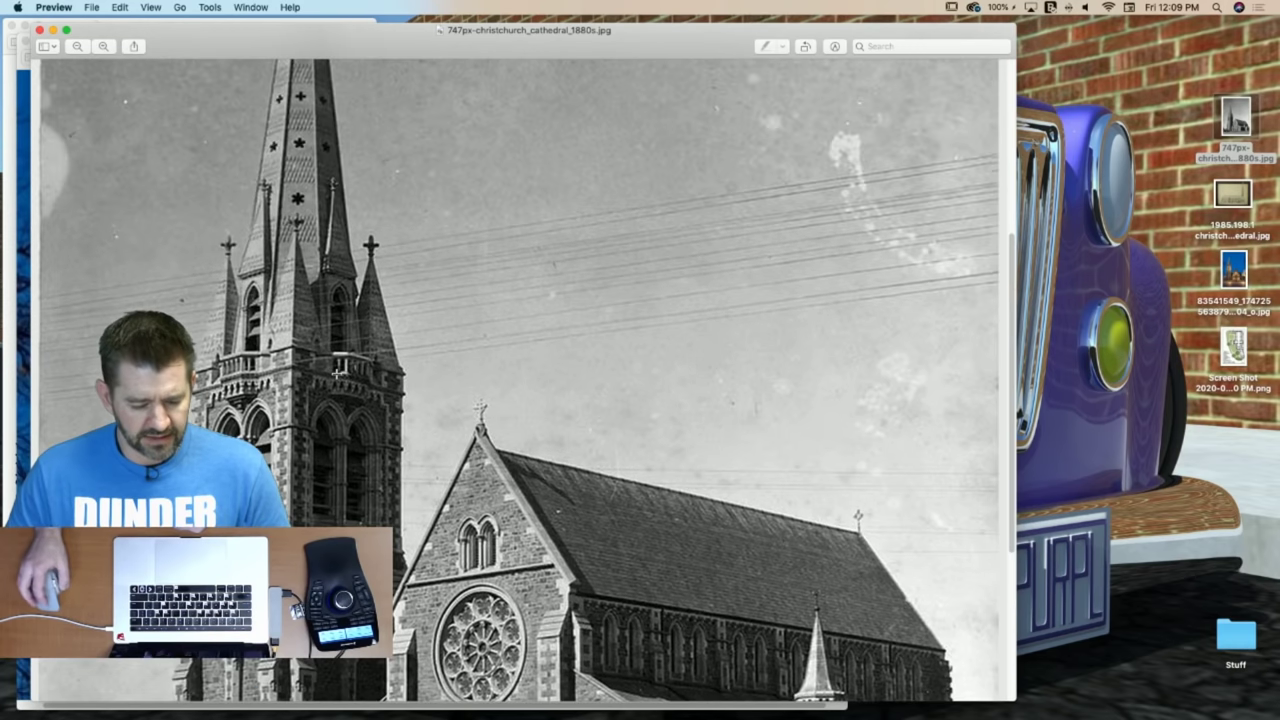
Examine the 1880s cathedral photo from the spire tip down to the tower, gabled front, side aisle and fence line.
{"action": "scroll", "coordinate": [336, 374], "scroll_direction": "up", "scroll_amount": 2}
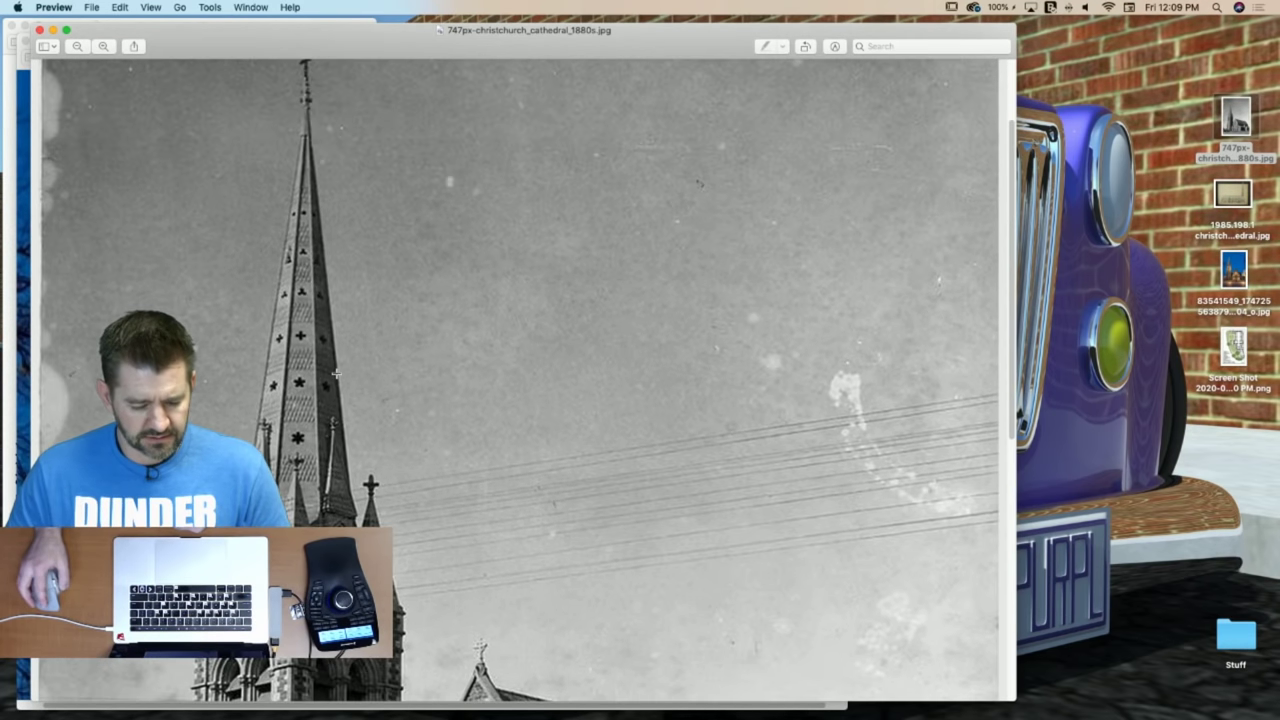
{"action": "scroll", "coordinate": [336, 373], "scroll_direction": "down", "scroll_amount": 11}
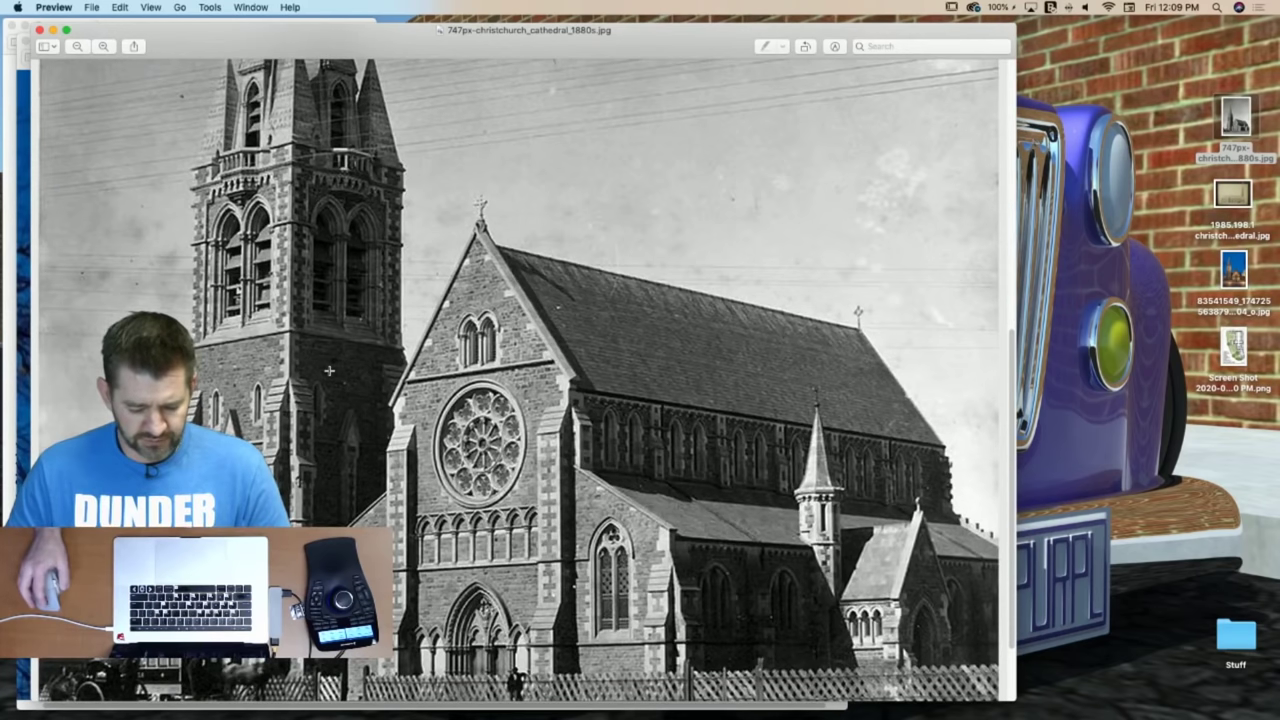
{"action": "scroll", "coordinate": [329, 371], "scroll_direction": "down", "scroll_amount": 1}
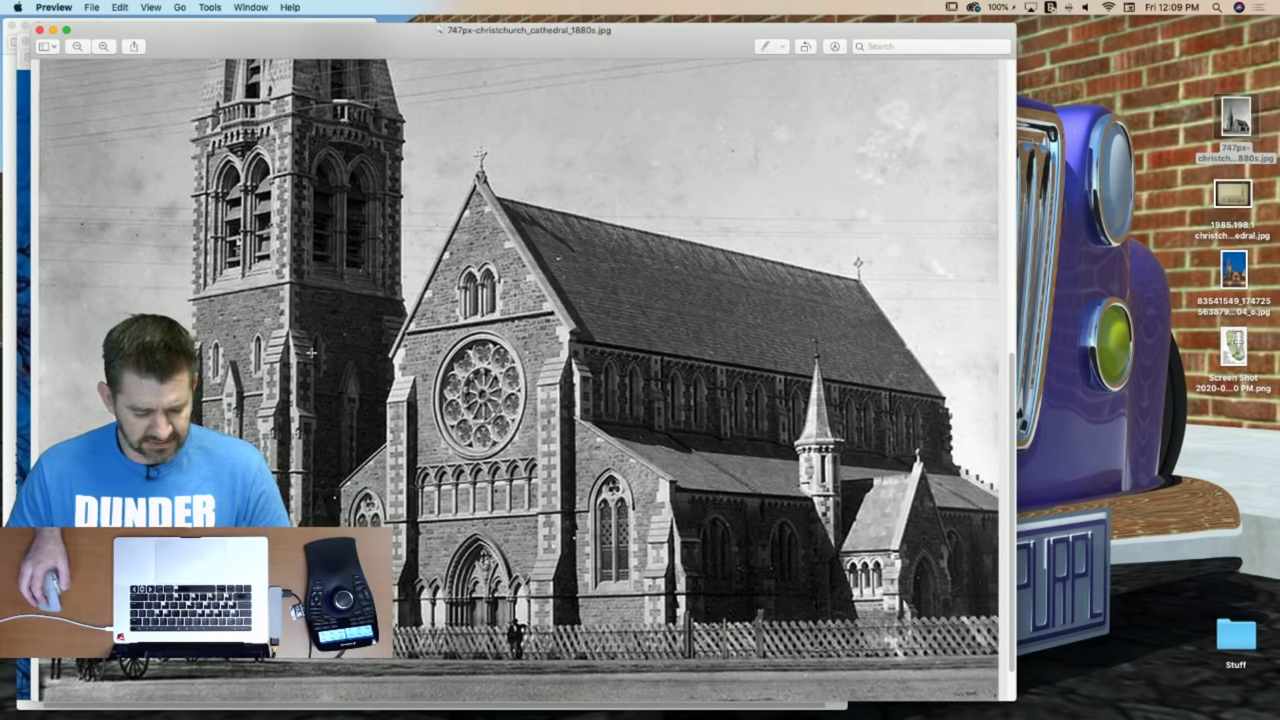
{"action": "scroll", "coordinate": [326, 378], "scroll_direction": "up", "scroll_amount": 1}
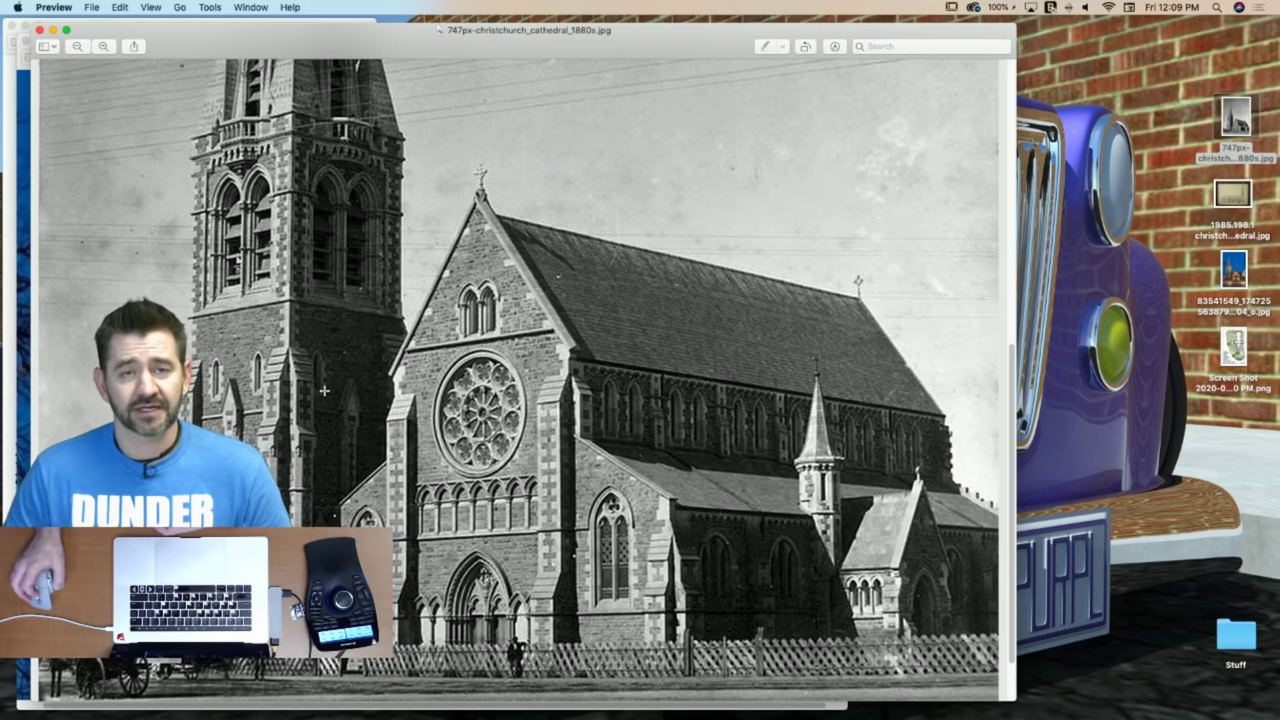
{"action": "scroll", "coordinate": [321, 384], "scroll_direction": "down", "scroll_amount": 1}
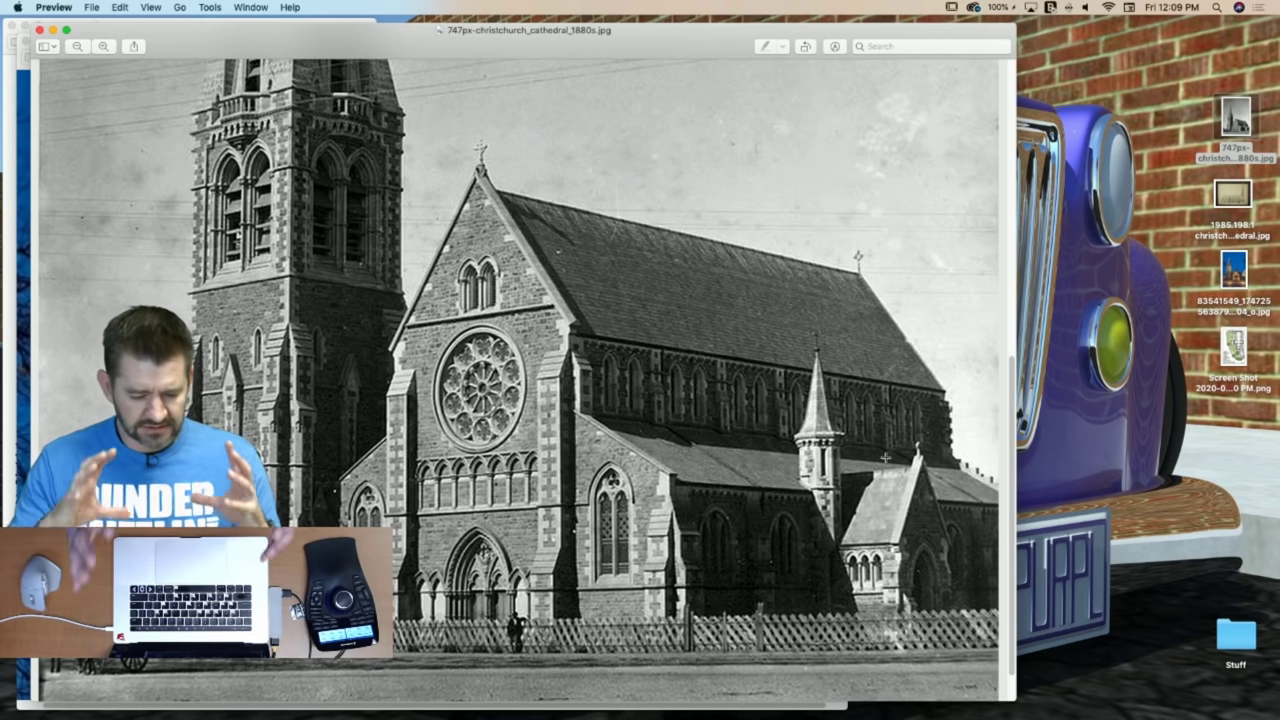
{"action": "scroll", "coordinate": [676, 630], "scroll_direction": "up", "scroll_amount": 4}
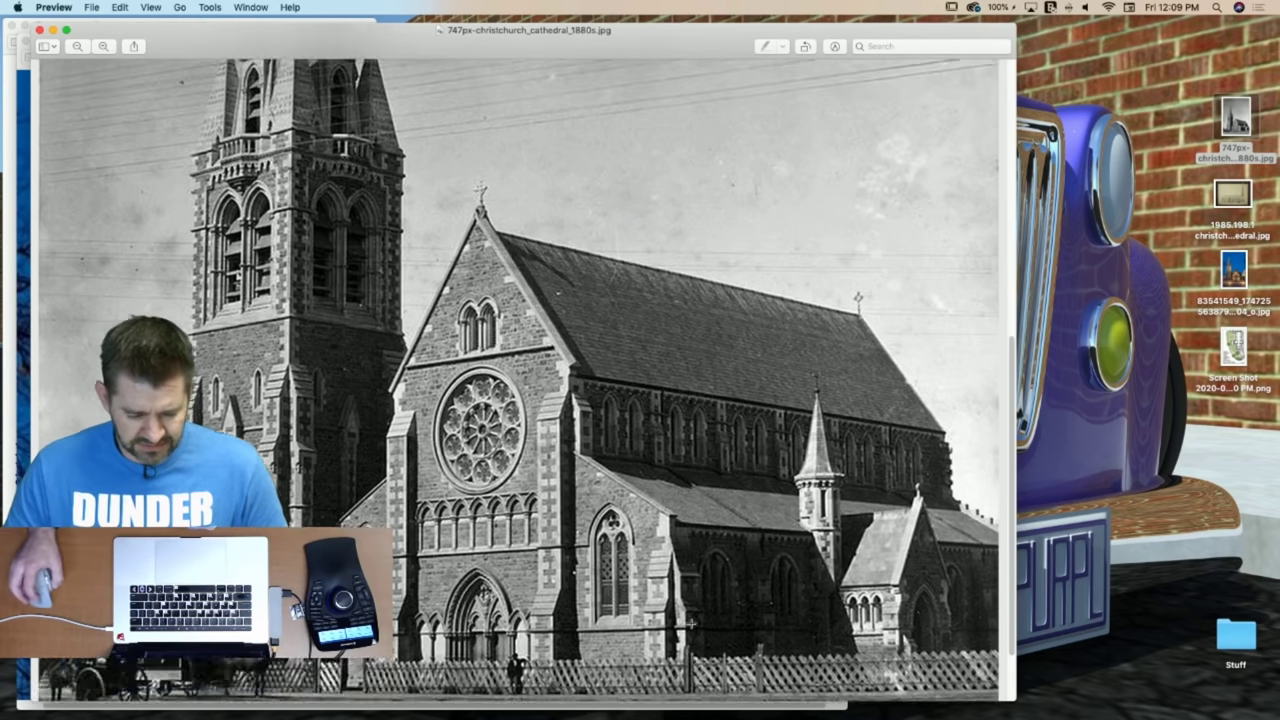
{"action": "scroll", "coordinate": [262, 181], "scroll_direction": "up", "scroll_amount": 6}
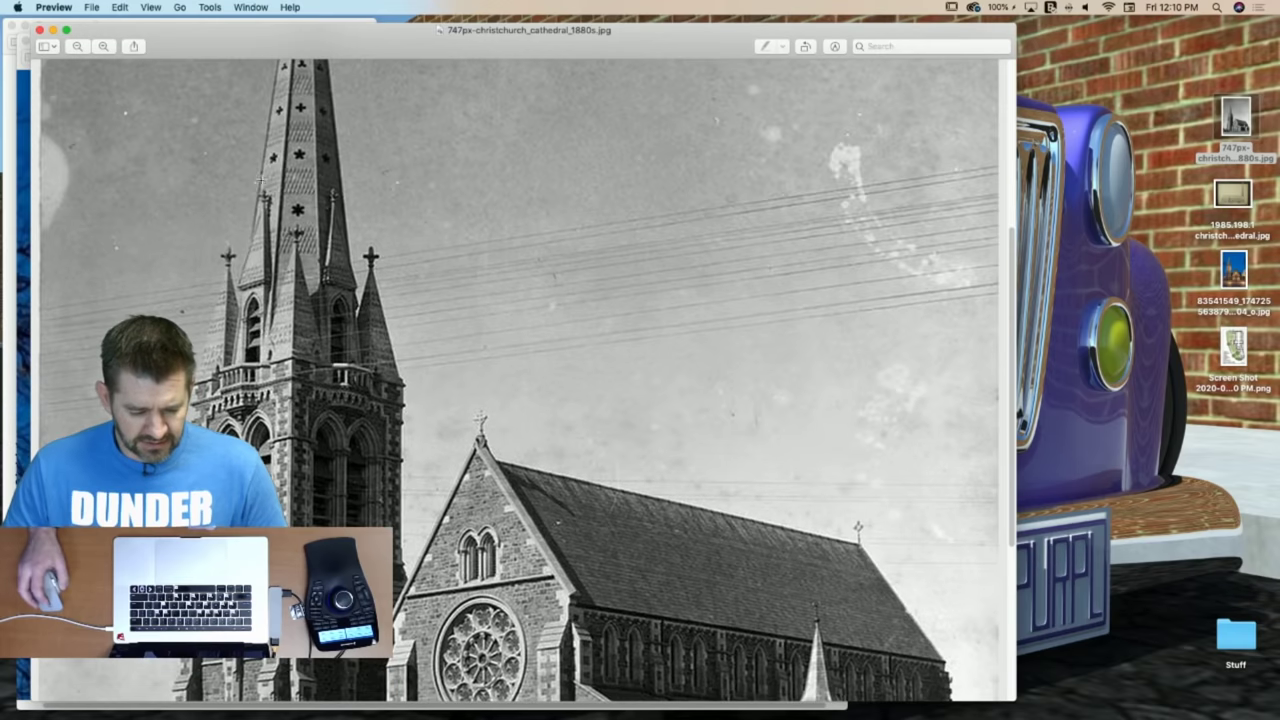
{"action": "scroll", "coordinate": [277, 158], "scroll_direction": "up", "scroll_amount": 4}
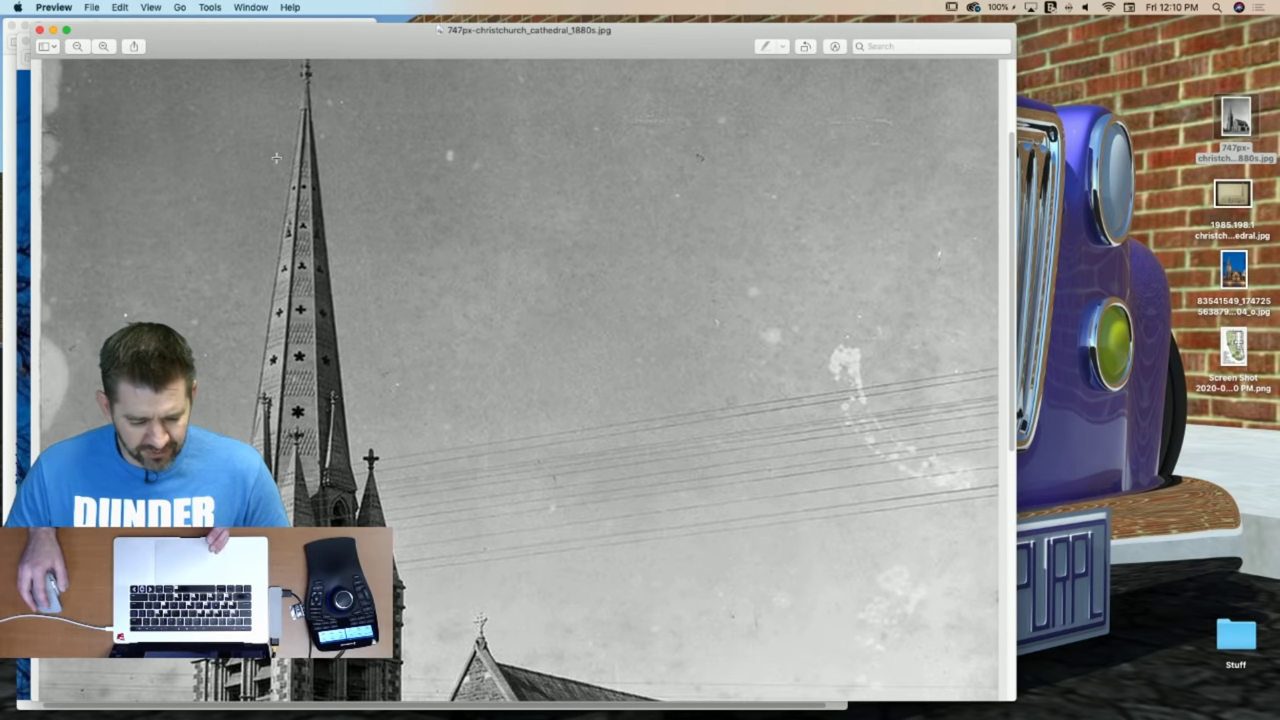
{"action": "scroll", "coordinate": [275, 160], "scroll_direction": "down", "scroll_amount": 4}
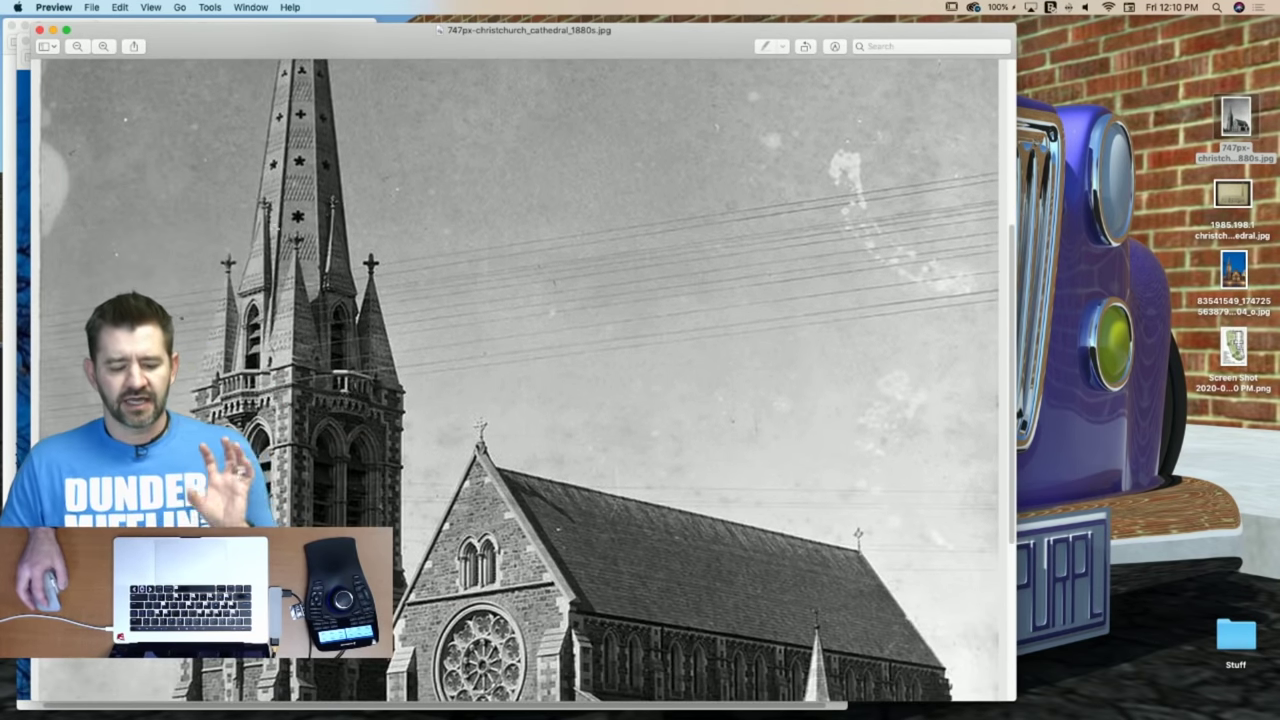
{"action": "scroll", "coordinate": [283, 213], "scroll_direction": "down", "scroll_amount": 12}
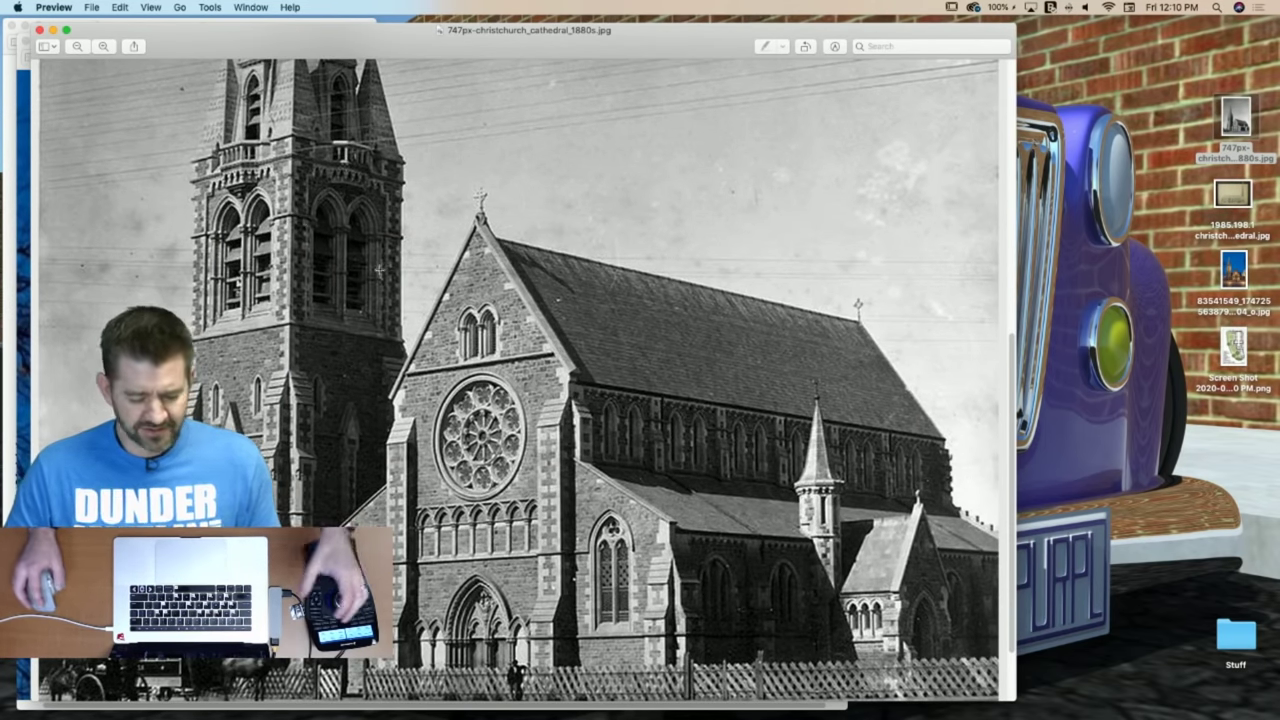
{"action": "scroll", "coordinate": [305, 220], "scroll_direction": "down", "scroll_amount": 3}
Move the 1880s photo window clear of the webcam overlay area and widen it so the whole tower base shows.
{"action": "left_click_drag", "start_coordinate": [523, 42], "coordinate": [800, 32]}
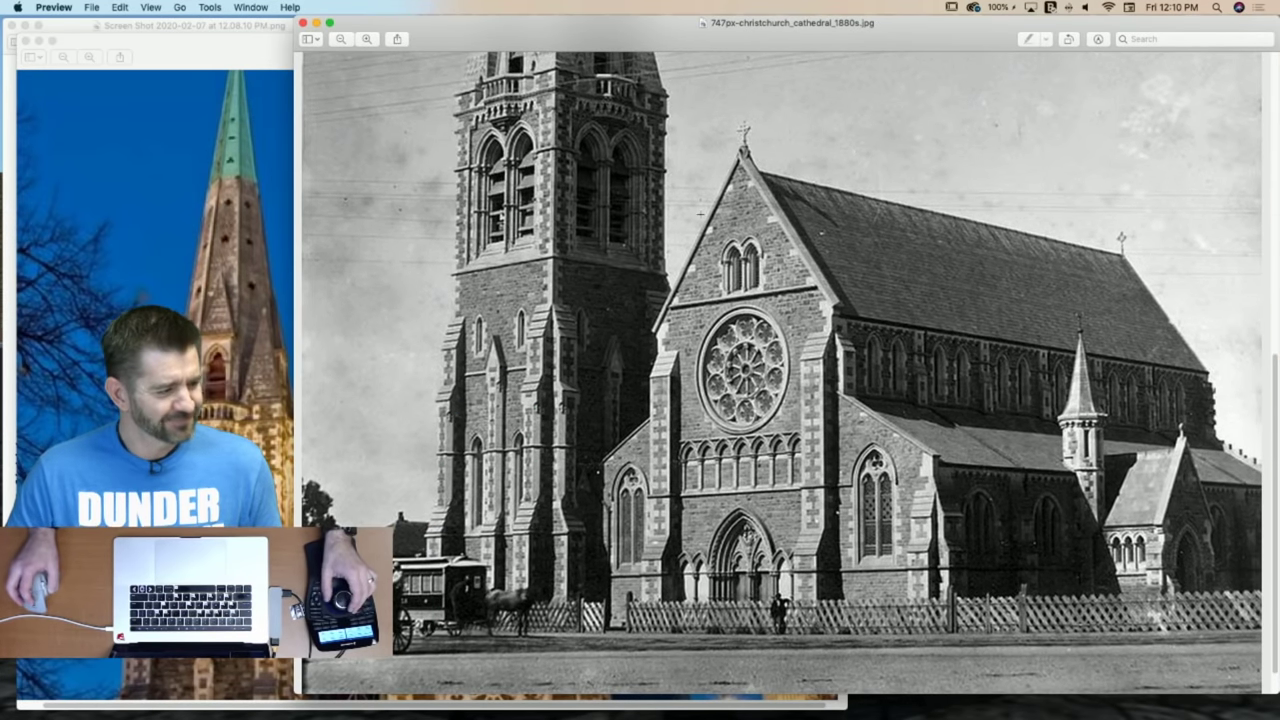
{"action": "scroll", "coordinate": [782, 372], "scroll_direction": "up", "scroll_amount": 1}
{"action": "scroll", "coordinate": [801, 343], "scroll_direction": "down", "scroll_amount": 1}
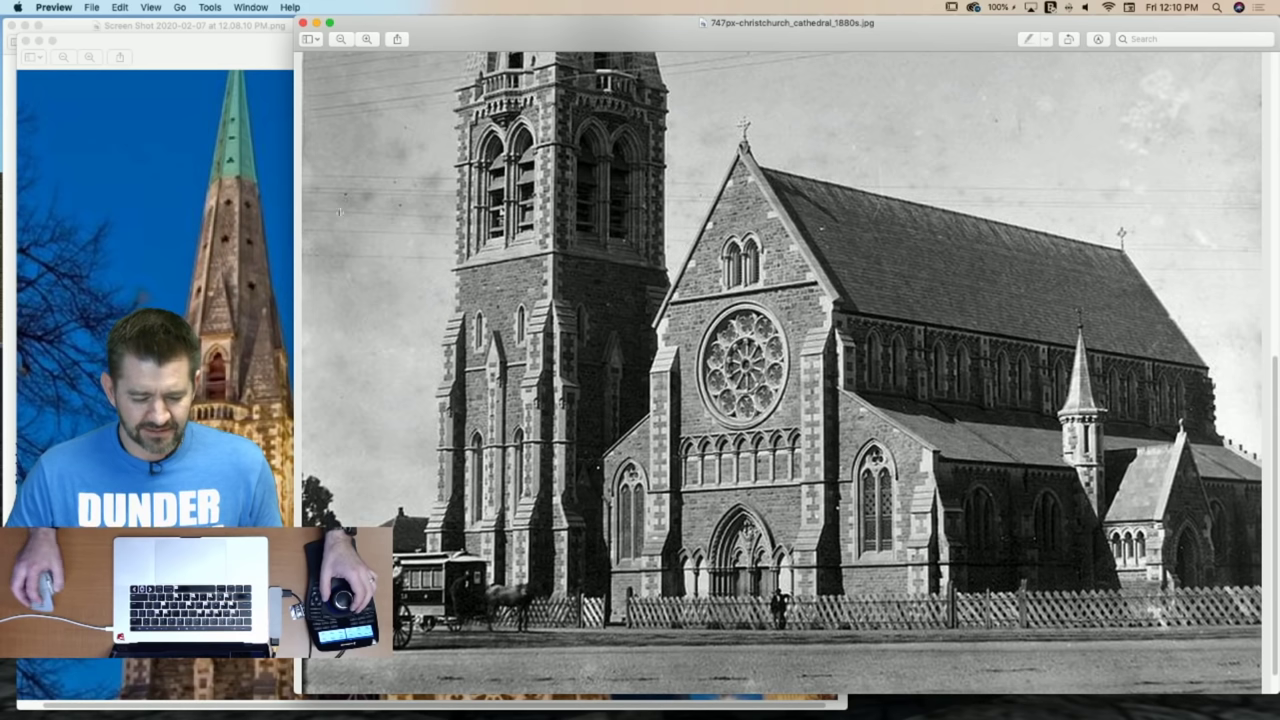
{"action": "left_click_drag", "start_coordinate": [296, 187], "coordinate": [230, 187]}
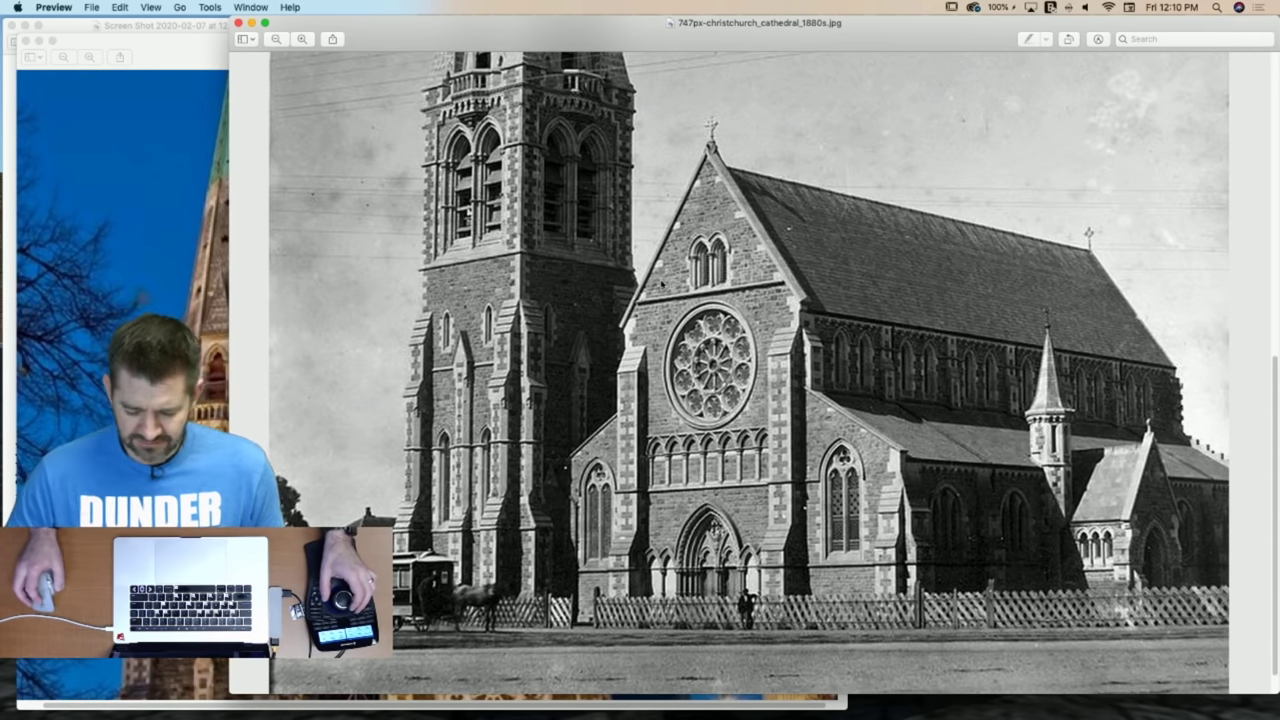
Inspect the spire pinnacles, belfry, tower buttresses, nave roof and side porch in the 1880s photo for modeling detail.
{"action": "scroll", "coordinate": [661, 282], "scroll_direction": "up", "scroll_amount": 5}
{"action": "scroll", "coordinate": [663, 278], "scroll_direction": "up", "scroll_amount": 10}
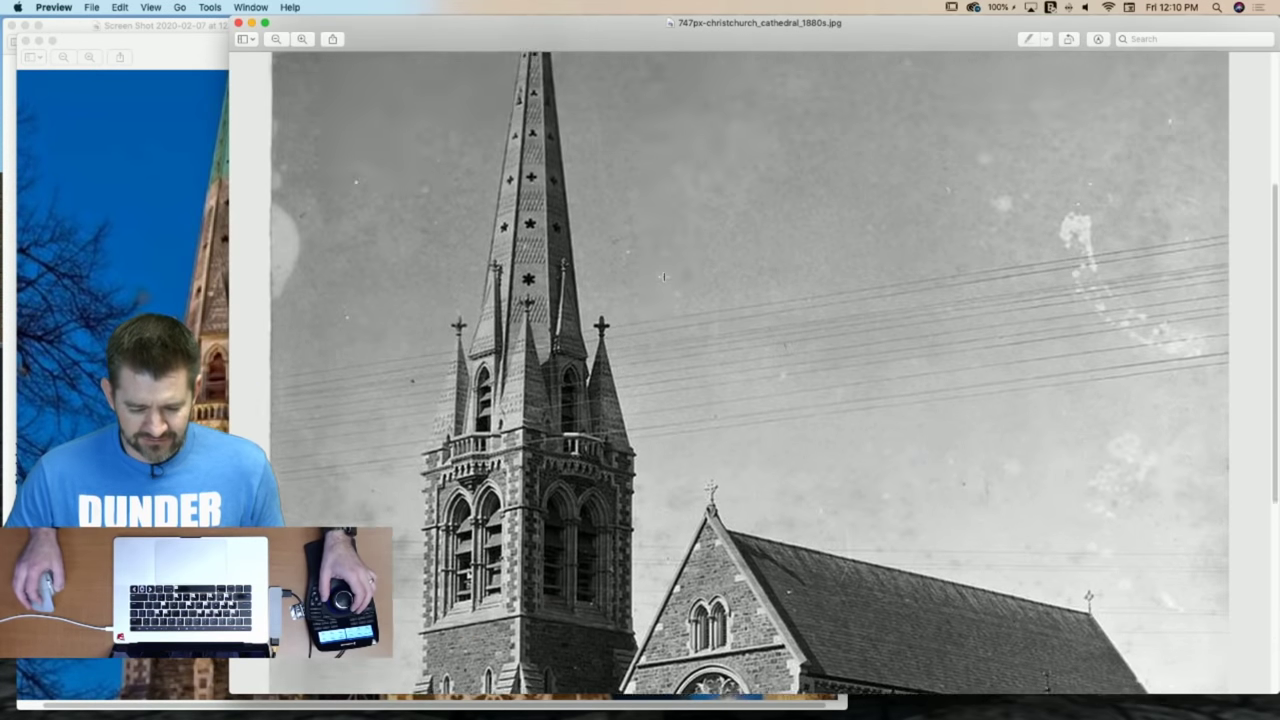
{"action": "scroll", "coordinate": [621, 232], "scroll_direction": "down", "scroll_amount": 4}
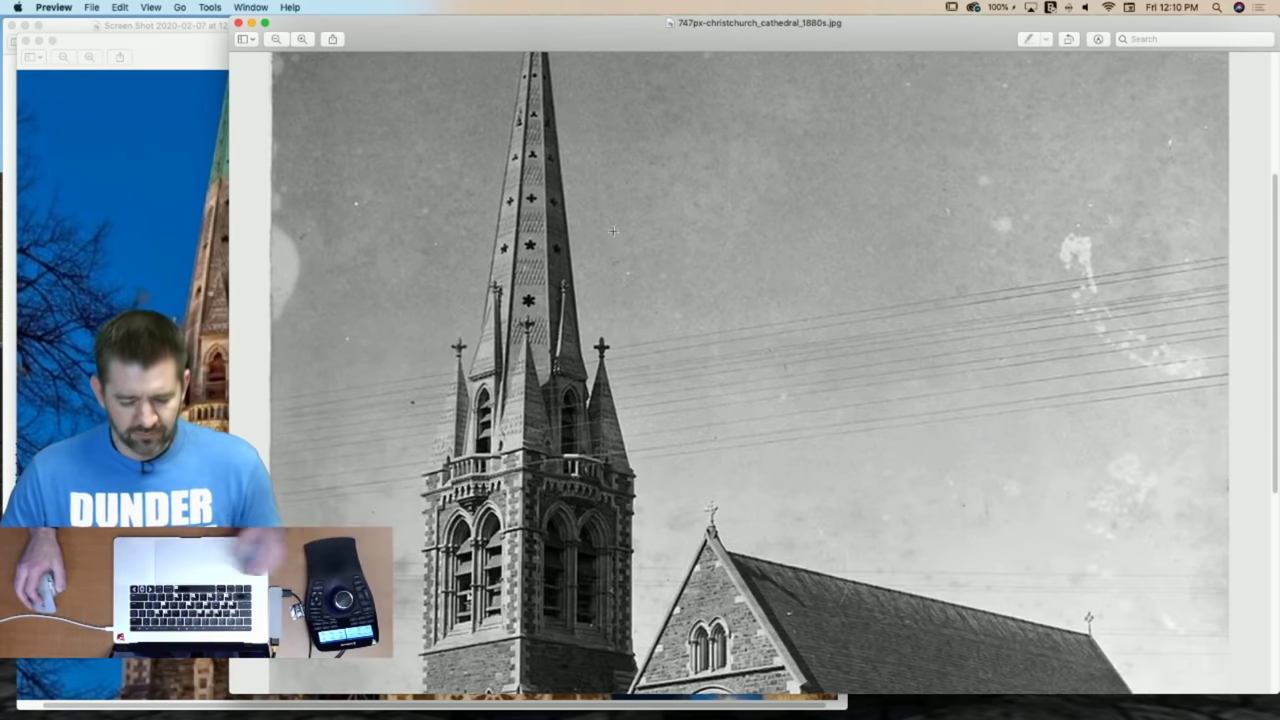
{"action": "scroll", "coordinate": [587, 271], "scroll_direction": "down", "scroll_amount": 5}
{"action": "scroll", "coordinate": [587, 255], "scroll_direction": "down", "scroll_amount": 5}
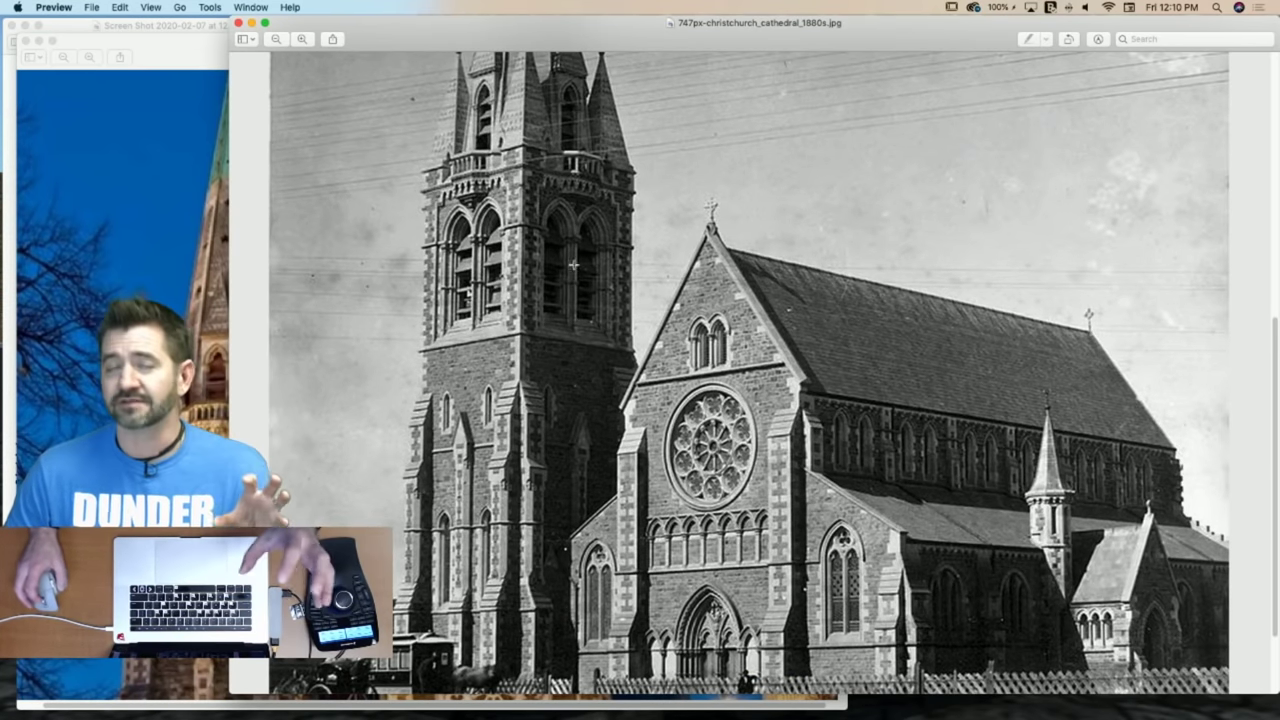
{"action": "scroll", "coordinate": [562, 370], "scroll_direction": "down", "scroll_amount": 1}
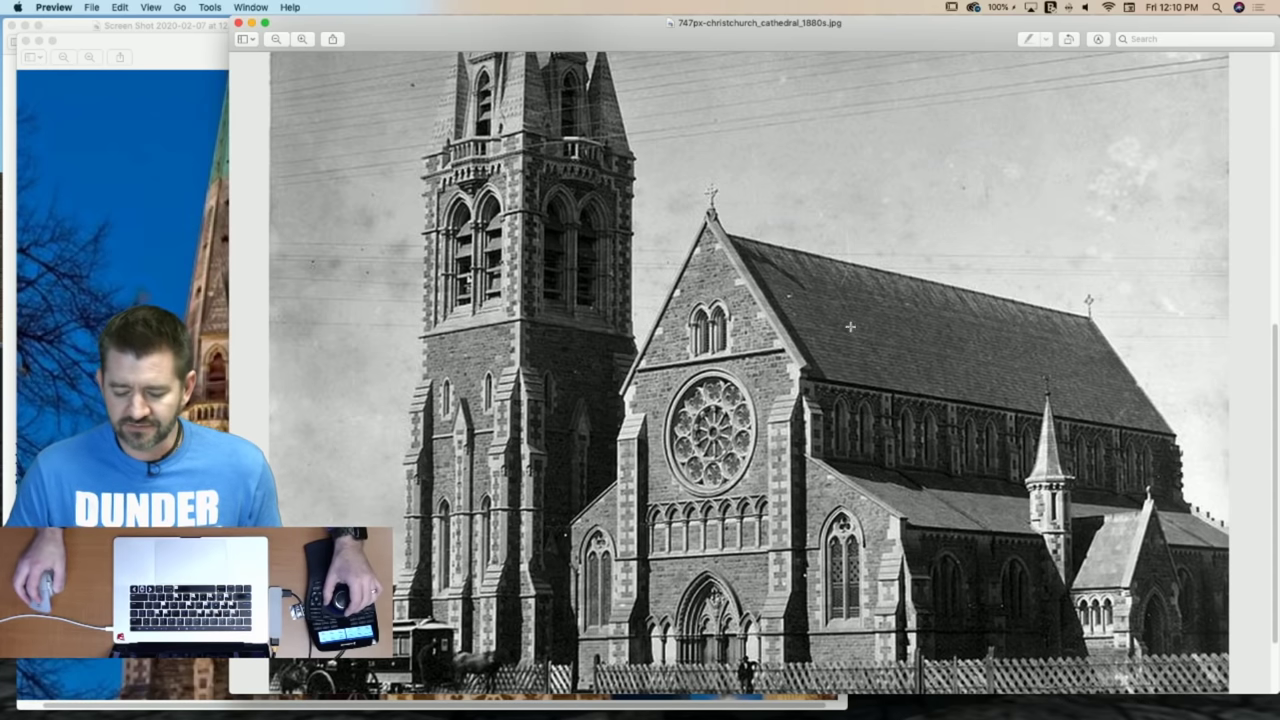
{"action": "scroll", "coordinate": [850, 326], "scroll_direction": "down", "scroll_amount": 5}
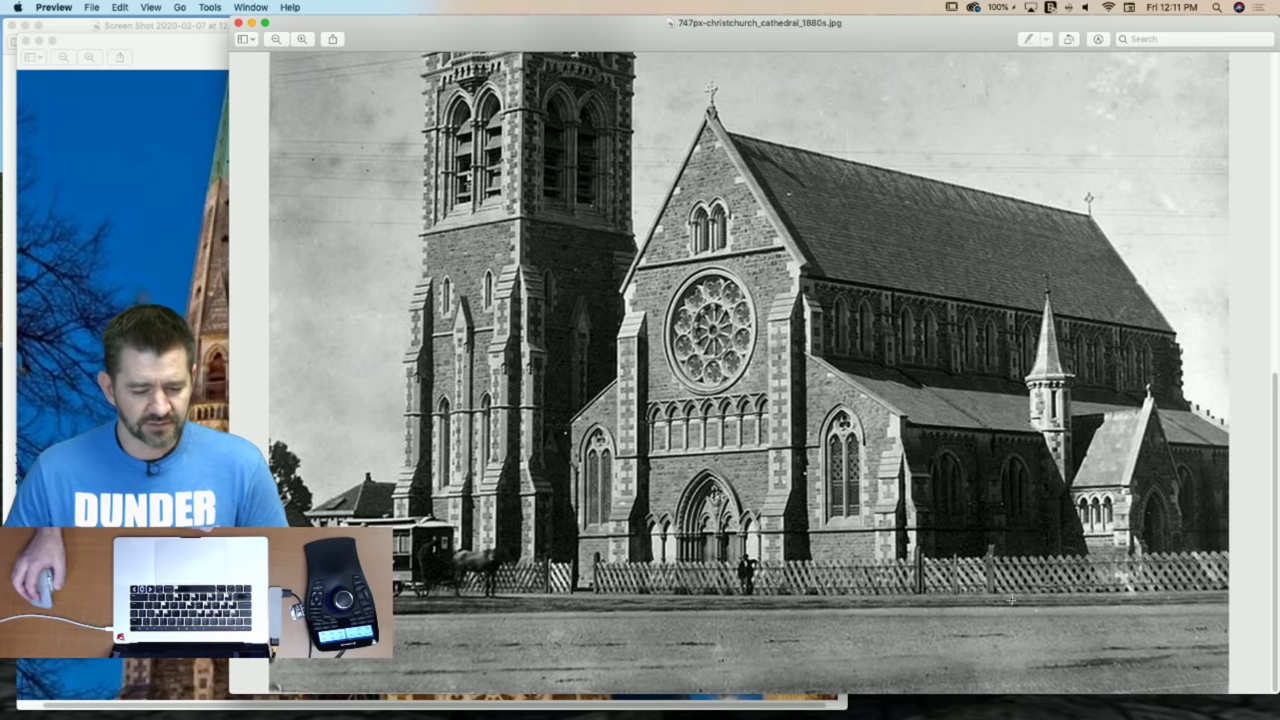
{"action": "scroll", "coordinate": [721, 393], "scroll_direction": "up", "scroll_amount": 5}
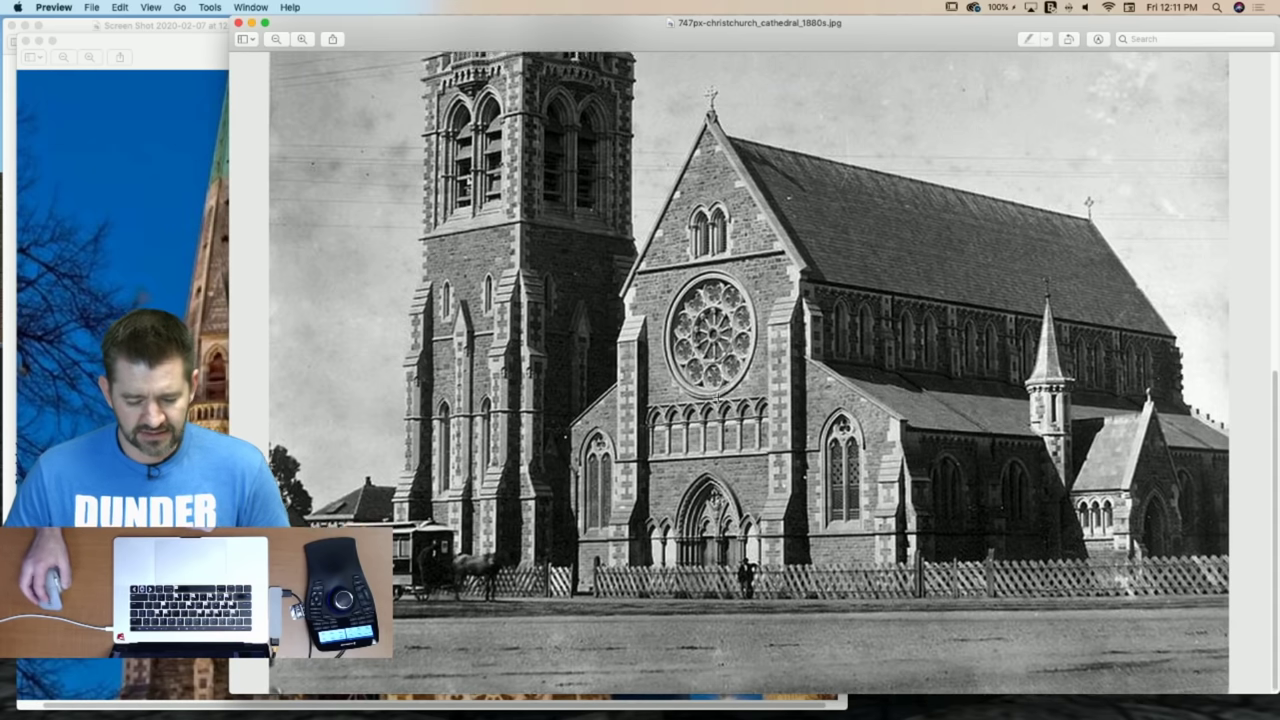
{"action": "scroll", "coordinate": [717, 398], "scroll_direction": "up", "scroll_amount": 4}
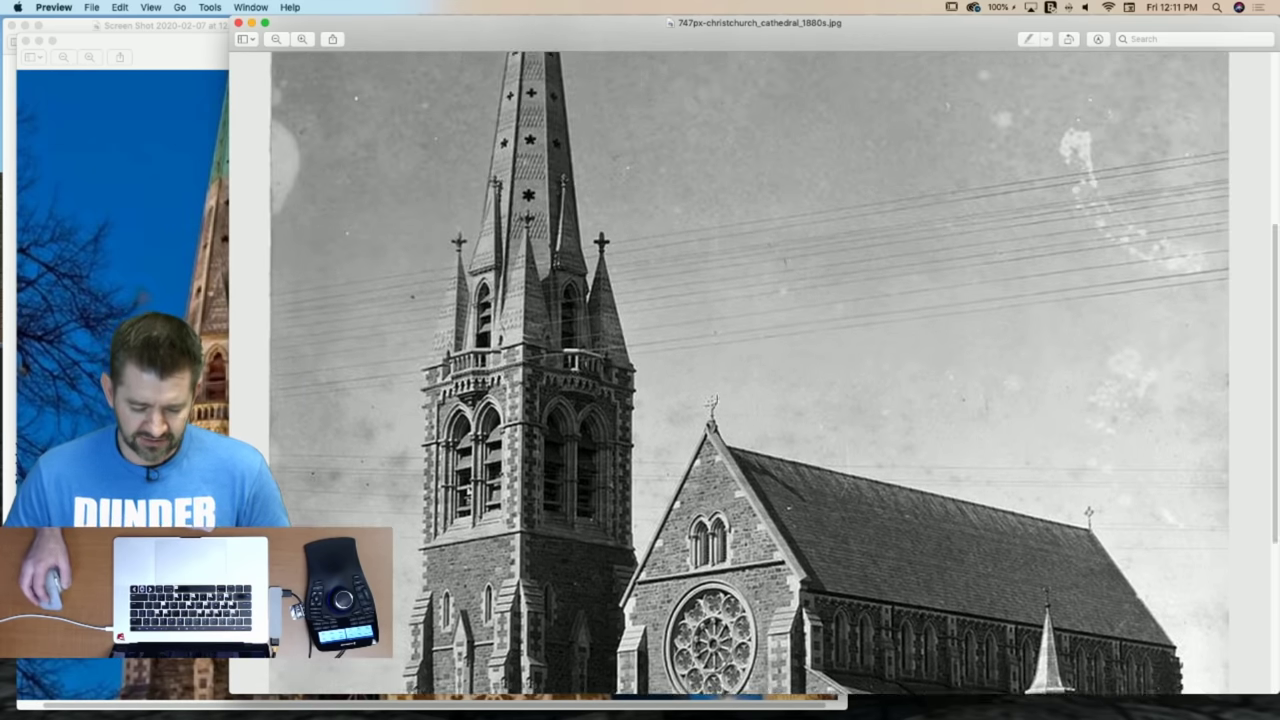
{"action": "scroll", "coordinate": [717, 398], "scroll_direction": "down", "scroll_amount": 3}
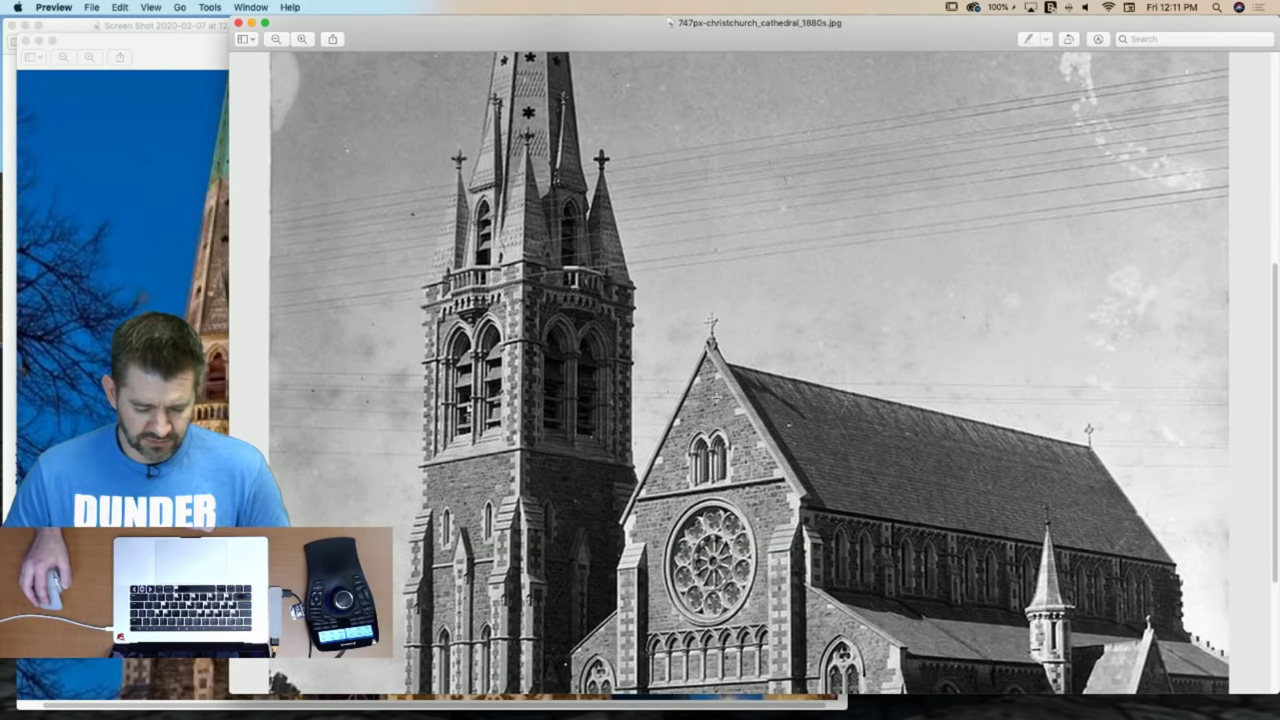
{"action": "scroll", "coordinate": [717, 399], "scroll_direction": "down", "scroll_amount": 2}
{"action": "scroll", "coordinate": [717, 399], "scroll_direction": "down", "scroll_amount": 2}
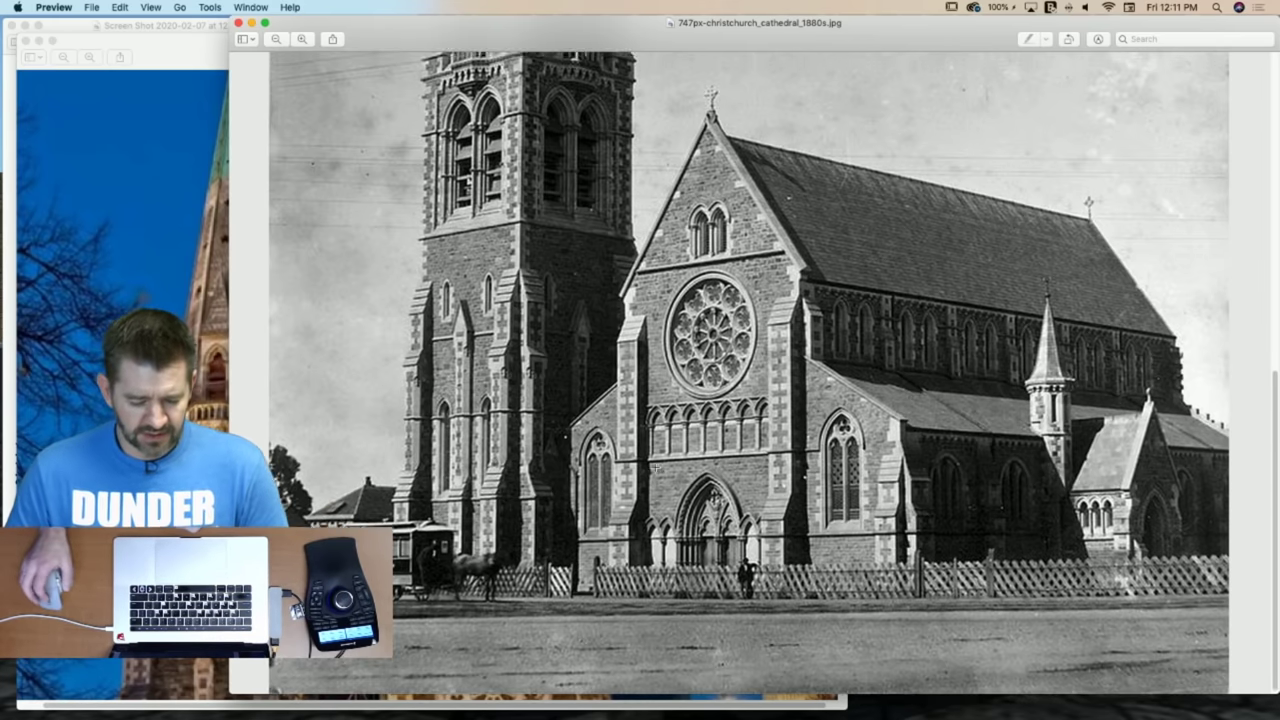
{"action": "scroll", "coordinate": [657, 471], "scroll_direction": "up", "scroll_amount": 2}
{"action": "scroll", "coordinate": [699, 204], "scroll_direction": "up", "scroll_amount": 1}
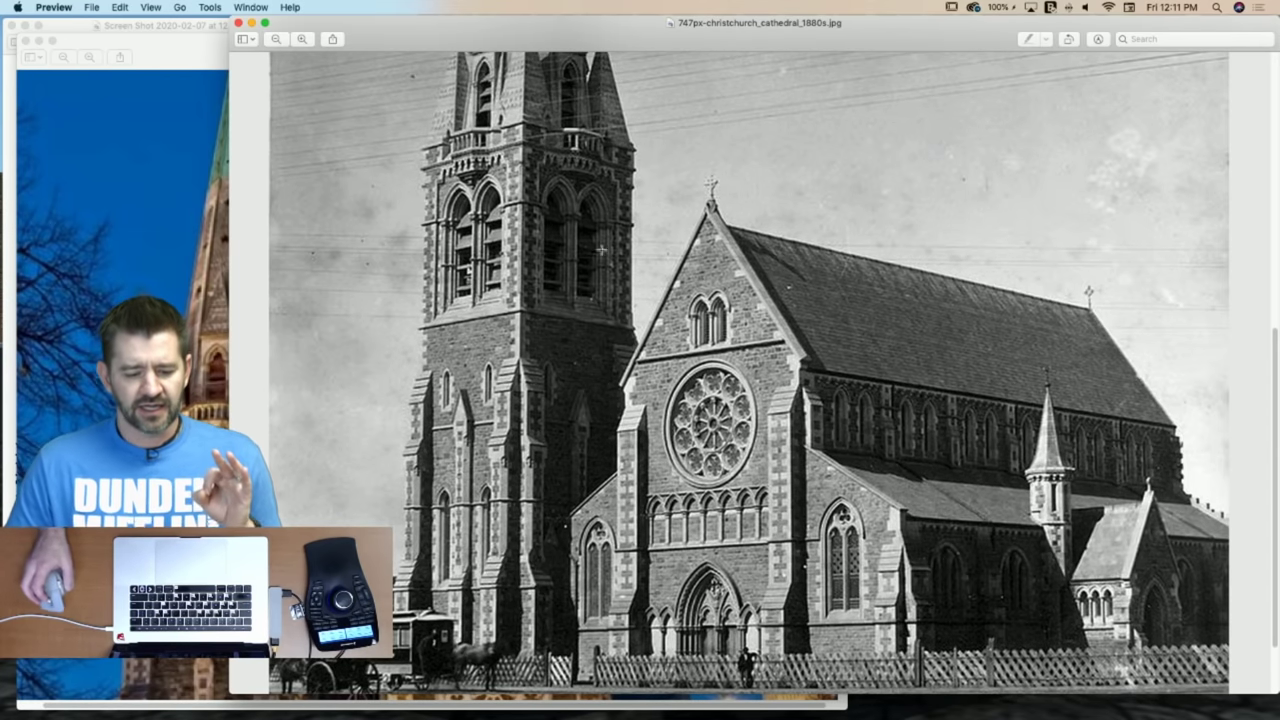
Close the 1880s photo, the color night photo and the floor plan screenshot, and switch to SketchUp.
{"action": "left_click", "coordinate": [239, 22]}
{"action": "left_click", "coordinate": [25, 41]}
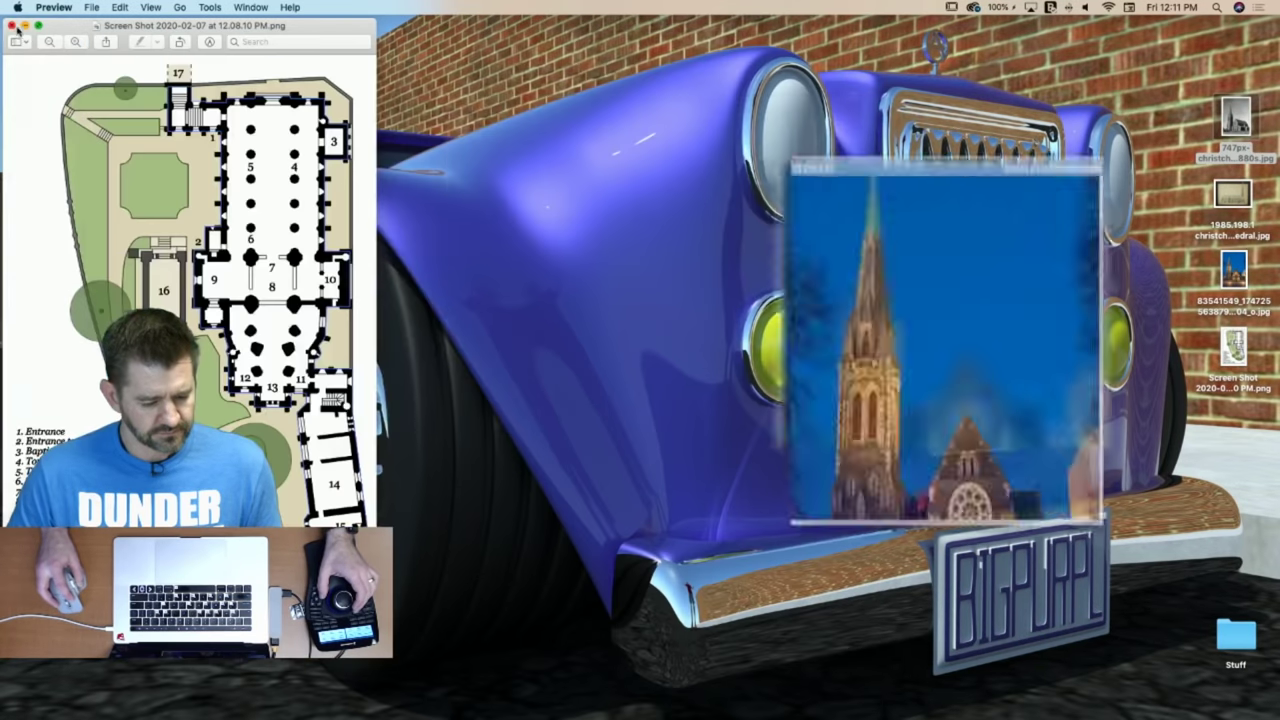
{"action": "left_click", "coordinate": [16, 28]}
{"action": "mouse_move", "coordinate": [3, 280]}
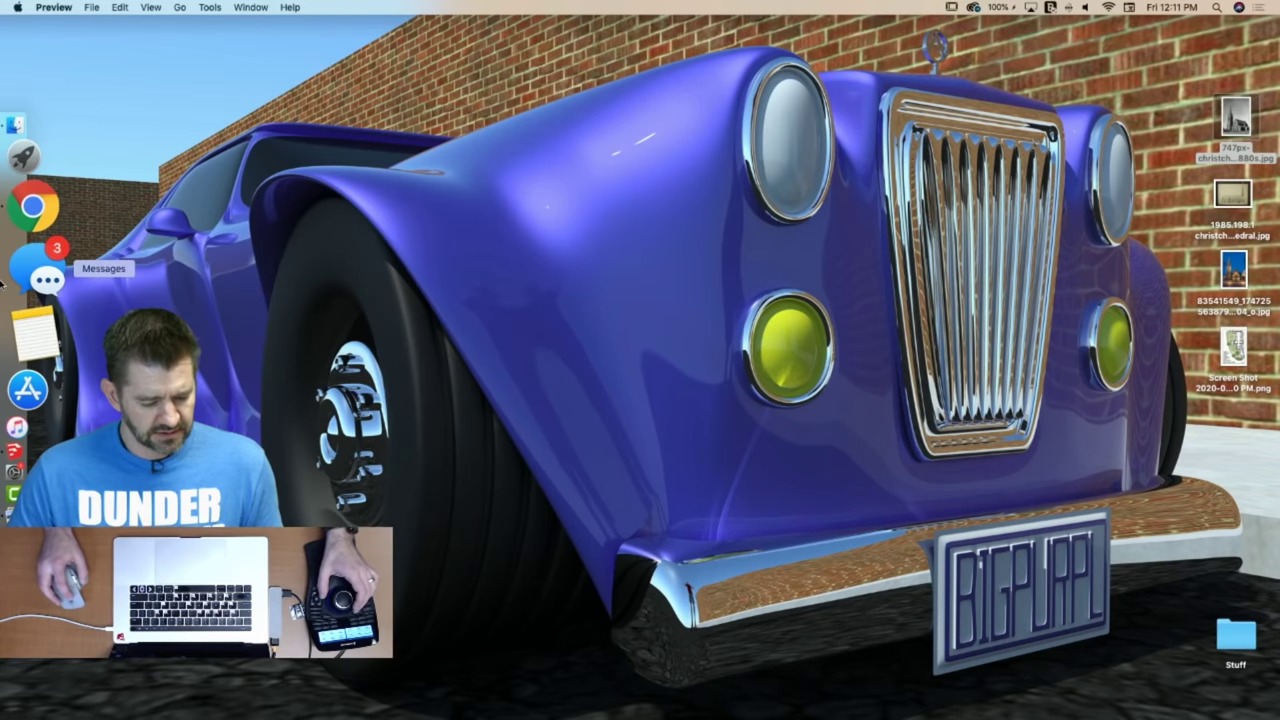
{"action": "left_click", "coordinate": [28, 385]}
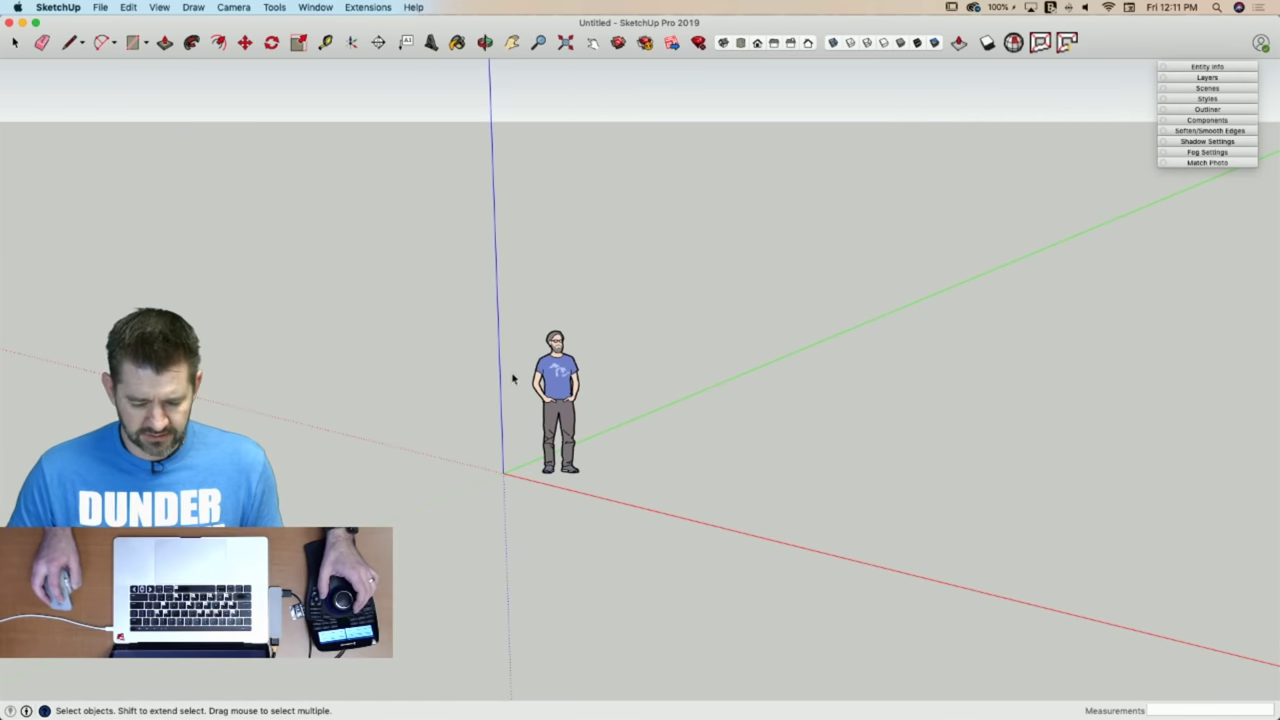
Import the 747px-christchurch_cathedral_1880s.jpg photo from the Desktop as a new matched photo.
{"action": "left_click", "coordinate": [100, 7]}
{"action": "left_click", "coordinate": [126, 226]}
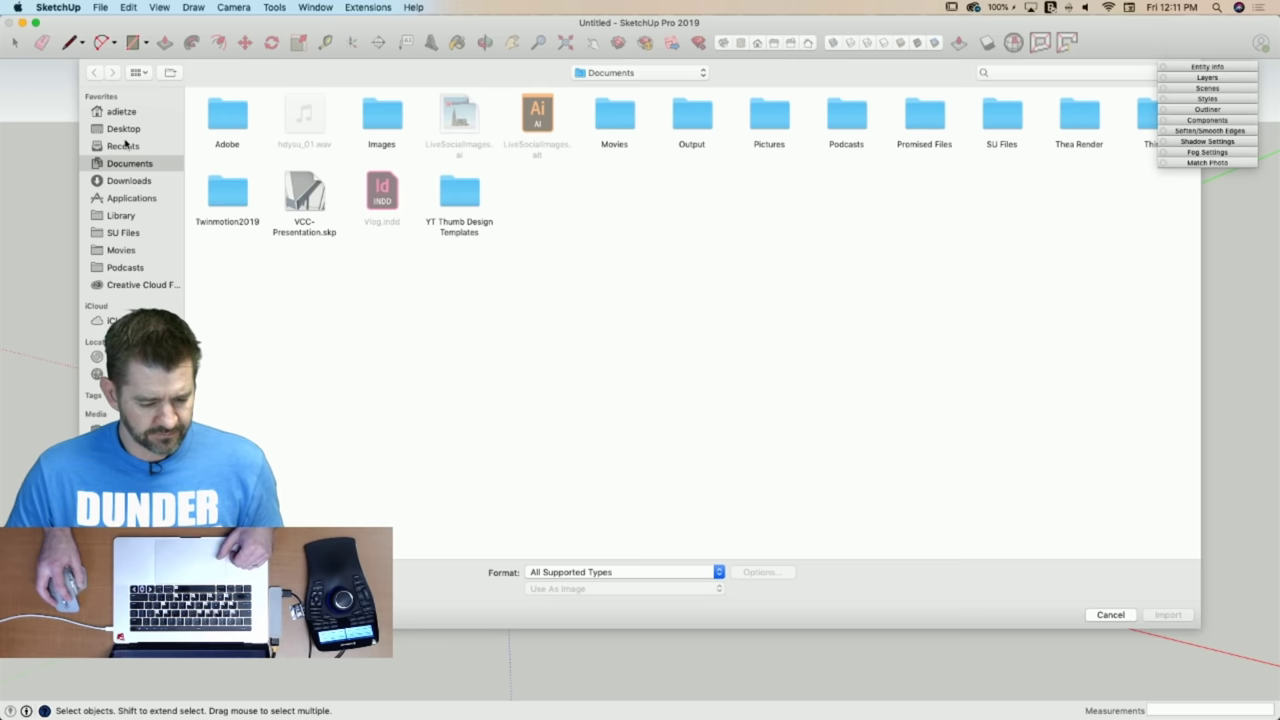
{"action": "left_click", "coordinate": [123, 129]}
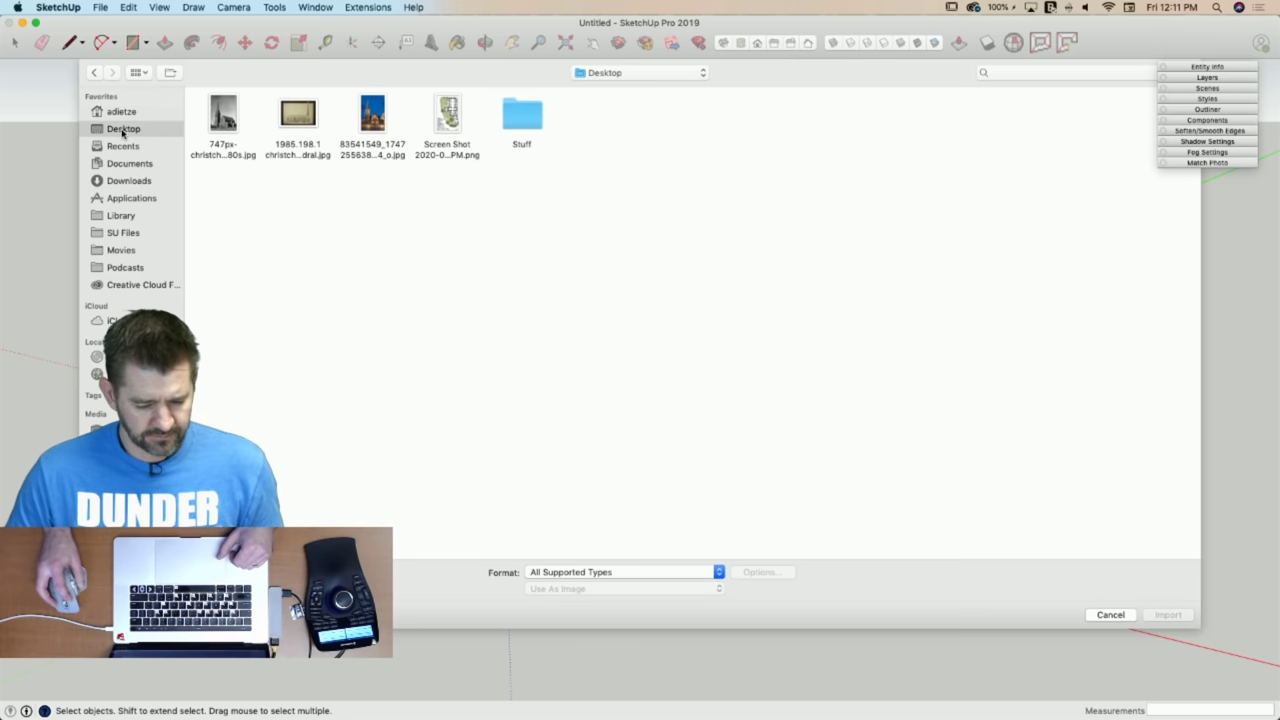
{"action": "left_click", "coordinate": [223, 115]}
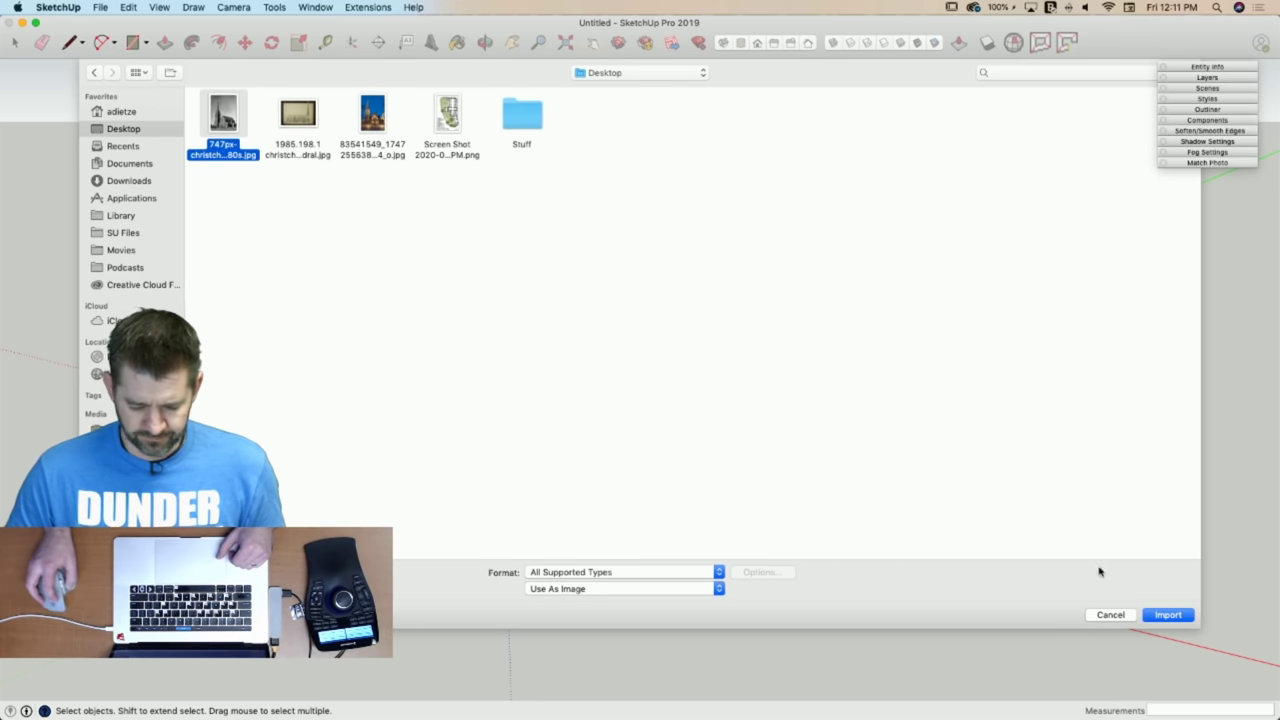
{"action": "left_click", "coordinate": [658, 590]}
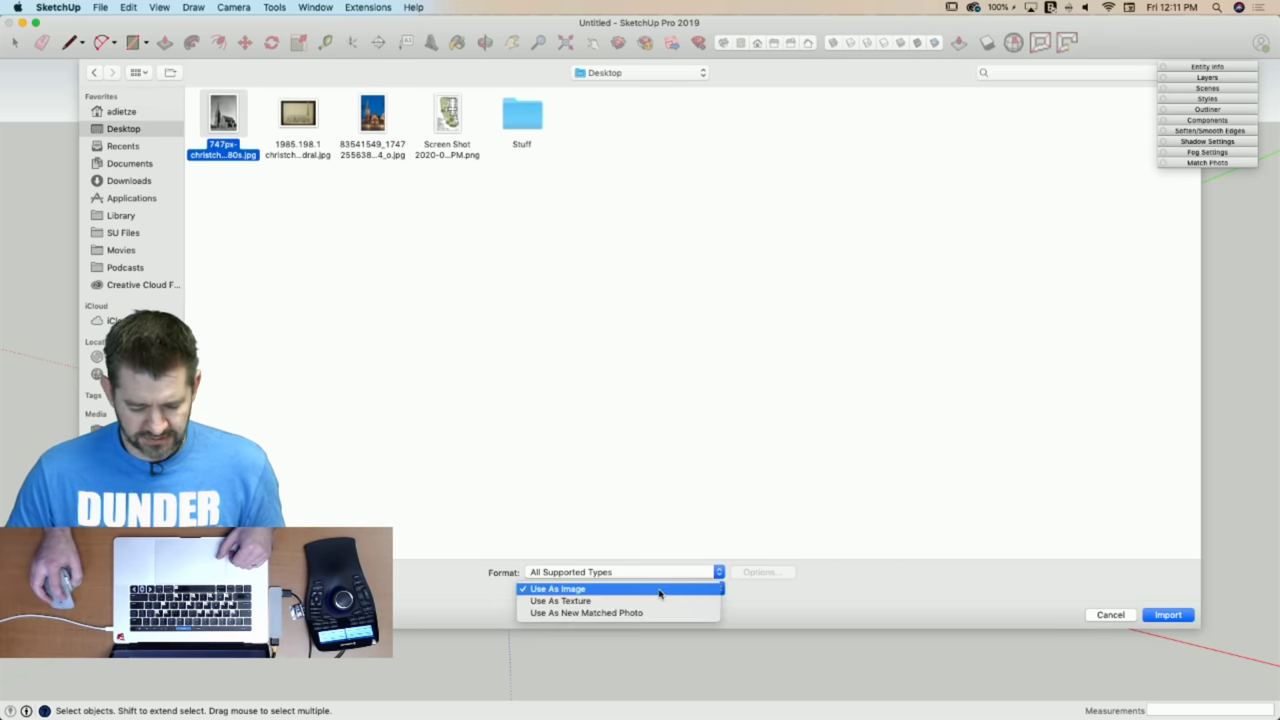
{"action": "left_click", "coordinate": [660, 611]}
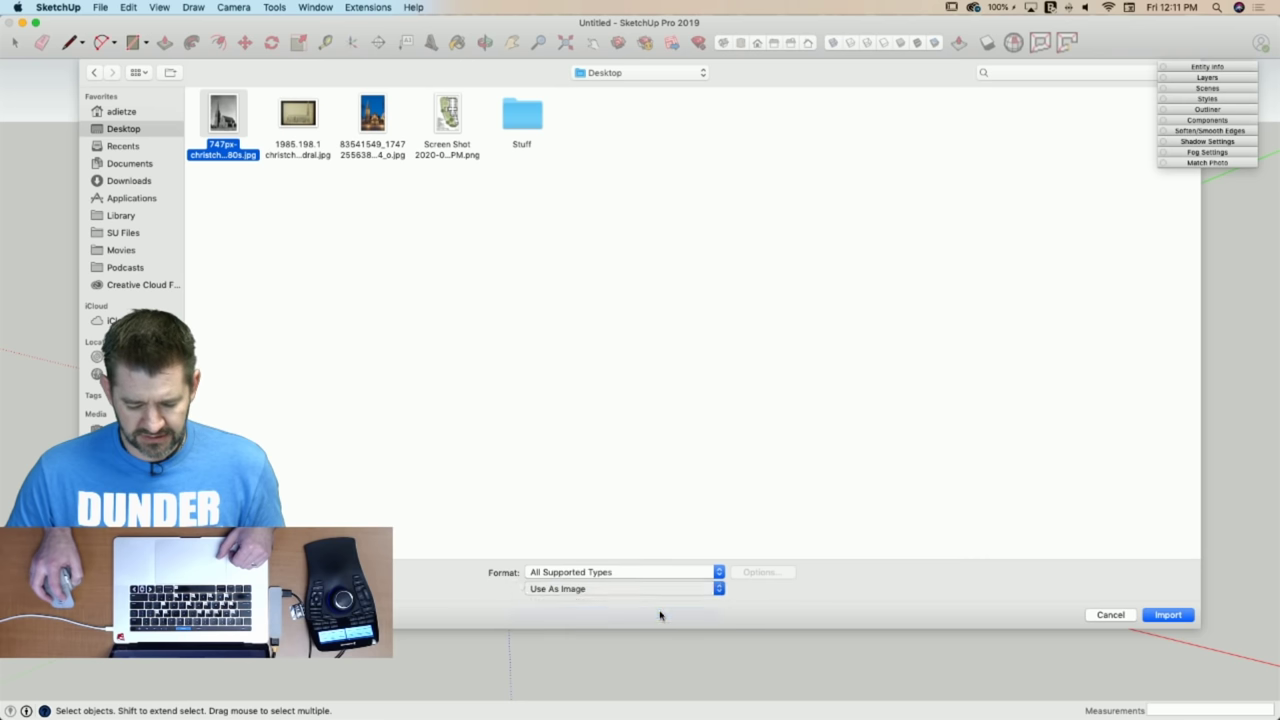
{"action": "left_click", "coordinate": [1166, 615]}
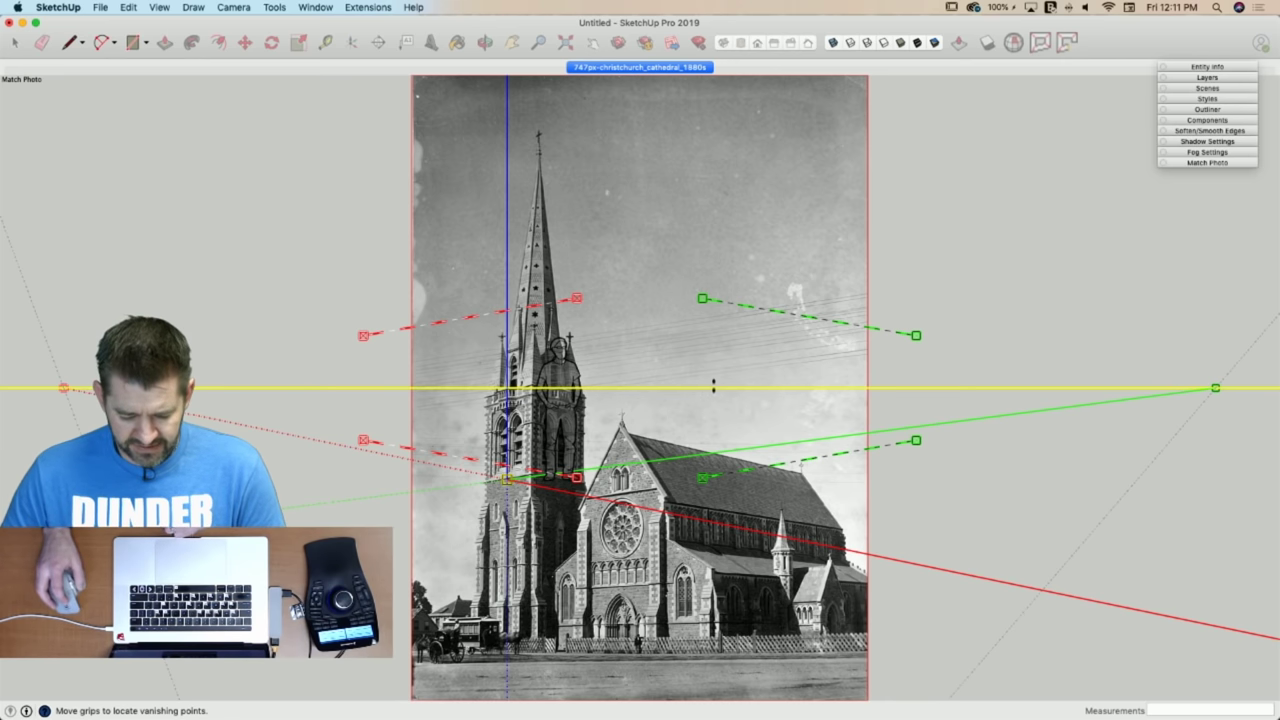
Align the upper green vanishing line with the nave roof ridge, extending it past both ends of the roof.
{"action": "left_click_drag", "start_coordinate": [705, 301], "coordinate": [622, 434]}
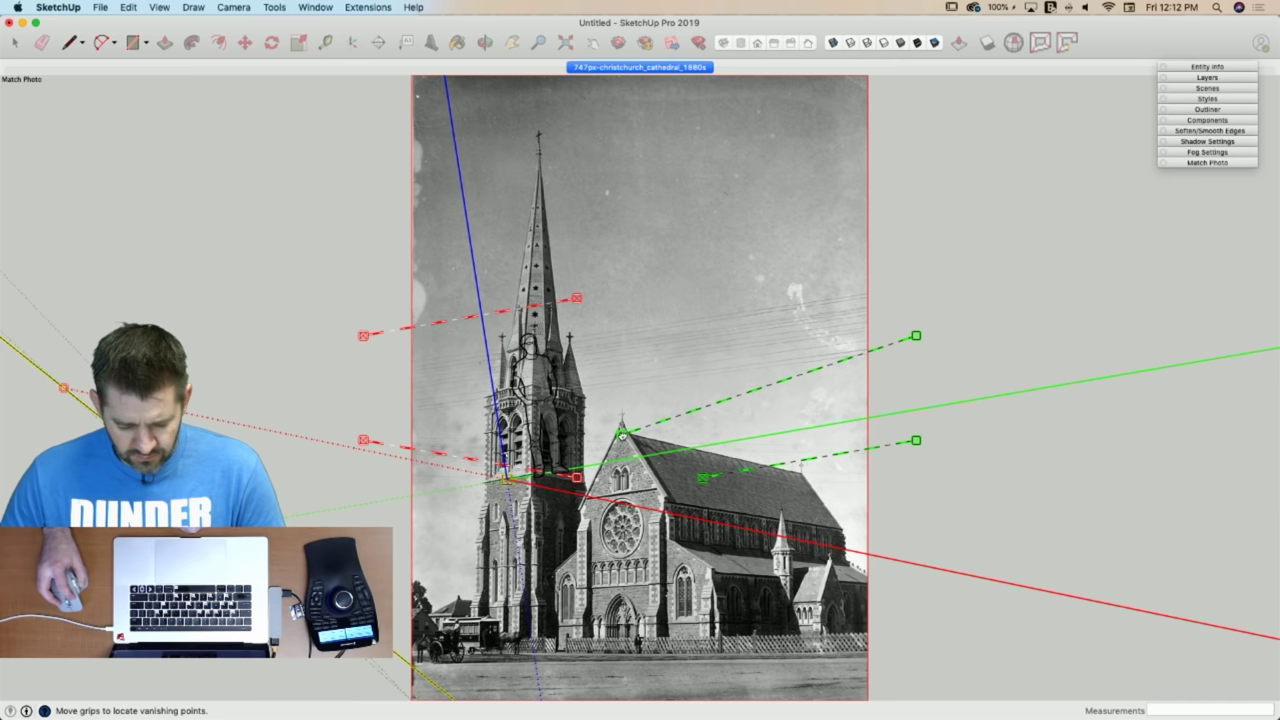
{"action": "left_click_drag", "start_coordinate": [919, 341], "coordinate": [943, 503]}
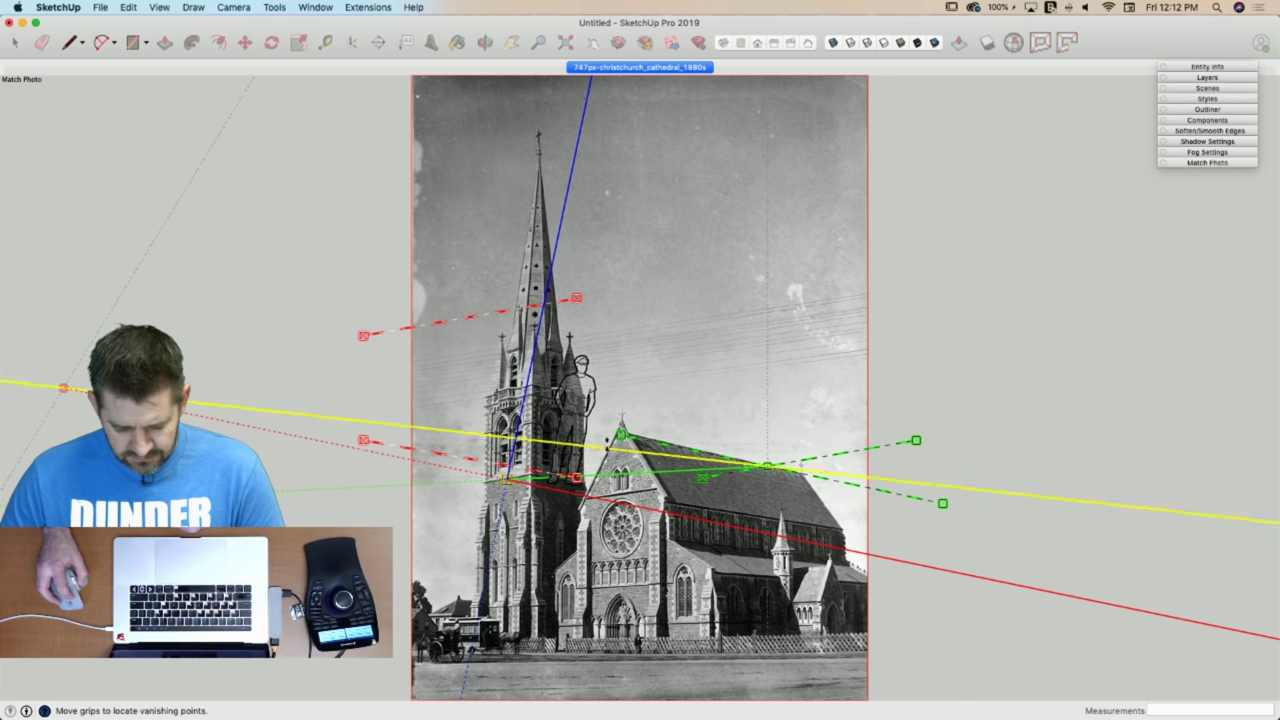
{"action": "left_click_drag", "start_coordinate": [622, 434], "coordinate": [458, 396]}
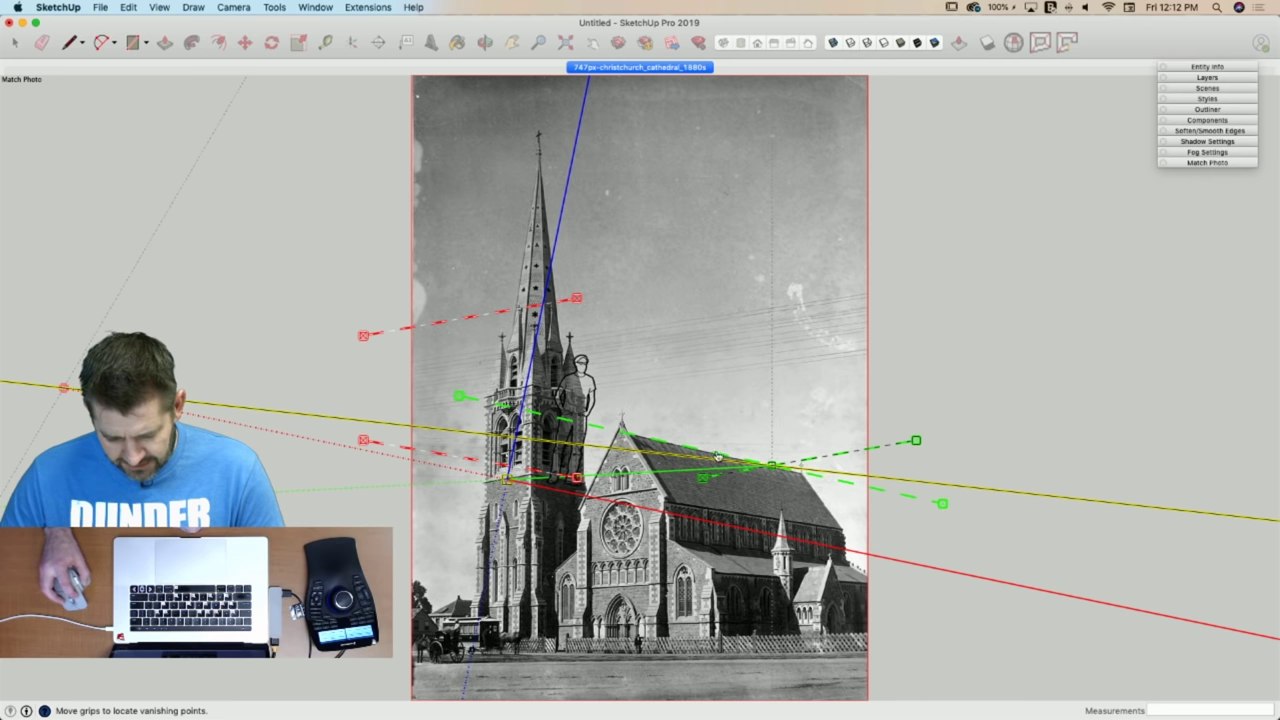
{"action": "left_click_drag", "start_coordinate": [943, 504], "coordinate": [945, 507]}
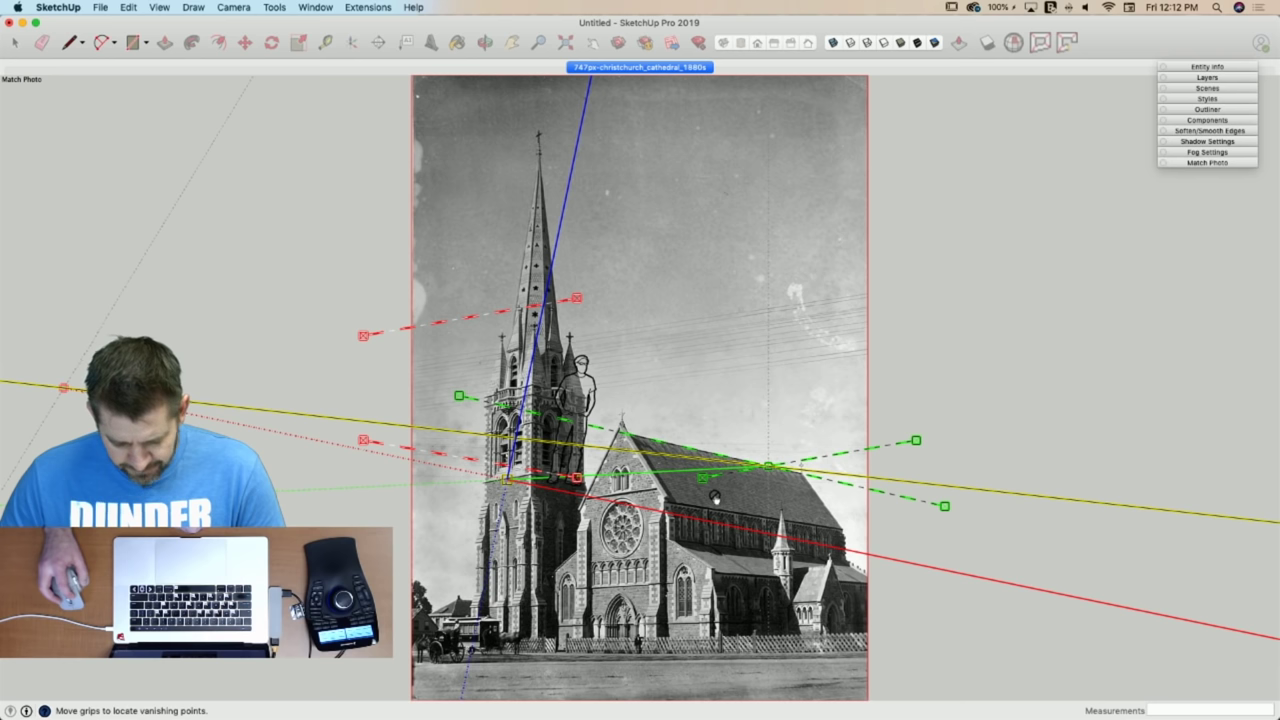
Align the lower green vanishing line with the long side of the nave, from beside the facade to past the side porch.
{"action": "left_click_drag", "start_coordinate": [703, 479], "coordinate": [704, 578]}
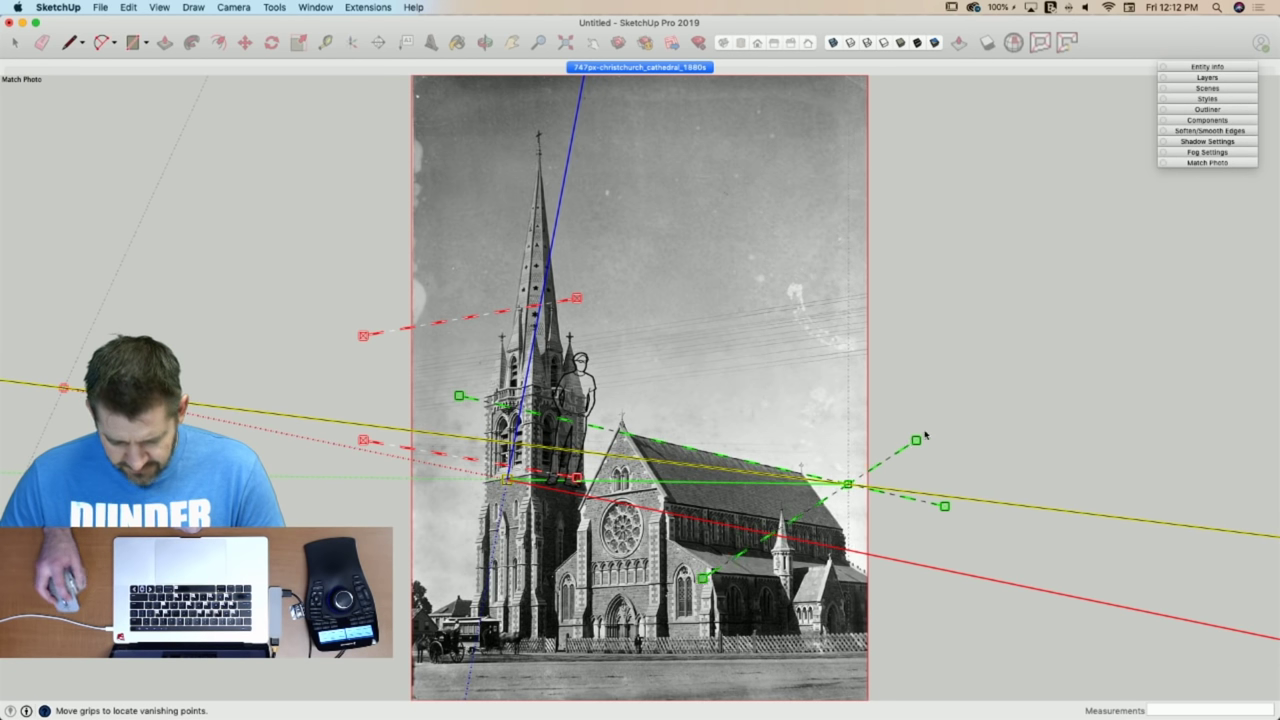
{"action": "left_click_drag", "start_coordinate": [917, 440], "coordinate": [969, 584]}
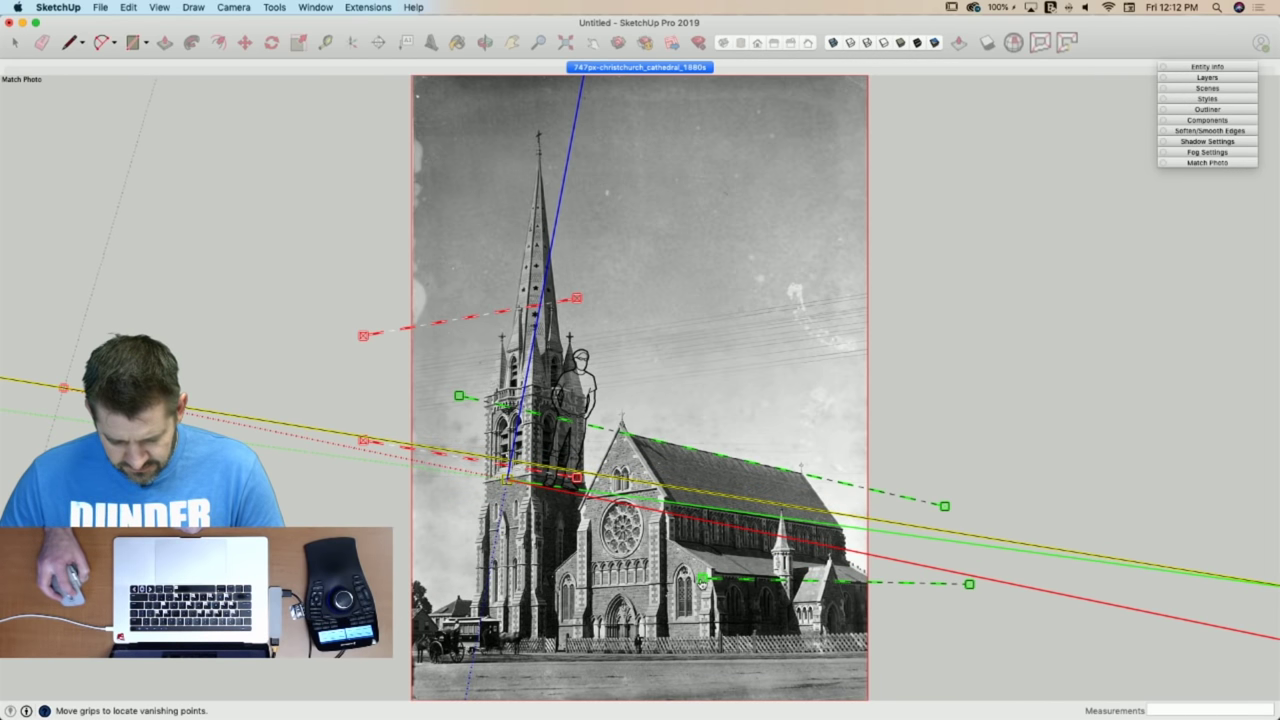
{"action": "left_click_drag", "start_coordinate": [703, 581], "coordinate": [689, 571]}
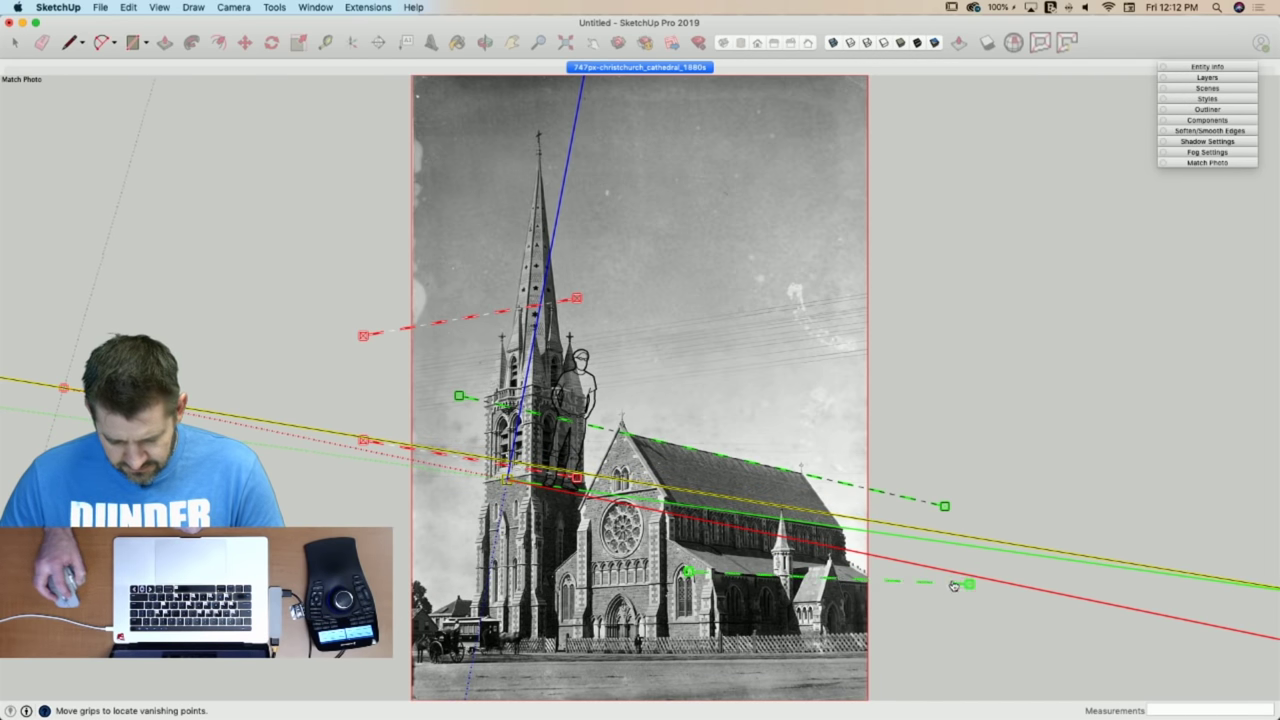
{"action": "left_click_drag", "start_coordinate": [971, 588], "coordinate": [969, 589]}
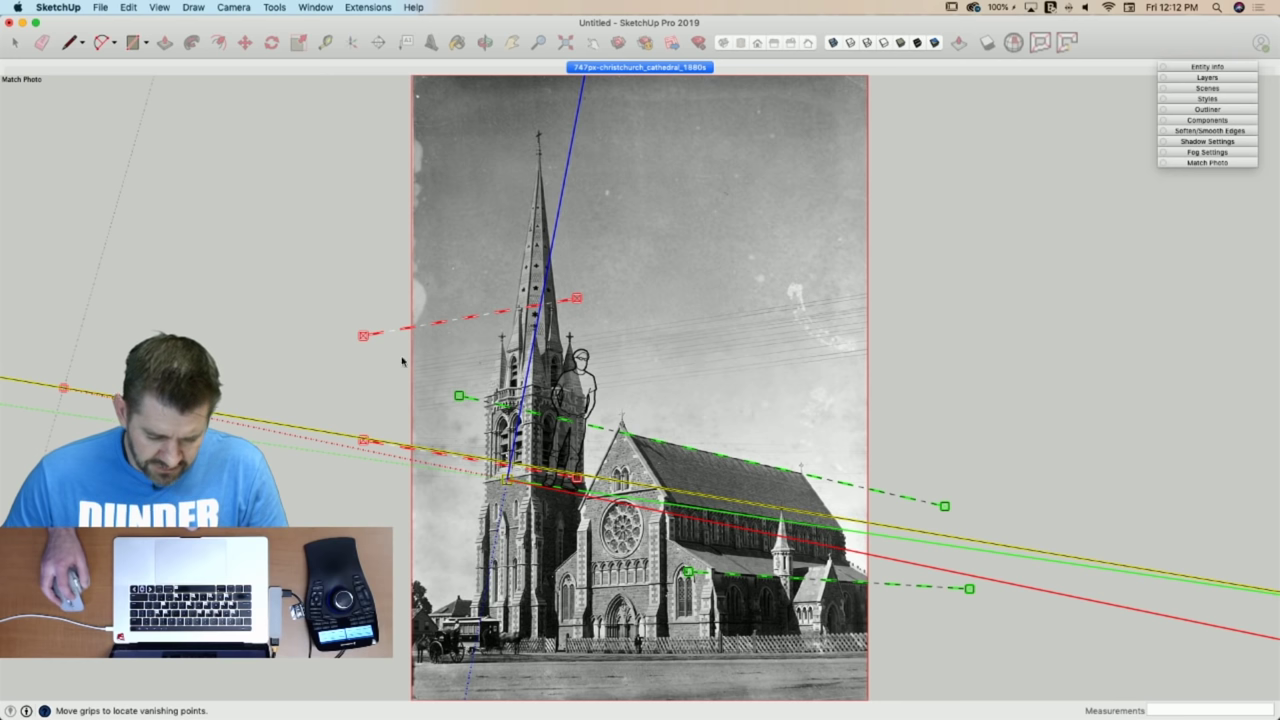
Align the upper red vanishing line with the parapet along the top of the tower's left face.
{"action": "left_click_drag", "start_coordinate": [369, 338], "coordinate": [412, 412]}
{"action": "left_click_drag", "start_coordinate": [576, 298], "coordinate": [616, 367]}
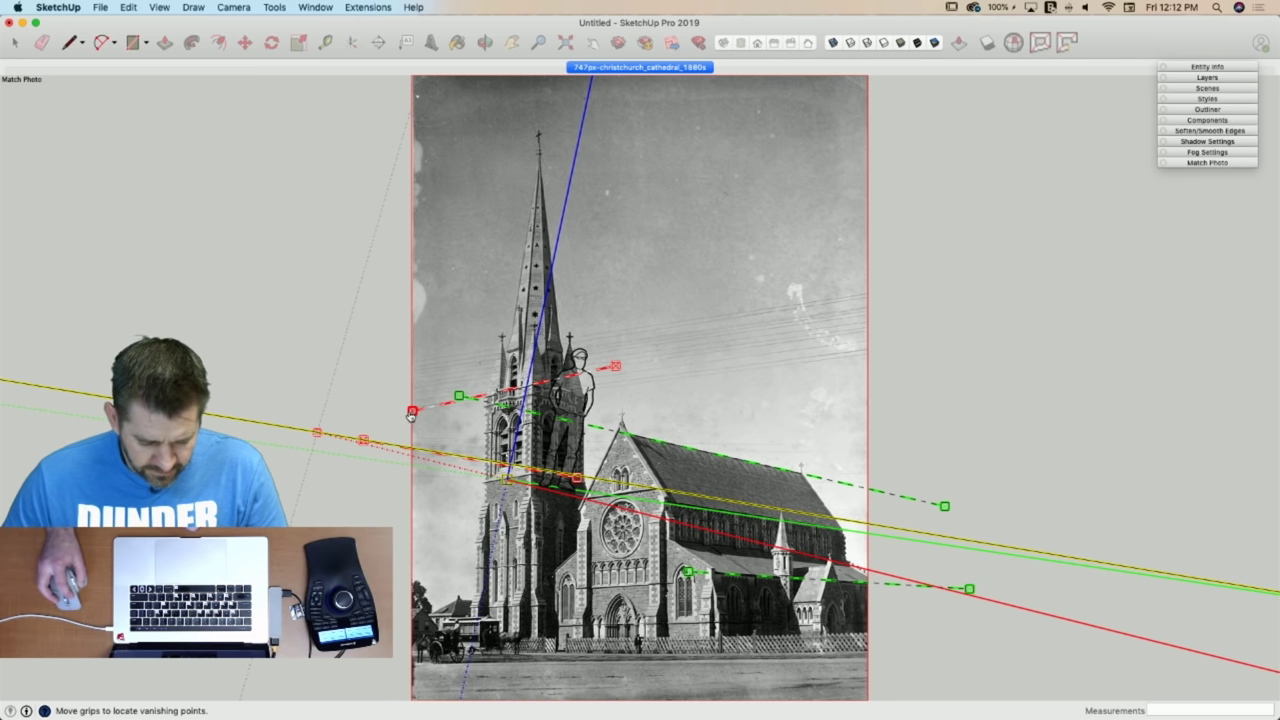
{"action": "left_click_drag", "start_coordinate": [411, 415], "coordinate": [411, 414]}
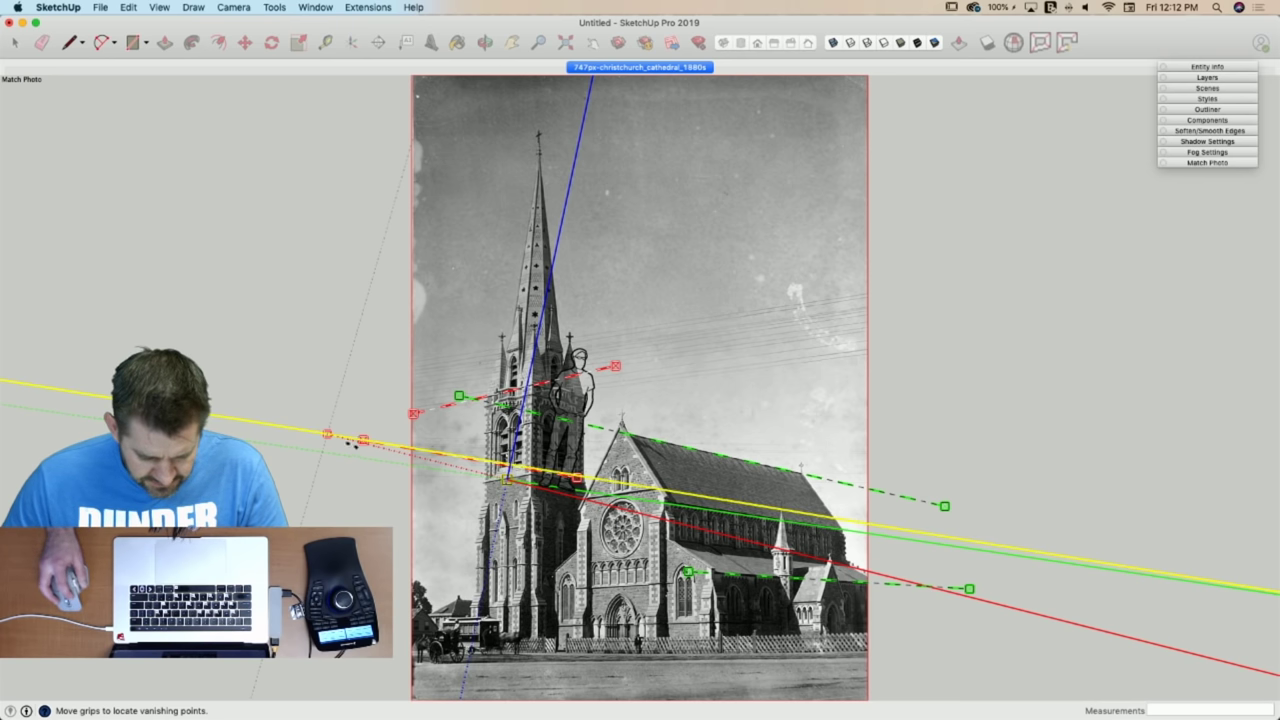
Align the lower red vanishing line low across the church, from the tower's right edge to the side porch.
{"action": "left_click_drag", "start_coordinate": [362, 448], "coordinate": [375, 566]}
{"action": "left_click_drag", "start_coordinate": [578, 476], "coordinate": [650, 561]}
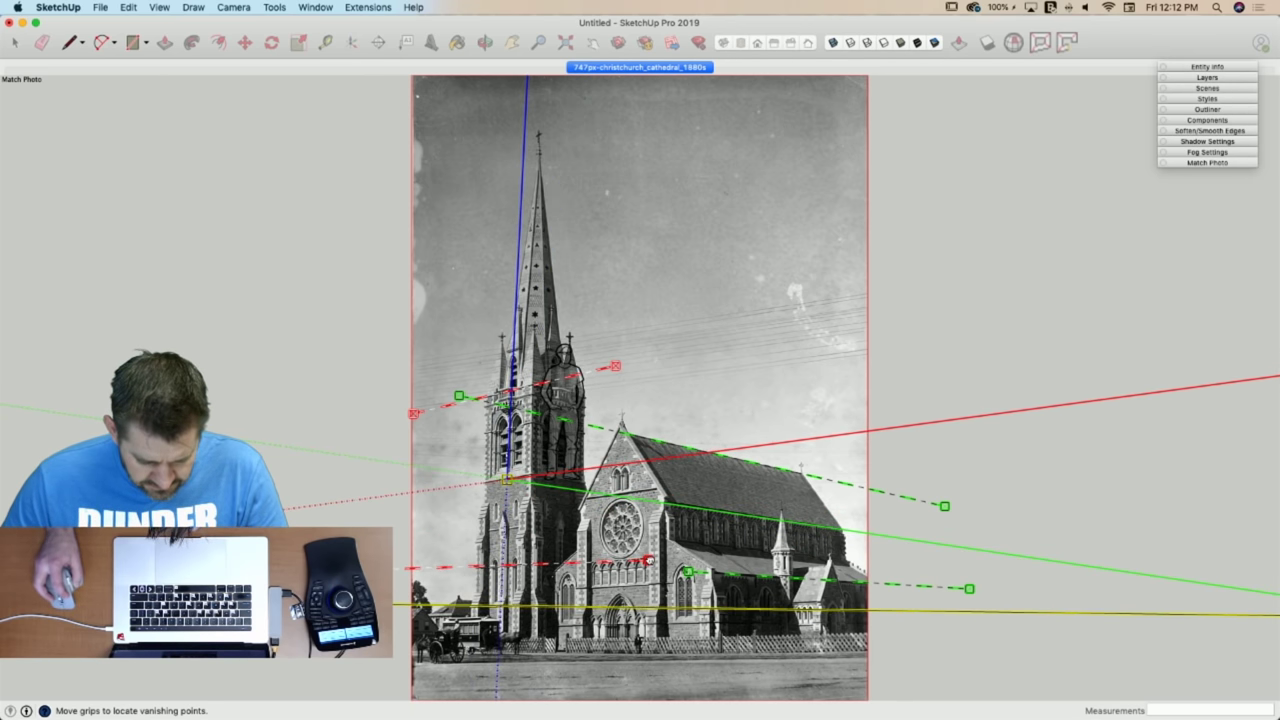
{"action": "left_click_drag", "start_coordinate": [410, 567], "coordinate": [410, 570]}
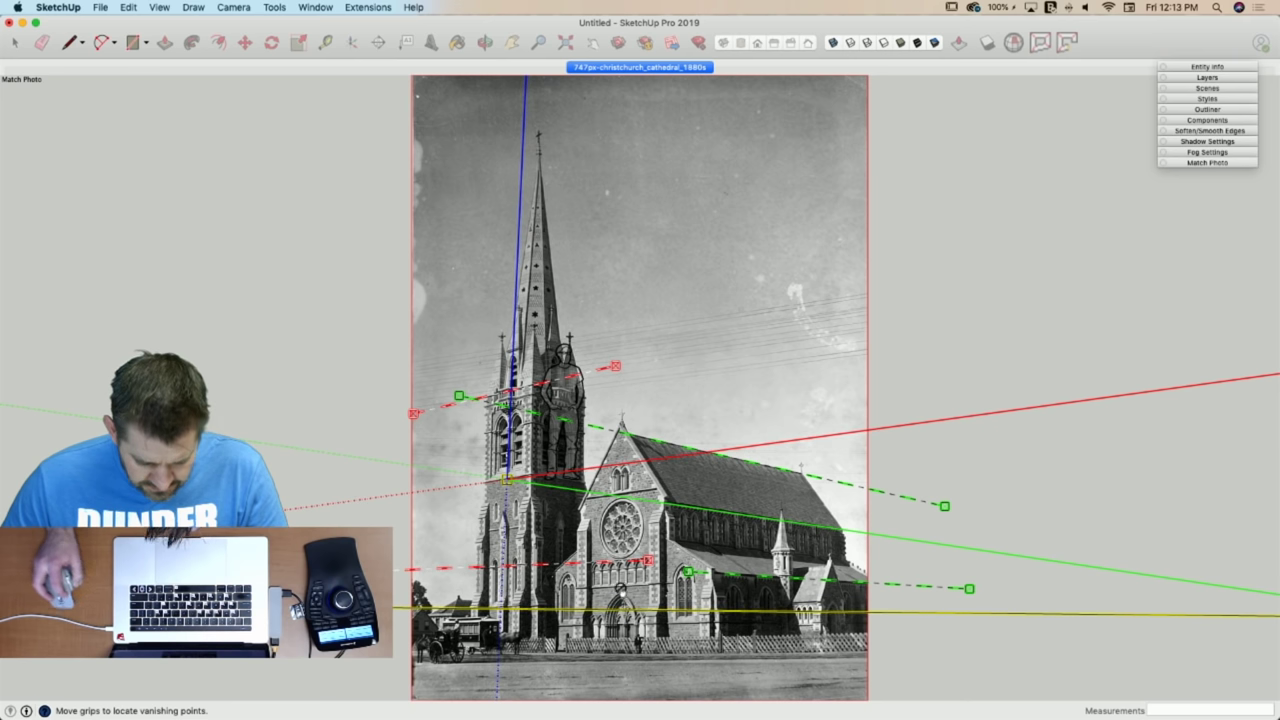
{"action": "left_click_drag", "start_coordinate": [648, 561], "coordinate": [865, 590]}
{"action": "left_click_drag", "start_coordinate": [398, 574], "coordinate": [543, 588]}
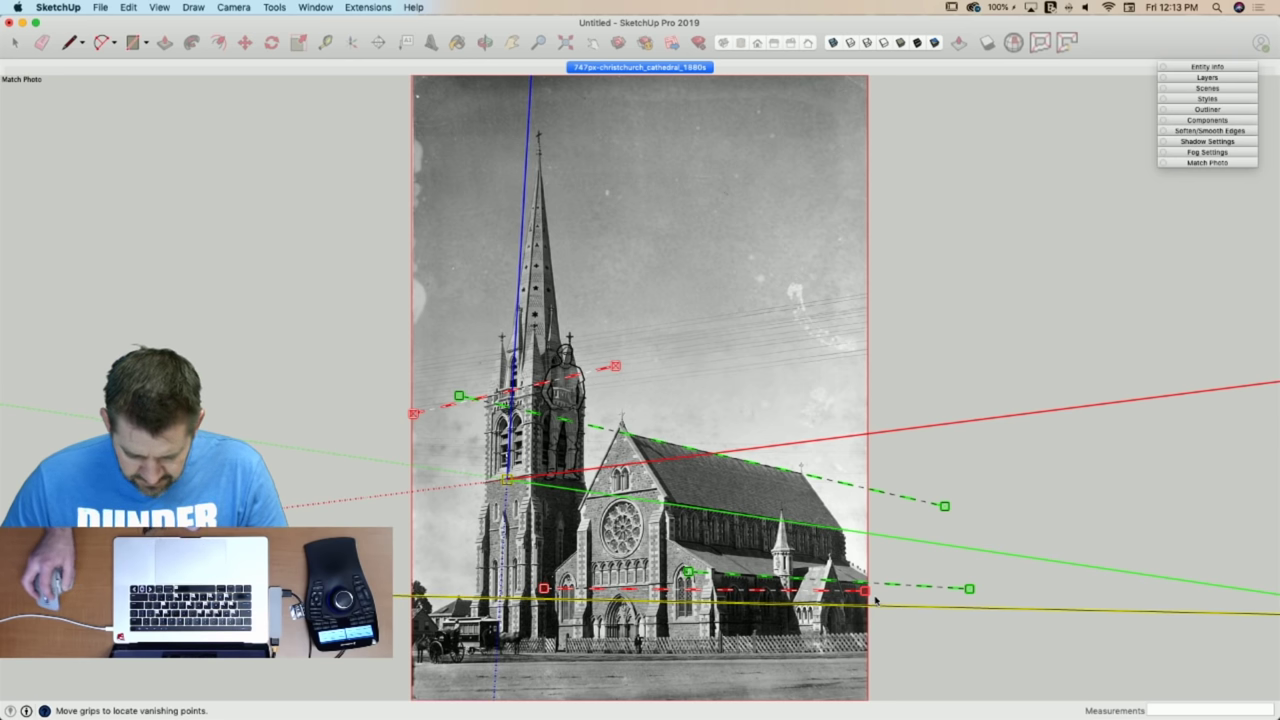
{"action": "left_click_drag", "start_coordinate": [864, 590], "coordinate": [841, 580]}
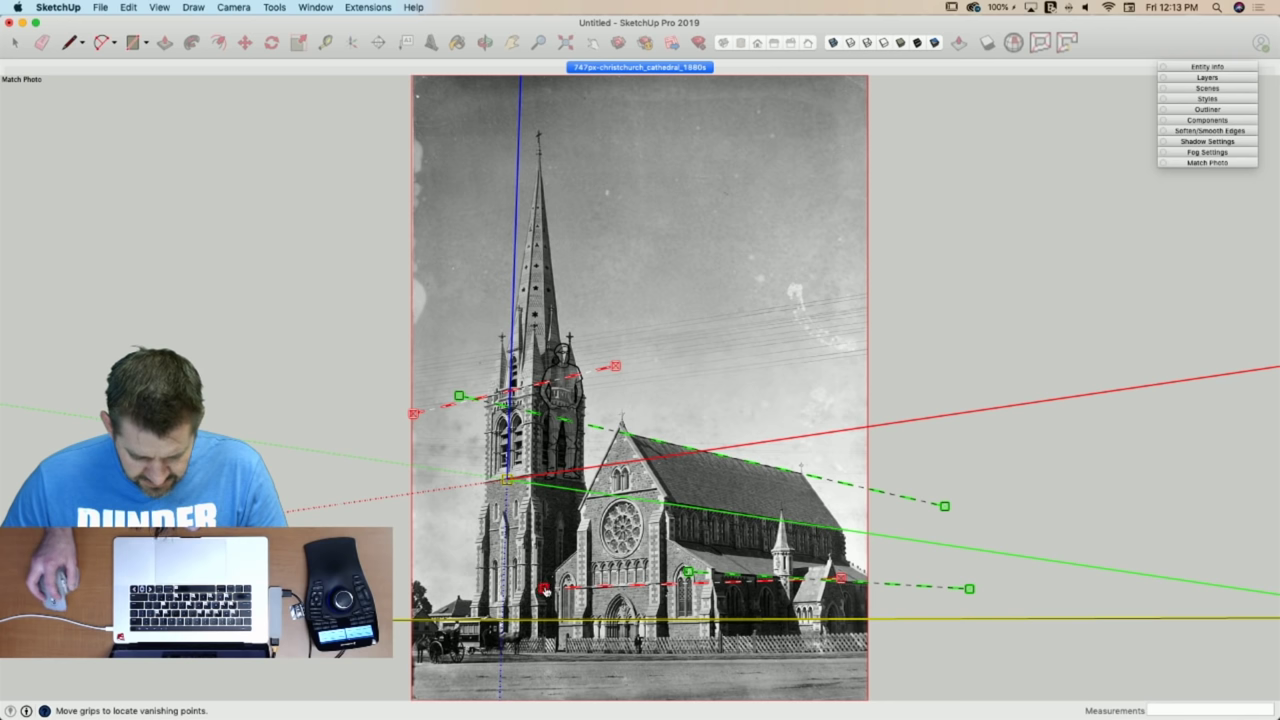
Place the axis origin at the near corner of the tower's base.
{"action": "left_click_drag", "start_coordinate": [506, 481], "coordinate": [527, 650]}
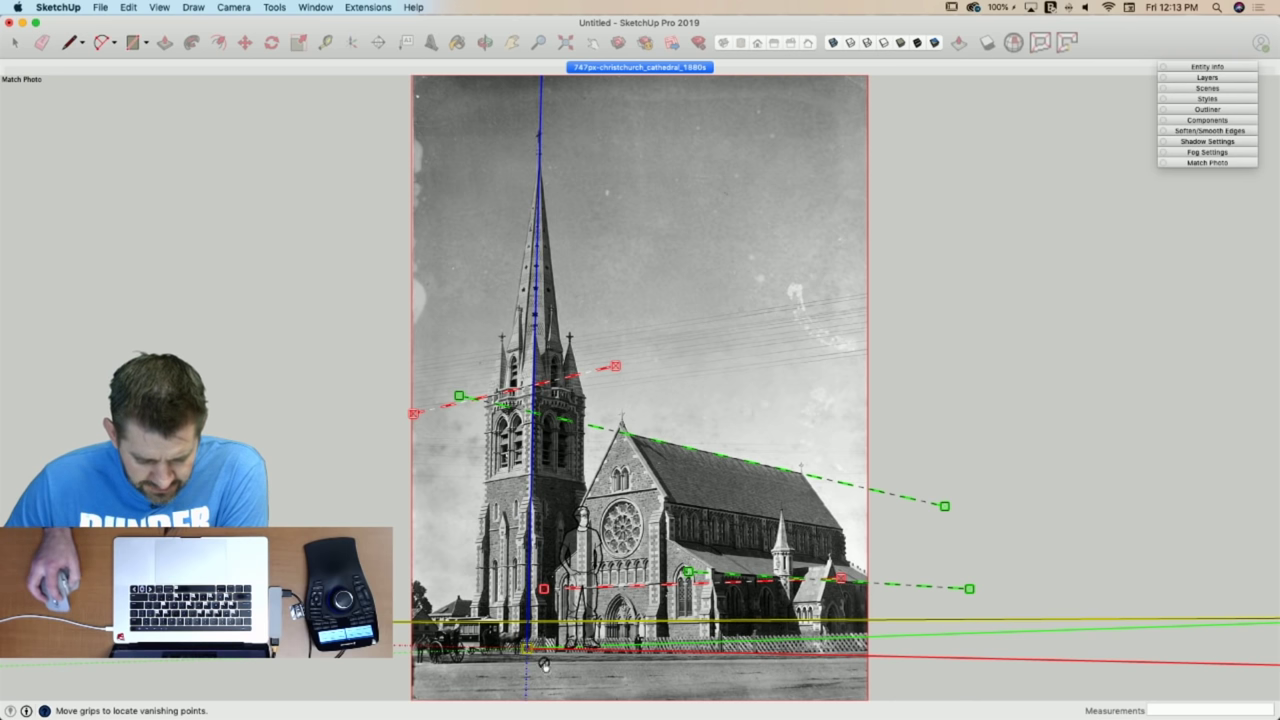
{"action": "left_click_drag", "start_coordinate": [527, 649], "coordinate": [323, 454]}
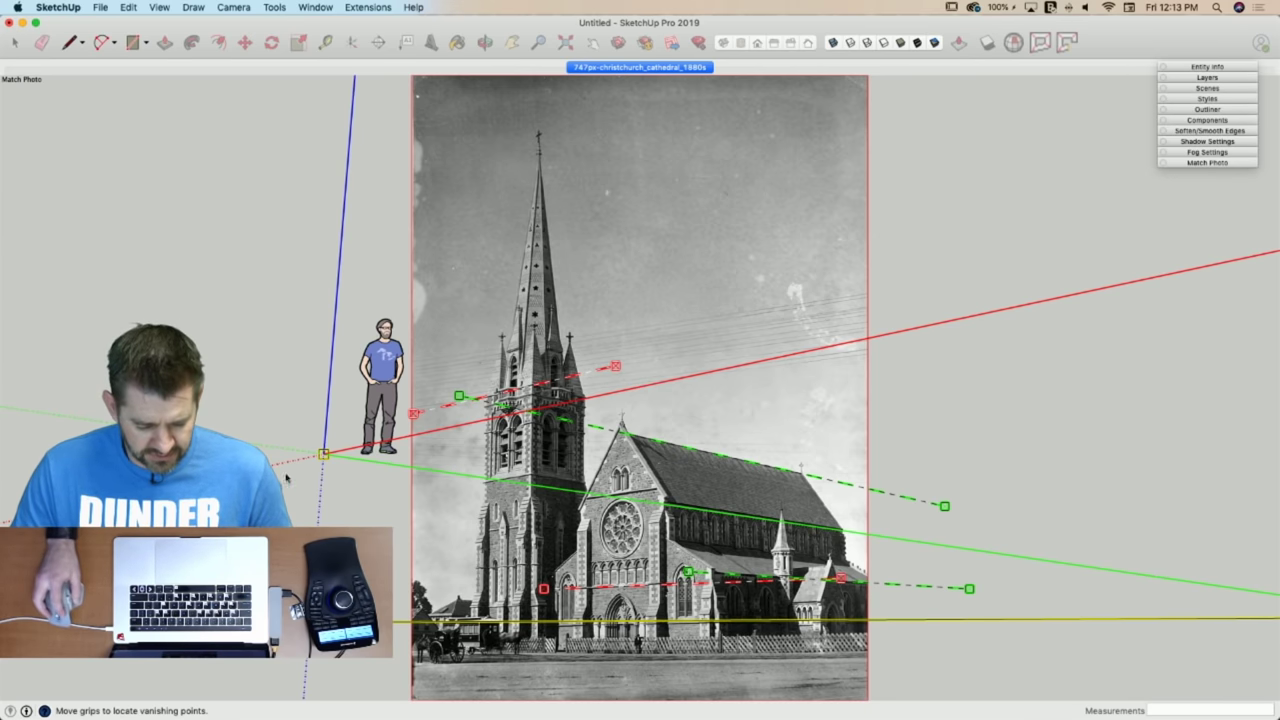
{"action": "left_click_drag", "start_coordinate": [323, 454], "coordinate": [525, 652]}
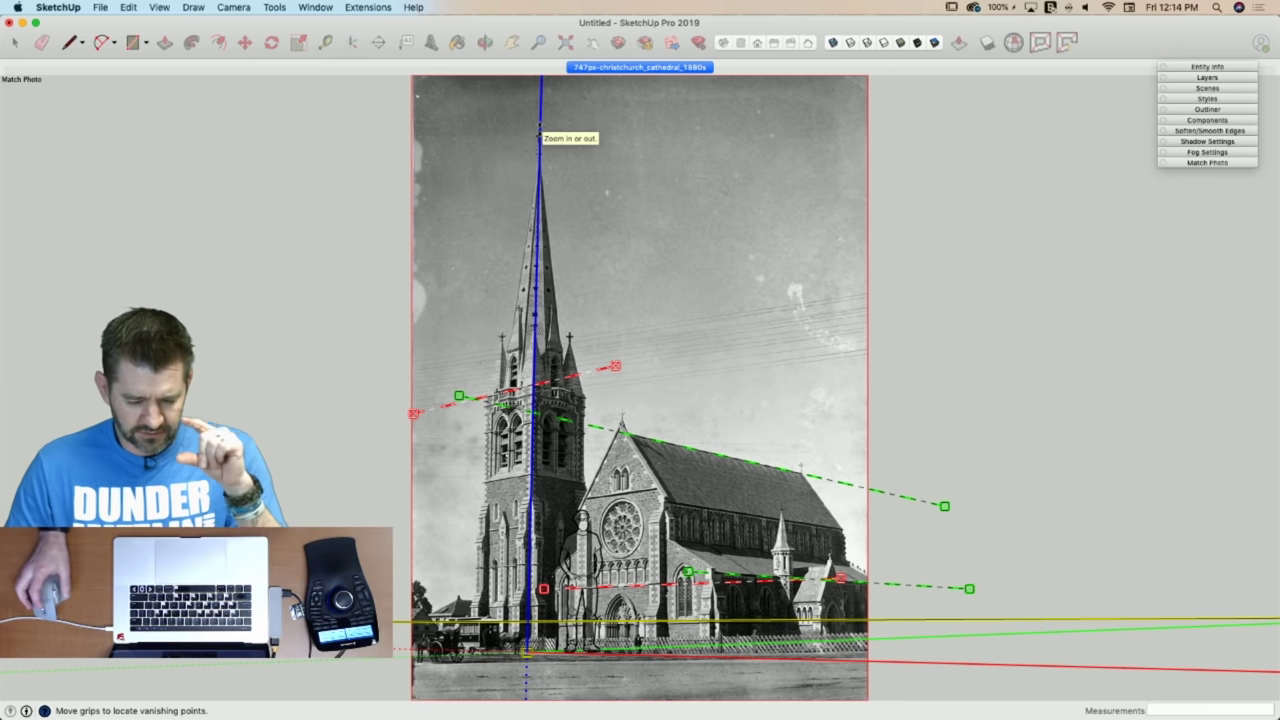
Adjust the model scale against the photo along the blue axis until the scale figure looks right, and finish the photo match.
{"action": "left_click_drag", "start_coordinate": [540, 129], "coordinate": [537, 257]}
{"action": "scroll", "coordinate": [540, 133], "scroll_direction": "down", "scroll_amount": 4}
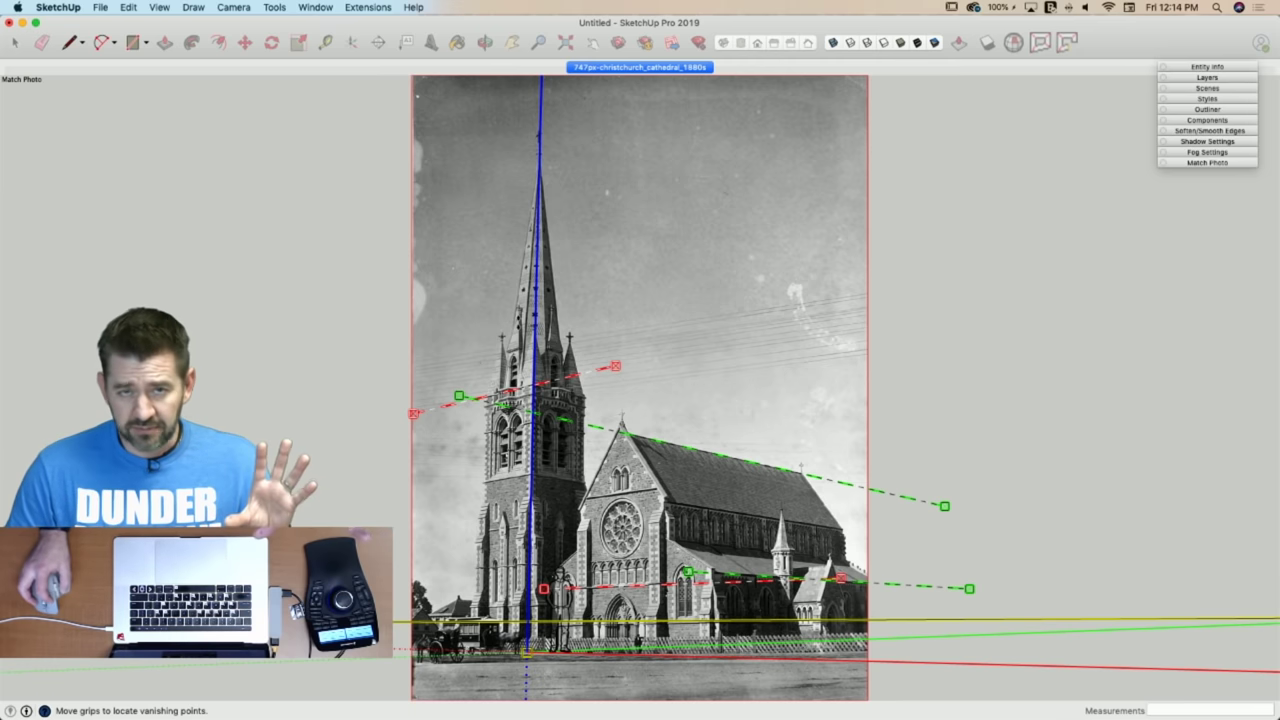
{"action": "scroll", "coordinate": [540, 133], "scroll_direction": "down", "scroll_amount": 6}
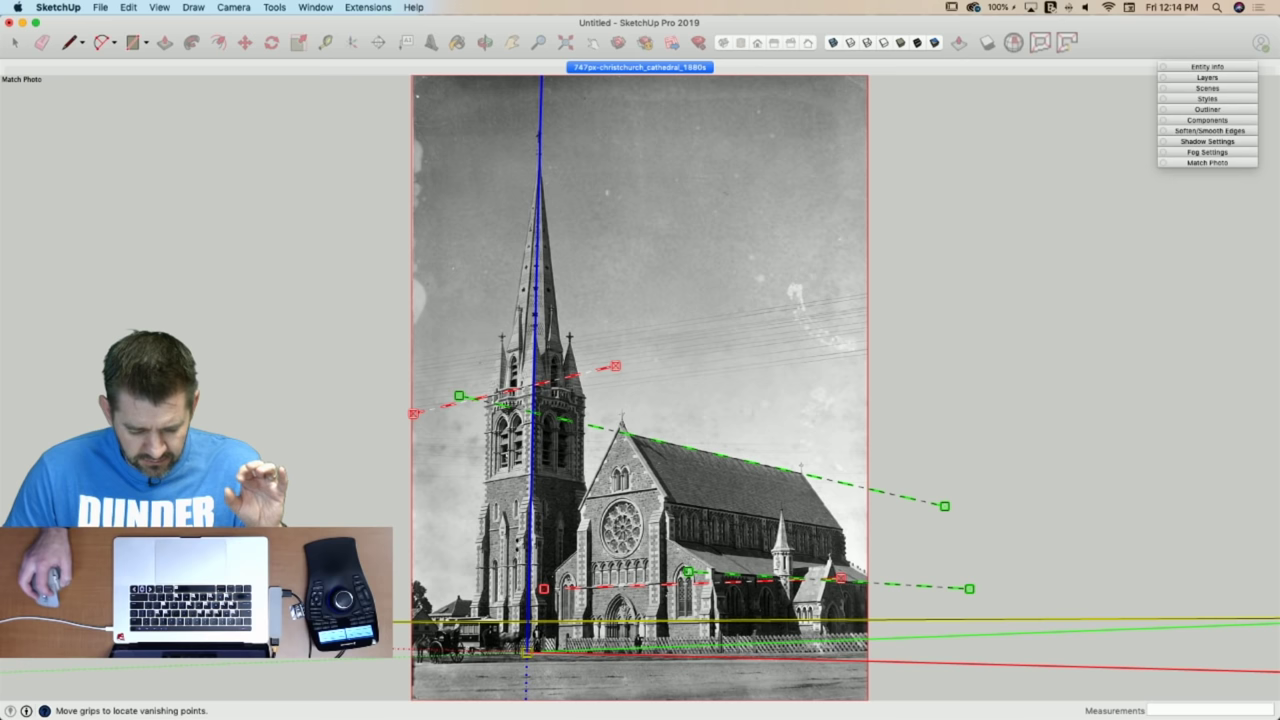
{"action": "scroll", "coordinate": [540, 133], "scroll_direction": "up", "scroll_amount": 6}
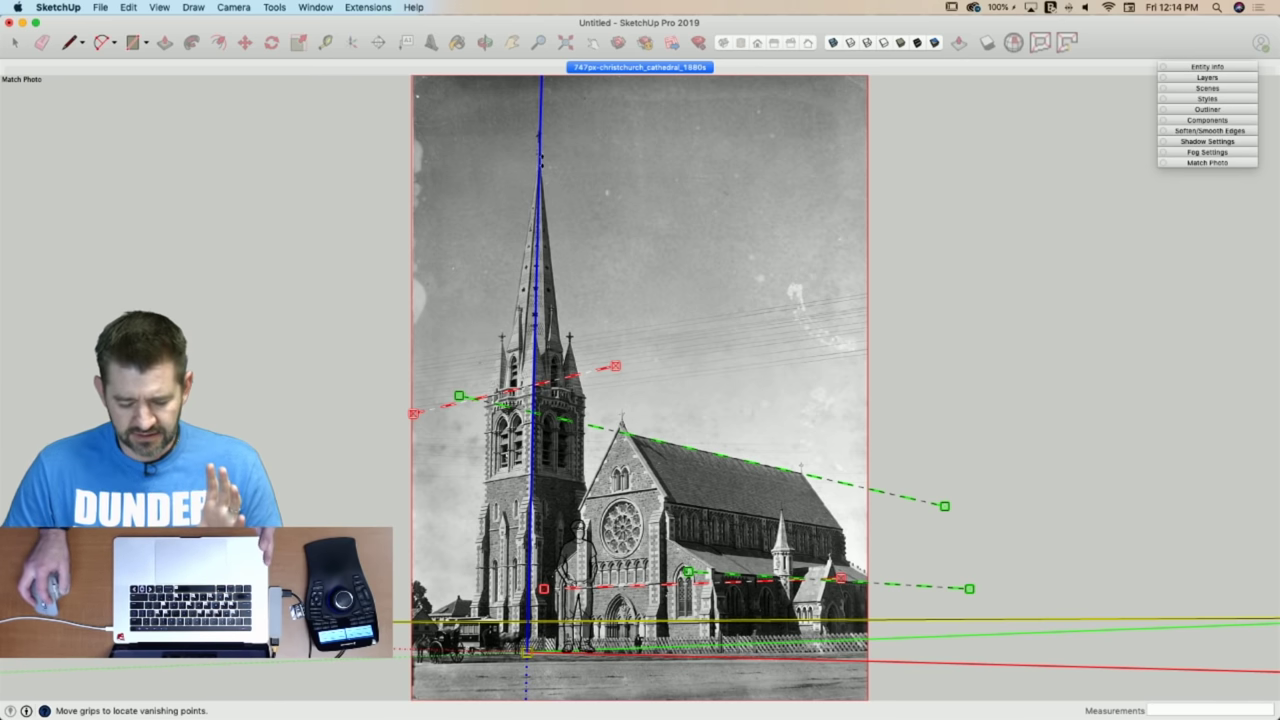
{"action": "scroll", "coordinate": [540, 133], "scroll_direction": "down", "scroll_amount": 5}
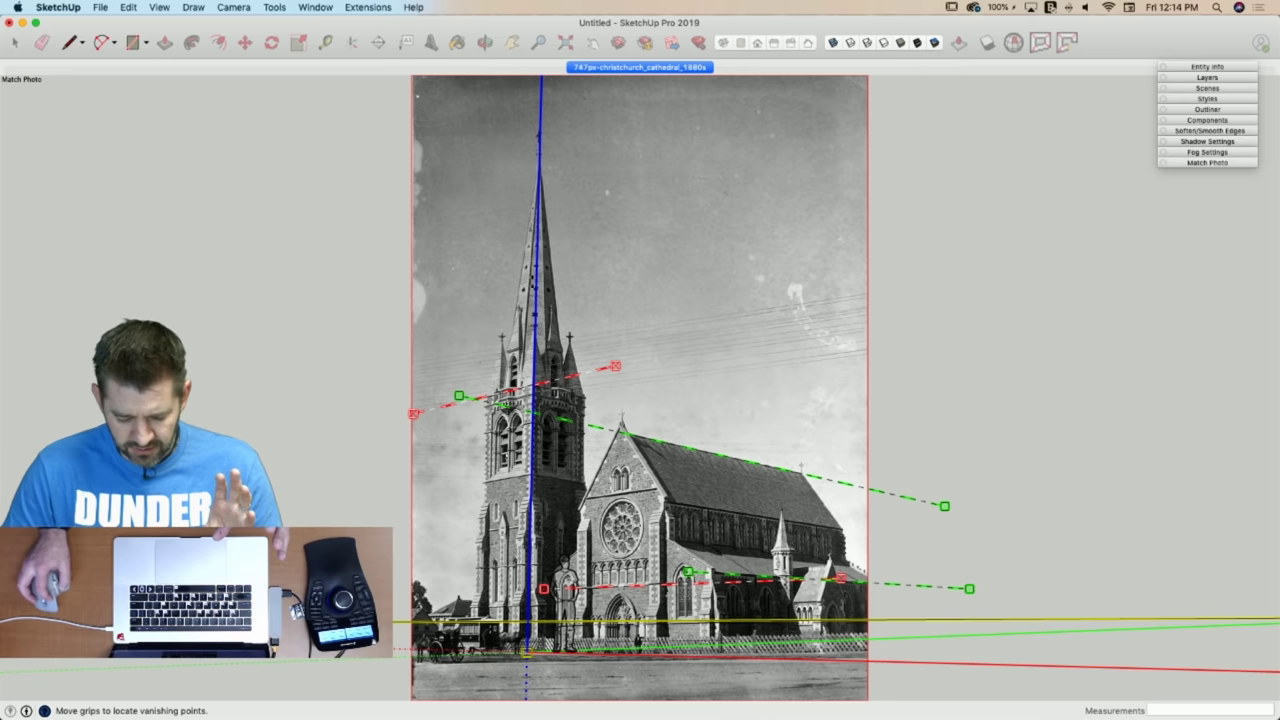
{"action": "scroll", "coordinate": [540, 133], "scroll_direction": "down", "scroll_amount": 2}
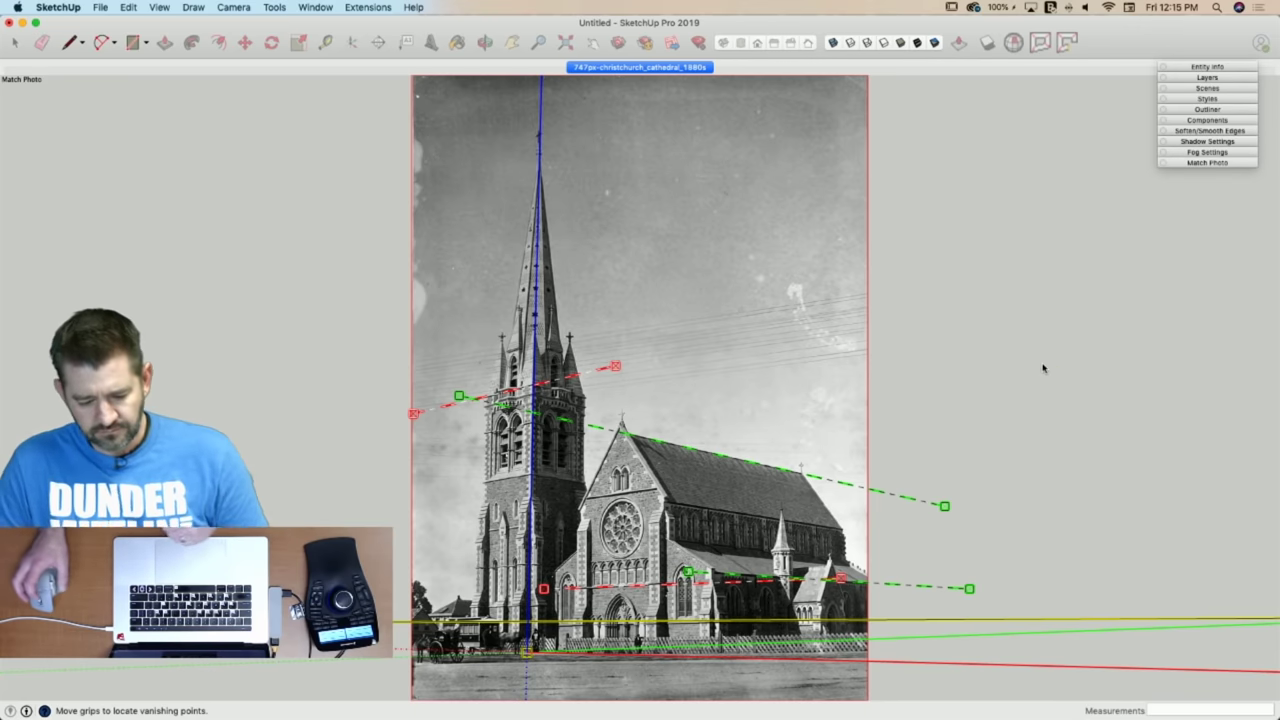
{"action": "left_click", "coordinate": [1207, 162]}
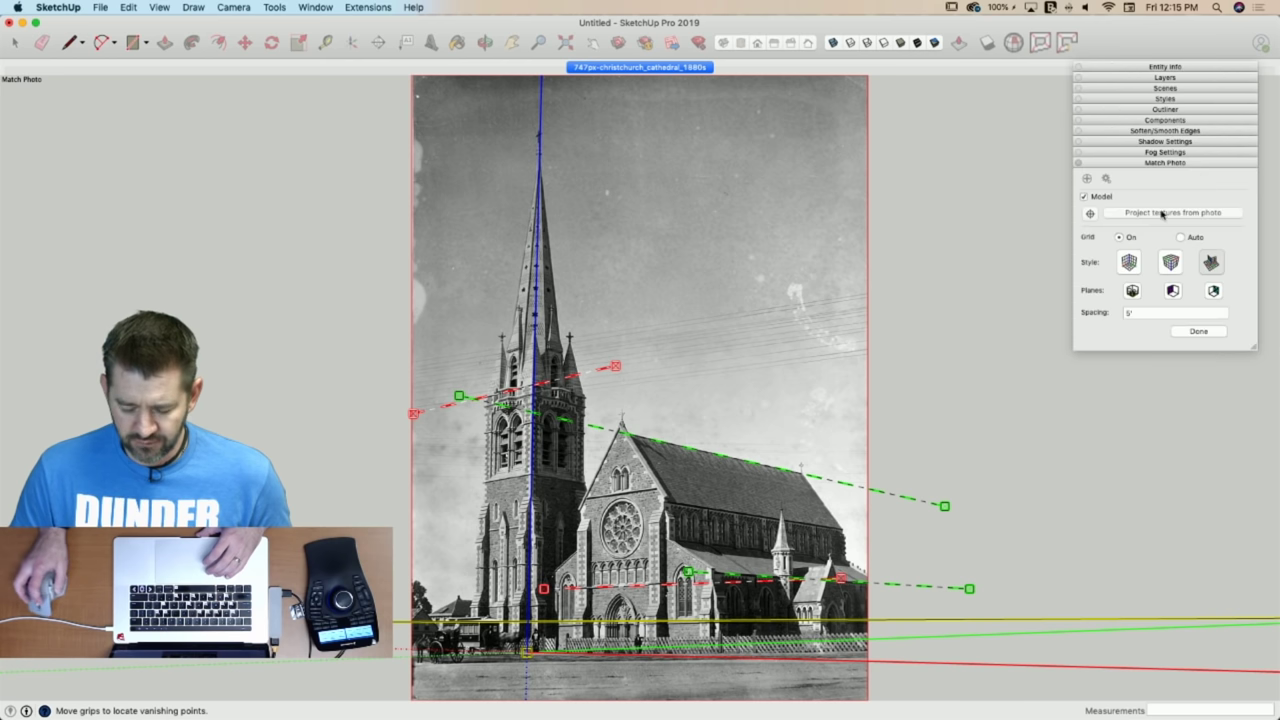
{"action": "left_click", "coordinate": [1199, 332]}
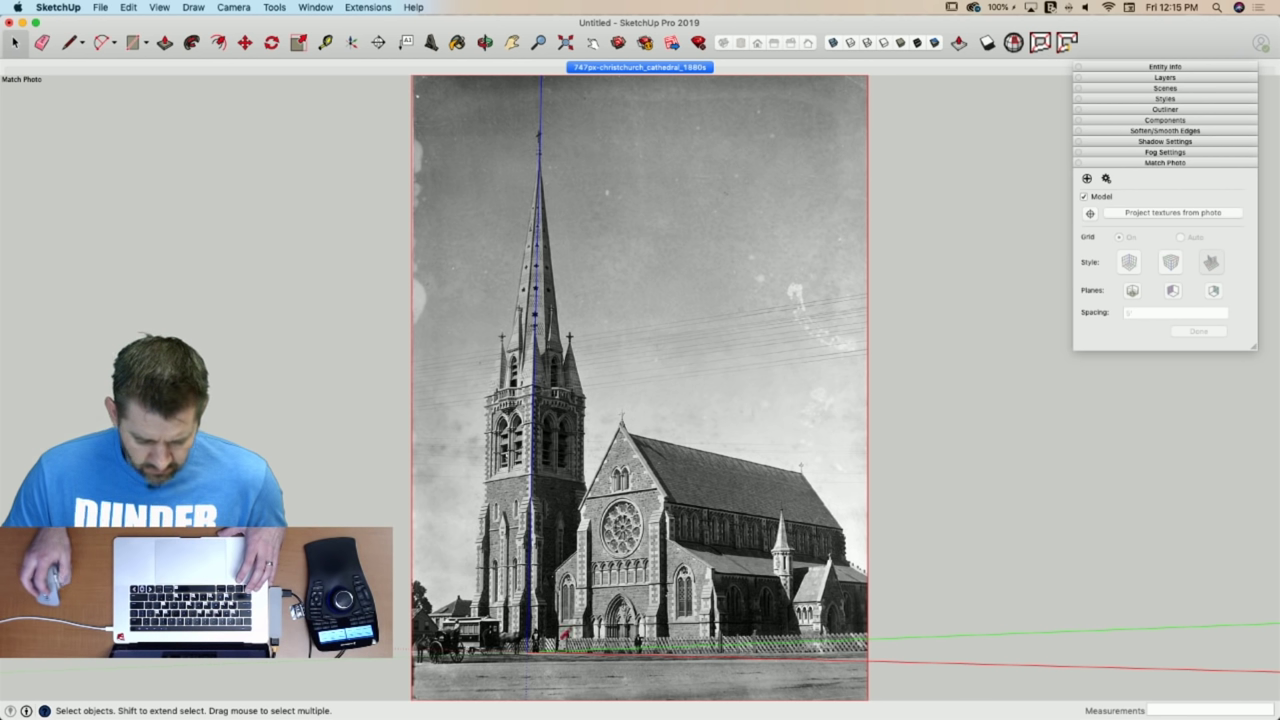
Draw the tower's left face as a rectangle from the origin up to the parapet, about 22 feet wide.
{"action": "key", "text": "l"}
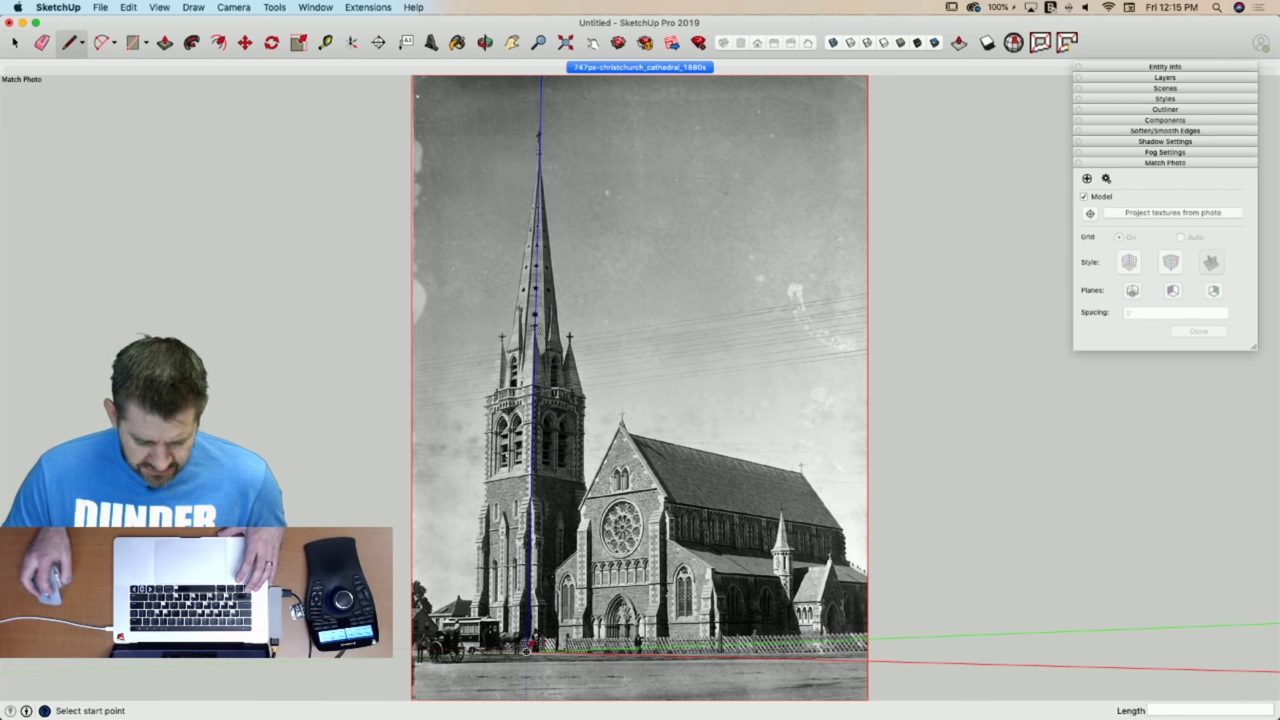
{"action": "left_click", "coordinate": [526, 651]}
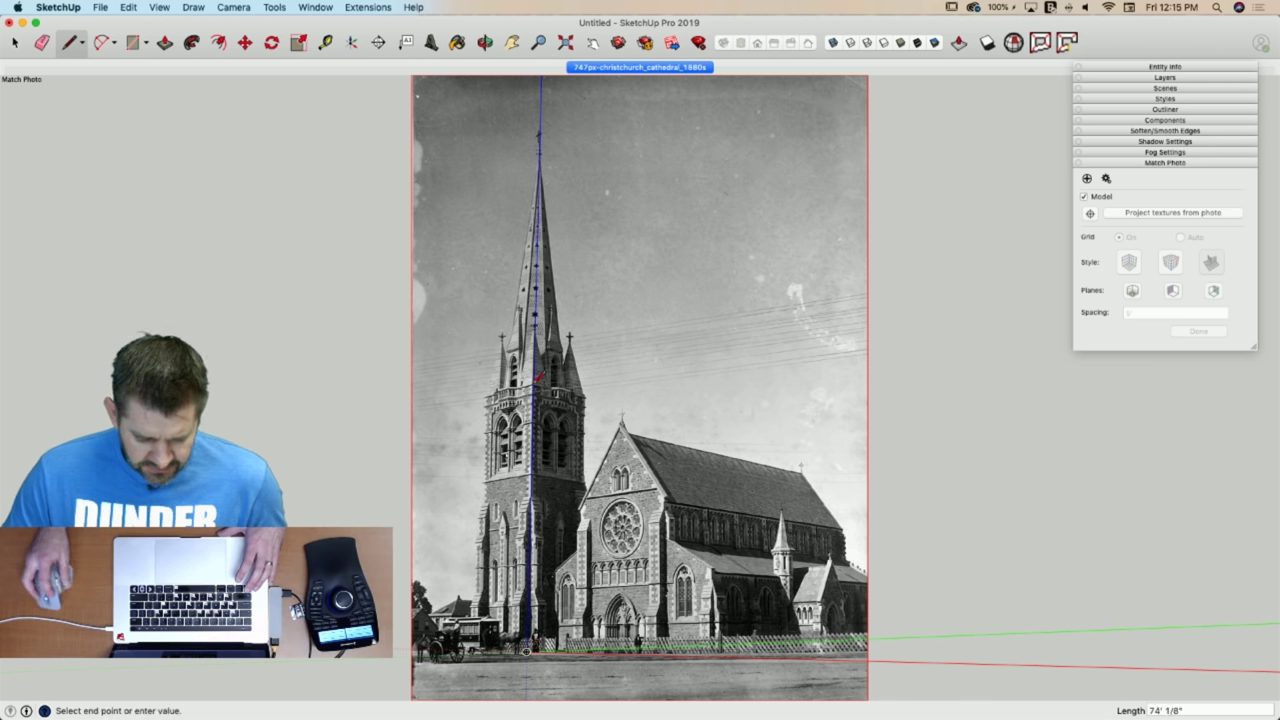
{"action": "left_click", "coordinate": [534, 385]}
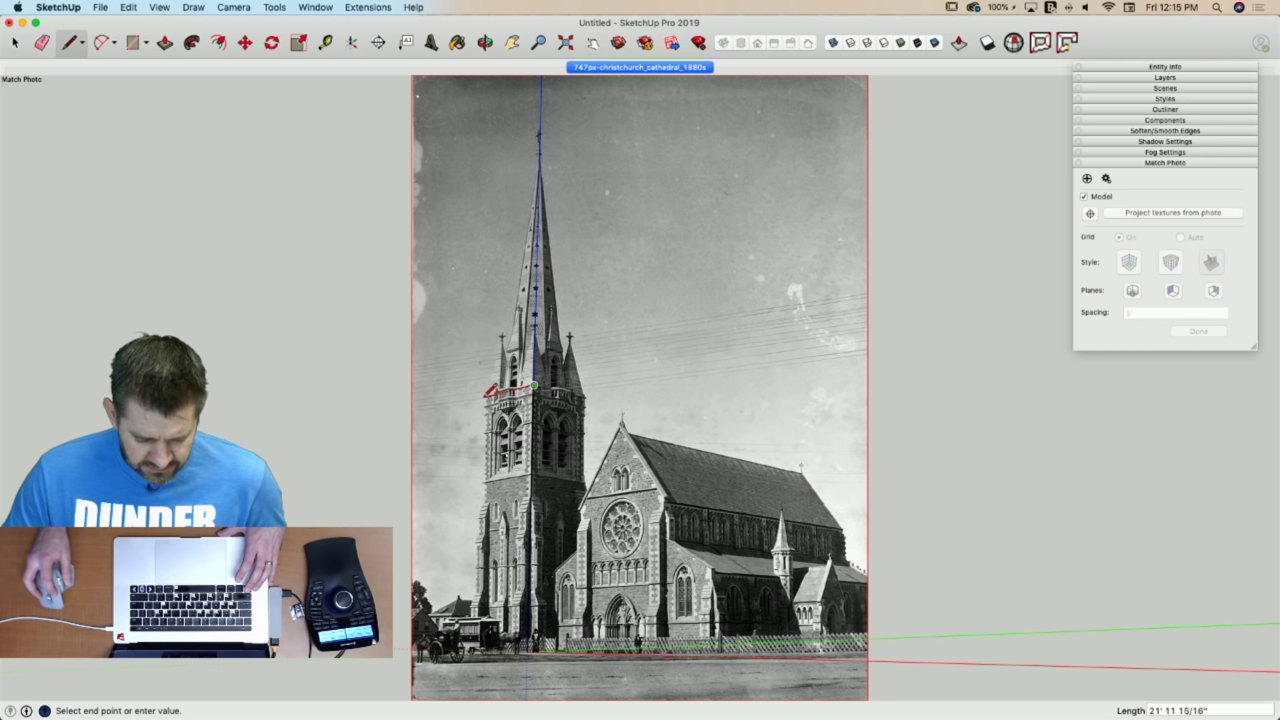
{"action": "left_click", "coordinate": [483, 396]}
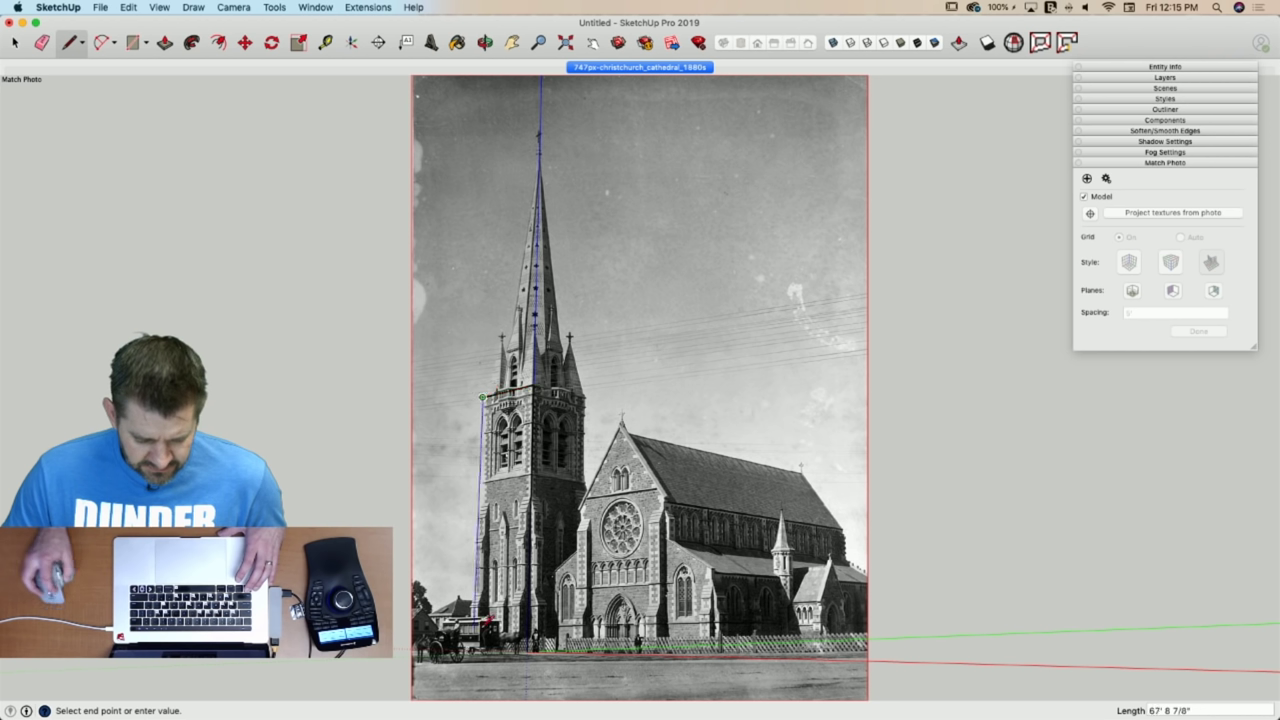
{"action": "left_click", "coordinate": [478, 646]}
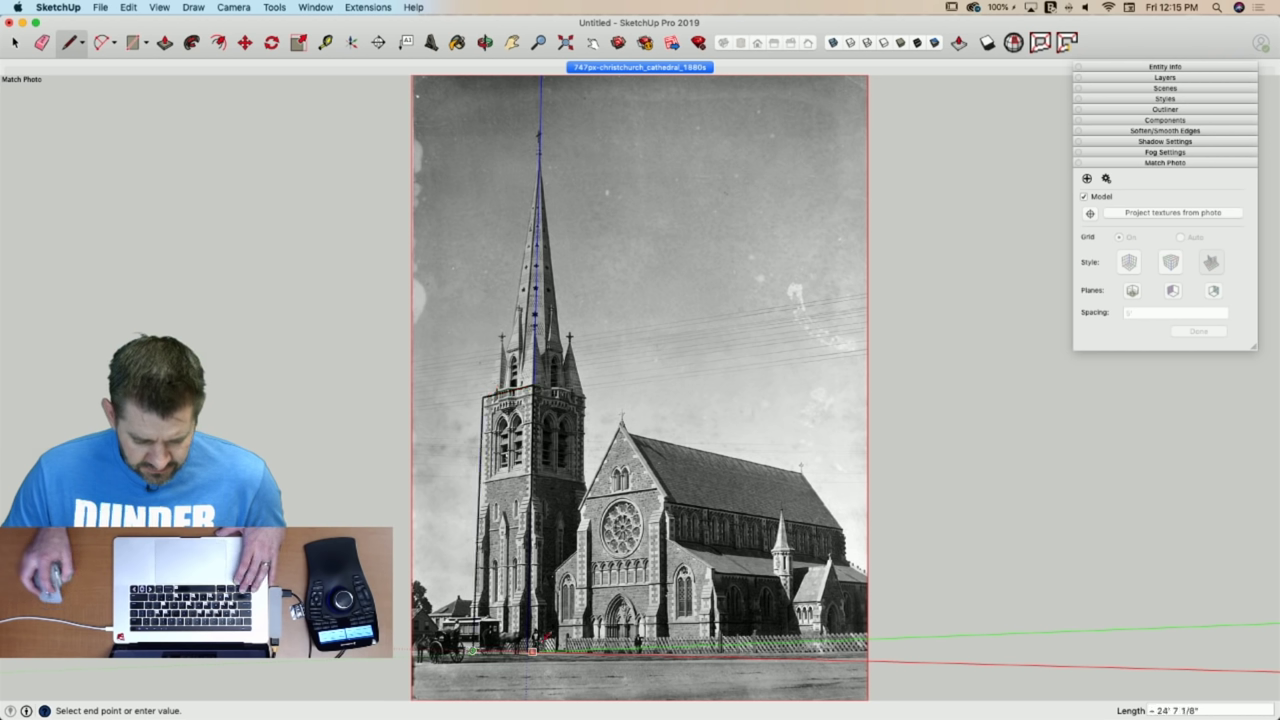
{"action": "key", "text": "Escape"}
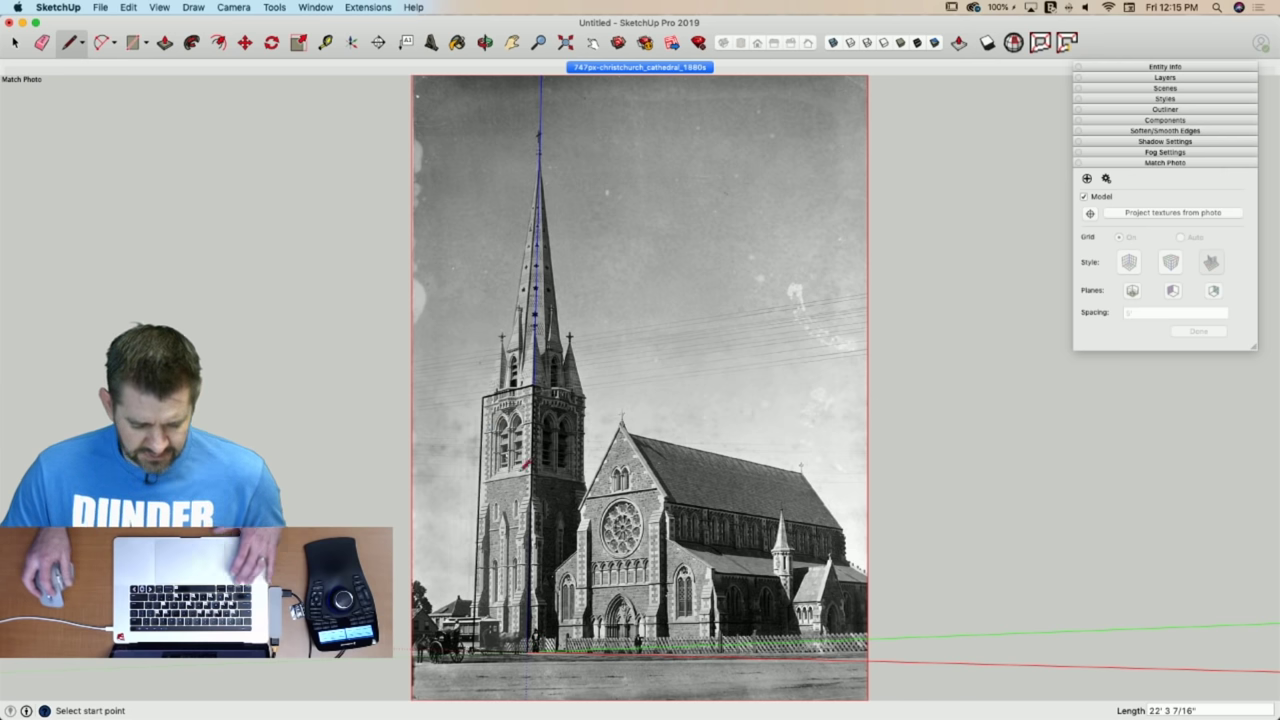
Push/Pull the tower face about 21' 4 7/8" to the tower's right edge to form a solid block.
{"action": "key", "text": "p"}
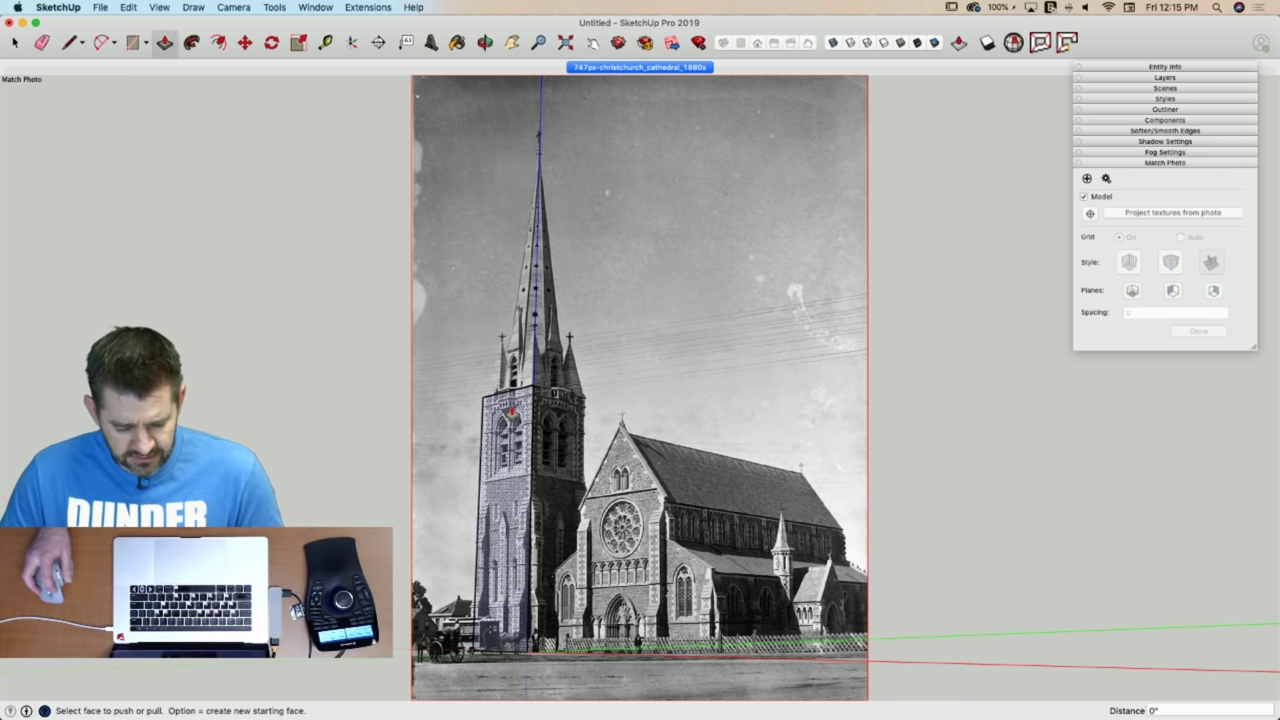
{"action": "left_click", "coordinate": [525, 412]}
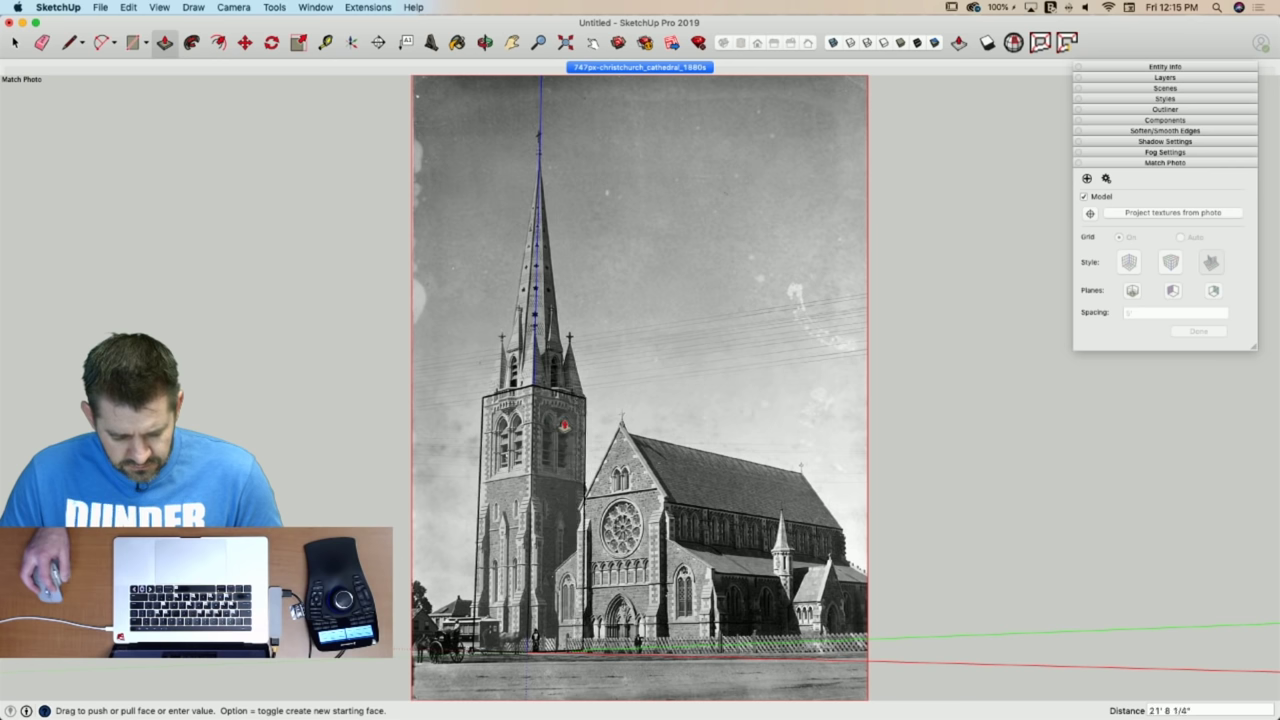
{"action": "left_click", "coordinate": [574, 430]}
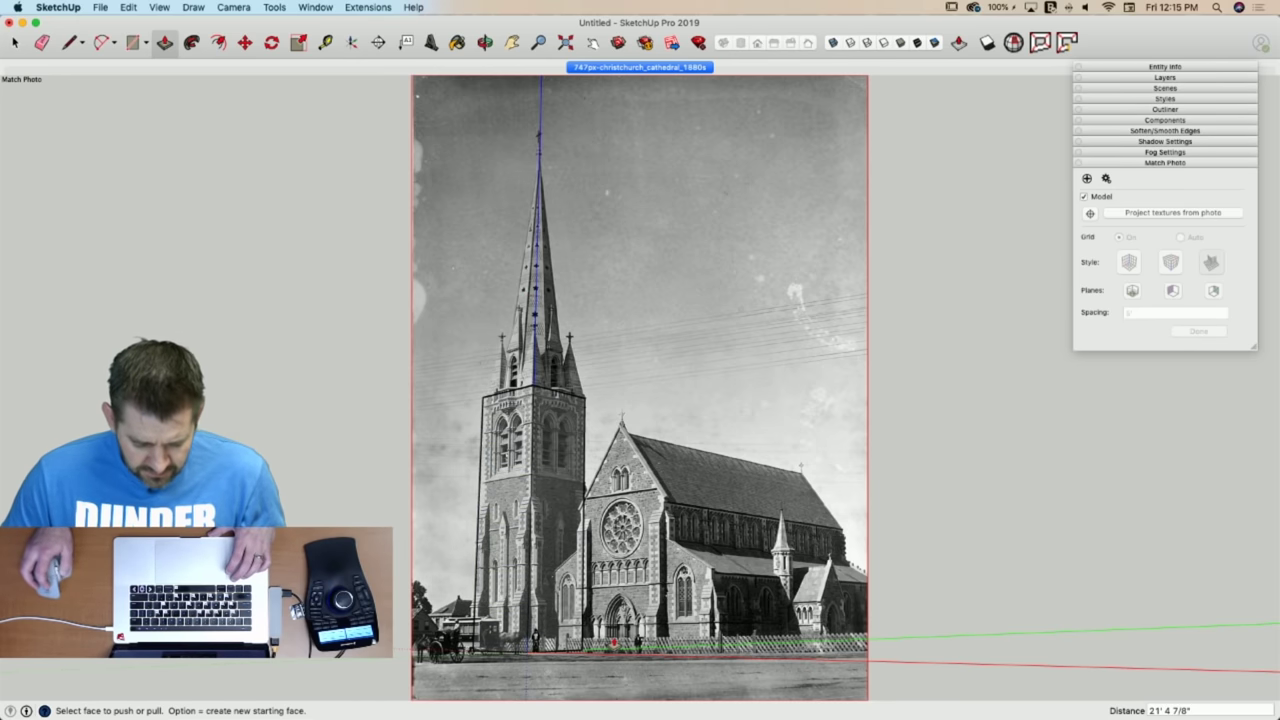
Draw the church front as a rectangle from the midpoint of the tower's base edge, about 53 feet wide along the red axis and above the gable.
{"action": "key", "text": "l"}
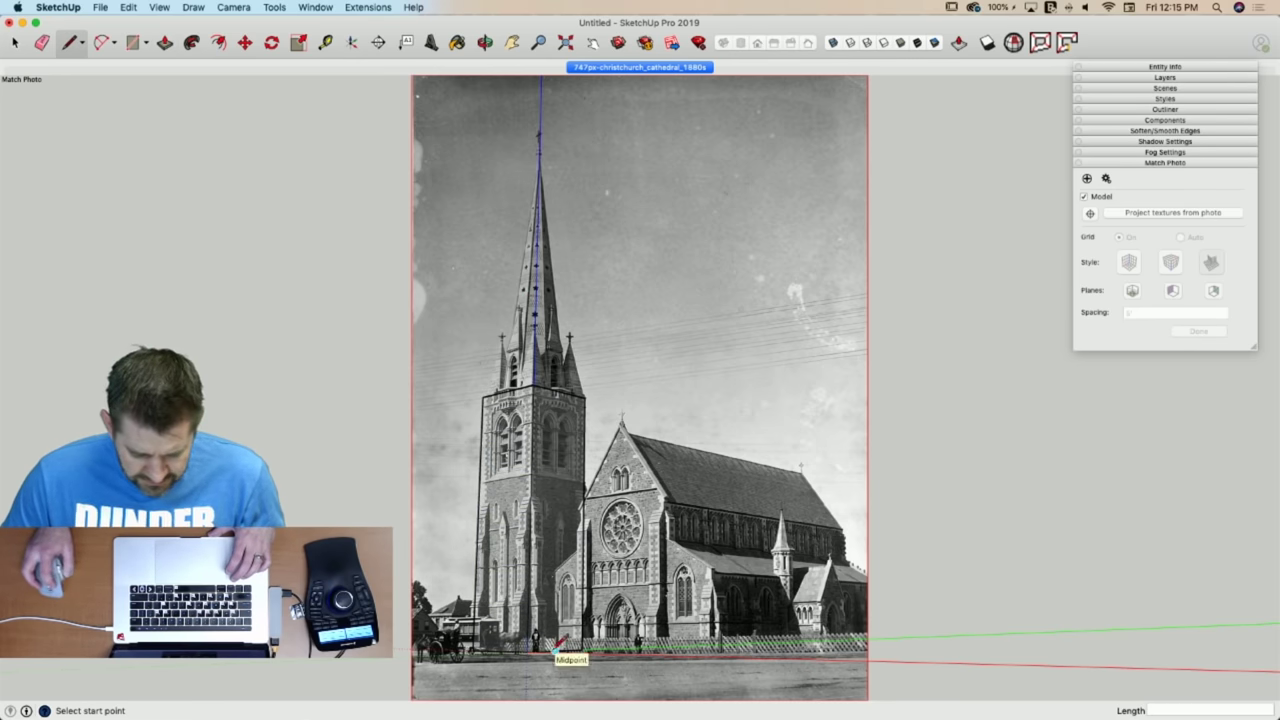
{"action": "left_click", "coordinate": [555, 650]}
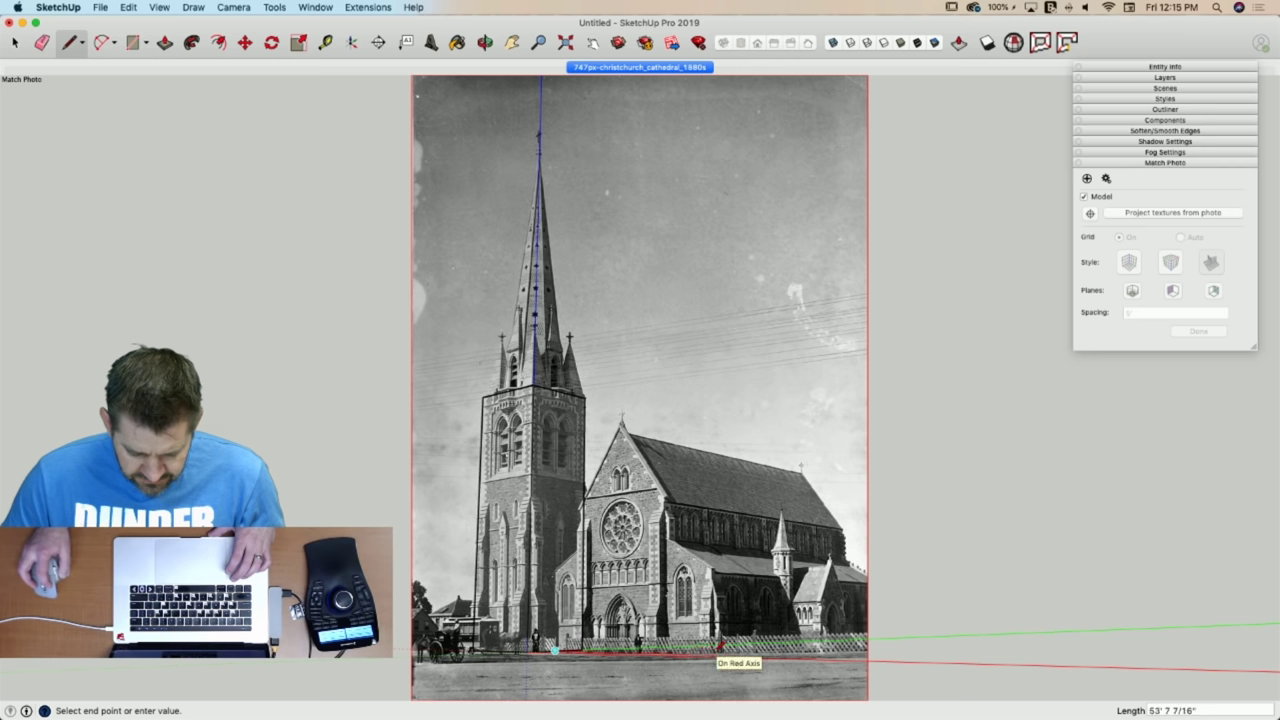
{"action": "left_click", "coordinate": [712, 653]}
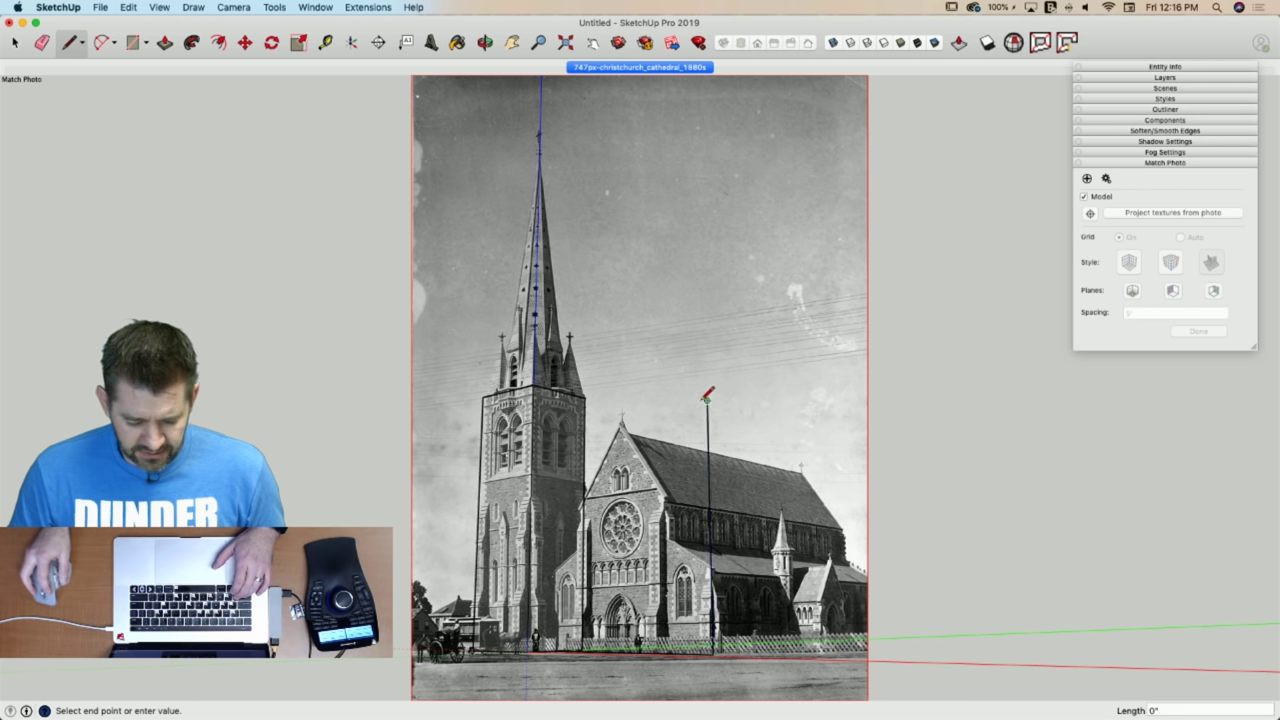
{"action": "left_click", "coordinate": [707, 401]}
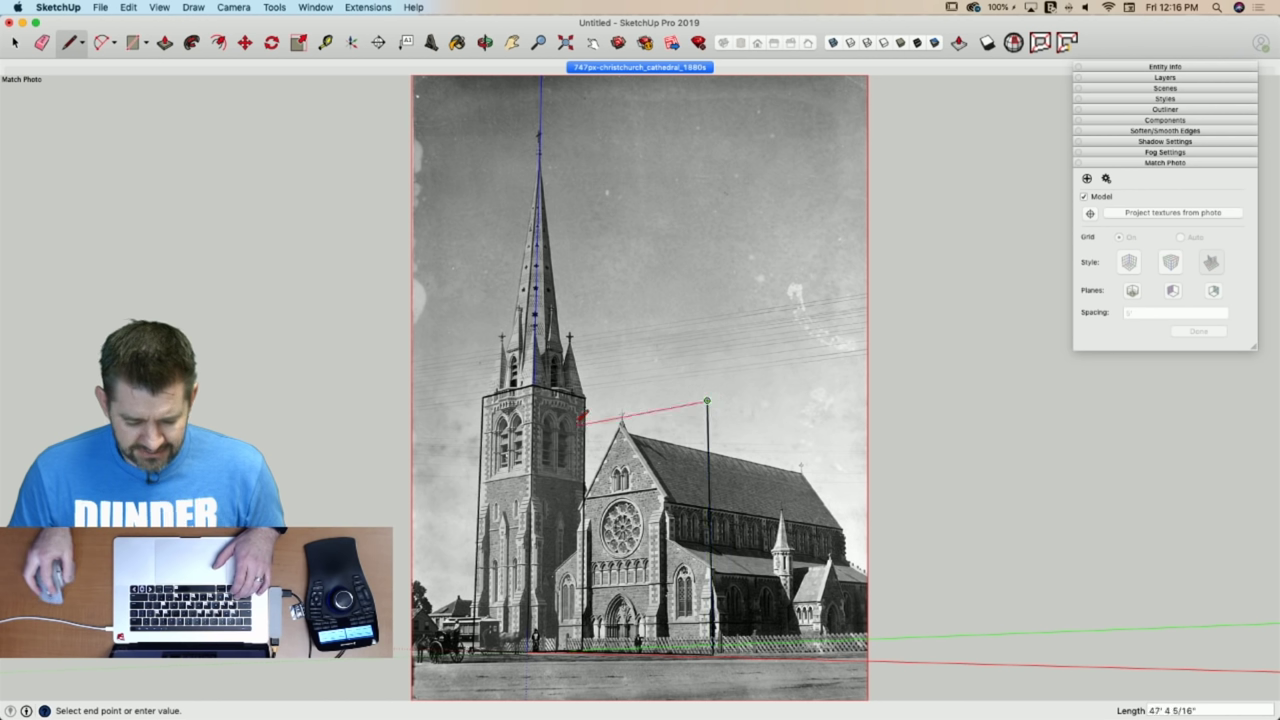
{"action": "left_click", "coordinate": [559, 428]}
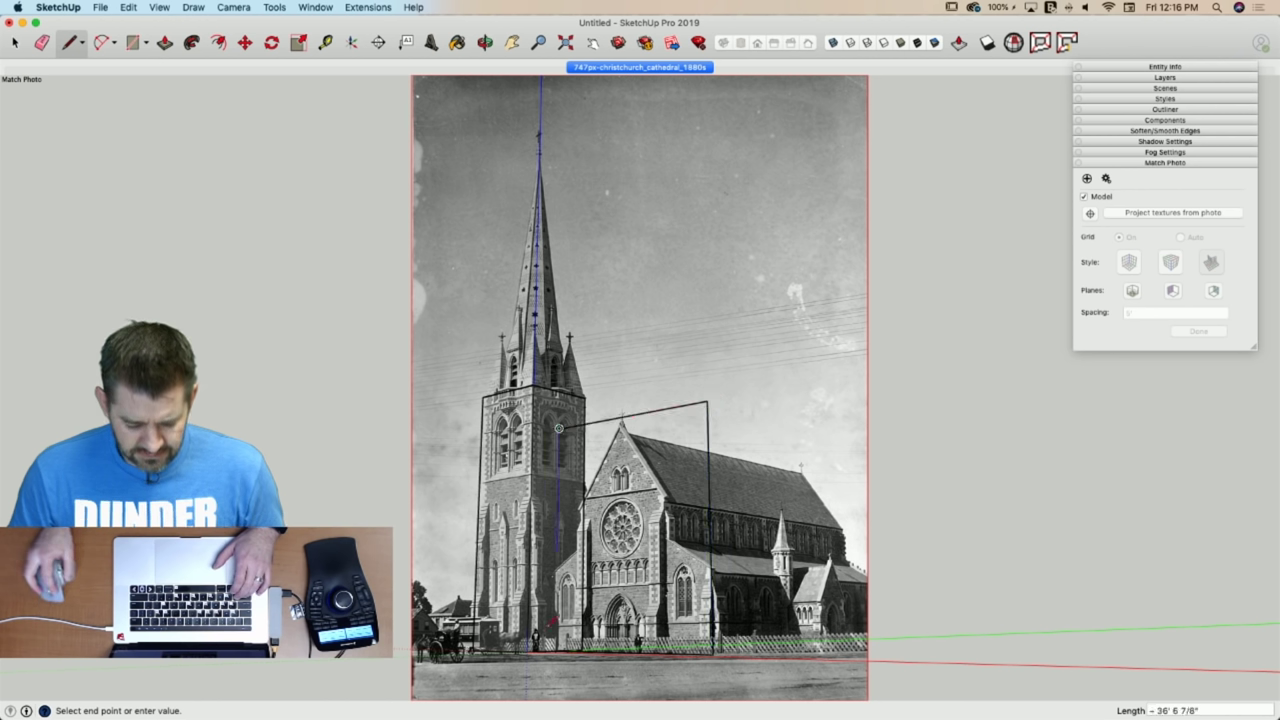
{"action": "left_click", "coordinate": [556, 651]}
{"action": "key", "text": "space"}
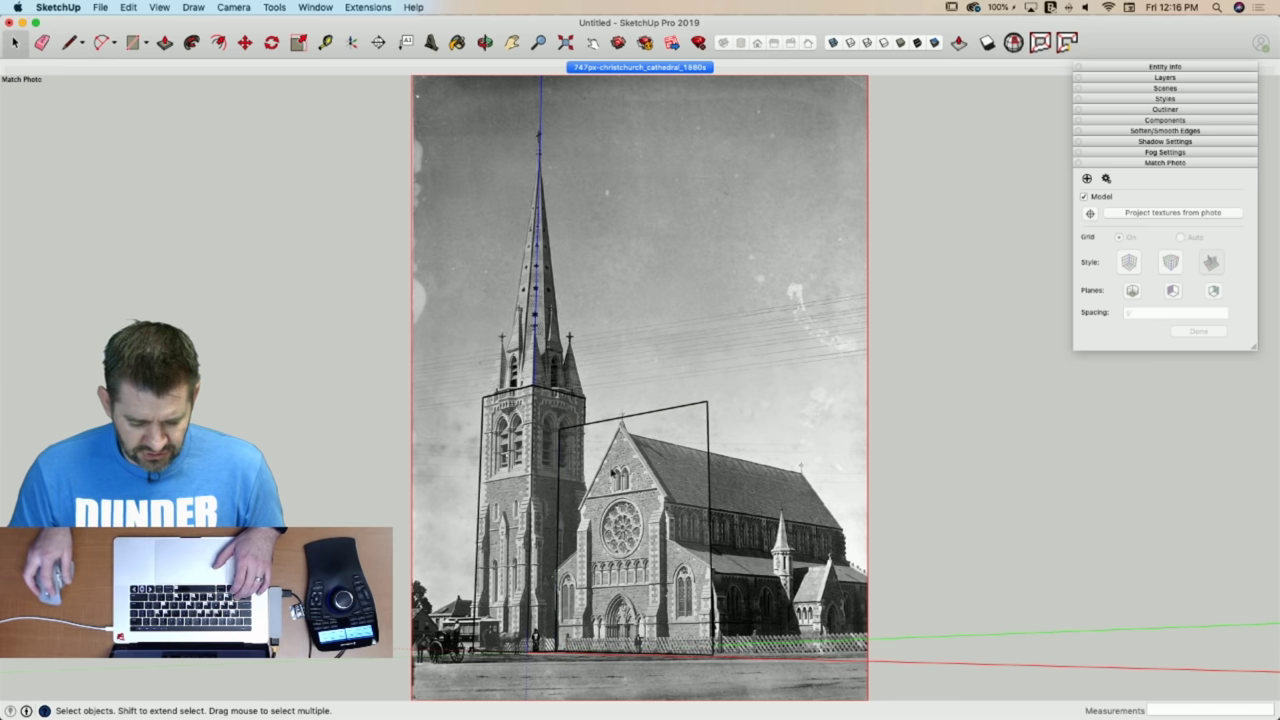
Trace the right half of the church's gable, from the aisle roof up to the peak, and erase the excess upper-right corner.
{"action": "key", "text": "l"}
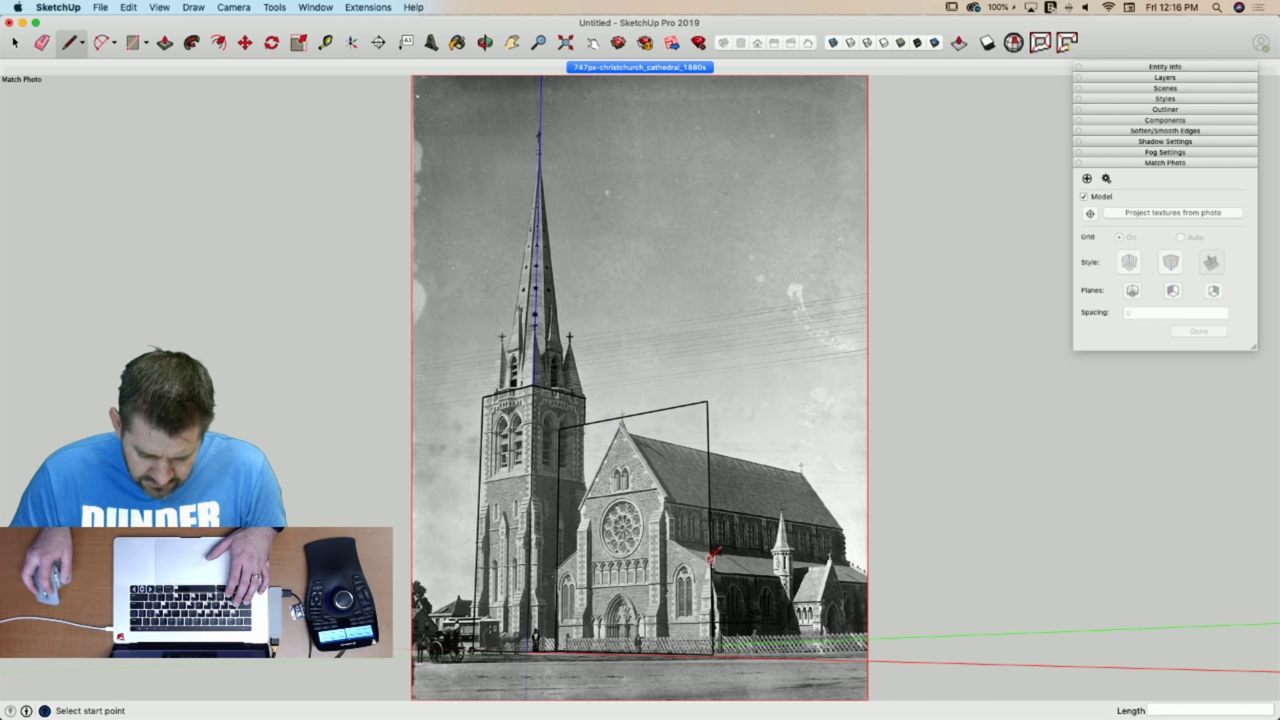
{"action": "left_click", "coordinate": [710, 565]}
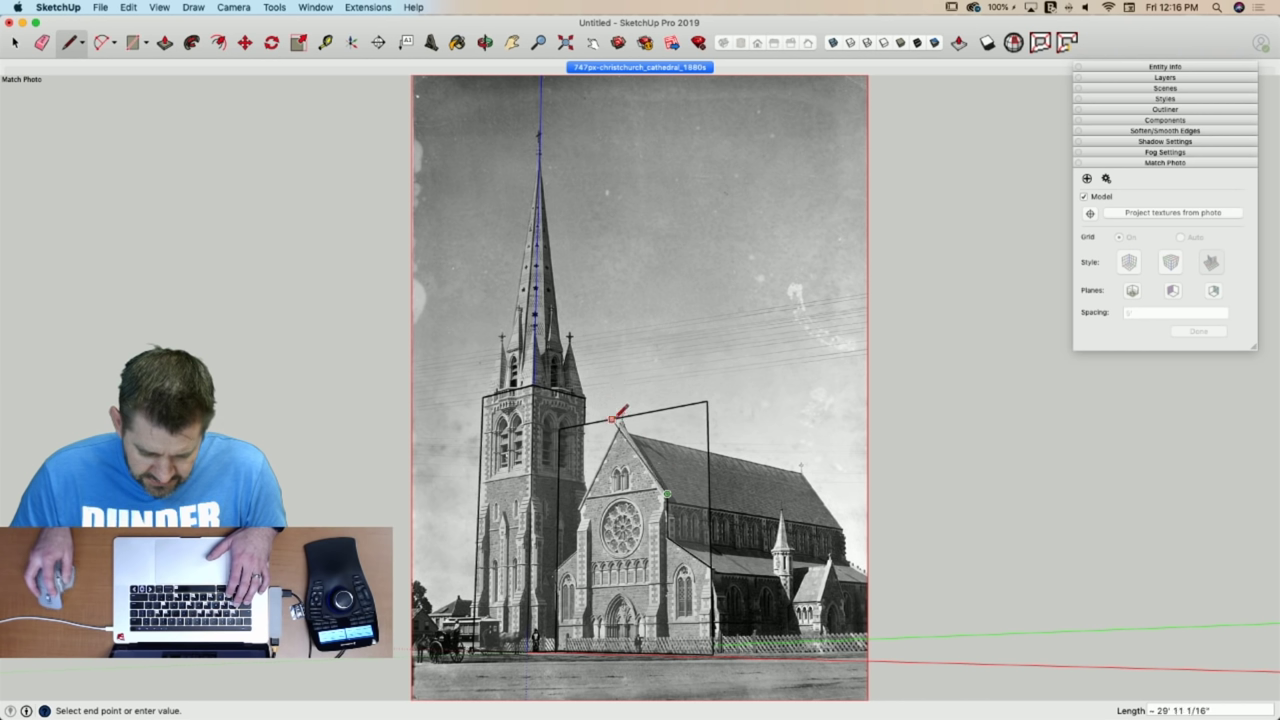
{"action": "key", "text": "Escape"}
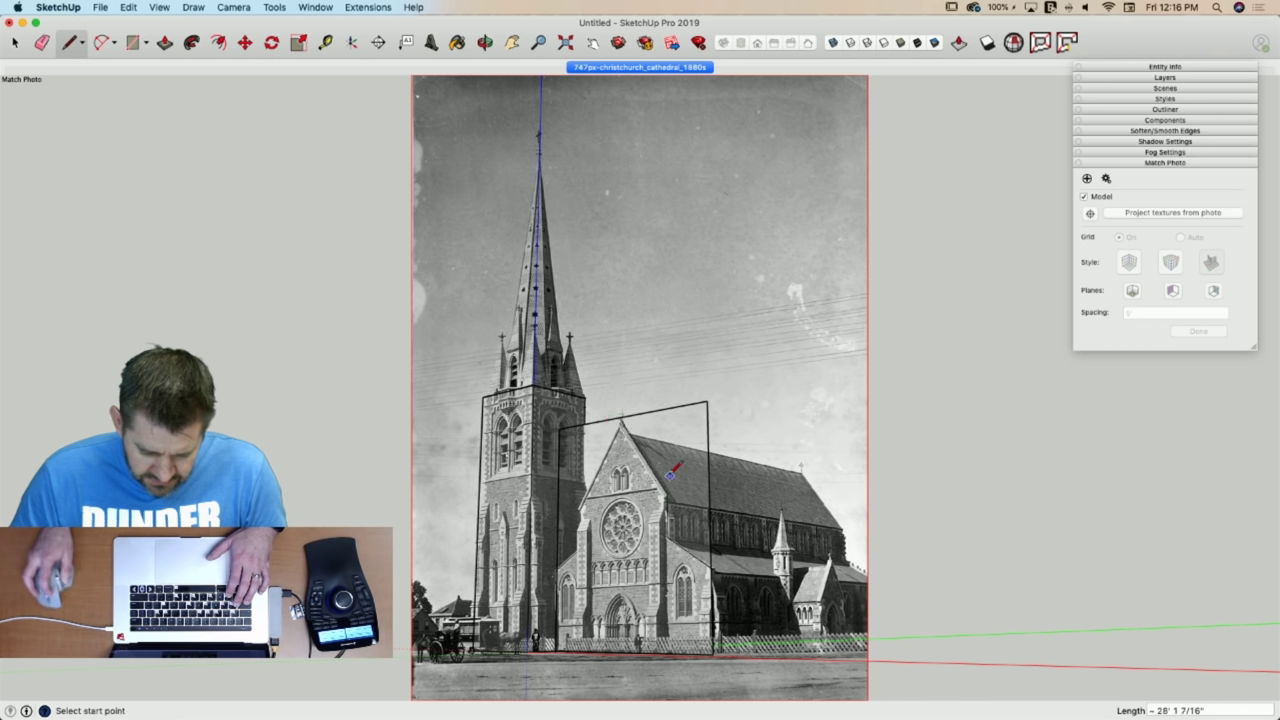
{"action": "key", "text": "e"}
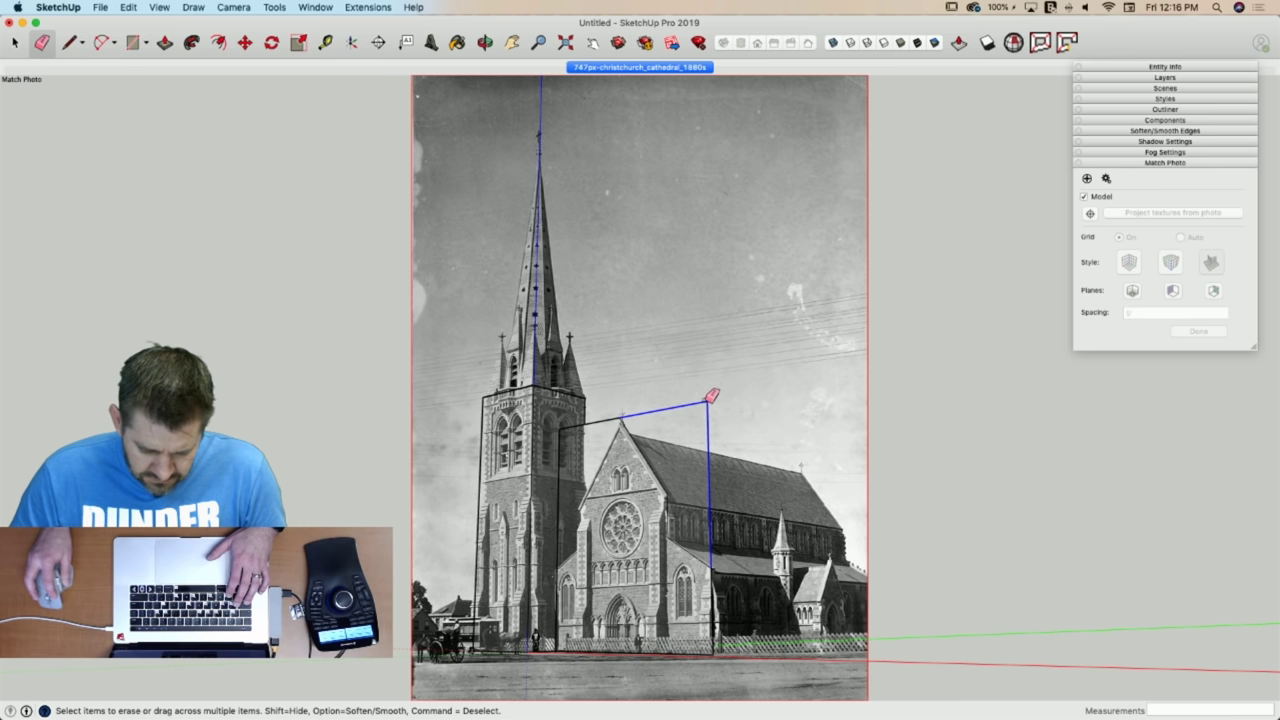
{"action": "left_click_drag", "start_coordinate": [711, 395], "coordinate": [712, 400]}
Draw a vertical centre line about 62' 9" long from the gable peak down to the base of the church front.
{"action": "key", "text": "l"}
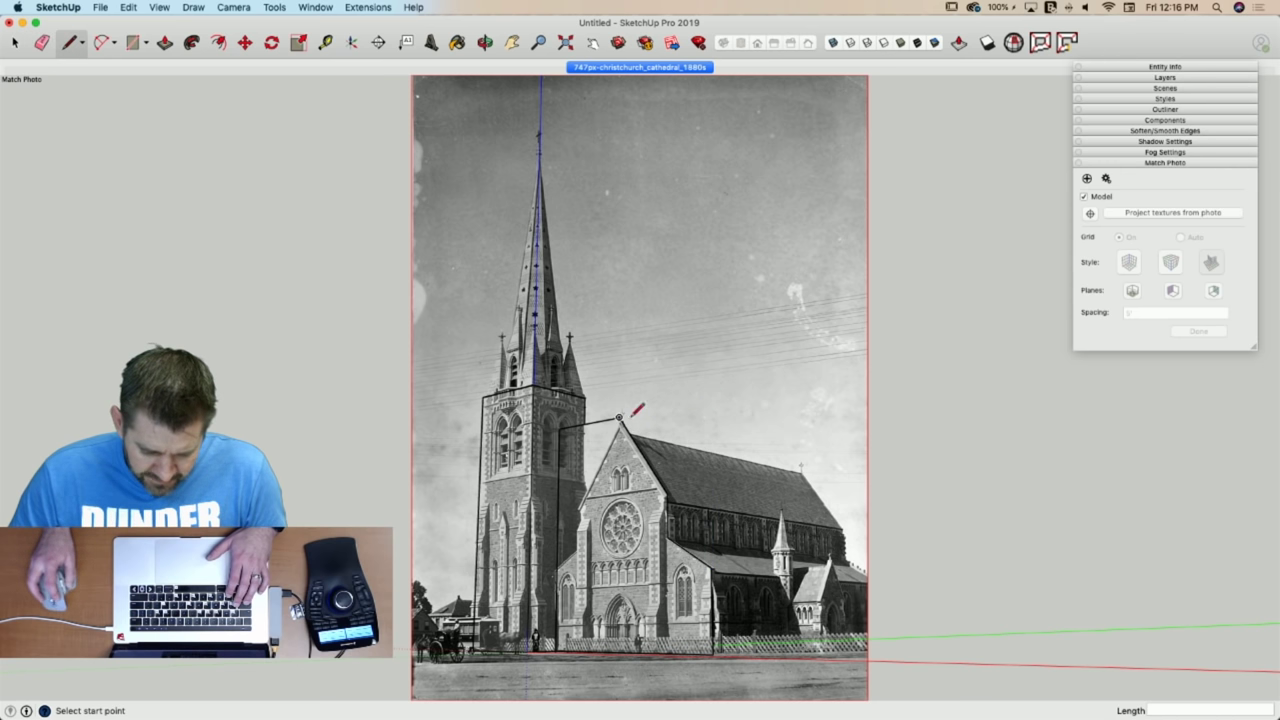
{"action": "left_click", "coordinate": [619, 418]}
{"action": "left_click", "coordinate": [619, 651]}
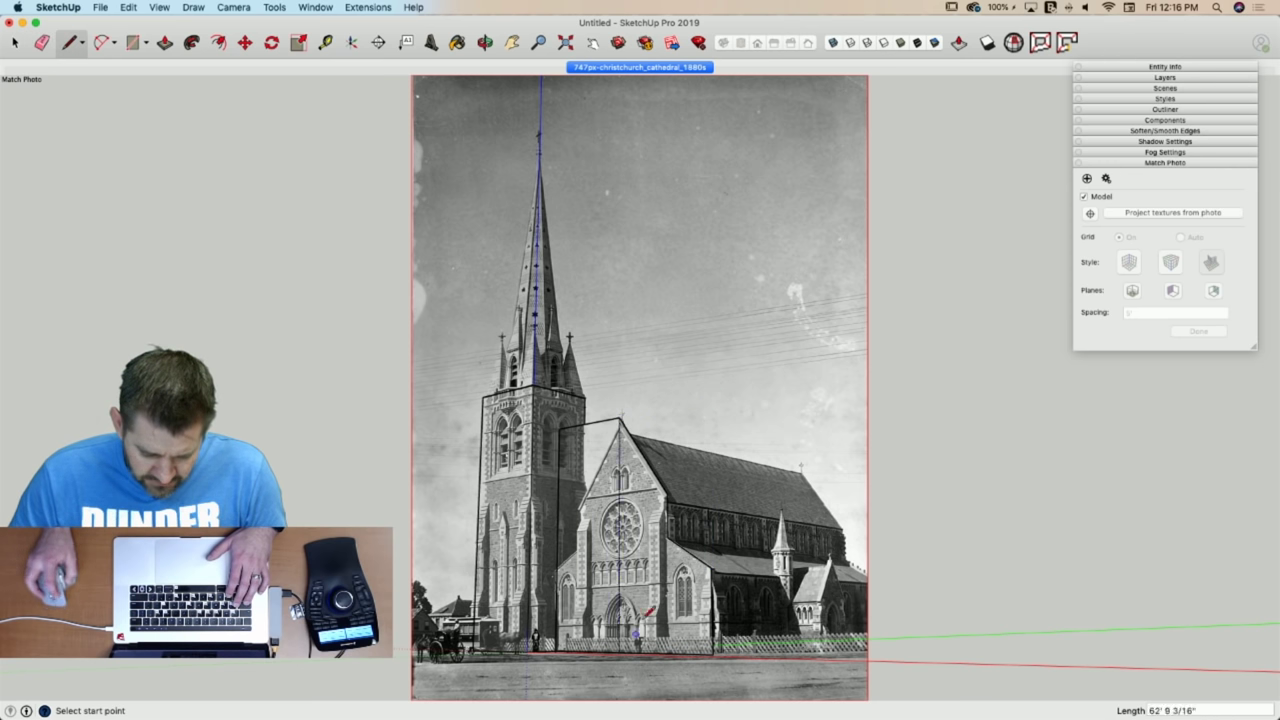
{"action": "key", "text": "space"}
{"action": "mouse_move", "coordinate": [642, 550]}
{"action": "middle_mouse_down"}
{"action": "mouse_move", "coordinate": [738, 581]}
{"action": "mouse_move", "coordinate": [749, 695]}
{"action": "mouse_move", "coordinate": [573, 665]}
{"action": "middle_mouse_up"}
{"action": "key", "text": "space"}
Erase the half of the church front nearest the tower and select the remaining half face.
{"action": "key", "text": "e"}
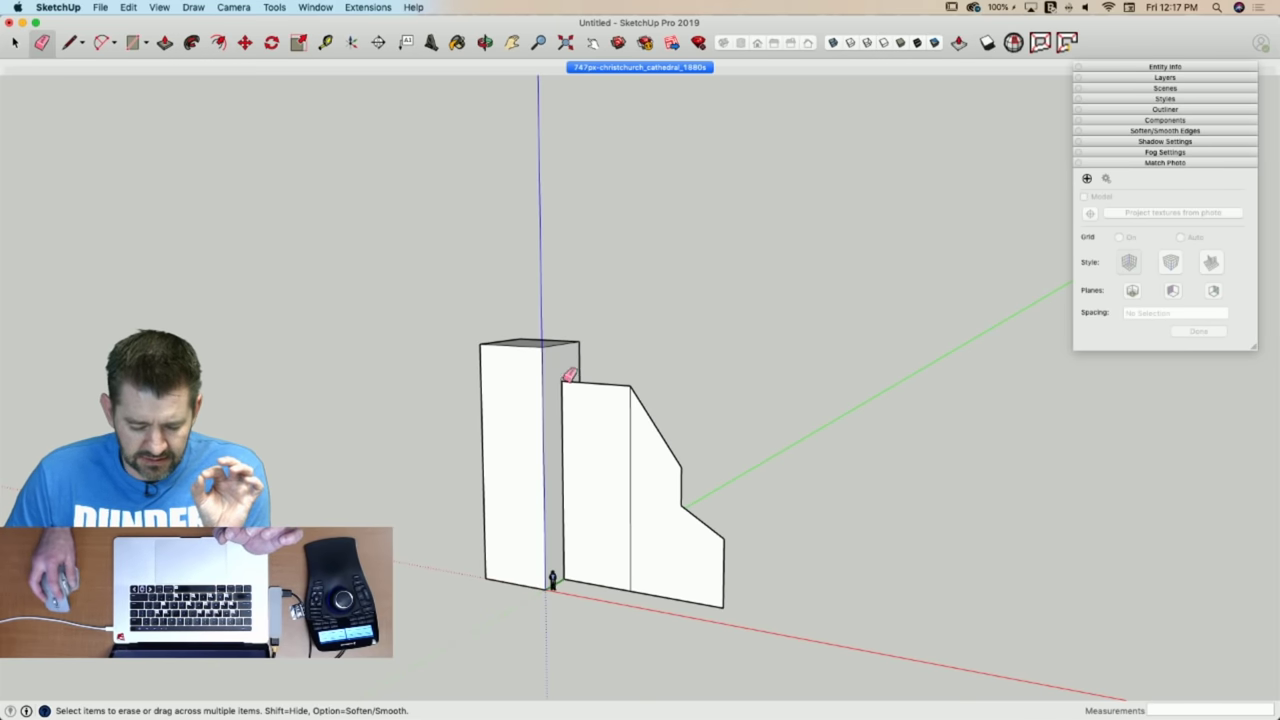
{"action": "mouse_move", "coordinate": [563, 572]}
{"action": "middle_mouse_down"}
{"action": "mouse_move", "coordinate": [375, 640]}
{"action": "mouse_move", "coordinate": [701, 563]}
{"action": "mouse_move", "coordinate": [601, 634]}
{"action": "middle_mouse_up"}
{"action": "key", "text": "e"}
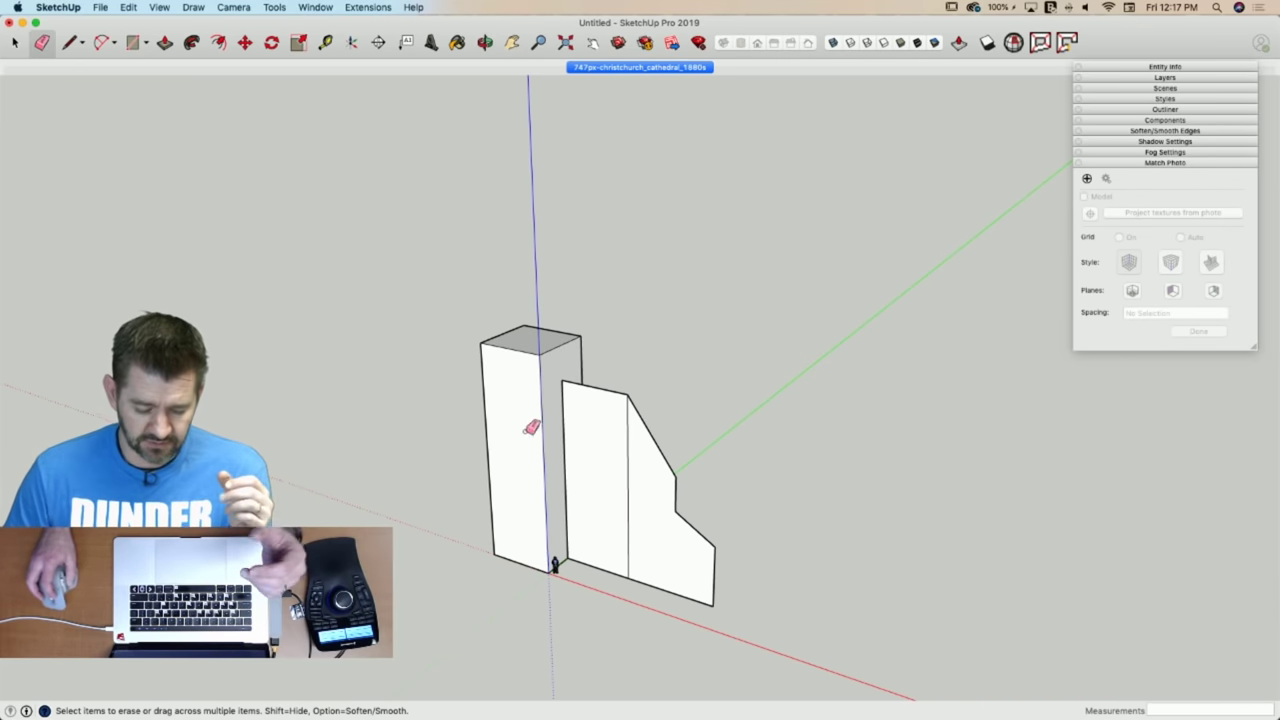
{"action": "left_click_drag", "start_coordinate": [570, 370], "coordinate": [590, 578]}
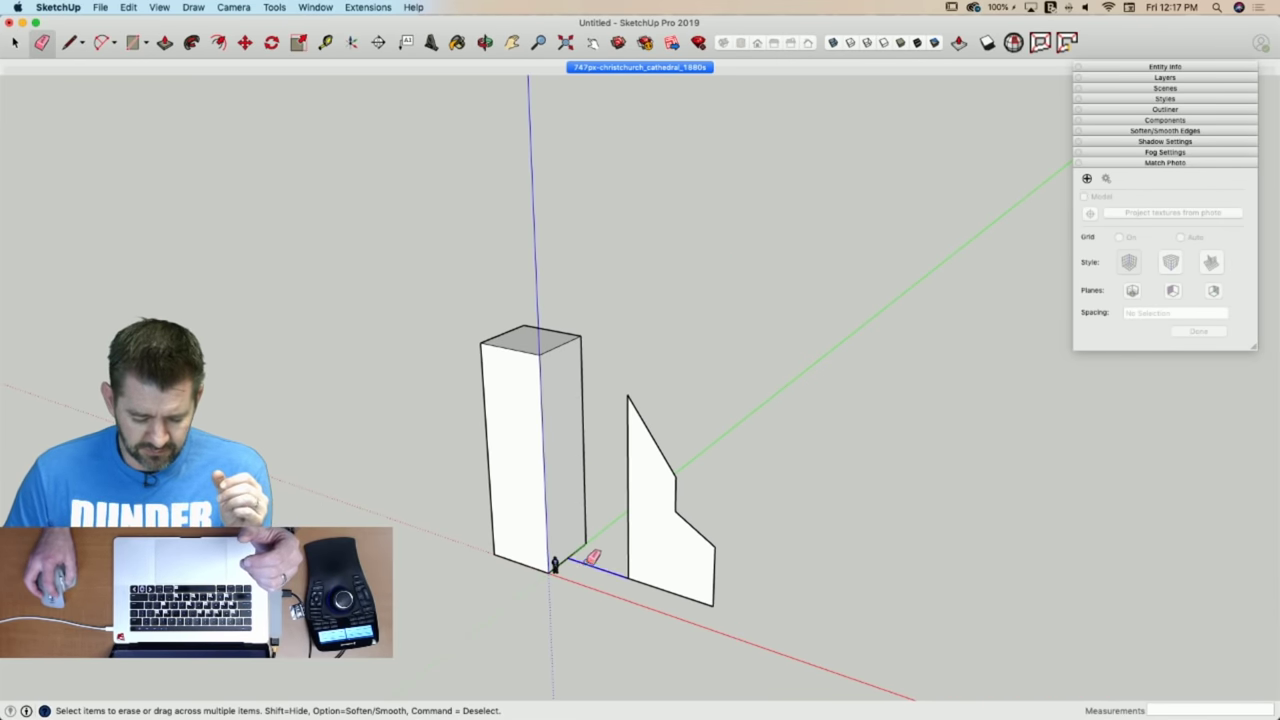
{"action": "key", "text": "space"}
{"action": "left_click", "coordinate": [657, 577]}
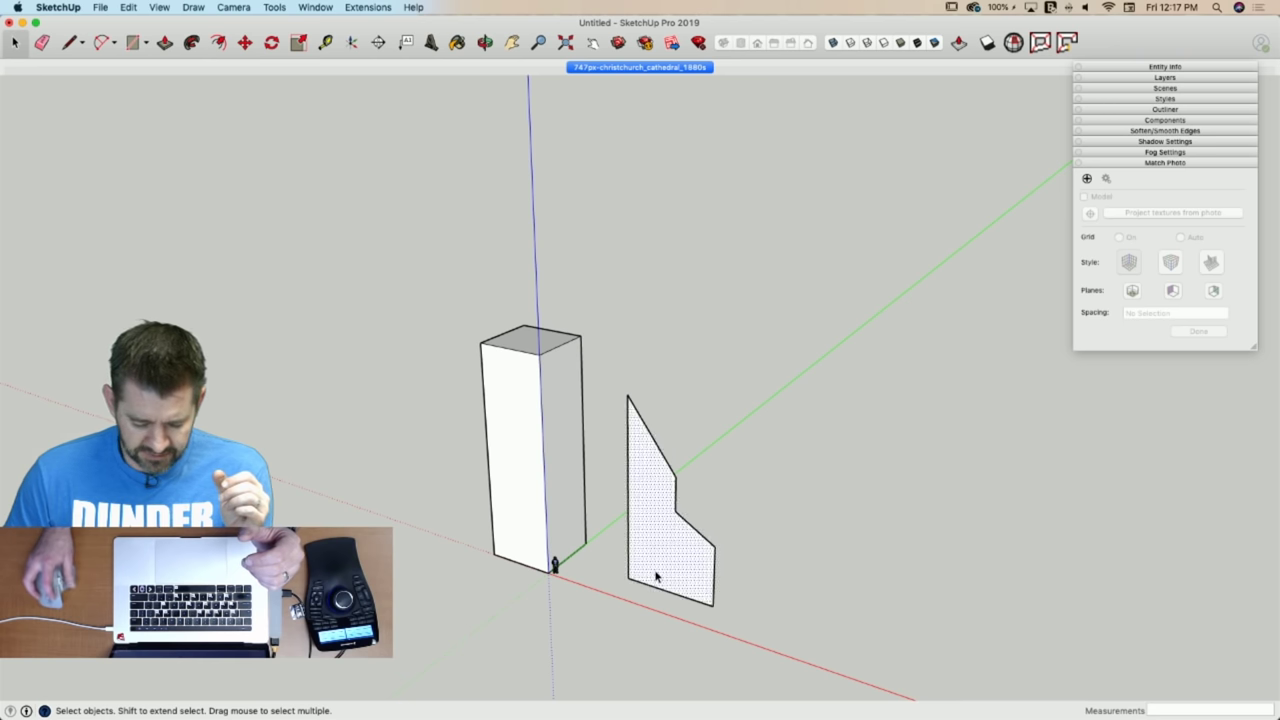
Try to rotate a copy of the half front 180° about the base of its centre line.
{"action": "key", "text": "q"}
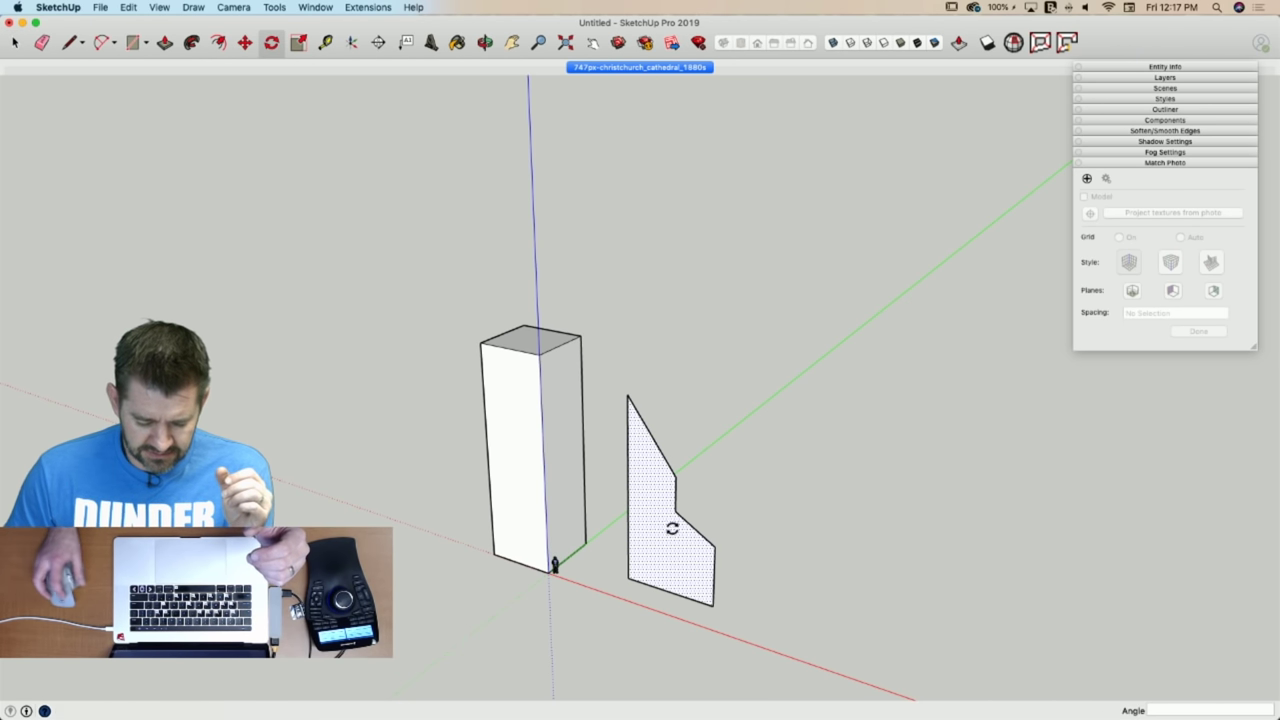
{"action": "left_click", "coordinate": [627, 579]}
{"action": "left_click", "coordinate": [657, 586]}
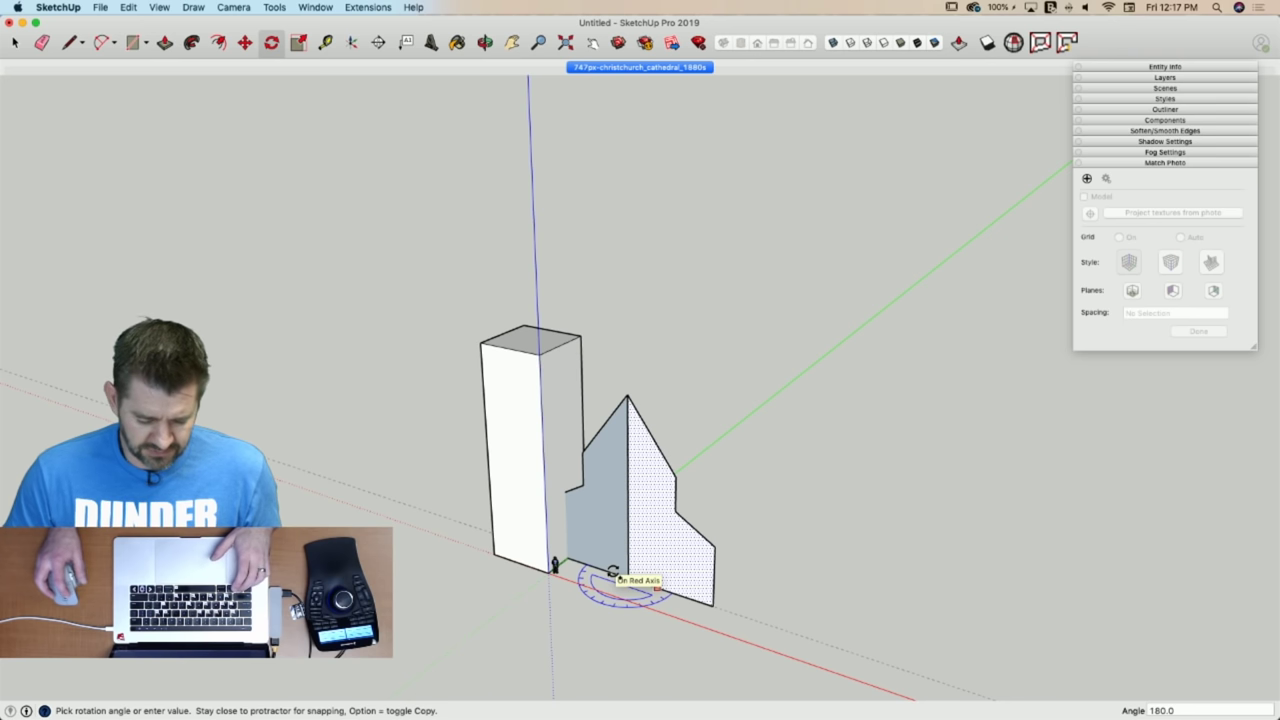
{"action": "left_click", "coordinate": [613, 572]}
{"action": "key", "text": "space"}
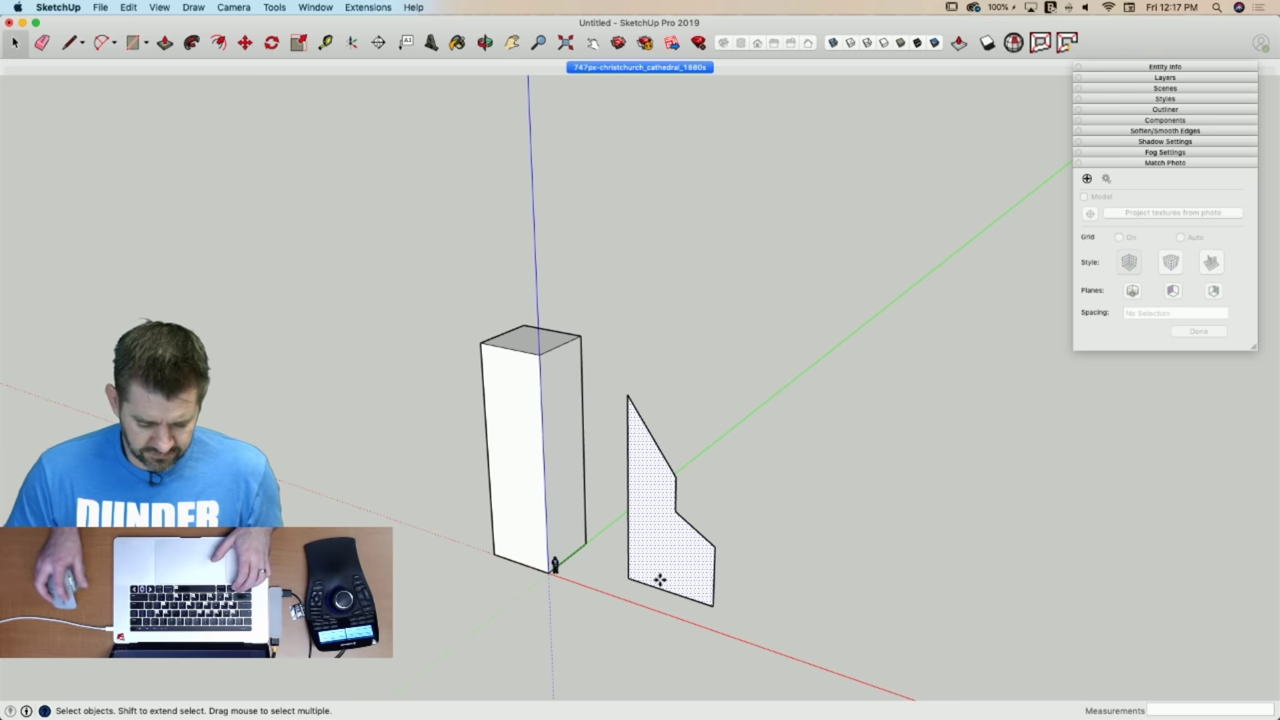
Move the half front along the red axis until it stands clear of the tower.
{"action": "key", "text": "m"}
{"action": "left_click", "coordinate": [650, 585]}
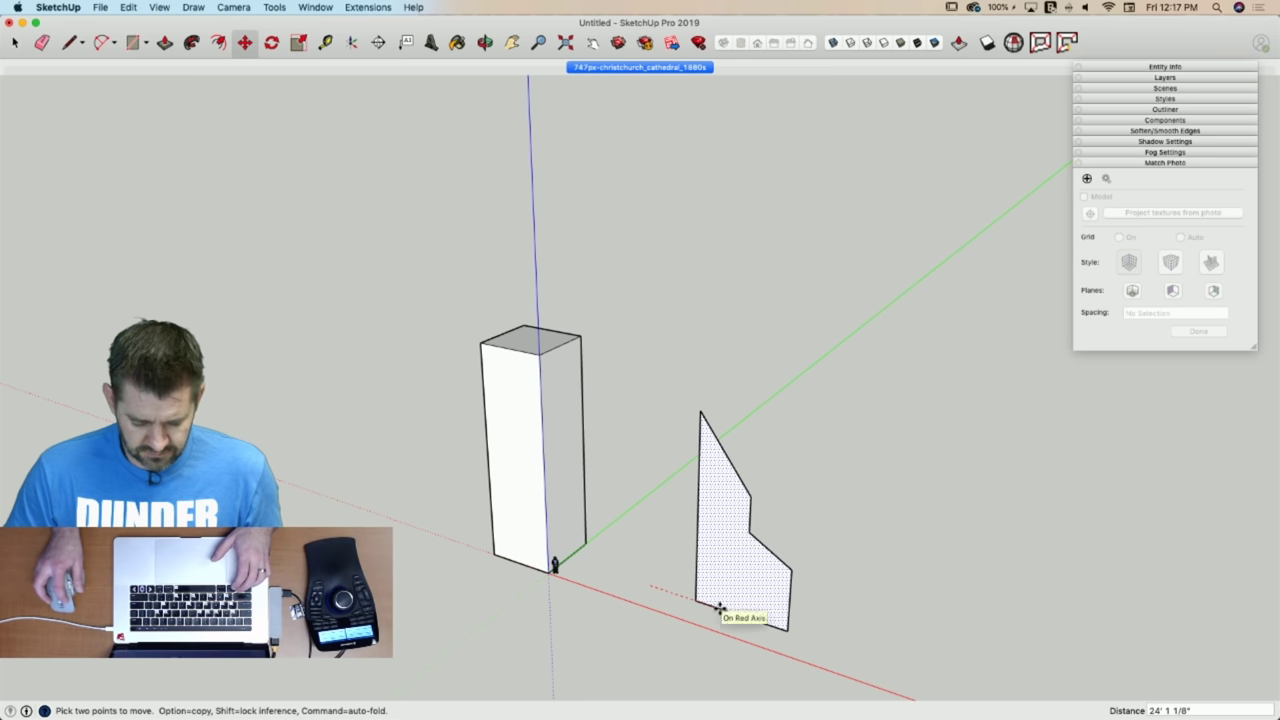
{"action": "key", "text": "space"}
{"action": "key", "text": "m"}
{"action": "left_click", "coordinate": [681, 592]}
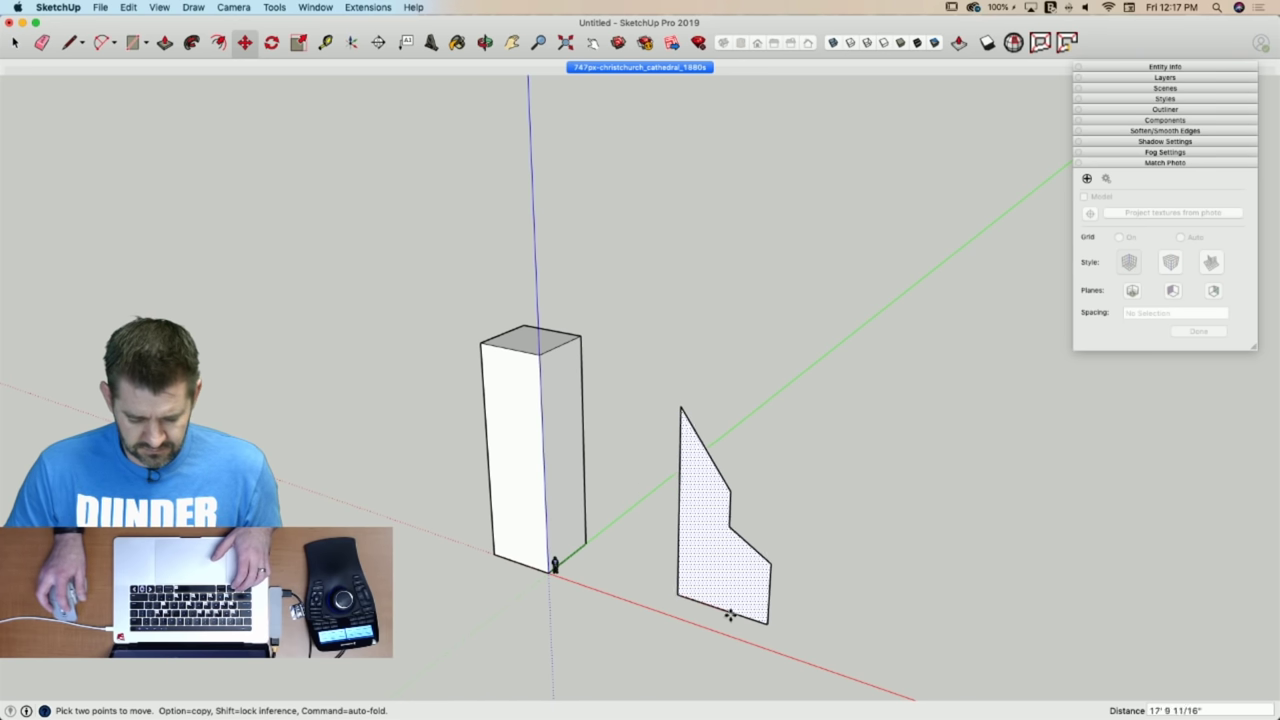
{"action": "left_click", "coordinate": [745, 617]}
Rotate a copy of the half front 180° about the base of its vertical centre edge to complete the gable shape.
{"action": "key", "text": "q"}
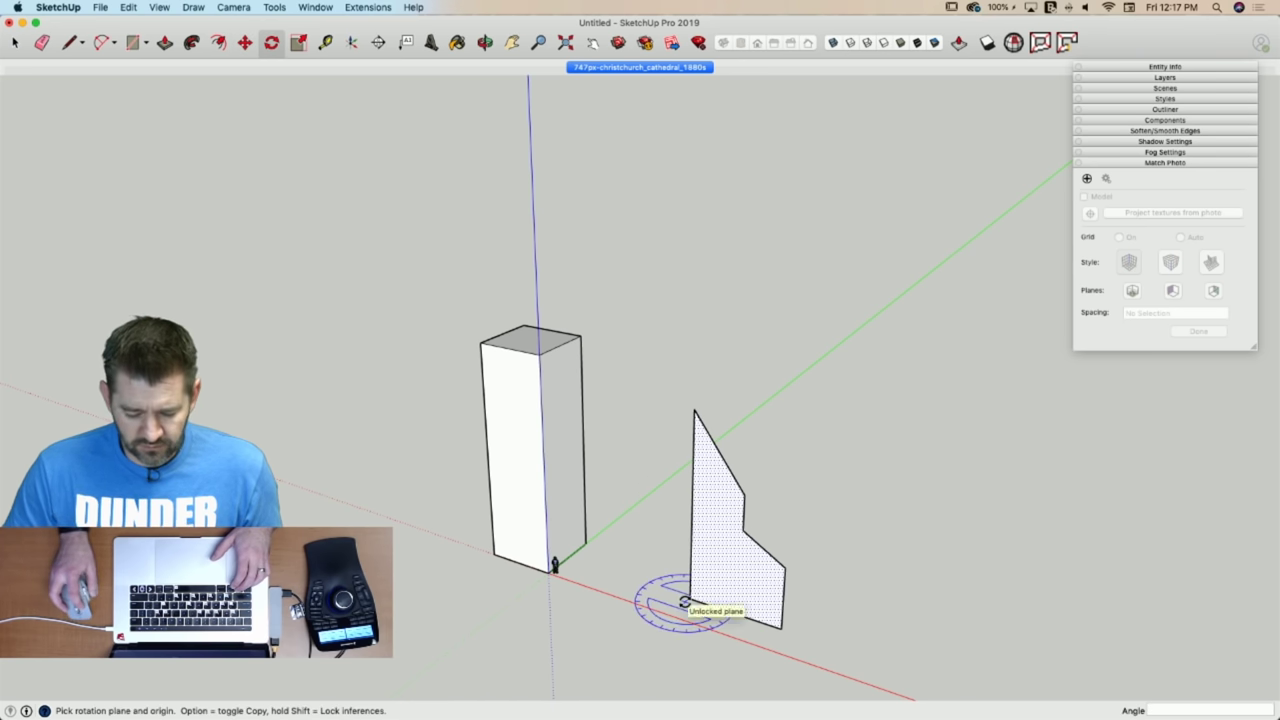
{"action": "left_click", "coordinate": [690, 600]}
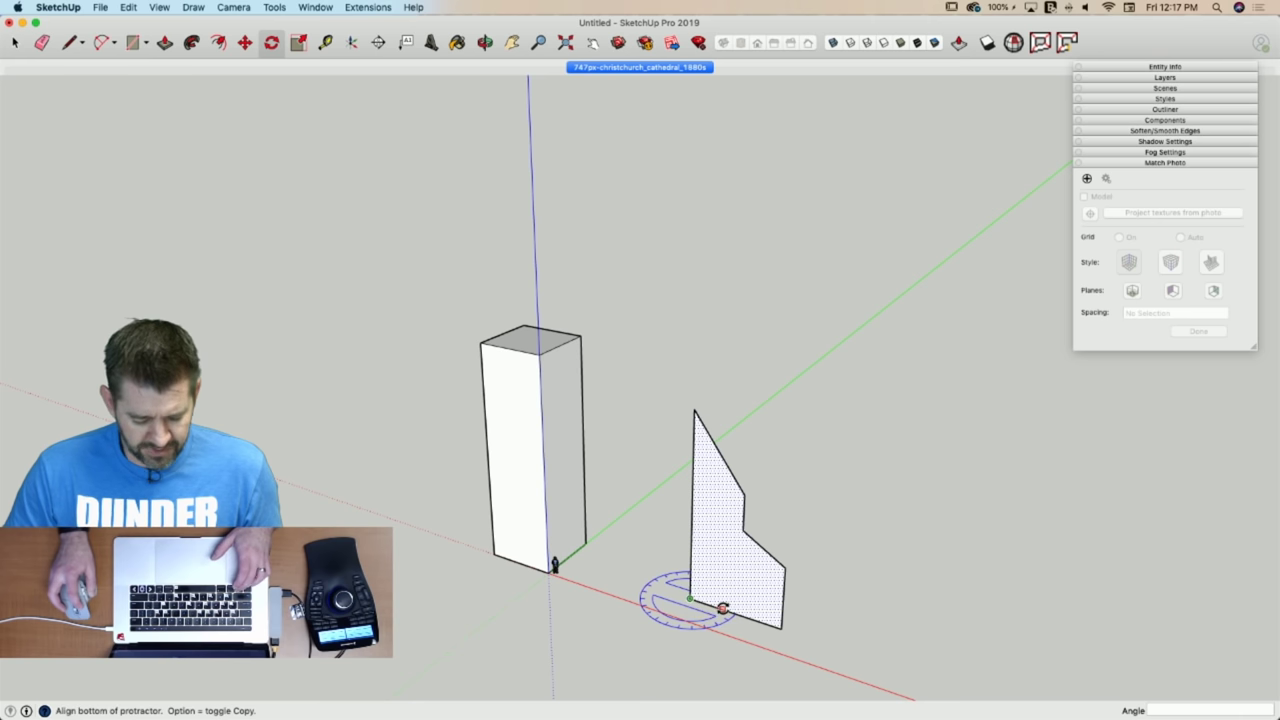
{"action": "left_click", "coordinate": [722, 608]}
{"action": "key", "text": "alt"}
{"action": "left_click", "coordinate": [667, 590]}
Erase the seam between the two halves and reverse the merged church front face.
{"action": "key", "text": "e"}
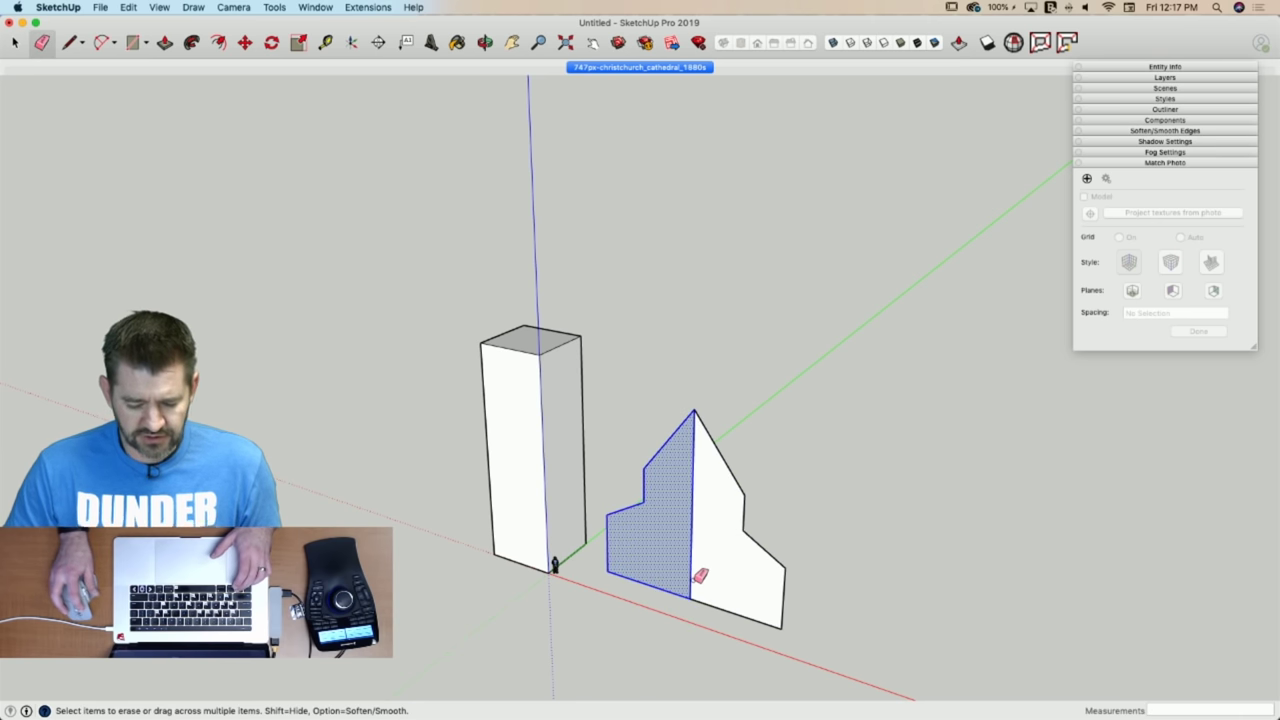
{"action": "left_click", "coordinate": [696, 578]}
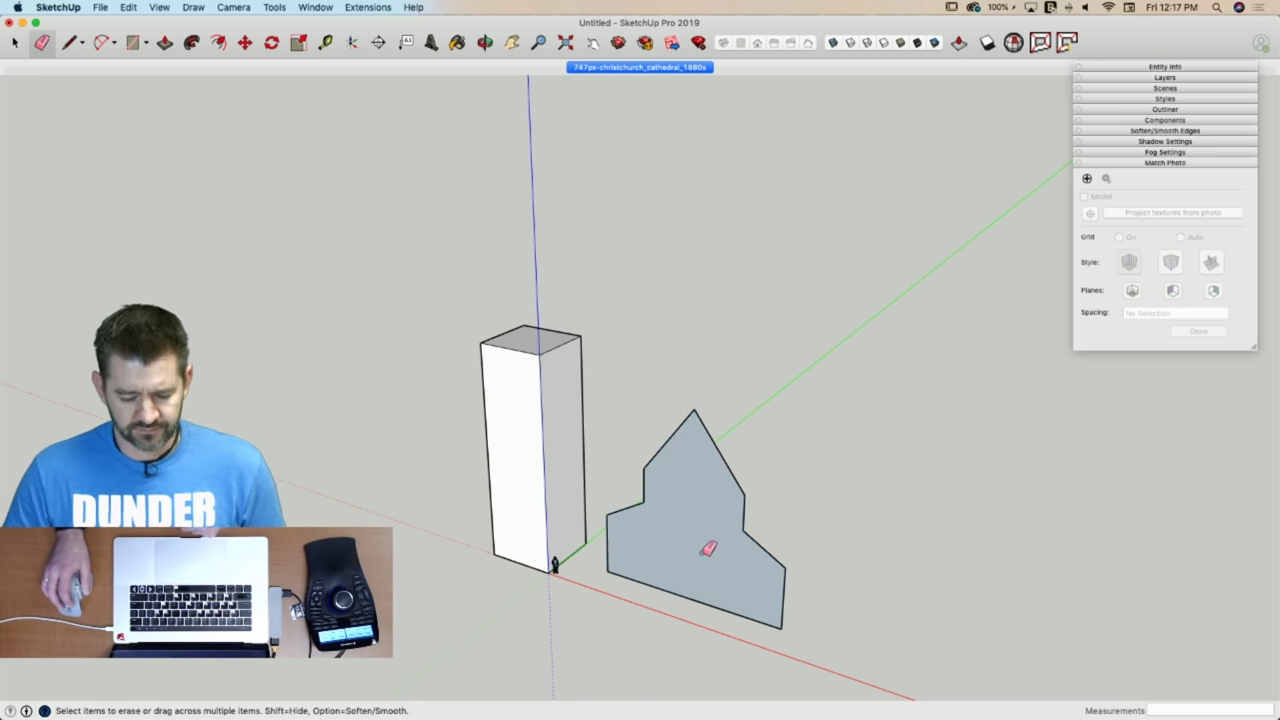
{"action": "right_click", "coordinate": [706, 550]}
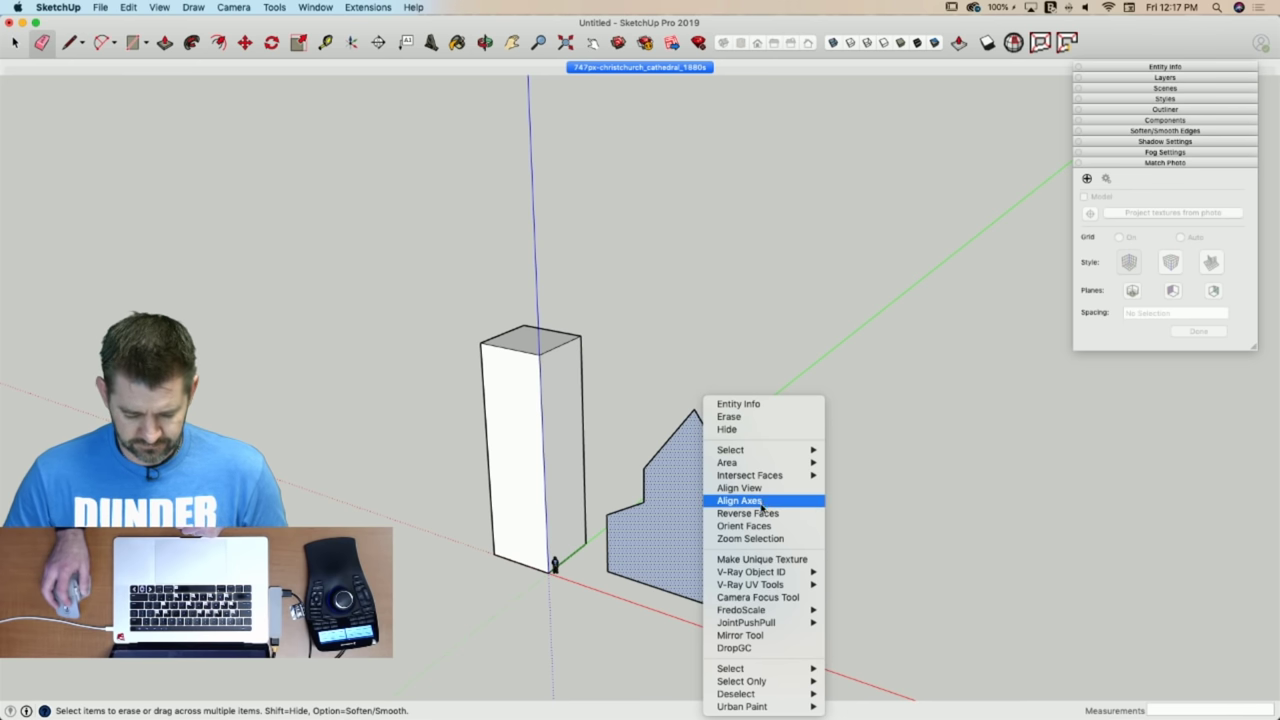
{"action": "left_click", "coordinate": [800, 515]}
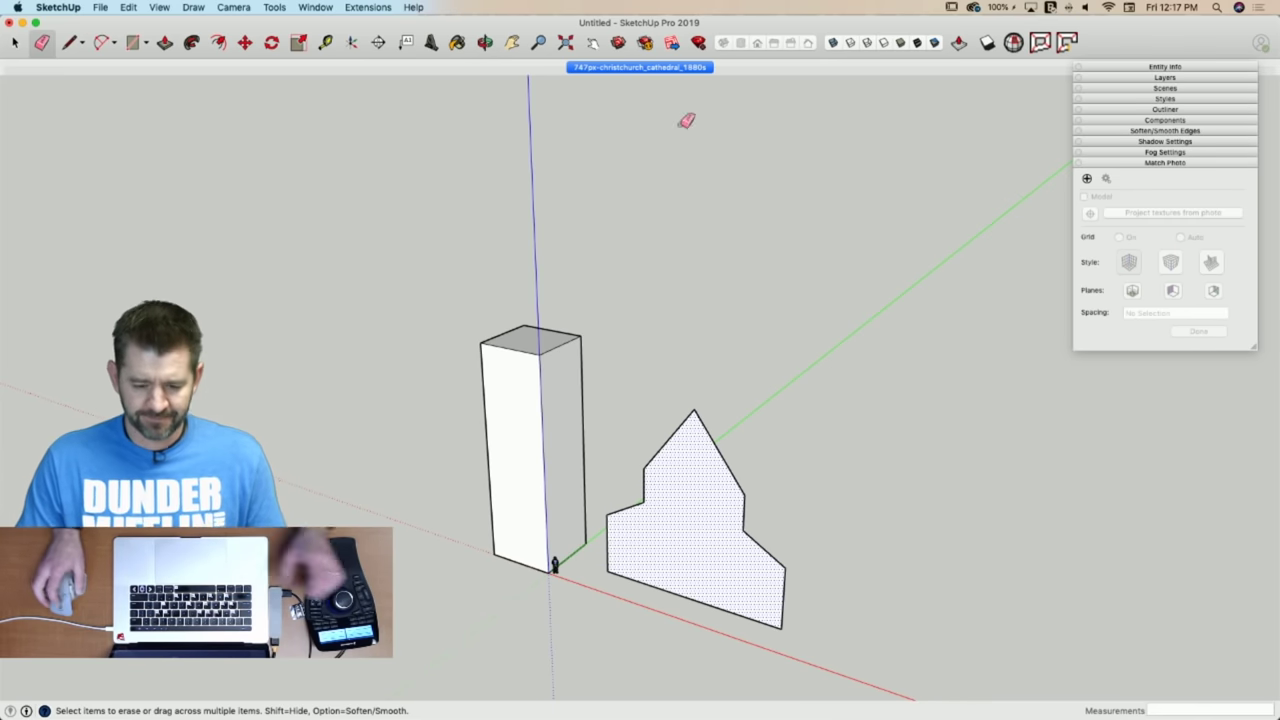
Return to the matched photo and draw a vertical reference line up the tower's right face from its base edge, just before the church's aisle.
{"action": "left_click", "coordinate": [622, 68]}
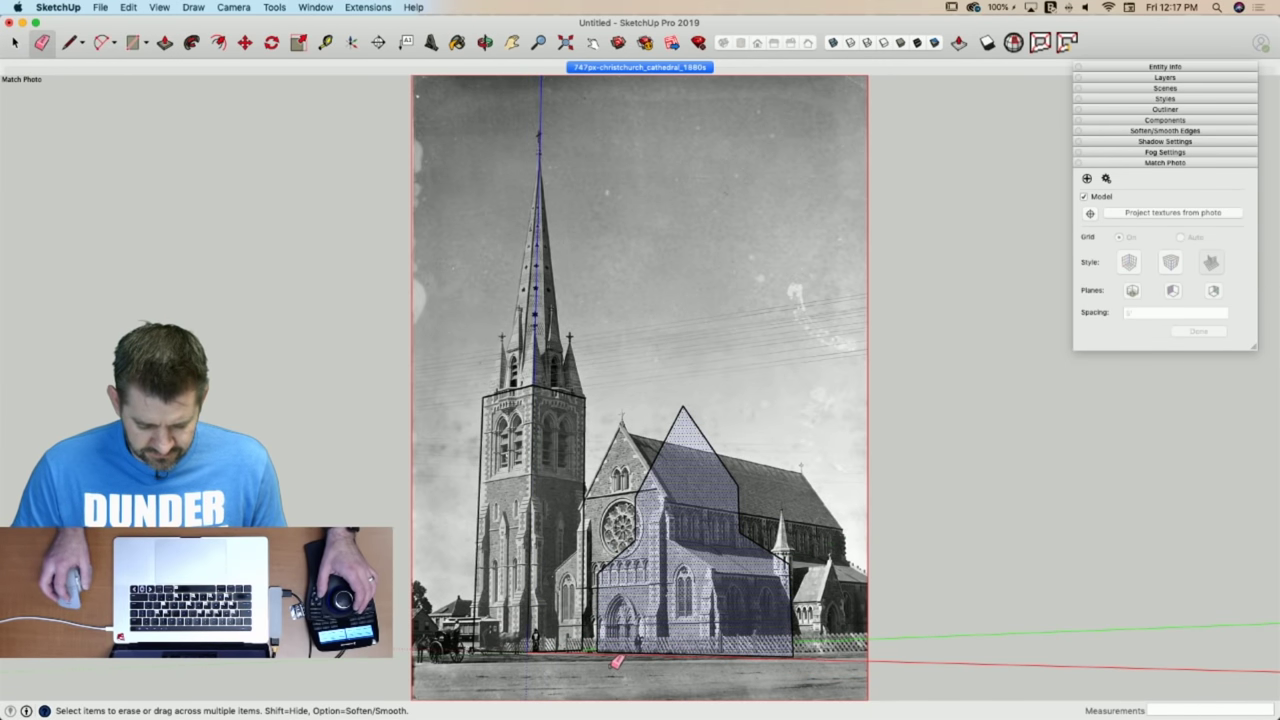
{"action": "key", "text": "l"}
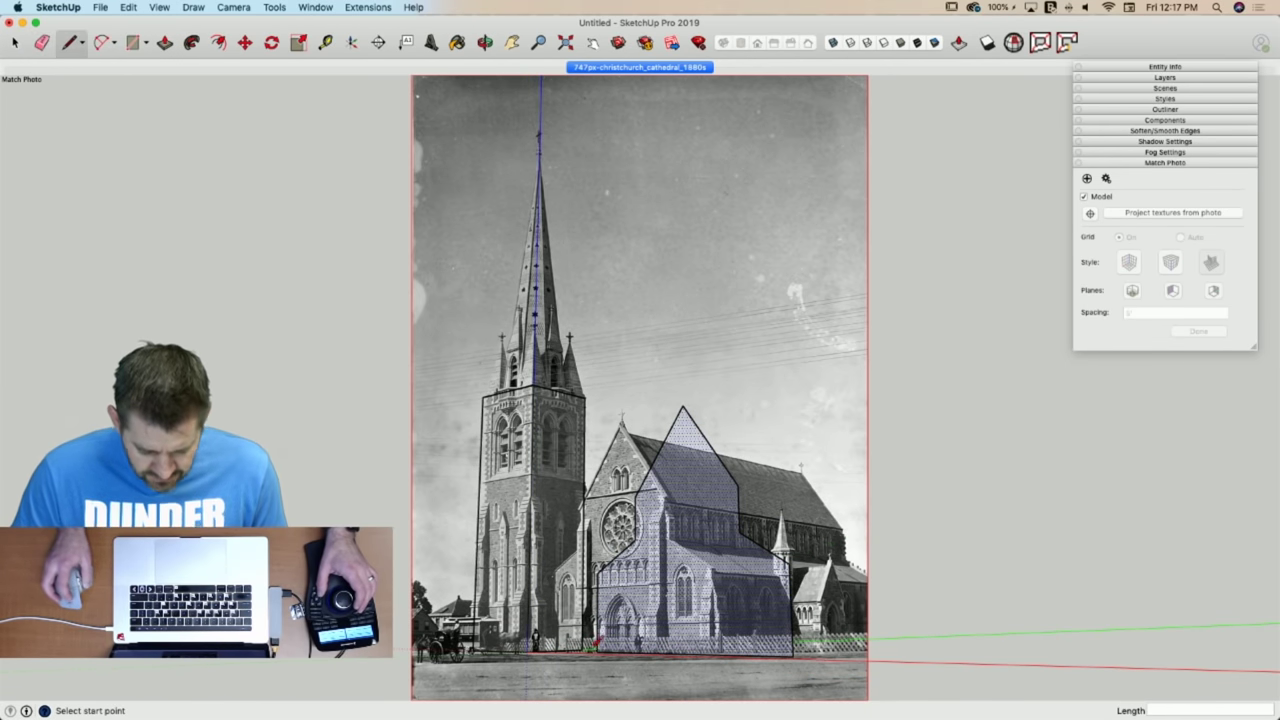
{"action": "scroll", "coordinate": [557, 648], "scroll_direction": "up", "scroll_amount": 3}
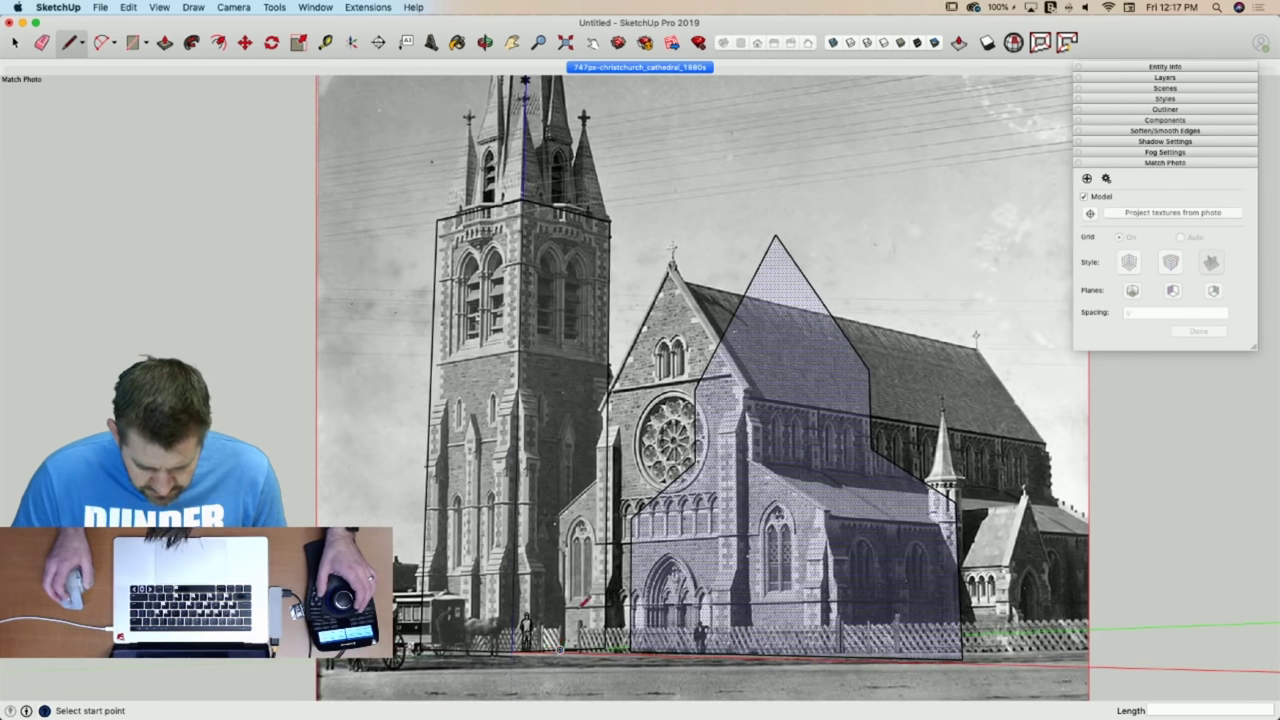
{"action": "scroll", "coordinate": [582, 604], "scroll_direction": "up", "scroll_amount": 4}
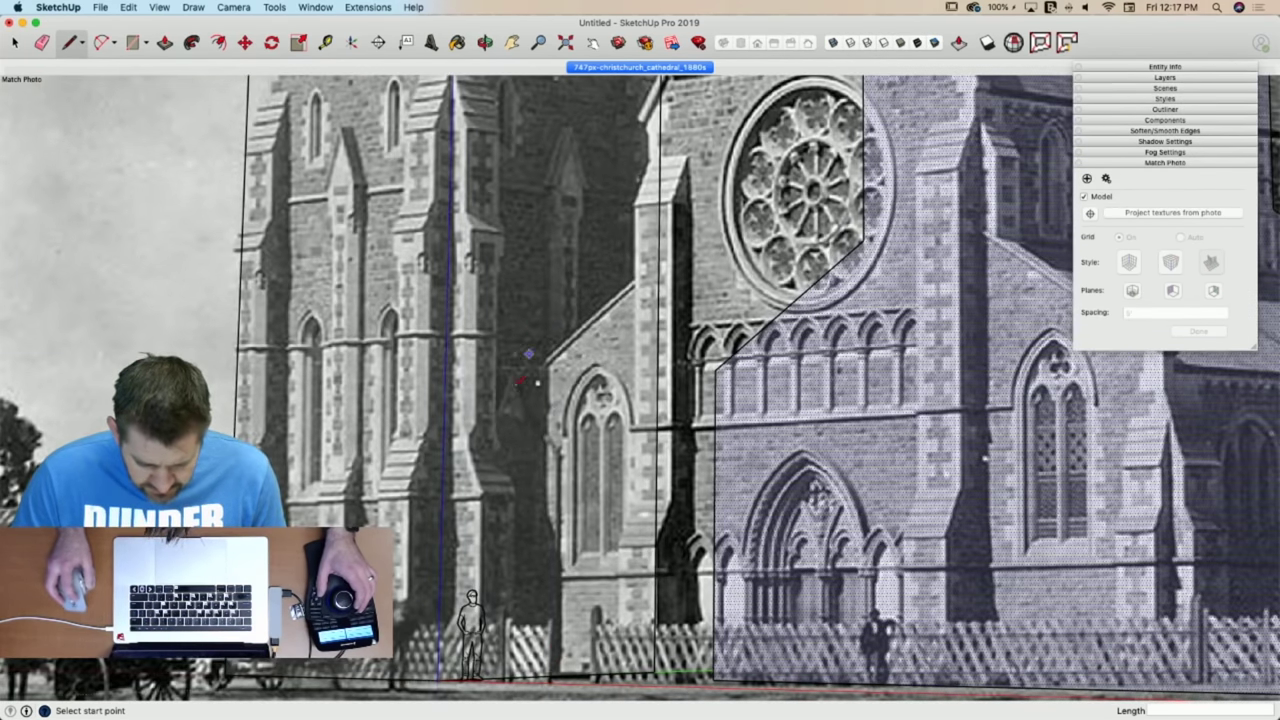
{"action": "left_click", "coordinate": [512, 678]}
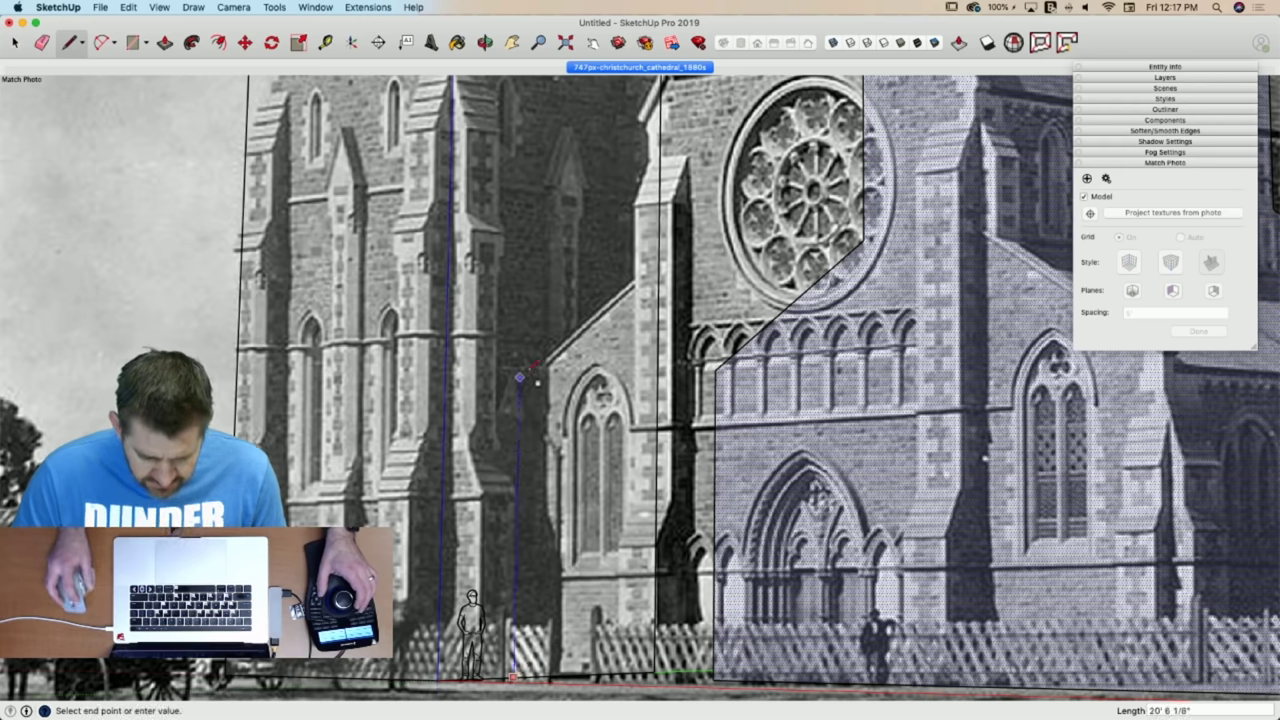
{"action": "left_click", "coordinate": [520, 310]}
{"action": "key", "text": "space"}
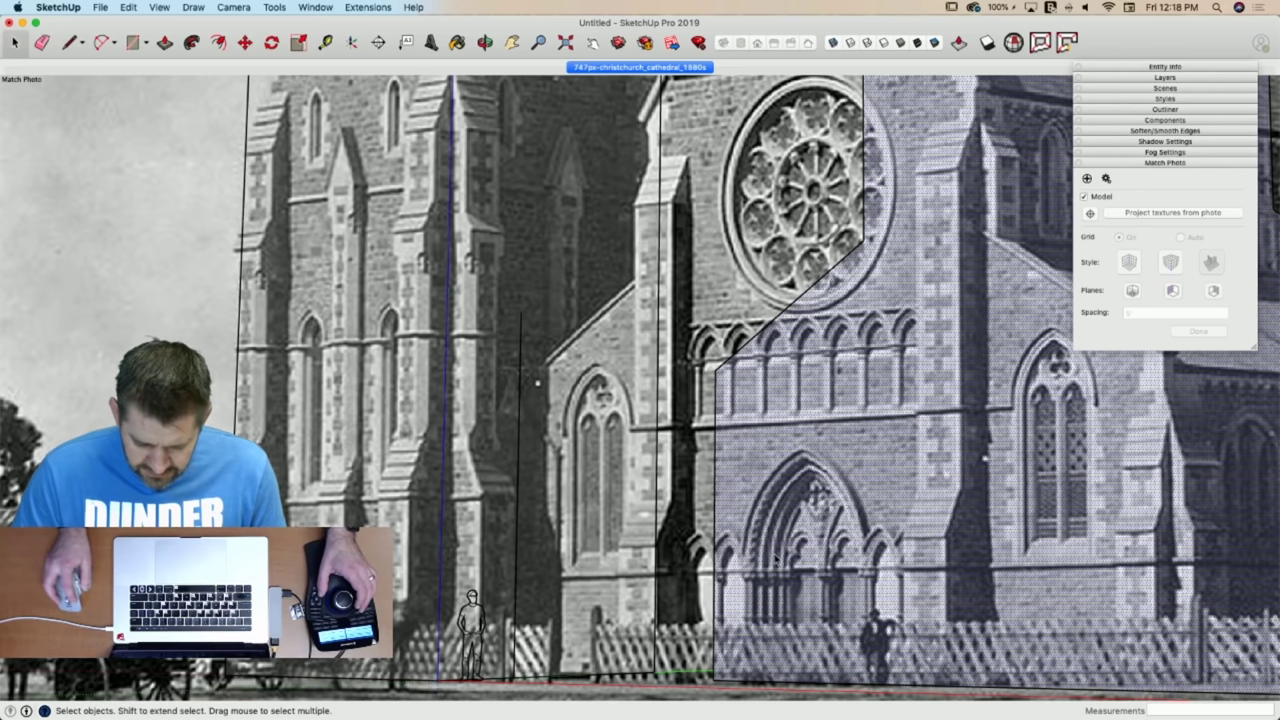
Move the church front by its tower-side base corner onto the base endpoint of the vertical reference line beside the tower.
{"action": "key", "text": "m"}
{"action": "left_click", "coordinate": [714, 680]}
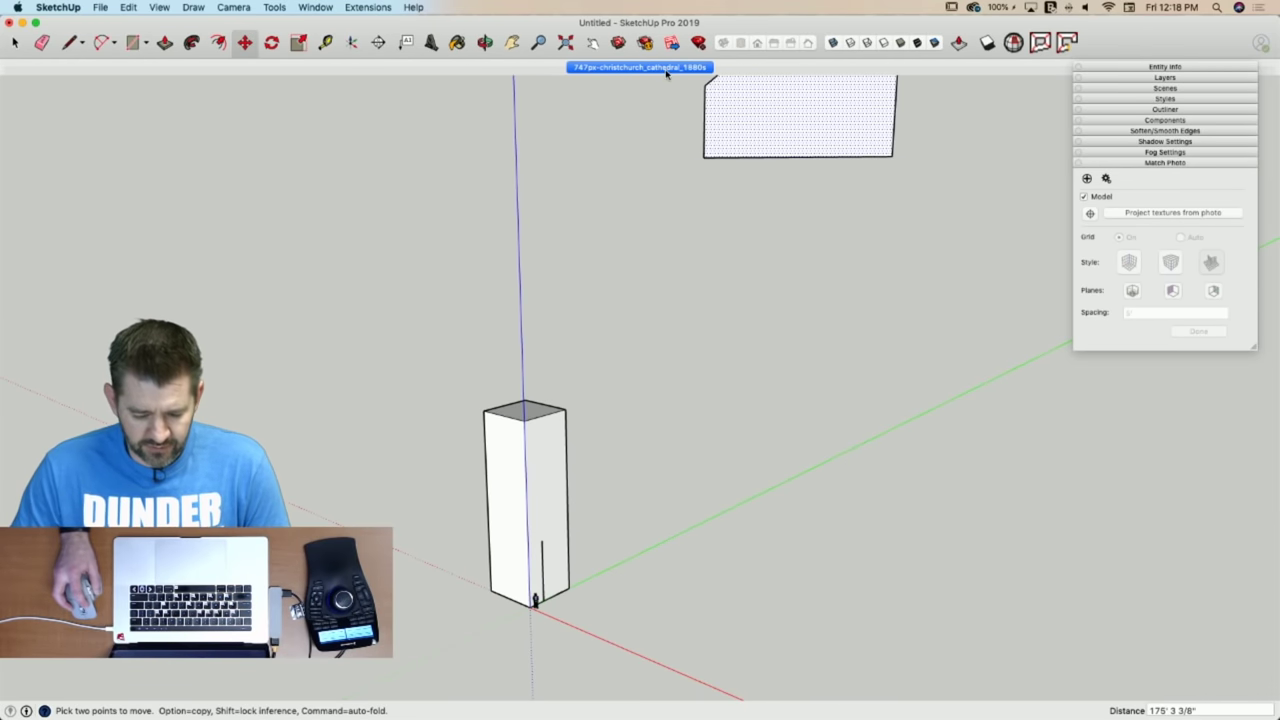
{"action": "left_click", "coordinate": [665, 67]}
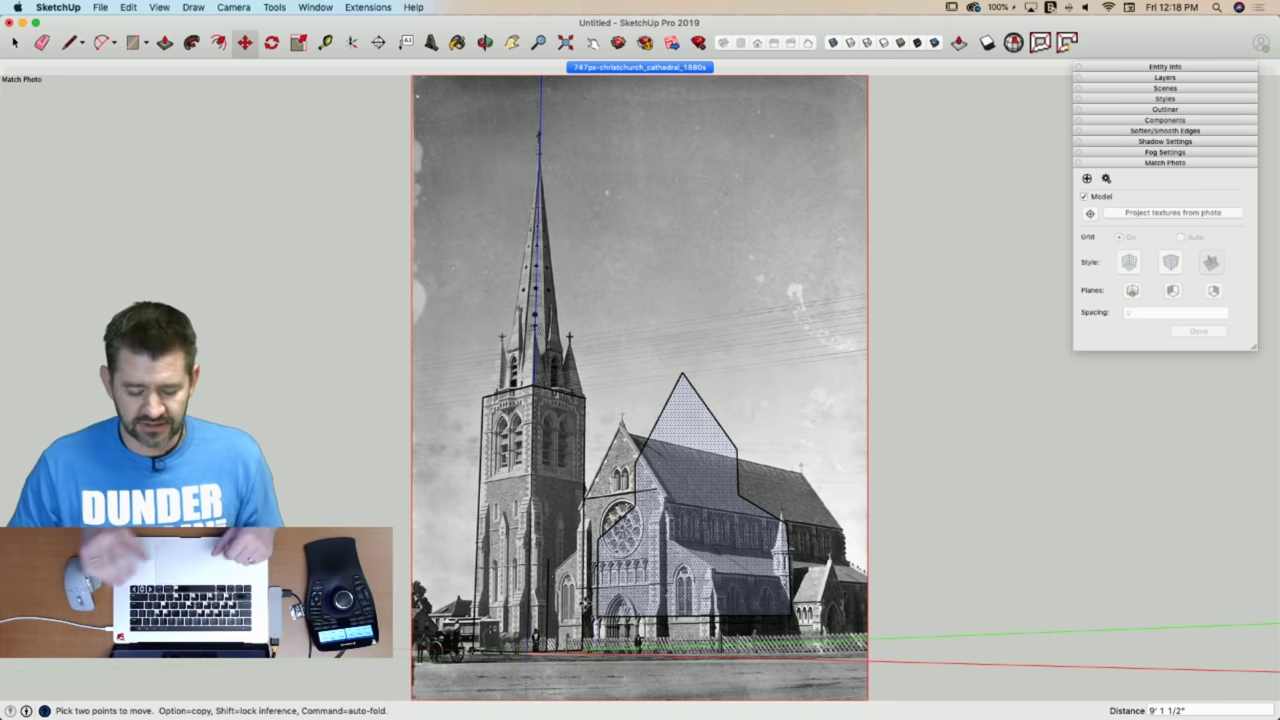
{"action": "middle_click_drag", "start_coordinate": [553, 596], "coordinate": [492, 603]}
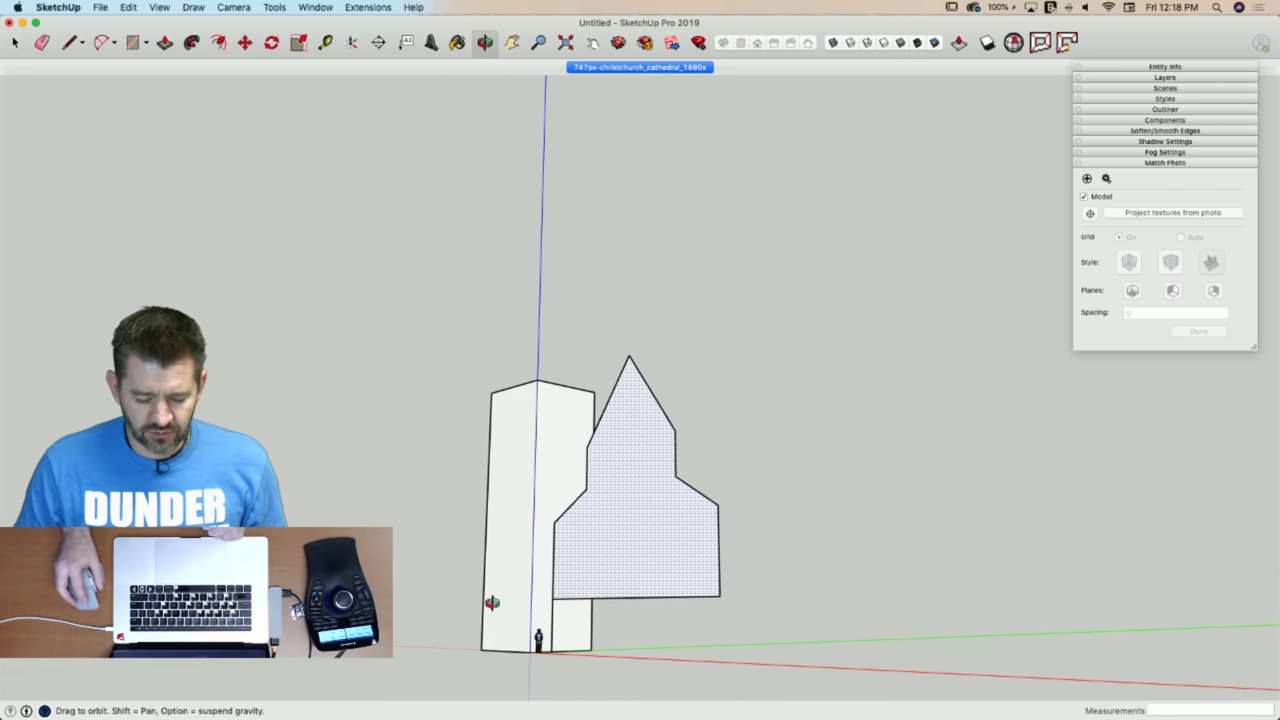
{"action": "left_click", "coordinate": [674, 70]}
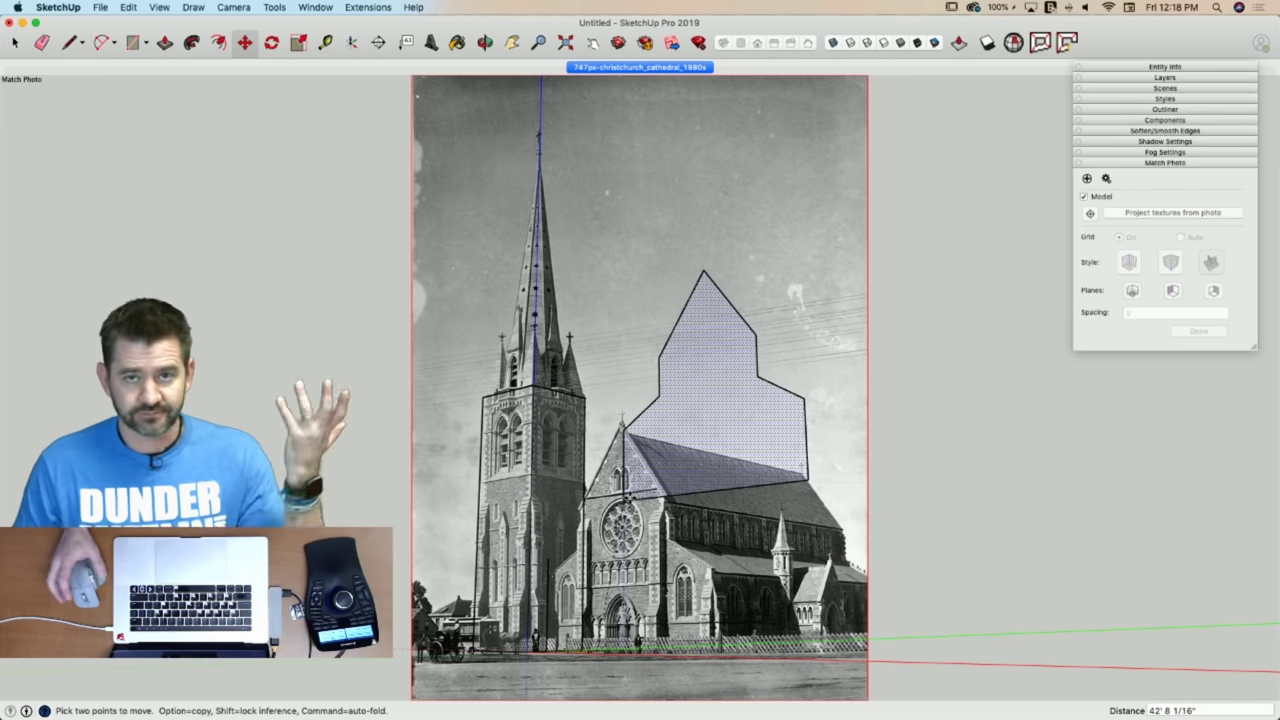
{"action": "scroll", "coordinate": [508, 640], "scroll_direction": "down", "scroll_amount": 5}
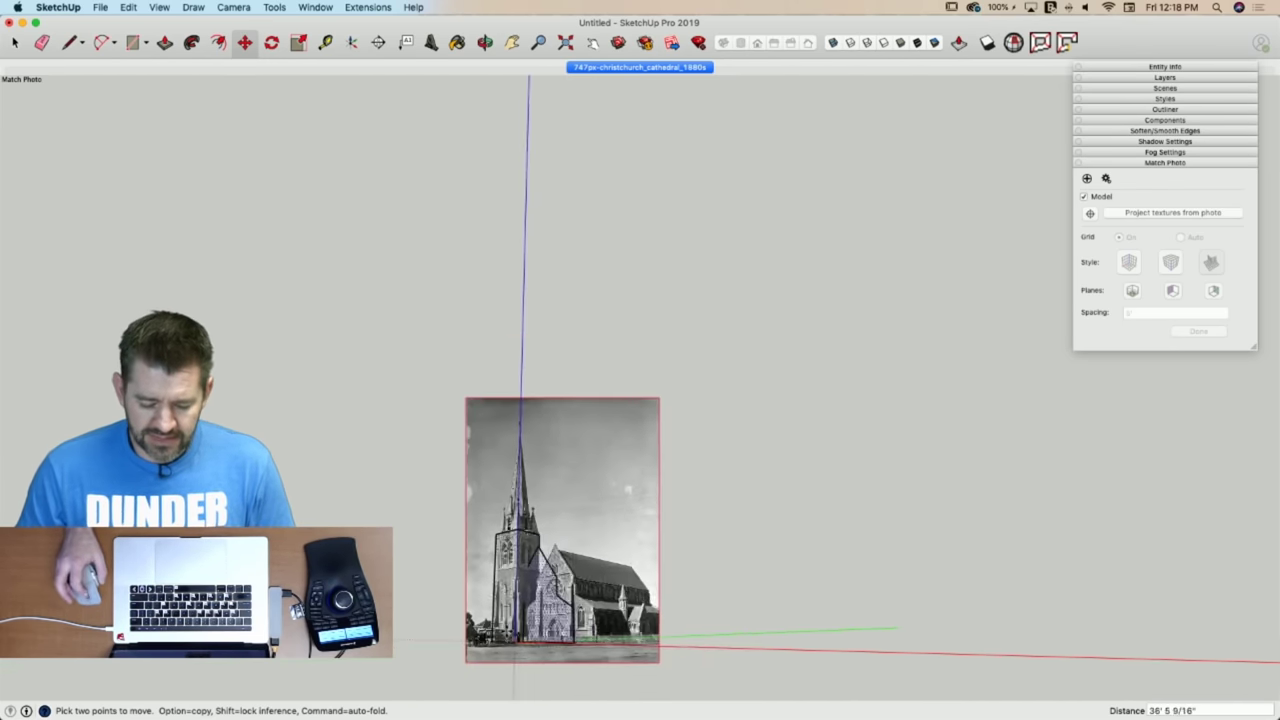
{"action": "scroll", "coordinate": [508, 630], "scroll_direction": "up", "scroll_amount": 6}
{"action": "scroll", "coordinate": [508, 627], "scroll_direction": "down", "scroll_amount": 2}
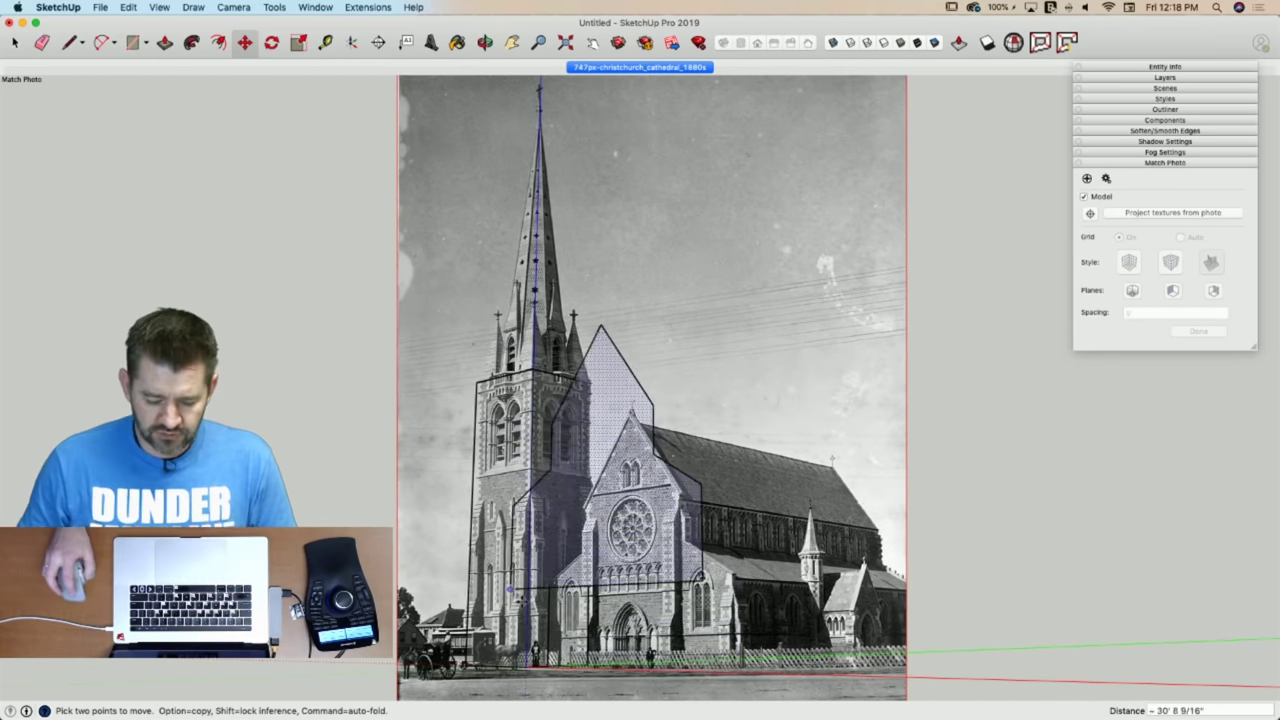
{"action": "scroll", "coordinate": [565, 614], "scroll_direction": "up", "scroll_amount": 8}
{"action": "scroll", "coordinate": [565, 614], "scroll_direction": "down", "scroll_amount": 5}
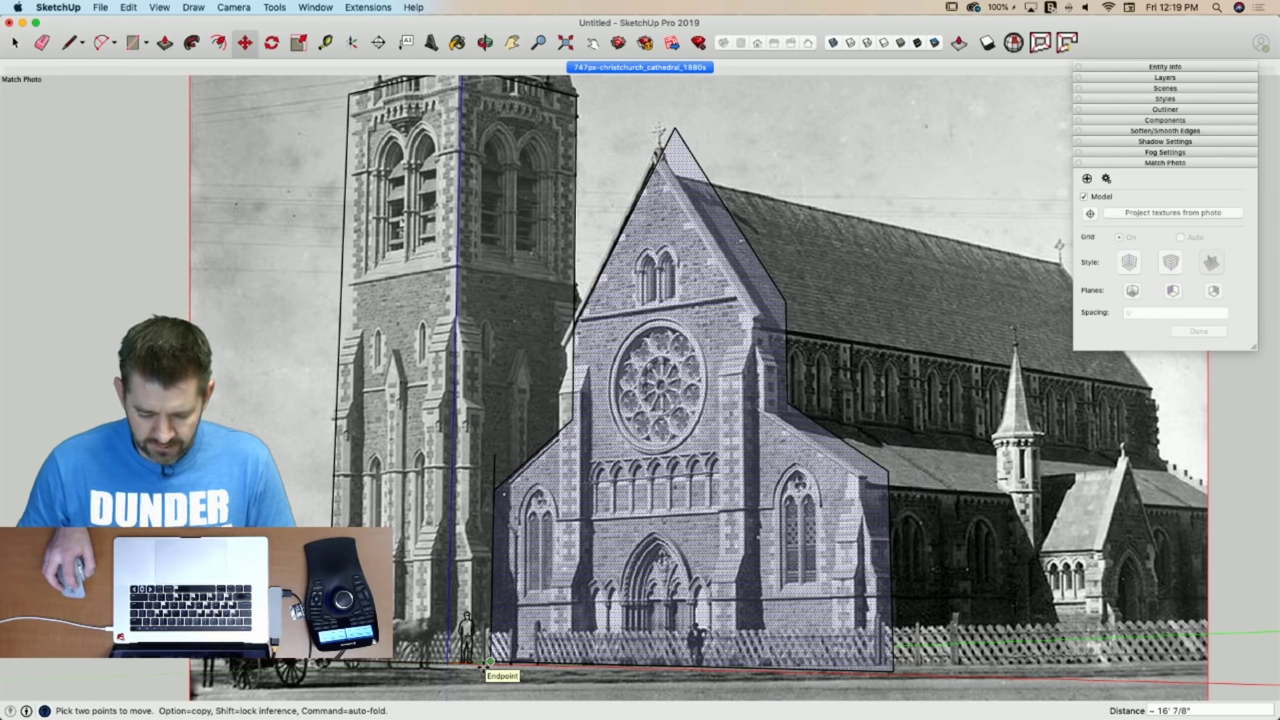
{"action": "left_click", "coordinate": [485, 665]}
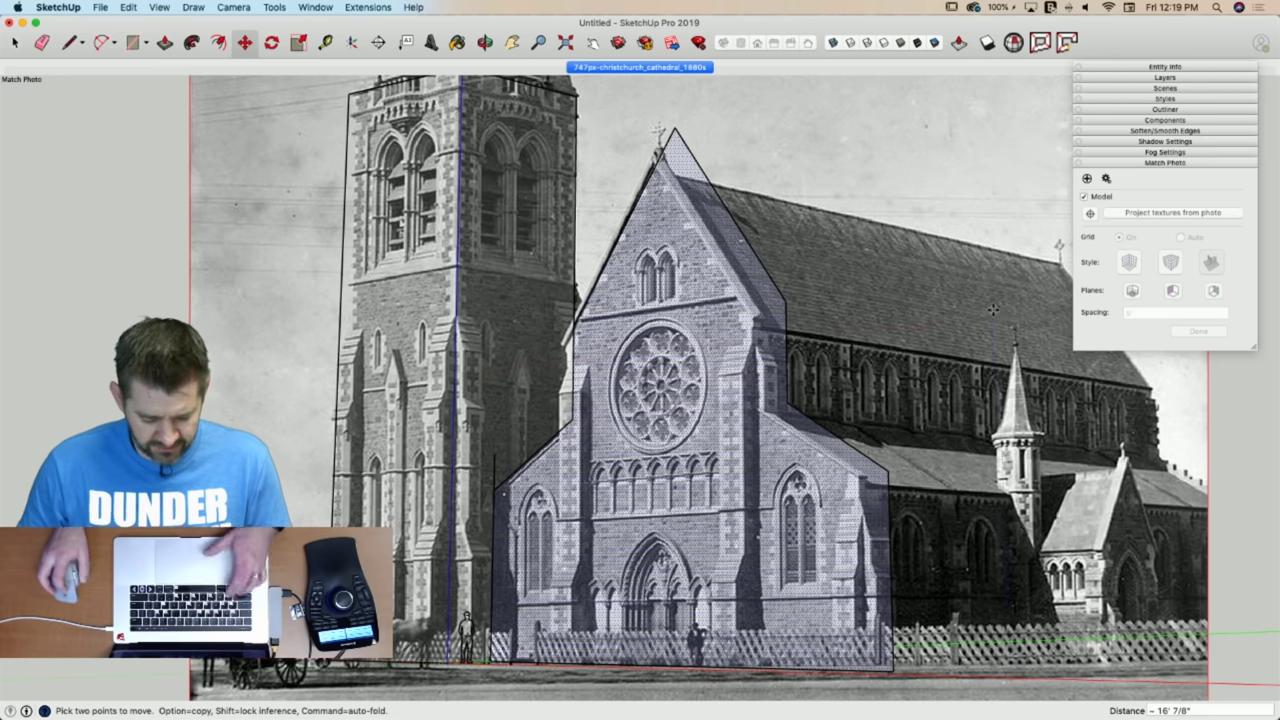
Scale the church front uniformly by 0.95 from its tower-side base corner to fit the photo.
{"action": "key", "text": "s"}
{"action": "left_click", "coordinate": [878, 88]}
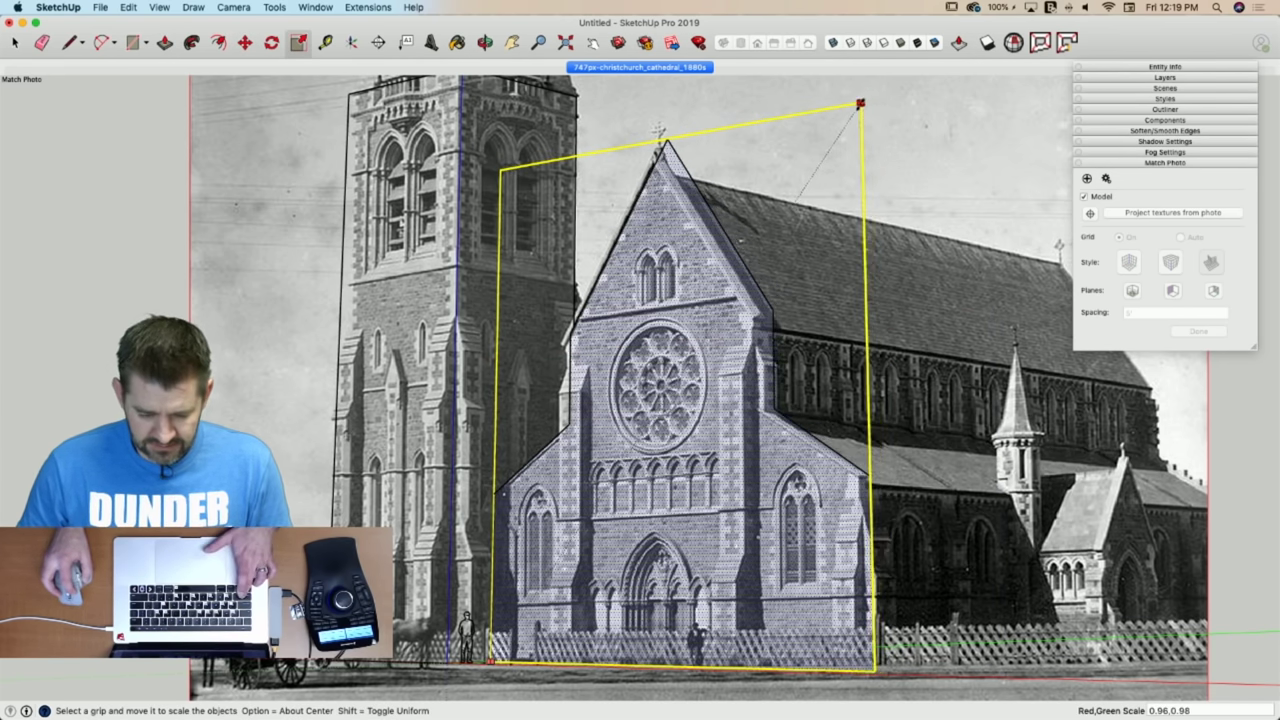
{"action": "key", "text": "Escape"}
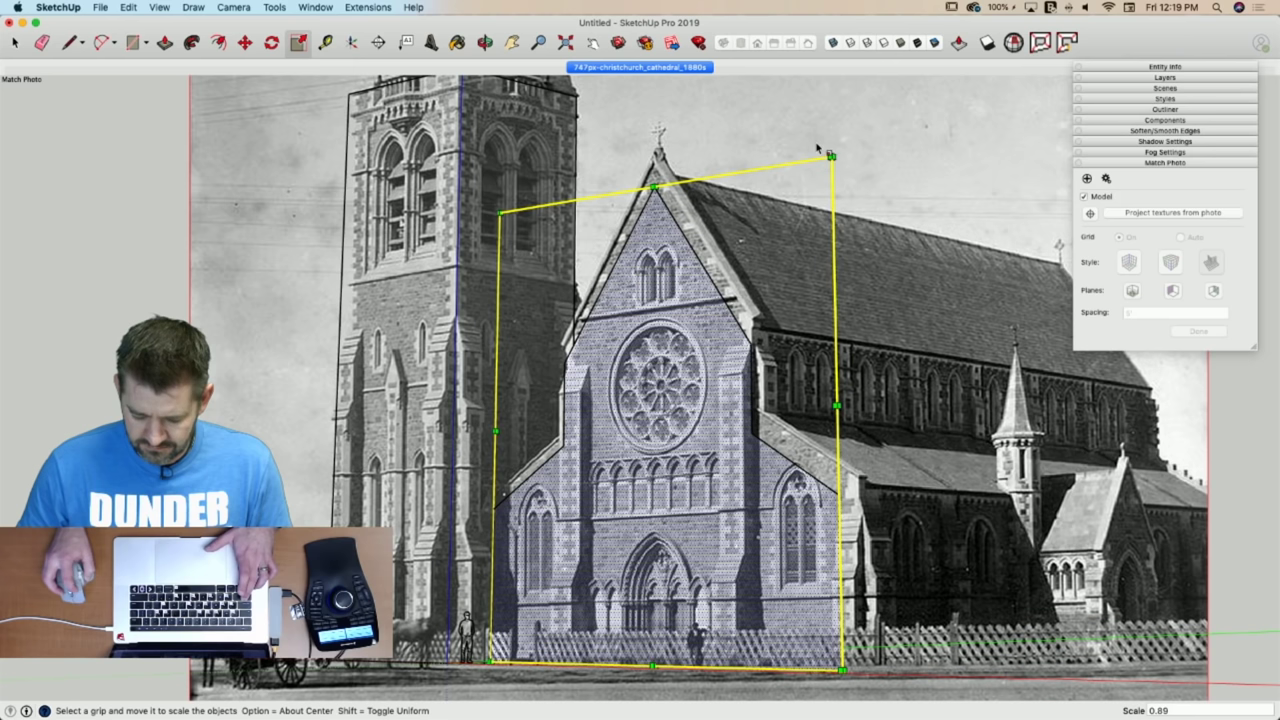
{"action": "type", "text": "."}
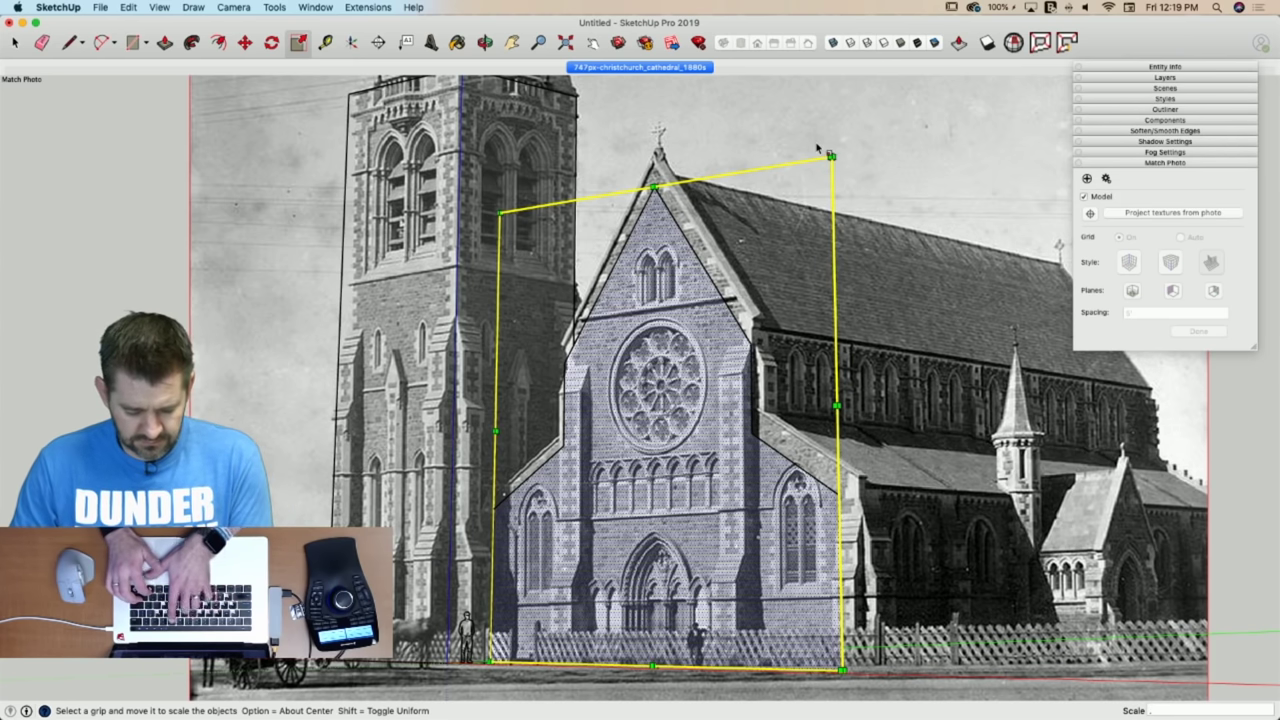
{"action": "type", "text": "95"}
{"action": "key", "text": "Return"}
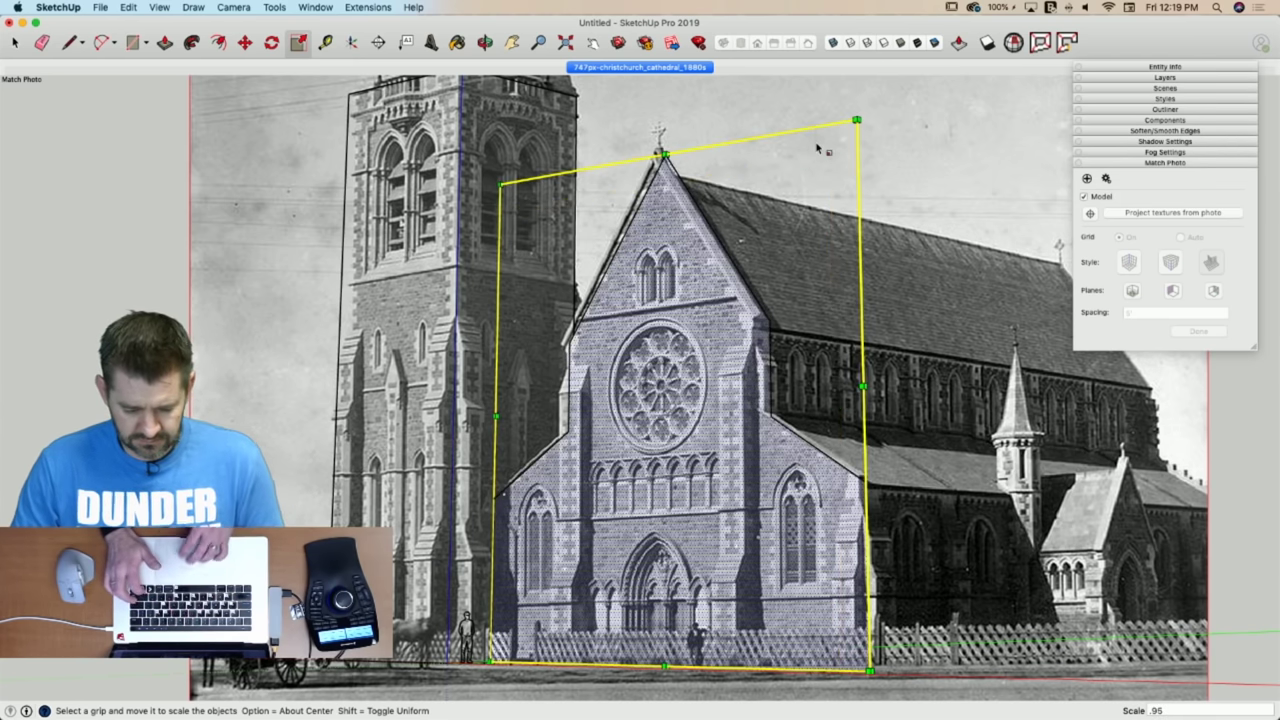
Erase the vertical reference line beside the church front, check the front in 3D and return to the matched photo.
{"action": "key", "text": "e"}
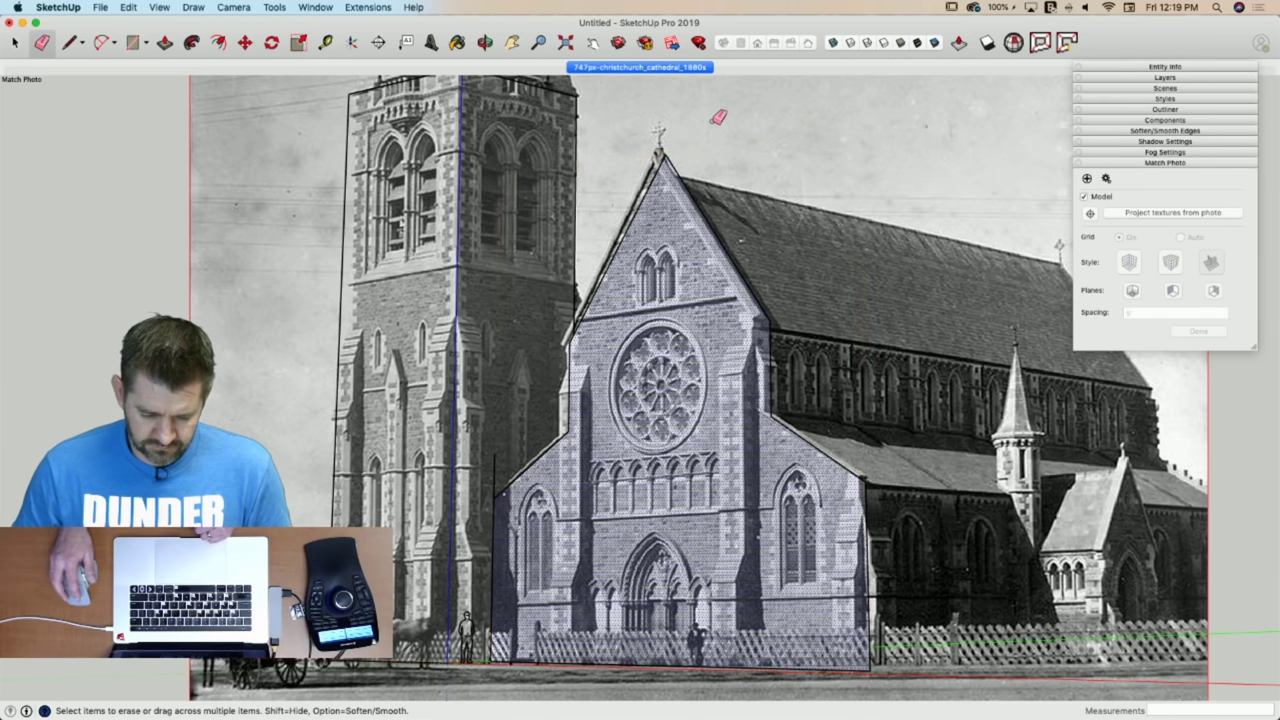
{"action": "scroll", "coordinate": [699, 134], "scroll_direction": "down", "scroll_amount": 4}
{"action": "mouse_move", "coordinate": [747, 193]}
{"action": "middle_mouse_down"}
{"action": "mouse_move", "coordinate": [627, 406]}
{"action": "mouse_move", "coordinate": [691, 333]}
{"action": "mouse_move", "coordinate": [585, 296]}
{"action": "mouse_move", "coordinate": [689, 149]}
{"action": "mouse_move", "coordinate": [668, 190]}
{"action": "middle_mouse_up"}
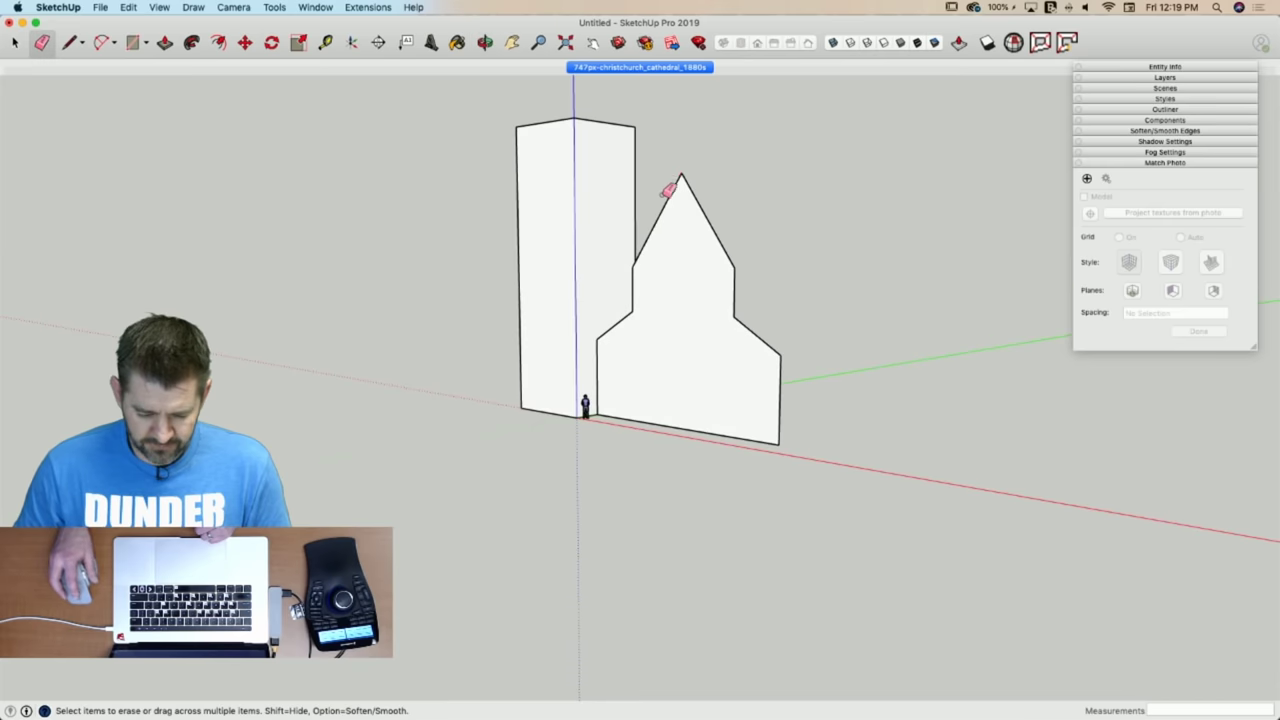
{"action": "left_click", "coordinate": [642, 66]}
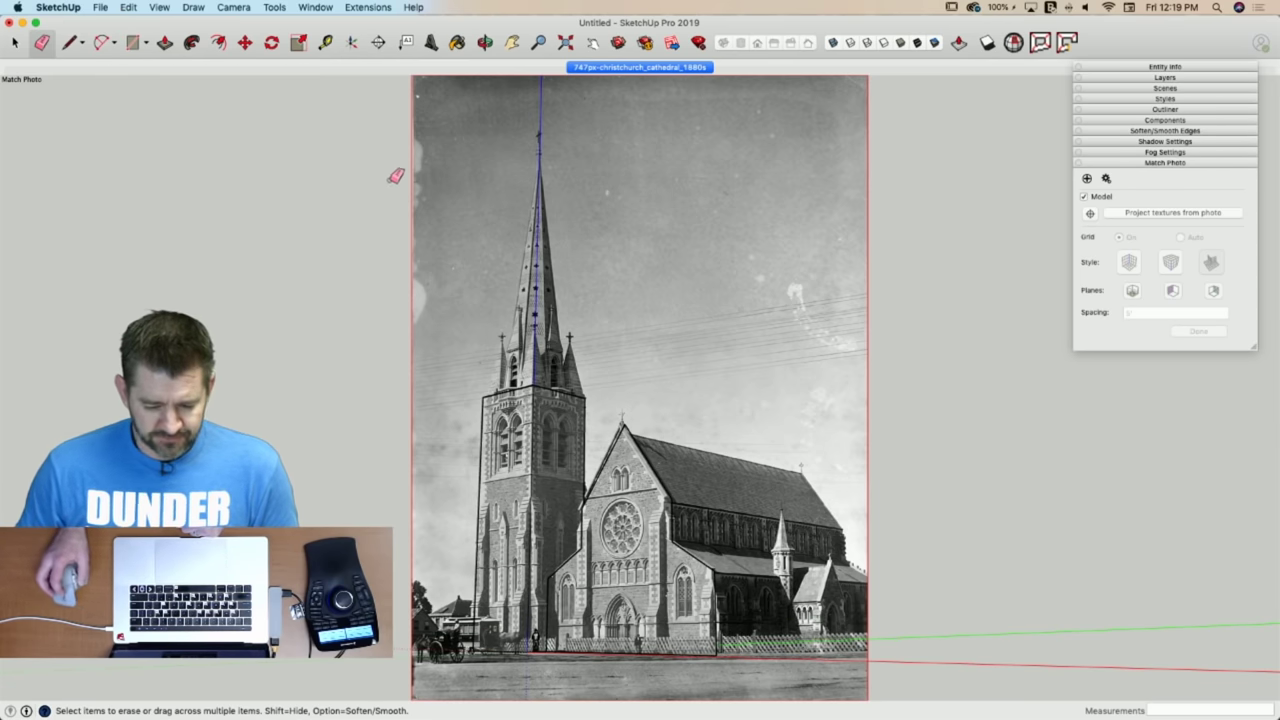
{"action": "middle_click_drag", "start_coordinate": [371, 279], "coordinate": [250, 344]}
{"action": "left_click", "coordinate": [627, 68]}
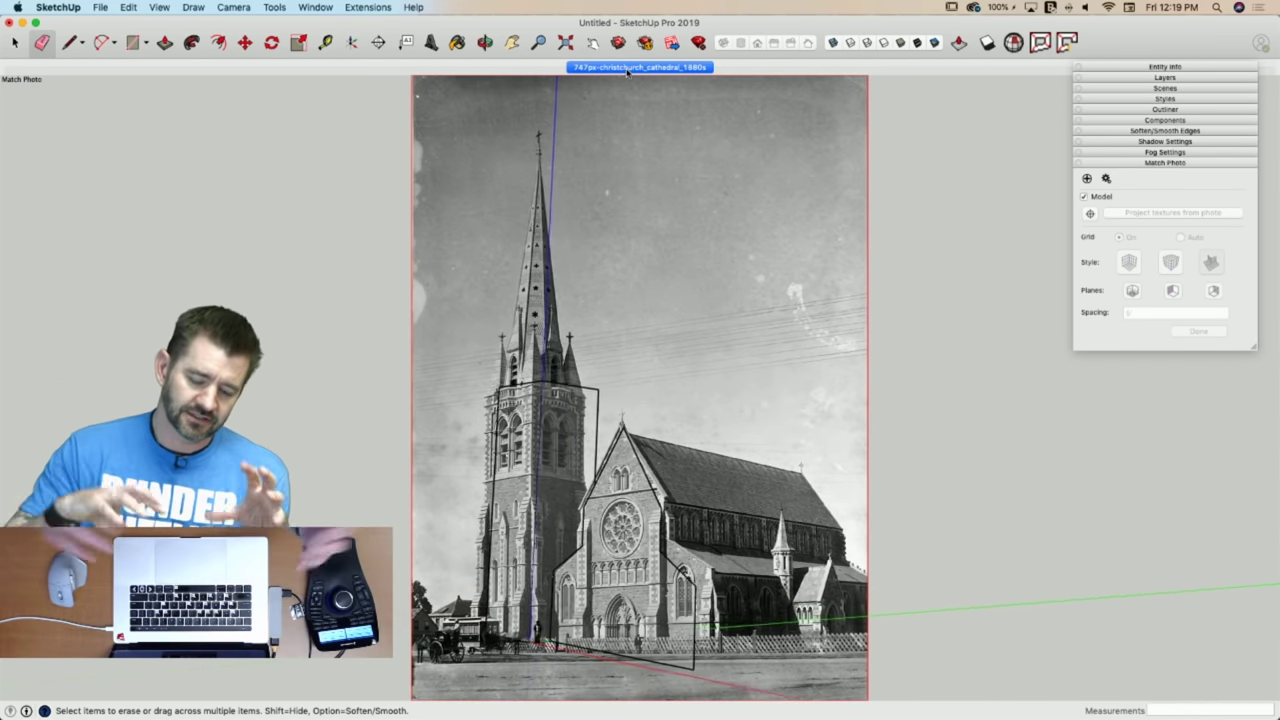
Turn off scene transitions in the model's animation settings and test returning from an orbited view to the matched photo.
{"action": "left_click", "coordinate": [129, 7]}
{"action": "mouse_move", "coordinate": [159, 7]}
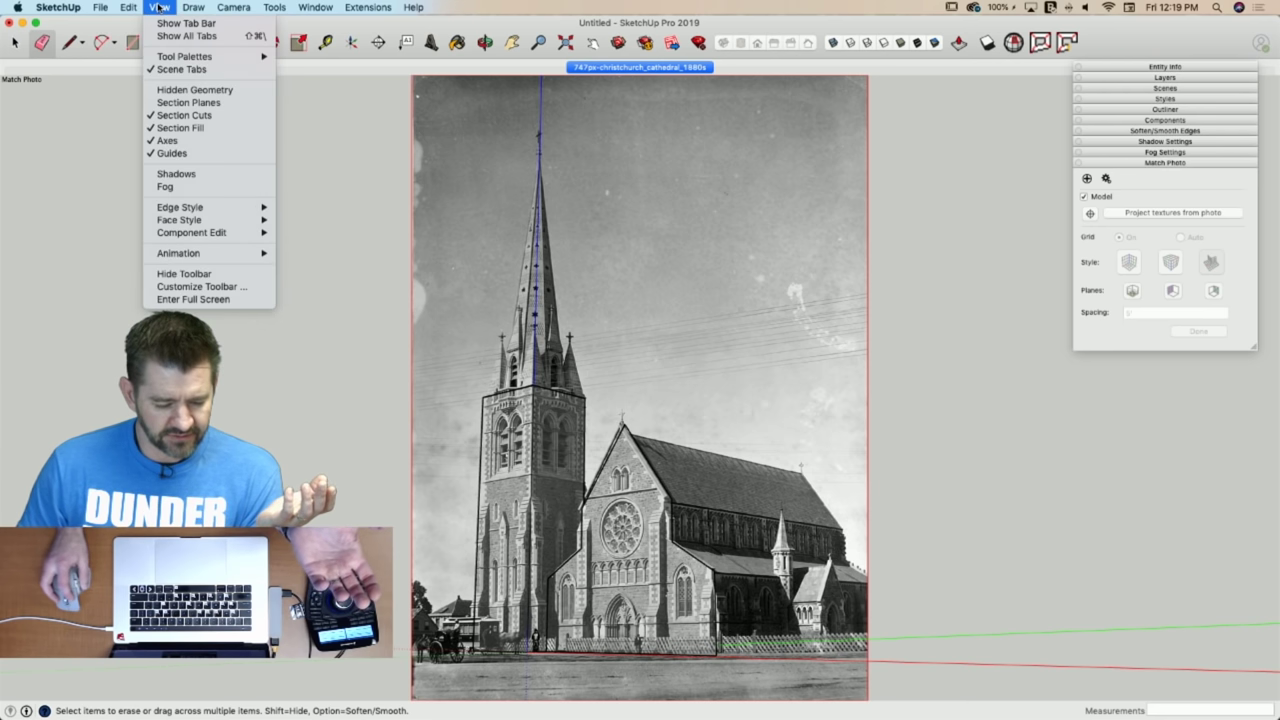
{"action": "mouse_move", "coordinate": [230, 253]}
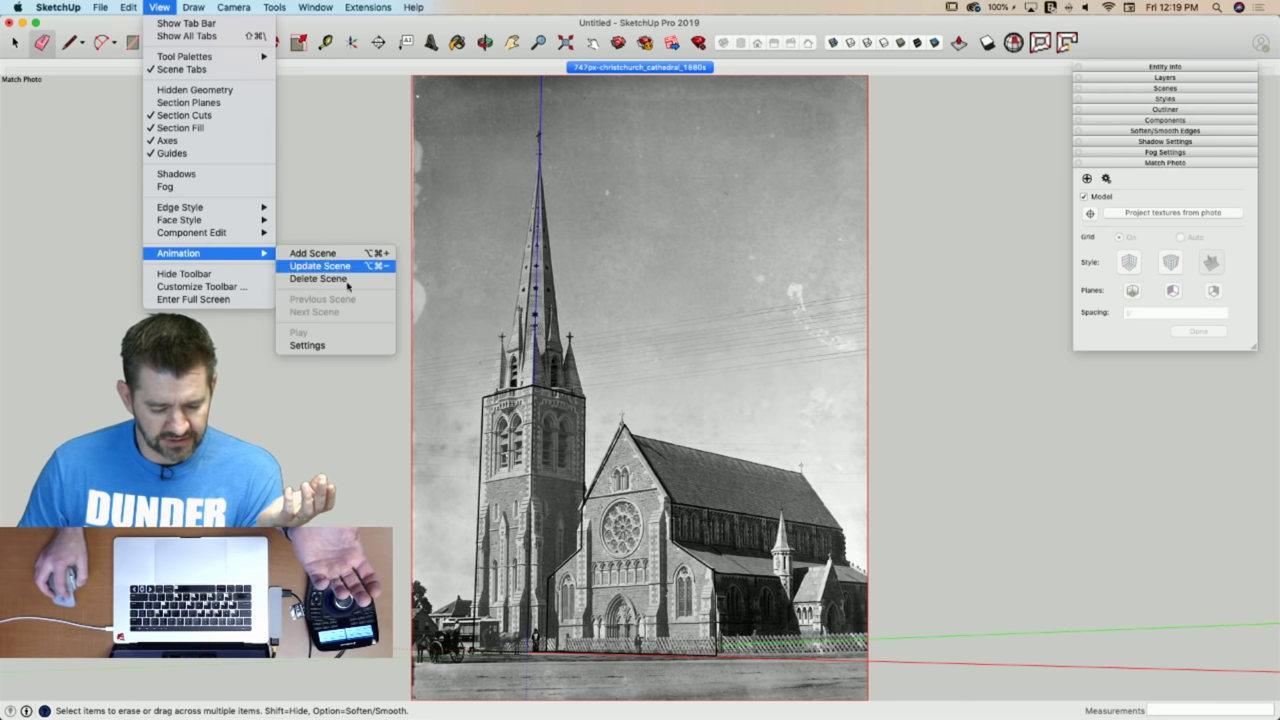
{"action": "left_click", "coordinate": [346, 345]}
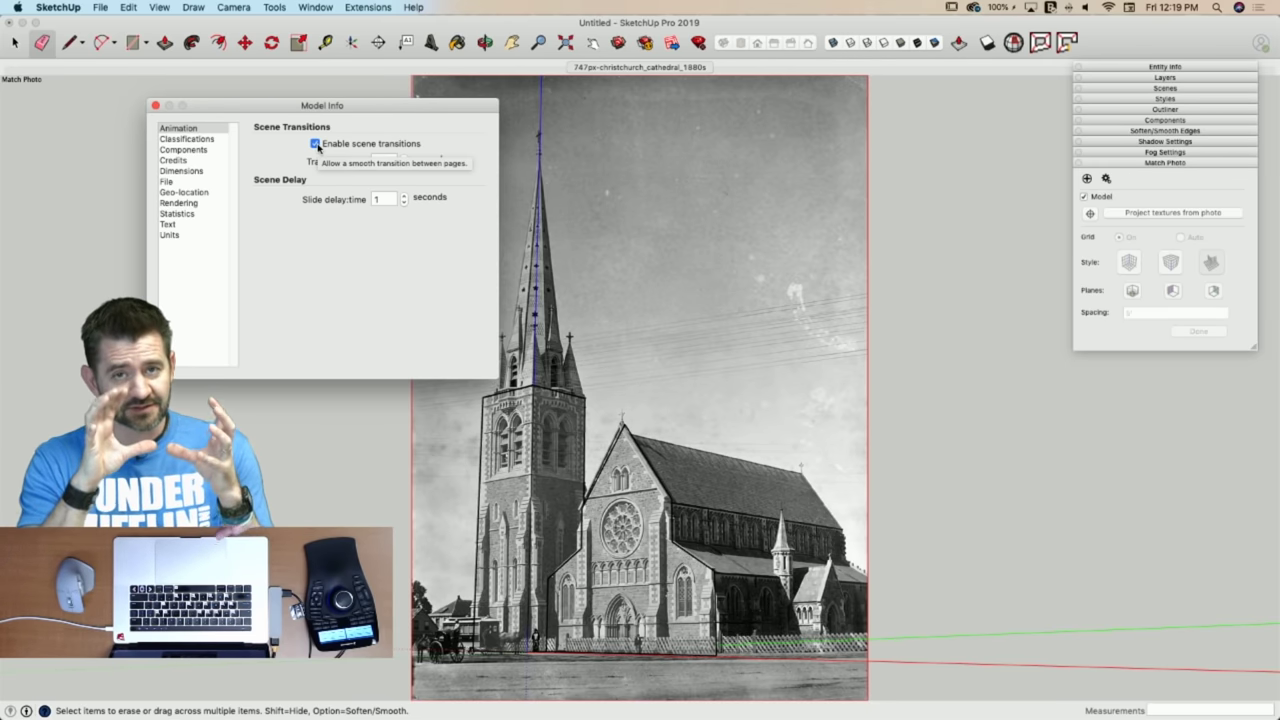
{"action": "left_click", "coordinate": [316, 144]}
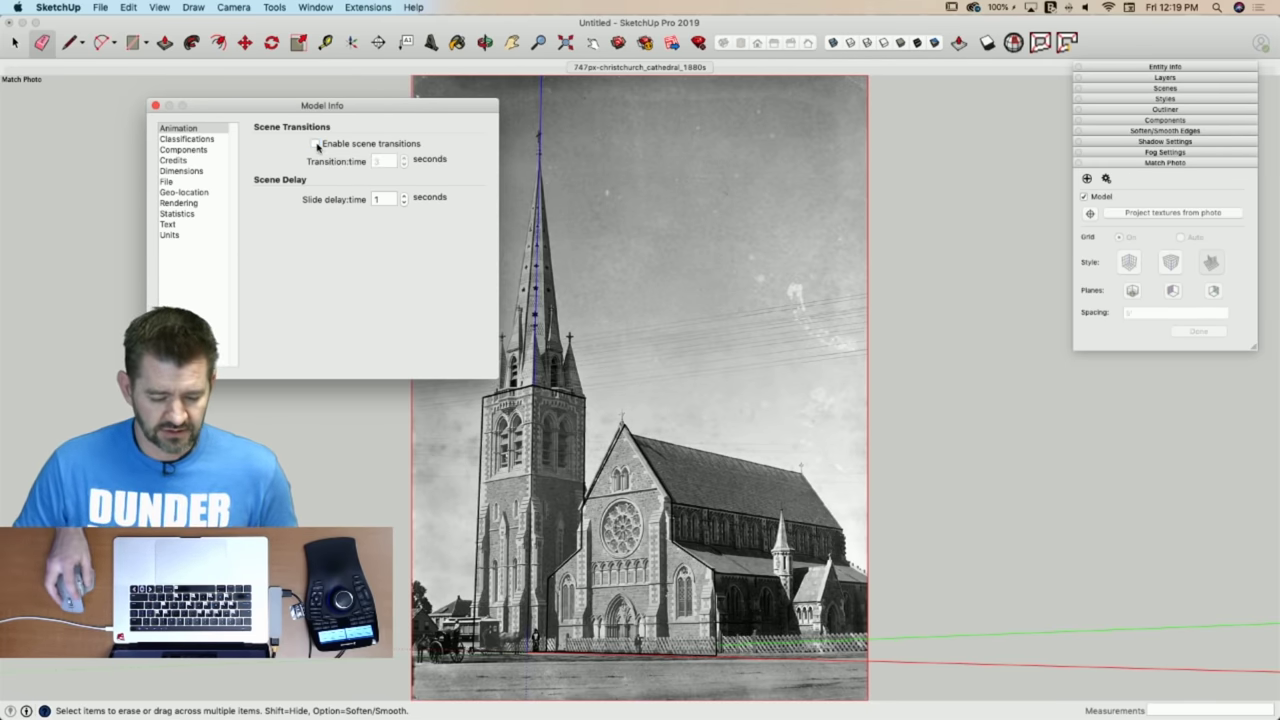
{"action": "left_click", "coordinate": [156, 105]}
{"action": "middle_click_drag", "start_coordinate": [916, 401], "coordinate": [730, 482]}
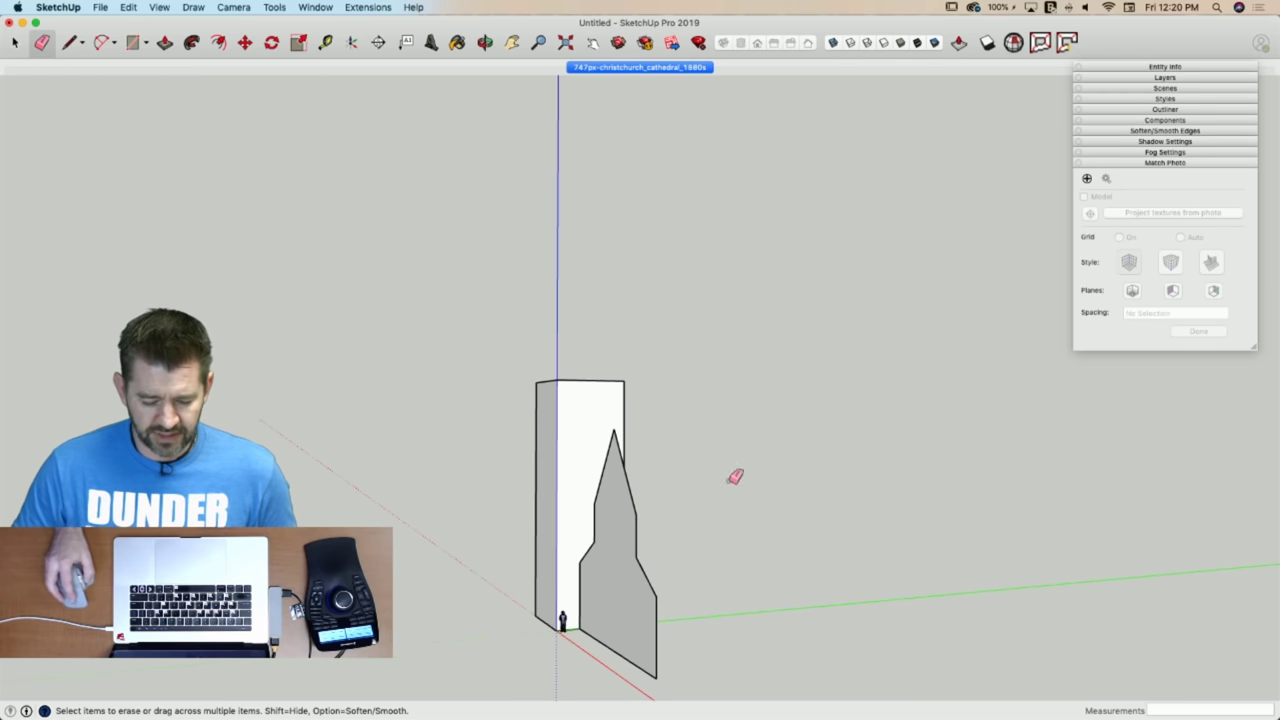
{"action": "left_click", "coordinate": [626, 68]}
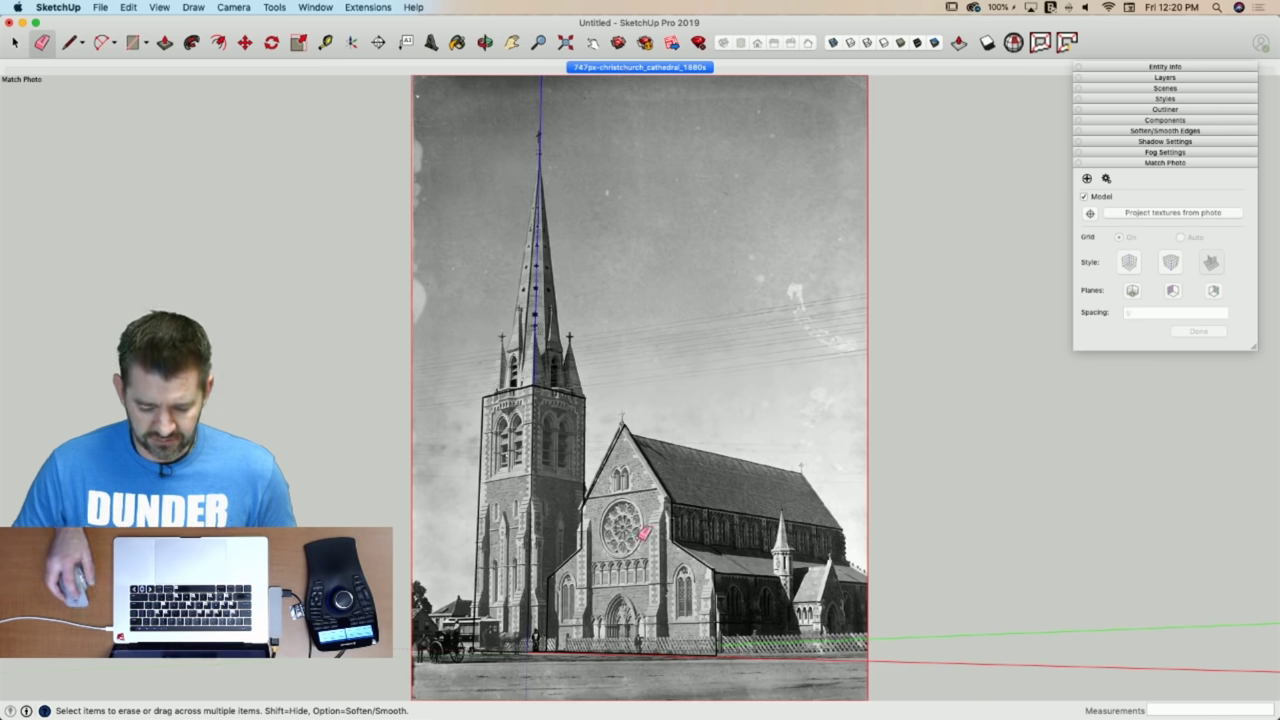
{"action": "key", "text": "p"}
{"action": "left_click", "coordinate": [652, 576]}
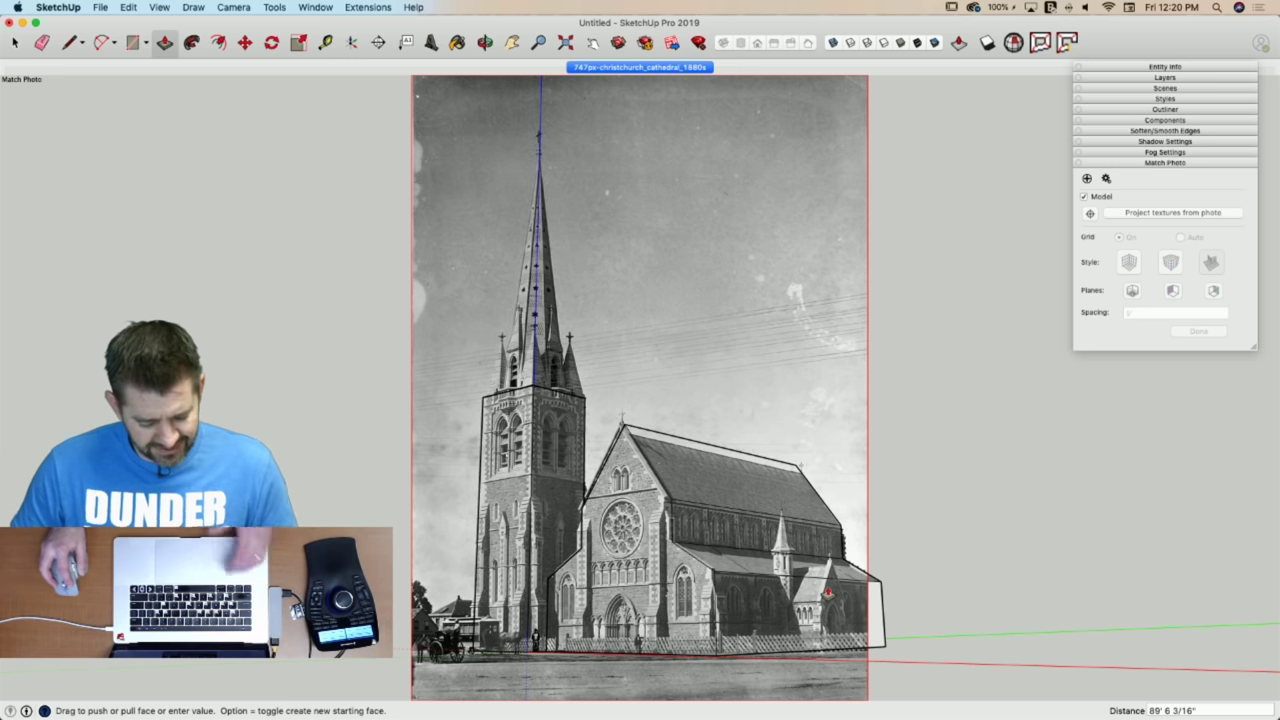
{"action": "key", "text": "Escape"}
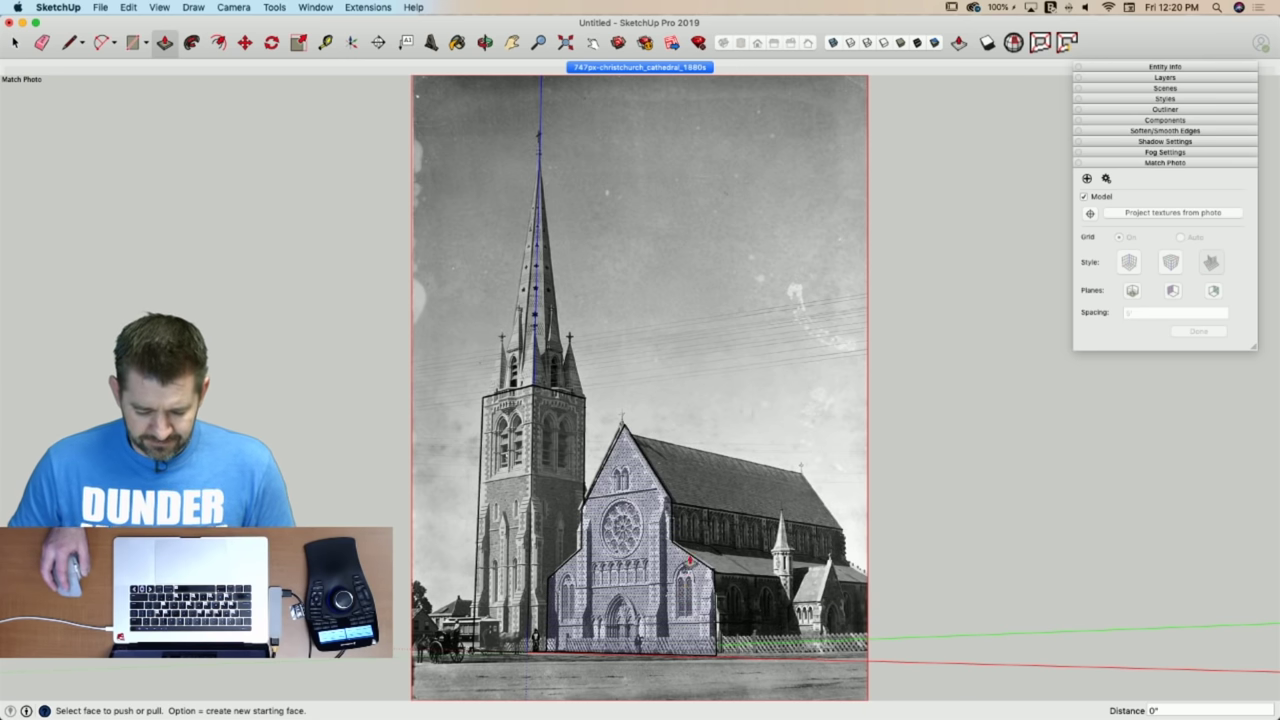
Scale the church front uniformly by about 0.98 so its gable peak and aisle edge follow the photo more closely.
{"action": "scroll", "coordinate": [689, 562], "scroll_direction": "up", "scroll_amount": 5}
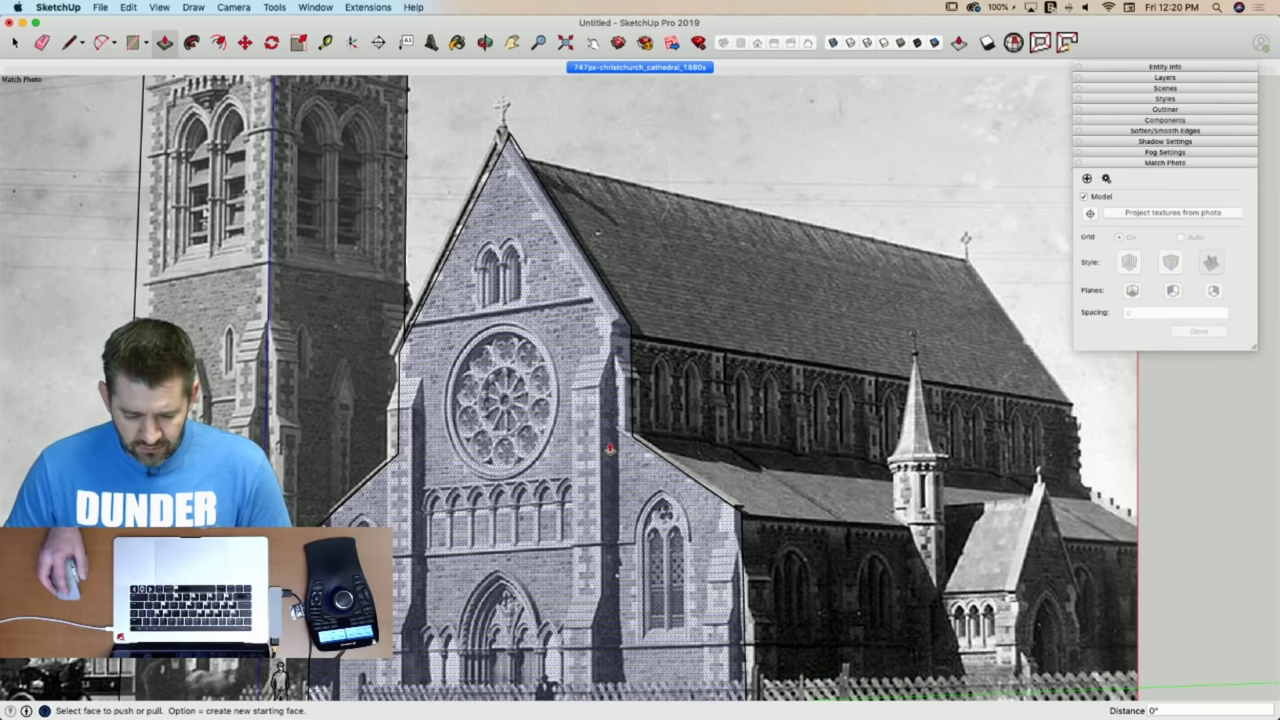
{"action": "scroll", "coordinate": [579, 437], "scroll_direction": "down", "scroll_amount": 3}
{"action": "scroll", "coordinate": [579, 437], "scroll_direction": "up", "scroll_amount": 4}
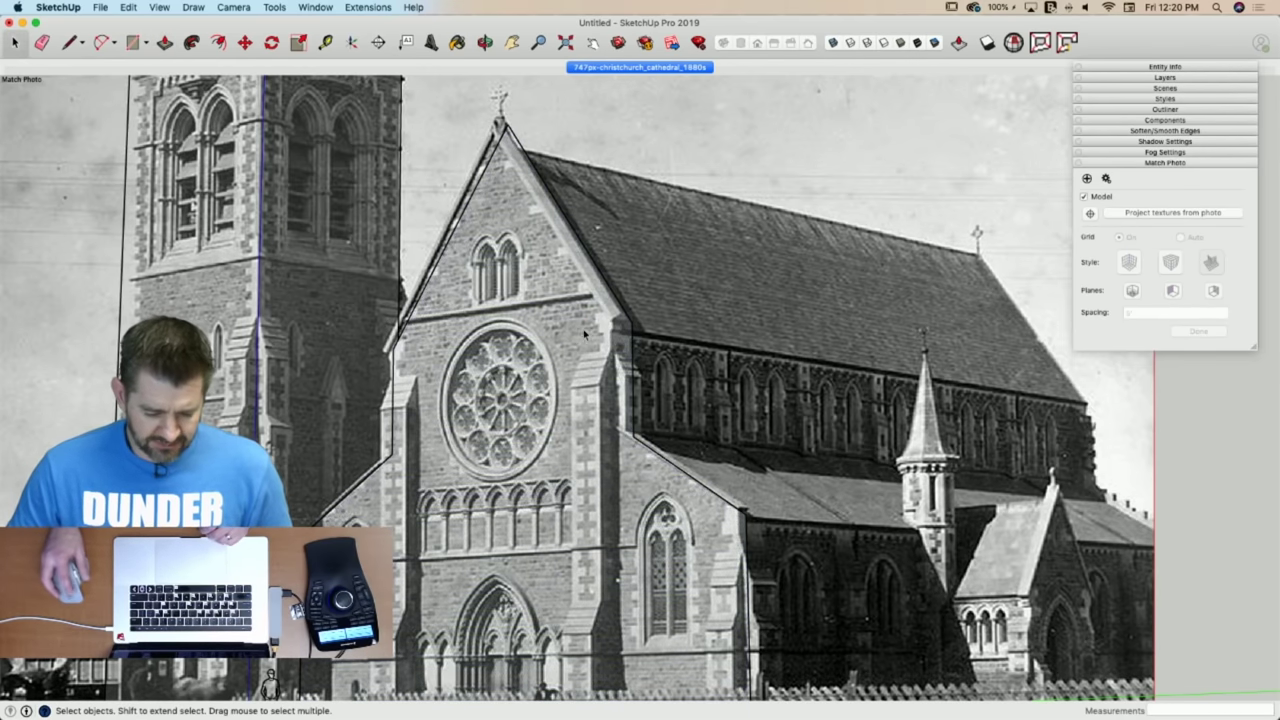
{"action": "key", "text": "s"}
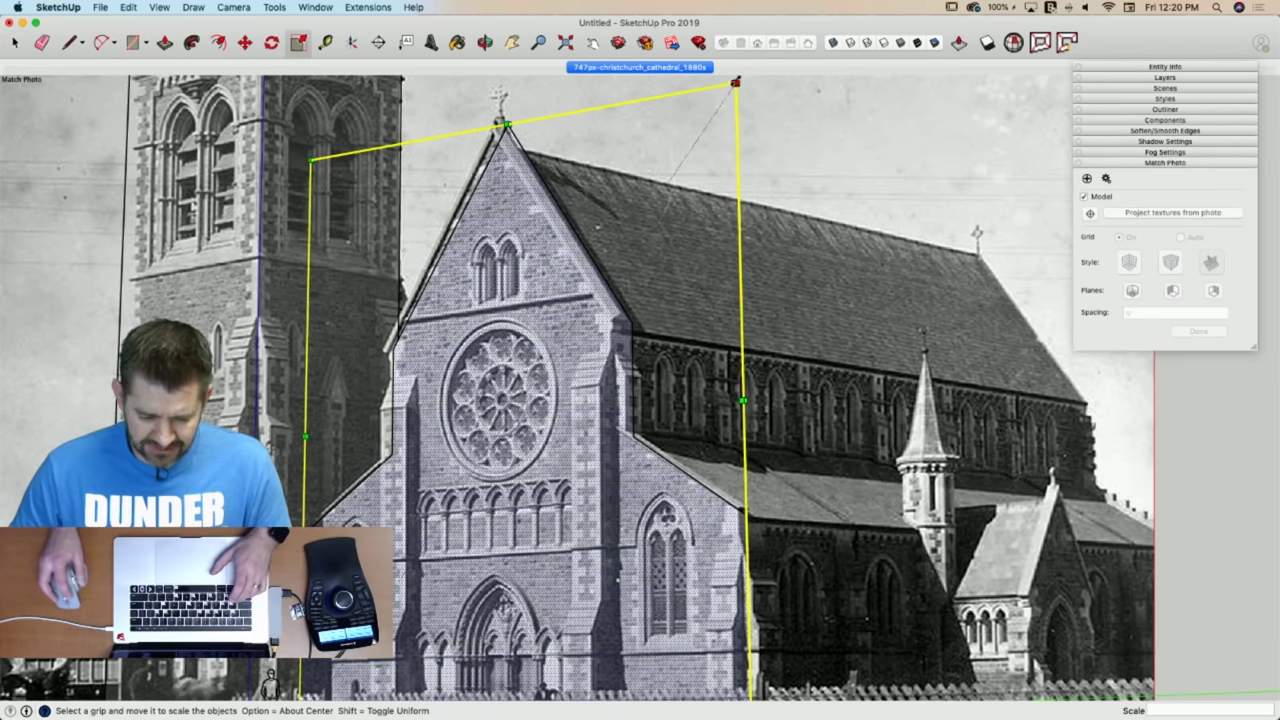
{"action": "left_click", "coordinate": [735, 83]}
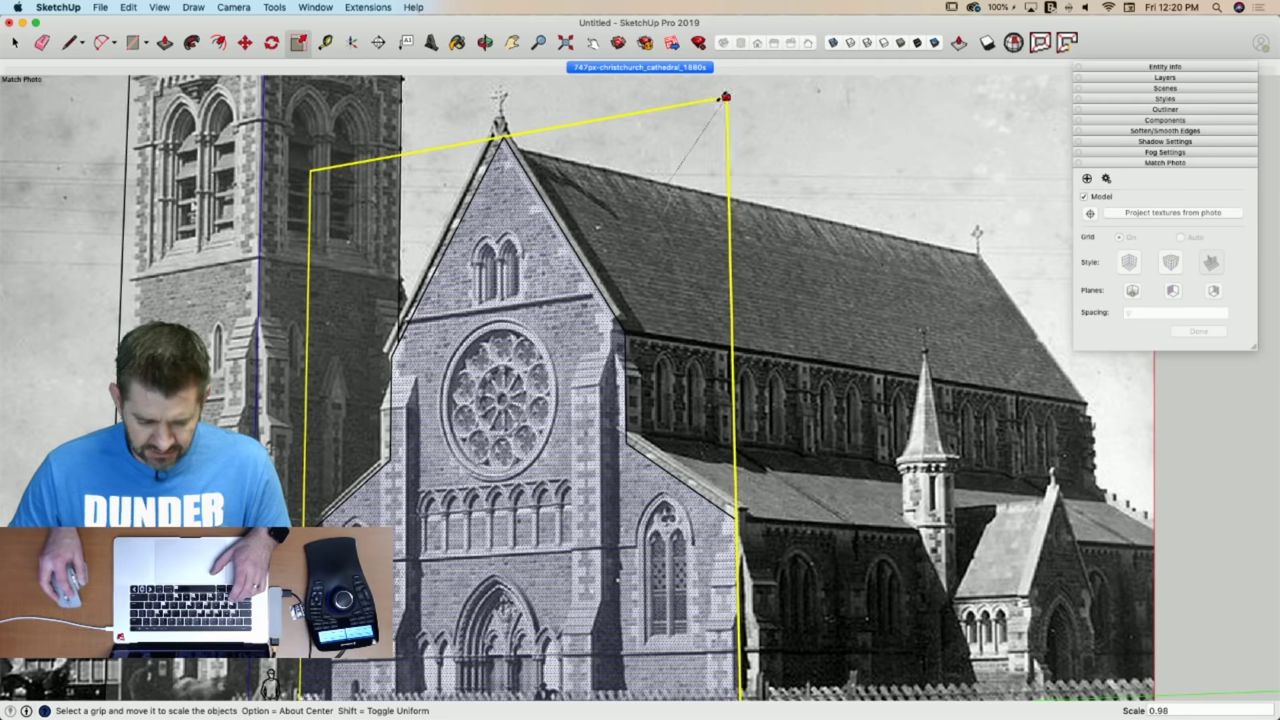
{"action": "key", "text": "space"}
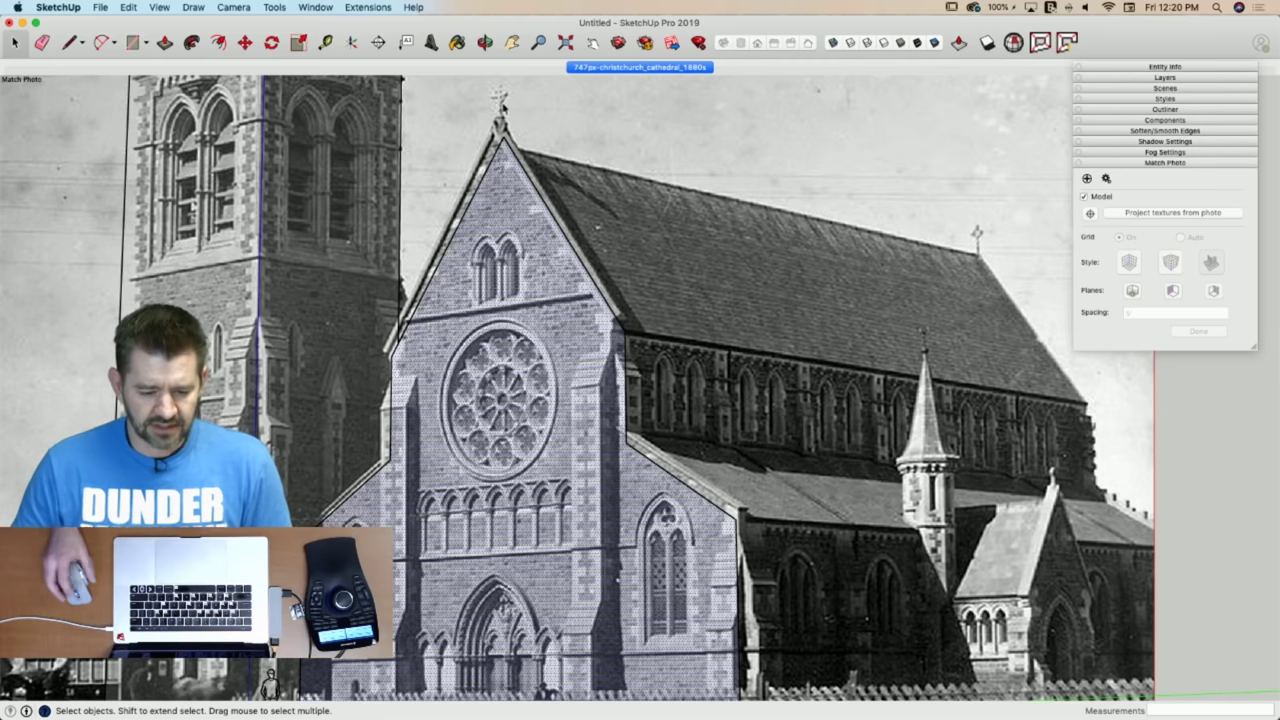
Push/Pull the church front face back about 91' 10" to the far end of the nave roof in the photo.
{"action": "key", "text": "p"}
{"action": "left_click", "coordinate": [506, 258]}
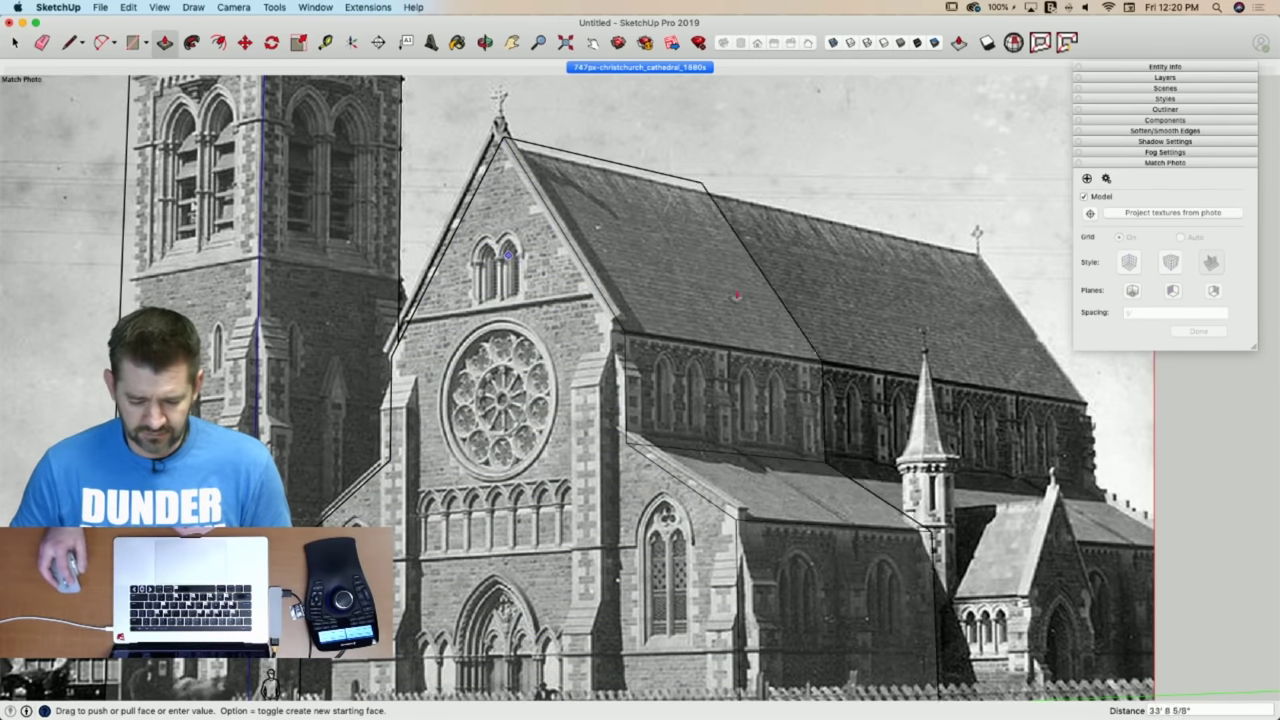
{"action": "left_click", "coordinate": [977, 351]}
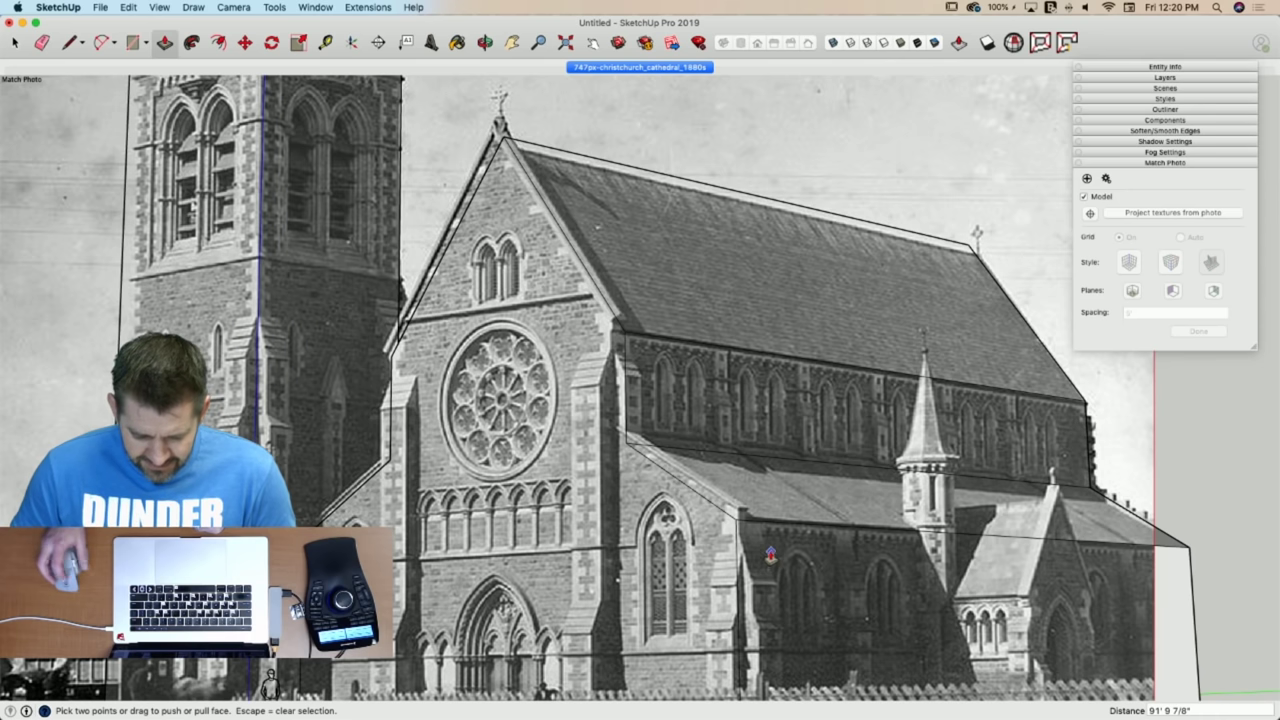
Copy the church front face back along the green axis about 1' 9" from its aisle eave corner, marking the parapet thickness.
{"action": "key", "text": "space"}
{"action": "left_click", "coordinate": [706, 537]}
{"action": "key", "text": "m"}
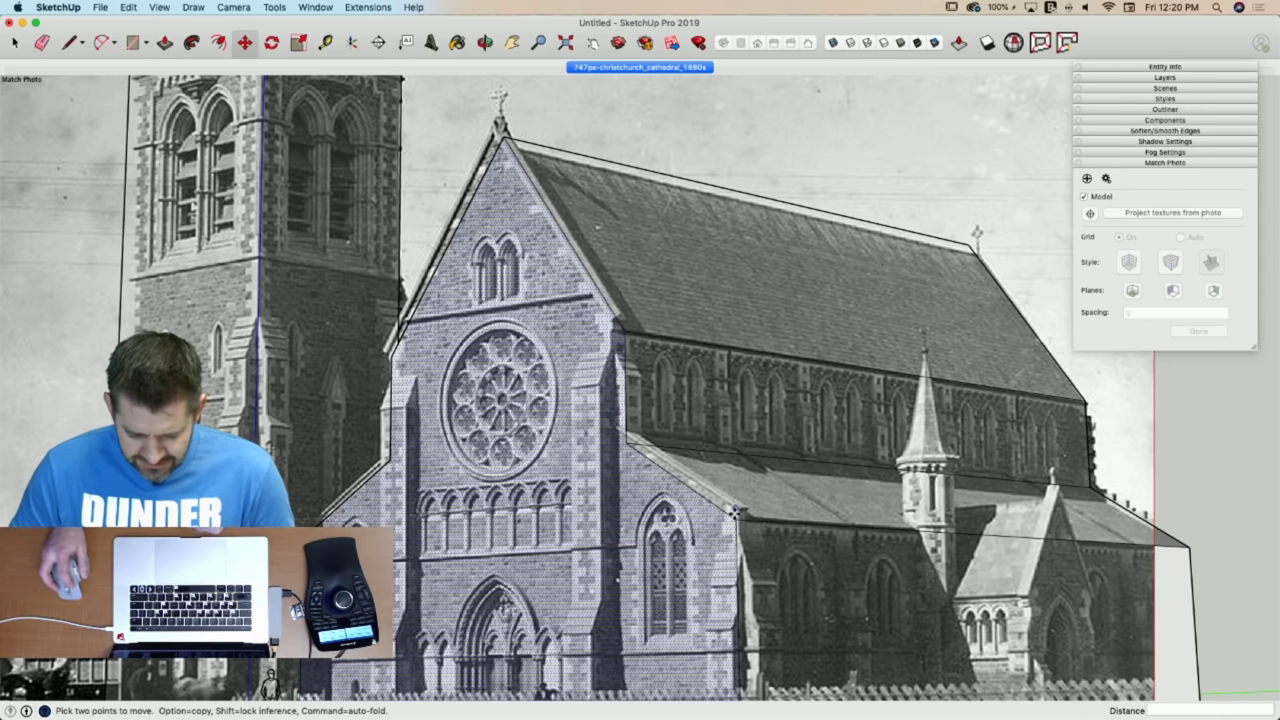
{"action": "scroll", "coordinate": [735, 521], "scroll_direction": "up", "scroll_amount": 5}
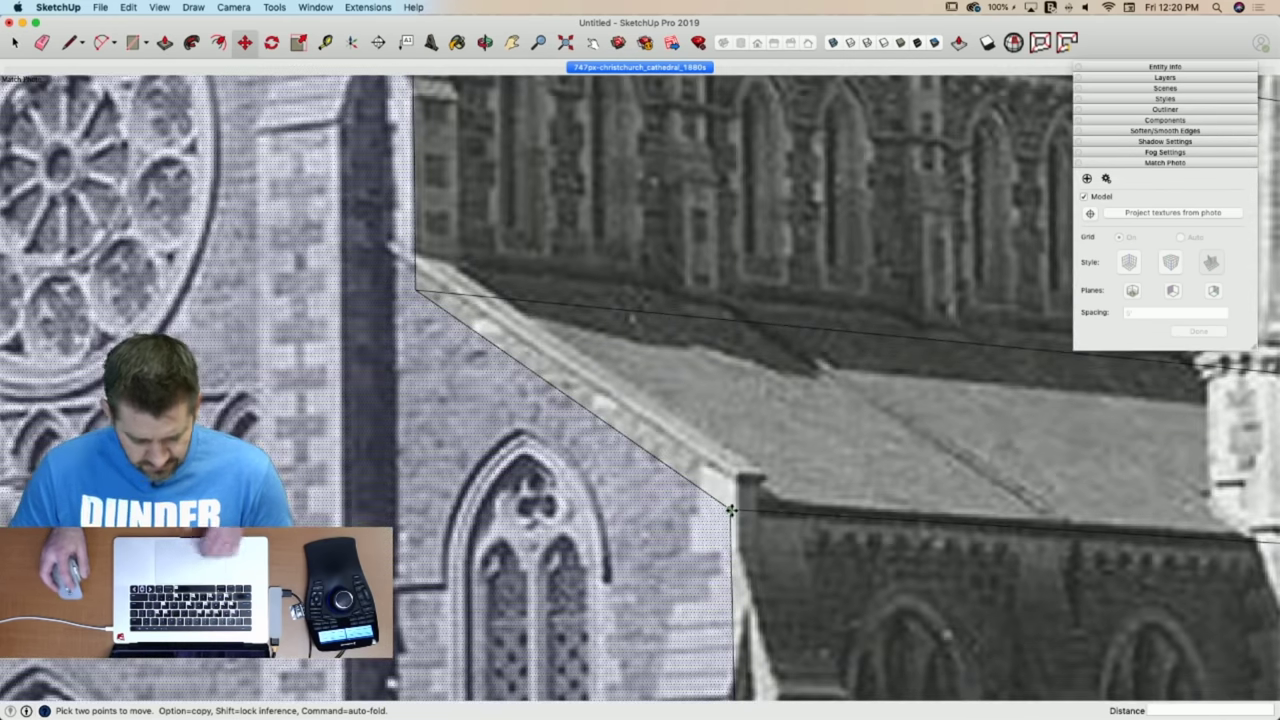
{"action": "key", "text": "alt"}
{"action": "left_click", "coordinate": [731, 511]}
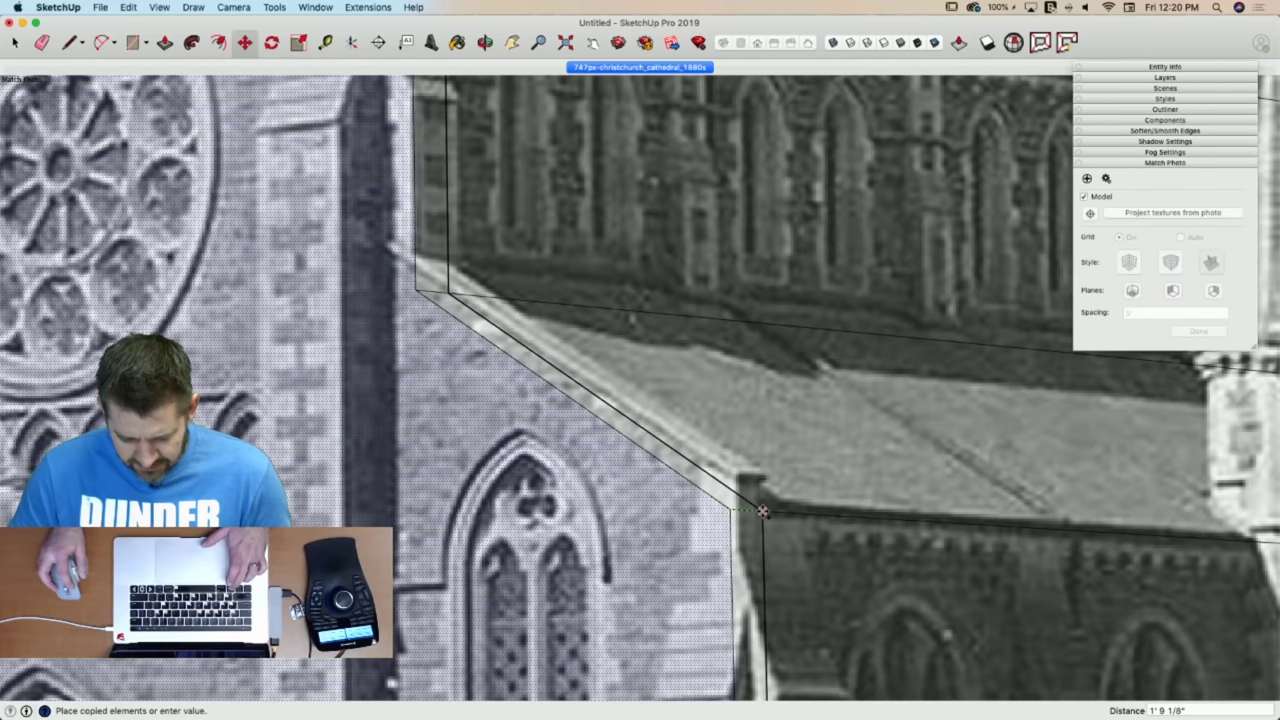
{"action": "left_click", "coordinate": [763, 512]}
{"action": "key", "text": "space"}
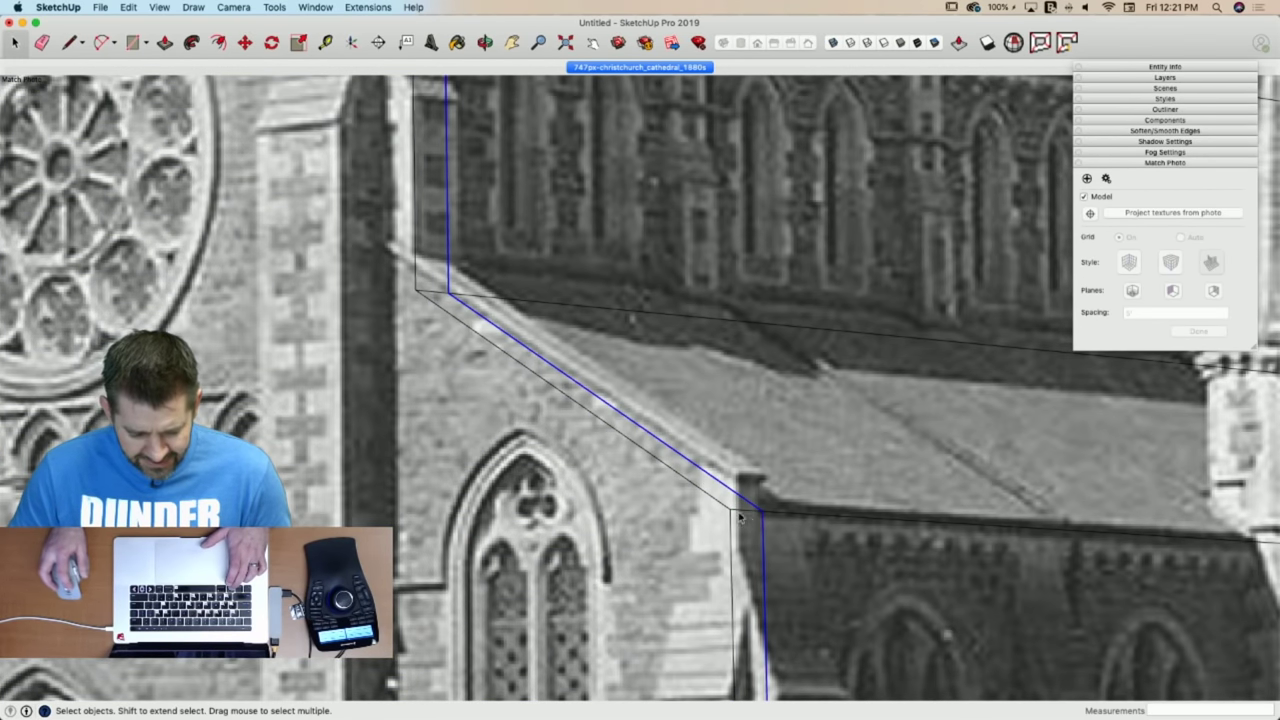
{"action": "left_click", "coordinate": [737, 507]}
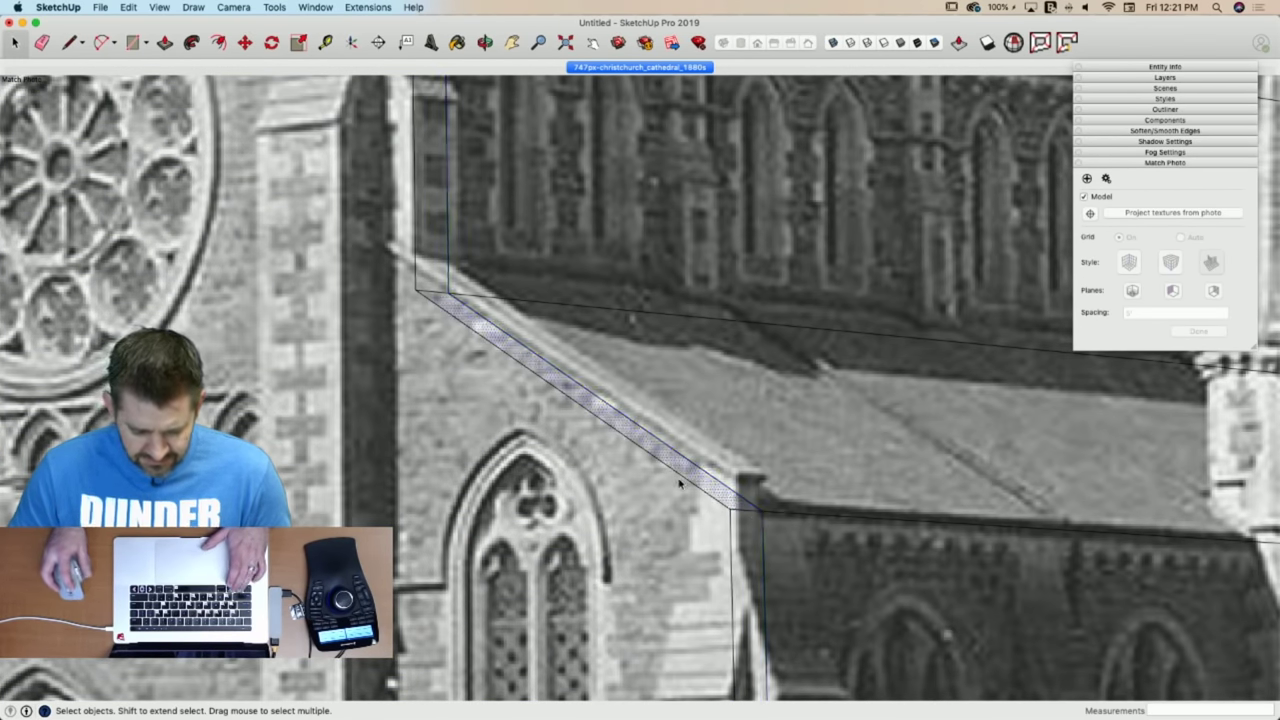
{"action": "key", "text": "m"}
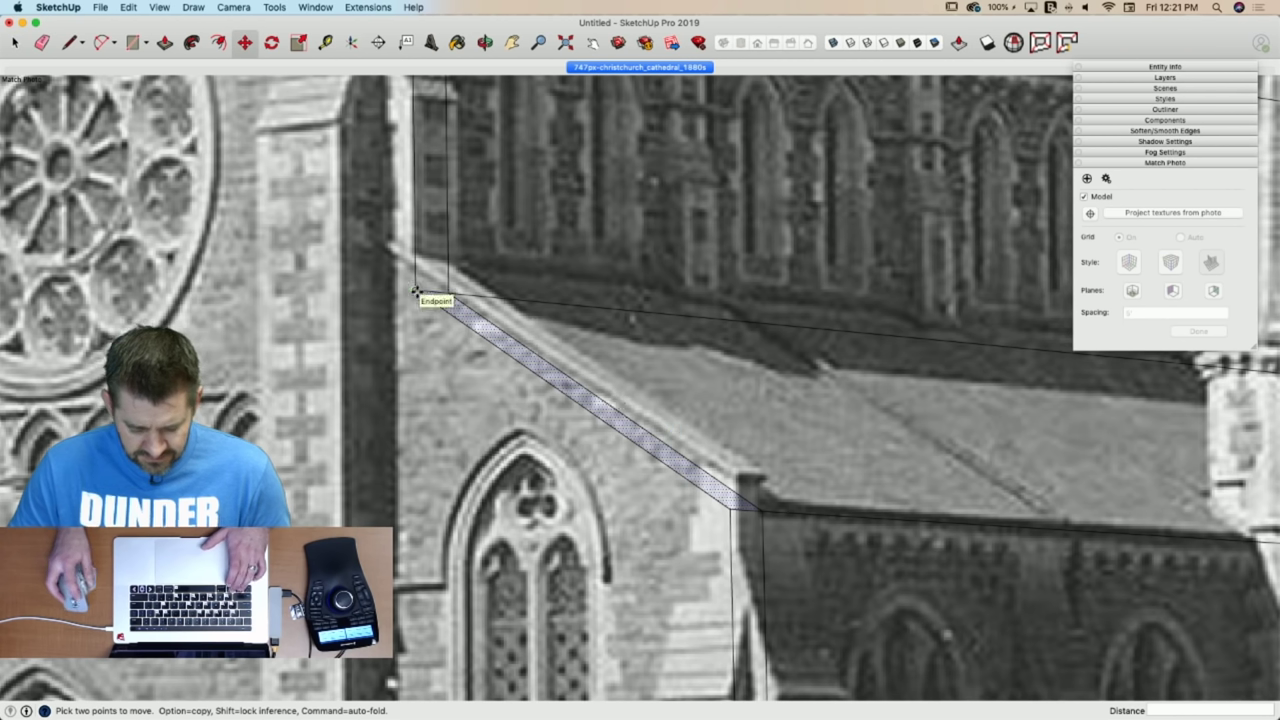
{"action": "middle_click_drag", "start_coordinate": [896, 600], "coordinate": [829, 670]}
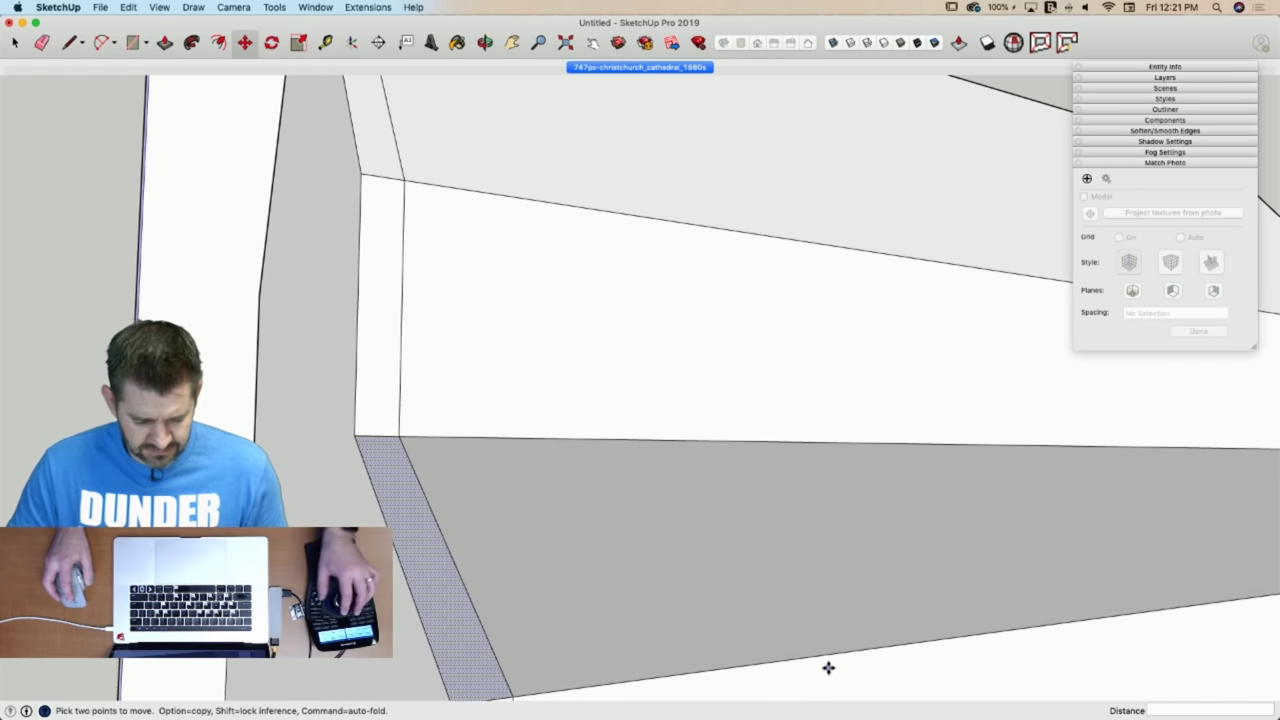
{"action": "scroll", "coordinate": [829, 668], "scroll_direction": "down", "scroll_amount": 10}
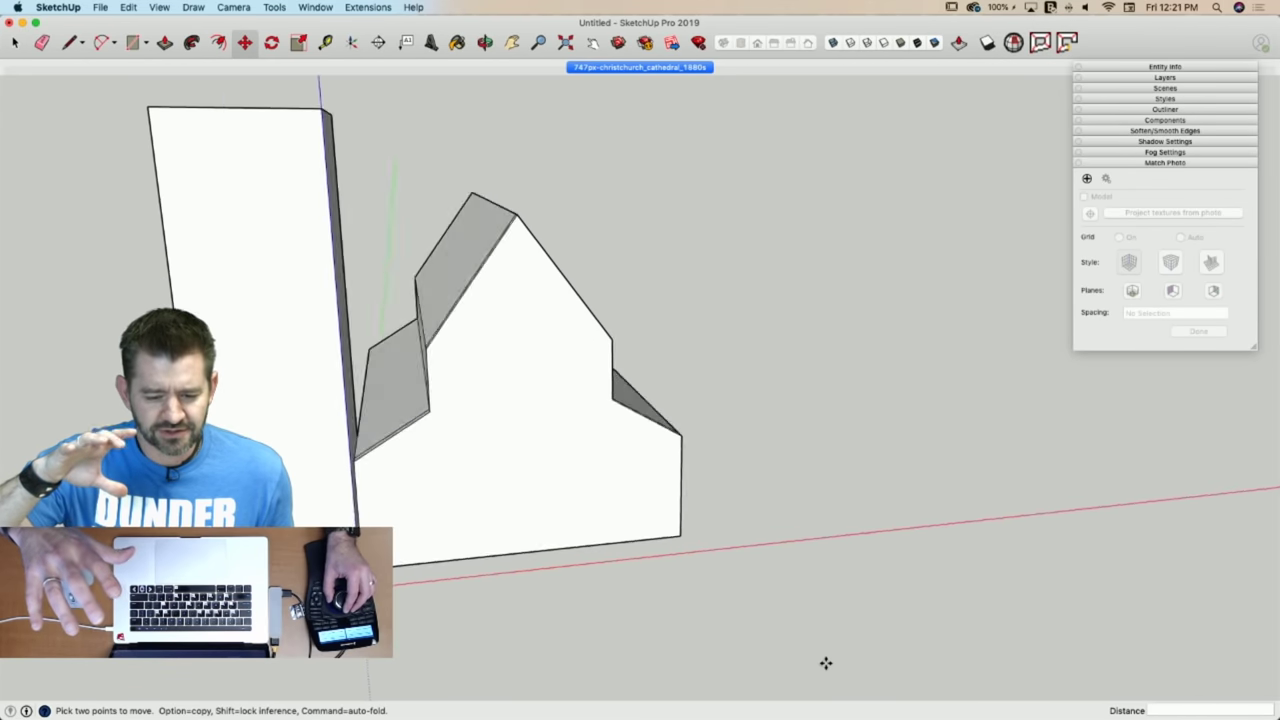
{"action": "middle_click_drag", "start_coordinate": [826, 663], "coordinate": [826, 663]}
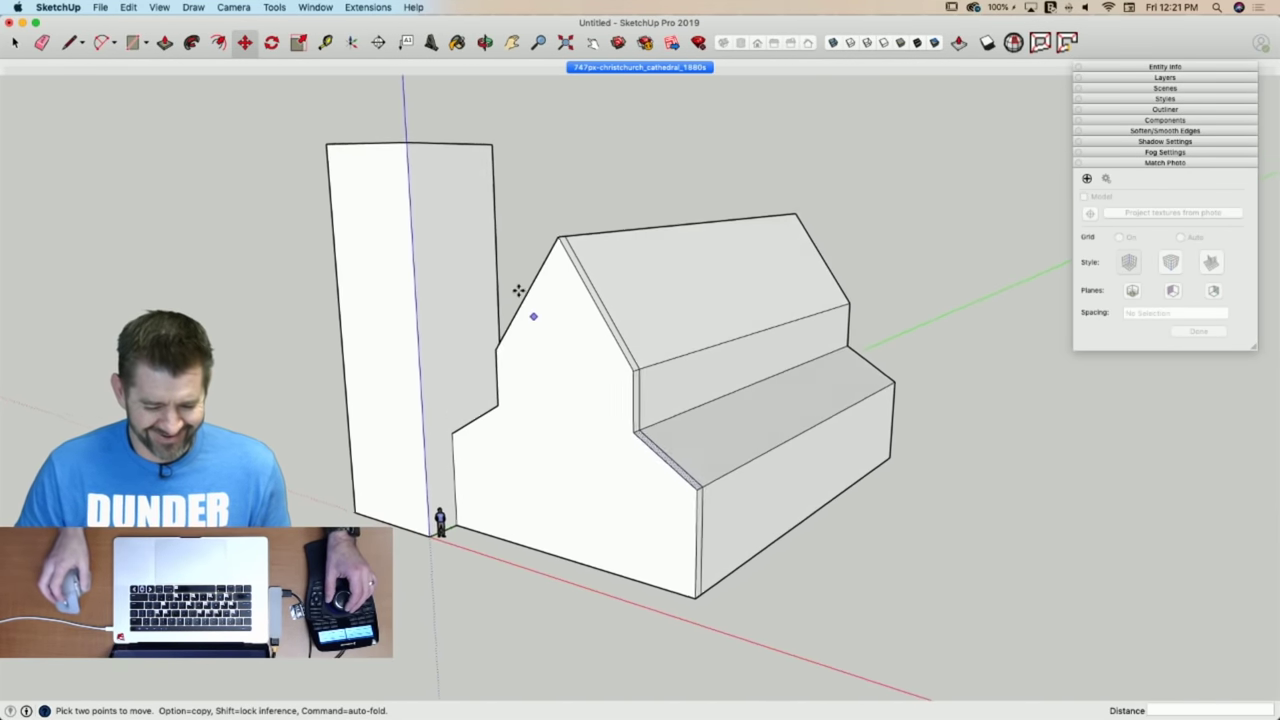
Save the model to the Desktop as Christchurch.skp.
{"action": "left_click", "coordinate": [106, 8]}
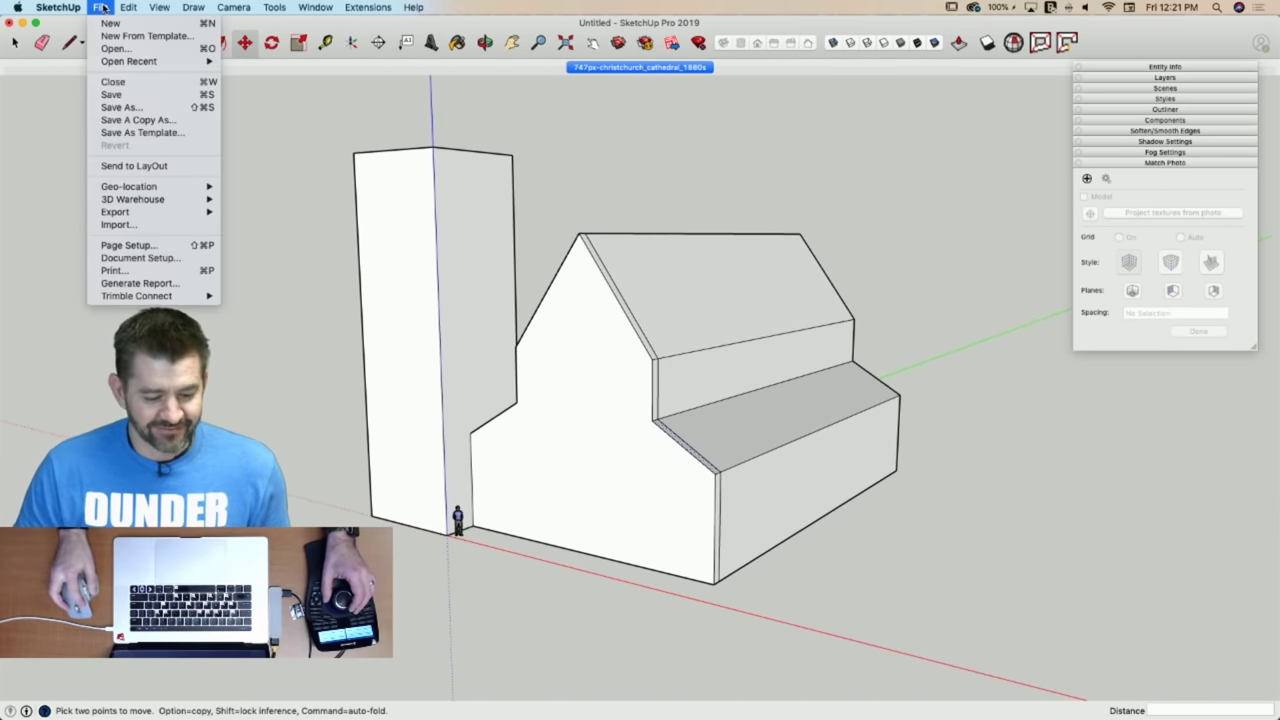
{"action": "left_click", "coordinate": [126, 96]}
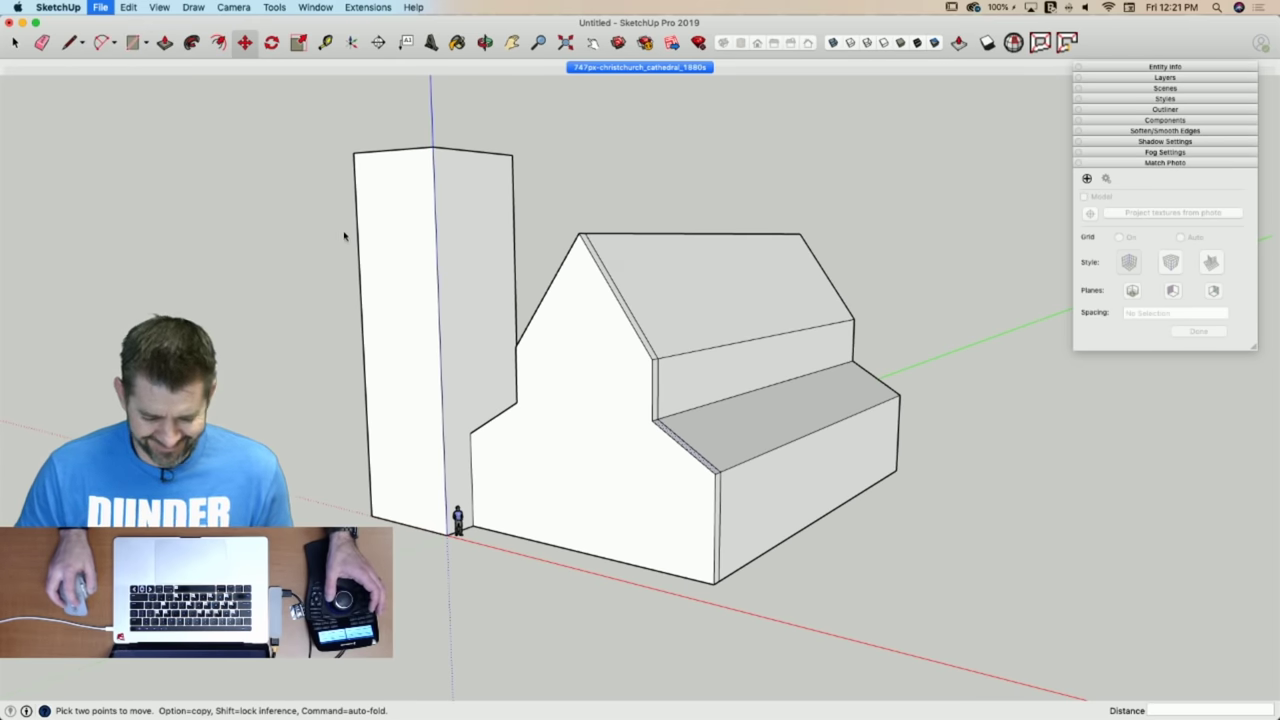
{"action": "left_click", "coordinate": [403, 182]}
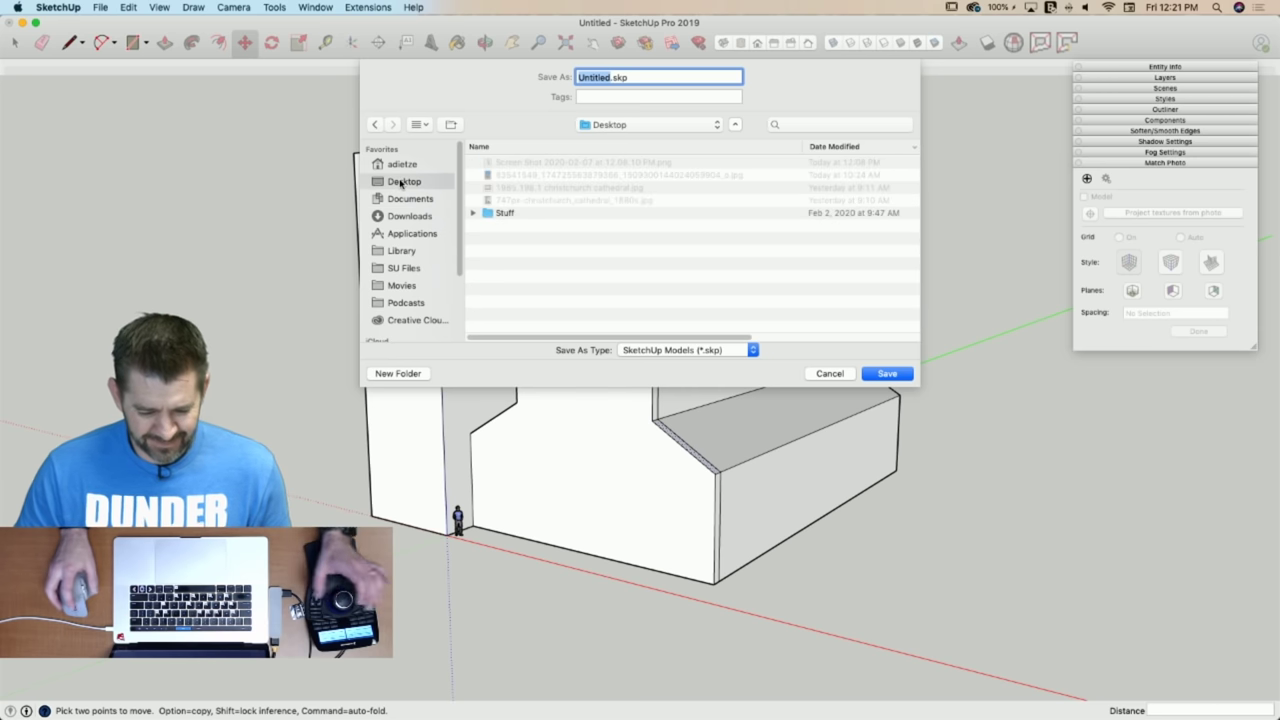
{"action": "type", "text": "Christ"}
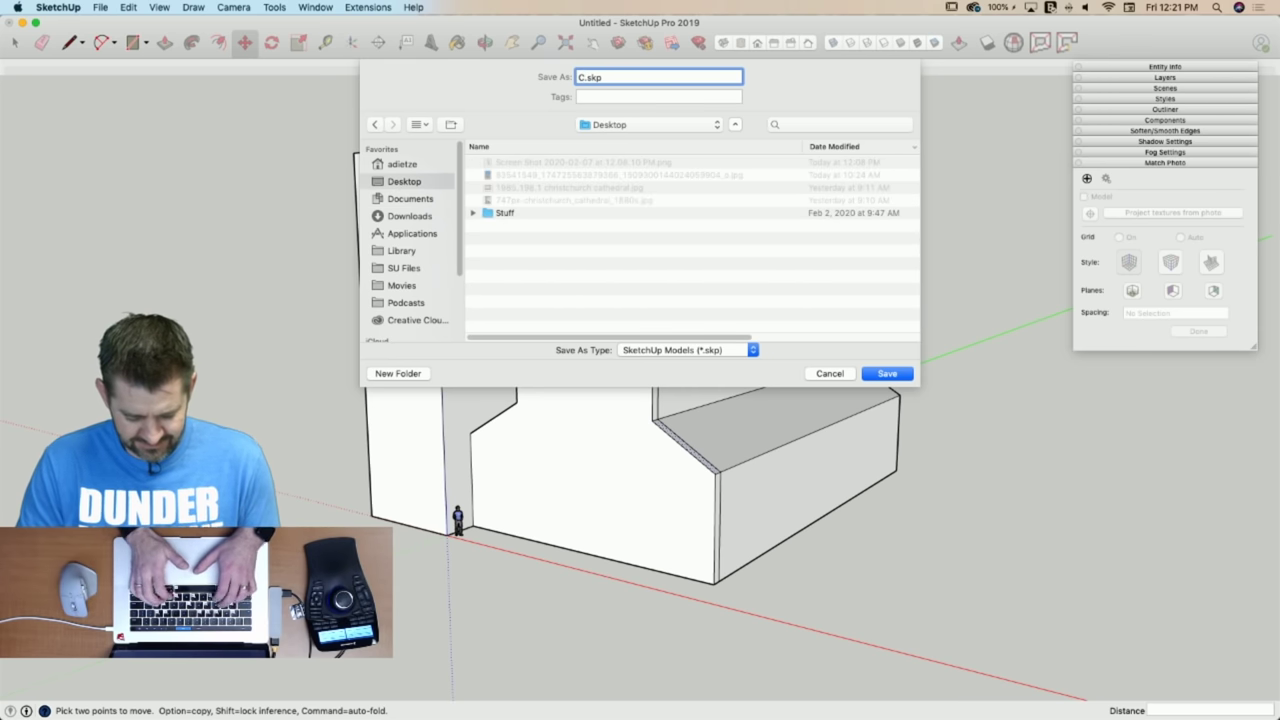
{"action": "type", "text": "church"}
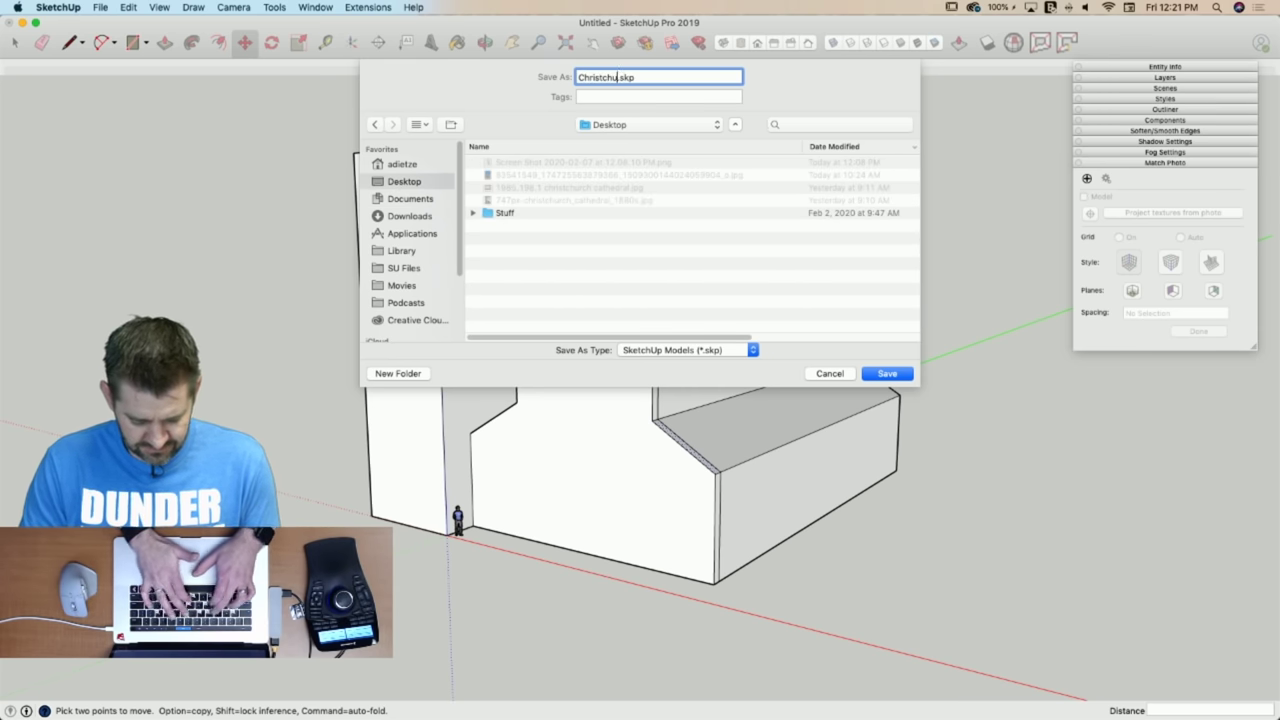
{"action": "key", "text": "Return"}
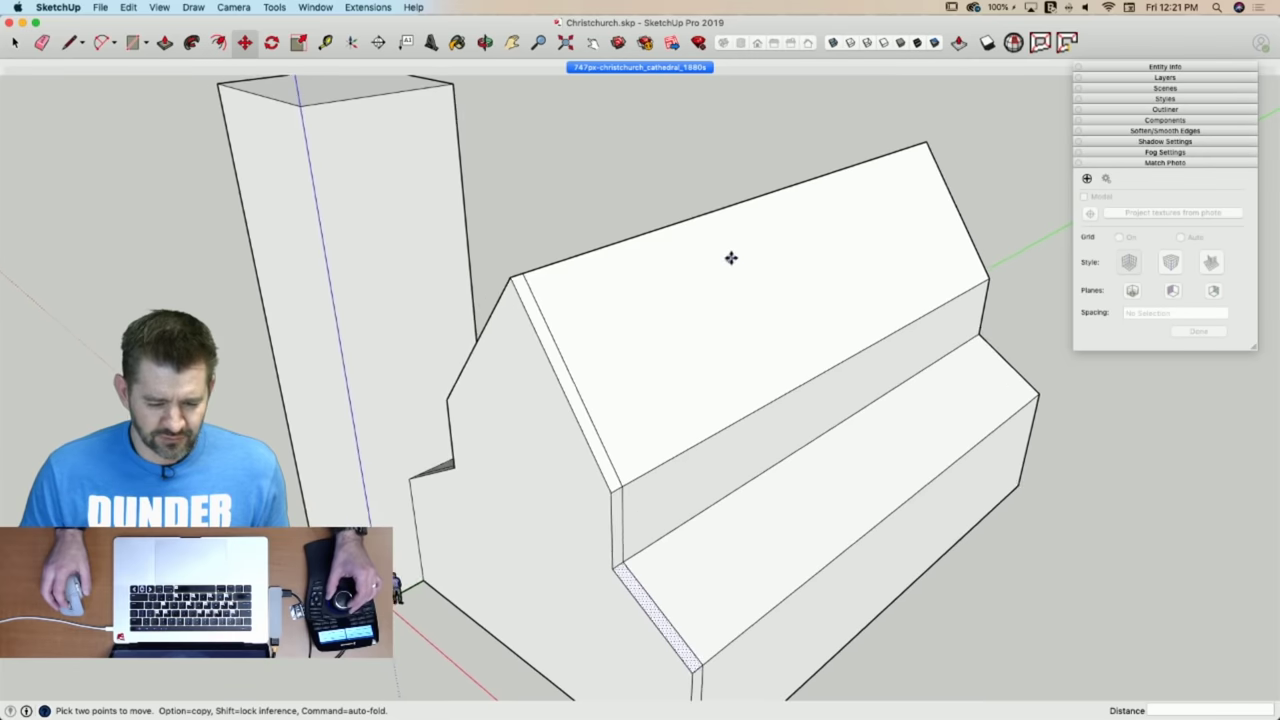
Return to the matched photo and draw a vertical line up the aisle wall from its base to the side porch's eave height.
{"action": "middle_click_drag", "start_coordinate": [637, 353], "coordinate": [597, 289]}
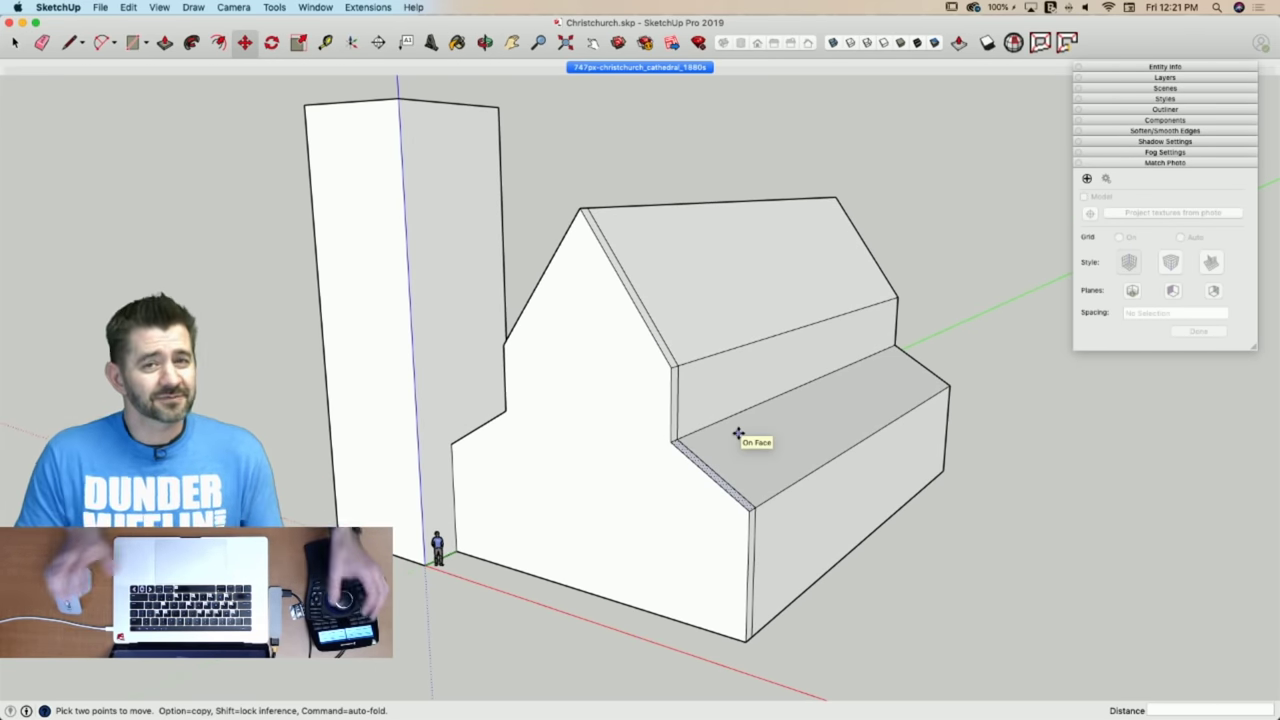
{"action": "scroll", "coordinate": [753, 649], "scroll_direction": "up", "scroll_amount": 2}
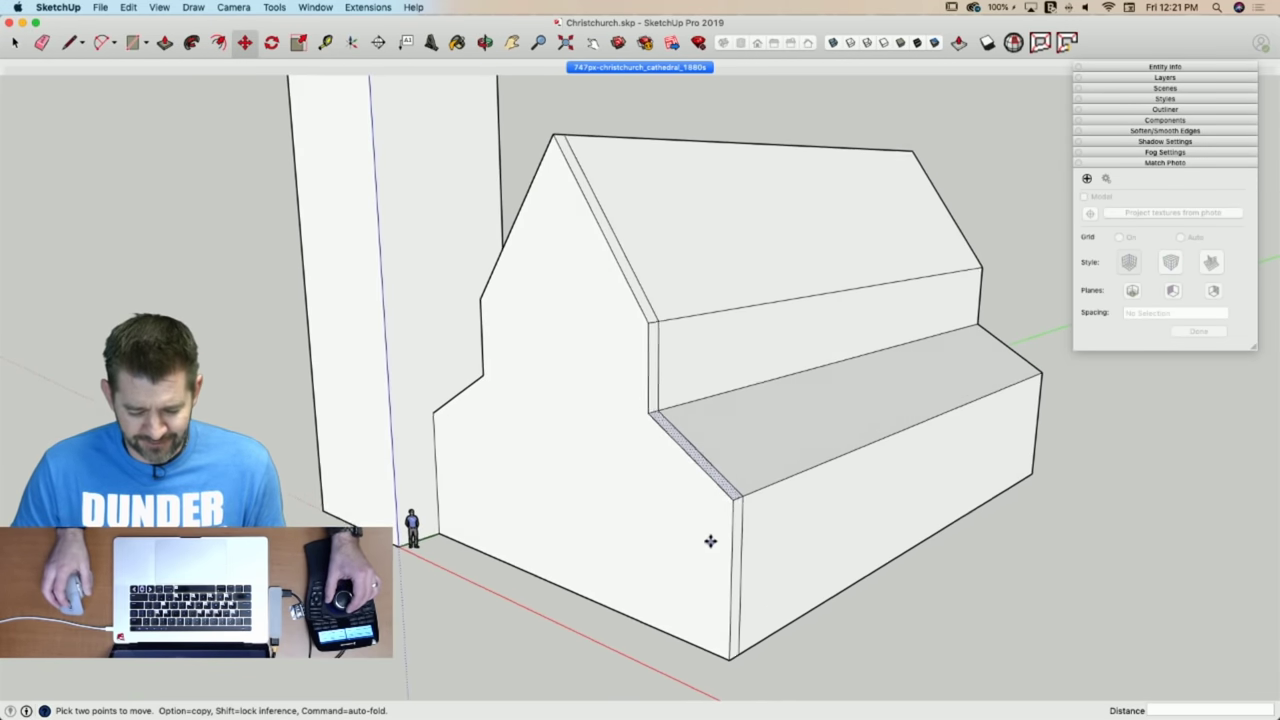
{"action": "left_click", "coordinate": [665, 67]}
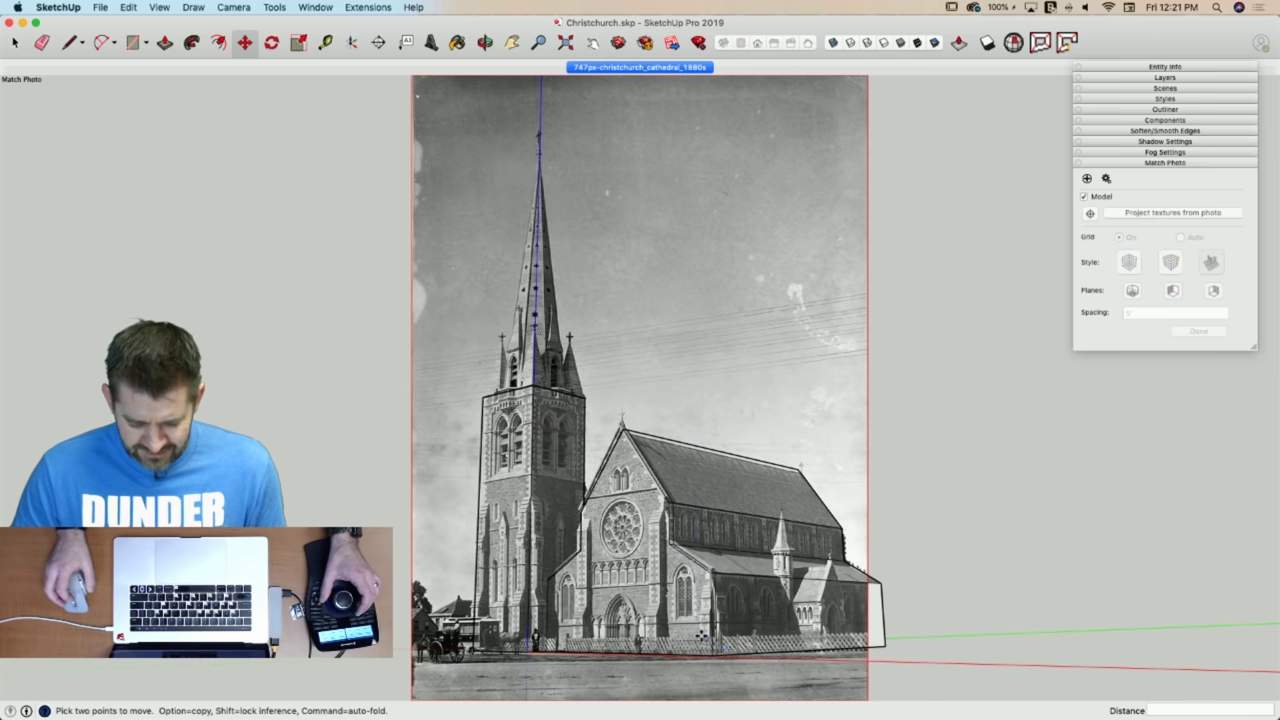
{"action": "scroll", "coordinate": [703, 635], "scroll_direction": "up", "scroll_amount": 3}
{"action": "scroll", "coordinate": [716, 625], "scroll_direction": "up", "scroll_amount": 2}
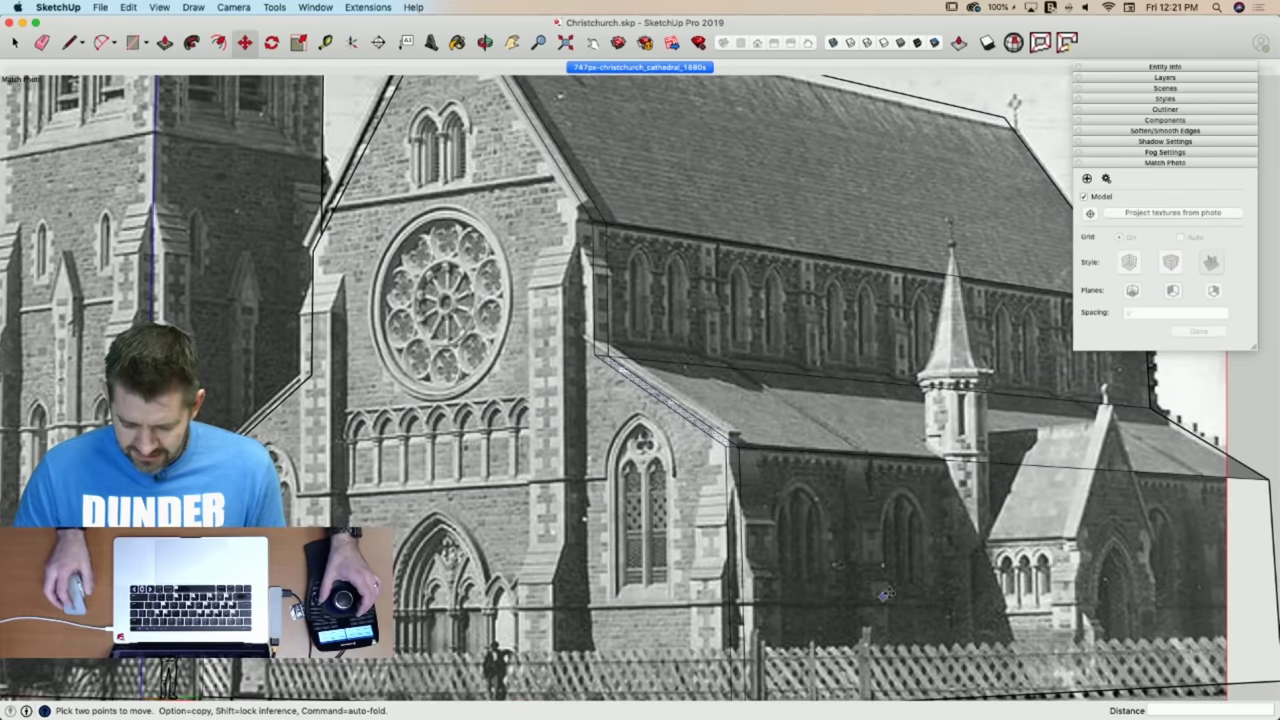
{"action": "scroll", "coordinate": [815, 577], "scroll_direction": "down", "scroll_amount": 3}
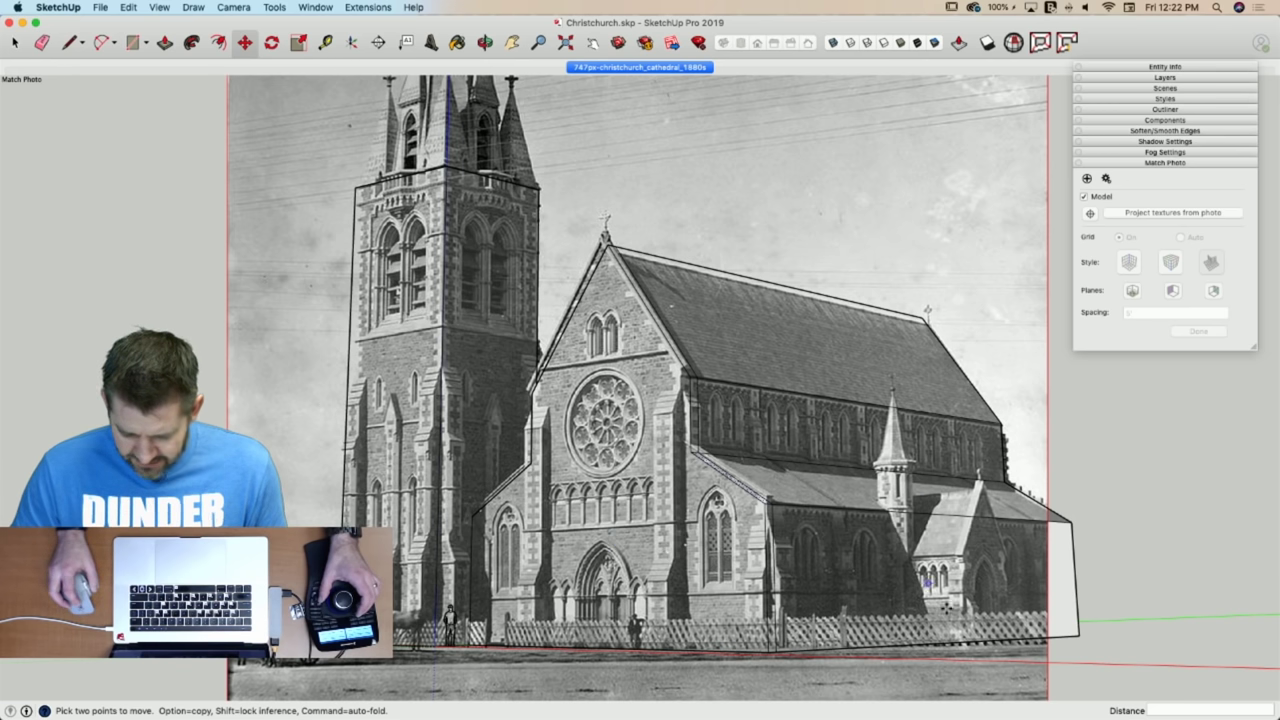
{"action": "key", "text": "l"}
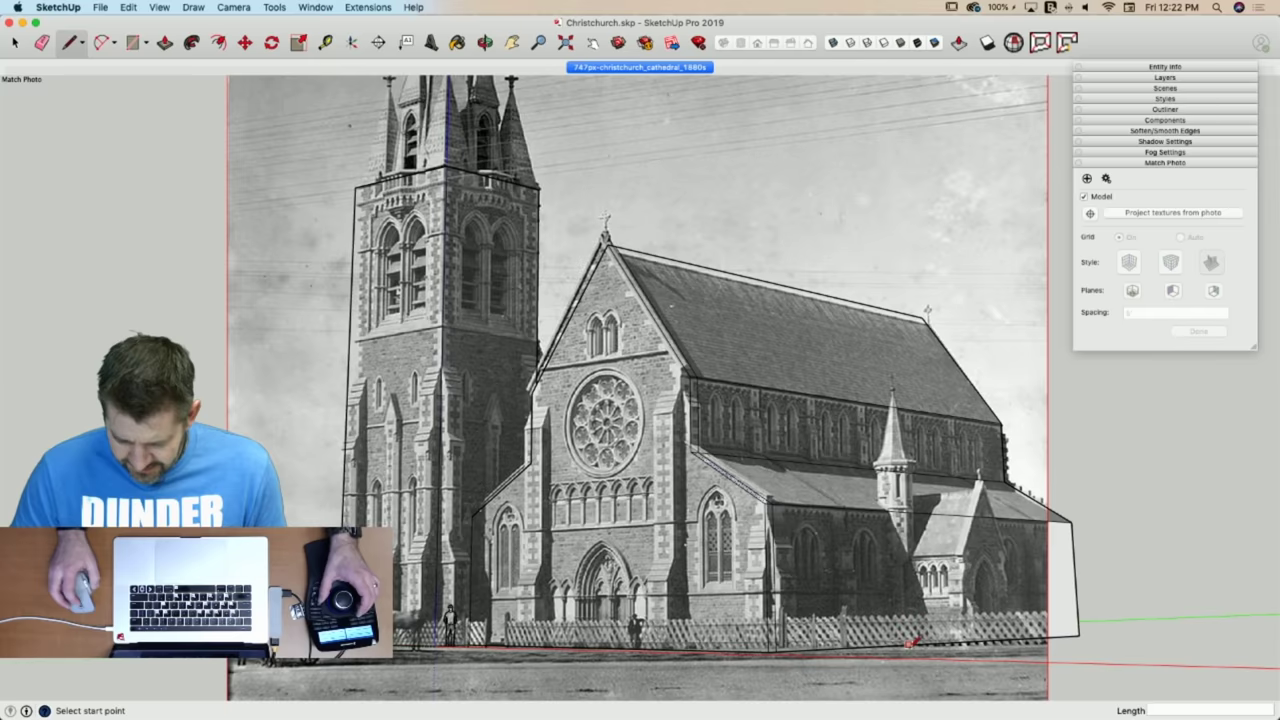
{"action": "scroll", "coordinate": [912, 645], "scroll_direction": "up", "scroll_amount": 5}
{"action": "scroll", "coordinate": [860, 617], "scroll_direction": "down", "scroll_amount": 3}
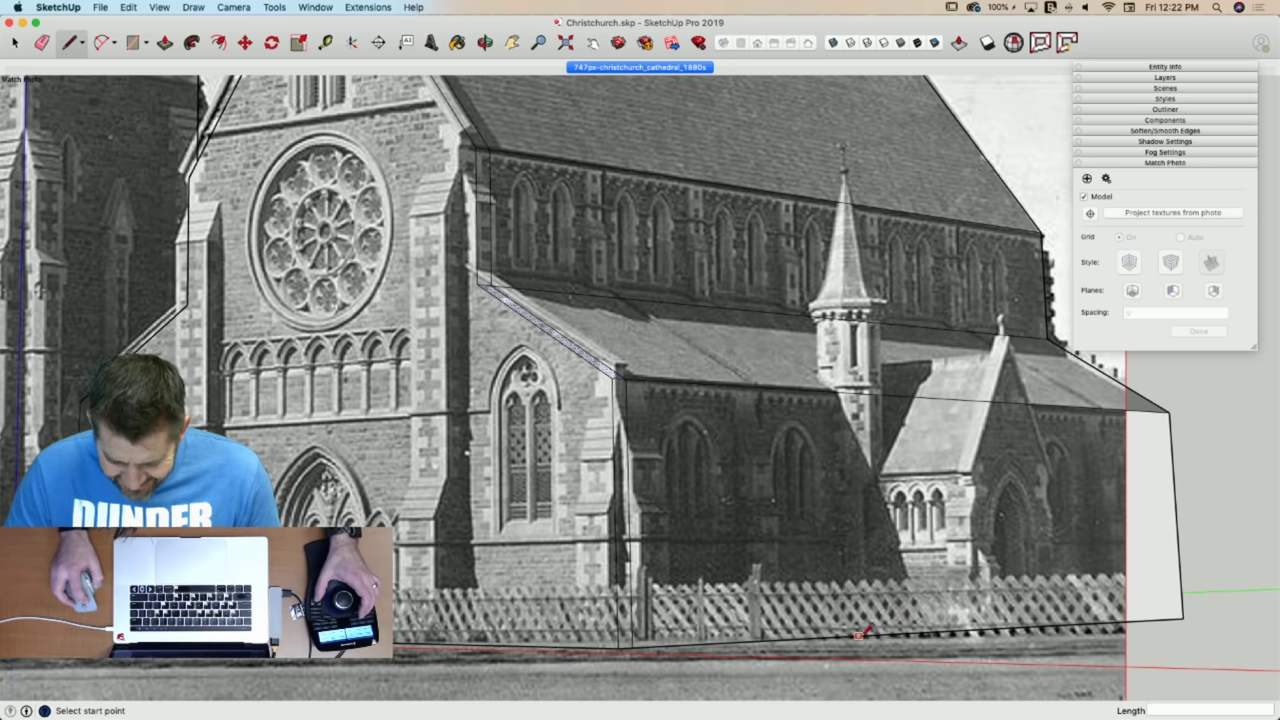
{"action": "left_click", "coordinate": [862, 634]}
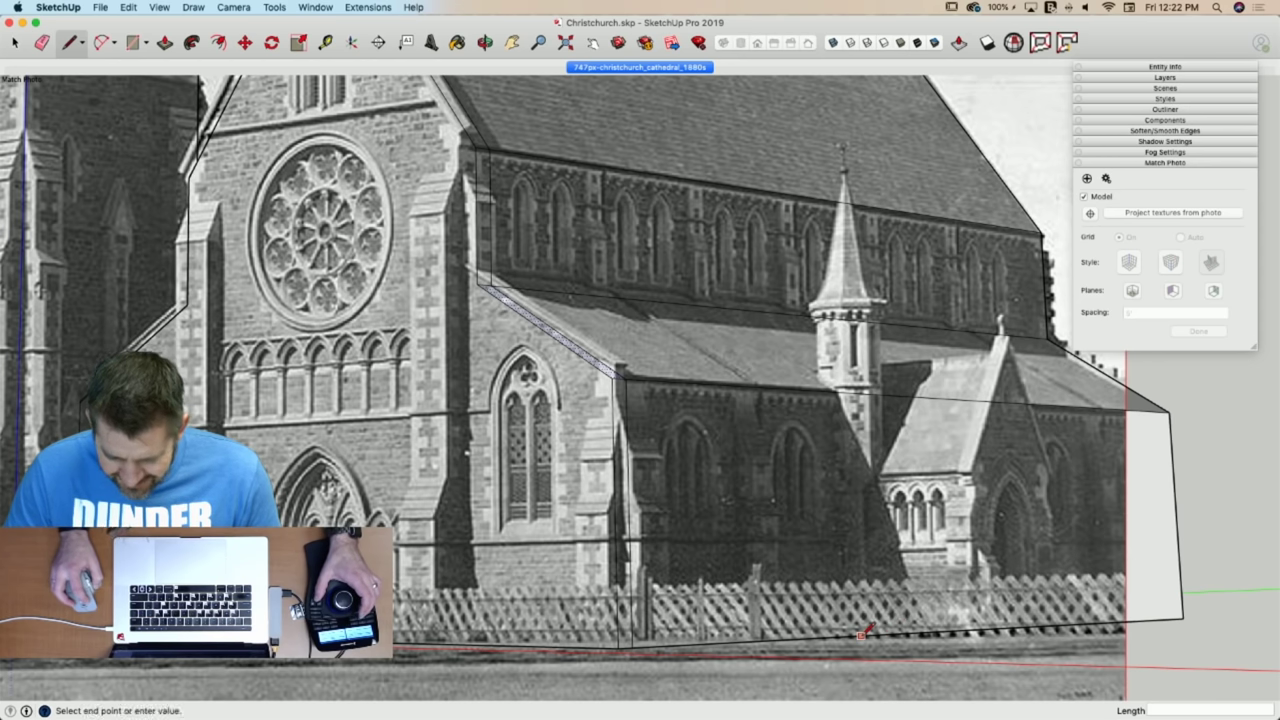
{"action": "left_click", "coordinate": [855, 474]}
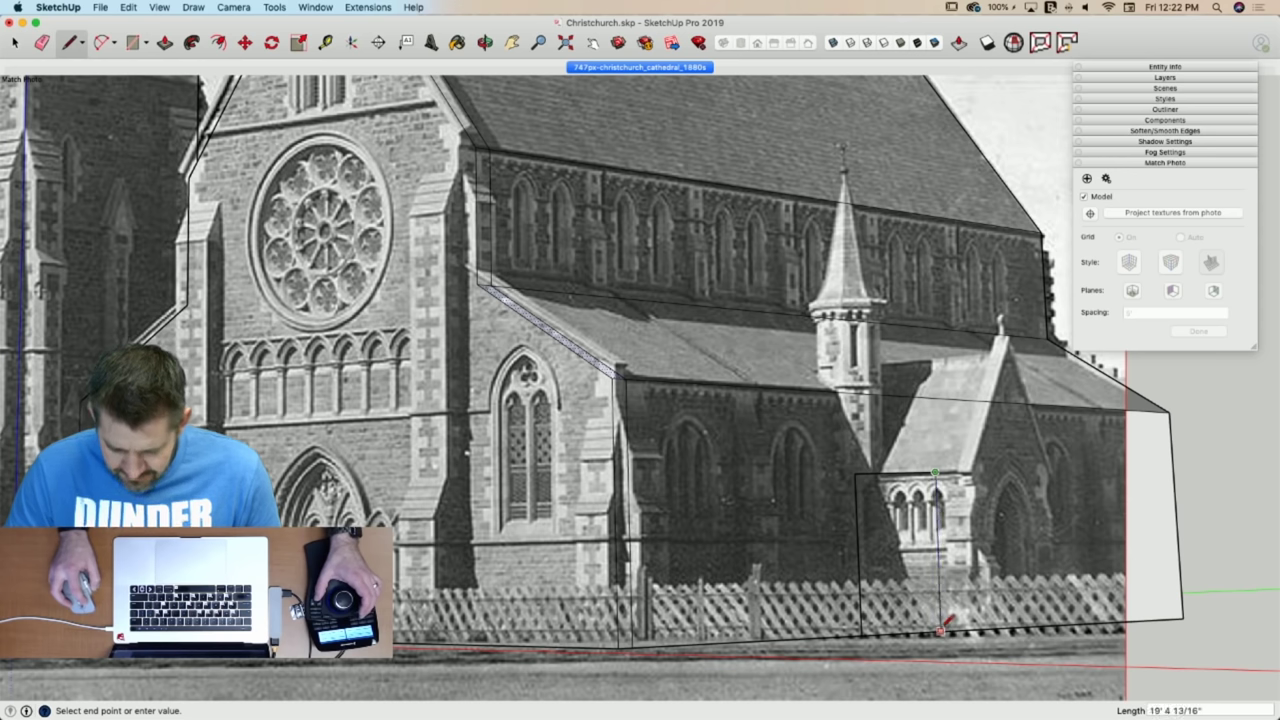
Try to draw the porch's eave line outward along the red axis from the vertical line's upper end, and erase the stray line.
{"action": "key", "text": "e"}
{"action": "key", "text": "l"}
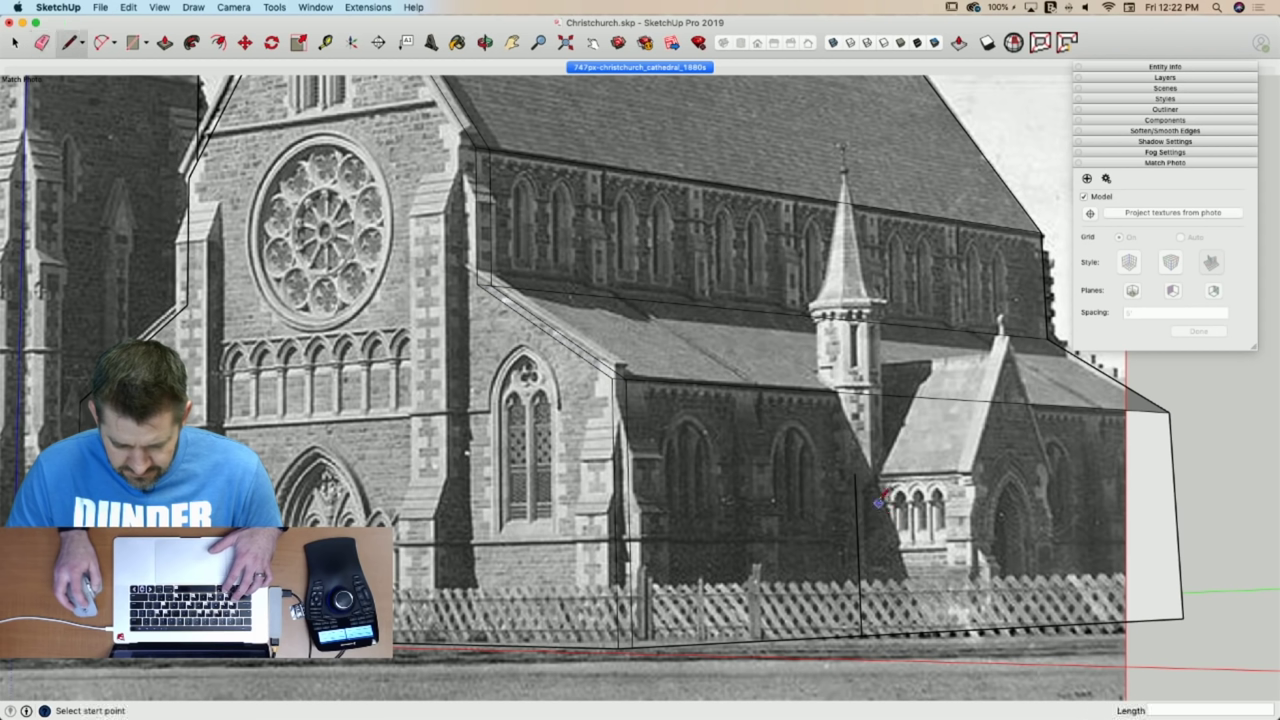
{"action": "left_click", "coordinate": [920, 482]}
{"action": "key", "text": "Escape"}
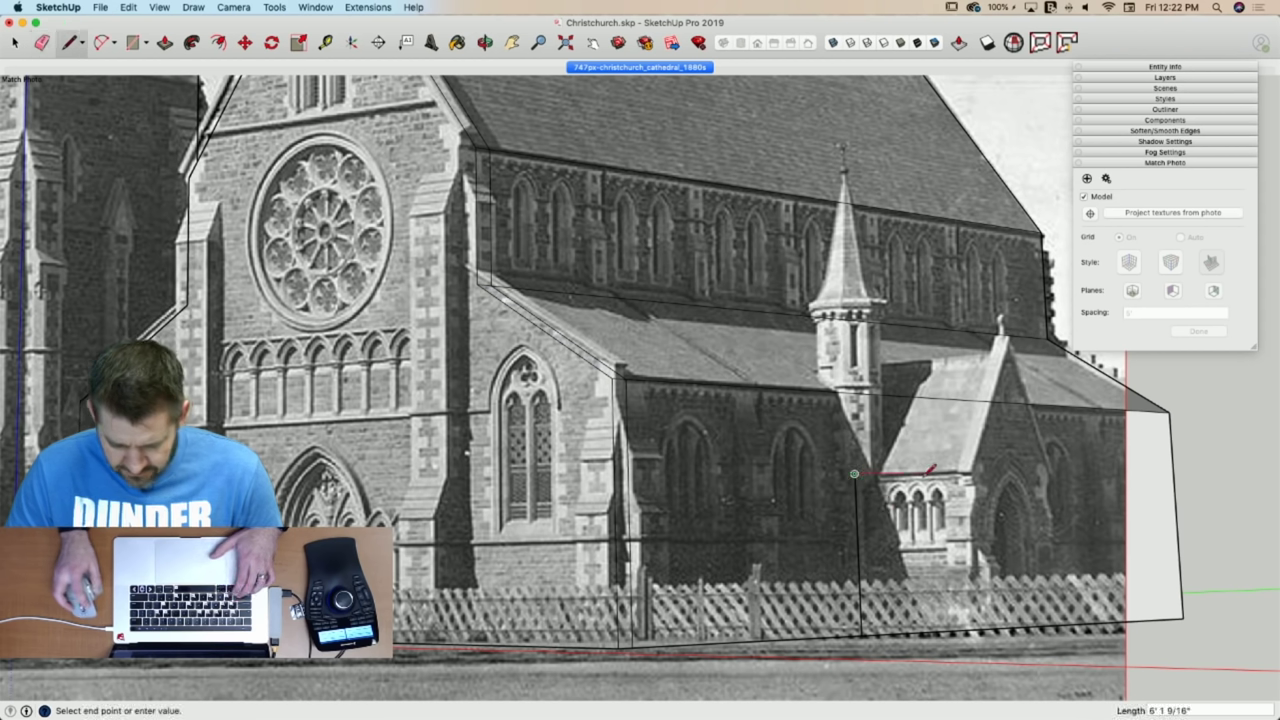
{"action": "left_click", "coordinate": [936, 473]}
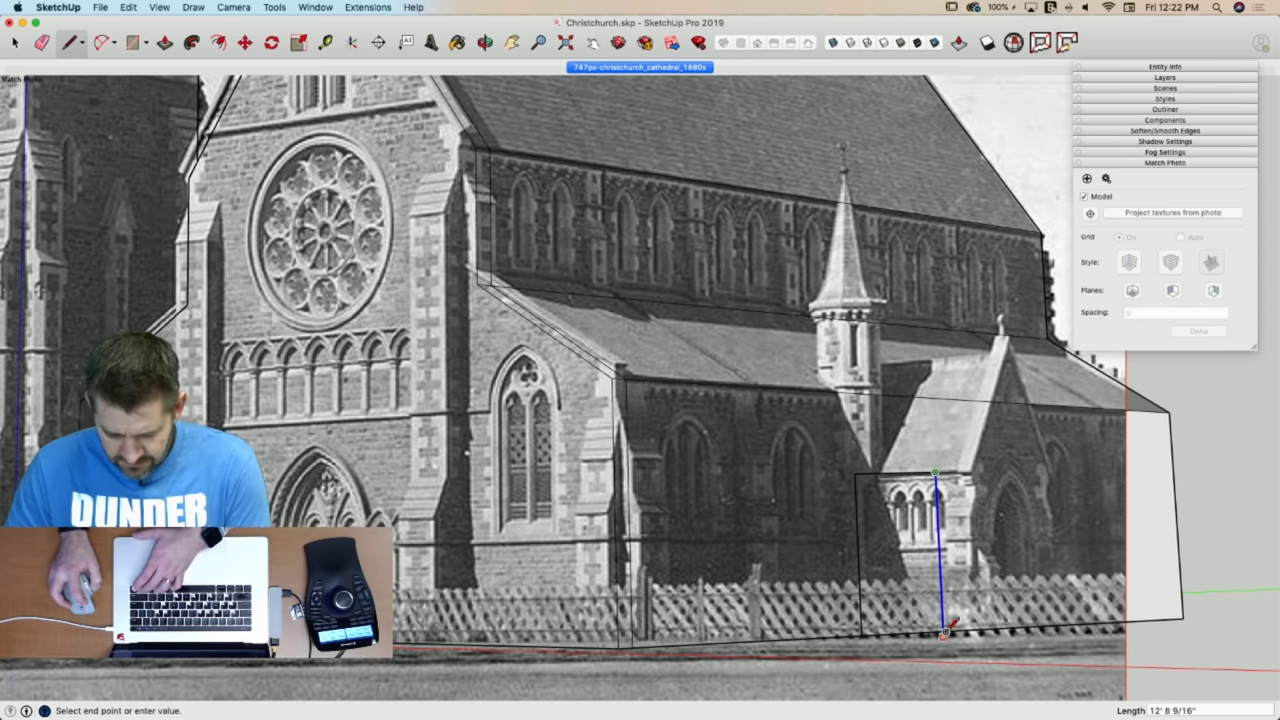
{"action": "key", "text": "space"}
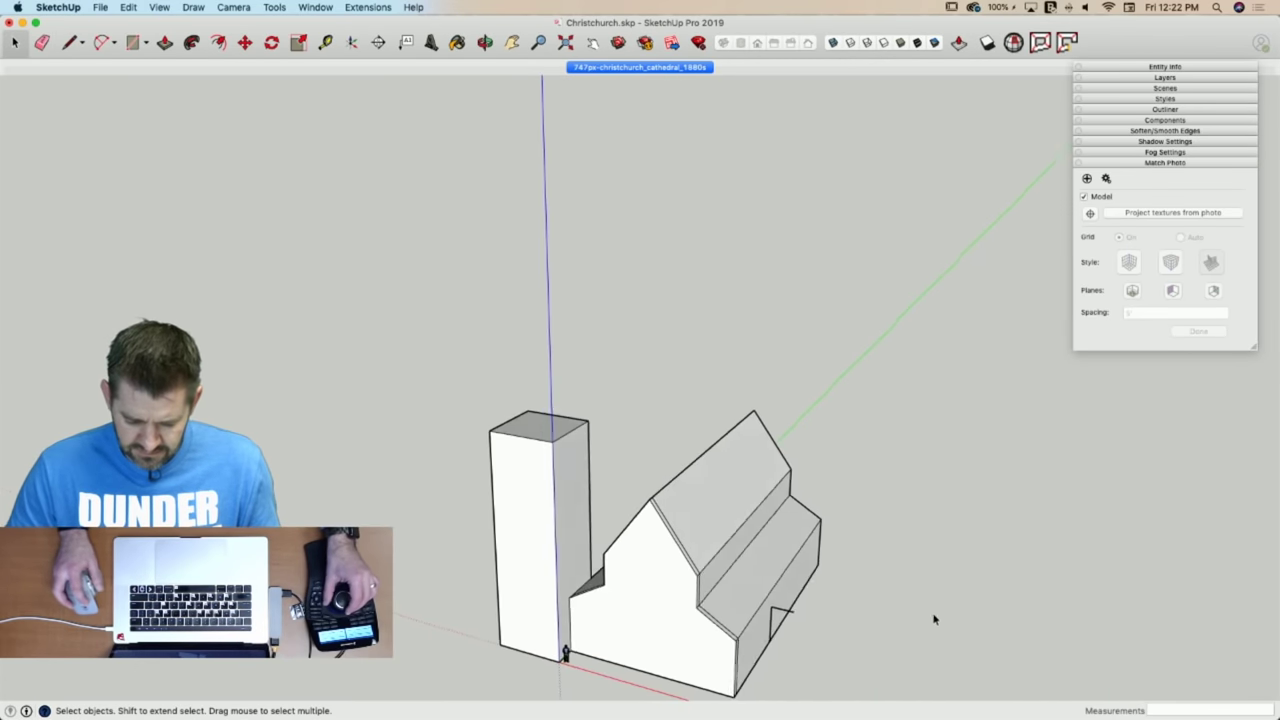
{"action": "key", "text": "e"}
{"action": "left_click", "coordinate": [794, 599]}
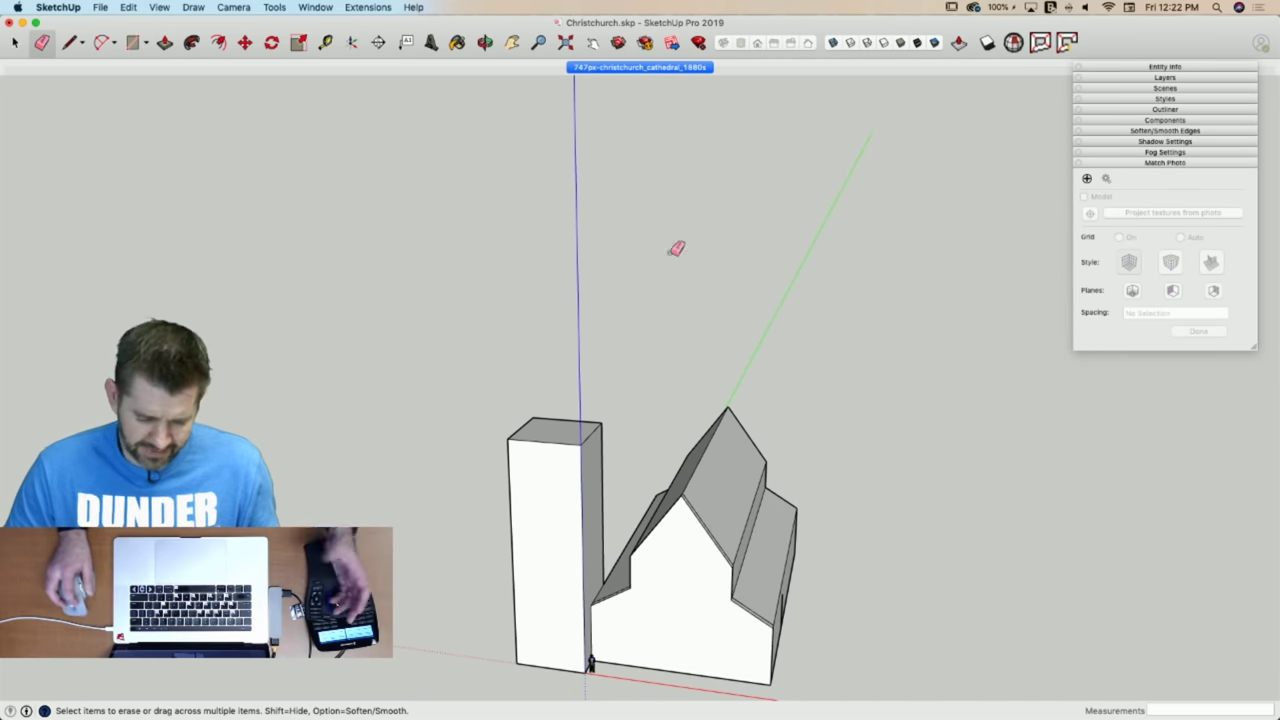
In the matched photo, complete the porch outline on the aisle wall with an eave line along the green axis and a vertical line to the base.
{"action": "left_click", "coordinate": [650, 67]}
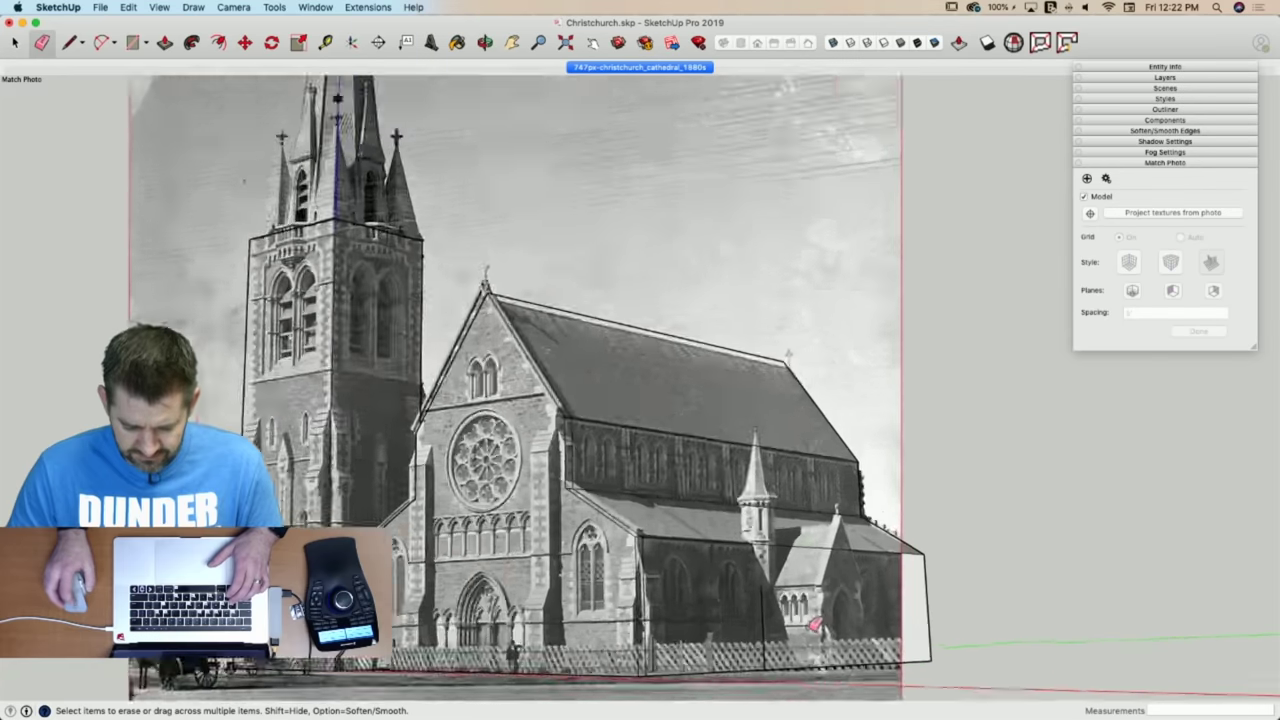
{"action": "scroll", "coordinate": [815, 625], "scroll_direction": "up", "scroll_amount": 3}
{"action": "key", "text": "l"}
{"action": "left_click", "coordinate": [744, 571]}
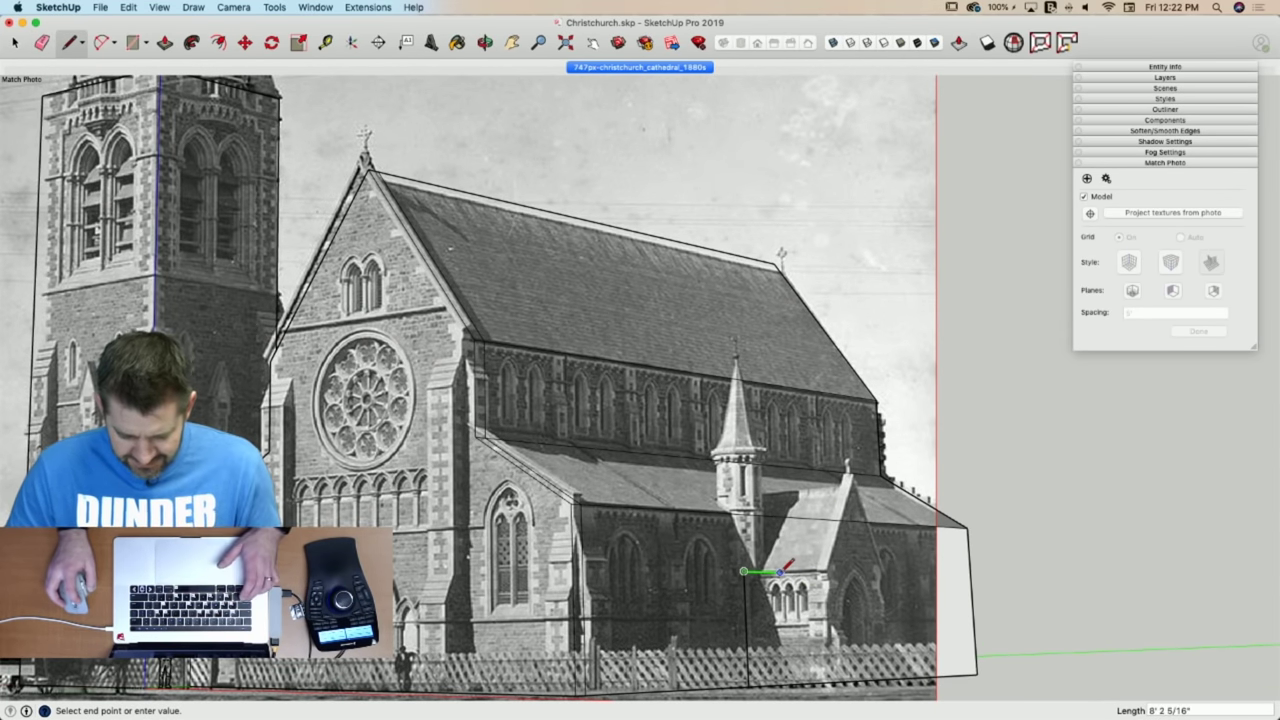
{"action": "left_click", "coordinate": [792, 572]}
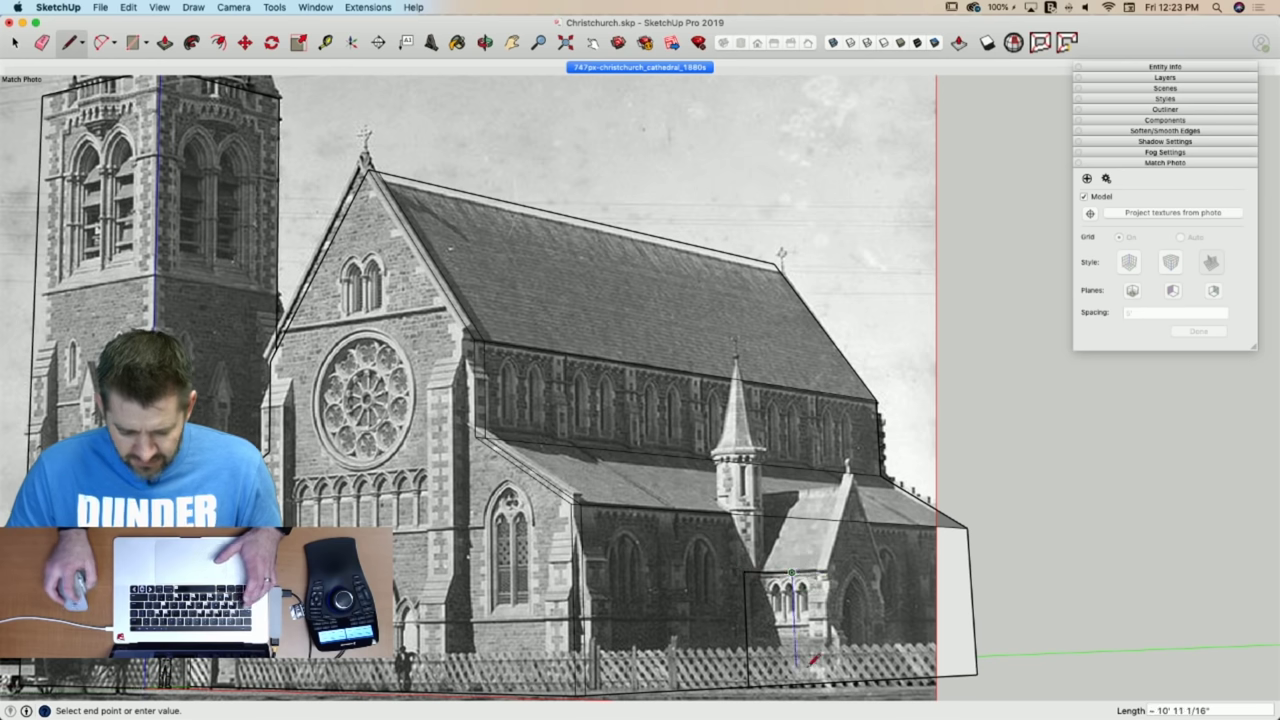
{"action": "left_click", "coordinate": [797, 684]}
Push/Pull the porch outline out from the aisle wall about 10' 1" to the porch front in the photo.
{"action": "key", "text": "p"}
{"action": "left_click", "coordinate": [776, 642]}
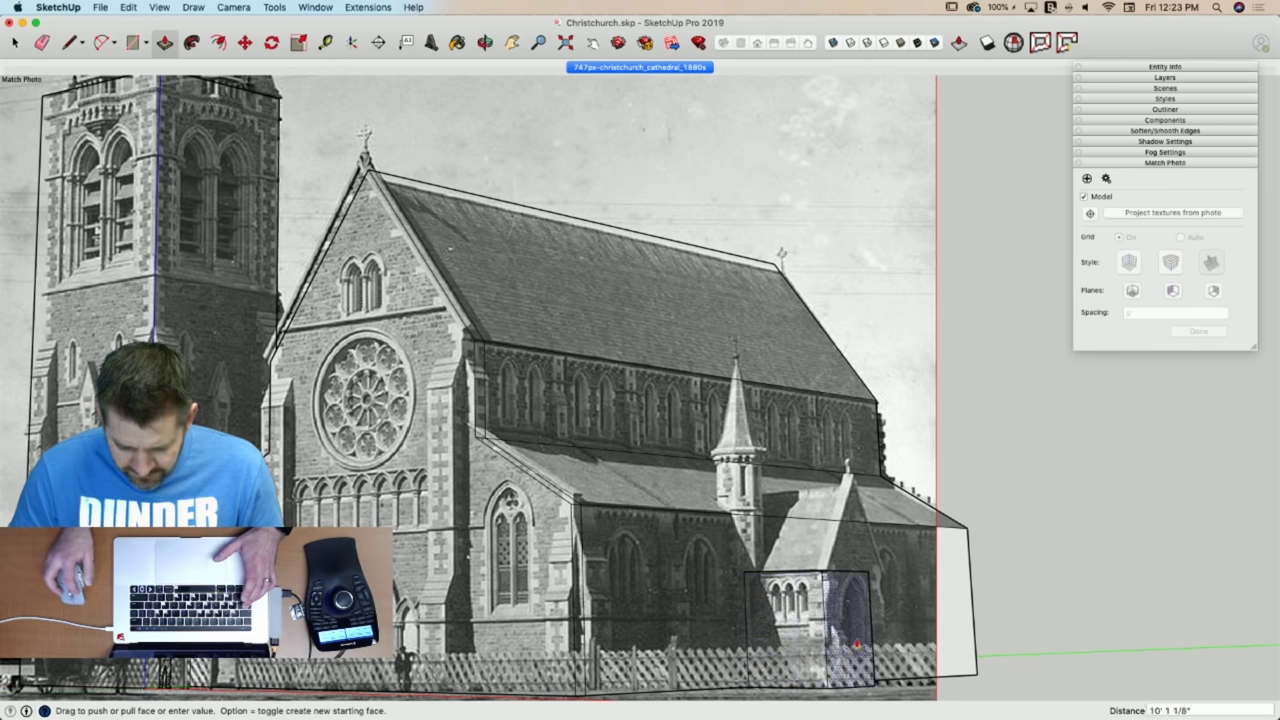
{"action": "left_click", "coordinate": [865, 646]}
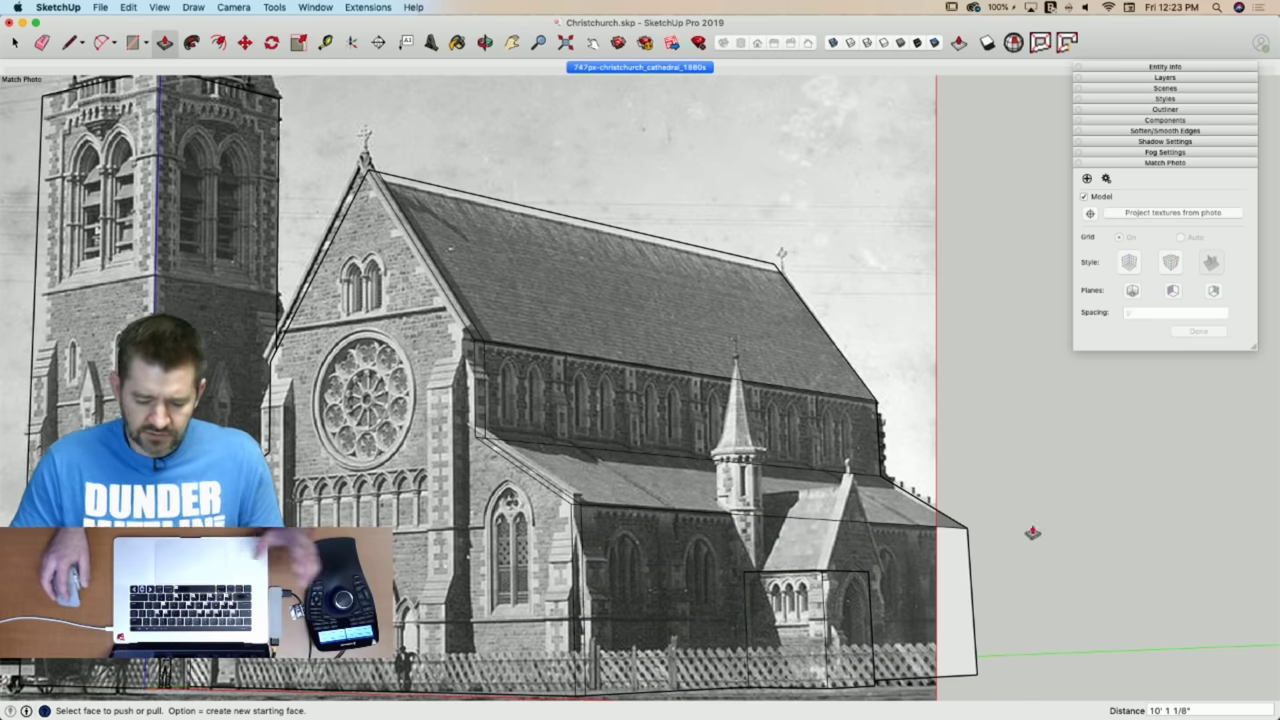
In the matched photo, Push/Pull the side porch's far side wall about 3' 7" outward to match the porch width.
{"action": "scroll", "coordinate": [892, 680], "scroll_direction": "up", "scroll_amount": 5}
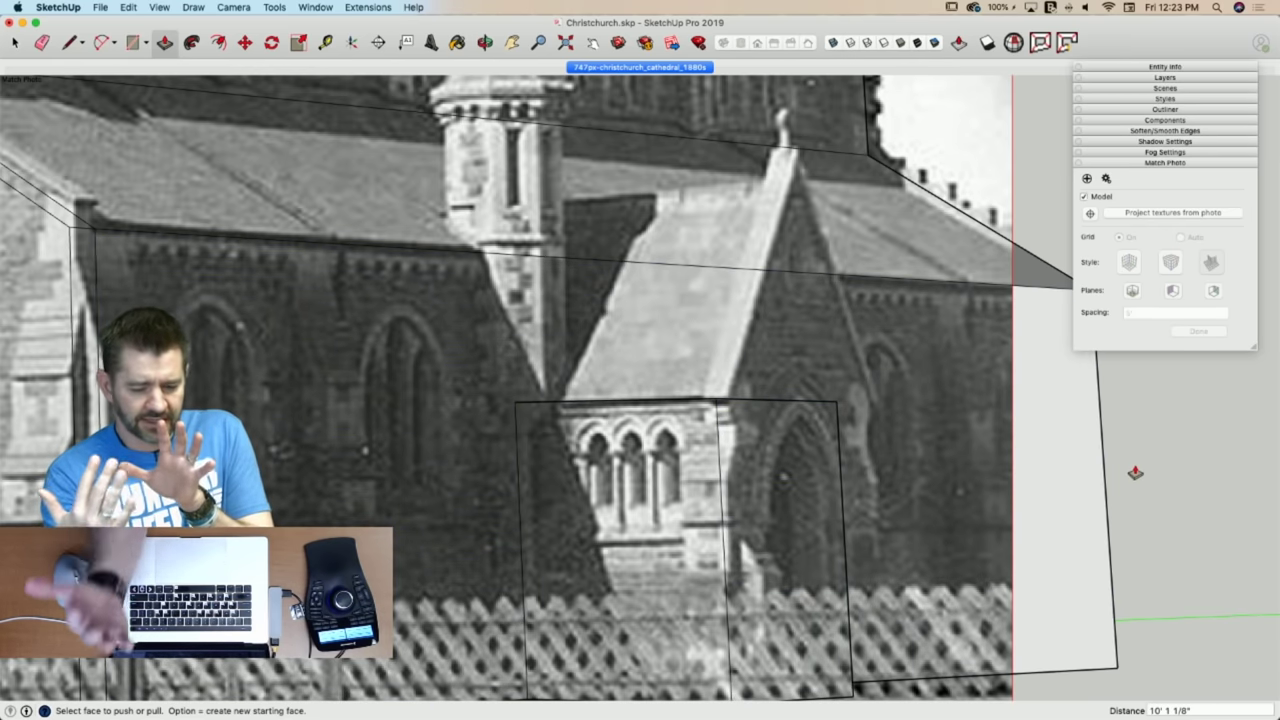
{"action": "key", "text": "space"}
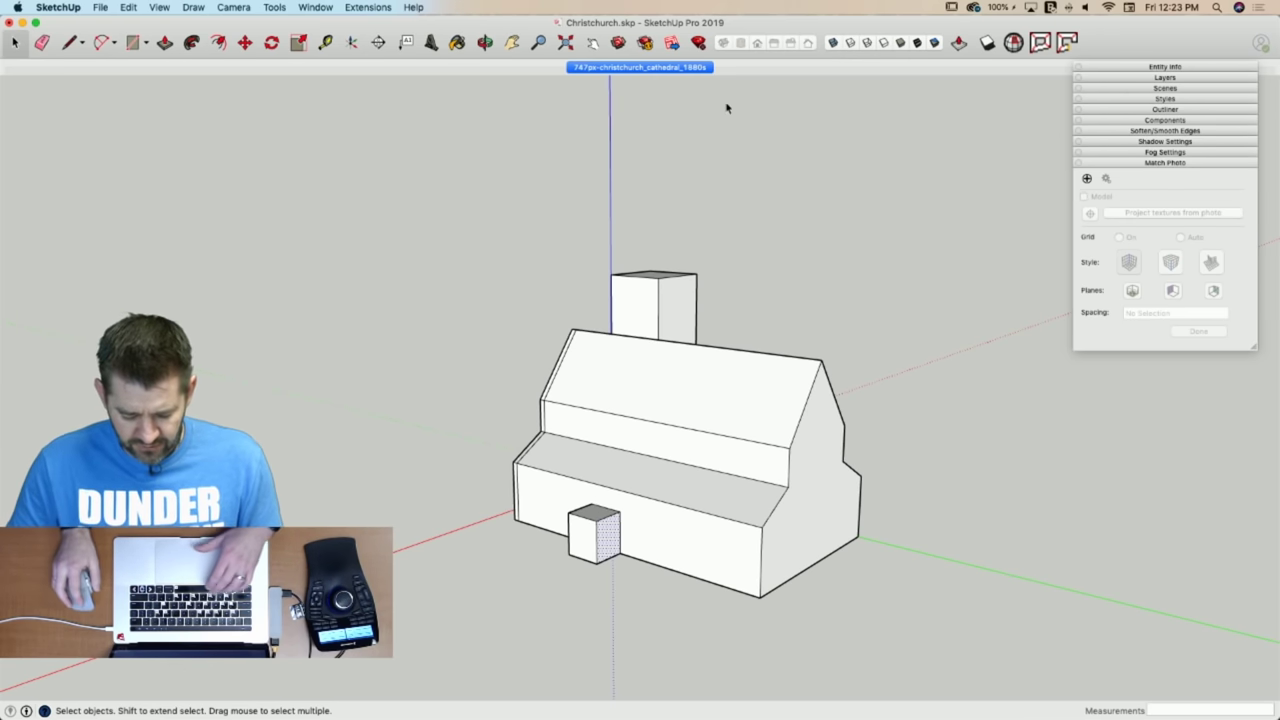
{"action": "key", "text": "p"}
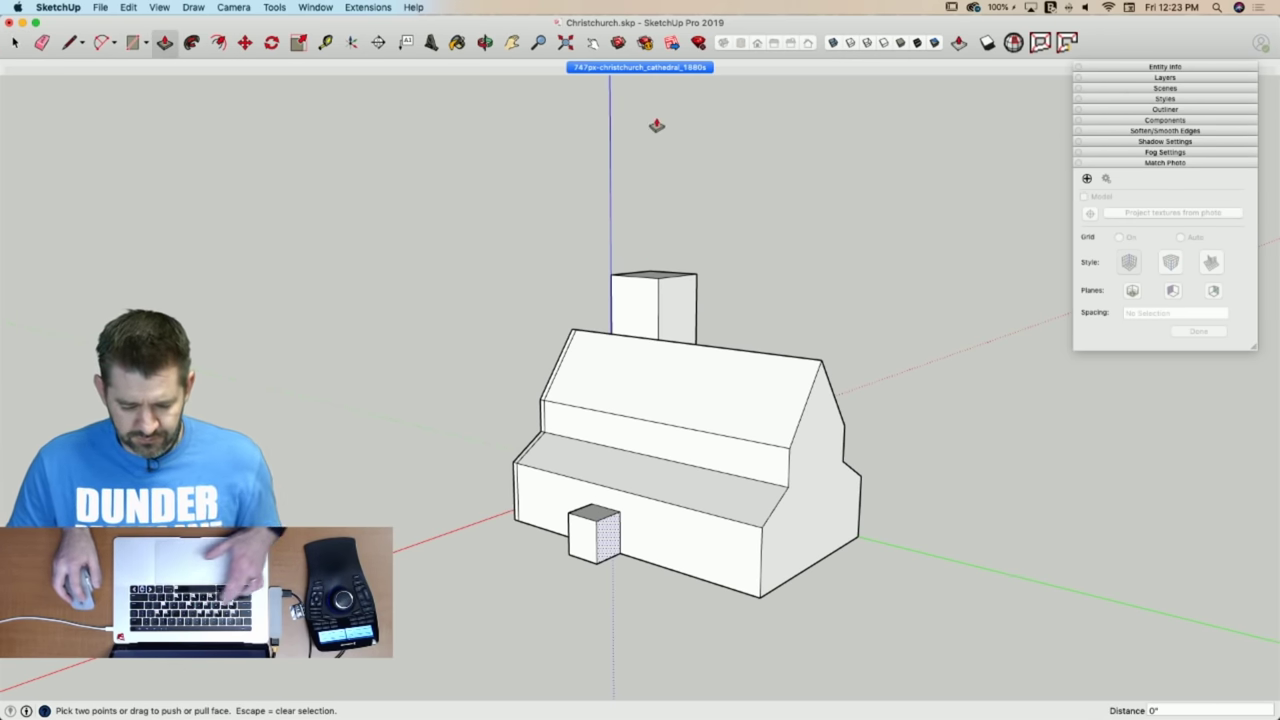
{"action": "left_click", "coordinate": [642, 67]}
{"action": "scroll", "coordinate": [830, 610], "scroll_direction": "up", "scroll_amount": 10}
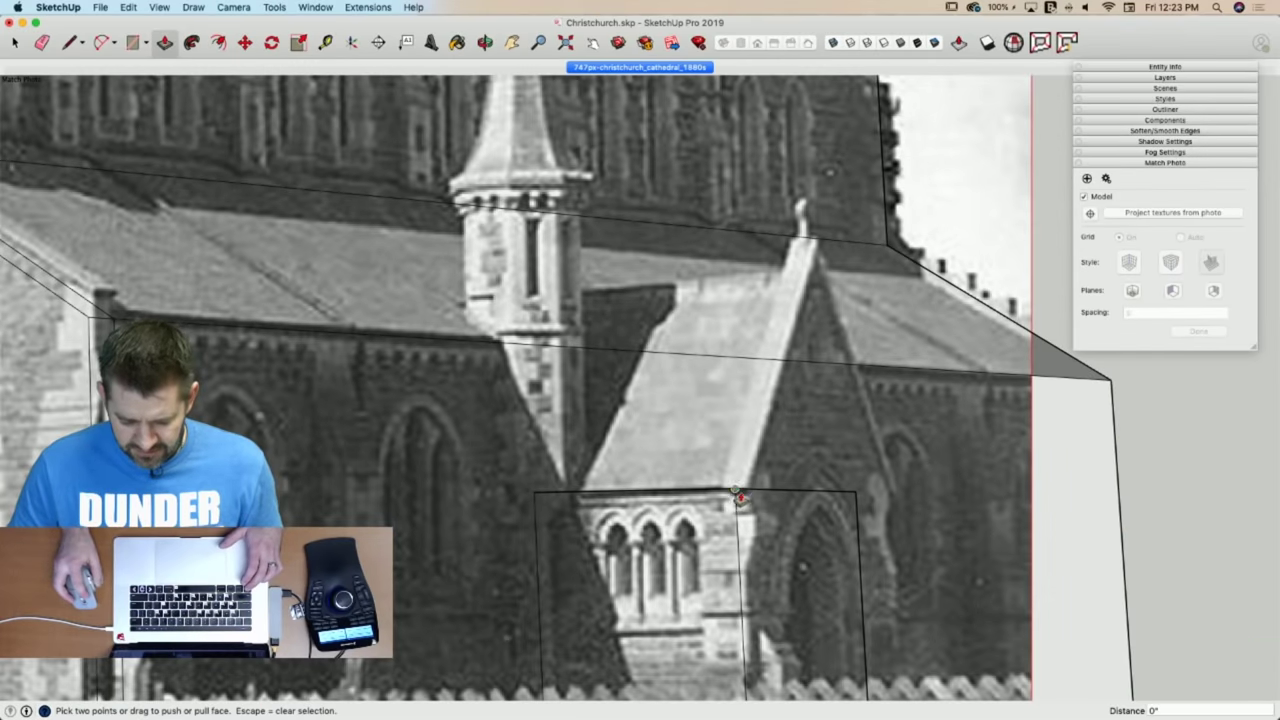
{"action": "left_click", "coordinate": [740, 497]}
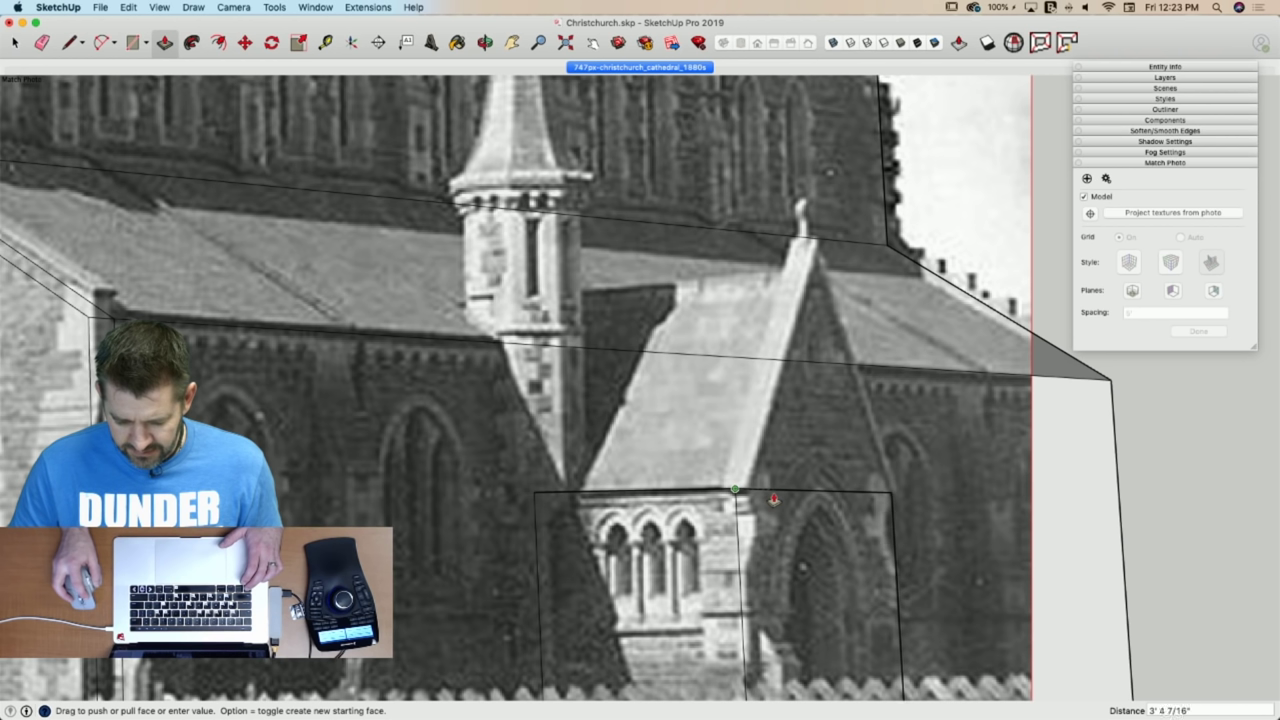
{"action": "left_click", "coordinate": [775, 498]}
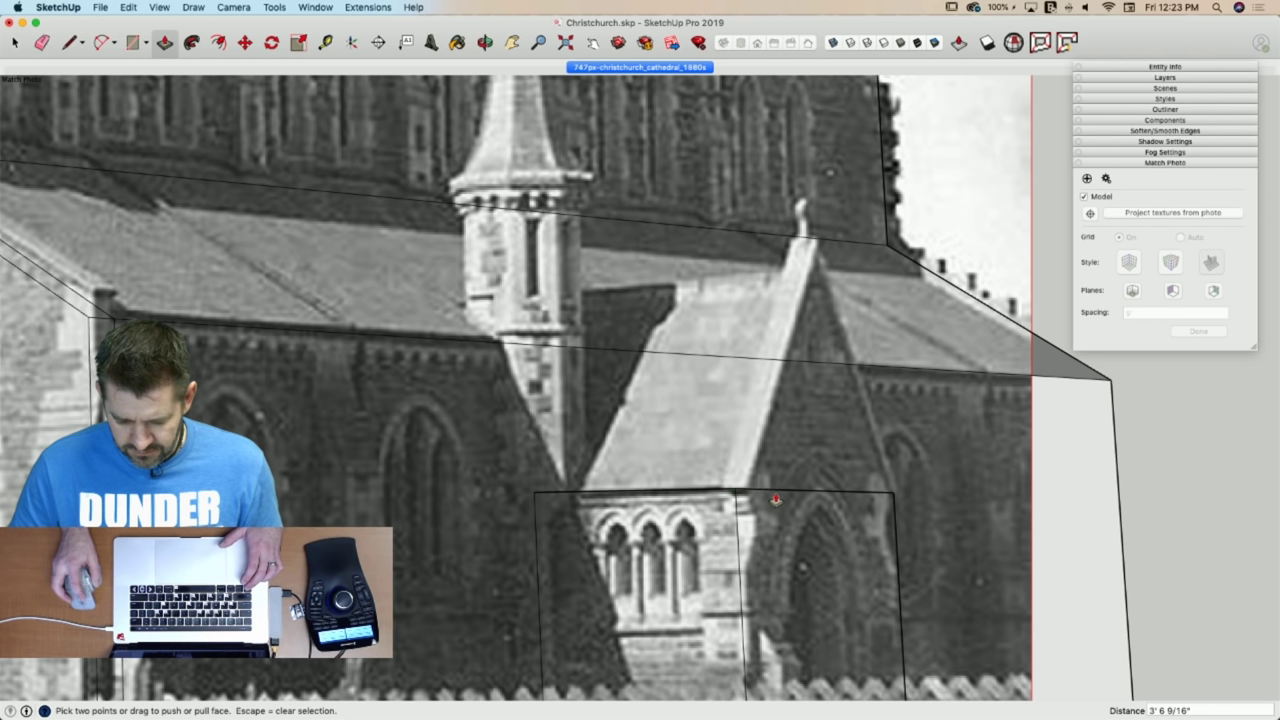
Draw a vertical line up from the porch front's eave midpoint to the gable peak, and a ridge line back along the red axis.
{"action": "key", "text": "l"}
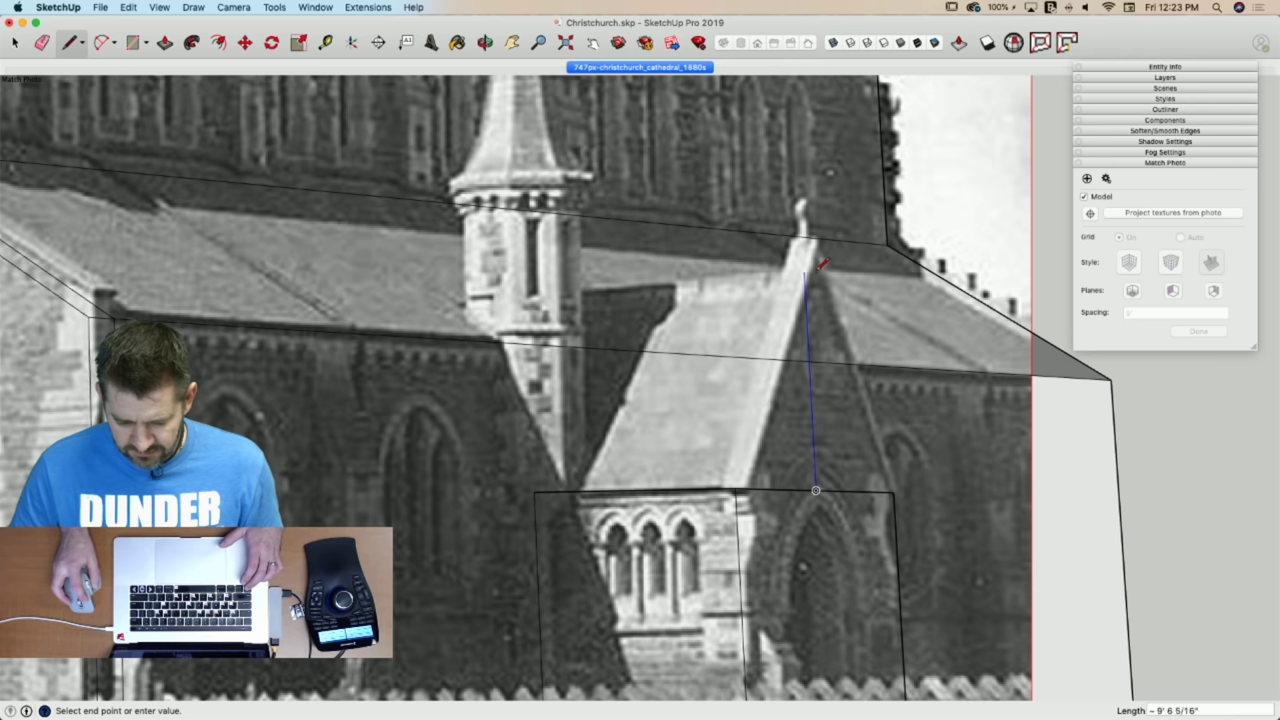
{"action": "left_click", "coordinate": [819, 267]}
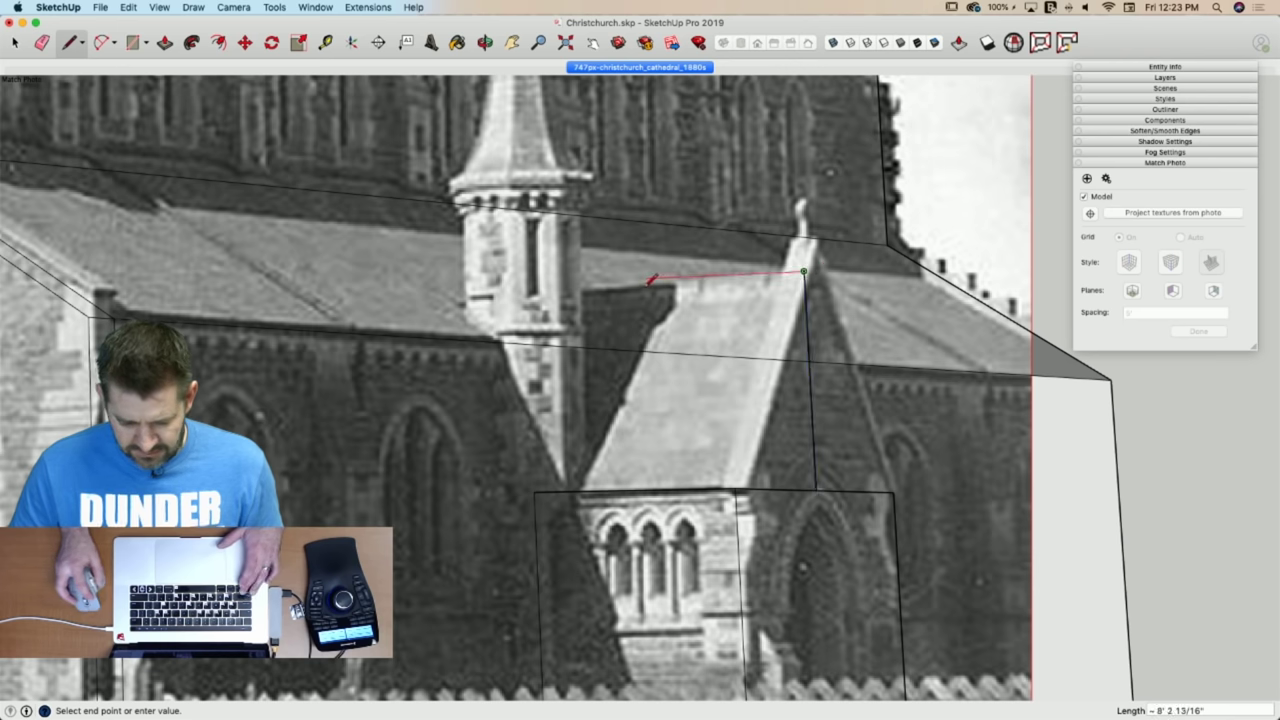
{"action": "left_click", "coordinate": [411, 288]}
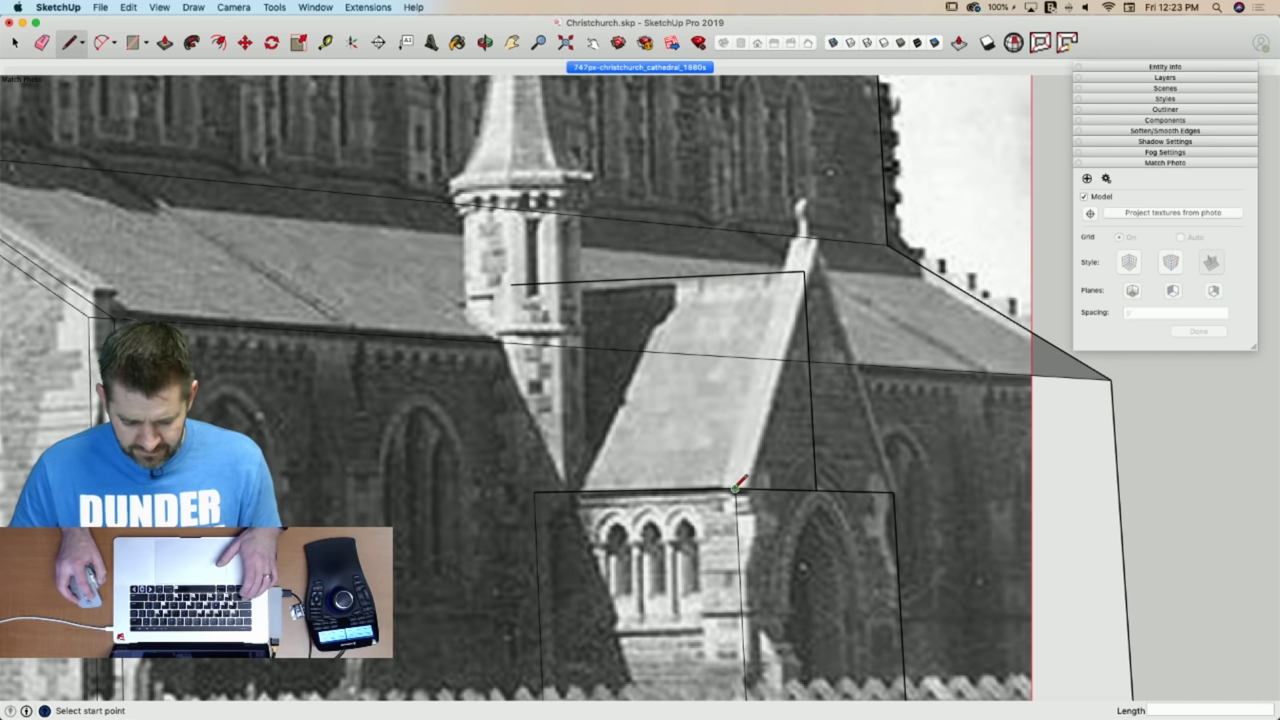
Draw the two sloping gable edges connecting the porch front's eave corners to the peak.
{"action": "left_click", "coordinate": [737, 490]}
{"action": "left_click", "coordinate": [818, 268]}
{"action": "left_click", "coordinate": [805, 272]}
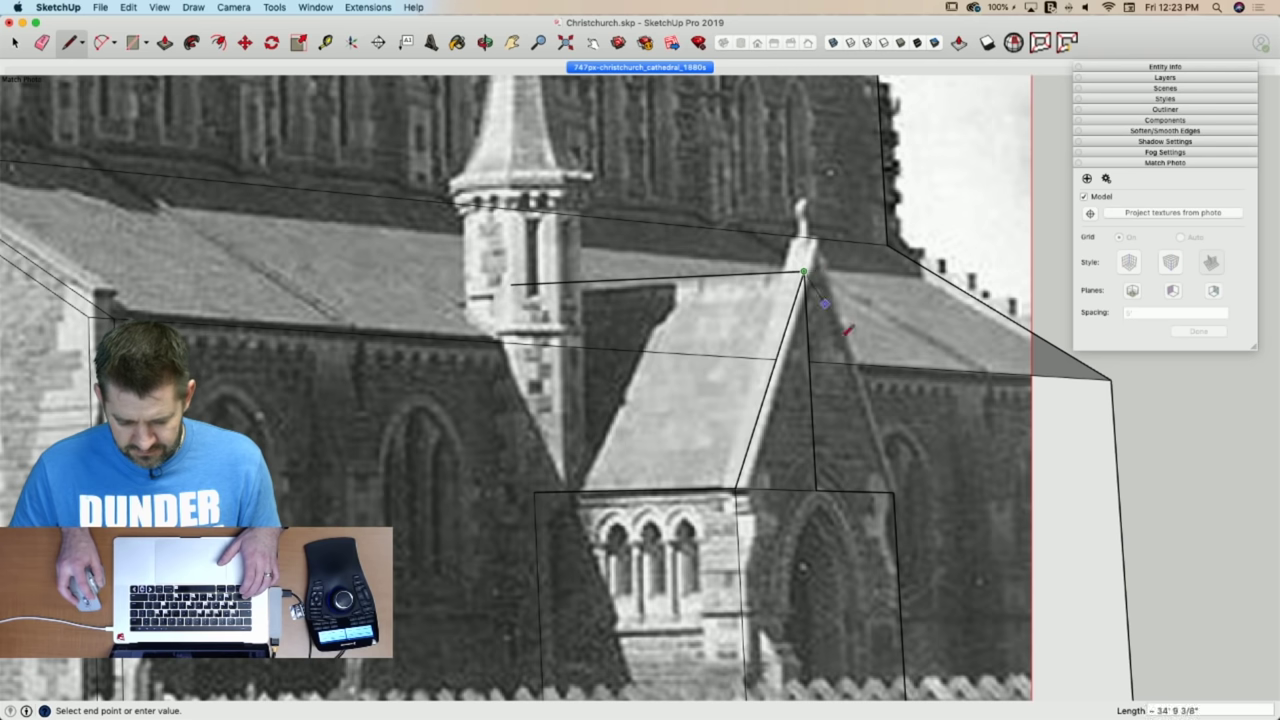
{"action": "left_click", "coordinate": [893, 492]}
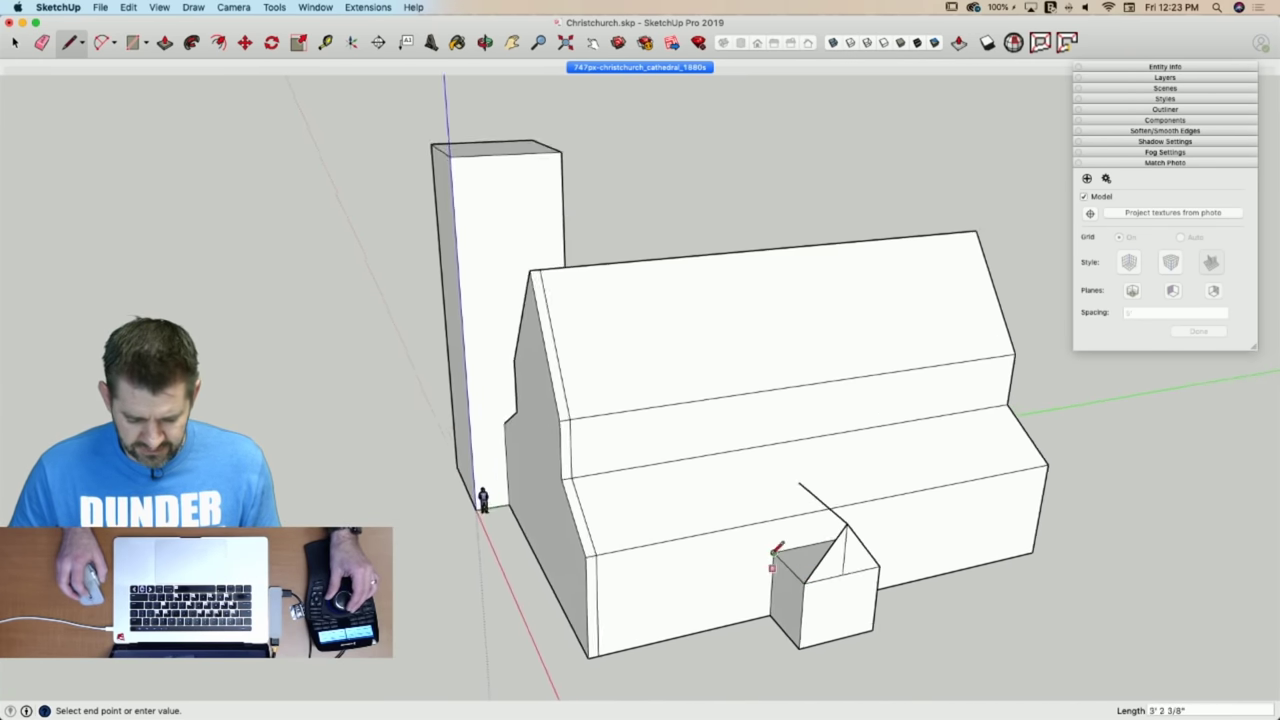
Try to tie the porch roof to the church with a vertical line from its rear eave corner to the aisle eave.
{"action": "left_click", "coordinate": [780, 356]}
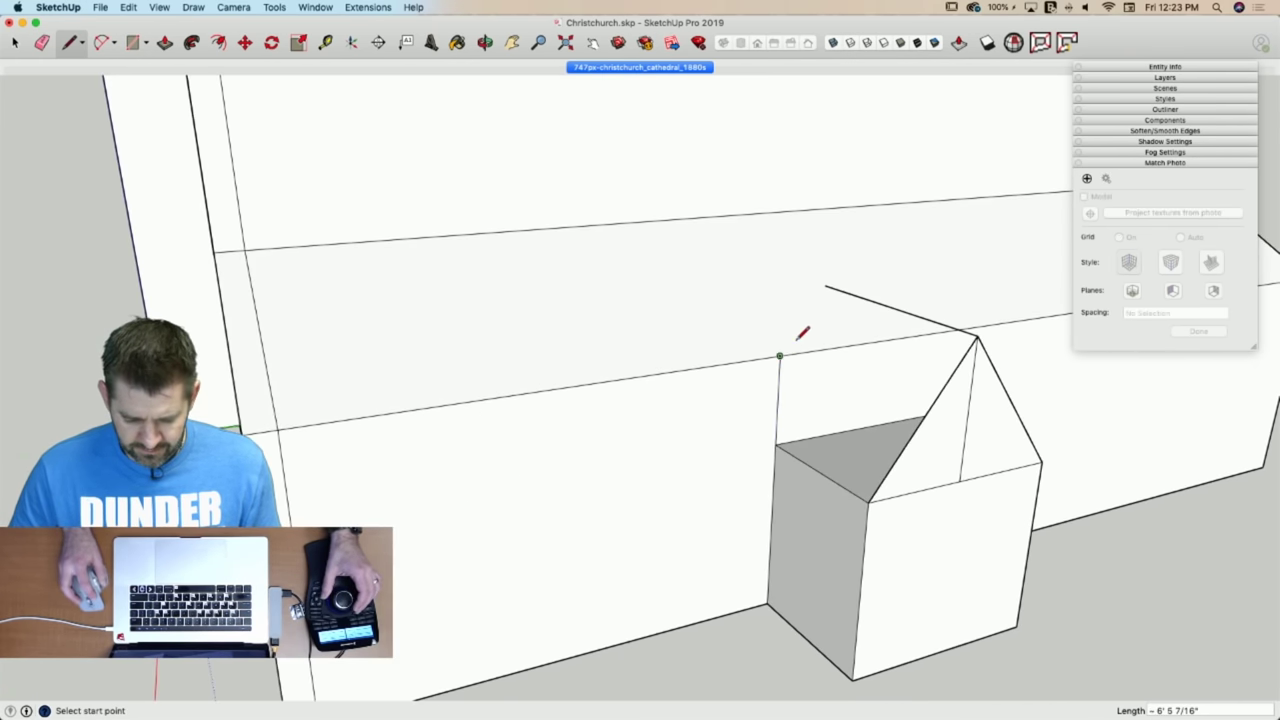
{"action": "left_click", "coordinate": [825, 285]}
{"action": "left_click", "coordinate": [779, 355]}
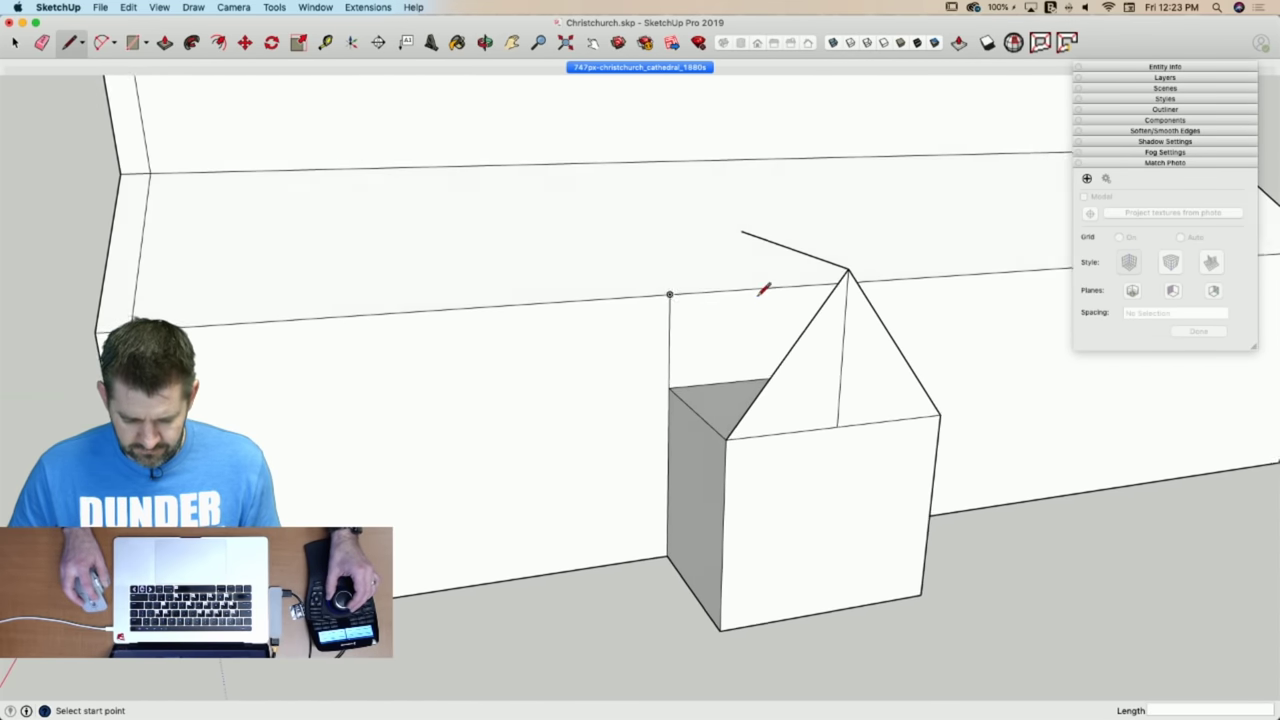
Erase the vertical centre line on the porch gable to merge its two halves into one triangular face.
{"action": "key", "text": "space"}
{"action": "left_click", "coordinate": [814, 357]}
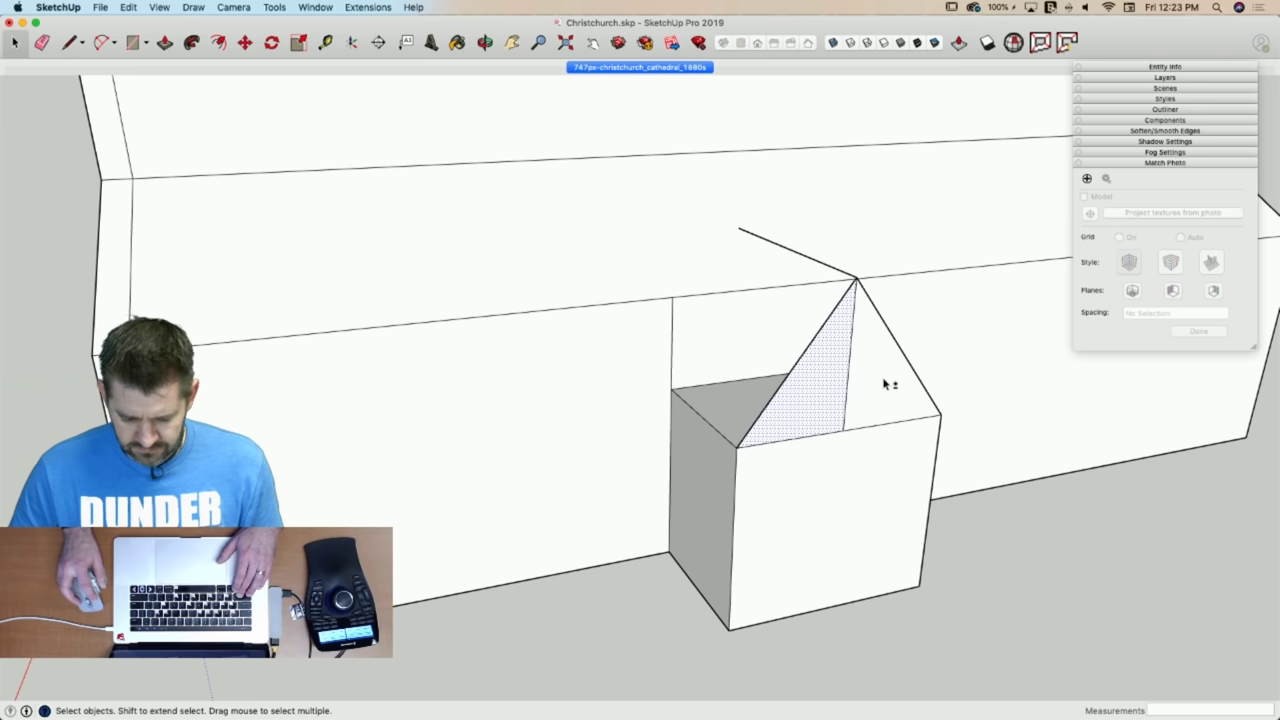
{"action": "left_click", "coordinate": [886, 380], "text": "shift"}
{"action": "key", "text": "e"}
{"action": "left_click", "coordinate": [850, 380]}
{"action": "key", "text": "space"}
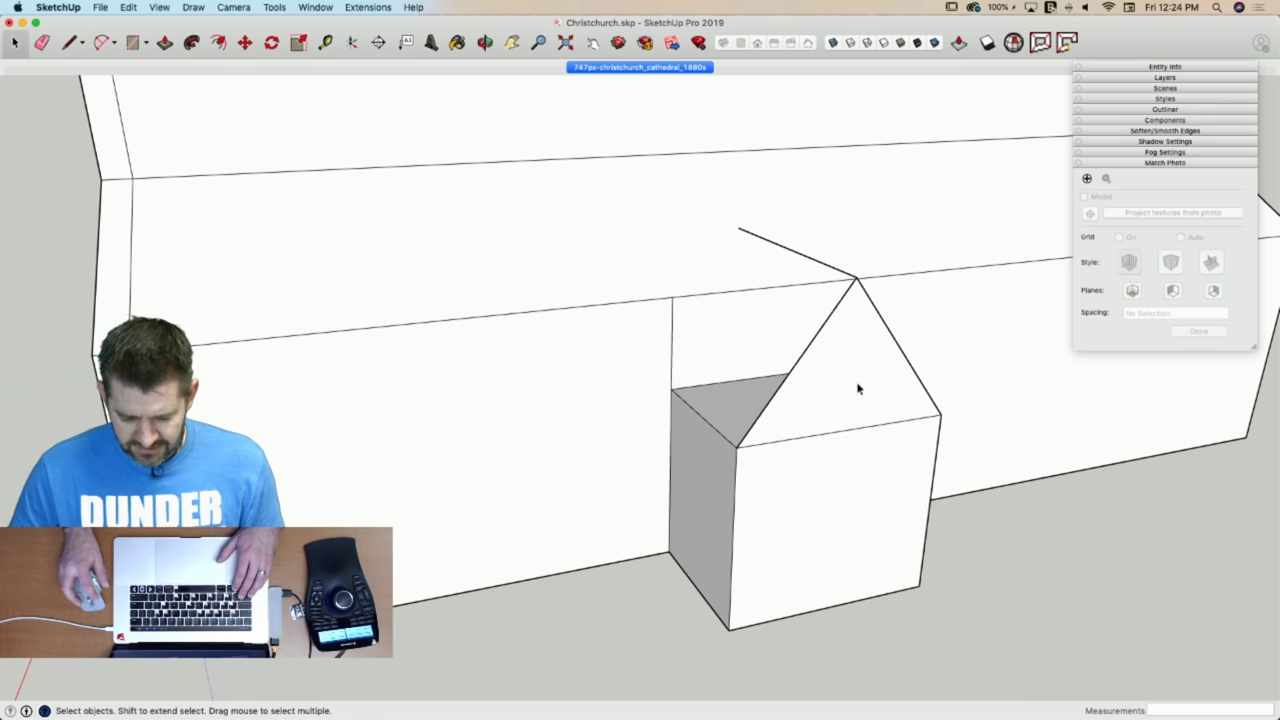
Push/Pull the triangular gable face 10' 1 1/8" back to the aisle wall to form the porch roof.
{"action": "left_click", "coordinate": [857, 388]}
{"action": "key", "text": "m"}
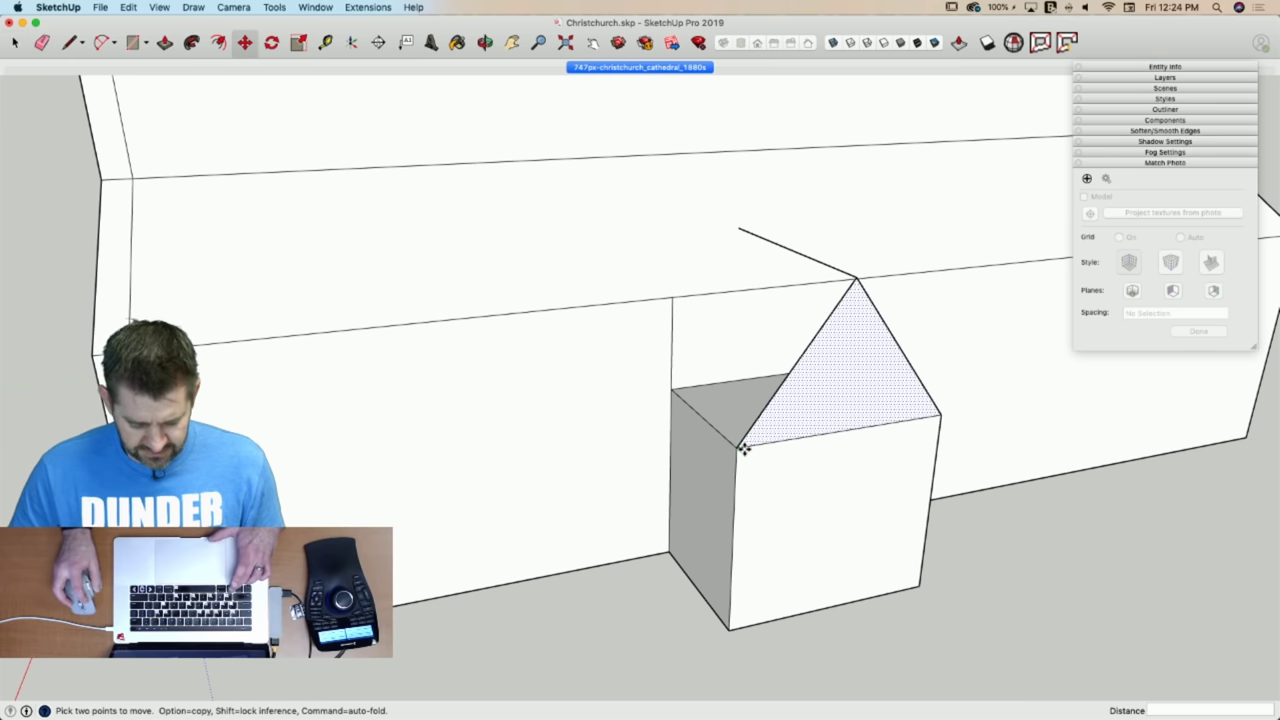
{"action": "key", "text": "p"}
{"action": "left_click", "coordinate": [748, 437]}
{"action": "left_click", "coordinate": [672, 391]}
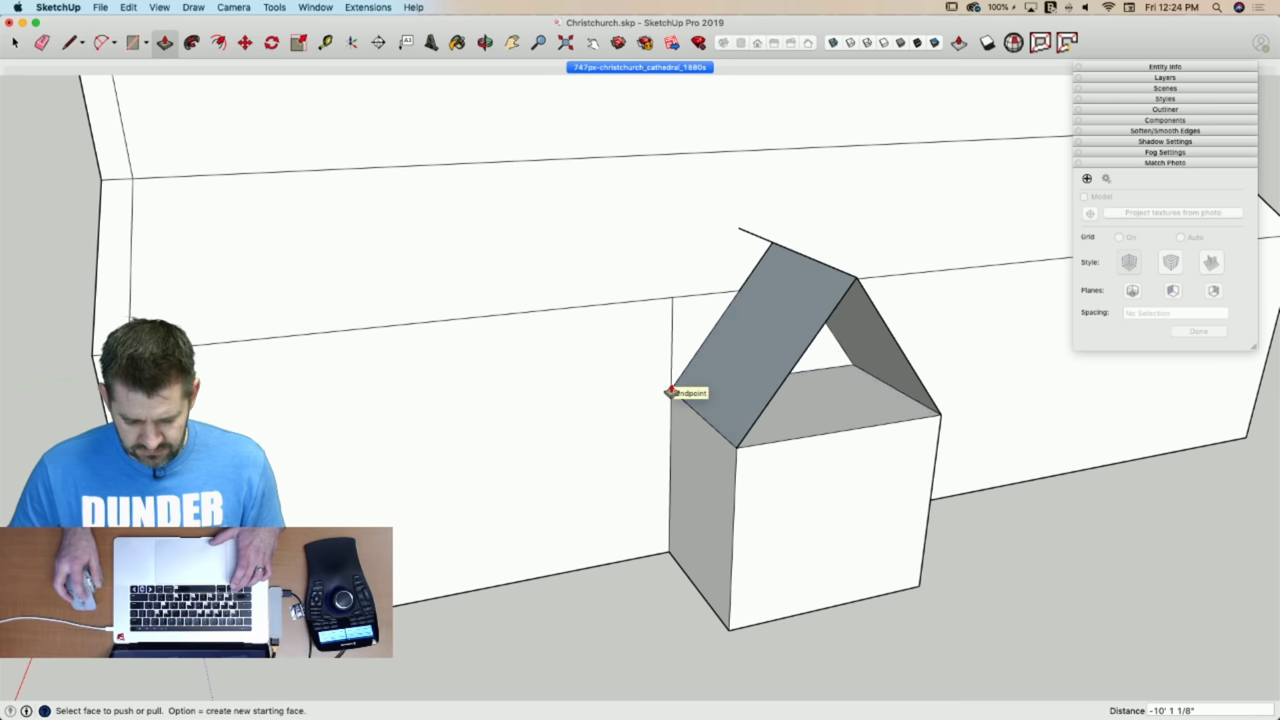
Rebuild the porch front as a single gabled face without the eave line, and orient the roof faces to match it.
{"action": "key", "text": "l"}
{"action": "left_click", "coordinate": [736, 447]}
{"action": "left_click", "coordinate": [937, 416]}
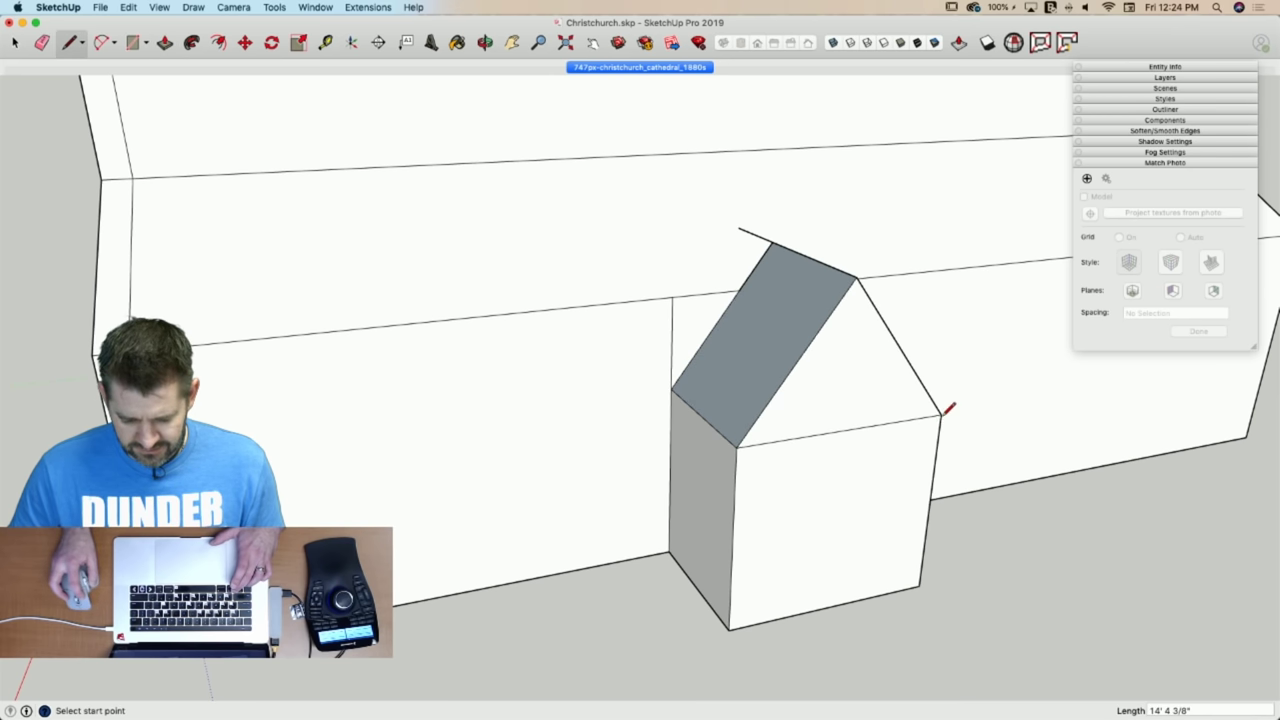
{"action": "key", "text": "e"}
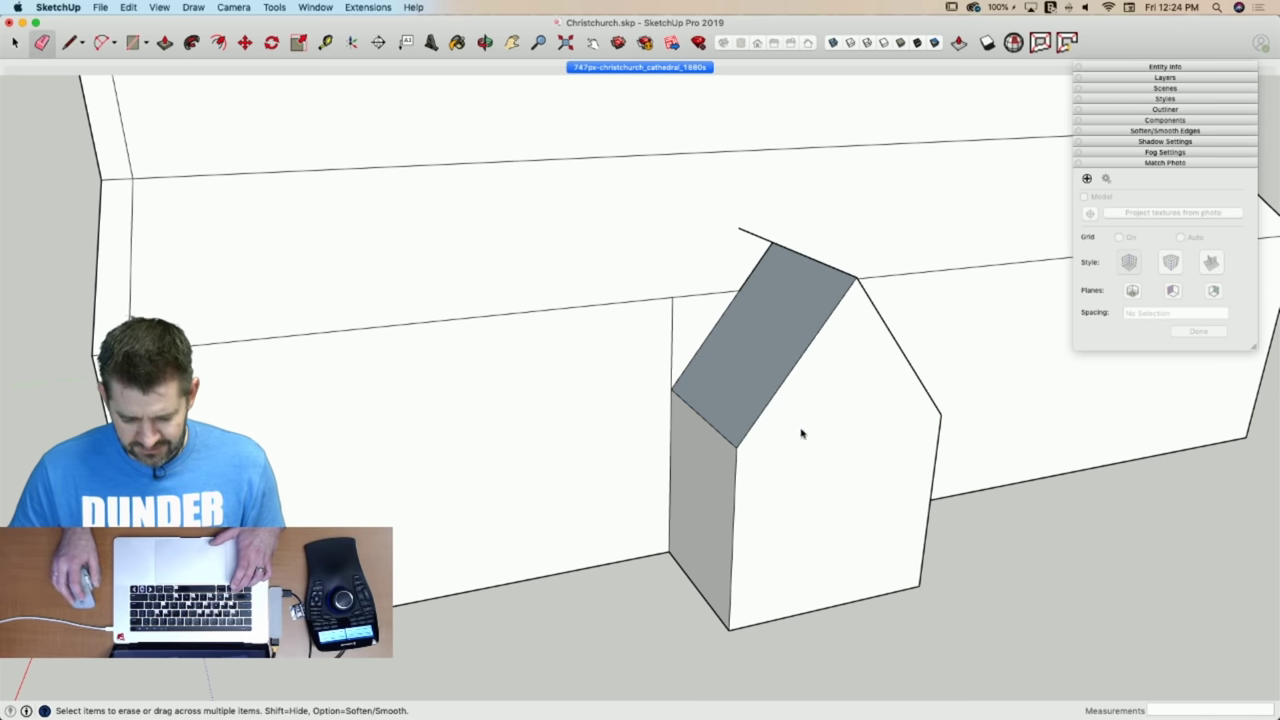
{"action": "right_click", "coordinate": [800, 434]}
{"action": "left_click", "coordinate": [883, 527]}
Extend both porch roof slopes onto the aisle roof with lines joining the ridge's rear end to the aisle eave.
{"action": "key", "text": "l"}
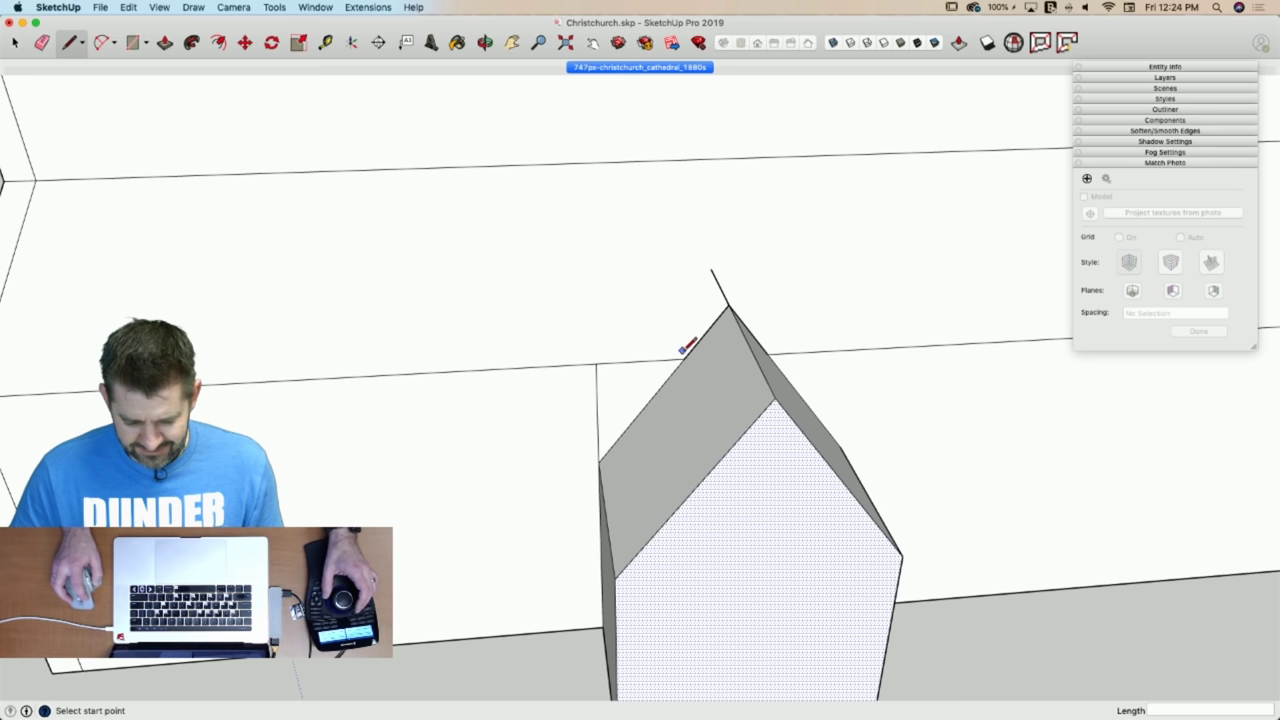
{"action": "middle_click_drag", "start_coordinate": [711, 268], "coordinate": [790, 320]}
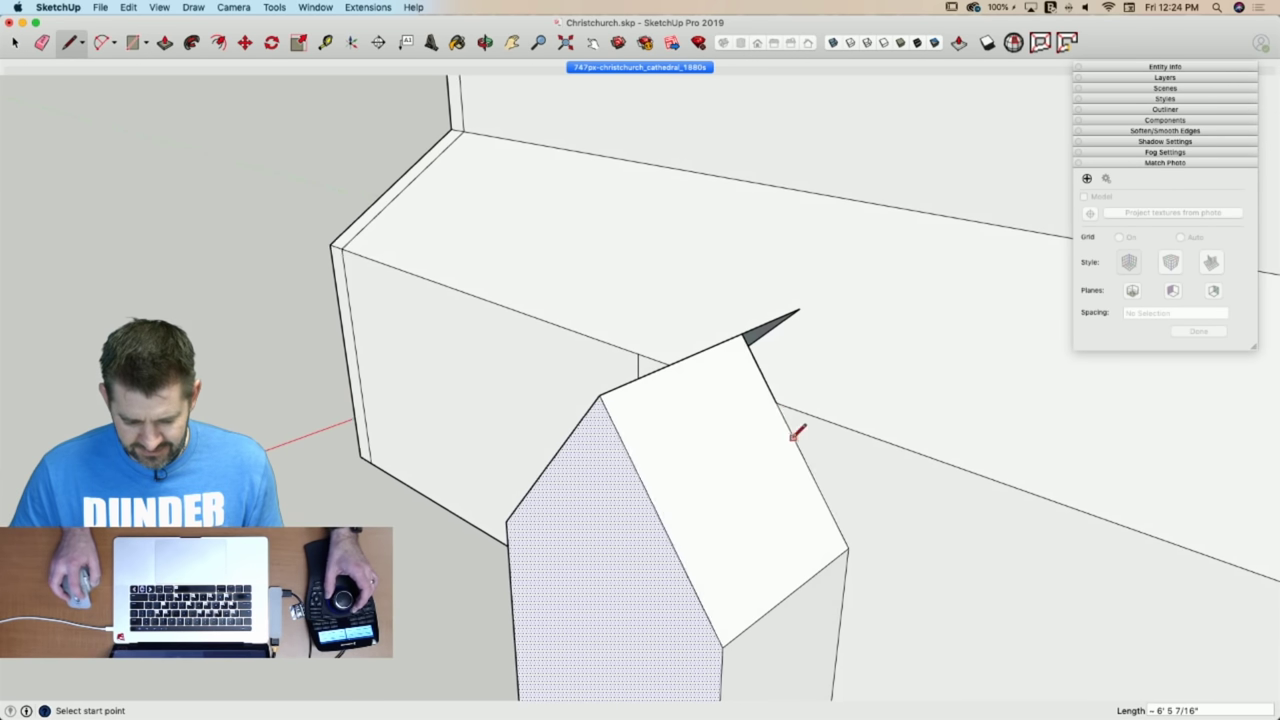
{"action": "left_click", "coordinate": [799, 310]}
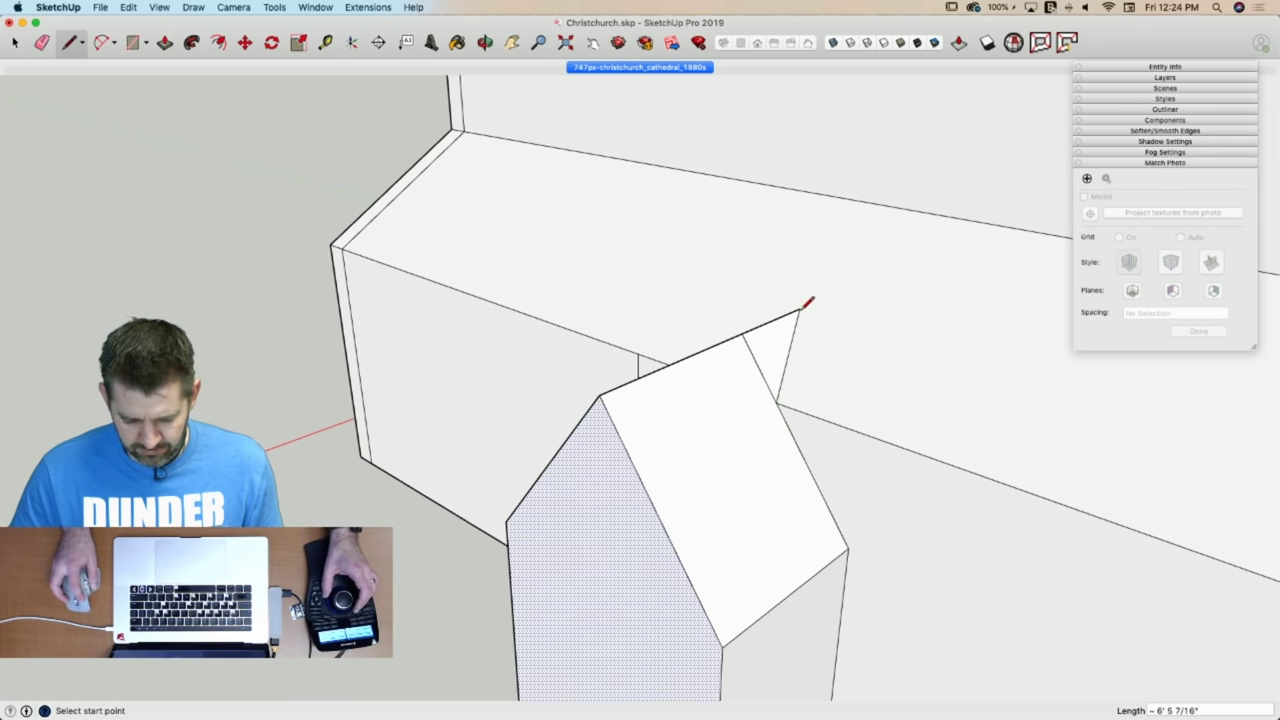
Erase the seams across both porch roof slopes and the leftover vertical line on the aisle wall.
{"action": "key", "text": "e"}
{"action": "left_click", "coordinate": [757, 366]}
{"action": "left_click", "coordinate": [628, 314]}
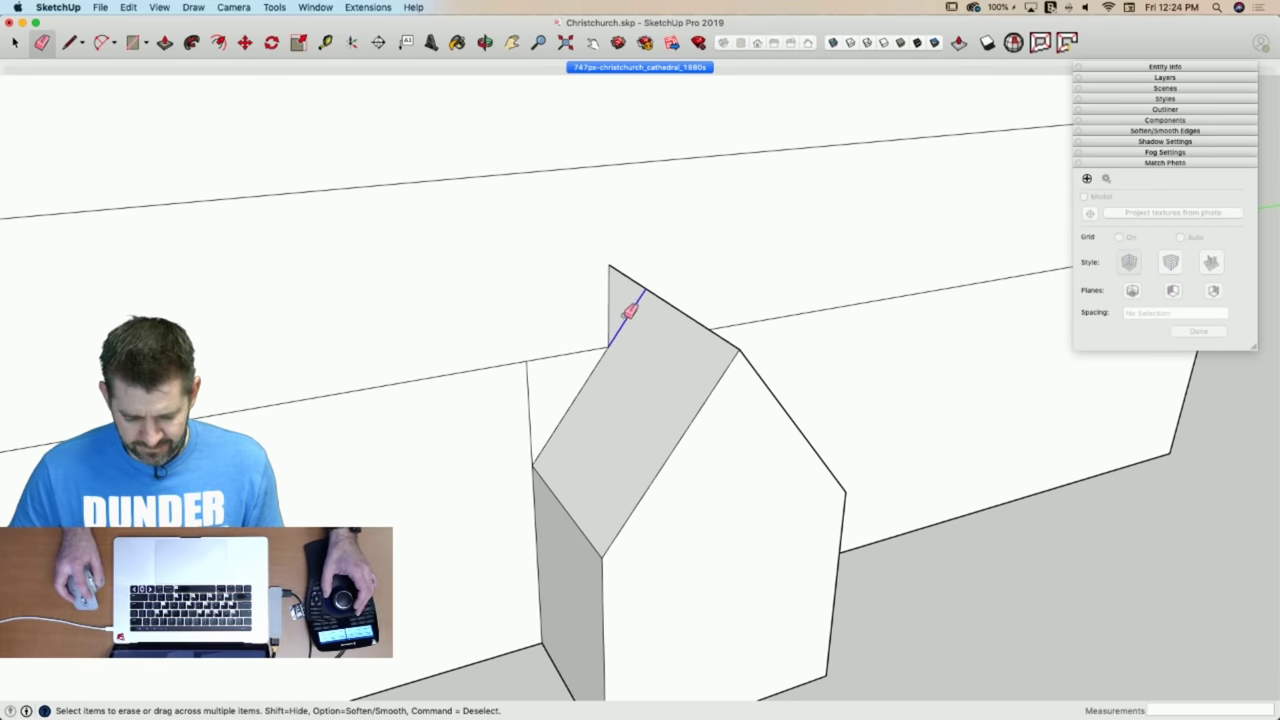
{"action": "left_click", "coordinate": [528, 413]}
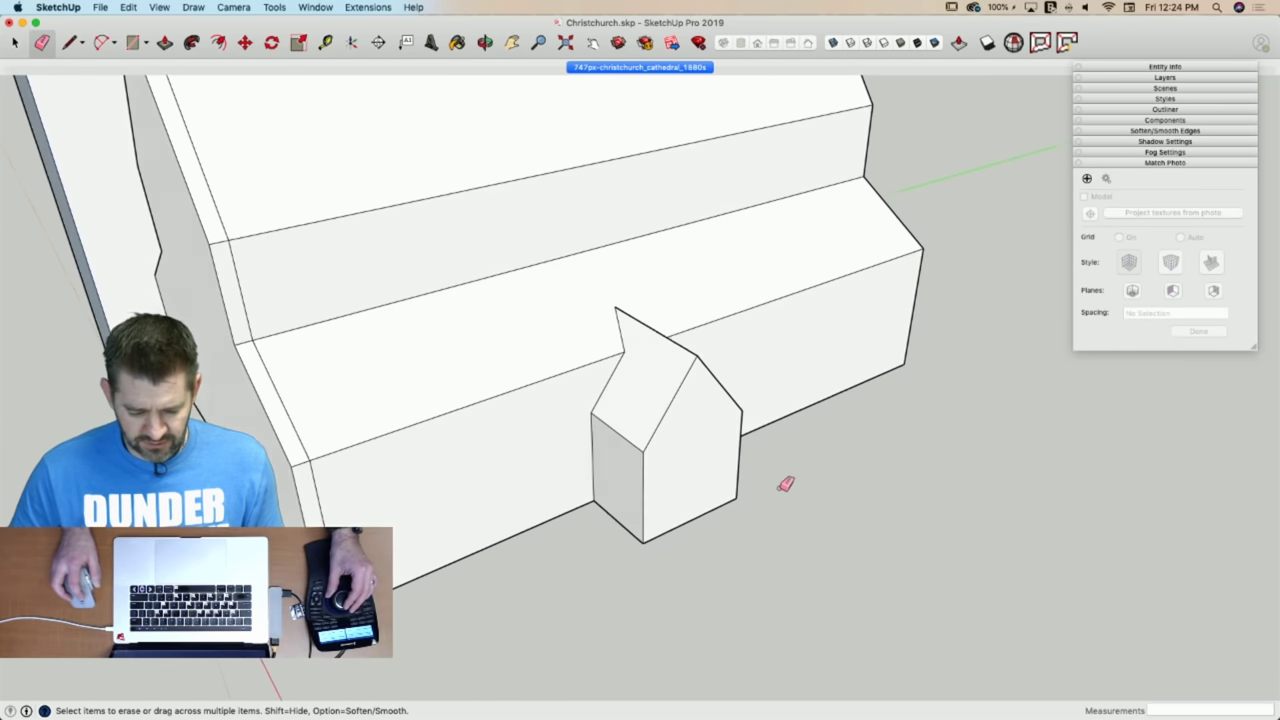
Return to the matched photo and Push/Pull the porch front slightly outward to line up with the gable in the photo.
{"action": "scroll", "coordinate": [622, 442], "scroll_direction": "up", "scroll_amount": 5}
{"action": "key", "text": "space"}
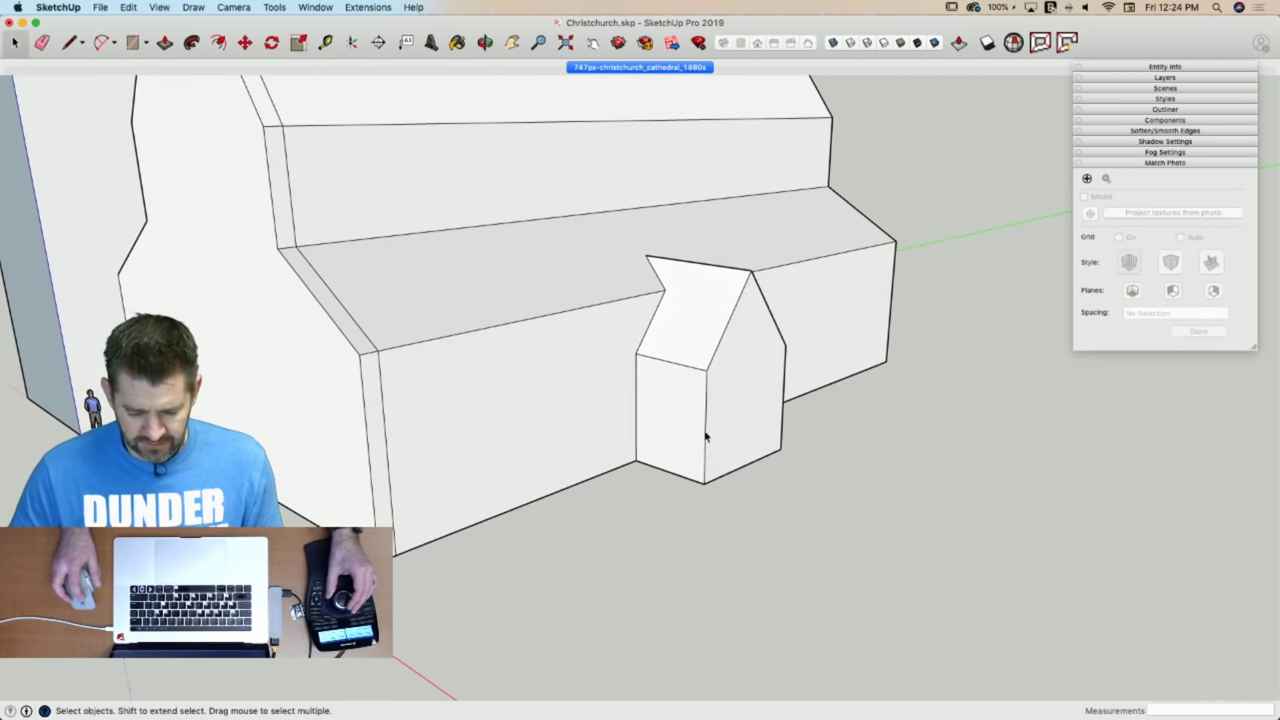
{"action": "left_click", "coordinate": [622, 67]}
{"action": "scroll", "coordinate": [820, 543], "scroll_direction": "up", "scroll_amount": 6}
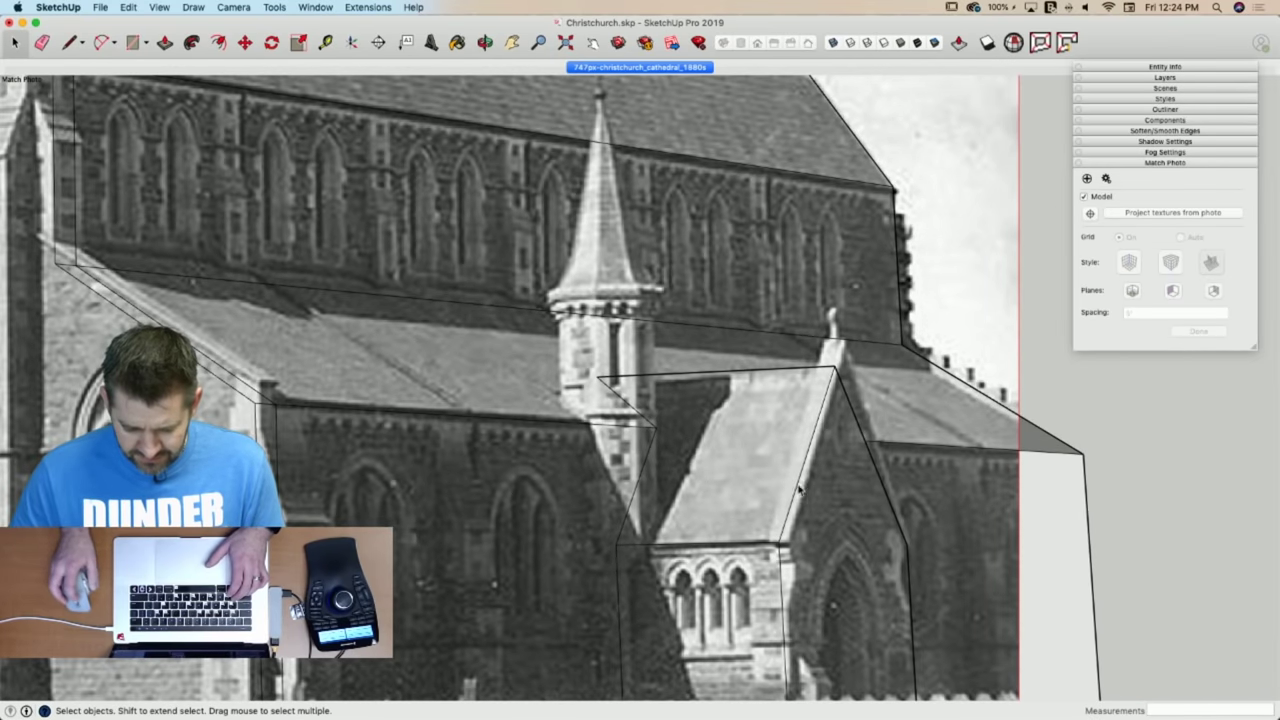
{"action": "scroll", "coordinate": [798, 487], "scroll_direction": "up", "scroll_amount": 2}
{"action": "key", "text": "p"}
{"action": "left_click", "coordinate": [835, 492]}
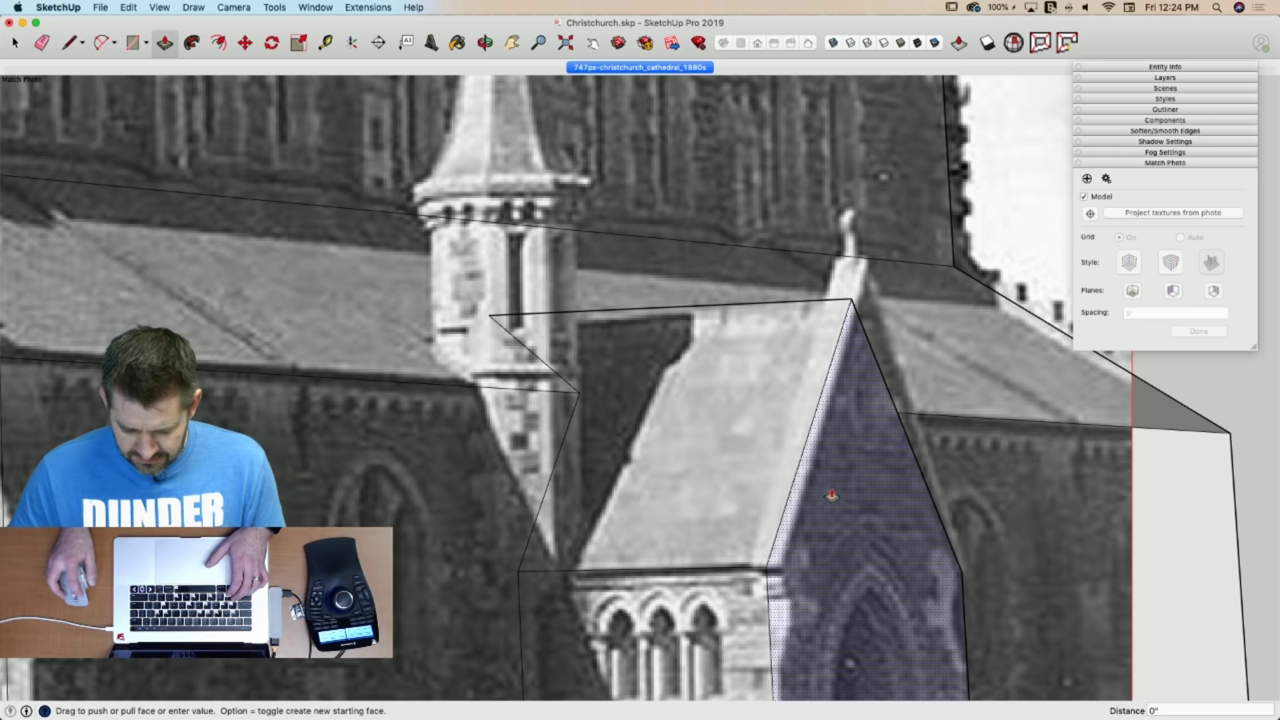
{"action": "left_click", "coordinate": [837, 499]}
{"action": "key", "text": "space"}
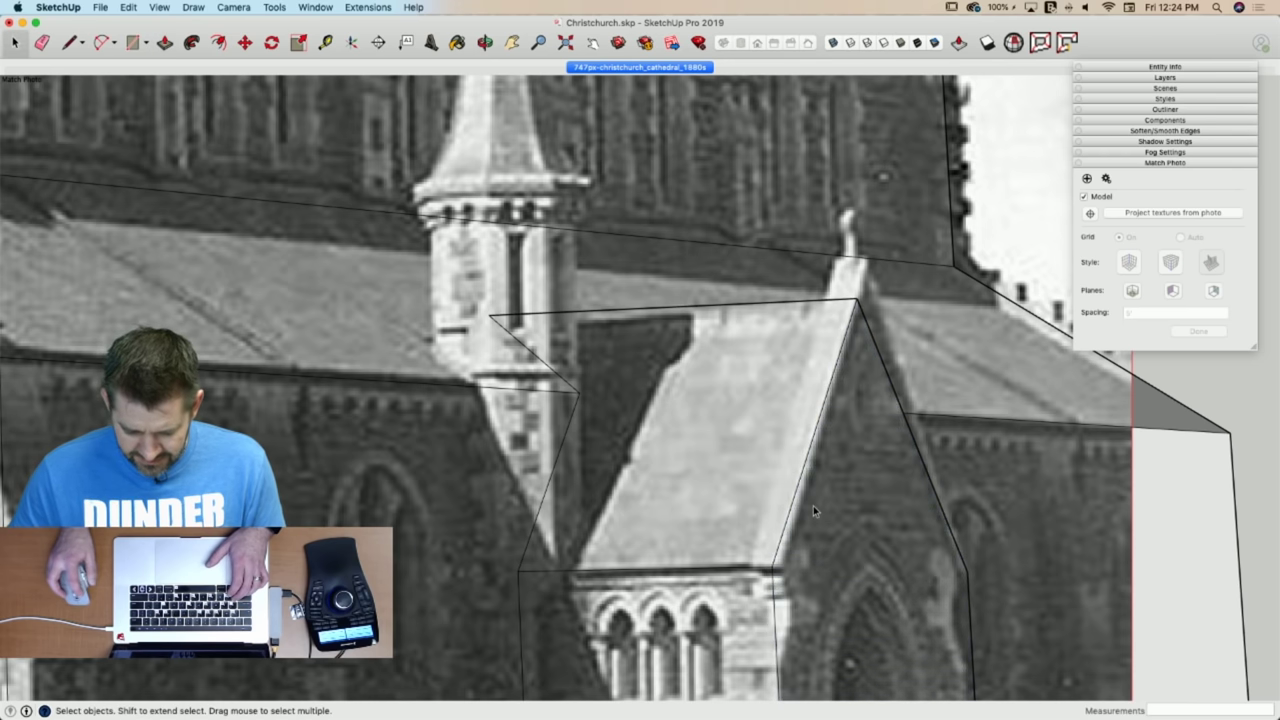
Copy the porch's front face about 10 3/8" back toward the church to mark the thickness of the gable wall.
{"action": "left_click", "coordinate": [814, 506]}
{"action": "key", "text": "m"}
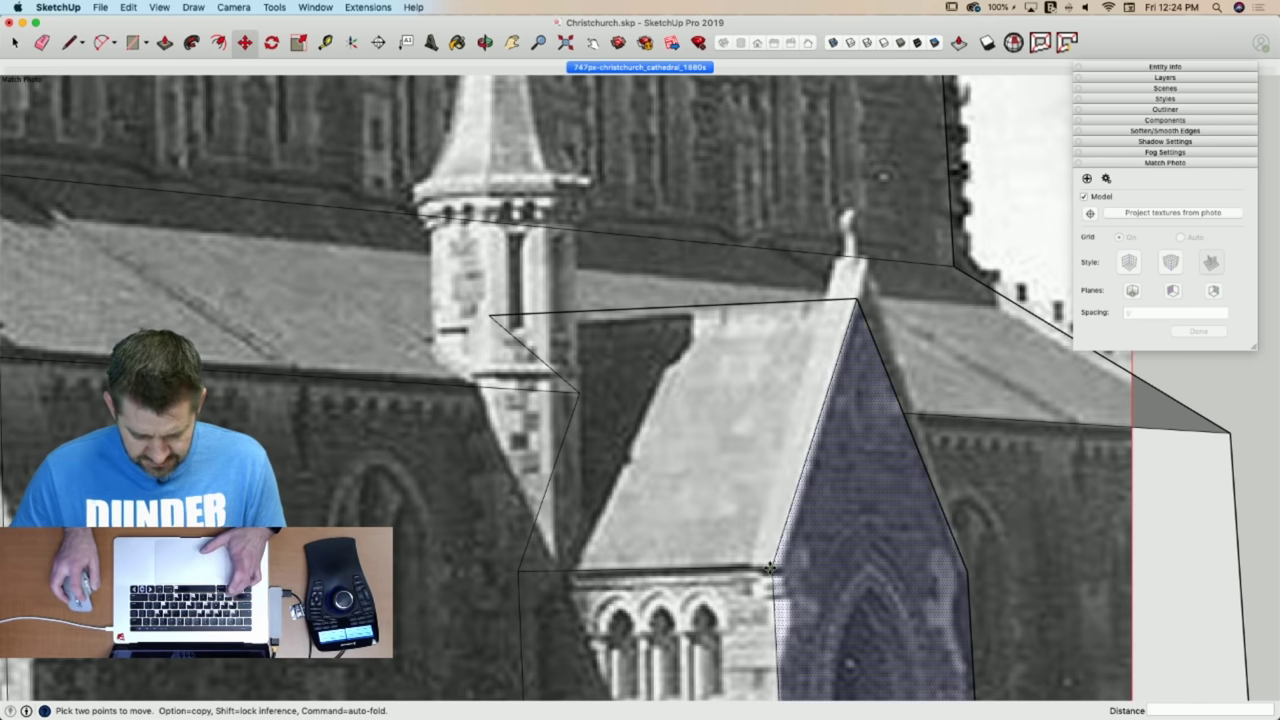
{"action": "left_click", "coordinate": [770, 568]}
{"action": "key", "text": "alt"}
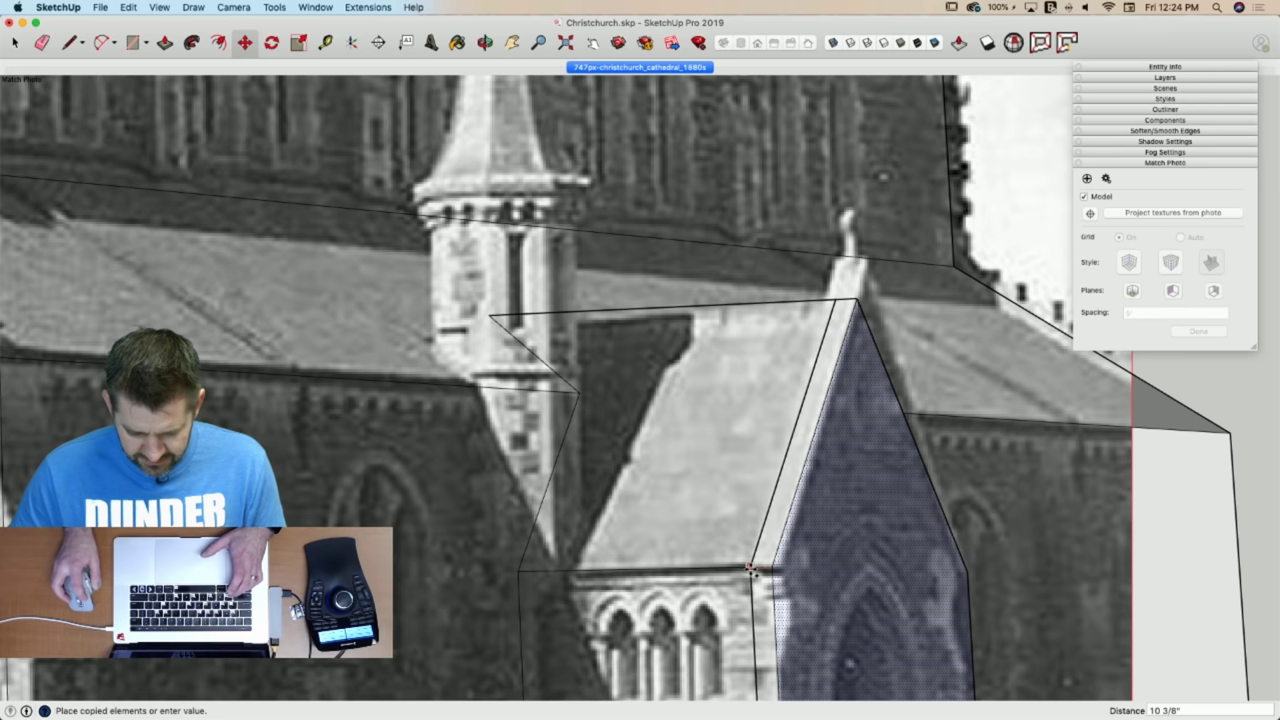
{"action": "left_click", "coordinate": [750, 567]}
{"action": "key", "text": "space"}
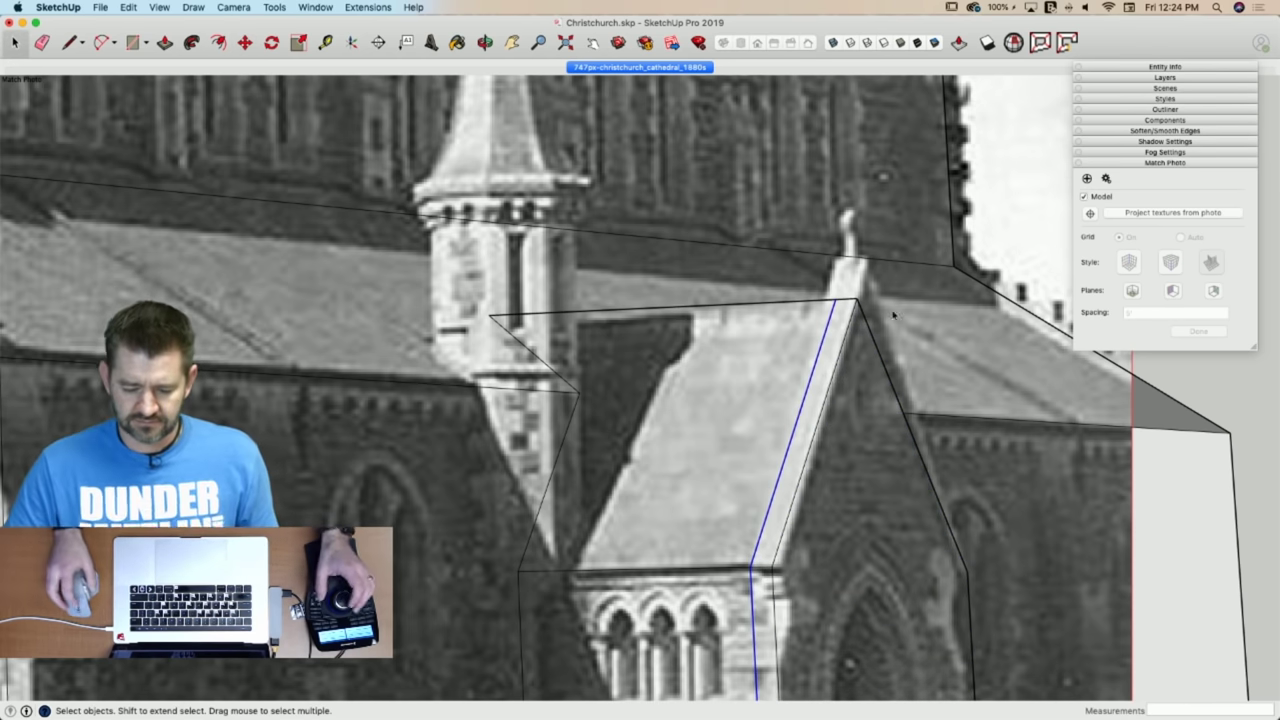
Delete the internal wall face where the tower overlaps the church front.
{"action": "middle_click_drag", "start_coordinate": [814, 377], "coordinate": [749, 550]}
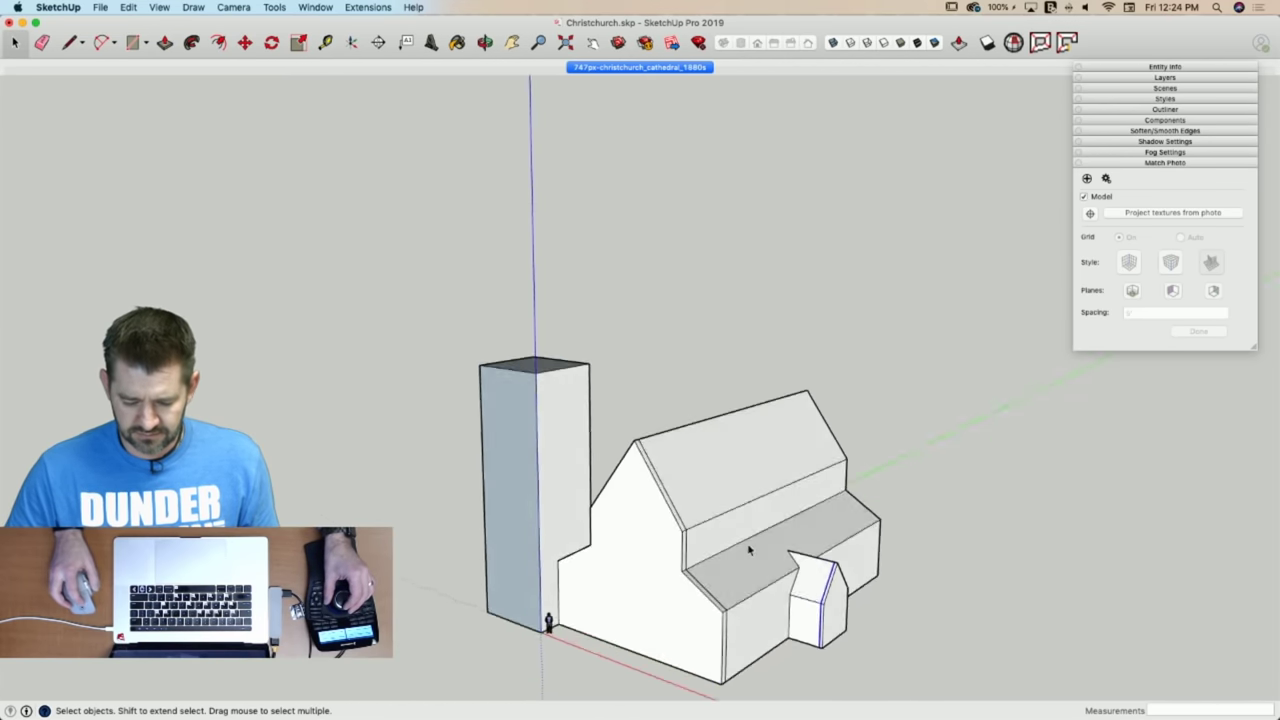
{"action": "right_click", "coordinate": [561, 488]}
{"action": "left_click", "coordinate": [502, 493]}
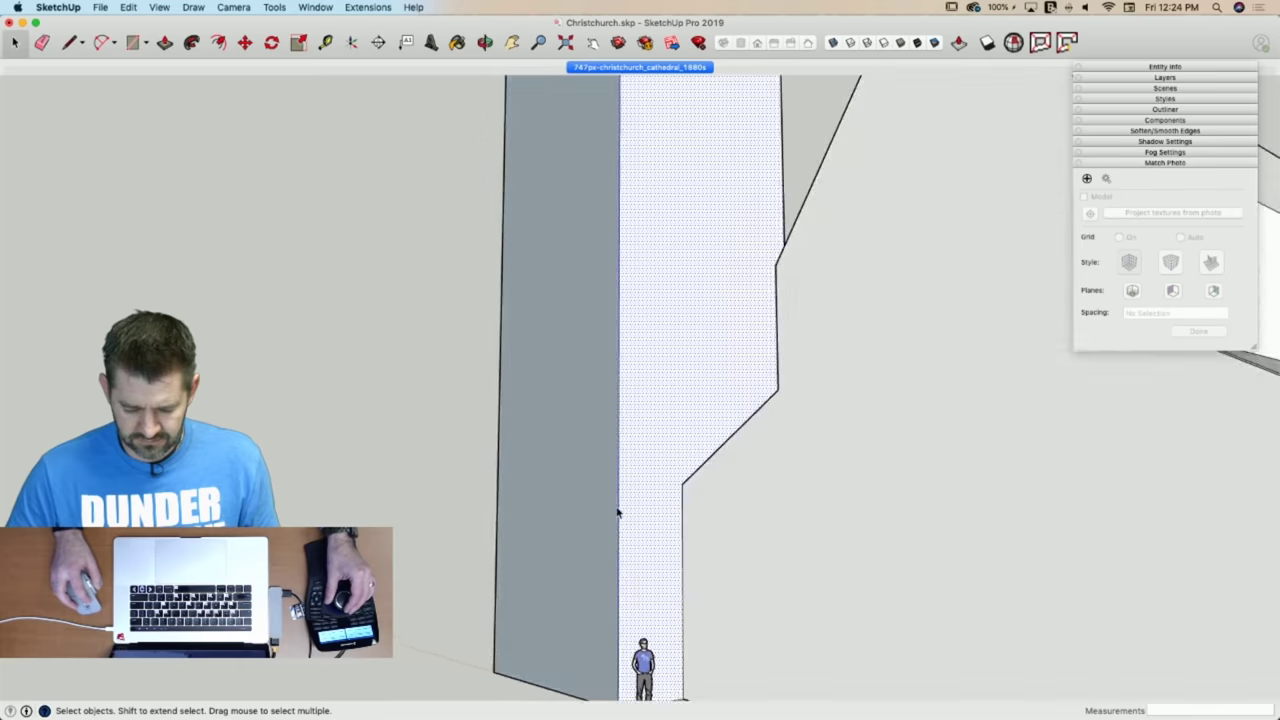
{"action": "left_click", "coordinate": [677, 392]}
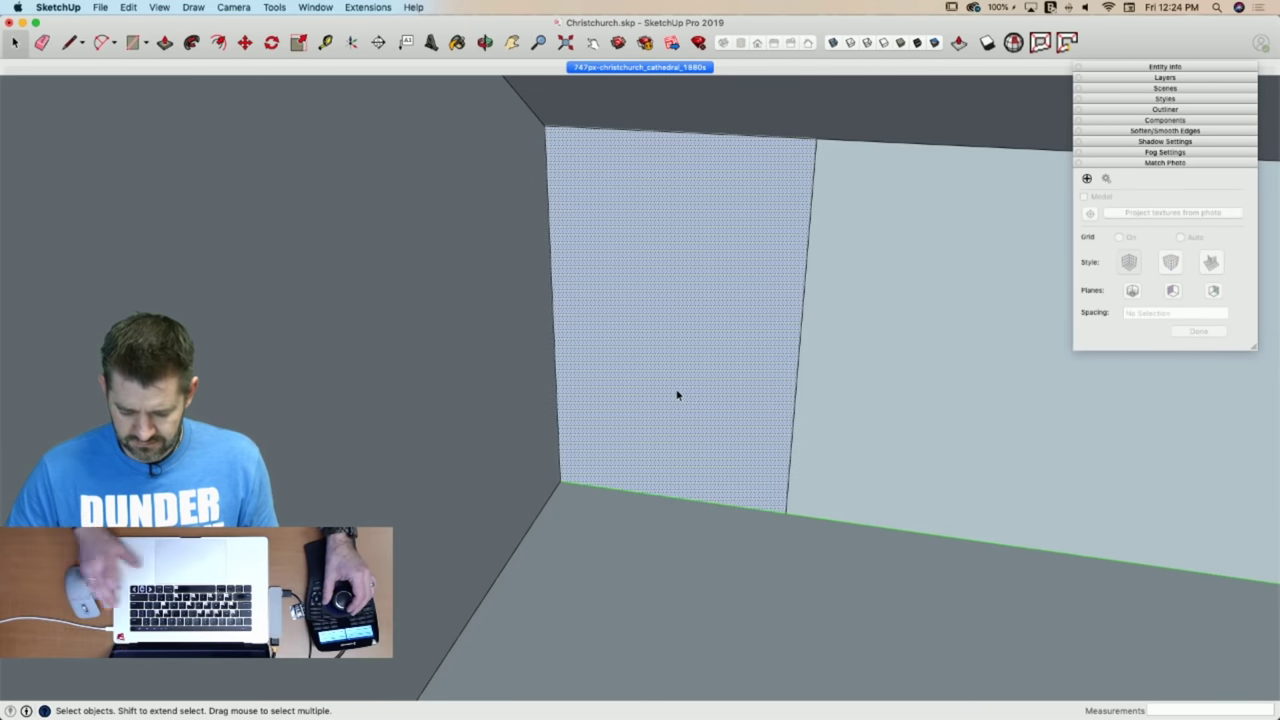
{"action": "key", "text": "Delete"}
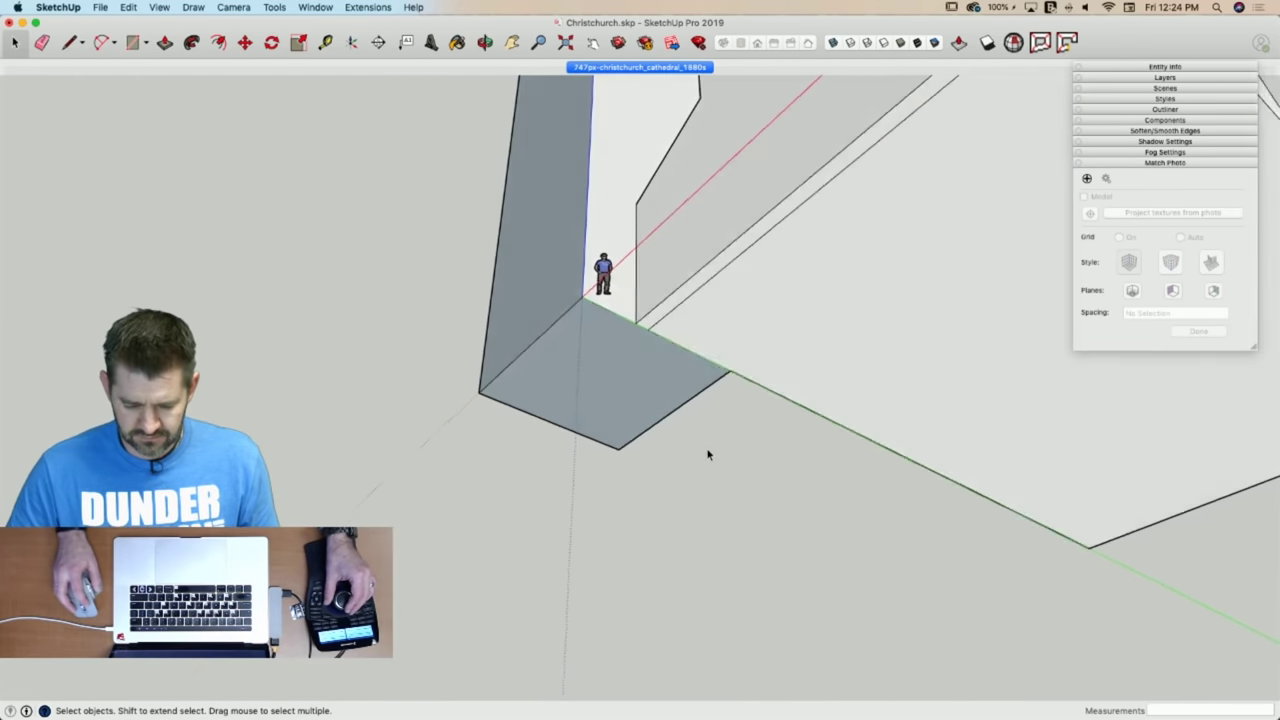
Erase the leftover edge at the base of the church front beside the tower and reverse the front wall face.
{"action": "key", "text": "e"}
{"action": "left_click", "coordinate": [647, 272]}
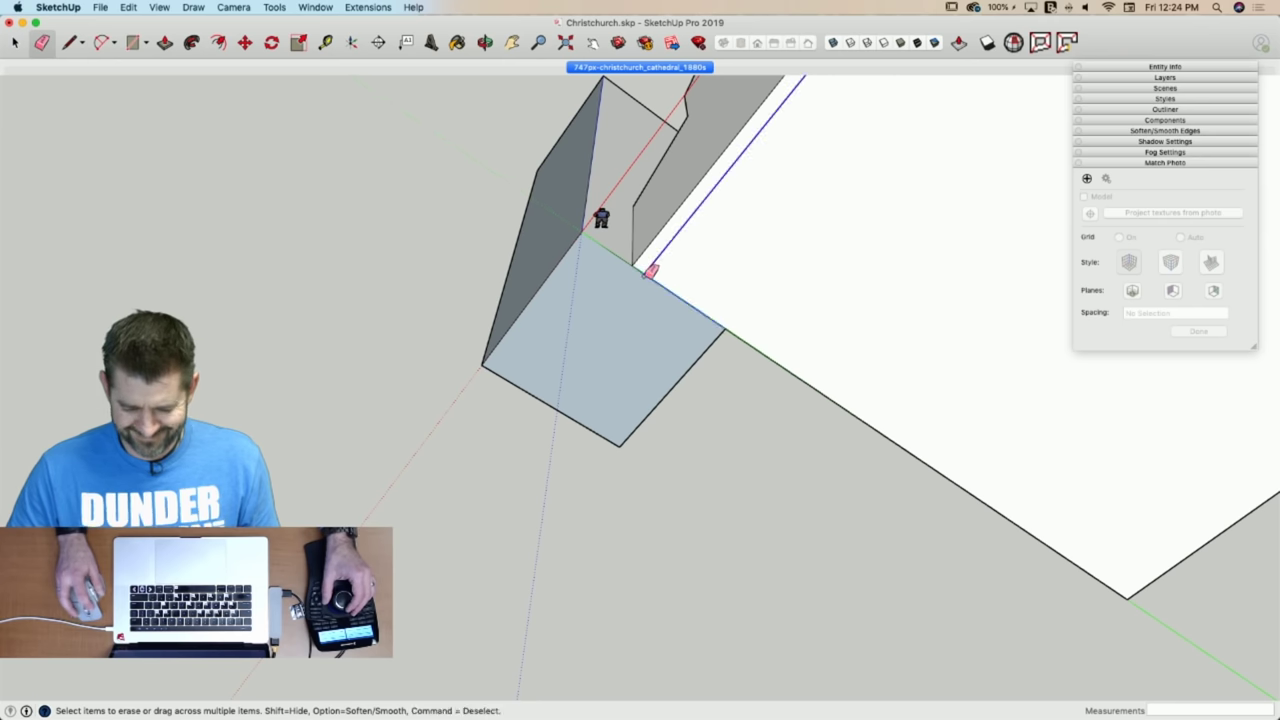
{"action": "middle_click_drag", "start_coordinate": [723, 297], "coordinate": [723, 297]}
{"action": "right_click", "coordinate": [720, 300]}
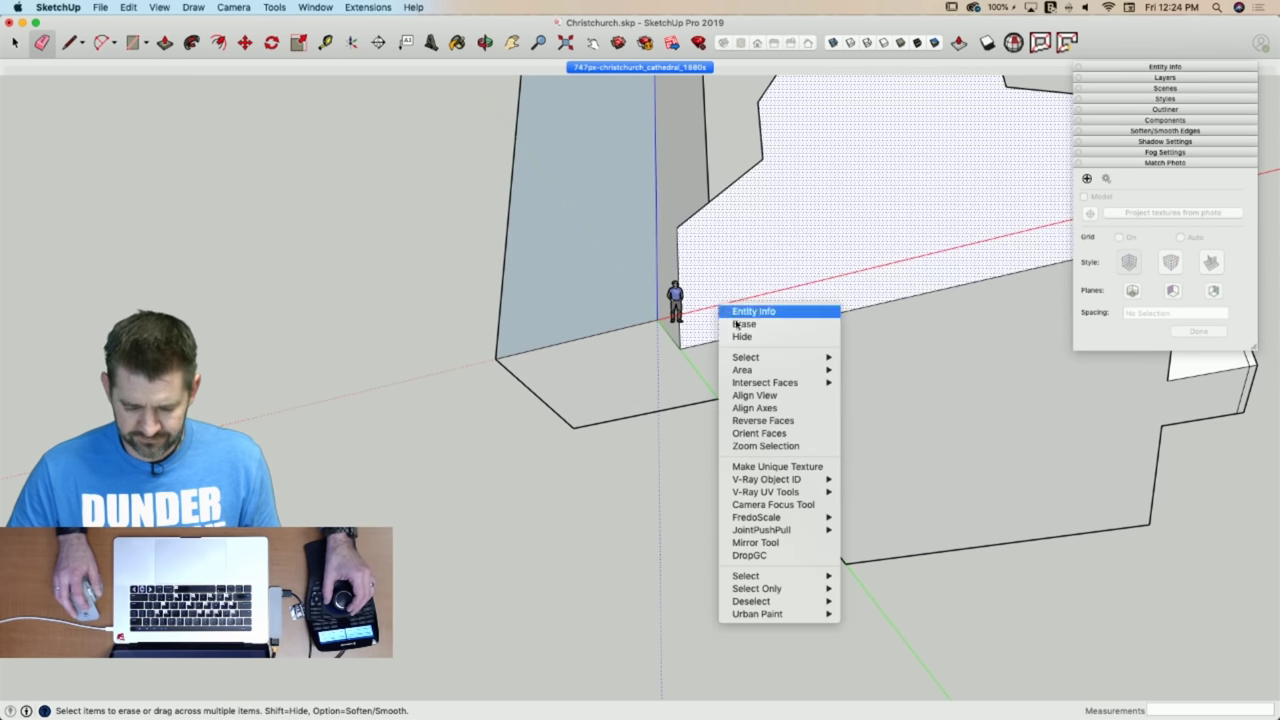
{"action": "left_click", "coordinate": [770, 421]}
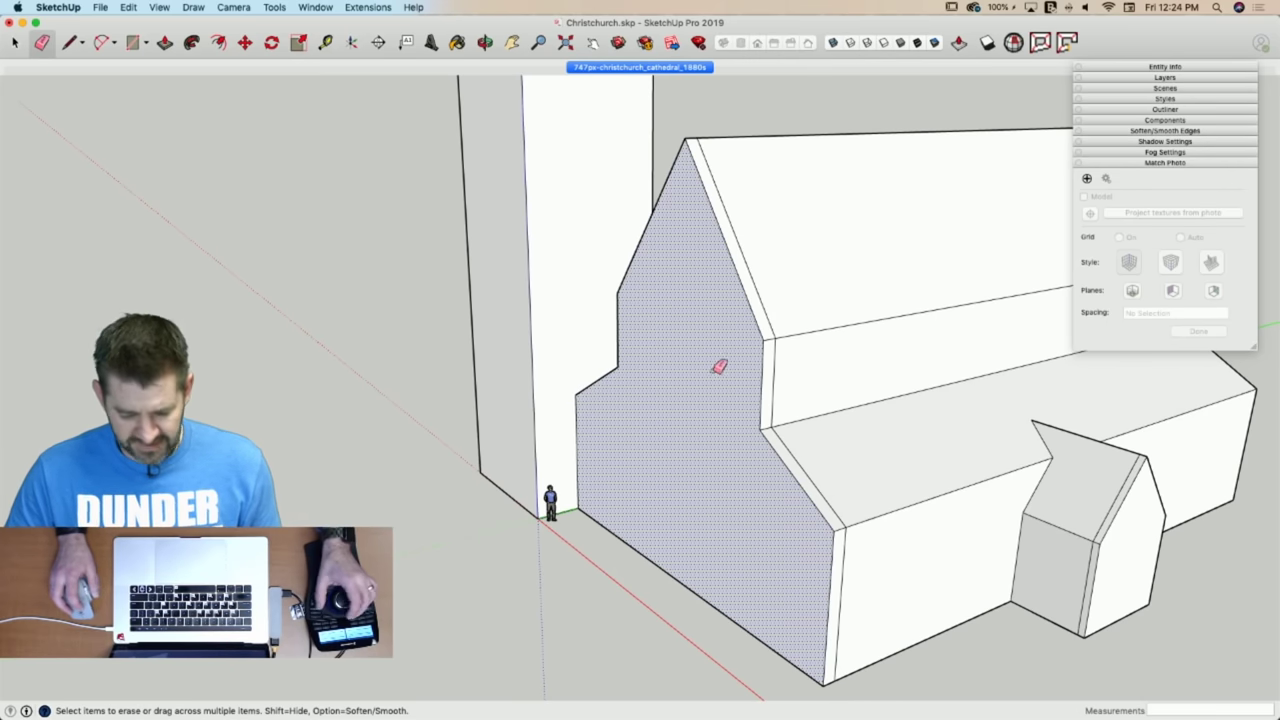
Copy the front gable wall's thickness lines on the roof and side walls about 90' 3/4" along the church to its rear end.
{"action": "key", "text": "space"}
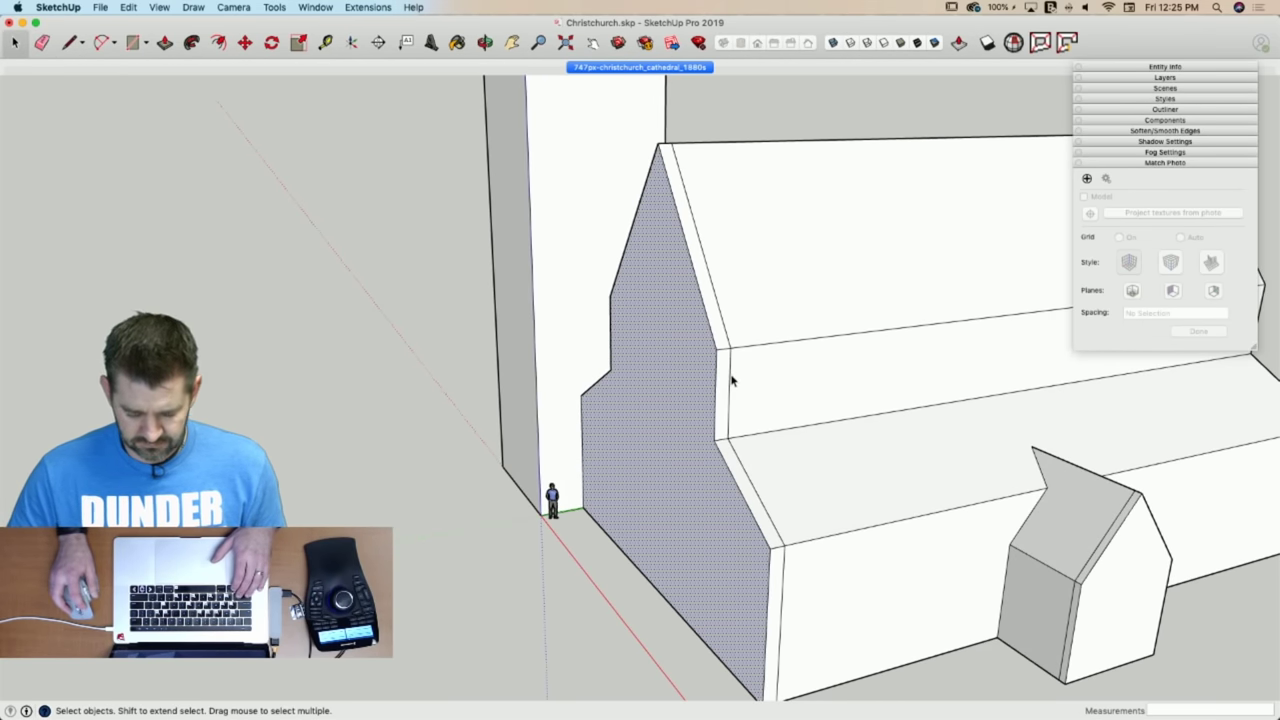
{"action": "left_click", "coordinate": [730, 380]}
{"action": "left_click", "coordinate": [697, 391]}
{"action": "key", "text": "m"}
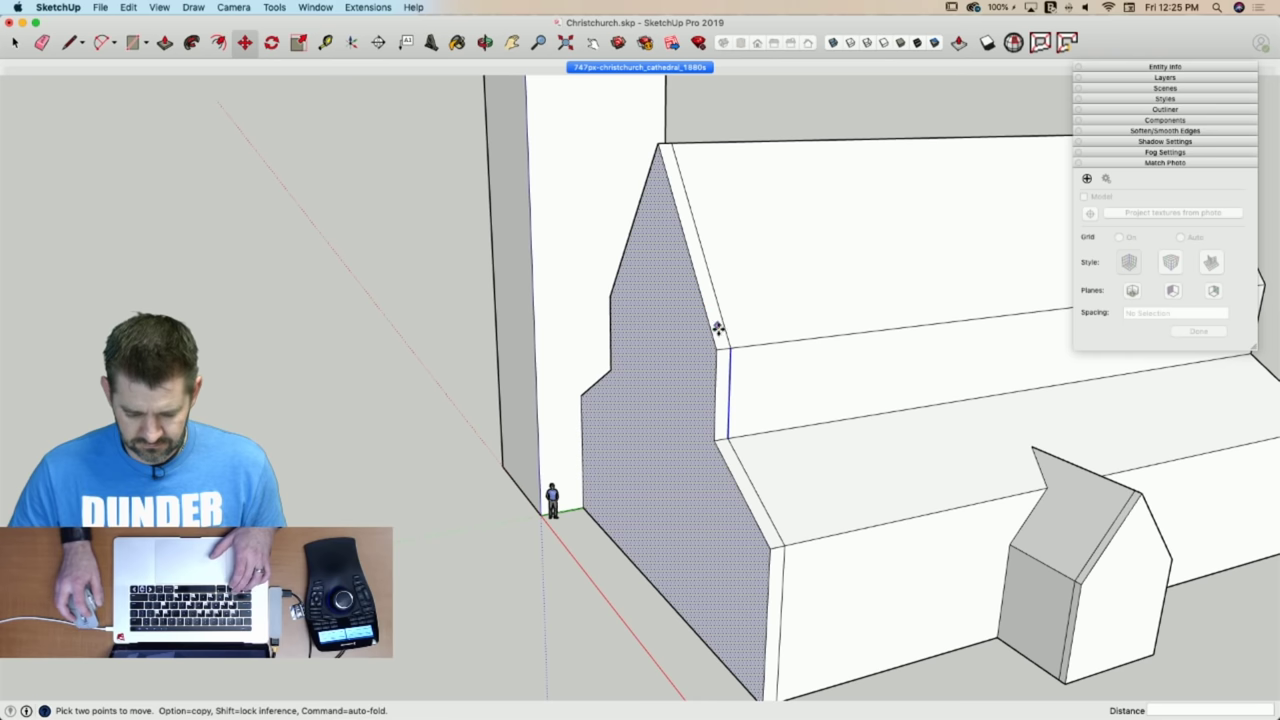
{"action": "left_click", "coordinate": [732, 350]}
{"action": "key", "text": "alt"}
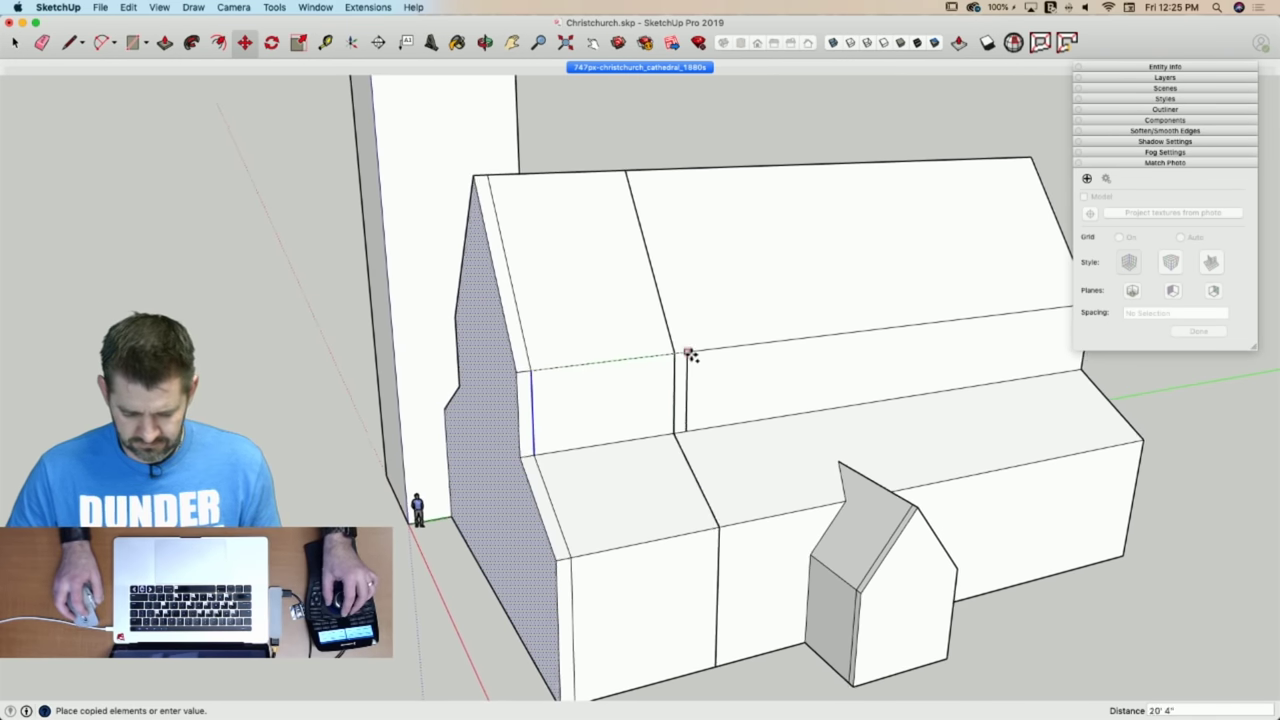
{"action": "left_click", "coordinate": [1013, 318]}
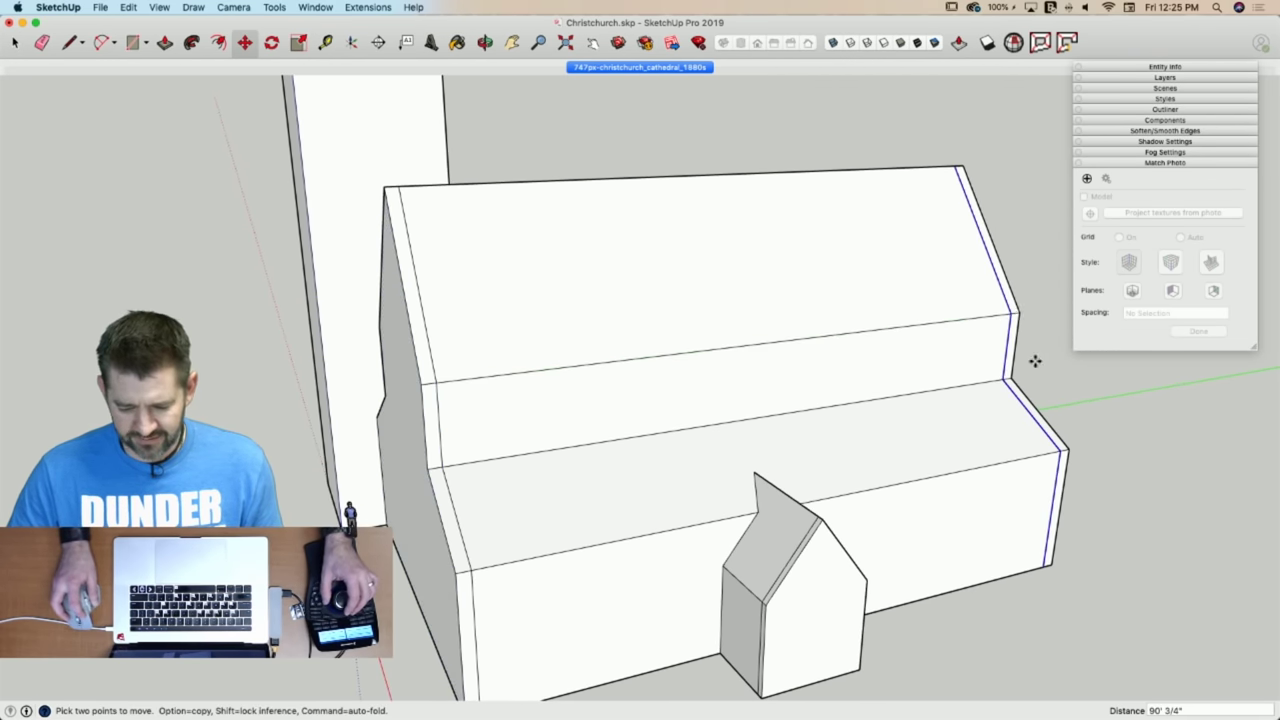
{"action": "key", "text": "space"}
{"action": "left_click", "coordinate": [1071, 602]}
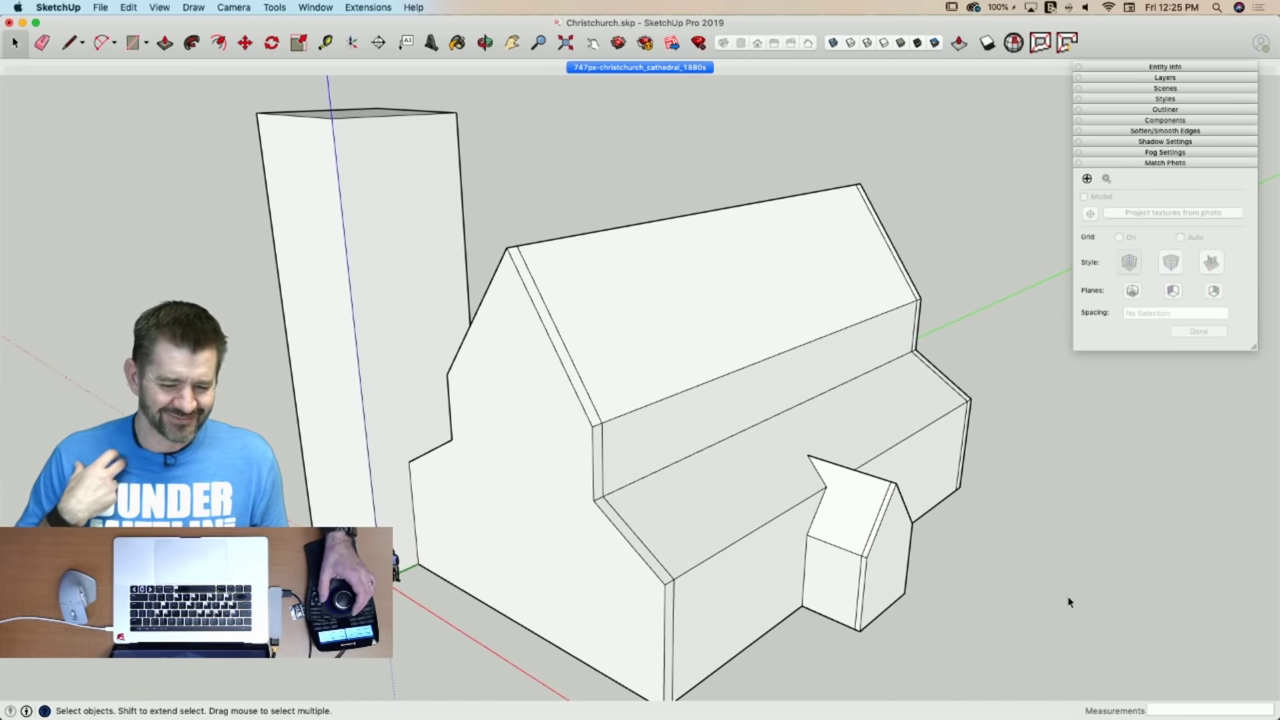
Return to the matched photo, examine the porch and the small turret beside it, and save the model.
{"action": "scroll", "coordinate": [1070, 603], "scroll_direction": "down", "scroll_amount": 5}
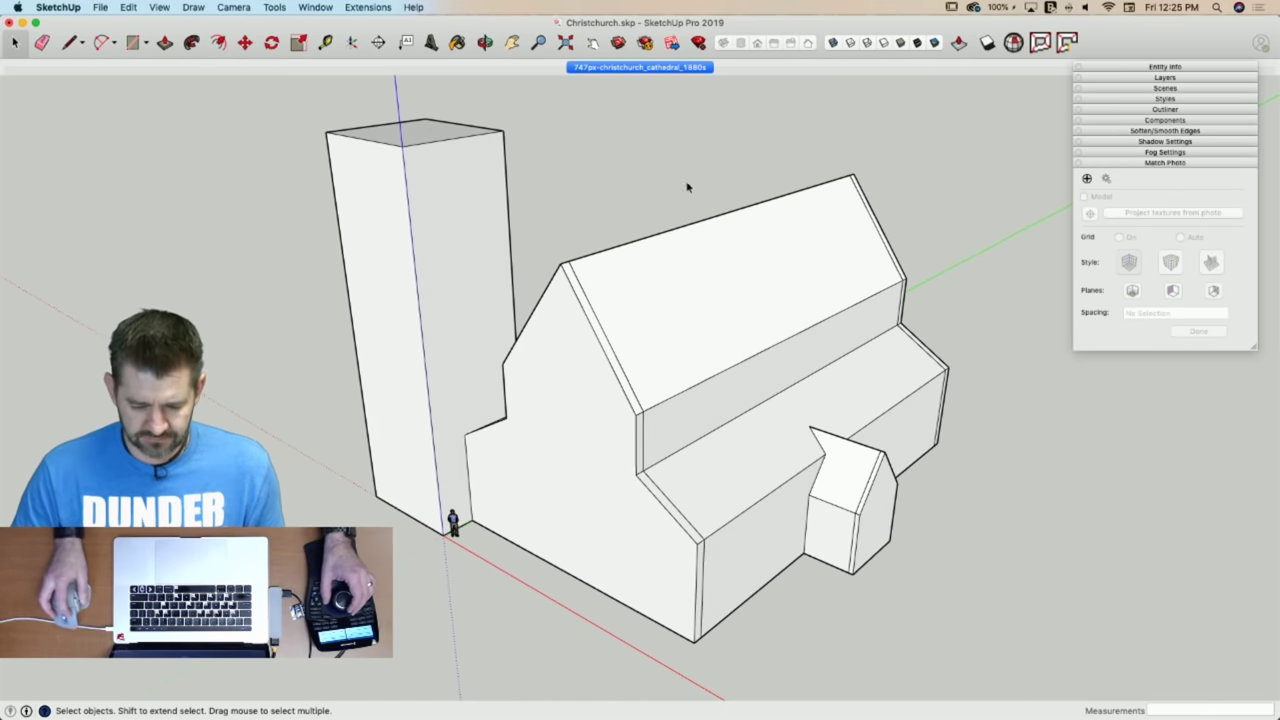
{"action": "left_click", "coordinate": [654, 68]}
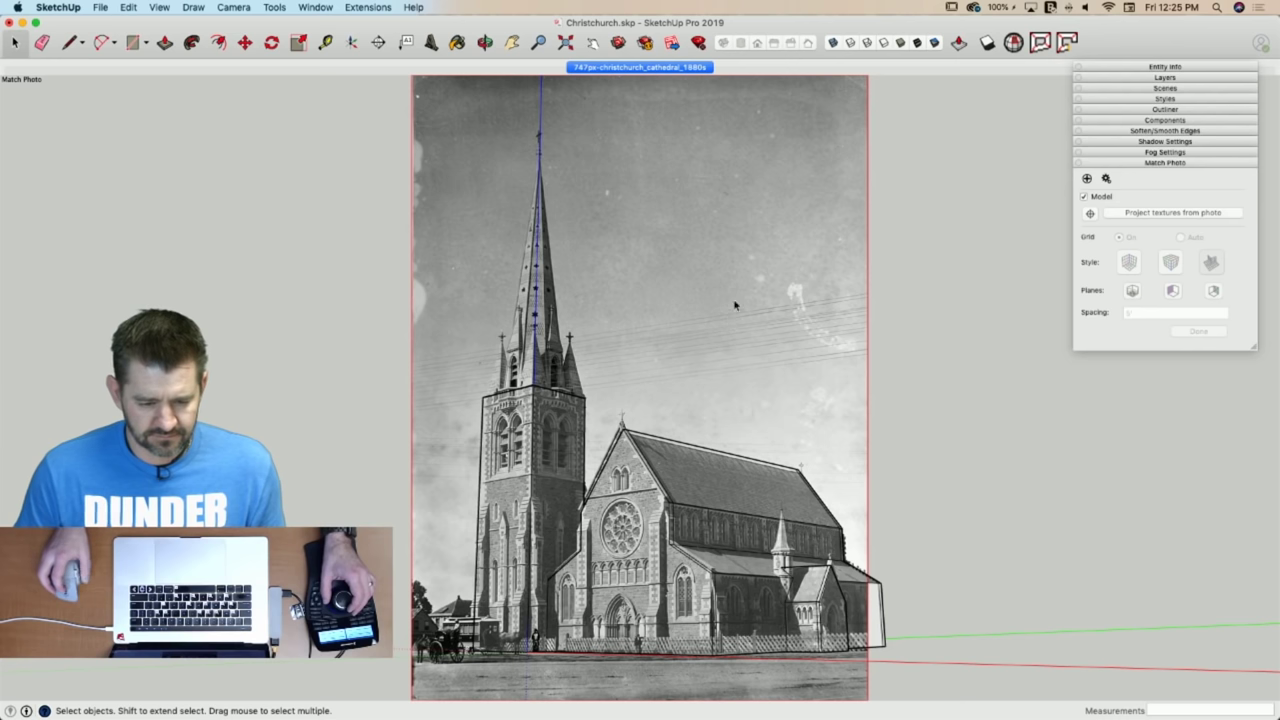
{"action": "scroll", "coordinate": [637, 620], "scroll_direction": "down", "scroll_amount": 2}
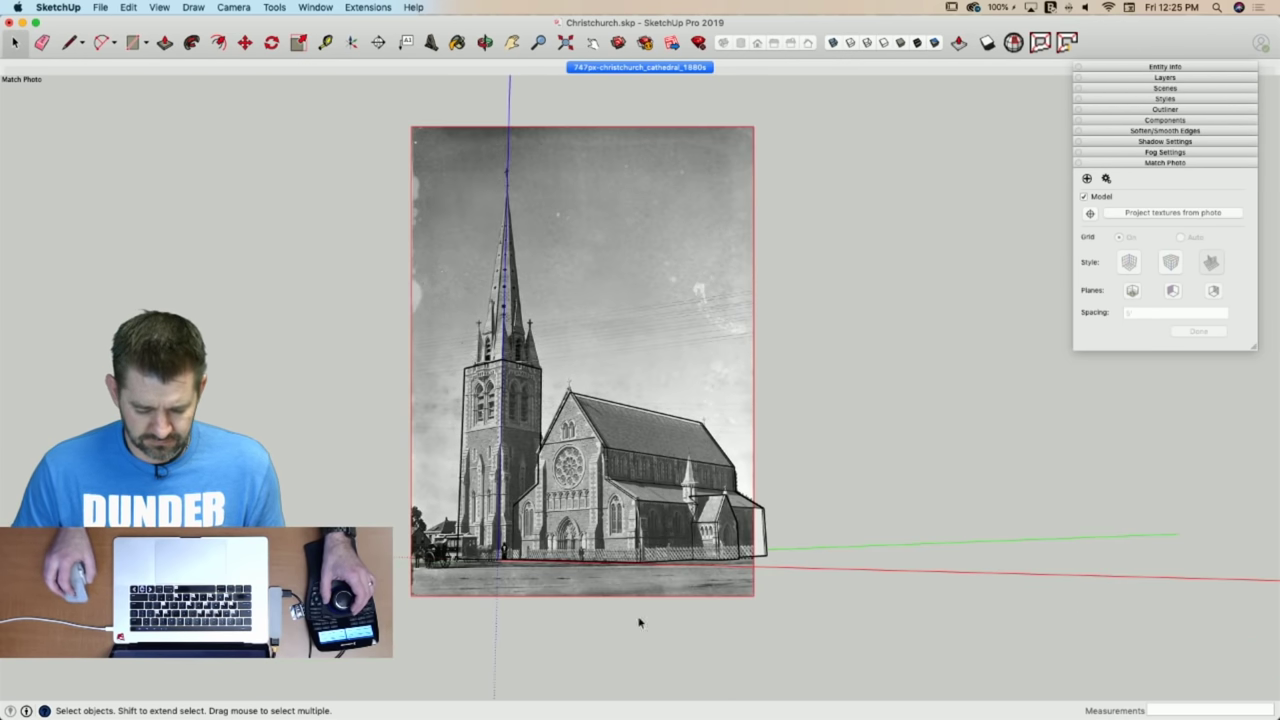
{"action": "scroll", "coordinate": [714, 583], "scroll_direction": "up", "scroll_amount": 10}
{"action": "scroll", "coordinate": [640, 478], "scroll_direction": "up", "scroll_amount": 2}
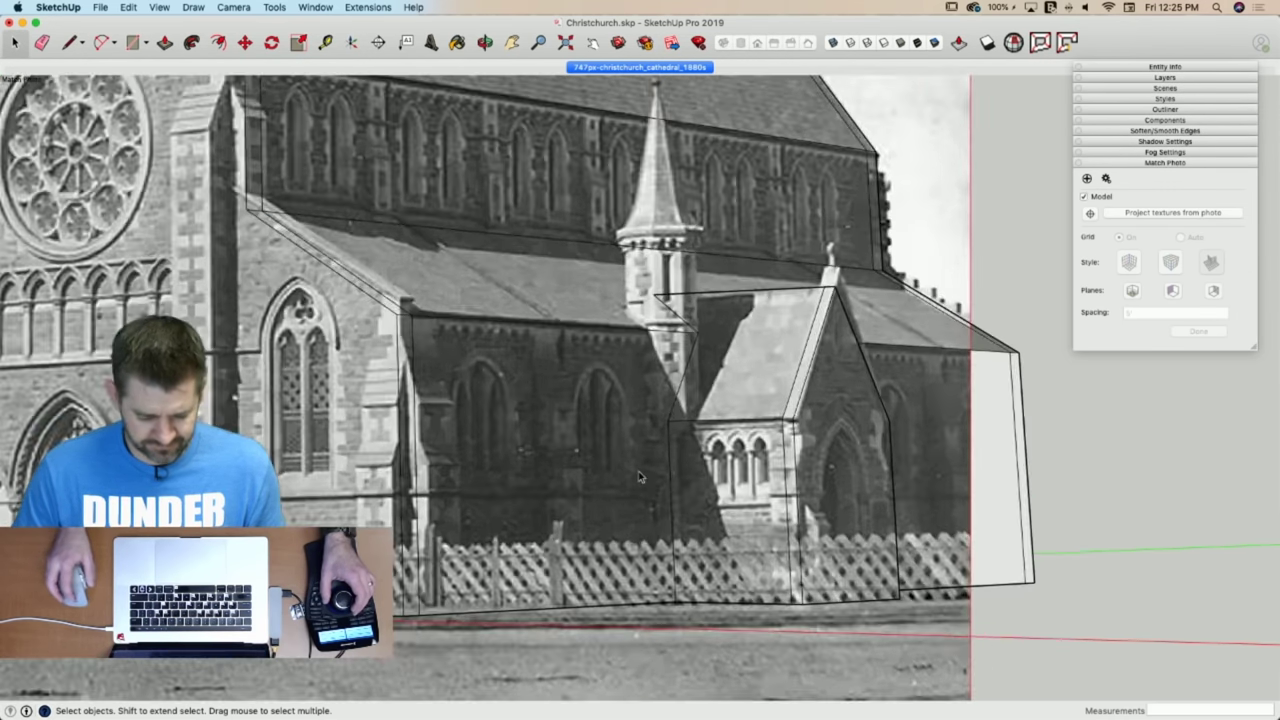
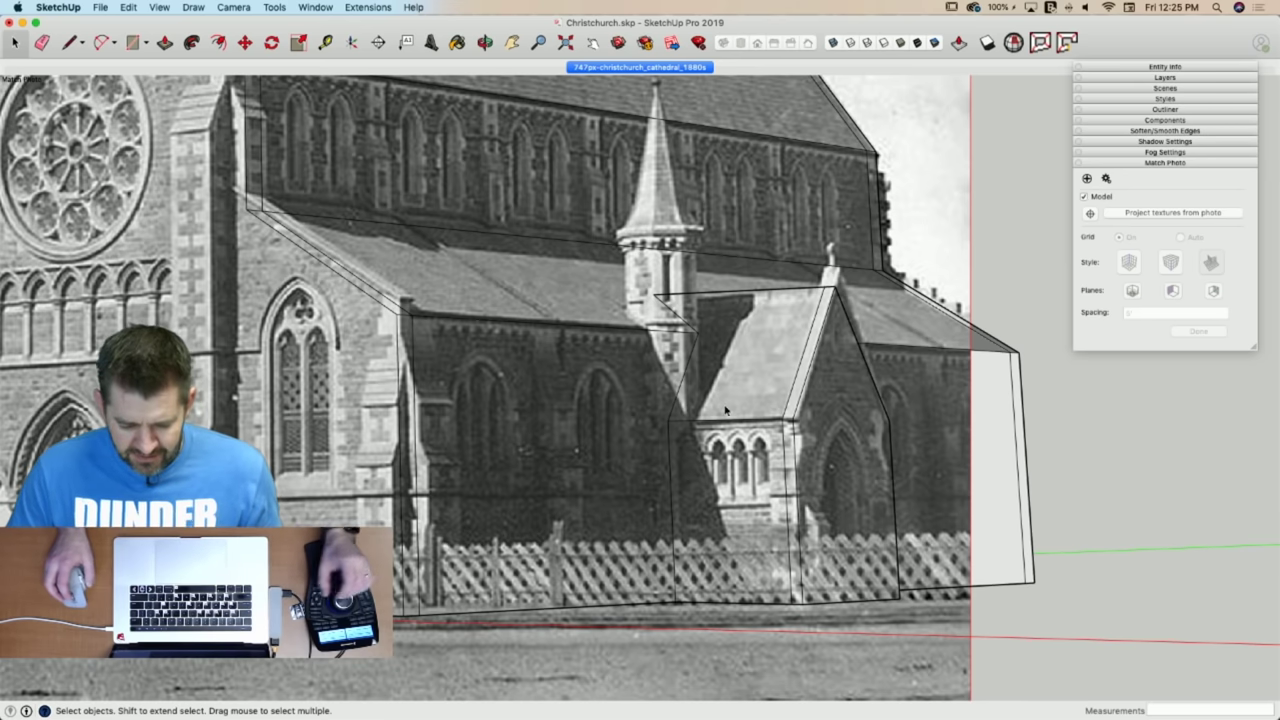
{"action": "scroll", "coordinate": [660, 565], "scroll_direction": "up", "scroll_amount": 3}
{"action": "scroll", "coordinate": [660, 565], "scroll_direction": "down", "scroll_amount": 3}
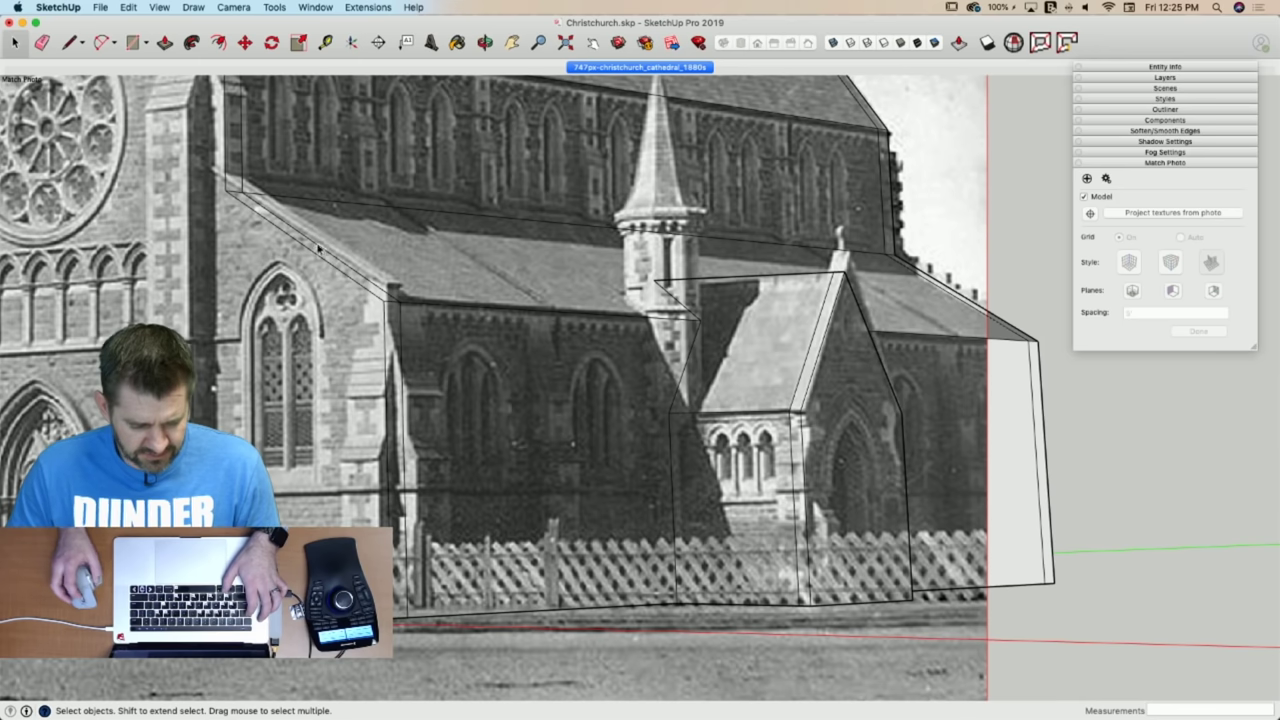
{"action": "key", "text": "super+s"}
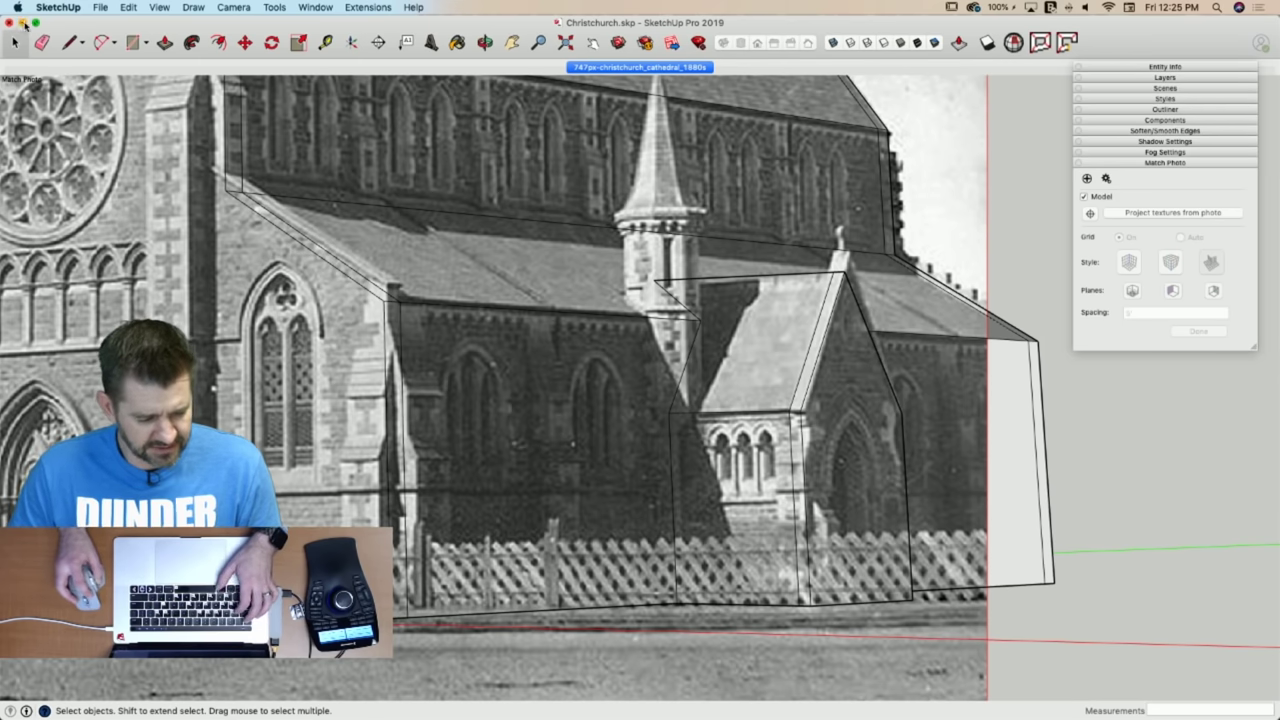
Switch to the desktop, open the colour dusk photo of the cathedral in Preview, and examine an enlarged view of the front.
{"action": "left_click", "coordinate": [21, 23]}
{"action": "left_click", "coordinate": [1214, 101]}
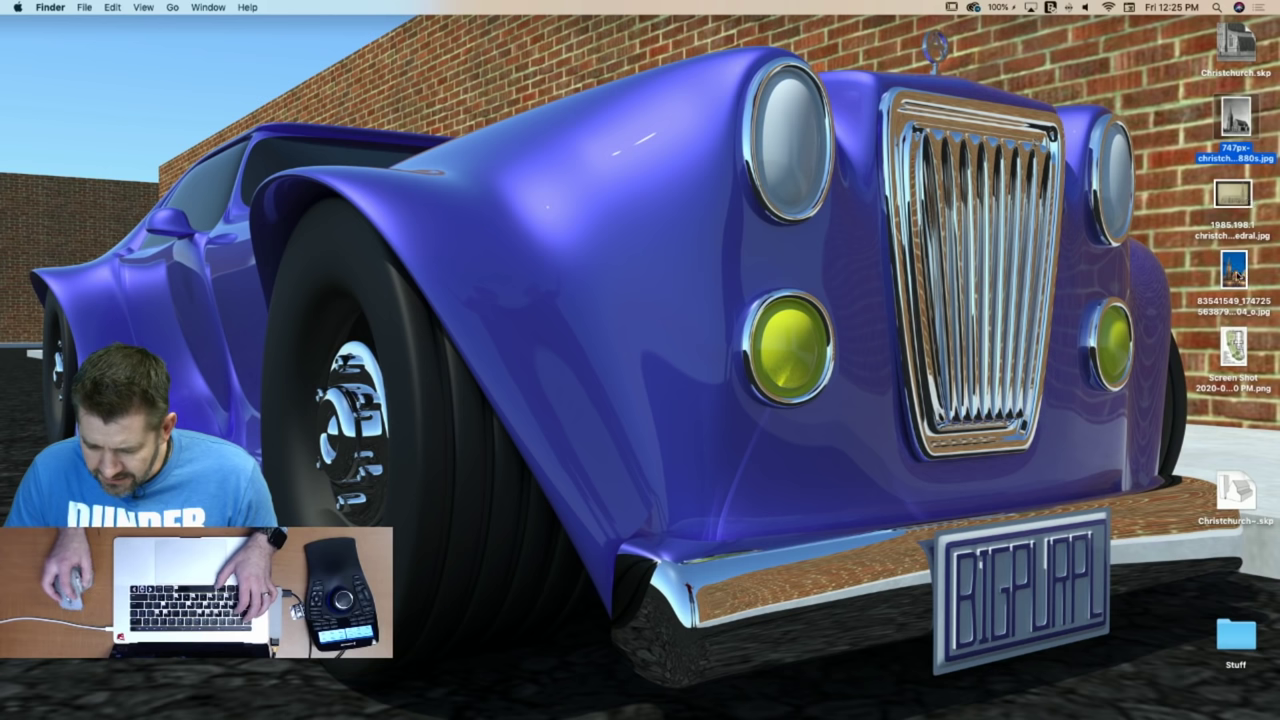
{"action": "double_click", "coordinate": [1233, 268]}
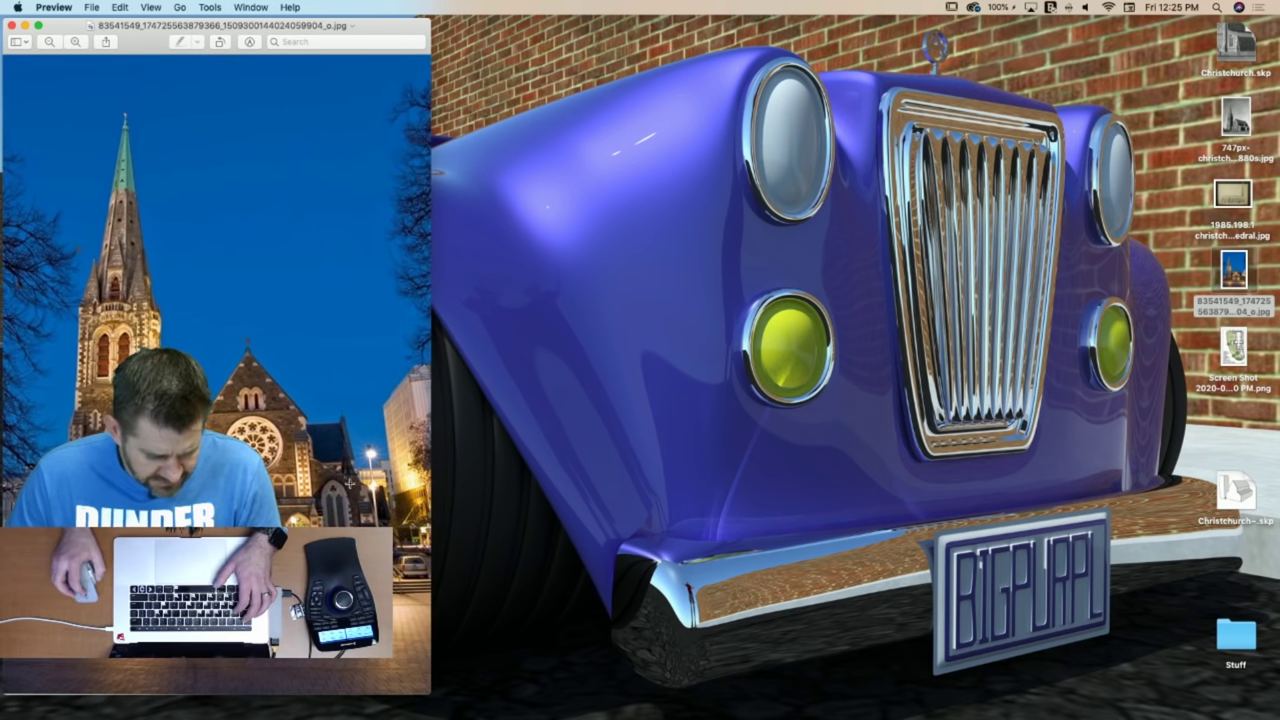
{"action": "left_click_drag", "start_coordinate": [431, 484], "coordinate": [717, 484]}
{"action": "left_click", "coordinate": [77, 42]}
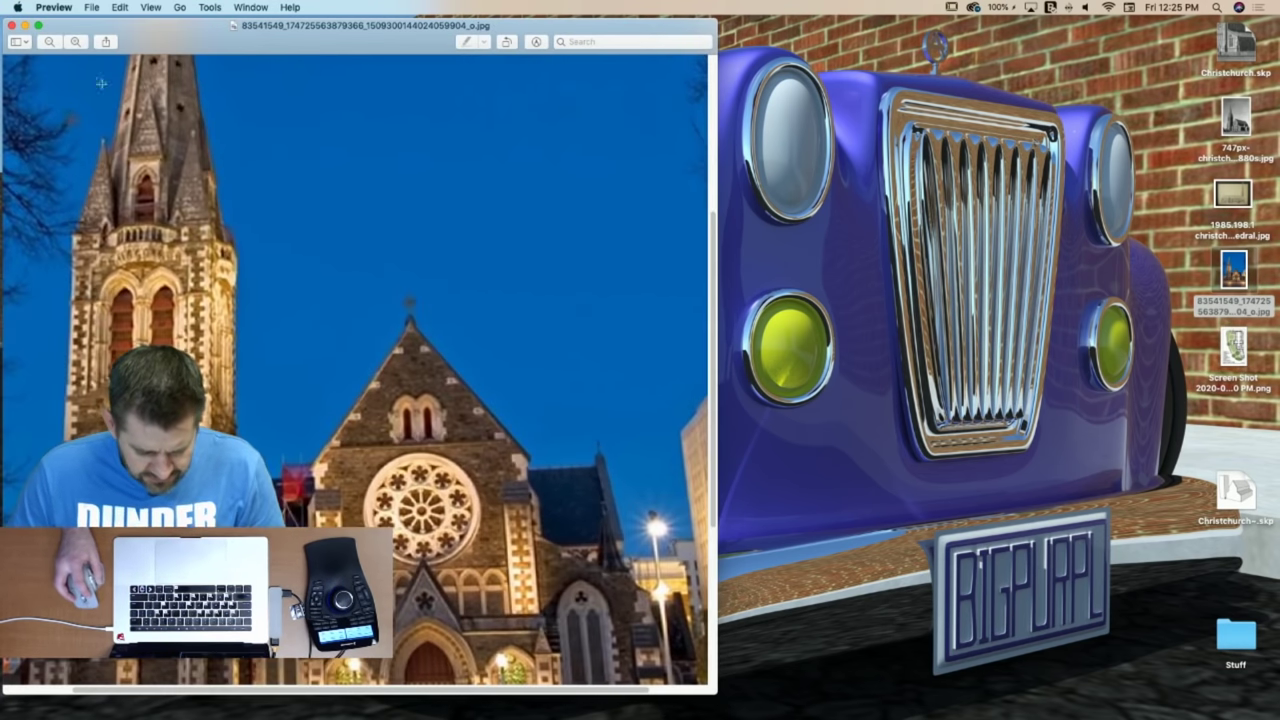
{"action": "left_click_drag", "start_coordinate": [425, 418], "coordinate": [404, 397]}
{"action": "scroll", "coordinate": [404, 397], "scroll_direction": "down", "scroll_amount": 5}
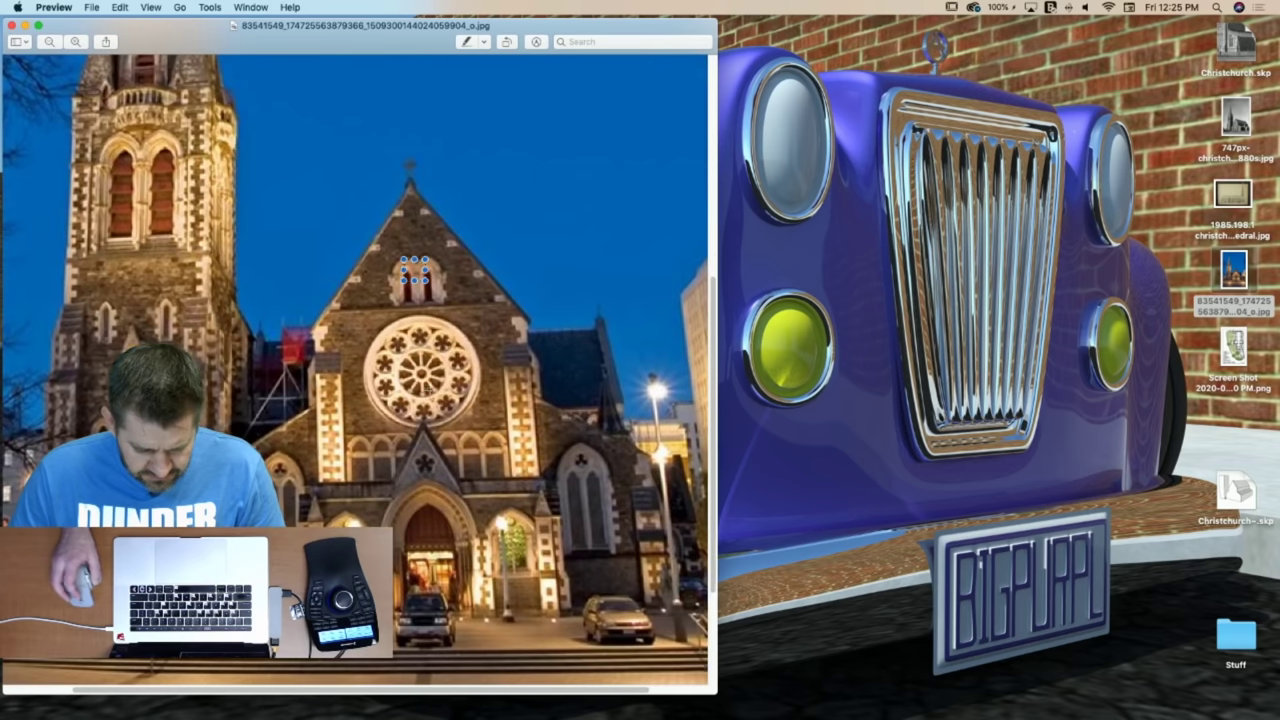
{"action": "scroll", "coordinate": [636, 477], "scroll_direction": "right", "scroll_amount": 2}
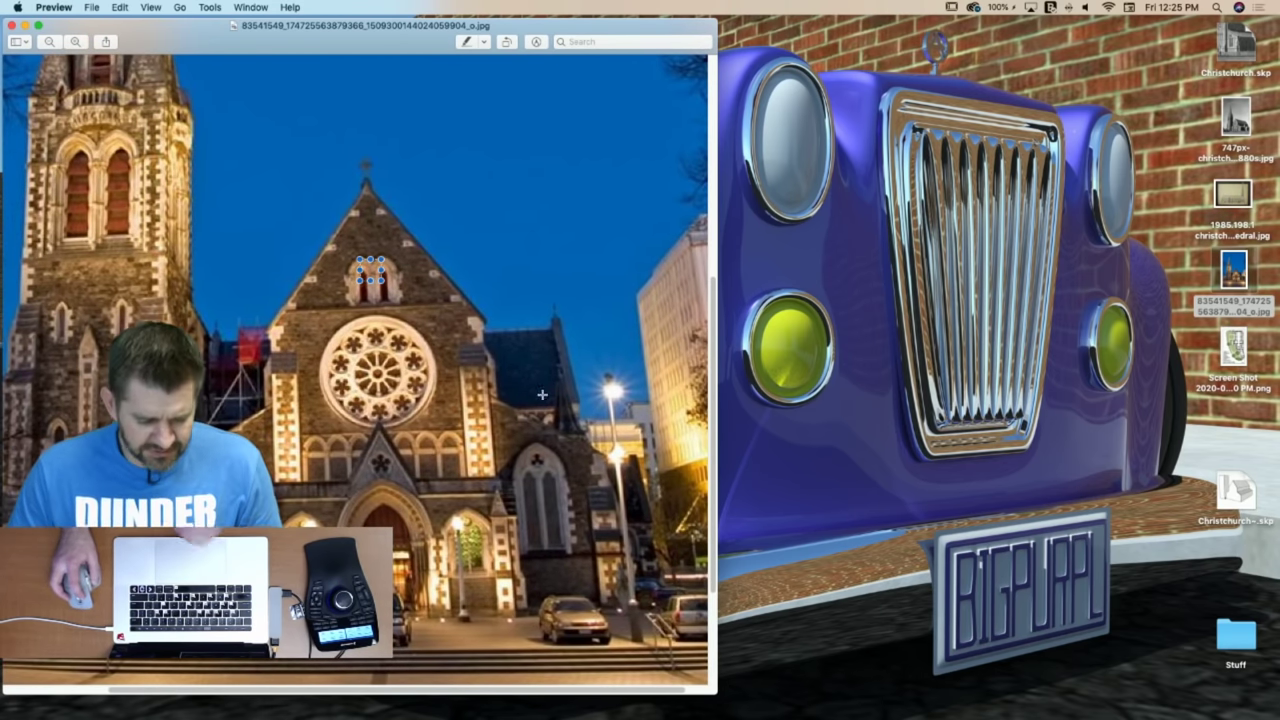
Minimize the colour photo and switch back to the cathedral model in SketchUp.
{"action": "left_click", "coordinate": [25, 24]}
{"action": "key", "text": "super+Tab"}
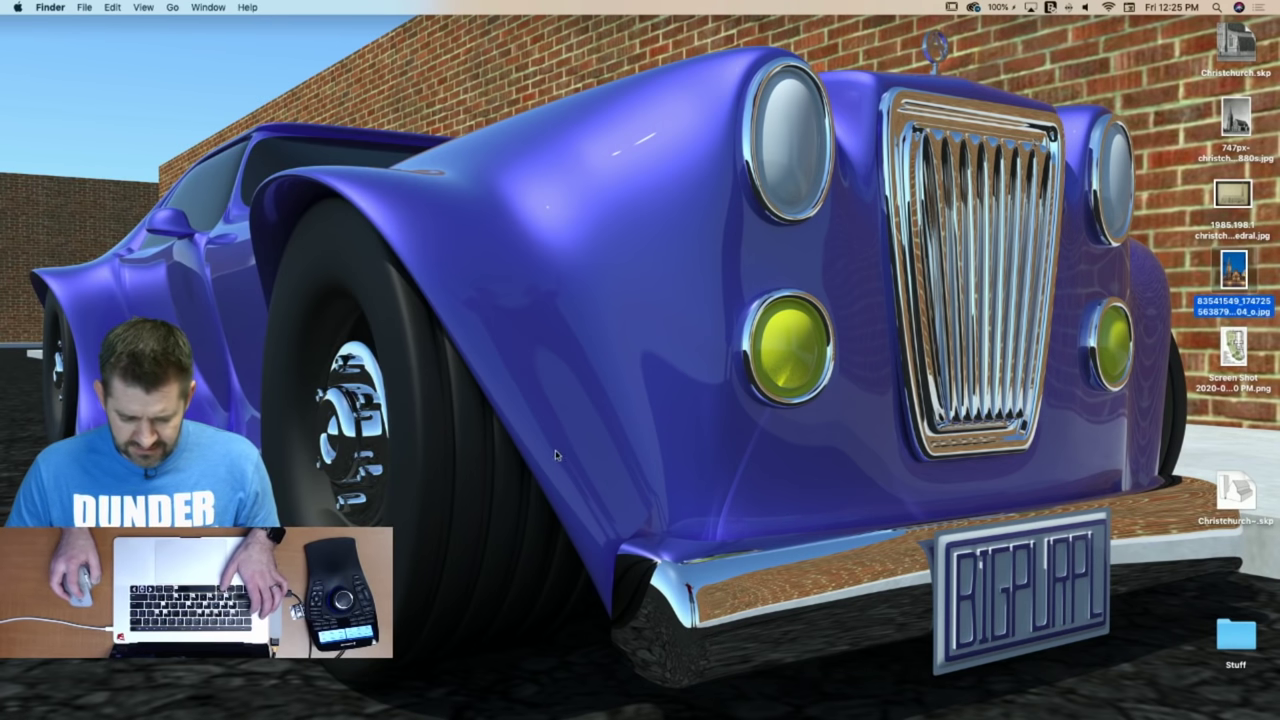
{"action": "mouse_move", "coordinate": [3, 329]}
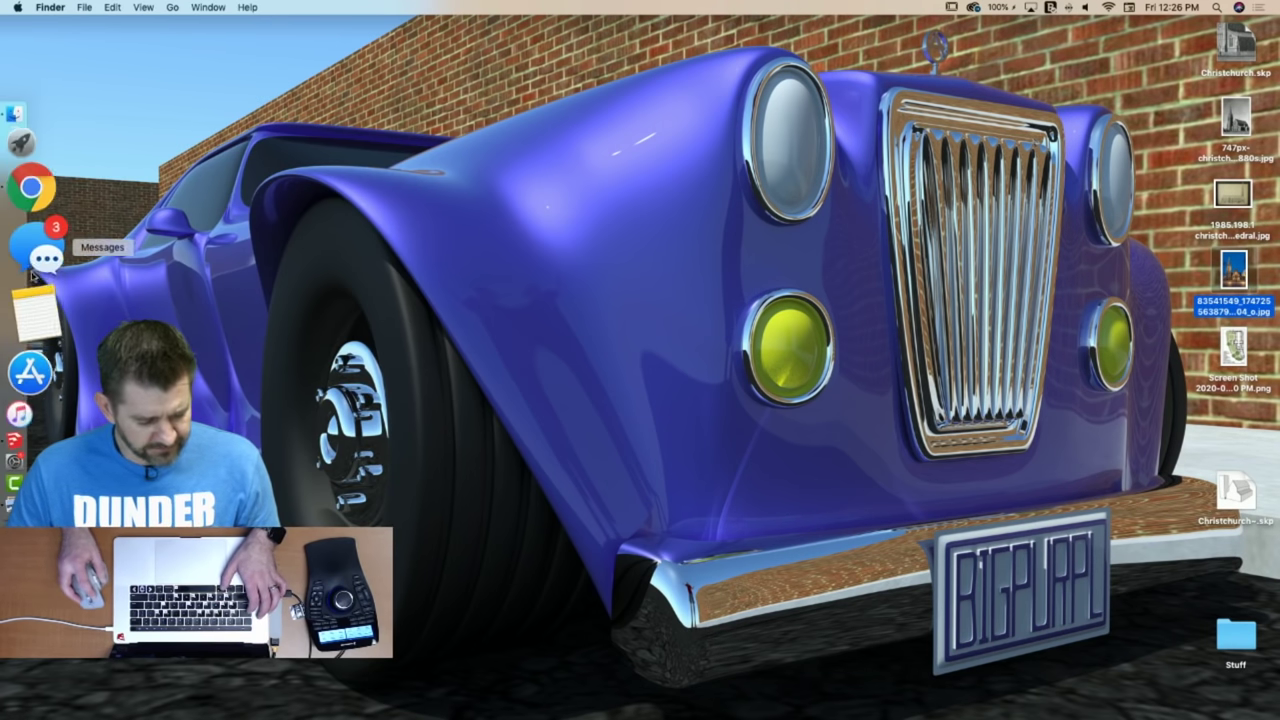
{"action": "left_click", "coordinate": [32, 336]}
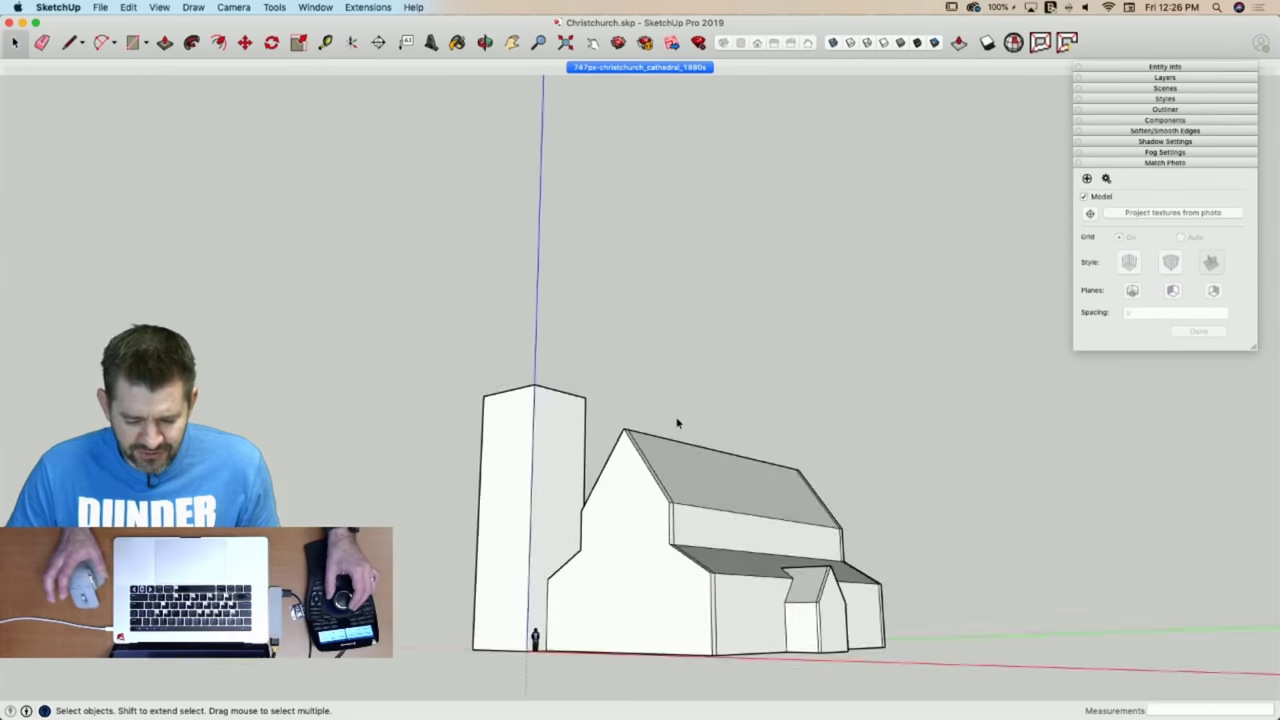
Select all connected geometry of the tower, church and porch and make it one group.
{"action": "triple_click", "coordinate": [756, 567]}
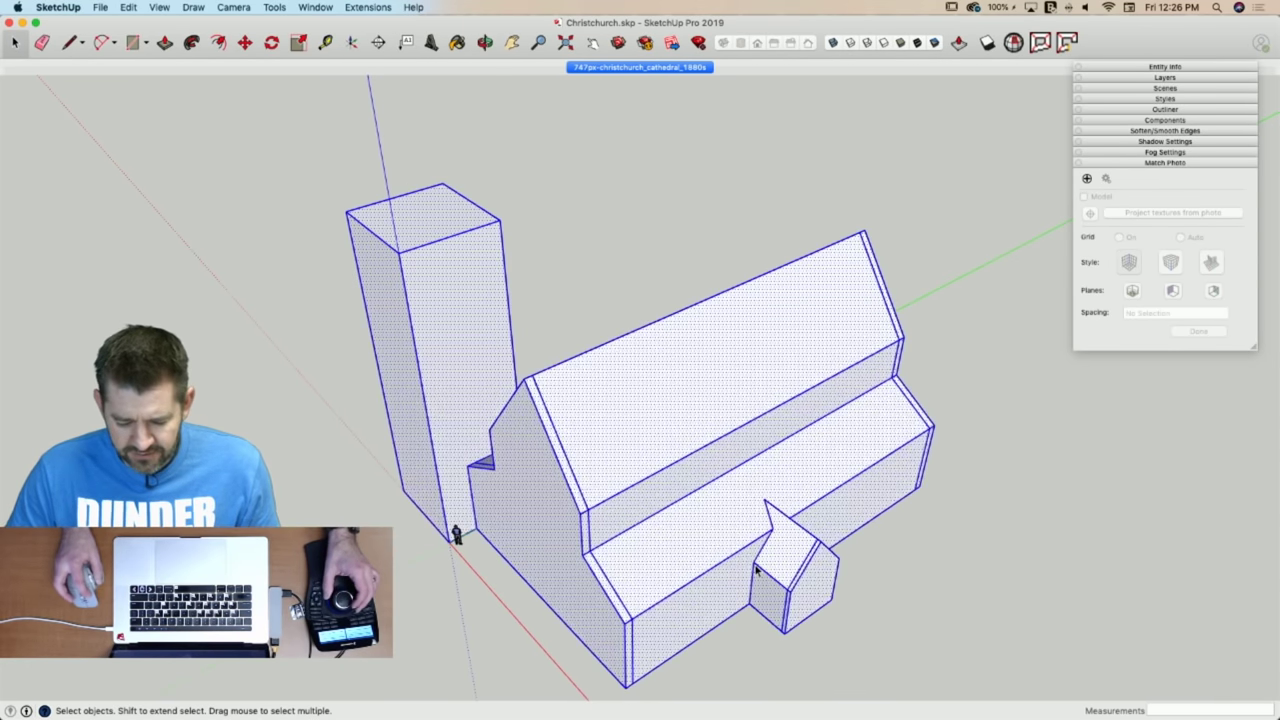
{"action": "right_click", "coordinate": [756, 567]}
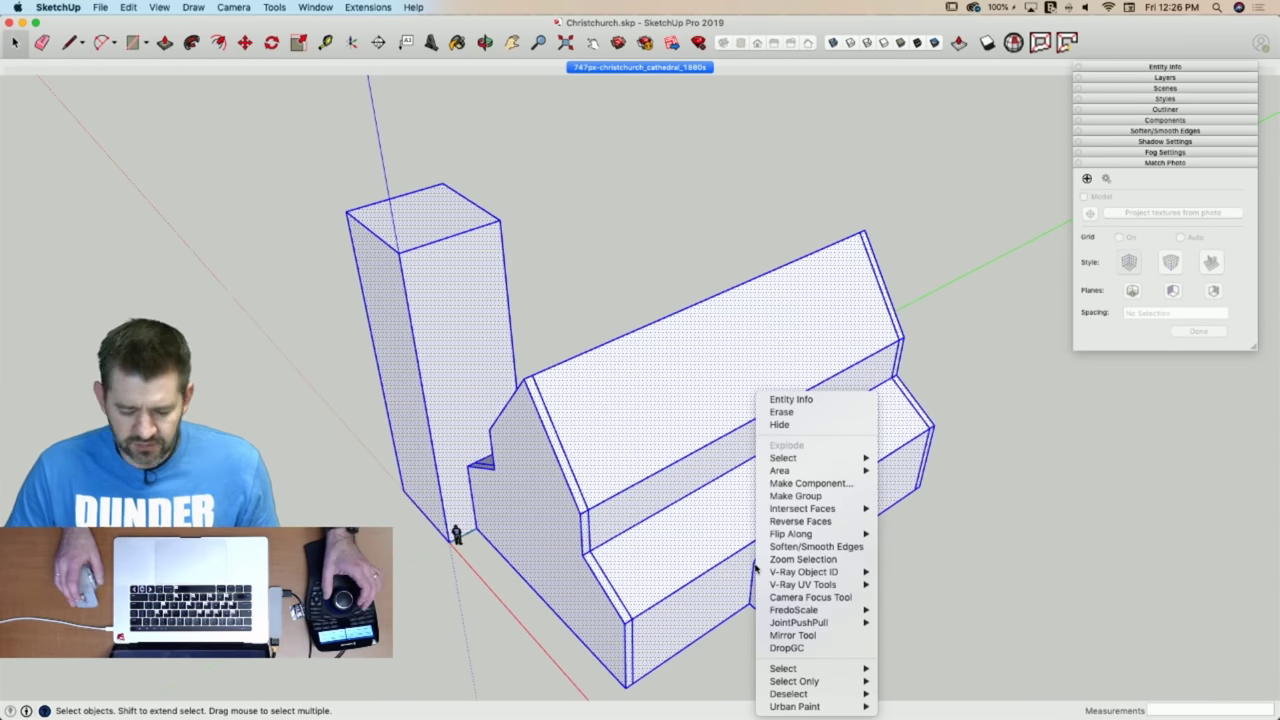
{"action": "left_click", "coordinate": [795, 496]}
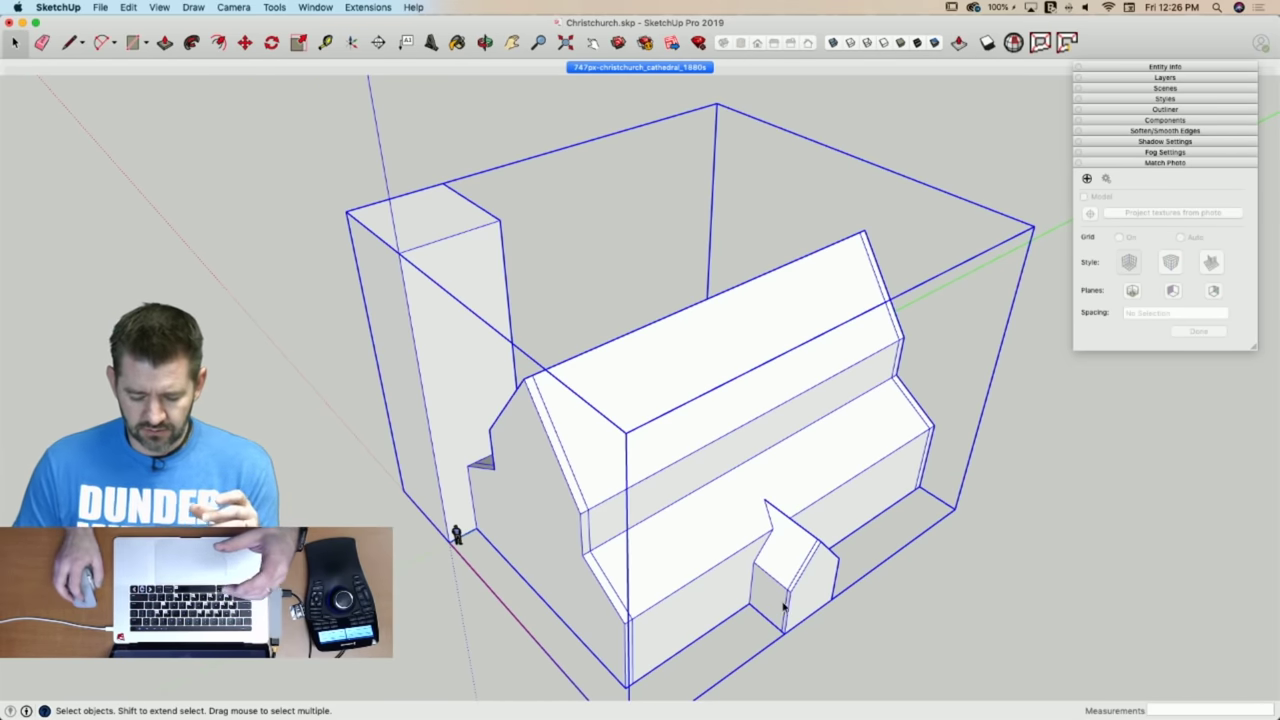
Draw an 8-sided polygon with an inscribed radius of about 2' 6 15/16" centred on the ground corner where the porch meets the aisle wall.
{"action": "scroll", "coordinate": [784, 605], "scroll_direction": "up", "scroll_amount": 6}
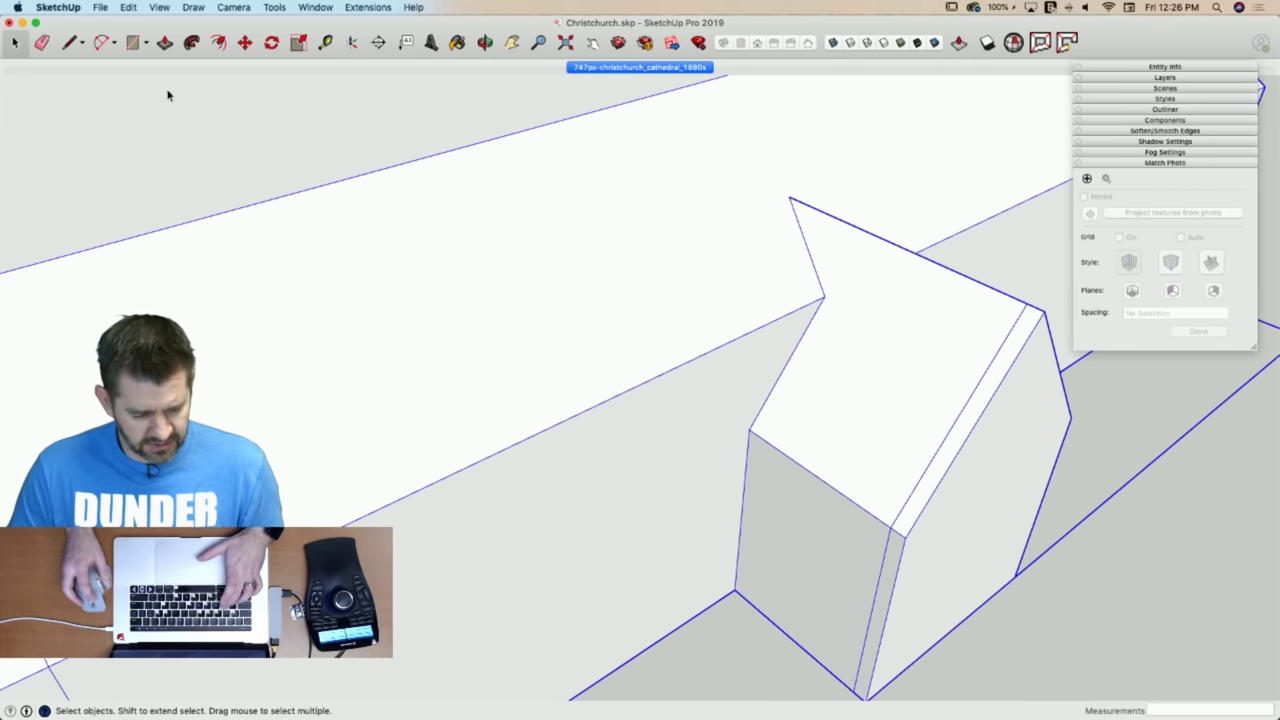
{"action": "left_click", "coordinate": [137, 46]}
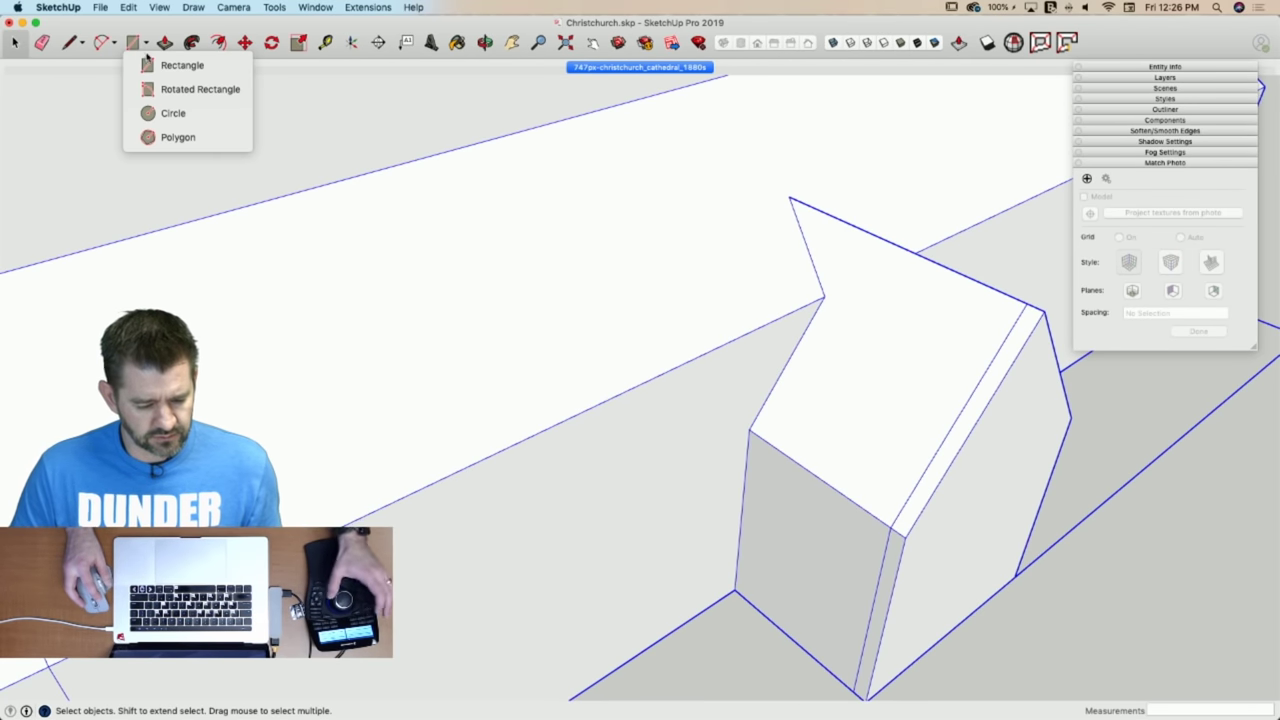
{"action": "left_click", "coordinate": [177, 136]}
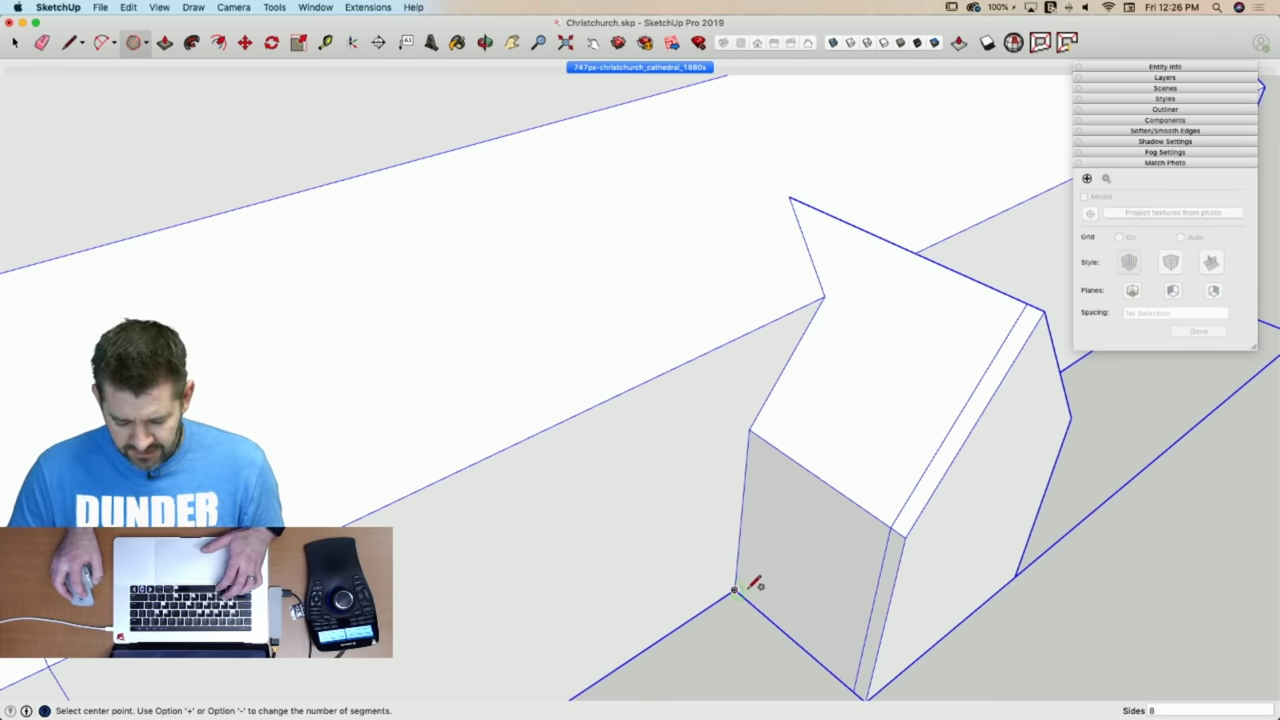
{"action": "left_click", "coordinate": [735, 590]}
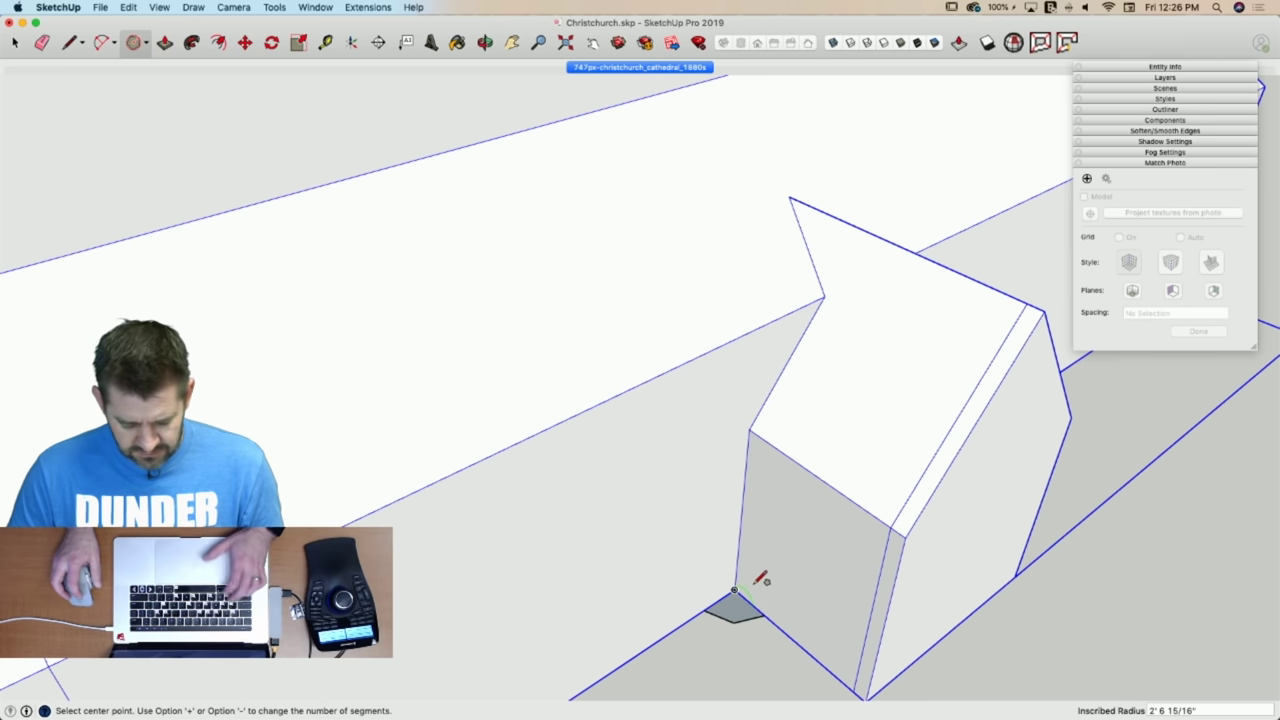
Check the turret beside the porch in the matched photo and the front in the colour dusk photo, and close the photo preview.
{"action": "key", "text": "super+Tab"}
{"action": "key", "text": "super+Tab"}
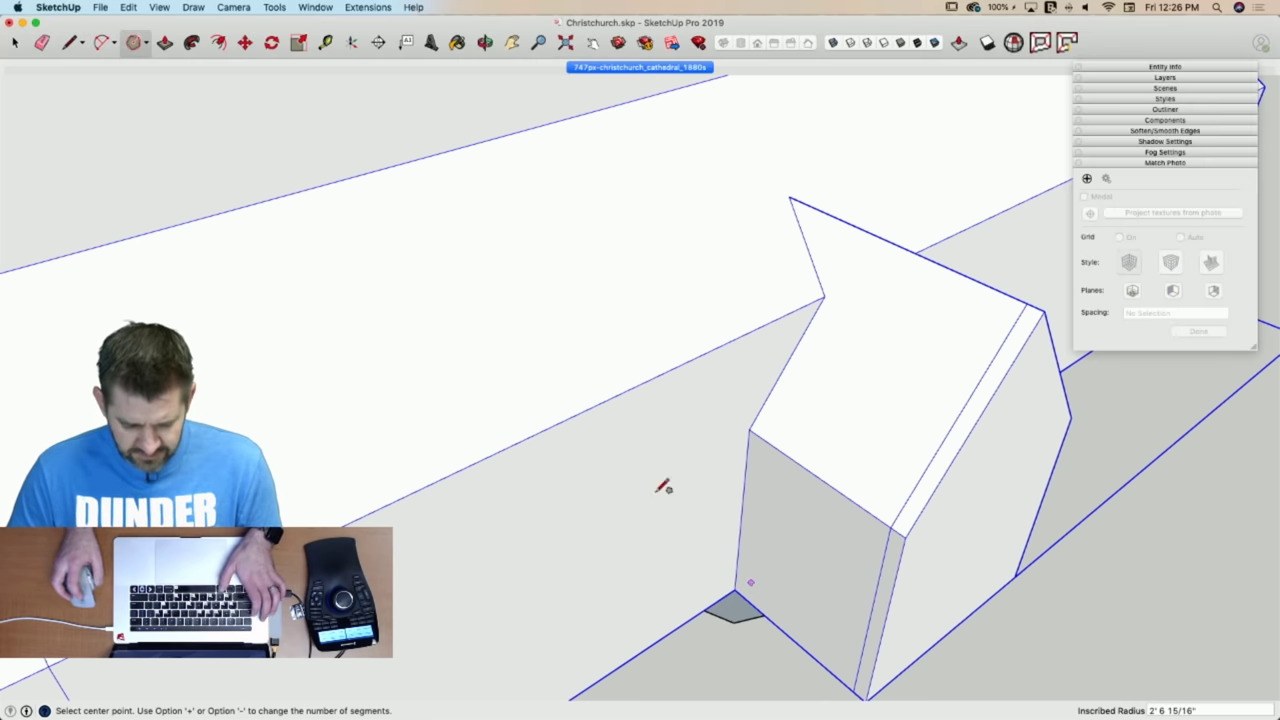
{"action": "left_click", "coordinate": [645, 68]}
{"action": "scroll", "coordinate": [778, 640], "scroll_direction": "up", "scroll_amount": 5}
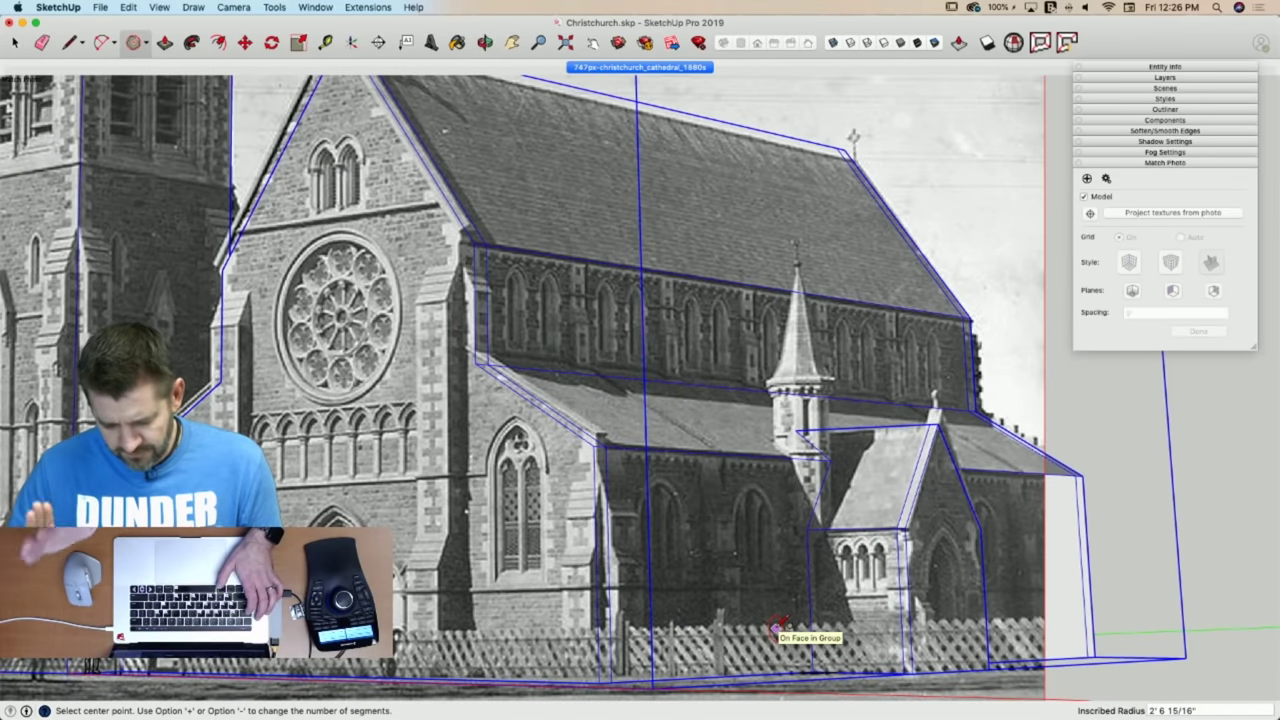
{"action": "key", "text": "super+Tab"}
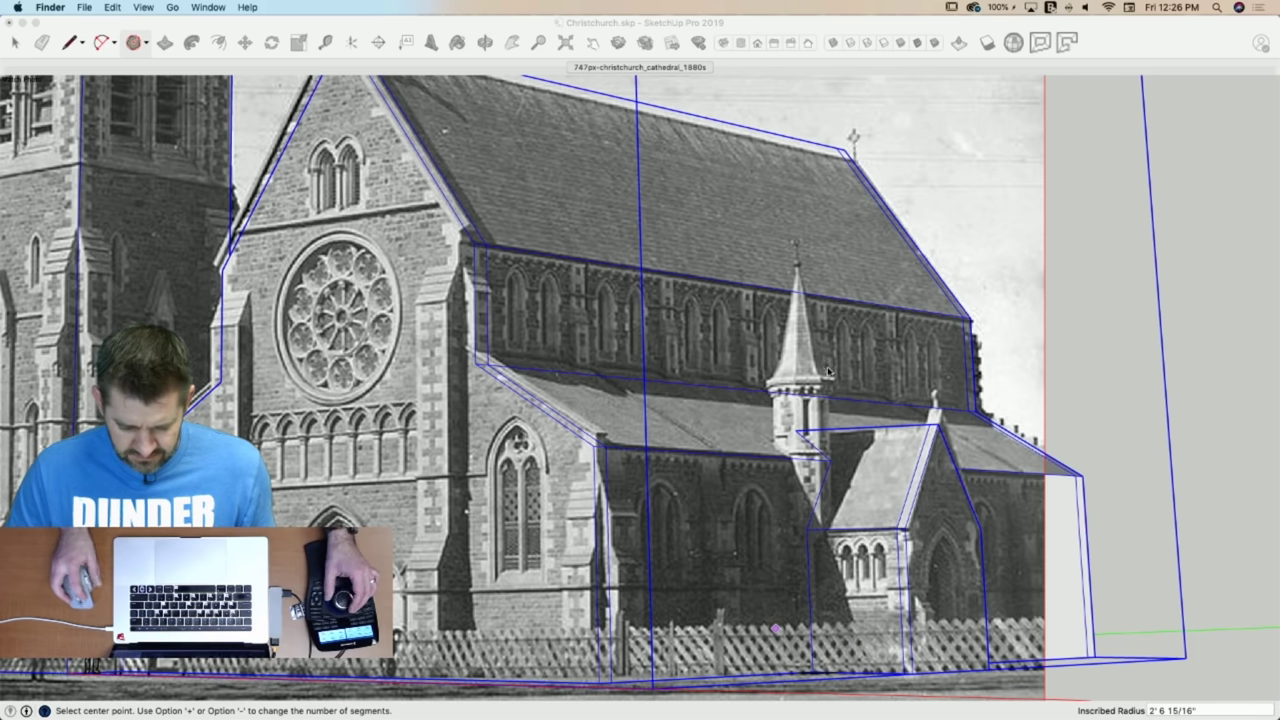
{"action": "key", "text": "space"}
{"action": "left_click", "coordinate": [1154, 378]}
{"action": "key", "text": "space"}
{"action": "left_click", "coordinate": [1068, 411]}
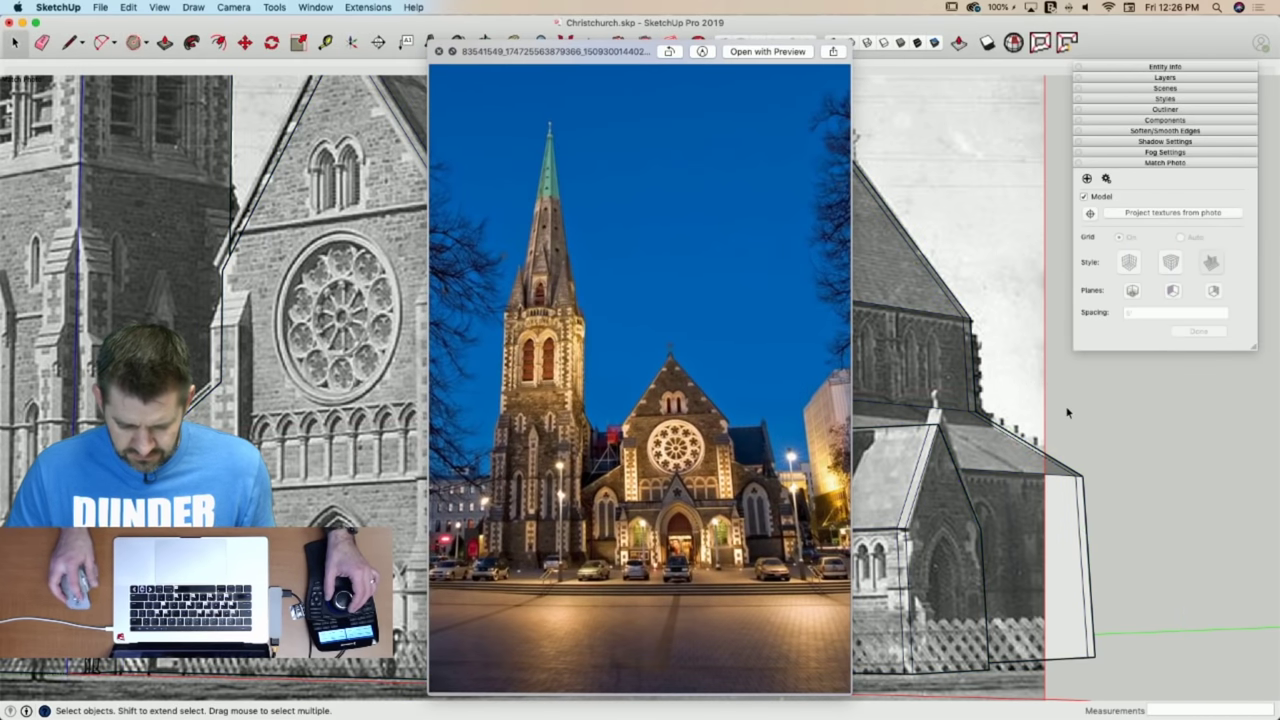
{"action": "left_click", "coordinate": [439, 51]}
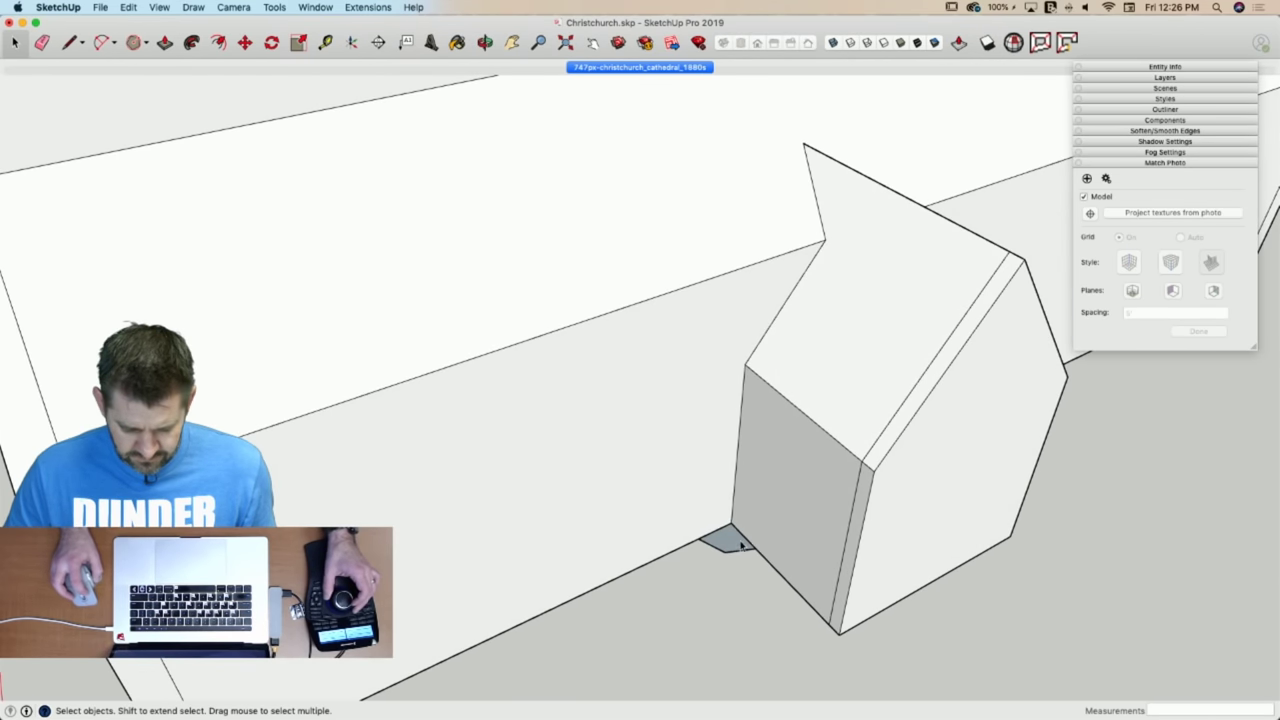
Rotate the octagon at the base of the turret 22.5 degrees about the ground corner between the porch and aisle wall.
{"action": "key", "text": "q"}
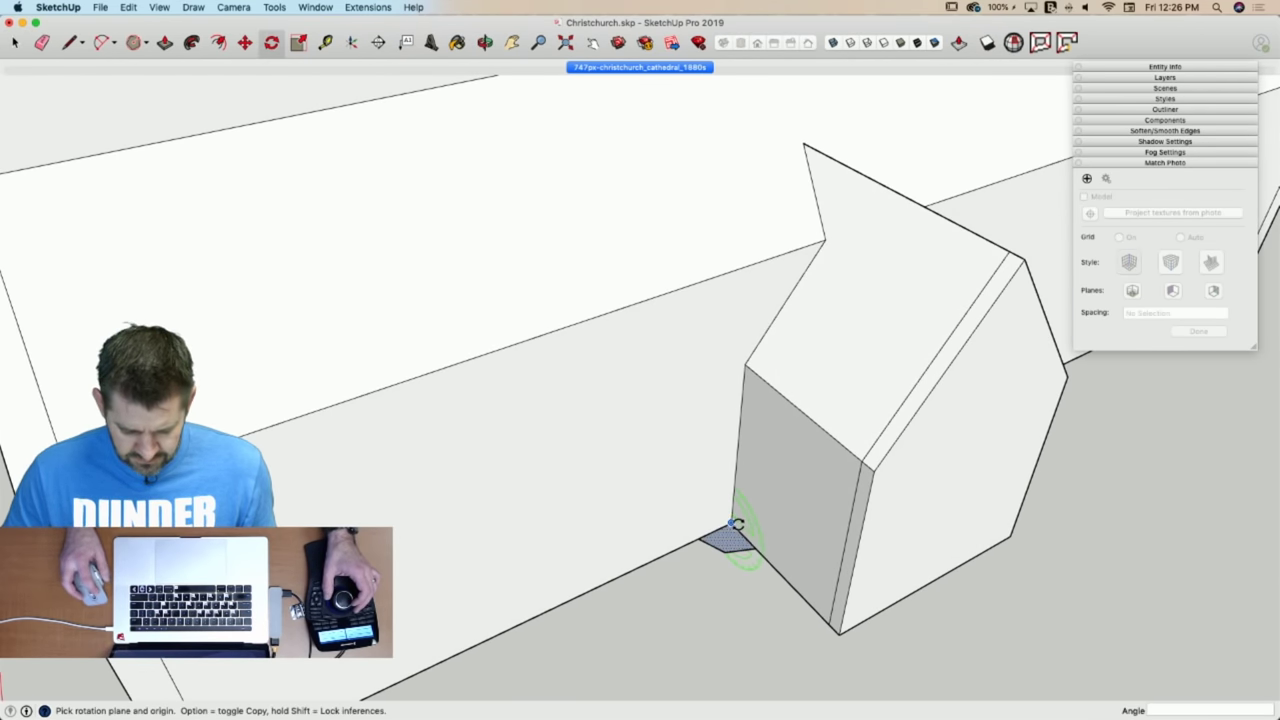
{"action": "left_click", "coordinate": [731, 526]}
{"action": "left_click", "coordinate": [738, 552]}
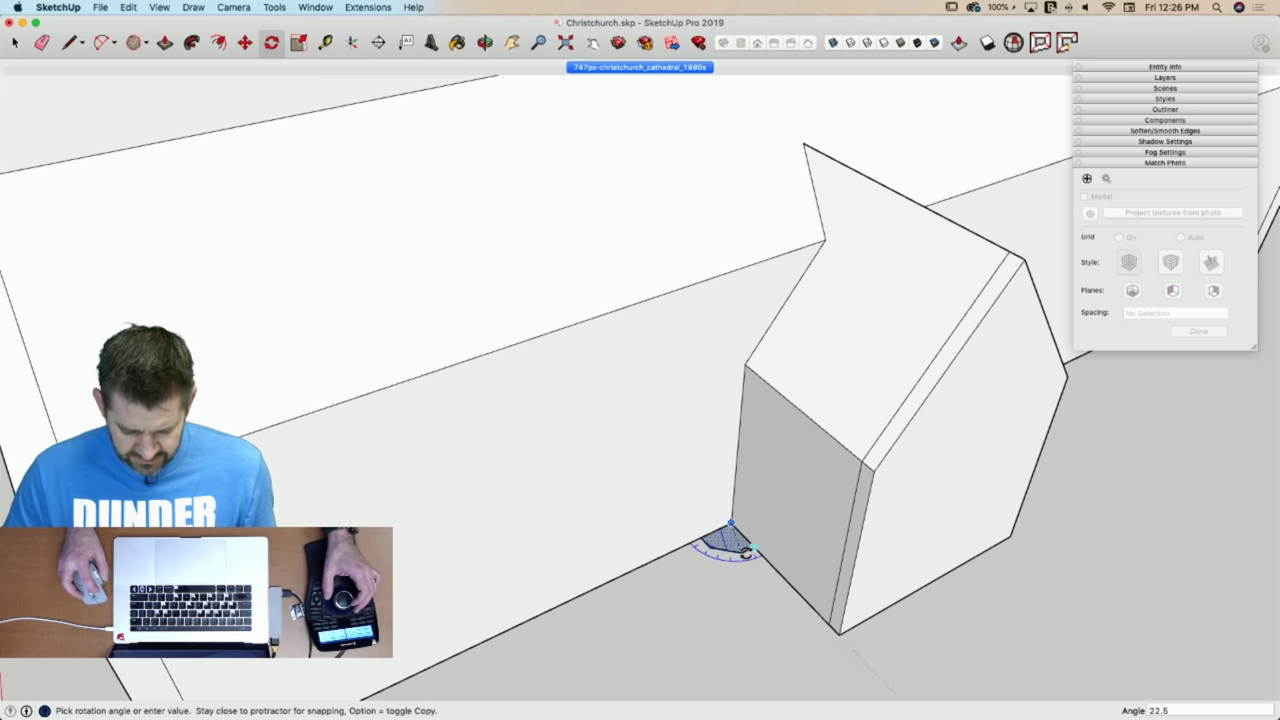
{"action": "left_click", "coordinate": [753, 549]}
Try extruding the octagon upward about 22' 8 7/16" and compare the shaft's width with the turret in the matched photo.
{"action": "middle_click_drag", "start_coordinate": [843, 555], "coordinate": [823, 548]}
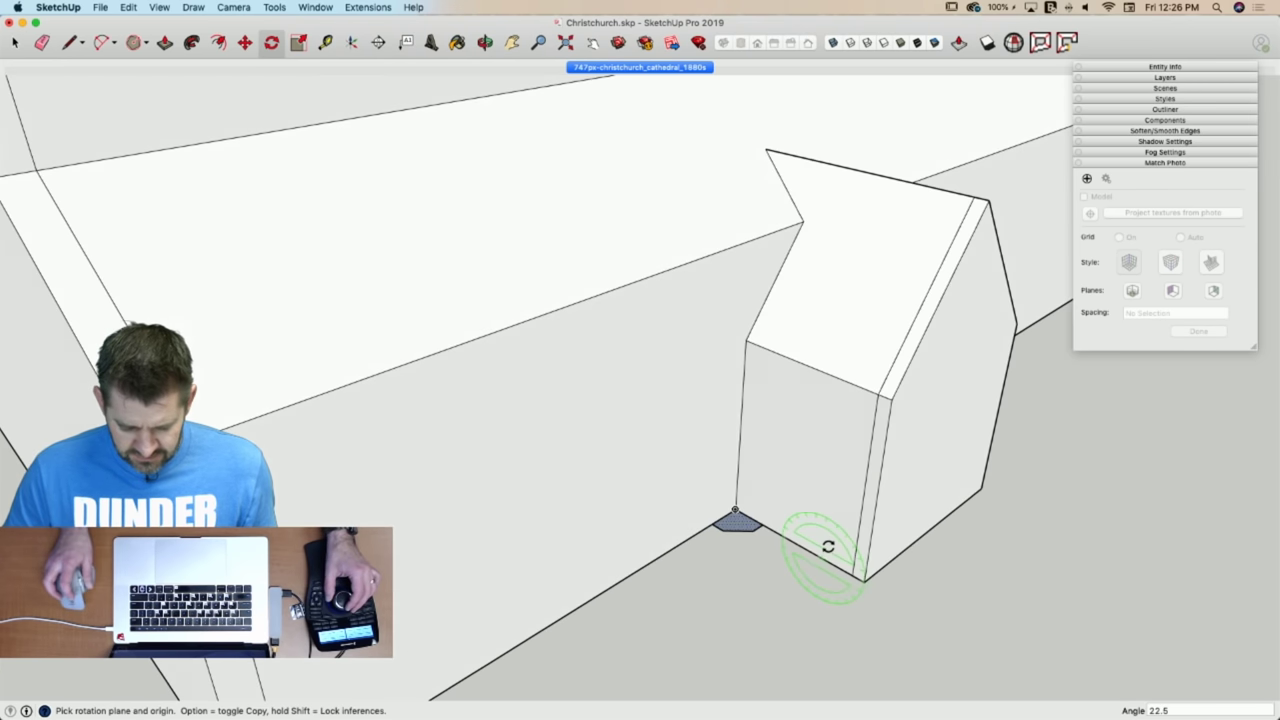
{"action": "key", "text": "p"}
{"action": "left_click", "coordinate": [741, 520]}
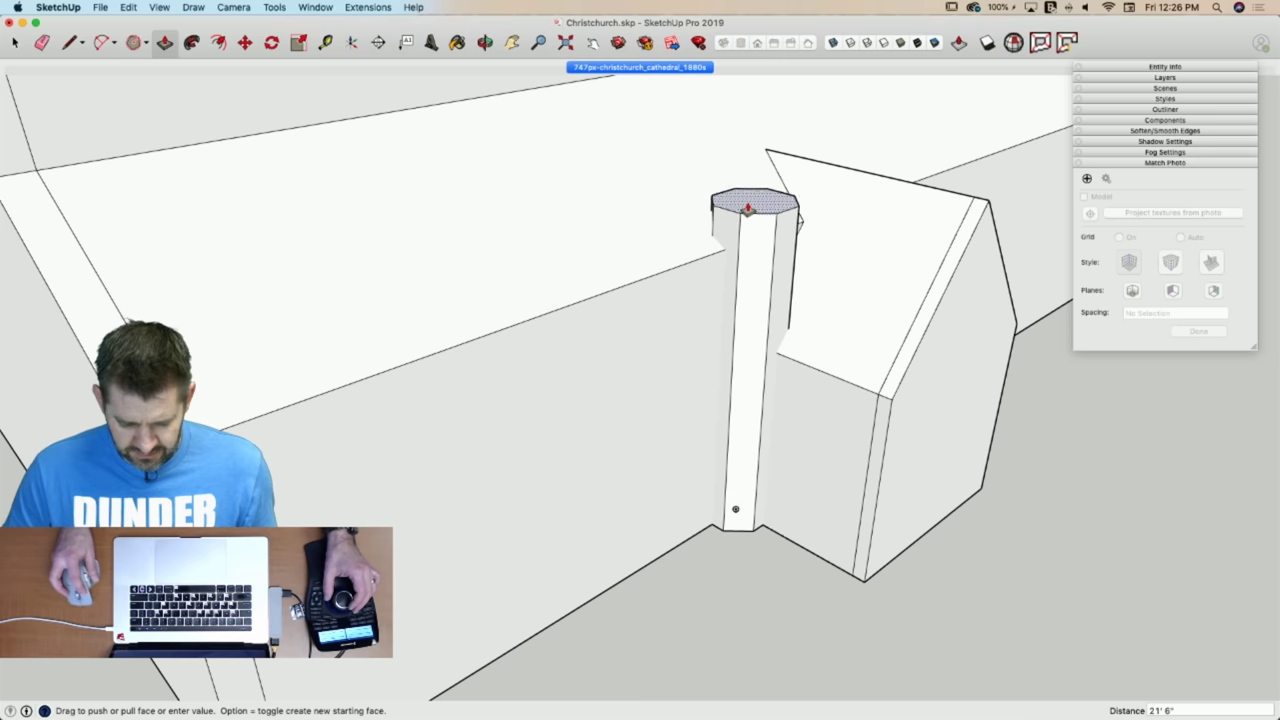
{"action": "left_click", "coordinate": [750, 182]}
{"action": "left_click", "coordinate": [614, 67]}
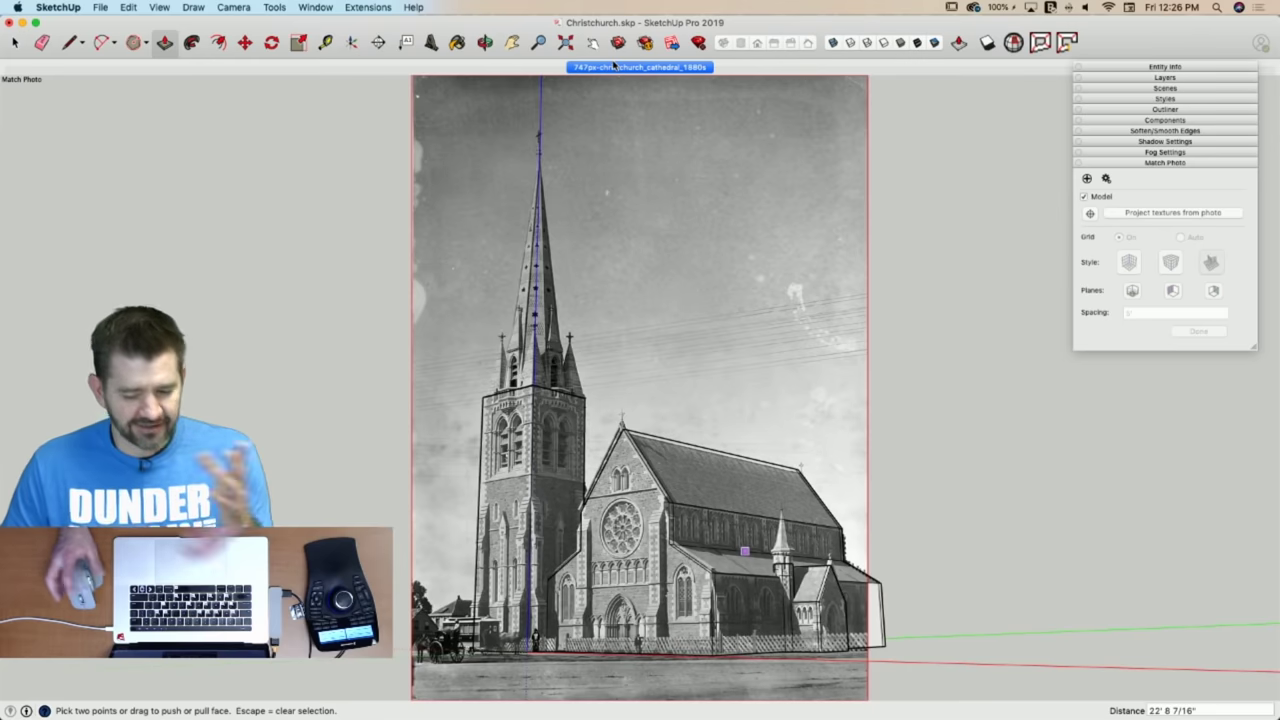
{"action": "scroll", "coordinate": [803, 612], "scroll_direction": "up", "scroll_amount": 3}
{"action": "scroll", "coordinate": [803, 612], "scroll_direction": "up", "scroll_amount": 5}
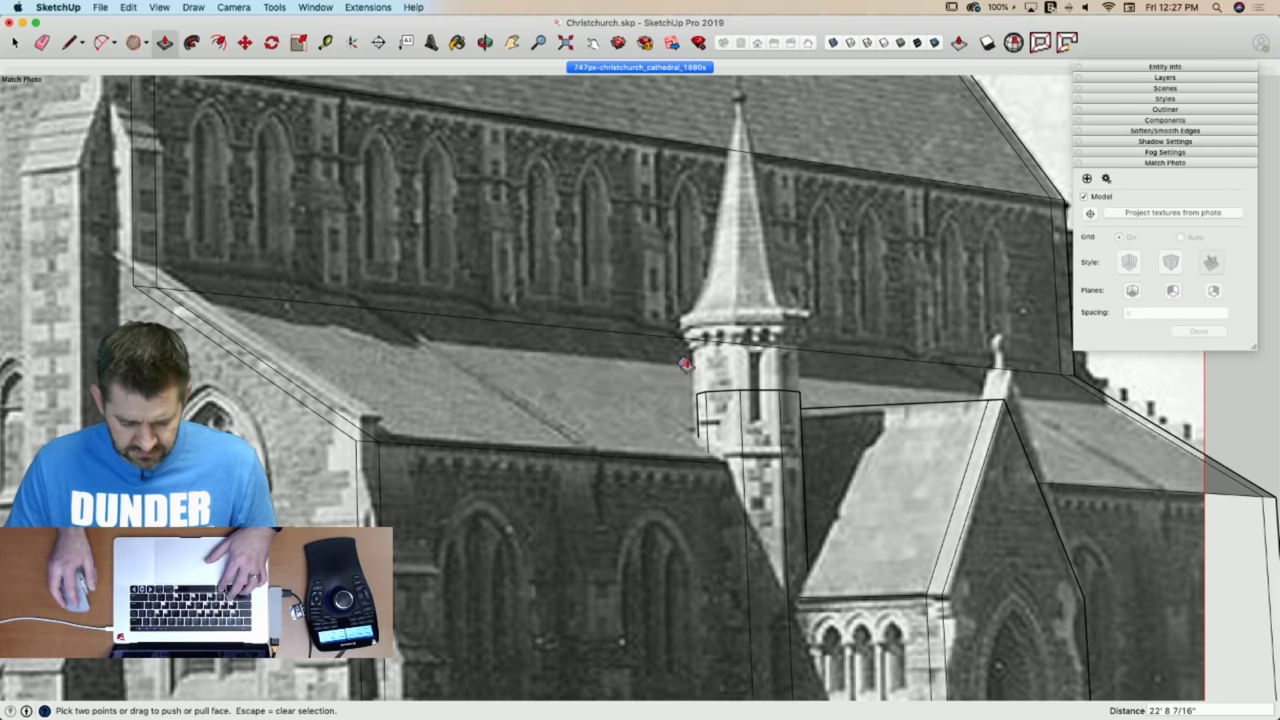
{"action": "scroll", "coordinate": [688, 210], "scroll_direction": "down", "scroll_amount": 3}
{"action": "scroll", "coordinate": [751, 594], "scroll_direction": "up", "scroll_amount": 3}
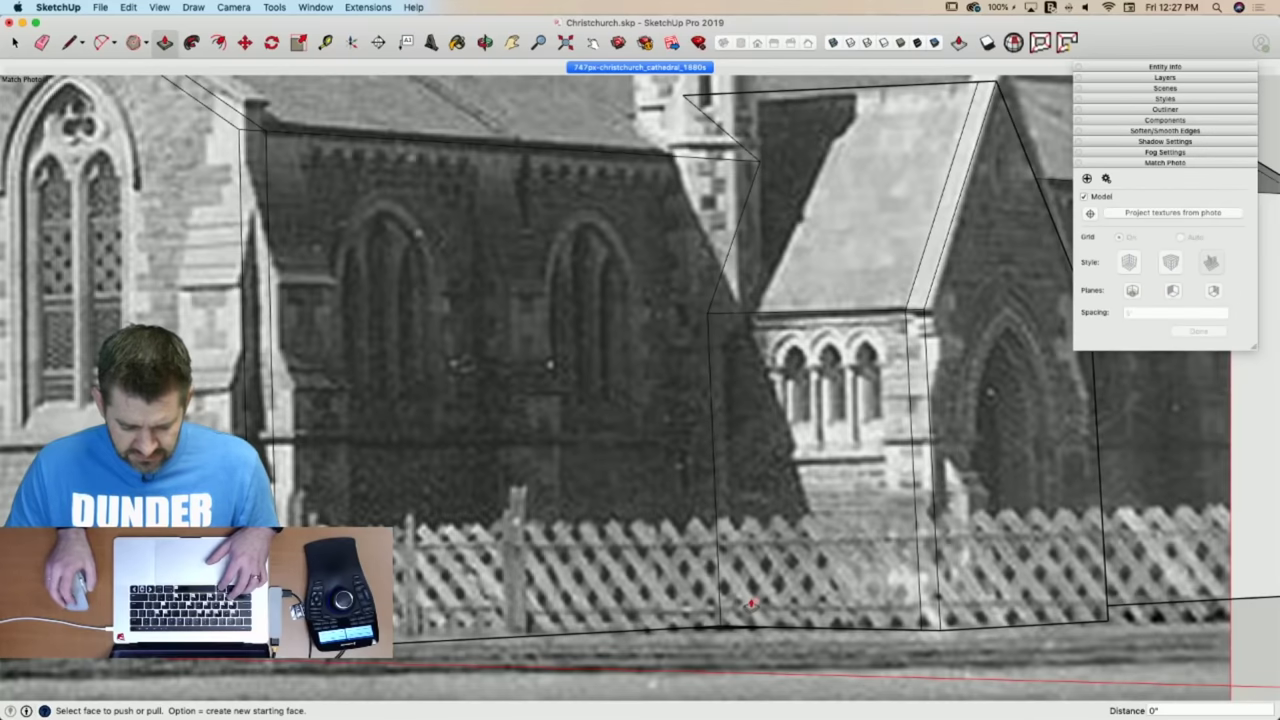
Try enlarging the octagon slightly by scaling it about its centre at the porch corner.
{"action": "key", "text": "space"}
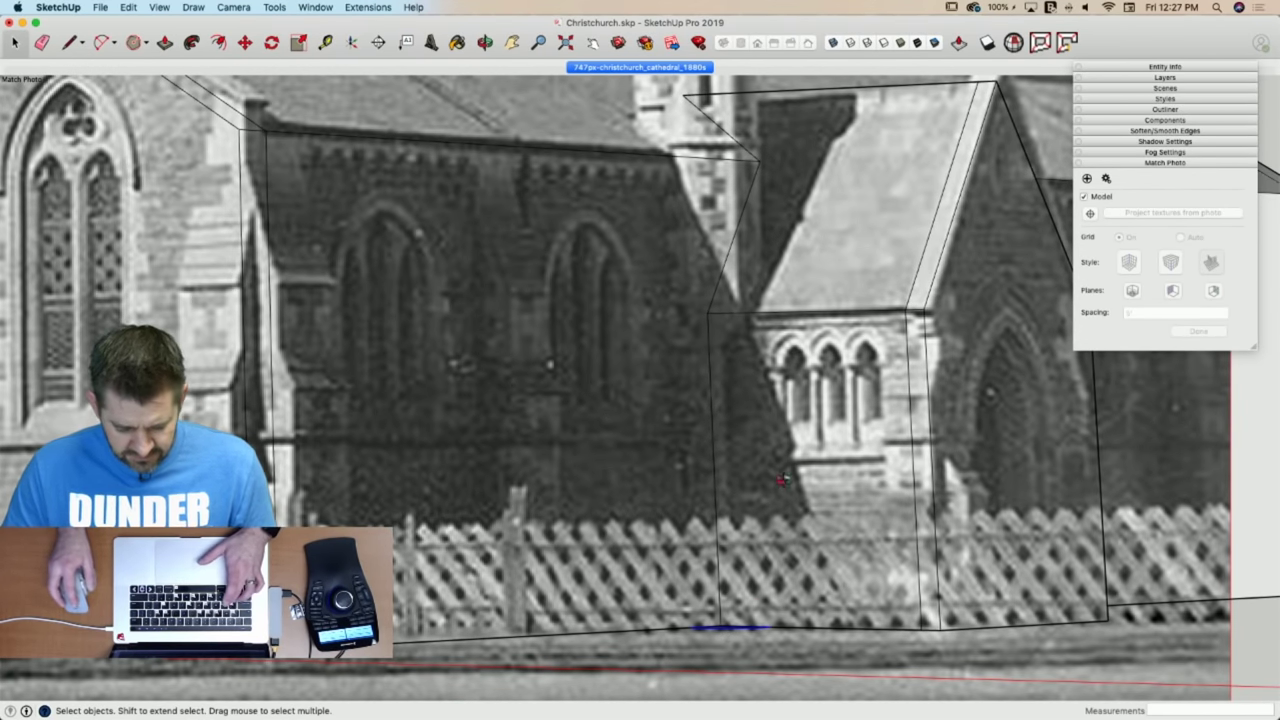
{"action": "middle_click_drag", "start_coordinate": [783, 480], "coordinate": [706, 663]}
{"action": "key", "text": "s"}
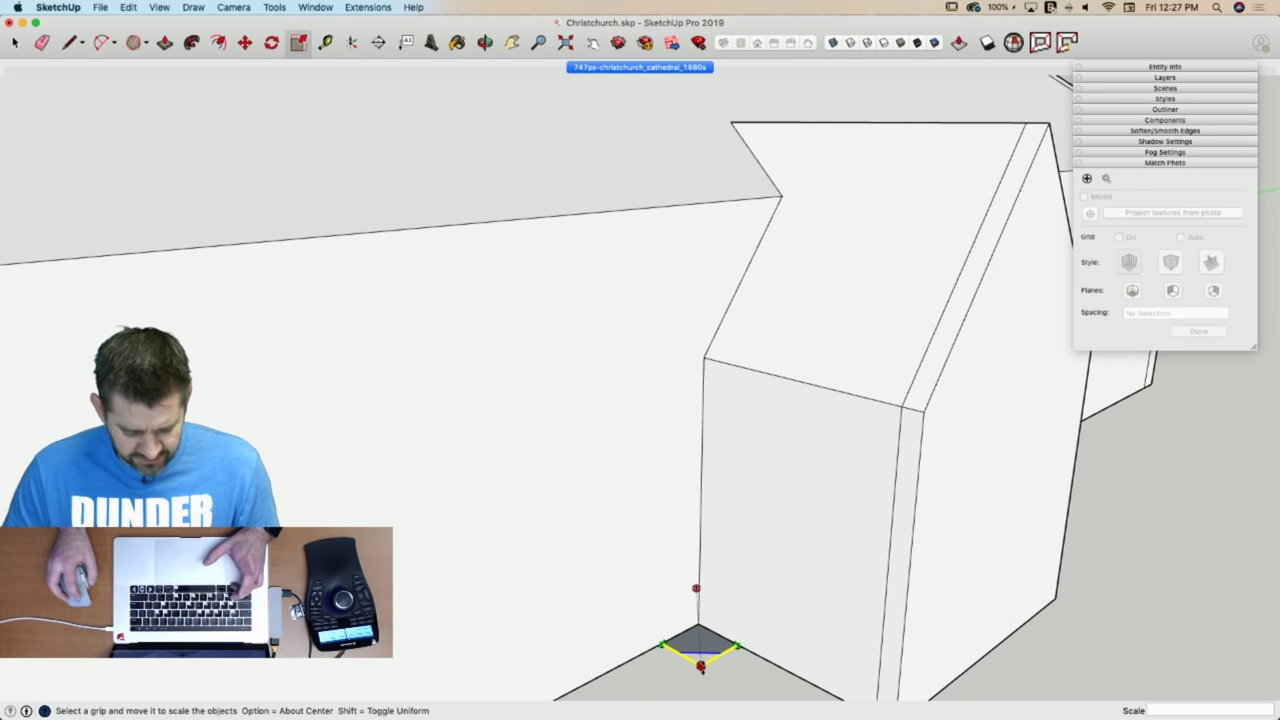
{"action": "left_click_drag", "start_coordinate": [700, 665], "coordinate": [671, 80]}
Try extruding the enlarged octagon upward about 23' 10 5/8" and compare it with the matched photo.
{"action": "key", "text": "p"}
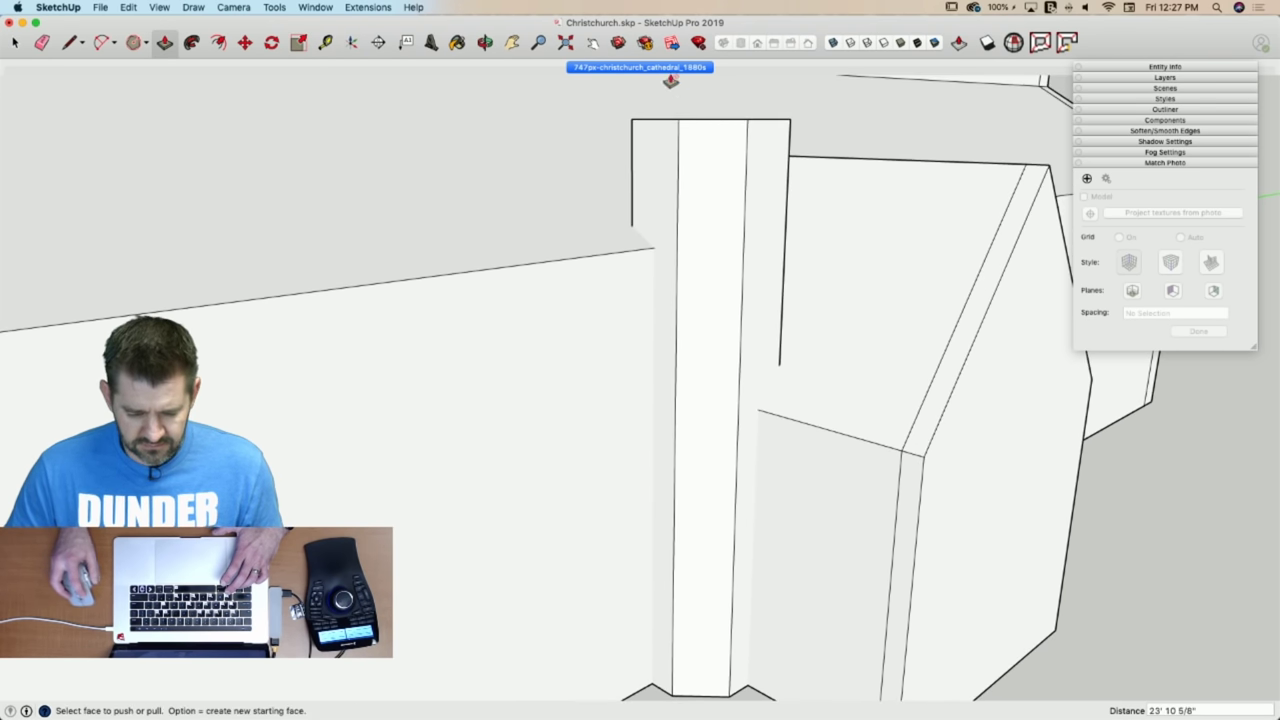
{"action": "left_click", "coordinate": [660, 68]}
{"action": "scroll", "coordinate": [823, 486], "scroll_direction": "up", "scroll_amount": 5}
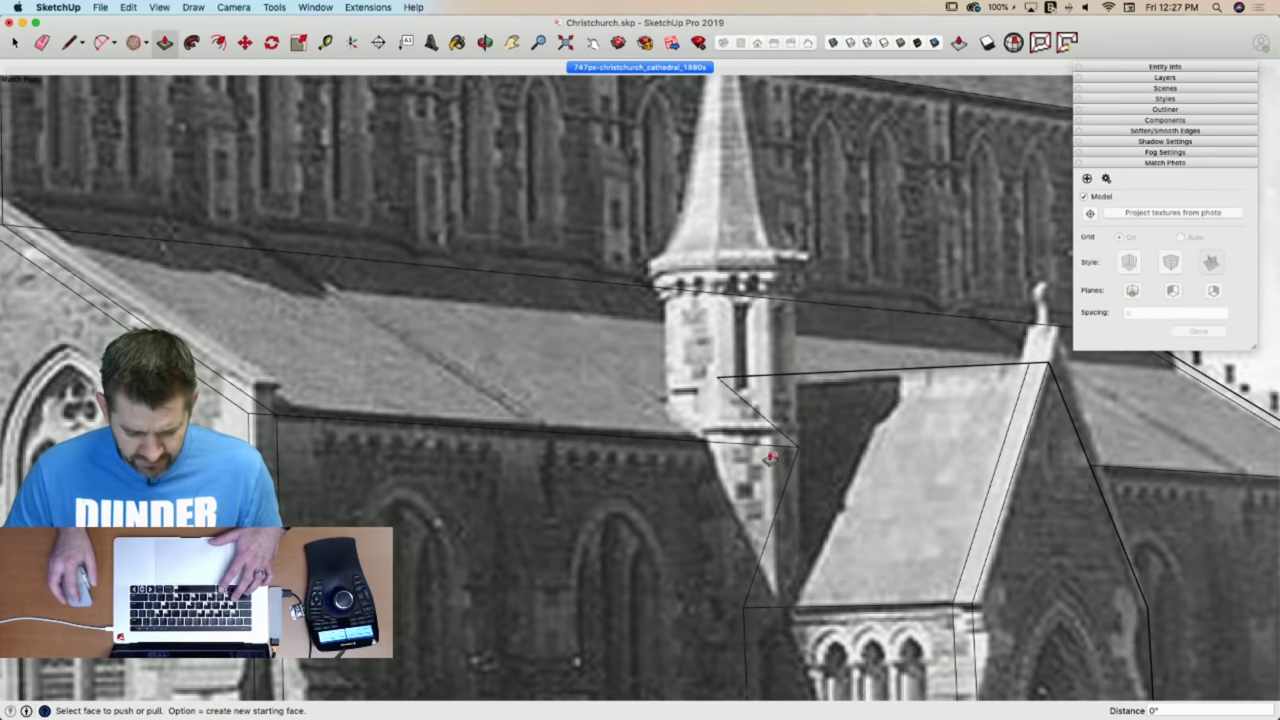
{"action": "scroll", "coordinate": [762, 450], "scroll_direction": "down", "scroll_amount": 5}
{"action": "middle_click_drag", "start_coordinate": [762, 450], "coordinate": [744, 553]}
{"action": "scroll", "coordinate": [725, 525], "scroll_direction": "up", "scroll_amount": 10}
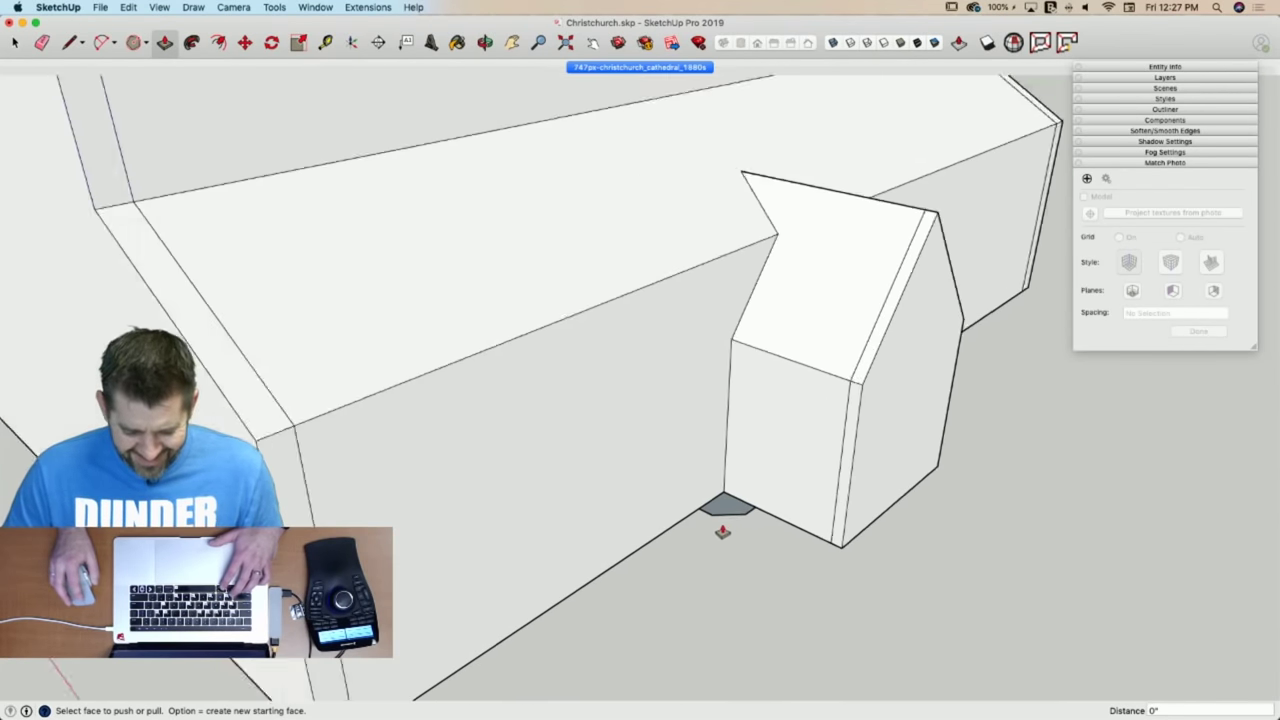
Scale the octagon uniformly about its centre by a factor of 1.16.
{"action": "key", "text": "l"}
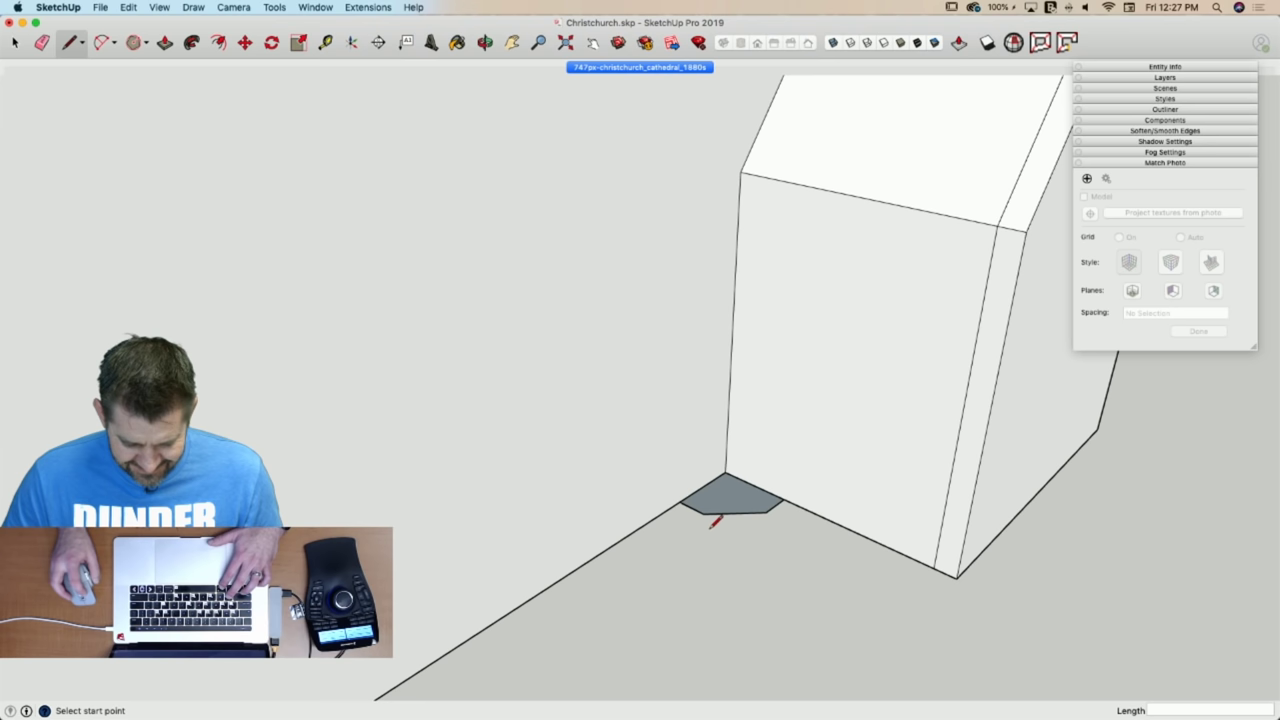
{"action": "key", "text": "space"}
{"action": "left_click", "coordinate": [716, 506]}
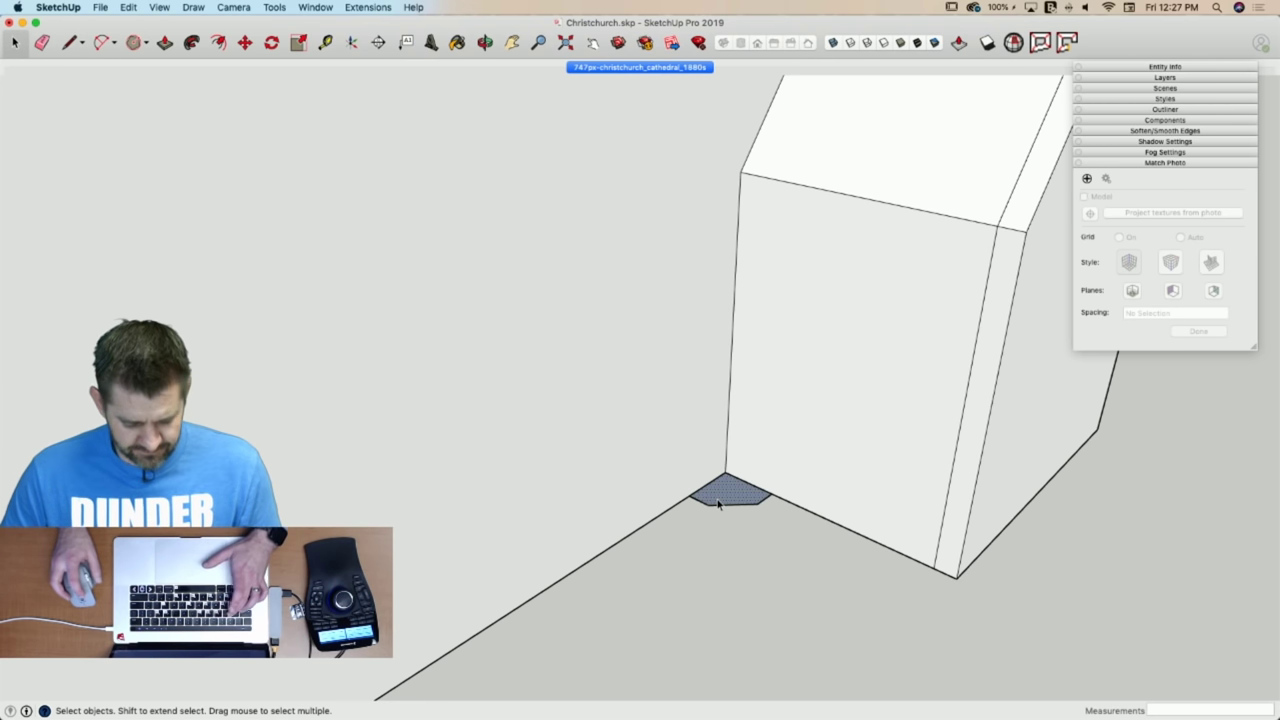
{"action": "key", "text": "f"}
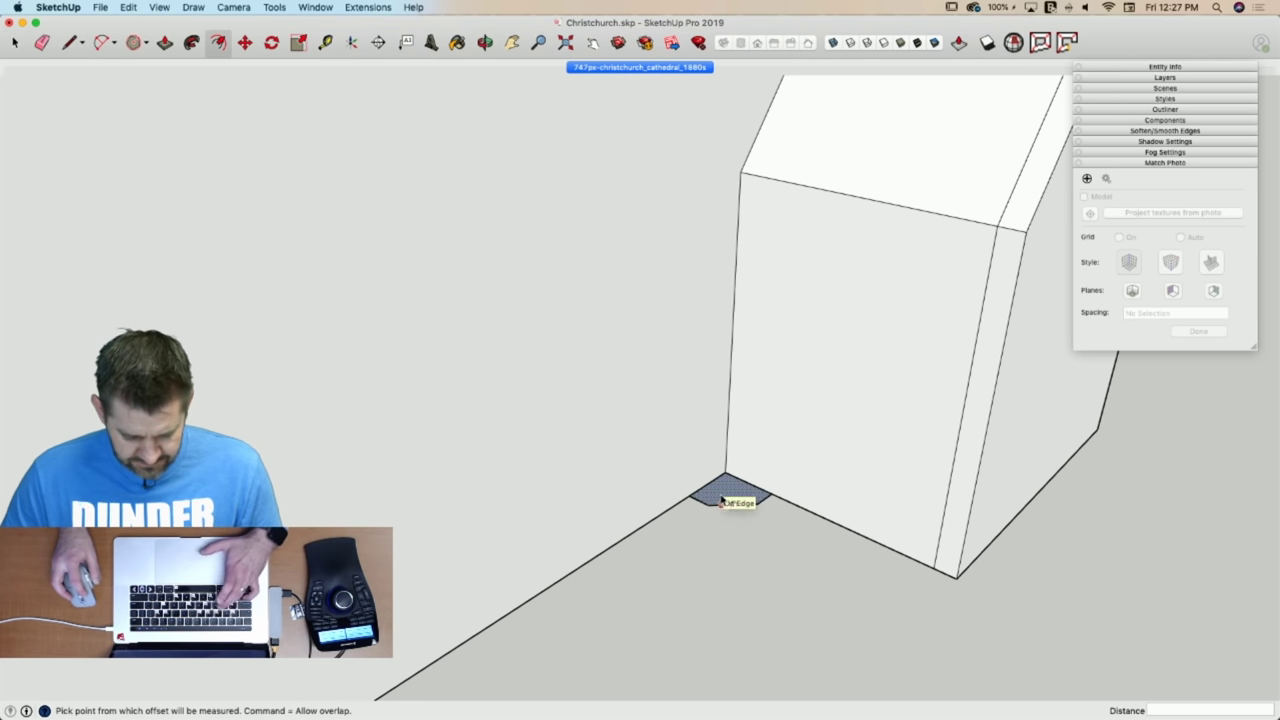
{"action": "key", "text": "s"}
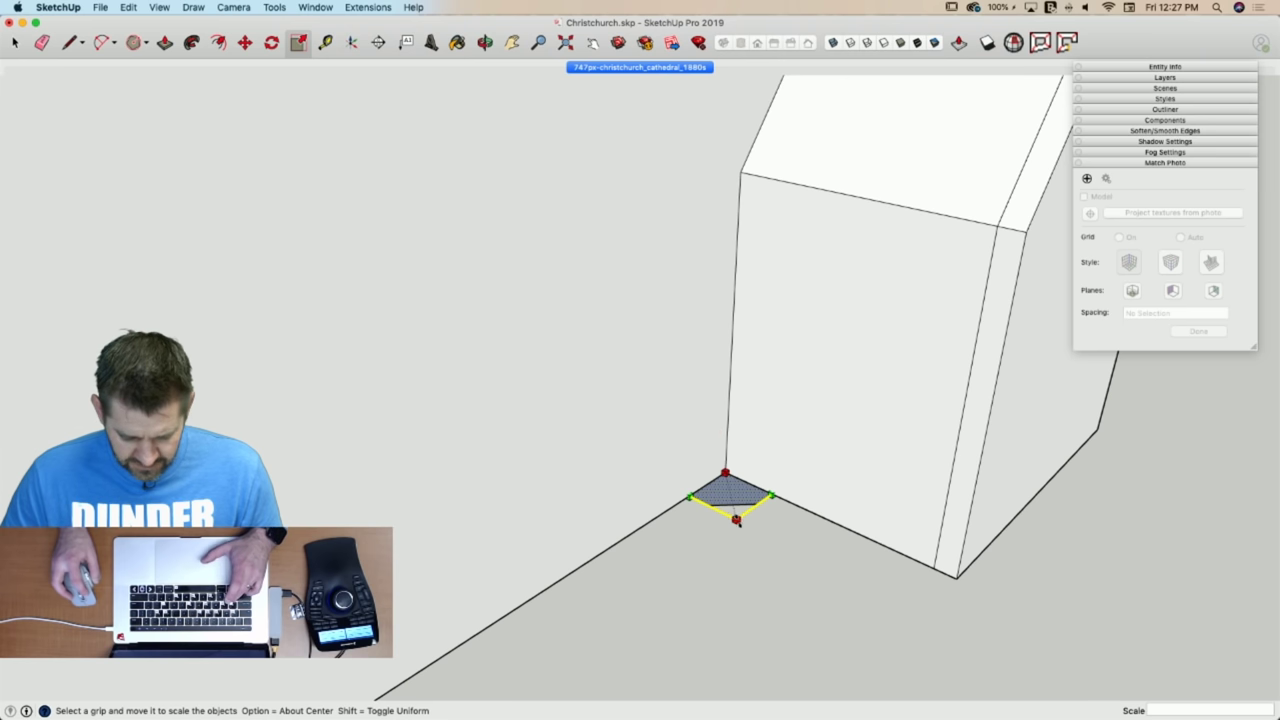
{"action": "left_click_drag", "start_coordinate": [738, 522], "coordinate": [738, 528]}
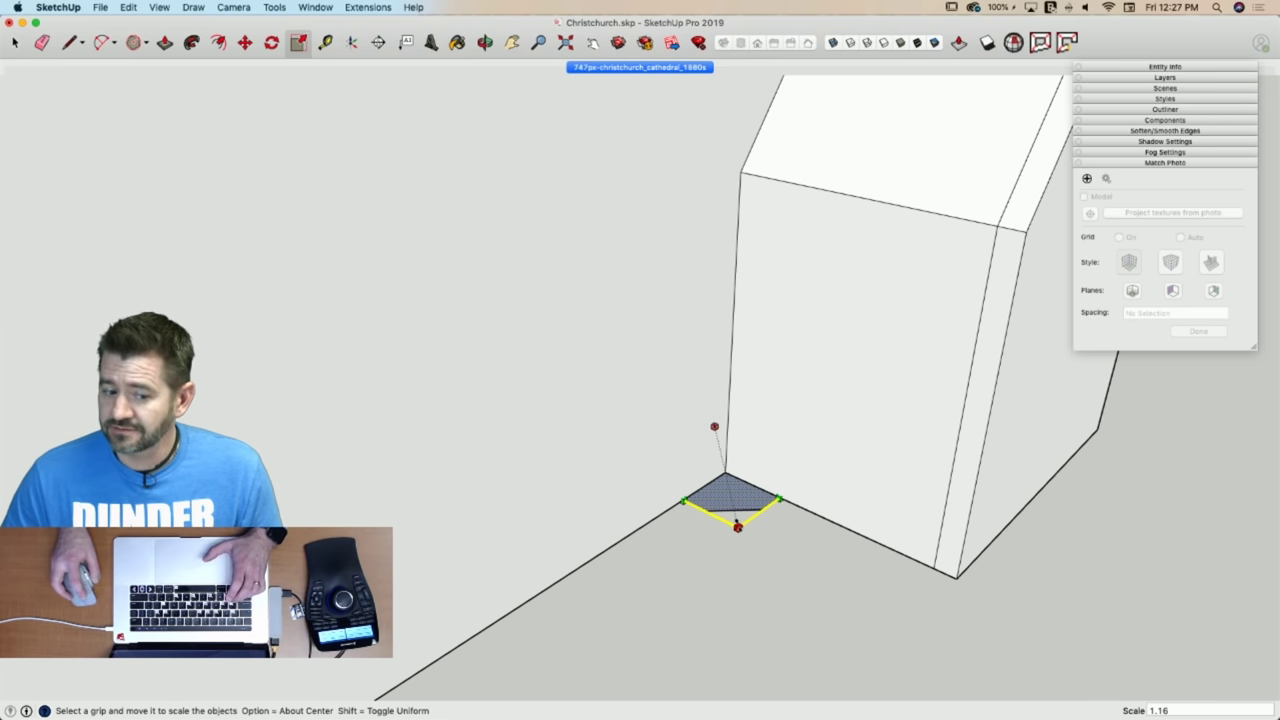
{"action": "left_click", "coordinate": [738, 526]}
Try extruding the rescaled octagon upward about 24' 10 9/16" and check its outline against the turret in the matched photo.
{"action": "key", "text": "p"}
{"action": "left_click", "coordinate": [739, 503]}
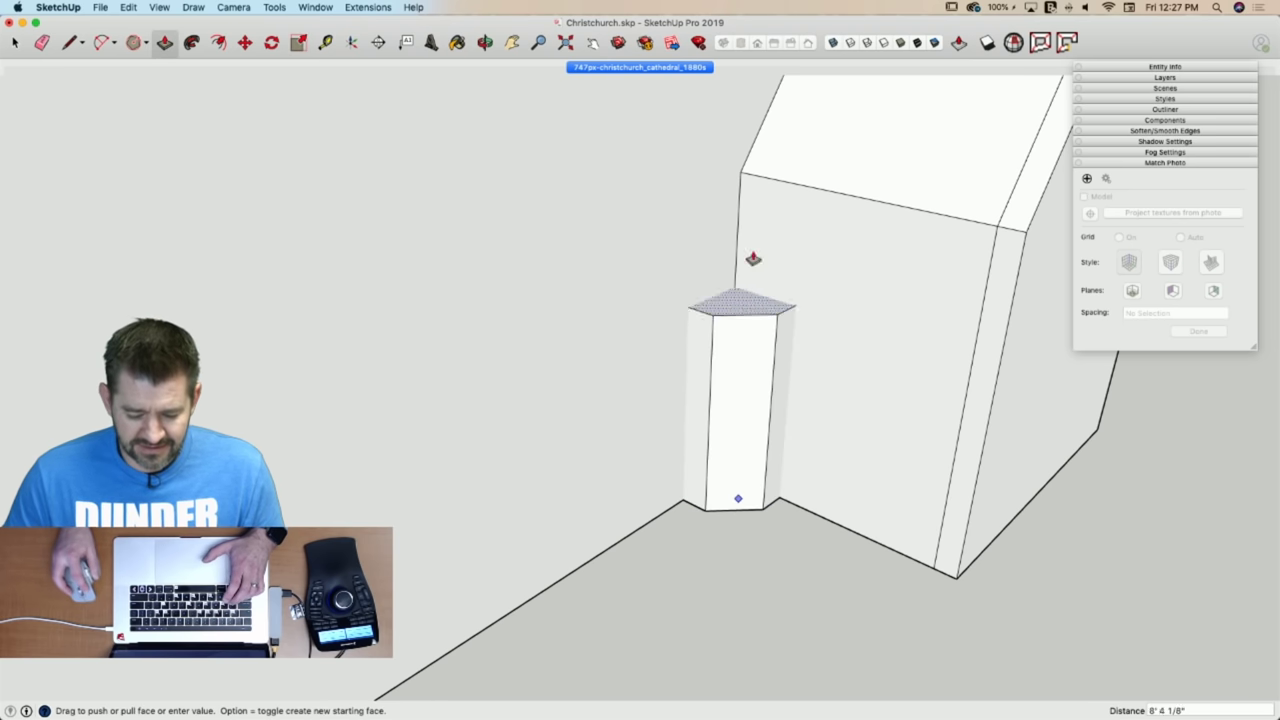
{"action": "scroll", "coordinate": [693, 492], "scroll_direction": "down", "scroll_amount": 4}
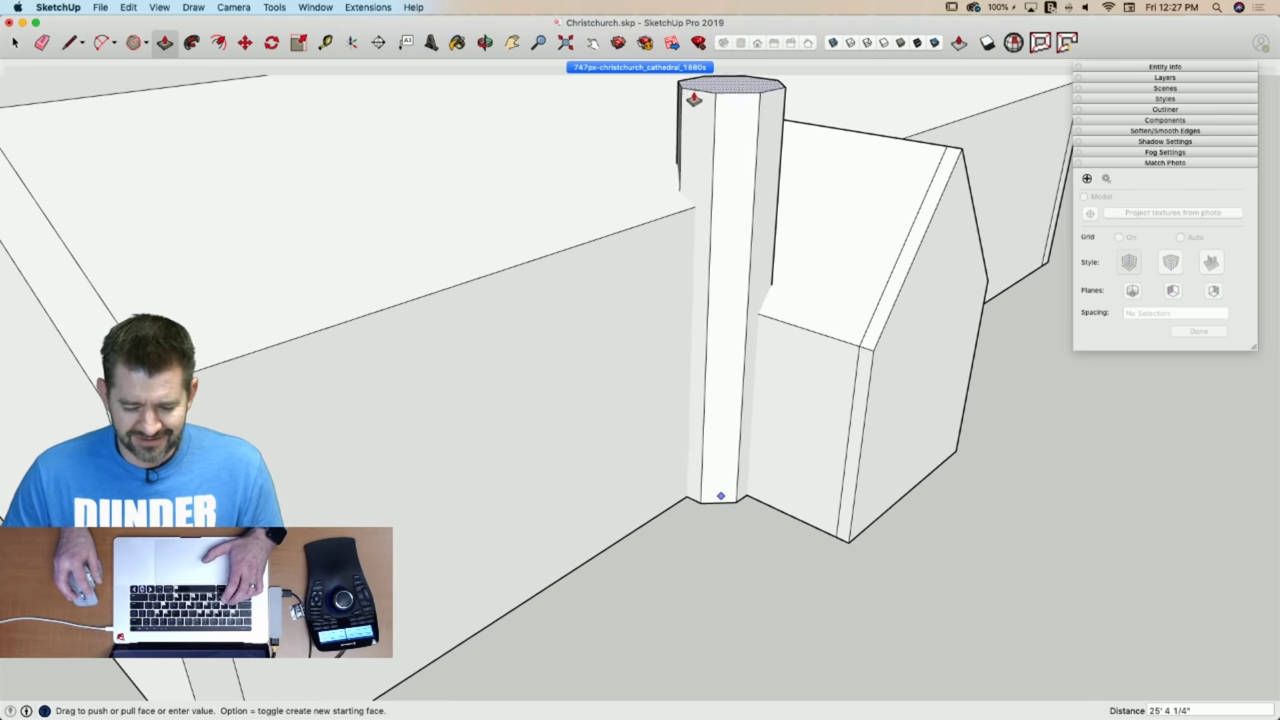
{"action": "left_click", "coordinate": [651, 62]}
{"action": "left_click", "coordinate": [647, 68]}
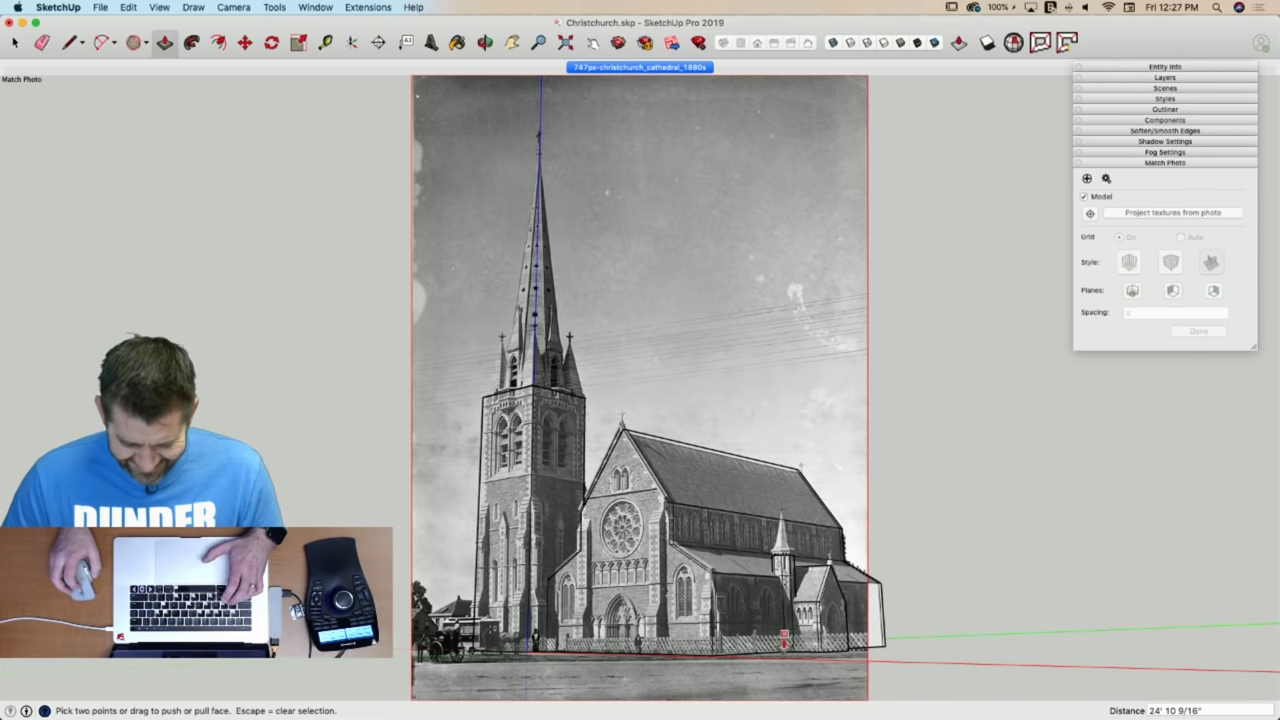
{"action": "scroll", "coordinate": [784, 636], "scroll_direction": "up", "scroll_amount": 10}
{"action": "scroll", "coordinate": [788, 560], "scroll_direction": "down", "scroll_amount": 10}
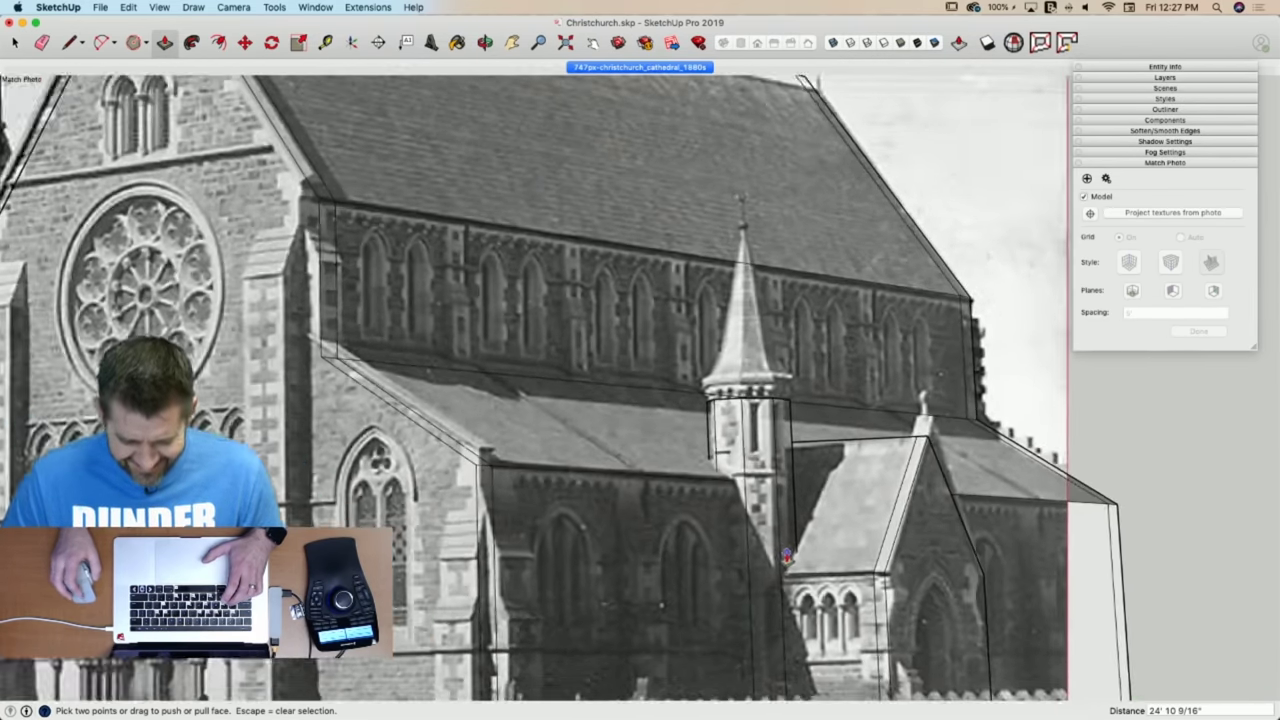
{"action": "middle_click_drag", "start_coordinate": [750, 505], "coordinate": [728, 680]}
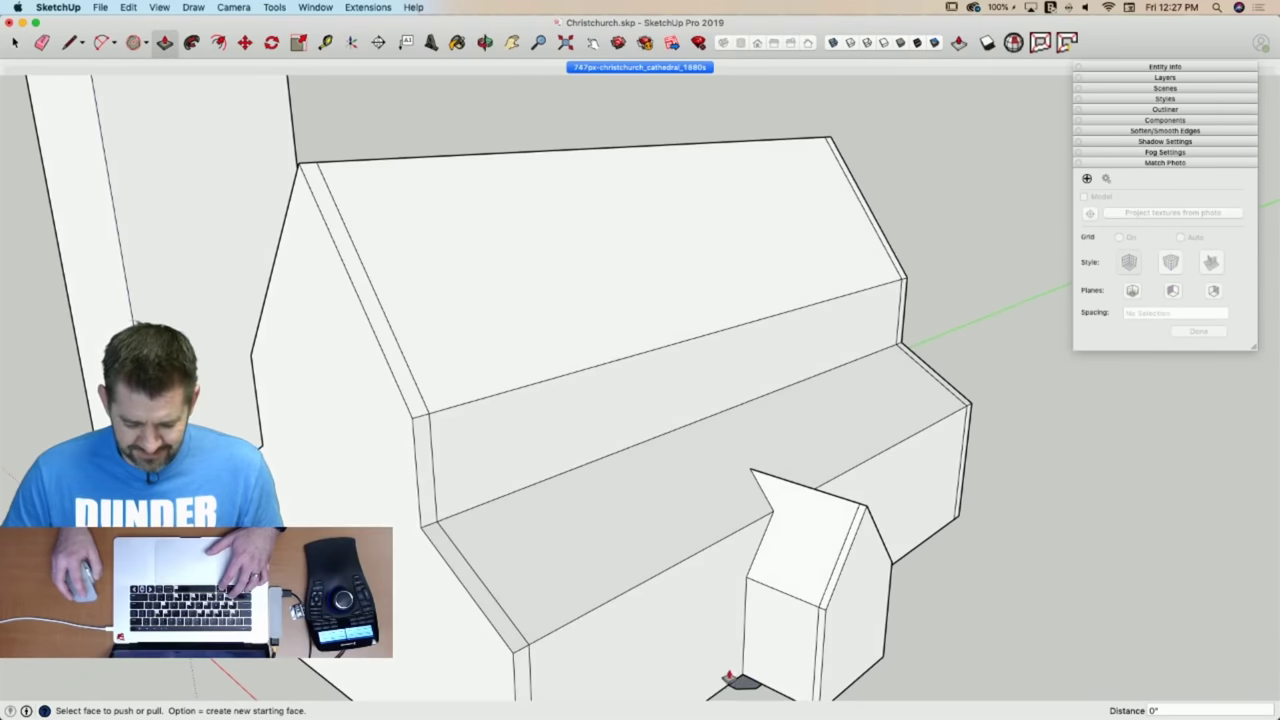
Scale the octagon at the porch corner down slightly about its centre.
{"action": "scroll", "coordinate": [727, 678], "scroll_direction": "up", "scroll_amount": 2}
{"action": "scroll", "coordinate": [714, 482], "scroll_direction": "down", "scroll_amount": 5}
{"action": "scroll", "coordinate": [741, 614], "scroll_direction": "up", "scroll_amount": 8}
{"action": "scroll", "coordinate": [732, 610], "scroll_direction": "up", "scroll_amount": 3}
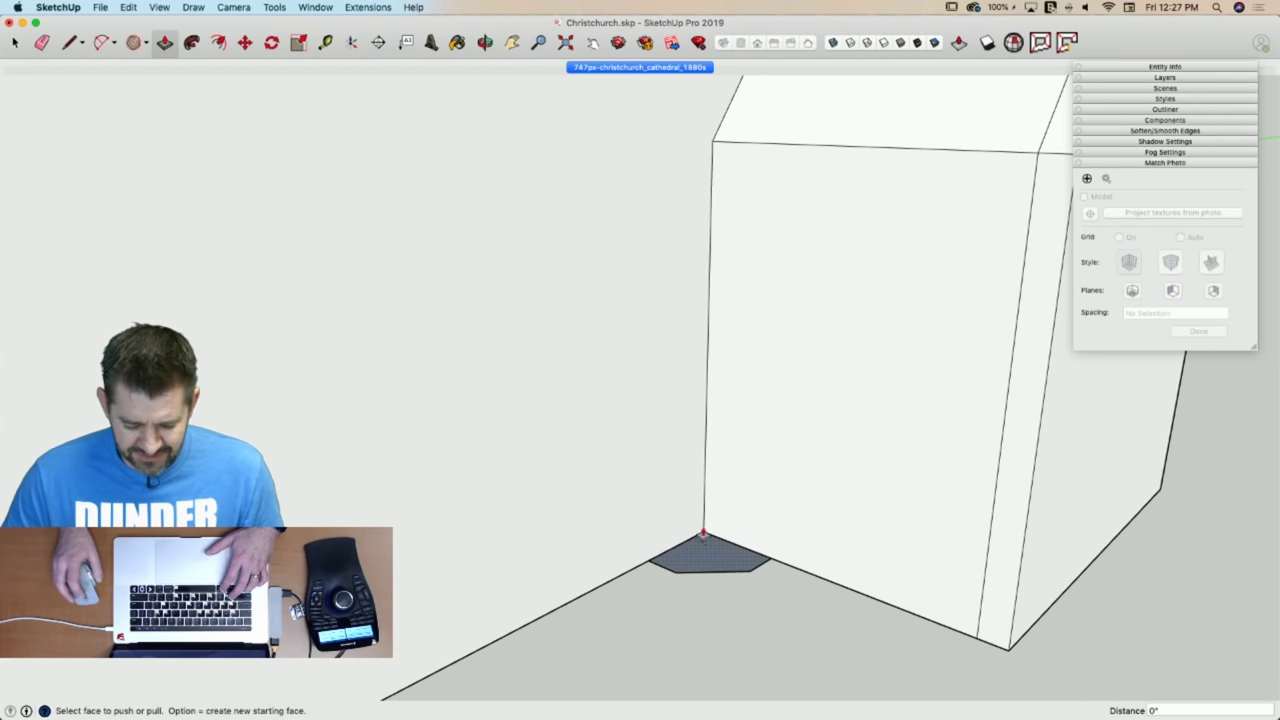
{"action": "key", "text": "space"}
{"action": "left_click", "coordinate": [695, 560]}
{"action": "key", "text": "s"}
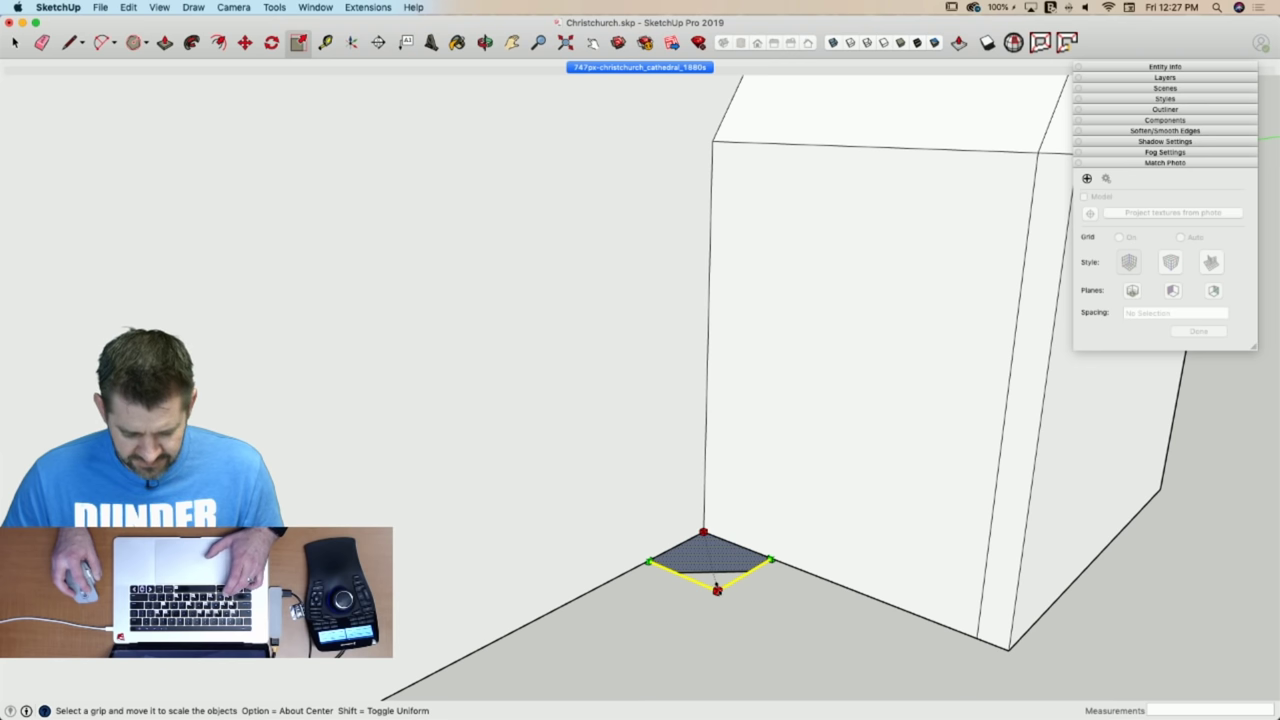
{"action": "left_click_drag", "start_coordinate": [716, 588], "coordinate": [715, 583]}
Extrude the octagon upward about 30' 11 5/16" as the turret shaft and return to the matched photo view.
{"action": "key", "text": "p"}
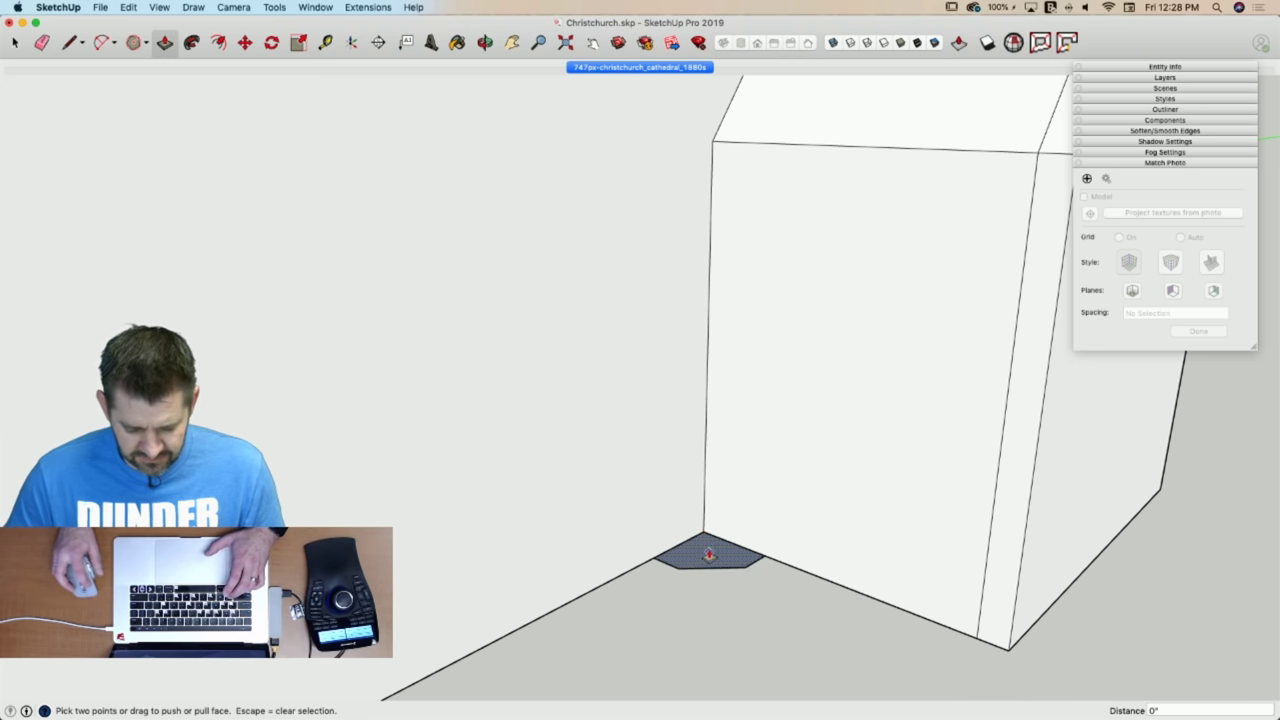
{"action": "left_click", "coordinate": [709, 550]}
{"action": "scroll", "coordinate": [718, 420], "scroll_direction": "down", "scroll_amount": 6}
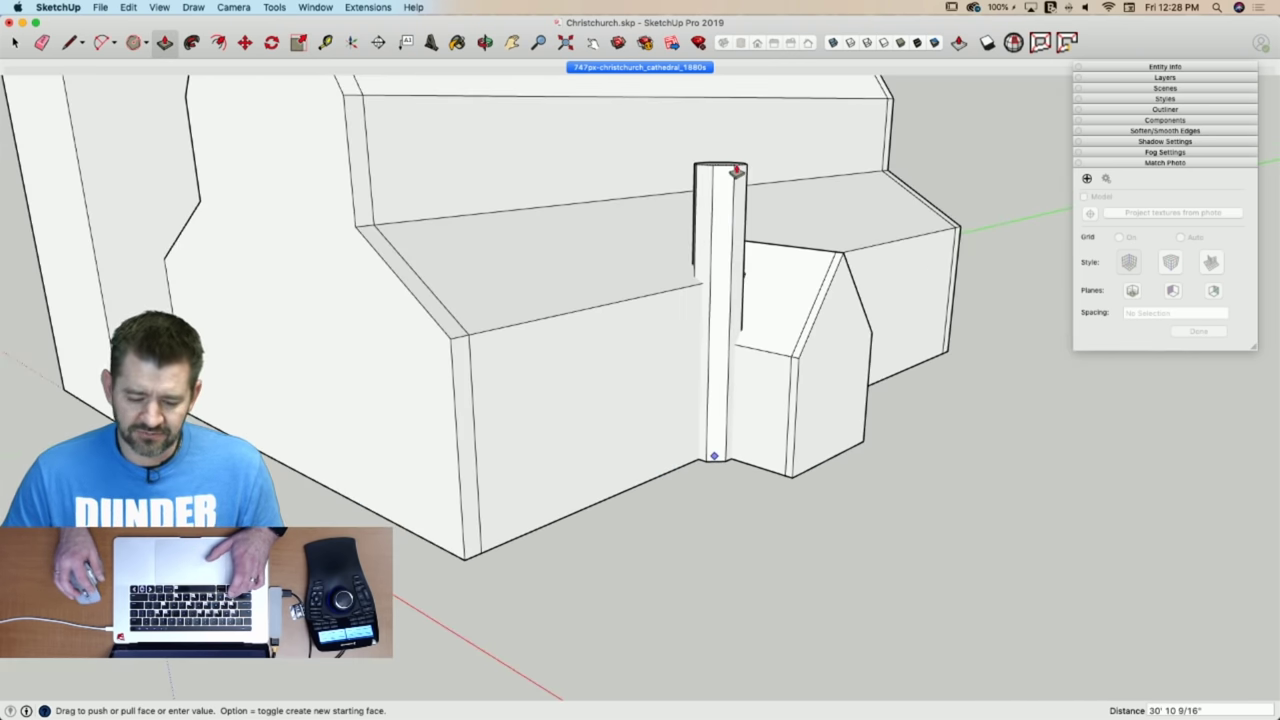
{"action": "left_click", "coordinate": [734, 169]}
{"action": "left_click", "coordinate": [621, 66]}
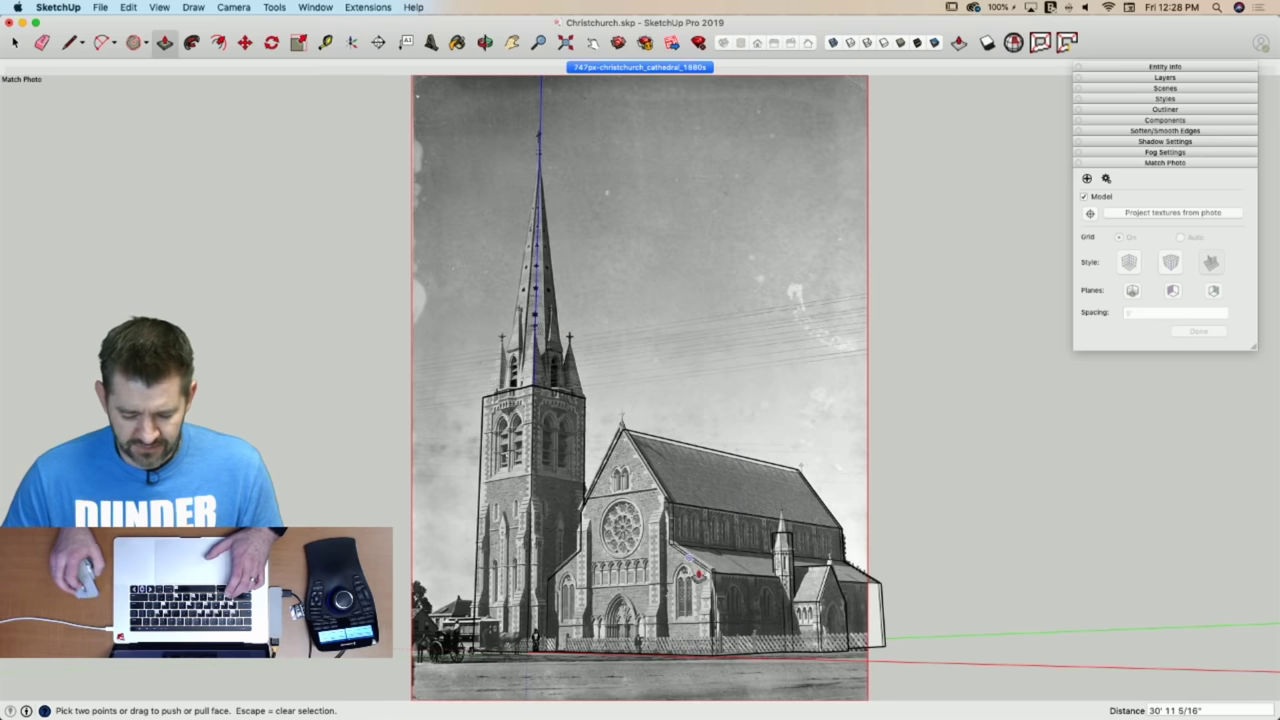
Move the turret shaft's top face down about 5' 8 7/16" to just below the spire base in the matched photo.
{"action": "scroll", "coordinate": [790, 507], "scroll_direction": "up", "scroll_amount": 5}
{"action": "key", "text": "space"}
{"action": "left_click_drag", "start_coordinate": [713, 382], "coordinate": [836, 449]}
{"action": "key", "text": "m"}
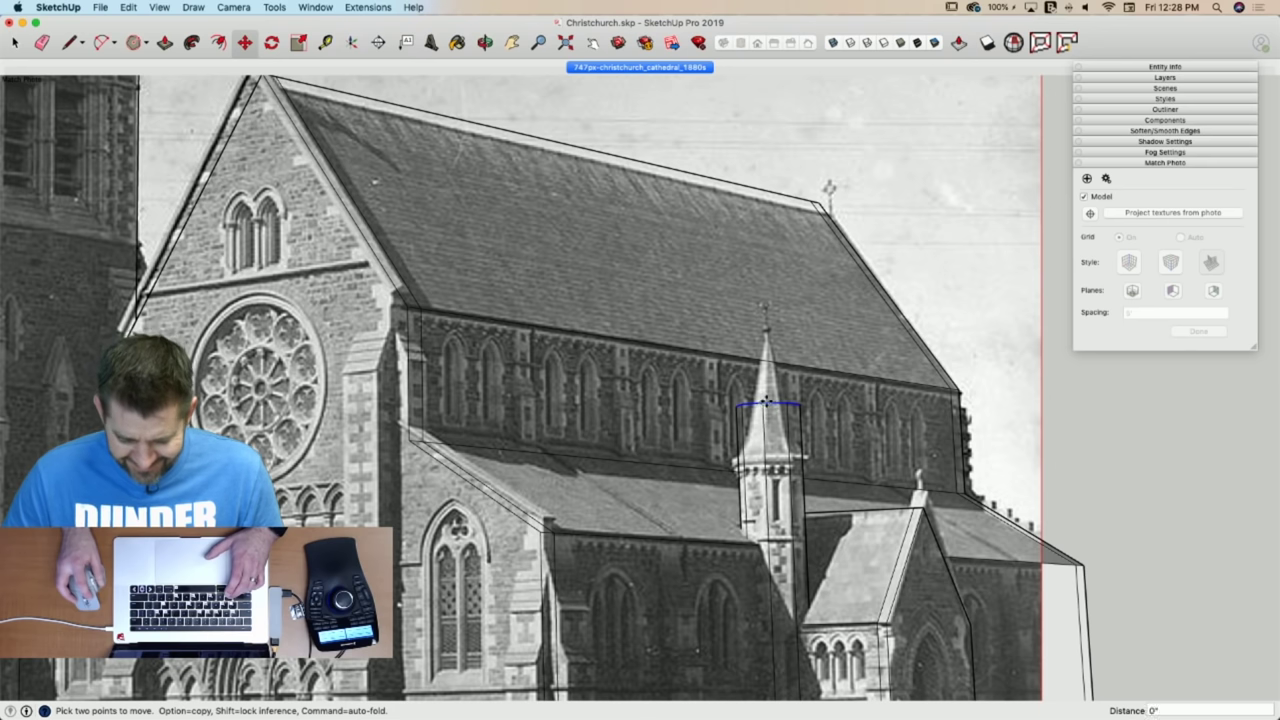
{"action": "left_click_drag", "start_coordinate": [765, 403], "coordinate": [765, 471]}
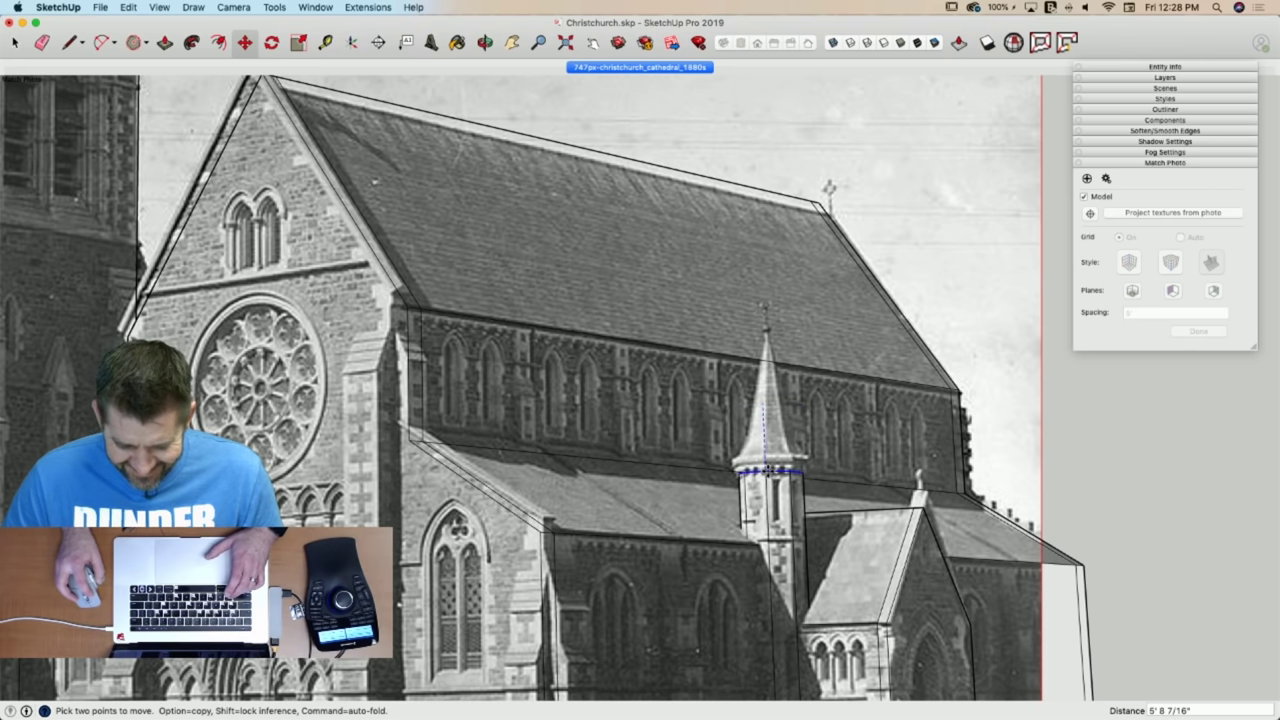
{"action": "scroll", "coordinate": [781, 490], "scroll_direction": "up", "scroll_amount": 5}
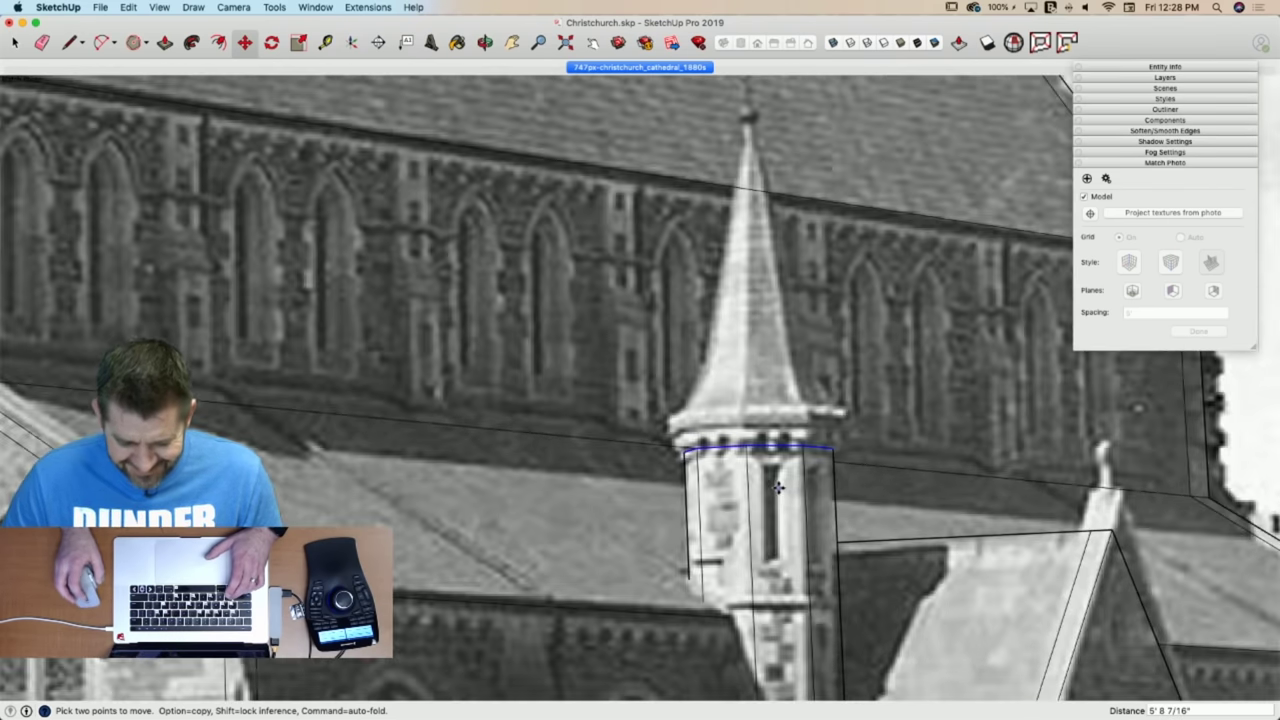
{"action": "scroll", "coordinate": [771, 481], "scroll_direction": "down", "scroll_amount": 5}
{"action": "scroll", "coordinate": [785, 488], "scroll_direction": "down", "scroll_amount": 3}
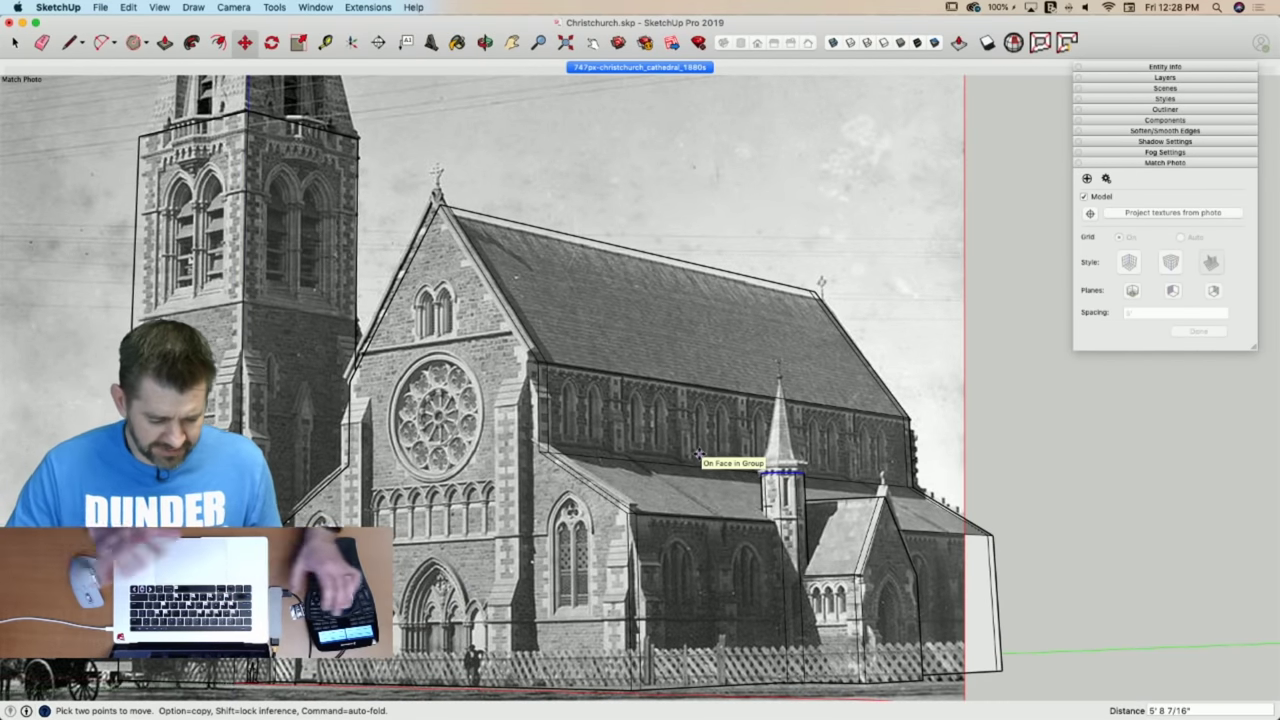
Draw a short vertical guide line about 4' 5" down from the tower's top edge at the corner pinnacle's base width in the photo.
{"action": "scroll", "coordinate": [698, 455], "scroll_direction": "down", "scroll_amount": 5}
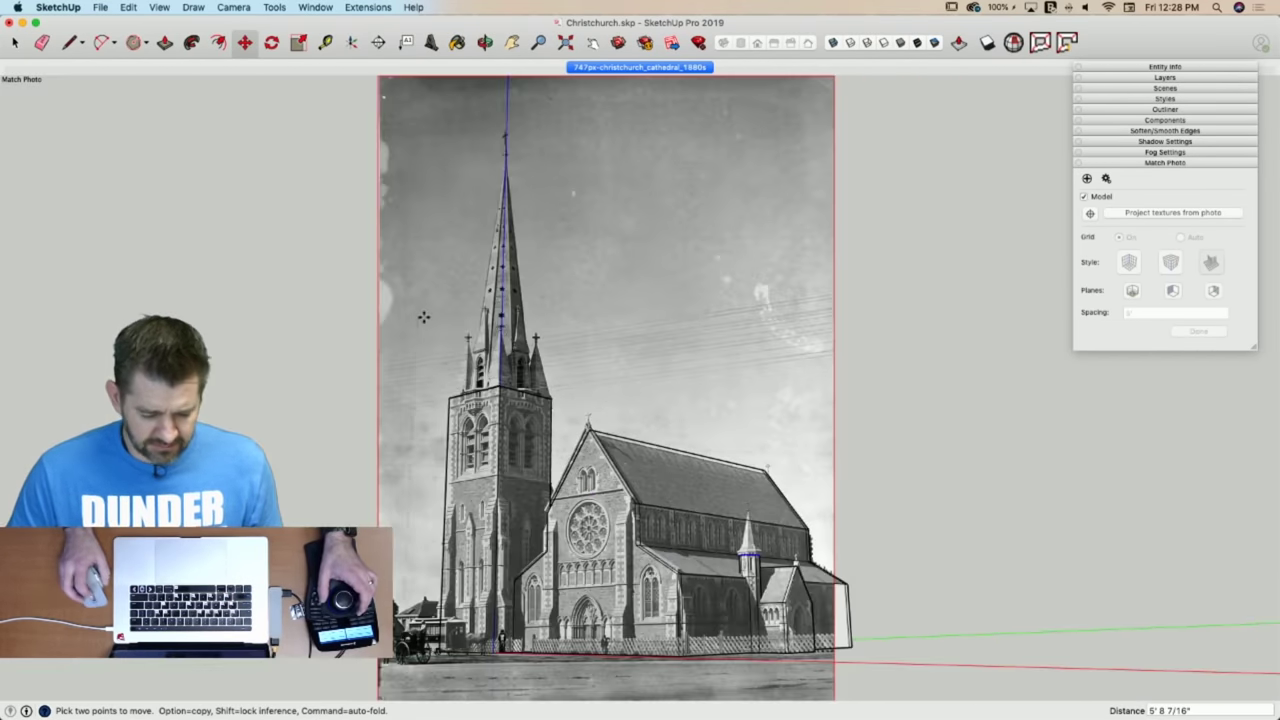
{"action": "scroll", "coordinate": [510, 388], "scroll_direction": "up", "scroll_amount": 6}
{"action": "scroll", "coordinate": [510, 388], "scroll_direction": "up", "scroll_amount": 3}
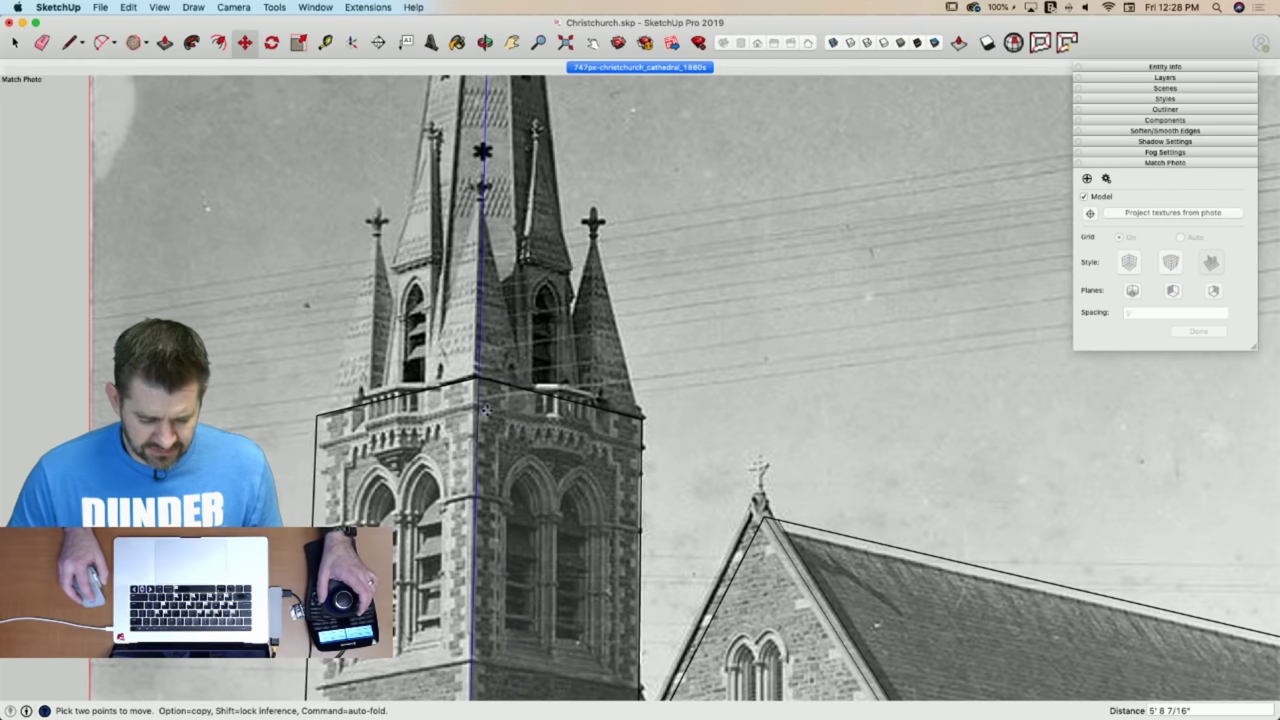
{"action": "key", "text": "l"}
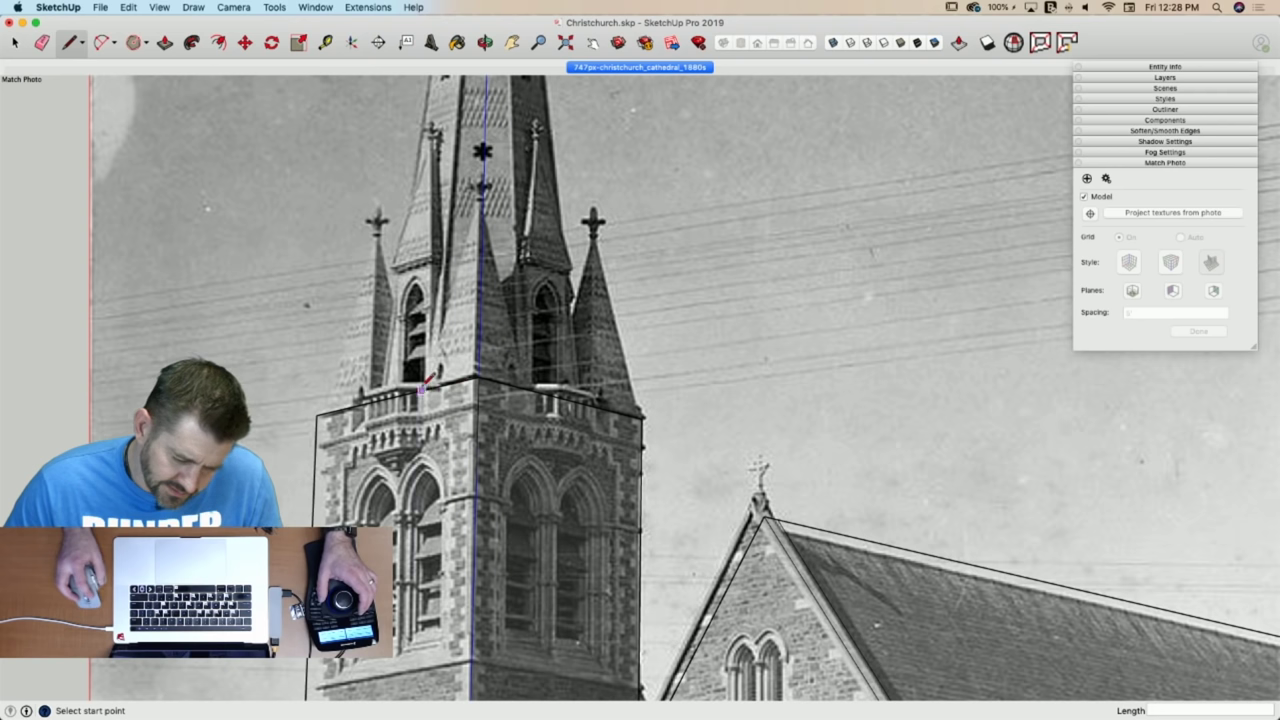
{"action": "left_click", "coordinate": [422, 389]}
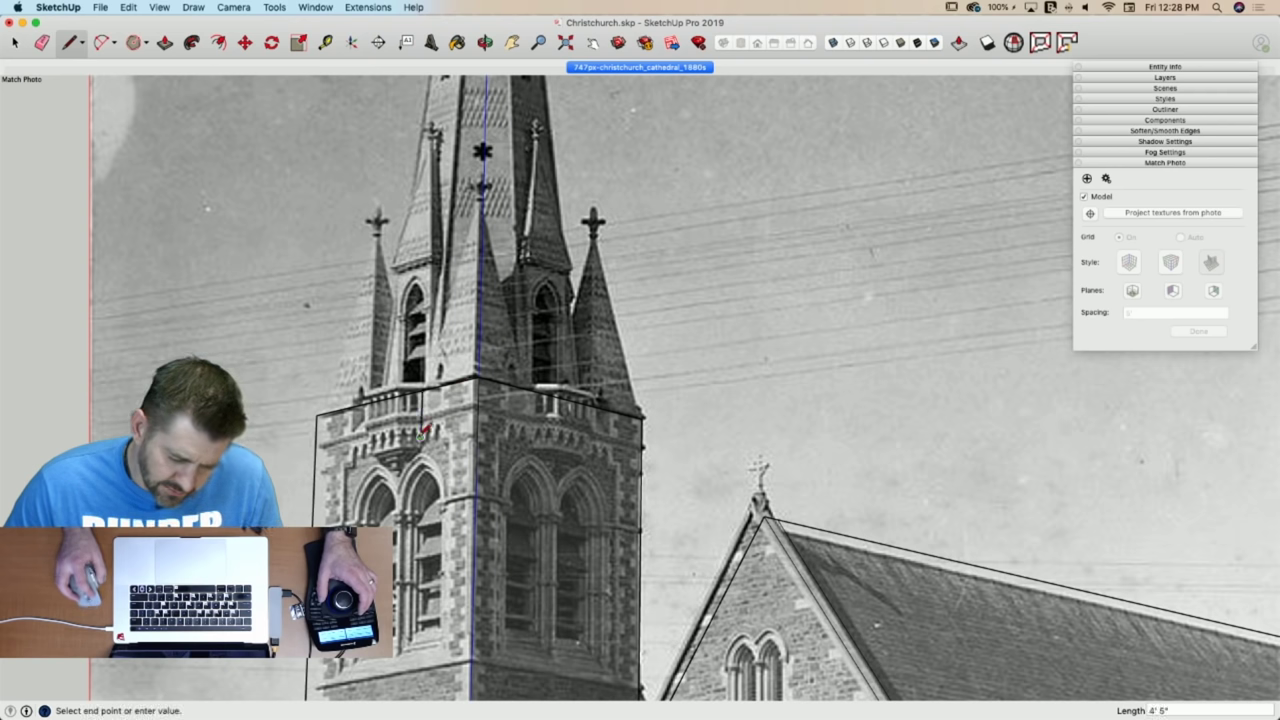
{"action": "key", "text": "space"}
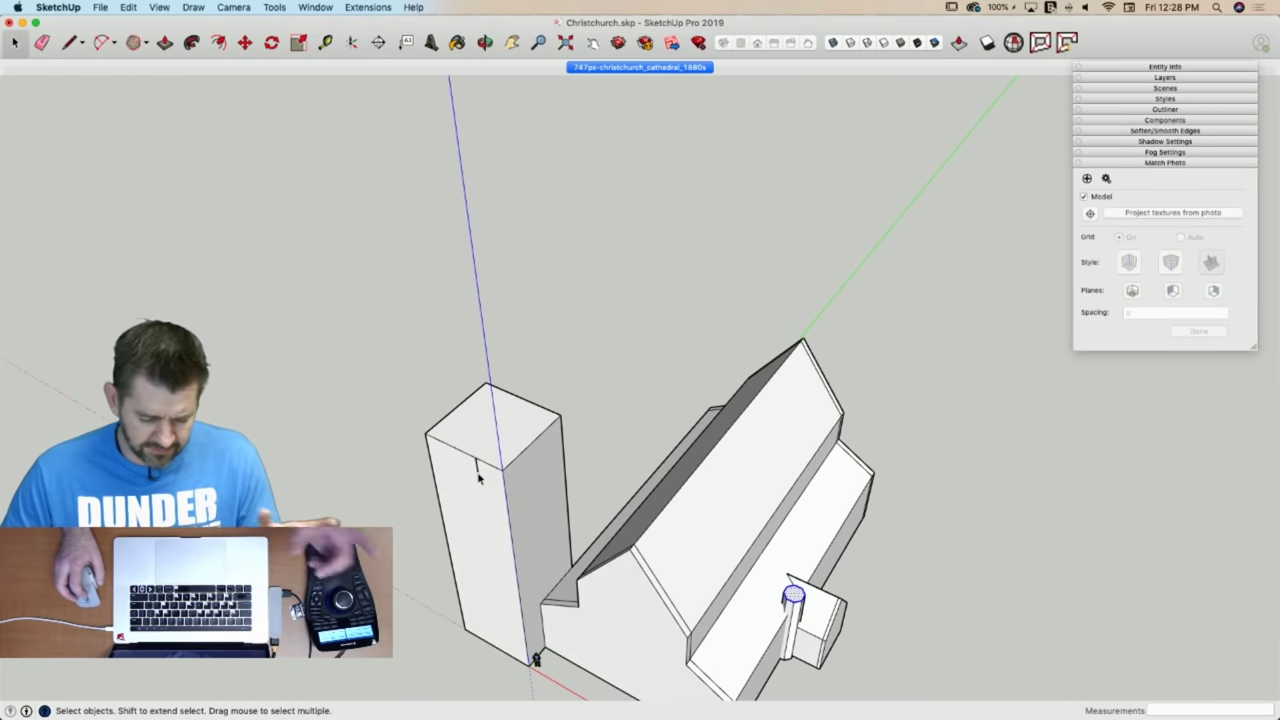
Explode the cathedral group into loose geometry, leaving the tower top directly editable.
{"action": "scroll", "coordinate": [493, 458], "scroll_direction": "up", "scroll_amount": 5}
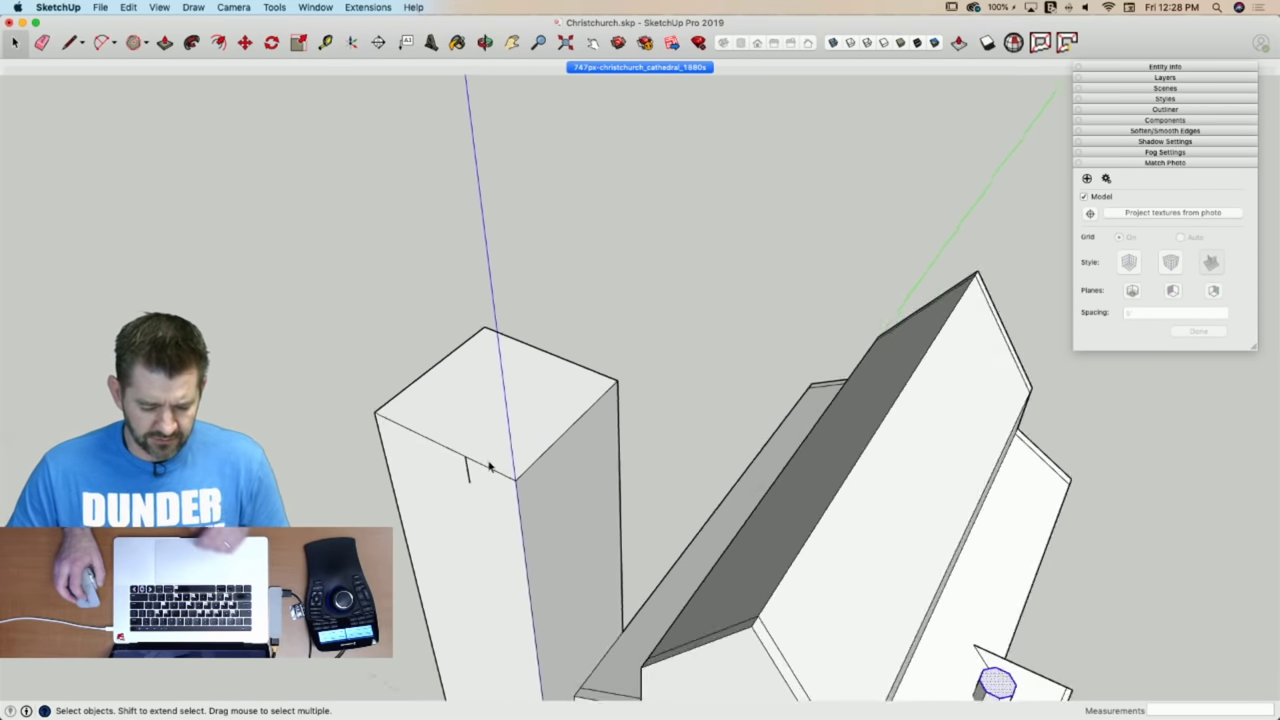
{"action": "key", "text": "super+a"}
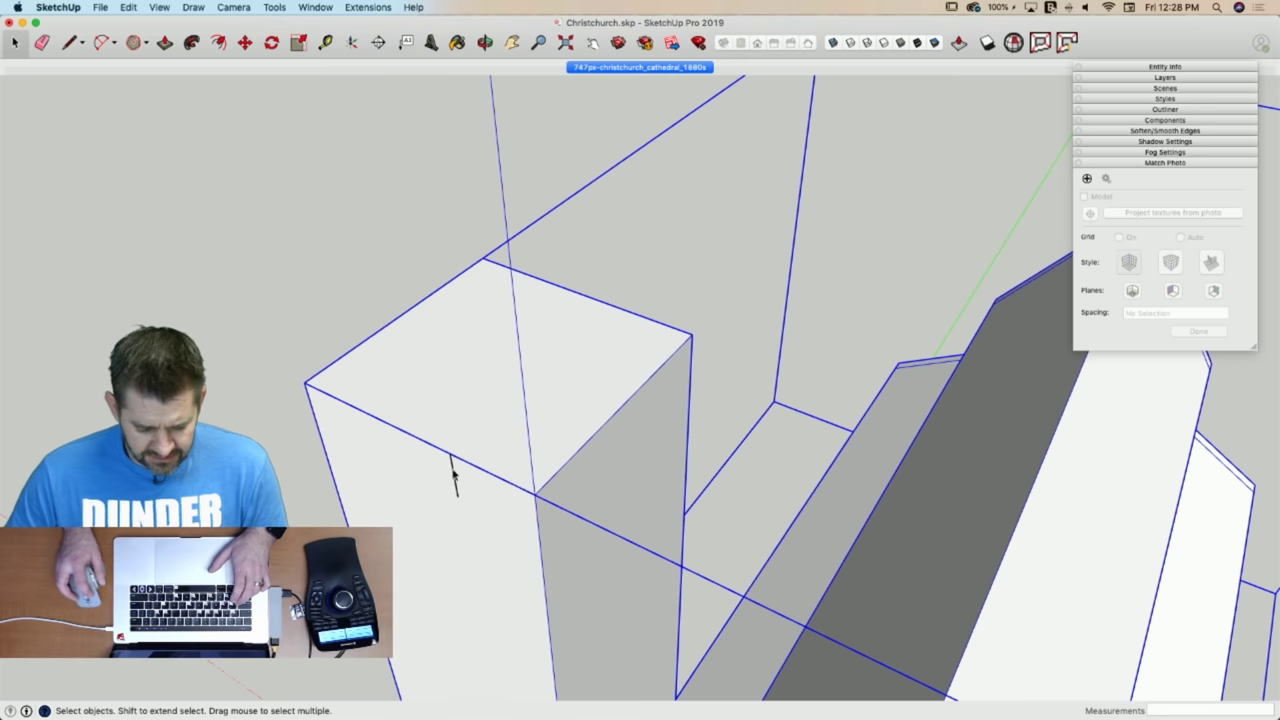
{"action": "scroll", "coordinate": [448, 428], "scroll_direction": "down", "scroll_amount": 5}
{"action": "right_click", "coordinate": [493, 406]}
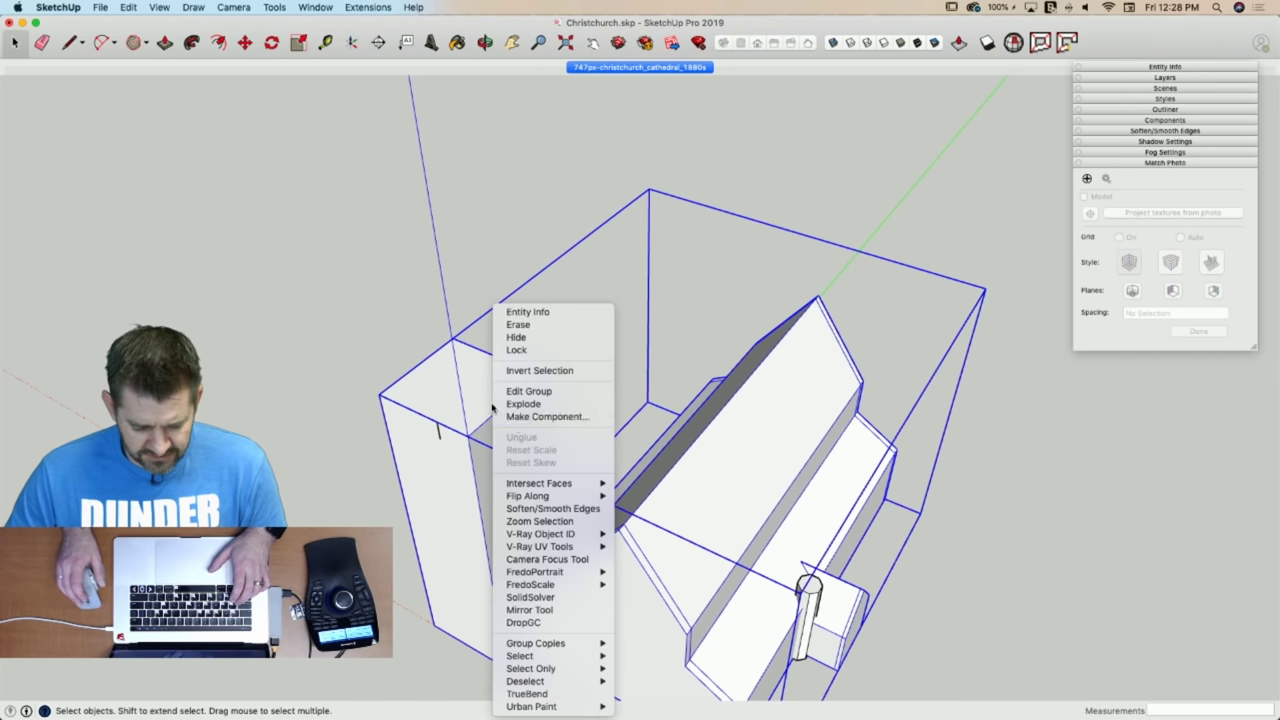
{"action": "left_click", "coordinate": [522, 404]}
{"action": "scroll", "coordinate": [440, 430], "scroll_direction": "up", "scroll_amount": 5}
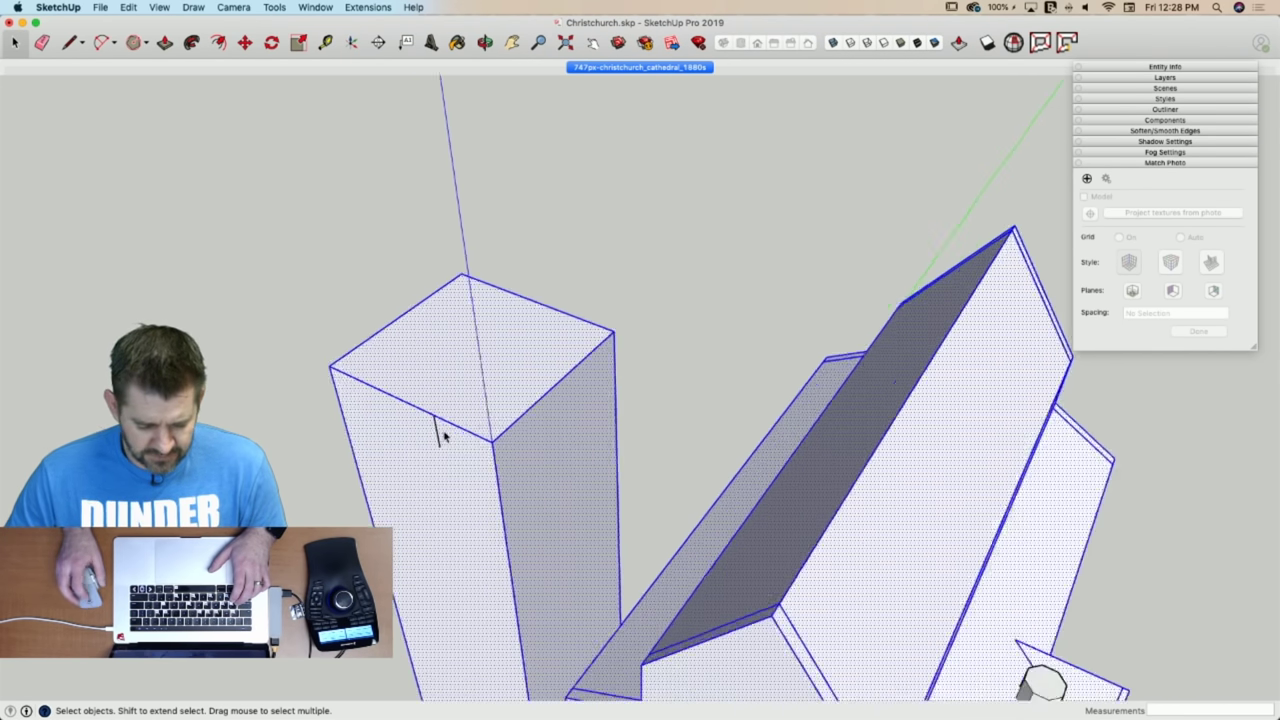
Rotate the edge segment between the guide line and the tower's near top corner by 90 degrees about that corner to transfer its length.
{"action": "left_click", "coordinate": [465, 430]}
{"action": "key", "text": "q"}
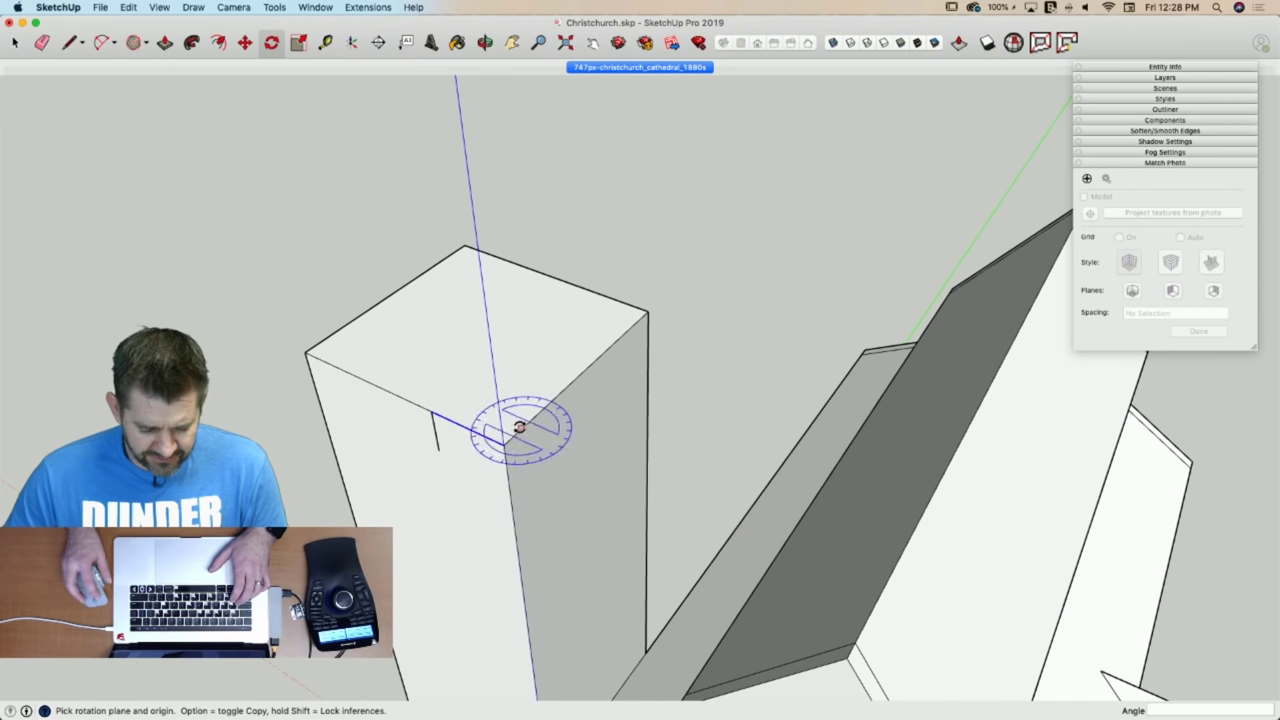
{"action": "left_click_drag", "start_coordinate": [503, 440], "coordinate": [438, 413]}
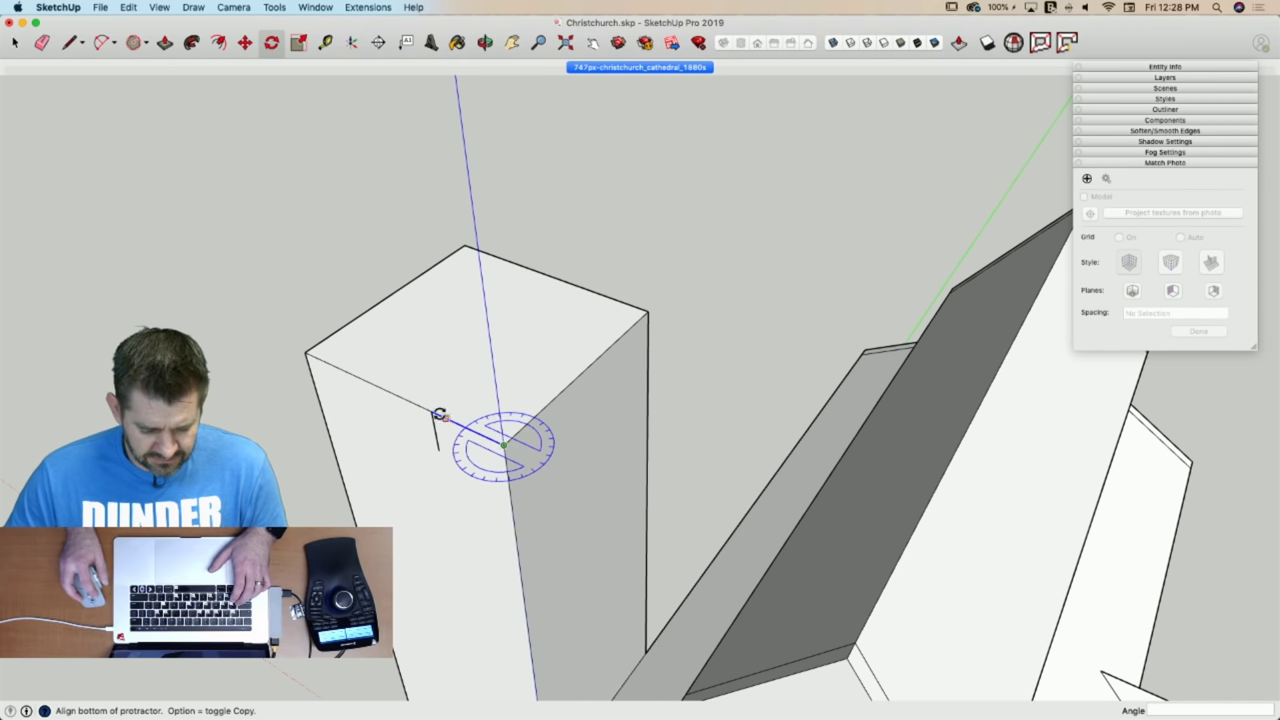
{"action": "left_click", "coordinate": [432, 411]}
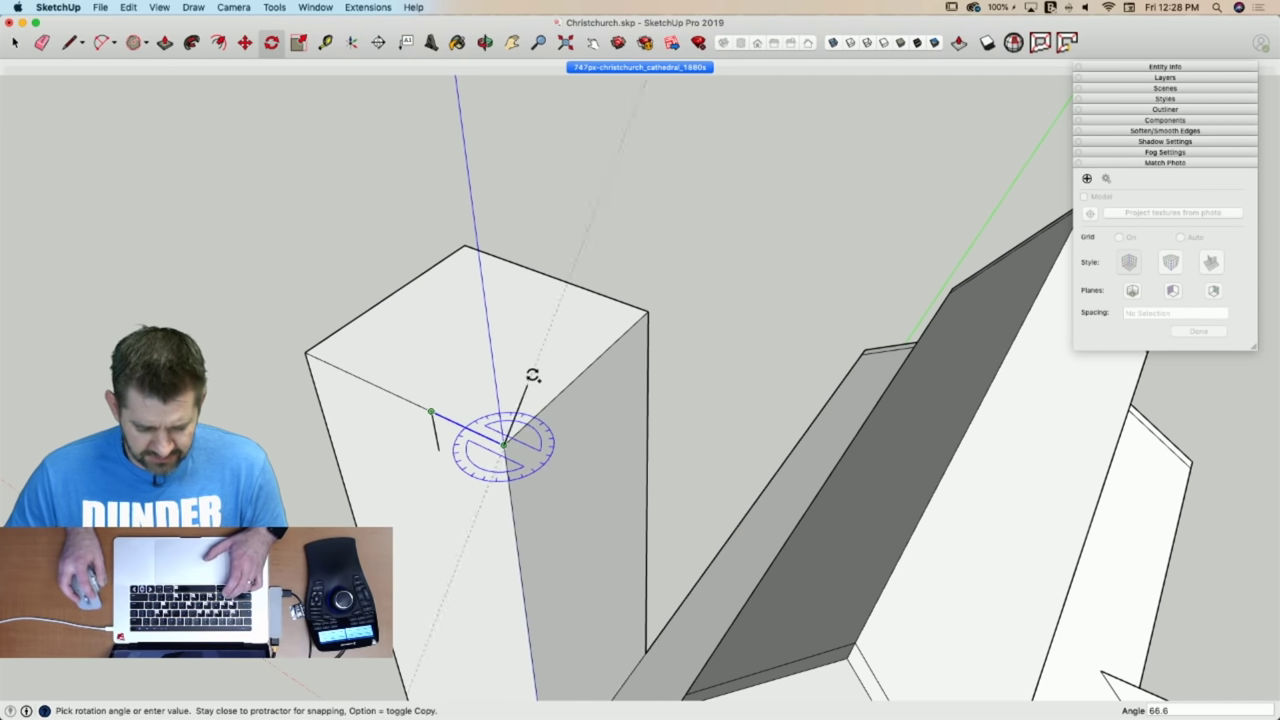
{"action": "left_click", "coordinate": [553, 396]}
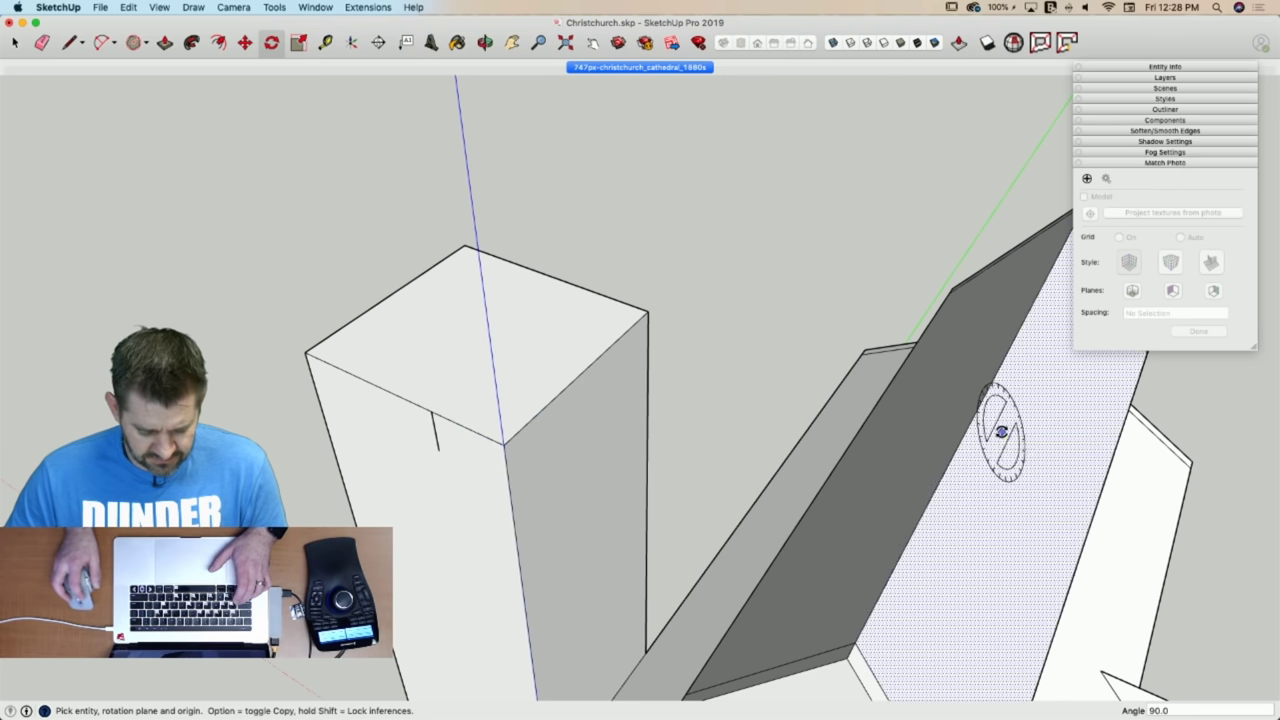
Draw a square on the tower top's near corner from the two marked edge points and erase the vertical guide line.
{"action": "key", "text": "r"}
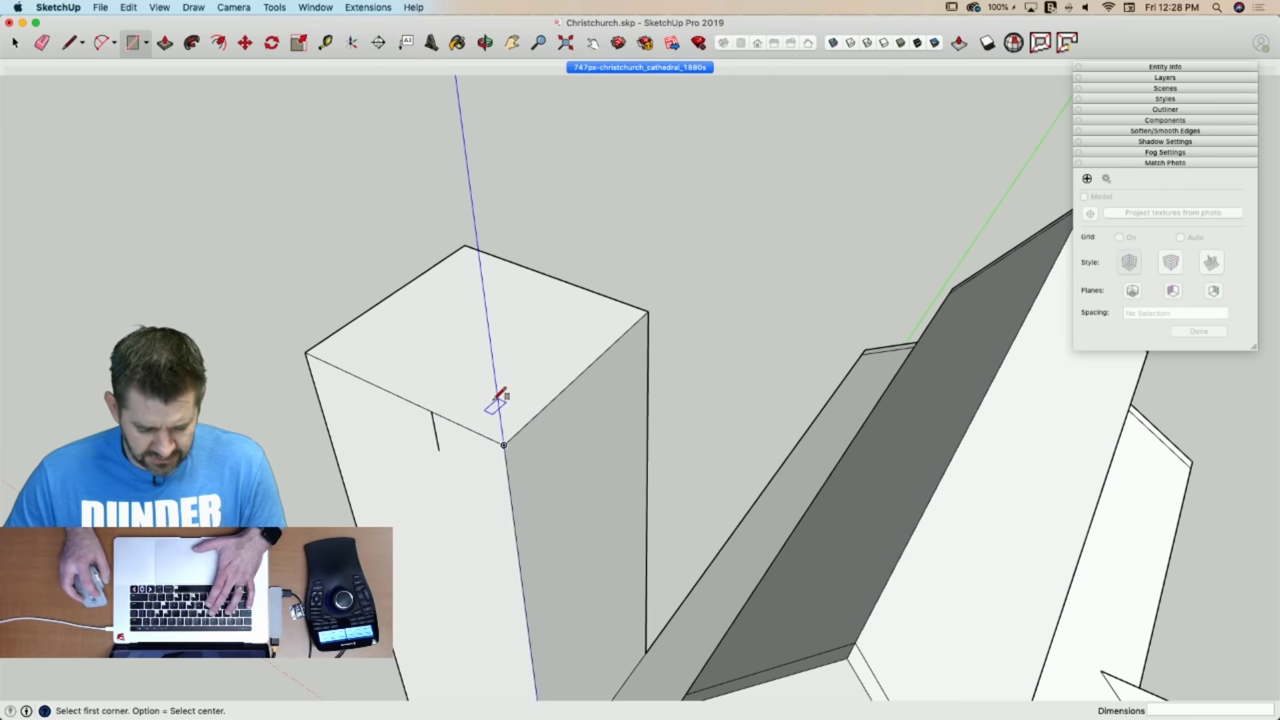
{"action": "left_click", "coordinate": [560, 392]}
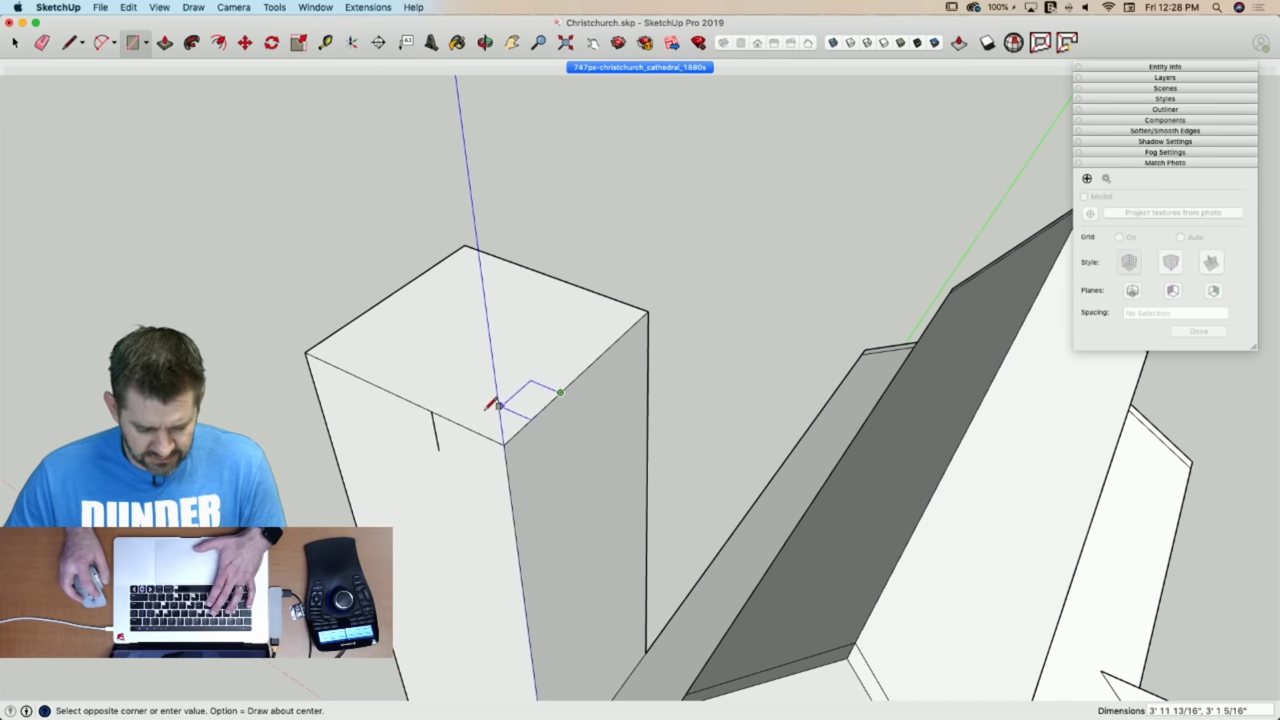
{"action": "left_click", "coordinate": [432, 411]}
{"action": "key", "text": "space"}
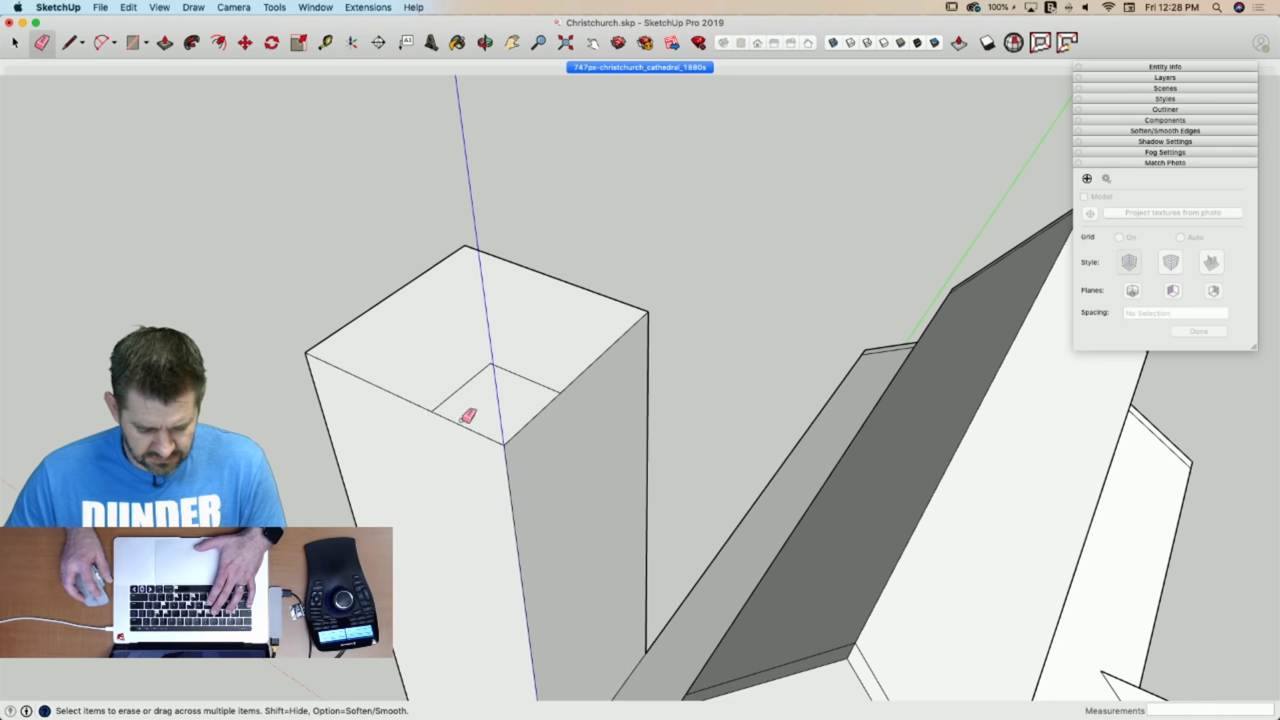
Copy the corner square along the tower's front top edge to the adjacent corner.
{"action": "left_click", "coordinate": [514, 421]}
{"action": "key", "text": "m"}
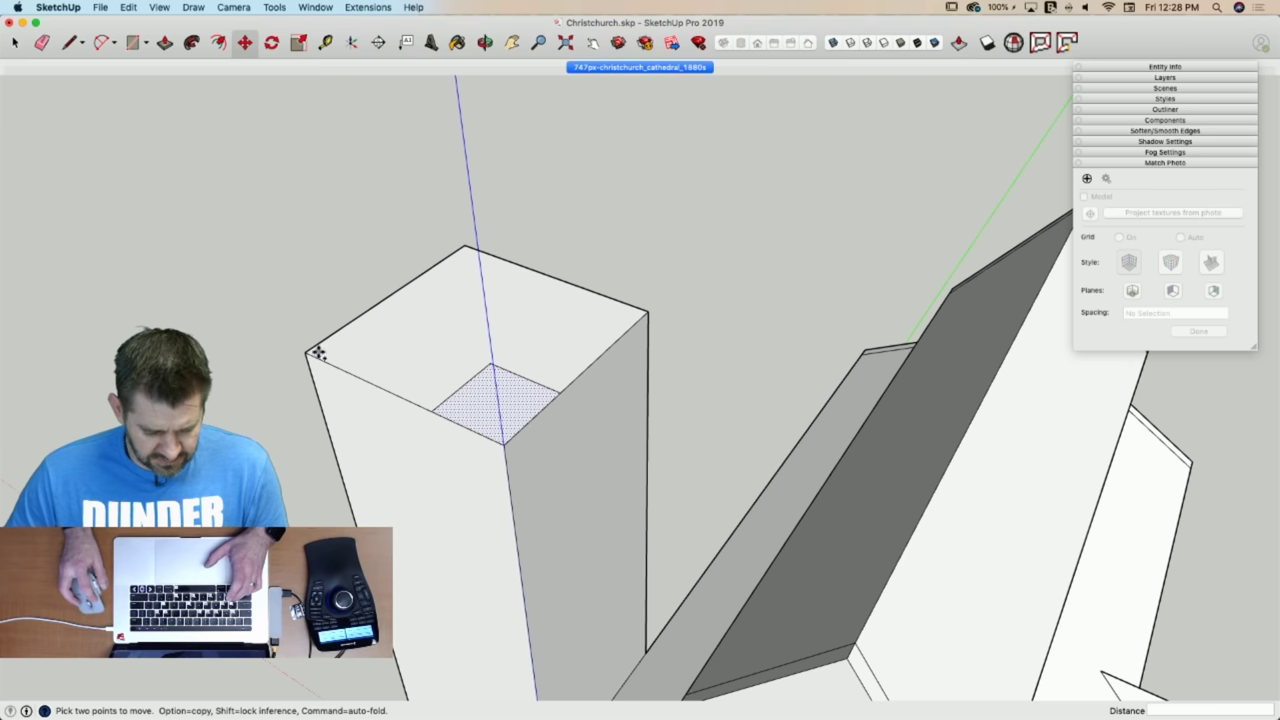
{"action": "left_click", "coordinate": [418, 406]}
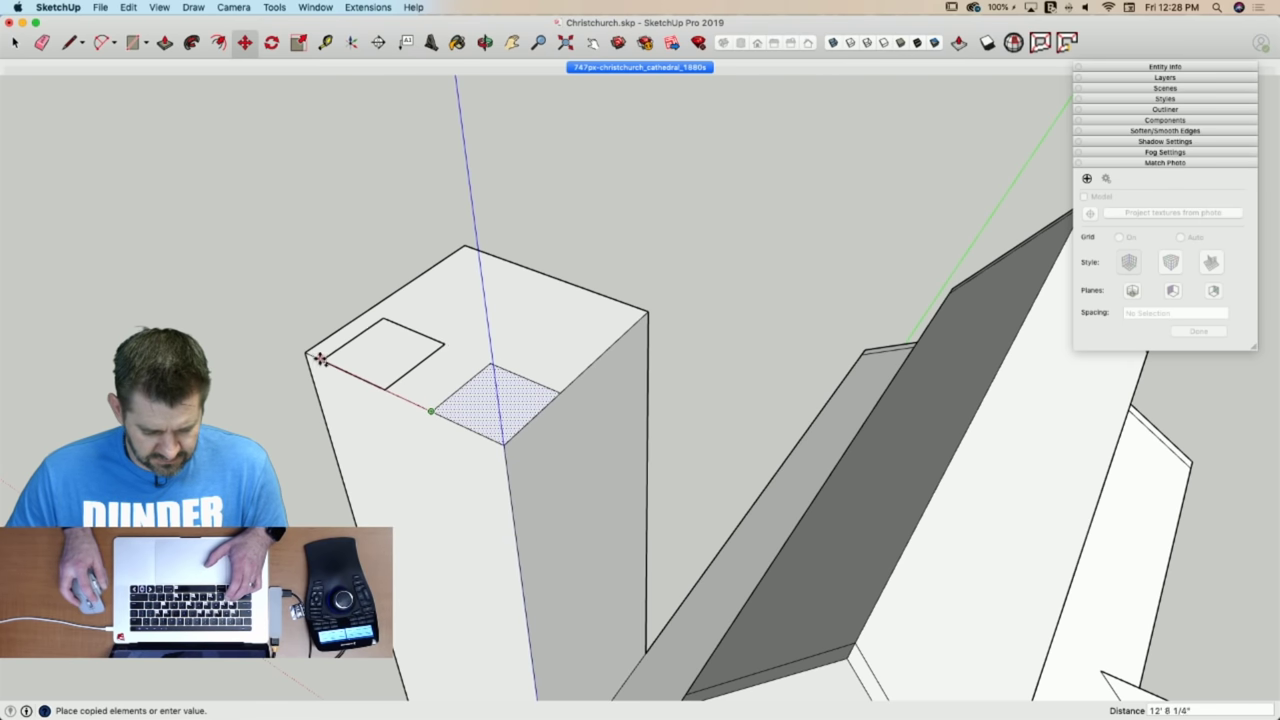
{"action": "left_click", "coordinate": [378, 354]}
{"action": "key", "text": "space"}
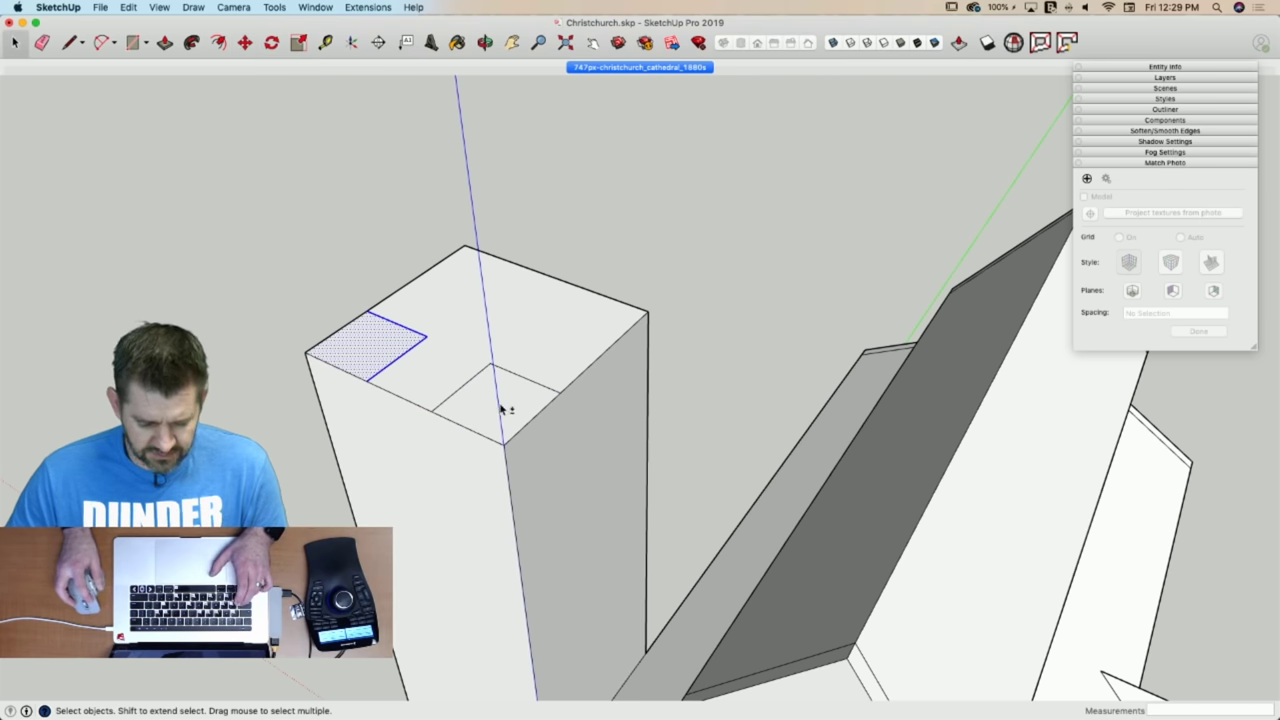
Copy both corner squares about 13' 10 7/8" across the tower top to the two opposite corners.
{"action": "left_click", "coordinate": [502, 408]}
{"action": "key", "text": "m"}
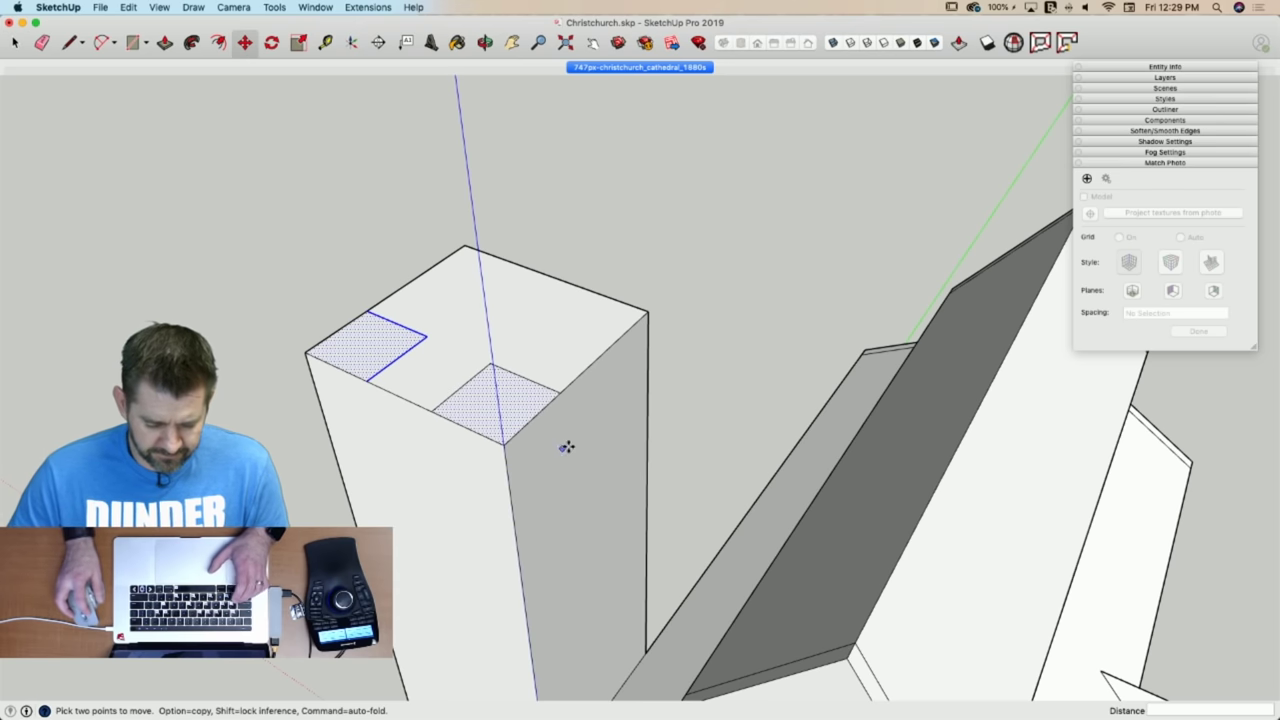
{"action": "left_click", "coordinate": [556, 392]}
{"action": "key", "text": "alt"}
{"action": "left_click", "coordinate": [648, 312]}
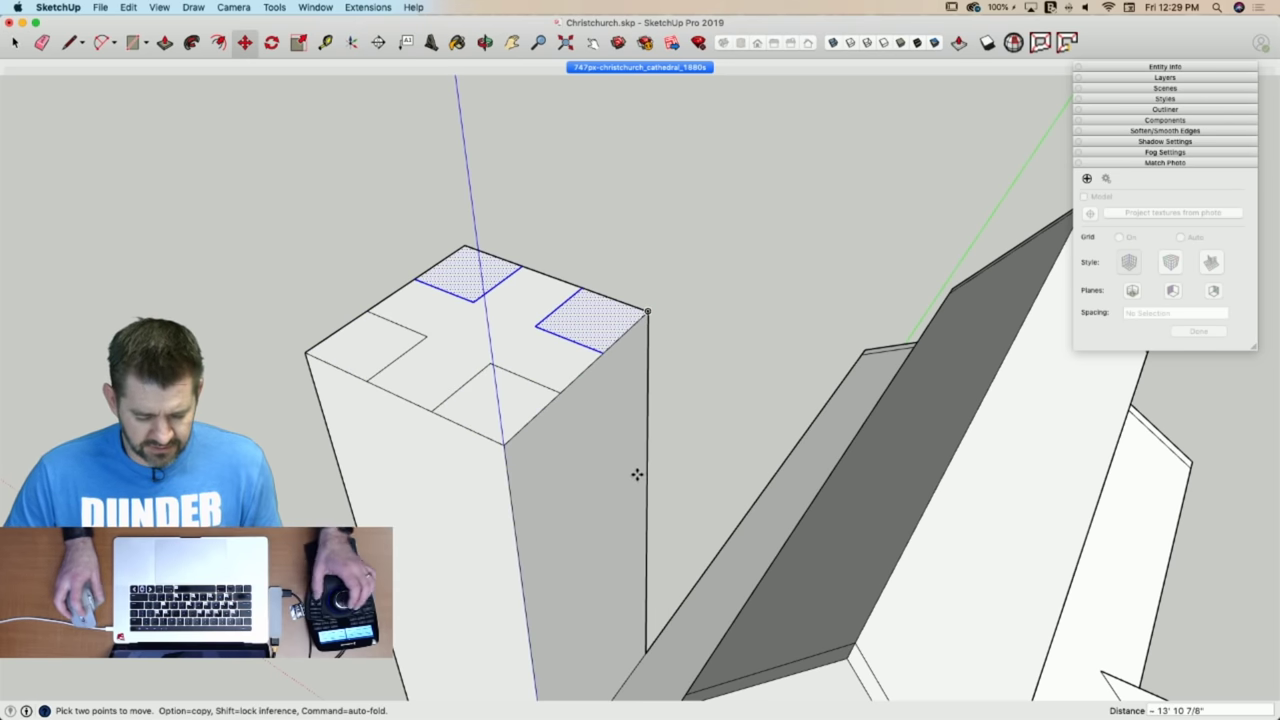
{"action": "key", "text": "space"}
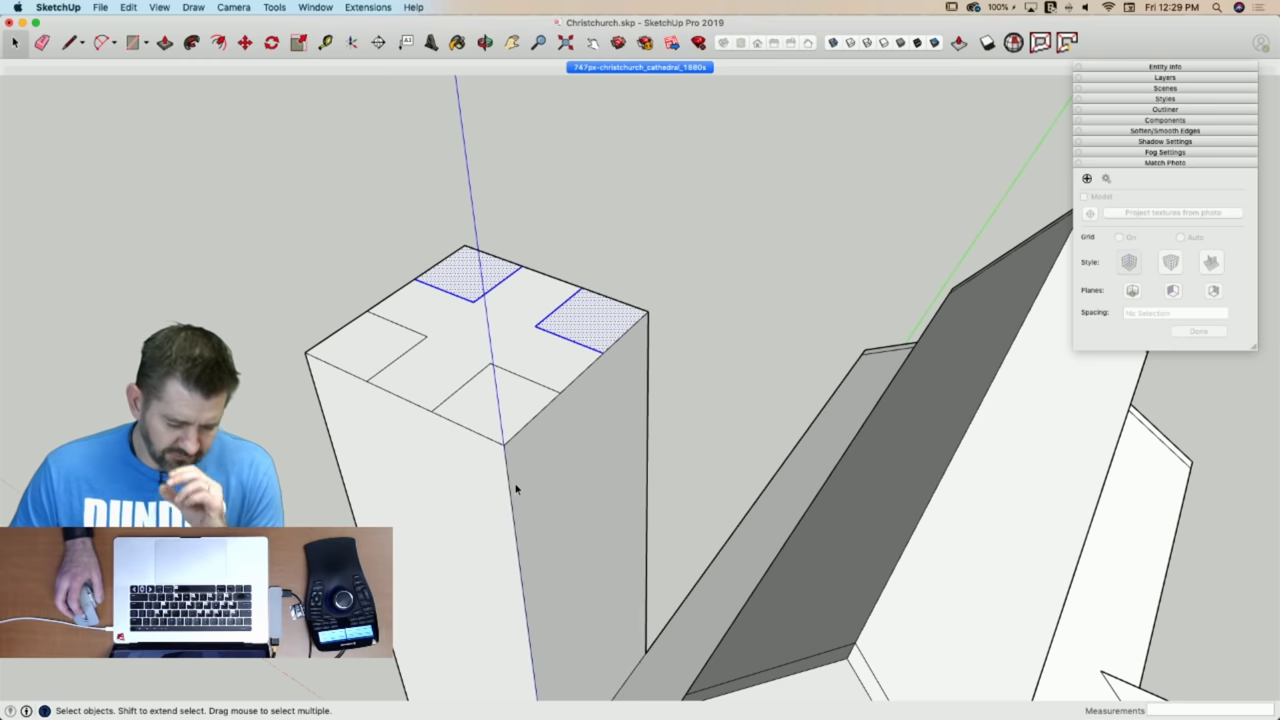
Draw both diagonals, about 10' 7 1/4" each, across the copied square on the tower's front corner and clear the selection.
{"action": "key", "text": "l"}
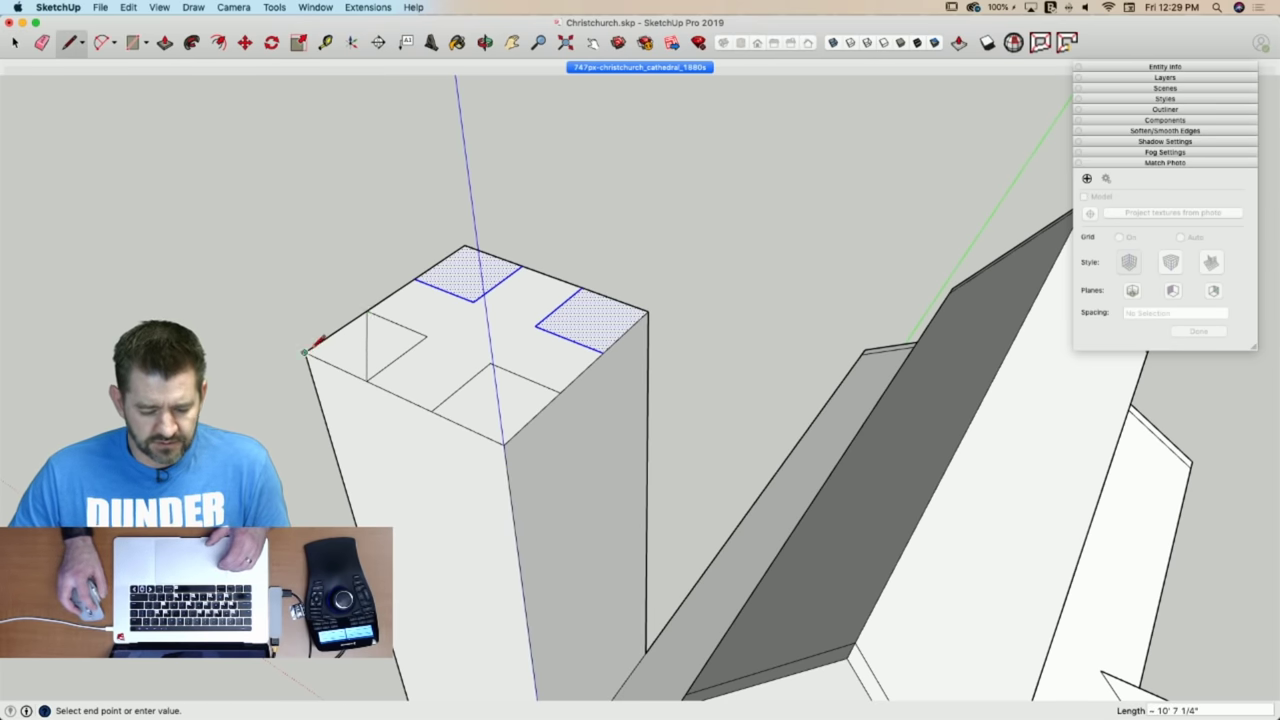
{"action": "left_click", "coordinate": [427, 333]}
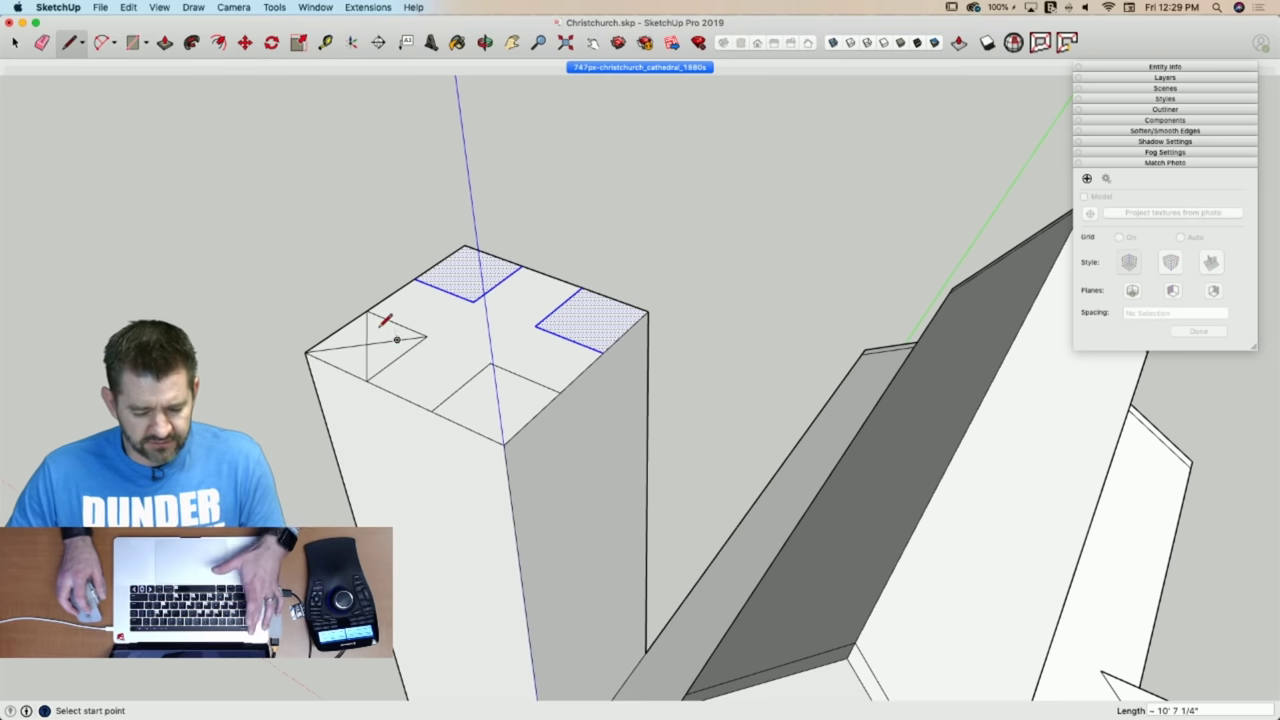
{"action": "key", "text": "space"}
{"action": "left_click", "coordinate": [280, 243]}
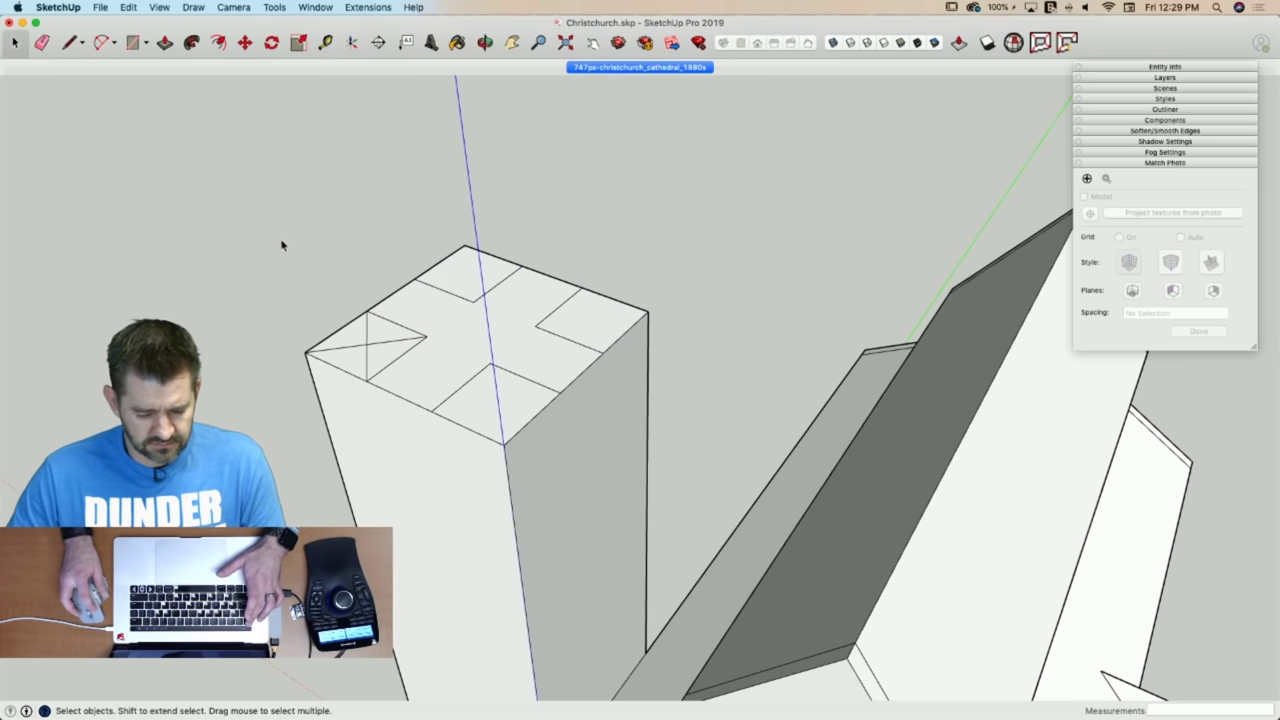
Move the crossing point of the diagonals straight up about 18' 6 3/16" to form a pyramidal corner pinnacle.
{"action": "key", "text": "m"}
{"action": "left_click", "coordinate": [366, 340]}
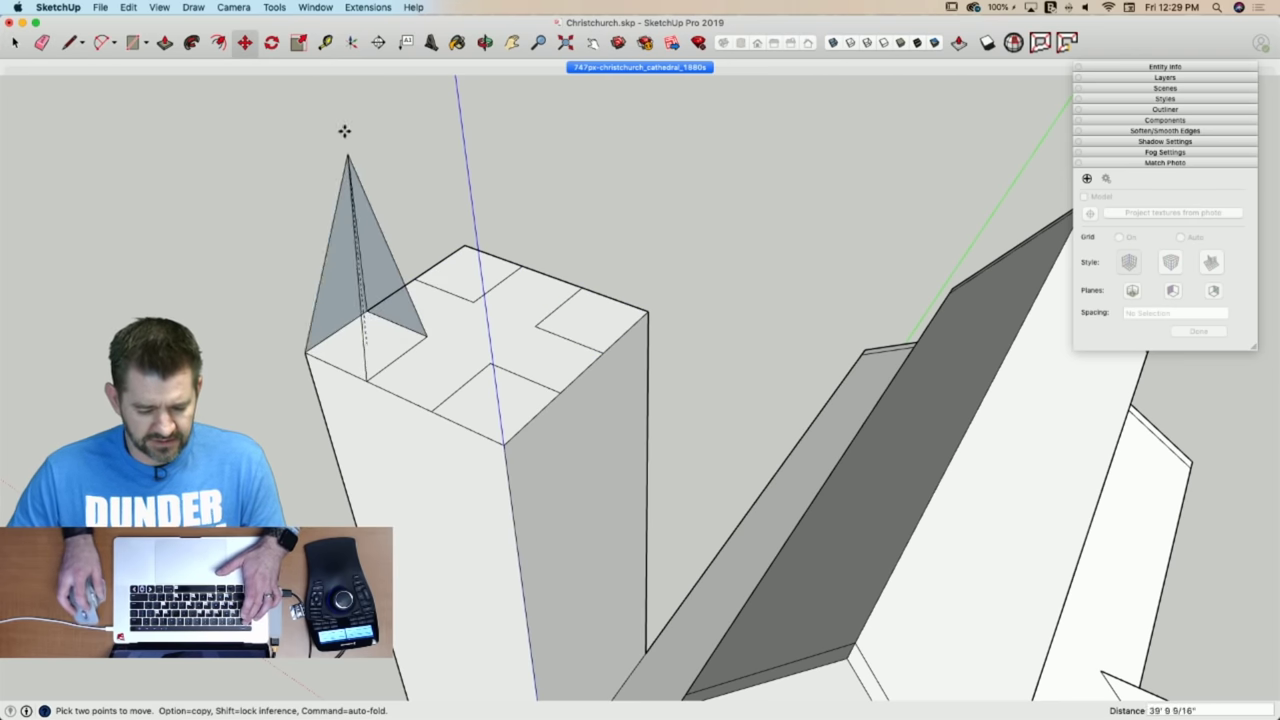
{"action": "left_click", "coordinate": [332, 155]}
{"action": "key", "text": "space"}
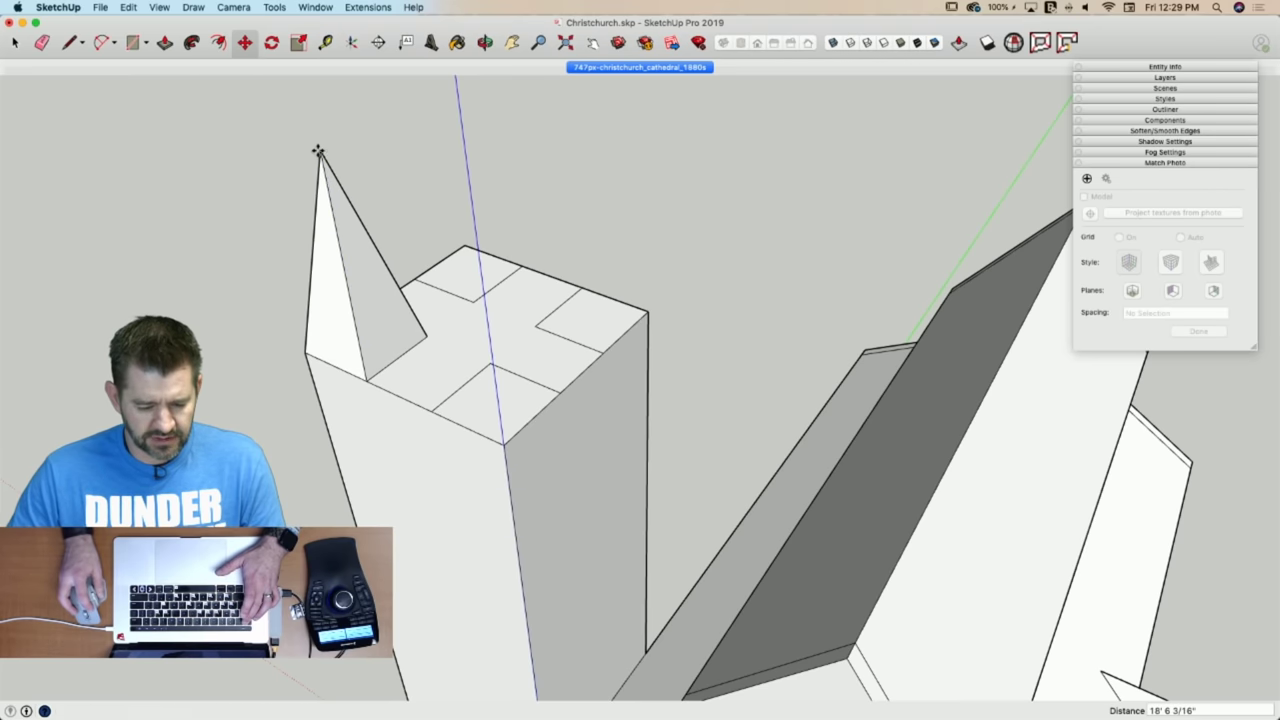
In the matched photo view, lower the pinnacle's apex about 6' 2 15/16", then raise it about 5' 5 15/16" to just below the cross.
{"action": "left_click", "coordinate": [670, 68]}
{"action": "key", "text": "m"}
{"action": "scroll", "coordinate": [520, 340], "scroll_direction": "up", "scroll_amount": 6}
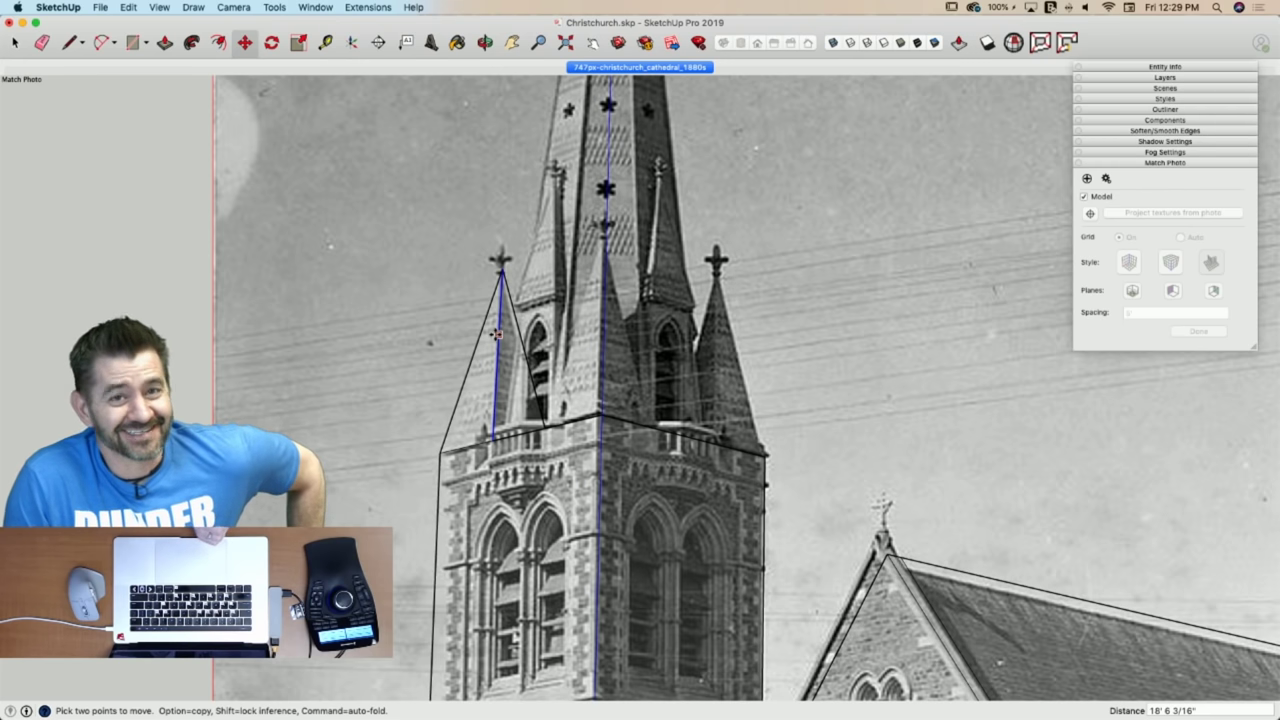
{"action": "left_click", "coordinate": [516, 346]}
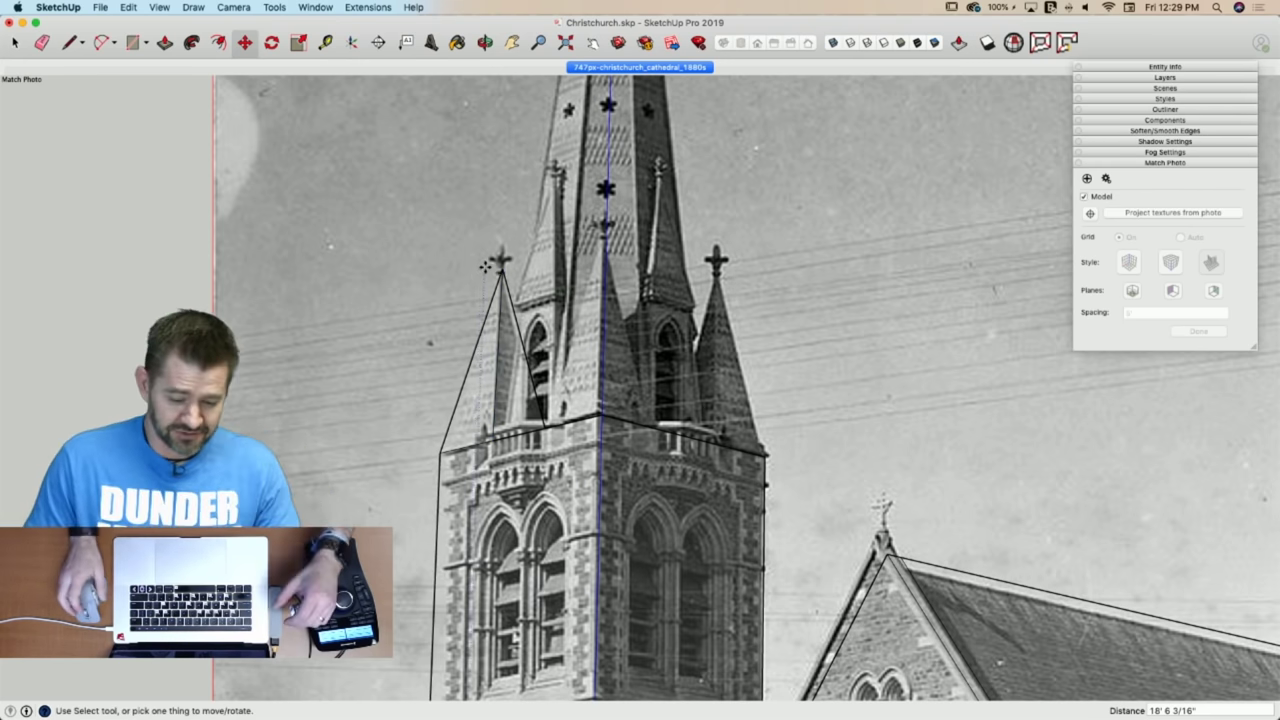
{"action": "left_click", "coordinate": [648, 67]}
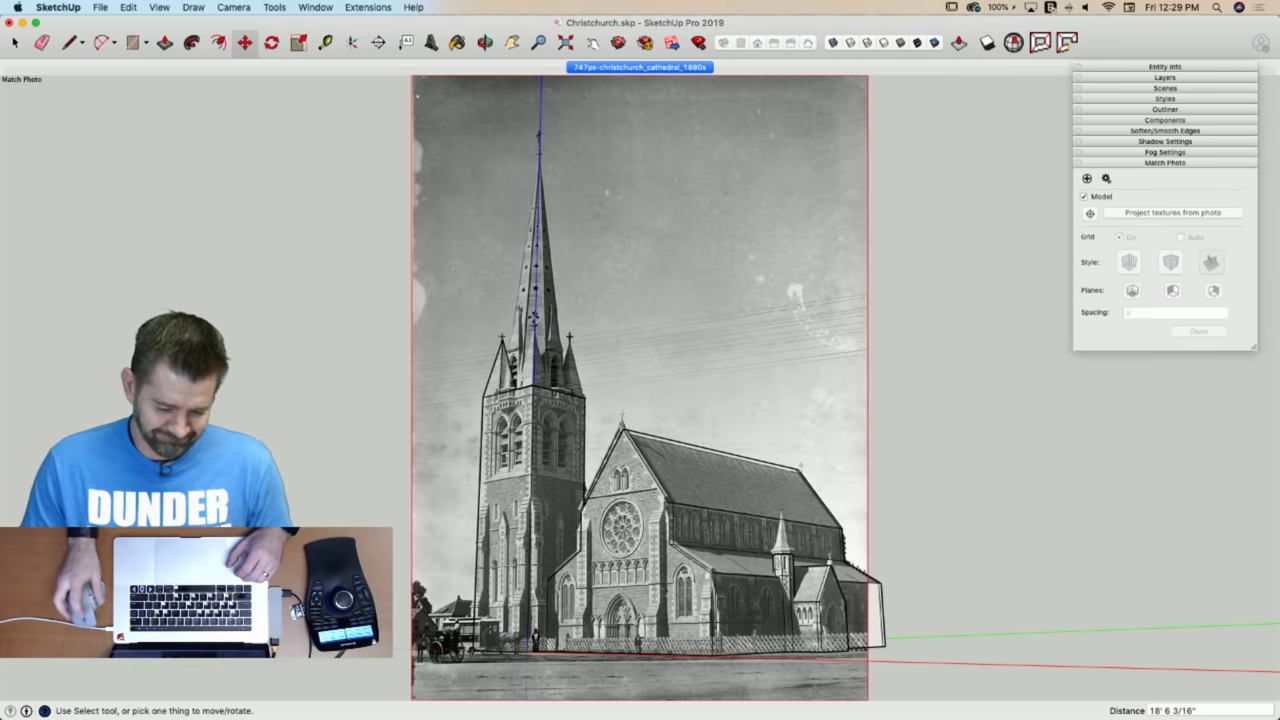
{"action": "scroll", "coordinate": [478, 351], "scroll_direction": "up", "scroll_amount": 3}
{"action": "scroll", "coordinate": [531, 362], "scroll_direction": "up", "scroll_amount": 3}
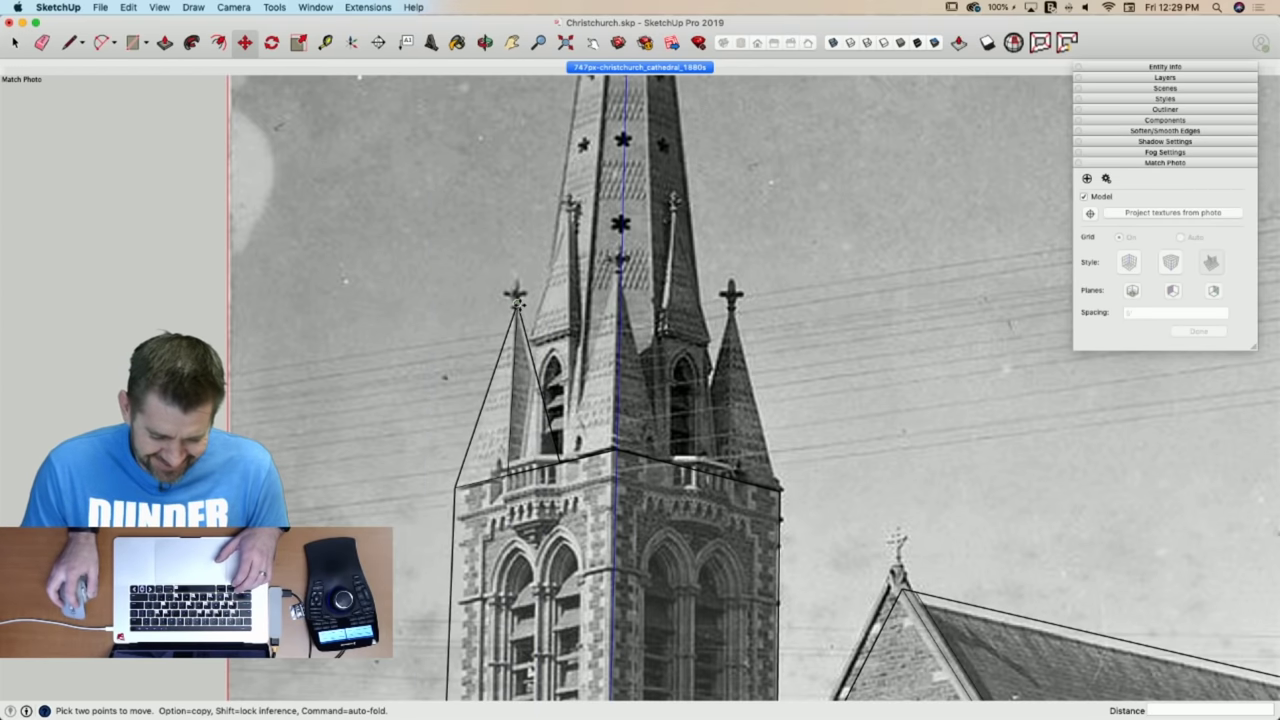
{"action": "left_click", "coordinate": [516, 308]}
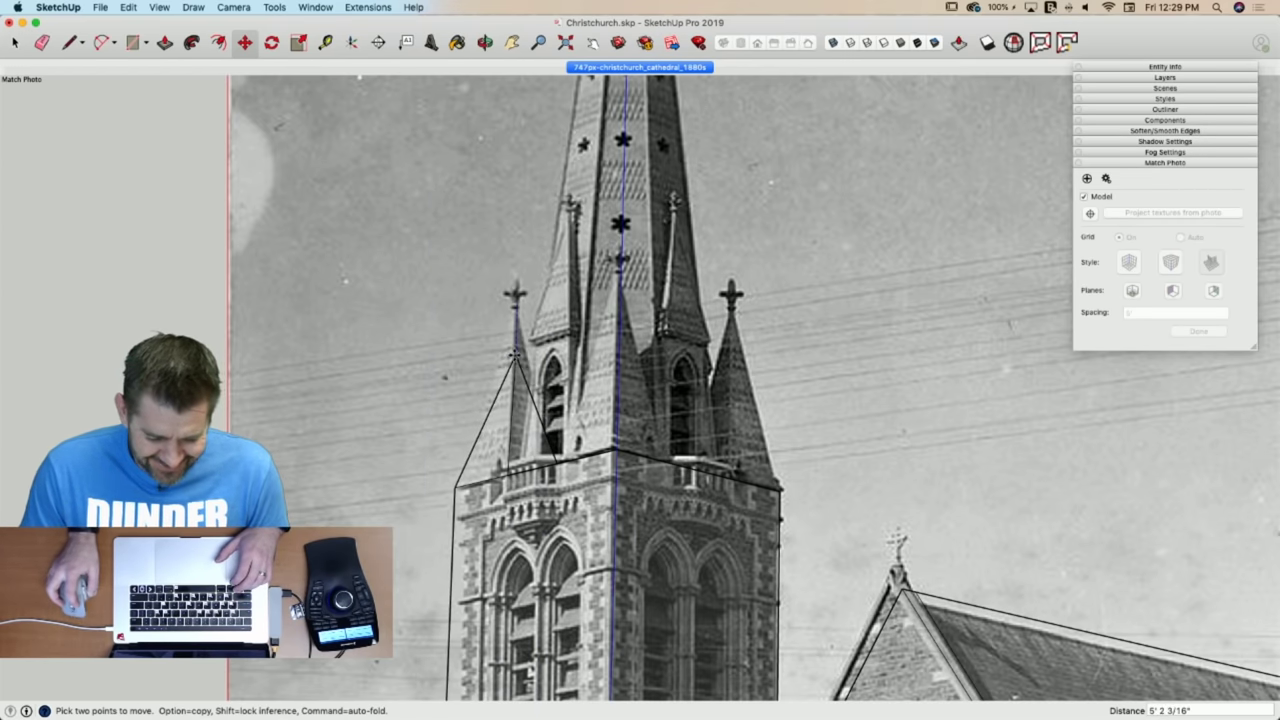
{"action": "left_click", "coordinate": [516, 366]}
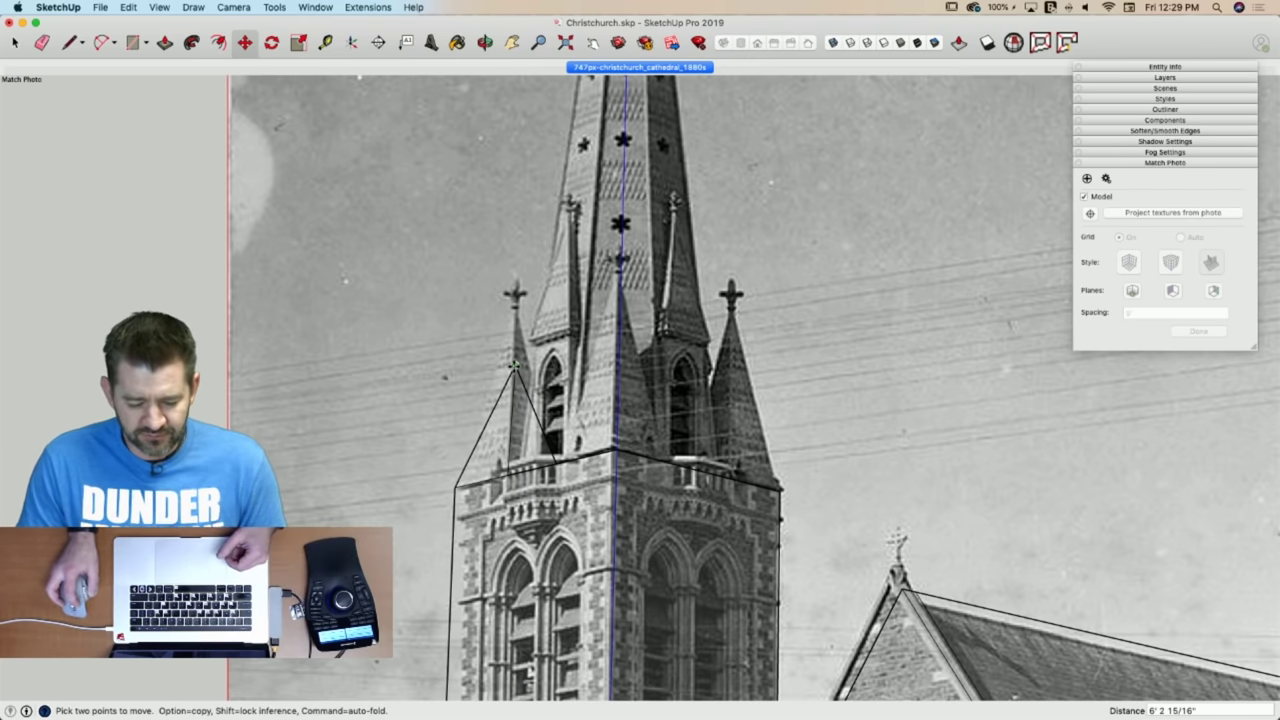
{"action": "left_click_drag", "start_coordinate": [514, 366], "coordinate": [516, 316]}
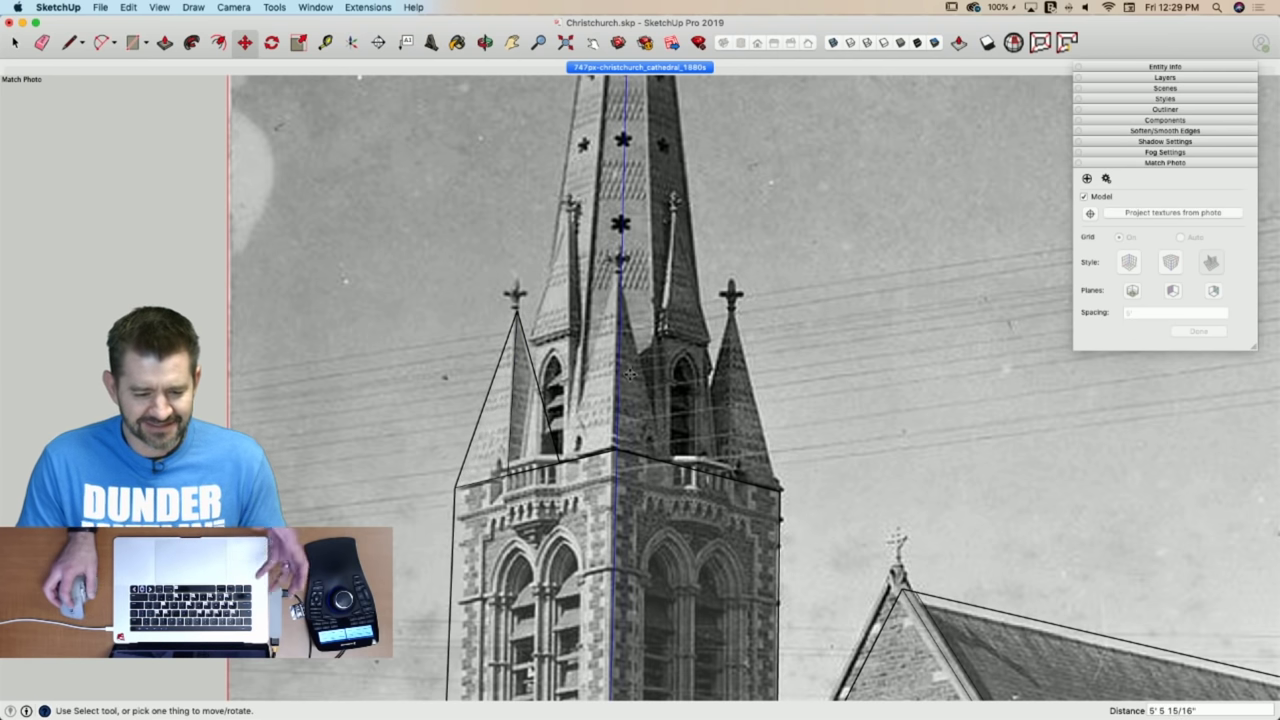
{"action": "key", "text": "space"}
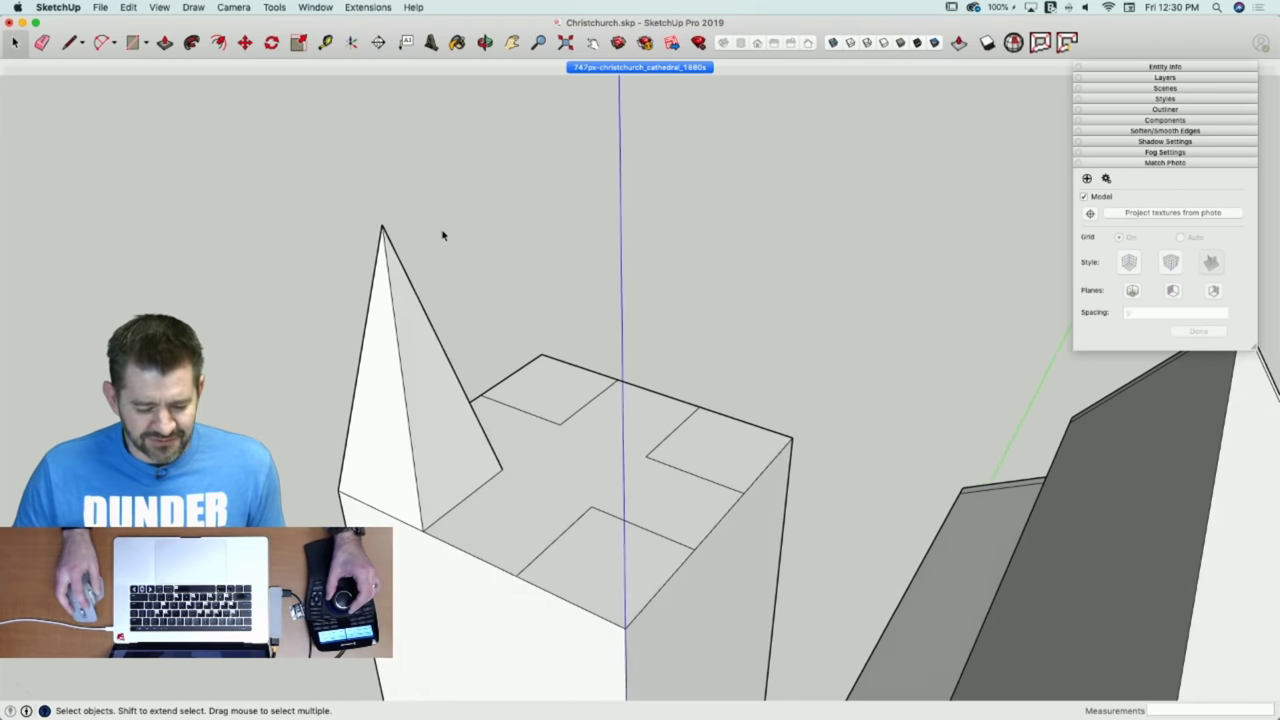
Make the selected corner pinnacle a component named Lower Spire.
{"action": "left_click_drag", "start_coordinate": [340, 212], "coordinate": [340, 209]}
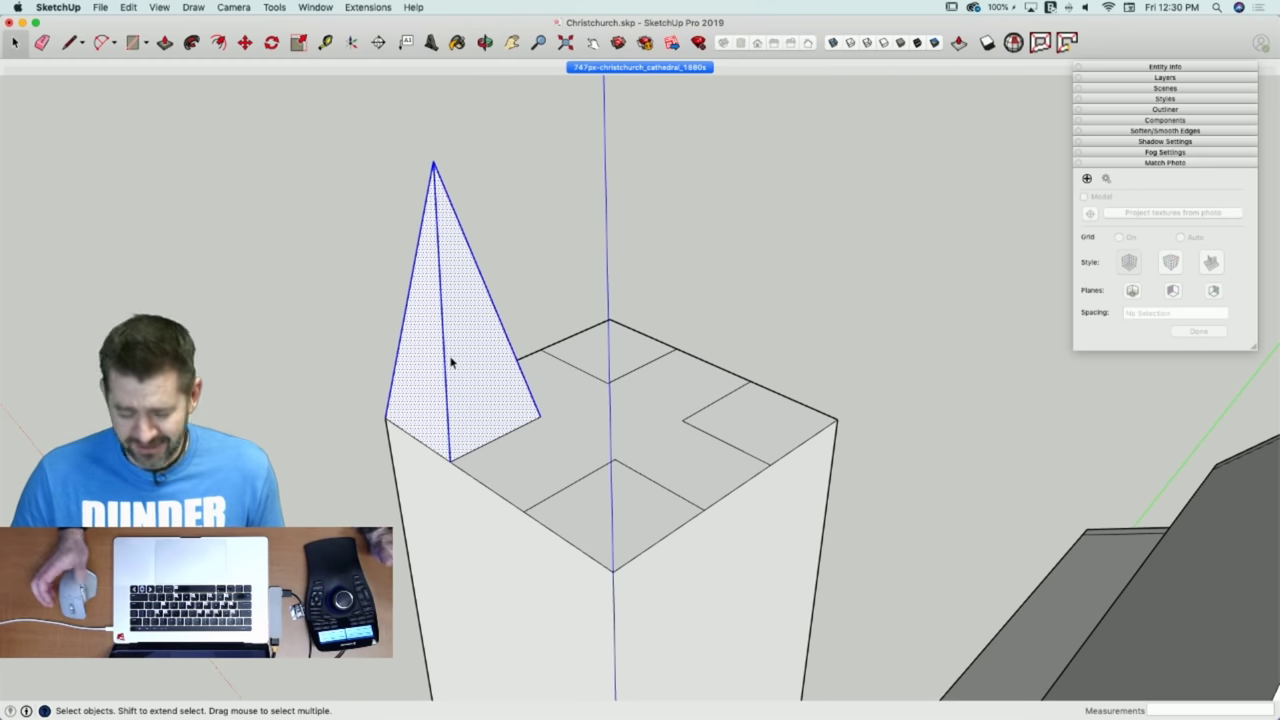
{"action": "right_click", "coordinate": [437, 328]}
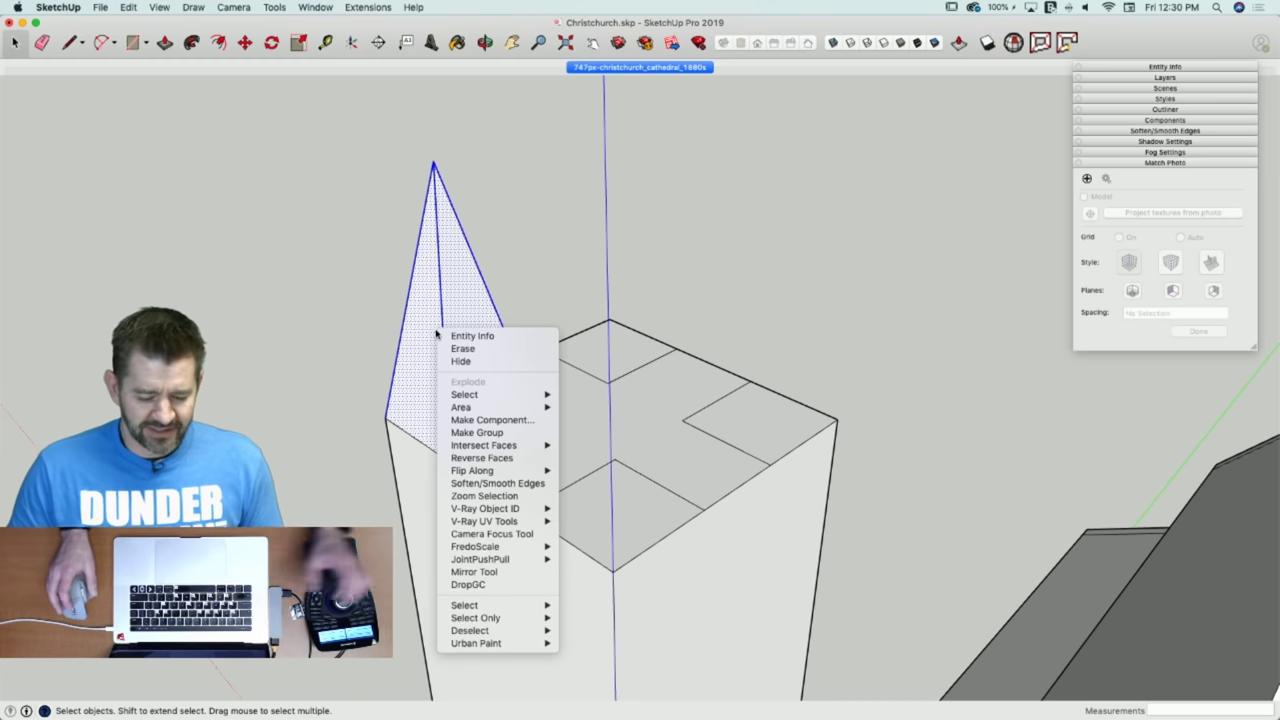
{"action": "left_click", "coordinate": [493, 420]}
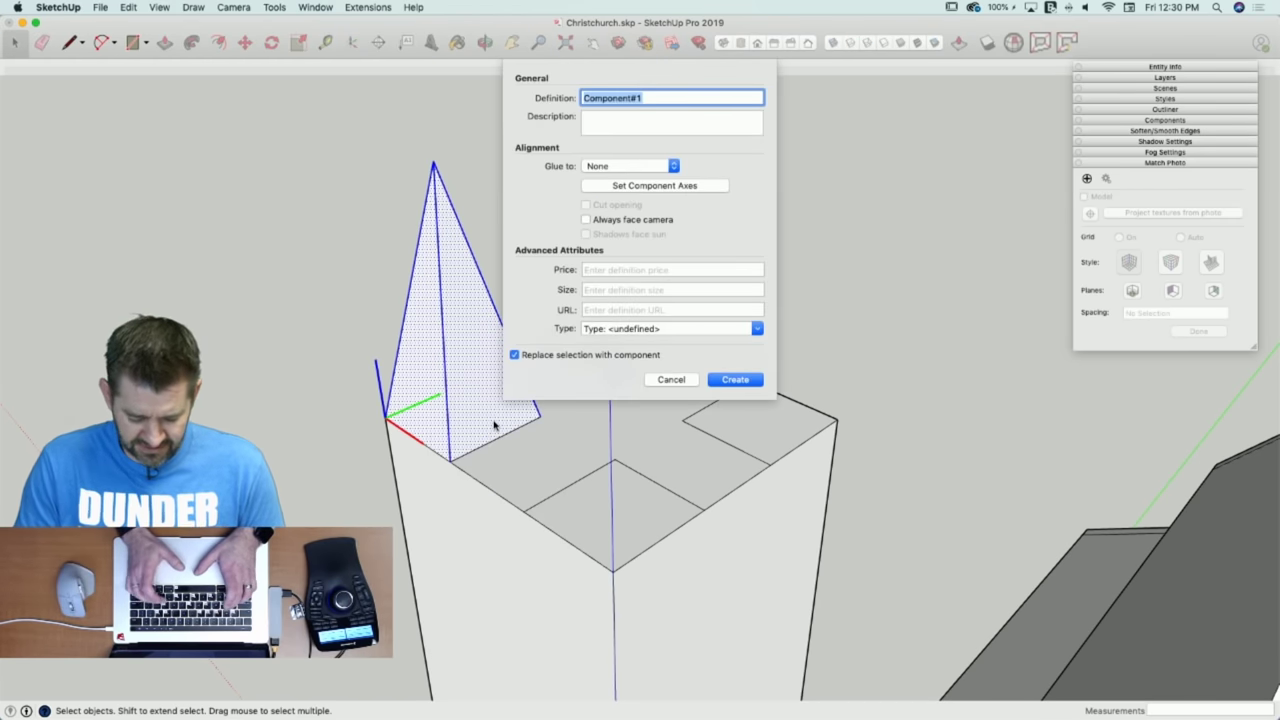
{"action": "type", "text": "Lower"}
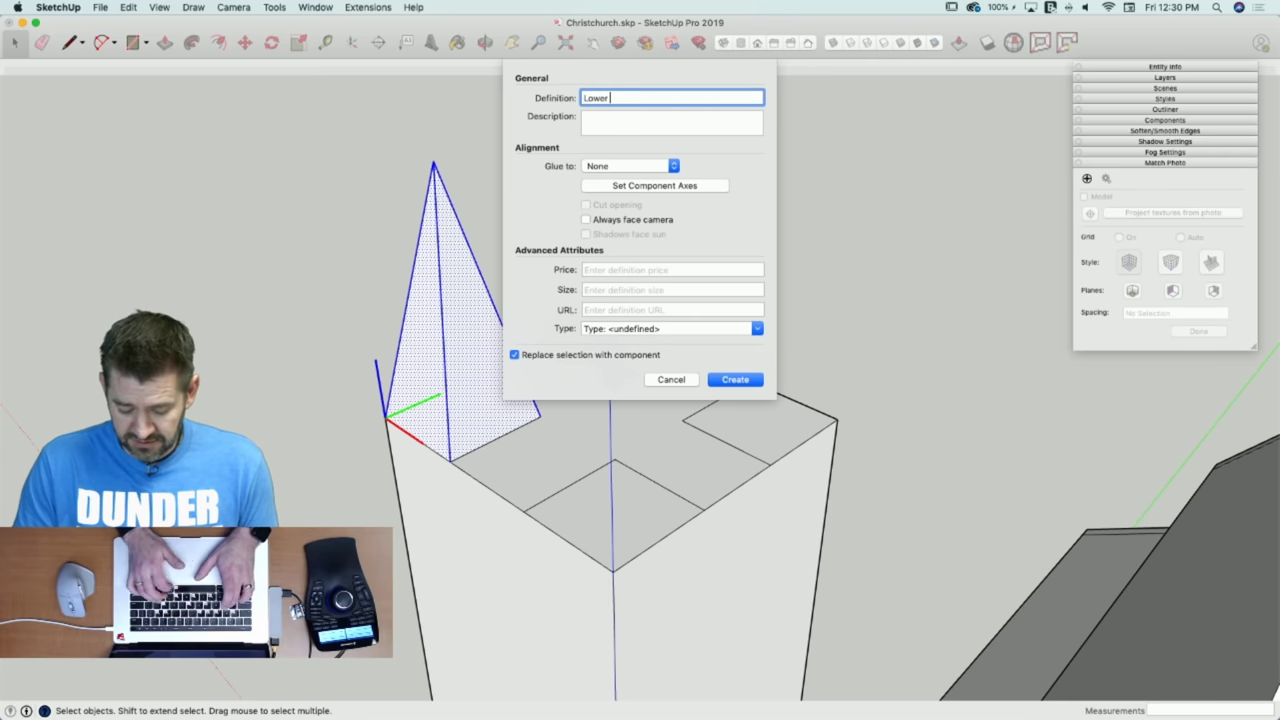
{"action": "type", "text": " Spire"}
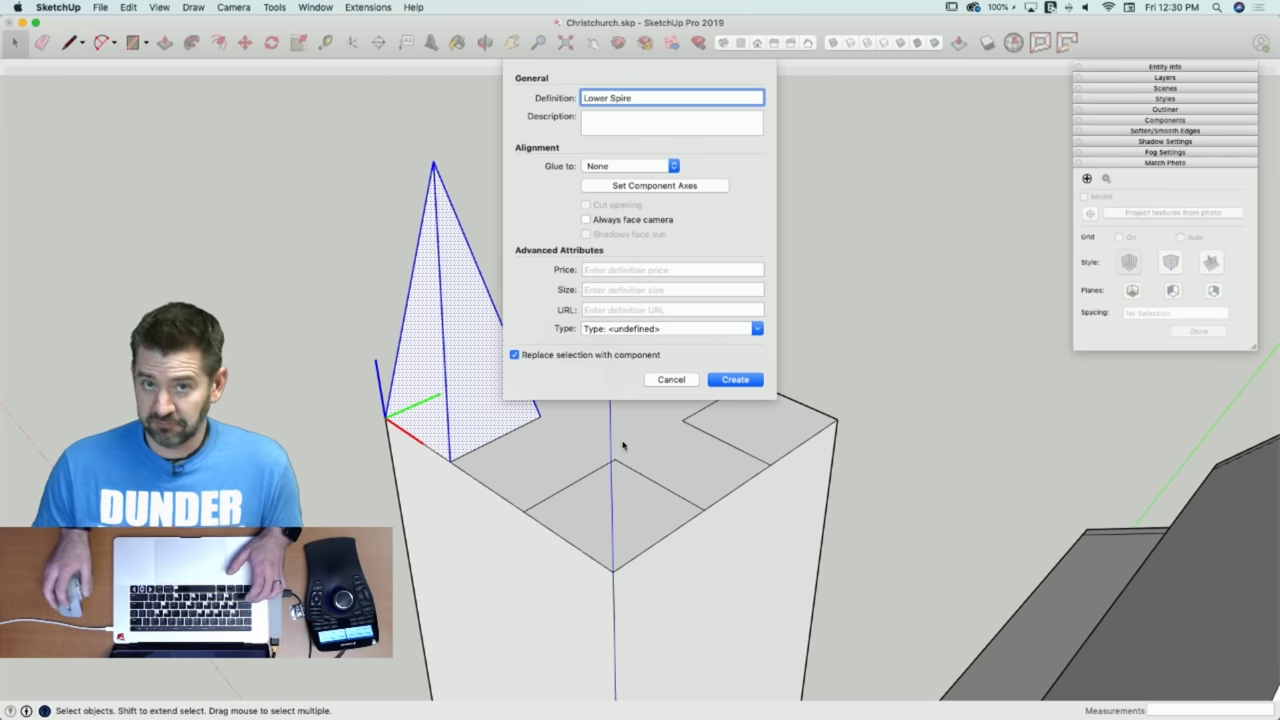
{"action": "left_click", "coordinate": [745, 384]}
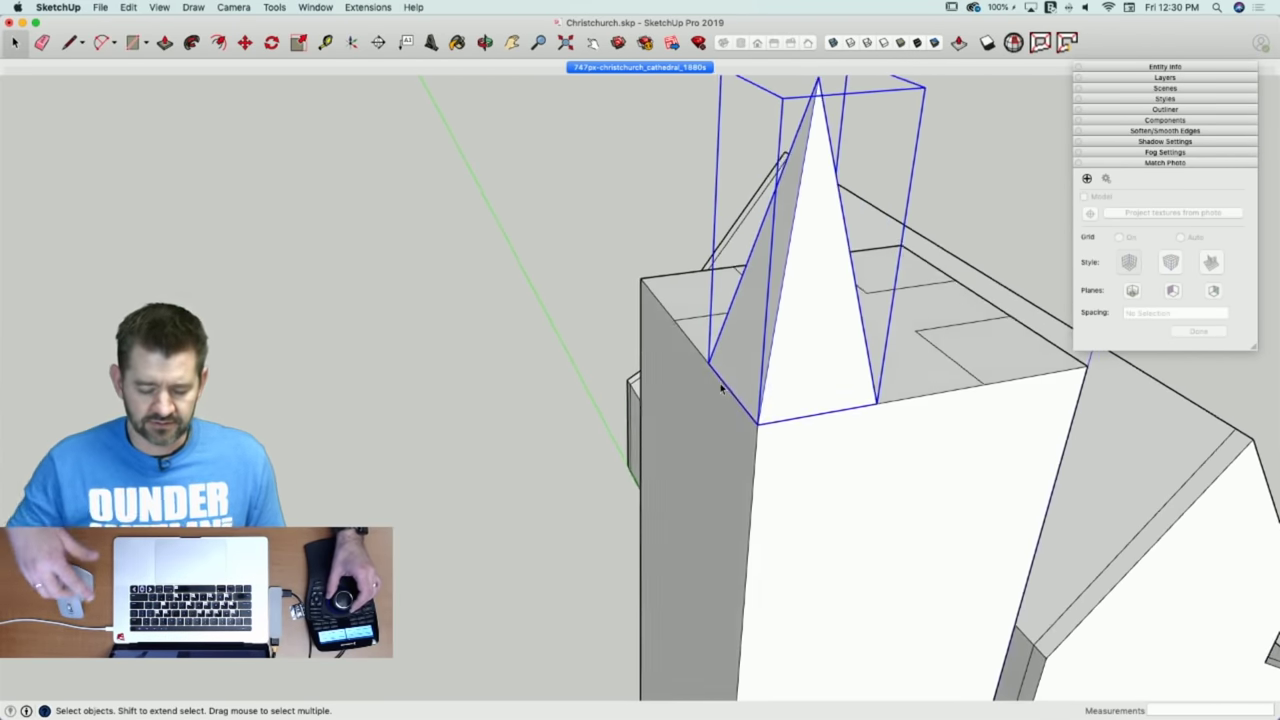
Draw a line joining the inner corners of two diagonally opposite squares on the tower top to locate its centre.
{"action": "key", "text": "l"}
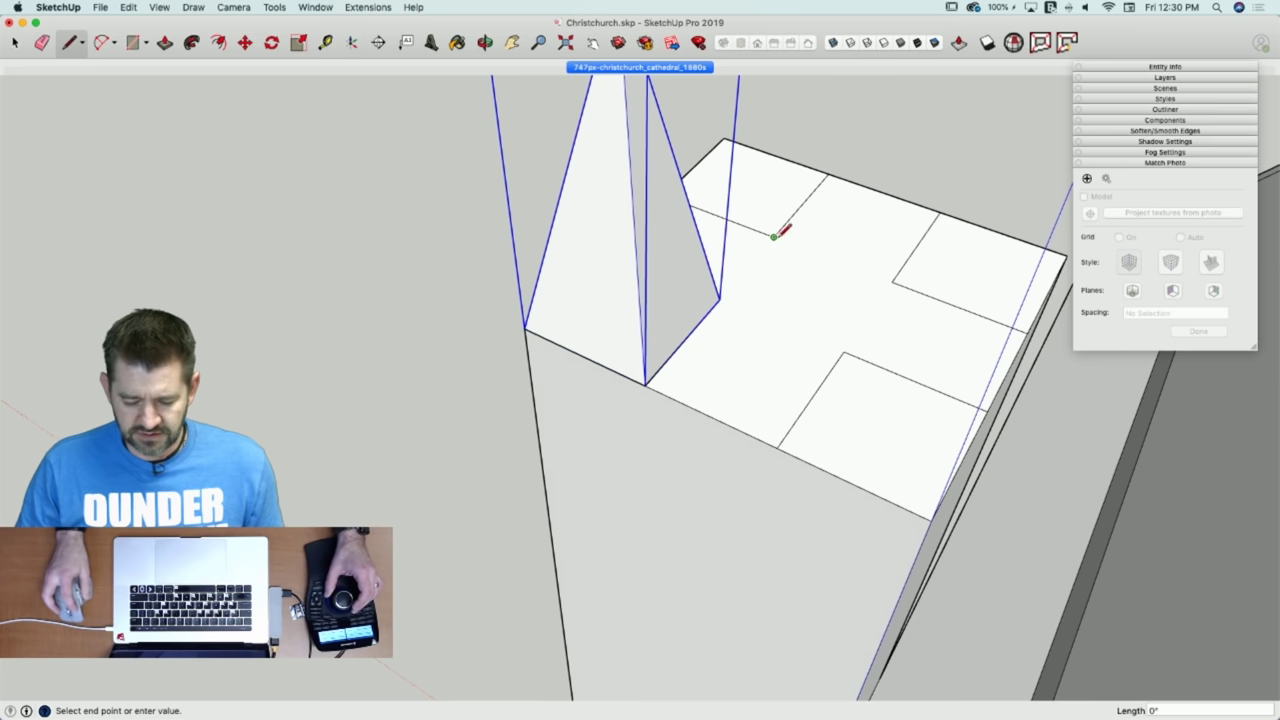
{"action": "key", "text": "e"}
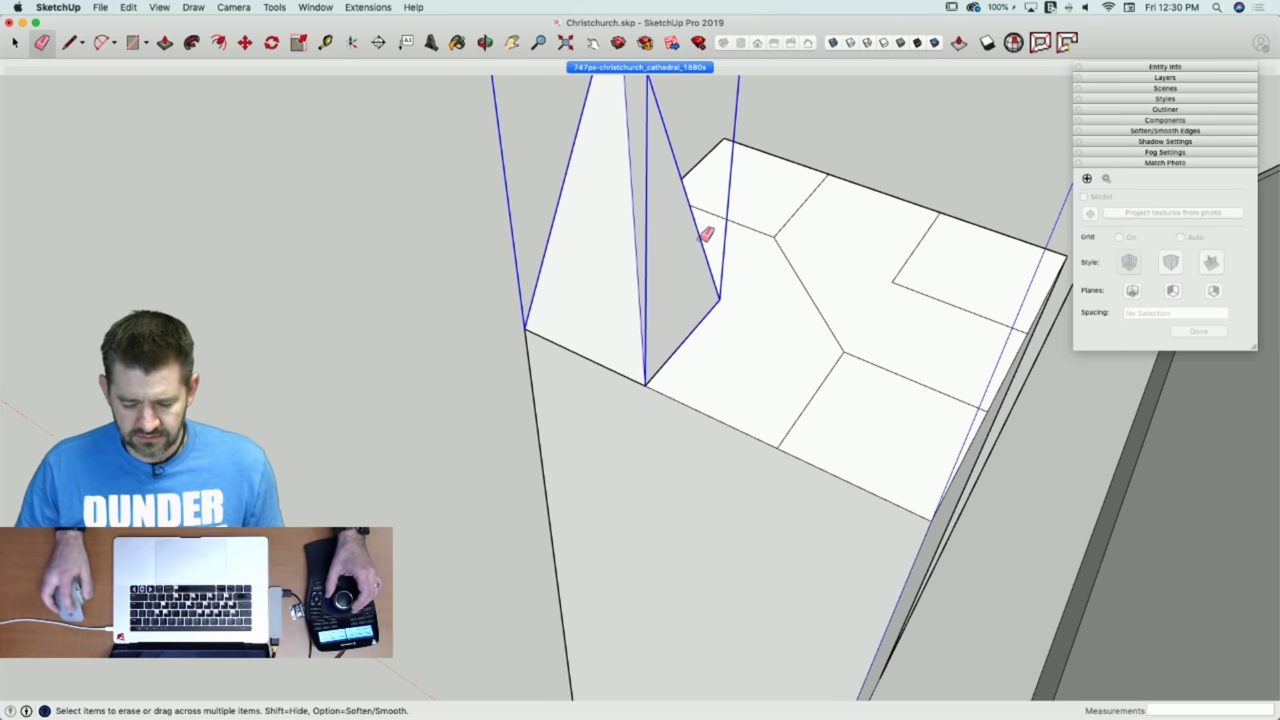
{"action": "left_click_drag", "start_coordinate": [761, 220], "coordinate": [791, 215]}
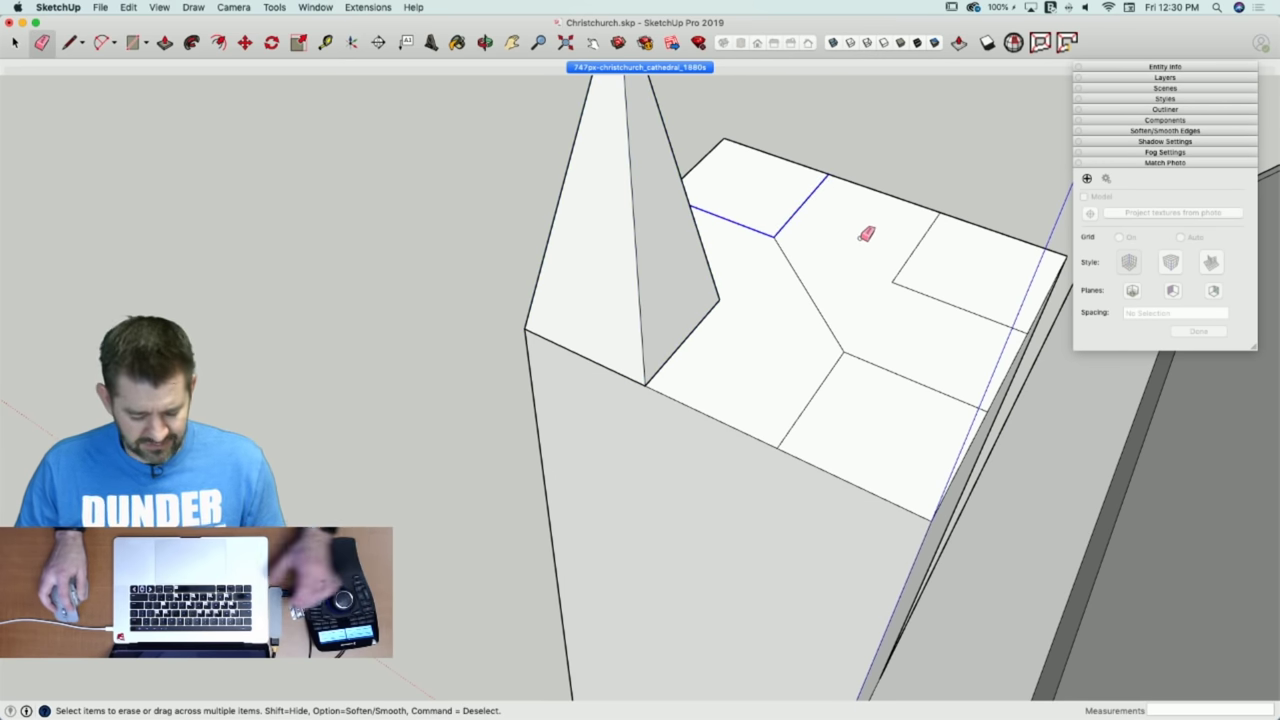
{"action": "key", "text": "Escape"}
{"action": "key", "text": "space"}
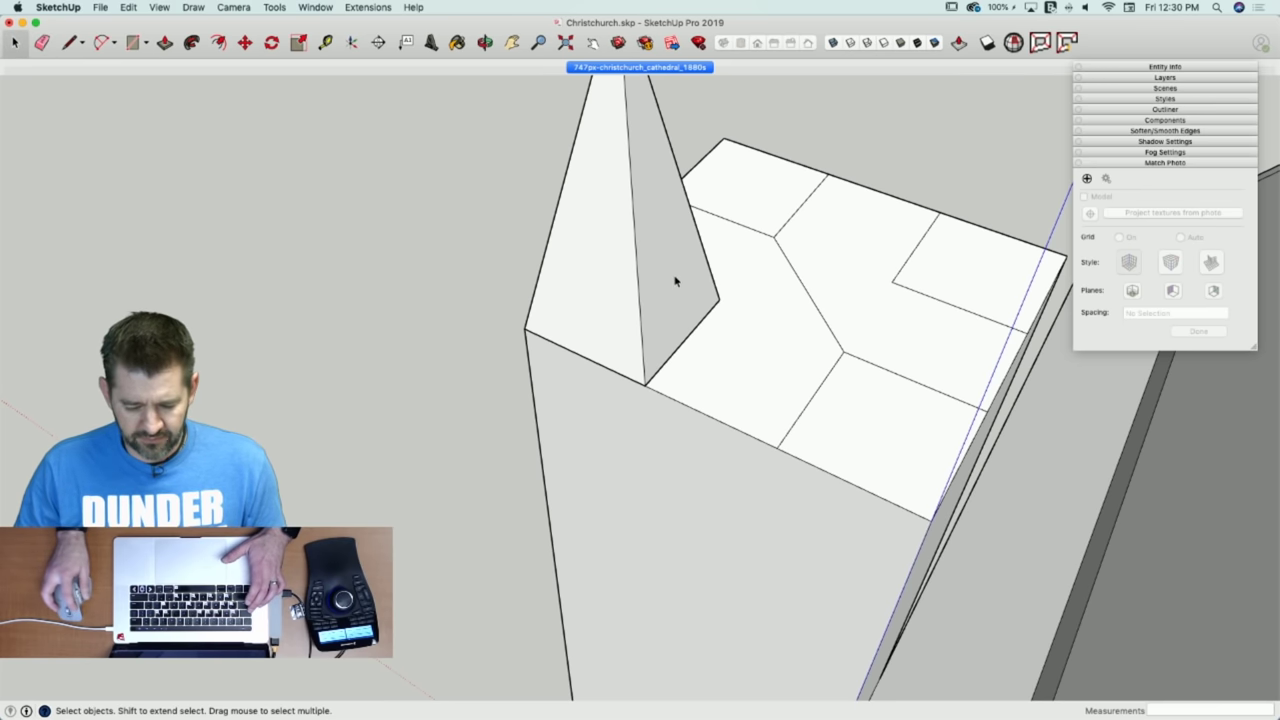
Try to rotate a copy of the Lower Spire 90 degrees about the midpoint of the tower top's centre line.
{"action": "left_click", "coordinate": [675, 278]}
{"action": "key", "text": "q"}
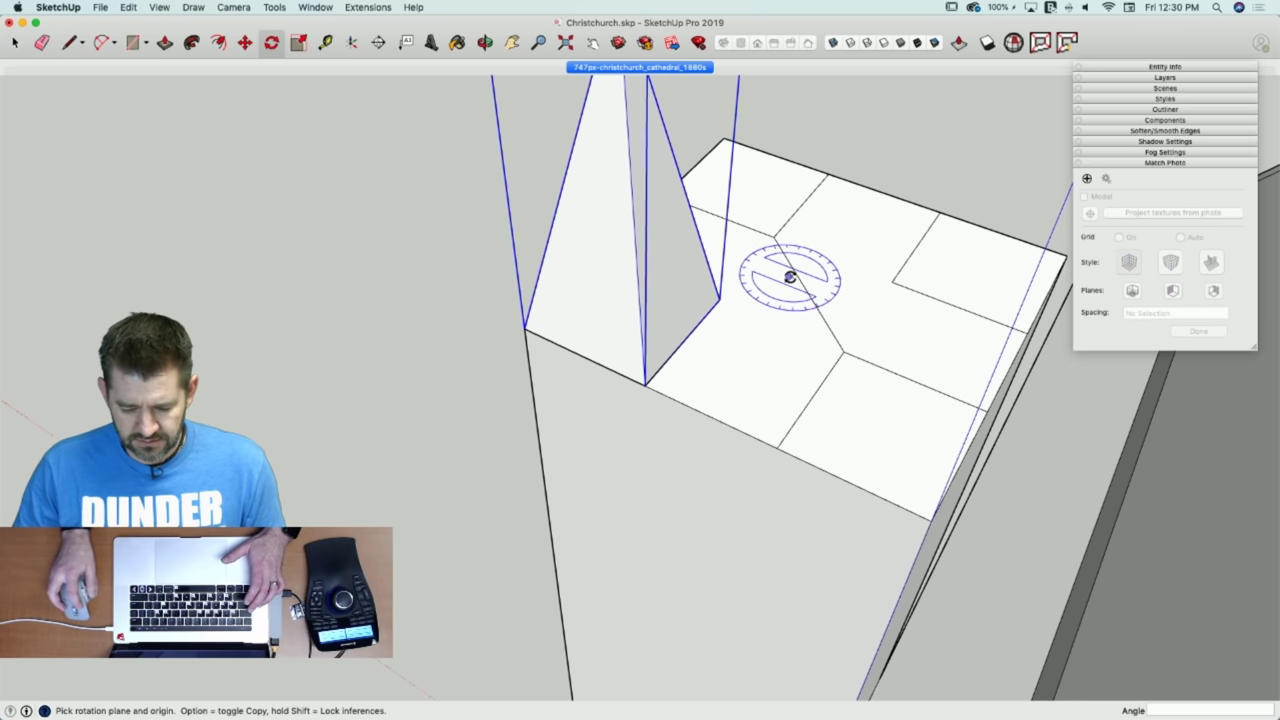
{"action": "left_click", "coordinate": [806, 289]}
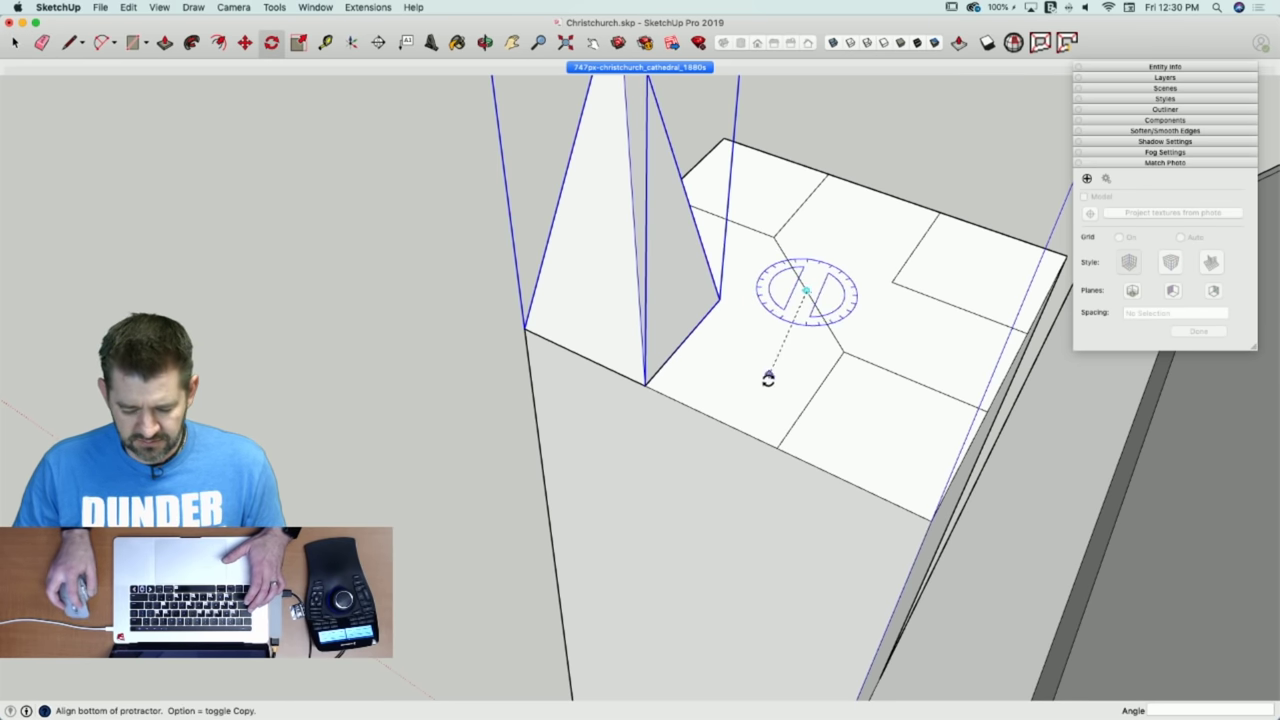
{"action": "left_click", "coordinate": [710, 417]}
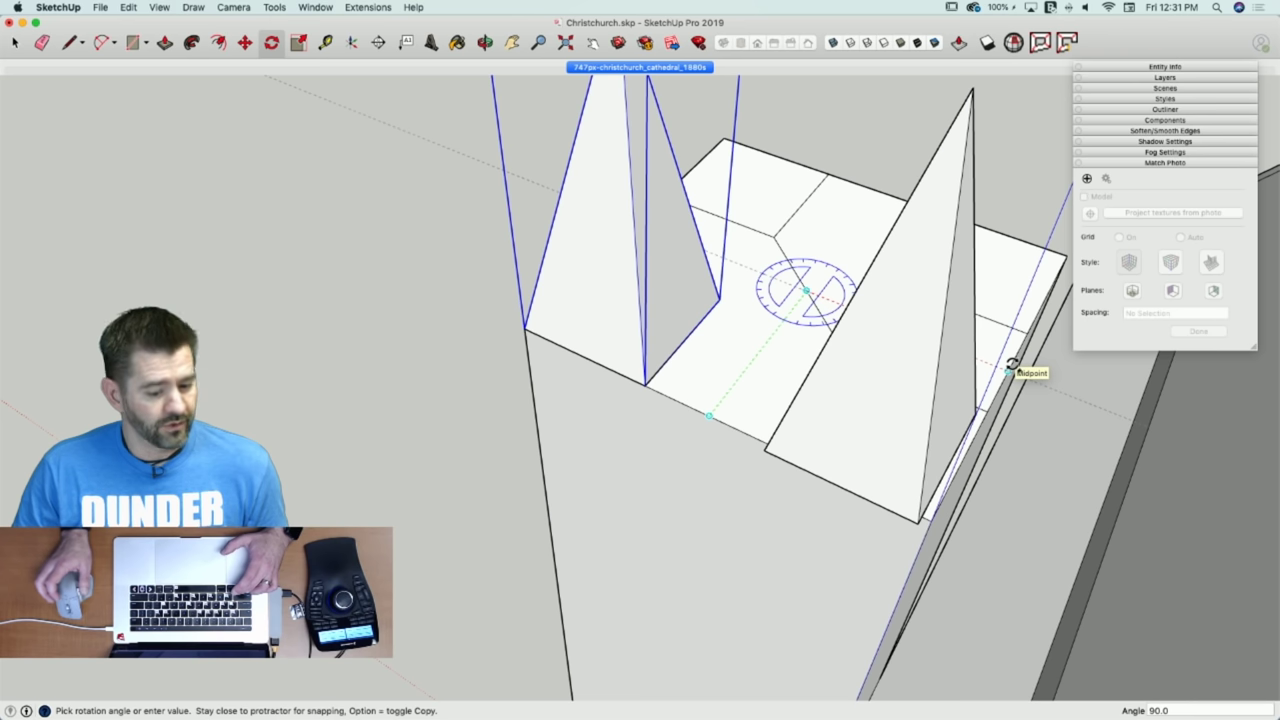
{"action": "key", "text": "space"}
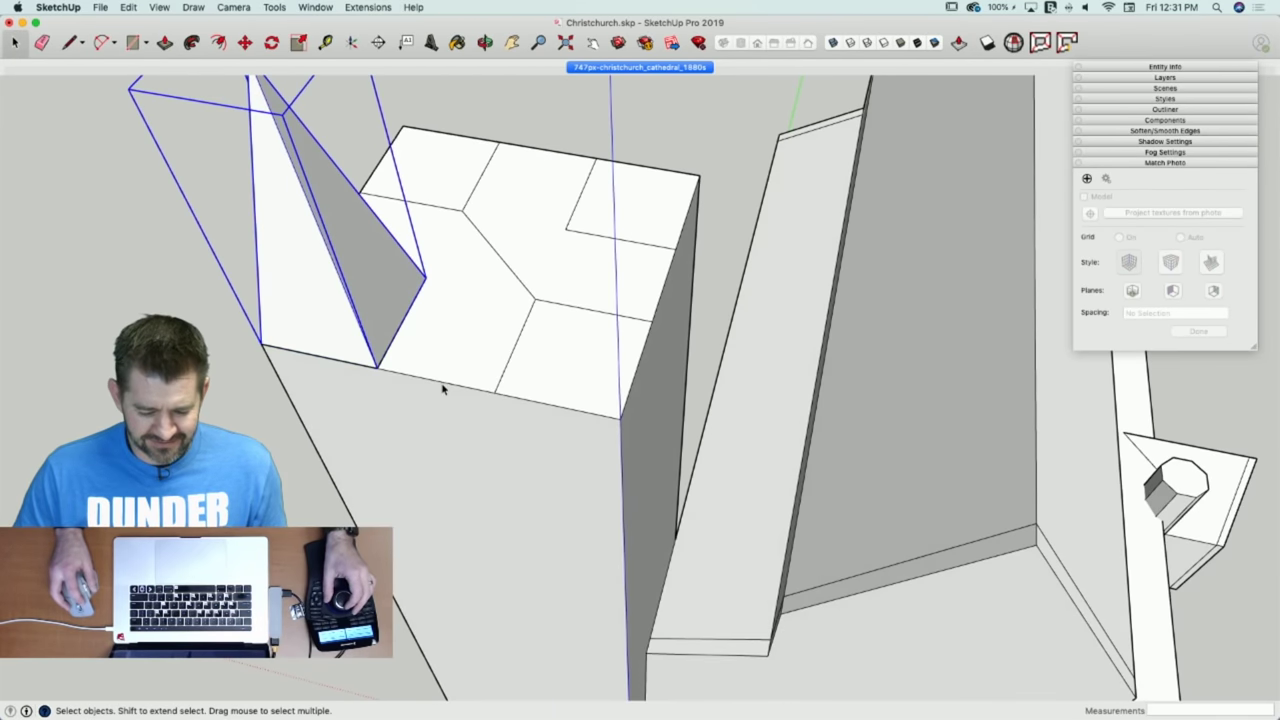
In the matched photo view, push the tower's outer side face inward about 1' 1 7/8" to follow the photographed tower edge.
{"action": "left_click", "coordinate": [442, 386]}
{"action": "left_click", "coordinate": [331, 249]}
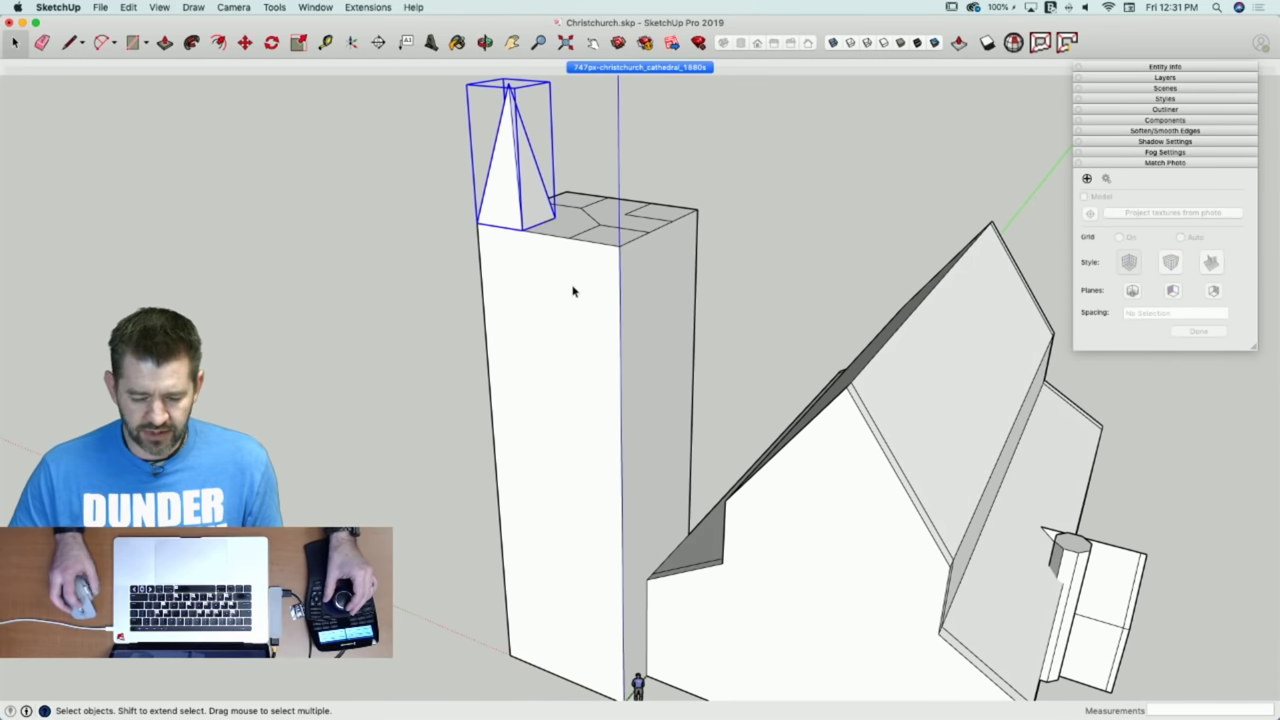
{"action": "left_click", "coordinate": [647, 69]}
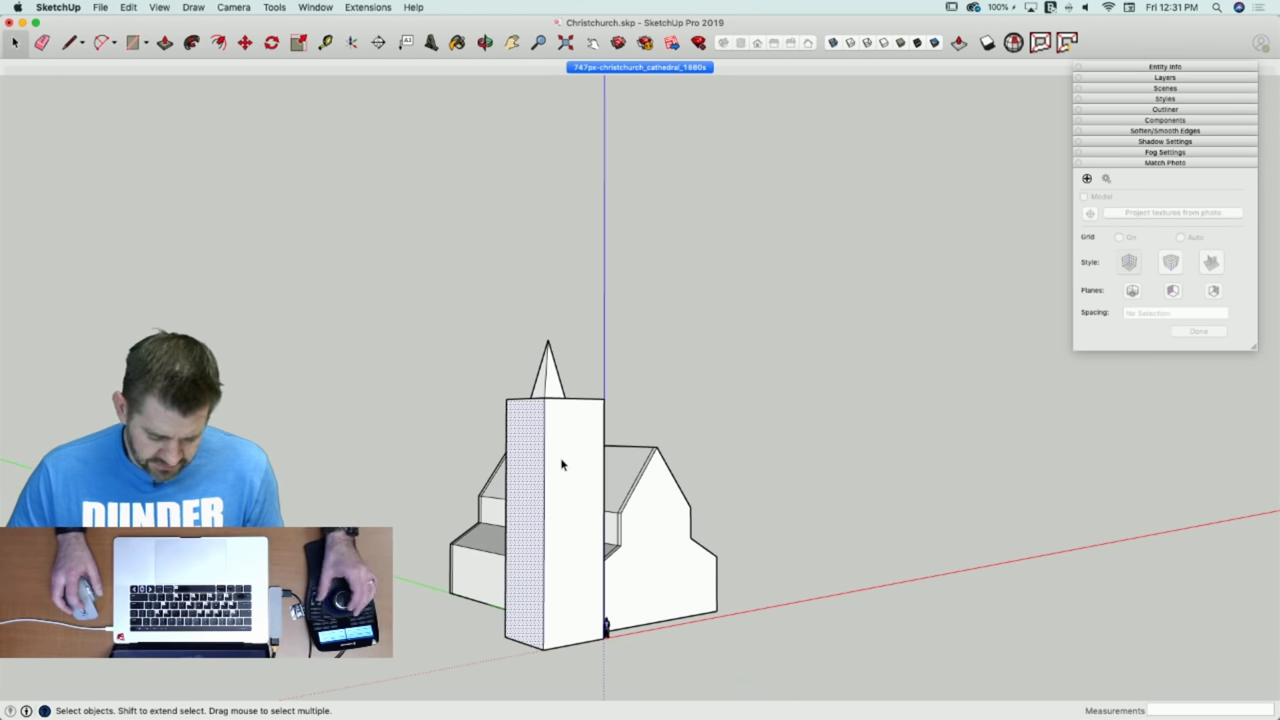
{"action": "key", "text": "p"}
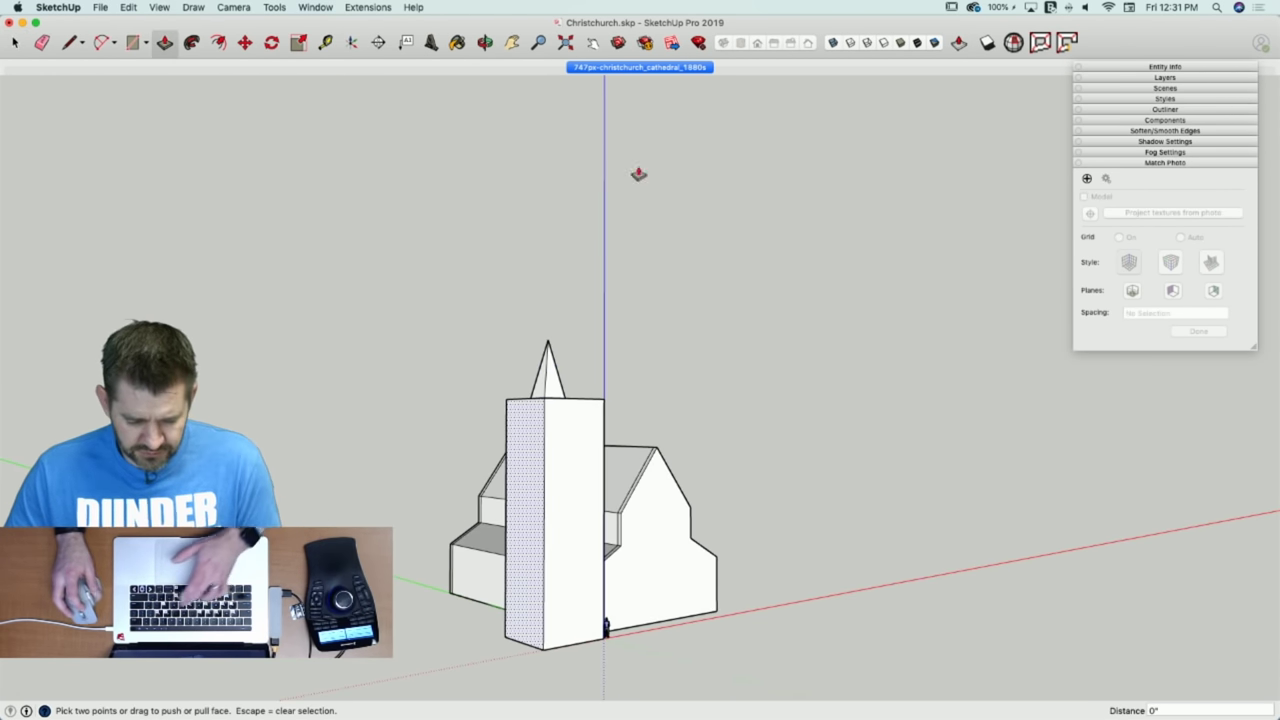
{"action": "left_click", "coordinate": [643, 67]}
{"action": "key", "text": "m"}
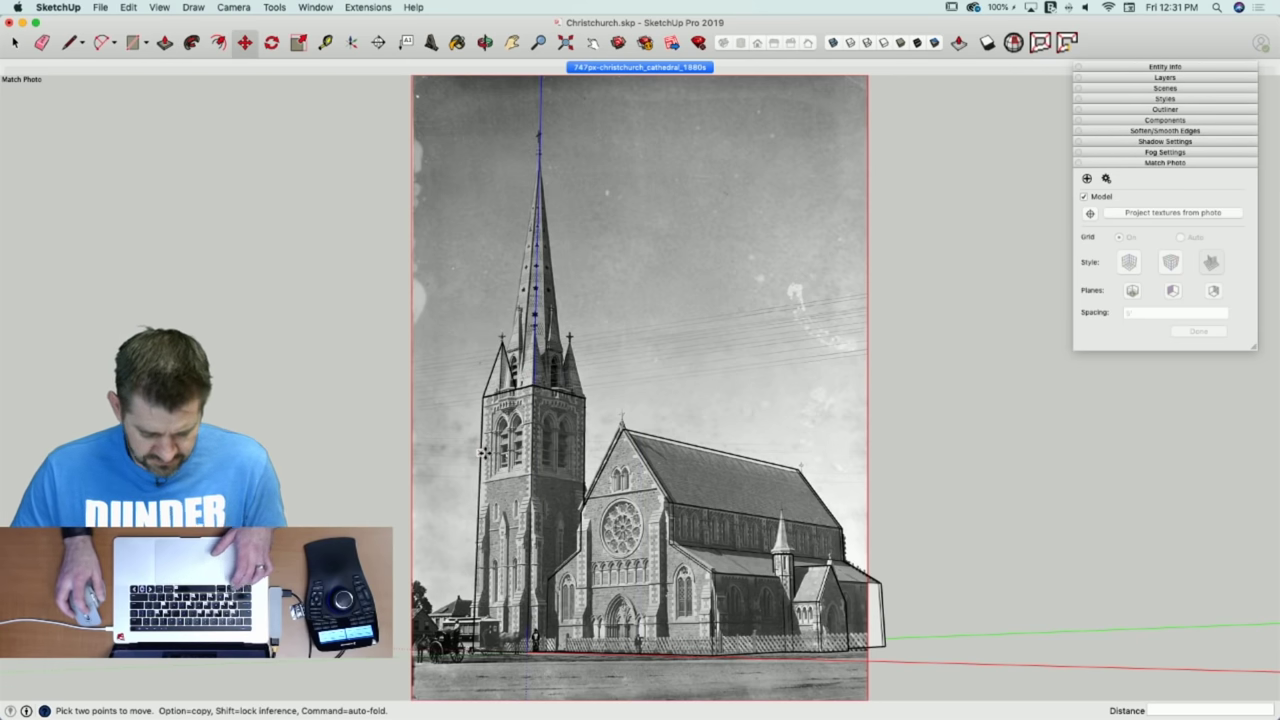
{"action": "key", "text": "p"}
{"action": "left_click", "coordinate": [480, 461]}
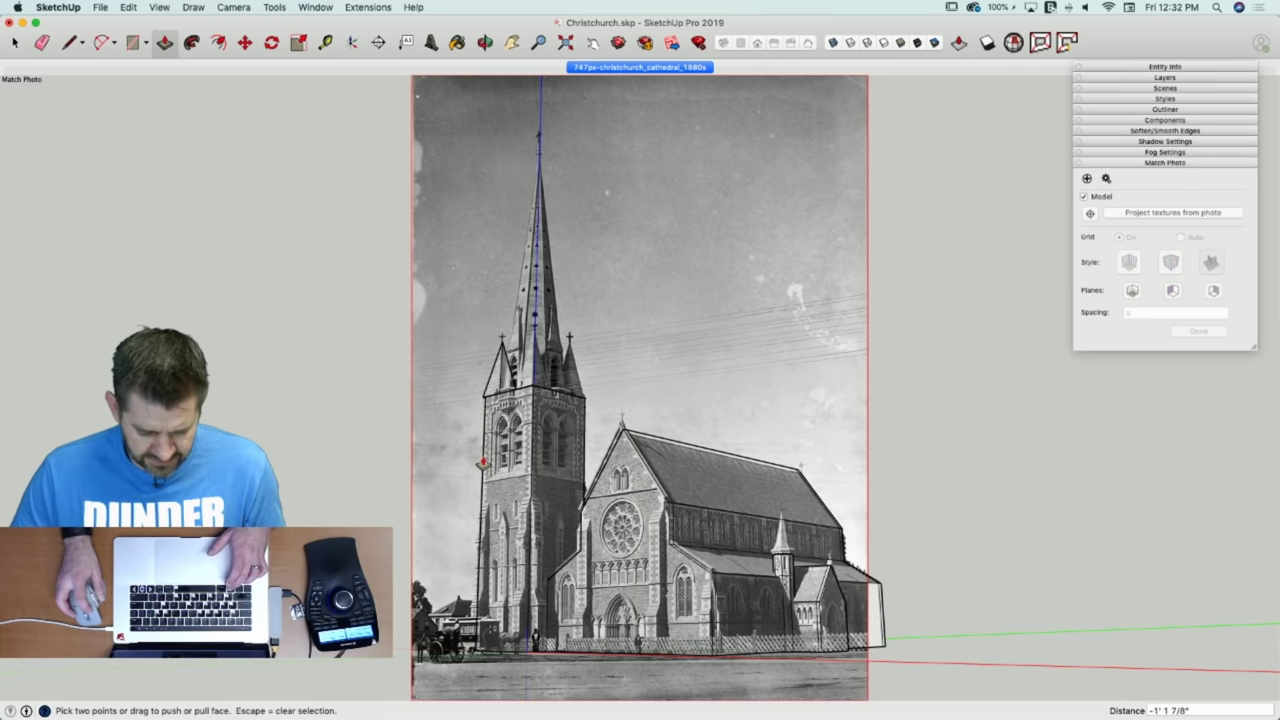
{"action": "scroll", "coordinate": [501, 347], "scroll_direction": "up", "scroll_amount": 8}
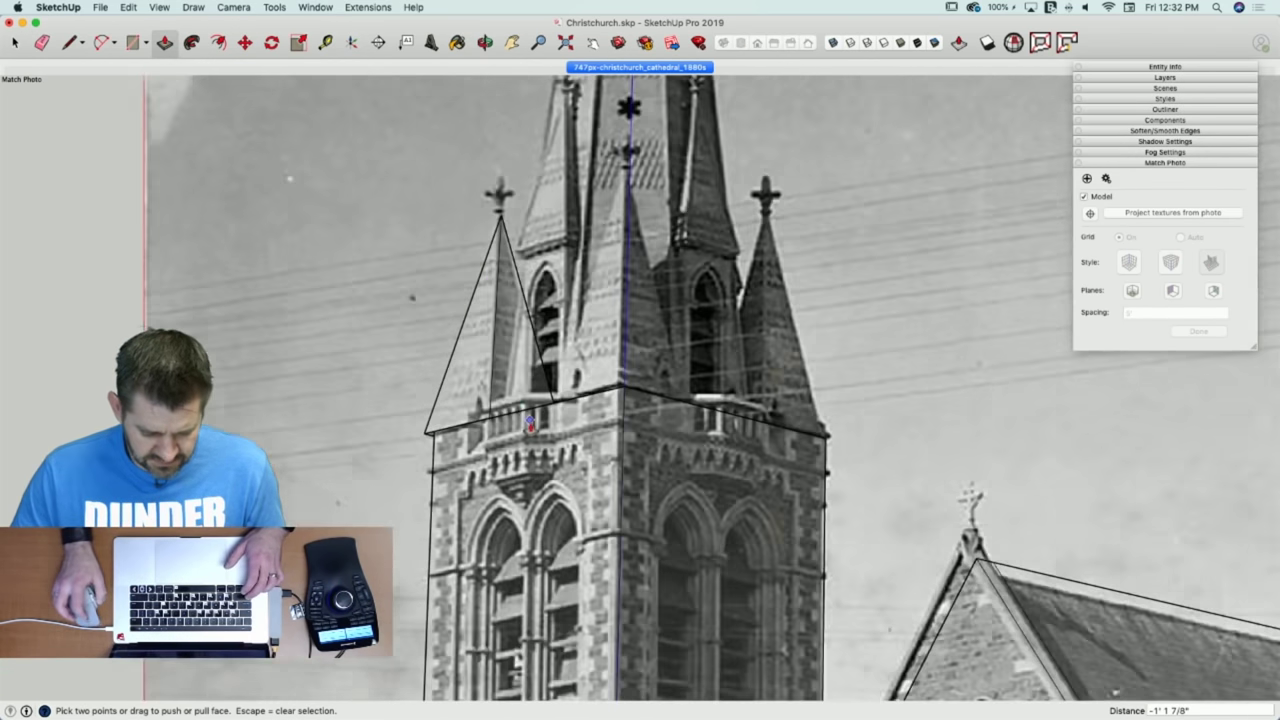
{"action": "scroll", "coordinate": [529, 418], "scroll_direction": "down", "scroll_amount": 8}
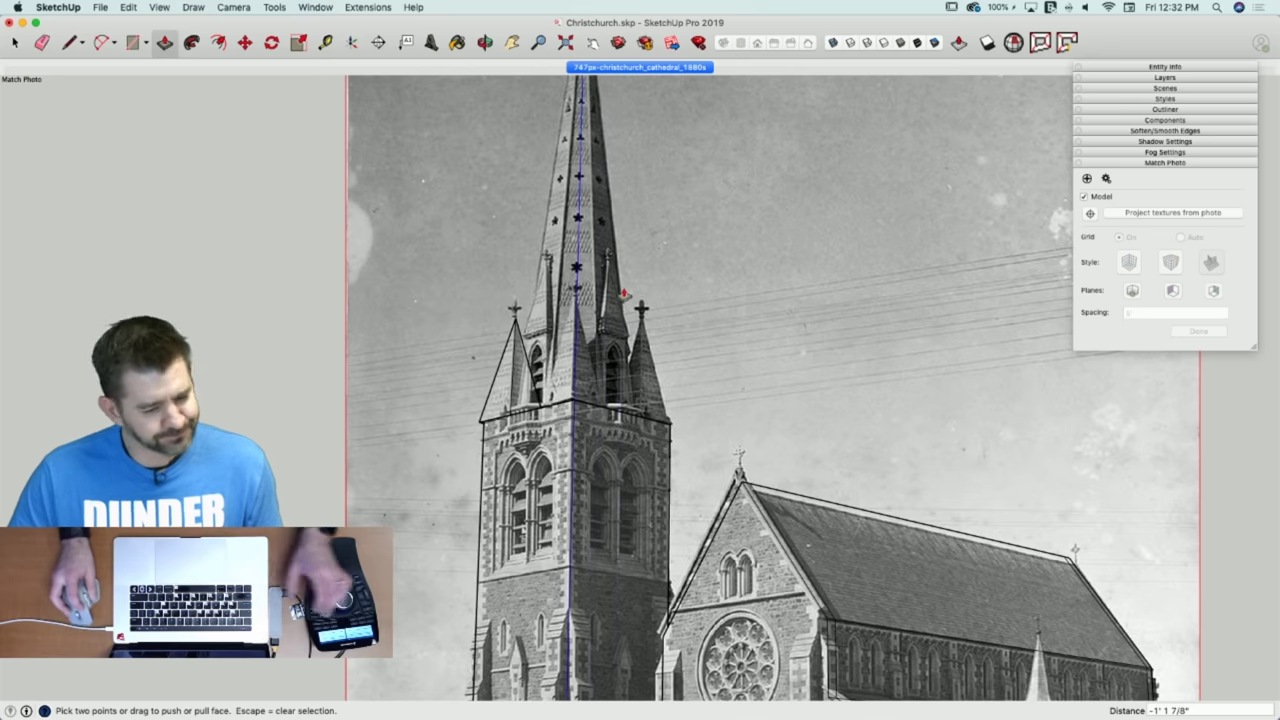
Erase the diagonal centre line from the tower top.
{"action": "scroll", "coordinate": [644, 295], "scroll_direction": "up", "scroll_amount": 10}
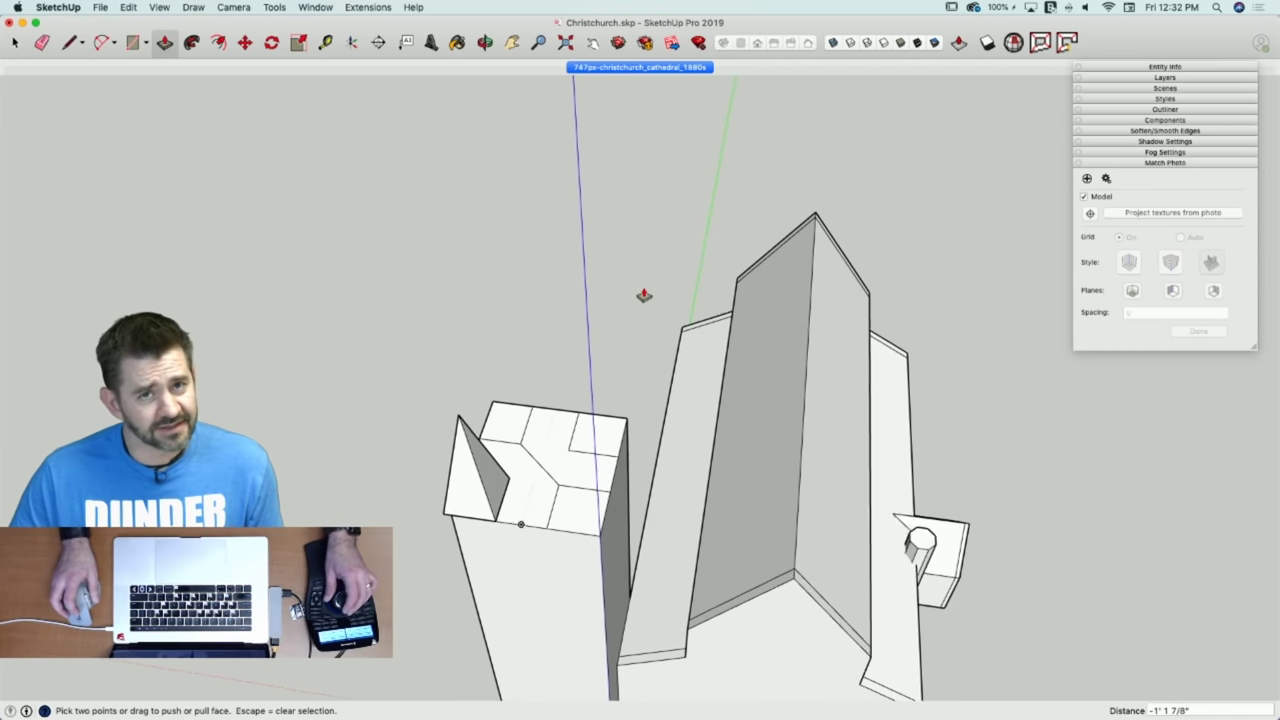
{"action": "key", "text": "l"}
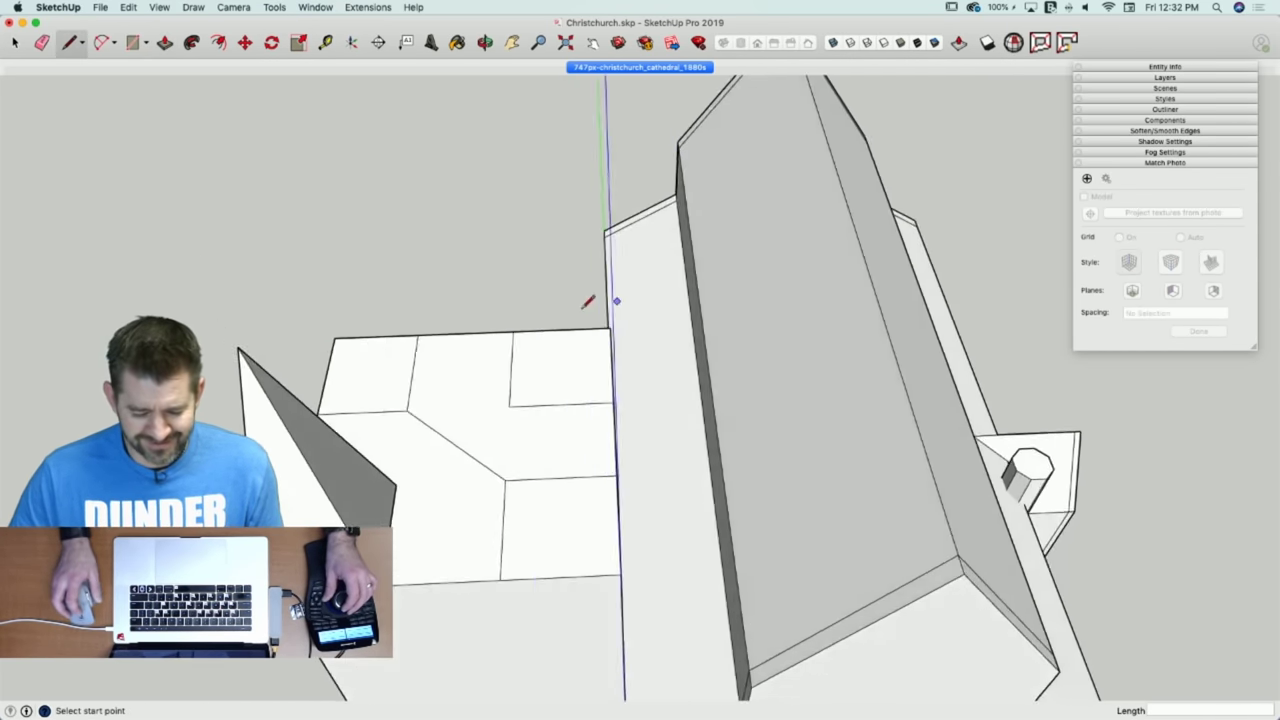
{"action": "key", "text": "e"}
{"action": "key", "text": "space"}
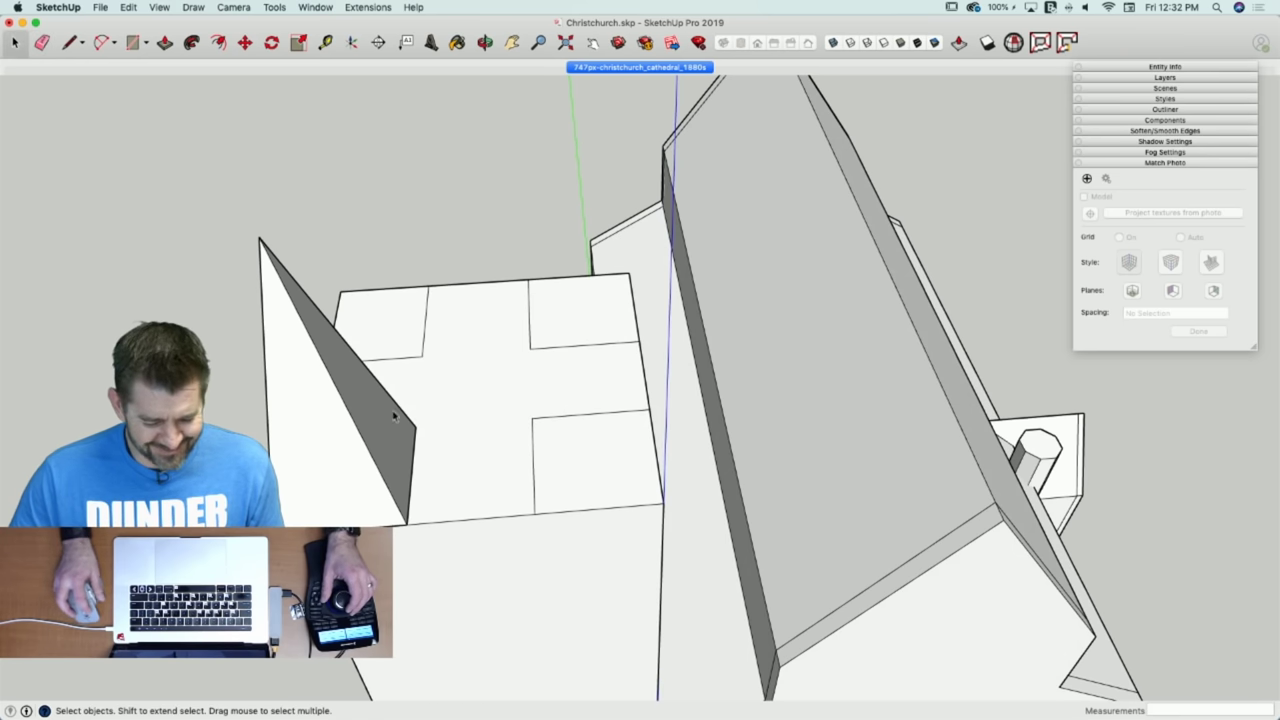
Try to move the Lower Spire 1' 1 7/8" inward onto the tower's corner, compare it with the photo and undo the move.
{"action": "left_click", "coordinate": [351, 480]}
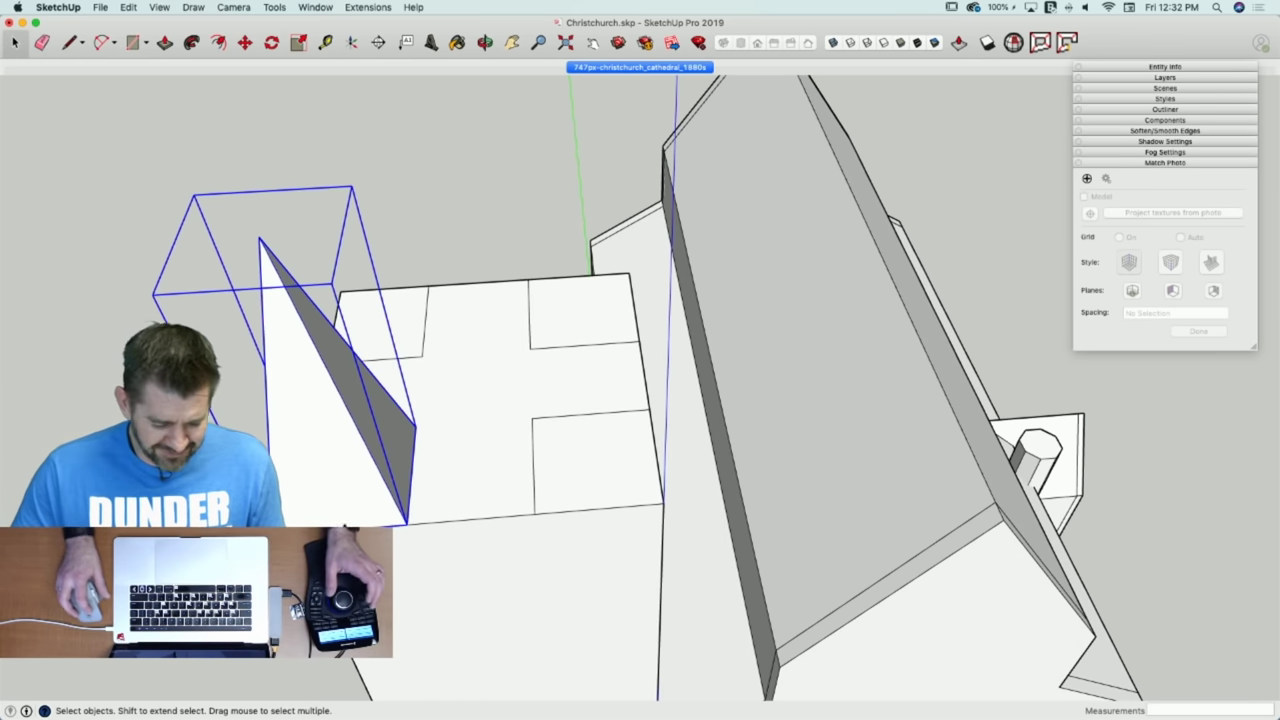
{"action": "key", "text": "m"}
{"action": "left_click", "coordinate": [407, 523]}
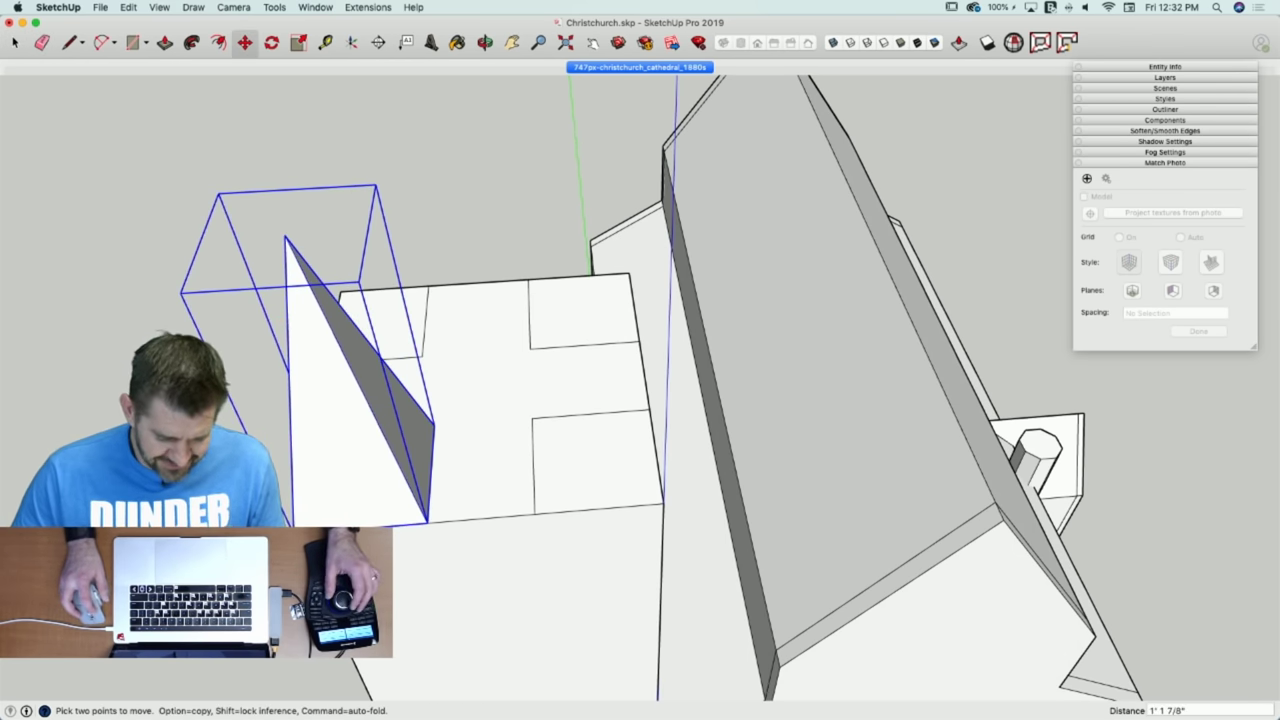
{"action": "left_click", "coordinate": [609, 68]}
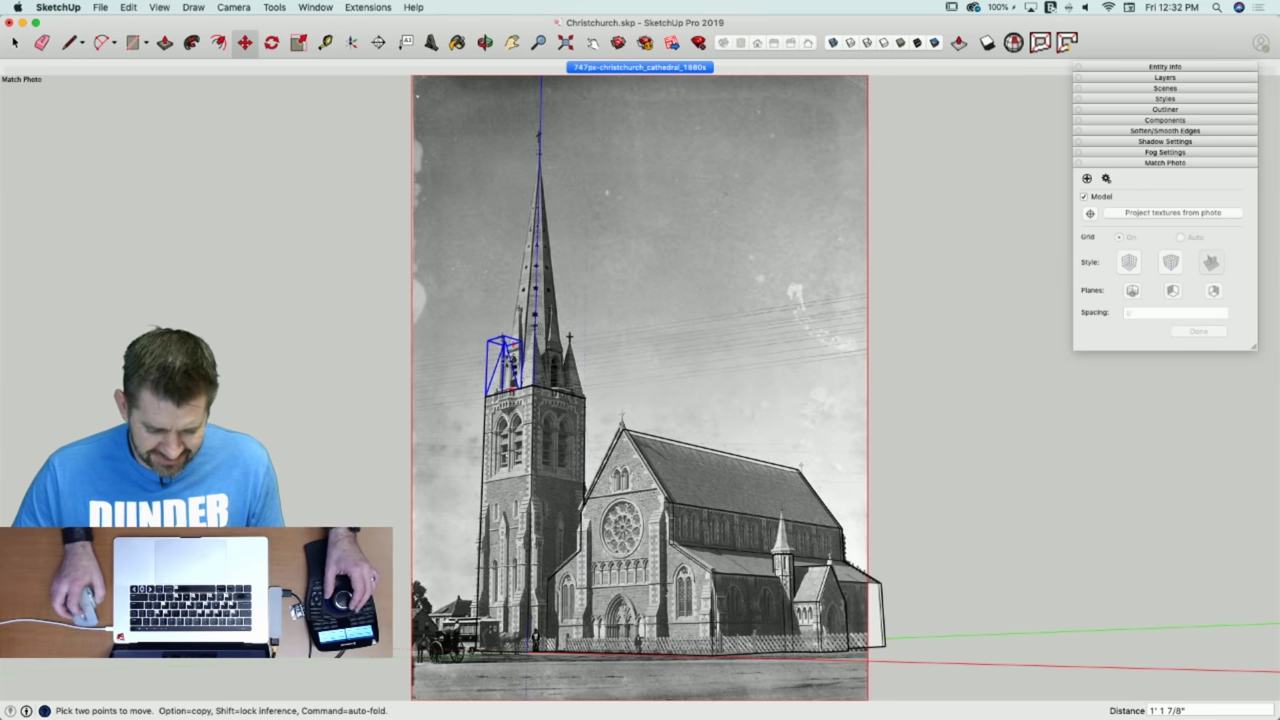
{"action": "scroll", "coordinate": [511, 390], "scroll_direction": "up", "scroll_amount": 6}
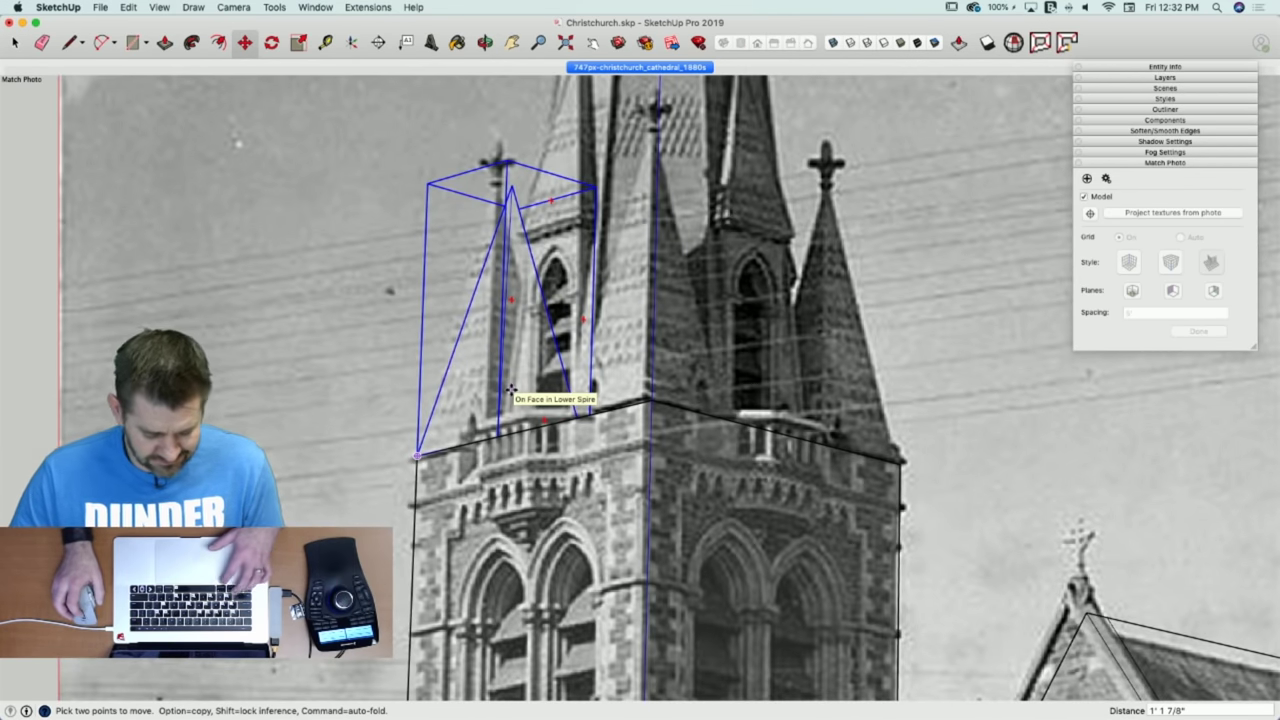
{"action": "key", "text": "super+z"}
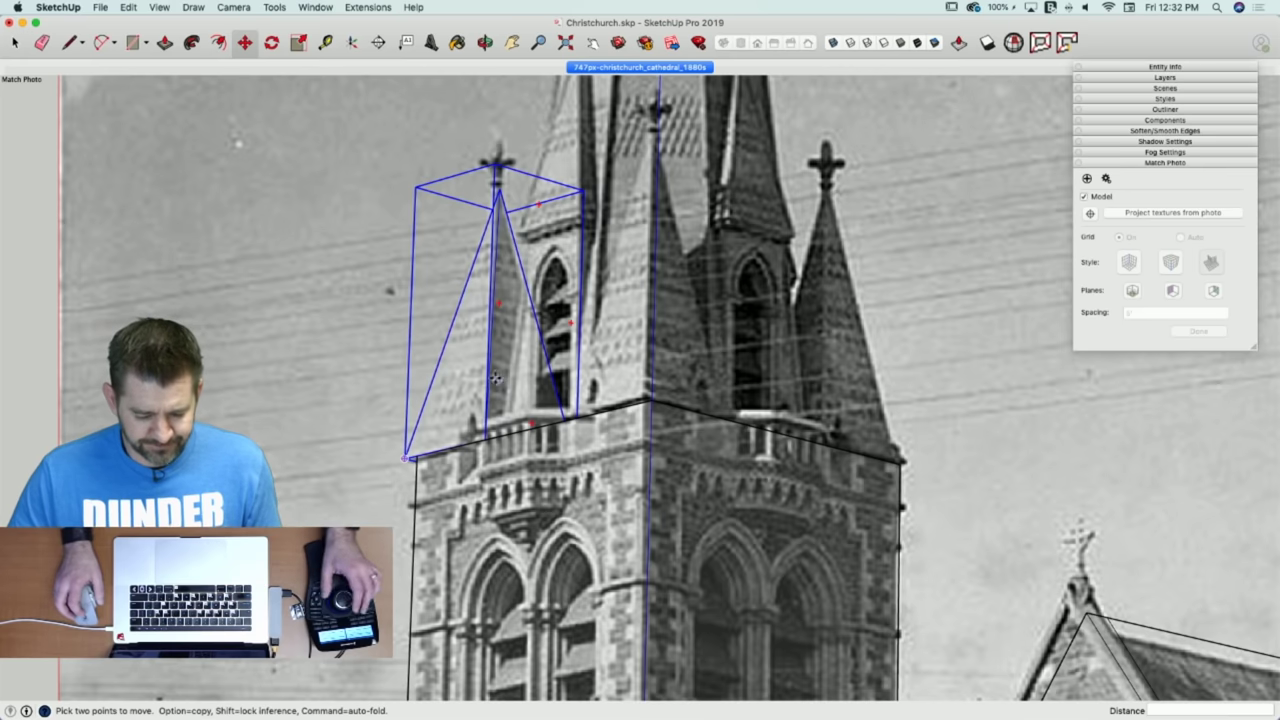
Draw a horizontal line about 21' 1 9/16" long across the tower's front face below its top, and start rotating it about its outer end.
{"action": "key", "text": "l"}
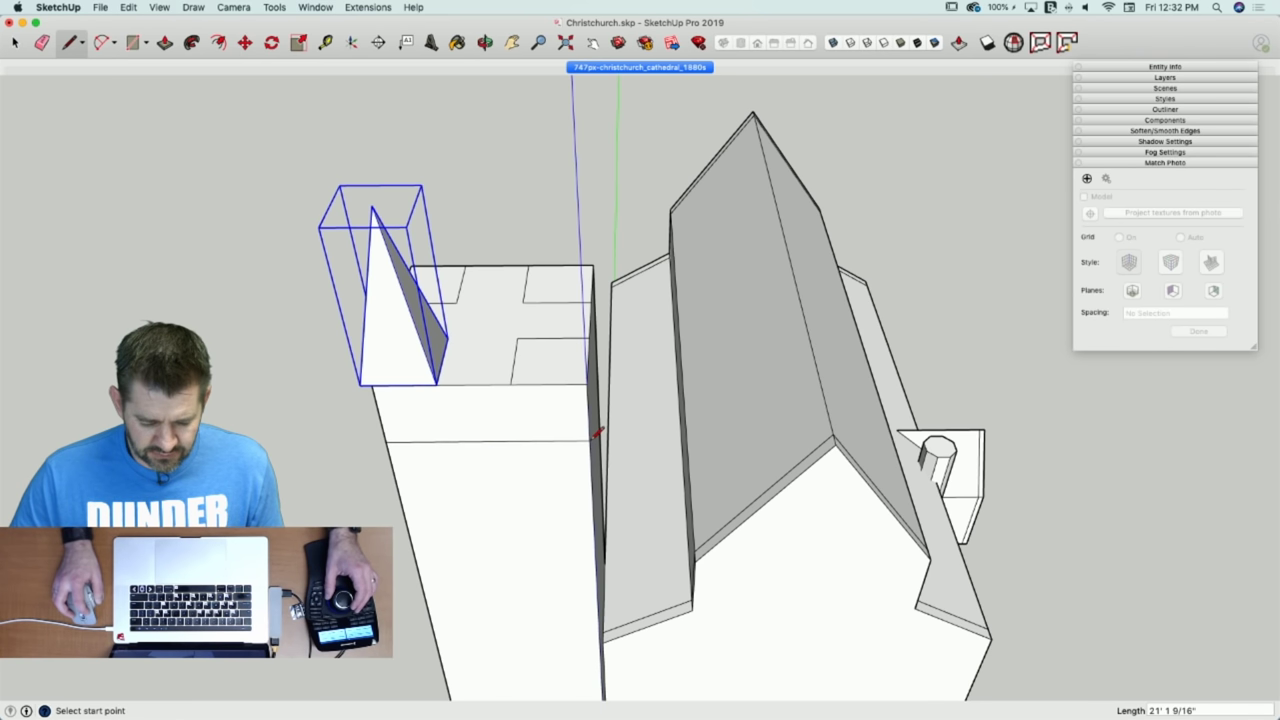
{"action": "key", "text": "space"}
{"action": "middle_click_drag", "start_coordinate": [597, 432], "coordinate": [514, 463]}
{"action": "left_click", "coordinate": [514, 463]}
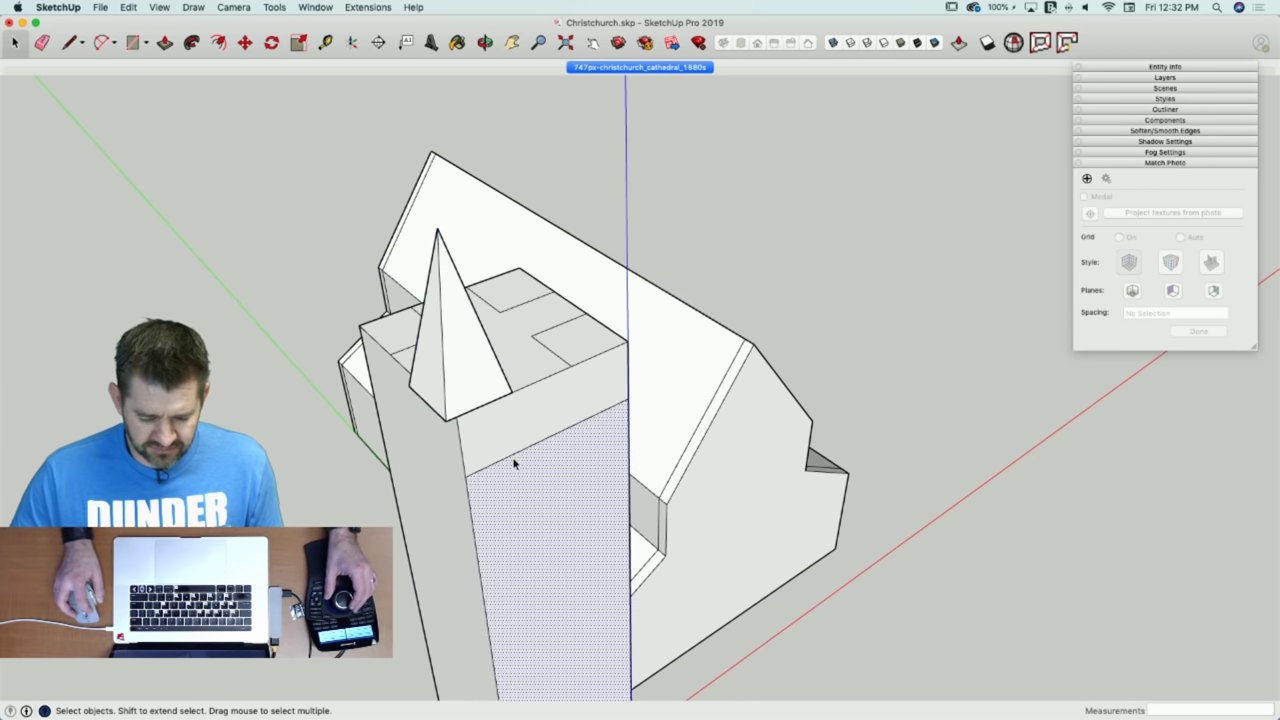
{"action": "key", "text": "q"}
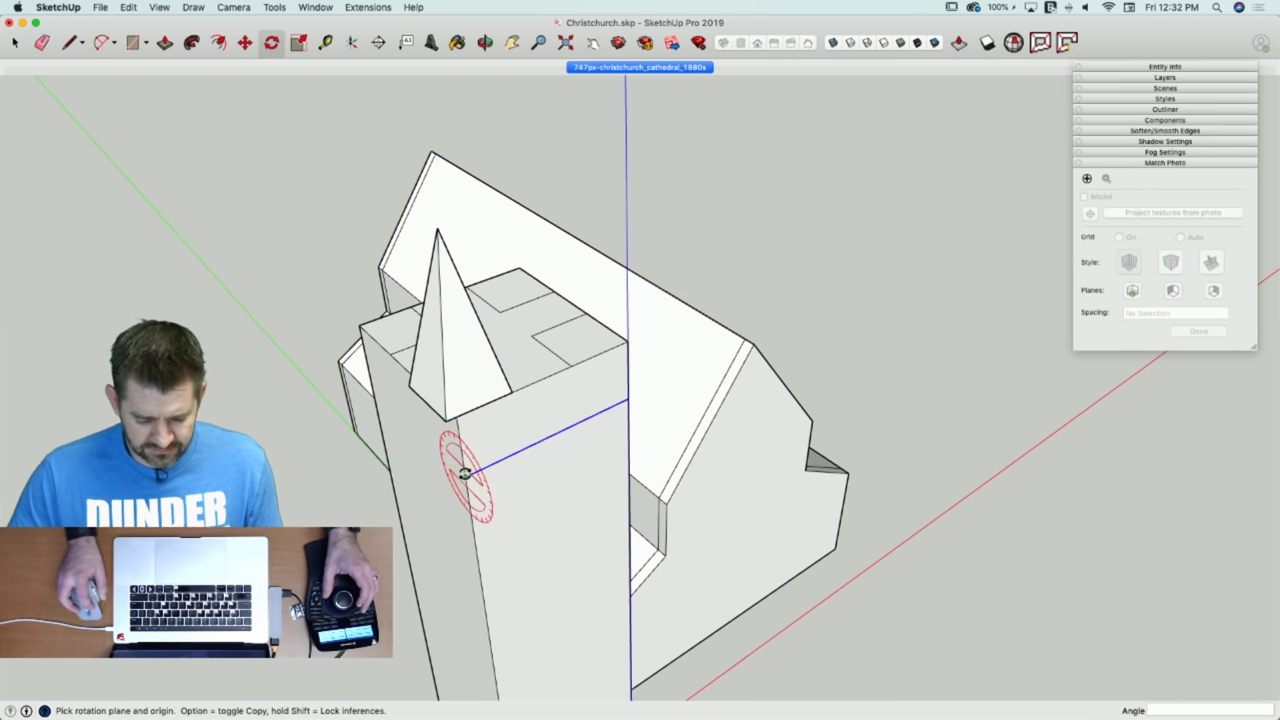
Copy-rotate the selected horizontal line on the tower by 90 degrees onto the adjacent side face.
{"action": "left_click", "coordinate": [464, 475]}
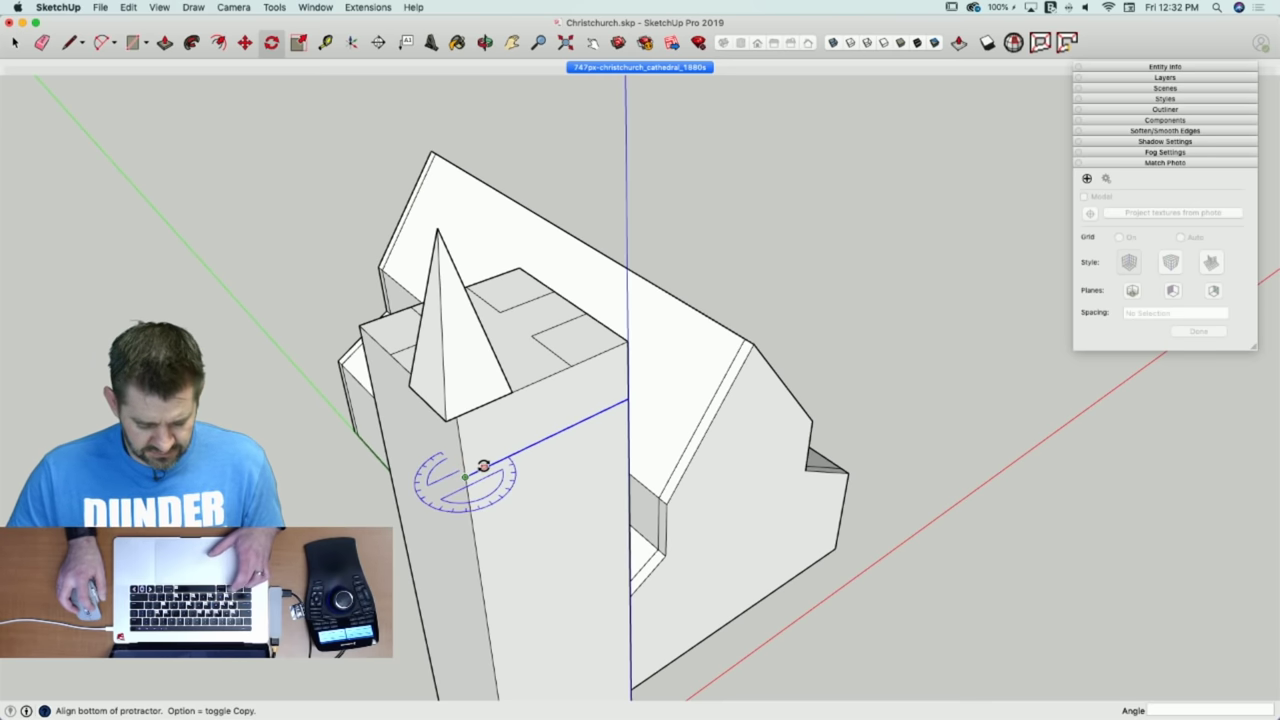
{"action": "left_click", "coordinate": [484, 466]}
{"action": "left_click", "coordinate": [426, 441]}
{"action": "scroll", "coordinate": [366, 398], "scroll_direction": "up", "scroll_amount": 8}
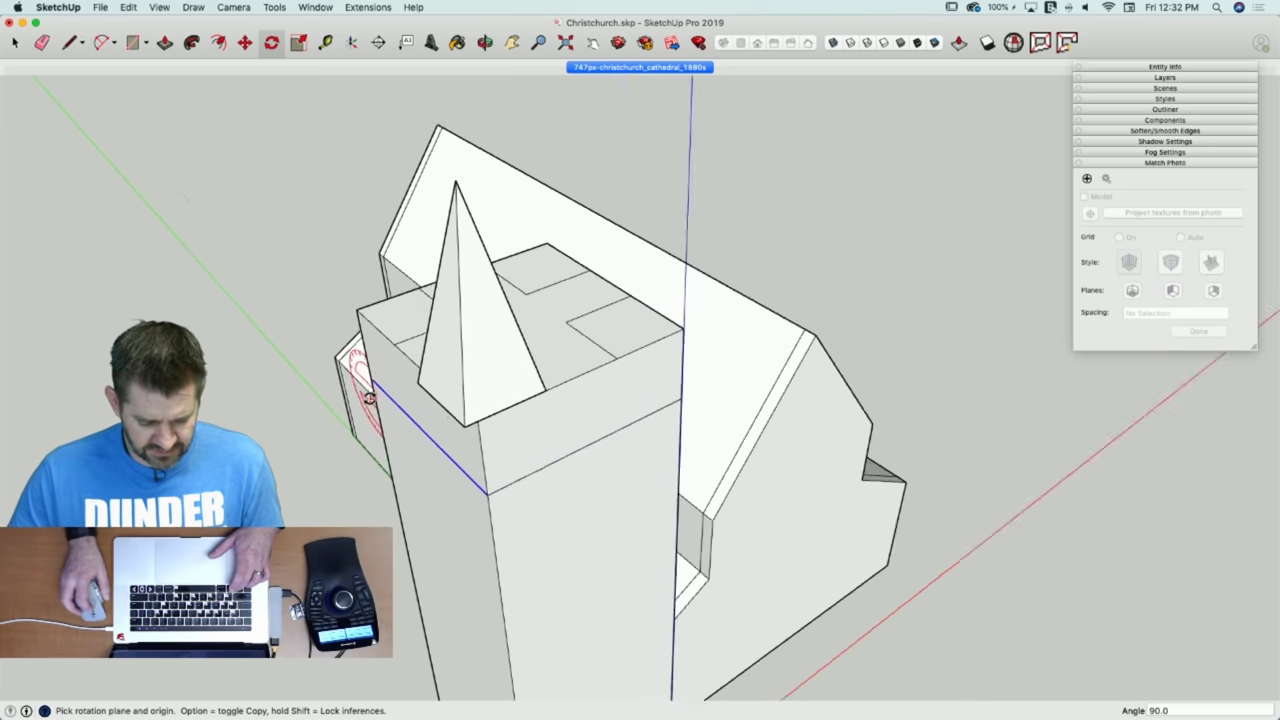
{"action": "scroll", "coordinate": [366, 398], "scroll_direction": "down", "scroll_amount": 3}
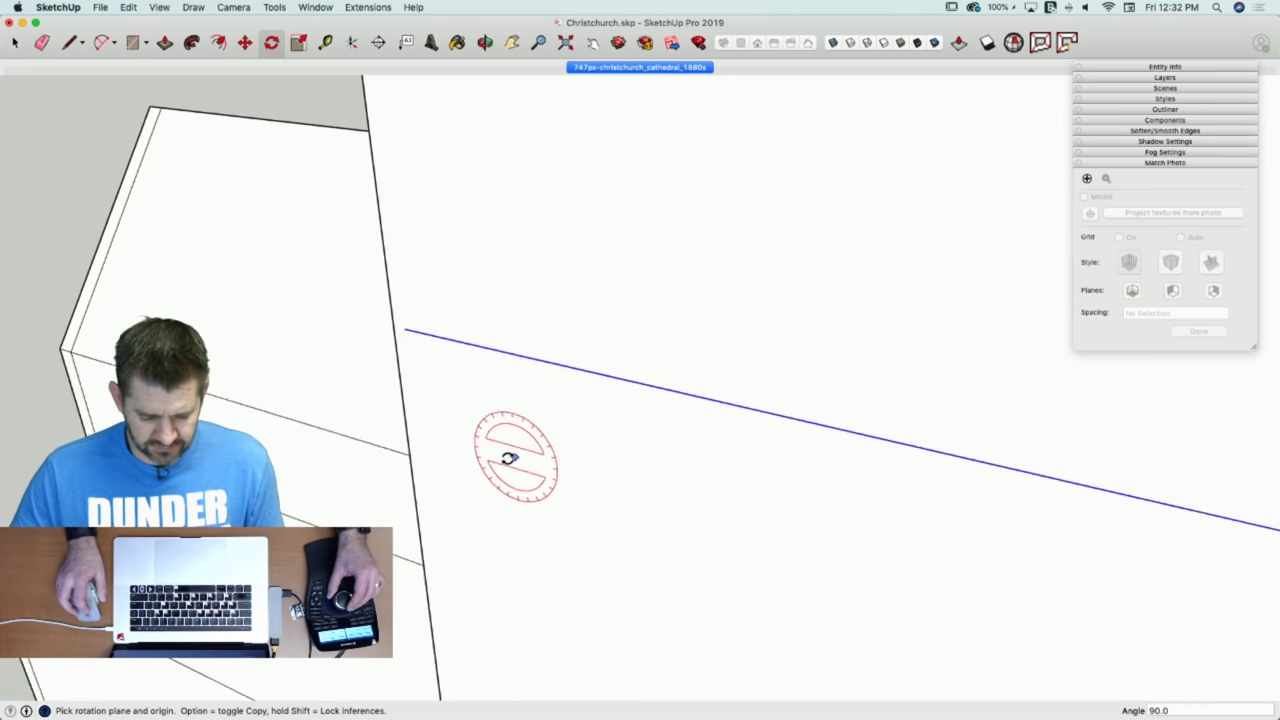
{"action": "key", "text": "p"}
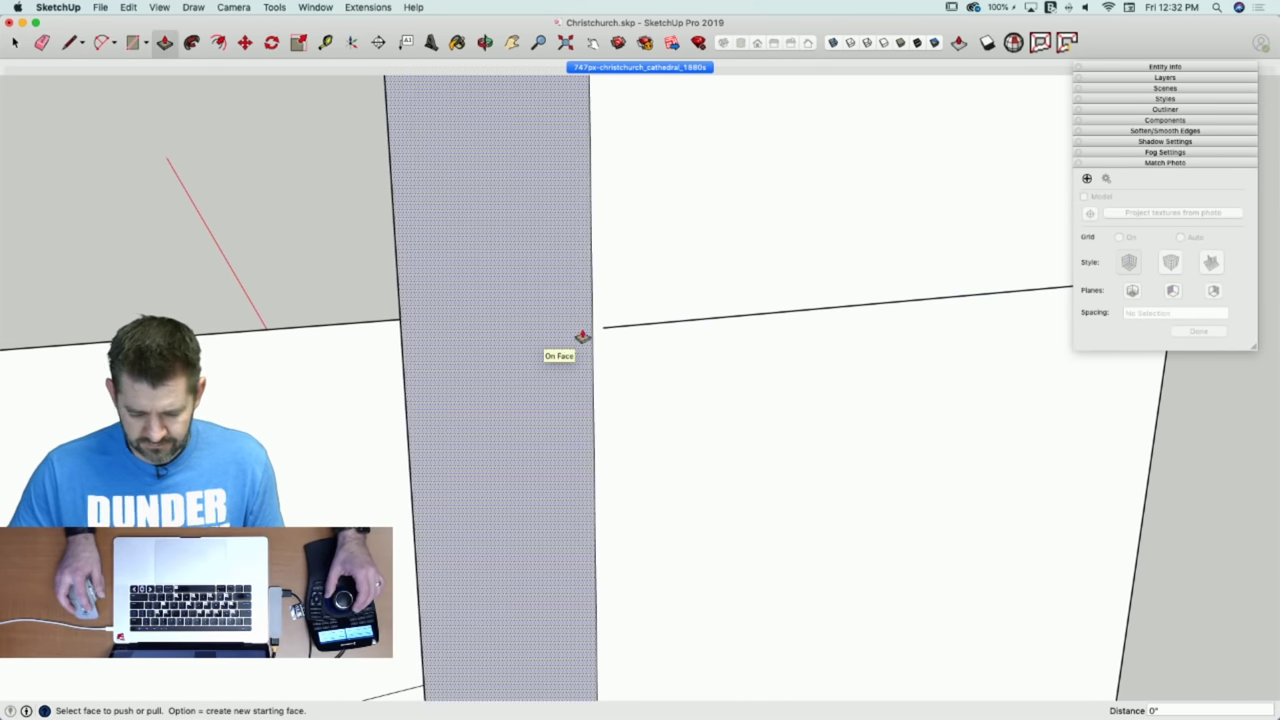
{"action": "left_click", "coordinate": [581, 337]}
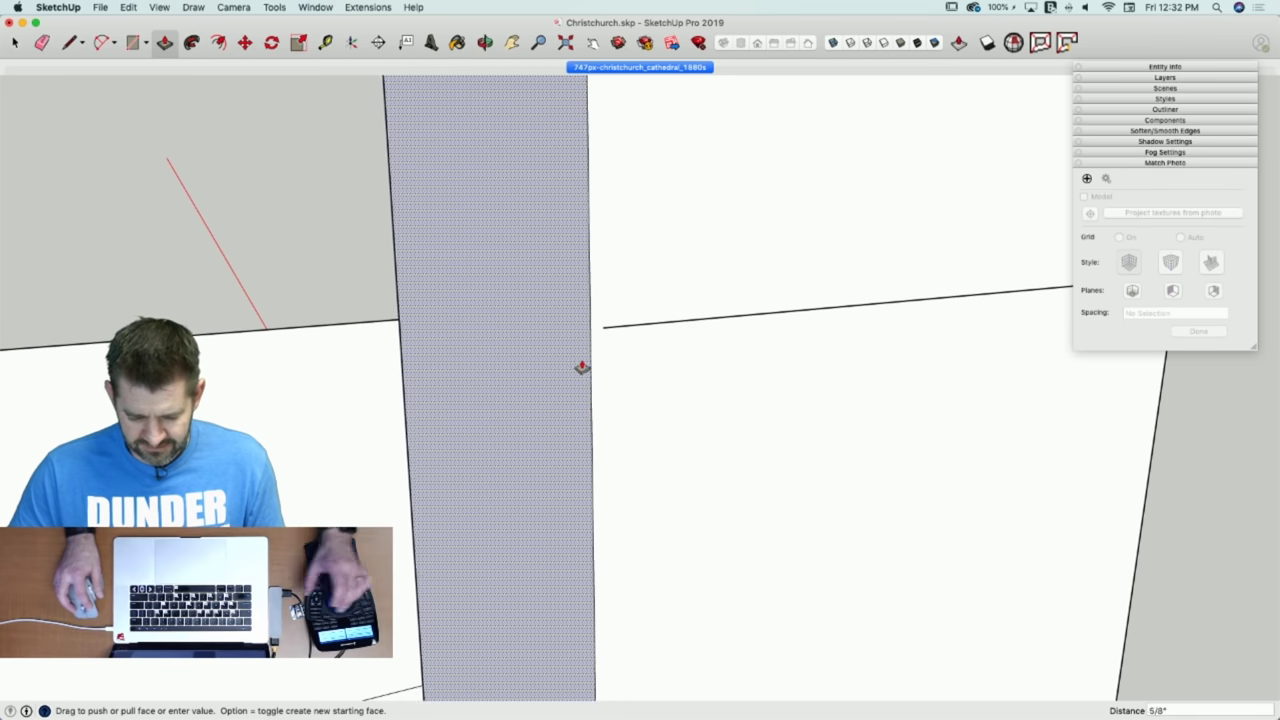
{"action": "left_click", "coordinate": [578, 355]}
Draw a short vertical line at the end of the tower's horizontal line and move the narrow adjoining face 3 5/16" to meet it.
{"action": "key", "text": "l"}
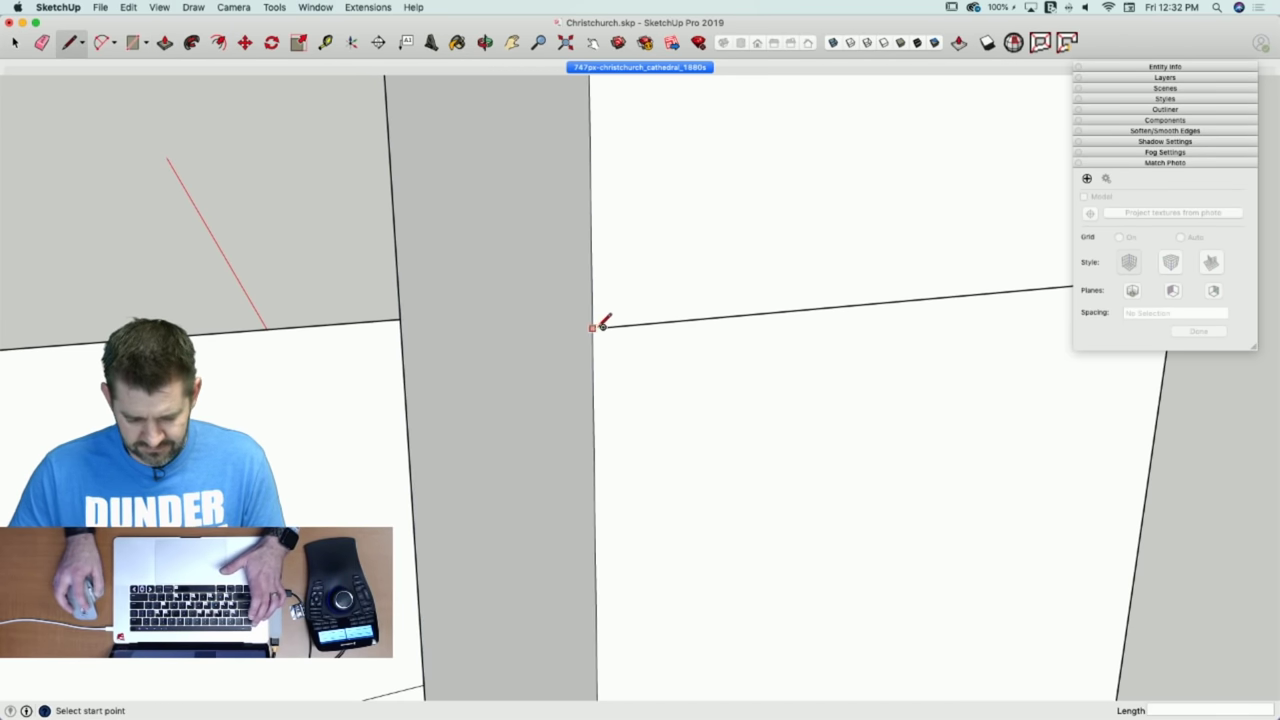
{"action": "key", "text": "space"}
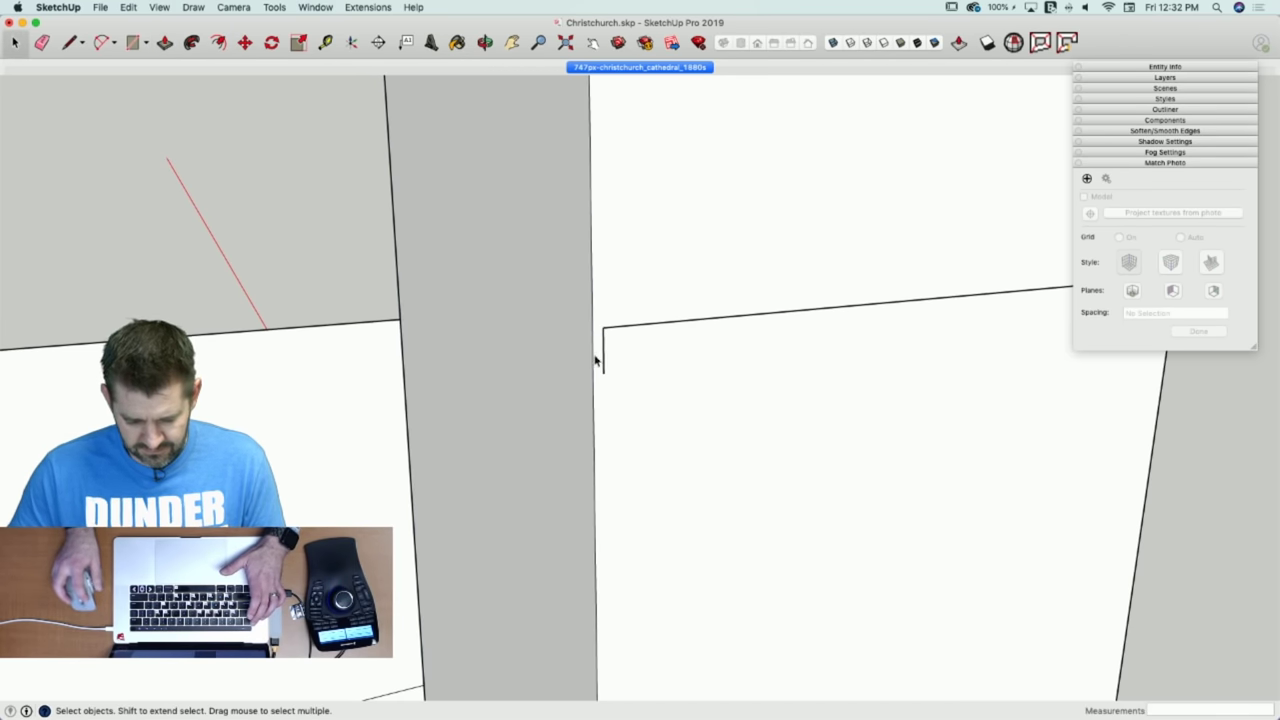
{"action": "left_click", "coordinate": [583, 348]}
{"action": "key", "text": "m"}
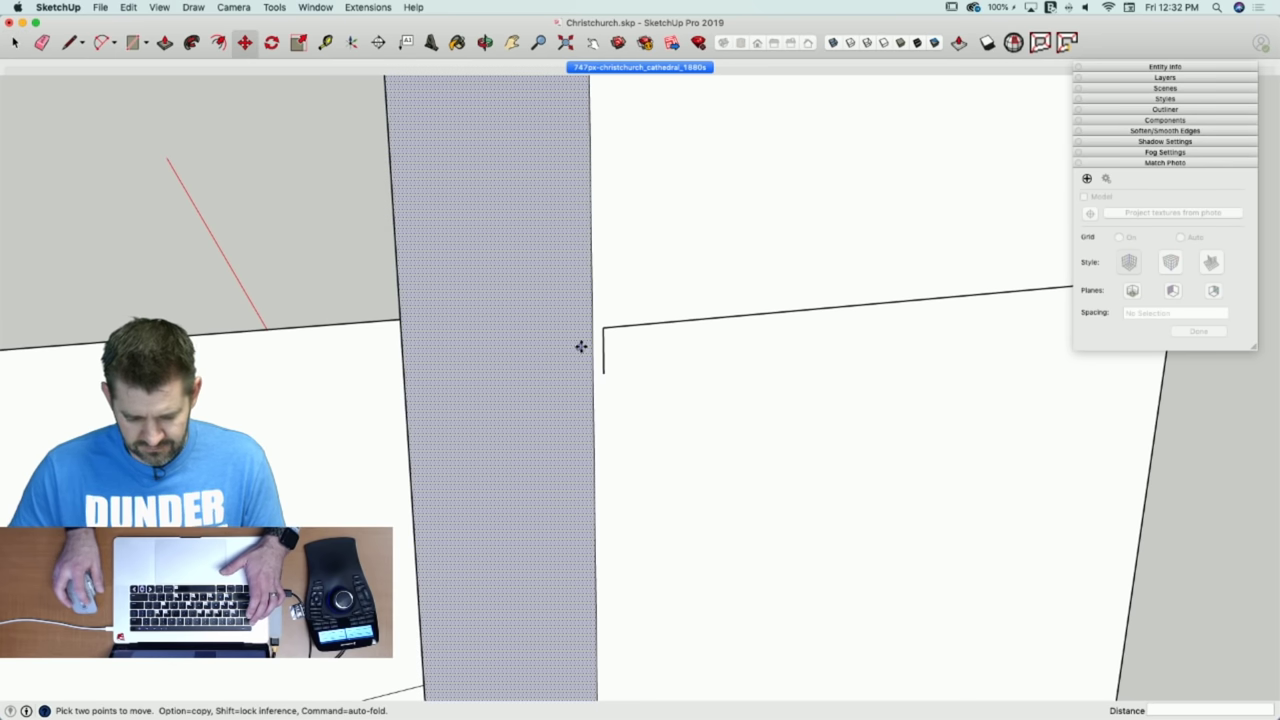
{"action": "left_click", "coordinate": [595, 348]}
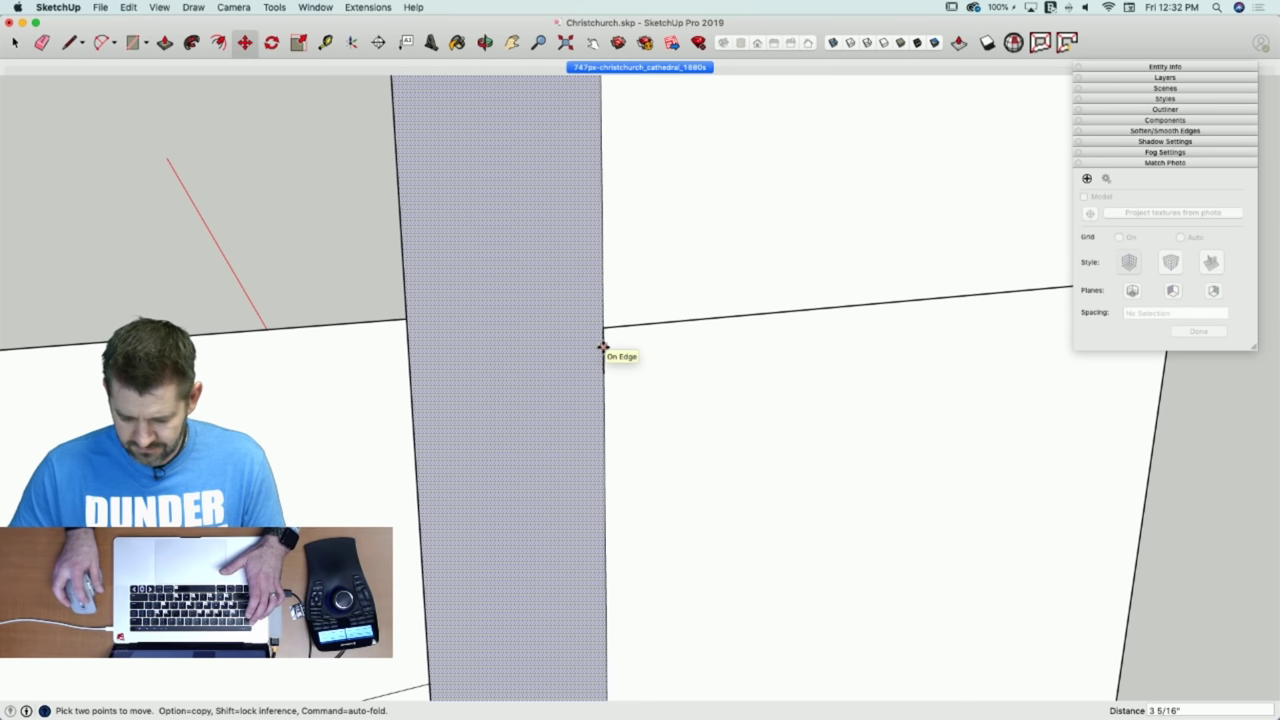
{"action": "left_click", "coordinate": [603, 348]}
{"action": "key", "text": "e"}
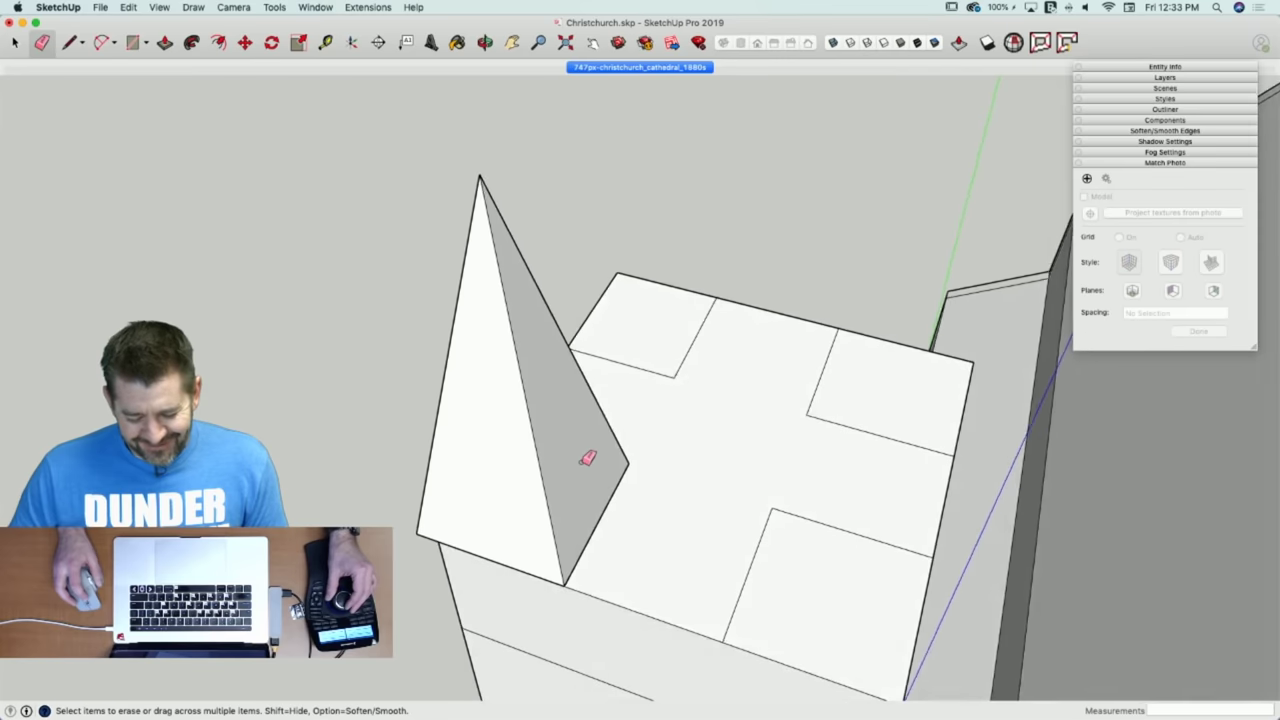
Return to the matched photo scene and draw a line from the tower's outer top corner to the corner spire's apex.
{"action": "left_click", "coordinate": [674, 67]}
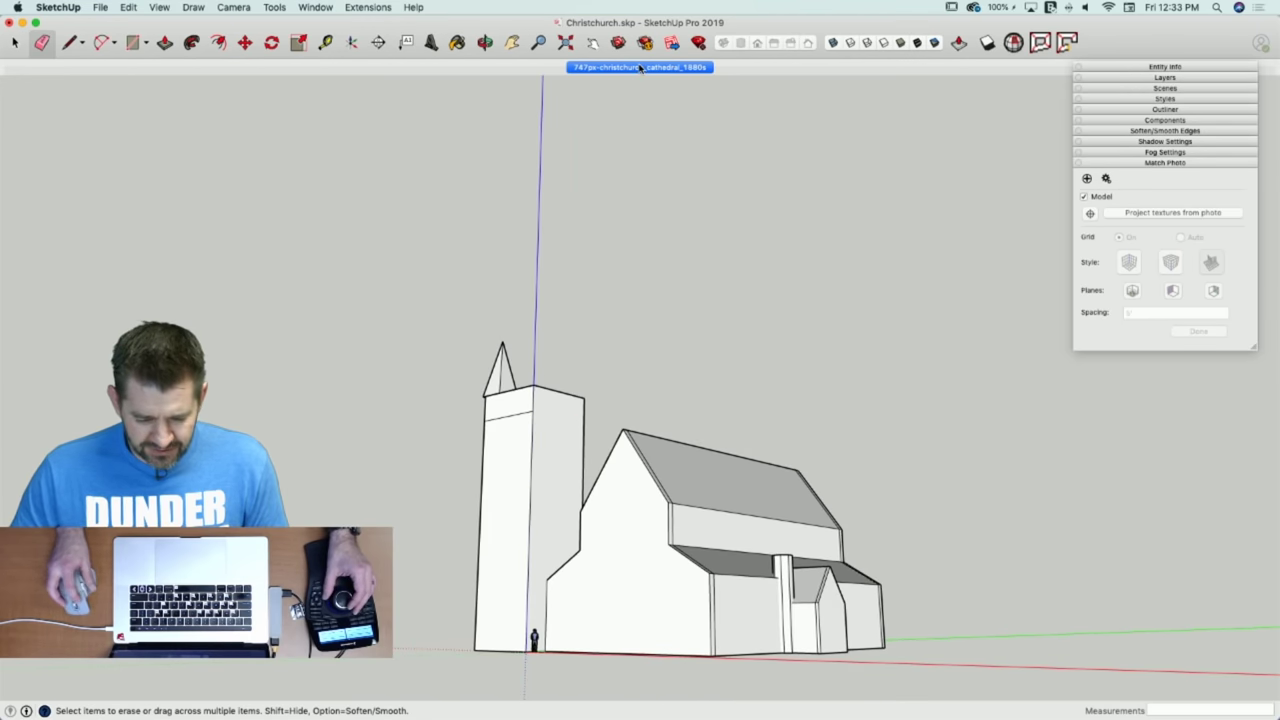
{"action": "scroll", "coordinate": [481, 426], "scroll_direction": "up", "scroll_amount": 10}
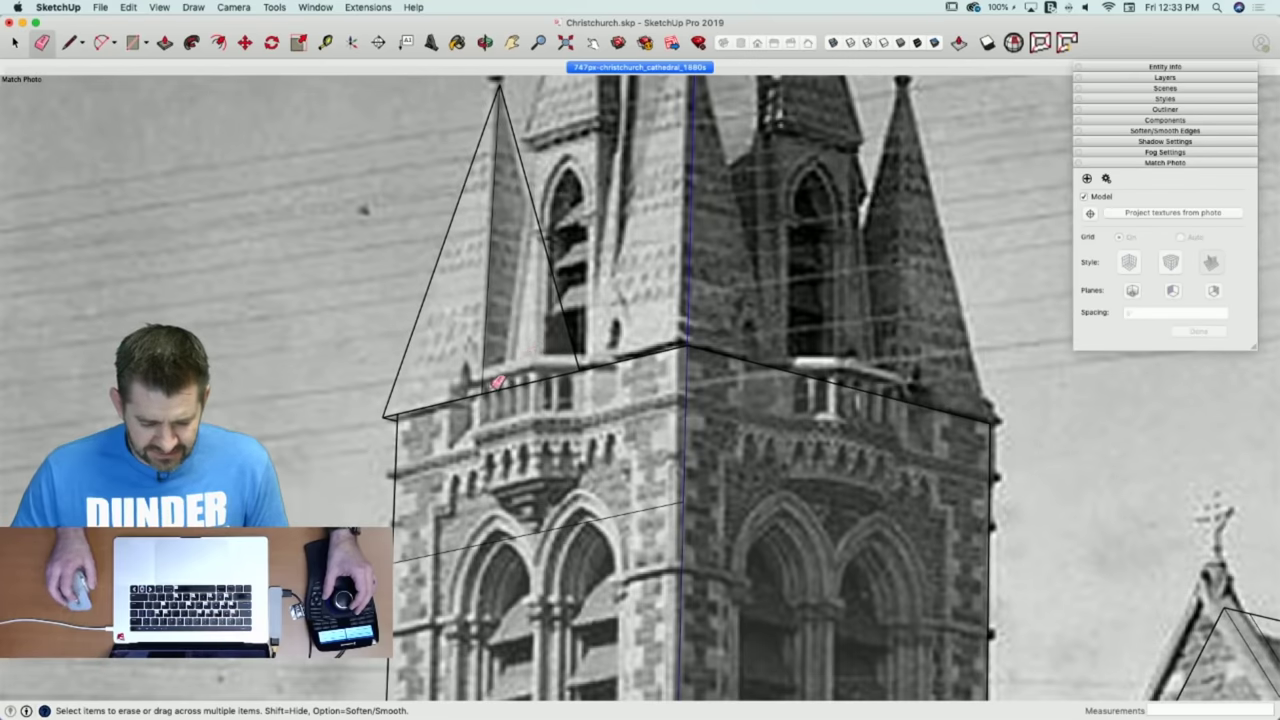
{"action": "key", "text": "l"}
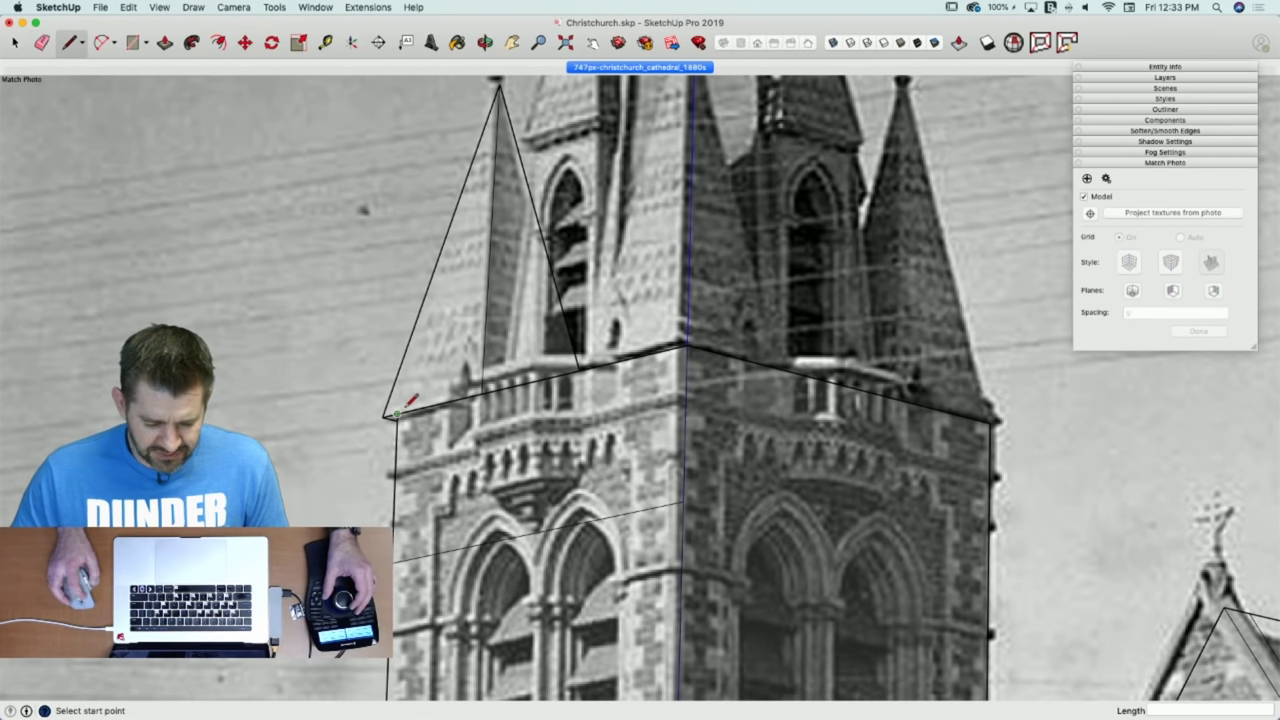
{"action": "left_click", "coordinate": [499, 82]}
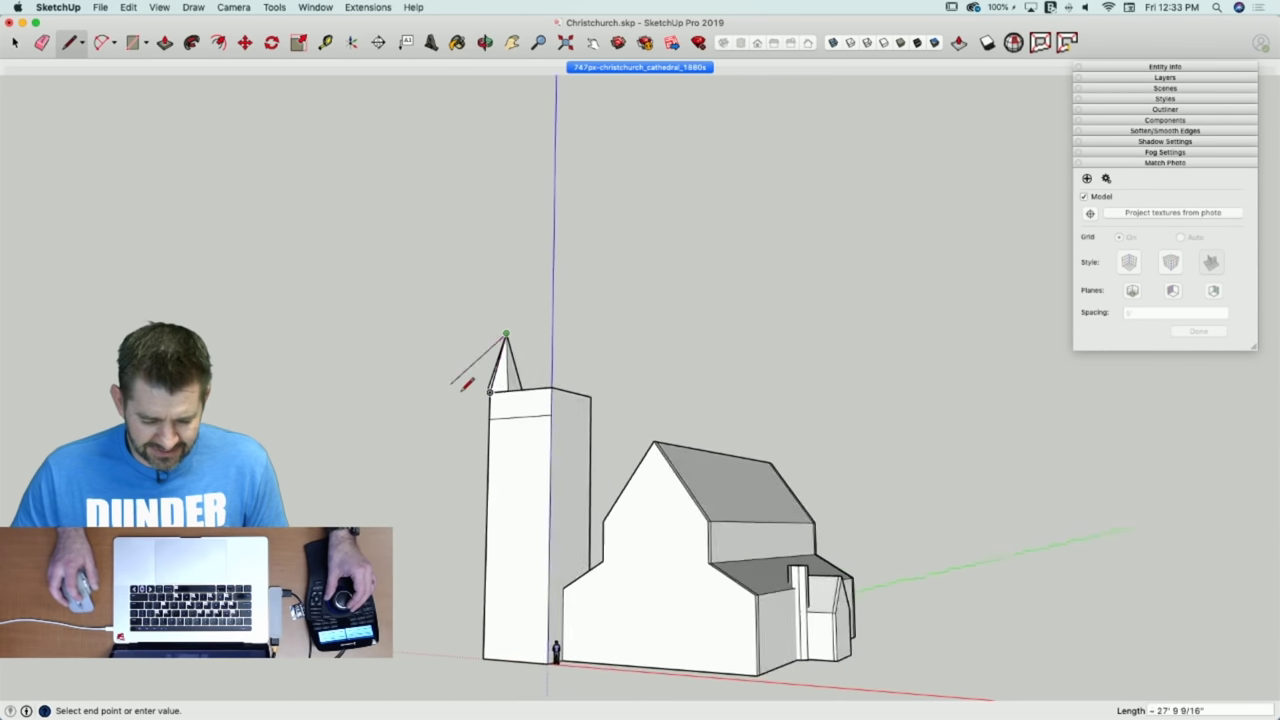
{"action": "key", "text": "space"}
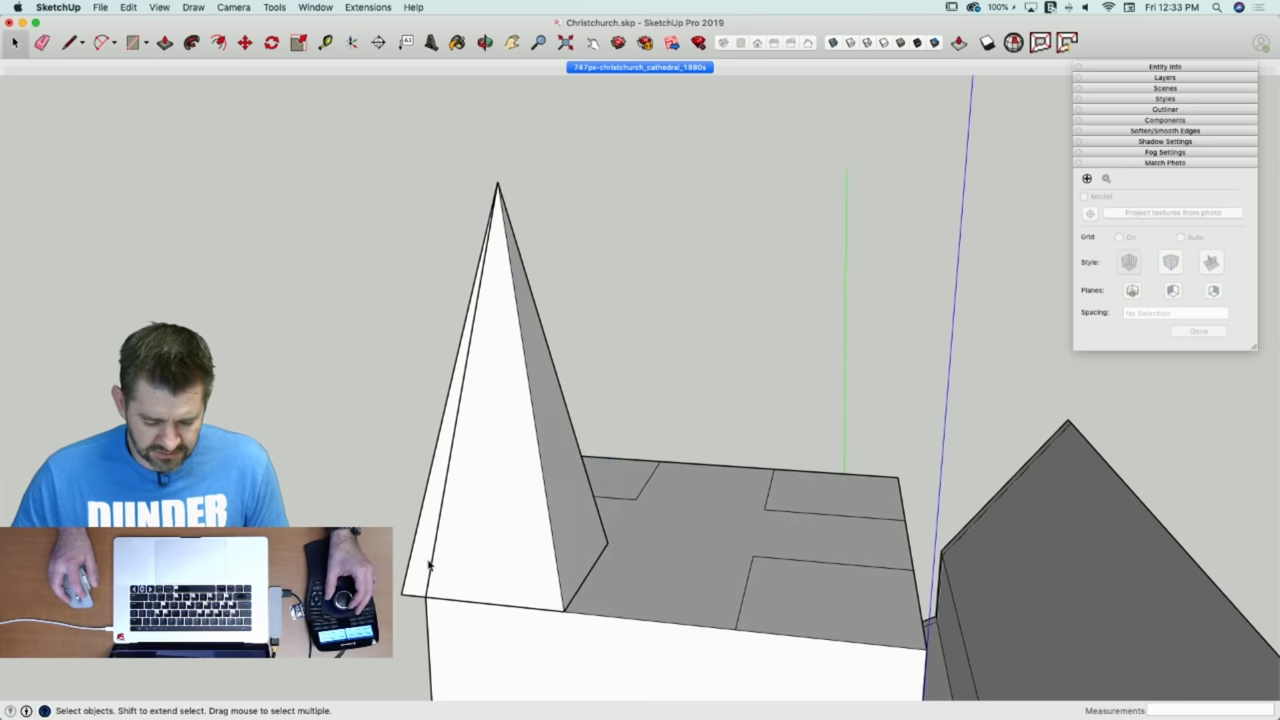
Open the corner spire for editing and draw a line on its front face between the tower's corner and the apex.
{"action": "left_click", "coordinate": [436, 568]}
{"action": "double_click", "coordinate": [444, 568]}
{"action": "key", "text": "l"}
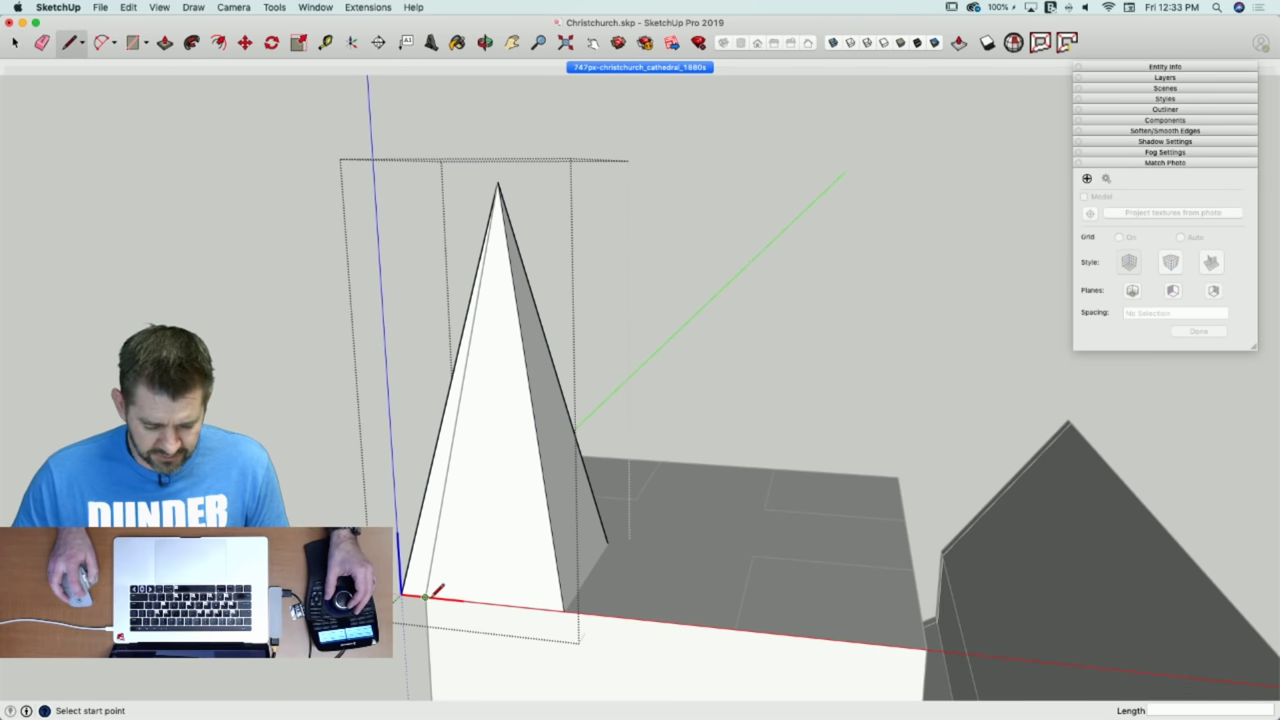
{"action": "left_click", "coordinate": [426, 597]}
Erase the overhanging sliver and the other edges of the spire, keeping only its trimmed front face.
{"action": "key", "text": "e"}
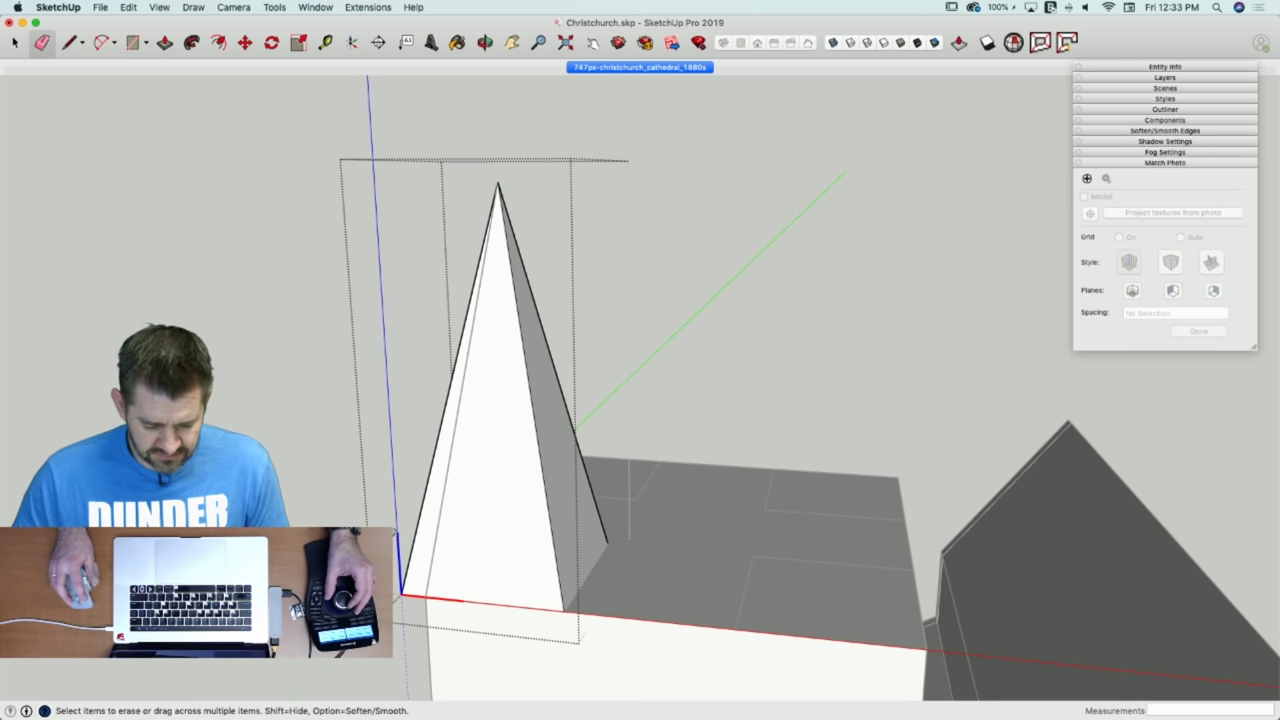
{"action": "left_click_drag", "start_coordinate": [413, 590], "coordinate": [416, 596]}
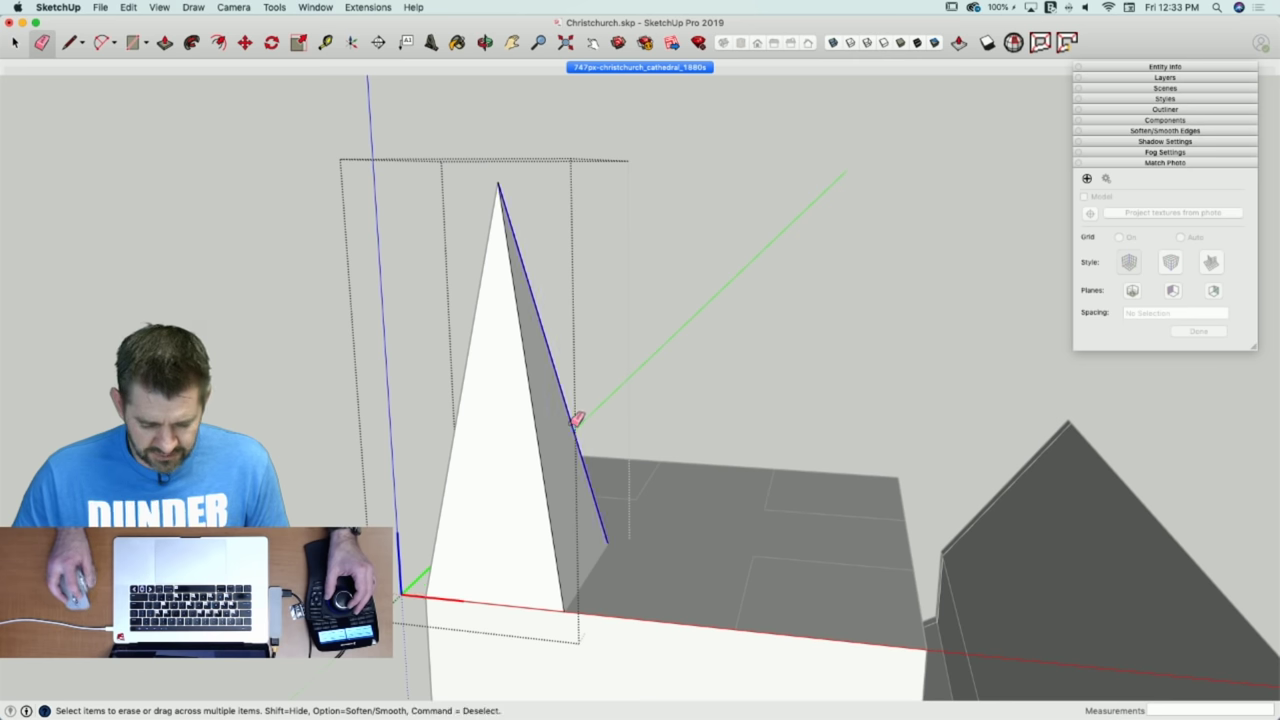
{"action": "left_click_drag", "start_coordinate": [576, 418], "coordinate": [620, 546]}
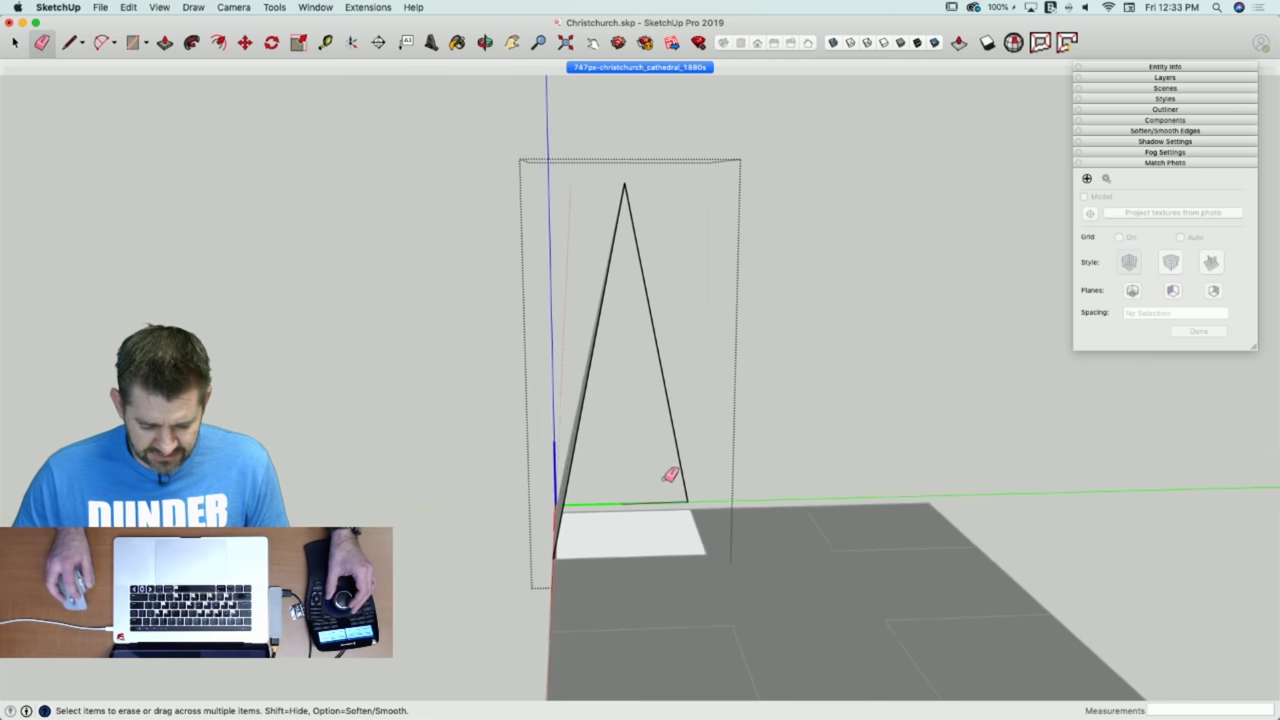
{"action": "mouse_move", "coordinate": [671, 486]}
{"action": "left_mouse_down"}
{"action": "mouse_move", "coordinate": [685, 506]}
{"action": "mouse_move", "coordinate": [670, 498]}
{"action": "left_mouse_up"}
Try to rotate the spire's front face 90 degrees around the apex, and undo the rotation.
{"action": "key", "text": "space"}
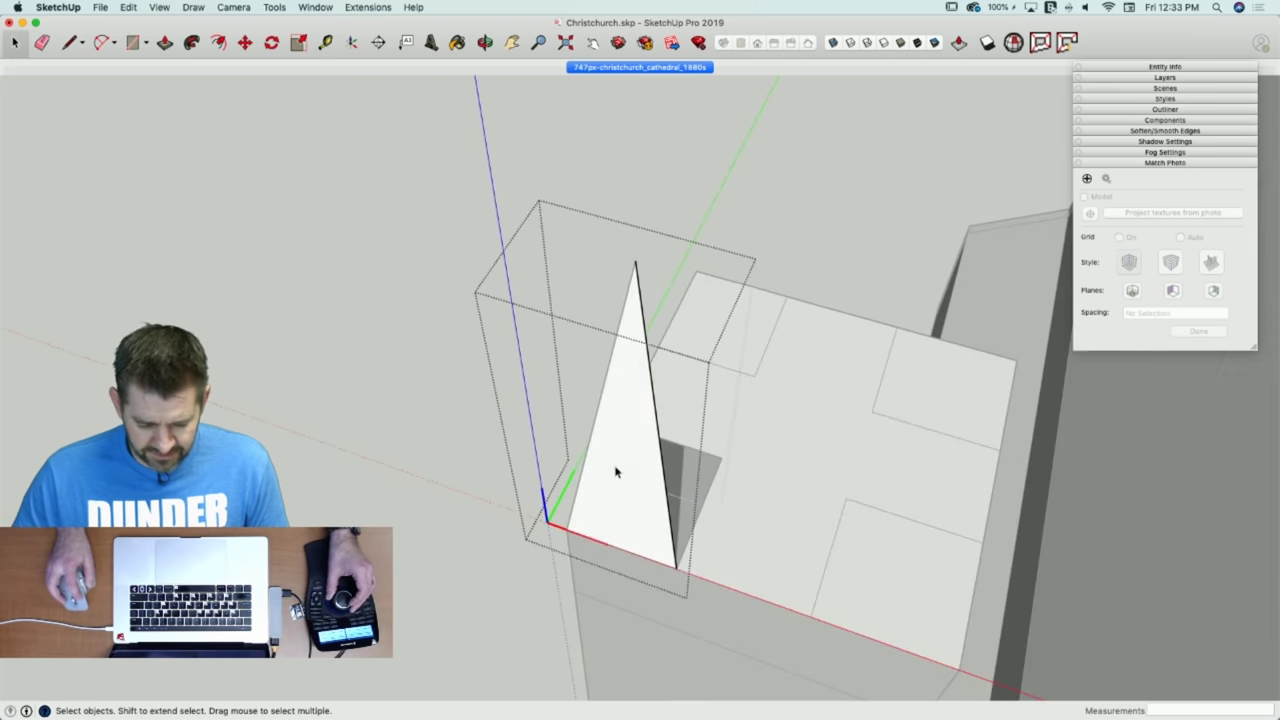
{"action": "left_click", "coordinate": [615, 471]}
{"action": "key", "text": "q"}
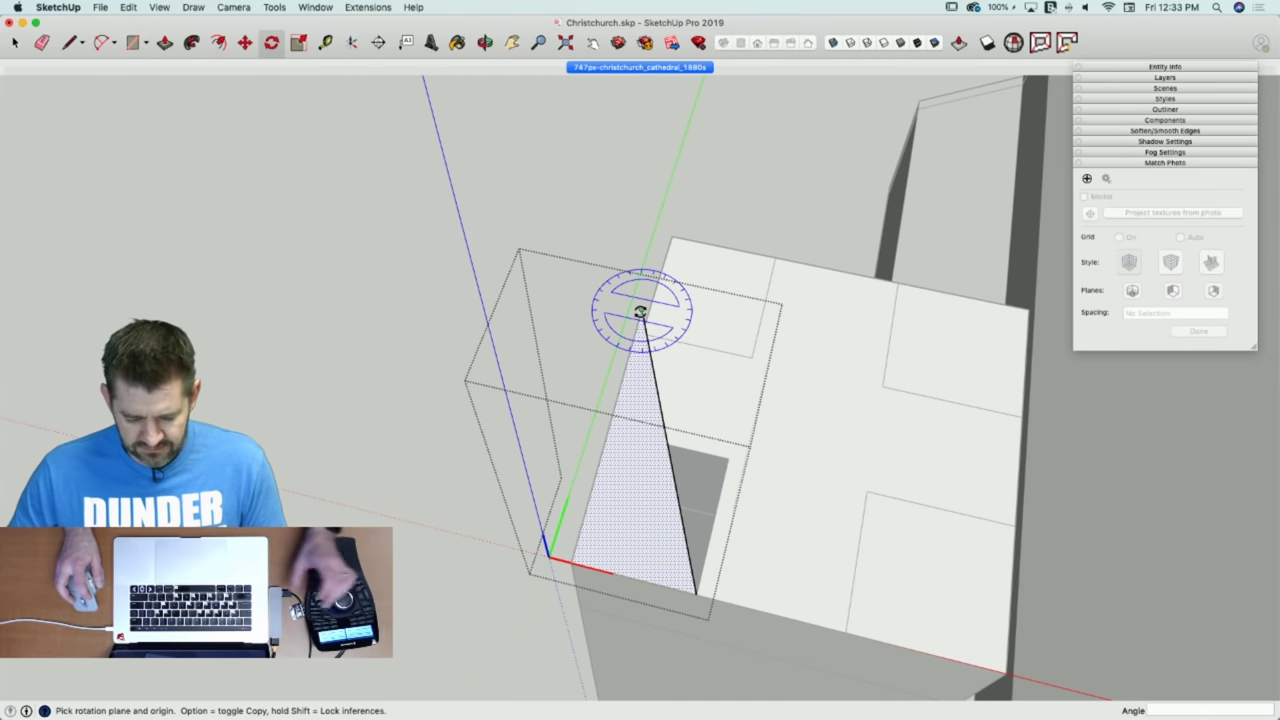
{"action": "left_click", "coordinate": [640, 312]}
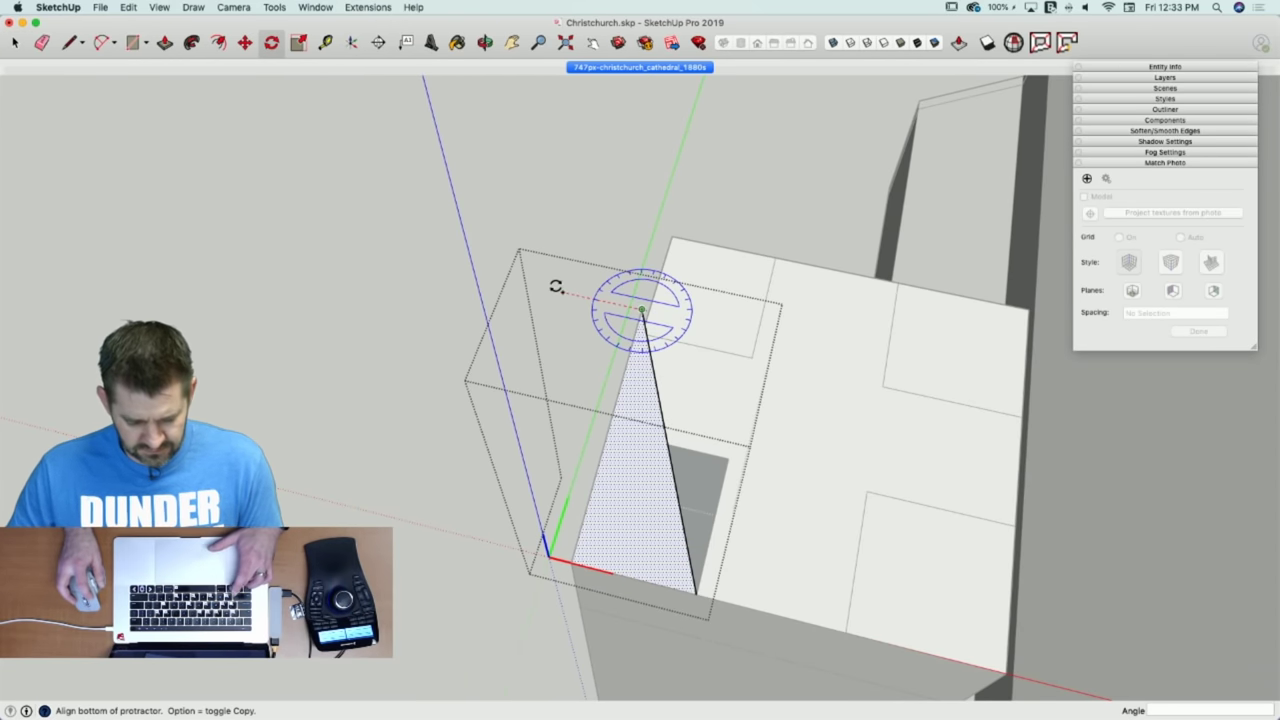
{"action": "left_click", "coordinate": [556, 287]}
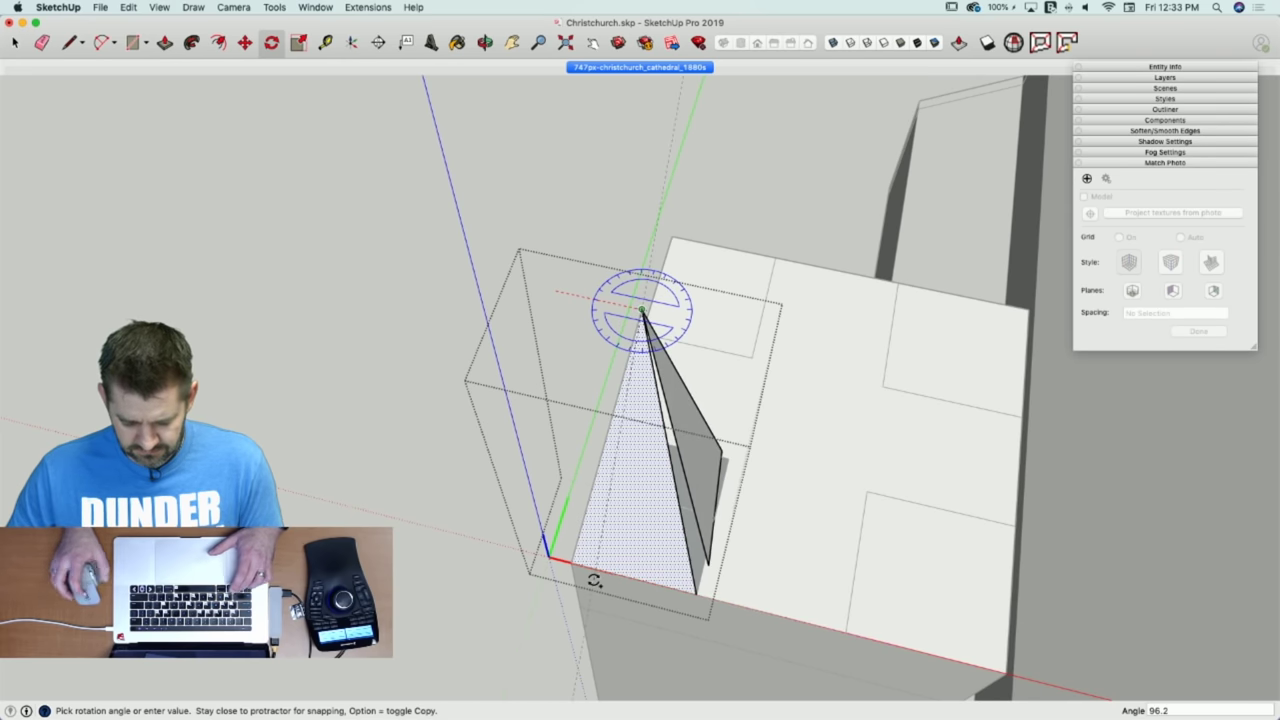
{"action": "type", "text": "90"}
{"action": "key", "text": "Return"}
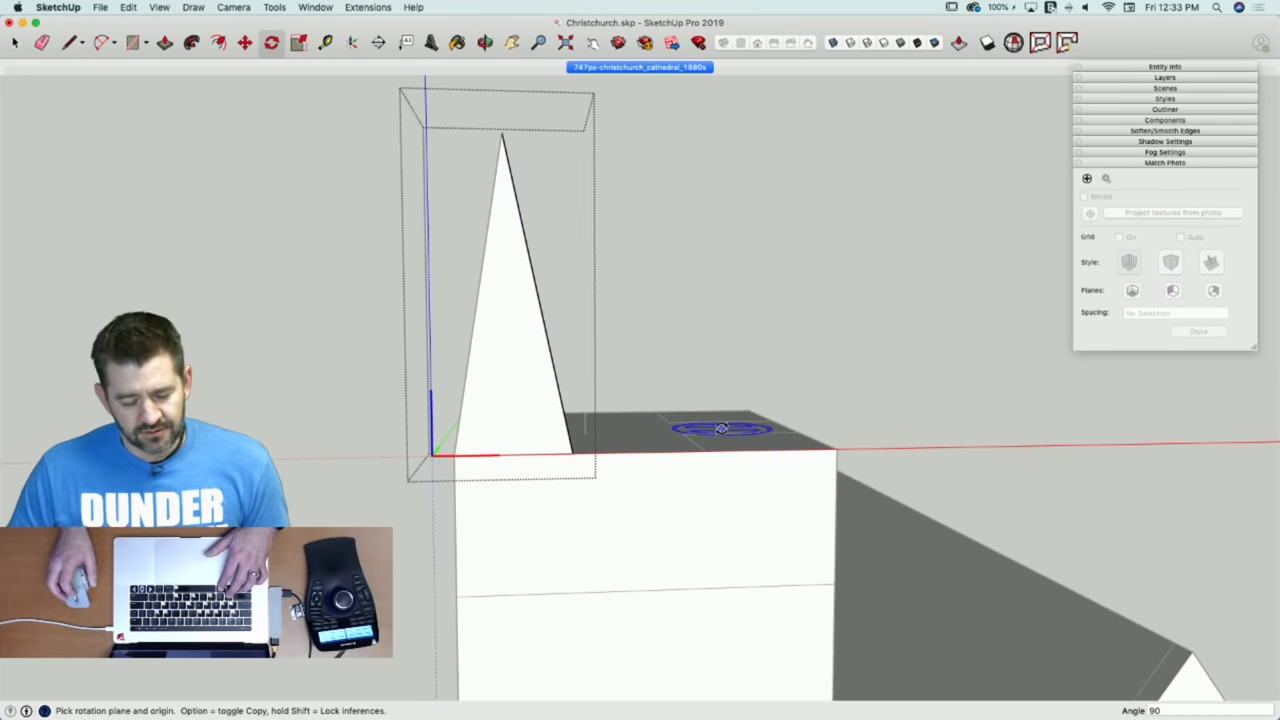
{"action": "key", "text": "super+z"}
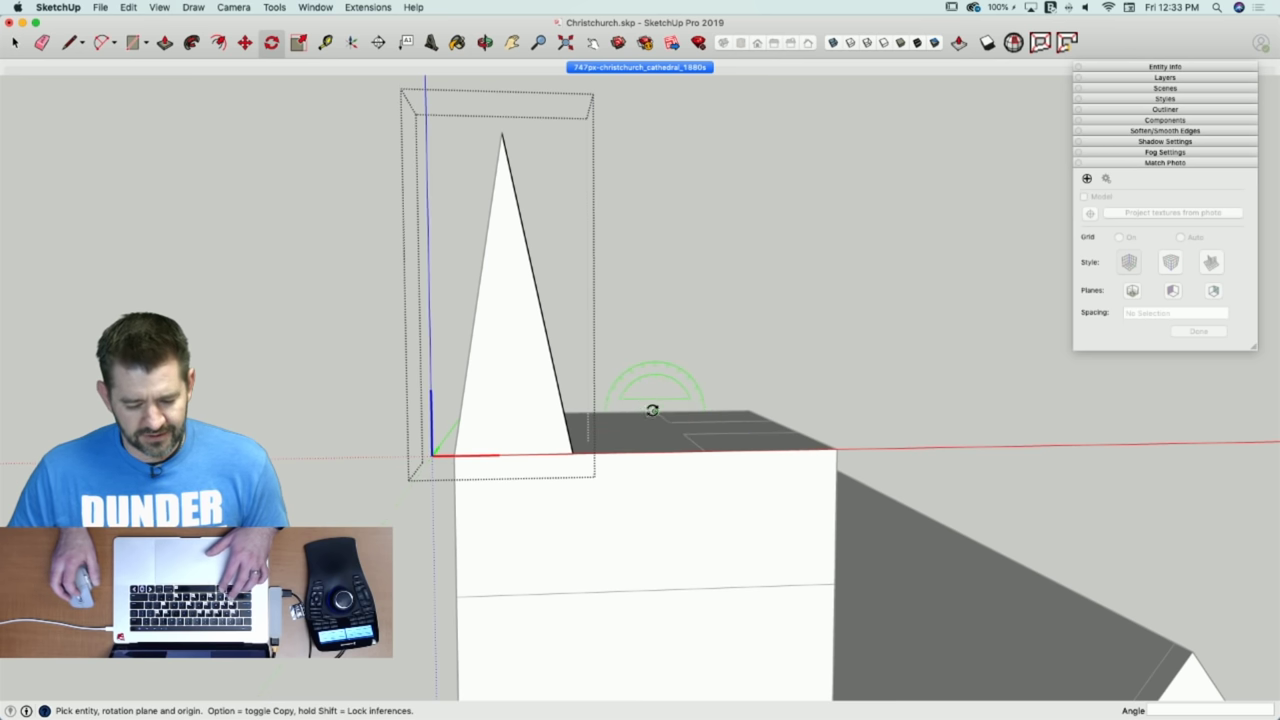
Try to draw a short vertical line up from the spire's apex and erase the front face's inner sloping edge.
{"action": "key", "text": "e"}
{"action": "key", "text": "l"}
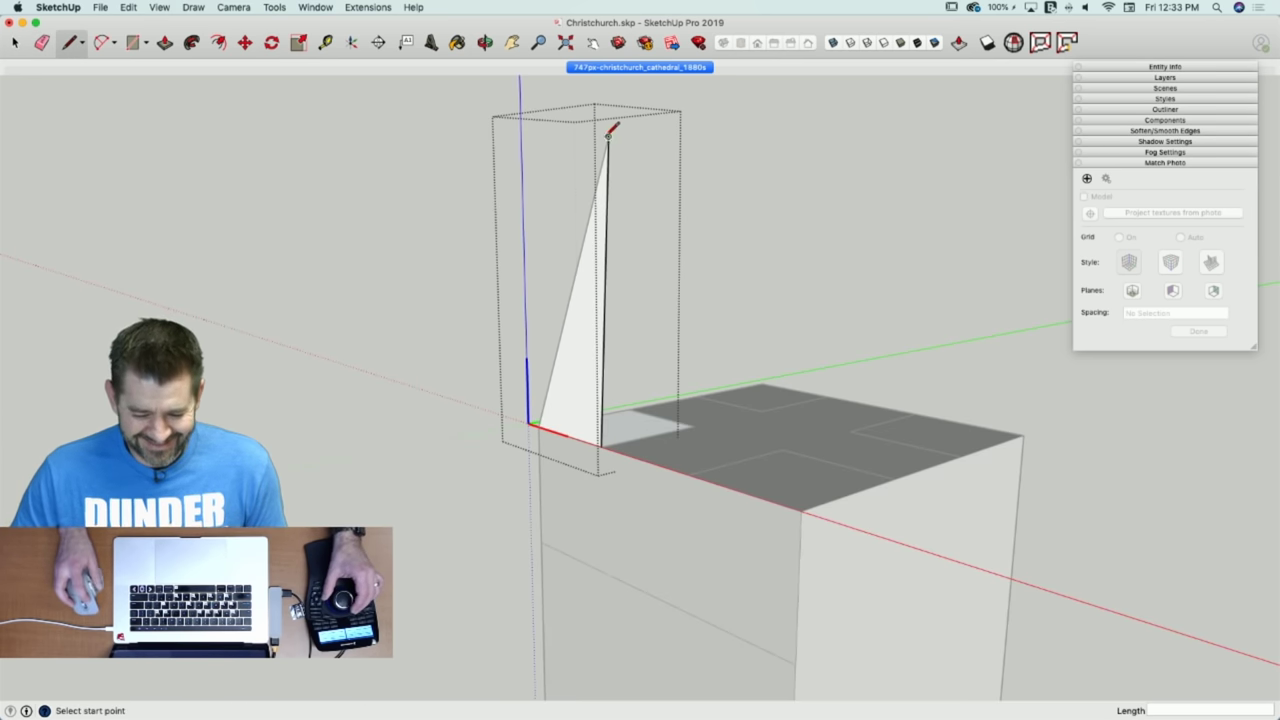
{"action": "left_click", "coordinate": [608, 106]}
{"action": "key", "text": "e"}
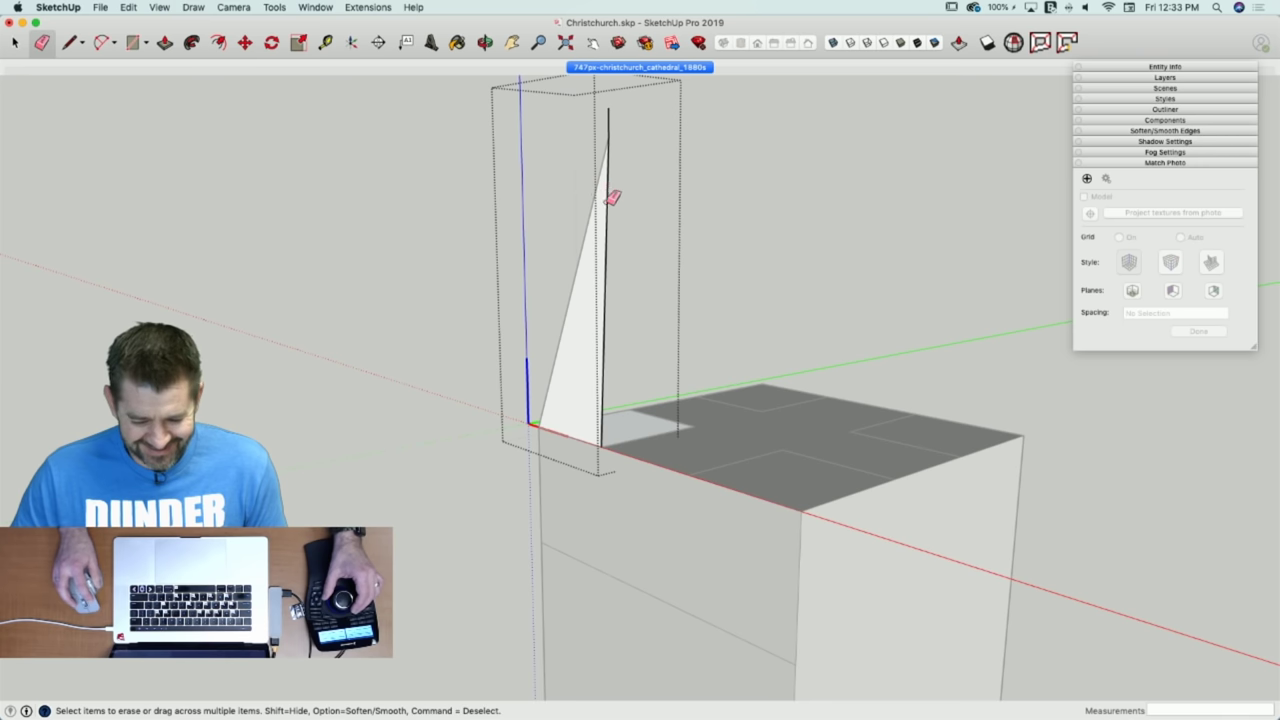
{"action": "left_click", "coordinate": [606, 199]}
{"action": "middle_click_drag", "start_coordinate": [613, 201], "coordinate": [589, 246]}
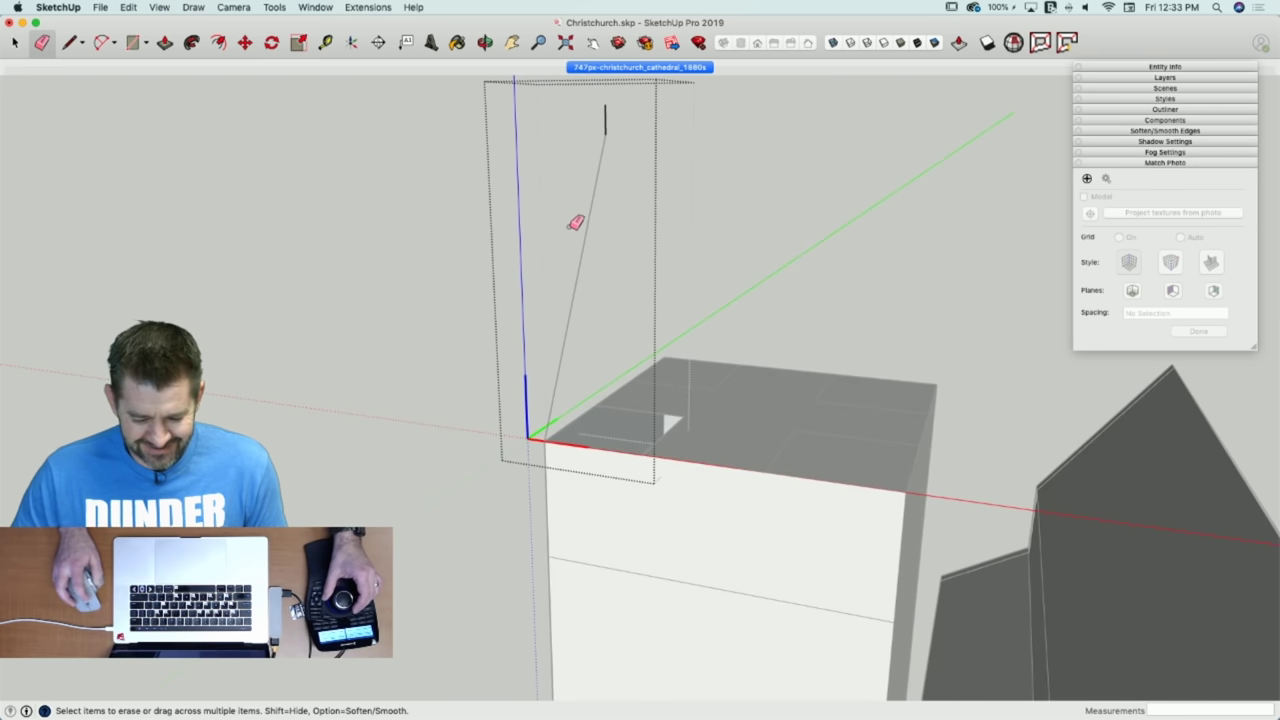
{"action": "key", "text": "l"}
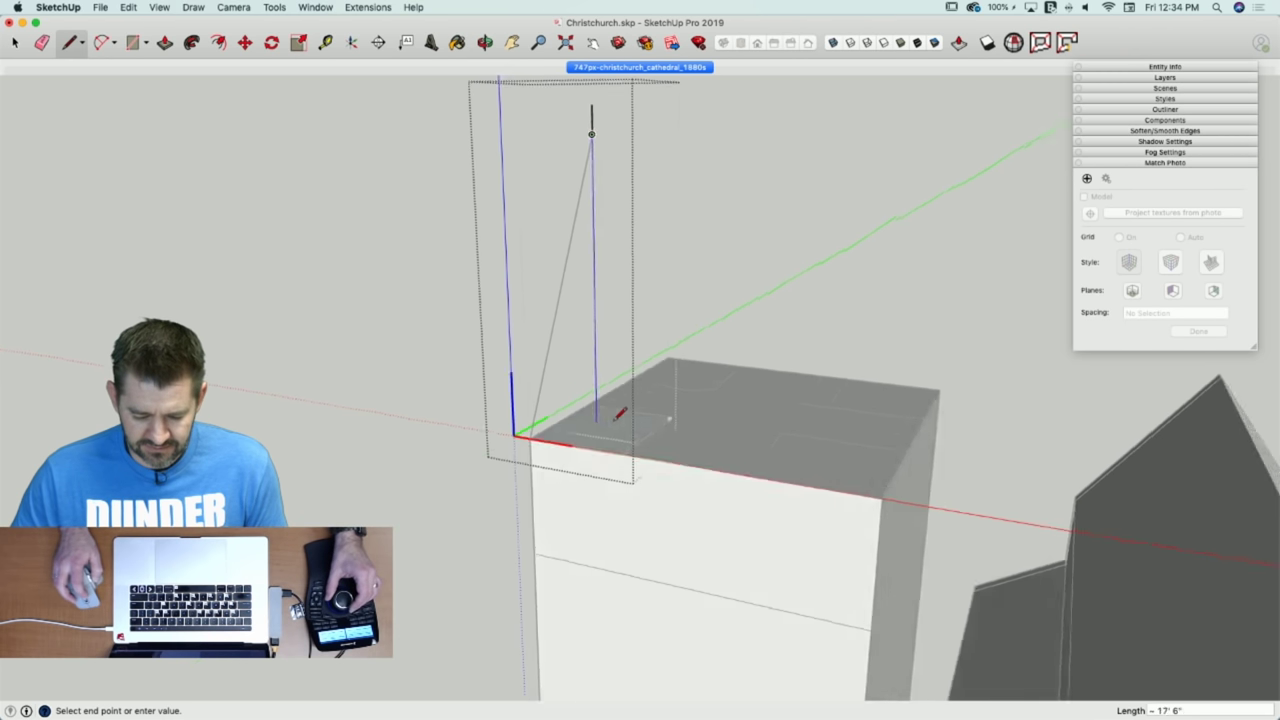
{"action": "key", "text": "Escape"}
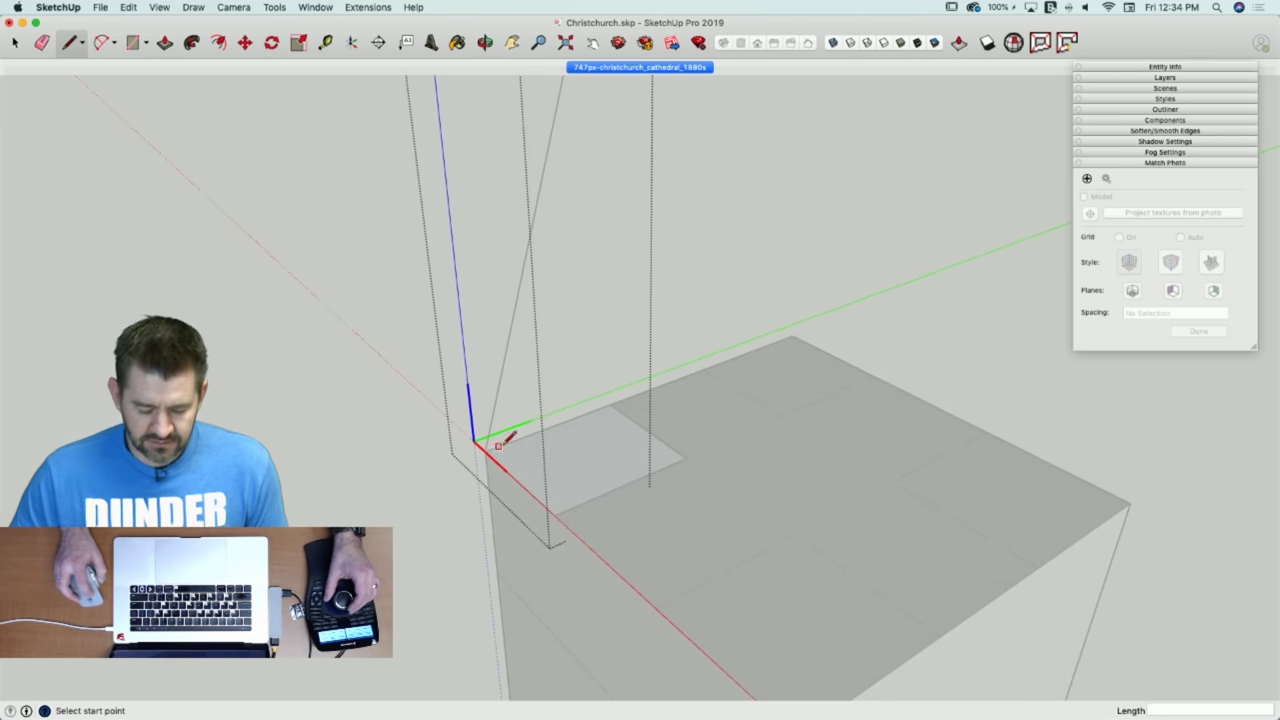
Undo the edits inside the spire back to before its faces were erased.
{"action": "key", "text": "super+z"}
{"action": "key", "text": "super+z"}
{"action": "key", "text": "super+z"}
{"action": "key", "text": "super+z"}
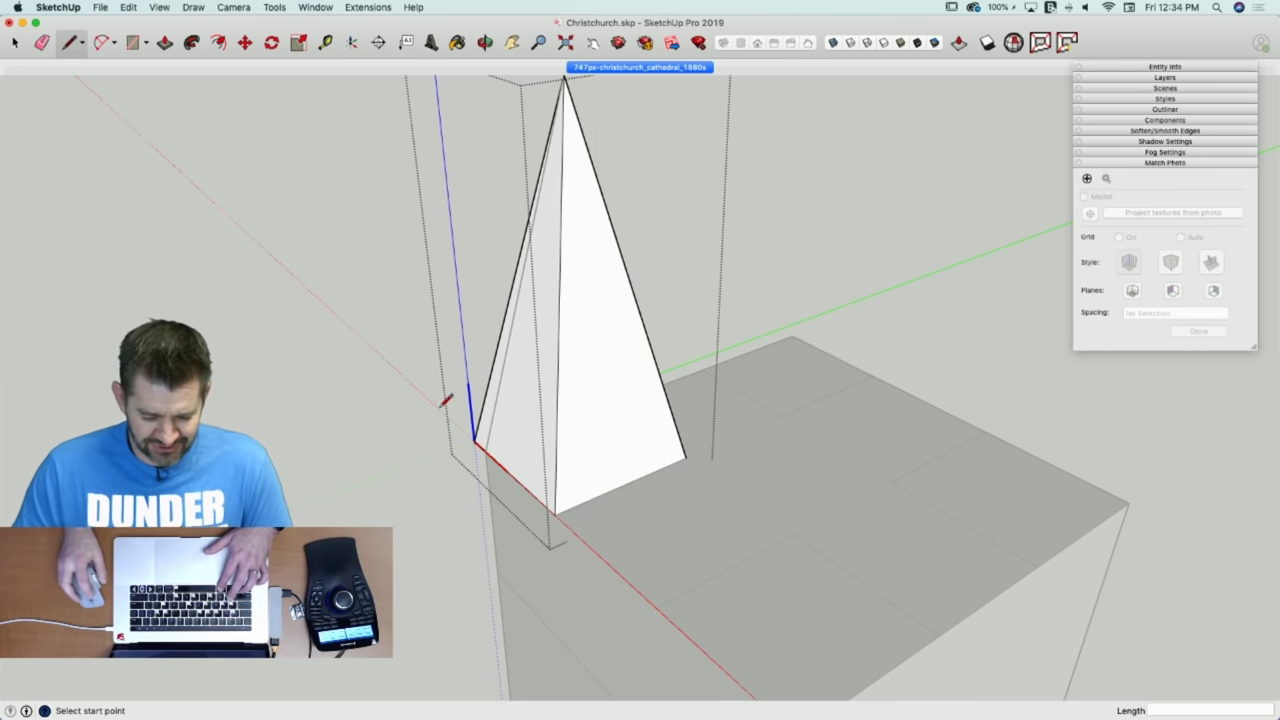
Leave the spire's editing context and delete the whole corner spire, keeping the sloping line drawn from the tower's corner.
{"action": "key", "text": "space"}
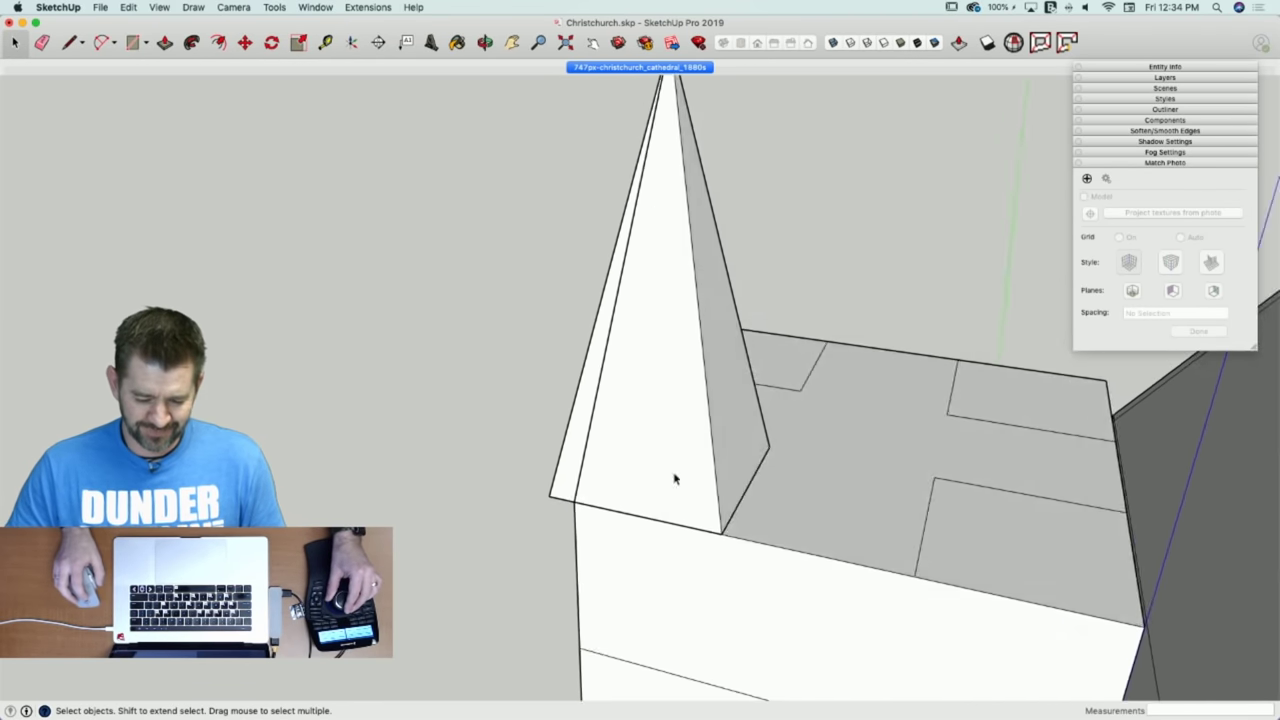
{"action": "left_click", "coordinate": [665, 487]}
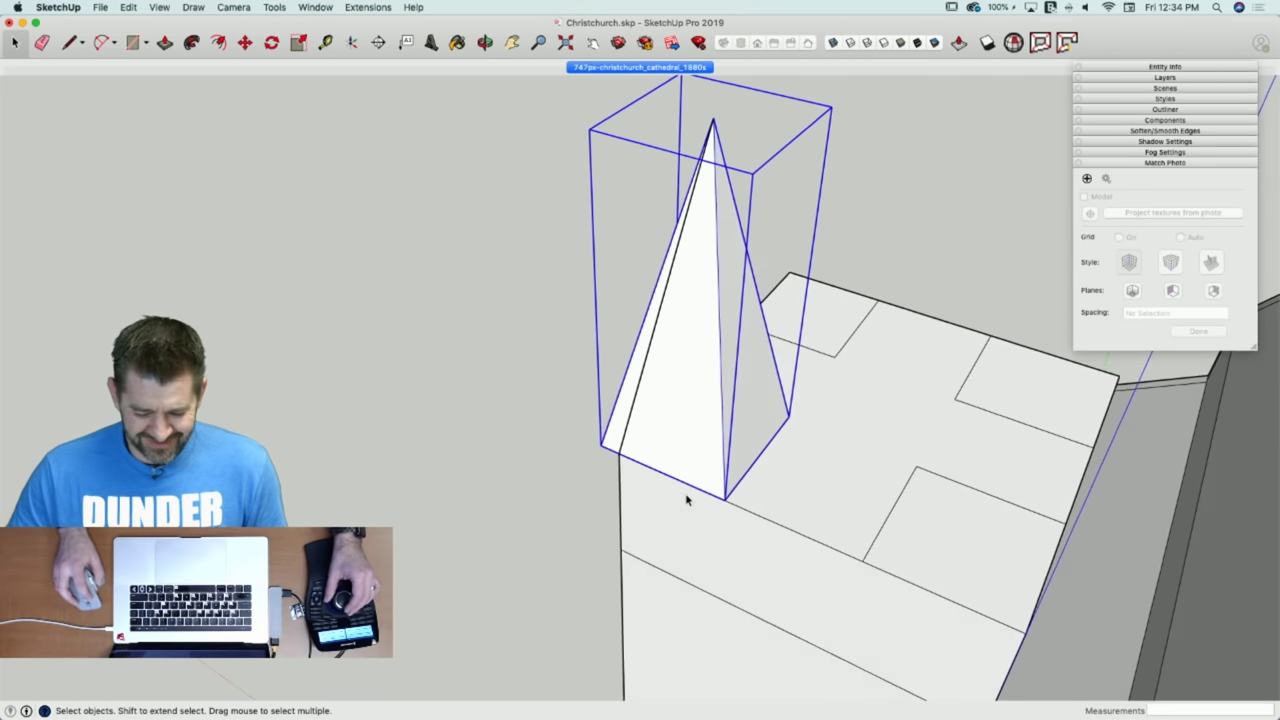
{"action": "key", "text": "Delete"}
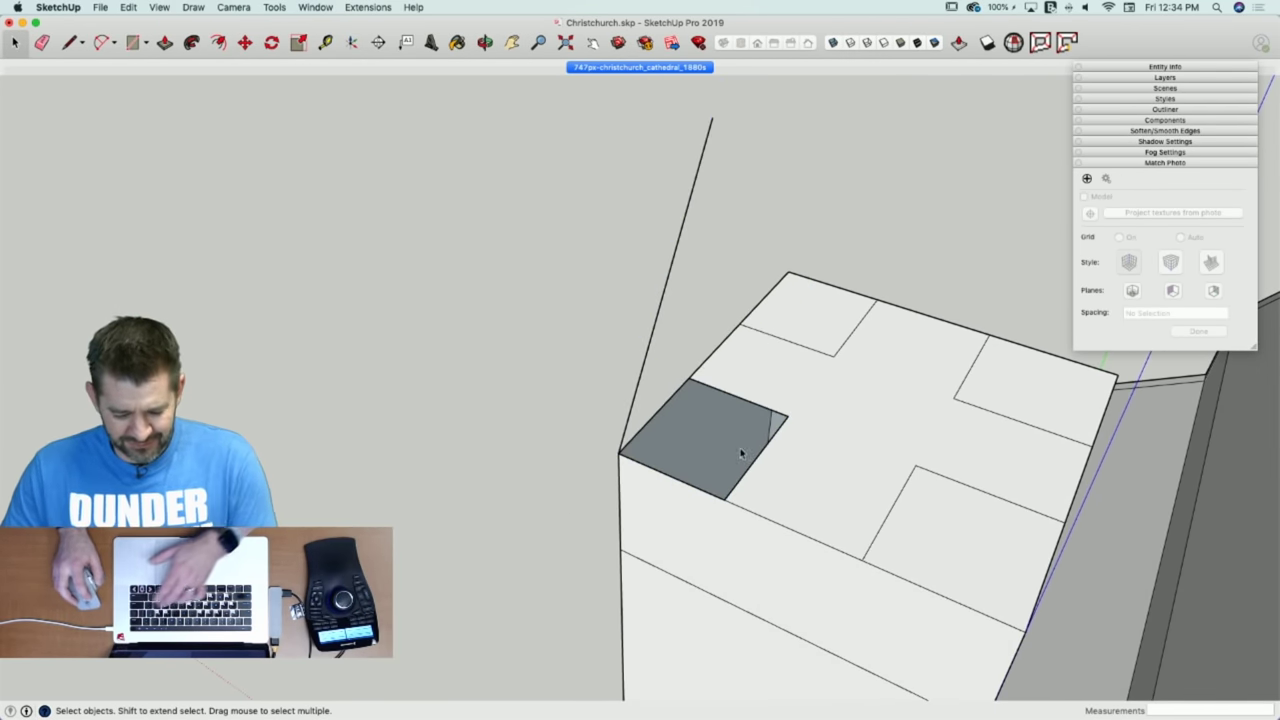
{"action": "key", "text": "e"}
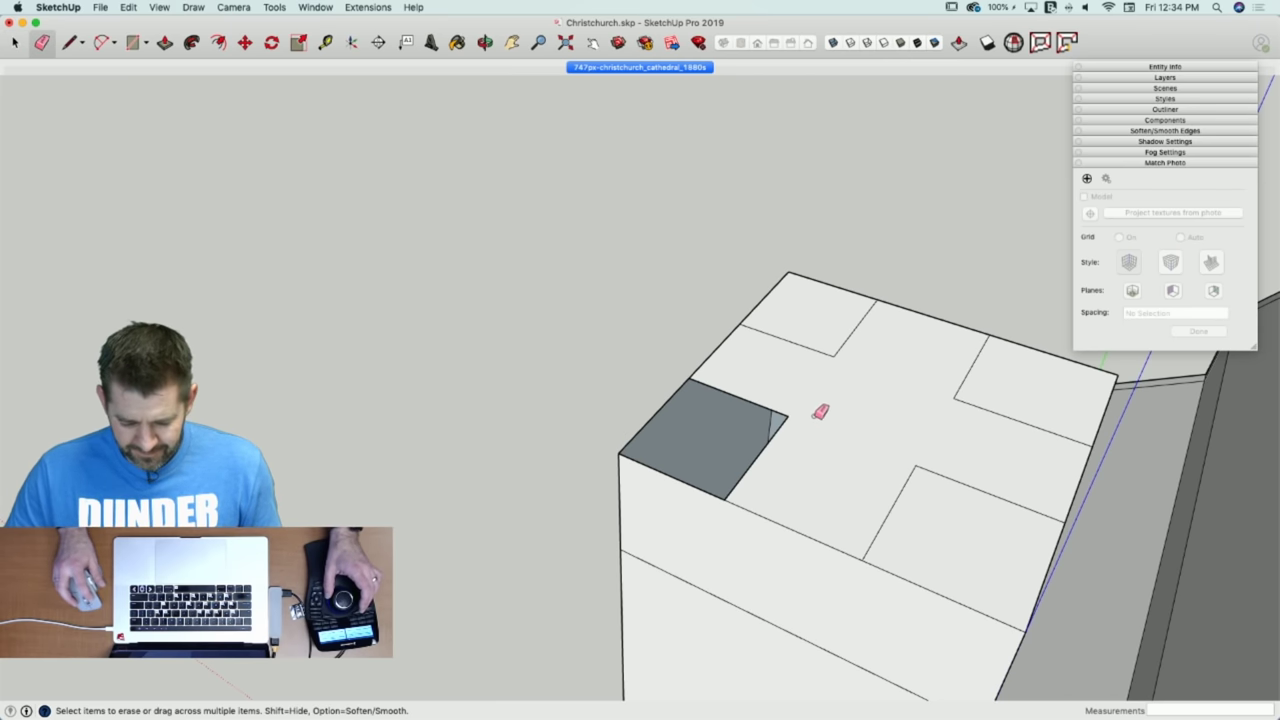
Erase the corner square outlines on the tower's top, except one inner edge, and redraw the removed front edge segment to restore the face.
{"action": "left_click", "coordinate": [750, 396]}
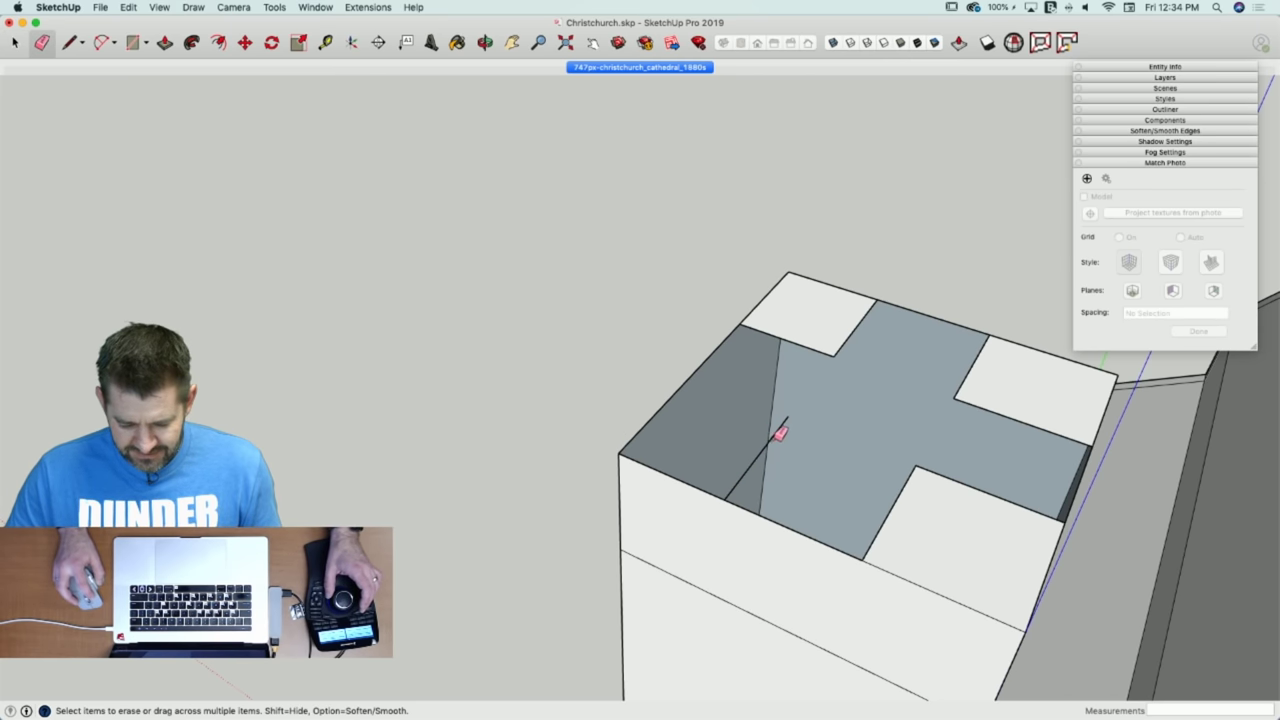
{"action": "key", "text": "l"}
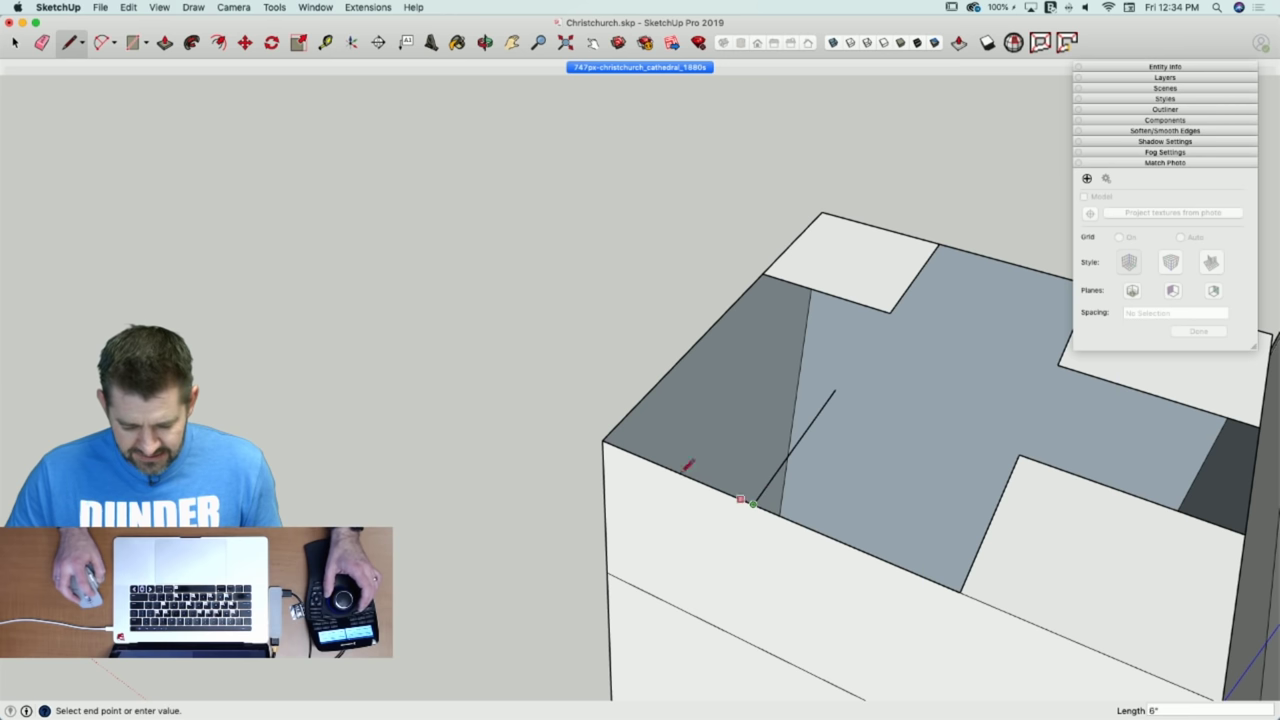
{"action": "left_click", "coordinate": [603, 440]}
{"action": "key", "text": "e"}
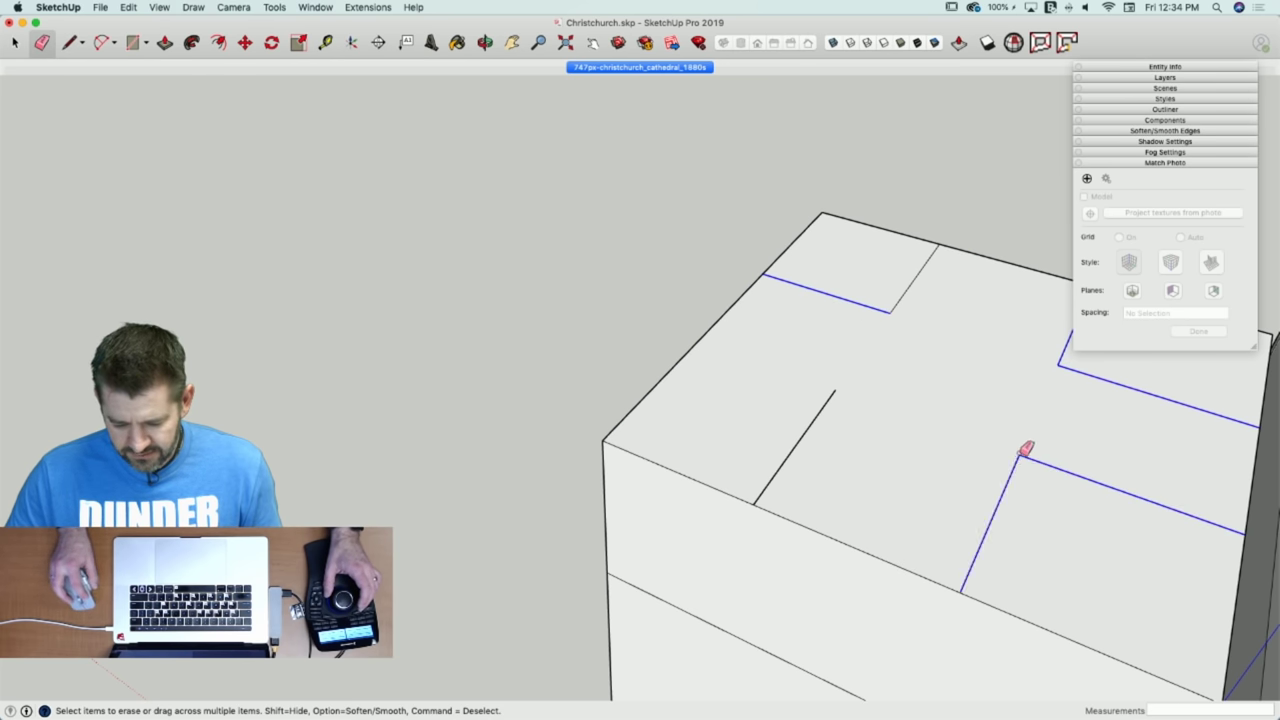
{"action": "left_click_drag", "start_coordinate": [922, 268], "coordinate": [899, 305]}
{"action": "key", "text": "space"}
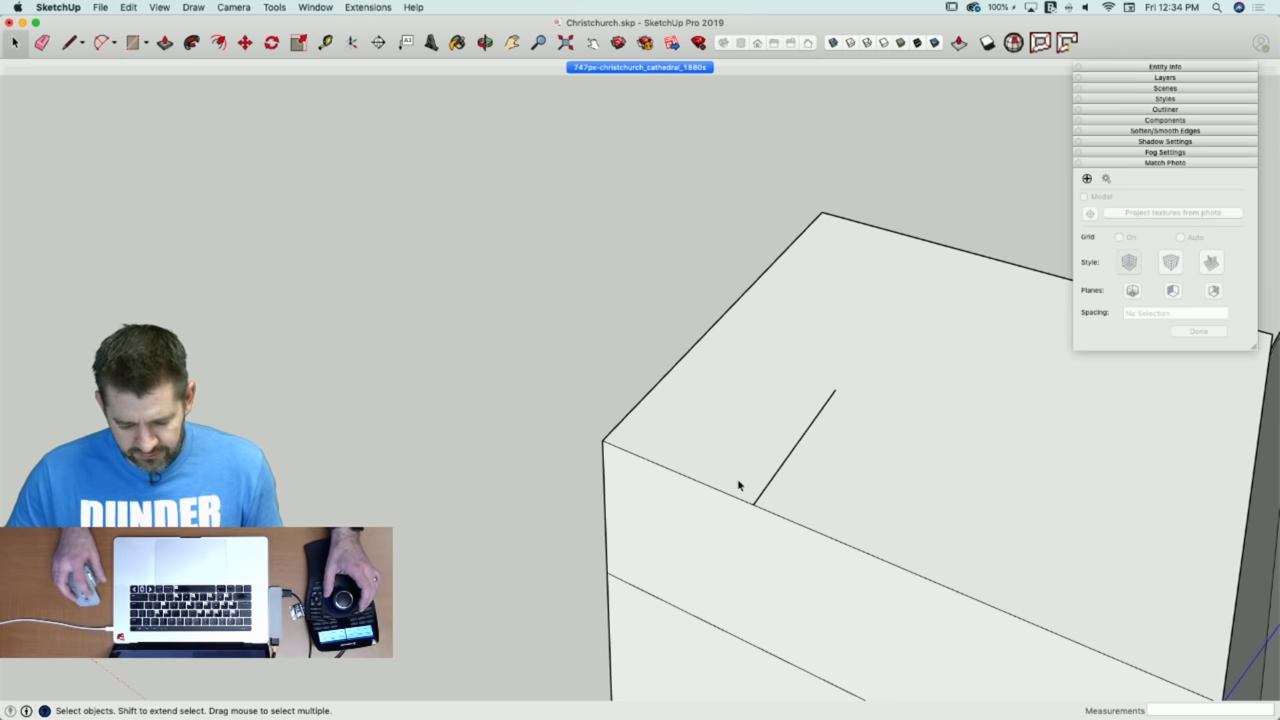
{"action": "key", "text": "q"}
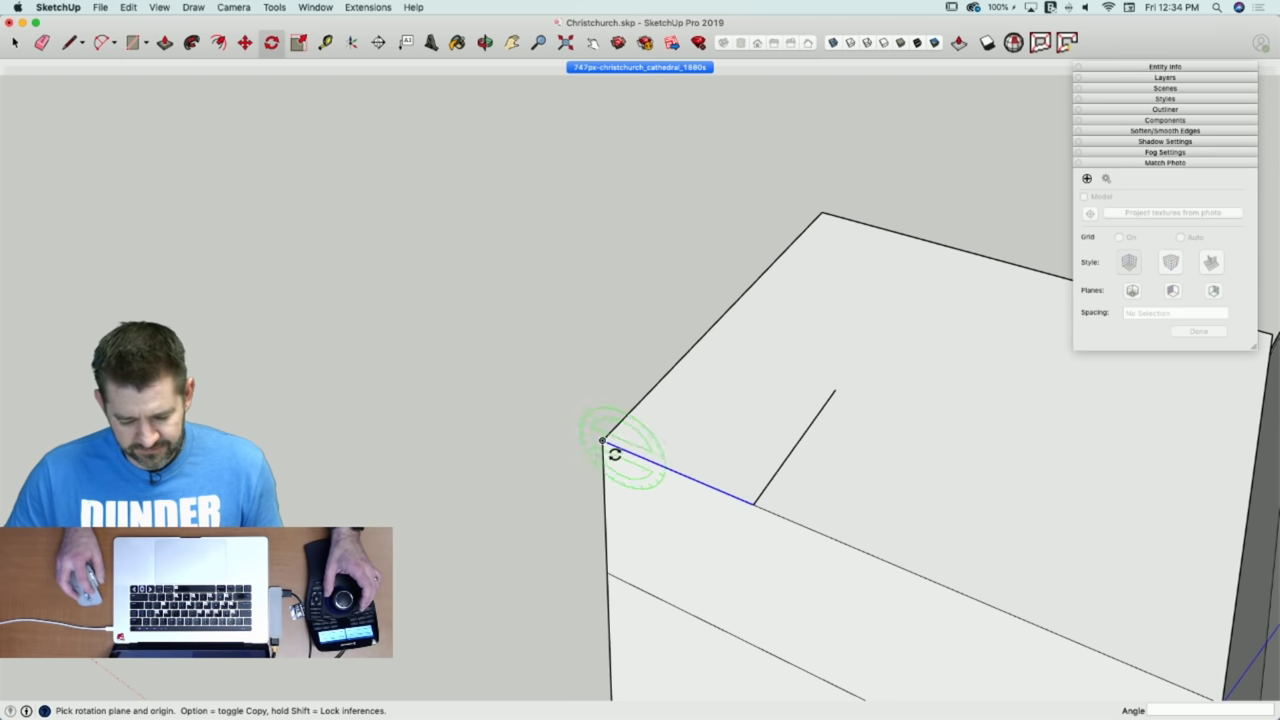
{"action": "left_click", "coordinate": [685, 475]}
{"action": "key", "text": "Escape"}
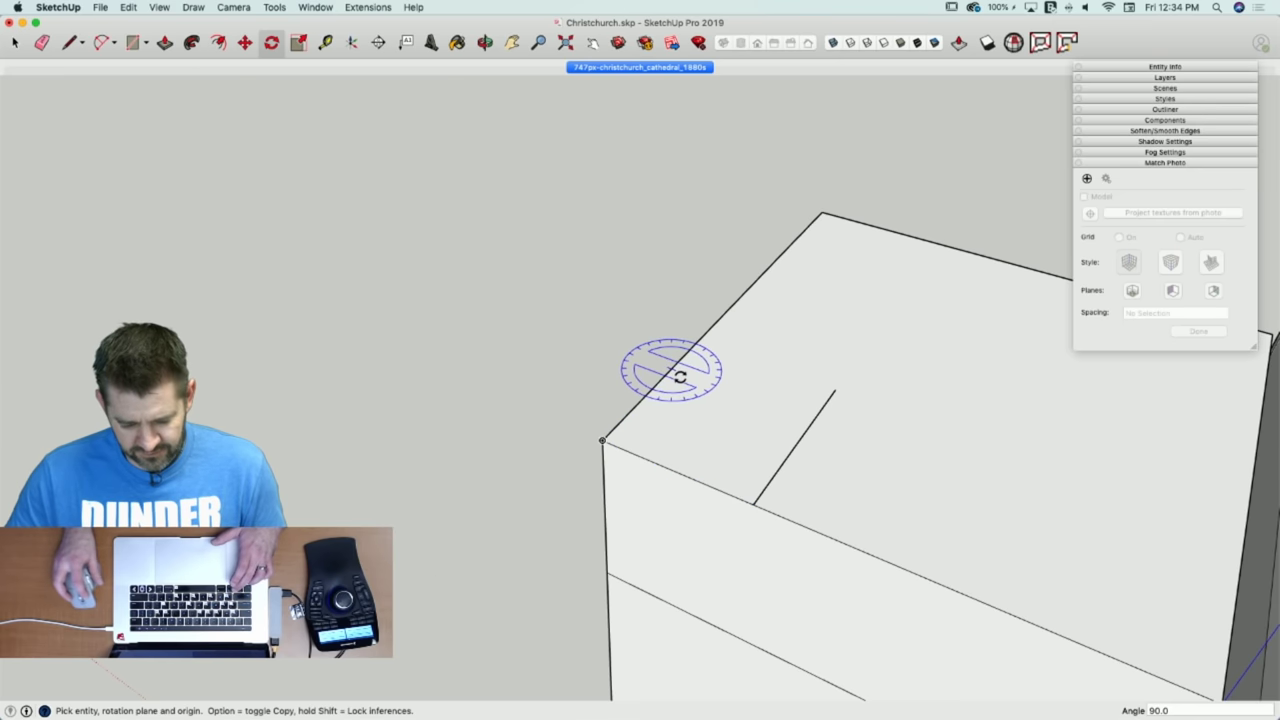
Draw a square about 6' 4 1/8" per side on the tower's top corner, erase the leftover edge stub and add both diagonals.
{"action": "key", "text": "r"}
{"action": "left_click", "coordinate": [685, 355]}
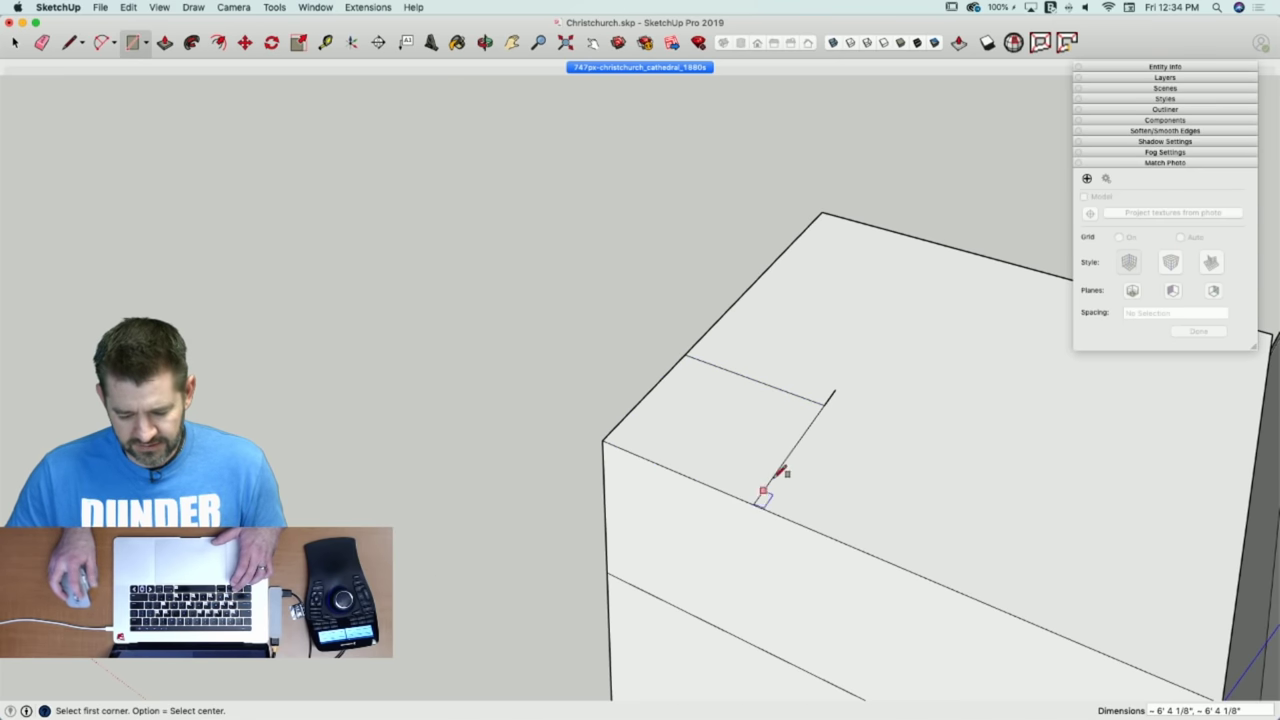
{"action": "key", "text": "e"}
{"action": "key", "text": "l"}
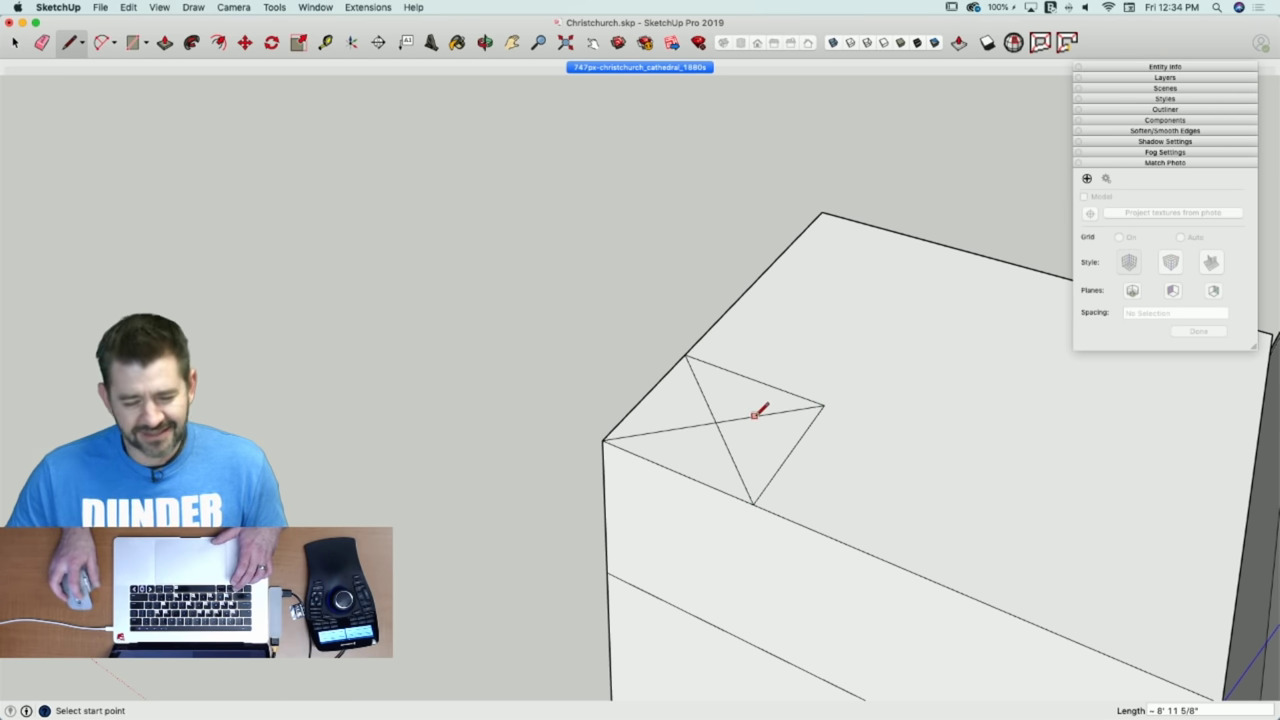
Move the diagonals' intersection straight up to form a pyramid, and raise its apex to the corner spire's tip in the matched photo.
{"action": "key", "text": "m"}
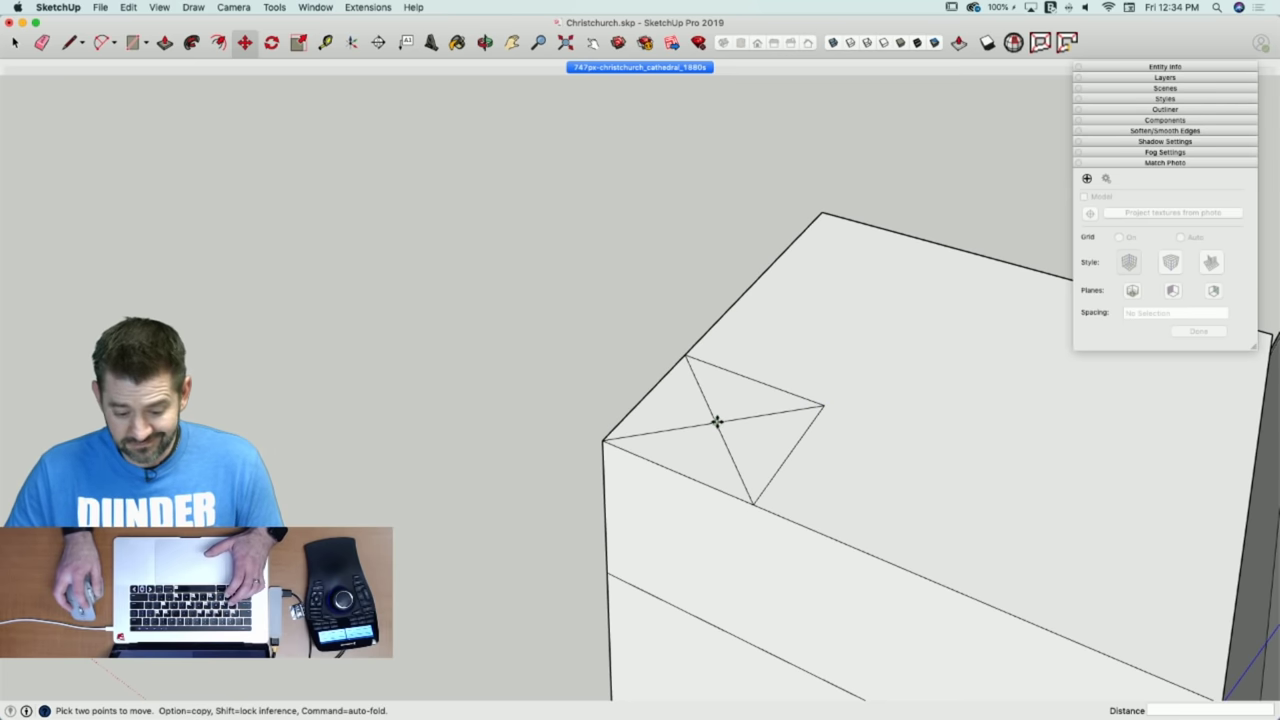
{"action": "left_click", "coordinate": [716, 421]}
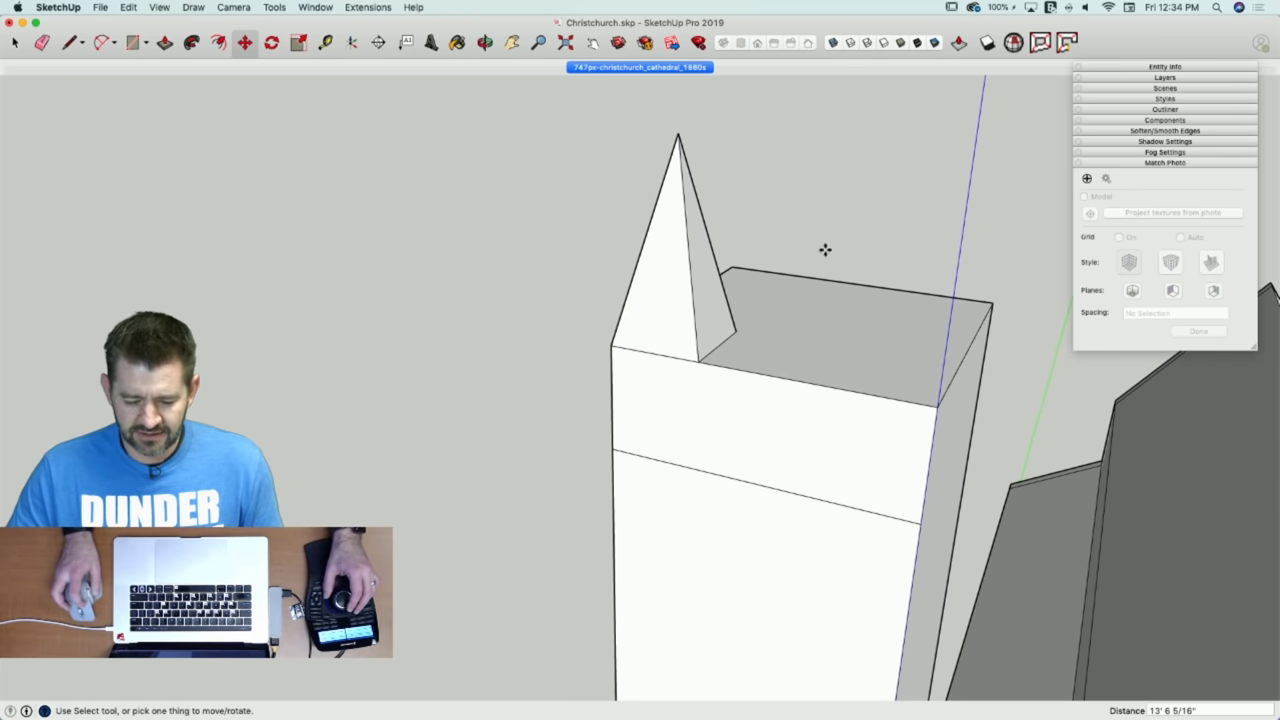
{"action": "left_click", "coordinate": [688, 68]}
{"action": "scroll", "coordinate": [505, 362], "scroll_direction": "up", "scroll_amount": 10}
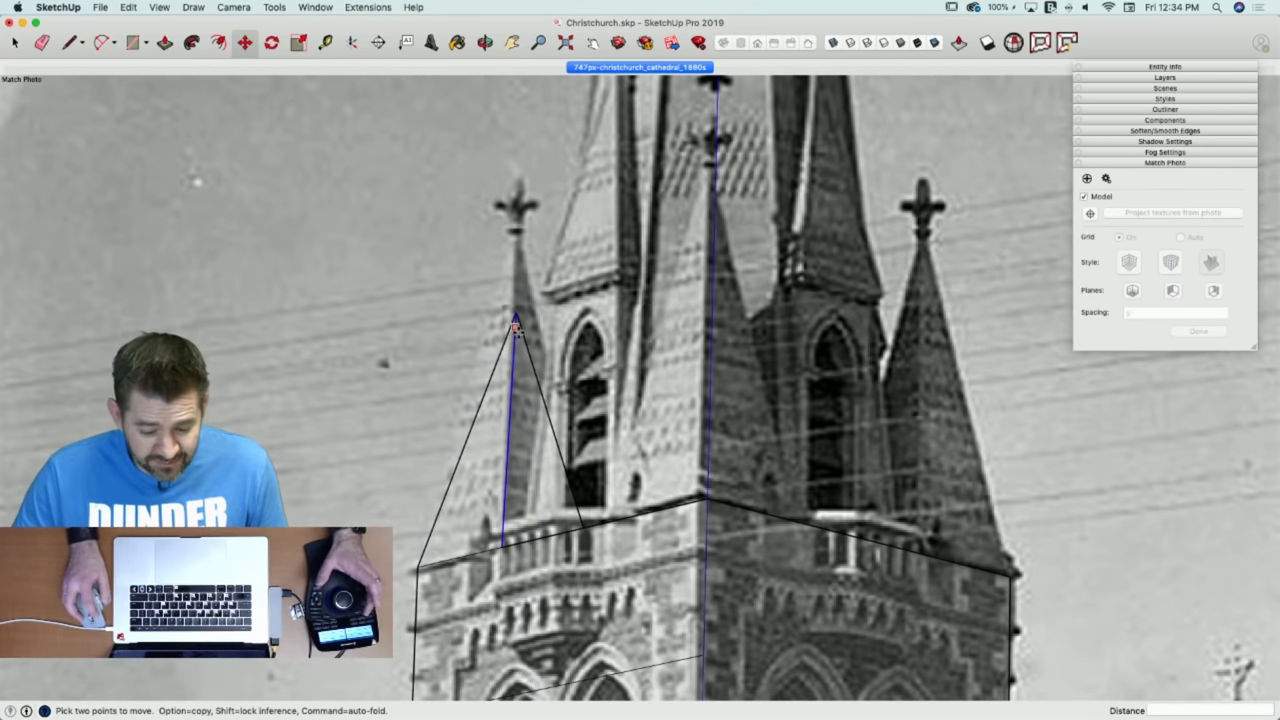
{"action": "left_click_drag", "start_coordinate": [517, 313], "coordinate": [517, 238]}
Make the whole pyramid a component named Lower Spire, replacing the existing definition of that name.
{"action": "key", "text": "space"}
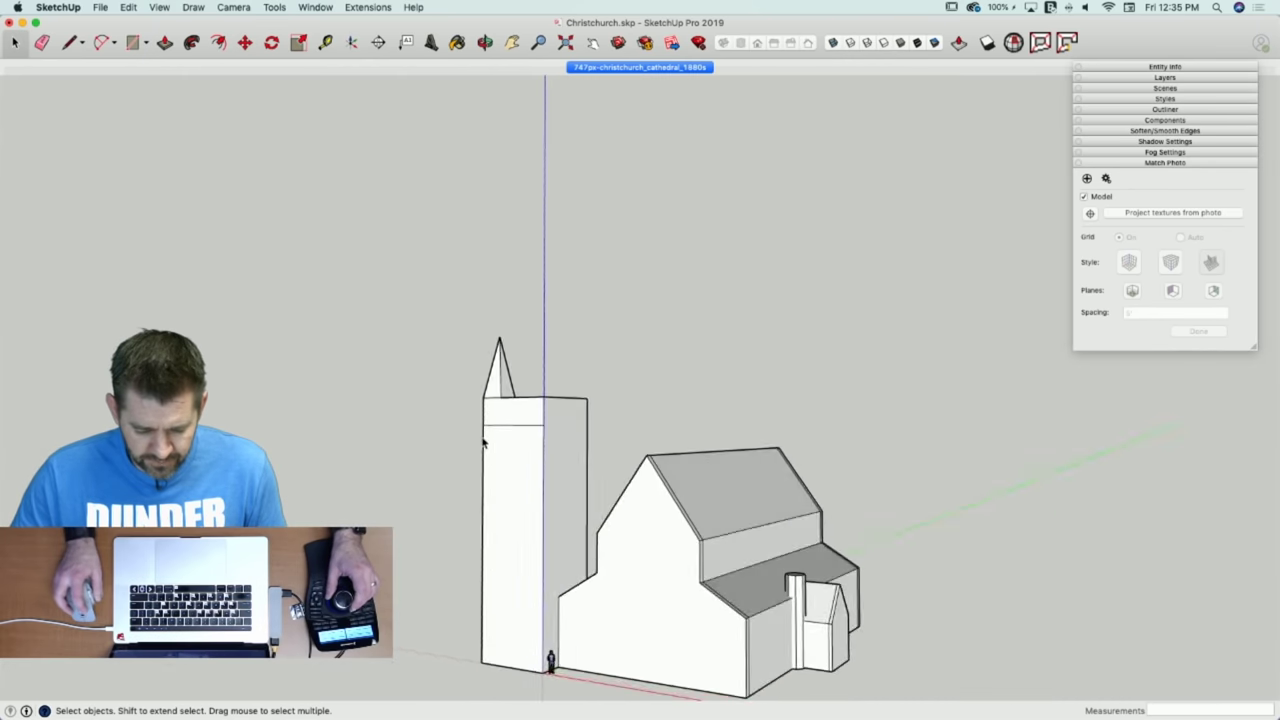
{"action": "left_click_drag", "start_coordinate": [513, 286], "coordinate": [449, 345]}
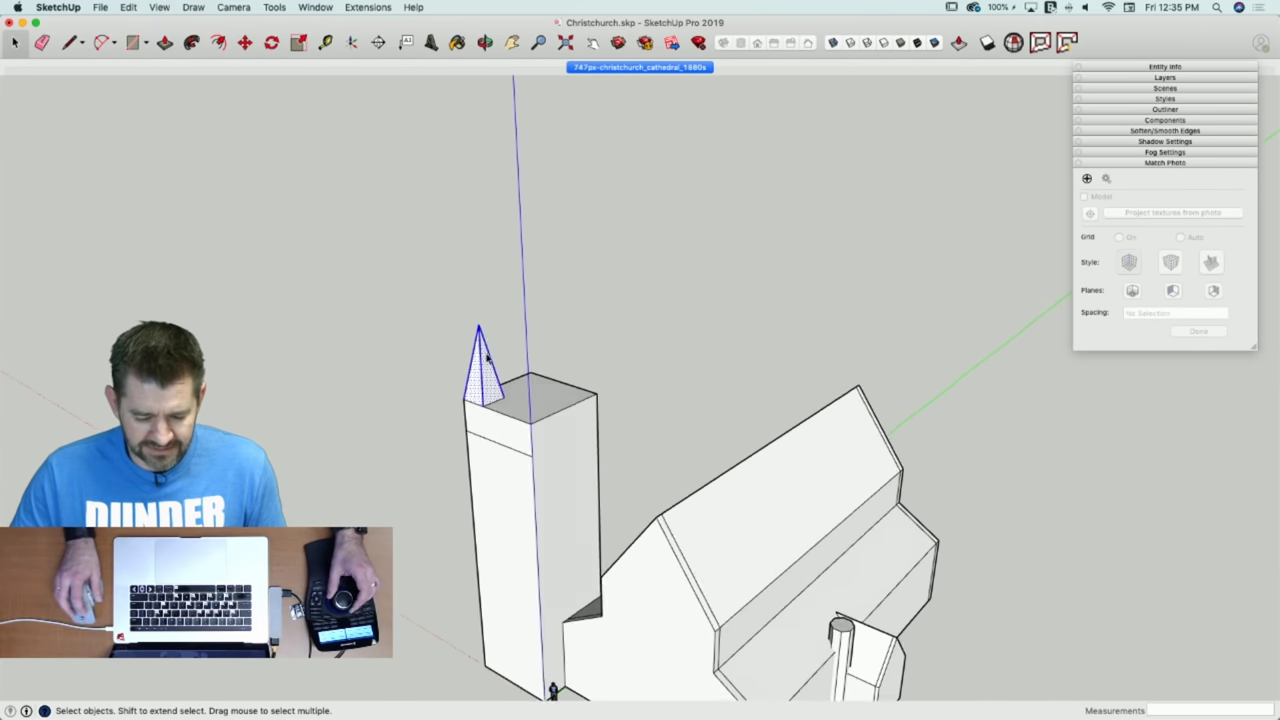
{"action": "right_click", "coordinate": [491, 385]}
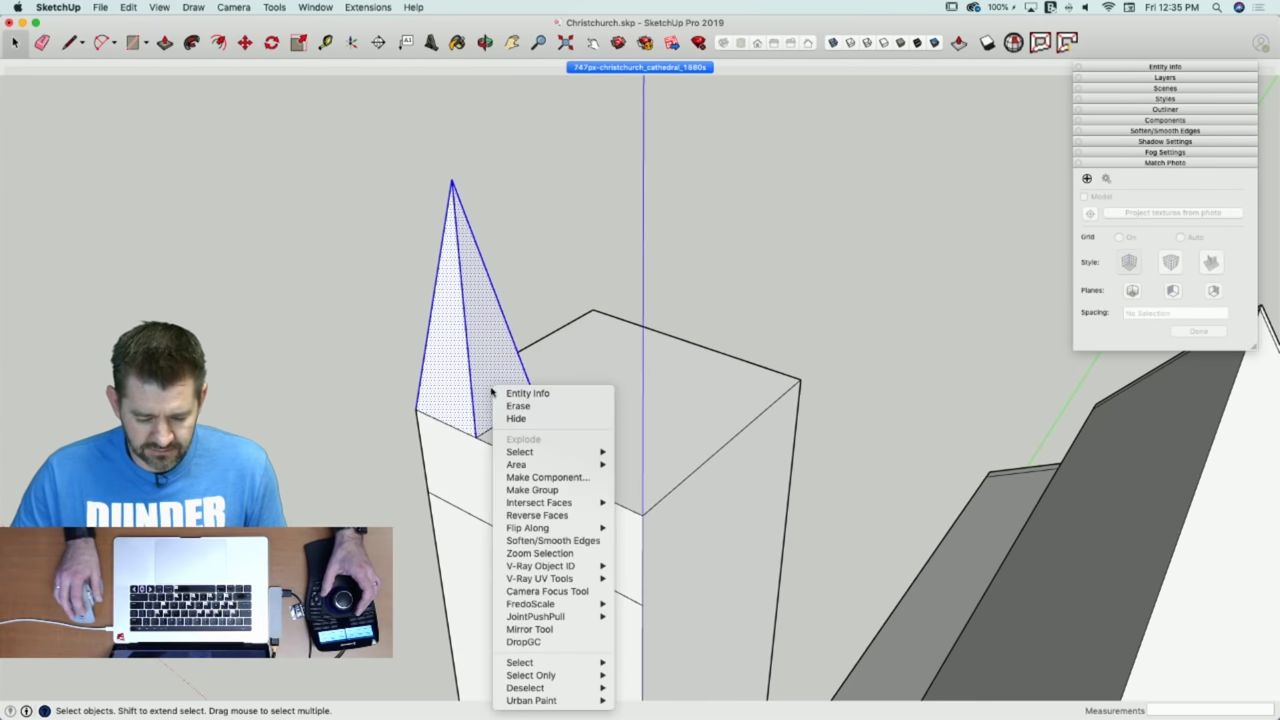
{"action": "left_click", "coordinate": [545, 478]}
{"action": "type", "text": "Lower Spire"}
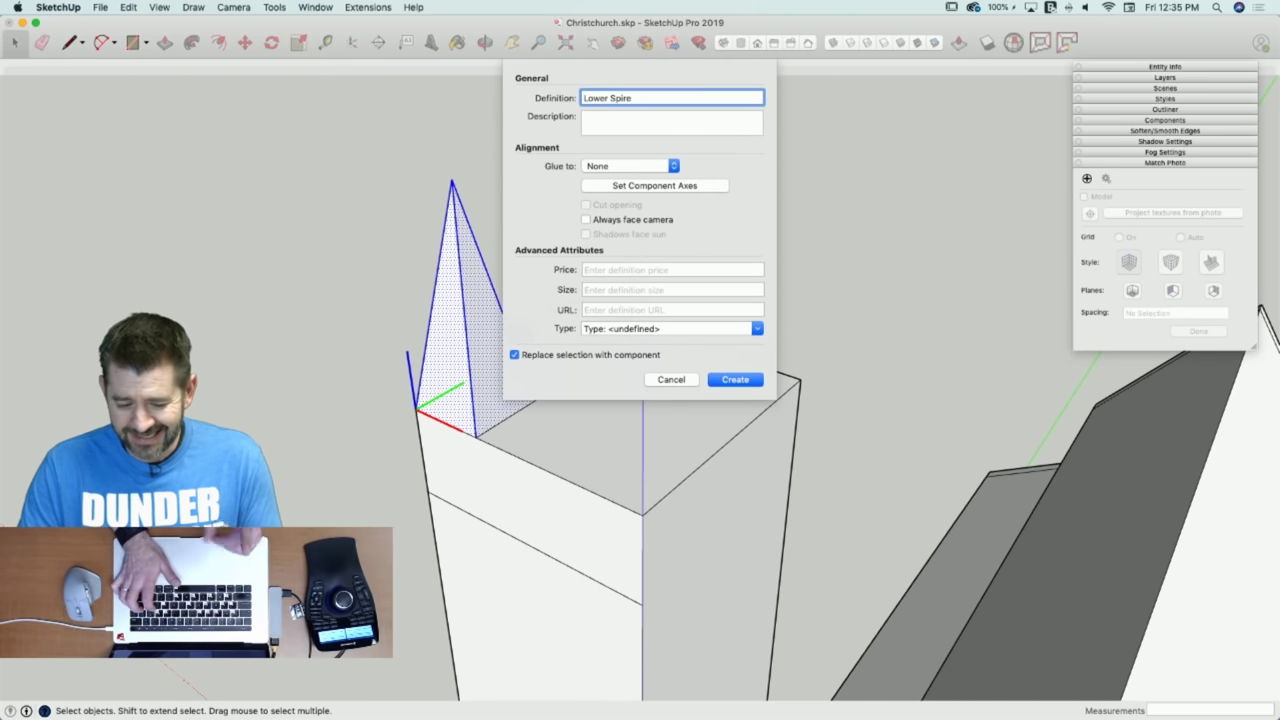
{"action": "key", "text": "Return"}
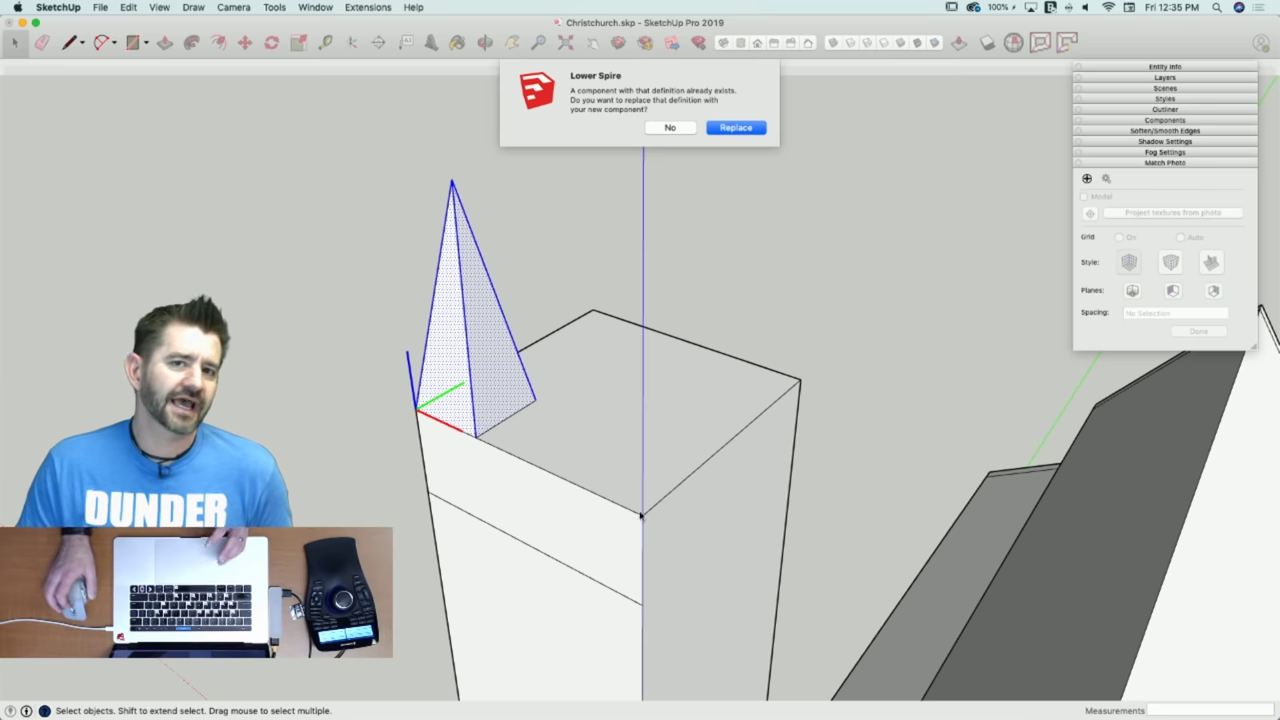
{"action": "left_click", "coordinate": [735, 128]}
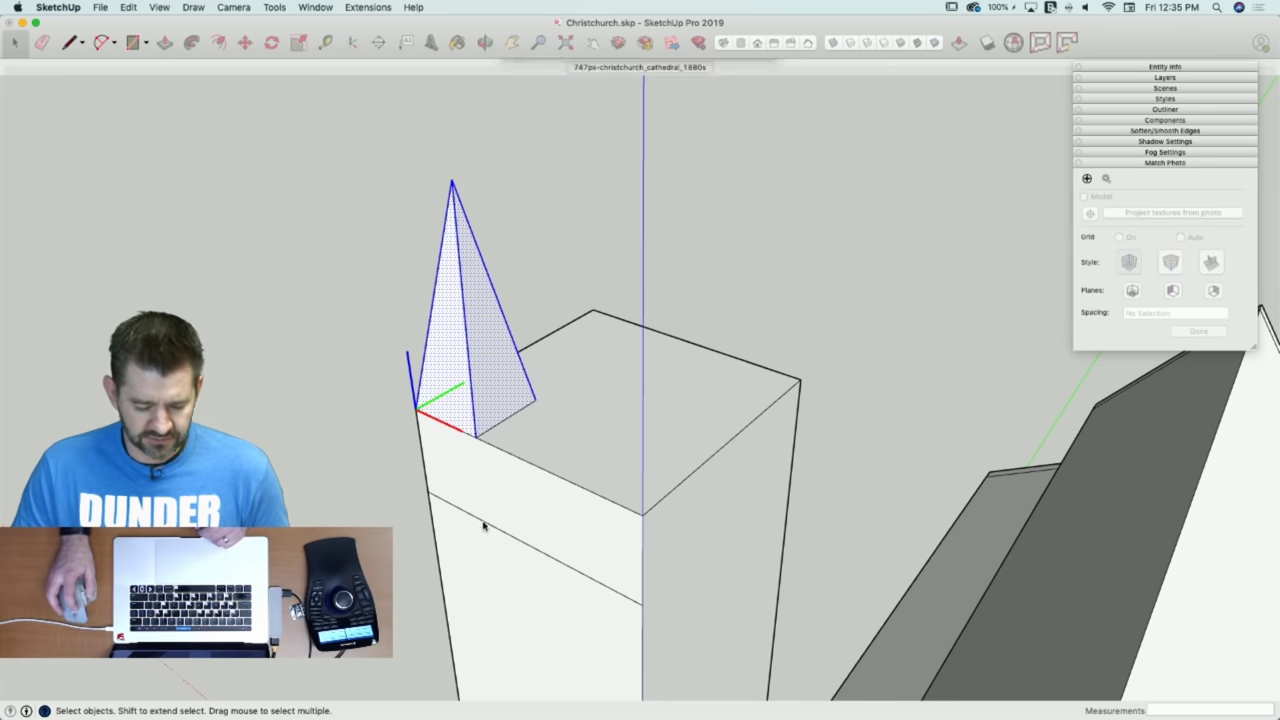
Erase the horizontal line across the tower's front face and draw a diagonal between opposite free corners of the tower's top.
{"action": "key", "text": "e"}
{"action": "left_click", "coordinate": [494, 525]}
{"action": "key", "text": "l"}
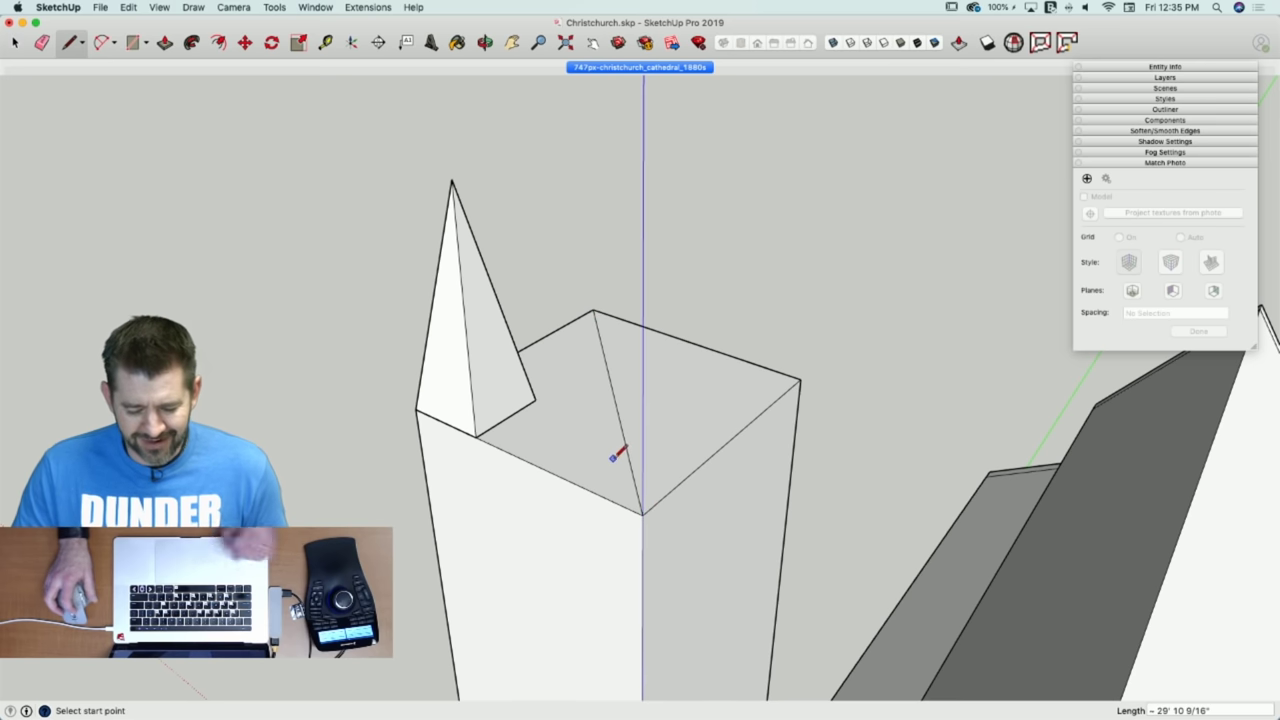
Rotate-copy the Lower Spire 90 degrees about the diagonal's midpoint with a 3x array, and erase the diagonal.
{"action": "key", "text": "space"}
{"action": "left_click", "coordinate": [518, 401]}
{"action": "key", "text": "q"}
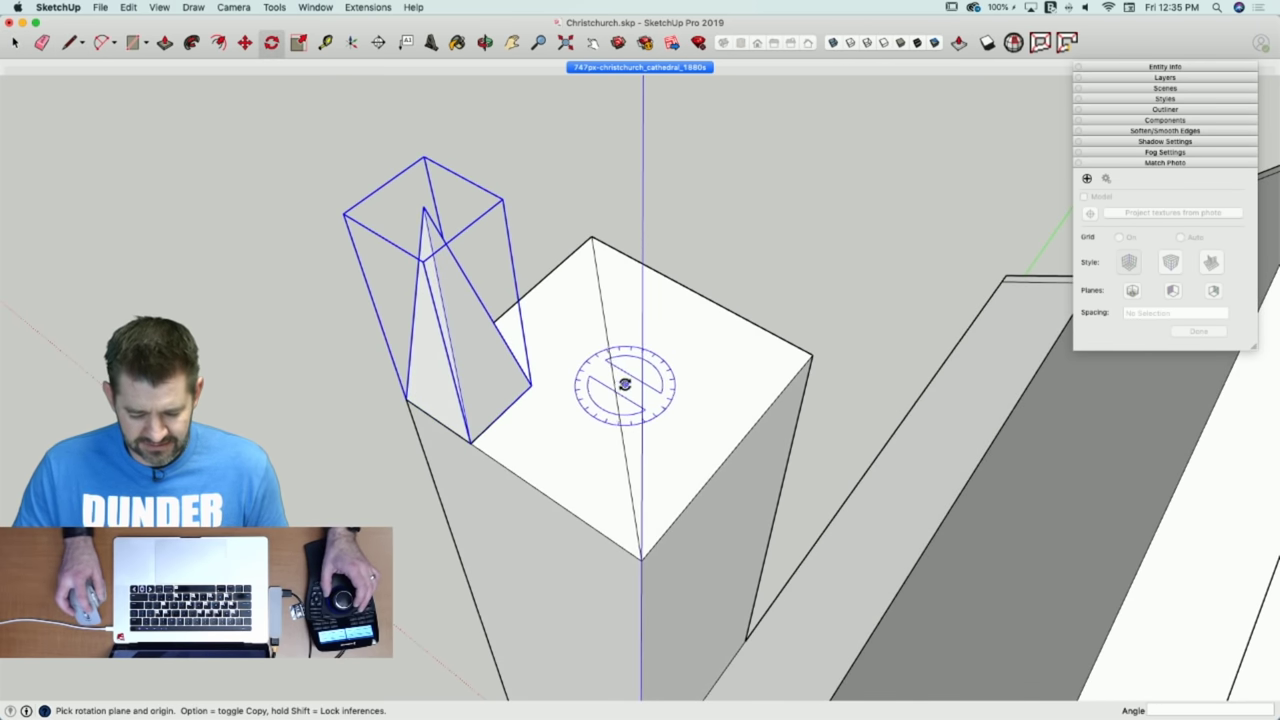
{"action": "left_click", "coordinate": [613, 377]}
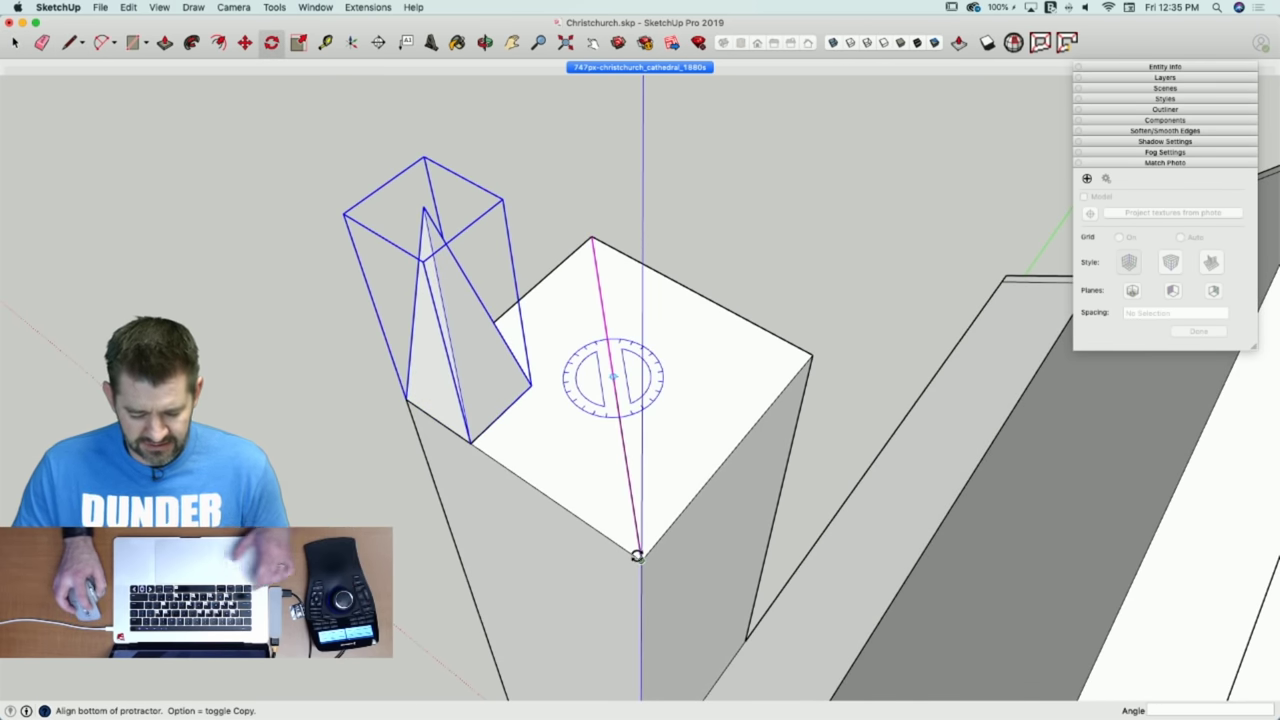
{"action": "left_click", "coordinate": [637, 555]}
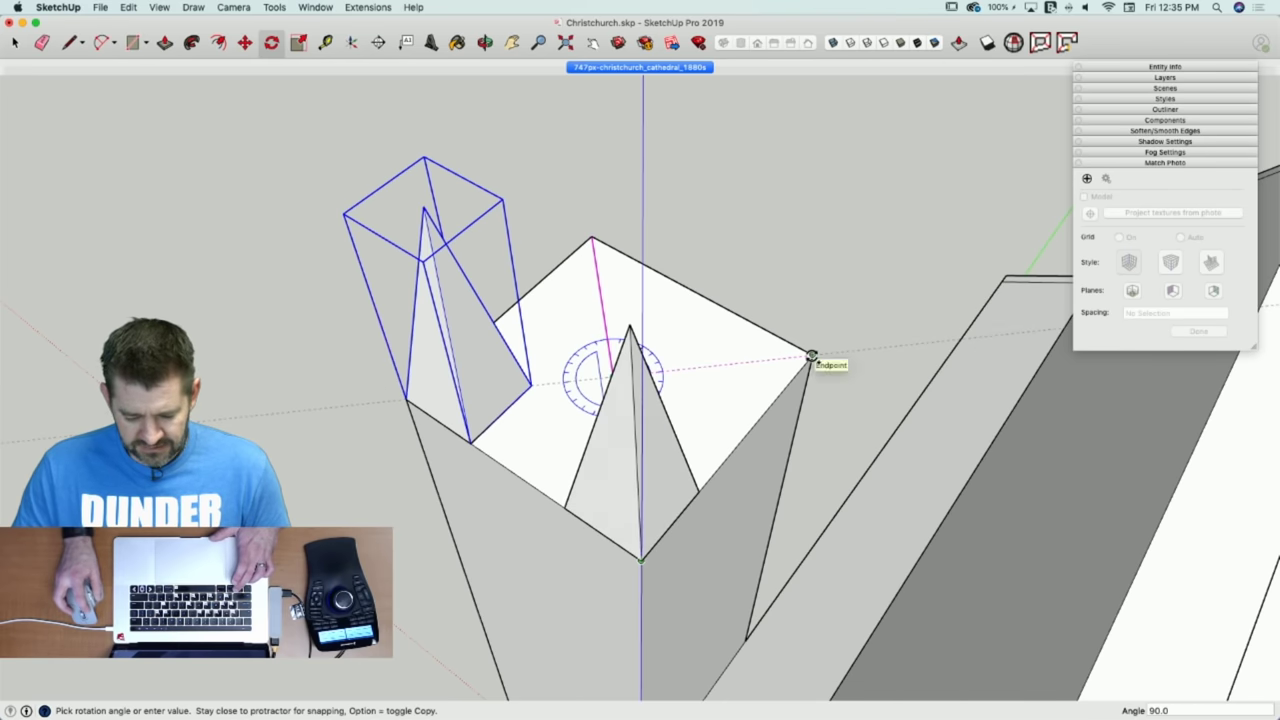
{"action": "left_click", "coordinate": [811, 356]}
{"action": "type", "text": "3x"}
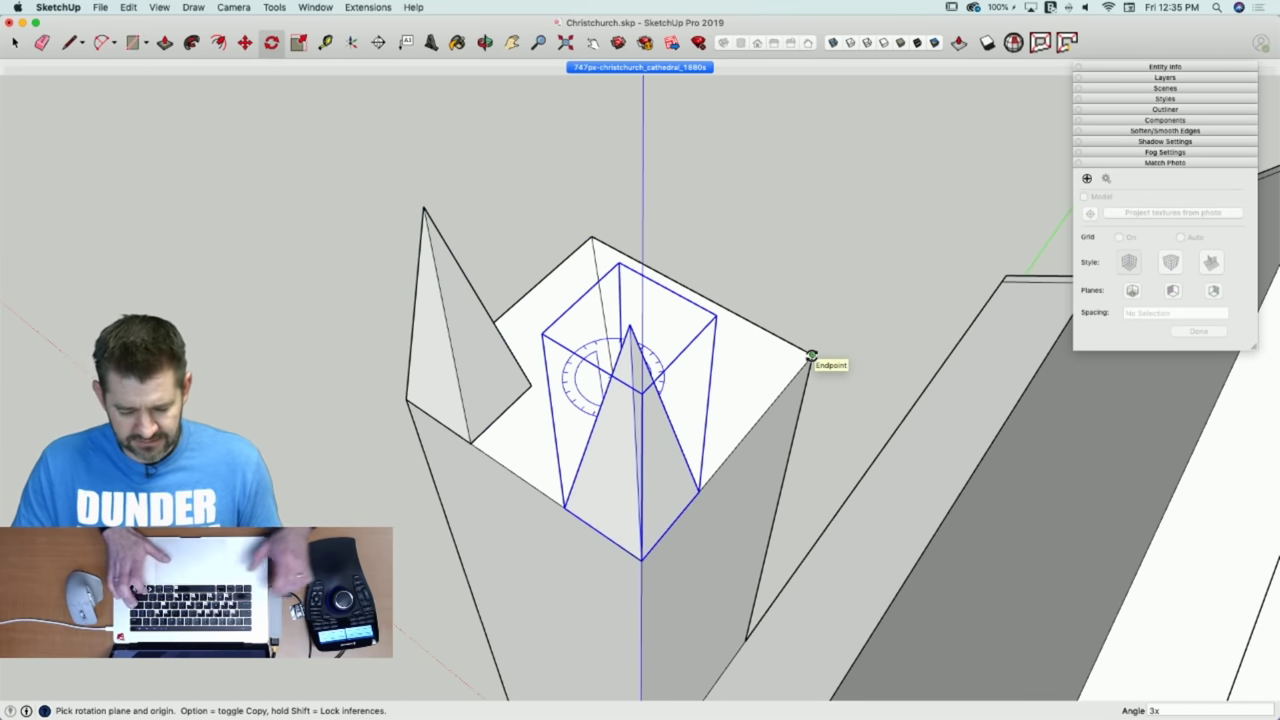
{"action": "key", "text": "Return"}
{"action": "key", "text": "e"}
{"action": "left_click_drag", "start_coordinate": [622, 384], "coordinate": [588, 387]}
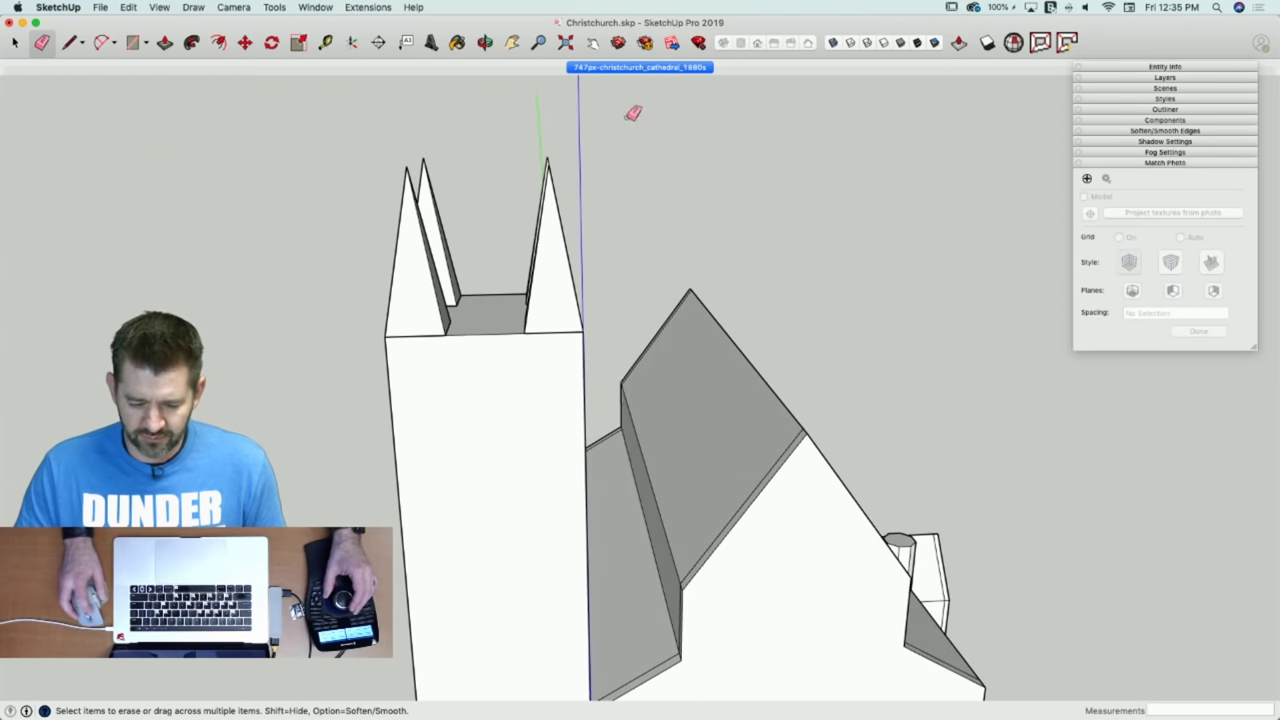
Check the corner spires against the tower in the matched photo.
{"action": "left_click", "coordinate": [632, 68]}
{"action": "scroll", "coordinate": [510, 392], "scroll_direction": "up", "scroll_amount": 5}
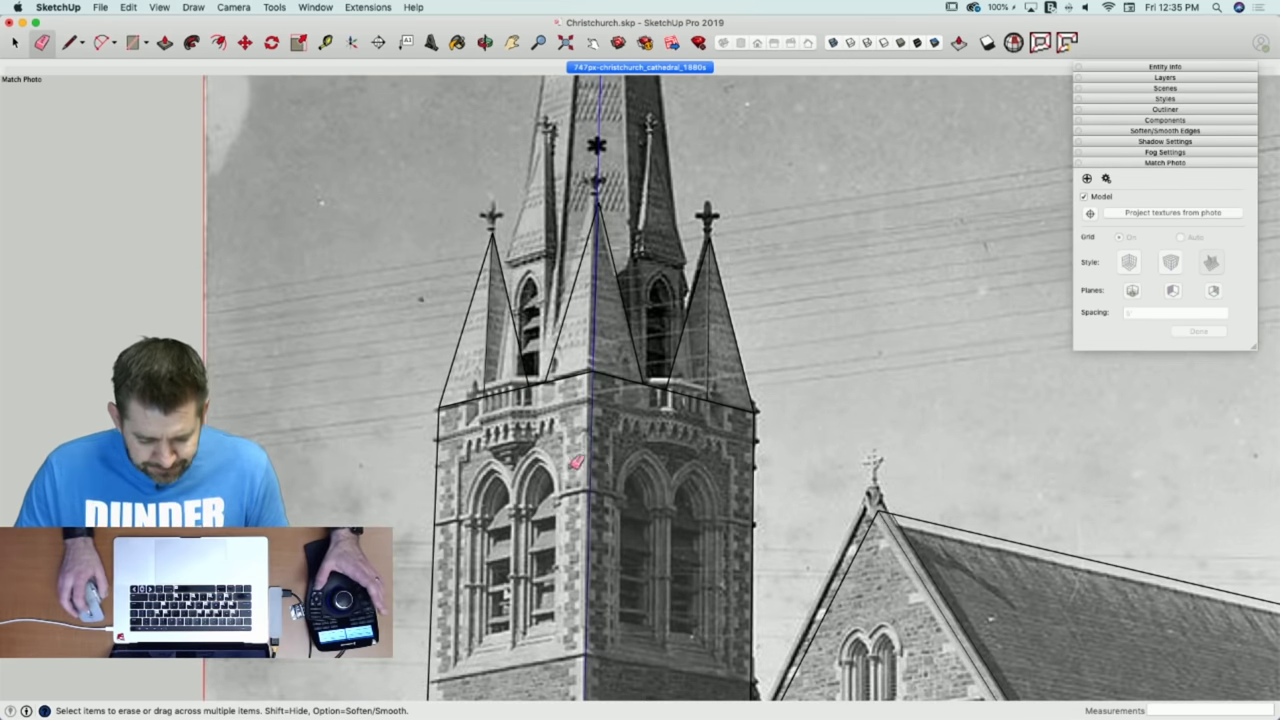
{"action": "scroll", "coordinate": [577, 462], "scroll_direction": "up", "scroll_amount": 3}
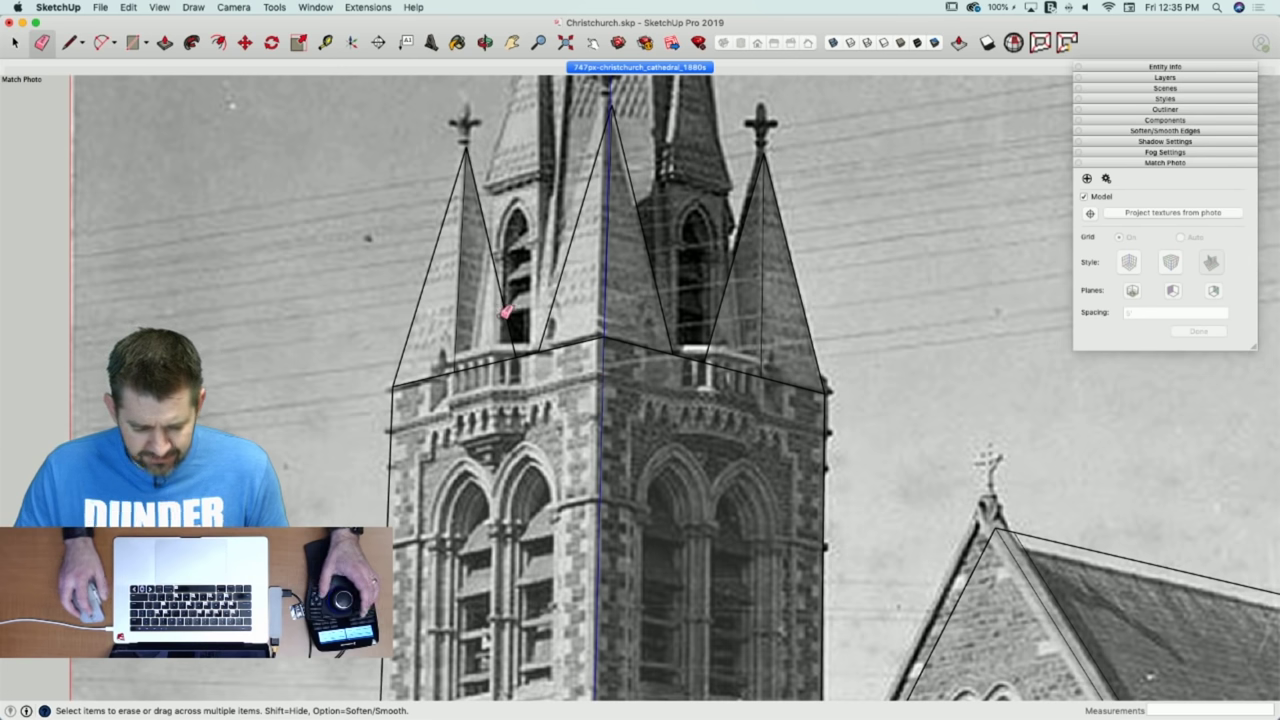
{"action": "key", "text": "l"}
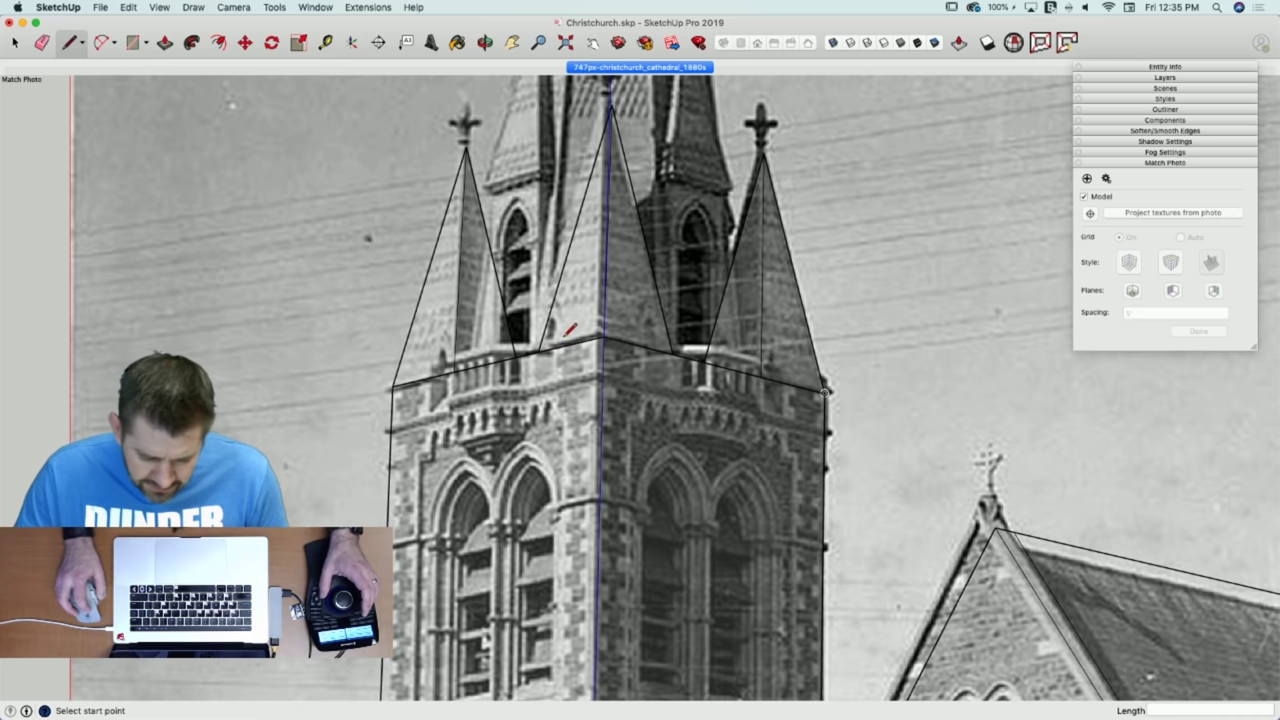
{"action": "scroll", "coordinate": [421, 501], "scroll_direction": "down", "scroll_amount": 4}
{"action": "scroll", "coordinate": [482, 259], "scroll_direction": "up", "scroll_amount": 4}
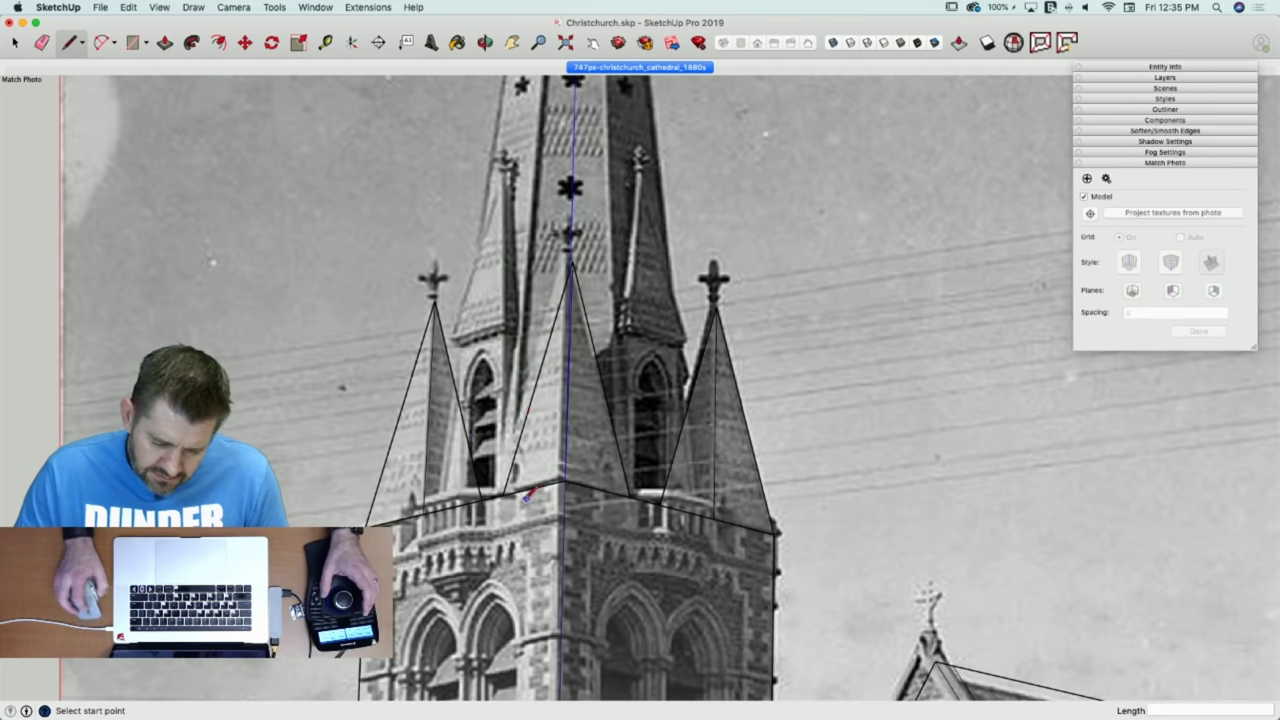
{"action": "scroll", "coordinate": [512, 498], "scroll_direction": "up", "scroll_amount": 3}
{"action": "scroll", "coordinate": [503, 495], "scroll_direction": "down", "scroll_amount": 4}
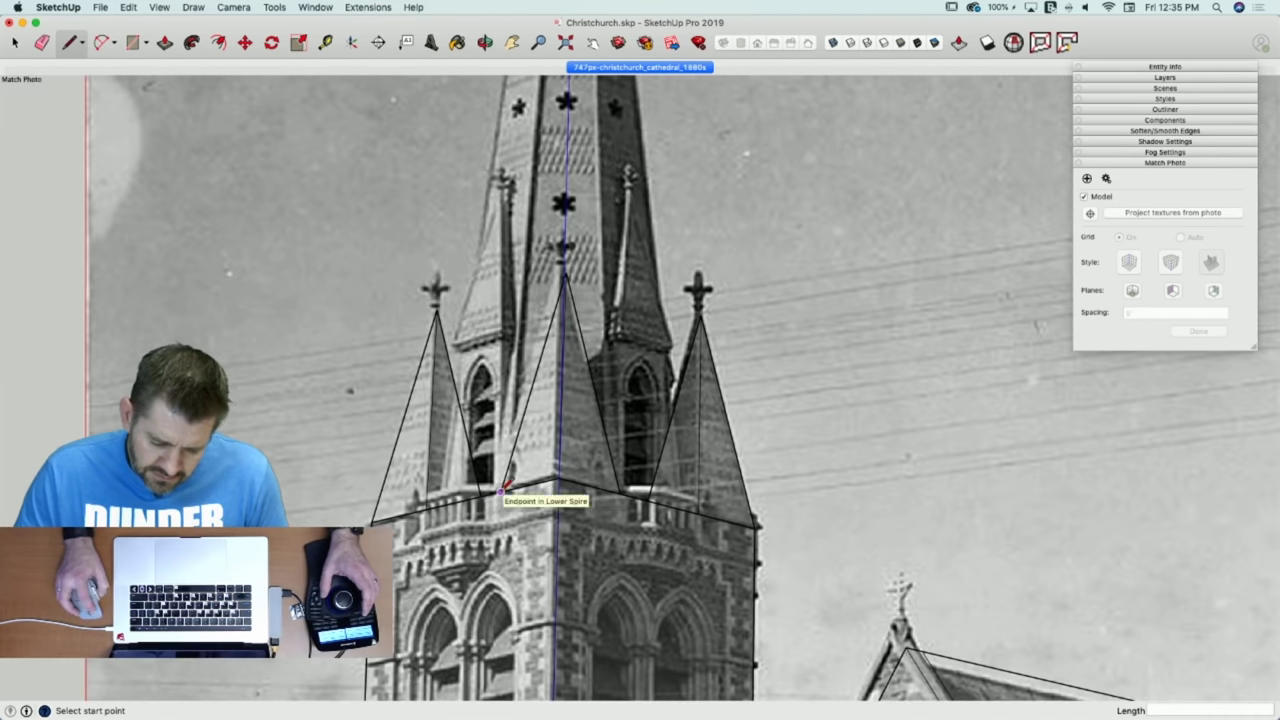
{"action": "left_click", "coordinate": [500, 493]}
{"action": "scroll", "coordinate": [495, 485], "scroll_direction": "down", "scroll_amount": 4}
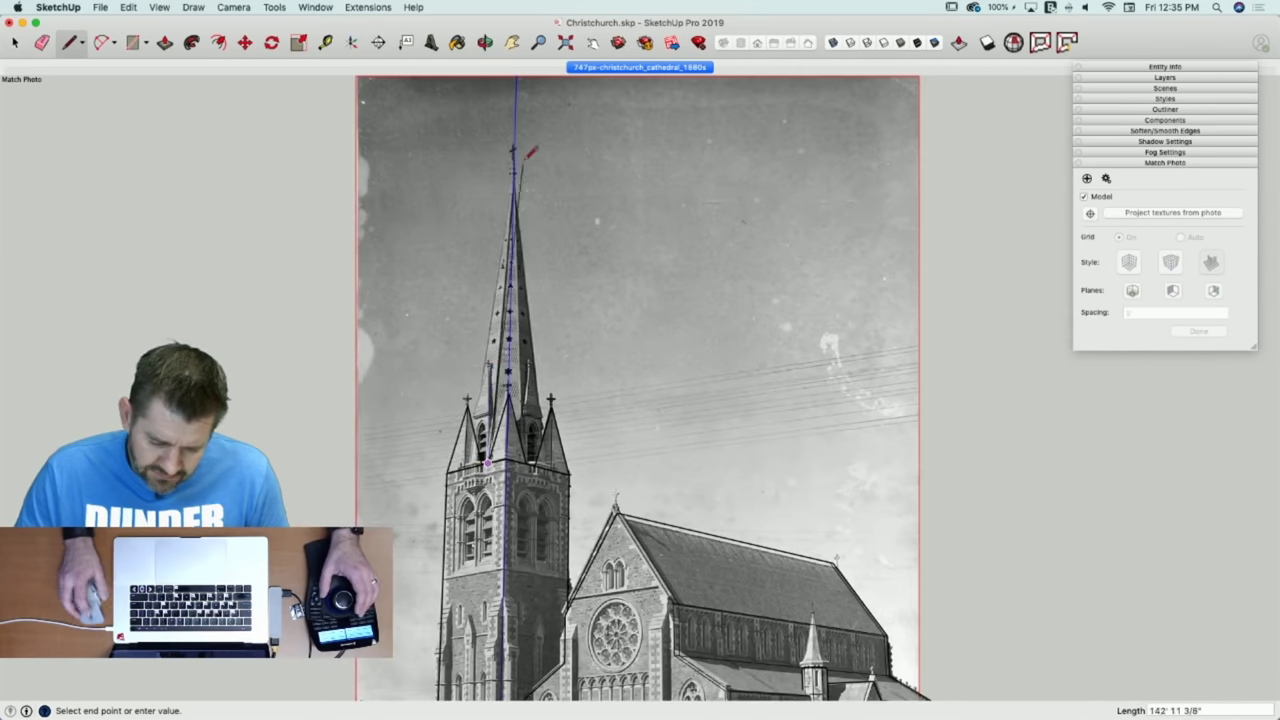
{"action": "left_click", "coordinate": [529, 156]}
{"action": "key", "text": "Escape"}
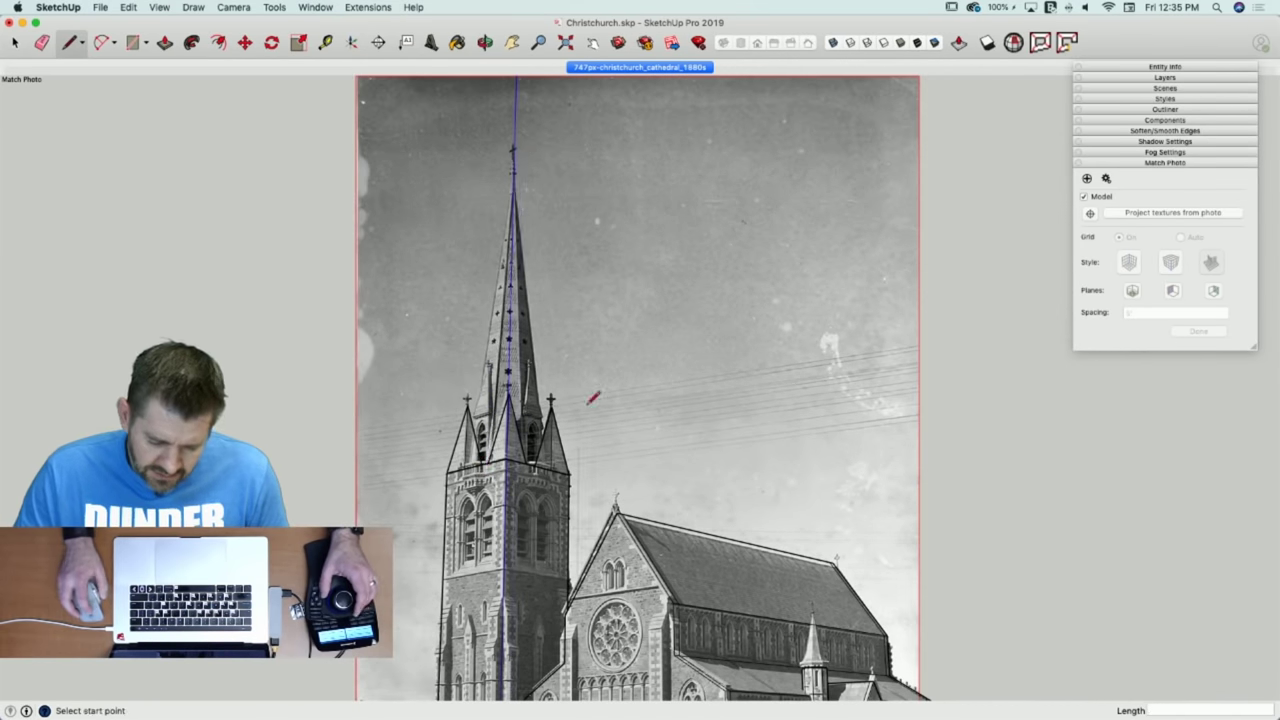
Draw a diagonal line across the tower's top between the inner corners of two opposite lower spires.
{"action": "middle_click_drag", "start_coordinate": [588, 403], "coordinate": [527, 391]}
{"action": "left_click", "coordinate": [526, 391]}
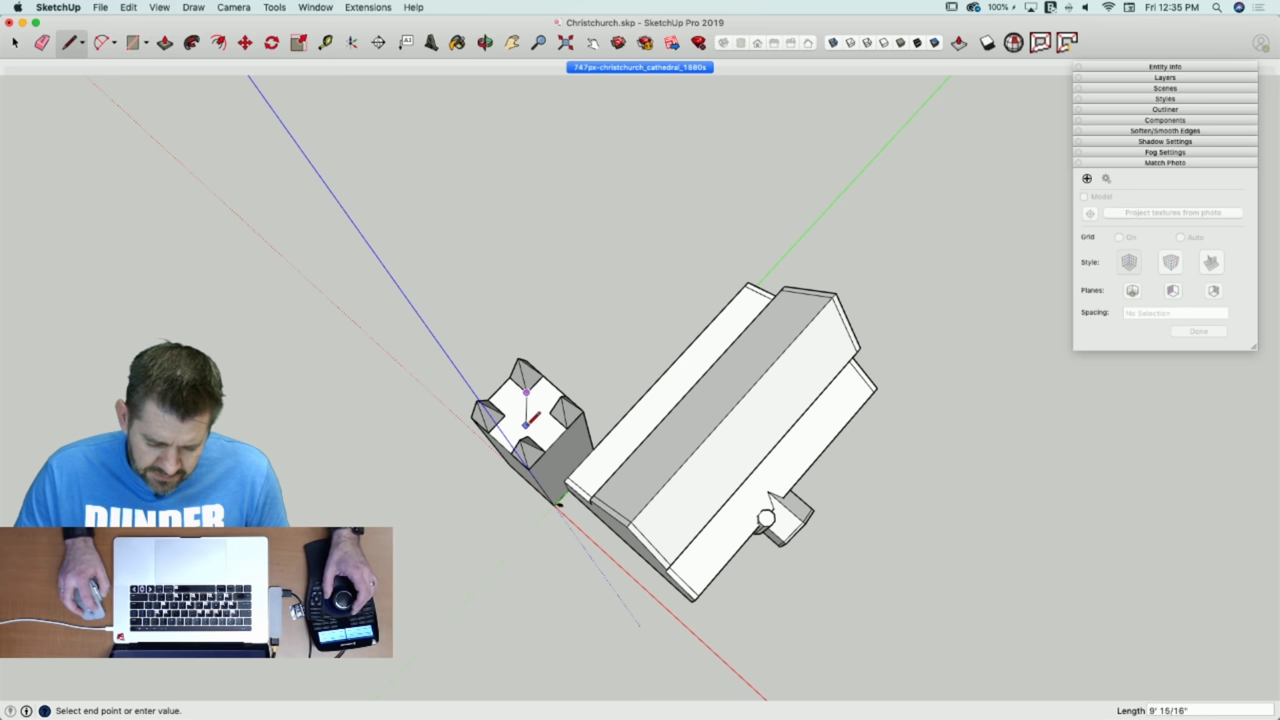
{"action": "left_click", "coordinate": [527, 435]}
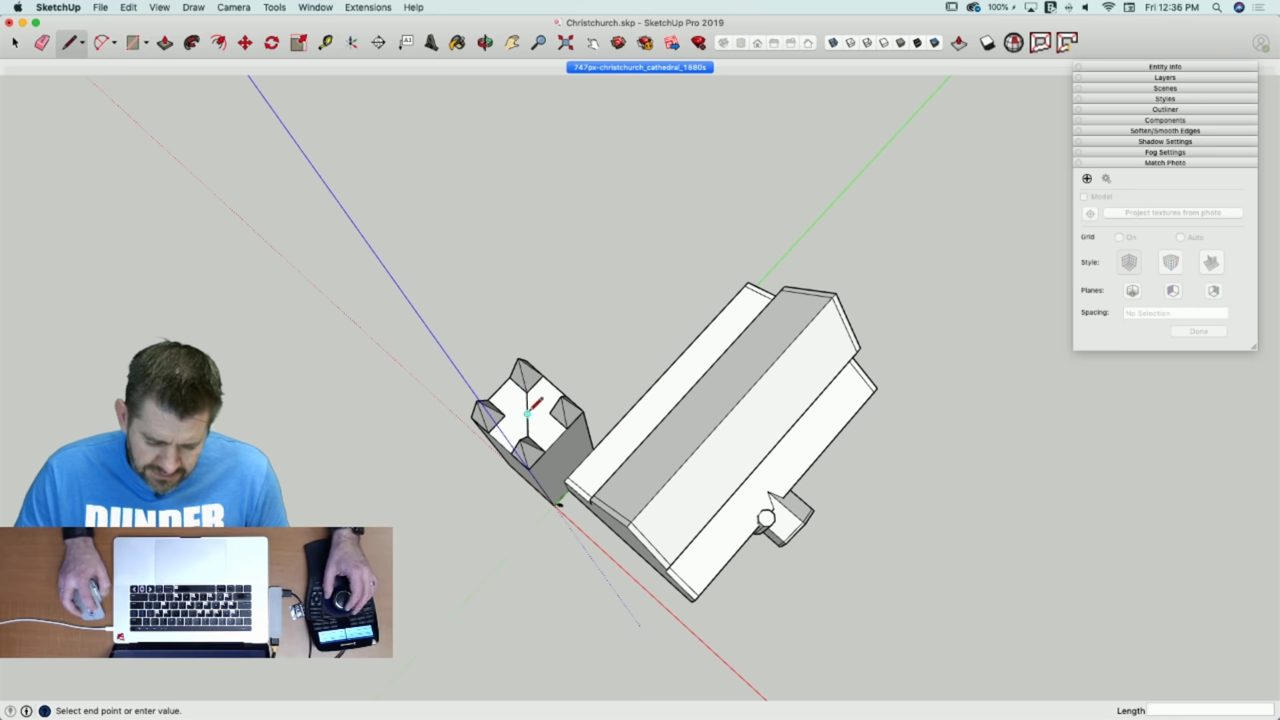
Draw a vertical line from the diagonal's midpoint up to the tip of the main spire in the matched photo.
{"action": "middle_click_drag", "start_coordinate": [531, 409], "coordinate": [534, 229]}
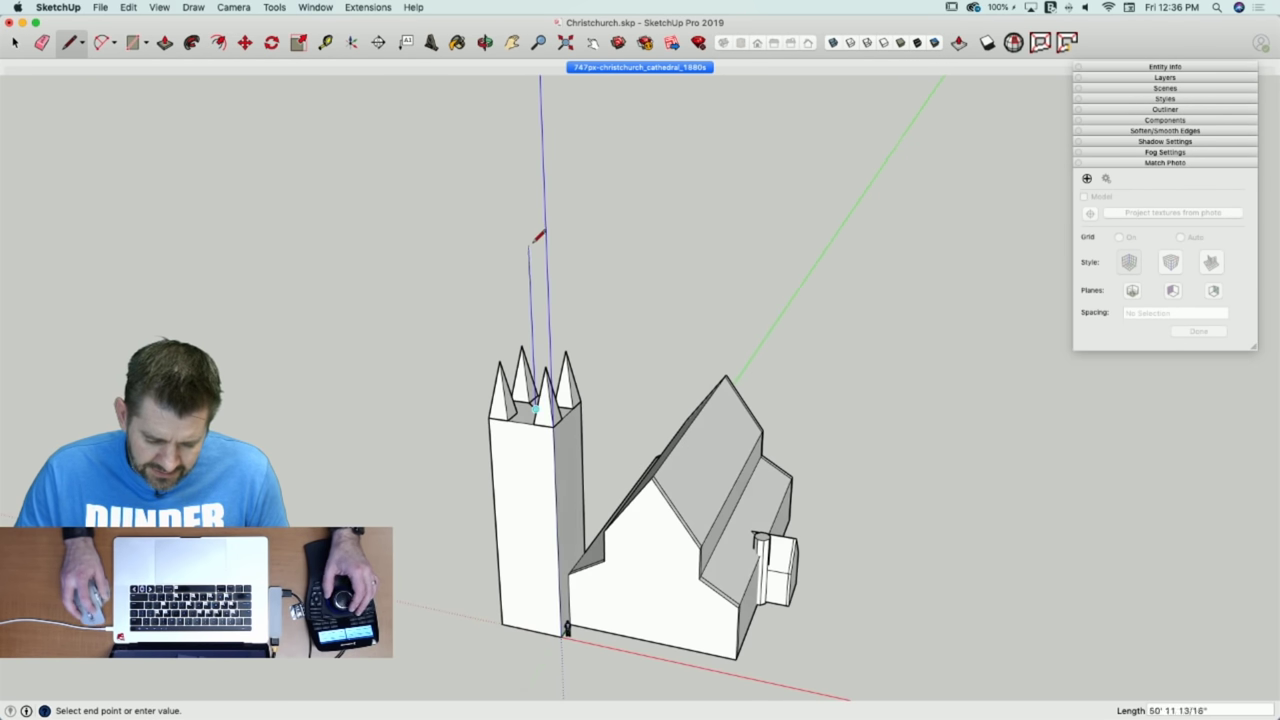
{"action": "left_click", "coordinate": [633, 68]}
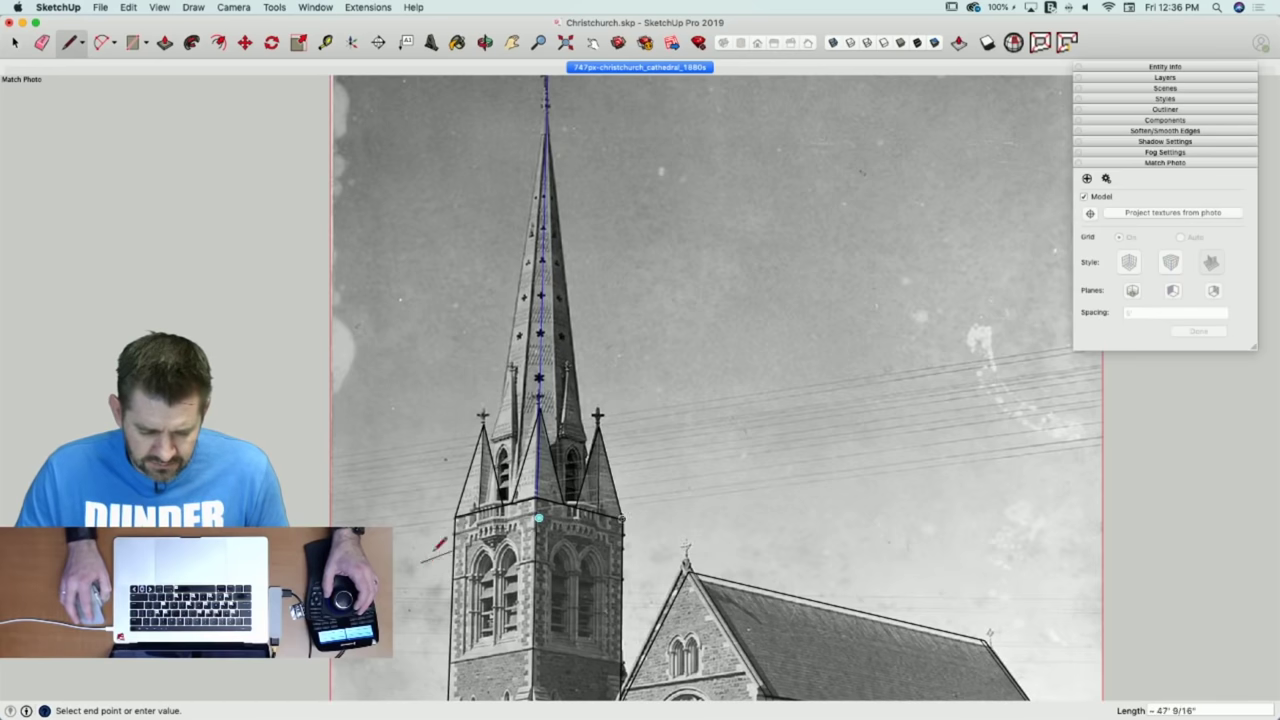
{"action": "scroll", "coordinate": [440, 543], "scroll_direction": "down", "scroll_amount": 3}
{"action": "scroll", "coordinate": [550, 190], "scroll_direction": "up", "scroll_amount": 10}
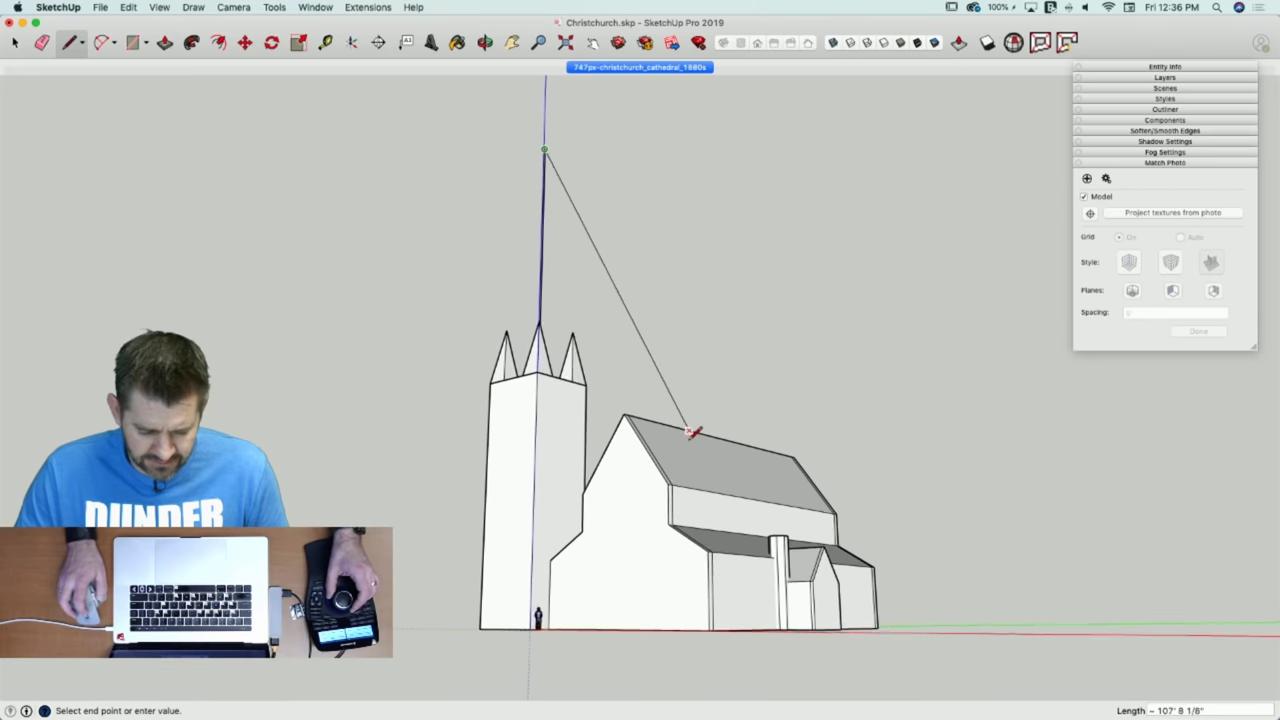
Draw sloping edges from the main spire's tip to the two corner-spire bases along one side of the tower top, forming a triangular face.
{"action": "middle_click_drag", "start_coordinate": [631, 472], "coordinate": [678, 550]}
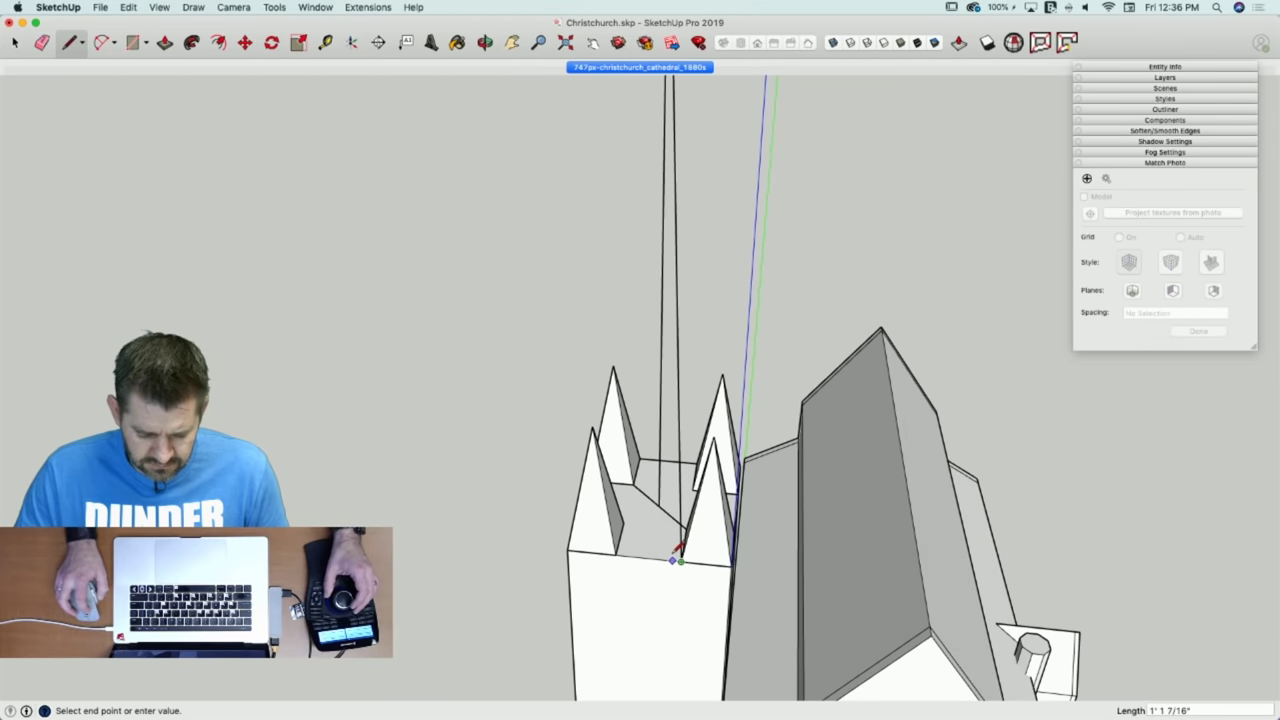
{"action": "left_click", "coordinate": [619, 555]}
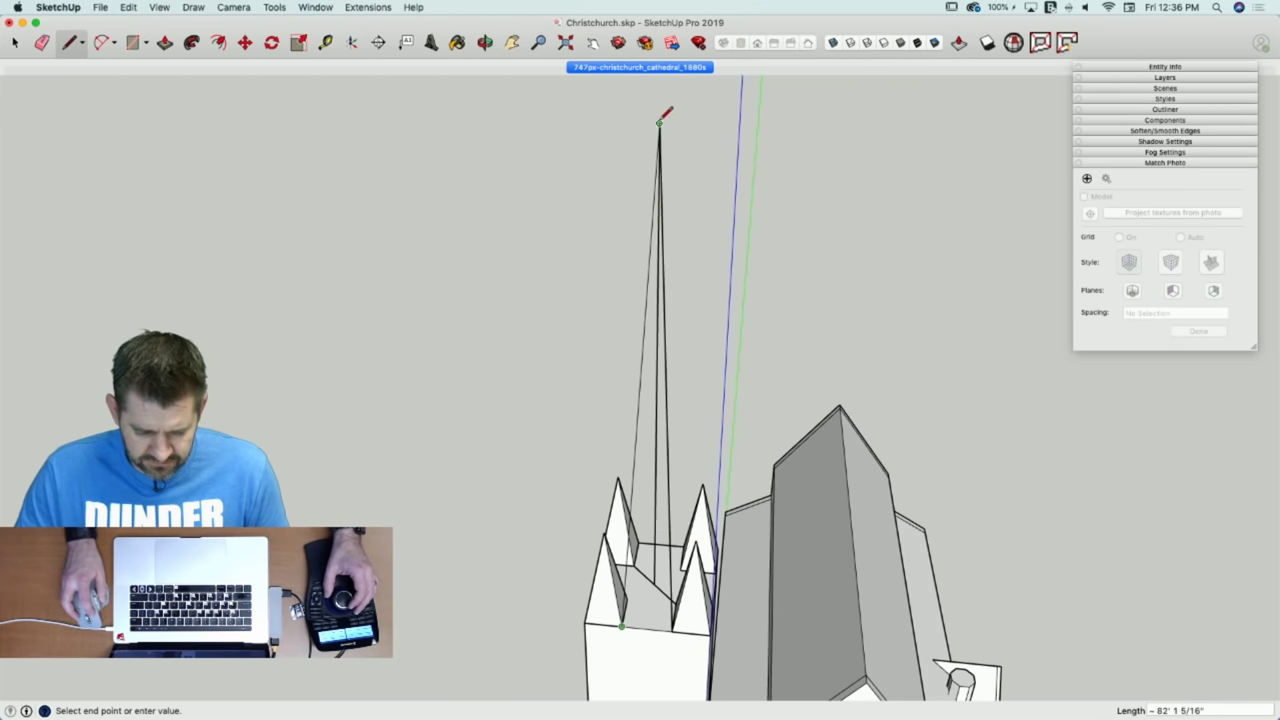
{"action": "left_click", "coordinate": [661, 124]}
Move the triangular spire face's bottom edge inward about 11 3/16" along the tower top to line up with the matched photo.
{"action": "left_click", "coordinate": [656, 67]}
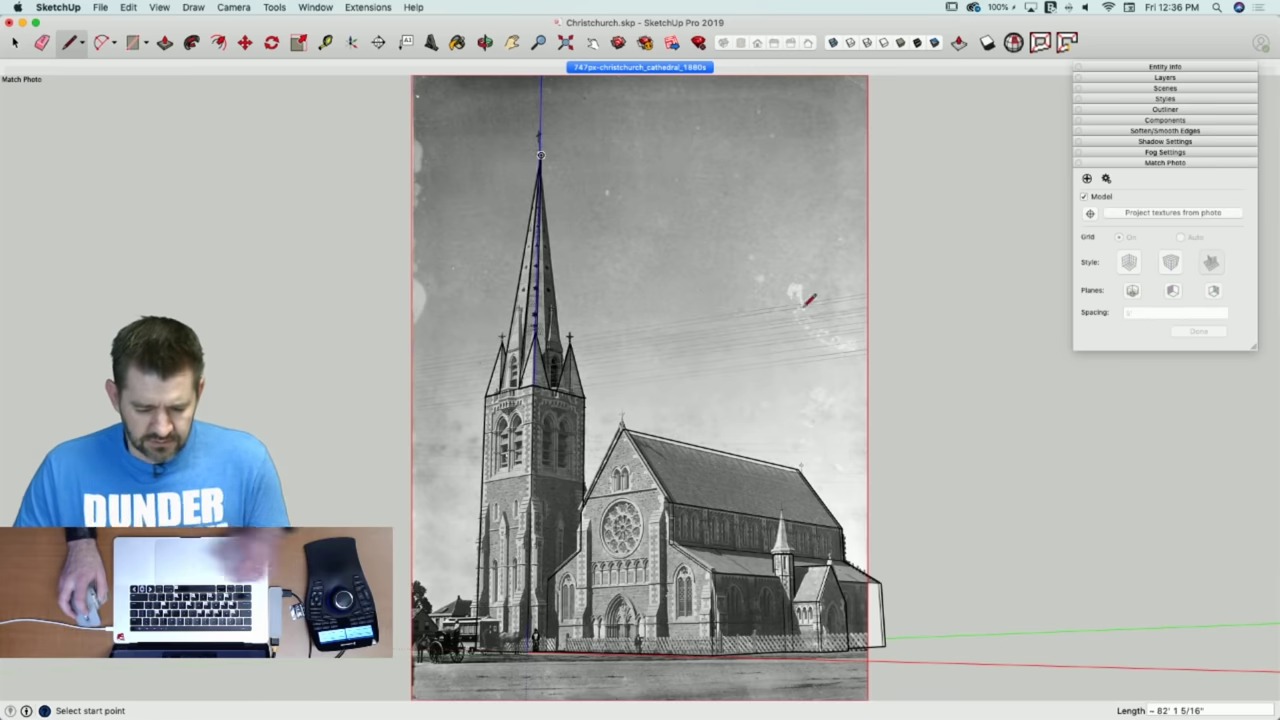
{"action": "scroll", "coordinate": [490, 390], "scroll_direction": "up", "scroll_amount": 5}
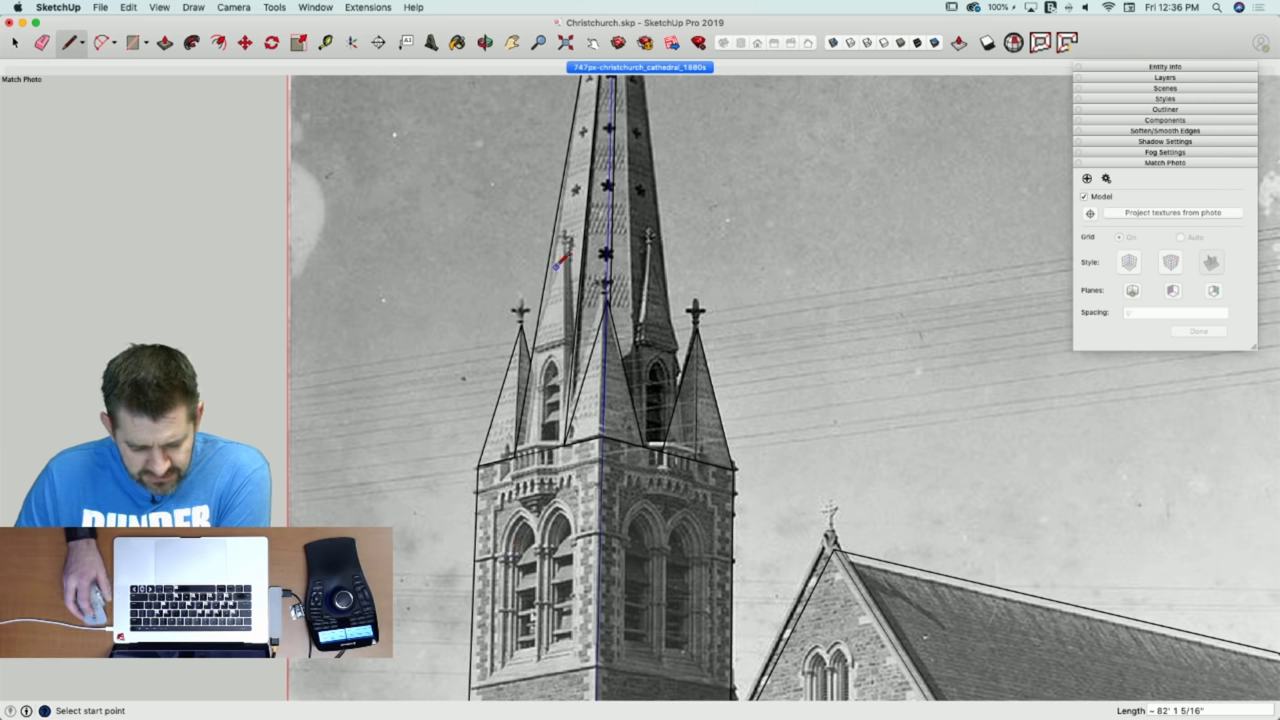
{"action": "scroll", "coordinate": [557, 266], "scroll_direction": "up", "scroll_amount": 3}
{"action": "scroll", "coordinate": [592, 346], "scroll_direction": "down", "scroll_amount": 5}
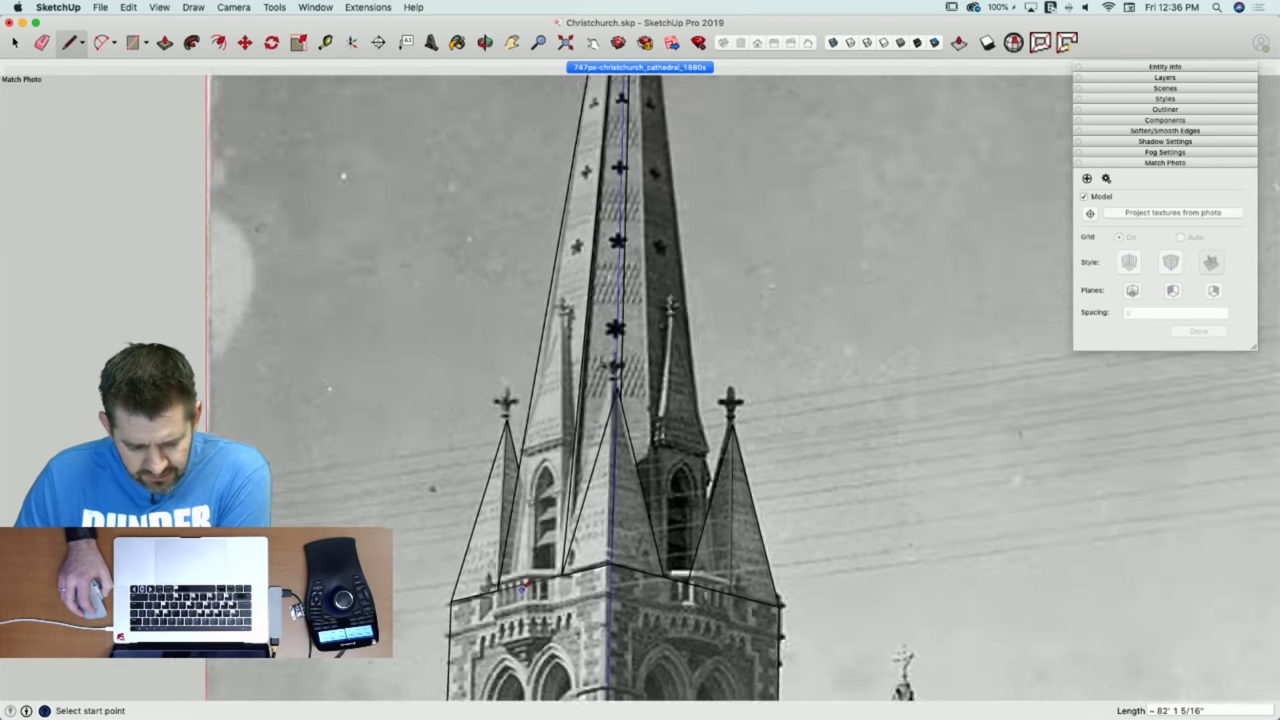
{"action": "scroll", "coordinate": [527, 454], "scroll_direction": "up", "scroll_amount": 3}
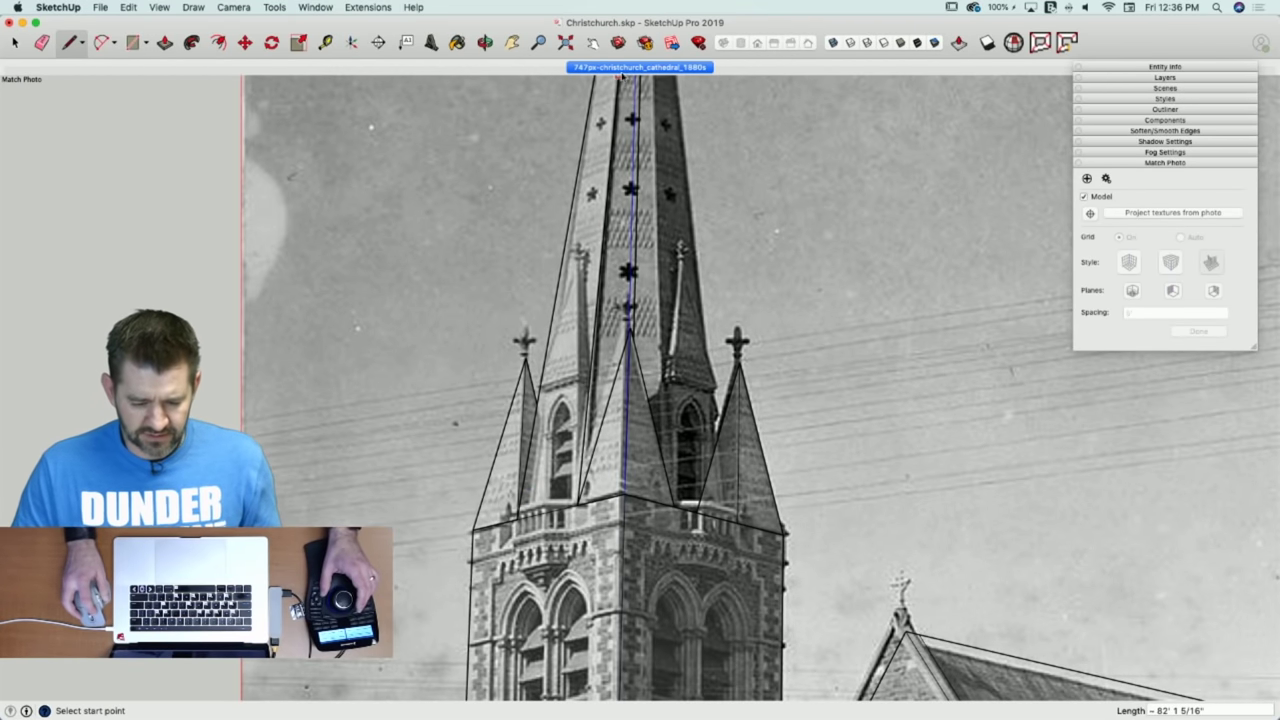
{"action": "key", "text": "space"}
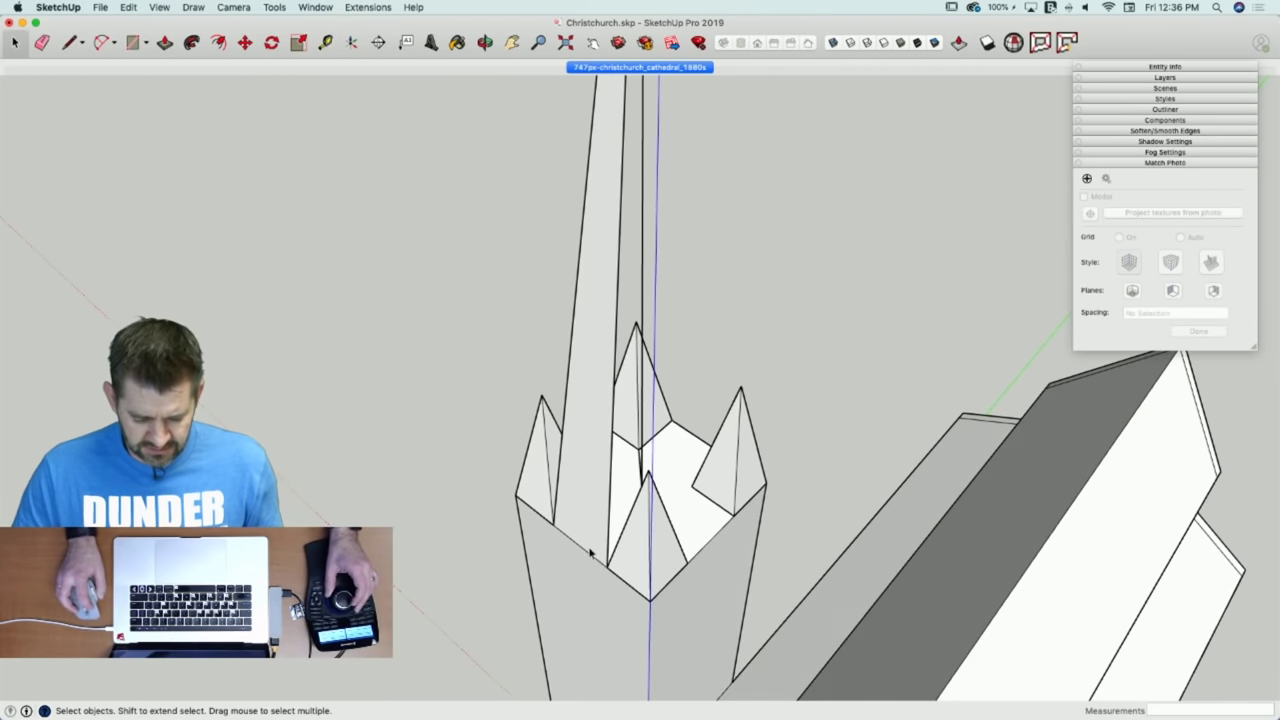
{"action": "scroll", "coordinate": [585, 557], "scroll_direction": "up", "scroll_amount": 5}
{"action": "key", "text": "m"}
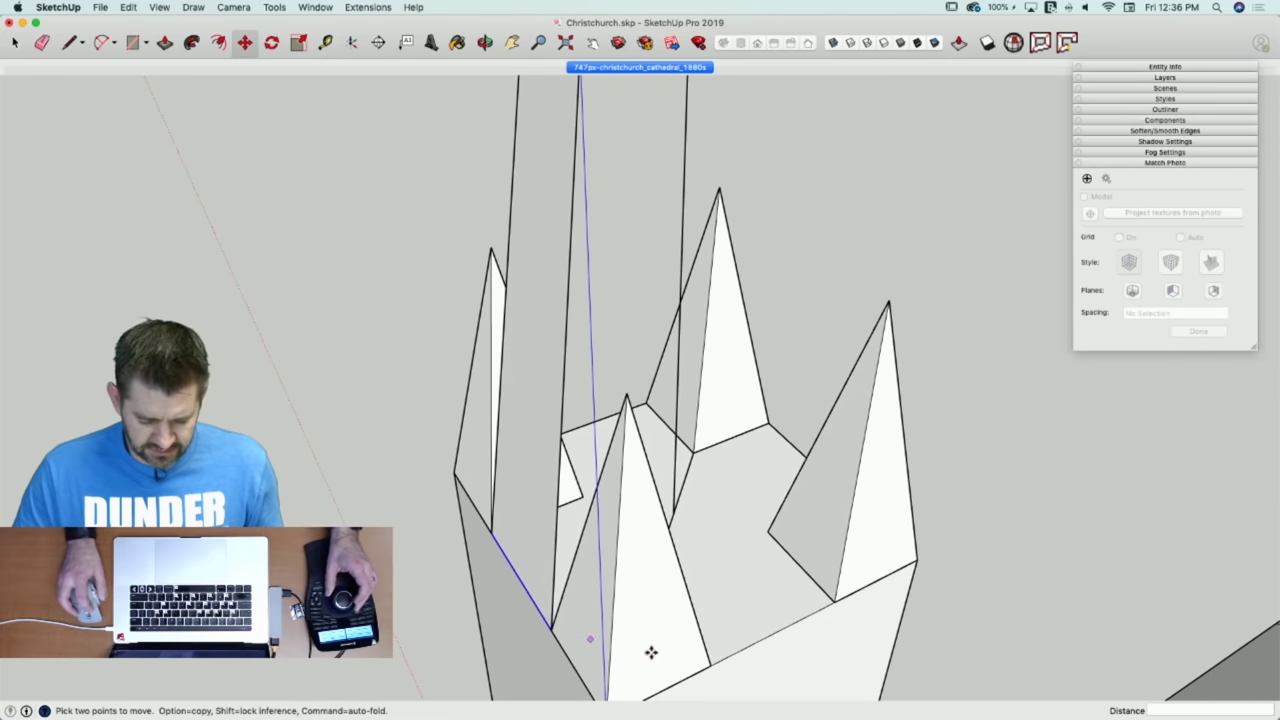
{"action": "scroll", "coordinate": [690, 642], "scroll_direction": "up", "scroll_amount": 1}
{"action": "left_click", "coordinate": [693, 646]}
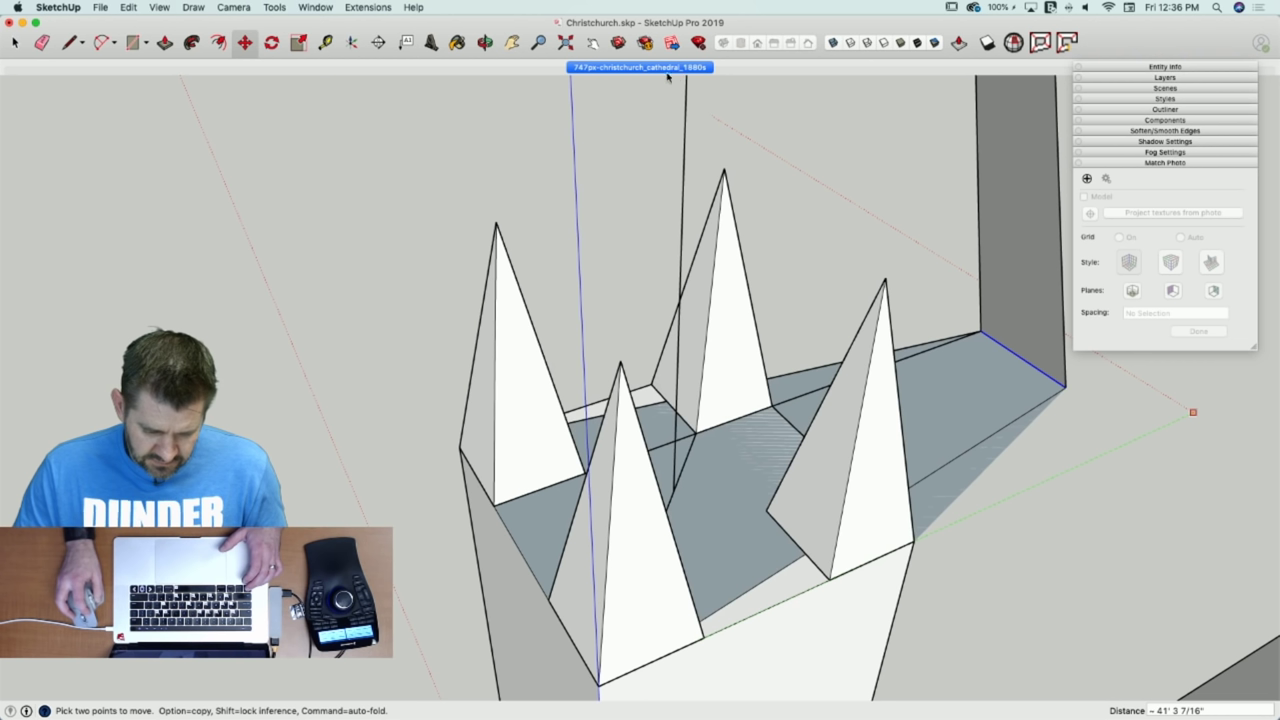
{"action": "left_click", "coordinate": [657, 67]}
{"action": "scroll", "coordinate": [627, 355], "scroll_direction": "up", "scroll_amount": 6}
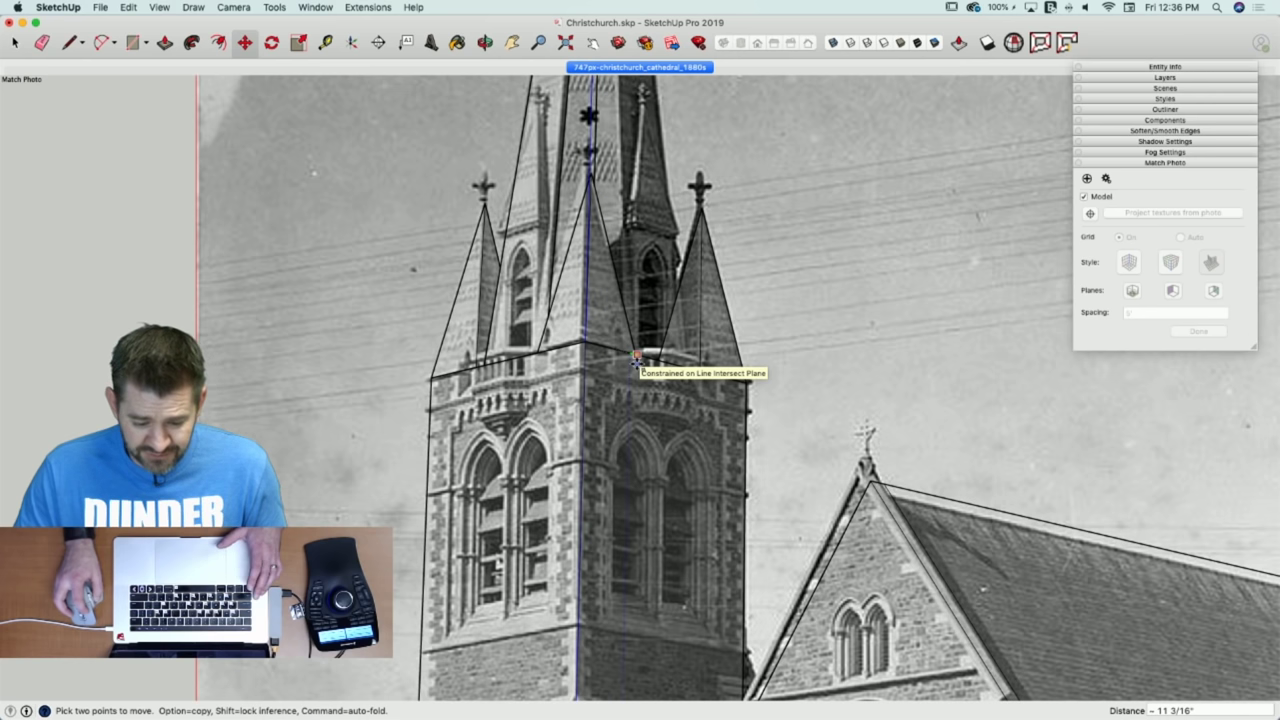
{"action": "left_click", "coordinate": [636, 362]}
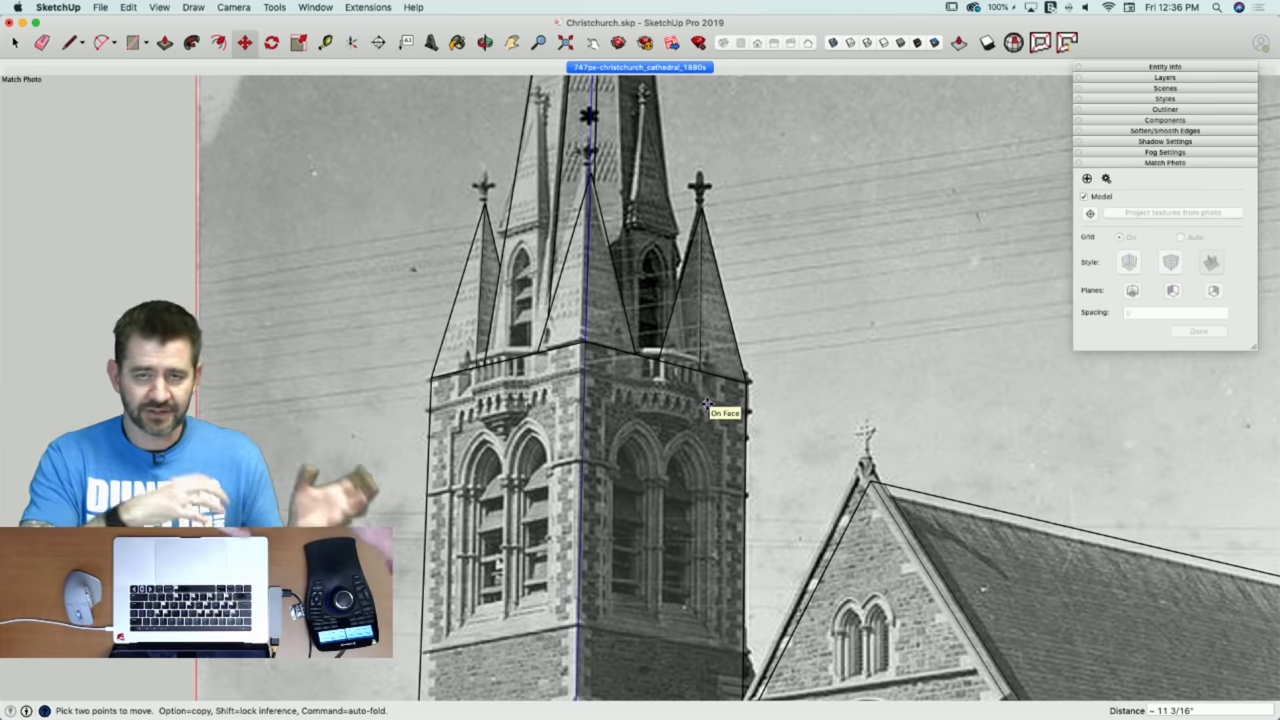
Rotate-copy the triangular spire face 90 degrees about the spire tip with a 3x array.
{"action": "middle_click_drag", "start_coordinate": [550, 428], "coordinate": [526, 431]}
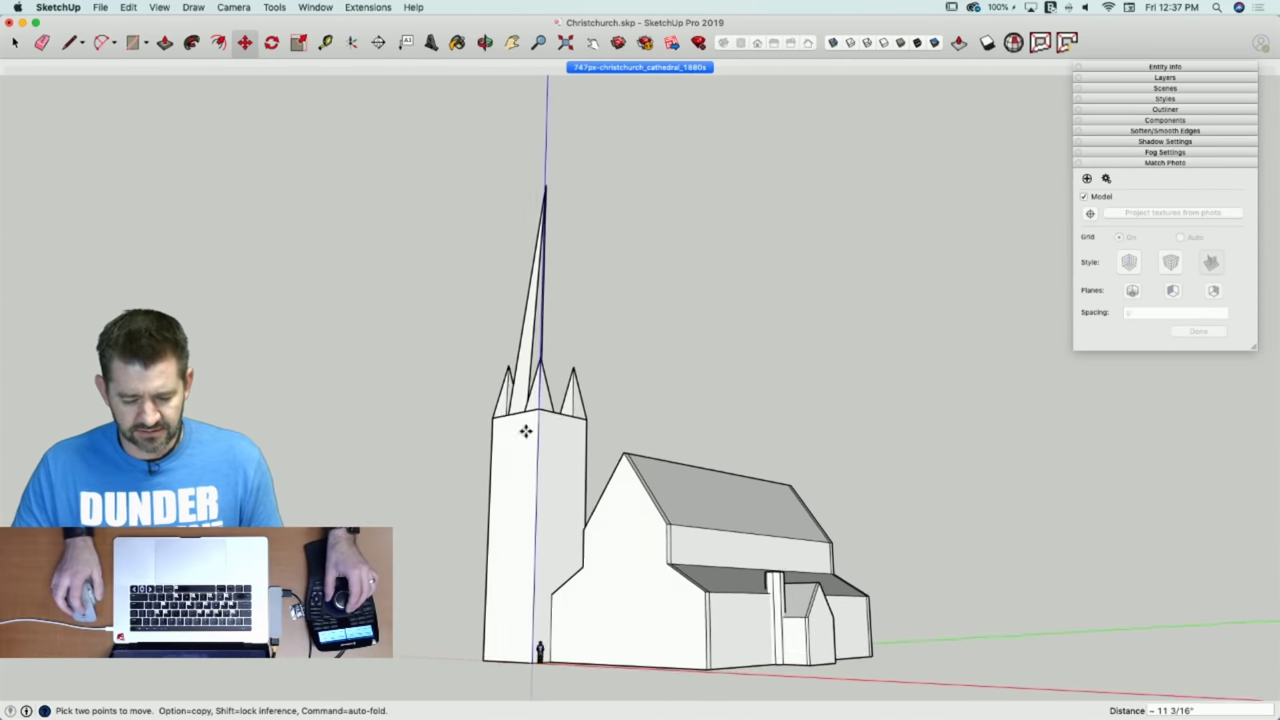
{"action": "key", "text": "e"}
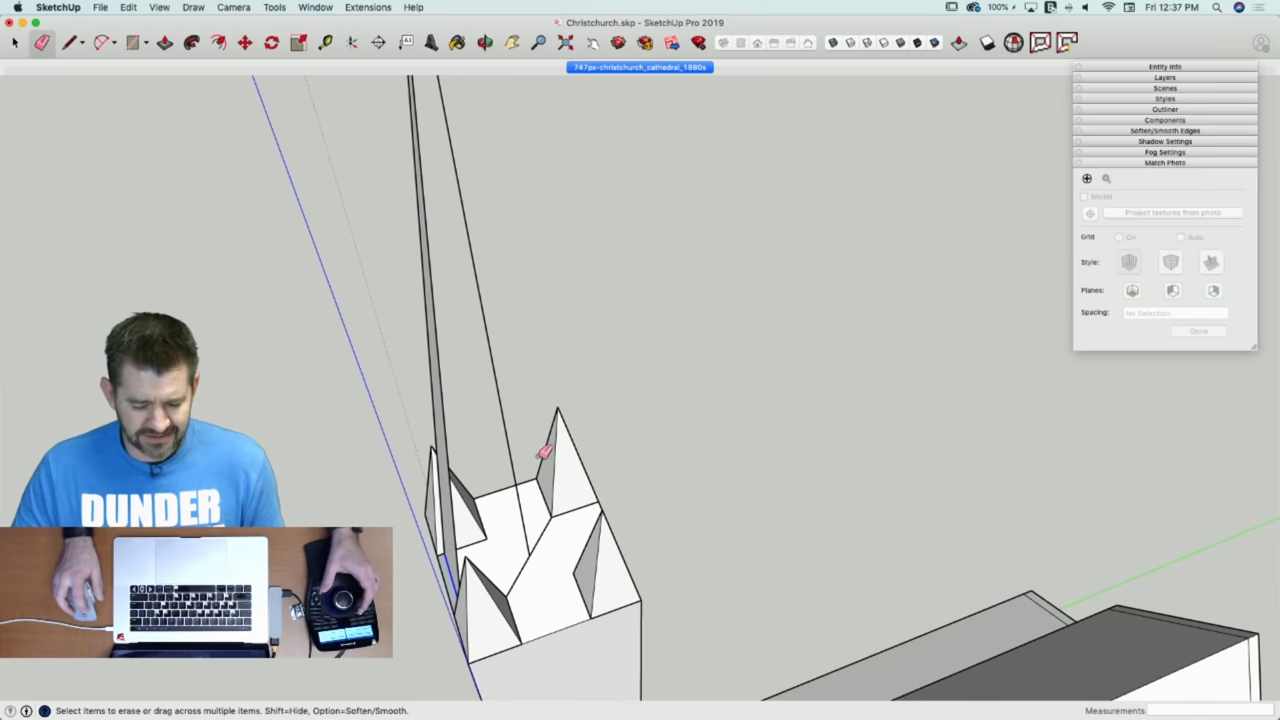
{"action": "mouse_move", "coordinate": [523, 449]}
{"action": "middle_mouse_down"}
{"action": "mouse_move", "coordinate": [551, 560]}
{"action": "mouse_move", "coordinate": [643, 537]}
{"action": "mouse_move", "coordinate": [671, 360]}
{"action": "middle_mouse_up"}
{"action": "key", "text": "space"}
{"action": "left_click", "coordinate": [631, 566]}
{"action": "key", "text": "q"}
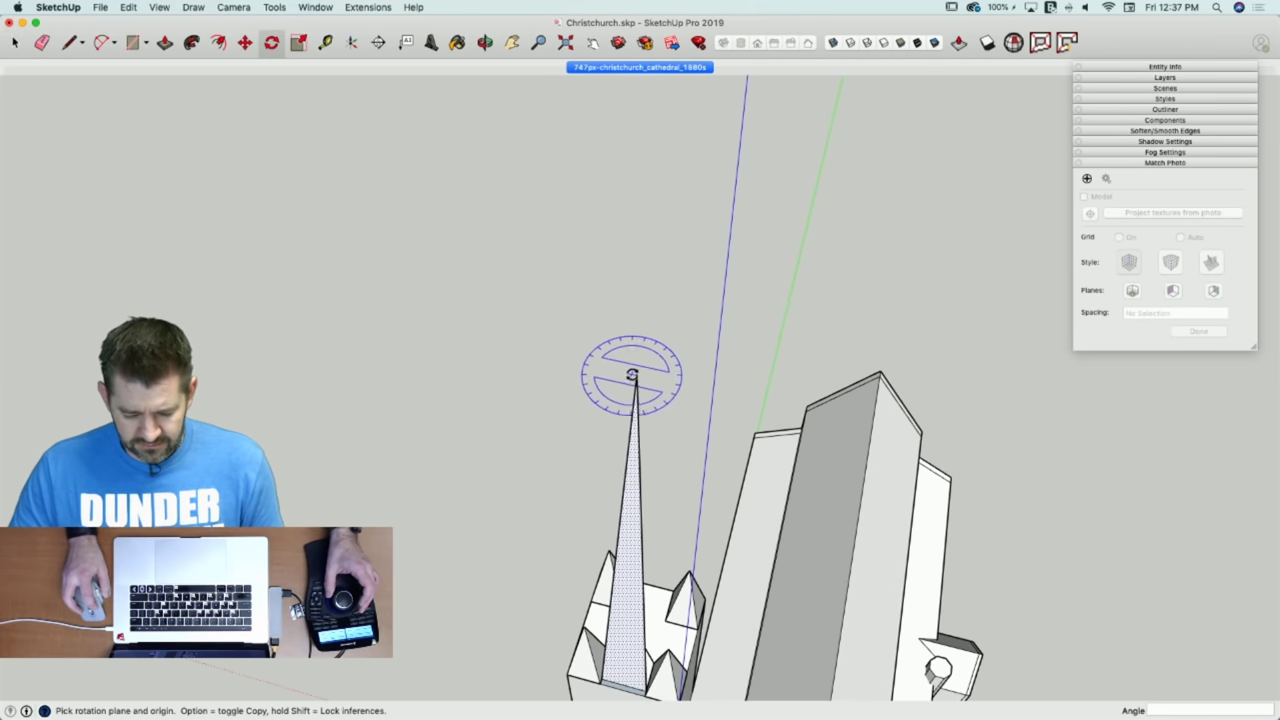
{"action": "left_click_drag", "start_coordinate": [636, 374], "coordinate": [623, 377]}
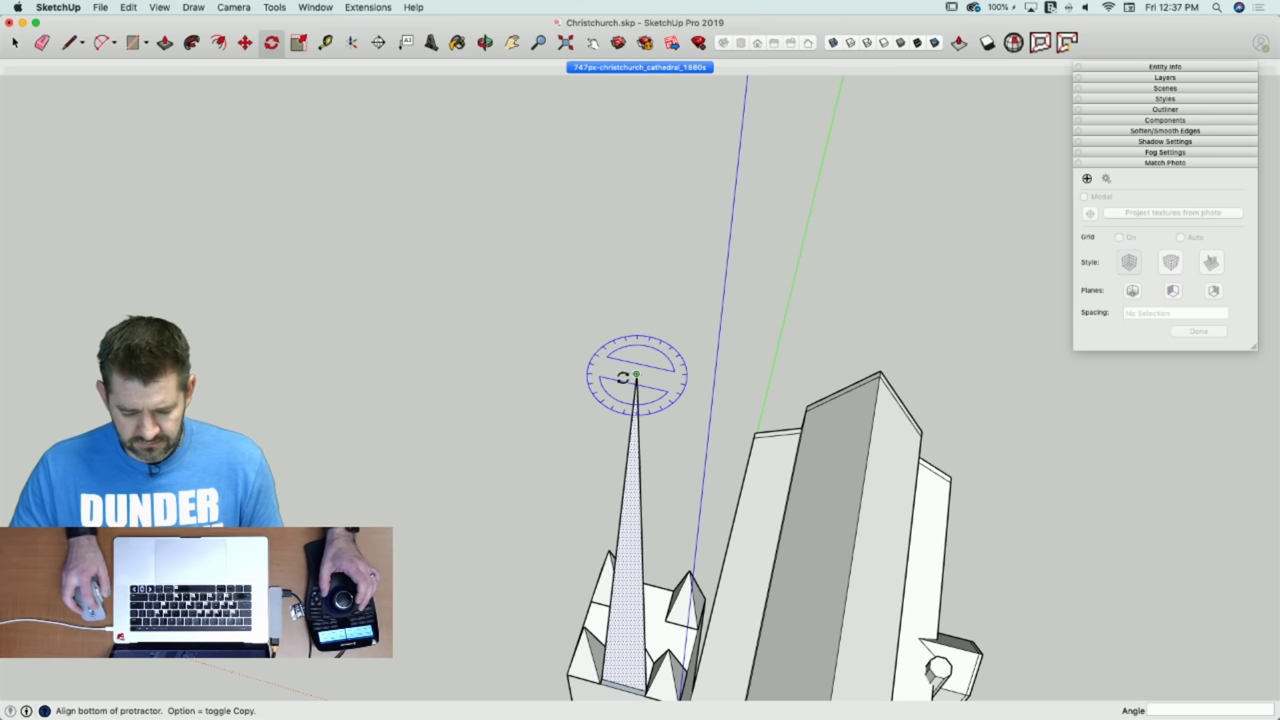
{"action": "left_click", "coordinate": [571, 364]}
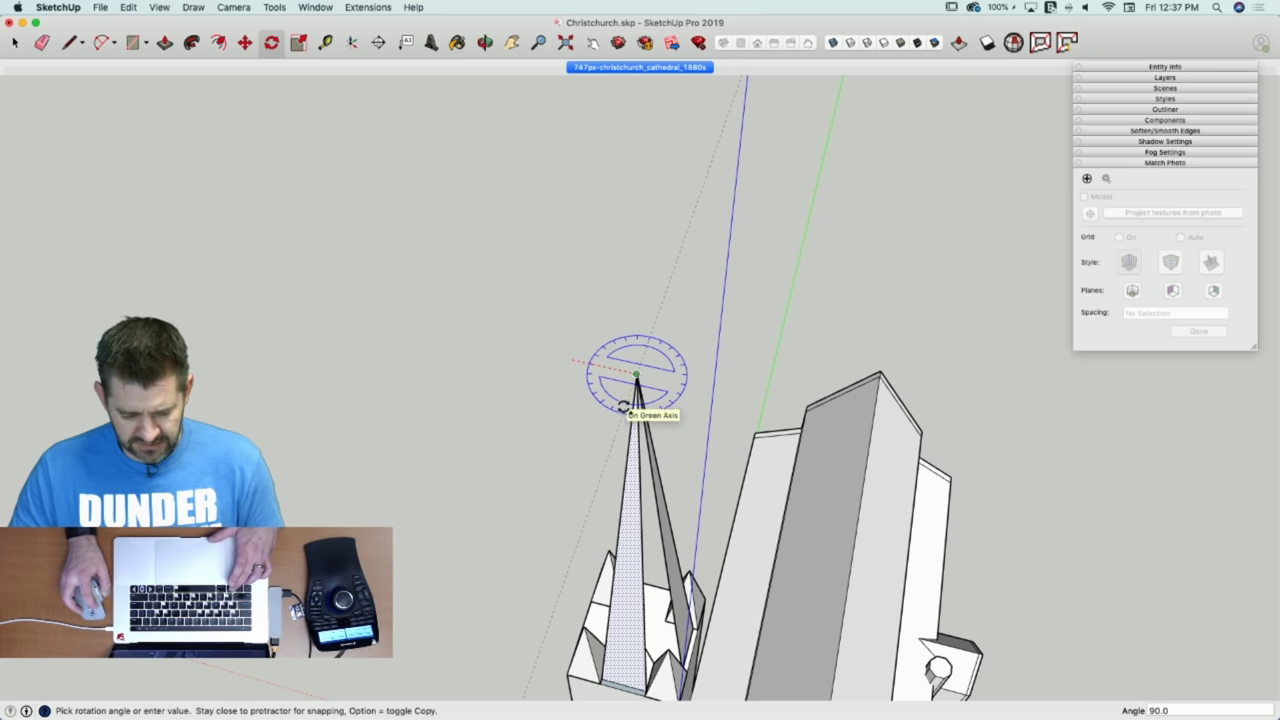
{"action": "left_click", "coordinate": [623, 406]}
{"action": "type", "text": "3x"}
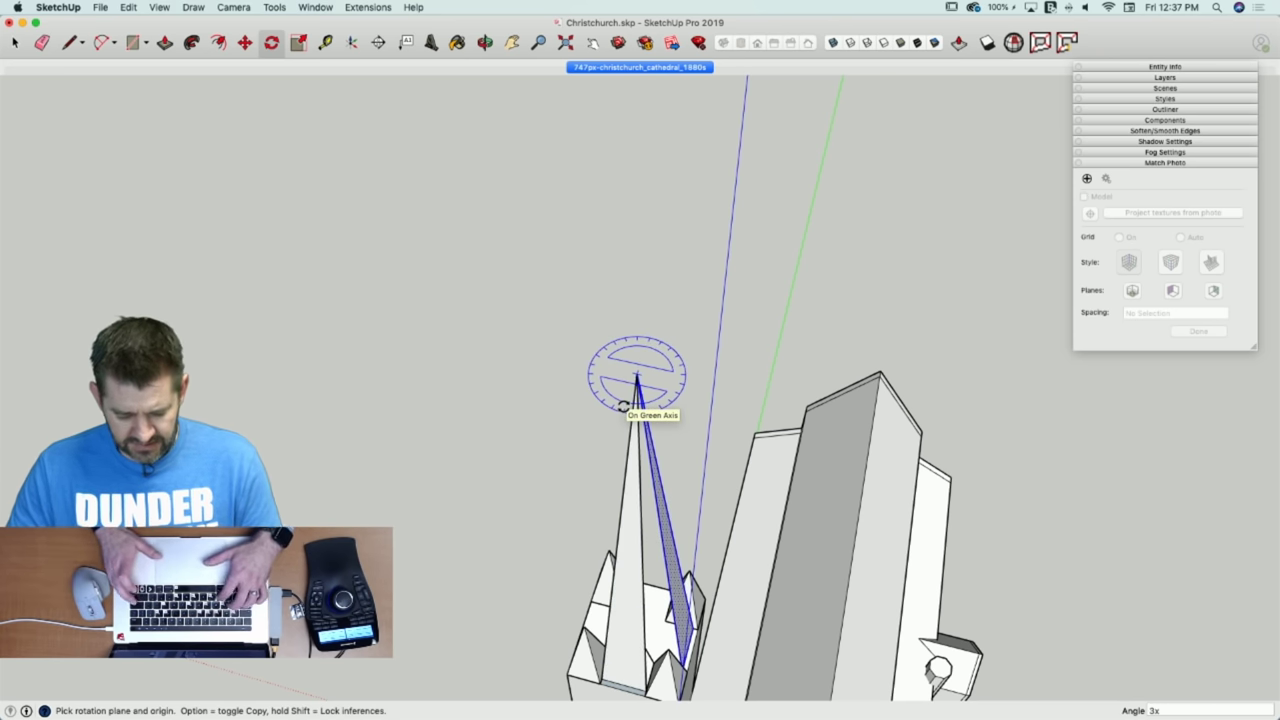
{"action": "key", "text": "Return"}
{"action": "key", "text": "space"}
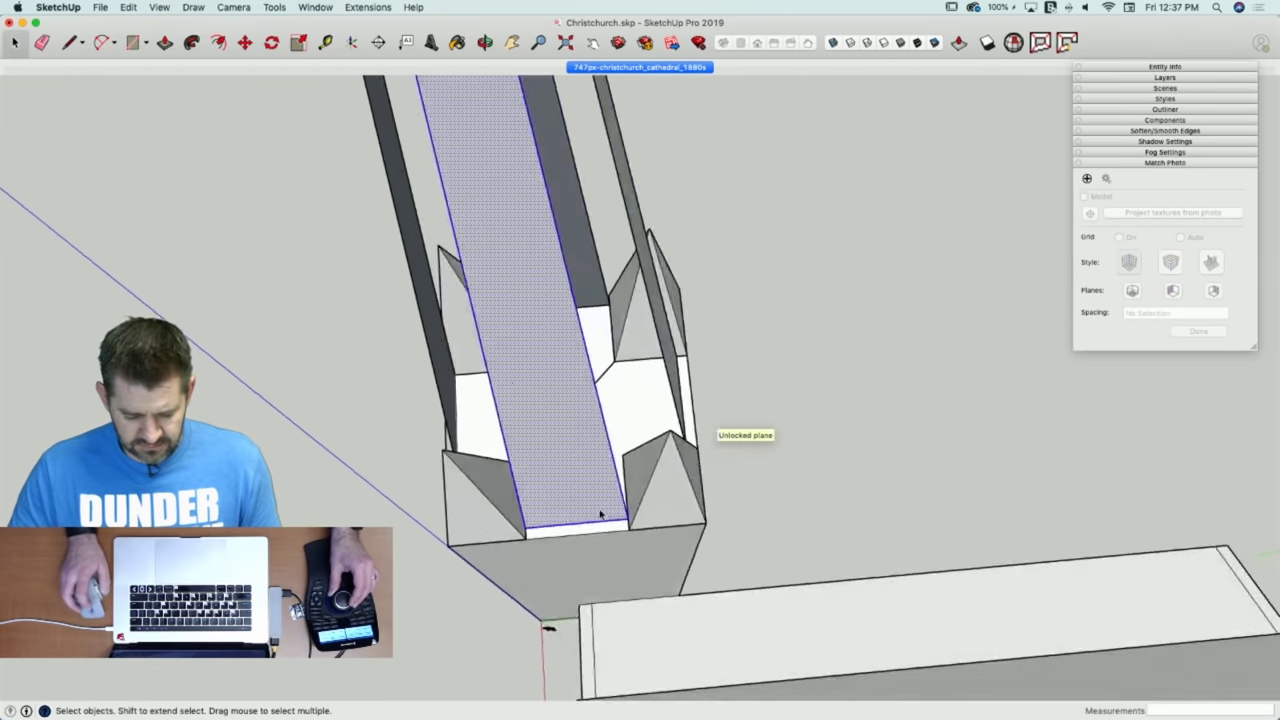
Draw edges between the bottom corners of neighbouring spire faces at the tower's corners to close the eight-sided spire.
{"action": "key", "text": "l"}
{"action": "key", "text": "l"}
{"action": "left_click", "coordinate": [568, 538]}
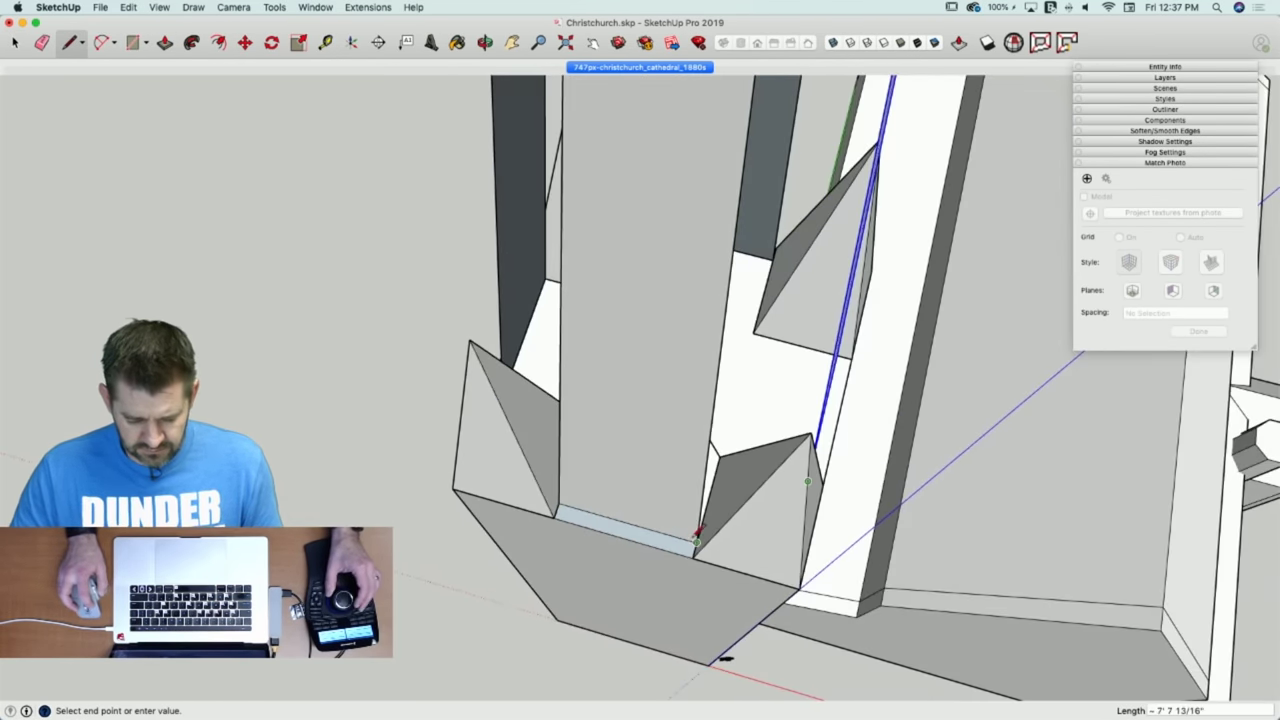
{"action": "left_click", "coordinate": [696, 539]}
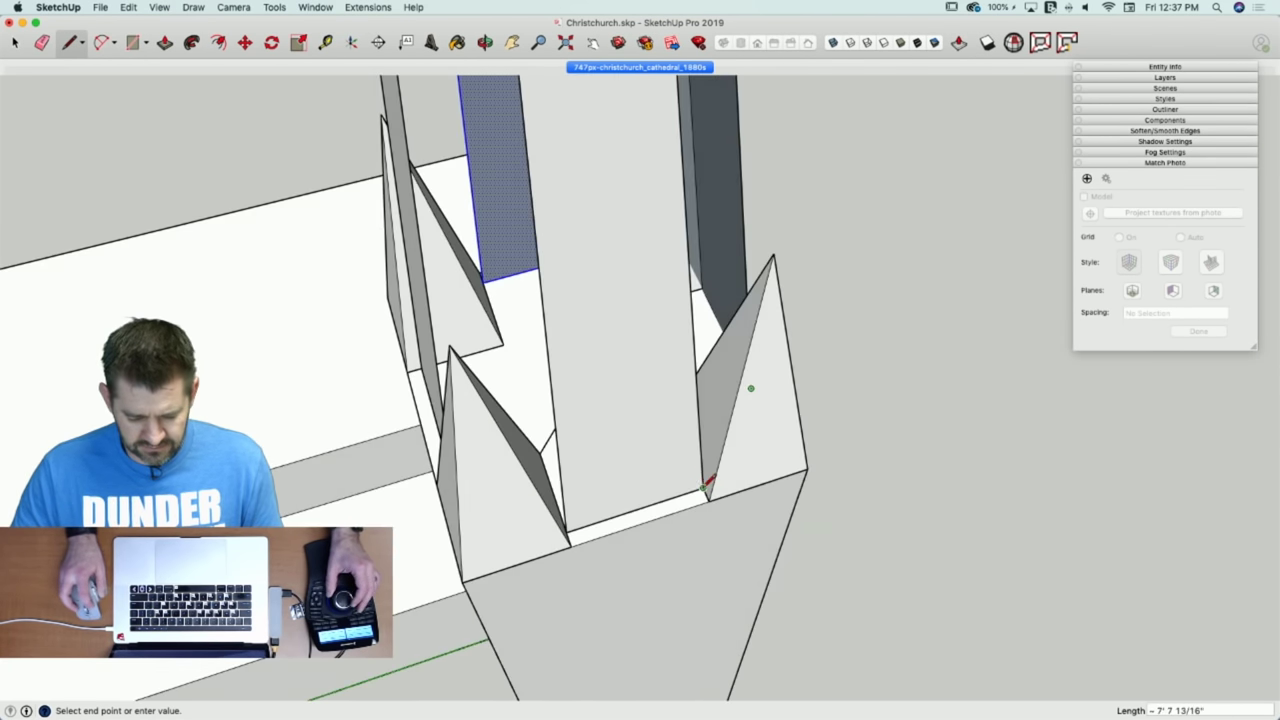
{"action": "left_click", "coordinate": [703, 489]}
{"action": "left_click", "coordinate": [567, 529]}
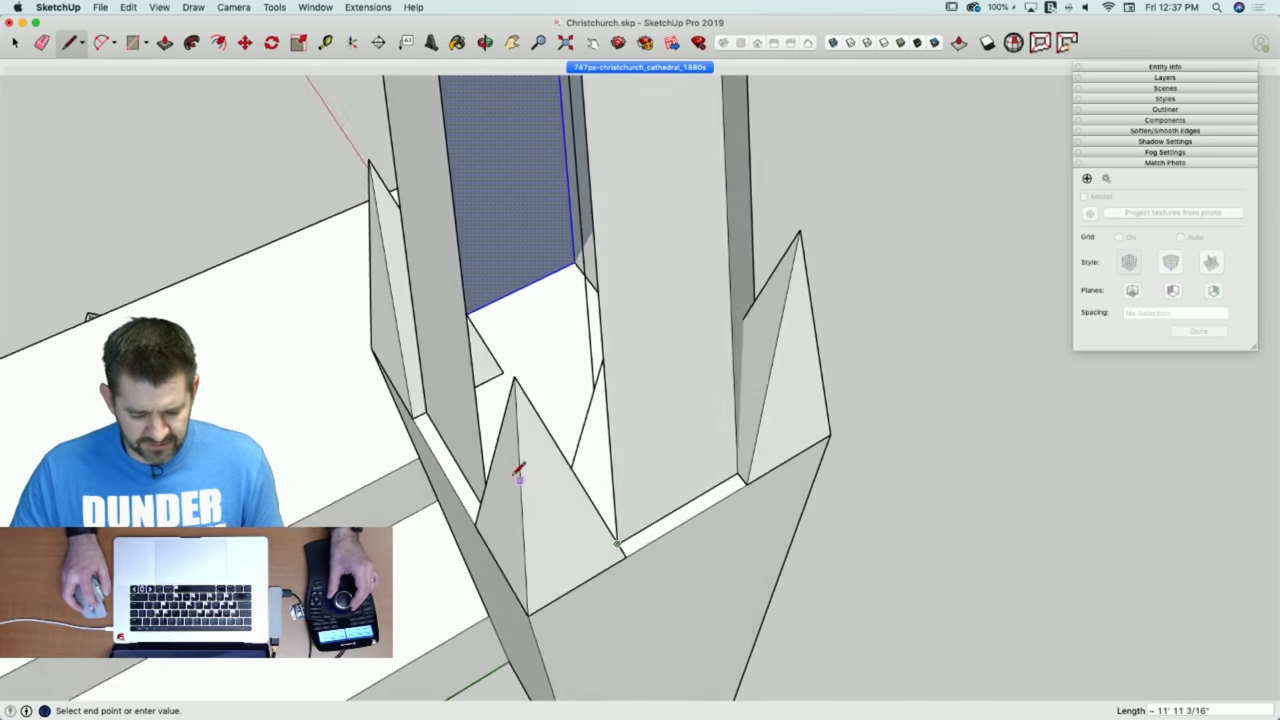
{"action": "left_click", "coordinate": [738, 567]}
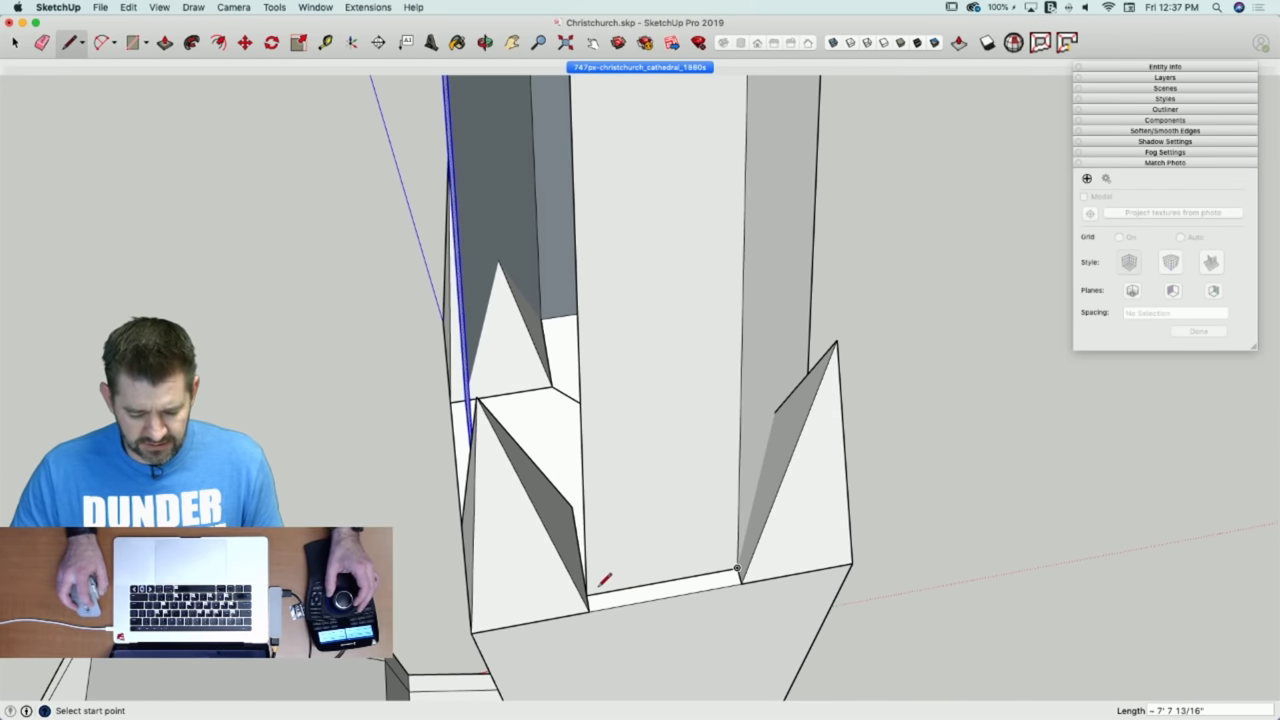
{"action": "left_click", "coordinate": [589, 592]}
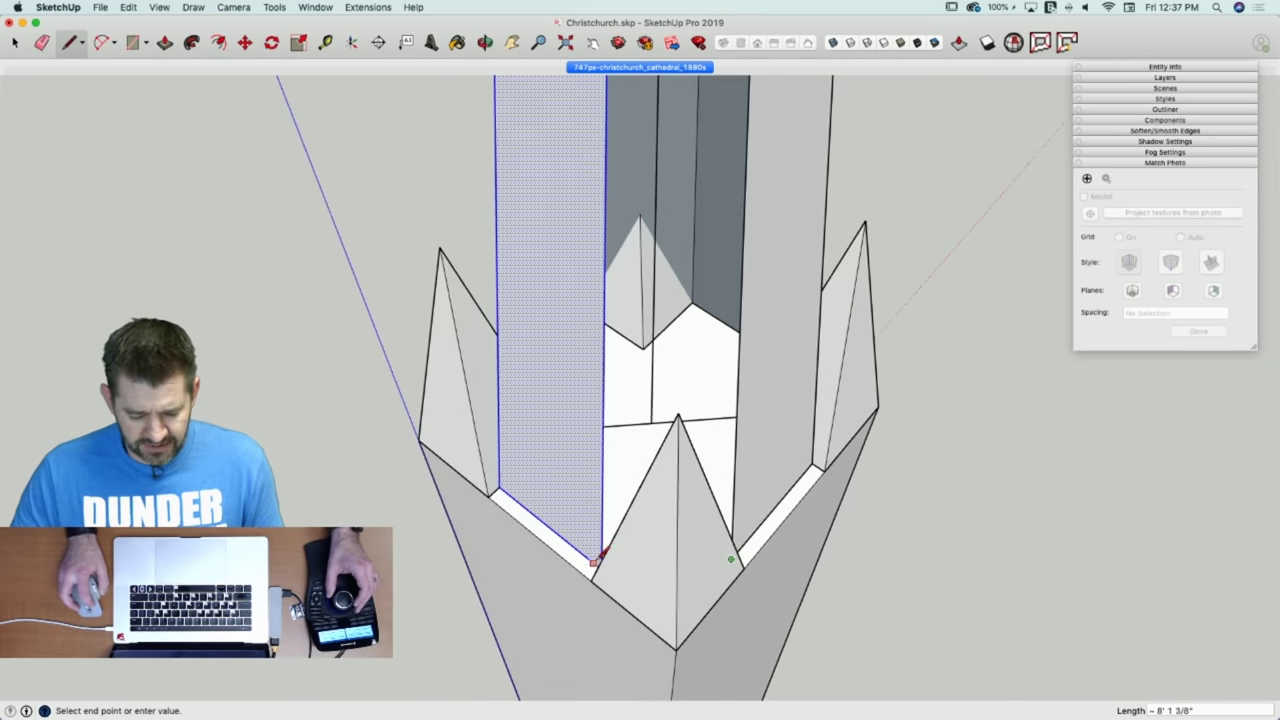
{"action": "left_click", "coordinate": [716, 543]}
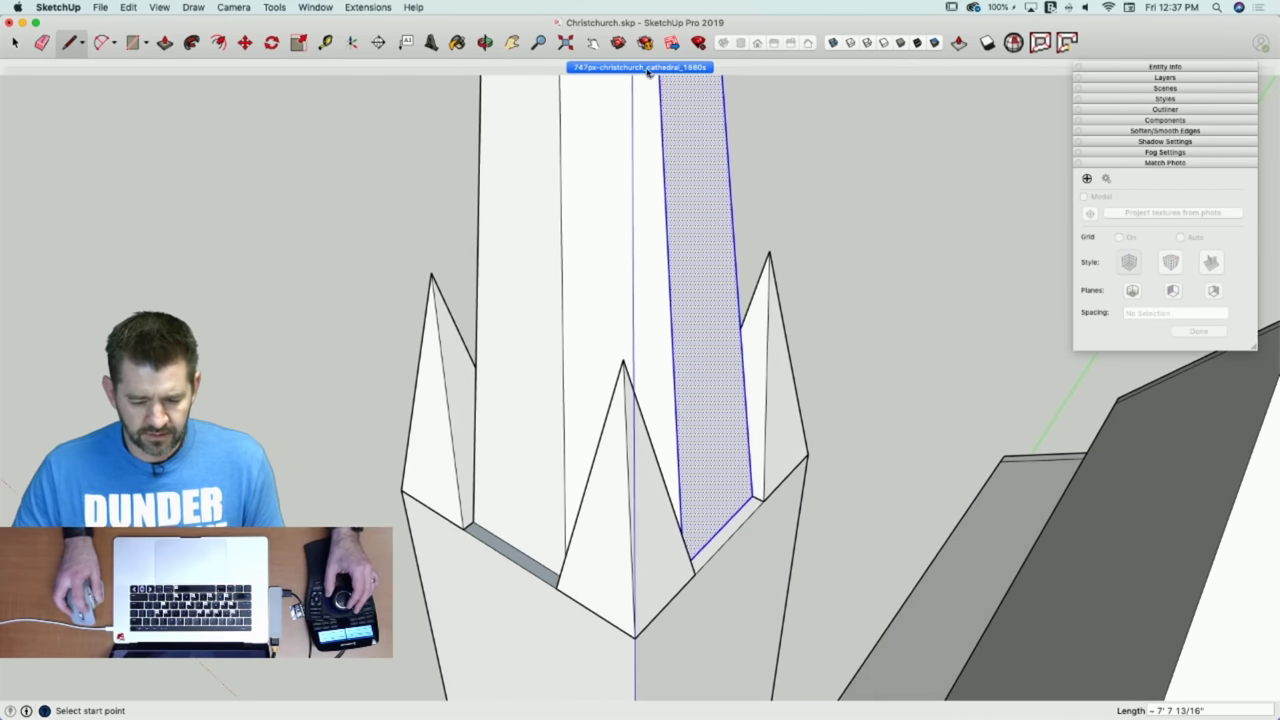
Compare the main spire's outline from base to tip with the matched photo.
{"action": "left_click", "coordinate": [645, 67]}
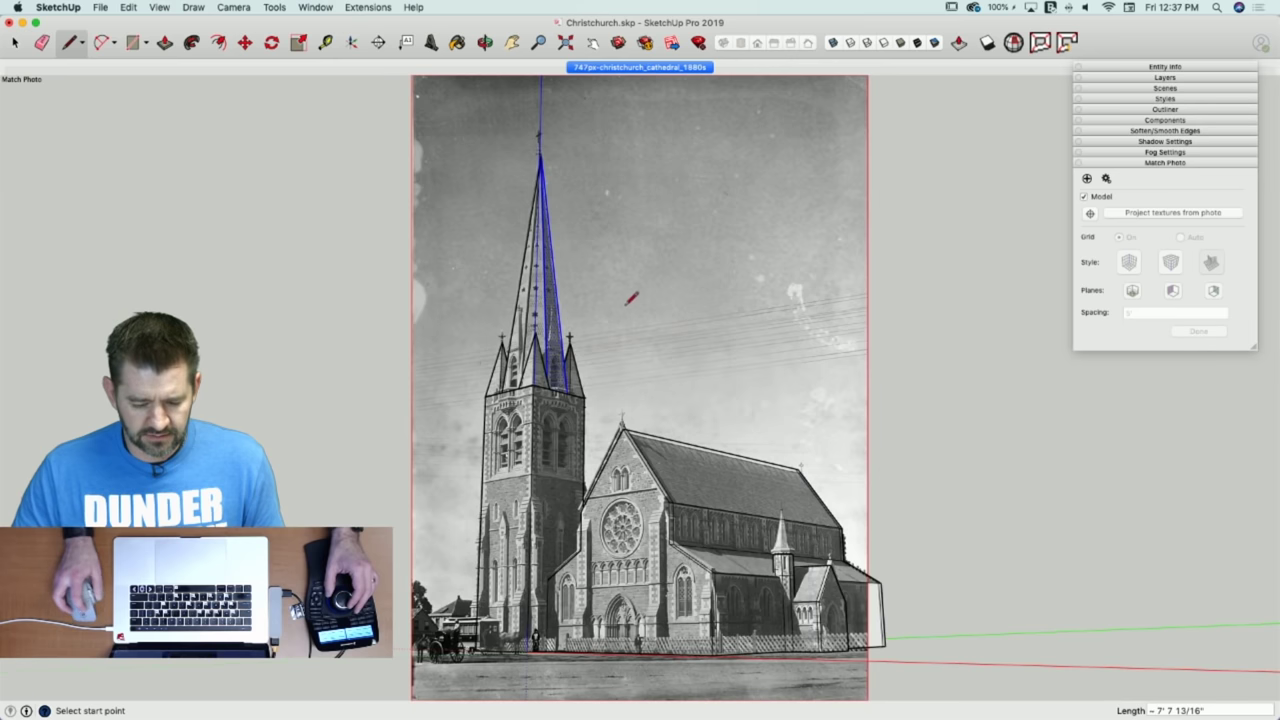
{"action": "scroll", "coordinate": [472, 314], "scroll_direction": "up", "scroll_amount": 8}
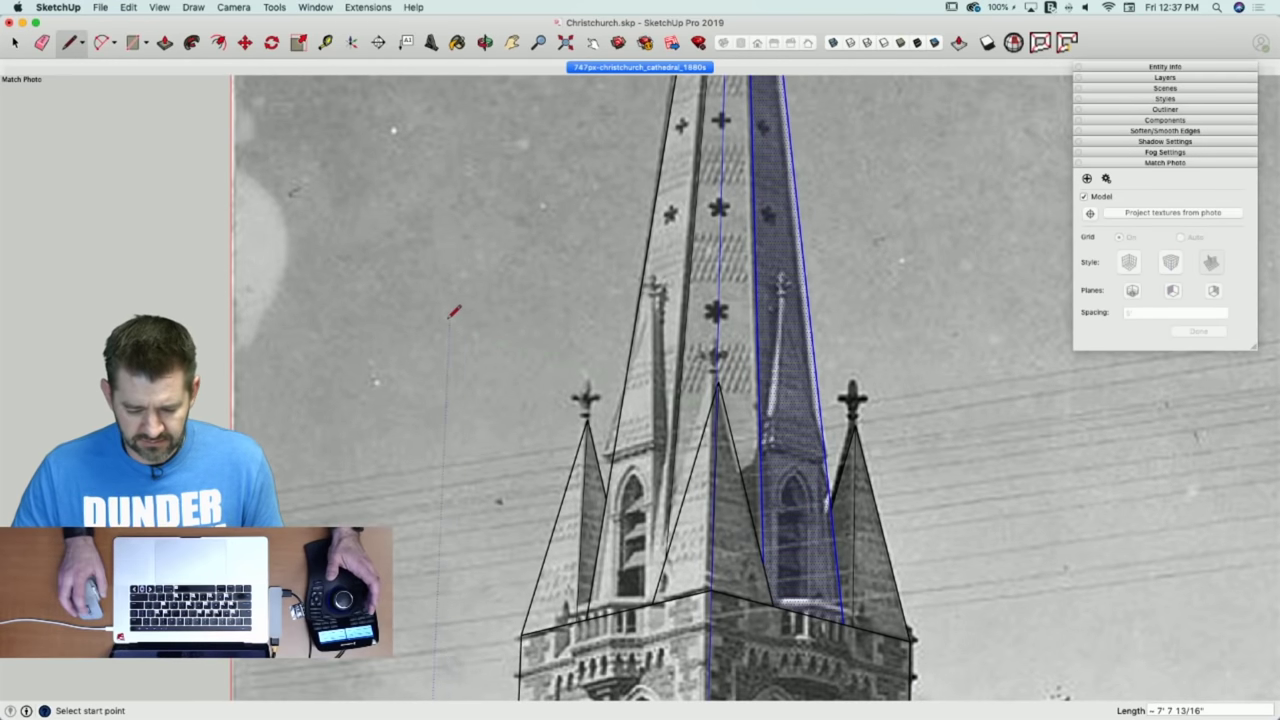
{"action": "scroll", "coordinate": [396, 340], "scroll_direction": "down", "scroll_amount": 4}
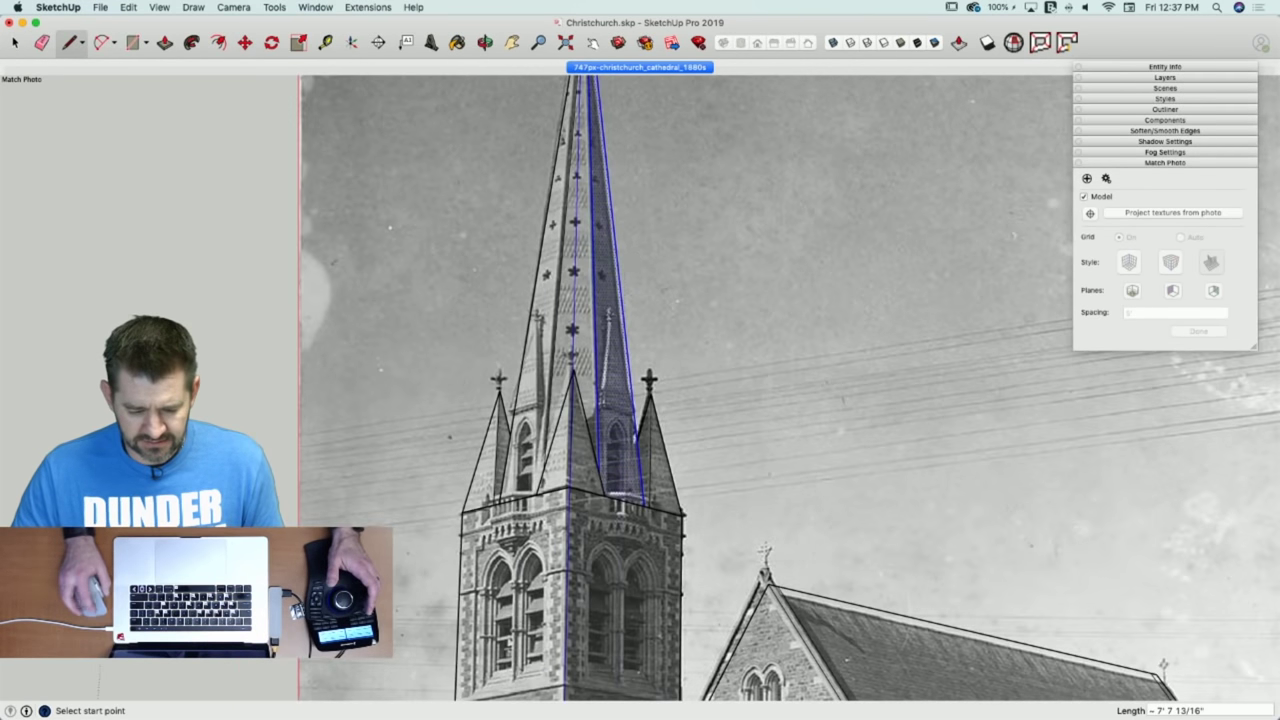
{"action": "scroll", "coordinate": [358, 166], "scroll_direction": "down", "scroll_amount": 3}
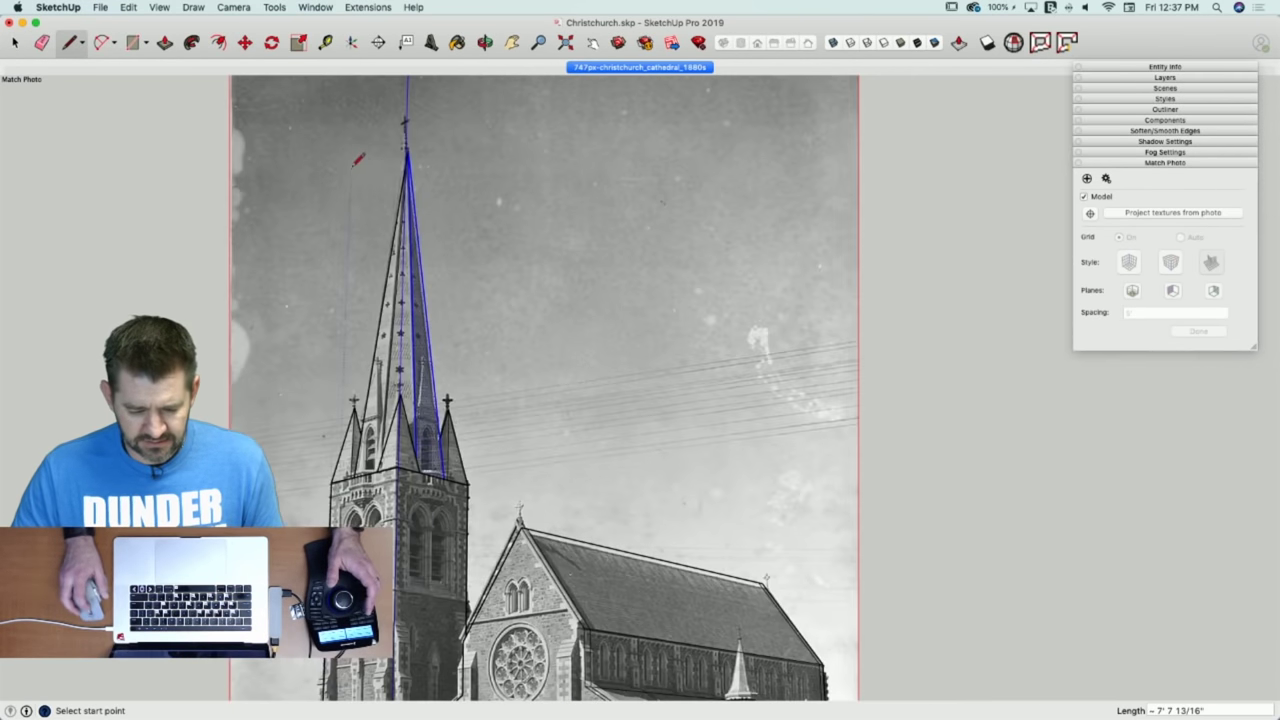
{"action": "scroll", "coordinate": [358, 166], "scroll_direction": "up", "scroll_amount": 4}
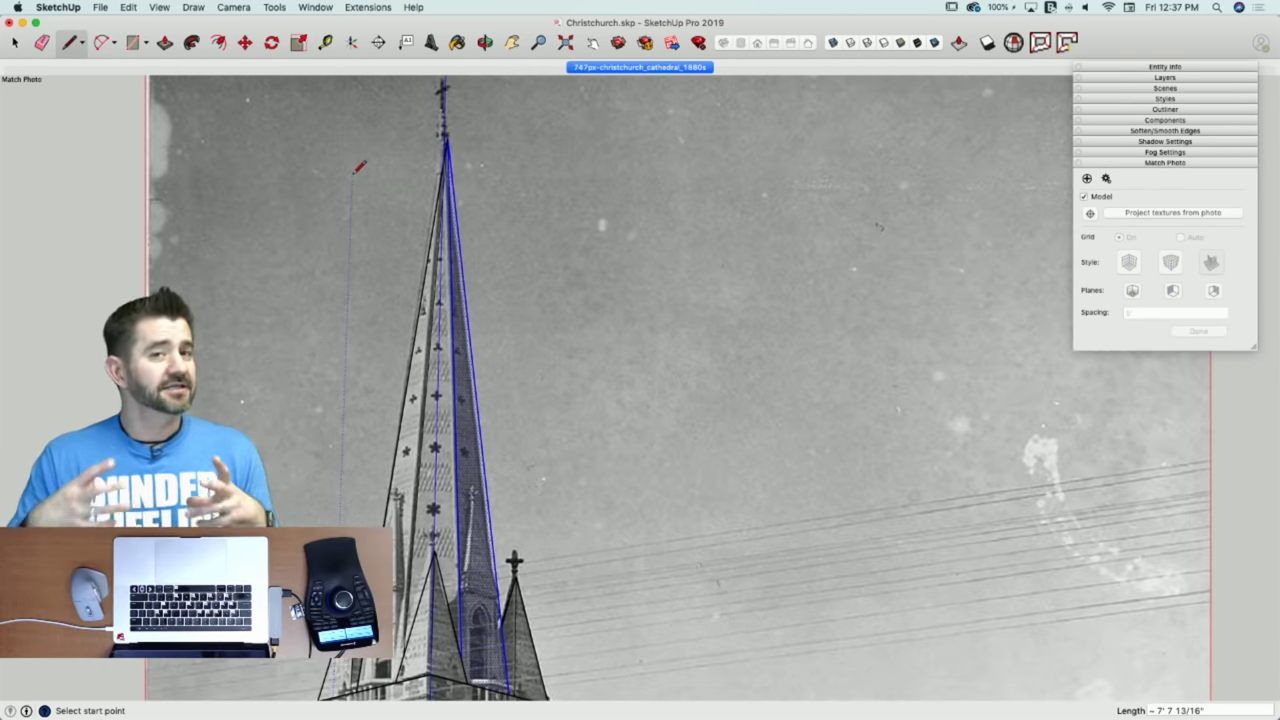
{"action": "scroll", "coordinate": [280, 315], "scroll_direction": "down", "scroll_amount": 3}
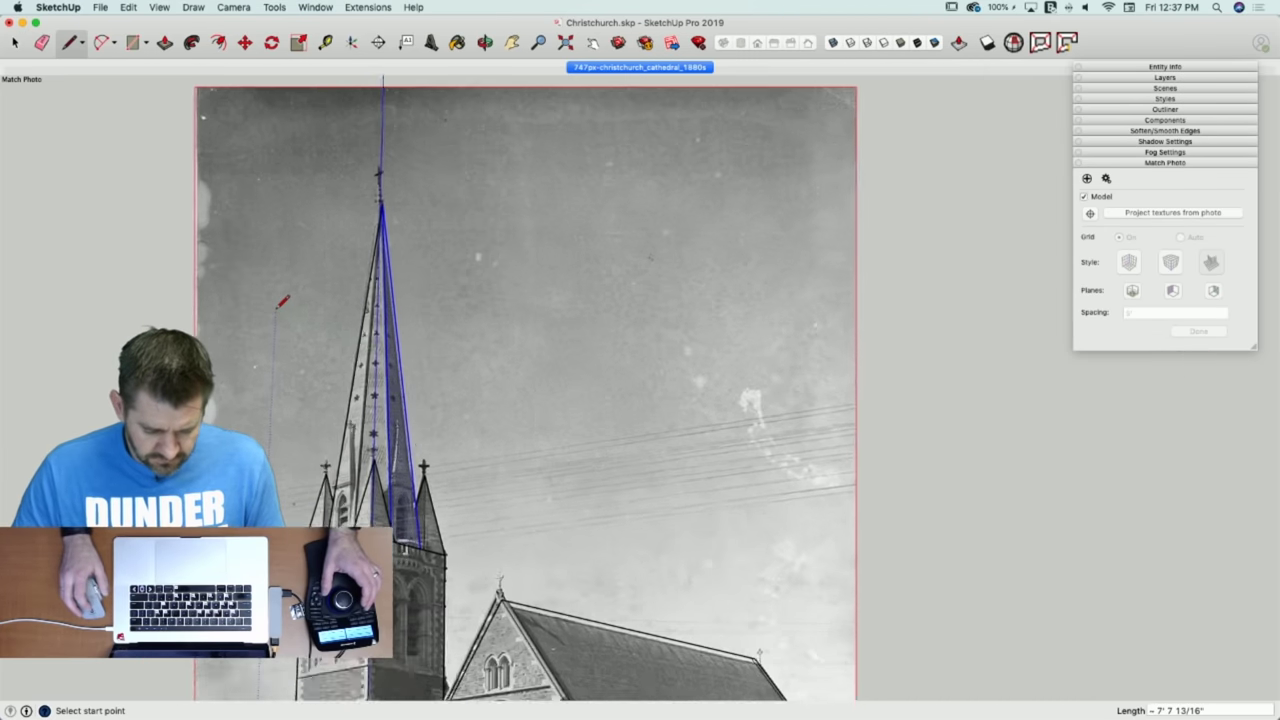
{"action": "scroll", "coordinate": [295, 600], "scroll_direction": "up", "scroll_amount": 2}
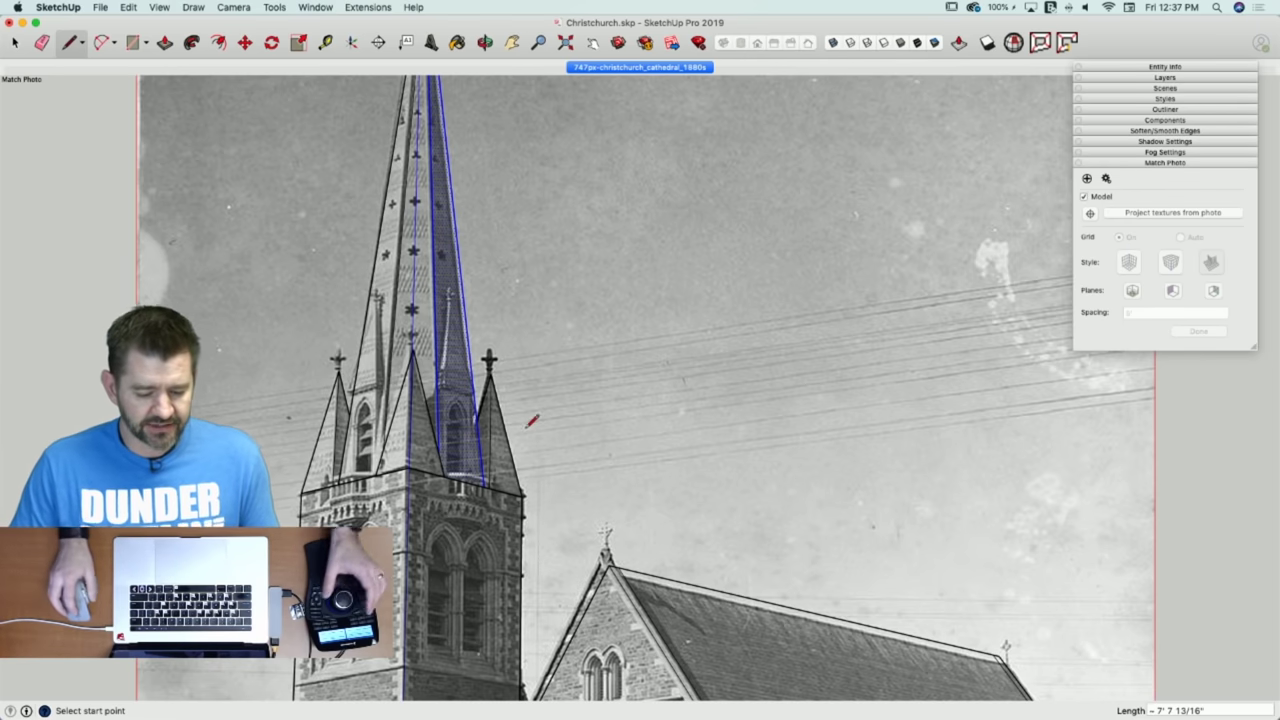
{"action": "middle_click_drag", "start_coordinate": [526, 424], "coordinate": [618, 330]}
{"action": "key", "text": "q"}
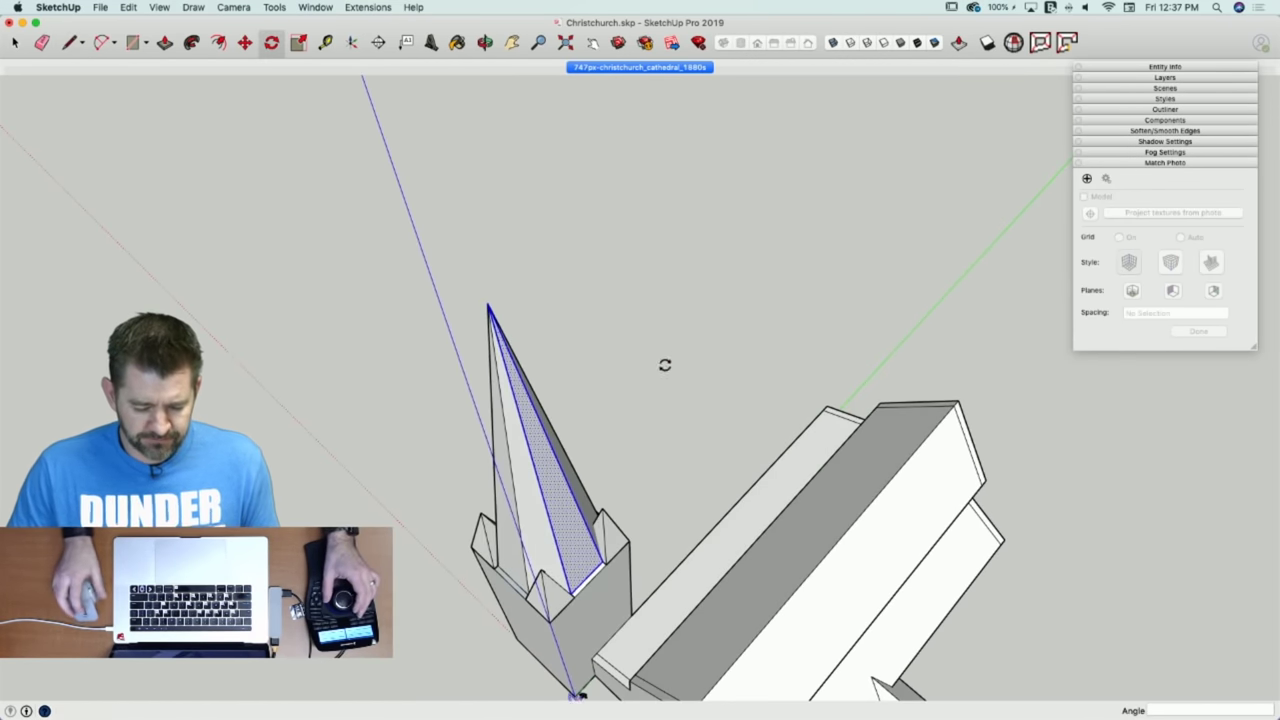
{"action": "left_click", "coordinate": [489, 304]}
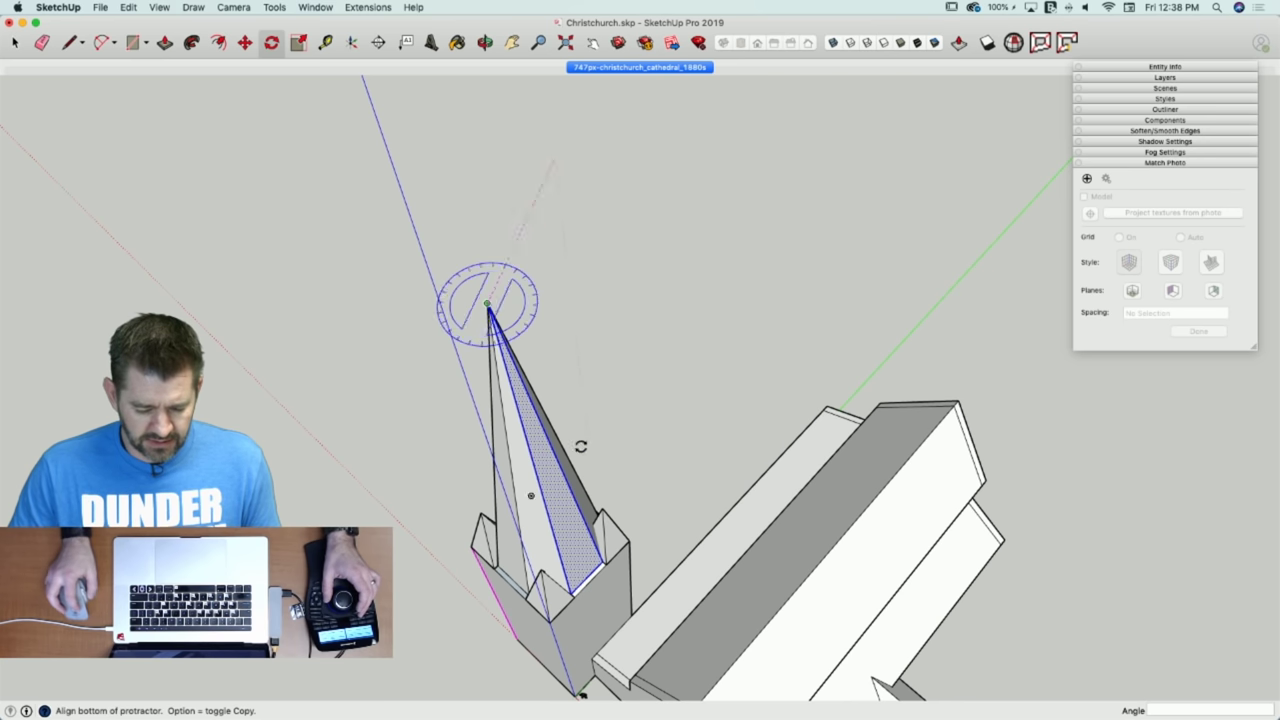
{"action": "left_click", "coordinate": [613, 497]}
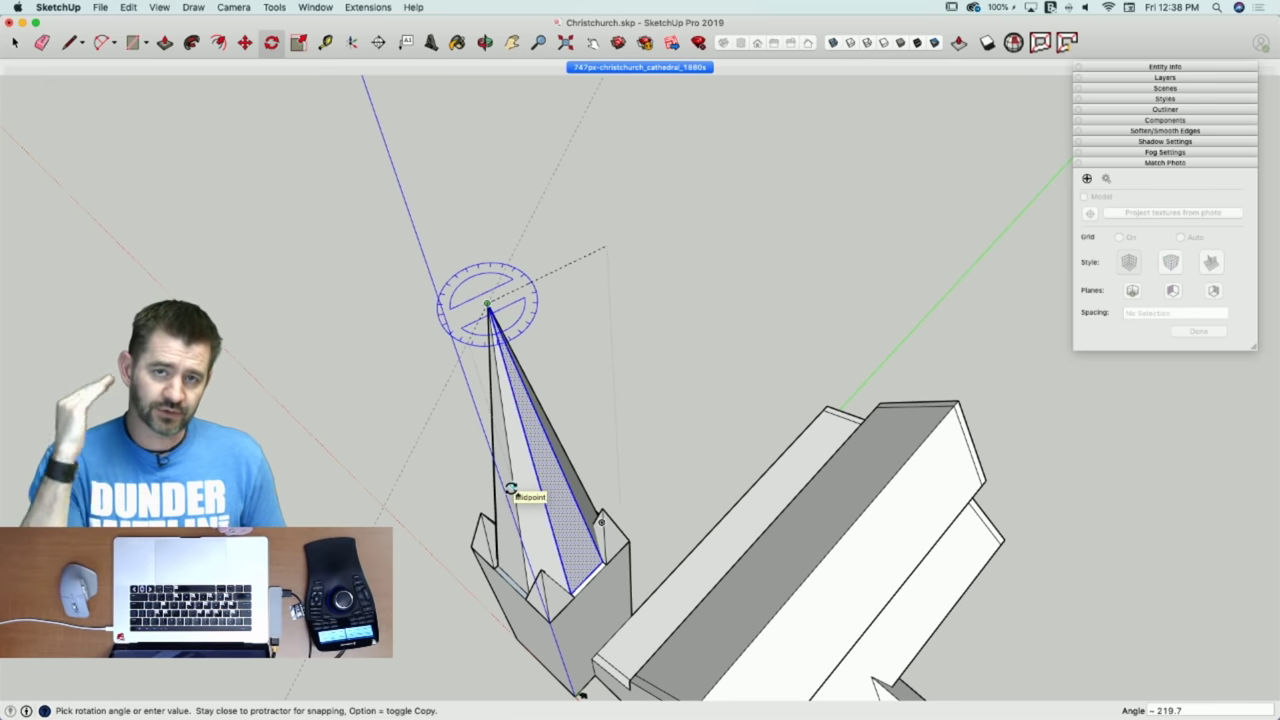
{"action": "left_click", "coordinate": [428, 335]}
{"action": "key", "text": "space"}
{"action": "left_click", "coordinate": [596, 384]}
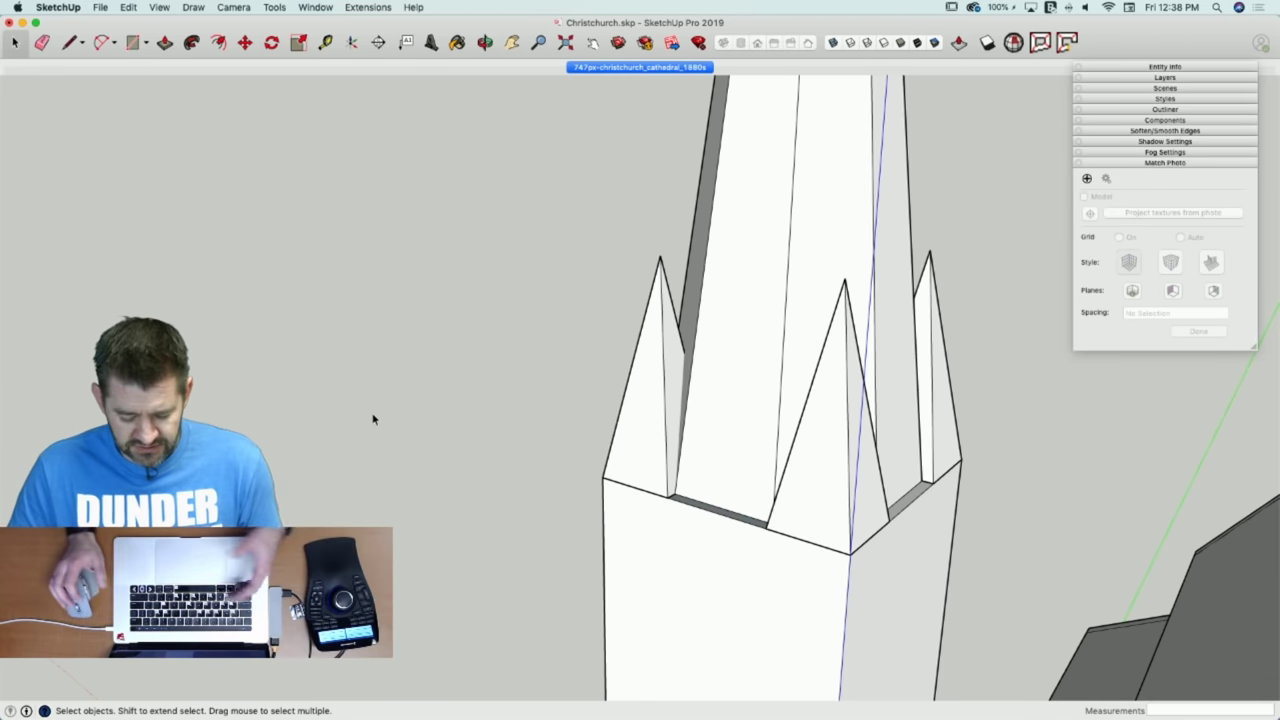
Examine the whole cathedral model from the tower's spires down to its base and the neighbouring nave.
{"action": "key", "text": "p"}
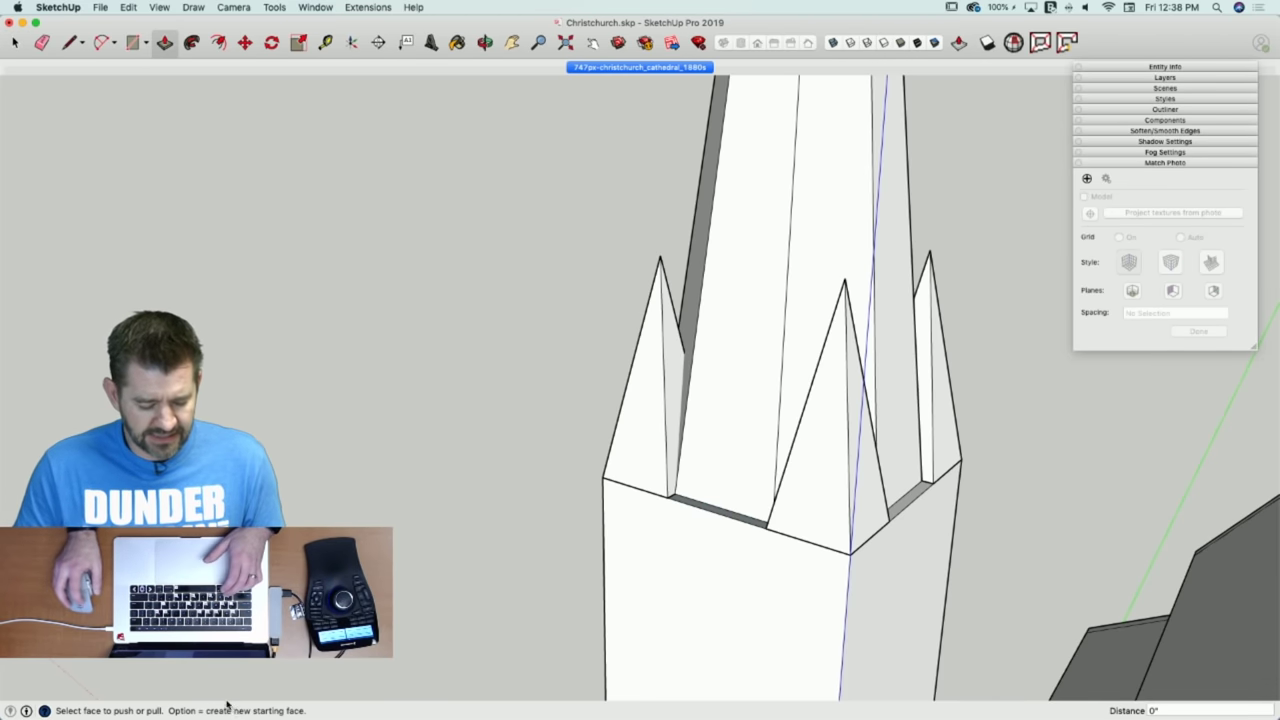
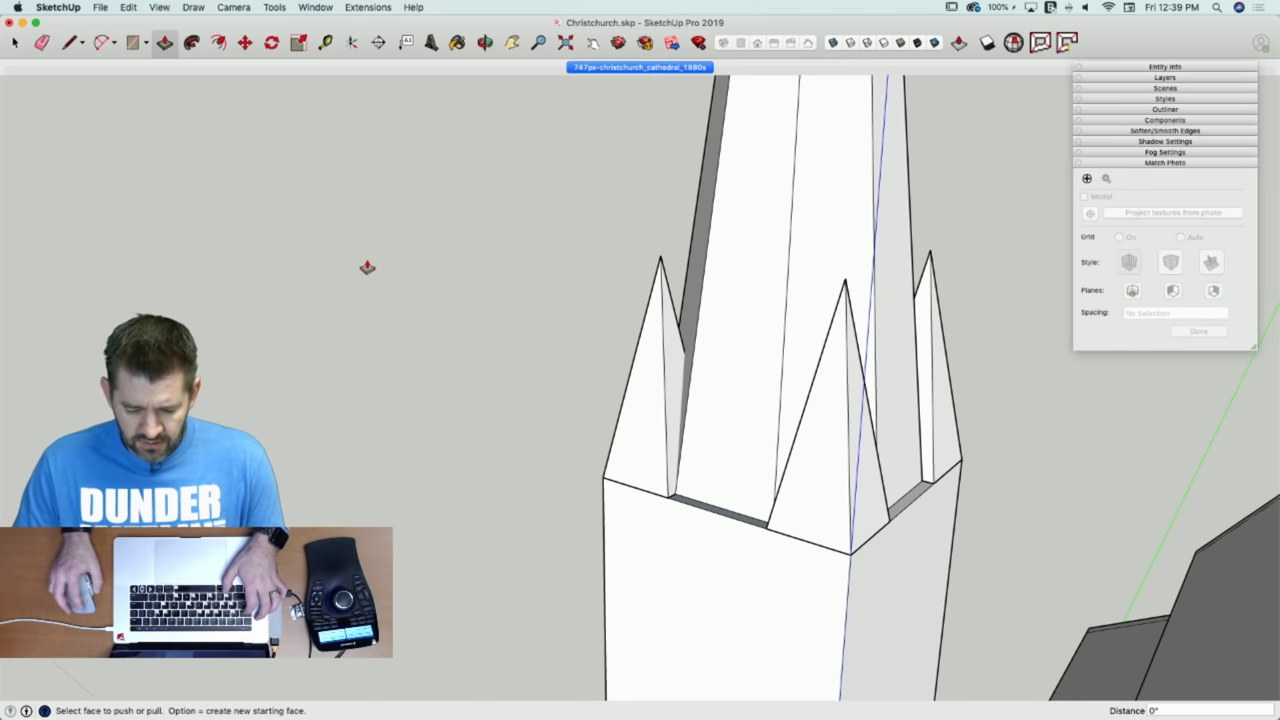
{"action": "scroll", "coordinate": [366, 266], "scroll_direction": "down", "scroll_amount": 6}
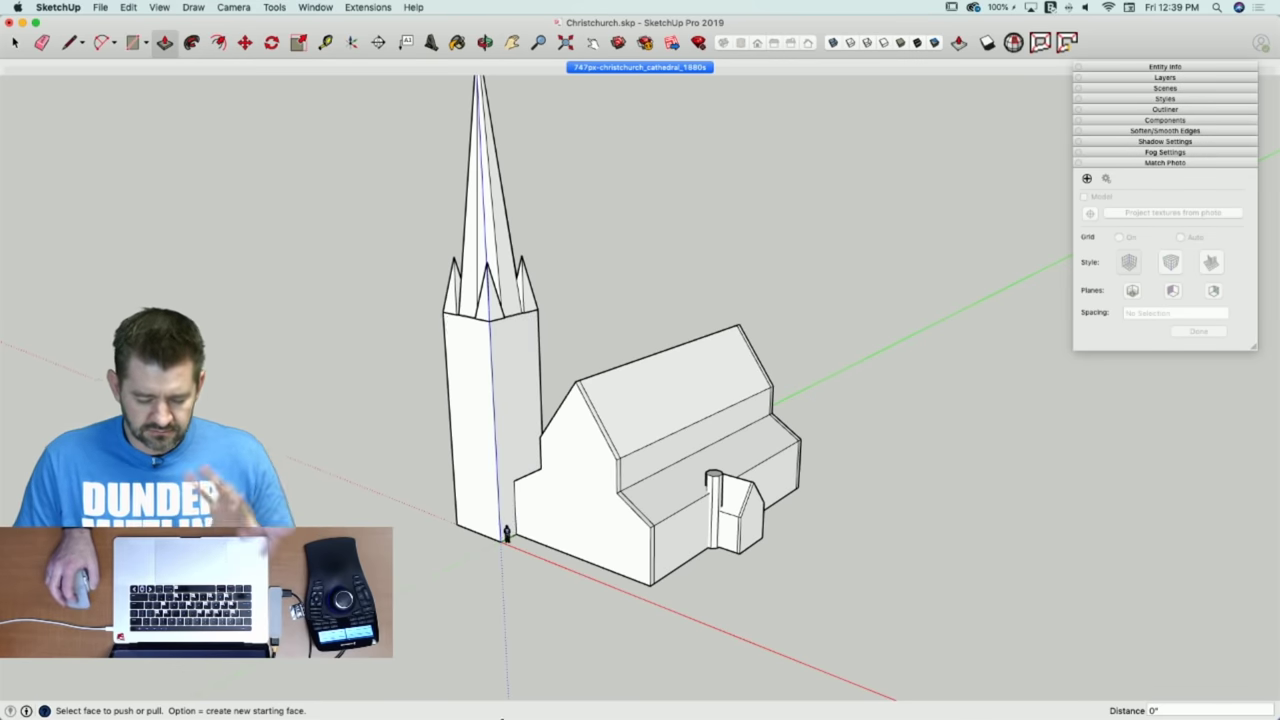
{"action": "scroll", "coordinate": [489, 640], "scroll_direction": "down", "scroll_amount": 2}
{"action": "scroll", "coordinate": [506, 443], "scroll_direction": "up", "scroll_amount": 3}
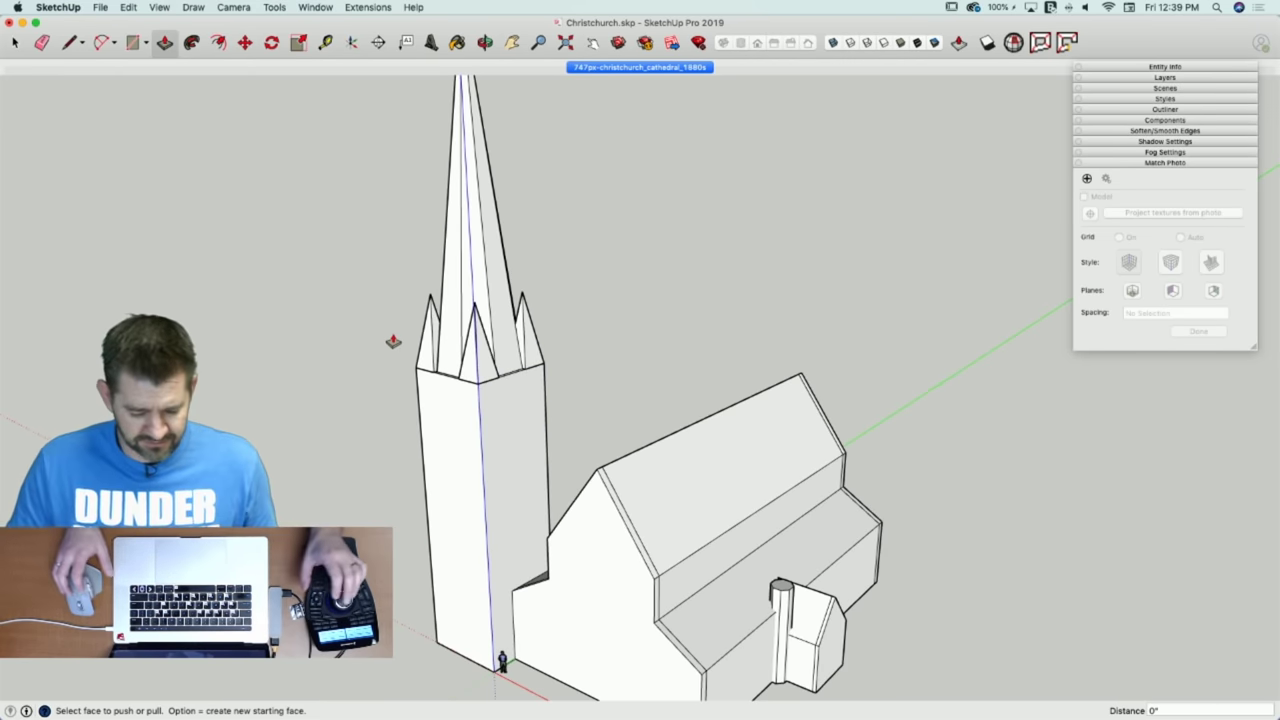
{"action": "key", "text": "o"}
{"action": "left_click_drag", "start_coordinate": [369, 373], "coordinate": [385, 325]}
{"action": "key", "text": "p"}
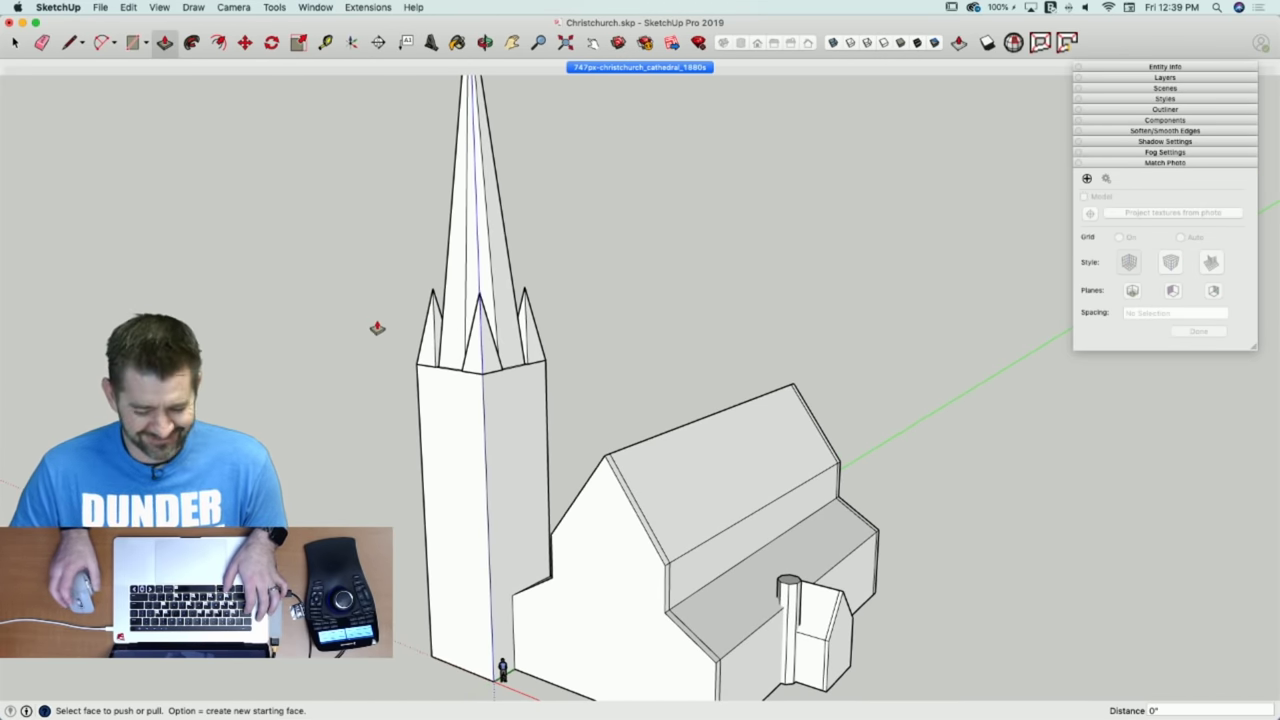
{"action": "scroll", "coordinate": [507, 598], "scroll_direction": "up", "scroll_amount": 4}
{"action": "scroll", "coordinate": [498, 350], "scroll_direction": "down", "scroll_amount": 5}
{"action": "scroll", "coordinate": [463, 590], "scroll_direction": "up", "scroll_amount": 3}
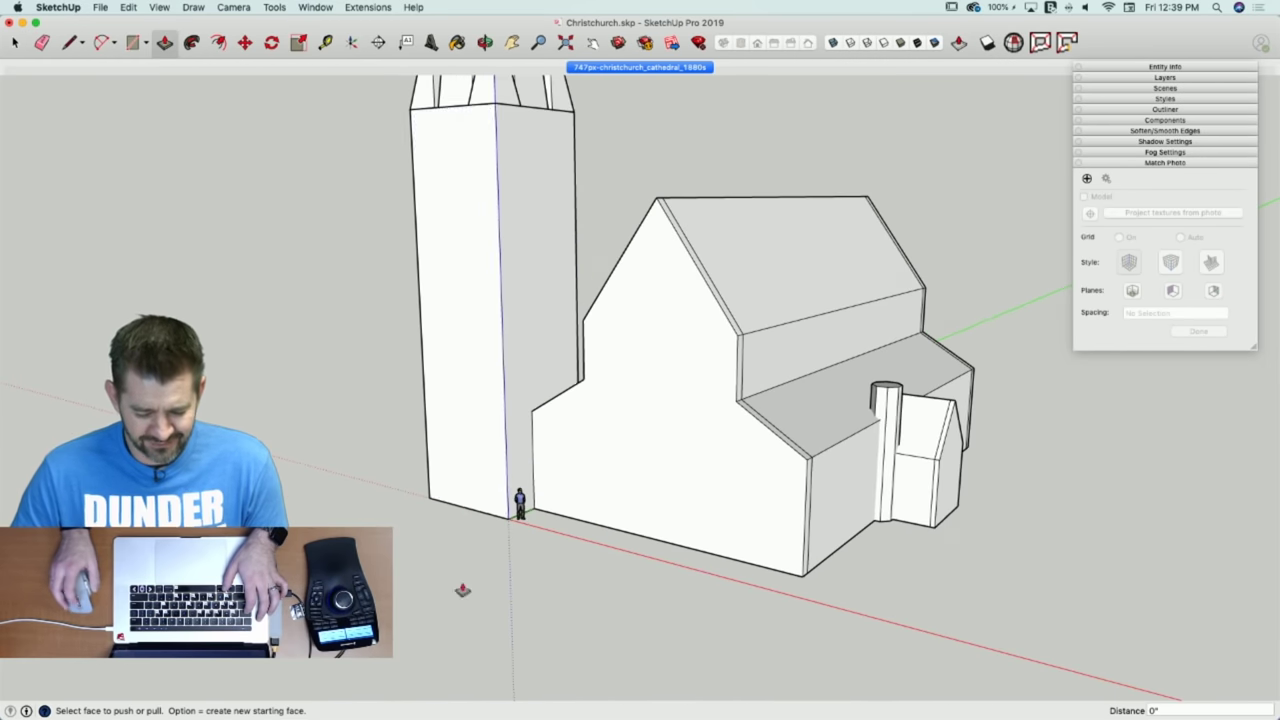
{"action": "scroll", "coordinate": [462, 590], "scroll_direction": "up", "scroll_amount": 3}
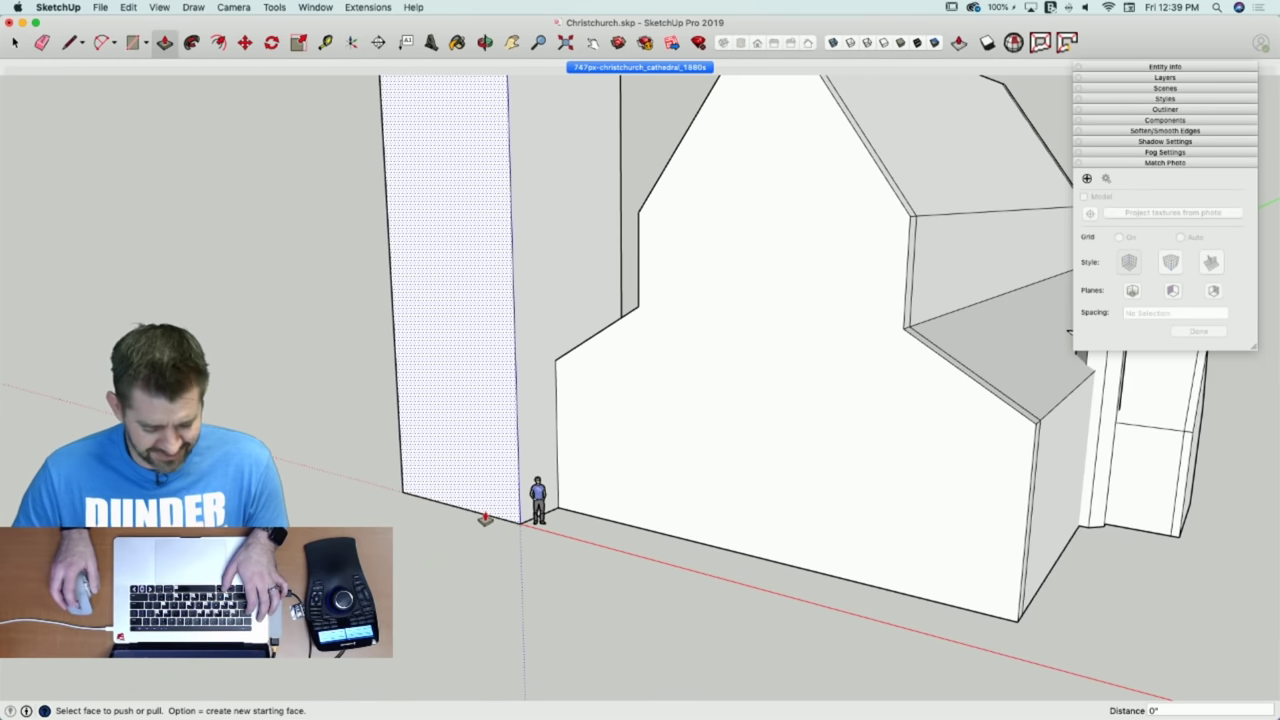
In the matched photo view, outline the corner buttress's lowest tier on the tower's front face, 3' 5 3/8" wide and about 12' 1" high.
{"action": "left_click", "coordinate": [655, 67]}
{"action": "scroll", "coordinate": [521, 470], "scroll_direction": "up", "scroll_amount": 5}
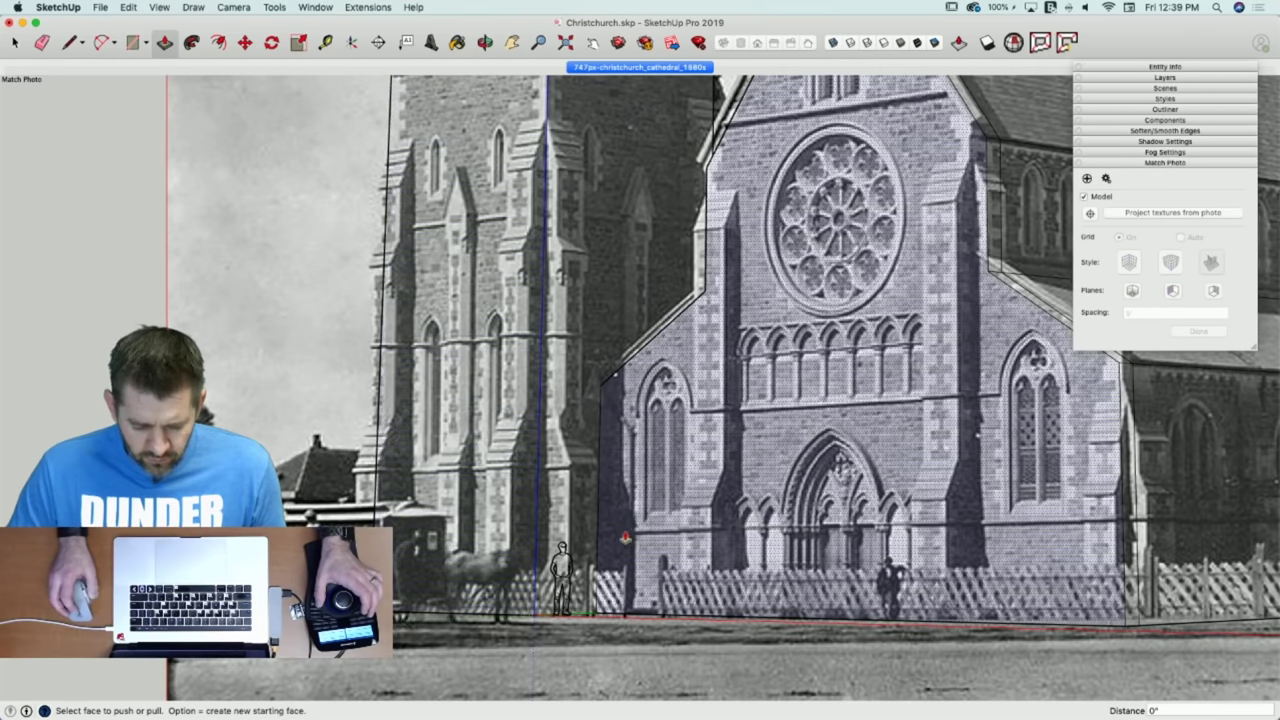
{"action": "key", "text": "l"}
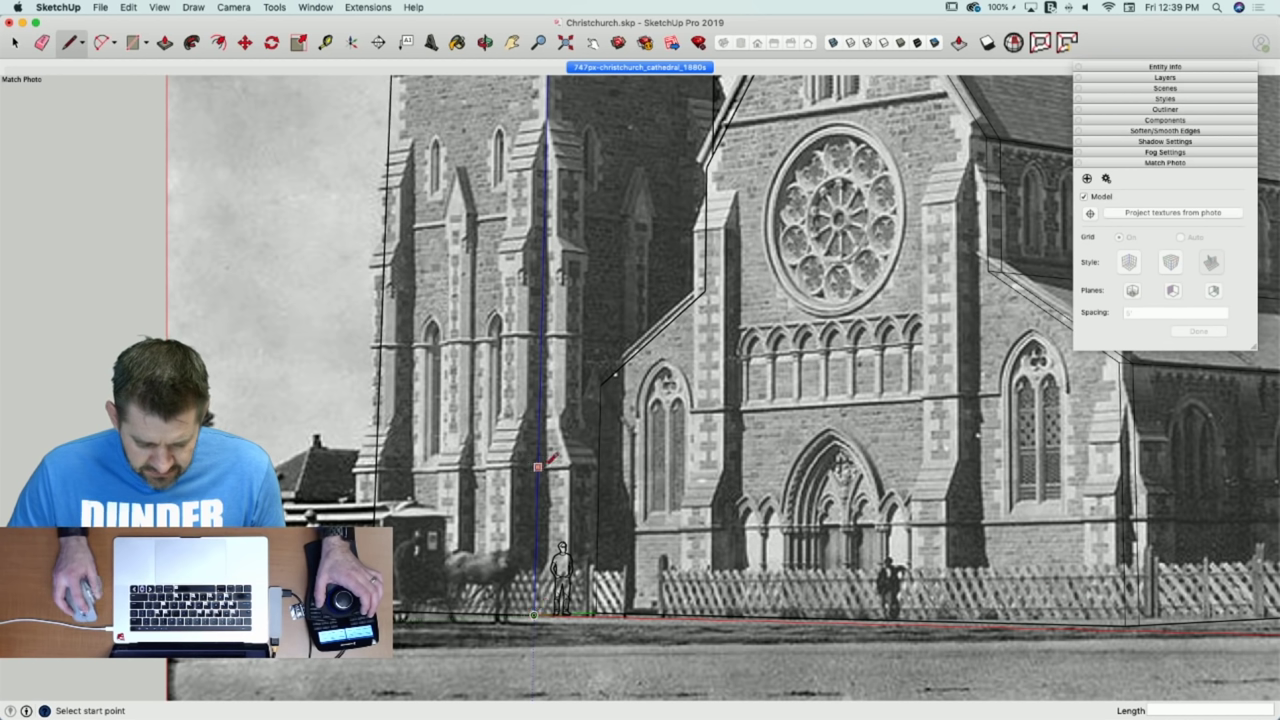
{"action": "left_click", "coordinate": [538, 466]}
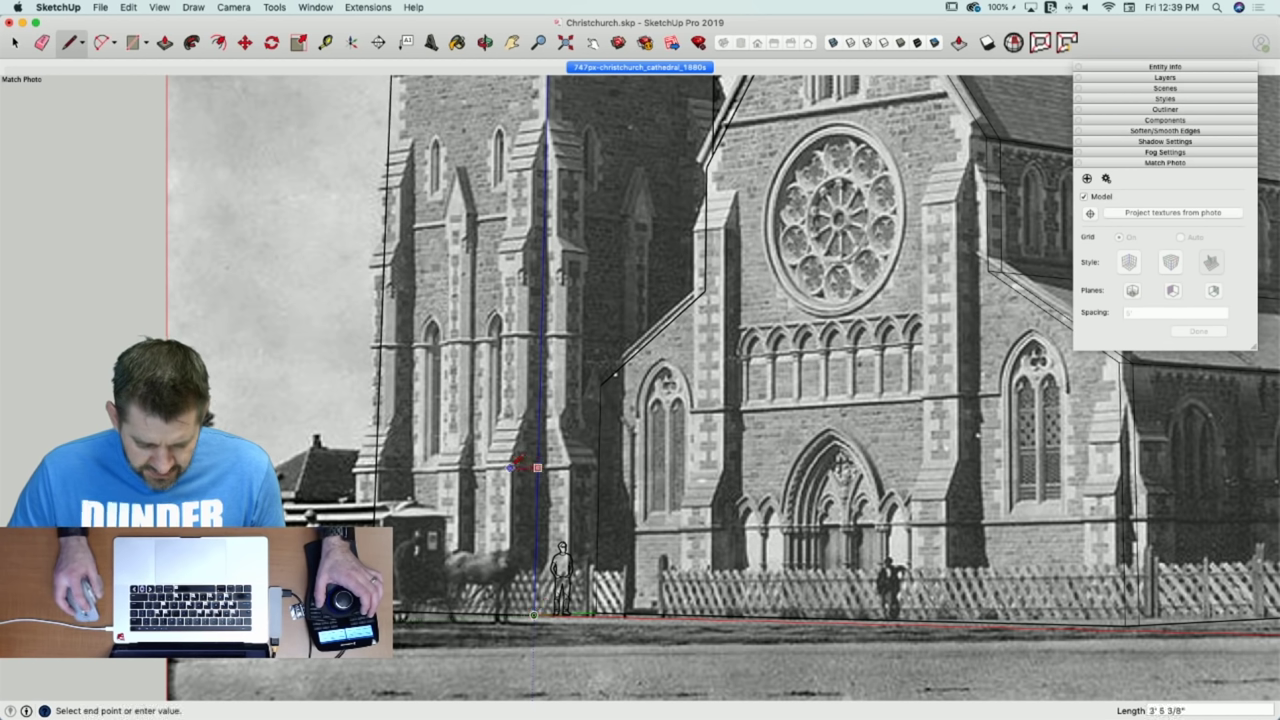
{"action": "left_click", "coordinate": [510, 467]}
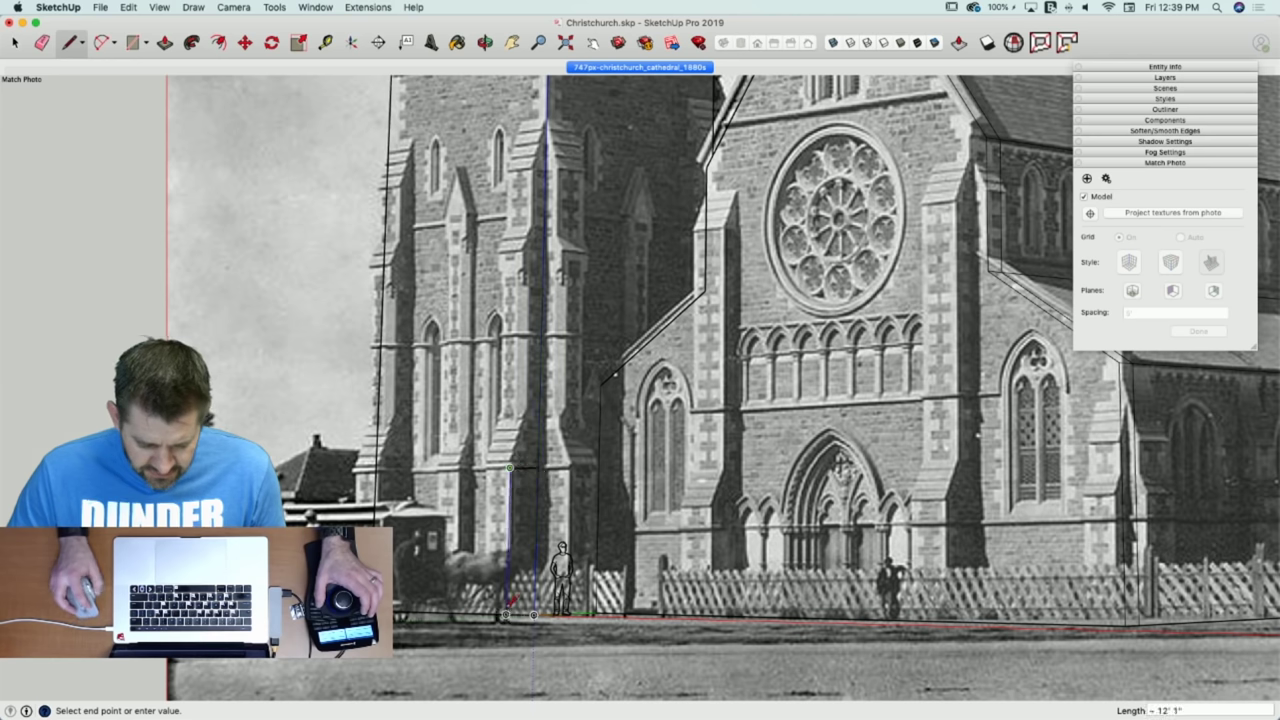
{"action": "left_click", "coordinate": [506, 614]}
Push-pull the lowest buttress tier out 2' 11 5/8" from the tower face.
{"action": "key", "text": "p"}
{"action": "left_click", "coordinate": [508, 540]}
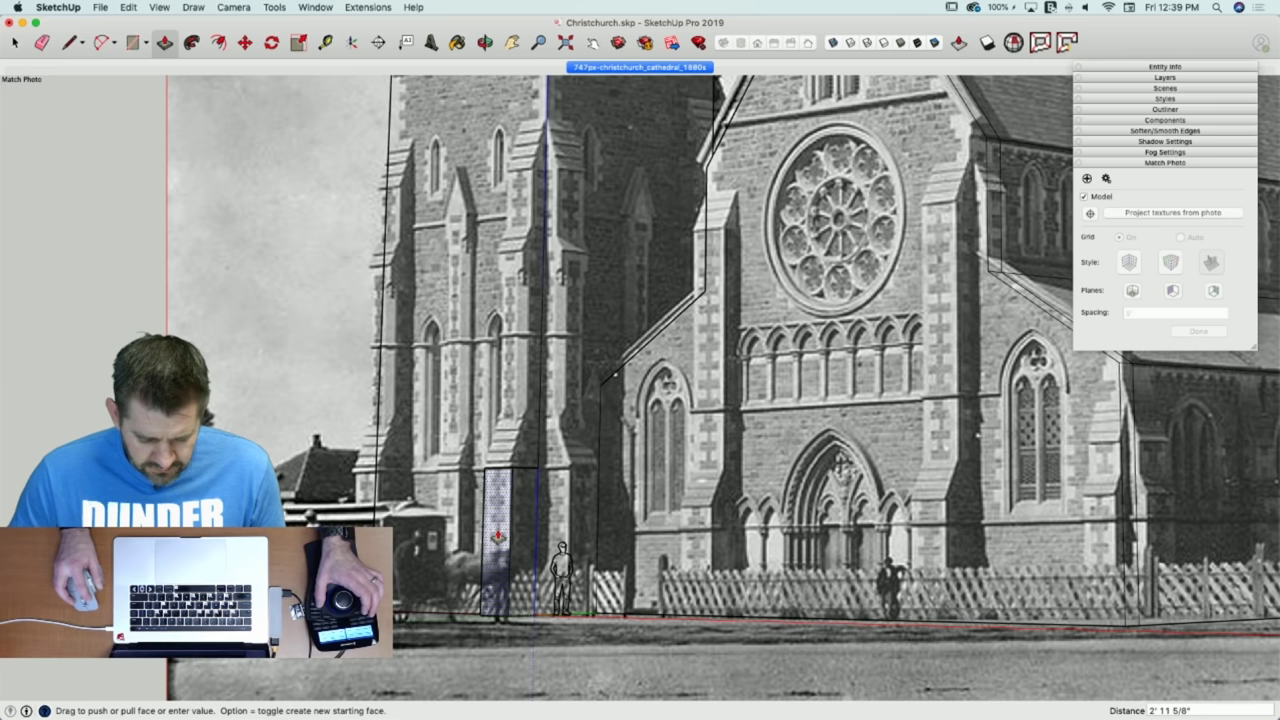
{"action": "left_click", "coordinate": [498, 537]}
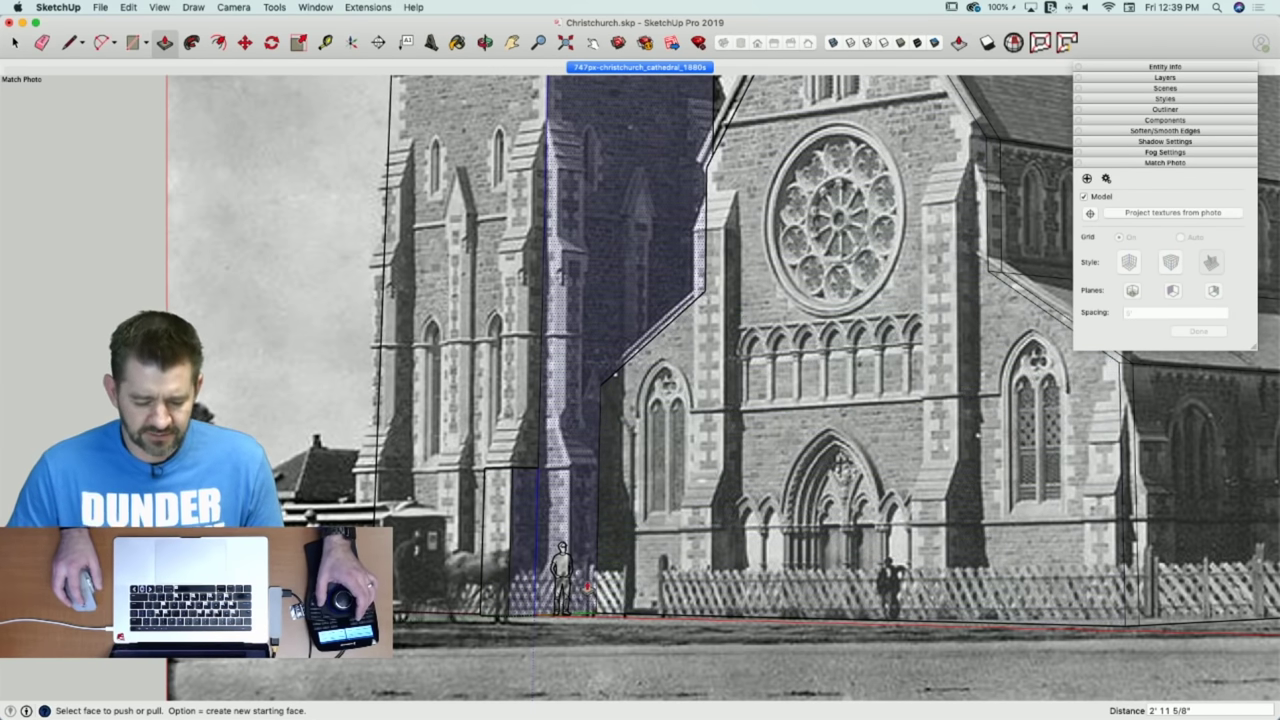
Outline the upper buttress tier above the lowest block on the tower's front face, about 29' 10" high and reaching the tower's corner.
{"action": "key", "text": "l"}
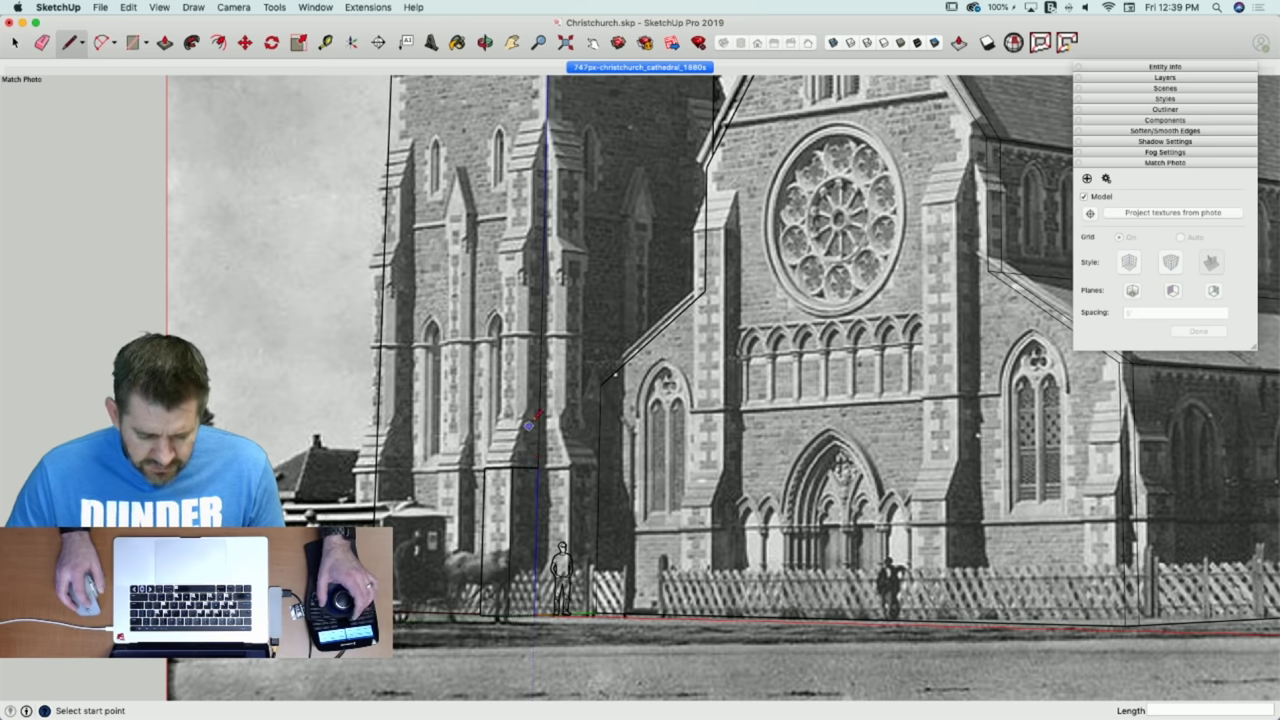
{"action": "scroll", "coordinate": [543, 400], "scroll_direction": "down", "scroll_amount": 5}
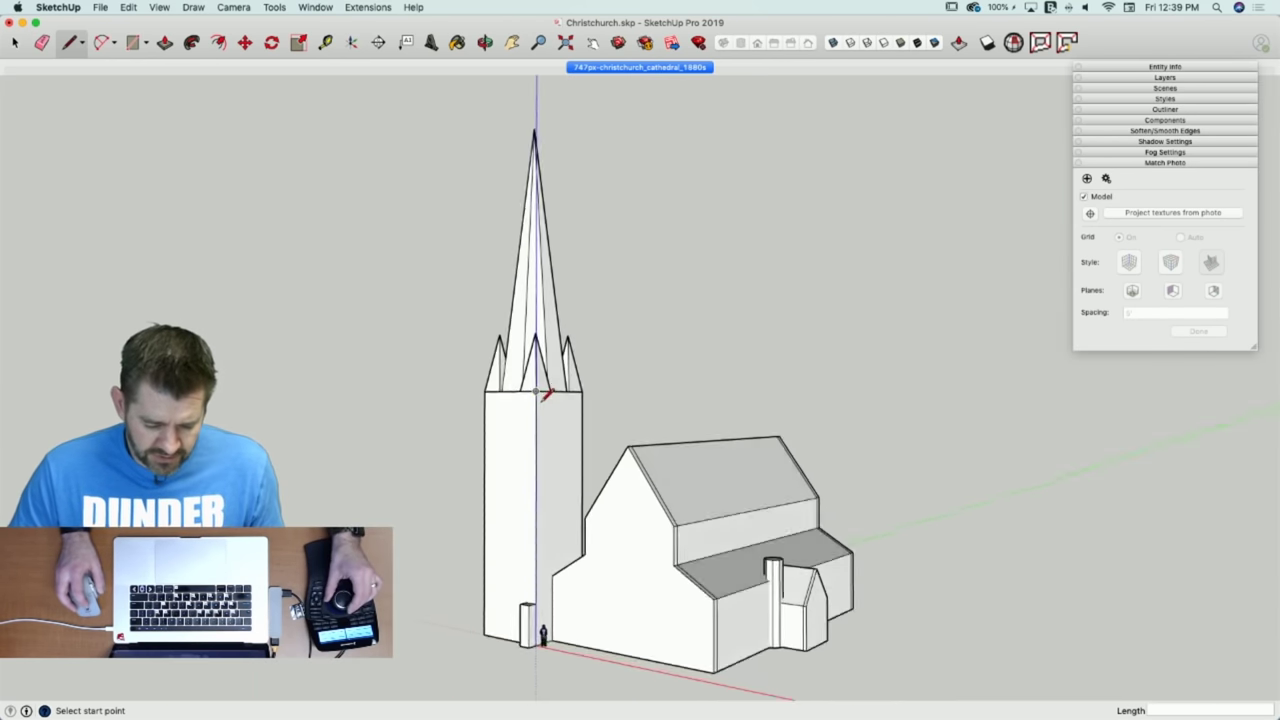
{"action": "scroll", "coordinate": [533, 638], "scroll_direction": "up", "scroll_amount": 5}
{"action": "left_click", "coordinate": [525, 605]}
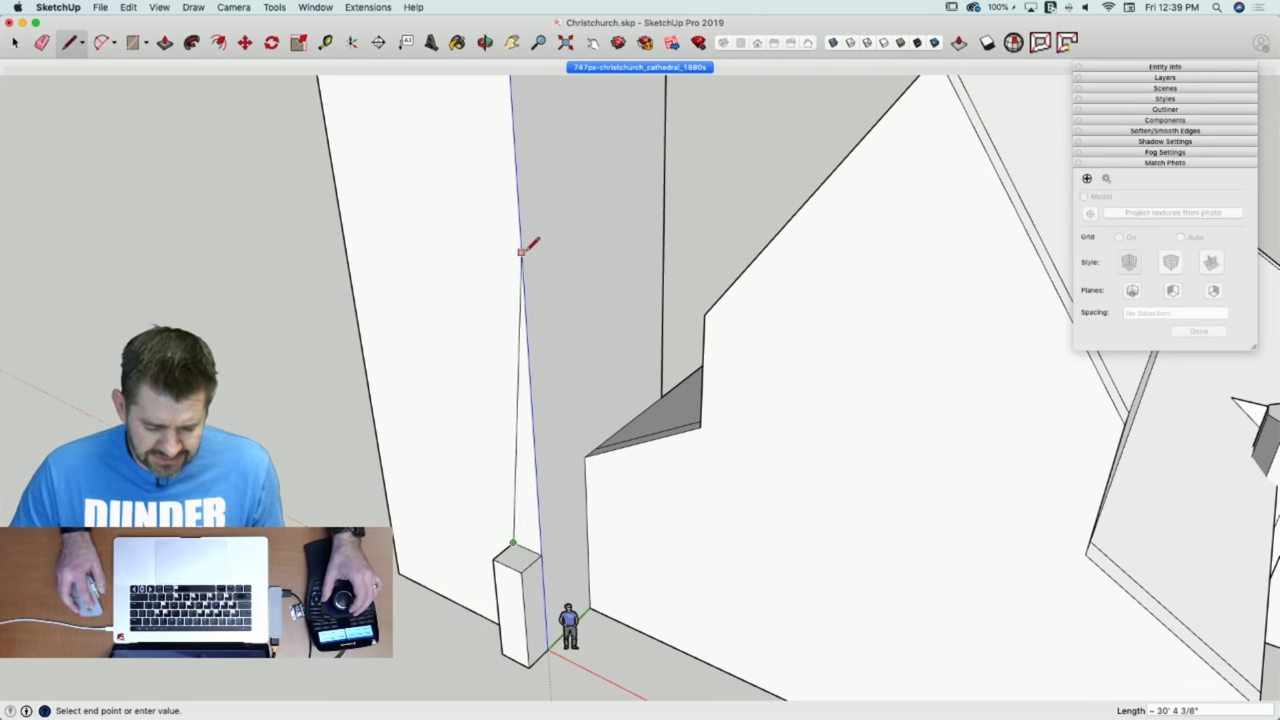
{"action": "left_click", "coordinate": [640, 67]}
{"action": "scroll", "coordinate": [525, 517], "scroll_direction": "up", "scroll_amount": 5}
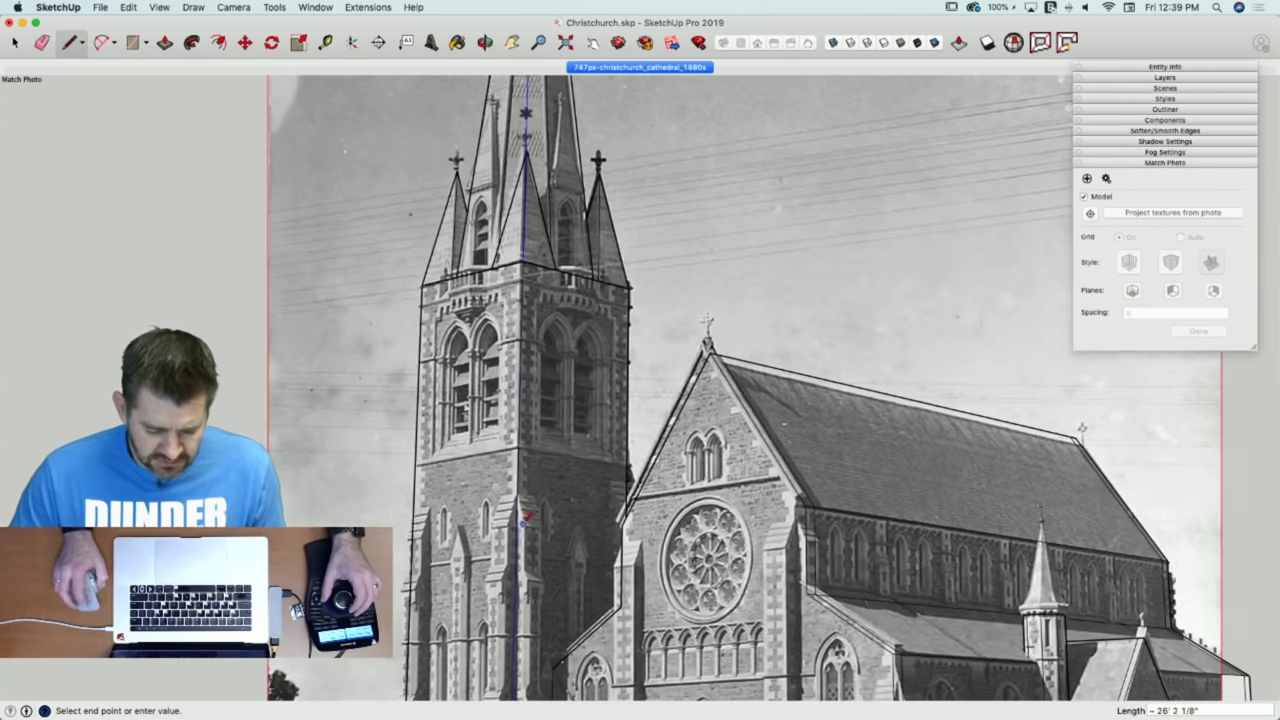
{"action": "scroll", "coordinate": [525, 517], "scroll_direction": "up", "scroll_amount": 2}
{"action": "scroll", "coordinate": [495, 470], "scroll_direction": "down", "scroll_amount": 4}
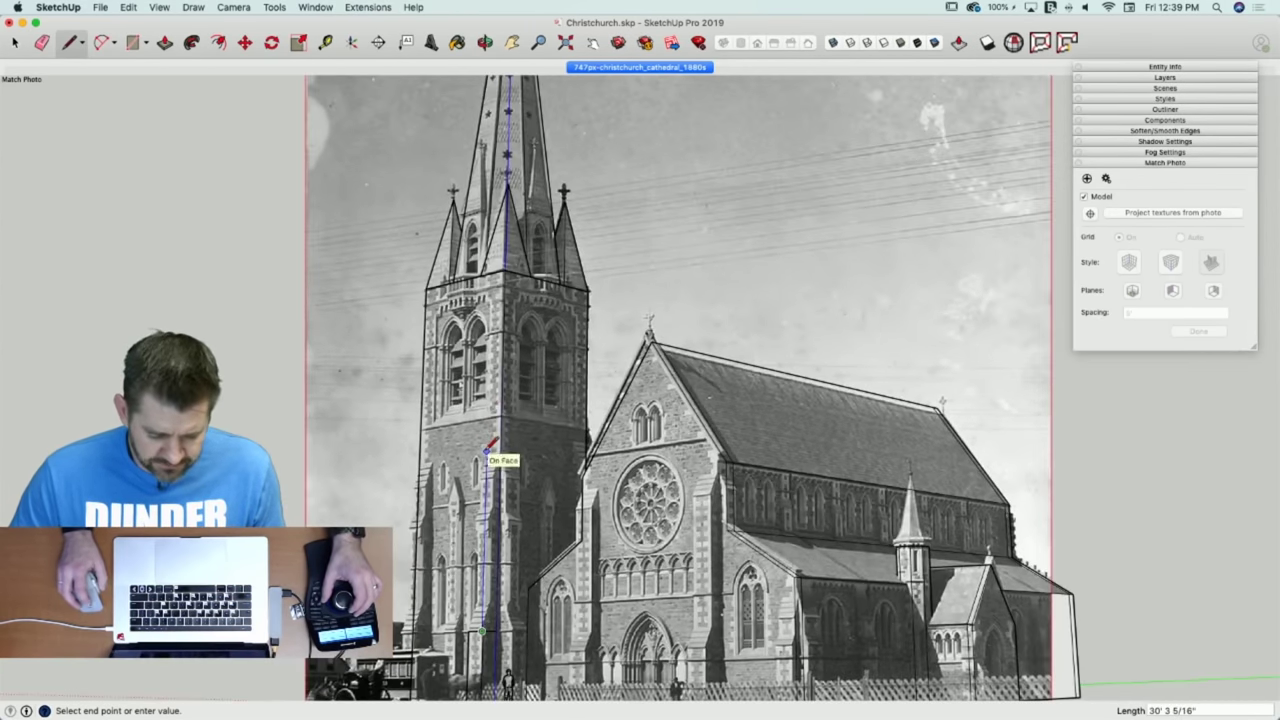
{"action": "scroll", "coordinate": [490, 448], "scroll_direction": "up", "scroll_amount": 3}
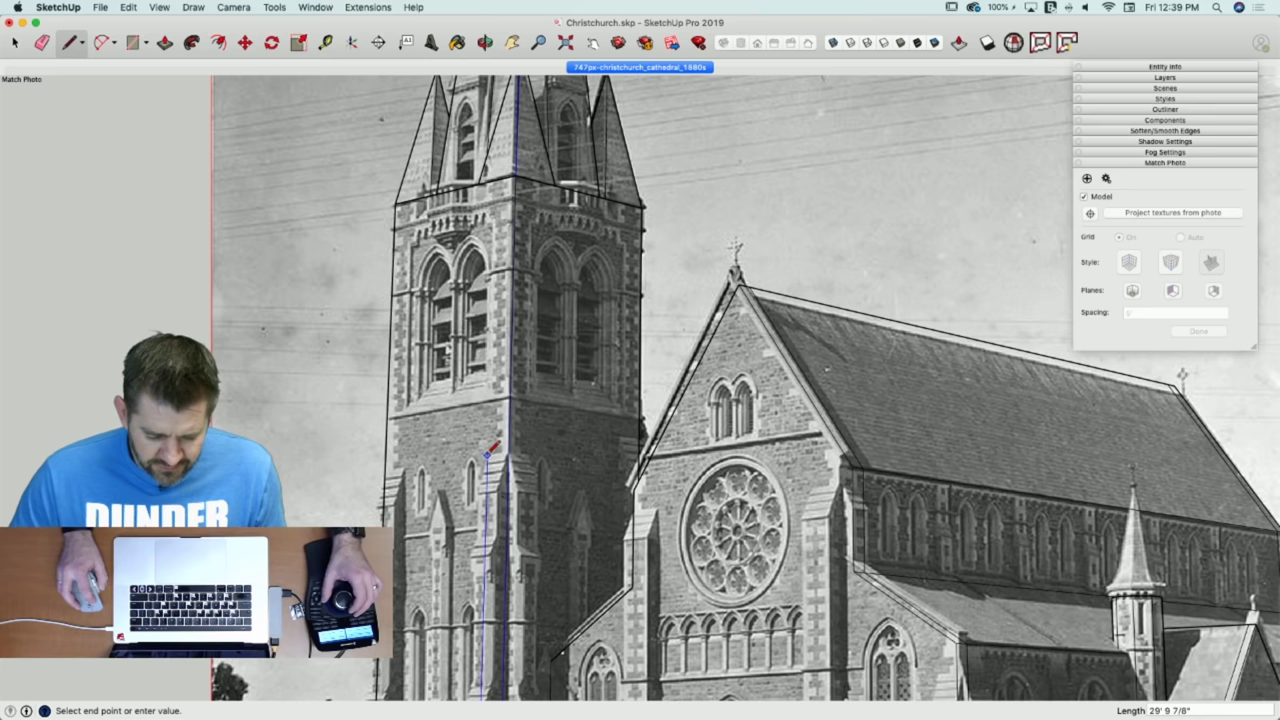
{"action": "left_click", "coordinate": [490, 452]}
{"action": "scroll", "coordinate": [500, 455], "scroll_direction": "down", "scroll_amount": 5}
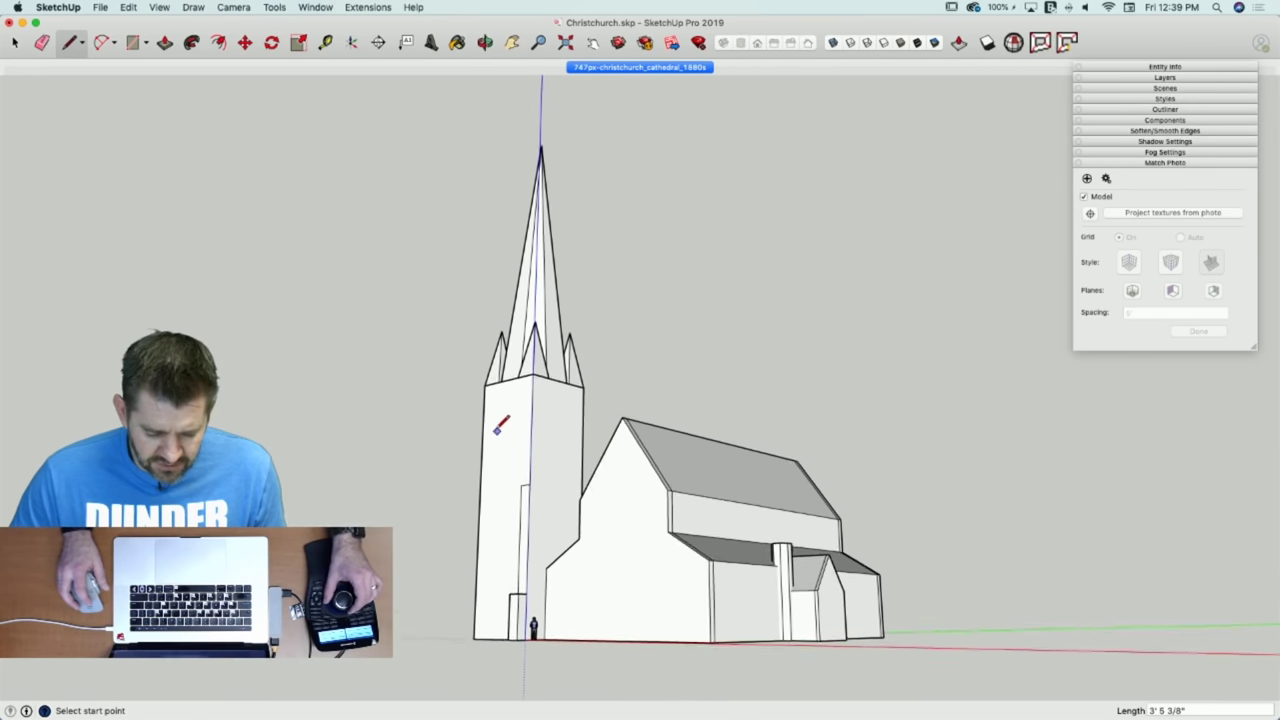
Push-pull the upper buttress tier out from the tower face to line up with the buttress in the matched photo.
{"action": "scroll", "coordinate": [518, 463], "scroll_direction": "up", "scroll_amount": 6}
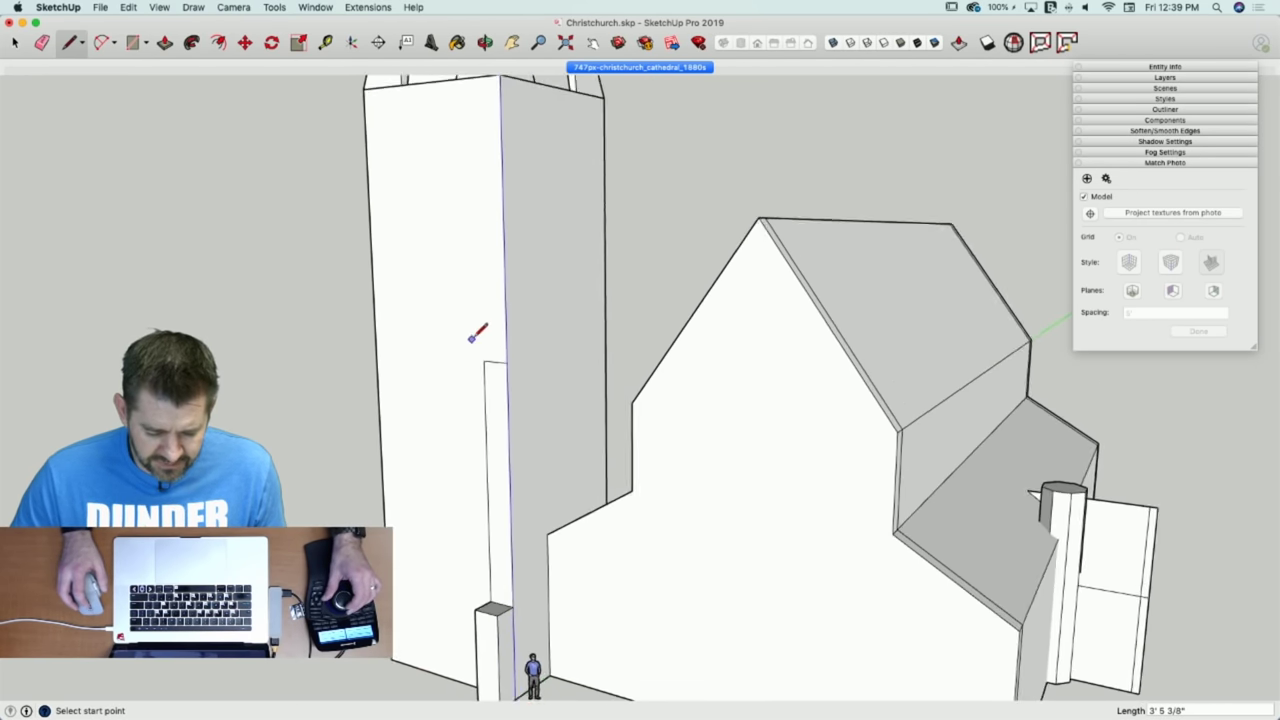
{"action": "left_click", "coordinate": [640, 67]}
{"action": "scroll", "coordinate": [558, 466], "scroll_direction": "up", "scroll_amount": 6}
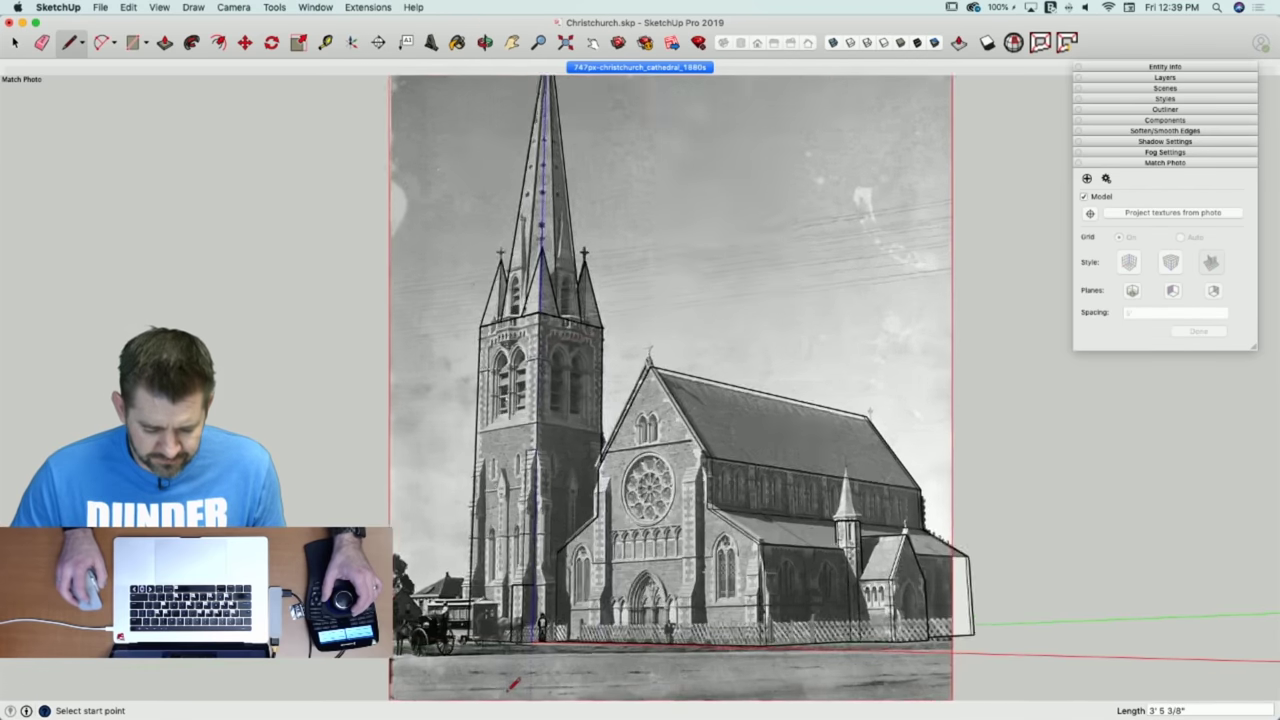
{"action": "scroll", "coordinate": [540, 445], "scroll_direction": "down", "scroll_amount": 3}
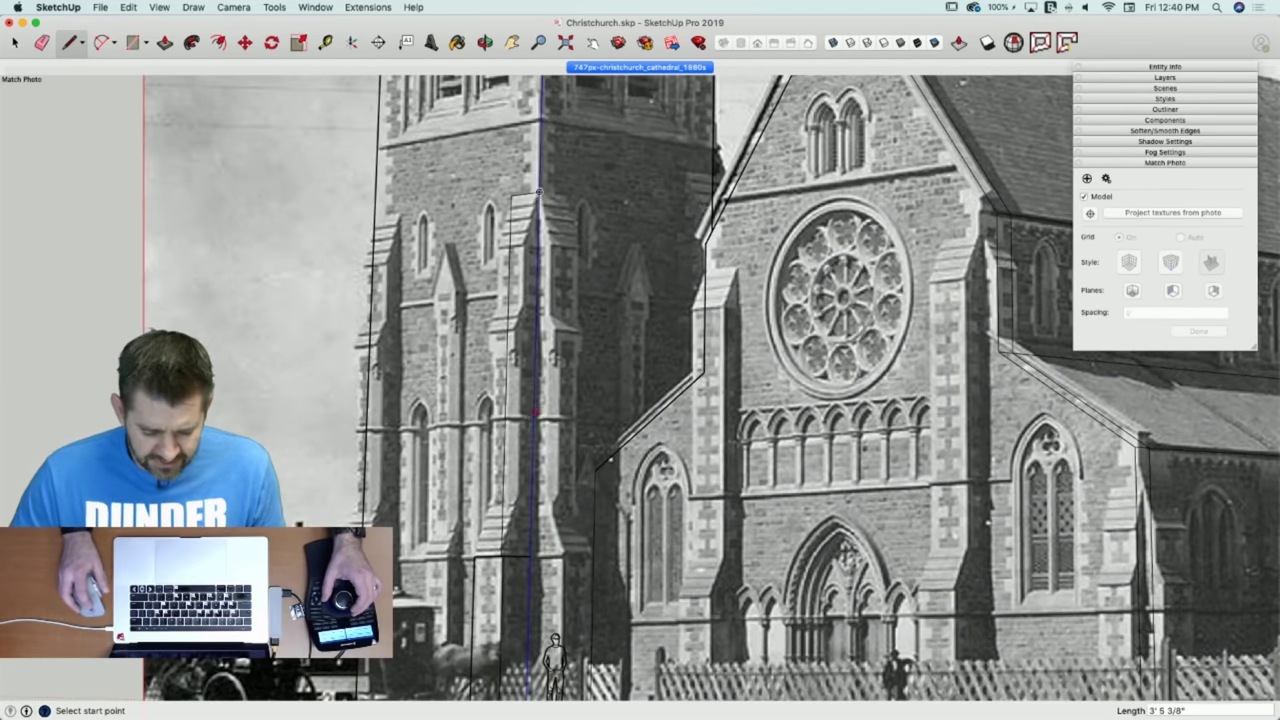
{"action": "key", "text": "p"}
{"action": "left_click_drag", "start_coordinate": [518, 418], "coordinate": [498, 419]}
Split the upper tier's front face with a 3' 5 3/8" line at the photo's setback and push its upper part back 10 1/16".
{"action": "key", "text": "l"}
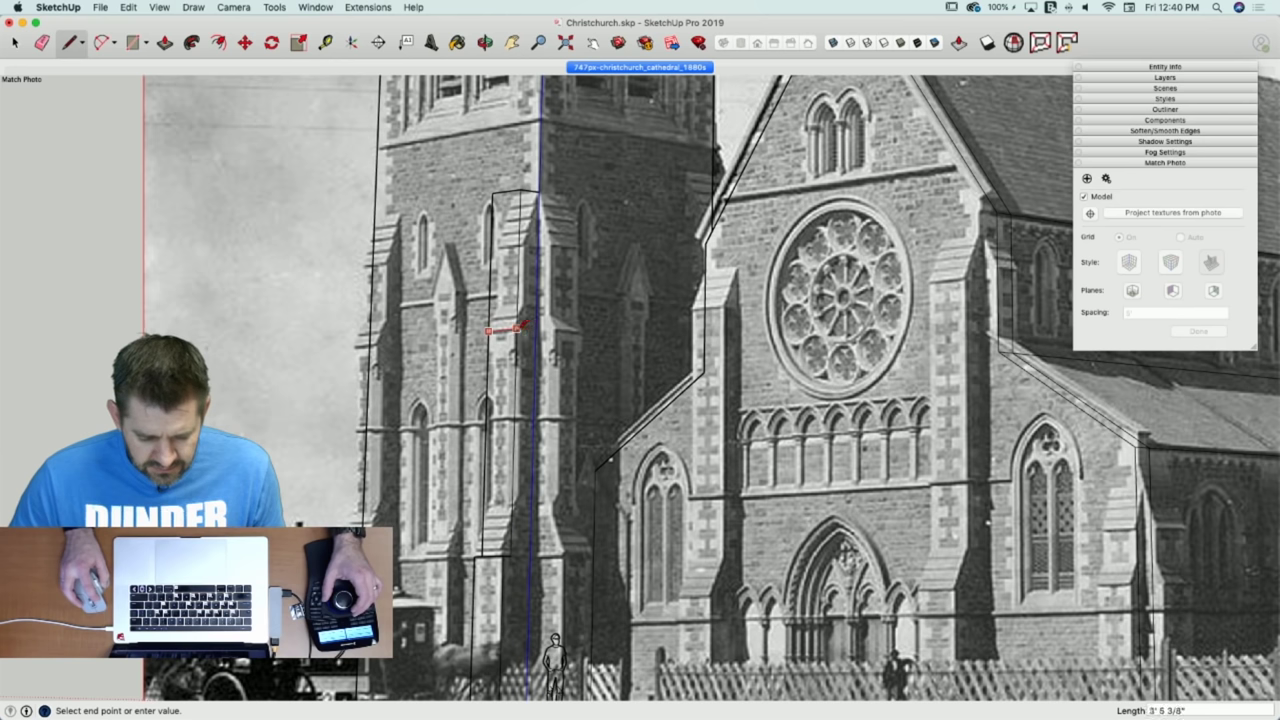
{"action": "key", "text": "Escape"}
{"action": "key", "text": "p"}
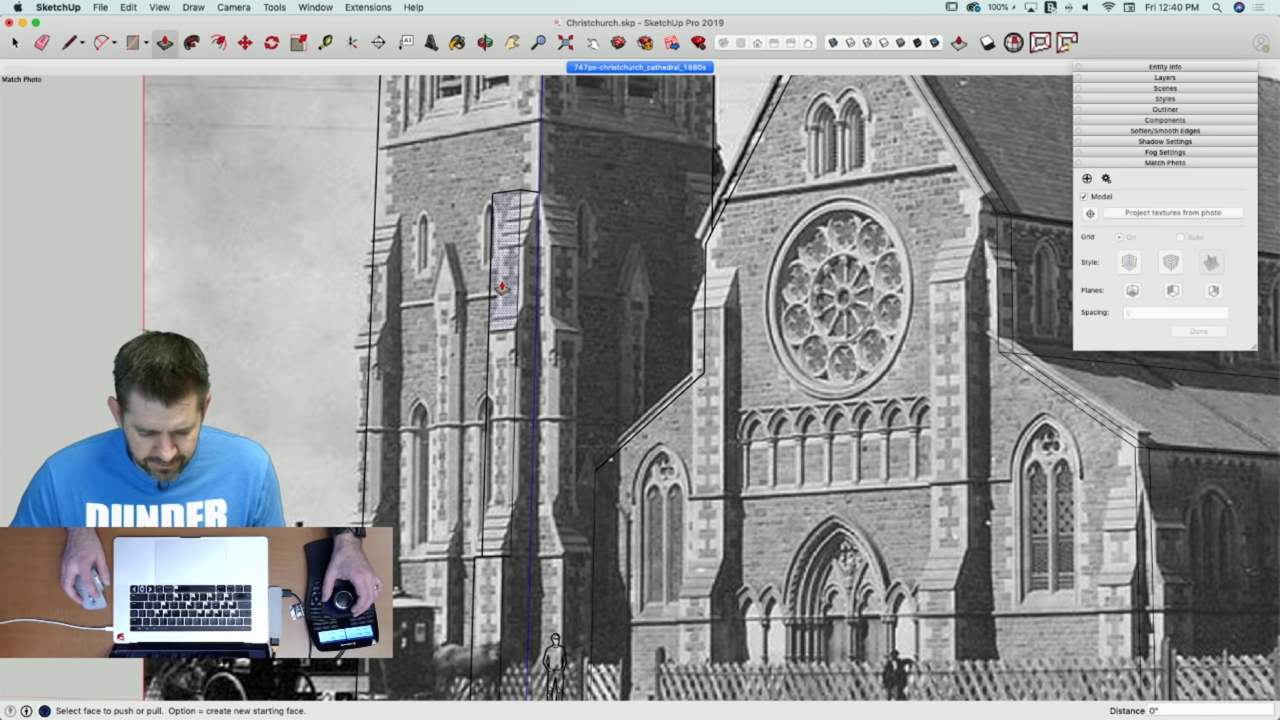
{"action": "left_click", "coordinate": [509, 285]}
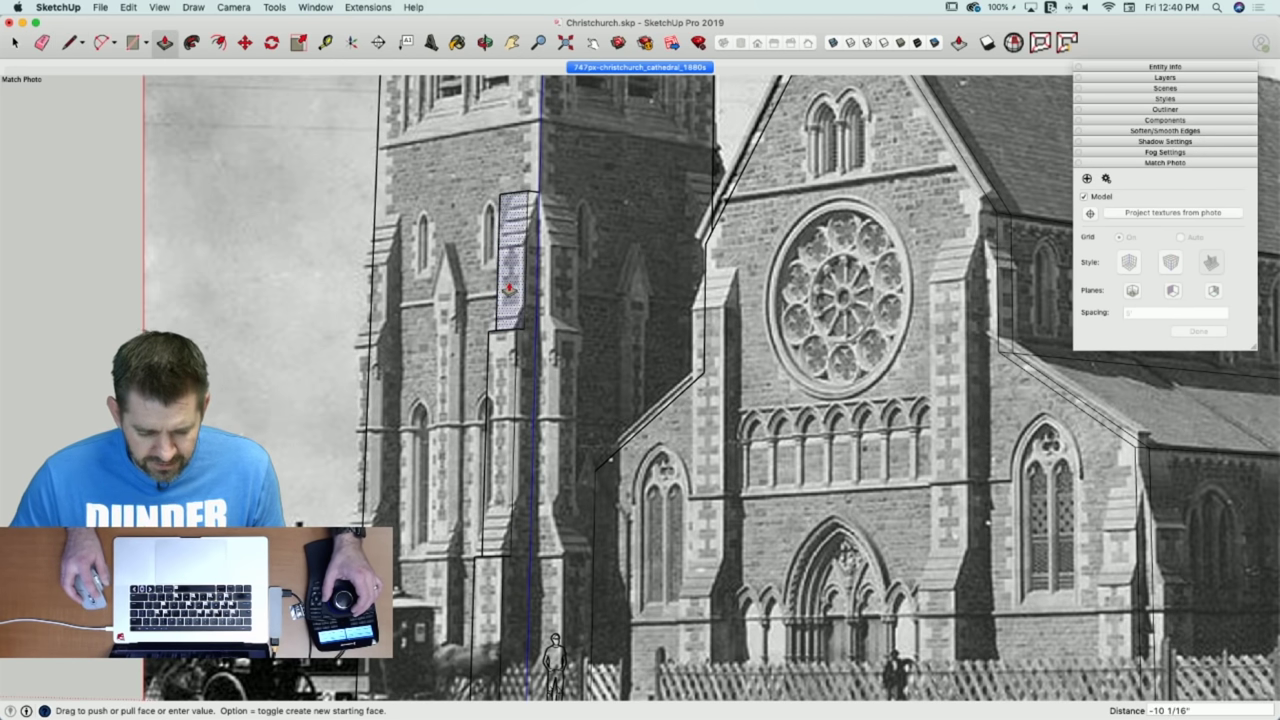
{"action": "left_click", "coordinate": [509, 290]}
Draw a sloped line about 4' 7" long on the buttress top's side and cut the corner away by 3' 5 3/8".
{"action": "key", "text": "l"}
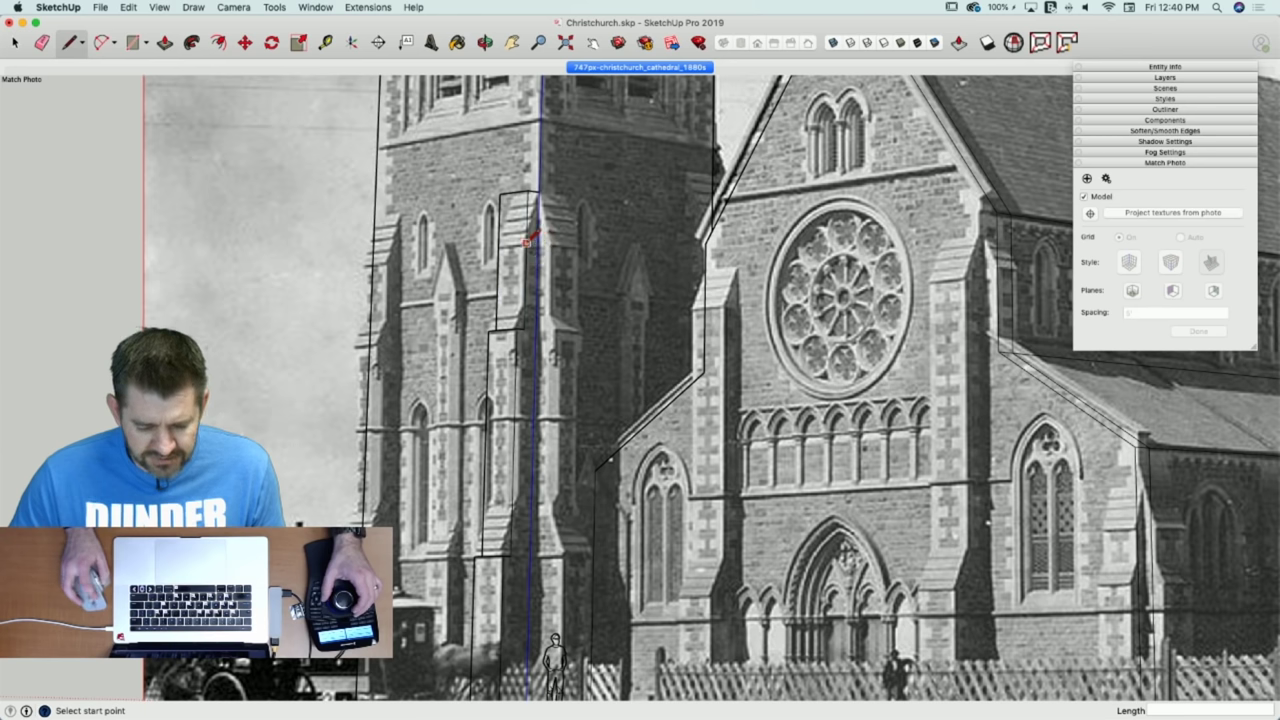
{"action": "left_click", "coordinate": [527, 242]}
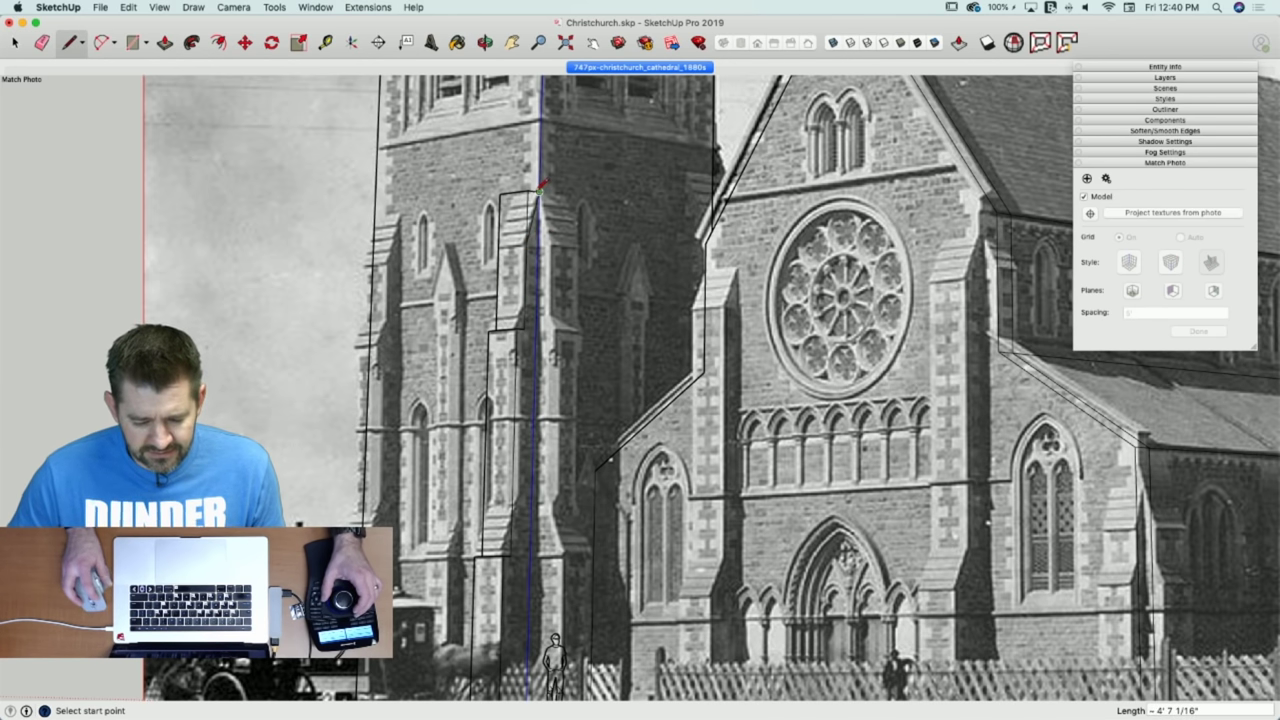
{"action": "key", "text": "p"}
{"action": "left_click", "coordinate": [490, 205]}
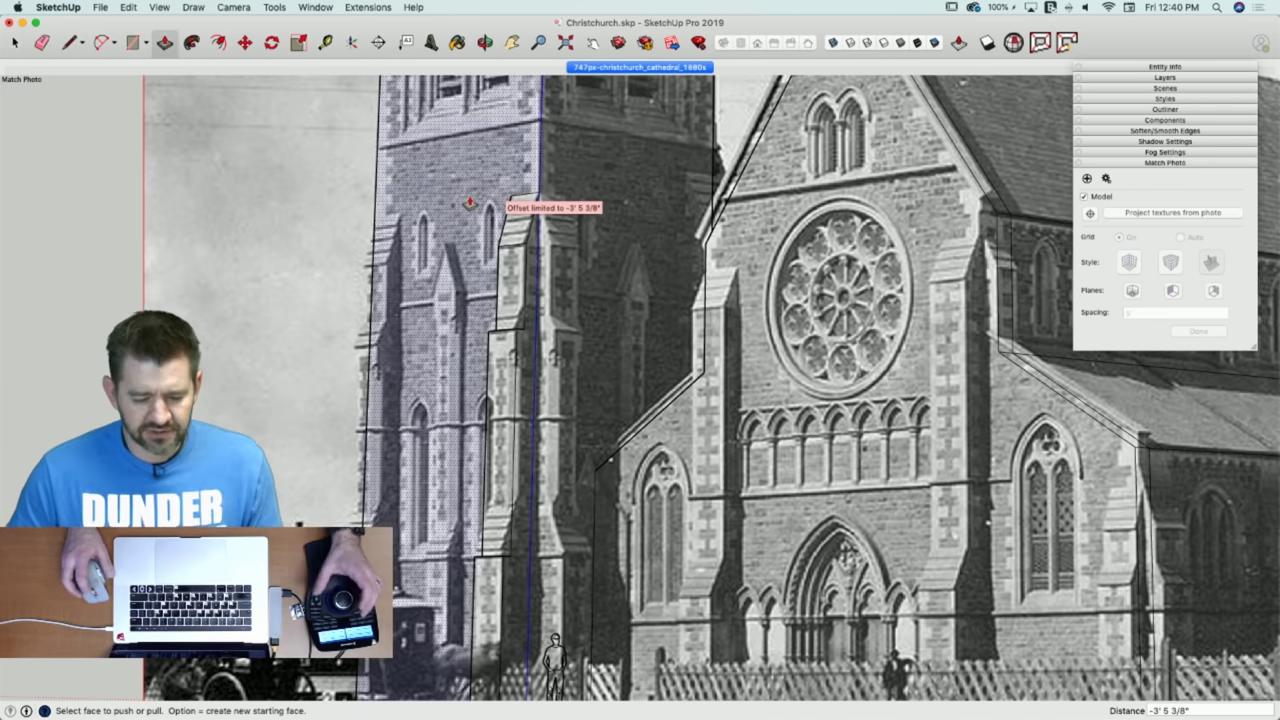
Draw a sloped line above the middle setback's ledge on the buttress side and push-pull the triangle 3' 5 3/8" across the buttress.
{"action": "key", "text": "l"}
{"action": "scroll", "coordinate": [522, 338], "scroll_direction": "up", "scroll_amount": 3}
{"action": "scroll", "coordinate": [522, 340], "scroll_direction": "up", "scroll_amount": 3}
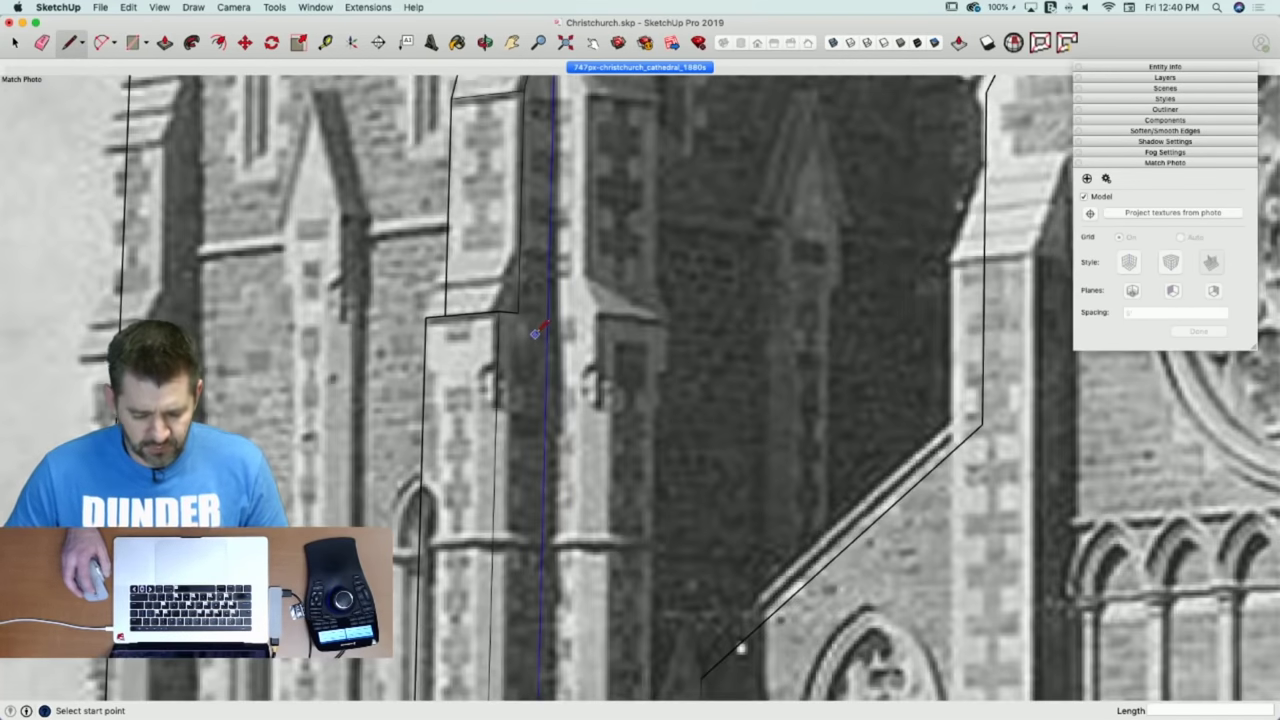
{"action": "scroll", "coordinate": [533, 319], "scroll_direction": "down", "scroll_amount": 2}
{"action": "left_click", "coordinate": [507, 313]}
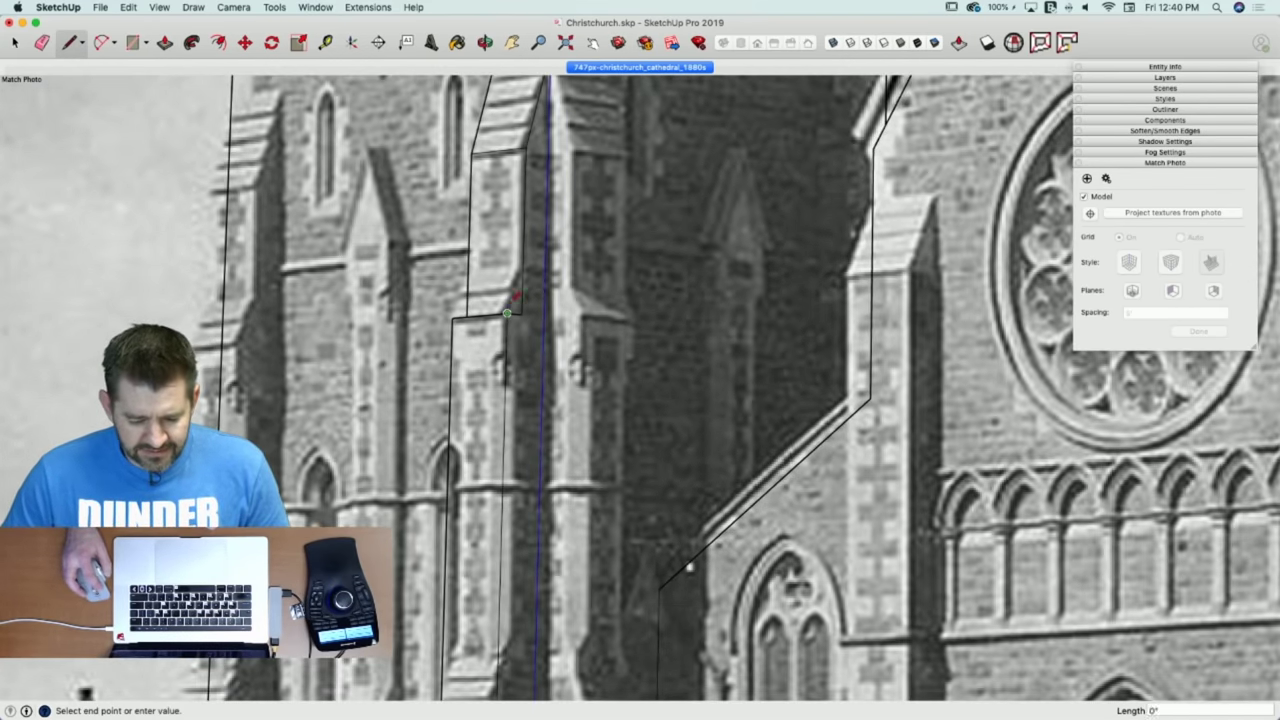
{"action": "left_click", "coordinate": [522, 267]}
{"action": "key", "text": "p"}
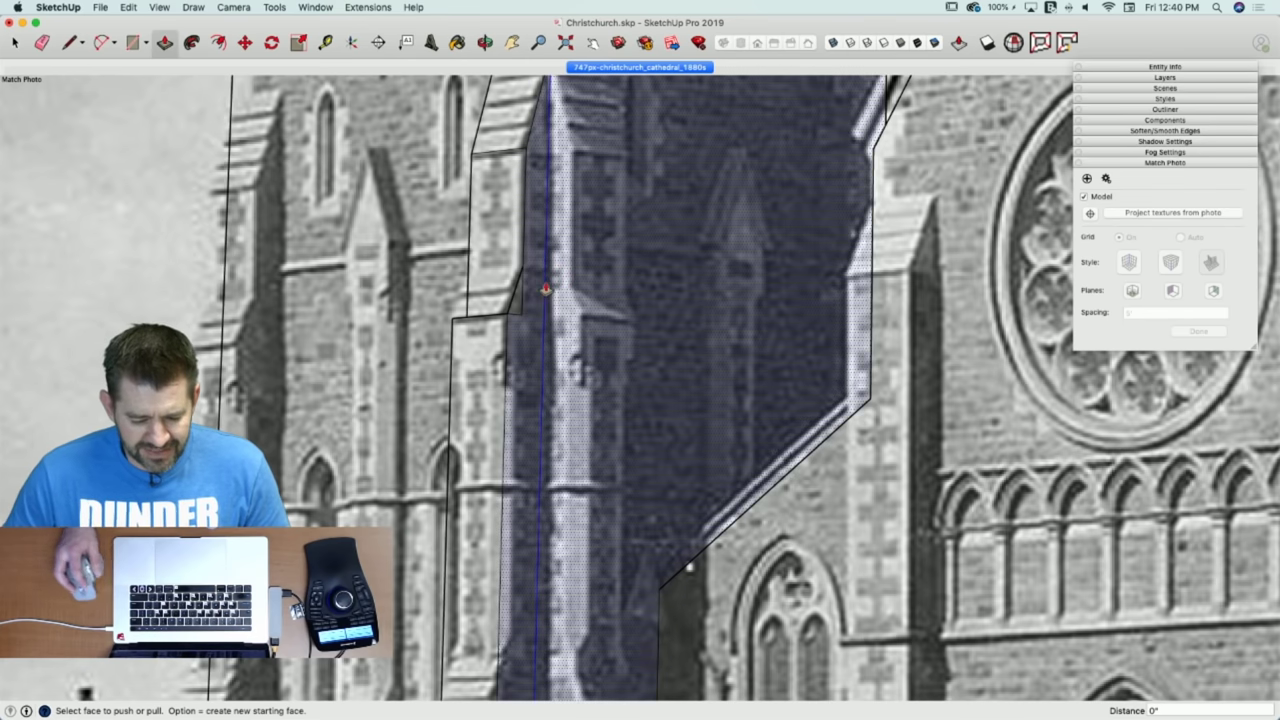
{"action": "left_click_drag", "start_coordinate": [516, 309], "coordinate": [452, 327]}
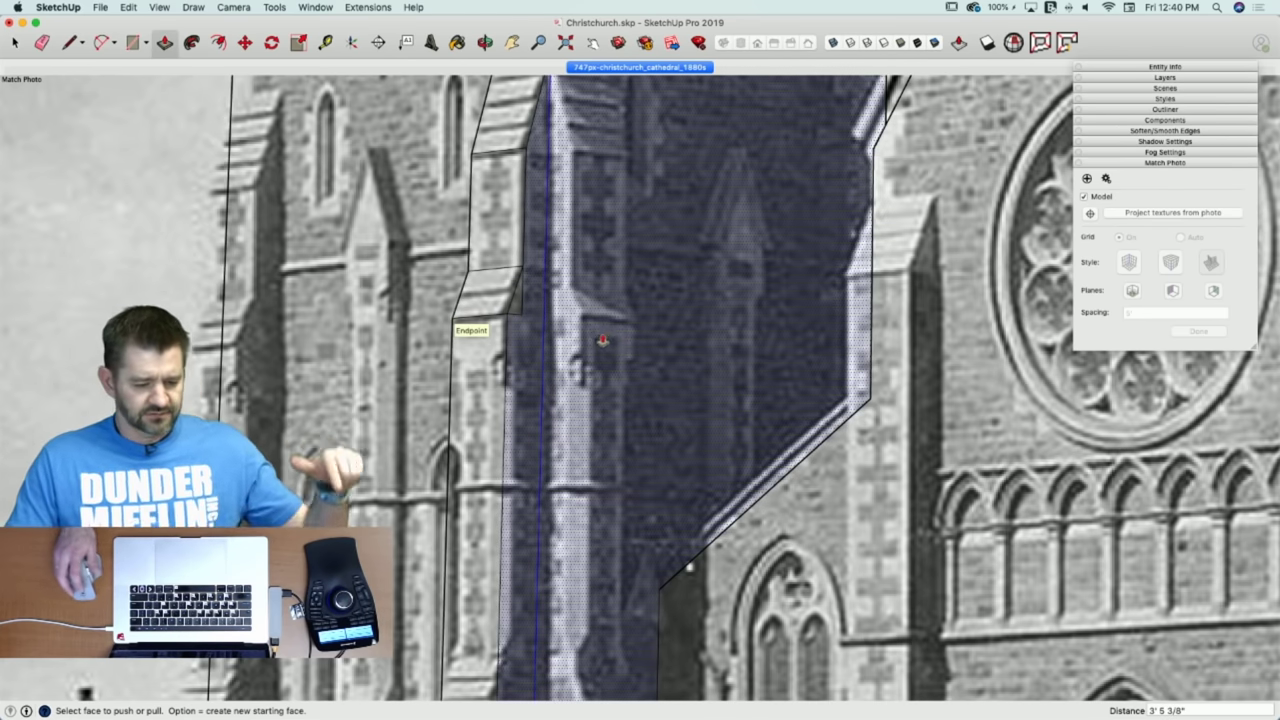
Draw a sloped line above the lowest setback's ledge on the buttress side and push-pull the triangle 3' 5 3/8" across the buttress.
{"action": "key", "text": "e"}
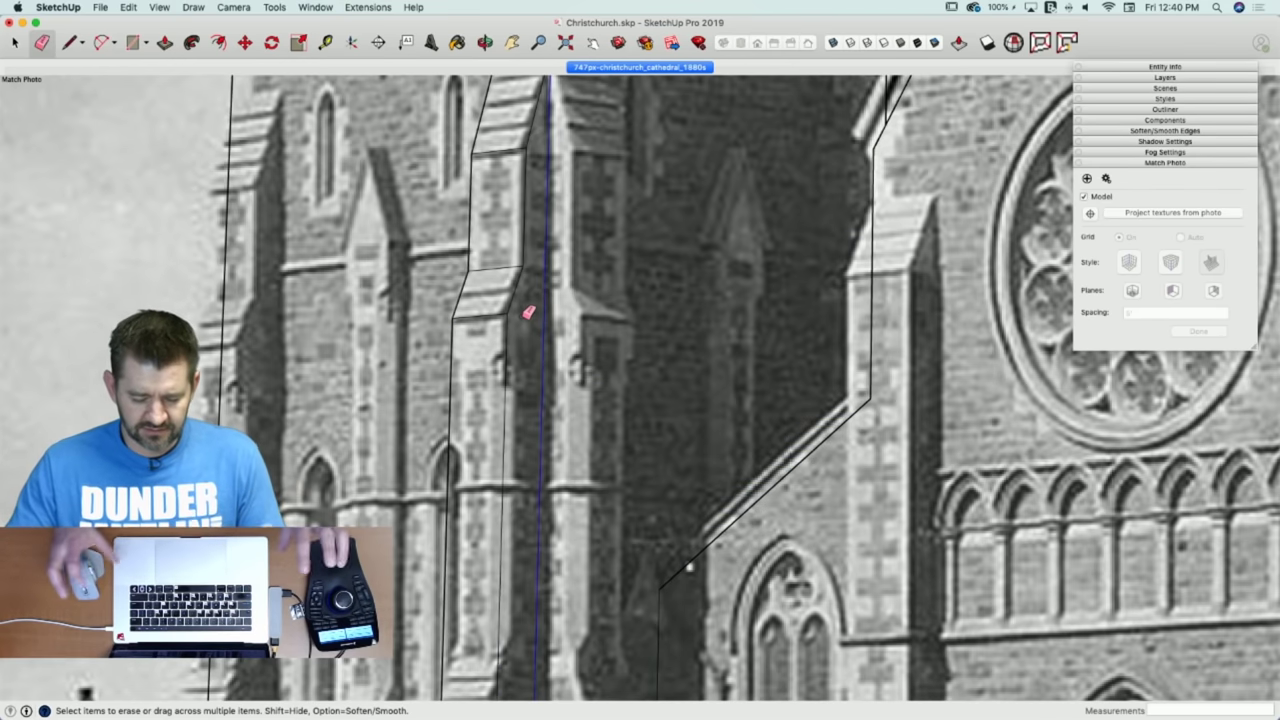
{"action": "scroll", "coordinate": [528, 312], "scroll_direction": "down", "scroll_amount": 5}
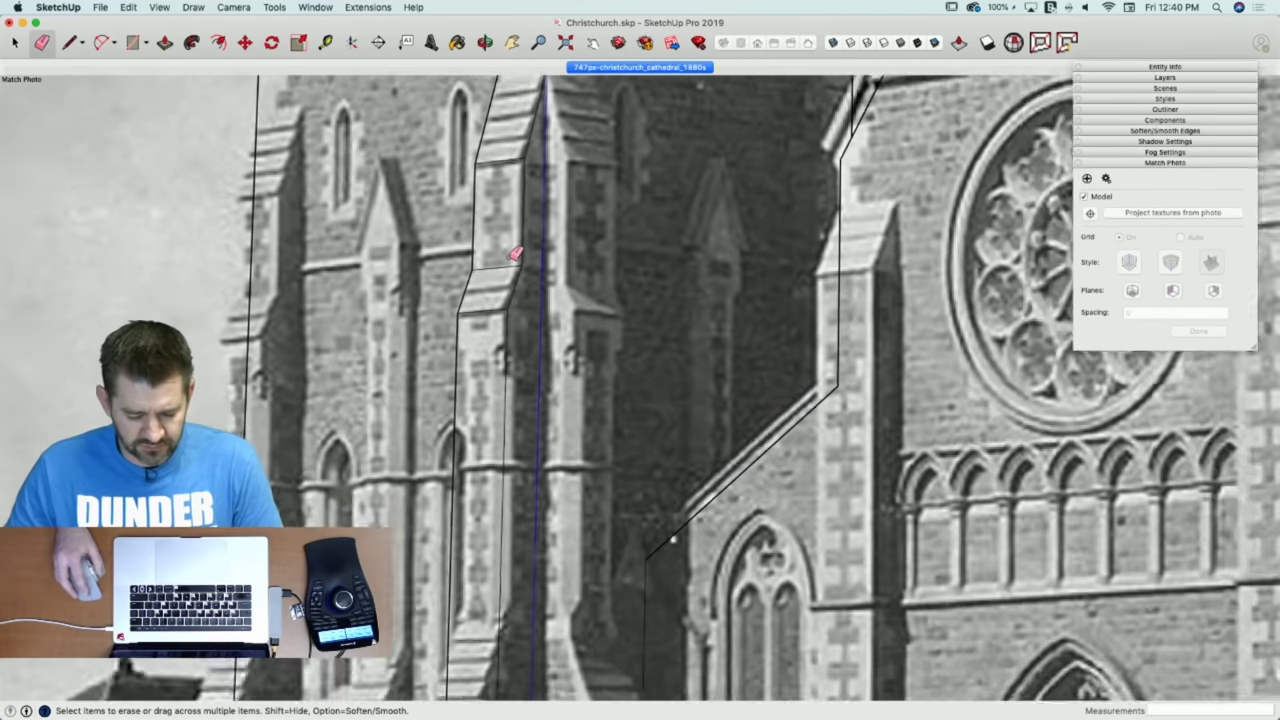
{"action": "scroll", "coordinate": [501, 594], "scroll_direction": "up", "scroll_amount": 3}
{"action": "key", "text": "l"}
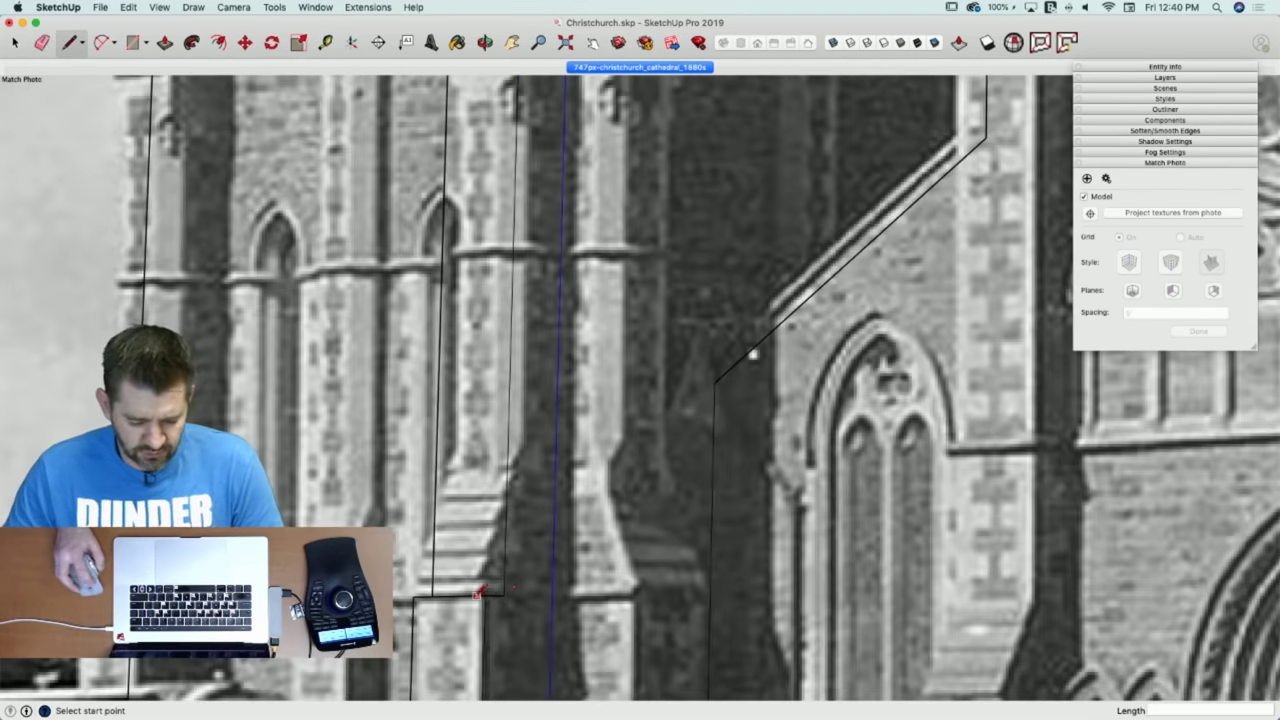
{"action": "left_click", "coordinate": [485, 595]}
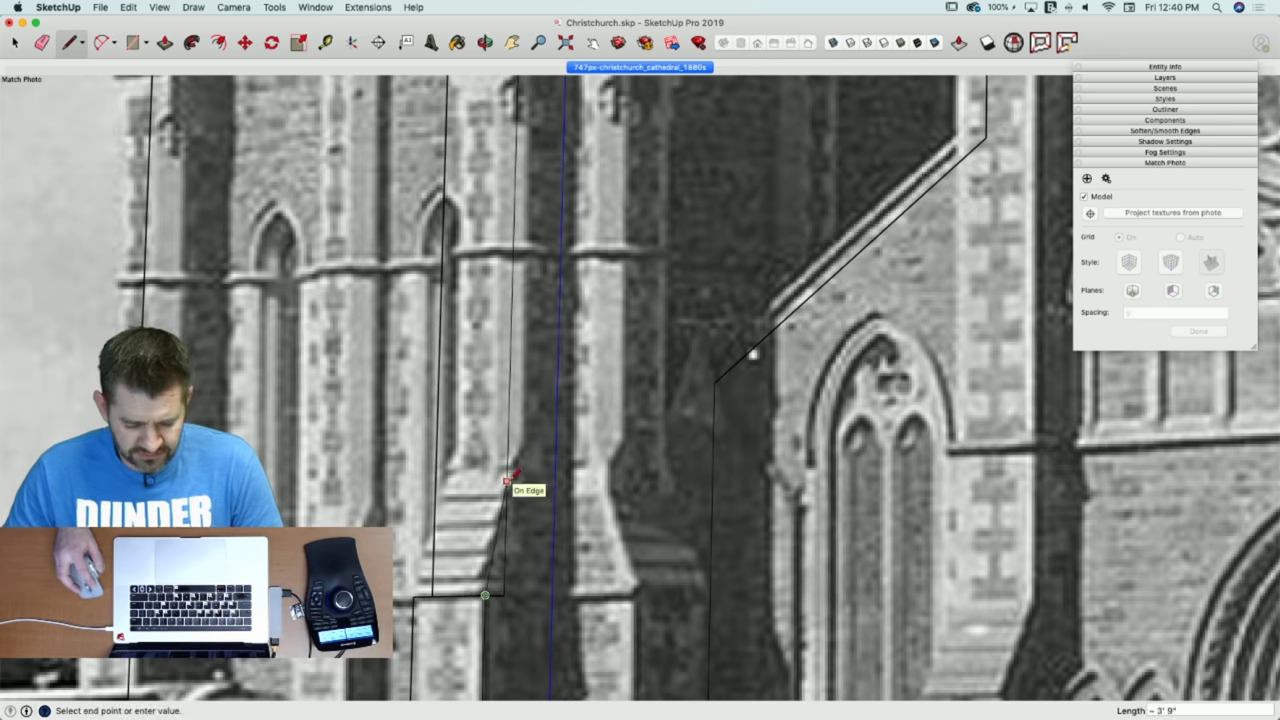
{"action": "left_click", "coordinate": [511, 481]}
{"action": "key", "text": "p"}
{"action": "left_click", "coordinate": [495, 585]}
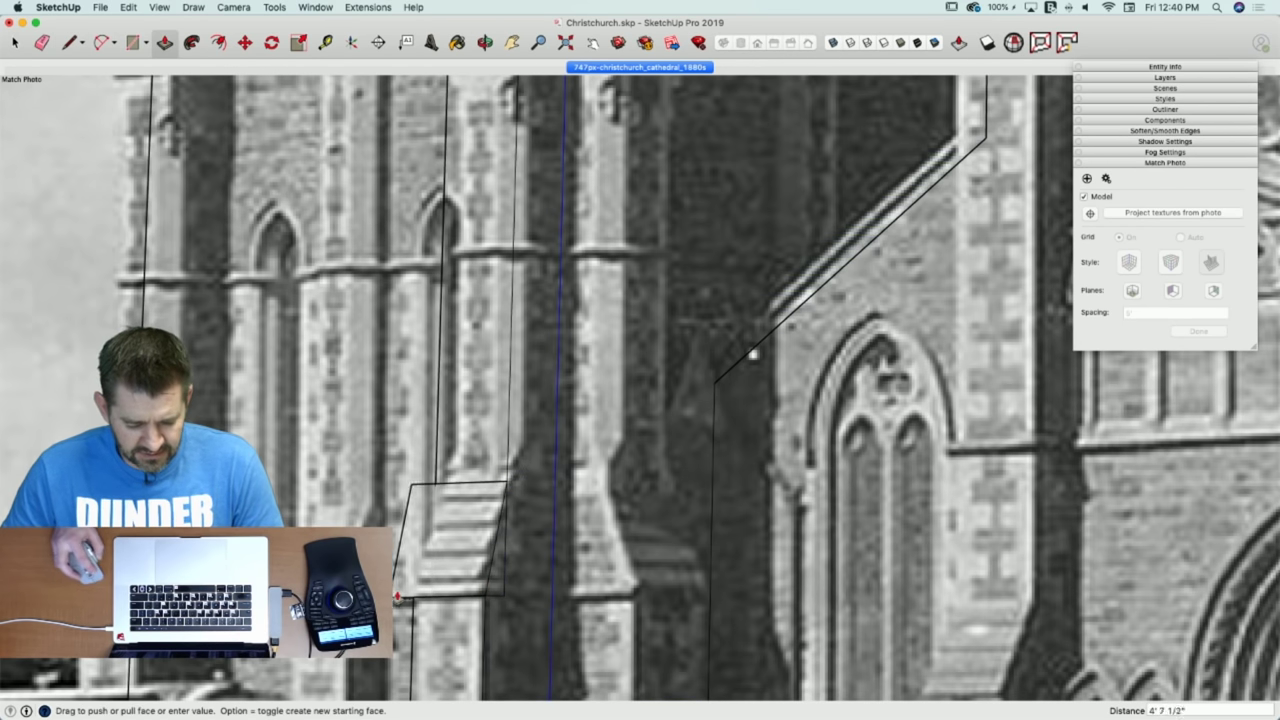
{"action": "left_click", "coordinate": [422, 605]}
{"action": "scroll", "coordinate": [425, 600], "scroll_direction": "down", "scroll_amount": 3}
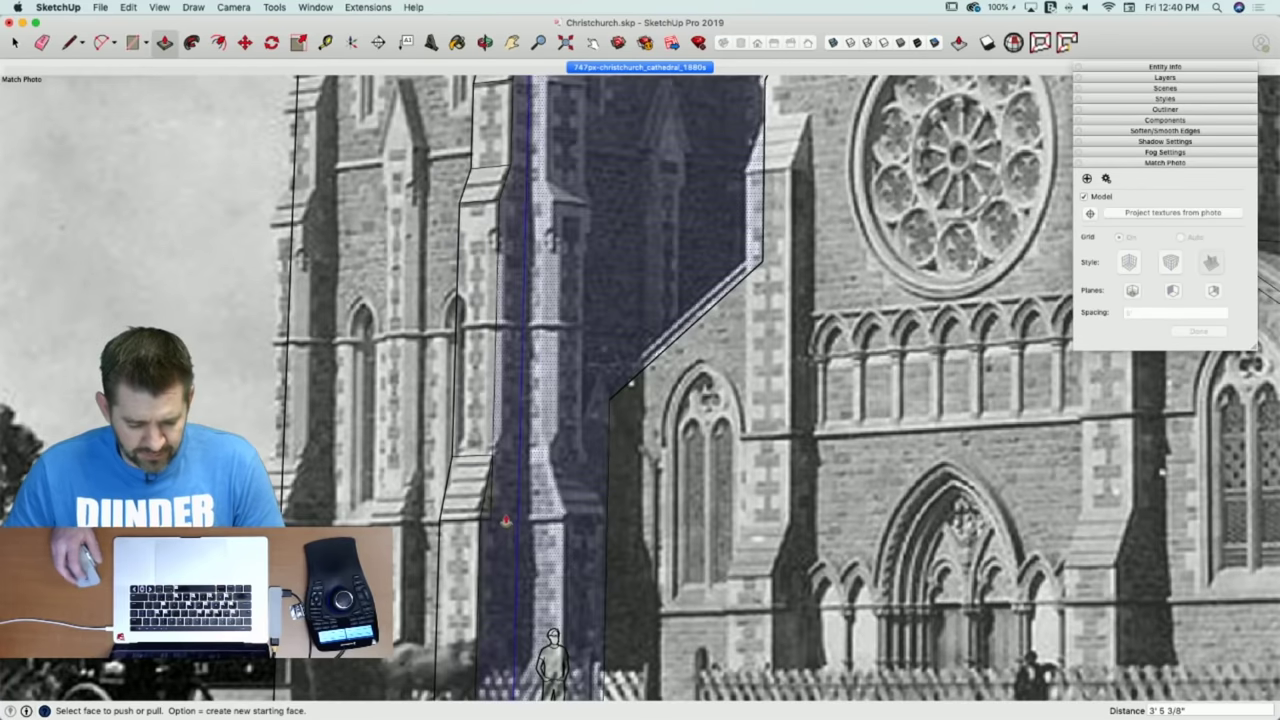
Erase the leftover edges at the middle and lowest setbacks on the buttress's far side.
{"action": "key", "text": "e"}
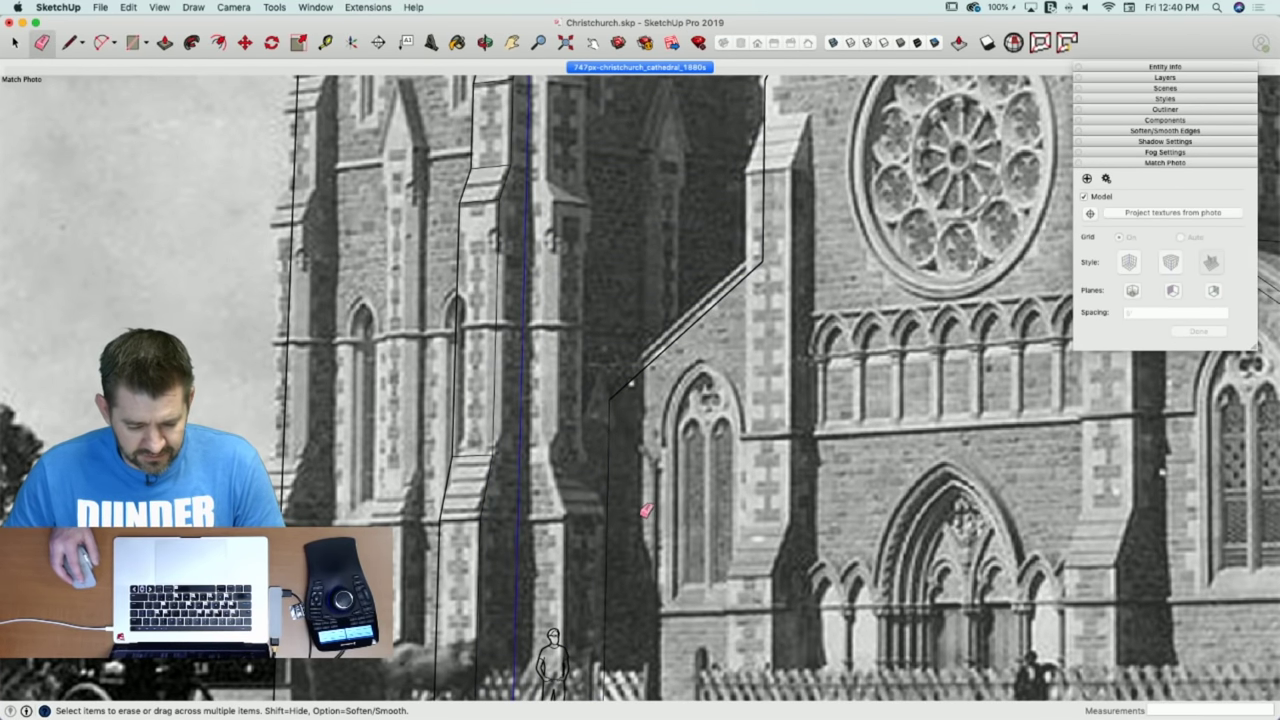
{"action": "middle_click_drag", "start_coordinate": [549, 458], "coordinate": [537, 460]}
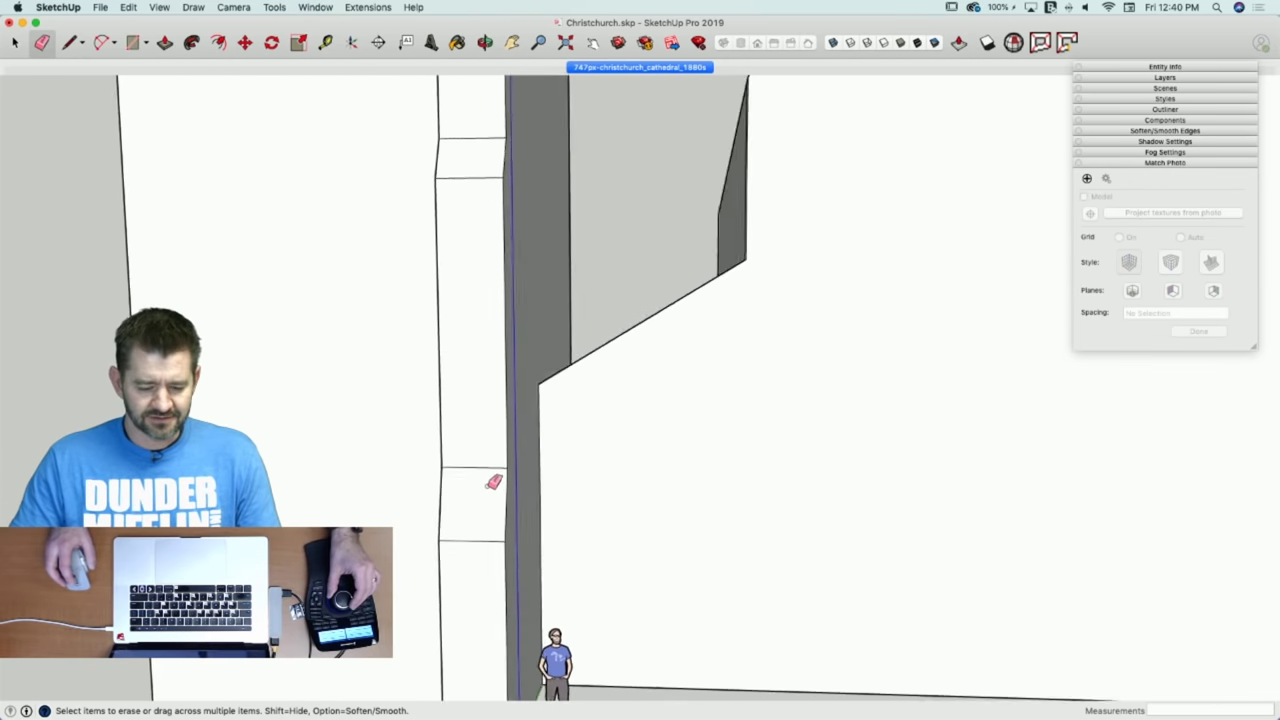
{"action": "key", "text": "space"}
{"action": "key", "text": "e"}
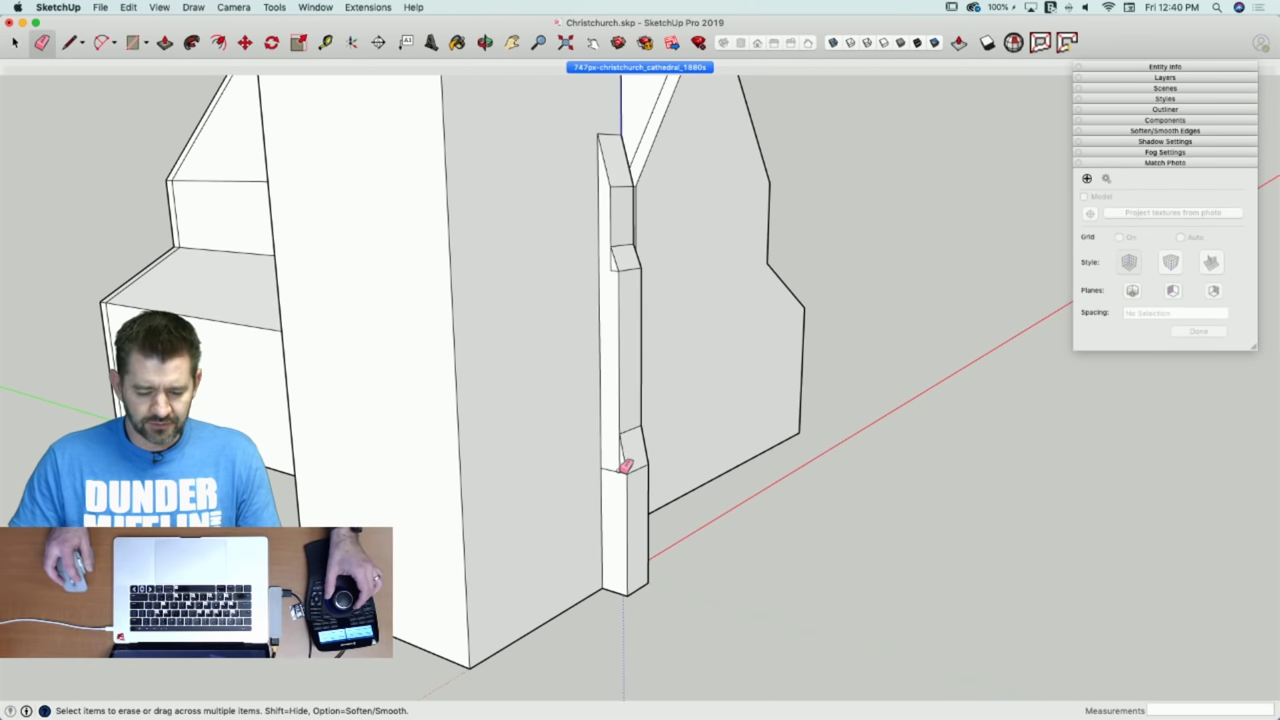
{"action": "left_click", "coordinate": [619, 470]}
{"action": "left_click_drag", "start_coordinate": [608, 254], "coordinate": [613, 272]}
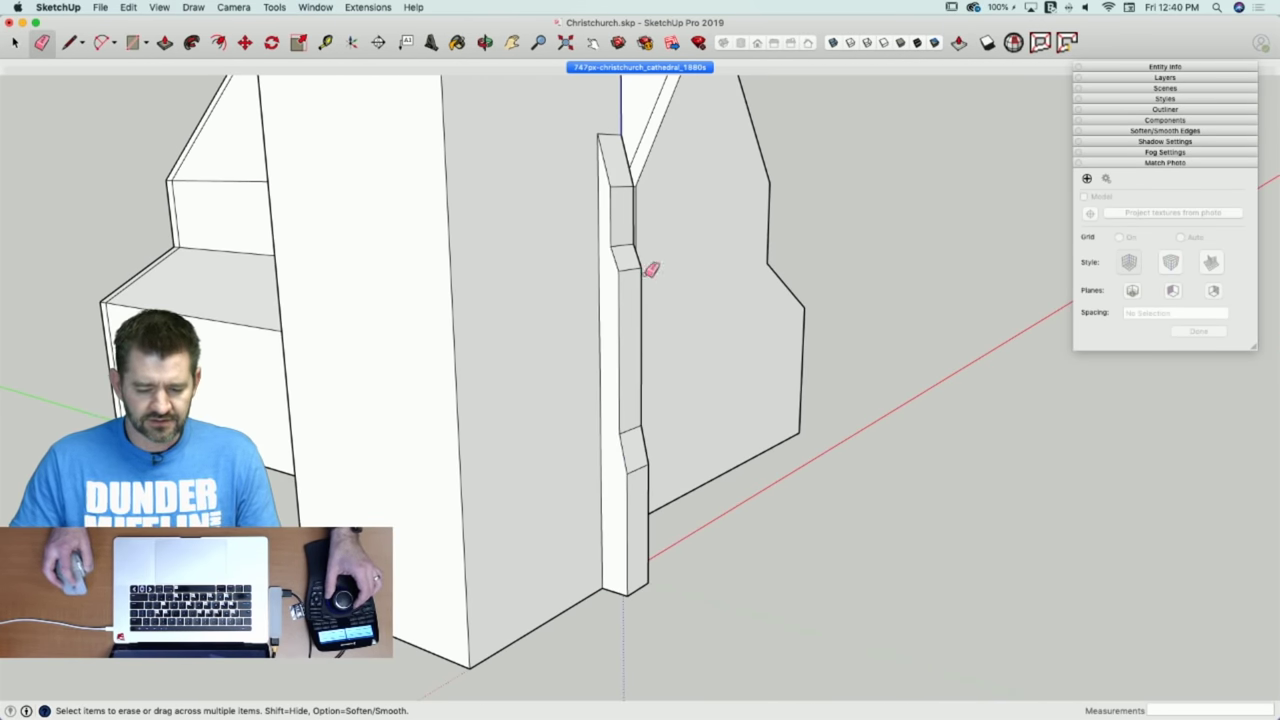
{"action": "key", "text": "space"}
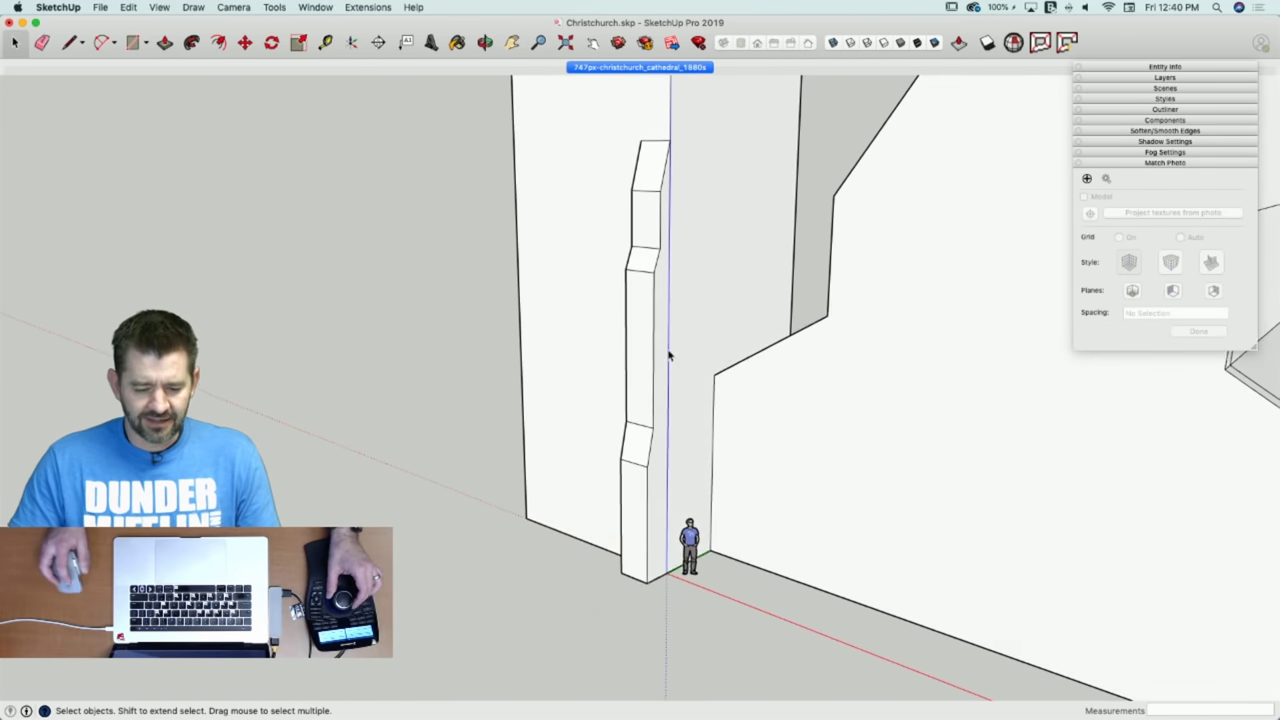
In the matched photo view, draw a 3' 5 3/8" horizontal line across the buttress front below the middle setback, where the photo's chamfers start.
{"action": "left_click", "coordinate": [640, 67]}
{"action": "scroll", "coordinate": [640, 390], "scroll_direction": "up", "scroll_amount": 3}
{"action": "scroll", "coordinate": [522, 600], "scroll_direction": "up", "scroll_amount": 3}
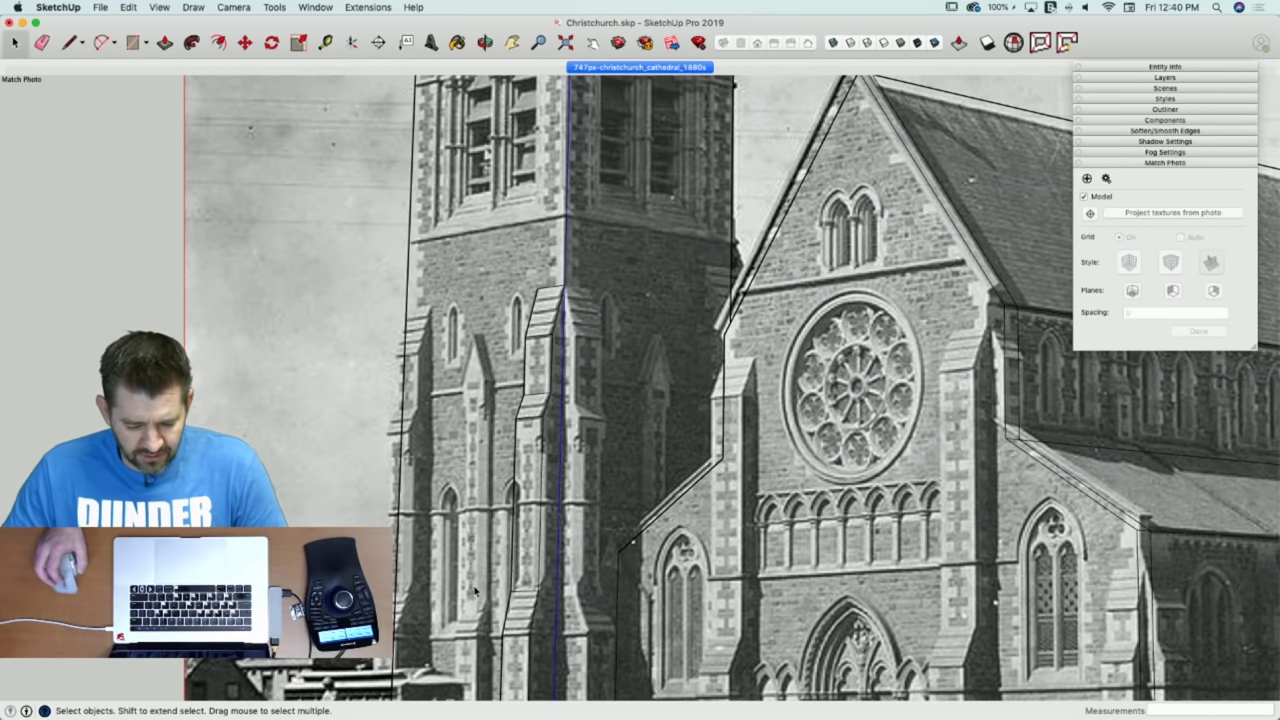
{"action": "scroll", "coordinate": [503, 587], "scroll_direction": "up", "scroll_amount": 3}
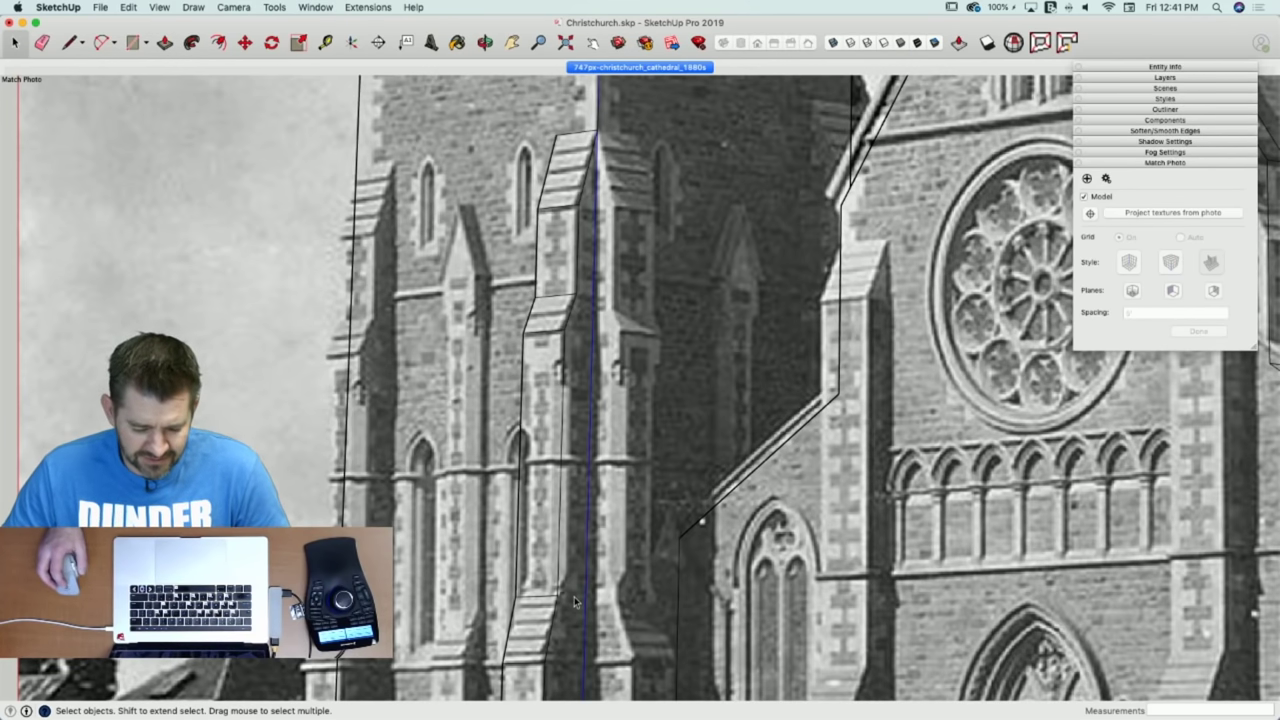
{"action": "scroll", "coordinate": [497, 537], "scroll_direction": "down", "scroll_amount": 2}
{"action": "scroll", "coordinate": [553, 543], "scroll_direction": "up", "scroll_amount": 2}
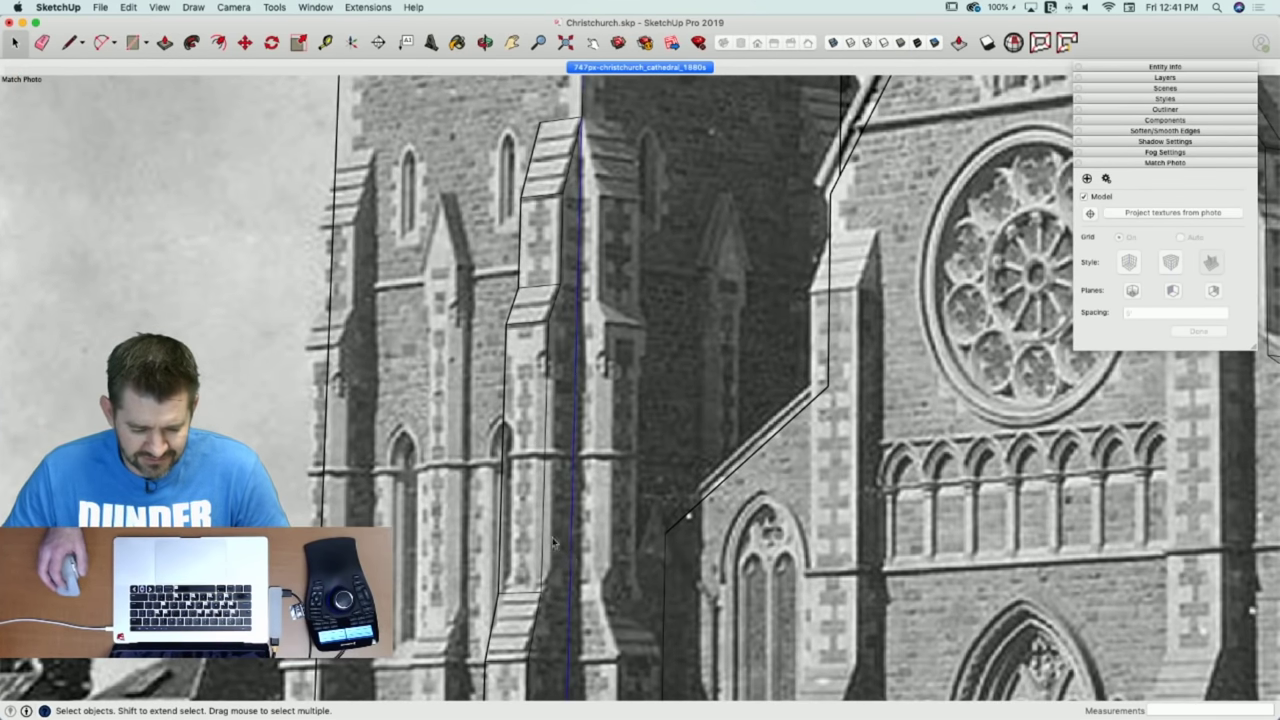
{"action": "key", "text": "l"}
{"action": "scroll", "coordinate": [536, 402], "scroll_direction": "up", "scroll_amount": 2}
{"action": "scroll", "coordinate": [535, 397], "scroll_direction": "down", "scroll_amount": 2}
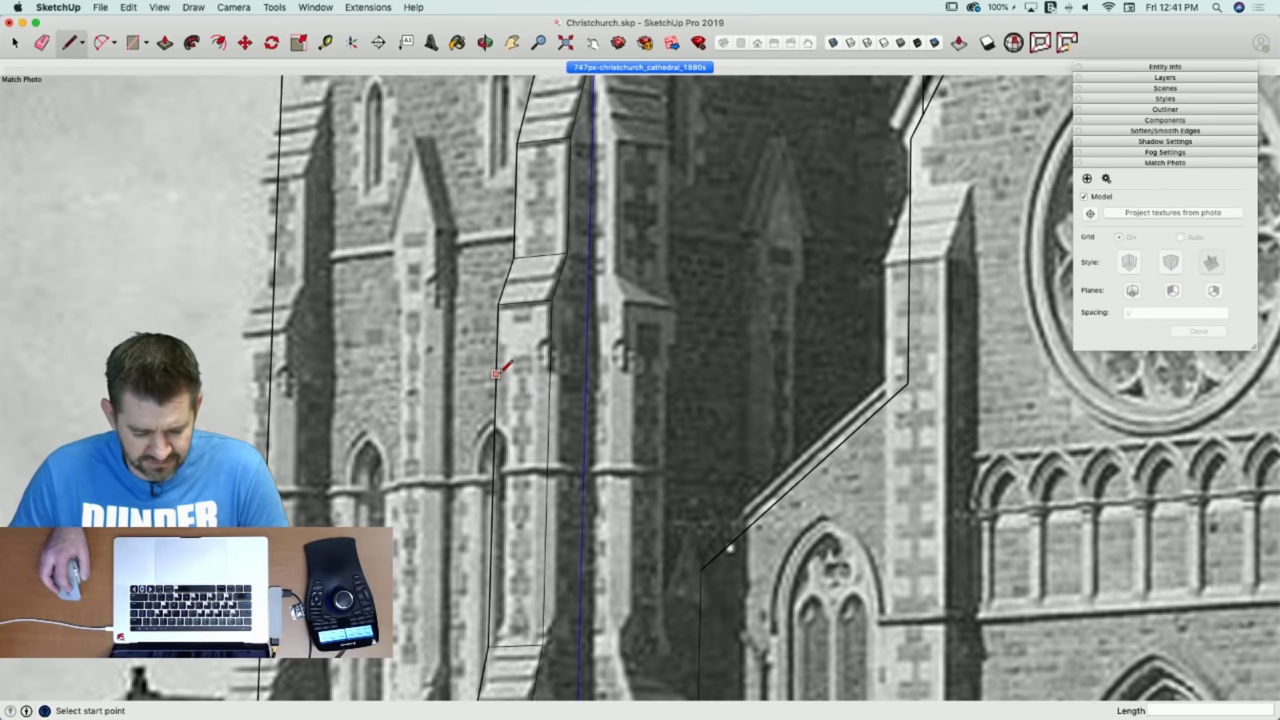
{"action": "left_click", "coordinate": [496, 373]}
{"action": "left_click", "coordinate": [550, 370]}
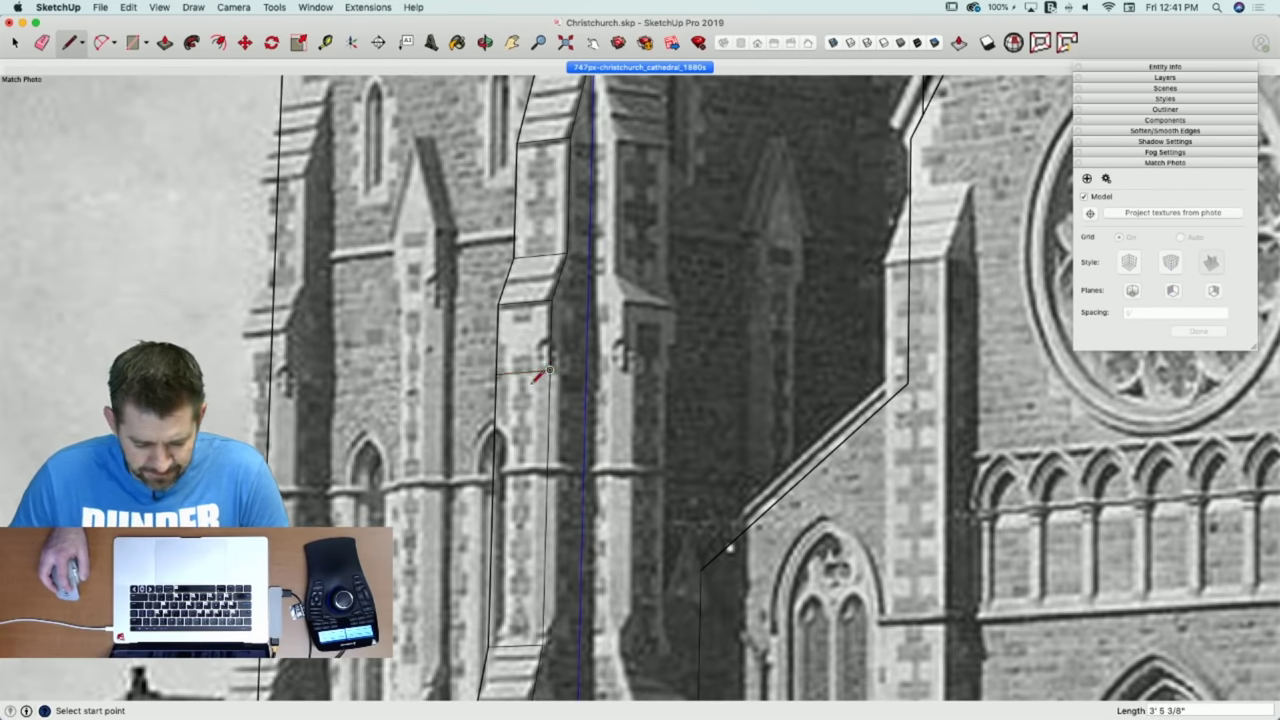
Draw three vertical lines about 11' 7 15/16" long from the horizontal line to the lowest setback, at the front's midpoint and quarter points.
{"action": "left_click", "coordinate": [522, 371]}
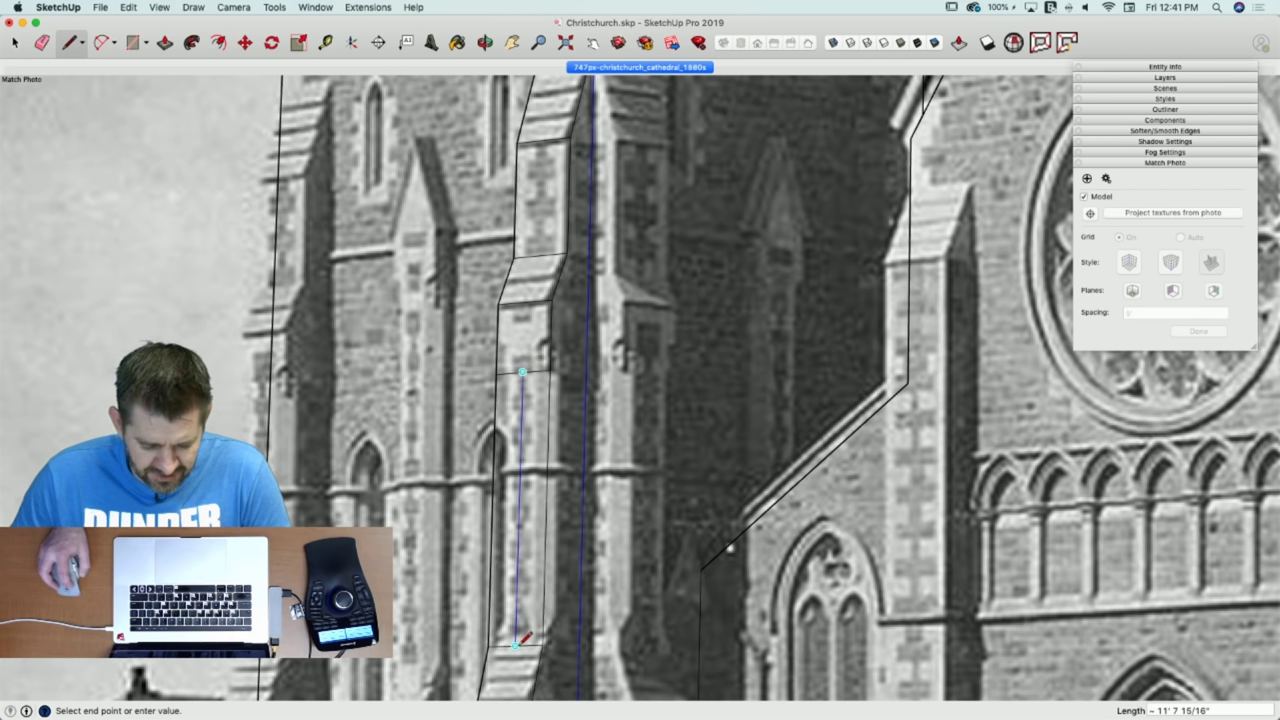
{"action": "left_click", "coordinate": [516, 644]}
{"action": "left_click", "coordinate": [536, 371]}
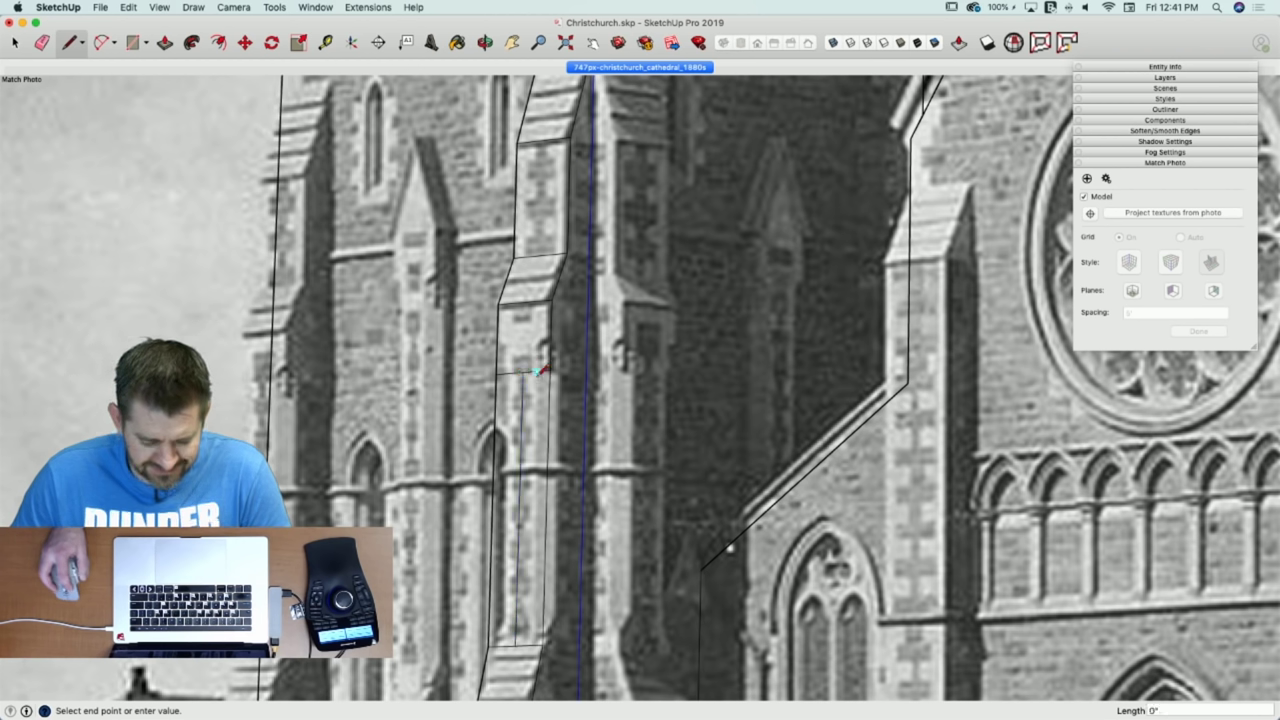
{"action": "left_click", "coordinate": [530, 642]}
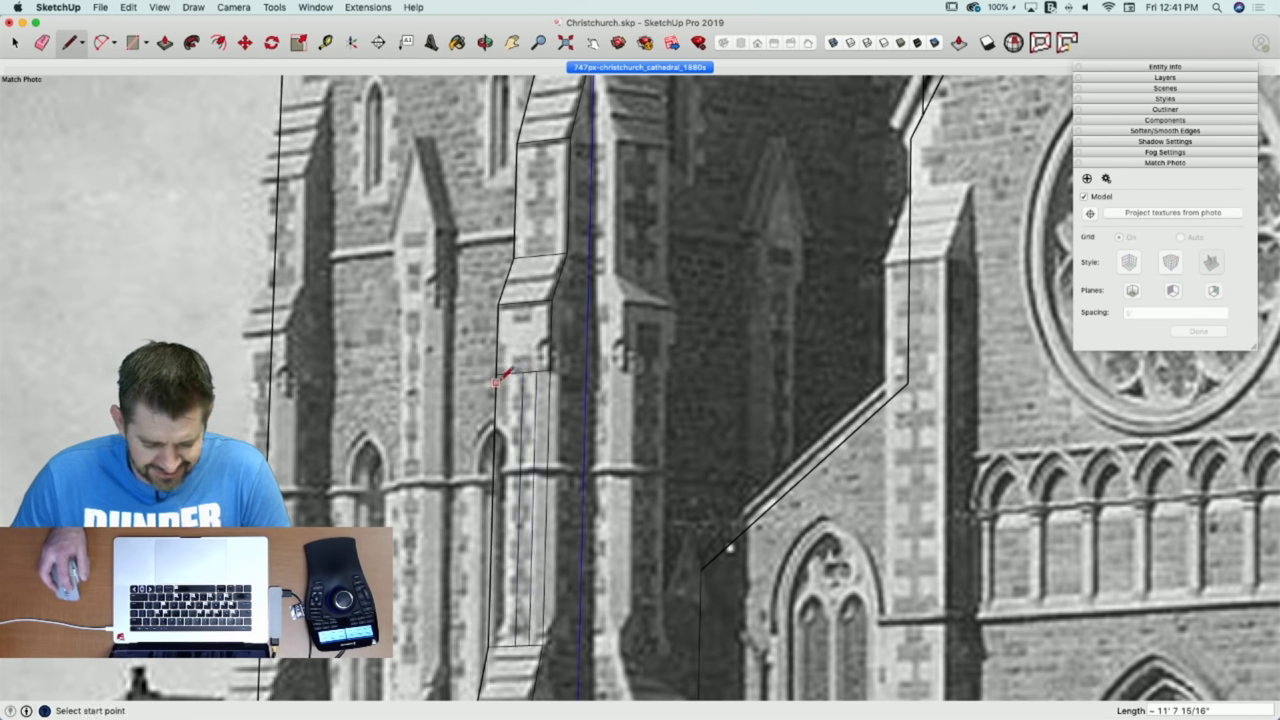
{"action": "left_click", "coordinate": [508, 373]}
{"action": "left_click", "coordinate": [502, 645]}
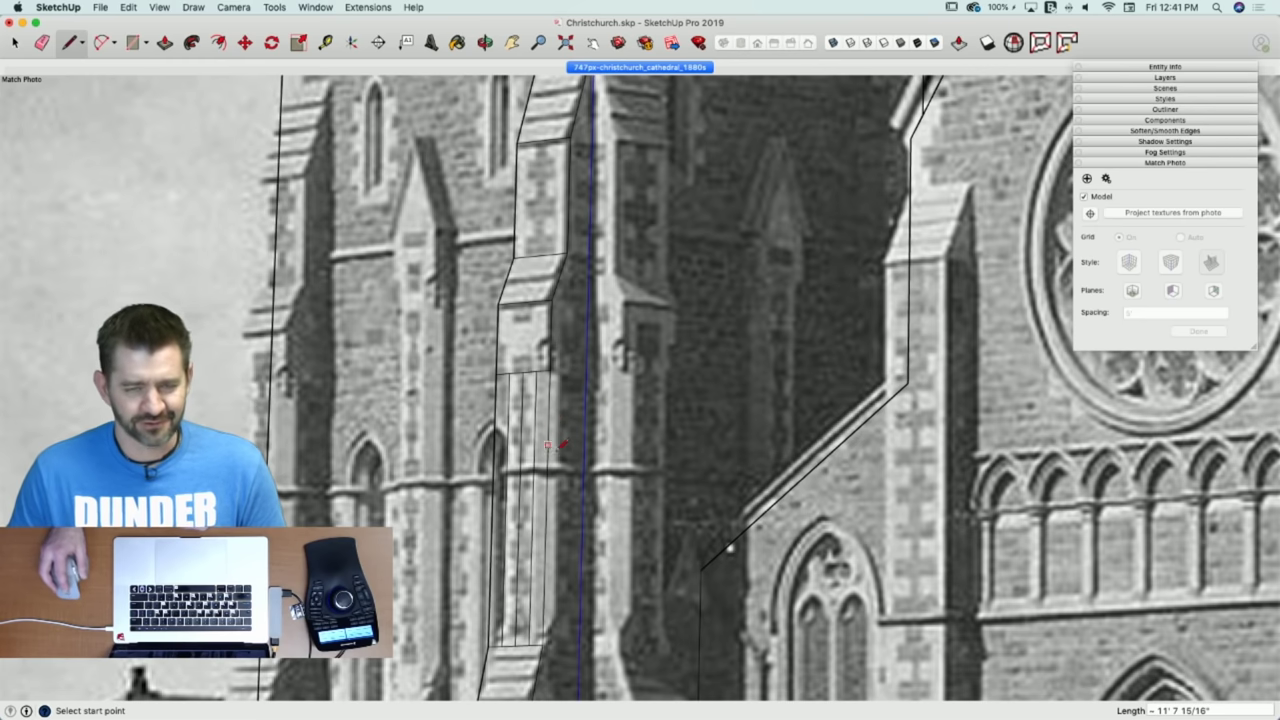
Remove the middle vertical line and rotate the front strip nearest the tower corner 90° about the vertical axis at its outer bottom corner.
{"action": "key", "text": "space"}
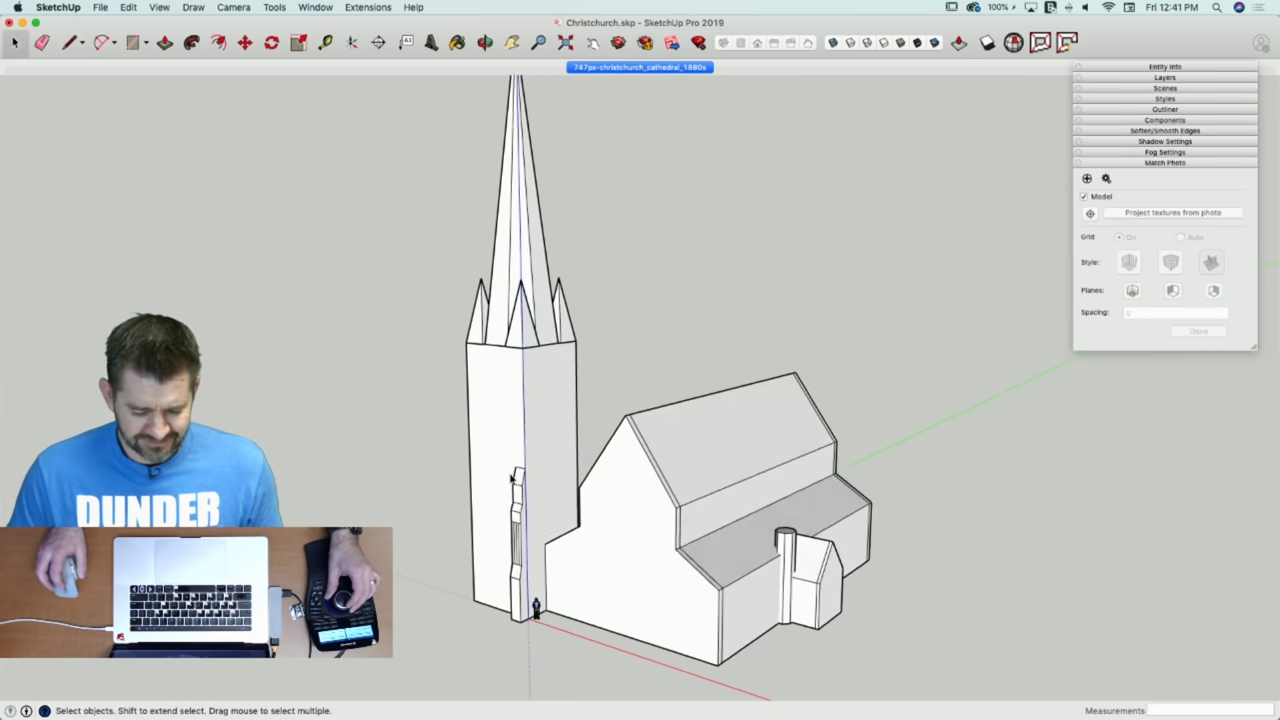
{"action": "scroll", "coordinate": [520, 550], "scroll_direction": "up", "scroll_amount": 5}
{"action": "key", "text": "e"}
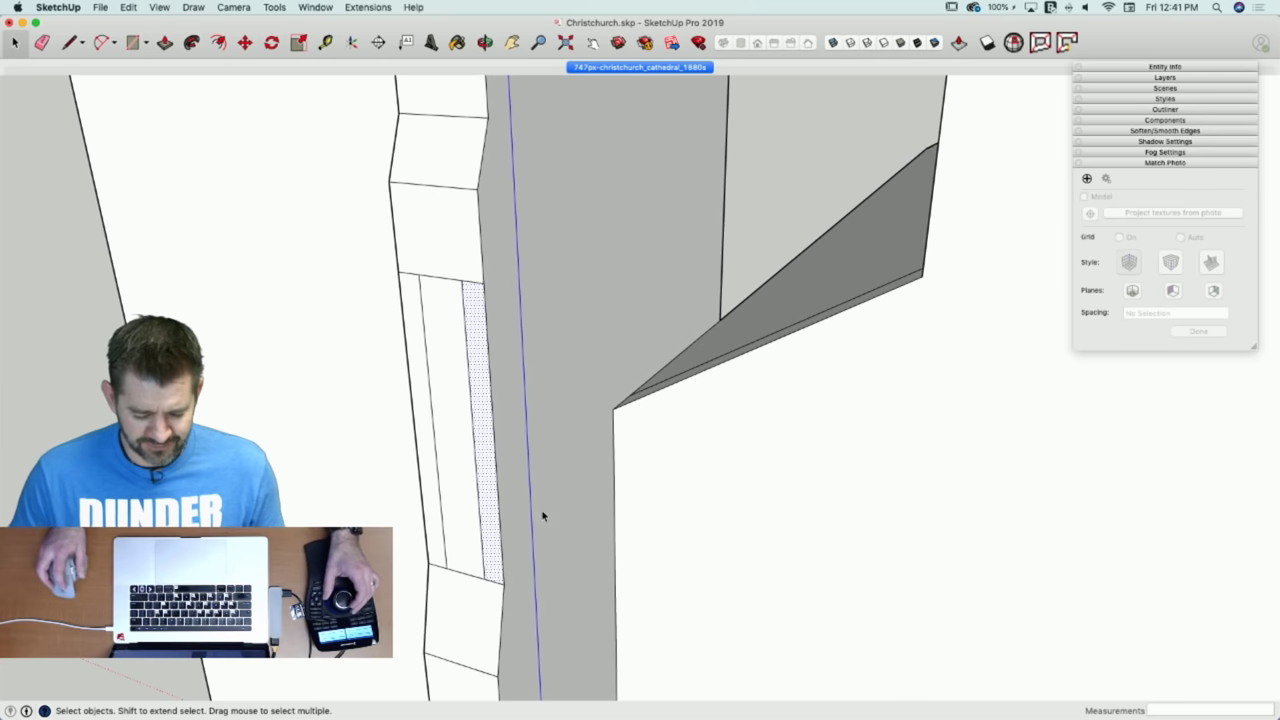
{"action": "key", "text": "q"}
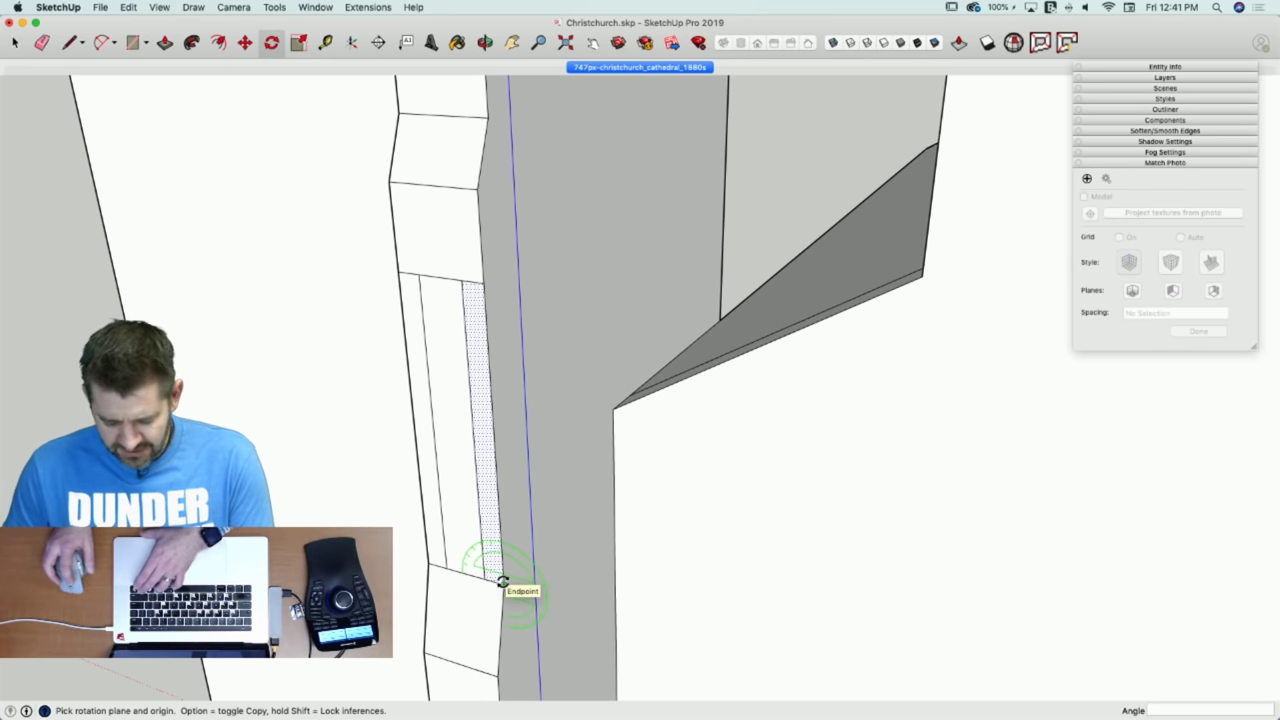
{"action": "key", "text": "Up"}
{"action": "left_click", "coordinate": [503, 581]}
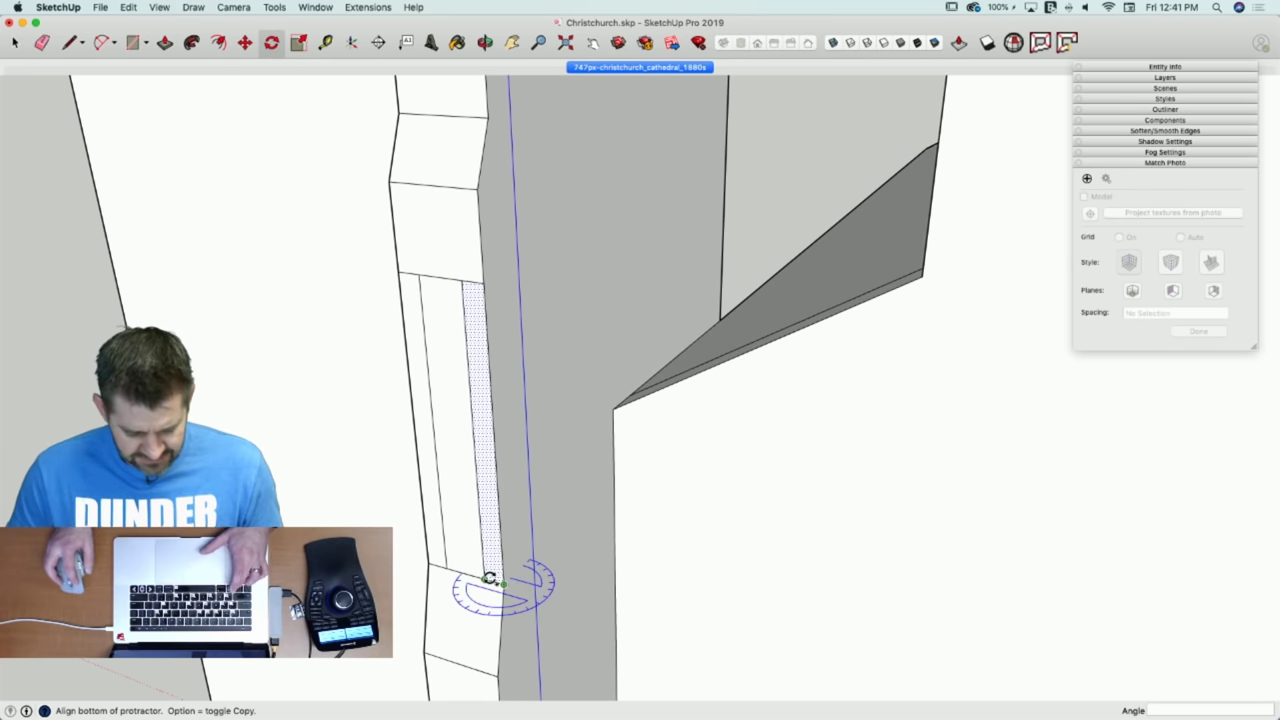
{"action": "left_click", "coordinate": [488, 578]}
{"action": "left_click", "coordinate": [513, 577]}
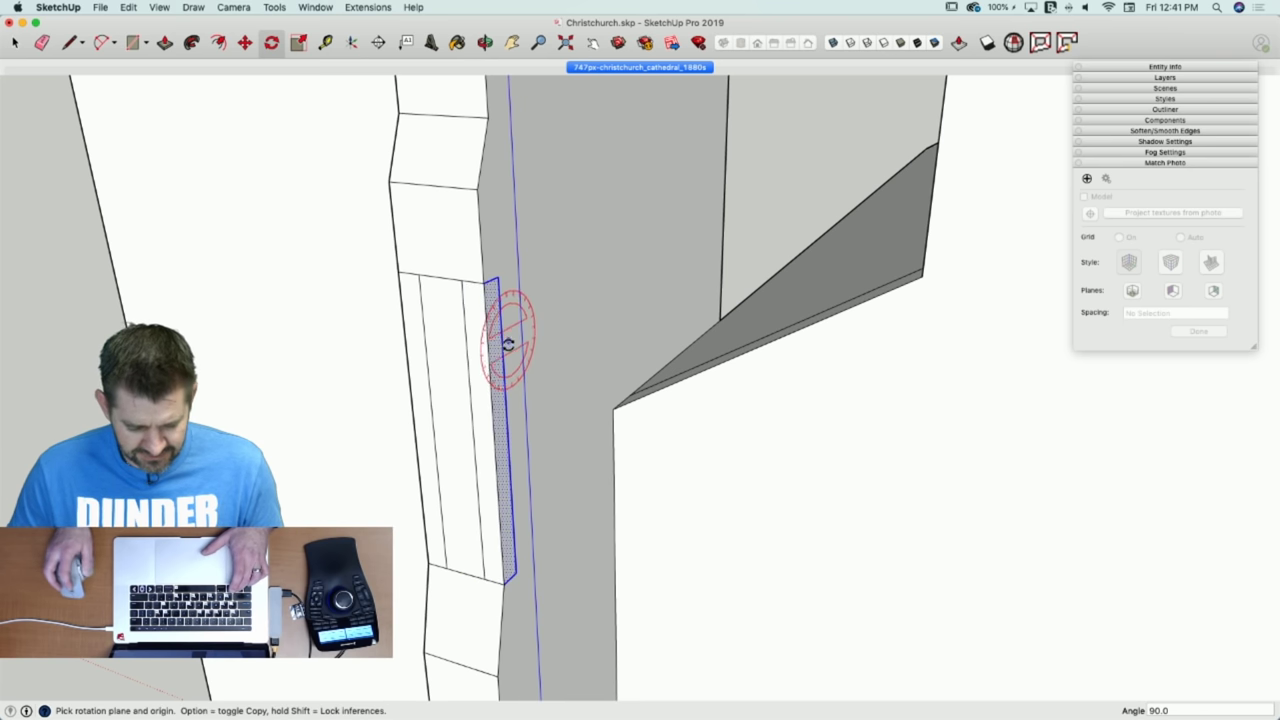
Draw a line about 1' 2 5/8" long between the strips' upper corners to form a slanted face and erase the old corner edge.
{"action": "key", "text": "l"}
{"action": "left_click", "coordinate": [462, 279]}
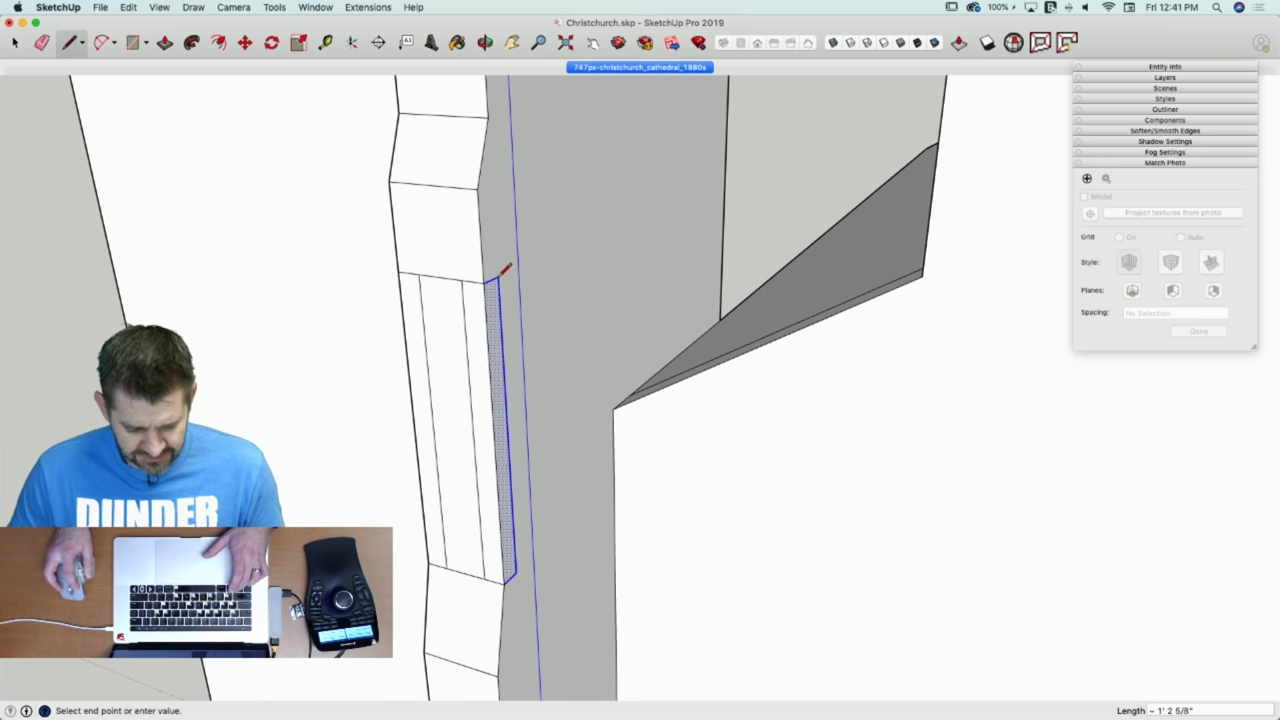
{"action": "left_click", "coordinate": [498, 277]}
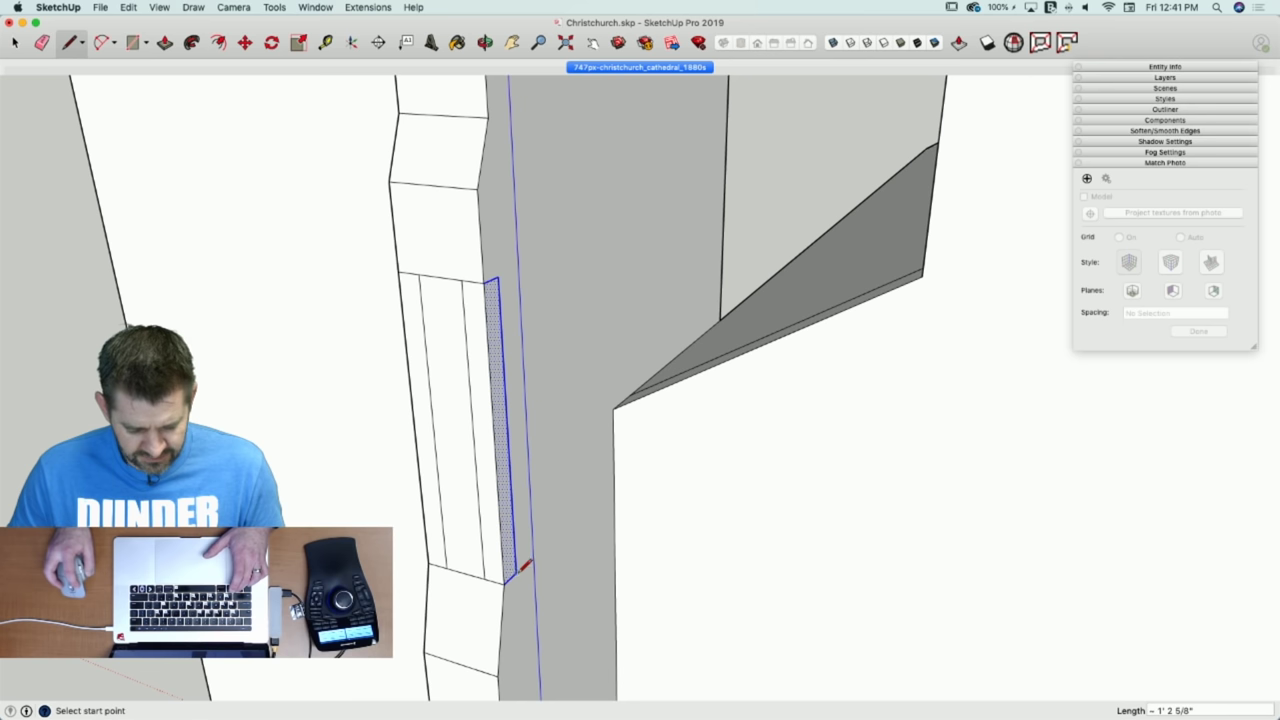
{"action": "key", "text": "e"}
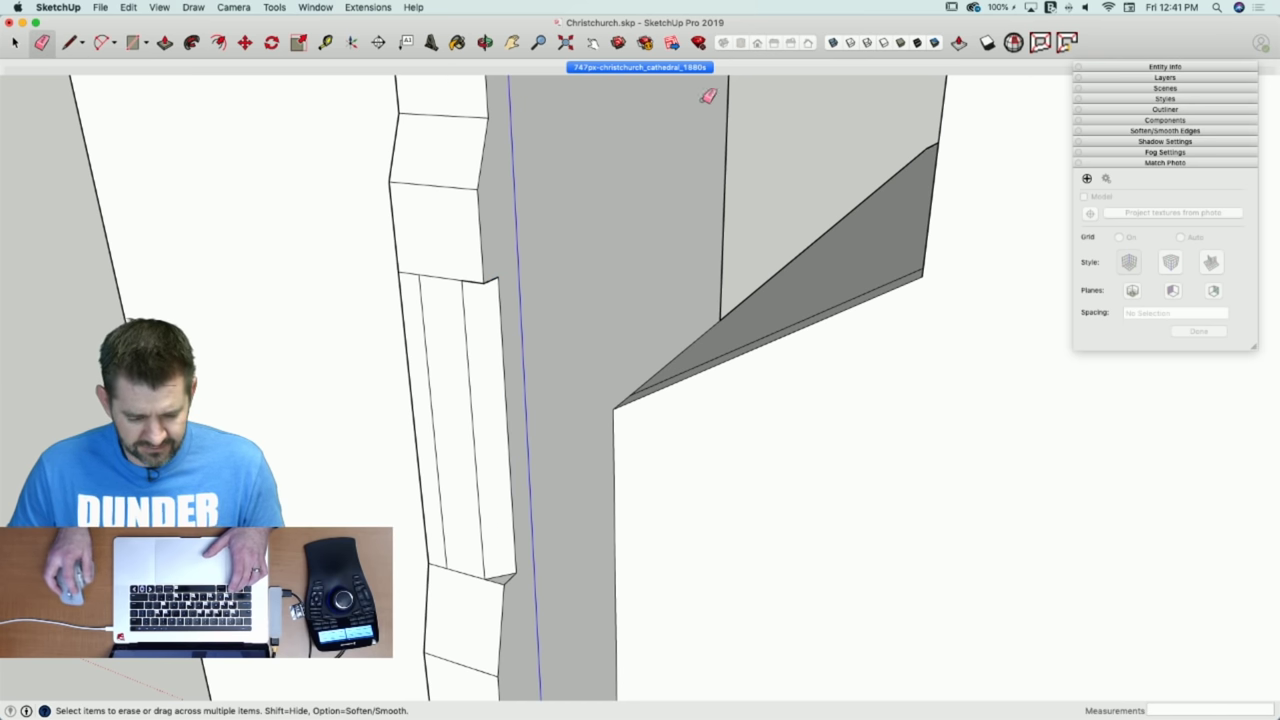
Rotate the strip on the opposite side of the middle tier's front 90° about the vertical axis at its outer bottom corner.
{"action": "left_click", "coordinate": [645, 68]}
{"action": "scroll", "coordinate": [539, 546], "scroll_direction": "up", "scroll_amount": 10}
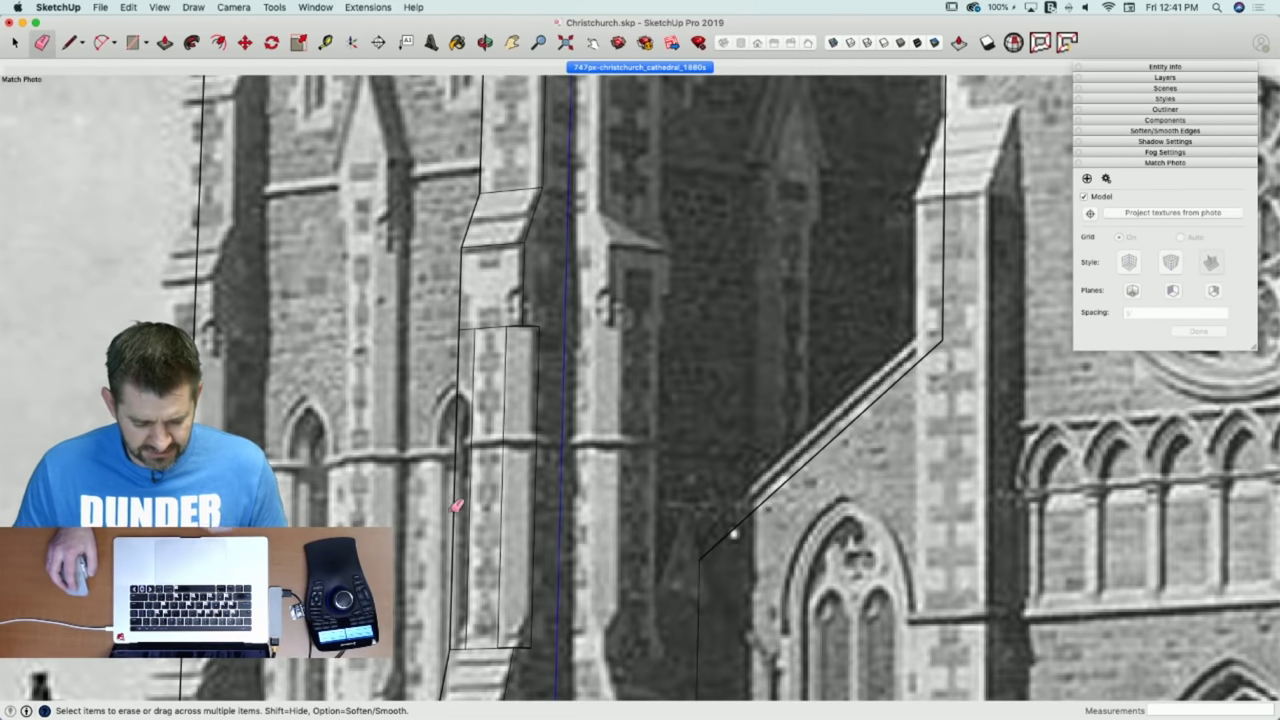
{"action": "scroll", "coordinate": [520, 480], "scroll_direction": "down", "scroll_amount": 2}
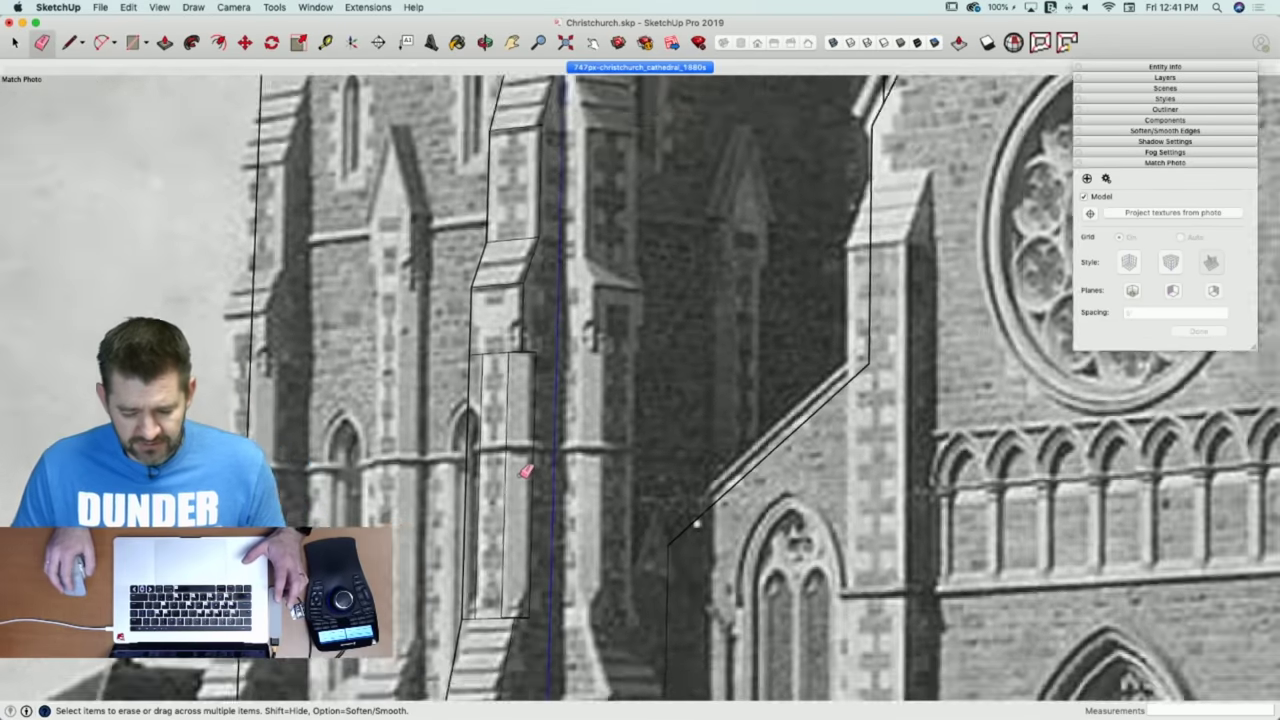
{"action": "scroll", "coordinate": [525, 470], "scroll_direction": "down", "scroll_amount": 5}
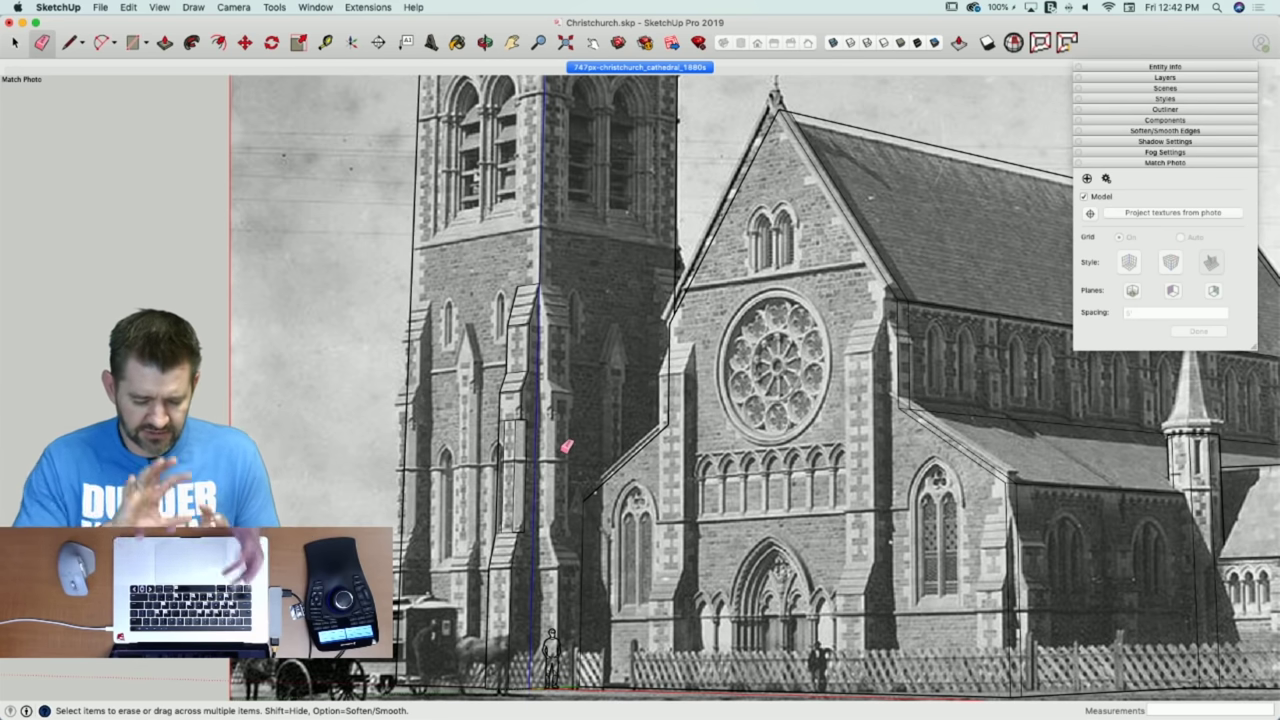
{"action": "scroll", "coordinate": [506, 268], "scroll_direction": "up", "scroll_amount": 5}
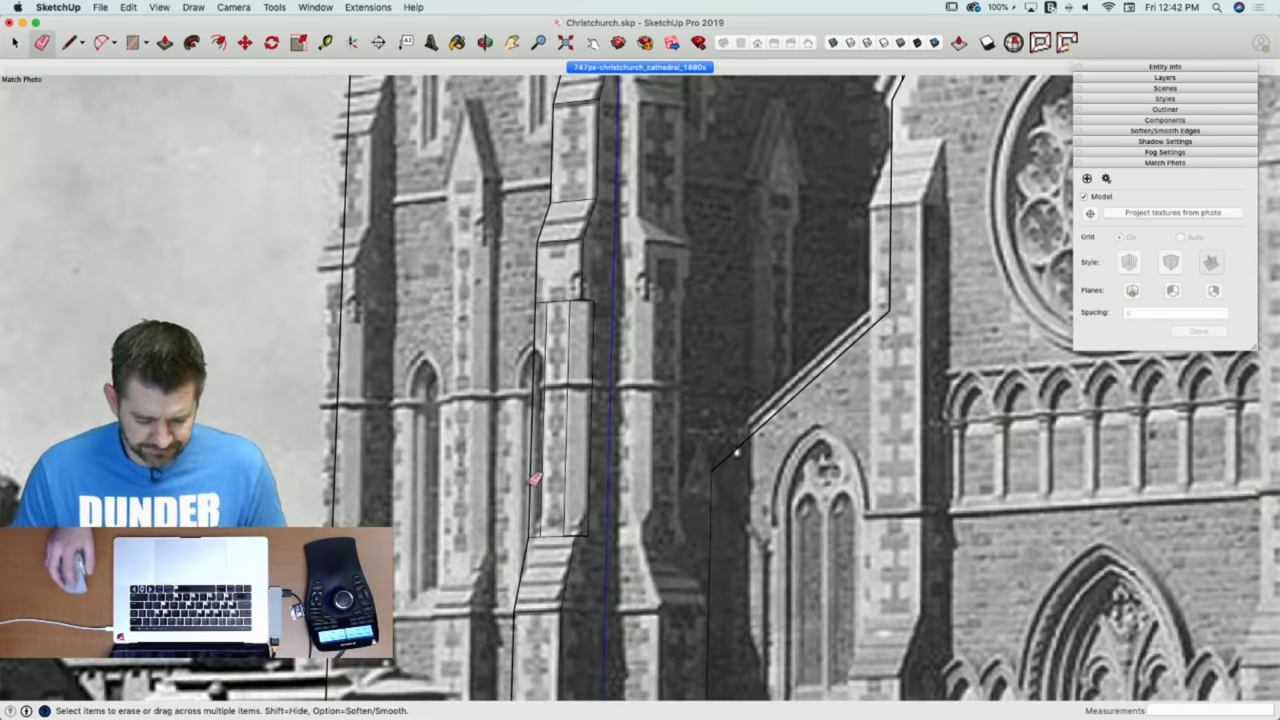
{"action": "scroll", "coordinate": [553, 473], "scroll_direction": "down", "scroll_amount": 5}
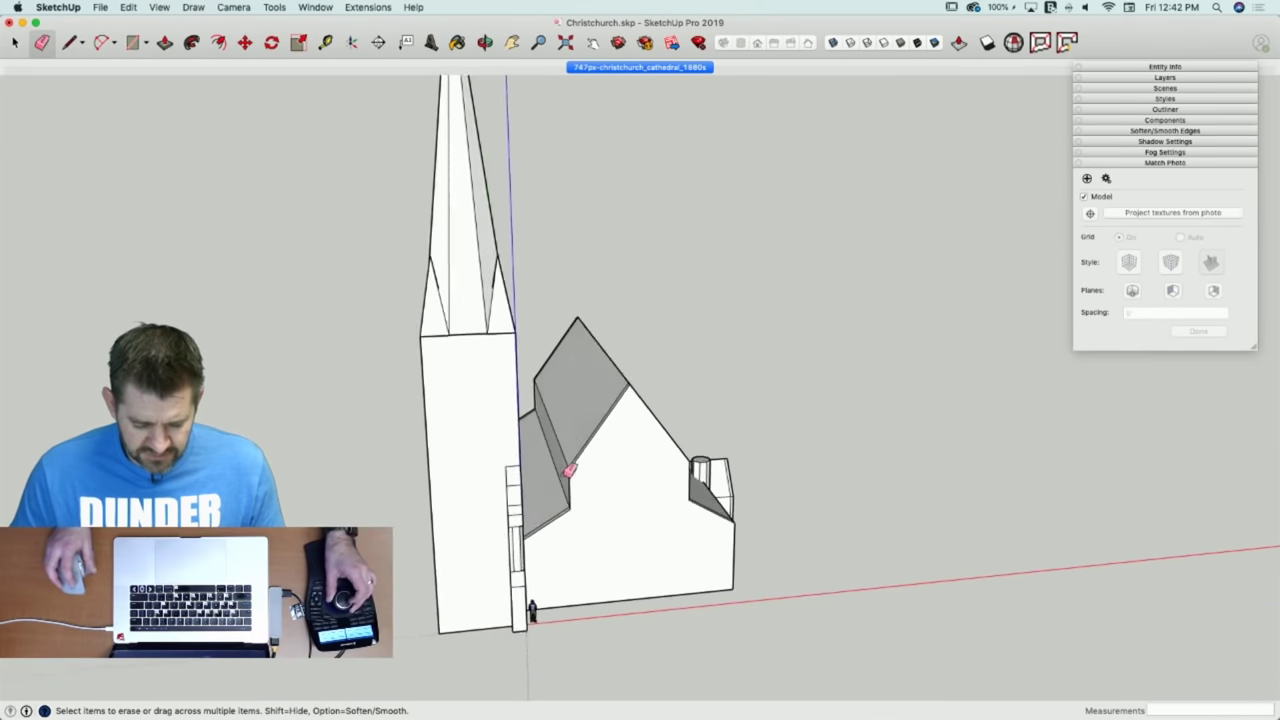
{"action": "key", "text": "space"}
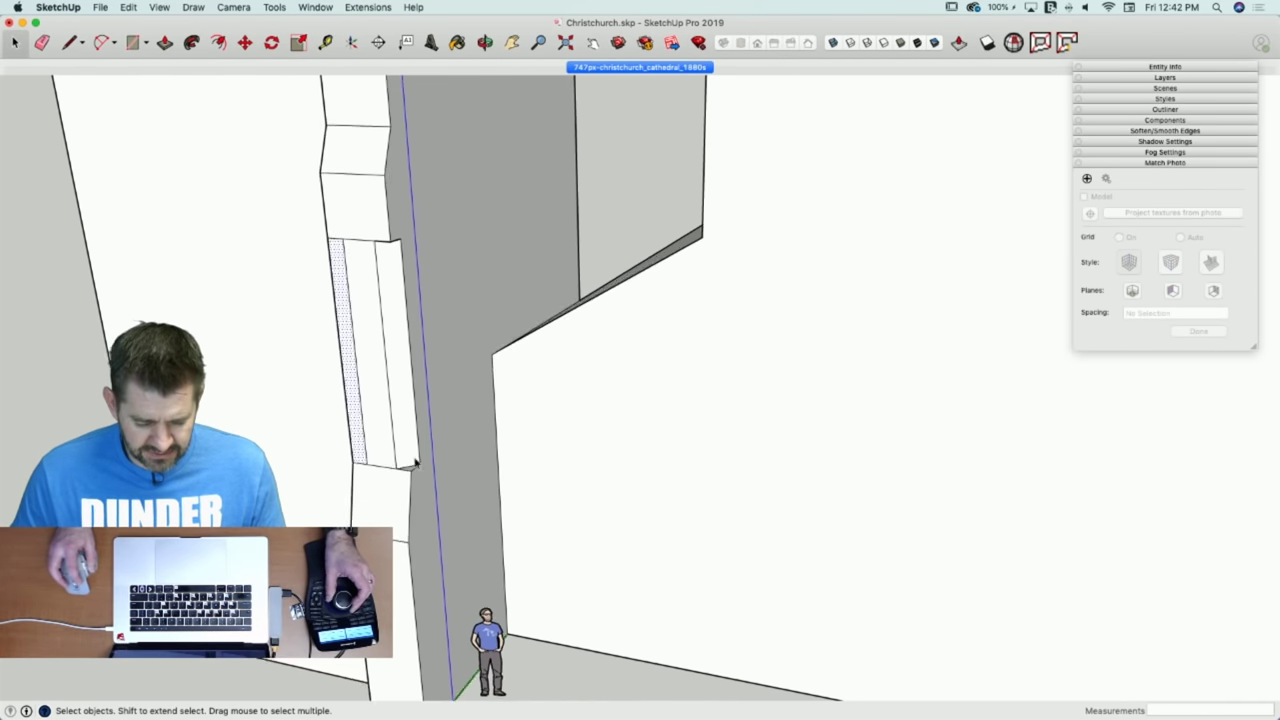
{"action": "key", "text": "q"}
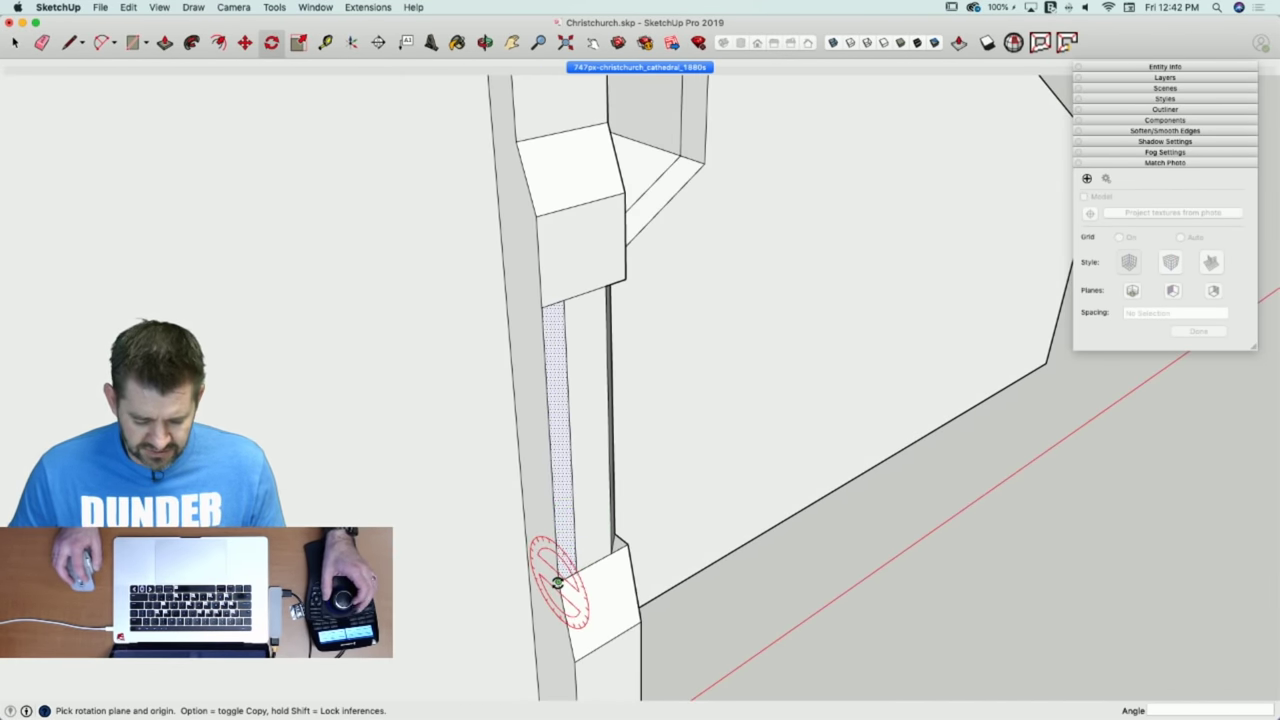
{"action": "left_click", "coordinate": [558, 583]}
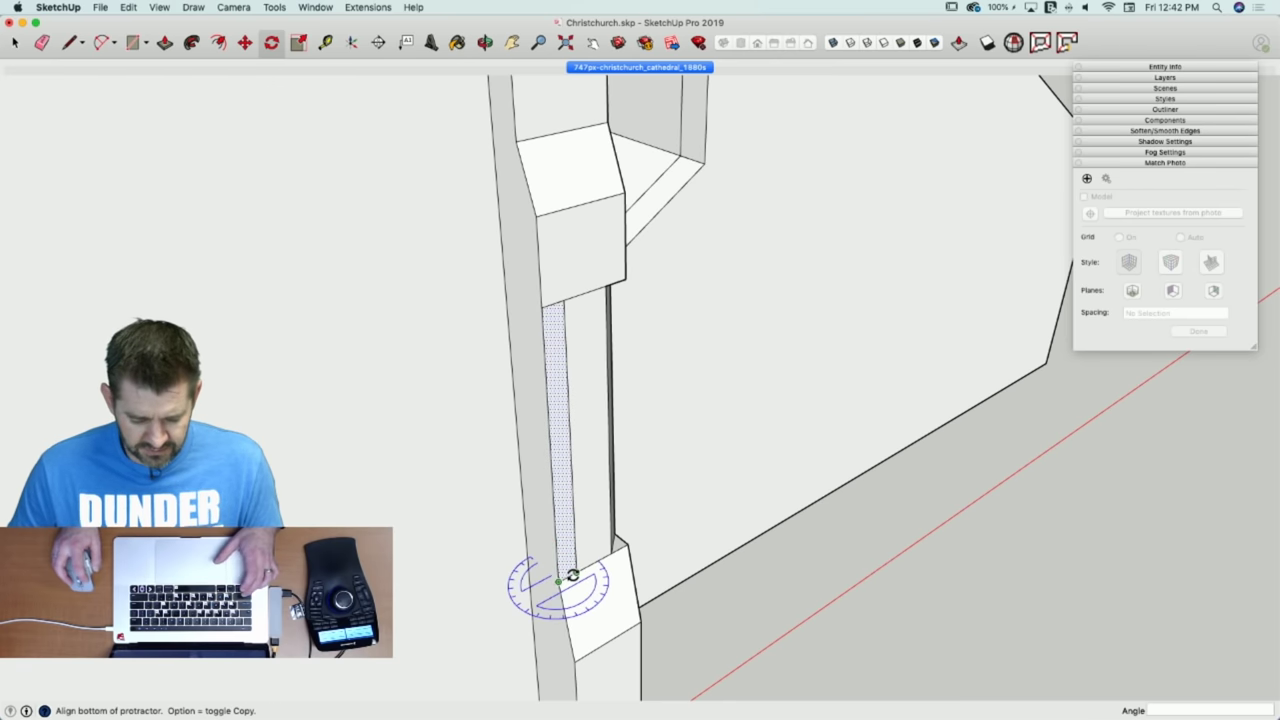
{"action": "left_click", "coordinate": [572, 574]}
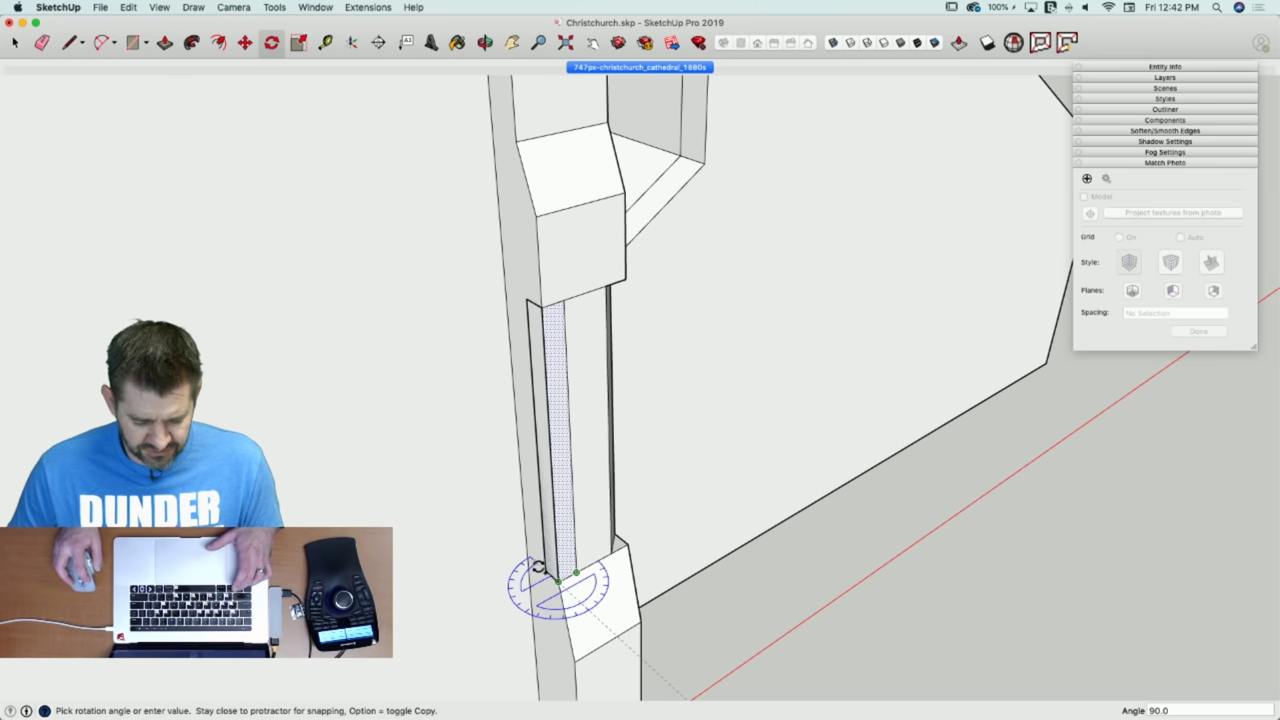
{"action": "left_click", "coordinate": [540, 568]}
Draw 1' 2 5/8" lines between this side's strip corners to form the second chamfer and erase the old corner edge.
{"action": "key", "text": "l"}
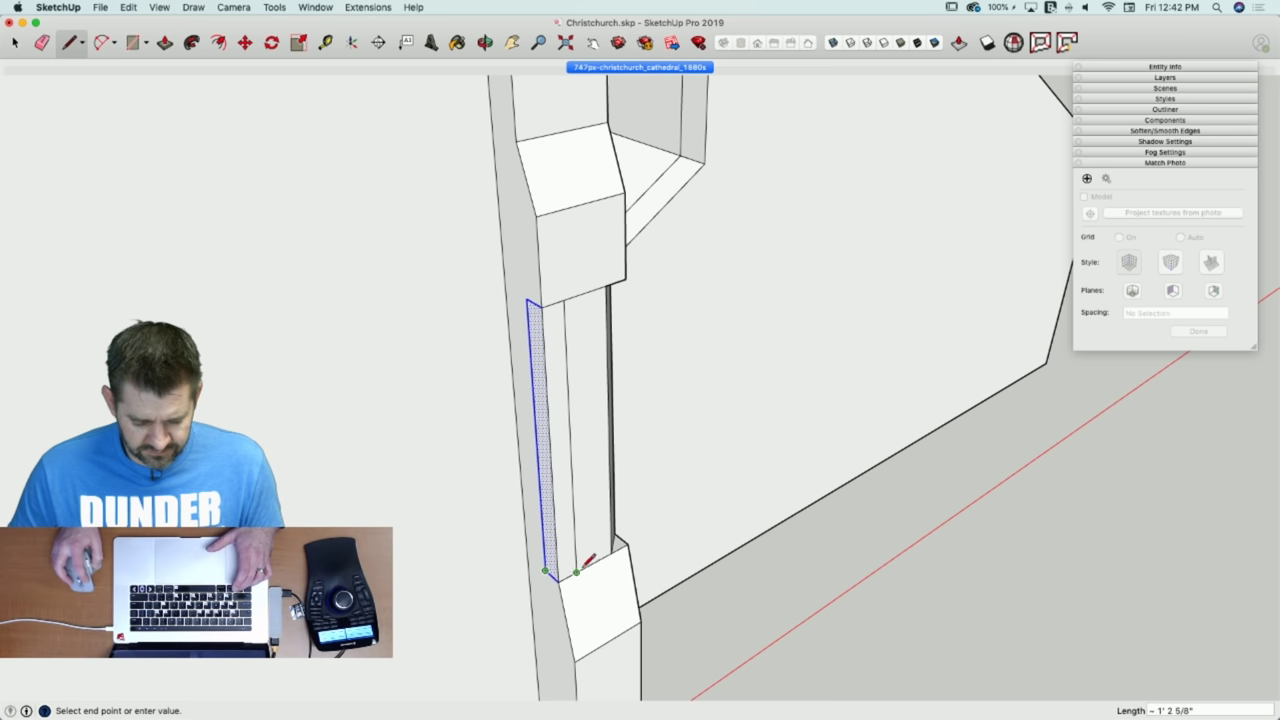
{"action": "left_click", "coordinate": [580, 568]}
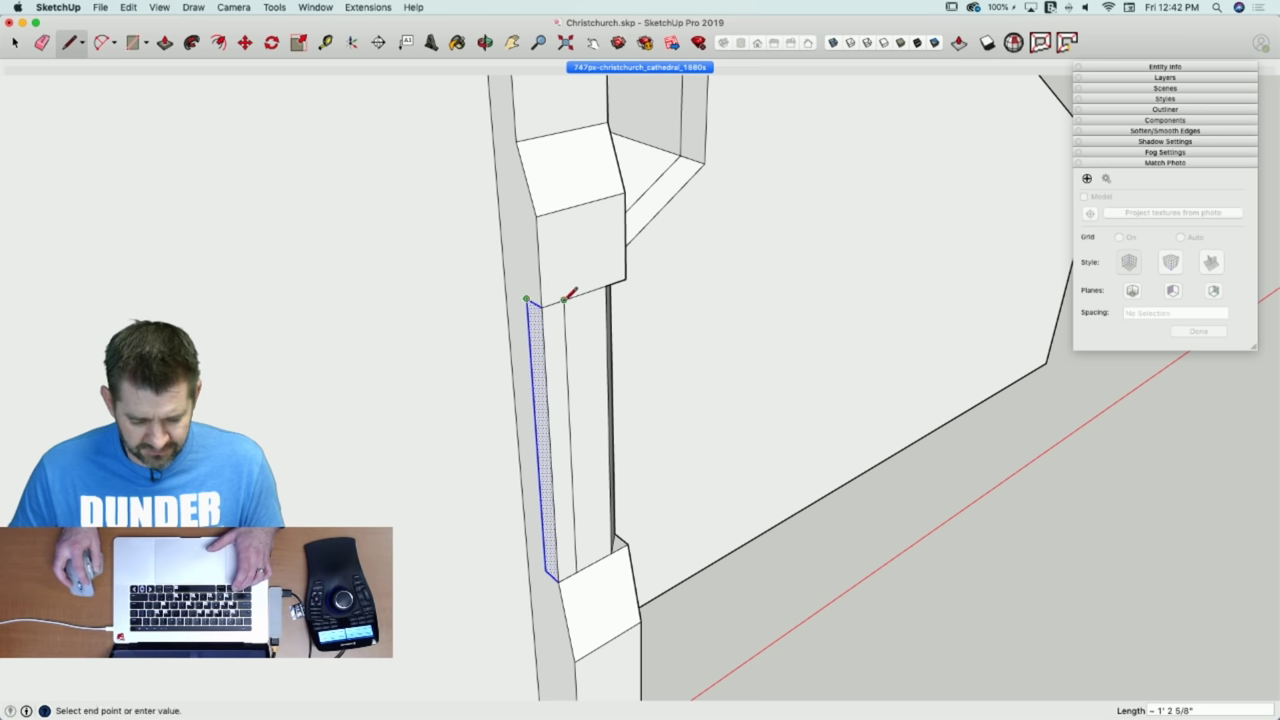
{"action": "key", "text": "e"}
{"action": "mouse_move", "coordinate": [549, 338]}
{"action": "left_mouse_down"}
{"action": "mouse_move", "coordinate": [532, 361]}
{"action": "mouse_move", "coordinate": [547, 361]}
{"action": "left_mouse_up"}
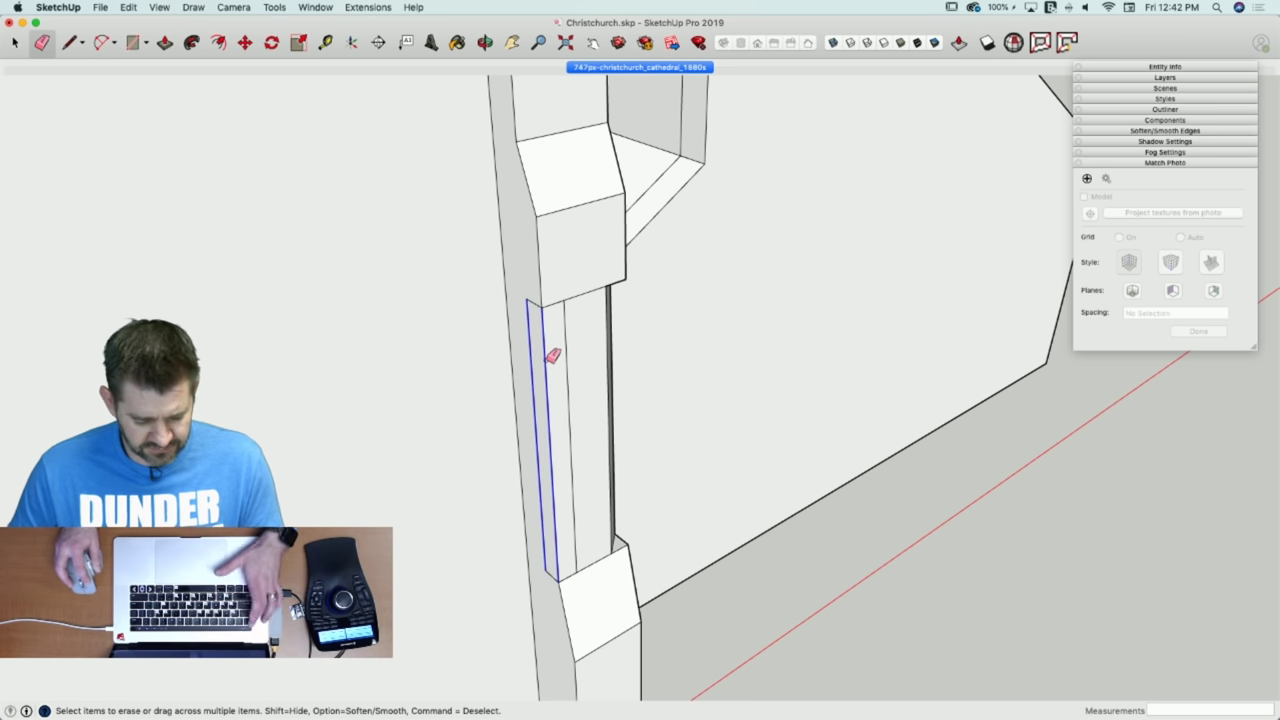
{"action": "key", "text": "Escape"}
{"action": "left_click", "coordinate": [541, 345]}
In the matched photo view, select the edges at the chamfered tier's base and move them up 4 5/8" to match the photo.
{"action": "key", "text": "space"}
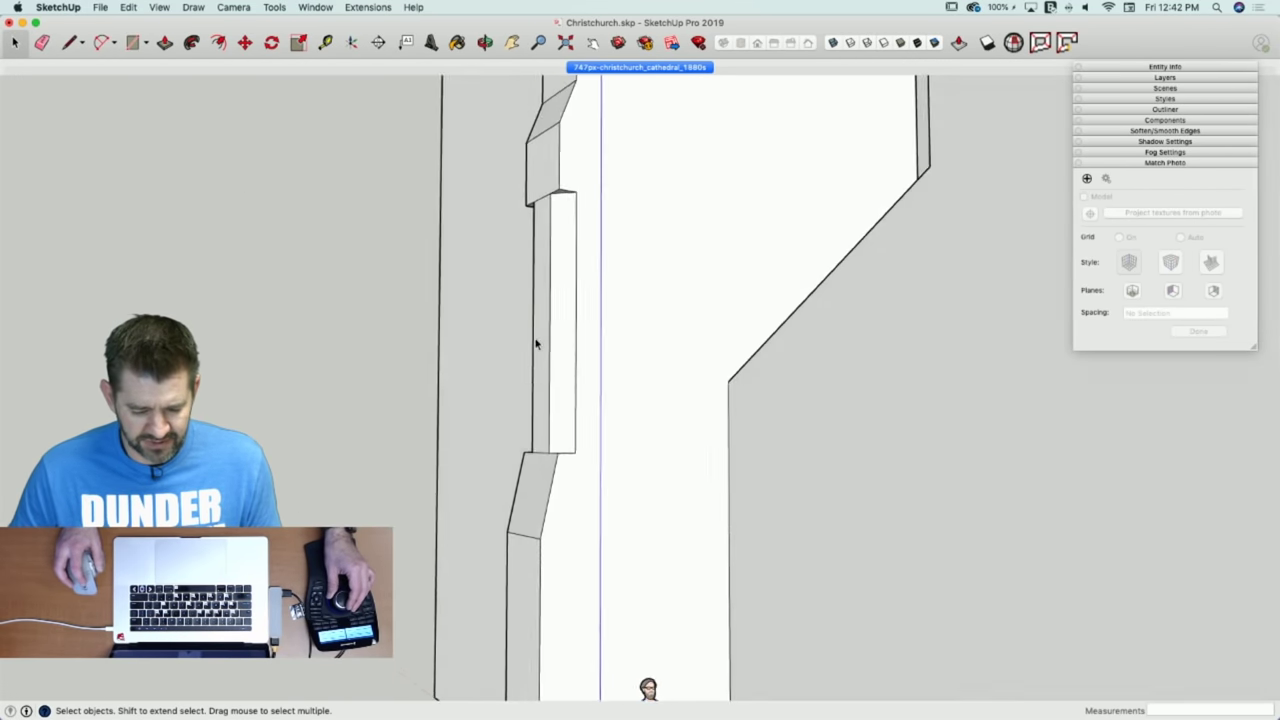
{"action": "middle_click_drag", "start_coordinate": [536, 343], "coordinate": [654, 94]}
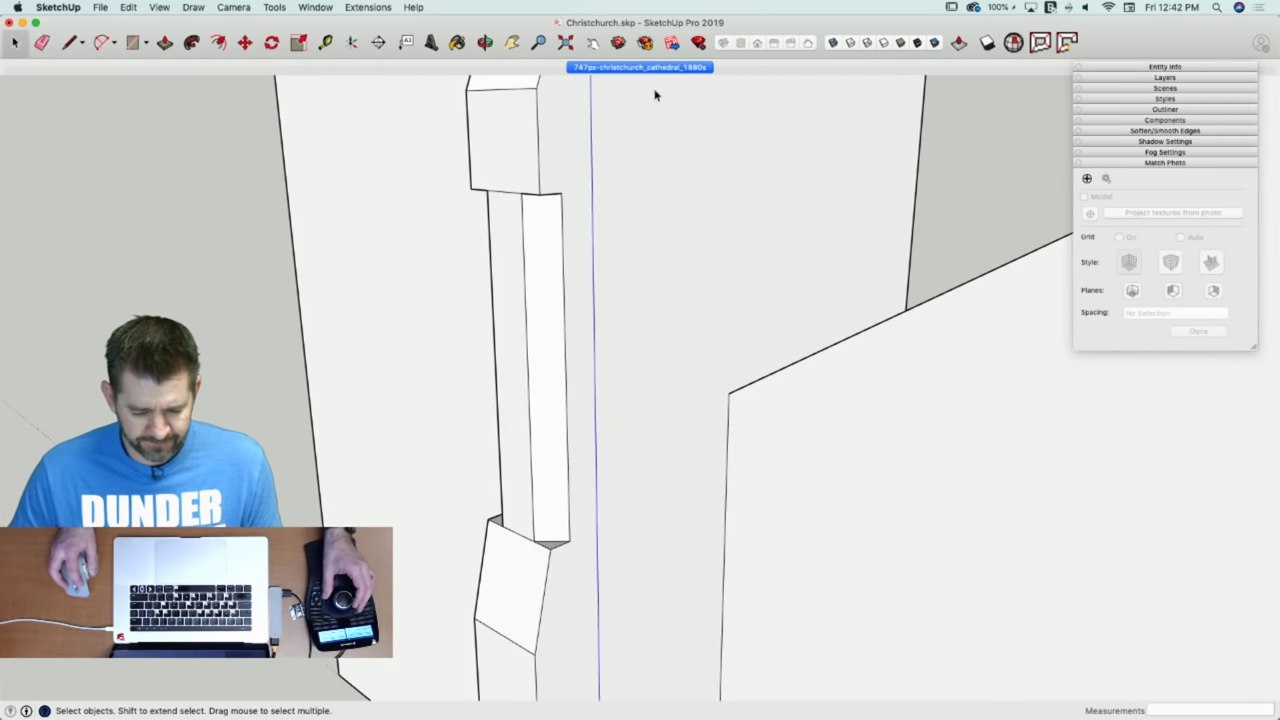
{"action": "left_click", "coordinate": [654, 68]}
{"action": "scroll", "coordinate": [540, 590], "scroll_direction": "up", "scroll_amount": 10}
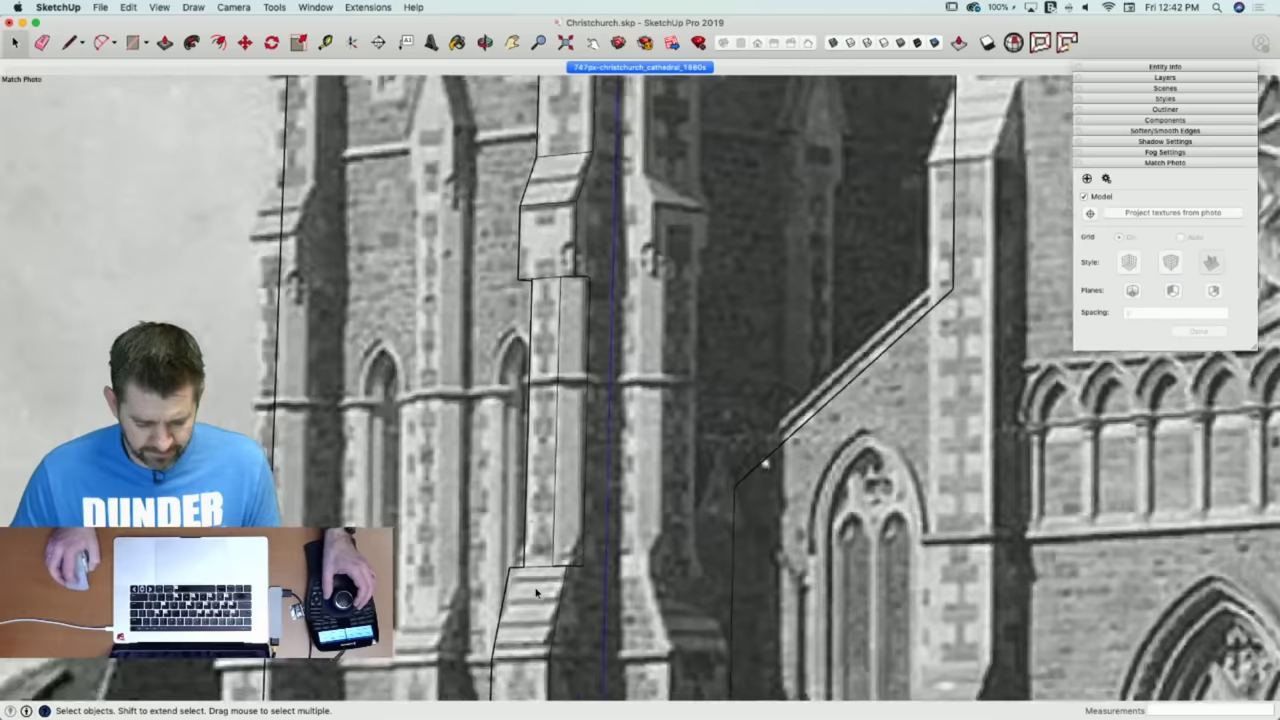
{"action": "scroll", "coordinate": [540, 590], "scroll_direction": "up", "scroll_amount": 3}
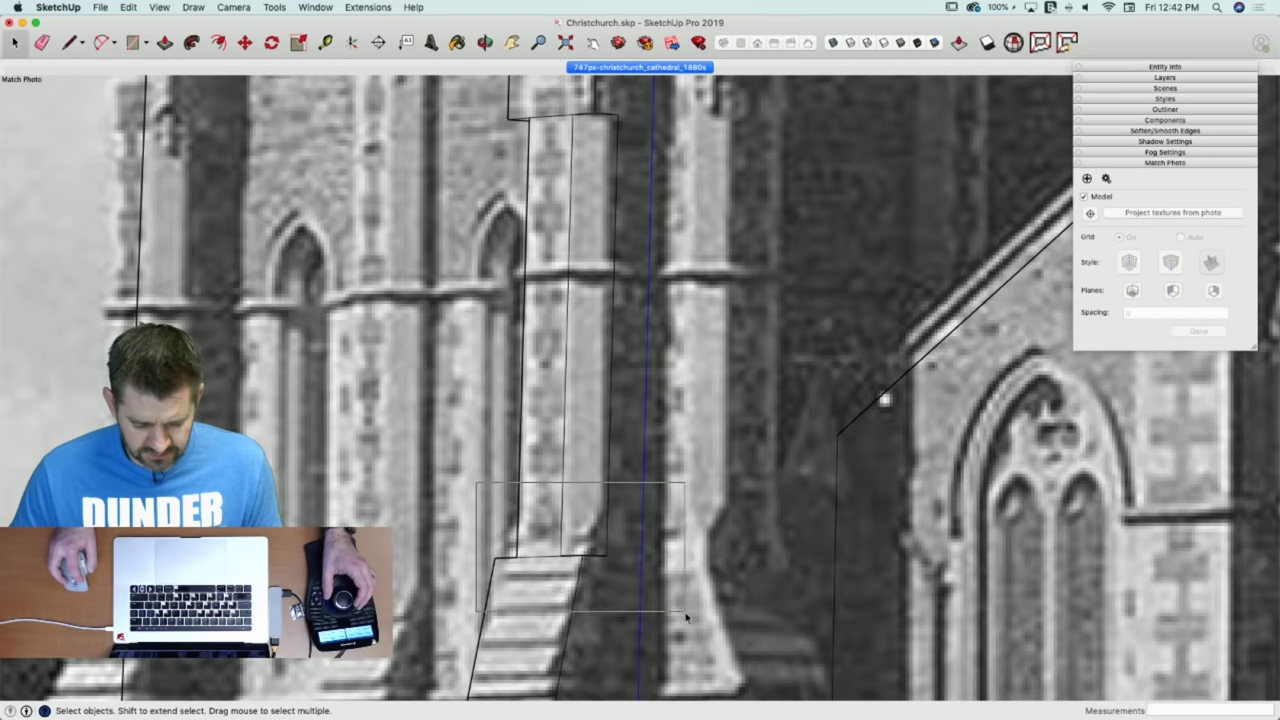
{"action": "key", "text": "m"}
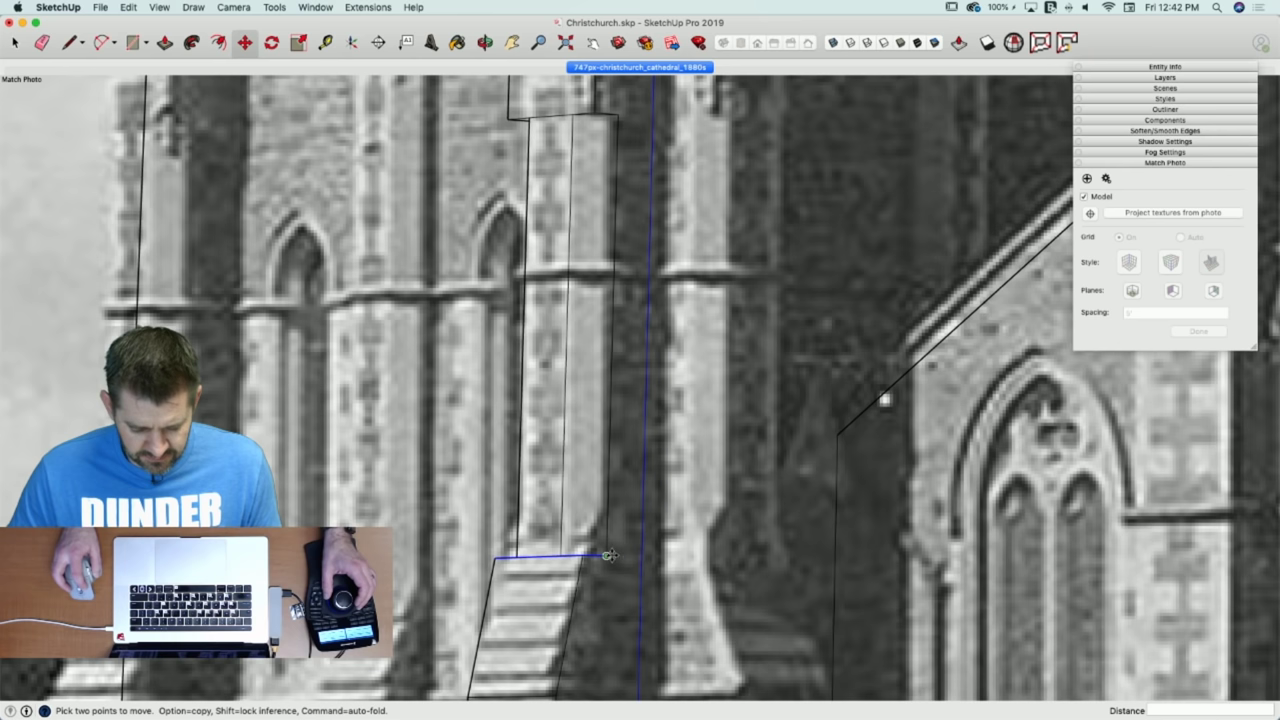
{"action": "left_click", "coordinate": [609, 555]}
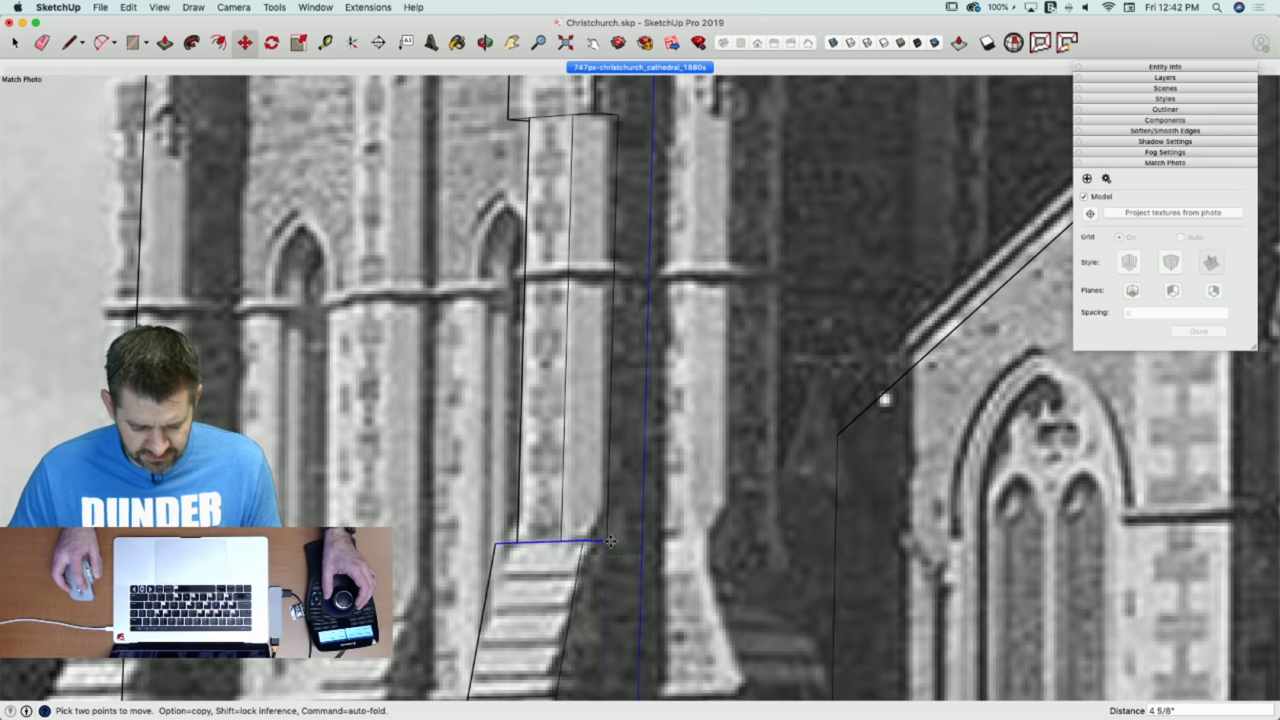
{"action": "left_click", "coordinate": [609, 541]}
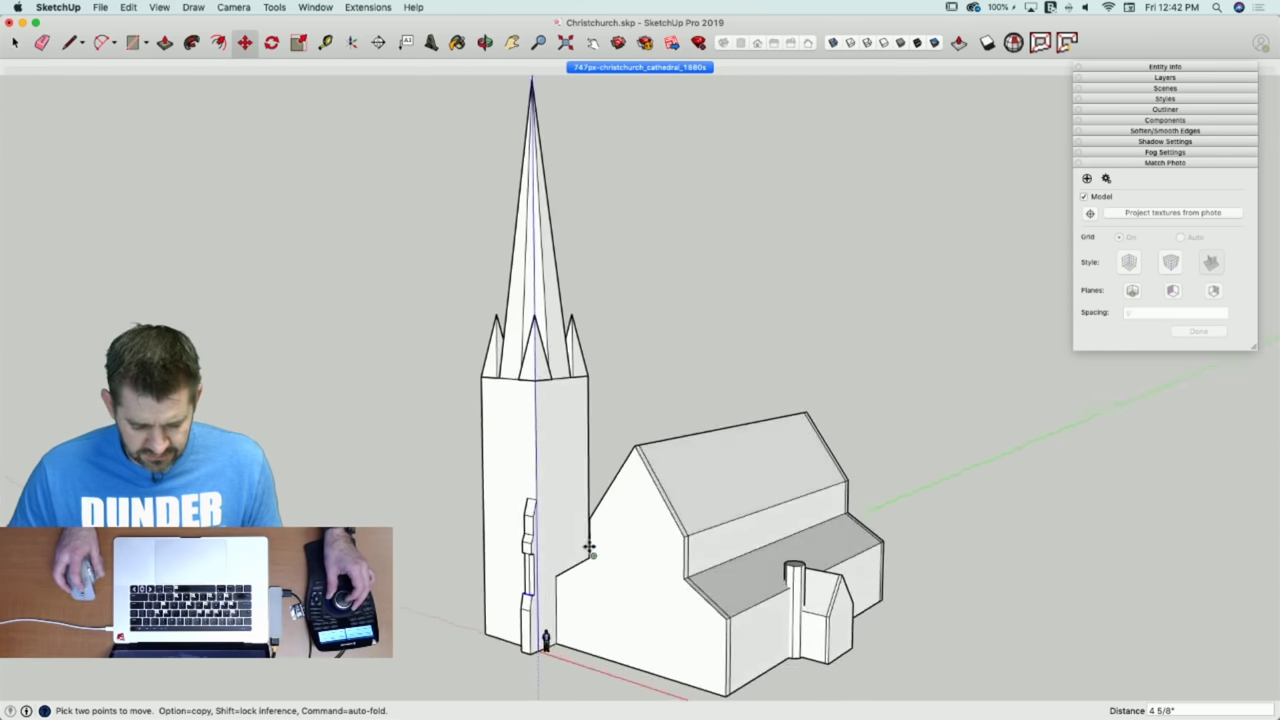
Move the scale figure away from the buttress base, out along the red axis.
{"action": "key", "text": "space"}
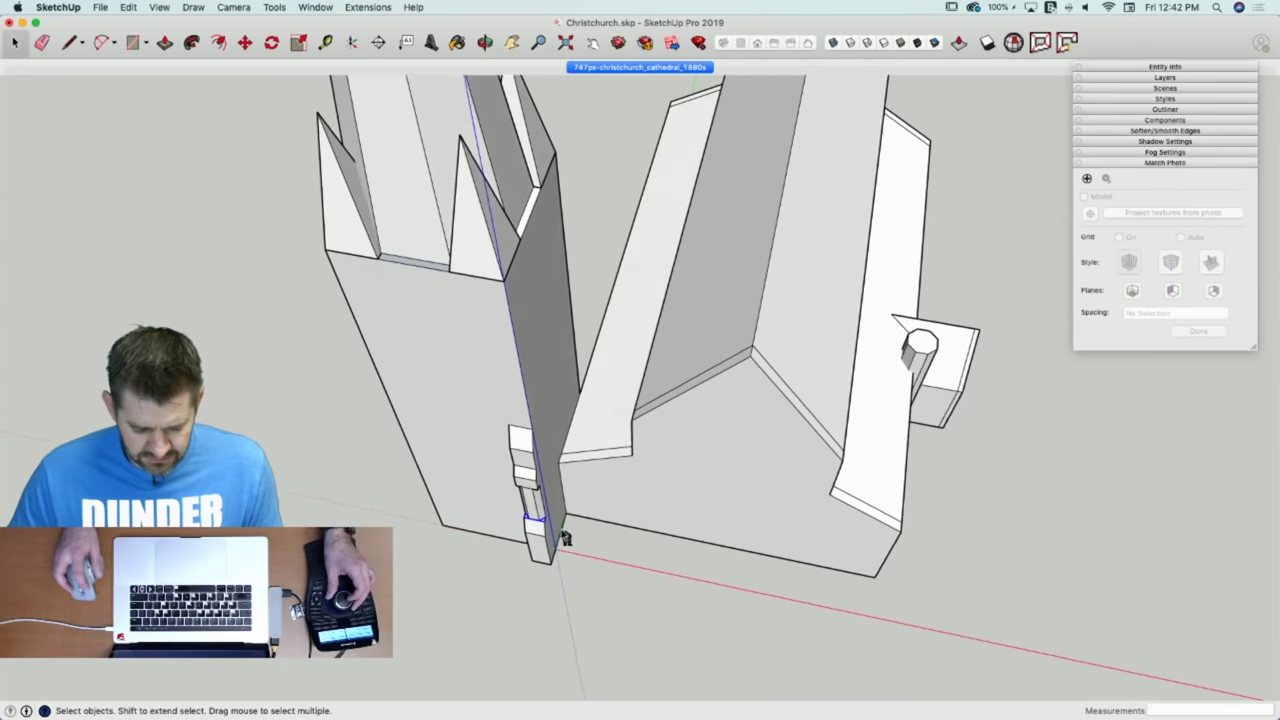
{"action": "key", "text": "m"}
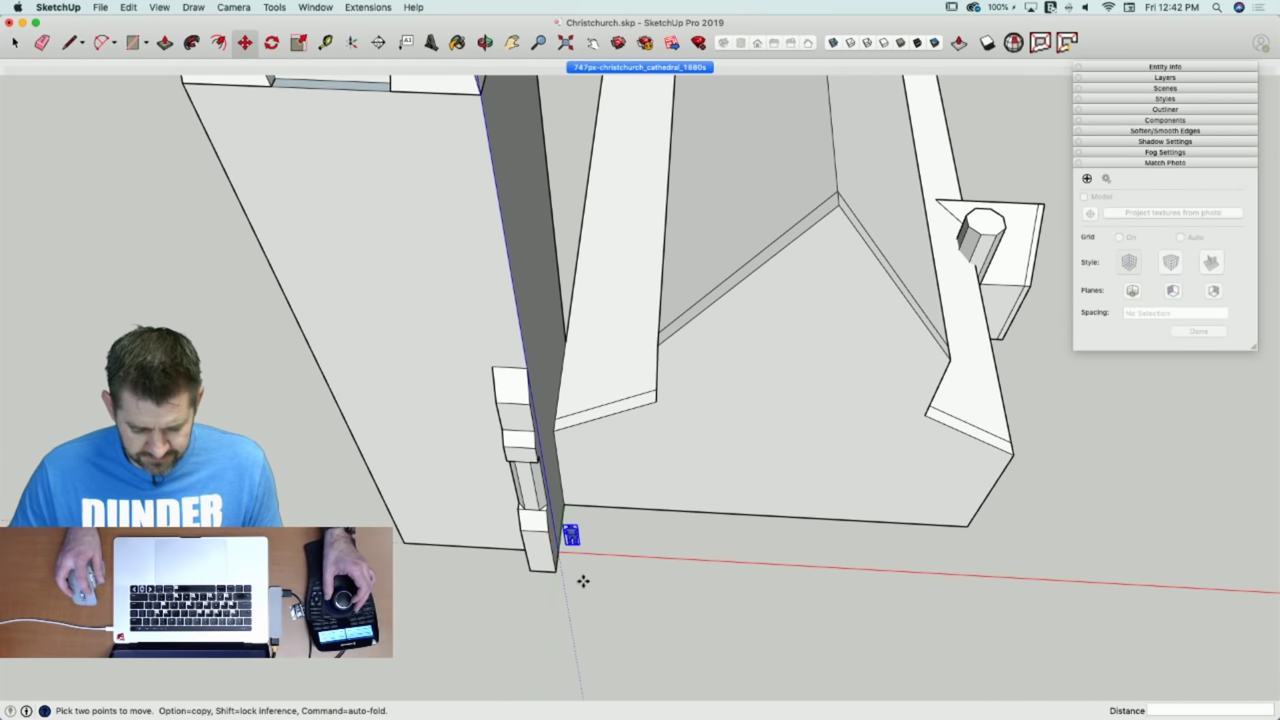
{"action": "left_click", "coordinate": [583, 580]}
{"action": "left_click", "coordinate": [674, 594]}
Select the buttress geometry and draw a line up the tower corner from the ground to the buttress top, separating its side from the tower wall.
{"action": "key", "text": "space"}
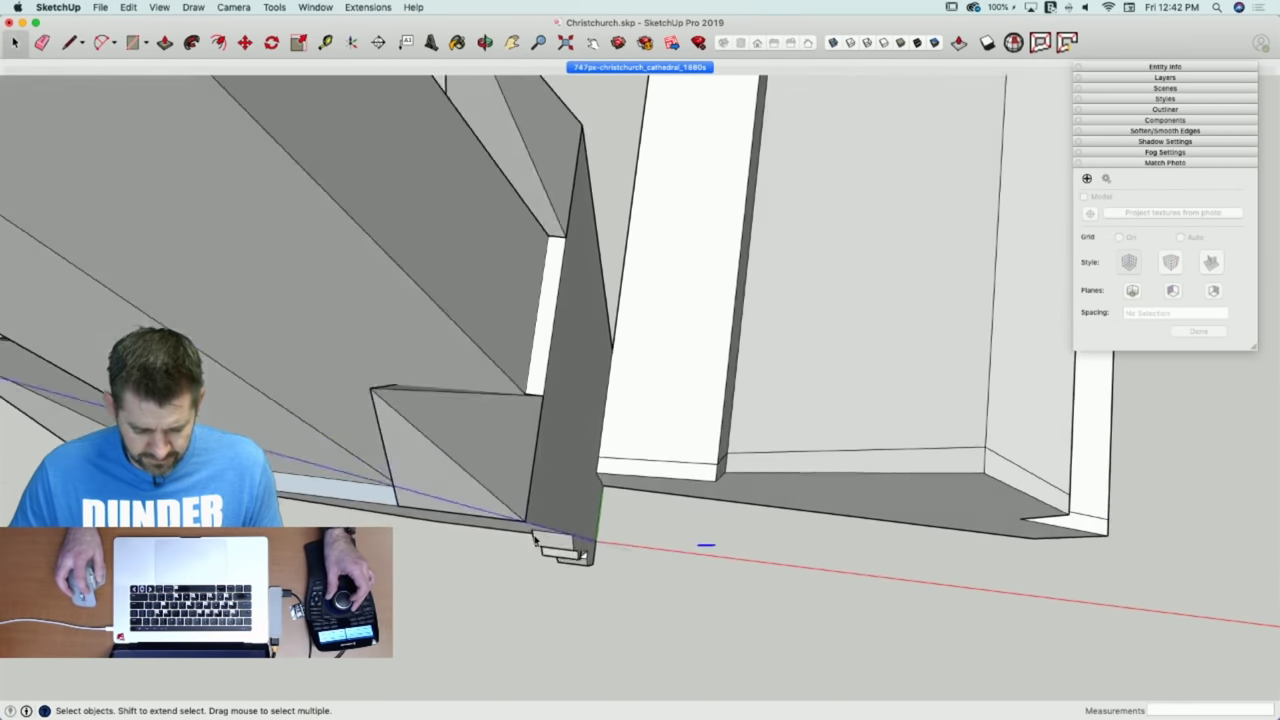
{"action": "left_click_drag", "start_coordinate": [628, 558], "coordinate": [666, 586]}
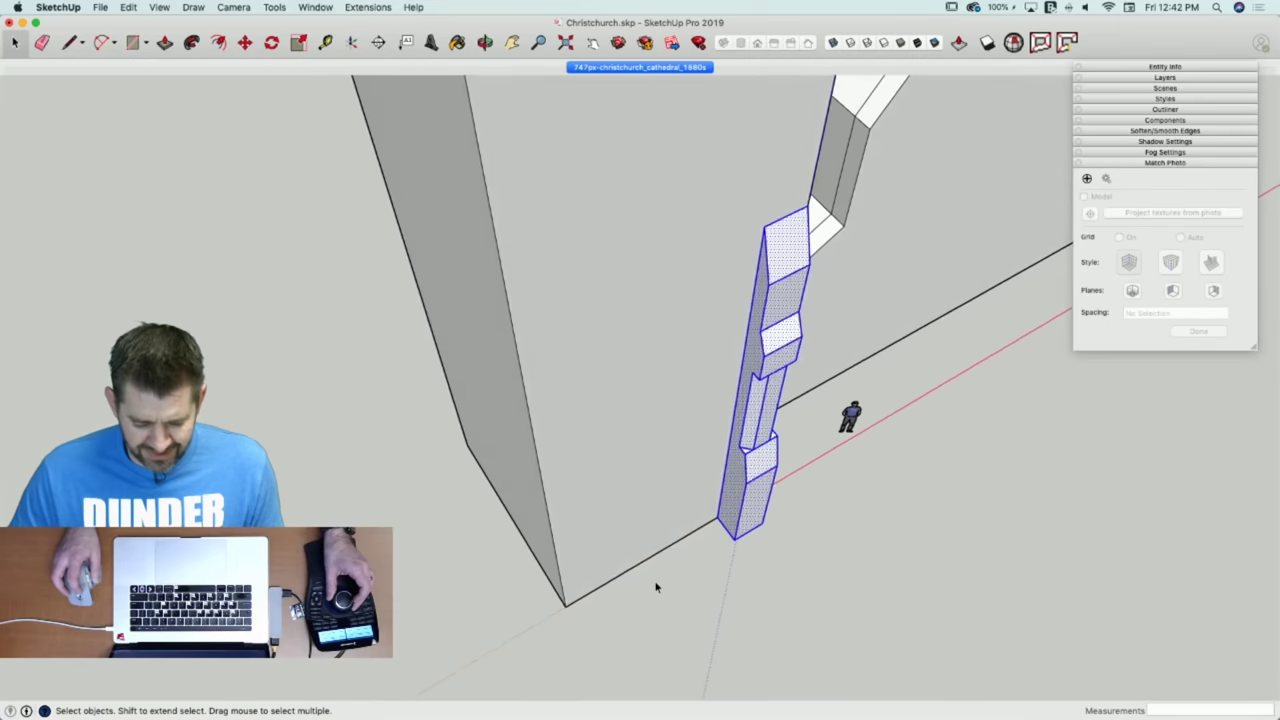
{"action": "key", "text": "l"}
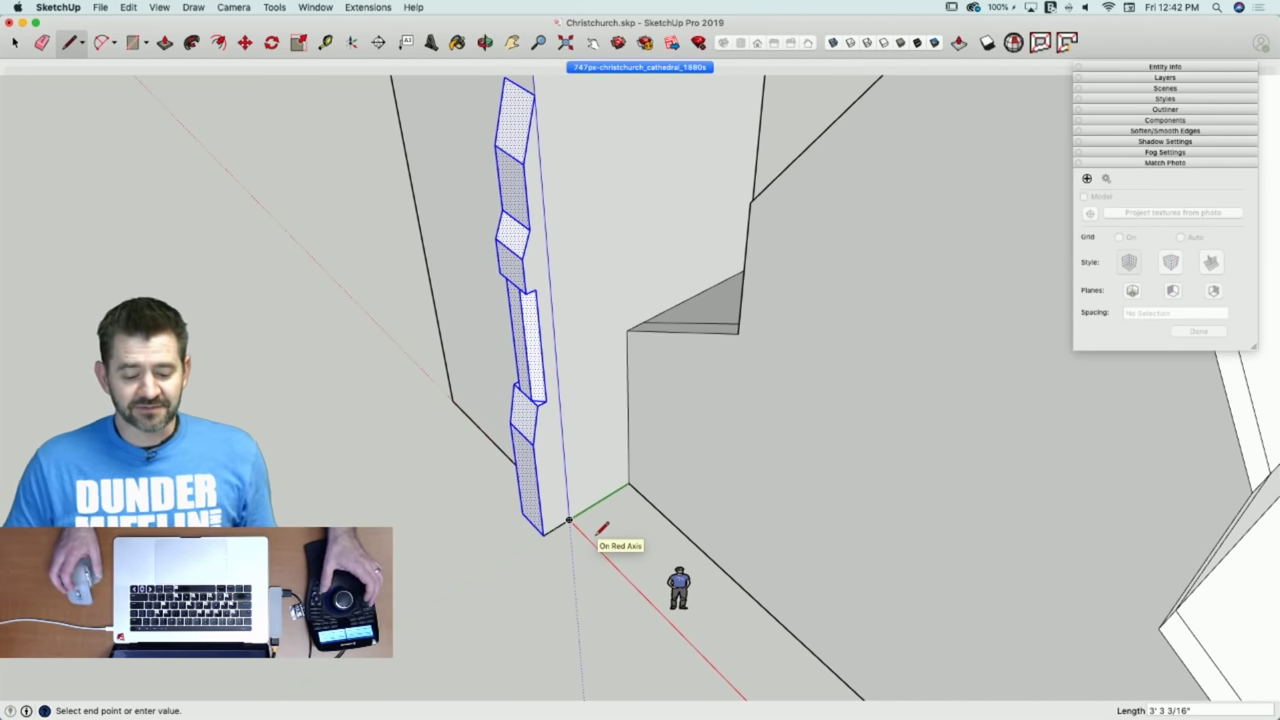
{"action": "left_click", "coordinate": [537, 88]}
{"action": "key", "text": "space"}
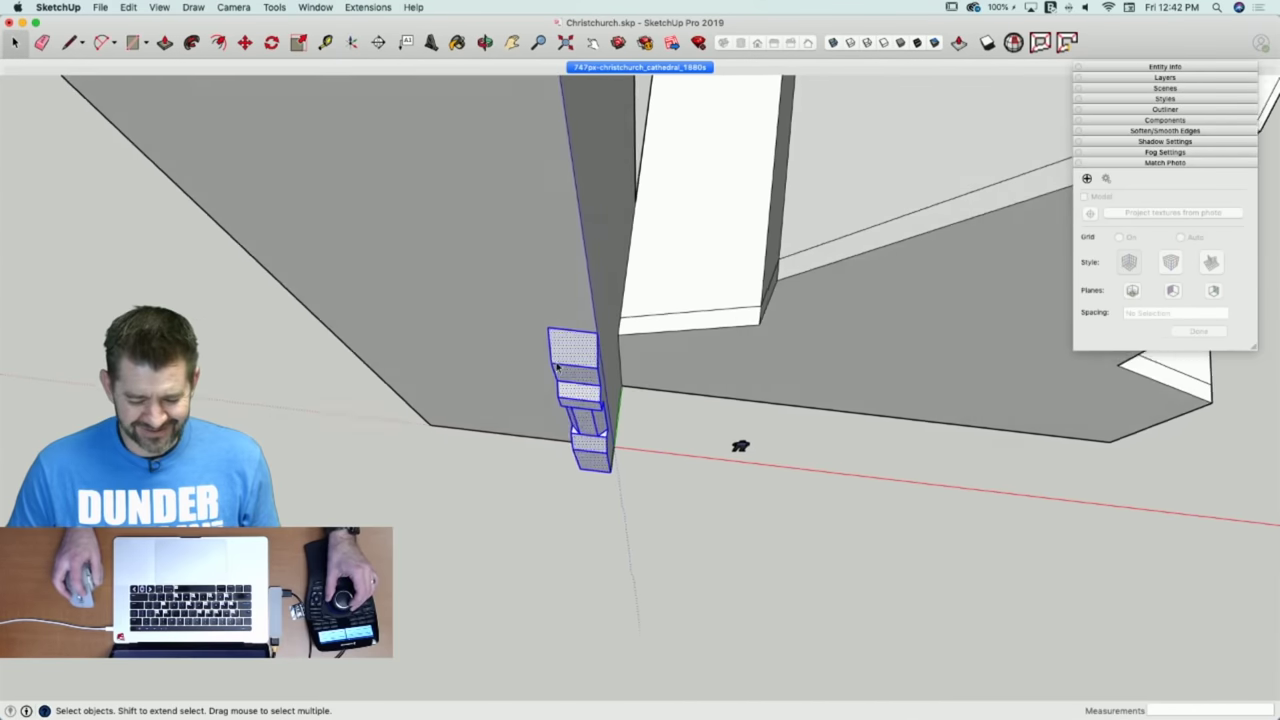
Select the whole buttress and make it a component with the definition name Buttress, replacing the selection.
{"action": "left_click_drag", "start_coordinate": [512, 404], "coordinate": [621, 516]}
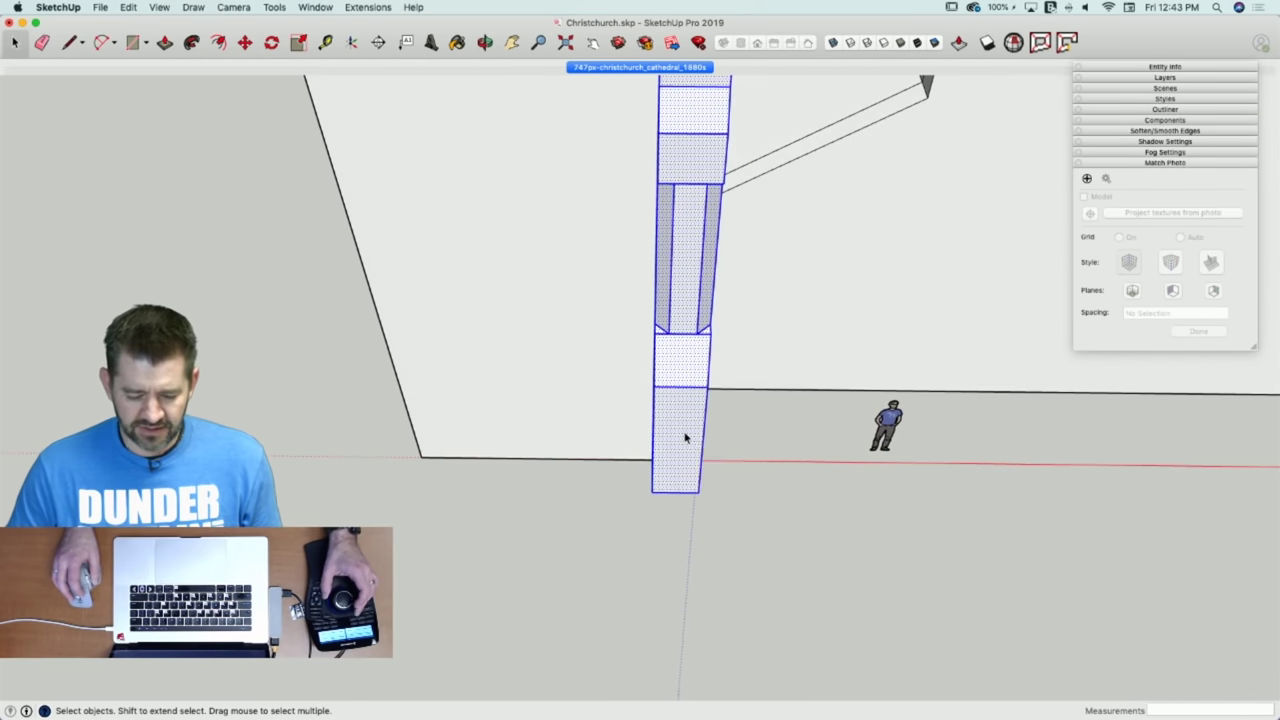
{"action": "right_click", "coordinate": [684, 434]}
{"action": "left_click", "coordinate": [722, 483]}
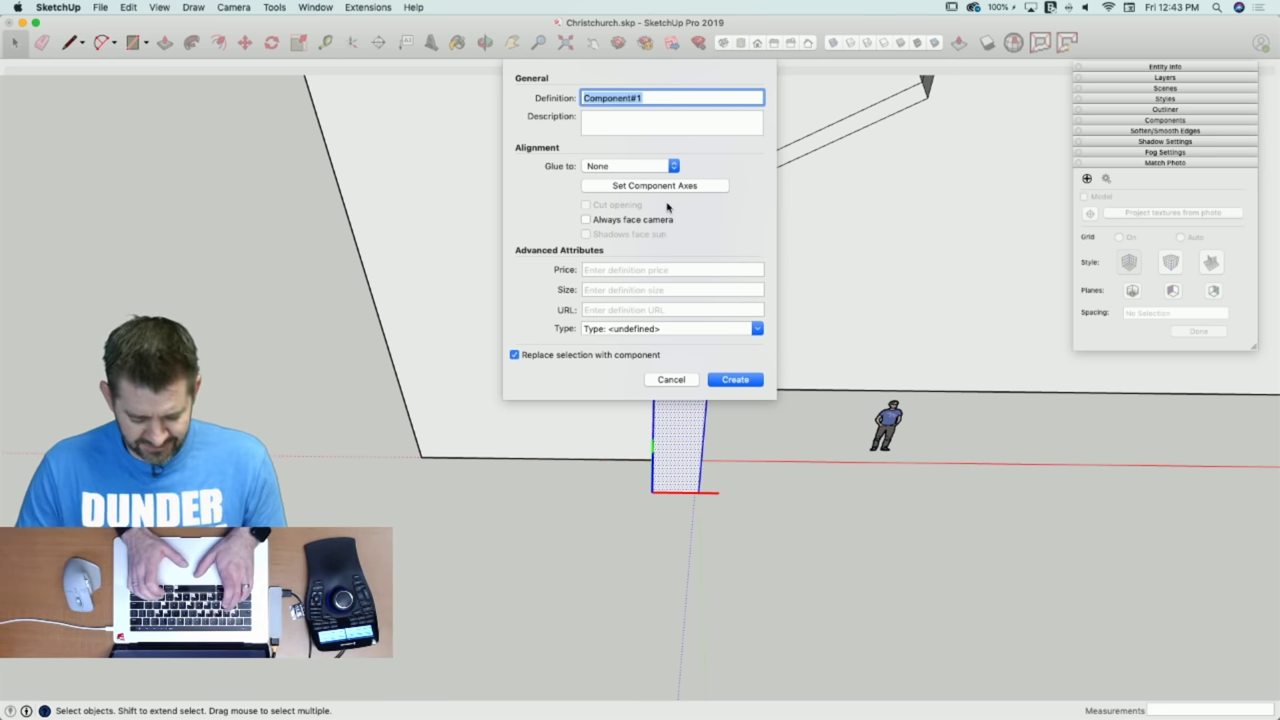
{"action": "type", "text": "Sp"}
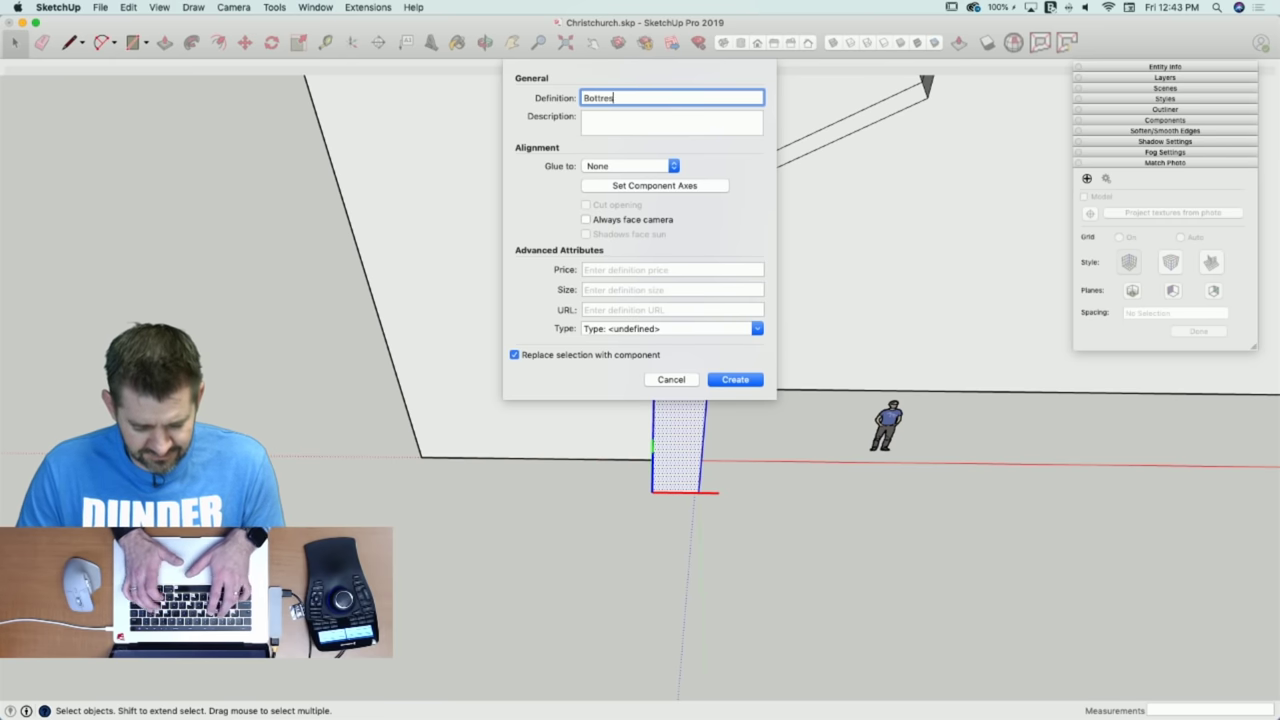
{"action": "type", "text": "s"}
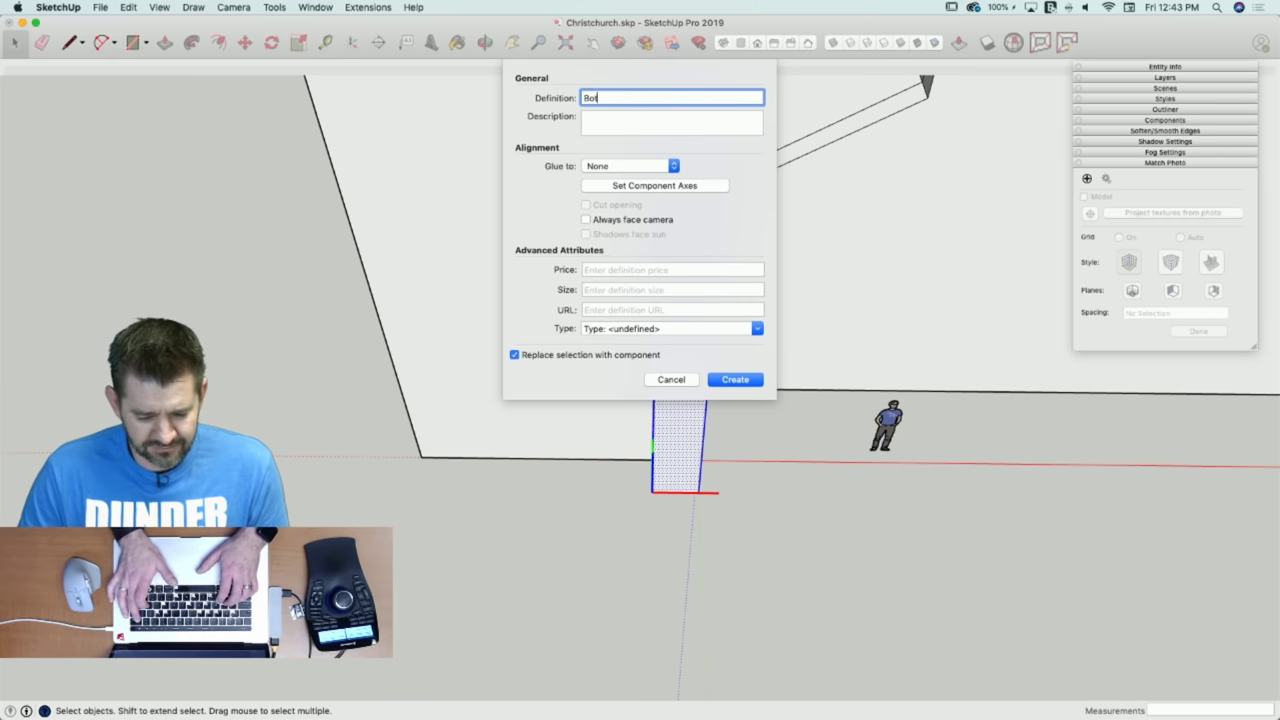
{"action": "type", "text": "uttress"}
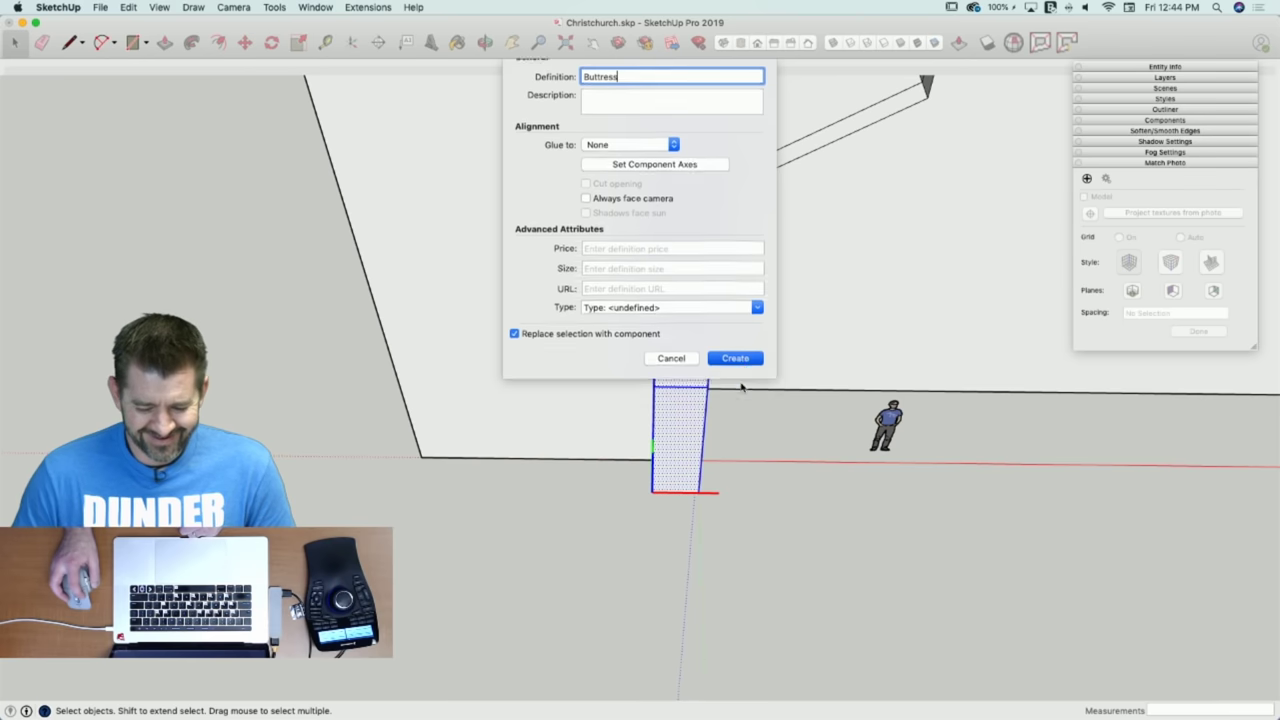
{"action": "left_click", "coordinate": [735, 380]}
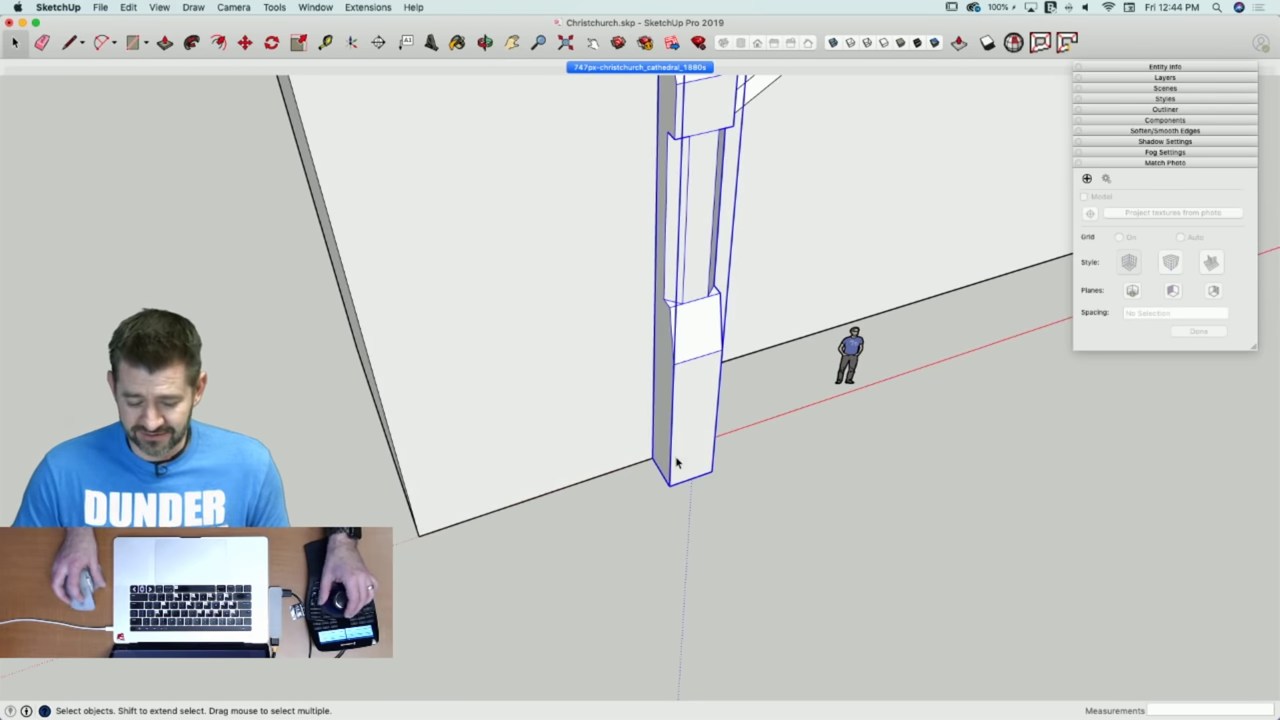
Copy the Buttress component 17' 8 3/16" along the tower front to the far corner and place another copy 3' 5 3/8" farther out.
{"action": "key", "text": "m"}
{"action": "left_click", "coordinate": [678, 460]}
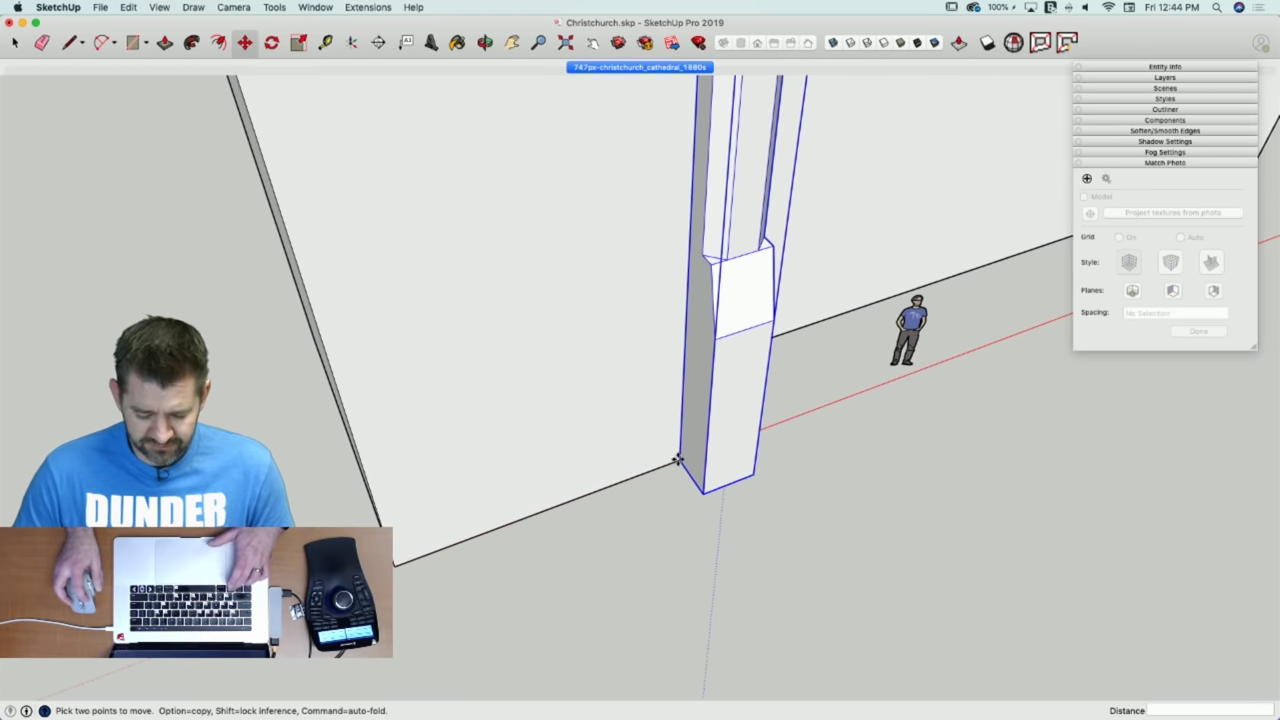
{"action": "left_click", "coordinate": [677, 459]}
{"action": "key", "text": "alt"}
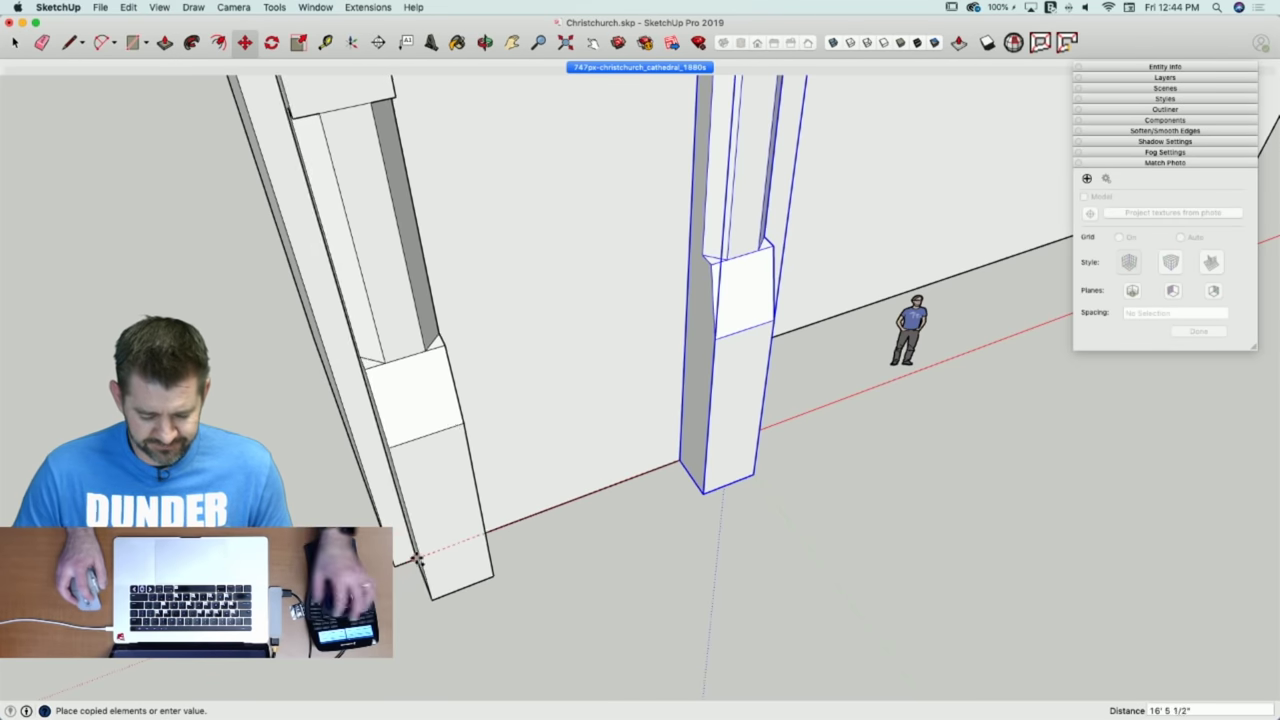
{"action": "left_click", "coordinate": [523, 549]}
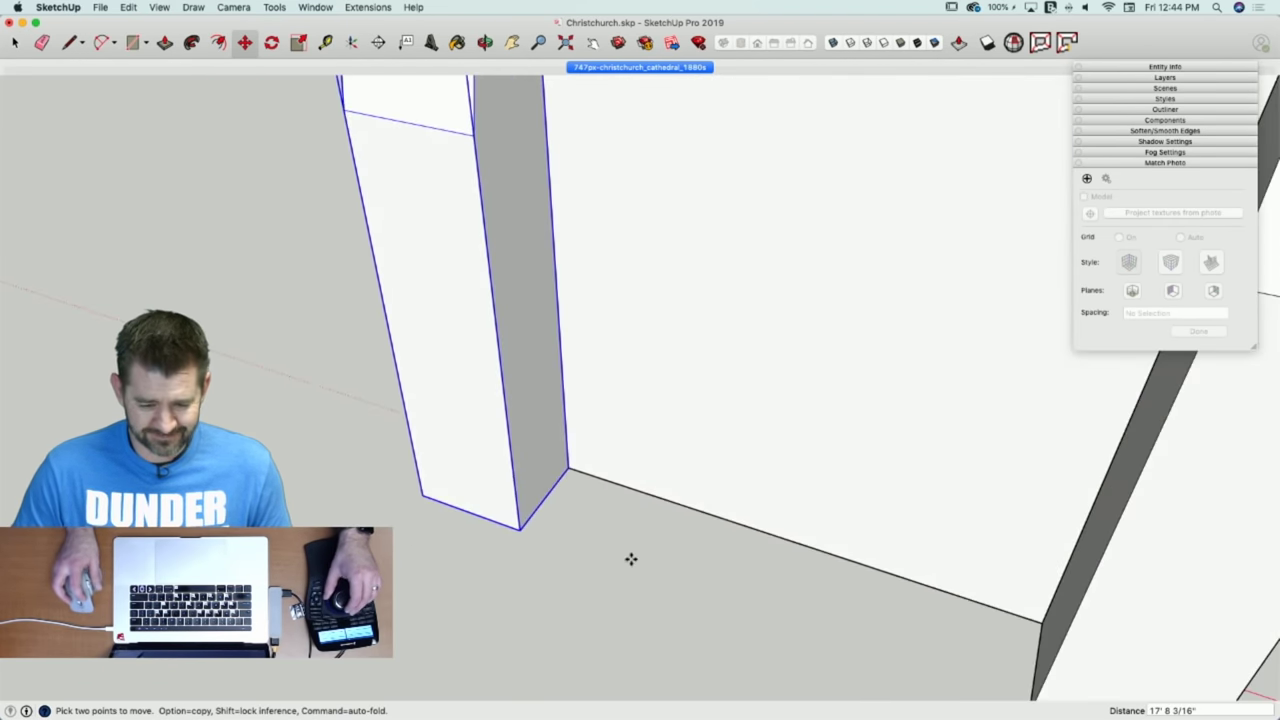
{"action": "left_click", "coordinate": [521, 525]}
{"action": "left_click", "coordinate": [421, 497]}
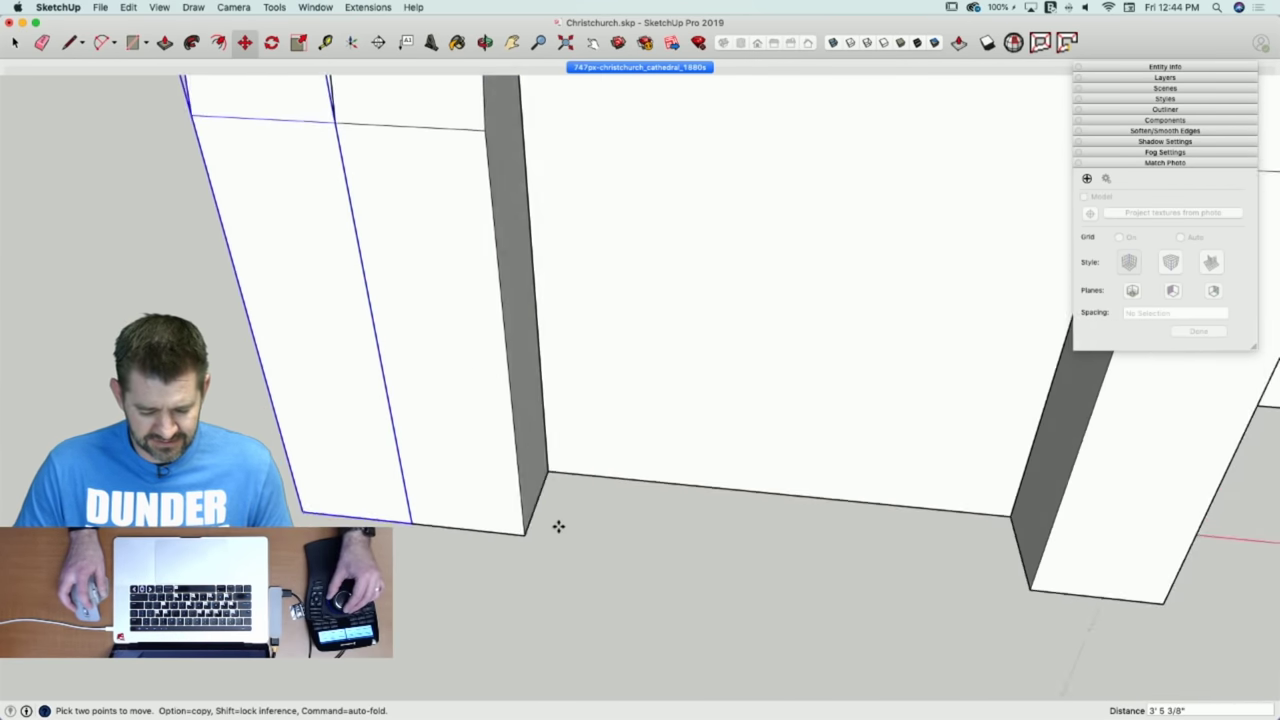
Rotate the outermost Buttress copy about its base corner so it stands against the tower's adjacent side face at the far corner.
{"action": "key", "text": "q"}
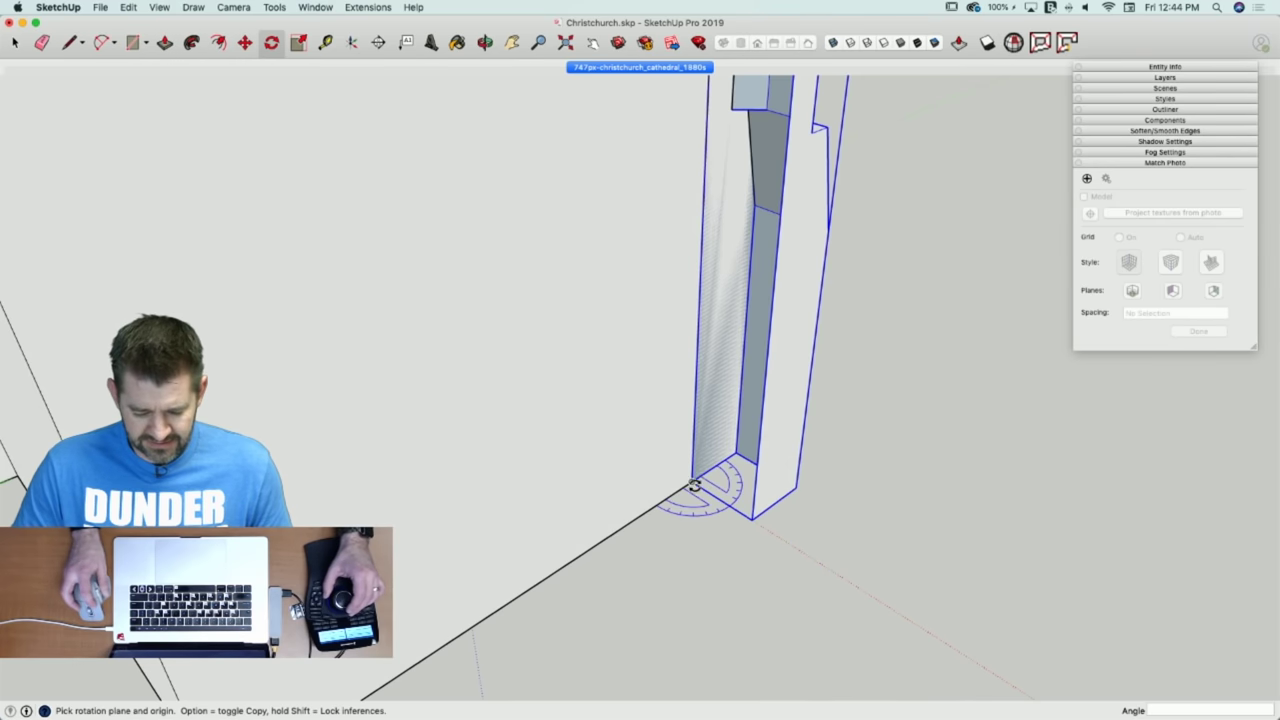
{"action": "left_click", "coordinate": [749, 517]}
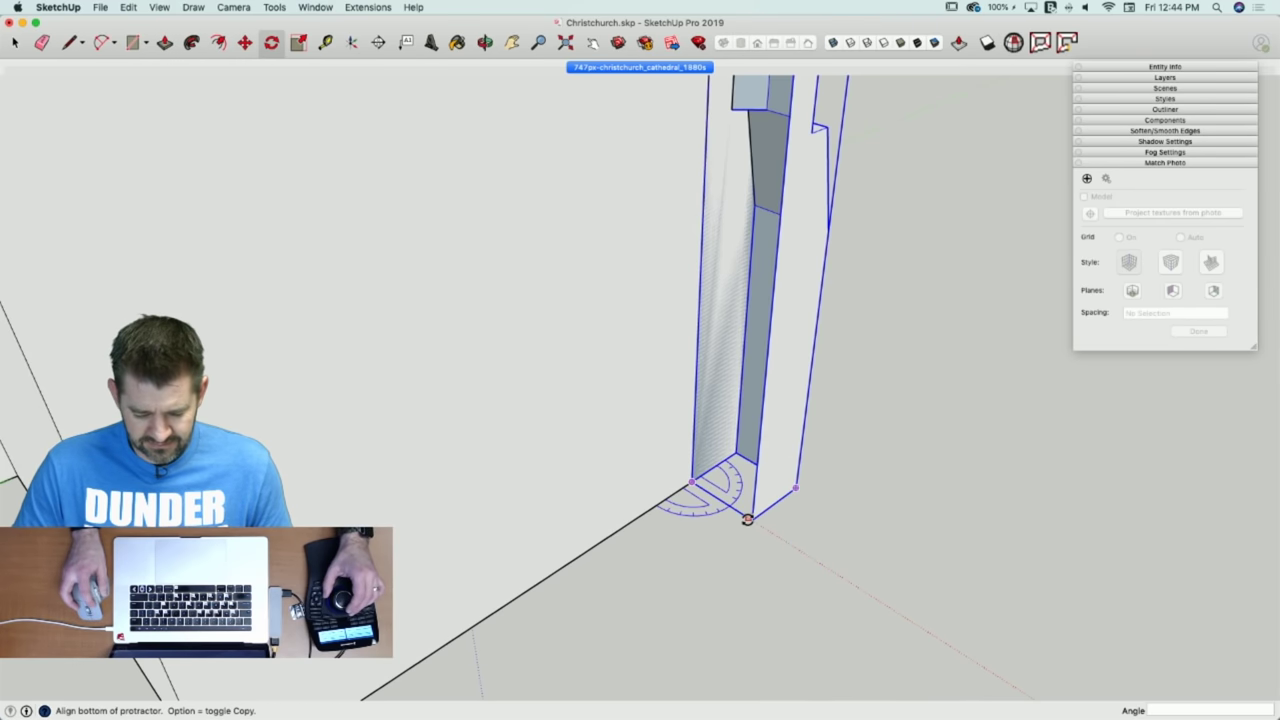
{"action": "left_click", "coordinate": [614, 536]}
{"action": "key", "text": "space"}
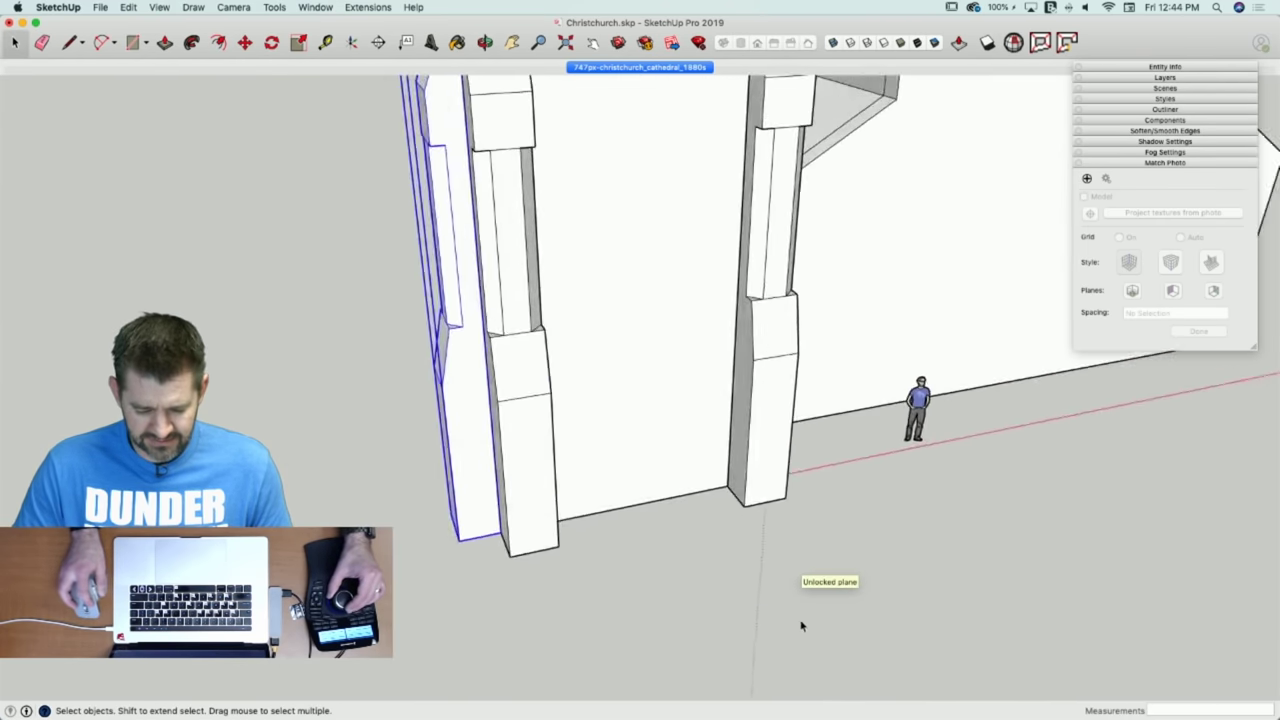
Copy the Buttress at the tower's near corner 3' 5 3/8" sideways, placing the copy just beyond the corner.
{"action": "left_click", "coordinate": [815, 594]}
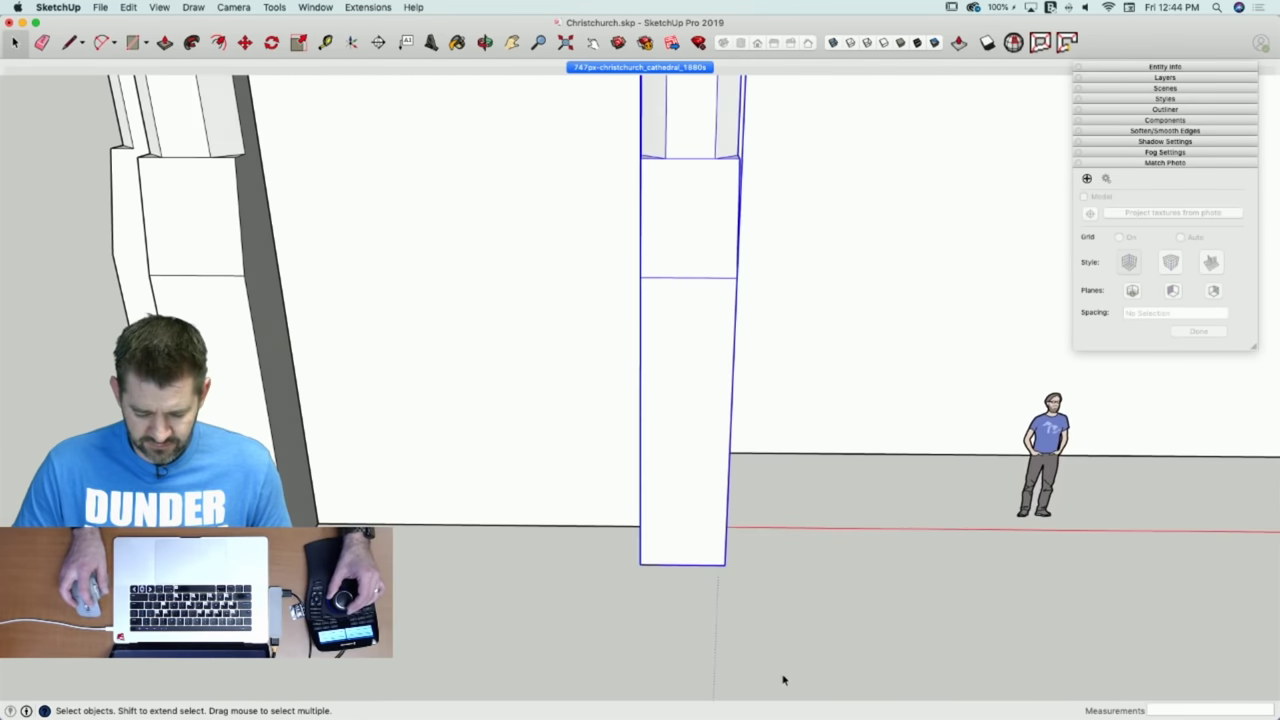
{"action": "key", "text": "m"}
{"action": "left_click", "coordinate": [708, 566]}
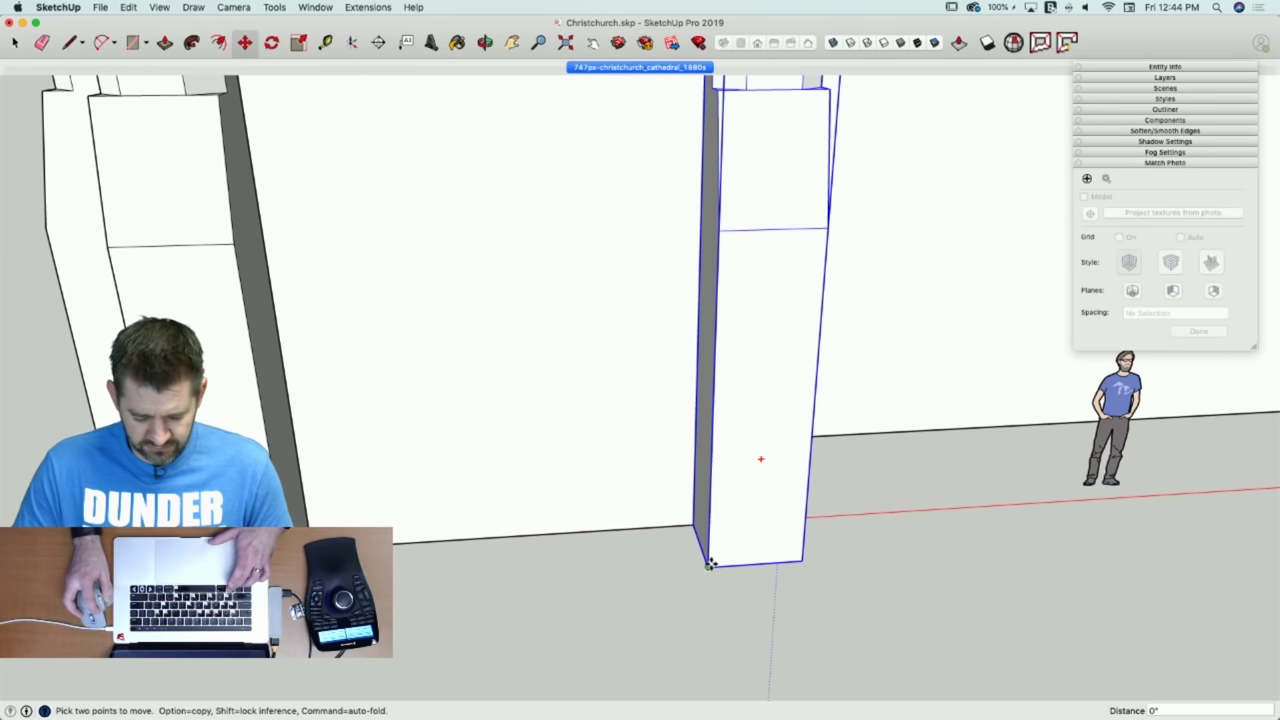
{"action": "key", "text": "alt"}
{"action": "left_click", "coordinate": [860, 570]}
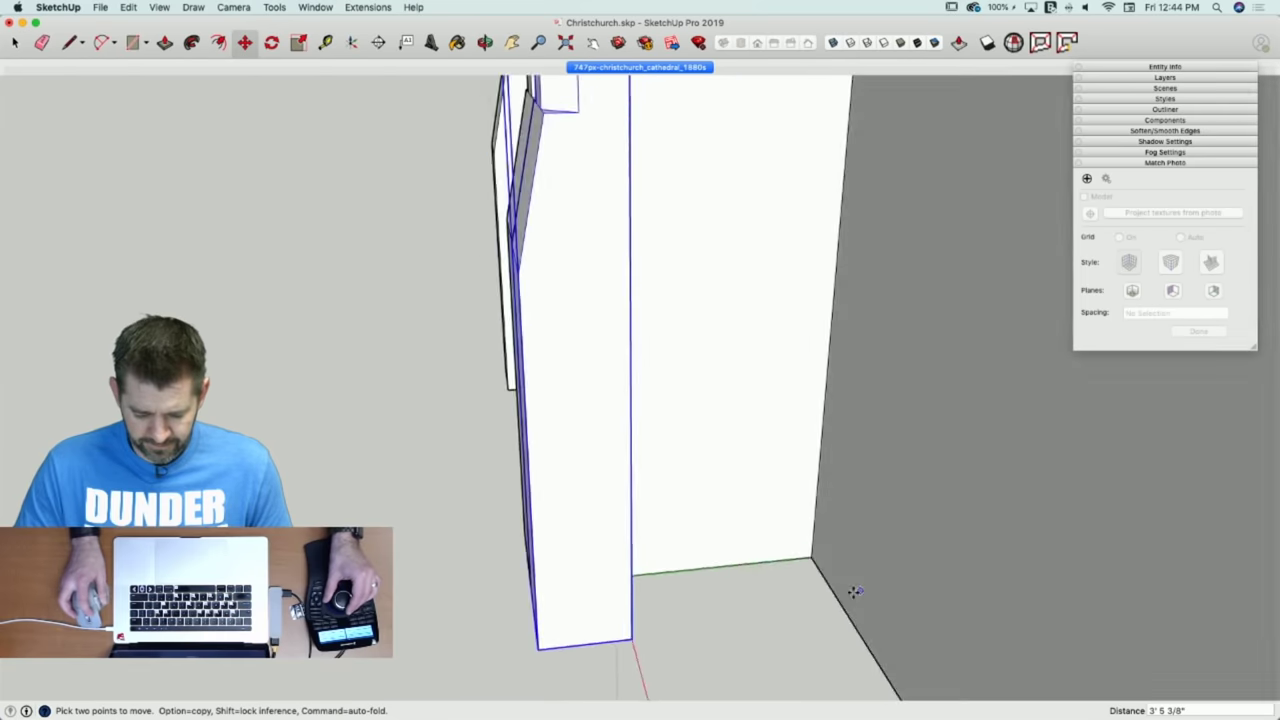
Rotate the new Buttress copy 90 degrees about its base corner so it sits against the tower's side face.
{"action": "key", "text": "q"}
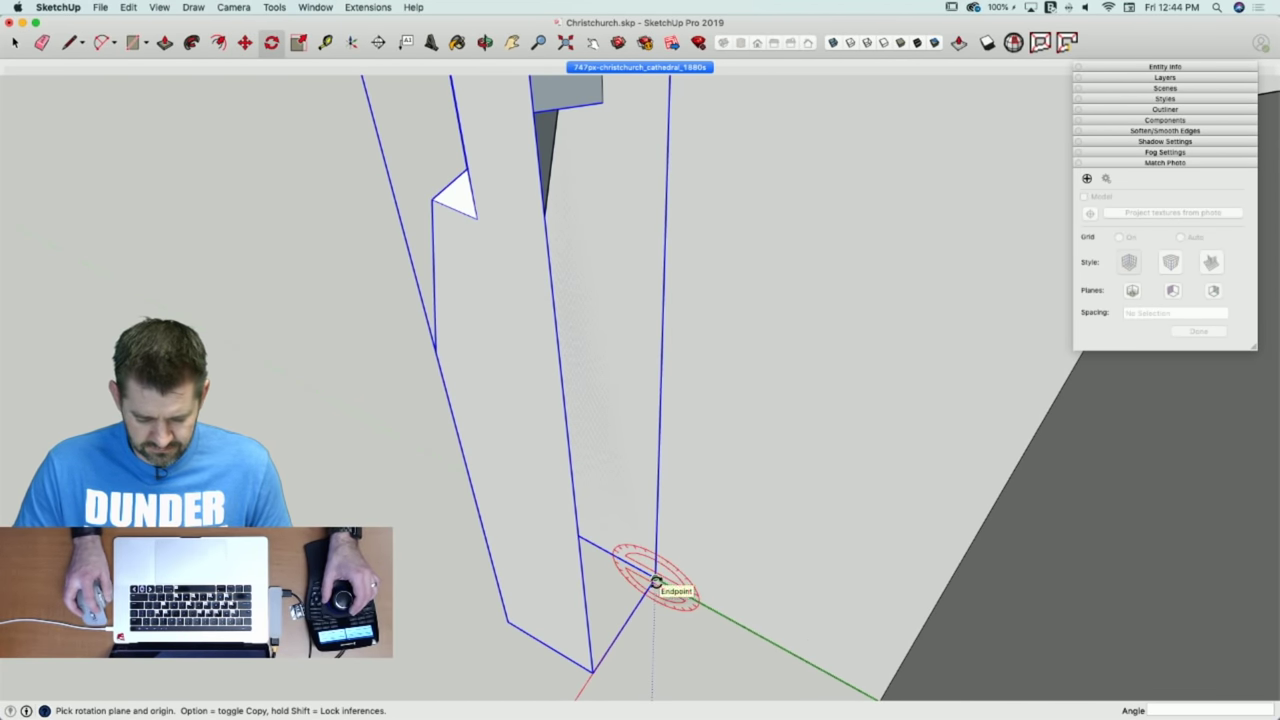
{"action": "left_click", "coordinate": [655, 581]}
{"action": "left_click", "coordinate": [607, 648]}
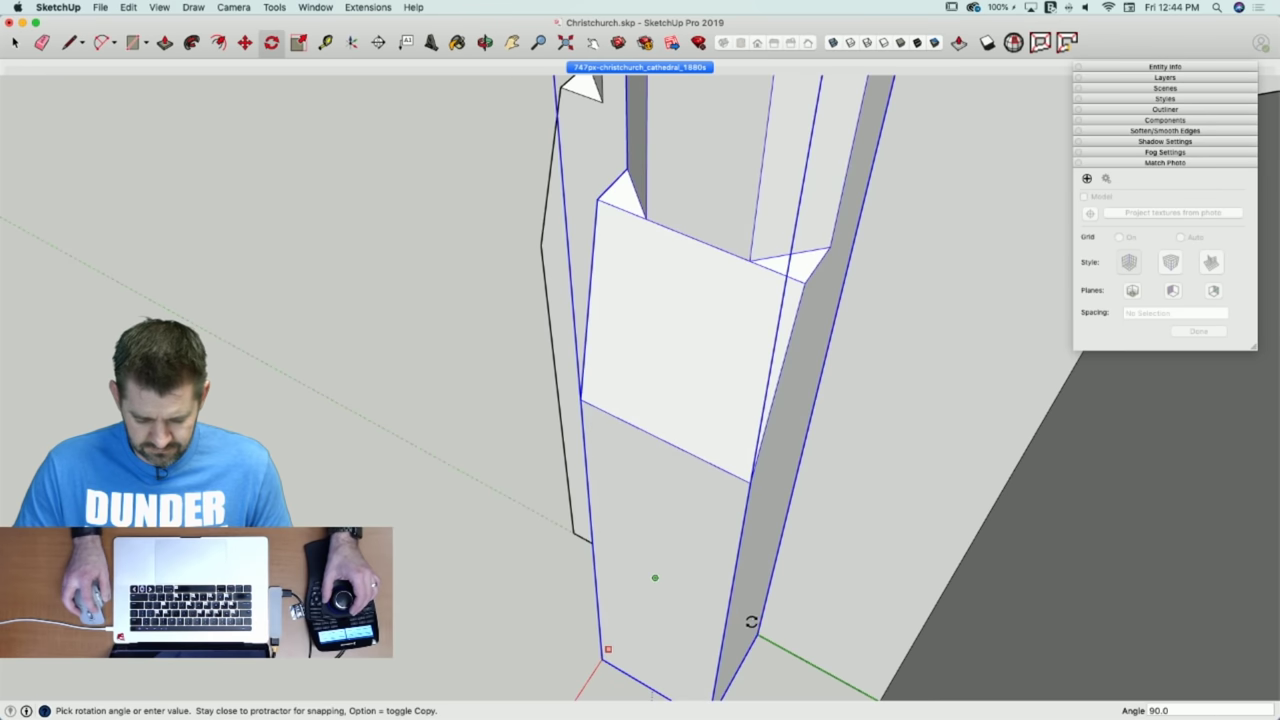
{"action": "left_click", "coordinate": [785, 650]}
{"action": "key", "text": "space"}
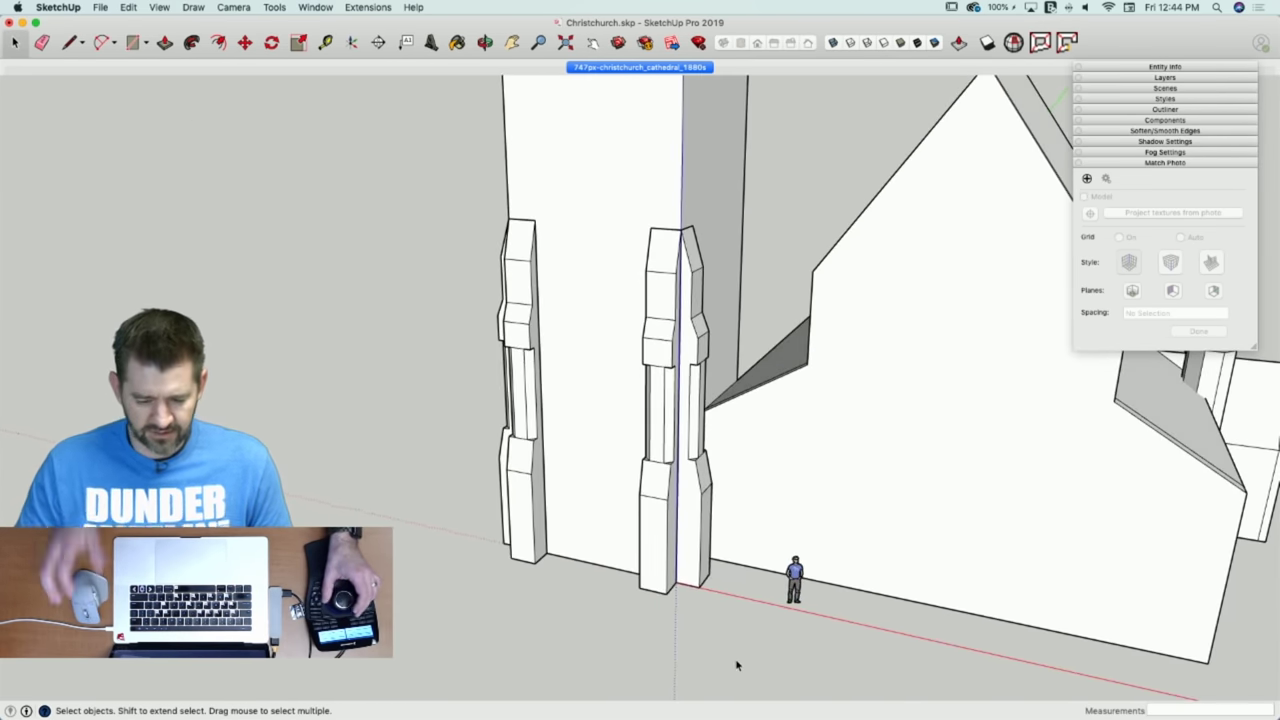
Return to the matched photo scene and examine how the tower buttresses align and how the buttresses on the gabled front are shaped.
{"action": "left_click", "coordinate": [628, 68]}
{"action": "scroll", "coordinate": [501, 600], "scroll_direction": "up", "scroll_amount": 5}
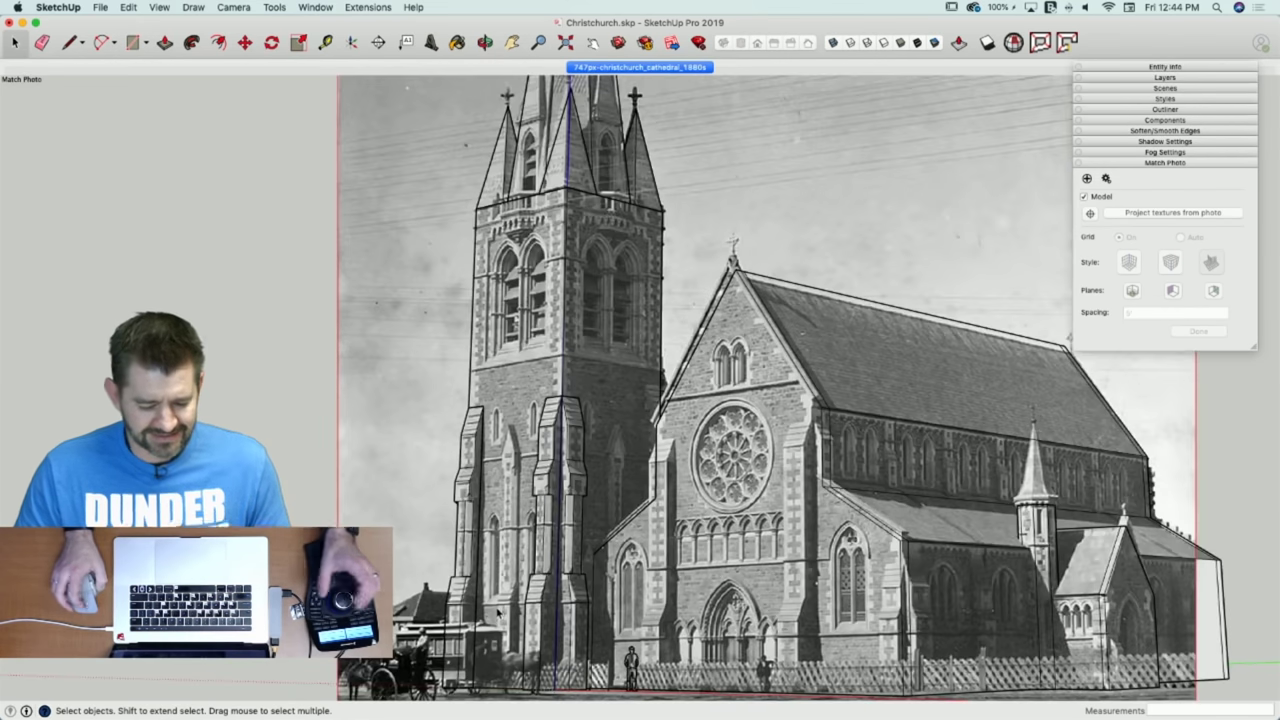
{"action": "scroll", "coordinate": [501, 600], "scroll_direction": "up", "scroll_amount": 3}
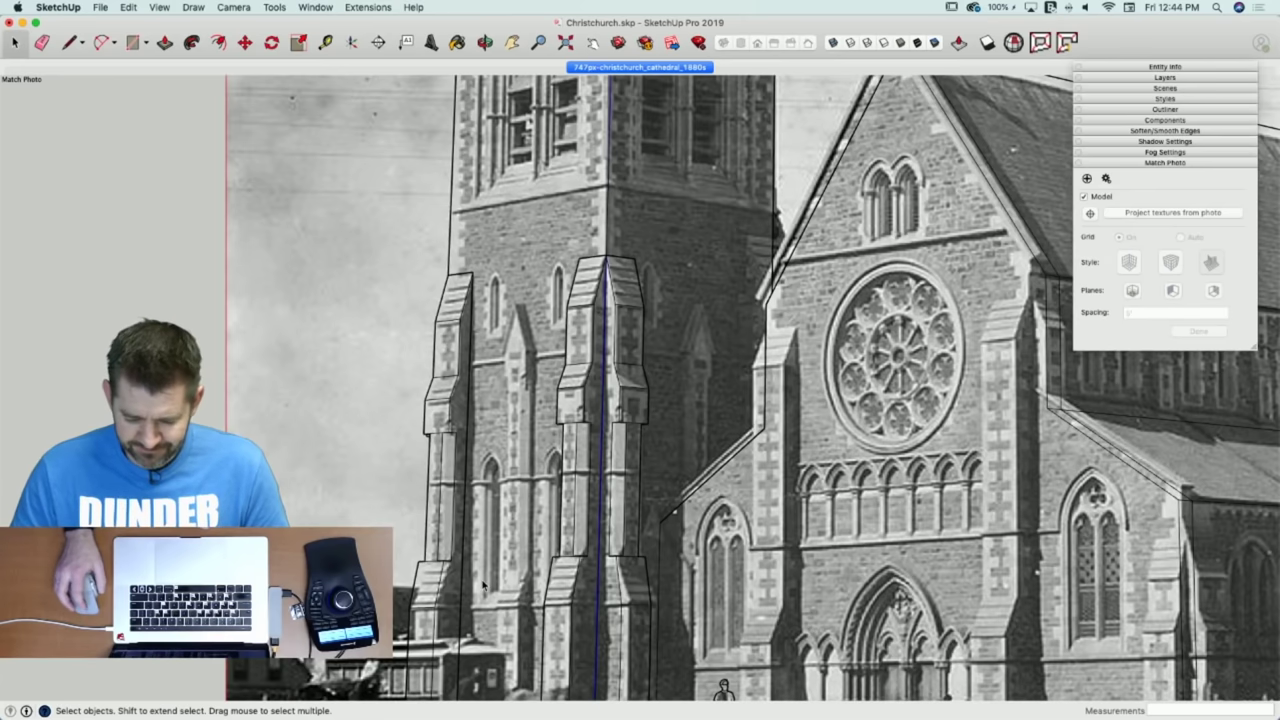
{"action": "scroll", "coordinate": [484, 585], "scroll_direction": "down", "scroll_amount": 5}
{"action": "scroll", "coordinate": [585, 650], "scroll_direction": "up", "scroll_amount": 5}
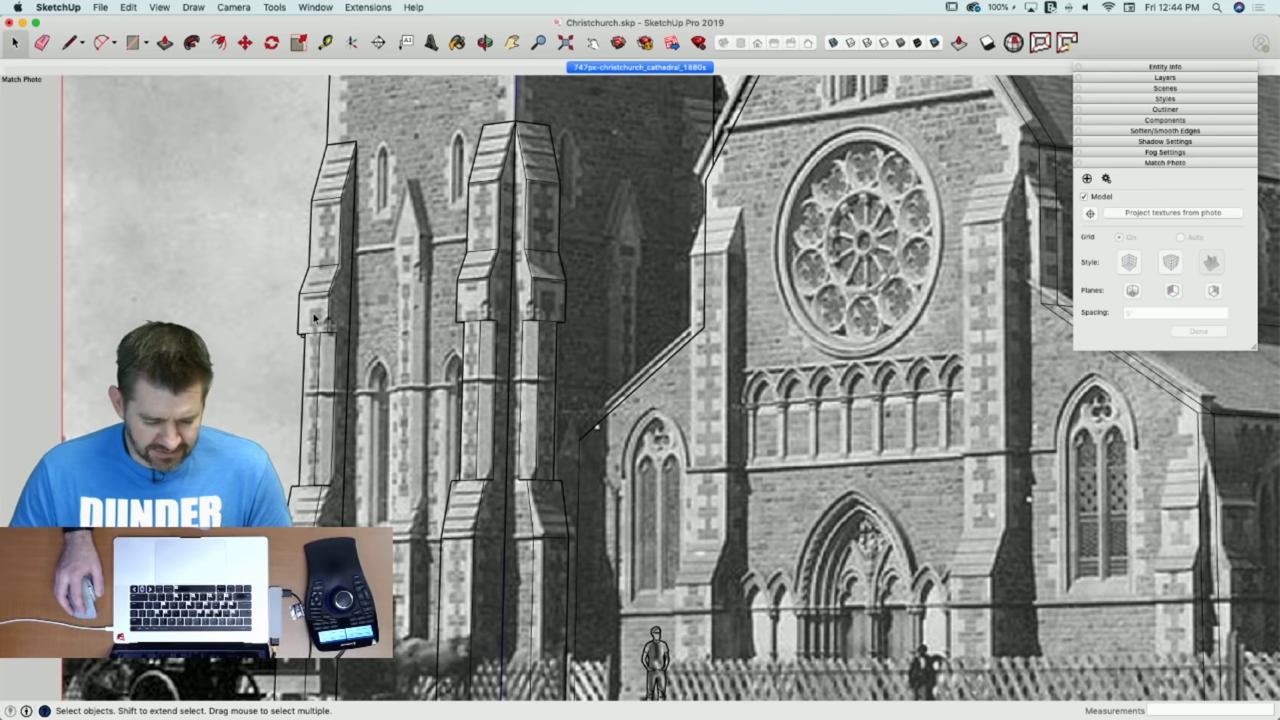
{"action": "scroll", "coordinate": [277, 270], "scroll_direction": "down", "scroll_amount": 2}
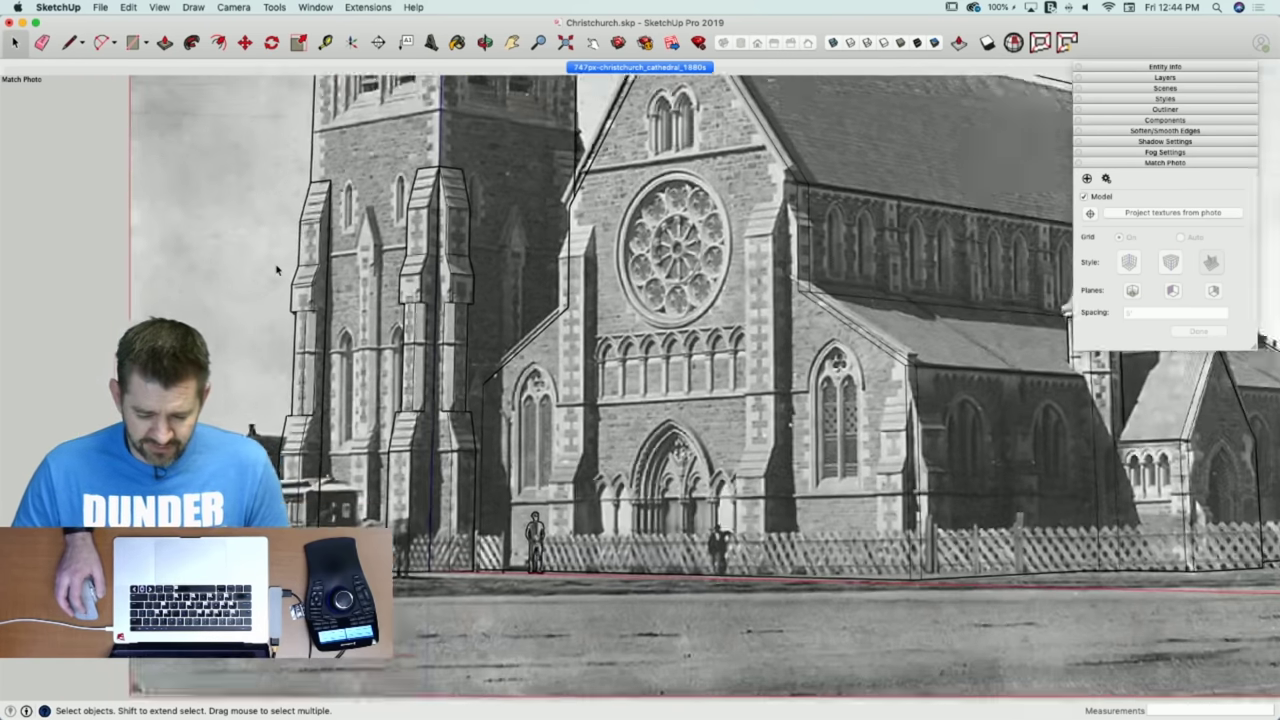
{"action": "scroll", "coordinate": [277, 270], "scroll_direction": "down", "scroll_amount": 2}
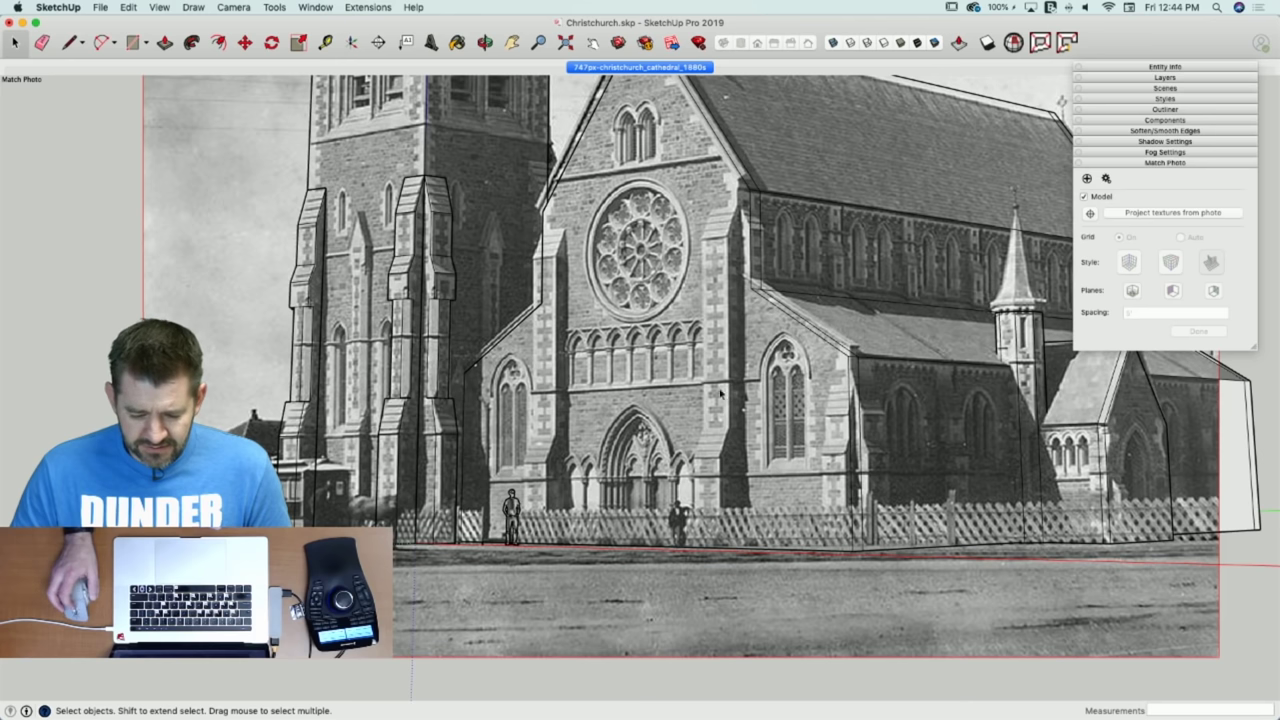
{"action": "scroll", "coordinate": [686, 229], "scroll_direction": "up", "scroll_amount": 2}
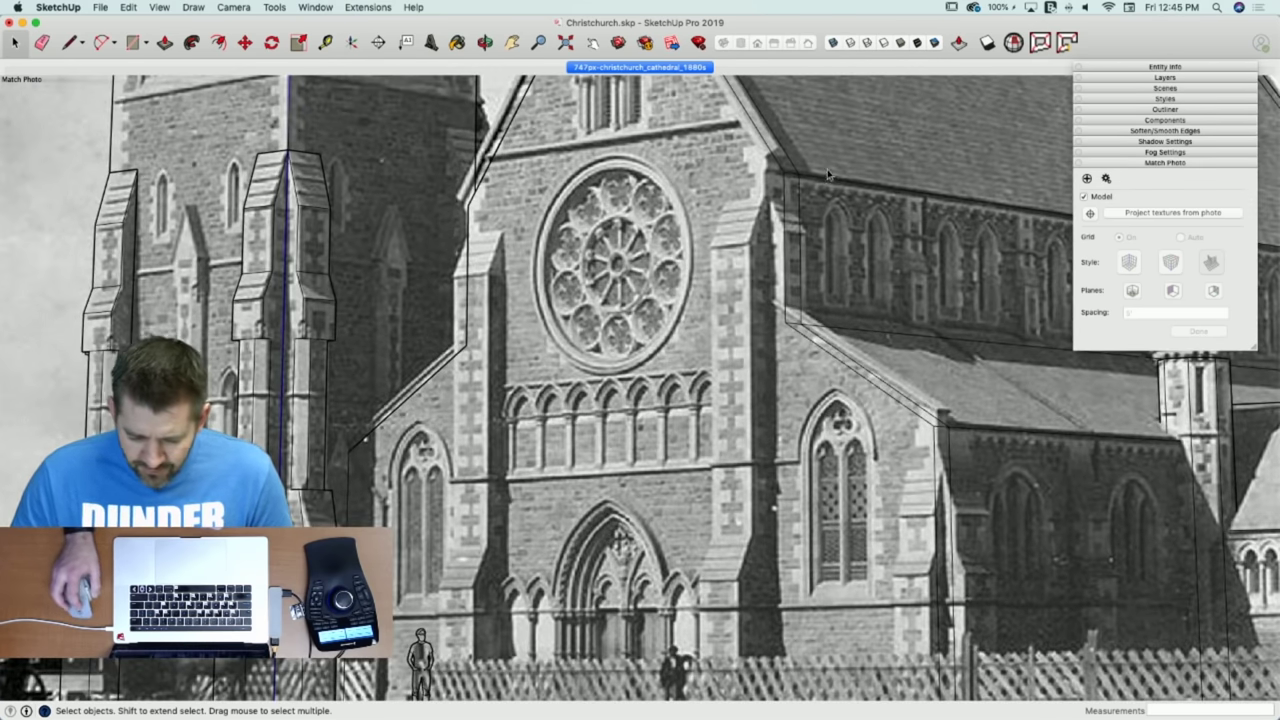
{"action": "scroll", "coordinate": [682, 424], "scroll_direction": "down", "scroll_amount": 3}
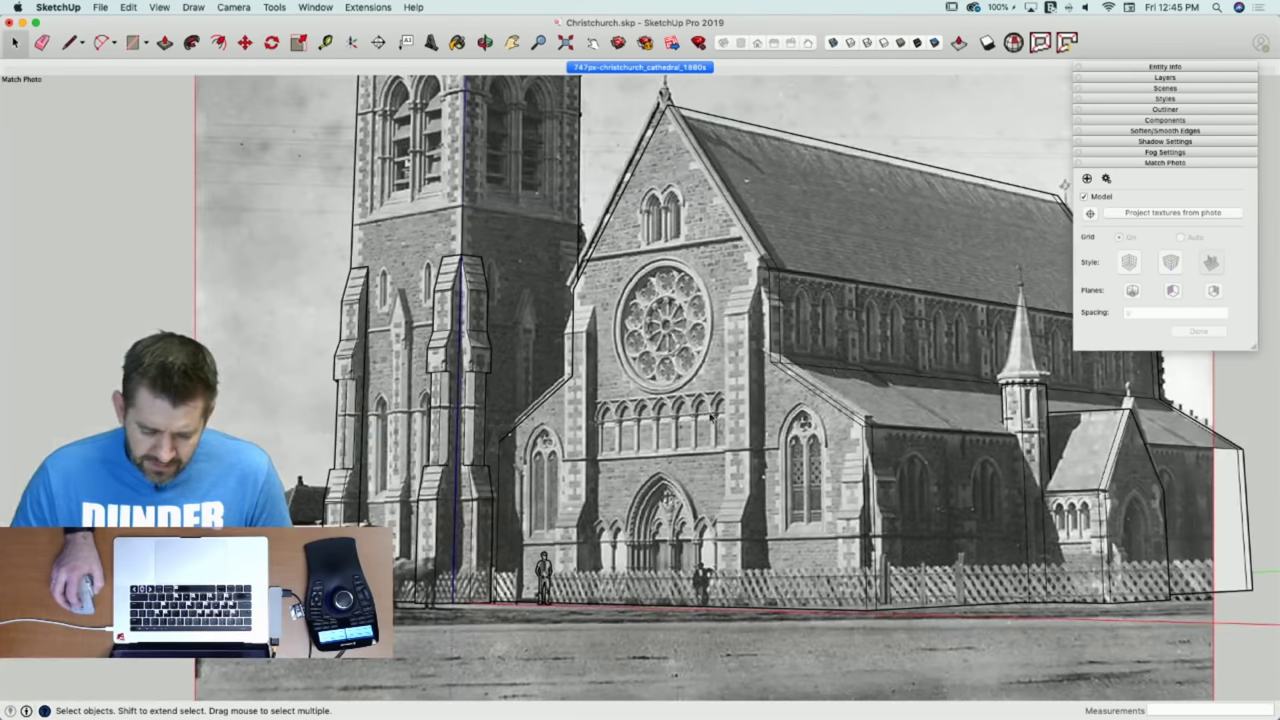
{"action": "scroll", "coordinate": [690, 347], "scroll_direction": "up", "scroll_amount": 1}
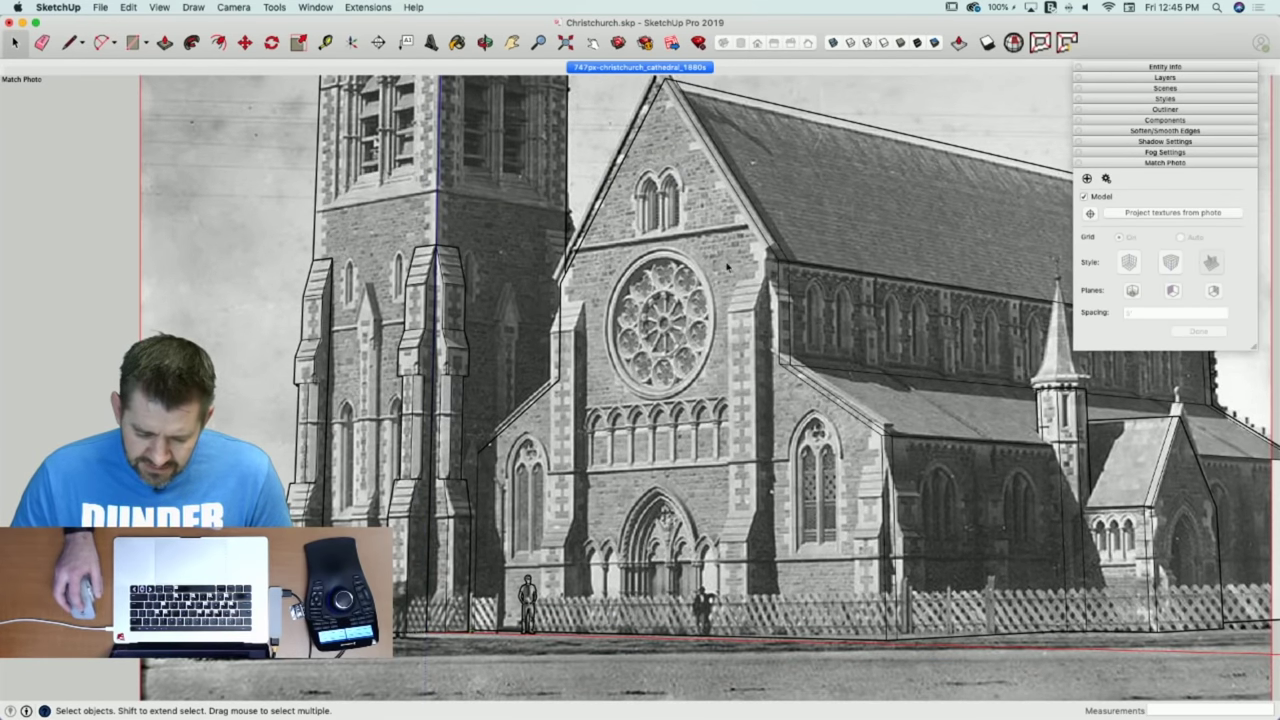
{"action": "scroll", "coordinate": [785, 295], "scroll_direction": "up", "scroll_amount": 3}
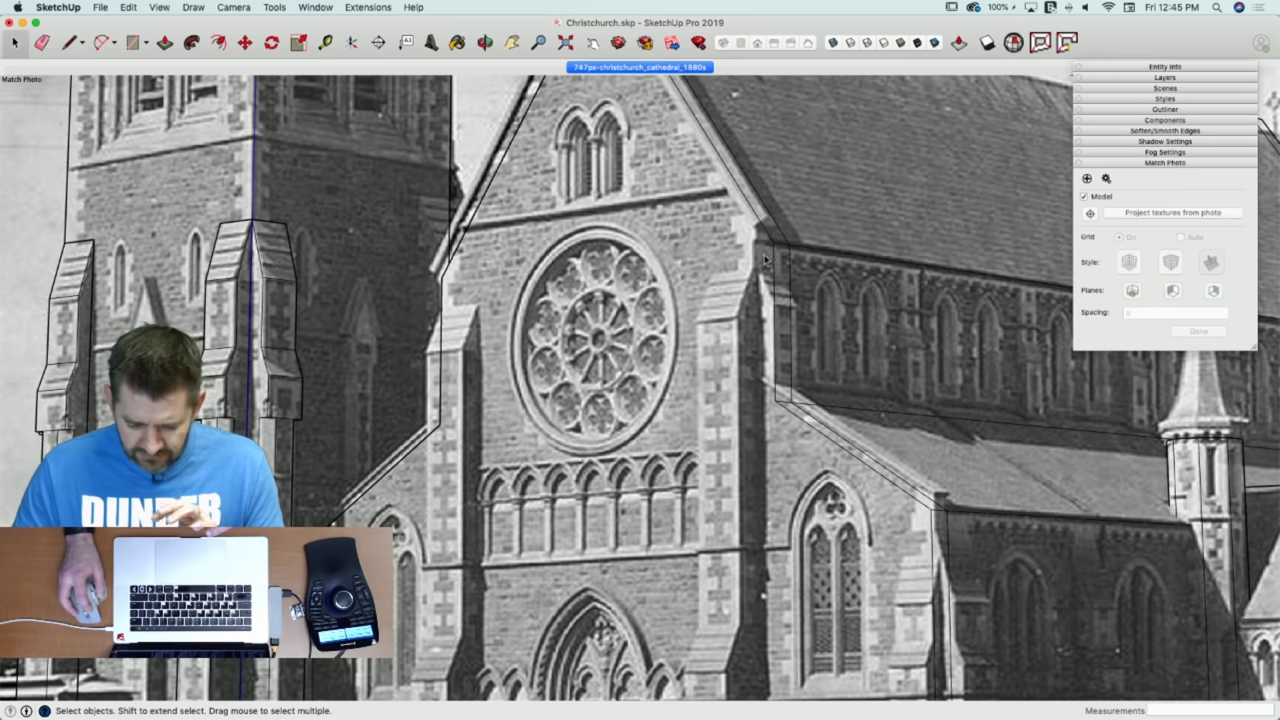
{"action": "scroll", "coordinate": [788, 395], "scroll_direction": "down", "scroll_amount": 5}
{"action": "scroll", "coordinate": [783, 514], "scroll_direction": "up", "scroll_amount": 6}
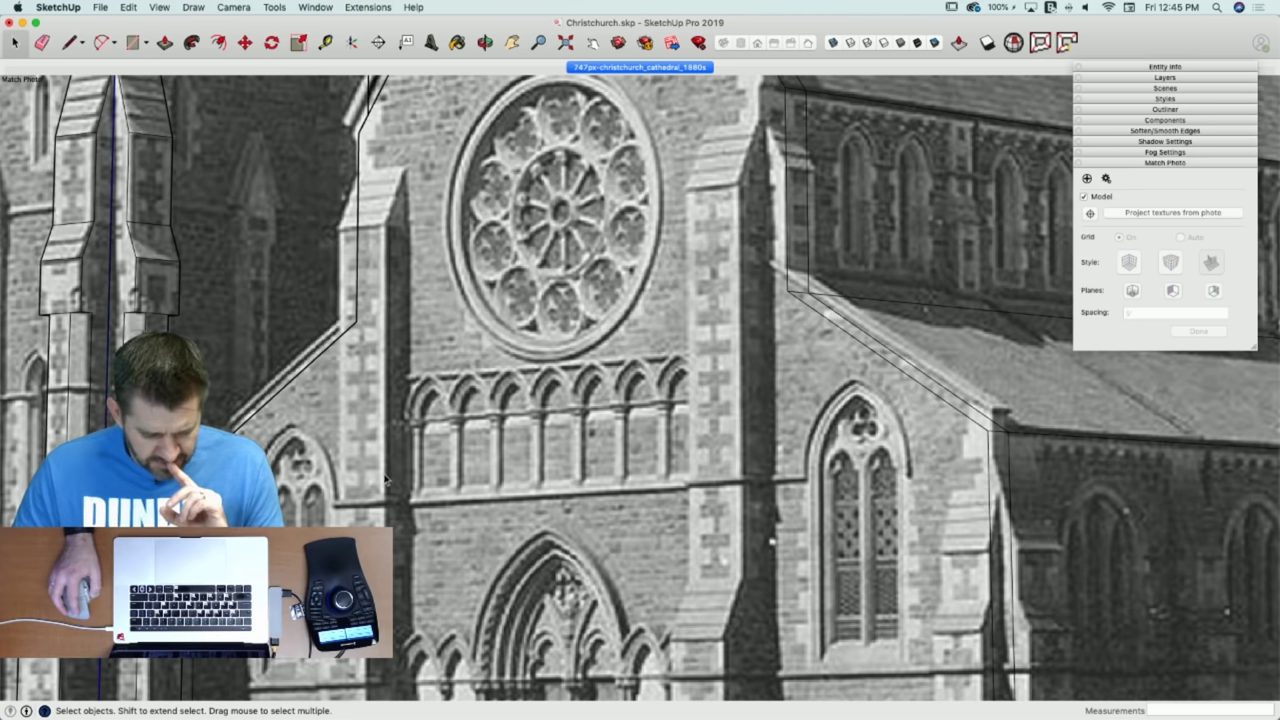
{"action": "scroll", "coordinate": [386, 481], "scroll_direction": "down", "scroll_amount": 3}
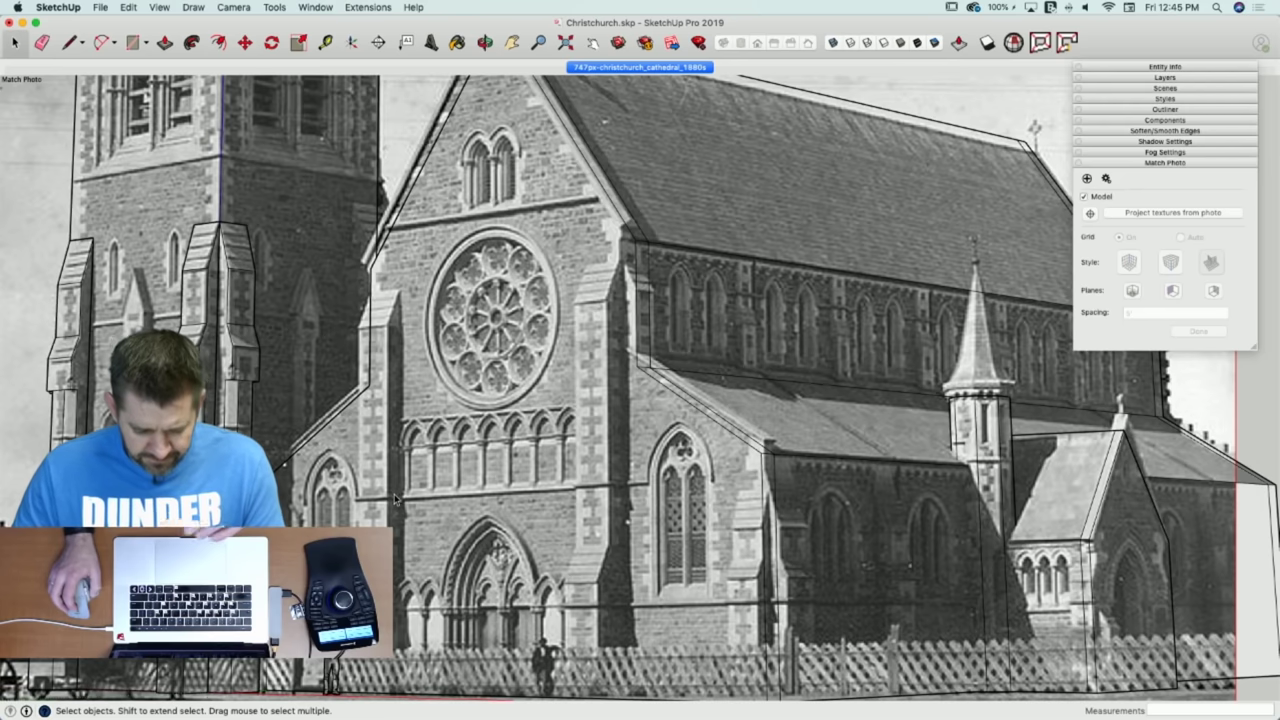
{"action": "scroll", "coordinate": [500, 448], "scroll_direction": "up", "scroll_amount": 2}
{"action": "scroll", "coordinate": [500, 448], "scroll_direction": "down", "scroll_amount": 3}
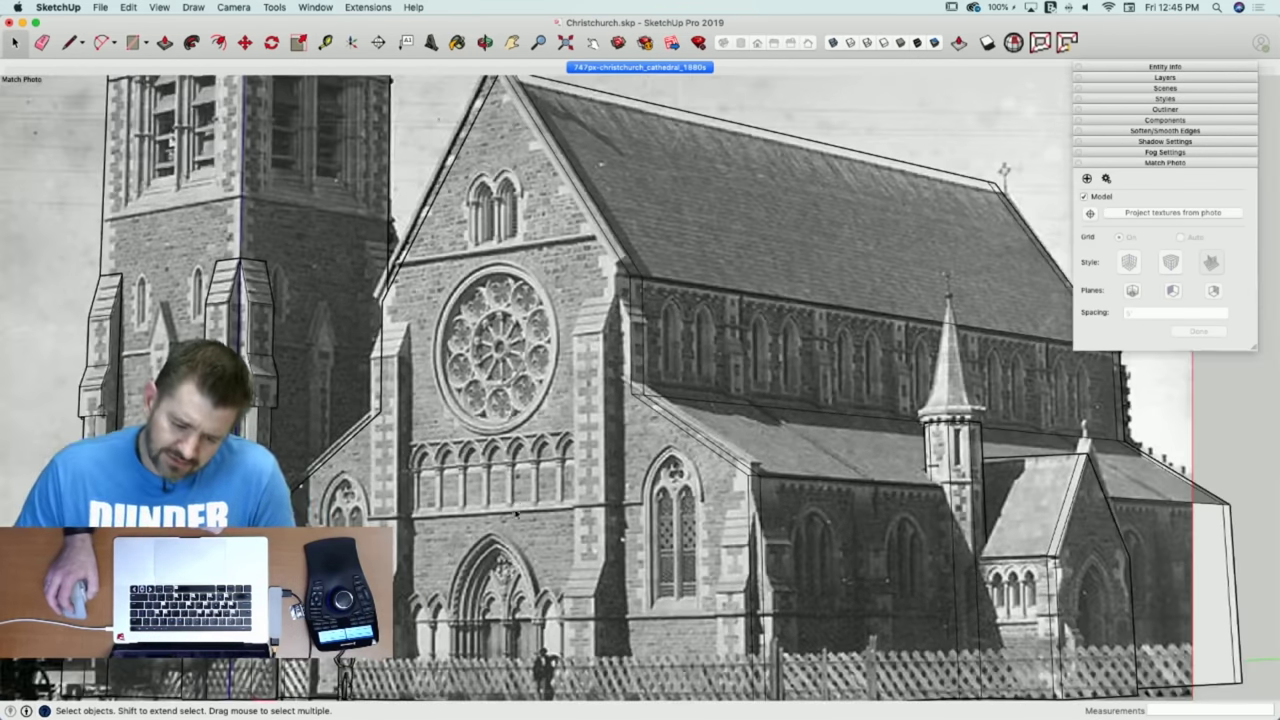
{"action": "scroll", "coordinate": [500, 448], "scroll_direction": "down", "scroll_amount": 2}
{"action": "scroll", "coordinate": [490, 198], "scroll_direction": "up", "scroll_amount": 2}
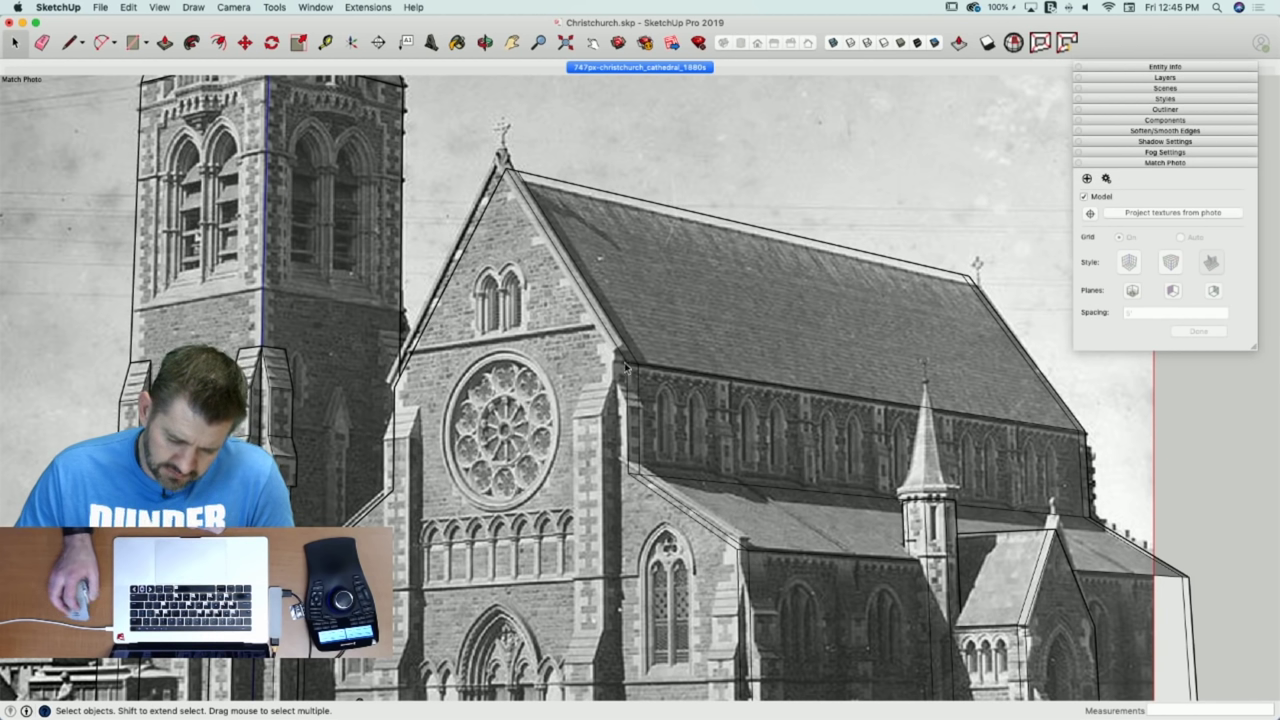
{"action": "scroll", "coordinate": [620, 368], "scroll_direction": "down", "scroll_amount": 4}
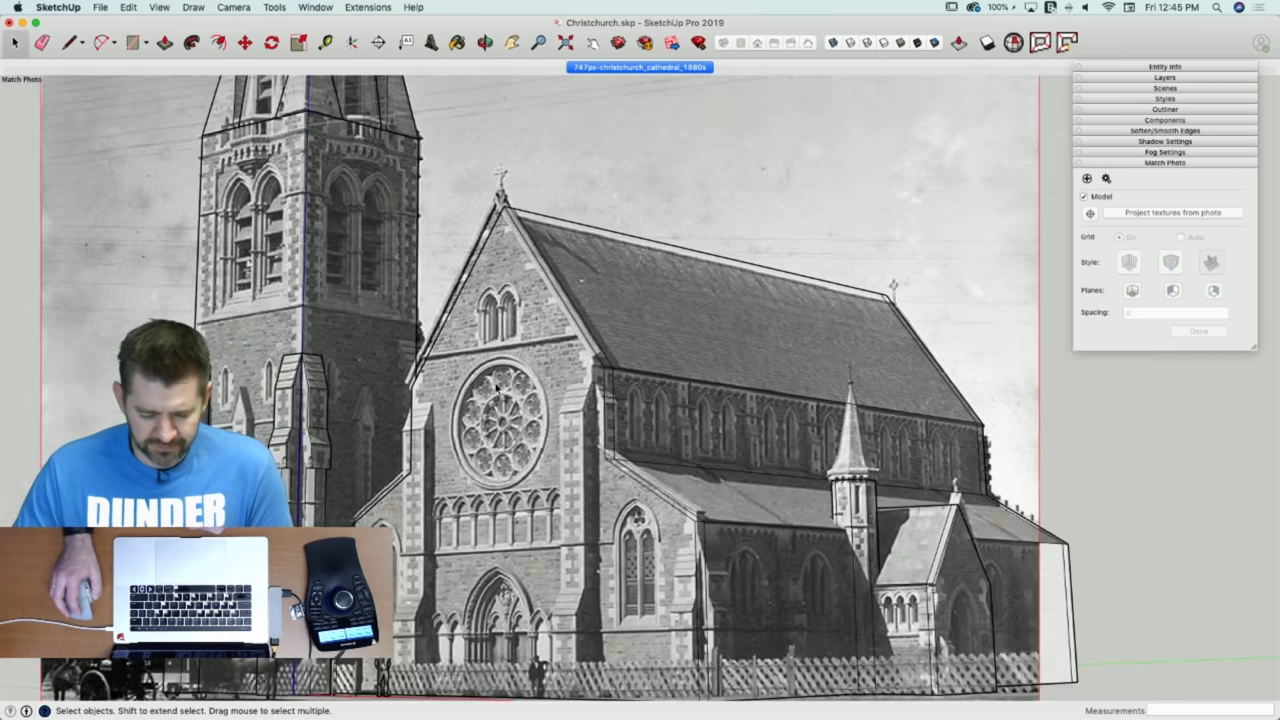
{"action": "scroll", "coordinate": [437, 517], "scroll_direction": "up", "scroll_amount": 4}
{"action": "scroll", "coordinate": [438, 456], "scroll_direction": "up", "scroll_amount": 2}
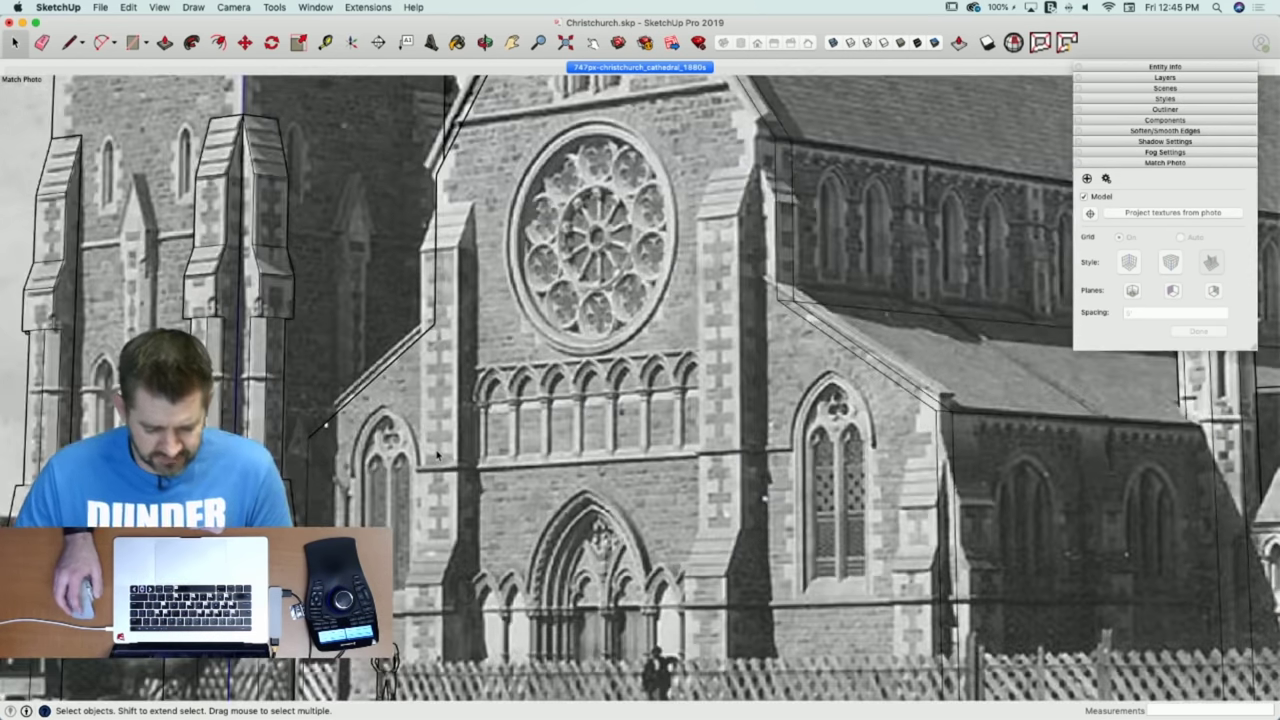
Outline the buttress beside the rose window on the gabled front, with a top edge and two vertical lines down to the ground, about 35' tall.
{"action": "key", "text": "l"}
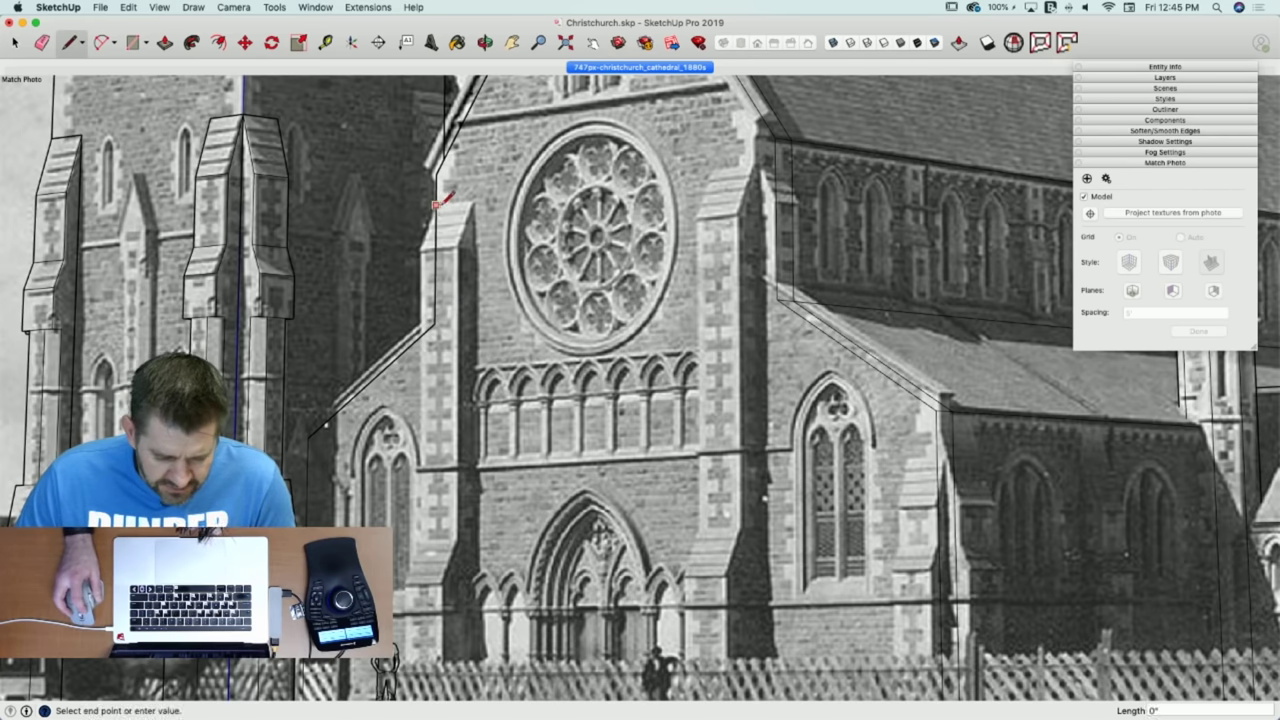
{"action": "left_click", "coordinate": [475, 202]}
{"action": "scroll", "coordinate": [481, 189], "scroll_direction": "down", "scroll_amount": 3}
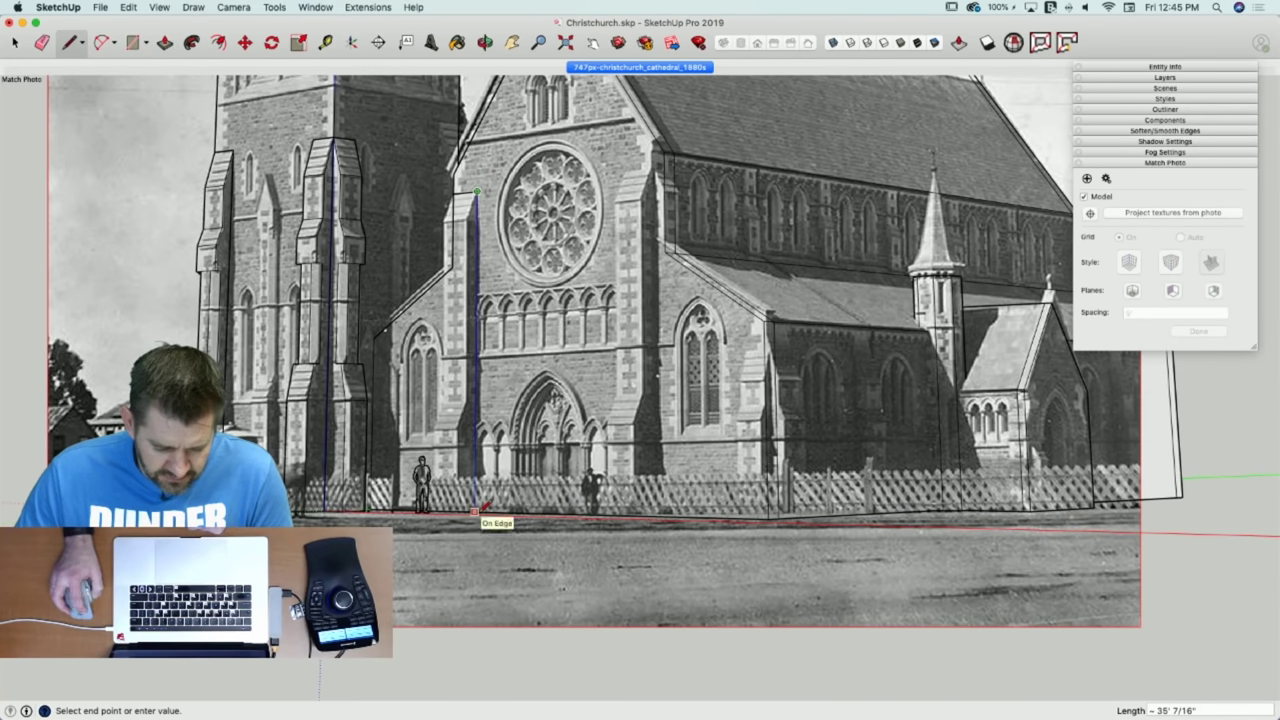
{"action": "left_click", "coordinate": [475, 511]}
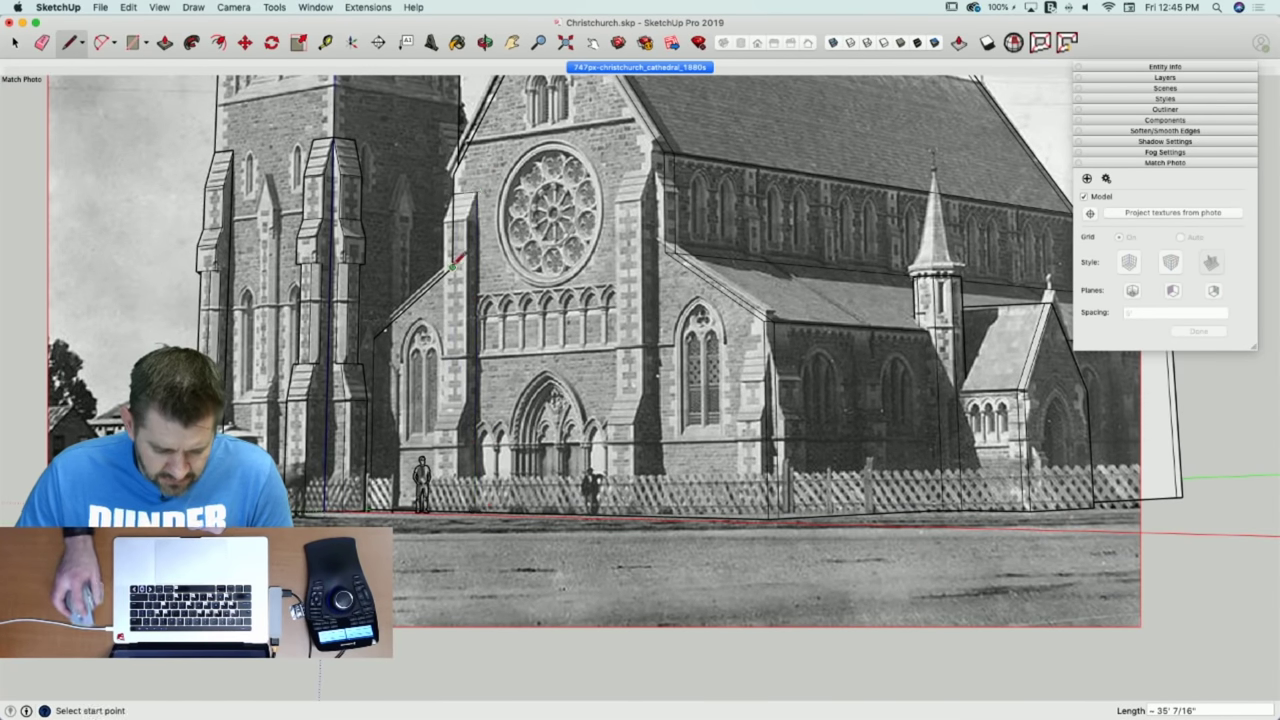
{"action": "left_click", "coordinate": [453, 266]}
{"action": "left_click", "coordinate": [456, 508]}
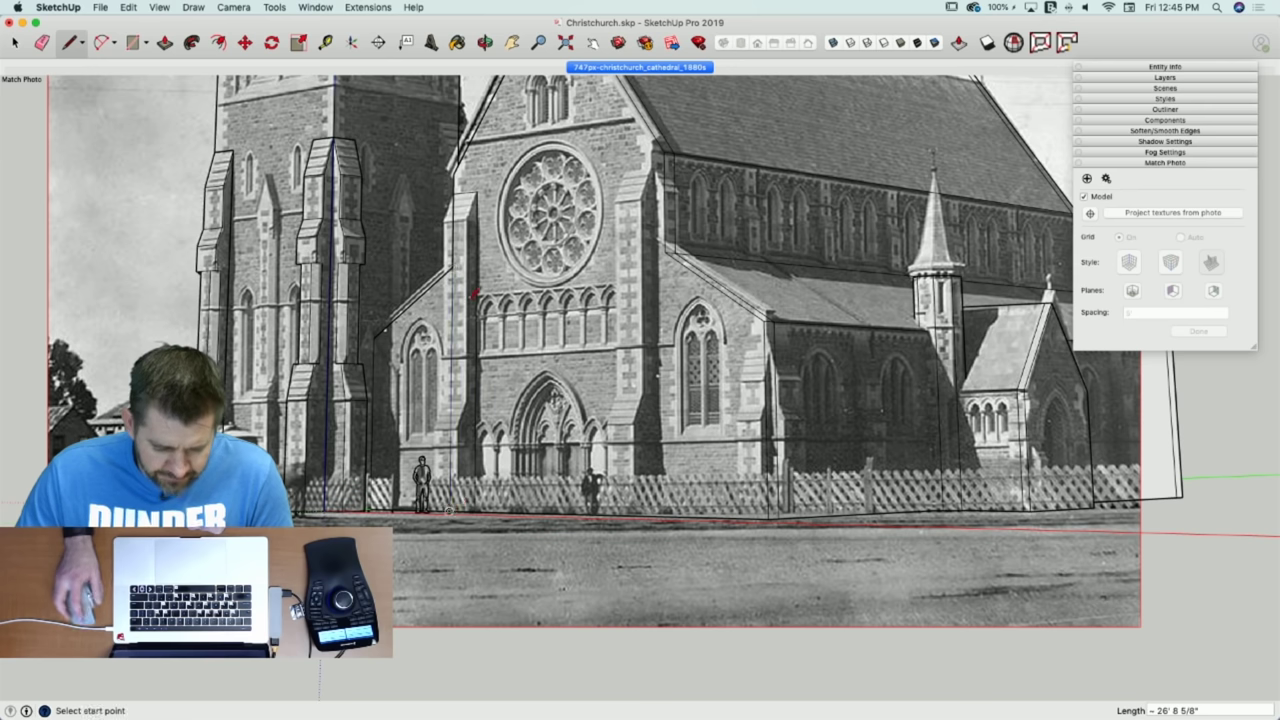
Draw a horizontal line about 3' 3/4" long across the buttress outline at the base of its sloped cap.
{"action": "scroll", "coordinate": [474, 293], "scroll_direction": "down", "scroll_amount": 1}
{"action": "scroll", "coordinate": [468, 235], "scroll_direction": "up", "scroll_amount": 4}
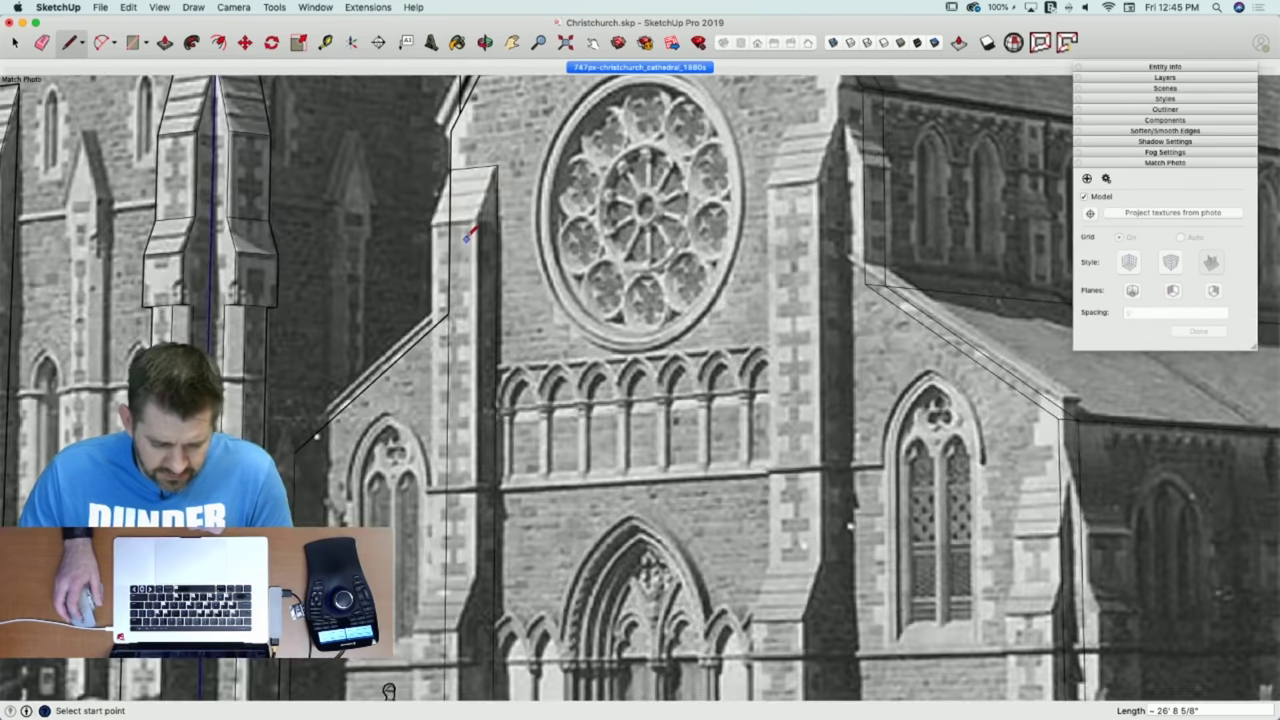
{"action": "key", "text": "p"}
{"action": "key", "text": "l"}
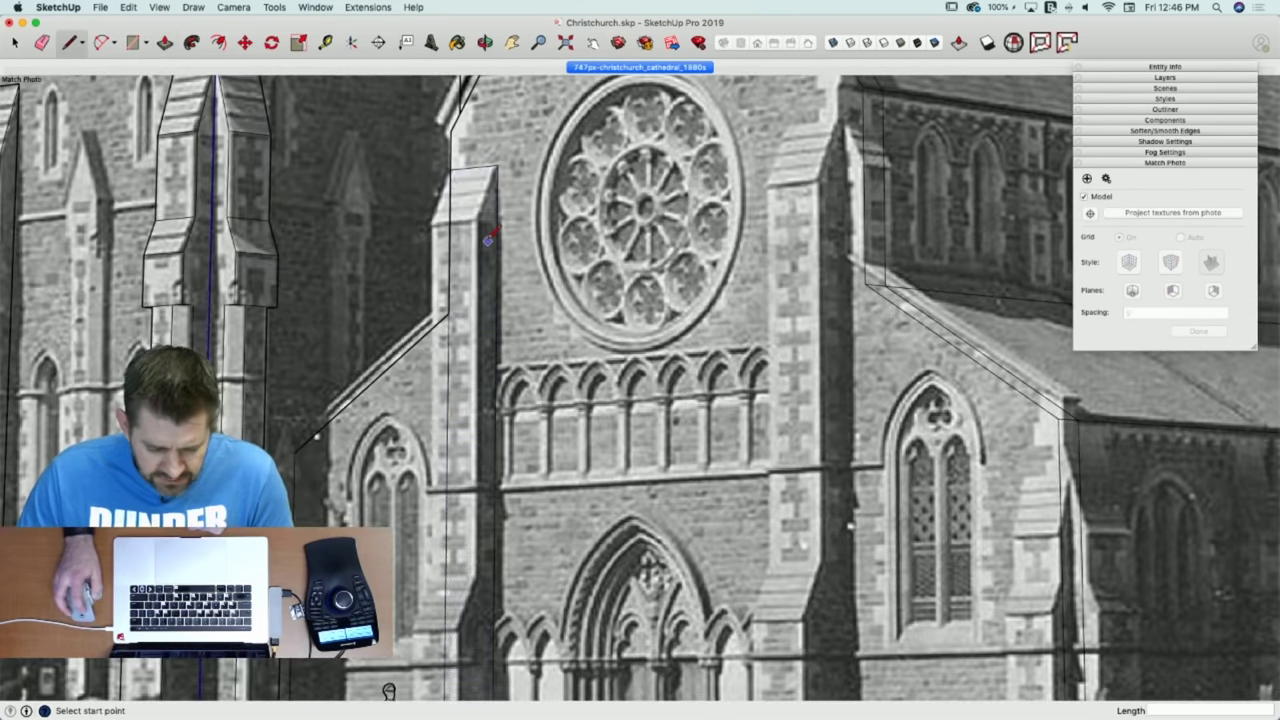
{"action": "left_click", "coordinate": [497, 222]}
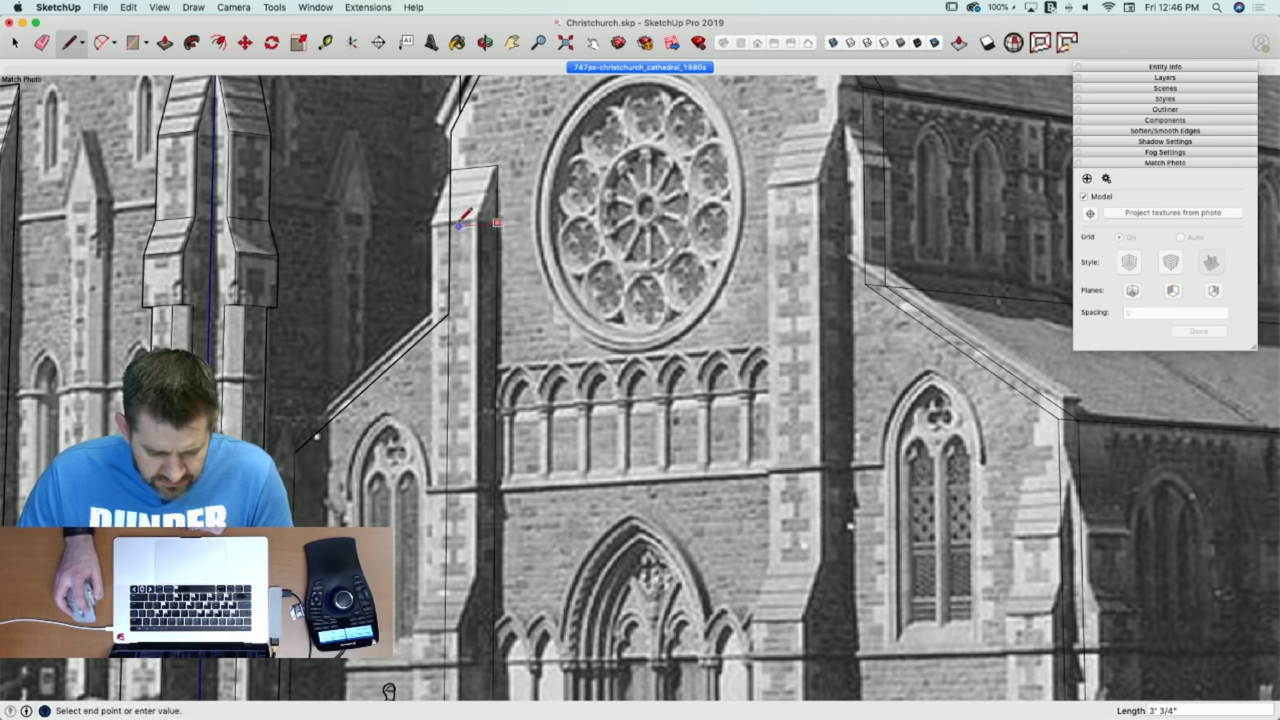
{"action": "left_click", "coordinate": [450, 226]}
Push/Pull the buttress face below the cap line outward 1' 7 7/16" to match the photo.
{"action": "key", "text": "p"}
{"action": "left_click", "coordinate": [452, 250]}
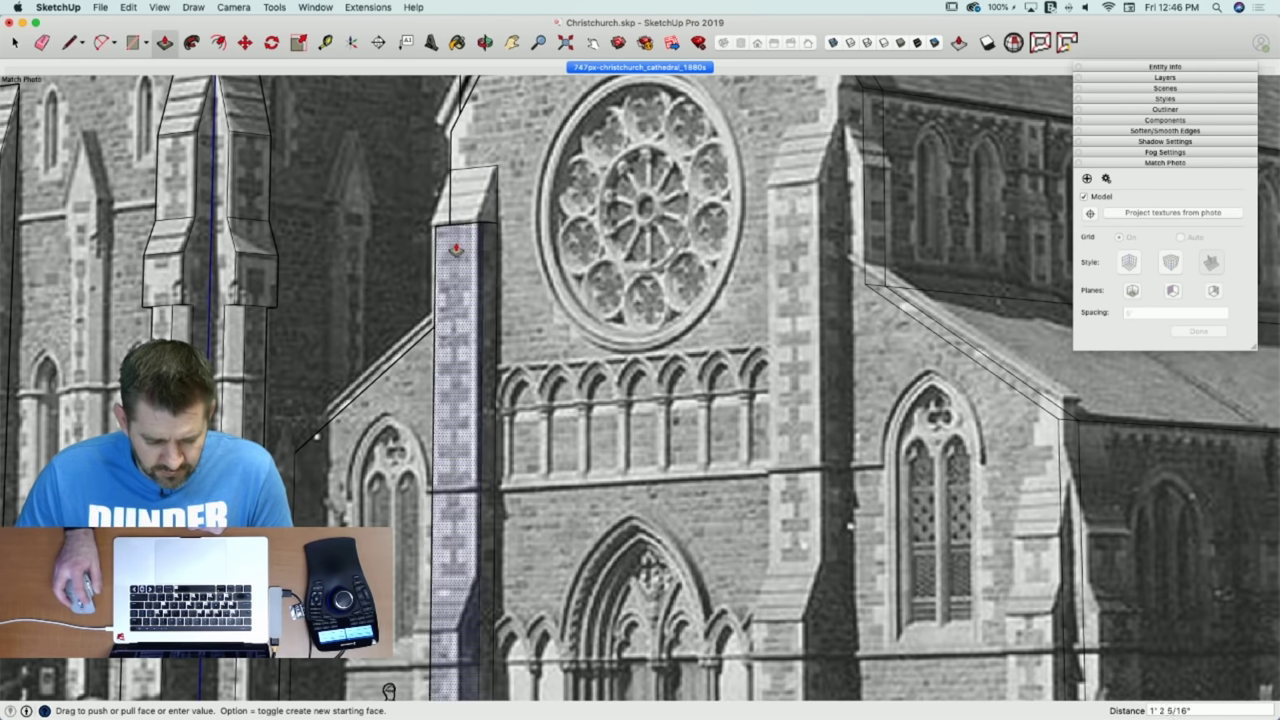
{"action": "left_click", "coordinate": [450, 252]}
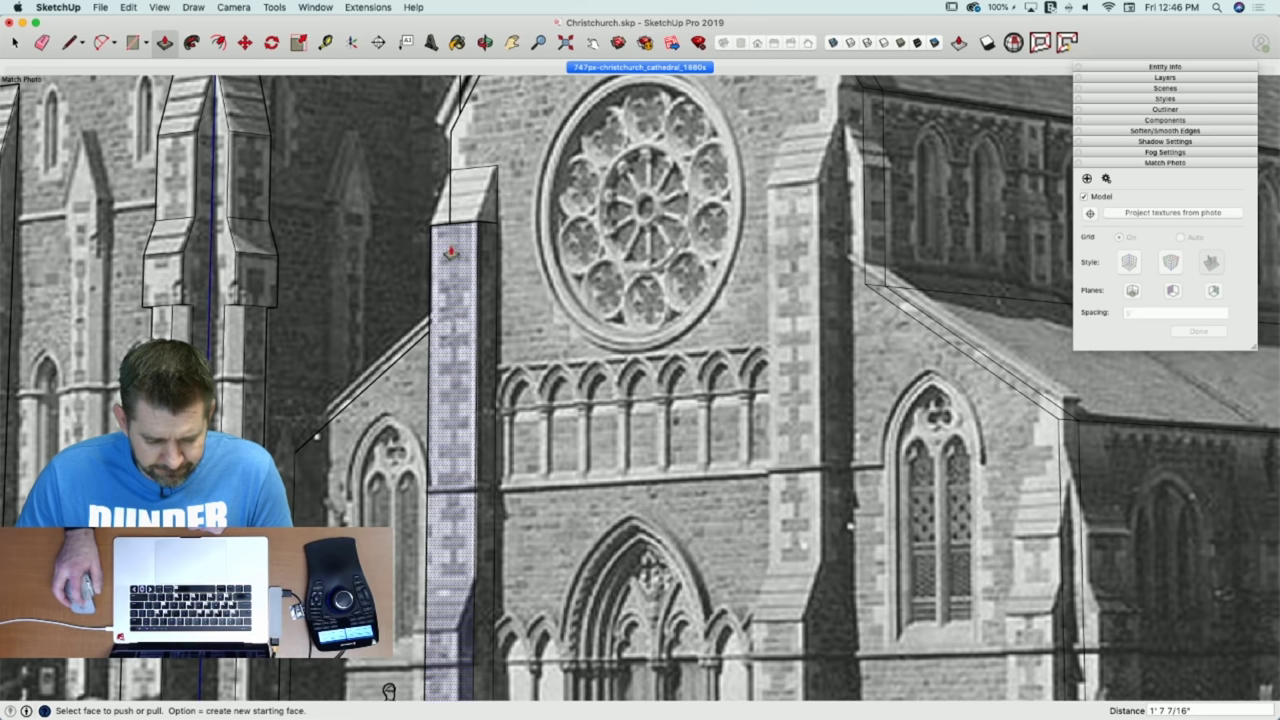
Draw two sloped edges about 3' 8 1/2" long joining the pushed-out buttress face to the cap's top corners.
{"action": "key", "text": "l"}
{"action": "left_click", "coordinate": [430, 224]}
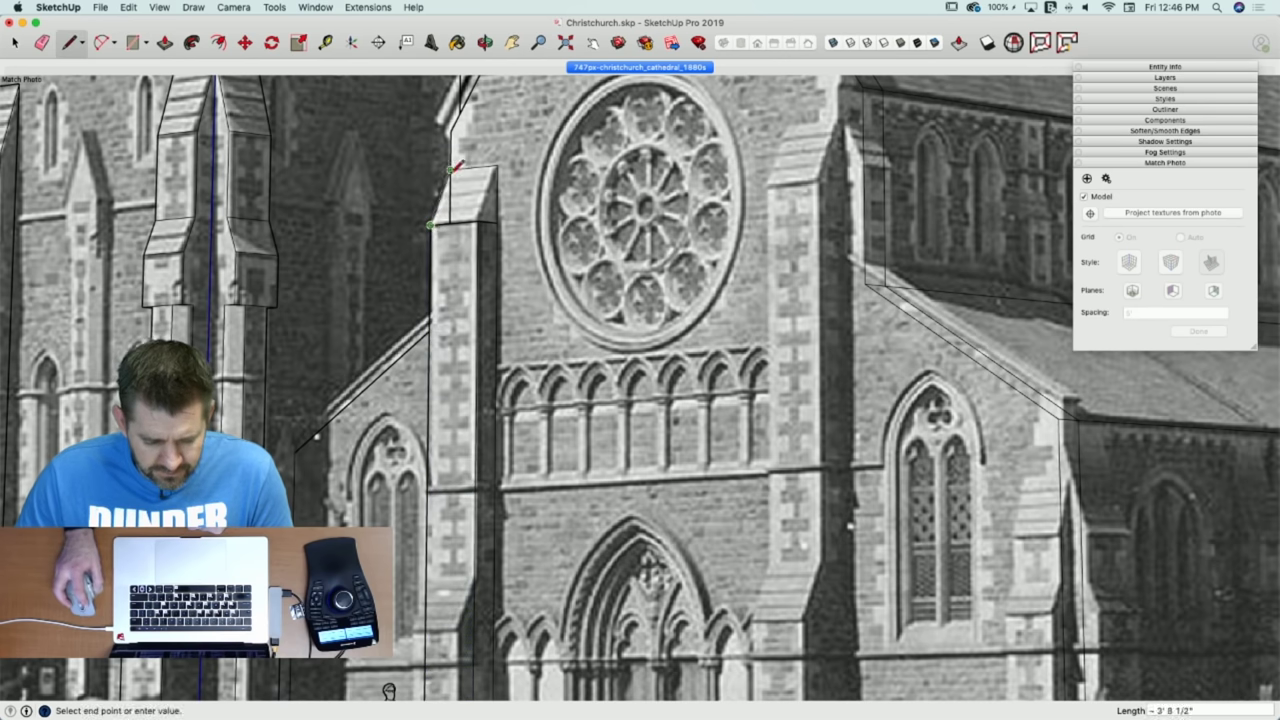
{"action": "left_click", "coordinate": [479, 221]}
{"action": "left_click", "coordinate": [479, 220]}
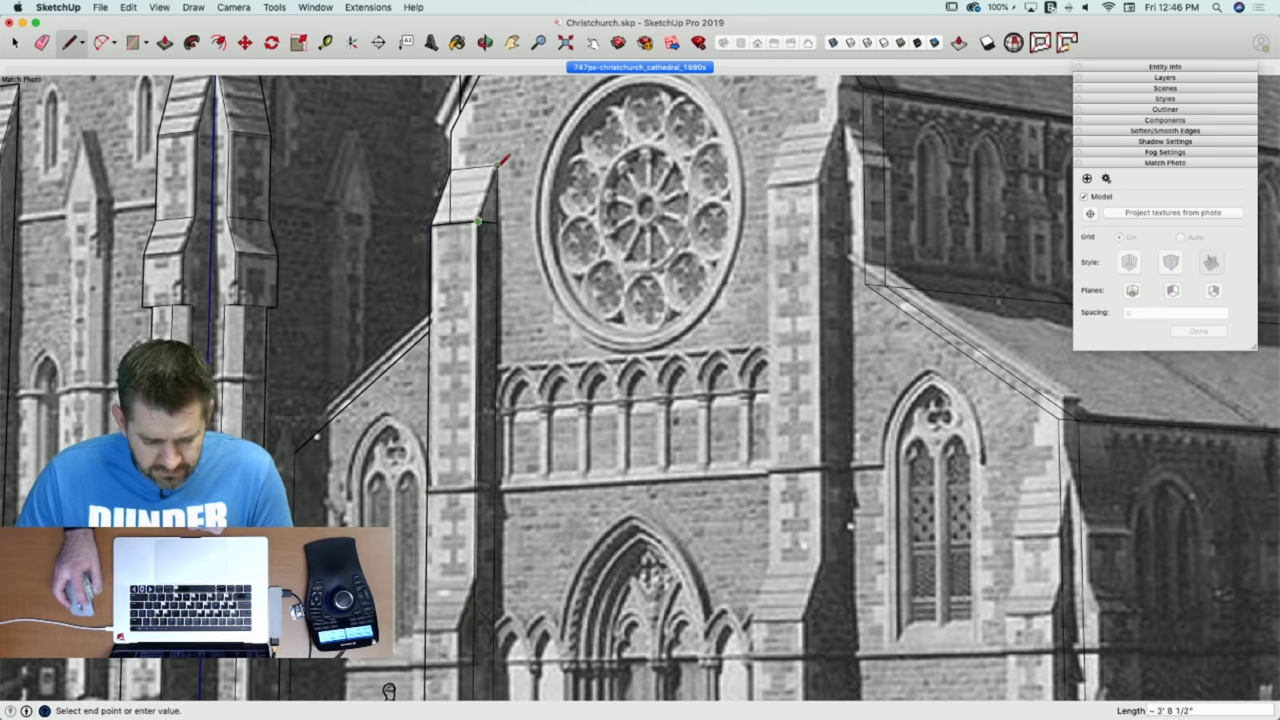
{"action": "left_click", "coordinate": [497, 165]}
Draw a horizontal line about 3' 9 3/8" long across the lower buttress shaft and Push/Pull the face below it outward to match the photo.
{"action": "scroll", "coordinate": [468, 140], "scroll_direction": "down", "scroll_amount": 3}
{"action": "scroll", "coordinate": [441, 428], "scroll_direction": "up", "scroll_amount": 5}
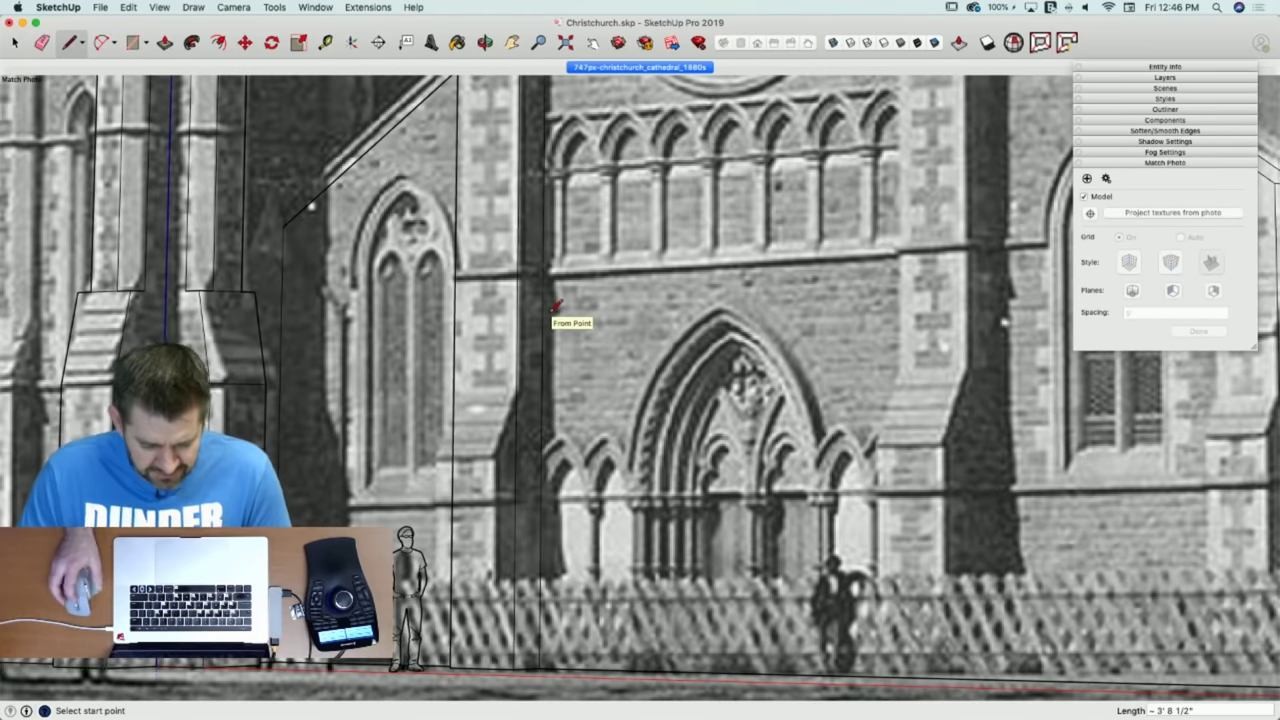
{"action": "left_click", "coordinate": [452, 395]}
{"action": "left_click", "coordinate": [516, 393]}
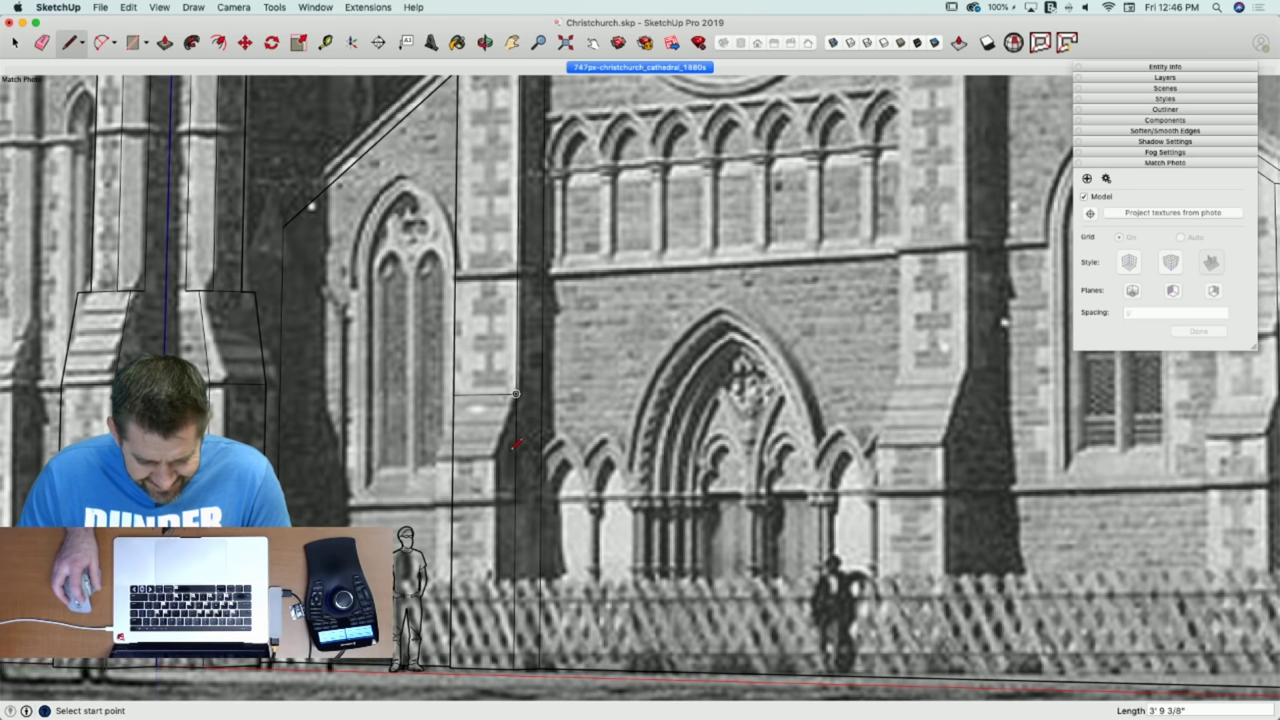
{"action": "key", "text": "p"}
{"action": "left_click_drag", "start_coordinate": [474, 534], "coordinate": [469, 537]}
Draw a line across the lower block at the slope's base and move the block's top front edge 1' 2" back to the shaft.
{"action": "key", "text": "l"}
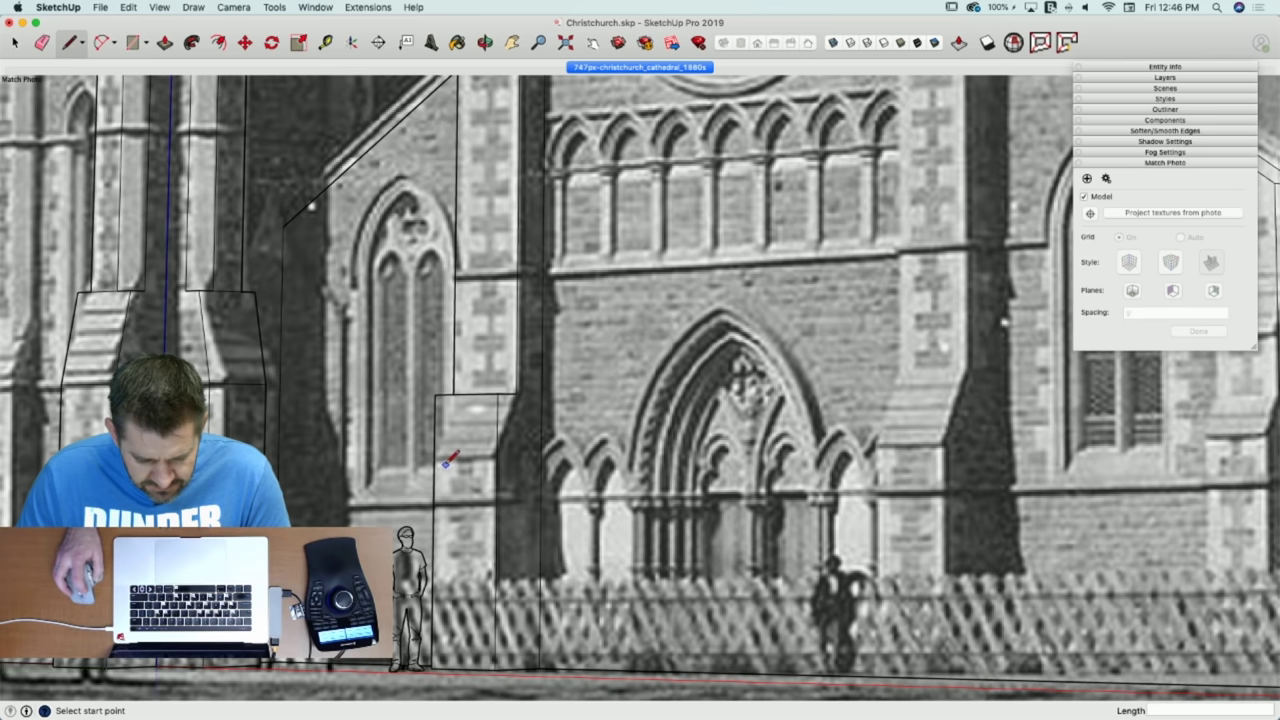
{"action": "left_click", "coordinate": [434, 461]}
{"action": "left_click", "coordinate": [498, 460]}
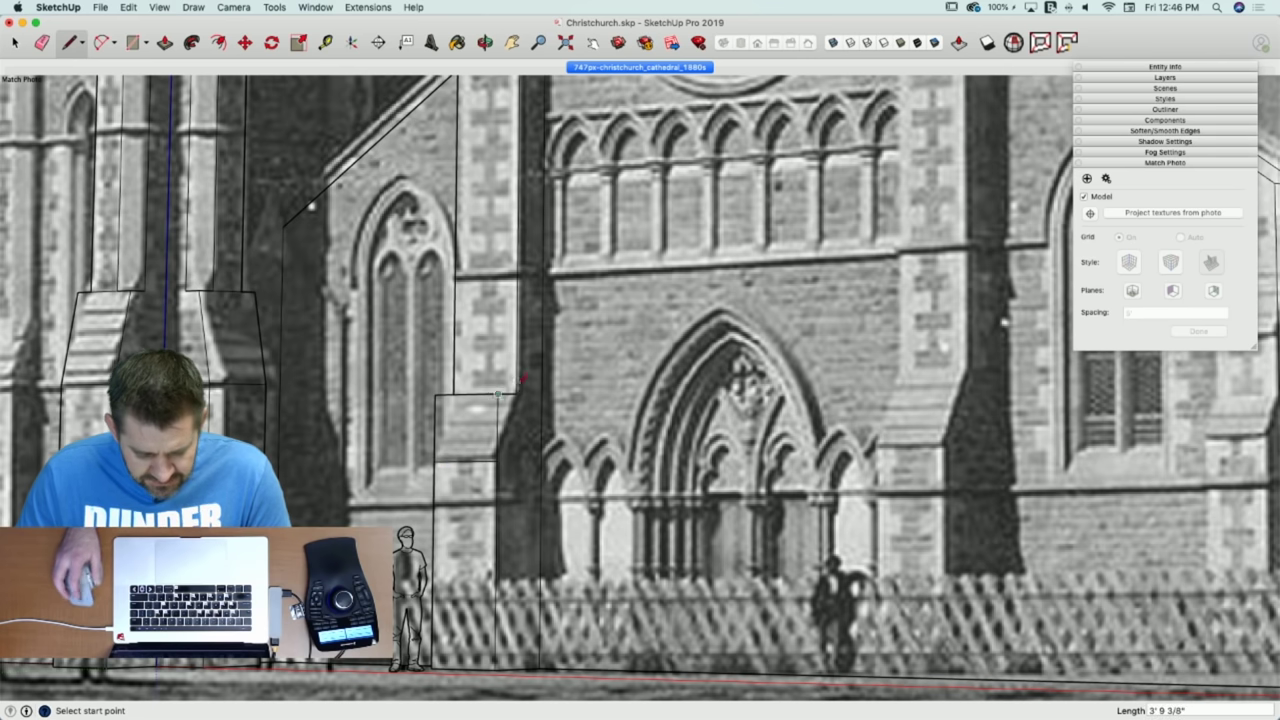
{"action": "middle_click_drag", "start_coordinate": [520, 382], "coordinate": [459, 443]}
{"action": "key", "text": "space"}
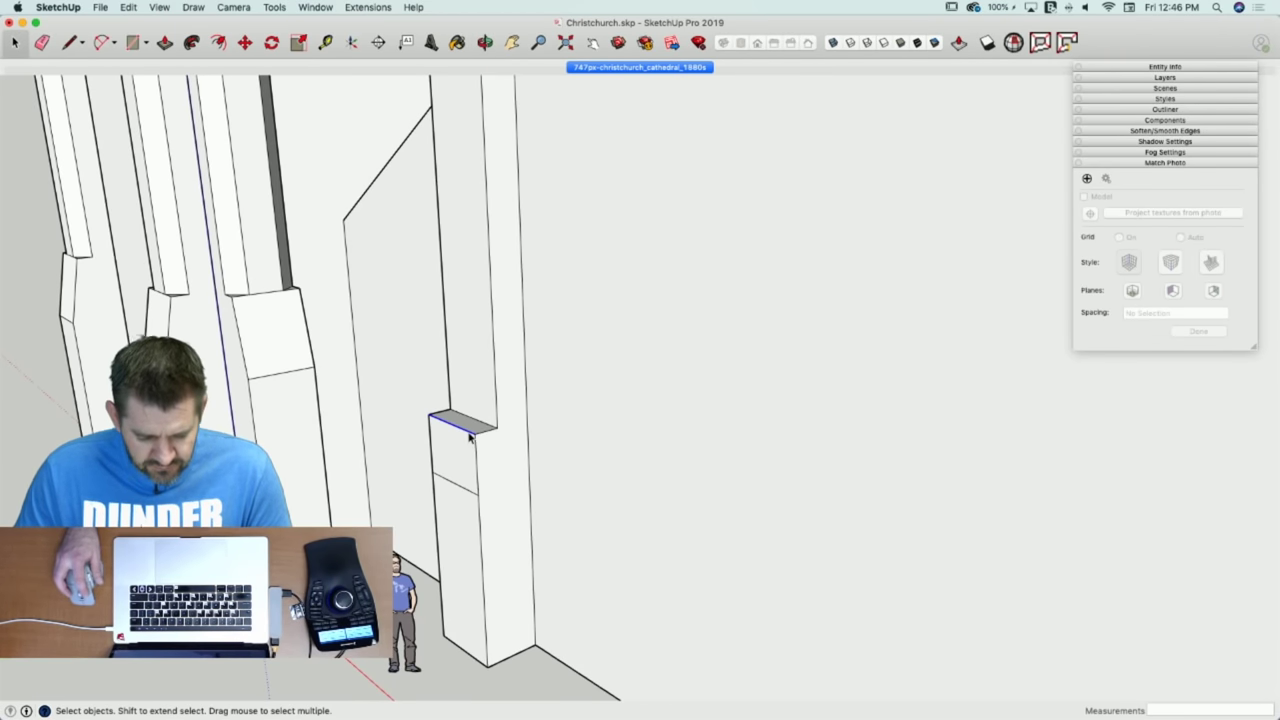
{"action": "key", "text": "m"}
{"action": "left_click", "coordinate": [478, 437]}
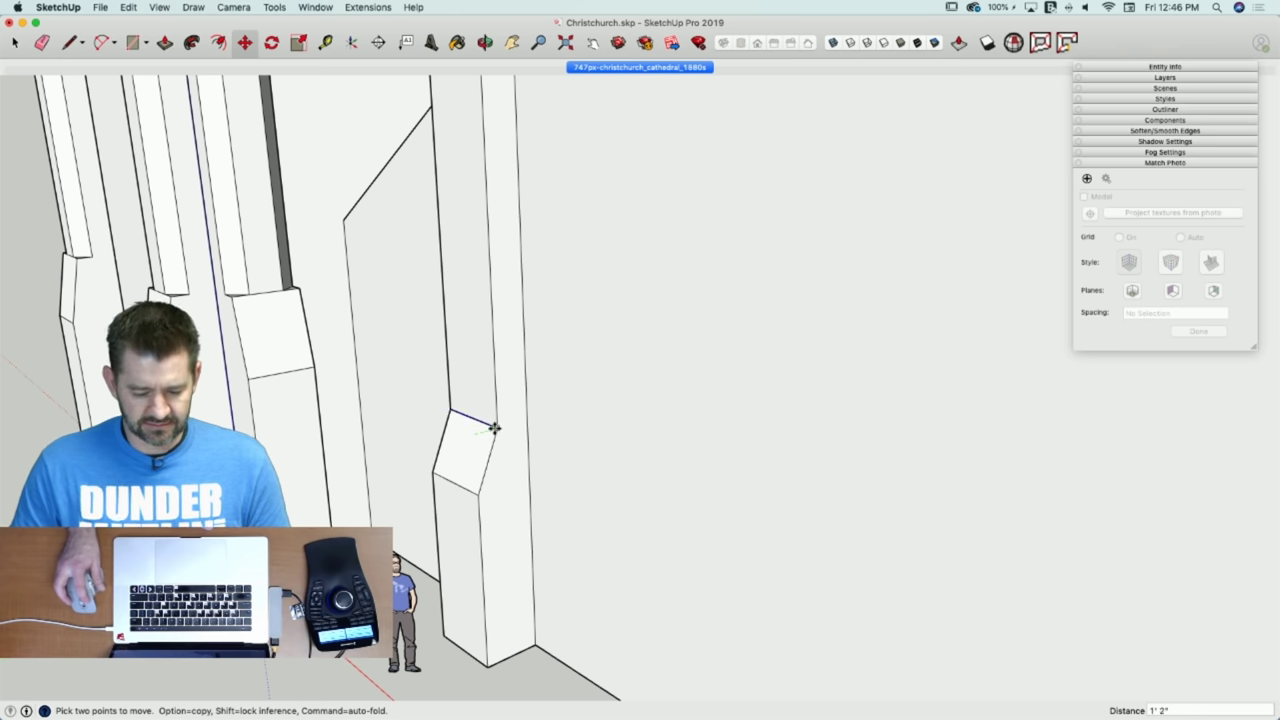
Return to the matched photo scene and examine how the finished buttress aligns with the photo, then inspect it in 3D.
{"action": "scroll", "coordinate": [500, 531], "scroll_direction": "down", "scroll_amount": 5}
{"action": "scroll", "coordinate": [500, 513], "scroll_direction": "down", "scroll_amount": 5}
{"action": "key", "text": "space"}
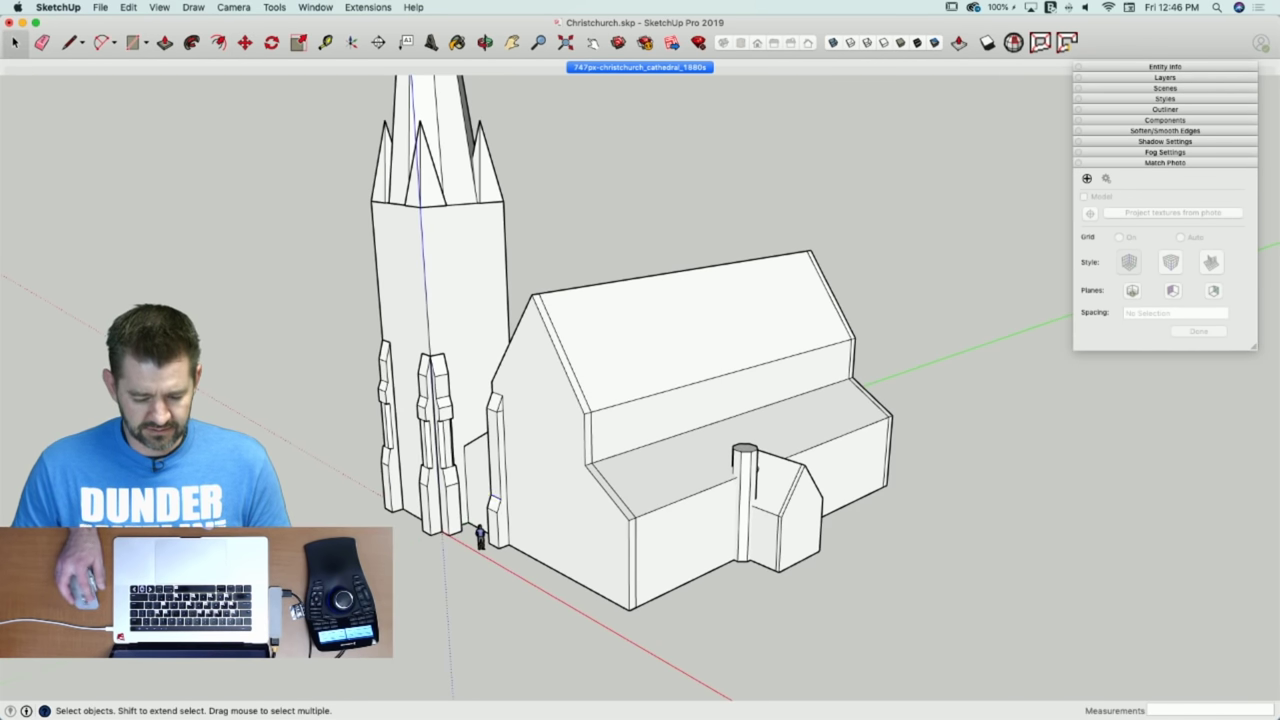
{"action": "left_click", "coordinate": [643, 68]}
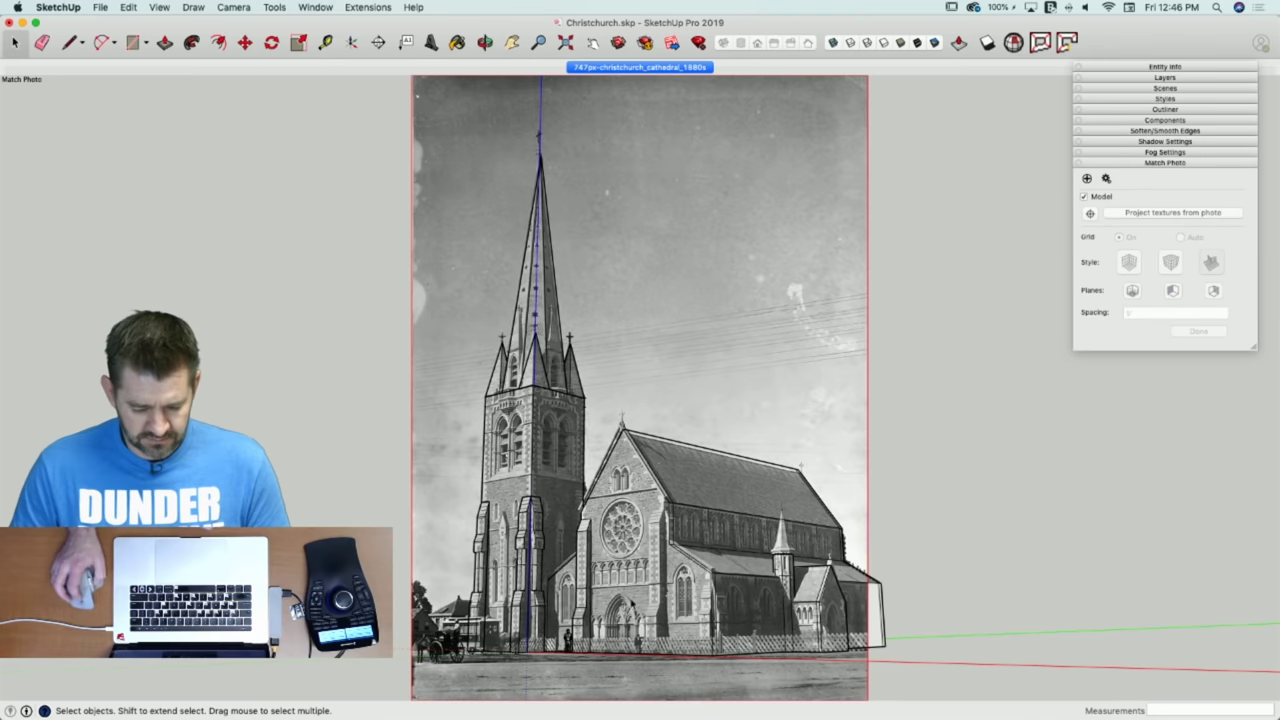
{"action": "scroll", "coordinate": [587, 605], "scroll_direction": "up", "scroll_amount": 4}
{"action": "scroll", "coordinate": [587, 605], "scroll_direction": "up", "scroll_amount": 2}
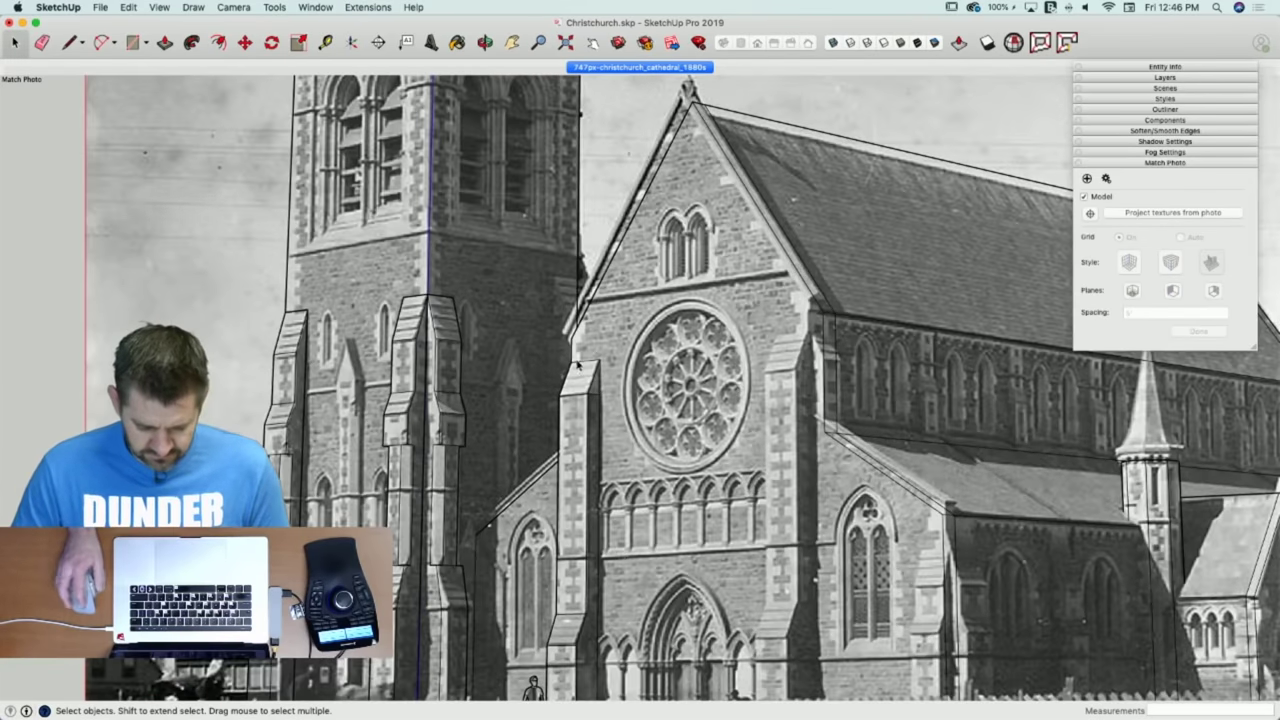
{"action": "scroll", "coordinate": [582, 630], "scroll_direction": "down", "scroll_amount": 4}
{"action": "scroll", "coordinate": [575, 655], "scroll_direction": "up", "scroll_amount": 4}
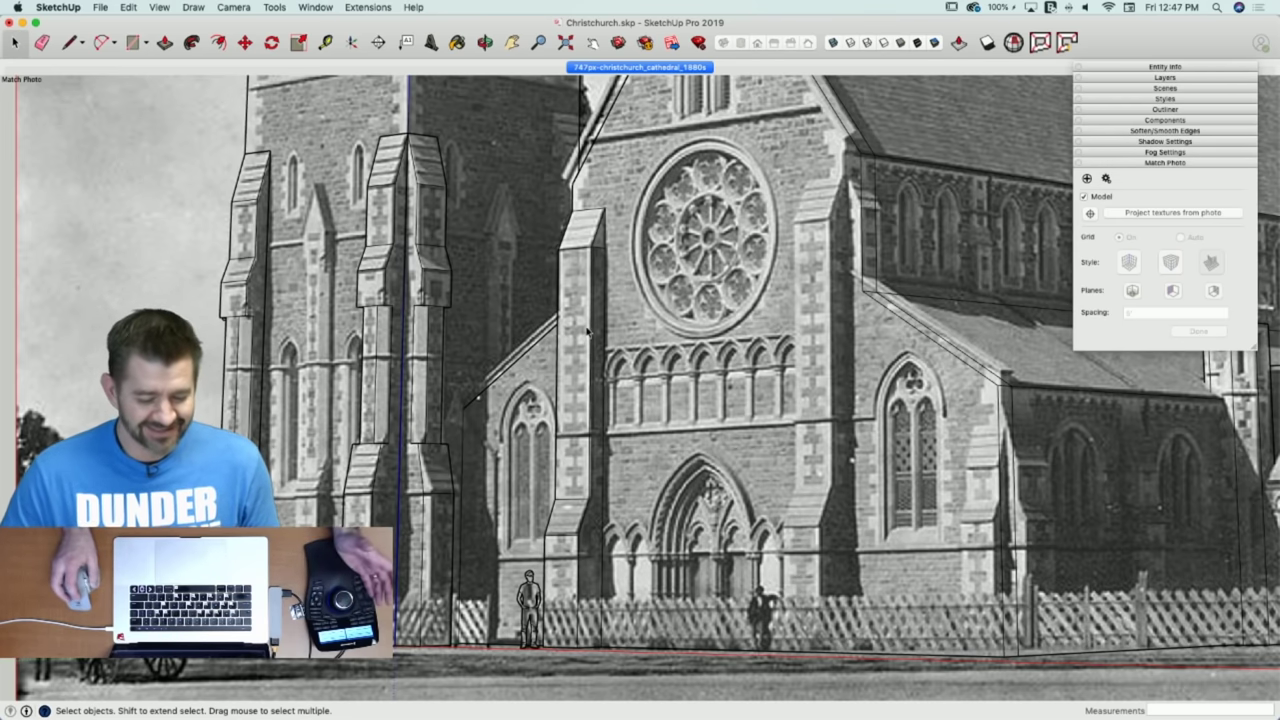
{"action": "scroll", "coordinate": [552, 490], "scroll_direction": "up", "scroll_amount": 3}
{"action": "scroll", "coordinate": [592, 440], "scroll_direction": "down", "scroll_amount": 3}
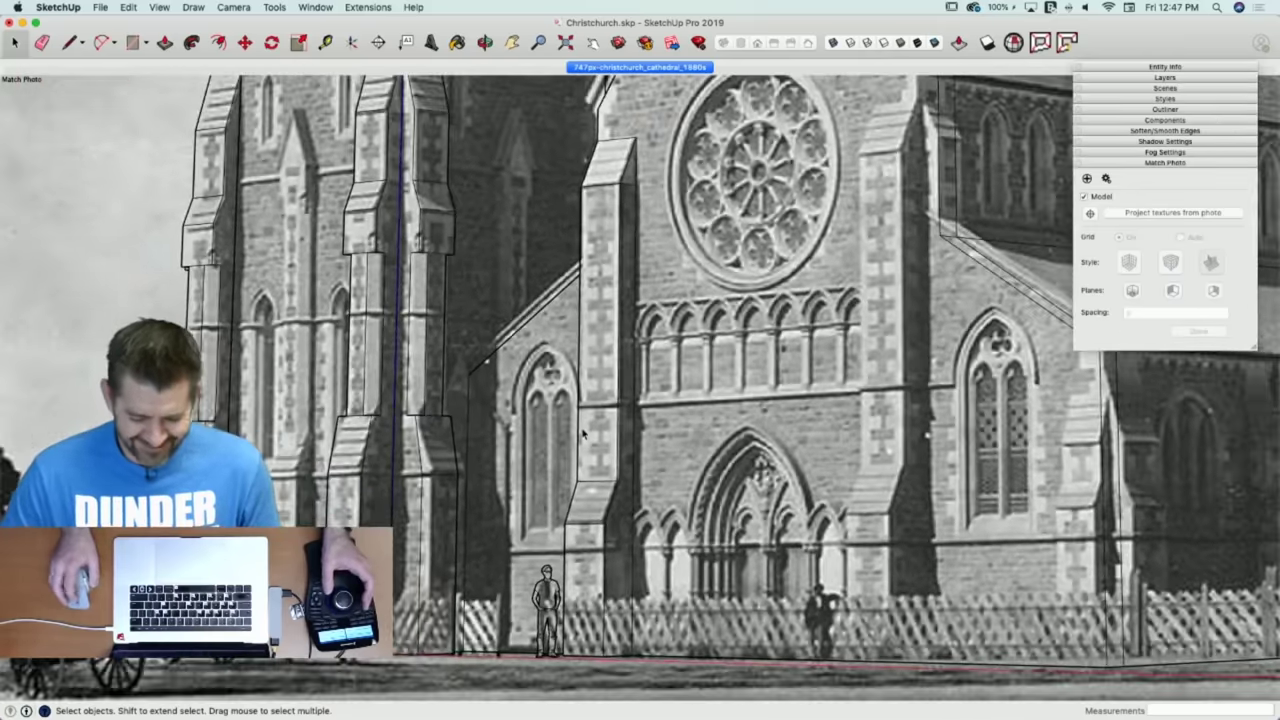
{"action": "middle_click_drag", "start_coordinate": [585, 434], "coordinate": [608, 500]}
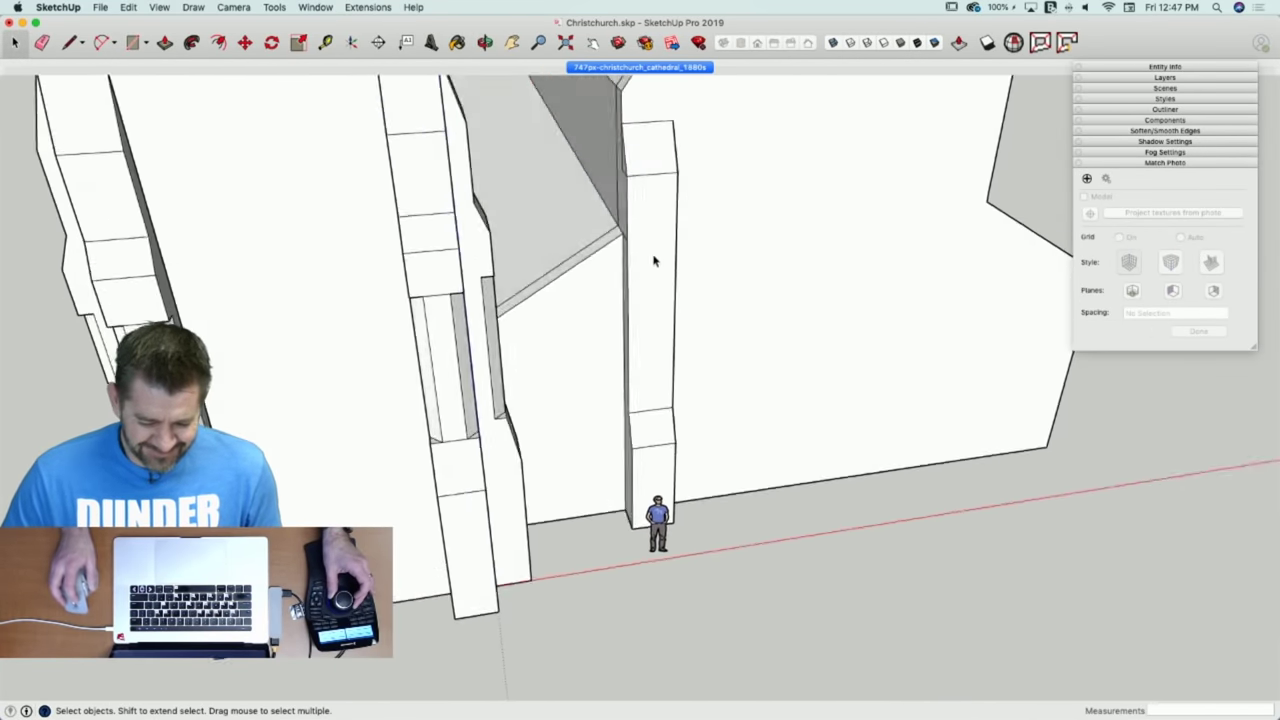
Draw the missing vertical edge down the tower-facing side of the buttress and erase the leftover edges crossing that side.
{"action": "key", "text": "l"}
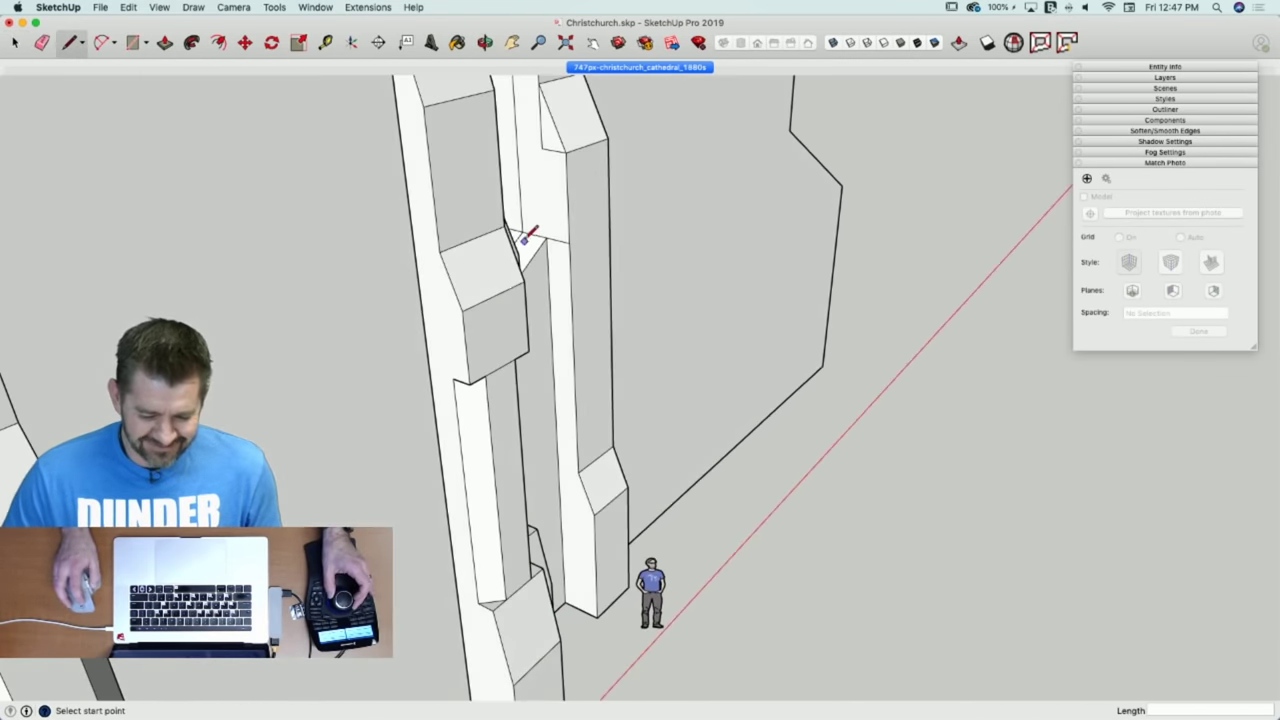
{"action": "left_click", "coordinate": [542, 148]}
{"action": "left_click", "coordinate": [547, 238]}
{"action": "key", "text": "e"}
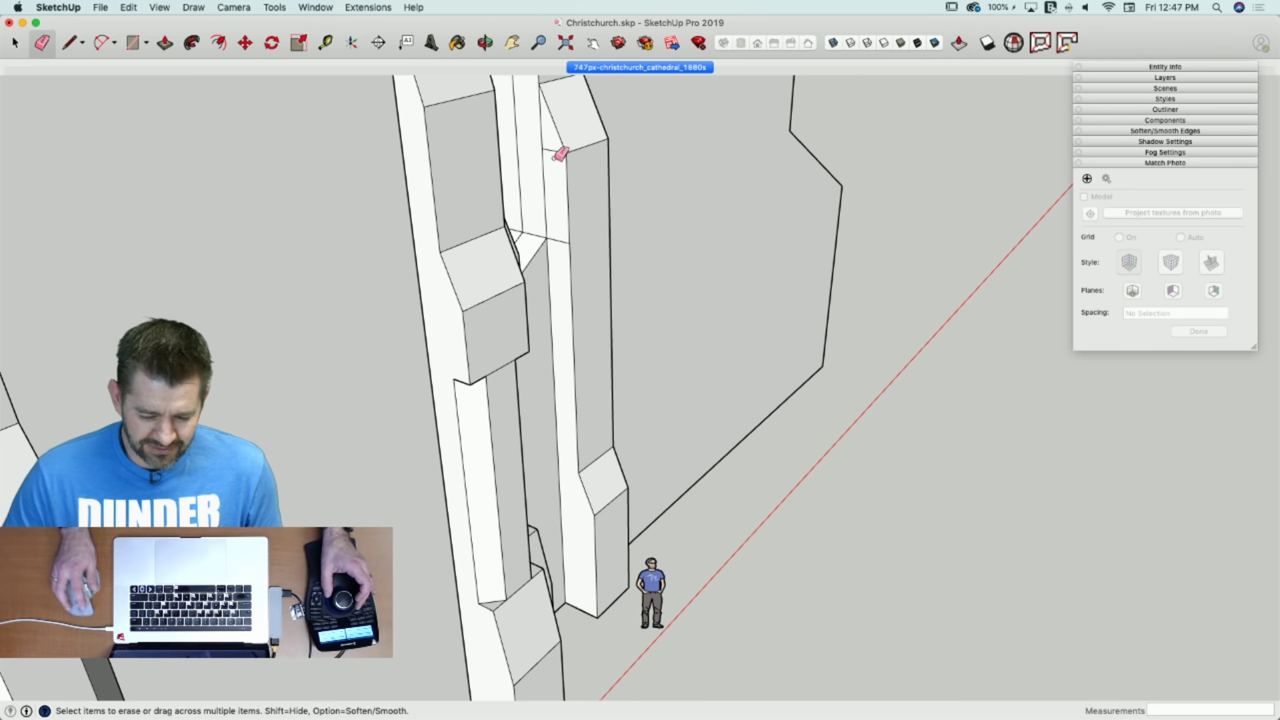
{"action": "left_click_drag", "start_coordinate": [556, 150], "coordinate": [556, 251]}
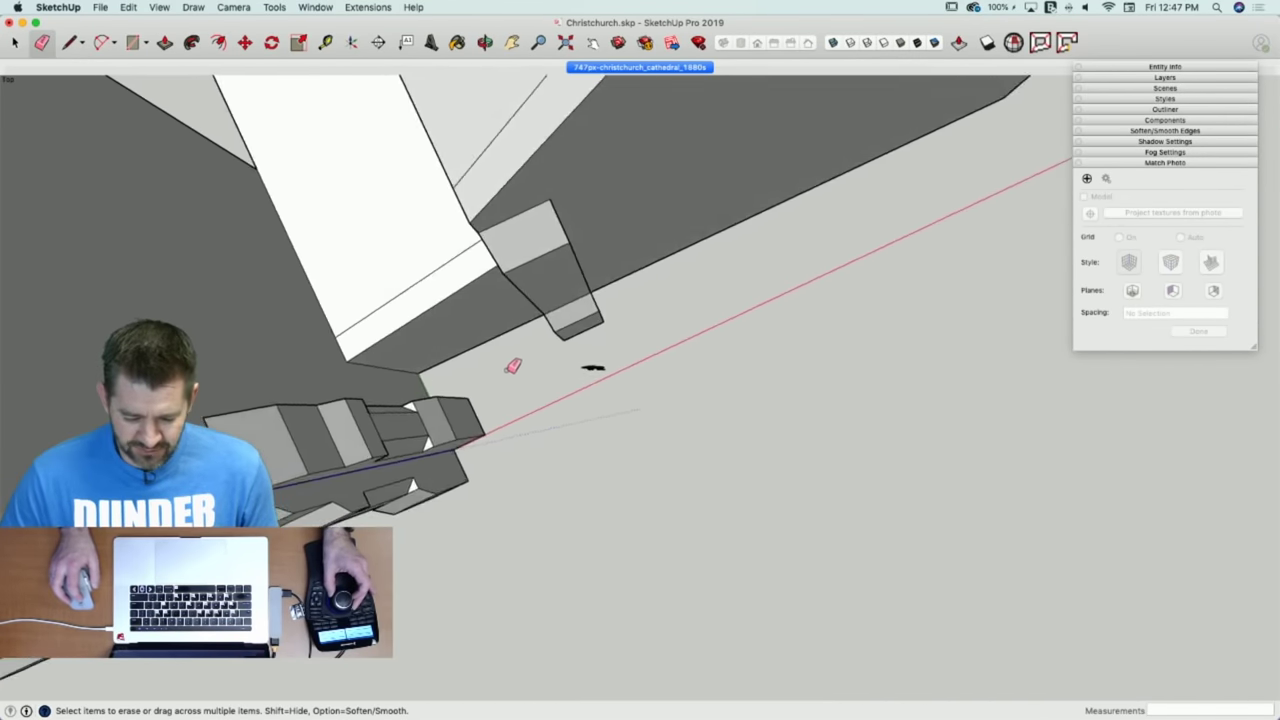
{"action": "mouse_move", "coordinate": [513, 337]}
{"action": "middle_mouse_down"}
{"action": "mouse_move", "coordinate": [597, 326]}
{"action": "mouse_move", "coordinate": [554, 275]}
{"action": "middle_mouse_up"}
{"action": "key", "text": "space"}
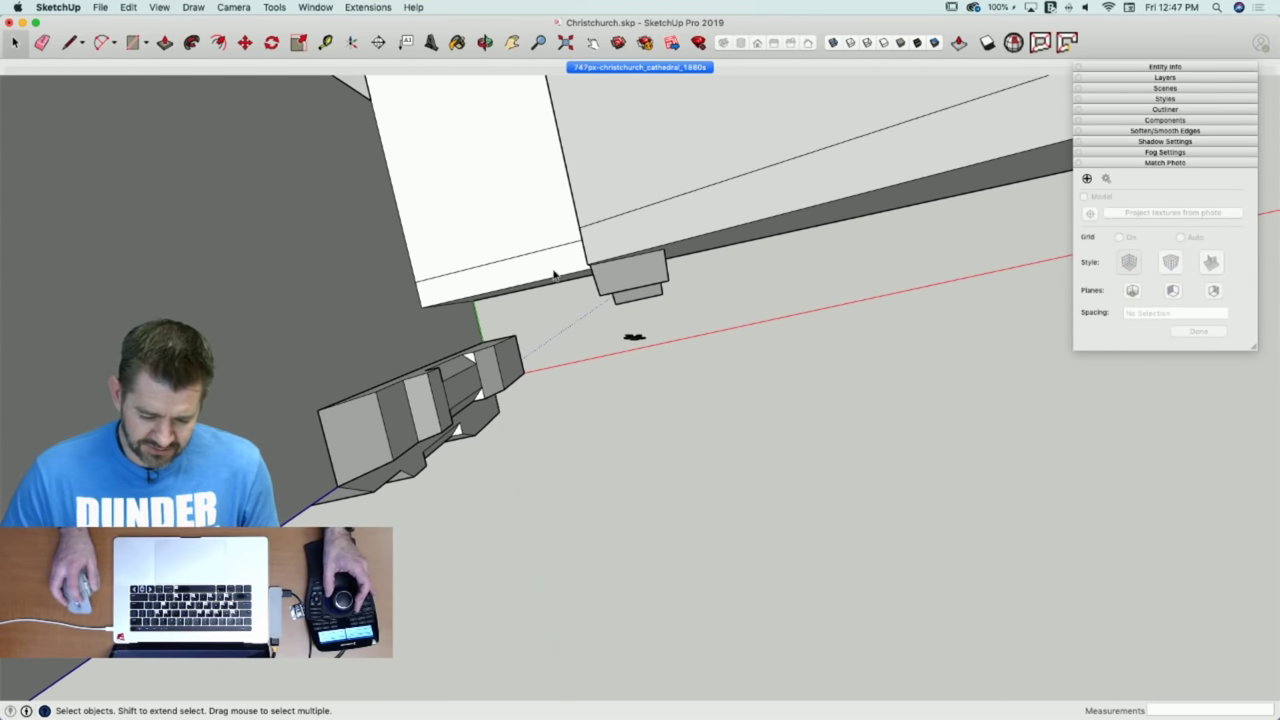
{"action": "mouse_move", "coordinate": [636, 313]}
{"action": "left_mouse_down"}
{"action": "mouse_move", "coordinate": [660, 326]}
{"action": "mouse_move", "coordinate": [646, 304]}
{"action": "left_mouse_up"}
{"action": "middle_click_drag", "start_coordinate": [626, 300], "coordinate": [616, 393]}
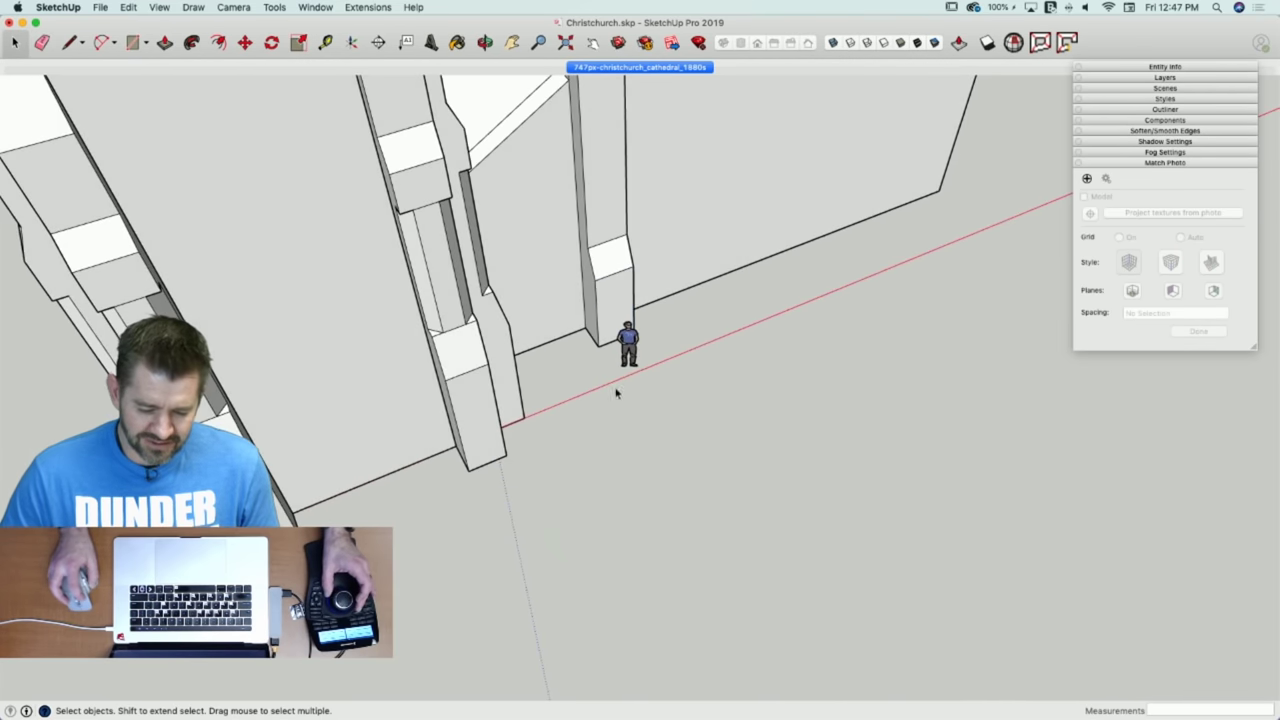
Move the scale figure about 6' 6 15/16" along the red axis toward the tower, clear of the buttress.
{"action": "left_click", "coordinate": [608, 67]}
{"action": "scroll", "coordinate": [573, 541], "scroll_direction": "up", "scroll_amount": 10}
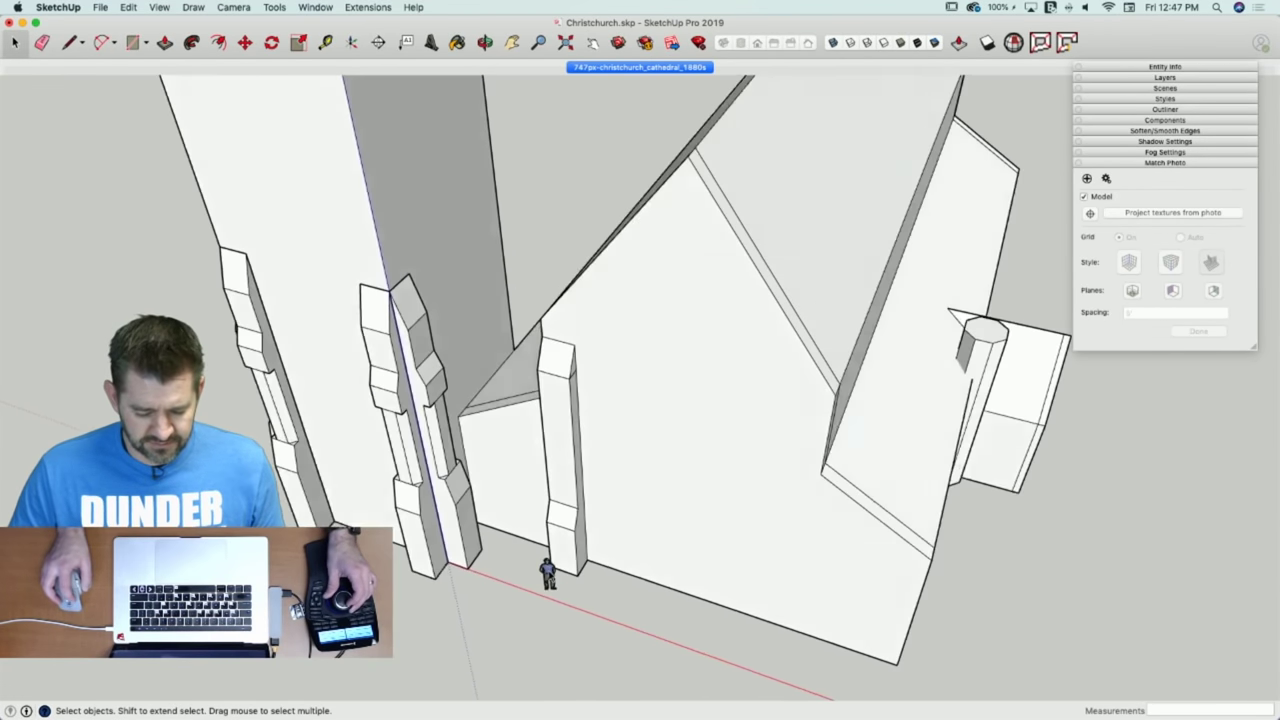
{"action": "middle_click_drag", "start_coordinate": [380, 354], "coordinate": [557, 495]}
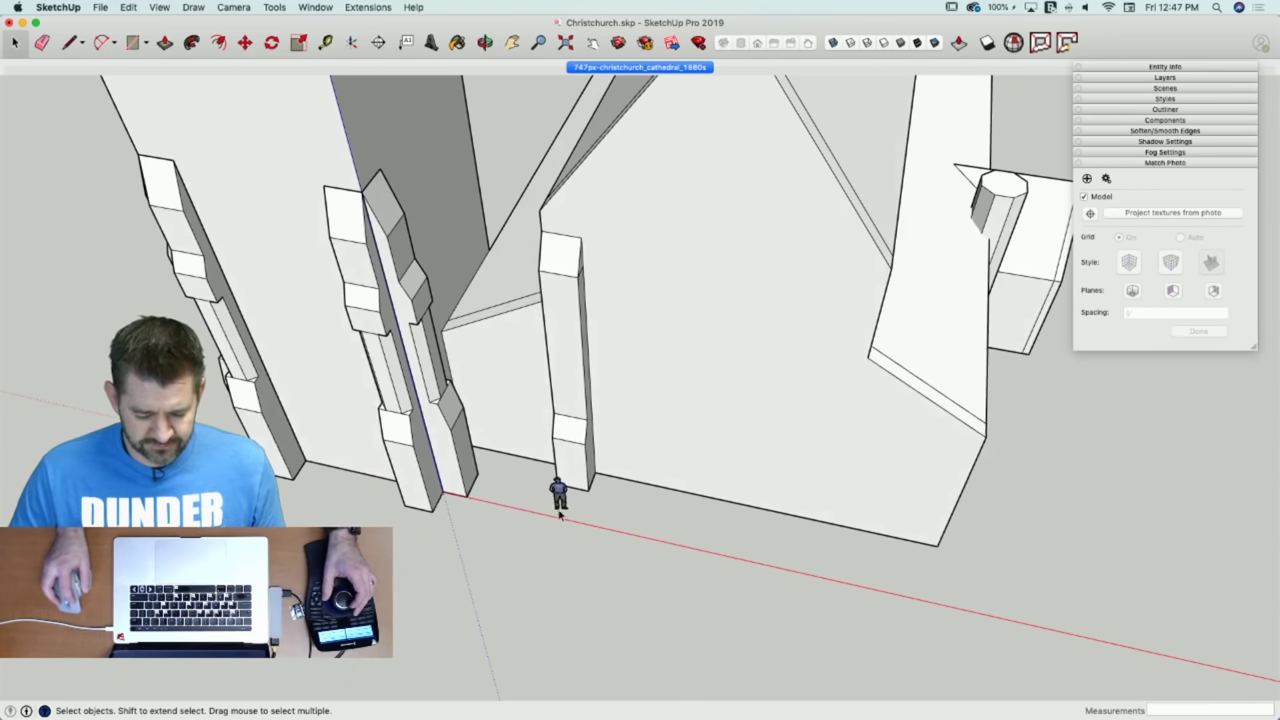
{"action": "left_click", "coordinate": [557, 495]}
{"action": "key", "text": "m"}
{"action": "left_click", "coordinate": [645, 573]}
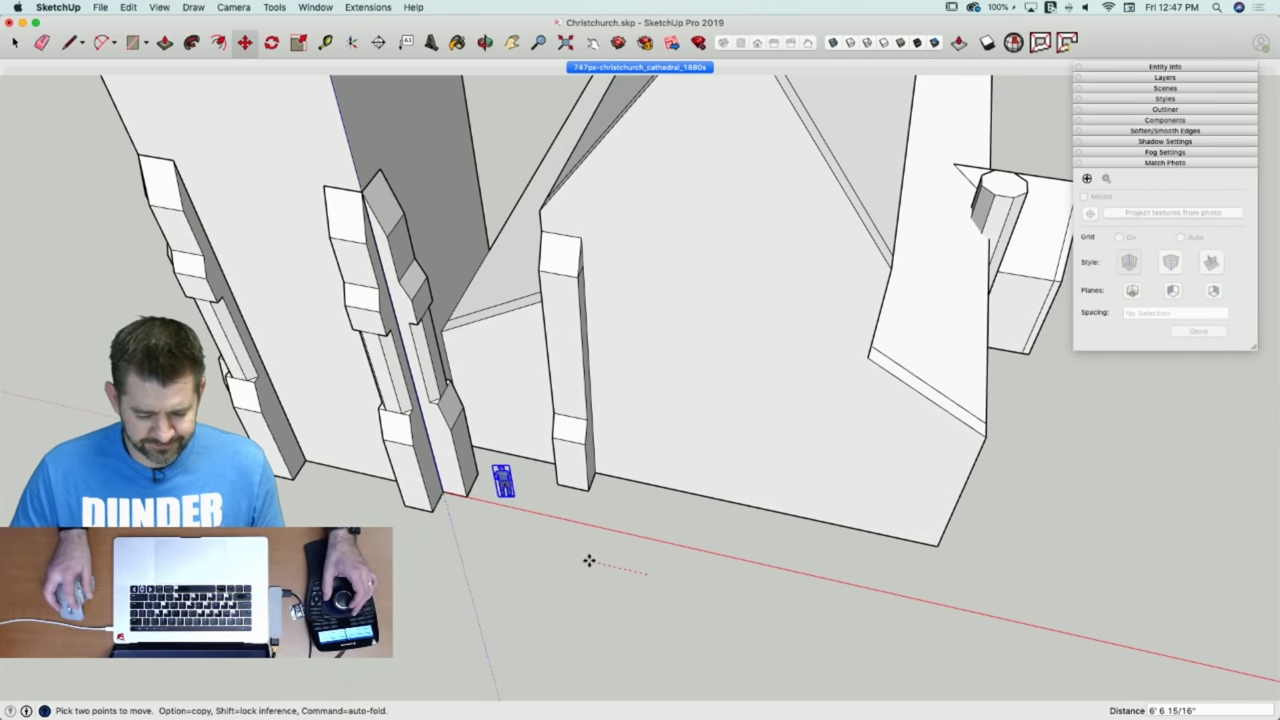
{"action": "left_click", "coordinate": [589, 560]}
Erase the leftover edge across the buttress's side below its cap and select the whole buttress without the wall edge above it.
{"action": "key", "text": "e"}
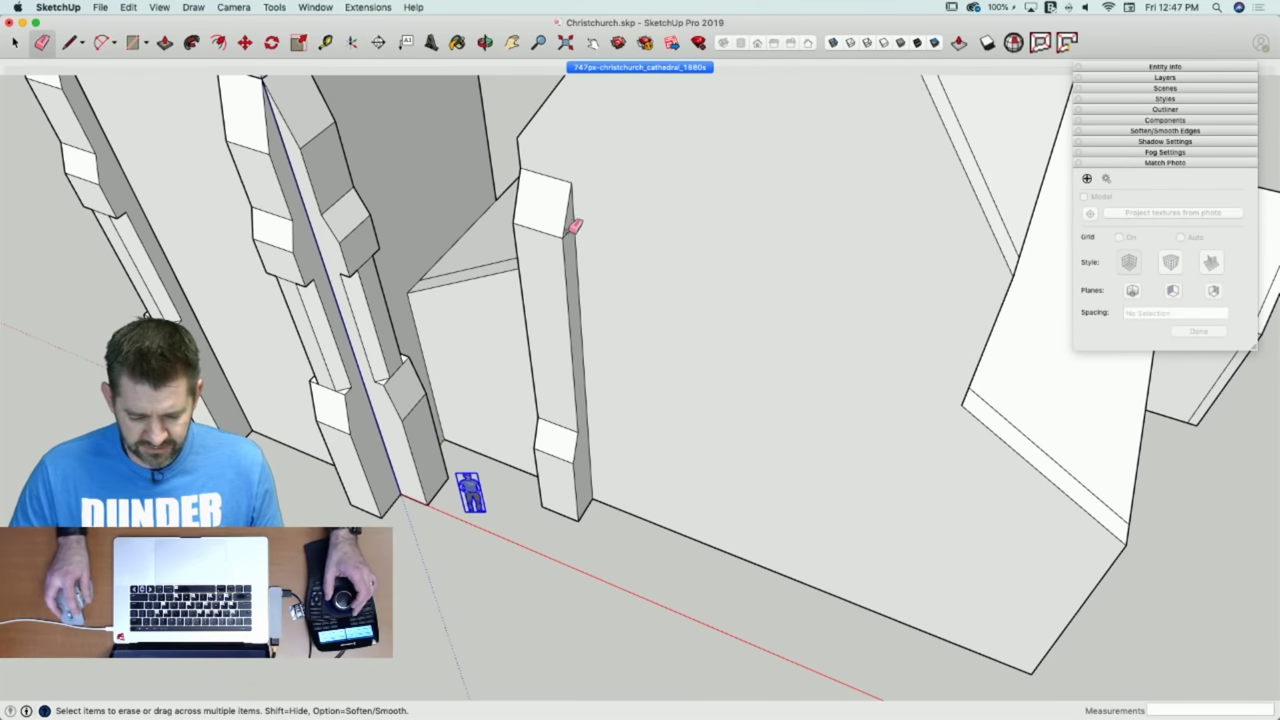
{"action": "left_click", "coordinate": [570, 232]}
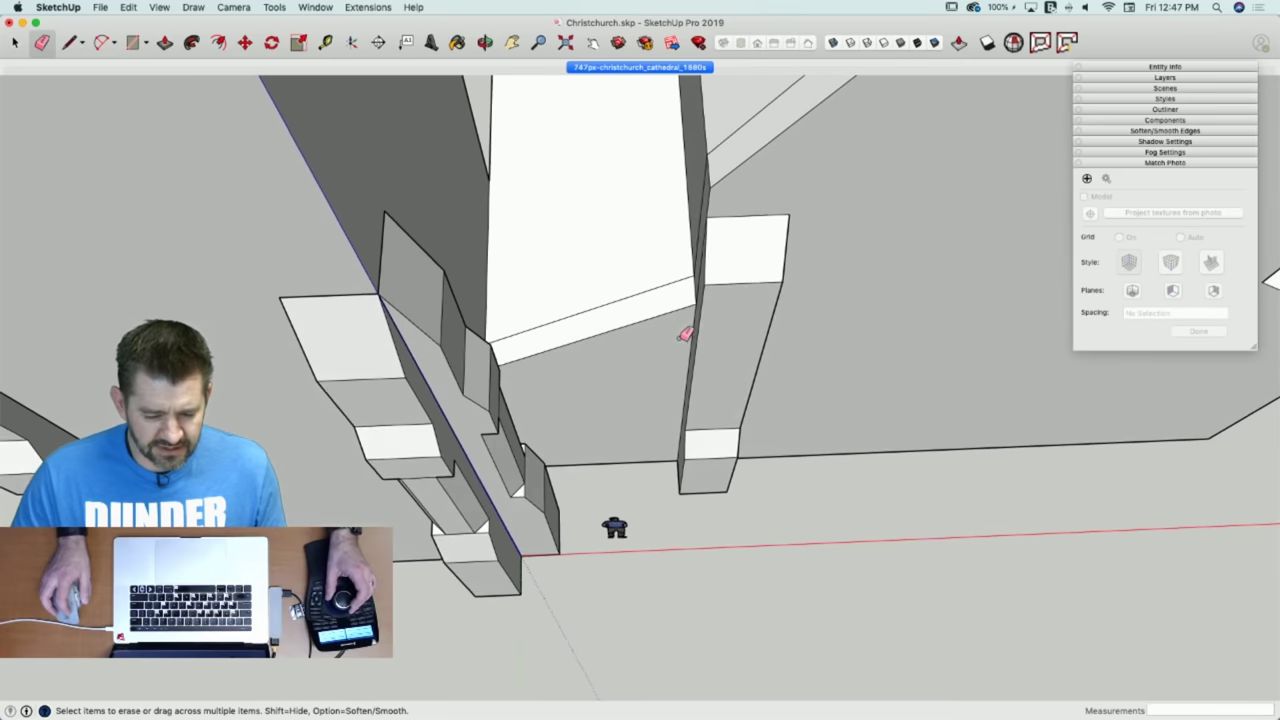
{"action": "middle_click_drag", "start_coordinate": [685, 336], "coordinate": [620, 400]}
{"action": "key", "text": "space"}
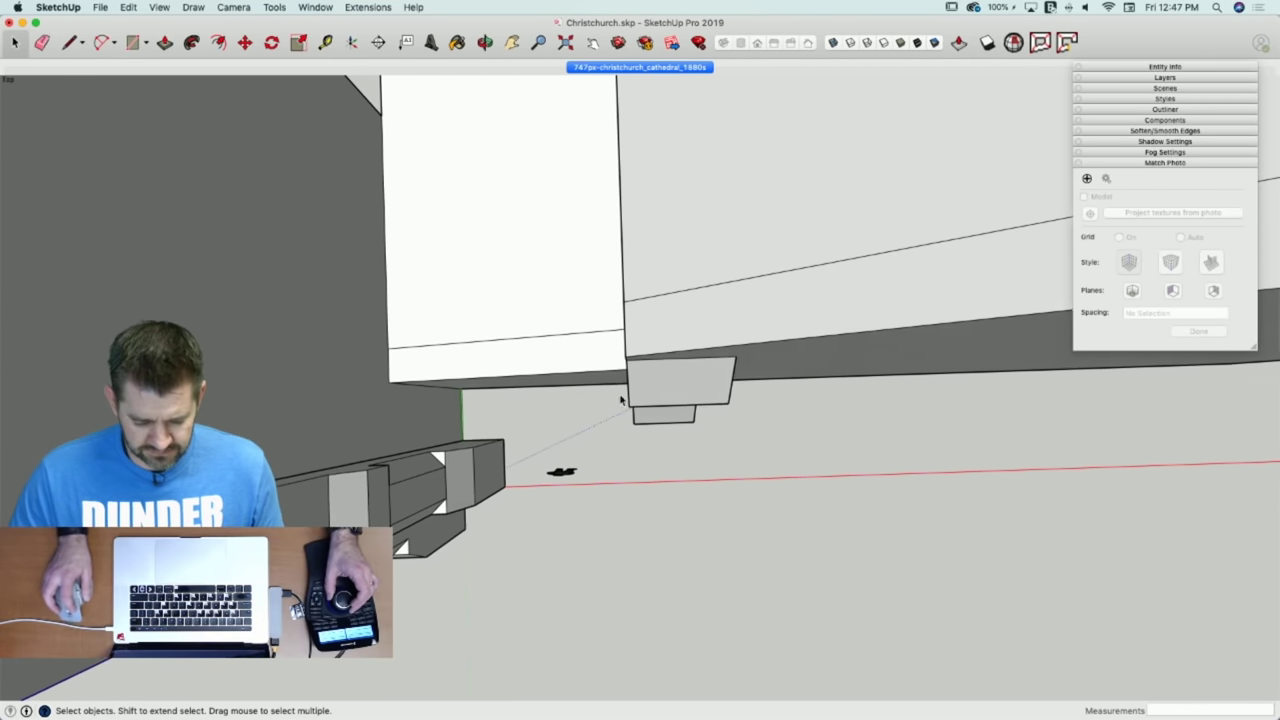
{"action": "left_click_drag", "start_coordinate": [605, 355], "coordinate": [769, 489]}
{"action": "middle_click_drag", "start_coordinate": [769, 489], "coordinate": [634, 280]}
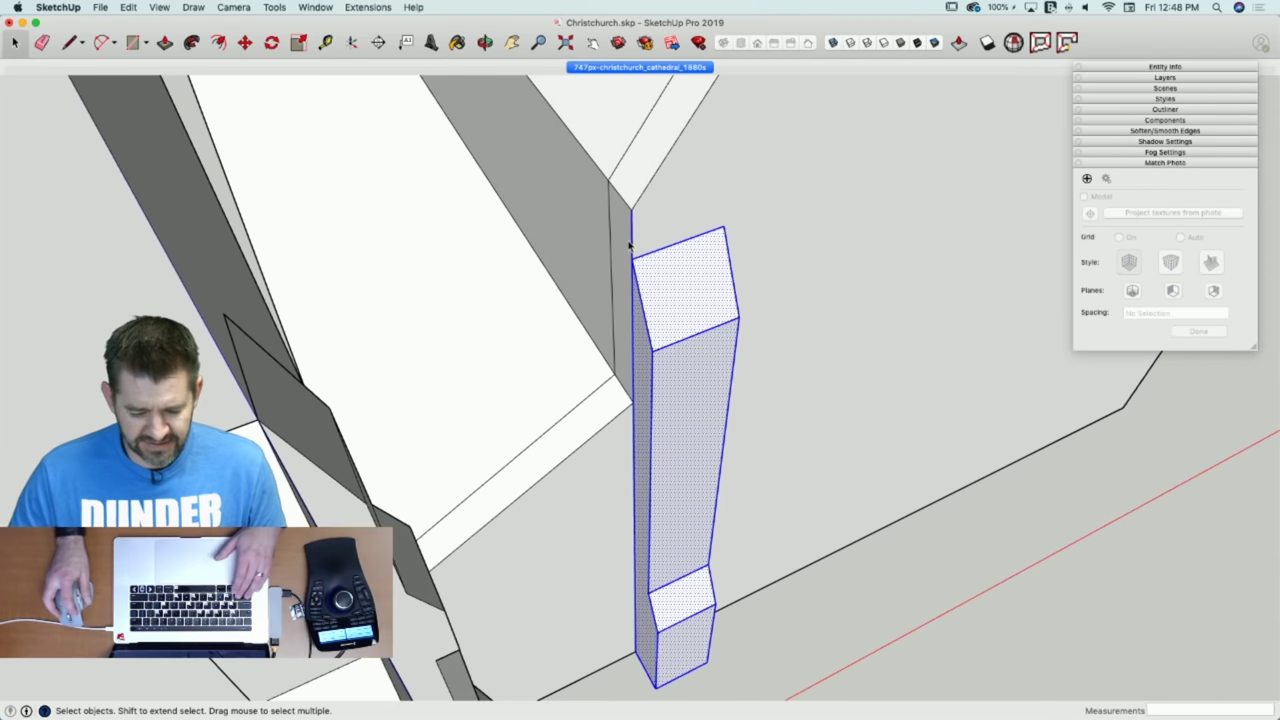
{"action": "left_click", "coordinate": [631, 243], "text": "shift"}
{"action": "middle_click_drag", "start_coordinate": [683, 363], "coordinate": [668, 387]}
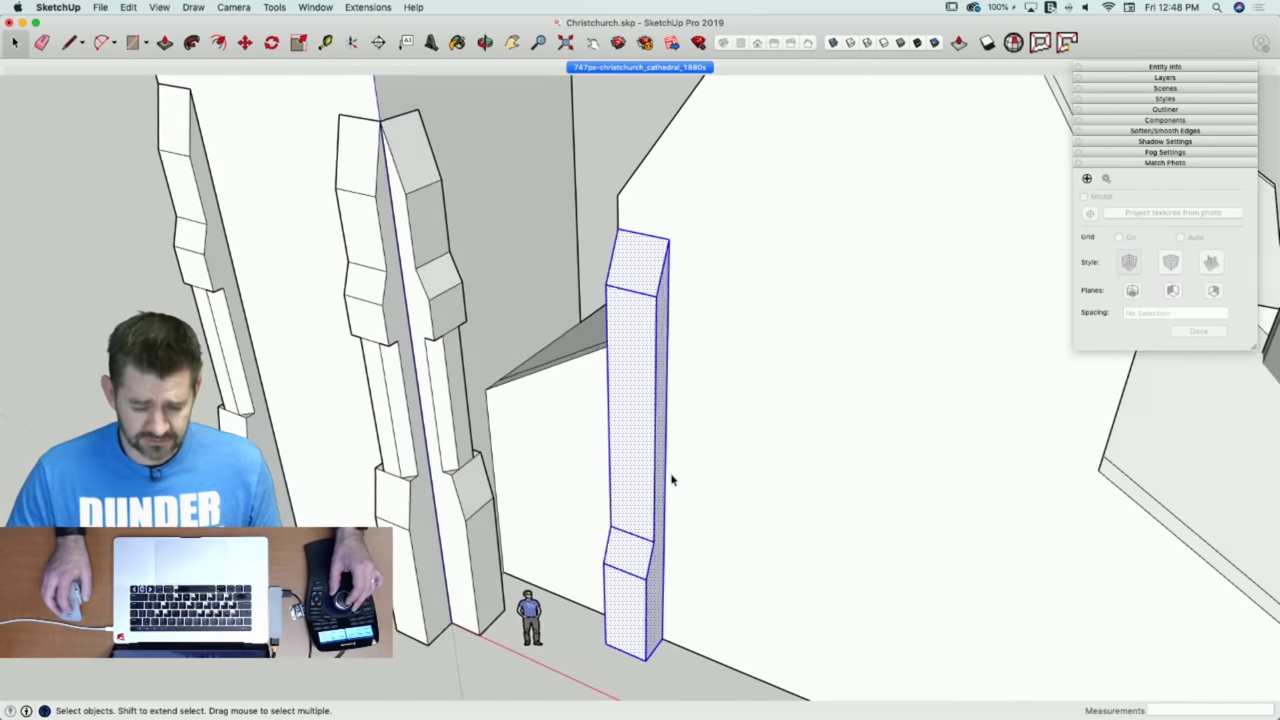
{"action": "middle_click_drag", "start_coordinate": [672, 480], "coordinate": [634, 392]}
Make the selected buttress a component named BuildingButtress, replacing the selection.
{"action": "right_click", "coordinate": [634, 392]}
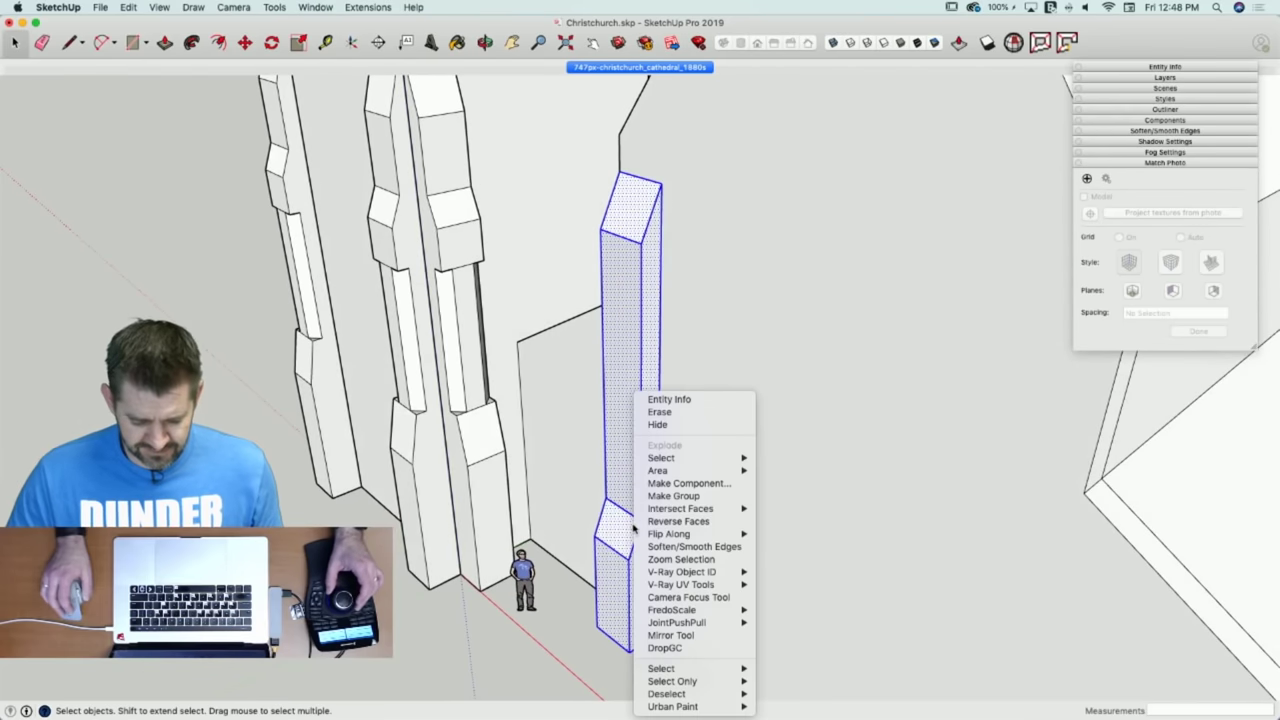
{"action": "left_click", "coordinate": [700, 484]}
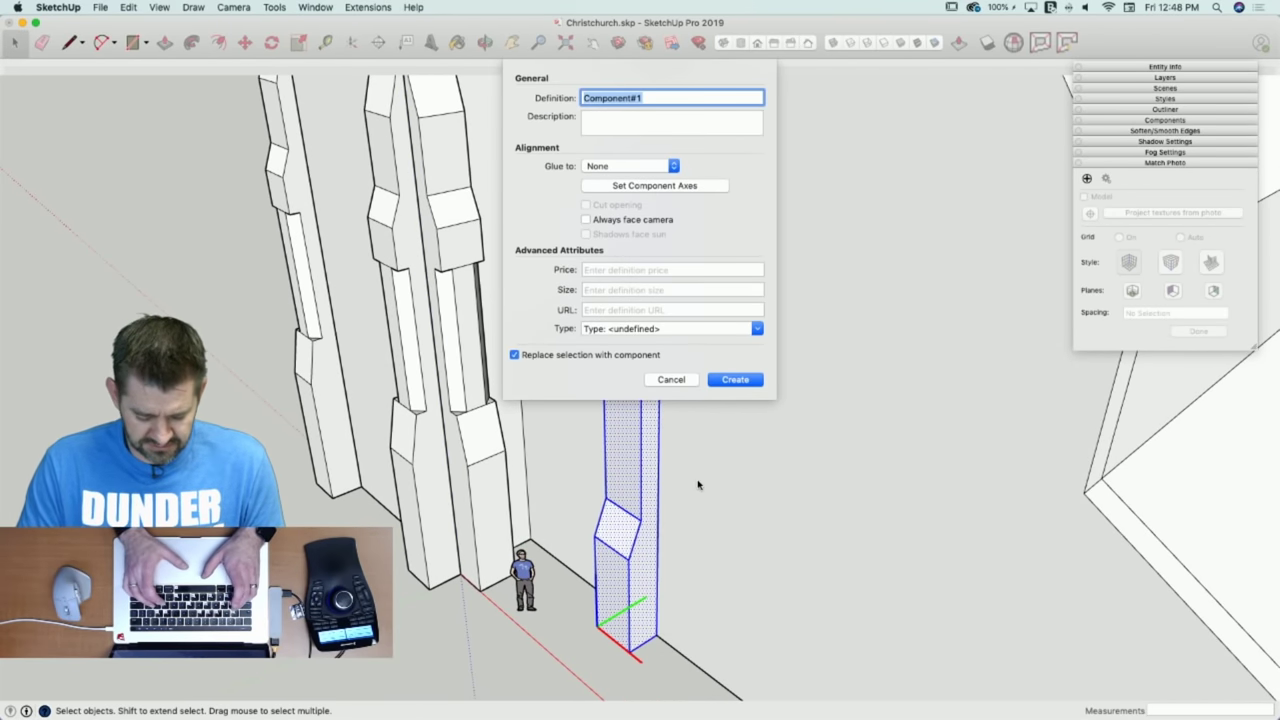
{"action": "type", "text": "B"}
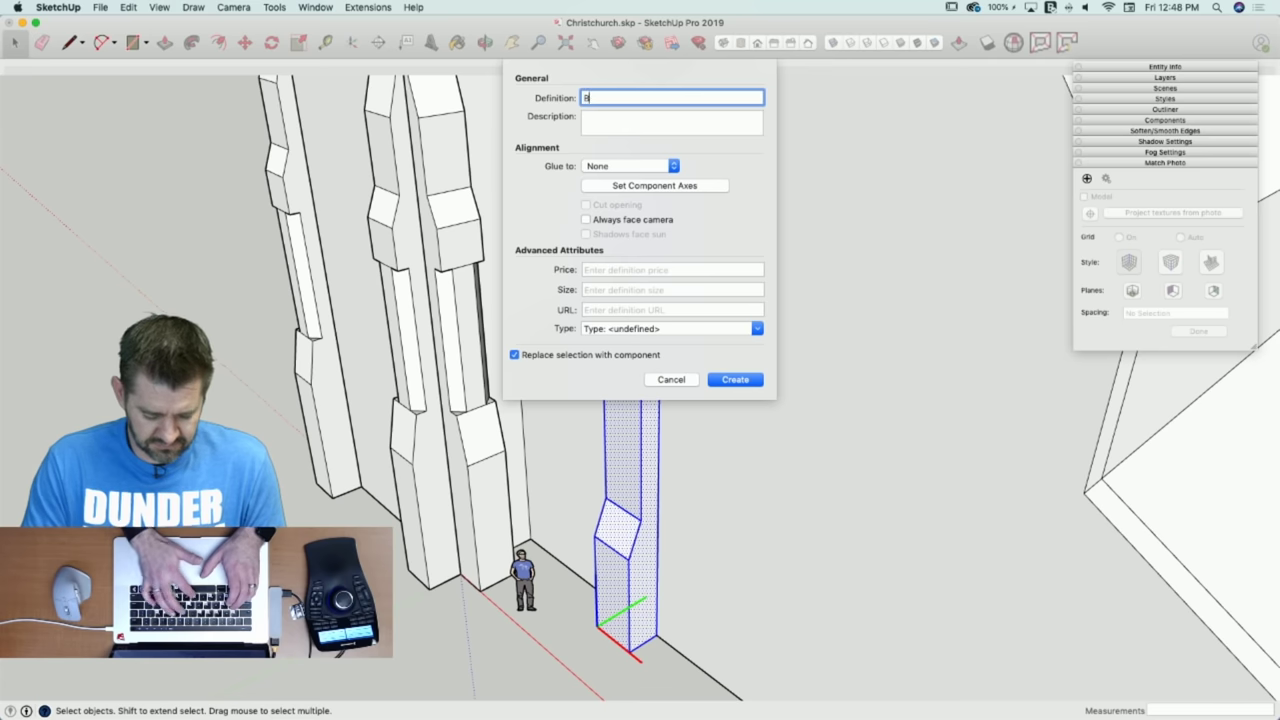
{"action": "type", "text": "ulding"}
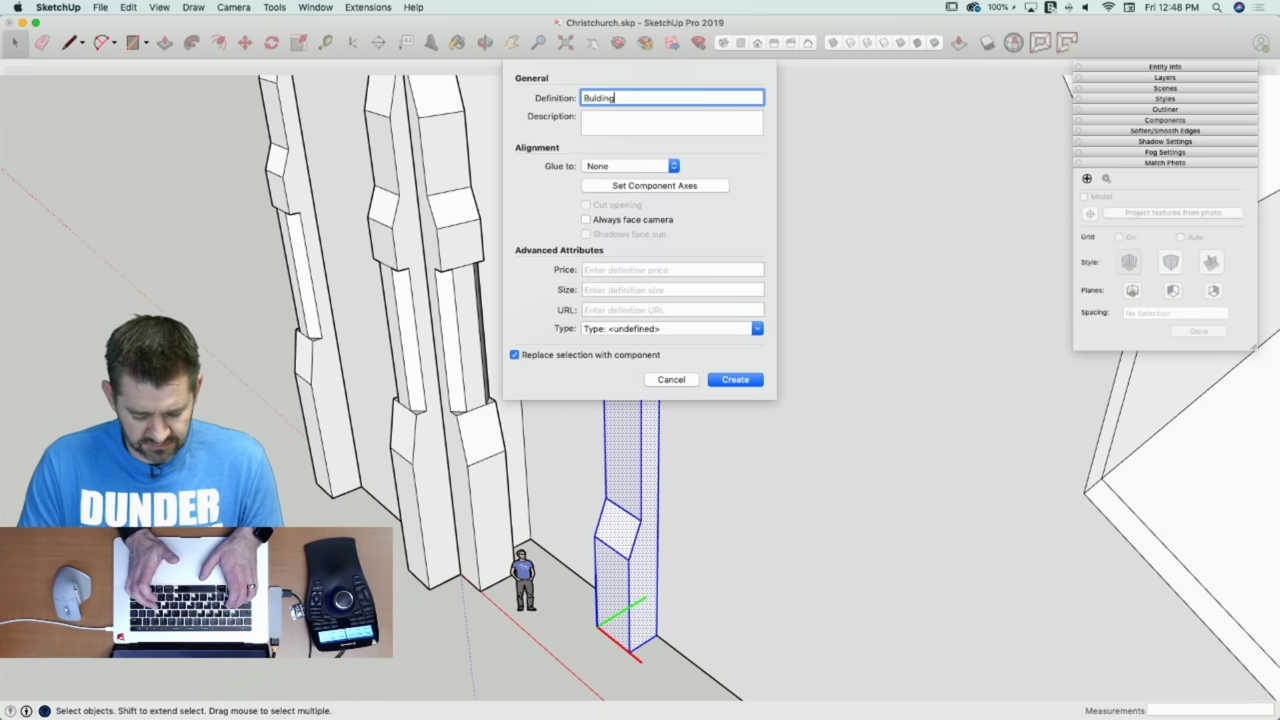
{"action": "type", "text": "Buttres"}
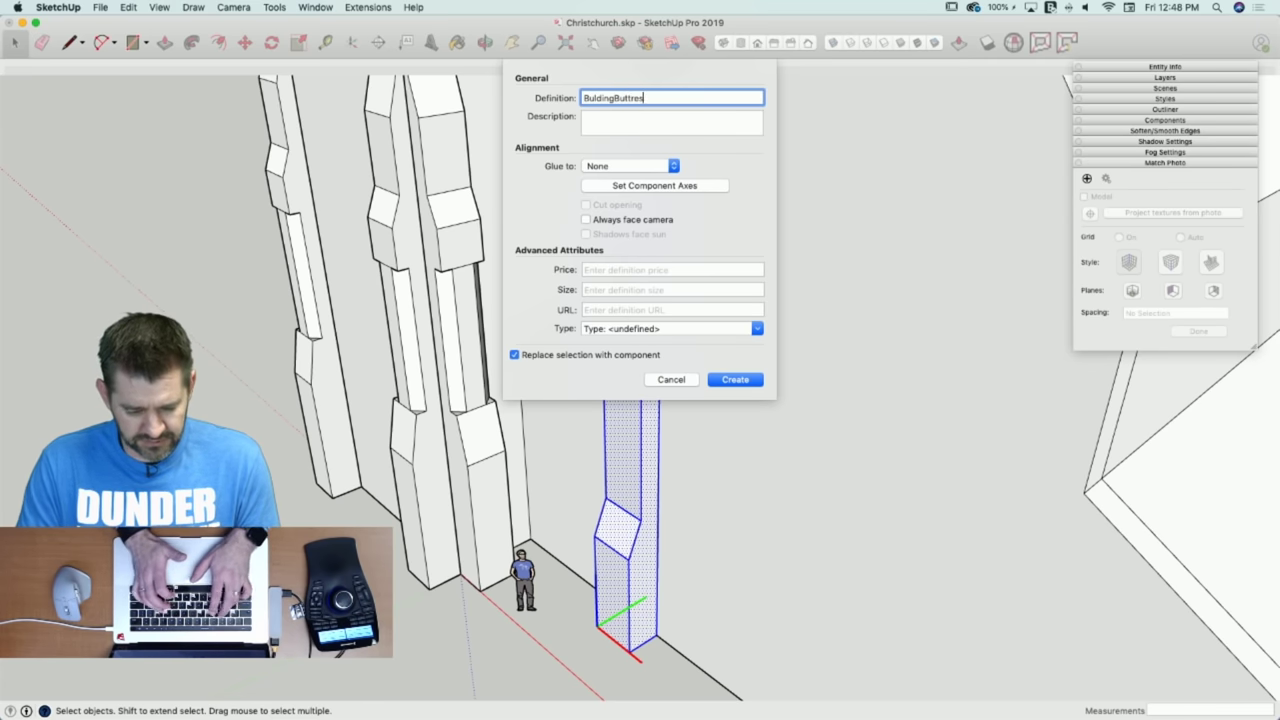
{"action": "type", "text": "s"}
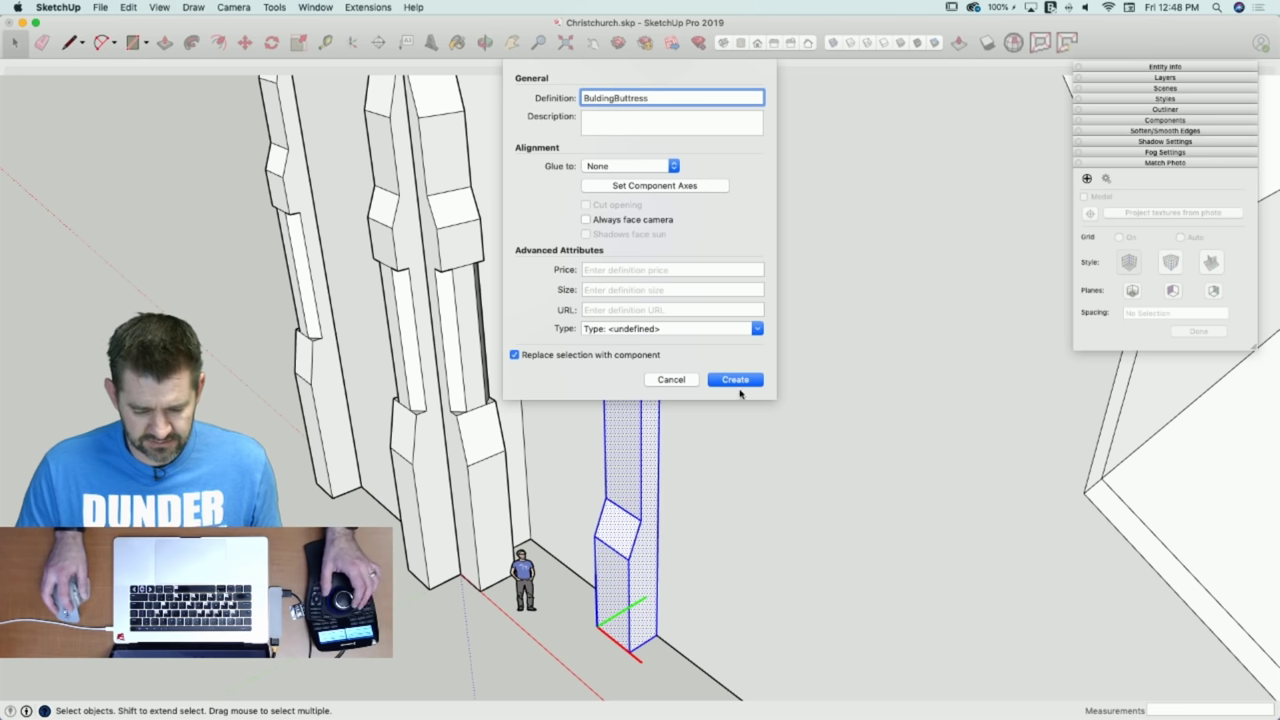
{"action": "left_click", "coordinate": [592, 98]}
{"action": "type", "text": "i"}
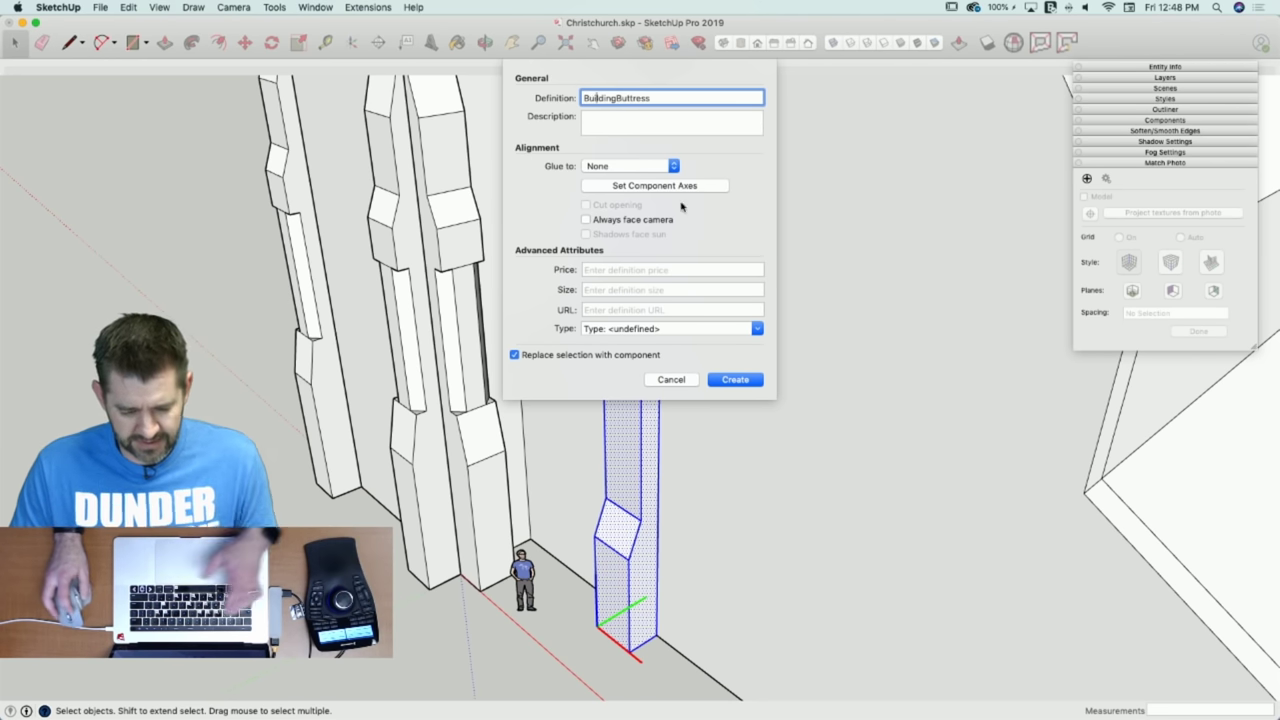
{"action": "left_click", "coordinate": [750, 380]}
{"action": "key", "text": "m"}
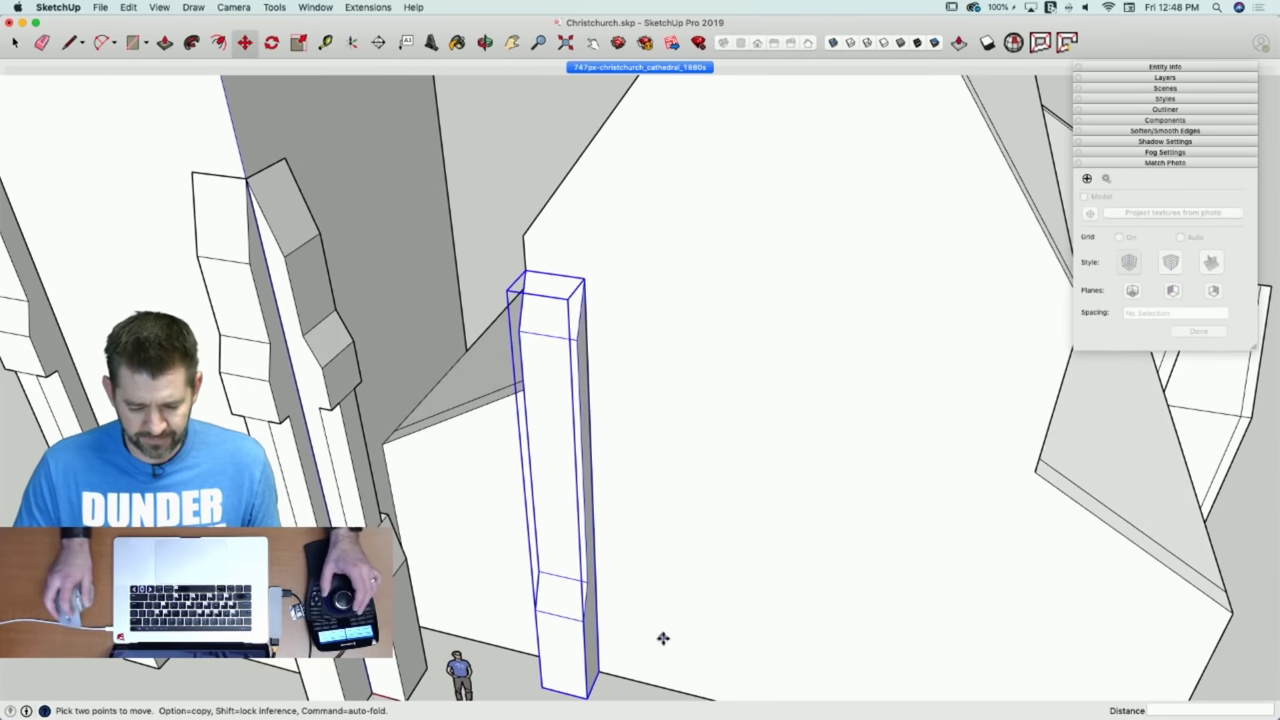
Copy the buttress about 27' 13/16" along the red axis to the far corner of the gabled front.
{"action": "left_click", "coordinate": [585, 283]}
{"action": "key", "text": "alt"}
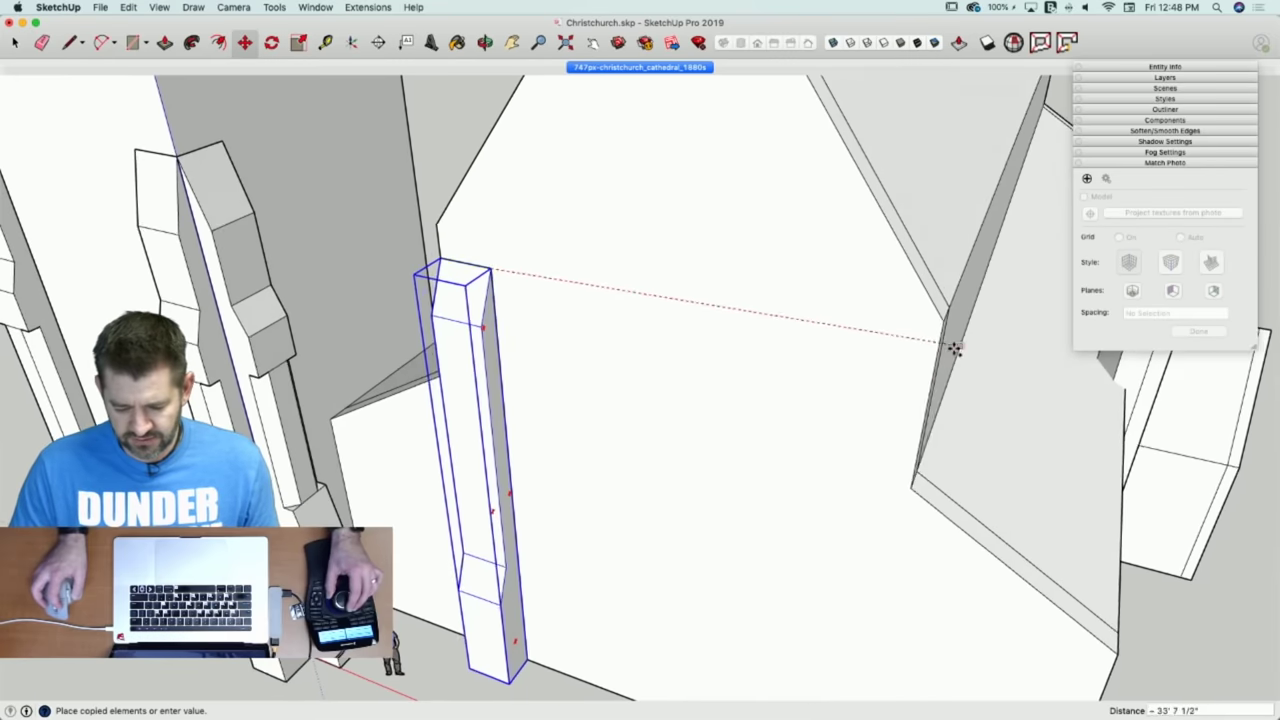
{"action": "left_click", "coordinate": [931, 360]}
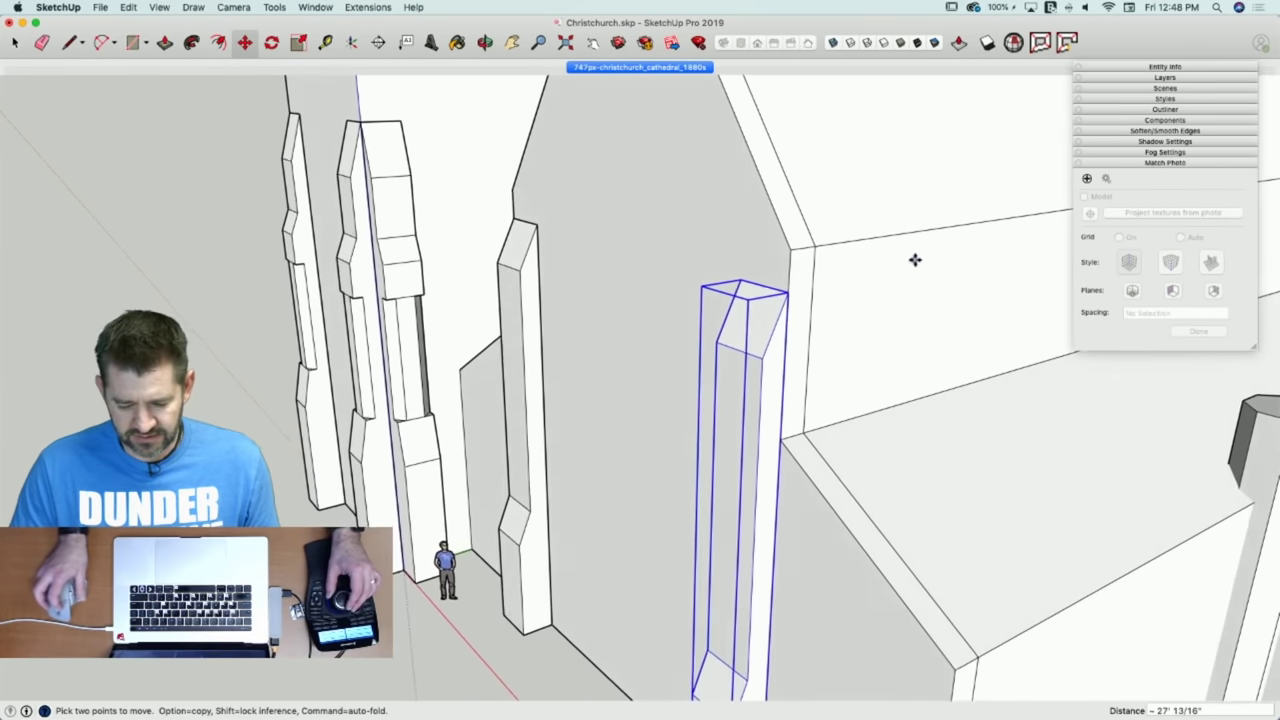
{"action": "key", "text": "space"}
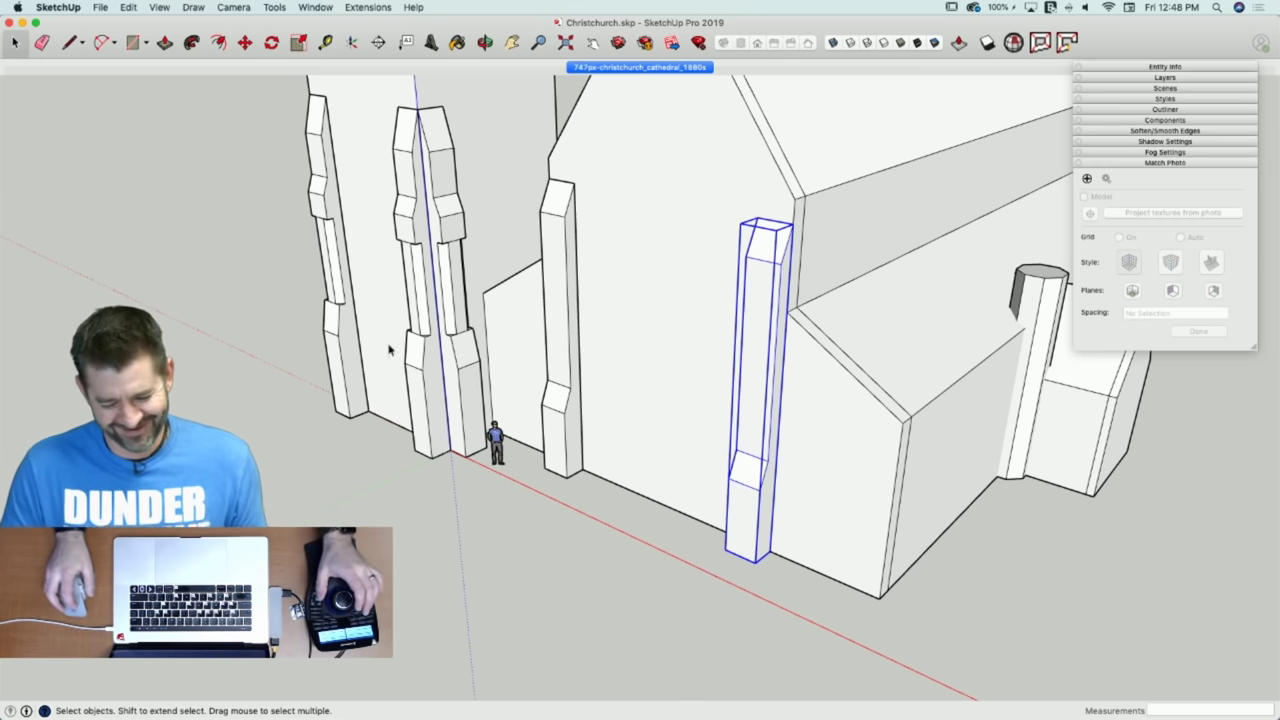
{"action": "left_click", "coordinate": [570, 627]}
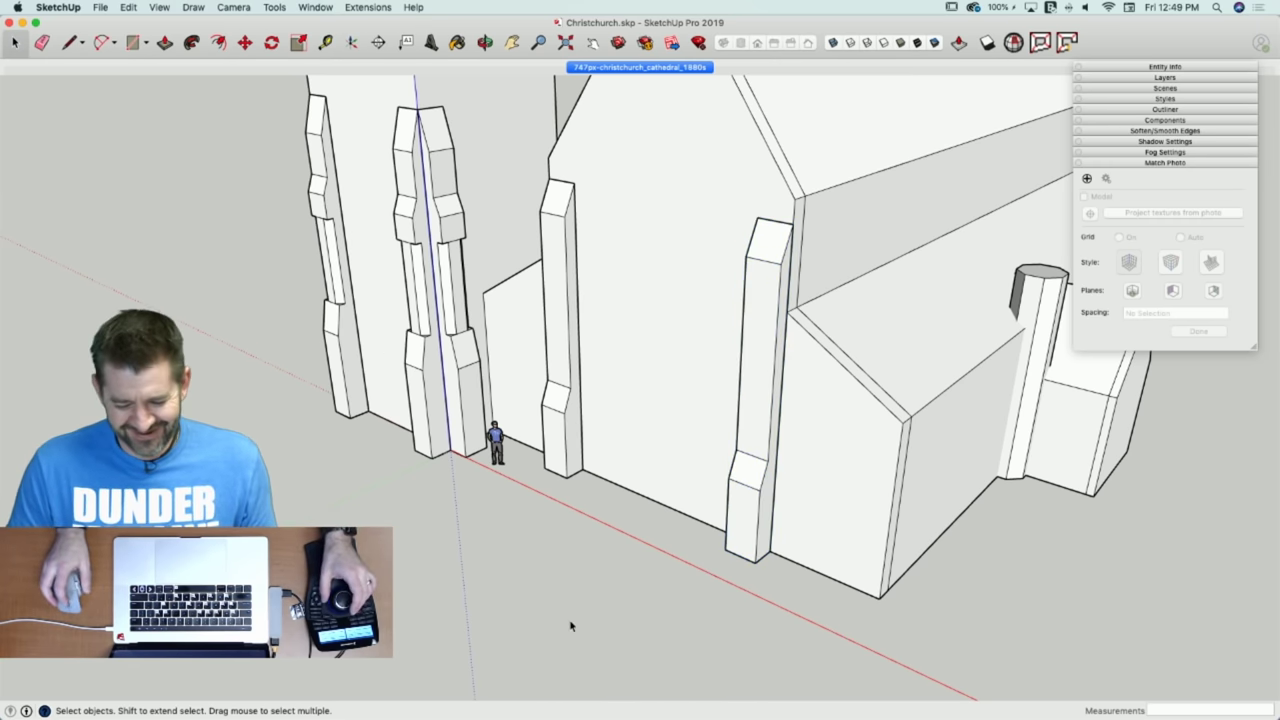
In the matched photo view, move the copied buttress about 12' 6 9/16" along the red axis to the side aisle's outer corner.
{"action": "left_click", "coordinate": [625, 68]}
{"action": "scroll", "coordinate": [655, 651], "scroll_direction": "up", "scroll_amount": 5}
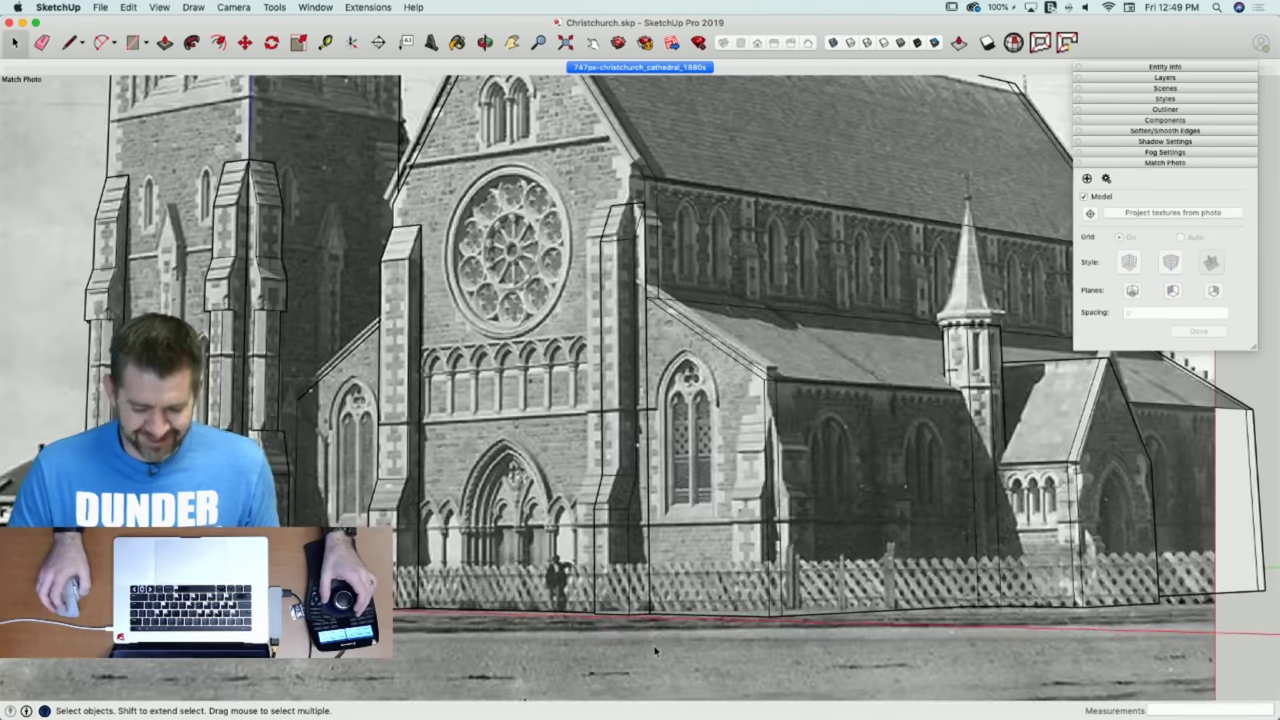
{"action": "scroll", "coordinate": [647, 640], "scroll_direction": "up", "scroll_amount": 3}
{"action": "scroll", "coordinate": [647, 640], "scroll_direction": "down", "scroll_amount": 3}
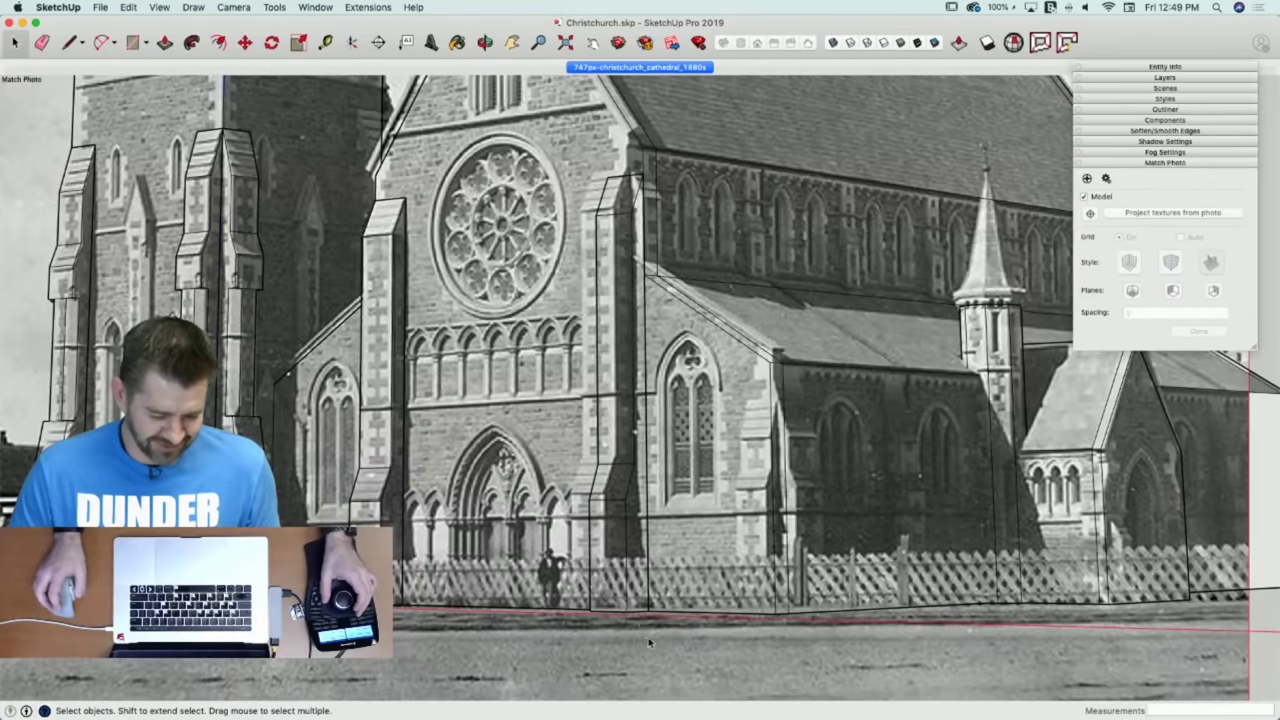
{"action": "left_click", "coordinate": [621, 258]}
{"action": "key", "text": "m"}
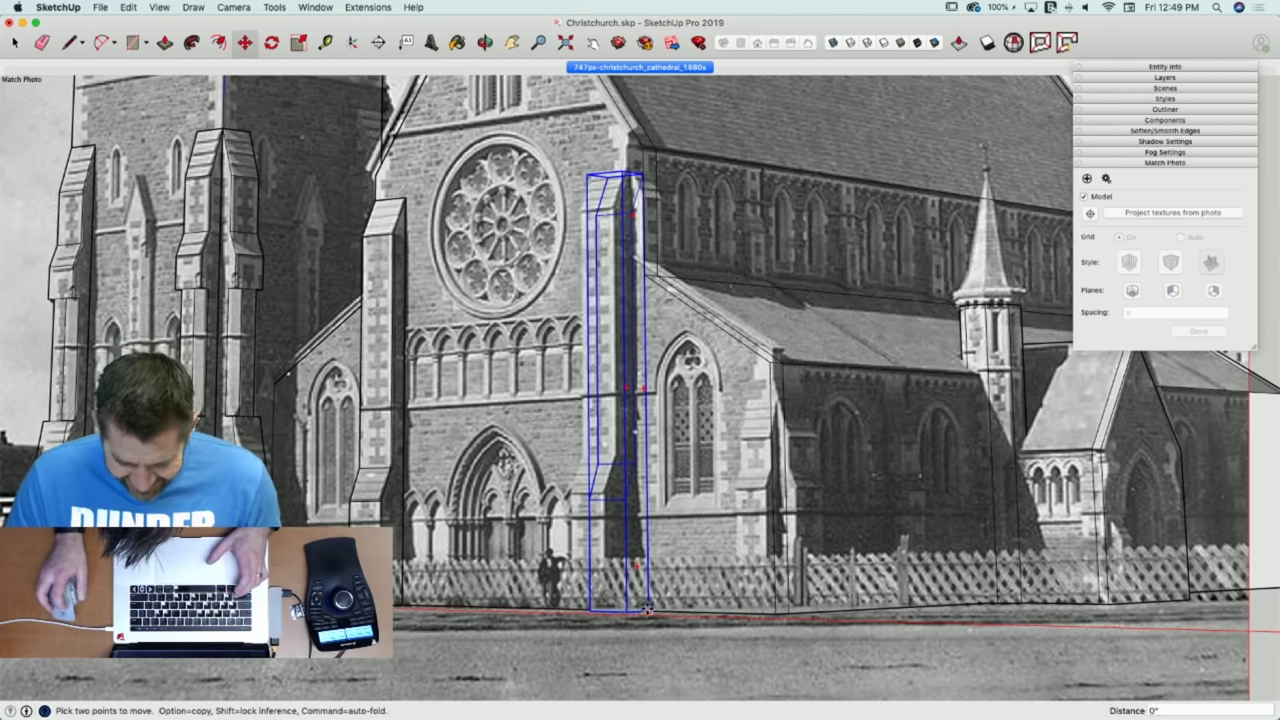
{"action": "left_click_drag", "start_coordinate": [648, 608], "coordinate": [776, 613]}
{"action": "scroll", "coordinate": [820, 447], "scroll_direction": "up", "scroll_amount": 3}
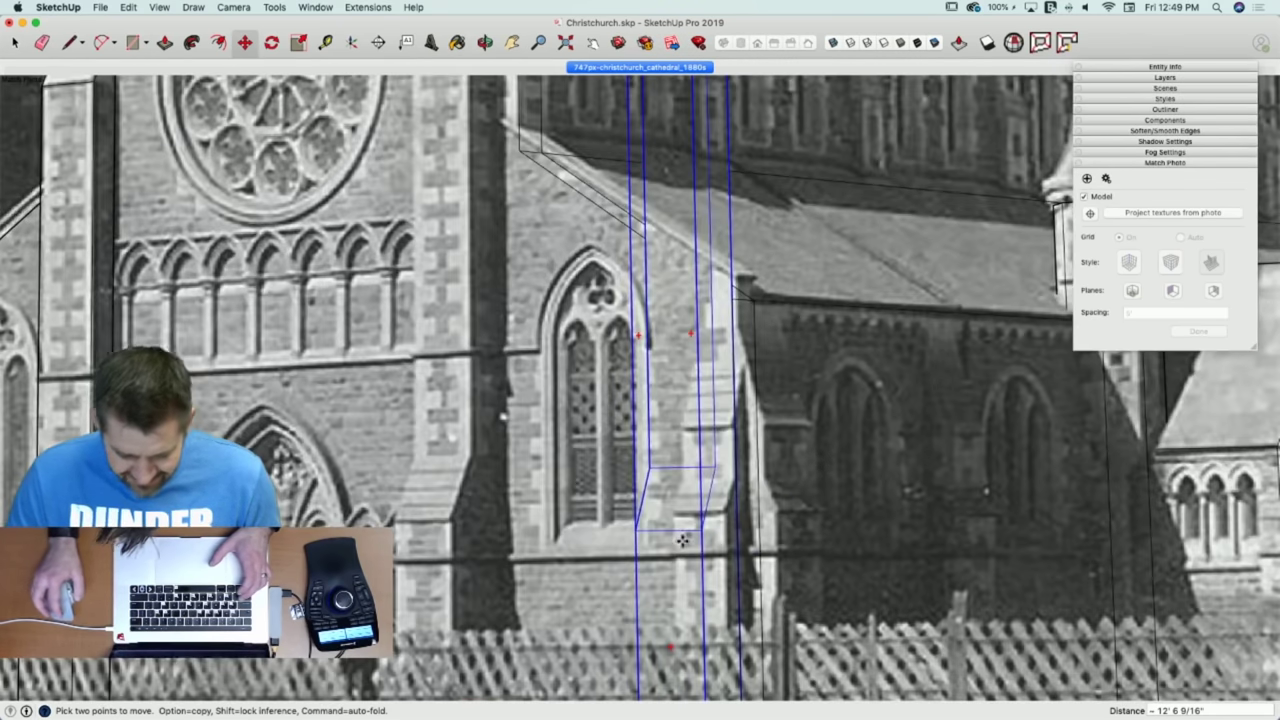
{"action": "scroll", "coordinate": [680, 530], "scroll_direction": "down", "scroll_amount": 5}
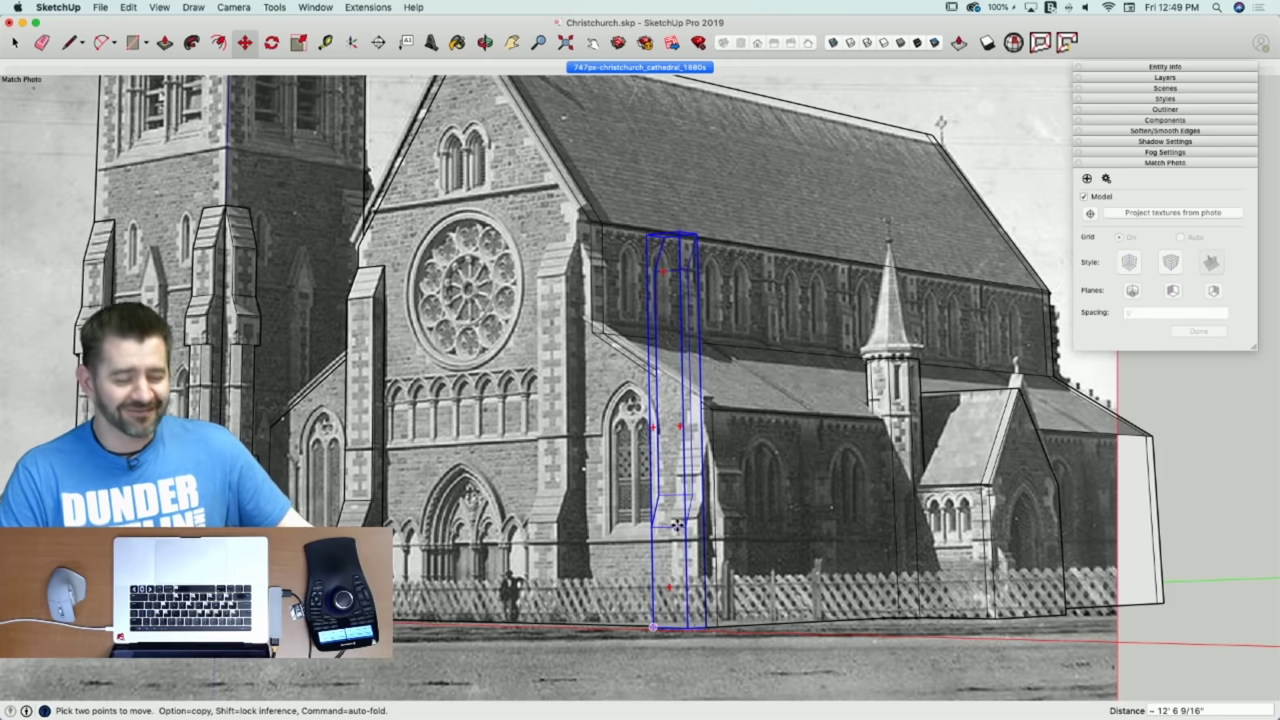
Examine the placement of the buttresses against the tower, gabled front and side aisle from several angles.
{"action": "scroll", "coordinate": [677, 525], "scroll_direction": "down", "scroll_amount": 10}
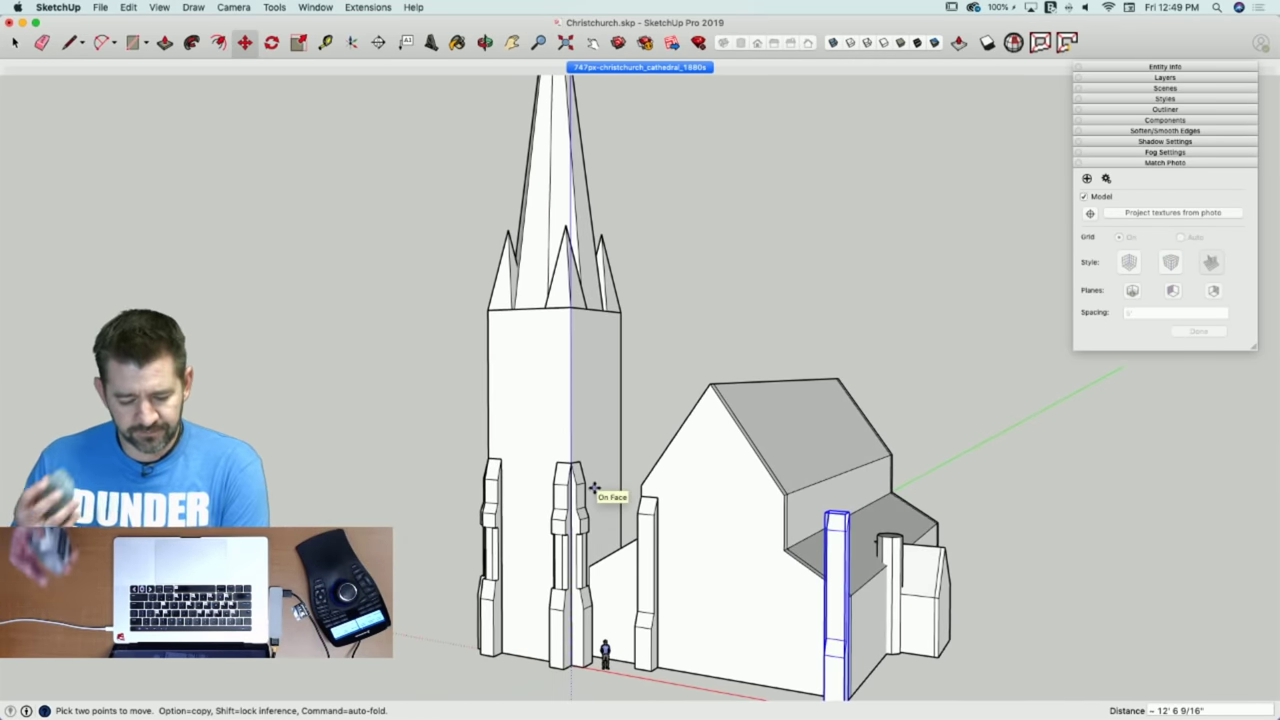
{"action": "scroll", "coordinate": [594, 488], "scroll_direction": "down", "scroll_amount": 4}
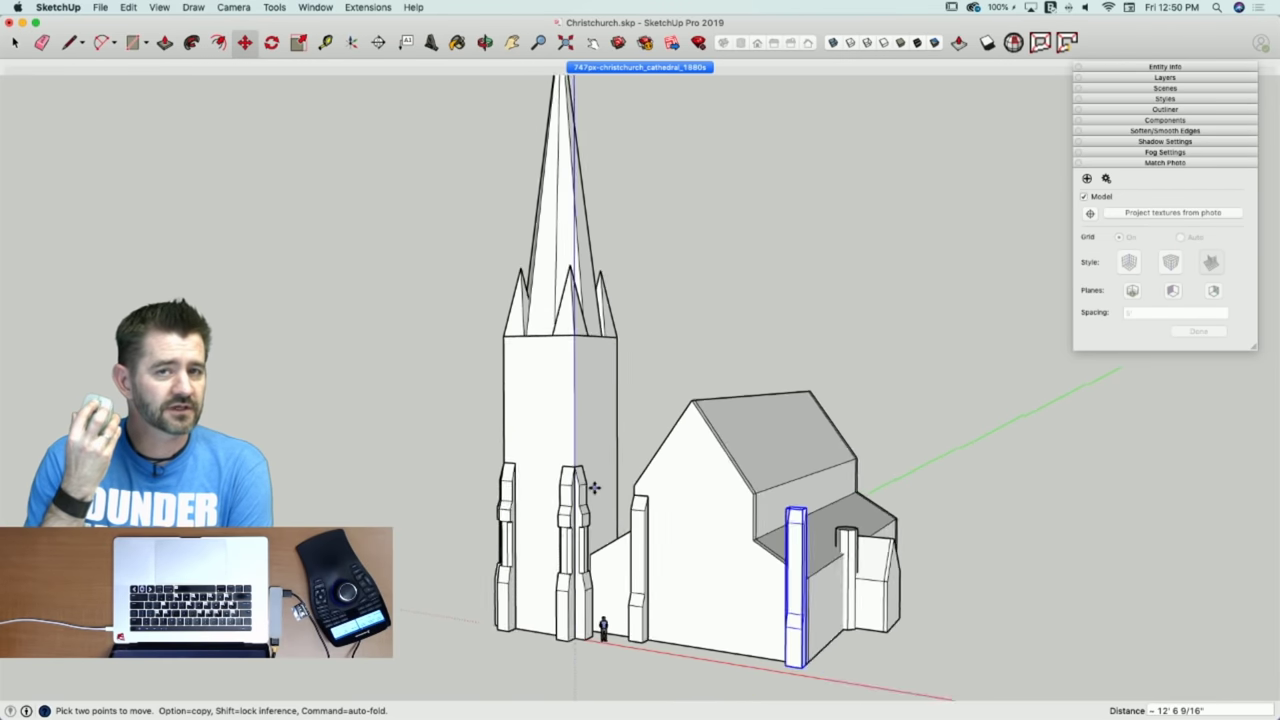
{"action": "scroll", "coordinate": [594, 488], "scroll_direction": "up", "scroll_amount": 2}
{"action": "scroll", "coordinate": [594, 488], "scroll_direction": "down", "scroll_amount": 3}
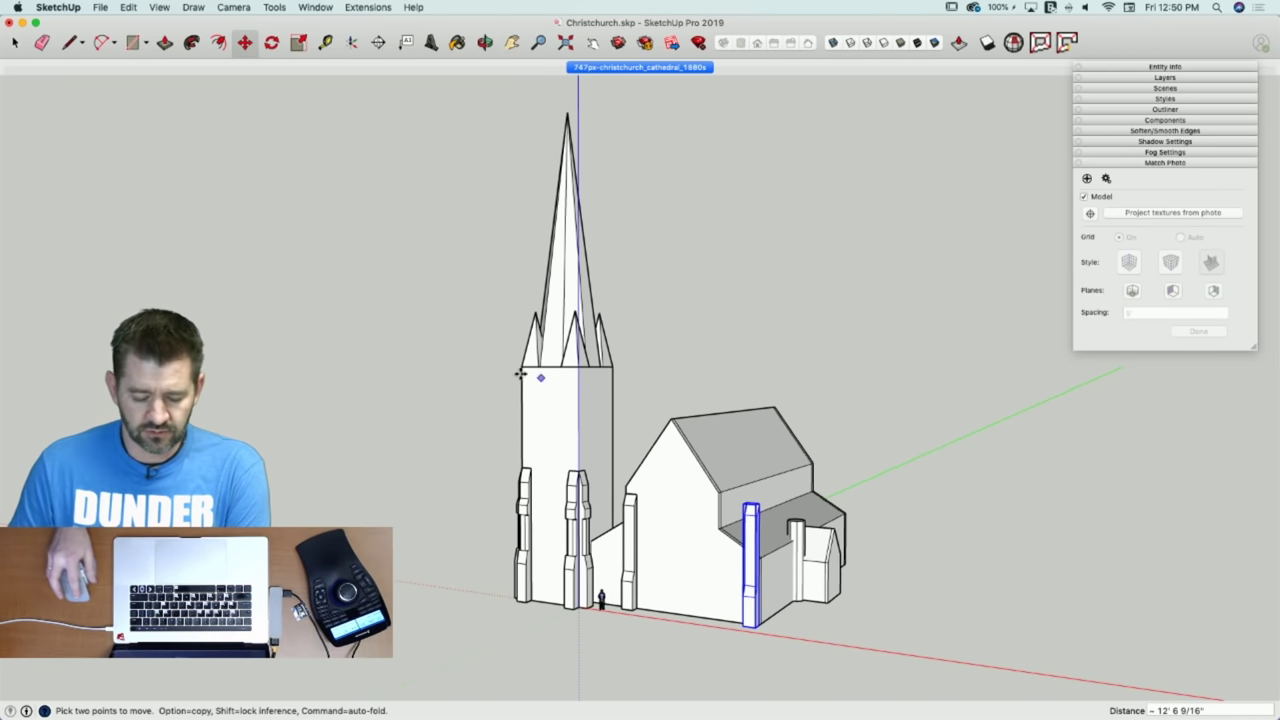
{"action": "scroll", "coordinate": [686, 549], "scroll_direction": "up", "scroll_amount": 10}
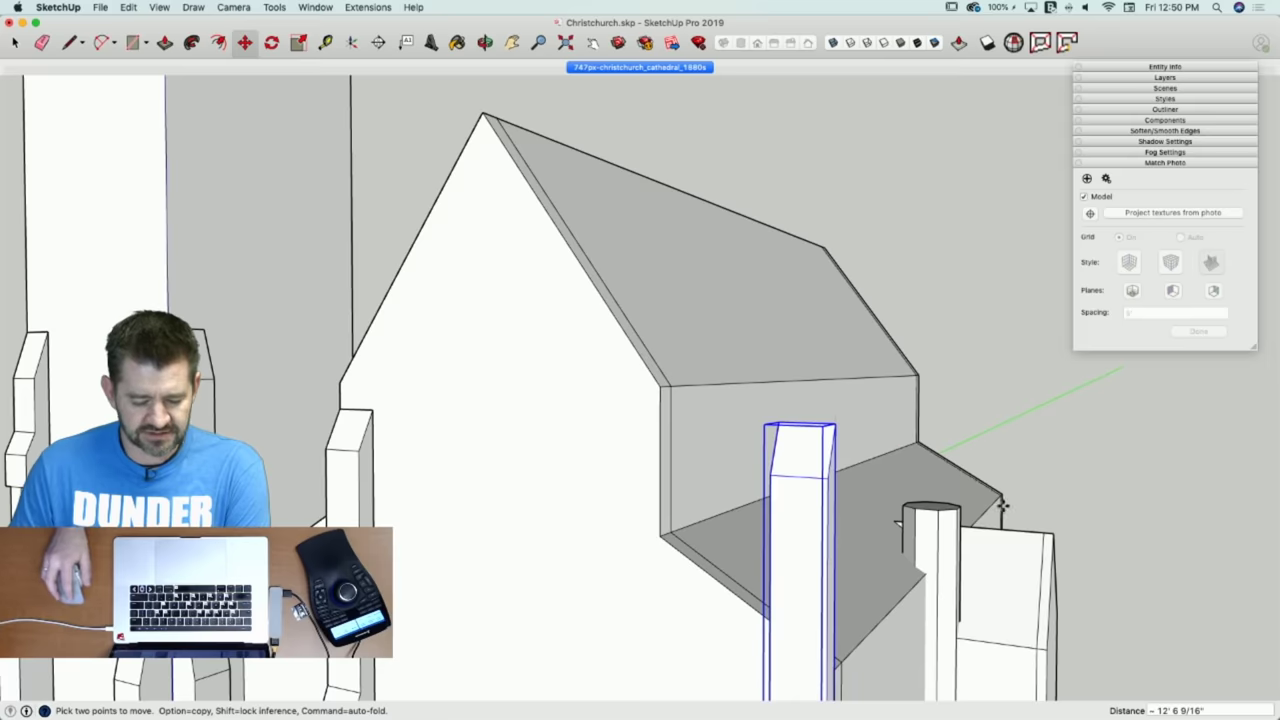
{"action": "scroll", "coordinate": [1002, 507], "scroll_direction": "down", "scroll_amount": 15}
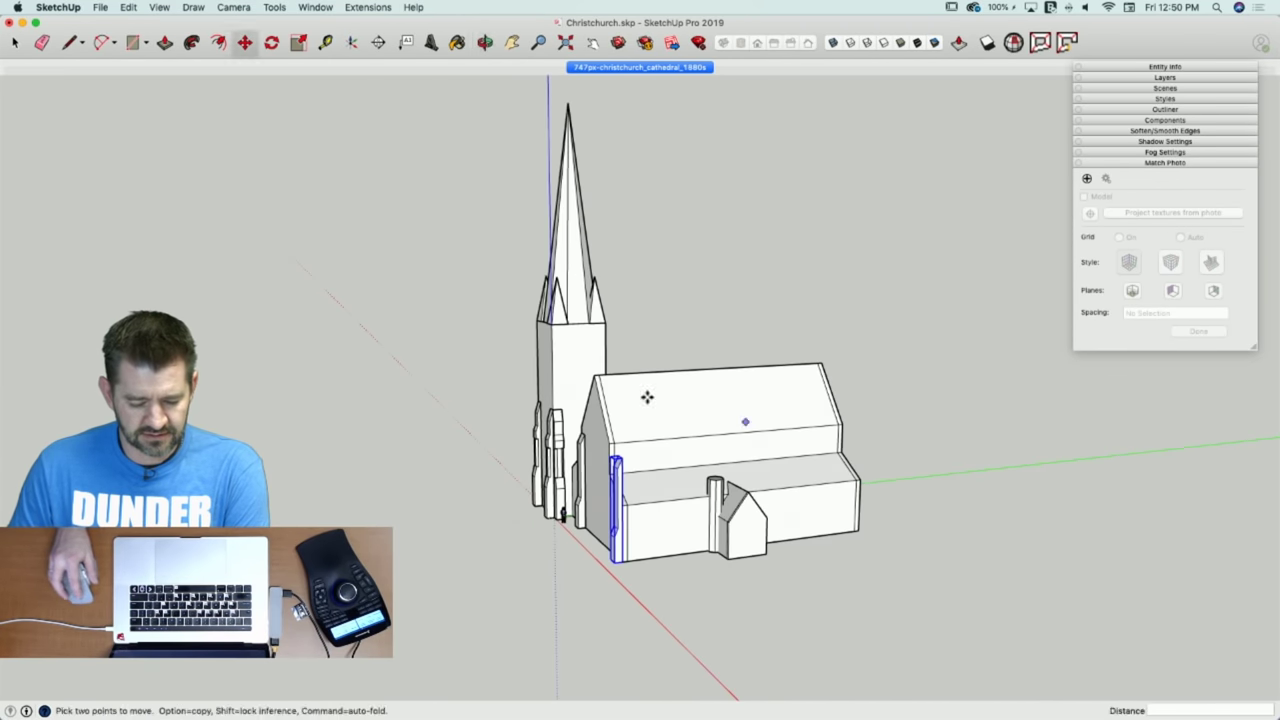
{"action": "middle_click_drag", "start_coordinate": [447, 328], "coordinate": [639, 409]}
{"action": "scroll", "coordinate": [733, 466], "scroll_direction": "up", "scroll_amount": 8}
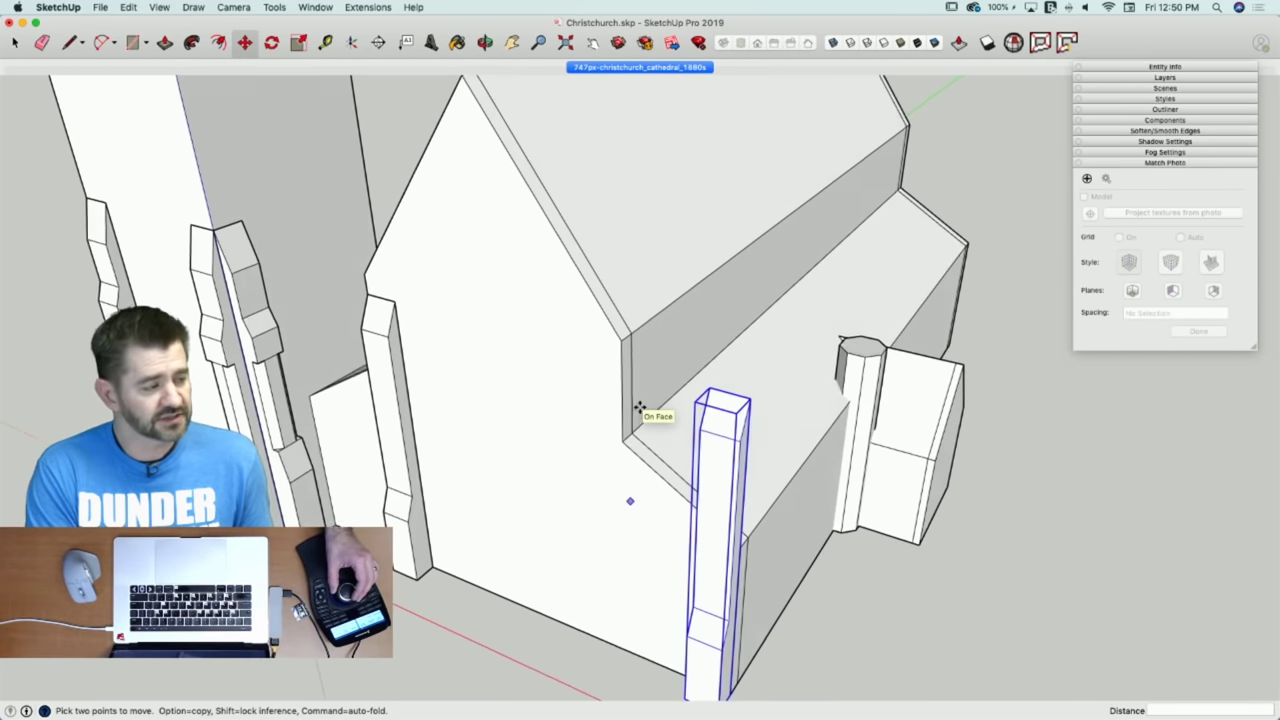
{"action": "middle_click_drag", "start_coordinate": [640, 408], "coordinate": [648, 390]}
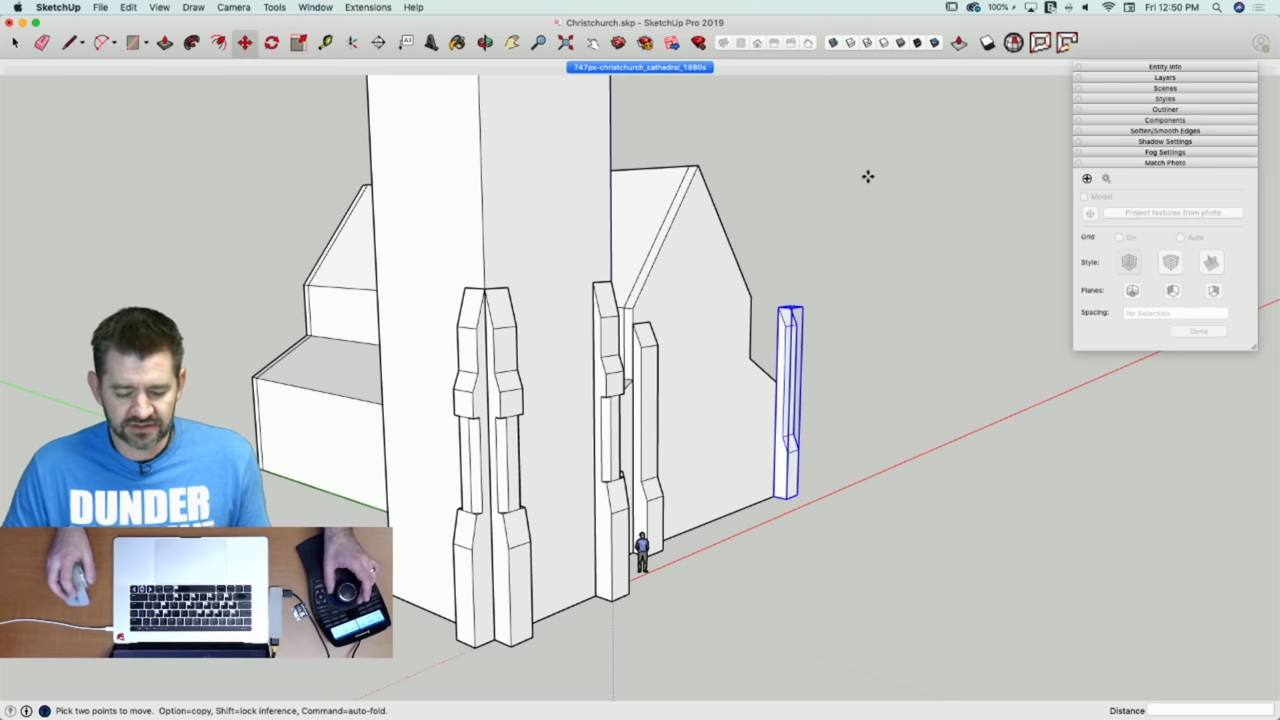
Copy the aisle buttress about 12' 6 7/8" back along the red axis to the gable wall's corner and shift the copy about 10".
{"action": "middle_click_drag", "start_coordinate": [867, 176], "coordinate": [914, 277]}
{"action": "key", "text": "alt"}
{"action": "left_click", "coordinate": [917, 286]}
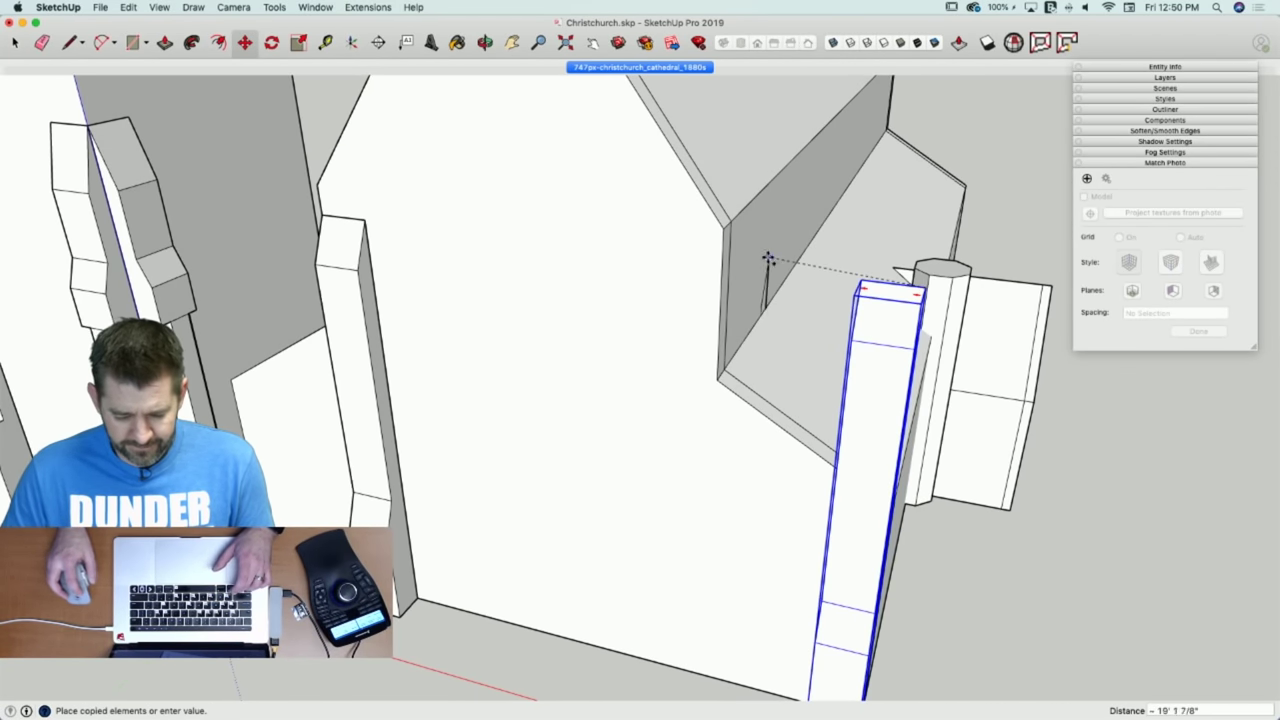
{"action": "left_click", "coordinate": [720, 250]}
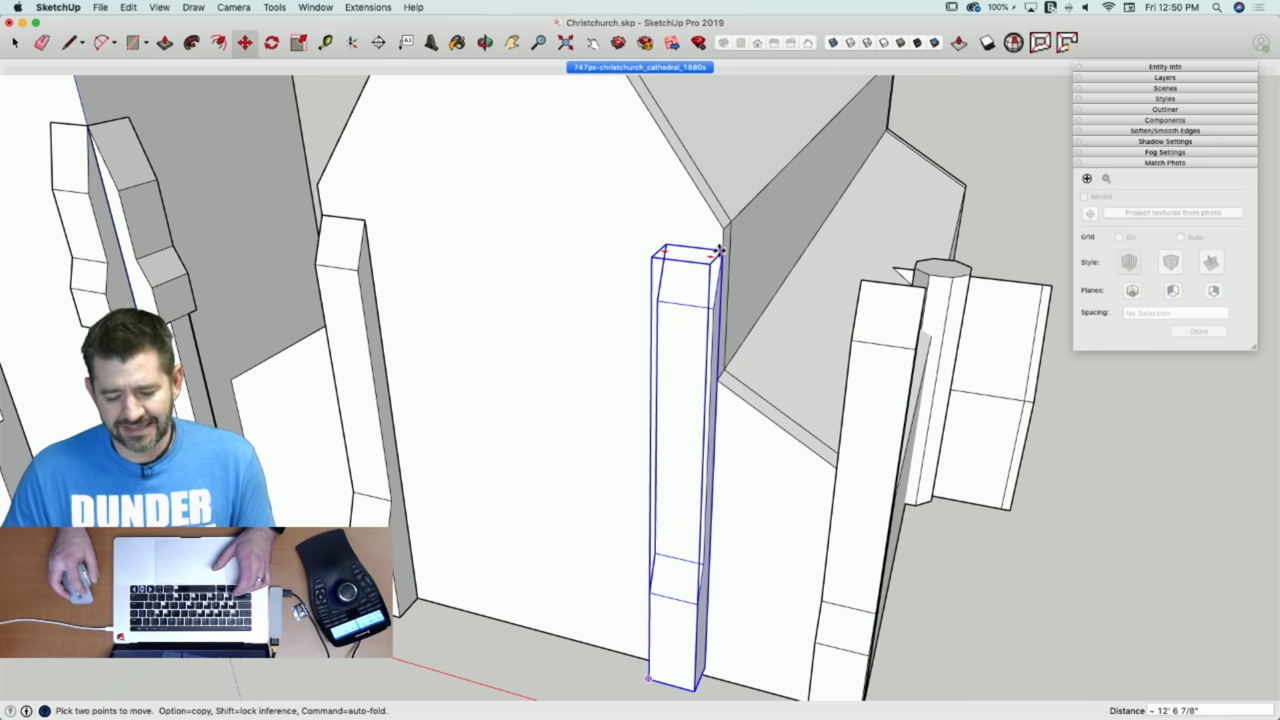
{"action": "middle_click_drag", "start_coordinate": [735, 258], "coordinate": [722, 195]}
{"action": "left_click", "coordinate": [725, 208]}
{"action": "left_click", "coordinate": [726, 220]}
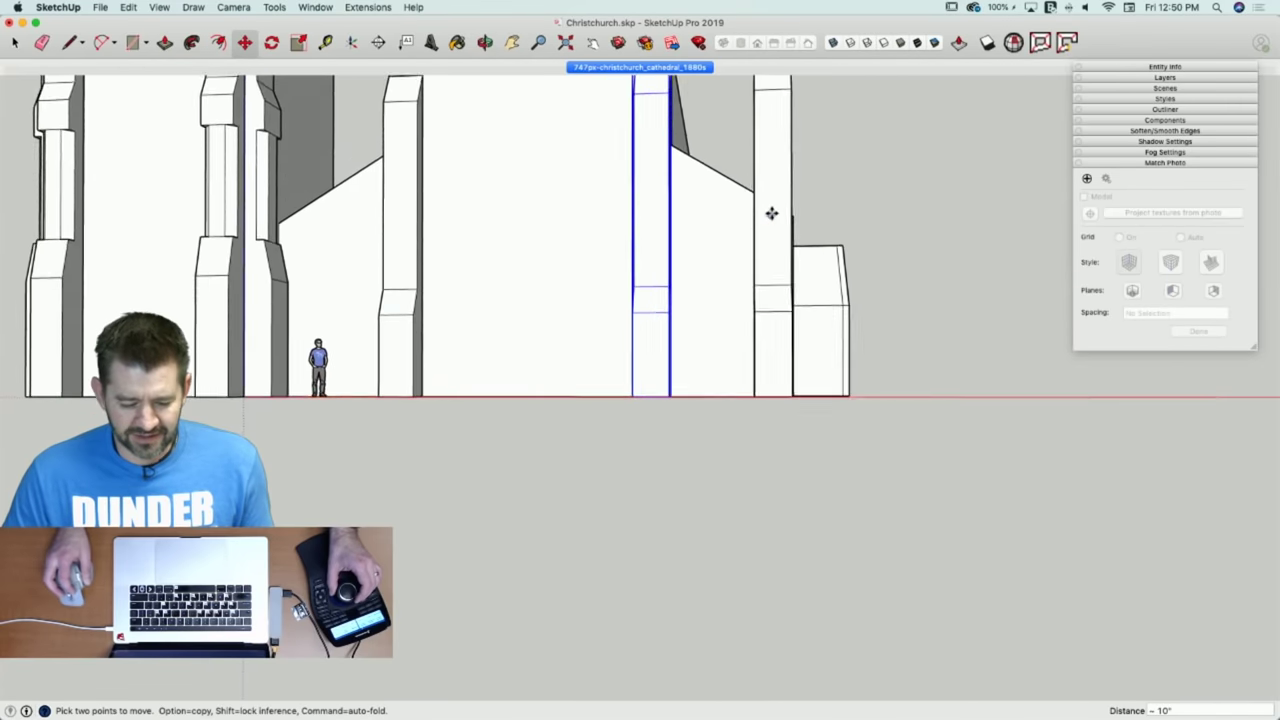
{"action": "key", "text": "space"}
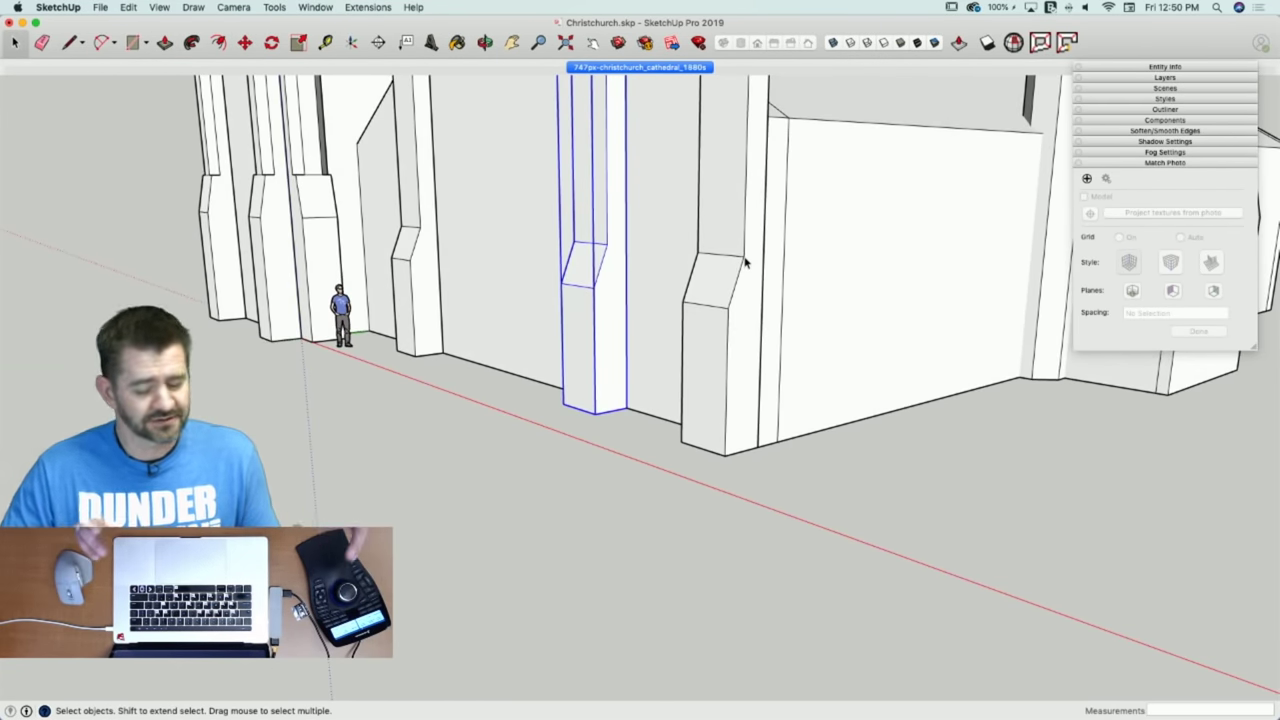
Compare both buttresses with the matched photo and make the outer one at the aisle corner a unique component.
{"action": "middle_click_drag", "start_coordinate": [744, 262], "coordinate": [717, 246]}
{"action": "left_click", "coordinate": [662, 70]}
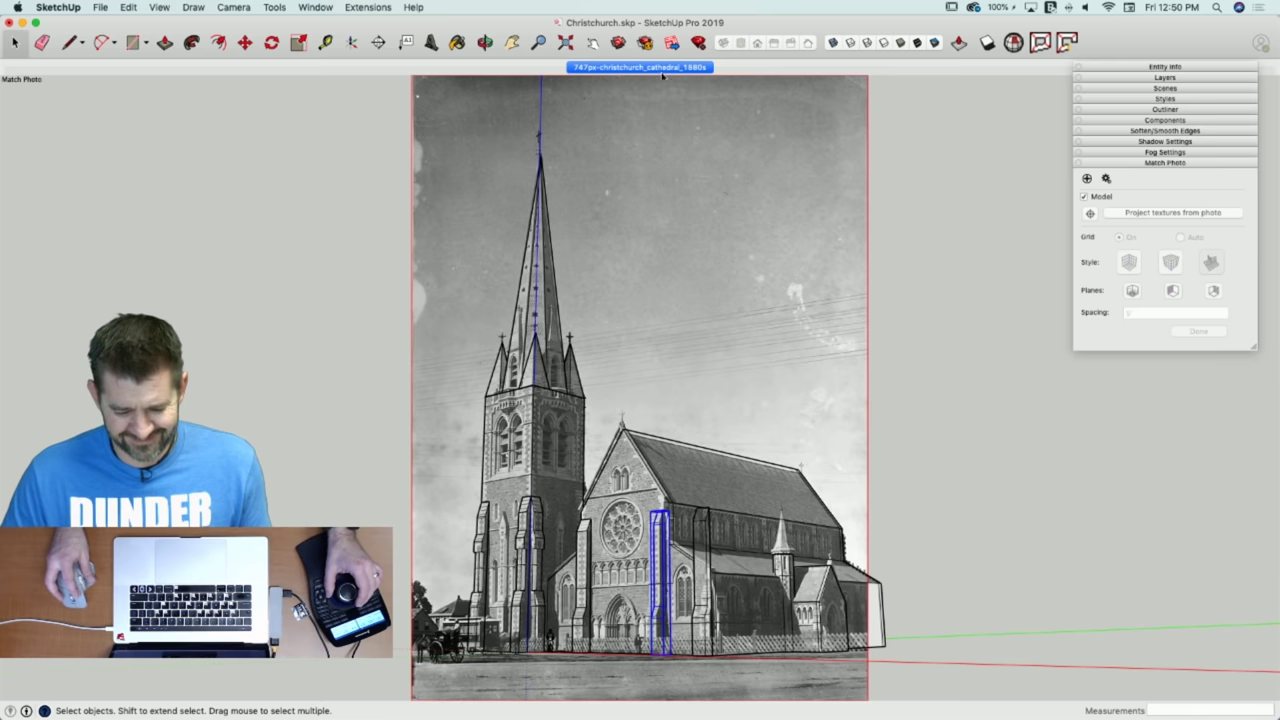
{"action": "scroll", "coordinate": [724, 589], "scroll_direction": "up", "scroll_amount": 5}
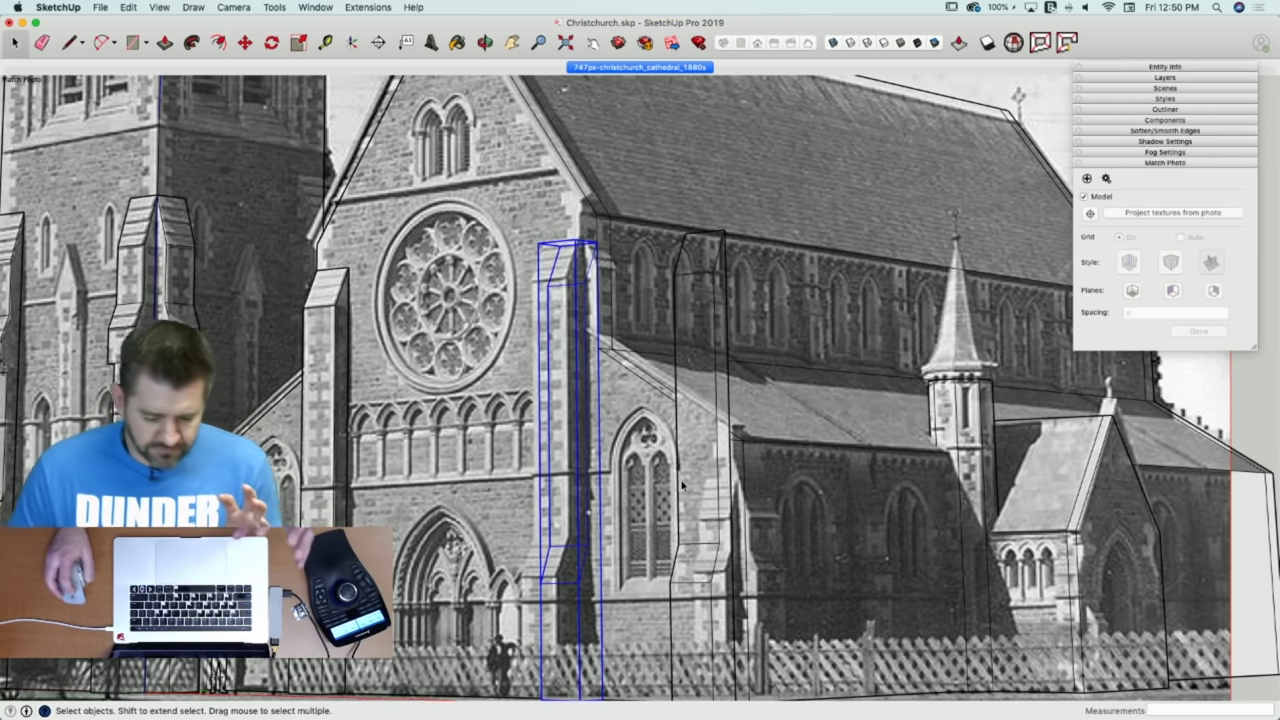
{"action": "left_click", "coordinate": [695, 283]}
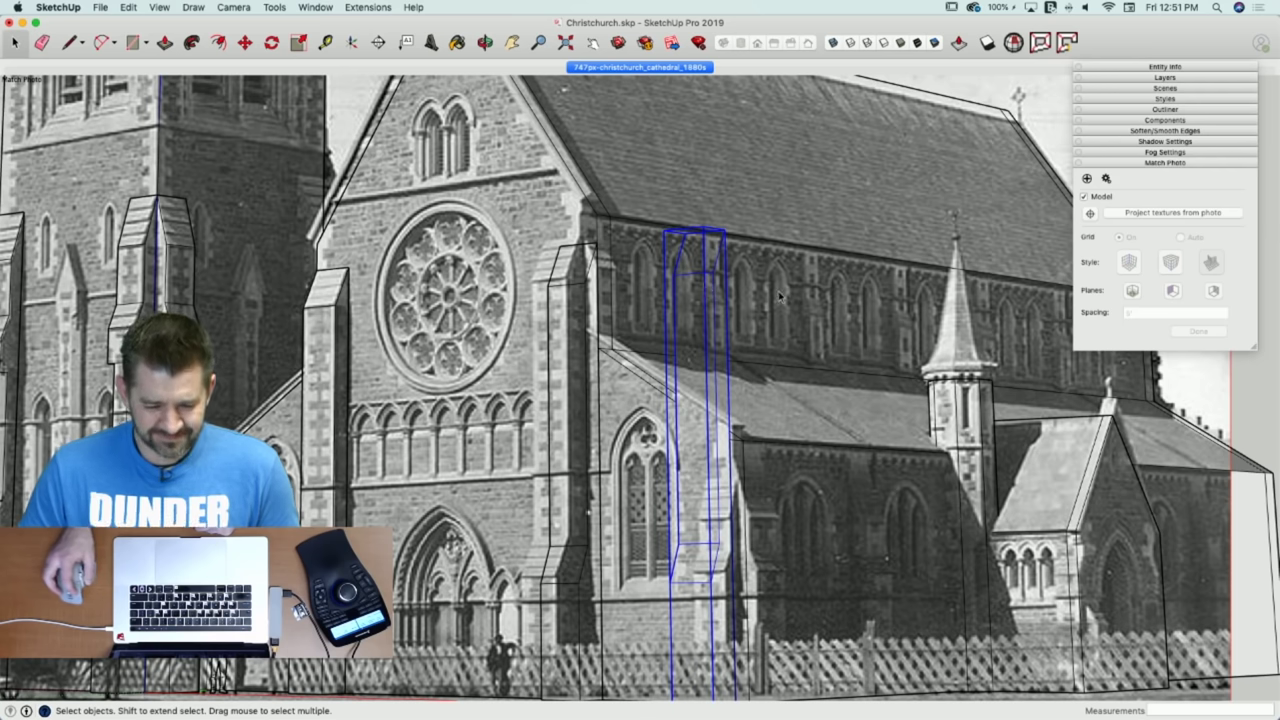
{"action": "right_click", "coordinate": [684, 269]}
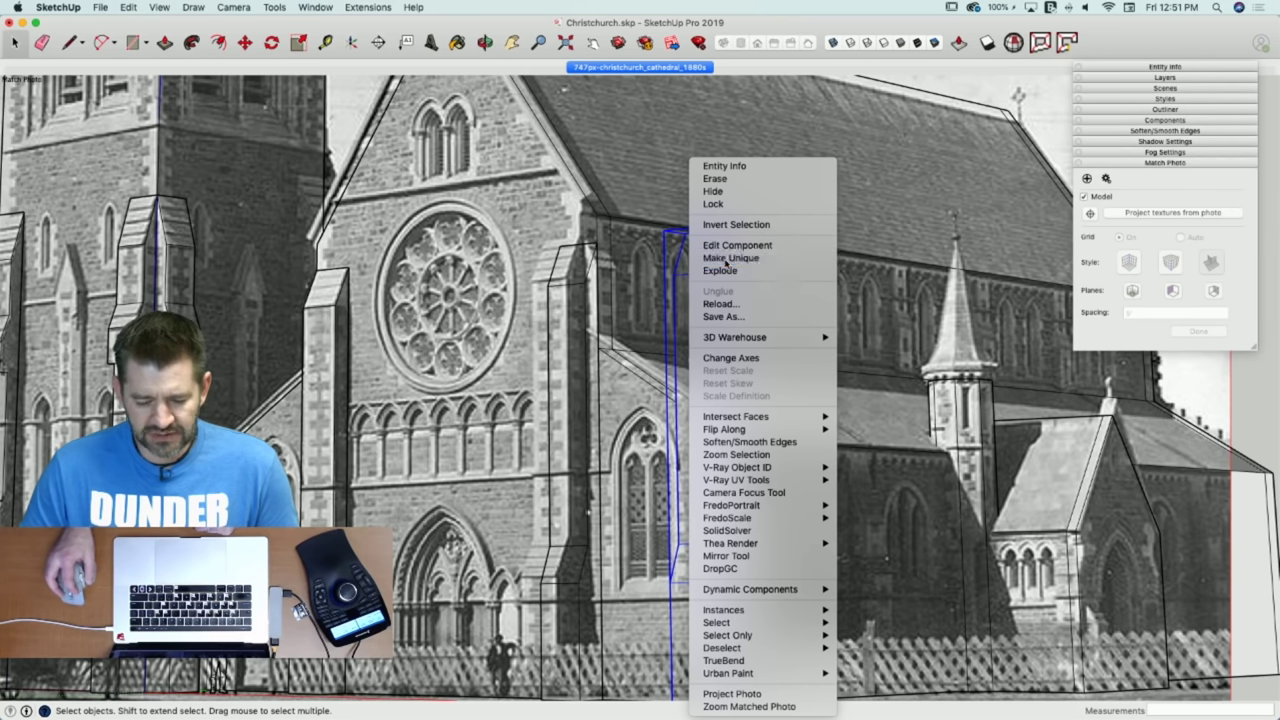
{"action": "left_click", "coordinate": [726, 258]}
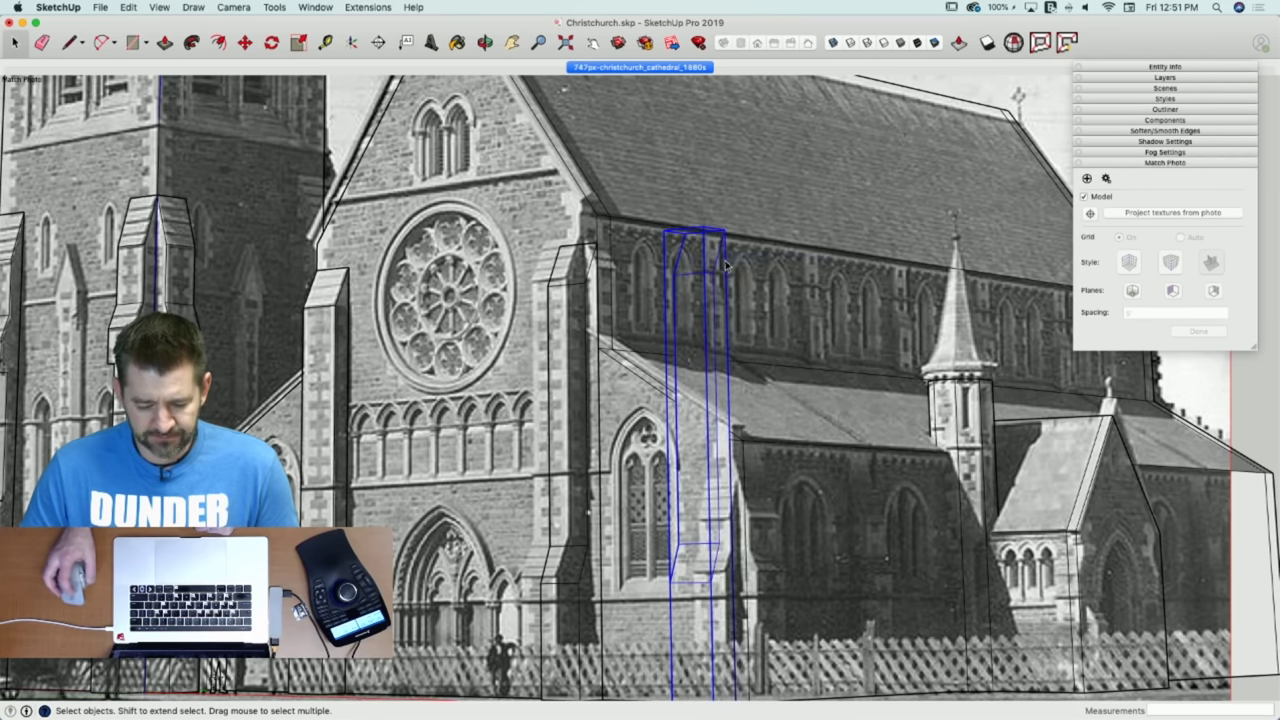
Rename the outer buttress's component definition as ShortBuildingButtress.
{"action": "left_click", "coordinate": [1164, 66]}
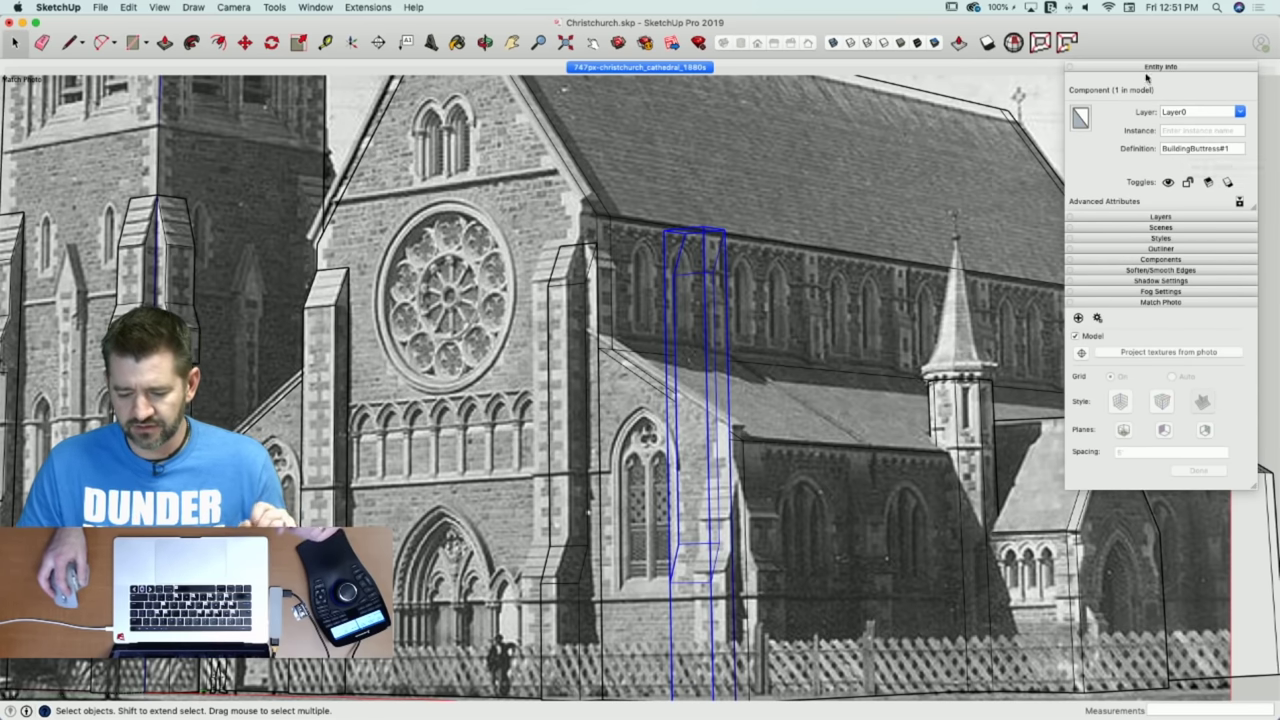
{"action": "left_click", "coordinate": [1183, 148]}
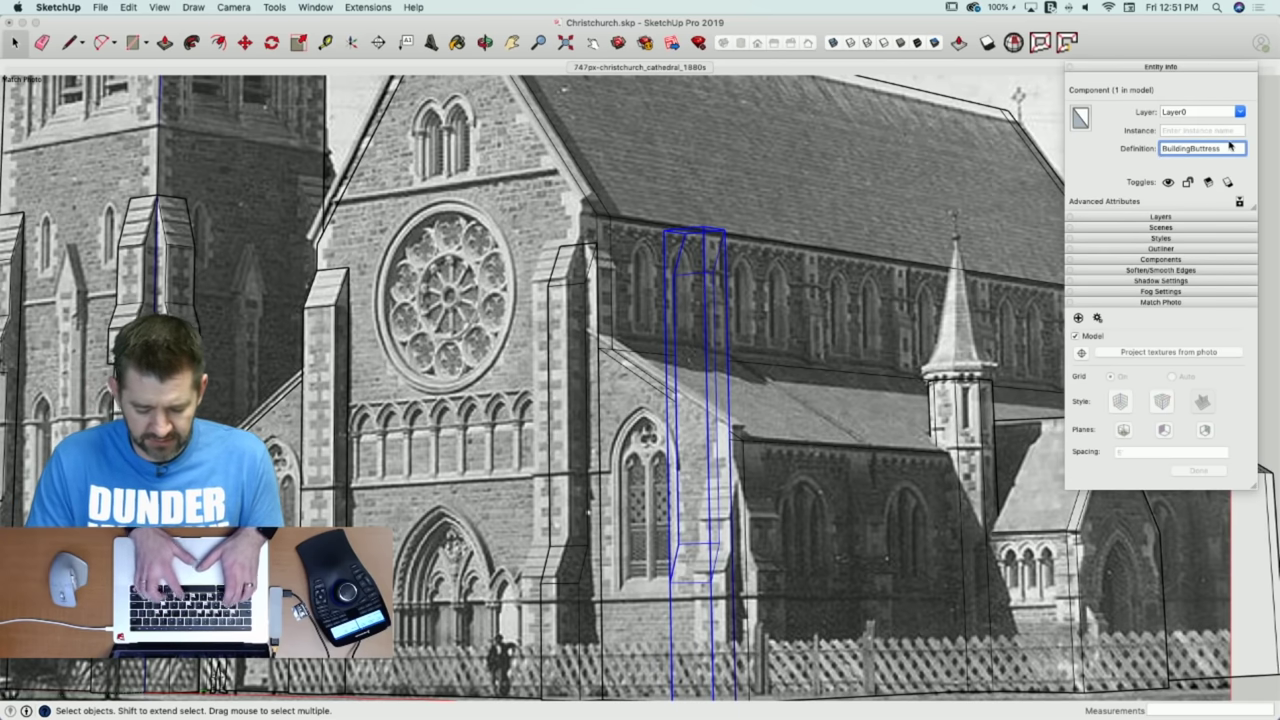
{"action": "type", "text": "Short"}
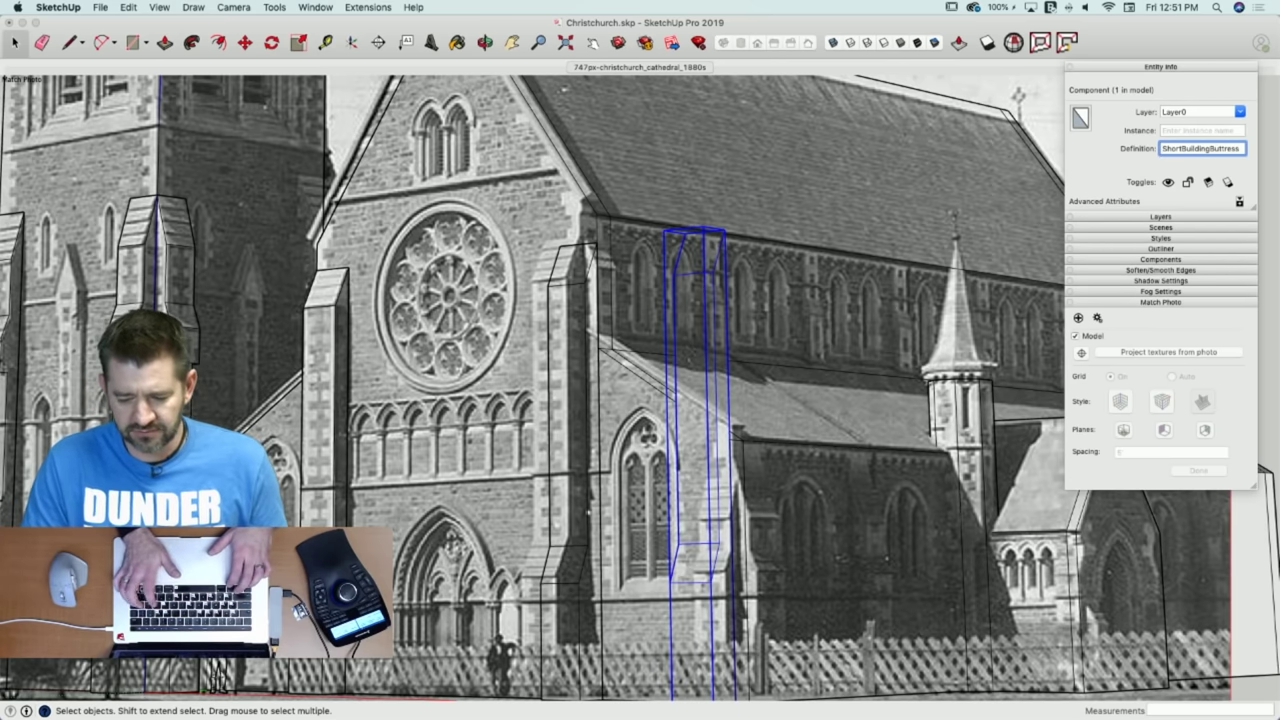
{"action": "key", "text": "Return"}
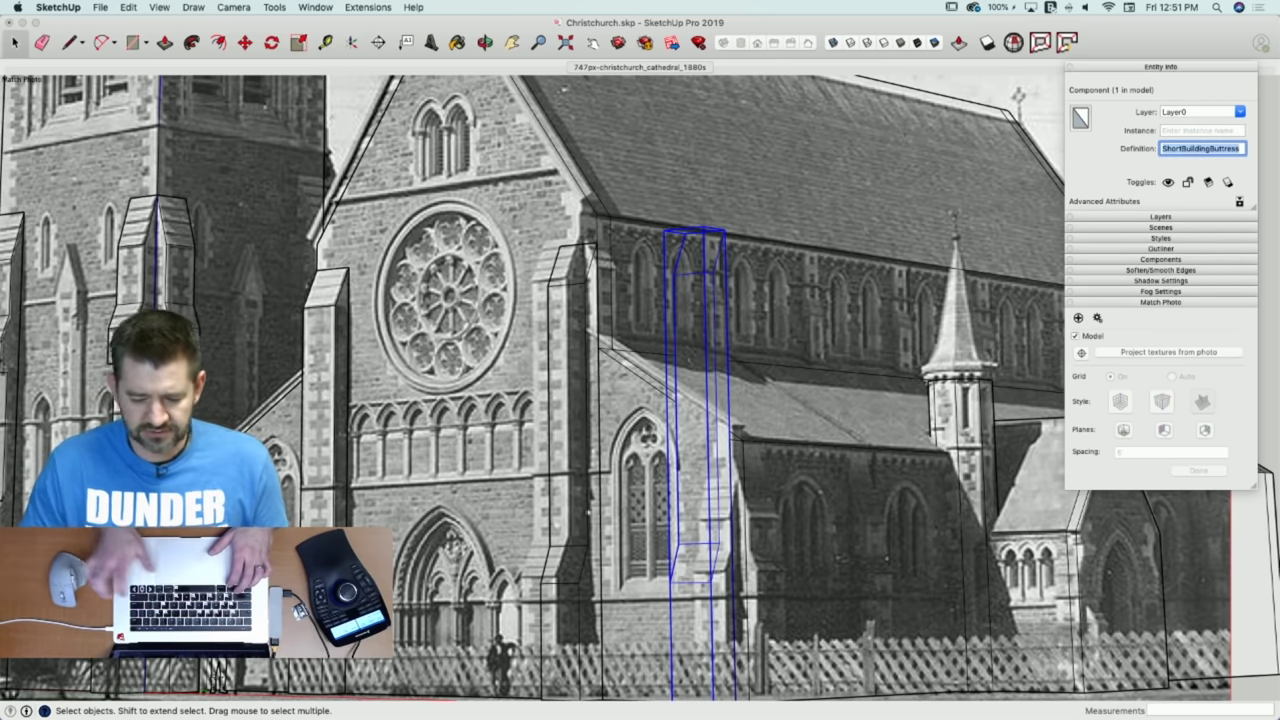
Inside the short buttress component, lower the sloped cap geometry about 18' 9 5/8" along the blue axis to match the photo.
{"action": "double_click", "coordinate": [715, 312]}
{"action": "left_click_drag", "start_coordinate": [659, 199], "coordinate": [738, 304]}
{"action": "key", "text": "m"}
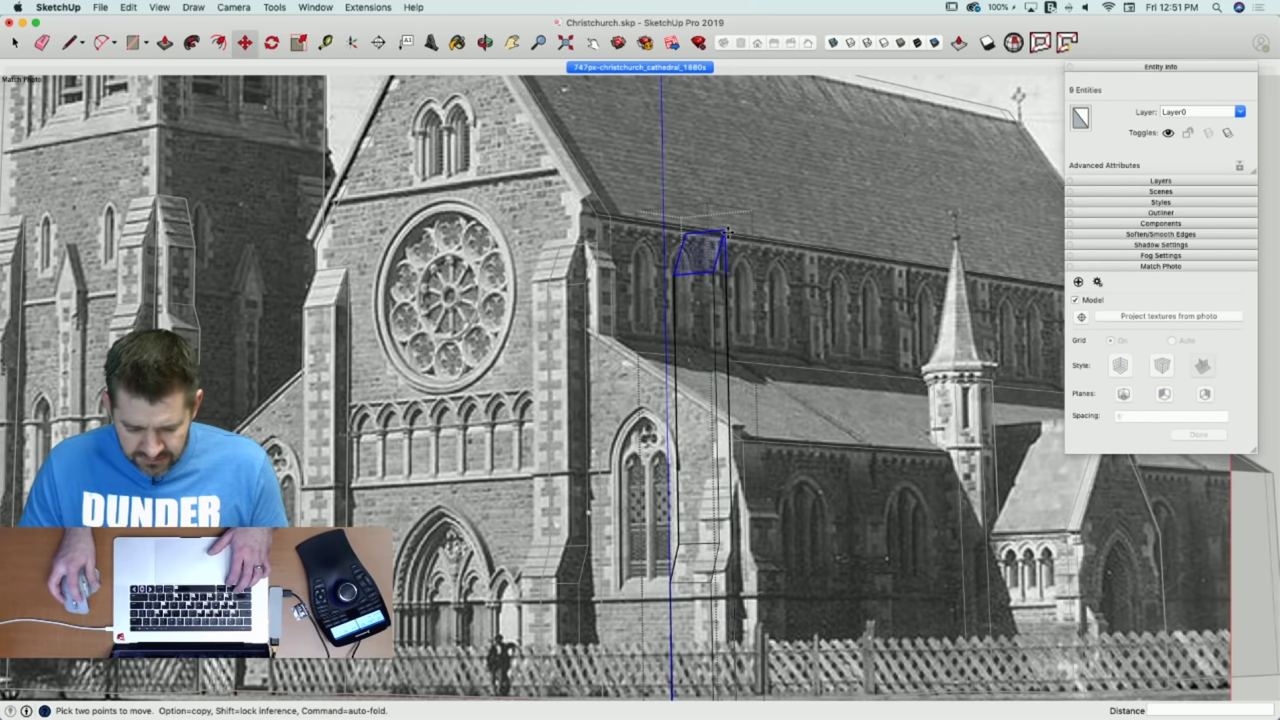
{"action": "left_click", "coordinate": [727, 232]}
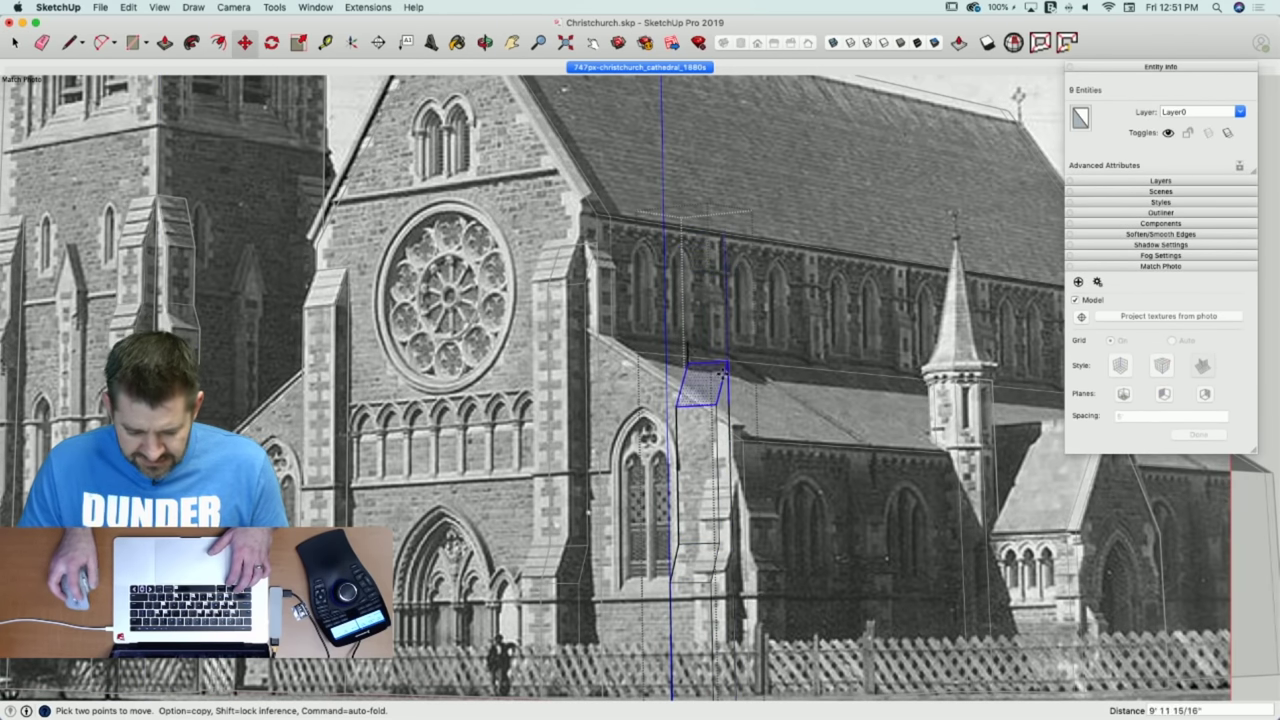
{"action": "left_click", "coordinate": [731, 480]}
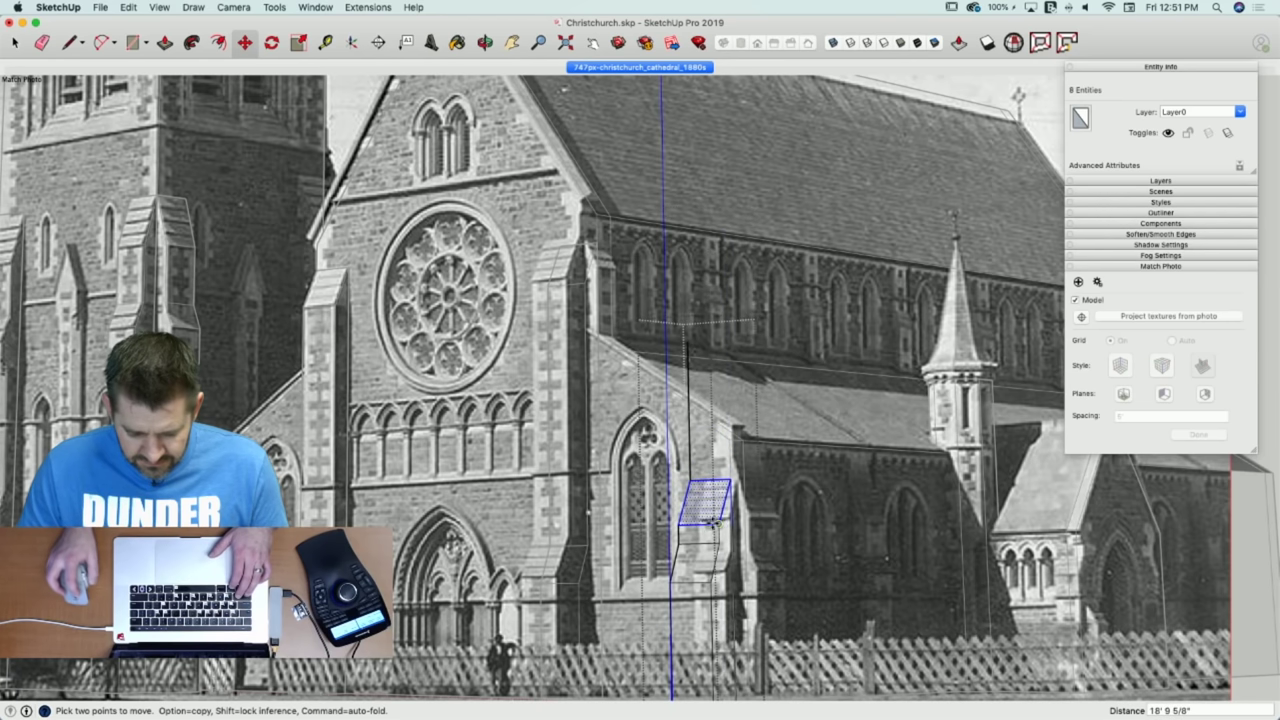
{"action": "key", "text": "space"}
Move the short buttress's vertical front face between its two slopes back toward the wall by 10 3/4".
{"action": "scroll", "coordinate": [701, 585], "scroll_direction": "up", "scroll_amount": 5}
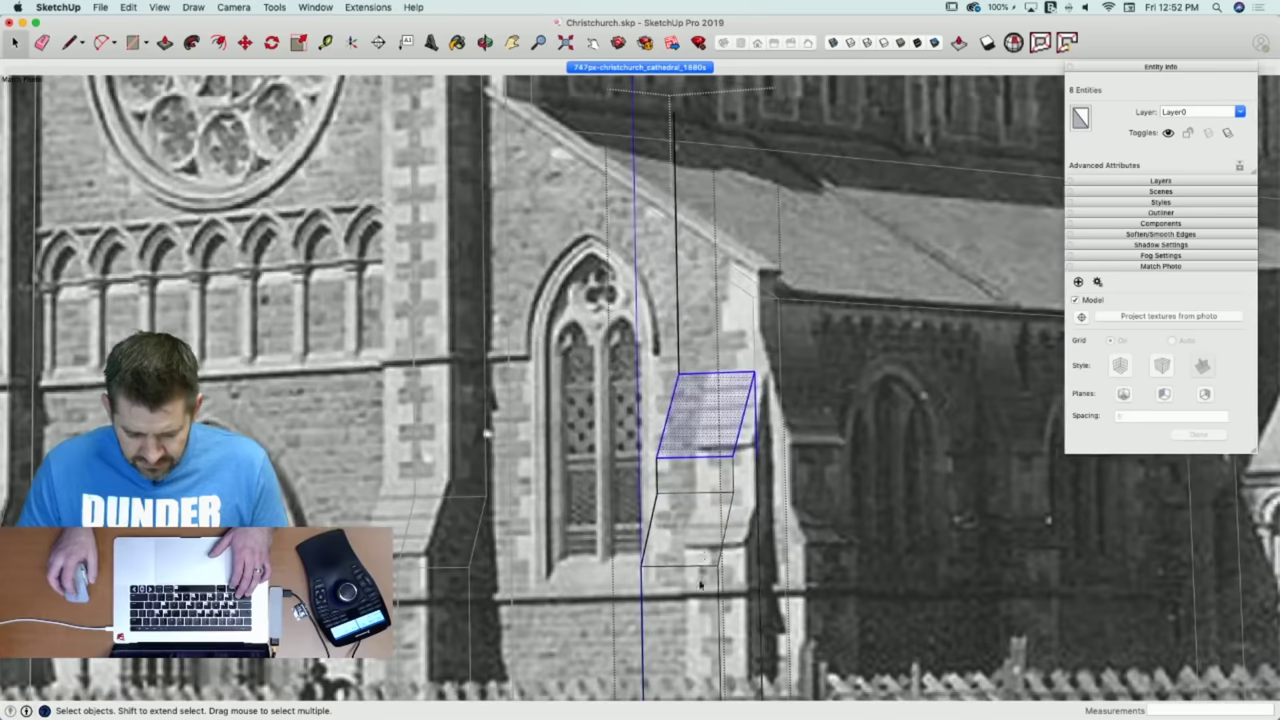
{"action": "left_click", "coordinate": [705, 478]}
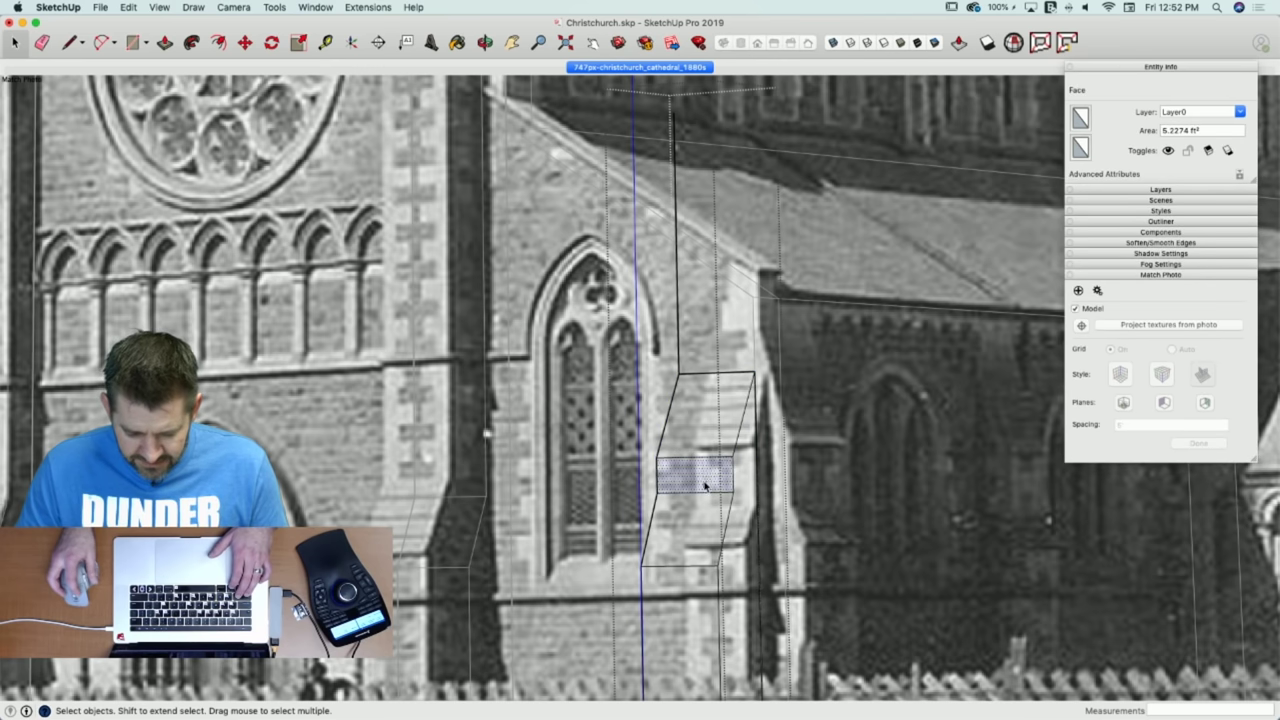
{"action": "key", "text": "m"}
{"action": "scroll", "coordinate": [662, 469], "scroll_direction": "down", "scroll_amount": 3}
{"action": "scroll", "coordinate": [680, 482], "scroll_direction": "up", "scroll_amount": 3}
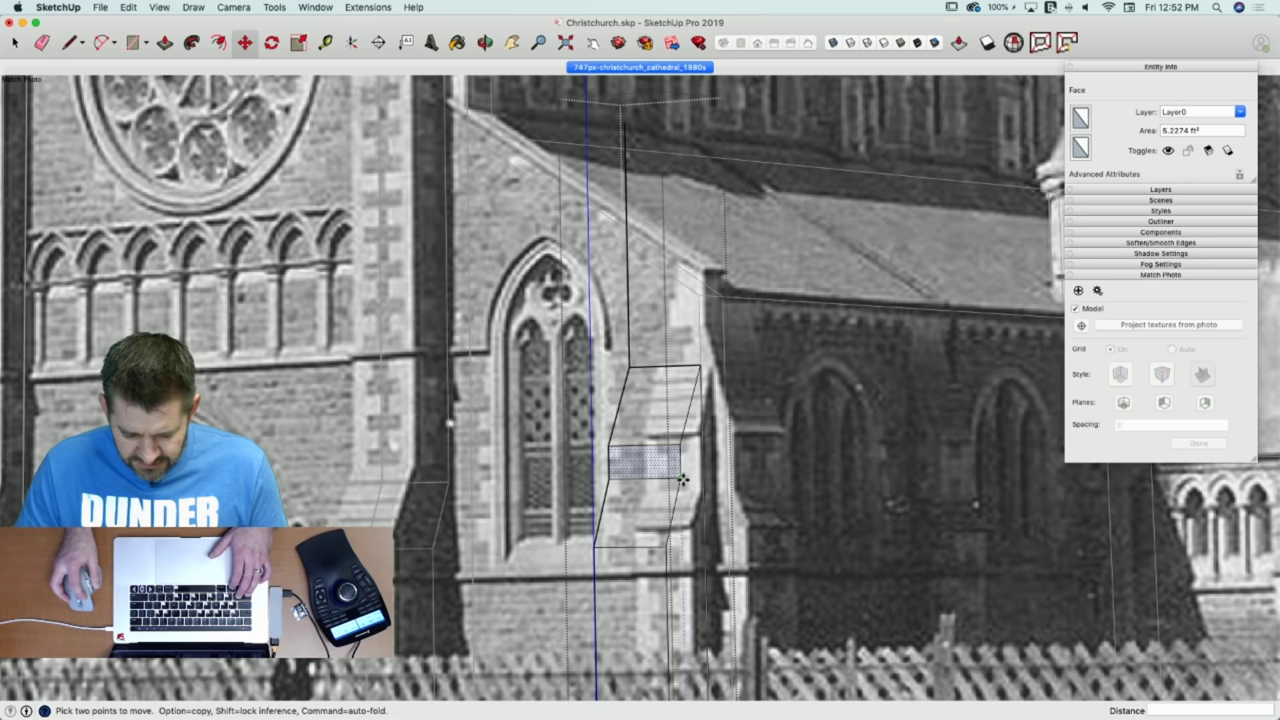
{"action": "left_click", "coordinate": [682, 480]}
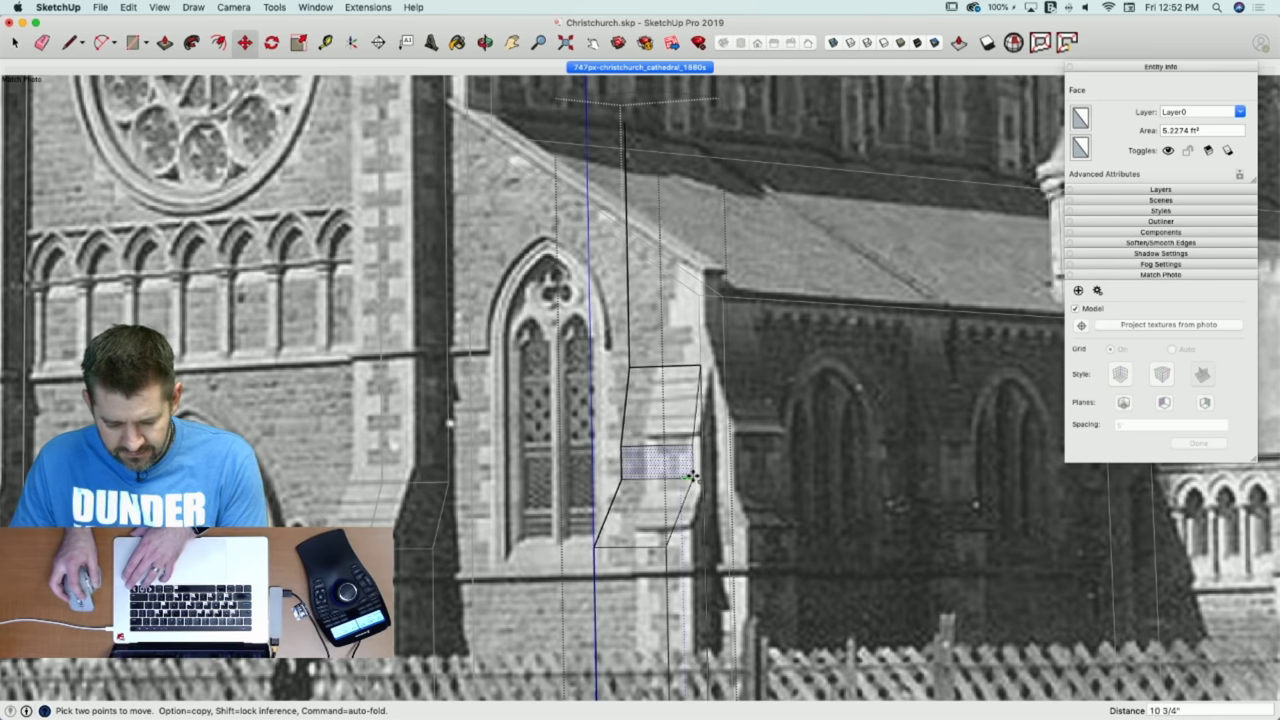
{"action": "left_click", "coordinate": [690, 478]}
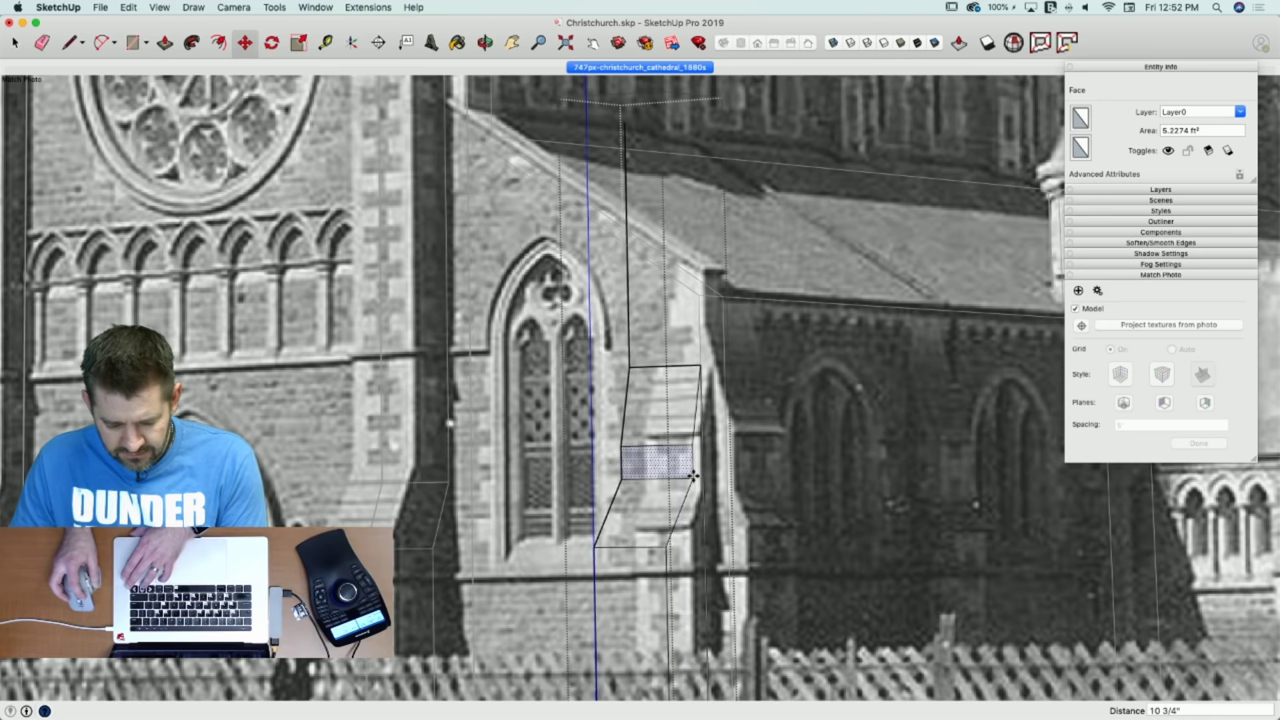
Raise the lower edge of the short buttress's top slope 5 7/16" to match the photo.
{"action": "key", "text": "space"}
{"action": "left_click", "coordinate": [674, 445]}
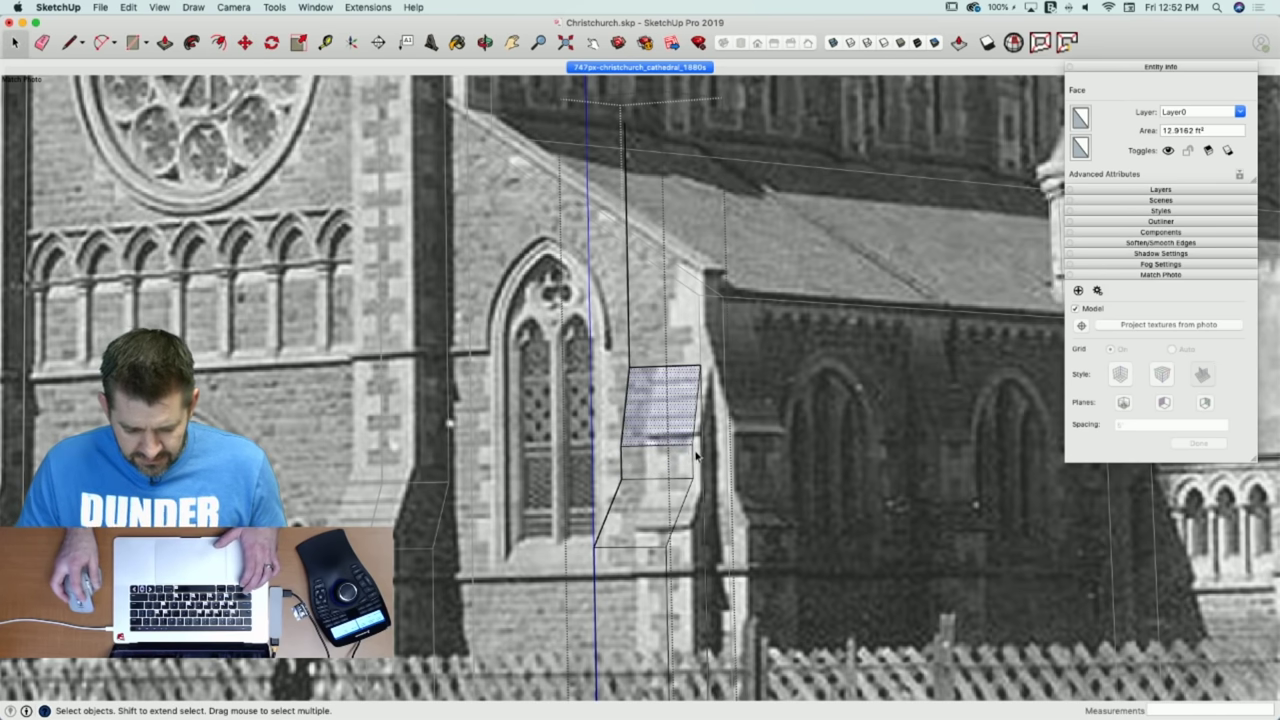
{"action": "left_click", "coordinate": [686, 447]}
{"action": "key", "text": "m"}
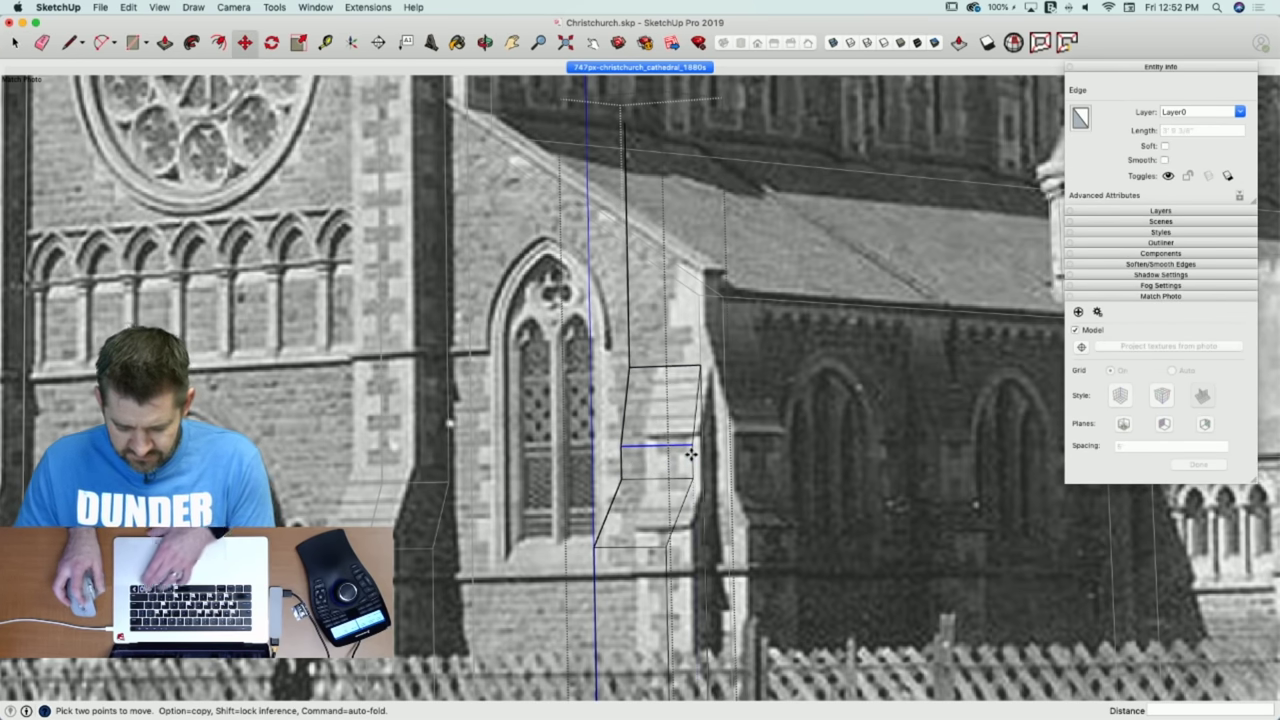
{"action": "left_click", "coordinate": [687, 450]}
{"action": "left_click", "coordinate": [690, 453]}
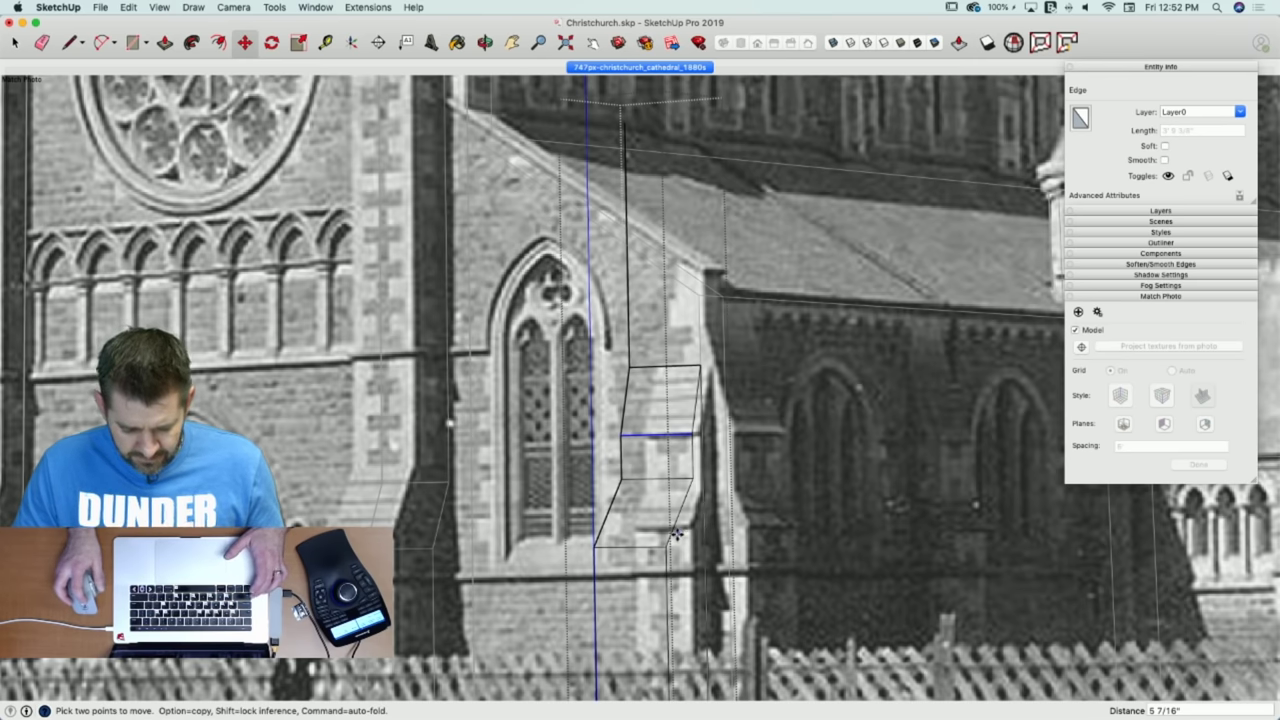
Move the short buttress's lower front face back toward the wall by 1' 2 1/4".
{"action": "key", "text": "space"}
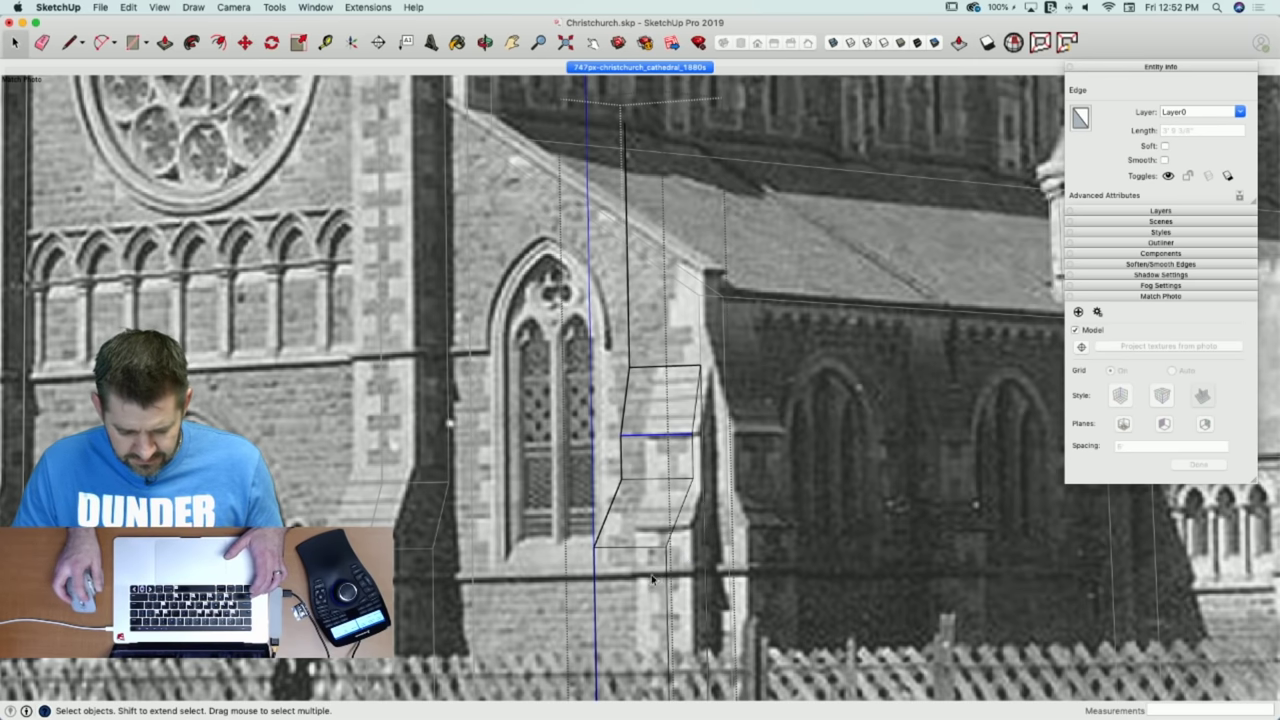
{"action": "left_click", "coordinate": [651, 578]}
{"action": "key", "text": "m"}
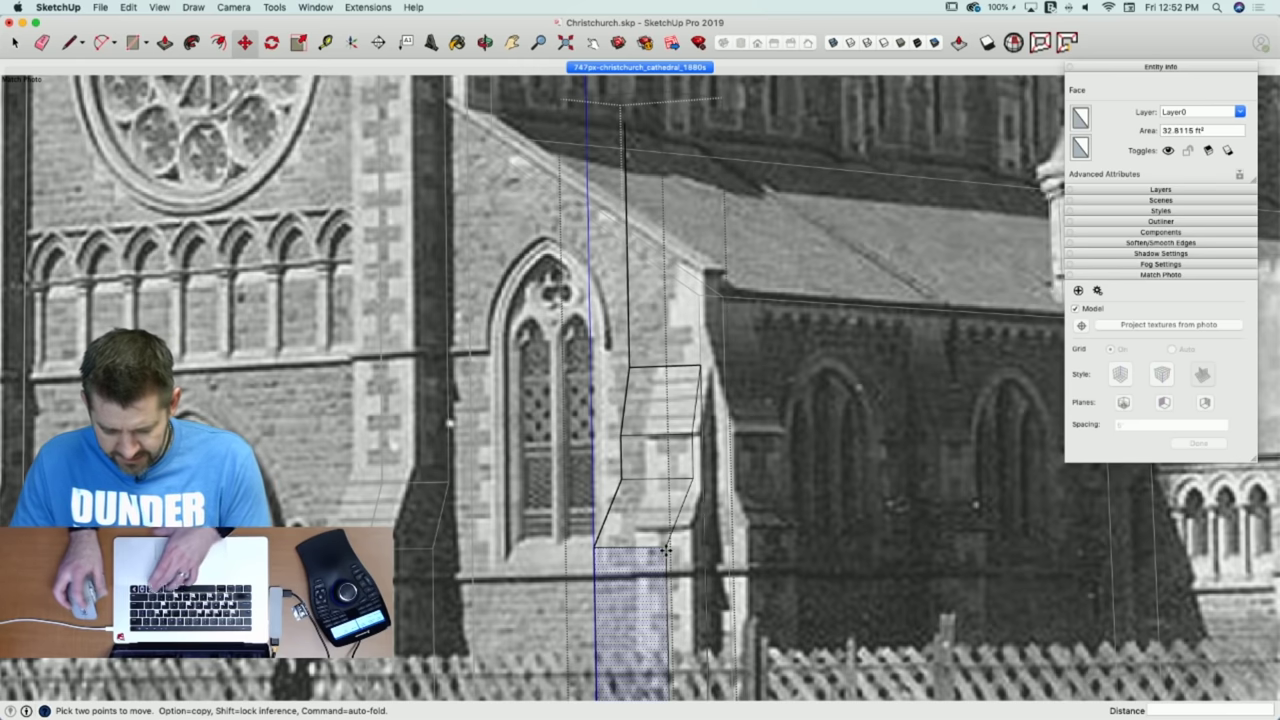
{"action": "left_click", "coordinate": [666, 545]}
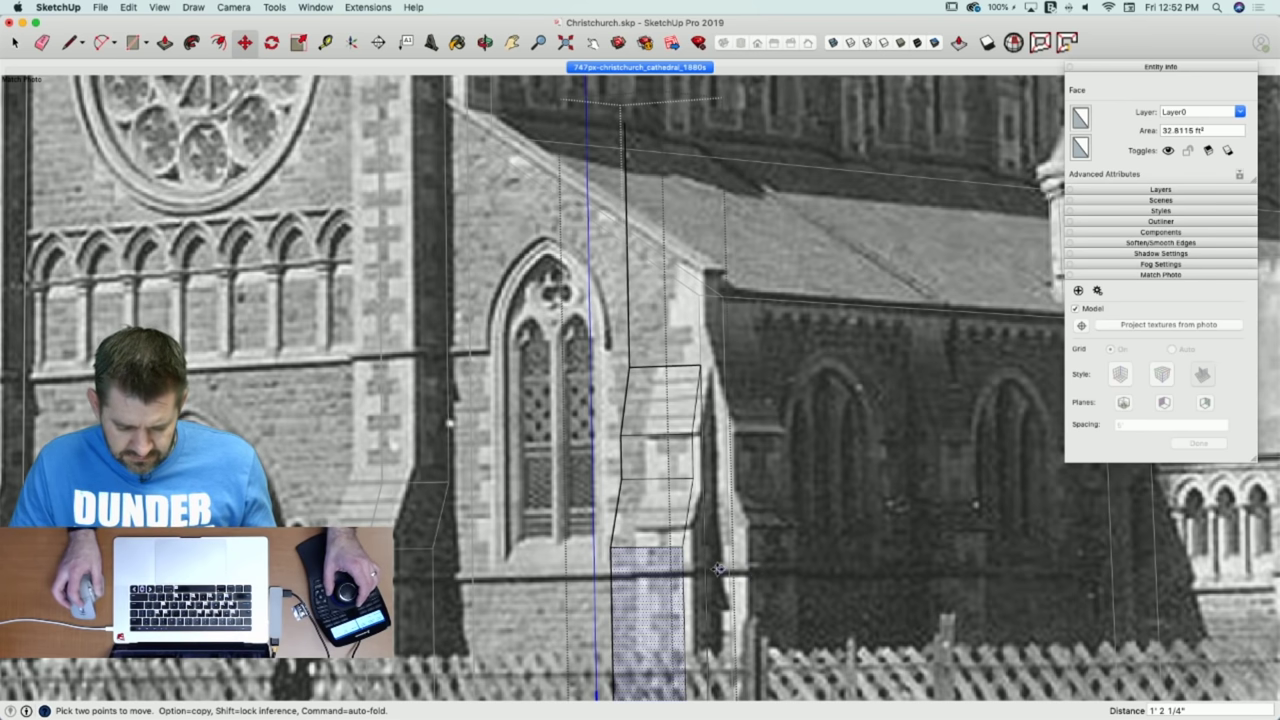
Raise the bottom edge of the short buttress's lower slope 10 1/8" to align with the photo.
{"action": "key", "text": "space"}
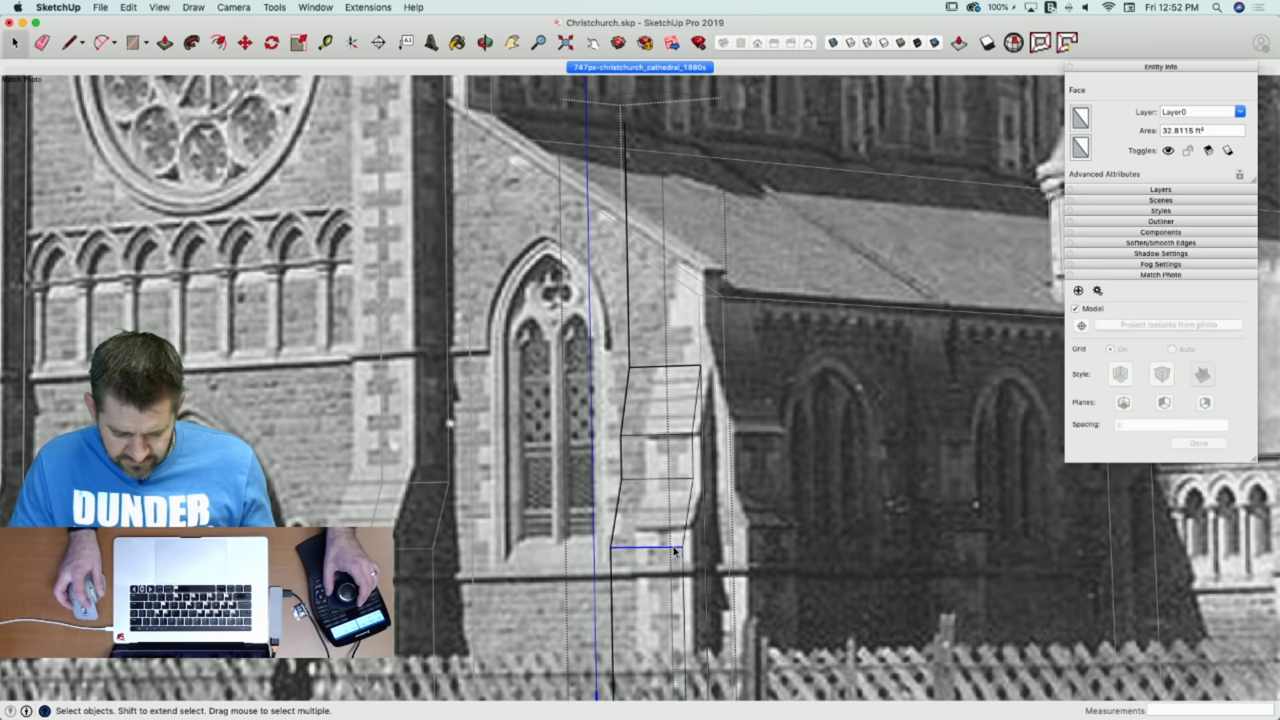
{"action": "left_click", "coordinate": [673, 547]}
{"action": "key", "text": "m"}
{"action": "left_click", "coordinate": [673, 547]}
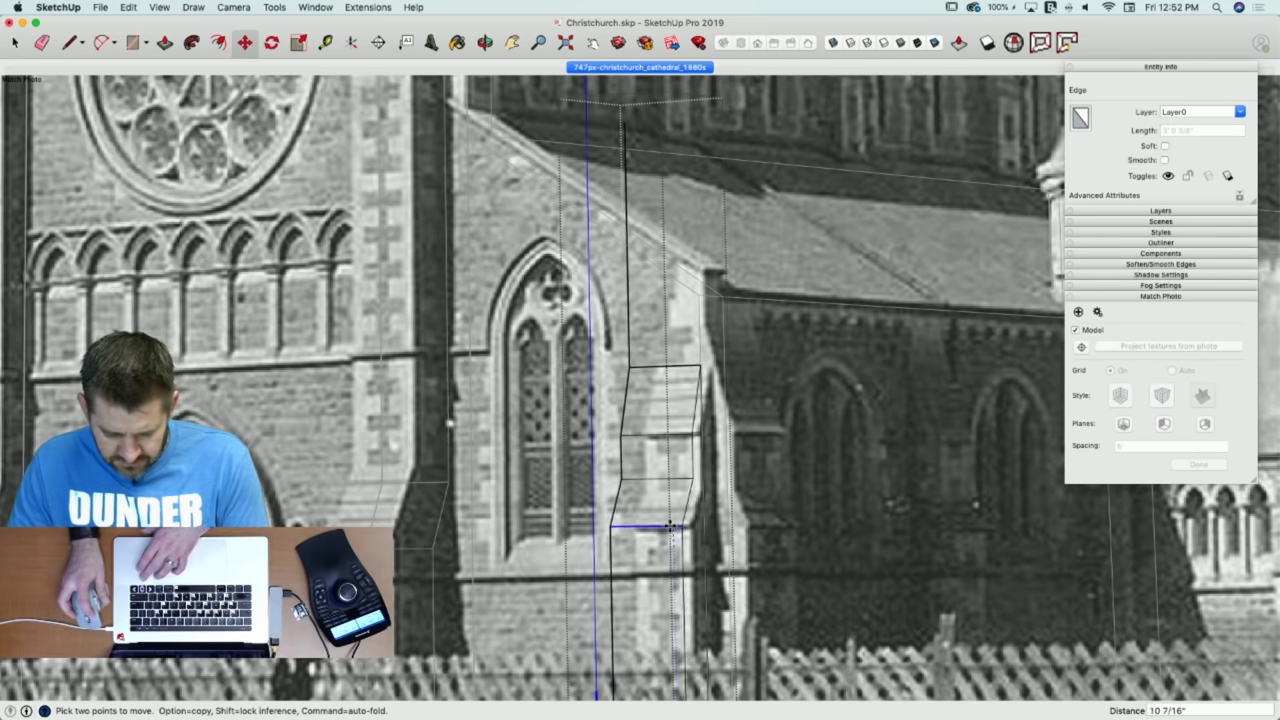
{"action": "left_click", "coordinate": [670, 527]}
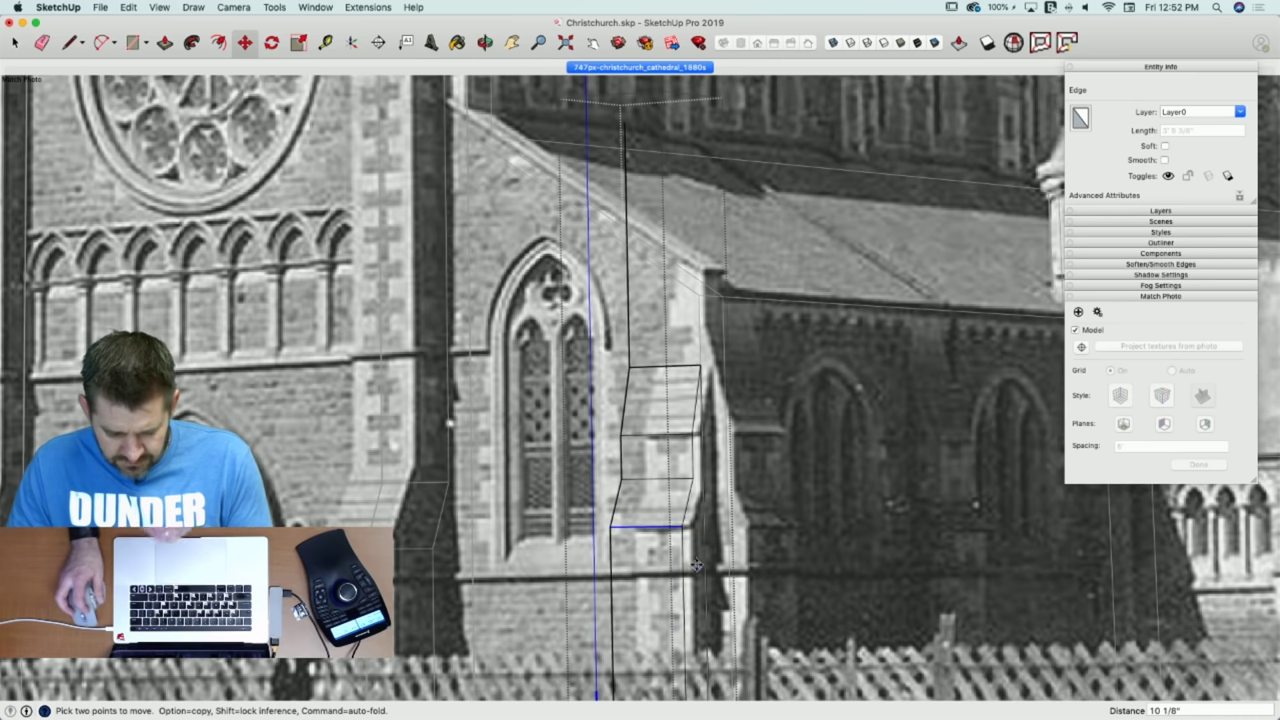
{"action": "key", "text": "space"}
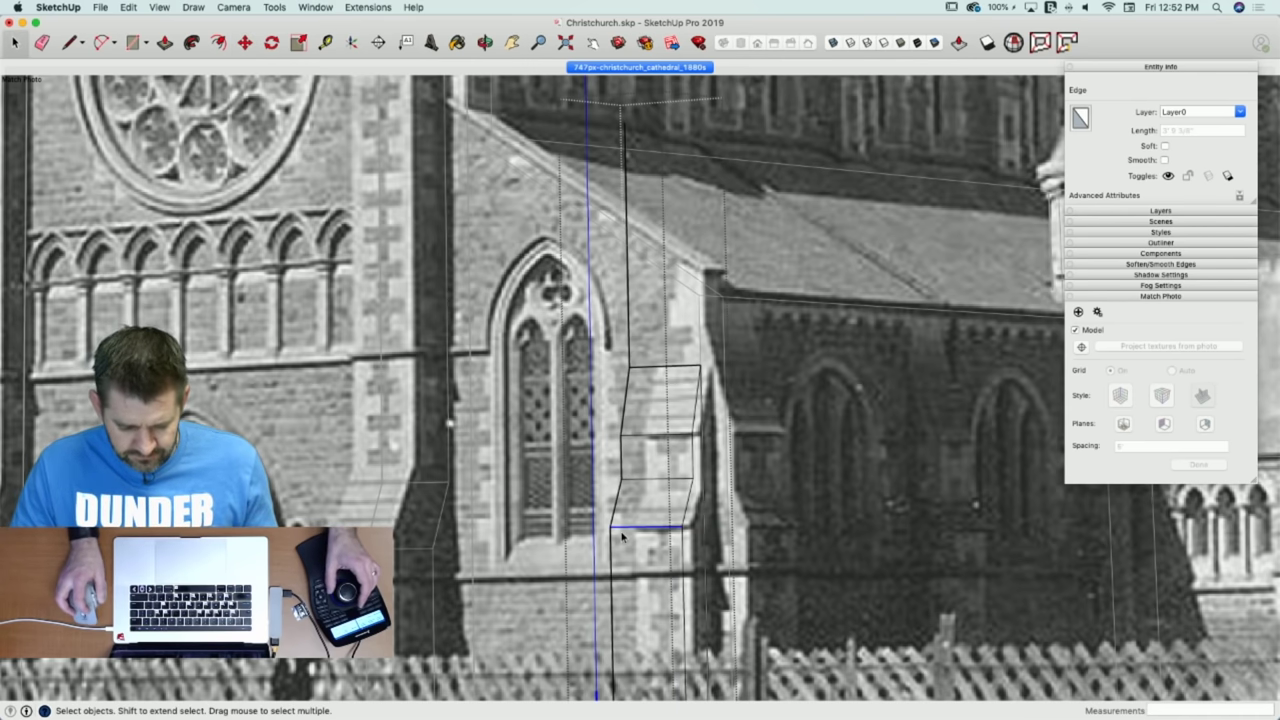
Erase the stray vertical edge standing above the short buttress's sloped cap.
{"action": "scroll", "coordinate": [663, 615], "scroll_direction": "up", "scroll_amount": 5}
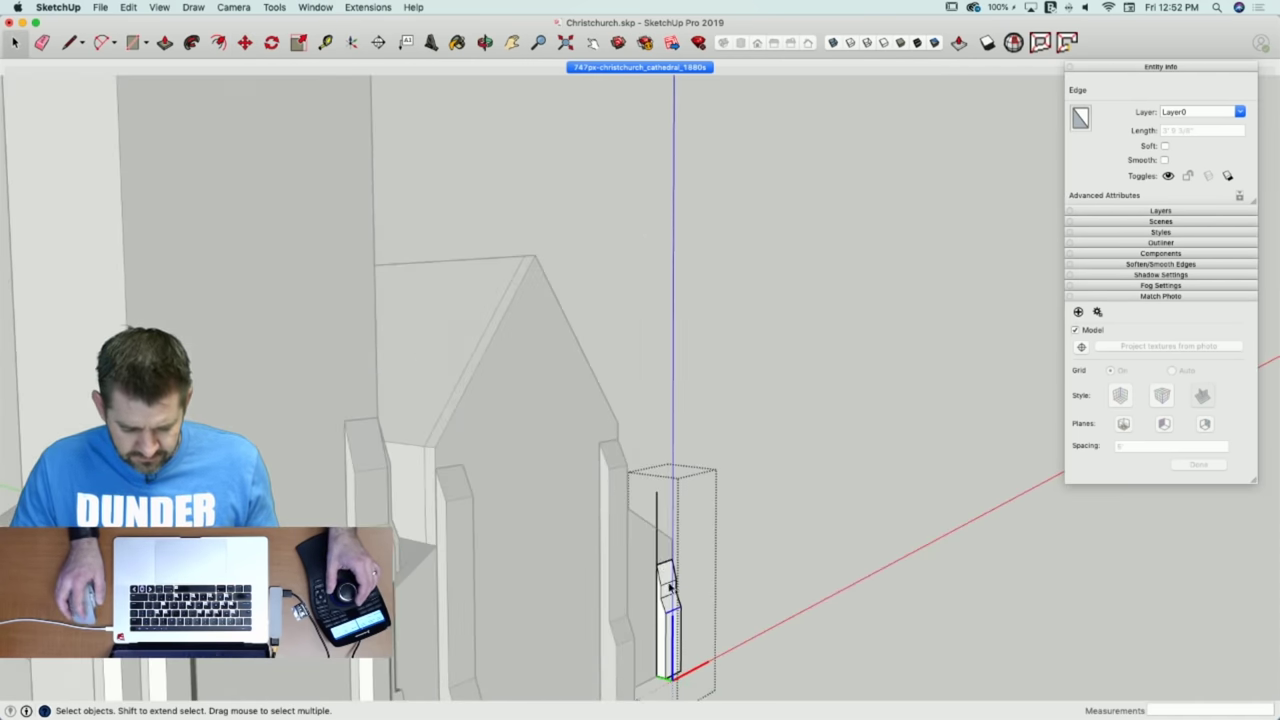
{"action": "key", "text": "e"}
{"action": "key", "text": "space"}
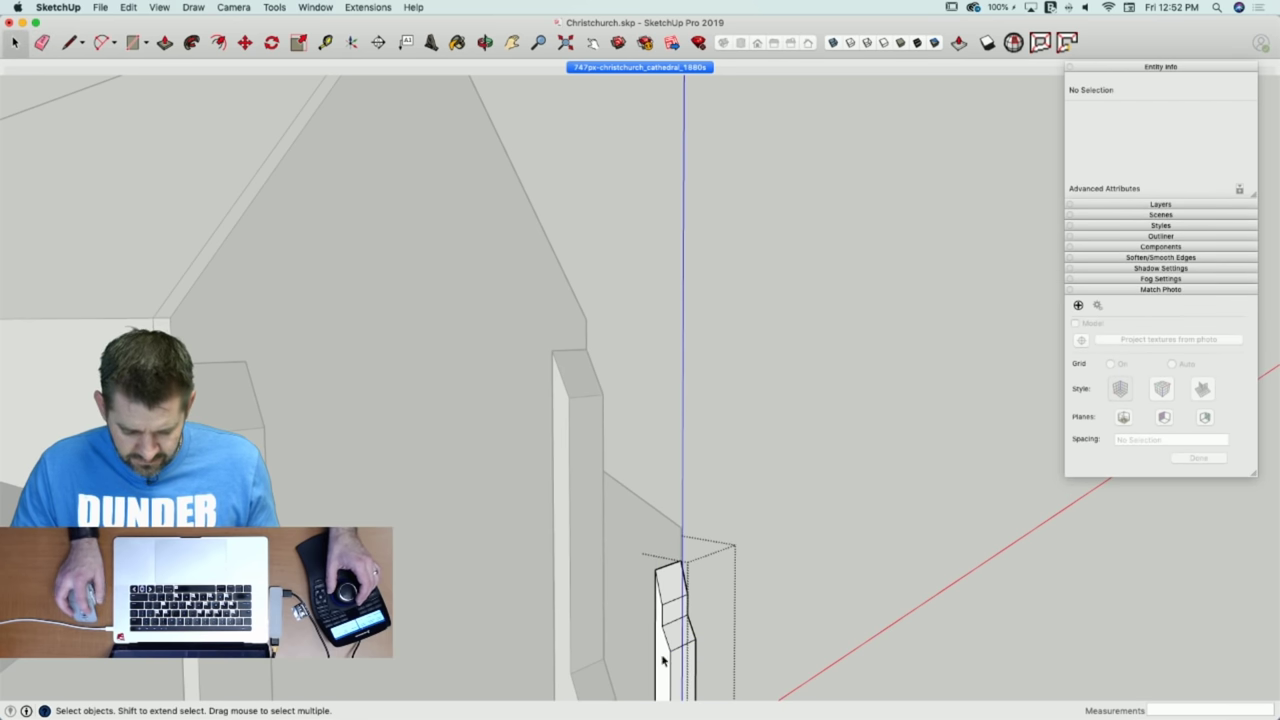
Narrow the short buttress by moving its tower-facing side face 1' 2 3/8" inward along the red axis in the matched photo view.
{"action": "left_click", "coordinate": [666, 658]}
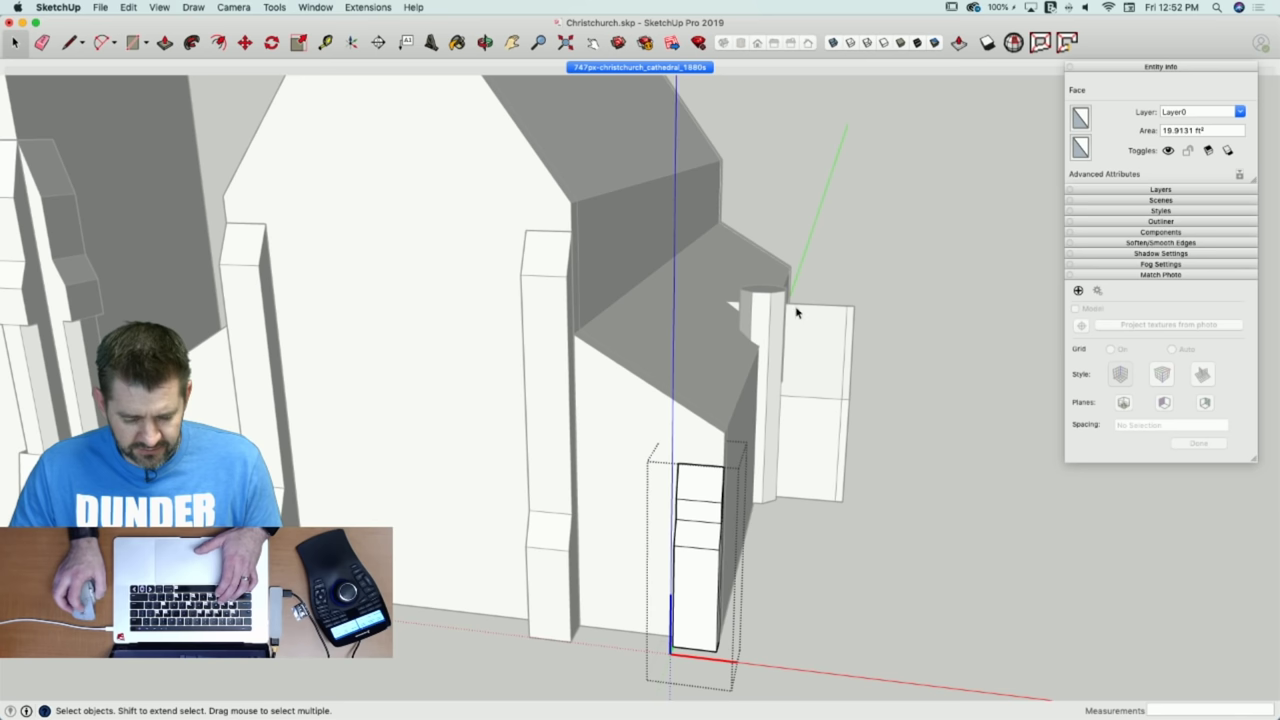
{"action": "left_click", "coordinate": [606, 70]}
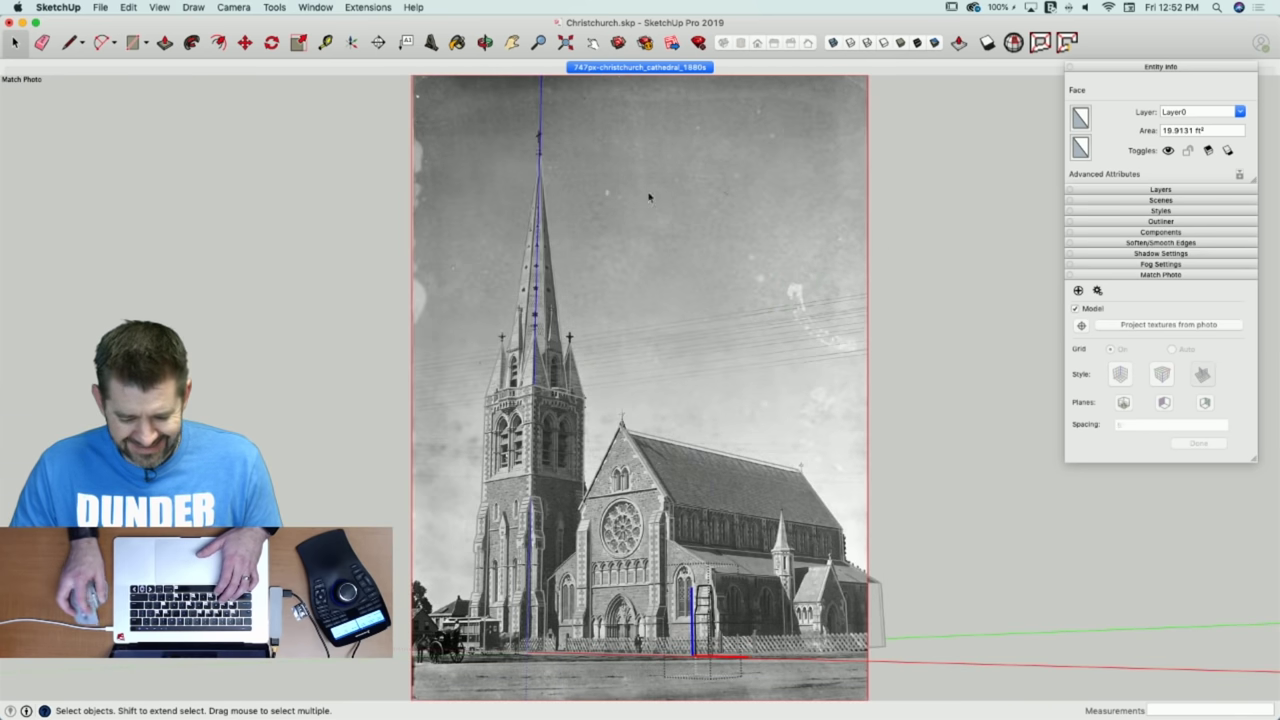
{"action": "scroll", "coordinate": [698, 645], "scroll_direction": "up", "scroll_amount": 10}
{"action": "key", "text": "m"}
{"action": "scroll", "coordinate": [694, 605], "scroll_direction": "up", "scroll_amount": 6}
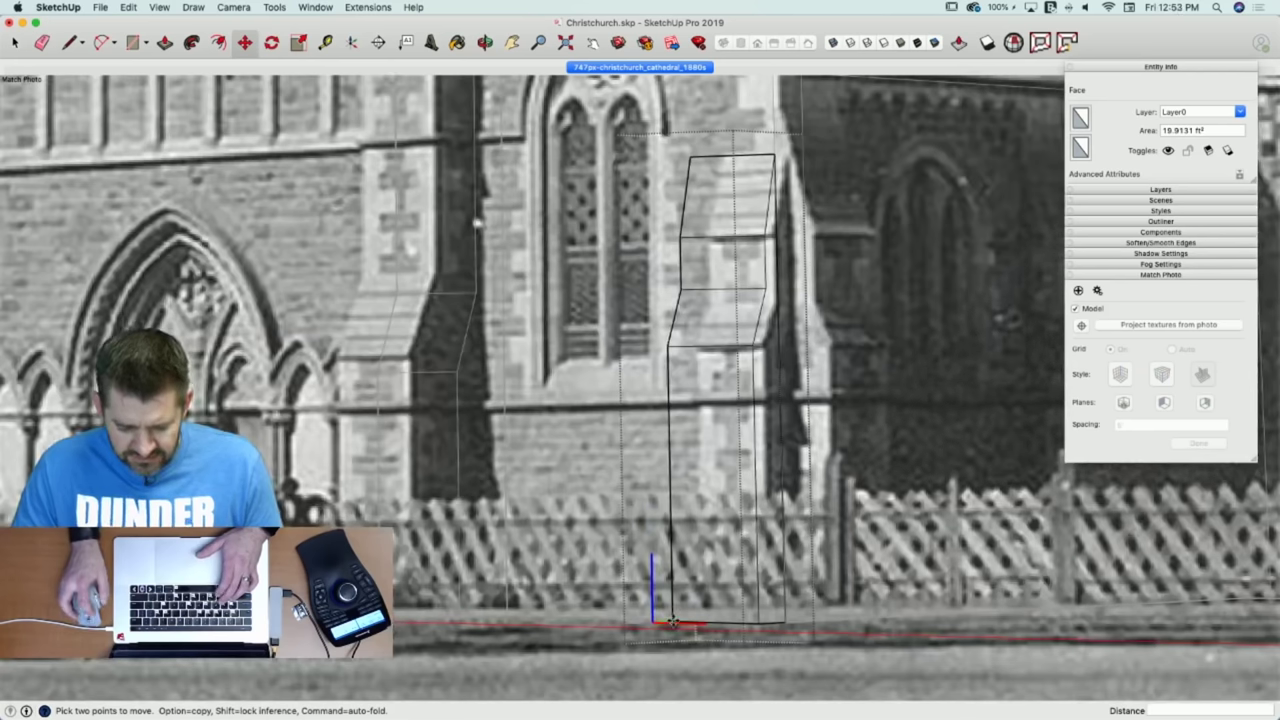
{"action": "left_click", "coordinate": [673, 622]}
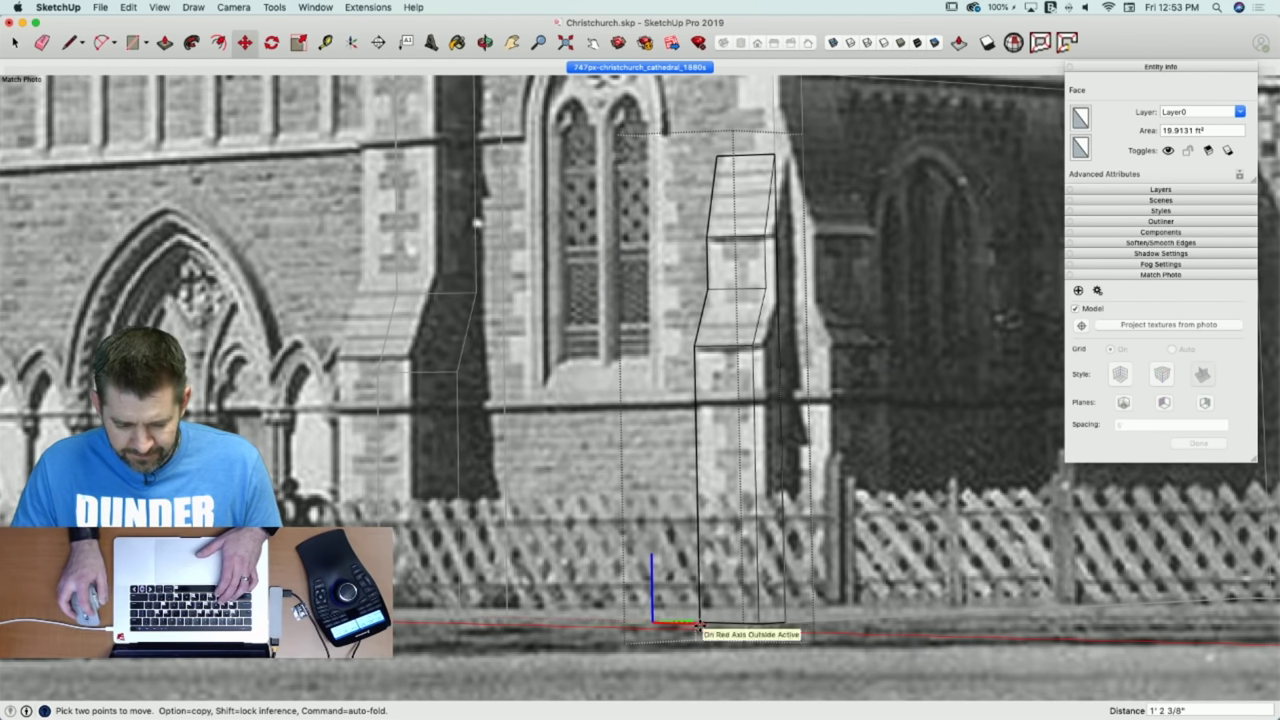
{"action": "left_click", "coordinate": [698, 628]}
Lower the top edge of the short buttress's lower slope 5 1/8" to match the photo.
{"action": "key", "text": "space"}
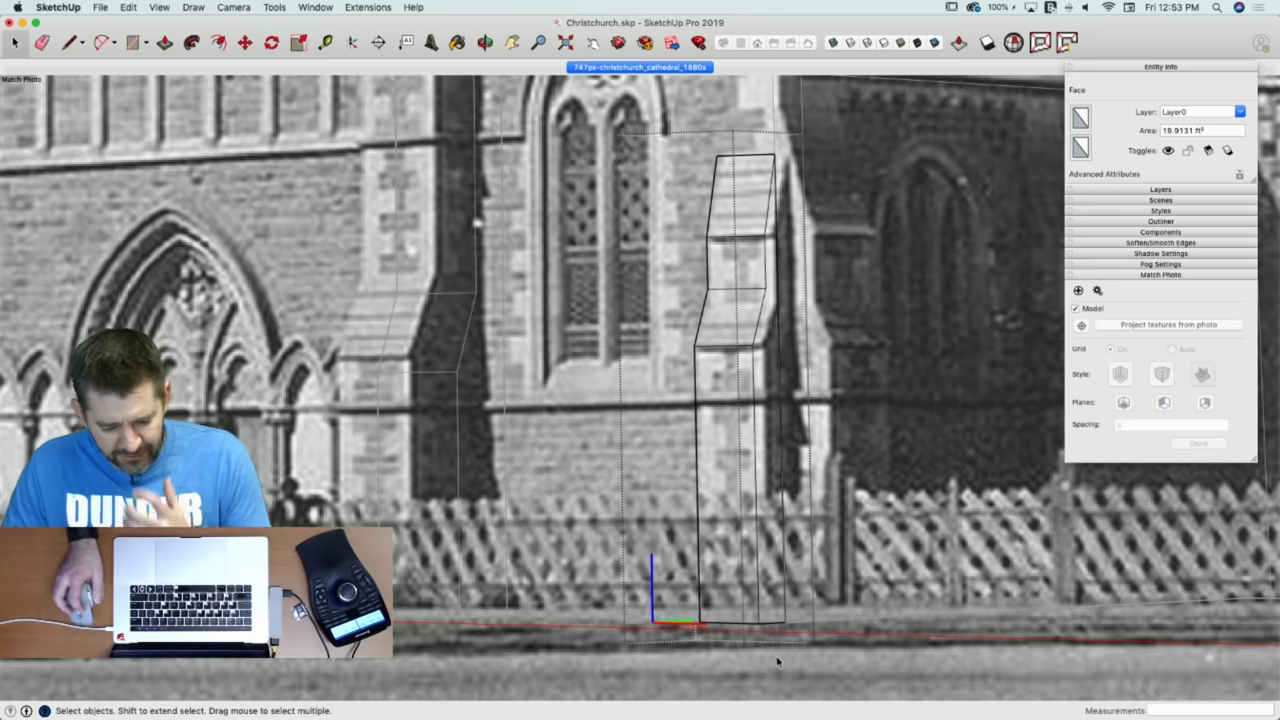
{"action": "left_click", "coordinate": [760, 290]}
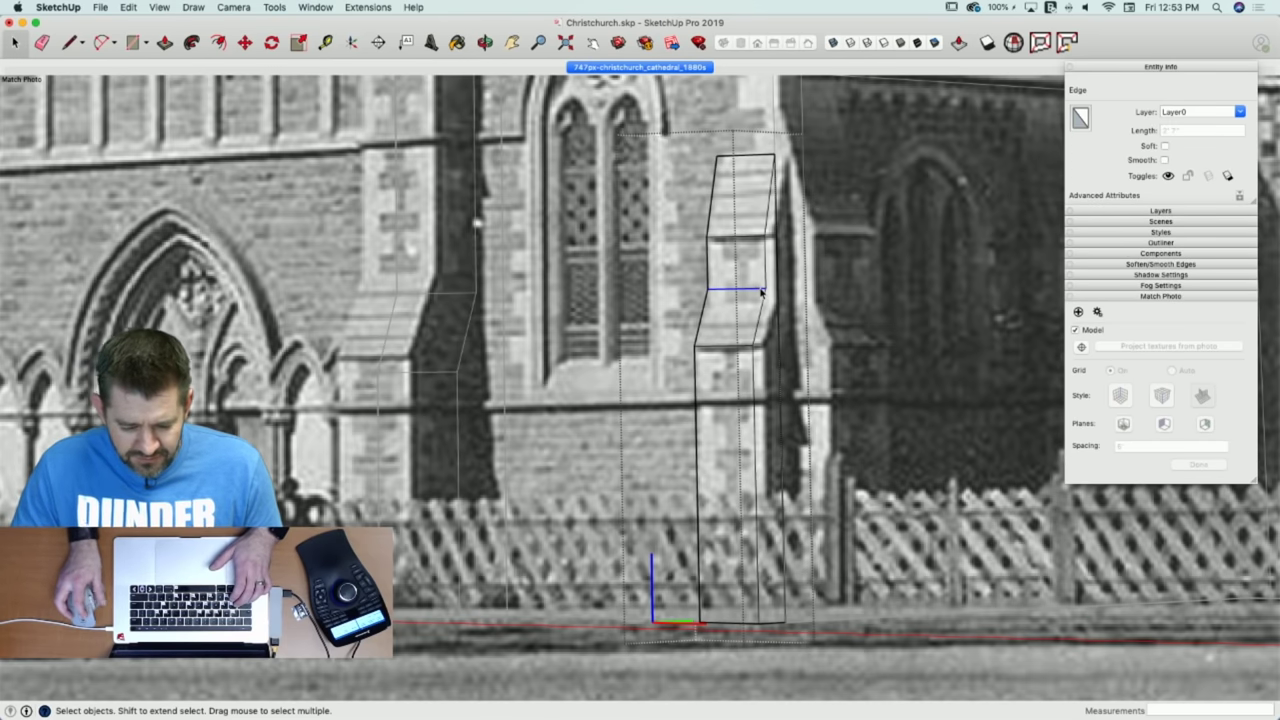
{"action": "key", "text": "m"}
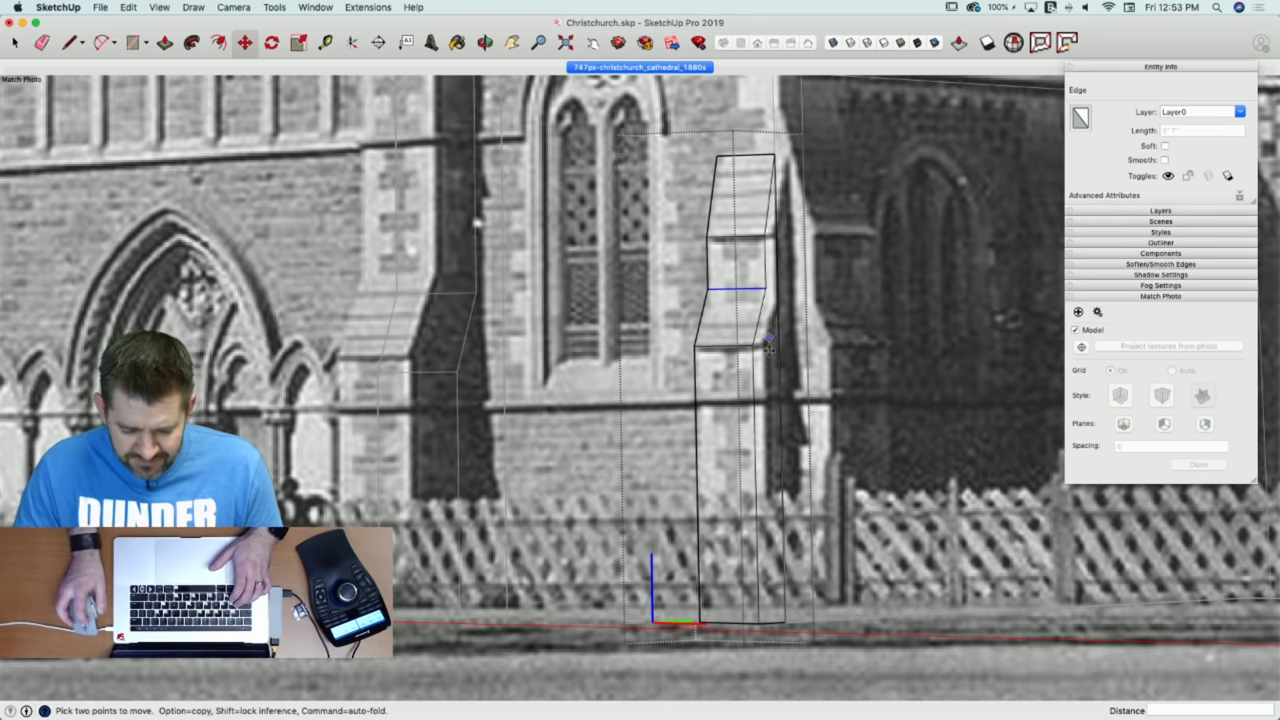
{"action": "left_click", "coordinate": [765, 289]}
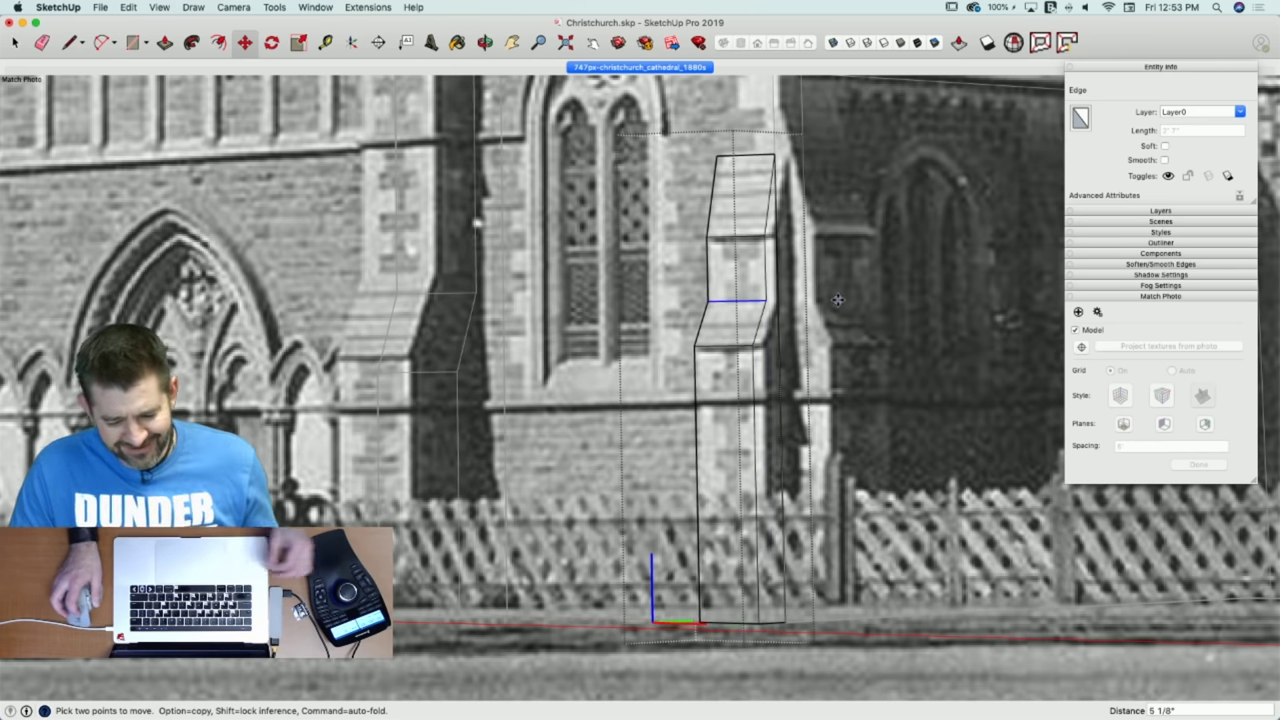
{"action": "key", "text": "space"}
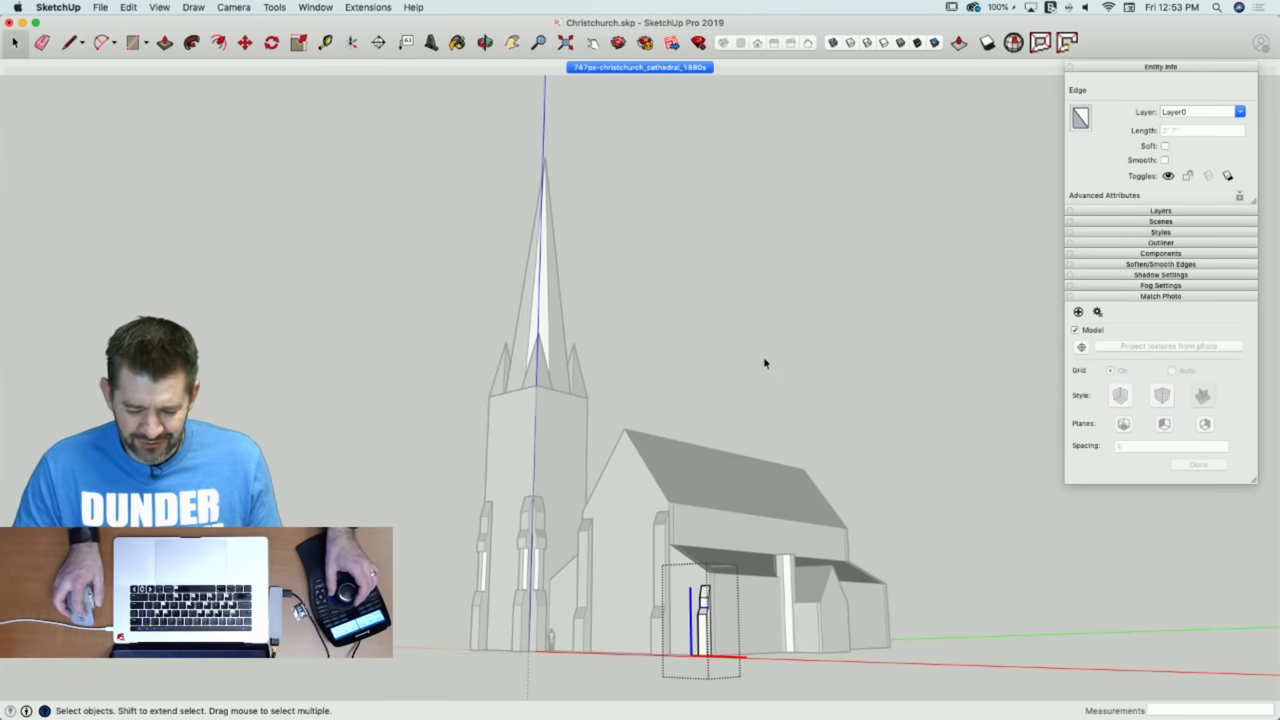
Leave the component and copy the ShortBuildingButtress 2' 7" sideways from its base corner, next to the original at the aisle corner.
{"action": "left_click", "coordinate": [789, 527]}
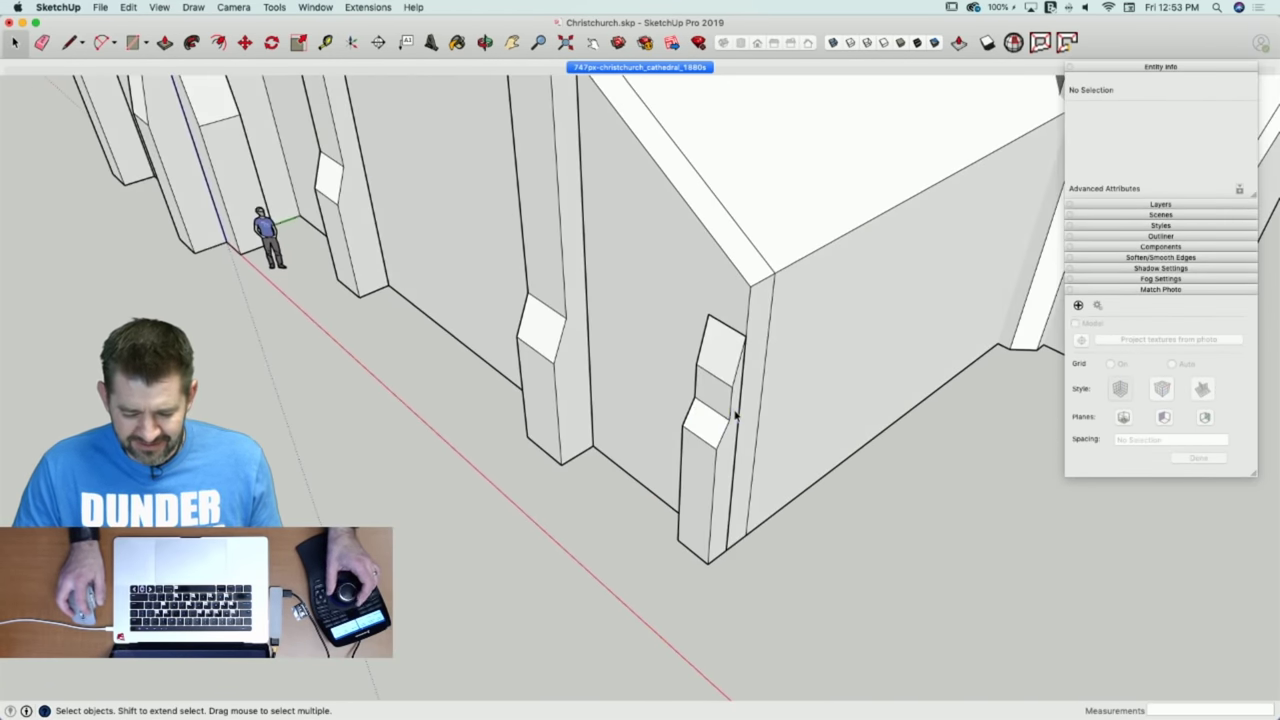
{"action": "left_click", "coordinate": [742, 440]}
{"action": "key", "text": "m"}
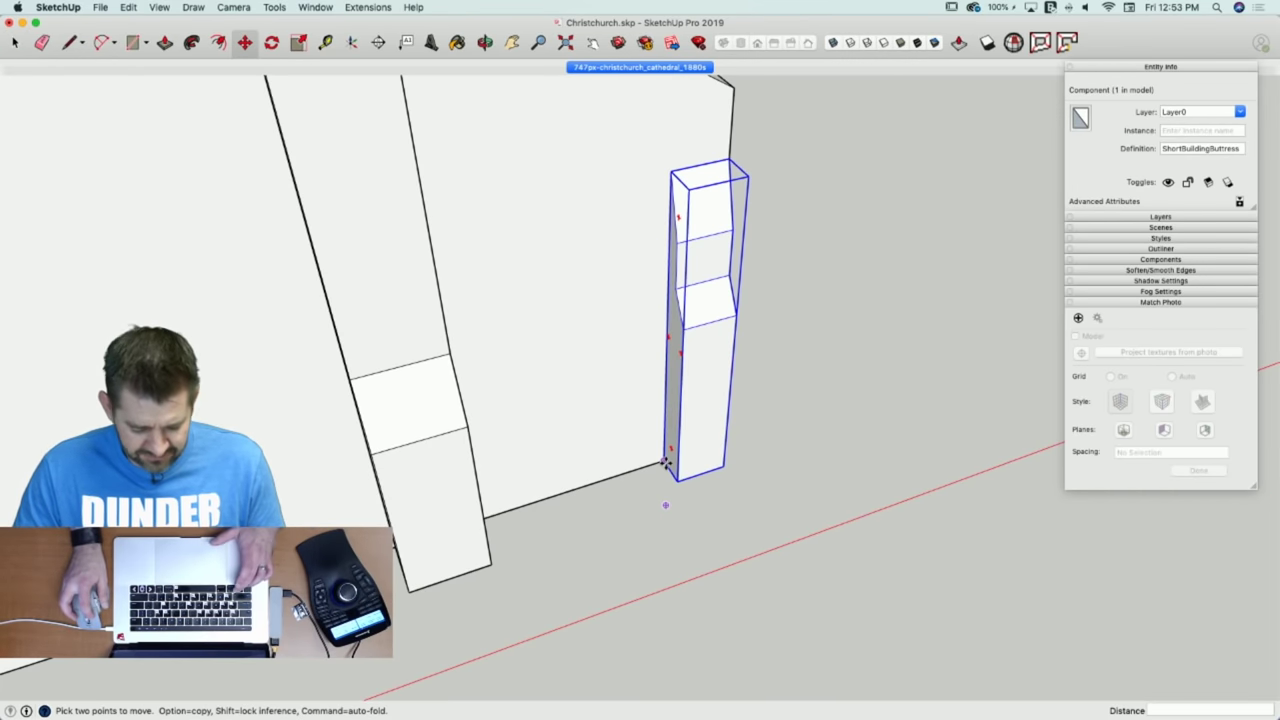
{"action": "key", "text": "alt"}
{"action": "left_click", "coordinate": [670, 466]}
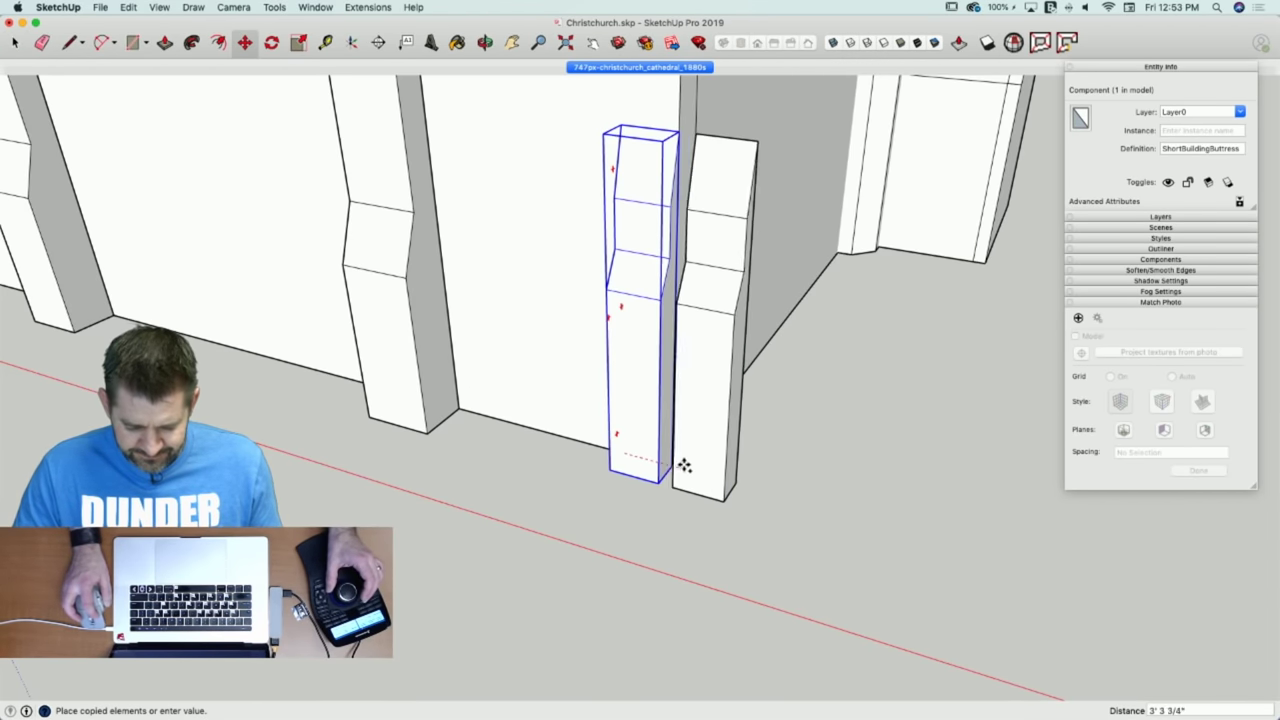
{"action": "left_click", "coordinate": [671, 463]}
{"action": "middle_click_drag", "start_coordinate": [671, 463], "coordinate": [754, 489]}
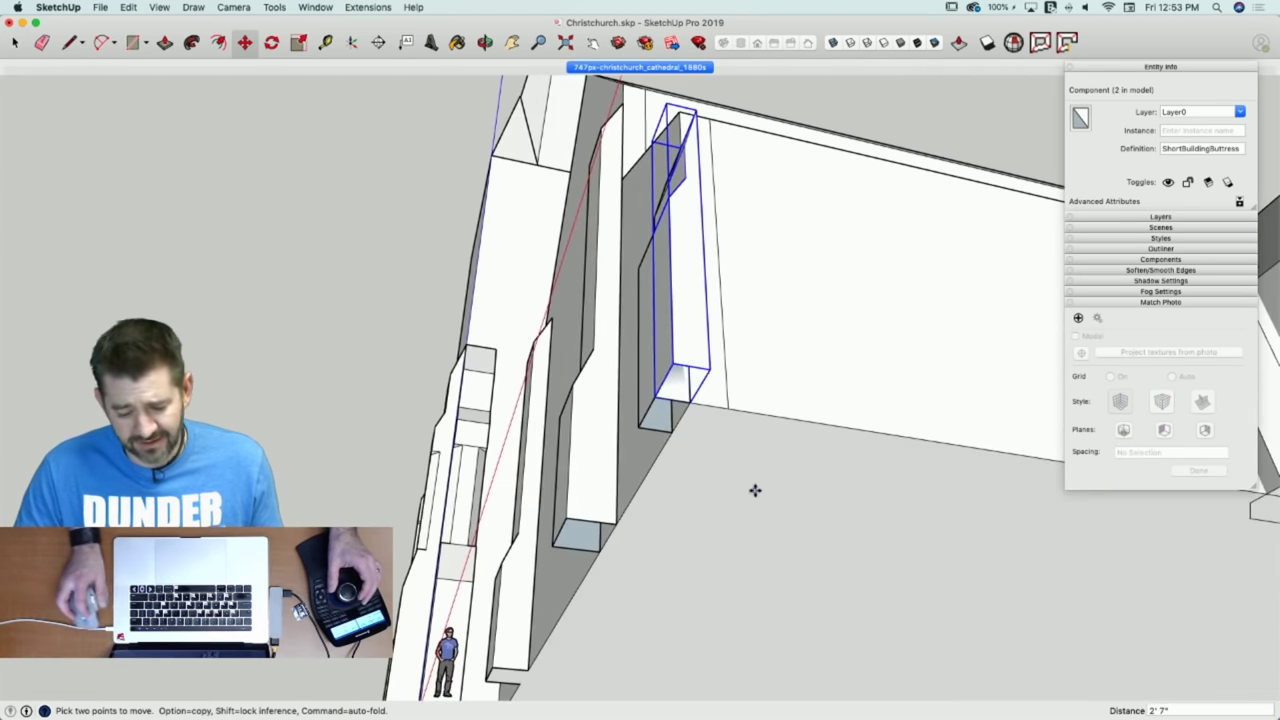
Rotate the copied short buttress about its base corner onto the aisle's side wall and return to the matched photo view.
{"action": "key", "text": "q"}
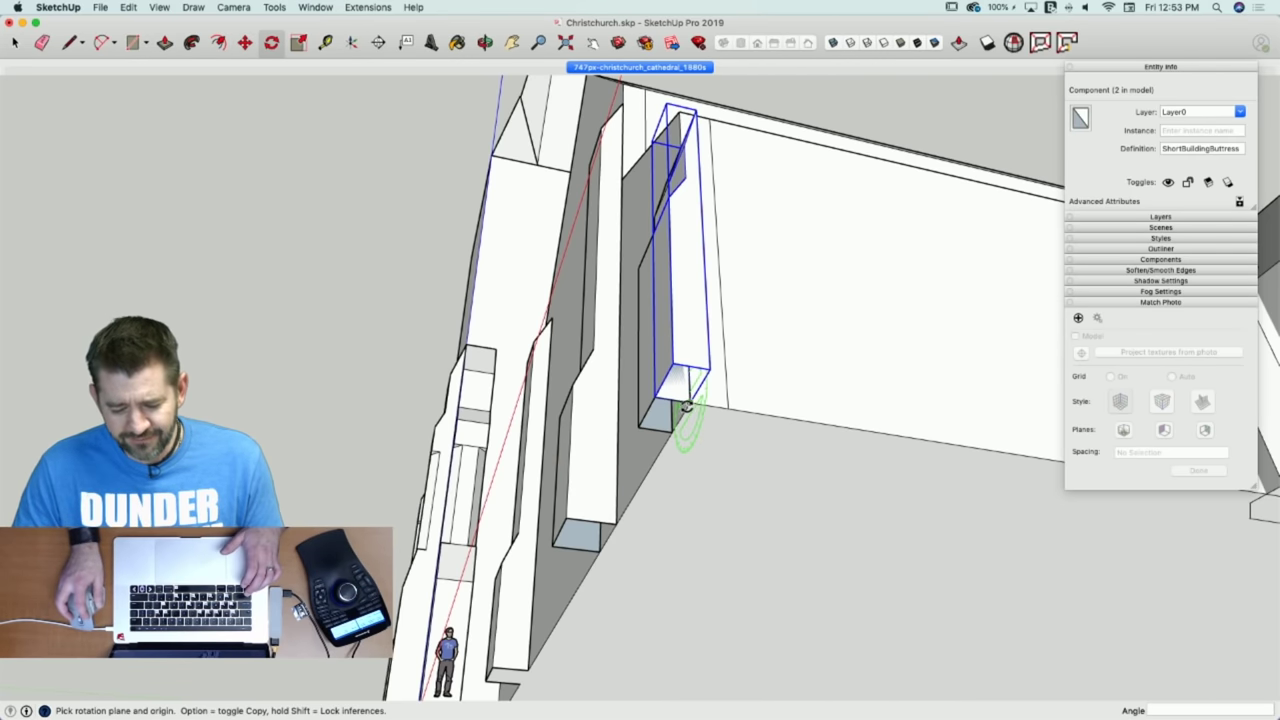
{"action": "left_click_drag", "start_coordinate": [692, 404], "coordinate": [705, 376]}
{"action": "left_click", "coordinate": [705, 377]}
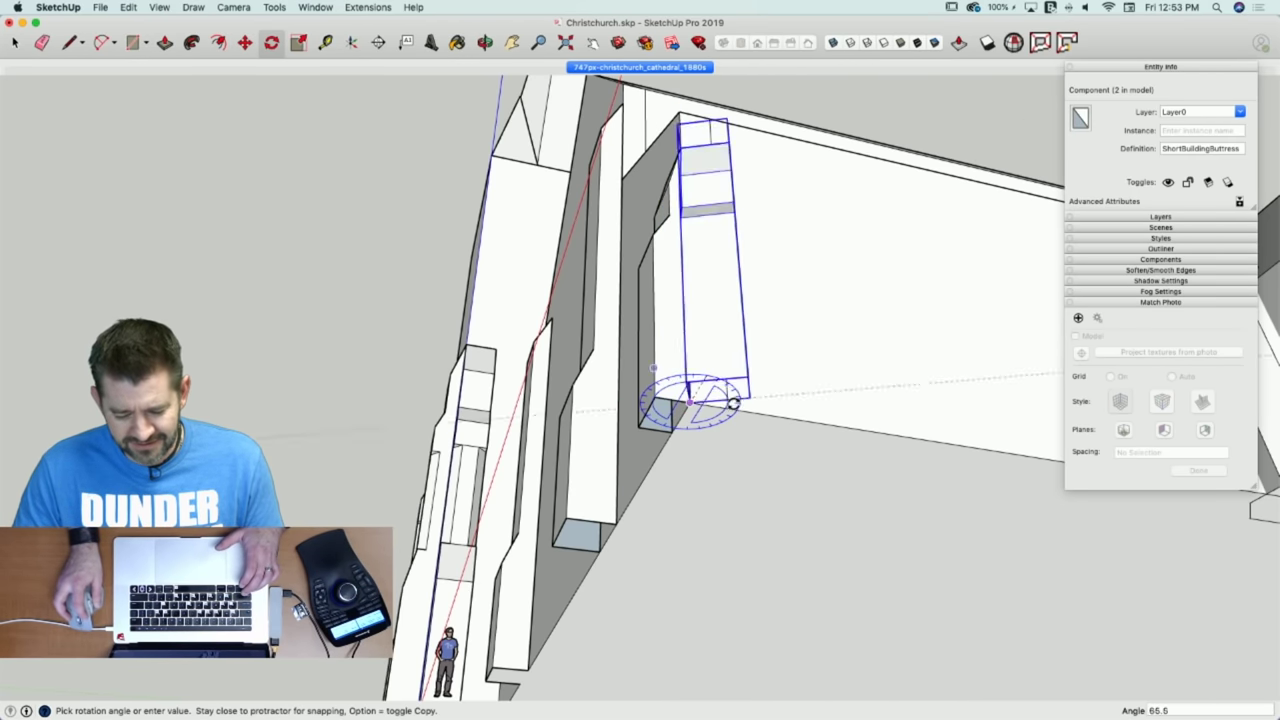
{"action": "left_click", "coordinate": [735, 408]}
{"action": "key", "text": "space"}
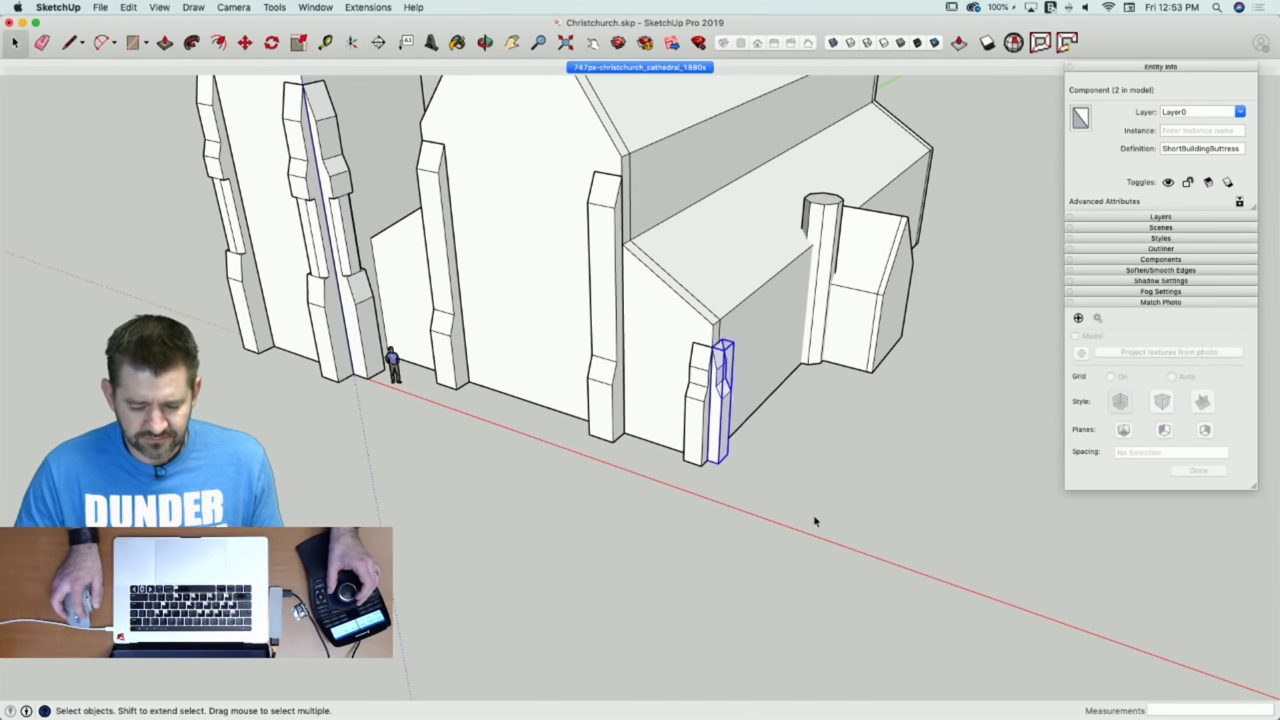
{"action": "left_click", "coordinate": [815, 520]}
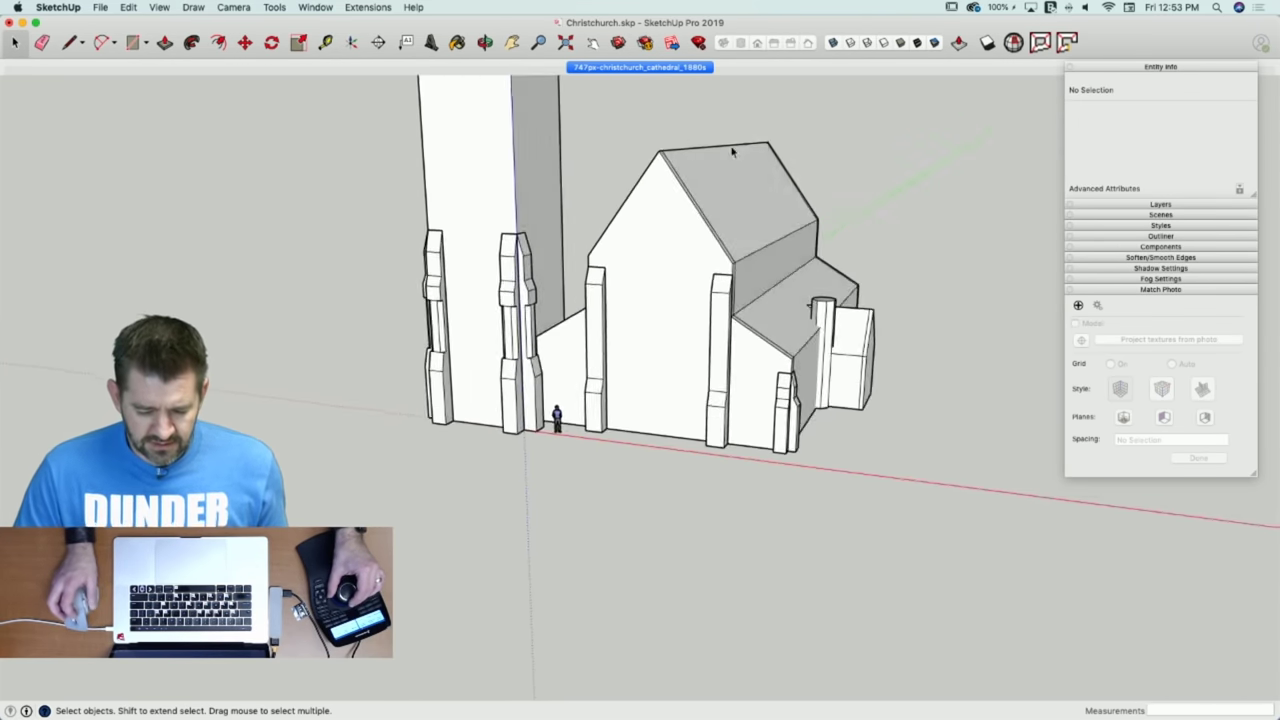
{"action": "left_click", "coordinate": [646, 68]}
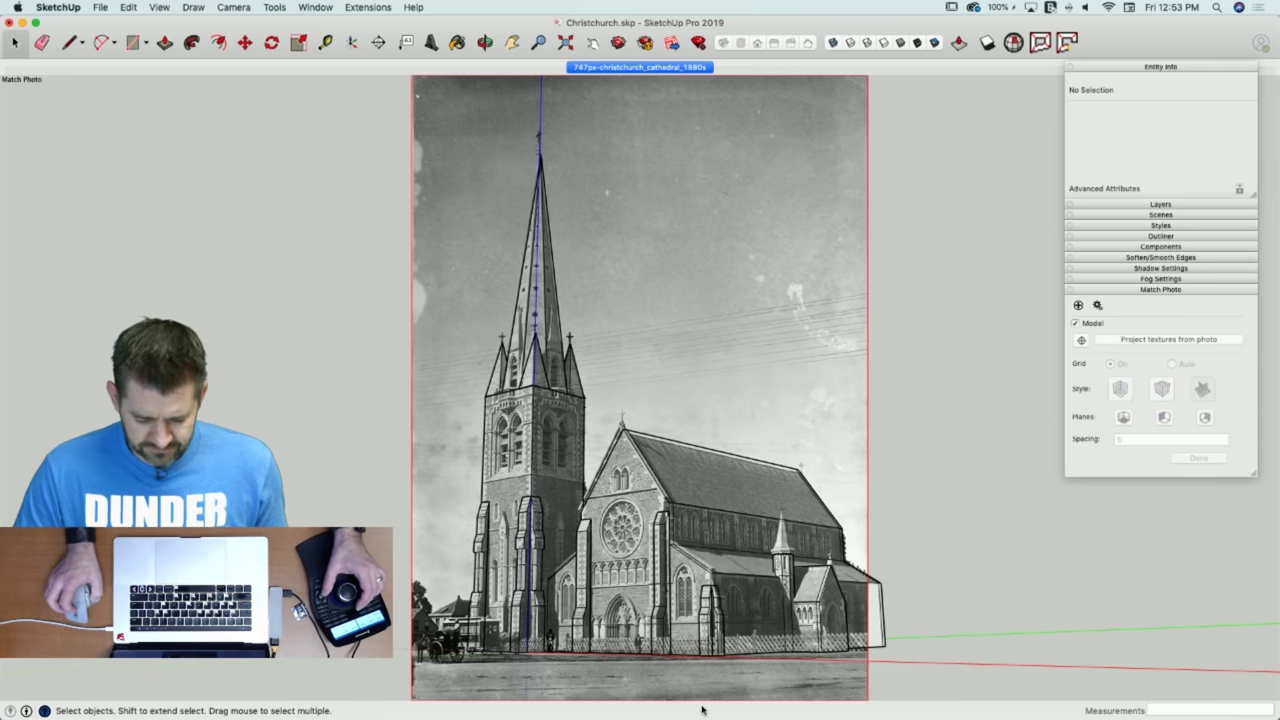
Look over the model from several sides, minimize its window and check the reference image 1985.198.1 christchurch cathedral.jpg from the desktop.
{"action": "scroll", "coordinate": [700, 695], "scroll_direction": "up", "scroll_amount": 5}
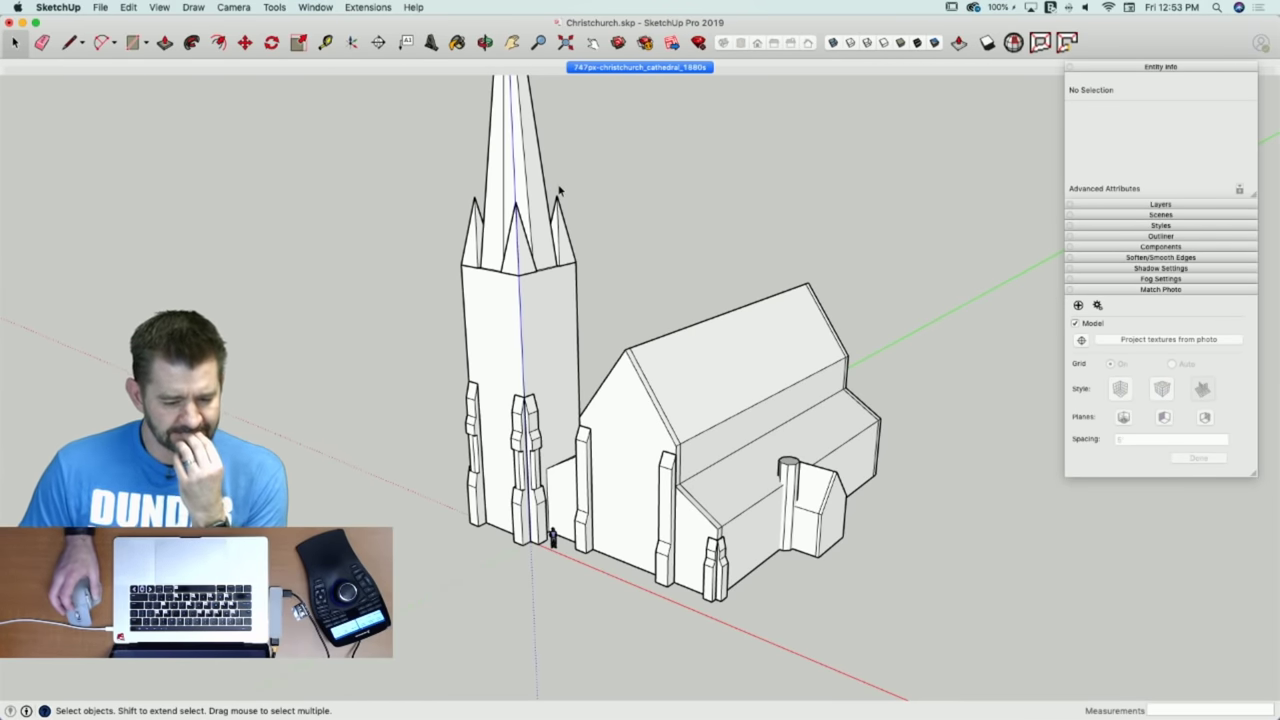
{"action": "middle_click_drag", "start_coordinate": [743, 372], "coordinate": [906, 535]}
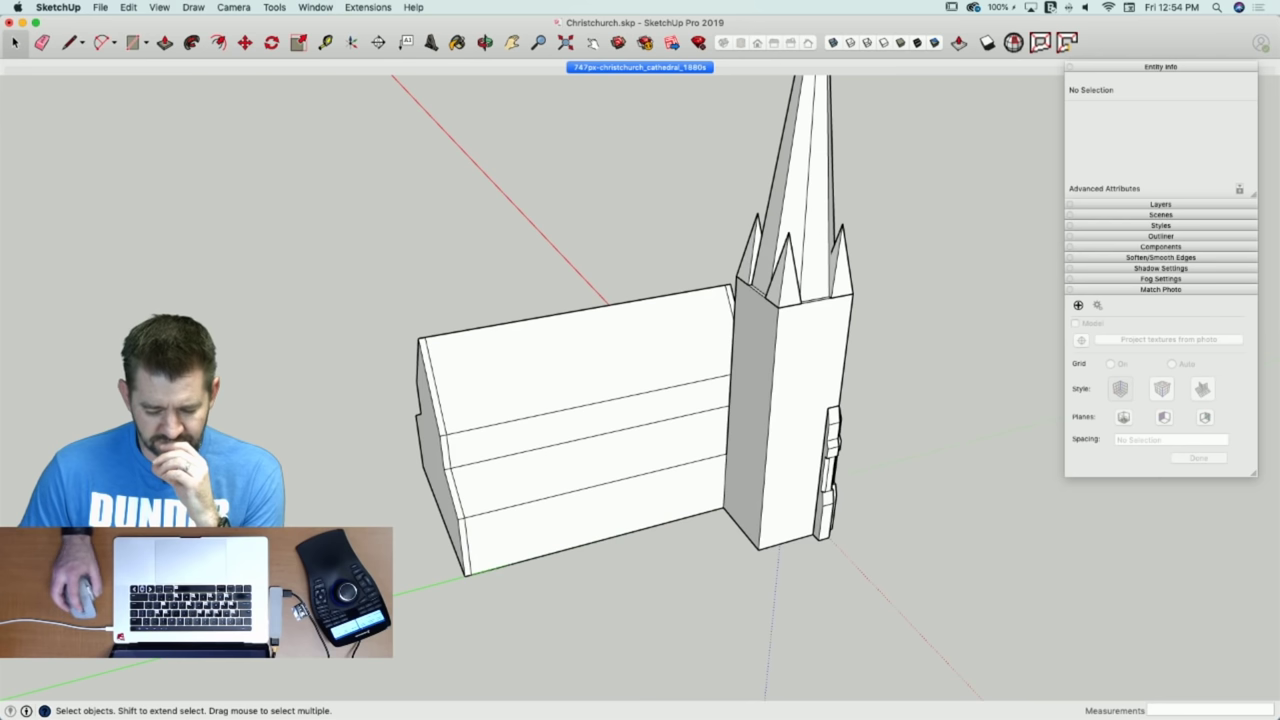
{"action": "middle_click_drag", "start_coordinate": [995, 506], "coordinate": [647, 604]}
{"action": "middle_click_drag", "start_coordinate": [577, 505], "coordinate": [581, 431]}
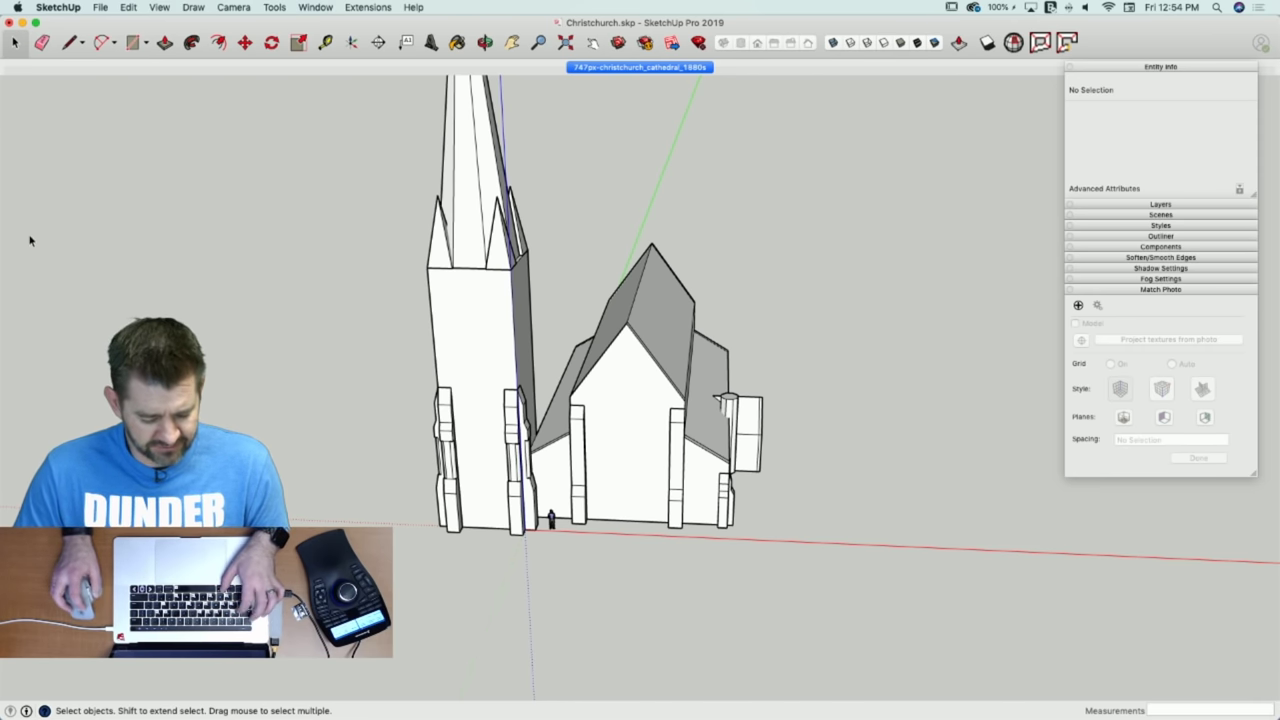
{"action": "left_click", "coordinate": [35, 22]}
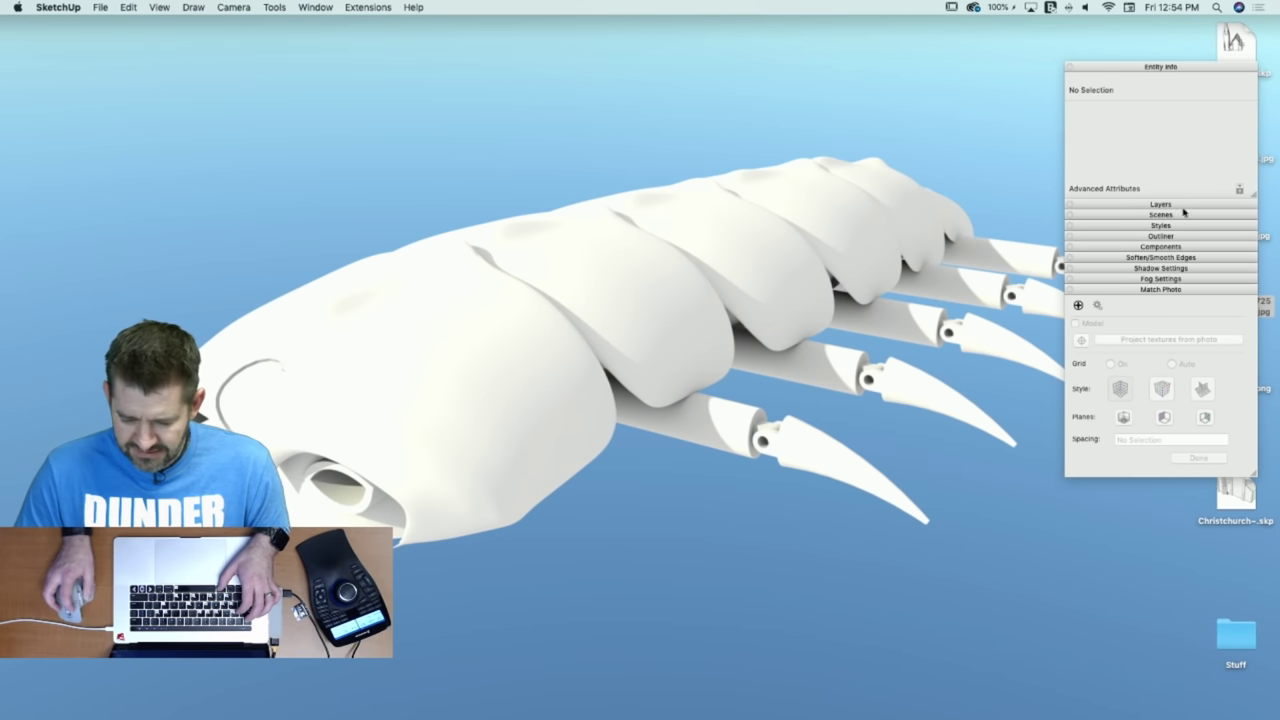
{"action": "left_click", "coordinate": [943, 91]}
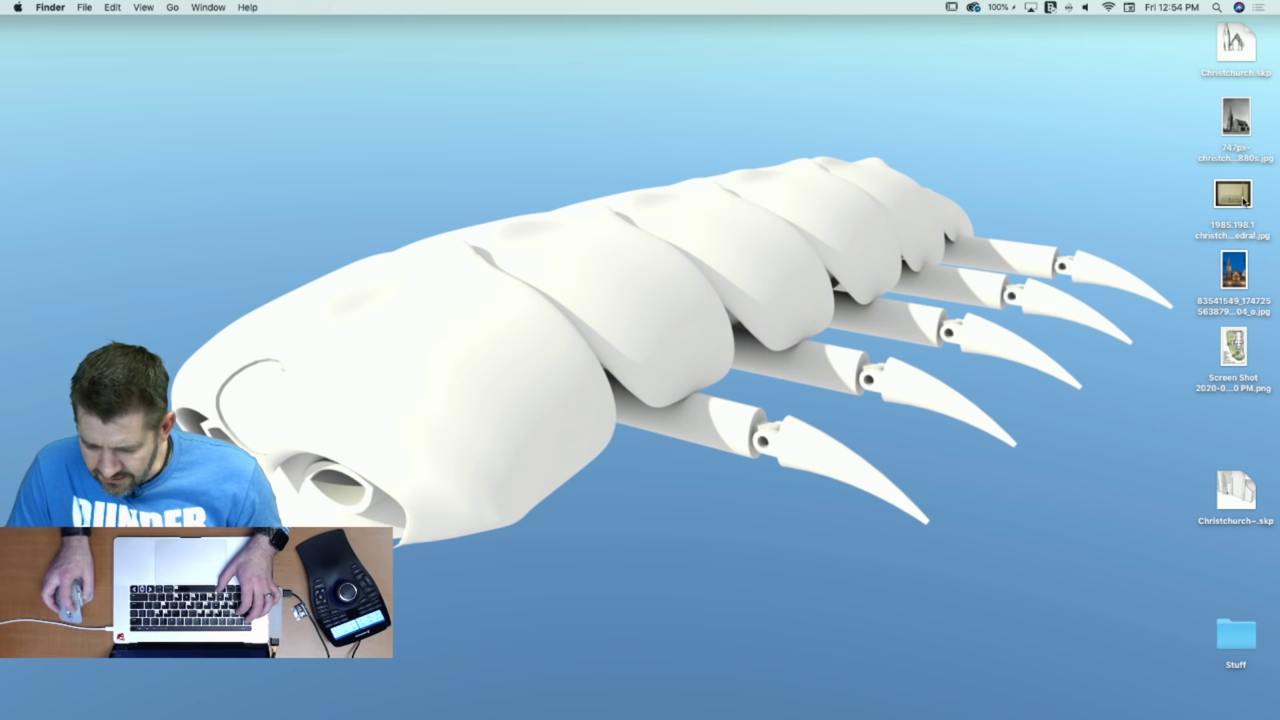
{"action": "double_click", "coordinate": [1244, 201]}
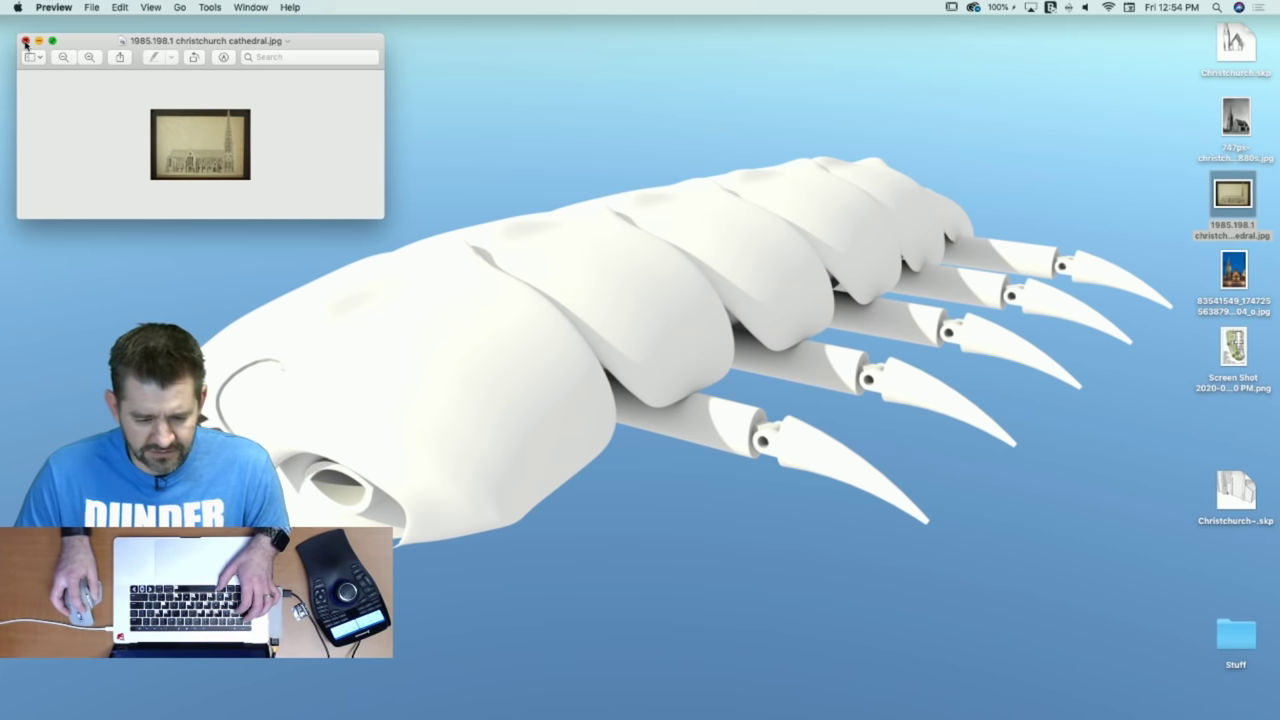
{"action": "left_click", "coordinate": [25, 42]}
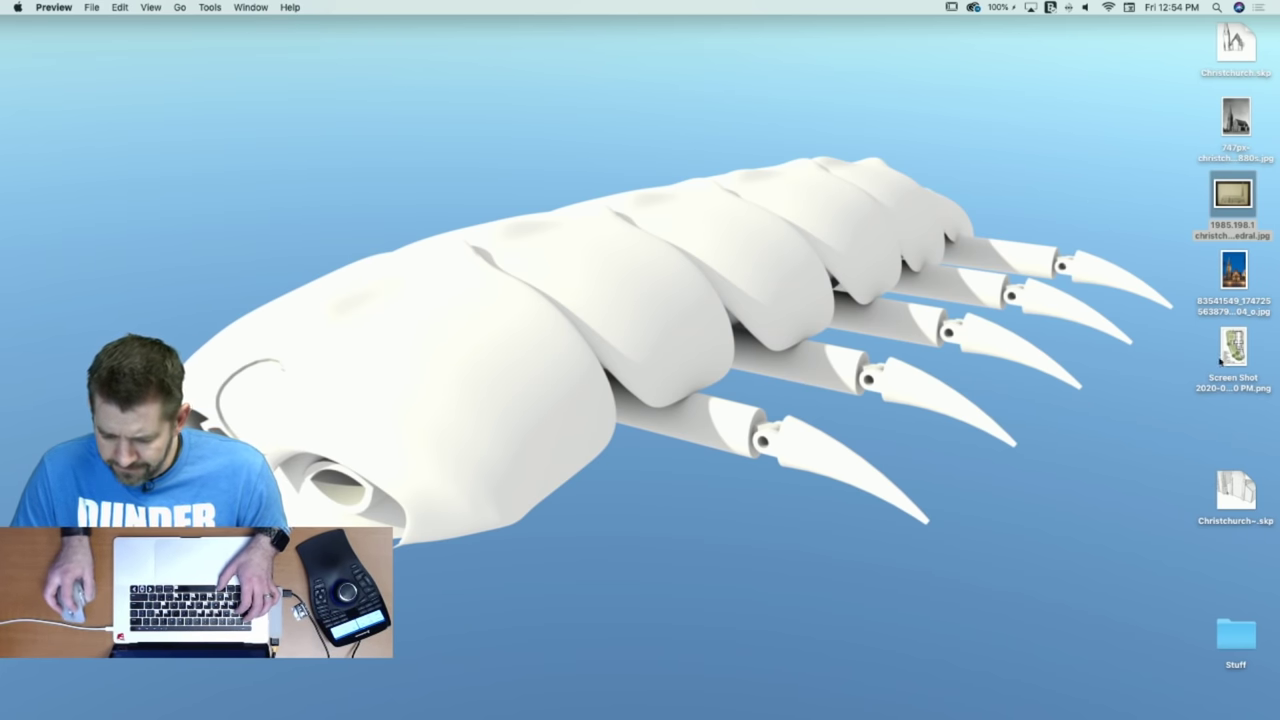
Compare the colour photo of the cathedral's front with the floor plan screenshot side by side, and close both images.
{"action": "double_click", "coordinate": [1233, 270]}
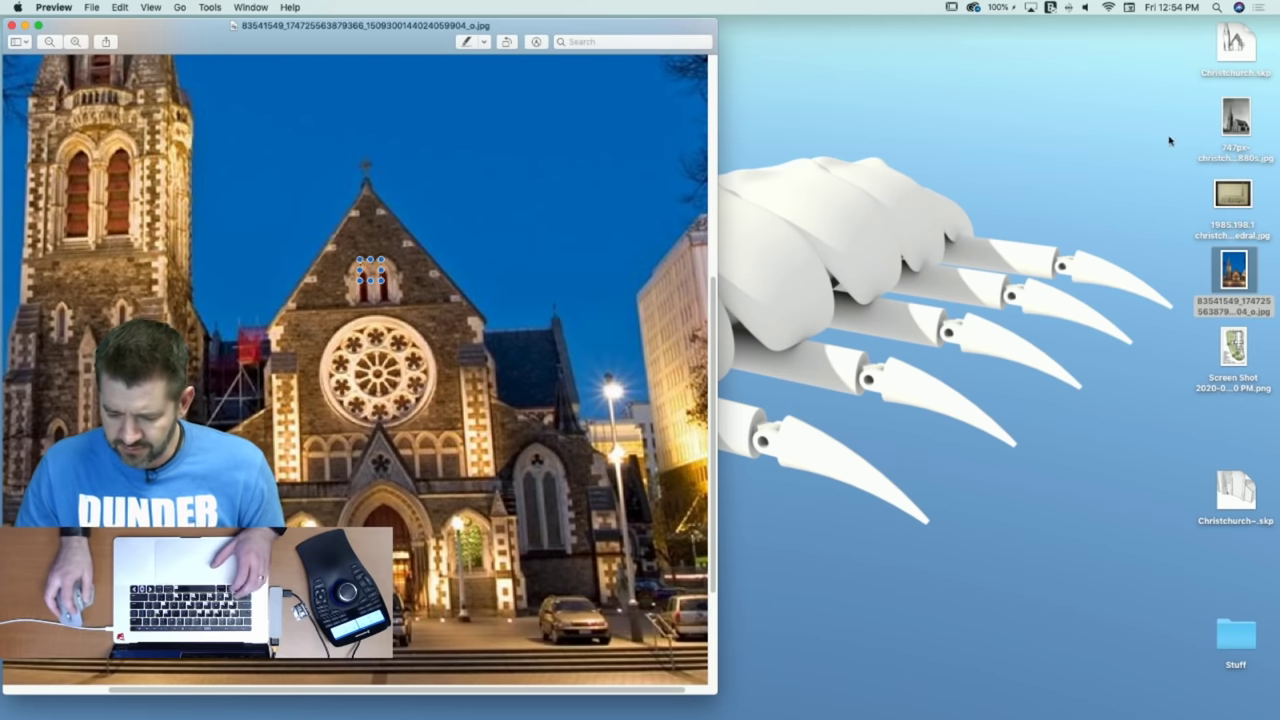
{"action": "left_click", "coordinate": [1237, 350]}
{"action": "double_click", "coordinate": [1237, 350]}
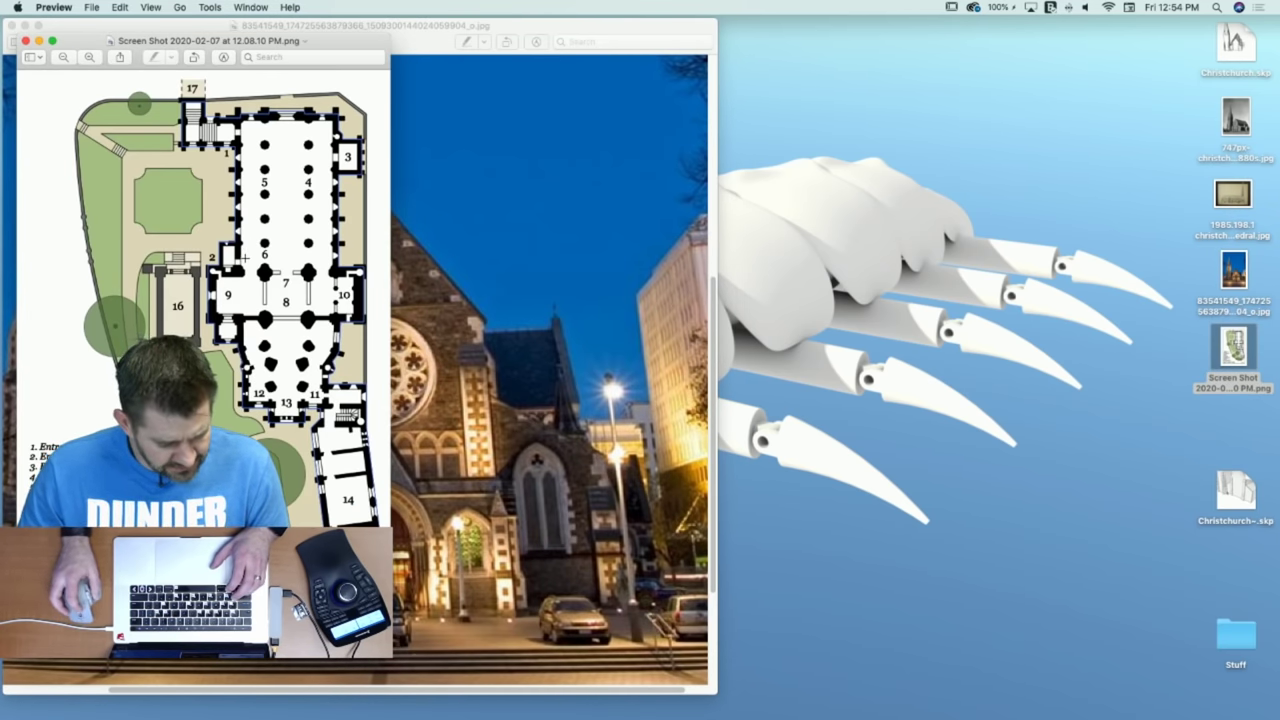
{"action": "left_click_drag", "start_coordinate": [220, 45], "coordinate": [910, 55]}
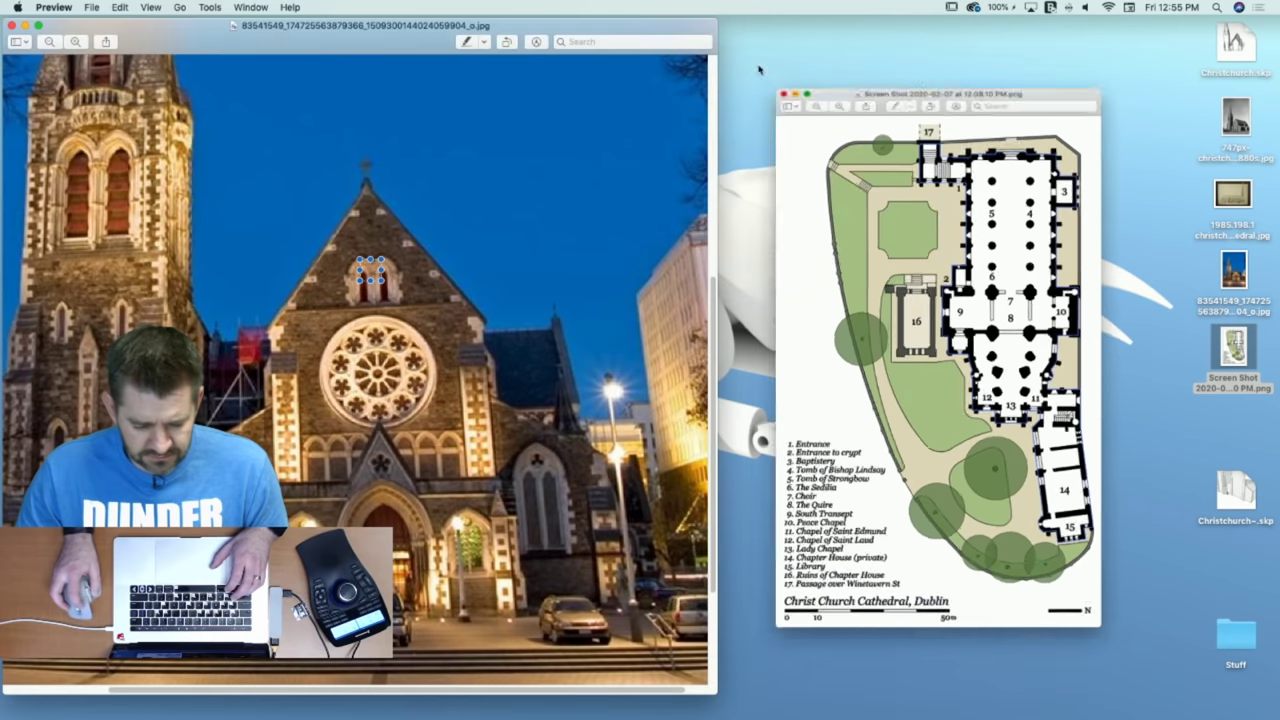
{"action": "left_click", "coordinate": [713, 52]}
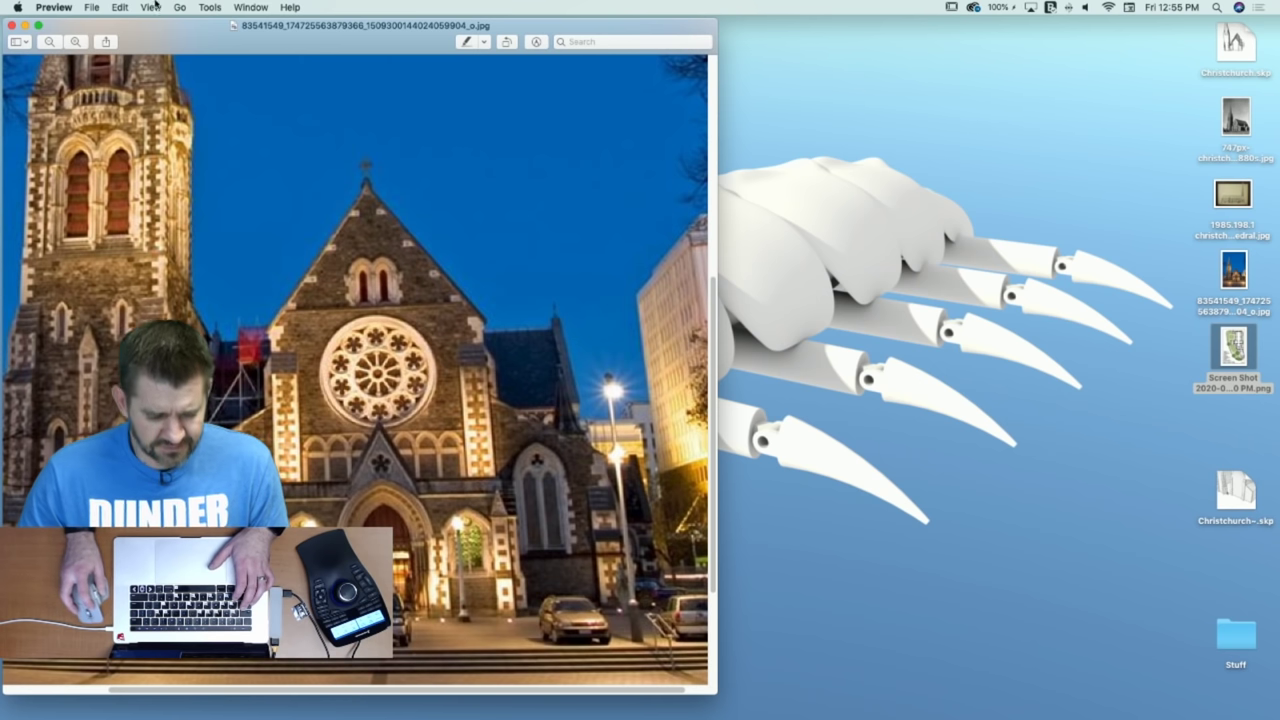
{"action": "left_click", "coordinate": [11, 25]}
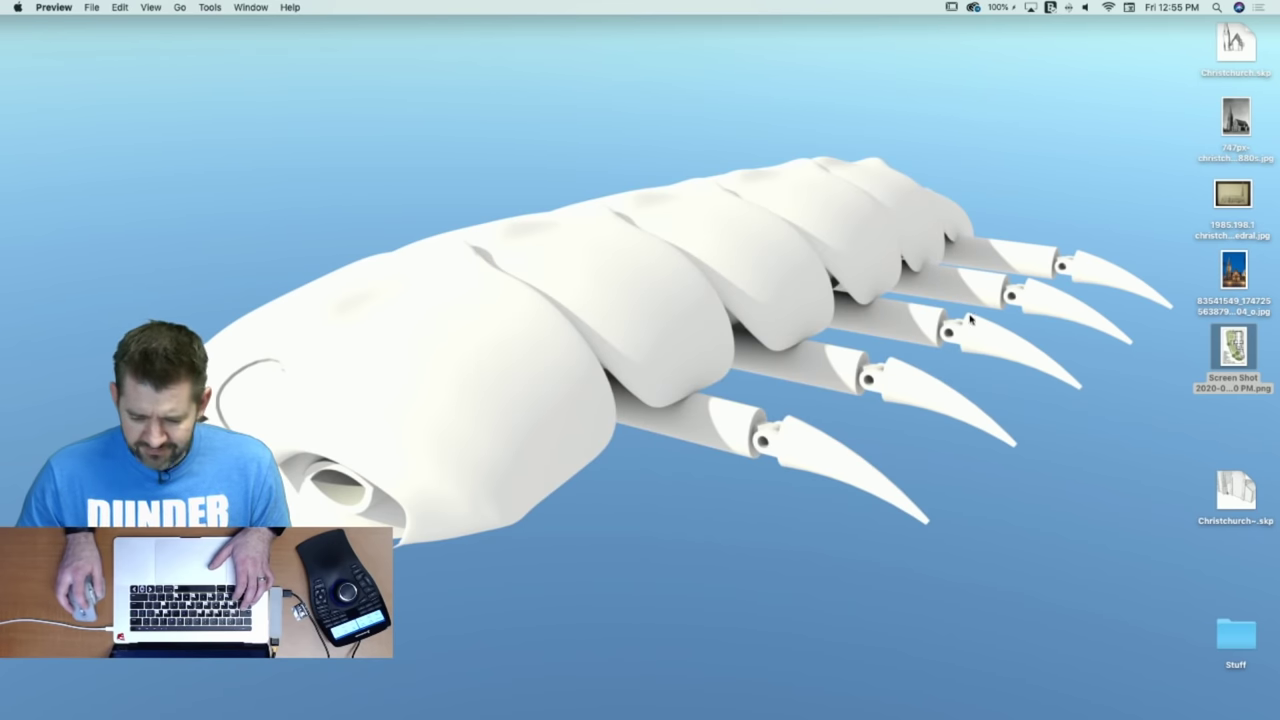
Switch back to SketchUp, restore the Christchurch.skp window and show the lower cathedral in the matched photo view.
{"action": "key", "text": "super+Tab"}
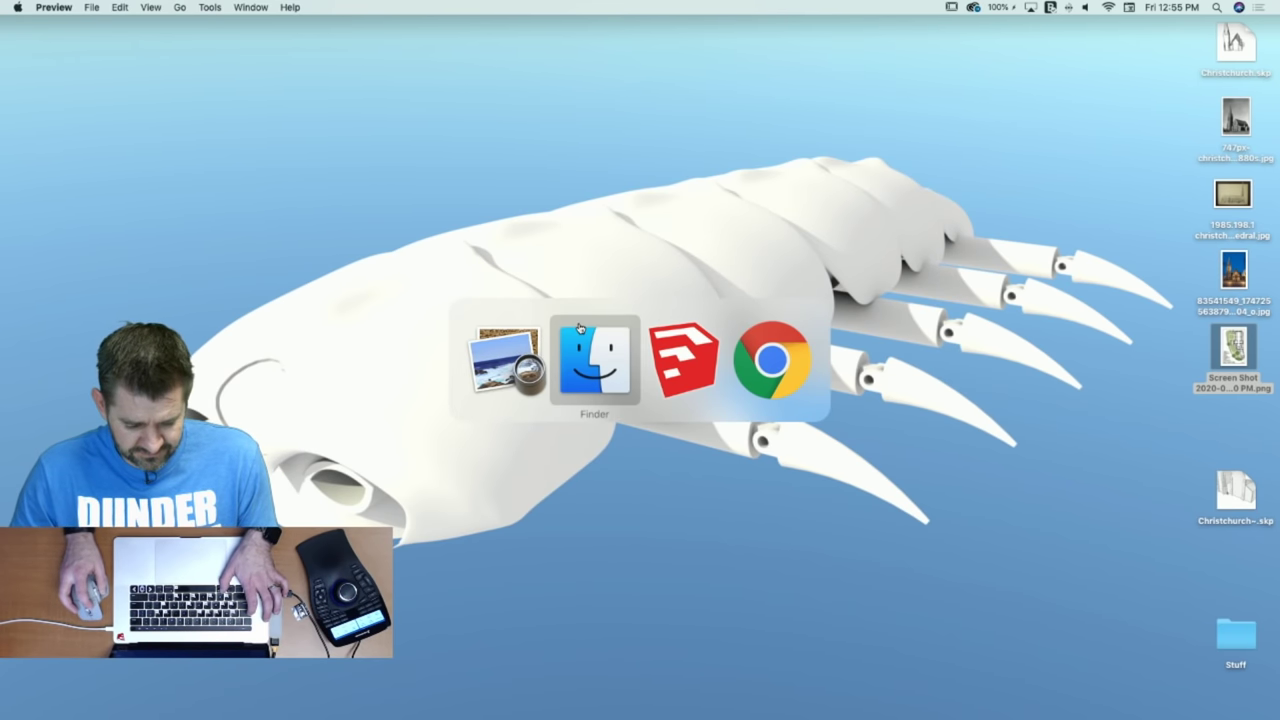
{"action": "key", "text": "super+Tab"}
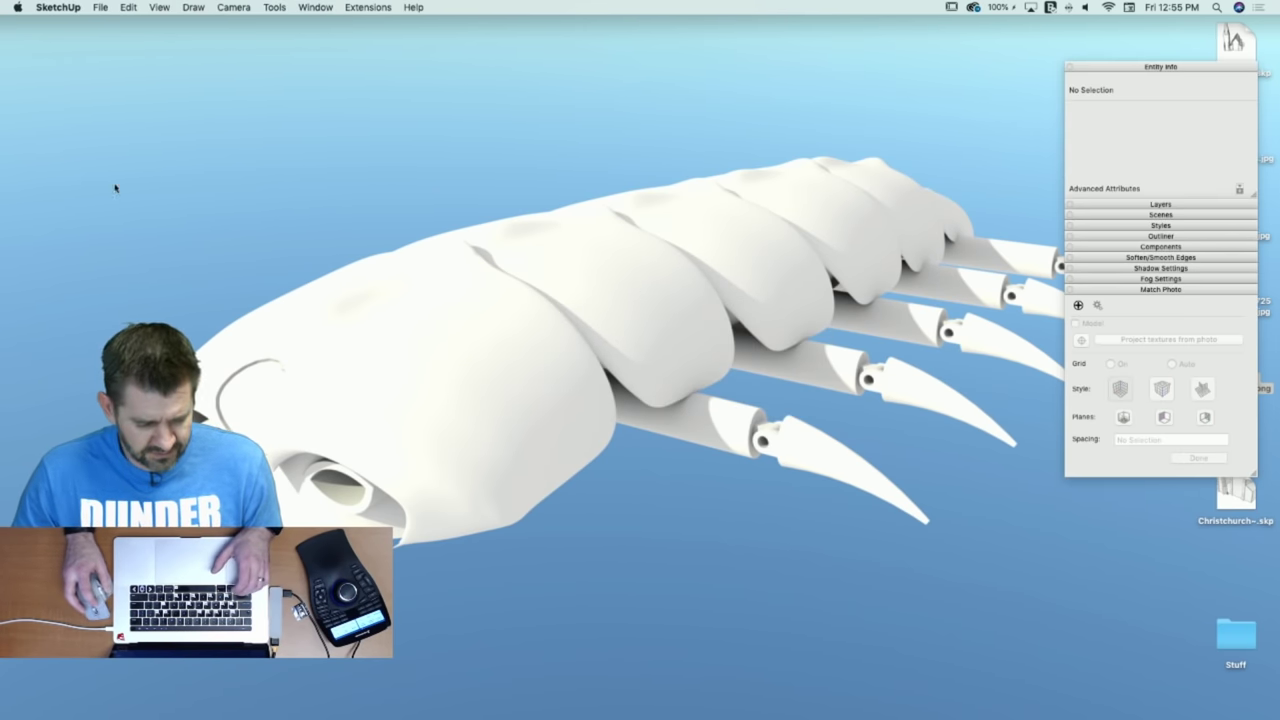
{"action": "left_click", "coordinate": [317, 7]}
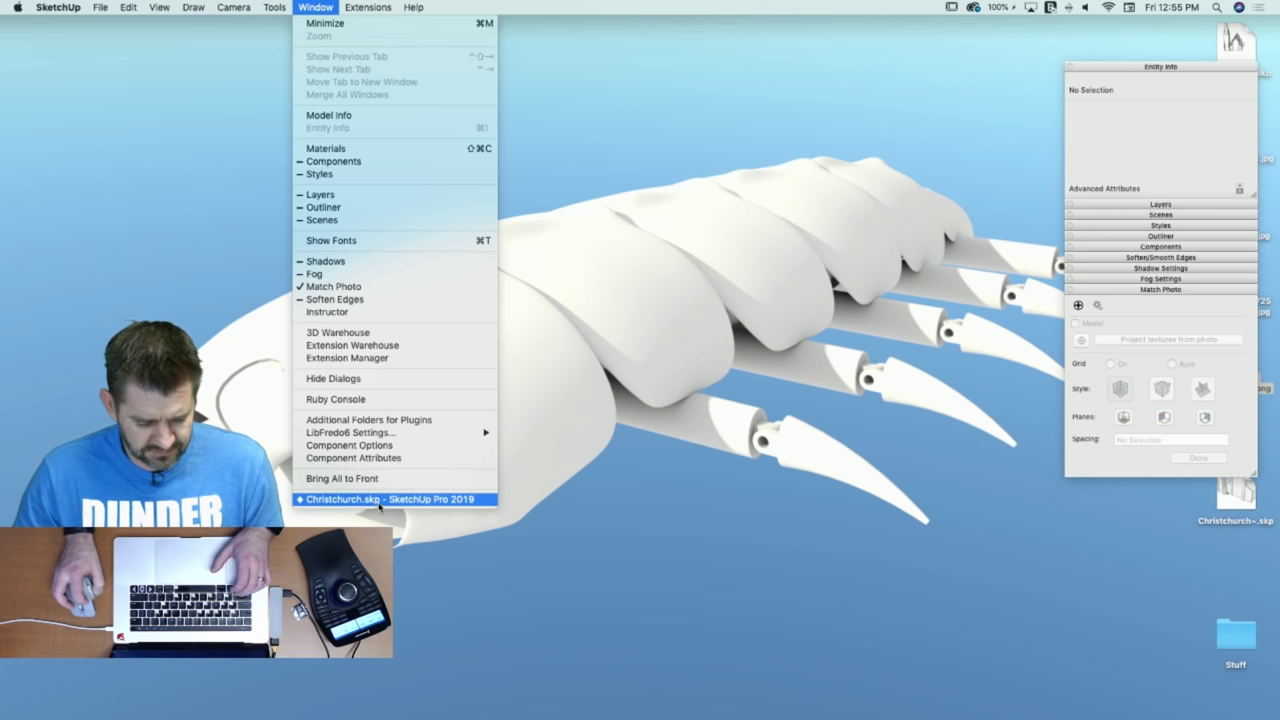
{"action": "left_click", "coordinate": [386, 499]}
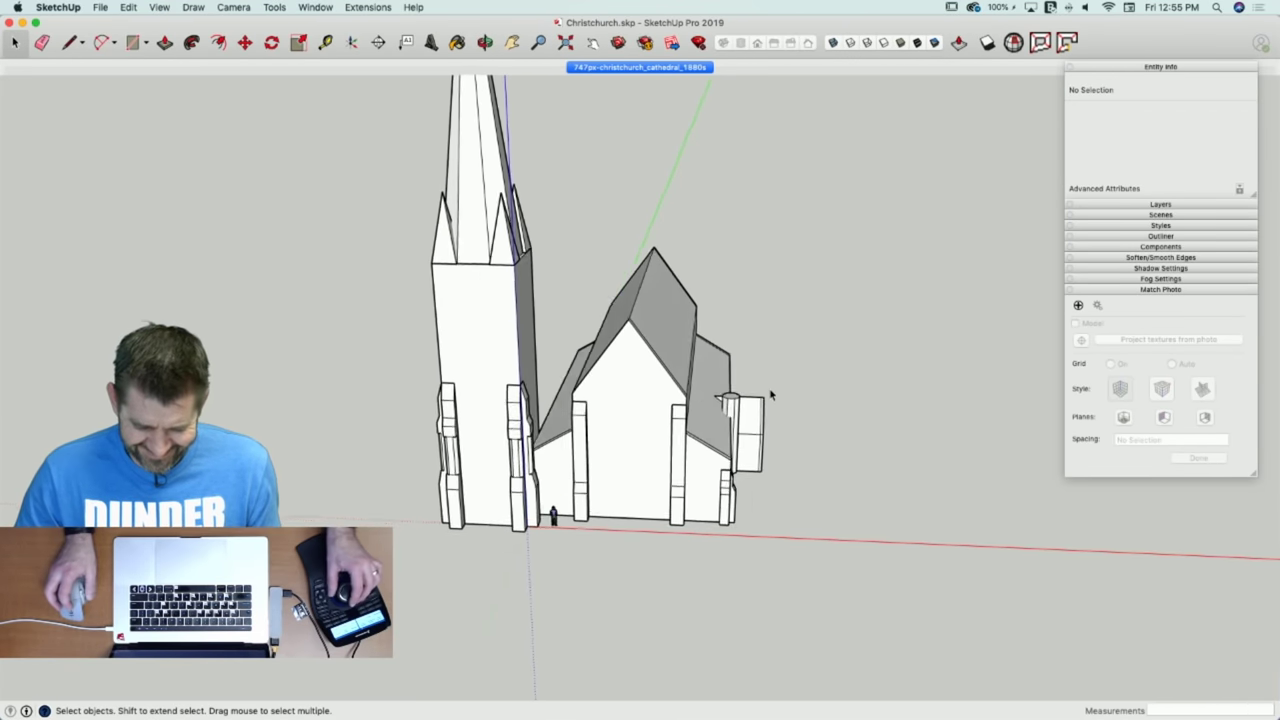
{"action": "left_click", "coordinate": [616, 68]}
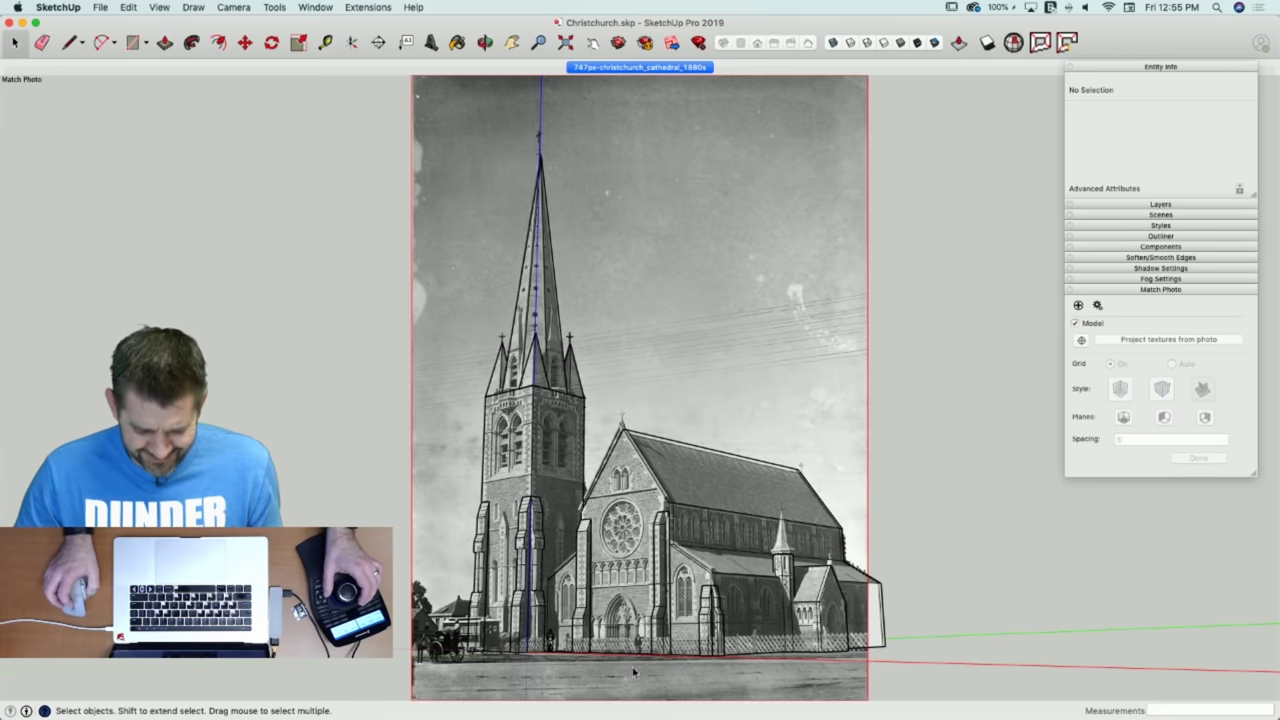
{"action": "scroll", "coordinate": [633, 672], "scroll_direction": "up", "scroll_amount": 5}
{"action": "scroll", "coordinate": [592, 625], "scroll_direction": "down", "scroll_amount": 2}
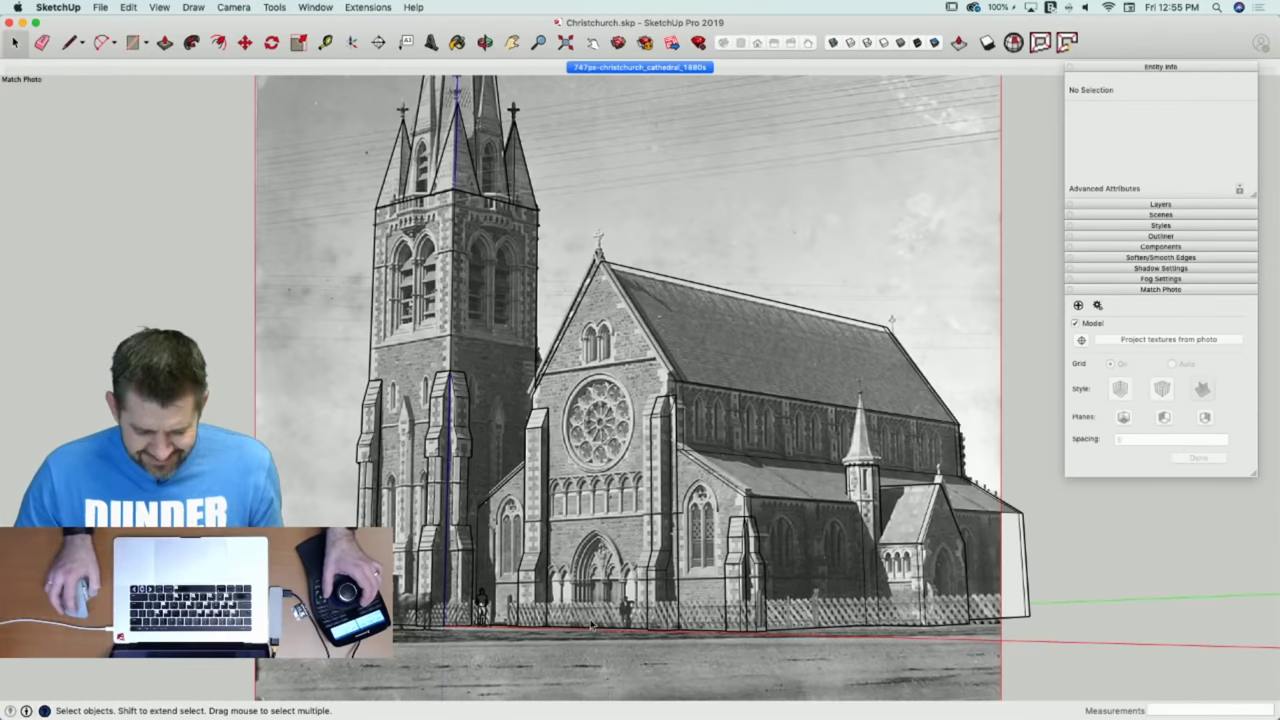
{"action": "scroll", "coordinate": [591, 625], "scroll_direction": "down", "scroll_amount": 2}
{"action": "scroll", "coordinate": [596, 608], "scroll_direction": "up", "scroll_amount": 2}
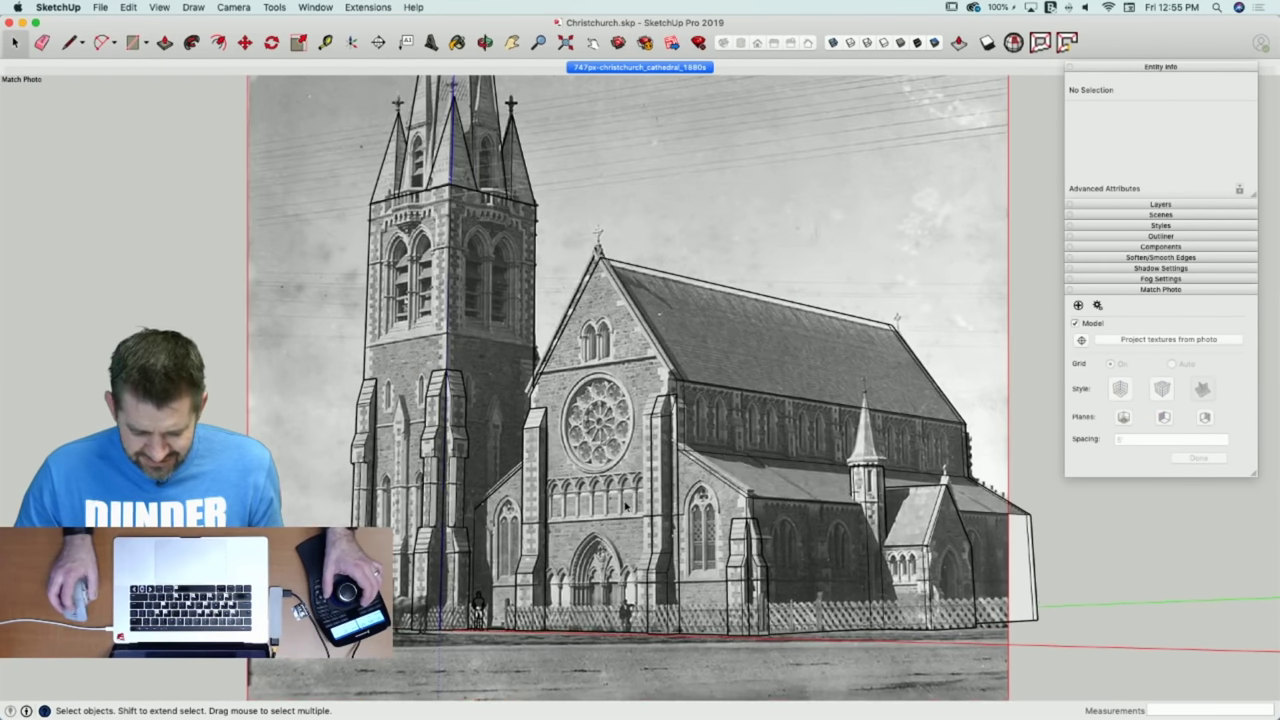
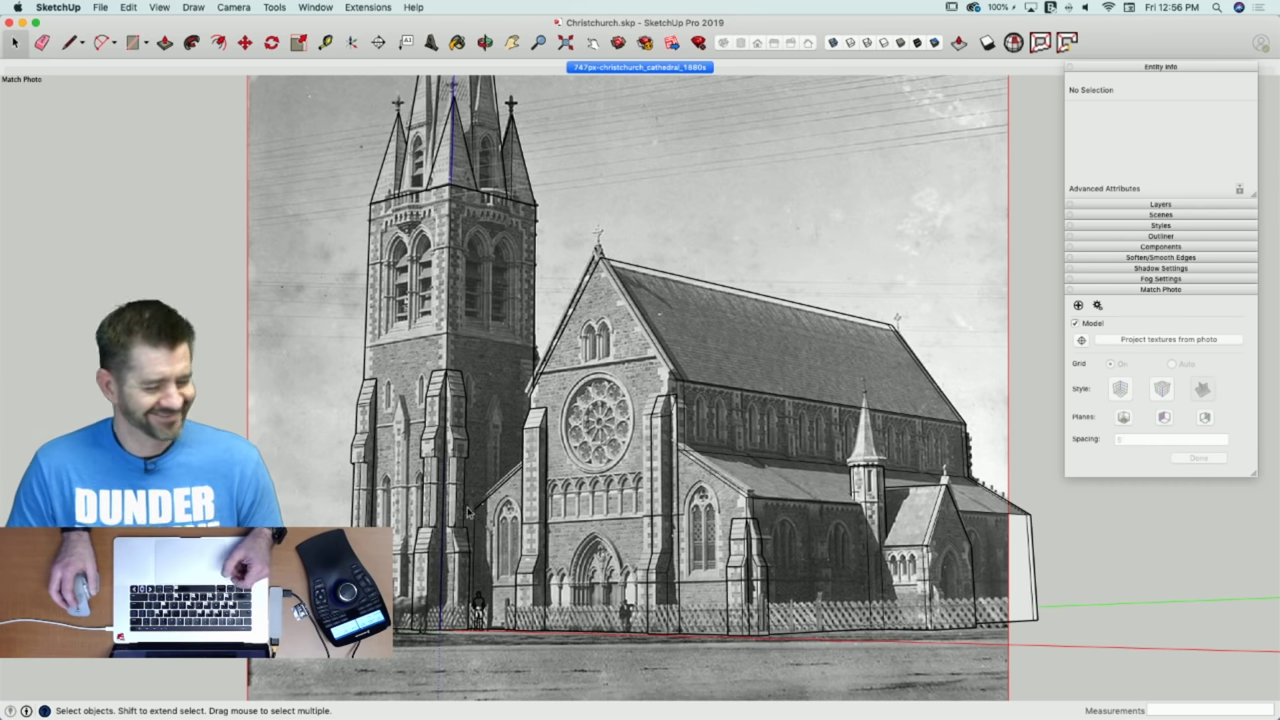
Select the two Buttress components at the tower's outer front corner and draw a diagonal line across the tower's underside between opposite corners.
{"action": "middle_click_drag", "start_coordinate": [470, 504], "coordinate": [796, 518]}
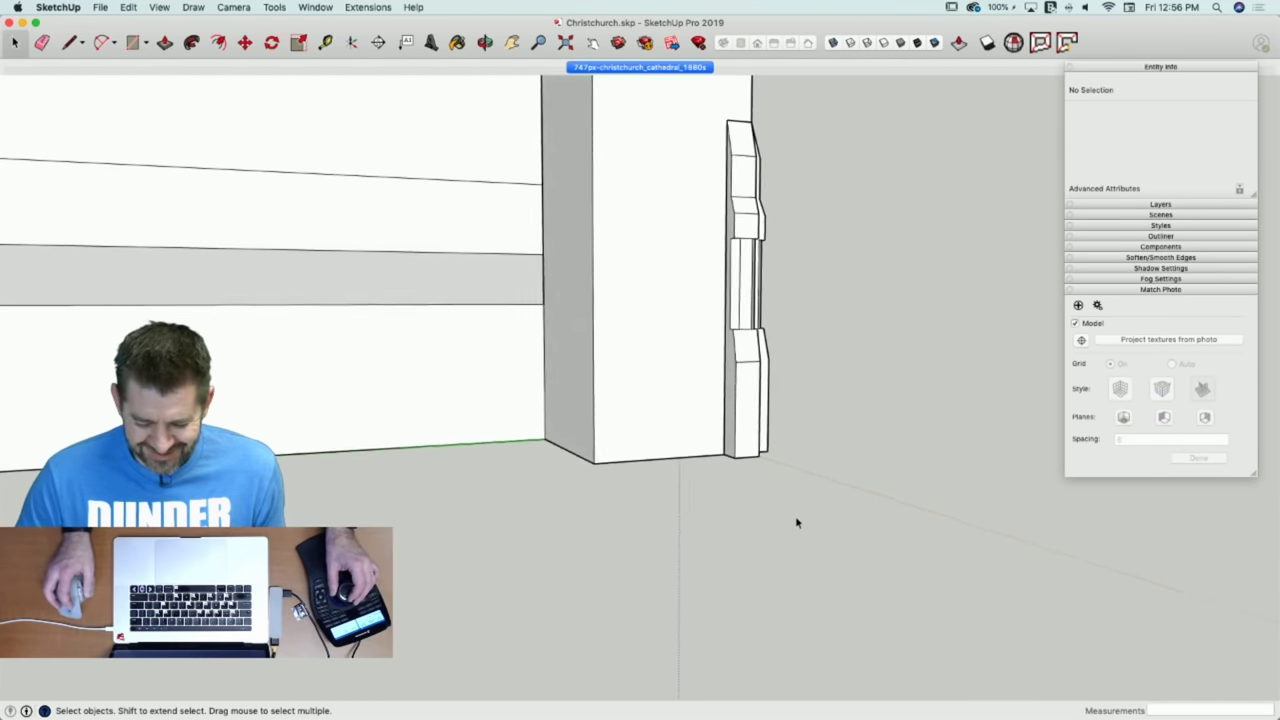
{"action": "left_click", "coordinate": [680, 595]}
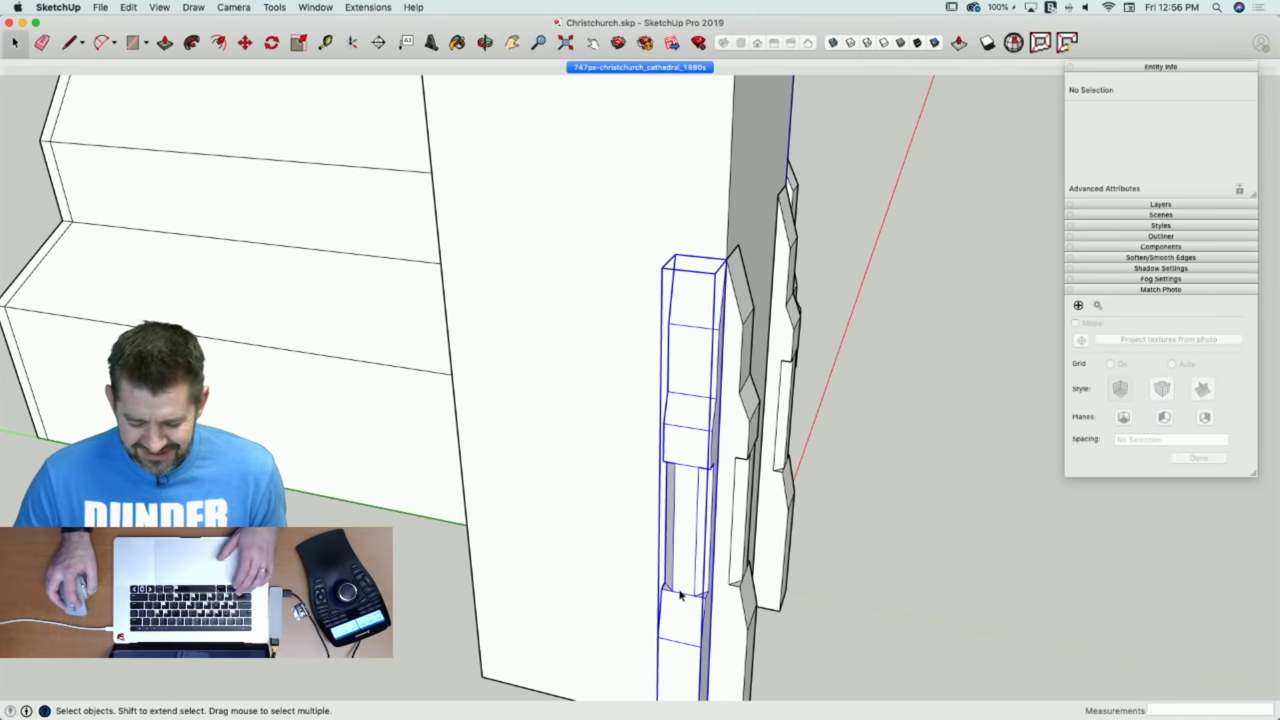
{"action": "left_click", "coordinate": [680, 595]}
{"action": "left_click", "coordinate": [742, 520], "text": "shift"}
{"action": "middle_click_drag", "start_coordinate": [742, 520], "coordinate": [697, 530]}
{"action": "key", "text": "l"}
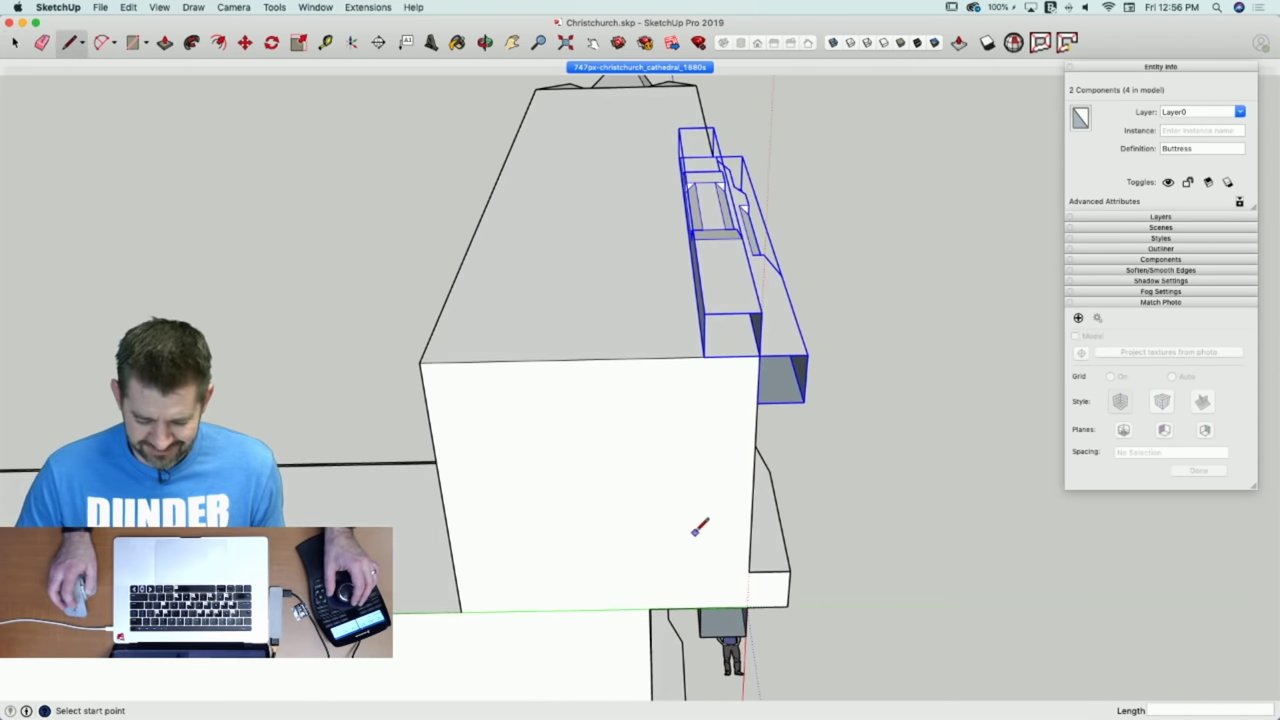
{"action": "left_click", "coordinate": [746, 606]}
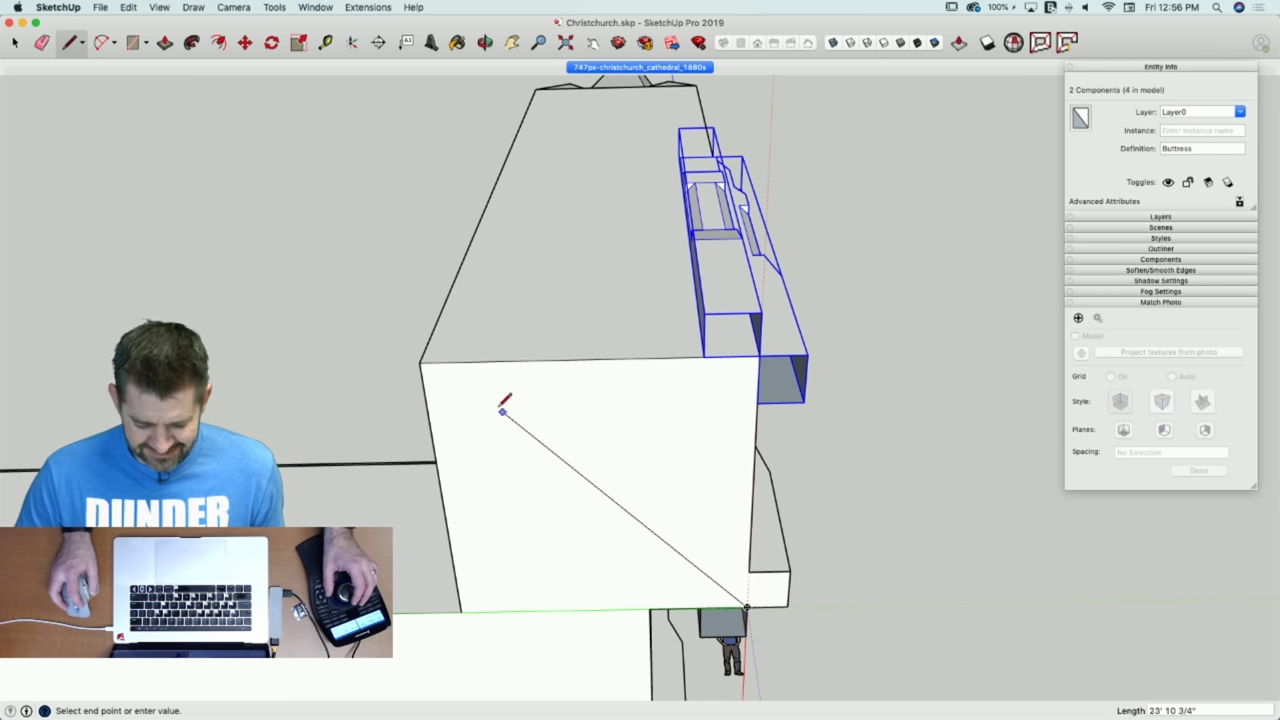
{"action": "left_click", "coordinate": [422, 364]}
Rotate-copy the two buttresses about the diagonal's midpoint to the tower's outer rear corner, and erase the diagonal.
{"action": "key", "text": "q"}
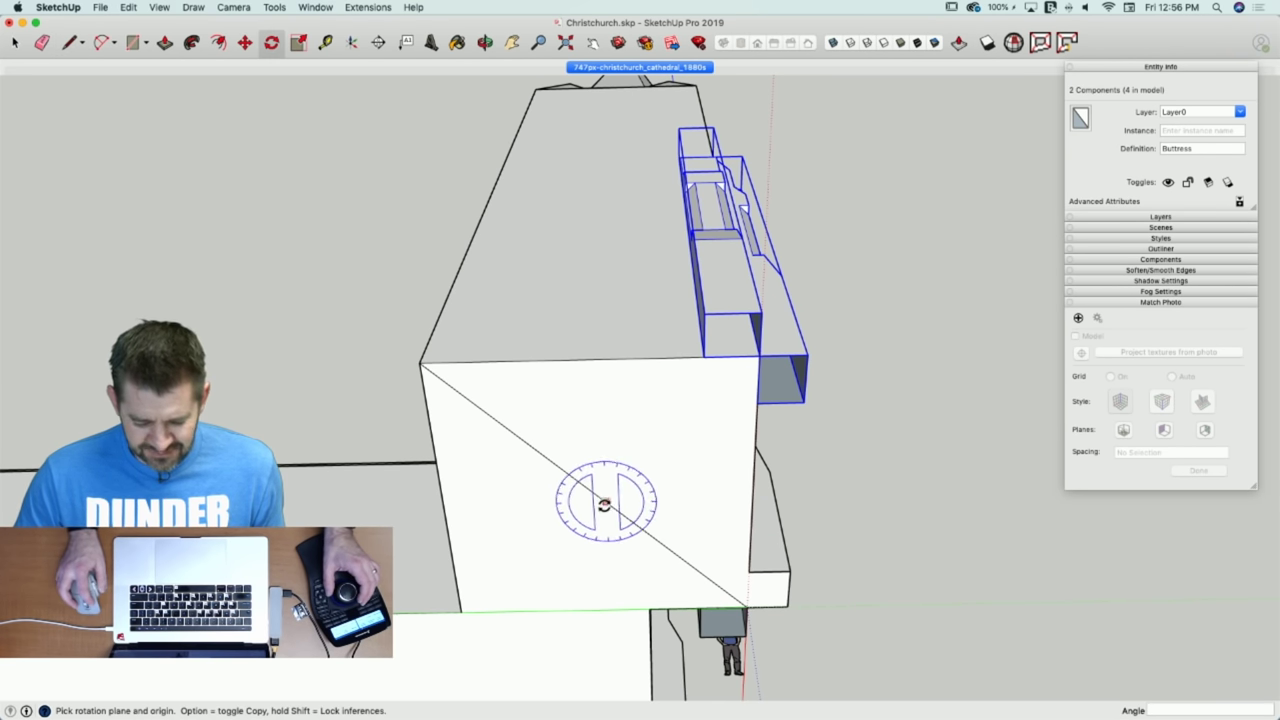
{"action": "left_click", "coordinate": [597, 497]}
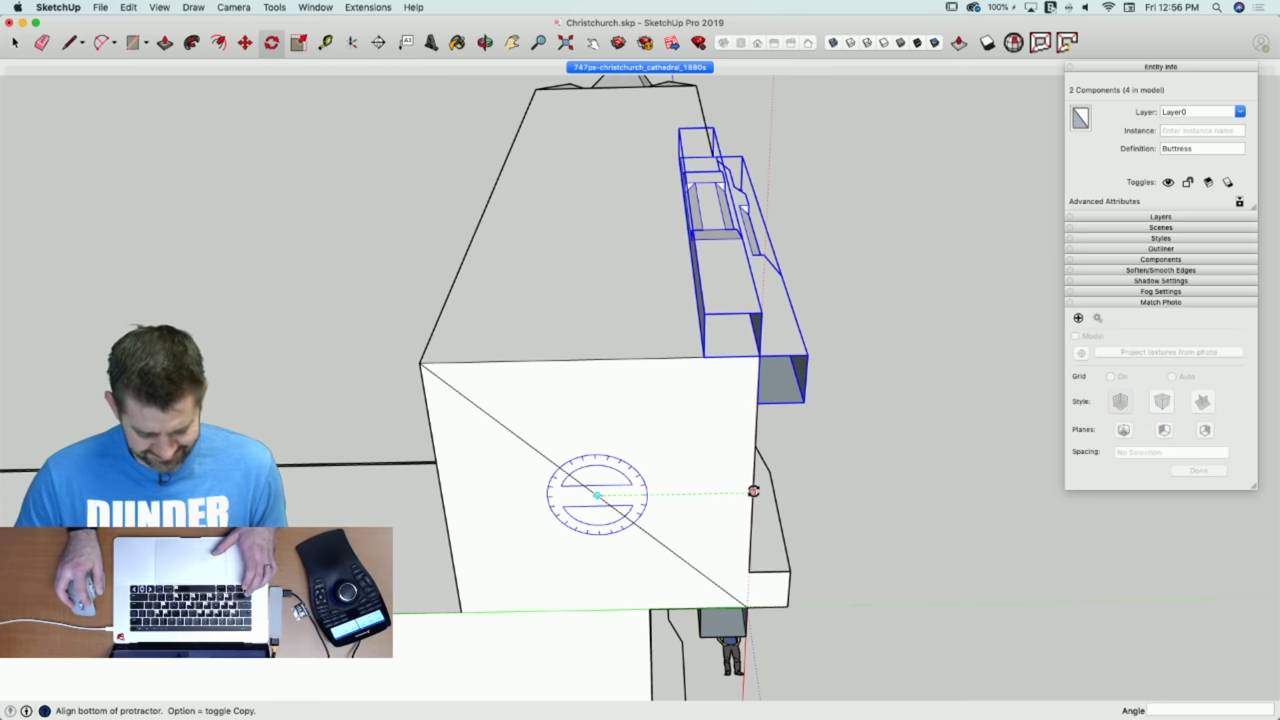
{"action": "left_click", "coordinate": [753, 491]}
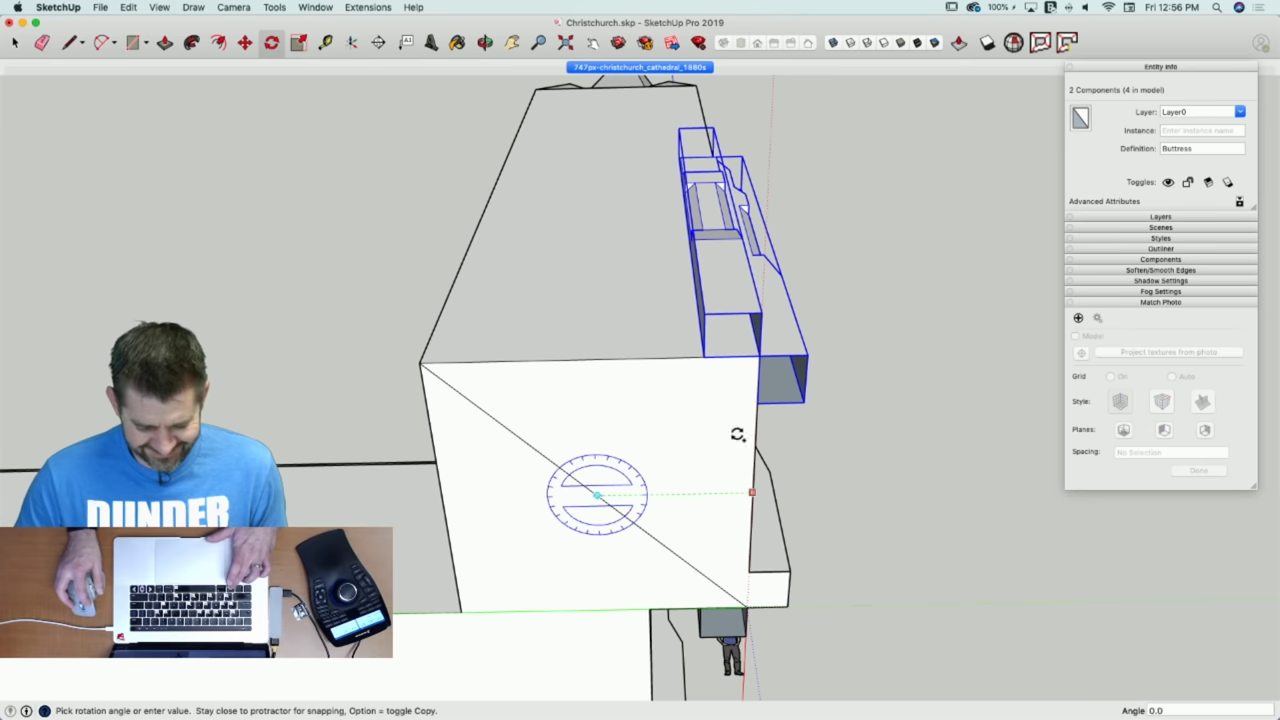
{"action": "left_click", "coordinate": [594, 360]}
{"action": "key", "text": "e"}
{"action": "left_click_drag", "start_coordinate": [614, 473], "coordinate": [600, 510]}
{"action": "key", "text": "space"}
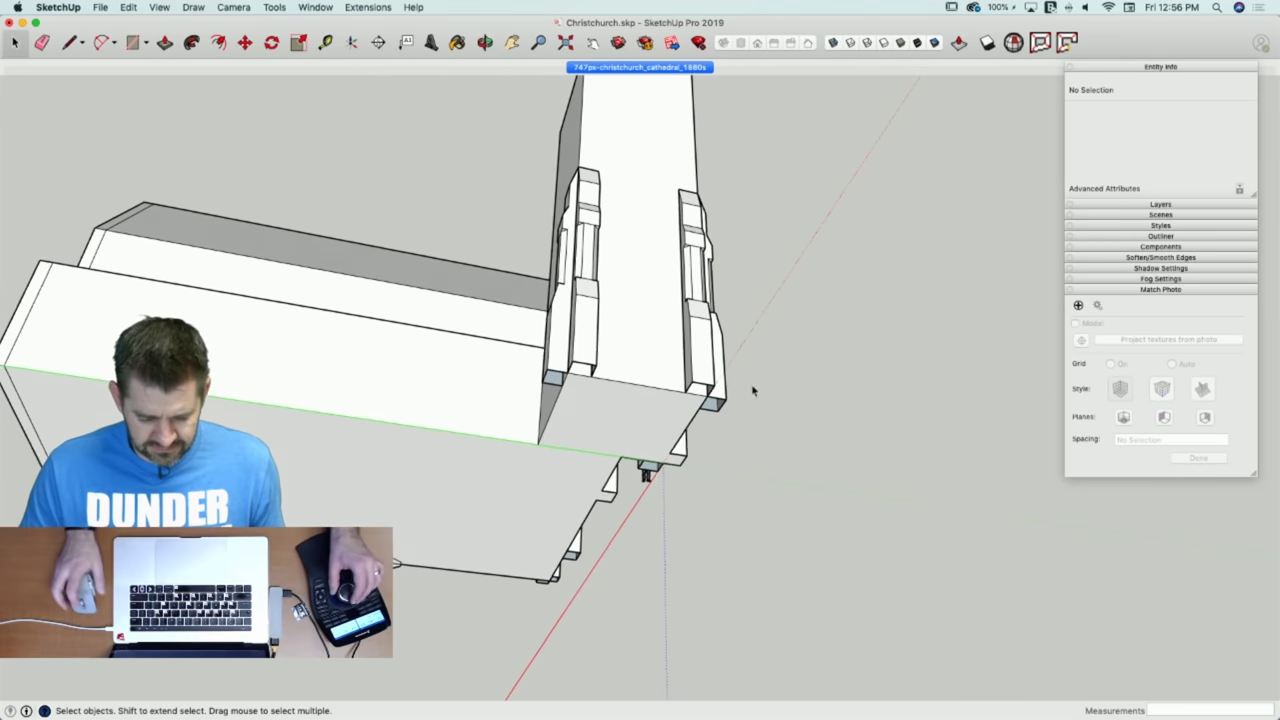
Select the copied buttresses at the tower's outer rear corner.
{"action": "left_click", "coordinate": [465, 205]}
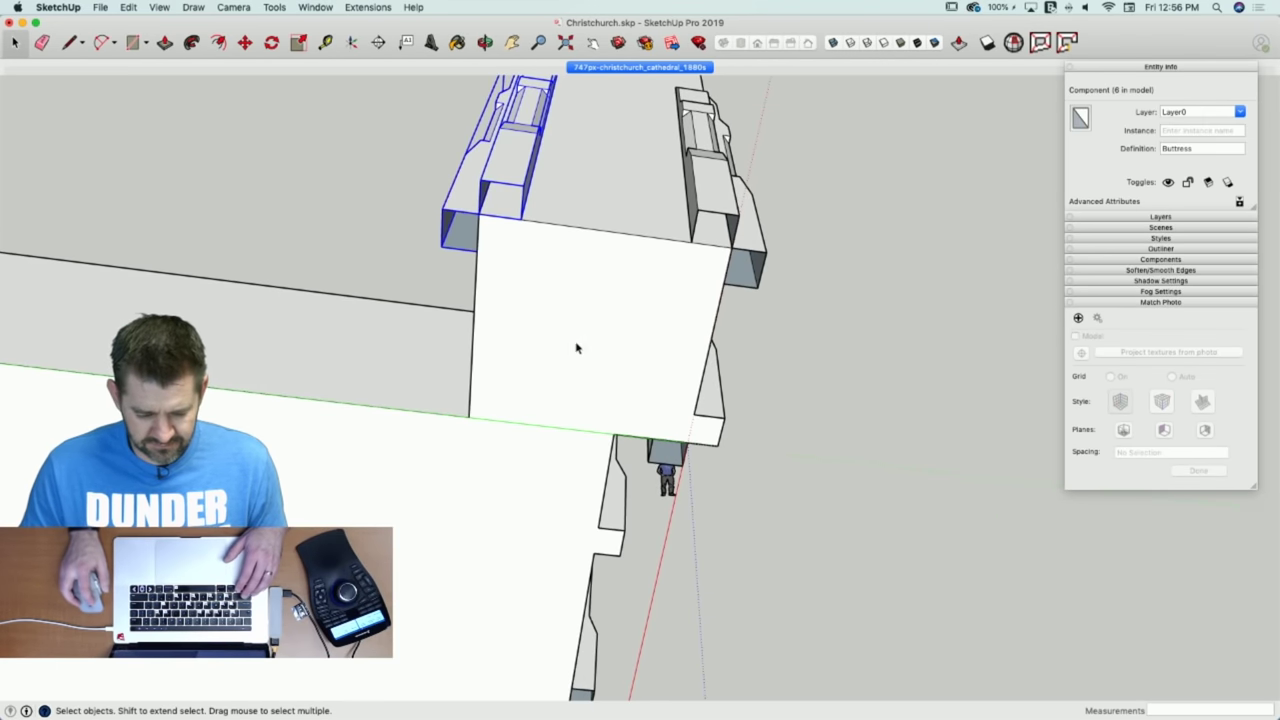
Draw a diagonal across the tower's base, rotate-copy the two selected buttresses 90° about its midpoint, and erase the diagonal.
{"action": "key", "text": "l"}
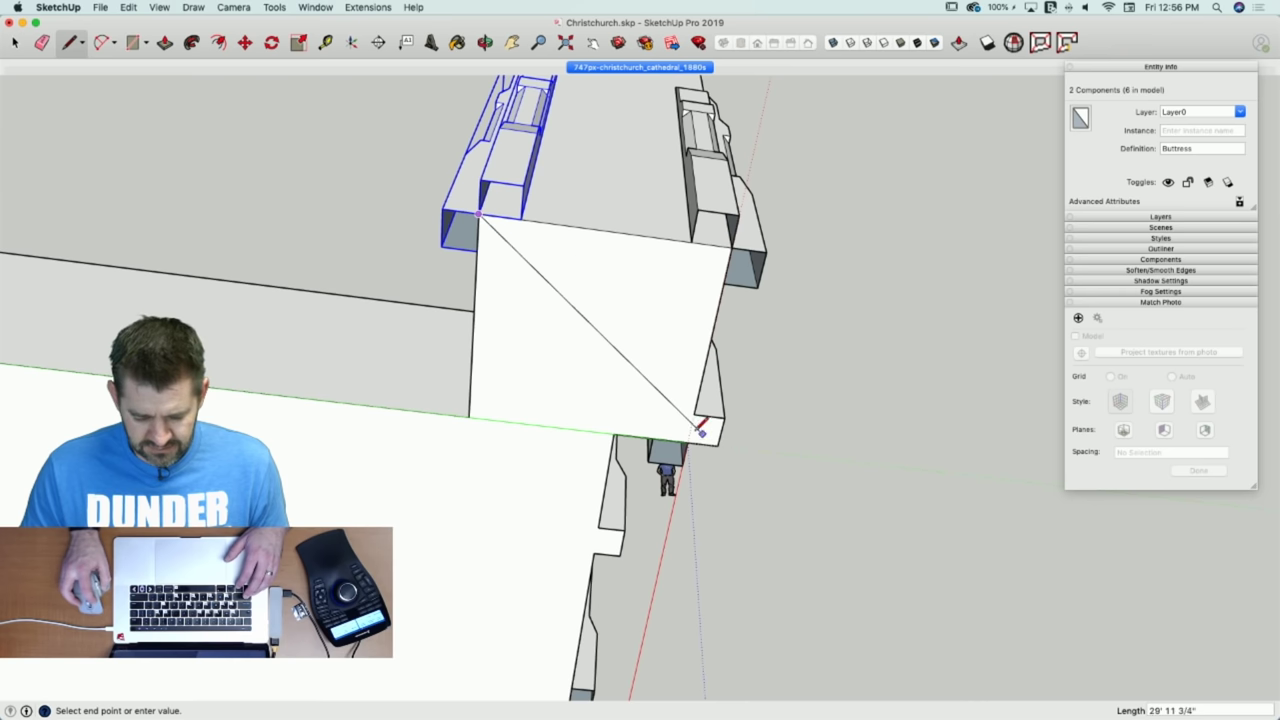
{"action": "key", "text": "q"}
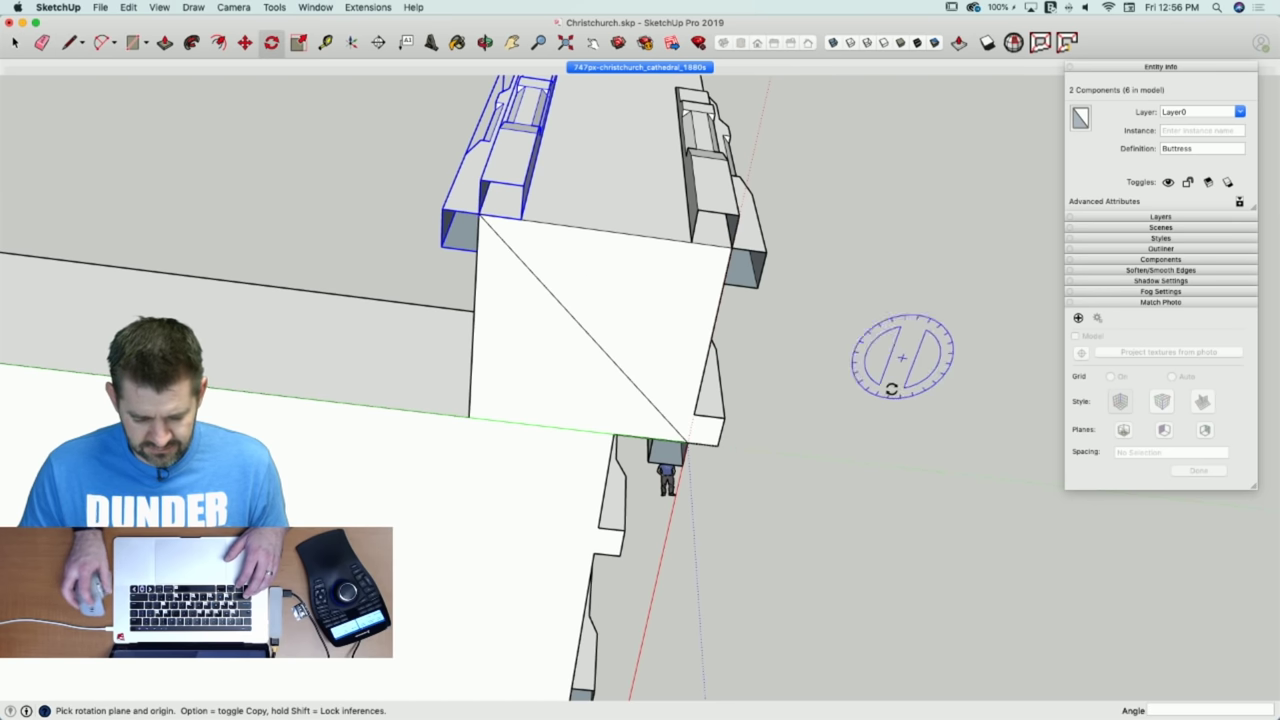
{"action": "left_click", "coordinate": [594, 340]}
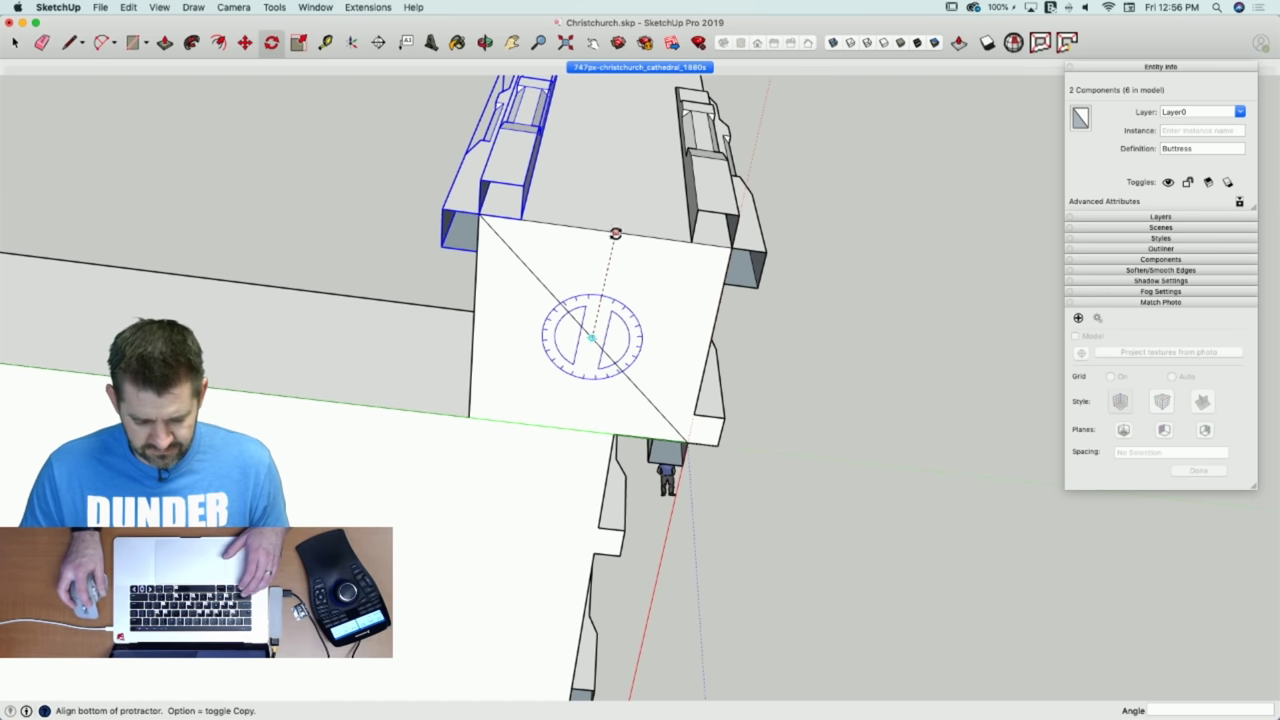
{"action": "left_click", "coordinate": [606, 232]}
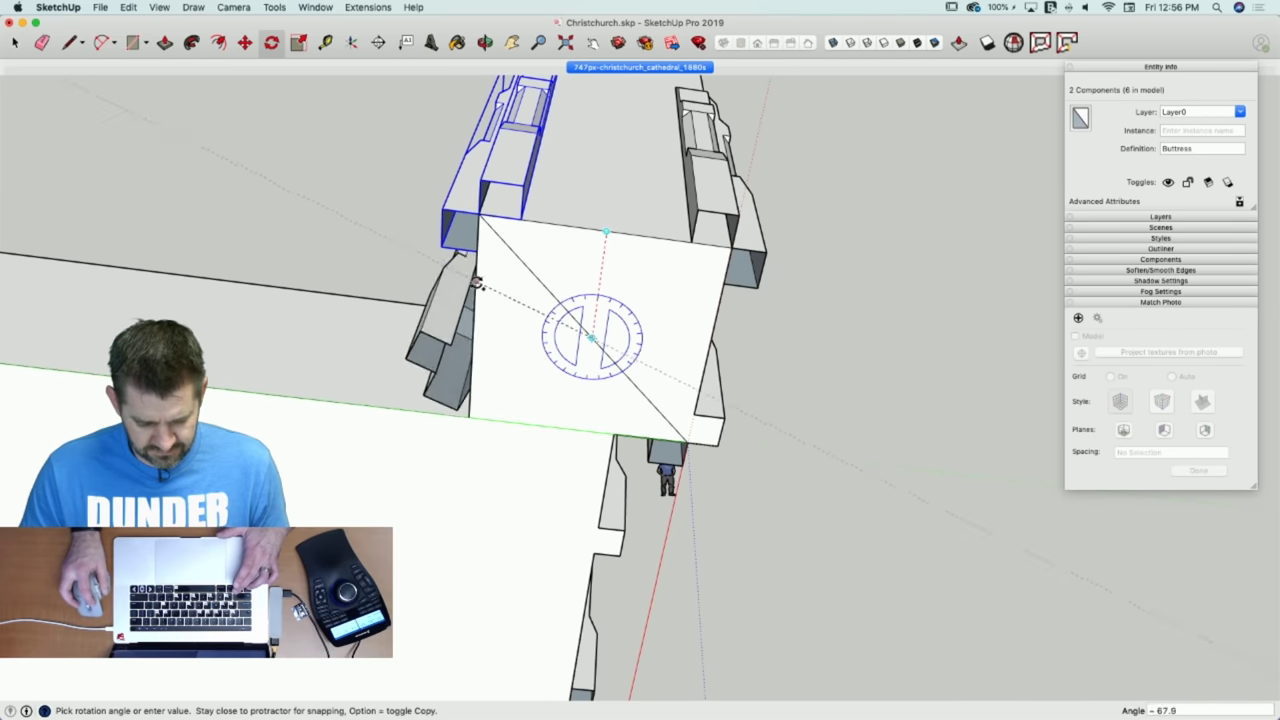
{"action": "left_click", "coordinate": [477, 333]}
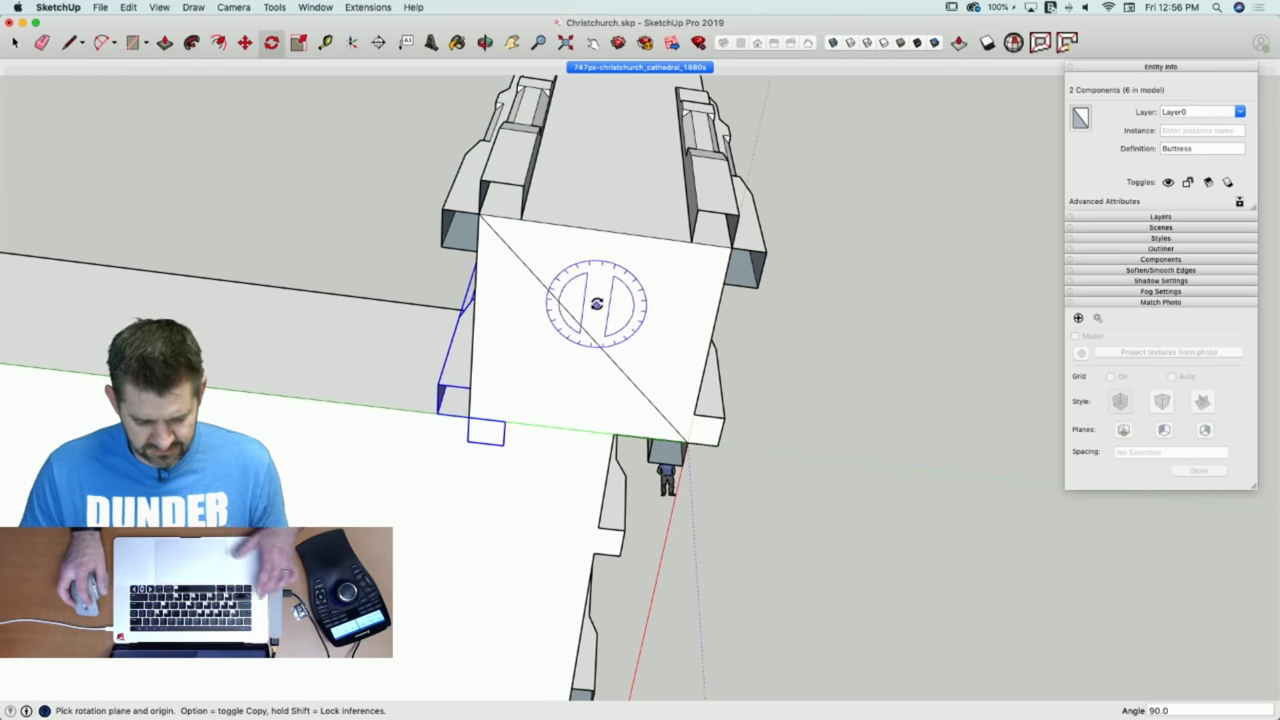
{"action": "key", "text": "e"}
{"action": "key", "text": "space"}
{"action": "left_click", "coordinate": [796, 368]}
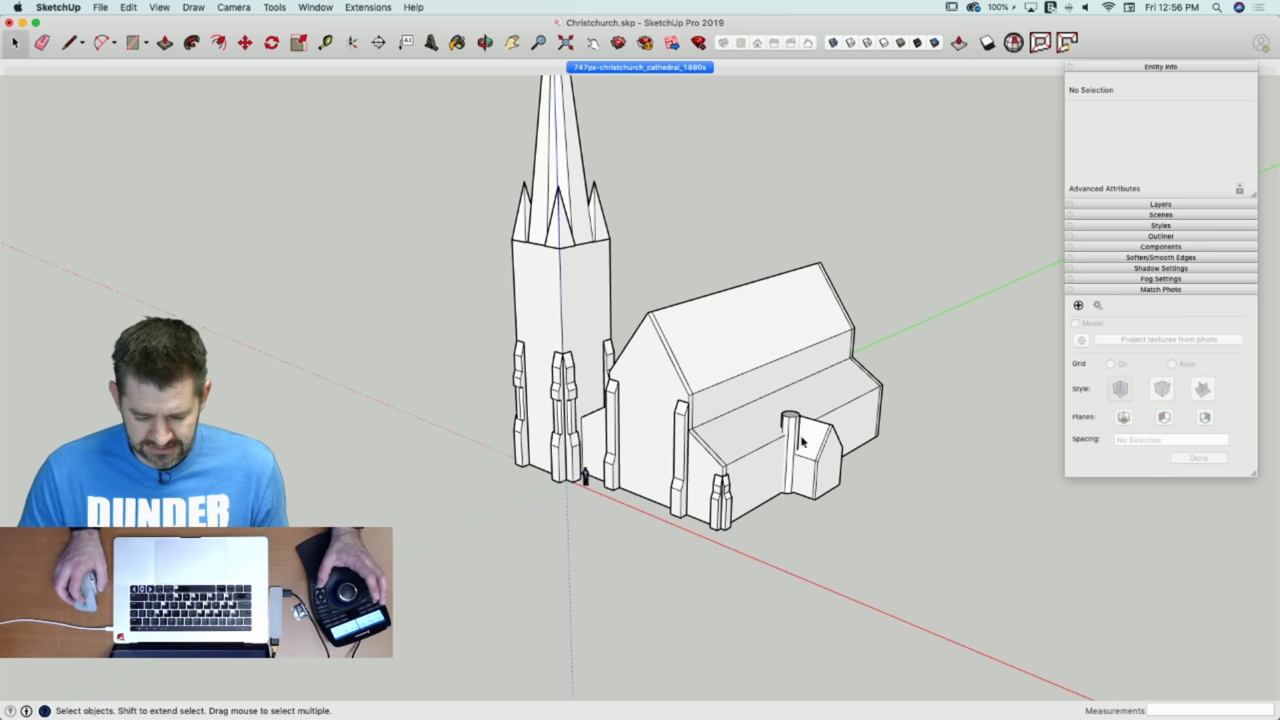
Offset the small octagonal turret's top face outward about 6 1/4" to match the cornice in the reference photo.
{"action": "scroll", "coordinate": [800, 440], "scroll_direction": "up", "scroll_amount": 3}
{"action": "scroll", "coordinate": [800, 440], "scroll_direction": "up", "scroll_amount": 3}
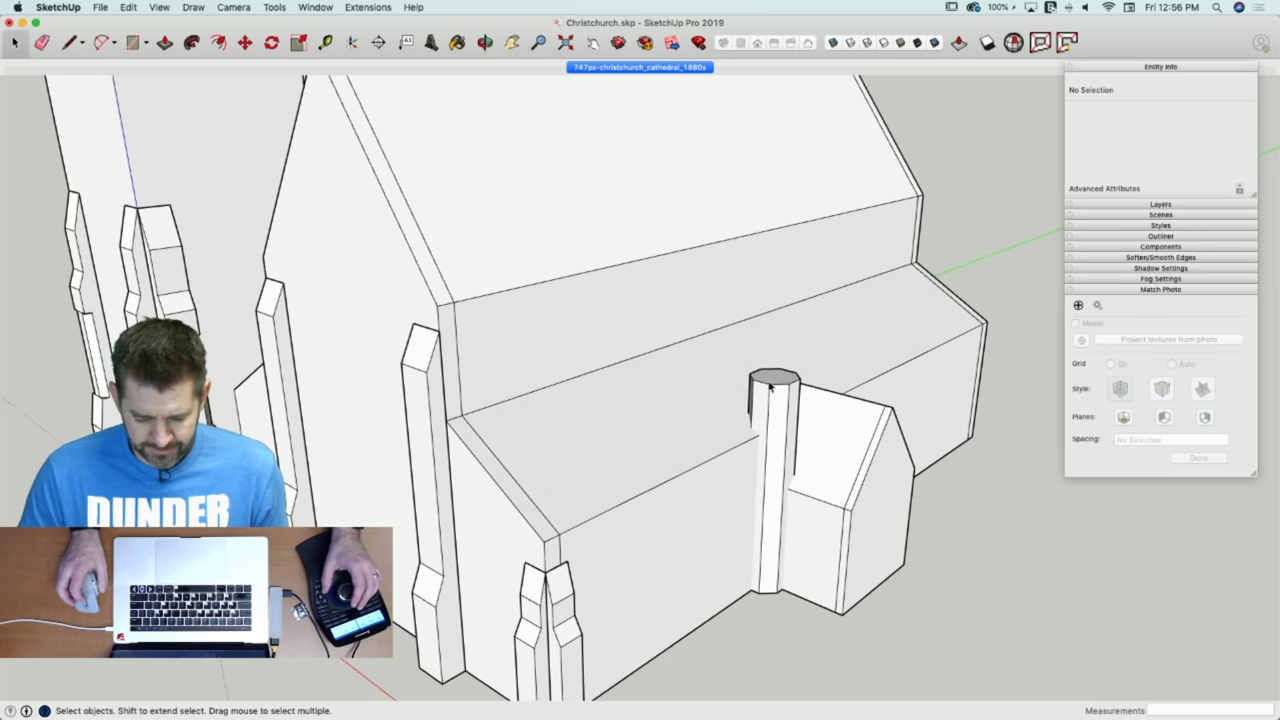
{"action": "scroll", "coordinate": [775, 394], "scroll_direction": "up", "scroll_amount": 2}
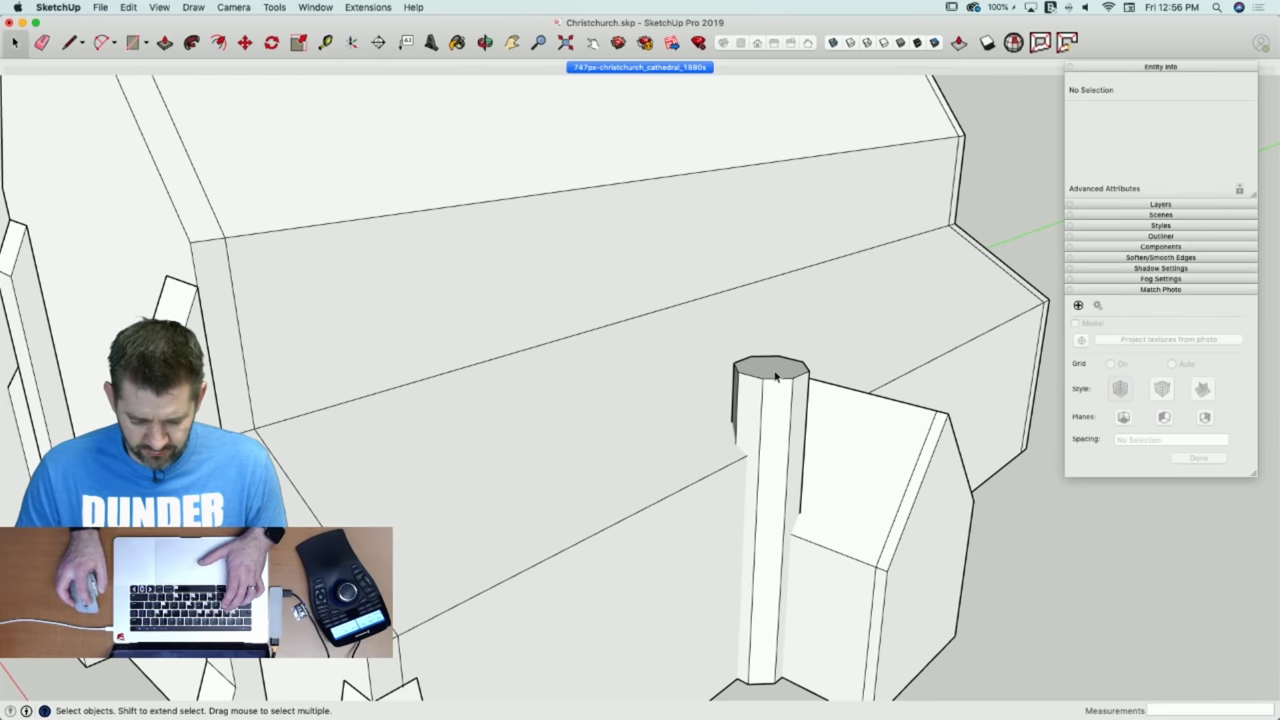
{"action": "left_click", "coordinate": [776, 376]}
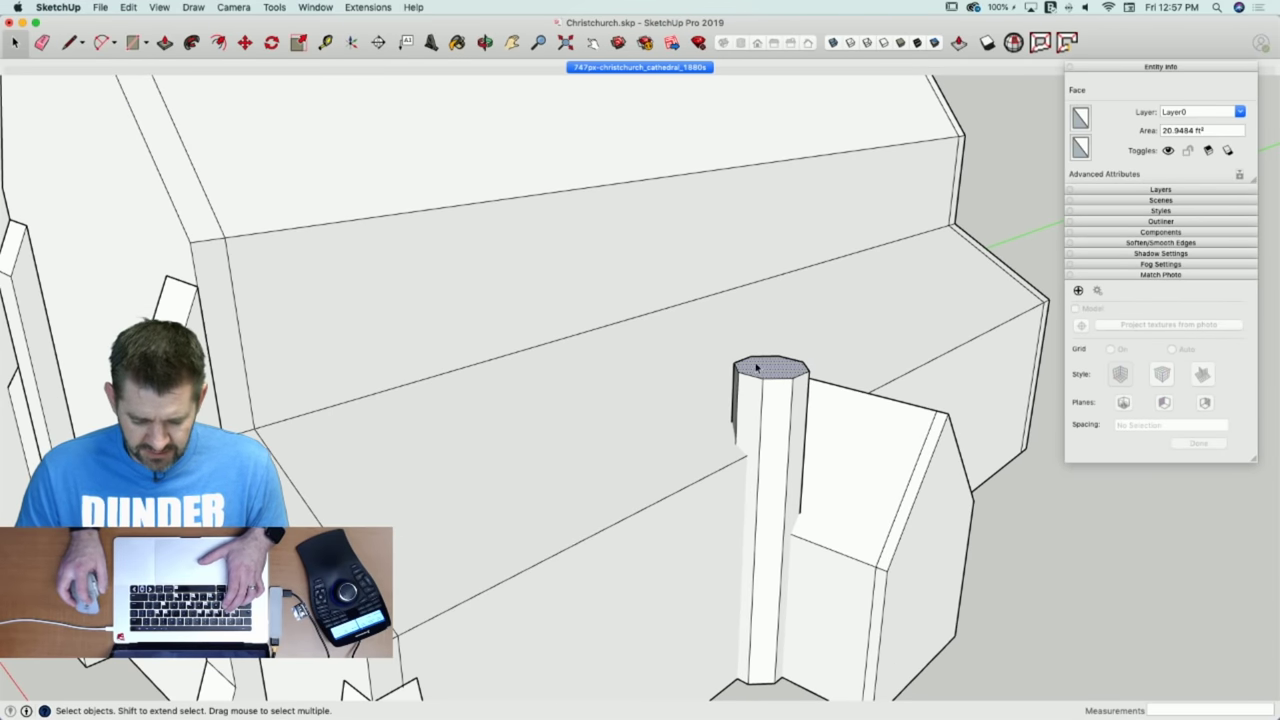
{"action": "left_click", "coordinate": [683, 68]}
{"action": "scroll", "coordinate": [786, 570], "scroll_direction": "up", "scroll_amount": 8}
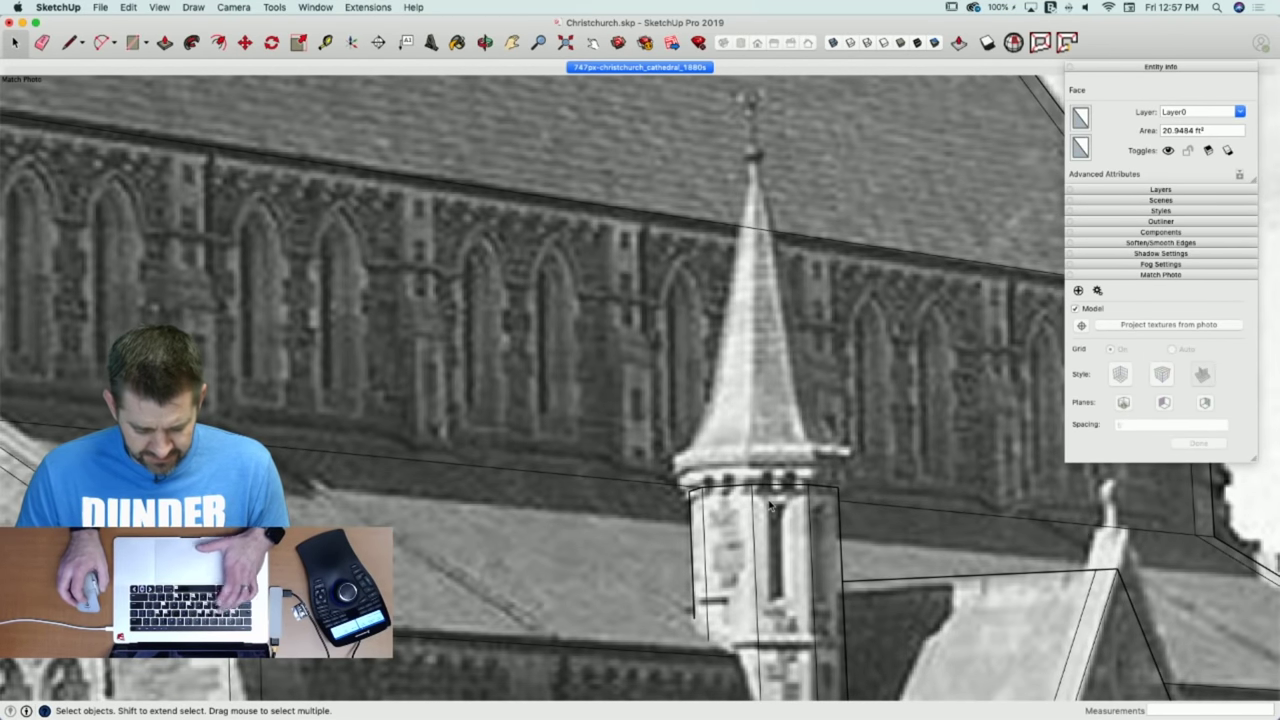
{"action": "key", "text": "f"}
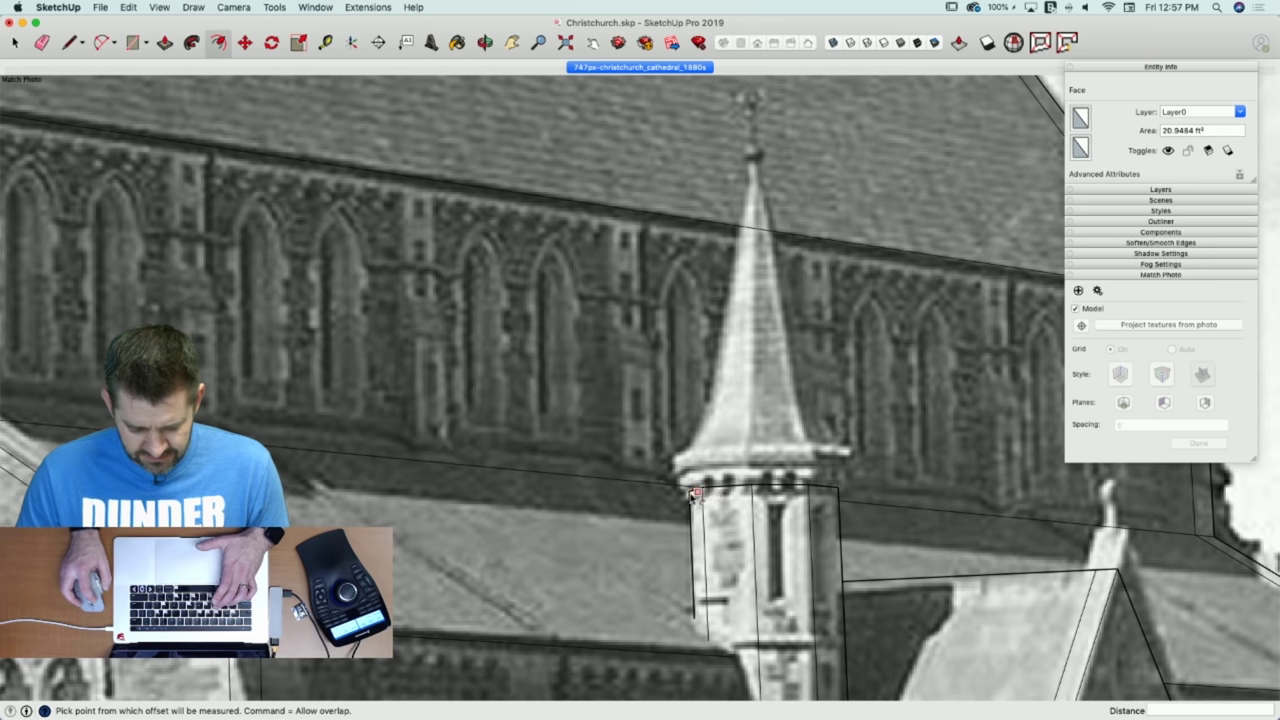
{"action": "left_click", "coordinate": [690, 491]}
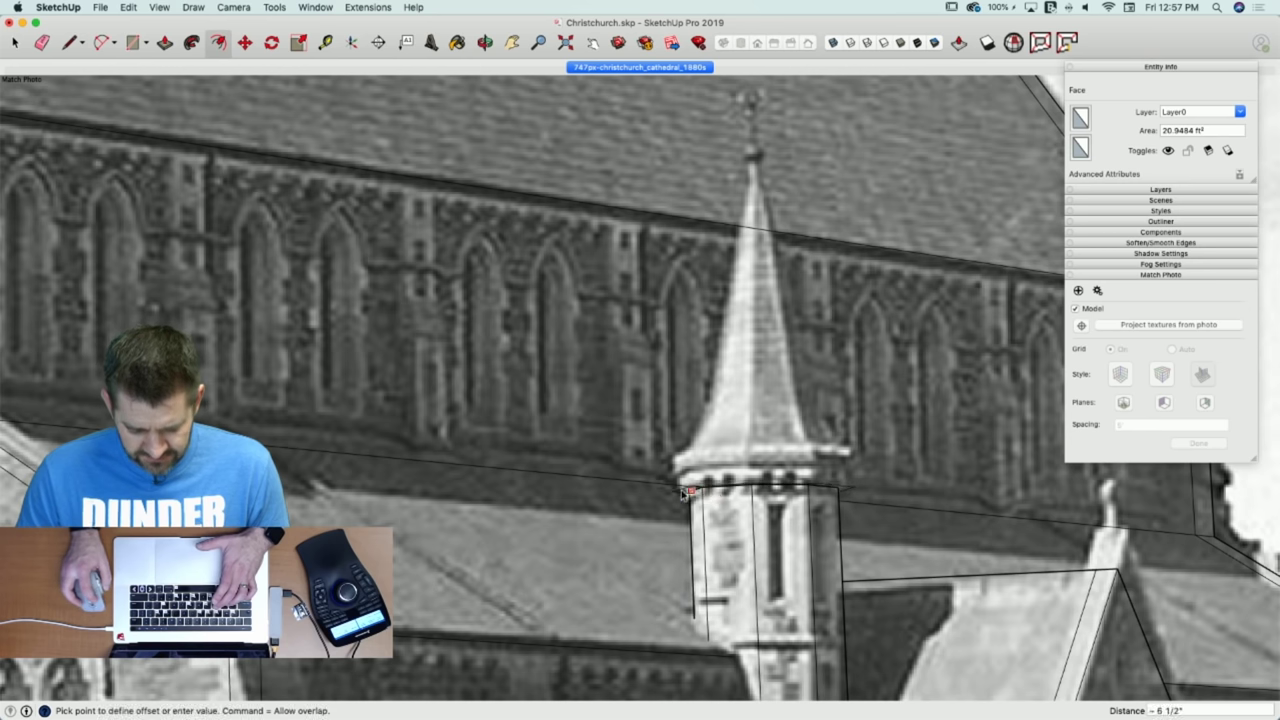
{"action": "key", "text": "p"}
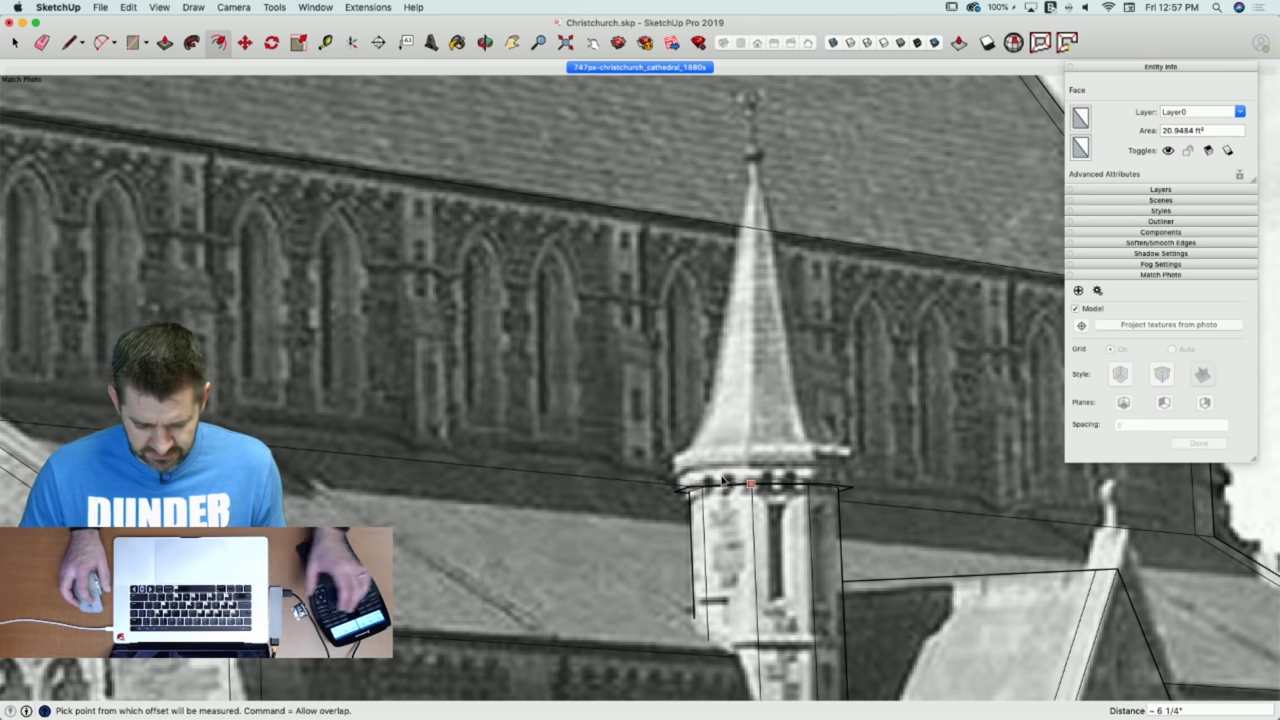
{"action": "left_click", "coordinate": [690, 493]}
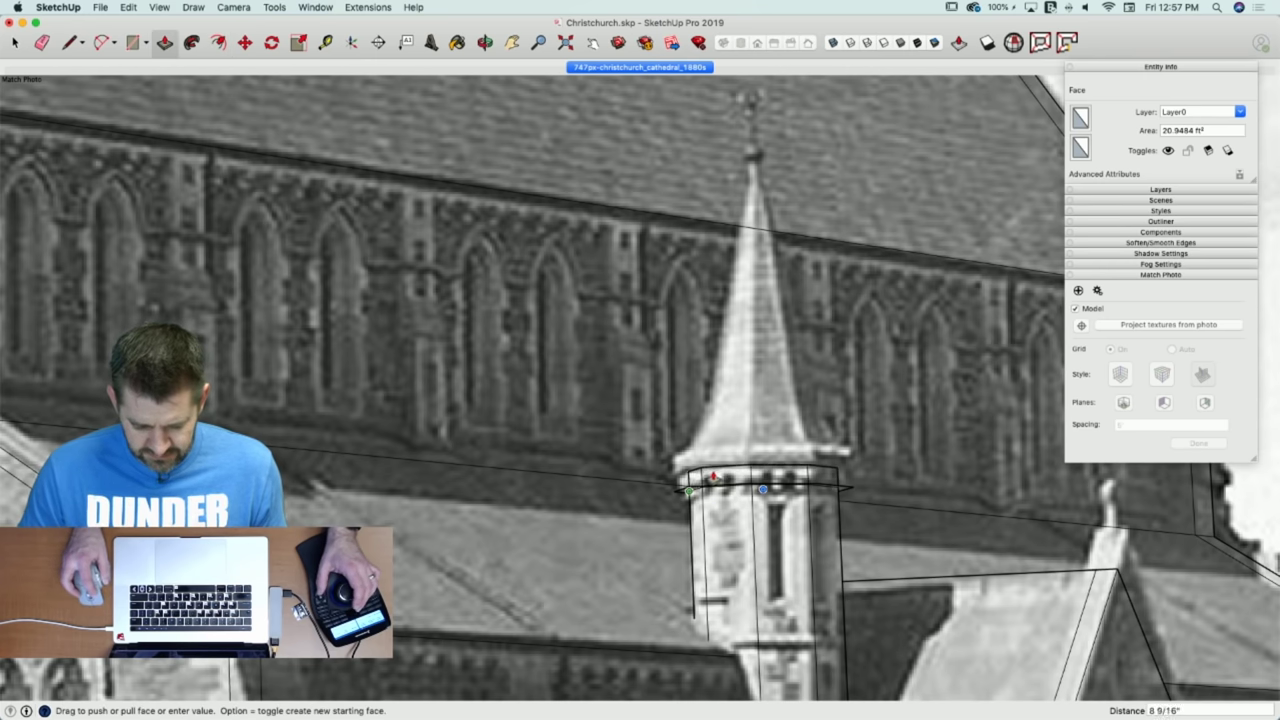
{"action": "left_click", "coordinate": [716, 476]}
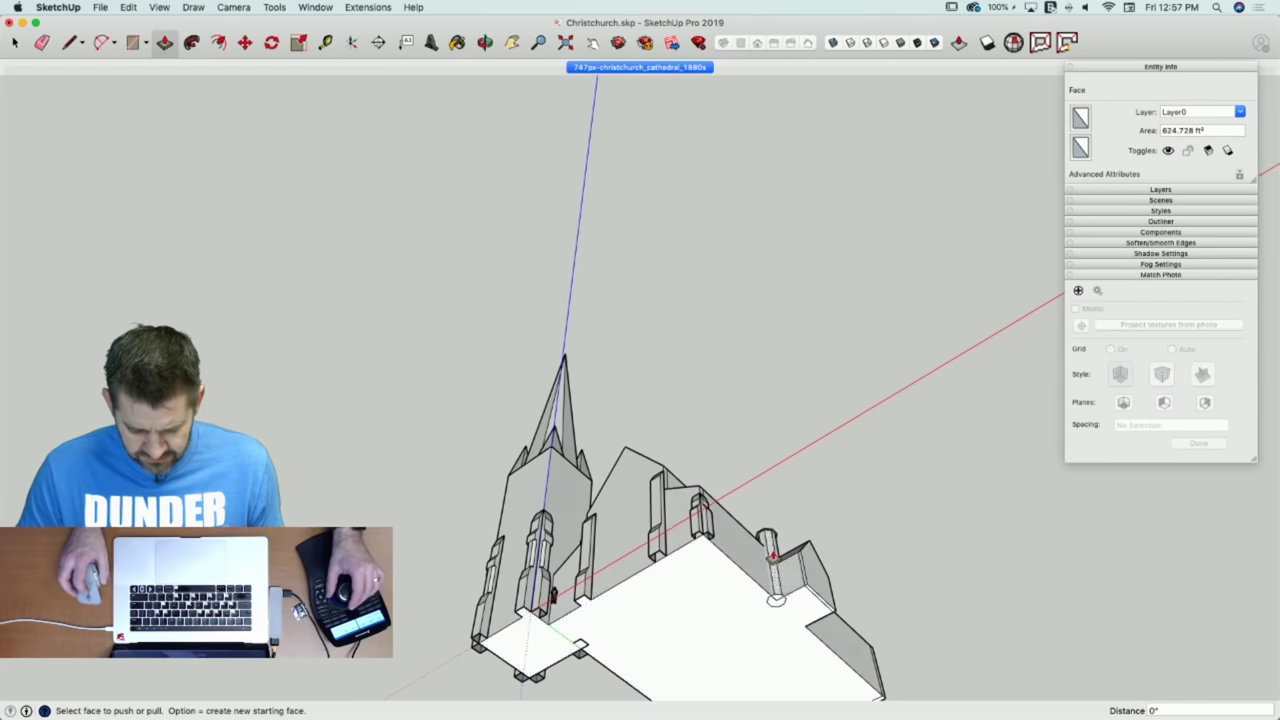
Pull the outer octagonal ring on the turret's top up about 6 3/4" to follow the cornice in the reference photo.
{"action": "key", "text": "space"}
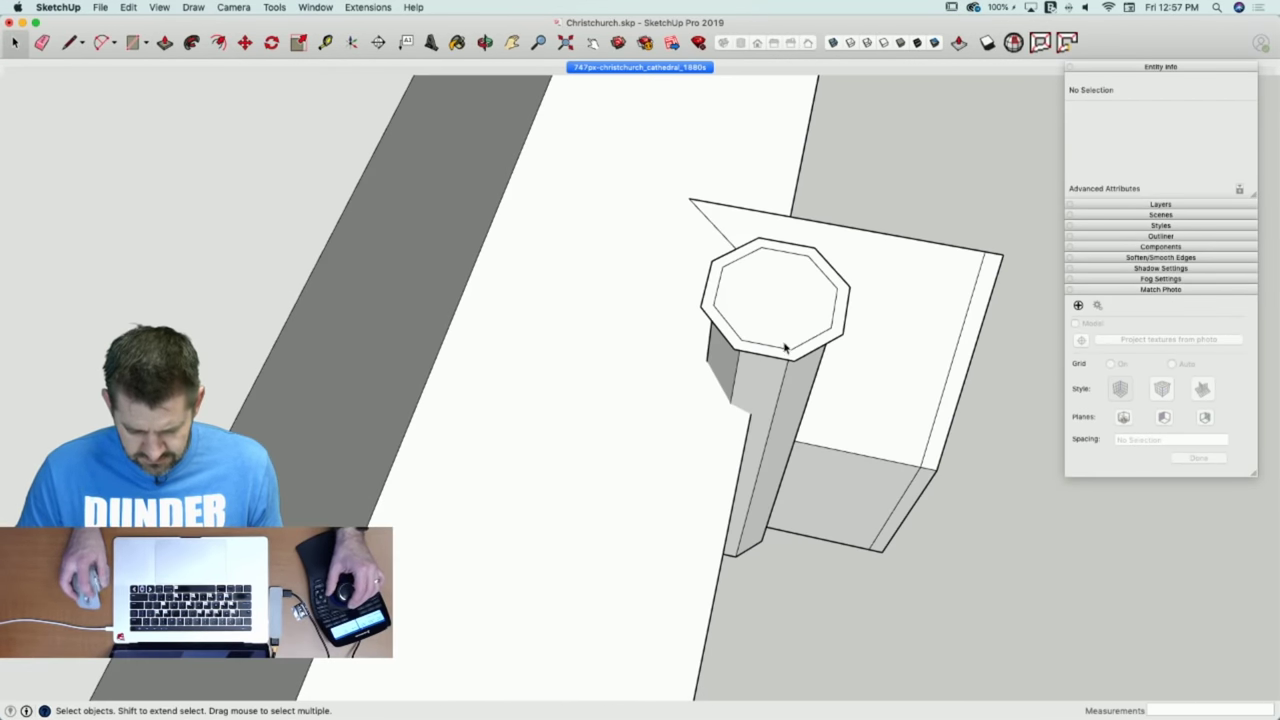
{"action": "left_click", "coordinate": [783, 355]}
{"action": "mouse_move", "coordinate": [783, 355]}
{"action": "middle_mouse_down"}
{"action": "mouse_move", "coordinate": [766, 337]}
{"action": "mouse_move", "coordinate": [800, 350]}
{"action": "middle_mouse_up"}
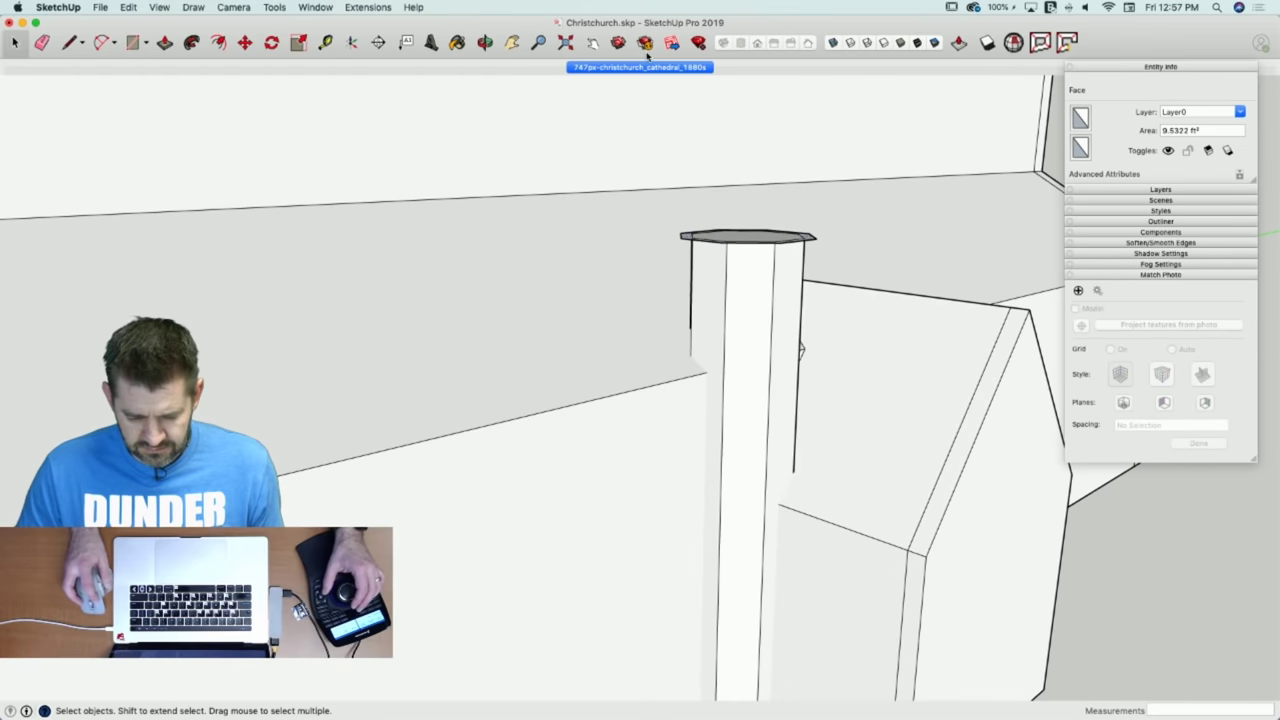
{"action": "left_click", "coordinate": [649, 67]}
{"action": "scroll", "coordinate": [760, 551], "scroll_direction": "up", "scroll_amount": 10}
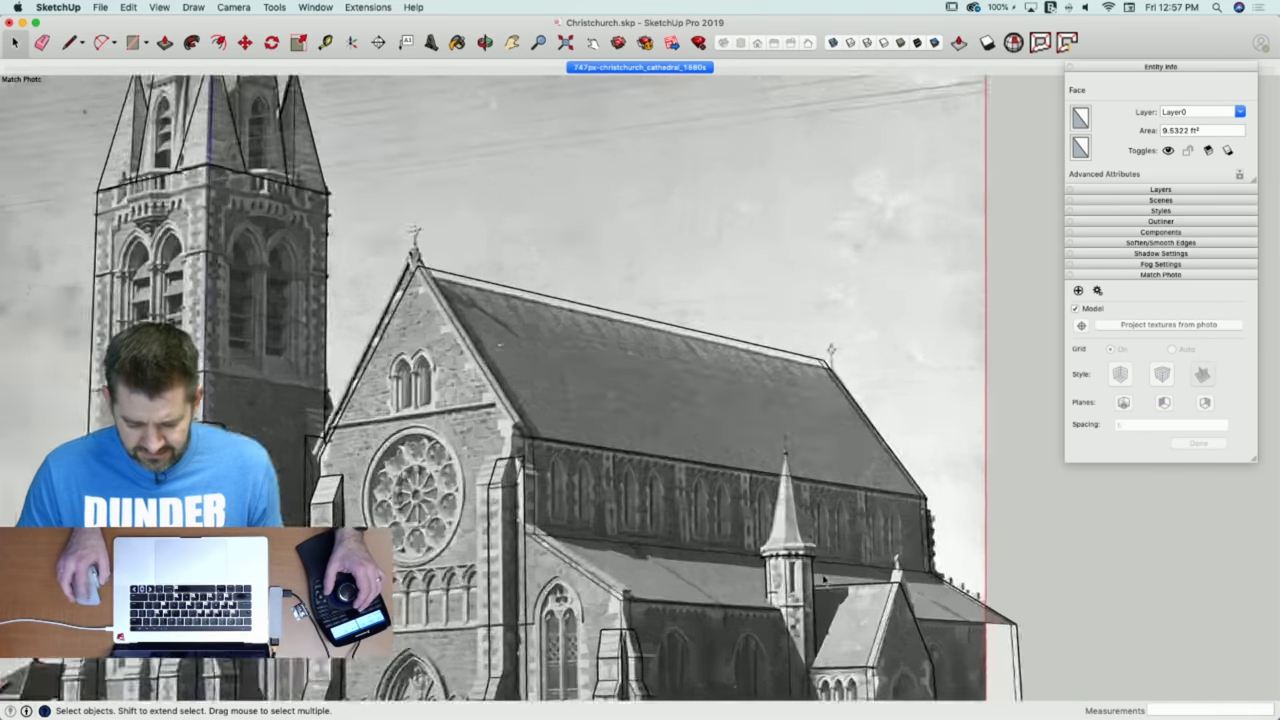
{"action": "scroll", "coordinate": [760, 551], "scroll_direction": "down", "scroll_amount": 2}
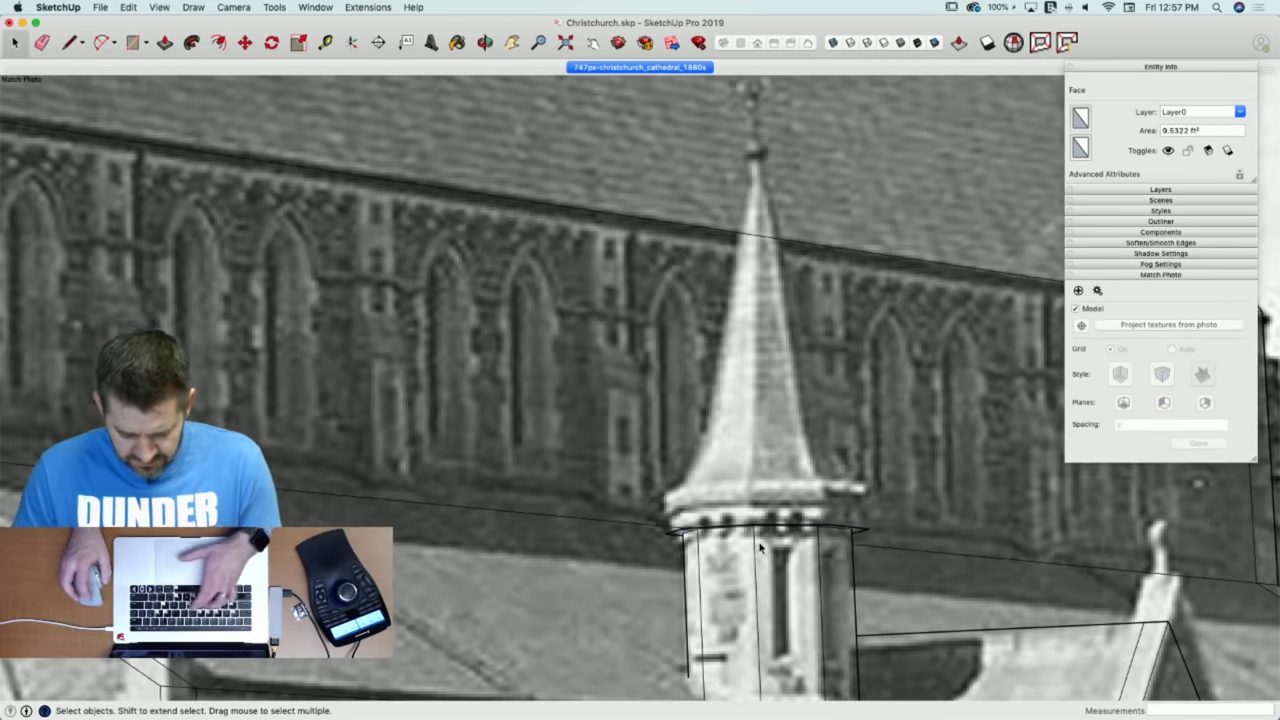
{"action": "key", "text": "p"}
{"action": "left_click_drag", "start_coordinate": [681, 532], "coordinate": [681, 519]}
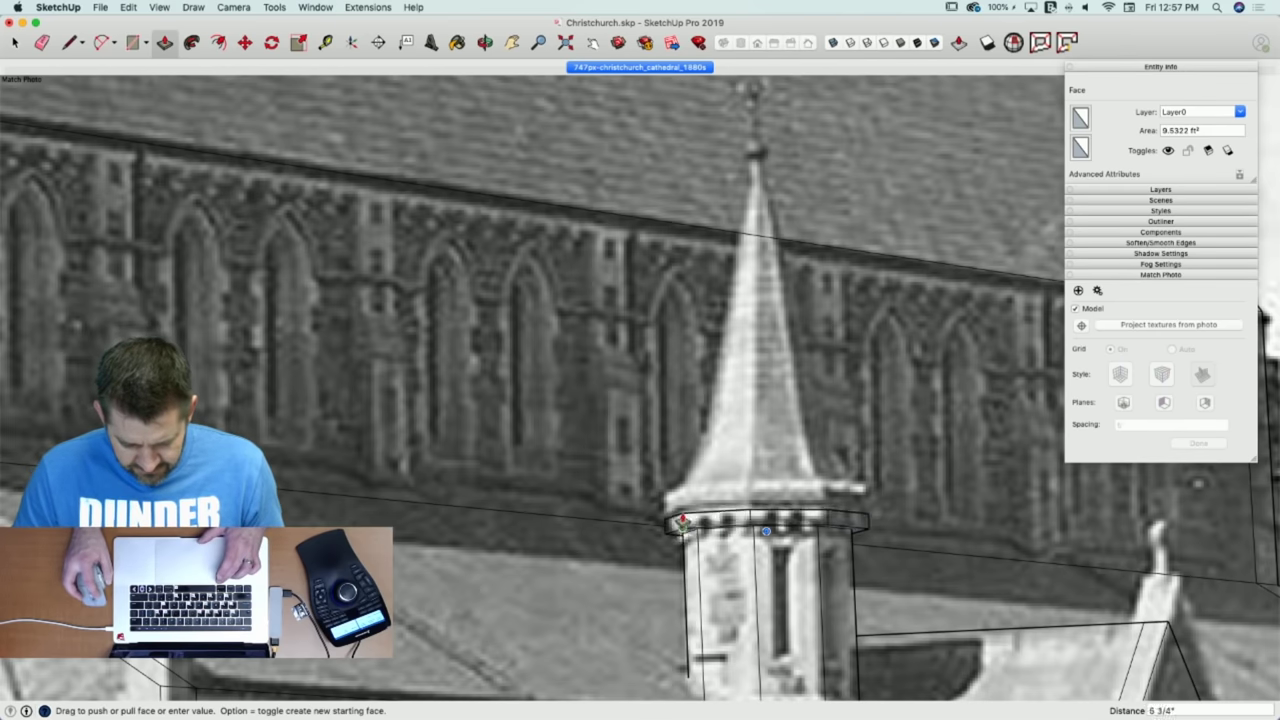
{"action": "left_click", "coordinate": [681, 521]}
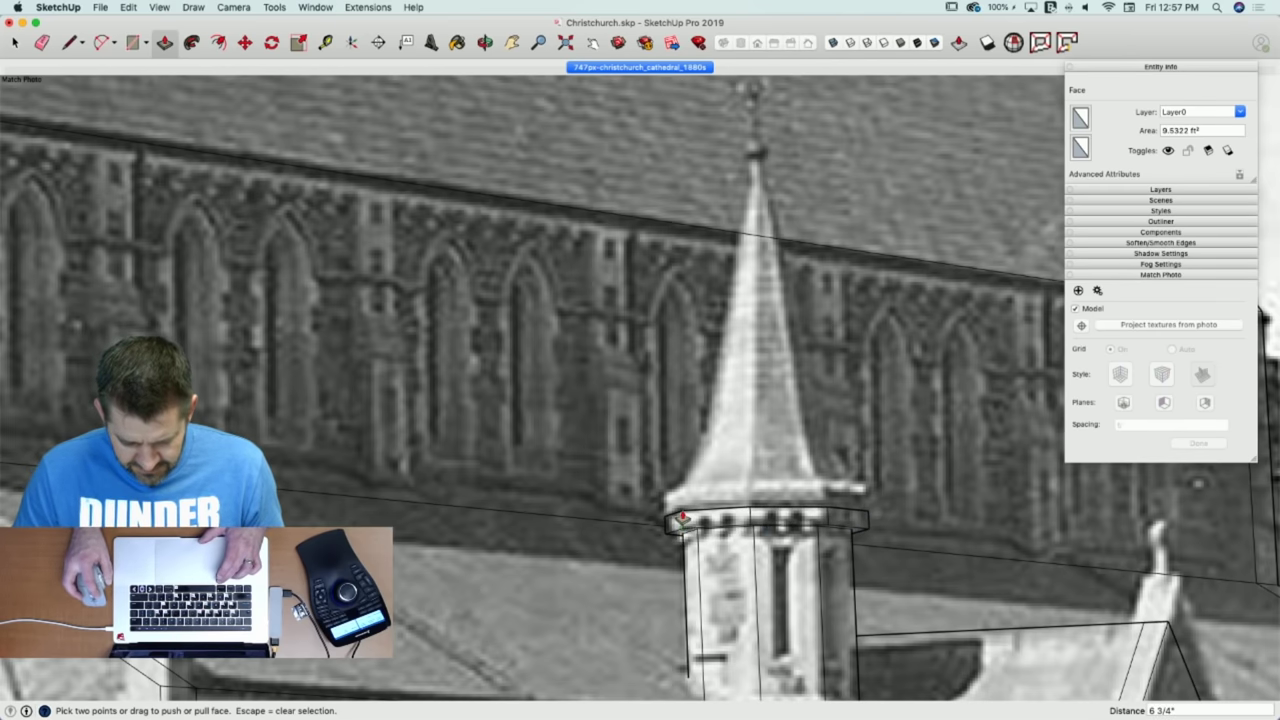
{"action": "key", "text": "space"}
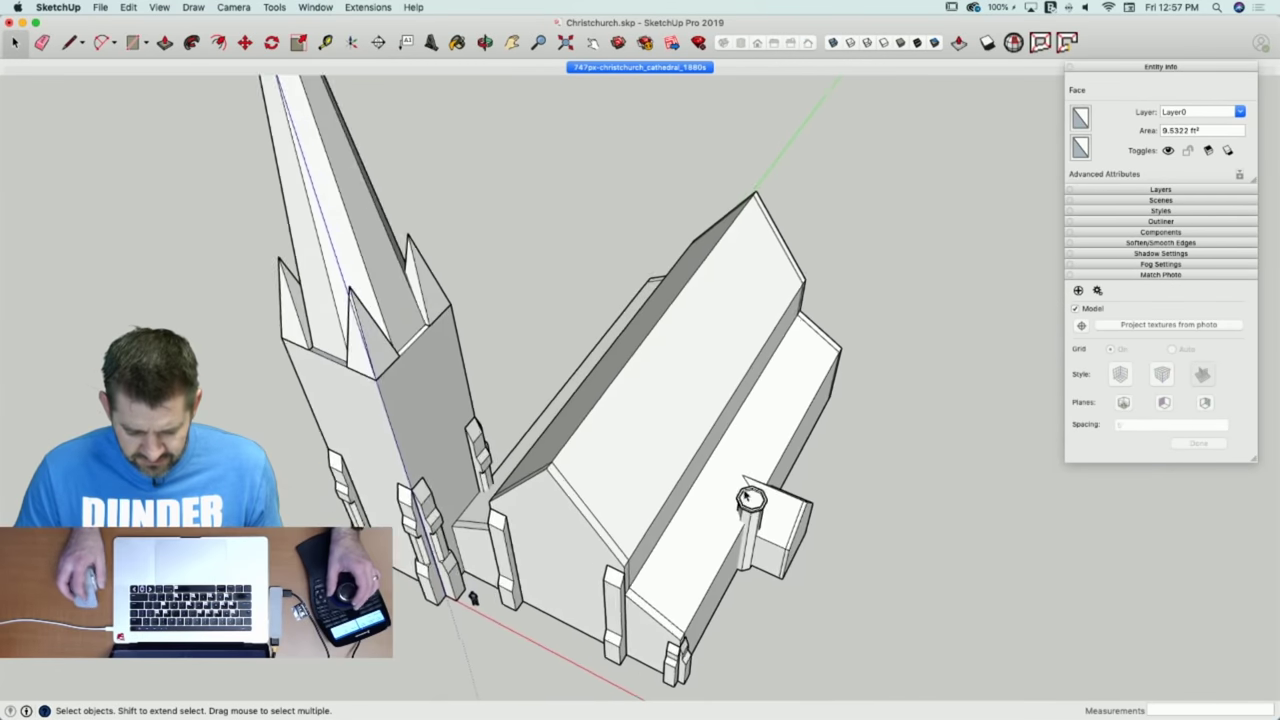
Push/Pull the turret's recessed inner octagon up flush with the top of the surrounding ring.
{"action": "scroll", "coordinate": [760, 510], "scroll_direction": "up", "scroll_amount": 10}
{"action": "left_click", "coordinate": [725, 477]}
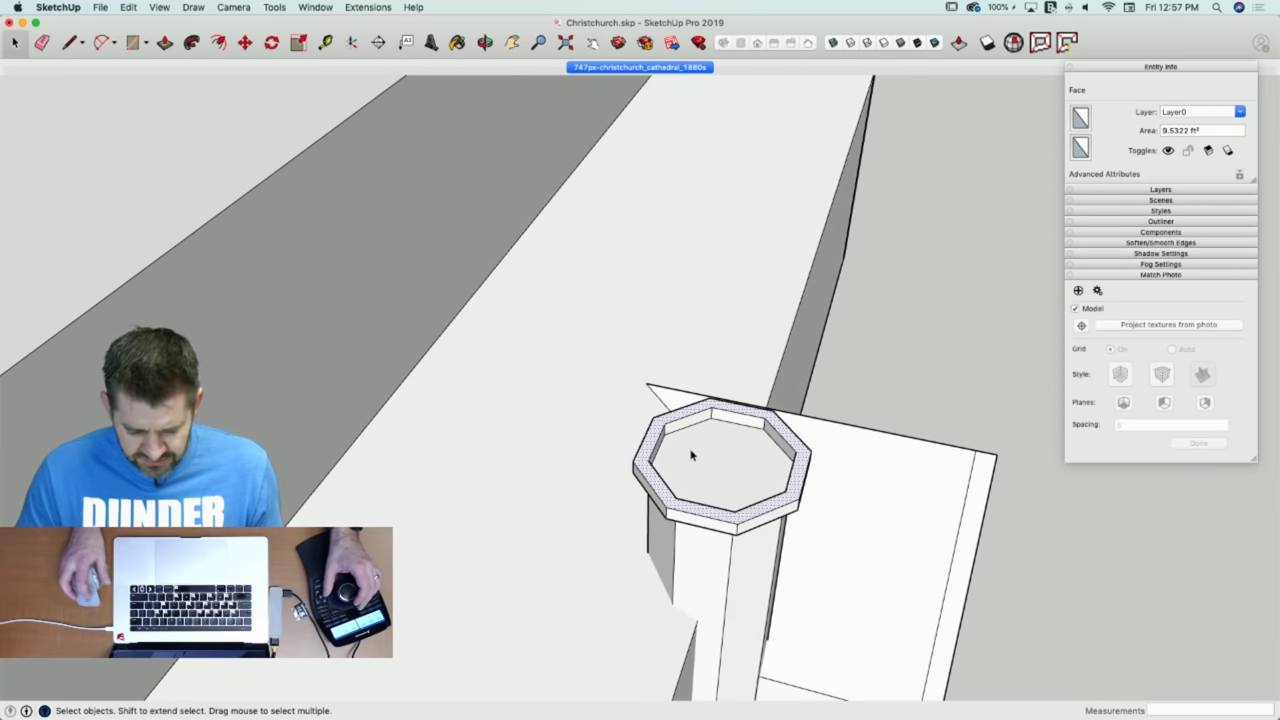
{"action": "key", "text": "p"}
{"action": "key", "text": "Escape"}
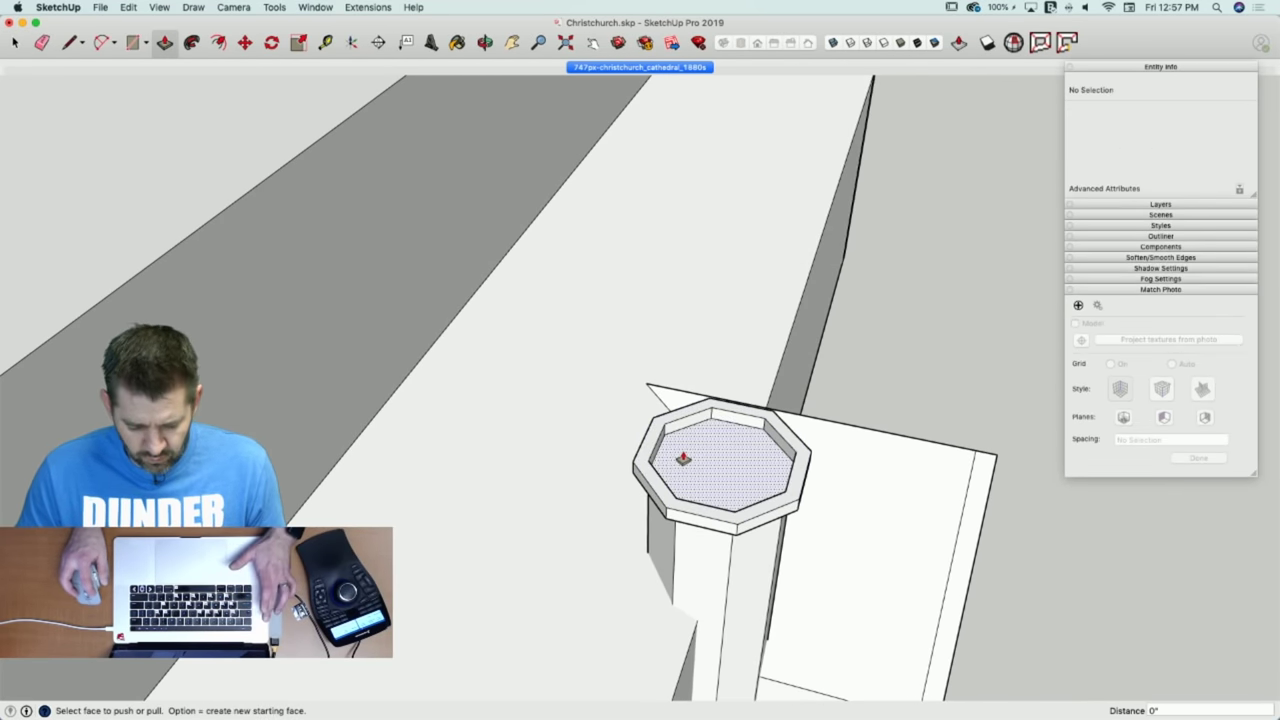
{"action": "left_click", "coordinate": [683, 459]}
{"action": "left_click", "coordinate": [654, 457]}
Erase the inner octagon's edges on the turret's top so that it forms one single face.
{"action": "key", "text": "e"}
{"action": "left_click_drag", "start_coordinate": [657, 452], "coordinate": [655, 460]}
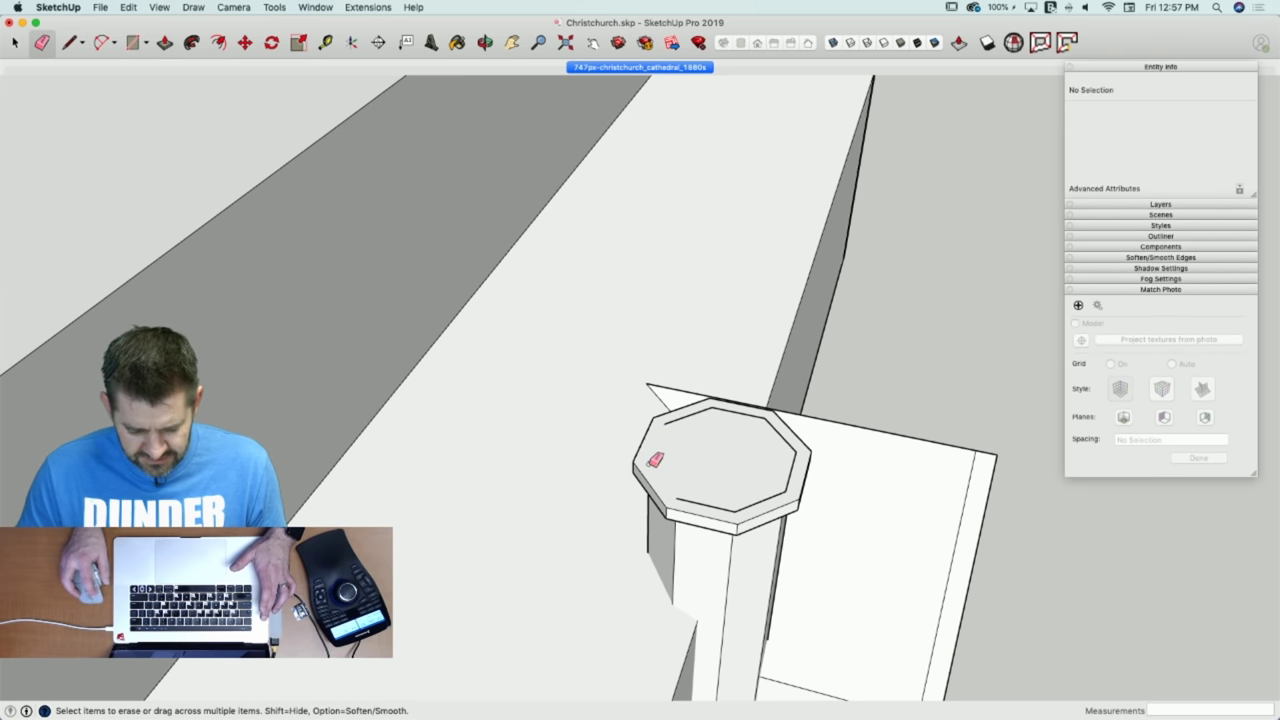
{"action": "left_click_drag", "start_coordinate": [685, 501], "coordinate": [655, 466]}
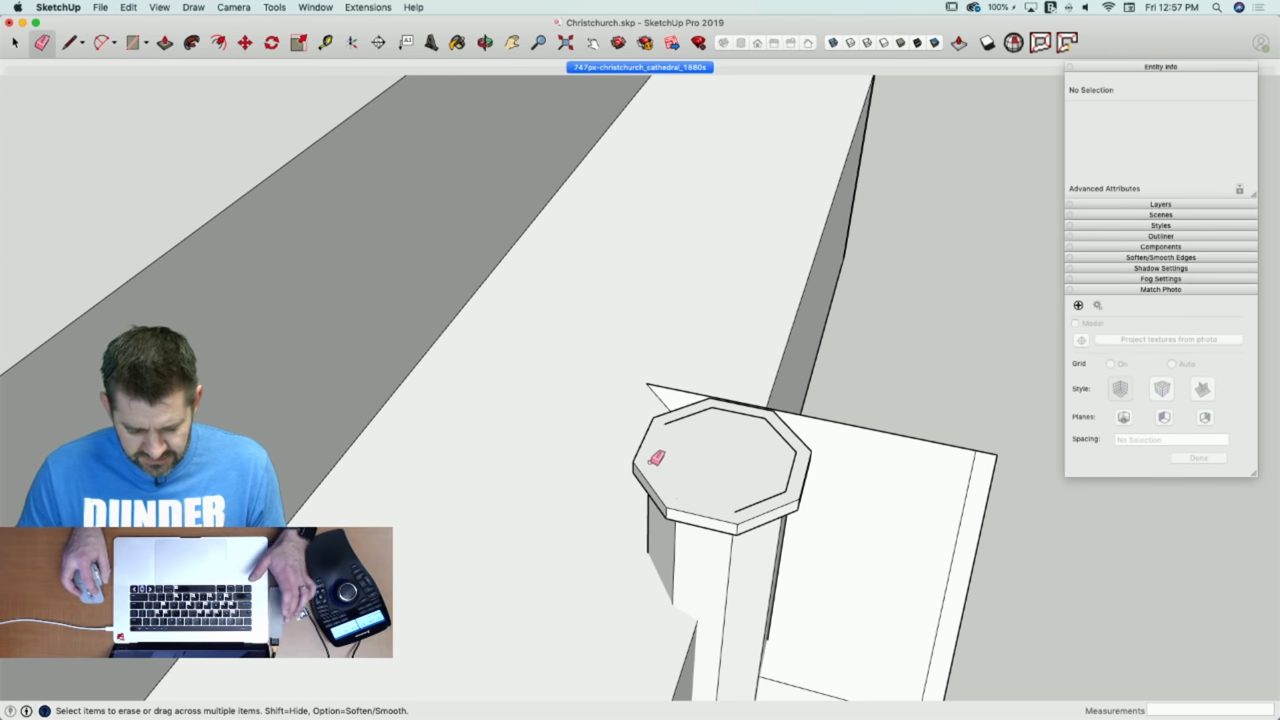
{"action": "left_click_drag", "start_coordinate": [667, 421], "coordinate": [720, 405]}
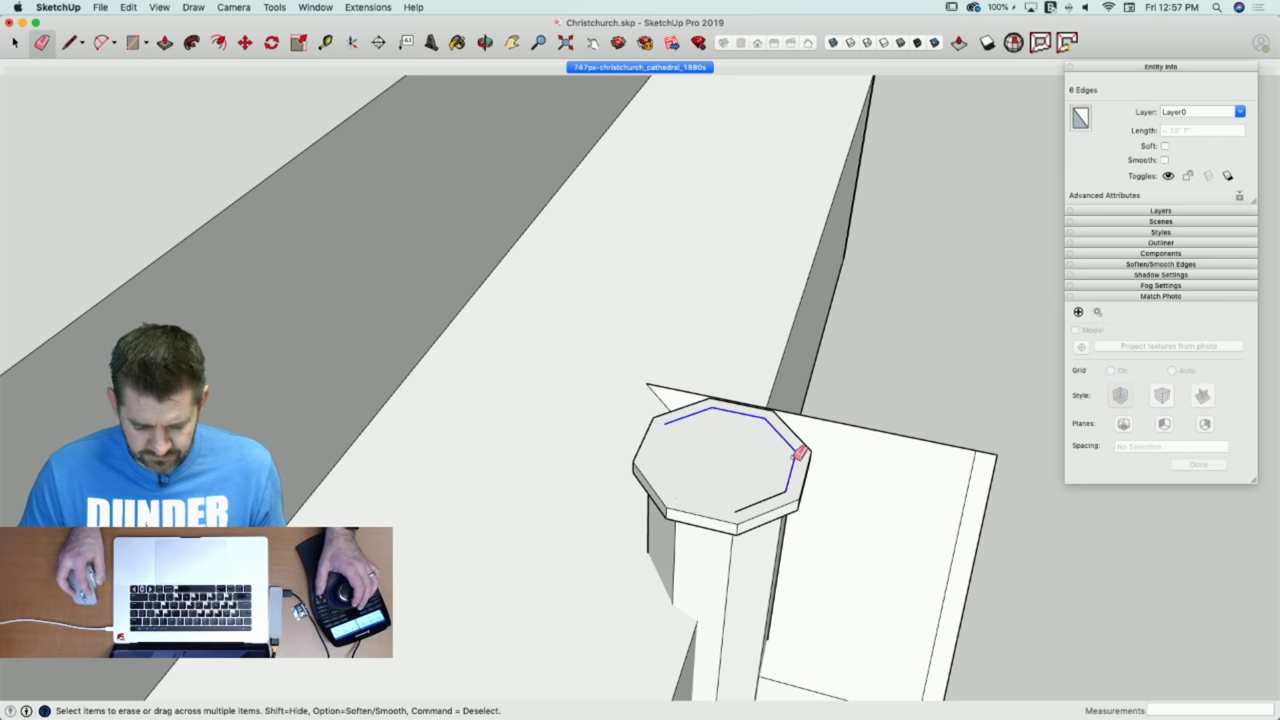
{"action": "left_click_drag", "start_coordinate": [741, 507], "coordinate": [730, 503]}
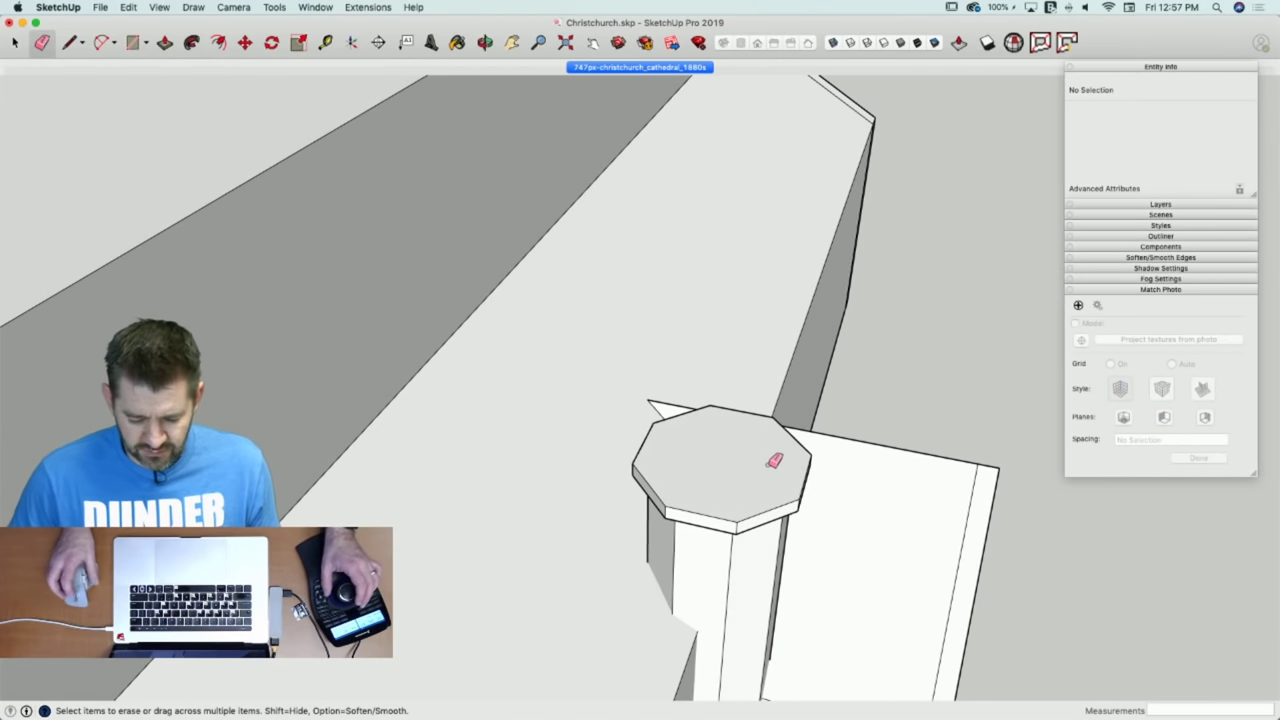
Offset the turret's top face outward about 3 9/16" to match the next cornice layer in the reference photo.
{"action": "key", "text": "space"}
{"action": "left_click", "coordinate": [725, 502]}
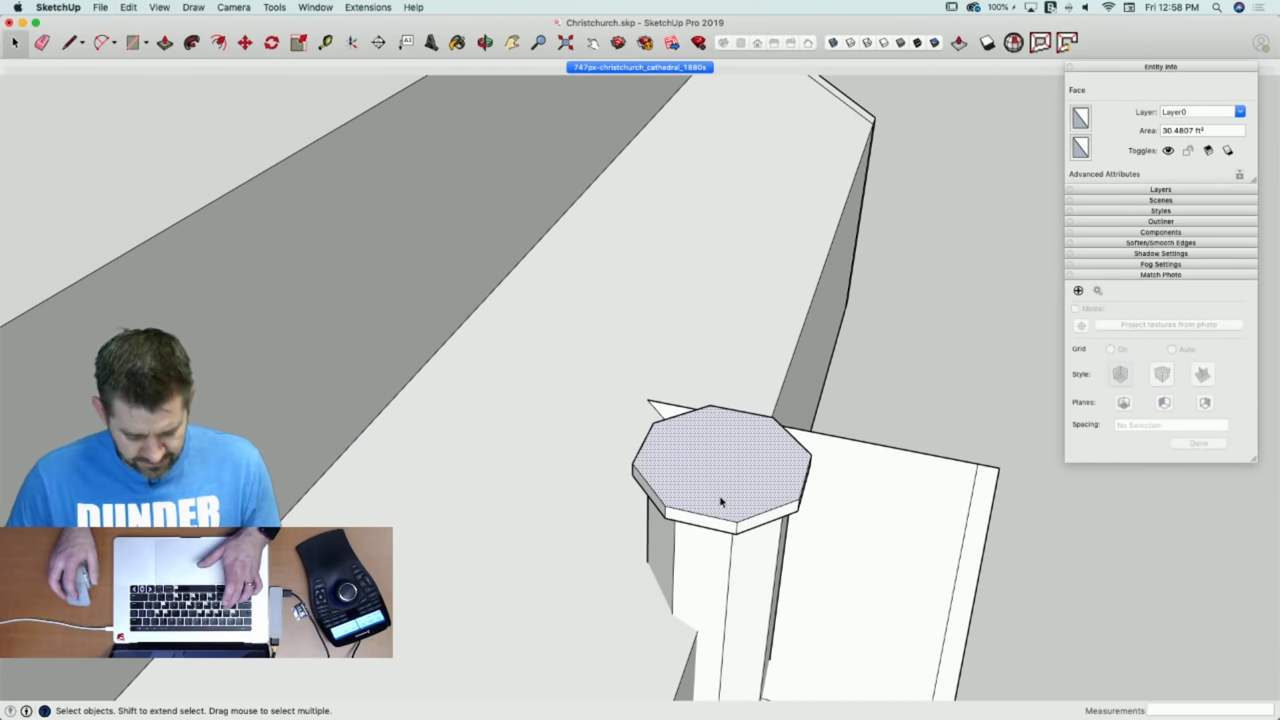
{"action": "key", "text": "f"}
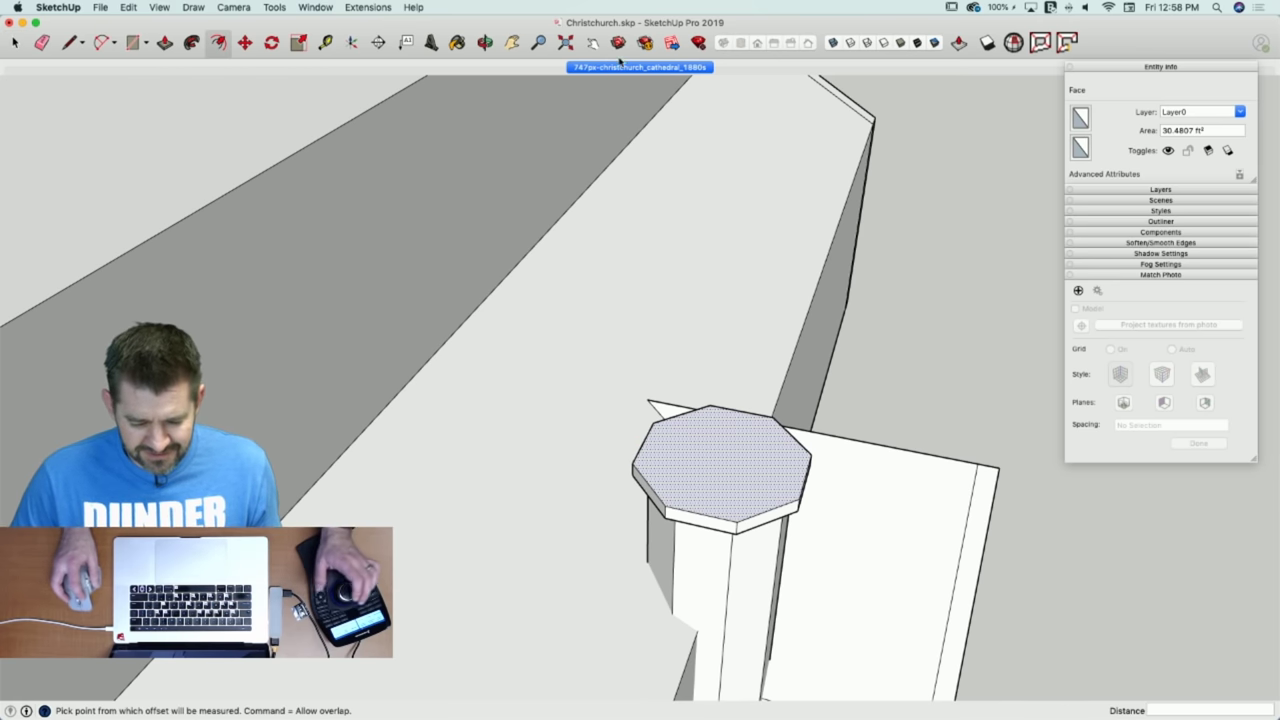
{"action": "left_click", "coordinate": [617, 67]}
{"action": "scroll", "coordinate": [818, 545], "scroll_direction": "up", "scroll_amount": 10}
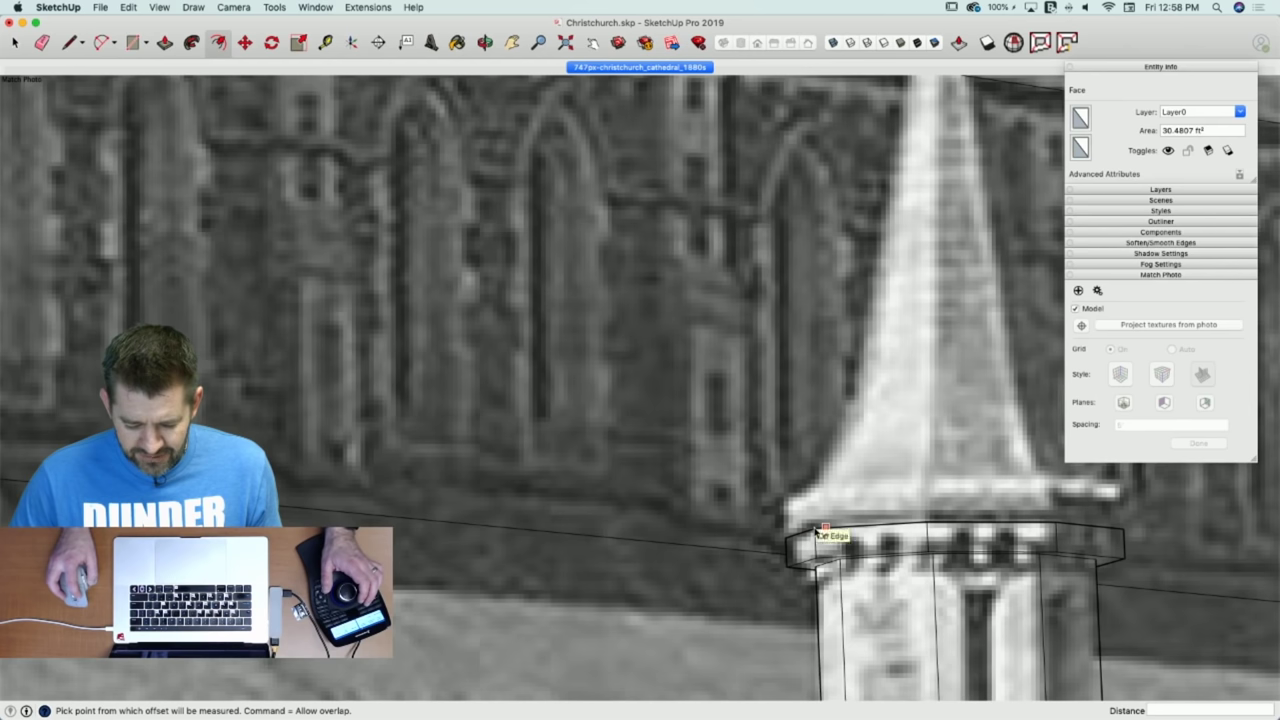
{"action": "left_click", "coordinate": [818, 533]}
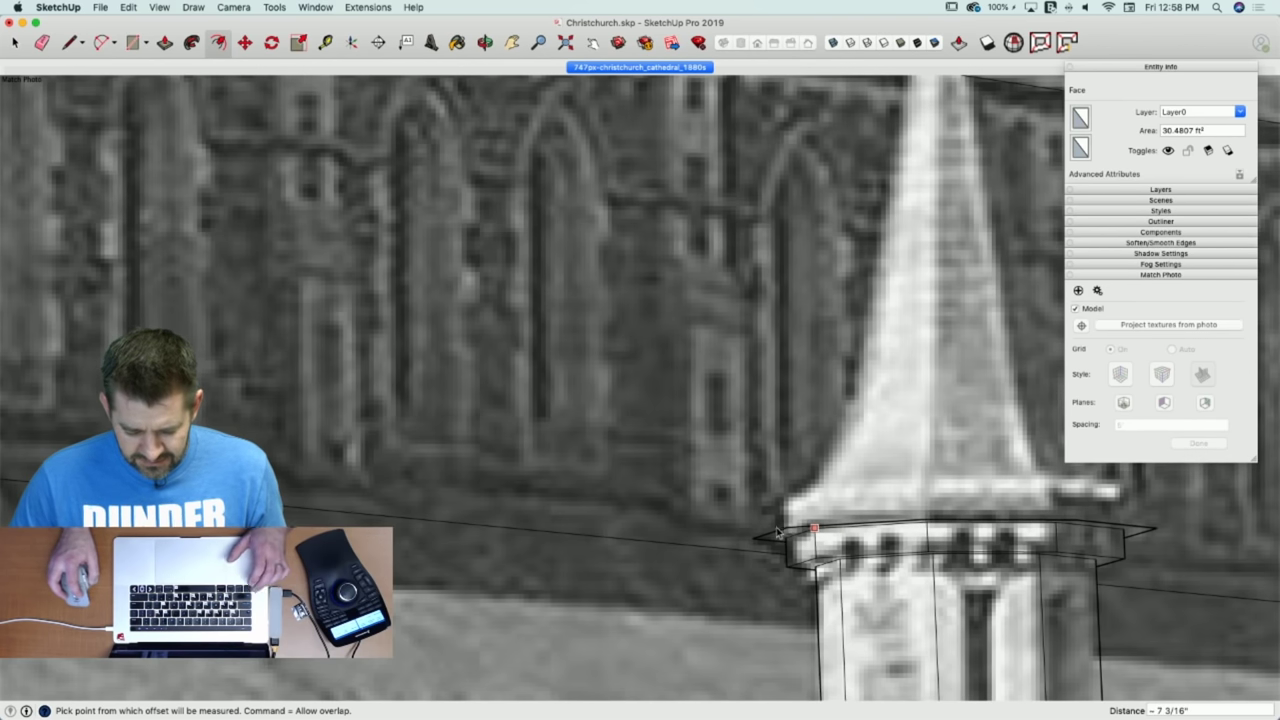
{"action": "key", "text": "Escape"}
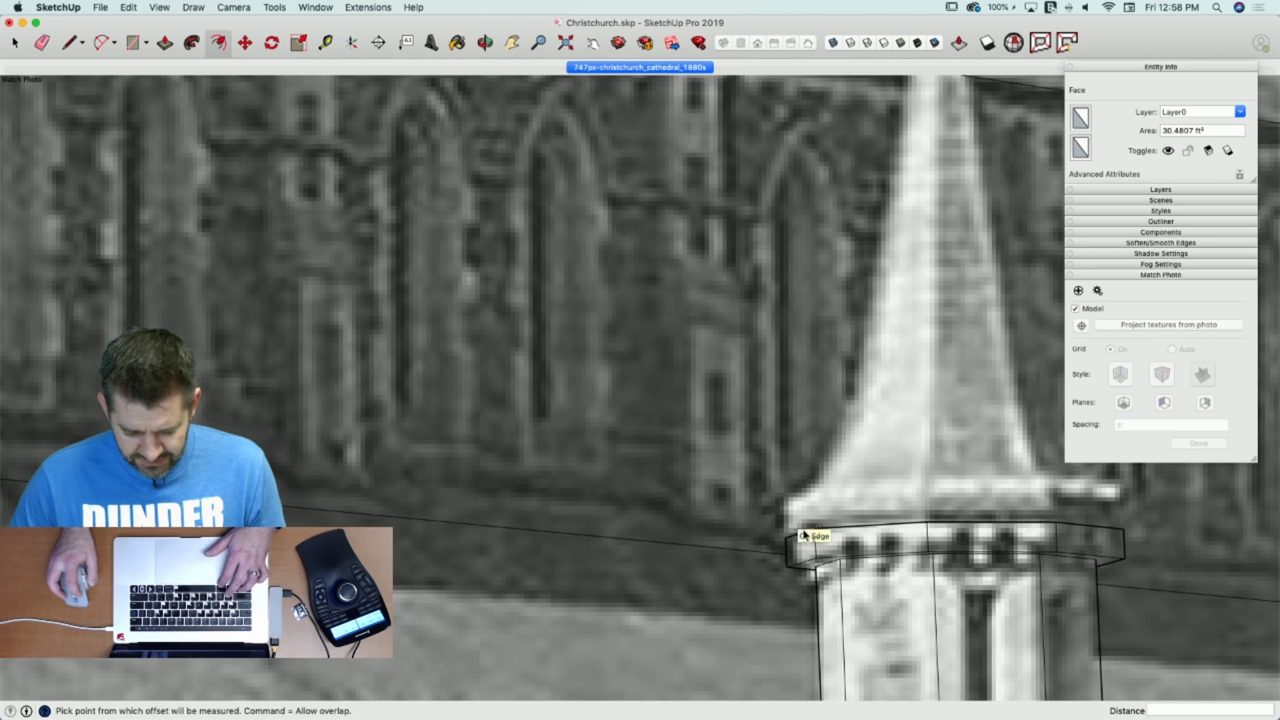
{"action": "left_click", "coordinate": [810, 533]}
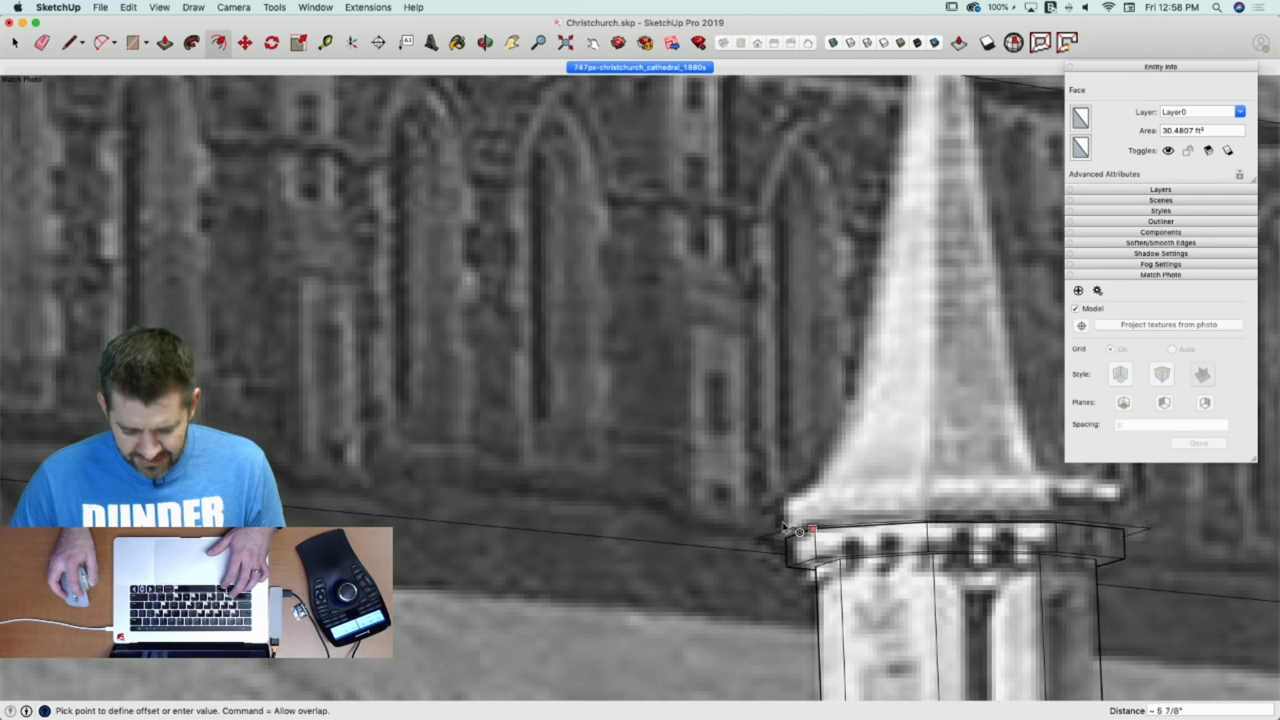
{"action": "left_click", "coordinate": [790, 530]}
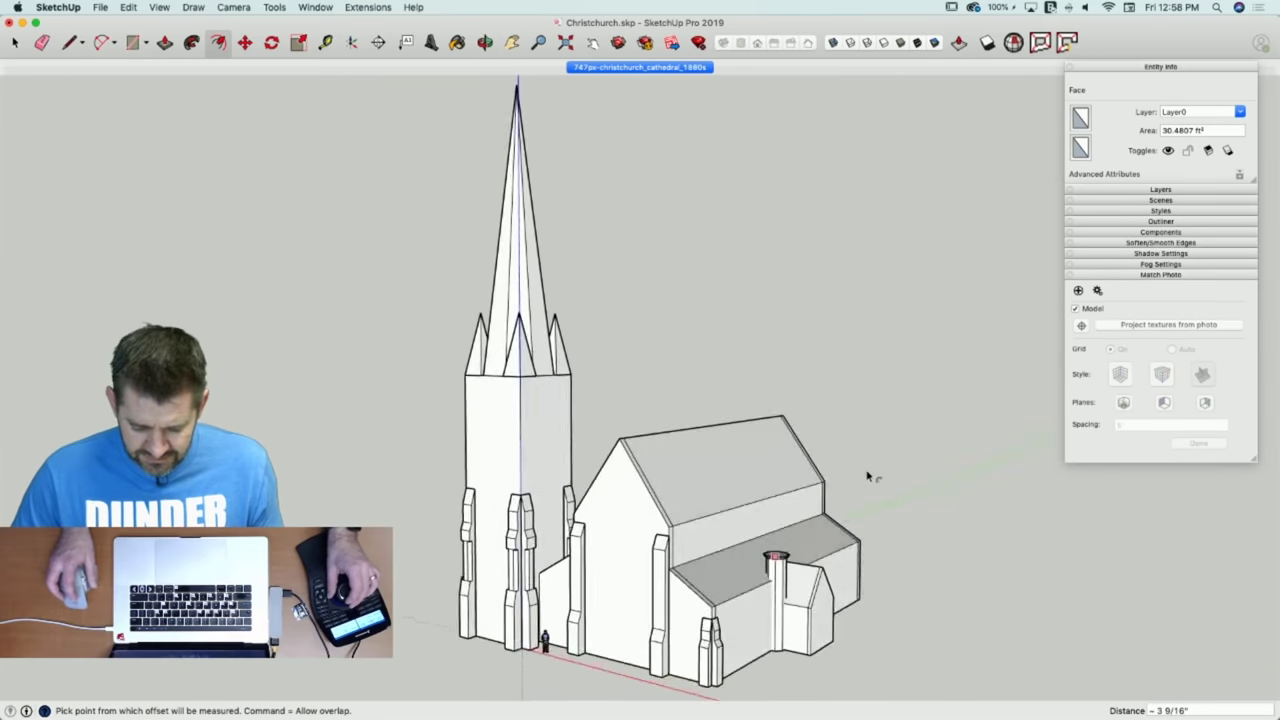
Pull the outer octagonal ring on the turret's top up about 7 15/16" to match the upper cornice in the reference photo.
{"action": "scroll", "coordinate": [758, 513], "scroll_direction": "down", "scroll_amount": 3}
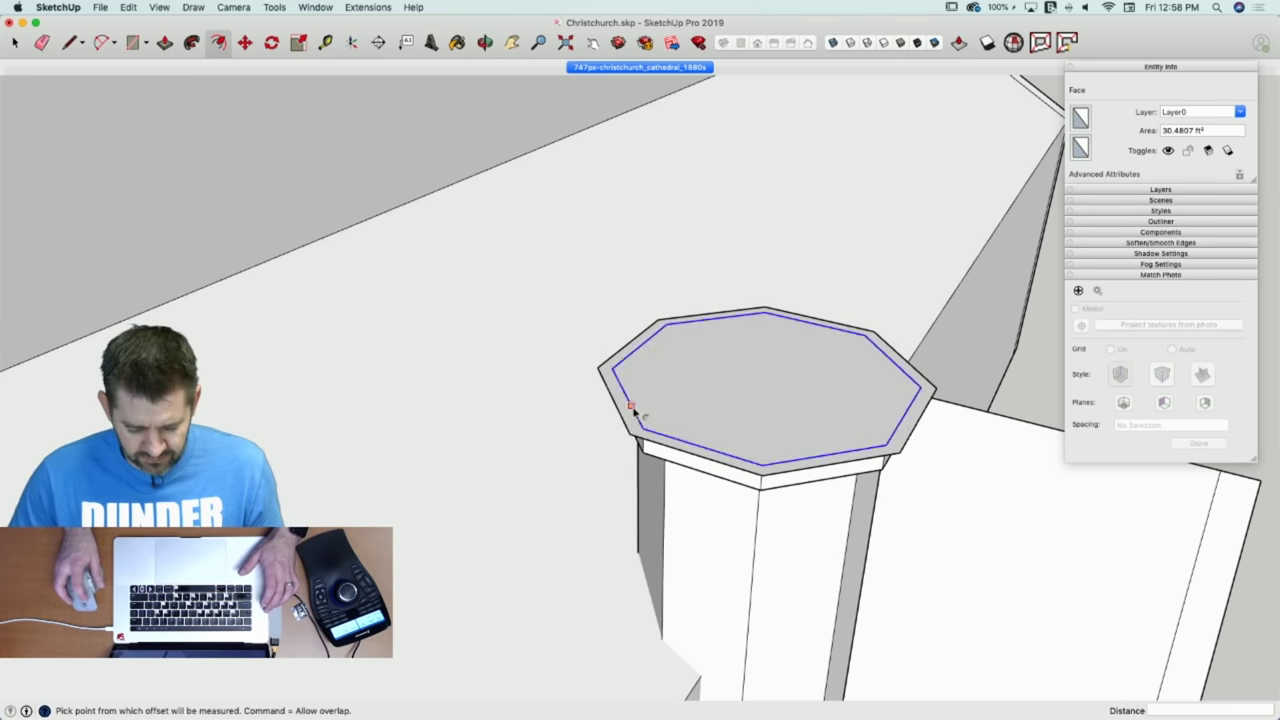
{"action": "key", "text": "p"}
{"action": "left_click", "coordinate": [633, 412]}
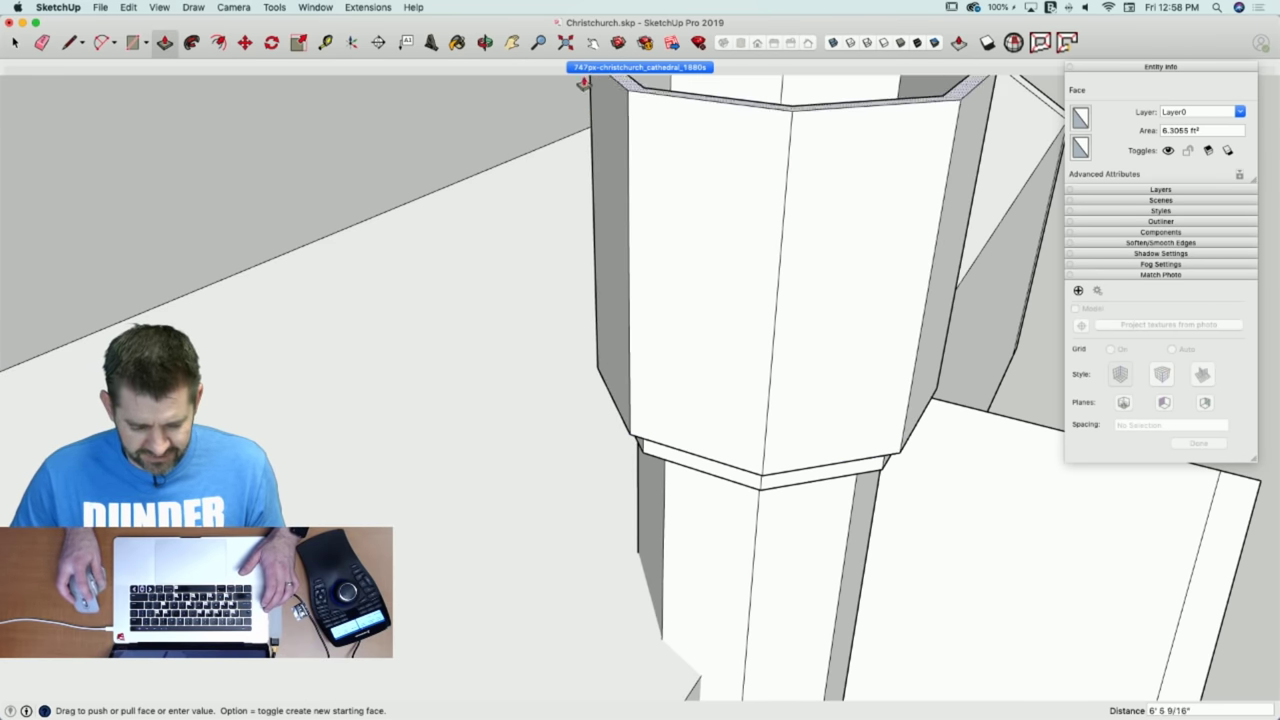
{"action": "left_click", "coordinate": [587, 68]}
{"action": "scroll", "coordinate": [755, 577], "scroll_direction": "up", "scroll_amount": 8}
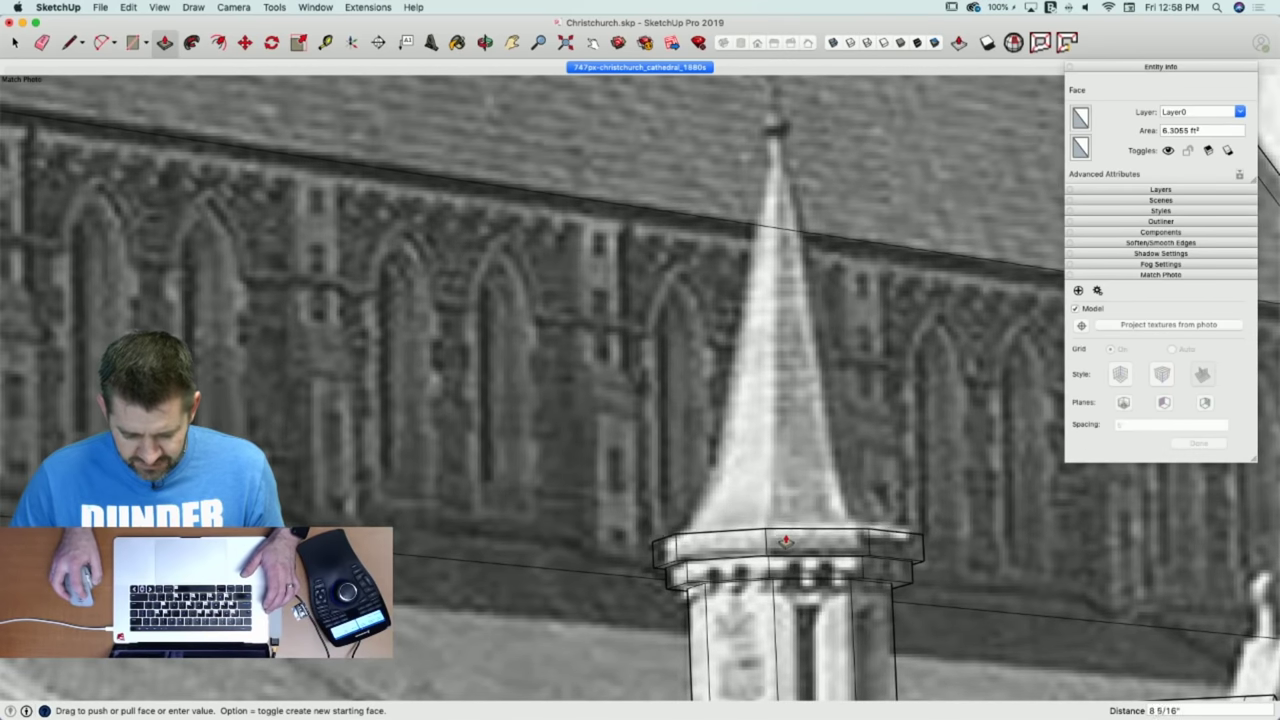
{"action": "left_click", "coordinate": [785, 542]}
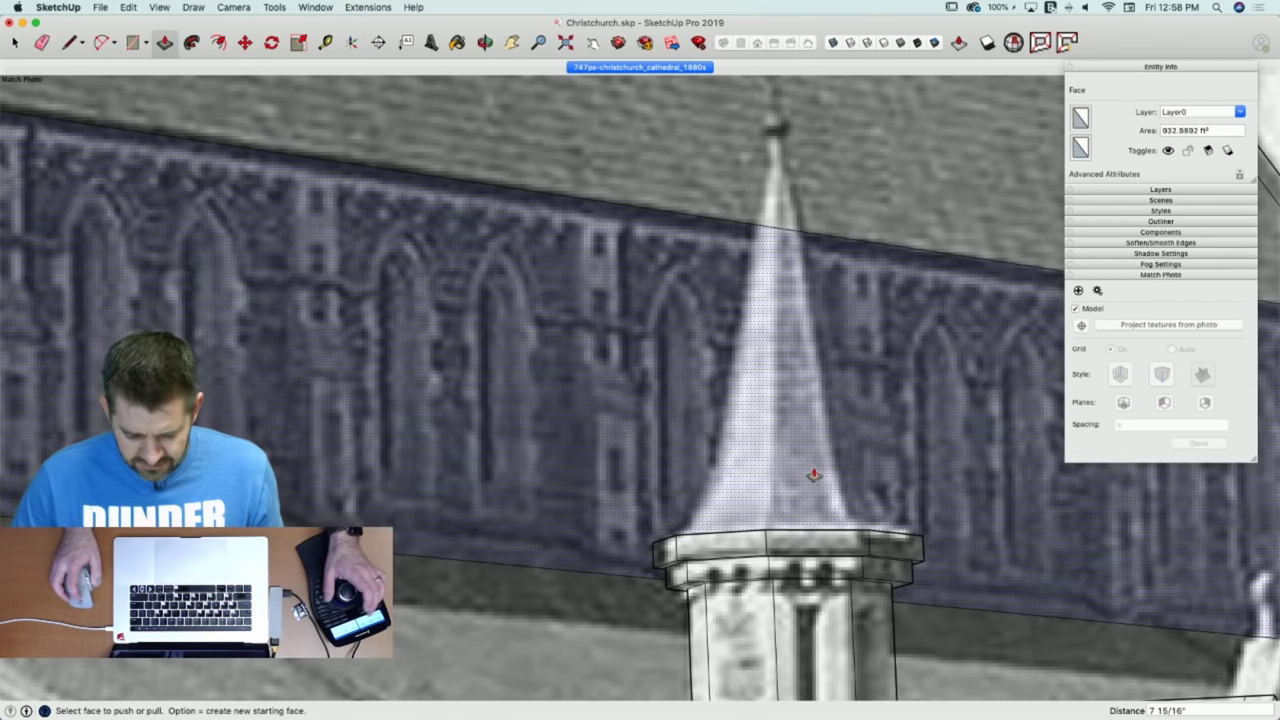
Push/Pull the turret's recessed inner octagon up flush with the top of the newly raised cornice ring.
{"action": "key", "text": "l"}
{"action": "scroll", "coordinate": [762, 540], "scroll_direction": "up", "scroll_amount": 10}
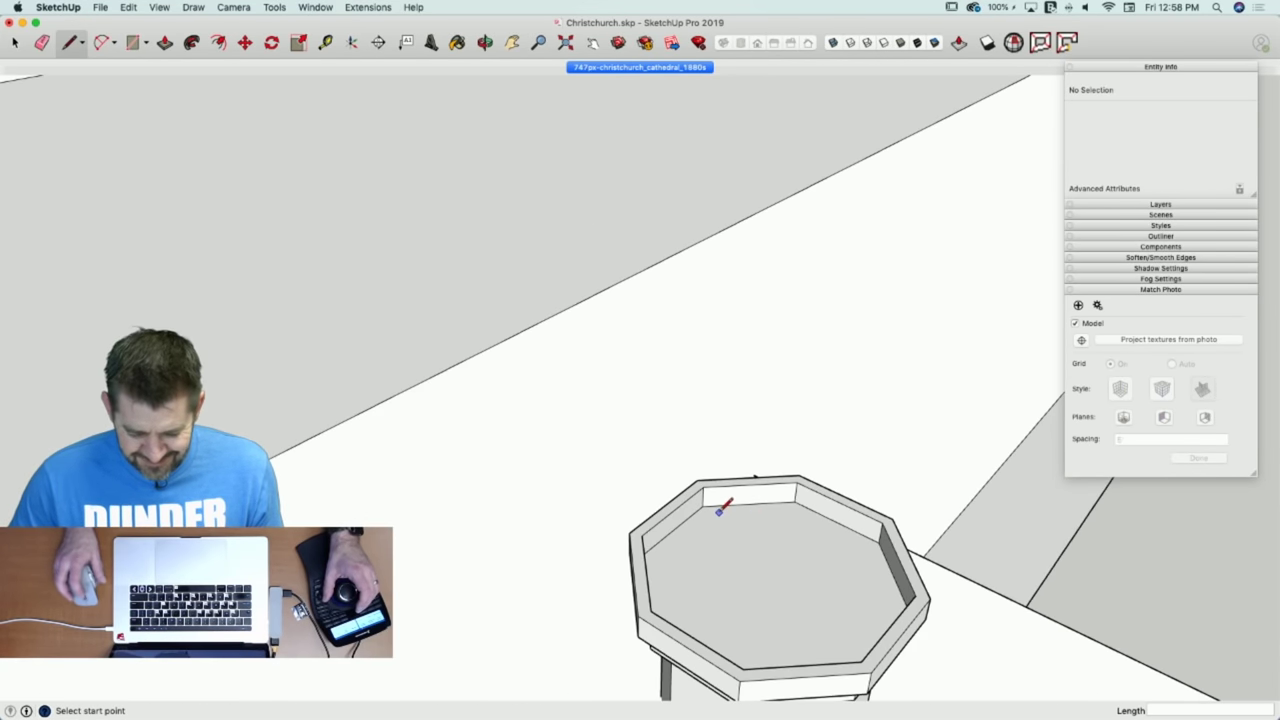
{"action": "key", "text": "p"}
{"action": "left_click", "coordinate": [688, 620]}
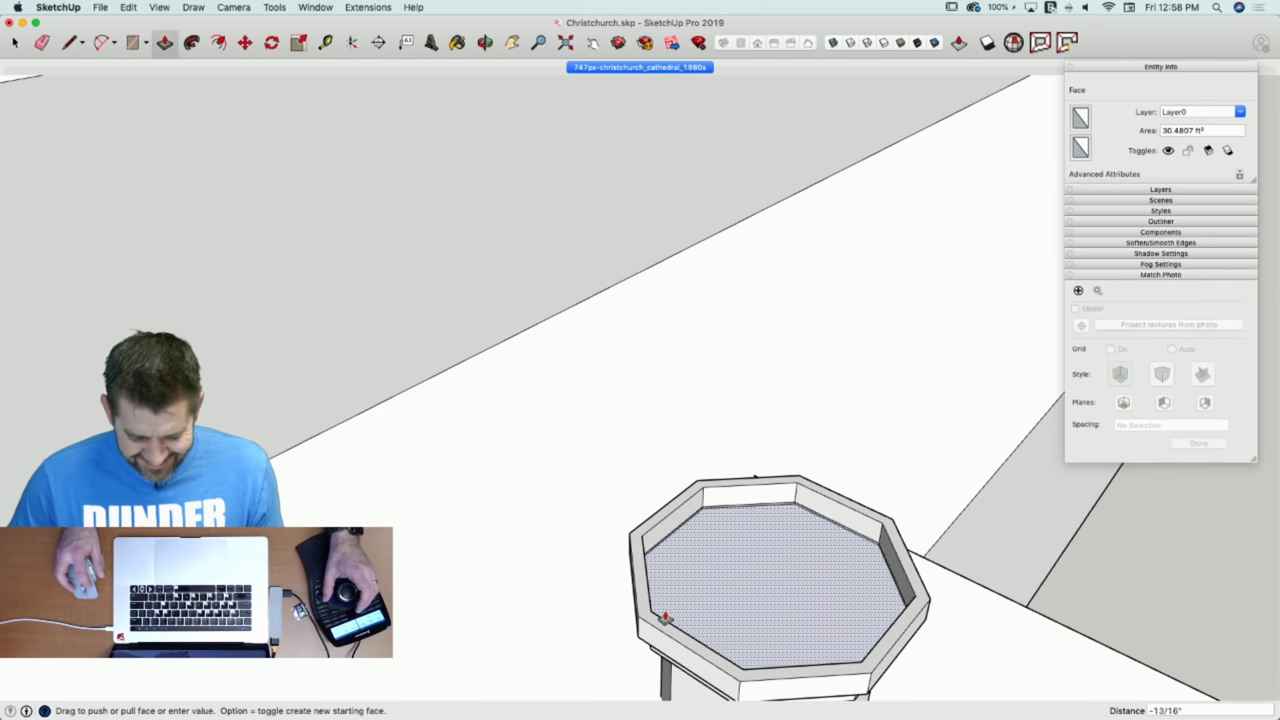
{"action": "left_click", "coordinate": [653, 608]}
{"action": "key", "text": "e"}
{"action": "left_click_drag", "start_coordinate": [659, 608], "coordinate": [755, 666]}
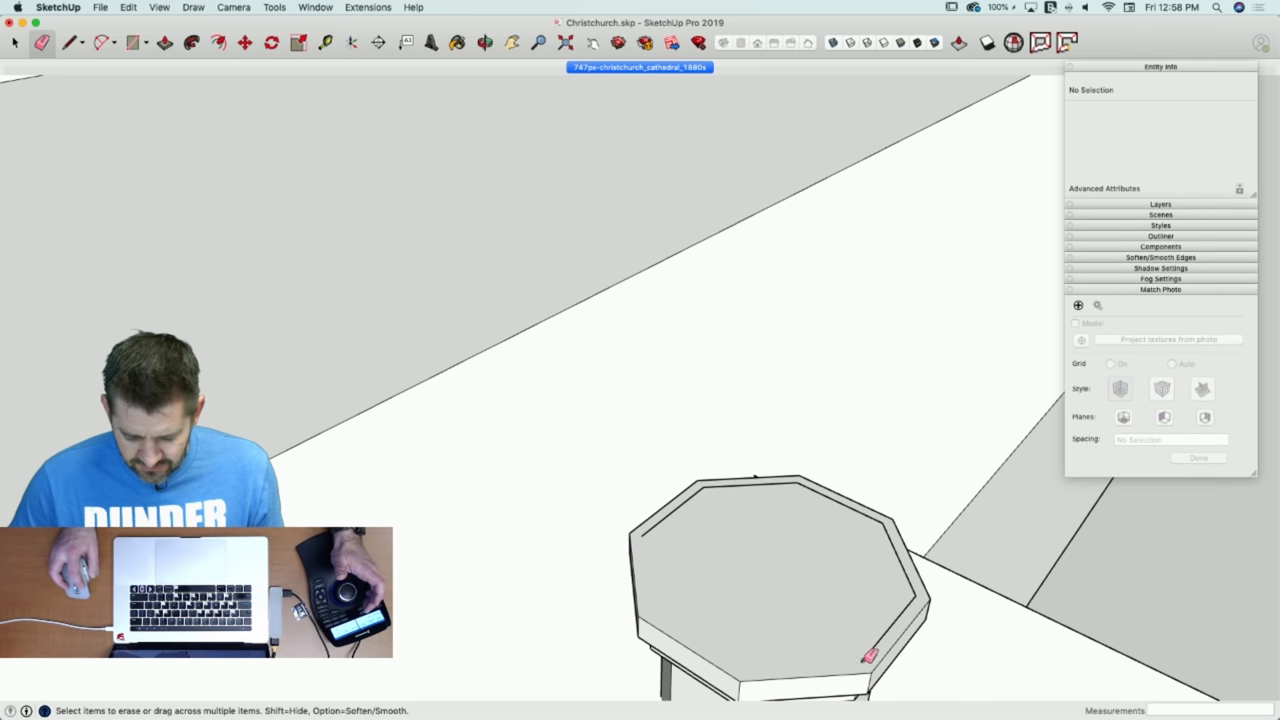
{"action": "left_click_drag", "start_coordinate": [869, 656], "coordinate": [886, 608]}
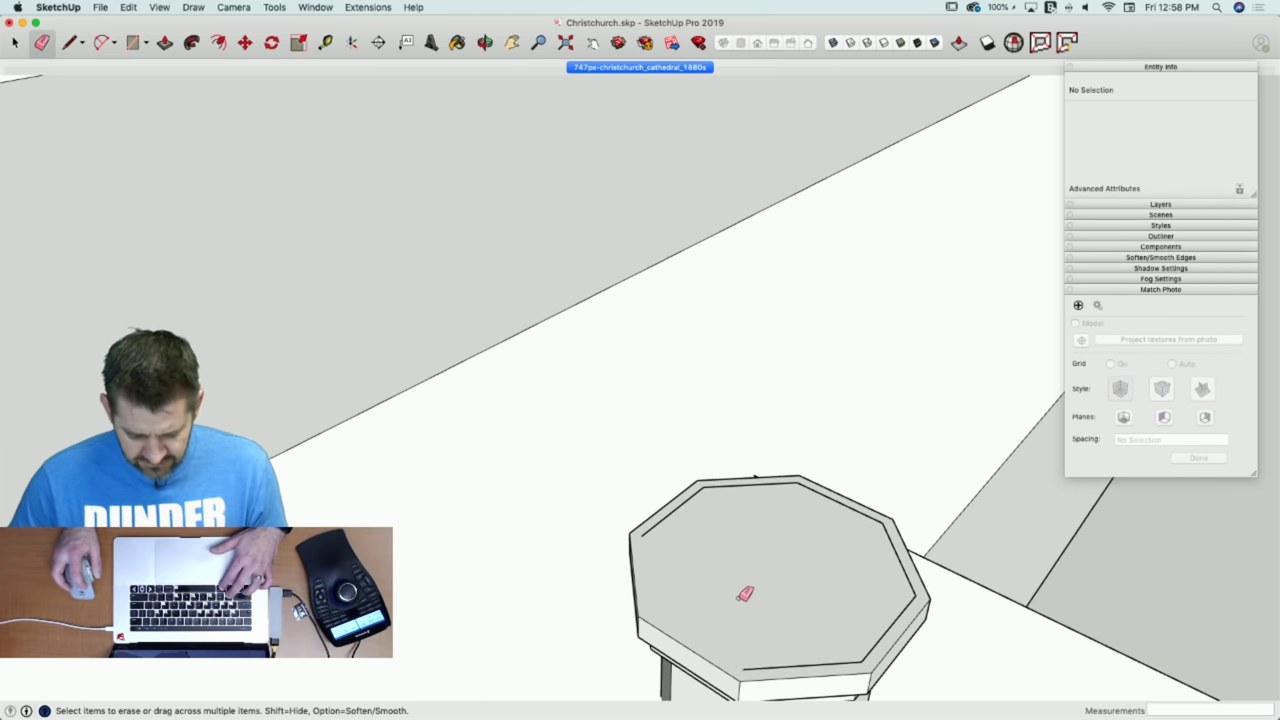
{"action": "key", "text": "space"}
Draw a corner-to-corner diagonal across the inner octagon and a vertical line about 10' 9" from its midpoint to the photo's spire tip.
{"action": "key", "text": "l"}
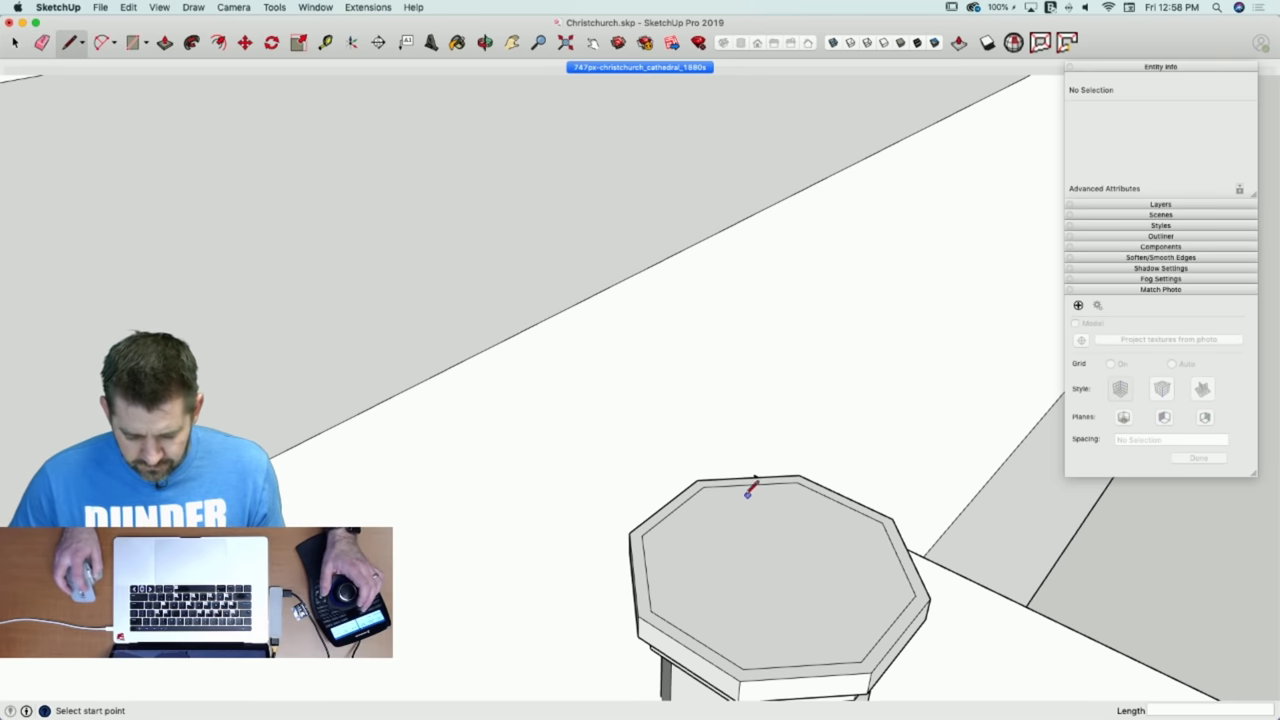
{"action": "left_click", "coordinate": [704, 487]}
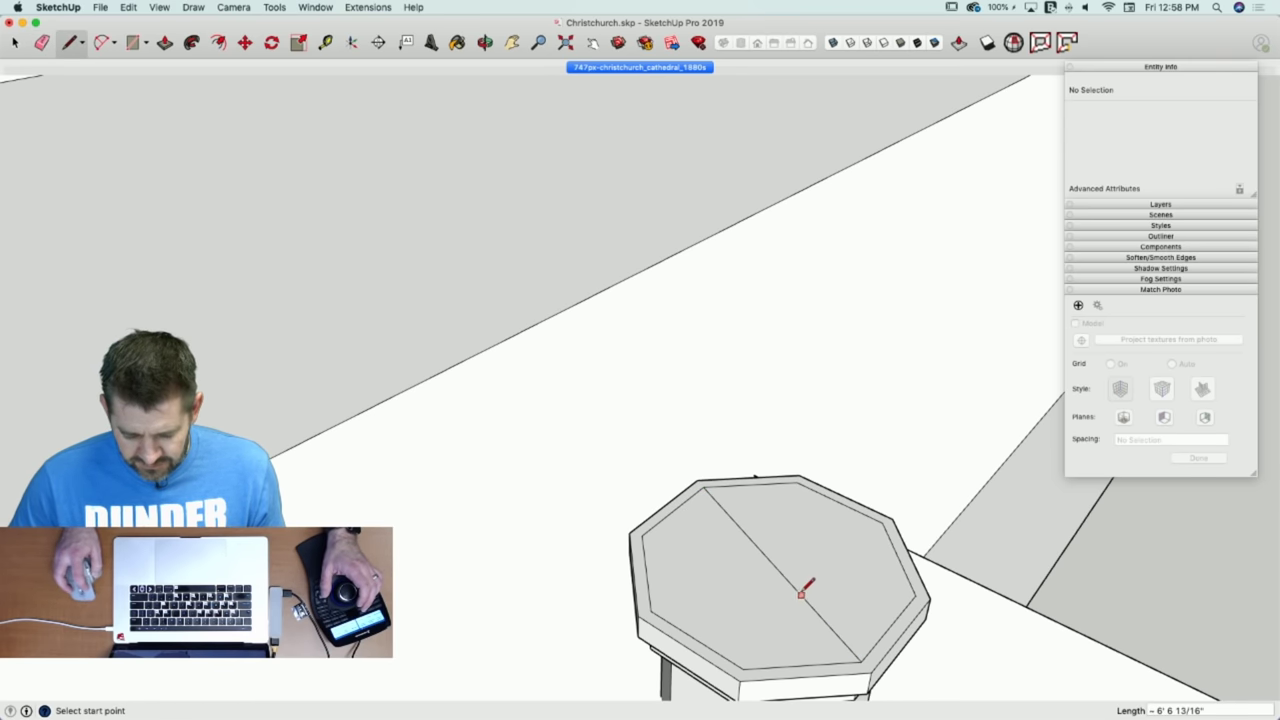
{"action": "left_click", "coordinate": [772, 564]}
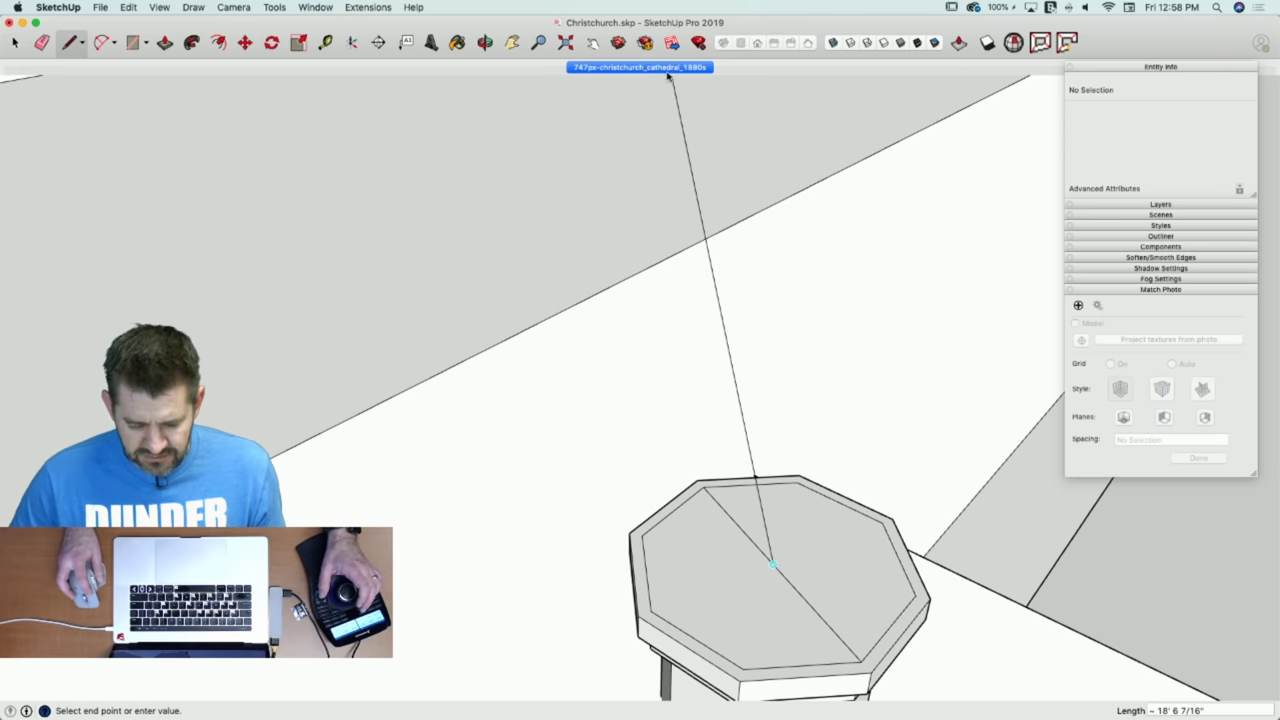
{"action": "left_click", "coordinate": [640, 67]}
{"action": "scroll", "coordinate": [714, 460], "scroll_direction": "up", "scroll_amount": 6}
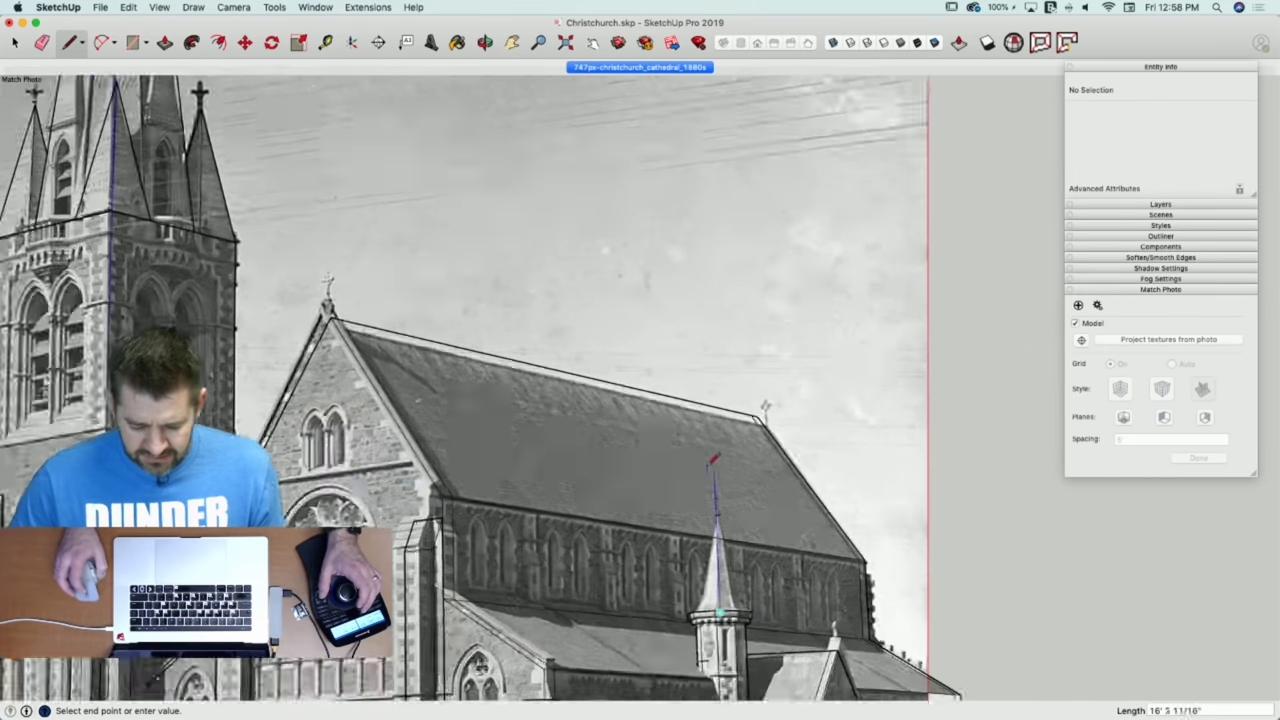
{"action": "scroll", "coordinate": [714, 460], "scroll_direction": "up", "scroll_amount": 5}
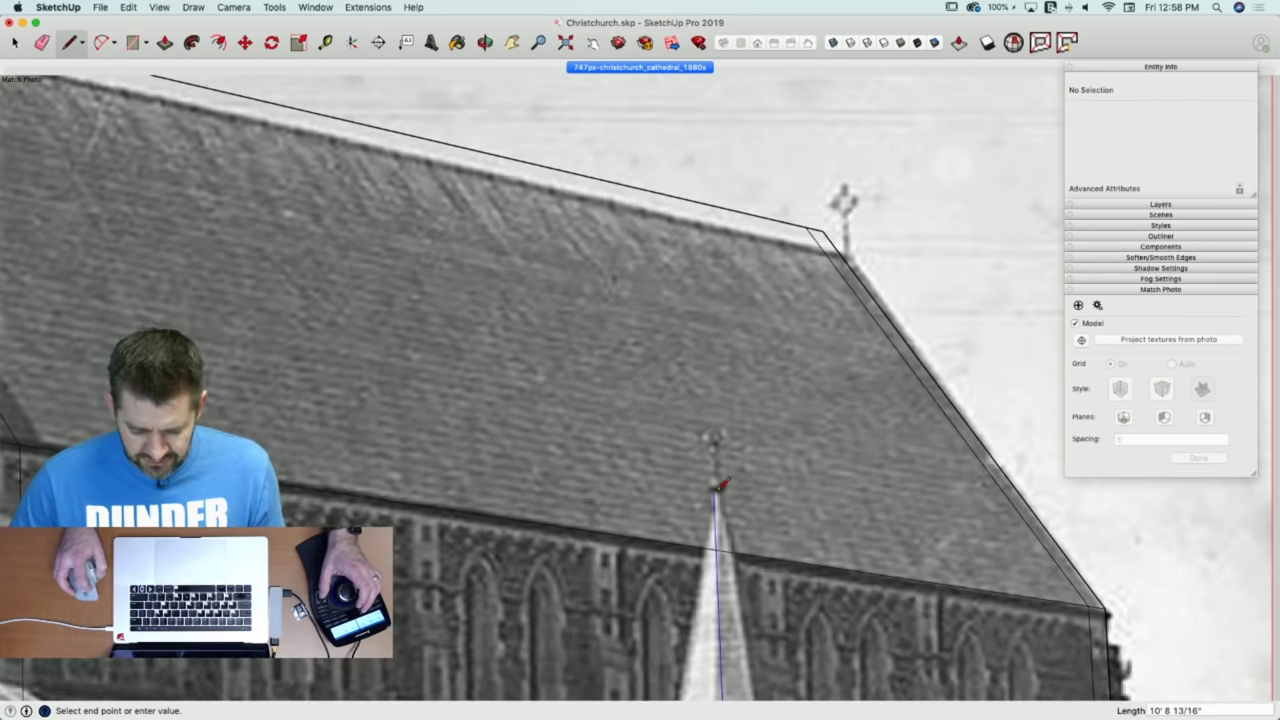
{"action": "scroll", "coordinate": [715, 490], "scroll_direction": "down", "scroll_amount": 10}
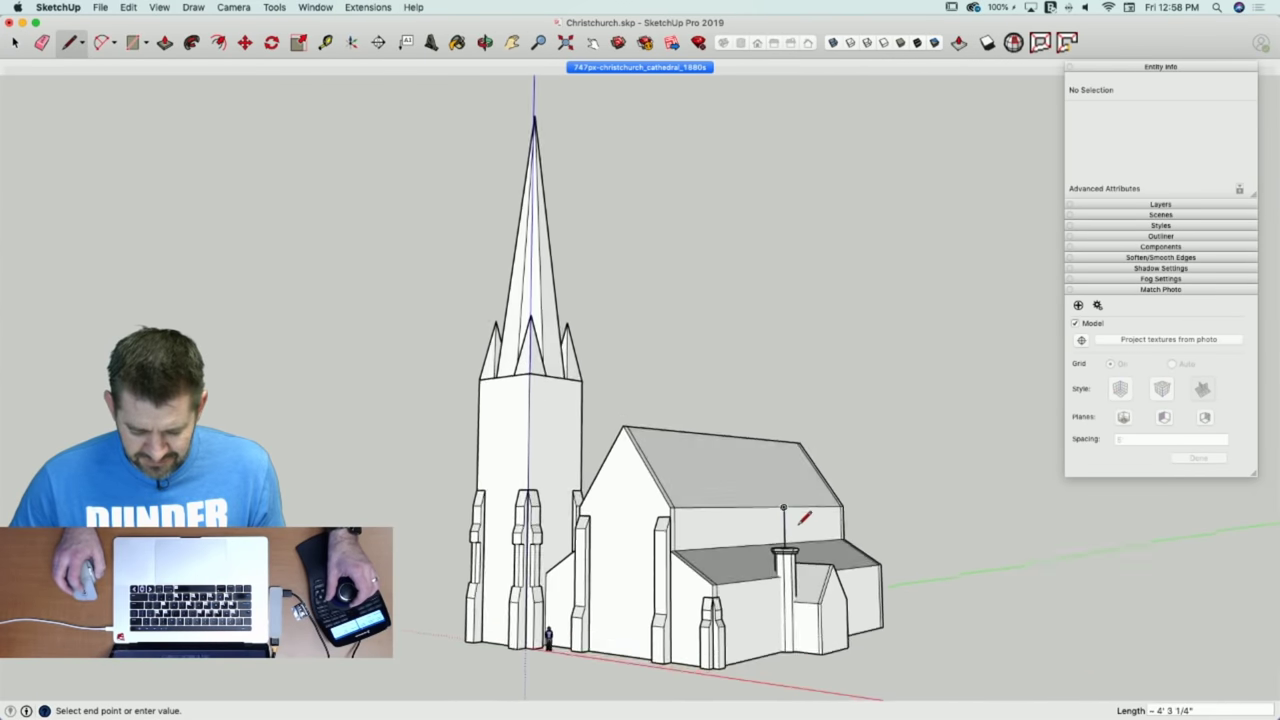
Connect the top of the vertical line to two adjacent corners of the inner octagon to form one triangular spire face.
{"action": "scroll", "coordinate": [780, 530], "scroll_direction": "up", "scroll_amount": 8}
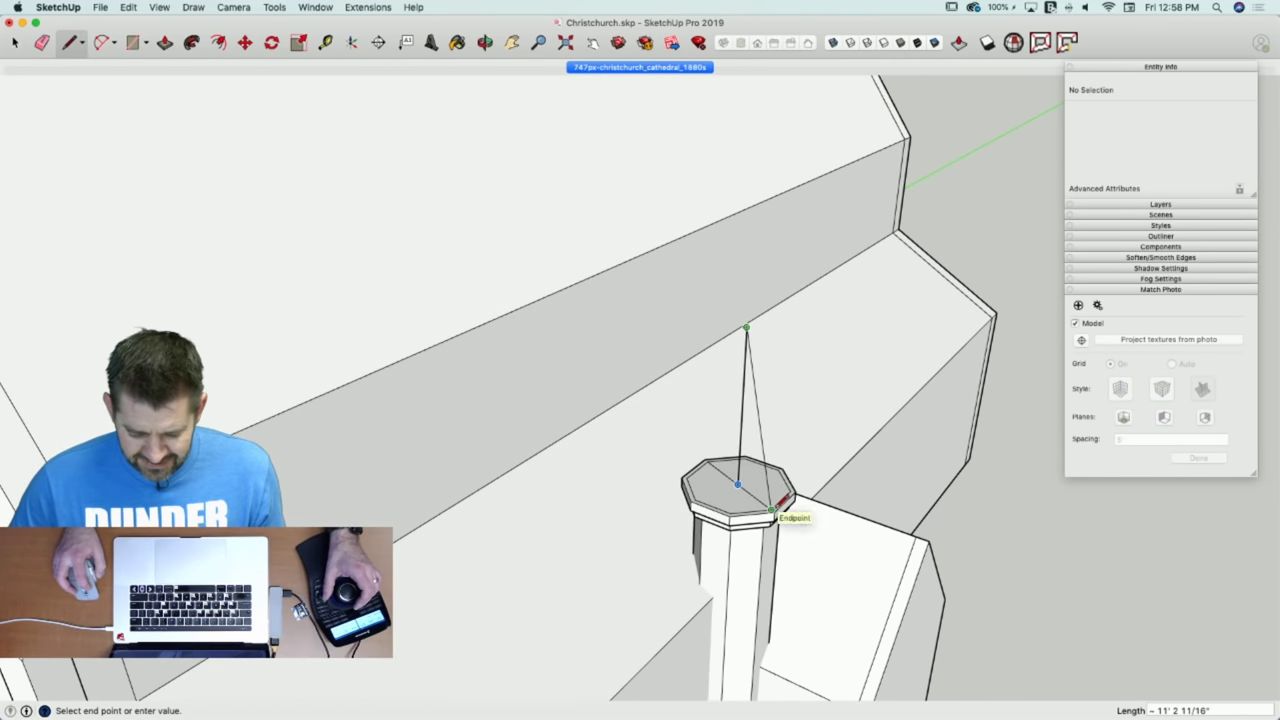
{"action": "left_click", "coordinate": [772, 510]}
{"action": "left_click", "coordinate": [791, 491]}
{"action": "left_click", "coordinate": [747, 328]}
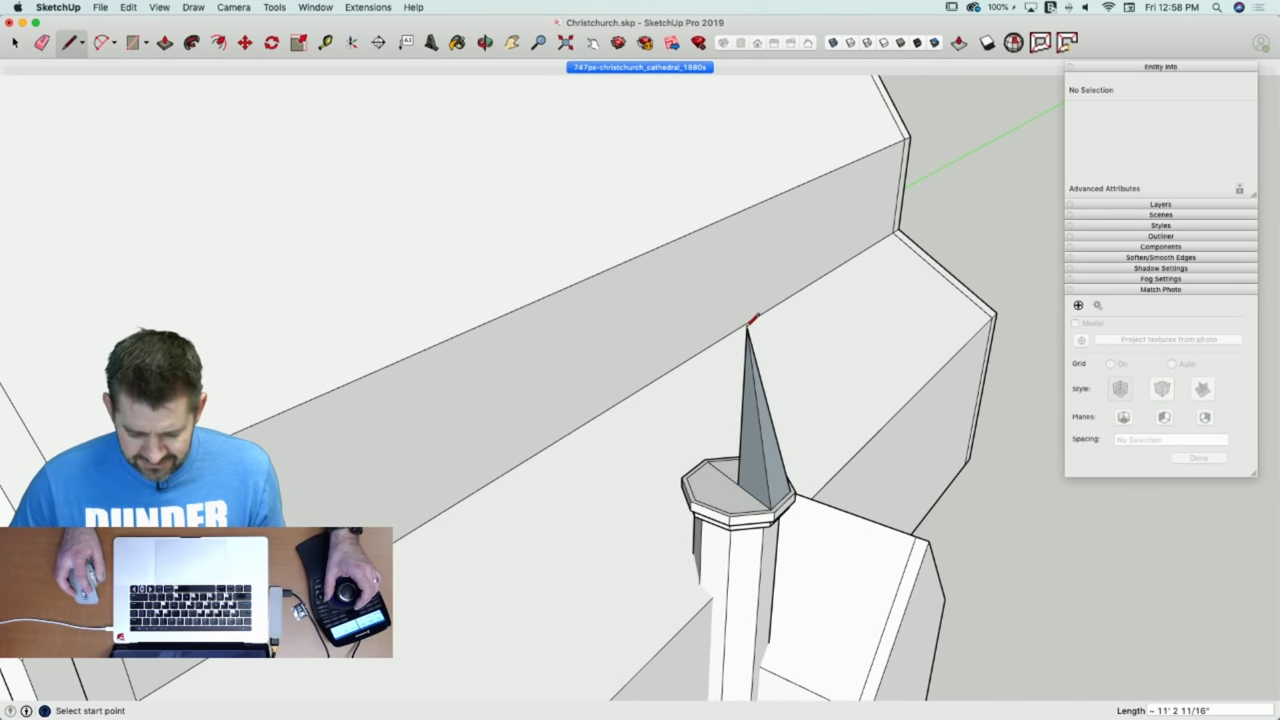
Draw a line about 2' 3" long across the lower spire face, at the height where the photo's spire starts to flare.
{"action": "key", "text": "space"}
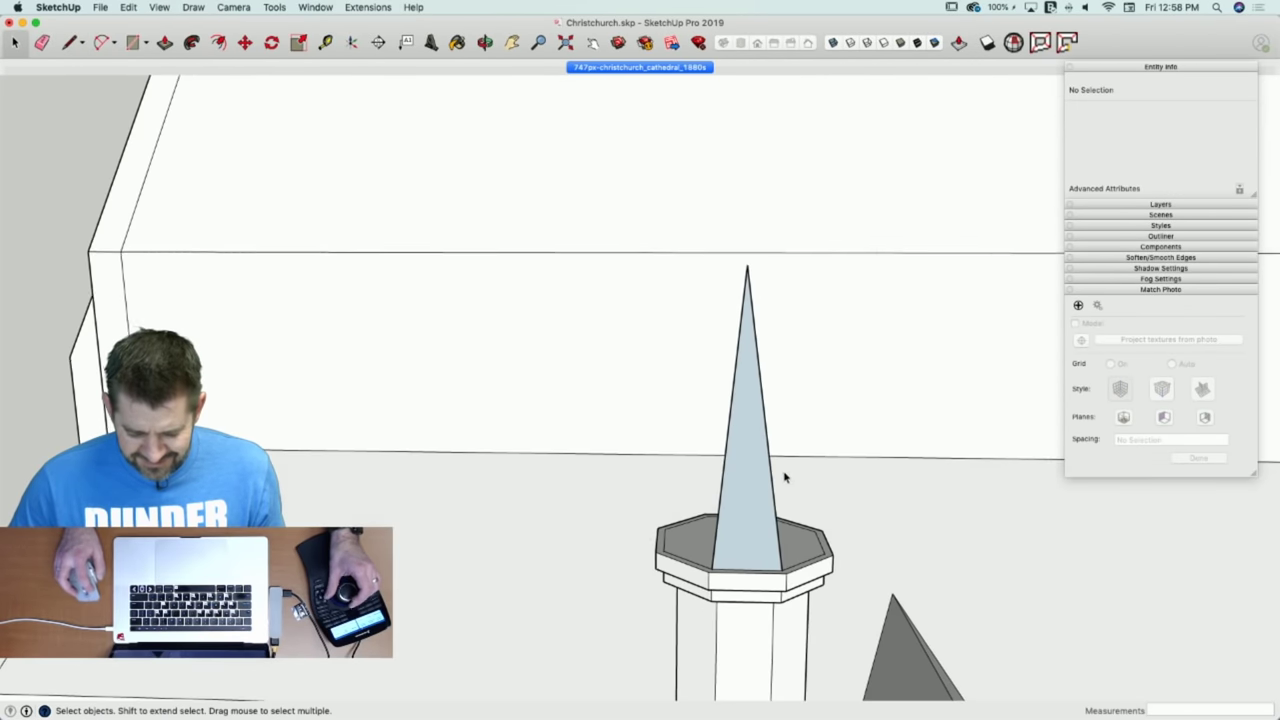
{"action": "left_click", "coordinate": [749, 485]}
{"action": "key", "text": "e"}
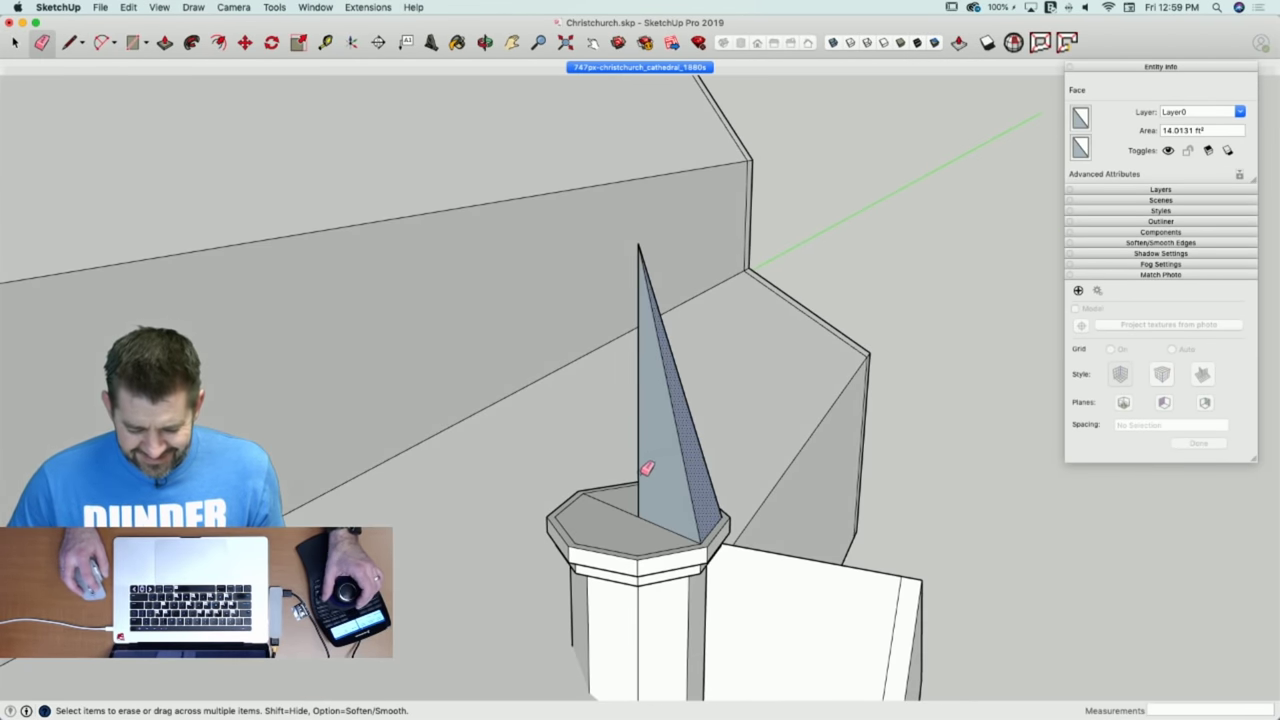
{"action": "left_click", "coordinate": [626, 68]}
{"action": "scroll", "coordinate": [838, 590], "scroll_direction": "up", "scroll_amount": 10}
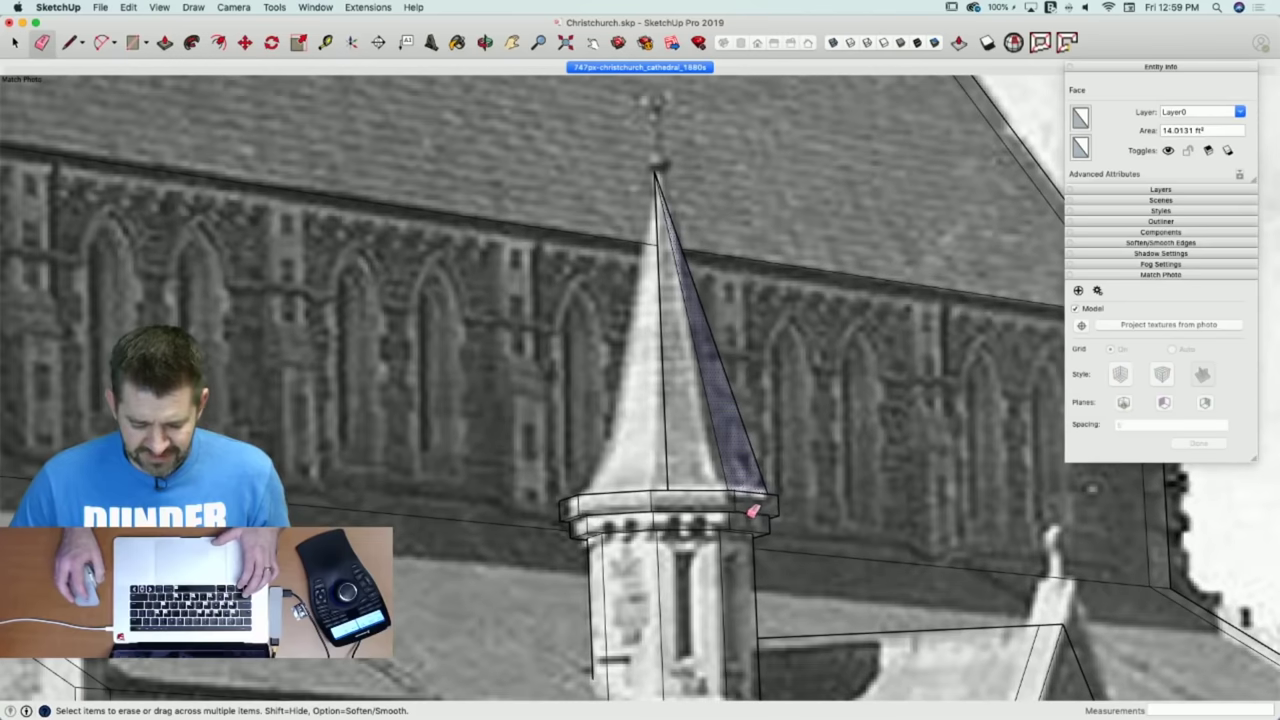
{"action": "key", "text": "l"}
{"action": "scroll", "coordinate": [738, 490], "scroll_direction": "up", "scroll_amount": 4}
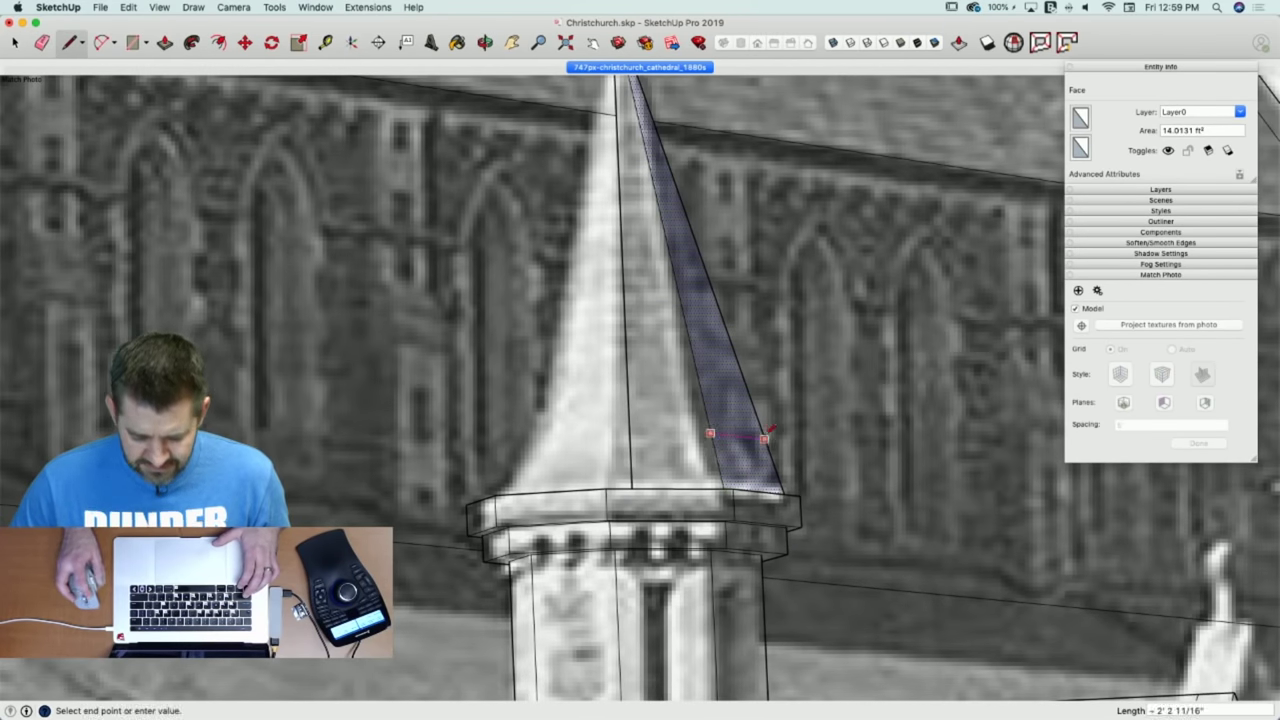
{"action": "left_click", "coordinate": [764, 439]}
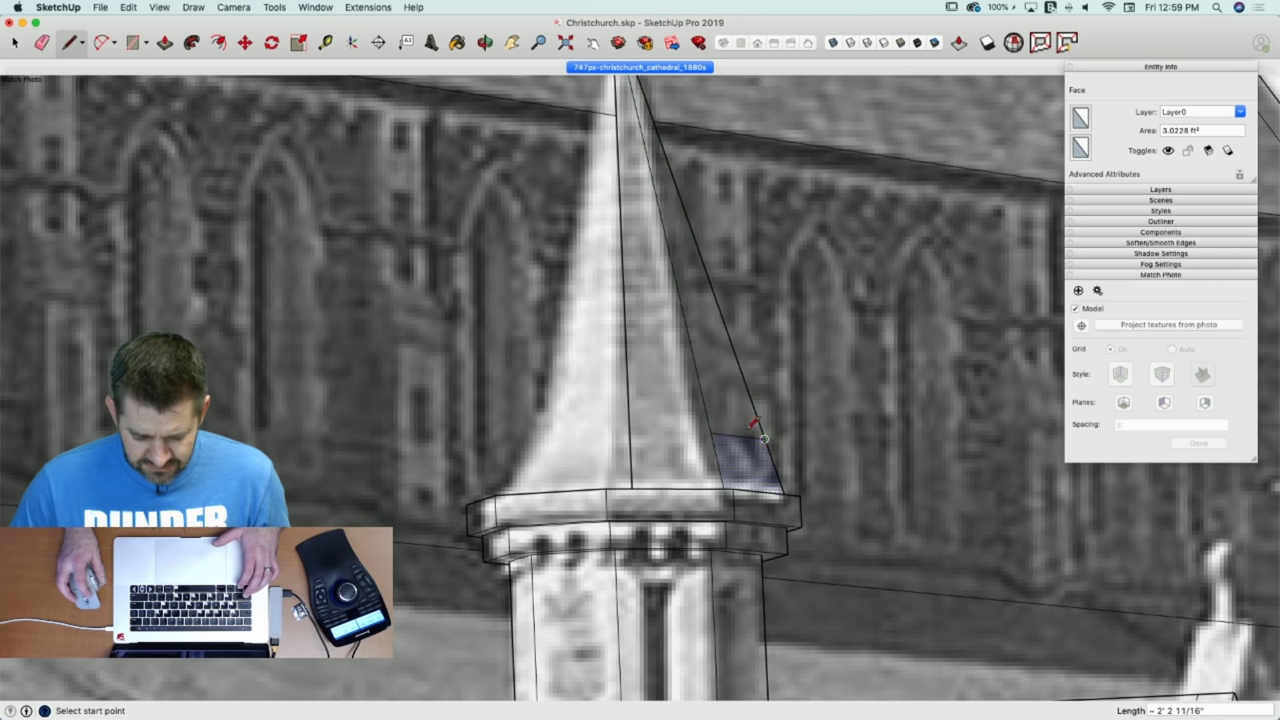
{"action": "key", "text": "space"}
{"action": "left_click", "coordinate": [728, 436]}
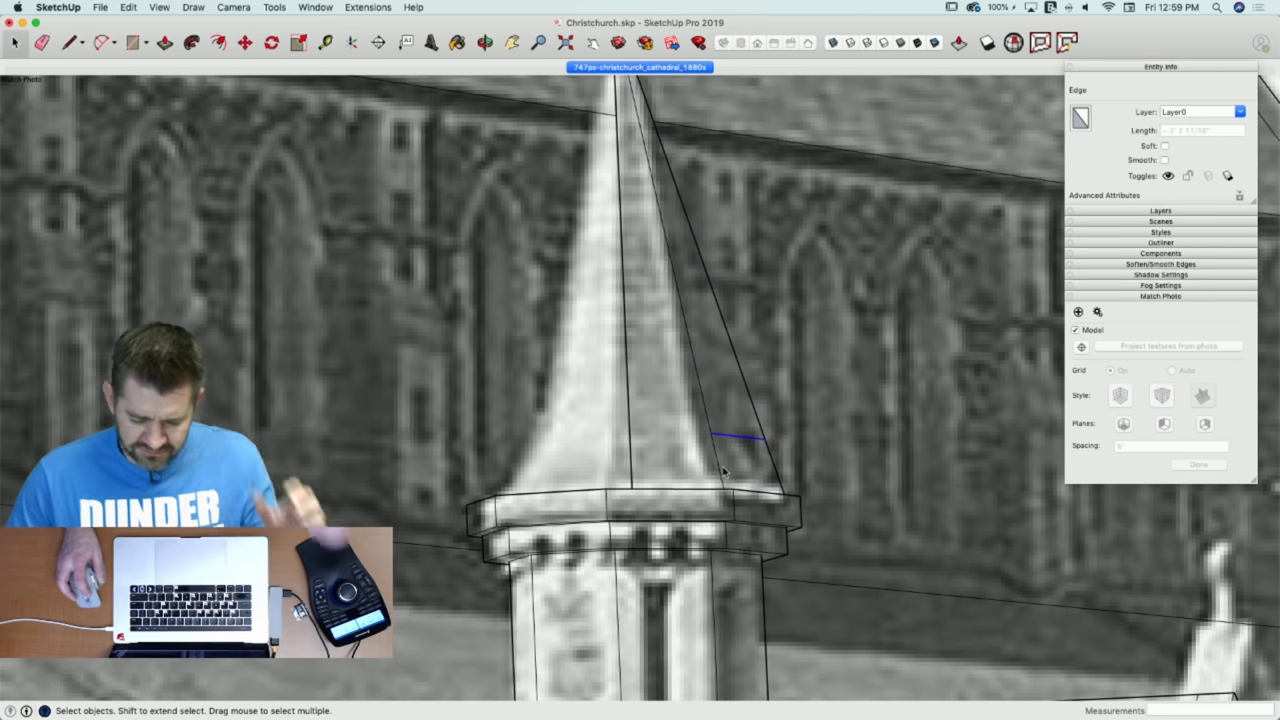
Continue the flare line from its end across the spire segment's inner face to the vertical centre edge.
{"action": "key", "text": "shift+z"}
{"action": "scroll", "coordinate": [812, 473], "scroll_direction": "up", "scroll_amount": 10}
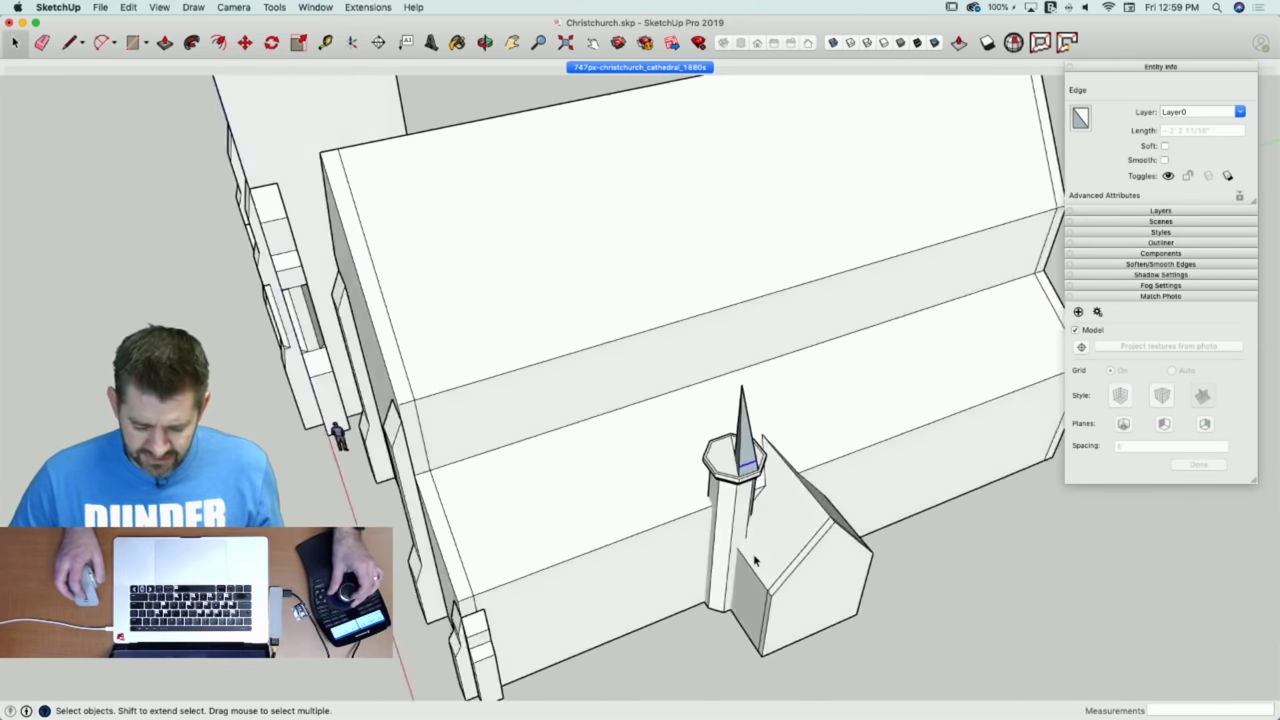
{"action": "scroll", "coordinate": [687, 518], "scroll_direction": "up", "scroll_amount": 6}
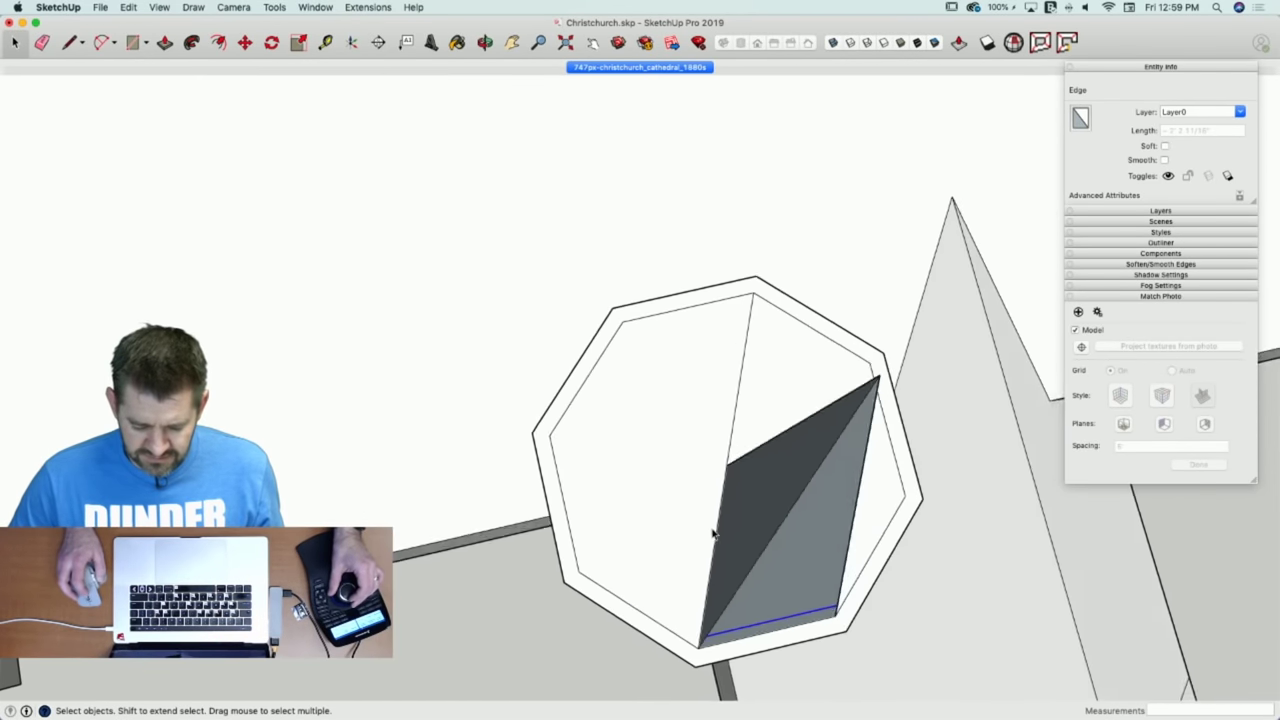
{"action": "key", "text": "l"}
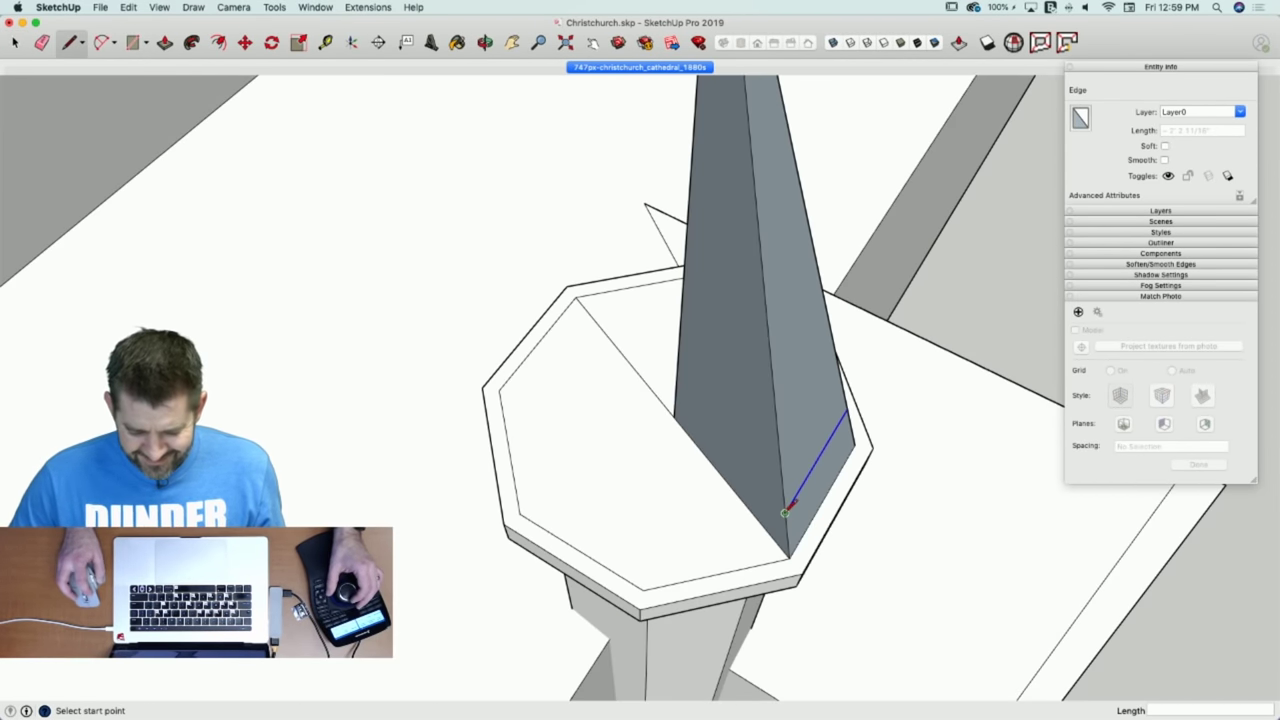
{"action": "left_click", "coordinate": [785, 511]}
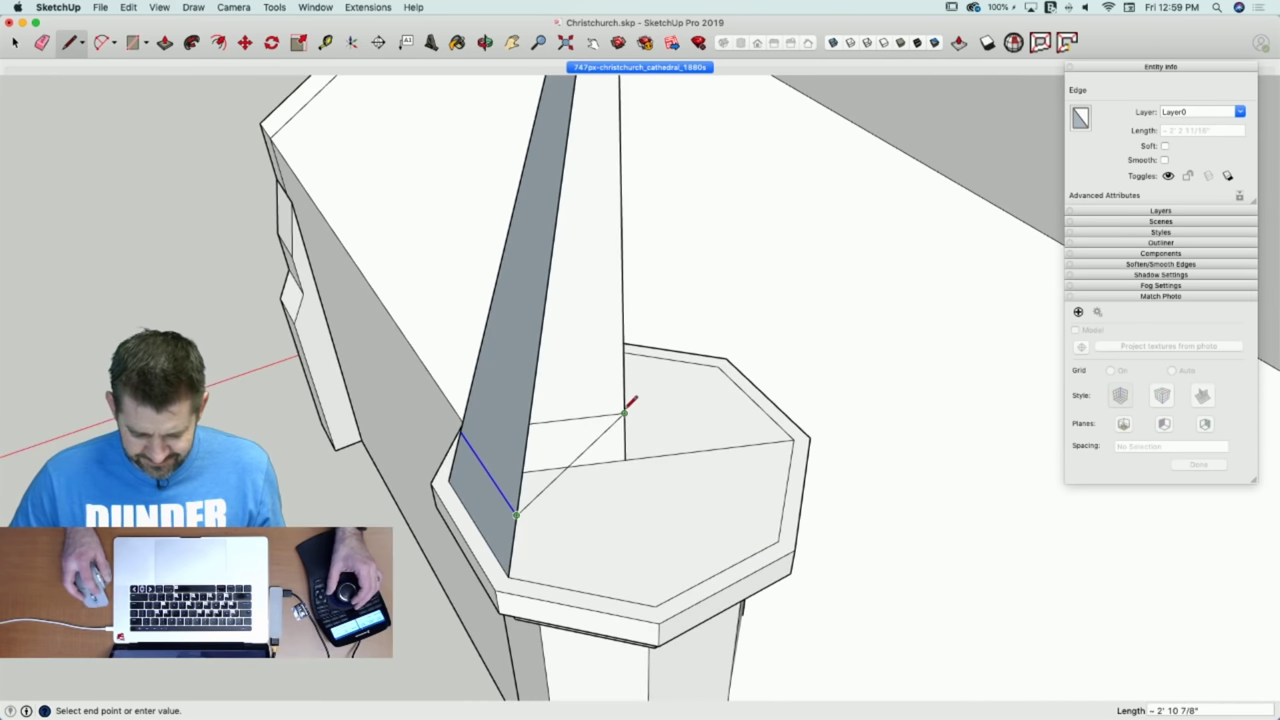
{"action": "left_click", "coordinate": [624, 412]}
{"action": "key", "text": "space"}
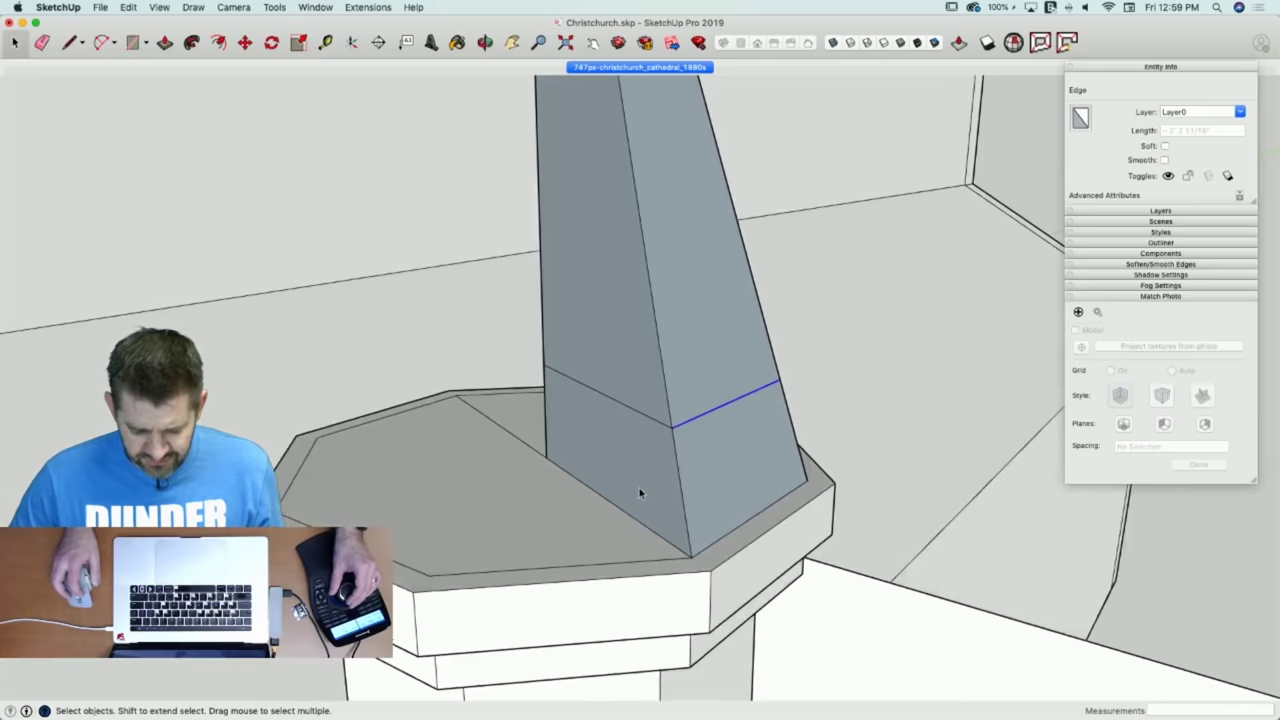
Draw a flare profile on the segment's inner face, from the octagon's corner about 1' 5" to the cross line and on to the apex.
{"action": "middle_click_drag", "start_coordinate": [641, 492], "coordinate": [668, 411]}
{"action": "scroll", "coordinate": [668, 411], "scroll_direction": "up", "scroll_amount": 4}
{"action": "key", "text": "l"}
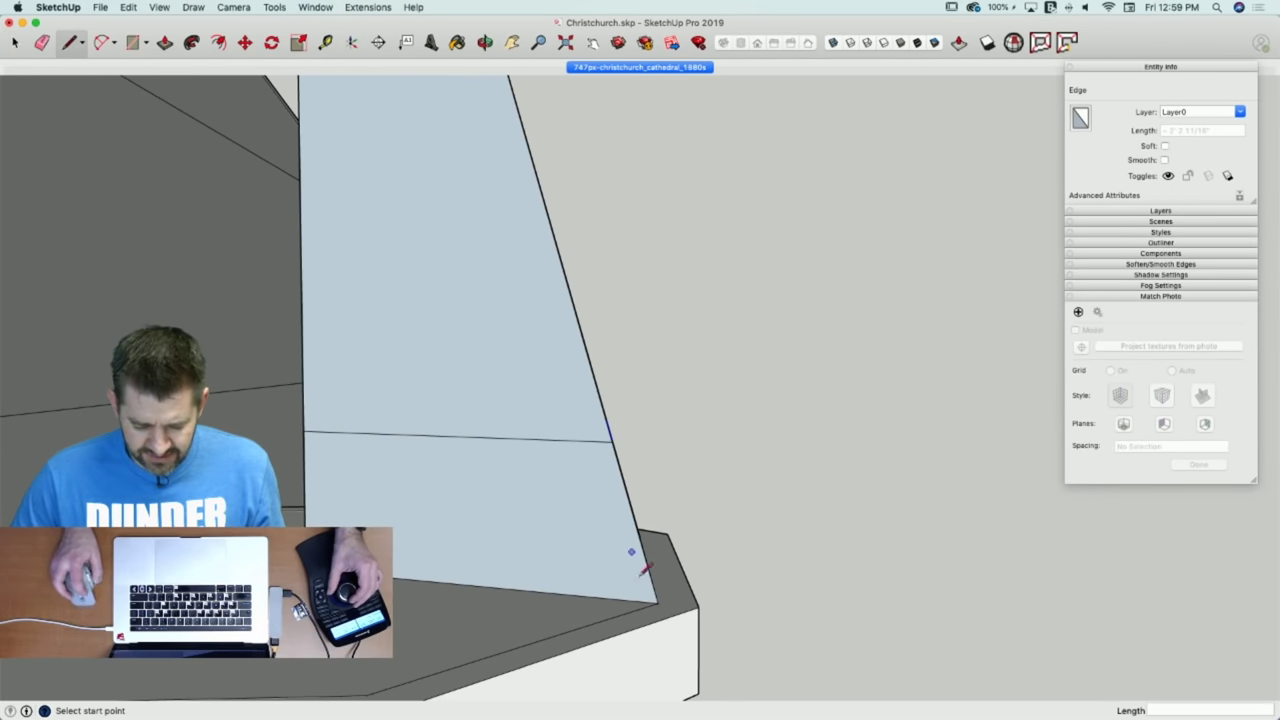
{"action": "left_click", "coordinate": [658, 602]}
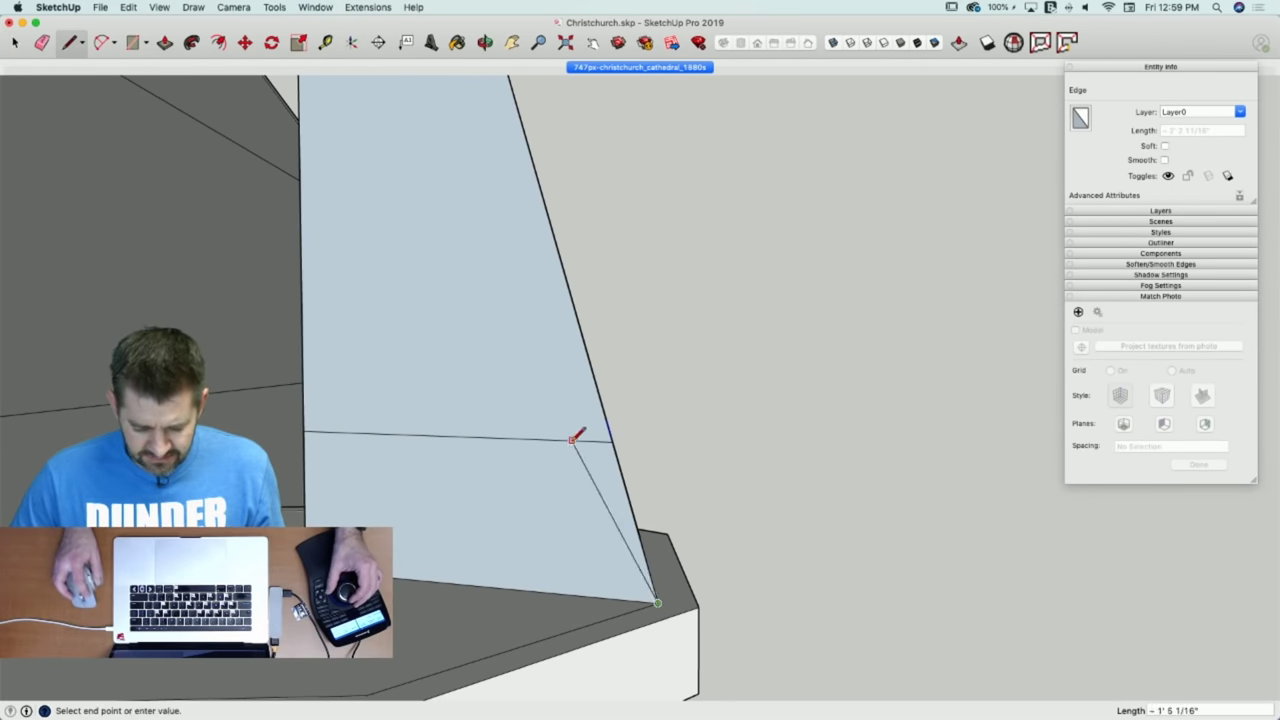
{"action": "left_click", "coordinate": [573, 440]}
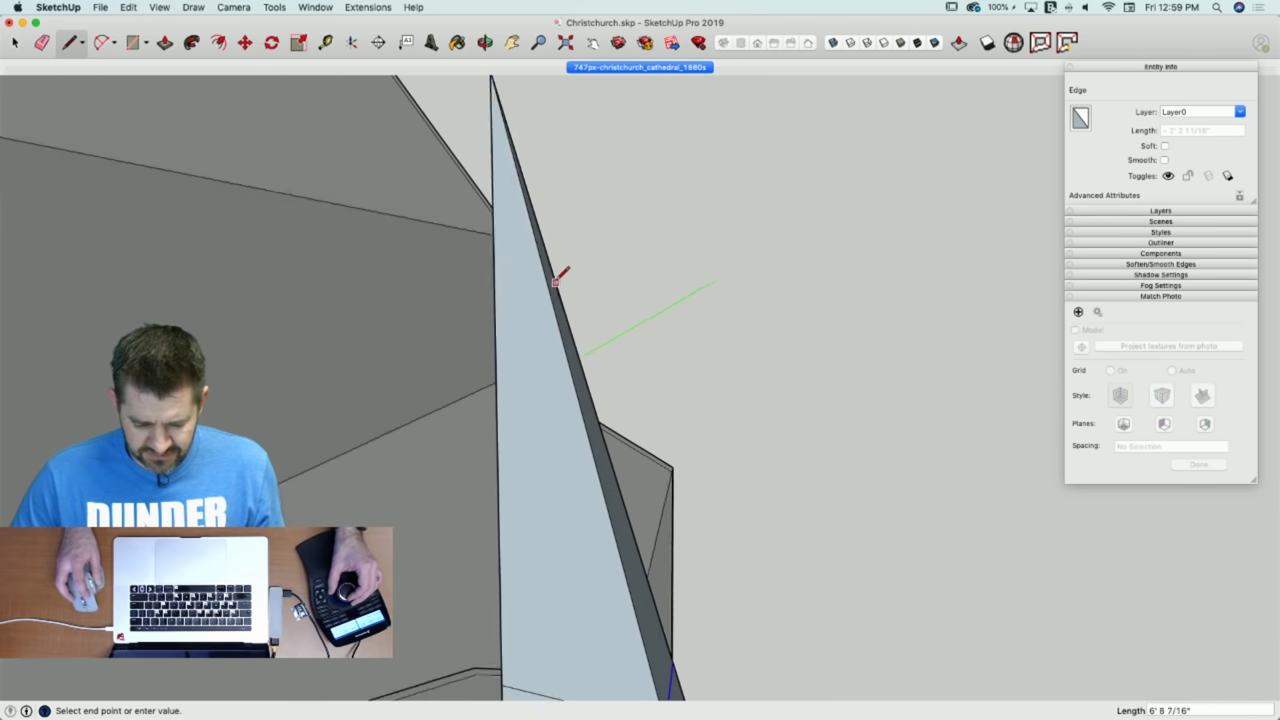
{"action": "left_click", "coordinate": [540, 242]}
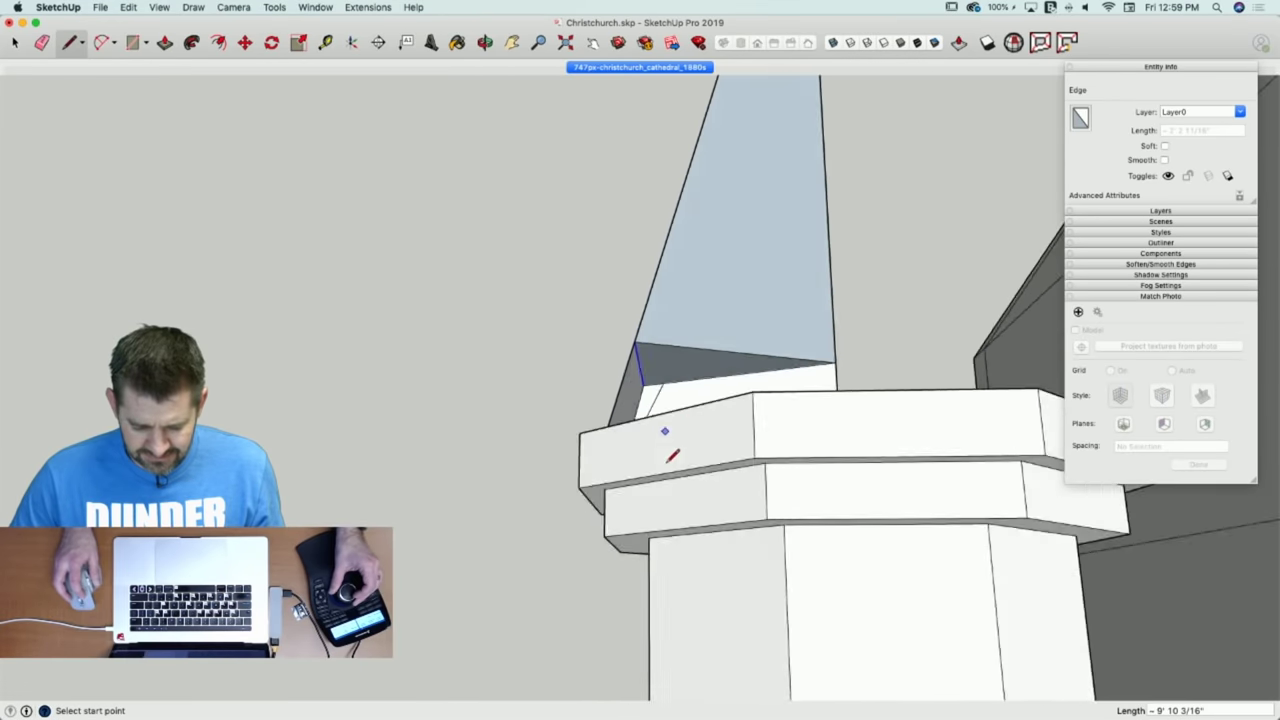
Redraw the flare's slanted edge from the octagon's corner, about 1' 5" long, and connect its upper end to the spire's apex, about 9' 10".
{"action": "middle_click_drag", "start_coordinate": [672, 456], "coordinate": [683, 430]}
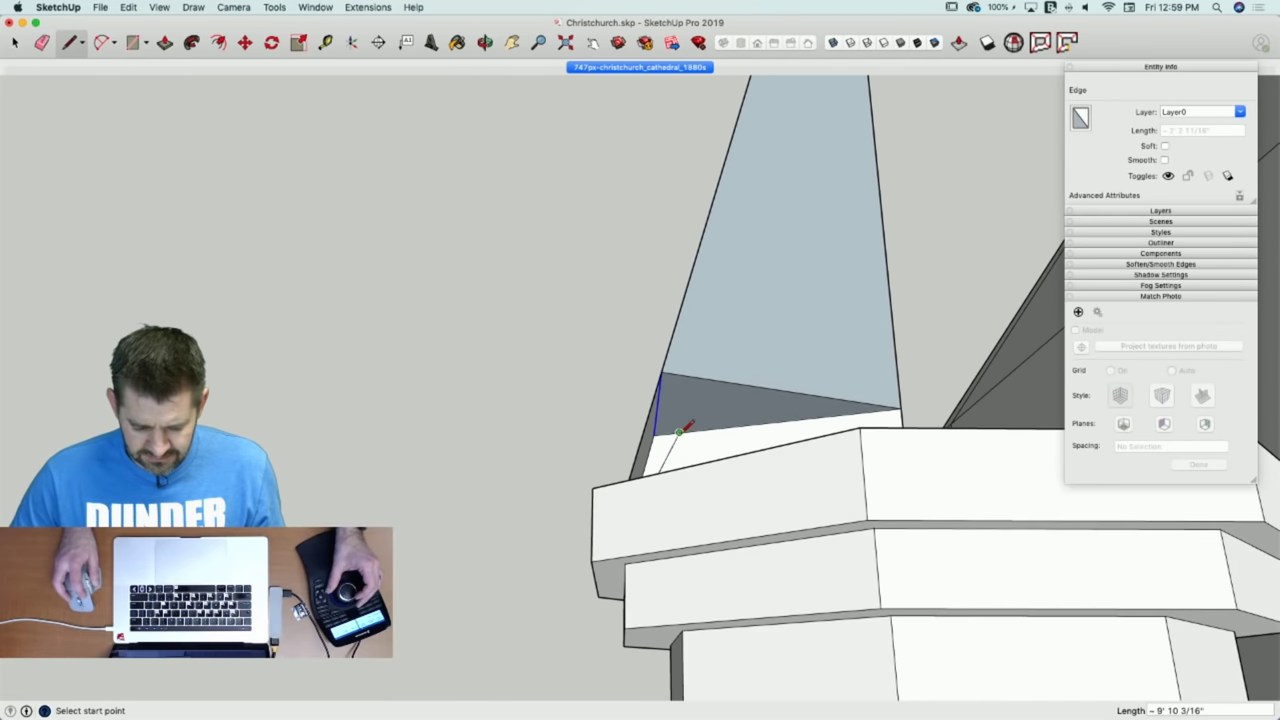
{"action": "left_click", "coordinate": [691, 376]}
{"action": "middle_click_drag", "start_coordinate": [645, 463], "coordinate": [640, 586]}
{"action": "left_click", "coordinate": [630, 590]}
{"action": "left_click", "coordinate": [694, 464]}
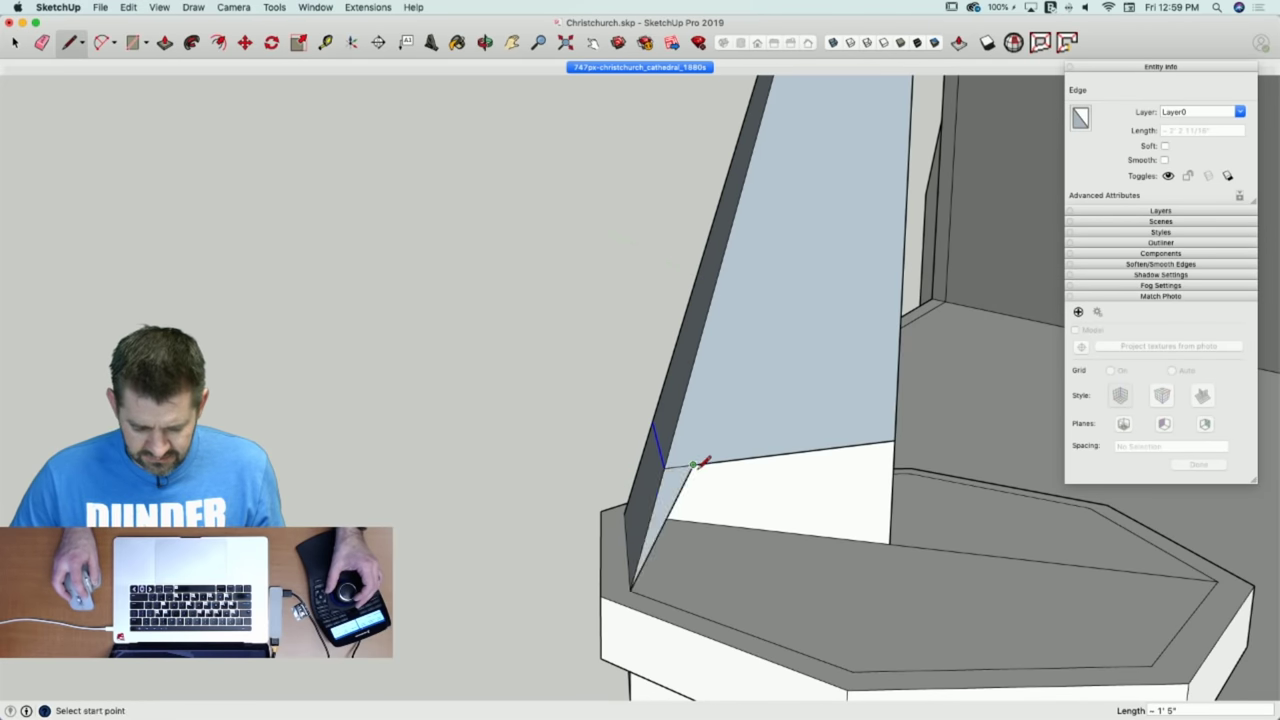
{"action": "left_click", "coordinate": [694, 464]}
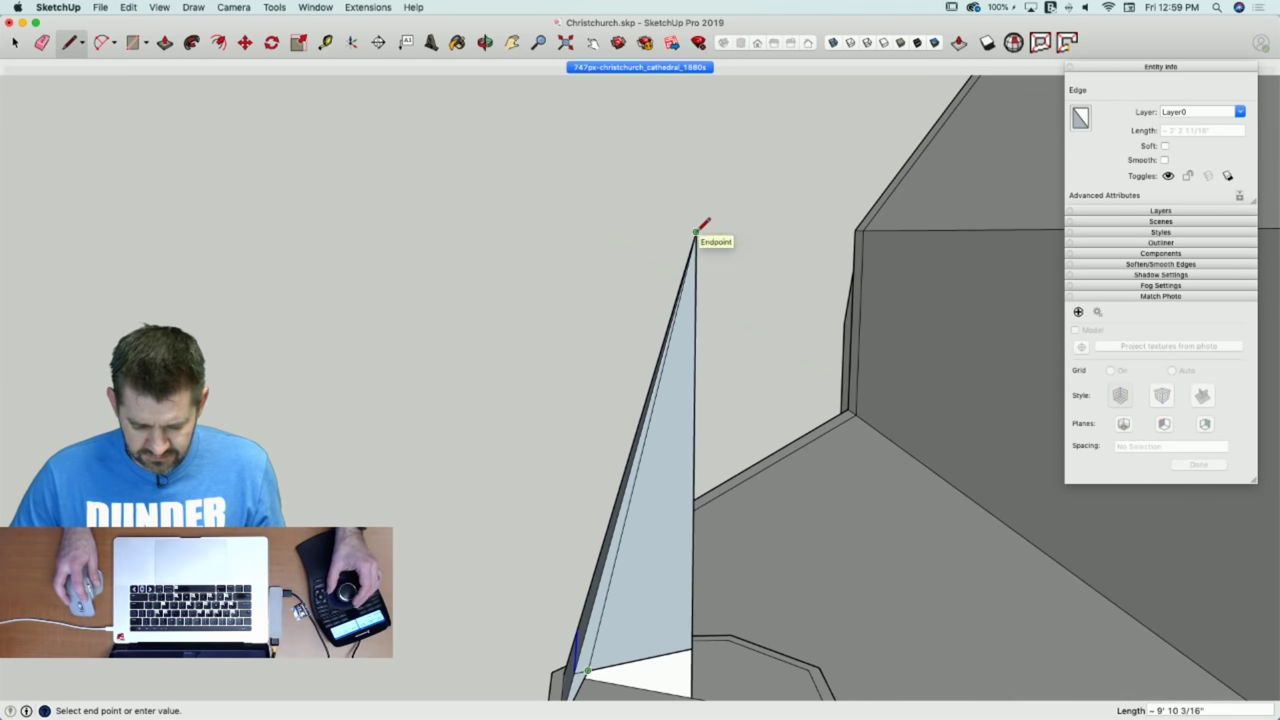
{"action": "left_click", "coordinate": [696, 232]}
{"action": "key", "text": "e"}
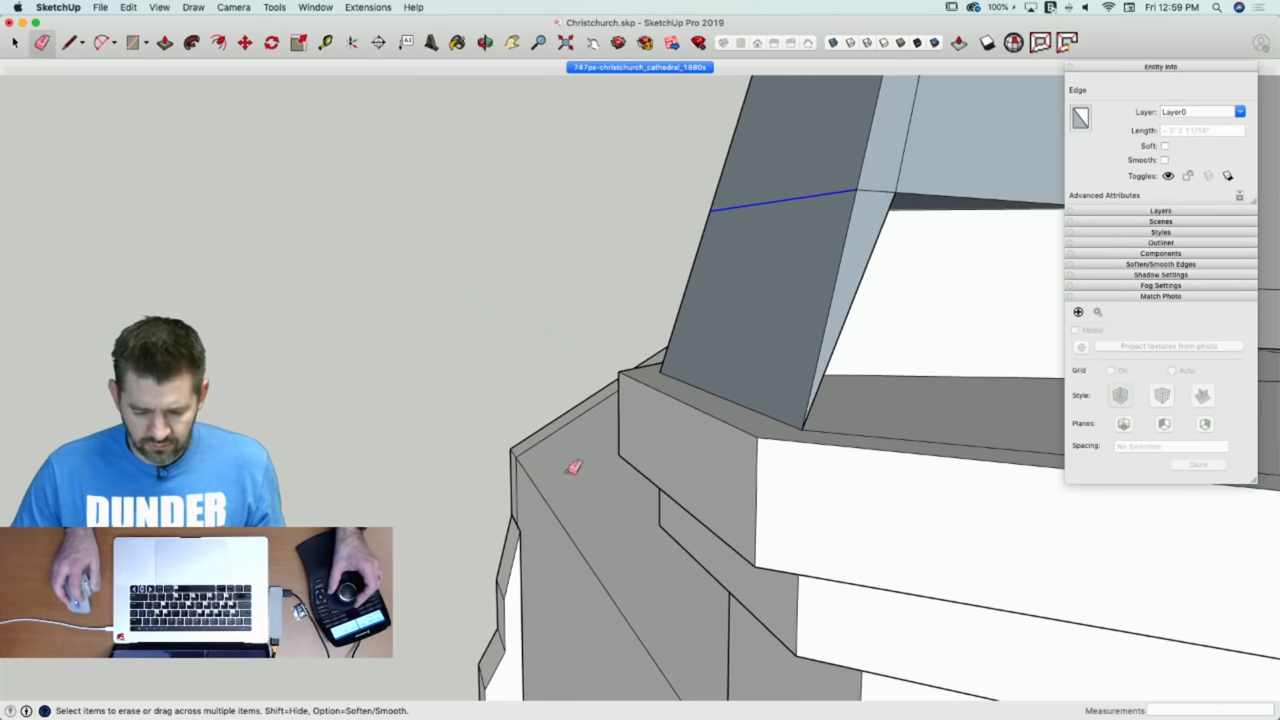
Erase the turret spire segment's original outer edges, cross line and inner centre edge around the flared faces.
{"action": "left_click", "coordinate": [851, 186]}
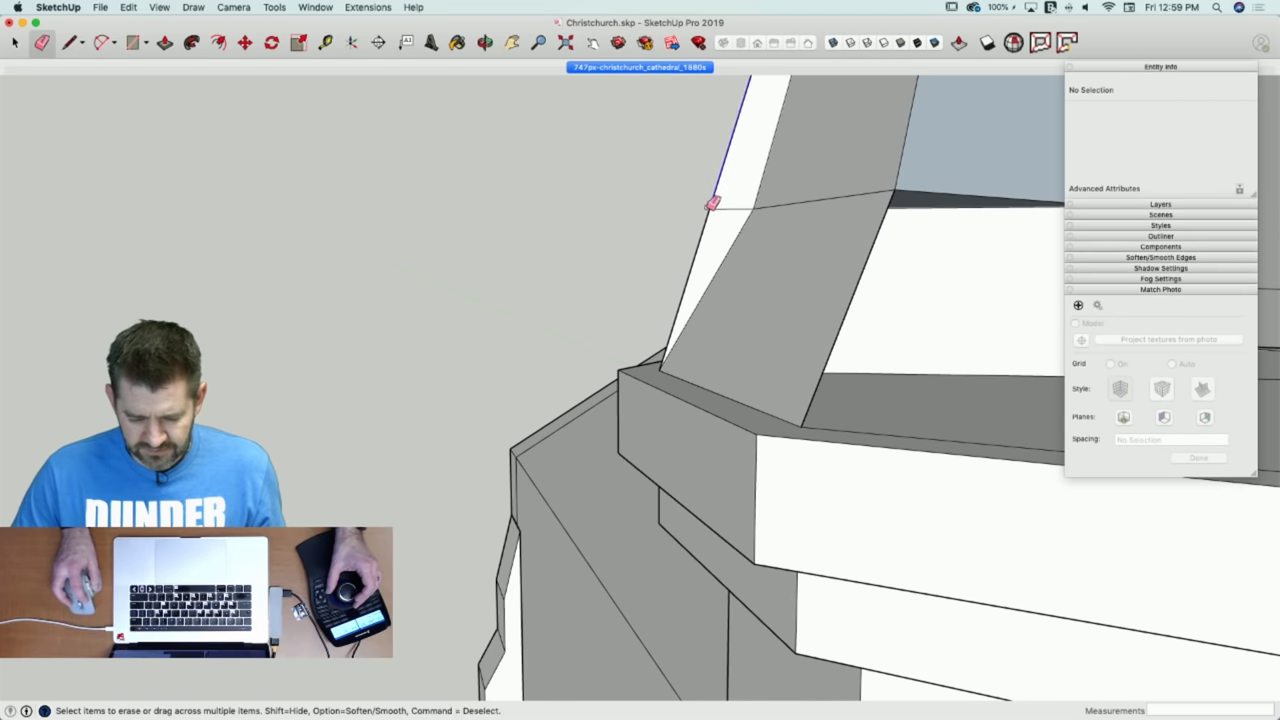
{"action": "left_click_drag", "start_coordinate": [708, 207], "coordinate": [716, 206]}
{"action": "left_click", "coordinate": [641, 67]}
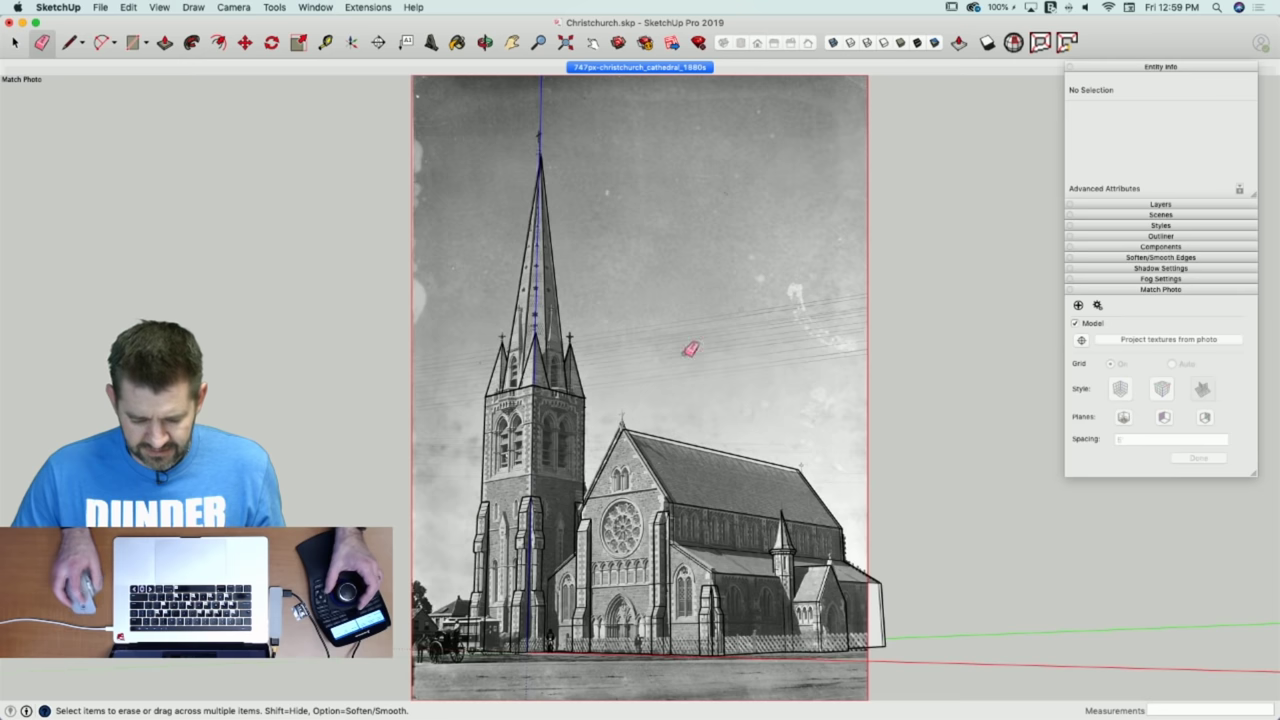
{"action": "scroll", "coordinate": [765, 580], "scroll_direction": "up", "scroll_amount": 12}
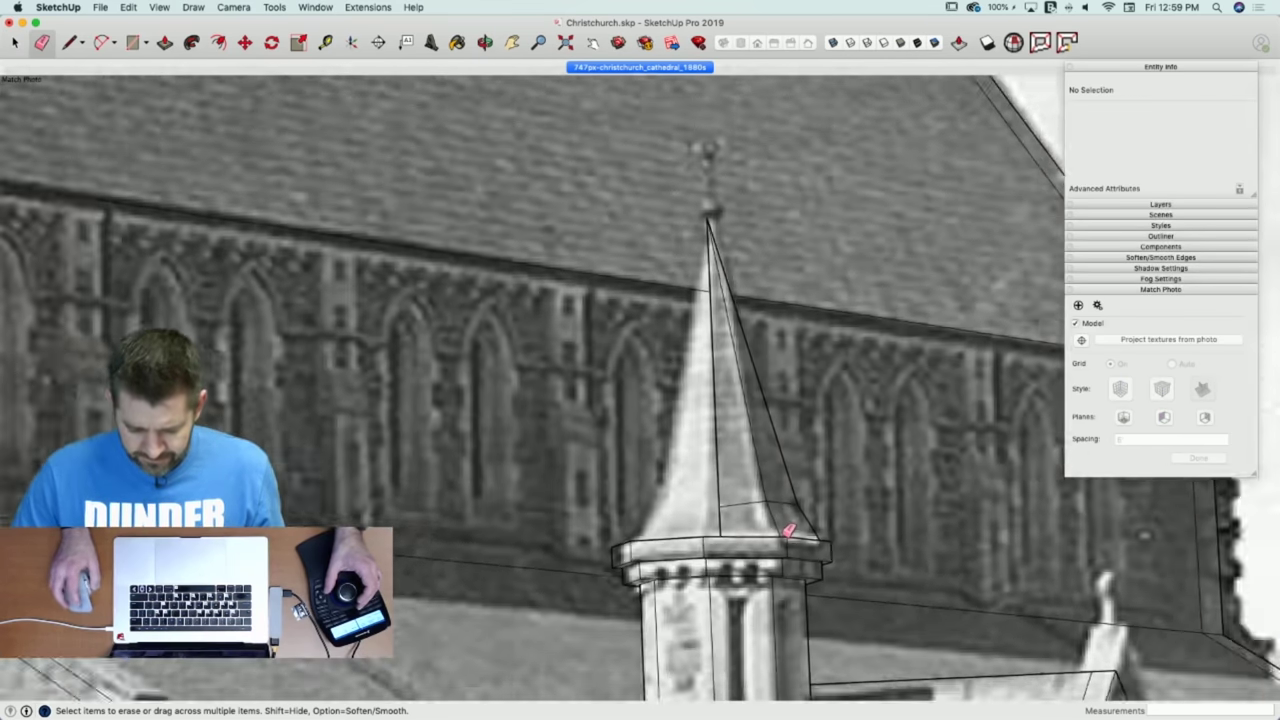
{"action": "key", "text": "space"}
{"action": "key", "text": "e"}
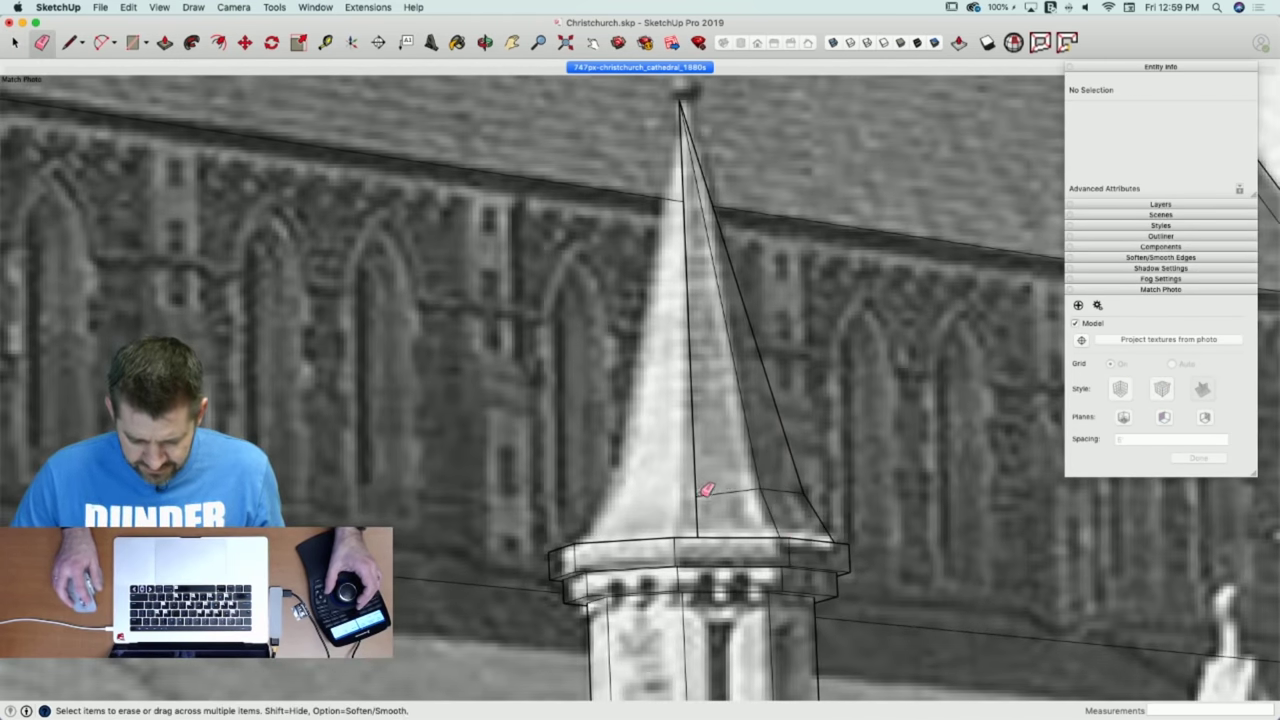
{"action": "left_click_drag", "start_coordinate": [706, 491], "coordinate": [694, 492]}
{"action": "key", "text": "space"}
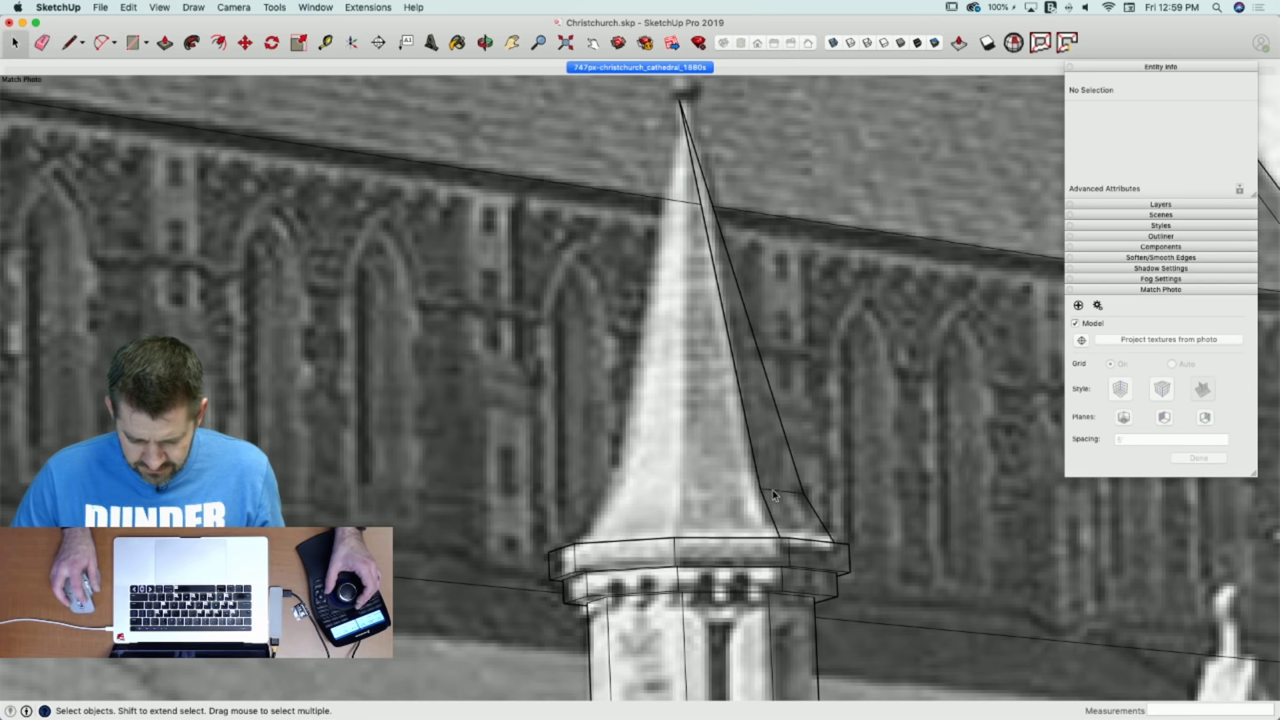
Rotate-copy the segment's two flared faces 45° about the spire's apex and repeat the copy 7x around the octagon.
{"action": "scroll", "coordinate": [775, 495], "scroll_direction": "up", "scroll_amount": 10}
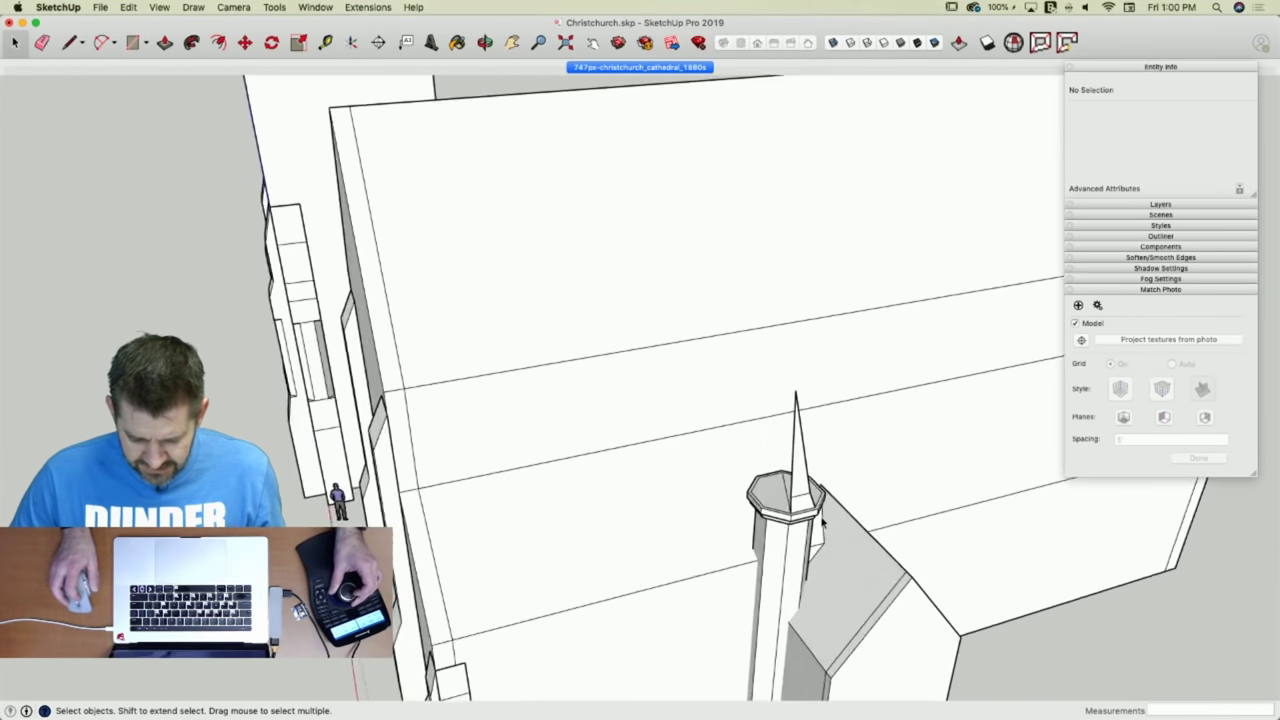
{"action": "key", "text": "e"}
{"action": "key", "text": "space"}
{"action": "middle_click_drag", "start_coordinate": [645, 420], "coordinate": [677, 497]}
{"action": "left_click", "coordinate": [678, 512]}
{"action": "left_click", "coordinate": [680, 512], "text": "shift"}
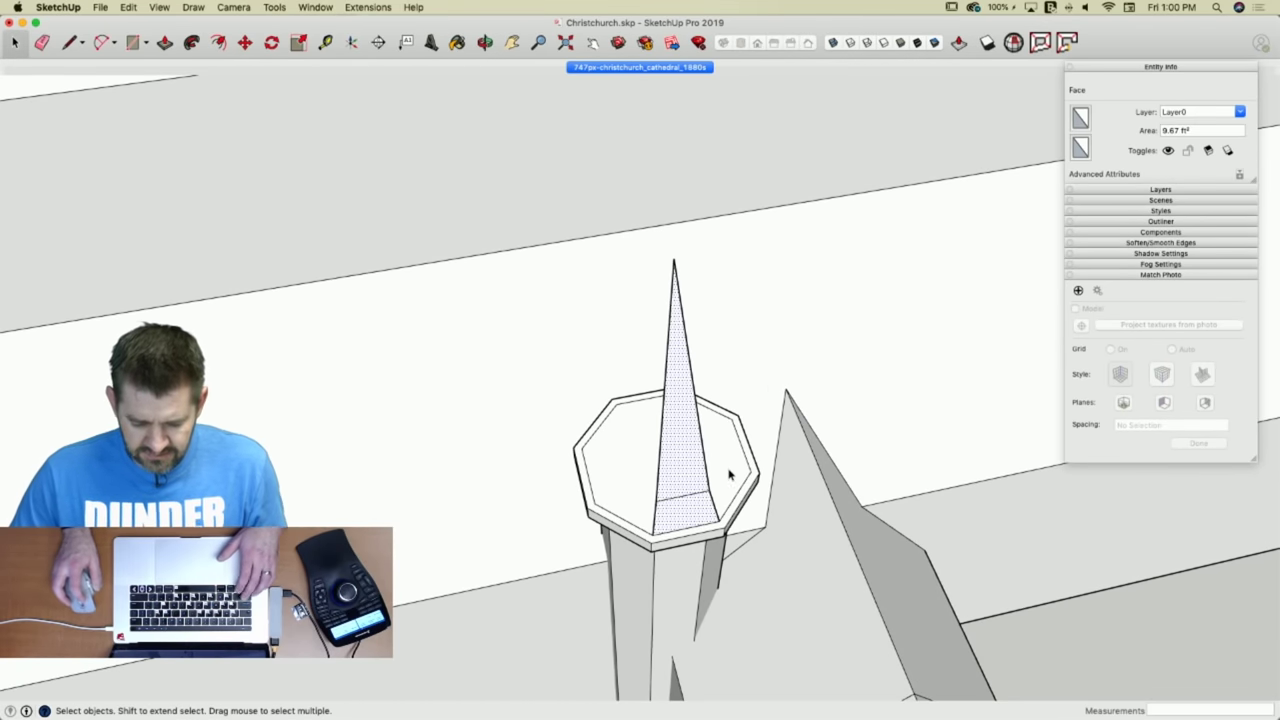
{"action": "key", "text": "q"}
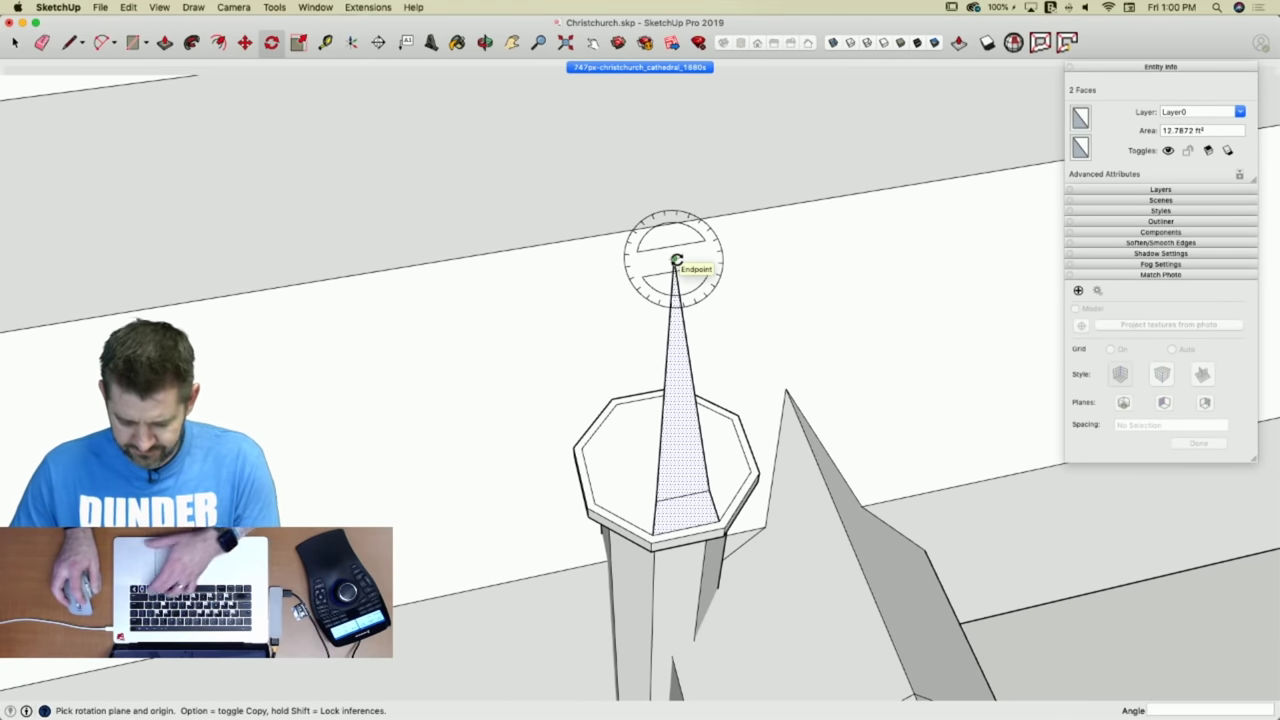
{"action": "left_click", "coordinate": [676, 259]}
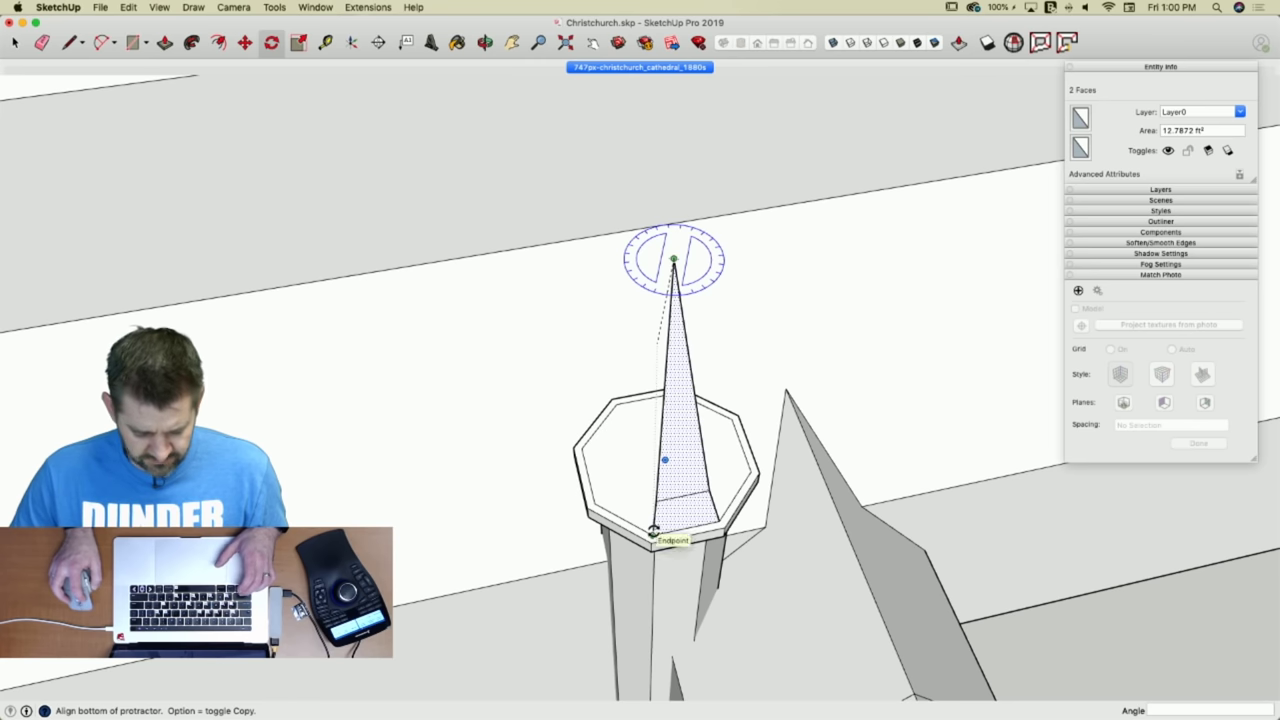
{"action": "left_click", "coordinate": [653, 530]}
{"action": "left_click", "coordinate": [718, 517]}
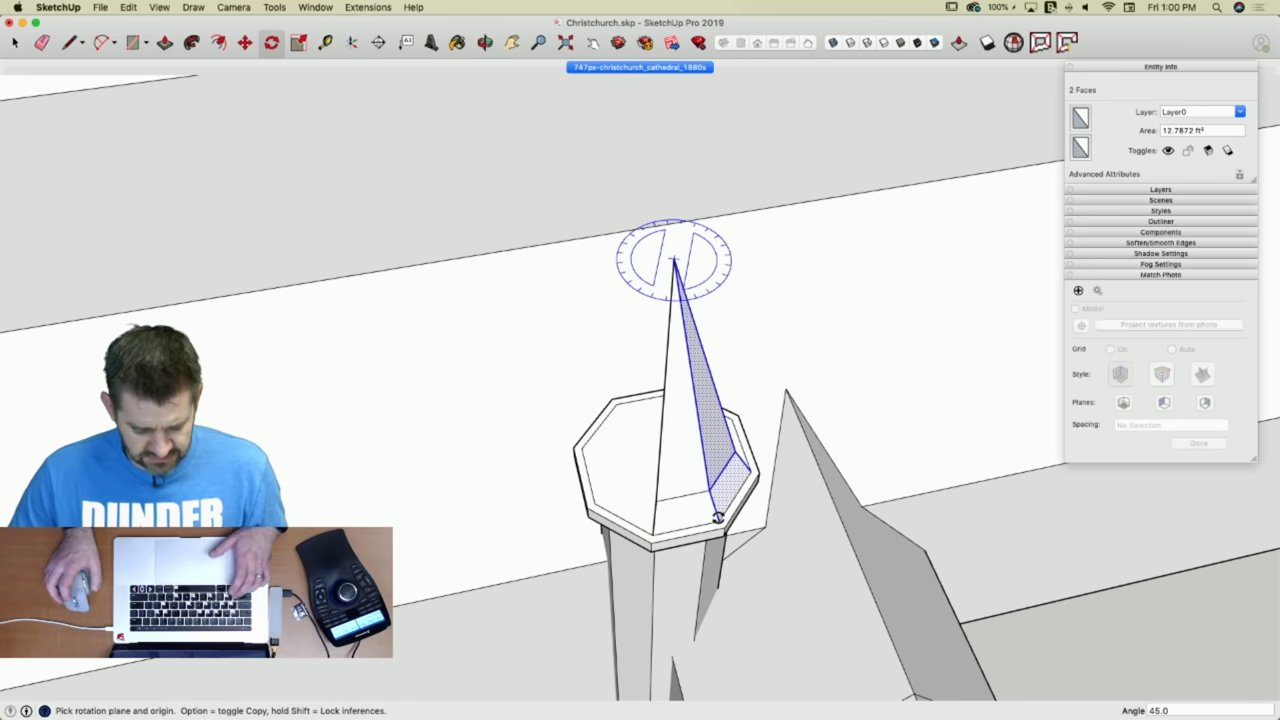
{"action": "type", "text": "7x"}
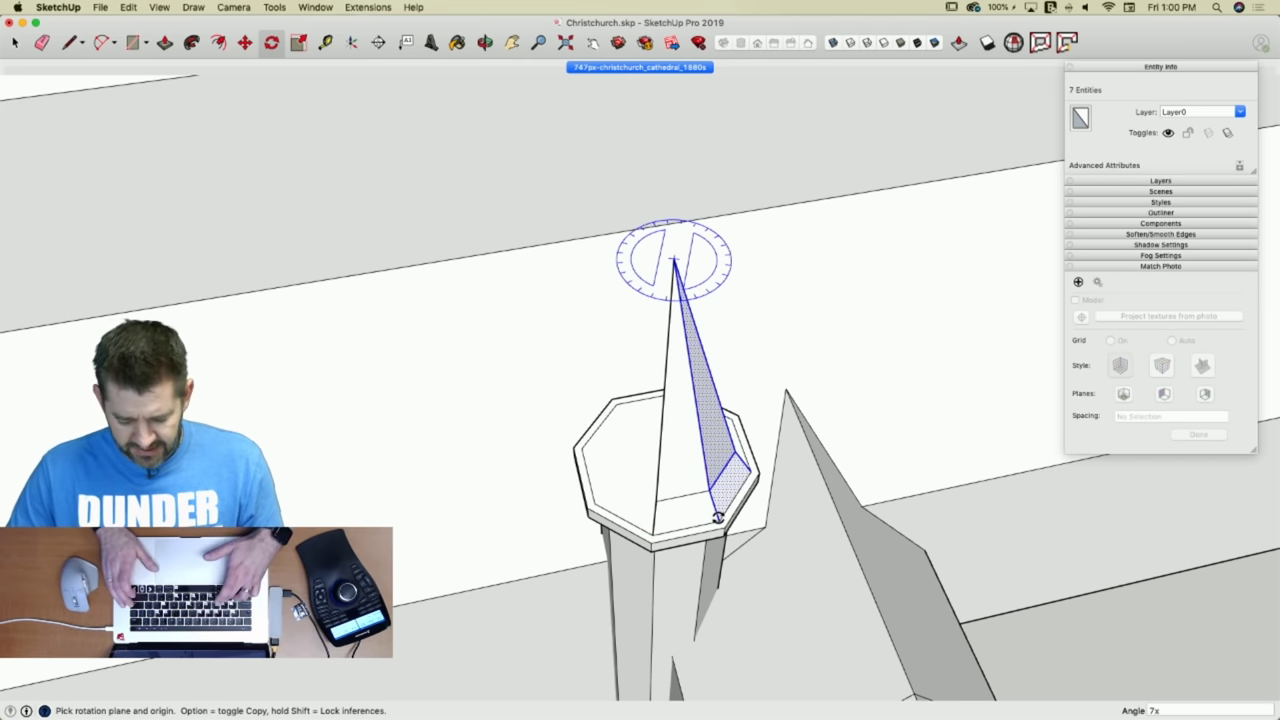
{"action": "key", "text": "Return"}
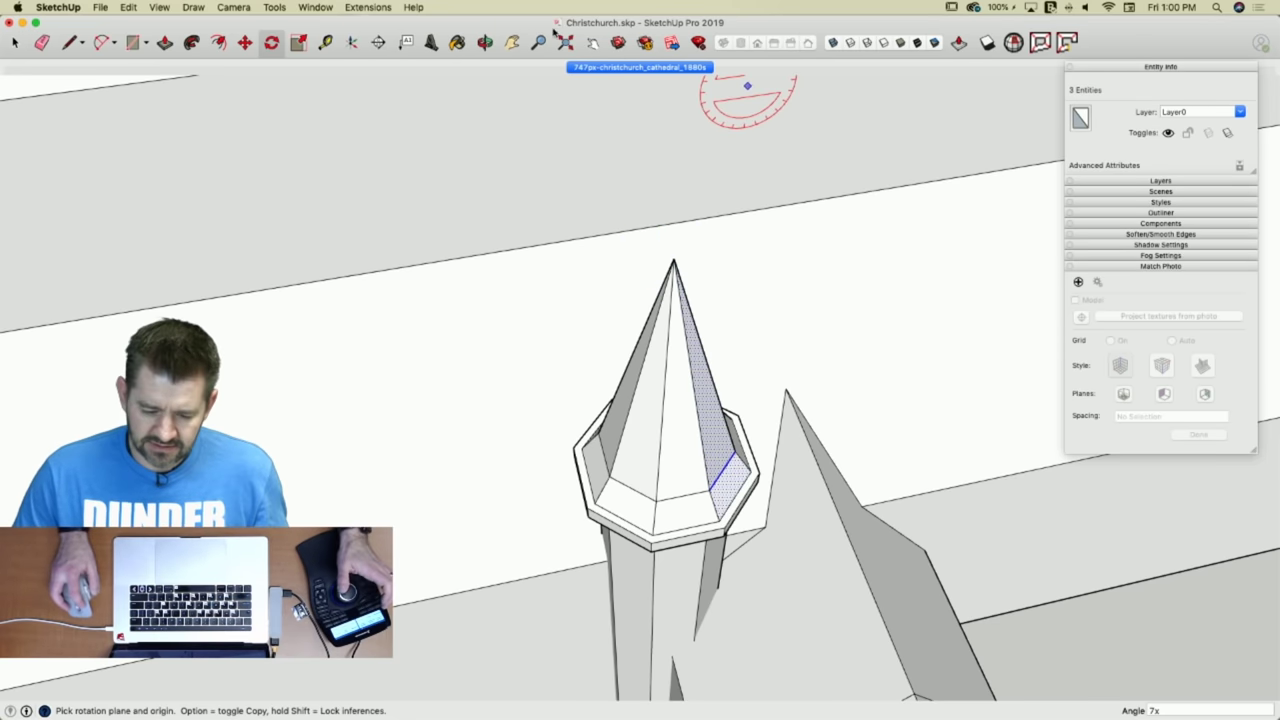
Scale the spire's eight flare-line edges uniformly about their centre to 0.85 to match the photo.
{"action": "left_click", "coordinate": [588, 67]}
{"action": "scroll", "coordinate": [690, 531], "scroll_direction": "up", "scroll_amount": 8}
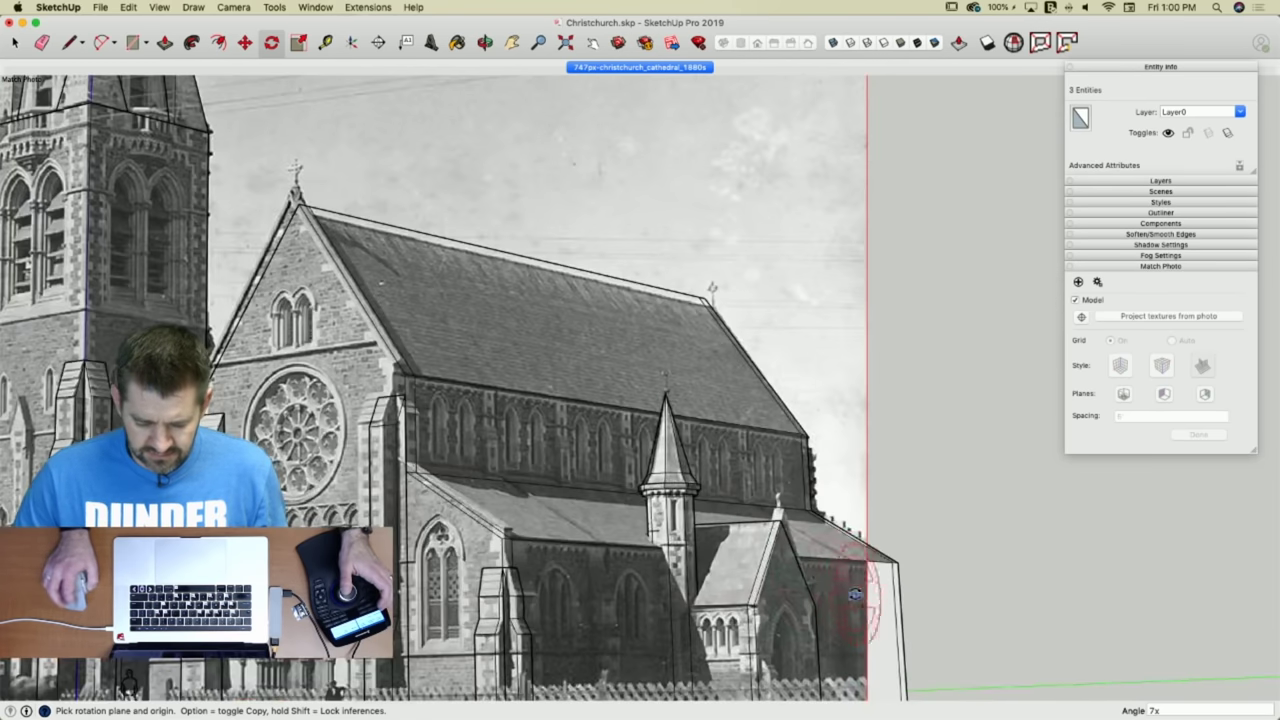
{"action": "scroll", "coordinate": [688, 530], "scroll_direction": "up", "scroll_amount": 4}
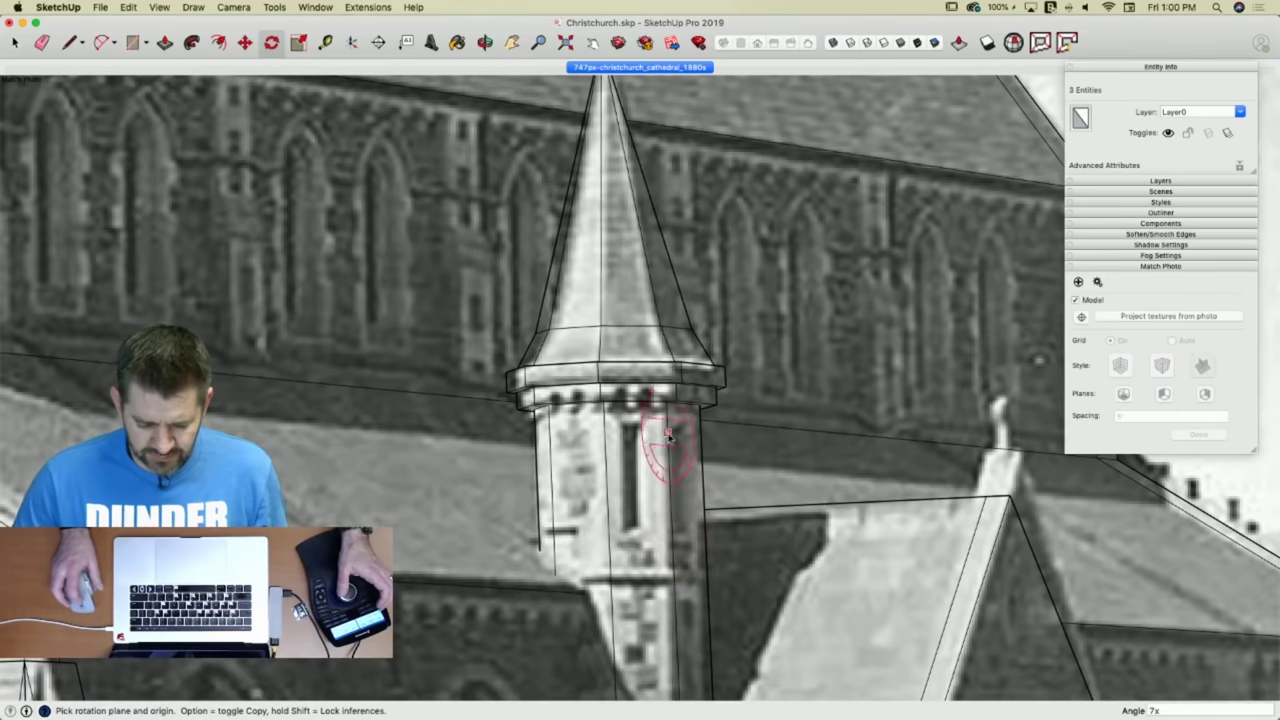
{"action": "key", "text": "space"}
{"action": "left_click_drag", "start_coordinate": [727, 345], "coordinate": [732, 345]}
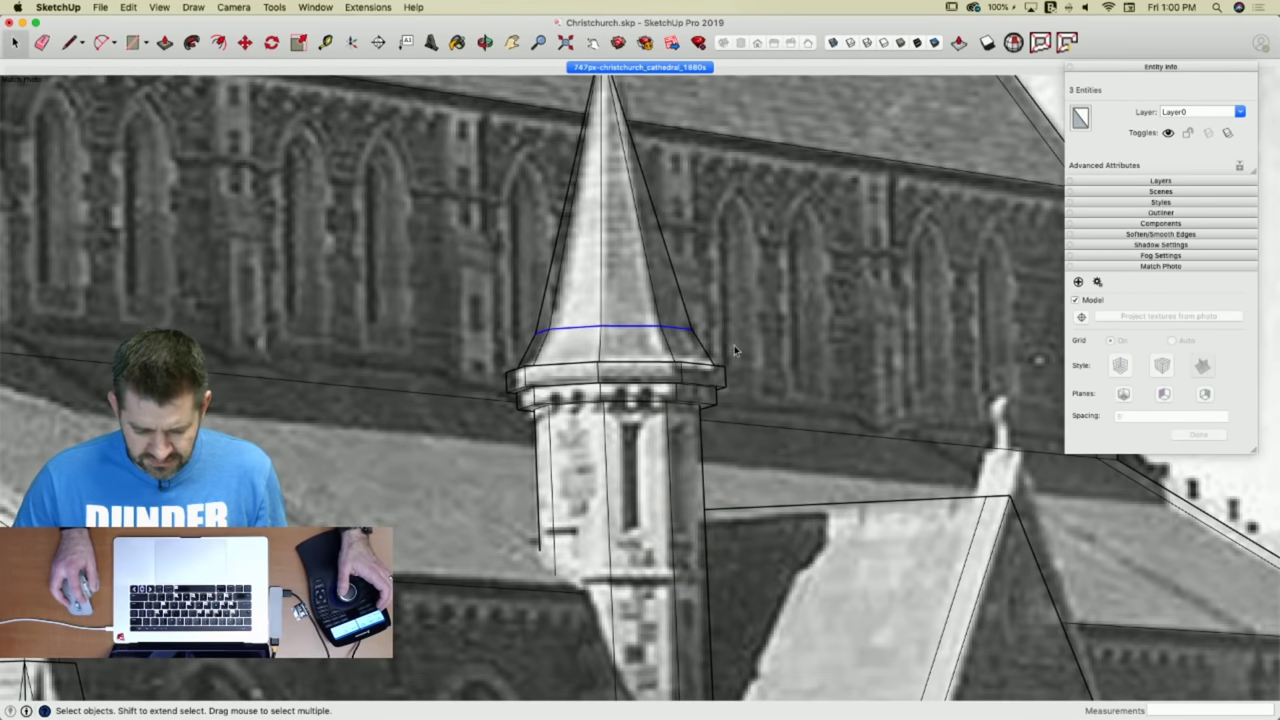
{"action": "scroll", "coordinate": [782, 618], "scroll_direction": "up", "scroll_amount": 10}
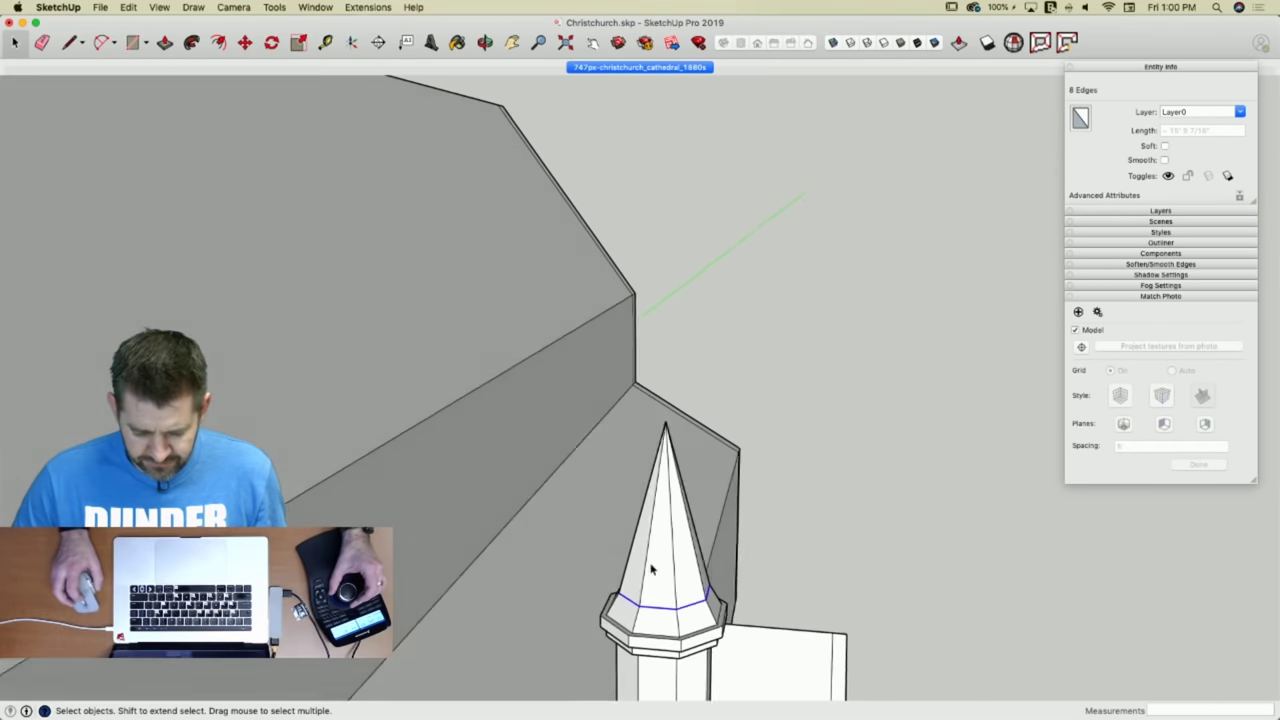
{"action": "left_click", "coordinate": [644, 66]}
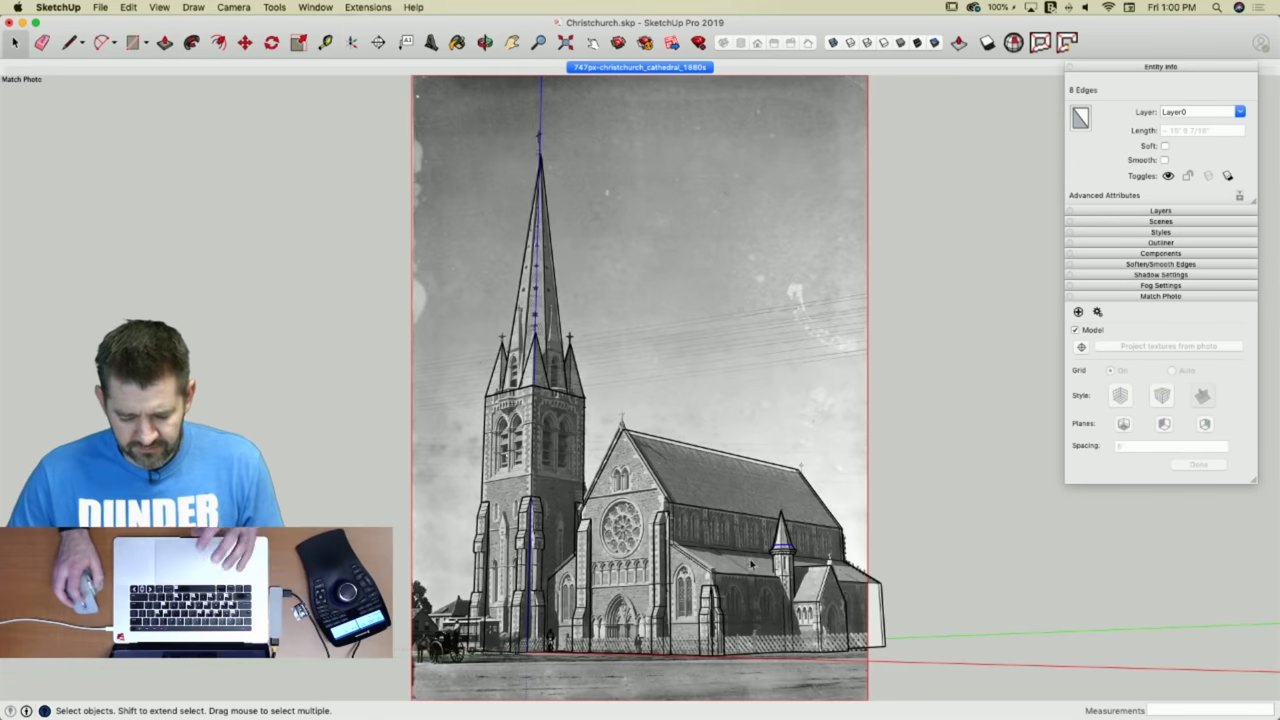
{"action": "scroll", "coordinate": [750, 545], "scroll_direction": "up", "scroll_amount": 8}
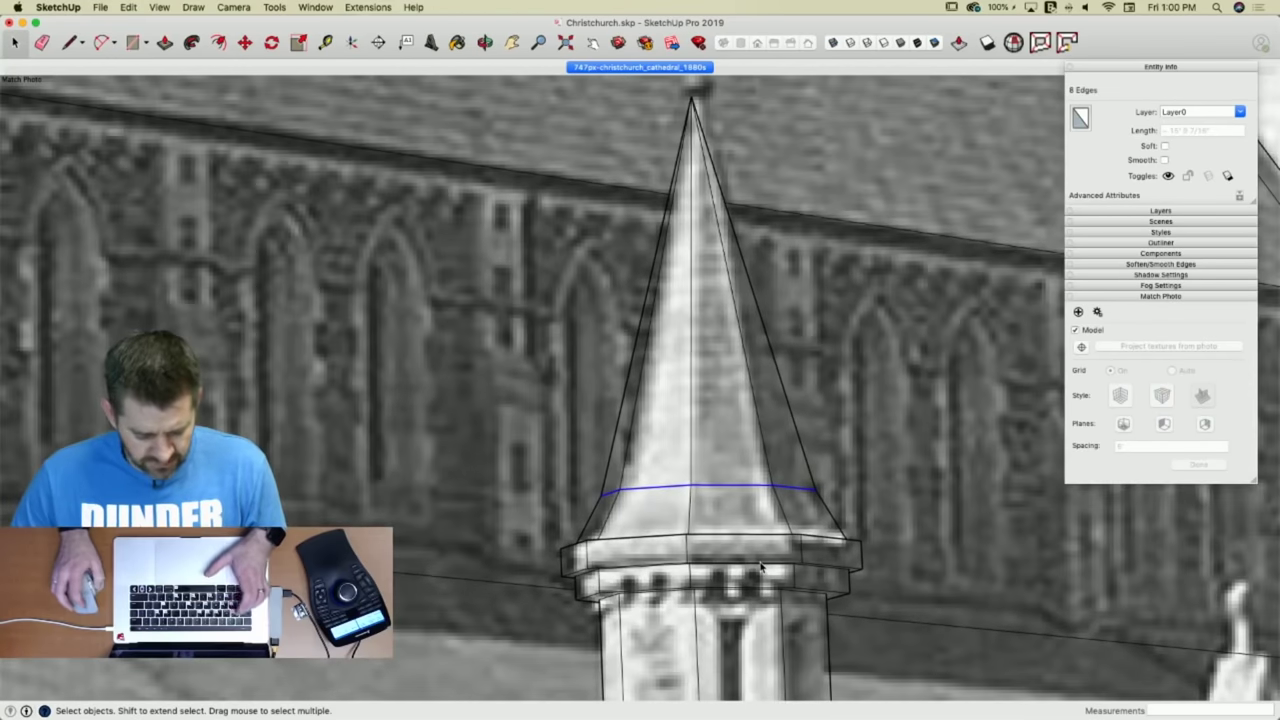
{"action": "key", "text": "s"}
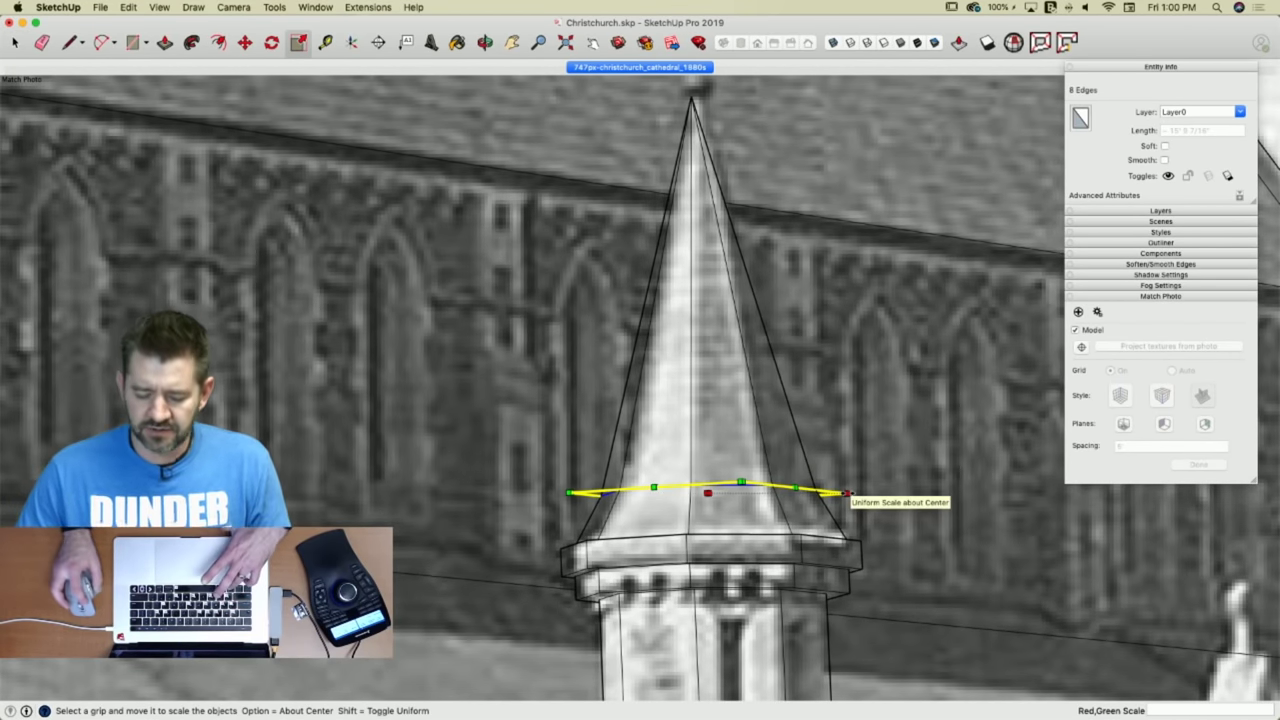
{"action": "left_click_drag", "start_coordinate": [845, 493], "coordinate": [827, 493], "text": "alt"}
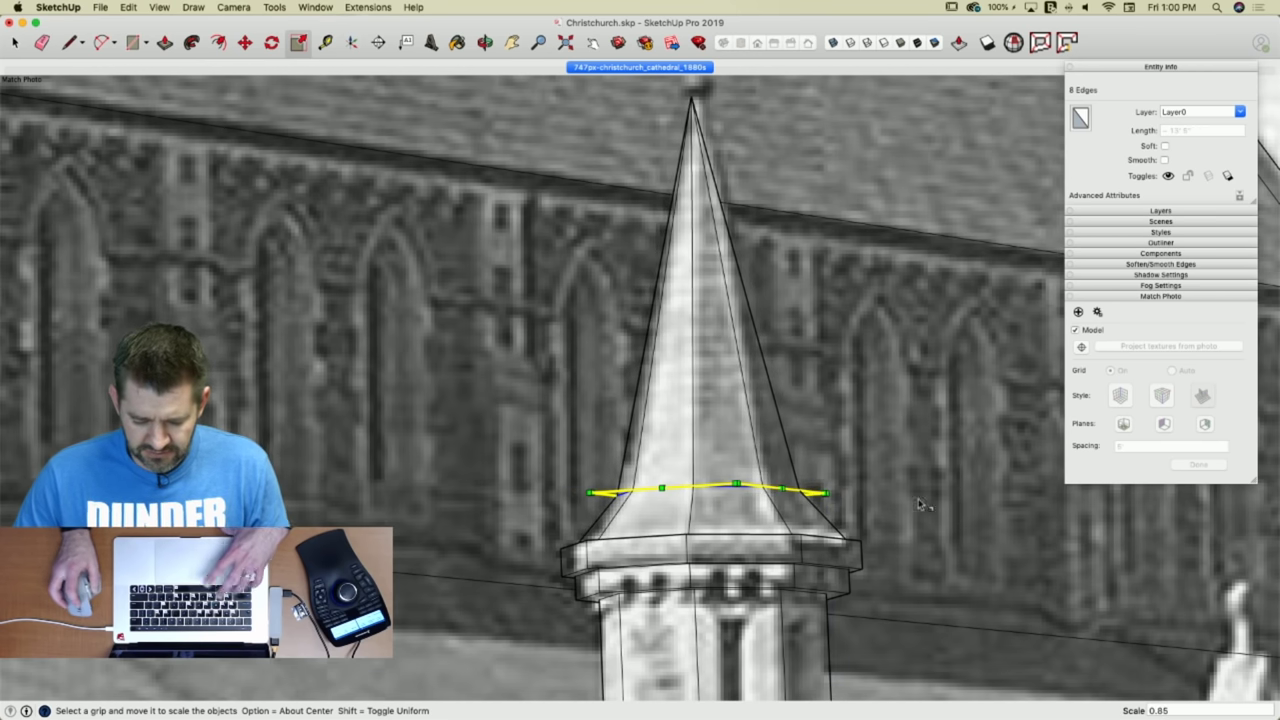
{"action": "key", "text": "space"}
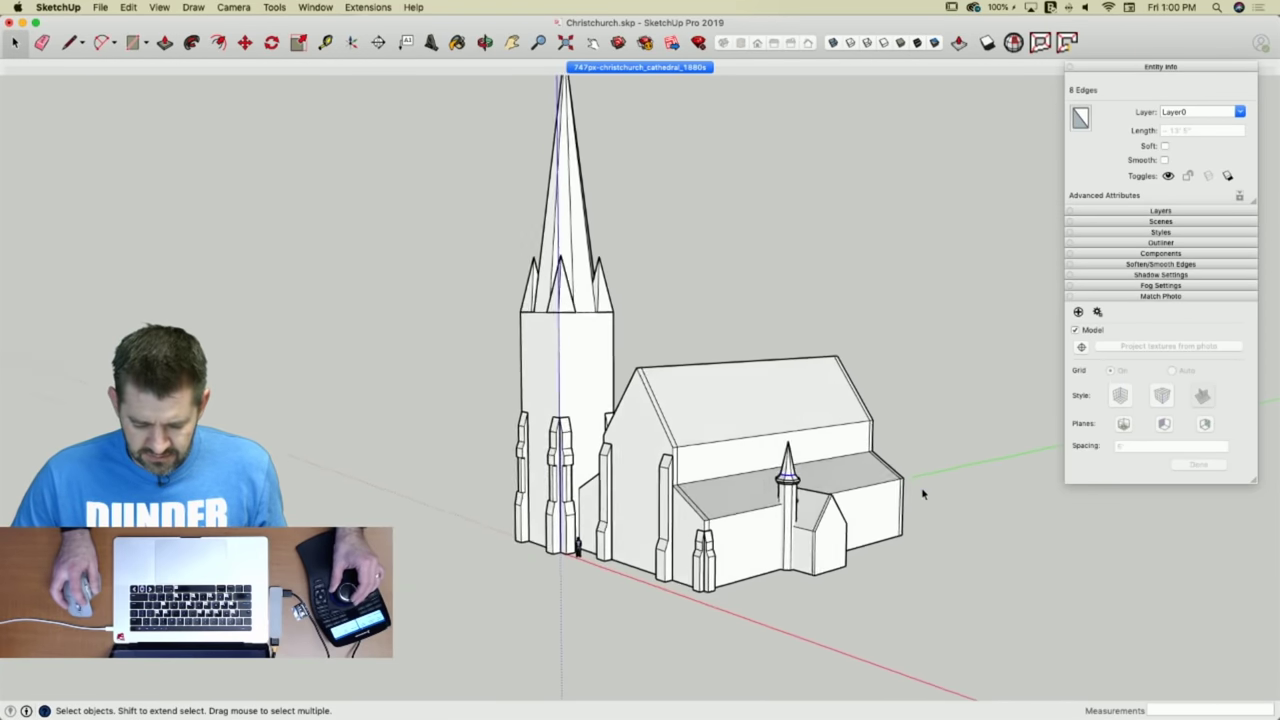
{"action": "left_click", "coordinate": [926, 491]}
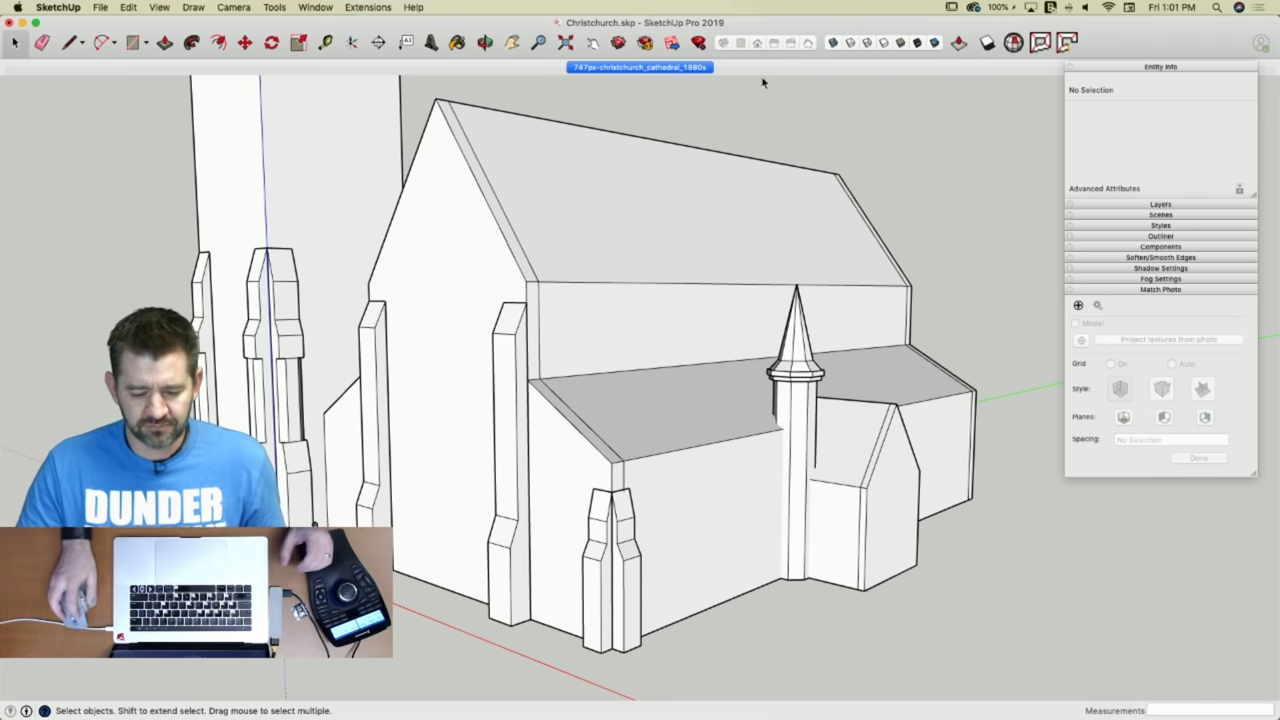
Outline a raised block about 11 1/4" high over the lower front corner of the side aisle's roof, matching the photo.
{"action": "left_click", "coordinate": [633, 70]}
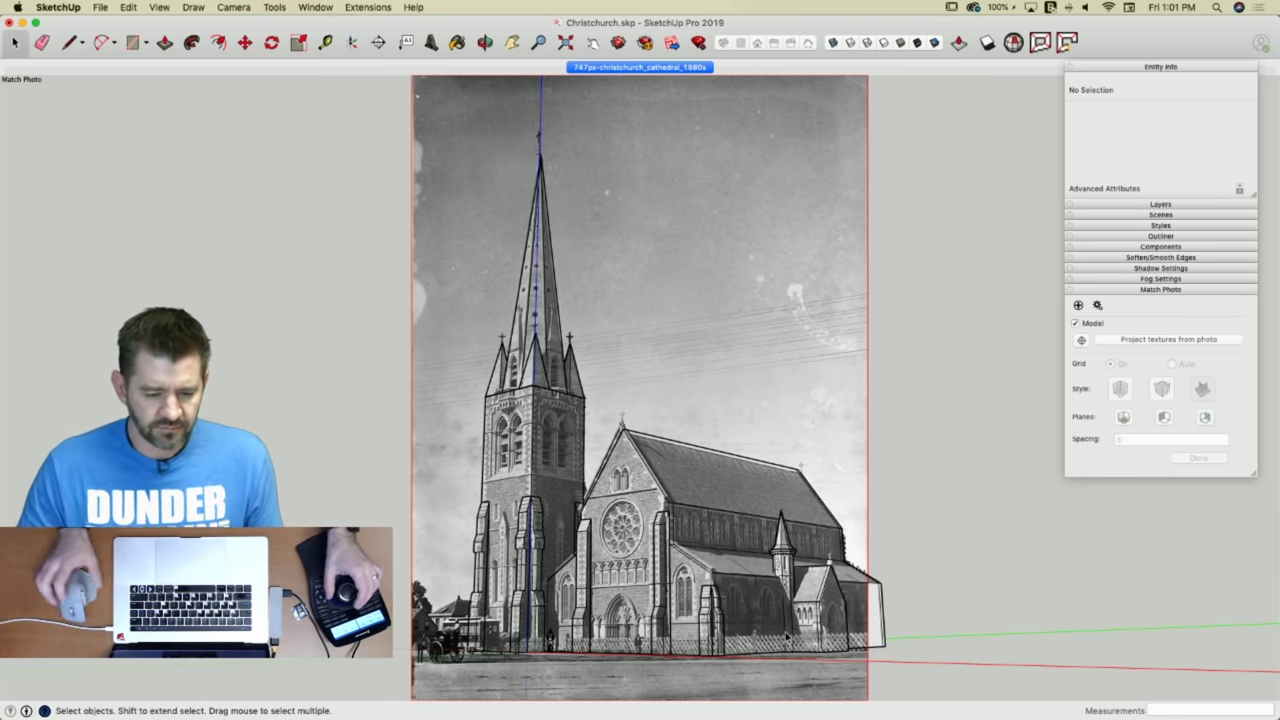
{"action": "scroll", "coordinate": [685, 526], "scroll_direction": "up", "scroll_amount": 3}
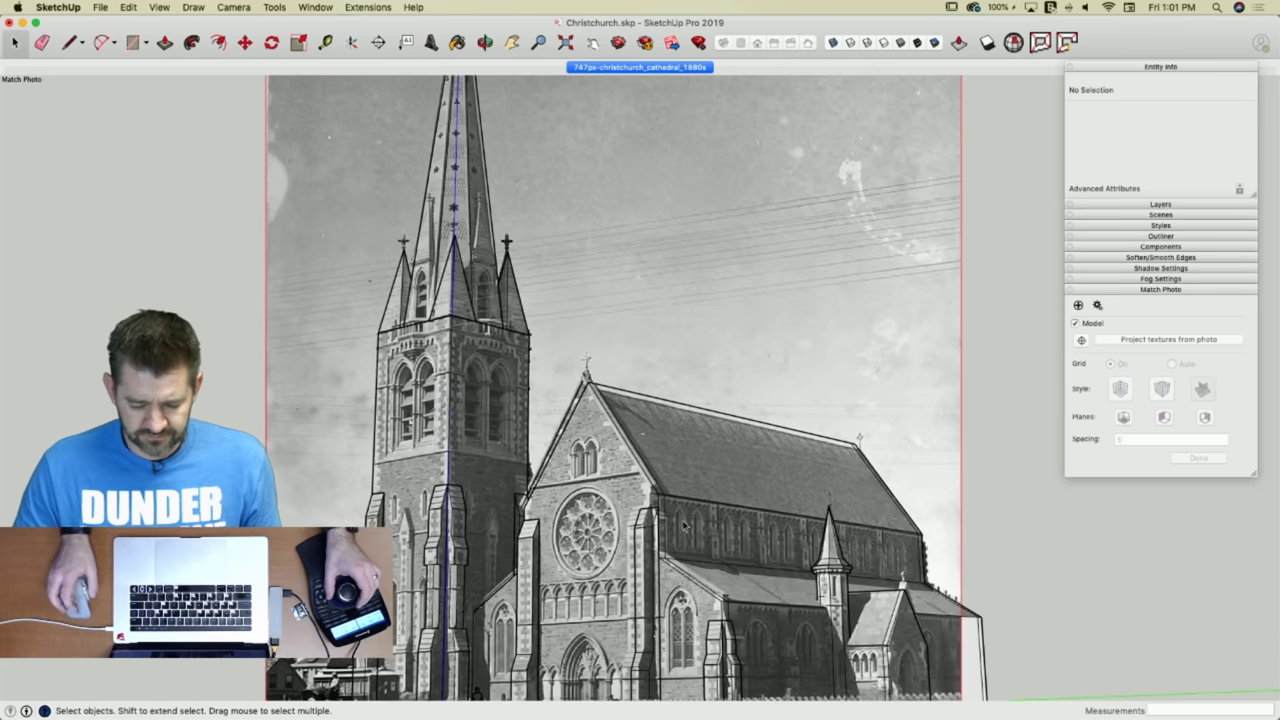
{"action": "scroll", "coordinate": [703, 623], "scroll_direction": "up", "scroll_amount": 5}
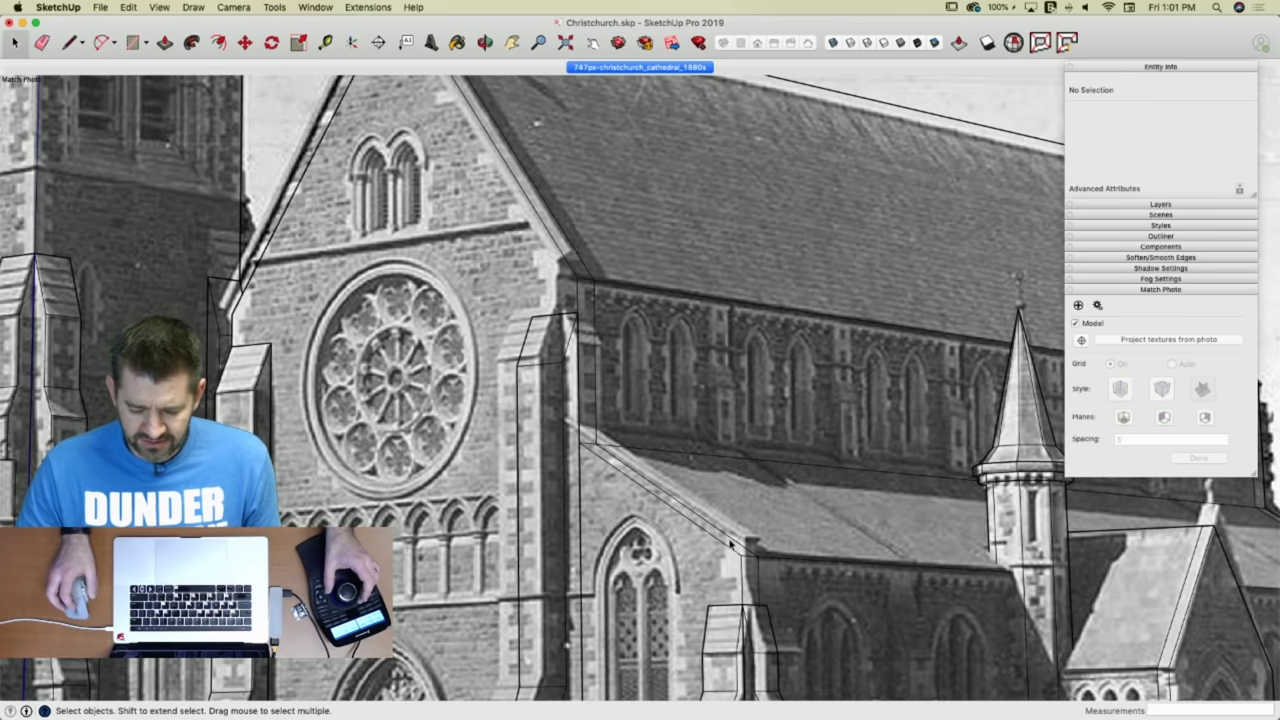
{"action": "scroll", "coordinate": [747, 561], "scroll_direction": "up", "scroll_amount": 6}
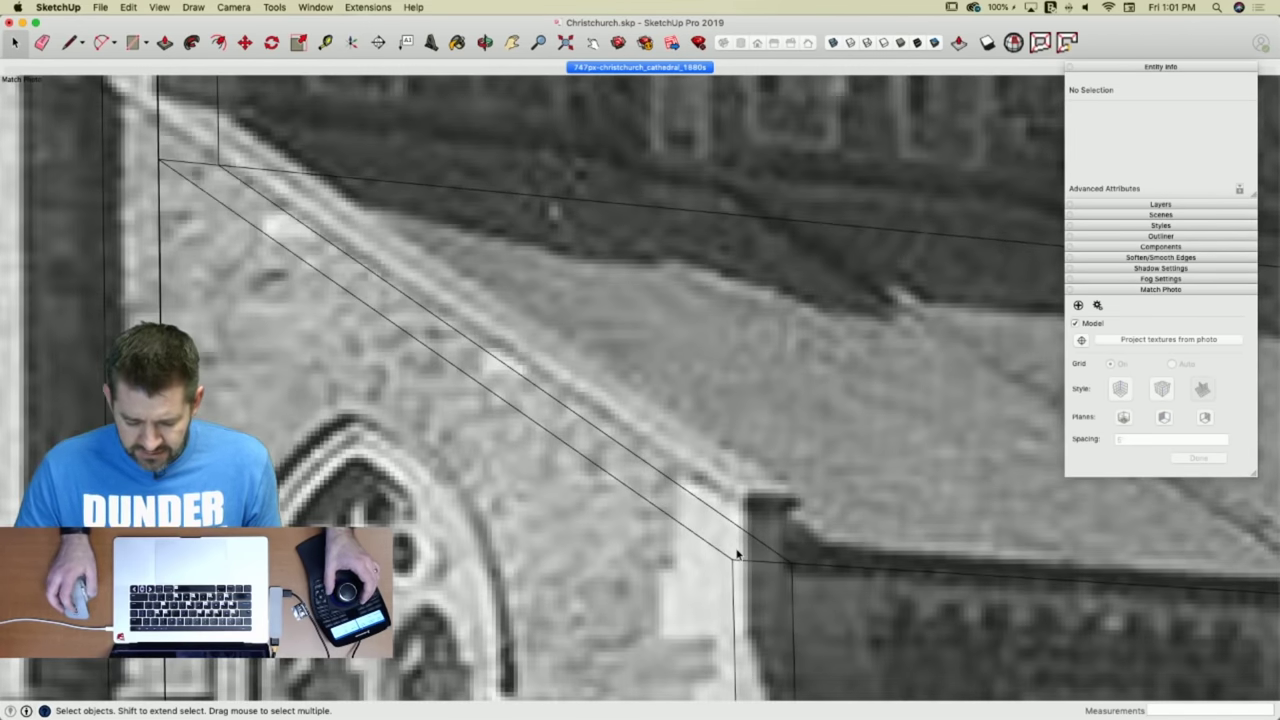
{"action": "key", "text": "l"}
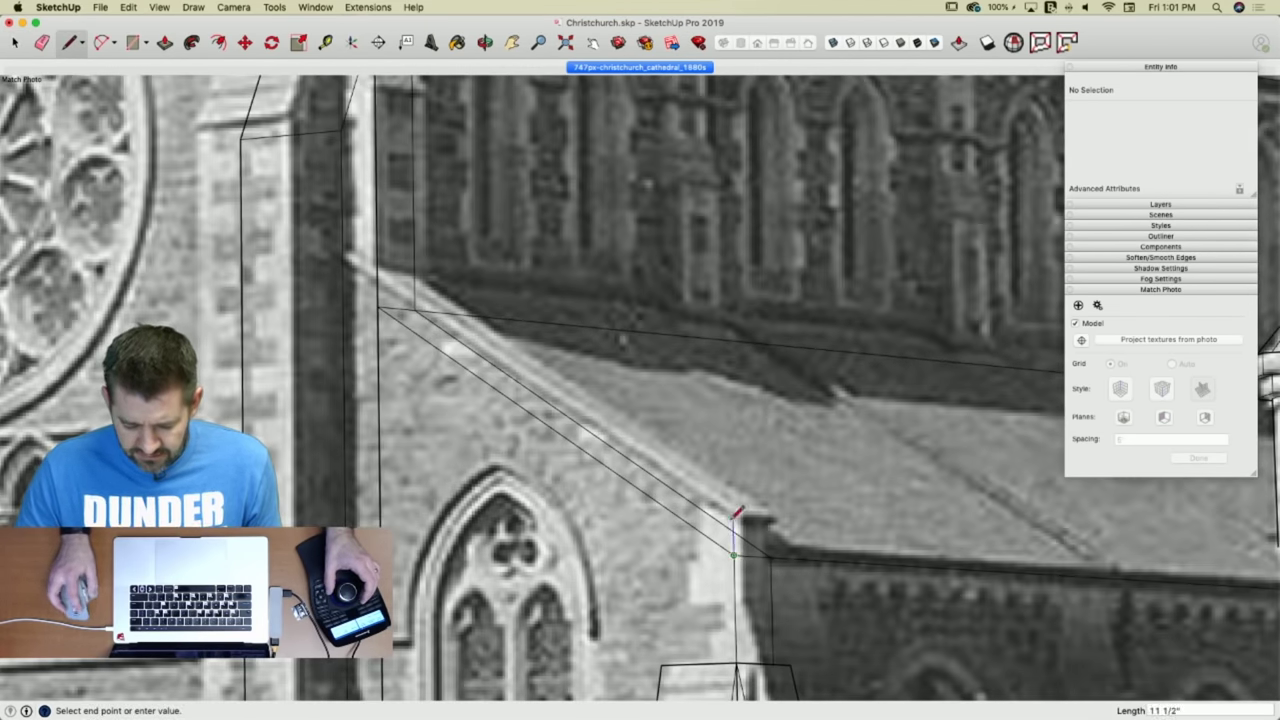
{"action": "left_click", "coordinate": [770, 553]}
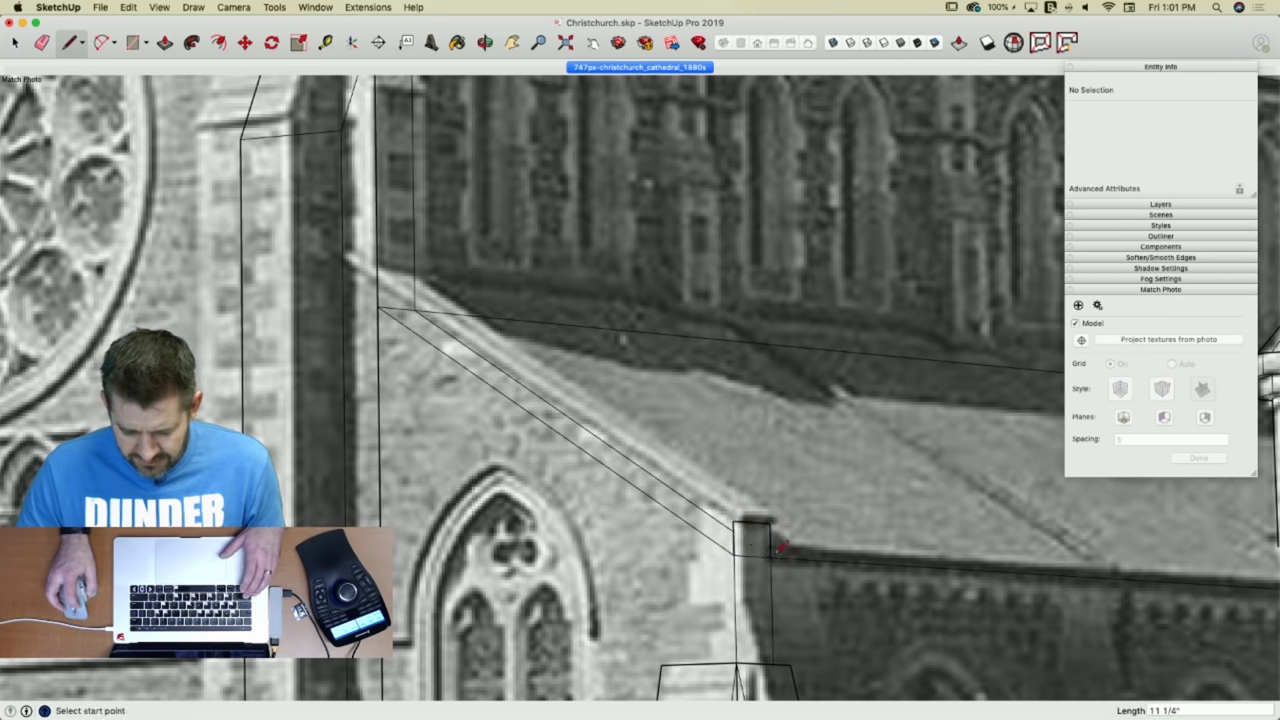
Draw a coping step about 1 1/2" out from the block's upper corner and redraw it in the front plane, rising about 3 5/8".
{"action": "scroll", "coordinate": [745, 525], "scroll_direction": "up", "scroll_amount": 5}
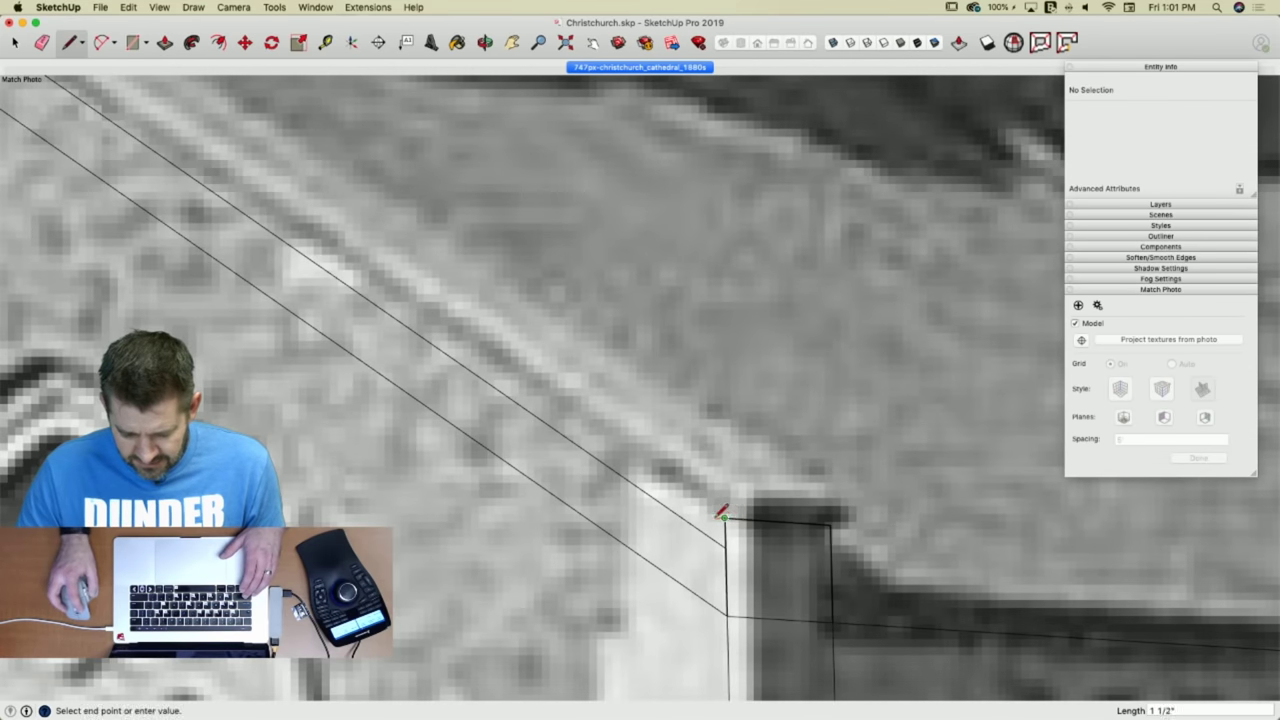
{"action": "left_click", "coordinate": [713, 487]}
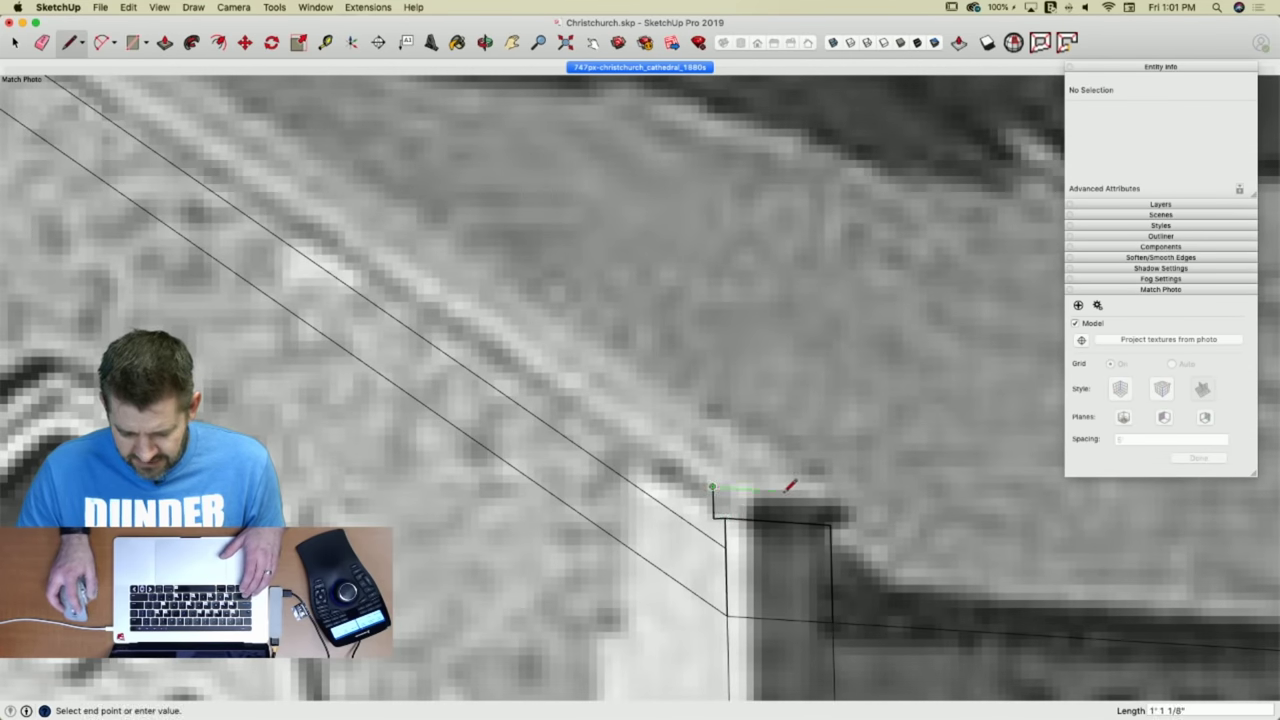
{"action": "mouse_move", "coordinate": [799, 494]}
{"action": "middle_mouse_down"}
{"action": "mouse_move", "coordinate": [731, 658]}
{"action": "mouse_move", "coordinate": [742, 608]}
{"action": "middle_mouse_up"}
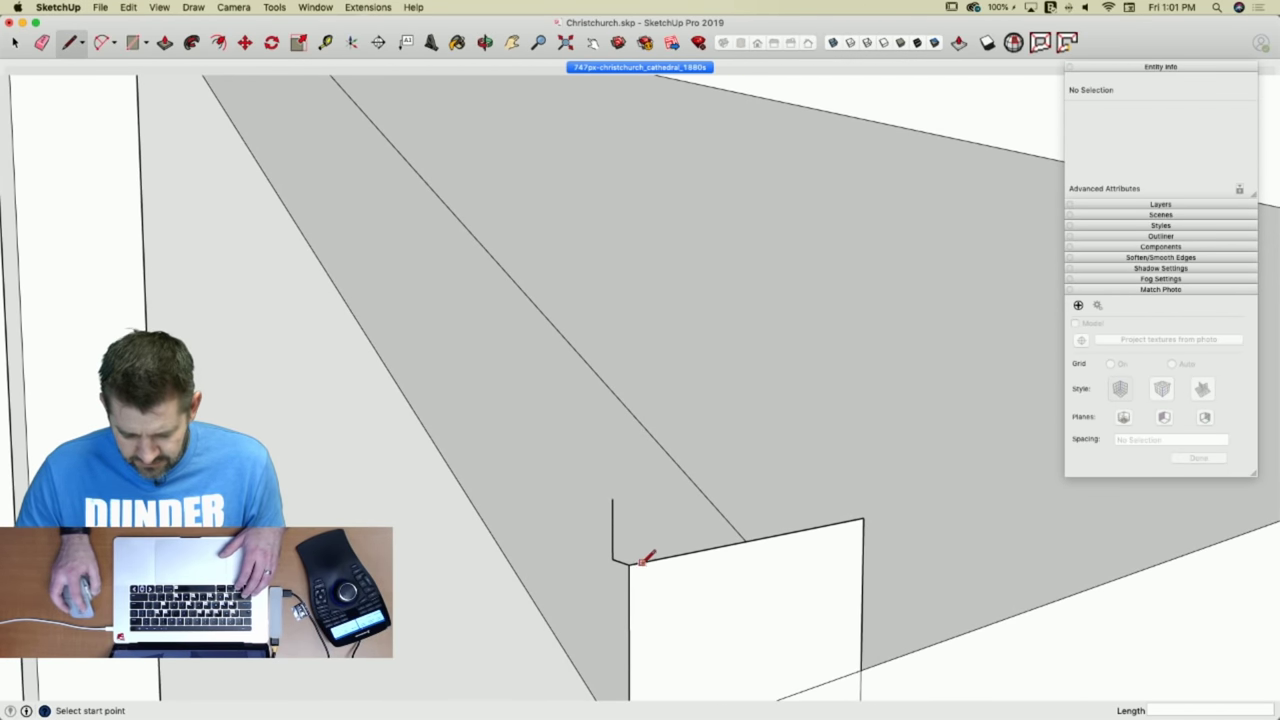
{"action": "left_click", "coordinate": [608, 566]}
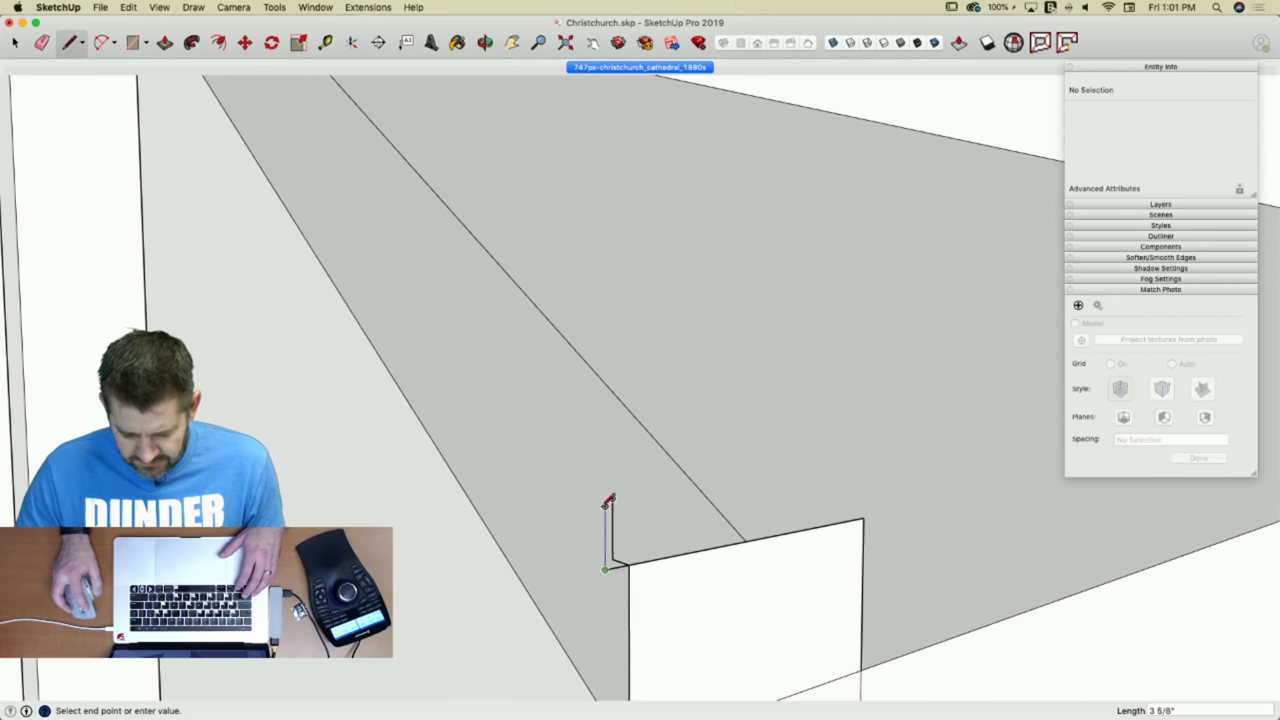
{"action": "left_click", "coordinate": [638, 67]}
{"action": "scroll", "coordinate": [676, 558], "scroll_direction": "up", "scroll_amount": 10}
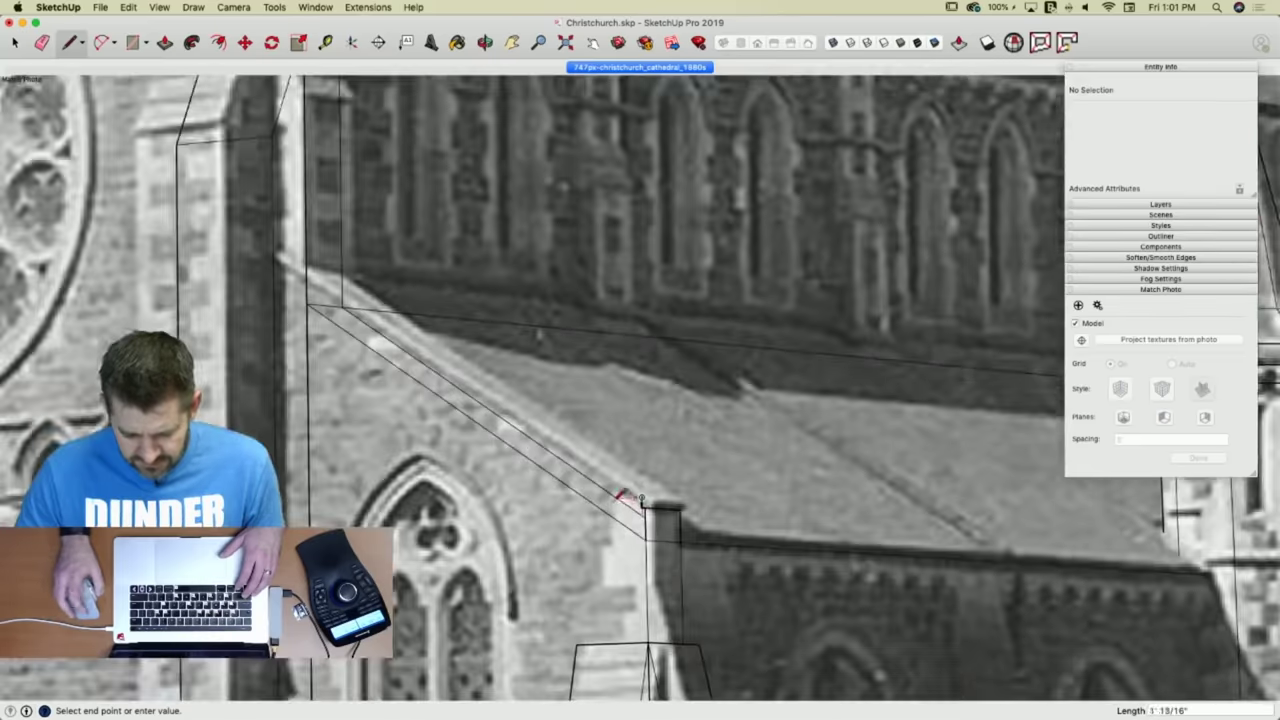
Erase the misplaced coping step lines at the raised block's upper corner and return to the matched photo scene.
{"action": "key", "text": "e"}
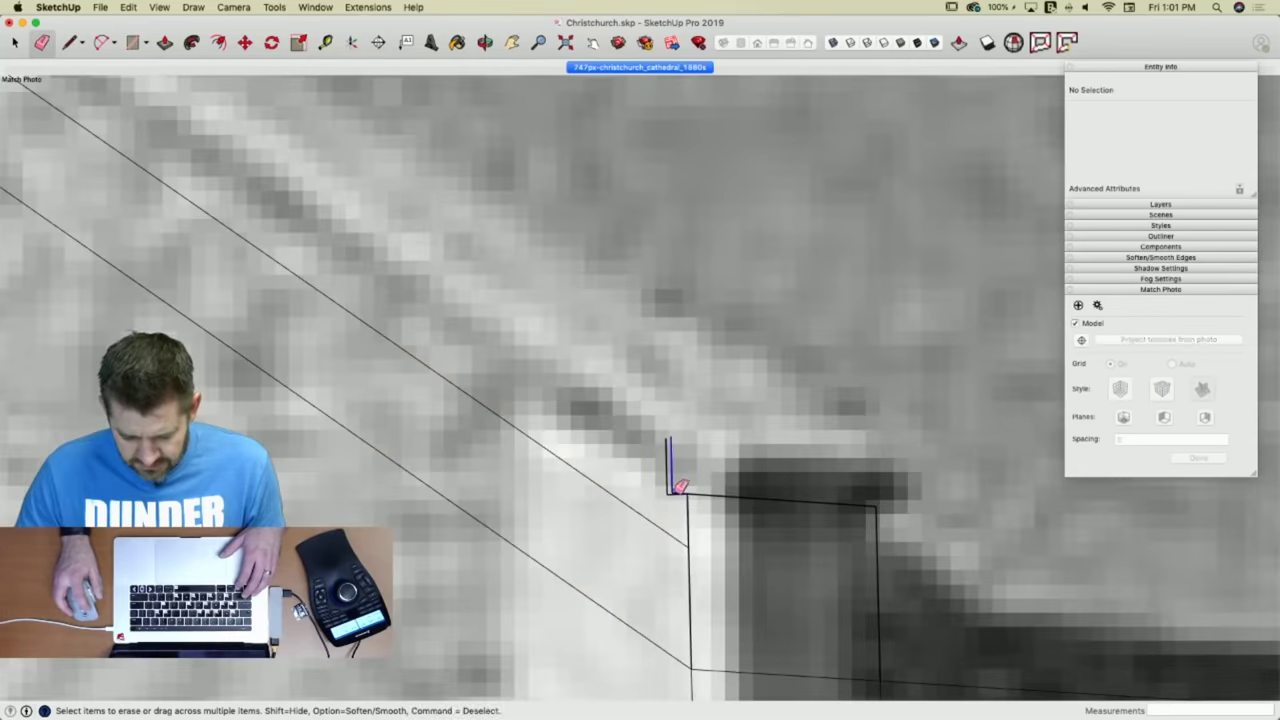
{"action": "key", "text": "l"}
{"action": "middle_click_drag", "start_coordinate": [666, 437], "coordinate": [663, 537]}
{"action": "key", "text": "e"}
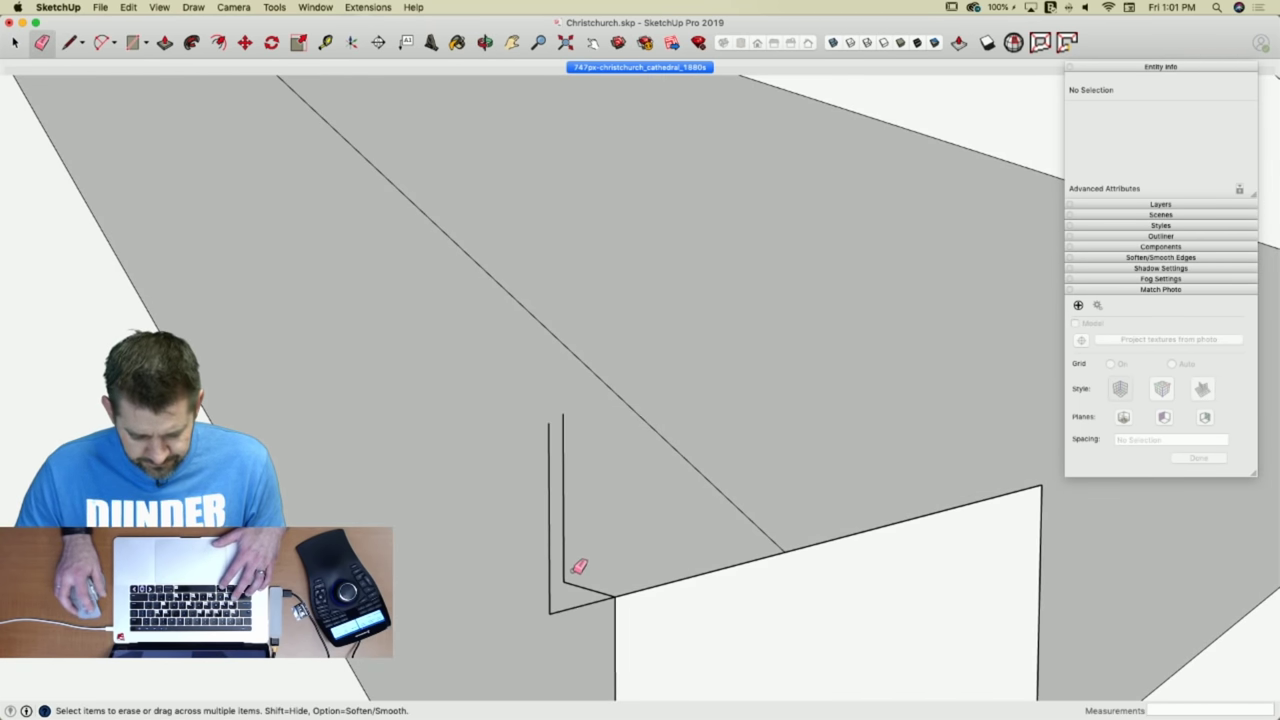
{"action": "left_click_drag", "start_coordinate": [580, 563], "coordinate": [566, 586]}
{"action": "left_click", "coordinate": [656, 67]}
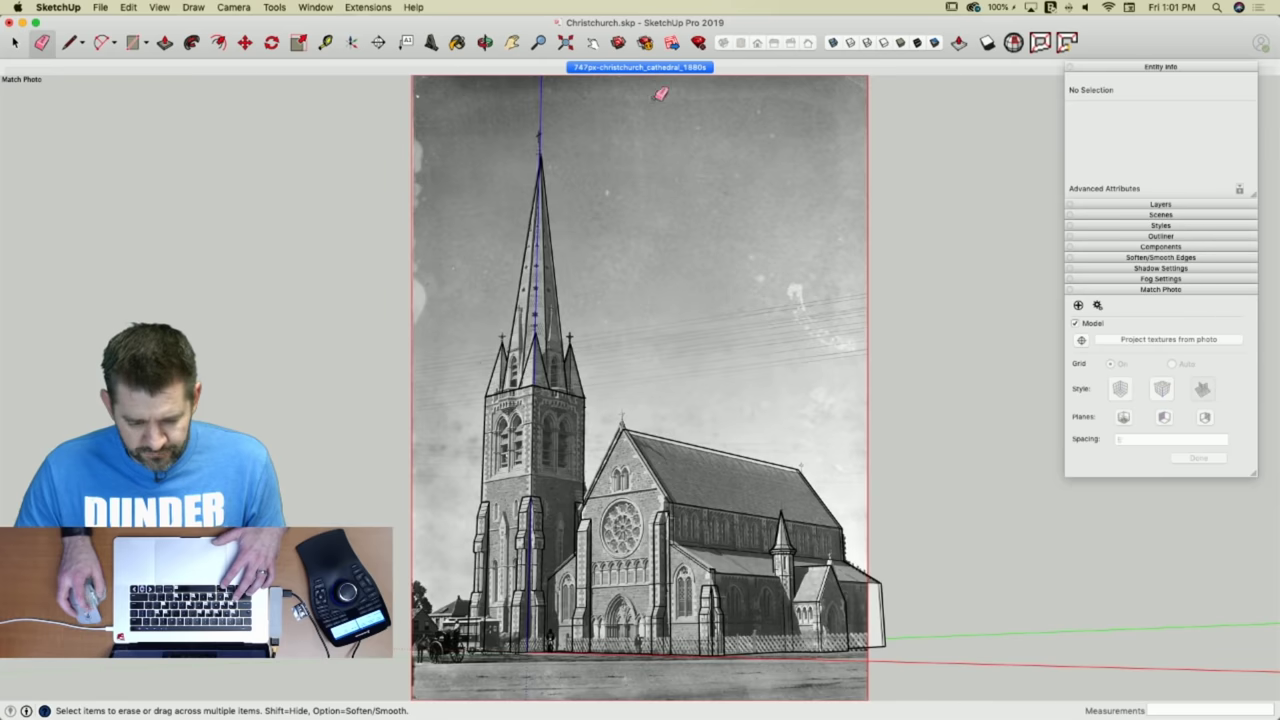
Draw half of the coping's end profile over the raised block, about 3 5/8" high and ending at the block's midpoint.
{"action": "scroll", "coordinate": [677, 531], "scroll_direction": "up", "scroll_amount": 10}
{"action": "scroll", "coordinate": [680, 530], "scroll_direction": "up", "scroll_amount": 6}
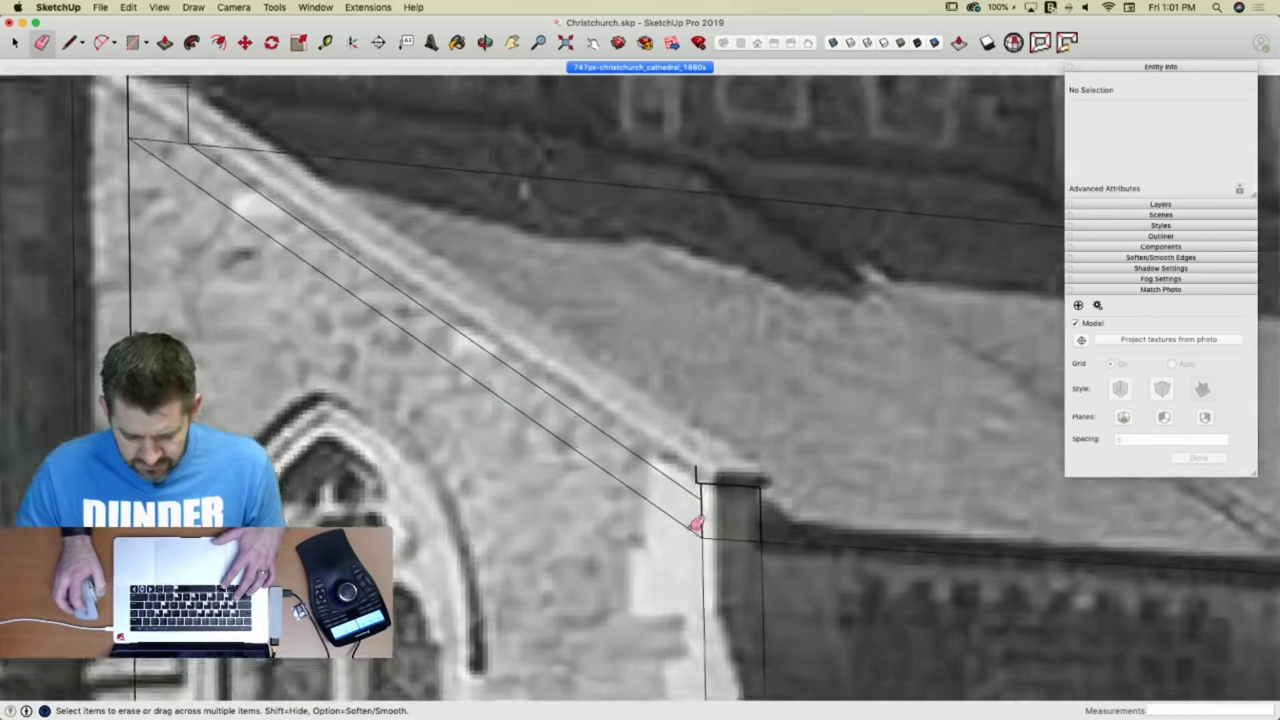
{"action": "key", "text": "l"}
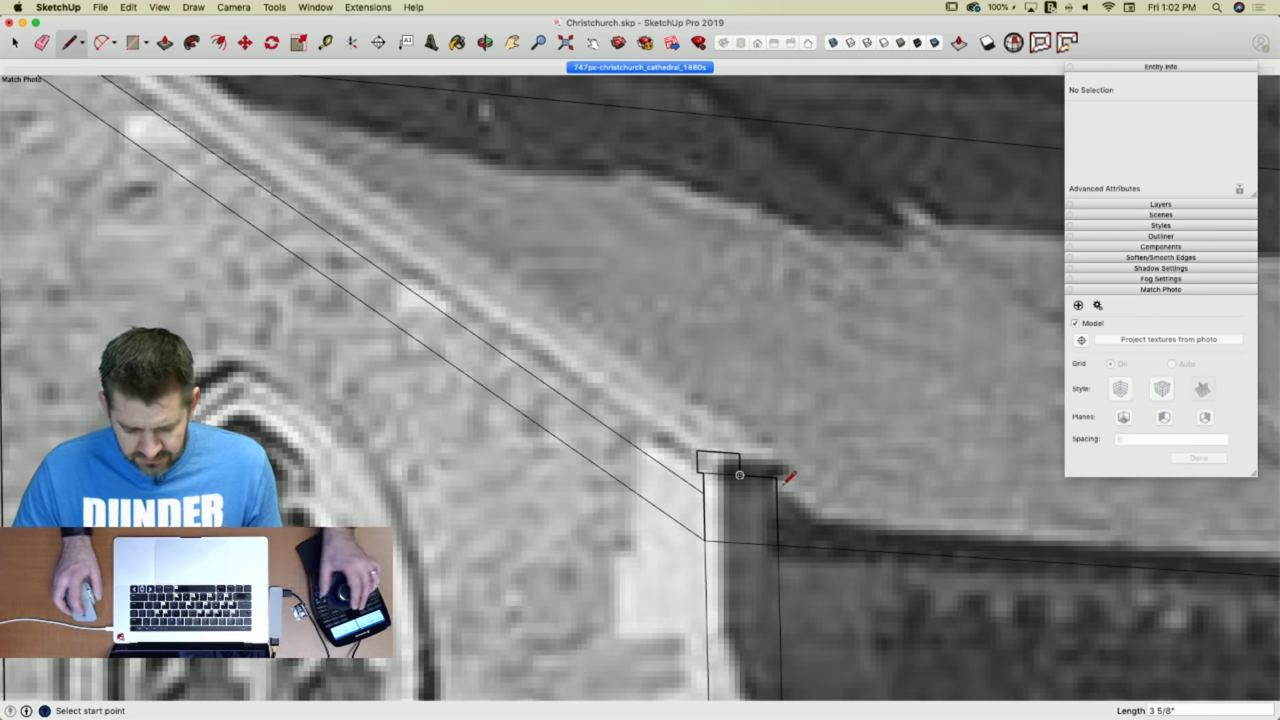
Rotate-copy the half coping profile 180° about its upper corner over the block's midpoint and erase the seam between the halves.
{"action": "middle_click_drag", "start_coordinate": [791, 477], "coordinate": [720, 458]}
{"action": "scroll", "coordinate": [715, 463], "scroll_direction": "up", "scroll_amount": 6}
{"action": "scroll", "coordinate": [640, 492], "scroll_direction": "up", "scroll_amount": 5}
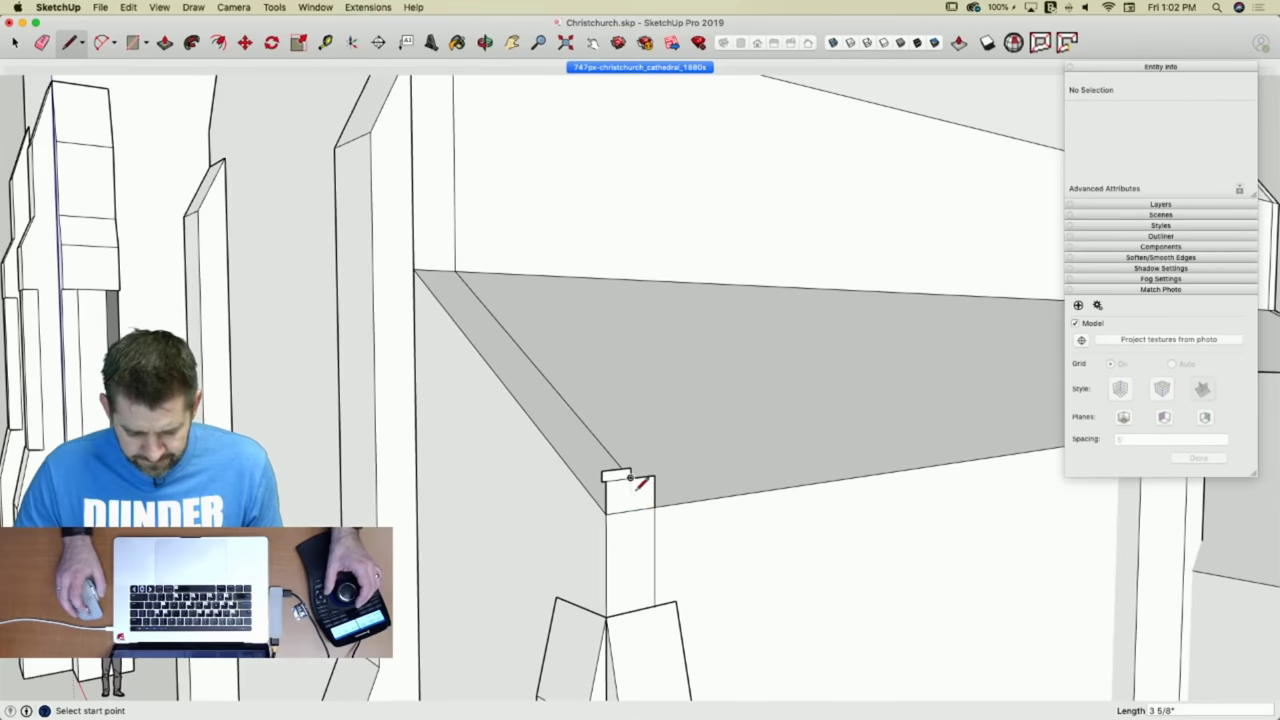
{"action": "key", "text": "space"}
{"action": "left_click", "coordinate": [615, 484]}
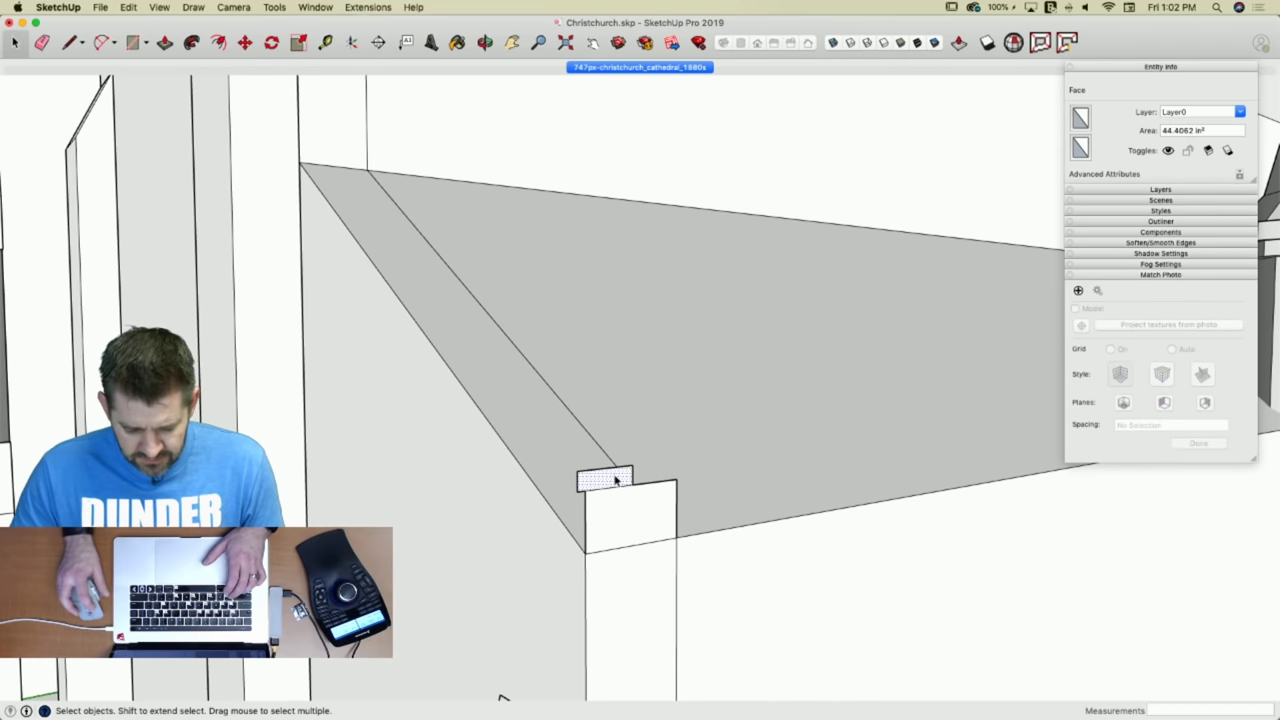
{"action": "key", "text": "q"}
{"action": "left_click", "coordinate": [628, 464]}
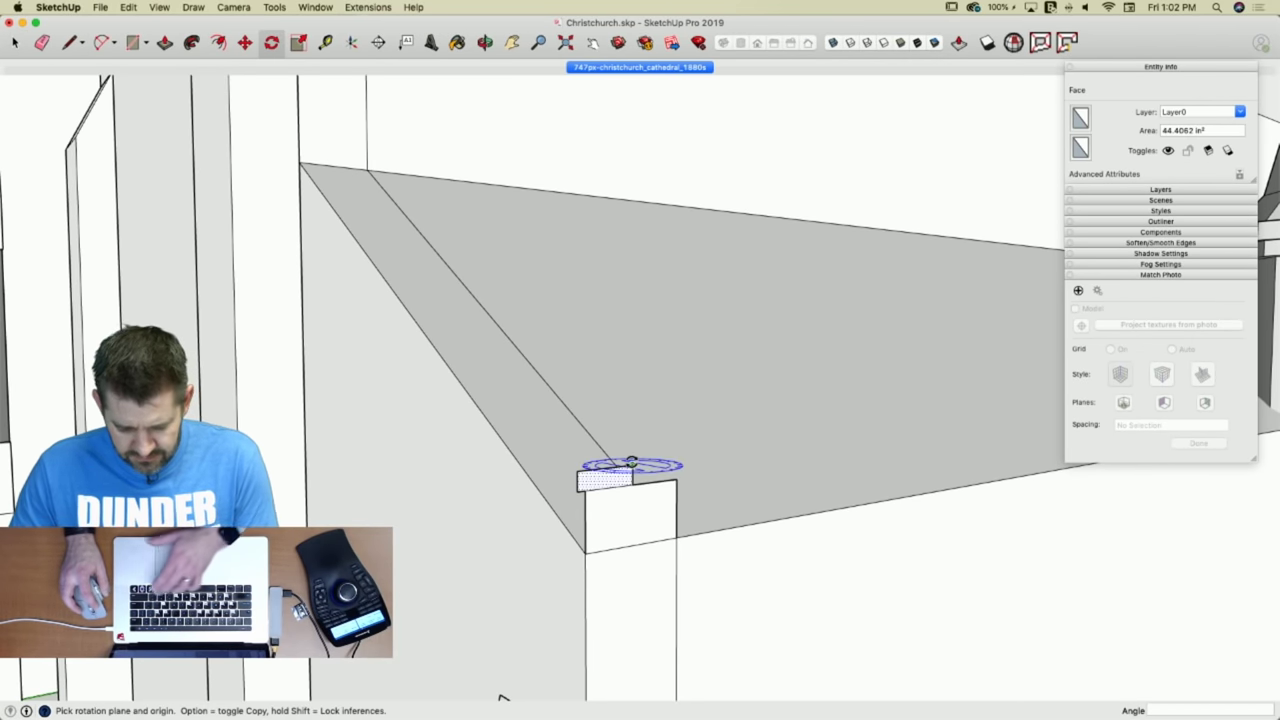
{"action": "left_click", "coordinate": [632, 466]}
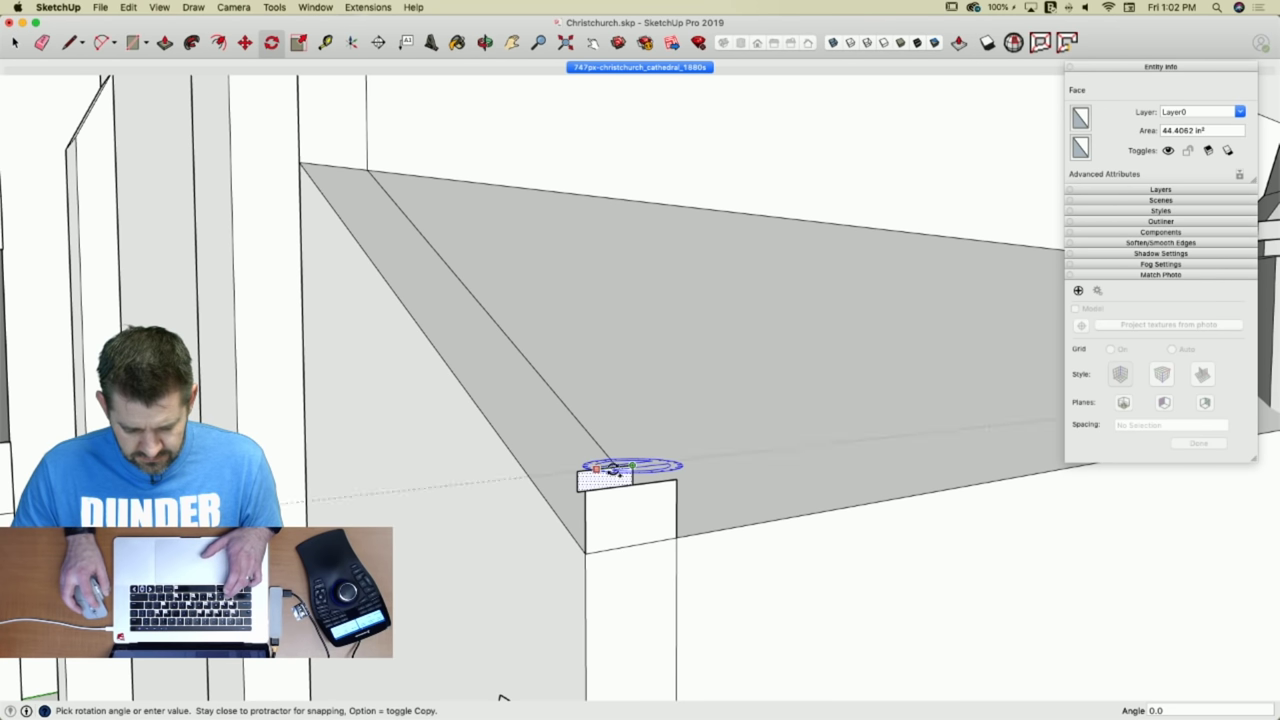
{"action": "left_click", "coordinate": [716, 455]}
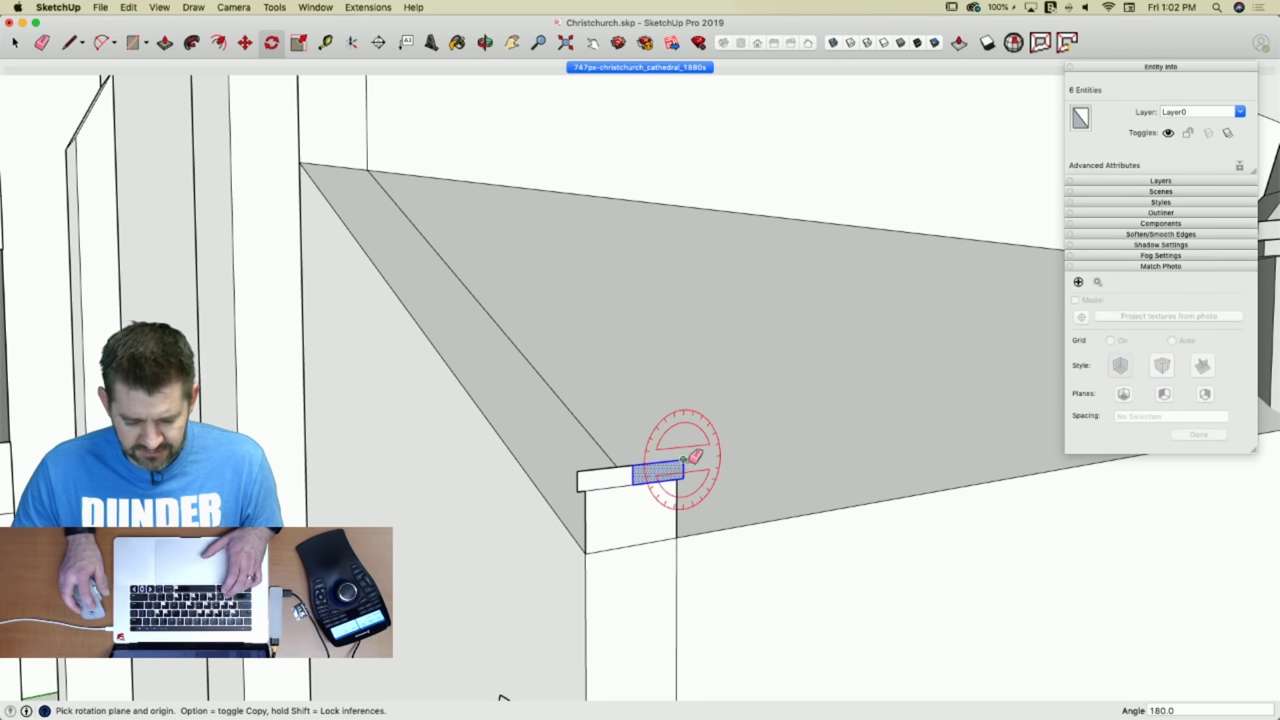
{"action": "key", "text": "e"}
{"action": "left_click", "coordinate": [640, 475]}
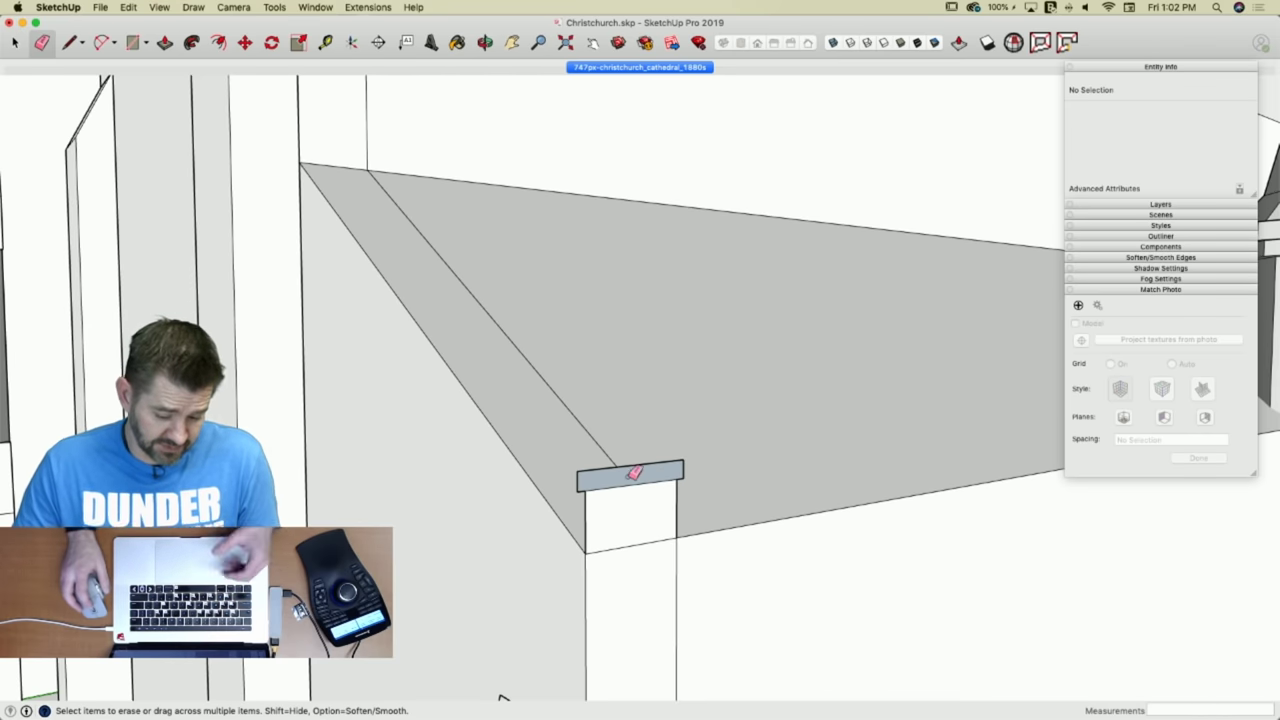
{"action": "key", "text": "space"}
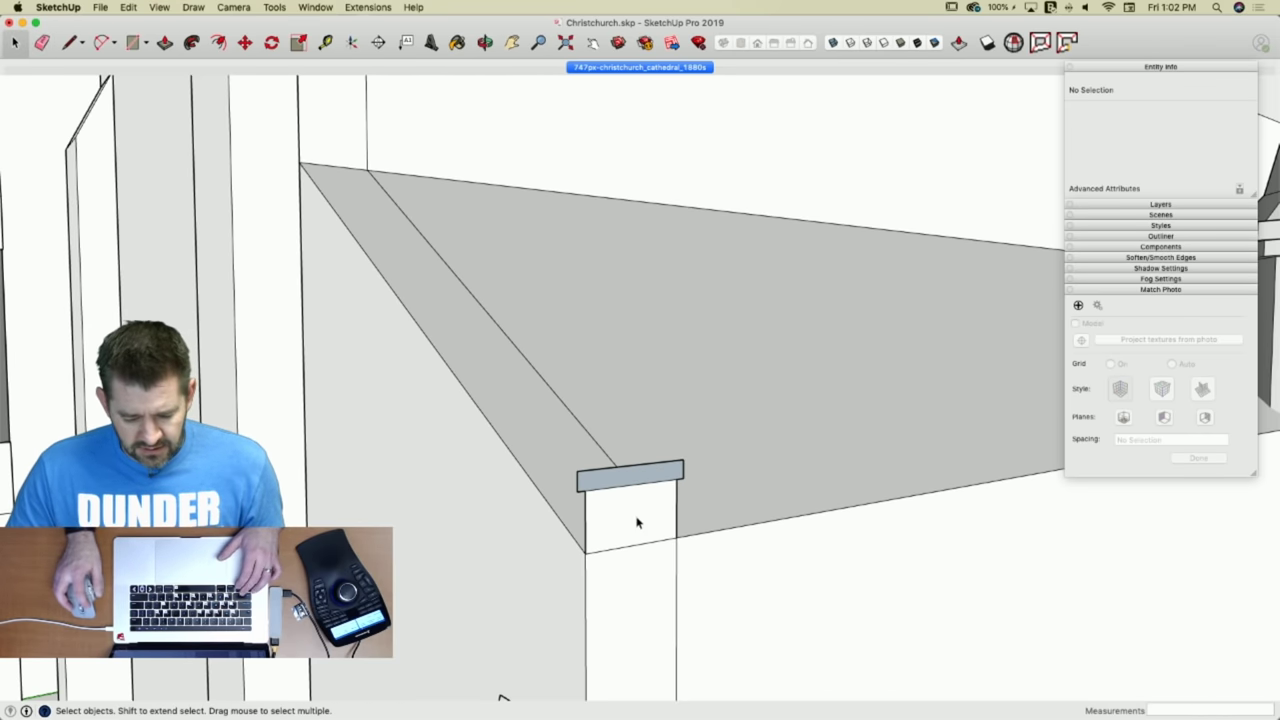
{"action": "left_click", "coordinate": [625, 488]}
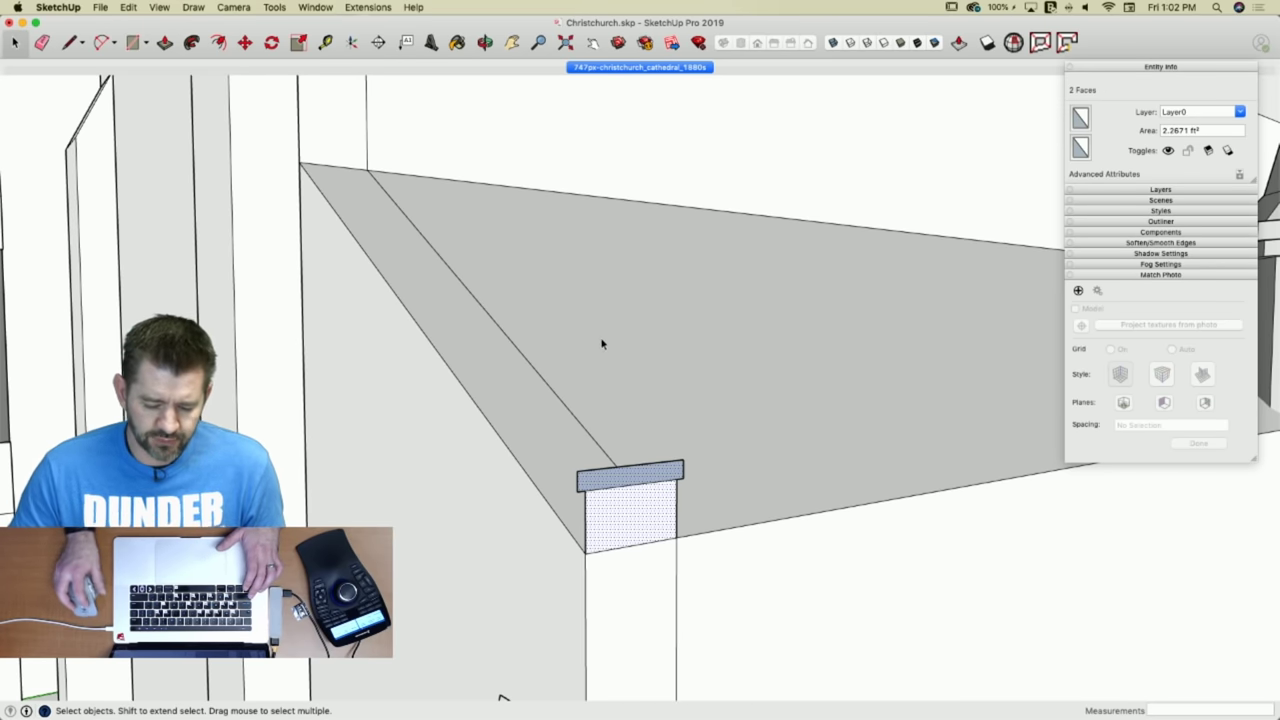
{"action": "key", "text": "p"}
{"action": "left_click", "coordinate": [614, 517]}
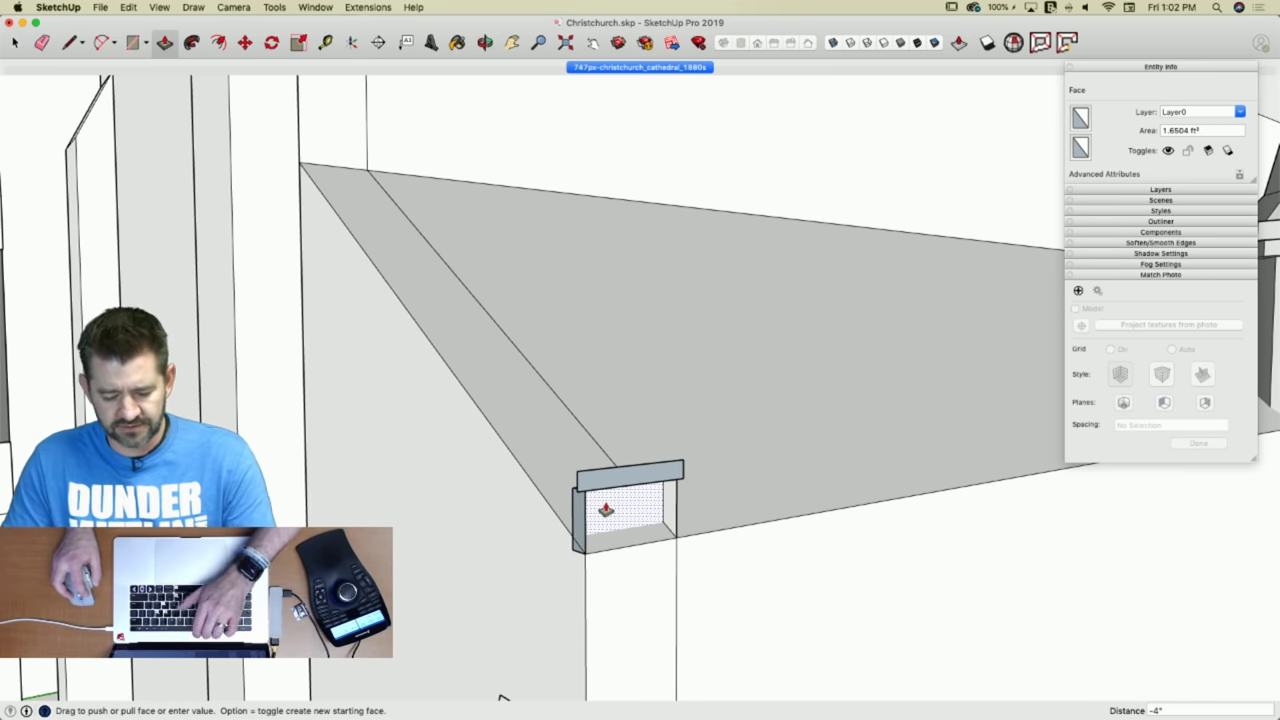
{"action": "key", "text": "Escape"}
{"action": "key", "text": "space"}
{"action": "left_click", "coordinate": [603, 476]}
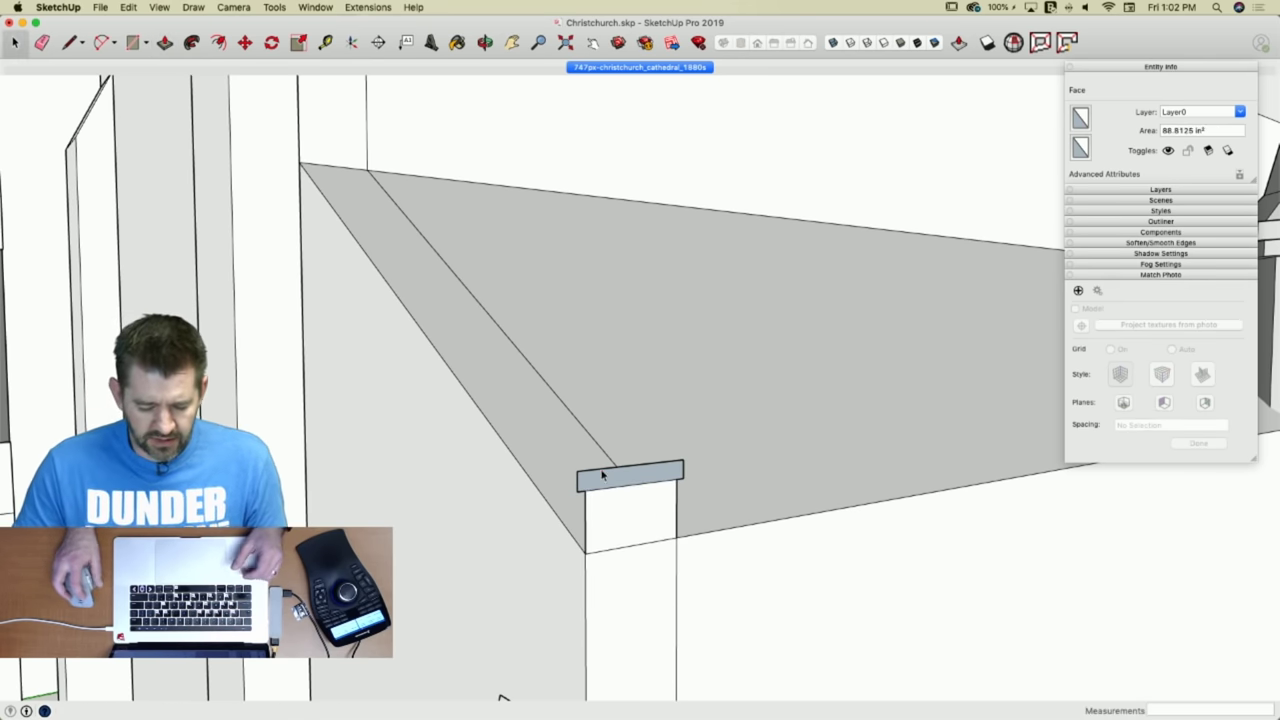
{"action": "key", "text": "super+t"}
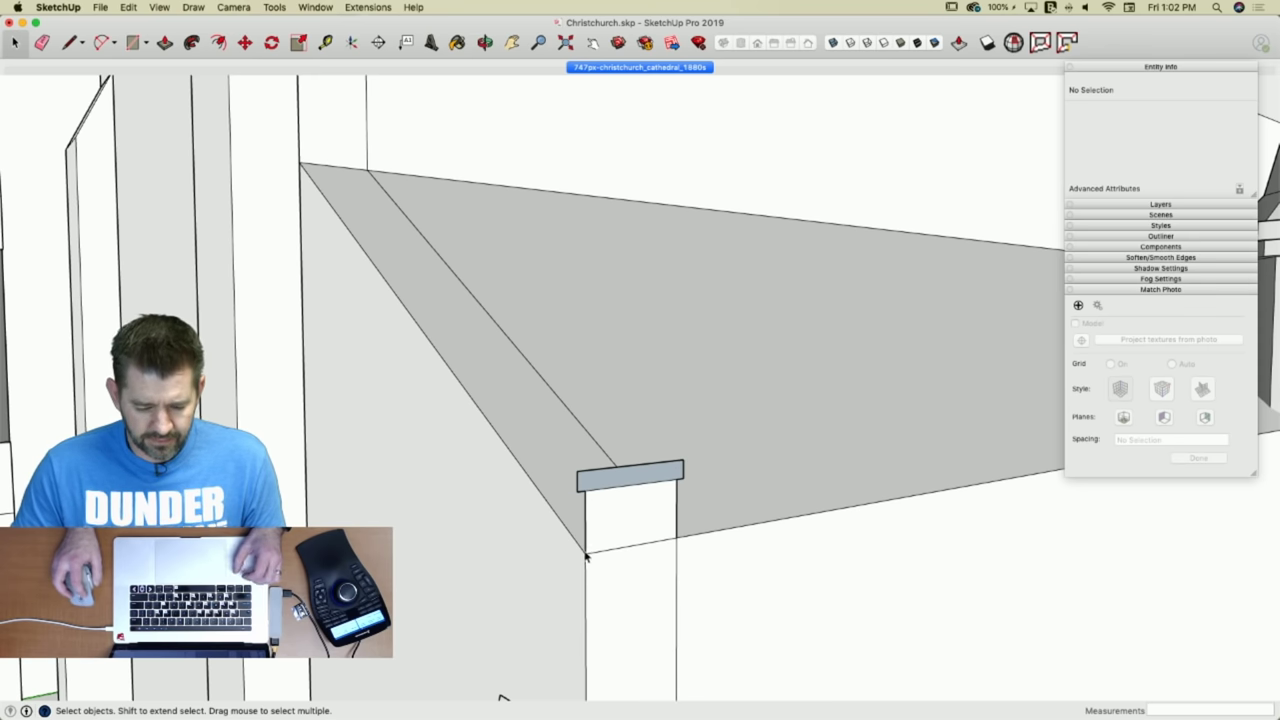
{"action": "left_click", "coordinate": [527, 420]}
{"action": "key", "text": "p"}
{"action": "left_click", "coordinate": [519, 409]}
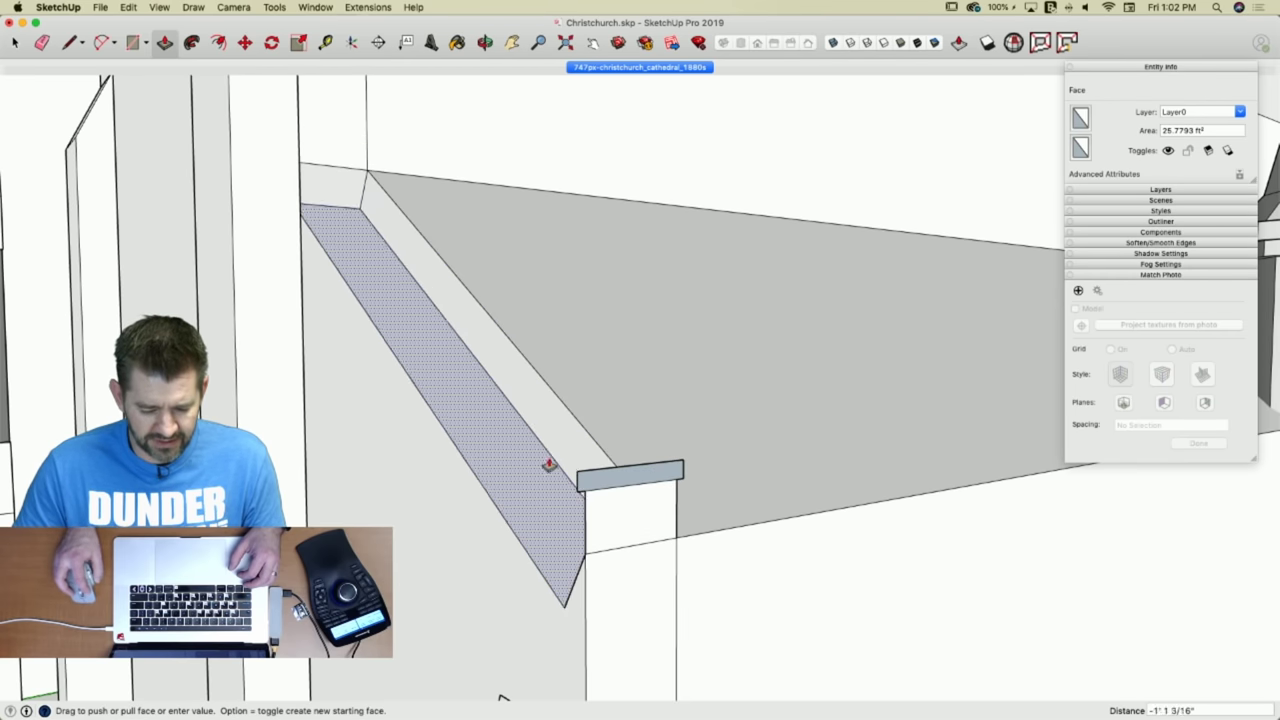
{"action": "key", "text": "Escape"}
{"action": "key", "text": "space"}
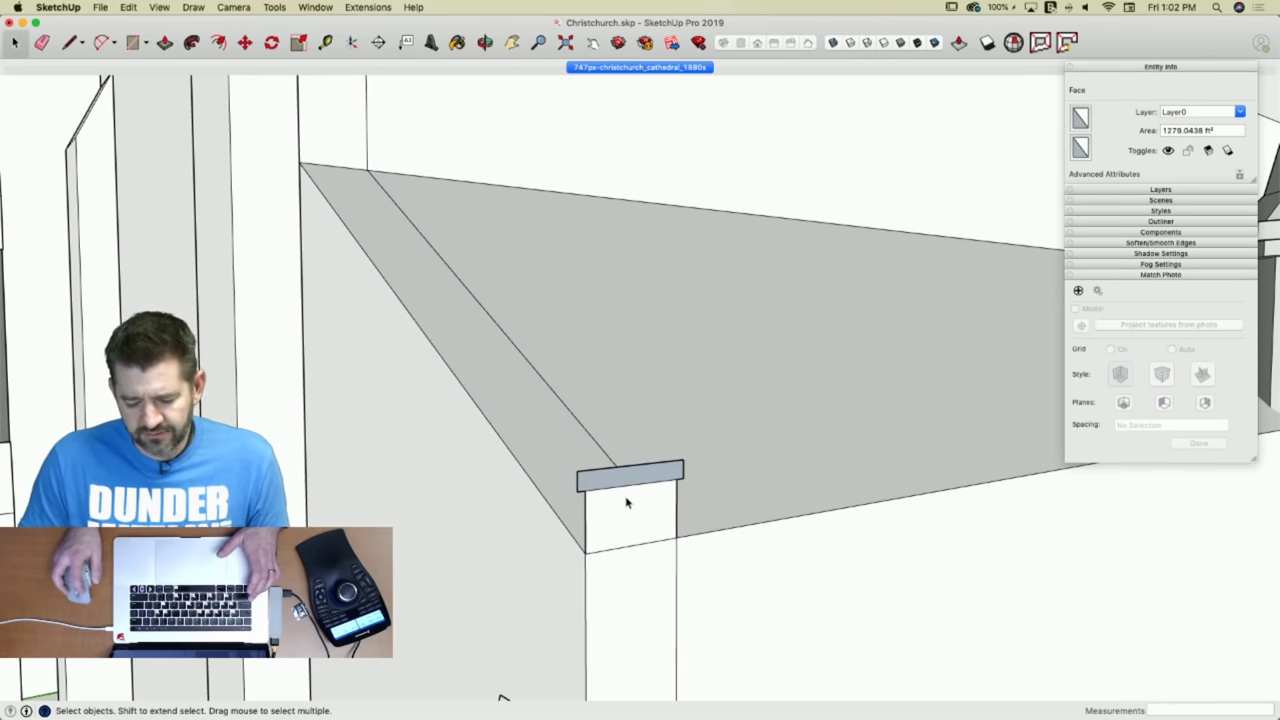
{"action": "key", "text": "super+t"}
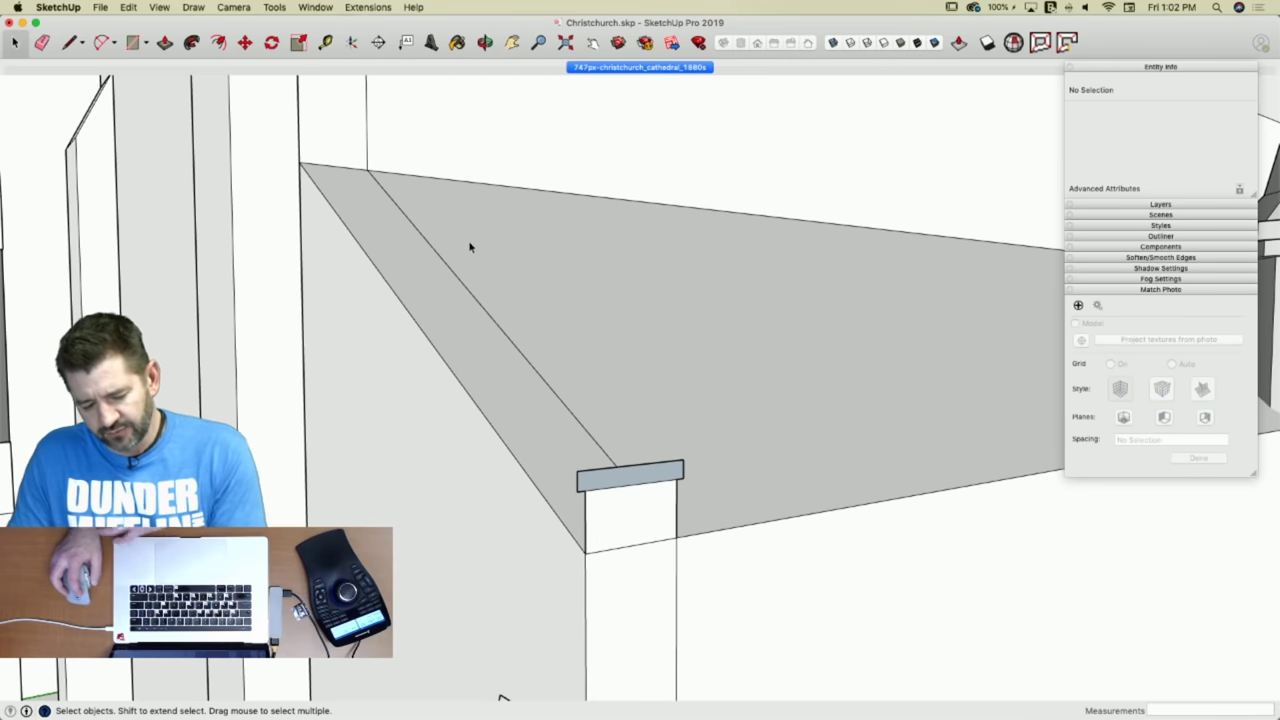
Copy the block and coping end faces from the roof strip's lower corner to its upper end, and try to erase edges crossing the copied coping.
{"action": "left_click", "coordinate": [614, 508]}
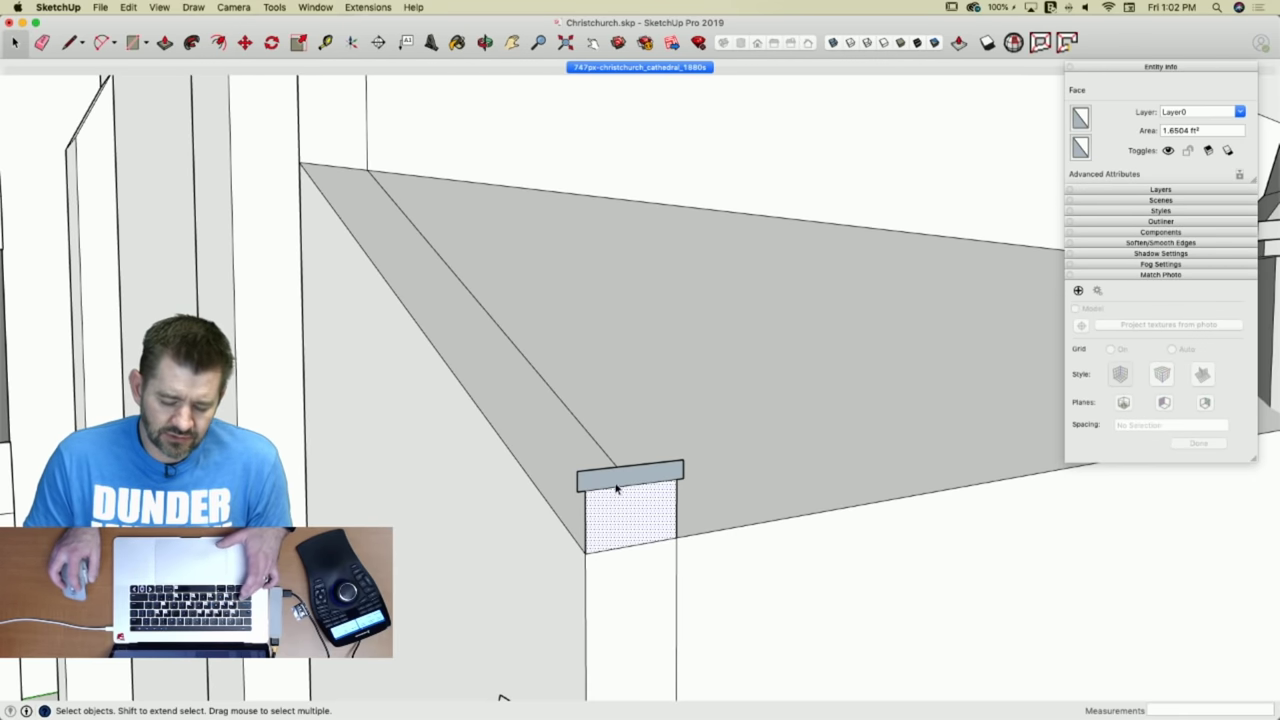
{"action": "left_click", "coordinate": [614, 483], "text": "shift"}
{"action": "key", "text": "m"}
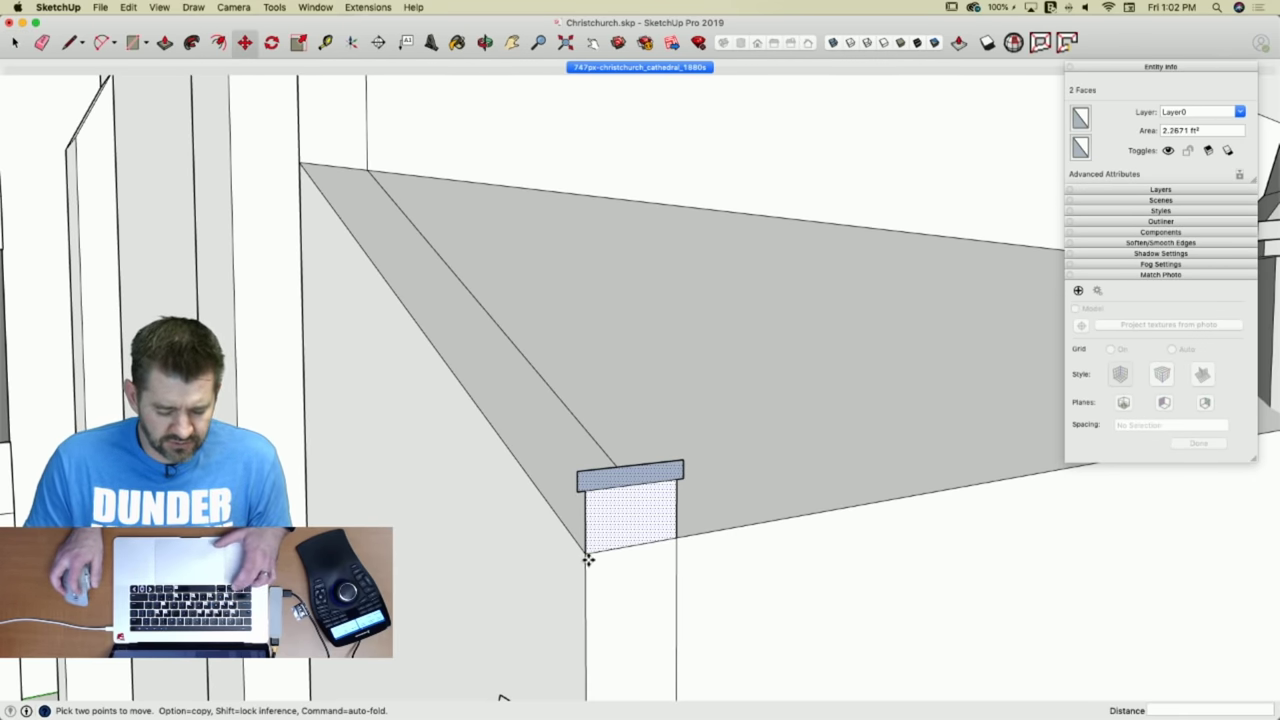
{"action": "left_click", "coordinate": [588, 560]}
{"action": "key", "text": "alt"}
{"action": "left_click", "coordinate": [302, 160]}
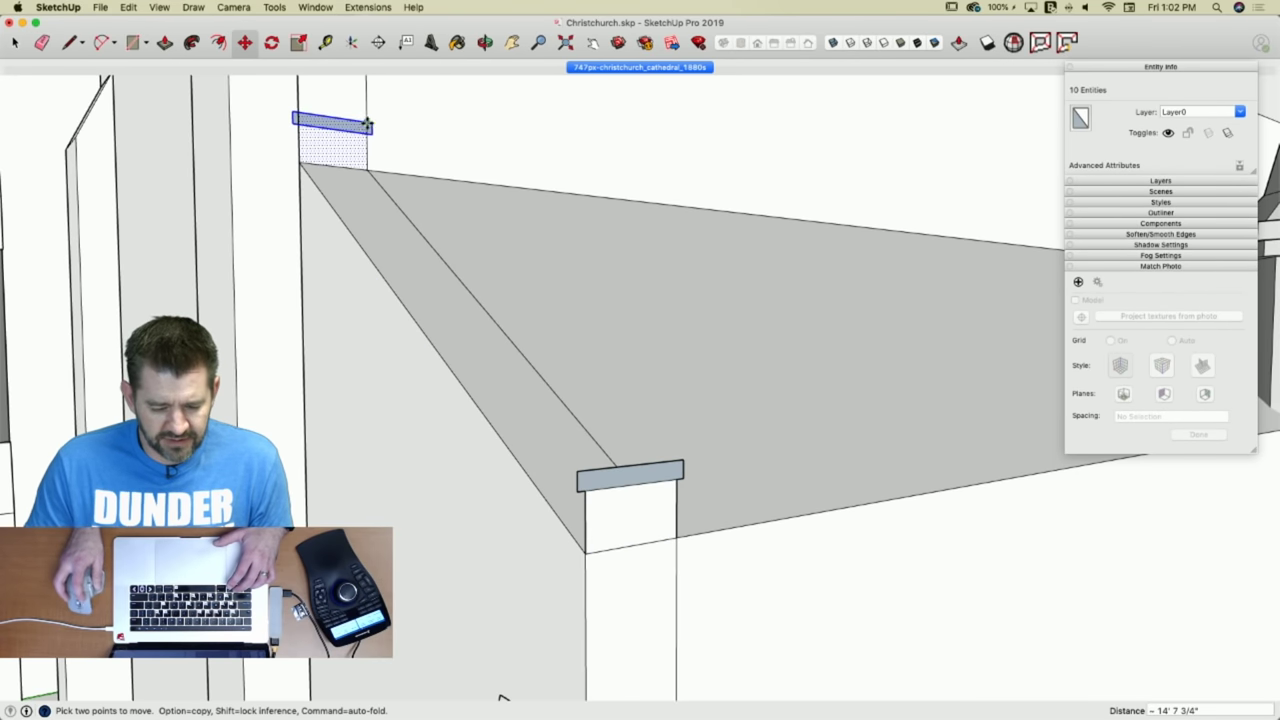
{"action": "key", "text": "e"}
{"action": "left_click", "coordinate": [300, 116]}
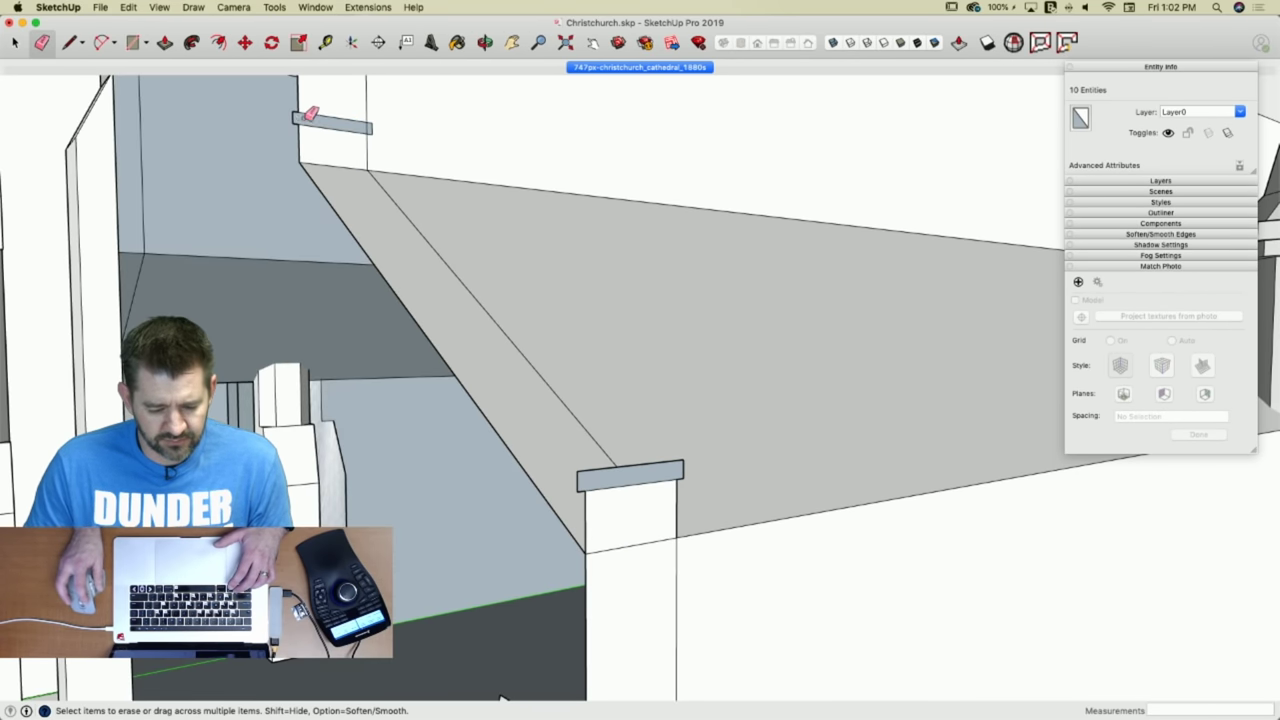
{"action": "left_click", "coordinate": [370, 119]}
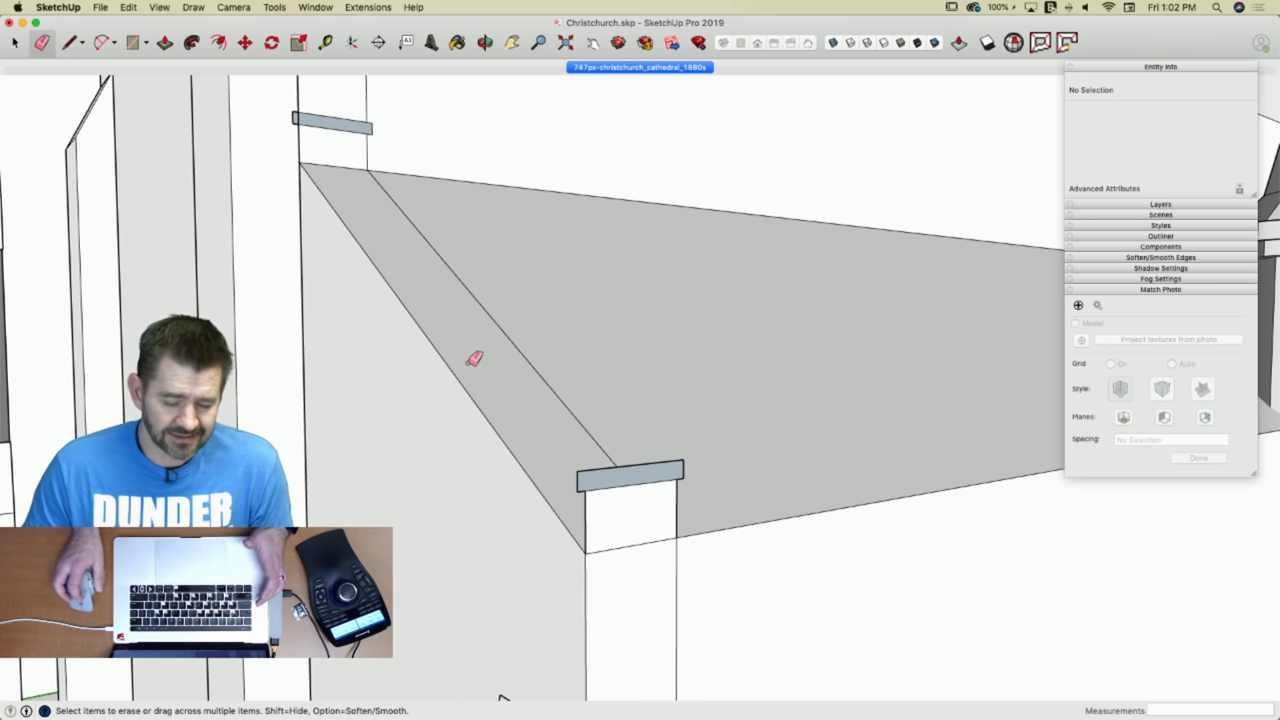
Connect the upper corners of the two block profiles with sloping edges along both sides of the gable's roof strip.
{"action": "key", "text": "r"}
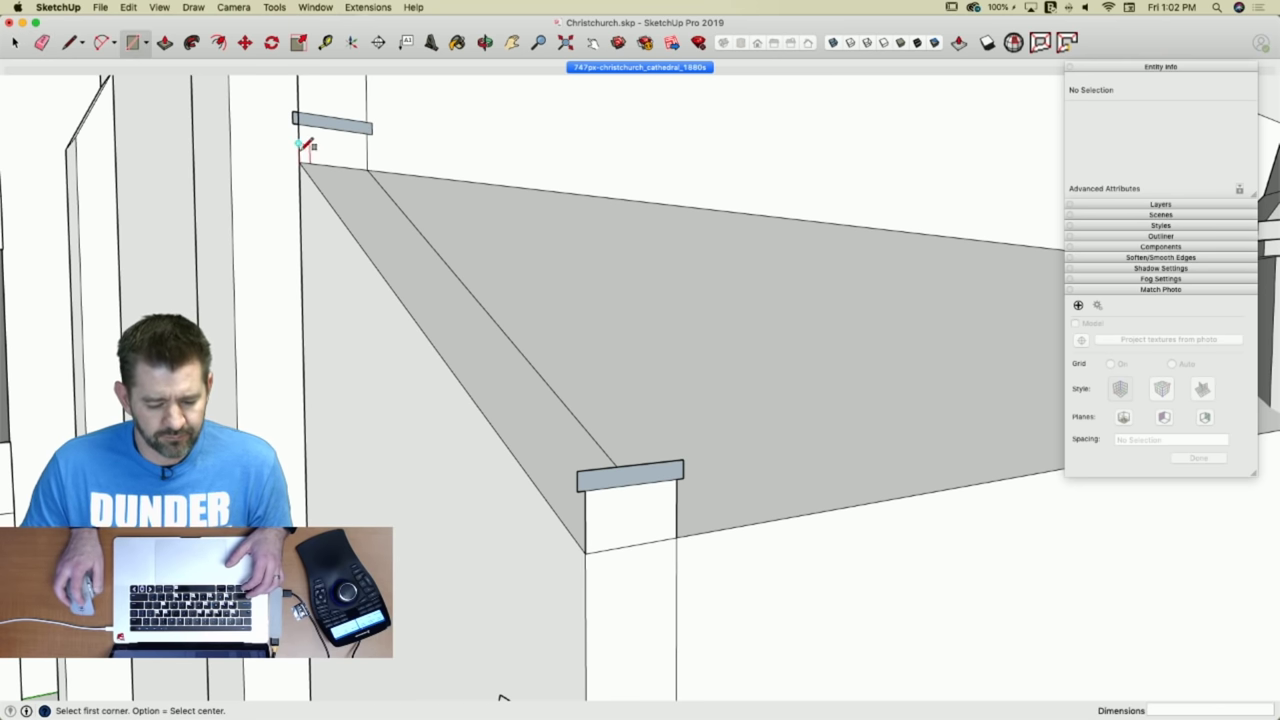
{"action": "key", "text": "l"}
{"action": "left_click", "coordinate": [298, 120]}
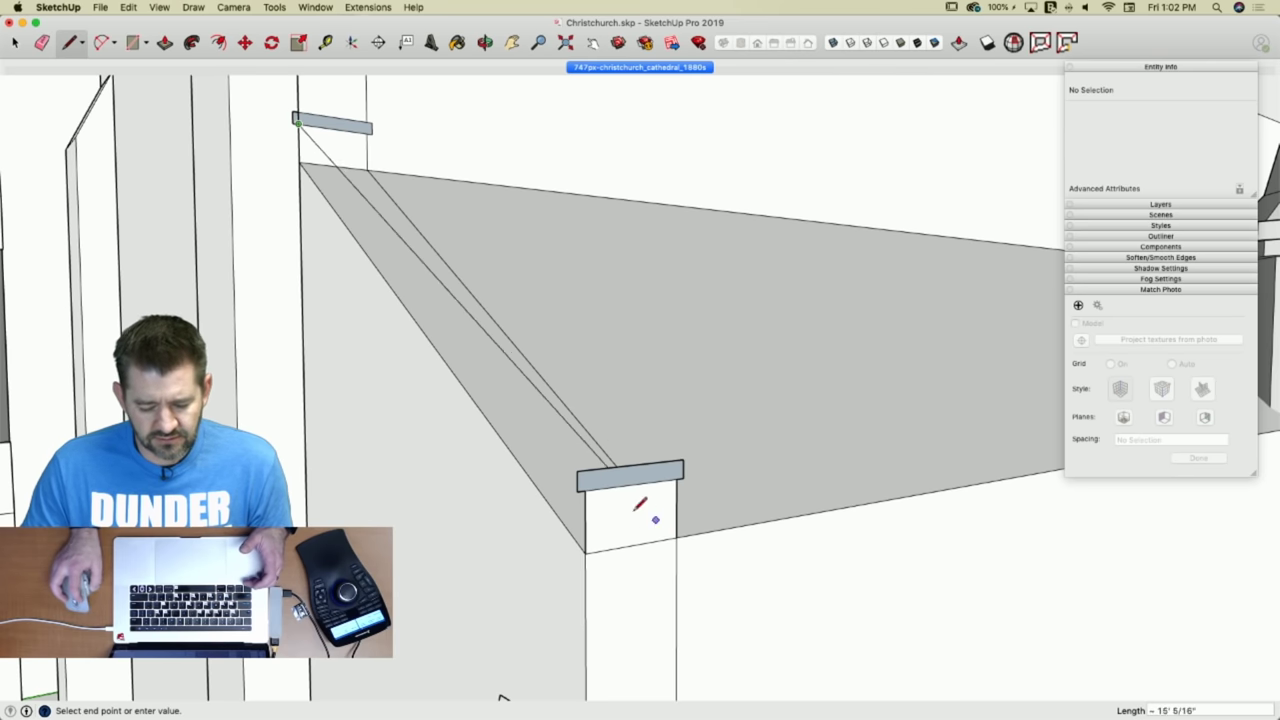
{"action": "left_click", "coordinate": [585, 489]}
{"action": "left_click", "coordinate": [677, 479]}
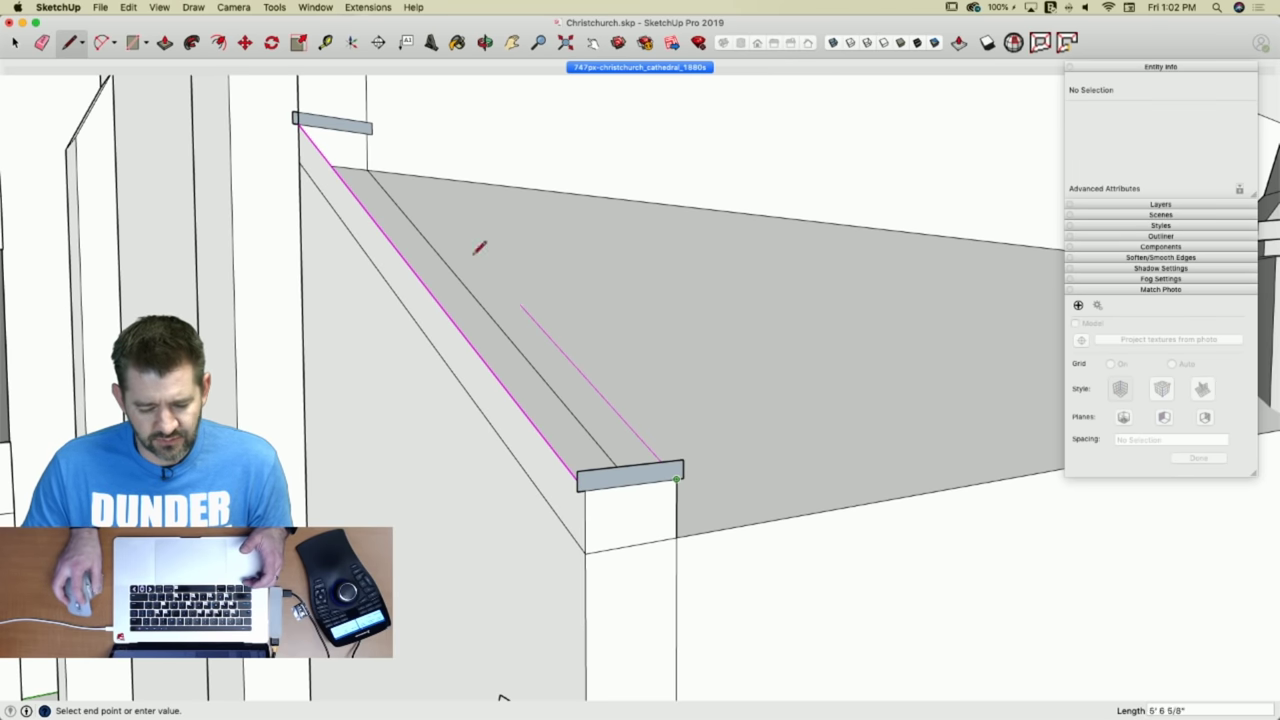
{"action": "left_click", "coordinate": [372, 136]}
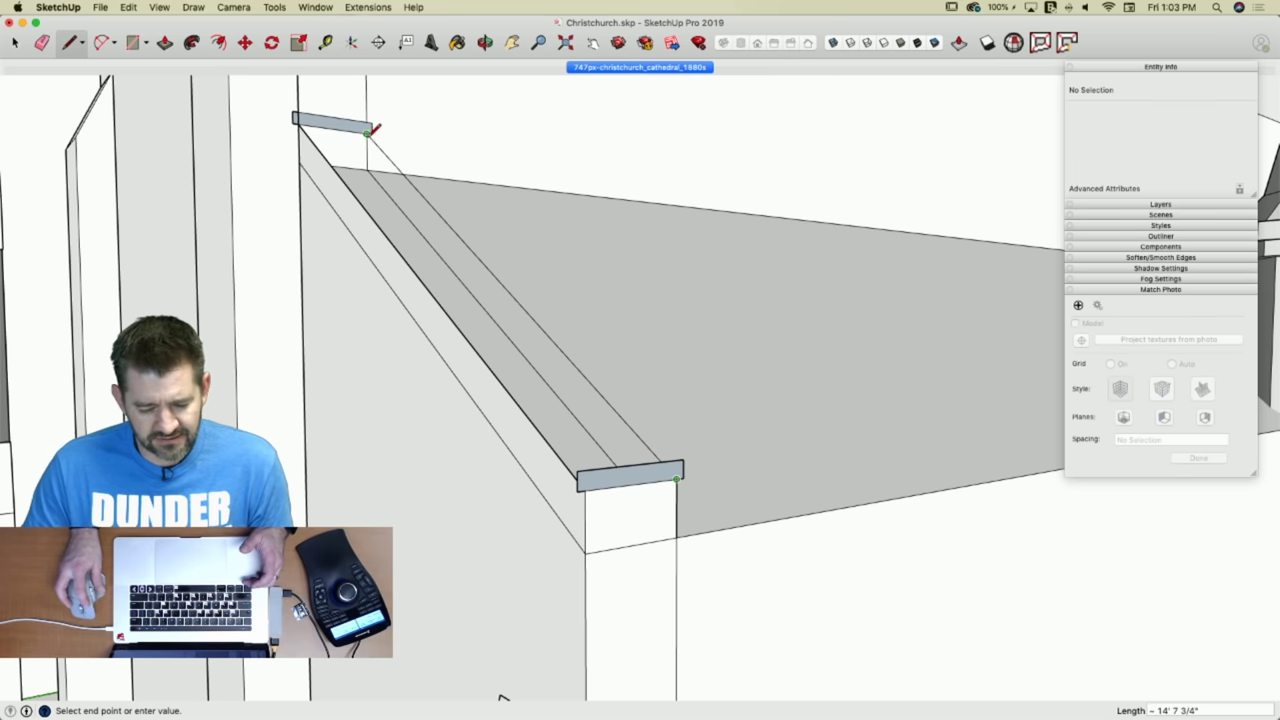
Connect the outer corners of the two coping profiles with sloping edges to close the coping's front, top and rear faces.
{"action": "left_click", "coordinate": [295, 117]}
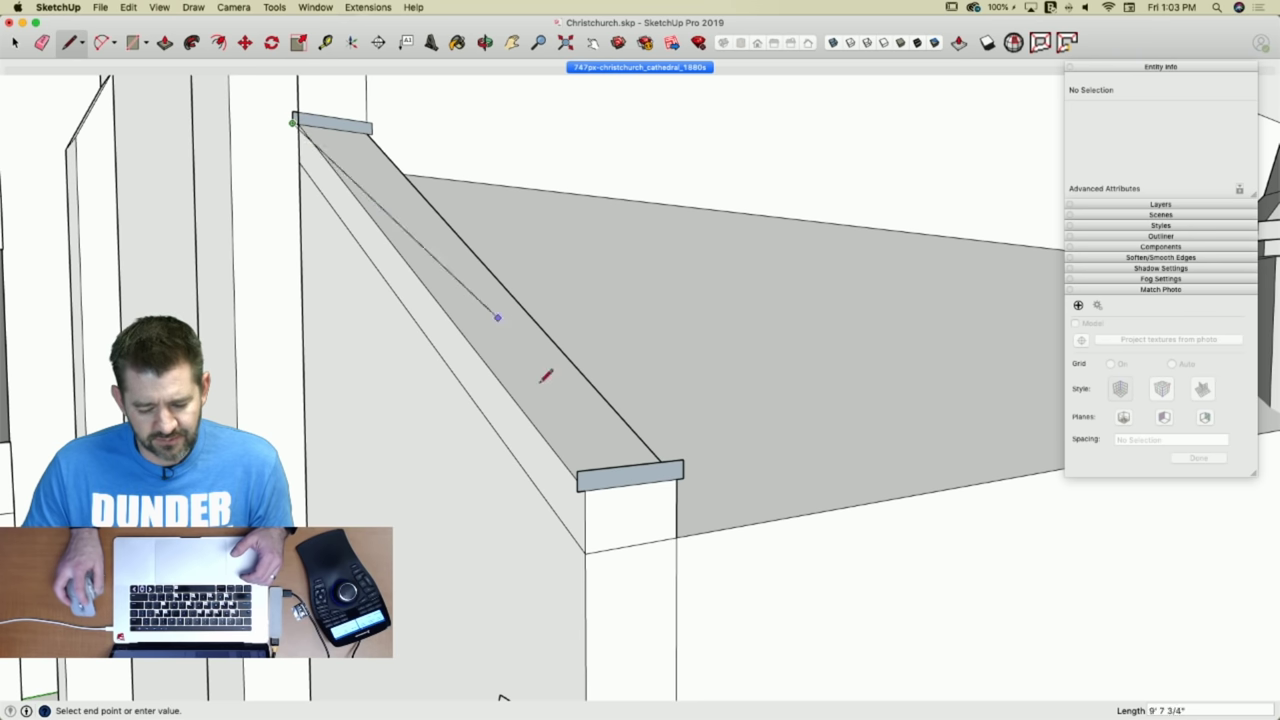
{"action": "left_click", "coordinate": [578, 485]}
{"action": "left_click", "coordinate": [577, 470]}
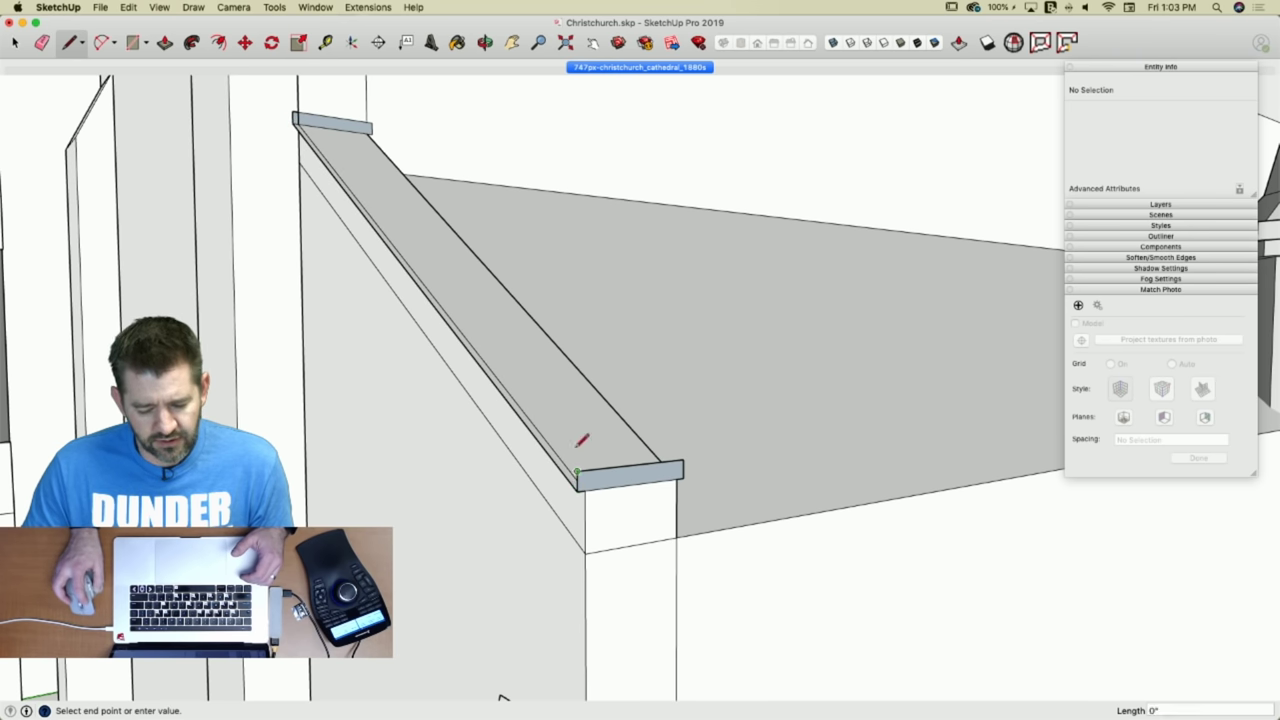
{"action": "left_click", "coordinate": [294, 112]}
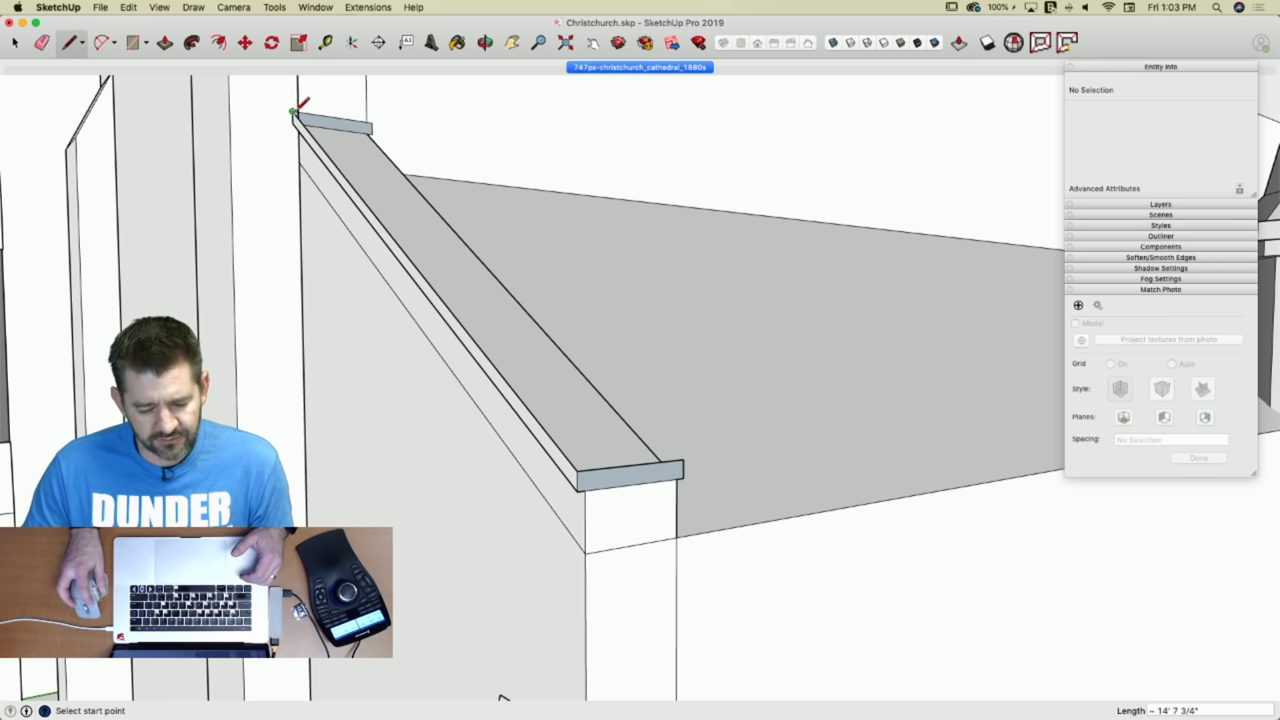
{"action": "left_click", "coordinate": [372, 122]}
{"action": "left_click", "coordinate": [682, 460]}
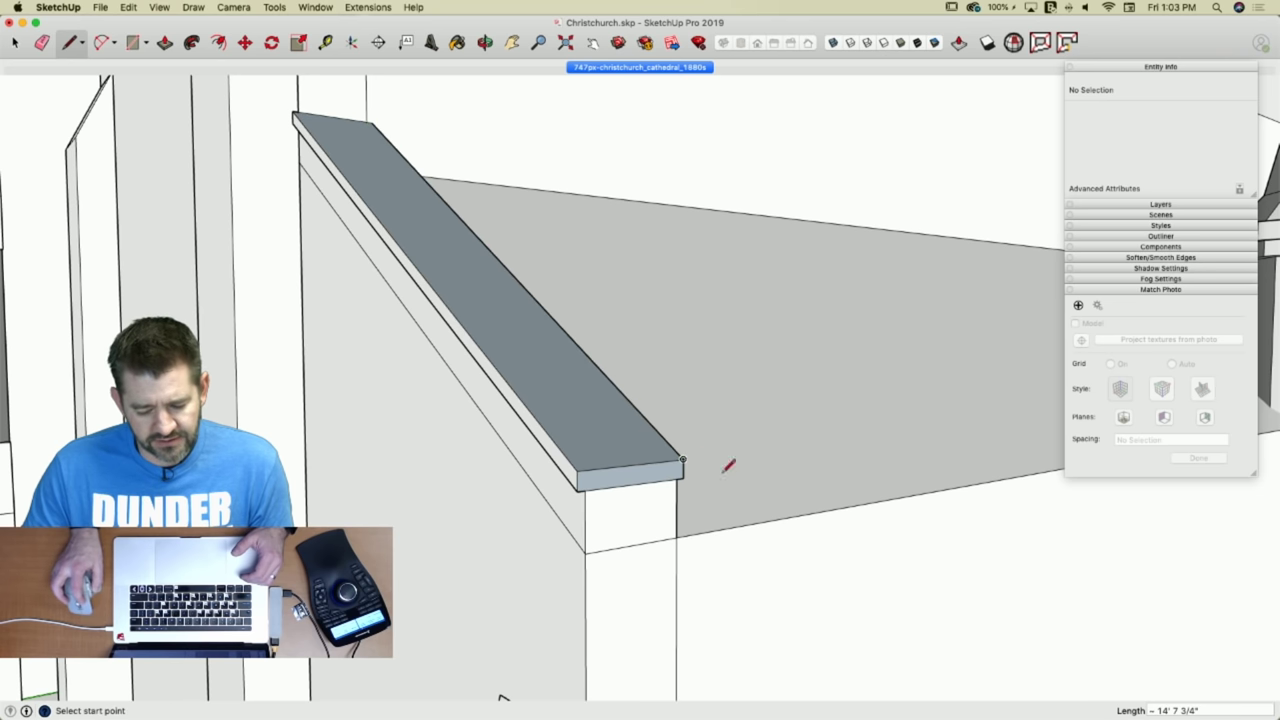
{"action": "left_click", "coordinate": [682, 461]}
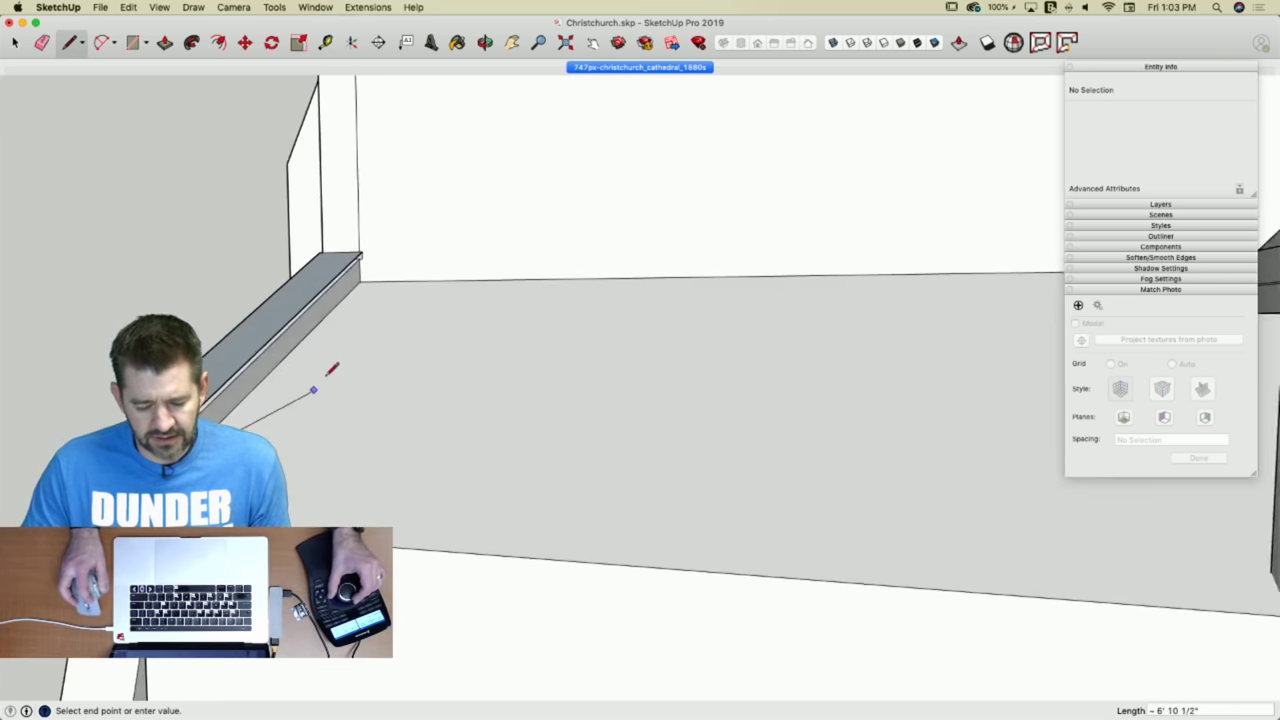
{"action": "left_click", "coordinate": [432, 234]}
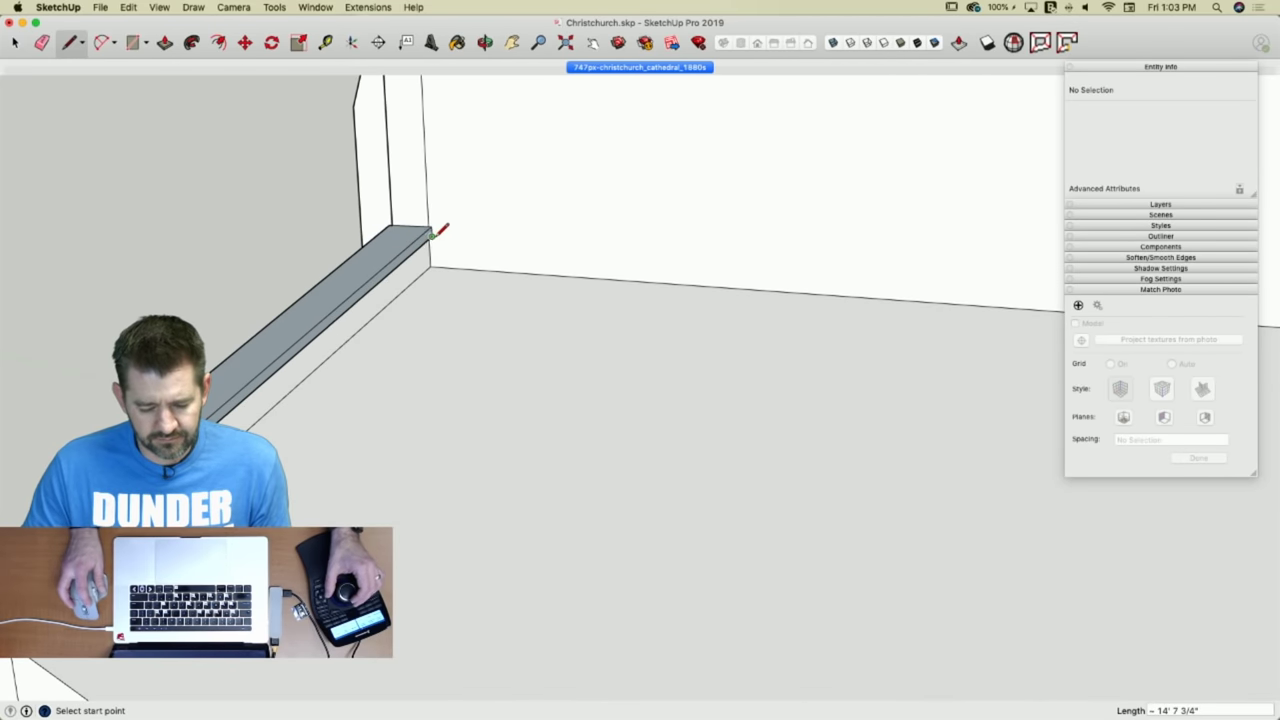
{"action": "key", "text": "space"}
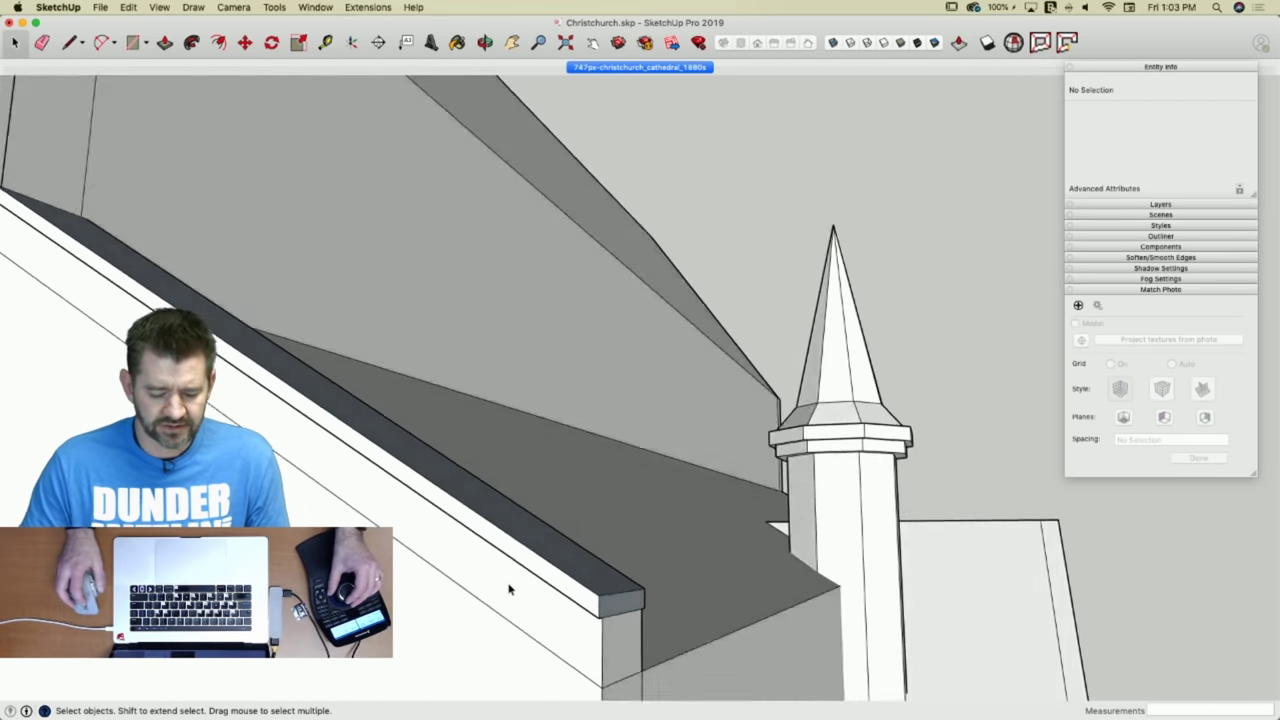
Erase the edge crossing the block's end face below the coping and return to the matched photo scene.
{"action": "key", "text": "e"}
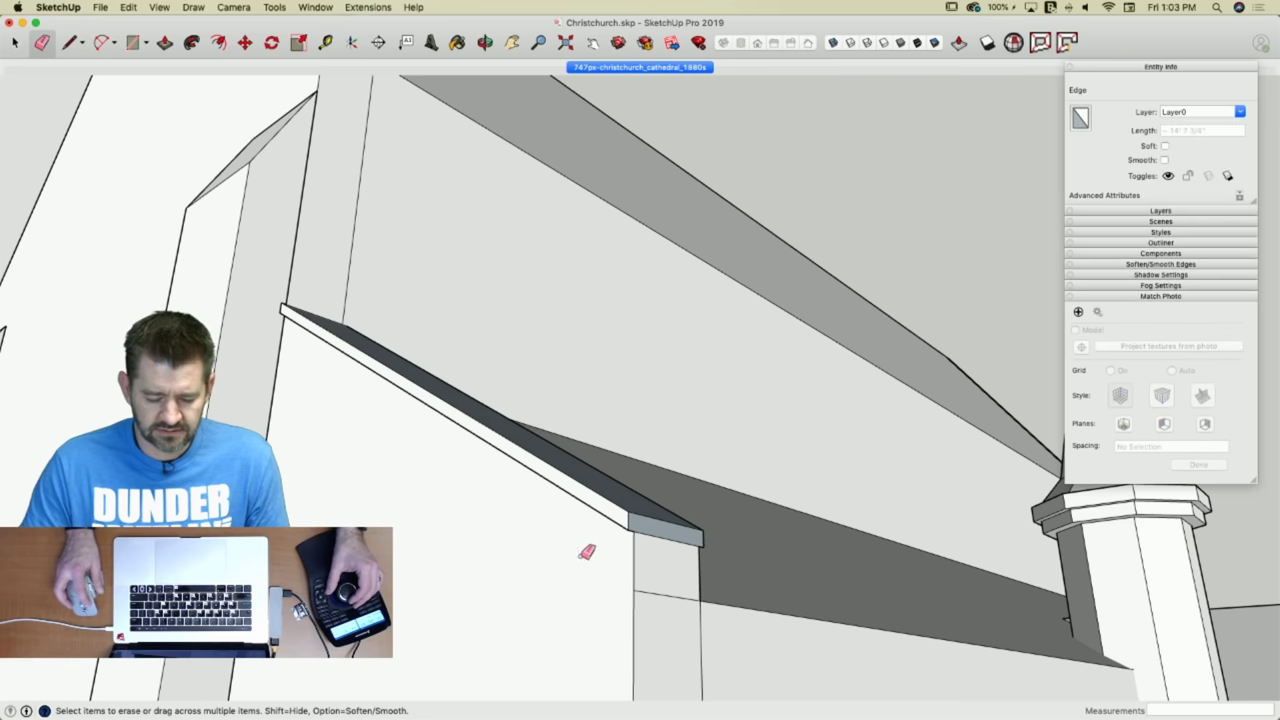
{"action": "left_click", "coordinate": [685, 591]}
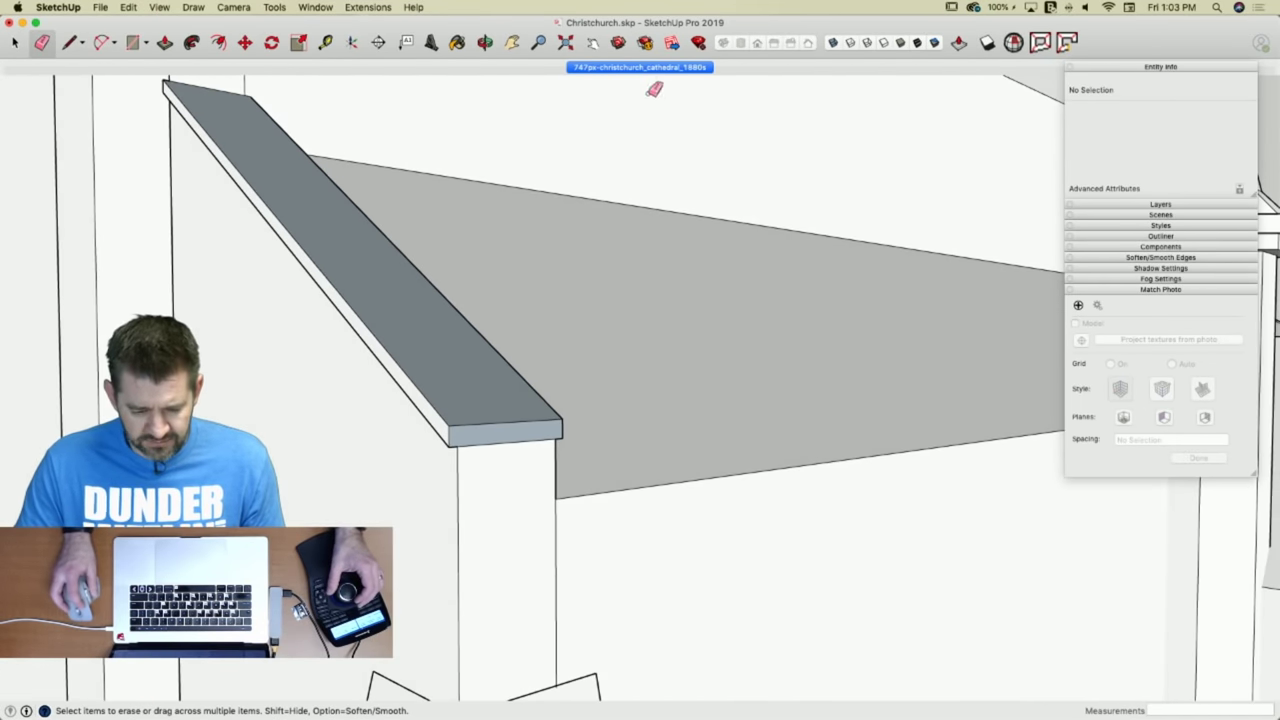
{"action": "left_click", "coordinate": [644, 67]}
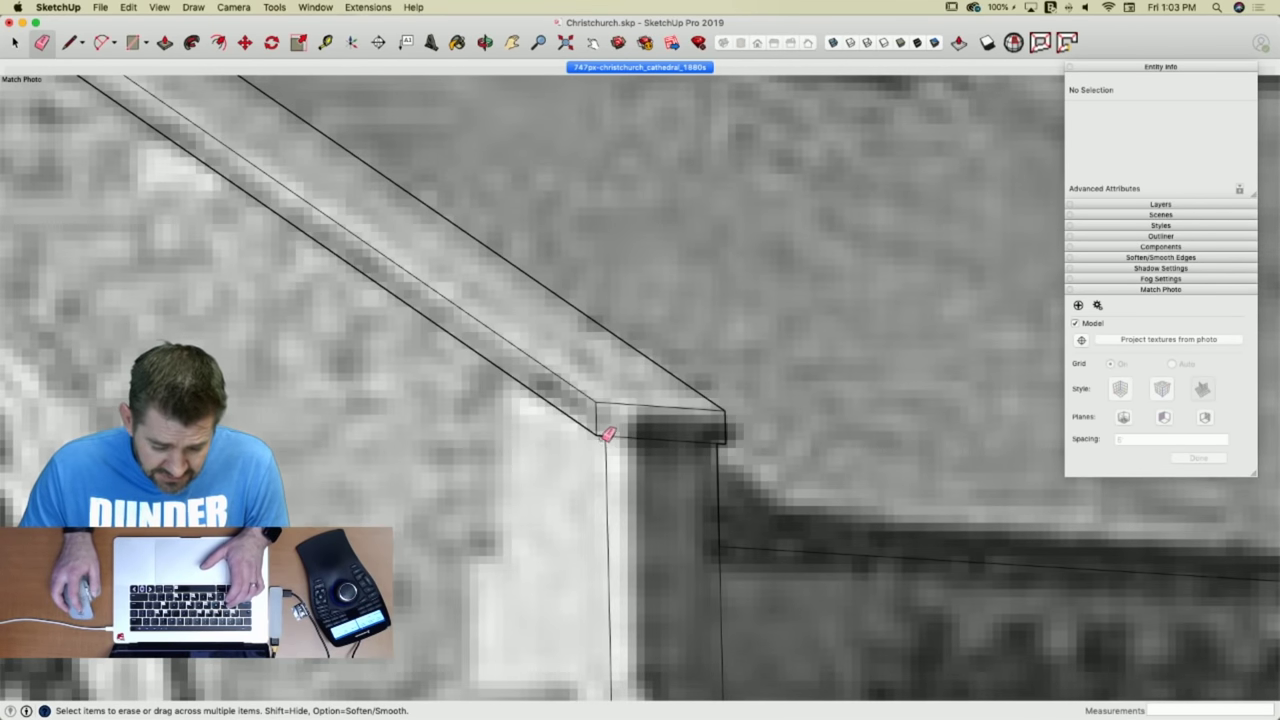
Extend the coping's lower front edge slightly past the block and copy the coping's end face about 1 7/8" along it.
{"action": "key", "text": "l"}
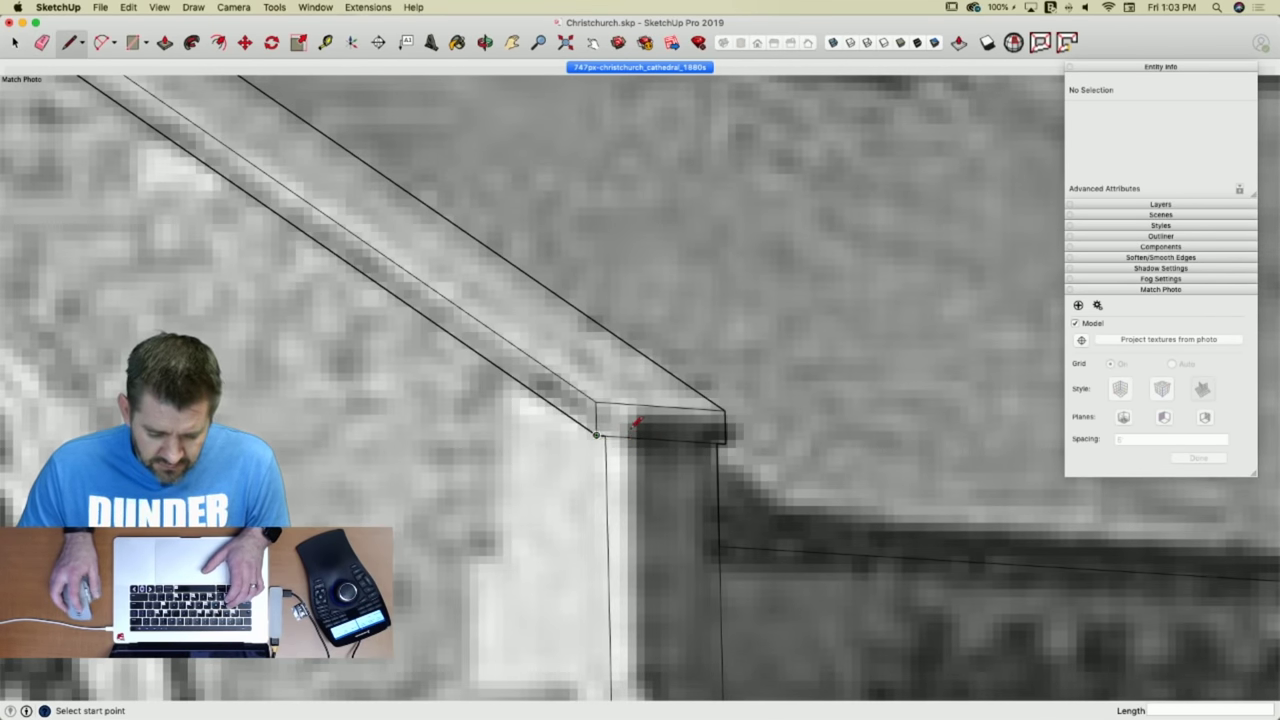
{"action": "middle_click_drag", "start_coordinate": [637, 424], "coordinate": [650, 545]}
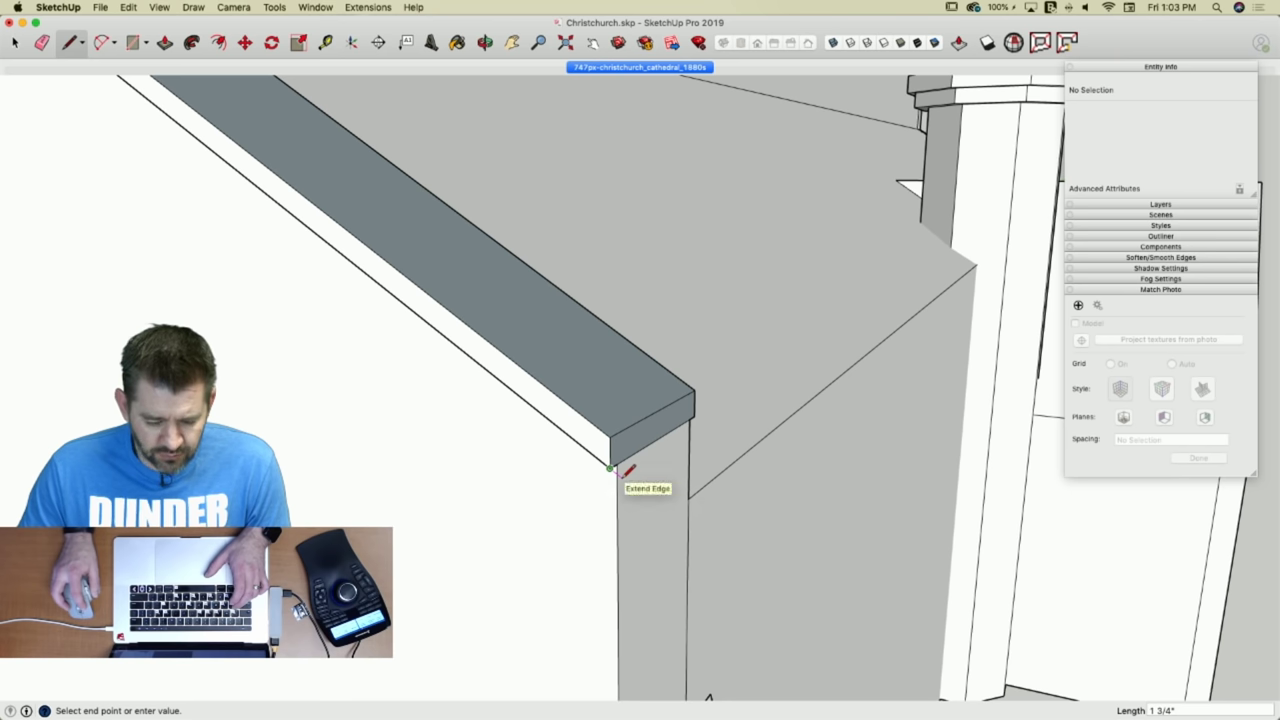
{"action": "key", "text": "space"}
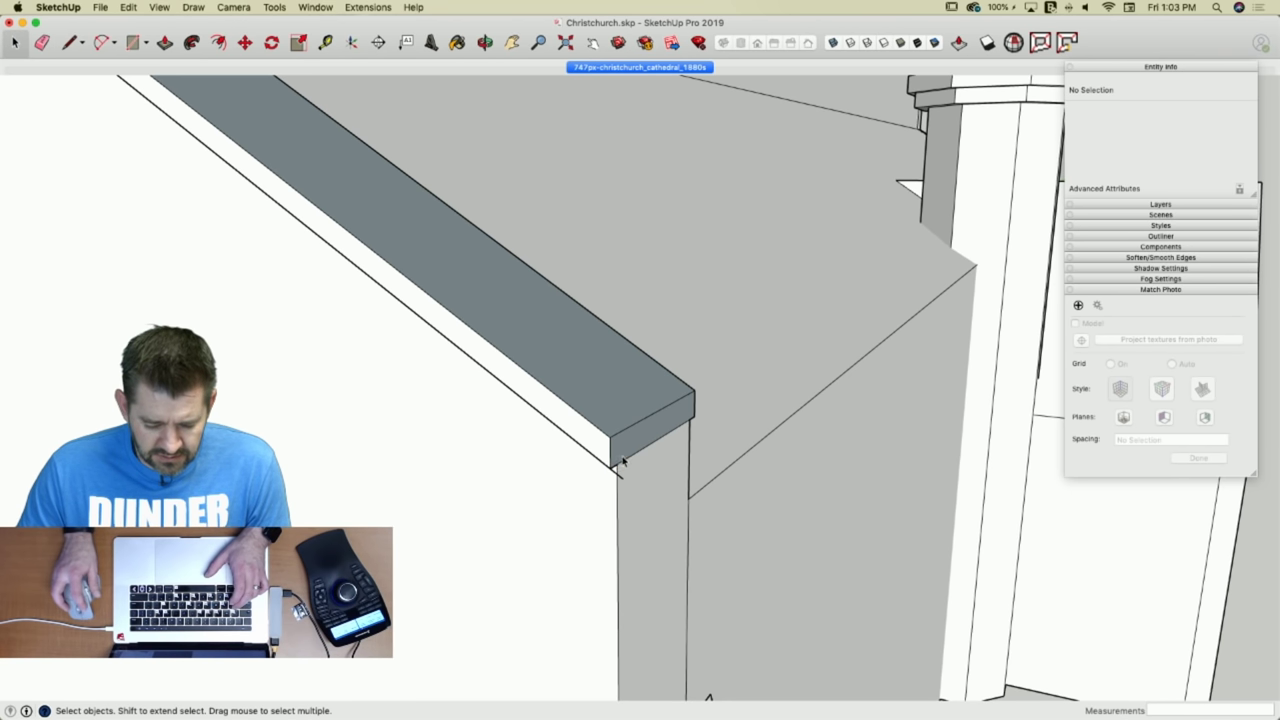
{"action": "left_click", "coordinate": [618, 462]}
{"action": "key", "text": "m"}
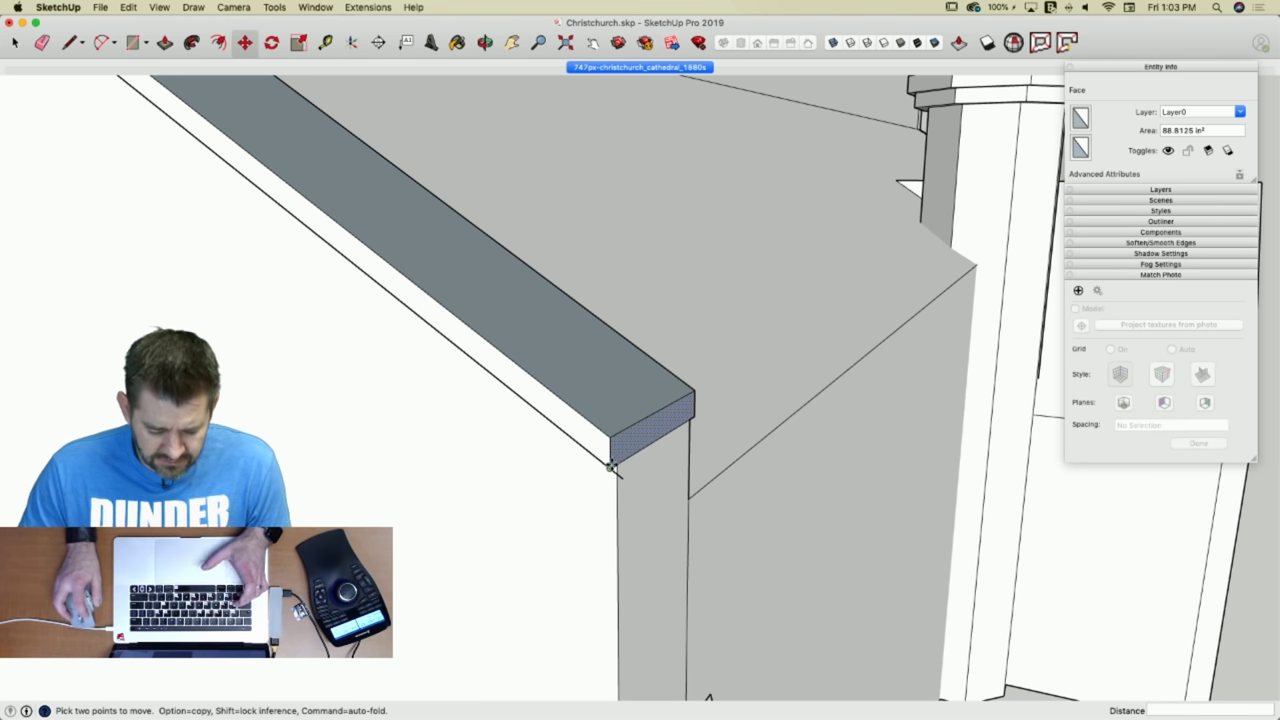
{"action": "left_click", "coordinate": [615, 465]}
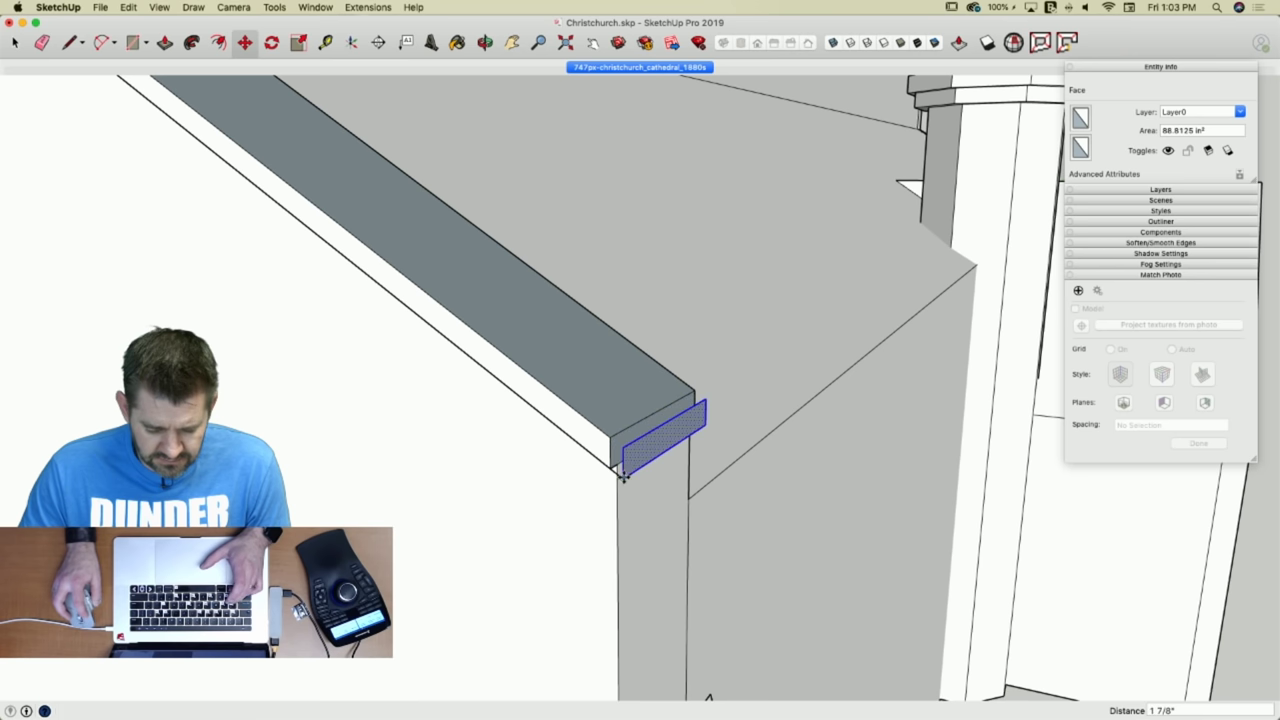
{"action": "left_click", "coordinate": [627, 482]}
Connect the corners of the copied end face to the coping and erase the old end edges, including the seam across the top.
{"action": "key", "text": "l"}
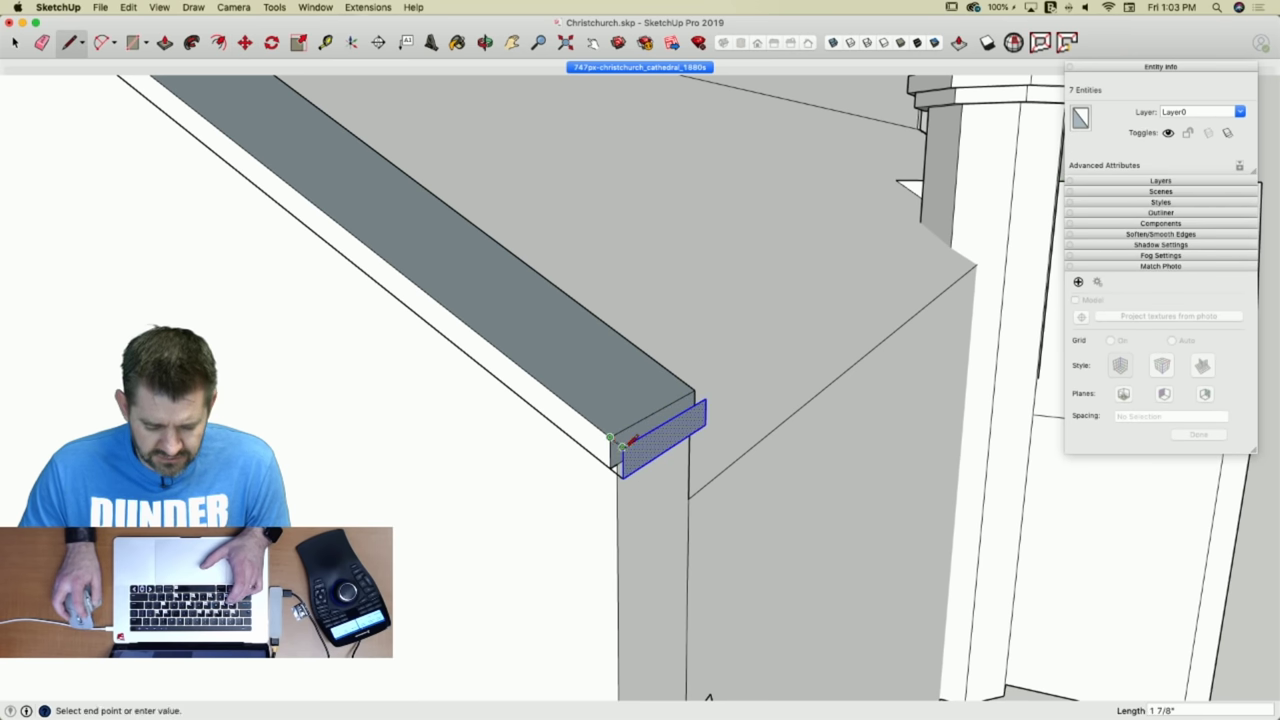
{"action": "key", "text": "e"}
{"action": "left_click", "coordinate": [613, 447]}
{"action": "key", "text": "l"}
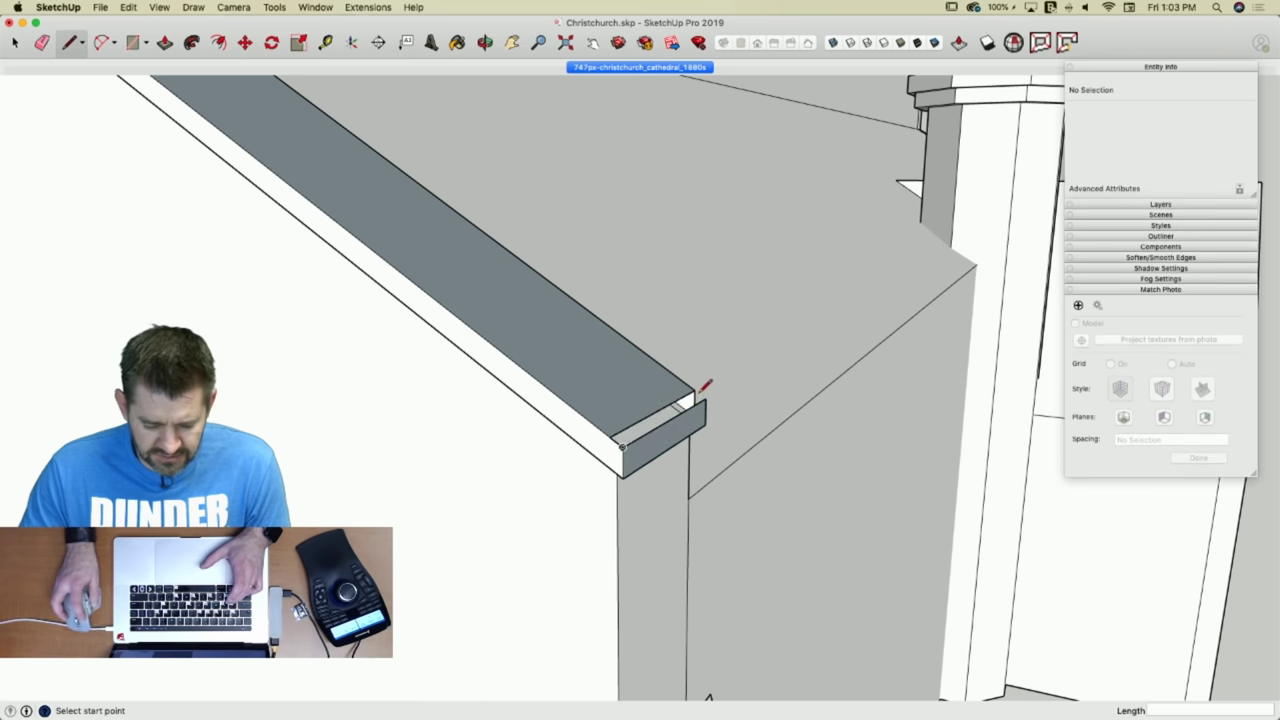
{"action": "left_click", "coordinate": [706, 400]}
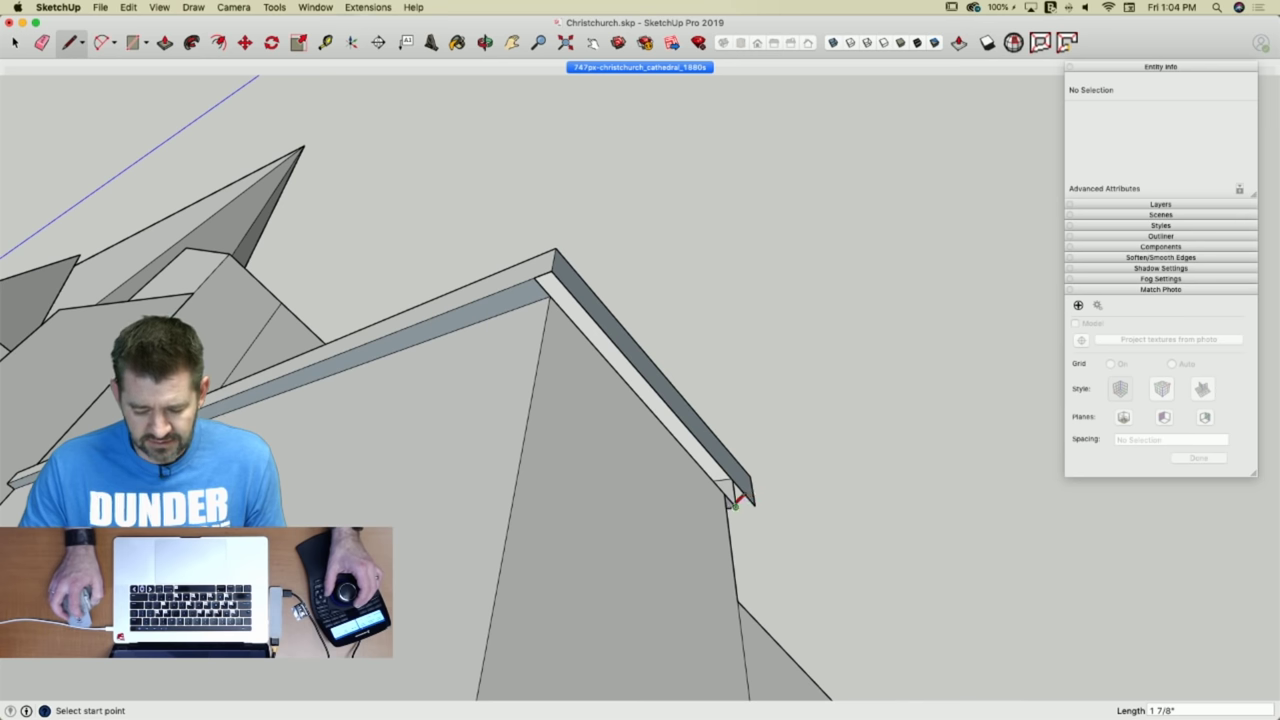
{"action": "left_click", "coordinate": [756, 504]}
{"action": "key", "text": "e"}
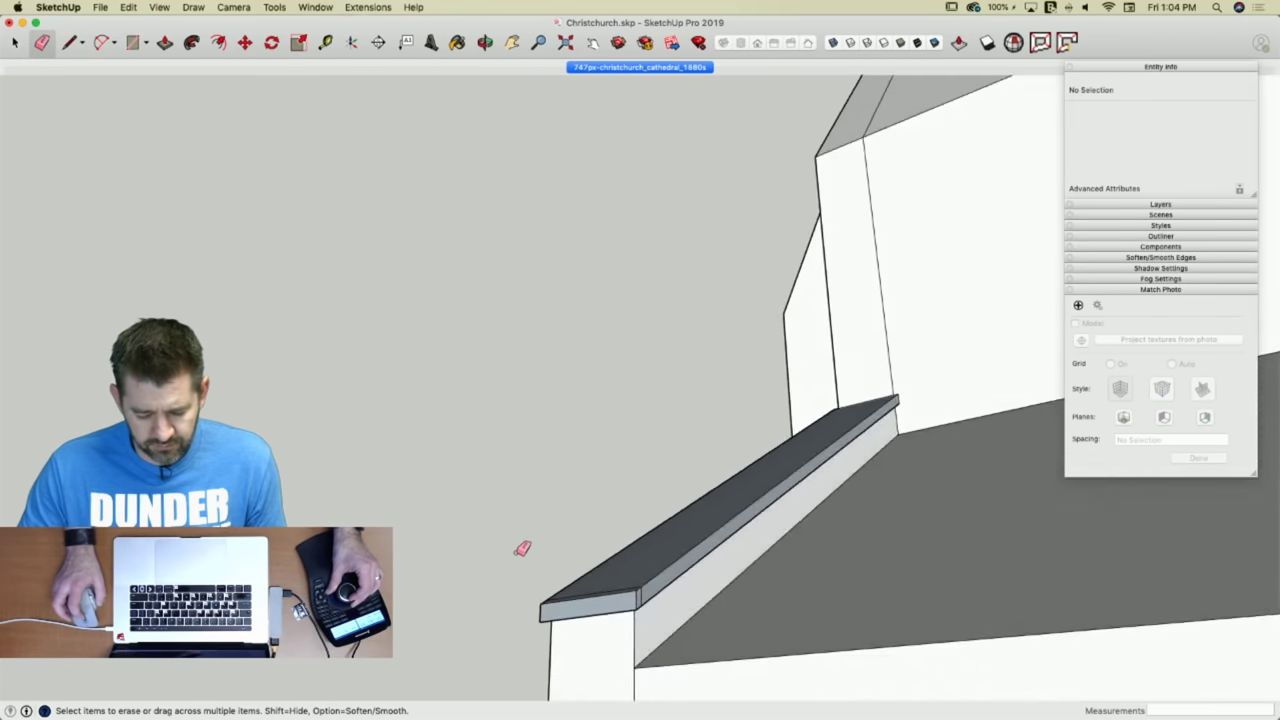
{"action": "mouse_move", "coordinate": [522, 549]}
{"action": "middle_mouse_down"}
{"action": "mouse_move", "coordinate": [660, 477]}
{"action": "mouse_move", "coordinate": [670, 456]}
{"action": "middle_mouse_up"}
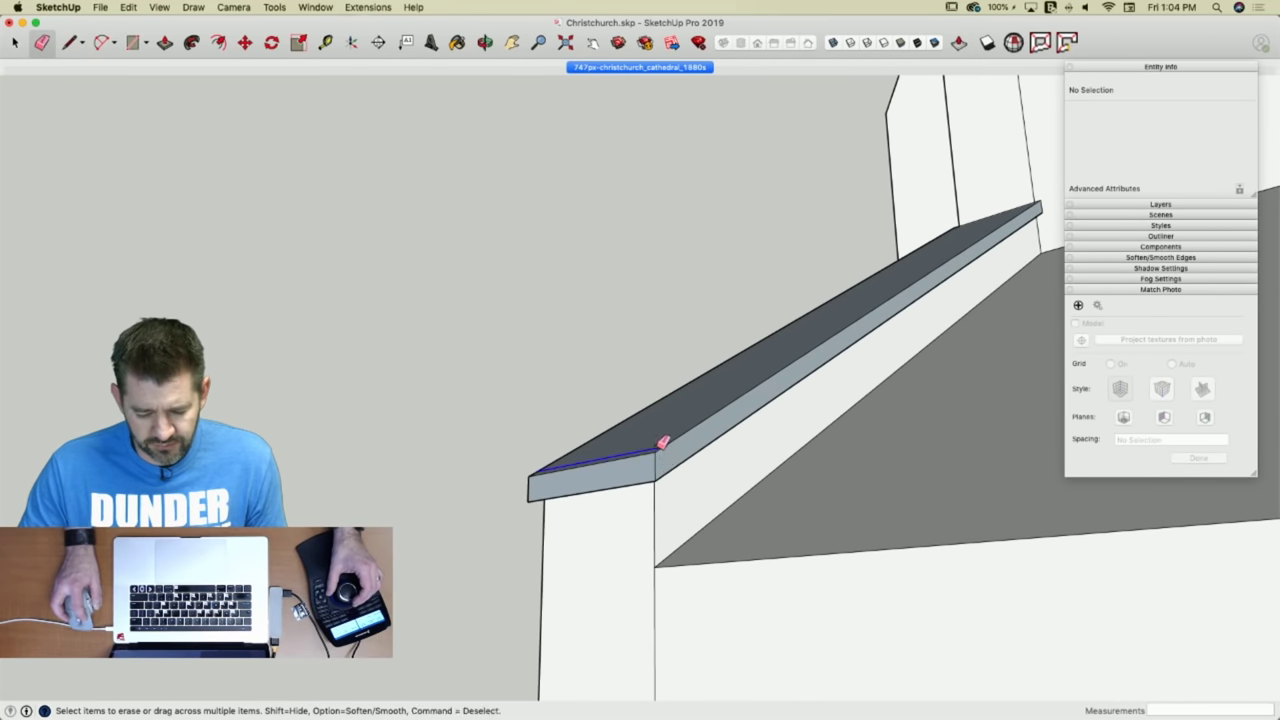
{"action": "left_click", "coordinate": [659, 448]}
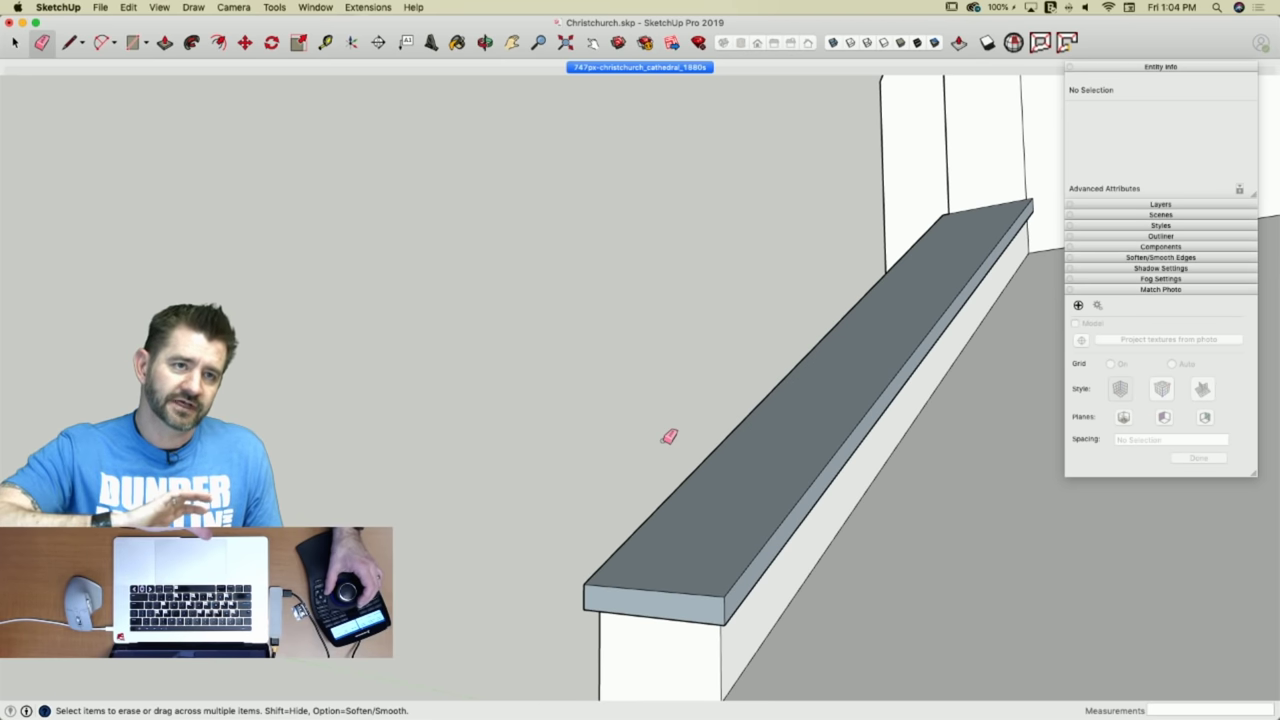
Orient the model's connected faces to match the gable's front wall face.
{"action": "scroll", "coordinate": [669, 436], "scroll_direction": "up", "scroll_amount": 5}
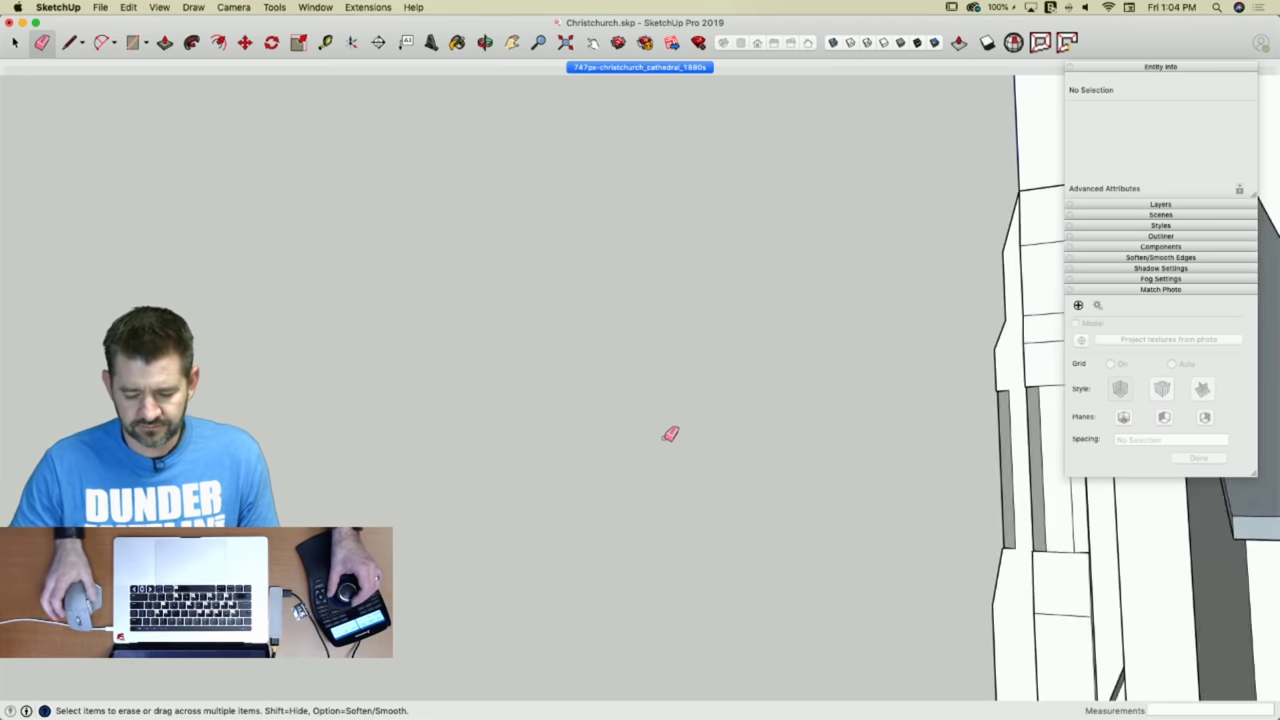
{"action": "scroll", "coordinate": [670, 434], "scroll_direction": "down", "scroll_amount": 5}
{"action": "scroll", "coordinate": [734, 466], "scroll_direction": "up", "scroll_amount": 10}
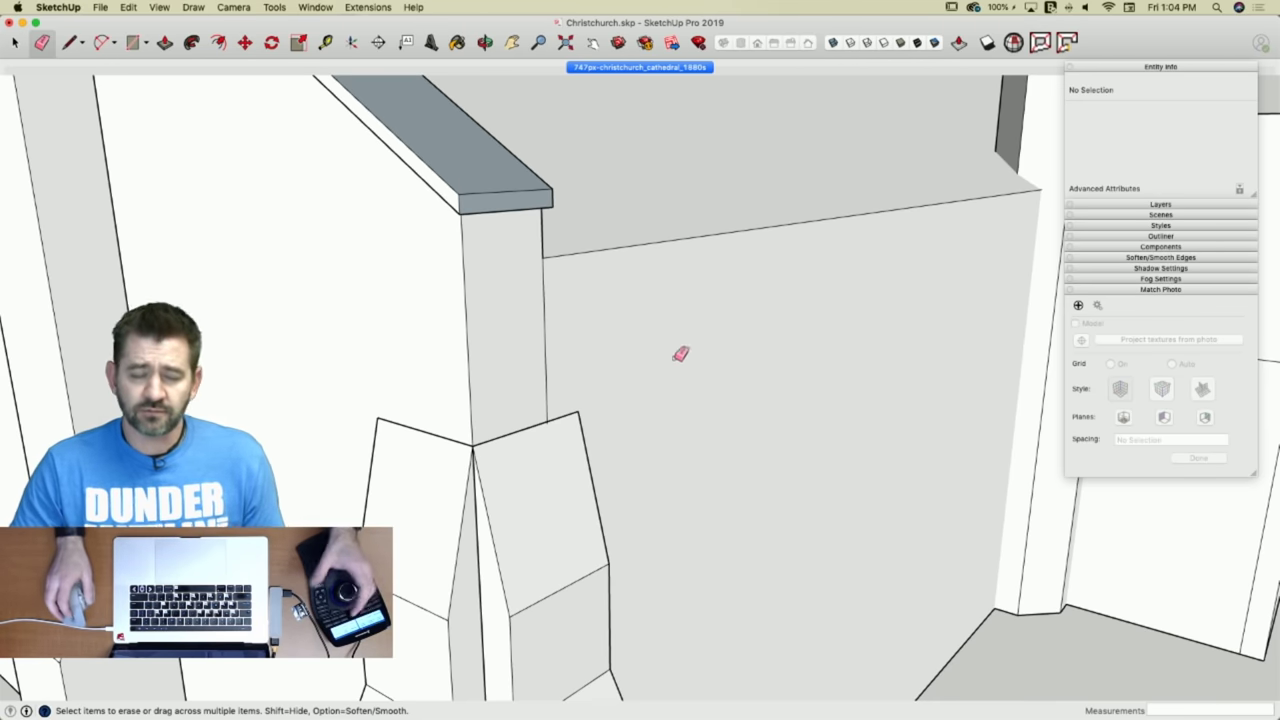
{"action": "right_click", "coordinate": [326, 206]}
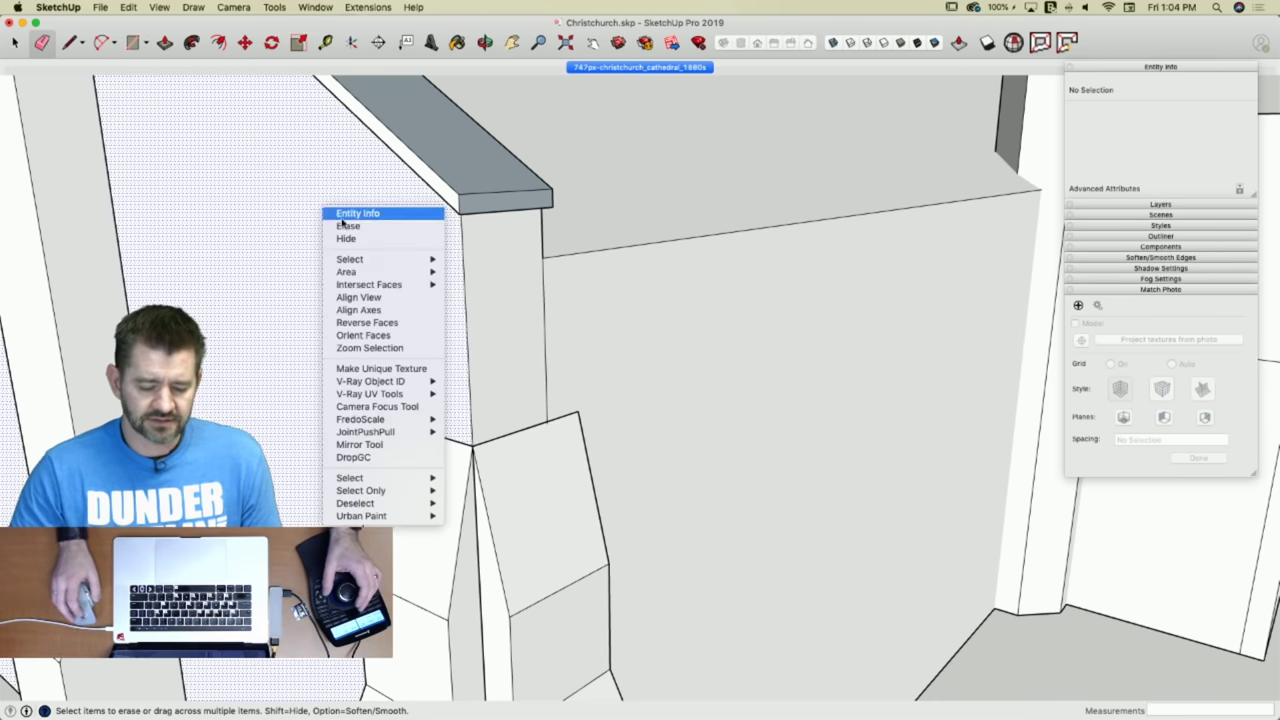
{"action": "left_click", "coordinate": [398, 327]}
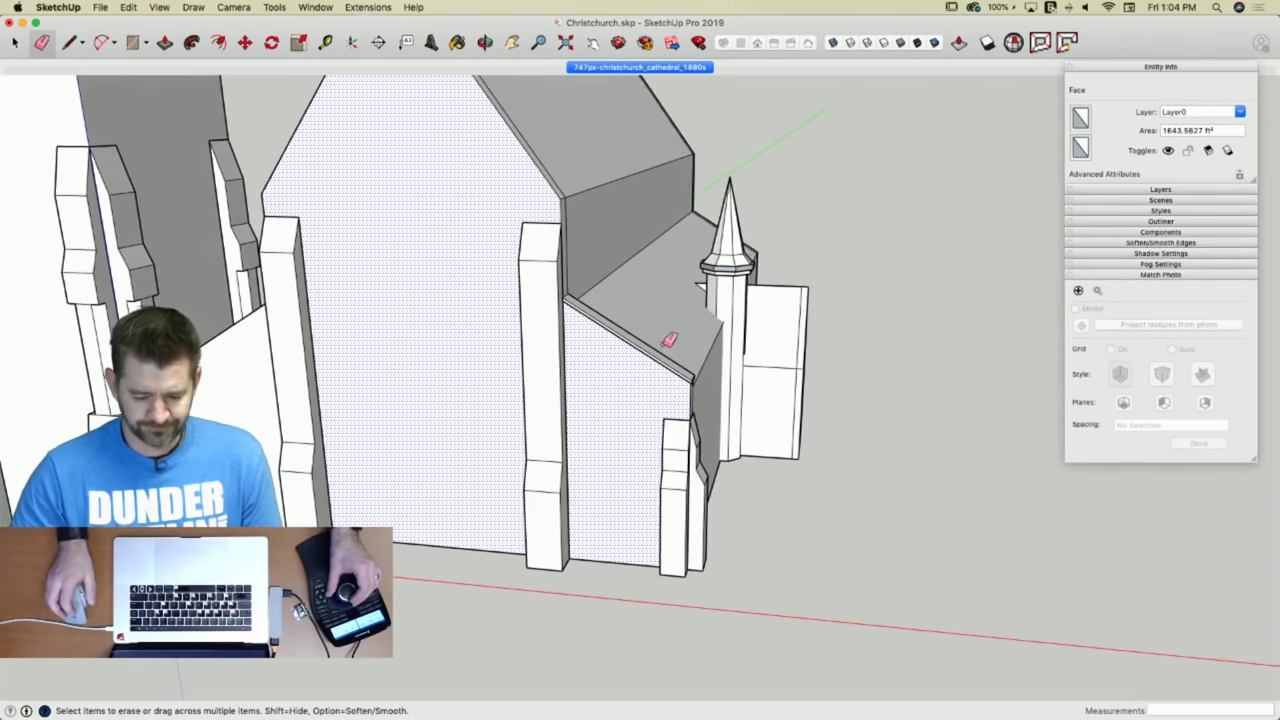
Draw a 1' 9 1/8" edge across the block's end face, level with the side aisle's eave.
{"action": "key", "text": "l"}
{"action": "scroll", "coordinate": [649, 322], "scroll_direction": "up", "scroll_amount": 10}
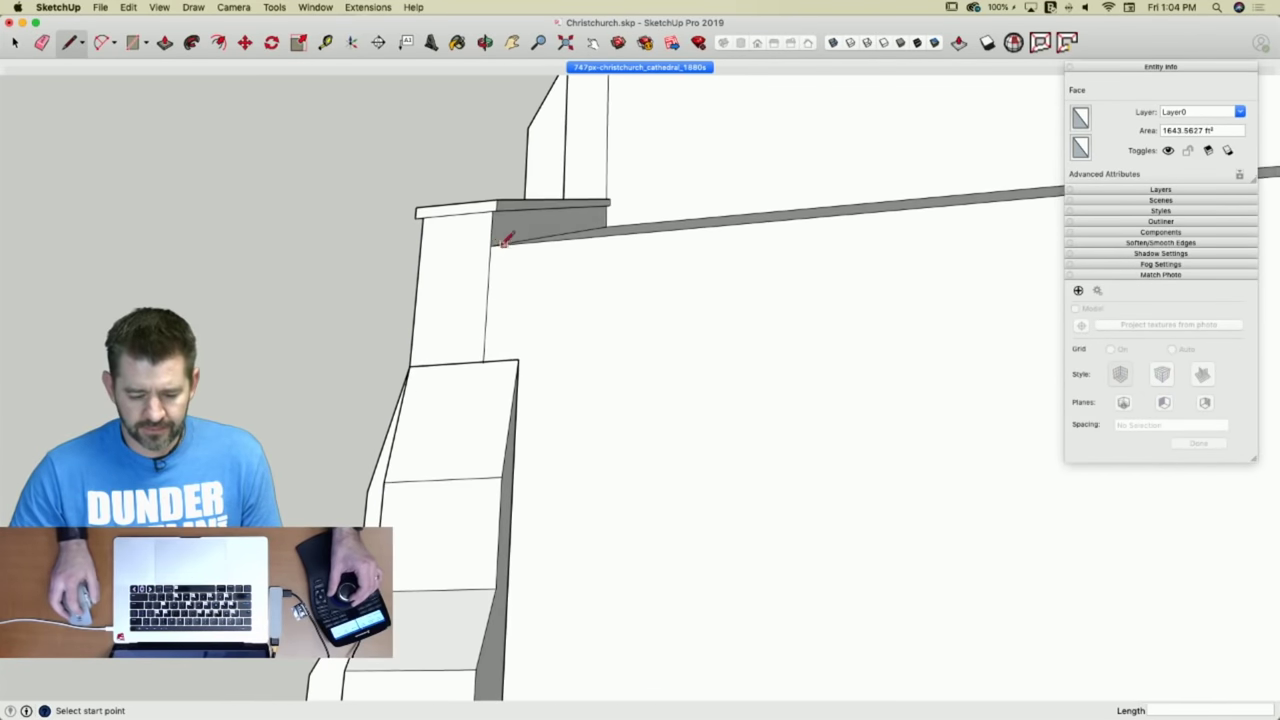
{"action": "left_click", "coordinate": [490, 245]}
{"action": "left_click", "coordinate": [420, 251]}
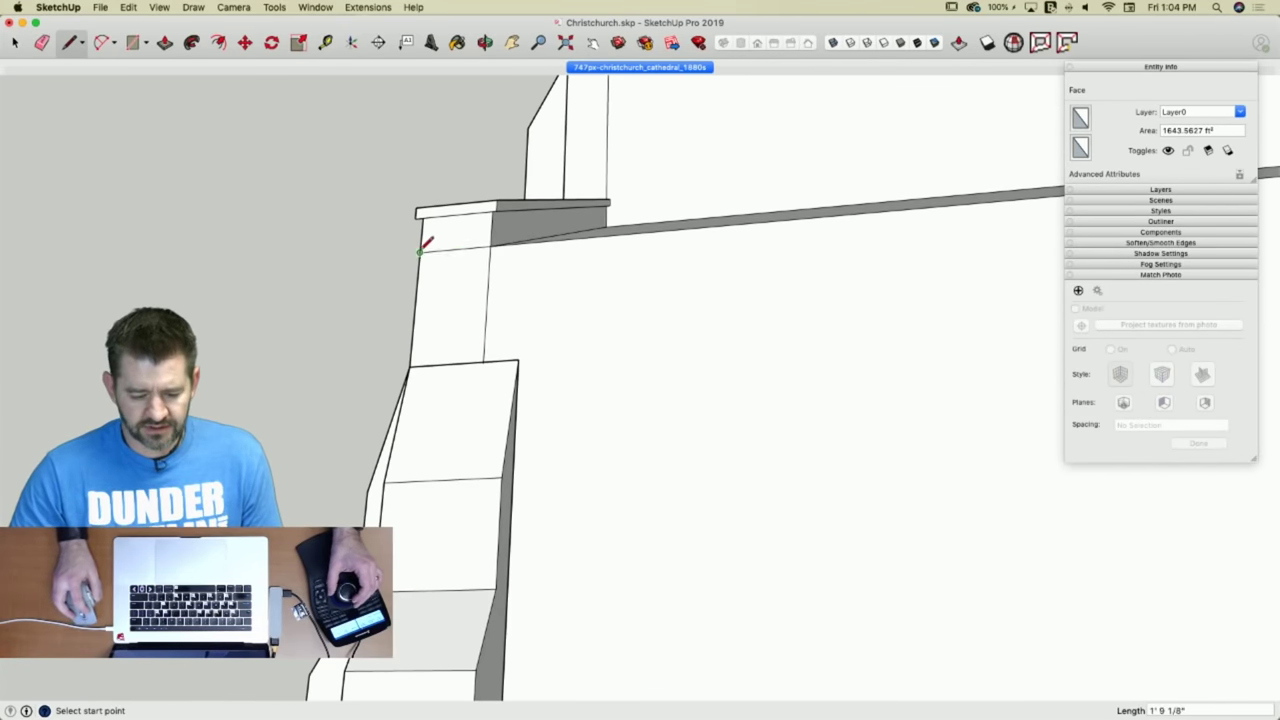
{"action": "left_click", "coordinate": [420, 251]}
{"action": "middle_click_drag", "start_coordinate": [405, 183], "coordinate": [380, 209]}
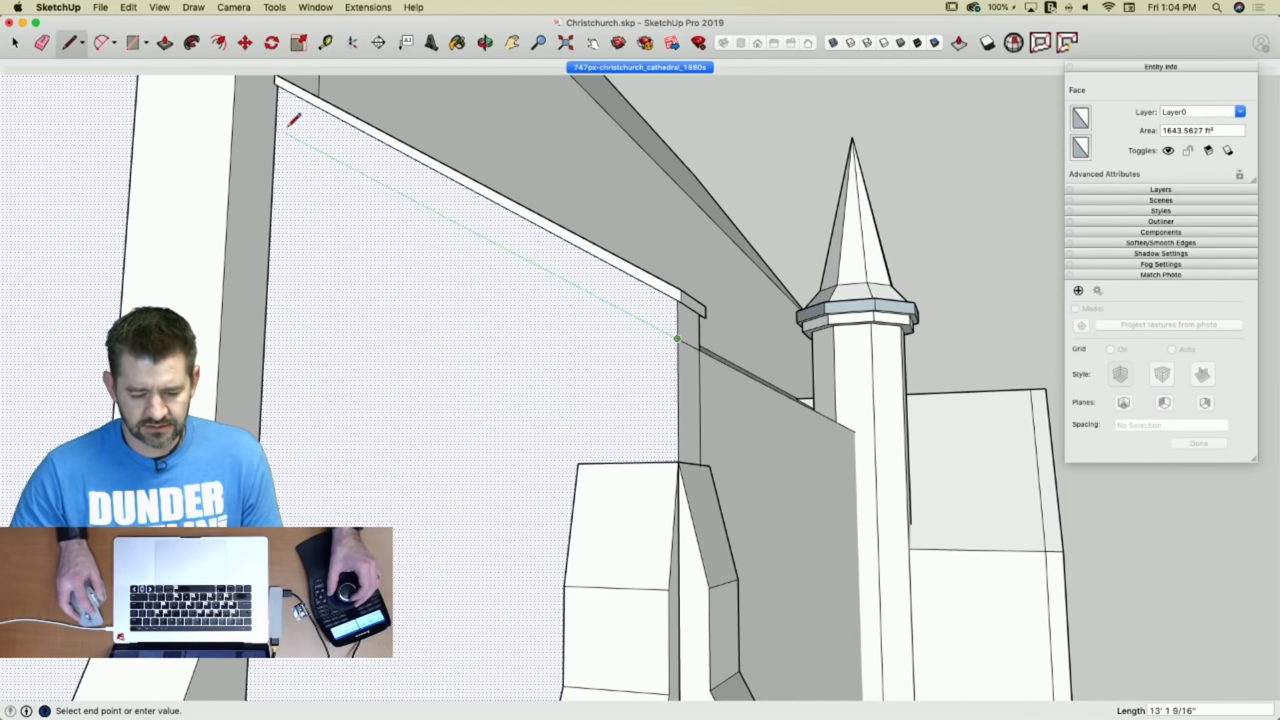
{"action": "mouse_move", "coordinate": [289, 126]}
{"action": "middle_mouse_down"}
{"action": "mouse_move", "coordinate": [467, 267]}
{"action": "mouse_move", "coordinate": [461, 281]}
{"action": "middle_mouse_up"}
Copy the sloping edge where the block meets the aisle roof onto the gable's front face, starting at the new edge's outer end.
{"action": "key", "text": "space"}
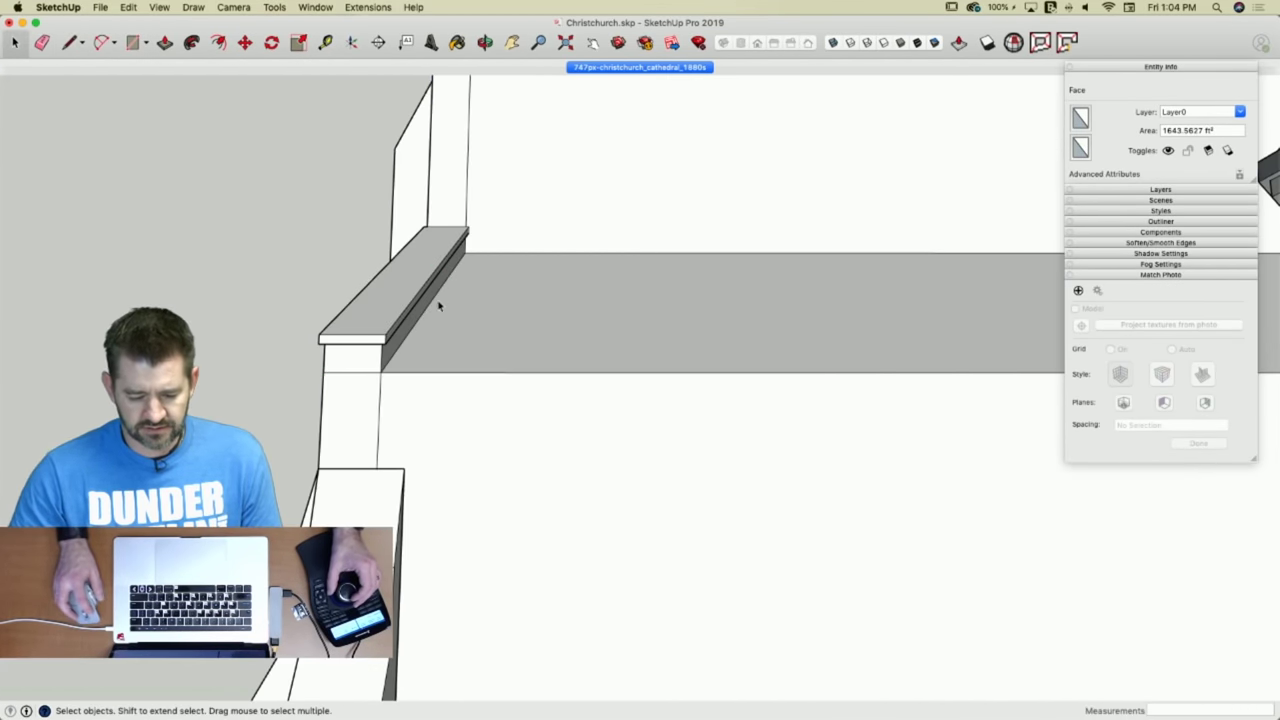
{"action": "left_click", "coordinate": [402, 348]}
{"action": "key", "text": "m"}
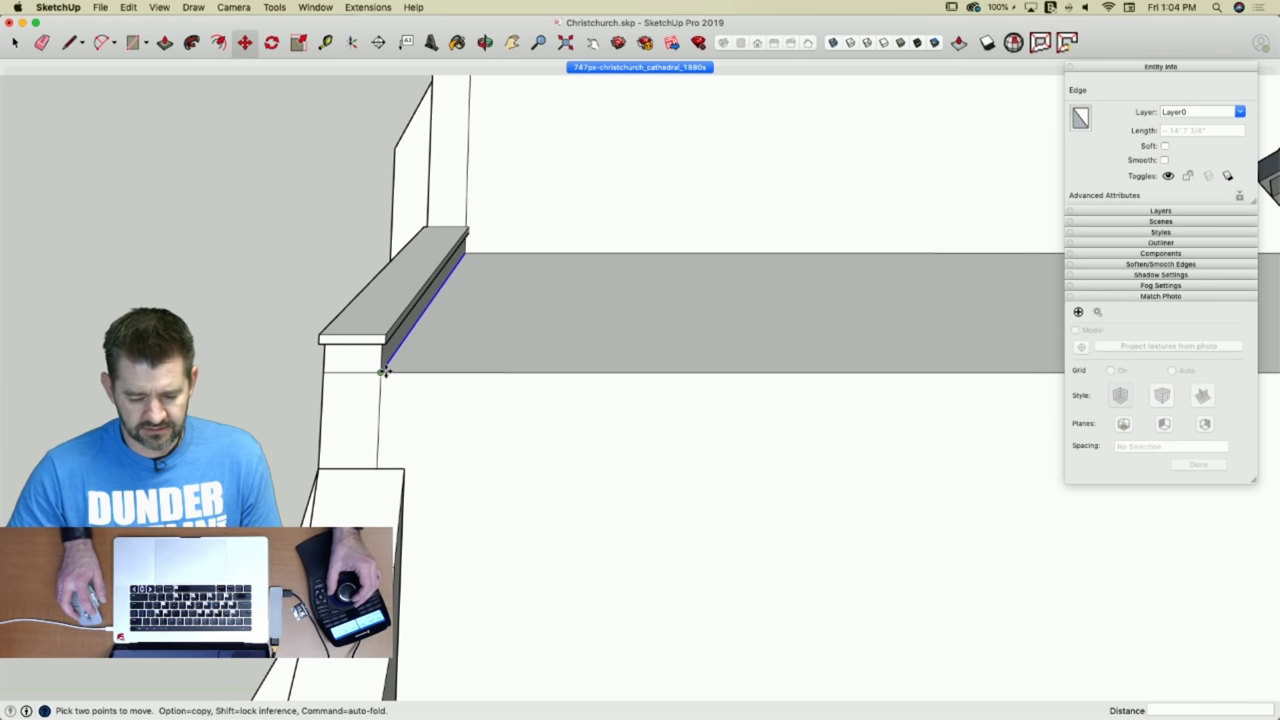
{"action": "left_click", "coordinate": [381, 370]}
{"action": "key", "text": "alt"}
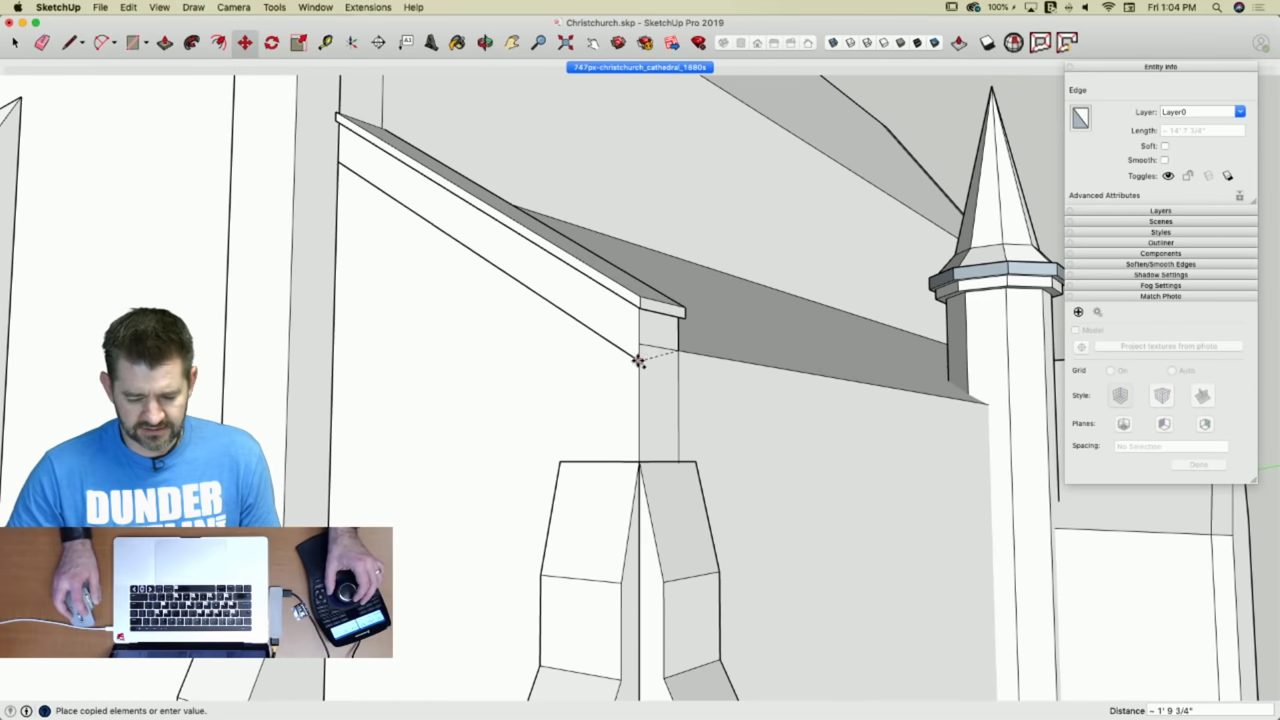
{"action": "left_click", "coordinate": [643, 345]}
Select the raised block with its coping and close the front band's upper end with an 11 1/4" edge.
{"action": "key", "text": "space"}
{"action": "middle_click_drag", "start_coordinate": [747, 410], "coordinate": [657, 234]}
{"action": "left_click_drag", "start_coordinate": [657, 226], "coordinate": [560, 317]}
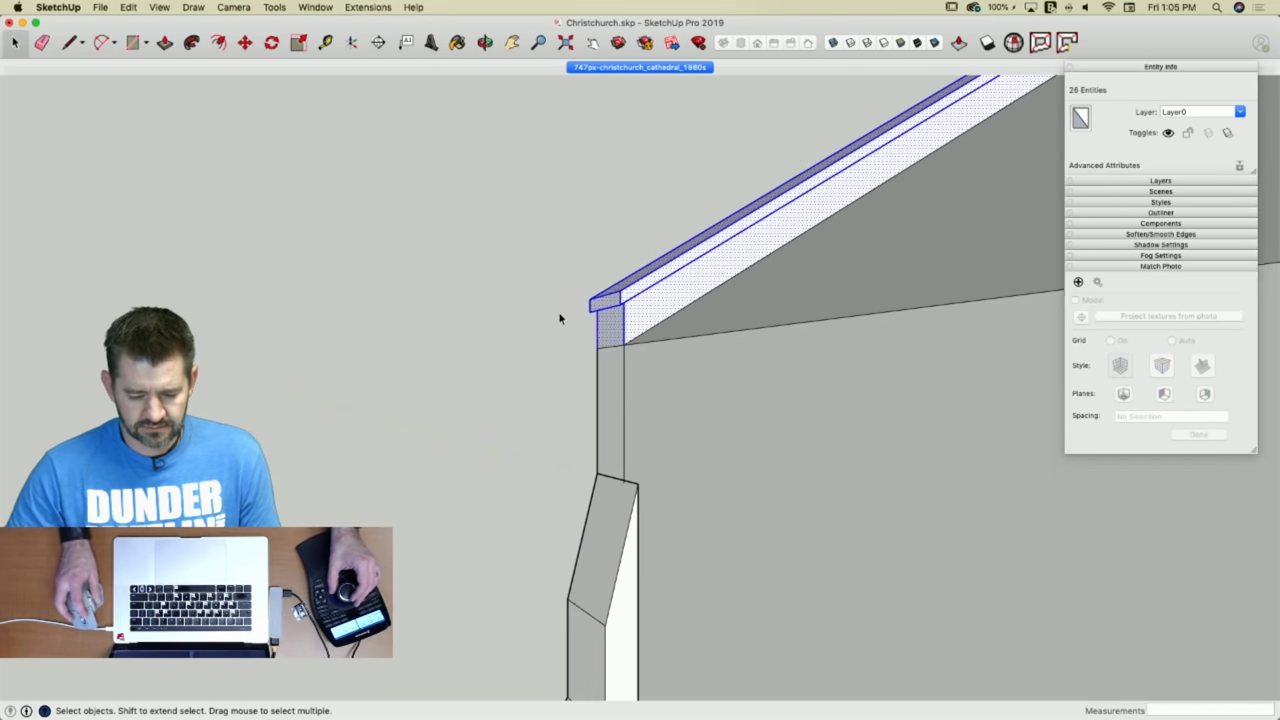
{"action": "middle_click_drag", "start_coordinate": [560, 317], "coordinate": [783, 437]}
{"action": "scroll", "coordinate": [600, 251], "scroll_direction": "up", "scroll_amount": 5}
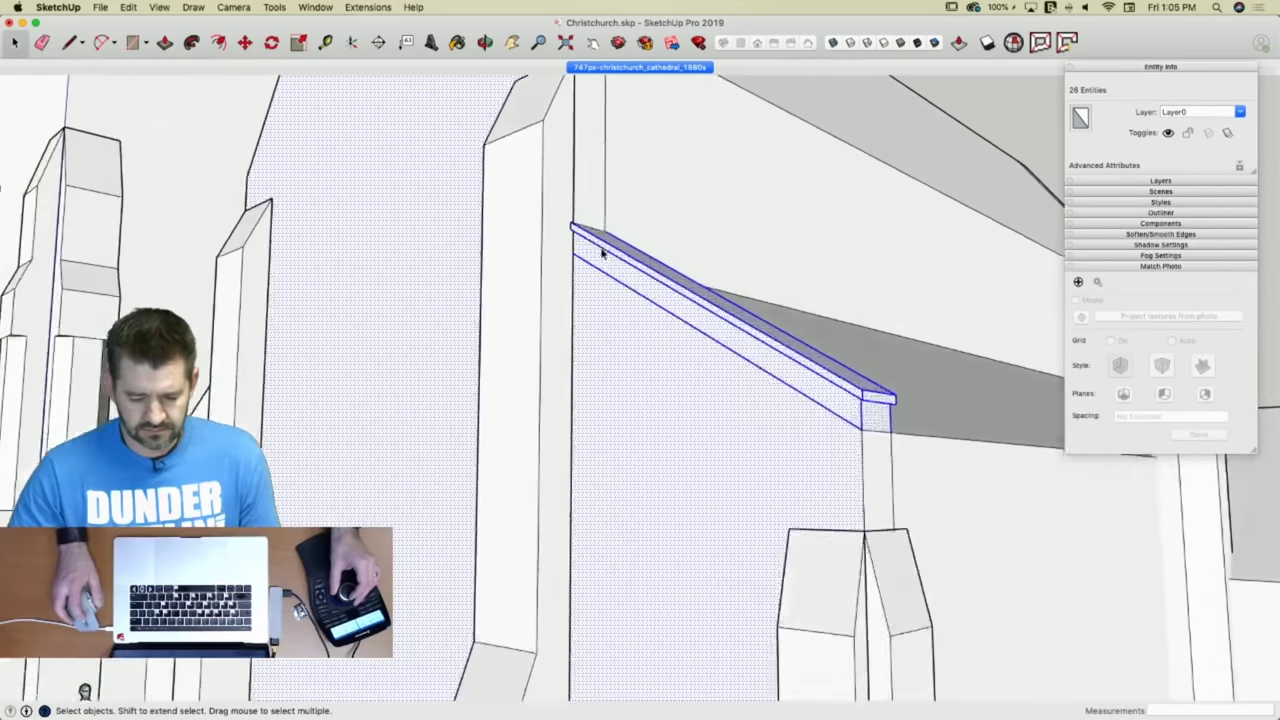
{"action": "key", "text": "l"}
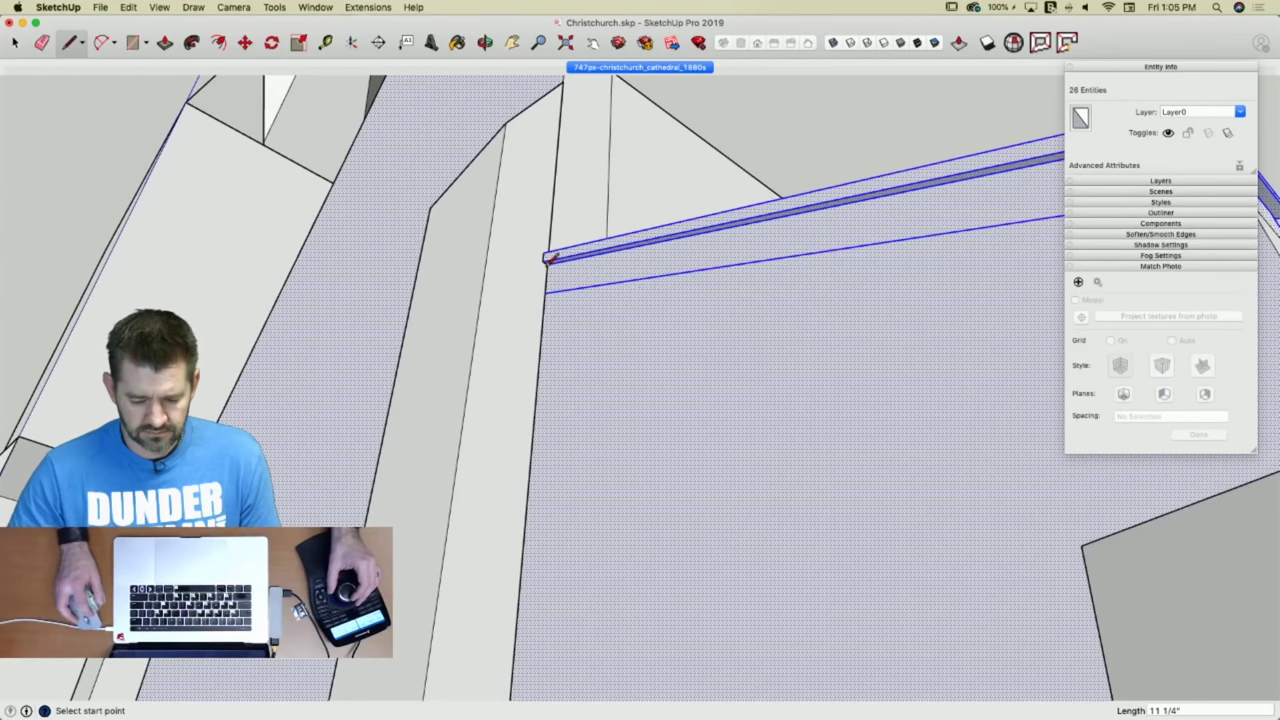
{"action": "scroll", "coordinate": [548, 258], "scroll_direction": "down", "scroll_amount": 8}
Limit the selection to the block and coping and copy them to the open ground in front of the cathedral.
{"action": "key", "text": "space"}
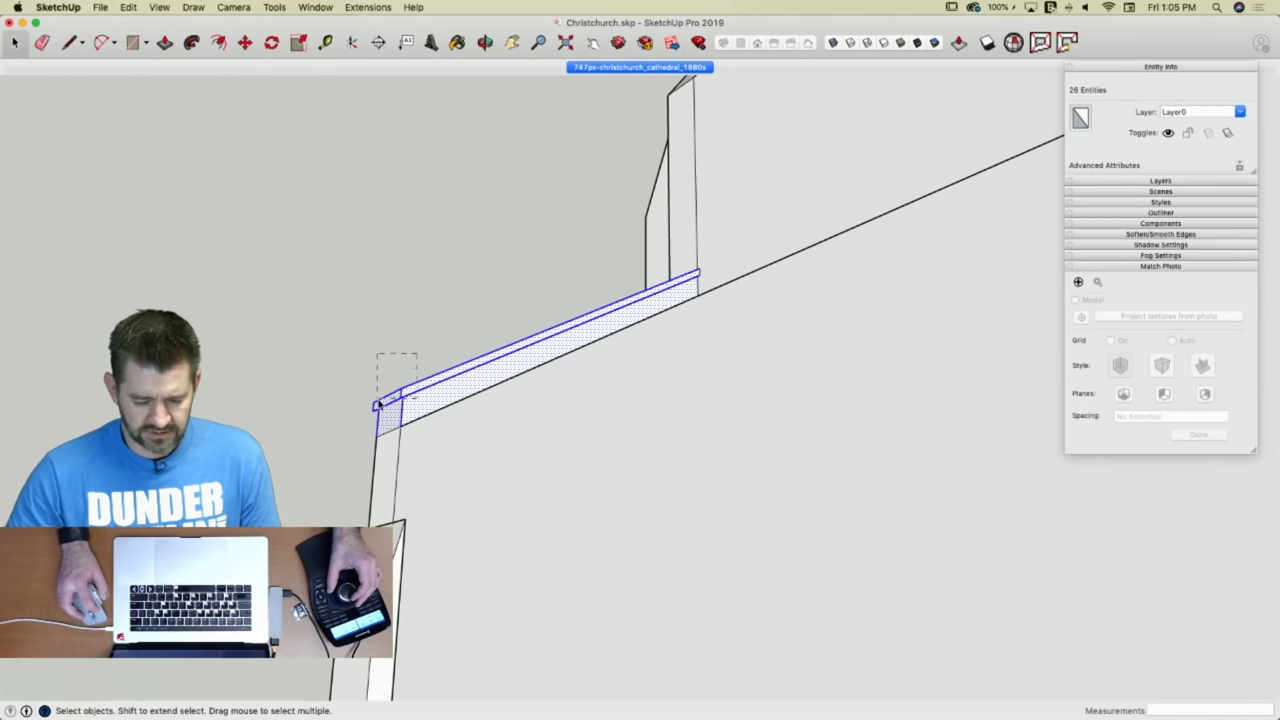
{"action": "left_click_drag", "start_coordinate": [355, 412], "coordinate": [352, 418]}
{"action": "scroll", "coordinate": [744, 397], "scroll_direction": "down", "scroll_amount": 5}
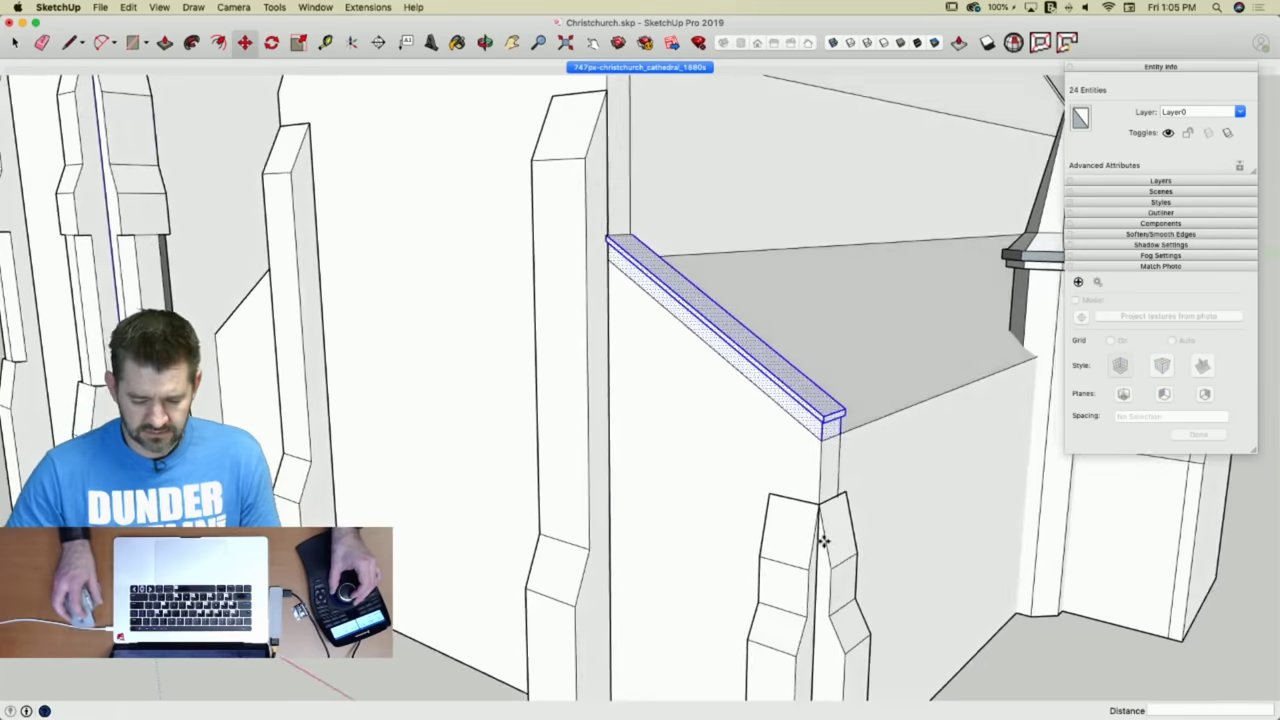
{"action": "key", "text": "m"}
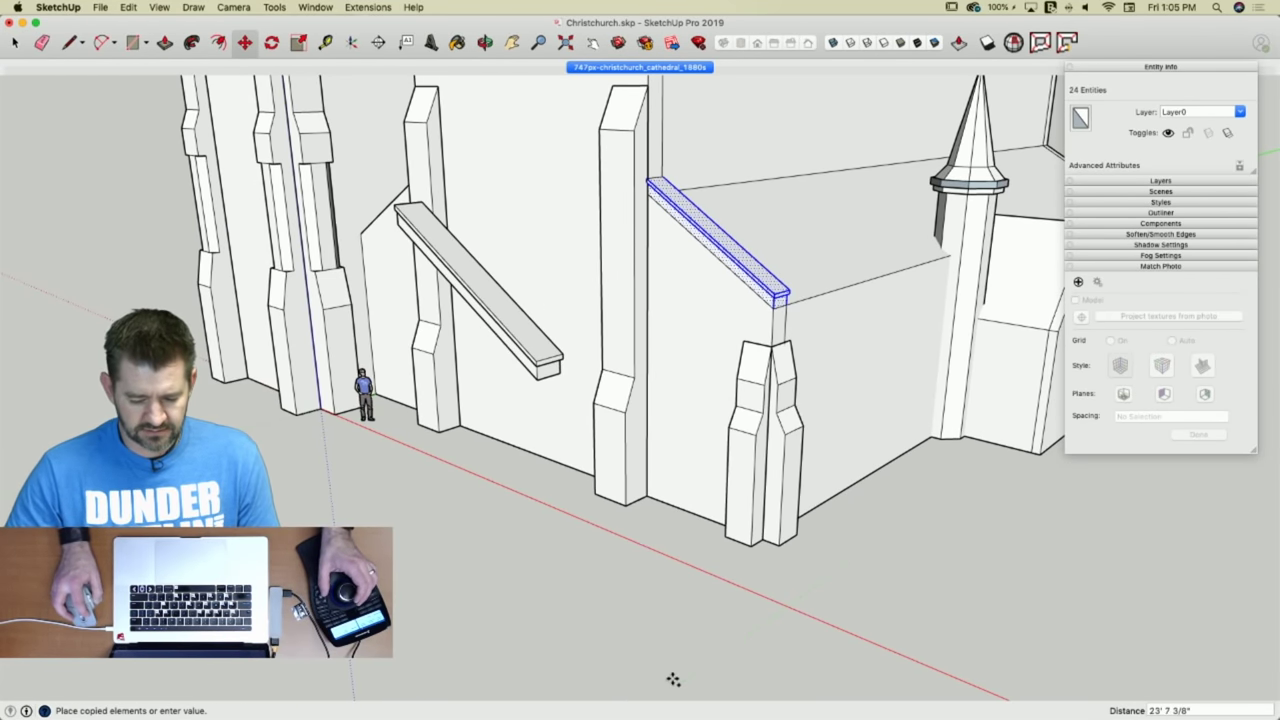
{"action": "left_click", "coordinate": [670, 647]}
{"action": "key", "text": "space"}
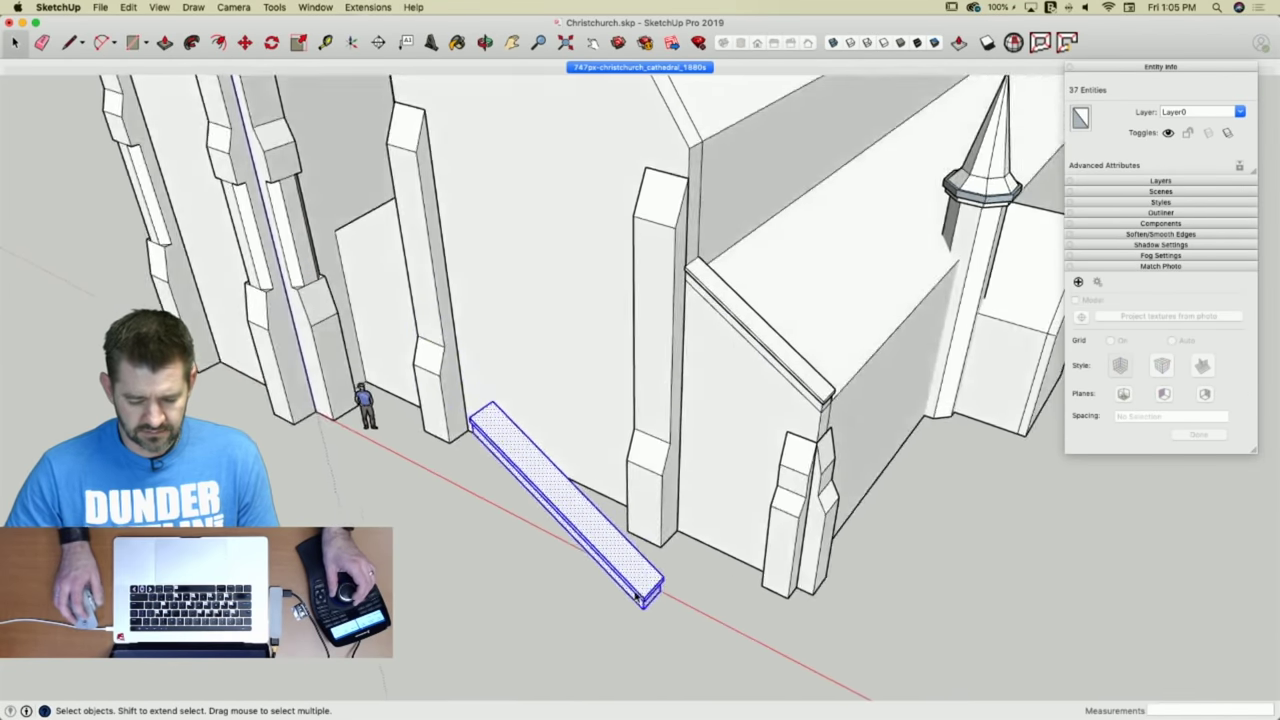
Flip the copied block and coping along the green direction and along the red direction.
{"action": "right_click", "coordinate": [675, 483]}
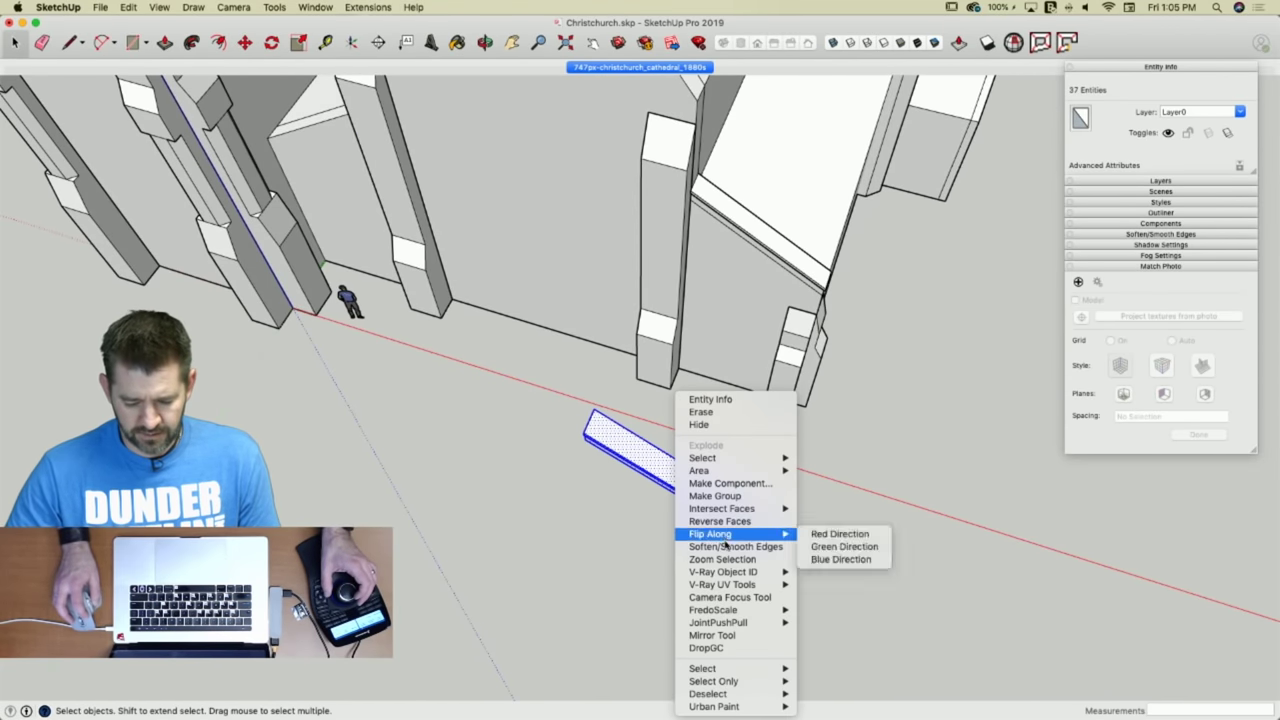
{"action": "left_click", "coordinate": [823, 549]}
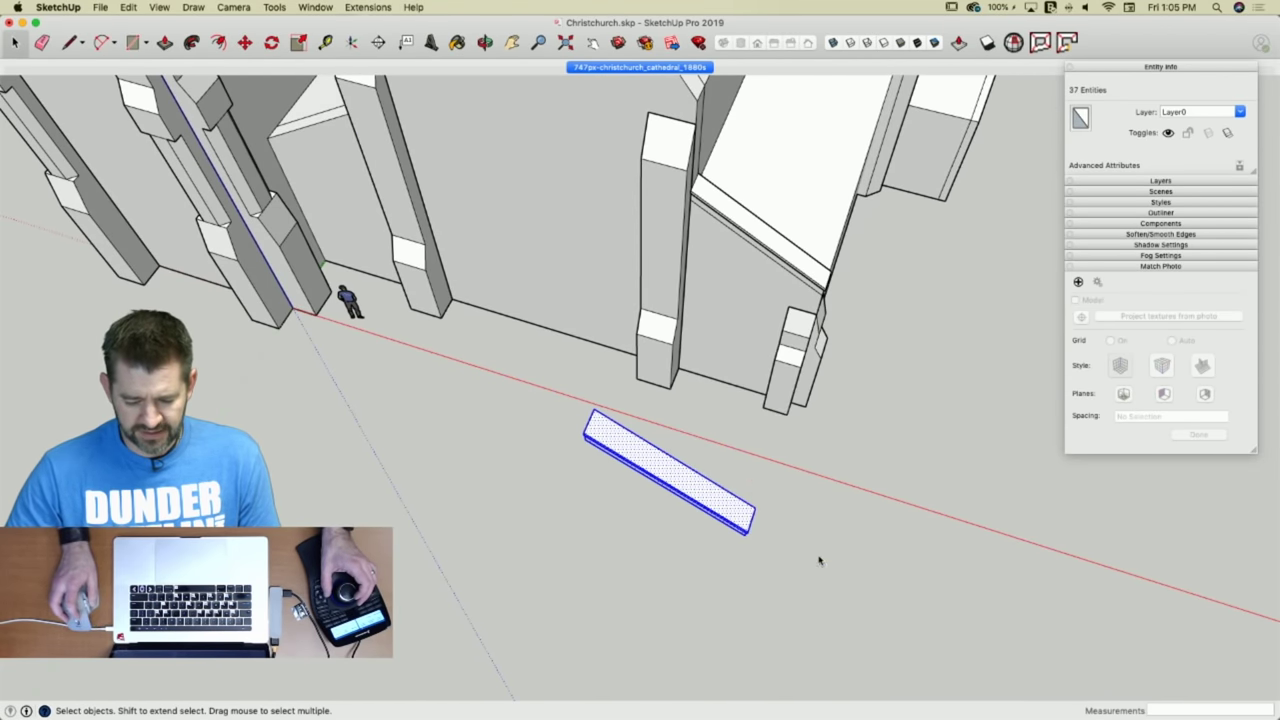
{"action": "right_click", "coordinate": [683, 483]}
{"action": "left_click", "coordinate": [675, 484]}
{"action": "right_click", "coordinate": [698, 492]}
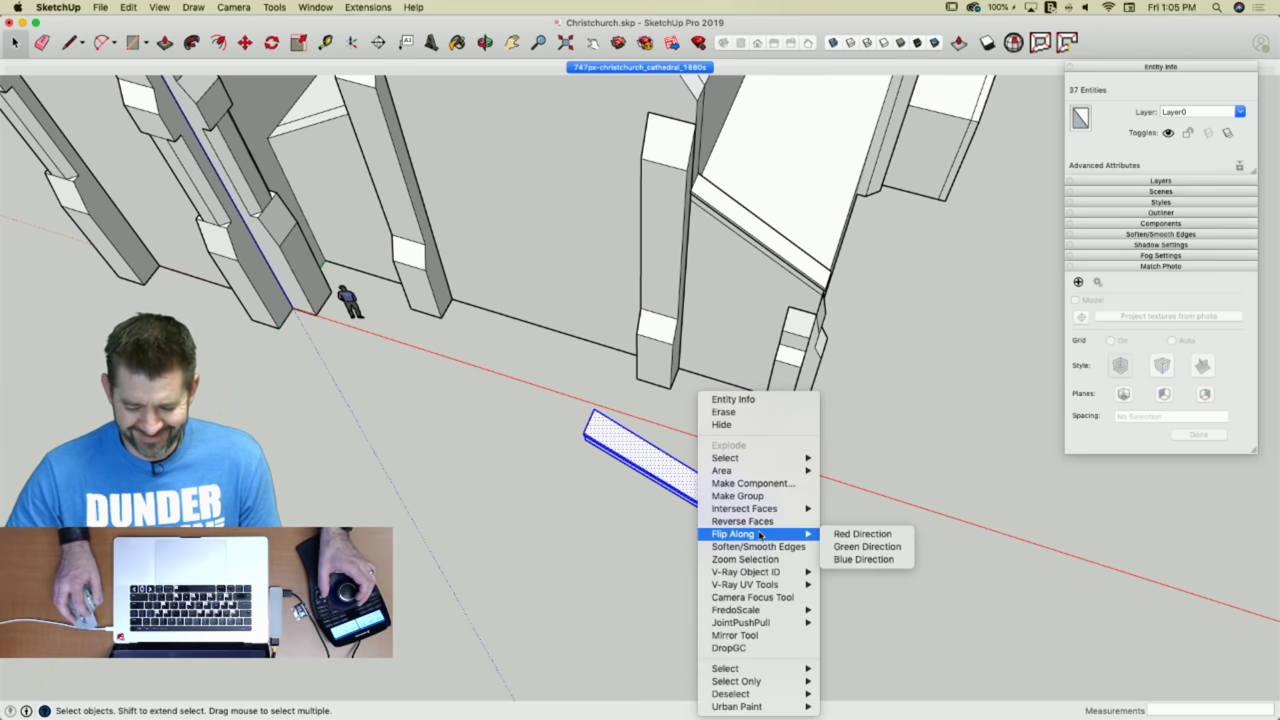
{"action": "left_click", "coordinate": [860, 535]}
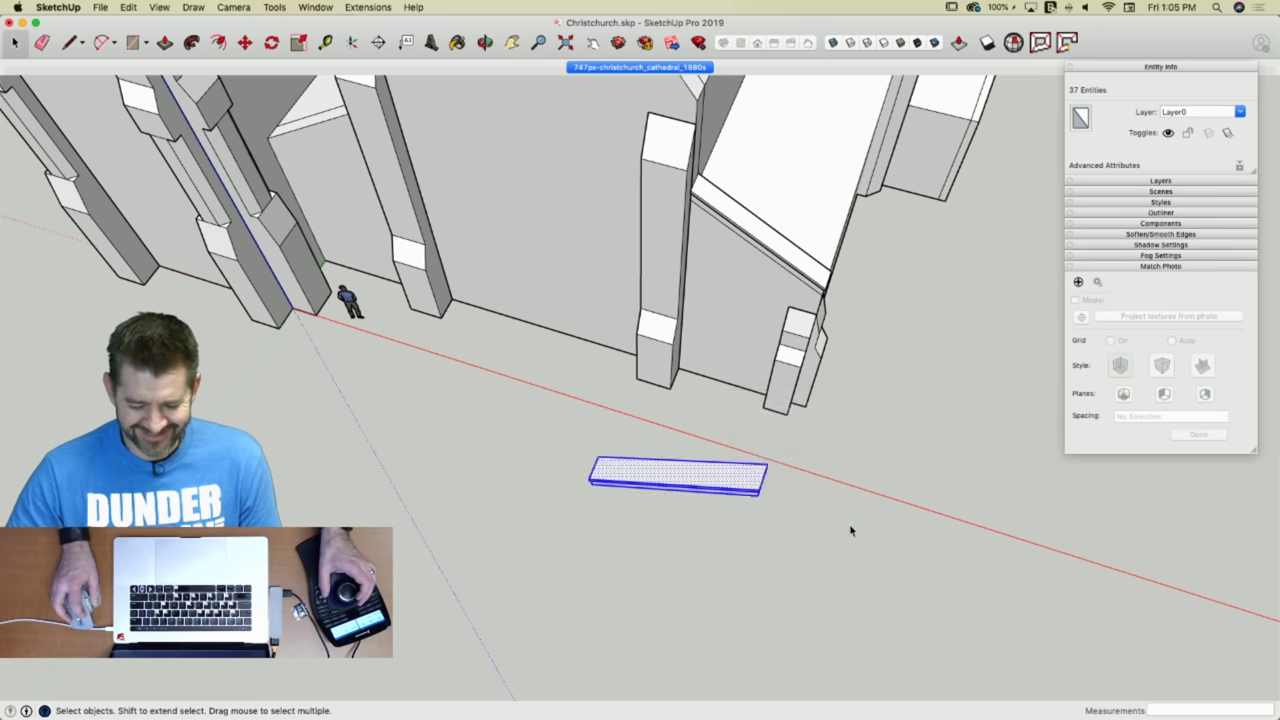
Move the flipped block and coping onto the sloping top of the other aisle's gable beside the tower, then clear the selection.
{"action": "key", "text": "m"}
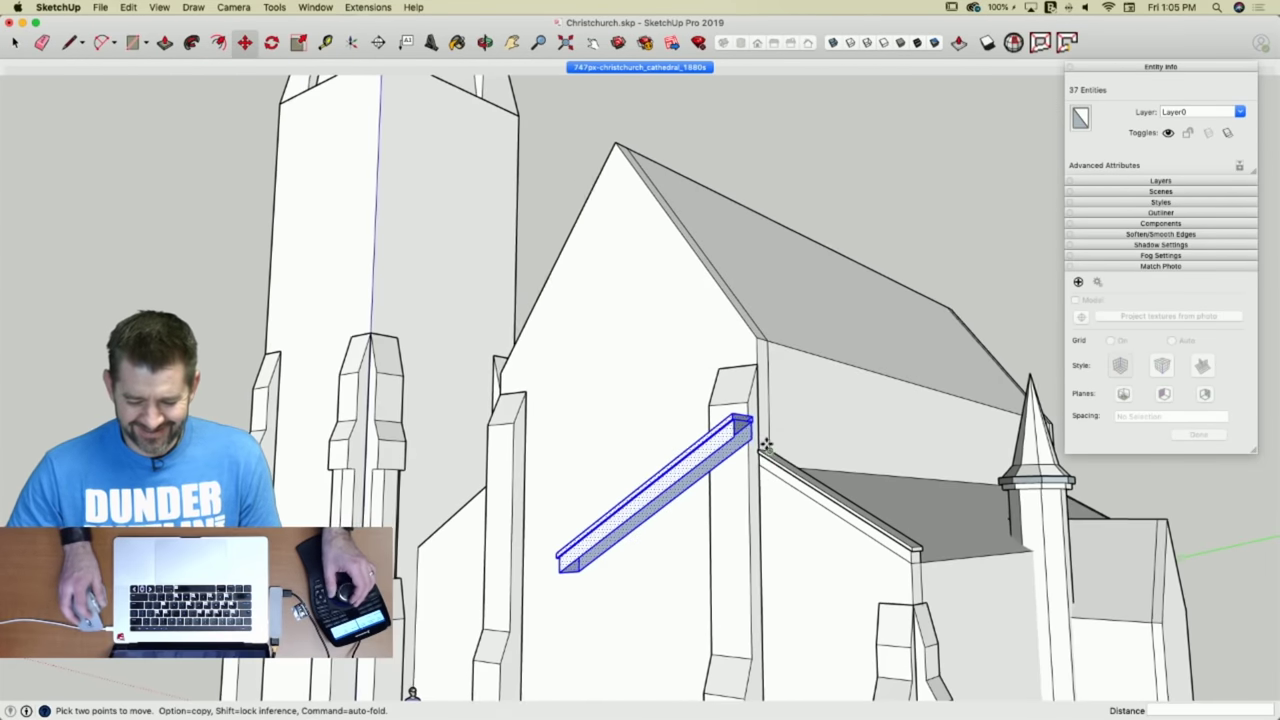
{"action": "left_click", "coordinate": [735, 440]}
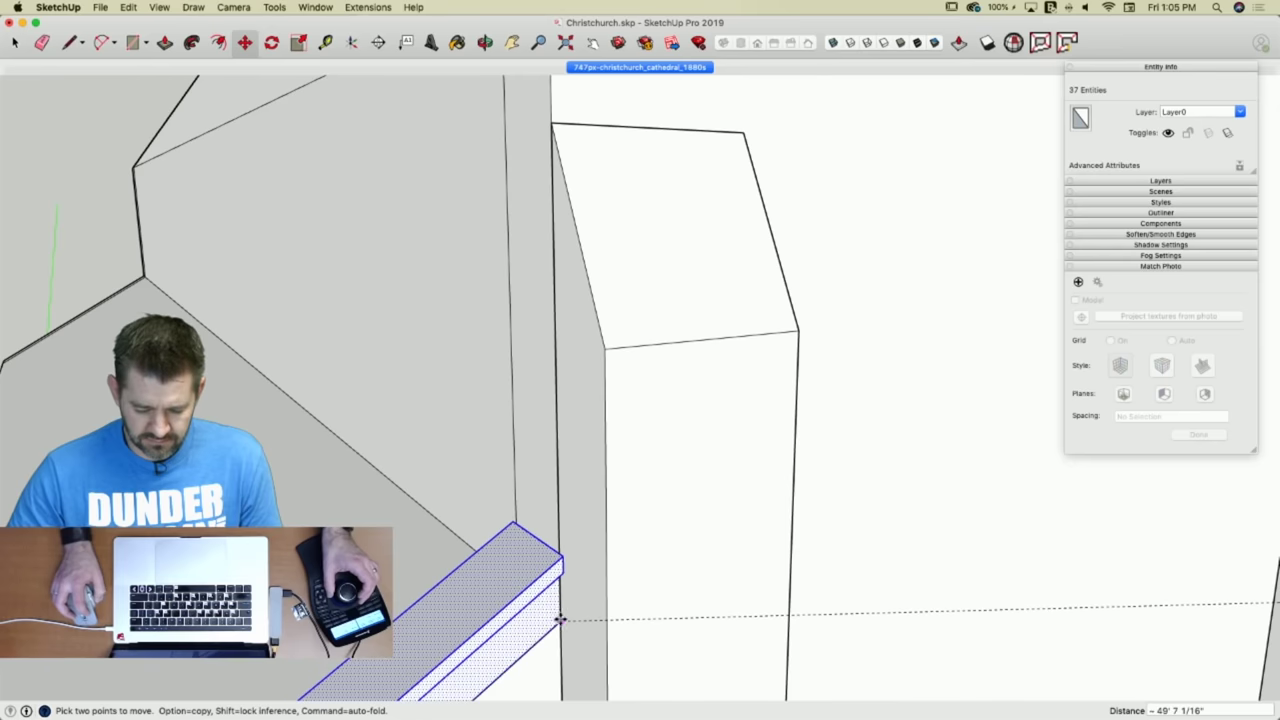
{"action": "left_click", "coordinate": [560, 620]}
{"action": "key", "text": "space"}
{"action": "left_click", "coordinate": [400, 573]}
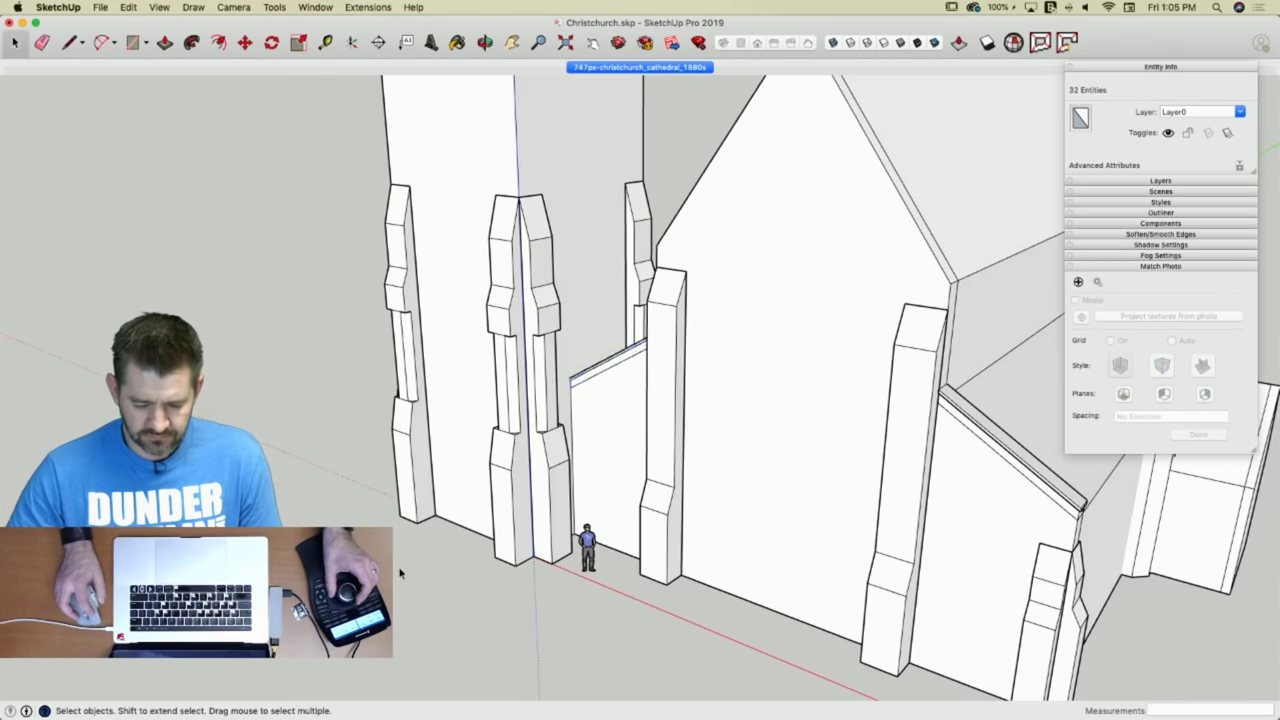
{"action": "left_click", "coordinate": [400, 573]}
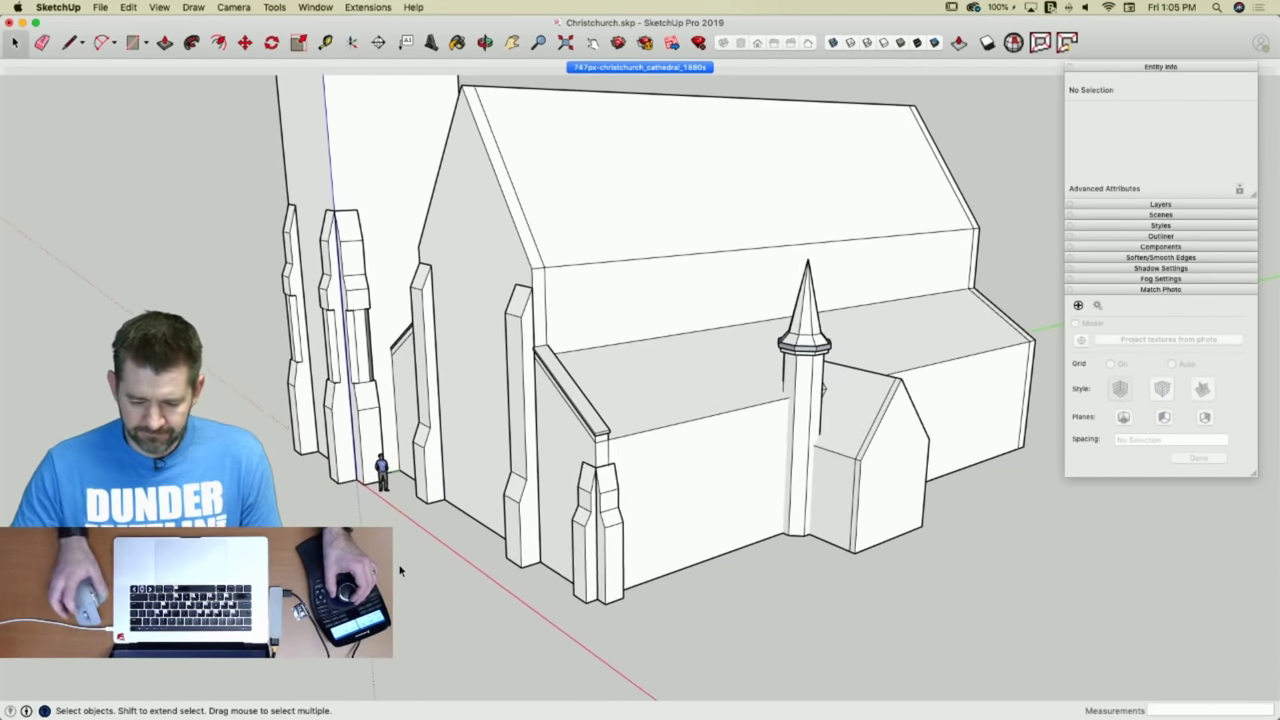
Select the near side aisle's raised block with its coping and copy it to the rear end of the same aisle.
{"action": "scroll", "coordinate": [726, 486], "scroll_direction": "up", "scroll_amount": 10}
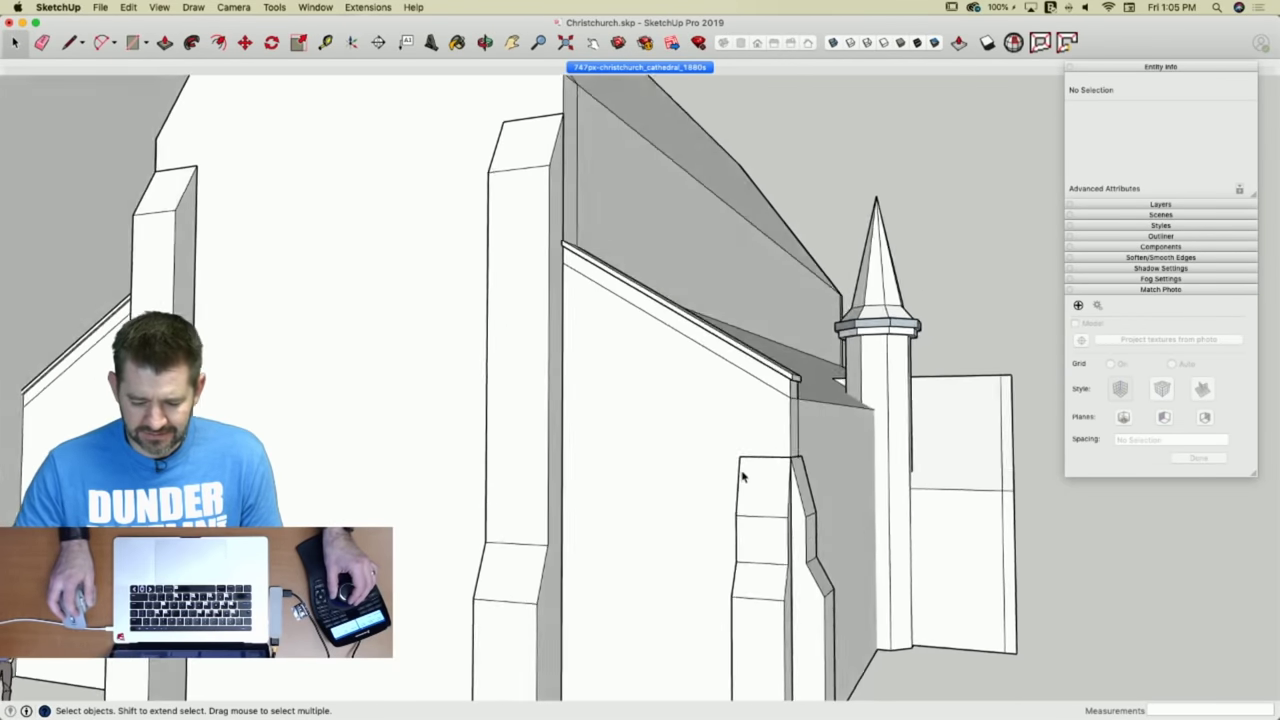
{"action": "scroll", "coordinate": [523, 434], "scroll_direction": "down", "scroll_amount": 3}
{"action": "scroll", "coordinate": [463, 423], "scroll_direction": "up", "scroll_amount": 10}
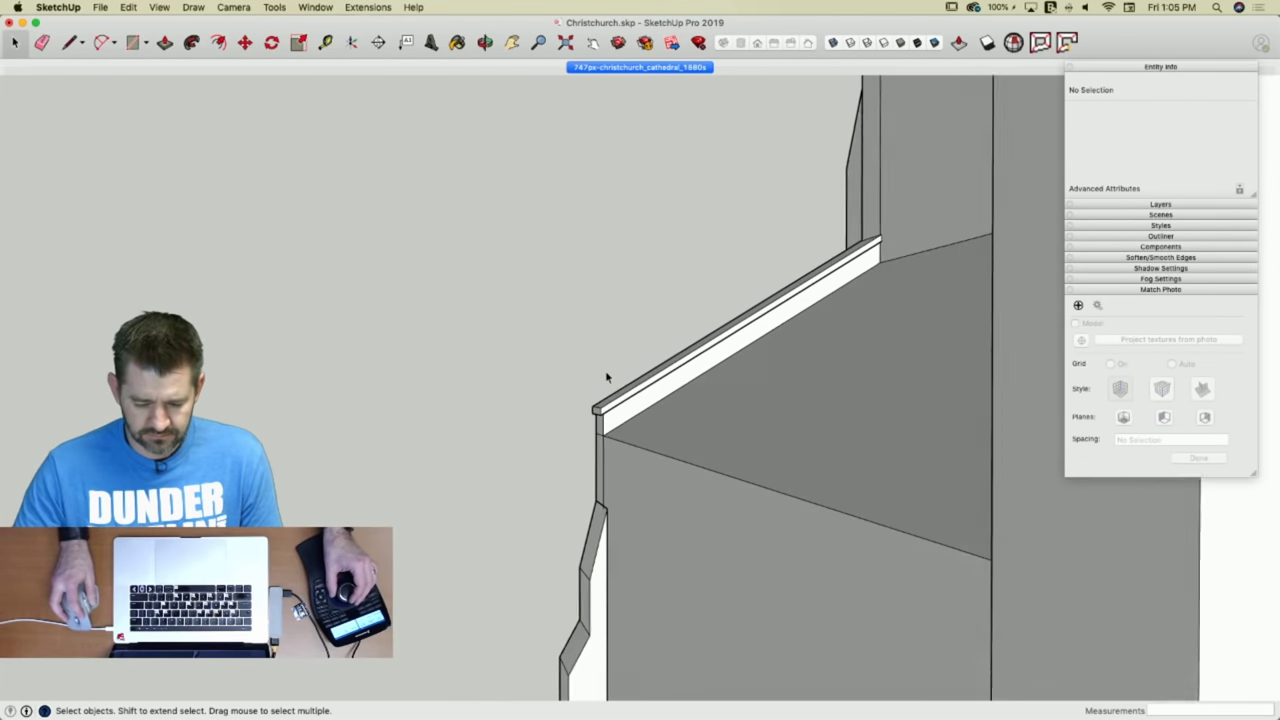
{"action": "left_click_drag", "start_coordinate": [609, 377], "coordinate": [573, 421]}
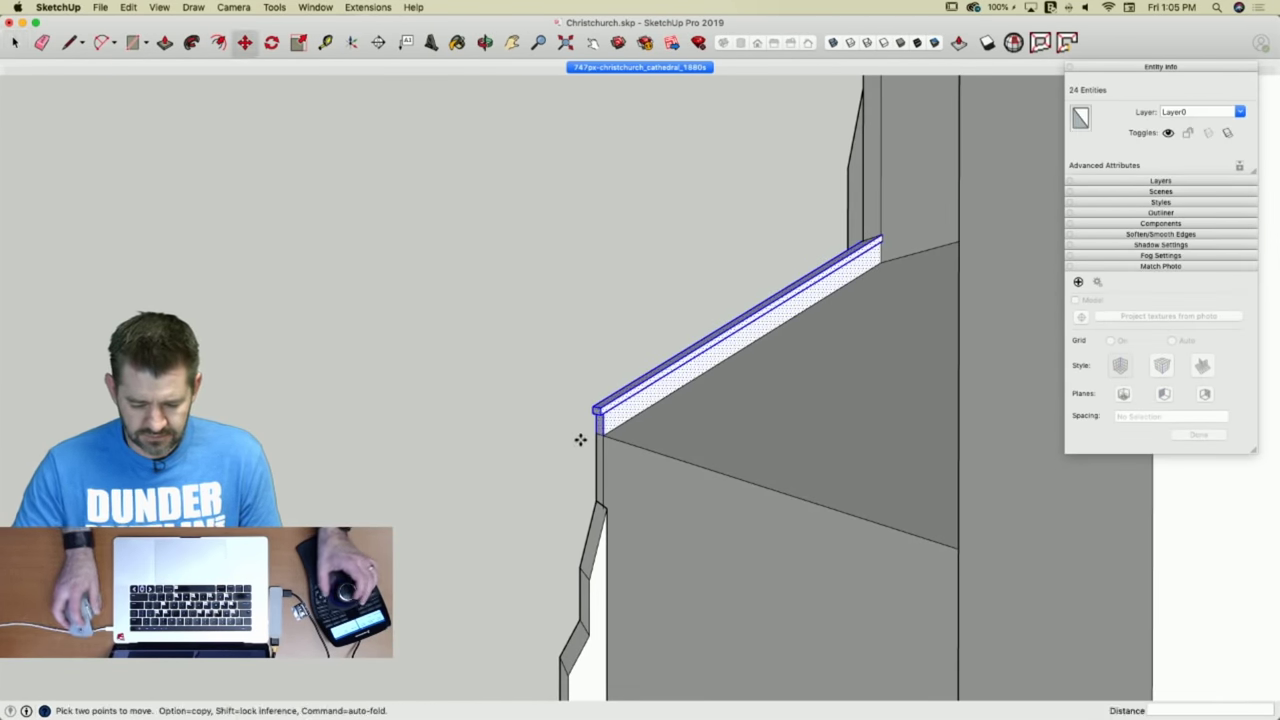
{"action": "key", "text": "alt"}
{"action": "left_click", "coordinate": [601, 437]}
Copy the rear block and coping toward the opposite side, flip it along the red direction and fit it on that aisle's rear end.
{"action": "scroll", "coordinate": [586, 466], "scroll_direction": "down", "scroll_amount": 5}
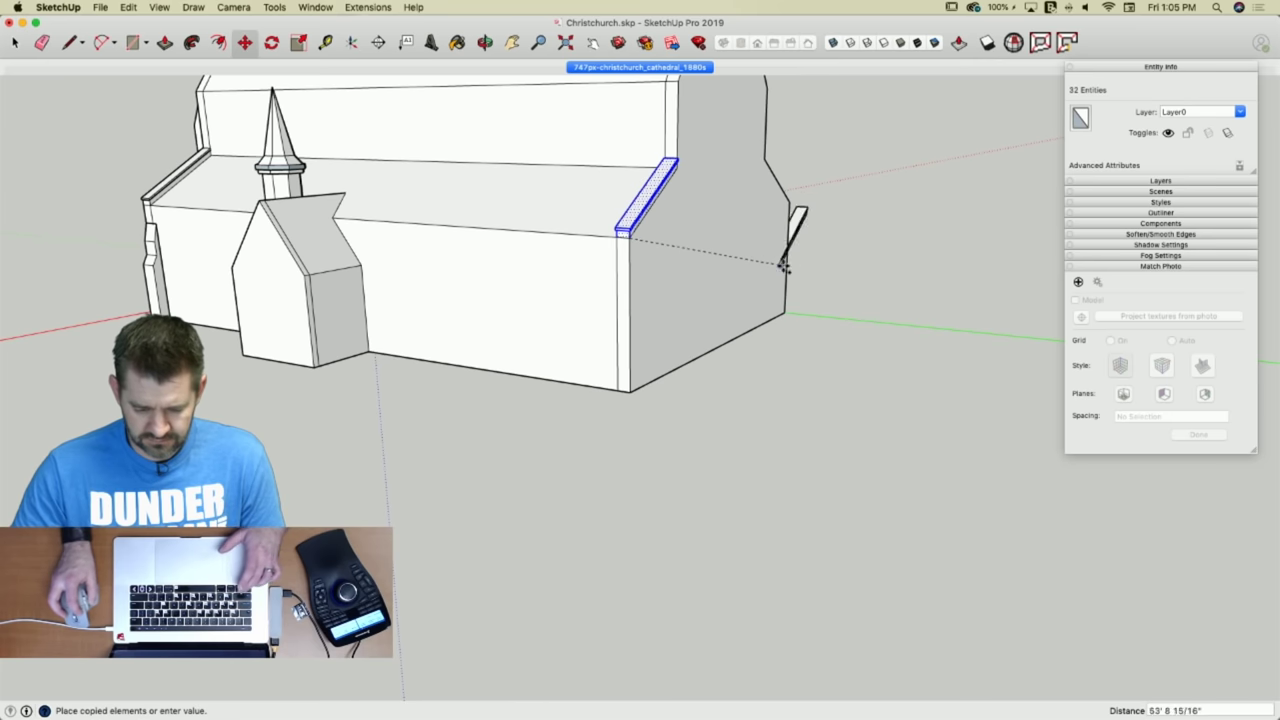
{"action": "right_click", "coordinate": [831, 233]}
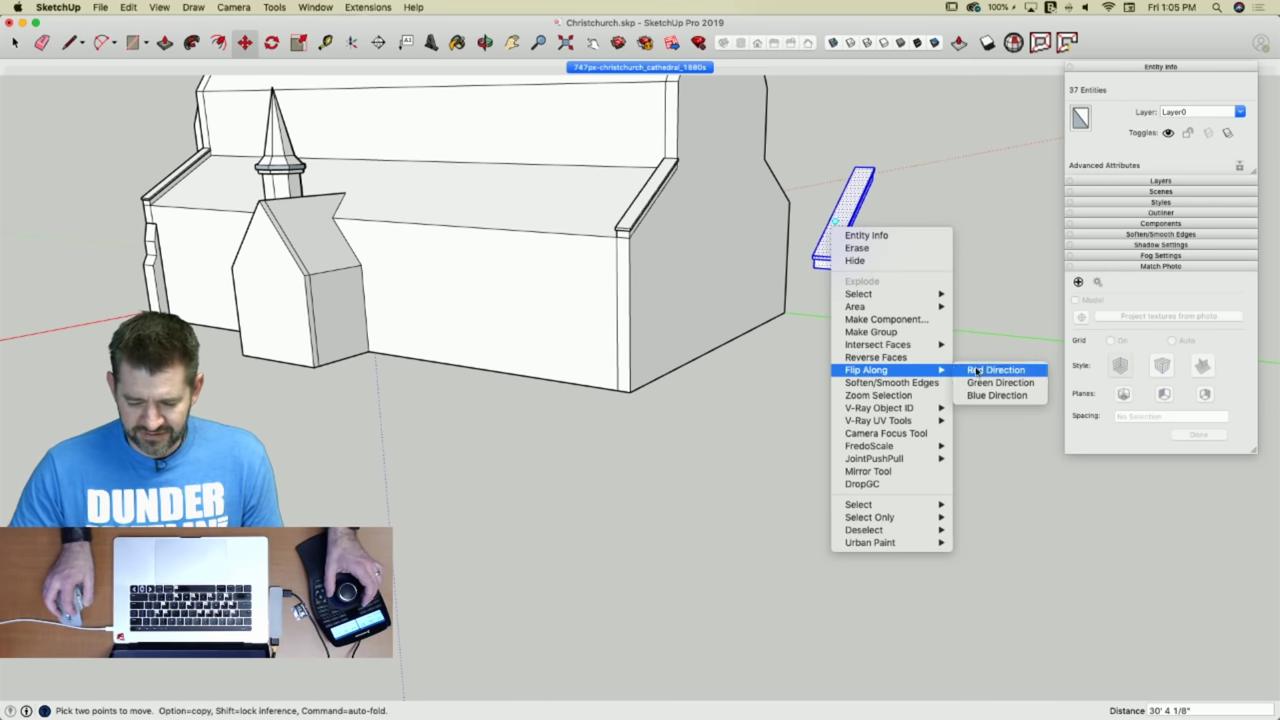
{"action": "left_click", "coordinate": [989, 373]}
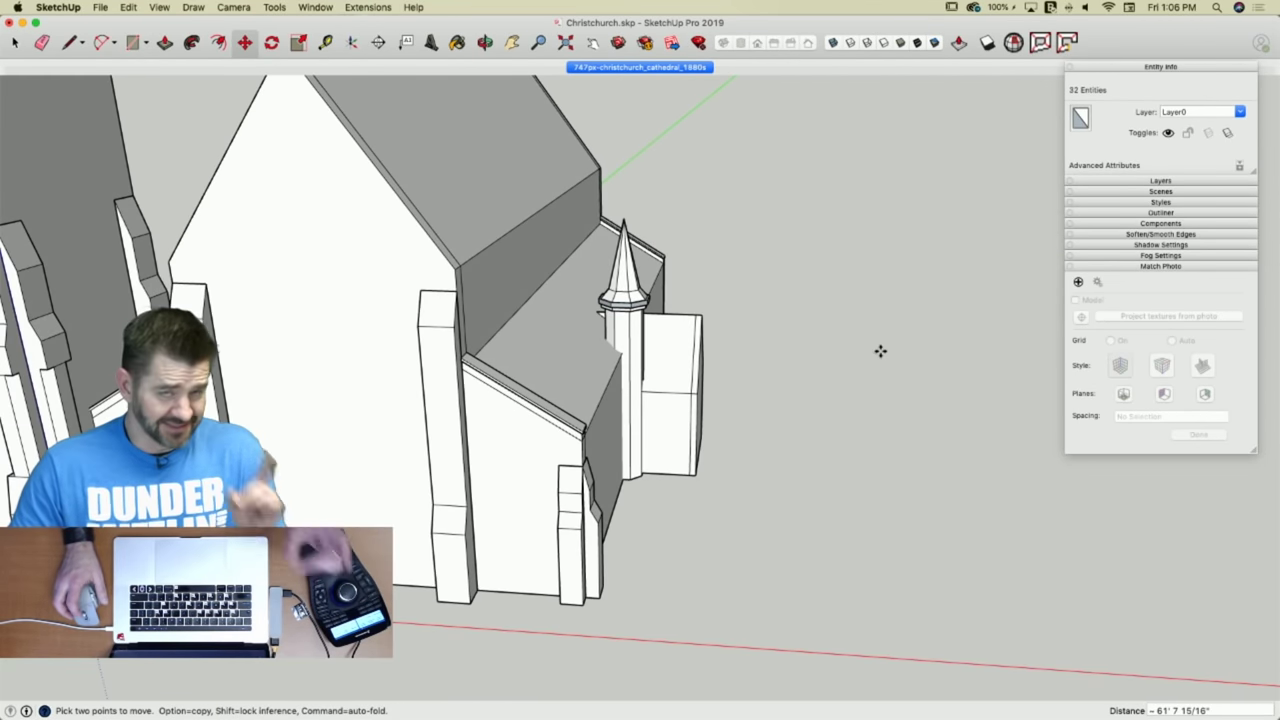
Erase the leftover sloping seam line beneath the coping on the aisle gable's front face.
{"action": "key", "text": "e"}
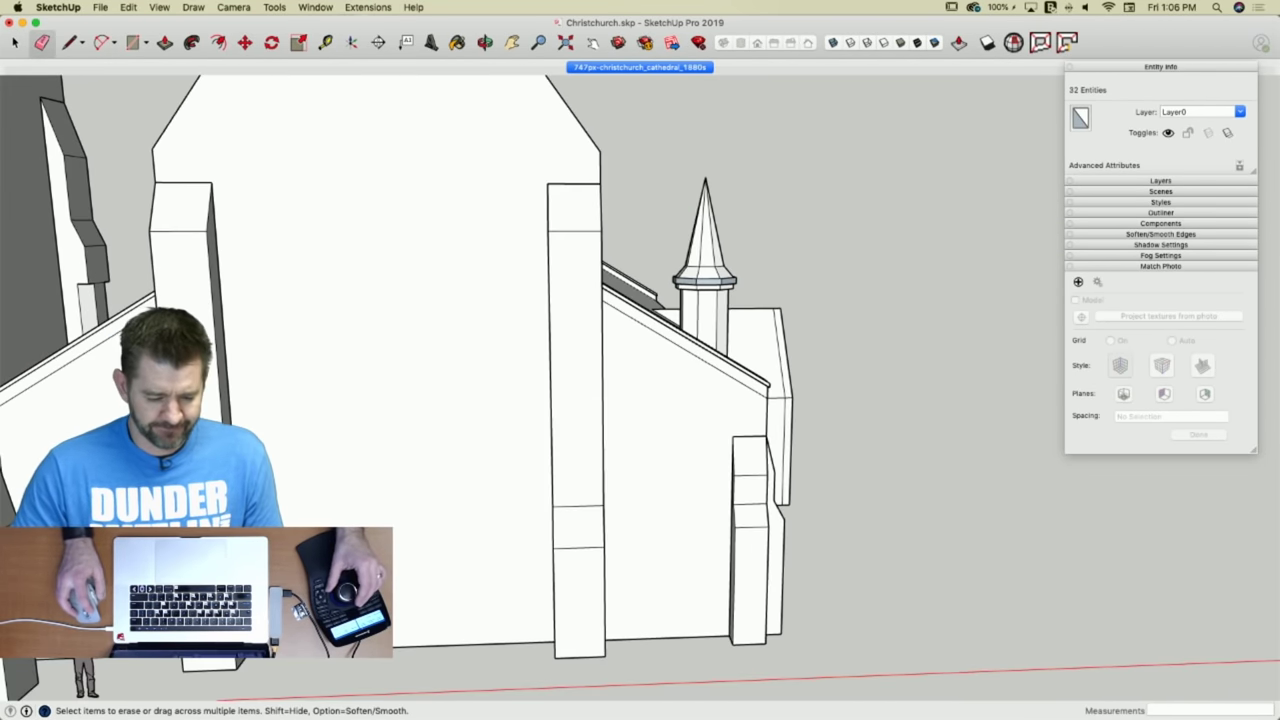
{"action": "left_click", "coordinate": [140, 321]}
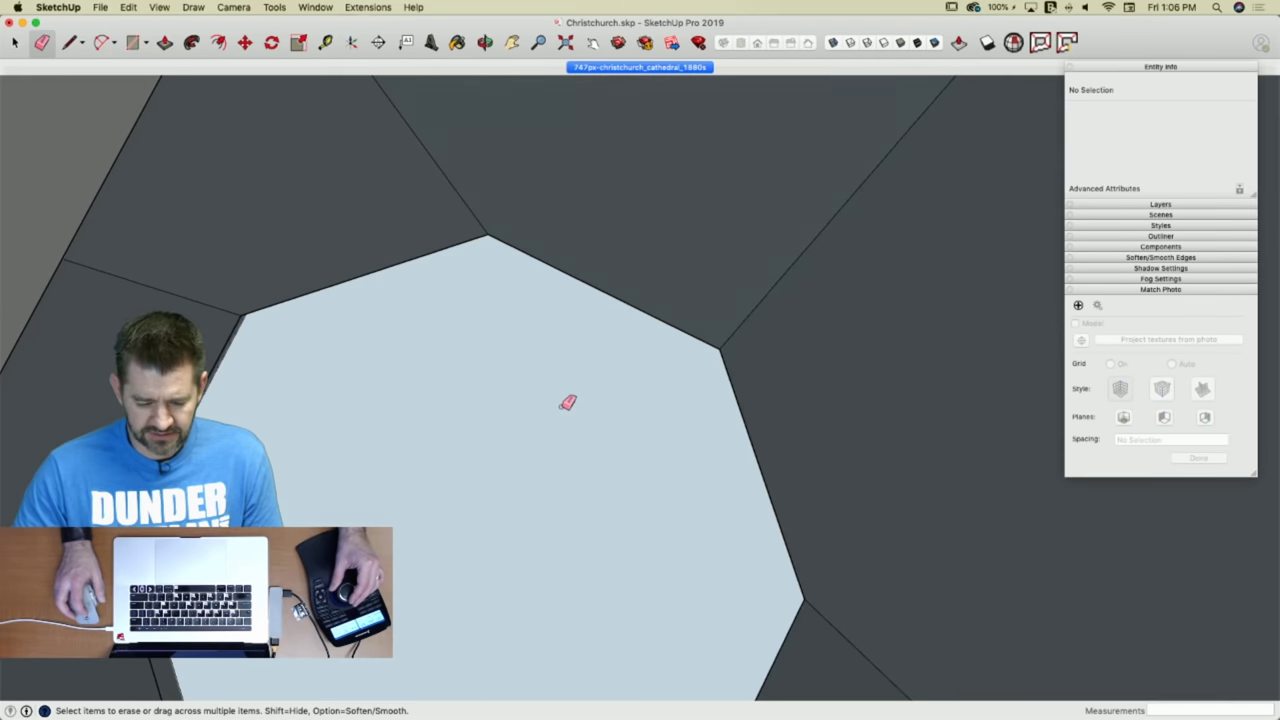
Delete the octagonal face closing off the turret's inside and orient the connected faces to match a spire face.
{"action": "key", "text": "space"}
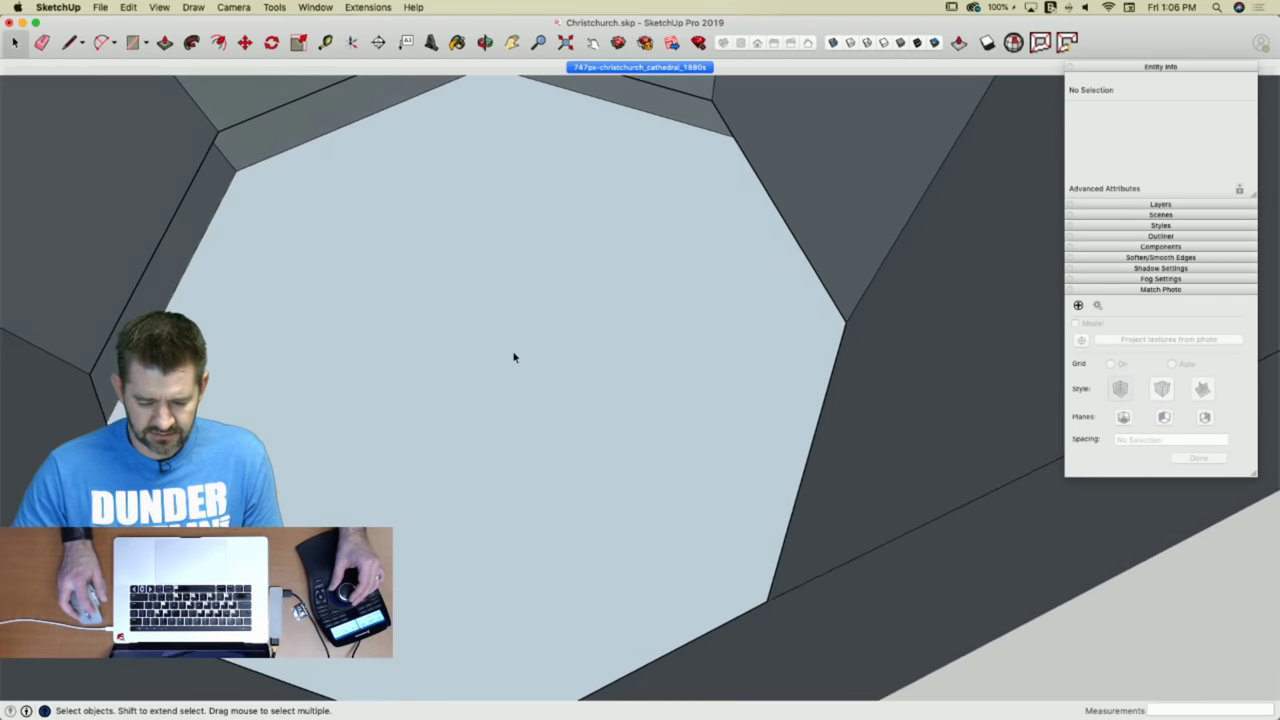
{"action": "left_click", "coordinate": [518, 340]}
{"action": "key", "text": "Delete"}
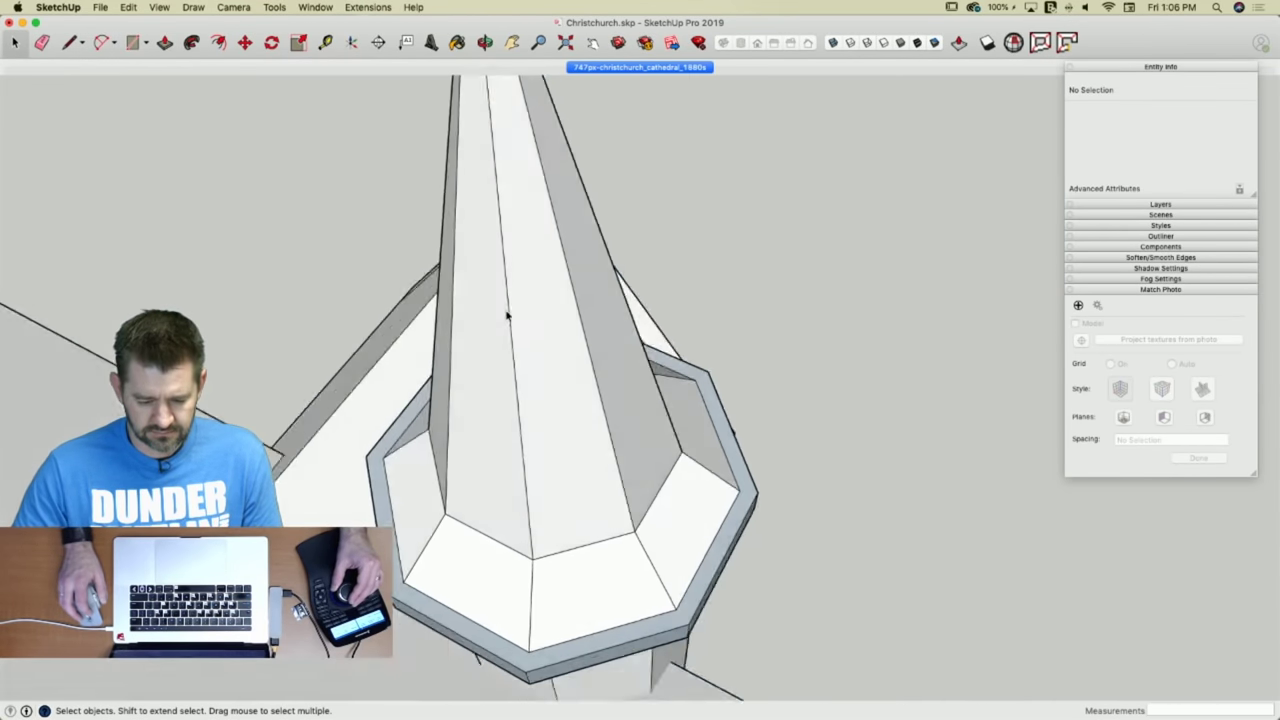
{"action": "right_click", "coordinate": [569, 425]}
{"action": "left_click", "coordinate": [635, 526]}
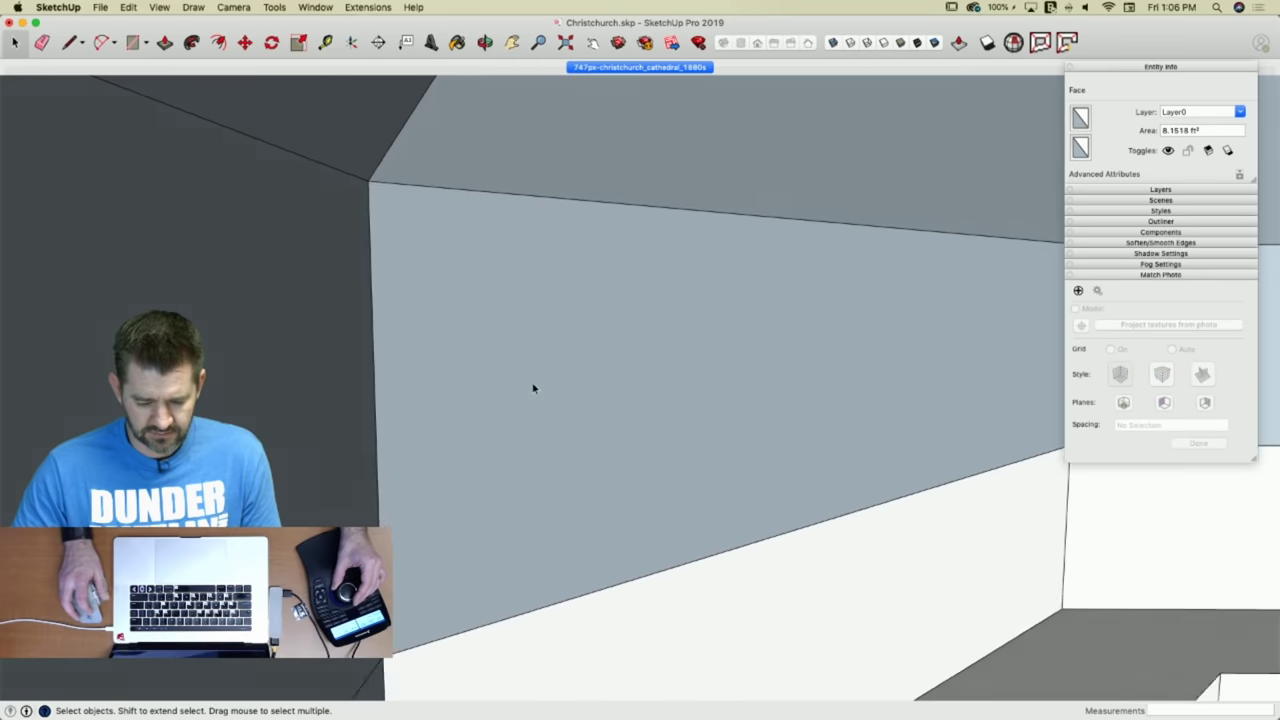
Erase the vertical edges of the inner ring of wall faces inside the turret's collar.
{"action": "key", "text": "e"}
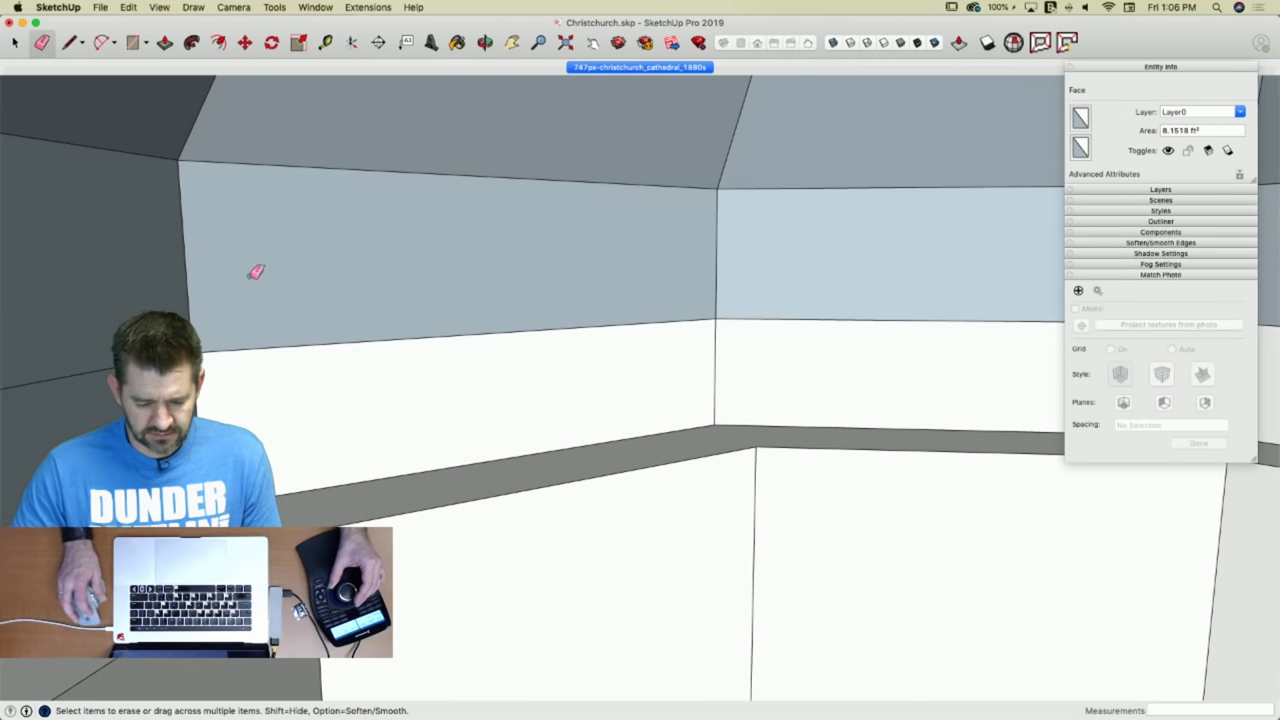
{"action": "left_click", "coordinate": [187, 278]}
{"action": "left_click", "coordinate": [720, 279]}
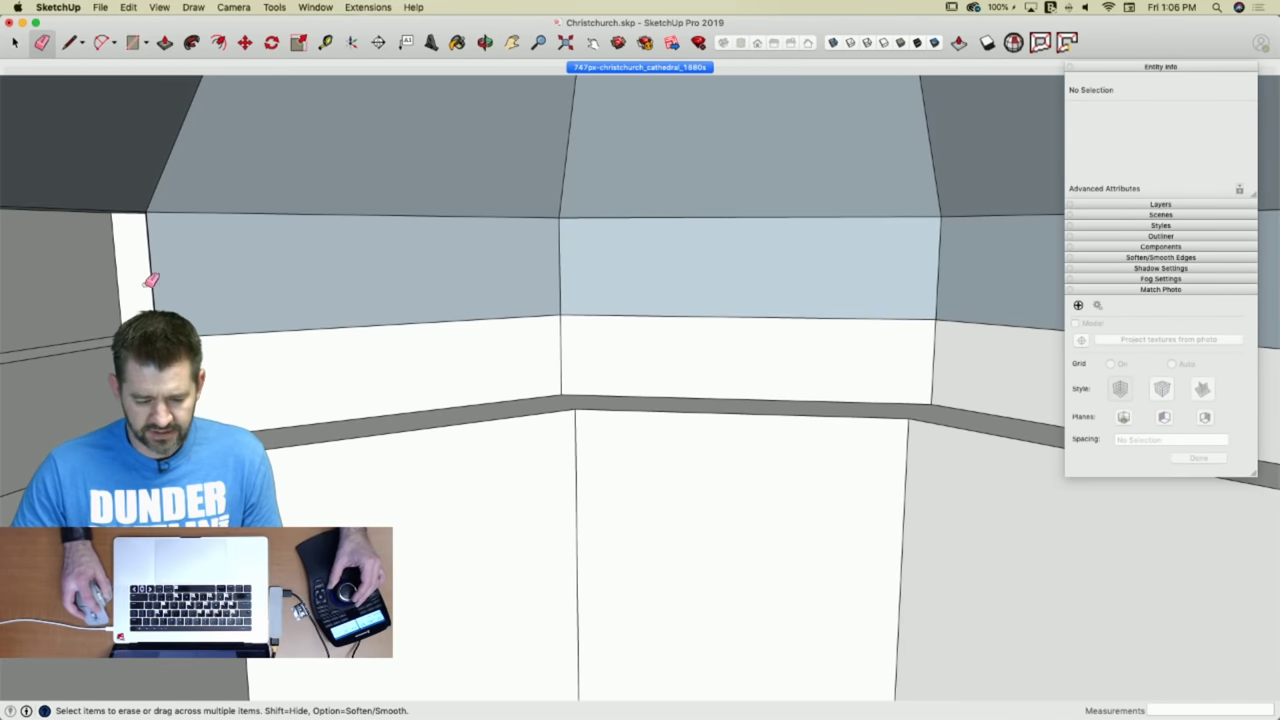
{"action": "left_click_drag", "start_coordinate": [155, 282], "coordinate": [507, 264]}
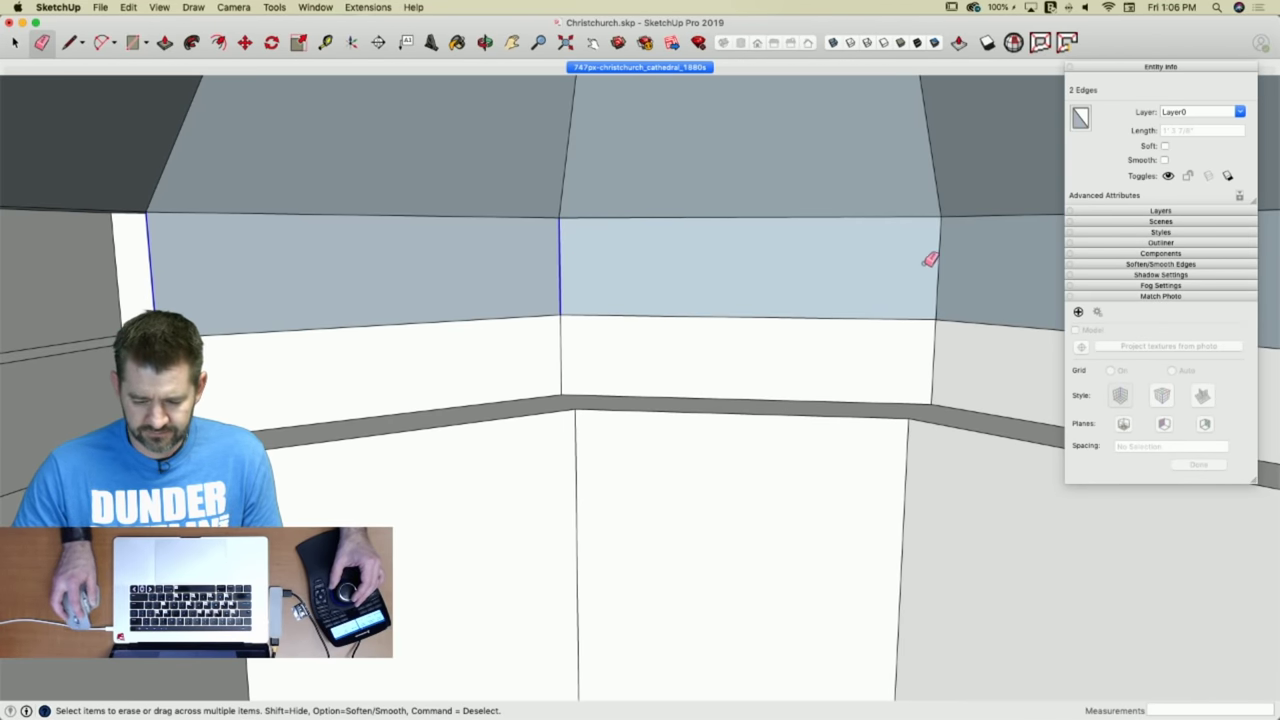
{"action": "left_click_drag", "start_coordinate": [942, 262], "coordinate": [948, 260]}
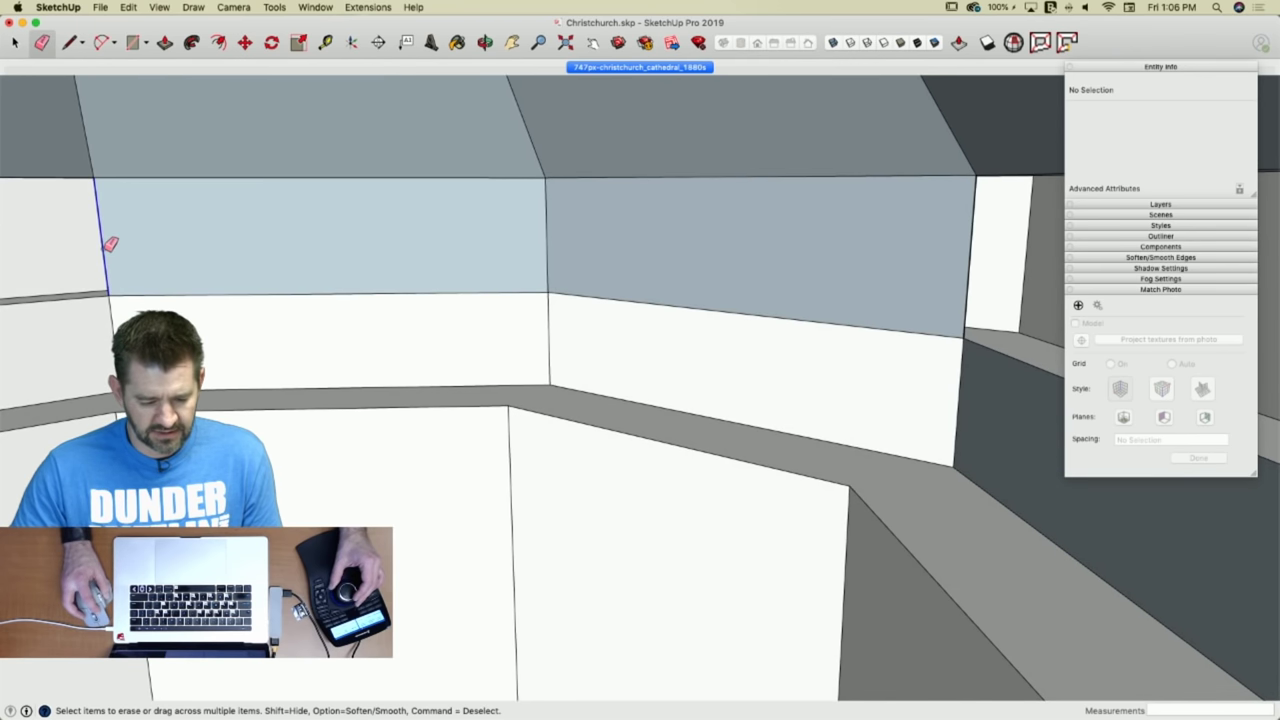
{"action": "left_click", "coordinate": [110, 244]}
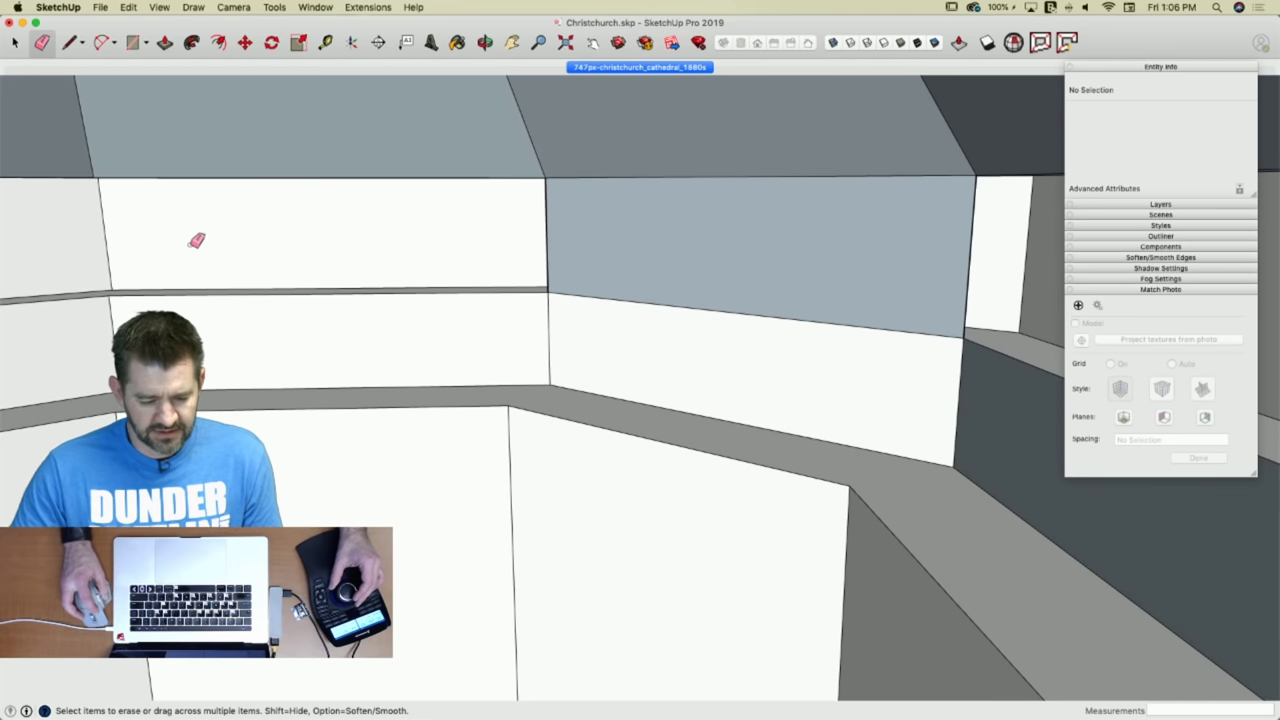
{"action": "left_click", "coordinate": [552, 232]}
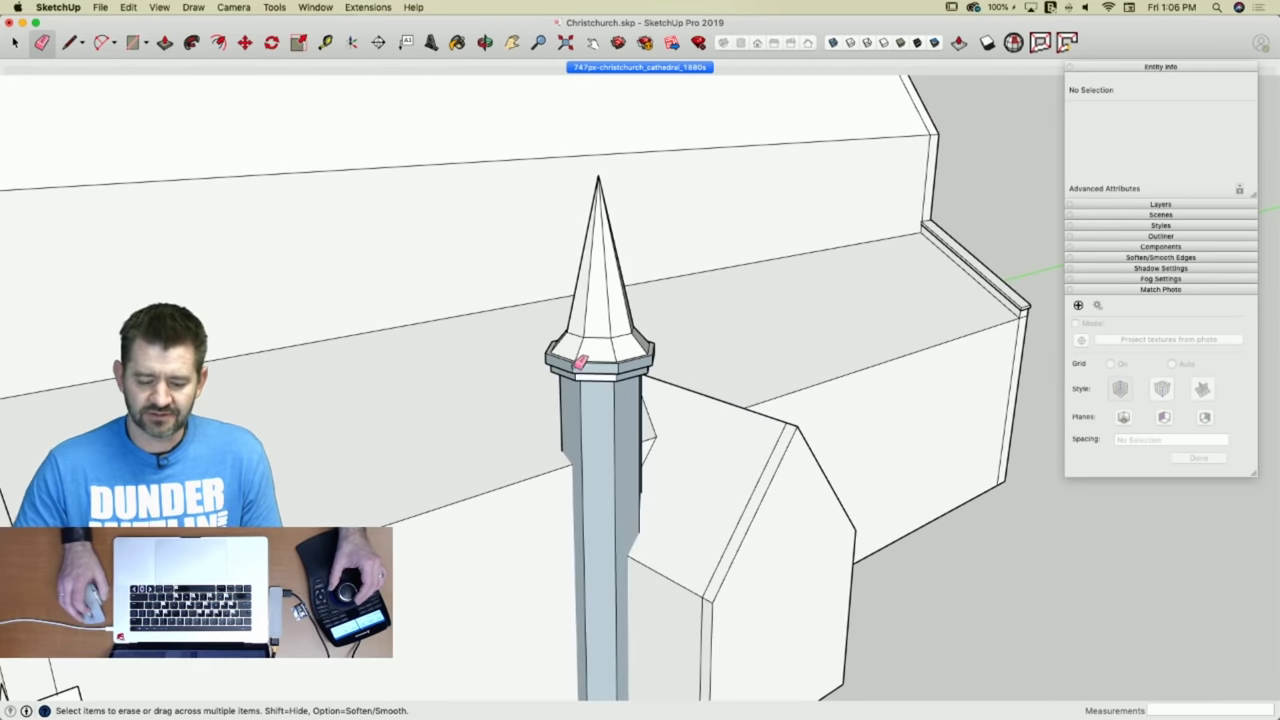
Examine the turret's spire, collar and shaft inside and out for leftover internal faces and reversed orientation.
{"action": "scroll", "coordinate": [589, 345], "scroll_direction": "up", "scroll_amount": 12}
{"action": "scroll", "coordinate": [612, 358], "scroll_direction": "up", "scroll_amount": 10}
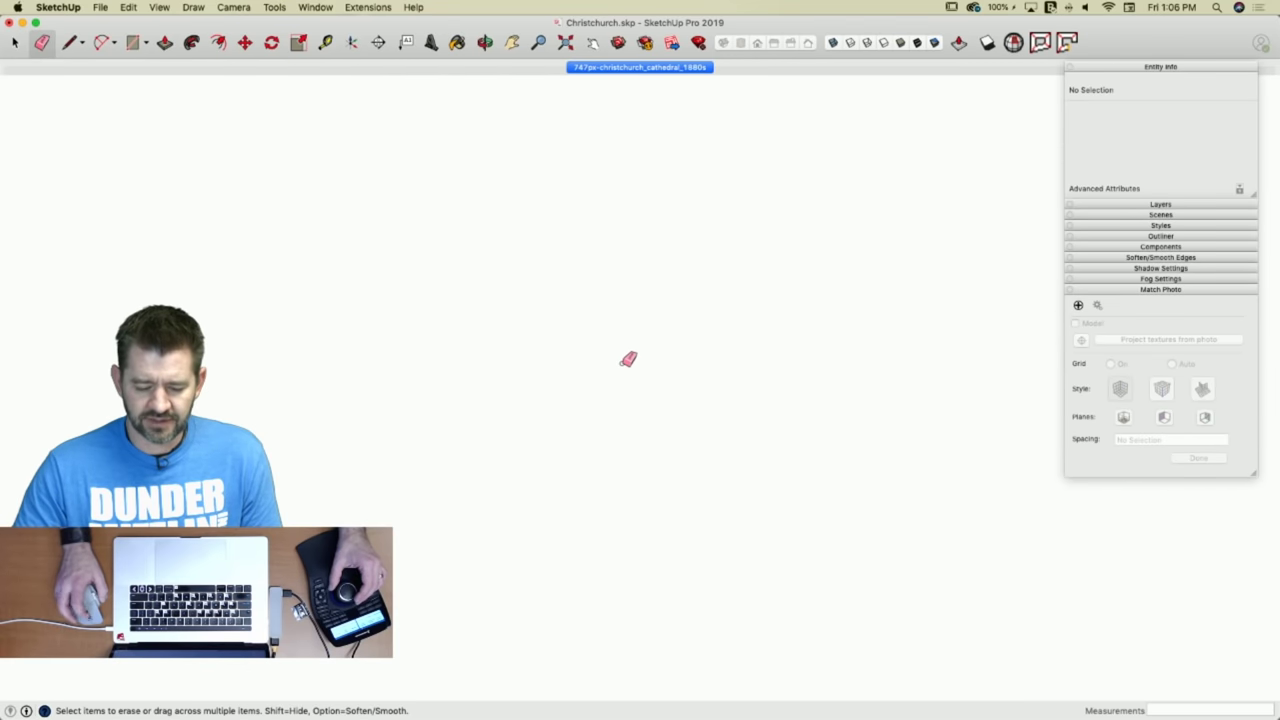
{"action": "scroll", "coordinate": [628, 359], "scroll_direction": "down", "scroll_amount": 2}
{"action": "scroll", "coordinate": [629, 358], "scroll_direction": "up", "scroll_amount": 2}
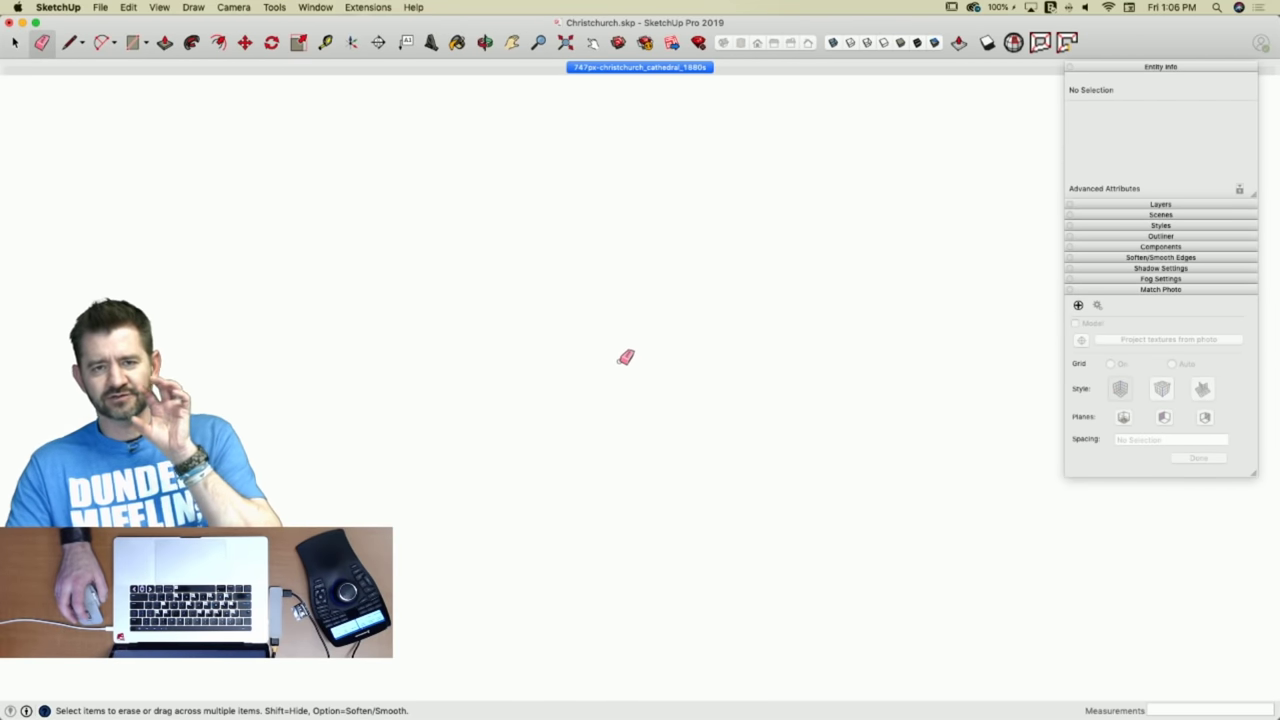
{"action": "scroll", "coordinate": [617, 358], "scroll_direction": "up", "scroll_amount": 6}
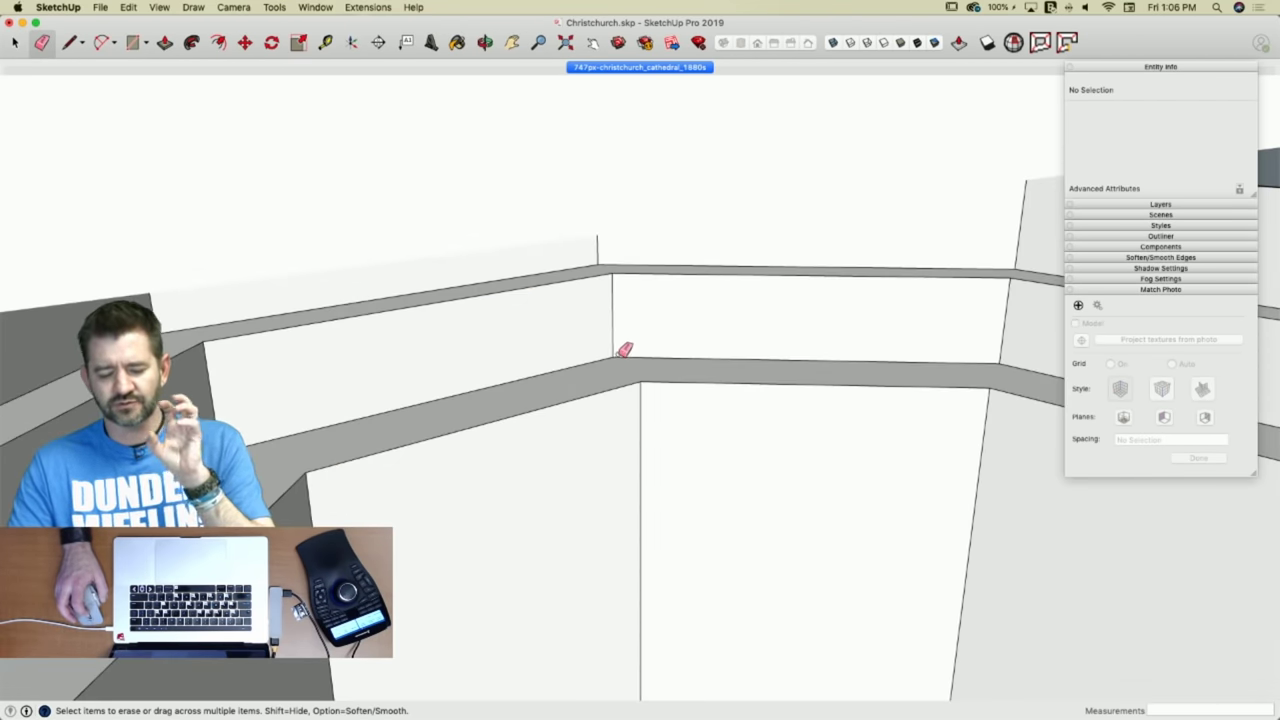
{"action": "scroll", "coordinate": [614, 416], "scroll_direction": "down", "scroll_amount": 10}
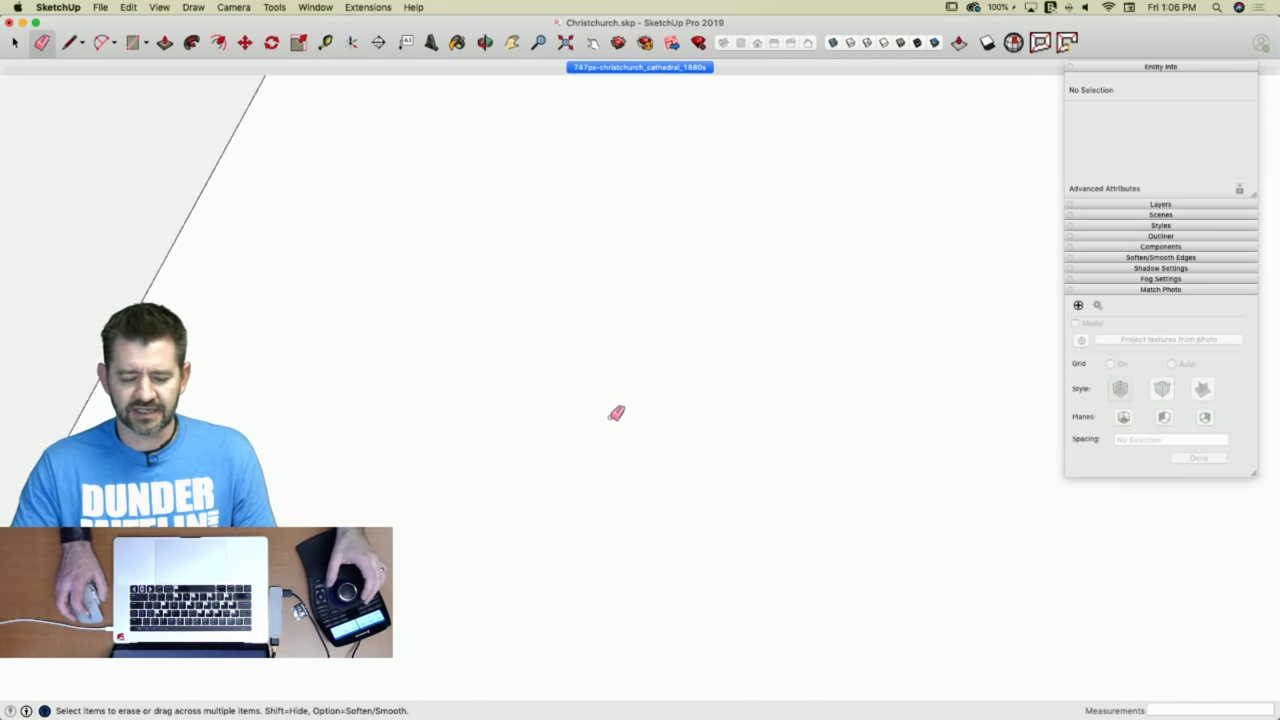
{"action": "scroll", "coordinate": [617, 412], "scroll_direction": "down", "scroll_amount": 12}
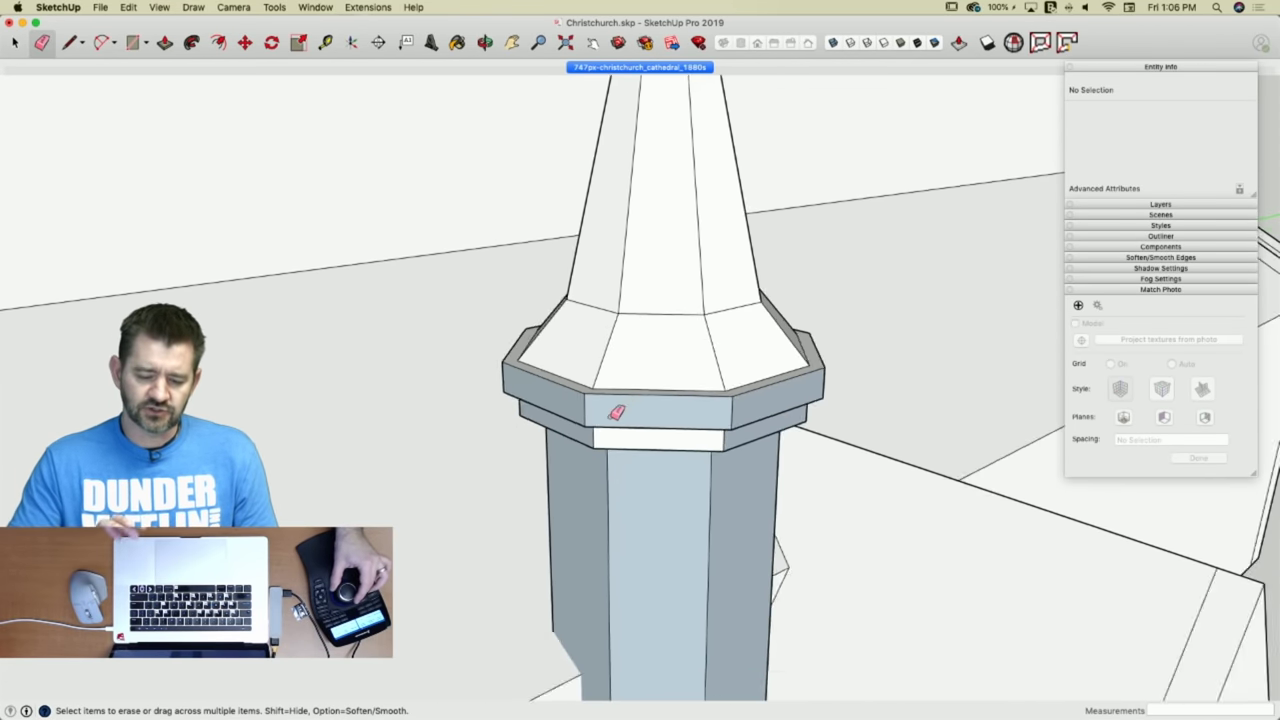
{"action": "scroll", "coordinate": [617, 412], "scroll_direction": "up", "scroll_amount": 12}
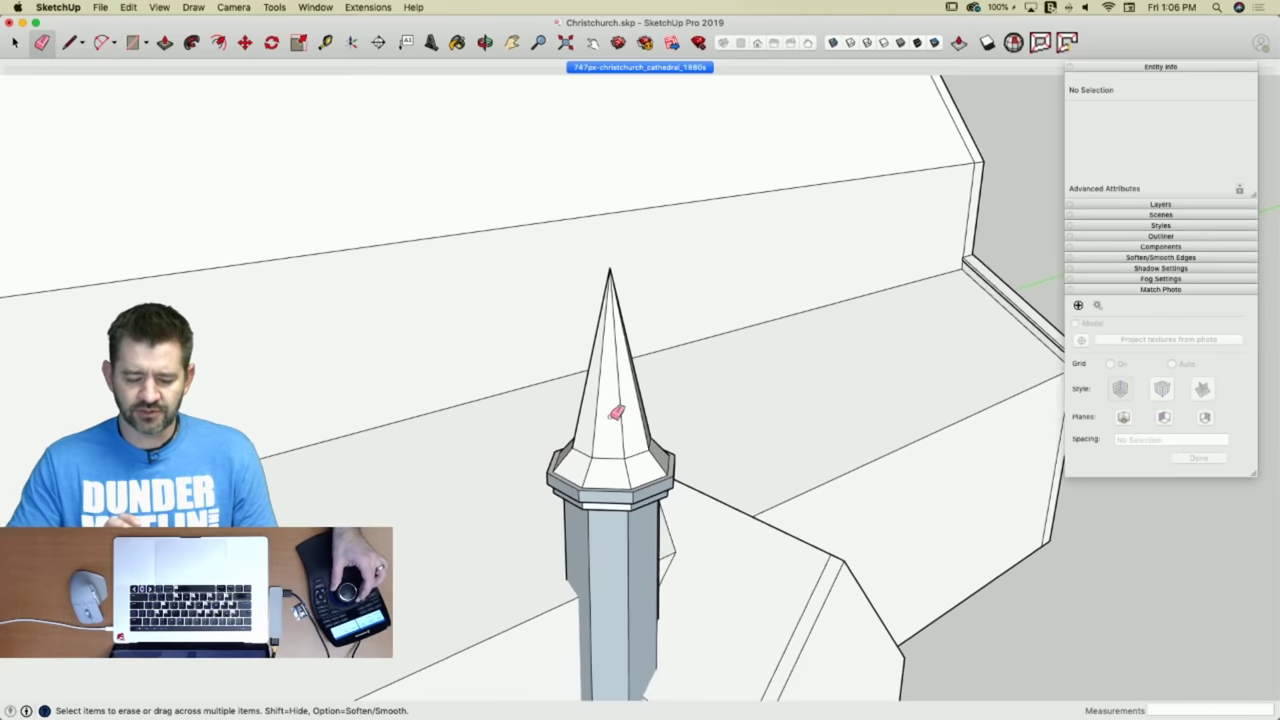
{"action": "scroll", "coordinate": [610, 417], "scroll_direction": "up", "scroll_amount": 10}
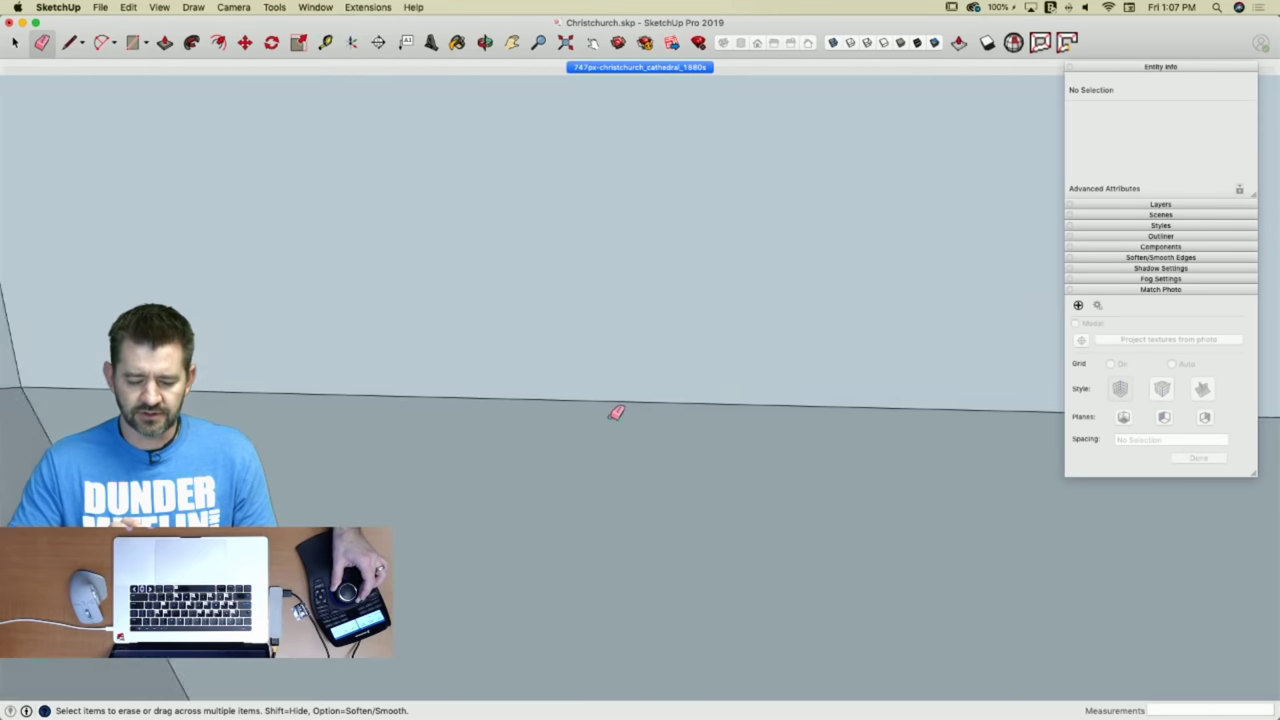
{"action": "scroll", "coordinate": [610, 417], "scroll_direction": "down", "scroll_amount": 10}
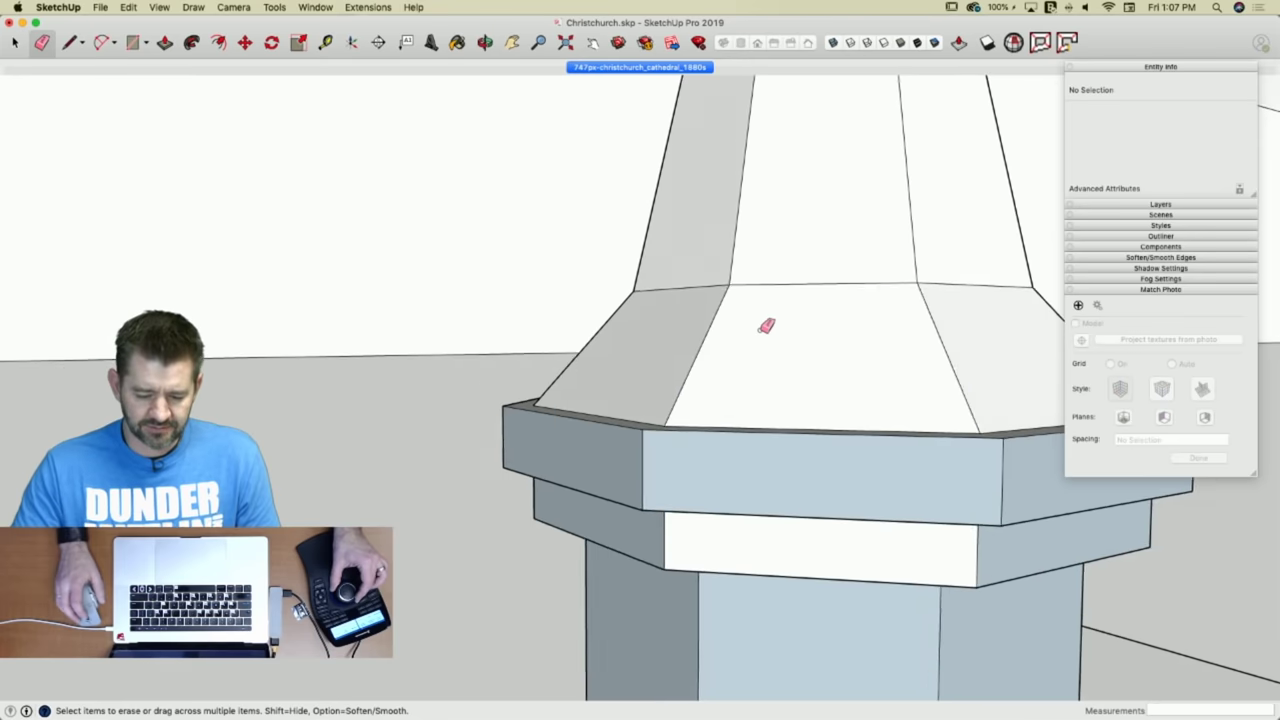
Try to orient all connected faces to match a face on the spire's flared base, and undo it.
{"action": "right_click", "coordinate": [762, 331]}
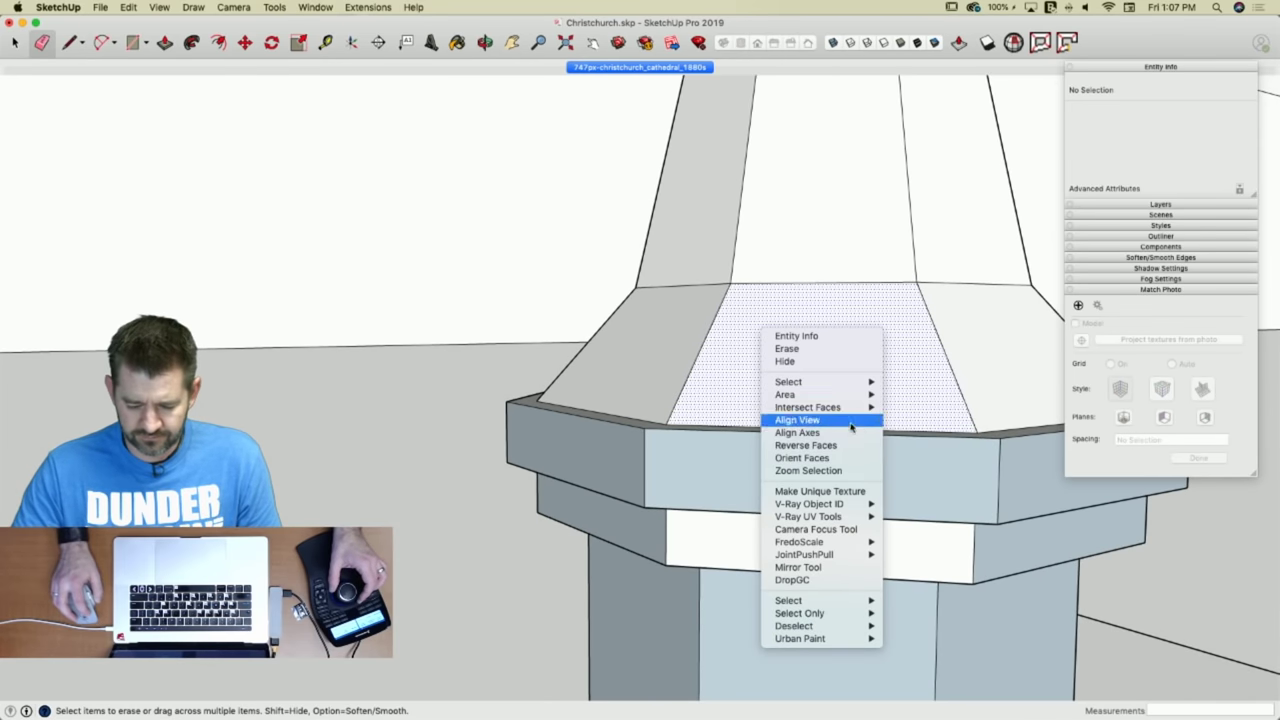
{"action": "left_click", "coordinate": [846, 458]}
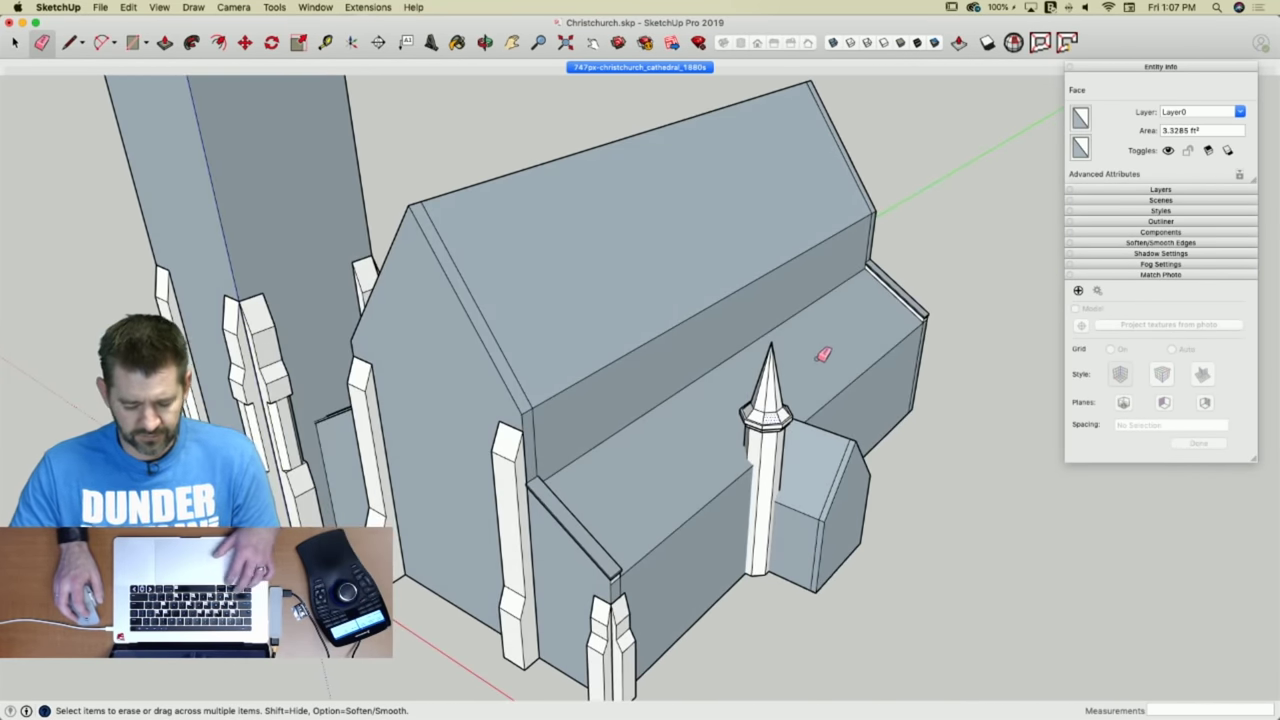
{"action": "key", "text": "super+z"}
Select the turret, the gabled porch and the adjoining aisle wall and roof, and intersect their faces with the selection.
{"action": "key", "text": "space"}
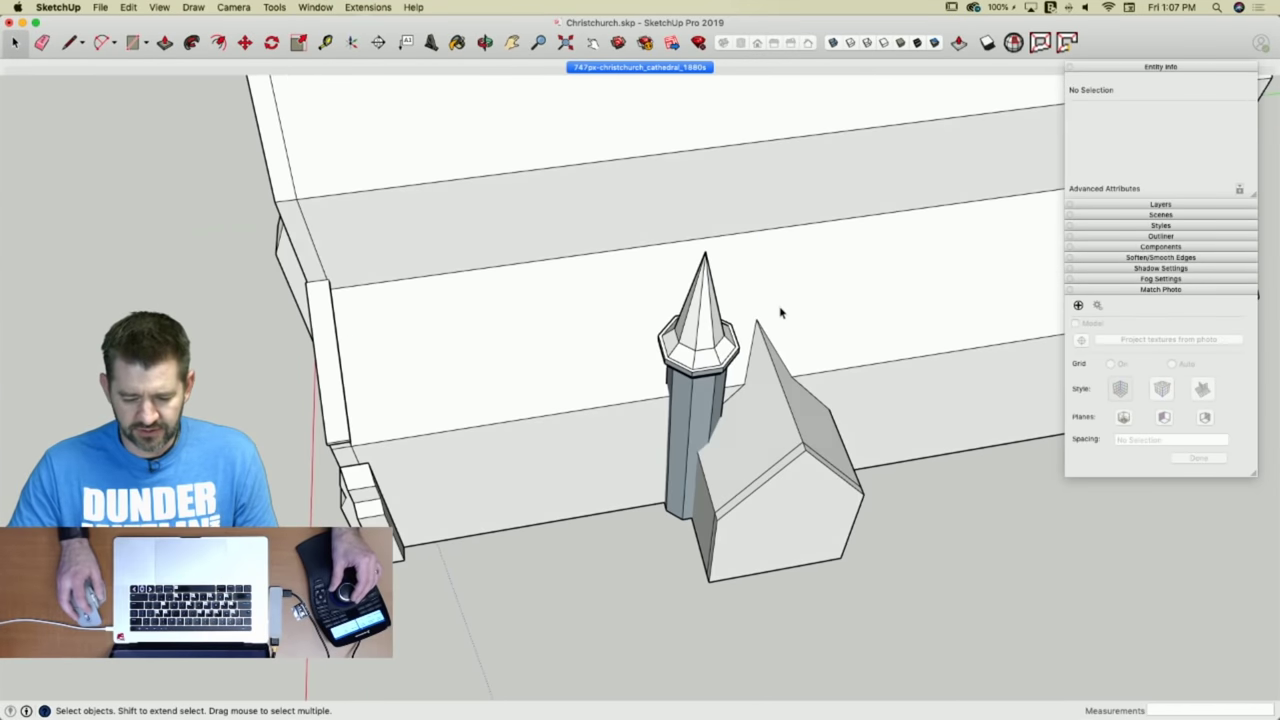
{"action": "left_click_drag", "start_coordinate": [801, 271], "coordinate": [679, 405]}
{"action": "left_click_drag", "start_coordinate": [561, 594], "coordinate": [554, 591]}
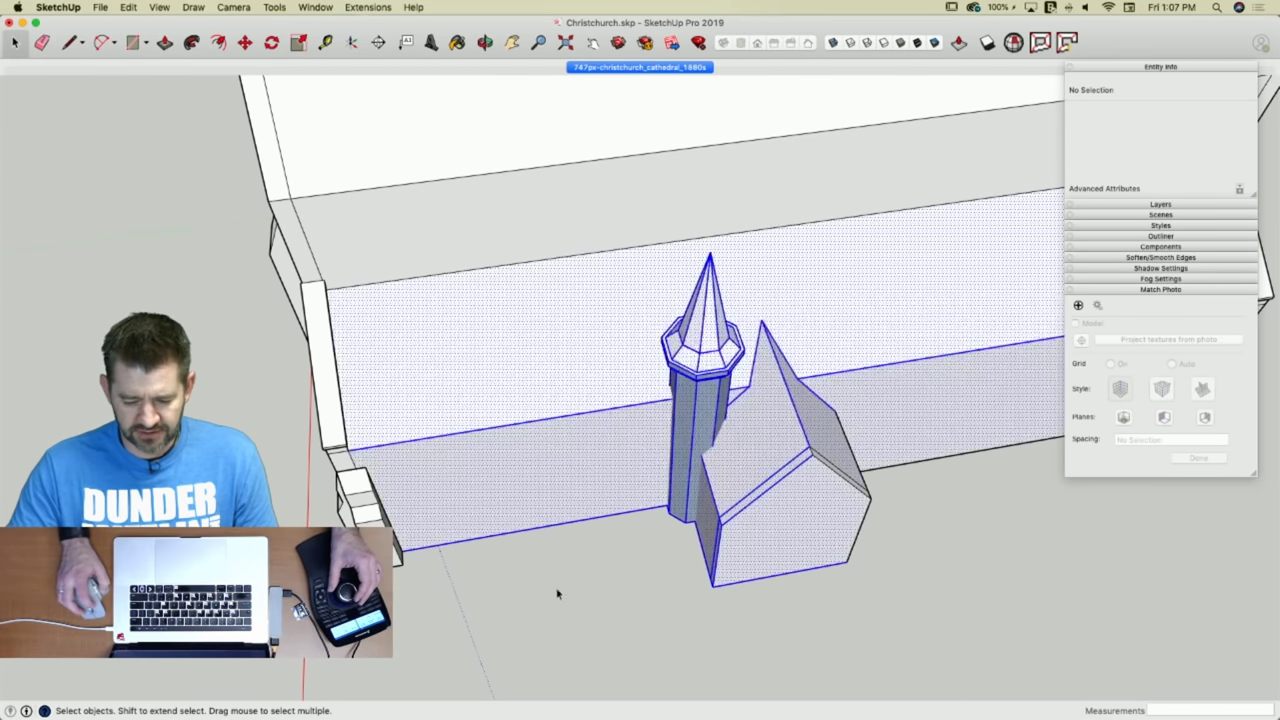
{"action": "right_click", "coordinate": [610, 452]}
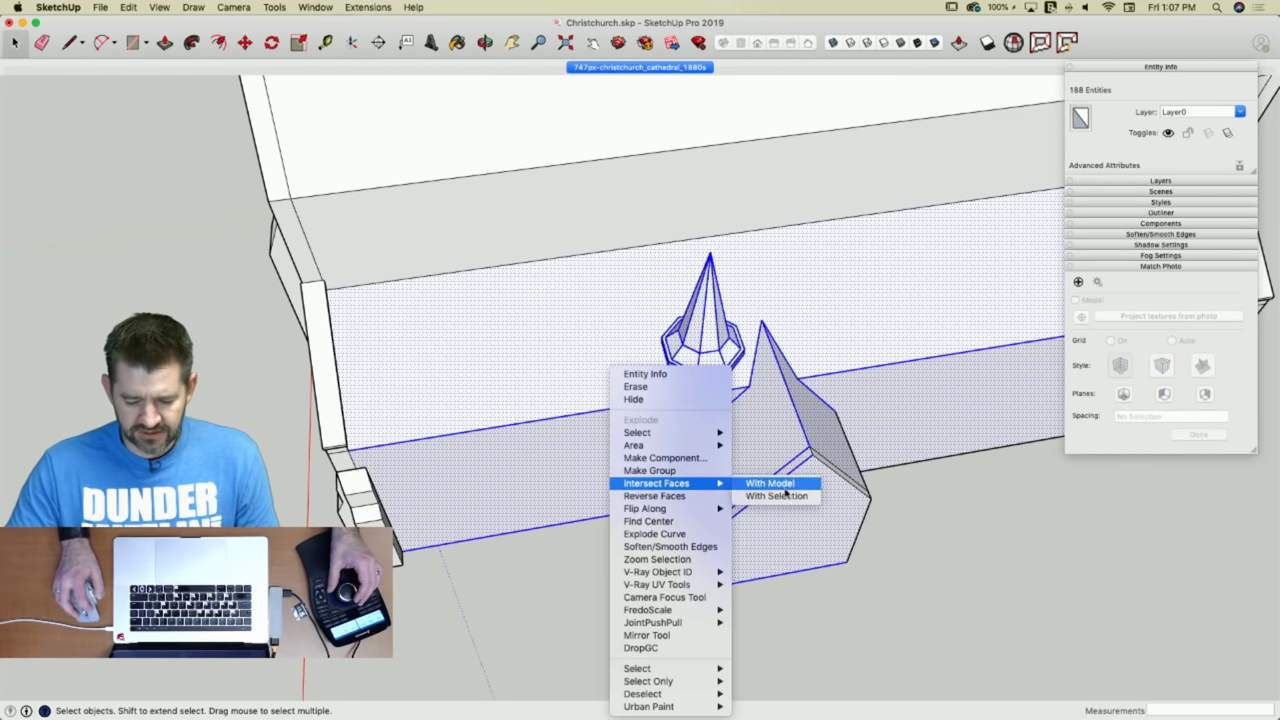
{"action": "left_click", "coordinate": [786, 497]}
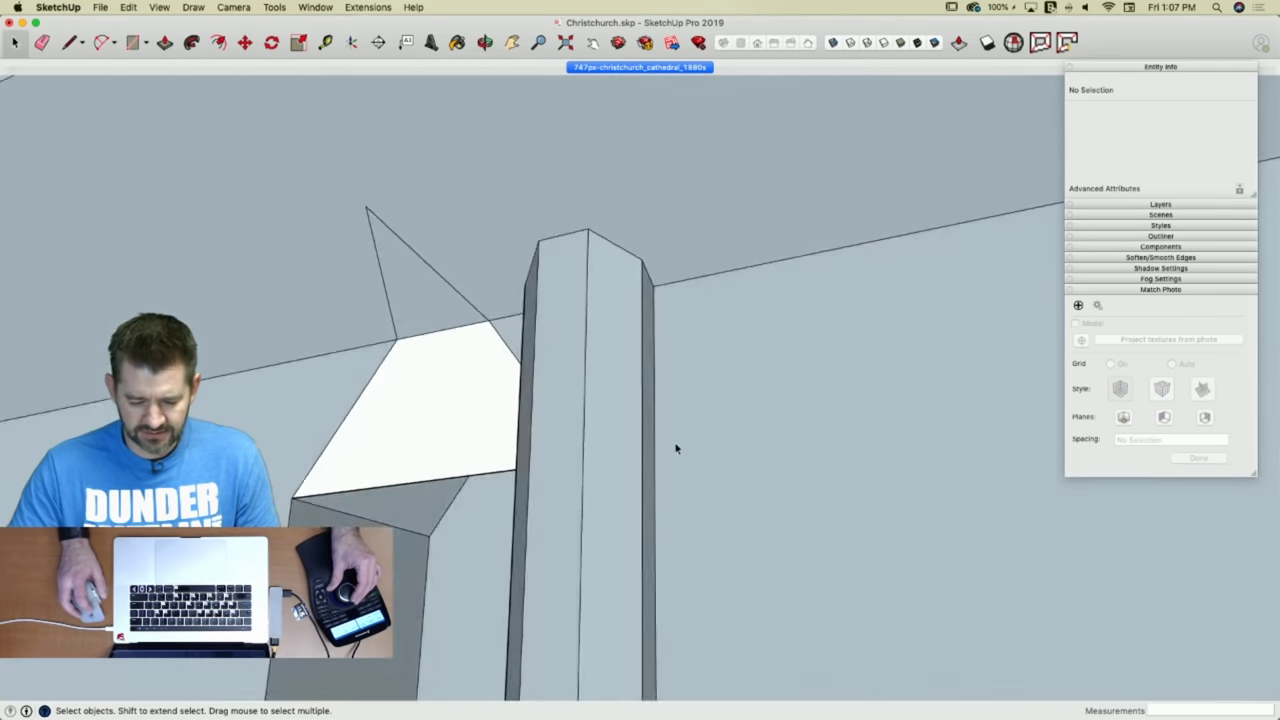
Erase the turret shaft's faces inside the aisle and the strip of aisle wall that closes off the shaft.
{"action": "key", "text": "e"}
{"action": "left_click", "coordinate": [529, 337]}
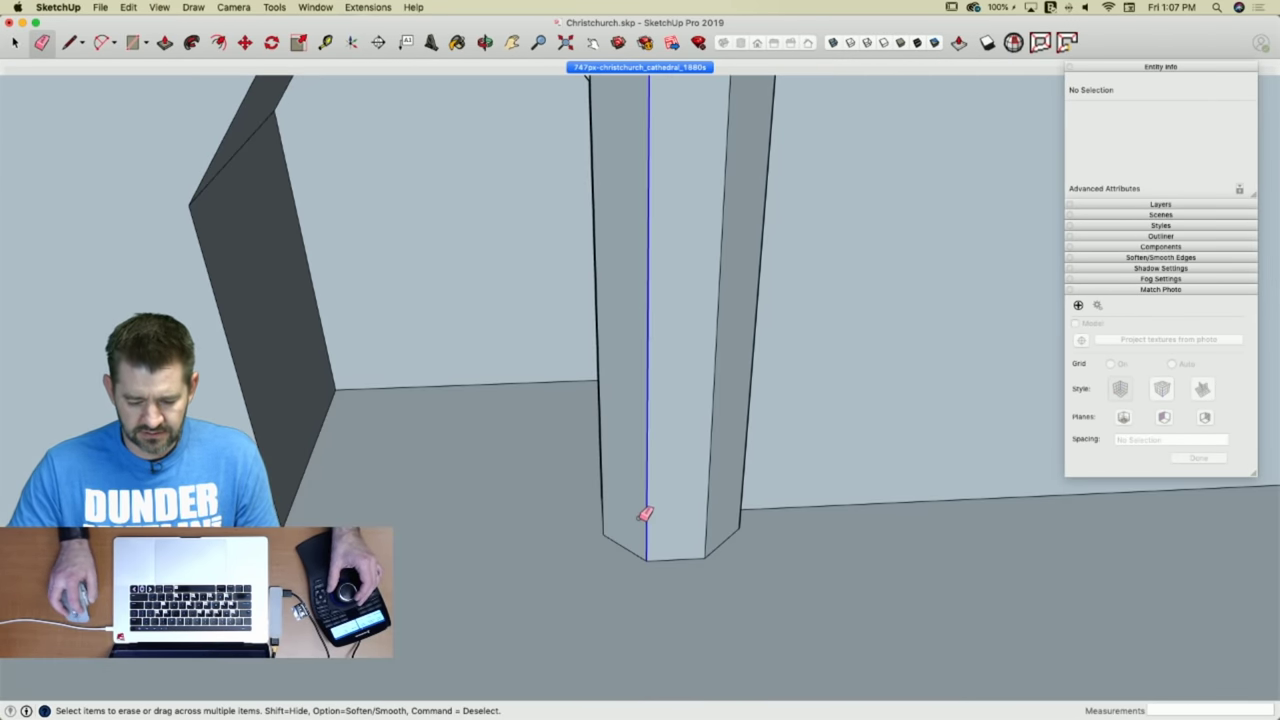
{"action": "left_click", "coordinate": [645, 515]}
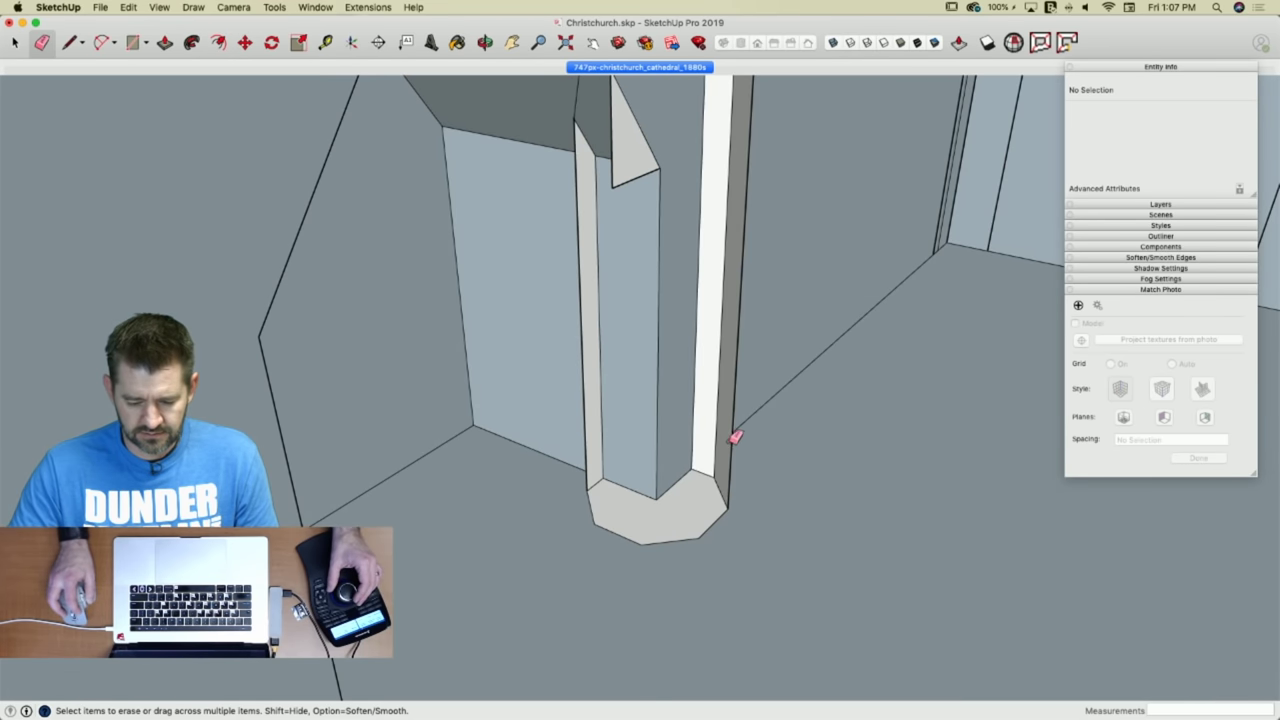
{"action": "key", "text": "super+z"}
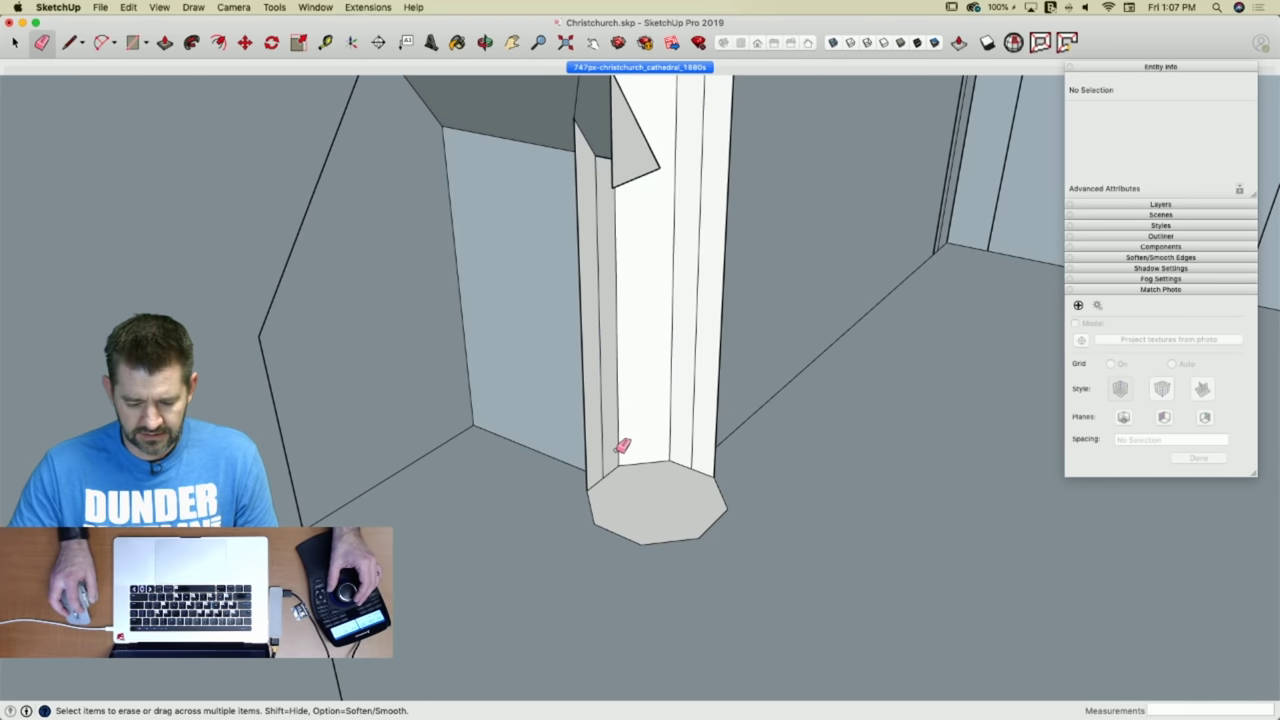
{"action": "key", "text": "super+z"}
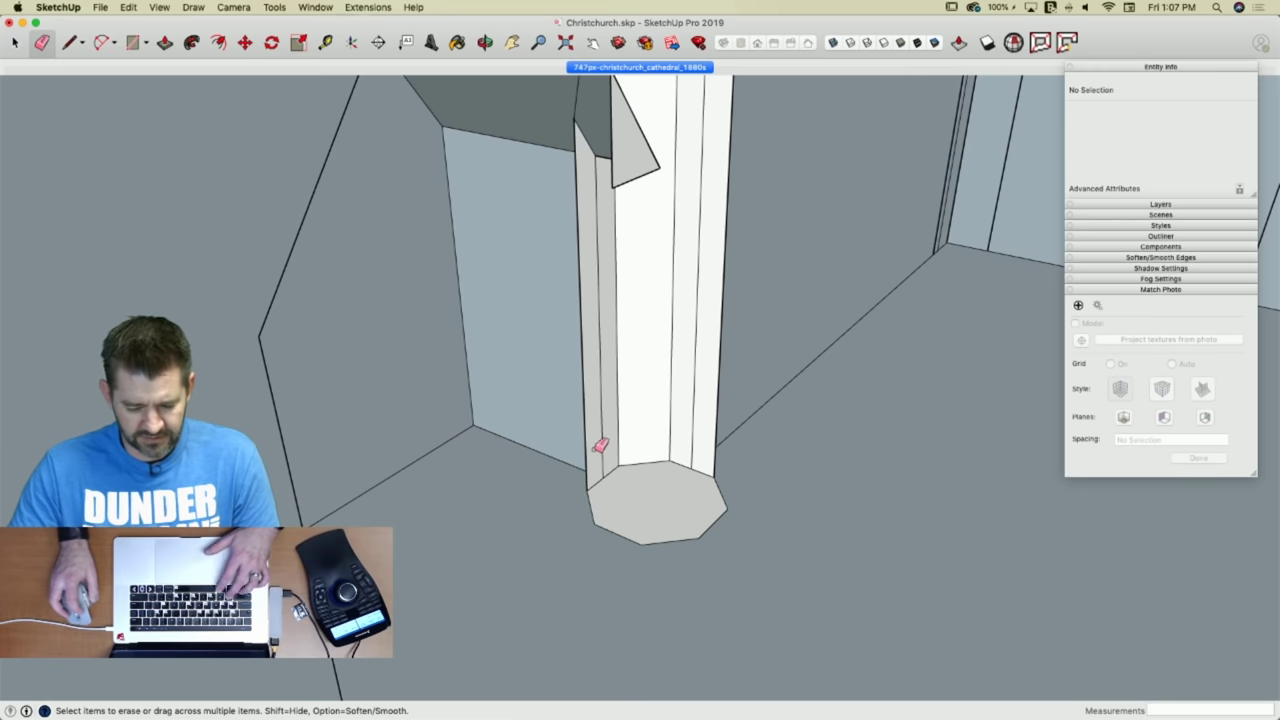
Draw an edge across the turret's octagonal floor along the aisle wall line, and erase the octagon outline that projects into the aisle.
{"action": "left_click", "coordinate": [593, 481]}
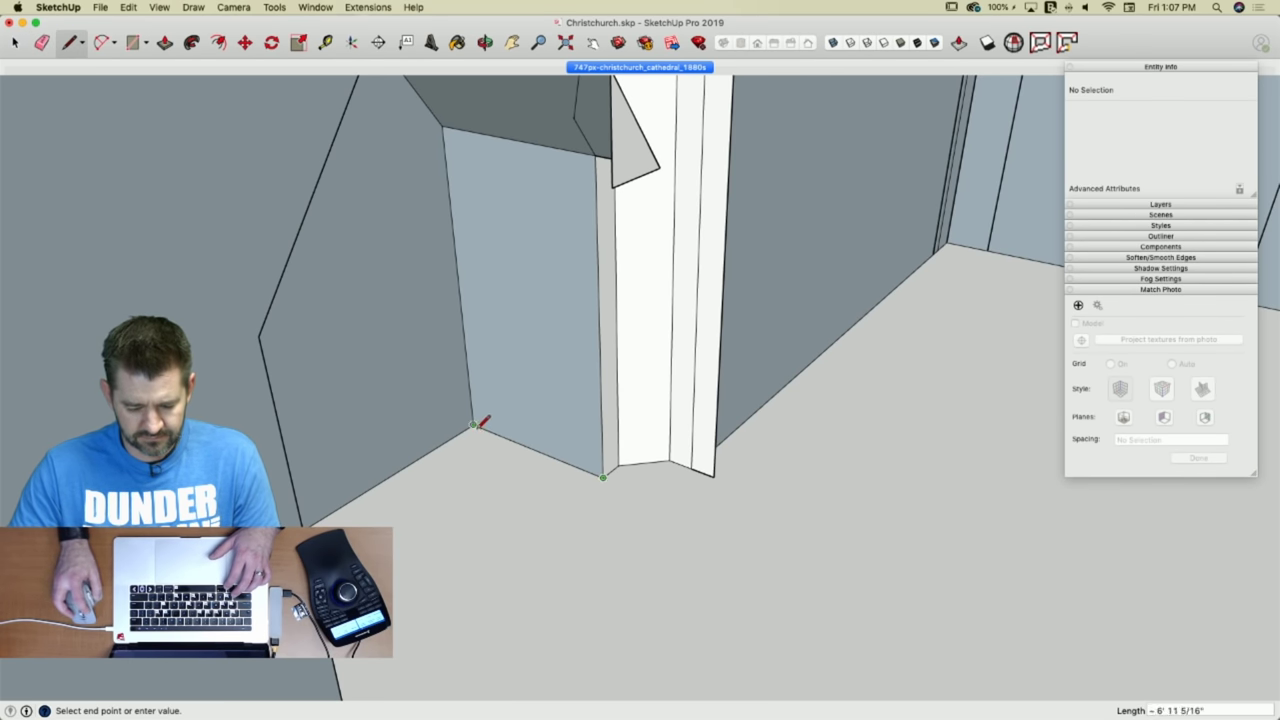
{"action": "key", "text": "super+z"}
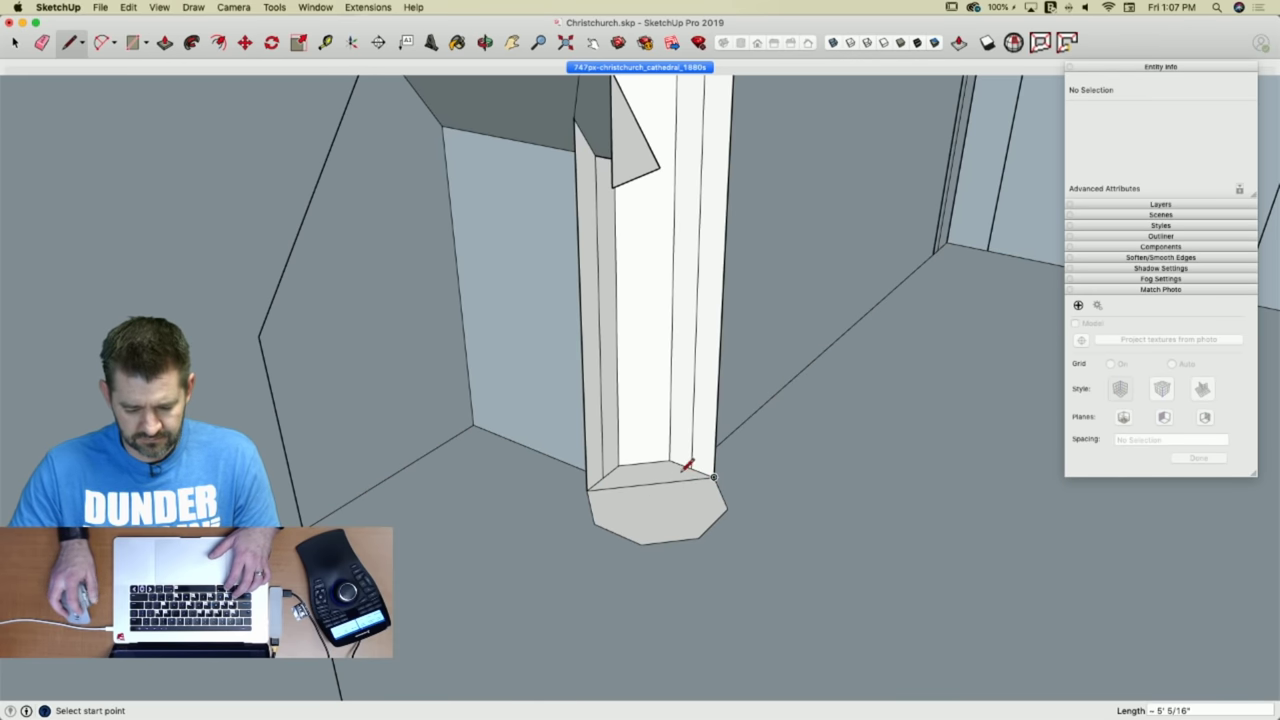
{"action": "key", "text": "e"}
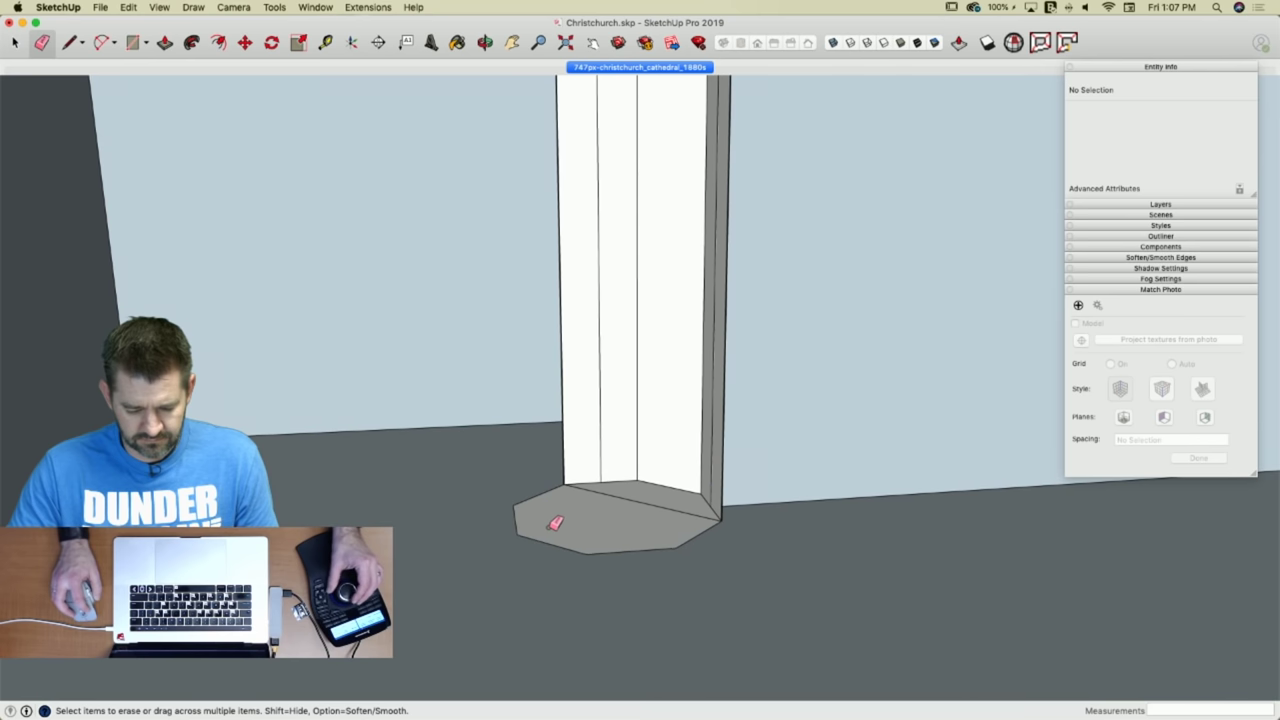
{"action": "left_click_drag", "start_coordinate": [556, 523], "coordinate": [537, 532]}
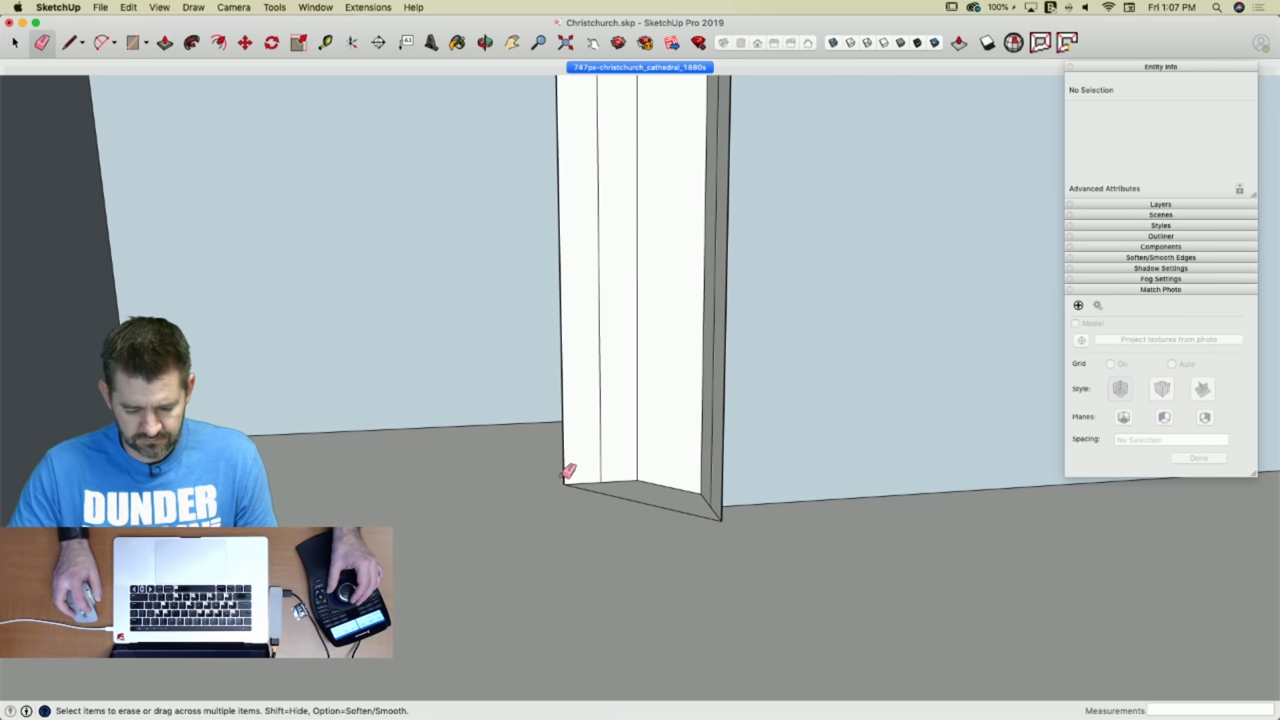
Erase the leftover edges inside the turret opening, including the porch gable's stray triangle and the edge crossing the shaft at the roof.
{"action": "mouse_move", "coordinate": [568, 472]}
{"action": "left_mouse_down"}
{"action": "mouse_move", "coordinate": [571, 486]}
{"action": "mouse_move", "coordinate": [739, 518]}
{"action": "mouse_move", "coordinate": [724, 529]}
{"action": "left_mouse_up"}
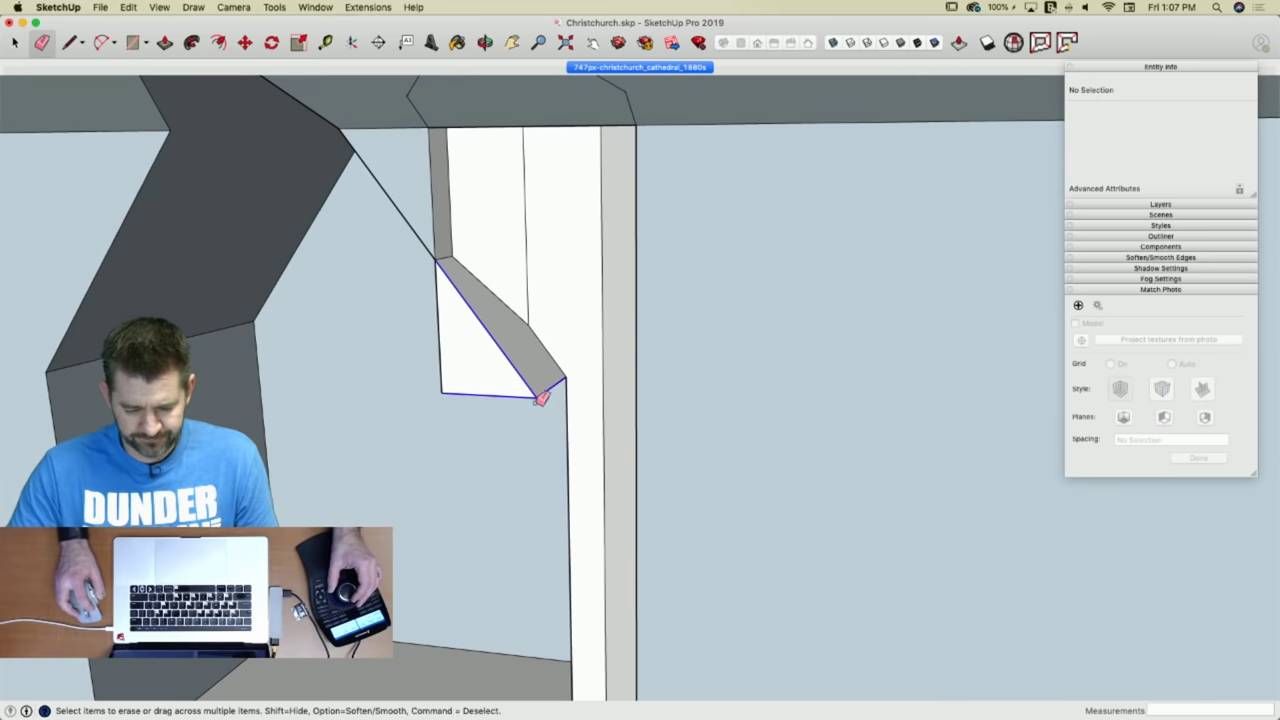
{"action": "mouse_move", "coordinate": [537, 394]}
{"action": "left_mouse_down"}
{"action": "mouse_move", "coordinate": [428, 366]}
{"action": "mouse_move", "coordinate": [455, 380]}
{"action": "left_mouse_up"}
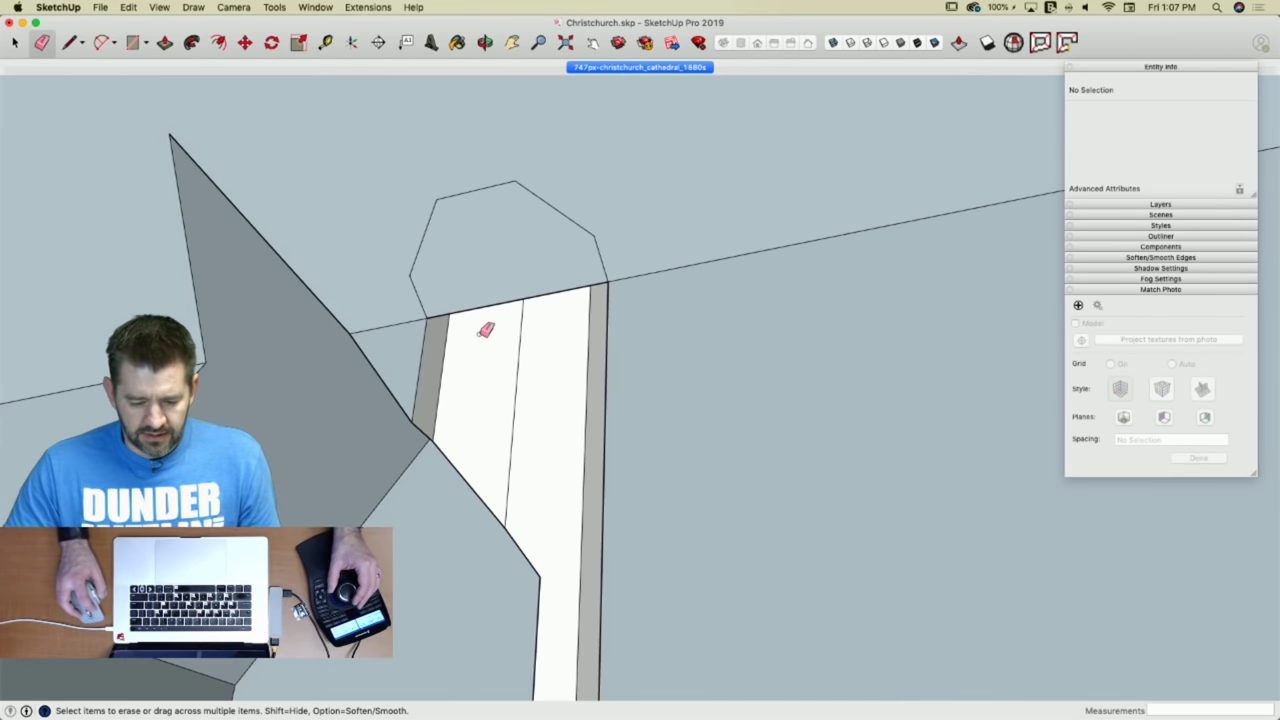
{"action": "left_click", "coordinate": [478, 307]}
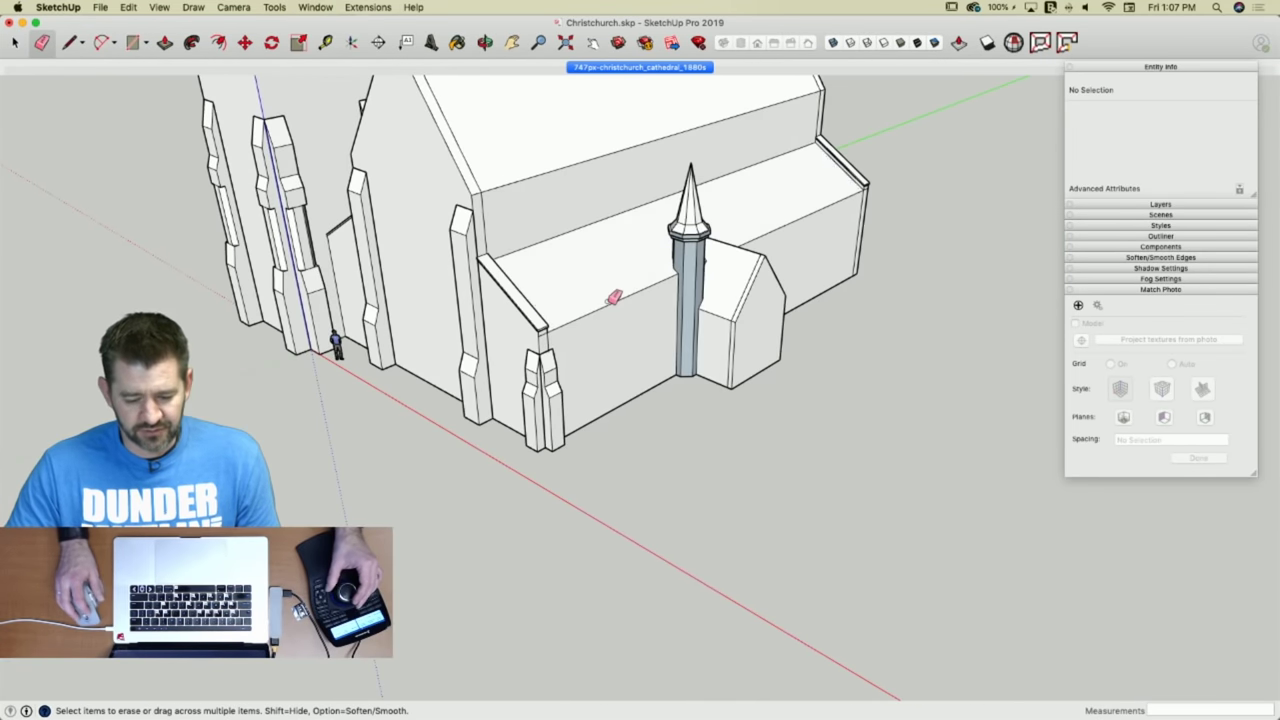
Orient all connected faces of the church to match the aisle roof face.
{"action": "right_click", "coordinate": [593, 287]}
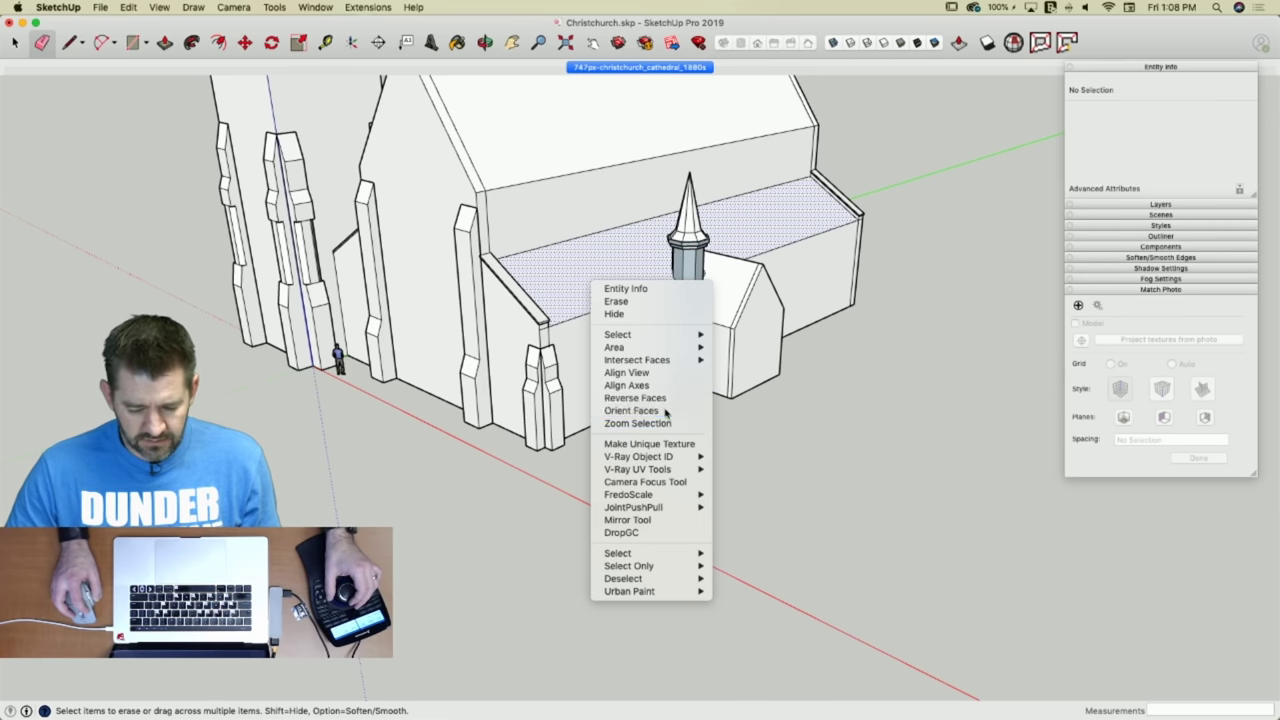
{"action": "left_click", "coordinate": [665, 411]}
{"action": "key", "text": "space"}
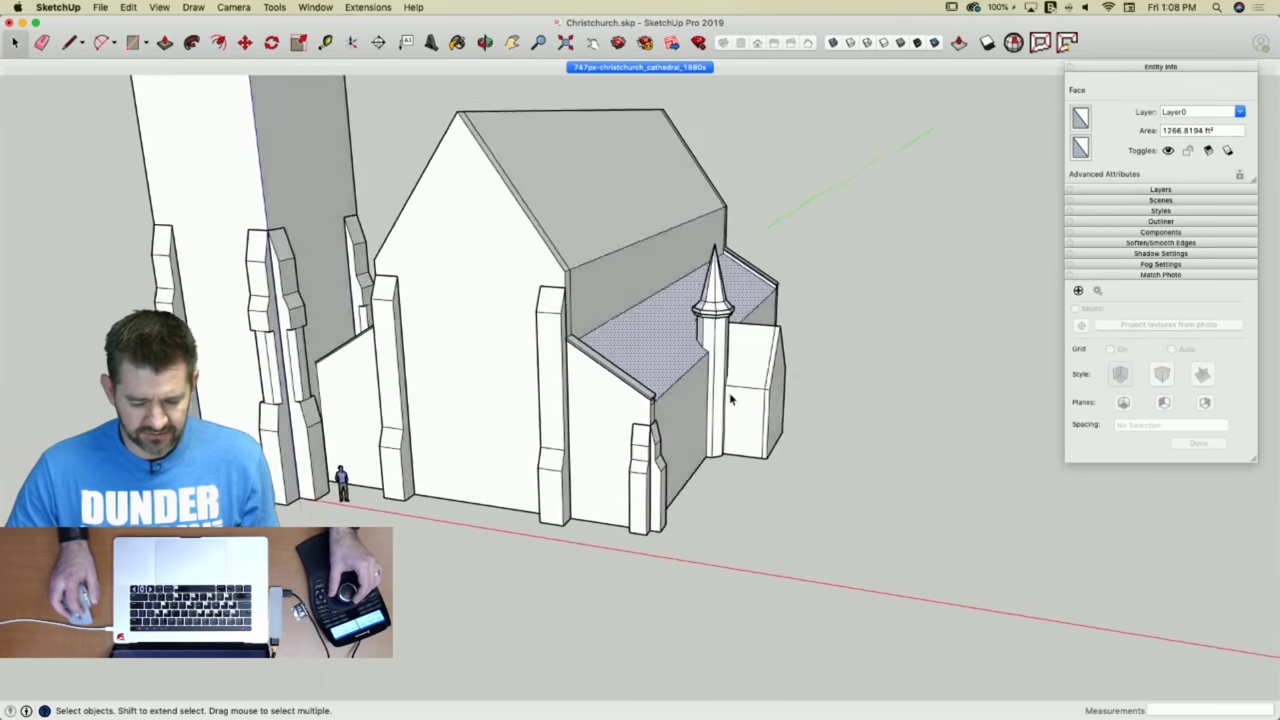
Return to the matched photo and compare the lower end of the nave's front gable coping with the modelled edges.
{"action": "key", "text": "e"}
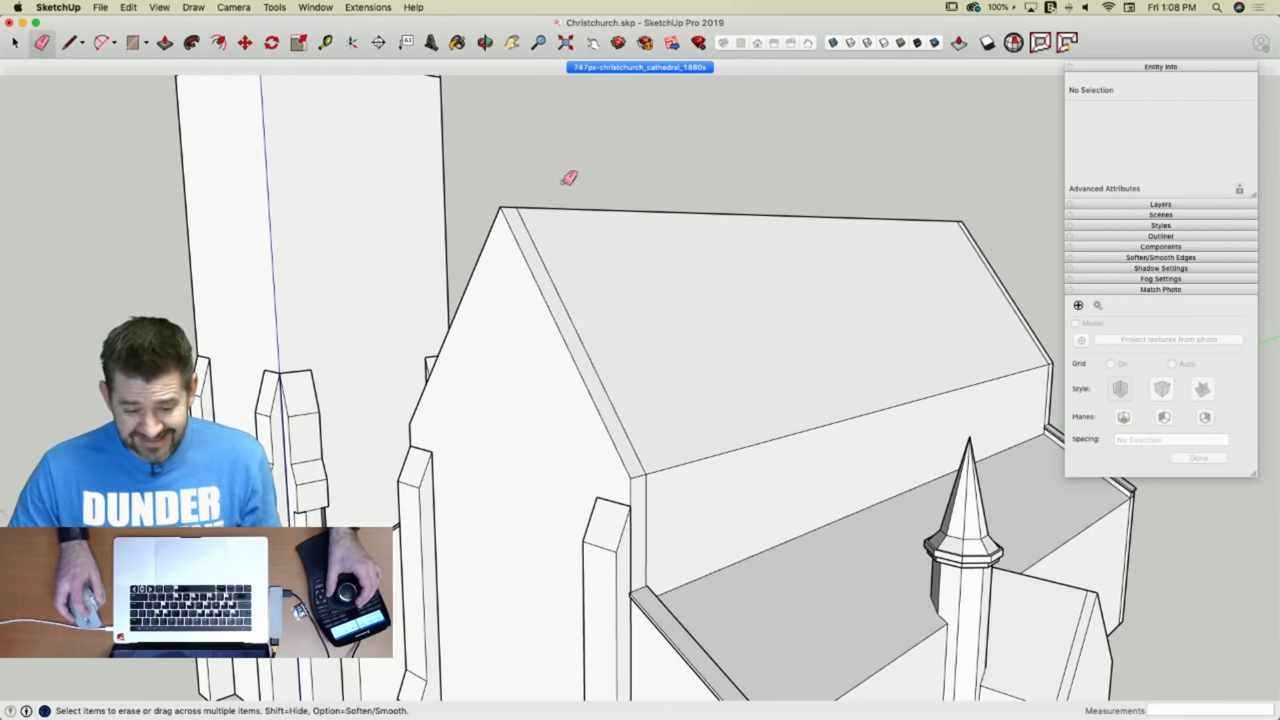
{"action": "left_click", "coordinate": [621, 68]}
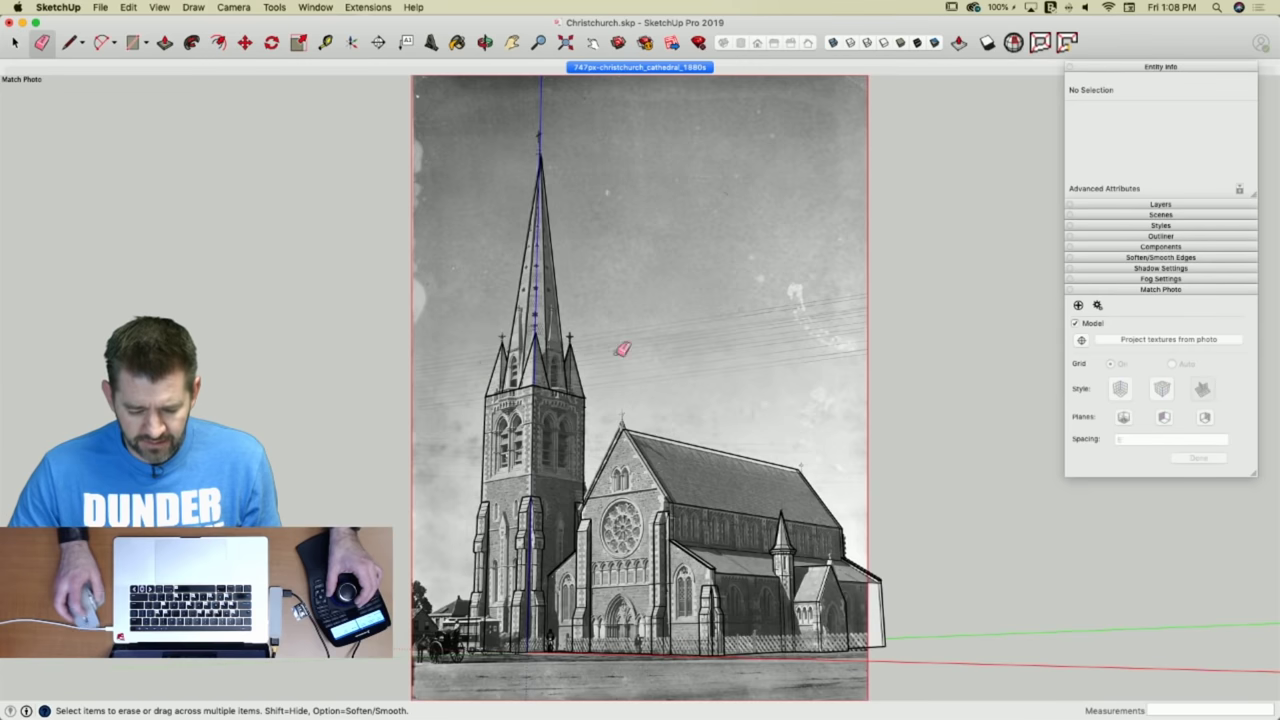
{"action": "scroll", "coordinate": [651, 486], "scroll_direction": "up", "scroll_amount": 6}
{"action": "scroll", "coordinate": [697, 508], "scroll_direction": "up", "scroll_amount": 3}
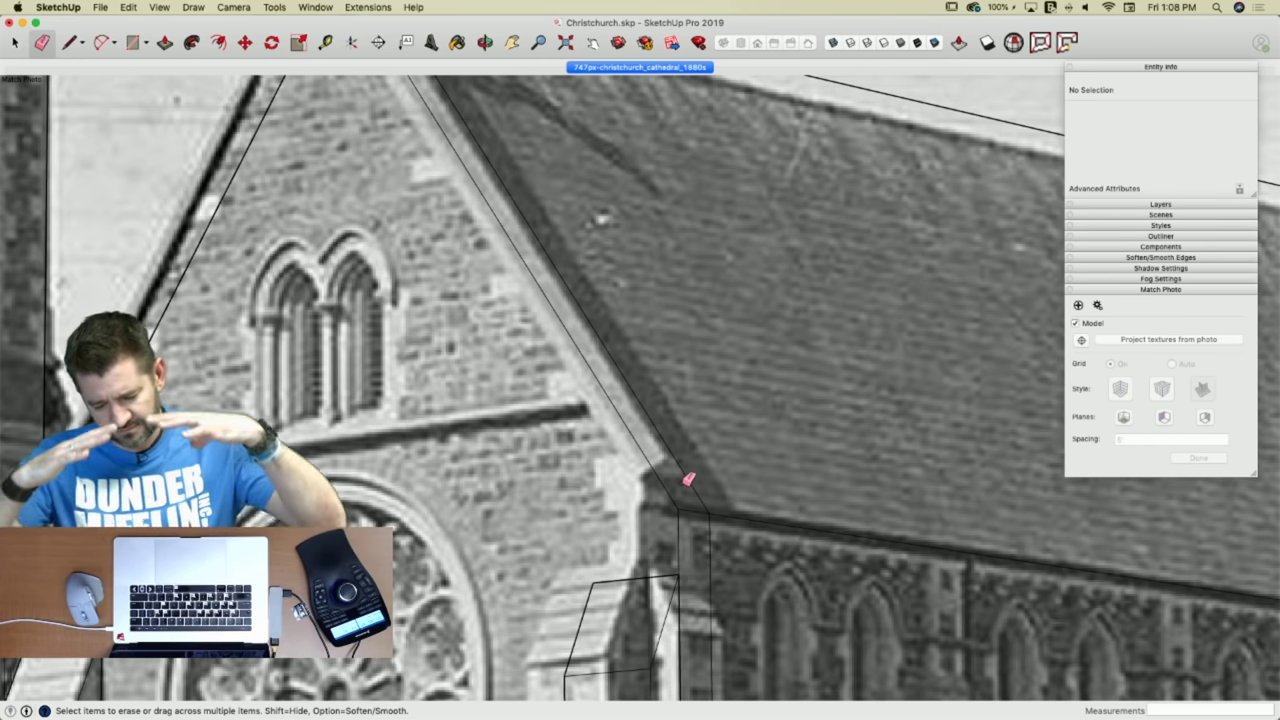
{"action": "scroll", "coordinate": [661, 482], "scroll_direction": "up", "scroll_amount": 4}
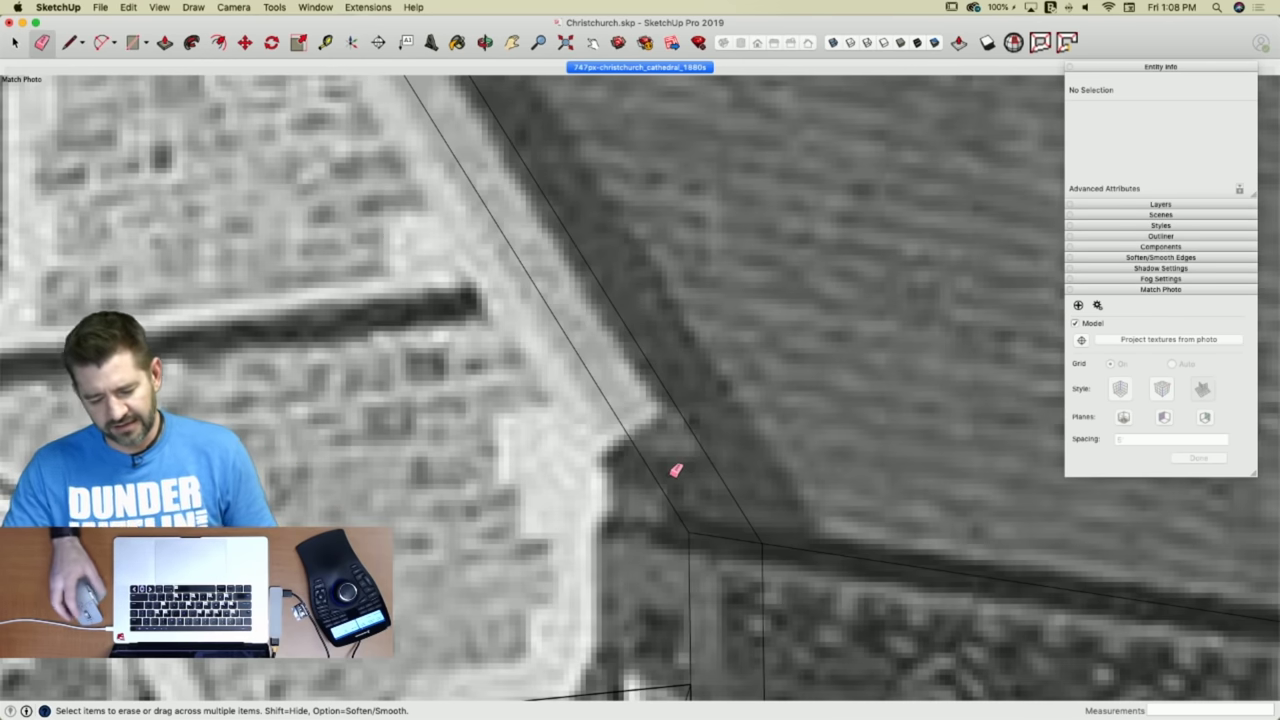
{"action": "scroll", "coordinate": [636, 510], "scroll_direction": "down", "scroll_amount": 8}
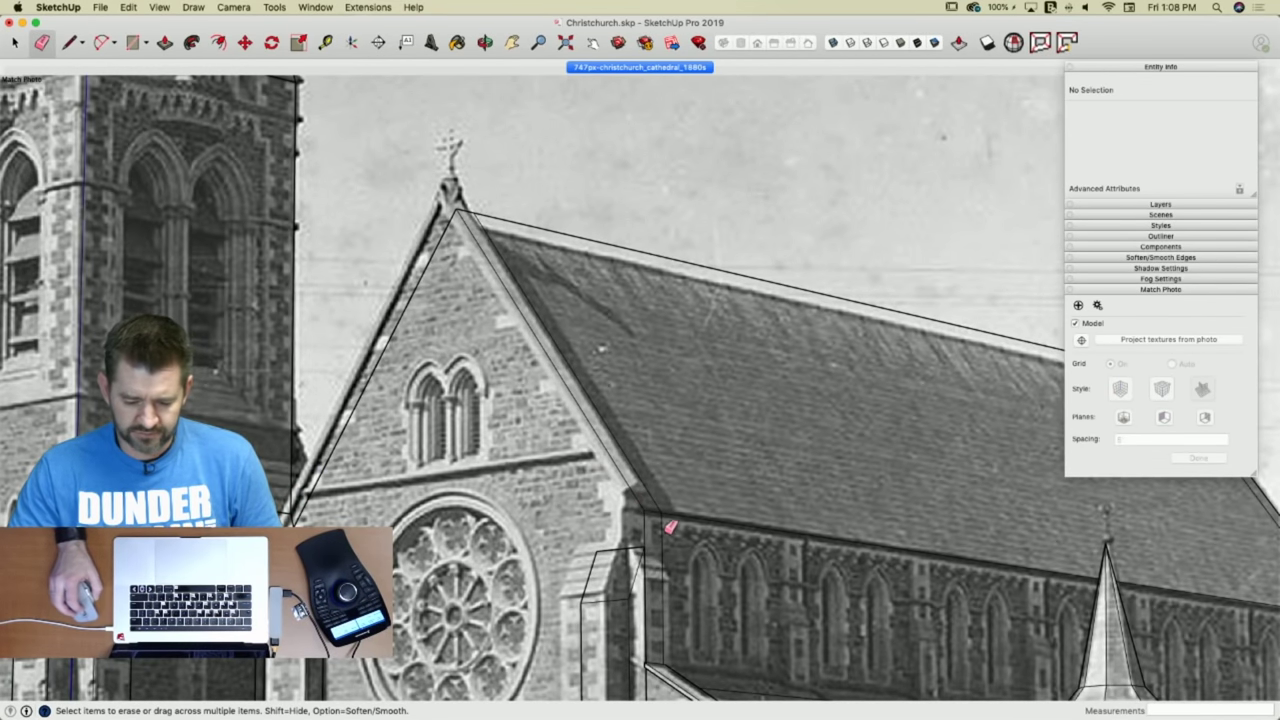
{"action": "scroll", "coordinate": [668, 525], "scroll_direction": "up", "scroll_amount": 3}
{"action": "scroll", "coordinate": [660, 494], "scroll_direction": "up", "scroll_amount": 2}
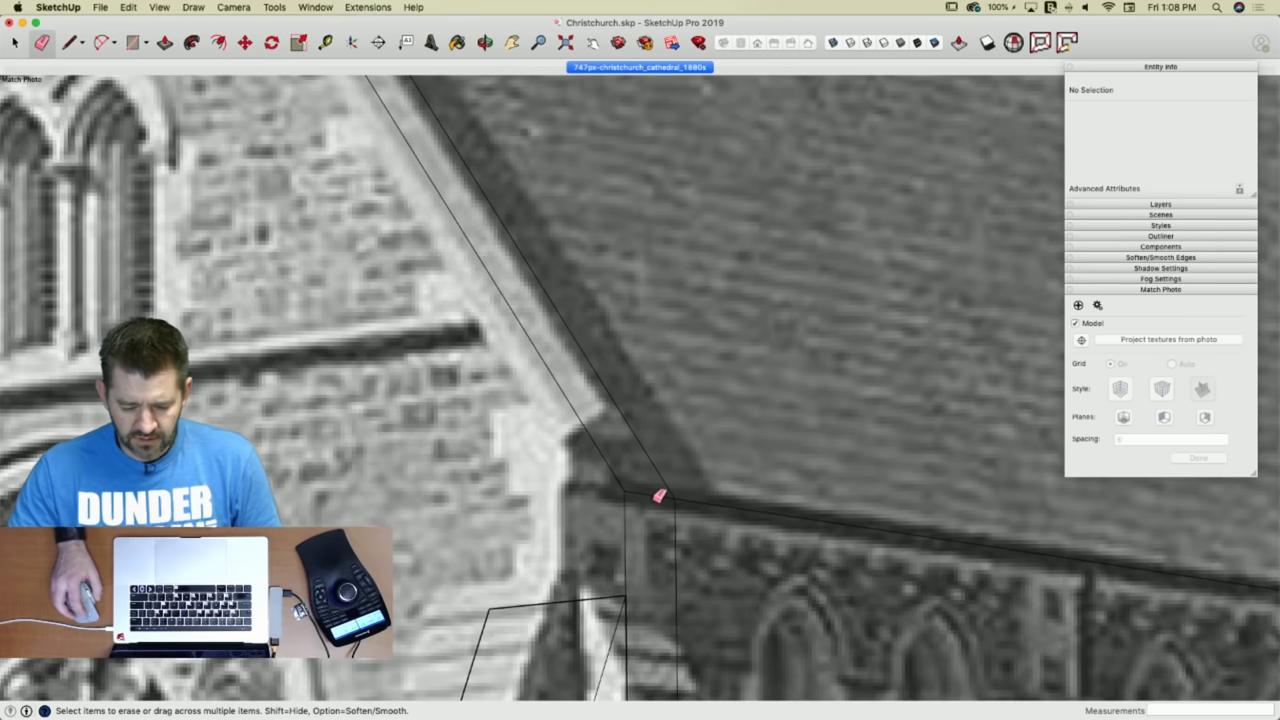
{"action": "scroll", "coordinate": [645, 495], "scroll_direction": "up", "scroll_amount": 10}
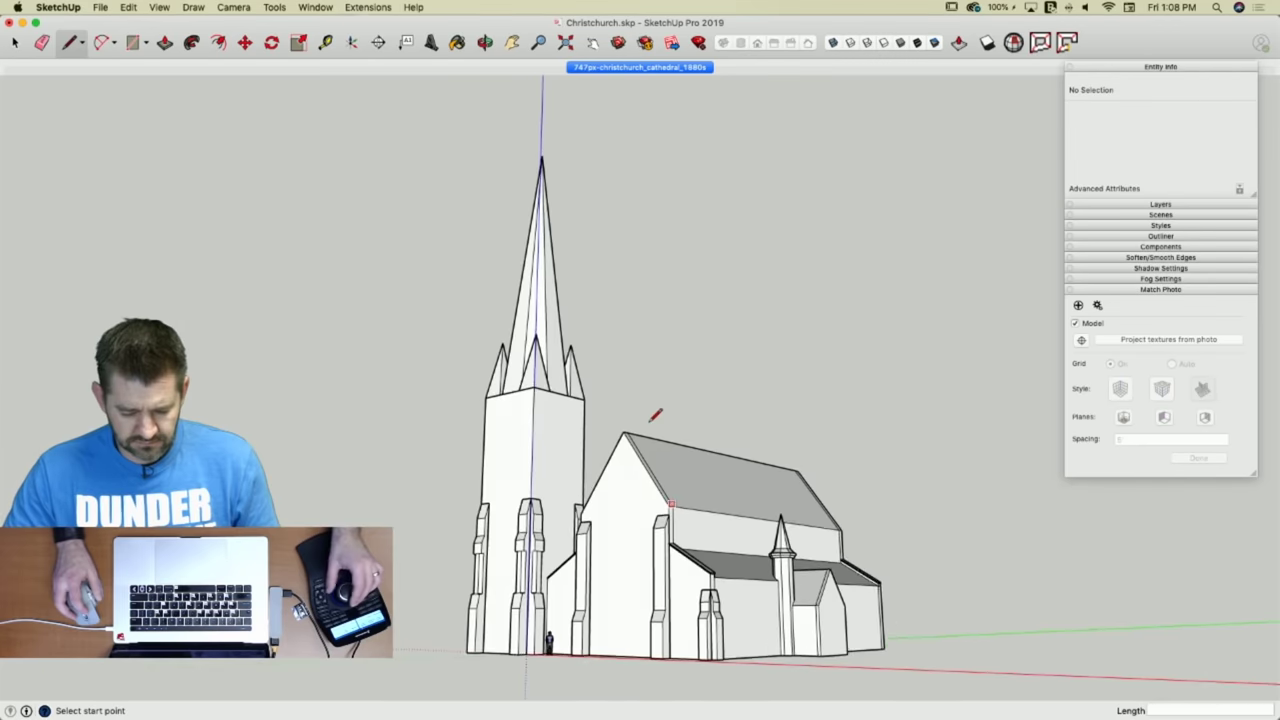
Draw a four-sided face at the lower end of the nave gable's coping, as wide as the coping strip and projecting about 1' 8".
{"action": "scroll", "coordinate": [664, 513], "scroll_direction": "up", "scroll_amount": 10}
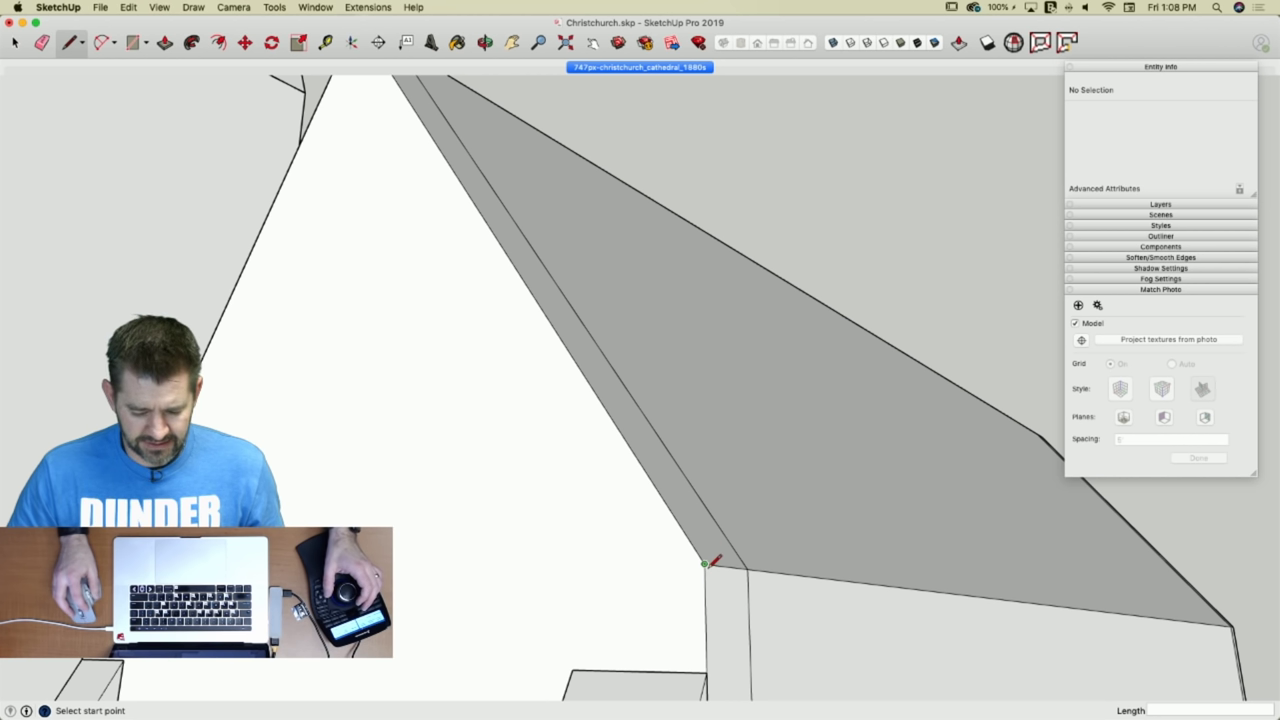
{"action": "left_click", "coordinate": [706, 564]}
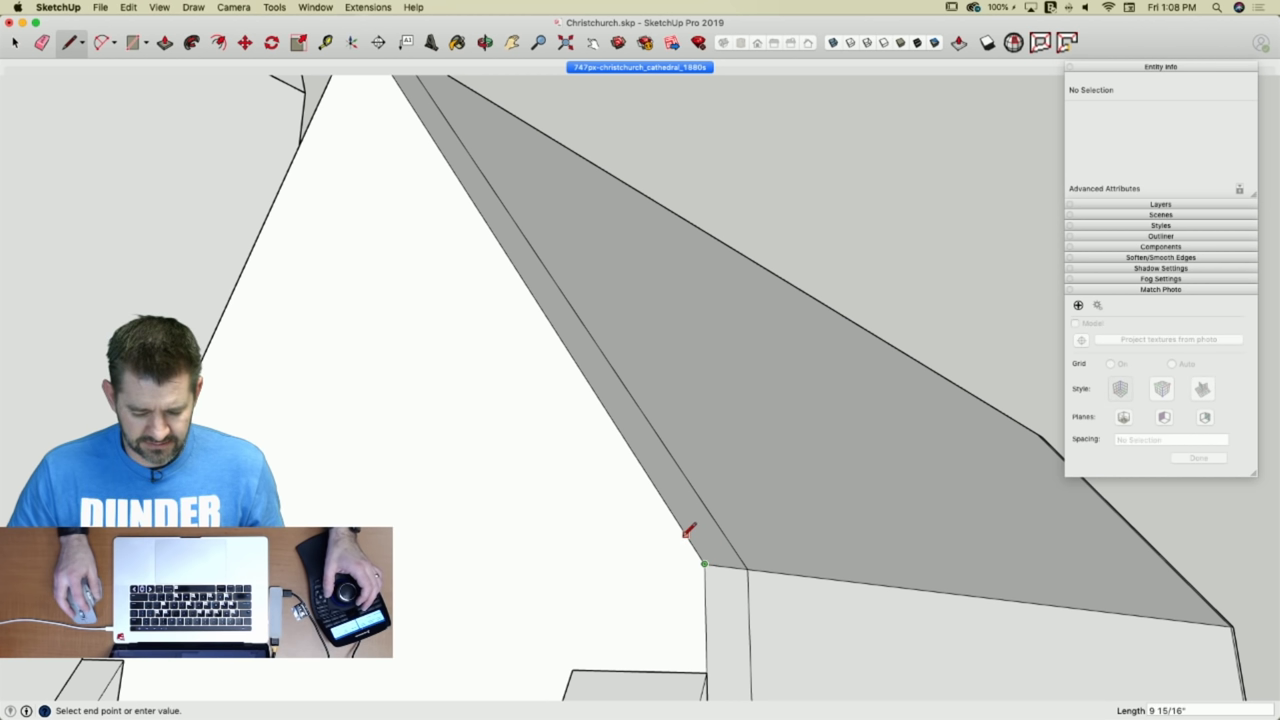
{"action": "left_click", "coordinate": [756, 515]}
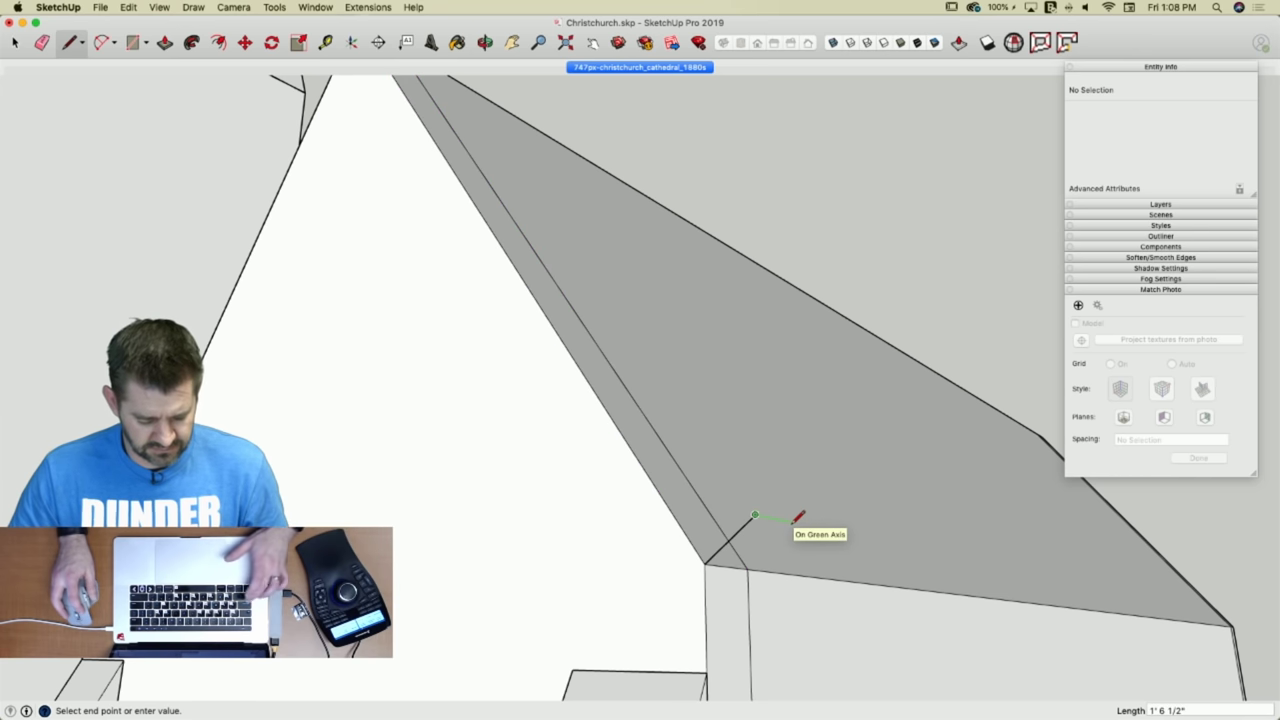
{"action": "key", "text": "shift"}
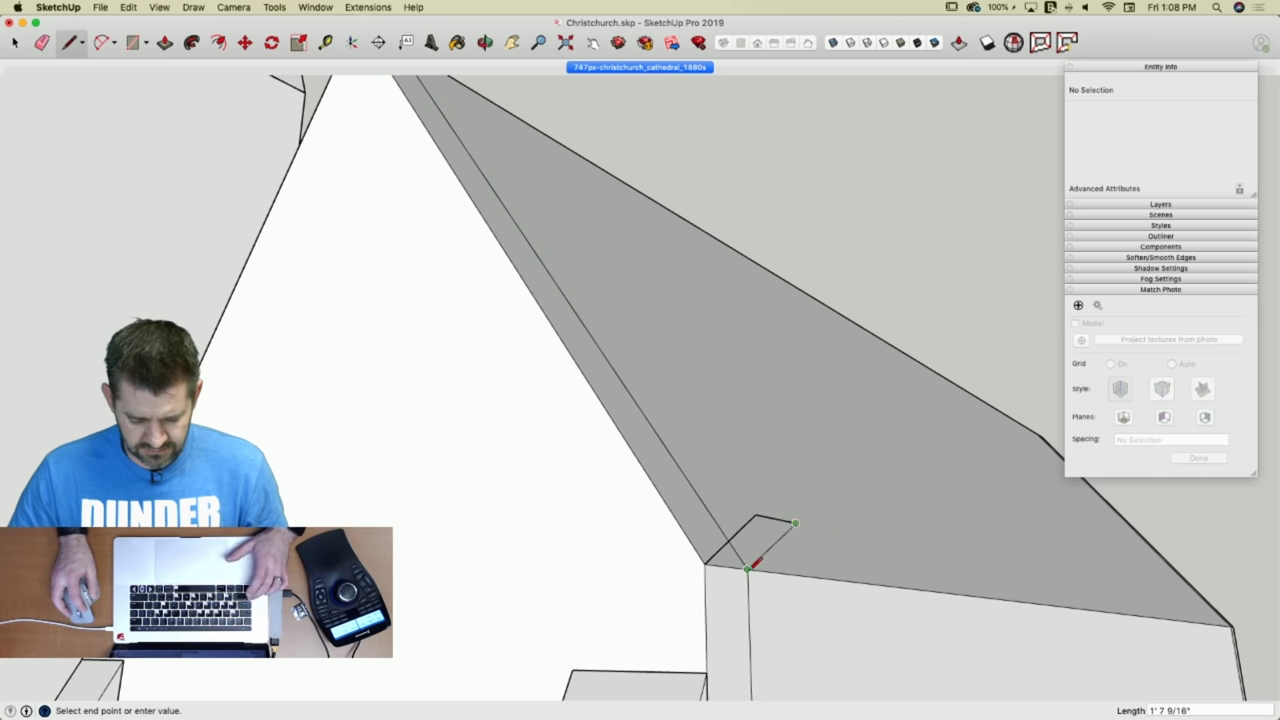
{"action": "left_click", "coordinate": [747, 568]}
In the matched photo view, draw a triangular coping profile on that face, rising from its base corners to the face's centre.
{"action": "left_click", "coordinate": [578, 68]}
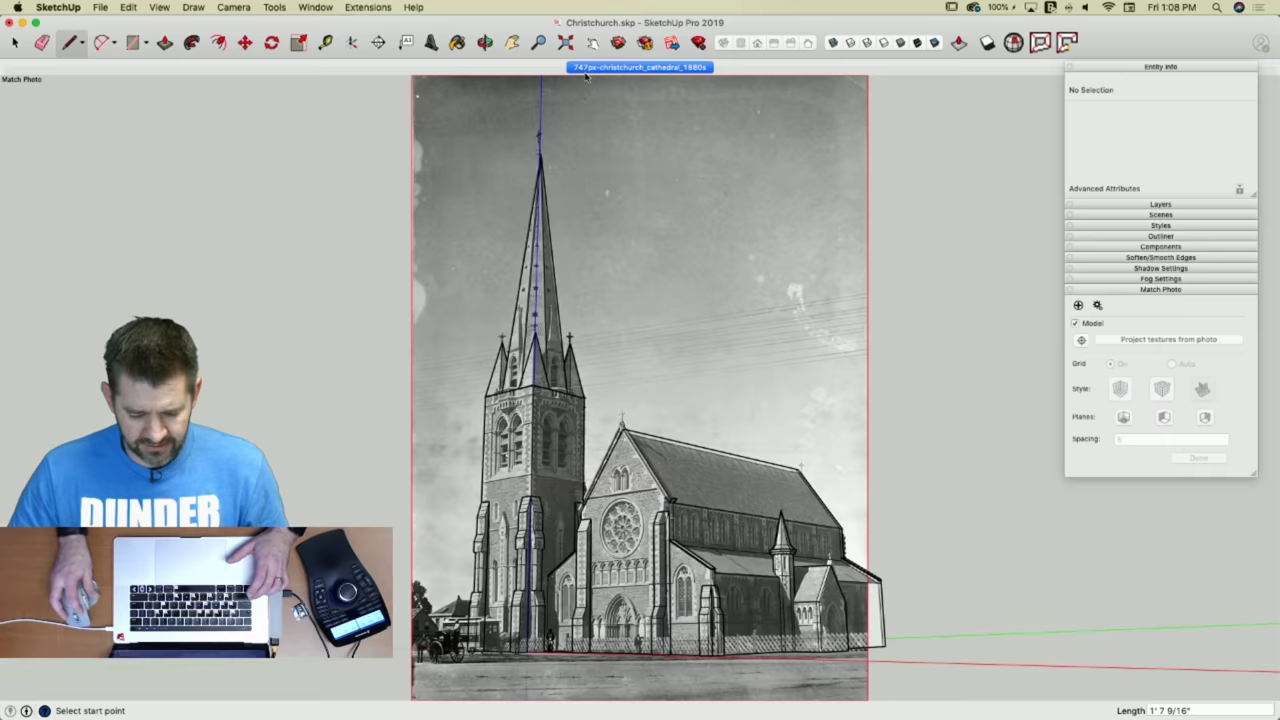
{"action": "scroll", "coordinate": [668, 404], "scroll_direction": "up", "scroll_amount": 5}
{"action": "scroll", "coordinate": [668, 404], "scroll_direction": "up", "scroll_amount": 3}
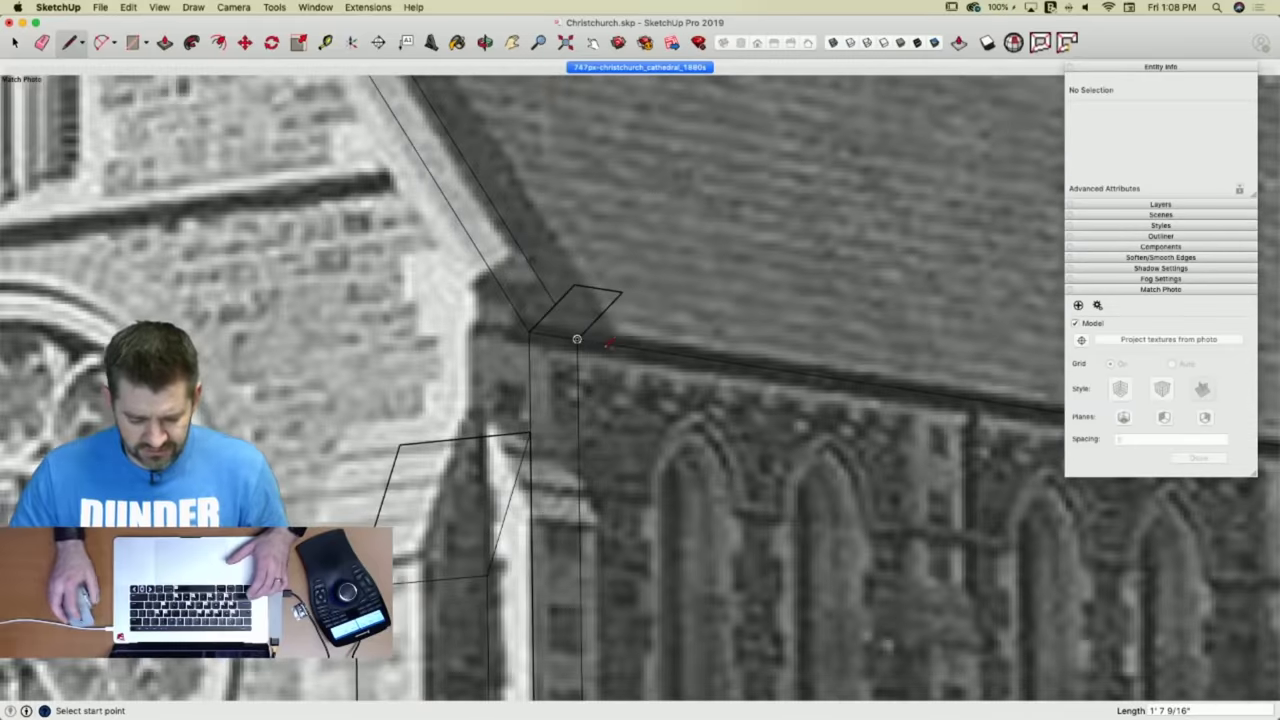
{"action": "scroll", "coordinate": [589, 341], "scroll_direction": "up", "scroll_amount": 2}
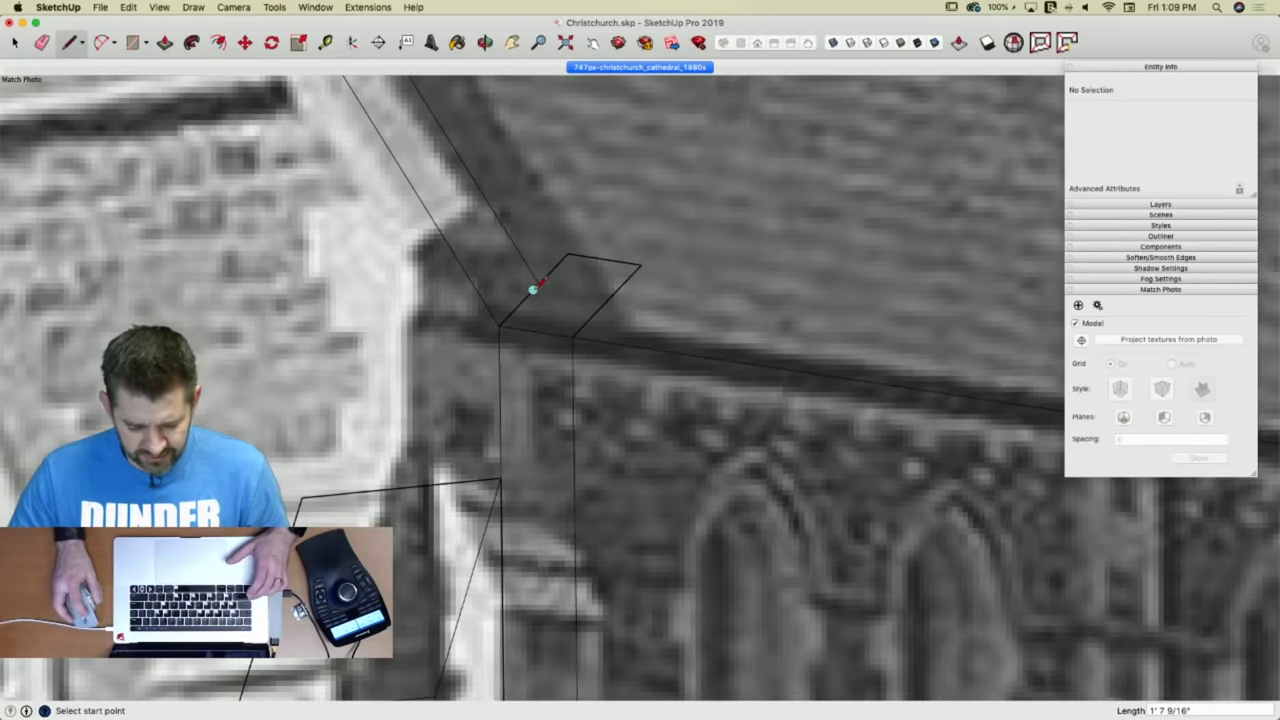
{"action": "left_click", "coordinate": [533, 289]}
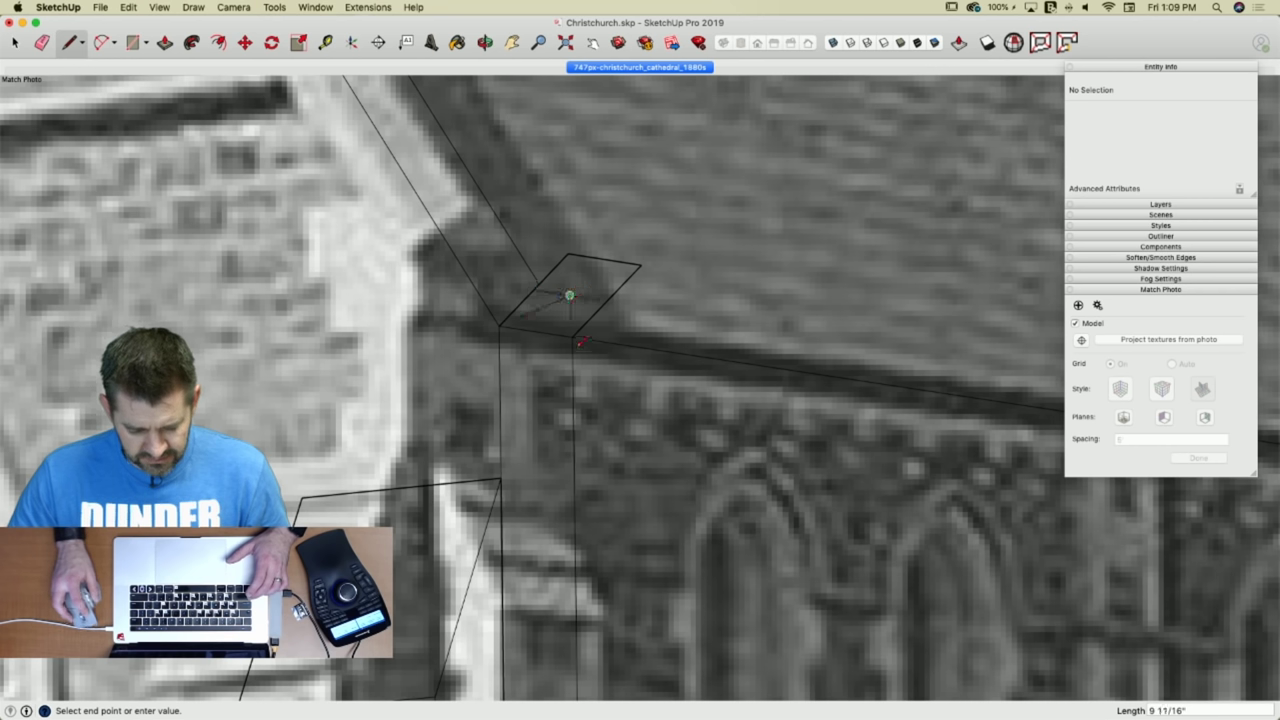
{"action": "left_click", "coordinate": [574, 335]}
Erase the four-sided outline and construction edge around the triangular coping profile.
{"action": "key", "text": "e"}
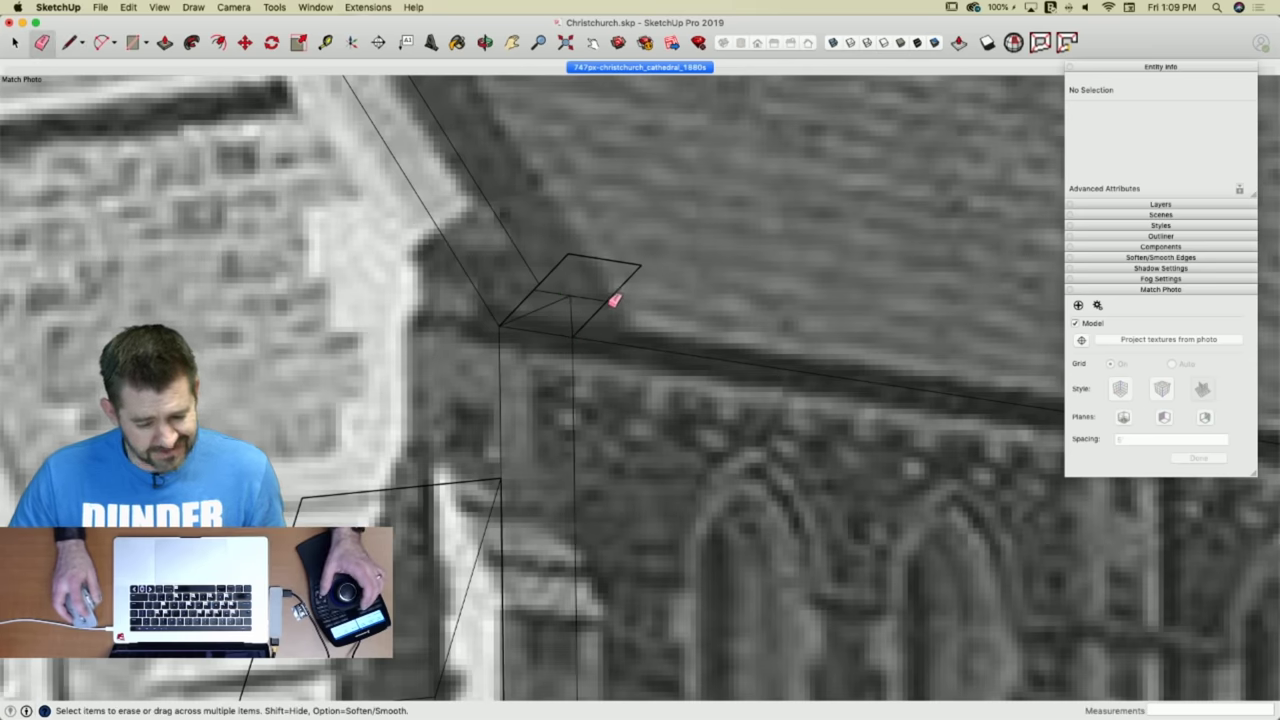
{"action": "left_click_drag", "start_coordinate": [614, 296], "coordinate": [608, 298]}
{"action": "mouse_move", "coordinate": [588, 250]}
{"action": "left_mouse_down"}
{"action": "mouse_move", "coordinate": [565, 256]}
{"action": "mouse_move", "coordinate": [550, 292]}
{"action": "left_mouse_up"}
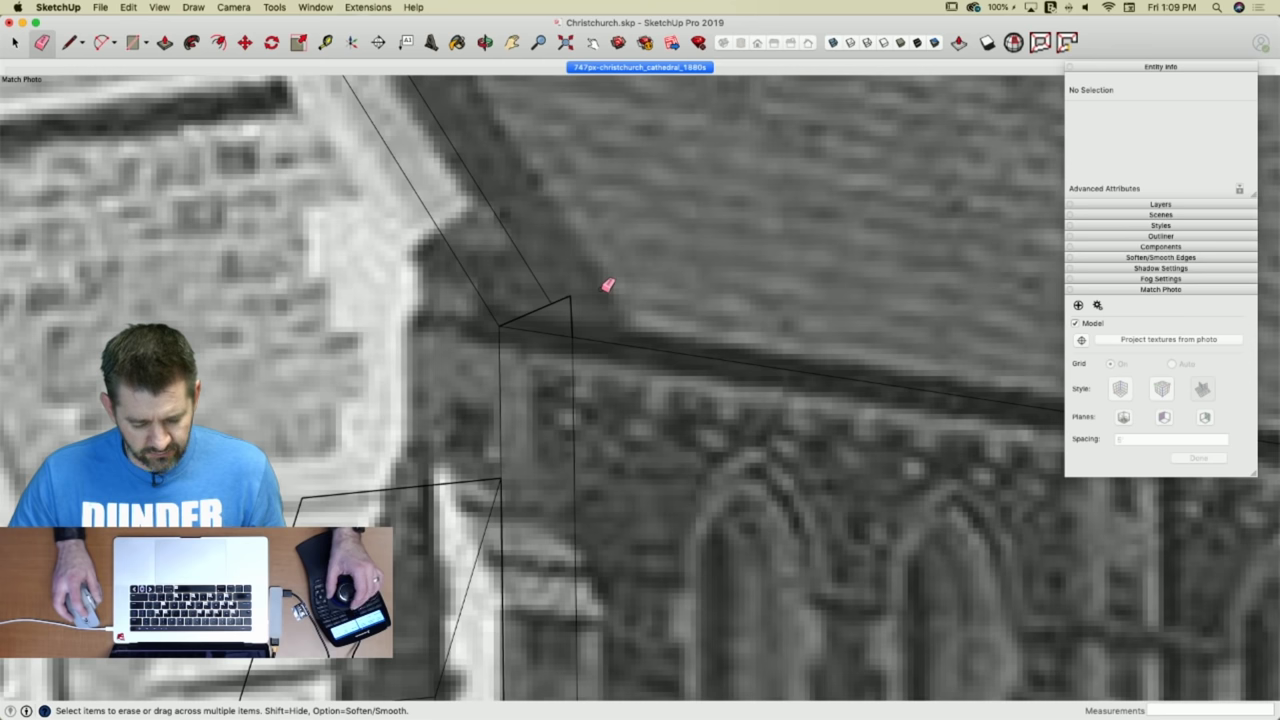
Select both sloping edges of the nave's front gable as the path for the coping profile.
{"action": "key", "text": "space"}
{"action": "scroll", "coordinate": [669, 486], "scroll_direction": "up", "scroll_amount": 5}
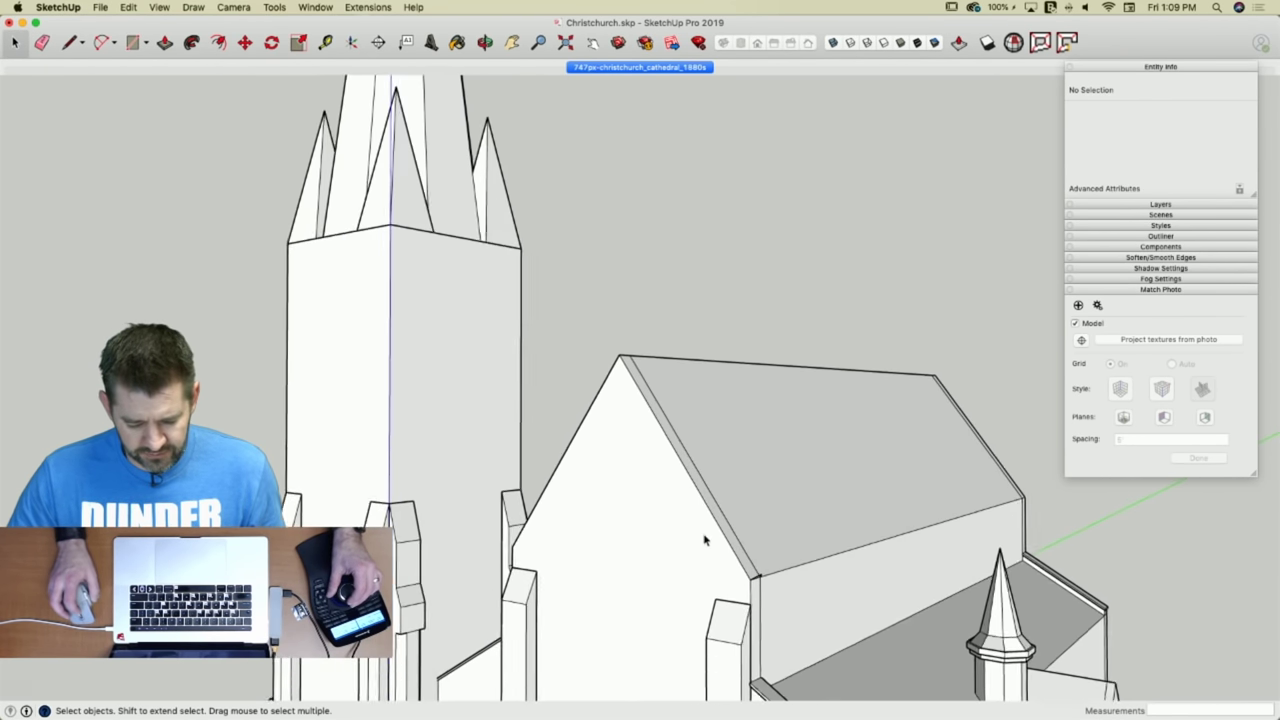
{"action": "left_click", "coordinate": [700, 490]}
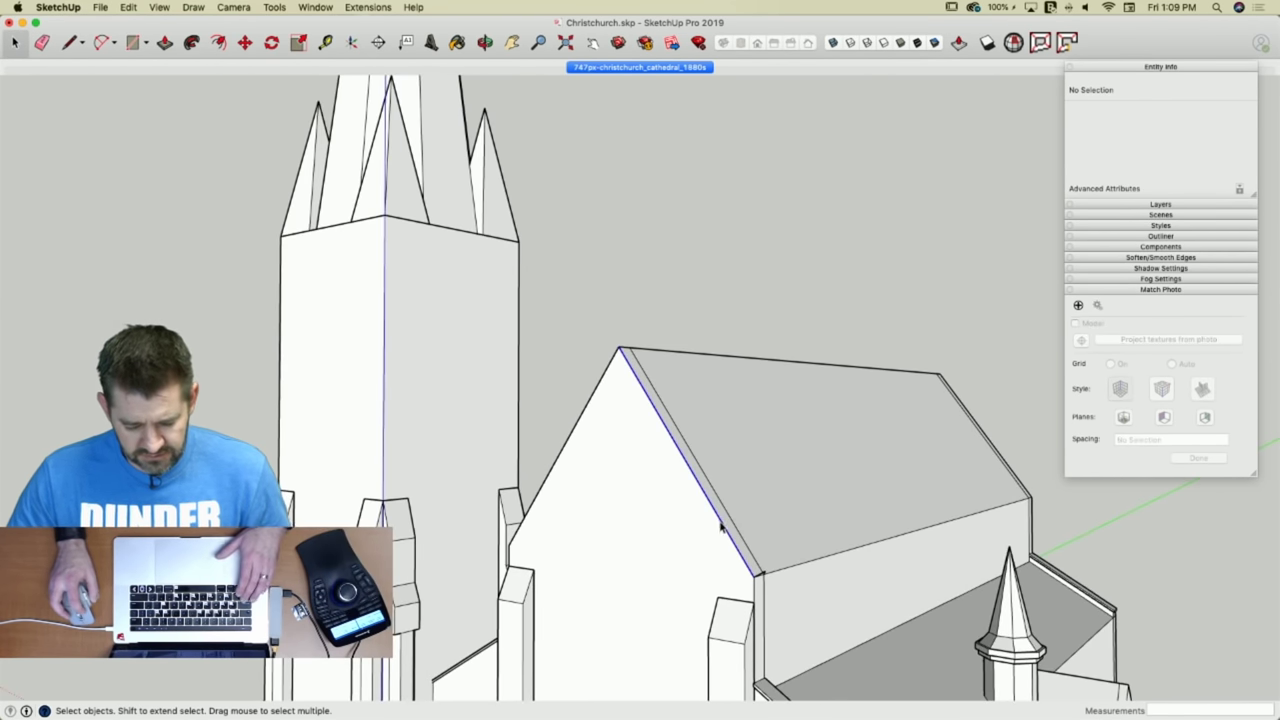
{"action": "left_click", "coordinate": [579, 424], "text": "shift"}
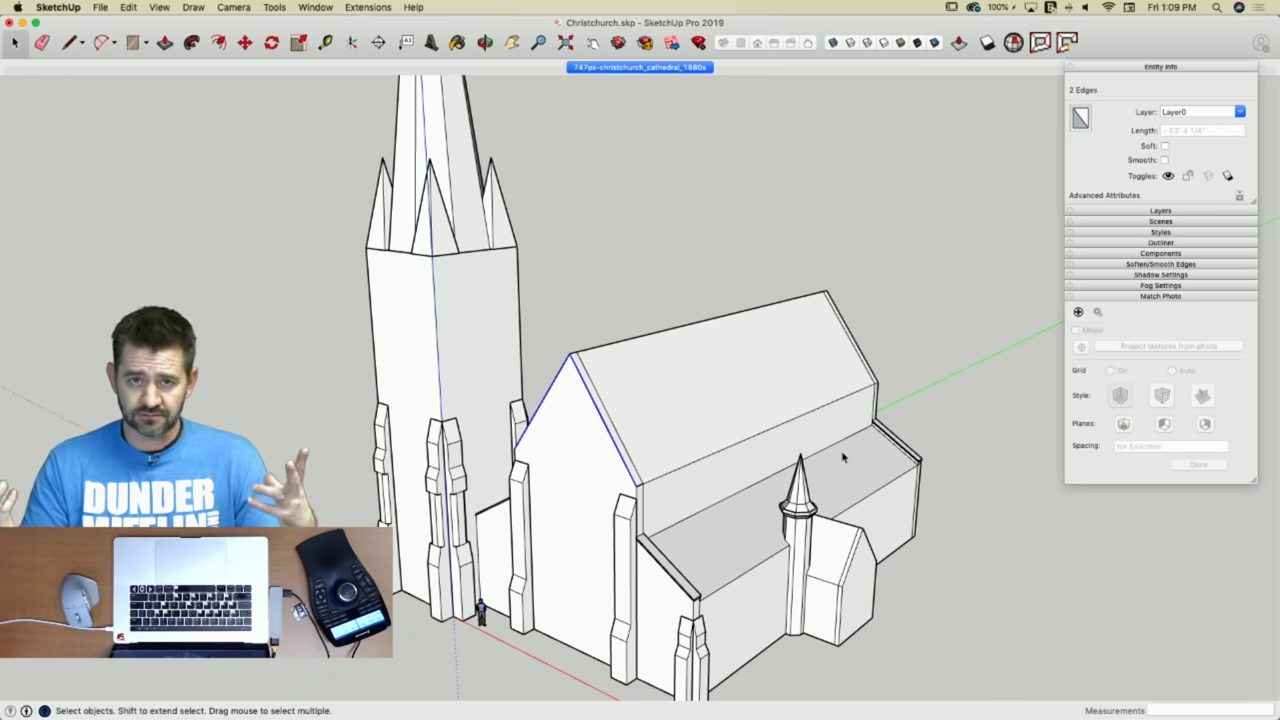
Check which of the tower's pinnacles and buttresses and the nave's front buttresses are components and which parts are loose faces.
{"action": "left_click", "coordinate": [440, 487]}
{"action": "left_click", "coordinate": [433, 205]}
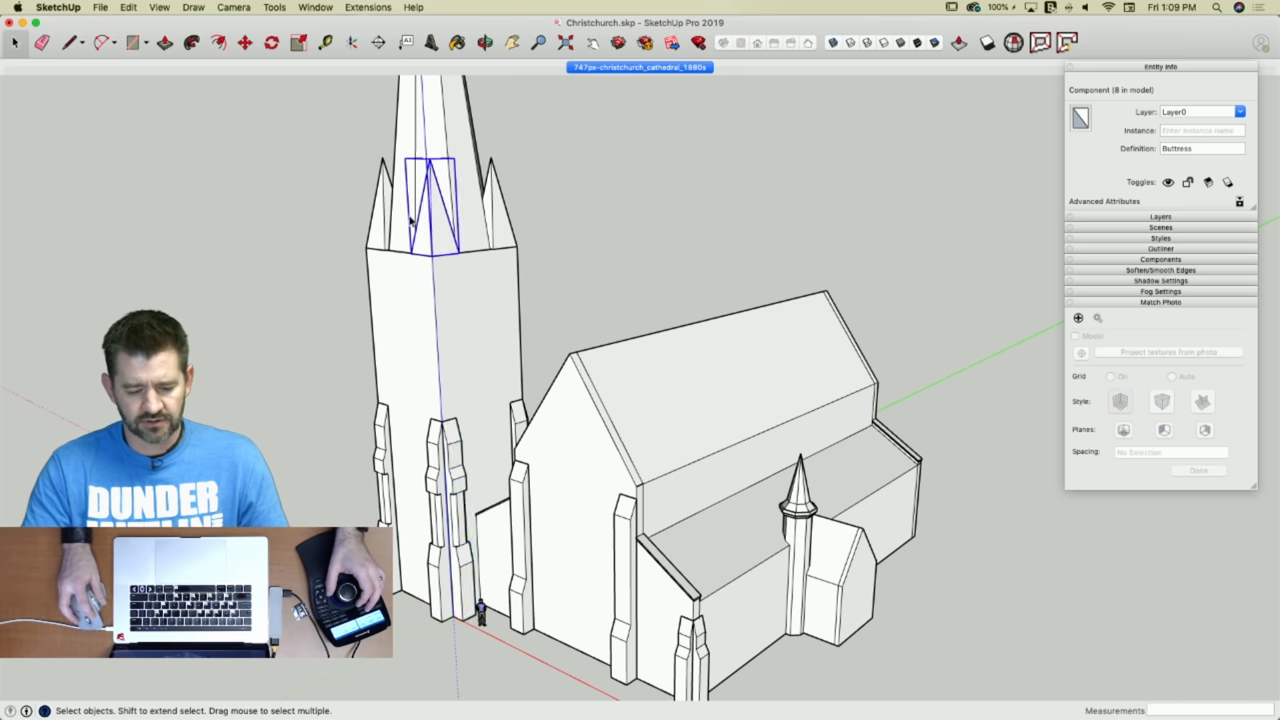
{"action": "left_click", "coordinate": [377, 222]}
{"action": "left_click", "coordinate": [539, 569]}
{"action": "left_click", "coordinate": [522, 548]}
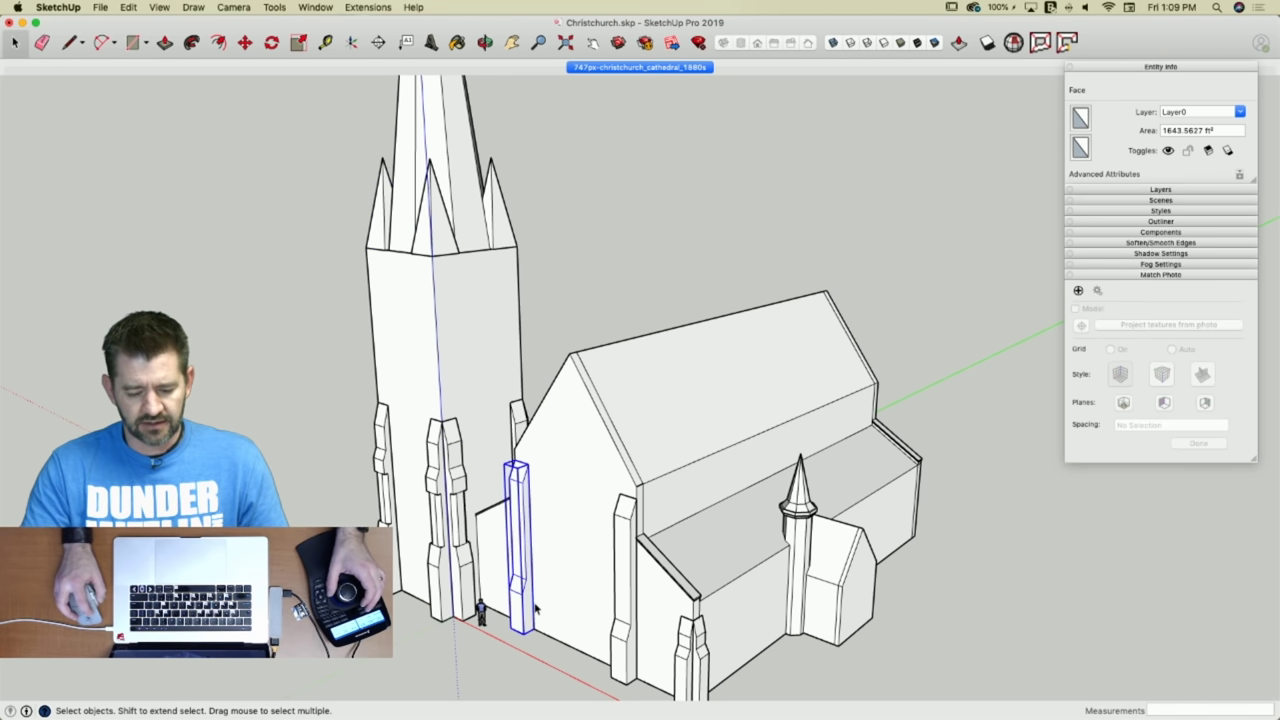
Sweep the triangular coping profile along both sloping edges of the nave's front gable with Follow Me.
{"action": "scroll", "coordinate": [661, 480], "scroll_direction": "up", "scroll_amount": 3}
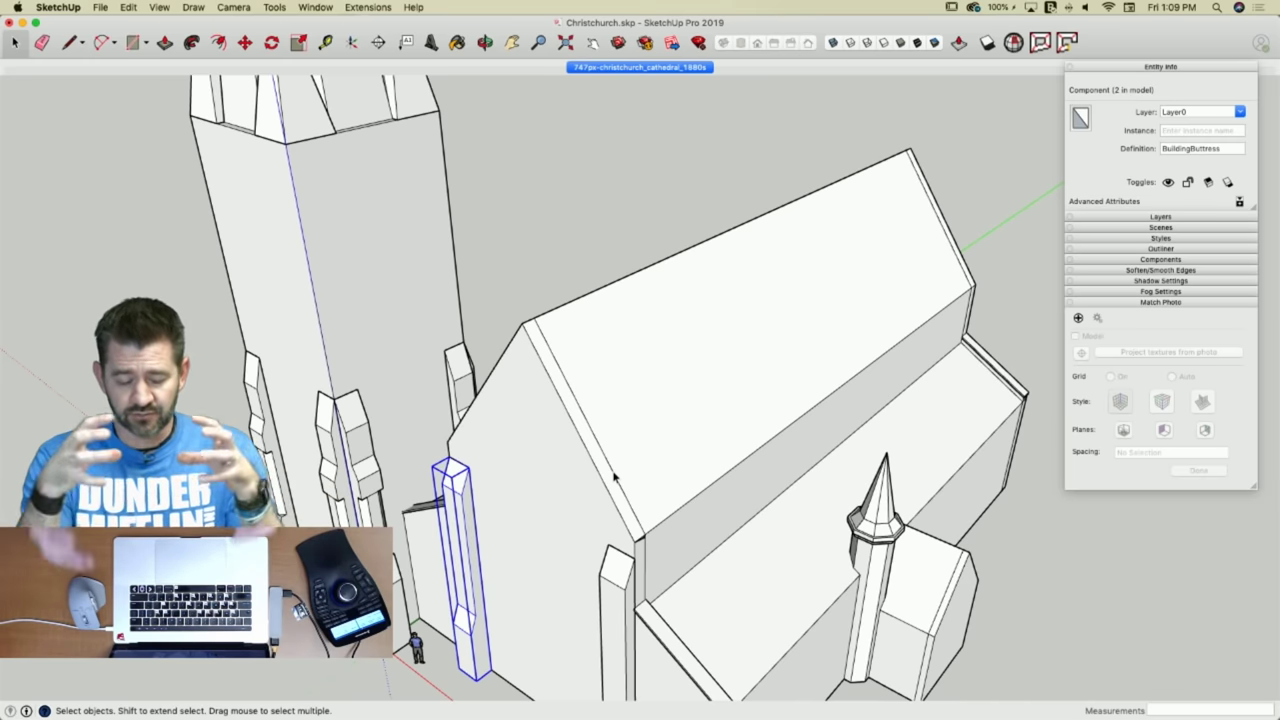
{"action": "scroll", "coordinate": [602, 497], "scroll_direction": "up", "scroll_amount": 4}
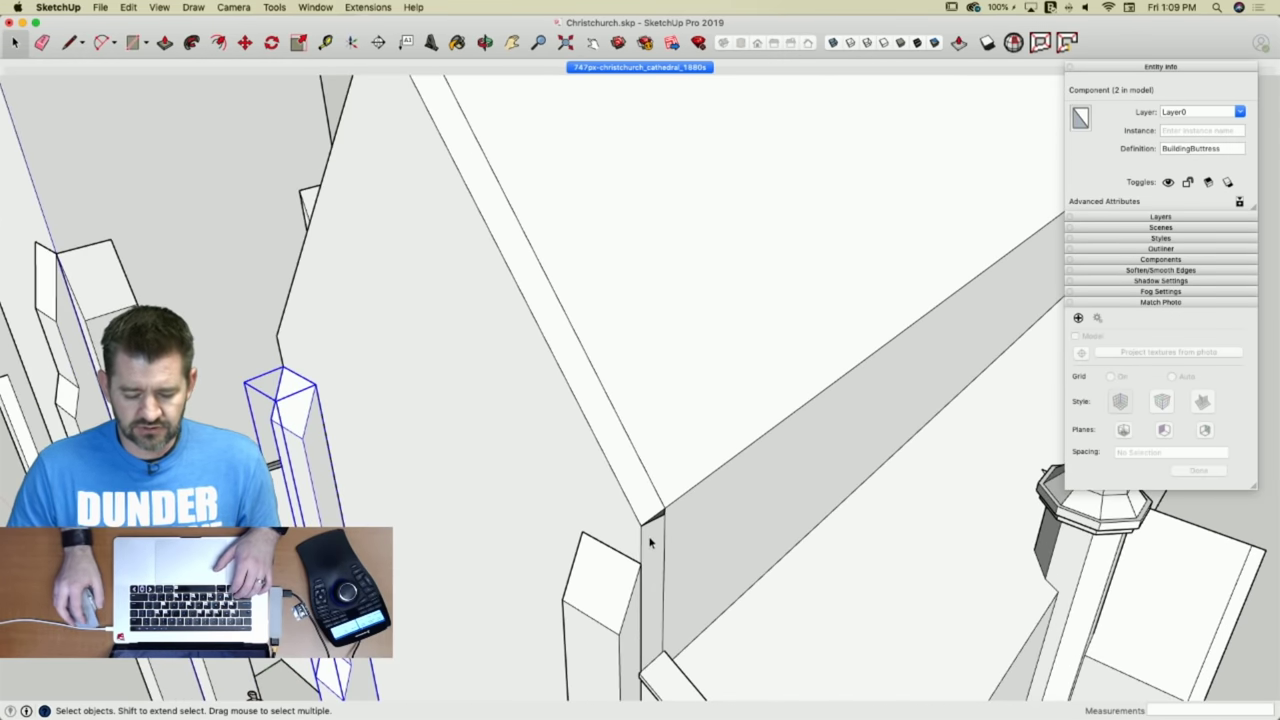
{"action": "middle_click_drag", "start_coordinate": [650, 510], "coordinate": [627, 406]}
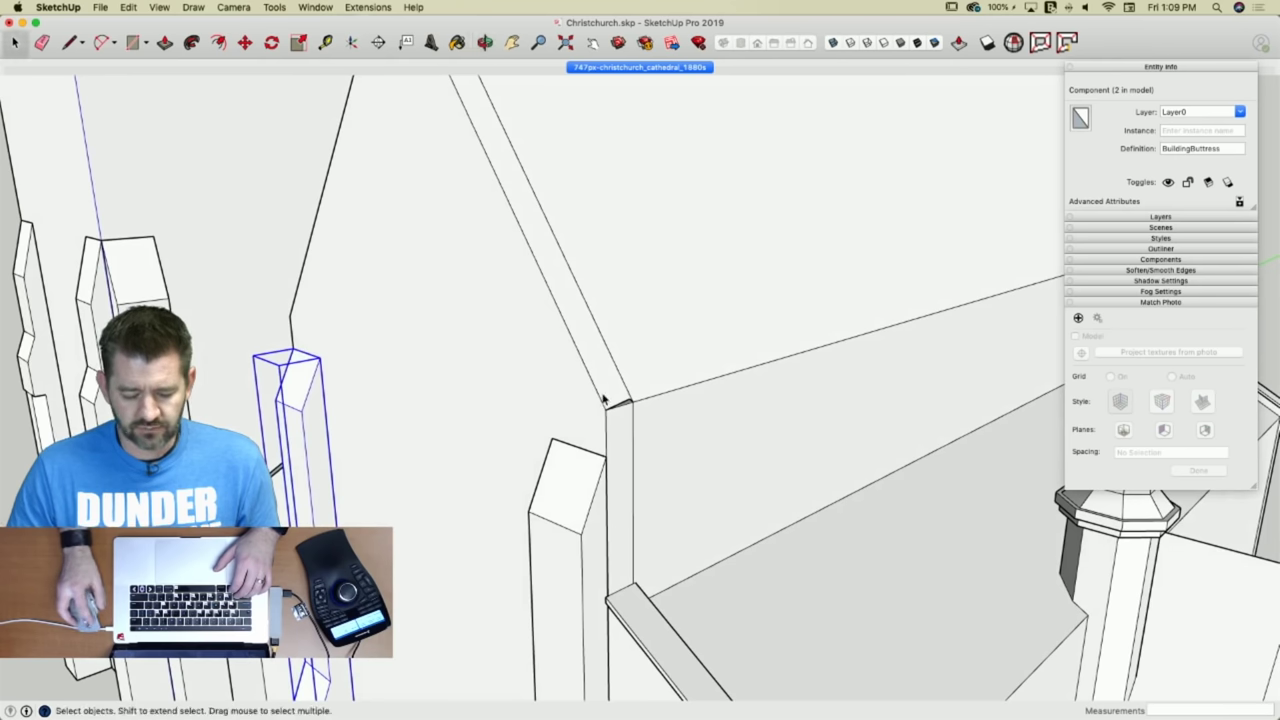
{"action": "left_click", "coordinate": [603, 400]}
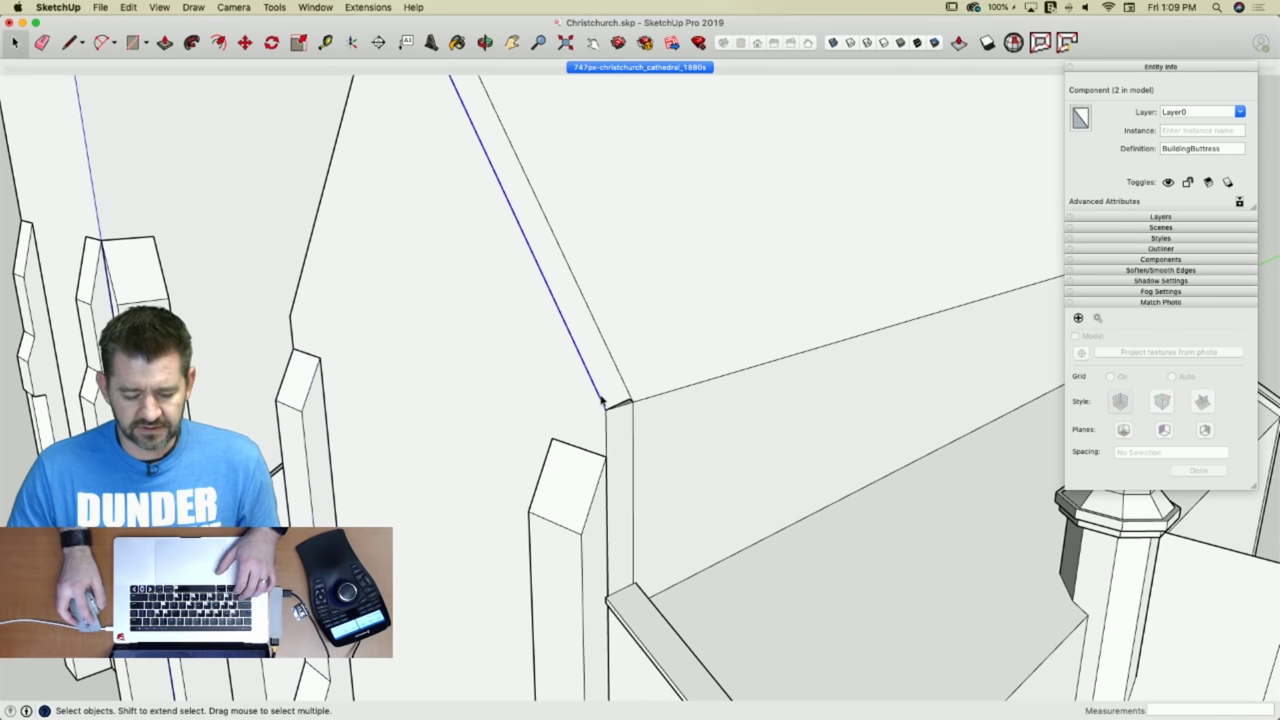
{"action": "left_click", "coordinate": [306, 259], "text": "shift"}
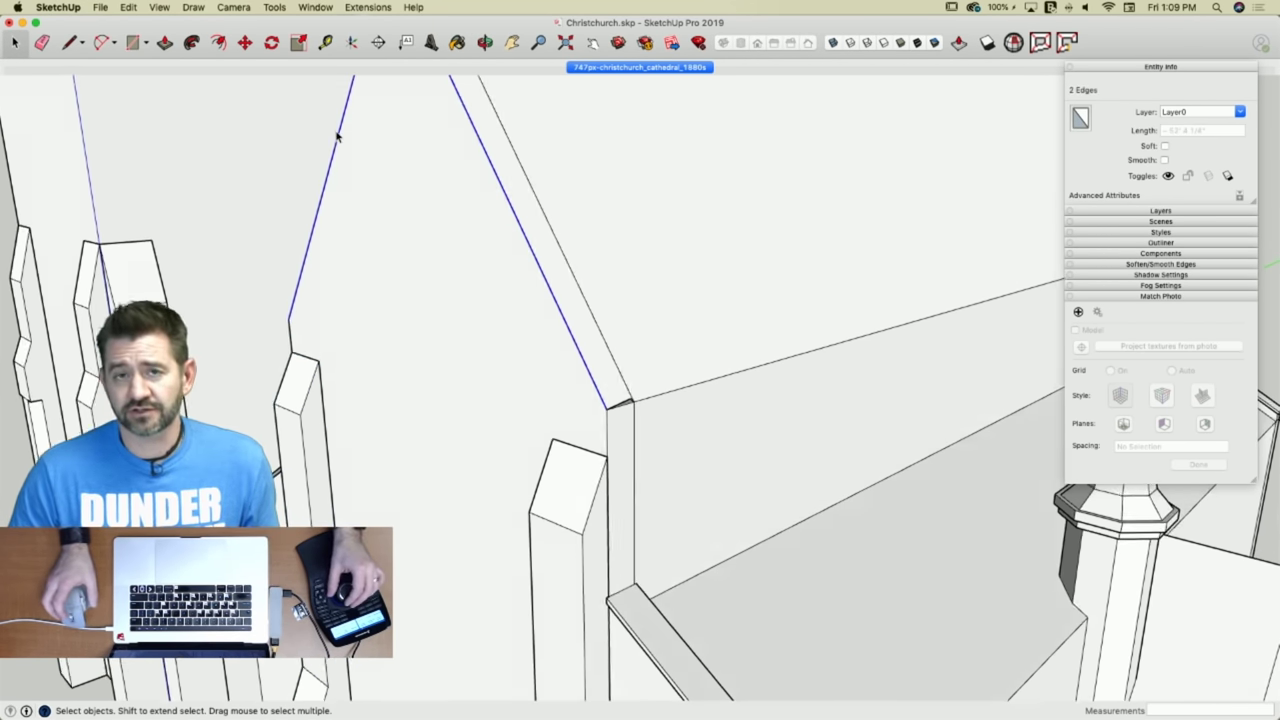
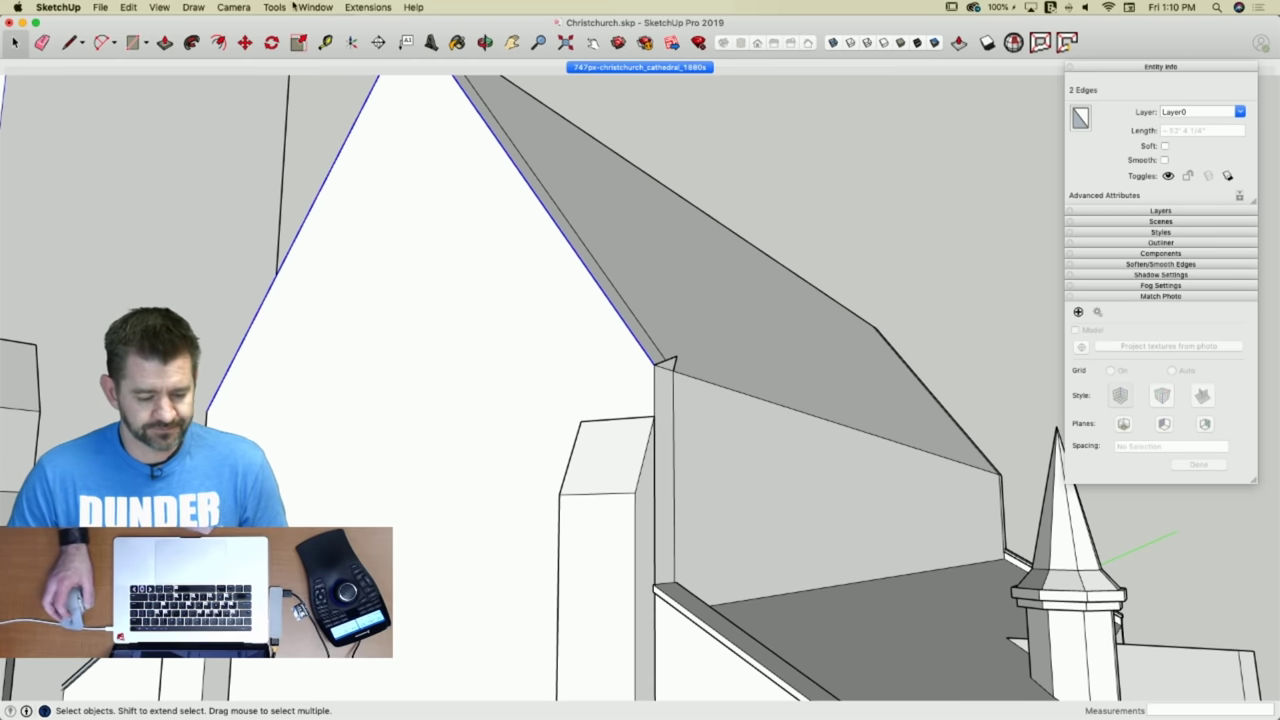
{"action": "left_click", "coordinate": [191, 43]}
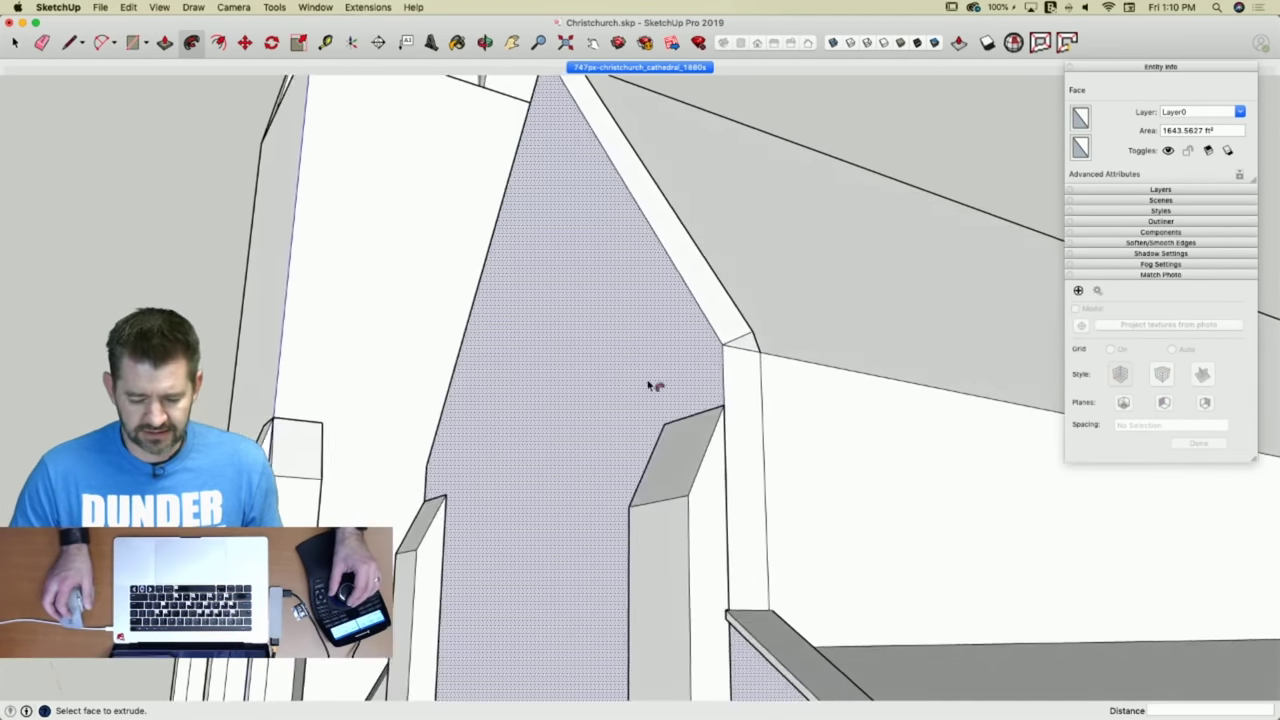
{"action": "middle_click_drag", "start_coordinate": [648, 386], "coordinate": [689, 369]}
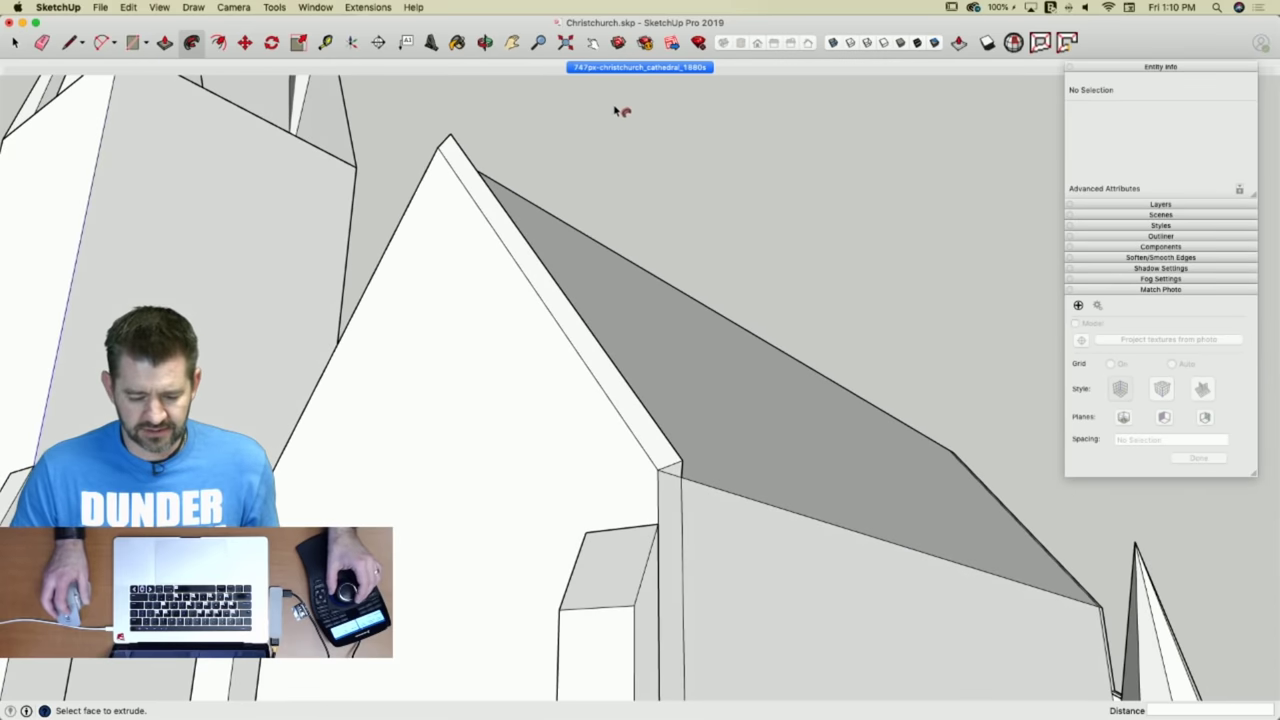
Compare the swept gable coping with the matched photo, then undo back to the four-sided outline at the gable's lower corner.
{"action": "left_click", "coordinate": [622, 70]}
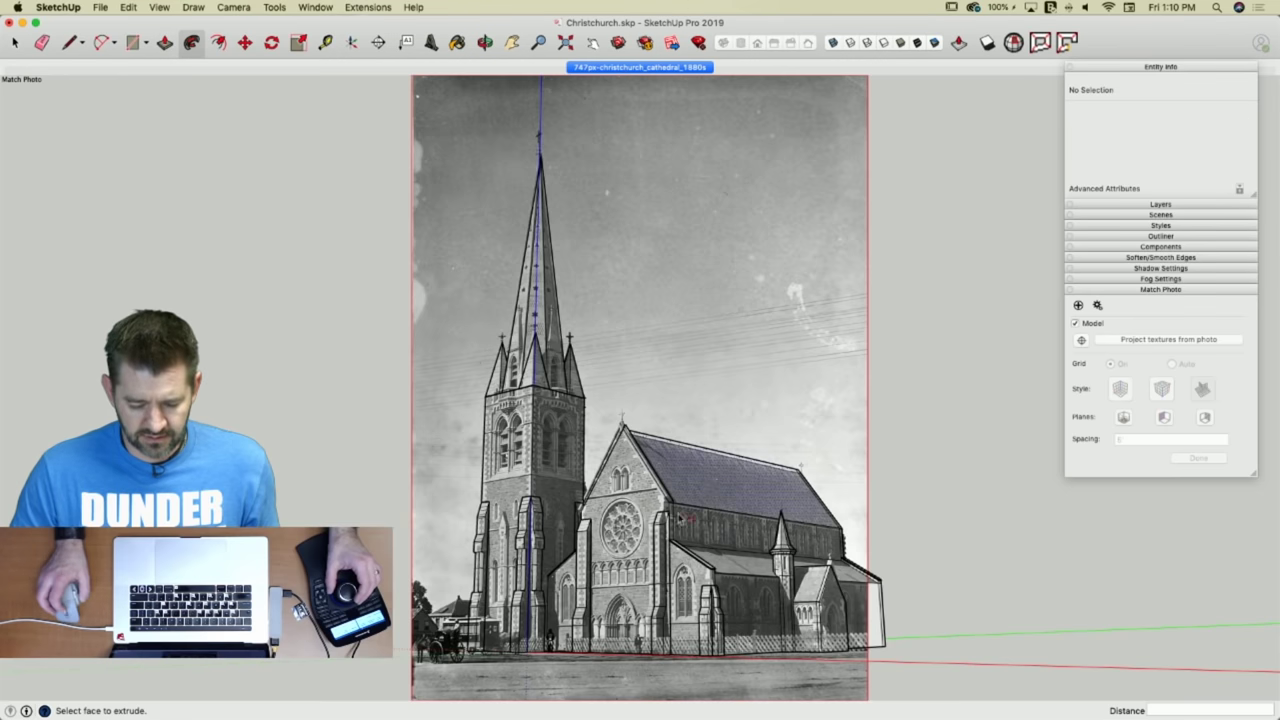
{"action": "scroll", "coordinate": [665, 510], "scroll_direction": "up", "scroll_amount": 10}
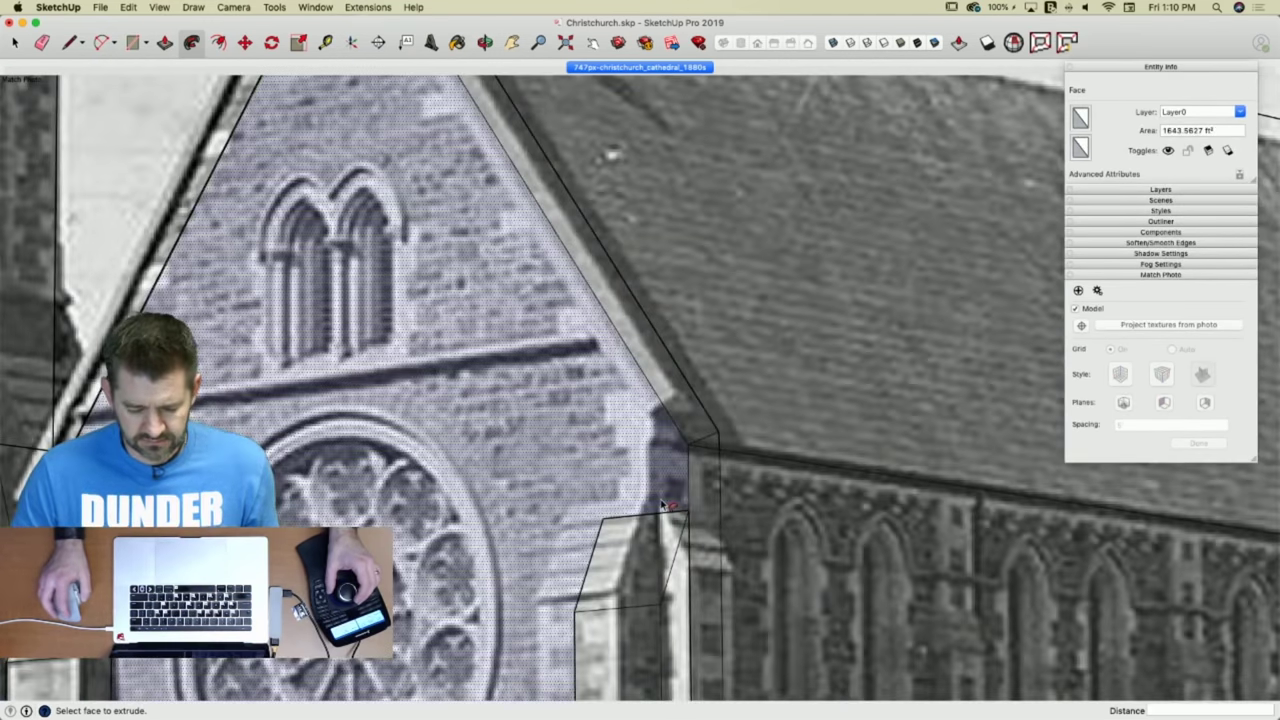
{"action": "scroll", "coordinate": [661, 503], "scroll_direction": "down", "scroll_amount": 10}
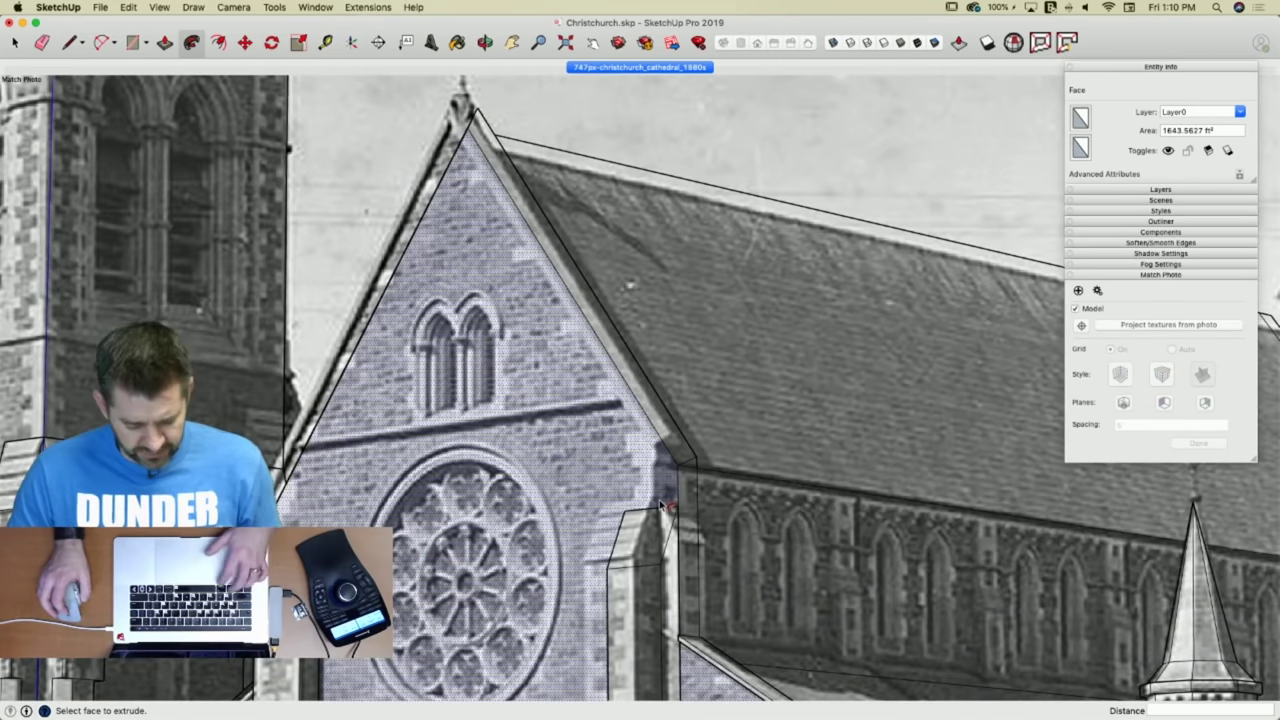
{"action": "scroll", "coordinate": [681, 488], "scroll_direction": "up", "scroll_amount": 5}
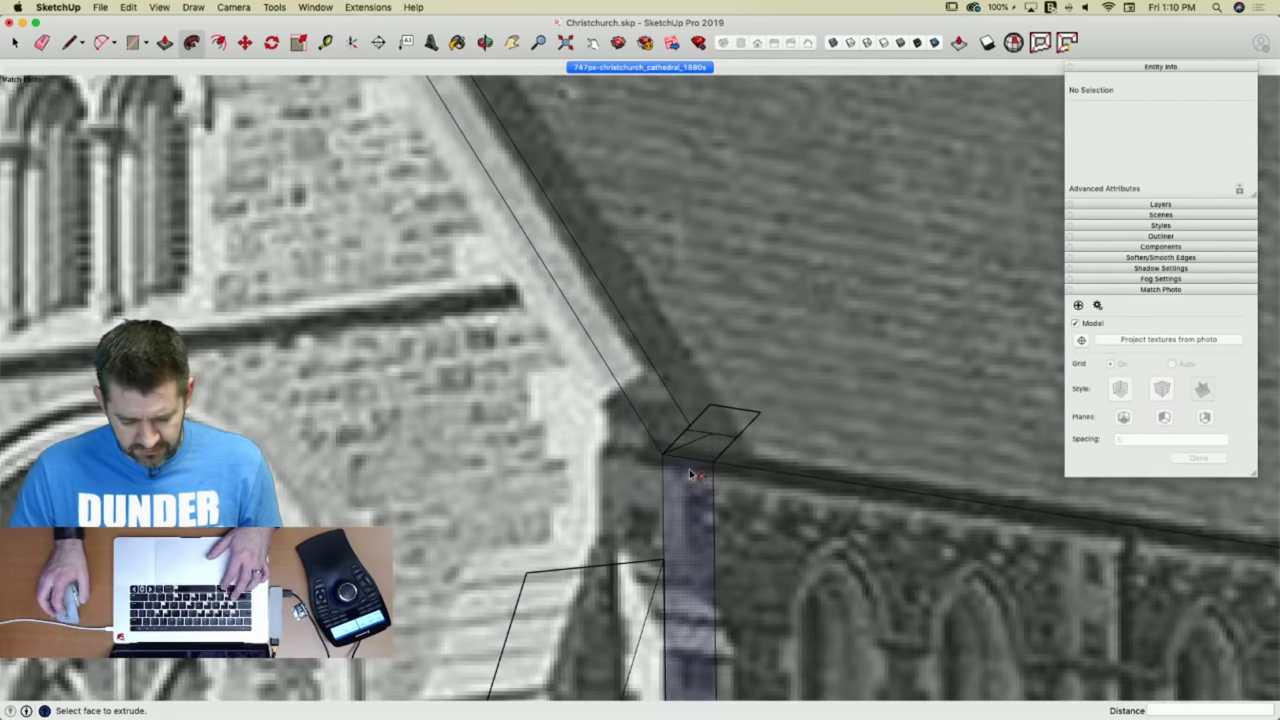
{"action": "key", "text": "super+z"}
Draw a strip about 4 3/8" wide that extends the four-sided outline past the front face of the gable.
{"action": "middle_click_drag", "start_coordinate": [690, 474], "coordinate": [621, 458]}
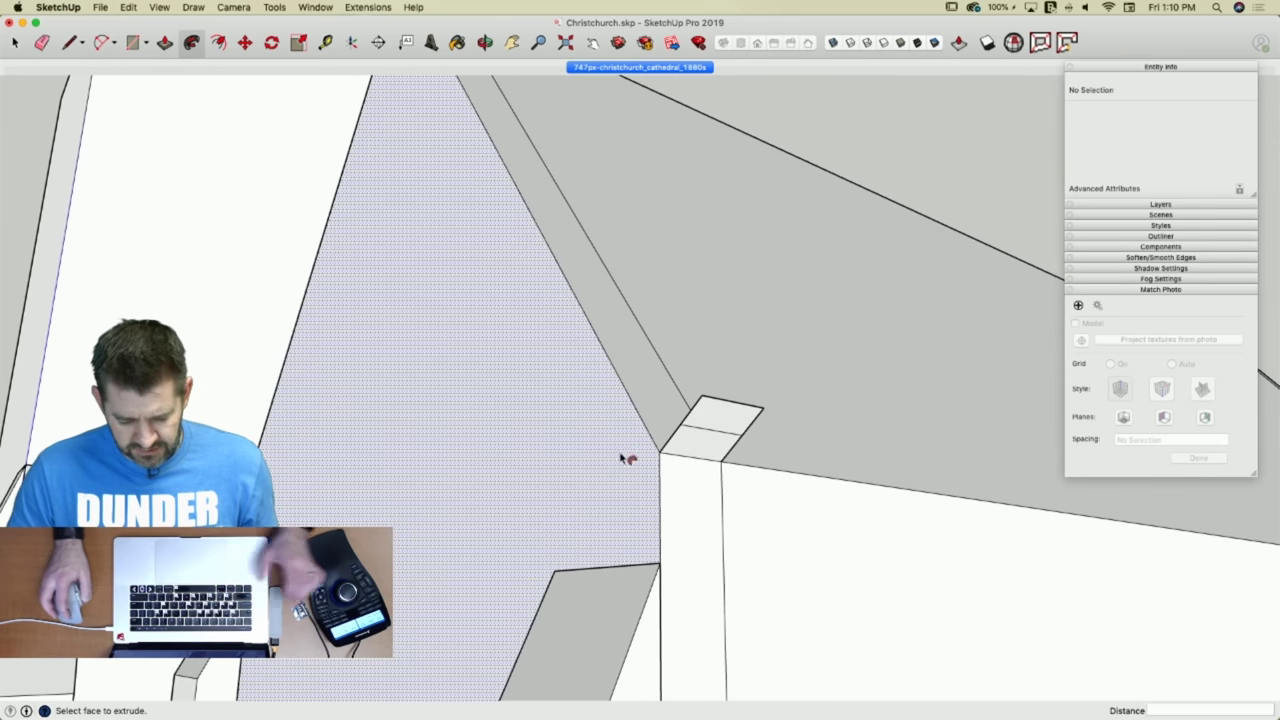
{"action": "key", "text": "l"}
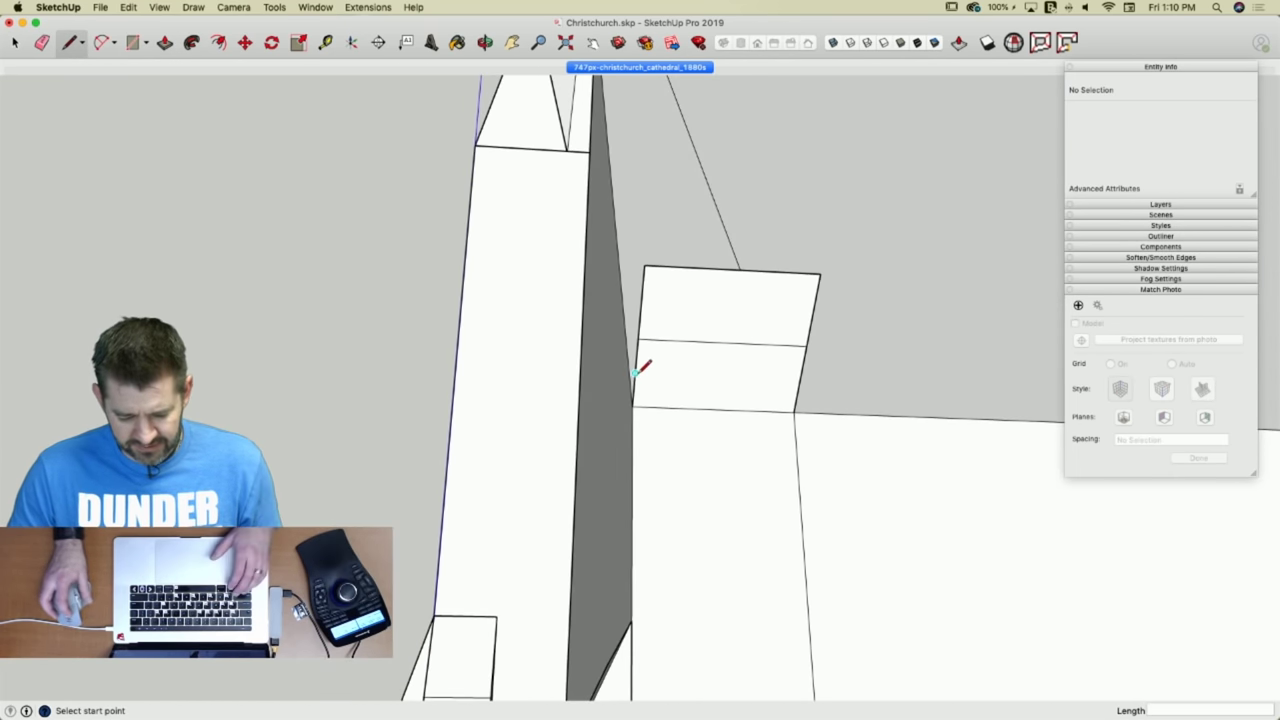
{"action": "key", "text": "space"}
{"action": "key", "text": "l"}
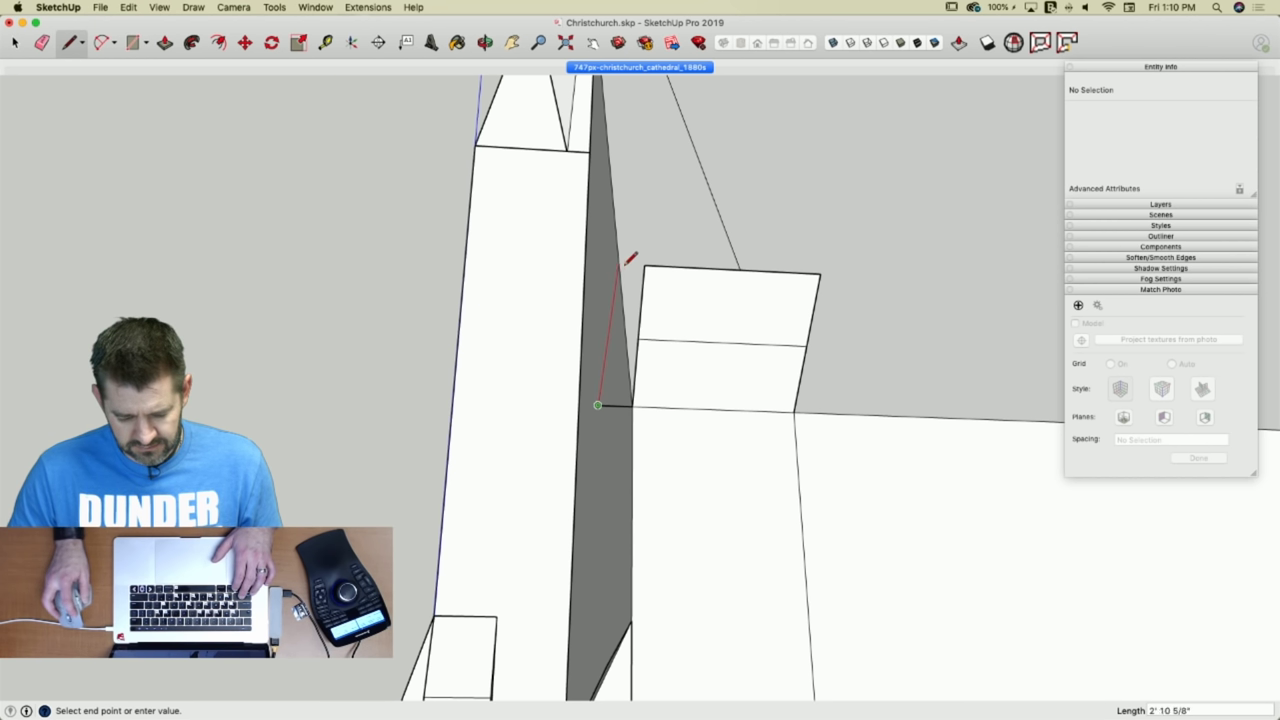
{"action": "key", "text": "Escape"}
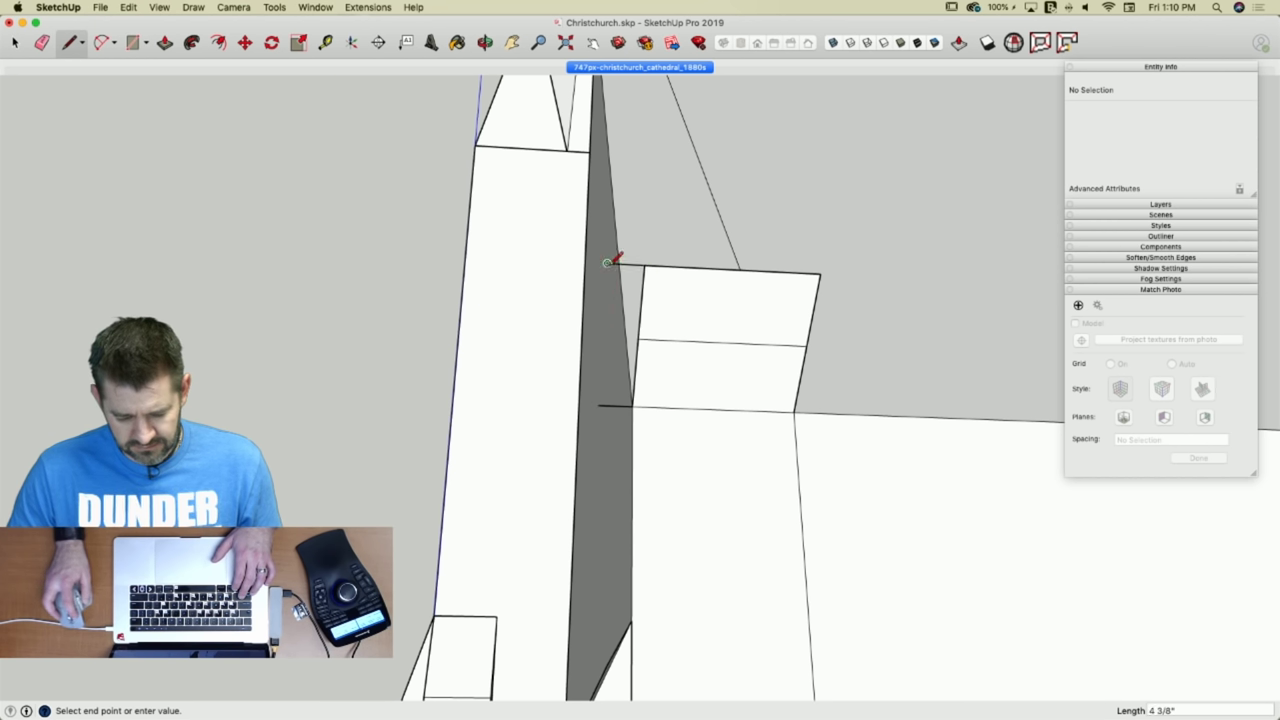
{"action": "left_click", "coordinate": [598, 404]}
Copy the narrow front strip's face to the opposite side of the four-sided outline.
{"action": "key", "text": "space"}
{"action": "left_click", "coordinate": [607, 398]}
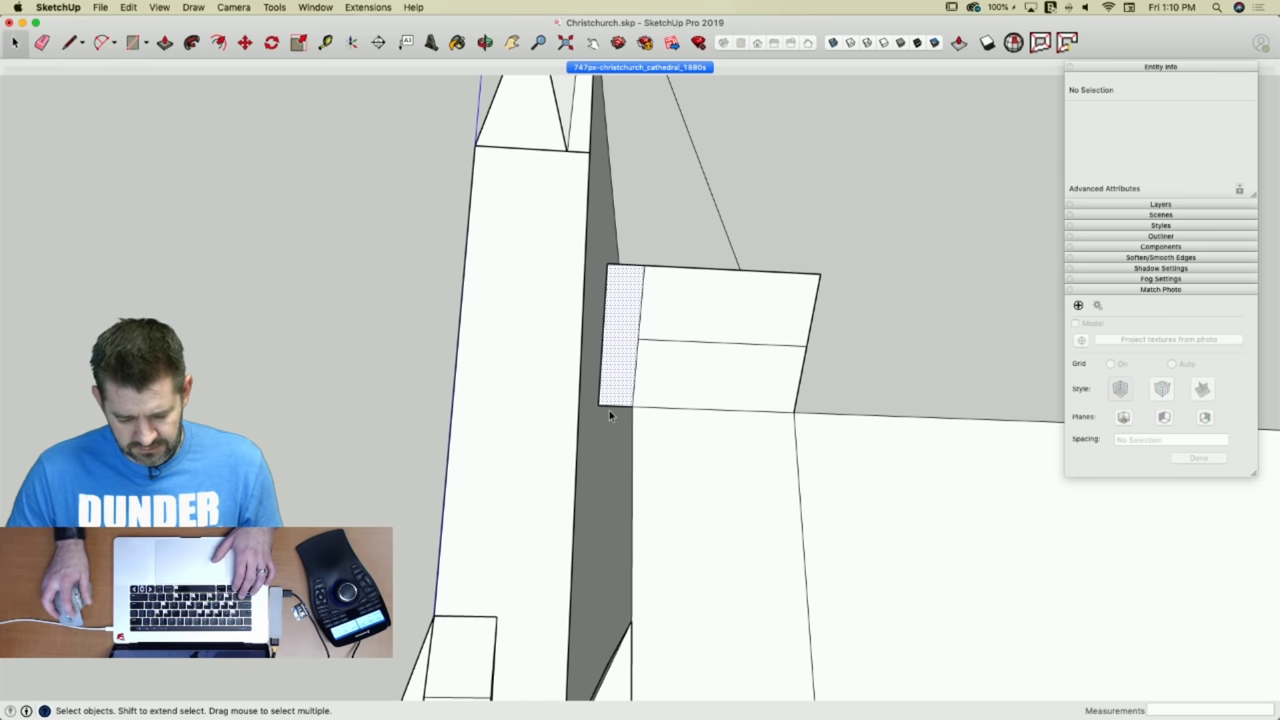
{"action": "key", "text": "m"}
{"action": "left_click", "coordinate": [603, 406]}
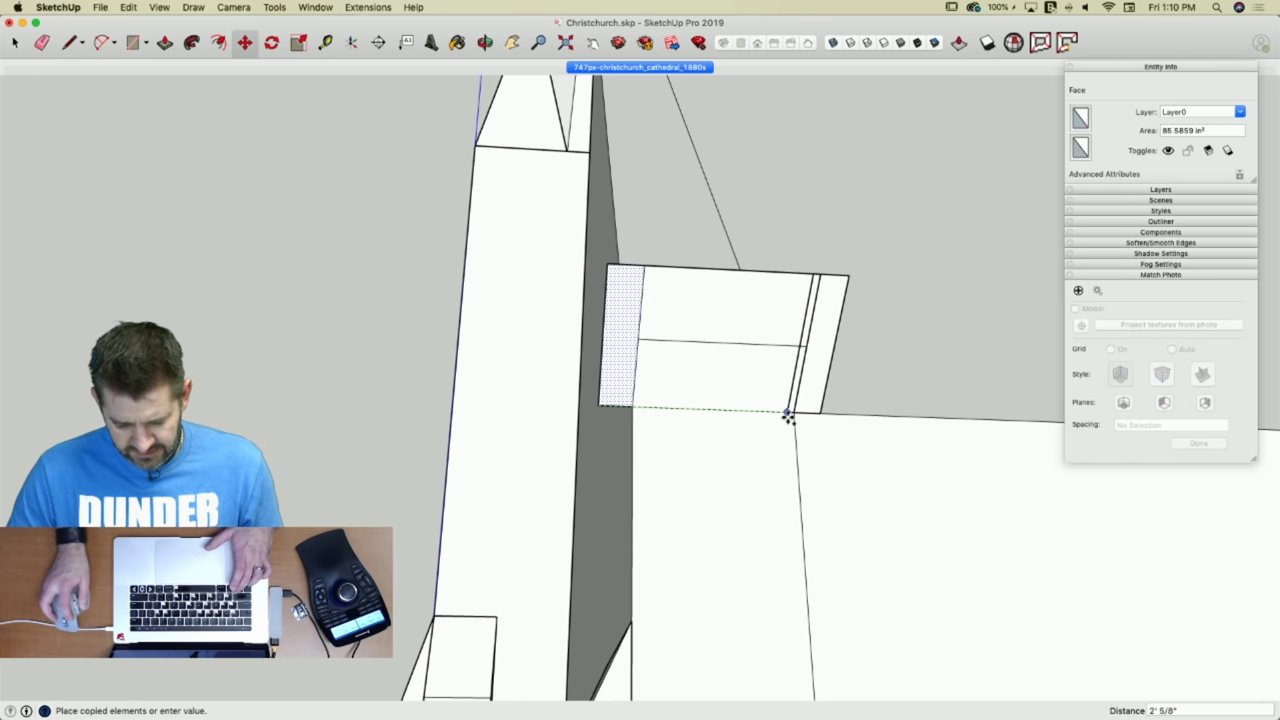
{"action": "left_click", "coordinate": [791, 415]}
Draw a sloping edge from the outline's centre to the front strip's outer edge, and a diagonal about 5 7/16" long back to the gable corner.
{"action": "key", "text": "l"}
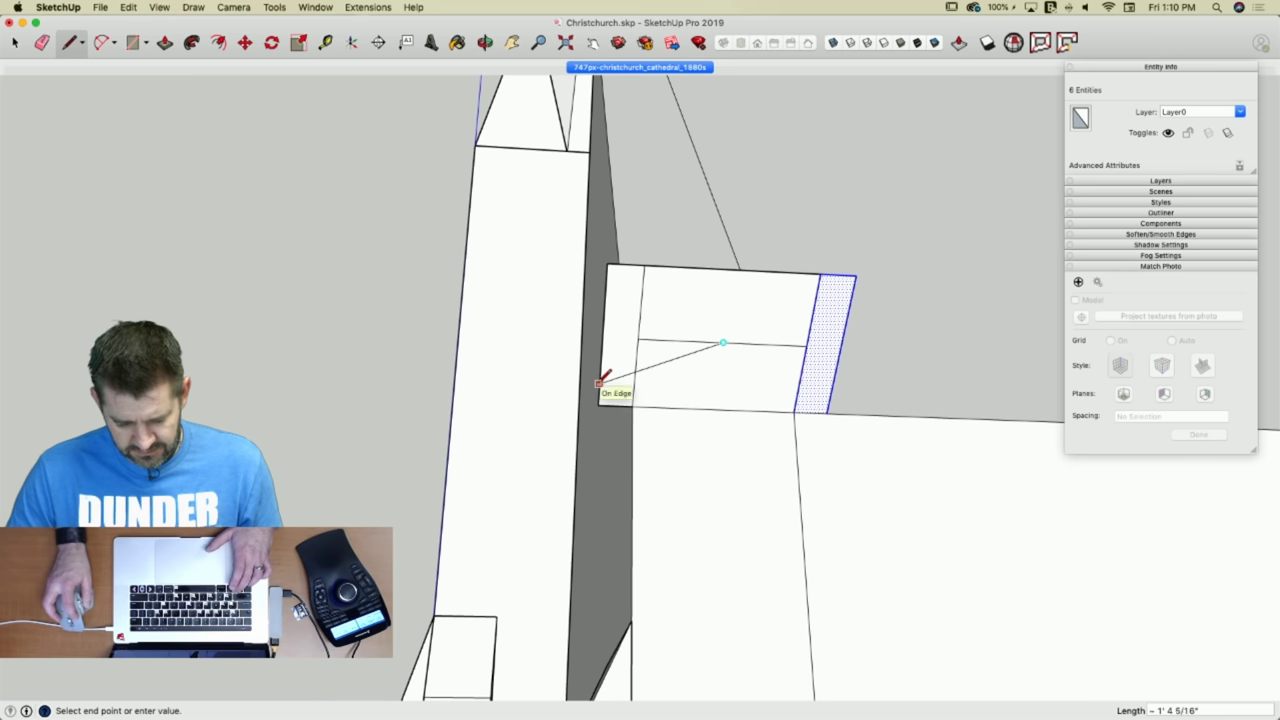
{"action": "left_click", "coordinate": [632, 406]}
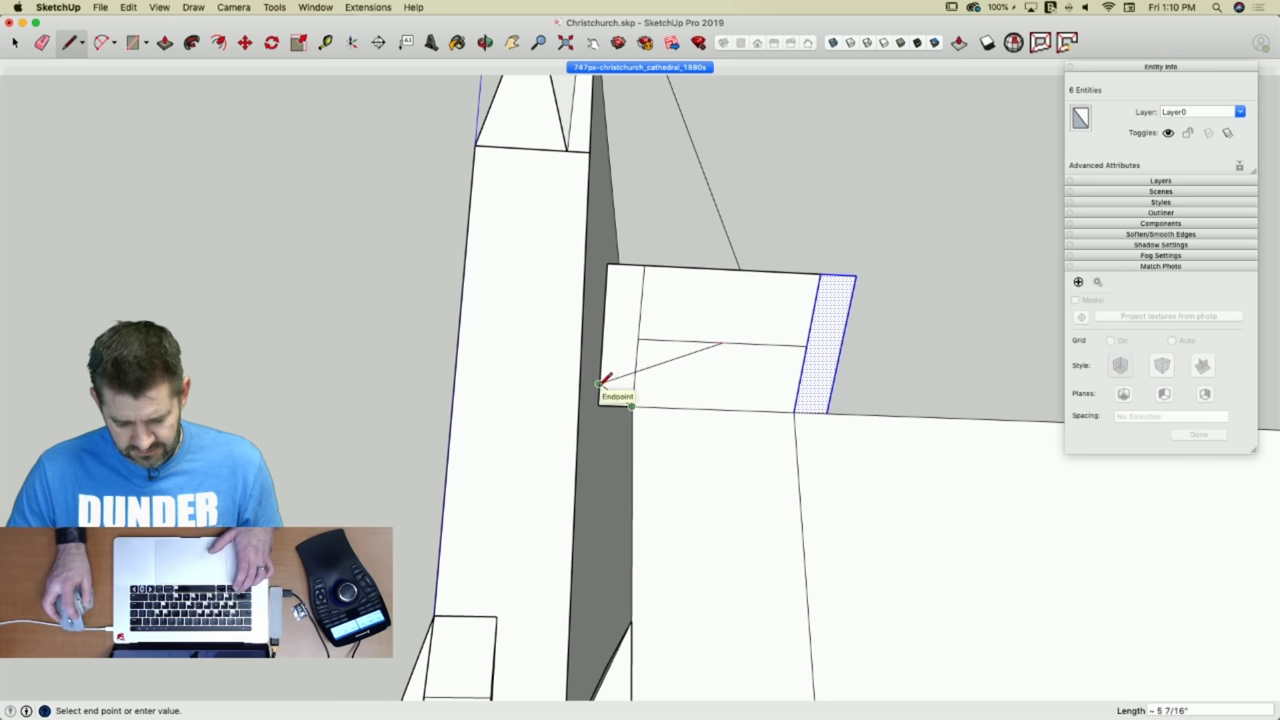
{"action": "left_click", "coordinate": [600, 384]}
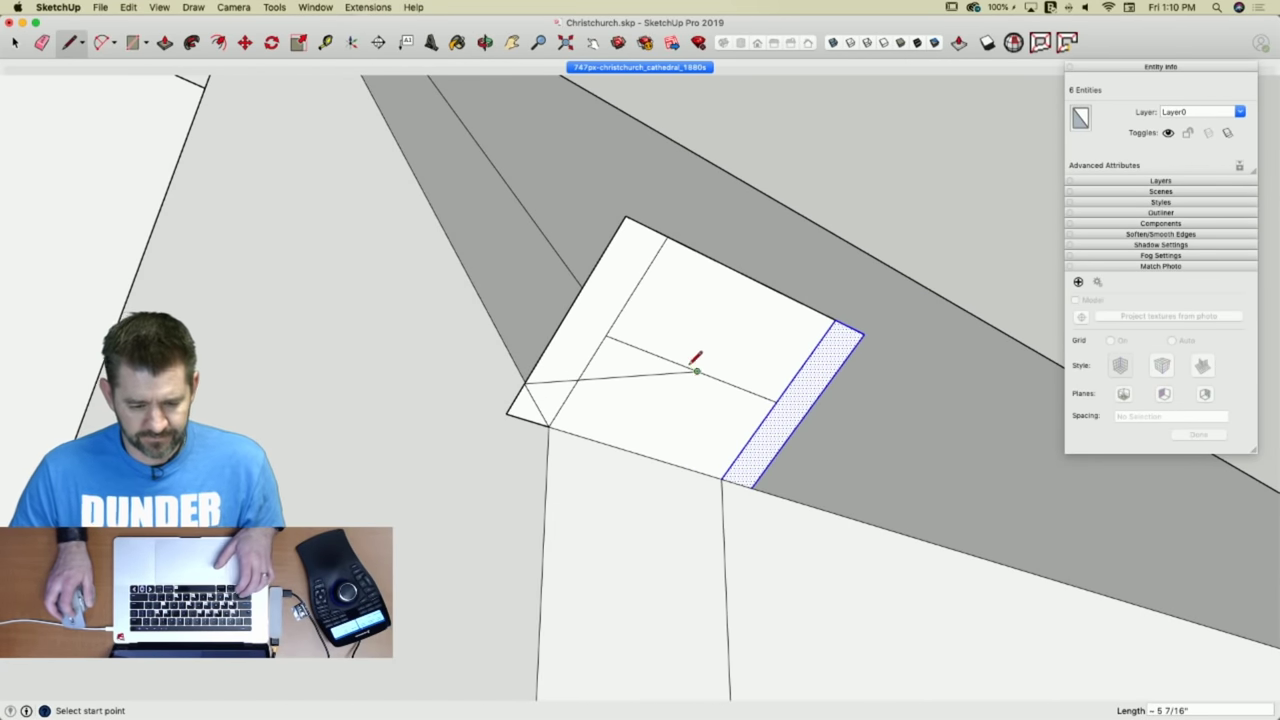
Erase the construction edges across the profile's front half and draw a centre edge from its peak down to the base.
{"action": "key", "text": "e"}
{"action": "left_click", "coordinate": [568, 401]}
{"action": "left_click", "coordinate": [596, 358]}
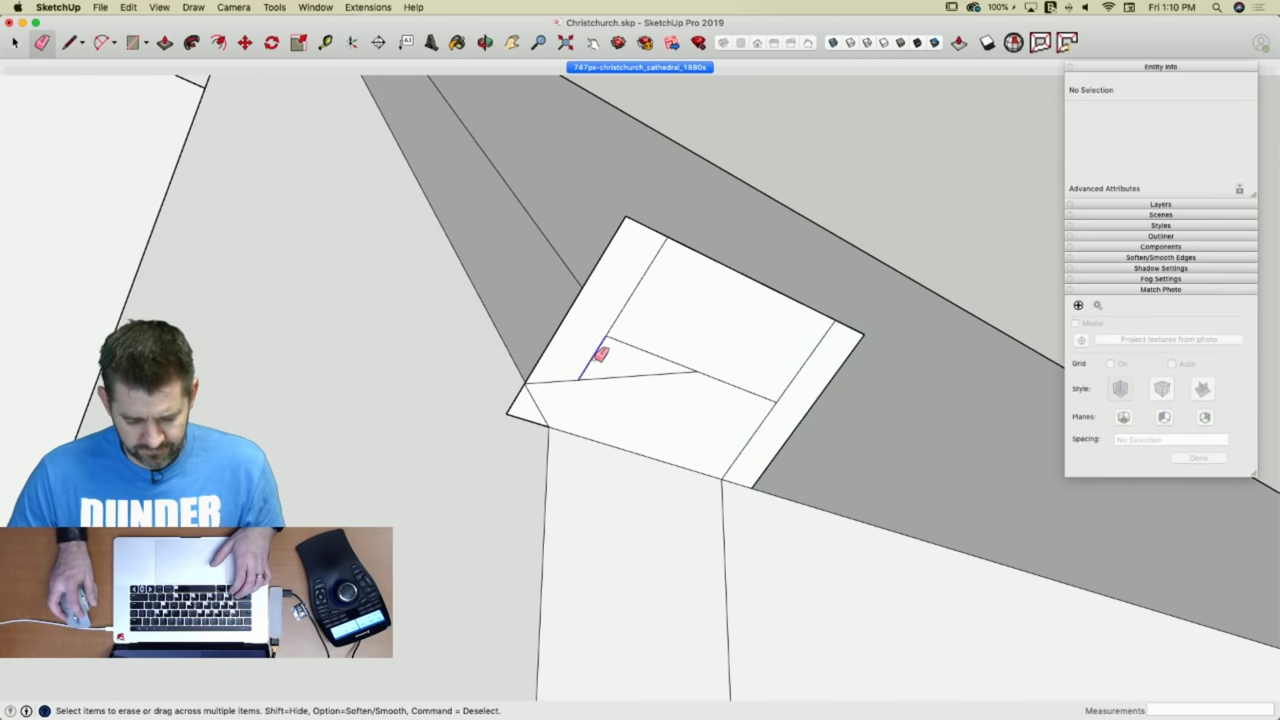
{"action": "key", "text": "space"}
{"action": "key", "text": "l"}
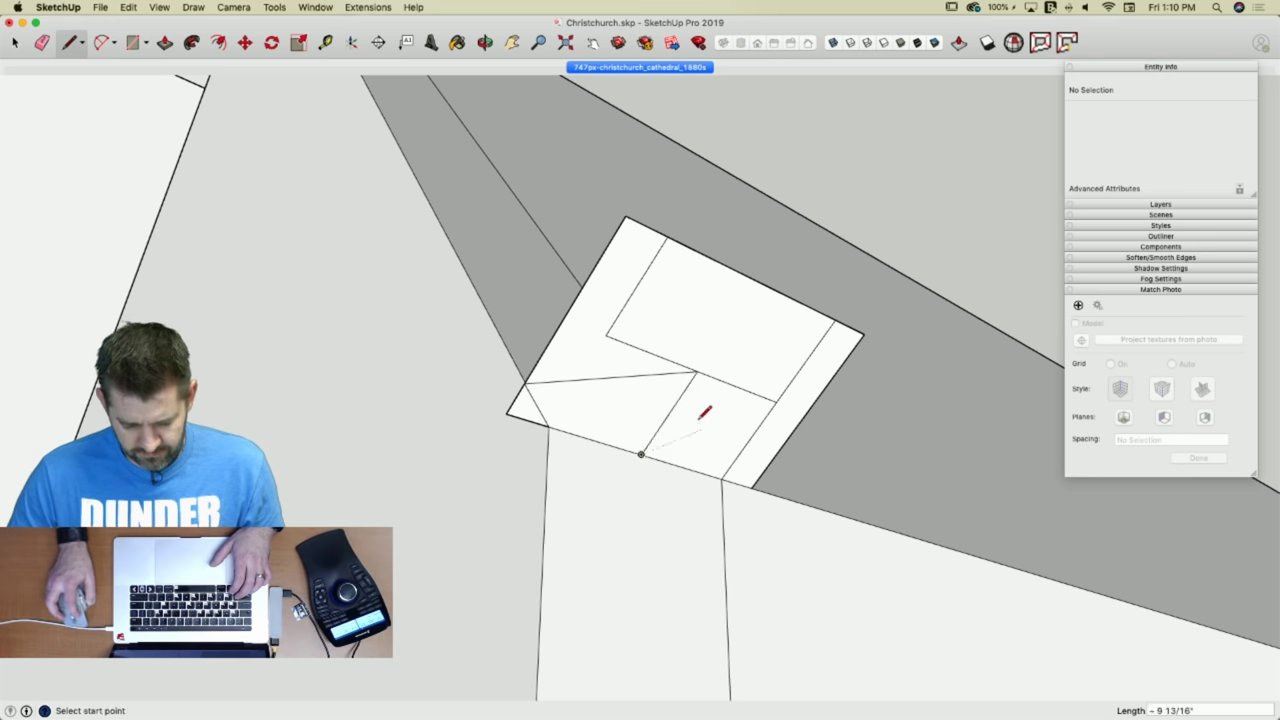
{"action": "key", "text": "space"}
{"action": "key", "text": "e"}
{"action": "left_click_drag", "start_coordinate": [611, 326], "coordinate": [629, 337]}
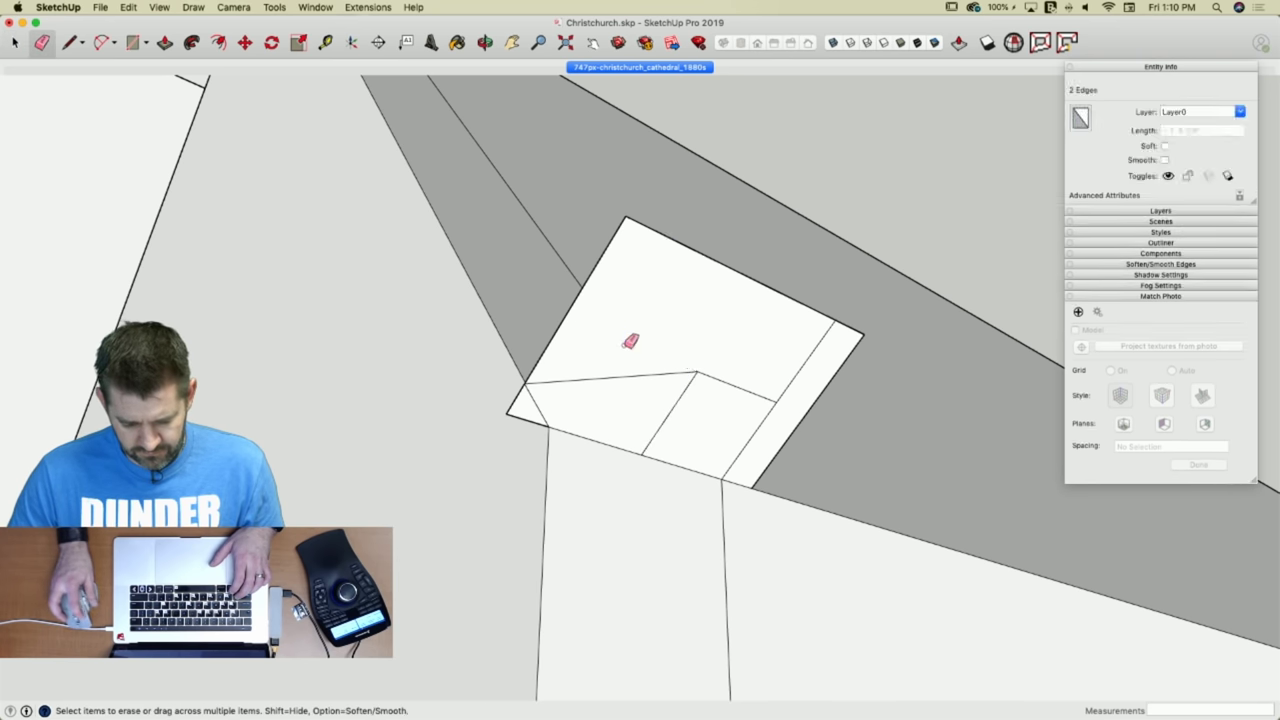
Try to raise the profile's peak by moving its endpoint along the centre line.
{"action": "key", "text": "space"}
{"action": "key", "text": "m"}
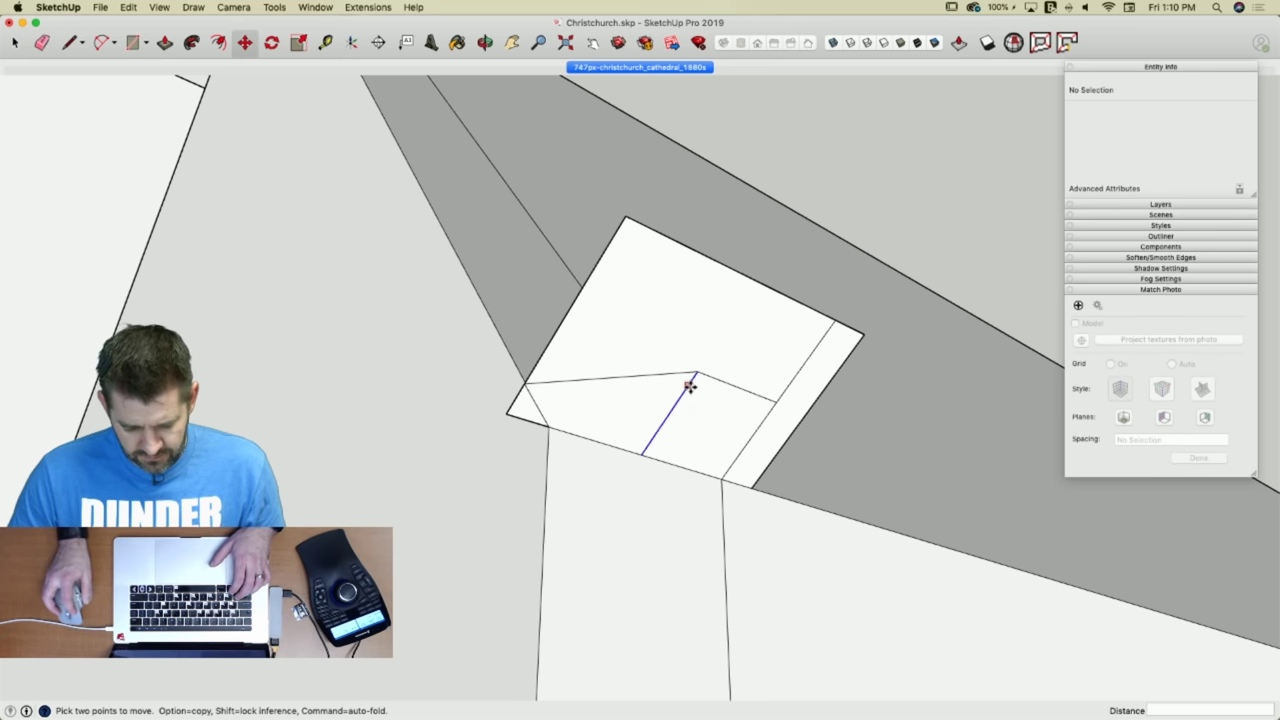
{"action": "left_click", "coordinate": [696, 373]}
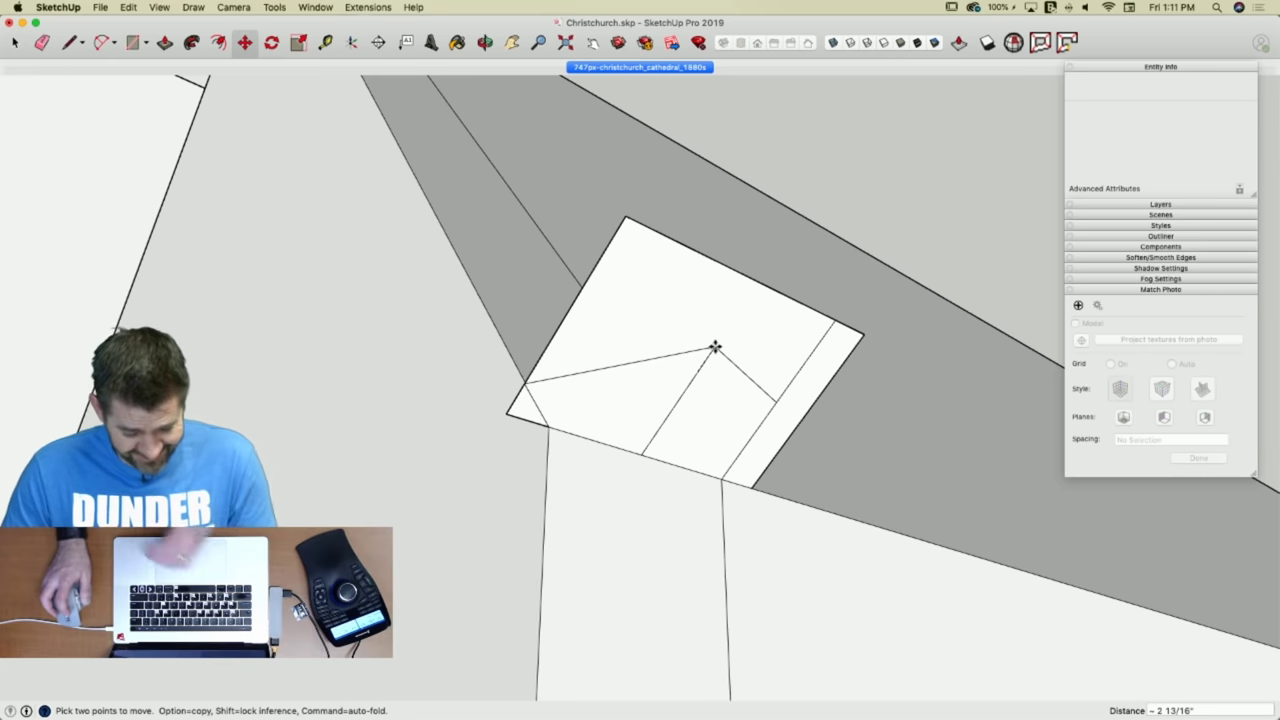
{"action": "key", "text": "l"}
{"action": "key", "text": "space"}
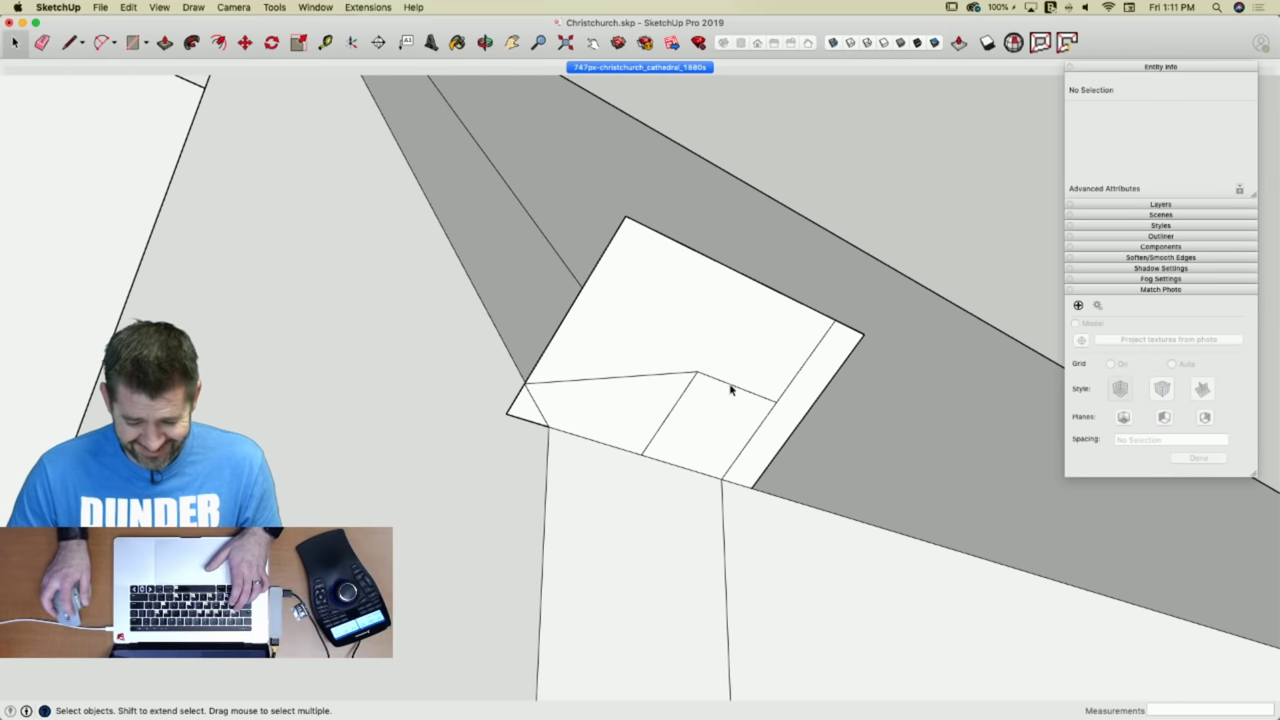
Move the edge joining the profile's peak to the rear strip 2 3/8" upward along the centre line, raising the peak.
{"action": "left_click", "coordinate": [731, 388]}
{"action": "key", "text": "m"}
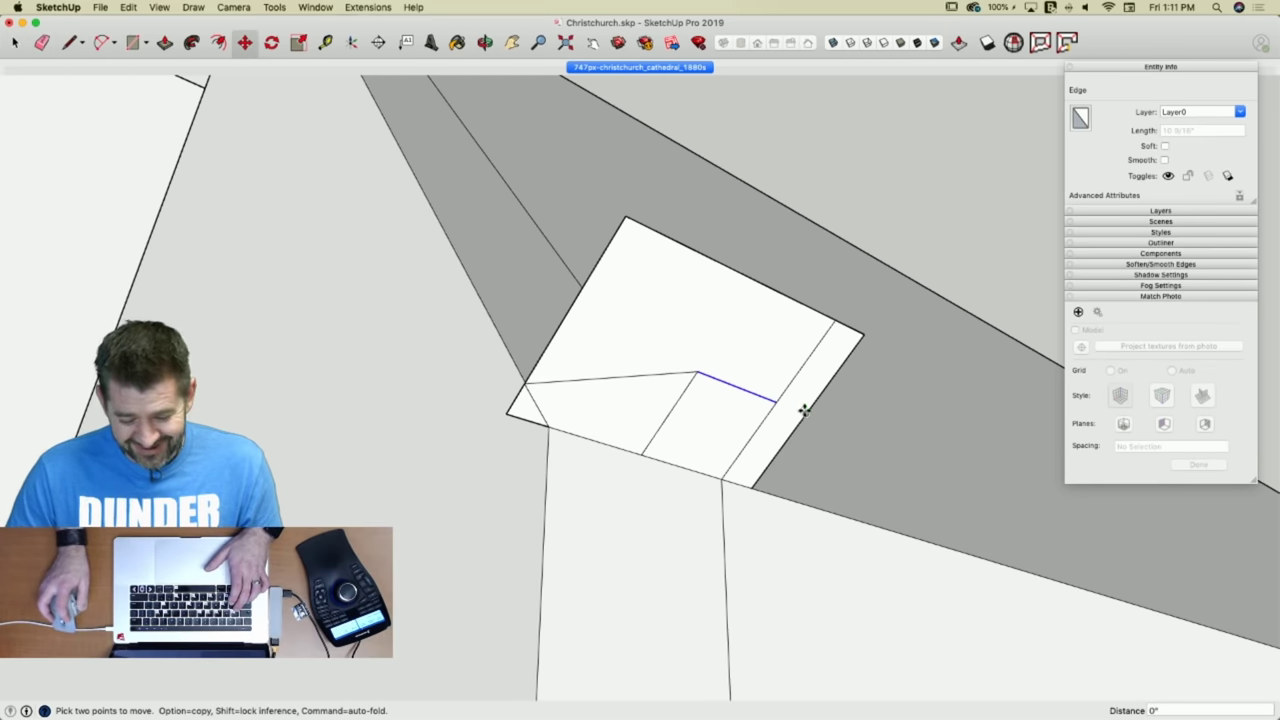
{"action": "left_click", "coordinate": [803, 409]}
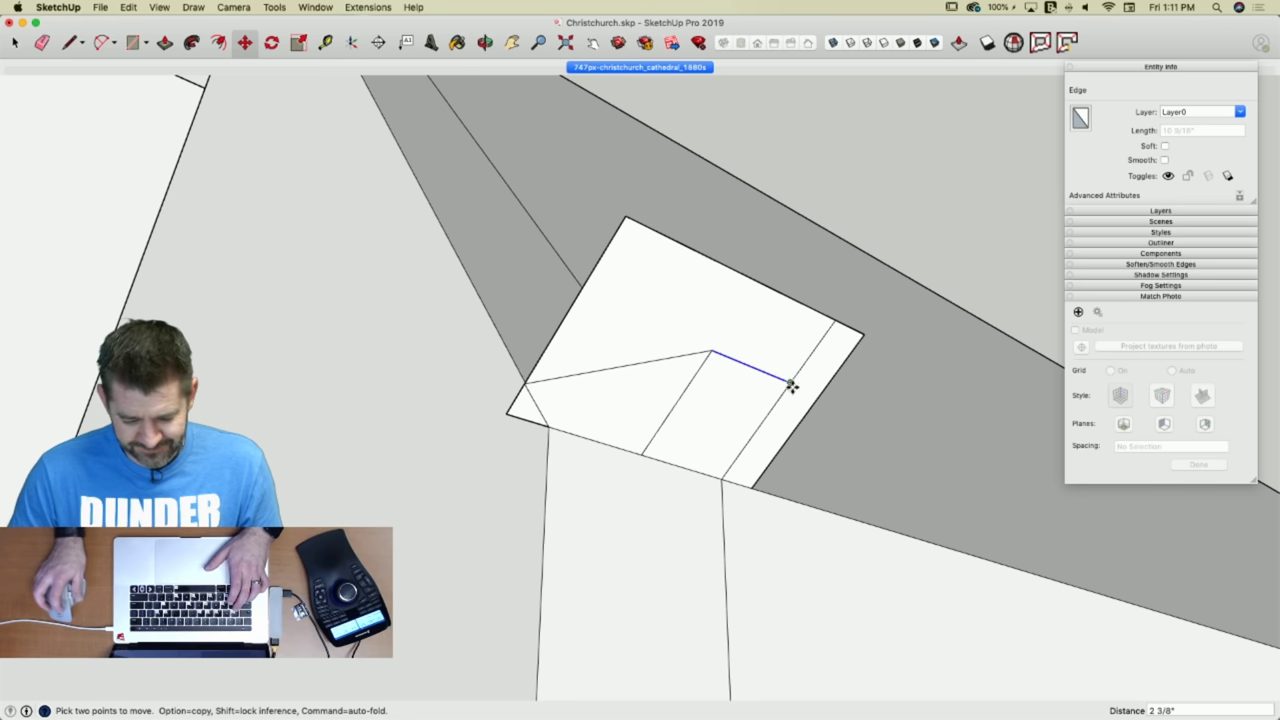
{"action": "left_click", "coordinate": [790, 385]}
Erase the leftover construction outline and the small front corner so that only the half coping profile remains.
{"action": "key", "text": "e"}
{"action": "left_click_drag", "start_coordinate": [801, 430], "coordinate": [803, 430]}
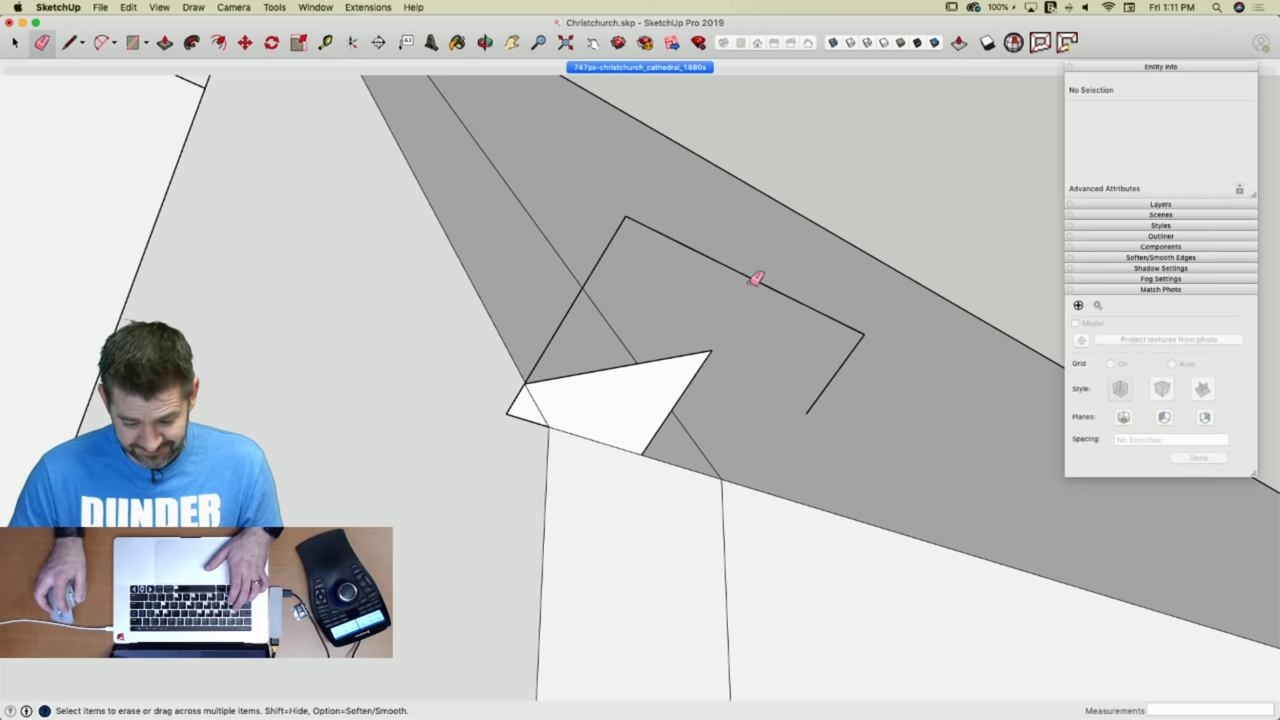
{"action": "left_click_drag", "start_coordinate": [777, 284], "coordinate": [858, 367]}
{"action": "left_click_drag", "start_coordinate": [629, 230], "coordinate": [477, 422]}
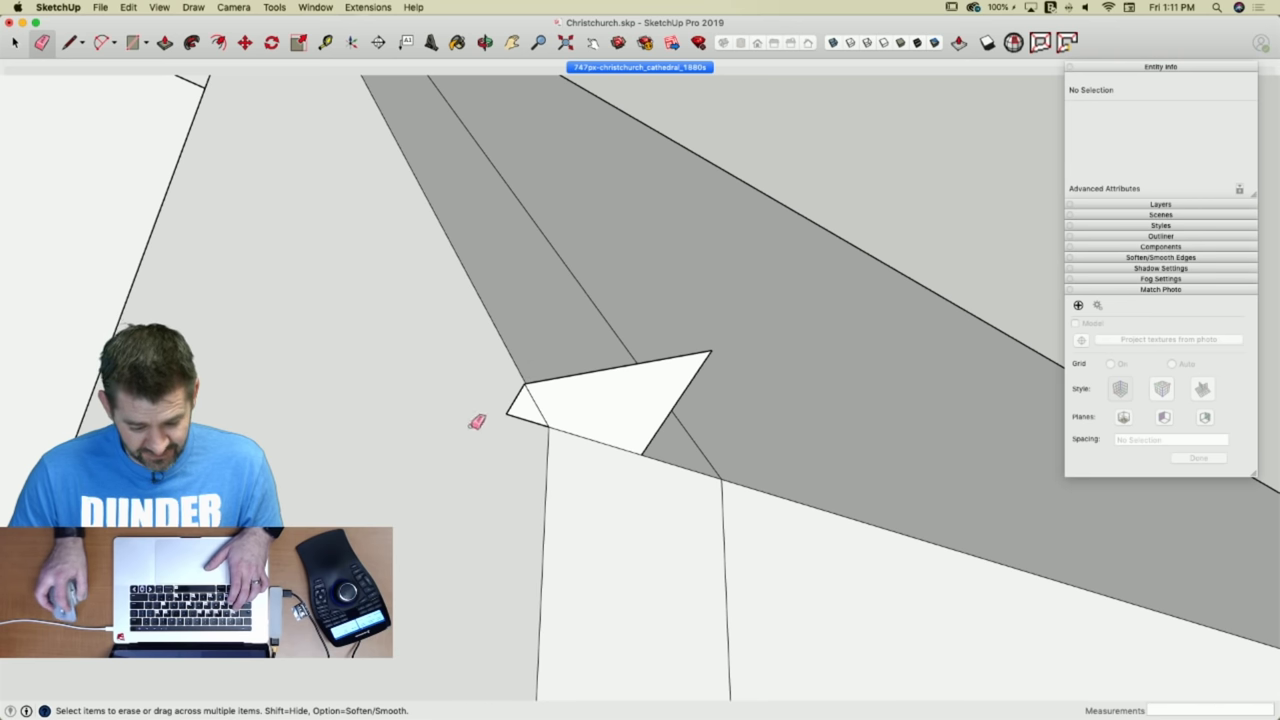
{"action": "left_click", "coordinate": [518, 411]}
{"action": "key", "text": "space"}
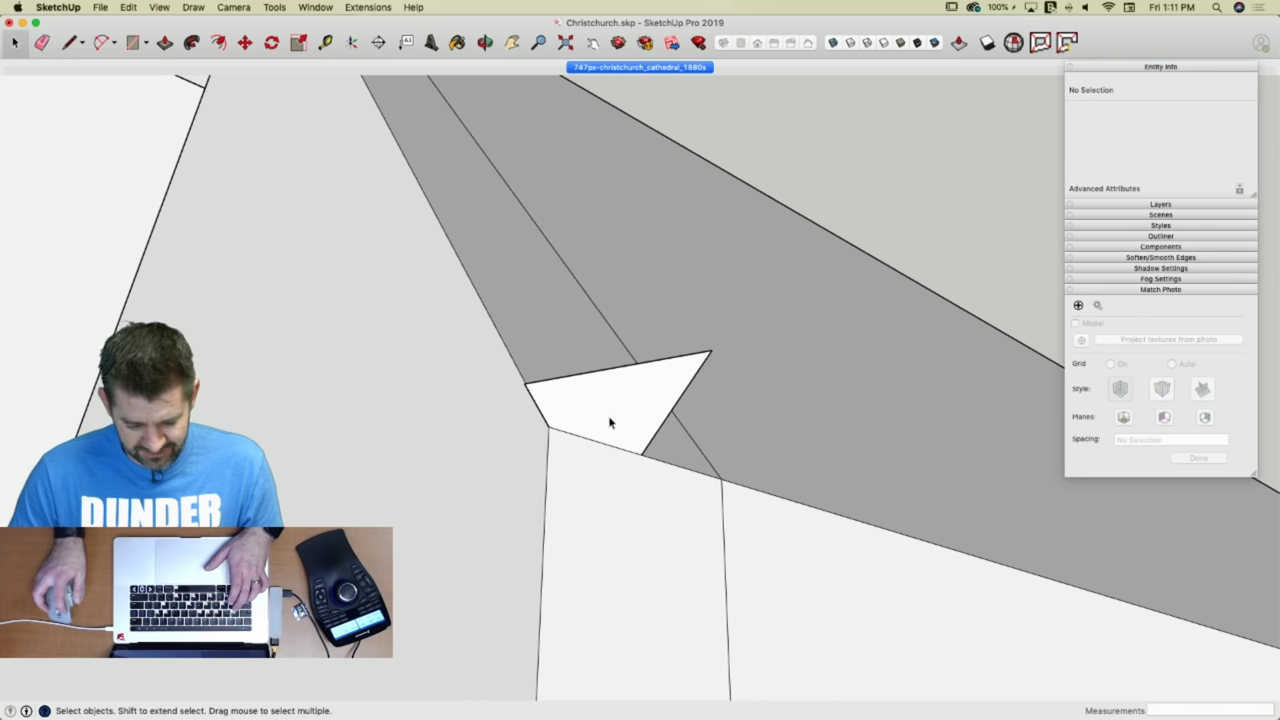
Rotate a copy of the half coping profile 180° about its centre line and erase the dividing edge, completing the symmetrical profile.
{"action": "left_click", "coordinate": [650, 445]}
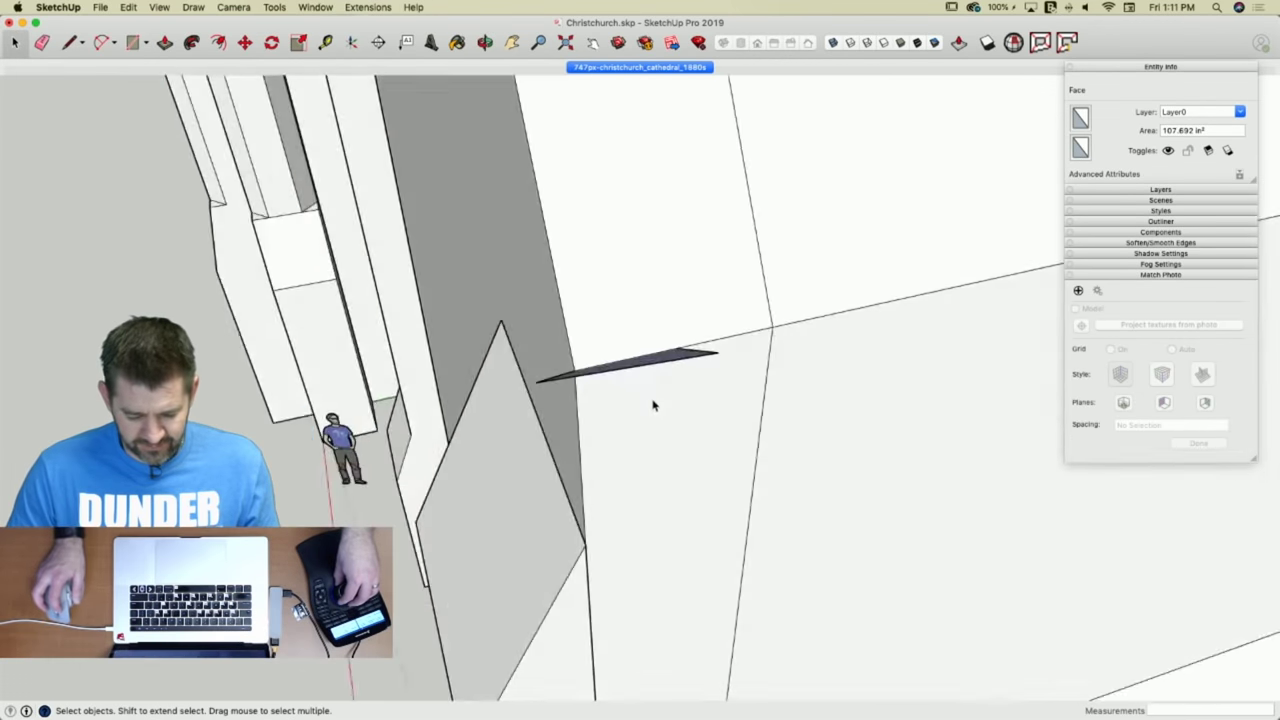
{"action": "key", "text": "q"}
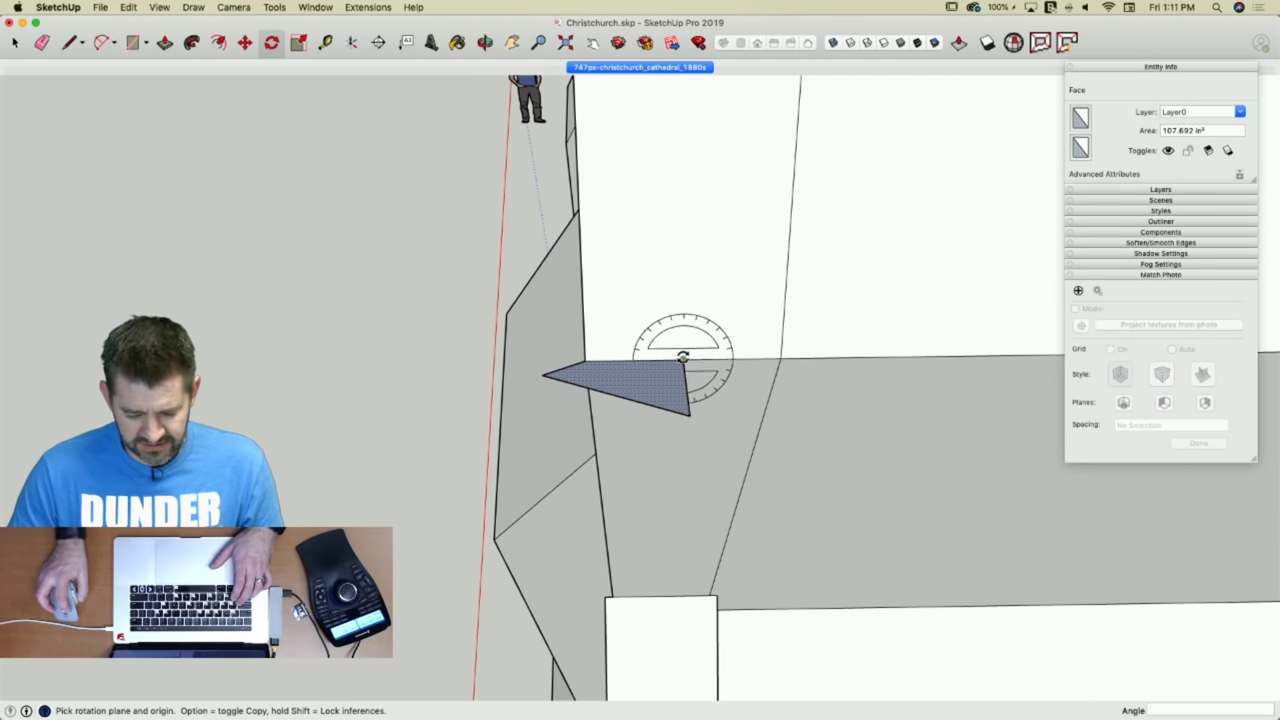
{"action": "left_click", "coordinate": [684, 357]}
{"action": "left_click", "coordinate": [664, 354]}
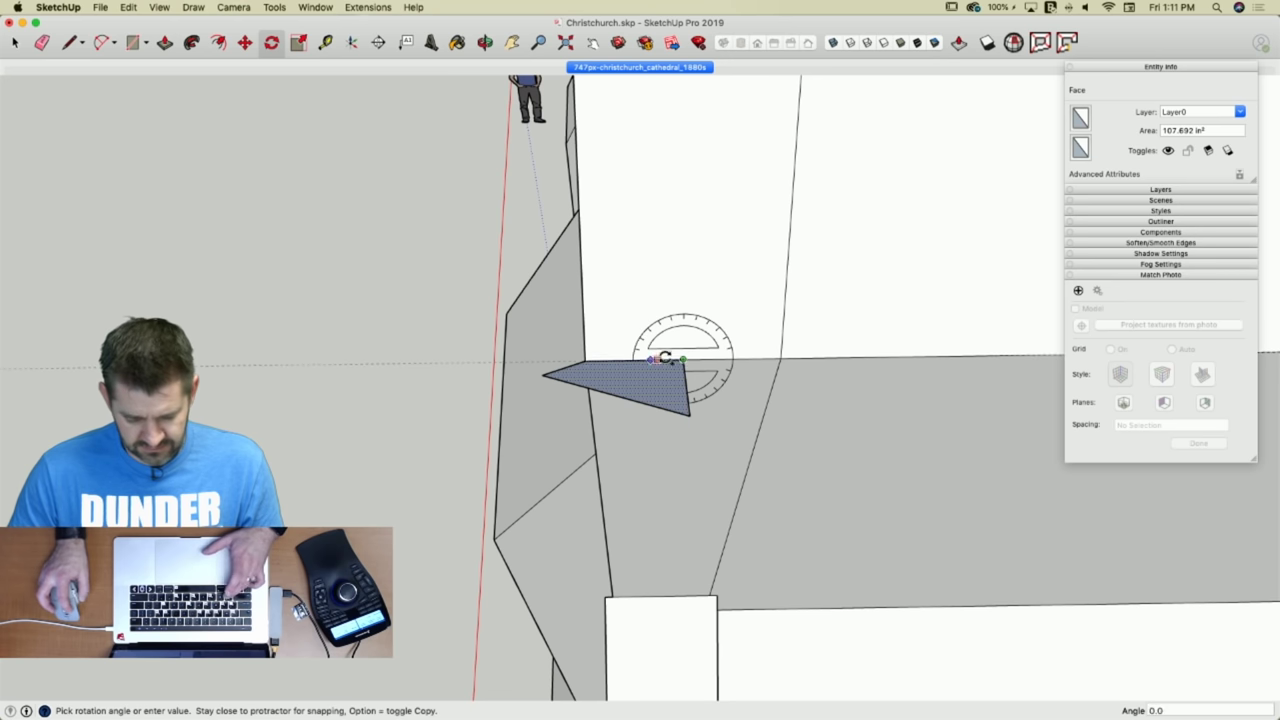
{"action": "key", "text": "alt"}
{"action": "left_click", "coordinate": [716, 357]}
{"action": "key", "text": "e"}
{"action": "left_click", "coordinate": [686, 377]}
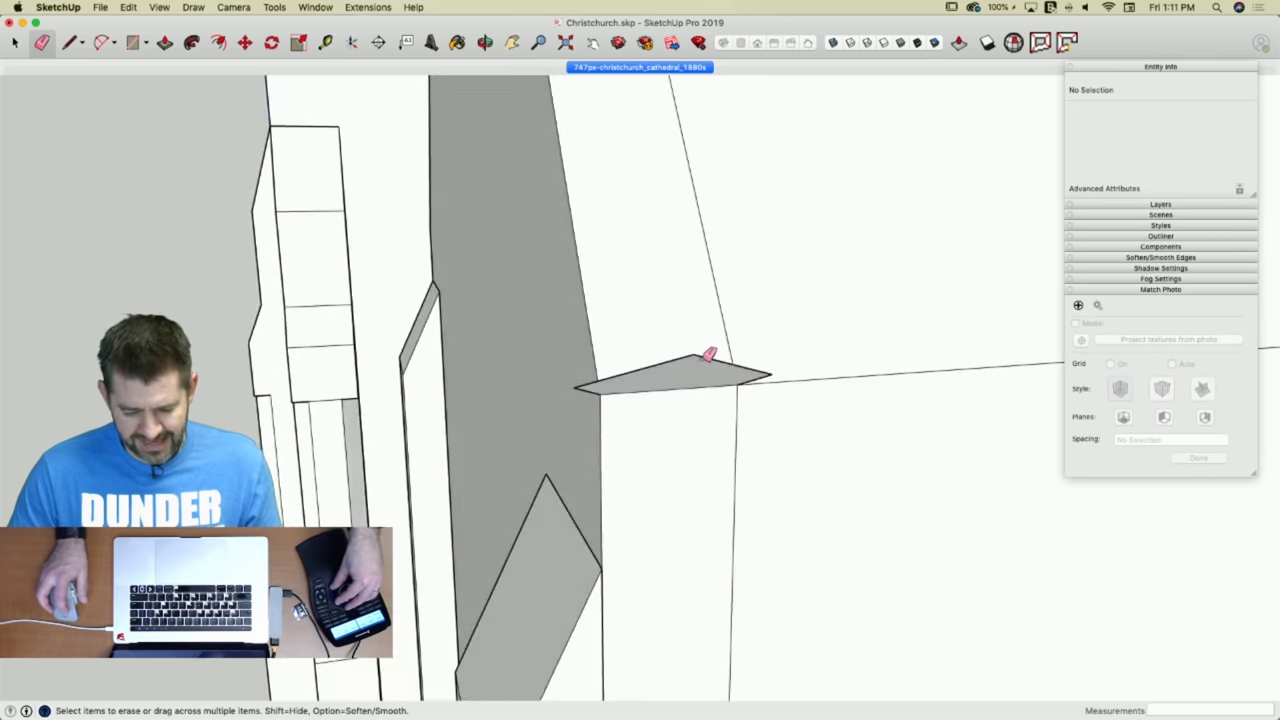
Sweep the symmetrical profile along both sloping edges of the nave gable with Follow Me and compare the coping with the matched photo.
{"action": "key", "text": "space"}
{"action": "left_click", "coordinate": [641, 308]}
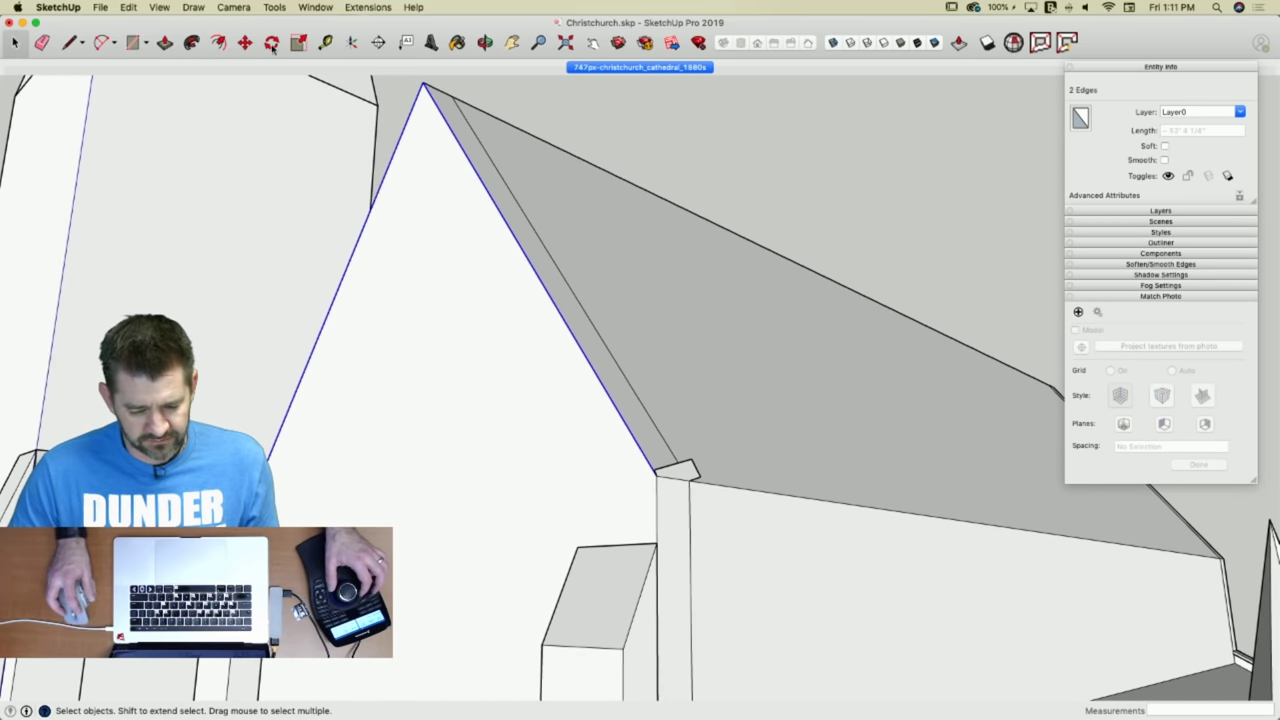
{"action": "left_click", "coordinate": [191, 42]}
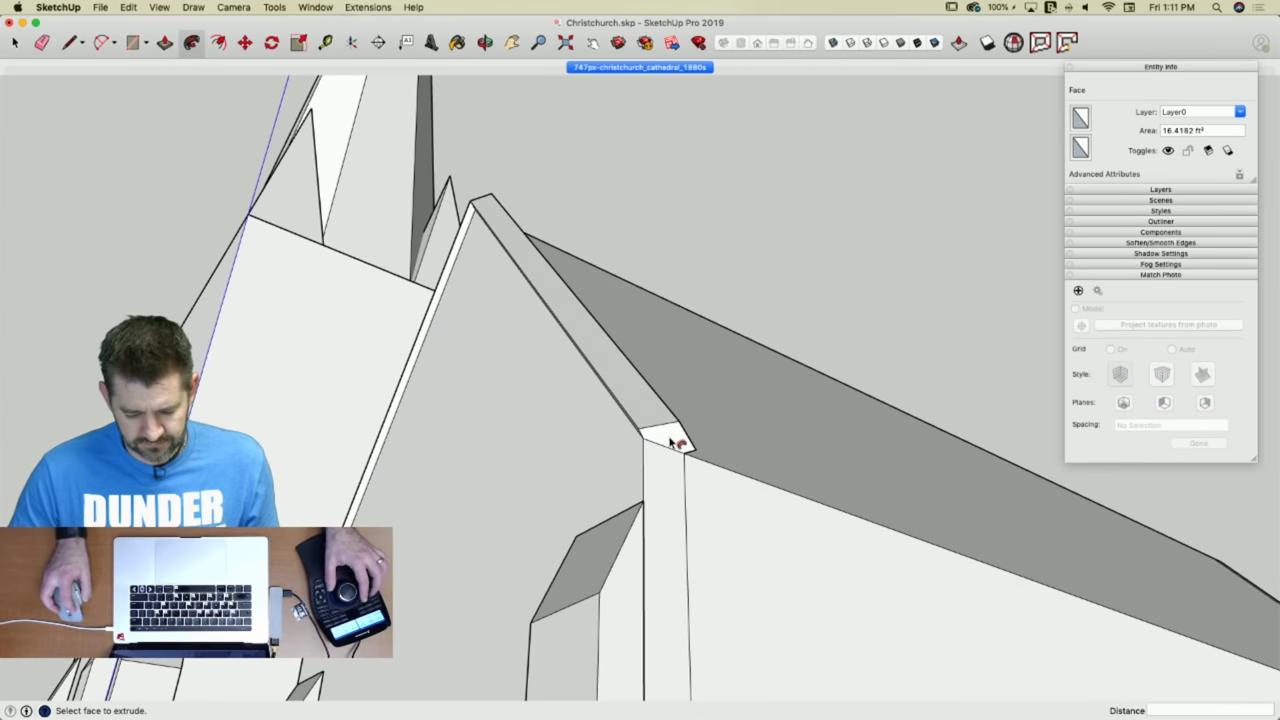
{"action": "key", "text": "space"}
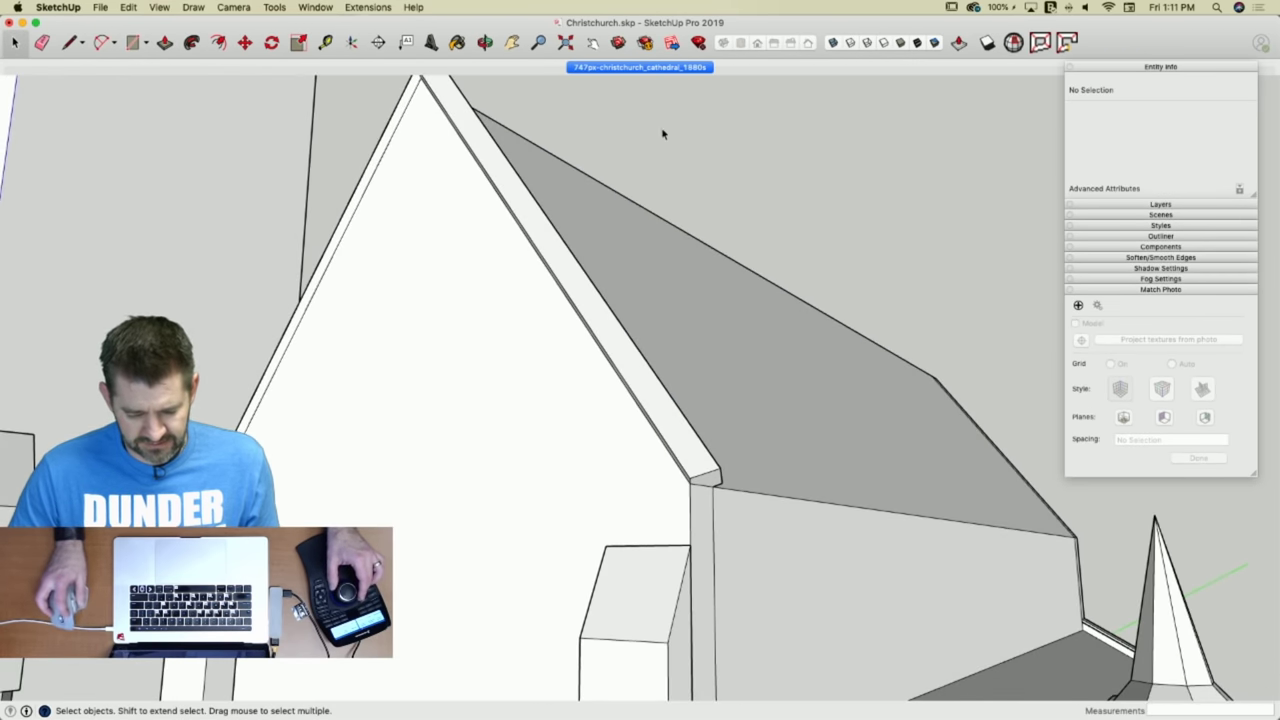
{"action": "left_click", "coordinate": [651, 67]}
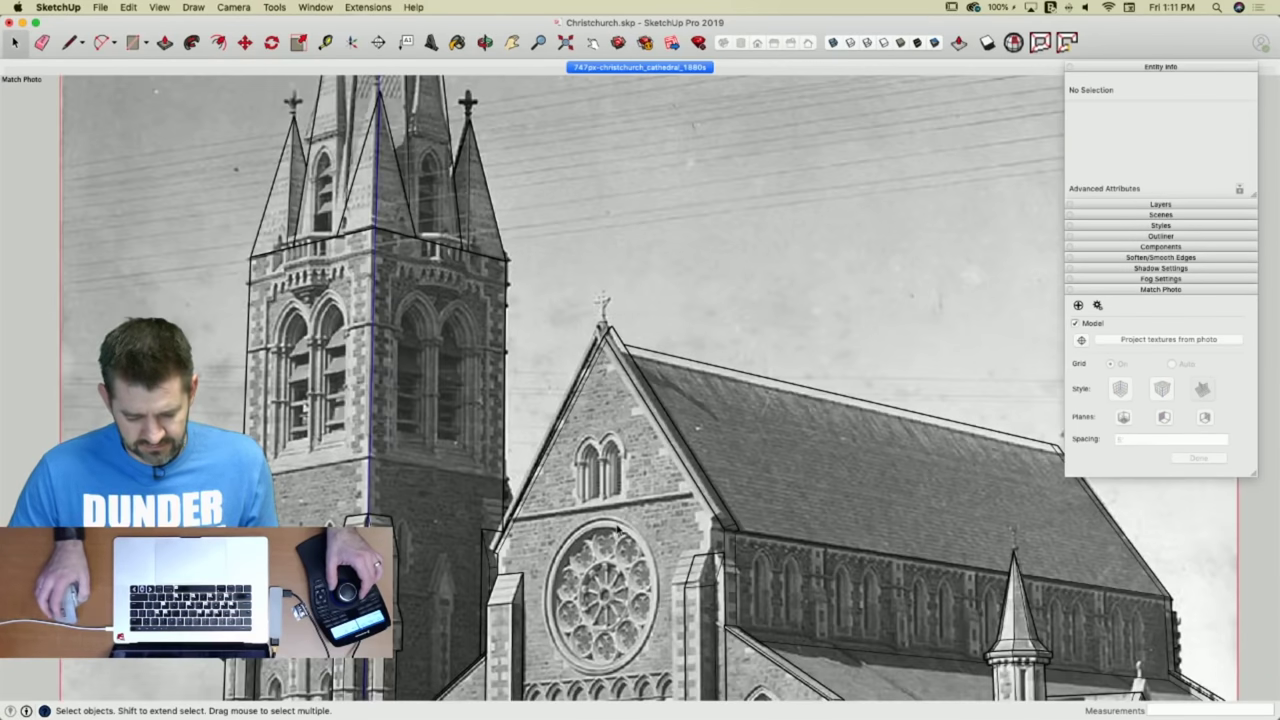
{"action": "scroll", "coordinate": [617, 530], "scroll_direction": "up", "scroll_amount": 5}
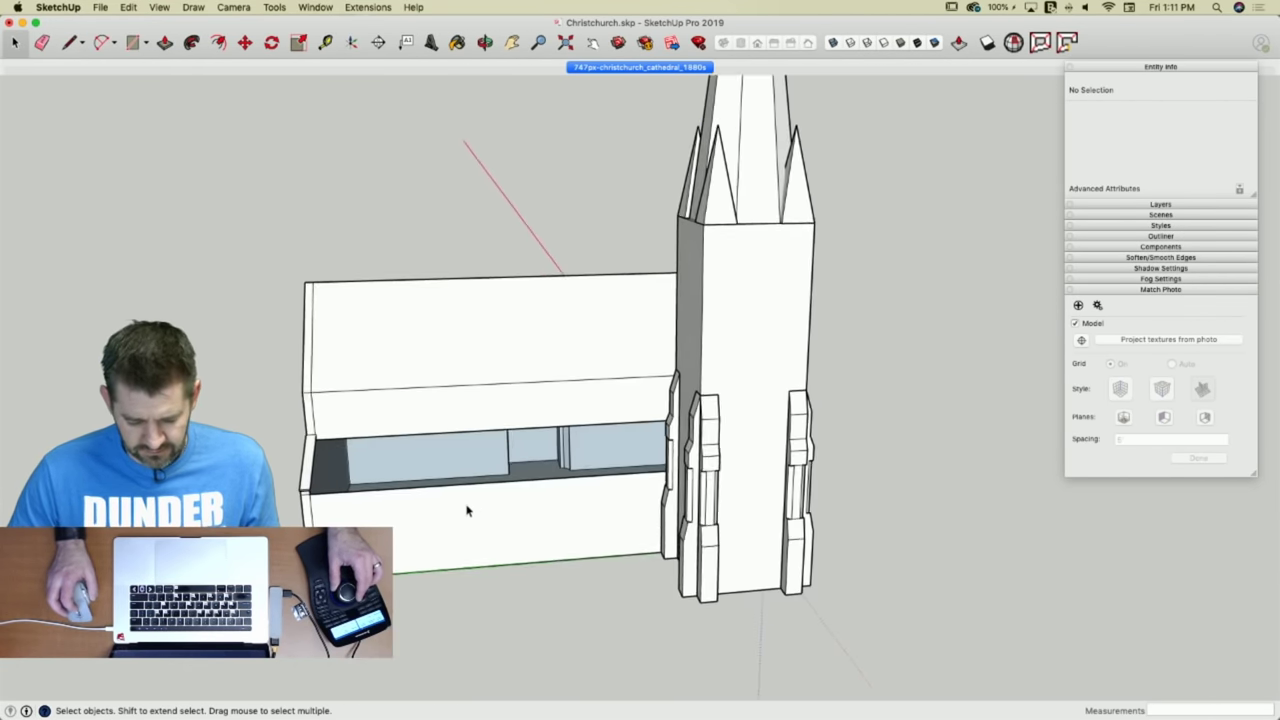
Draw the missing boundary edges along the tower-side aisle, including the 14' 7 3/4" slope edge, to close its open roof with a face.
{"action": "key", "text": "l"}
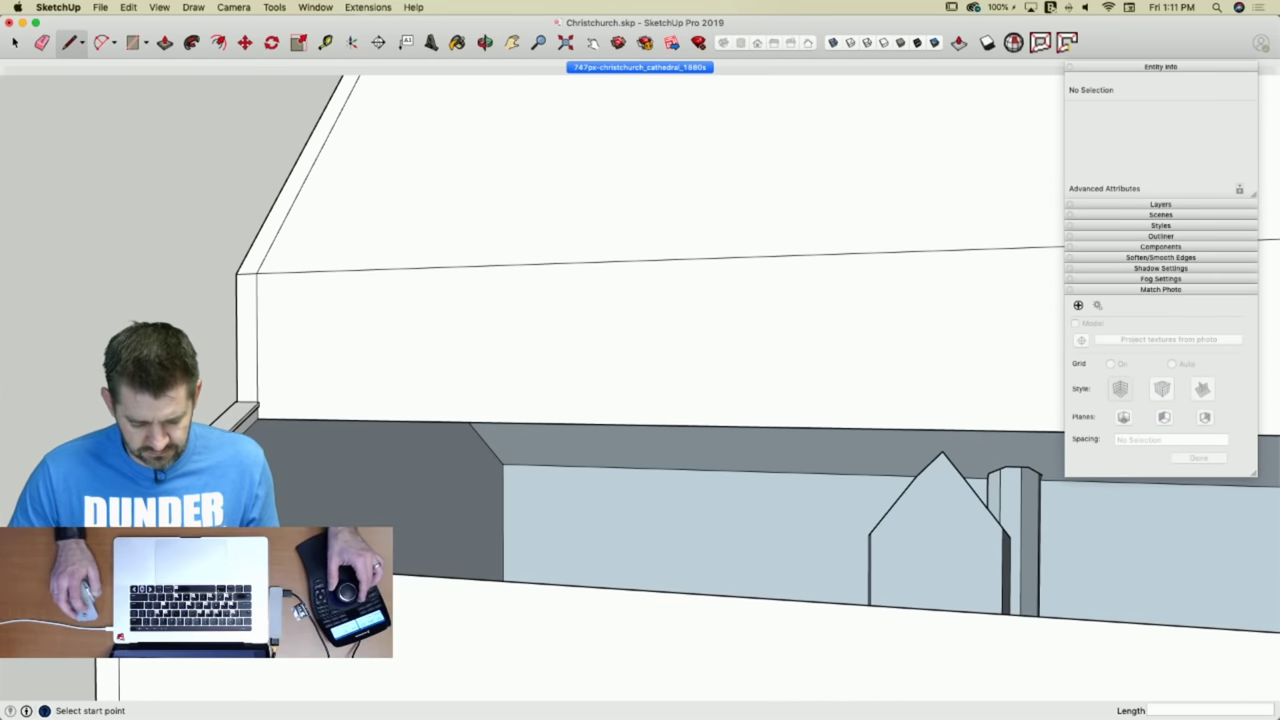
{"action": "left_click", "coordinate": [258, 418]}
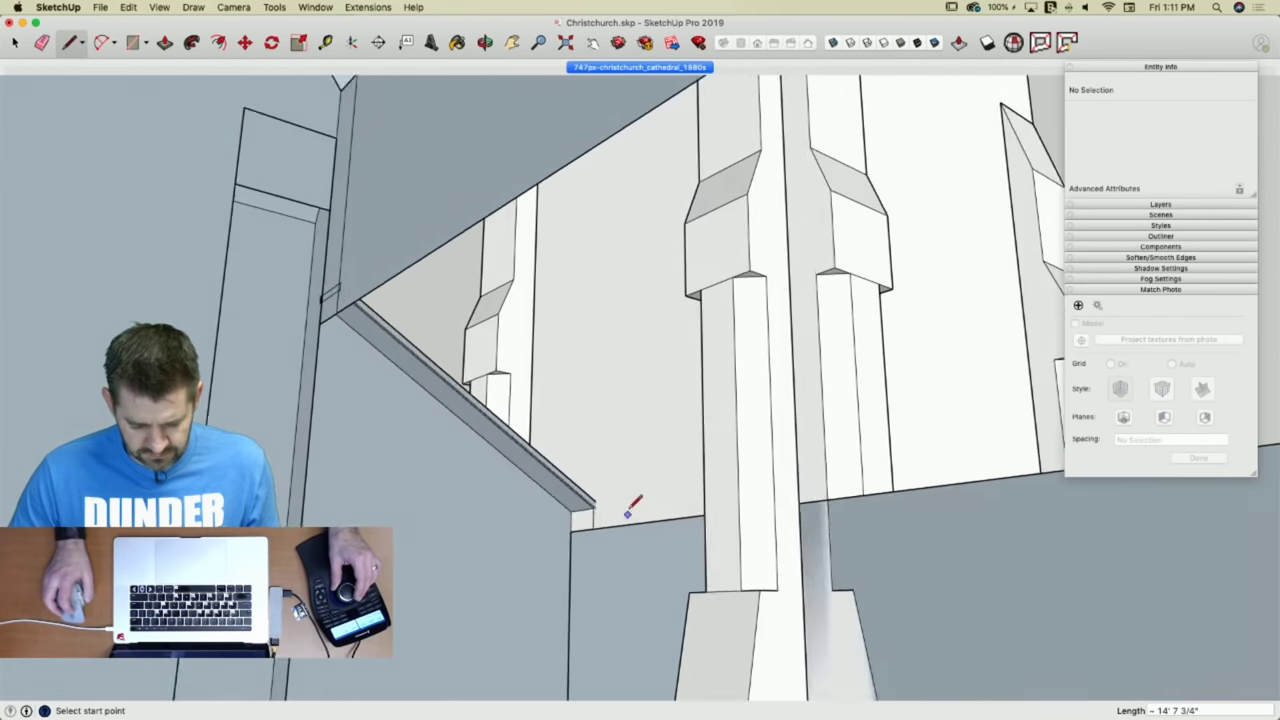
{"action": "middle_click_drag", "start_coordinate": [628, 513], "coordinate": [586, 543]}
{"action": "left_click", "coordinate": [545, 551]}
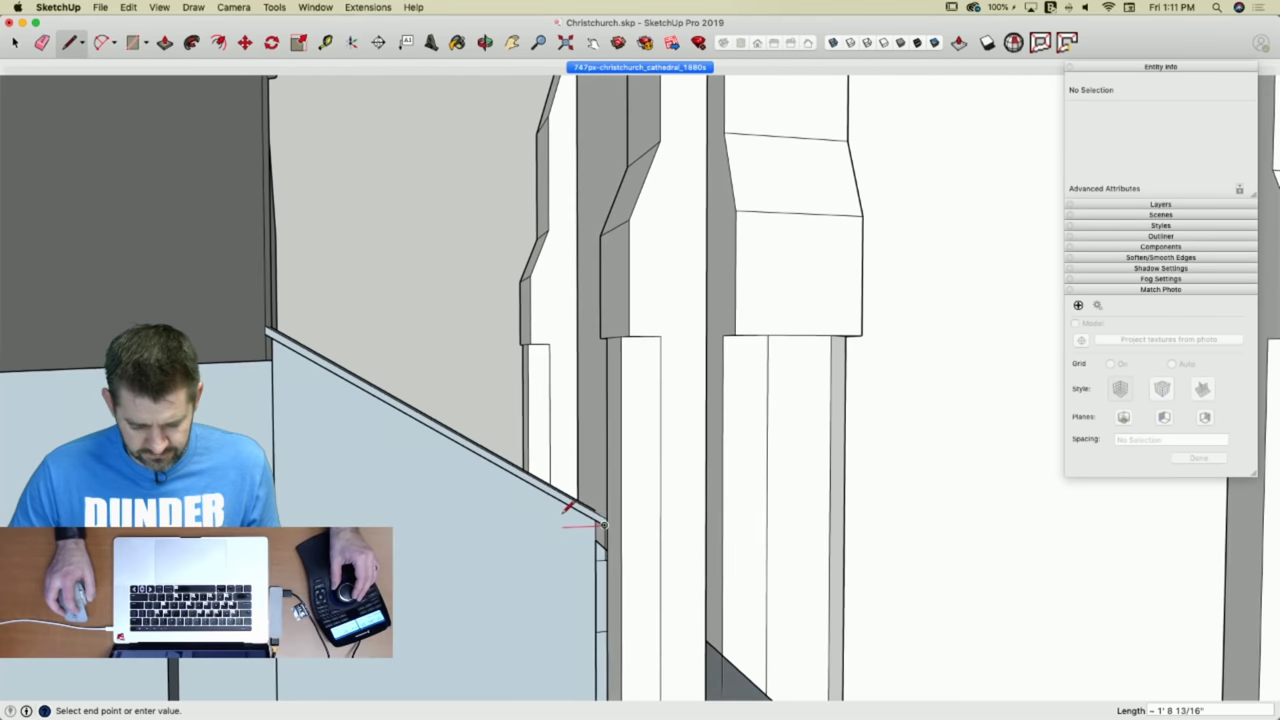
{"action": "key", "text": "space"}
{"action": "key", "text": "l"}
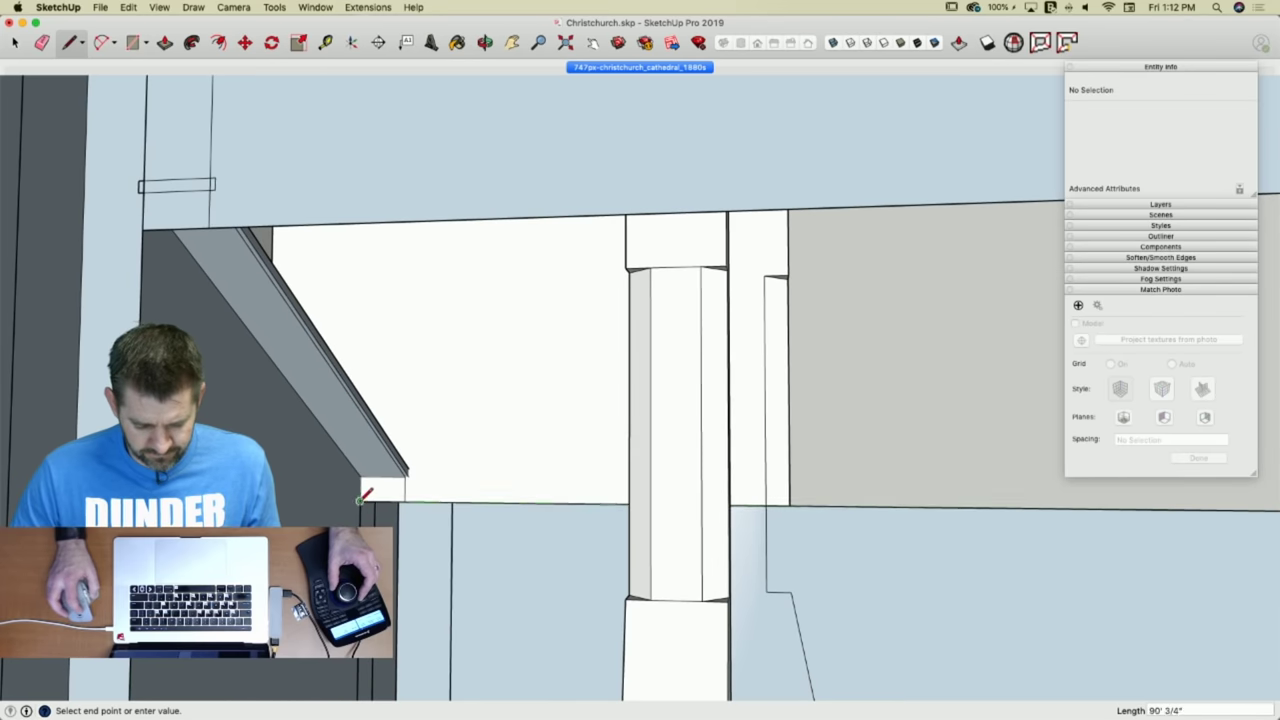
{"action": "left_click", "coordinate": [404, 499]}
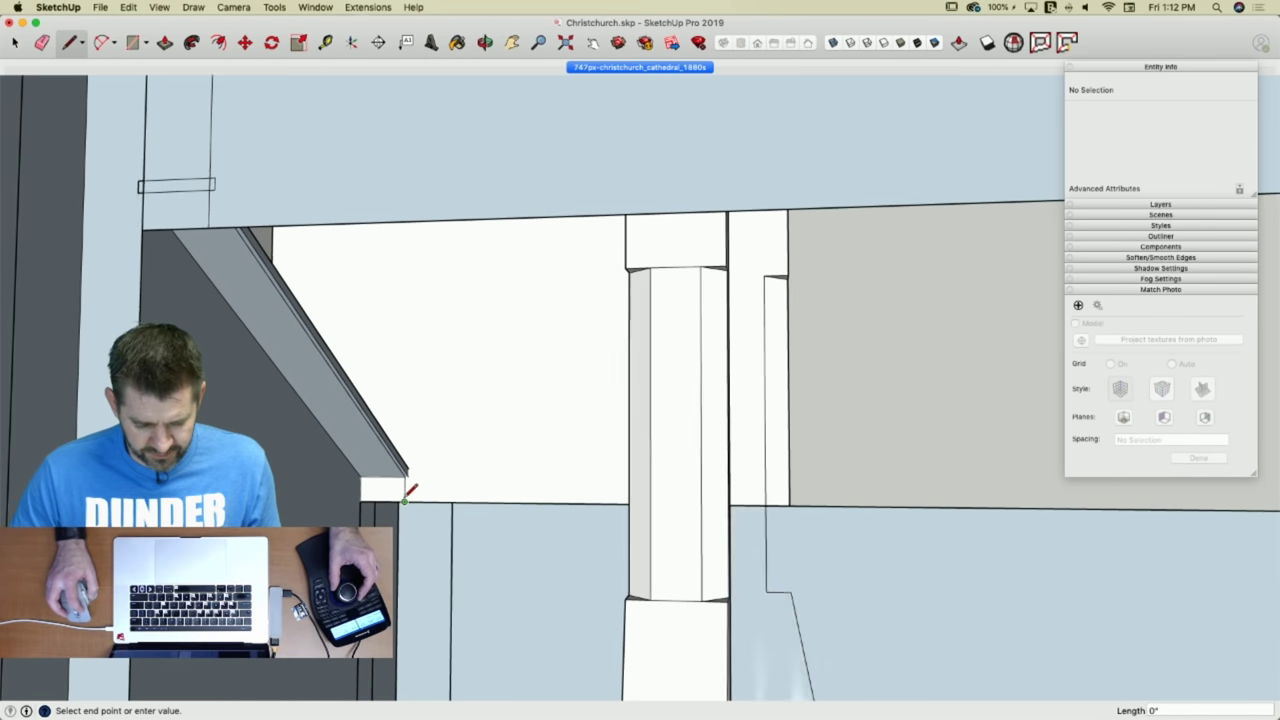
{"action": "left_click", "coordinate": [199, 225]}
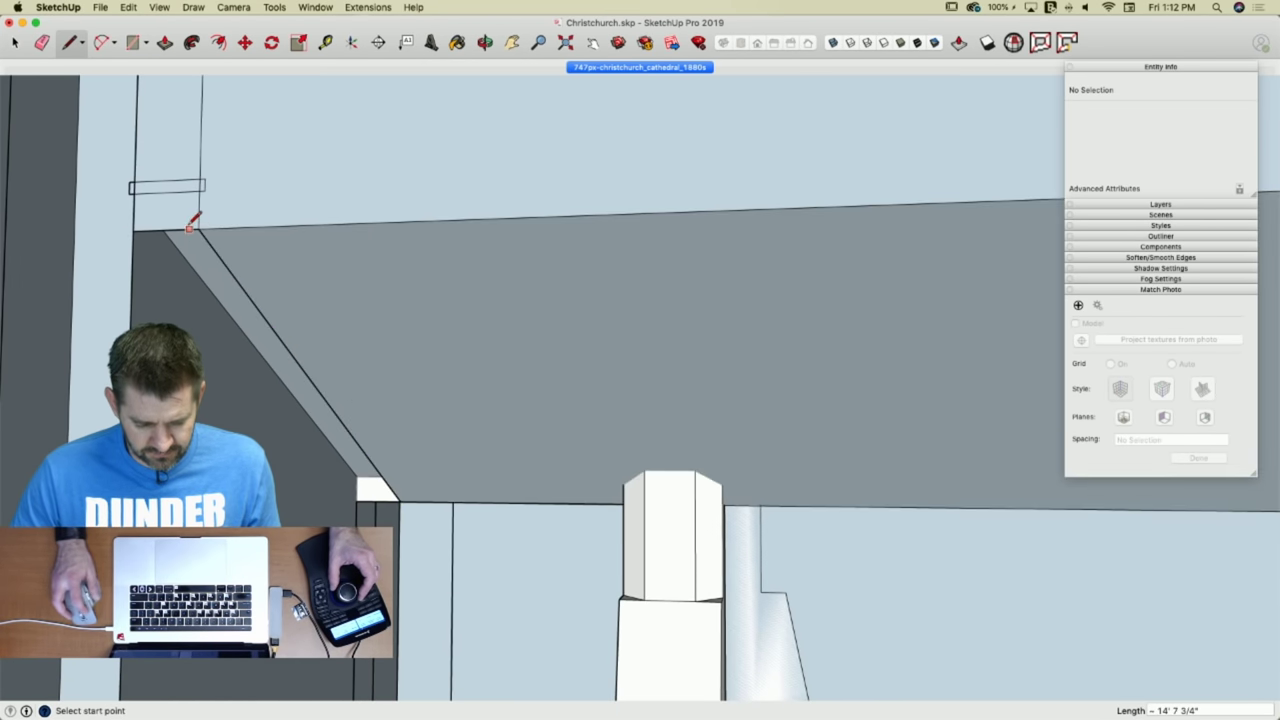
Erase the edges crossing the narrow nave wall strip where the tower-side aisle coping meets it.
{"action": "key", "text": "e"}
{"action": "left_click", "coordinate": [159, 230]}
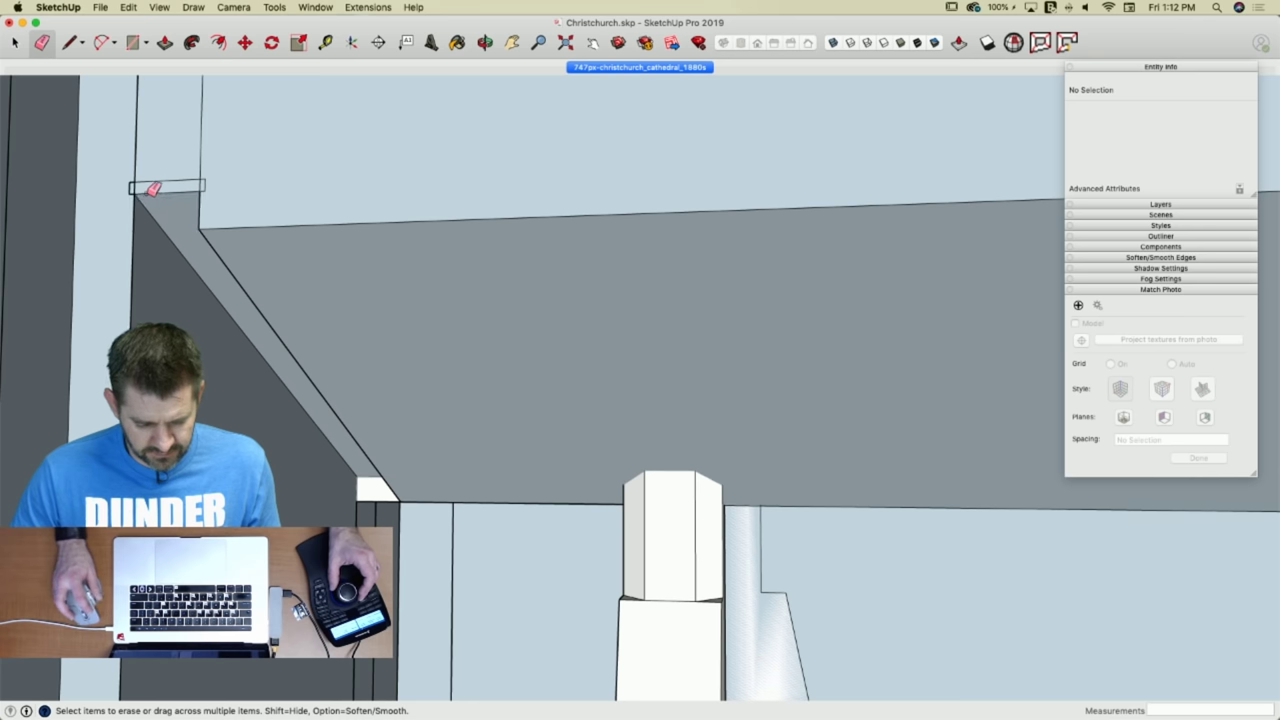
{"action": "left_click", "coordinate": [152, 193]}
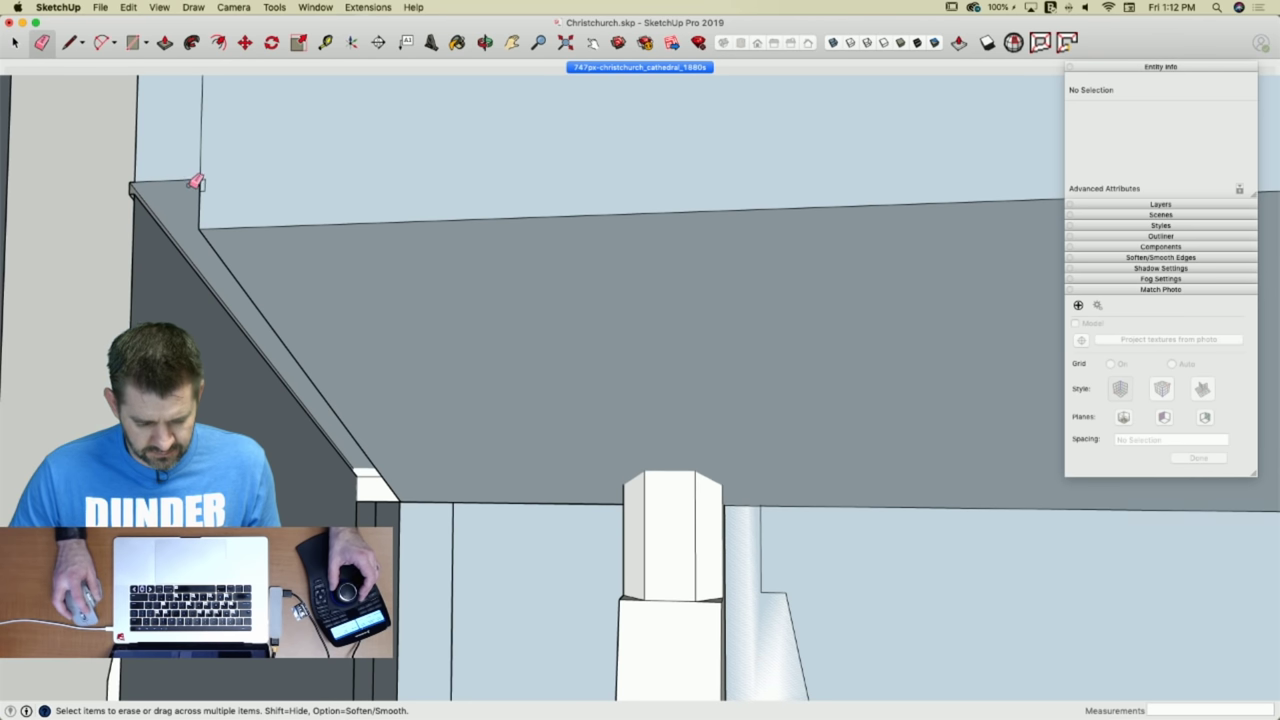
{"action": "scroll", "coordinate": [141, 184], "scroll_direction": "up", "scroll_amount": 5}
{"action": "scroll", "coordinate": [144, 188], "scroll_direction": "up", "scroll_amount": 2}
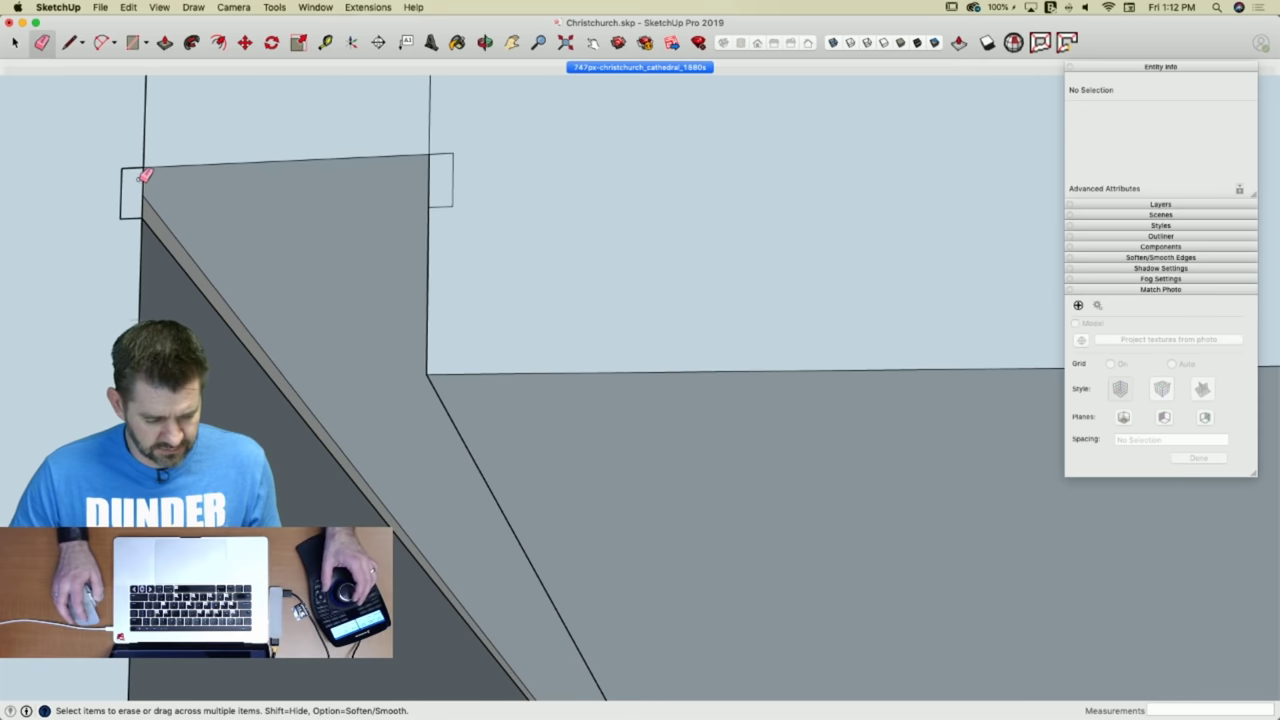
Try to clean up the coping's end by erasing the vertical edge where it passes through the nave's front corner.
{"action": "key", "text": "l"}
{"action": "left_click", "coordinate": [122, 167]}
{"action": "key", "text": "e"}
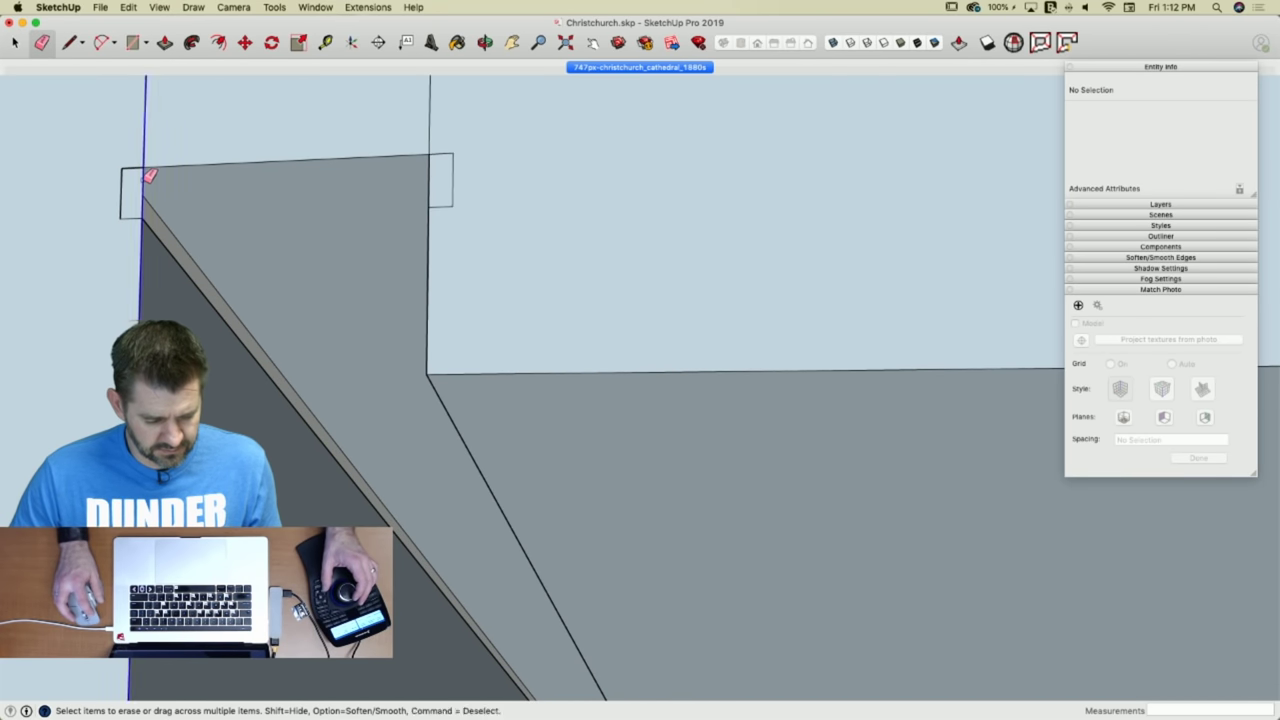
{"action": "left_click", "coordinate": [148, 177]}
{"action": "key", "text": "l"}
{"action": "key", "text": "e"}
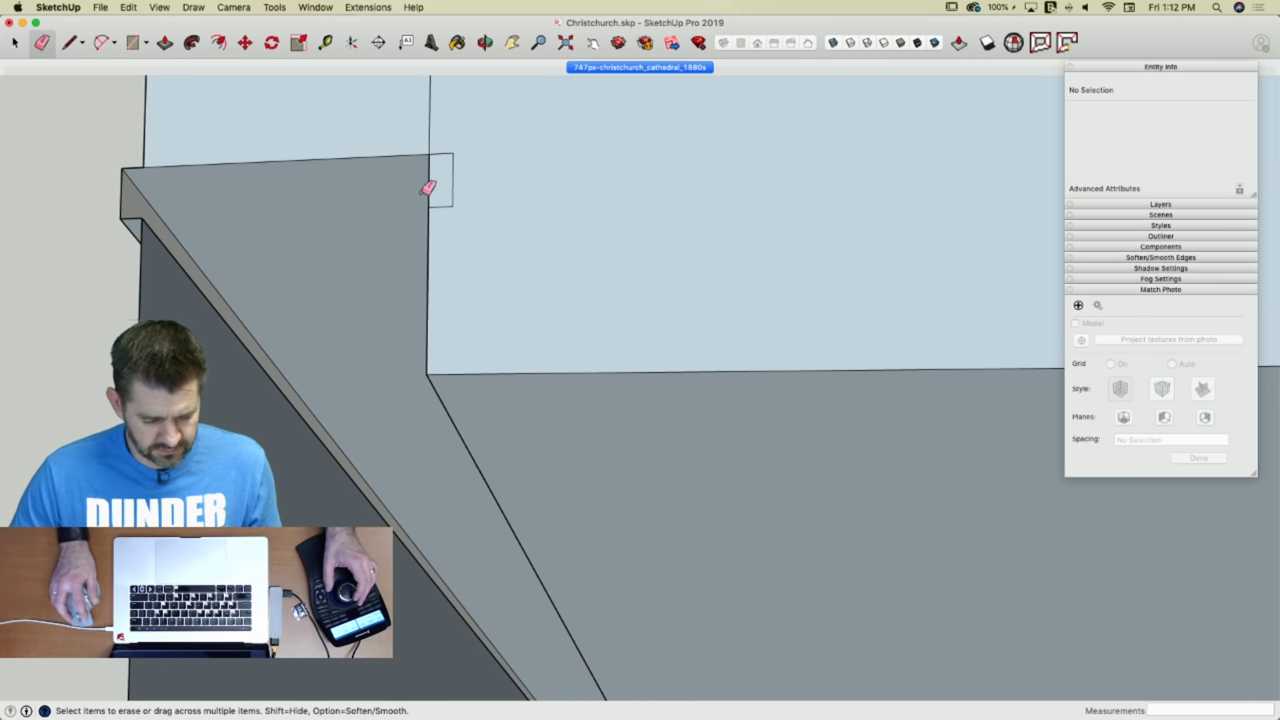
Inspect the nave front beside the tower from outside and inside, and clean up leftover edges around the aisle coping's joint.
{"action": "scroll", "coordinate": [438, 186], "scroll_direction": "down", "scroll_amount": 10}
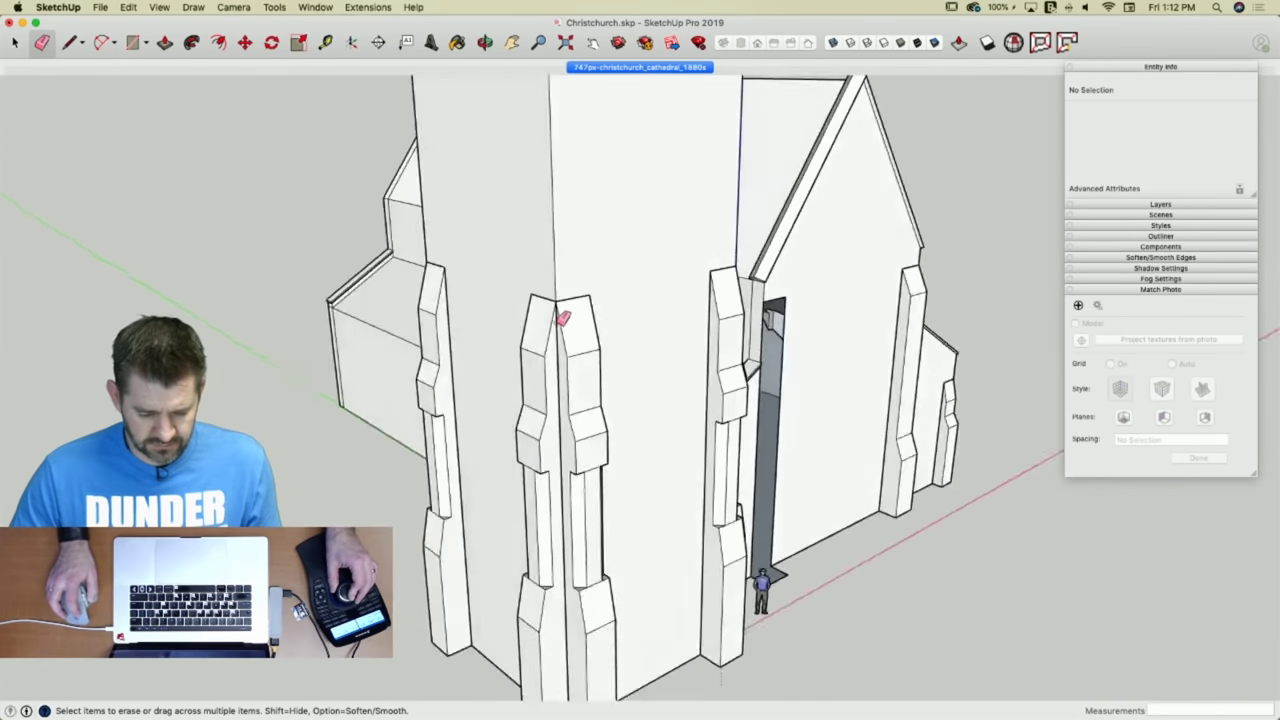
{"action": "scroll", "coordinate": [678, 390], "scroll_direction": "up", "scroll_amount": 10}
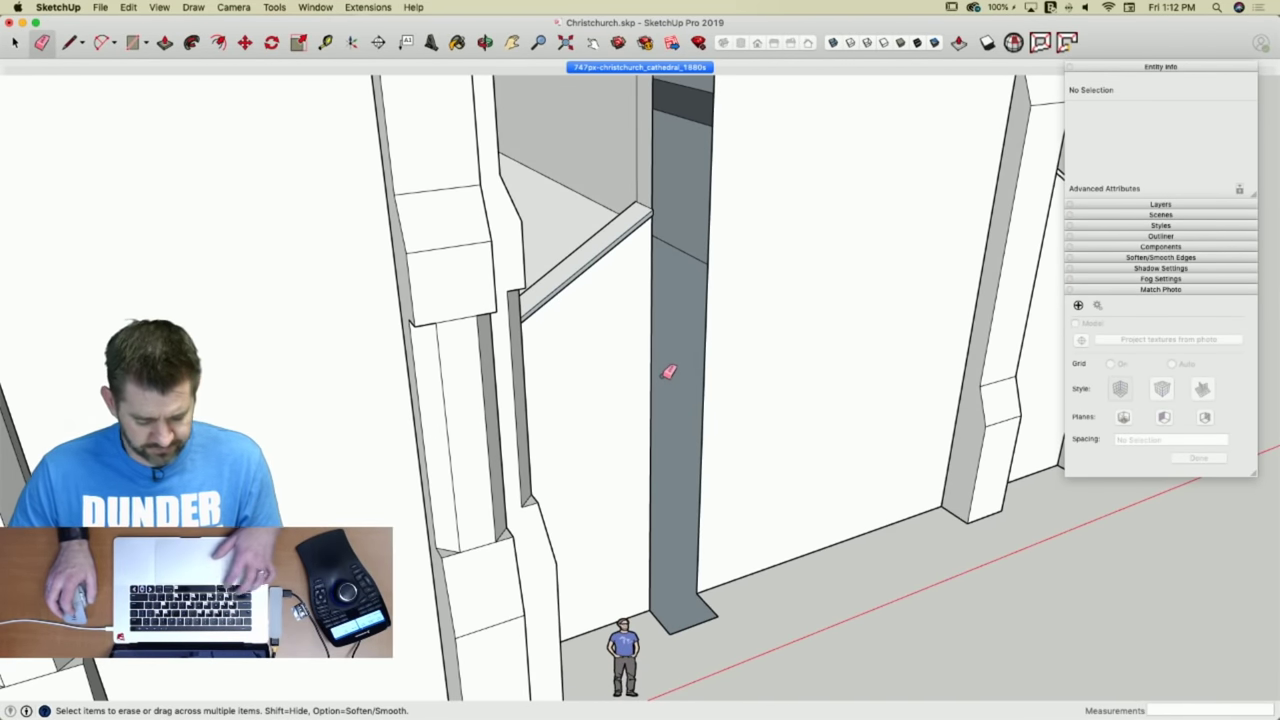
{"action": "left_click", "coordinate": [663, 246]}
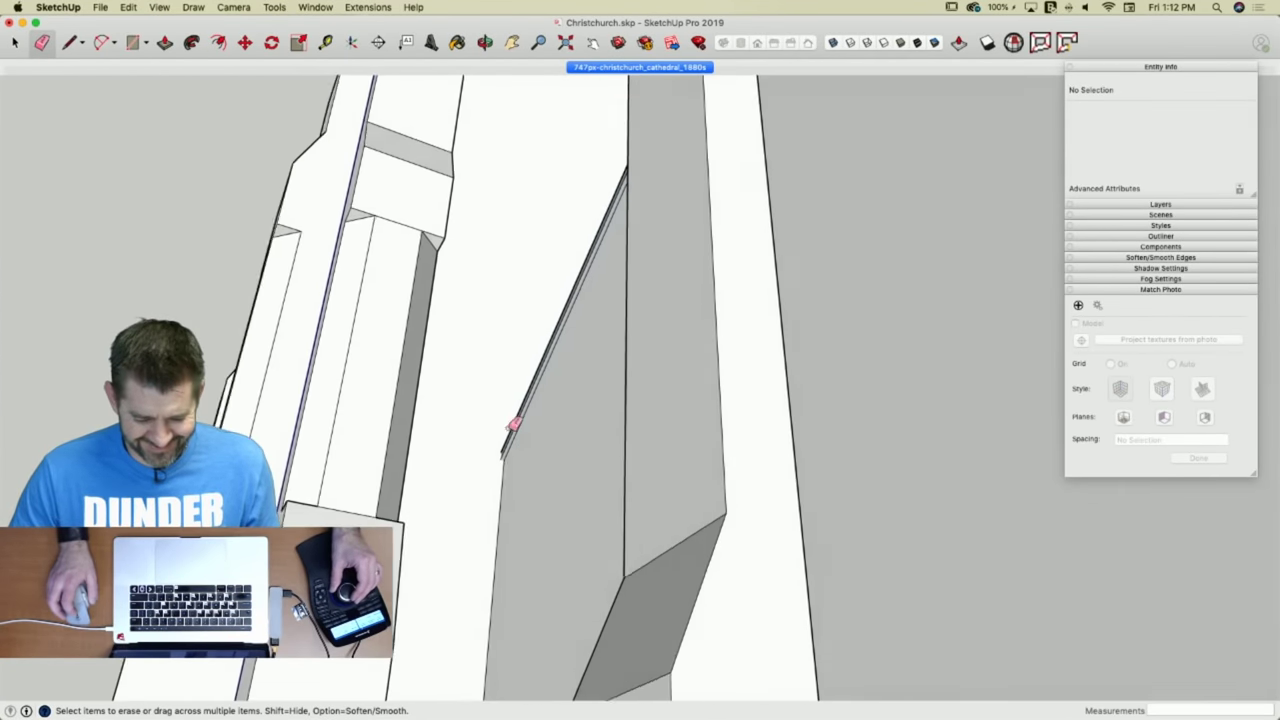
{"action": "scroll", "coordinate": [515, 428], "scroll_direction": "up", "scroll_amount": 8}
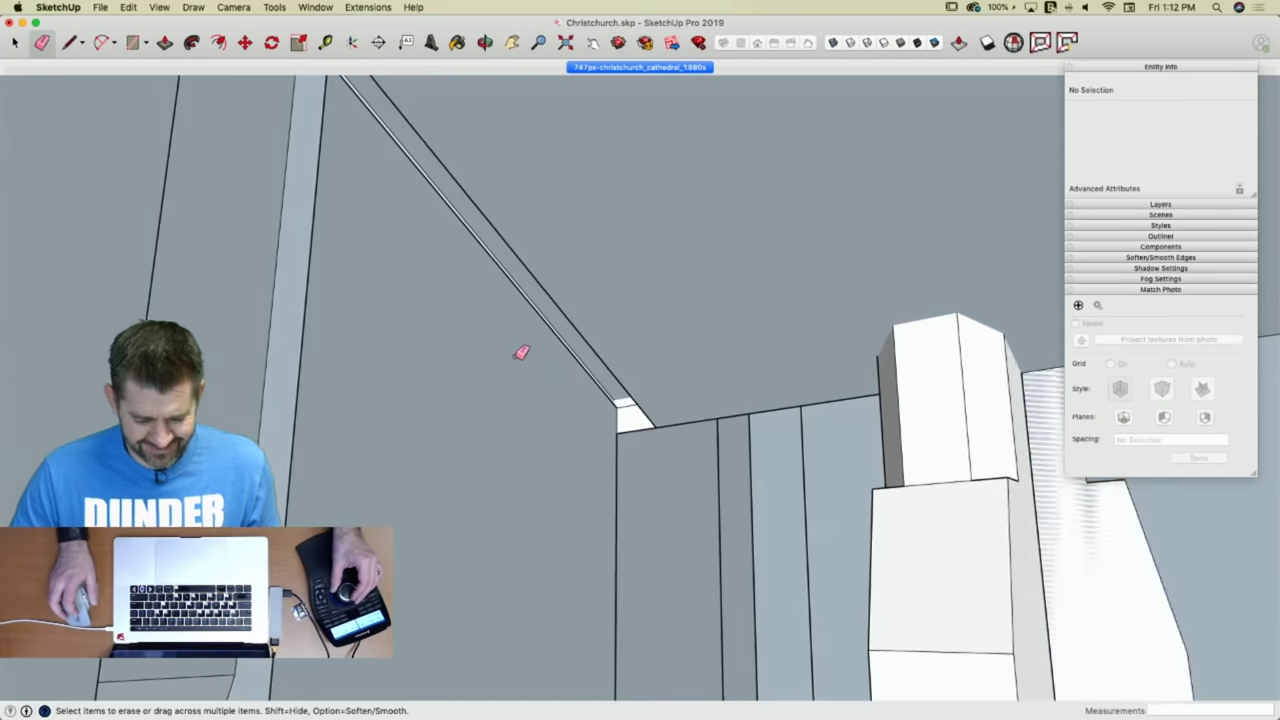
{"action": "key", "text": "space"}
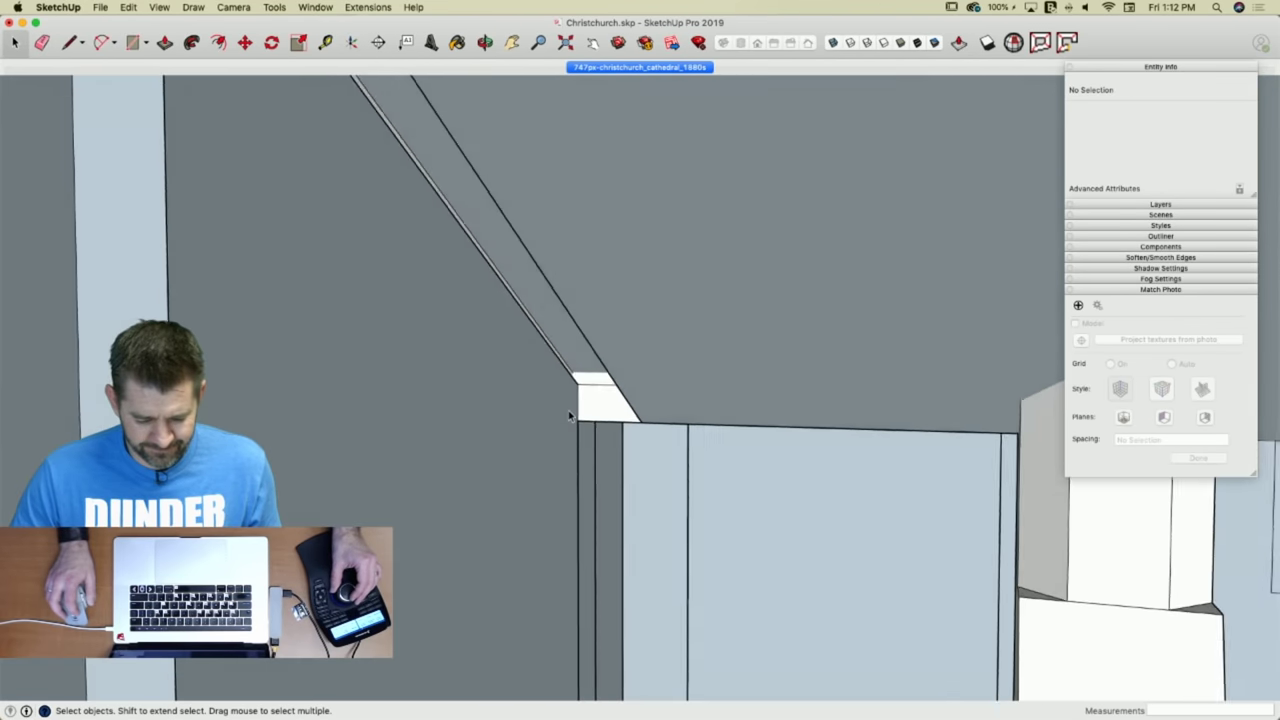
{"action": "key", "text": "e"}
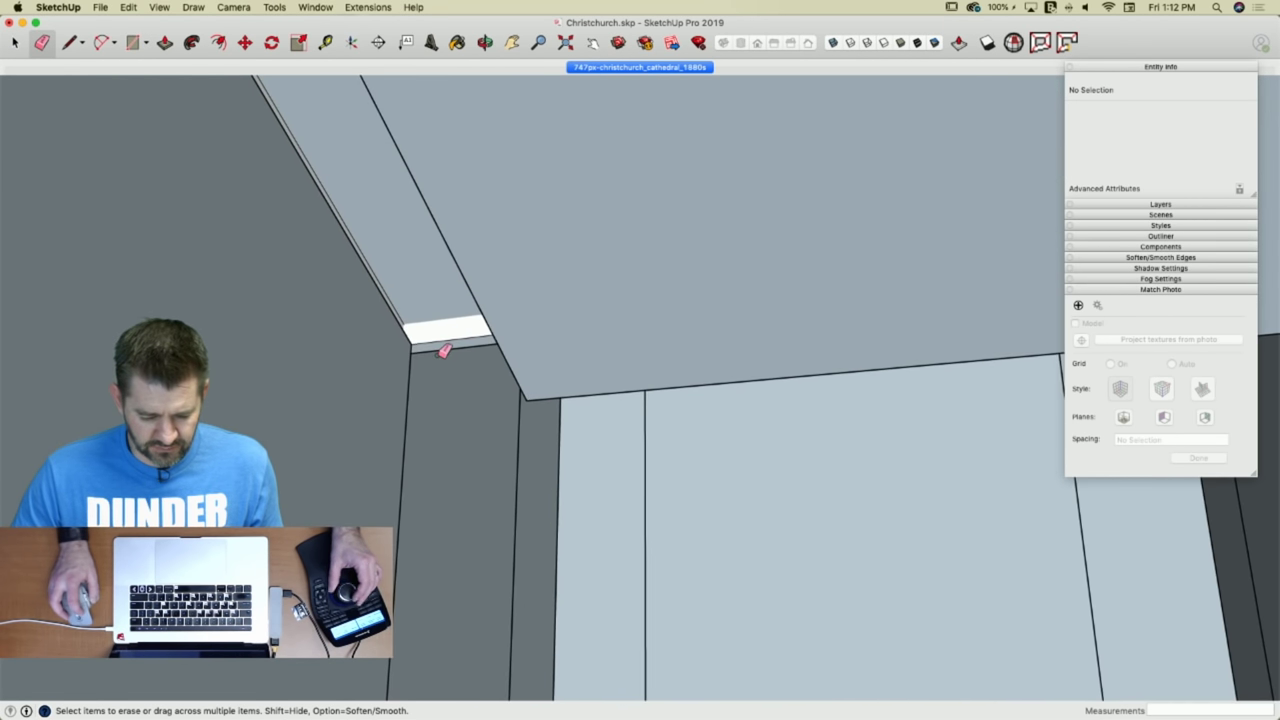
{"action": "left_click", "coordinate": [441, 201]}
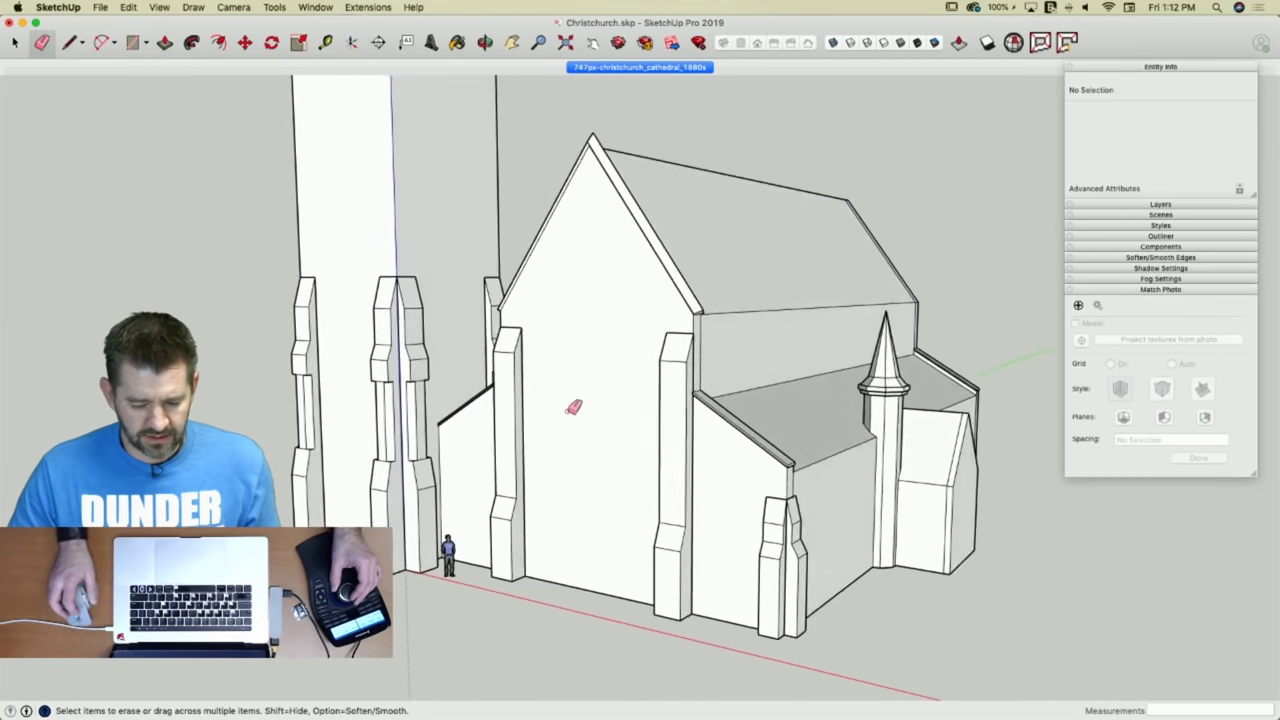
Copy the entire front gable coping 90' 3/4" along the nave to the rear gable and compare the result with the matched photo.
{"action": "key", "text": "space"}
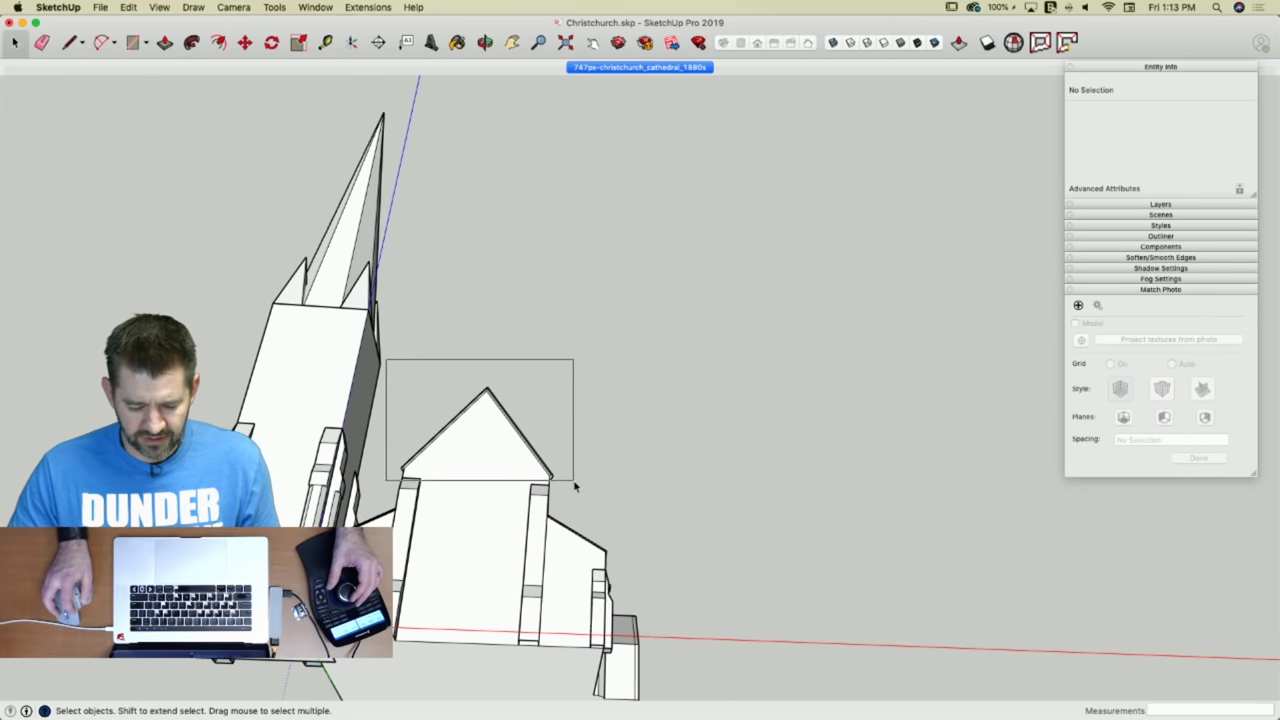
{"action": "left_click_drag", "start_coordinate": [578, 492], "coordinate": [579, 492]}
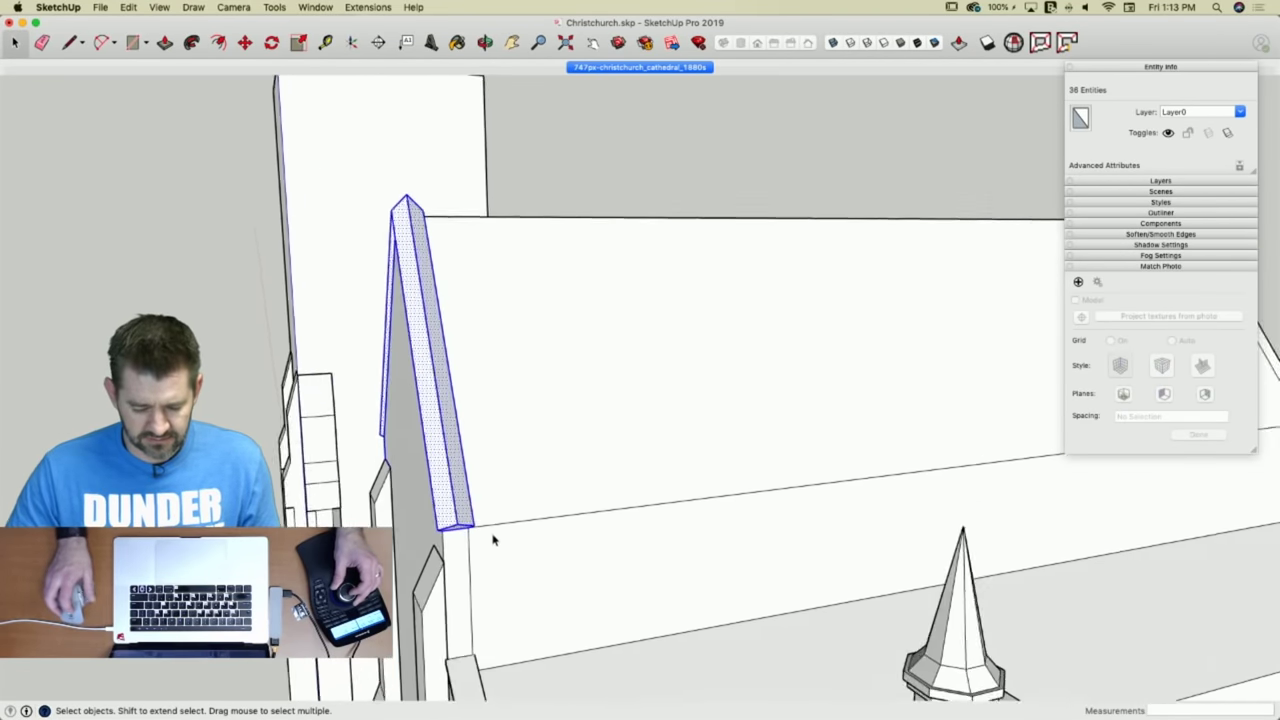
{"action": "key", "text": "m"}
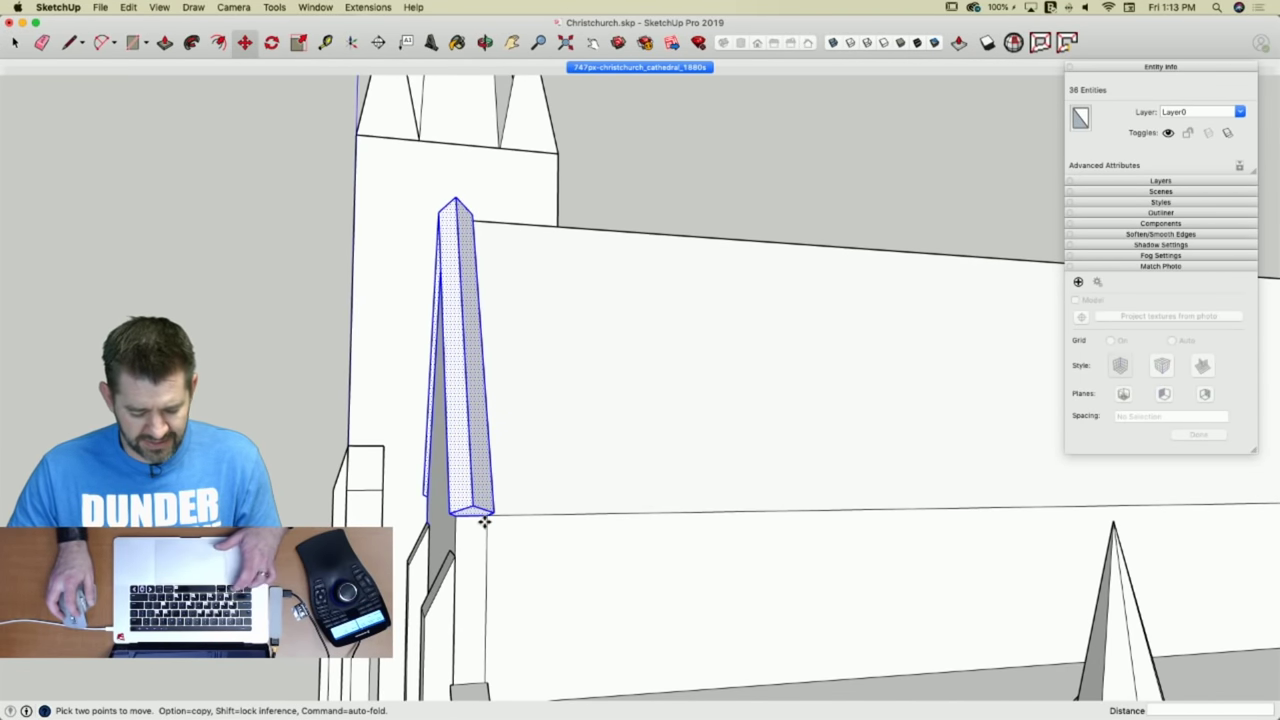
{"action": "left_click", "coordinate": [484, 520]}
{"action": "key", "text": "alt"}
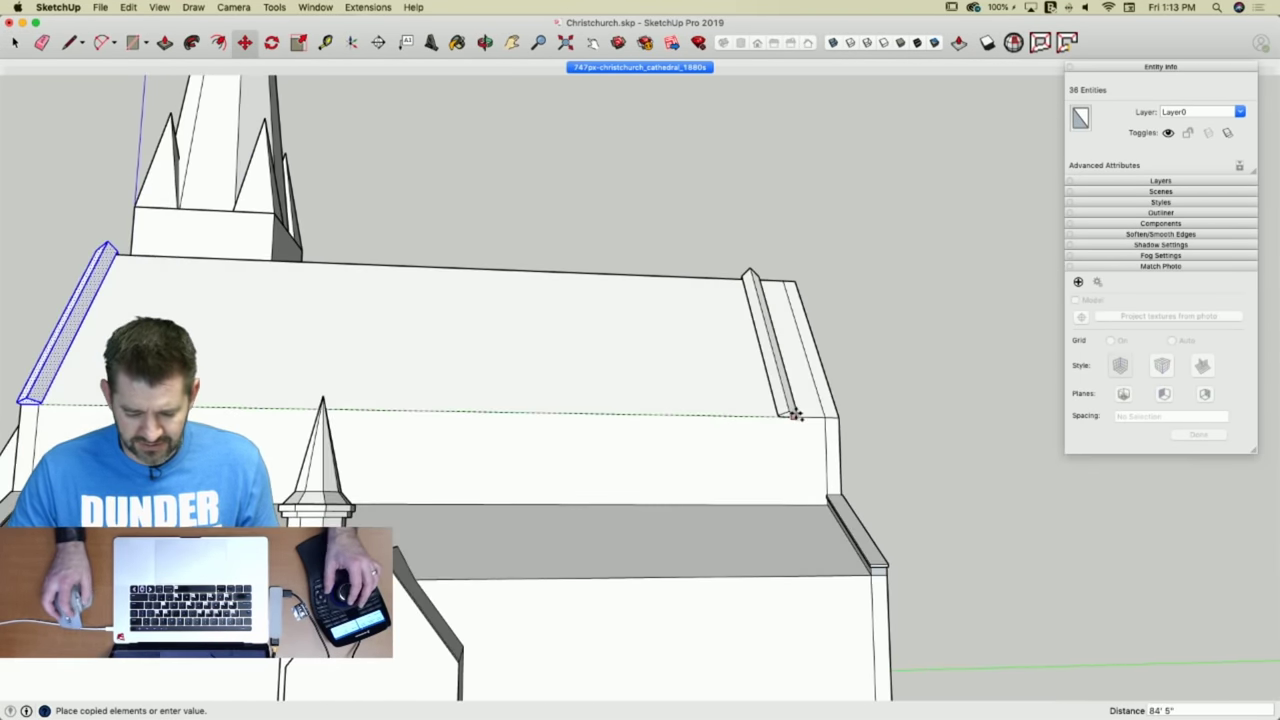
{"action": "left_click", "coordinate": [838, 416]}
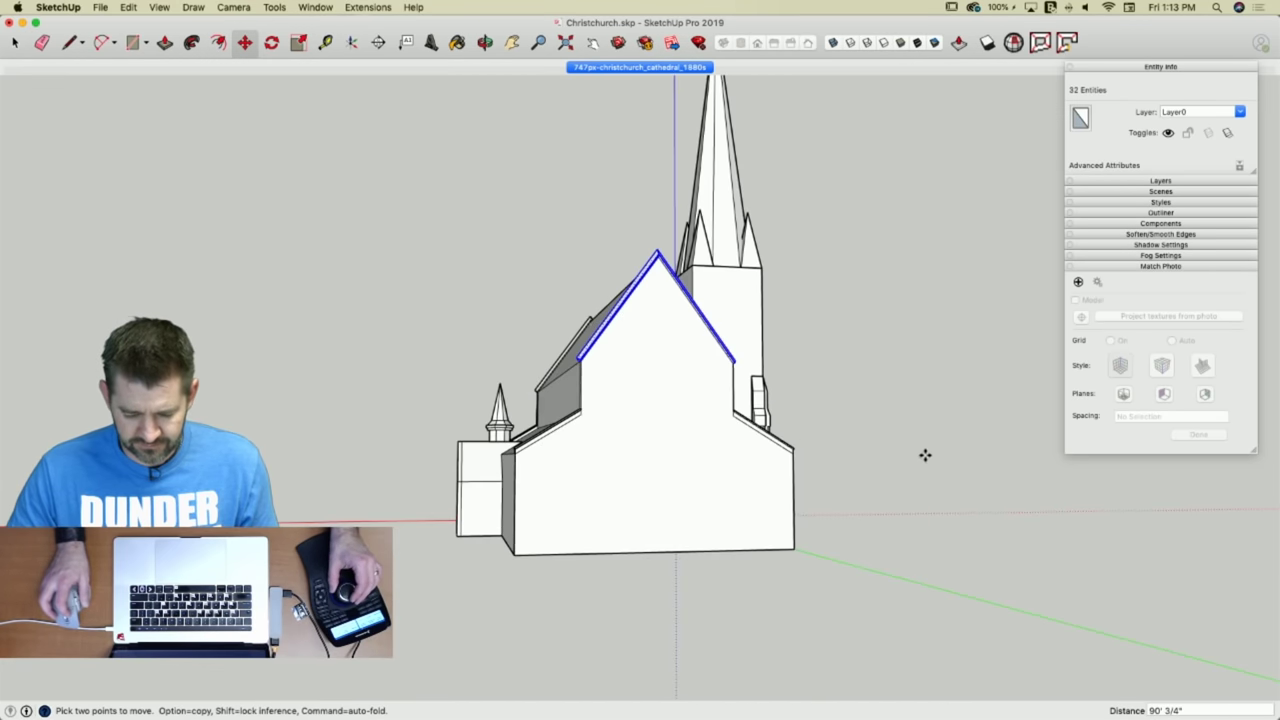
{"action": "key", "text": "space"}
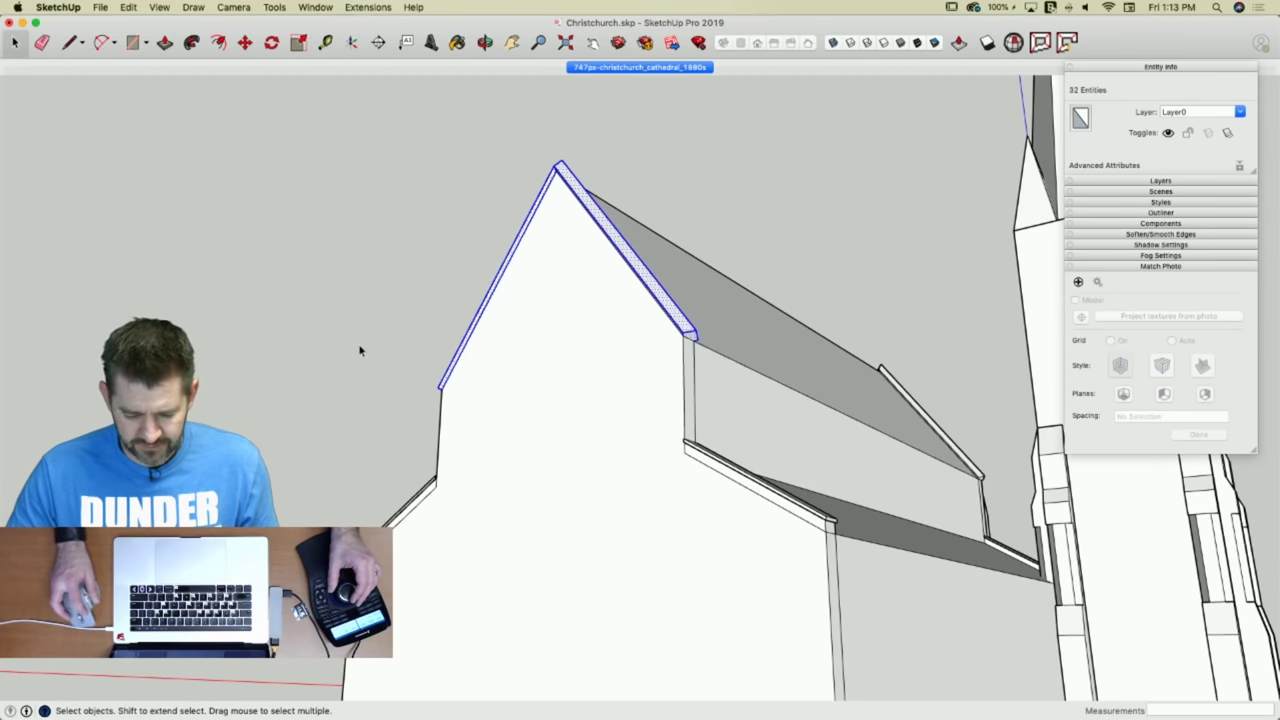
{"action": "left_click", "coordinate": [323, 351]}
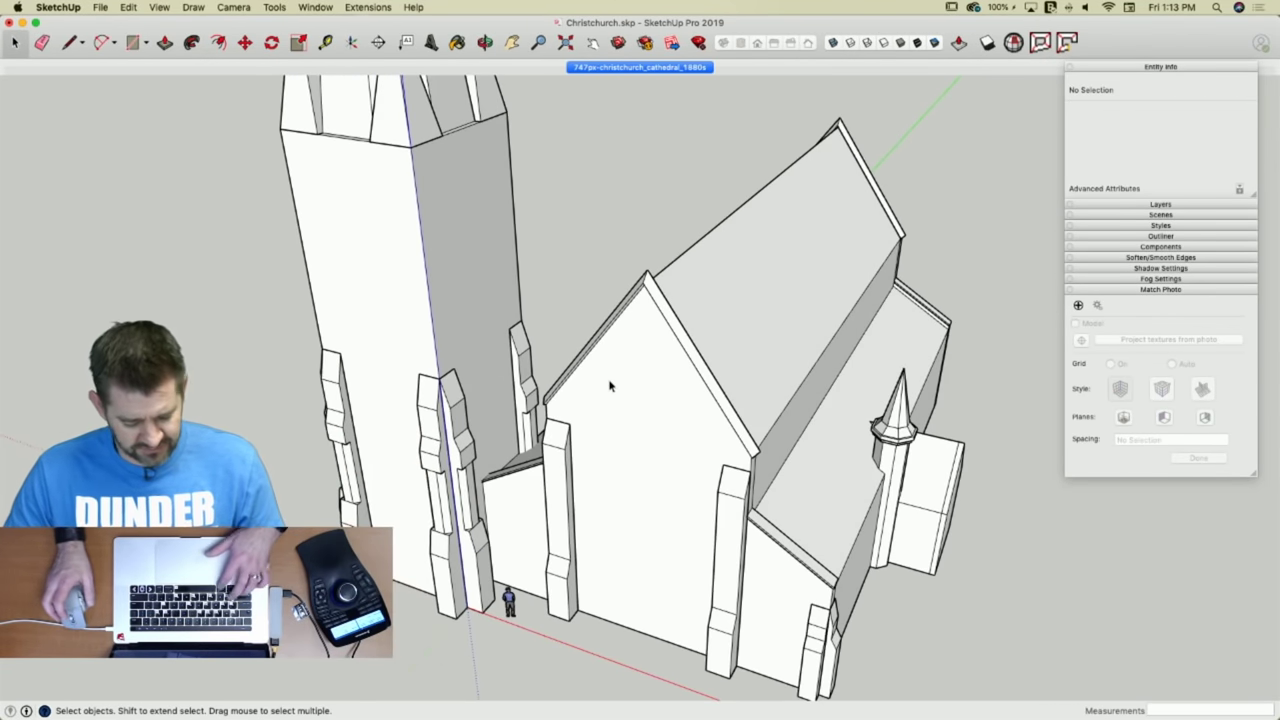
{"action": "left_click", "coordinate": [669, 68]}
{"action": "scroll", "coordinate": [648, 655], "scroll_direction": "up", "scroll_amount": 5}
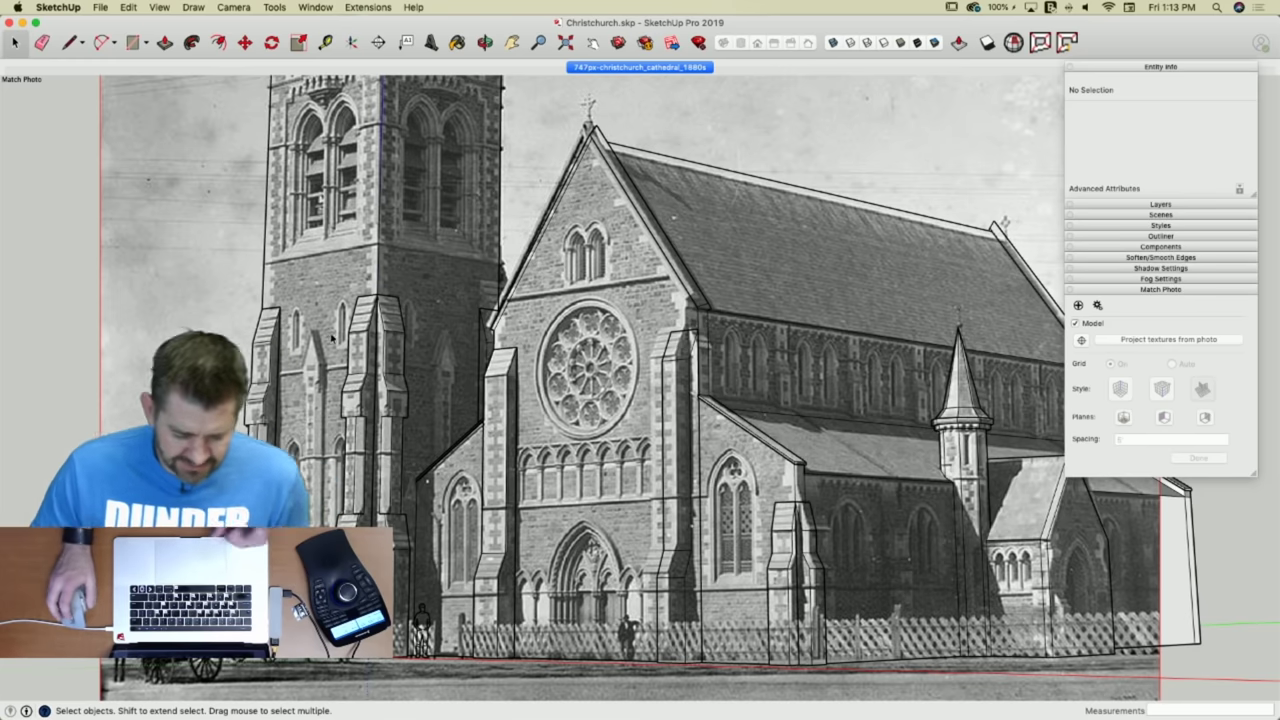
Trace half of the slim pointed buttress at the middle of the tower's front over the photo and extrude it 7".
{"action": "scroll", "coordinate": [276, 612], "scroll_direction": "up", "scroll_amount": 2}
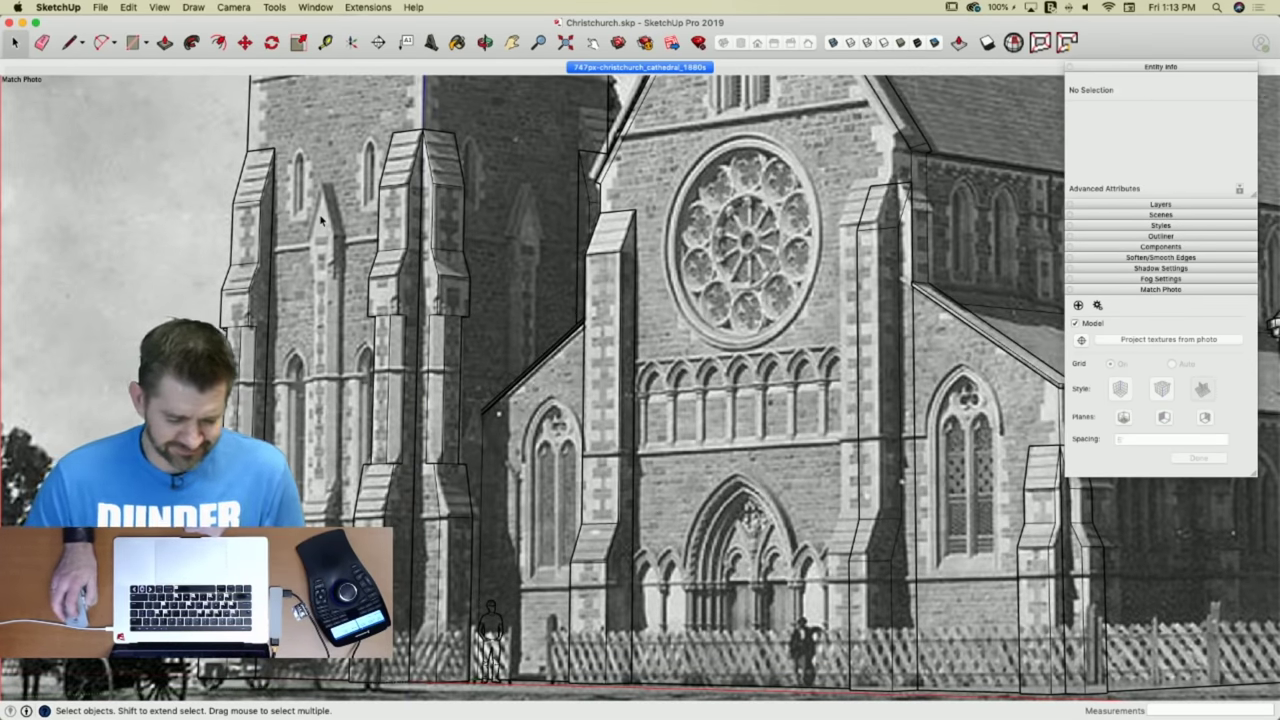
{"action": "key", "text": "l"}
{"action": "scroll", "coordinate": [330, 180], "scroll_direction": "down", "scroll_amount": 2}
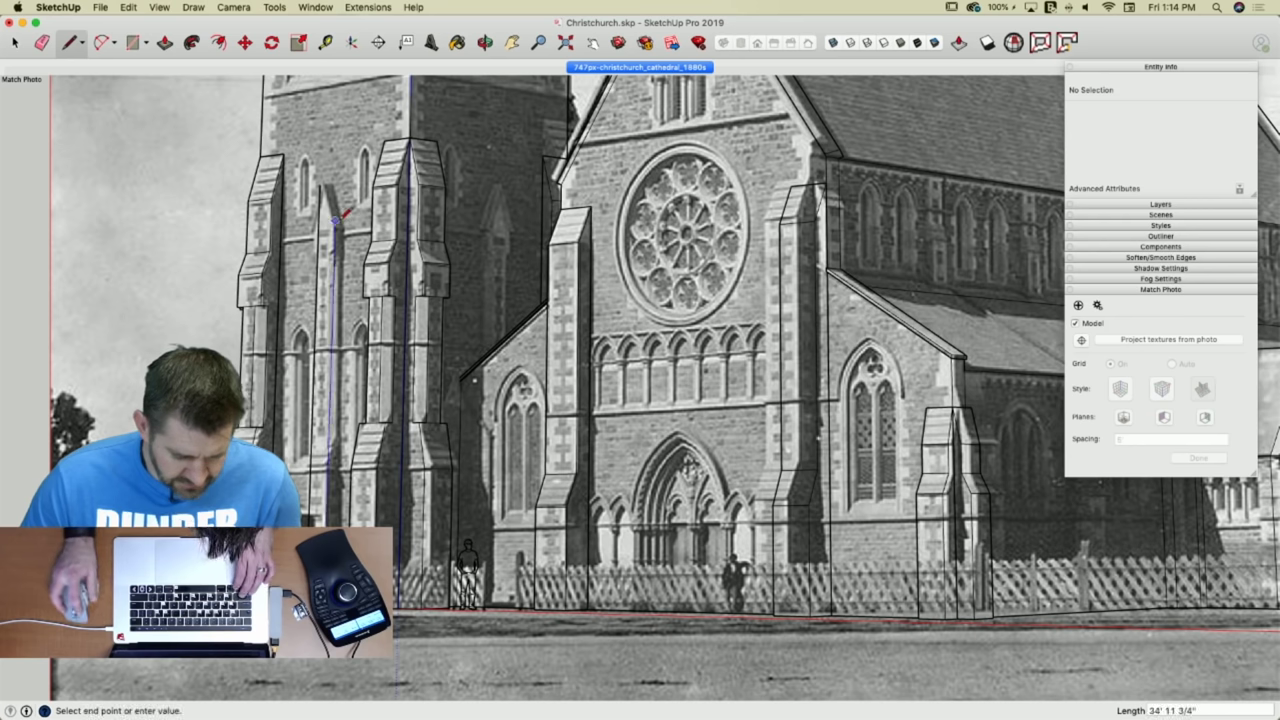
{"action": "key", "text": "Escape"}
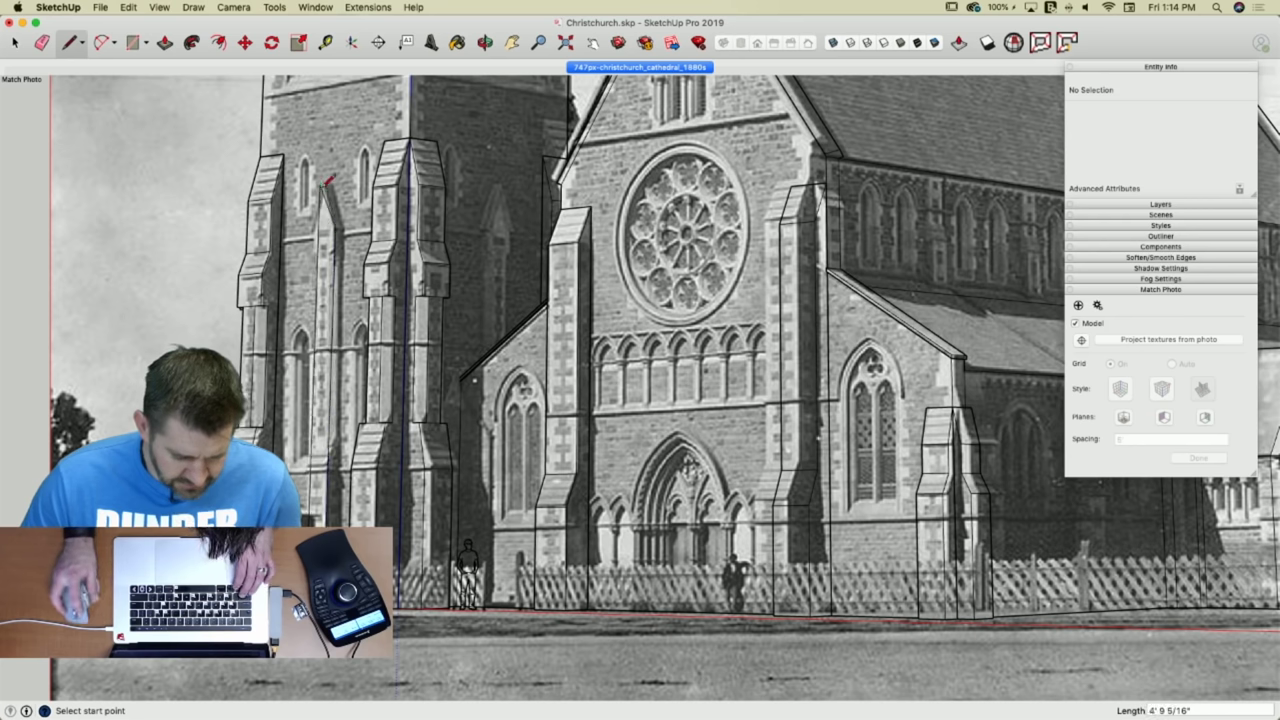
{"action": "key", "text": "p"}
{"action": "left_click", "coordinate": [324, 236]}
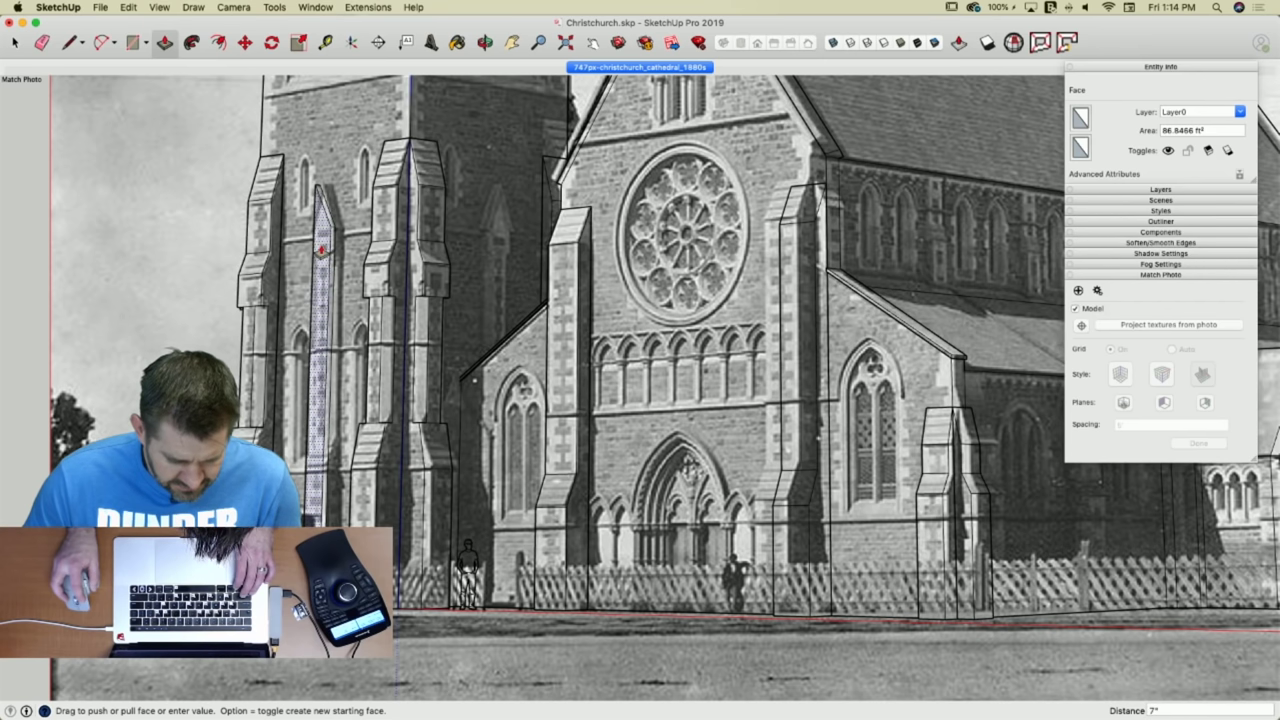
{"action": "left_click", "coordinate": [321, 250]}
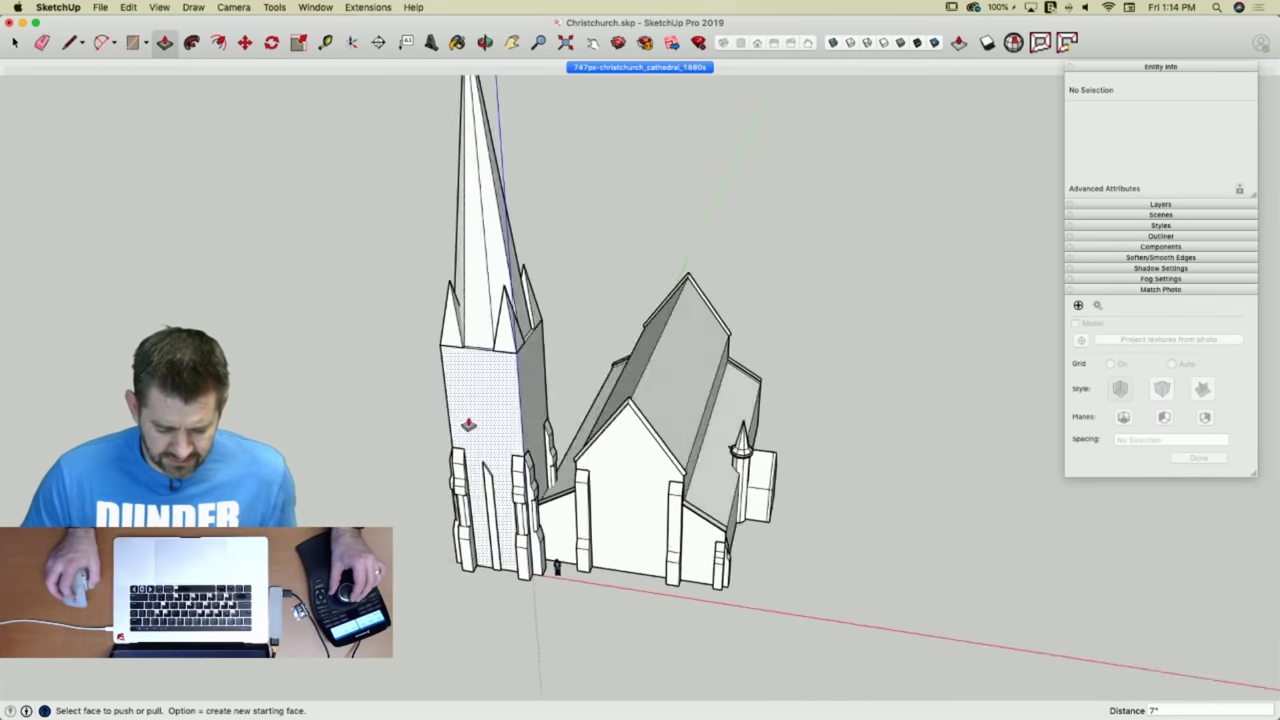
Rotate a copy of the half-buttress face 180° about its base corner to form the full pointed outline.
{"action": "scroll", "coordinate": [468, 424], "scroll_direction": "up", "scroll_amount": 10}
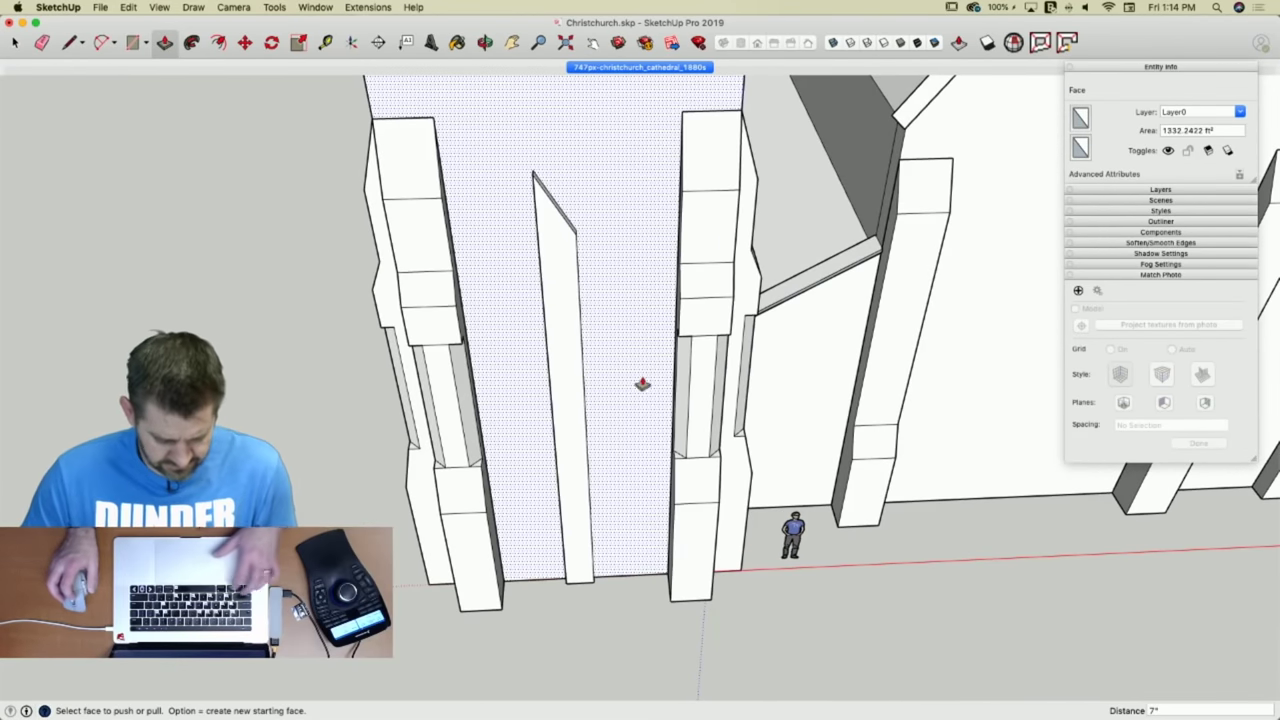
{"action": "key", "text": "space"}
{"action": "left_click", "coordinate": [578, 380]}
{"action": "key", "text": "q"}
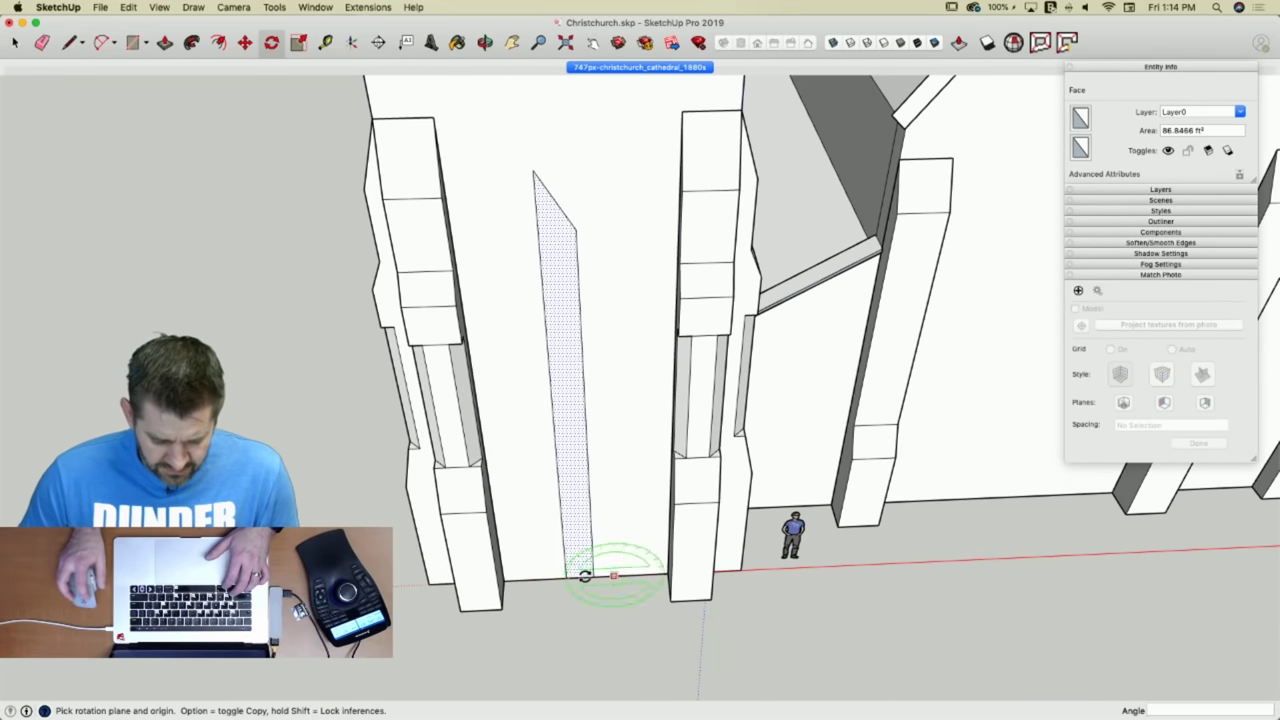
{"action": "left_click", "coordinate": [570, 578]}
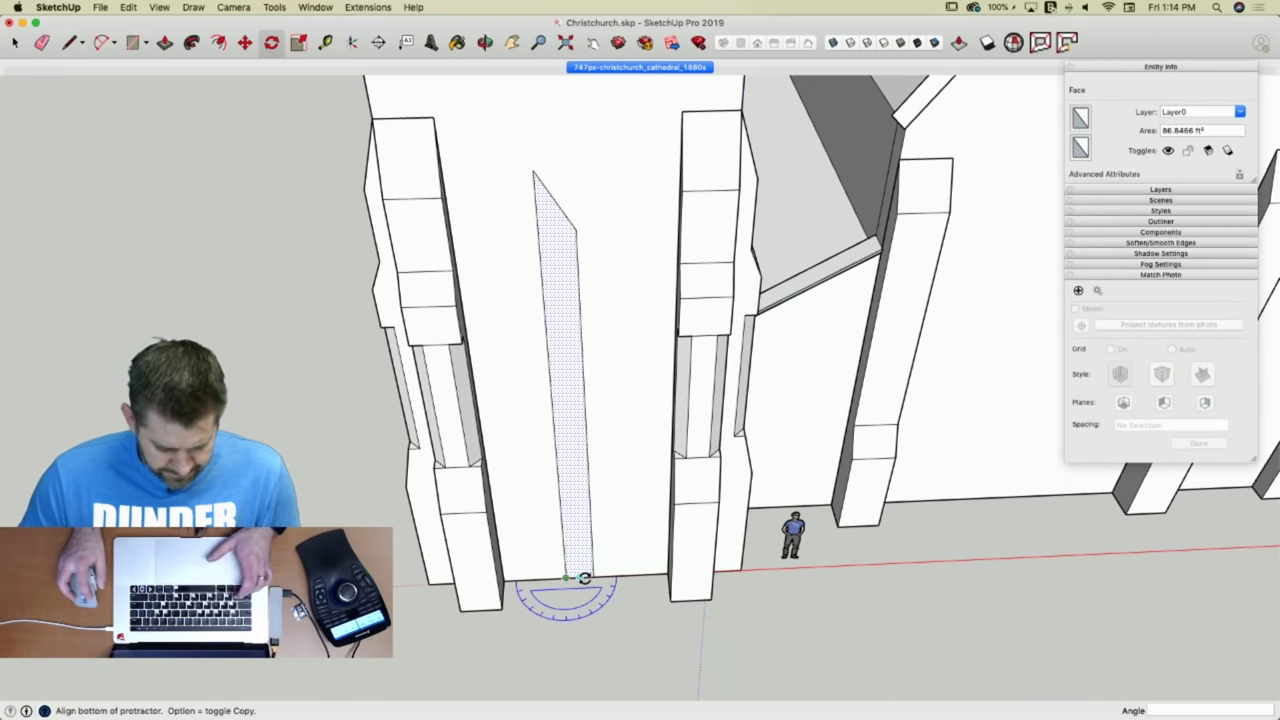
{"action": "left_click", "coordinate": [580, 578]}
{"action": "left_click", "coordinate": [549, 577]}
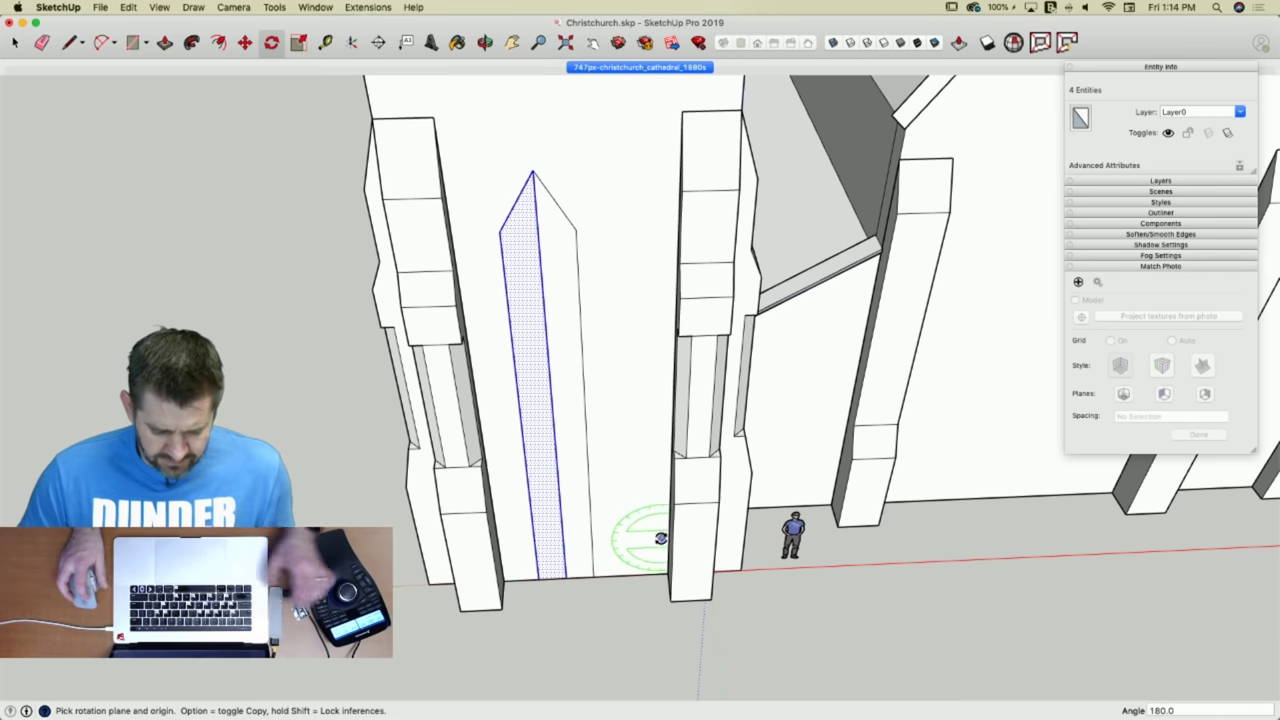
Remove both halves of the traced pointed outline from the tower's front wall.
{"action": "key", "text": "space"}
{"action": "scroll", "coordinate": [660, 535], "scroll_direction": "down", "scroll_amount": 5}
{"action": "scroll", "coordinate": [576, 528], "scroll_direction": "up", "scroll_amount": 5}
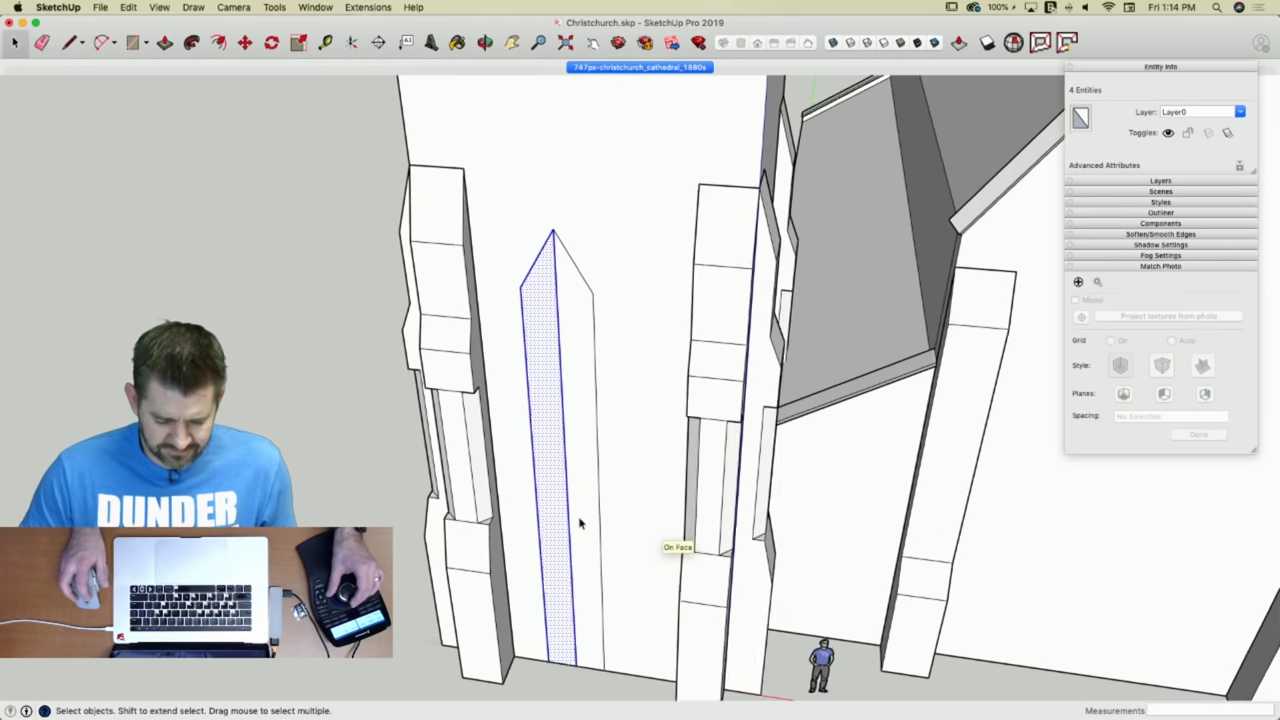
{"action": "key", "text": "e"}
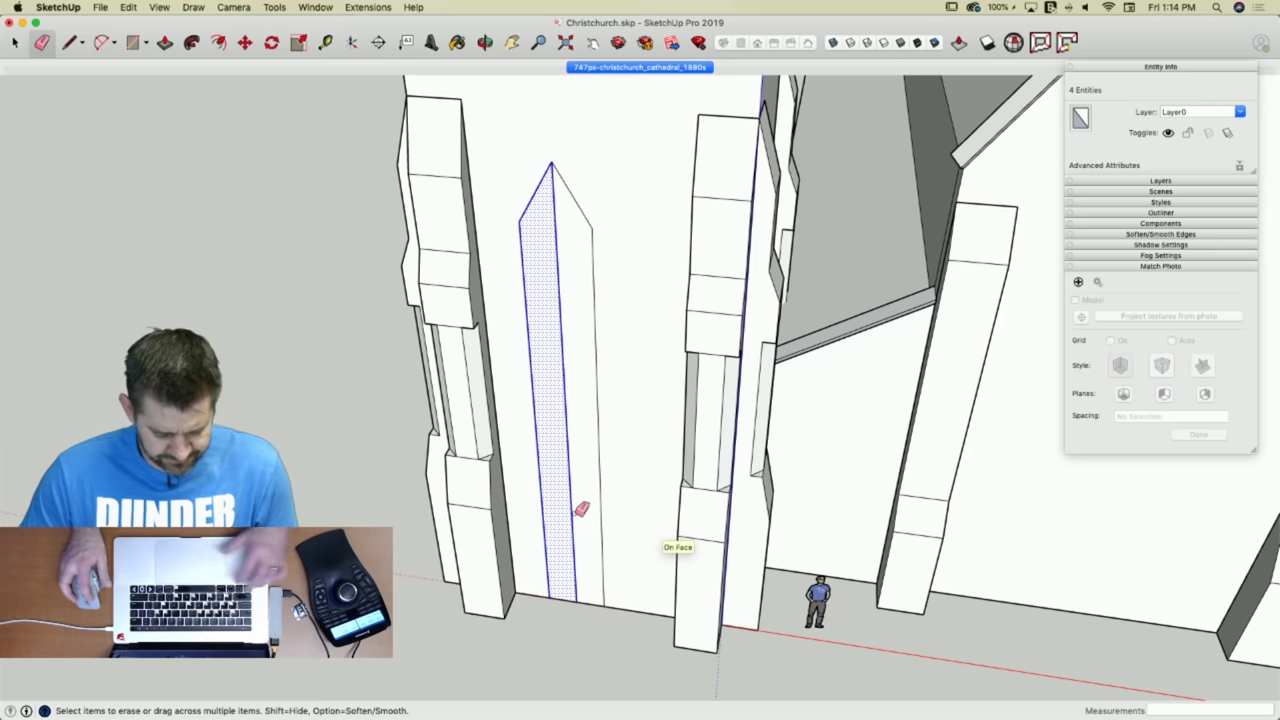
{"action": "key", "text": "Delete"}
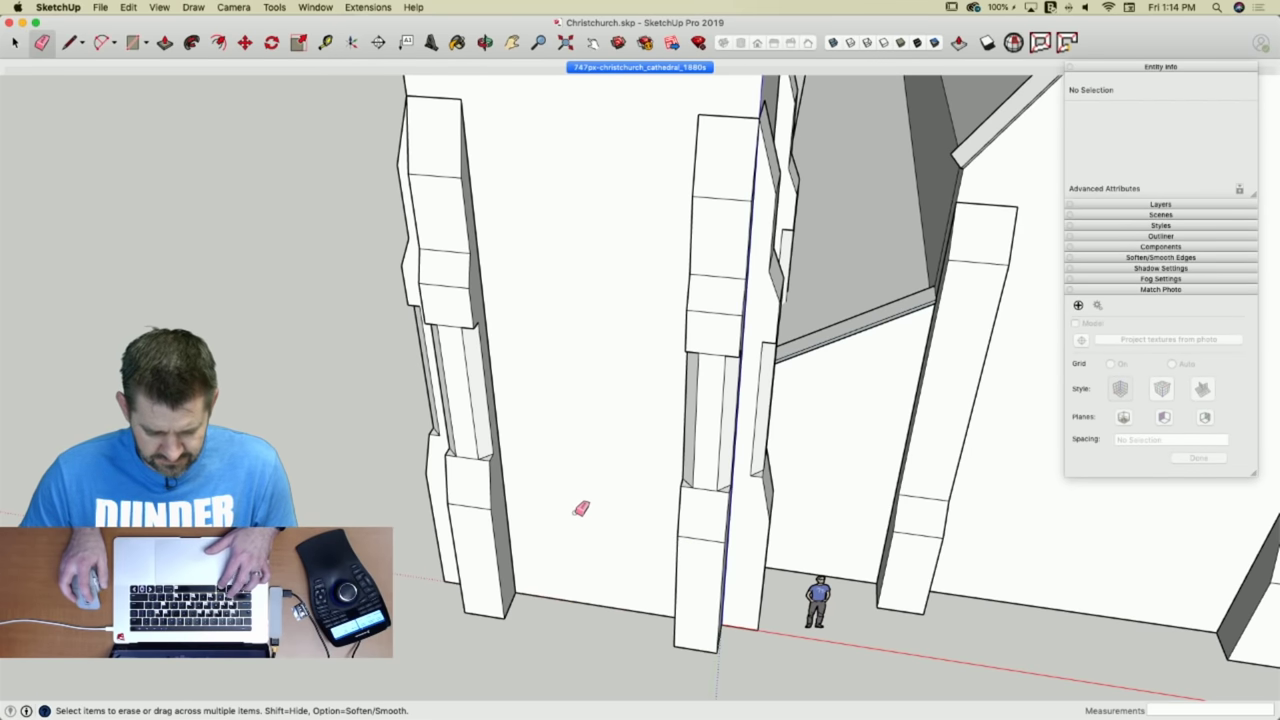
Draw an edge across the base of the tower's front buttress nearest the nave and delete that buttress's bottom face.
{"action": "key", "text": "l"}
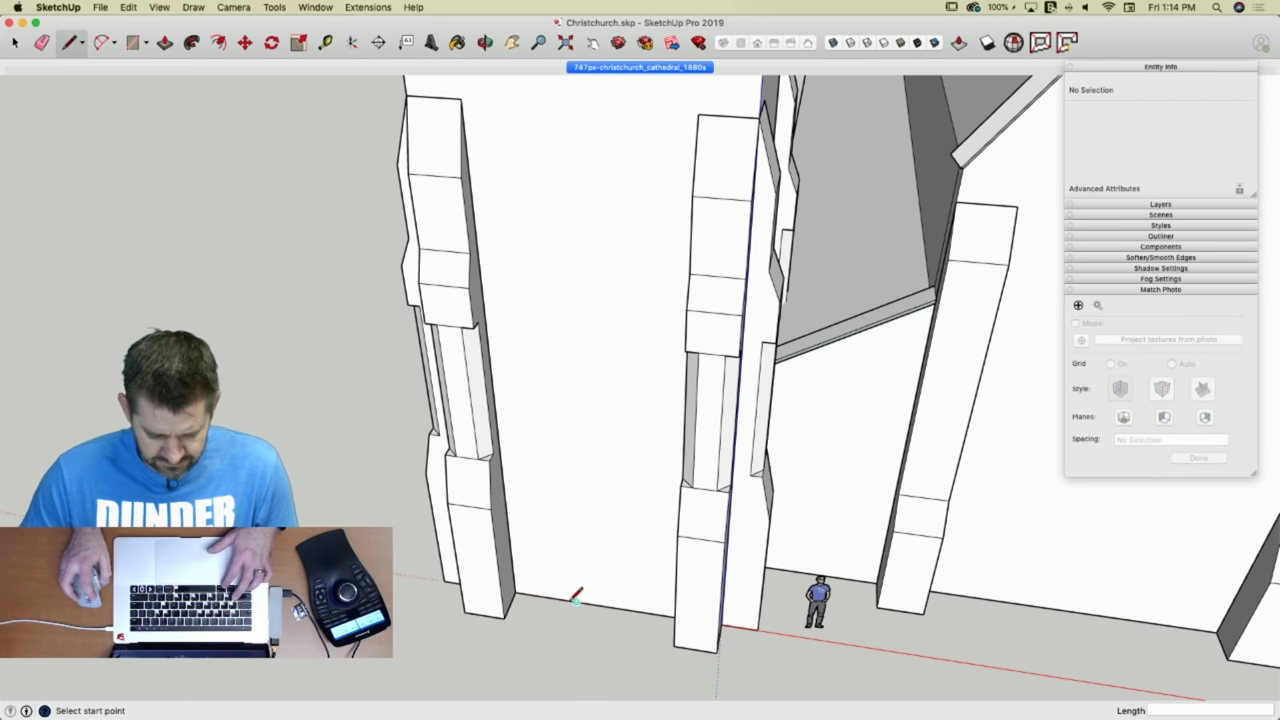
{"action": "middle_click_drag", "start_coordinate": [574, 601], "coordinate": [702, 298]}
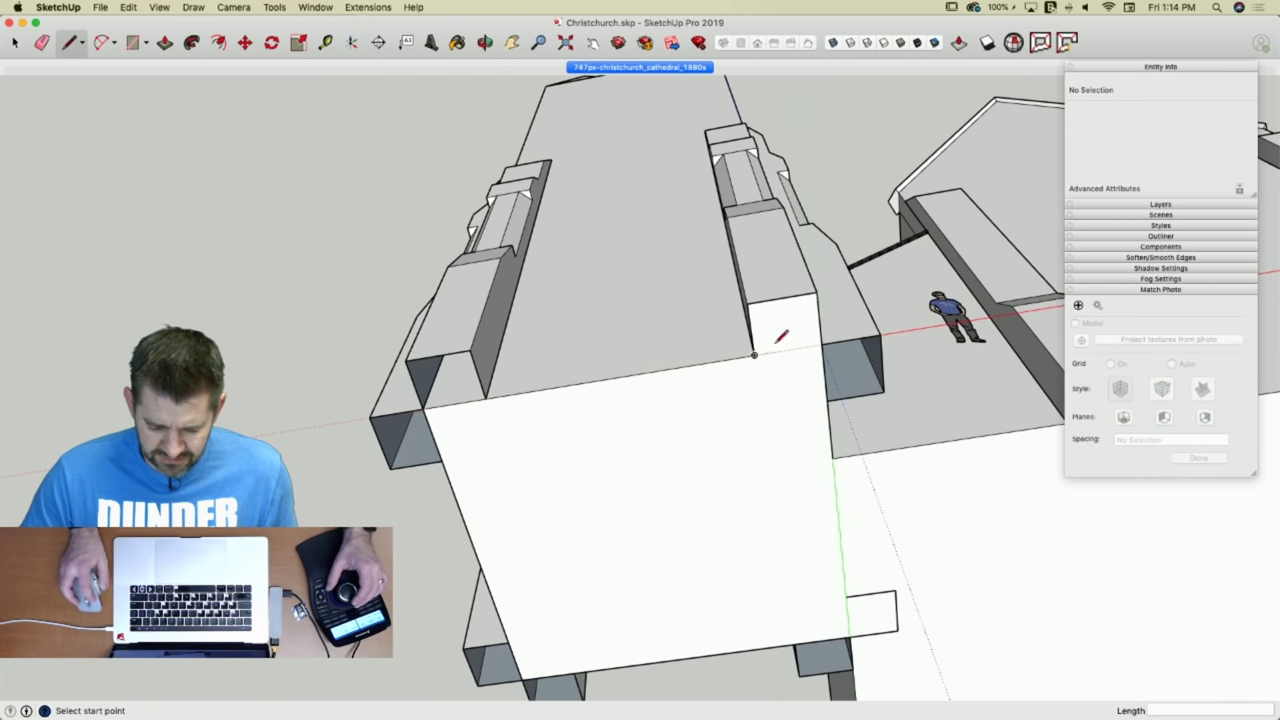
{"action": "key", "text": "space"}
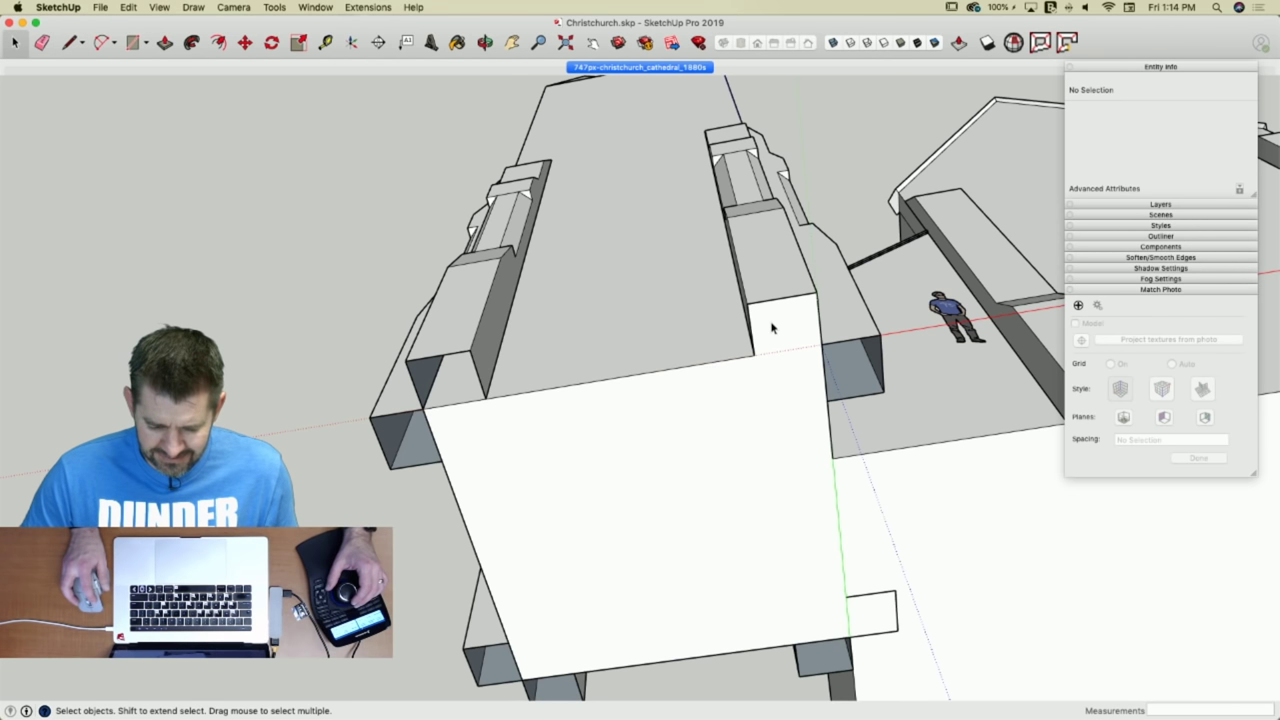
{"action": "left_click", "coordinate": [771, 324]}
{"action": "key", "text": "l"}
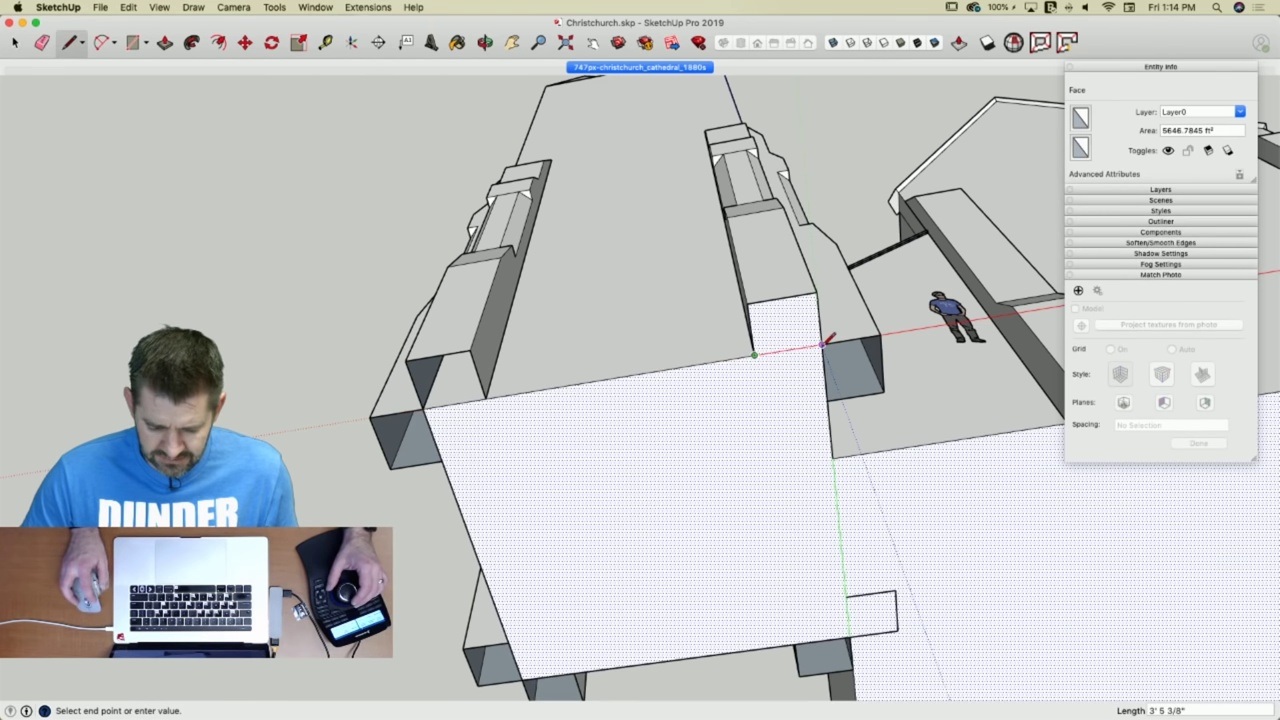
{"action": "left_click", "coordinate": [828, 340]}
{"action": "key", "text": "space"}
{"action": "left_click", "coordinate": [786, 336]}
{"action": "double_click", "coordinate": [786, 336]}
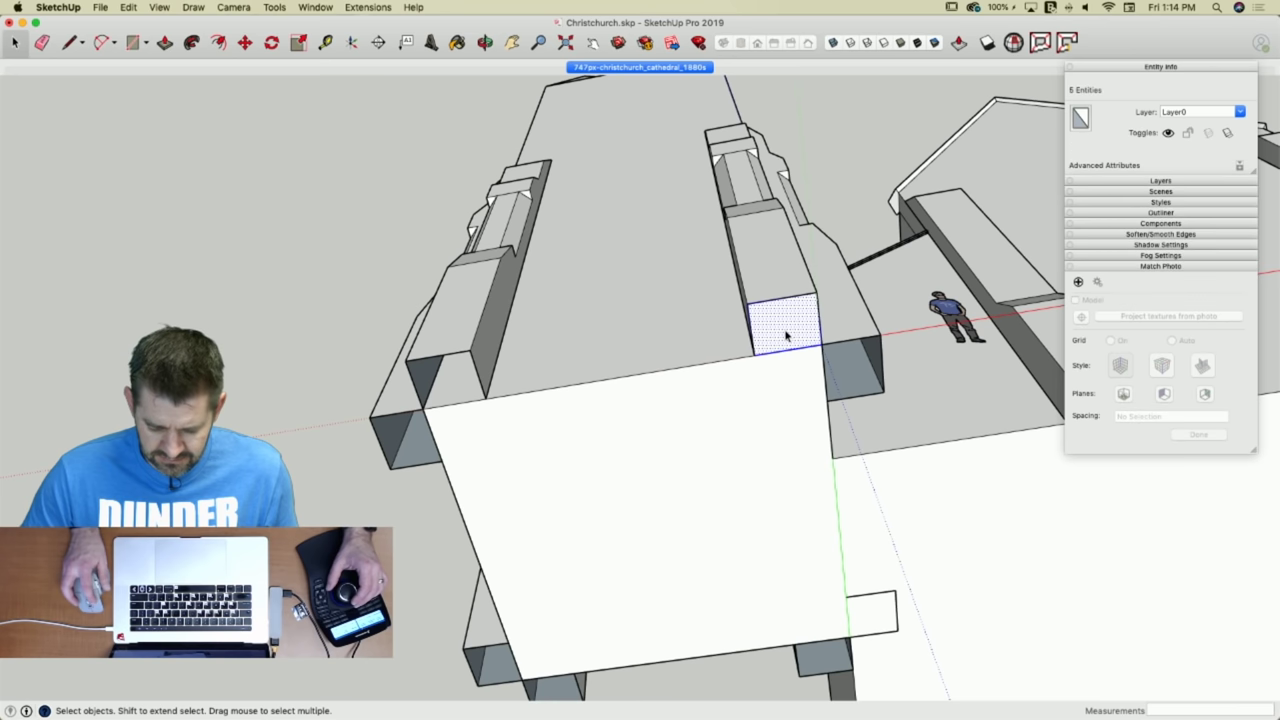
{"action": "key", "text": "Delete"}
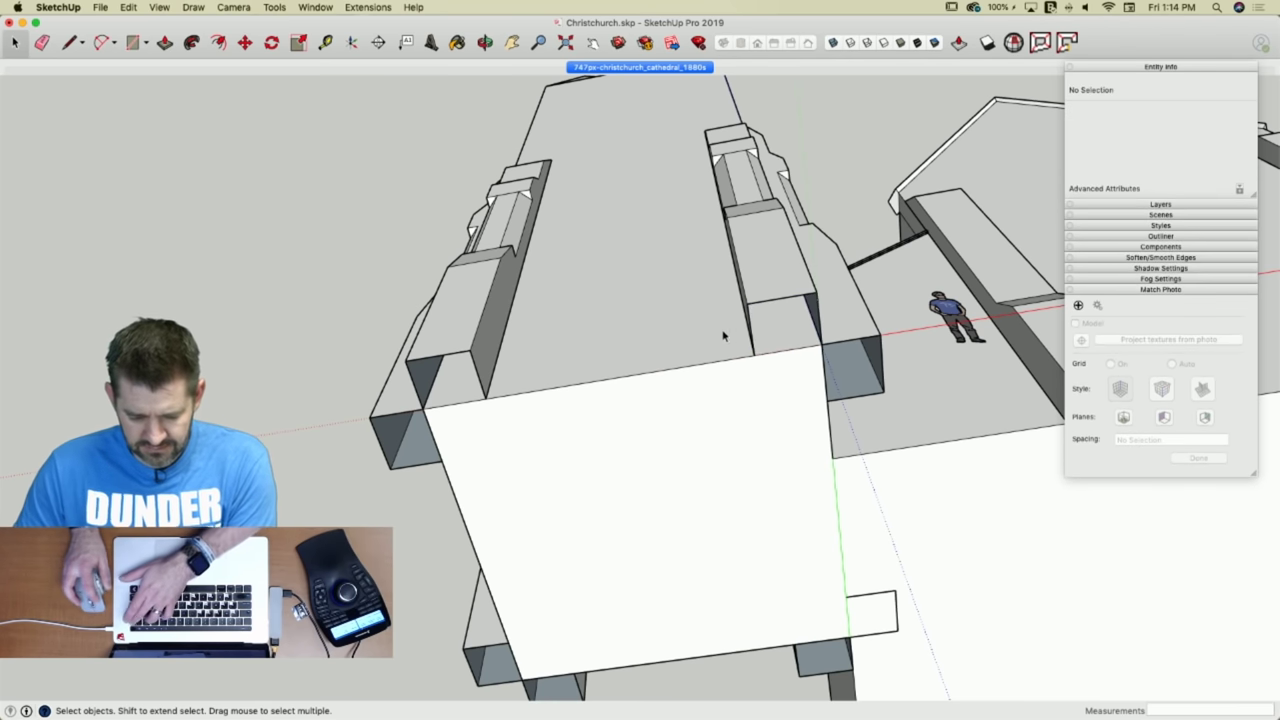
{"action": "key", "text": "e"}
{"action": "key", "text": "space"}
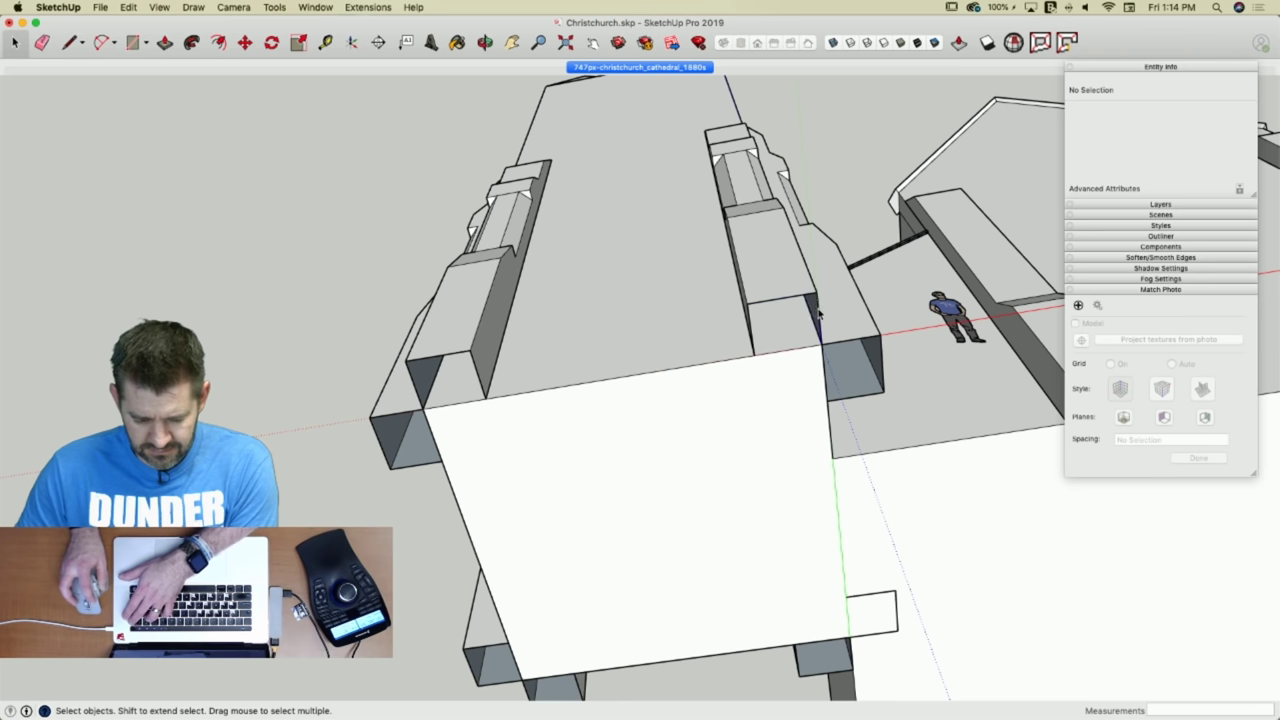
Erase the segmented bottom edges along the tower's front, redraw them as one corner-to-corner edge, and delete a leftover edge.
{"action": "key", "text": "l"}
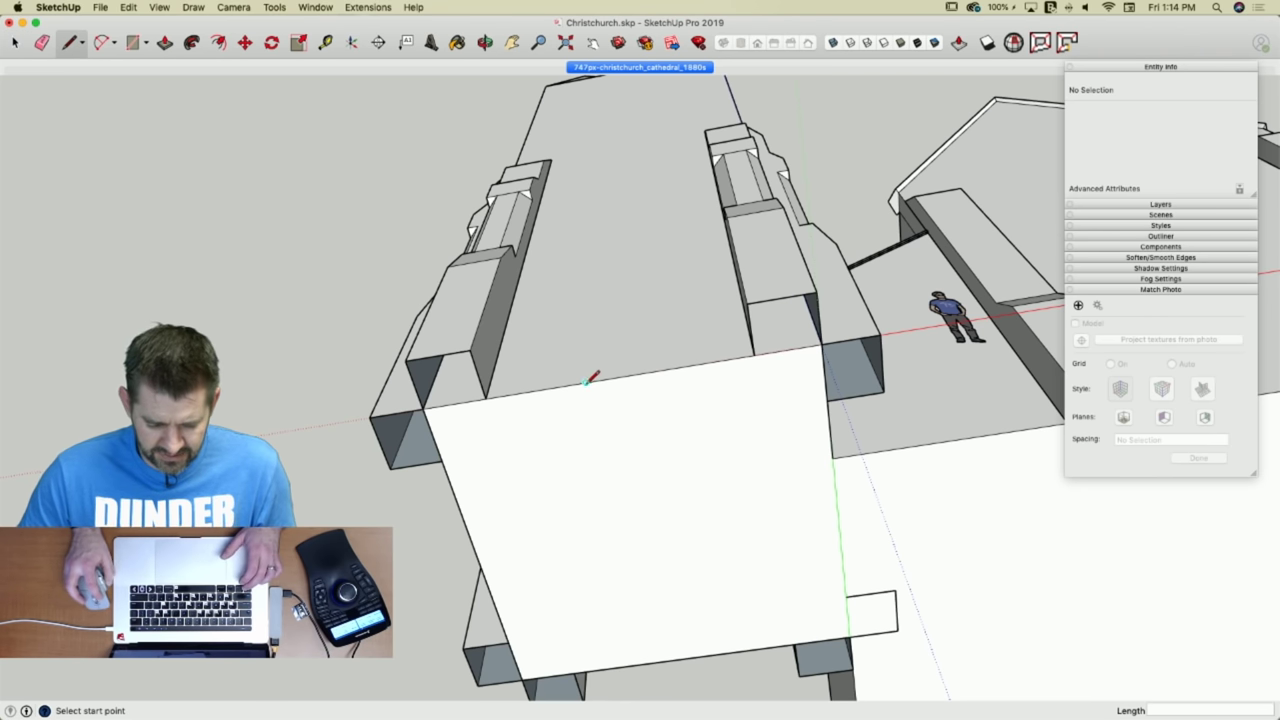
{"action": "key", "text": "e"}
{"action": "left_click", "coordinate": [747, 354]}
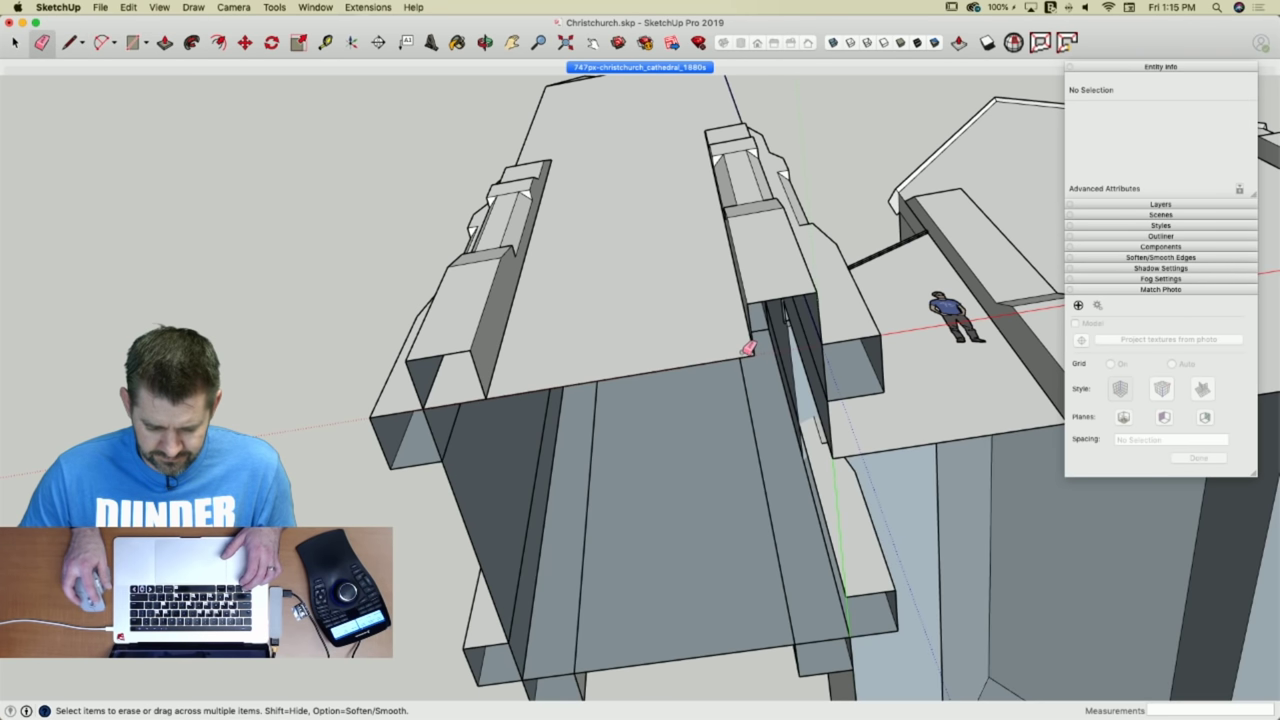
{"action": "left_click", "coordinate": [745, 357]}
{"action": "key", "text": "l"}
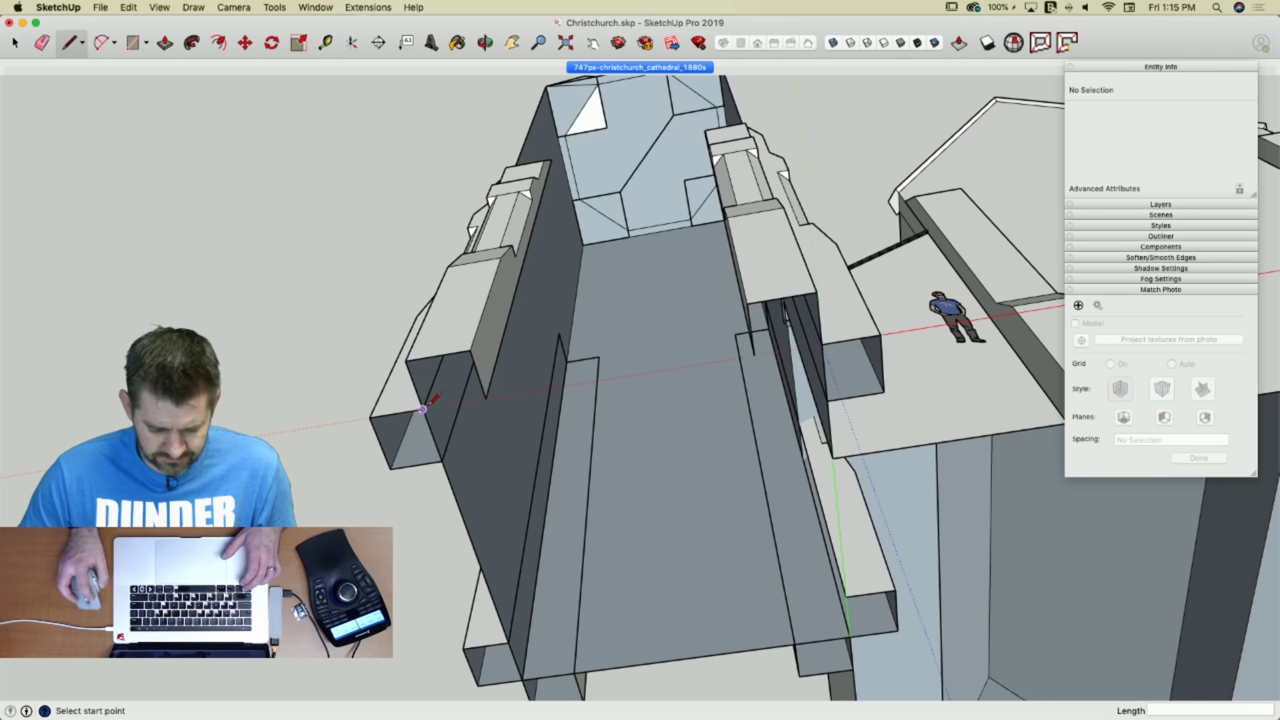
{"action": "left_click", "coordinate": [821, 344]}
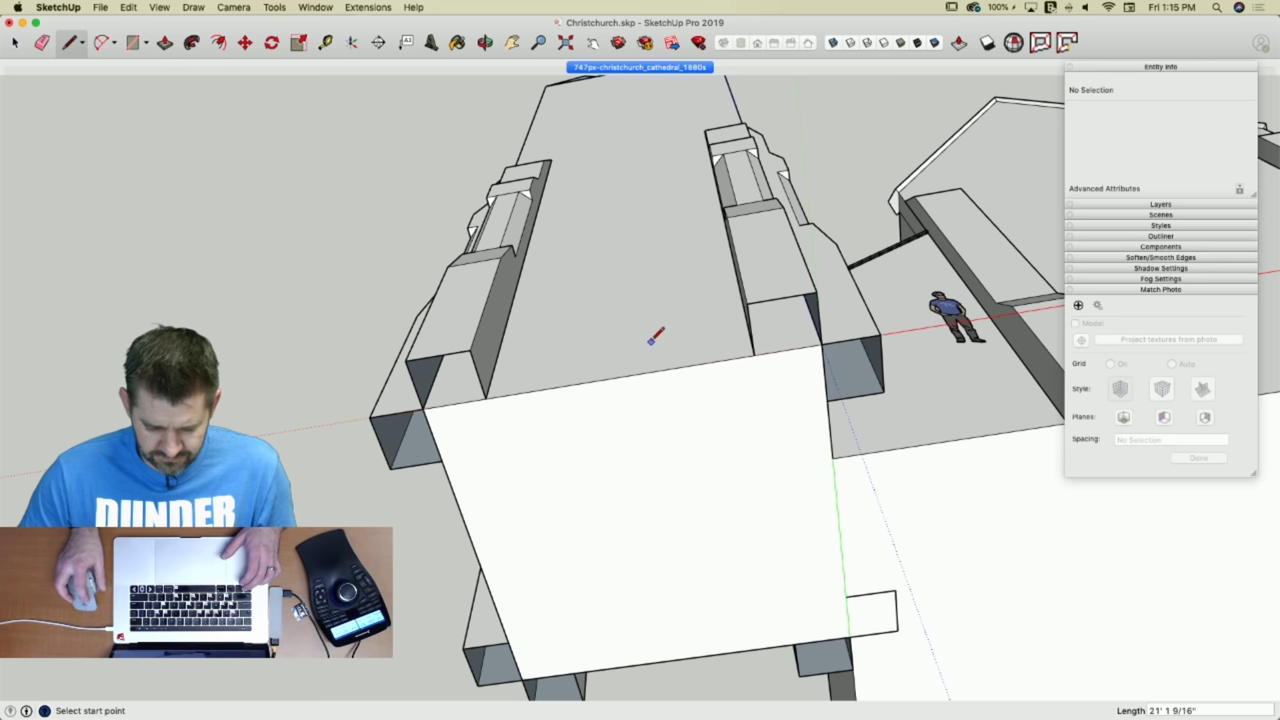
{"action": "key", "text": "space"}
{"action": "key", "text": "l"}
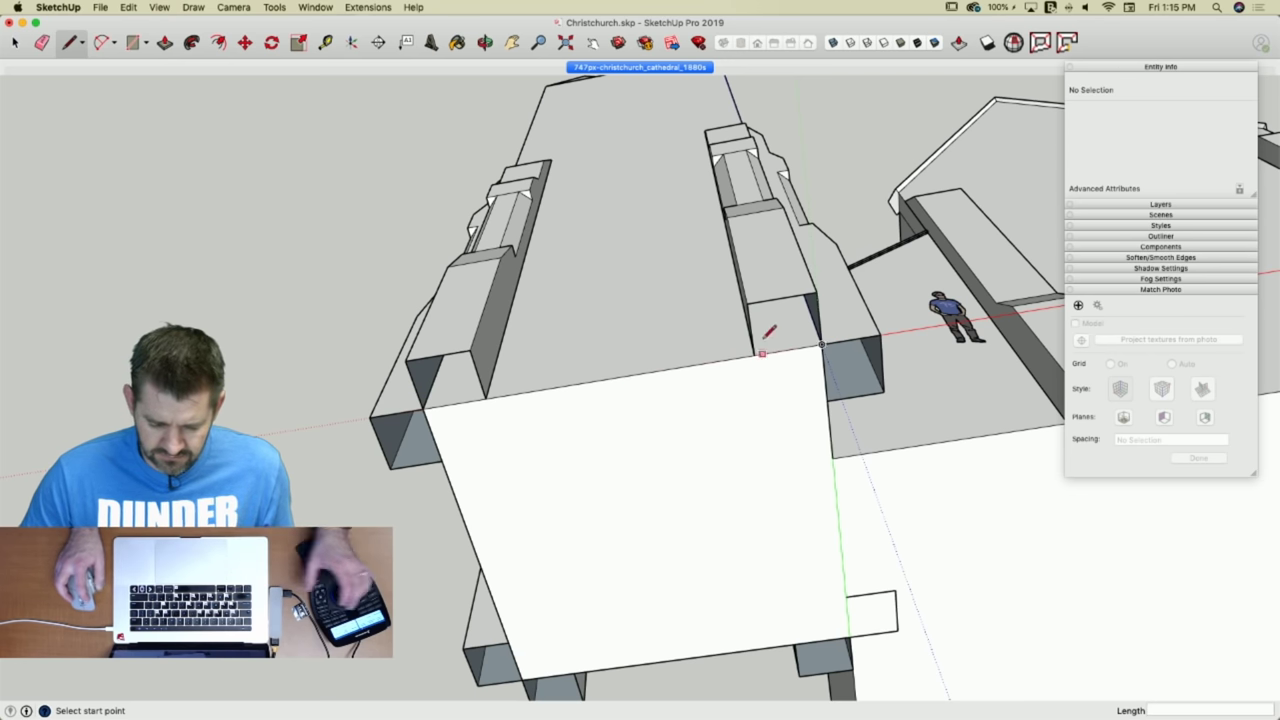
{"action": "key", "text": "space"}
{"action": "left_click", "coordinate": [856, 370]}
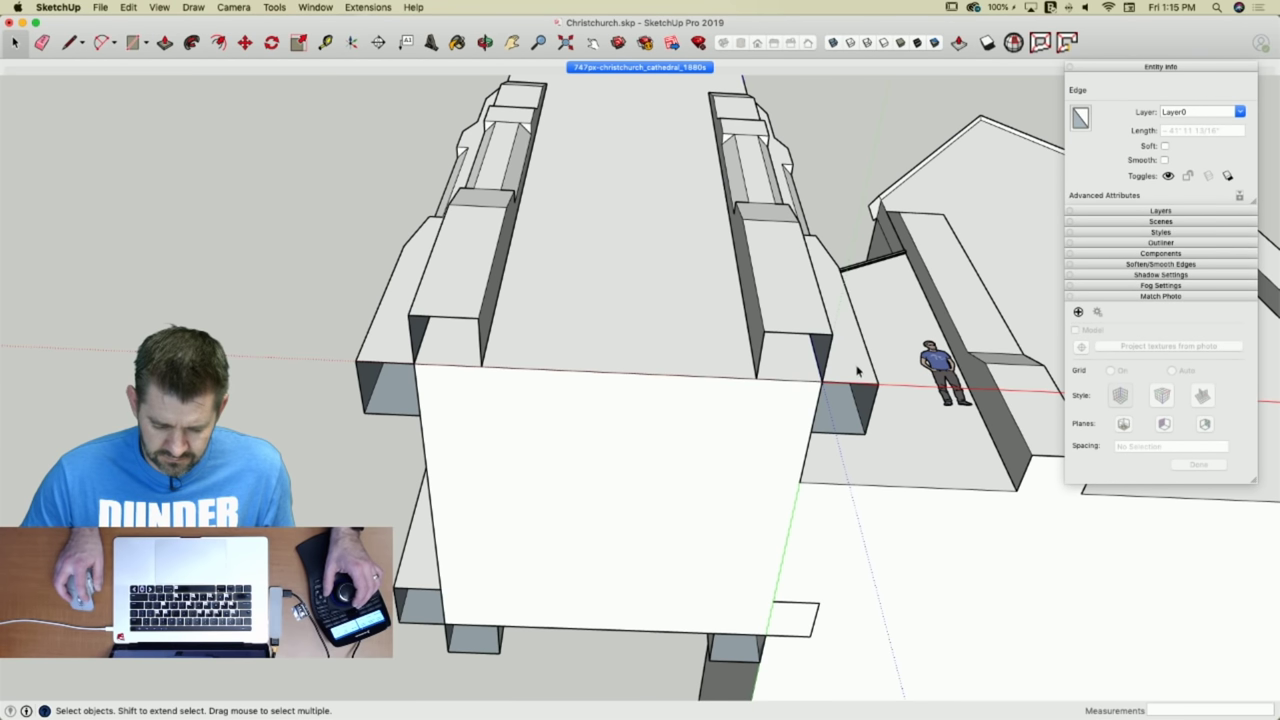
{"action": "key", "text": "Delete"}
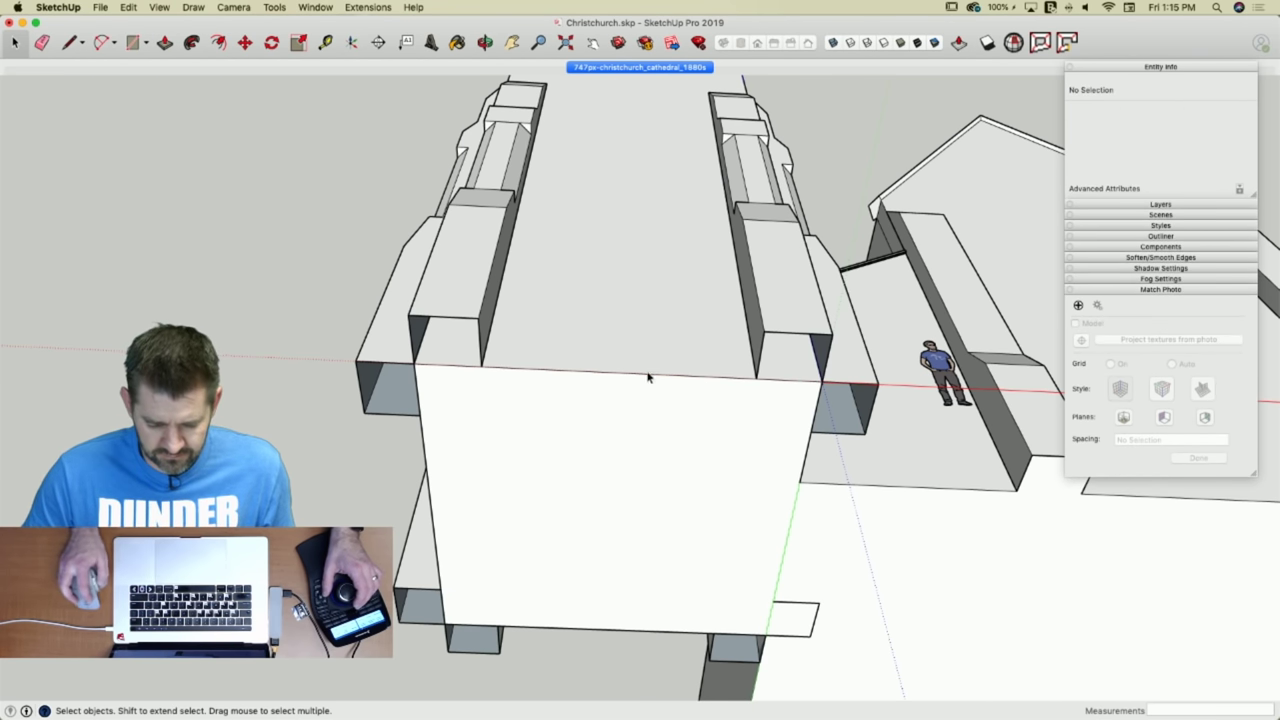
Draw a vertical centreline from the midpoint of the tower's front base edge to the pointed buttress's peak, about 38' 4 1/2" long.
{"action": "key", "text": "l"}
{"action": "left_click", "coordinate": [619, 371]}
{"action": "left_click", "coordinate": [652, 68]}
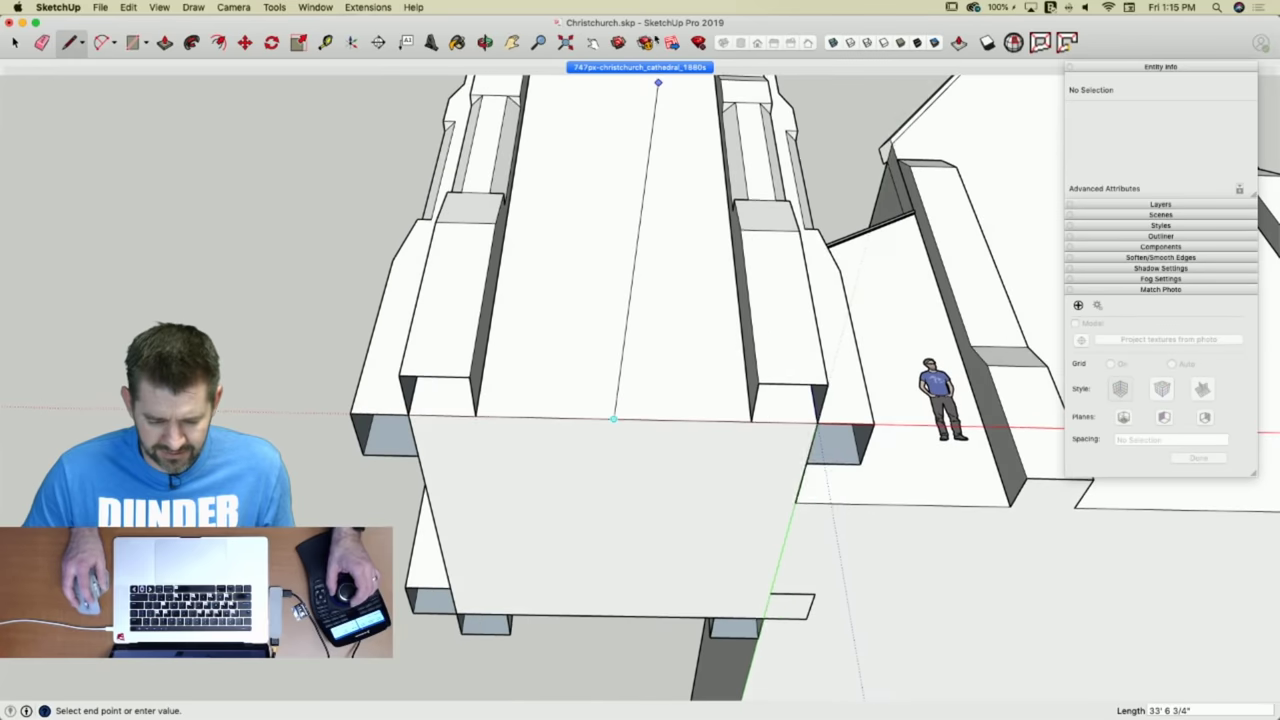
{"action": "scroll", "coordinate": [500, 651], "scroll_direction": "up", "scroll_amount": 5}
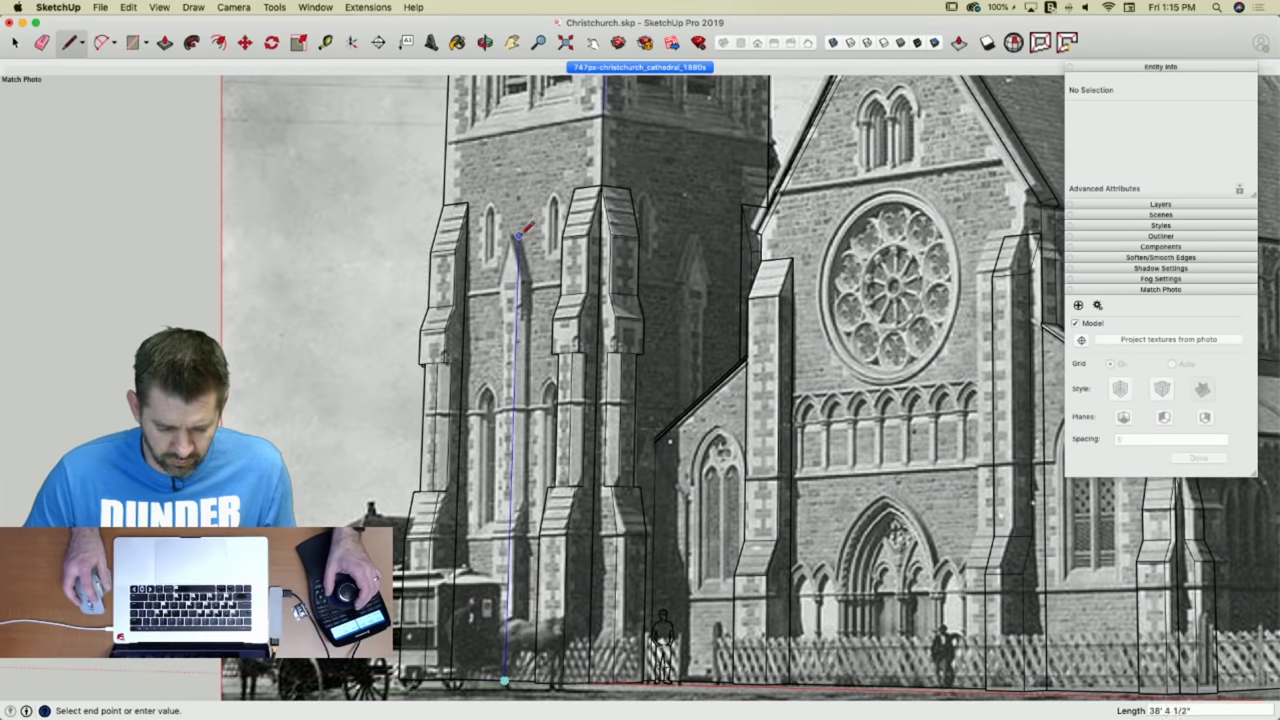
{"action": "left_click", "coordinate": [518, 235]}
Complete the half-buttress outline with a sloping edge from the peak and a vertical edge about 34' 2 1/2" down to the base.
{"action": "scroll", "coordinate": [531, 270], "scroll_direction": "up", "scroll_amount": 4}
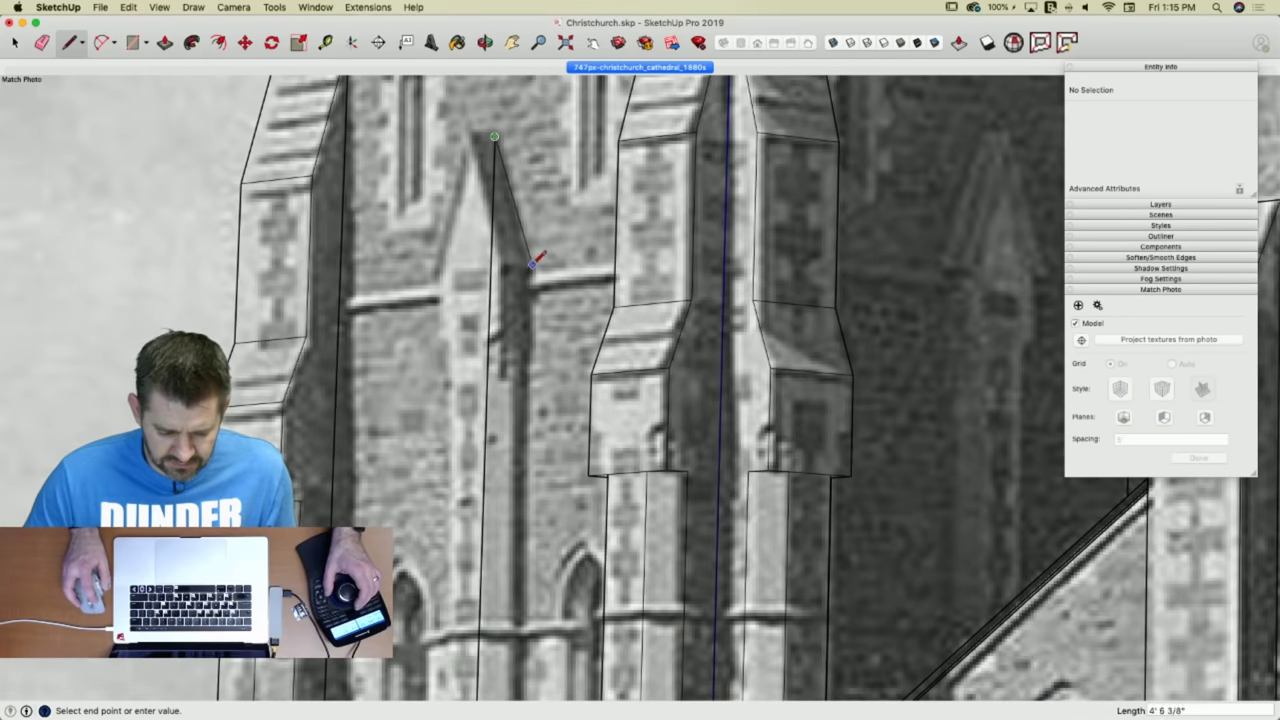
{"action": "middle_click_drag", "start_coordinate": [535, 212], "coordinate": [652, 366]}
{"action": "left_click", "coordinate": [682, 68]}
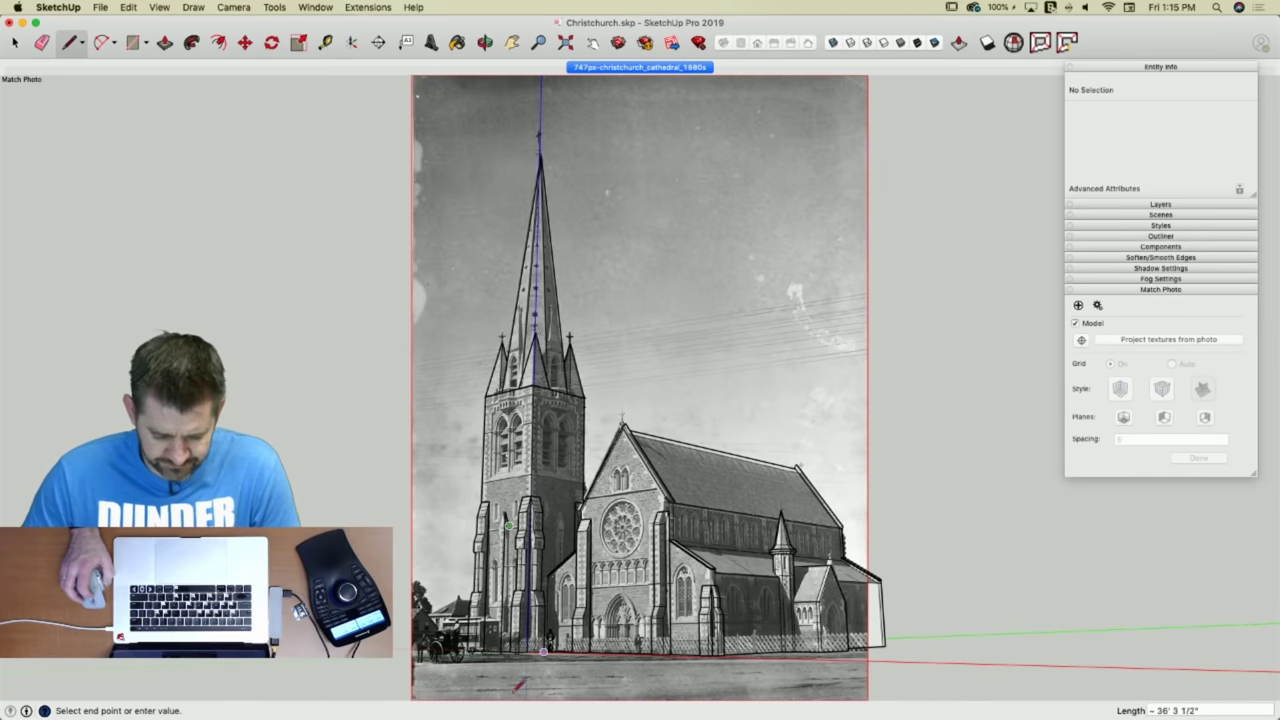
{"action": "scroll", "coordinate": [502, 649], "scroll_direction": "up", "scroll_amount": 3}
{"action": "scroll", "coordinate": [505, 648], "scroll_direction": "up", "scroll_amount": 6}
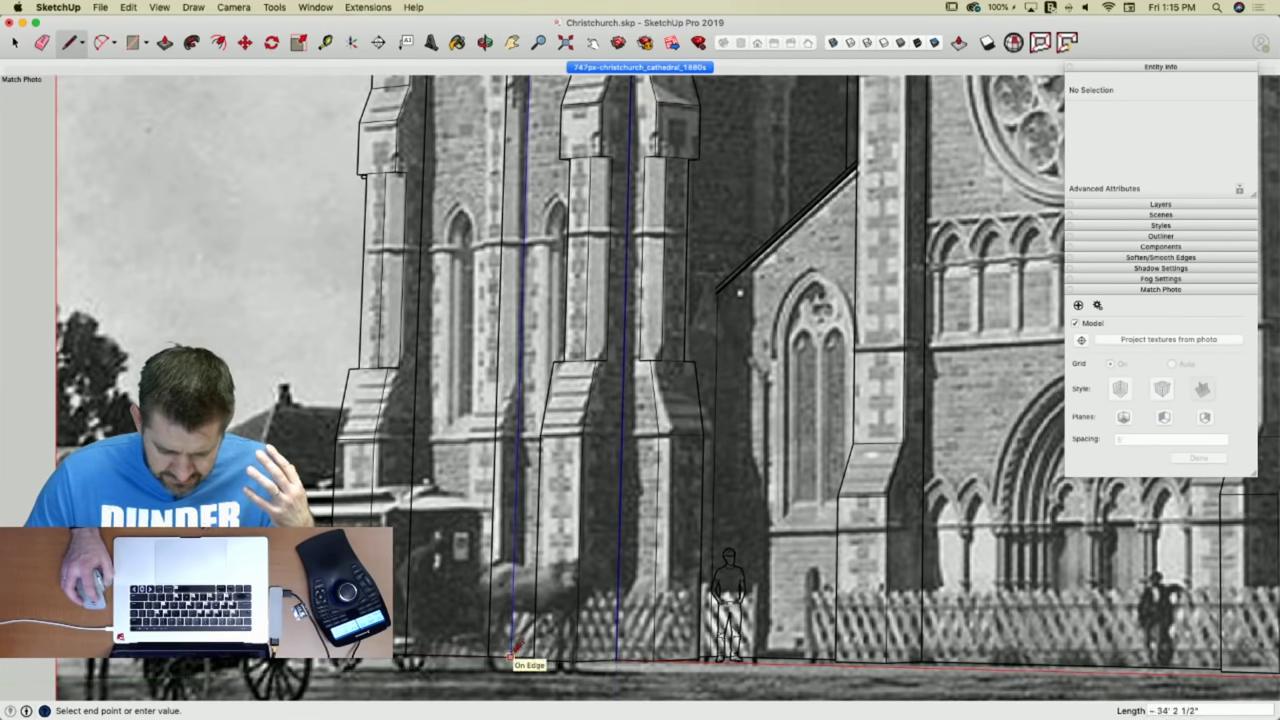
{"action": "left_click", "coordinate": [510, 657]}
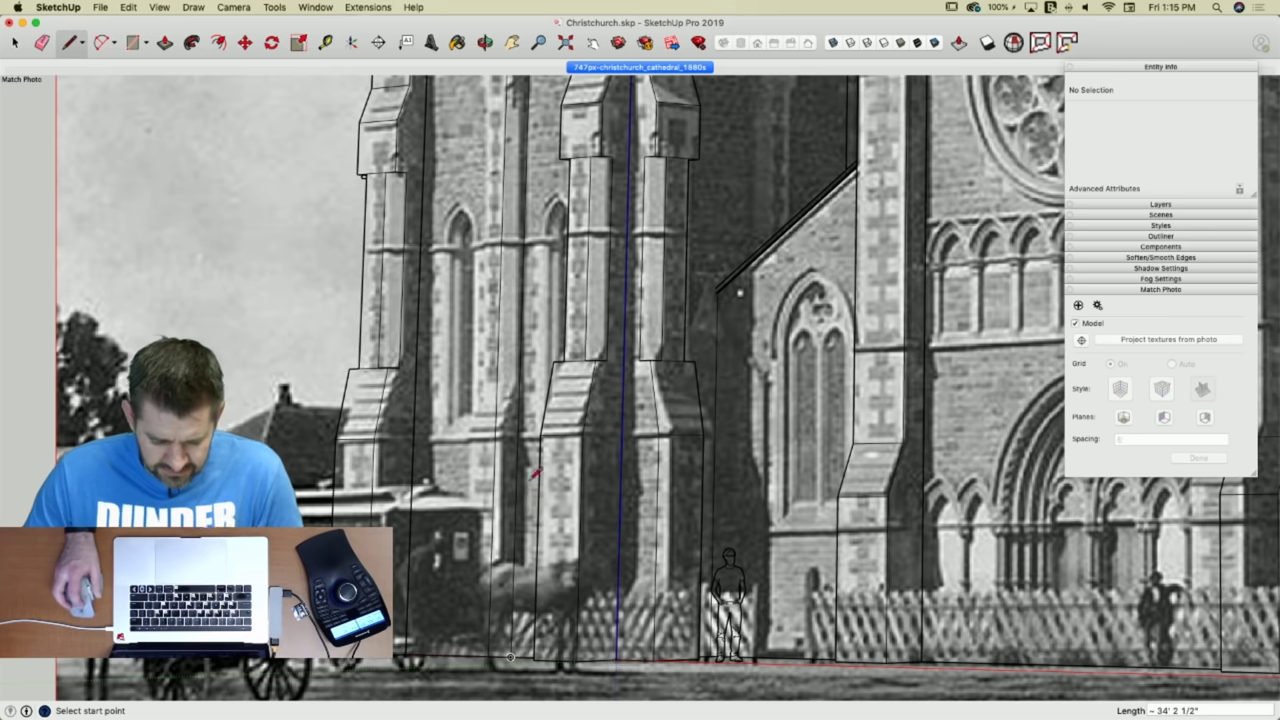
Extrude the half-buttress face out from the tower's front by about 7 3/4" to match the photo.
{"action": "key", "text": "p"}
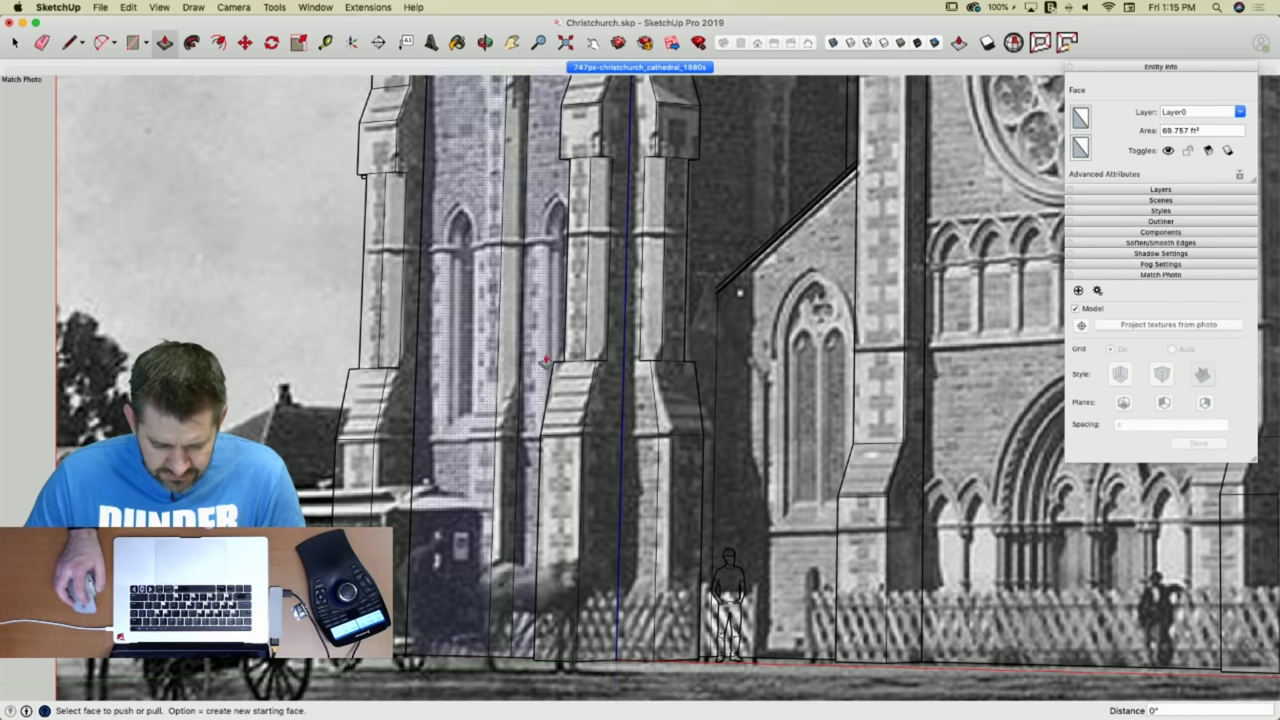
{"action": "left_click", "coordinate": [510, 383]}
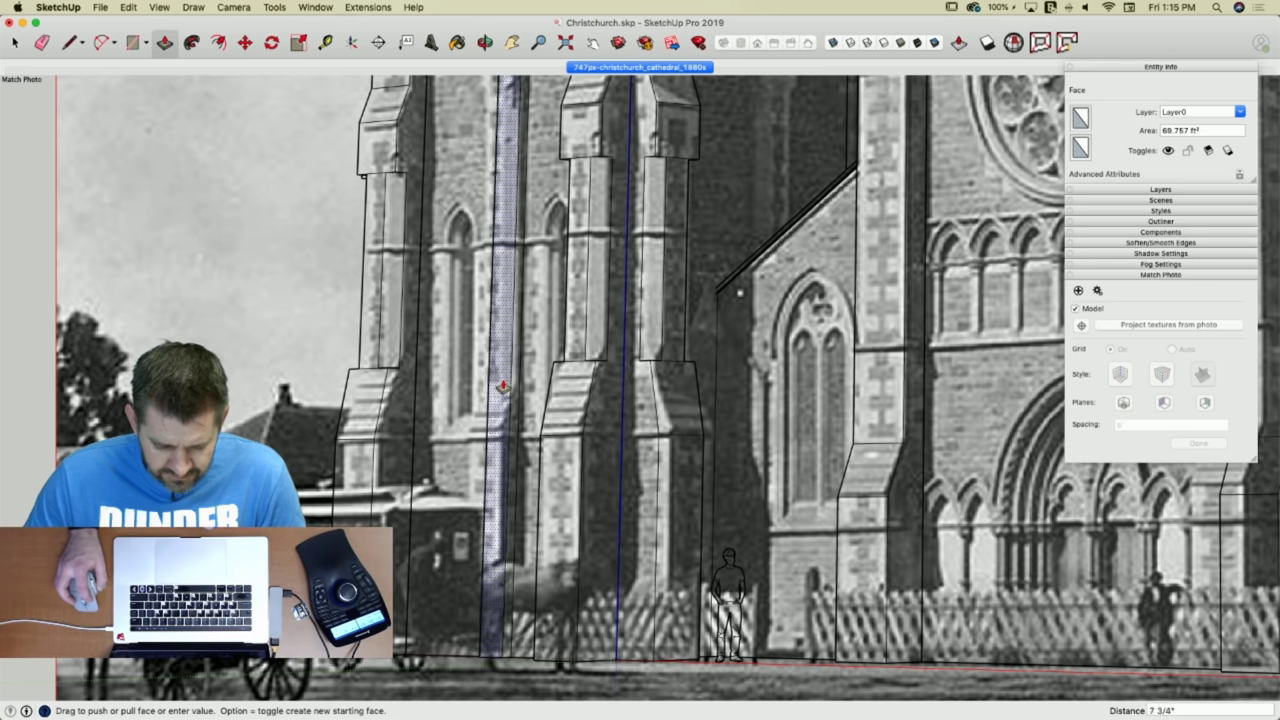
{"action": "left_click", "coordinate": [500, 380]}
{"action": "key", "text": "l"}
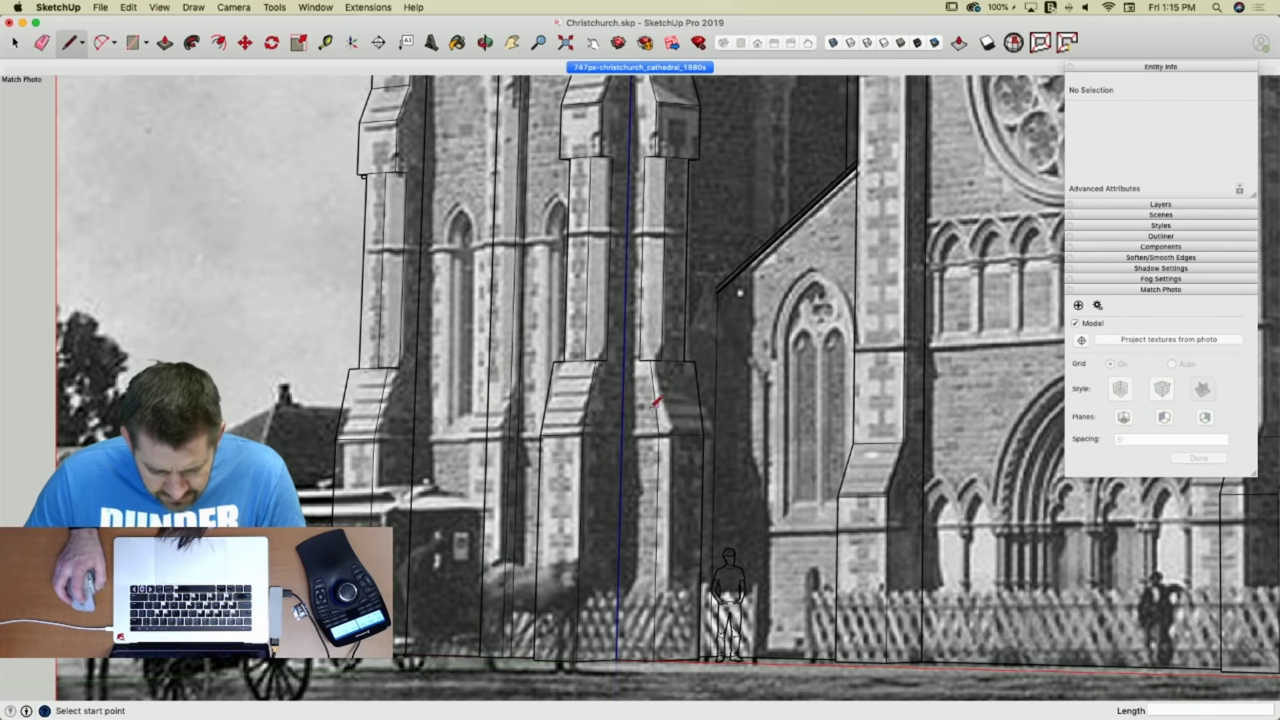
Draw two horizontal edges about 1' 11 1/16" long across the slim buttress and extrude the face below the lower one by about 7 3/16".
{"action": "left_click", "coordinate": [488, 385]}
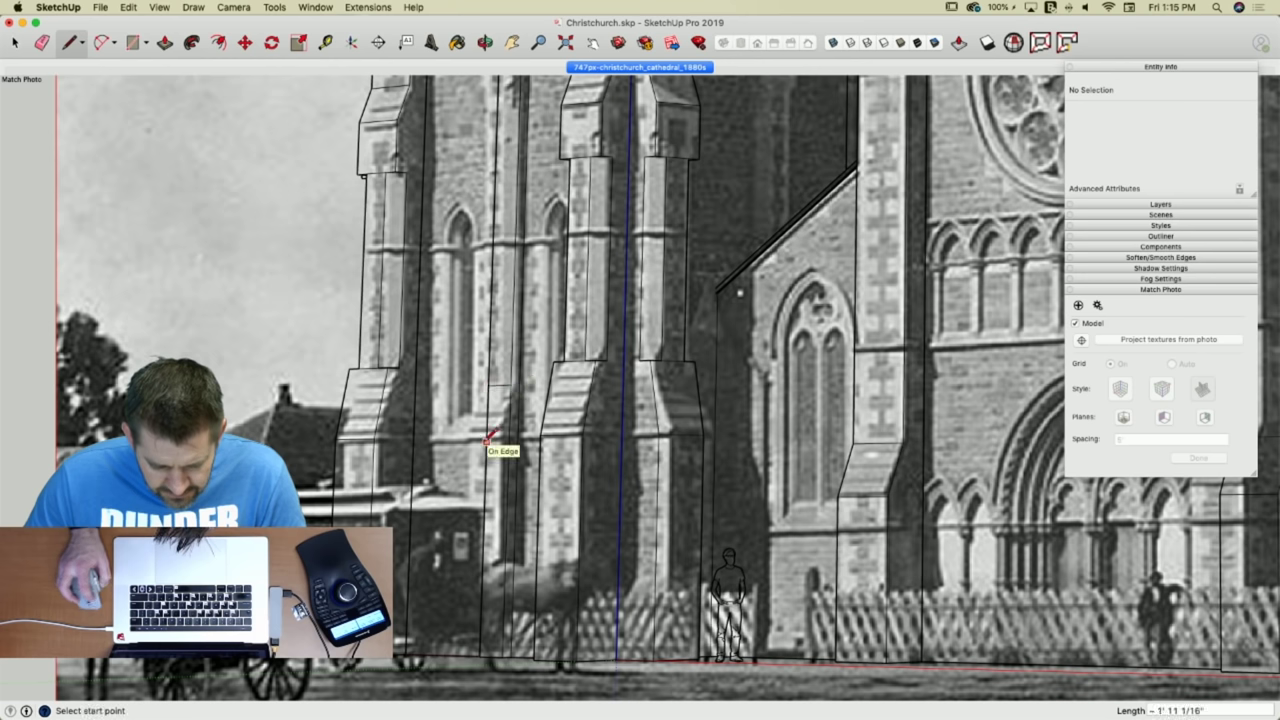
{"action": "left_click", "coordinate": [487, 441]}
{"action": "left_click", "coordinate": [509, 442]}
{"action": "key", "text": "p"}
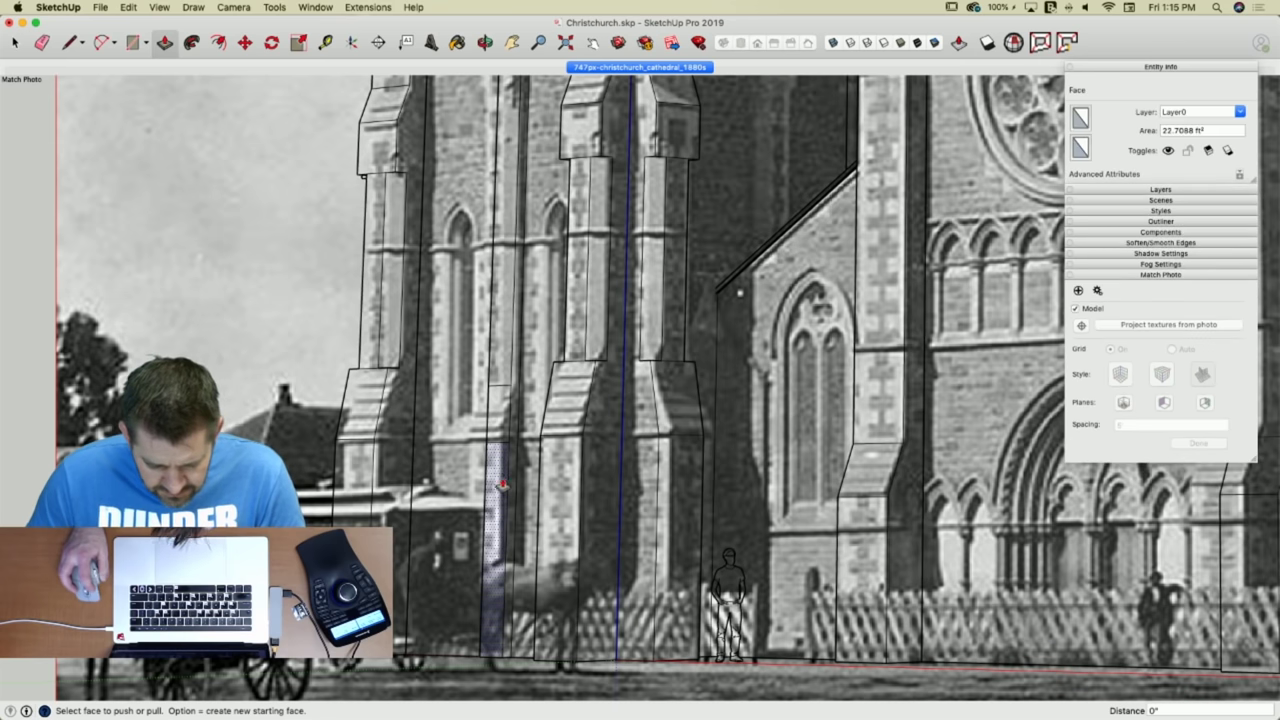
{"action": "left_click", "coordinate": [502, 486]}
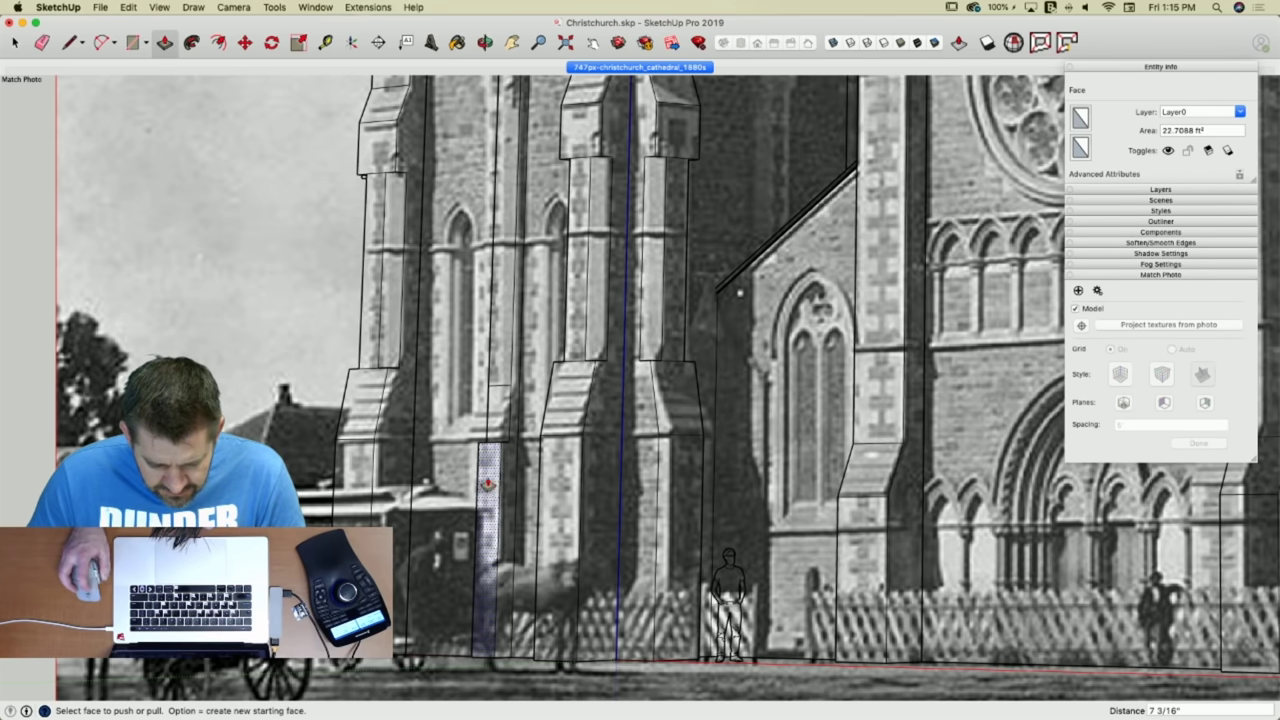
Draw a sloping edge about 3' 2 11/16" long from the upper dividing edge to the extruded lower block's front corner.
{"action": "key", "text": "l"}
{"action": "left_click", "coordinate": [488, 385]}
{"action": "left_click", "coordinate": [480, 441]}
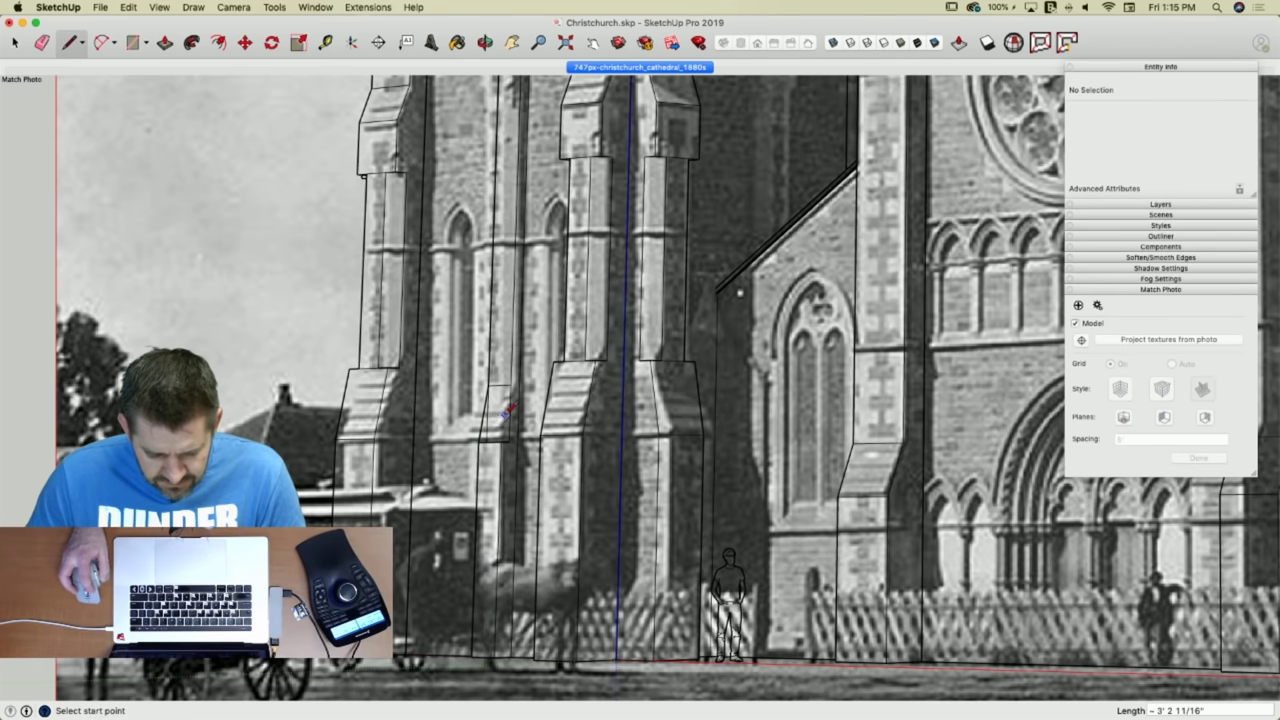
{"action": "key", "text": "e"}
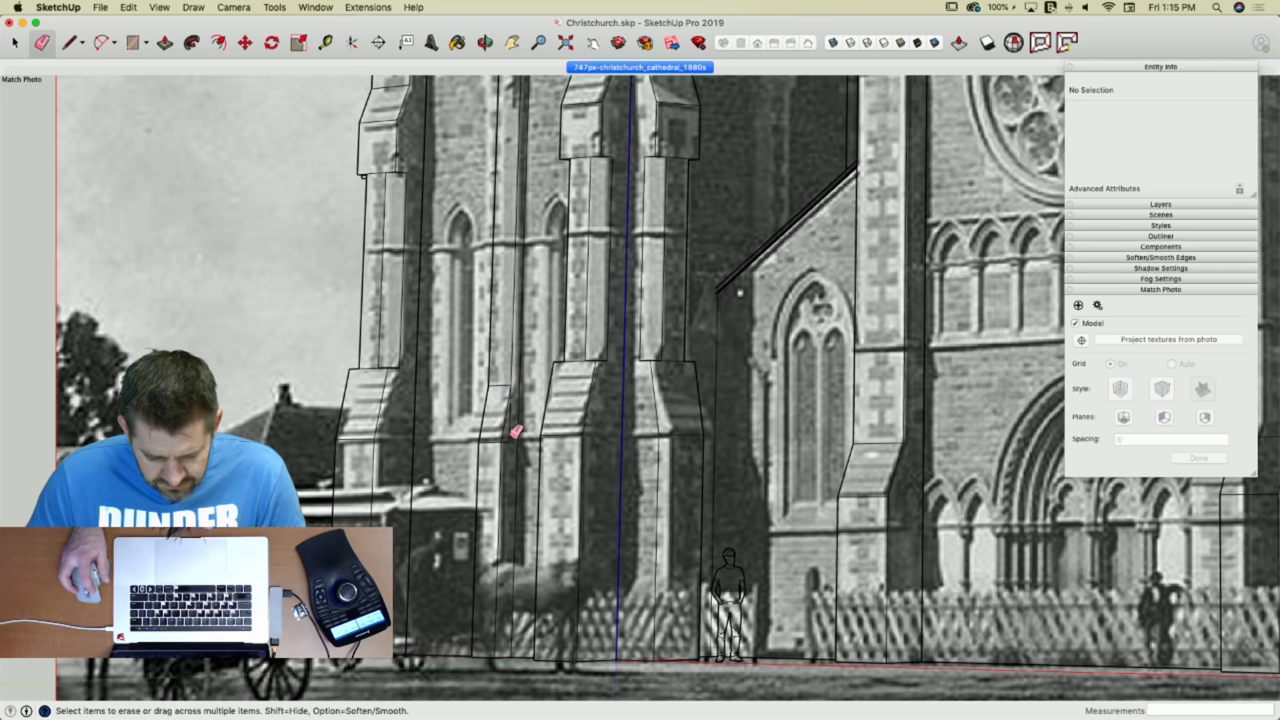
Draw a horizontal edge about 1' 11 1/16" long across the slim buttress below its pointed top.
{"action": "scroll", "coordinate": [510, 517], "scroll_direction": "down", "scroll_amount": 3}
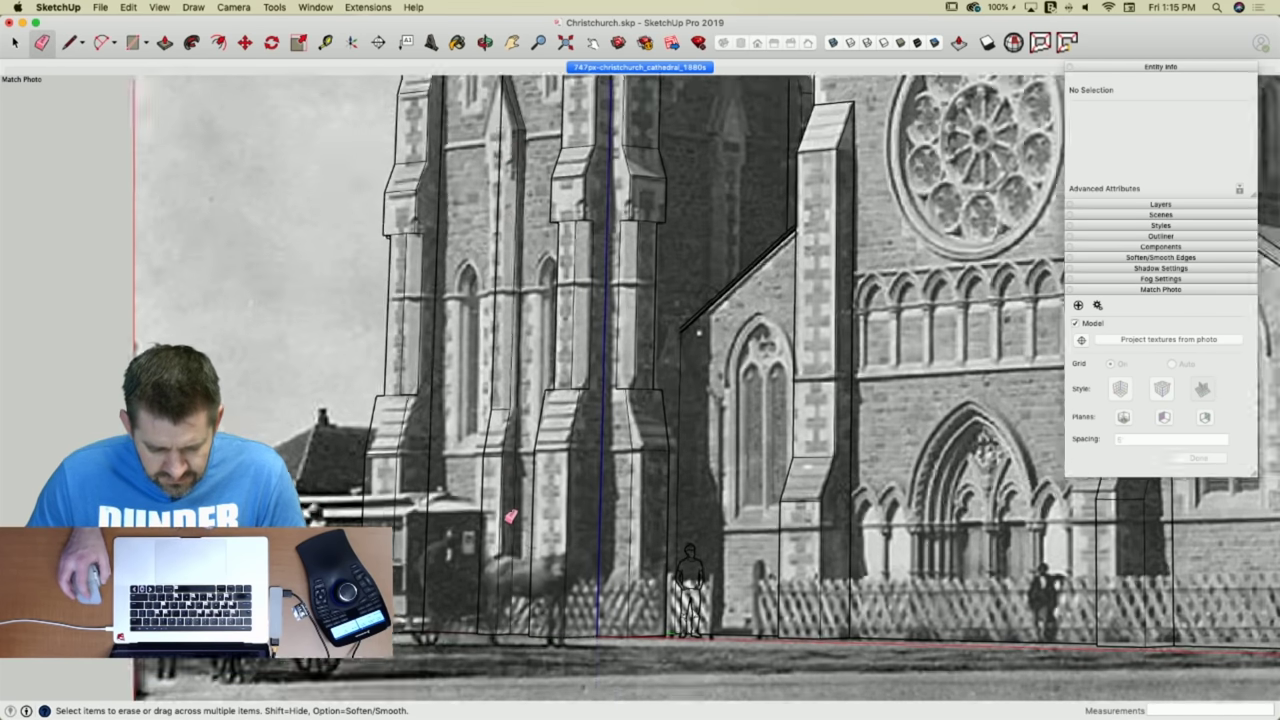
{"action": "scroll", "coordinate": [509, 155], "scroll_direction": "up", "scroll_amount": 8}
{"action": "key", "text": "l"}
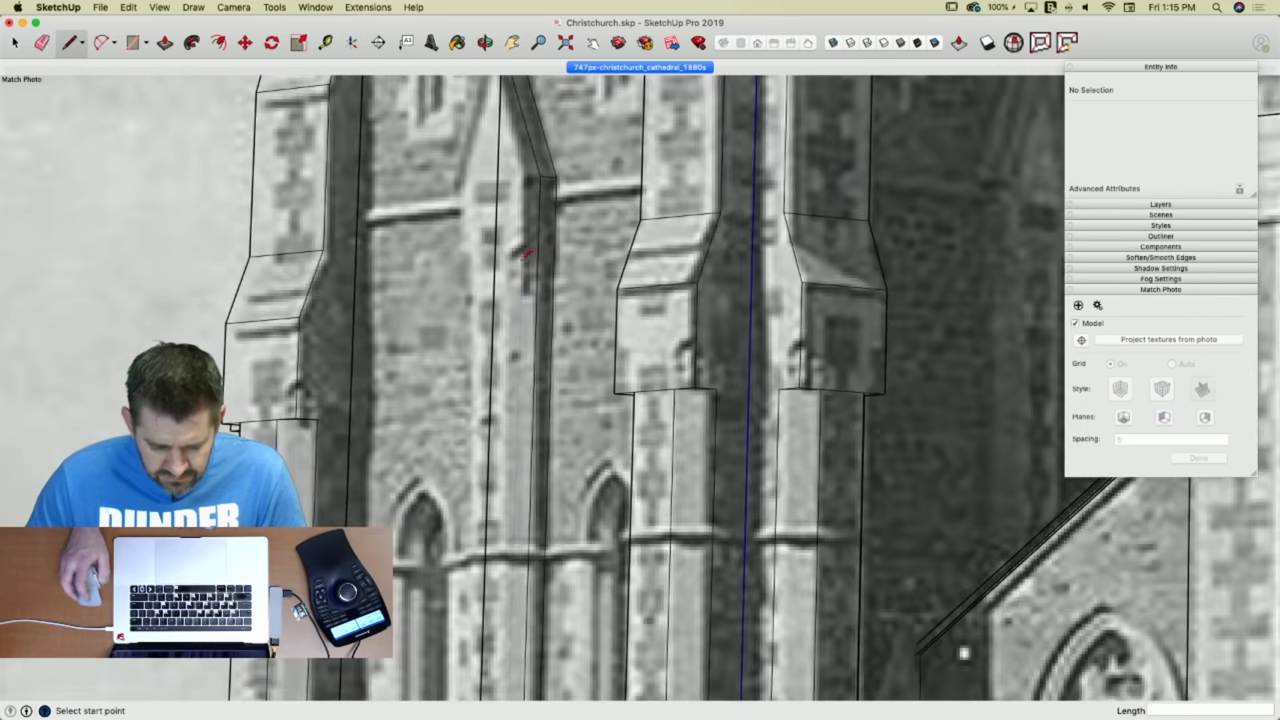
{"action": "left_click", "coordinate": [492, 297]}
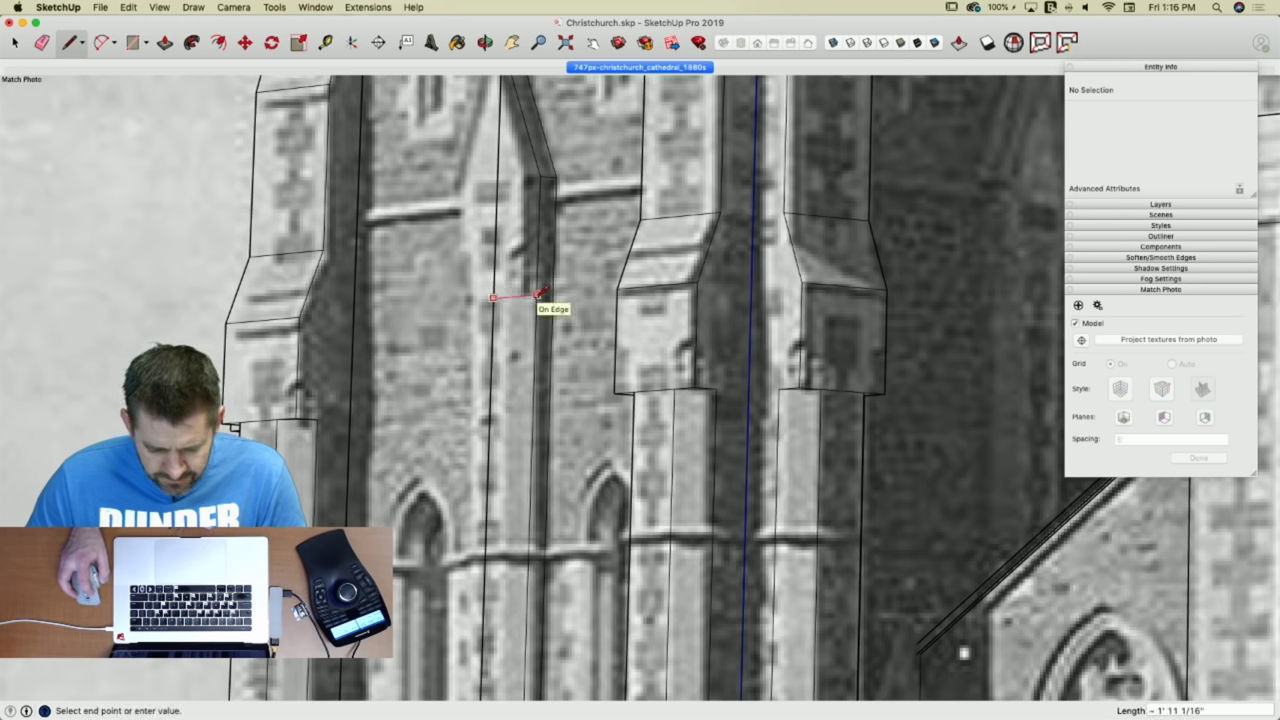
{"action": "left_click", "coordinate": [537, 295]}
Examine the slim buttress in 3D and compare its divisions with the matched photo.
{"action": "middle_click_drag", "start_coordinate": [574, 272], "coordinate": [572, 346]}
{"action": "scroll", "coordinate": [572, 346], "scroll_direction": "down", "scroll_amount": 5}
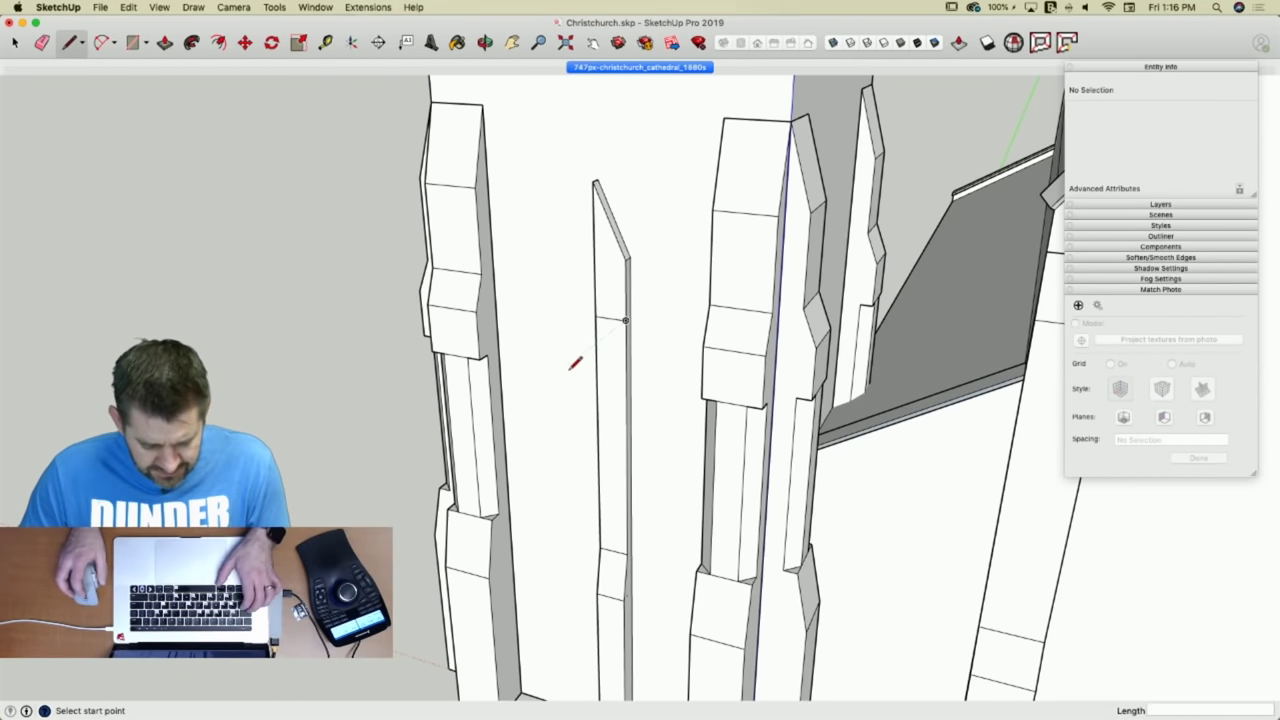
{"action": "left_click", "coordinate": [637, 68]}
{"action": "scroll", "coordinate": [555, 517], "scroll_direction": "up", "scroll_amount": 6}
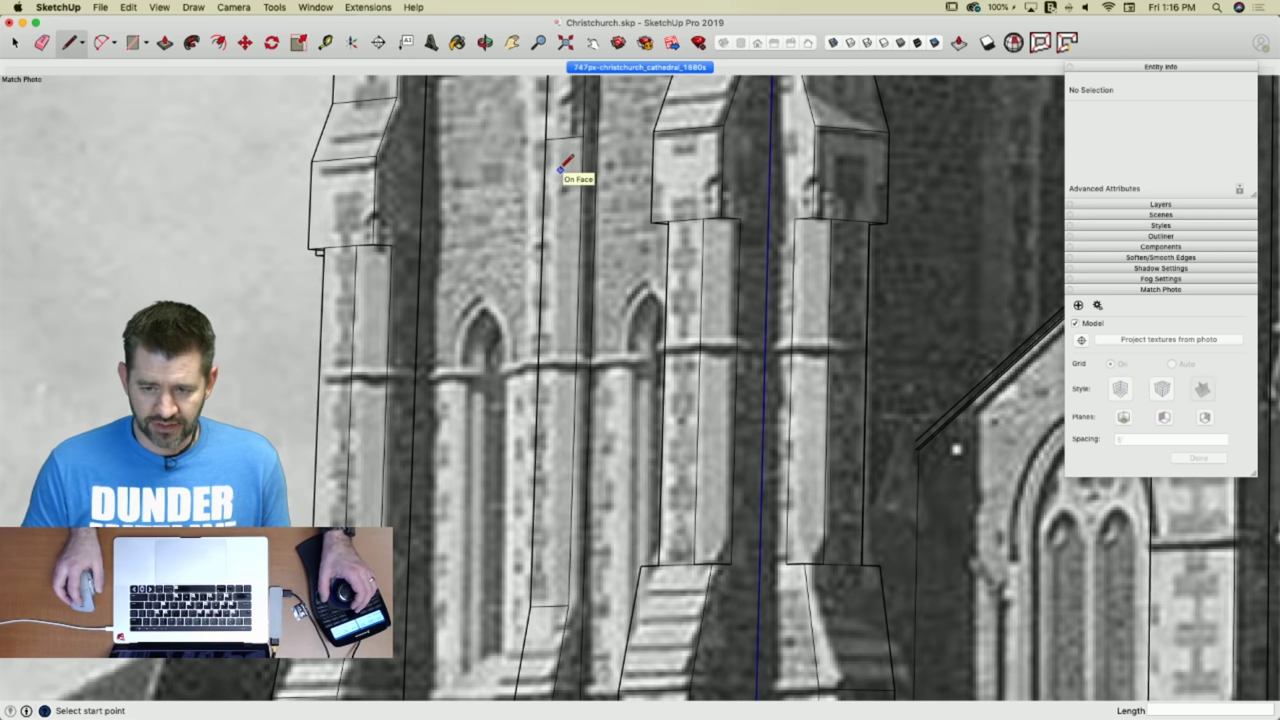
{"action": "mouse_move", "coordinate": [548, 343]}
{"action": "middle_mouse_down"}
{"action": "mouse_move", "coordinate": [449, 523]}
{"action": "mouse_move", "coordinate": [549, 509]}
{"action": "mouse_move", "coordinate": [606, 519]}
{"action": "mouse_move", "coordinate": [591, 504]}
{"action": "middle_mouse_up"}
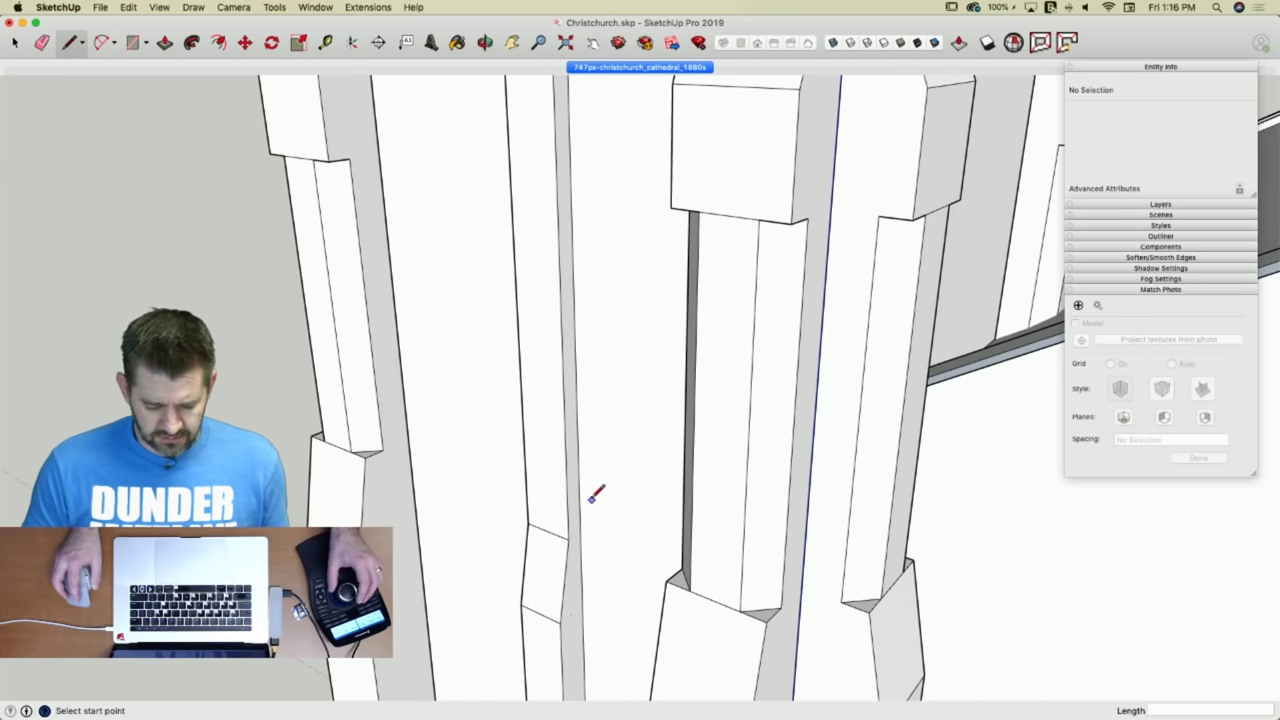
{"action": "scroll", "coordinate": [578, 458], "scroll_direction": "down", "scroll_amount": 5}
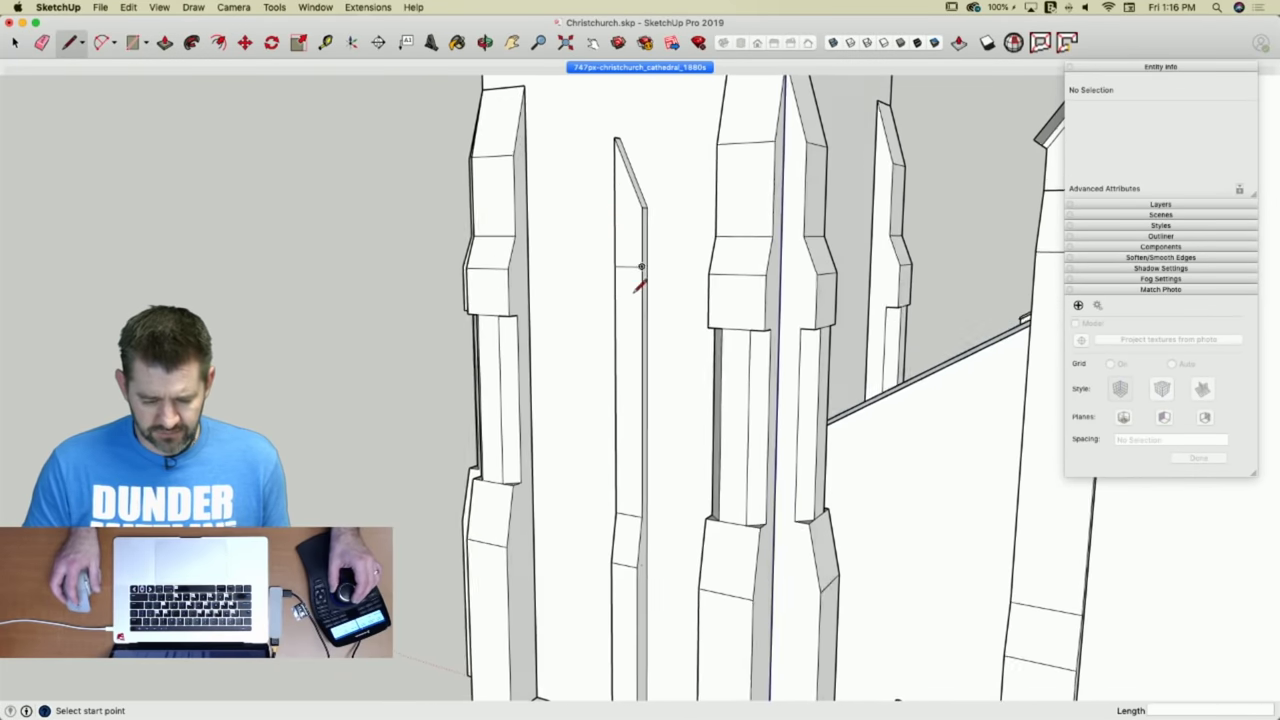
{"action": "left_click", "coordinate": [592, 67]}
Extrude the slim buttress's middle shaft face and the pointed face above it by about 4 5/8" each.
{"action": "scroll", "coordinate": [520, 505], "scroll_direction": "up", "scroll_amount": 10}
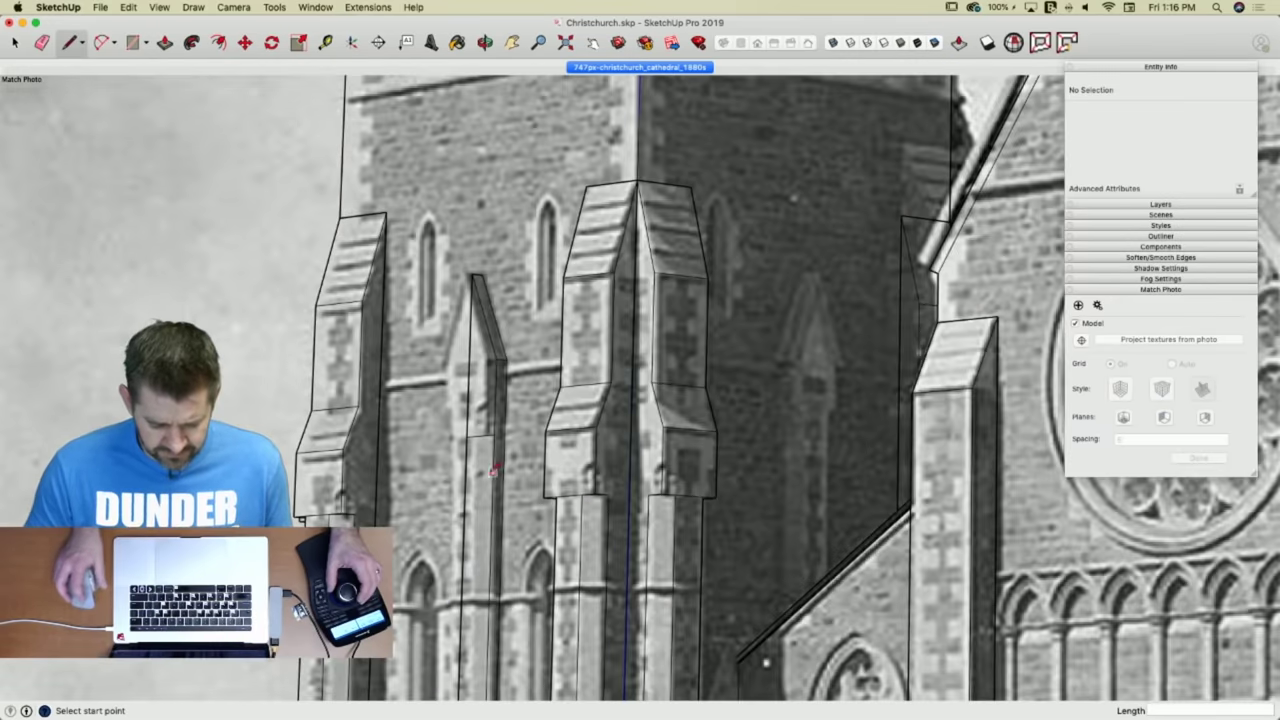
{"action": "key", "text": "p"}
{"action": "left_click", "coordinate": [483, 487]}
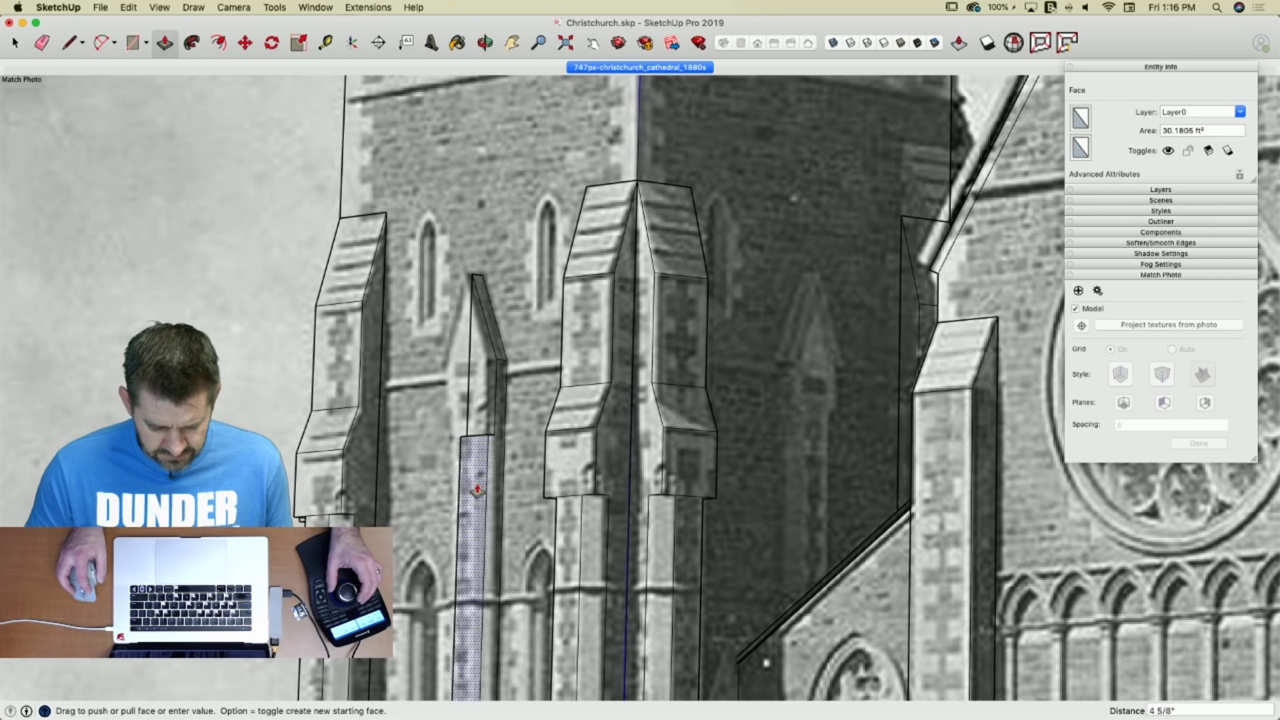
{"action": "left_click", "coordinate": [477, 490]}
{"action": "left_click", "coordinate": [482, 412]}
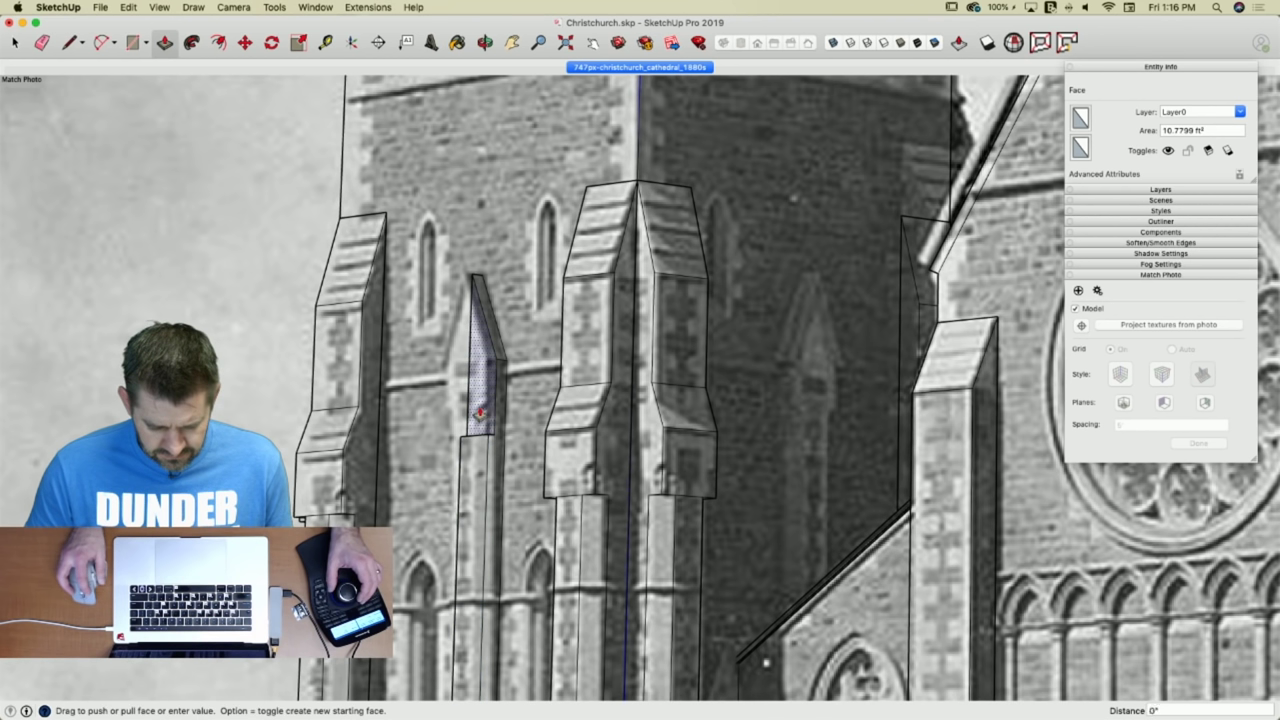
{"action": "left_click", "coordinate": [477, 439]}
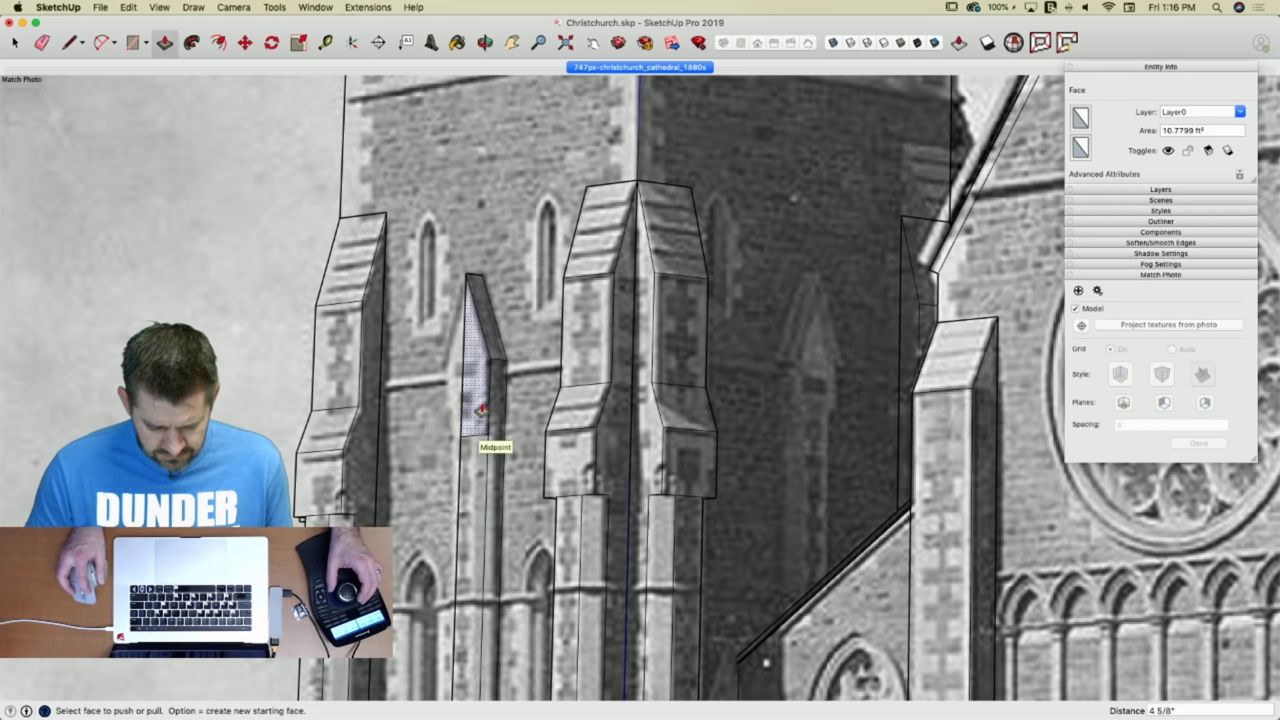
Extrude the pointed face farther, and the shaft face by about another 2 7/16", to match the photo.
{"action": "left_click", "coordinate": [478, 408]}
{"action": "left_click", "coordinate": [478, 412]}
{"action": "left_click", "coordinate": [479, 449]}
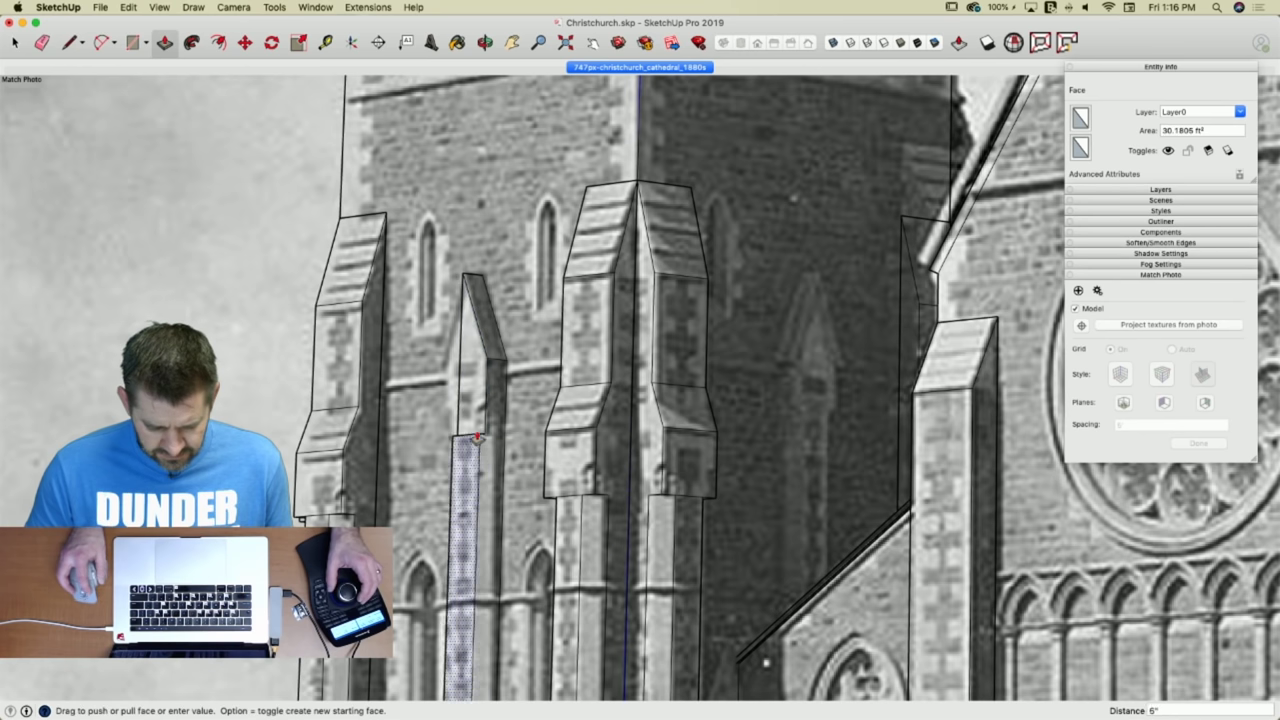
{"action": "left_click", "coordinate": [478, 425]}
Select the slim buttress's sloped face and lower front face and move them out about 7 1/16" to meet the shaft above.
{"action": "scroll", "coordinate": [478, 422], "scroll_direction": "up", "scroll_amount": 10}
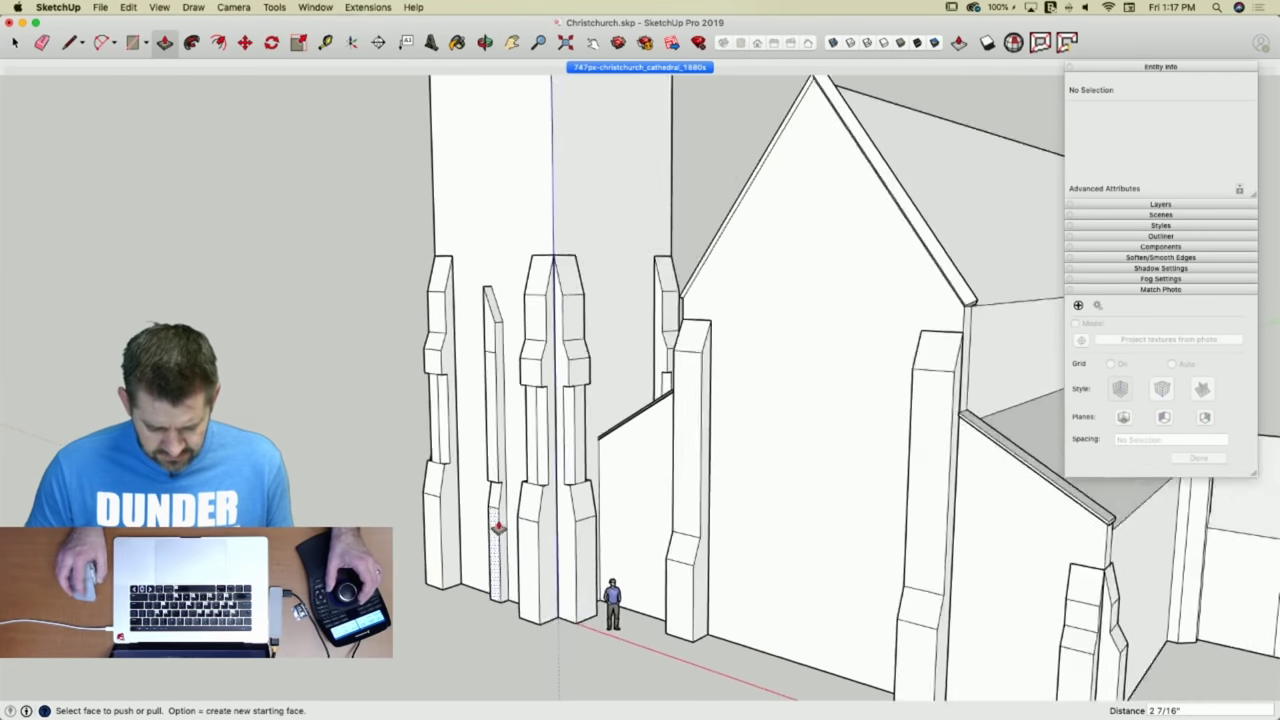
{"action": "key", "text": "space"}
{"action": "left_click", "coordinate": [500, 460]}
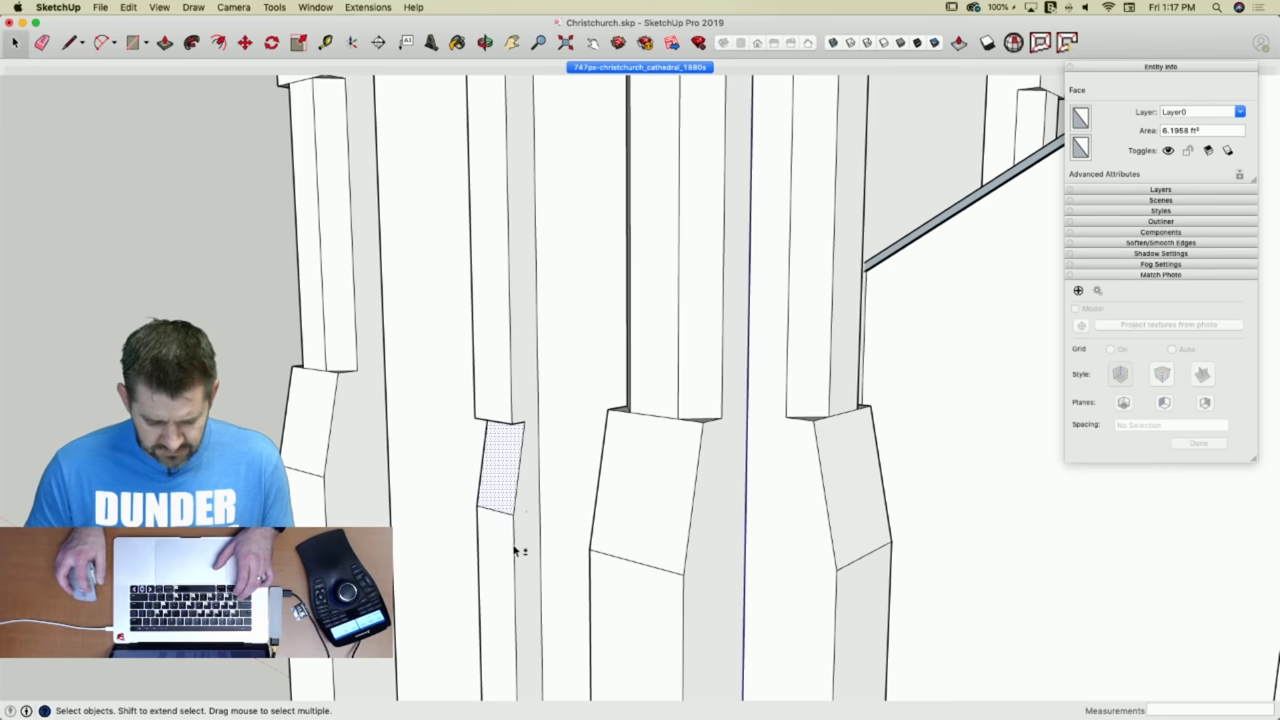
{"action": "left_click", "coordinate": [510, 552], "text": "shift"}
{"action": "key", "text": "m"}
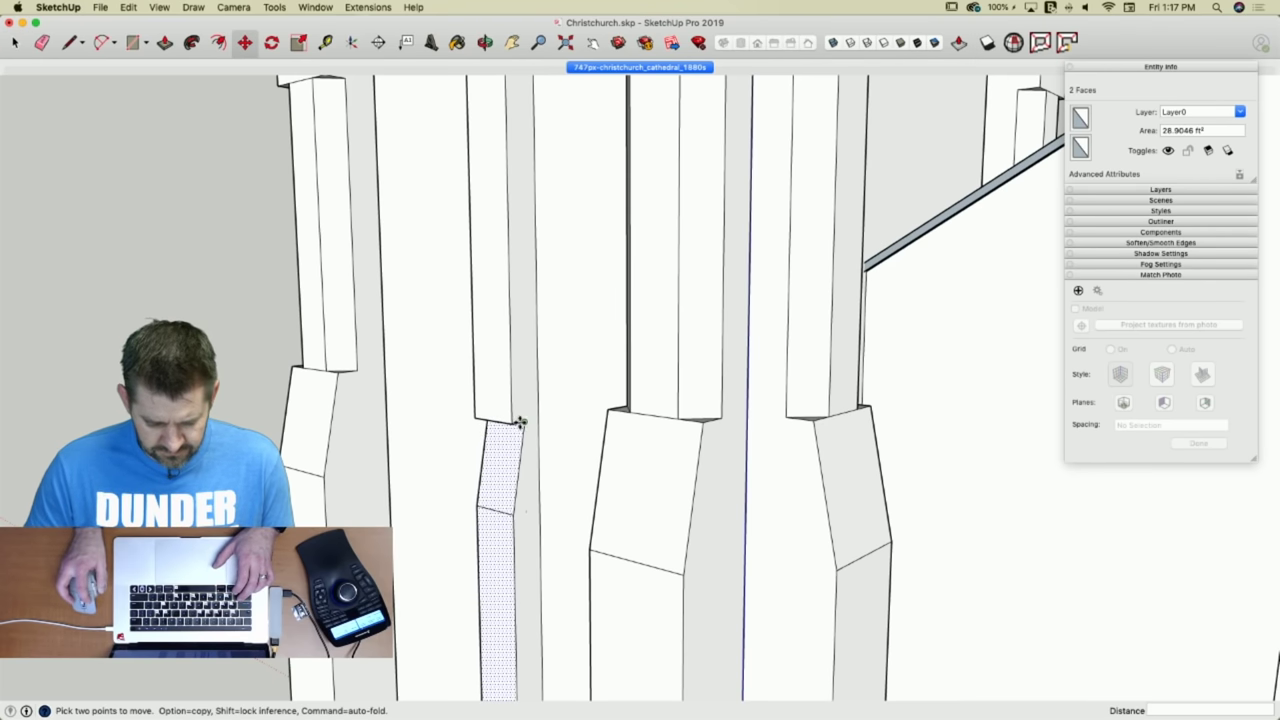
{"action": "left_click_drag", "start_coordinate": [520, 422], "coordinate": [510, 423]}
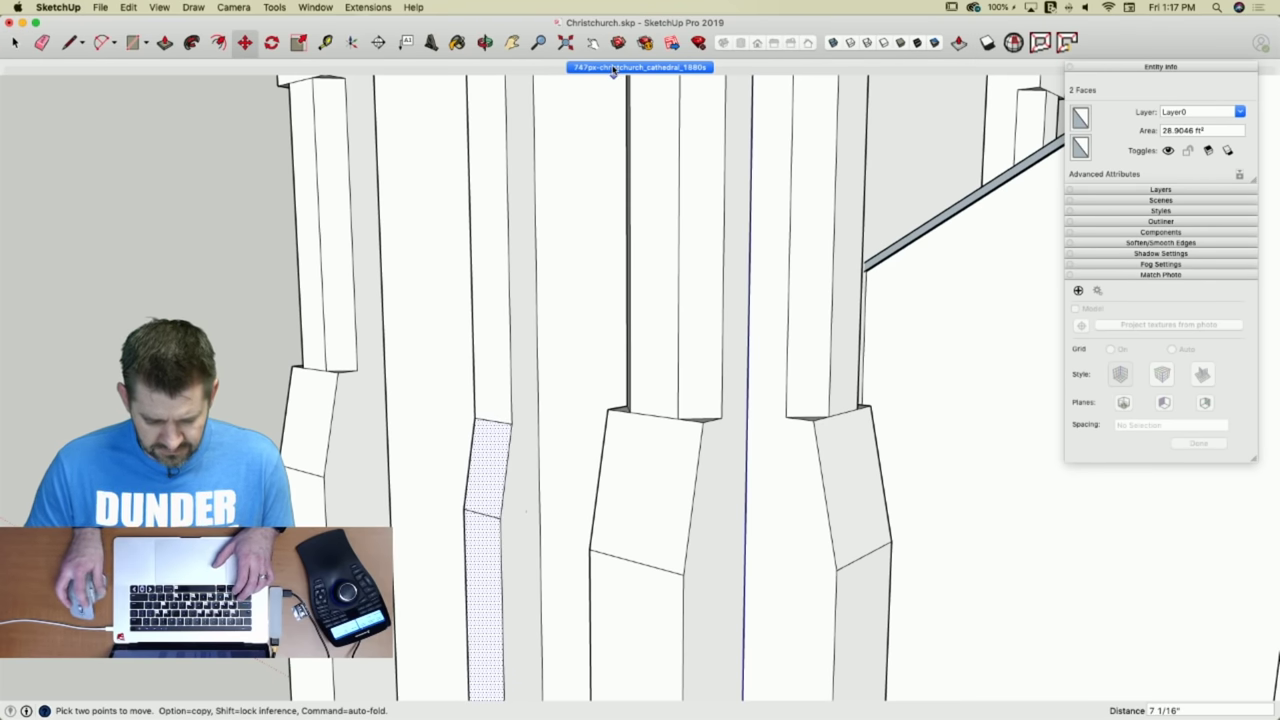
Draw a vertical line down the middle of the upper shaft's front face on the tower's middle buttress, between its two ledge edges.
{"action": "left_click", "coordinate": [613, 68]}
{"action": "scroll", "coordinate": [527, 551], "scroll_direction": "up", "scroll_amount": 8}
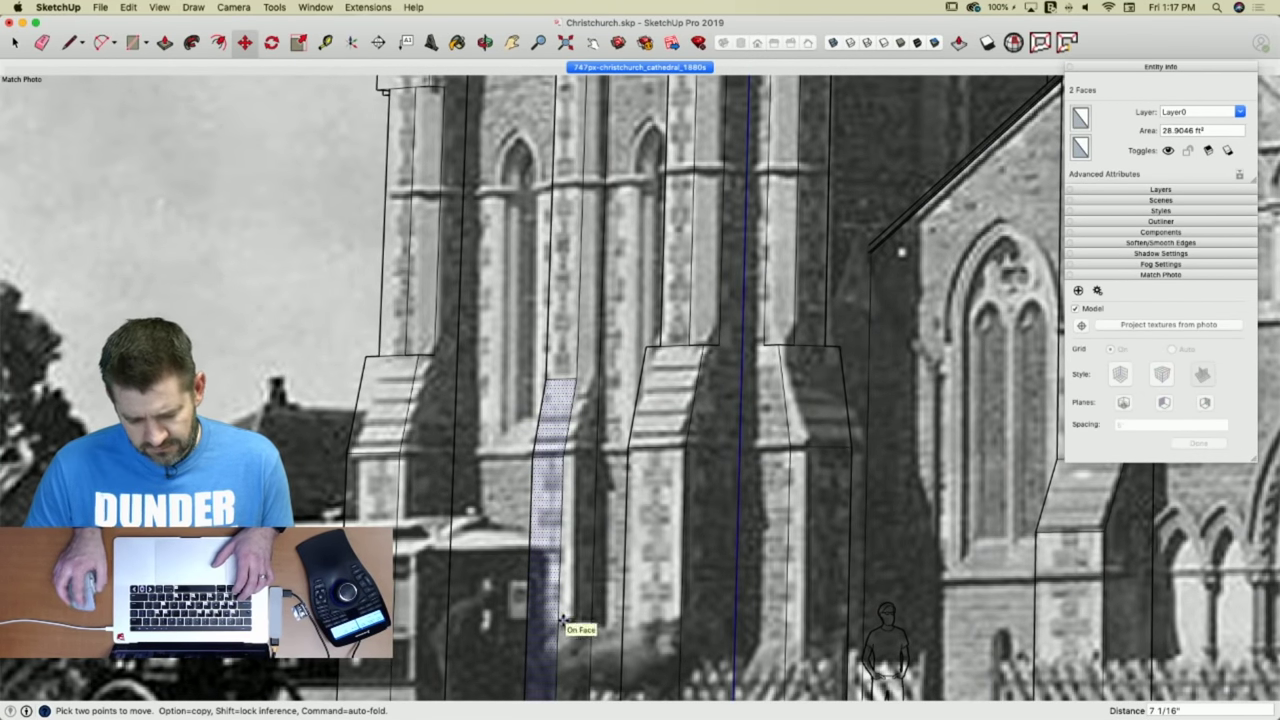
{"action": "scroll", "coordinate": [590, 602], "scroll_direction": "down", "scroll_amount": 2}
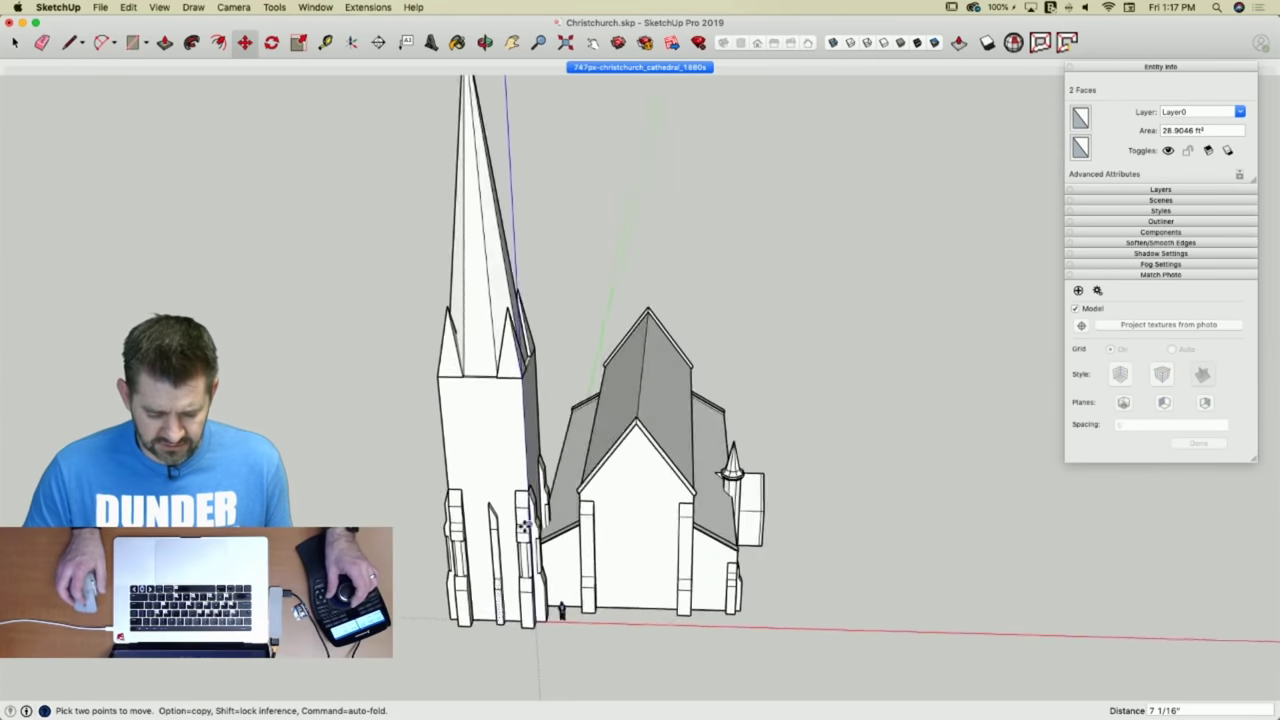
{"action": "key", "text": "space"}
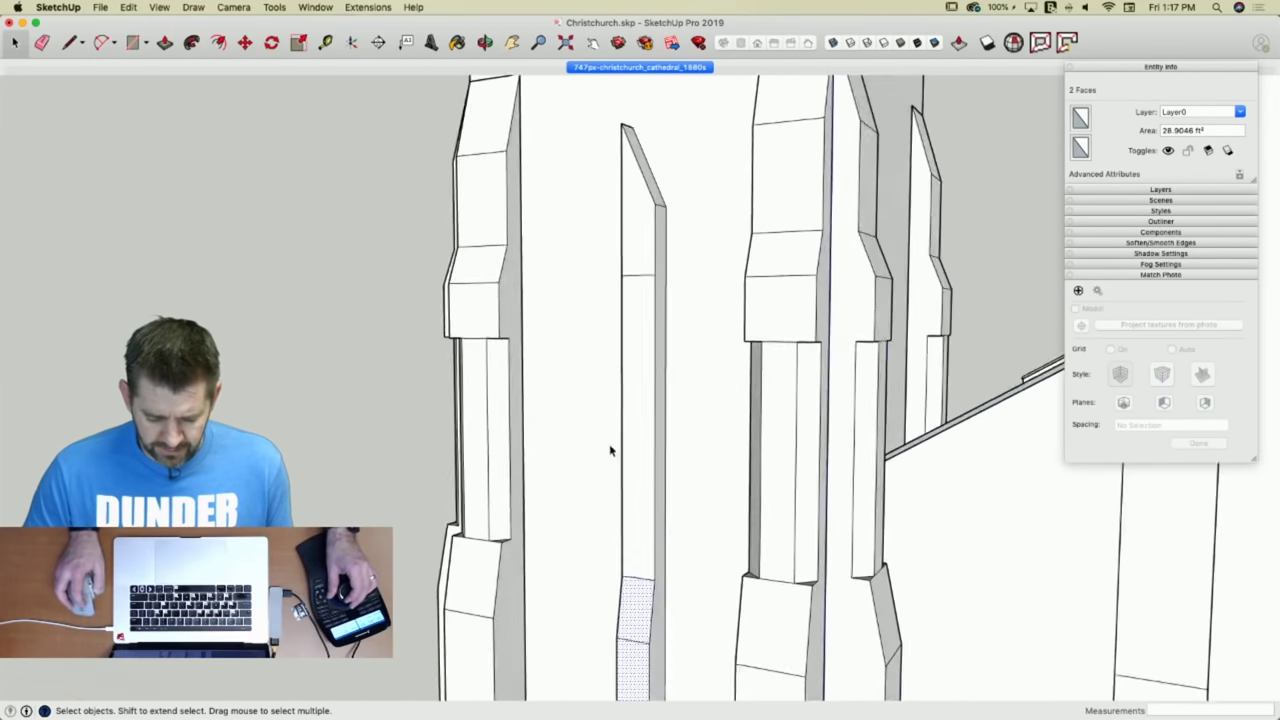
{"action": "key", "text": "l"}
{"action": "left_click", "coordinate": [637, 589]}
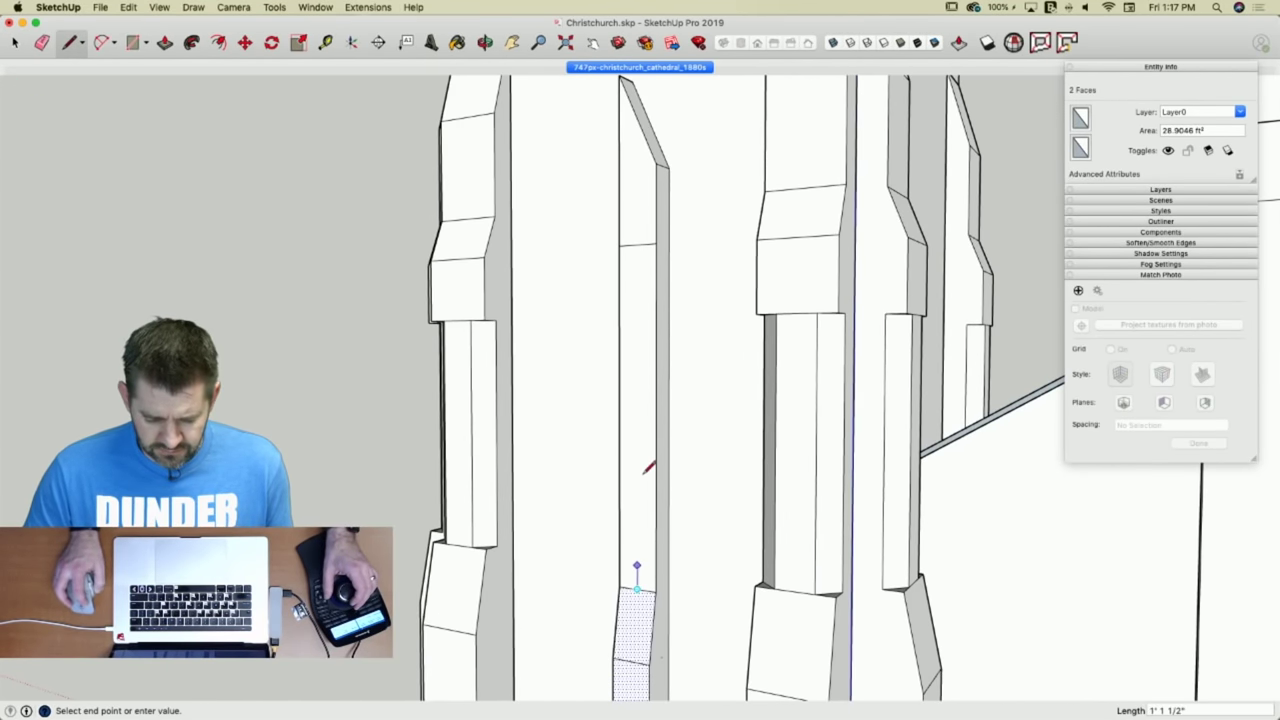
{"action": "left_click", "coordinate": [641, 240]}
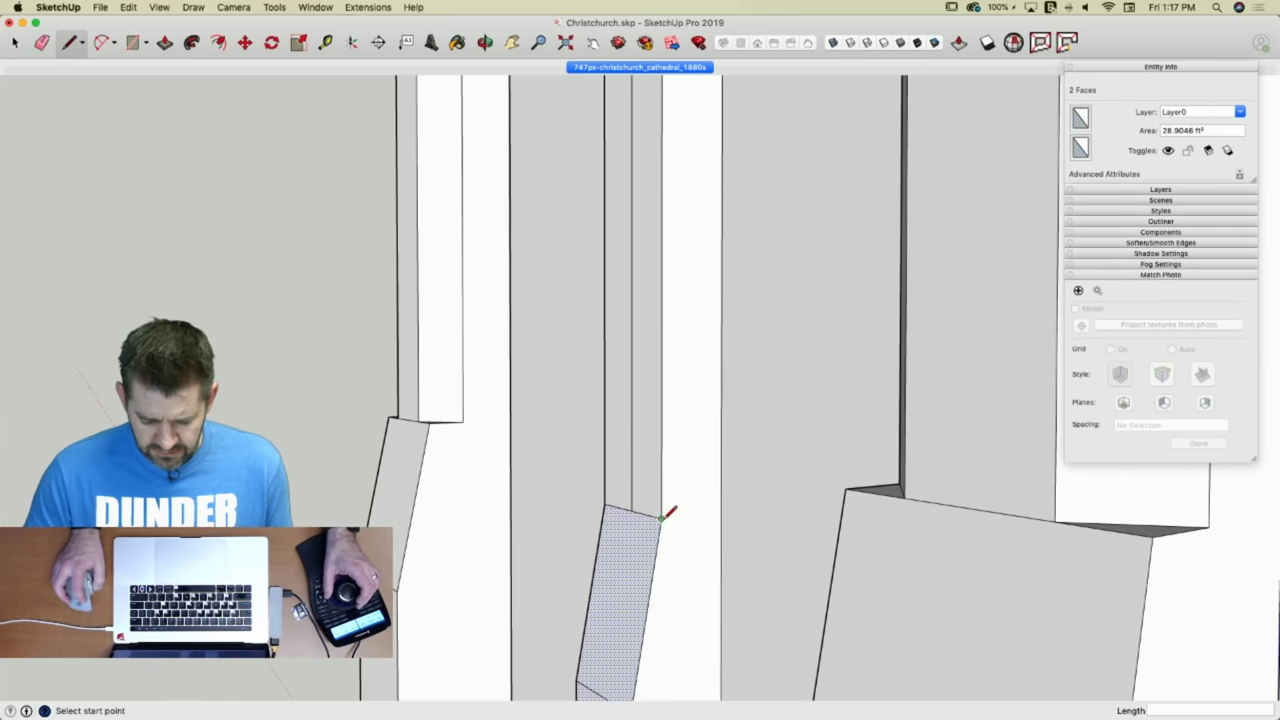
Extend the lower ledge line across the middle buttress's side face and rotate-copy the outer half of the front face 90° onto that side.
{"action": "left_click", "coordinate": [661, 518]}
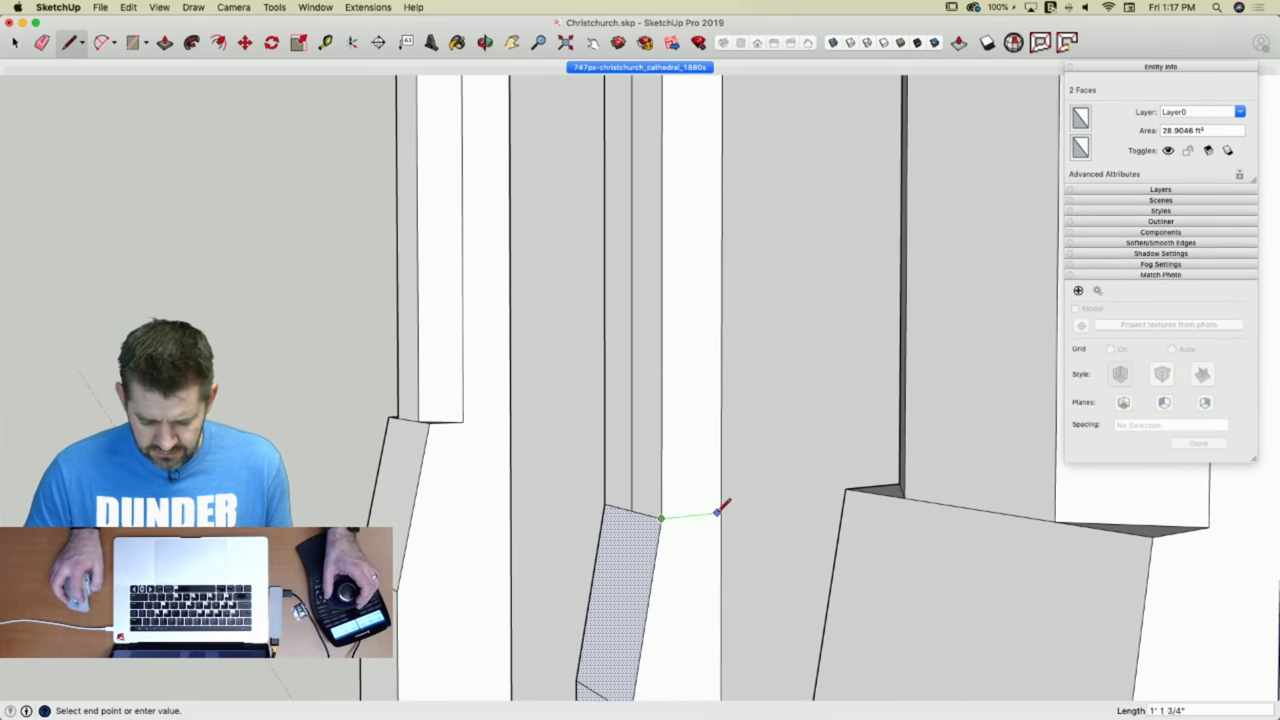
{"action": "left_click", "coordinate": [721, 512]}
{"action": "key", "text": "space"}
{"action": "left_click", "coordinate": [632, 449]}
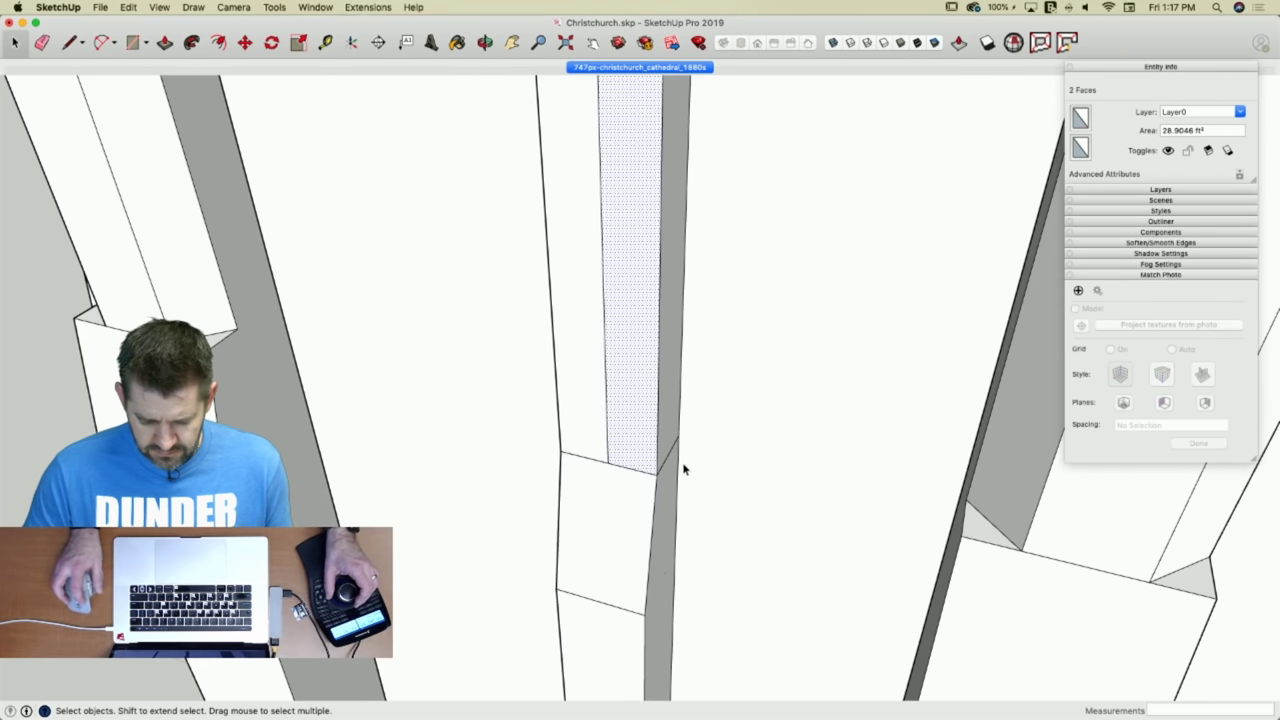
{"action": "key", "text": "q"}
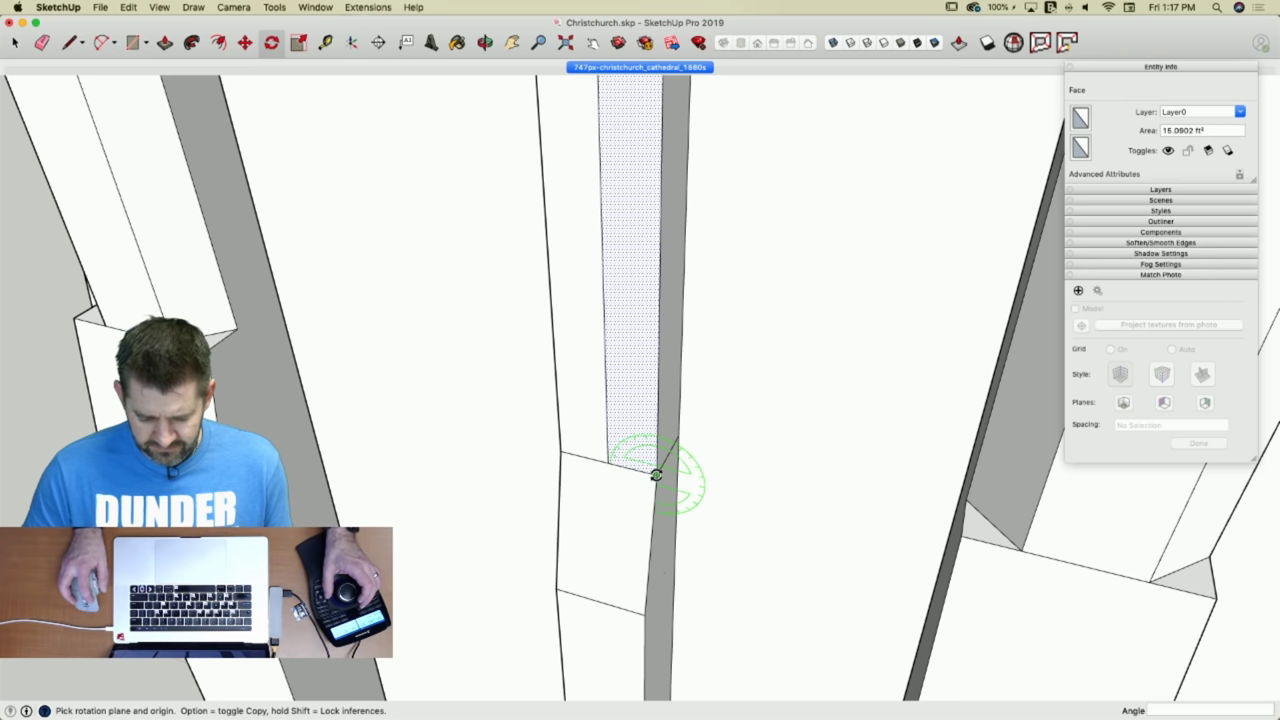
{"action": "left_click_drag", "start_coordinate": [656, 476], "coordinate": [631, 469]}
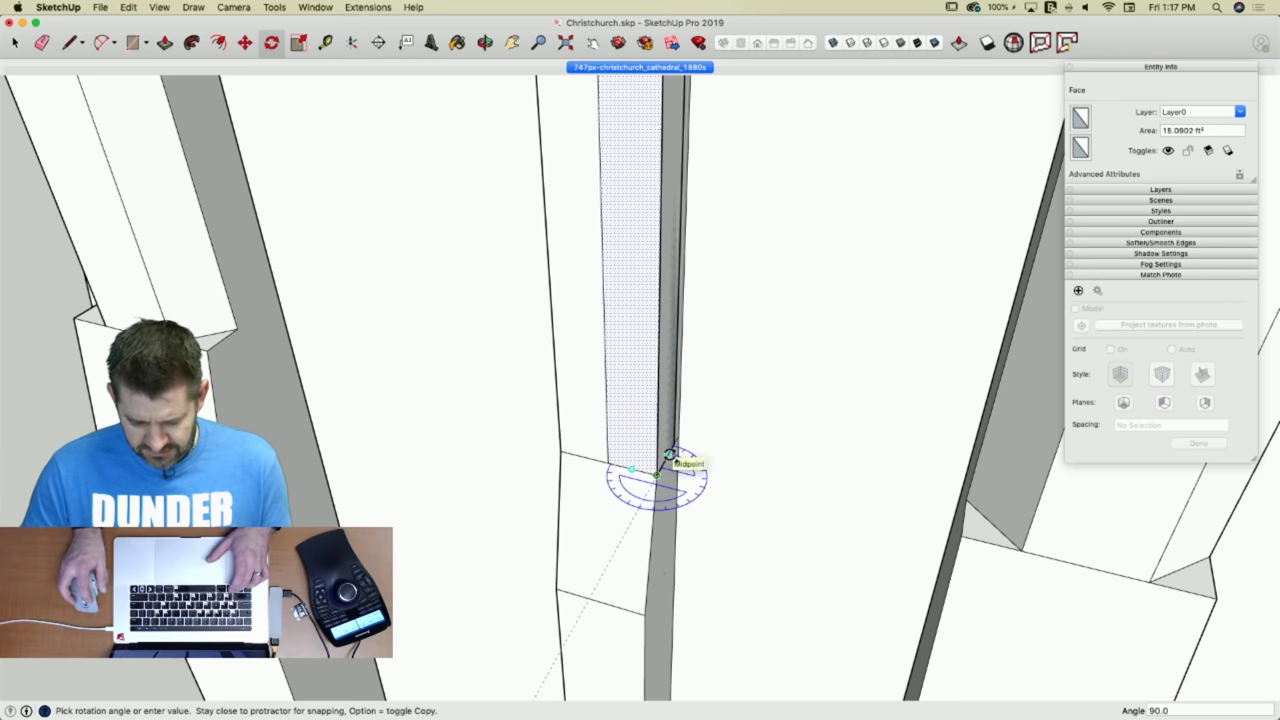
{"action": "left_click", "coordinate": [670, 455]}
Draw diagonals across the buttress corner at the shaft's lower and upper ends and erase the outer corner to chamfer it.
{"action": "key", "text": "p"}
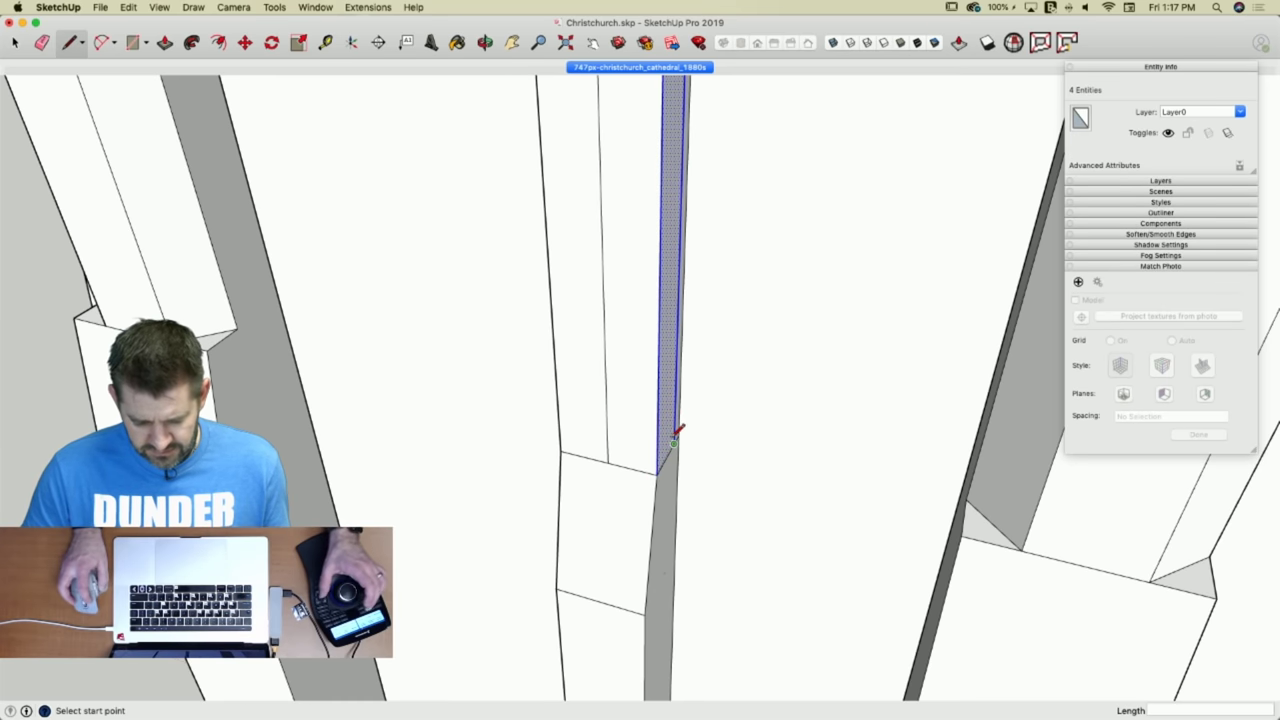
{"action": "left_click", "coordinate": [674, 443]}
{"action": "left_click", "coordinate": [608, 463]}
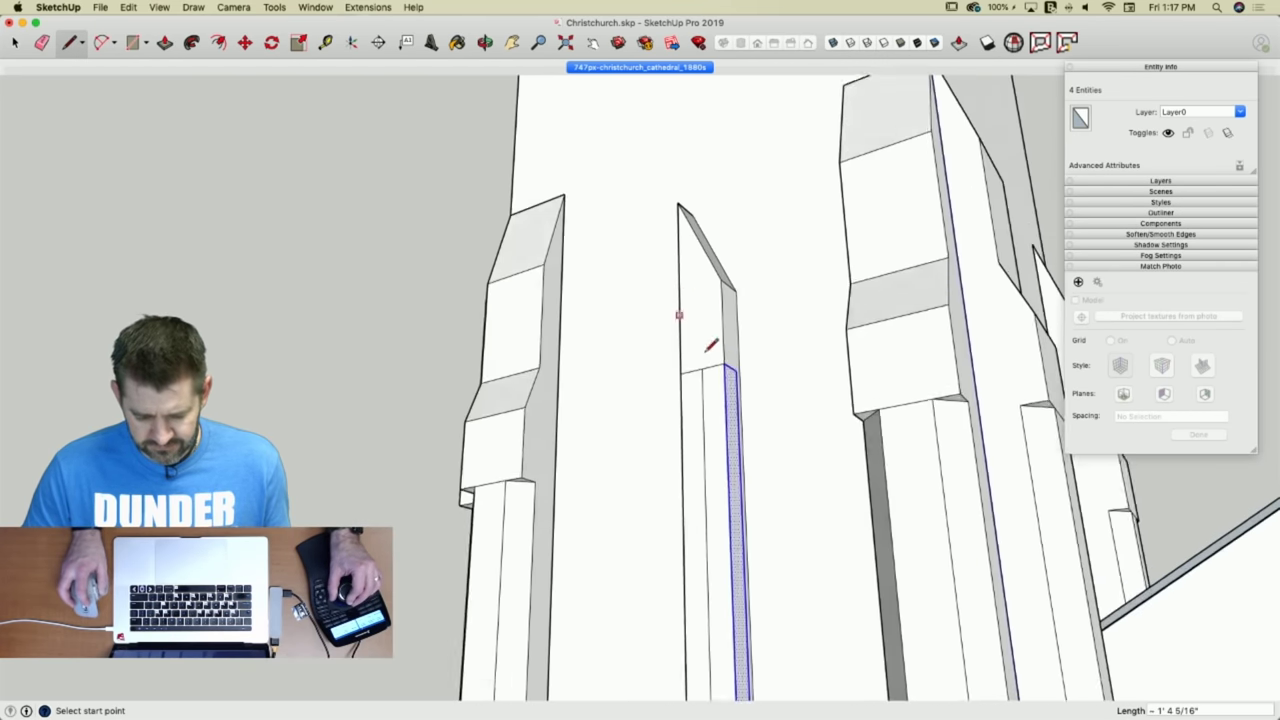
{"action": "left_click", "coordinate": [710, 388]}
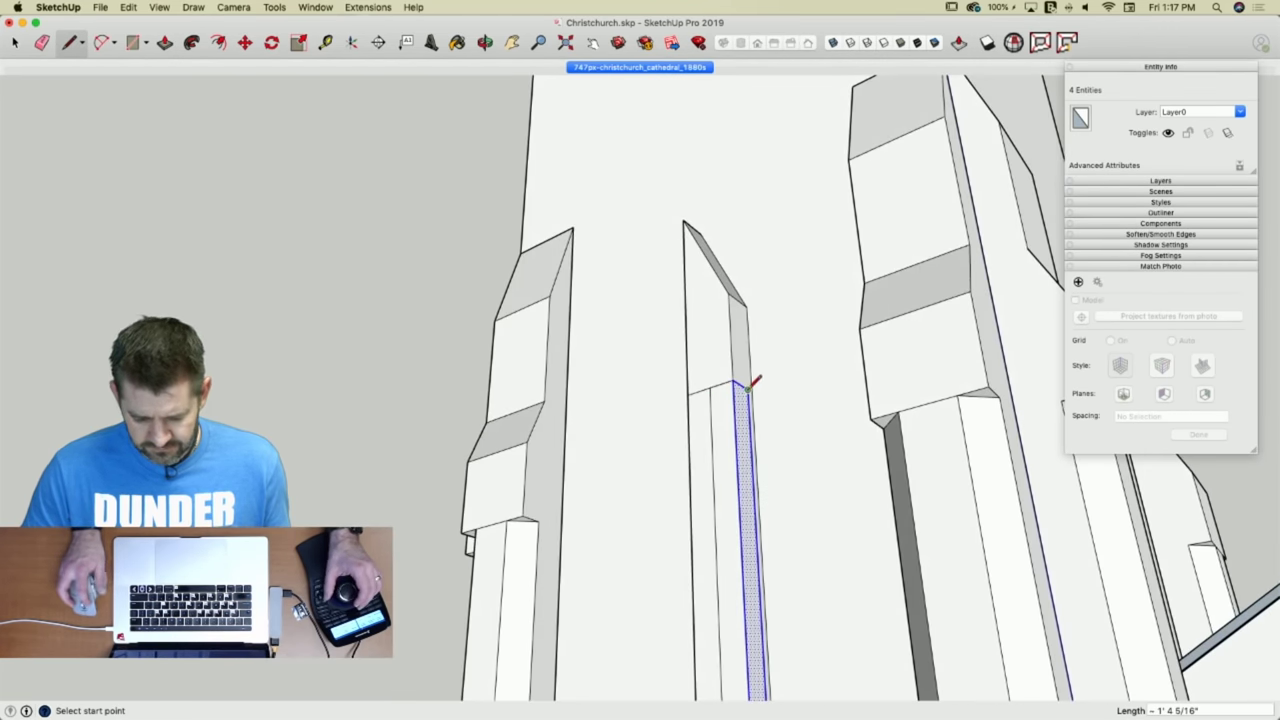
{"action": "key", "text": "e"}
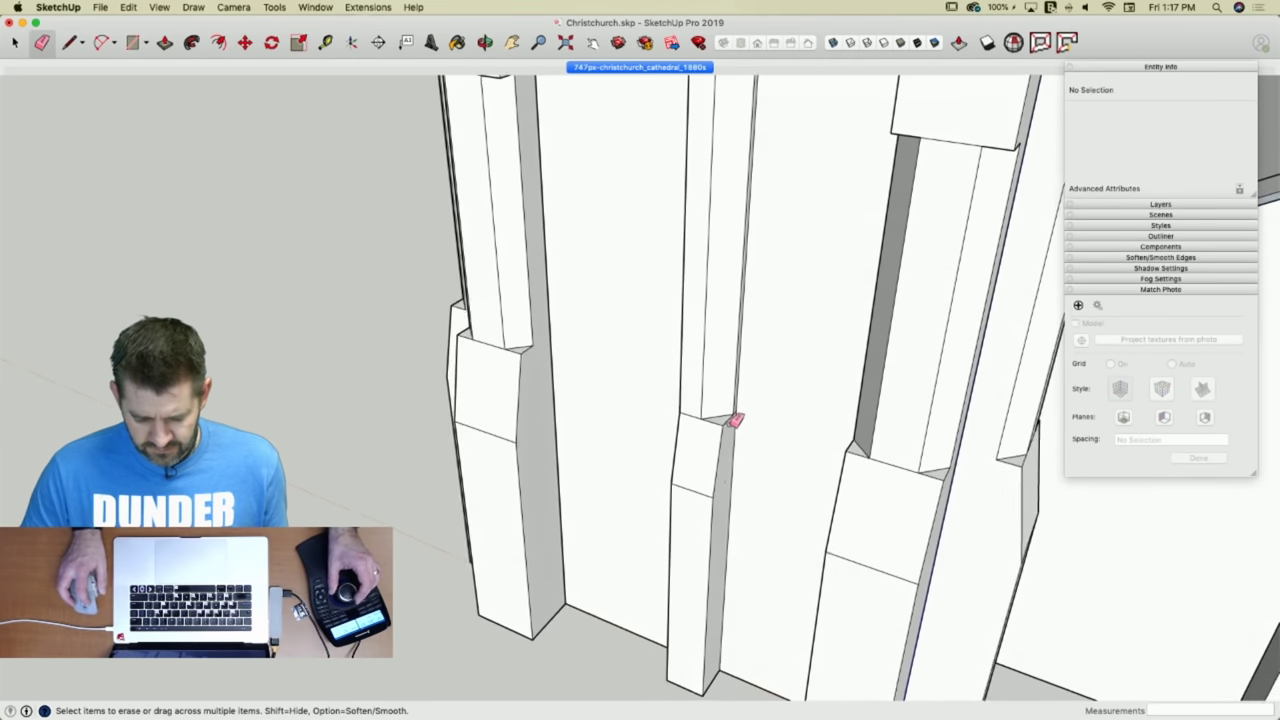
Draw diagonals on both sides of the buttress's lower sloped block, from the chamfer's rear corner height down to its front corners.
{"action": "key", "text": "l"}
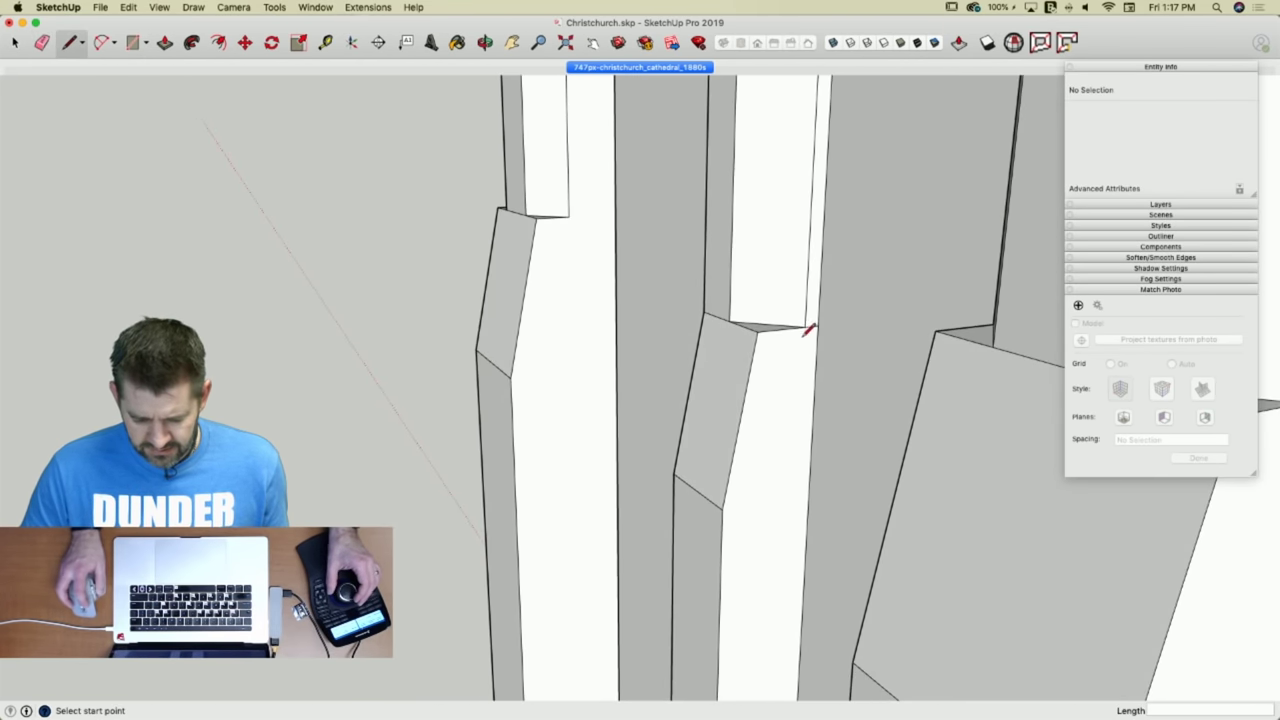
{"action": "left_click", "coordinate": [806, 326]}
{"action": "left_click", "coordinate": [722, 508]}
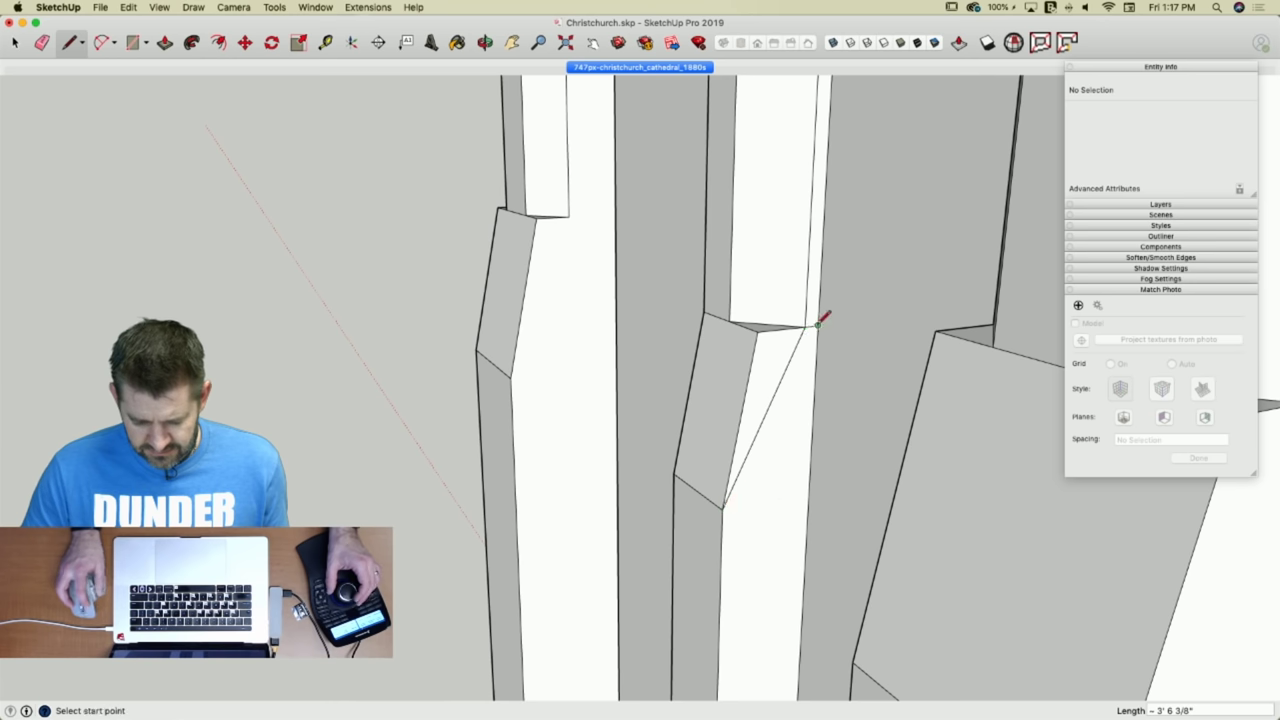
{"action": "left_click", "coordinate": [805, 326]}
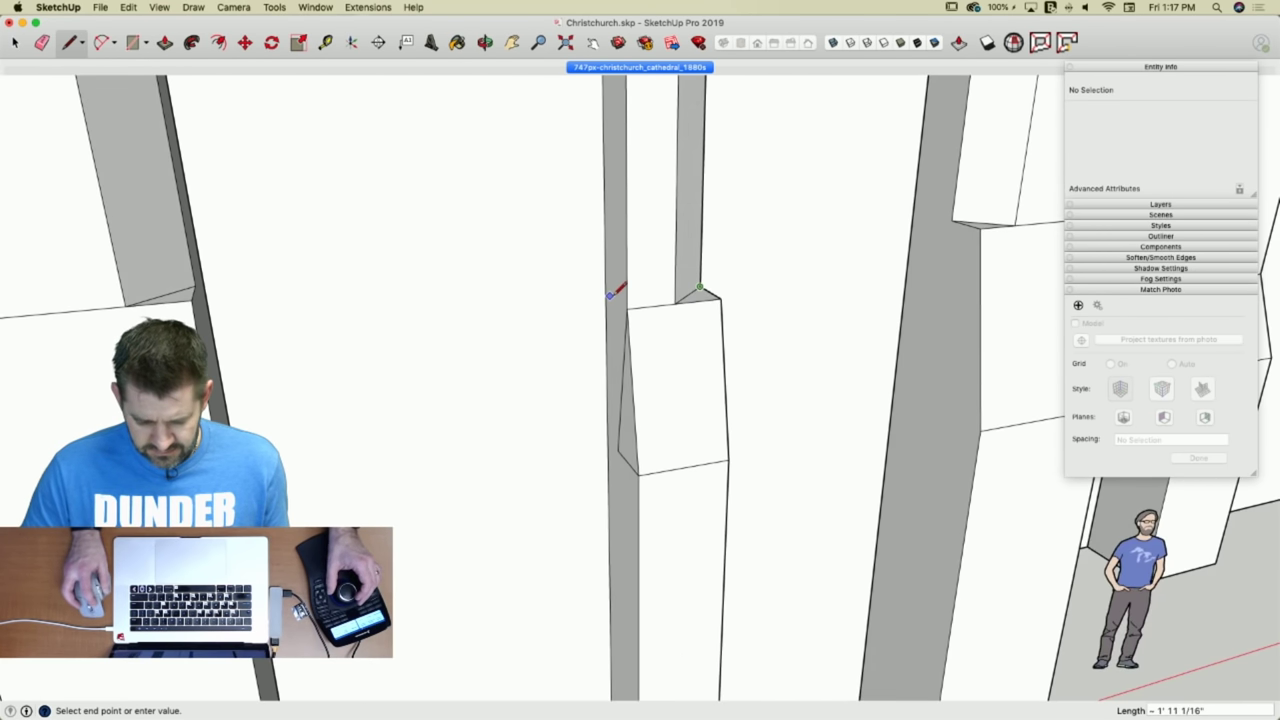
{"action": "key", "text": "e"}
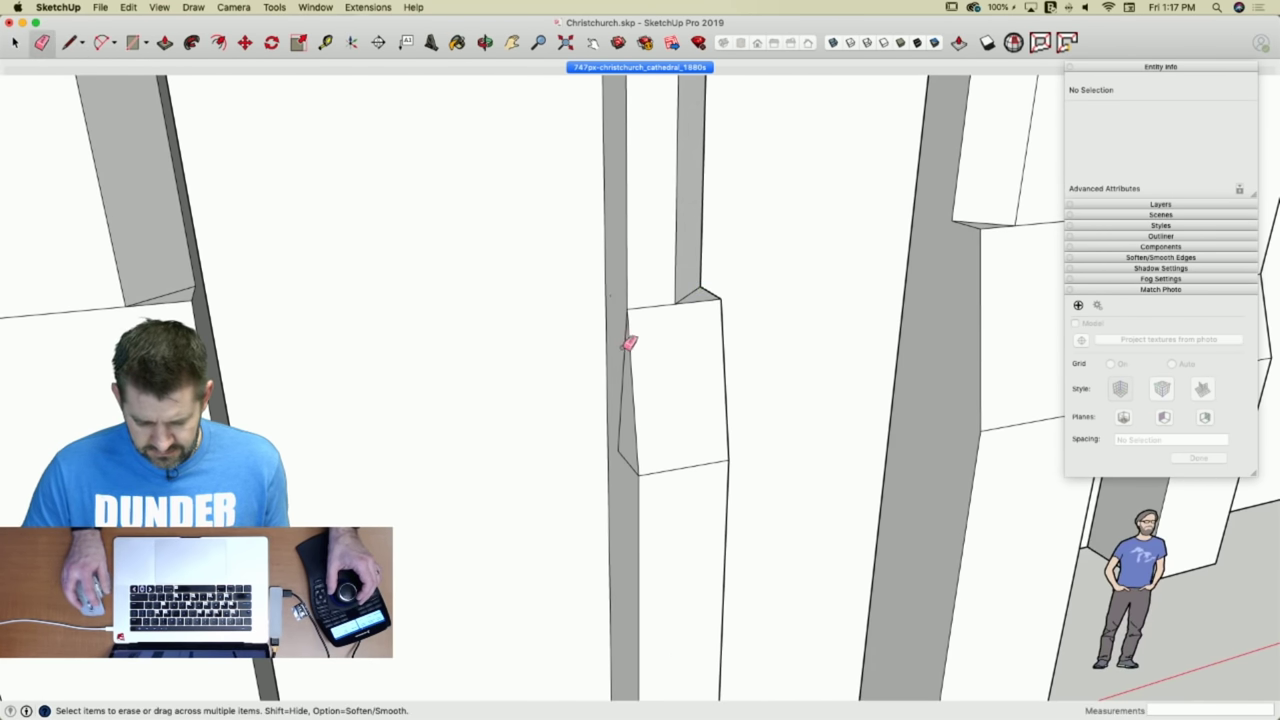
{"action": "key", "text": "l"}
{"action": "left_click", "coordinate": [610, 296]}
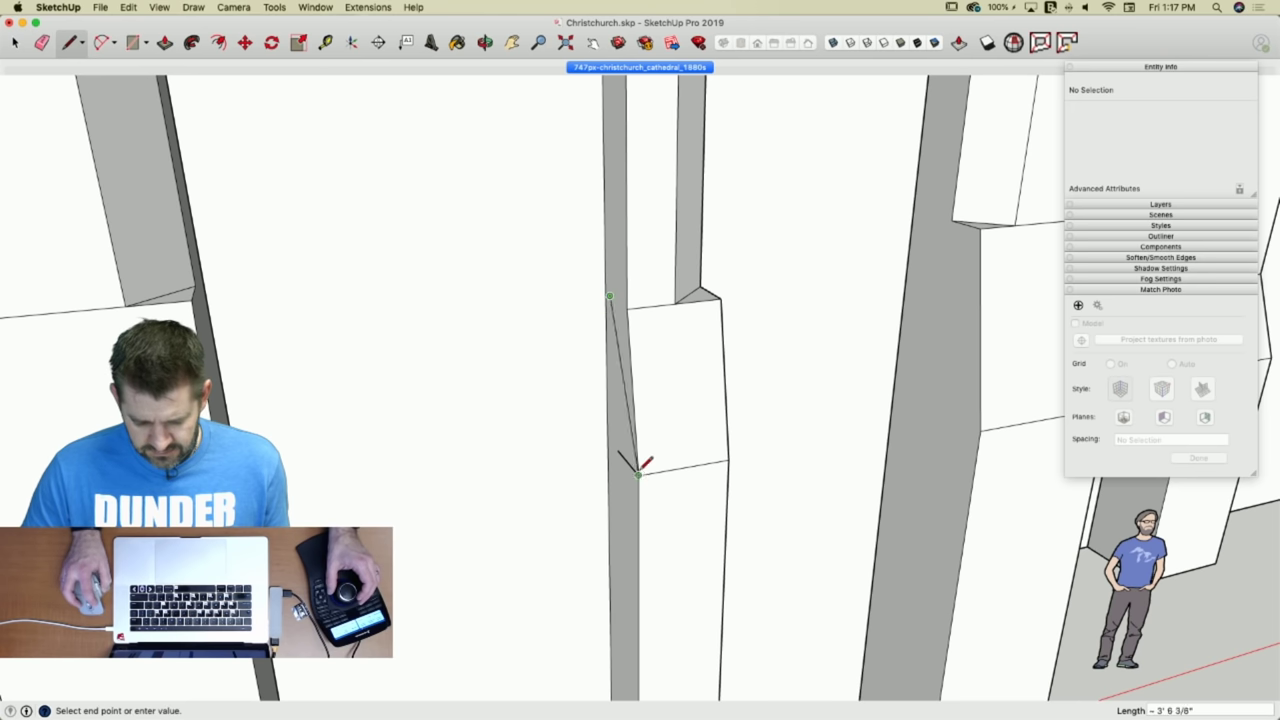
{"action": "left_click", "coordinate": [638, 474]}
Close the new deeper slope between the two diagonals and erase the old slope's corner edge beside the chamfer.
{"action": "key", "text": "e"}
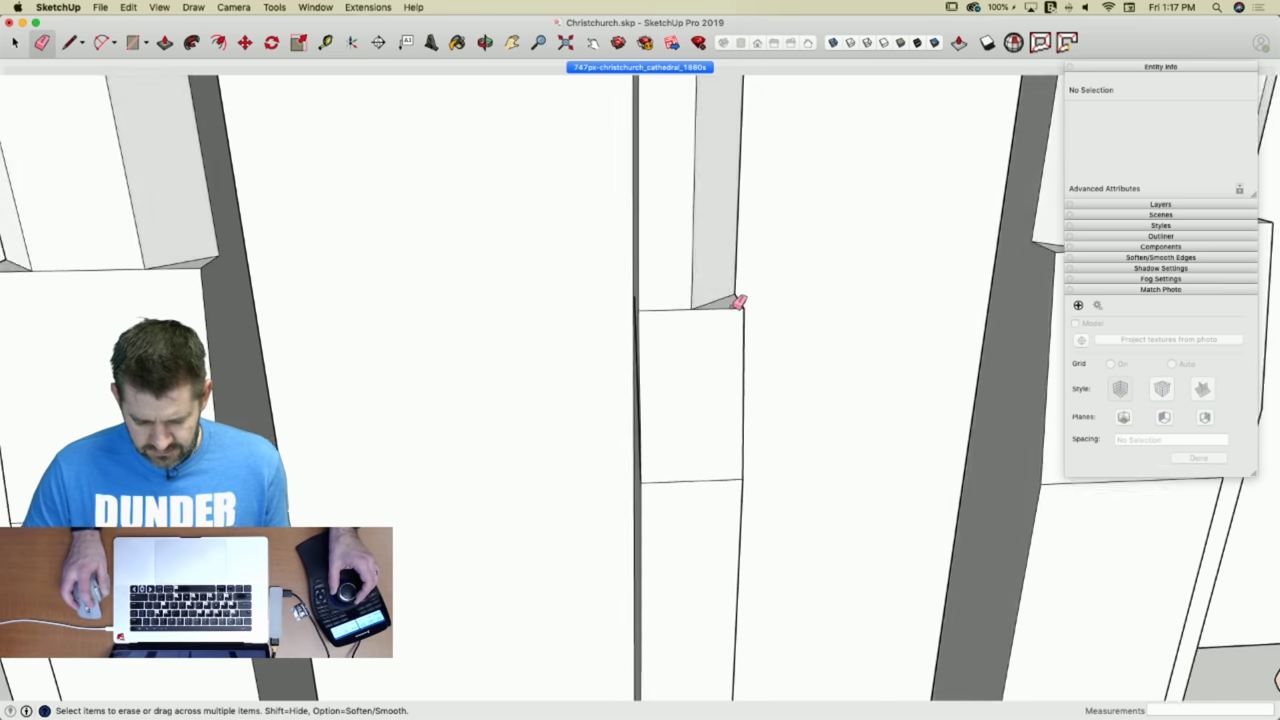
{"action": "key", "text": "l"}
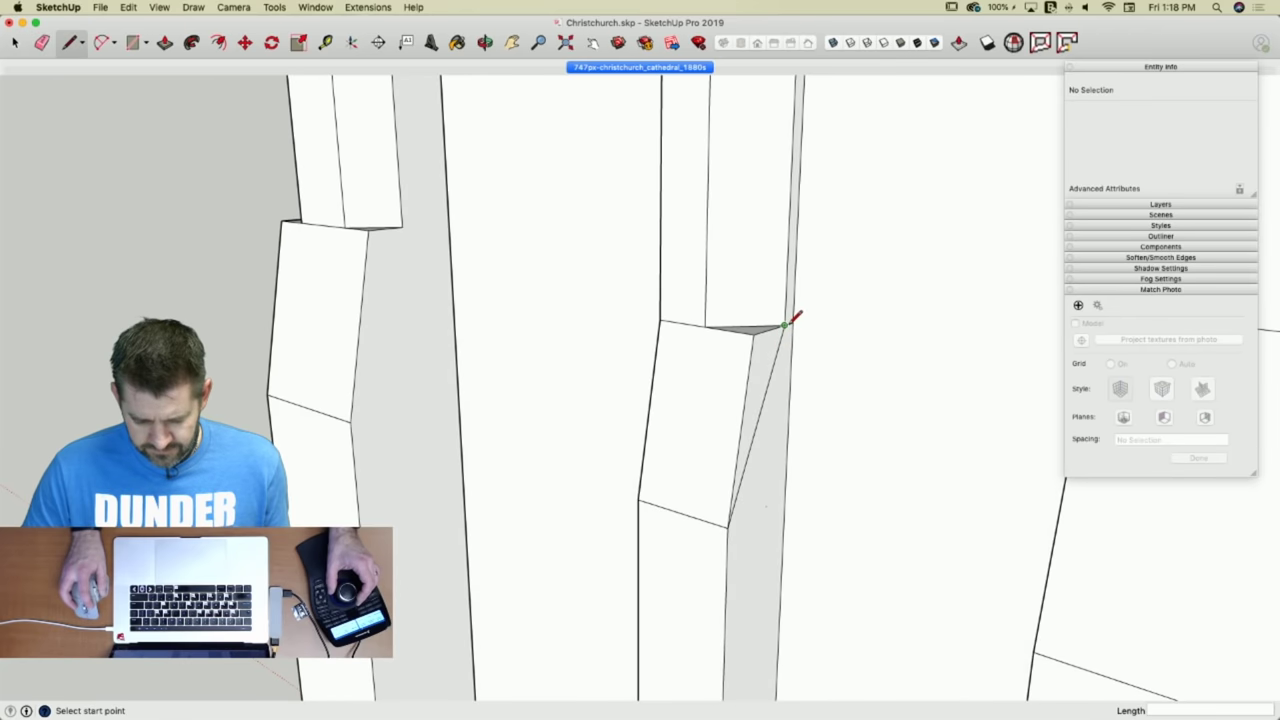
{"action": "left_click", "coordinate": [784, 324]}
{"action": "key", "text": "e"}
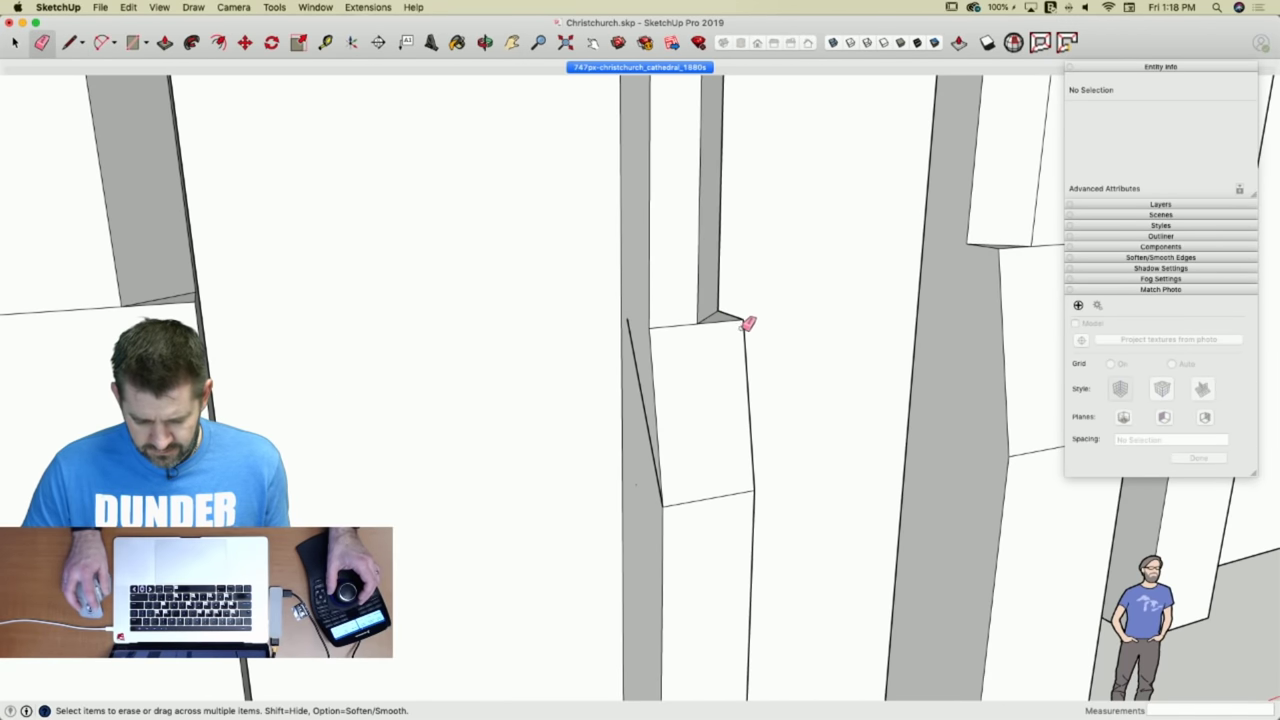
{"action": "left_click", "coordinate": [743, 319]}
Extend the chamfer edge down onto the new slope, then outline the shaft's base across to the slope's edge and the chamfer's rear corner.
{"action": "key", "text": "l"}
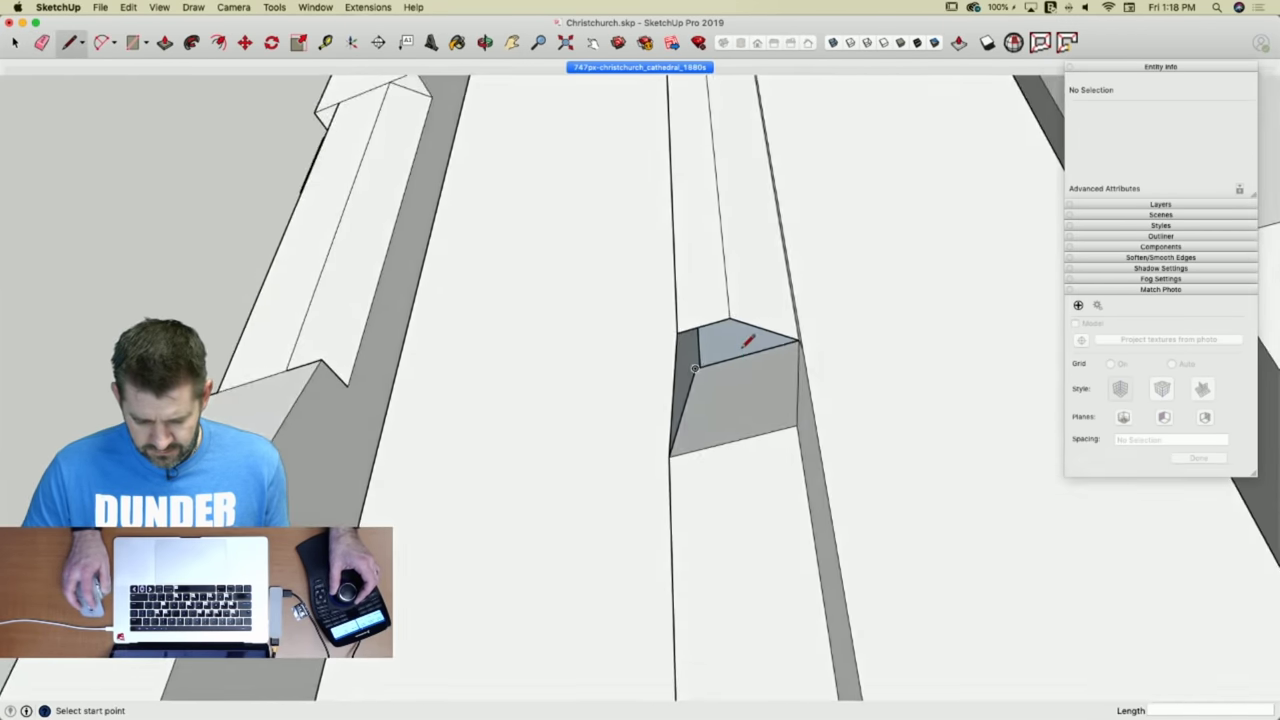
{"action": "left_click", "coordinate": [755, 325]}
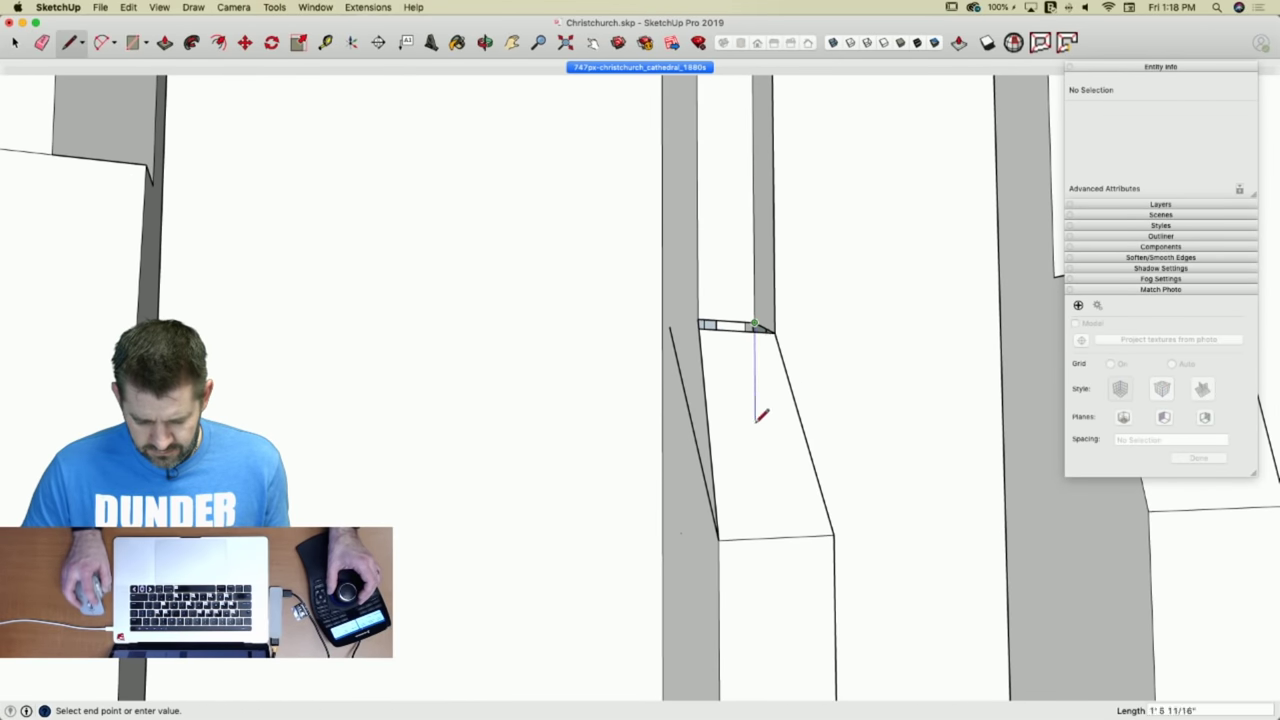
{"action": "left_click", "coordinate": [700, 452]}
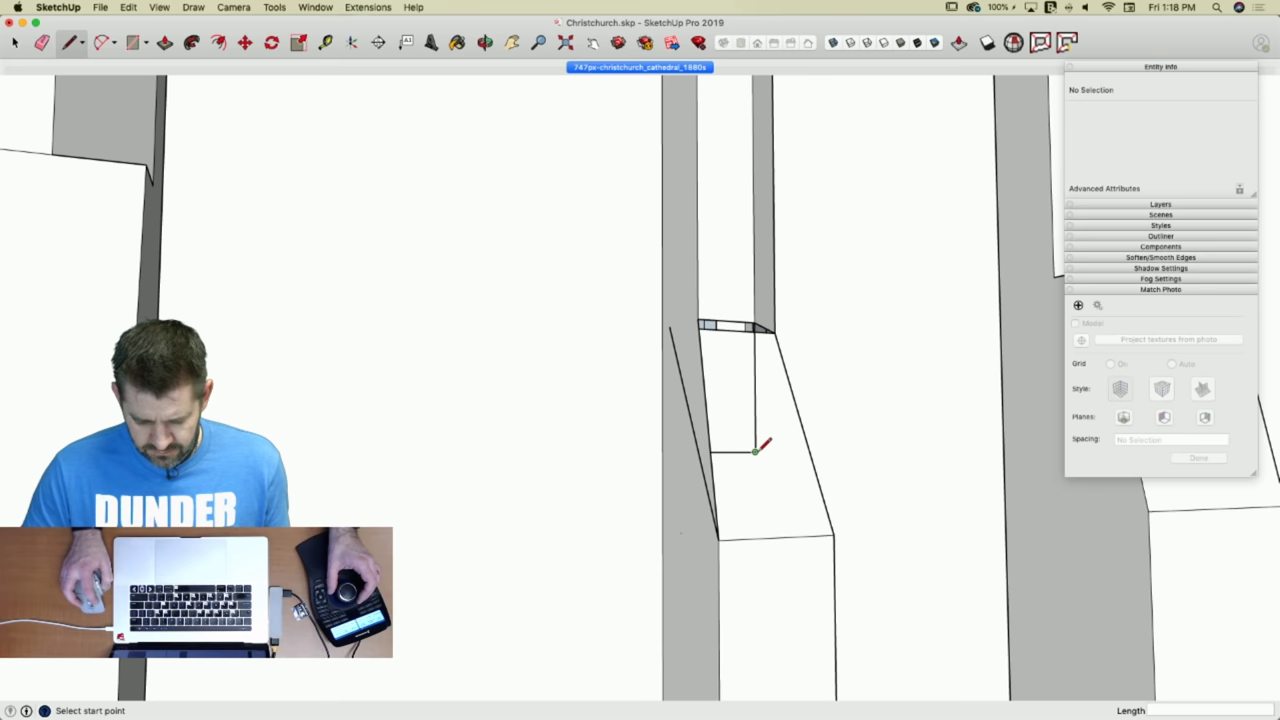
{"action": "left_click", "coordinate": [714, 457]}
{"action": "left_click", "coordinate": [786, 326]}
Close the shaft's remaining open side with a vertical edge and erase the leftover slope and ledge lines.
{"action": "key", "text": "e"}
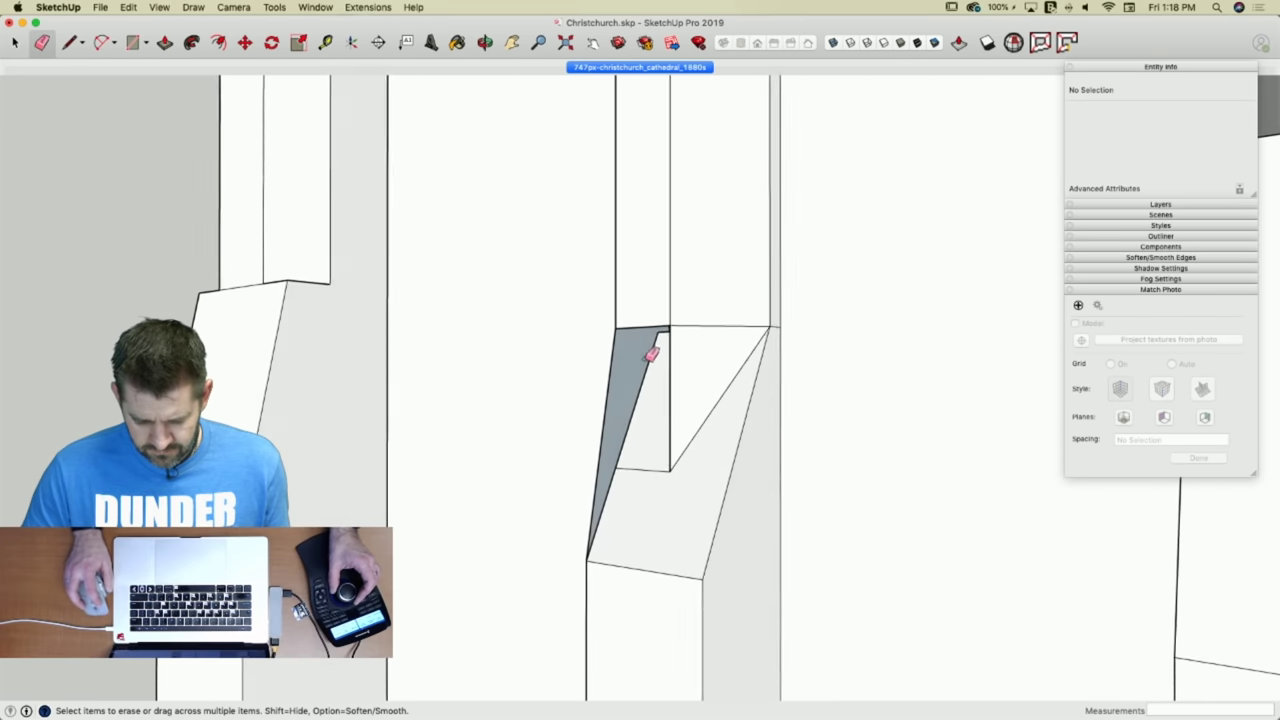
{"action": "key", "text": "l"}
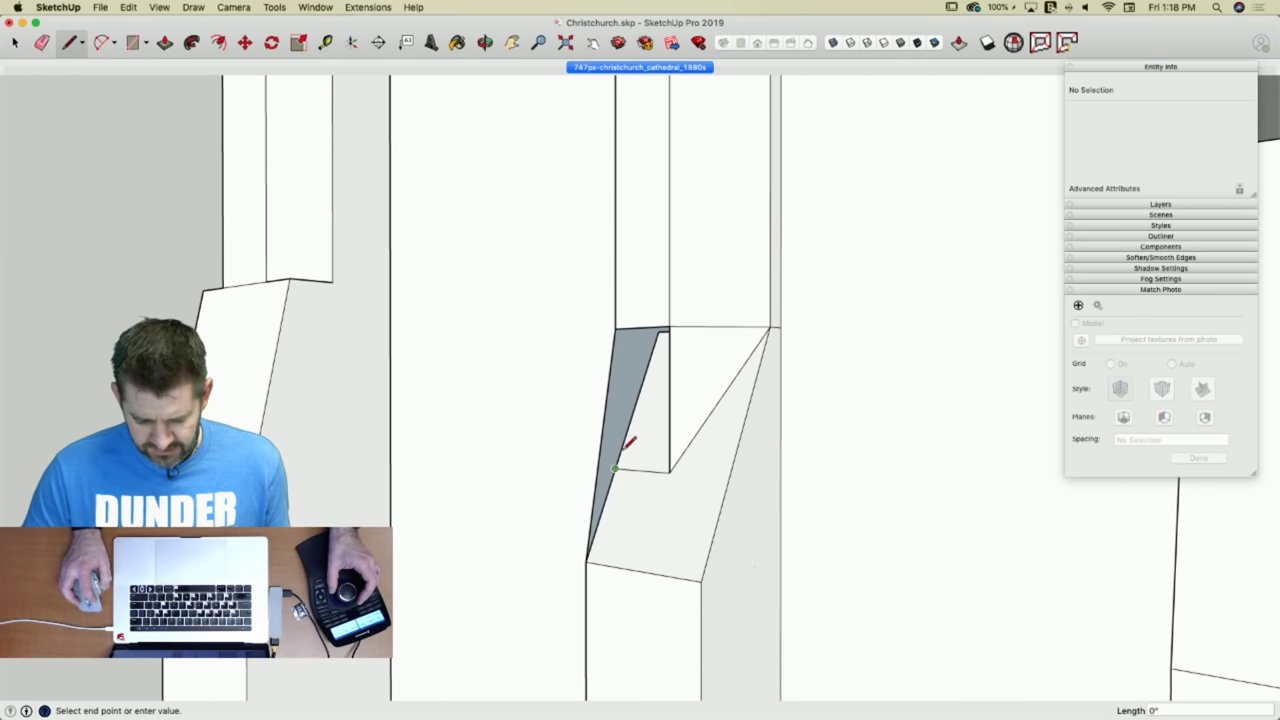
{"action": "left_click", "coordinate": [615, 329]}
{"action": "key", "text": "e"}
{"action": "left_click_drag", "start_coordinate": [581, 478], "coordinate": [601, 488]}
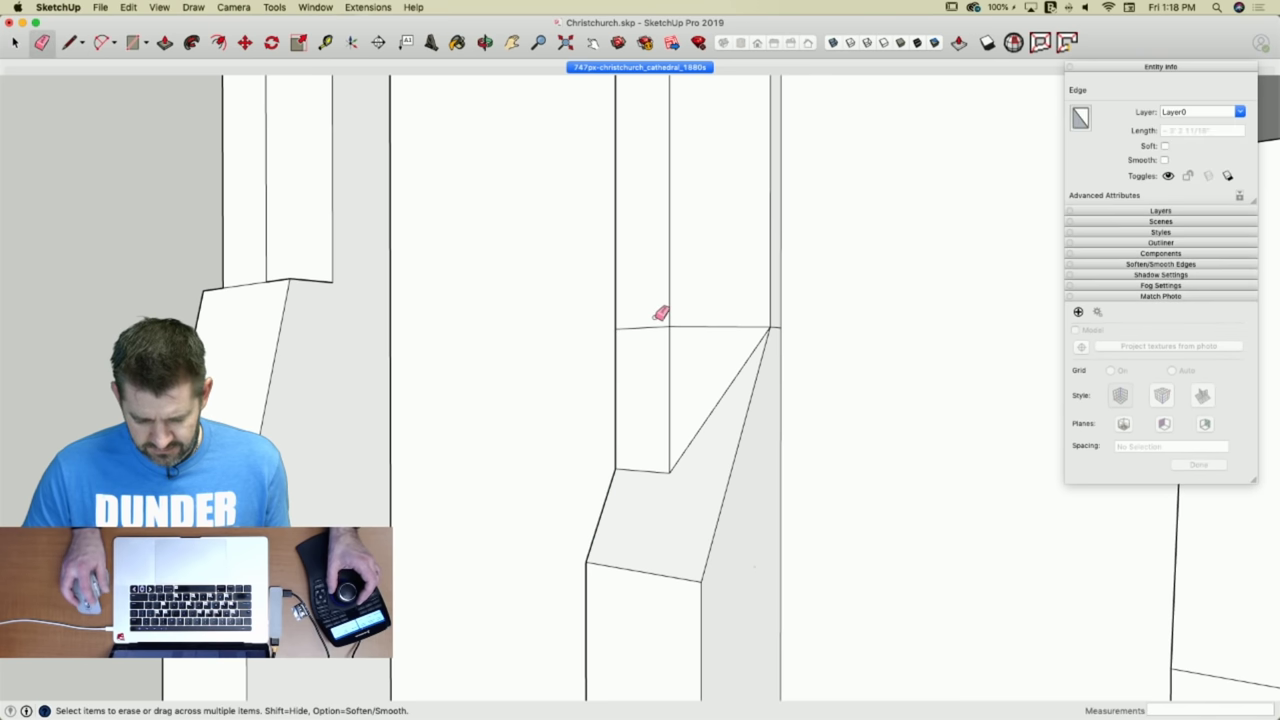
{"action": "left_click_drag", "start_coordinate": [697, 326], "coordinate": [665, 329]}
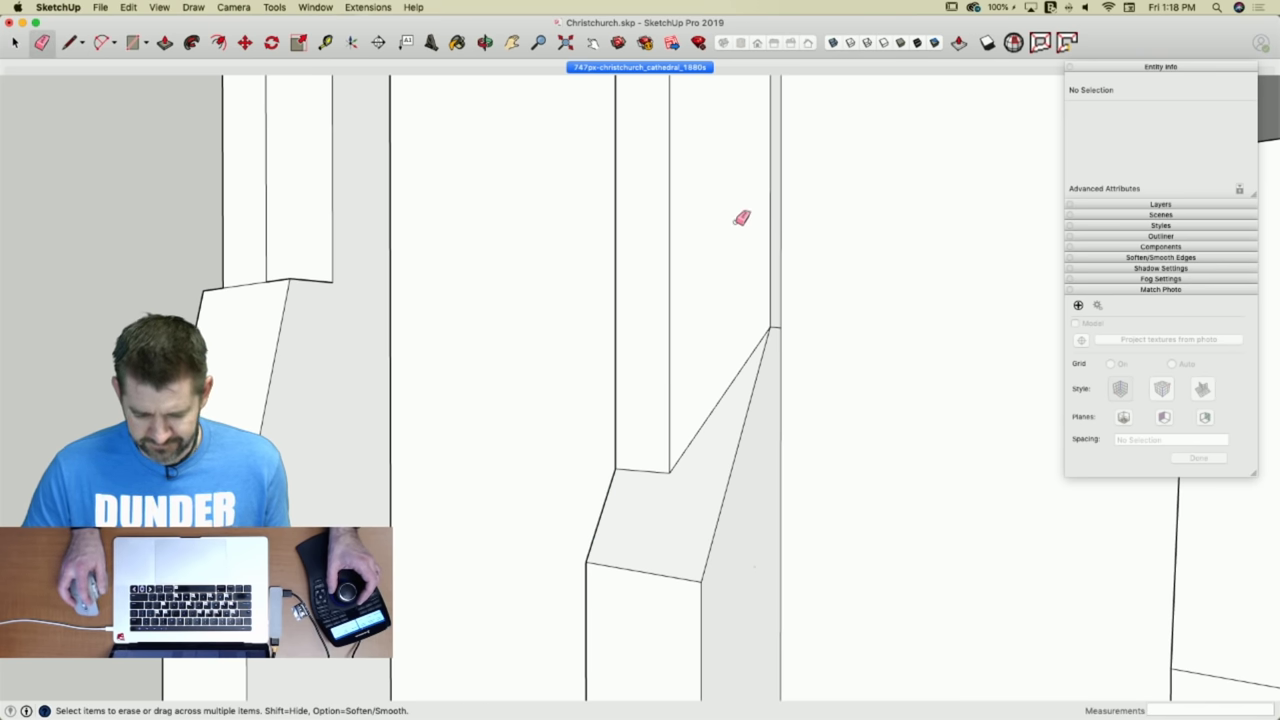
Check the buttress against the matched photo, then select the whole buttress and place a copy about 32' 4 7/8" away, clear of the tower.
{"action": "left_click", "coordinate": [681, 68]}
{"action": "scroll", "coordinate": [461, 564], "scroll_direction": "up", "scroll_amount": 10}
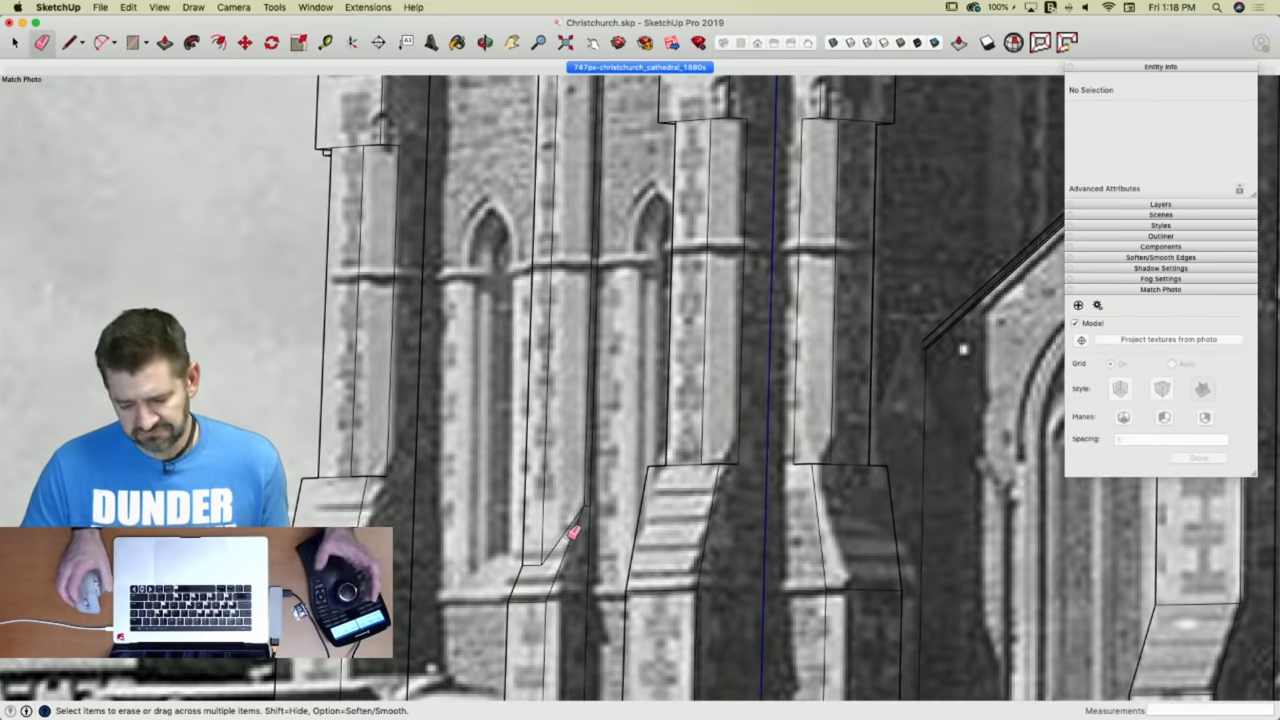
{"action": "scroll", "coordinate": [646, 554], "scroll_direction": "down", "scroll_amount": 10}
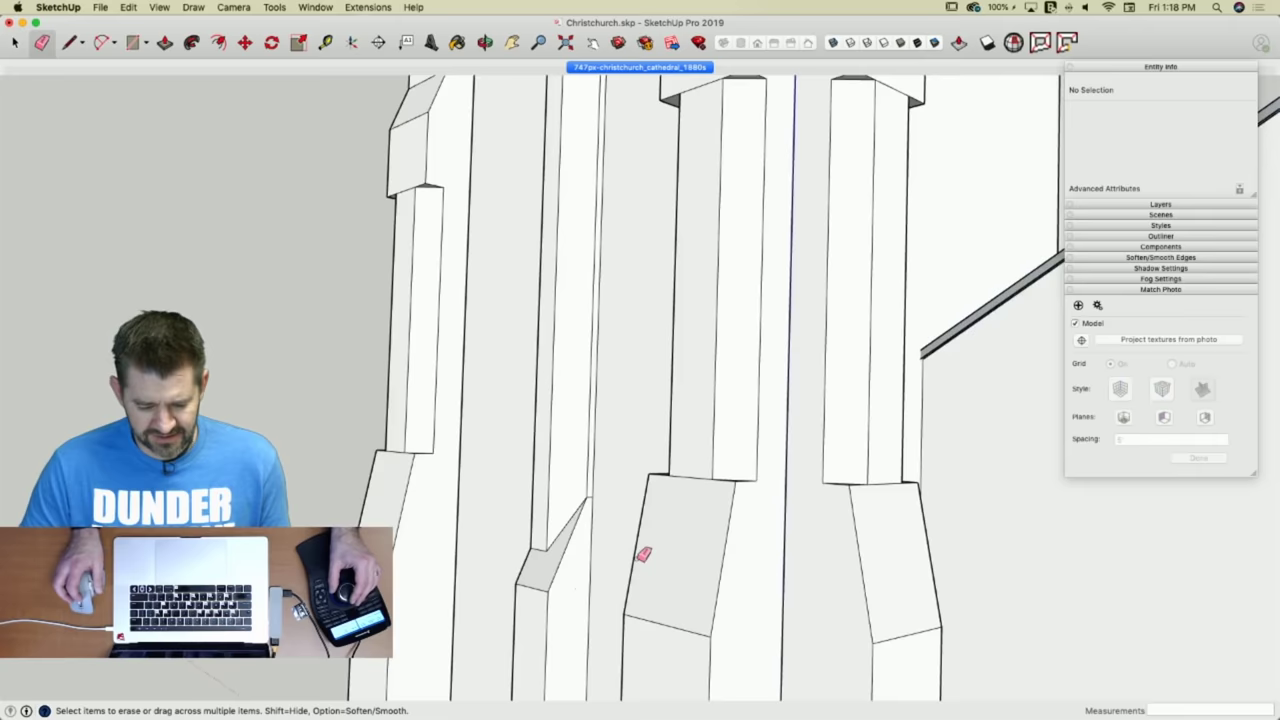
{"action": "scroll", "coordinate": [529, 566], "scroll_direction": "up", "scroll_amount": 6}
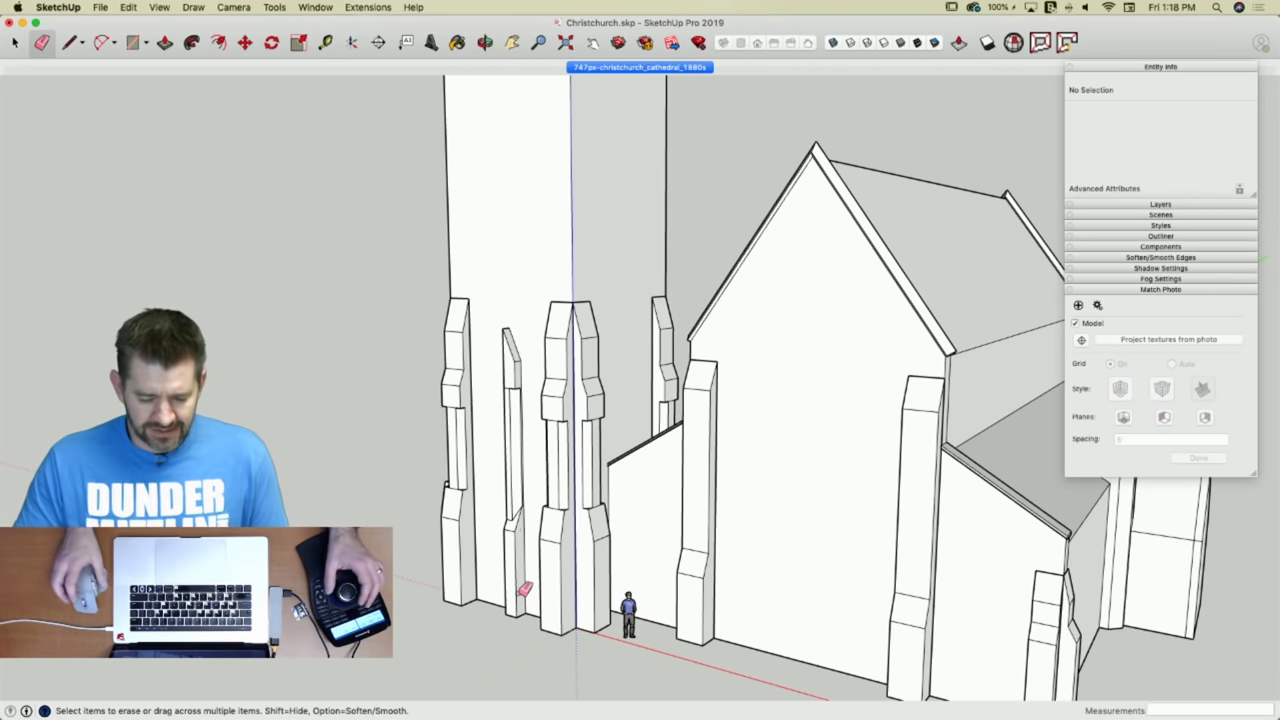
{"action": "key", "text": "space"}
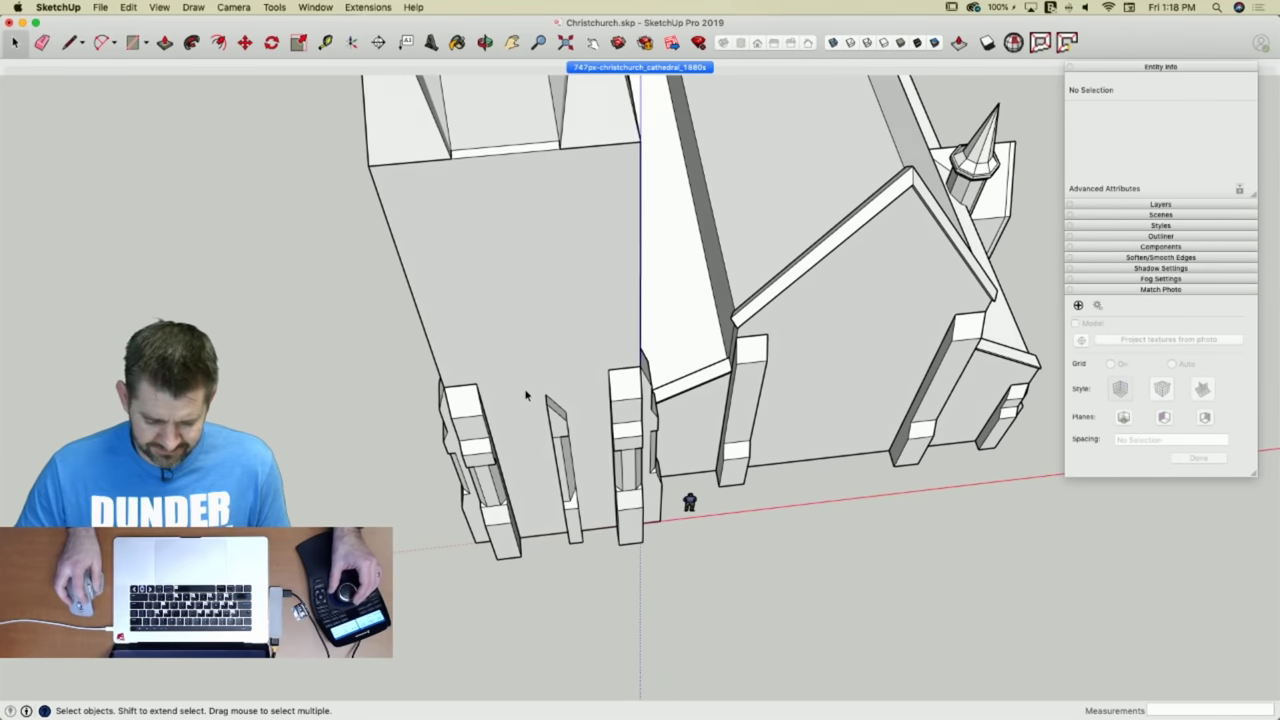
{"action": "left_click_drag", "start_coordinate": [521, 376], "coordinate": [594, 588]}
{"action": "left_click_drag", "start_coordinate": [600, 580], "coordinate": [589, 571]}
{"action": "key", "text": "m"}
{"action": "key", "text": "alt"}
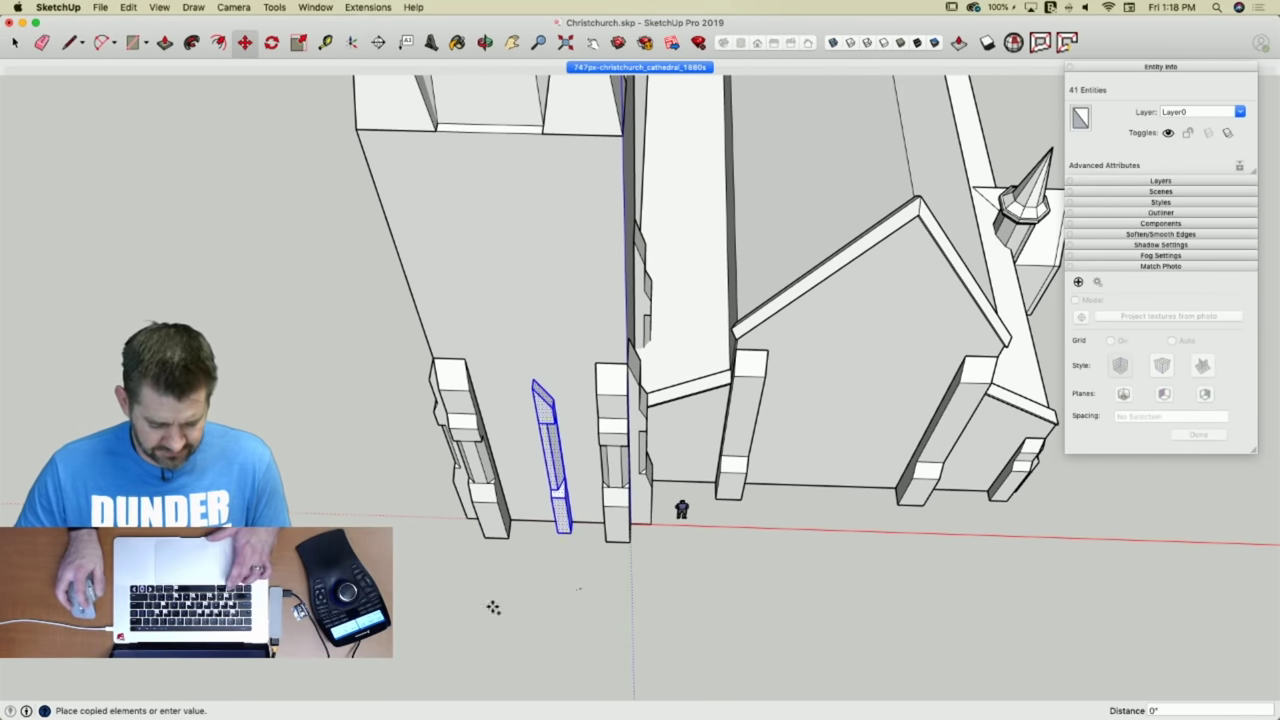
{"action": "left_click", "coordinate": [400, 670]}
Flip the copied half buttress along the red direction and move it against the original half on the tower face.
{"action": "right_click", "coordinate": [341, 395]}
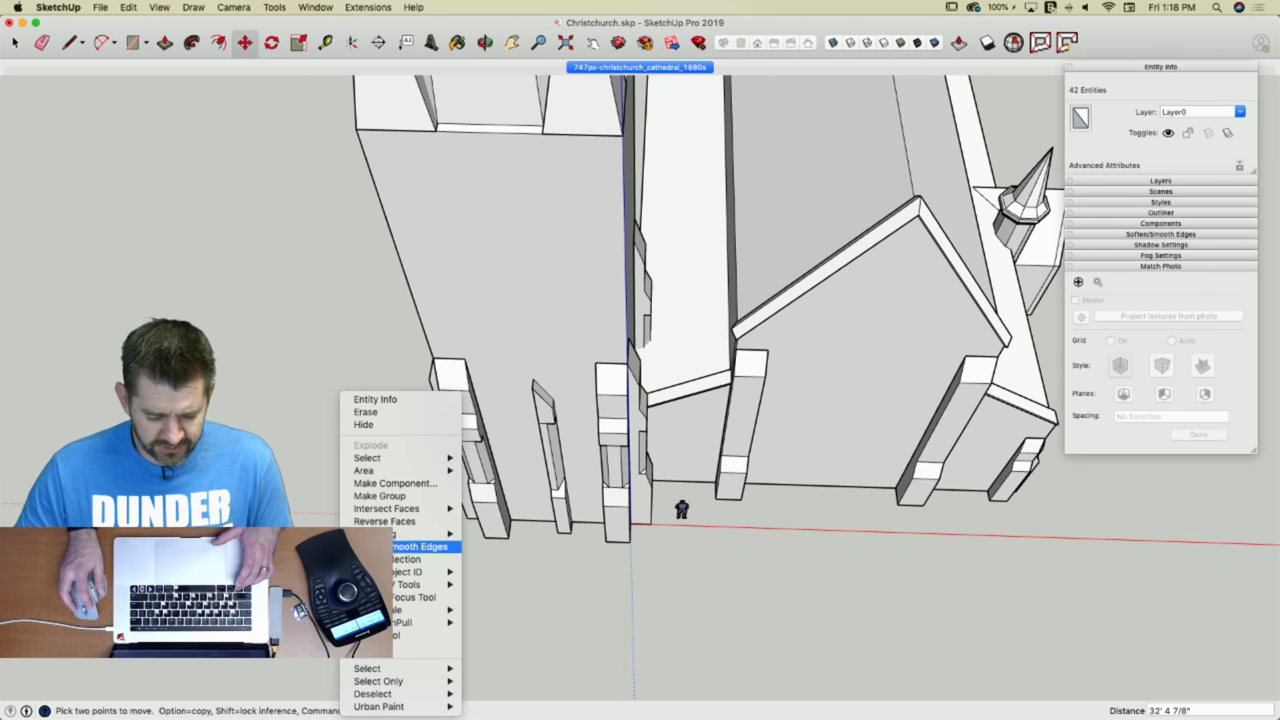
{"action": "mouse_move", "coordinate": [400, 534]}
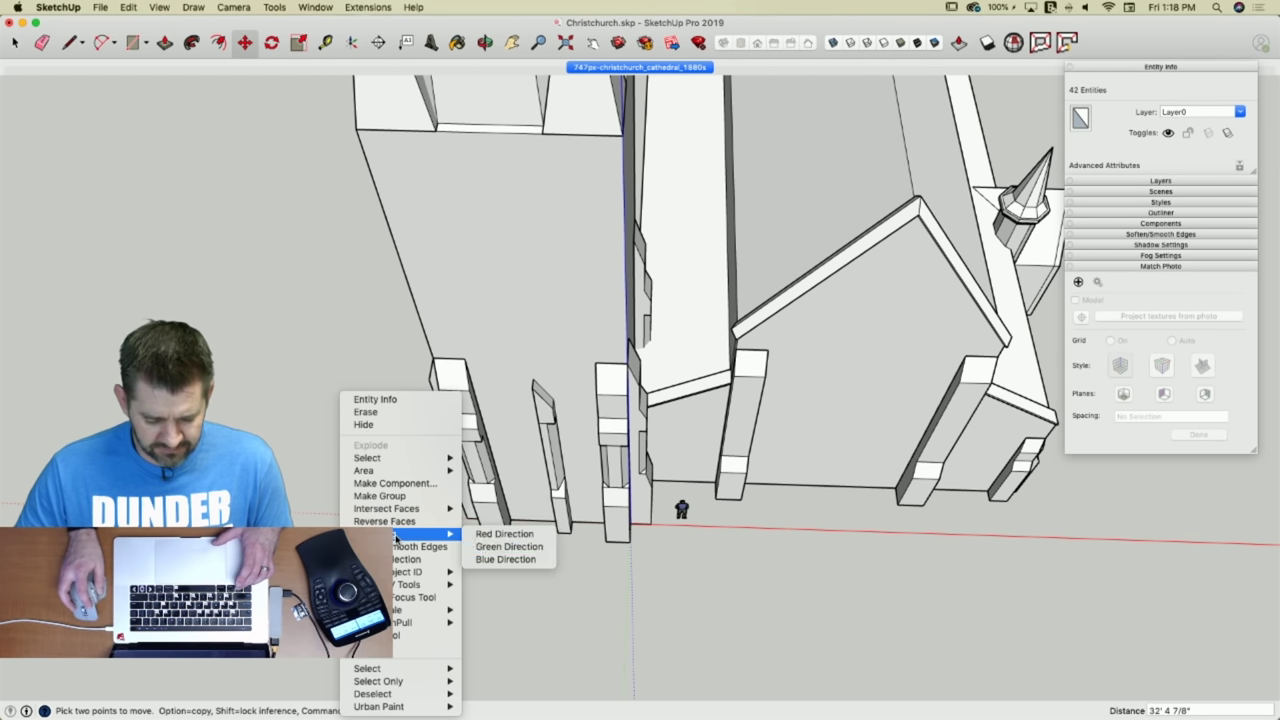
{"action": "left_click", "coordinate": [500, 535]}
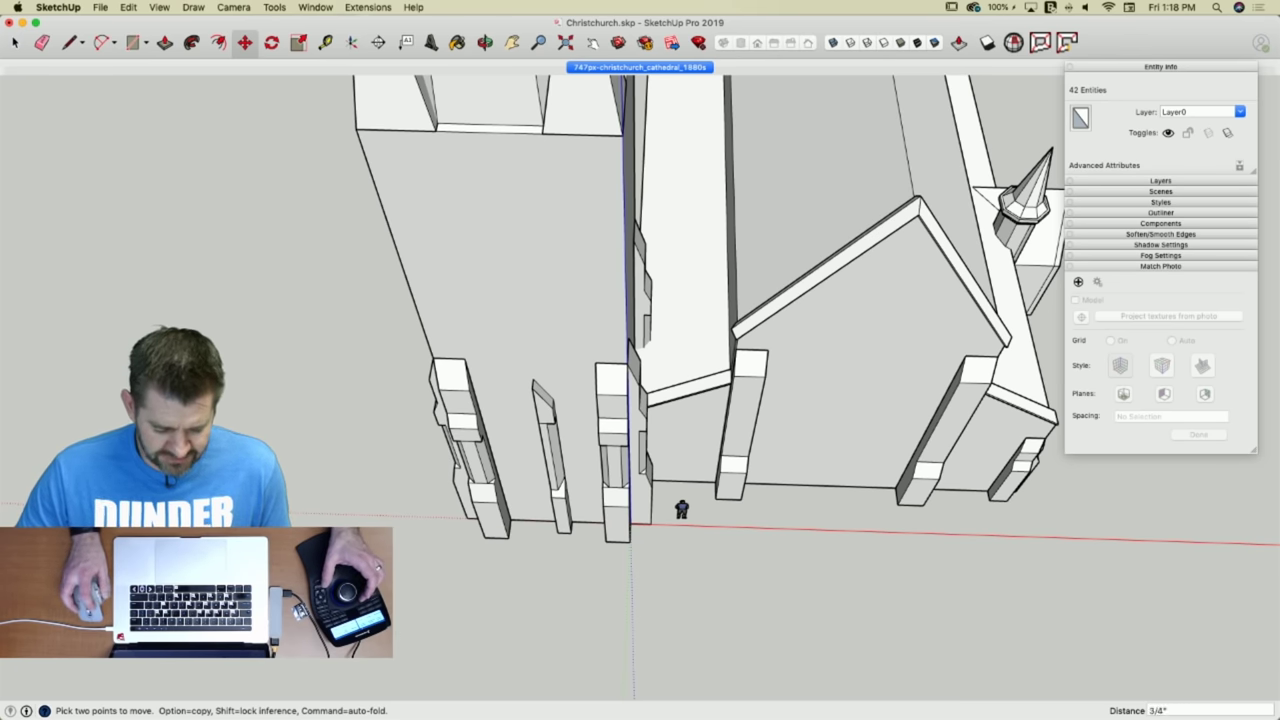
{"action": "left_click", "coordinate": [310, 646]}
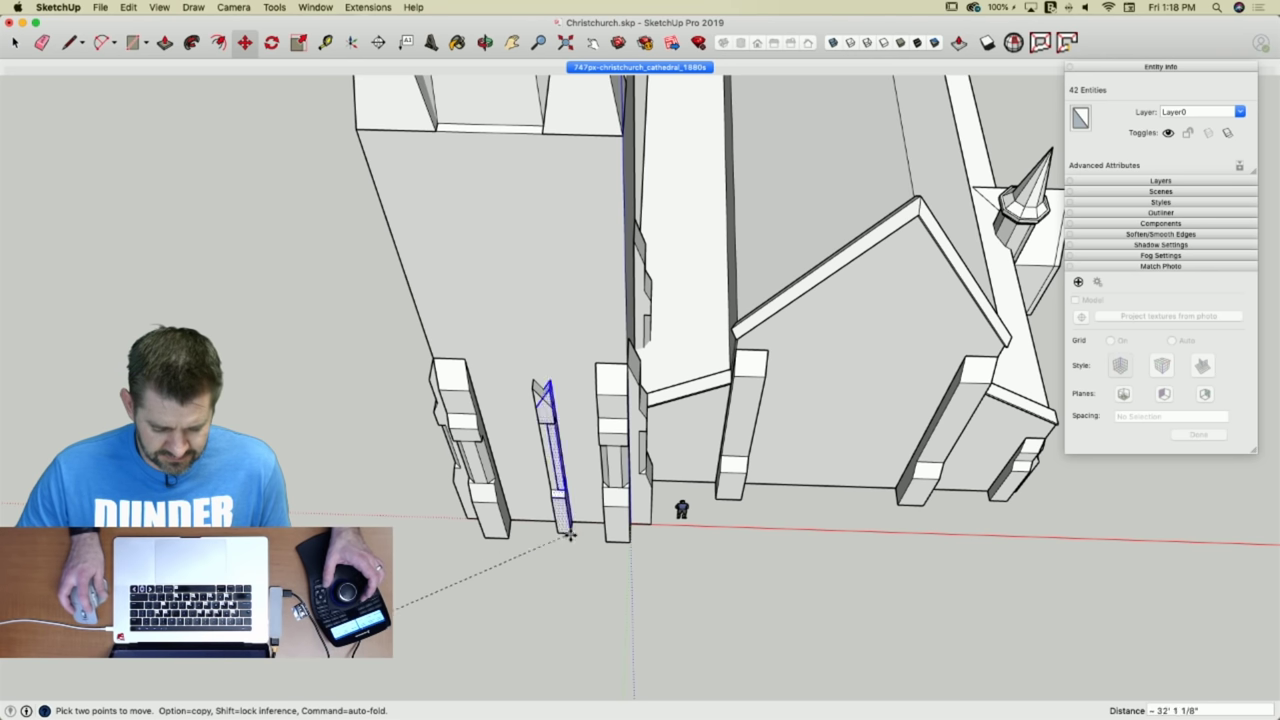
{"action": "left_click", "coordinate": [557, 532]}
{"action": "left_click", "coordinate": [592, 505]}
Erase the centre seam edges between the two buttress halves and draw an edge closing the buttress's underside.
{"action": "key", "text": "e"}
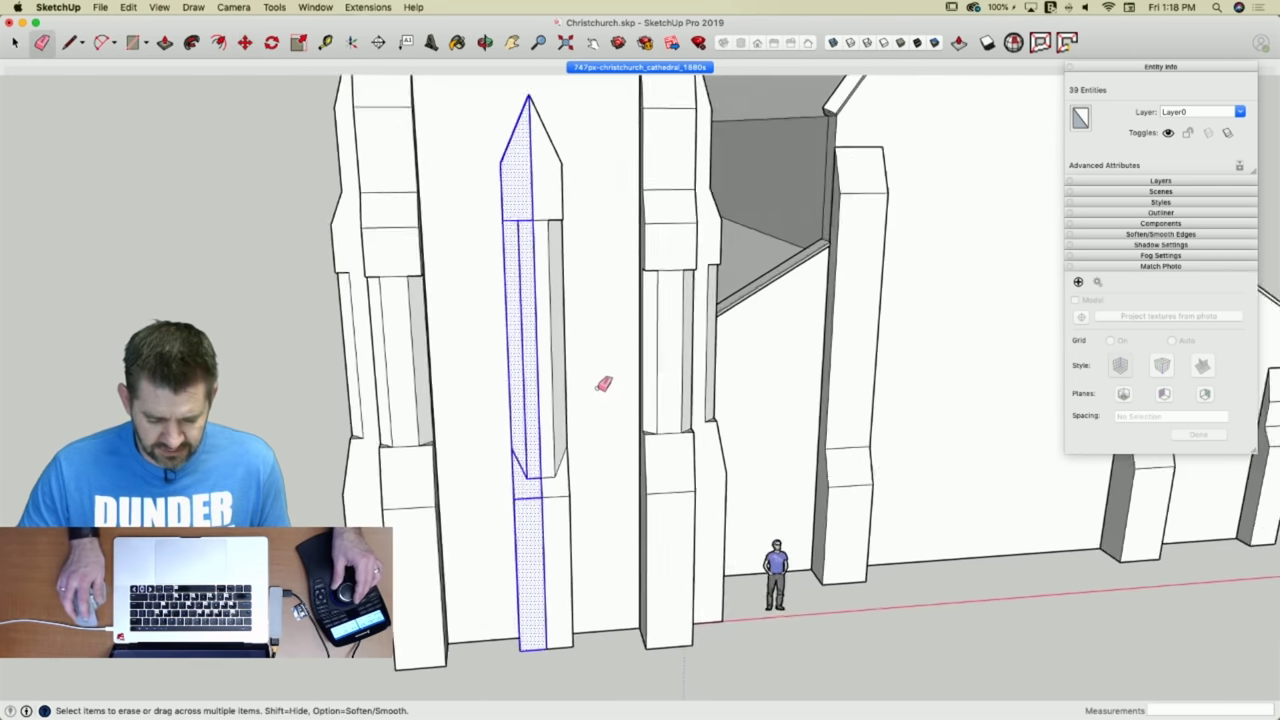
{"action": "left_click", "coordinate": [513, 508]}
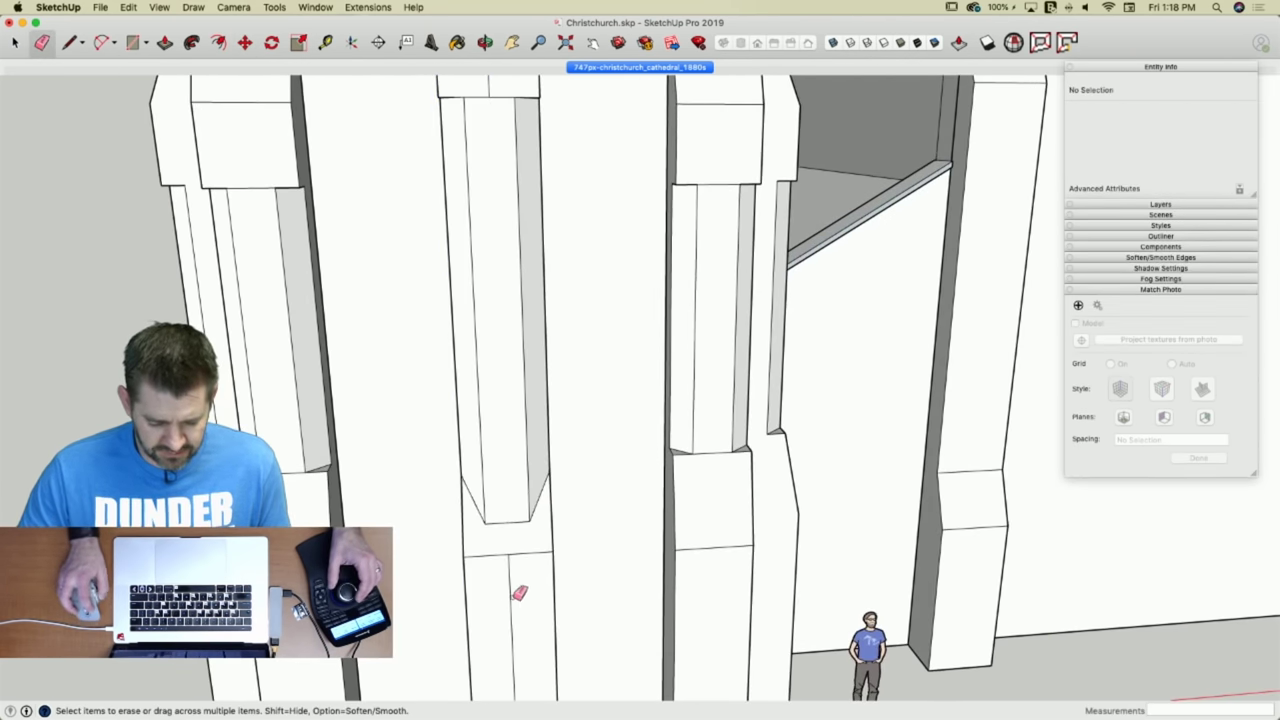
{"action": "left_click", "coordinate": [518, 266]}
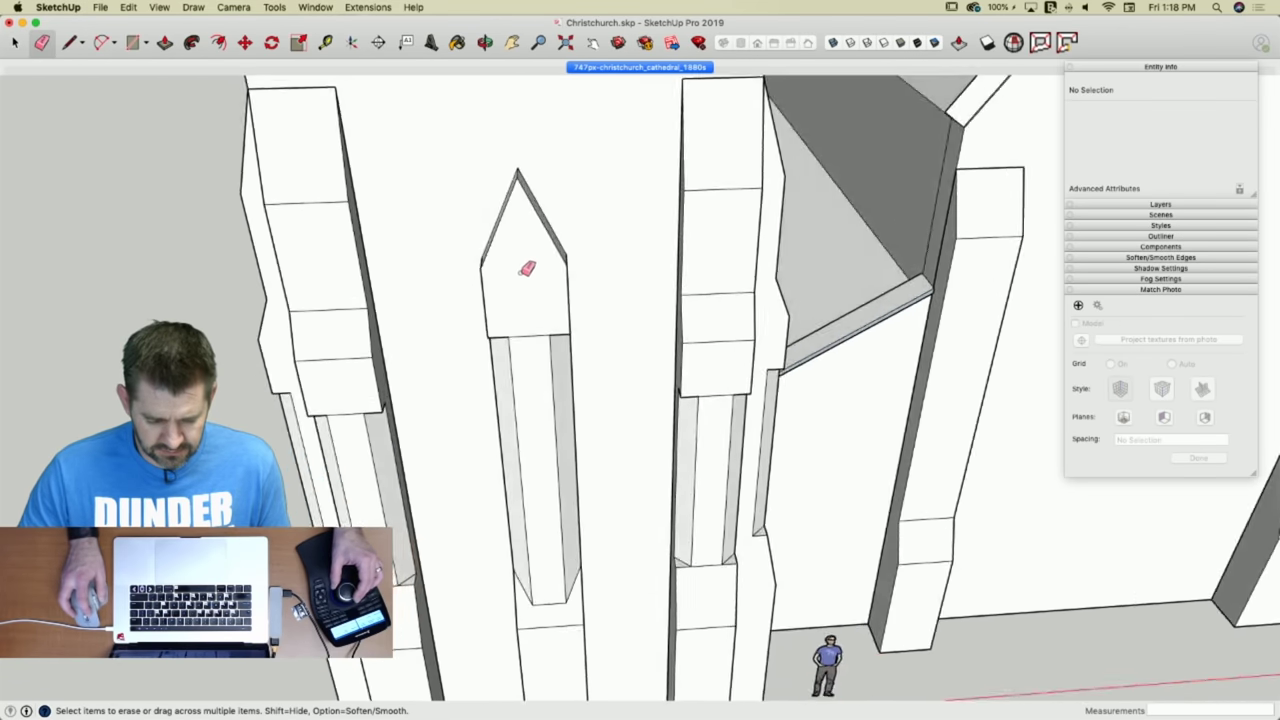
{"action": "key", "text": "l"}
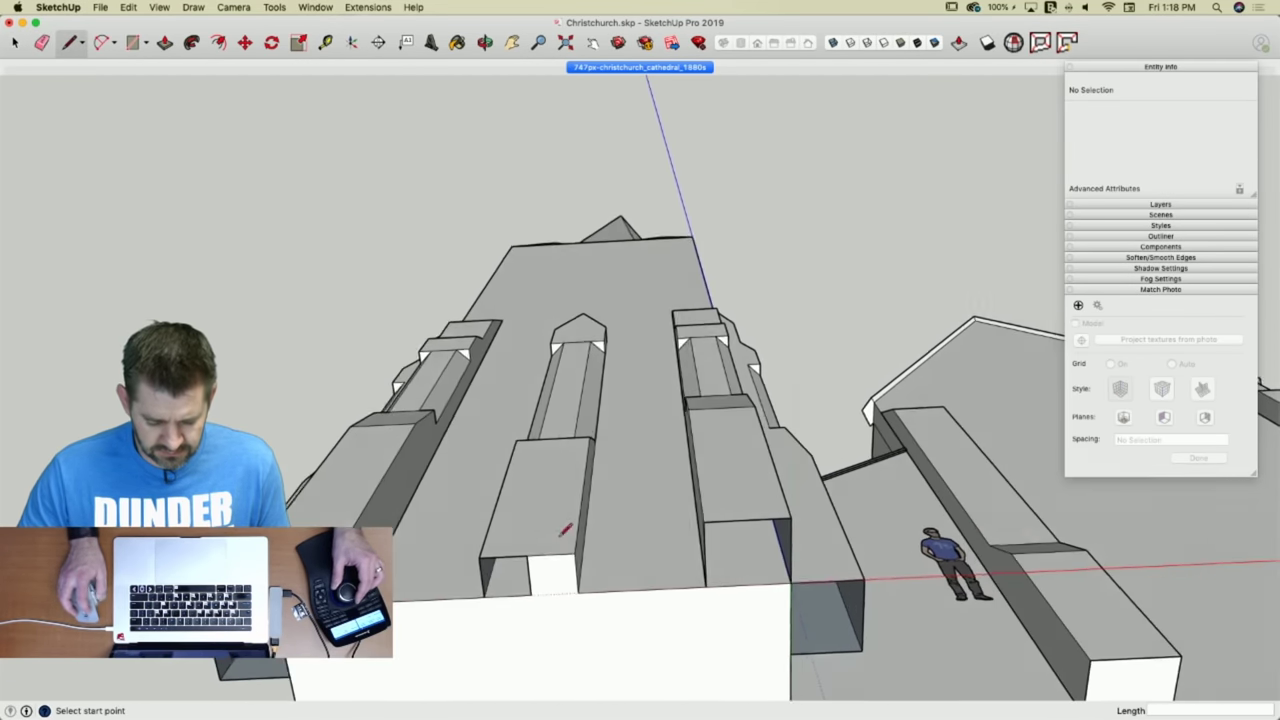
{"action": "left_click", "coordinate": [575, 592]}
{"action": "key", "text": "e"}
Select the whole middle buttress and make it a component with the definition name SubButtress.
{"action": "key", "text": "space"}
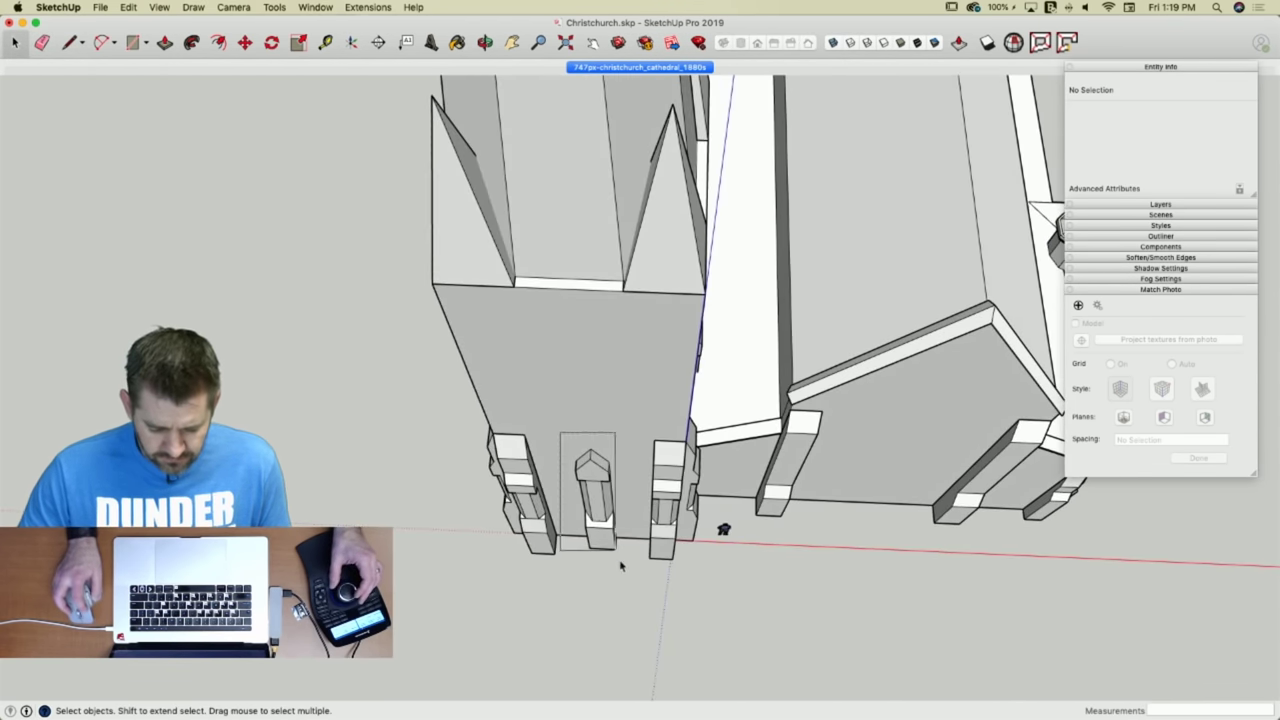
{"action": "key", "text": "super+a"}
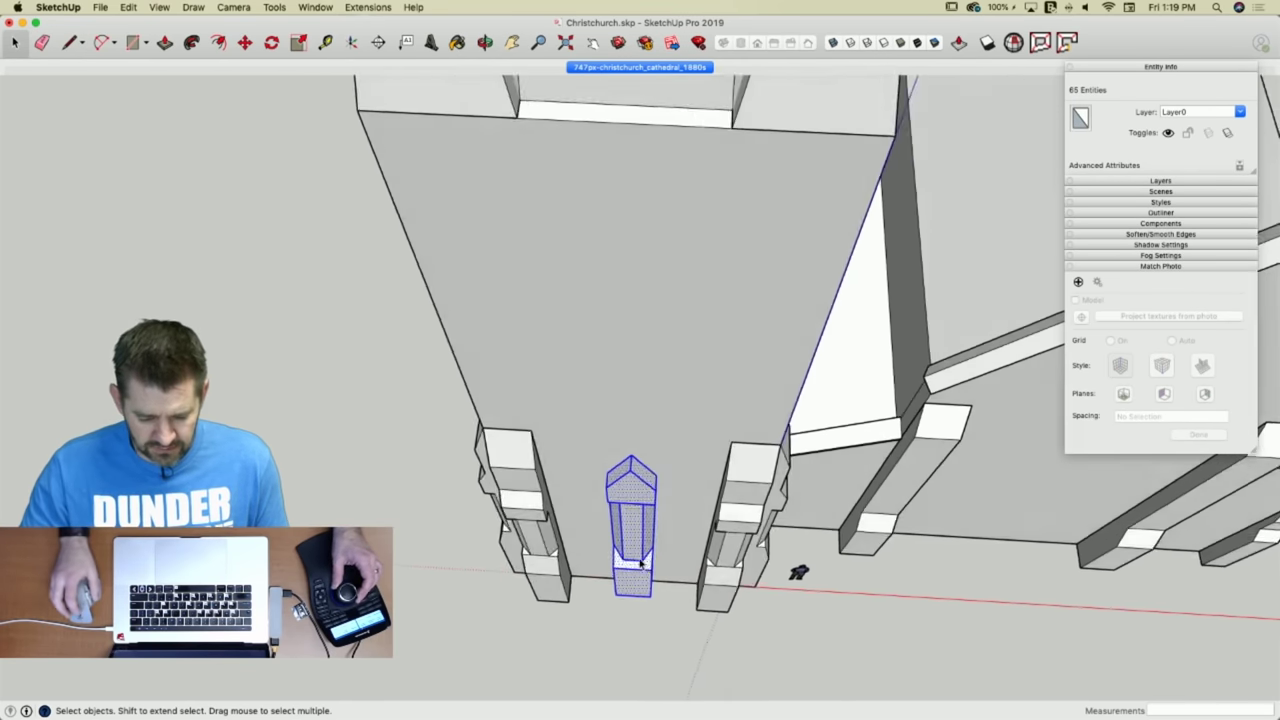
{"action": "right_click", "coordinate": [645, 392]}
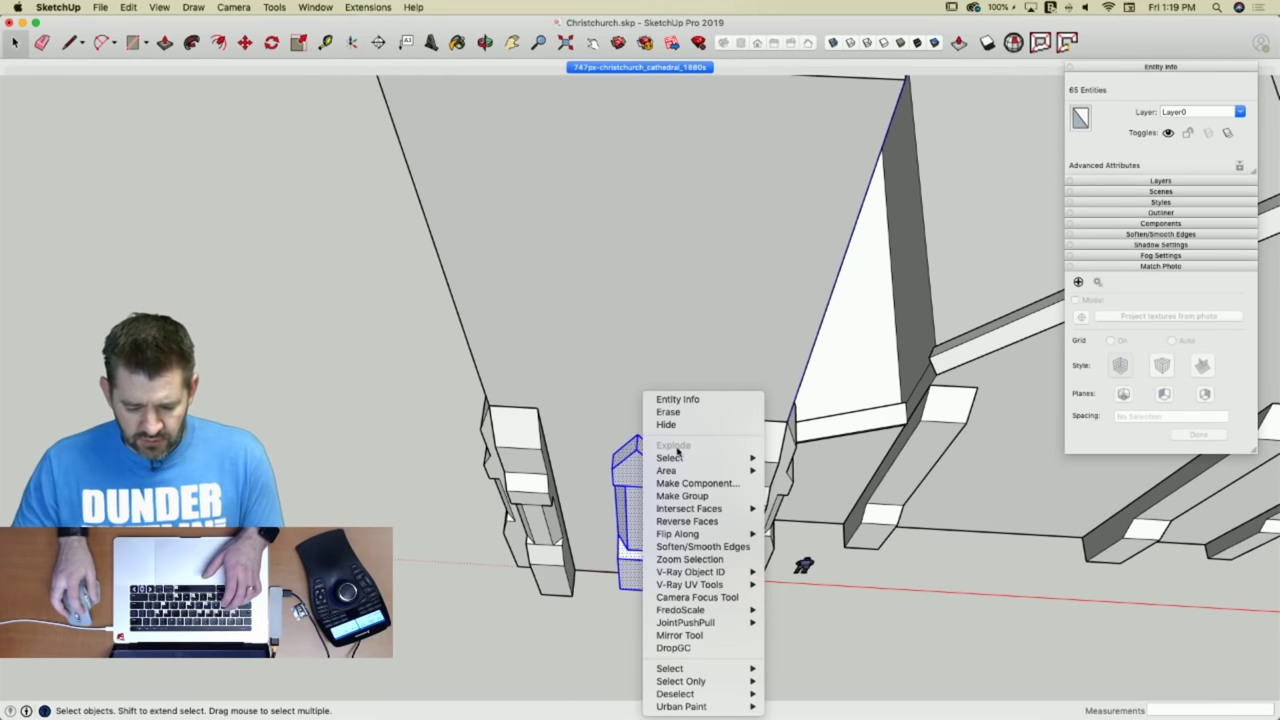
{"action": "left_click", "coordinate": [690, 483]}
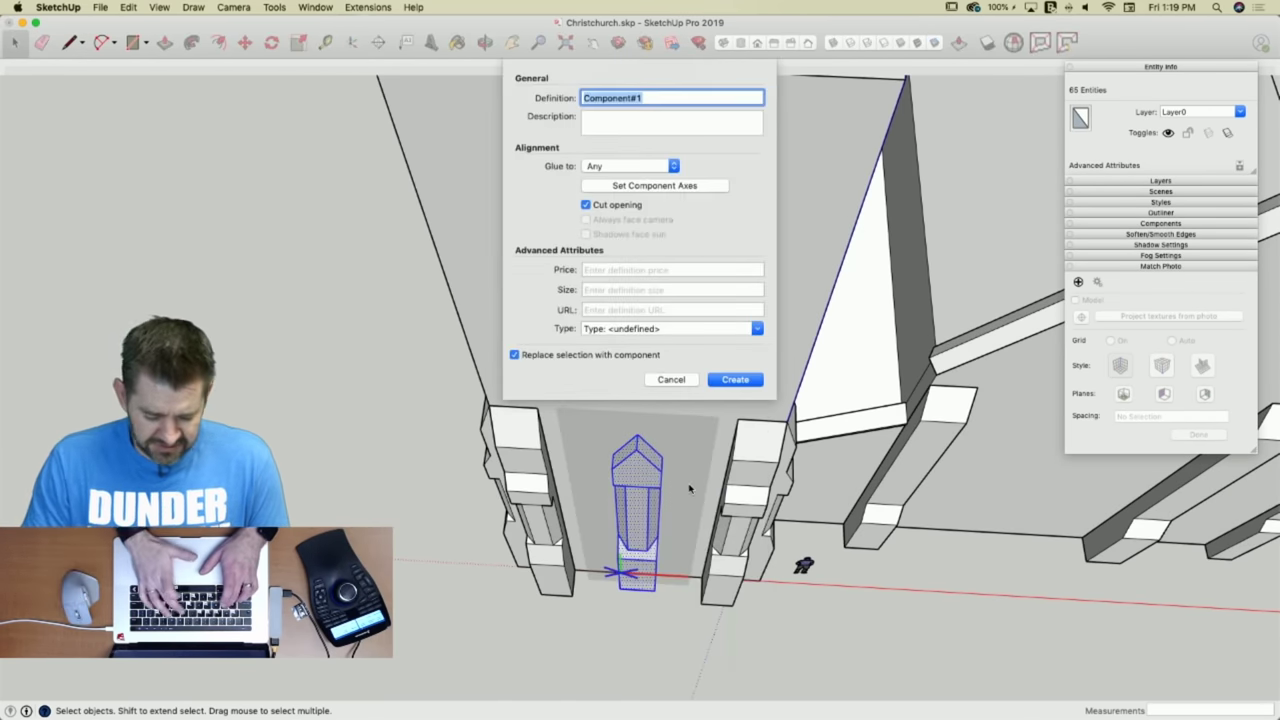
{"action": "type", "text": "SubB"}
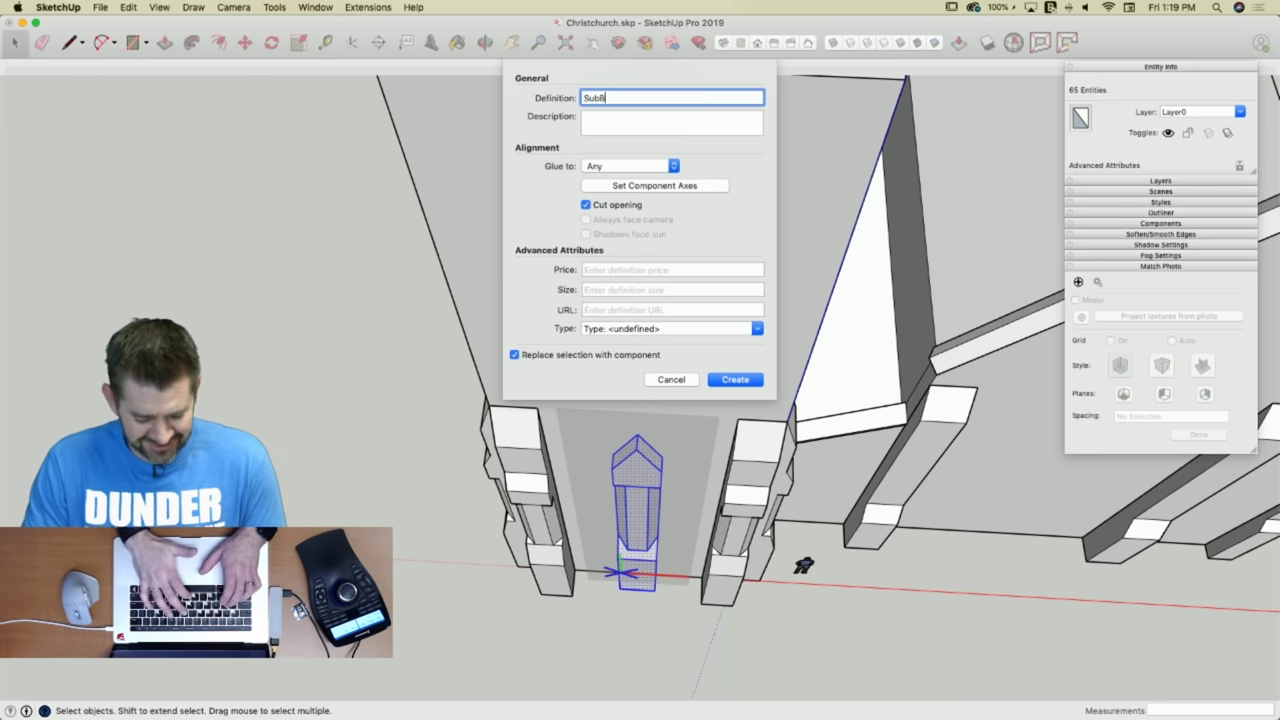
{"action": "type", "text": "uttress"}
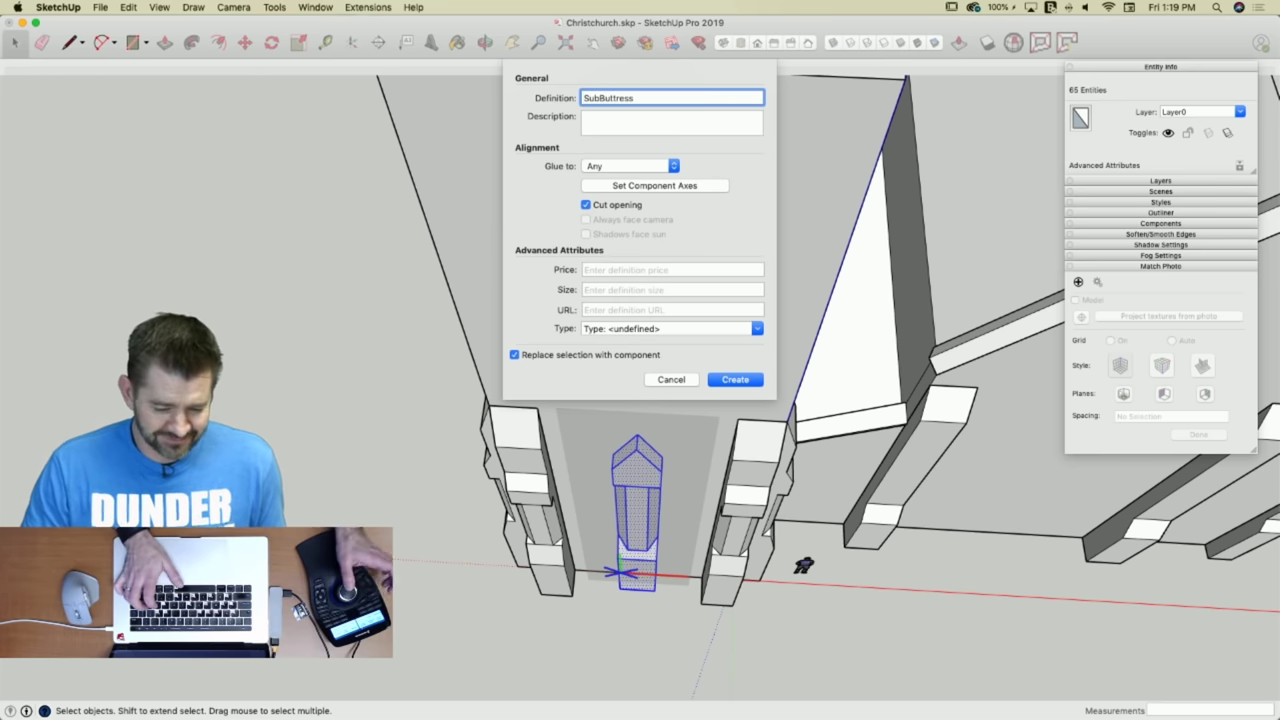
{"action": "key", "text": "Return"}
{"action": "scroll", "coordinate": [790, 568], "scroll_direction": "down", "scroll_amount": 10}
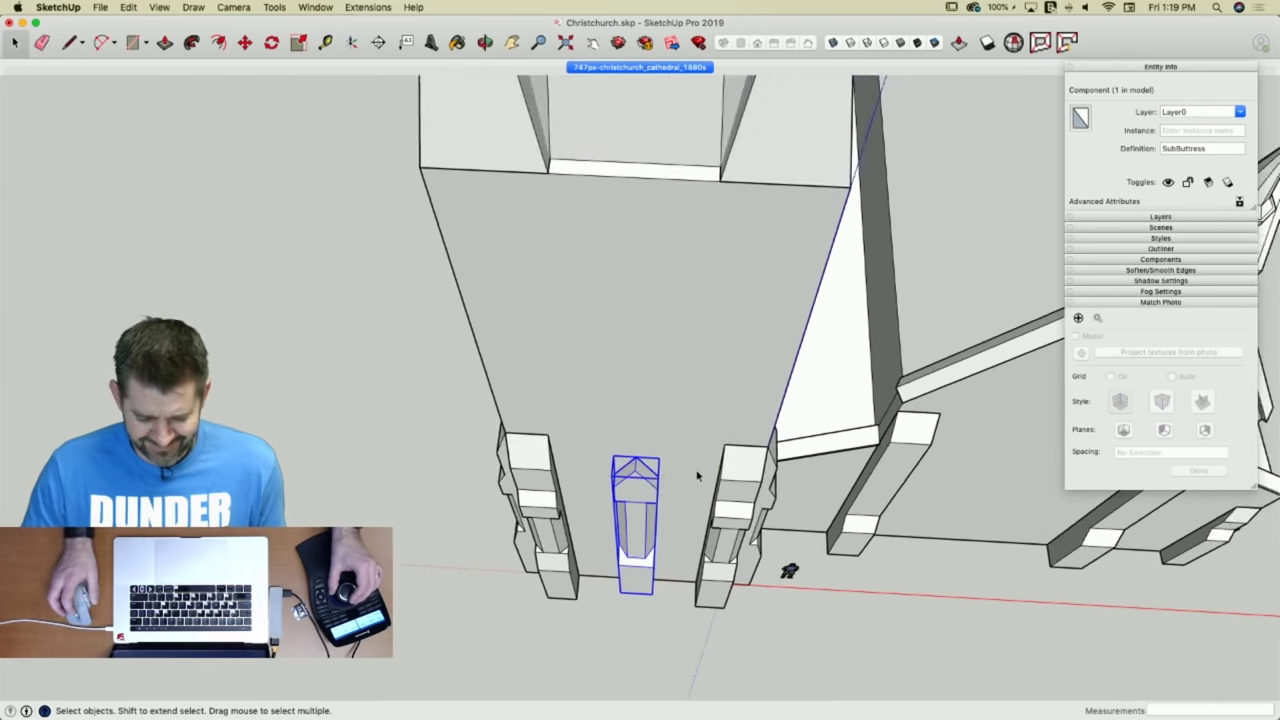
Rotate-copy the SubButtress component a quarter turn about the spire tip and multiply it 3x for the tower's other sides.
{"action": "key", "text": "q"}
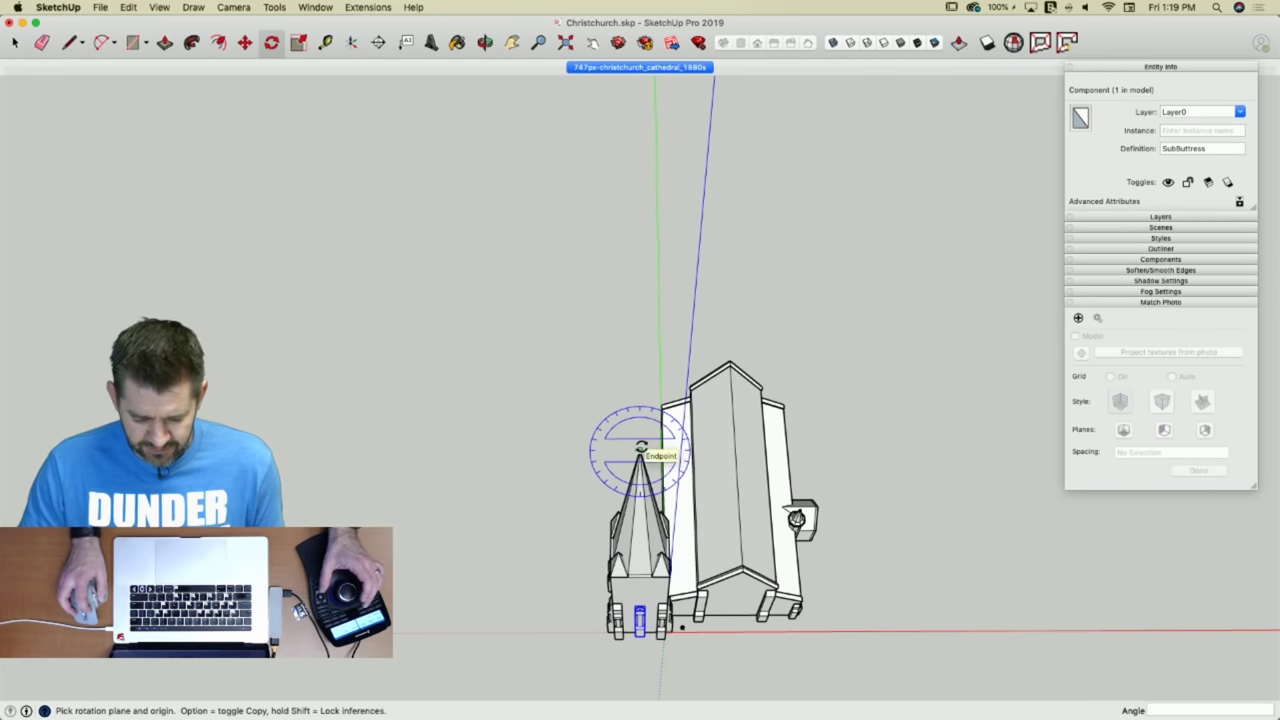
{"action": "left_click", "coordinate": [640, 449]}
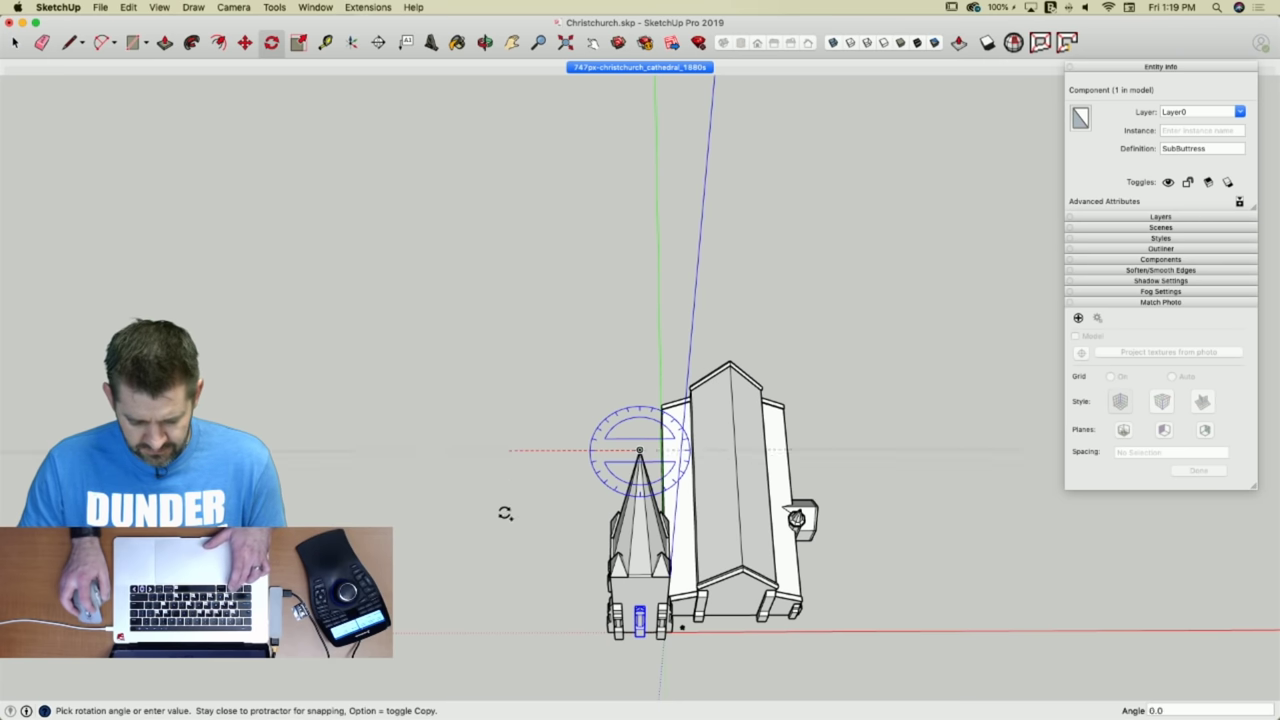
{"action": "left_click", "coordinate": [646, 658]}
{"action": "type", "text": "3x"}
{"action": "key", "text": "Return"}
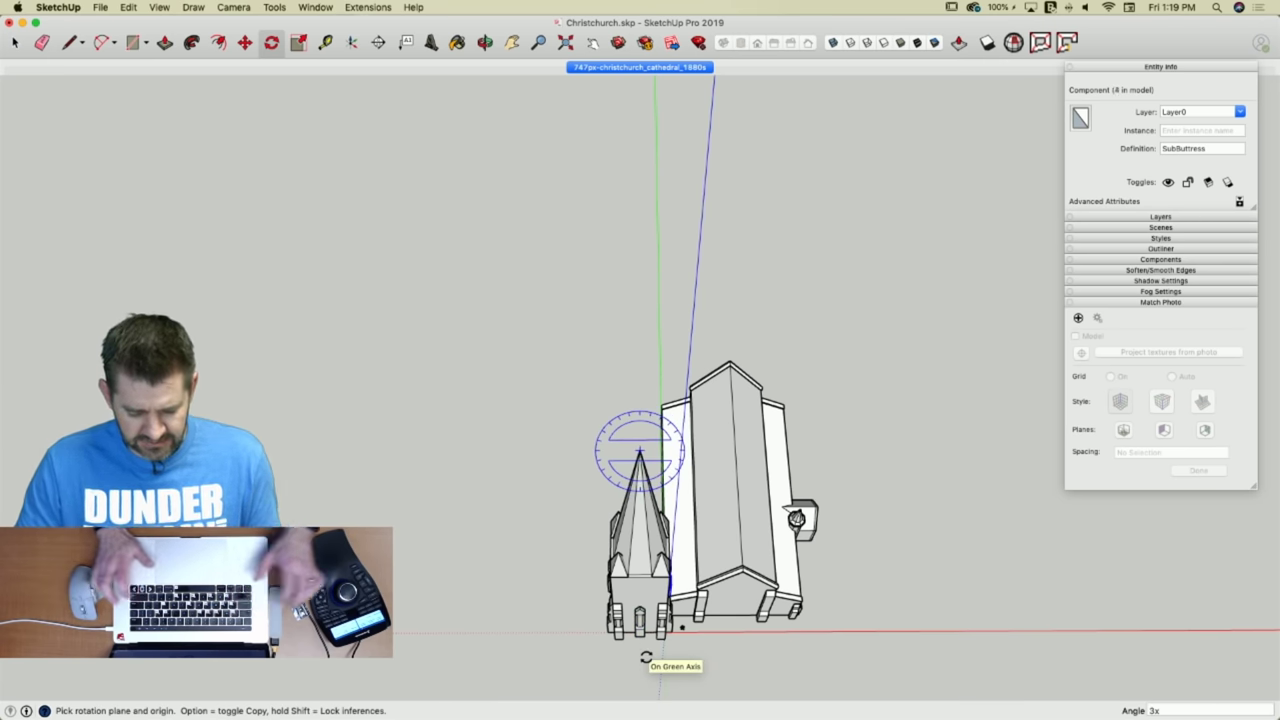
{"action": "key", "text": "space"}
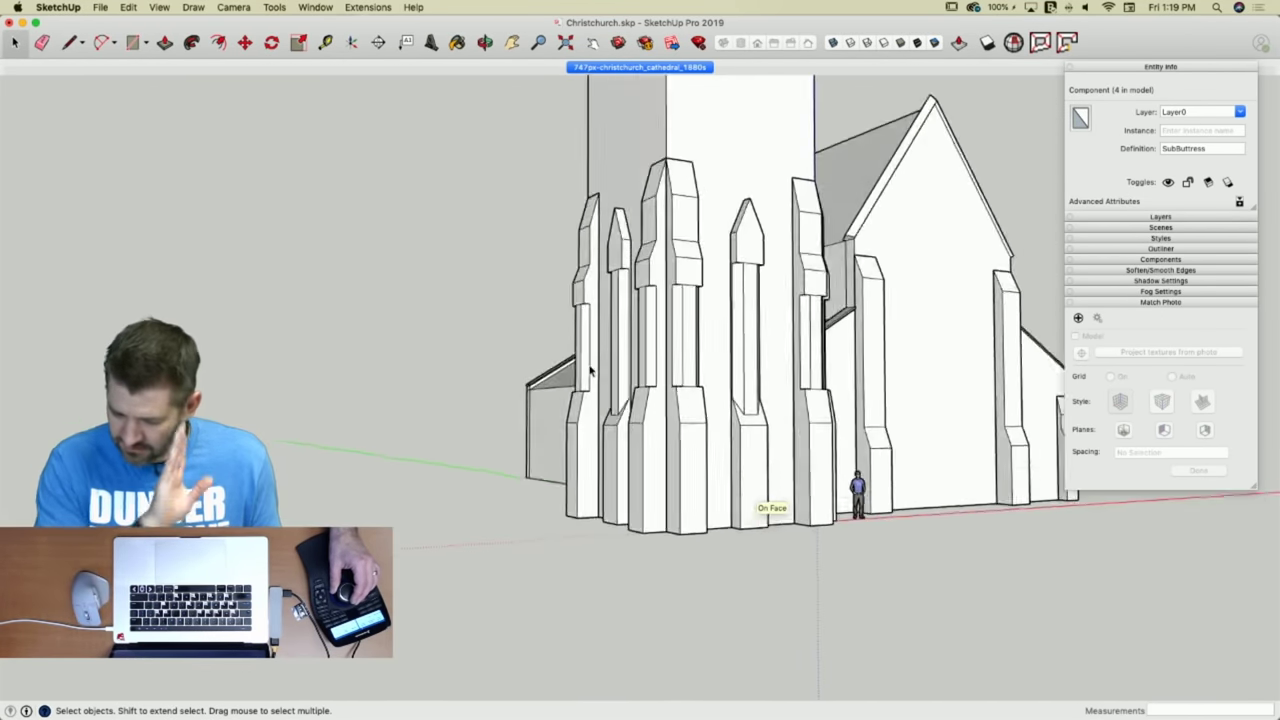
Compare the tower buttresses with the matched photo and examine the lower slope where the corner buttress's shaft meets it.
{"action": "left_click", "coordinate": [635, 68]}
{"action": "scroll", "coordinate": [505, 607], "scroll_direction": "up", "scroll_amount": 8}
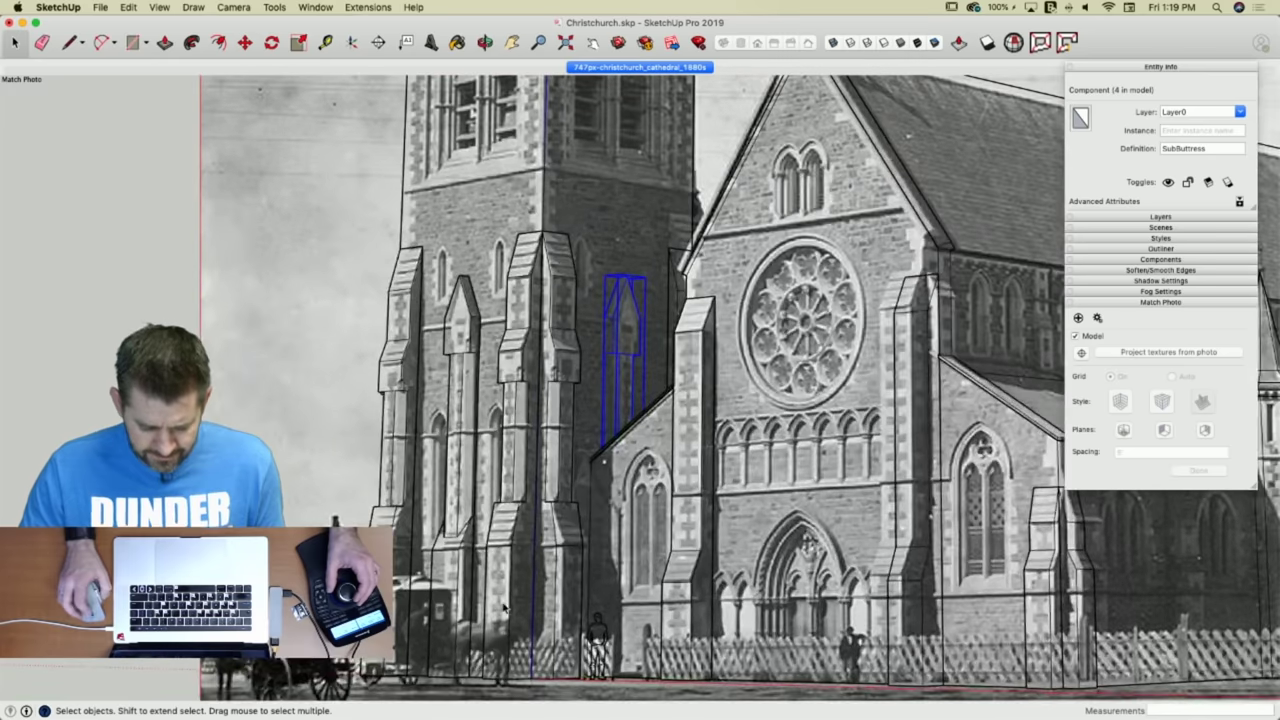
{"action": "scroll", "coordinate": [505, 607], "scroll_direction": "up", "scroll_amount": 3}
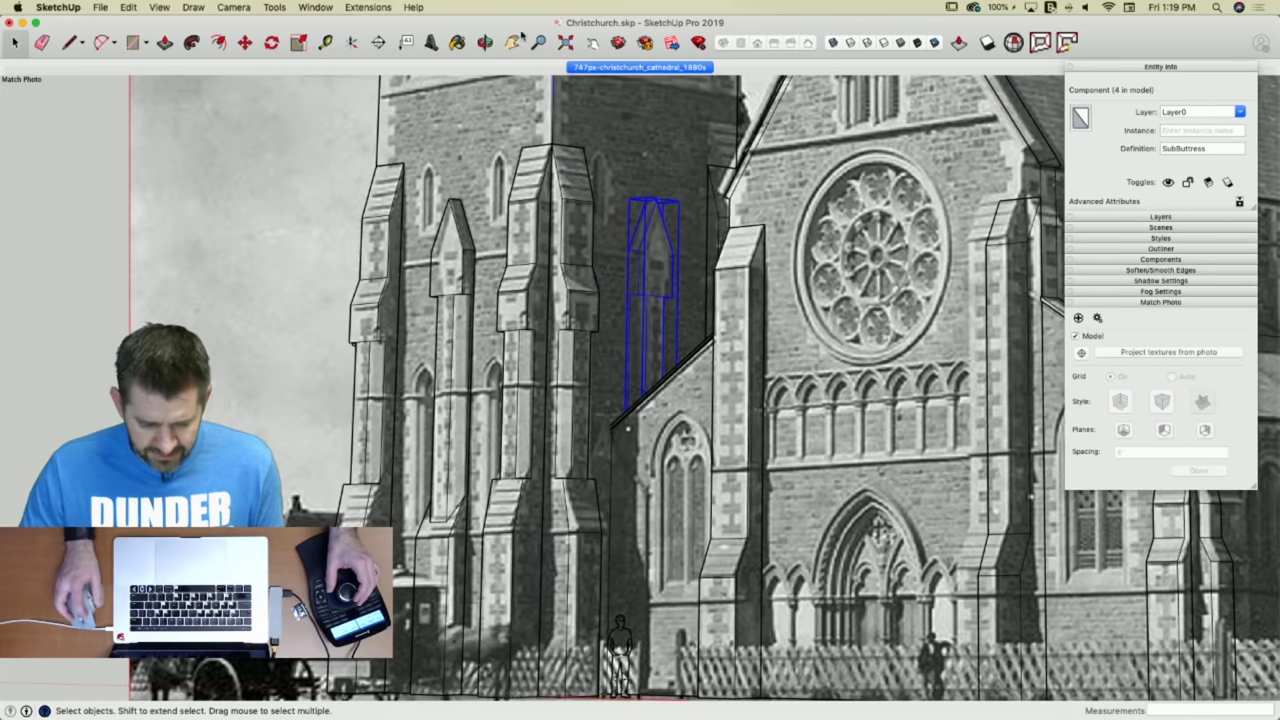
{"action": "left_click", "coordinate": [614, 68]}
{"action": "middle_click_drag", "start_coordinate": [562, 586], "coordinate": [580, 620]}
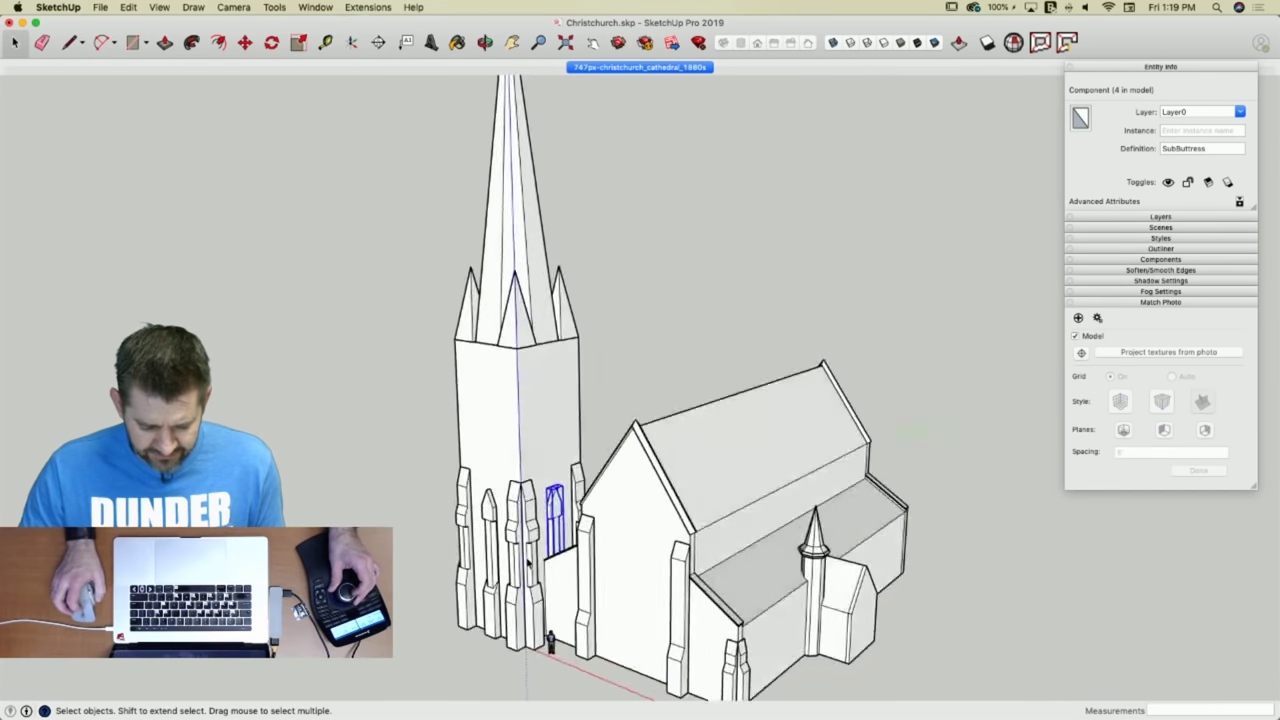
{"action": "scroll", "coordinate": [580, 590], "scroll_direction": "up", "scroll_amount": 5}
{"action": "scroll", "coordinate": [610, 520], "scroll_direction": "up", "scroll_amount": 5}
{"action": "scroll", "coordinate": [632, 500], "scroll_direction": "up", "scroll_amount": 5}
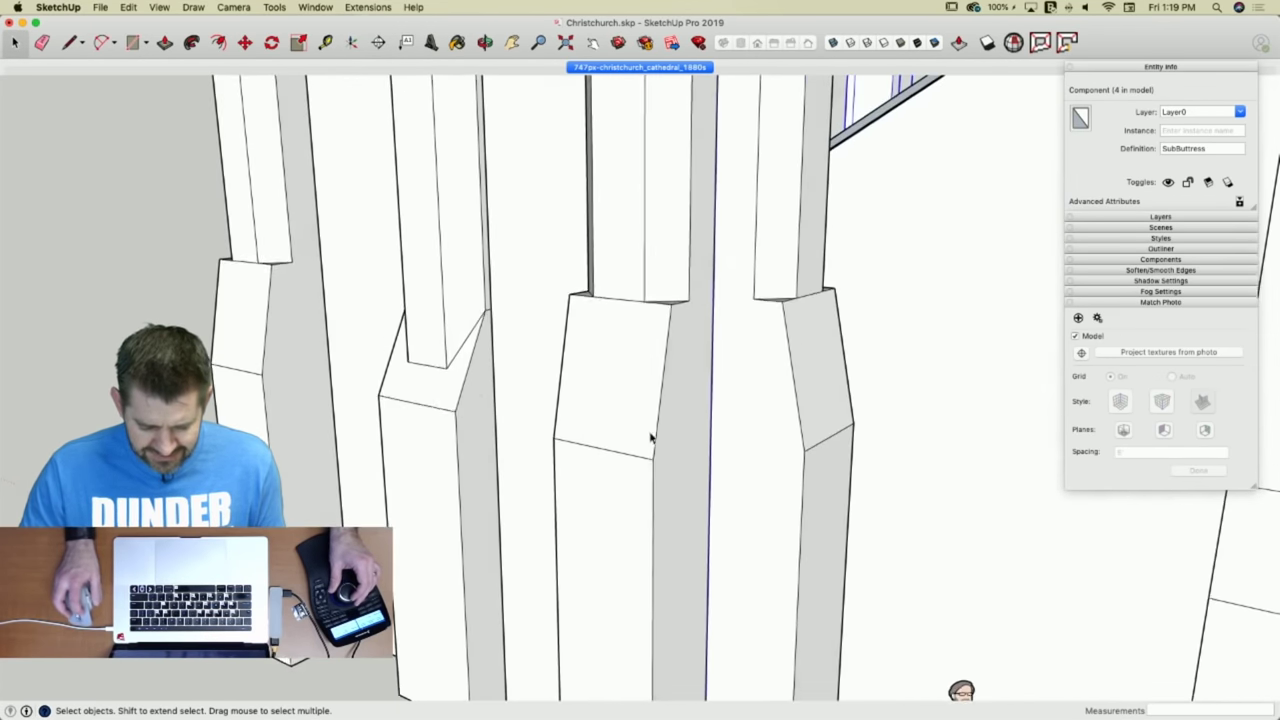
{"action": "middle_click_drag", "start_coordinate": [626, 309], "coordinate": [638, 342]}
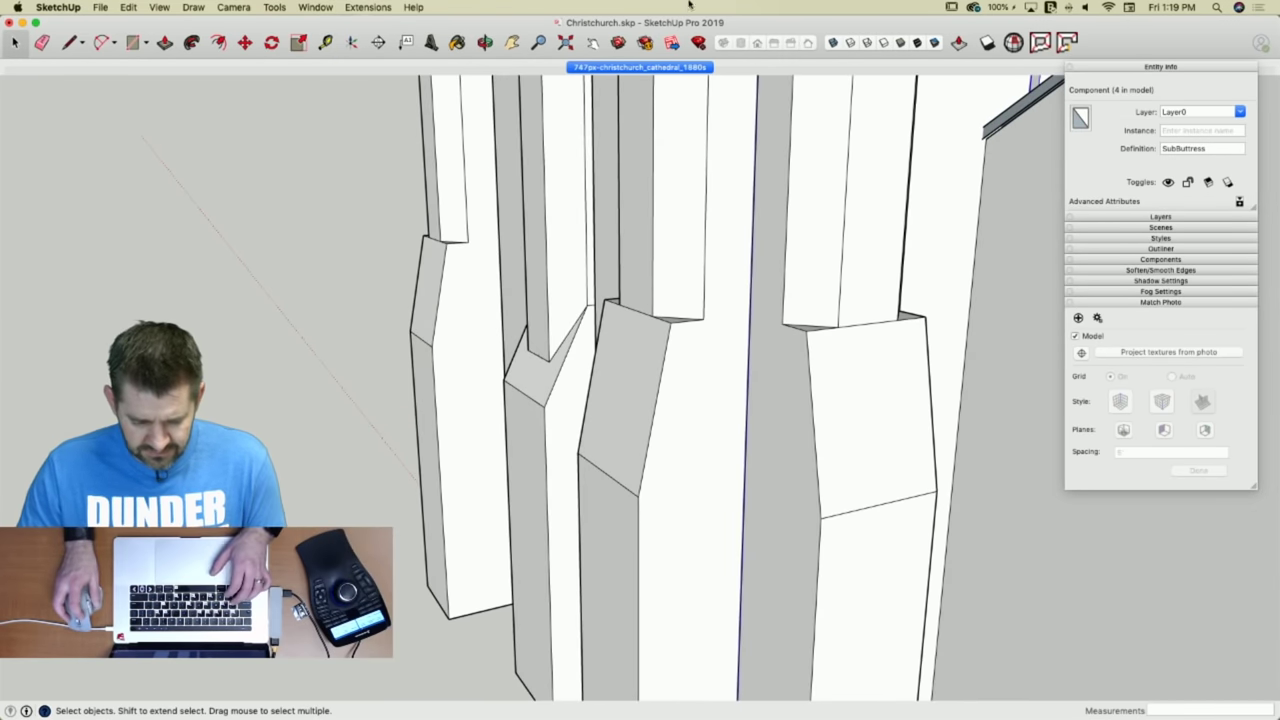
{"action": "left_click", "coordinate": [656, 70]}
{"action": "scroll", "coordinate": [557, 595], "scroll_direction": "up", "scroll_amount": 10}
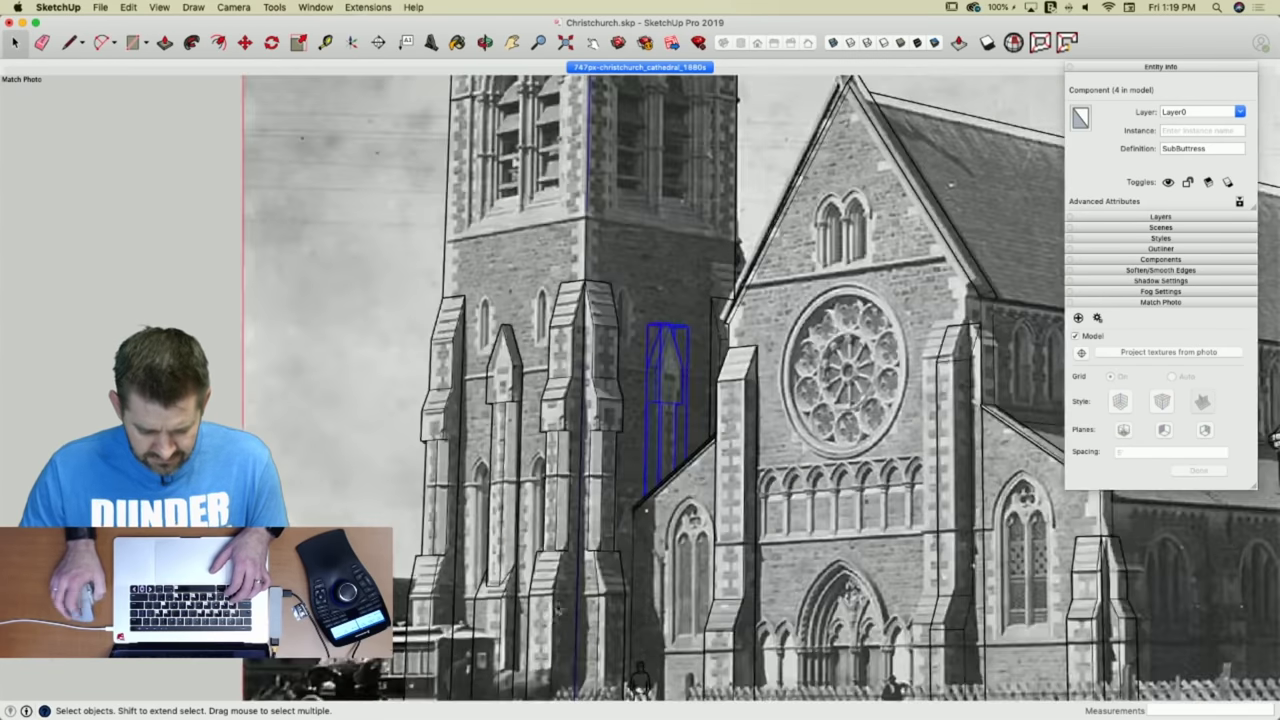
{"action": "scroll", "coordinate": [557, 595], "scroll_direction": "up", "scroll_amount": 3}
Open the corner buttress for editing and draw a diagonal about 4' 11 7/8" long from the shaft's rear edge to the lower slope's corner.
{"action": "key", "text": "l"}
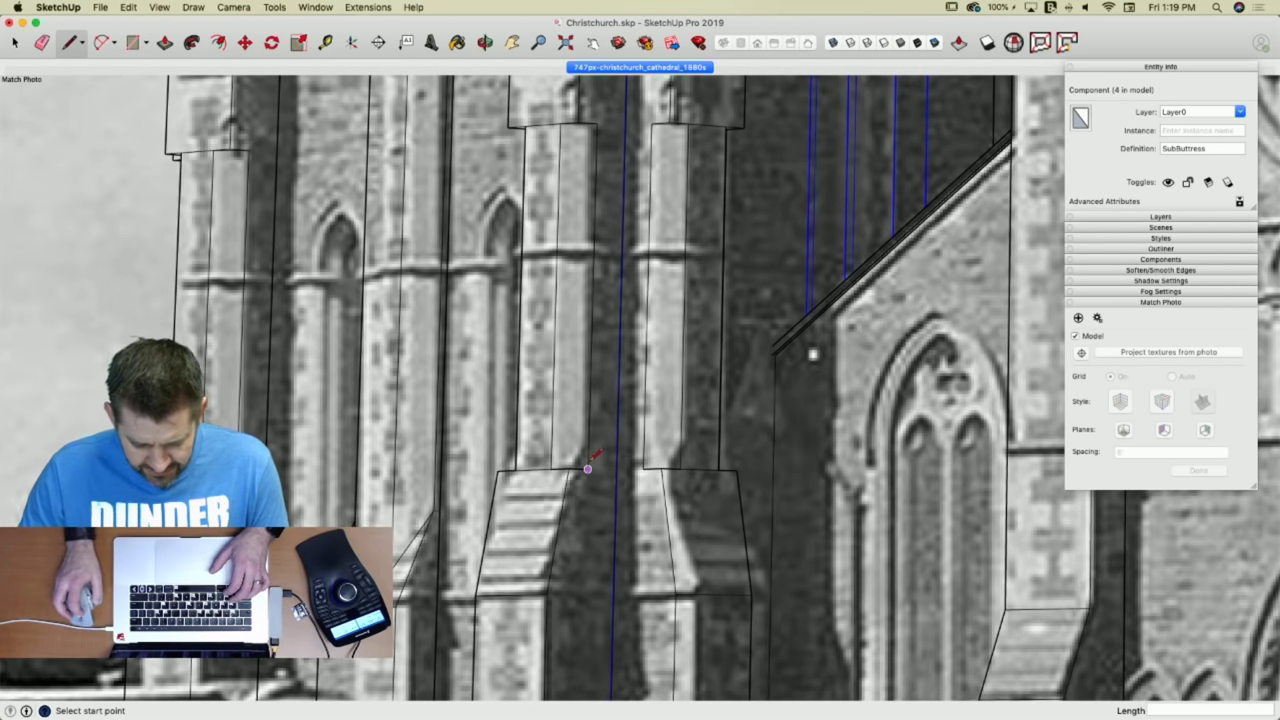
{"action": "key", "text": "space"}
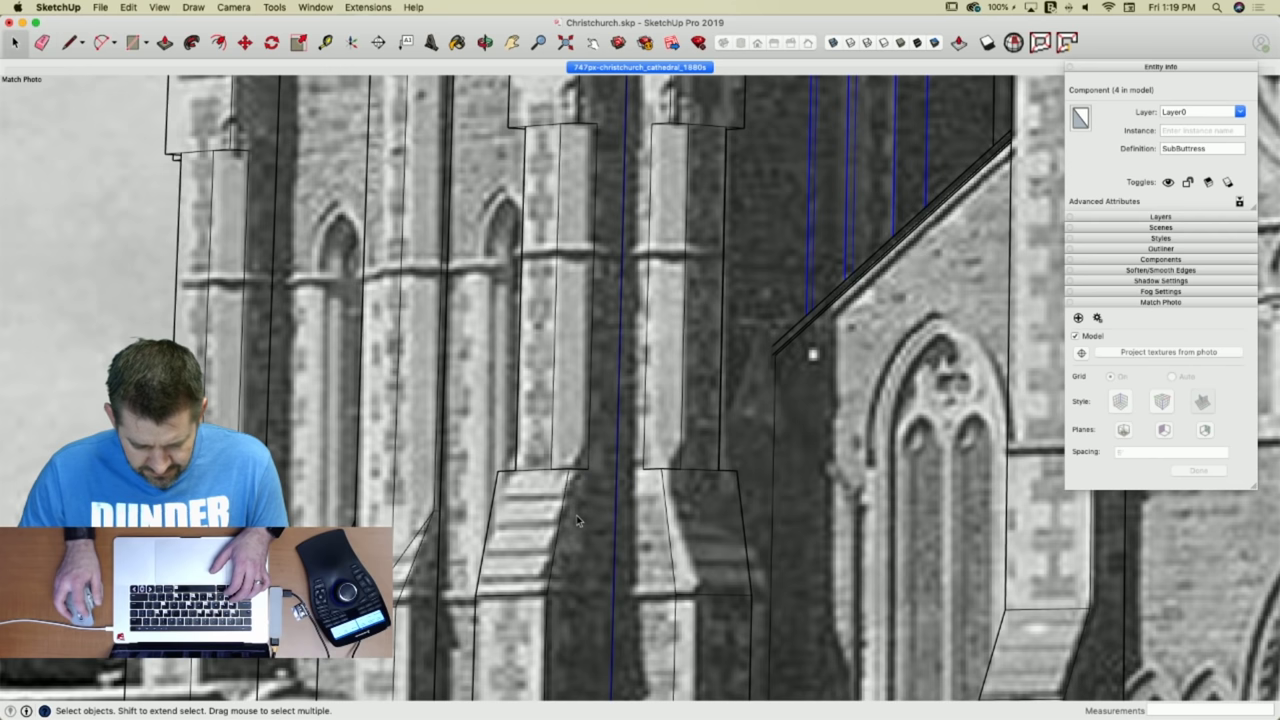
{"action": "double_click", "coordinate": [588, 458]}
{"action": "key", "text": "l"}
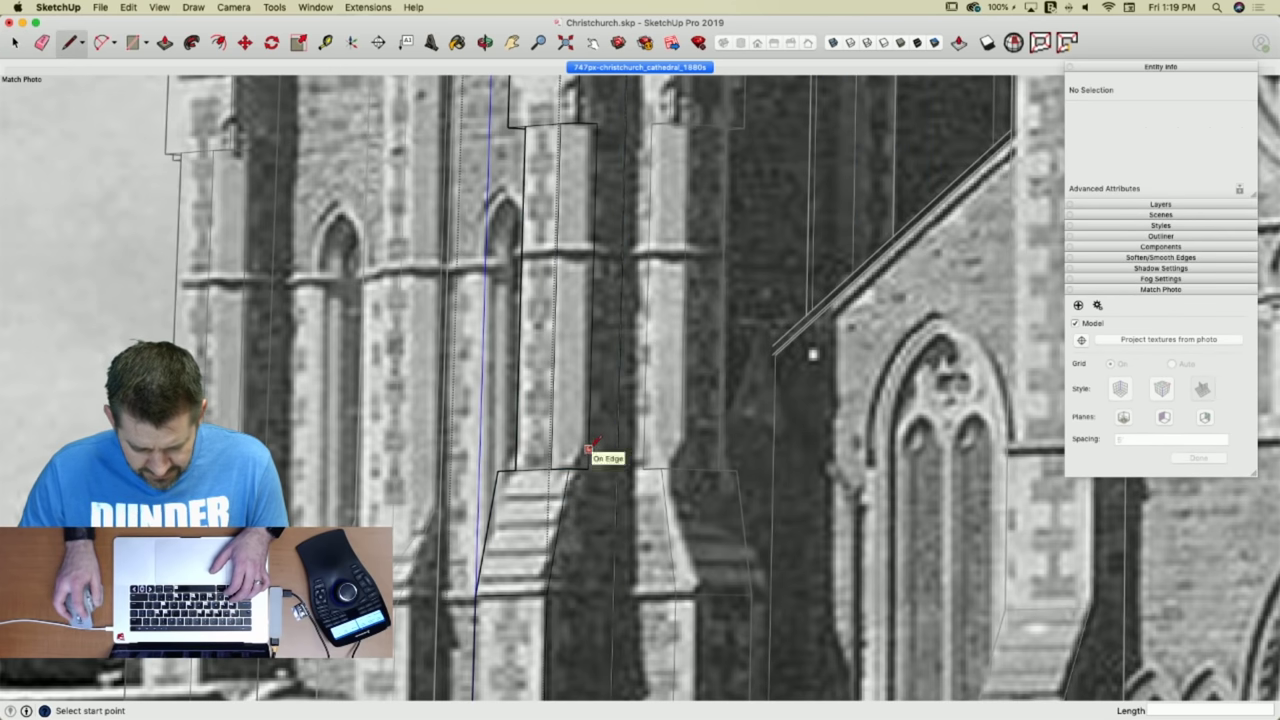
{"action": "left_click", "coordinate": [588, 450]}
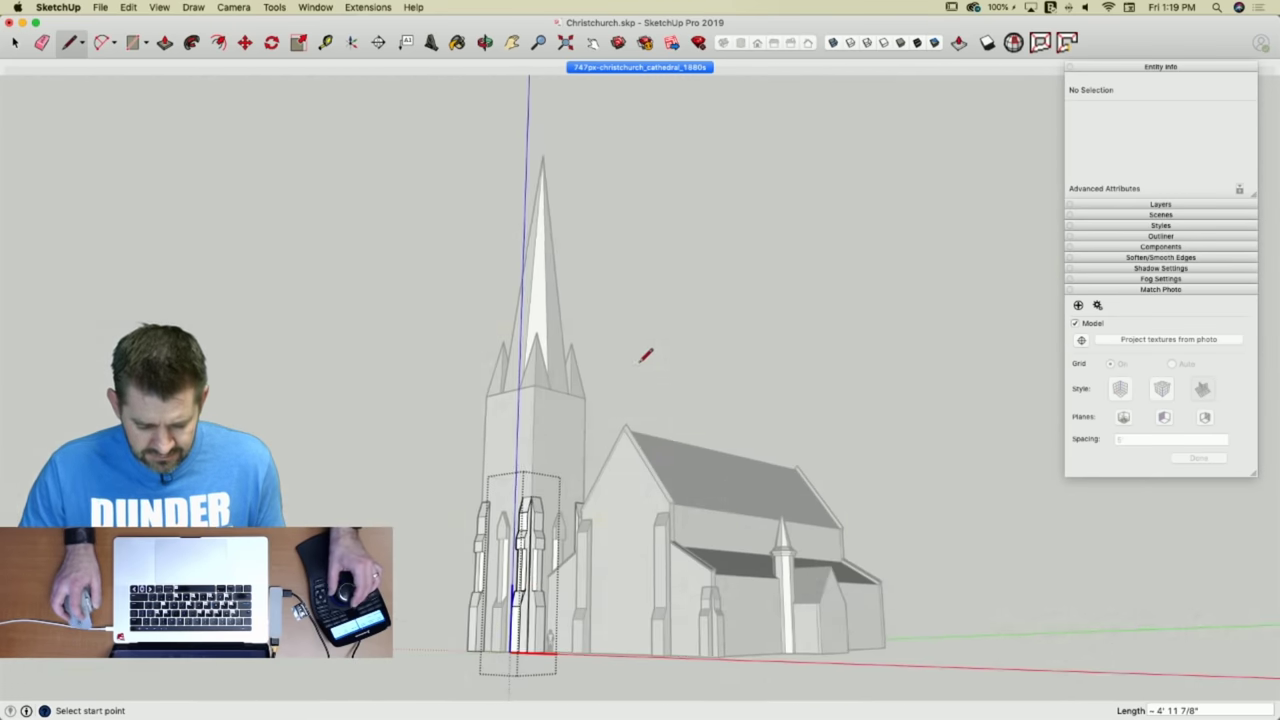
Draw the matching diagonal on the corner buttress's opposite side and erase the old slope's corner edges at the shaft base.
{"action": "scroll", "coordinate": [502, 510], "scroll_direction": "up", "scroll_amount": 8}
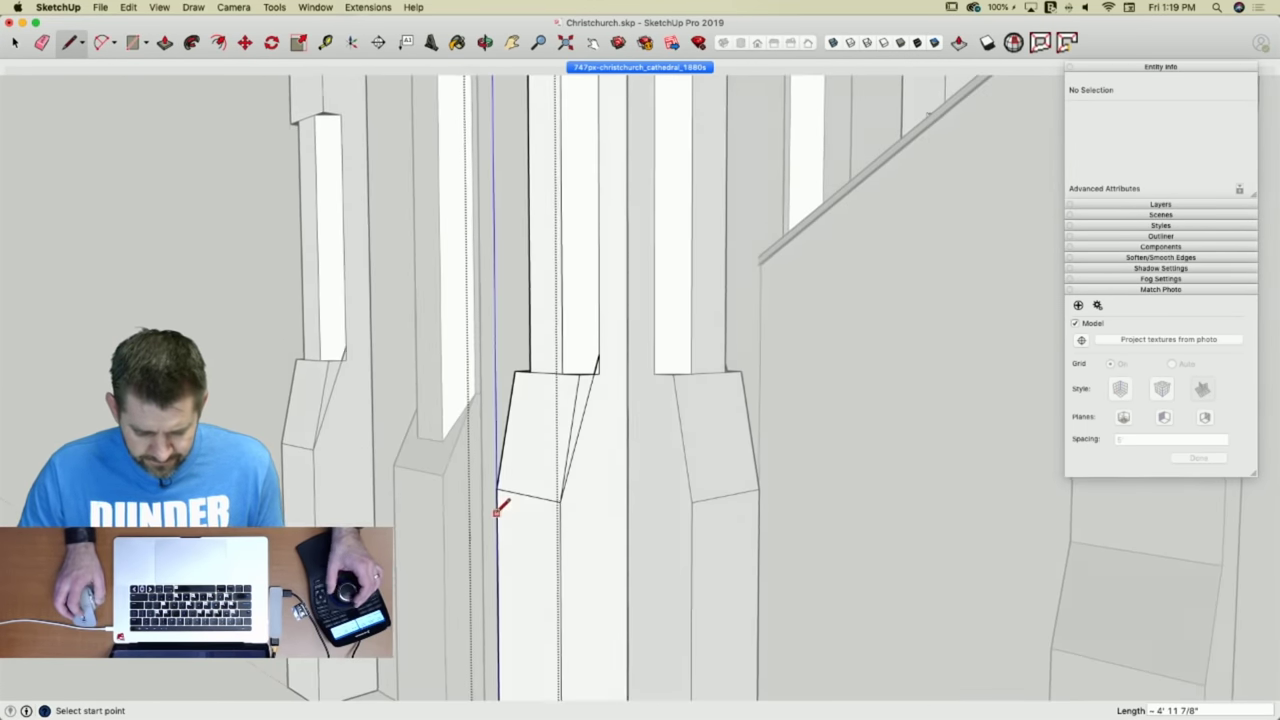
{"action": "scroll", "coordinate": [635, 368], "scroll_direction": "up", "scroll_amount": 3}
{"action": "left_click", "coordinate": [610, 370]}
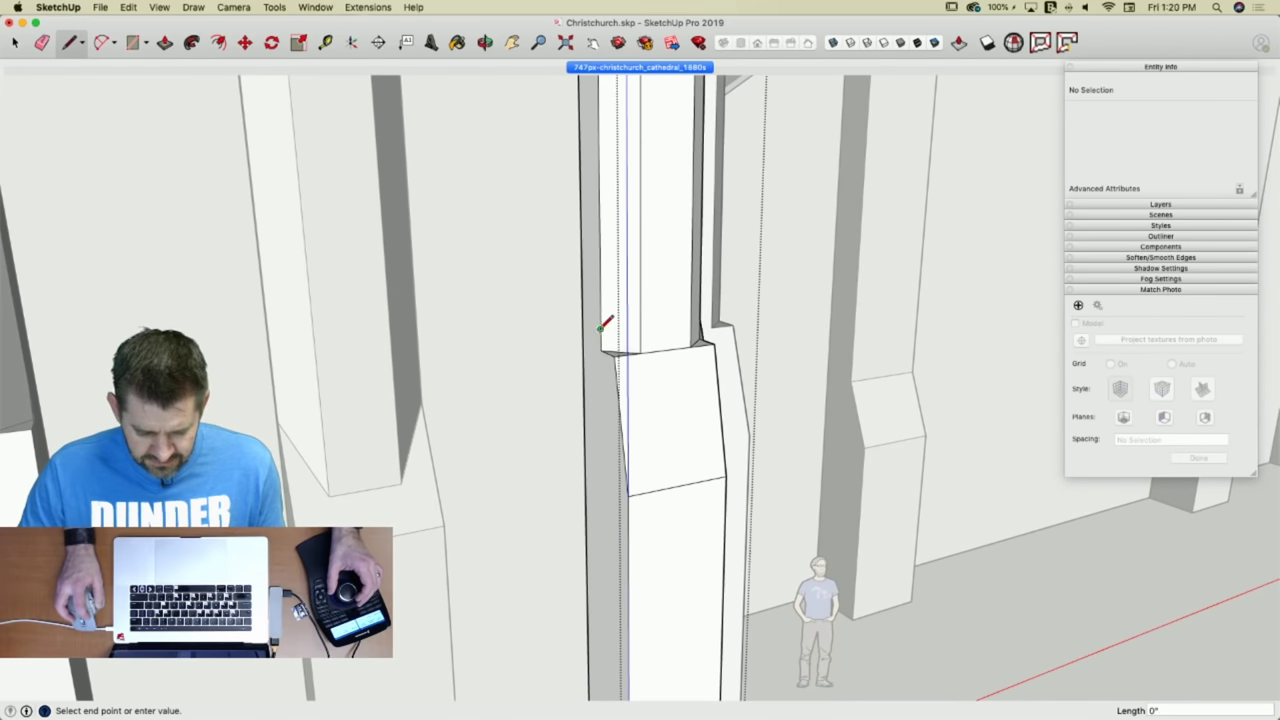
{"action": "key", "text": "e"}
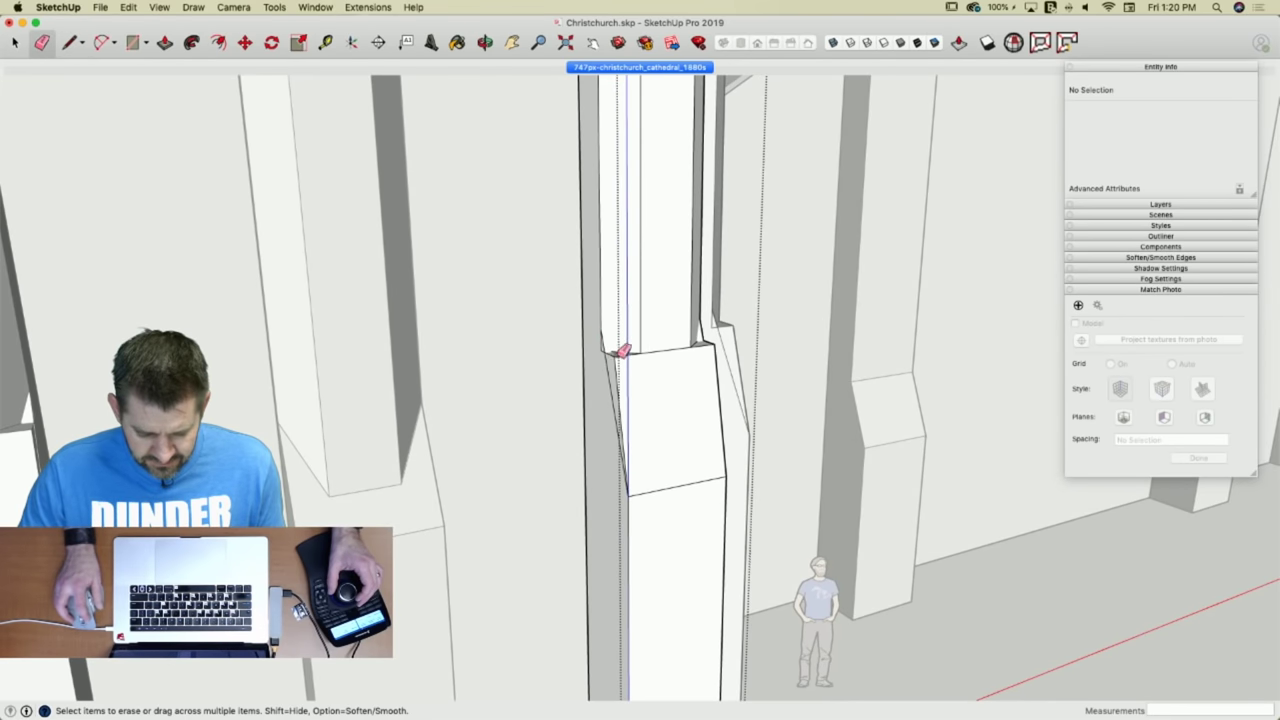
{"action": "left_click_drag", "start_coordinate": [618, 355], "coordinate": [630, 354]}
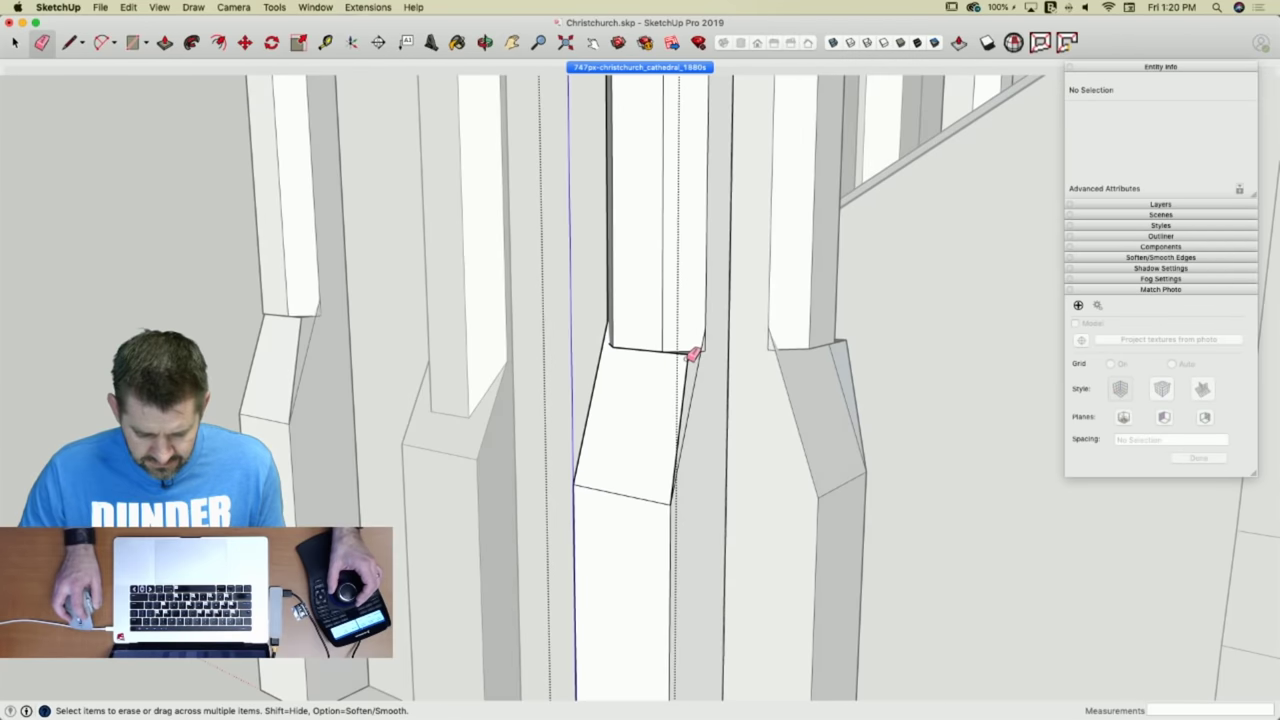
Outline the shaft's front face extended down onto the corner buttress's lower slope, drawing edges about 1' 8 15/16" deep.
{"action": "key", "text": "l"}
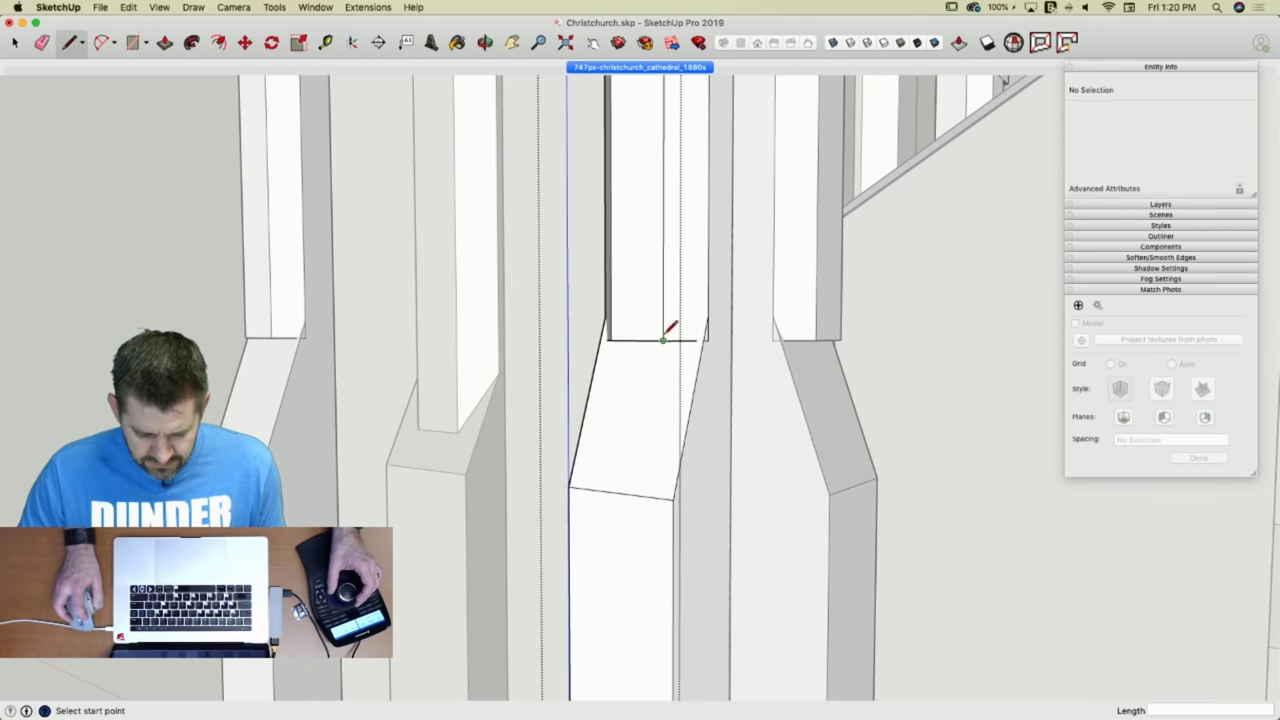
{"action": "left_click", "coordinate": [663, 340]}
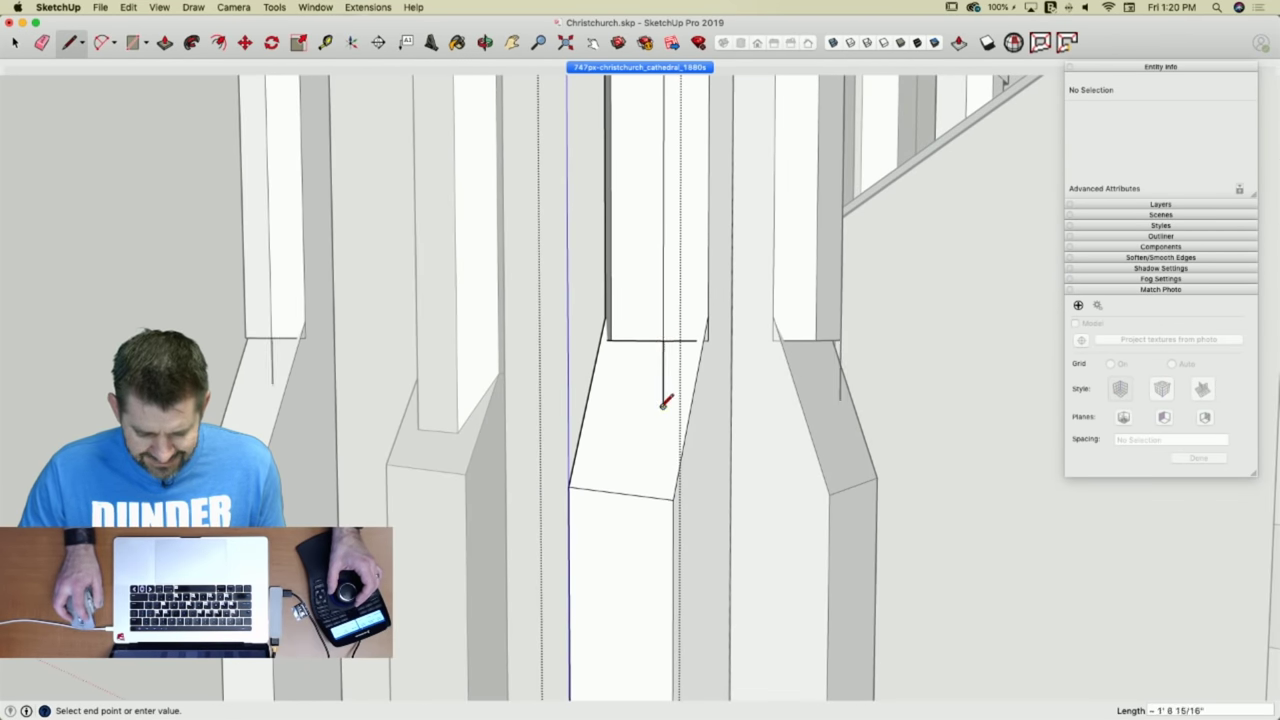
{"action": "left_click", "coordinate": [663, 404]}
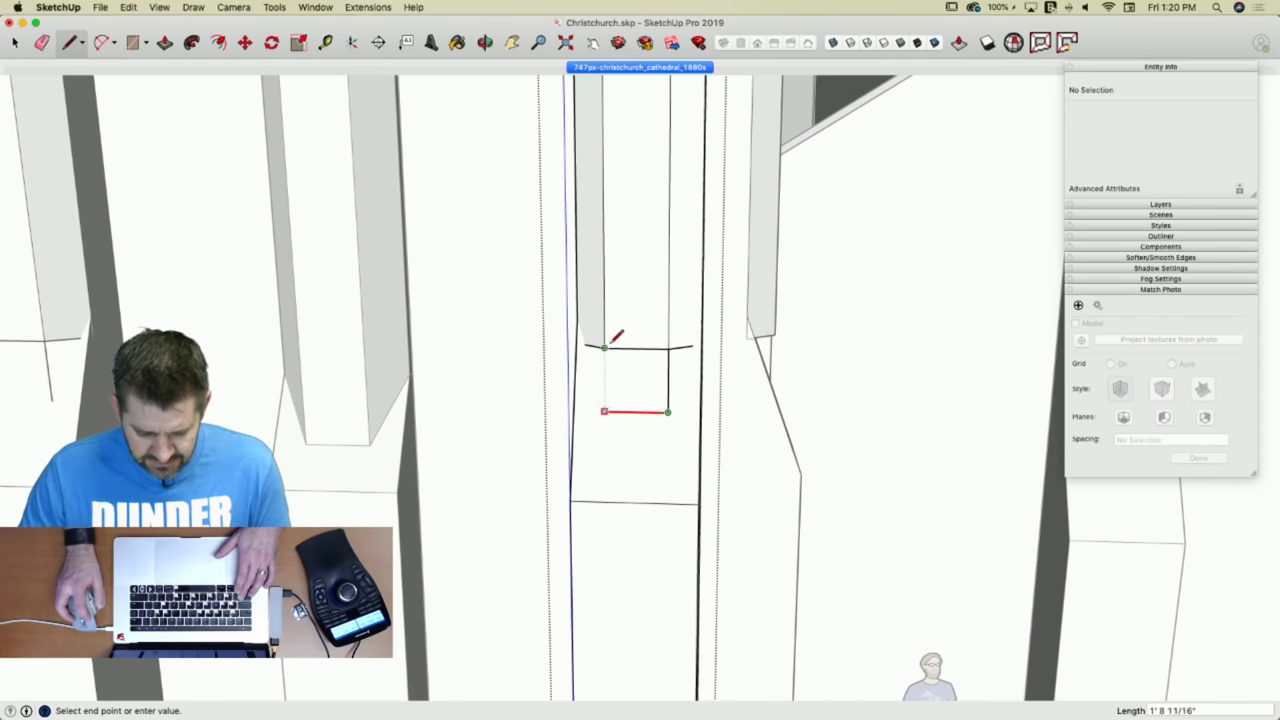
{"action": "left_click", "coordinate": [605, 347]}
{"action": "left_click", "coordinate": [604, 347]}
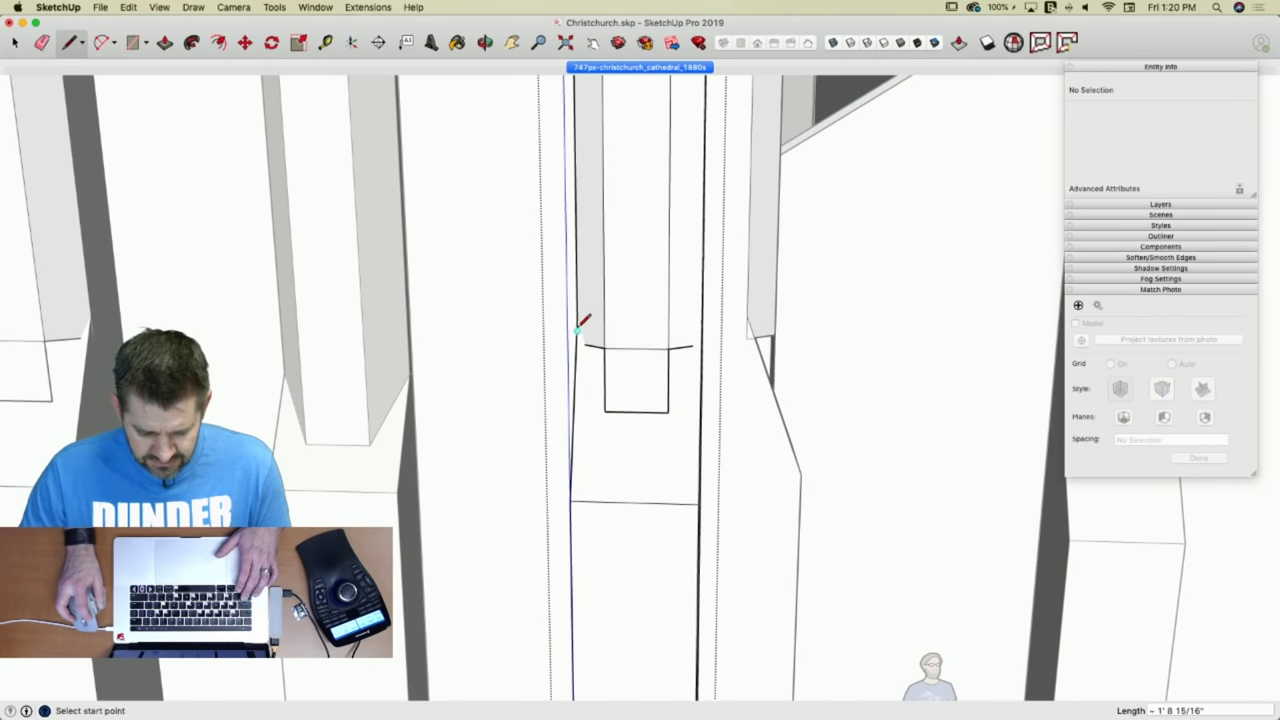
Connect both lower corners of the extended shaft face to the shaft's rear edges with diagonals about 2' 8 1/4" long.
{"action": "left_click", "coordinate": [606, 411]}
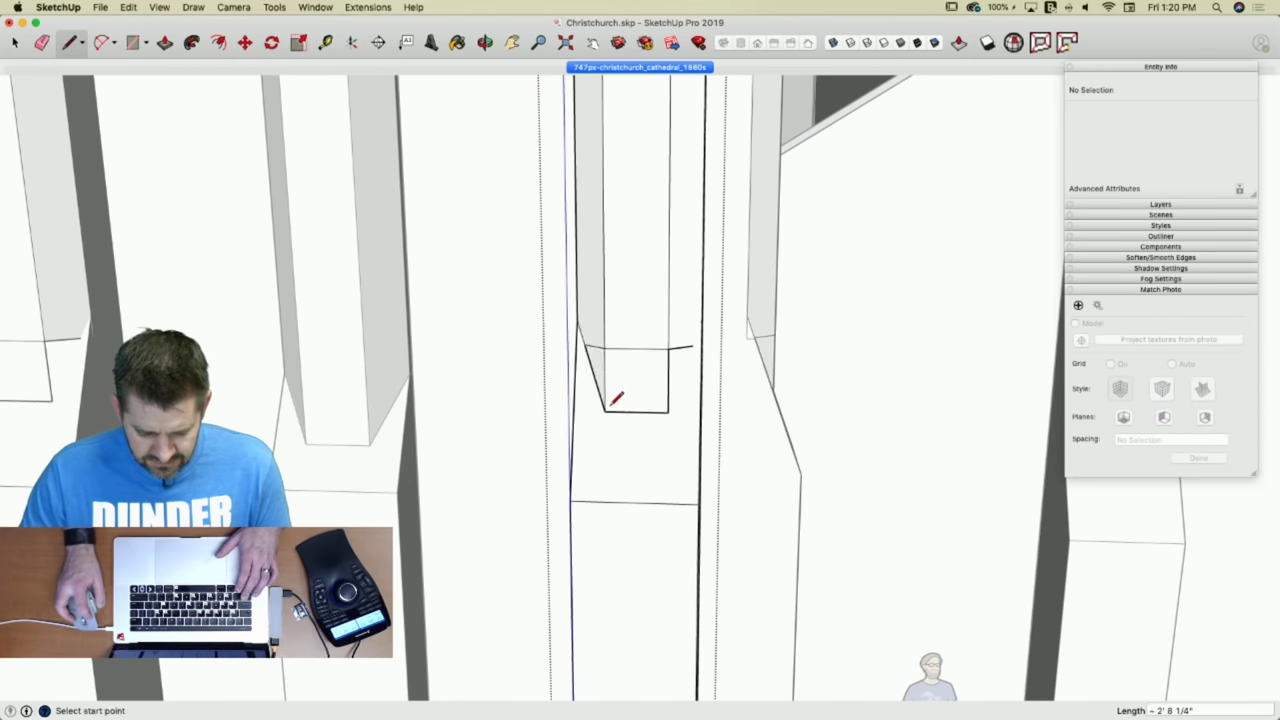
{"action": "left_click", "coordinate": [668, 412]}
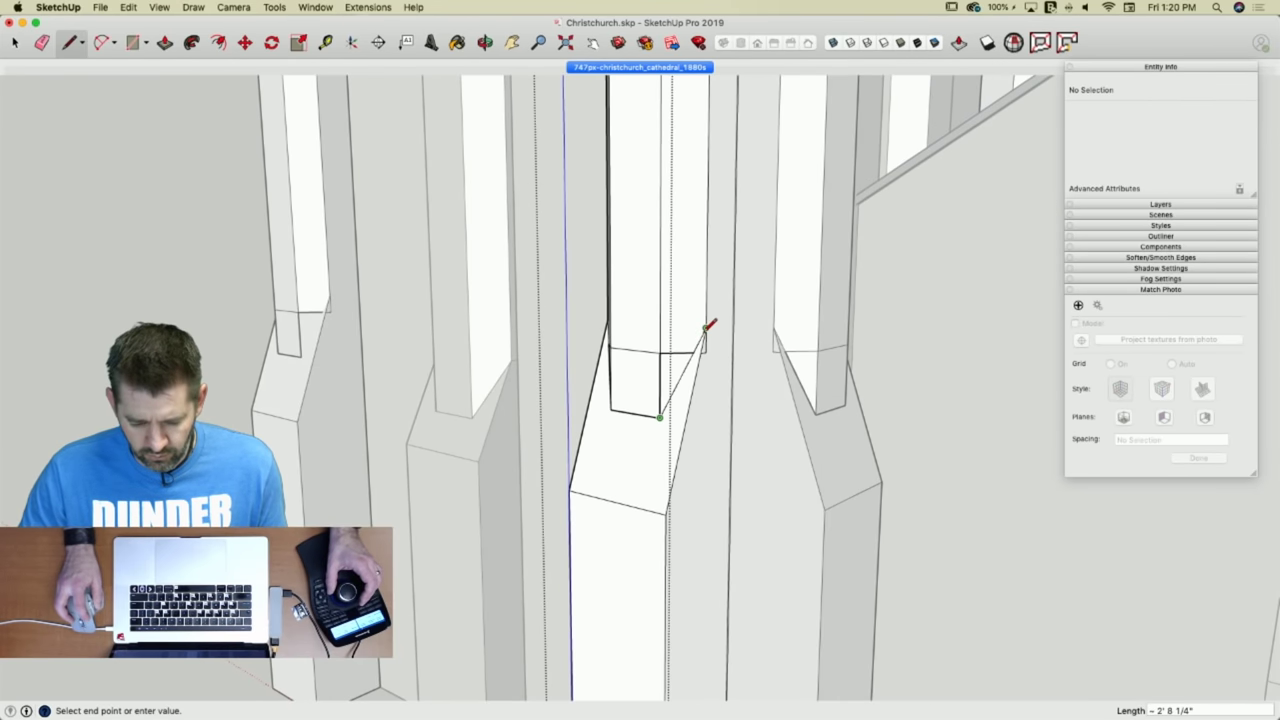
{"action": "left_click", "coordinate": [705, 328]}
Erase the leftover edges around the old shaft base on both sides and close the corner buttress component.
{"action": "key", "text": "e"}
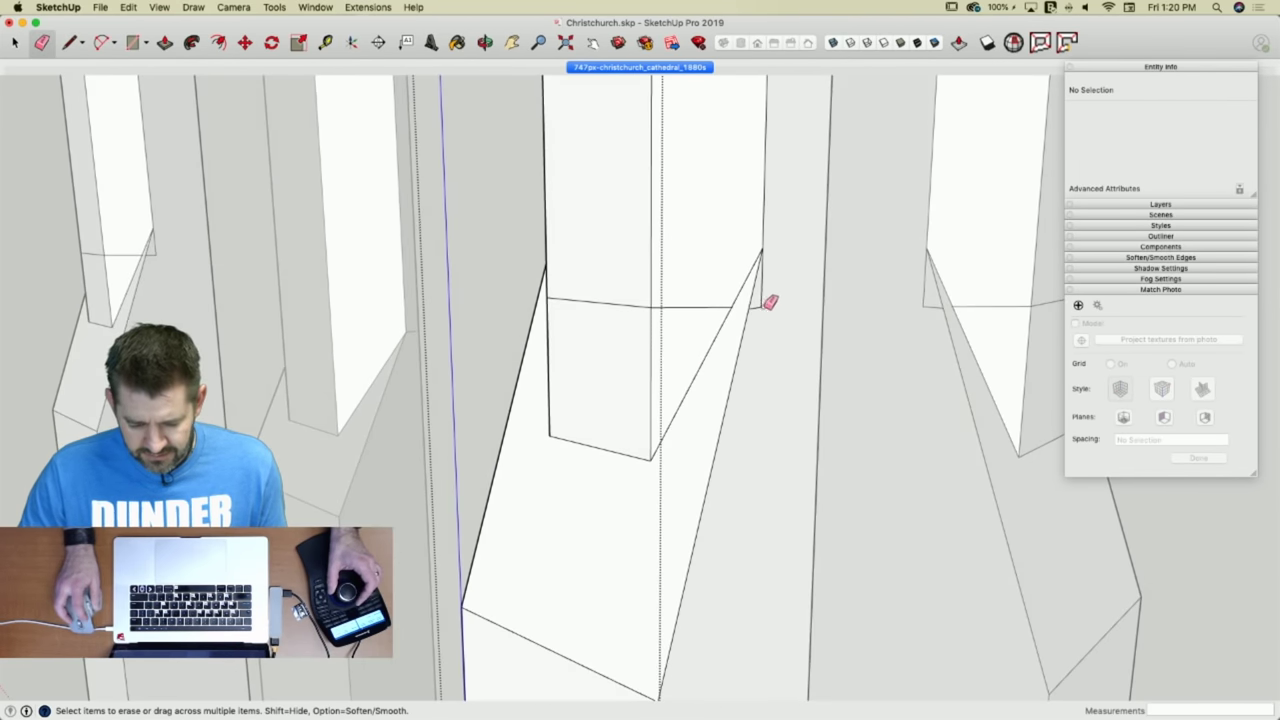
{"action": "left_click", "coordinate": [619, 302]}
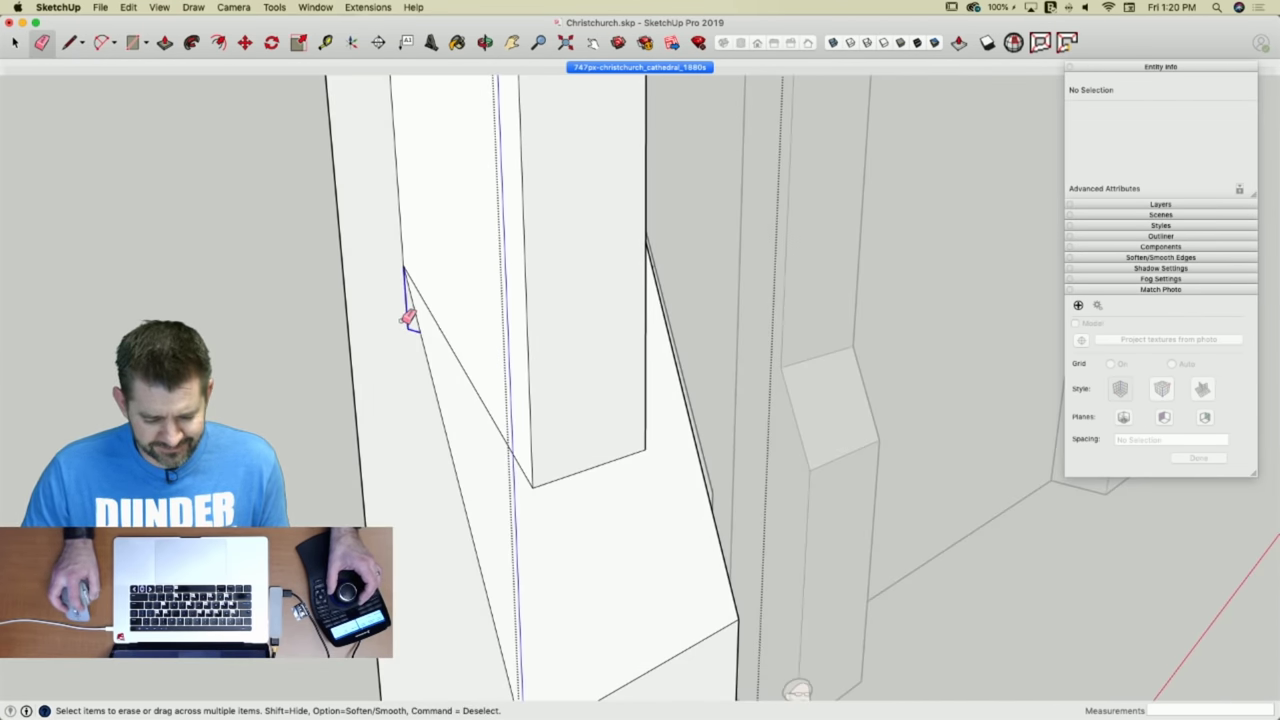
{"action": "left_click_drag", "start_coordinate": [407, 317], "coordinate": [410, 318]}
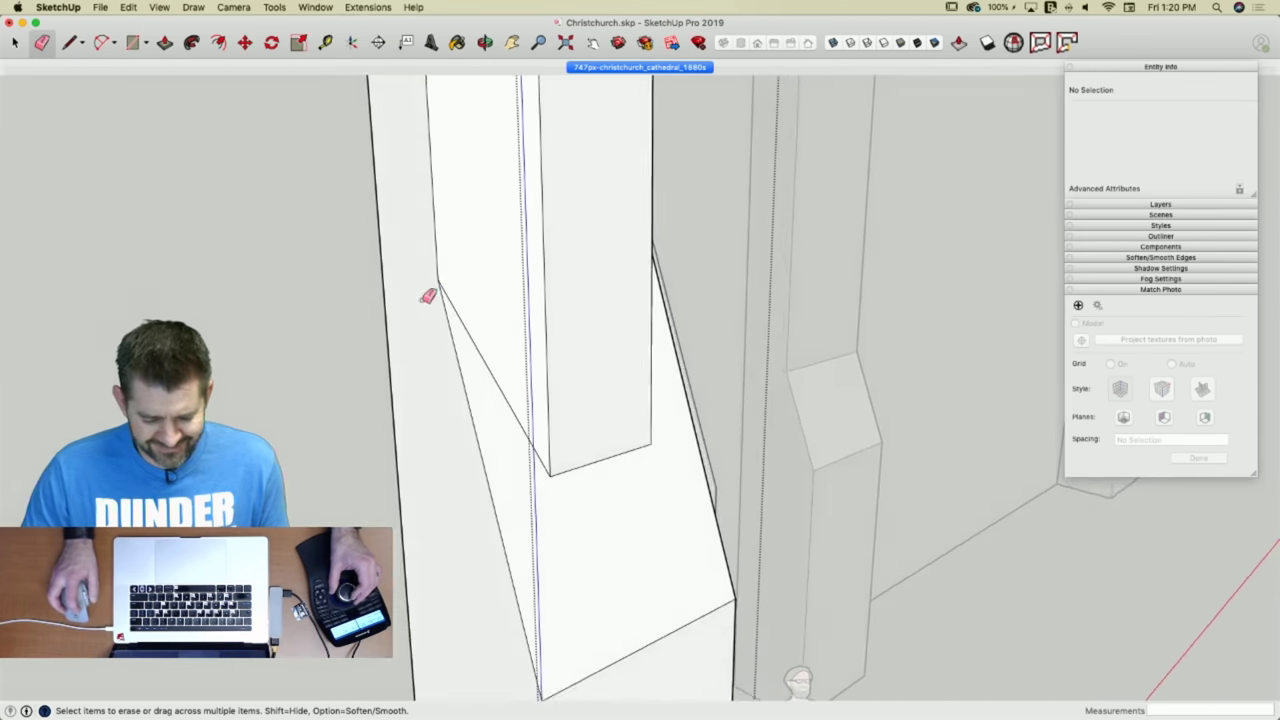
{"action": "key", "text": "space"}
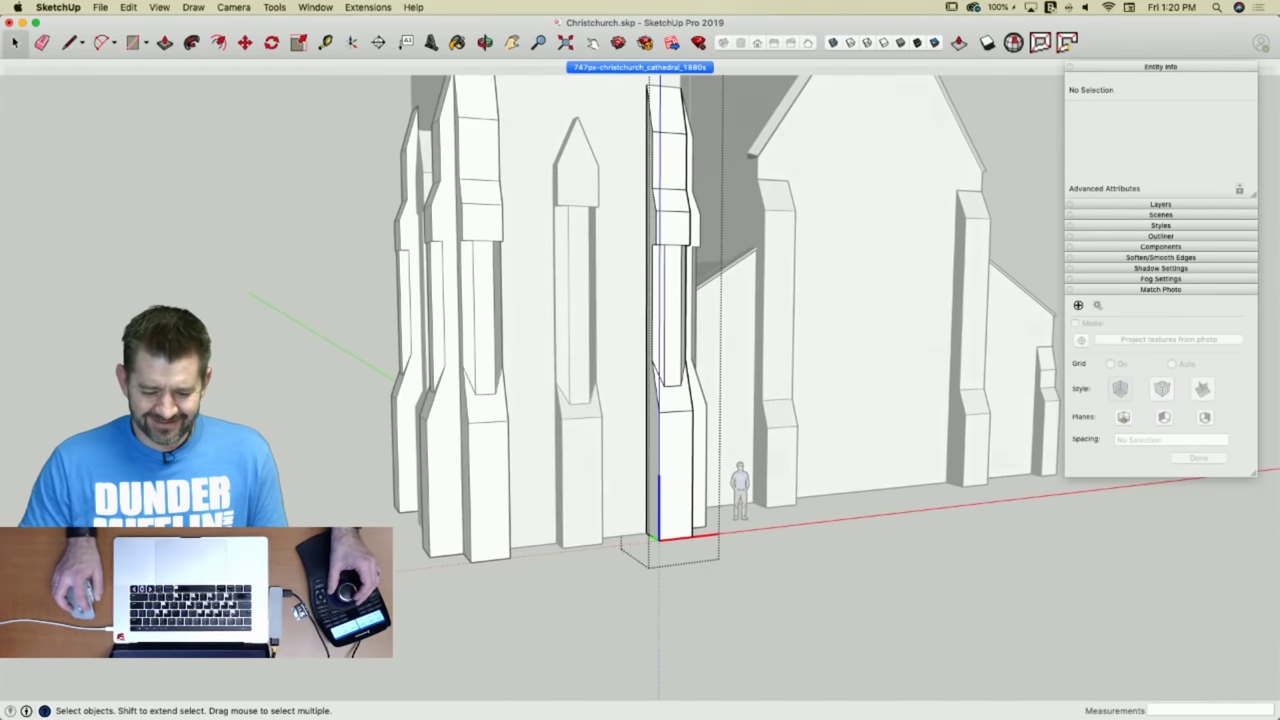
{"action": "left_click", "coordinate": [404, 523]}
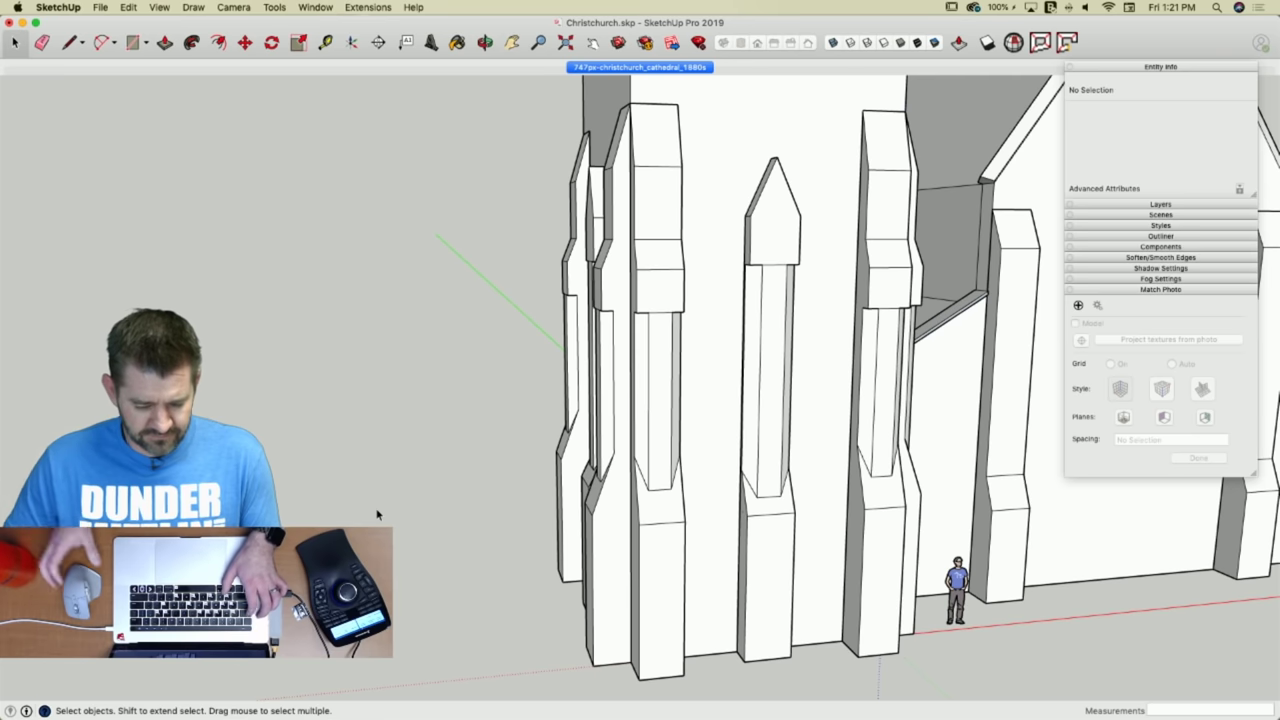
Switch to Chrome, look up "christchurch Cathedral" in a new tab, and read the introduction of its Wikipedia article.
{"action": "key", "text": "super+Tab"}
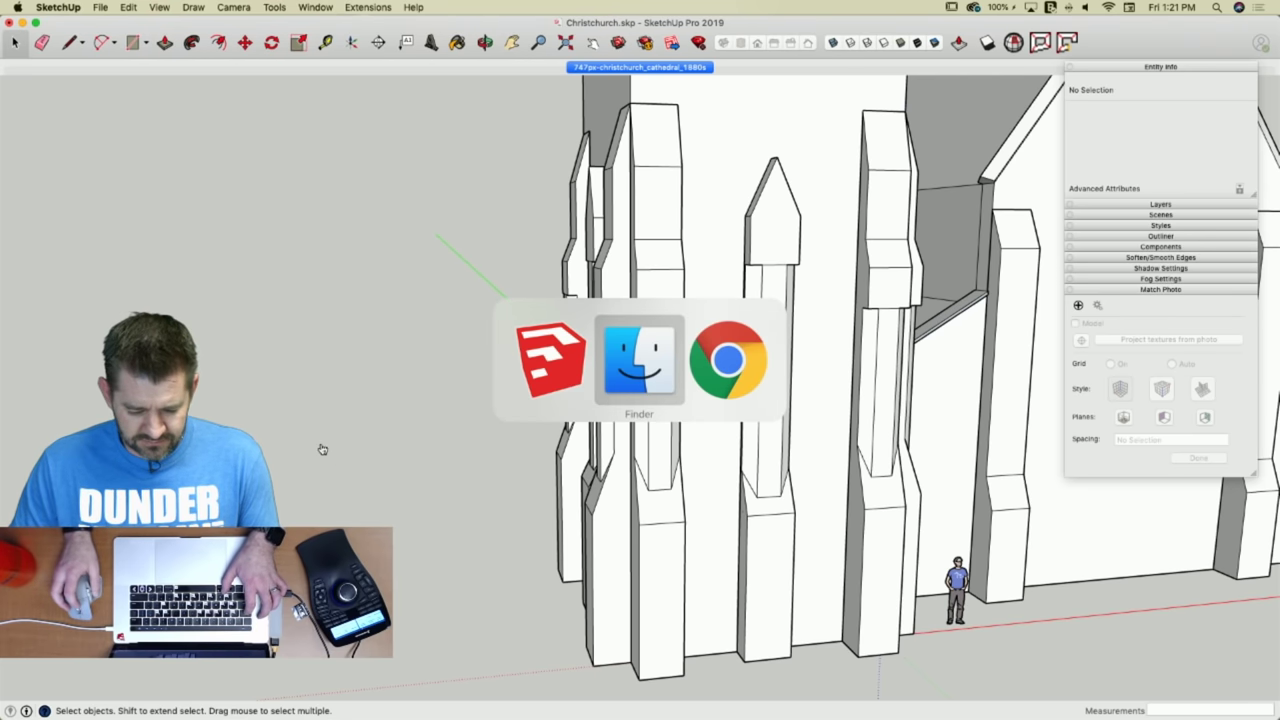
{"action": "key", "text": "super+Tab"}
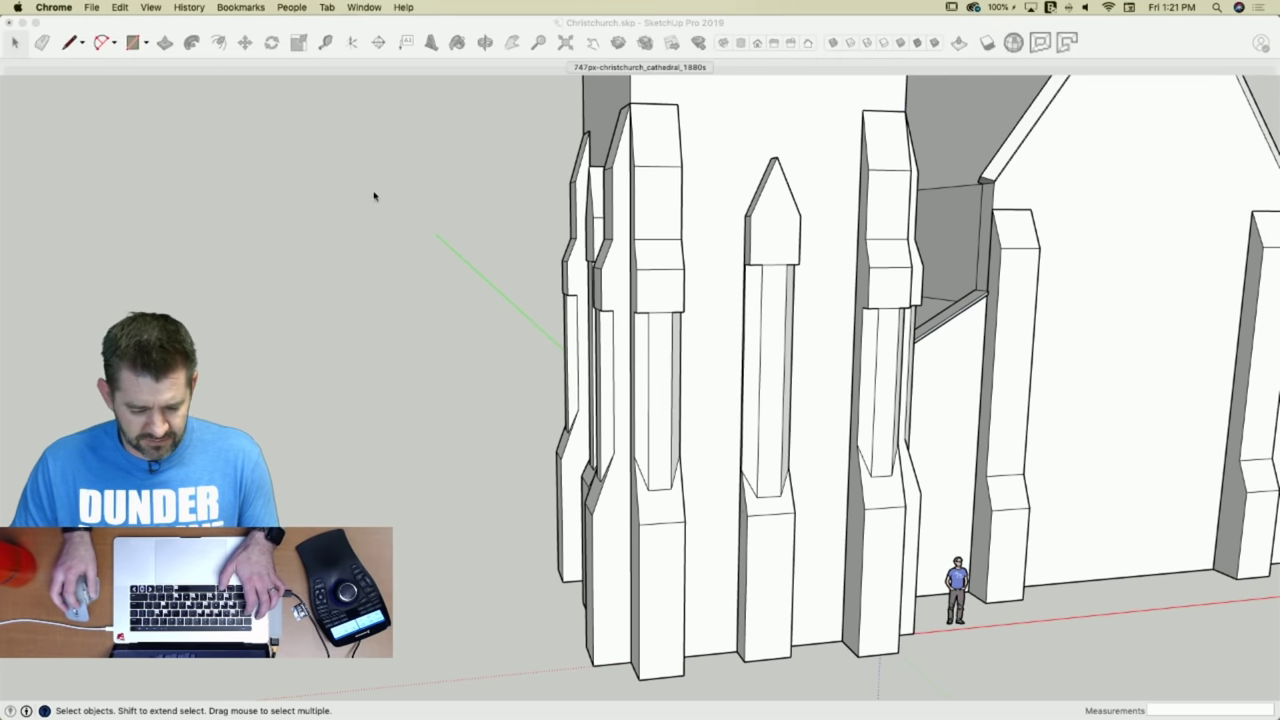
{"action": "mouse_move", "coordinate": [2, 265]}
{"action": "left_click", "coordinate": [34, 288]}
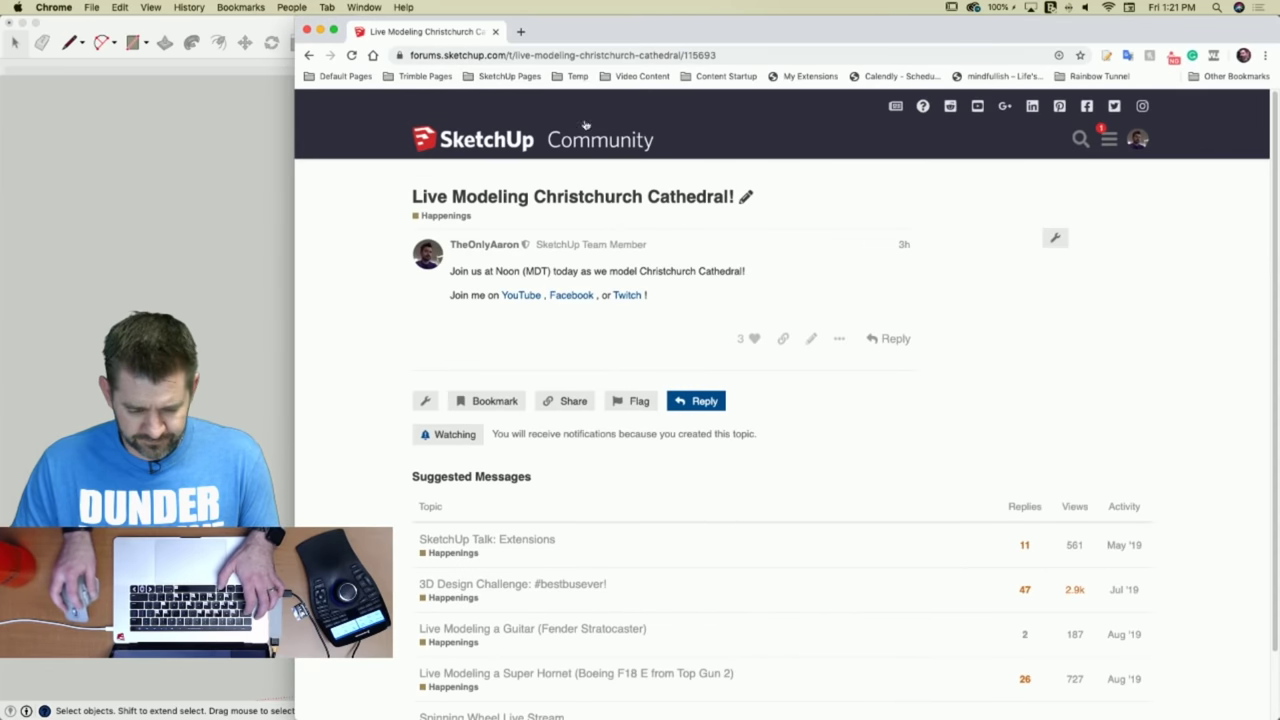
{"action": "left_click", "coordinate": [520, 33]}
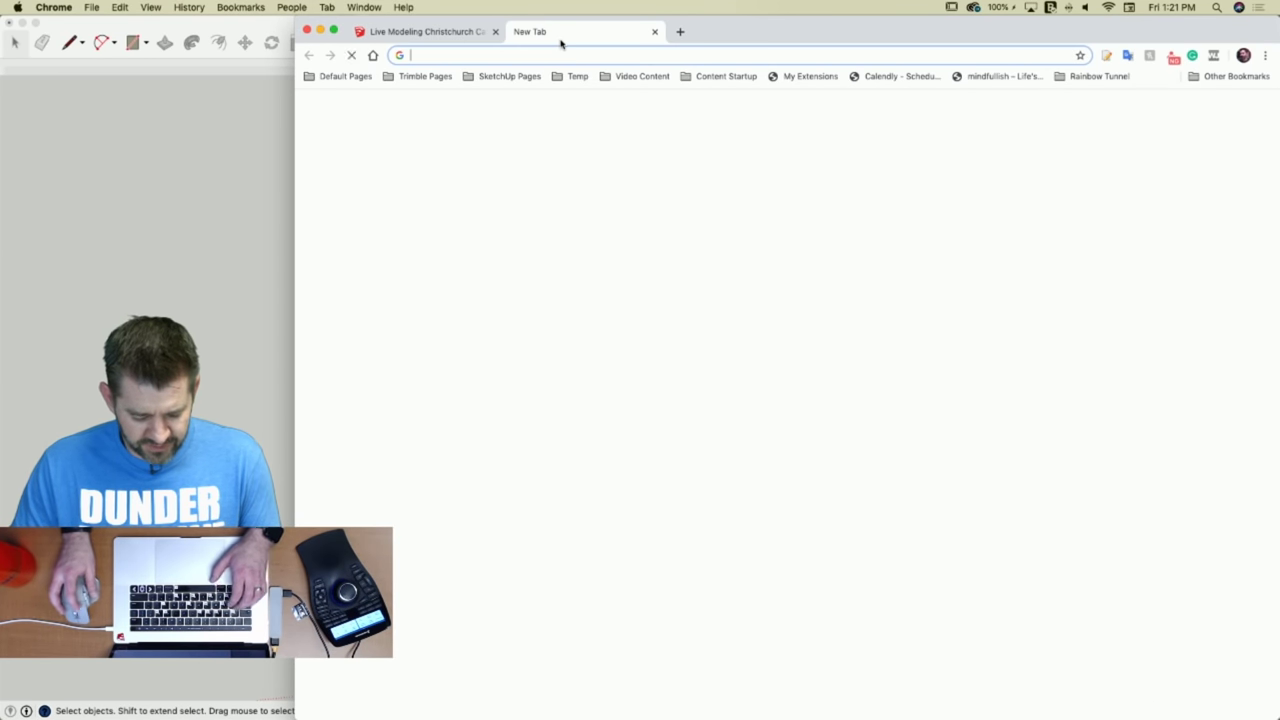
{"action": "type", "text": "christ"}
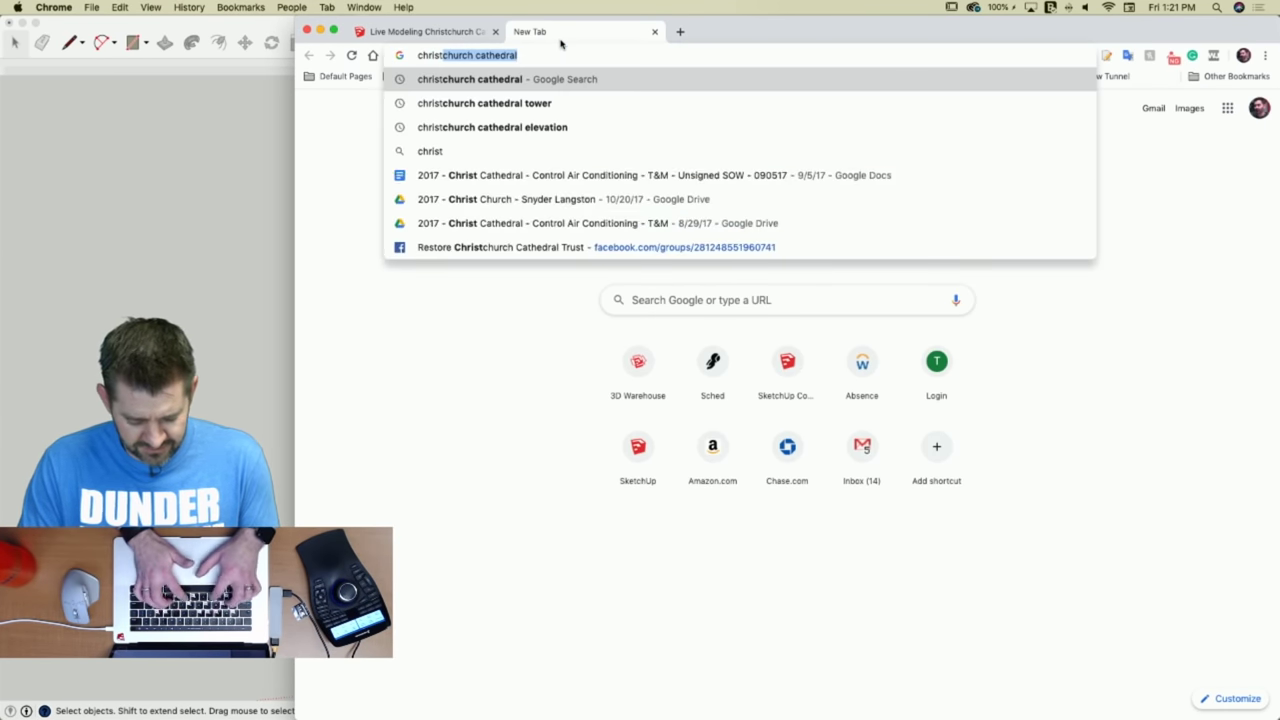
{"action": "type", "text": "church Cathedral"}
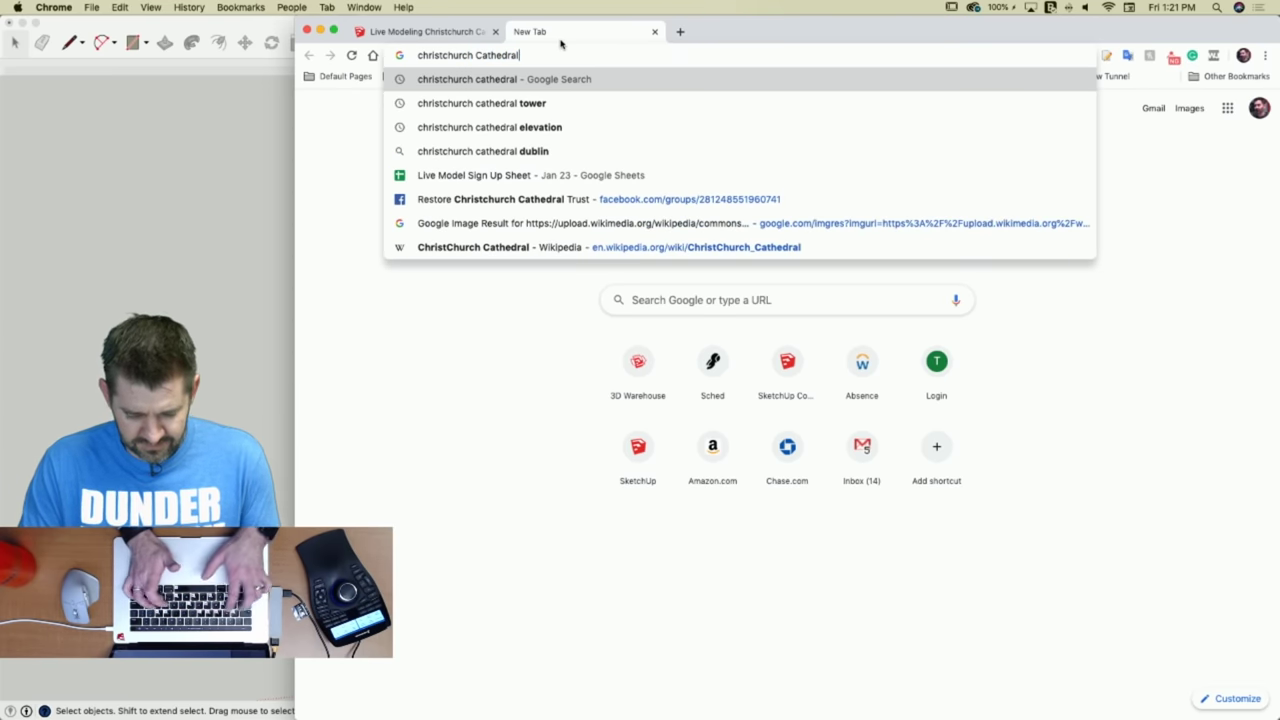
{"action": "key", "text": "Return"}
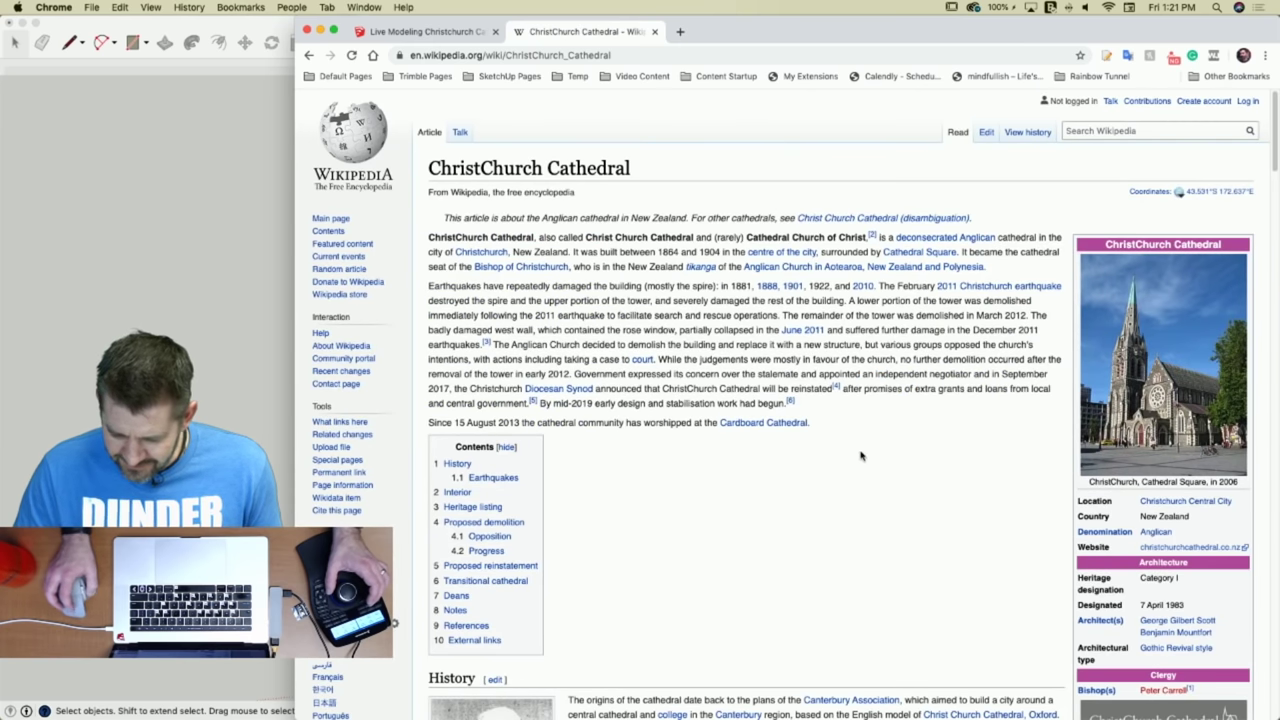
{"action": "scroll", "coordinate": [836, 443], "scroll_direction": "down", "scroll_amount": 2}
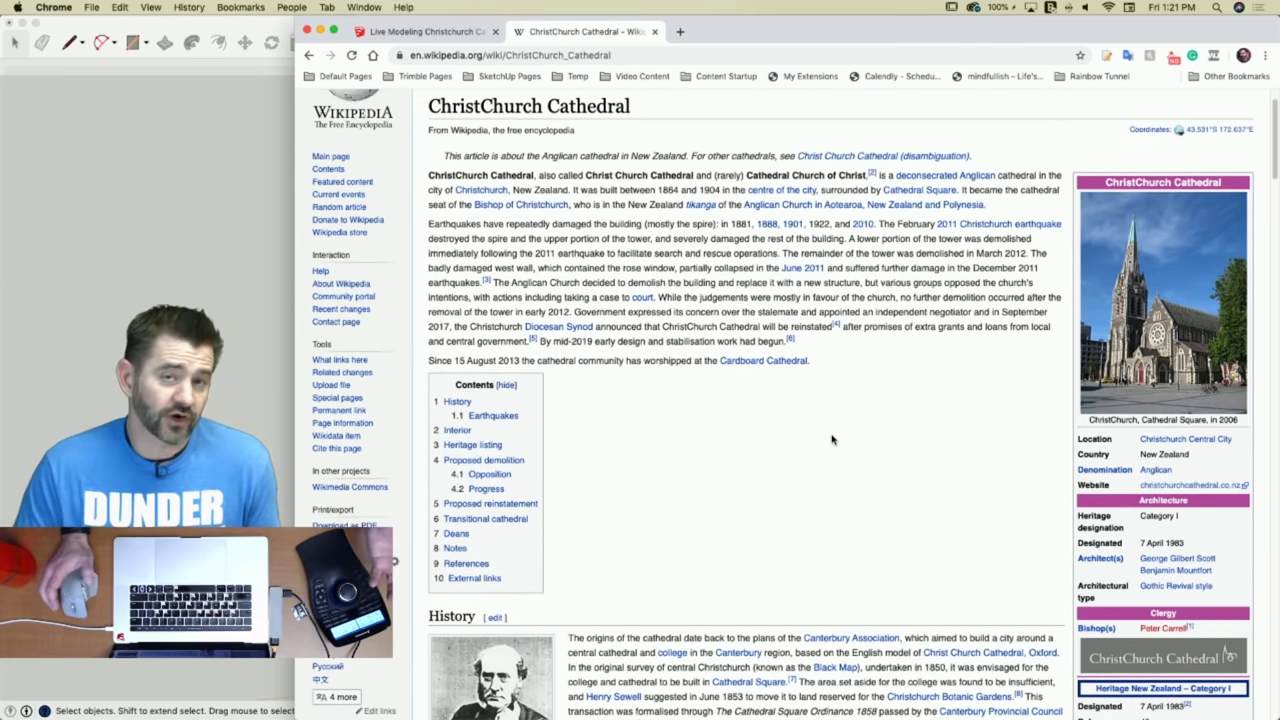
{"action": "scroll", "coordinate": [831, 439], "scroll_direction": "down", "scroll_amount": 3}
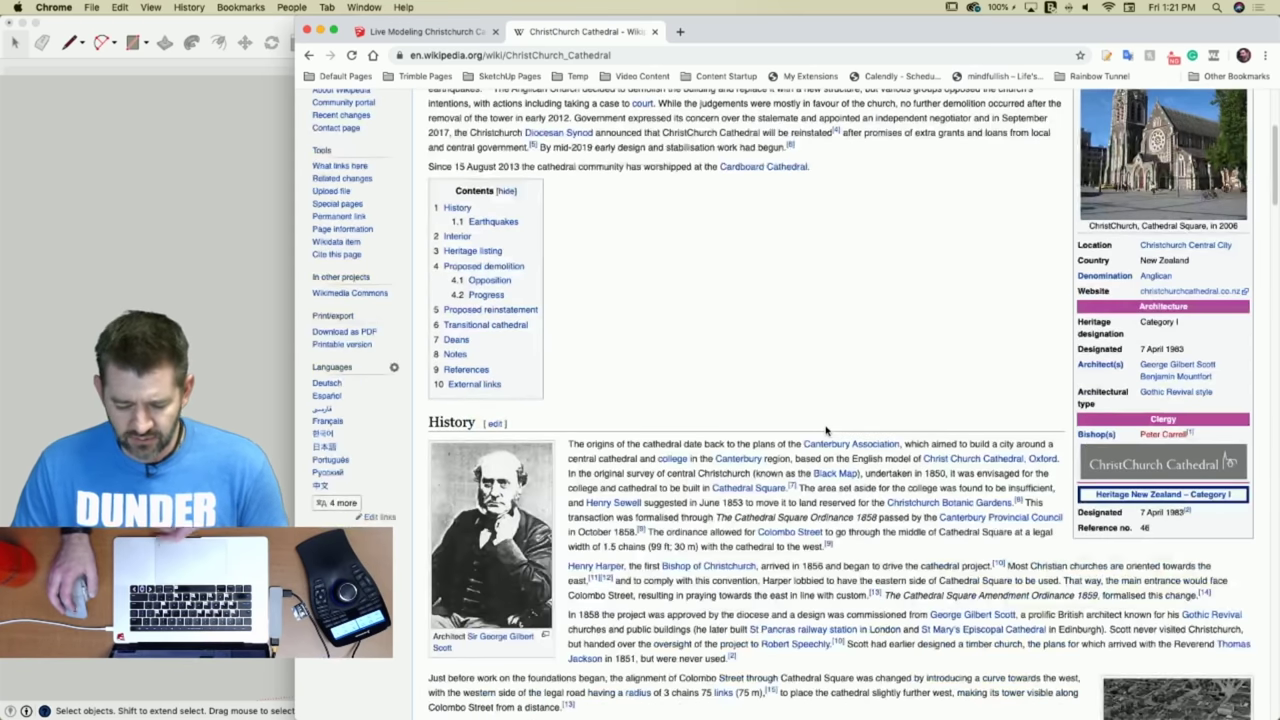
{"action": "scroll", "coordinate": [826, 431], "scroll_direction": "up", "scroll_amount": 1}
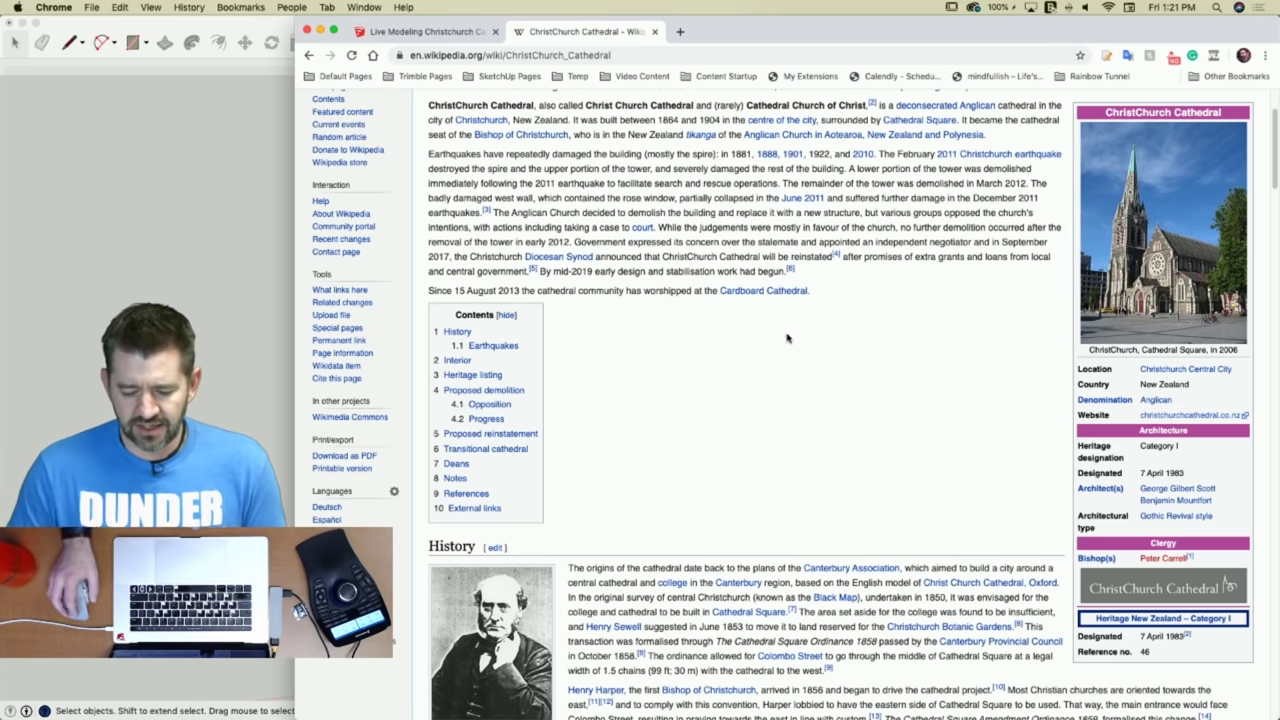
{"action": "scroll", "coordinate": [770, 480], "scroll_direction": "down", "scroll_amount": 1}
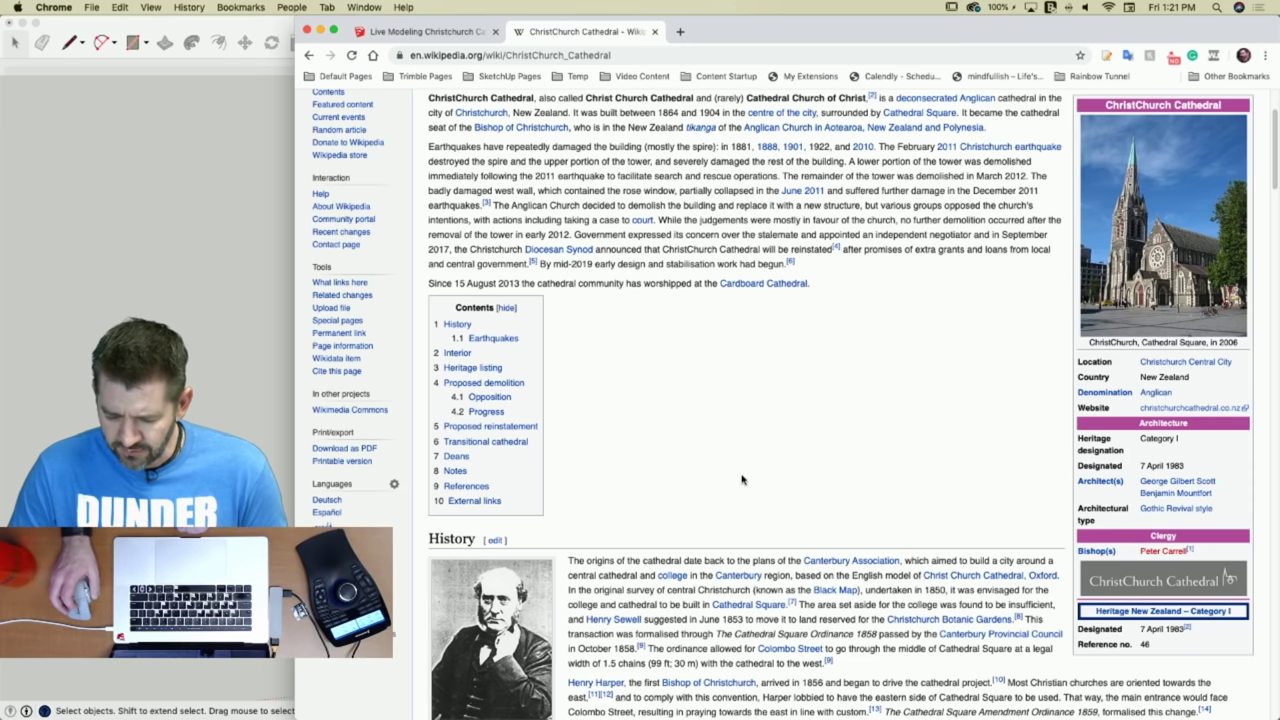
Compare the matched 1880s photo in SketchUp with the 2006 cathedral photo in the Wikipedia article in Chrome.
{"action": "left_click", "coordinate": [220, 212]}
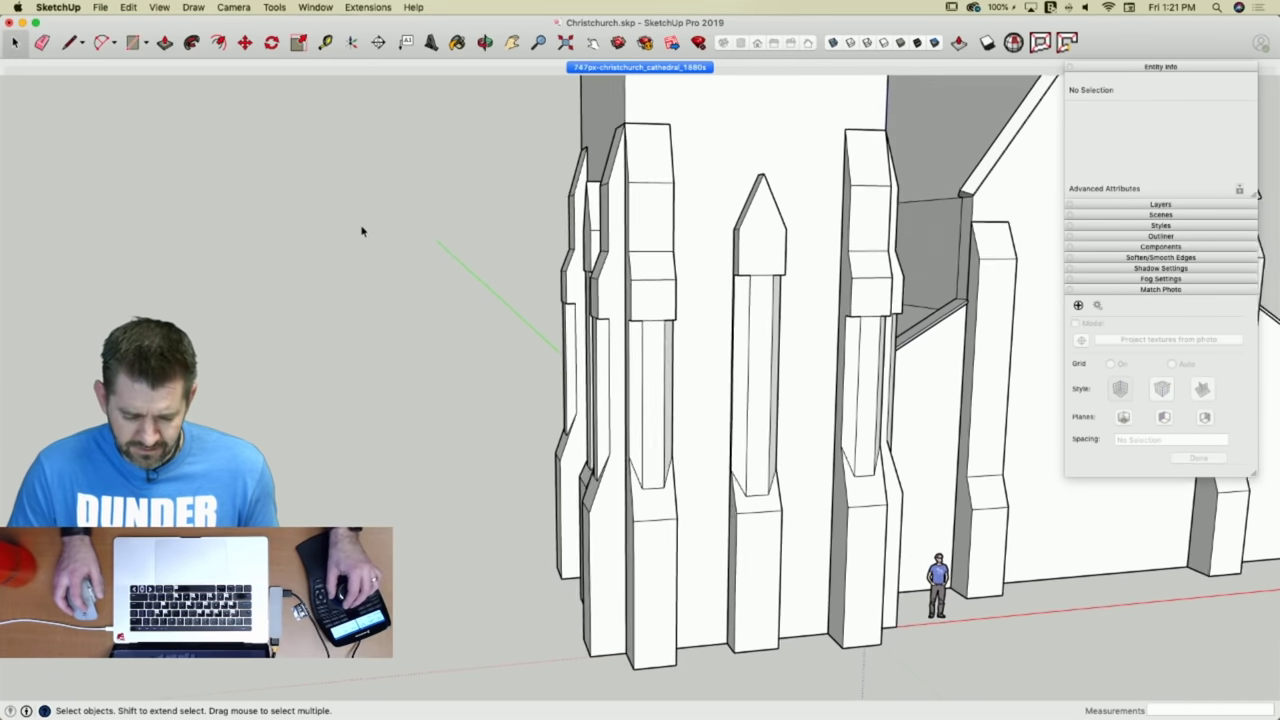
{"action": "left_click", "coordinate": [612, 68]}
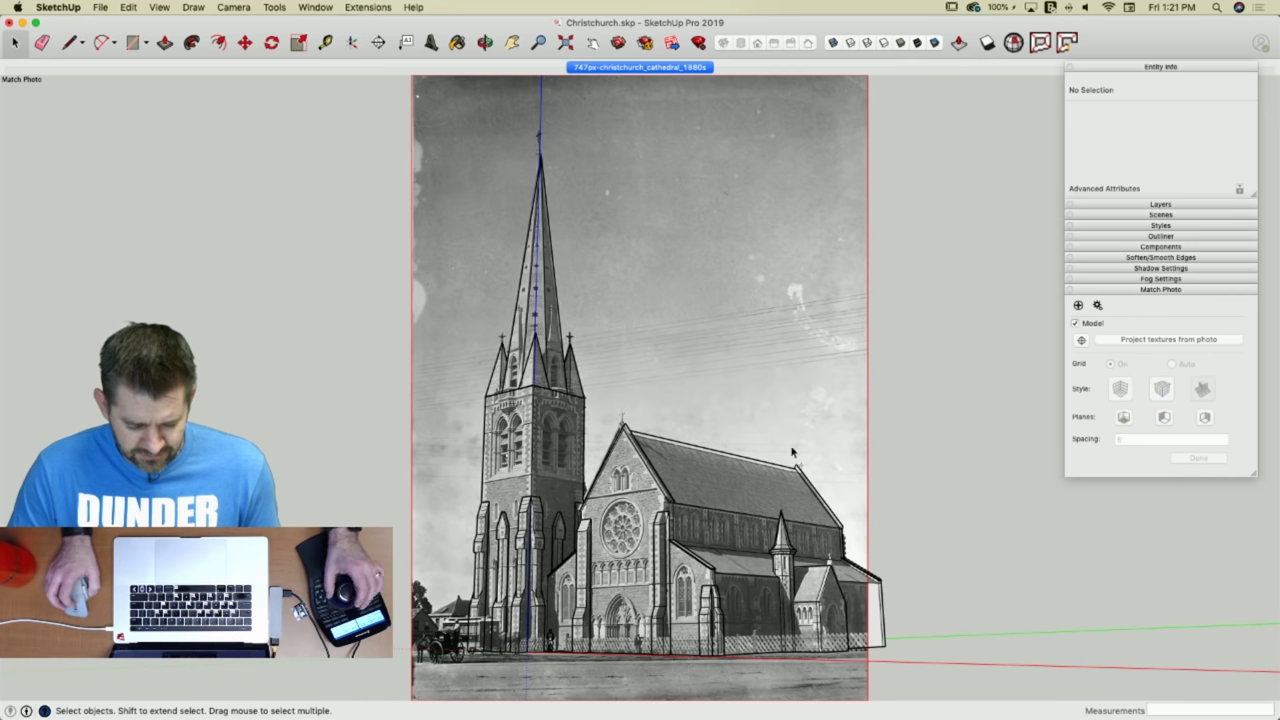
{"action": "key", "text": "super+Tab"}
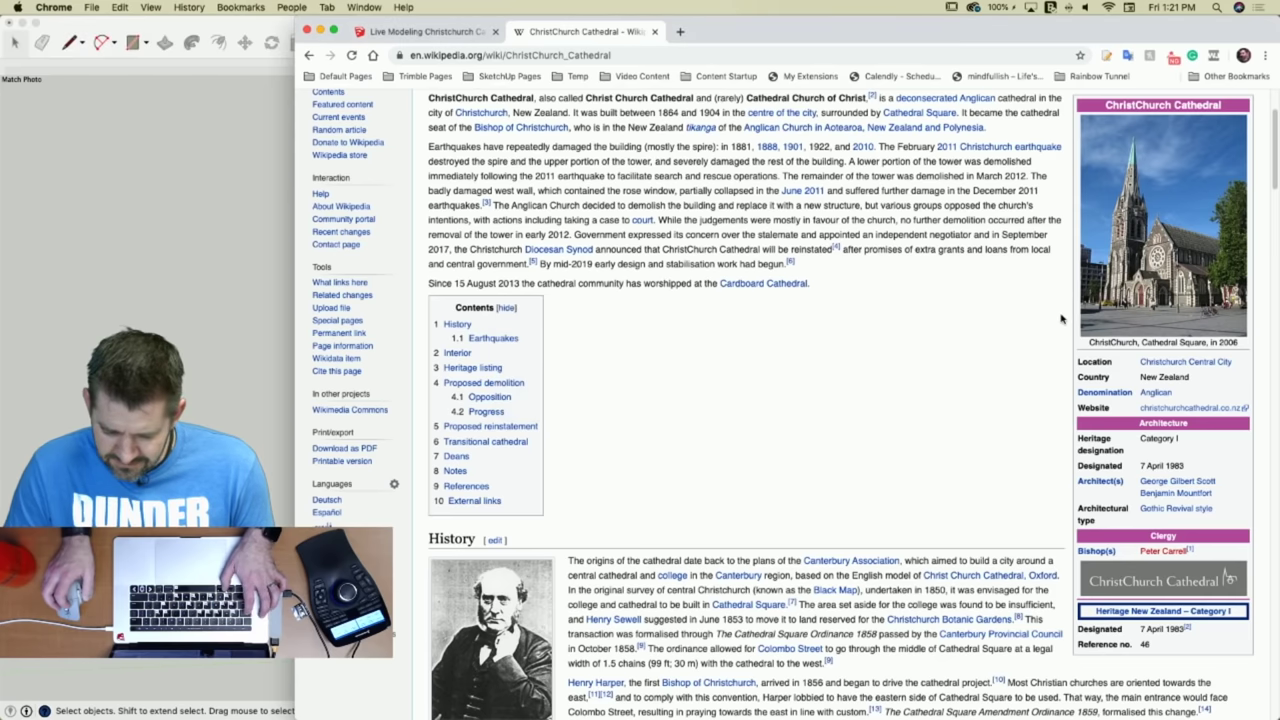
{"action": "key", "text": "super+Tab"}
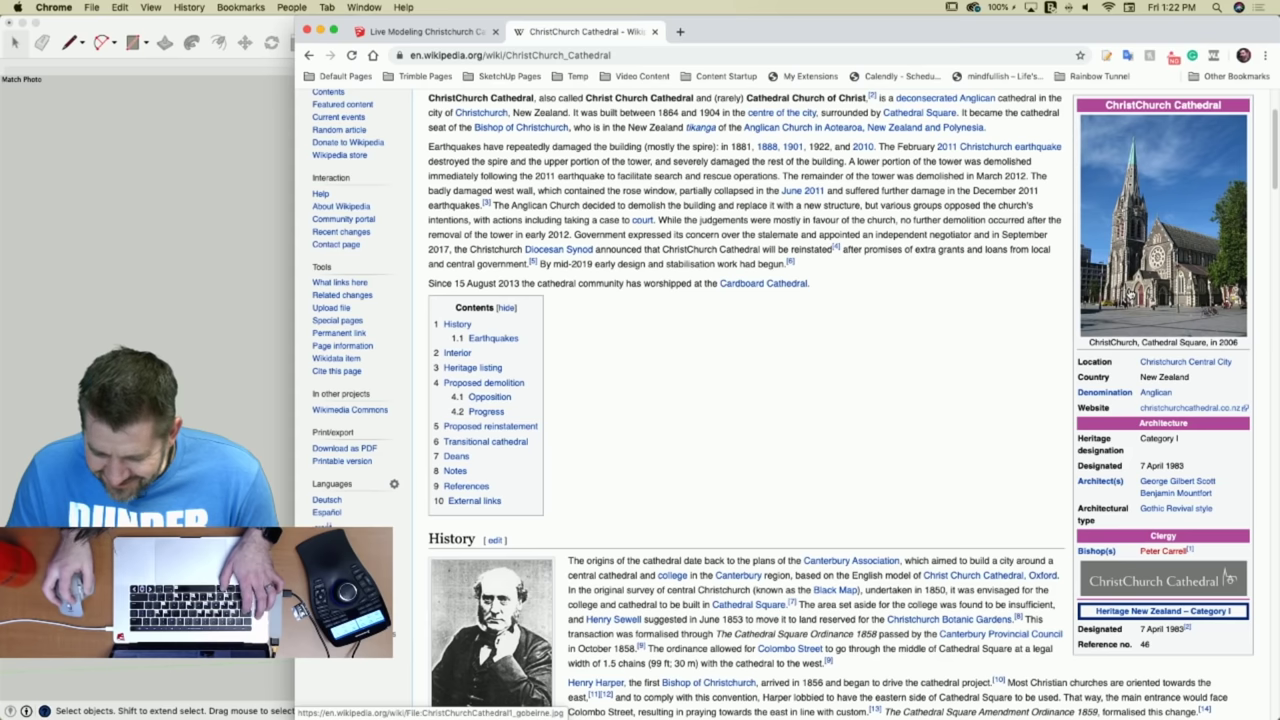
{"action": "key", "text": "super+Tab"}
{"action": "key", "text": "super+Tab"}
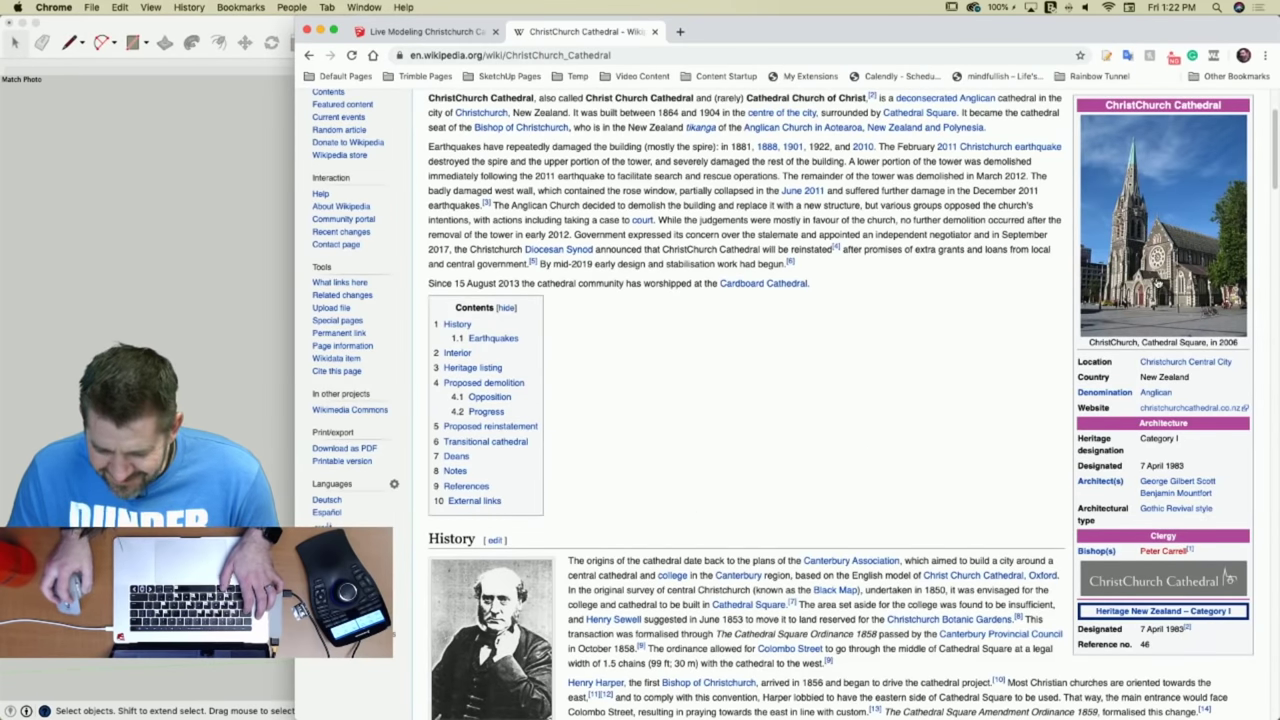
{"action": "key", "text": "super+Tab"}
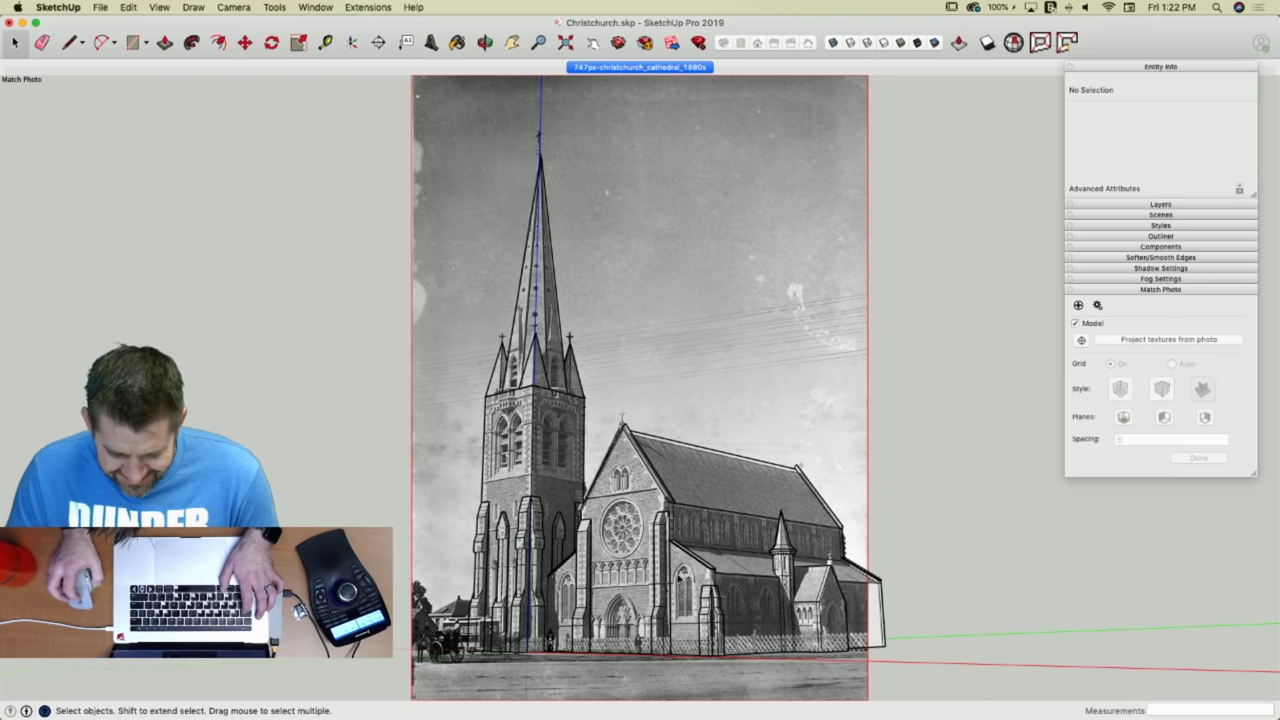
{"action": "key", "text": "super+Tab"}
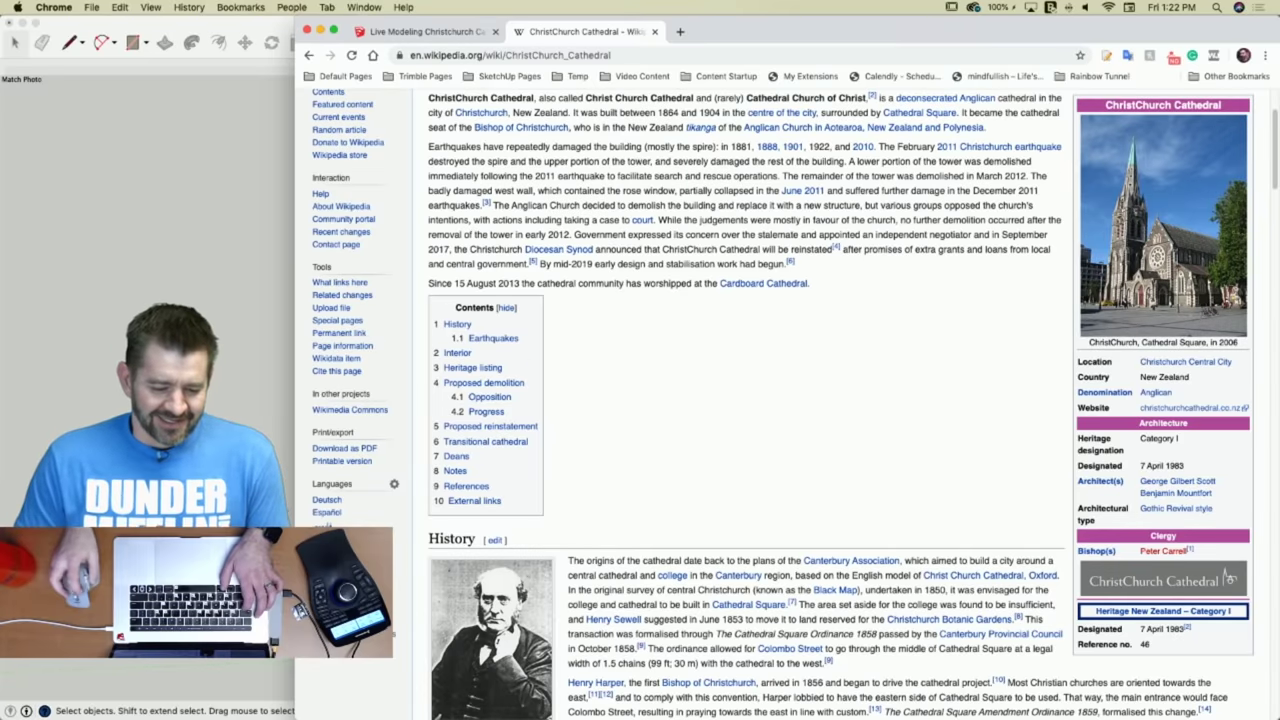
{"action": "key", "text": "super+Tab"}
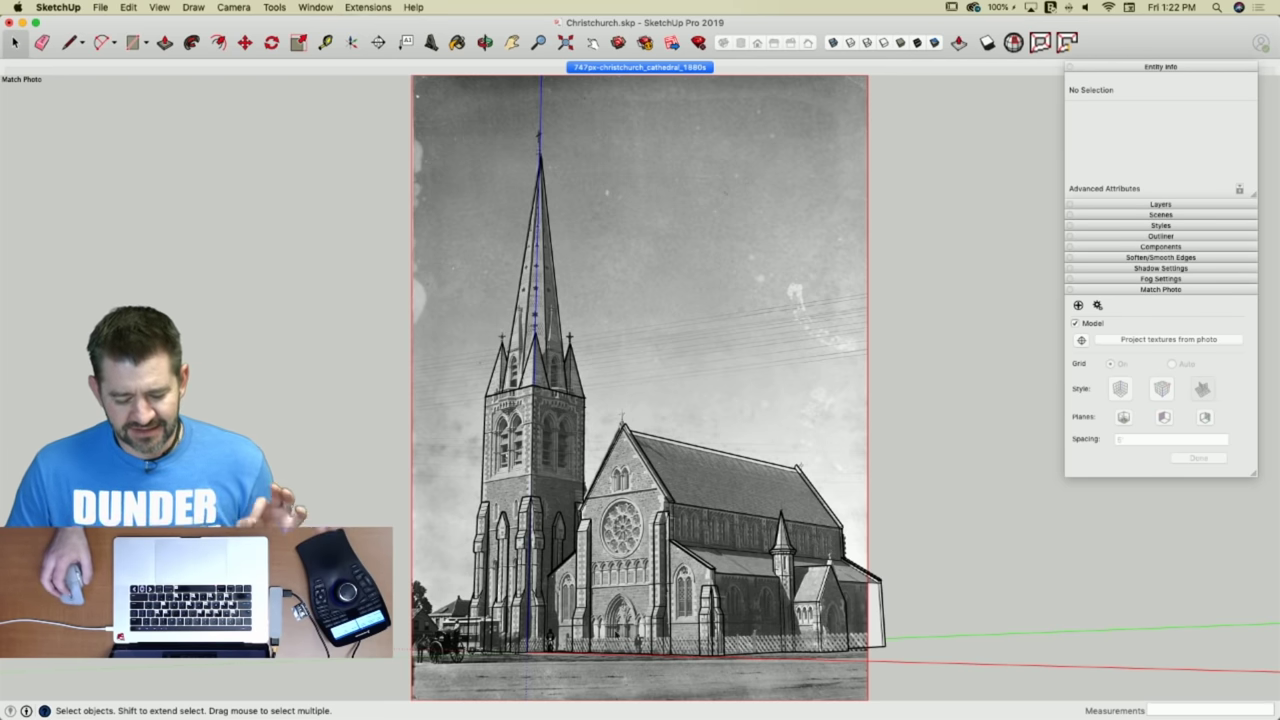
Examine the model's spire base and corner pinnacles in SketchUp against the cathedral photo in Chrome.
{"action": "scroll", "coordinate": [605, 640], "scroll_direction": "up", "scroll_amount": 3}
{"action": "scroll", "coordinate": [603, 645], "scroll_direction": "up", "scroll_amount": 2}
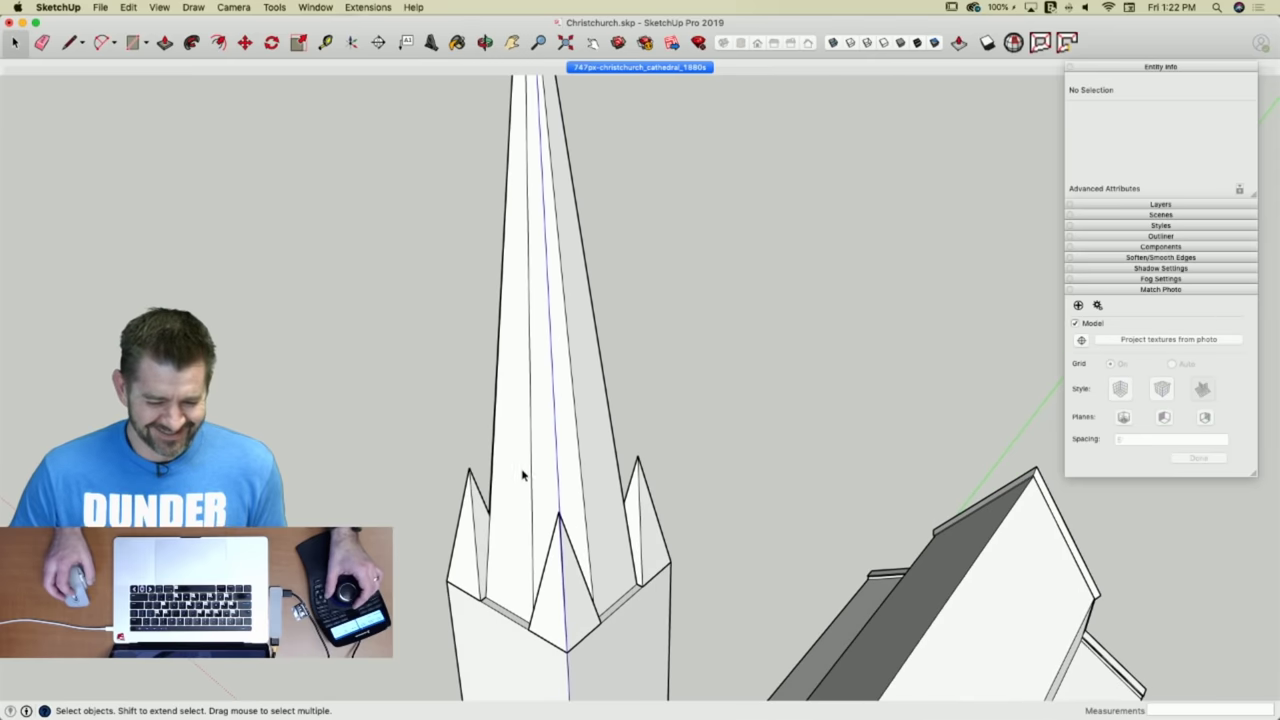
{"action": "scroll", "coordinate": [566, 512], "scroll_direction": "up", "scroll_amount": 3}
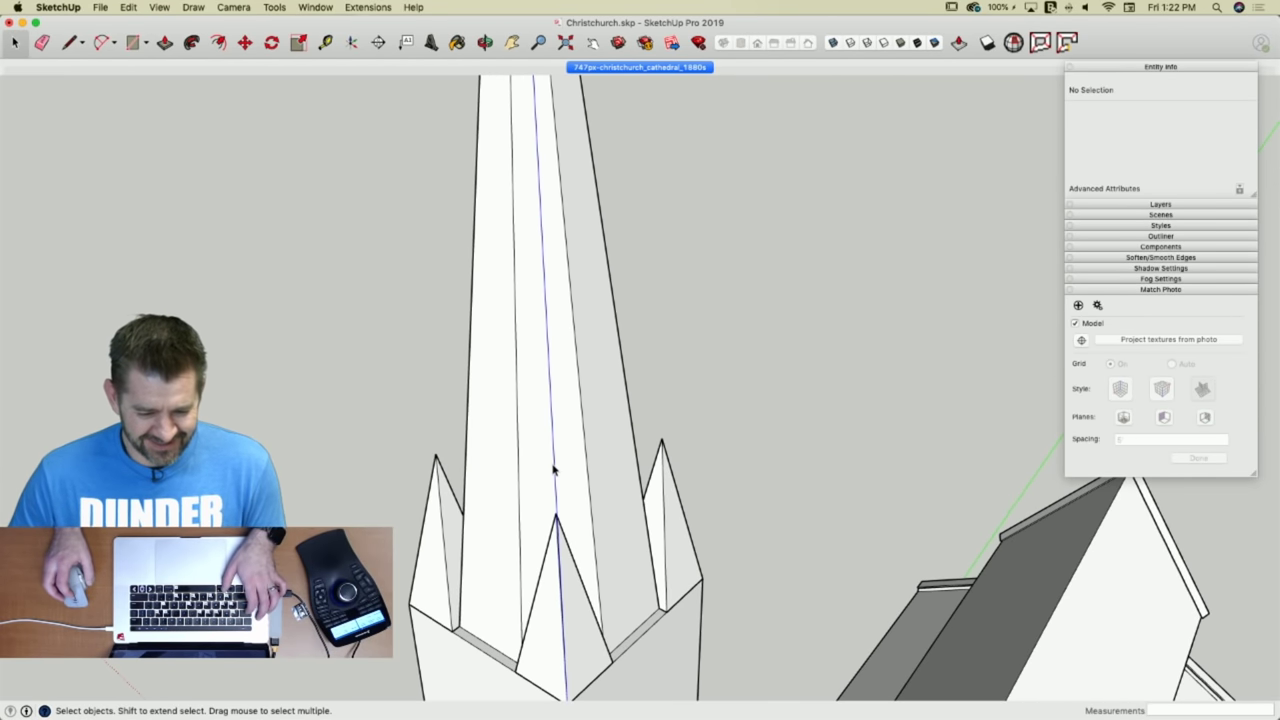
{"action": "key", "text": "super+Tab"}
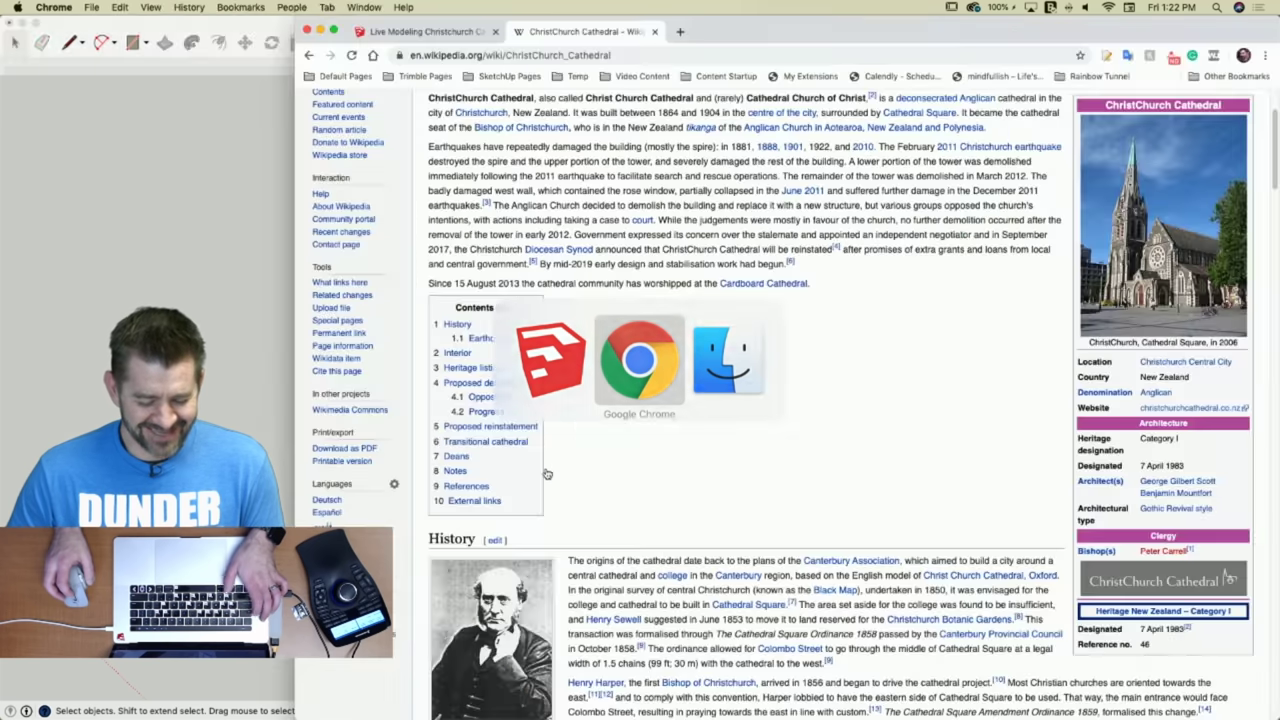
{"action": "key", "text": "super+Tab"}
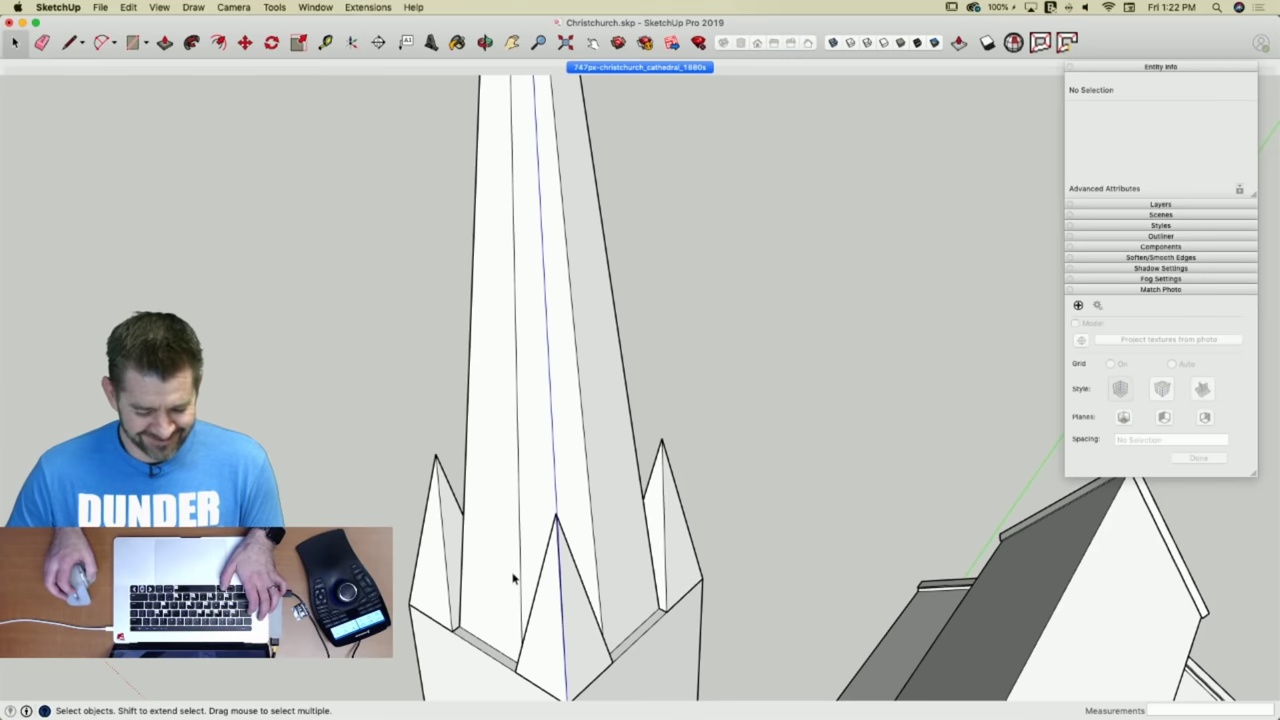
{"action": "scroll", "coordinate": [514, 578], "scroll_direction": "up", "scroll_amount": 4}
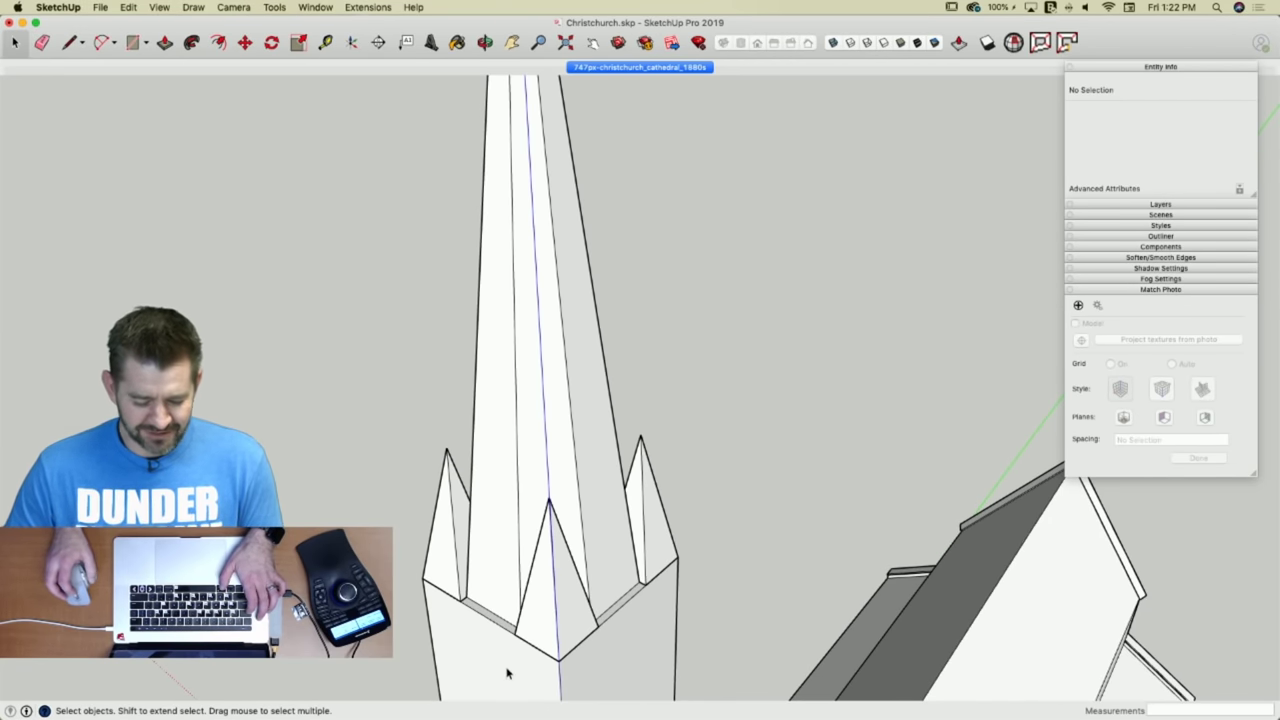
In the matched 1880s photo, draw a line about 1' 9" outward from the midpoint of the tower's front top edge to match the balcony's depth.
{"action": "left_click", "coordinate": [611, 69]}
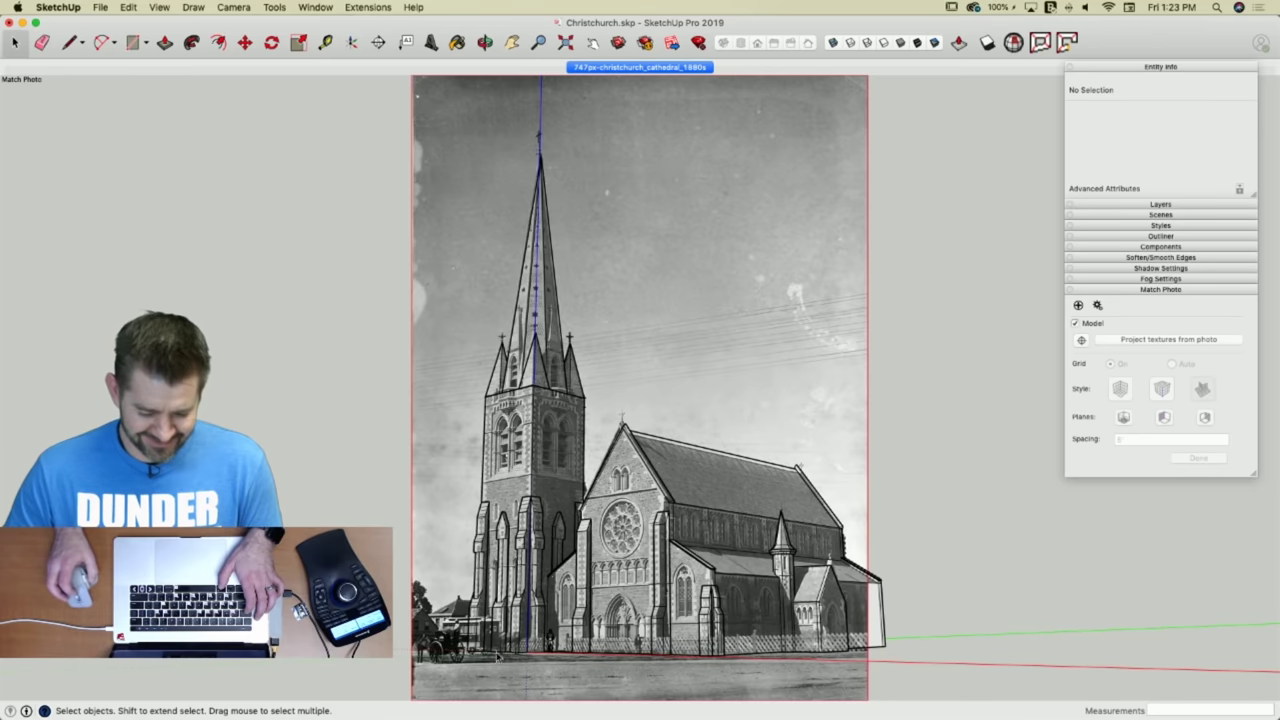
{"action": "scroll", "coordinate": [526, 365], "scroll_direction": "up", "scroll_amount": 5}
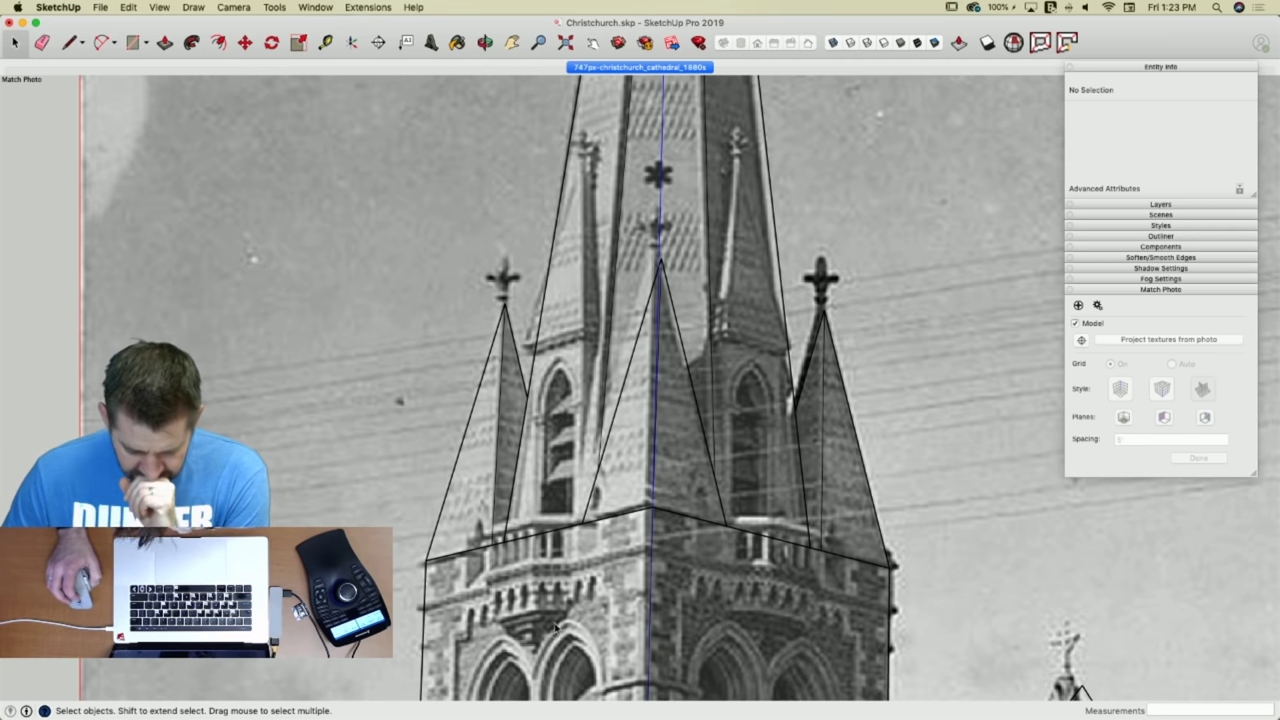
{"action": "scroll", "coordinate": [553, 540], "scroll_direction": "down", "scroll_amount": 5}
{"action": "scroll", "coordinate": [516, 593], "scroll_direction": "up", "scroll_amount": 6}
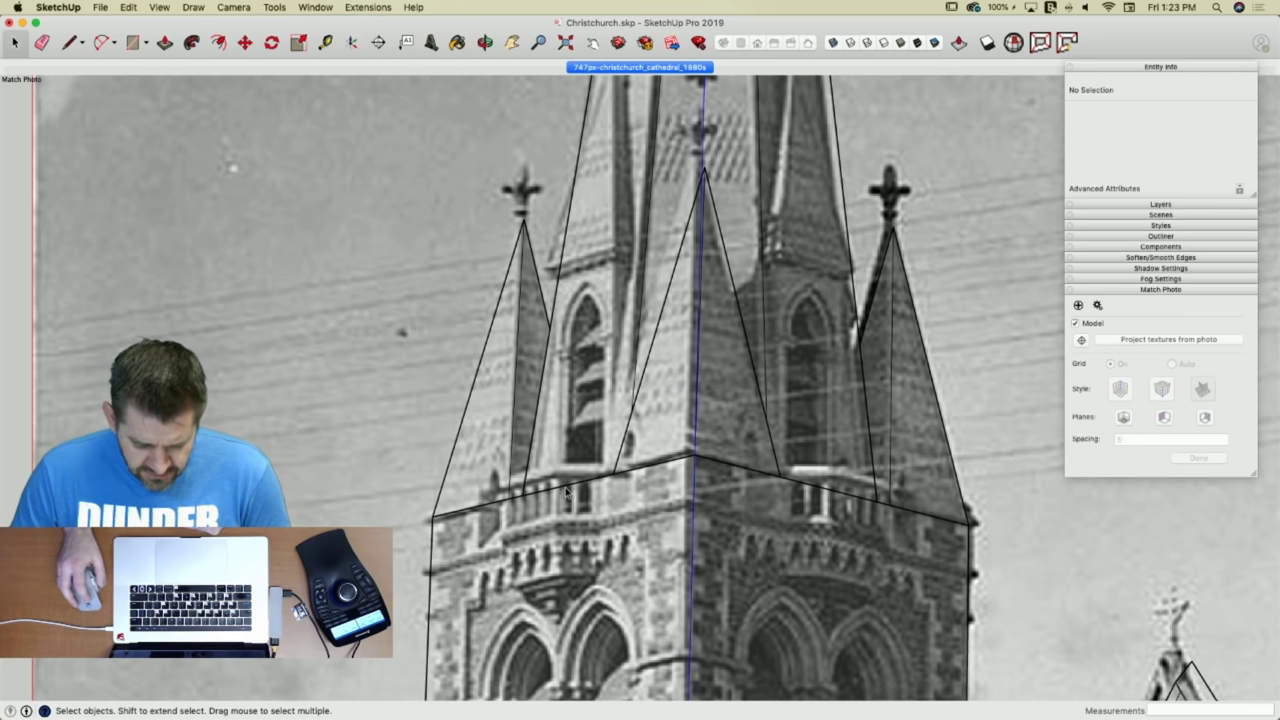
{"action": "key", "text": "l"}
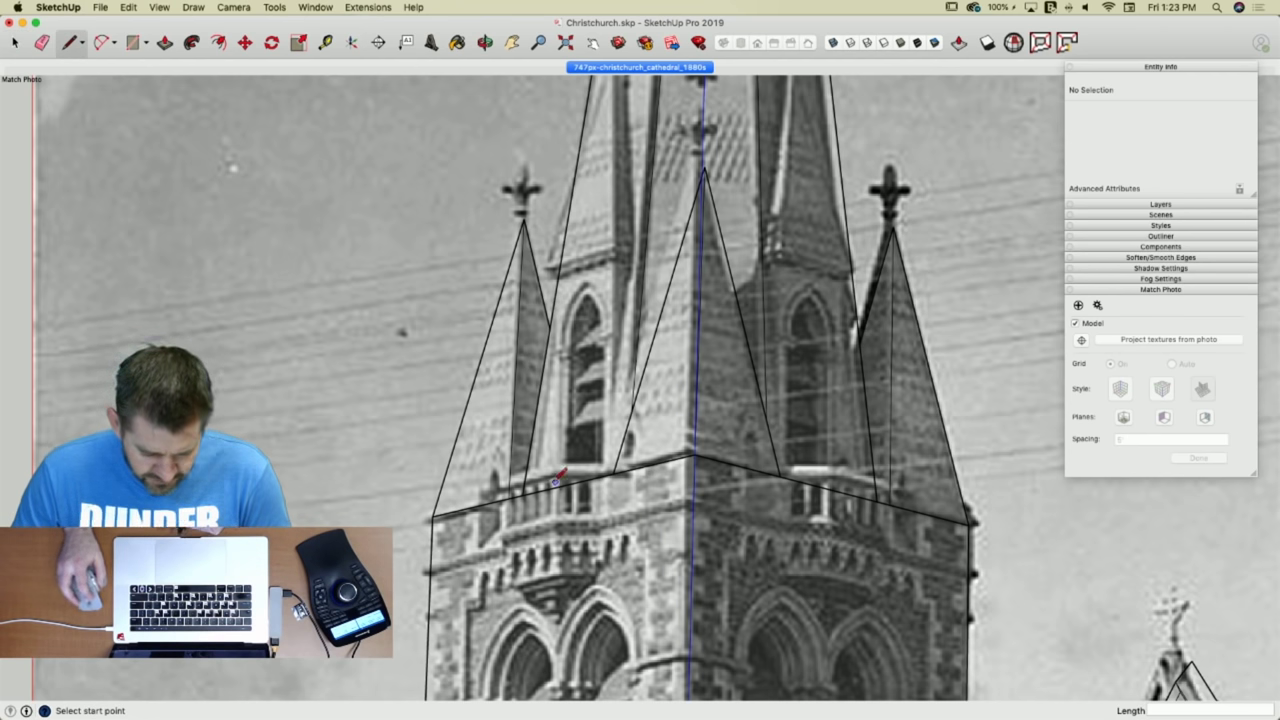
{"action": "left_click", "coordinate": [561, 485]}
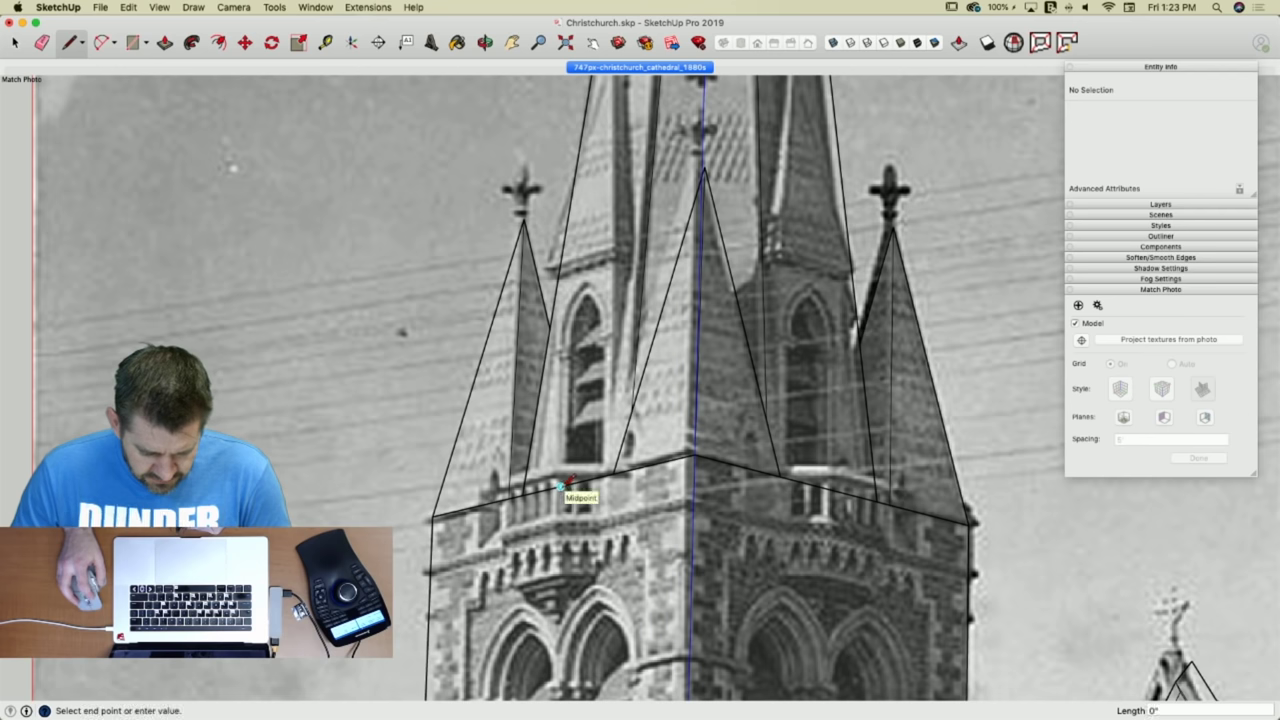
{"action": "middle_click_drag", "start_coordinate": [522, 484], "coordinate": [466, 474]}
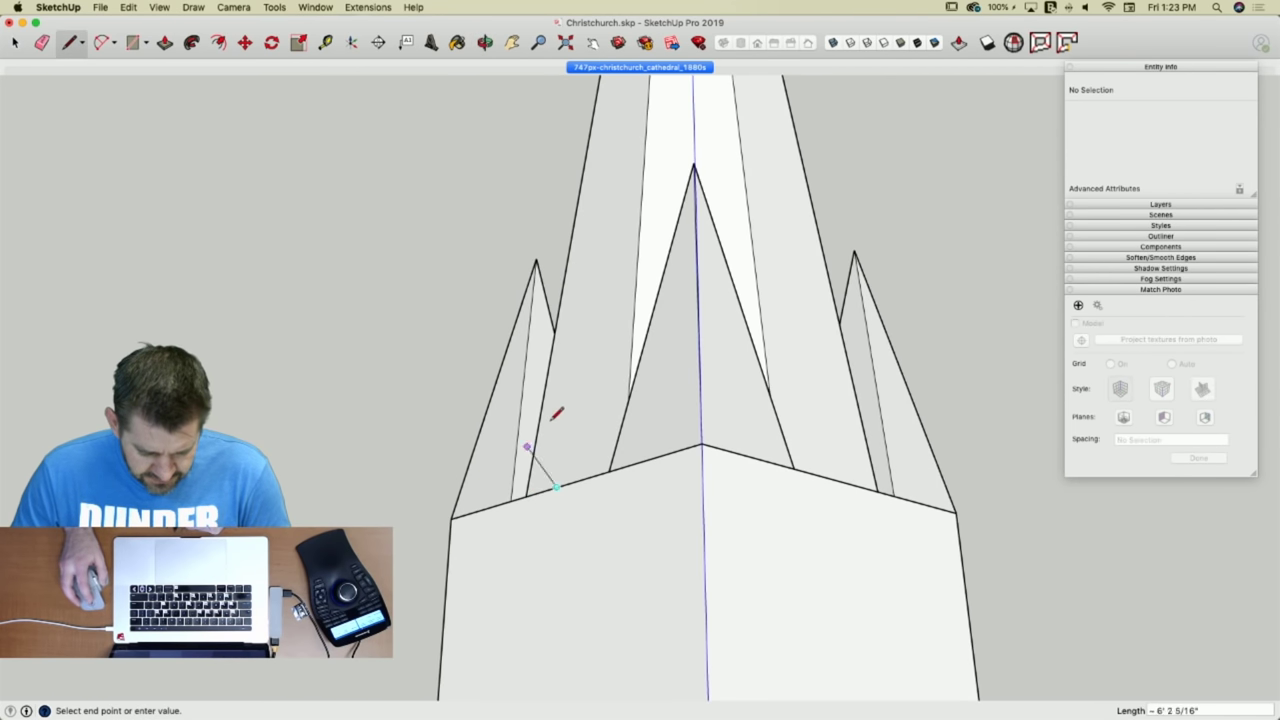
{"action": "left_click", "coordinate": [655, 67]}
{"action": "scroll", "coordinate": [535, 342], "scroll_direction": "up", "scroll_amount": 10}
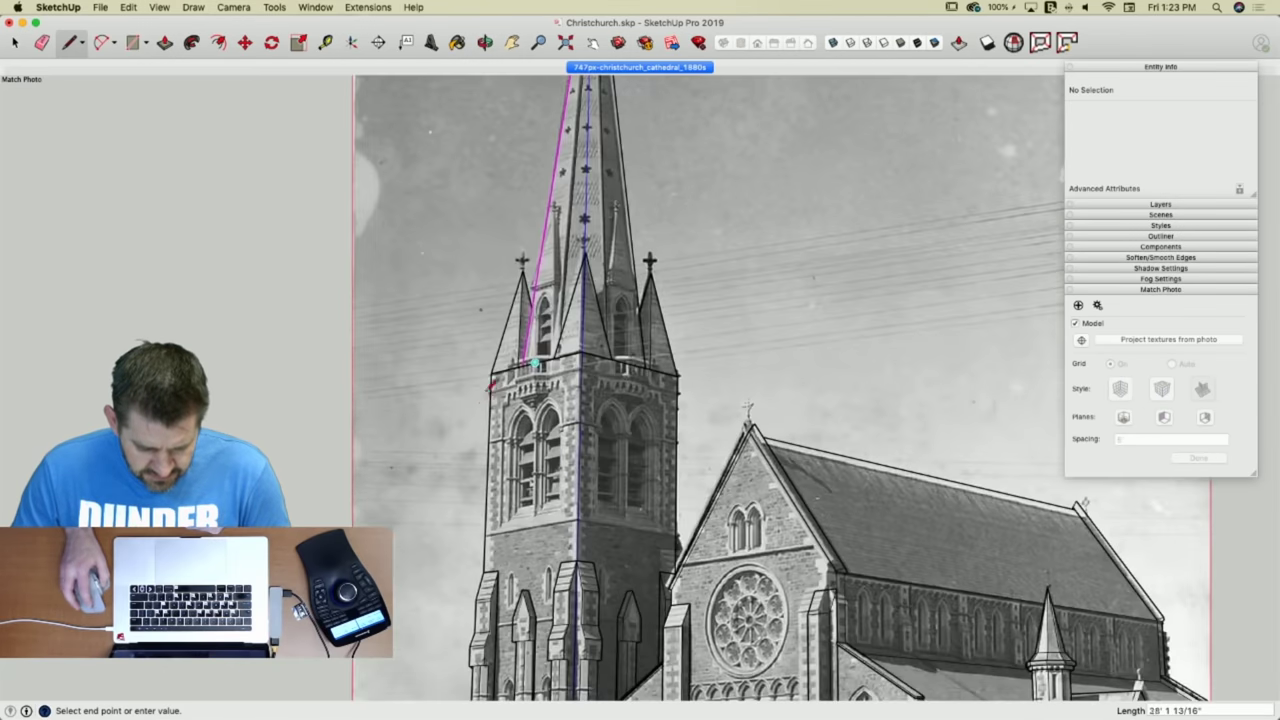
{"action": "scroll", "coordinate": [535, 342], "scroll_direction": "down", "scroll_amount": 2}
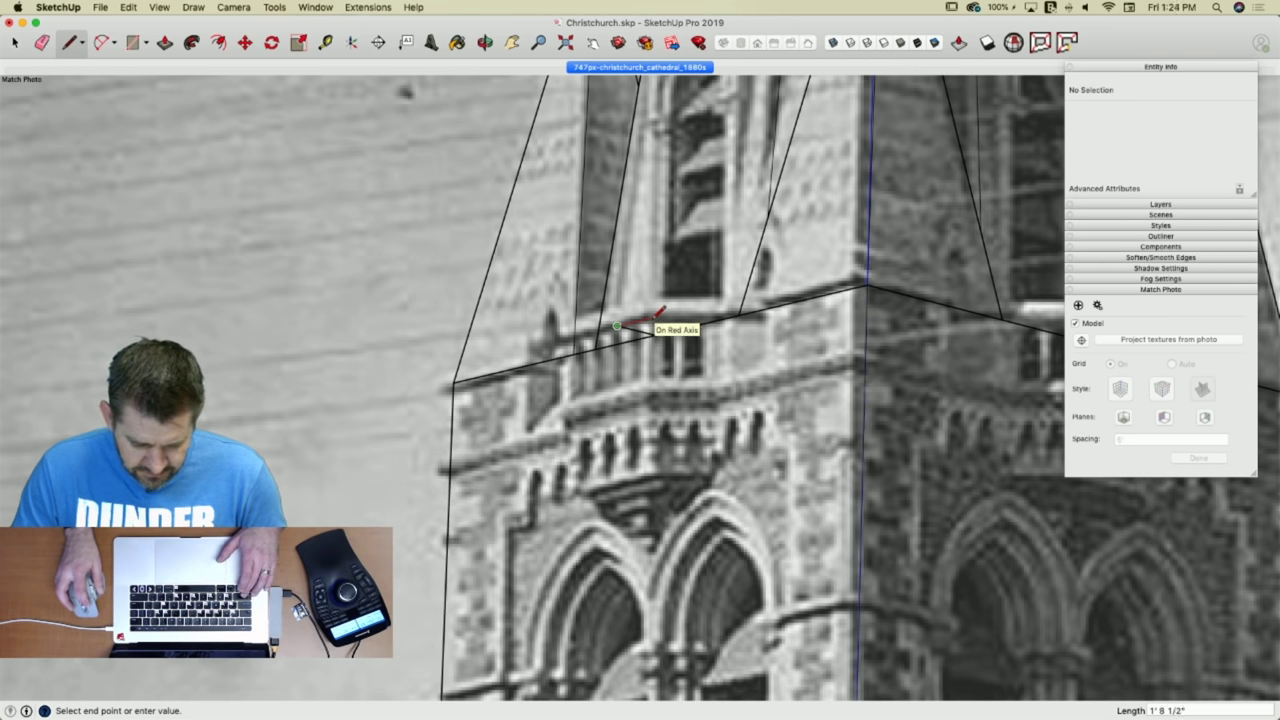
{"action": "left_click", "coordinate": [656, 318]}
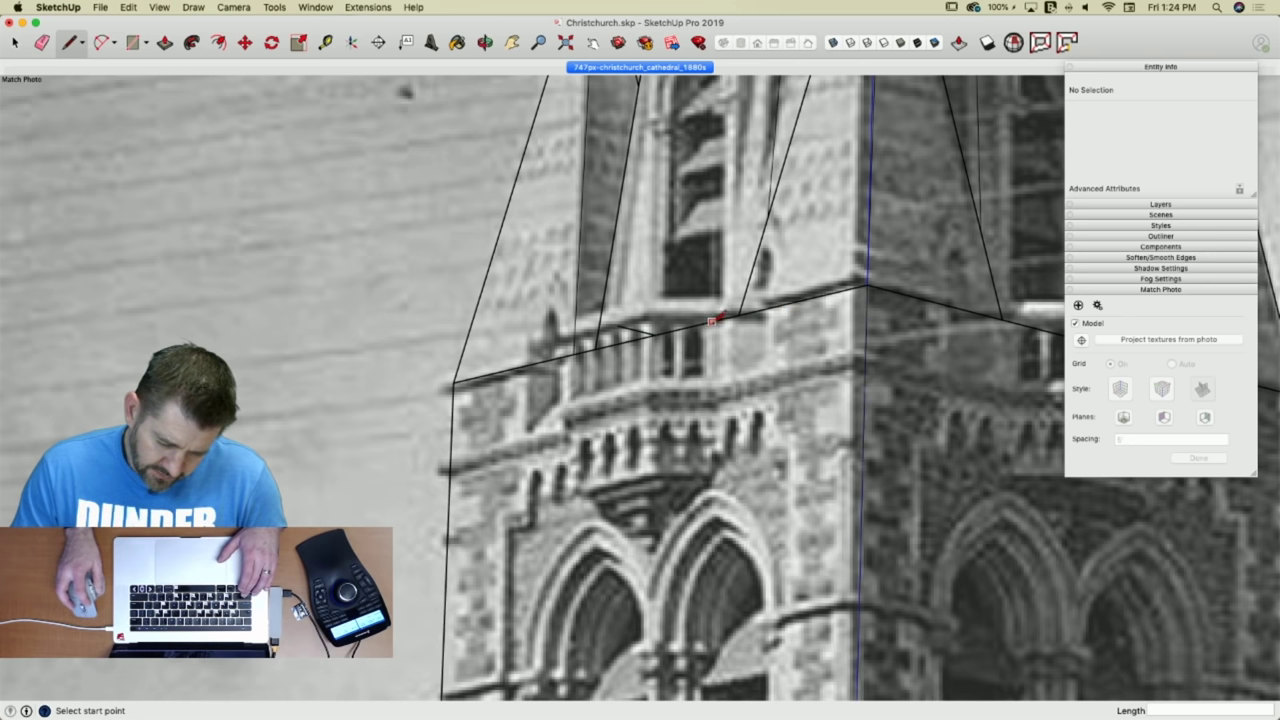
Draw a vertical line about 2' 5" down the tower wall from its top edge at the balcony's end nearest the tower corner.
{"action": "left_click", "coordinate": [710, 321]}
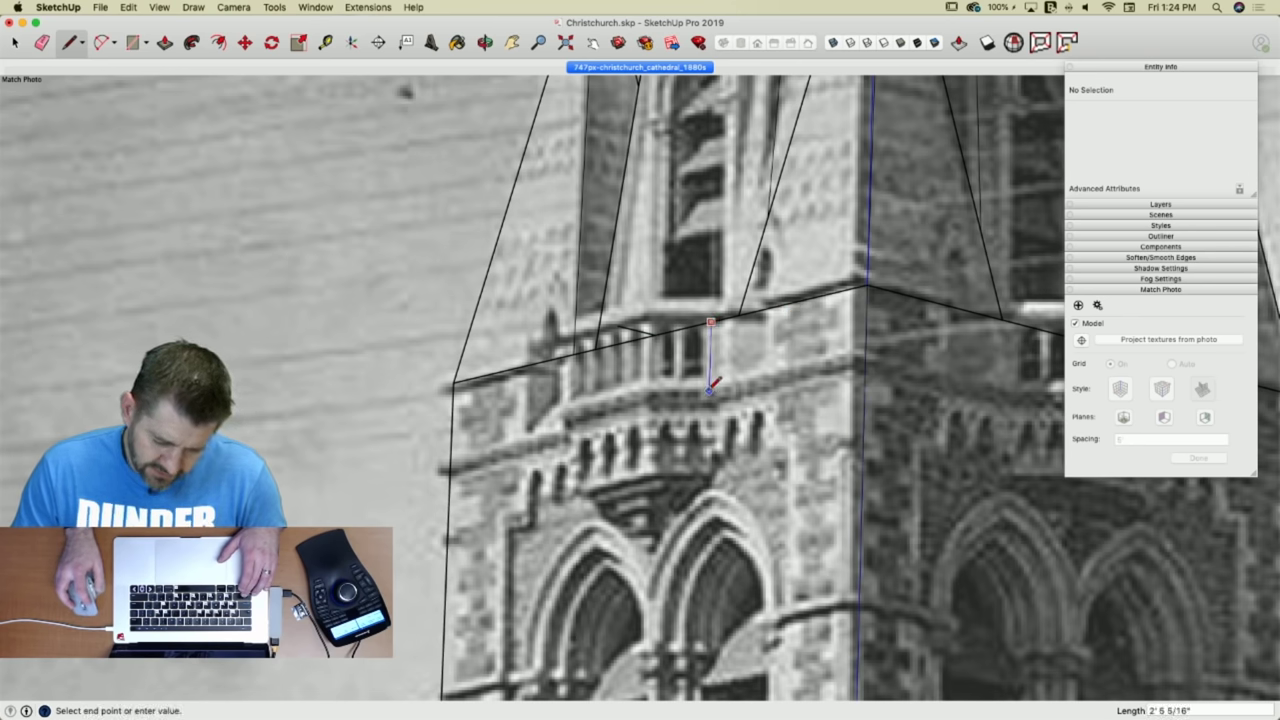
{"action": "left_click", "coordinate": [710, 390]}
{"action": "key", "text": "space"}
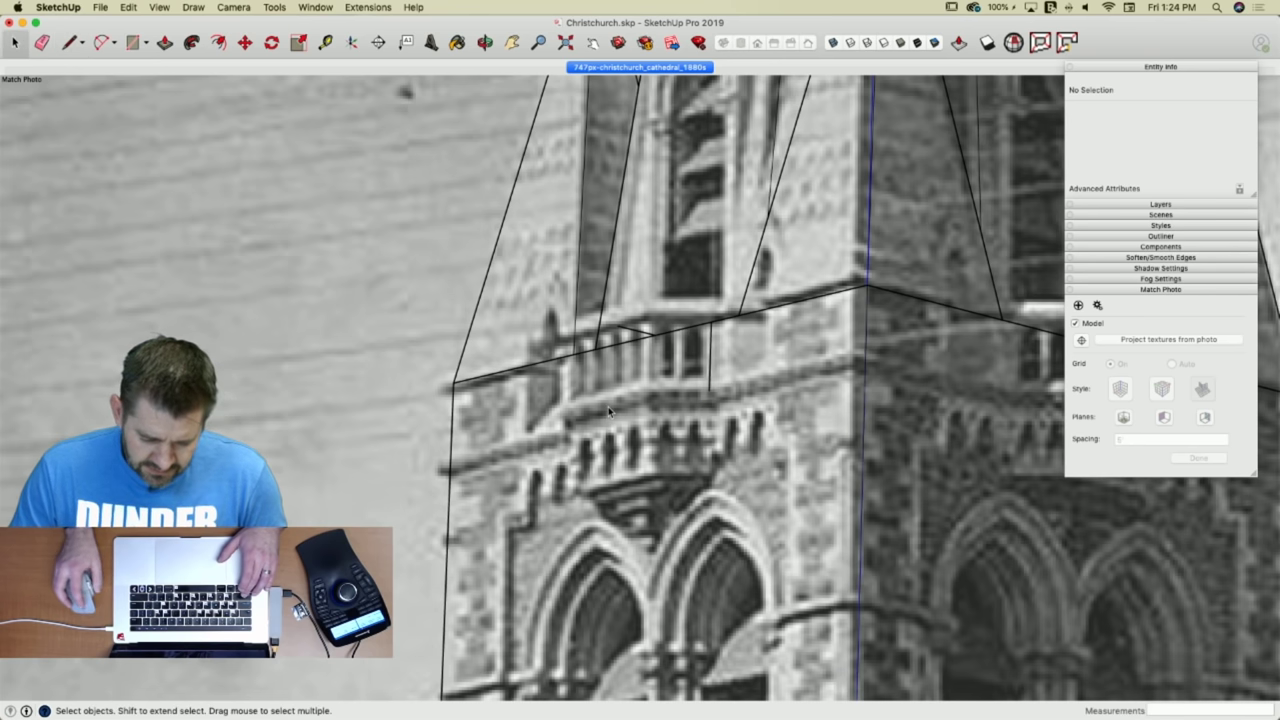
Copy the balcony's half-width edge, about 2' 10" long, across the midpoint and complete the balcony's rectangular outline on the tower wall.
{"action": "middle_click_drag", "start_coordinate": [647, 392], "coordinate": [571, 408]}
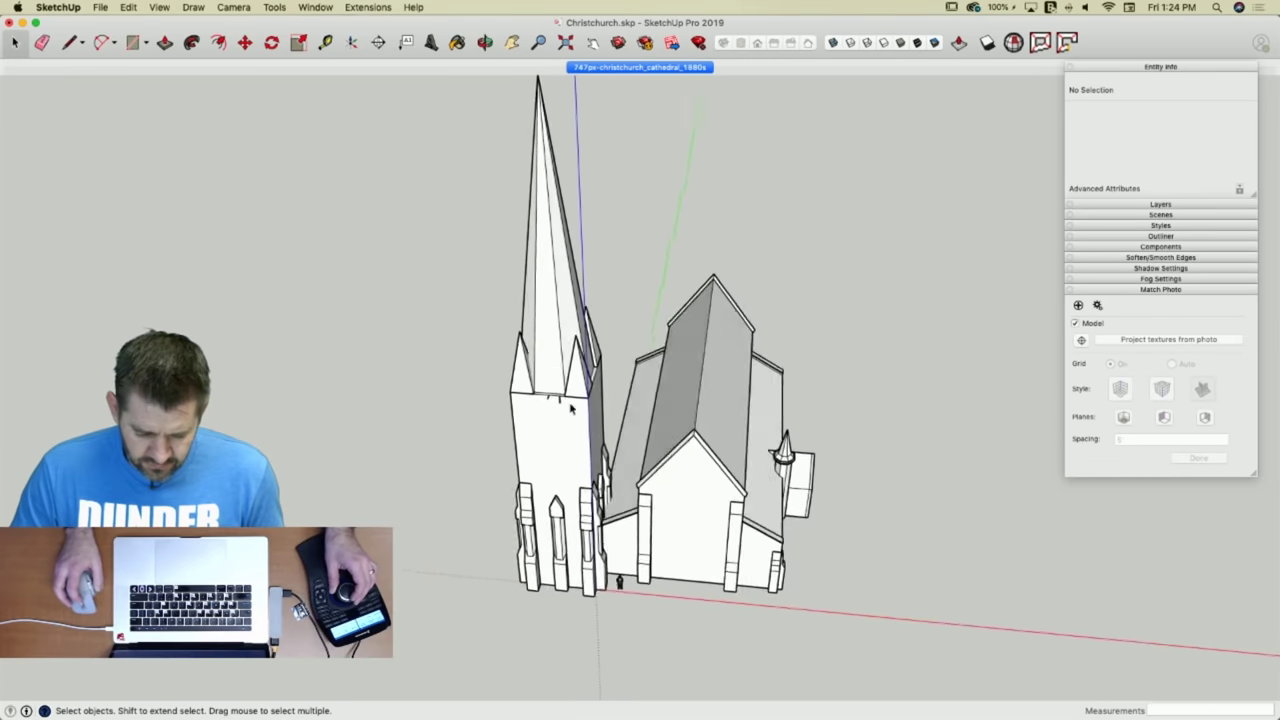
{"action": "scroll", "coordinate": [571, 408], "scroll_direction": "up", "scroll_amount": 10}
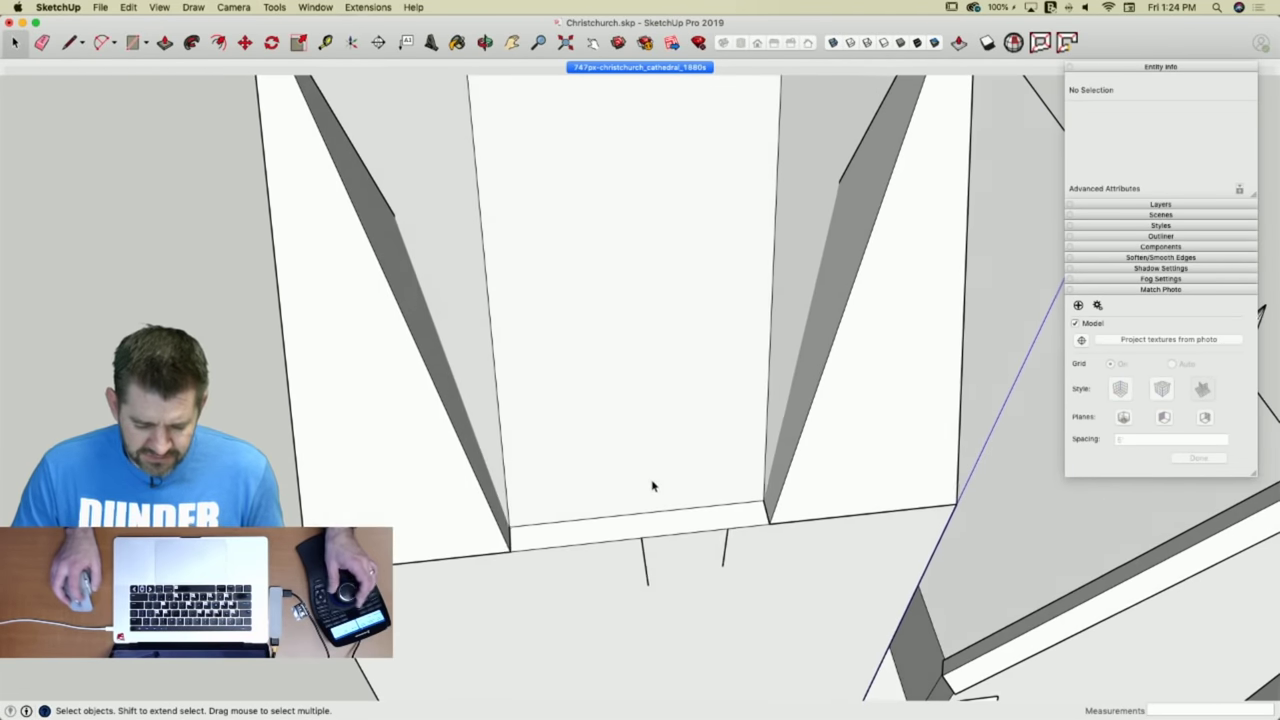
{"action": "left_click", "coordinate": [700, 533]}
{"action": "key", "text": "m"}
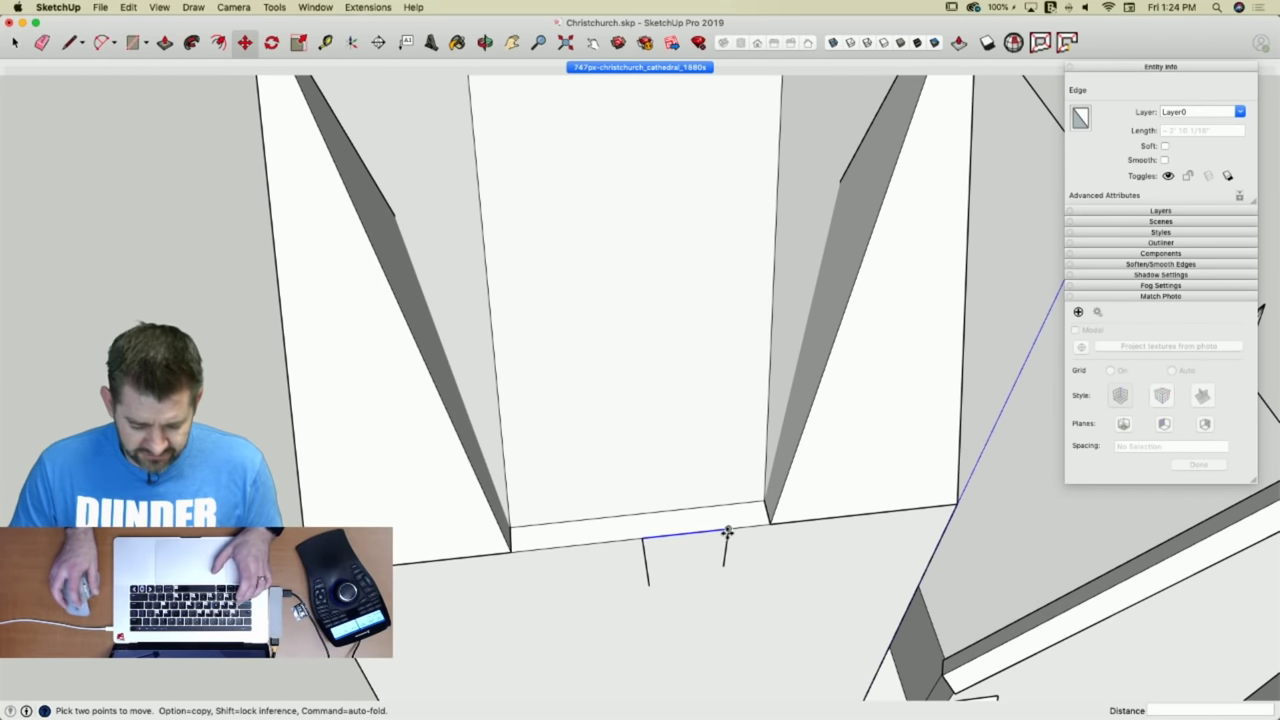
{"action": "left_click", "coordinate": [726, 532]}
{"action": "left_click", "coordinate": [643, 543]}
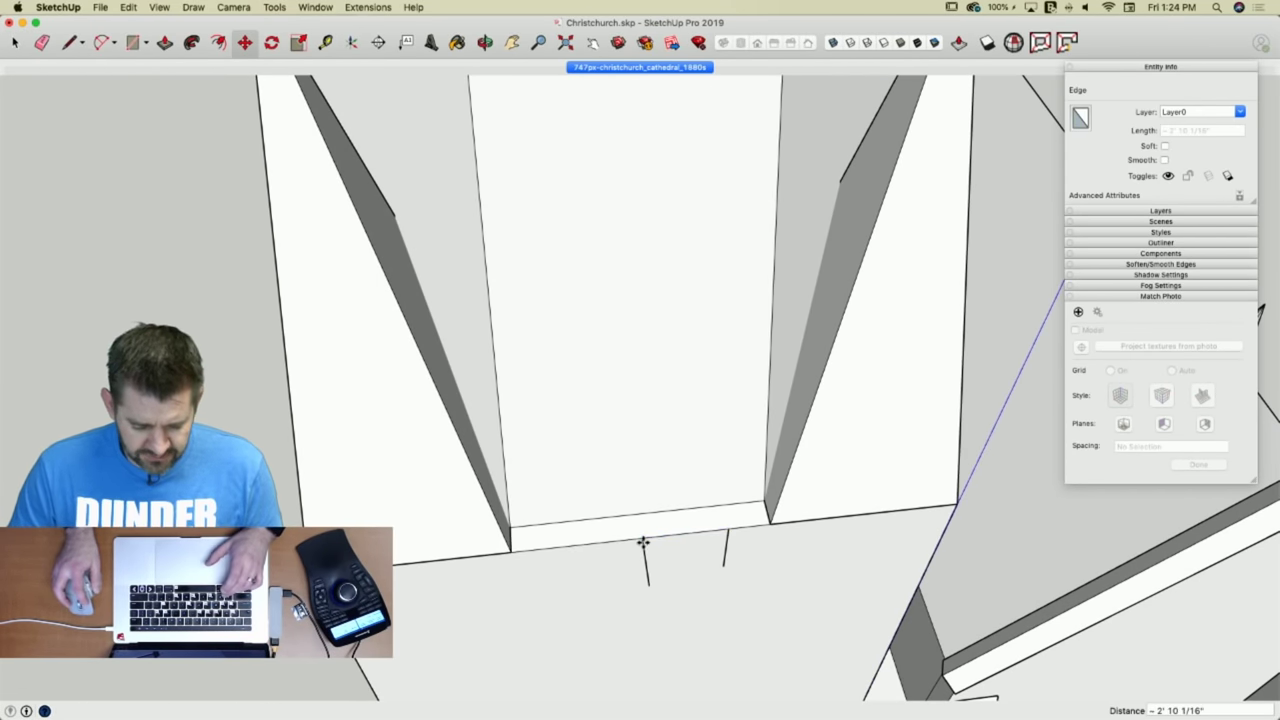
{"action": "key", "text": "l"}
{"action": "left_click", "coordinate": [555, 547]}
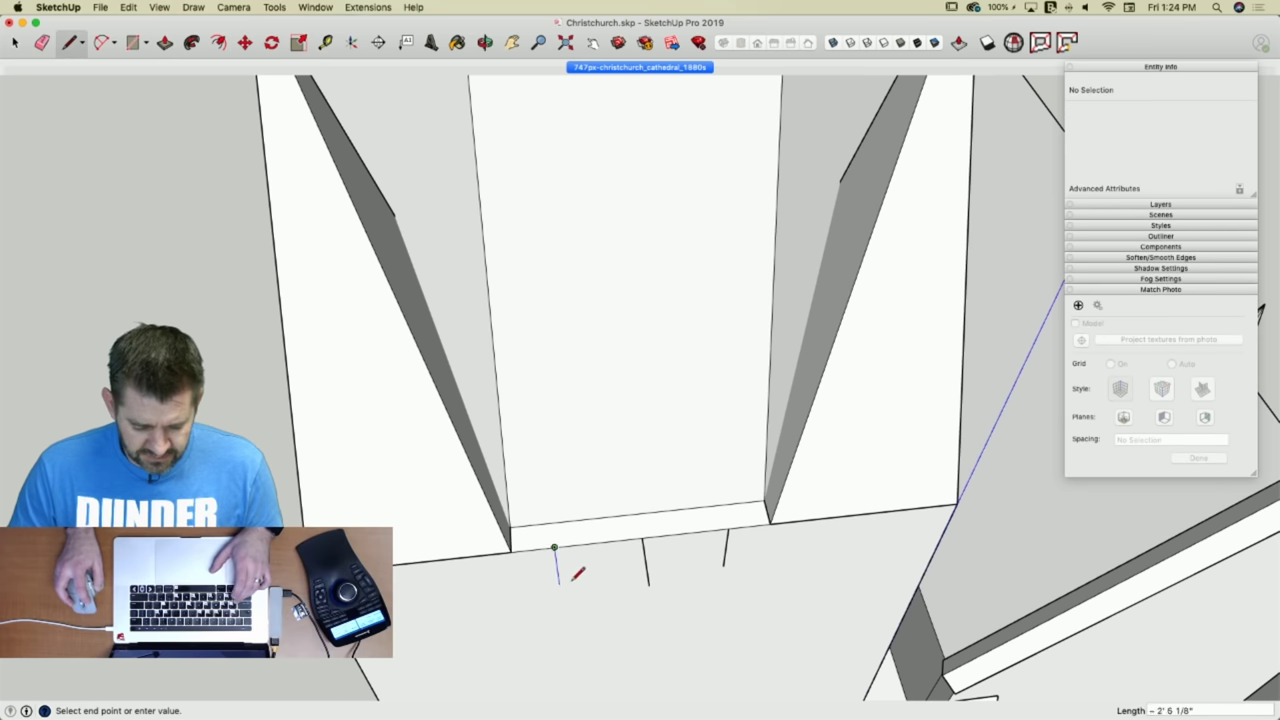
{"action": "left_click", "coordinate": [727, 568]}
{"action": "left_click", "coordinate": [722, 566]}
Close a horizontal rectangle from the projecting line's outer end, about 2' 10" wide, back to the tower edge as half the balcony's plan.
{"action": "middle_click_drag", "start_coordinate": [738, 578], "coordinate": [591, 506]}
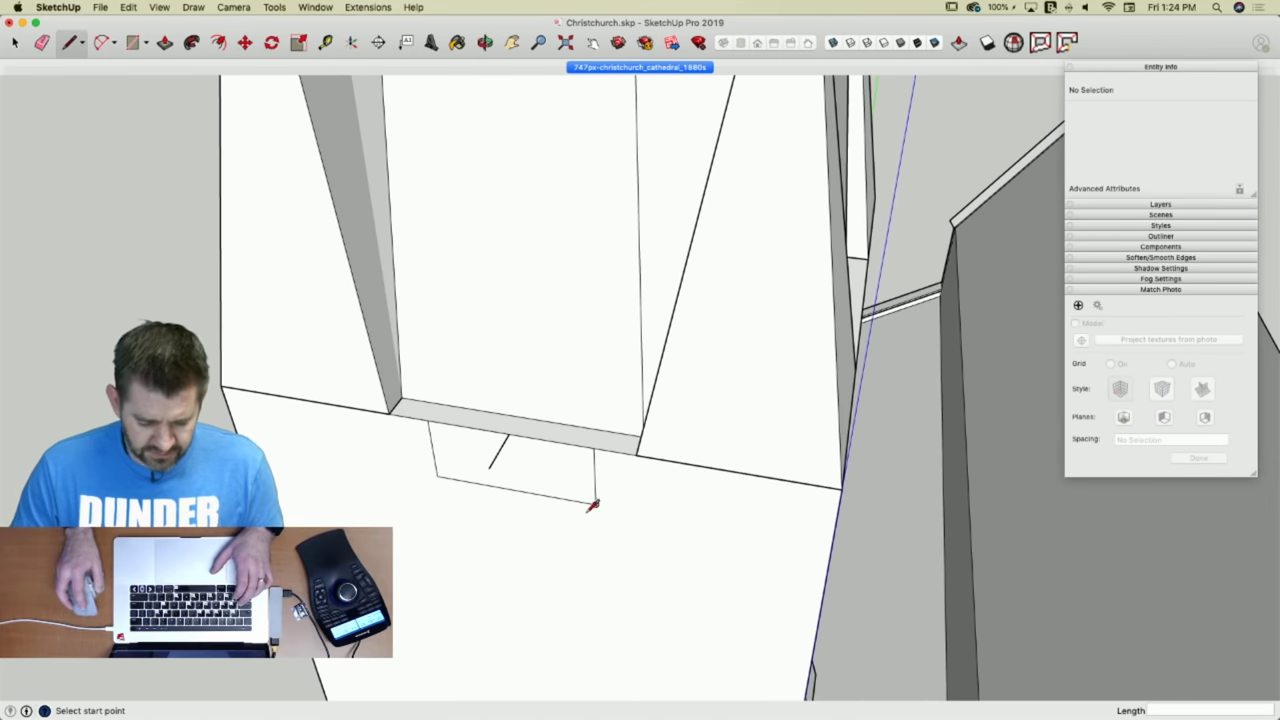
{"action": "left_click", "coordinate": [488, 468]}
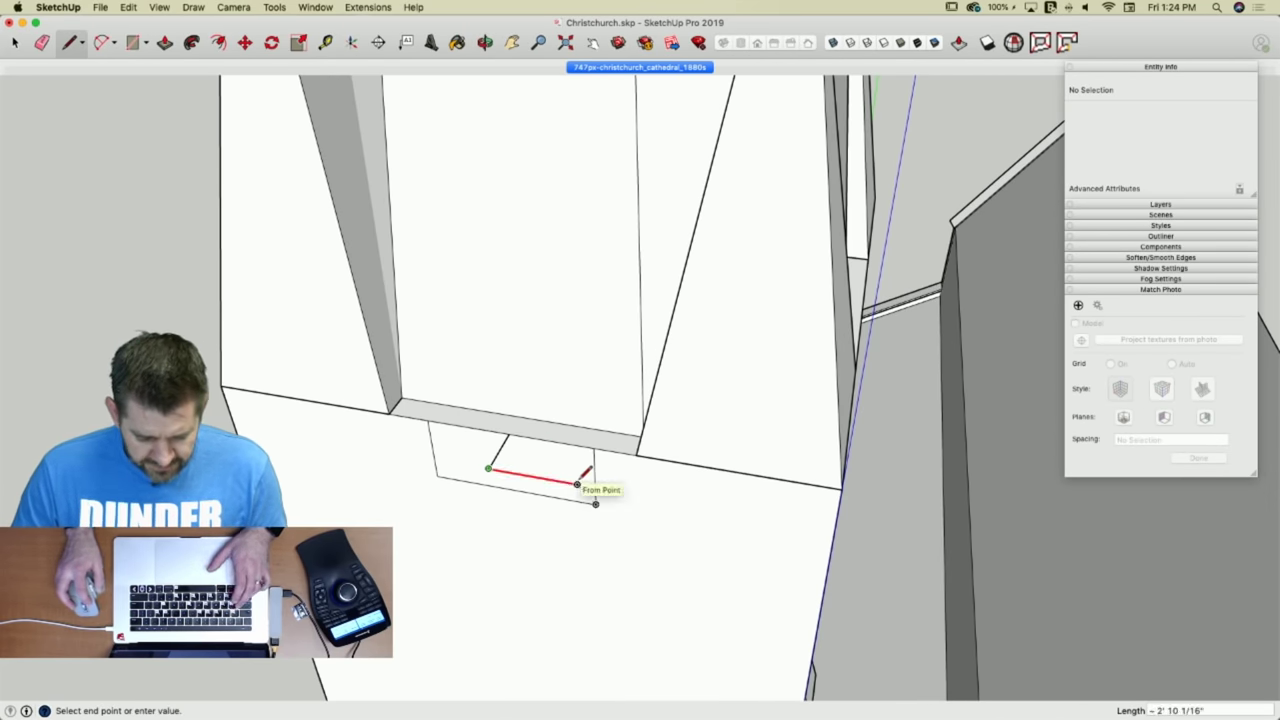
{"action": "left_click", "coordinate": [577, 484]}
{"action": "left_click", "coordinate": [594, 448]}
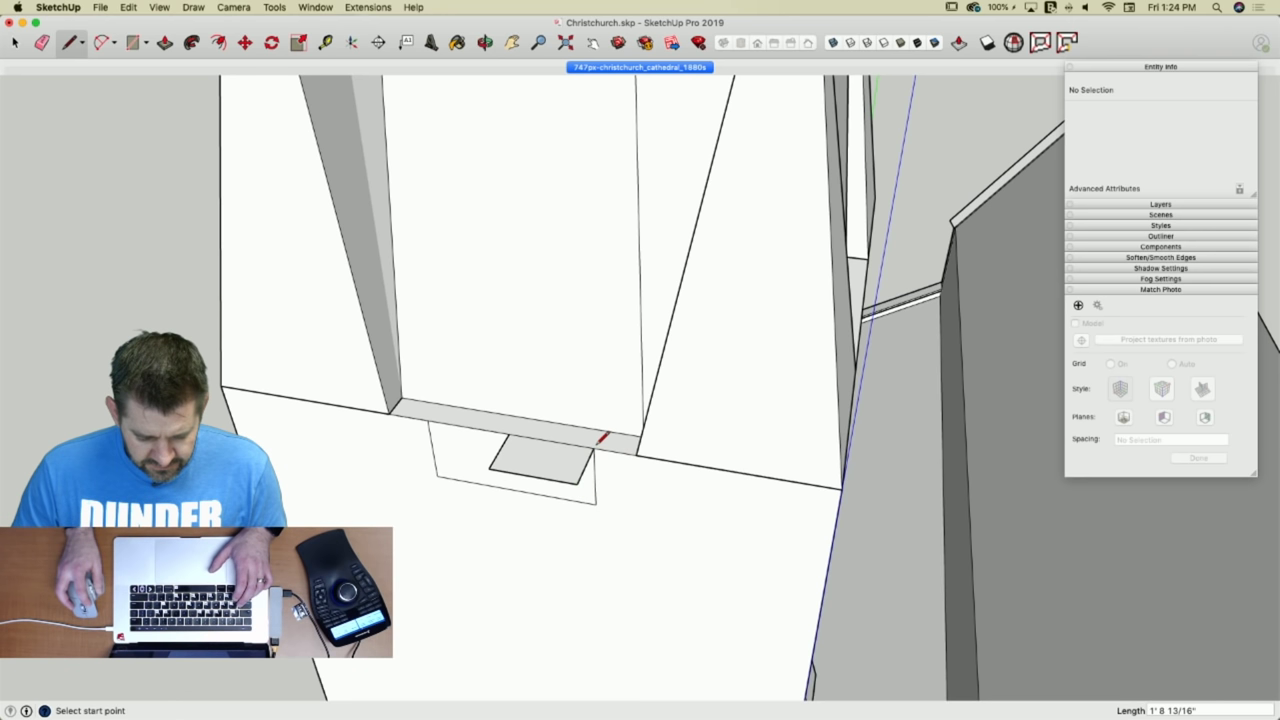
Rotate a copy of the half-plan's wall edge 45° about its outer endpoint and erase the overhanging end to angle the balcony's side.
{"action": "key", "text": "space"}
{"action": "left_click", "coordinate": [576, 446]}
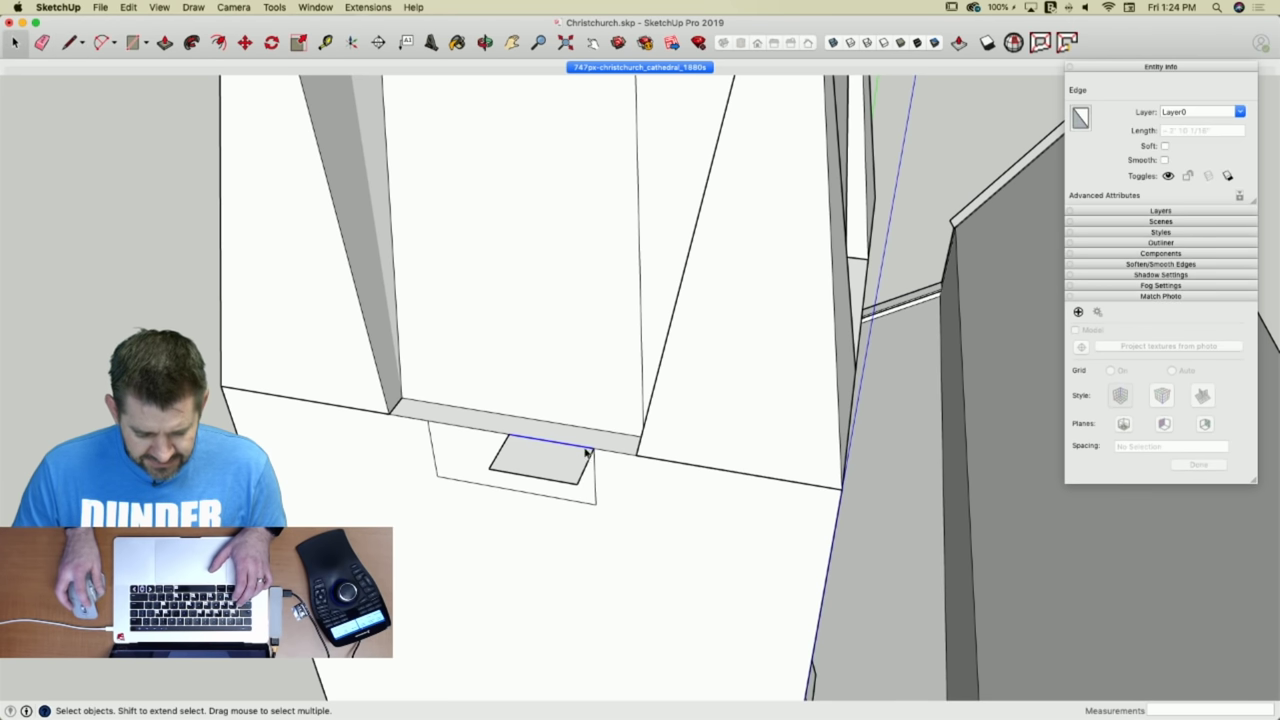
{"action": "key", "text": "q"}
{"action": "left_click_drag", "start_coordinate": [591, 447], "coordinate": [553, 445]}
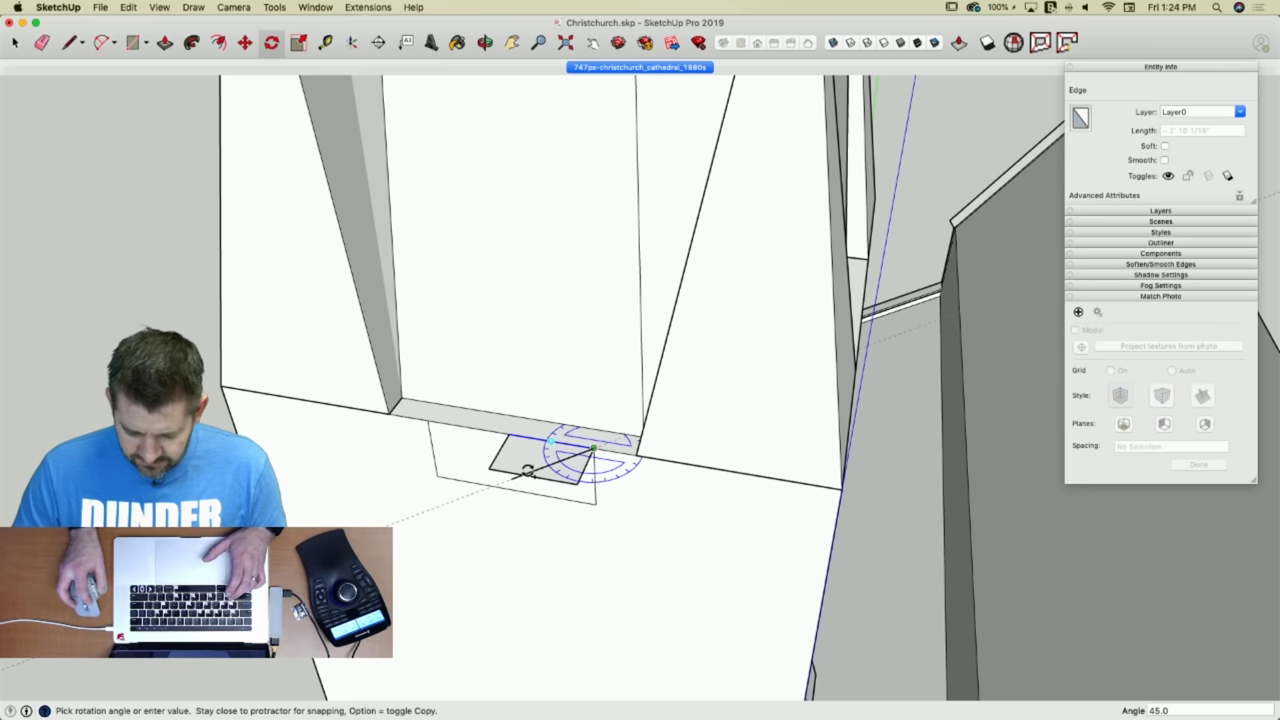
{"action": "left_click", "coordinate": [527, 471]}
{"action": "key", "text": "e"}
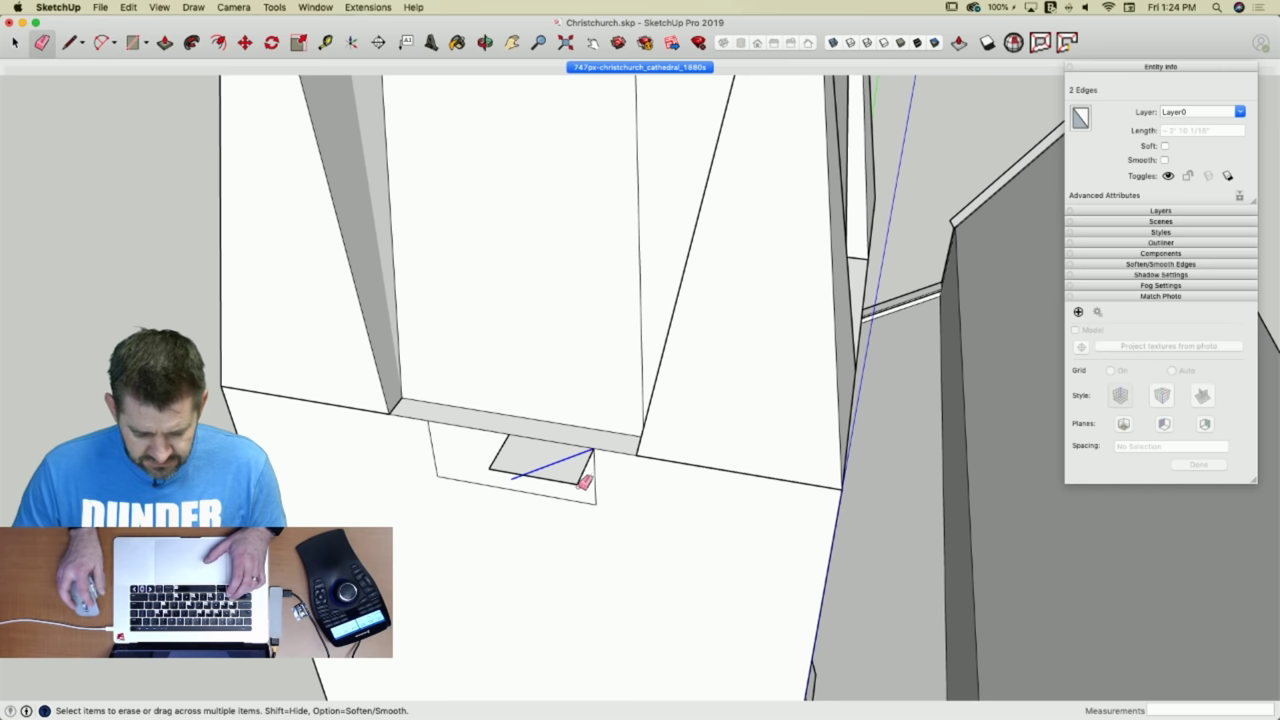
{"action": "left_click", "coordinate": [521, 474]}
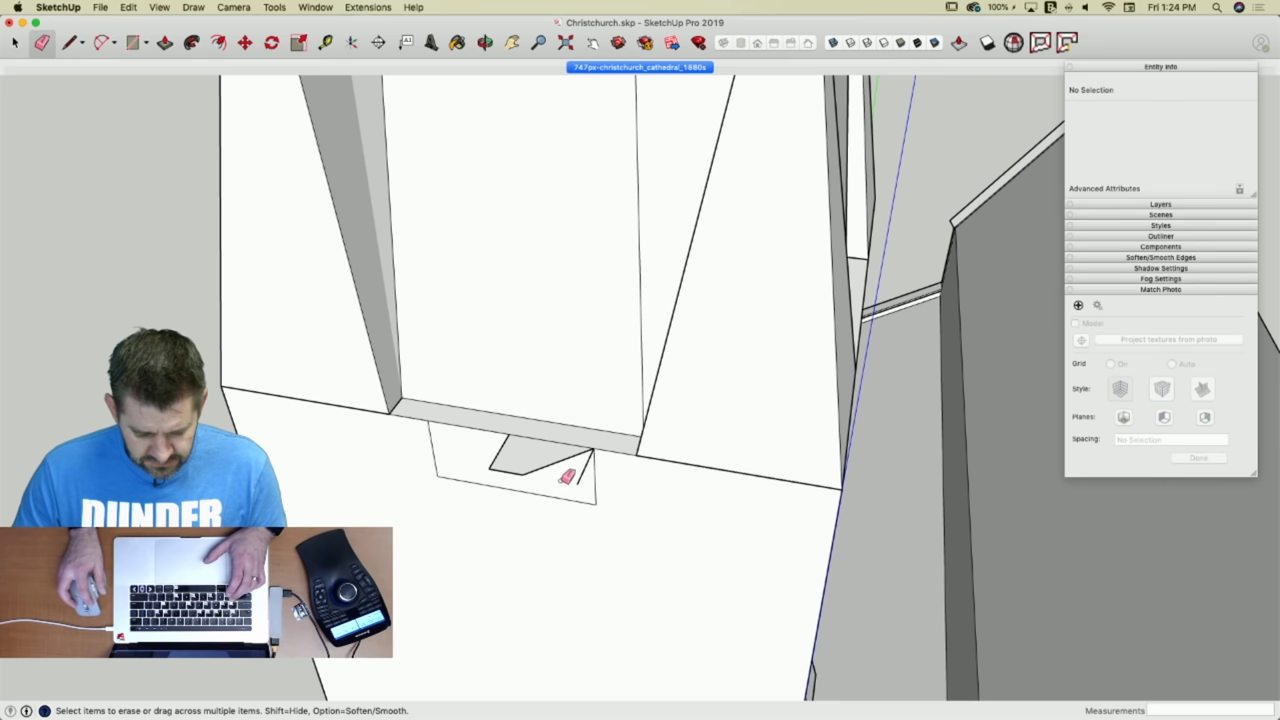
Rotate a copy of the angled half-plan face 180° to form the other half and erase the shared centre edge.
{"action": "key", "text": "space"}
{"action": "left_click", "coordinate": [533, 454]}
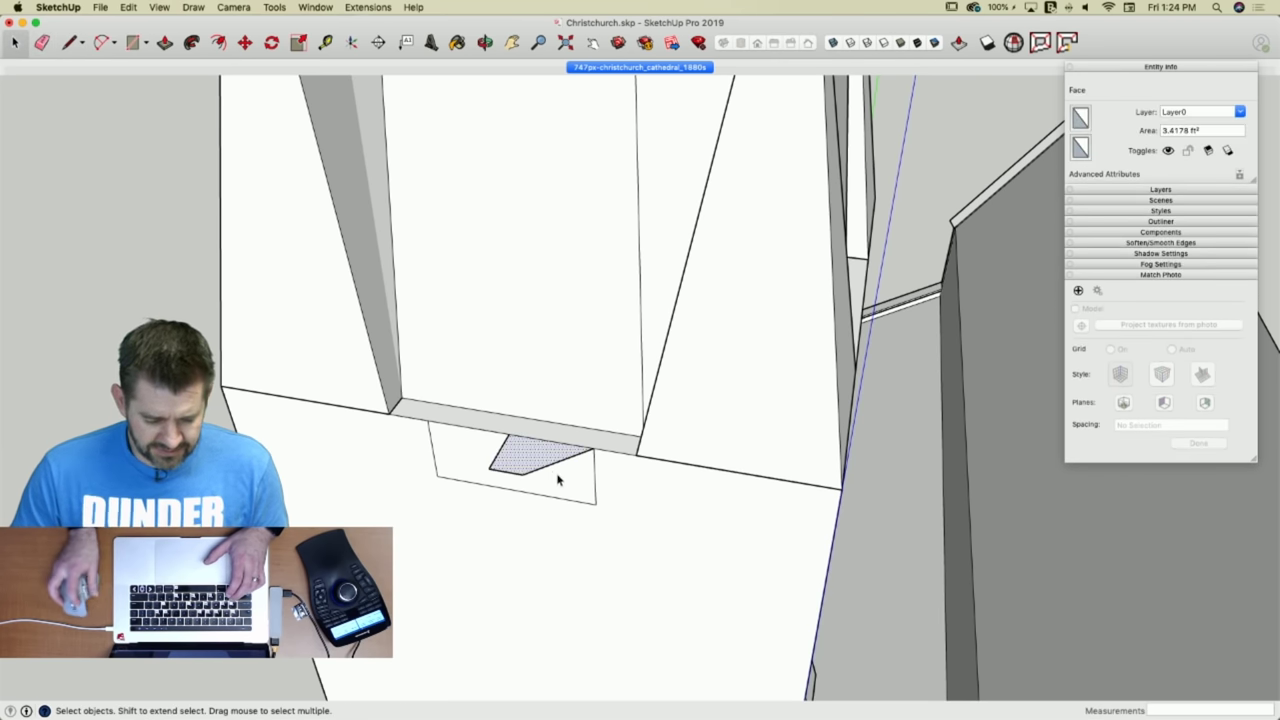
{"action": "key", "text": "q"}
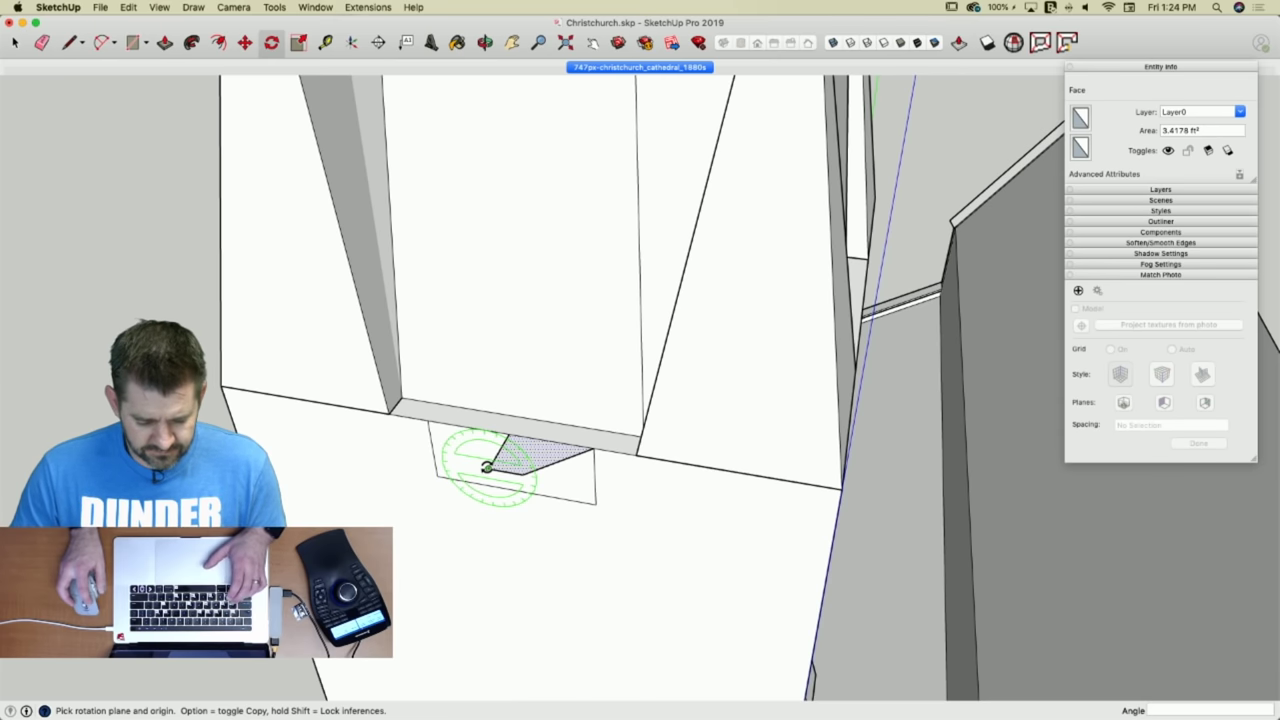
{"action": "left_click", "coordinate": [487, 467]}
{"action": "left_click", "coordinate": [505, 468]}
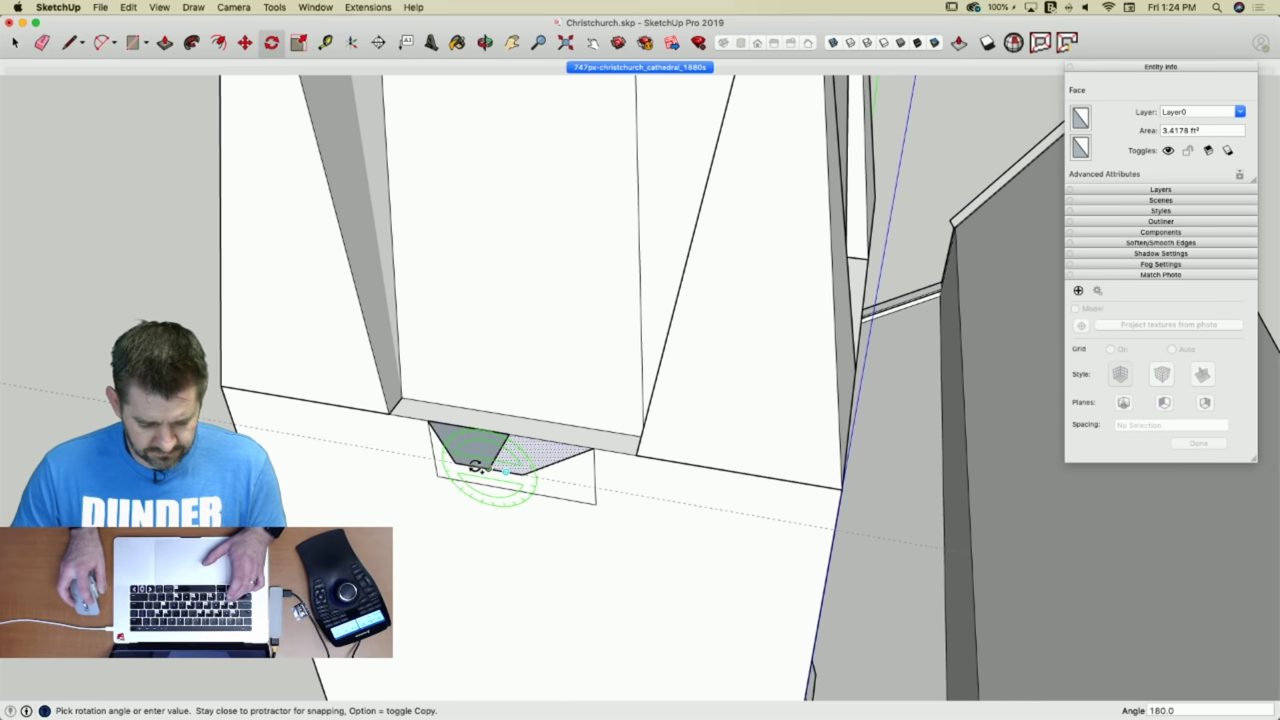
{"action": "left_click", "coordinate": [477, 467]}
{"action": "key", "text": "e"}
{"action": "left_click", "coordinate": [504, 444]}
Push/Pull the balcony's plan face down 2' 5 5/16" to the lower edge of the outline on the wall.
{"action": "key", "text": "p"}
{"action": "left_click", "coordinate": [520, 458]}
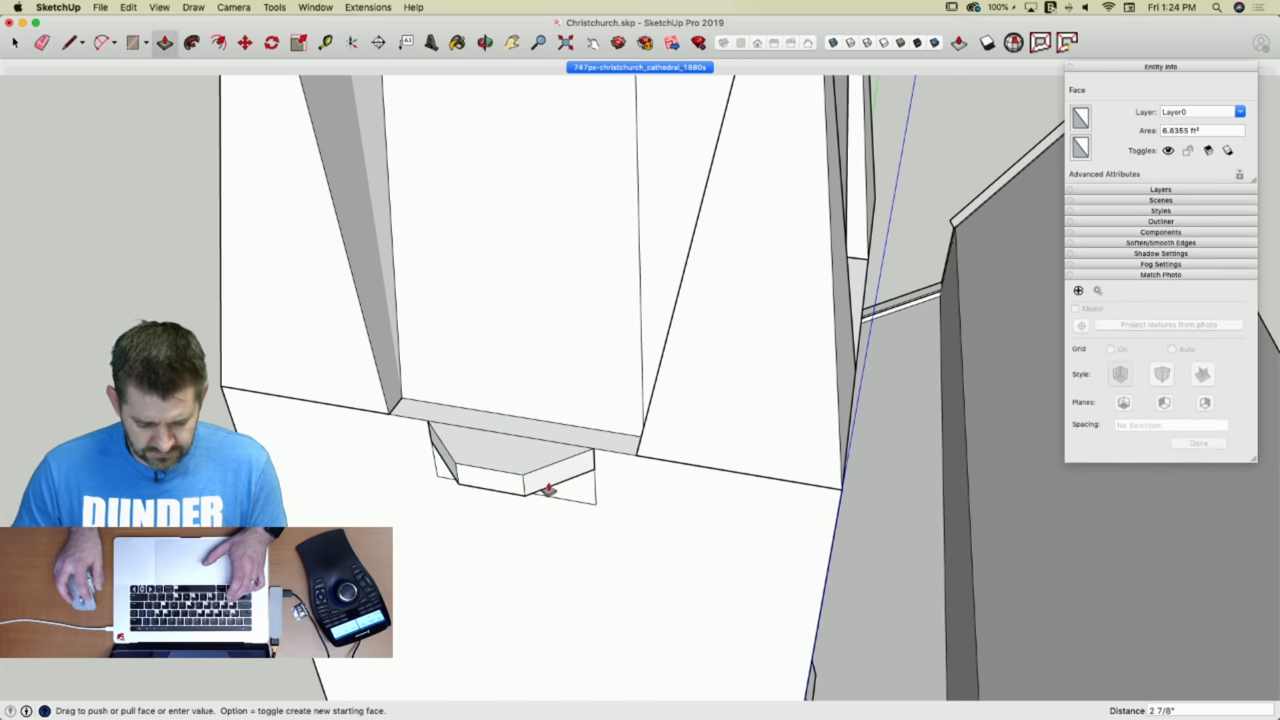
{"action": "left_click", "coordinate": [612, 516]}
Examine the new balcony block on the tower against the matched 1880s photo and from above in the model.
{"action": "left_click", "coordinate": [660, 67]}
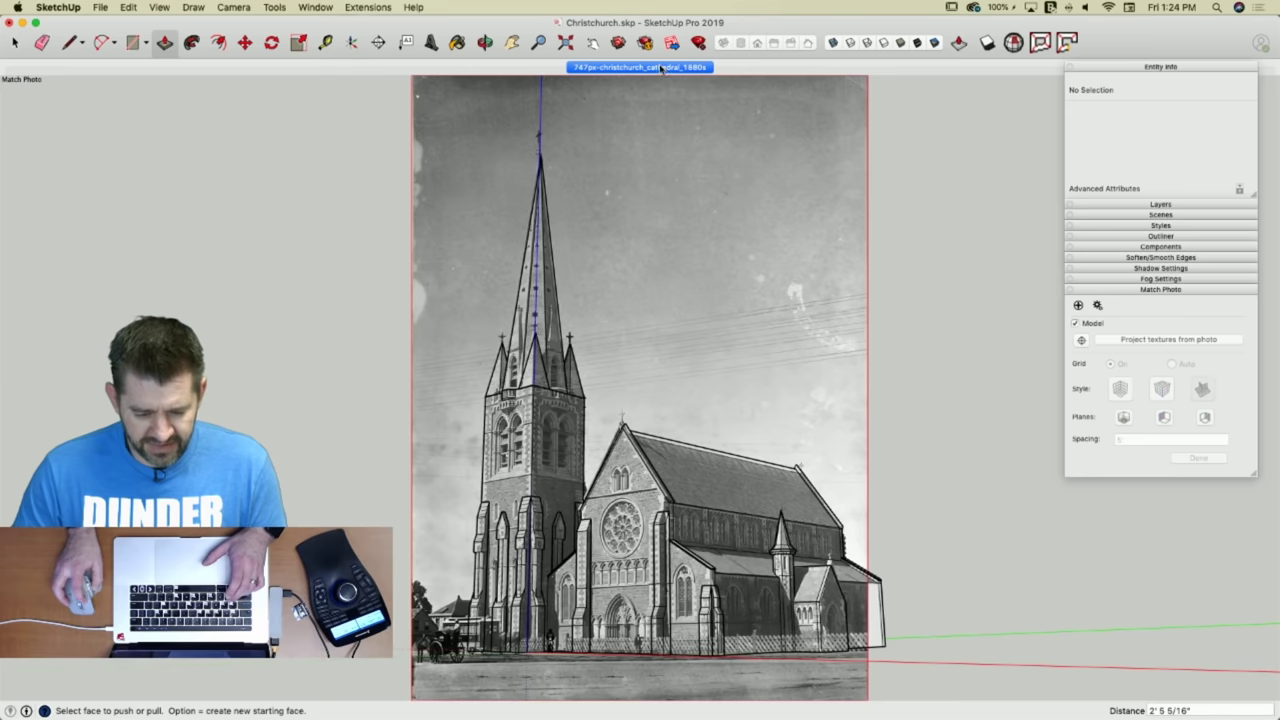
{"action": "scroll", "coordinate": [465, 440], "scroll_direction": "up", "scroll_amount": 10}
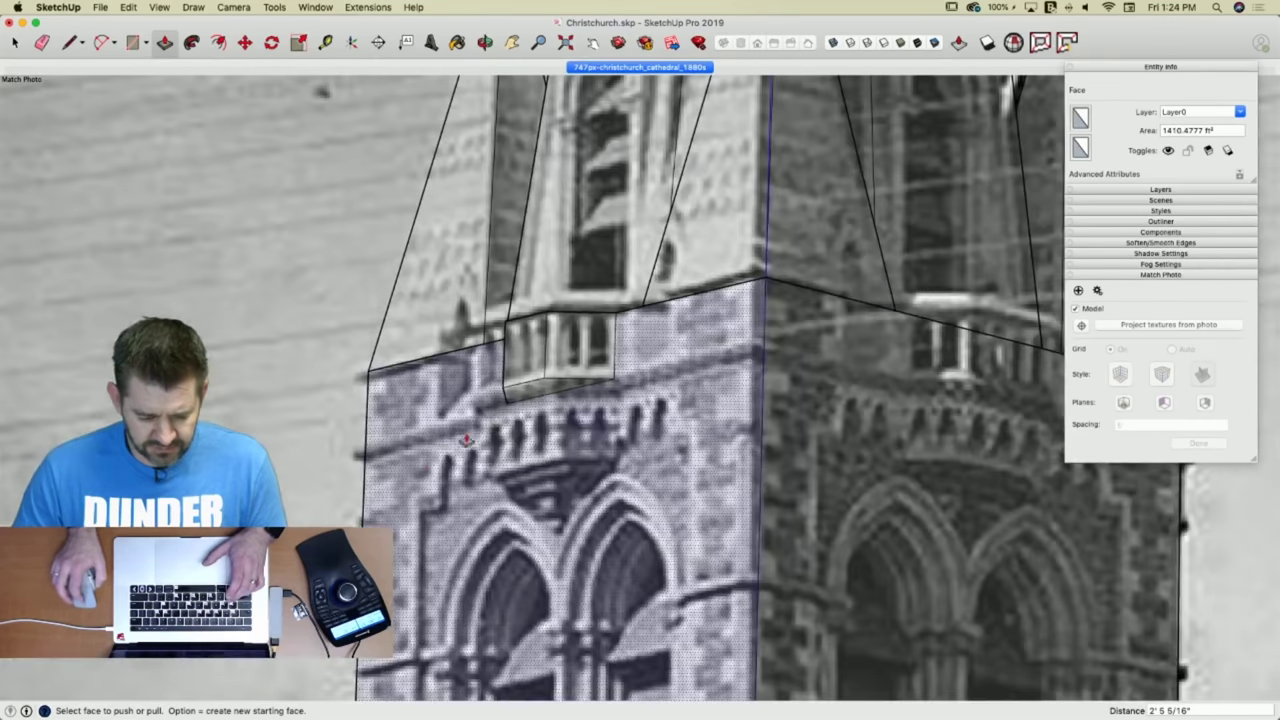
{"action": "scroll", "coordinate": [220, 418], "scroll_direction": "up", "scroll_amount": 3}
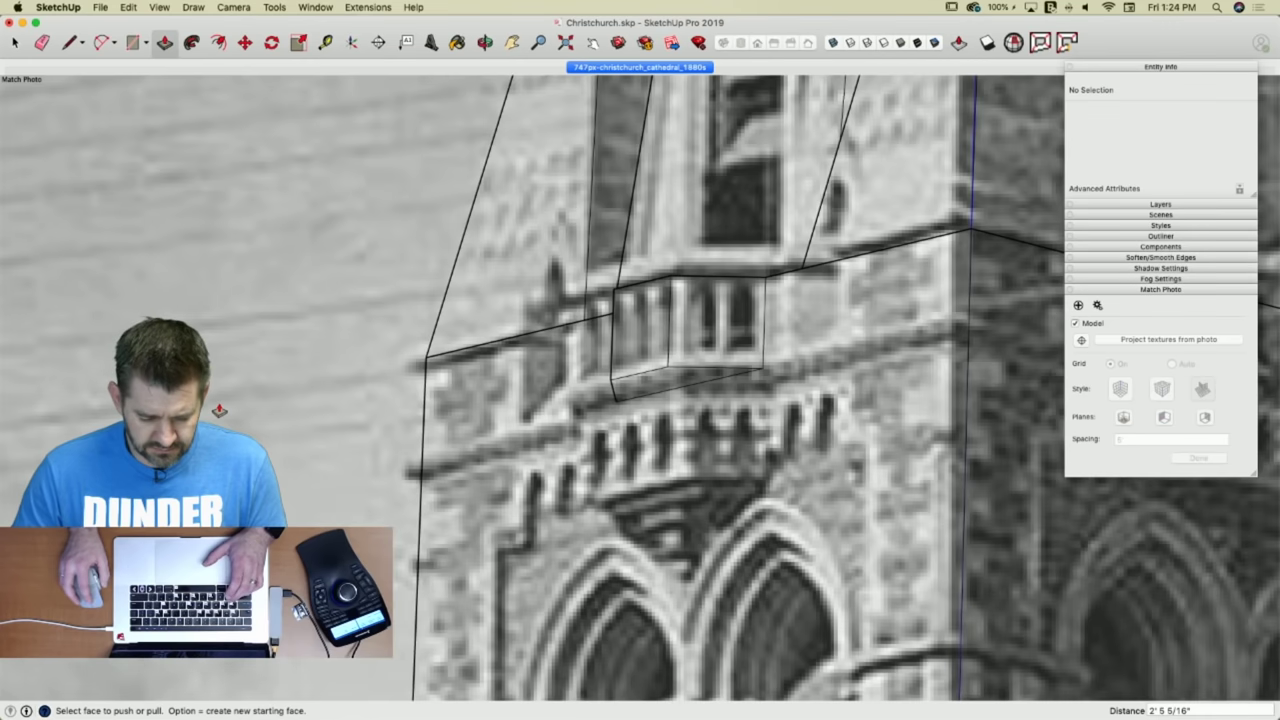
{"action": "scroll", "coordinate": [219, 410], "scroll_direction": "down", "scroll_amount": 3}
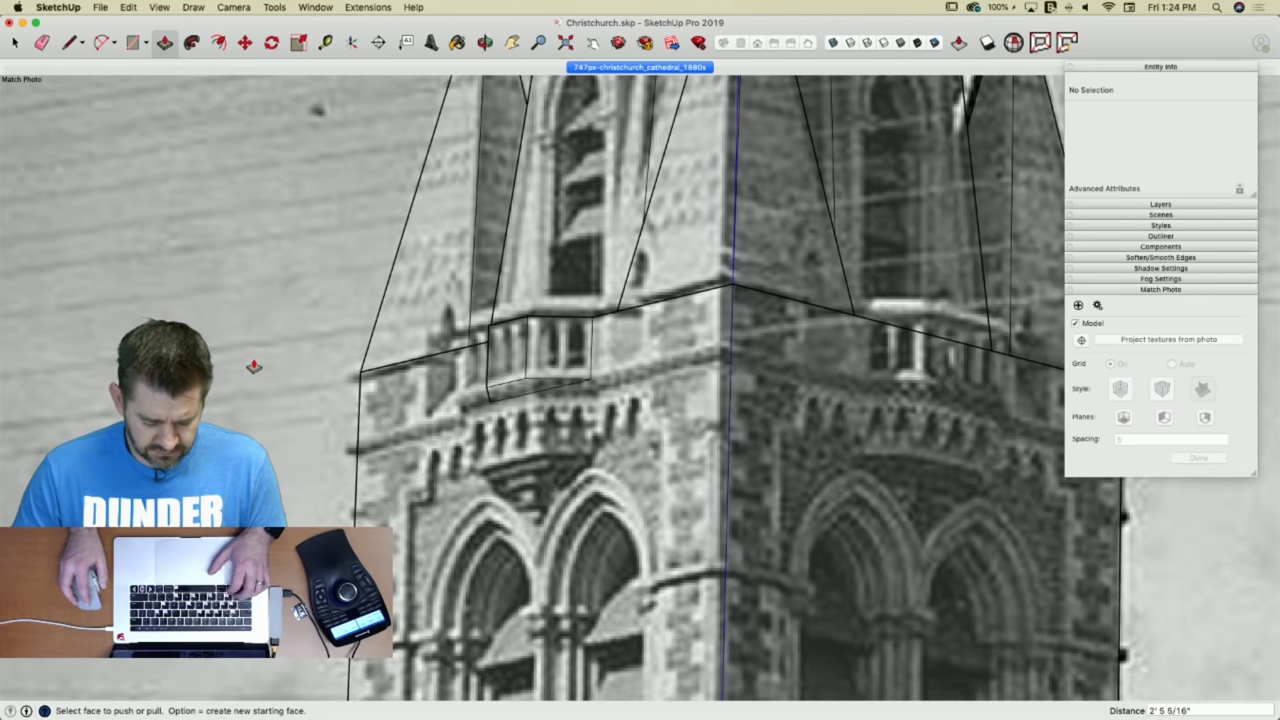
{"action": "mouse_move", "coordinate": [298, 287]}
{"action": "middle_mouse_down"}
{"action": "mouse_move", "coordinate": [335, 419]}
{"action": "mouse_move", "coordinate": [551, 686]}
{"action": "middle_mouse_up"}
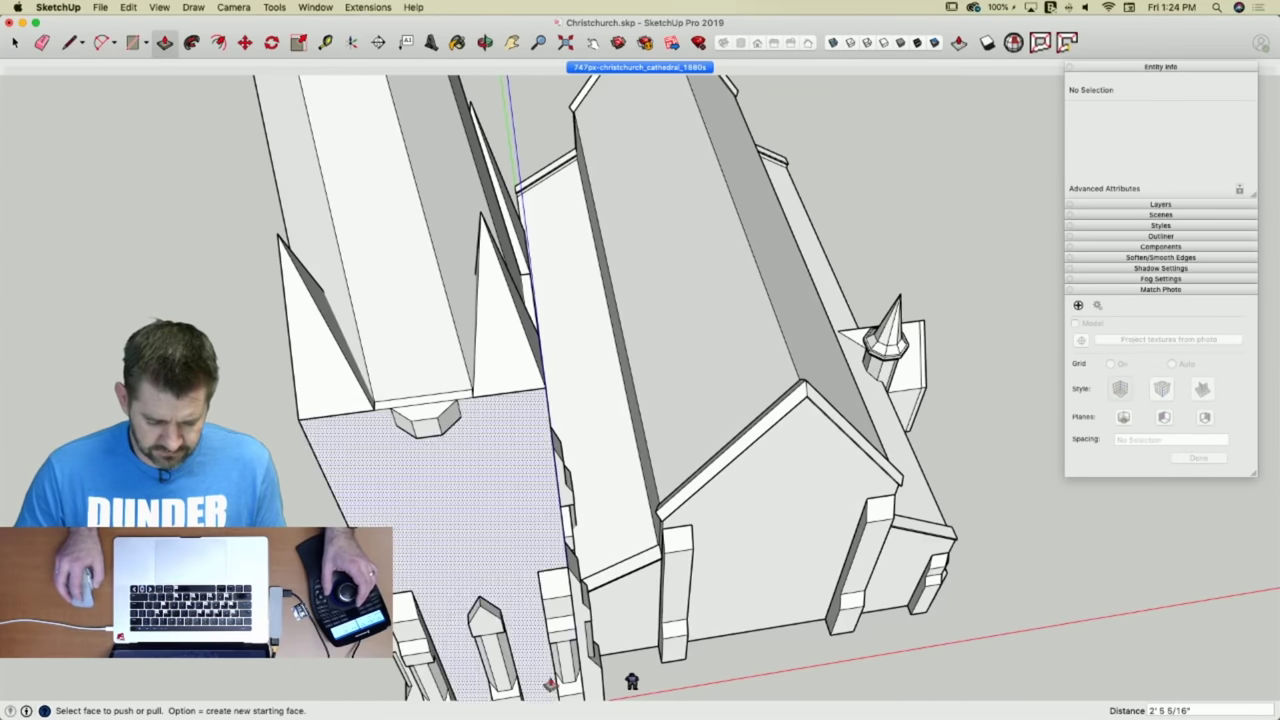
{"action": "scroll", "coordinate": [391, 426], "scroll_direction": "up", "scroll_amount": 4}
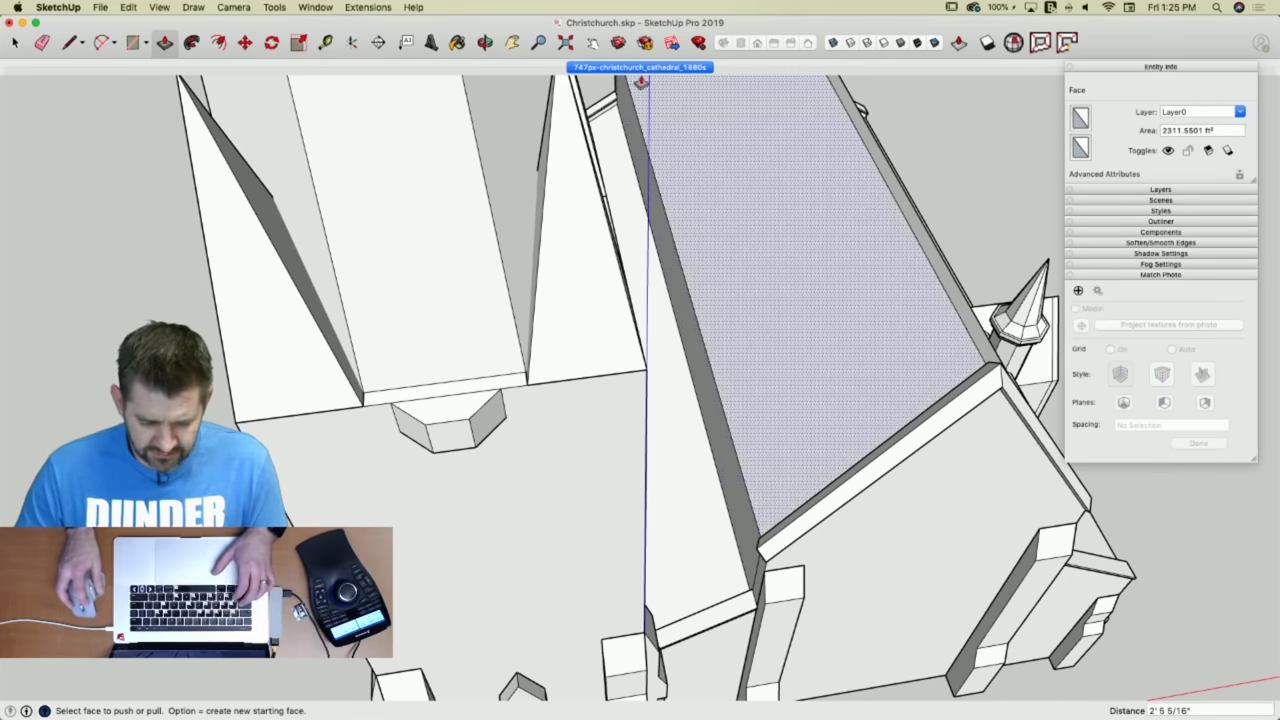
{"action": "left_click", "coordinate": [640, 68]}
{"action": "scroll", "coordinate": [507, 402], "scroll_direction": "up", "scroll_amount": 5}
{"action": "scroll", "coordinate": [503, 405], "scroll_direction": "up", "scroll_amount": 4}
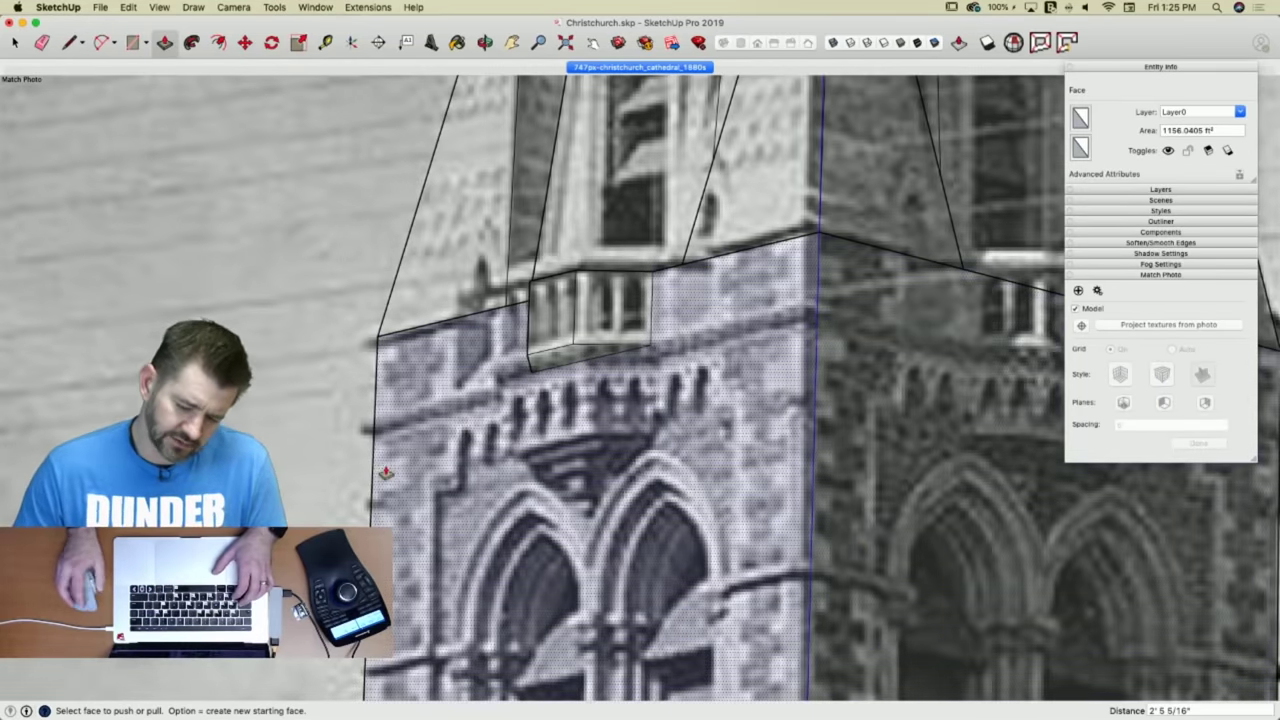
{"action": "scroll", "coordinate": [378, 472], "scroll_direction": "down", "scroll_amount": 2}
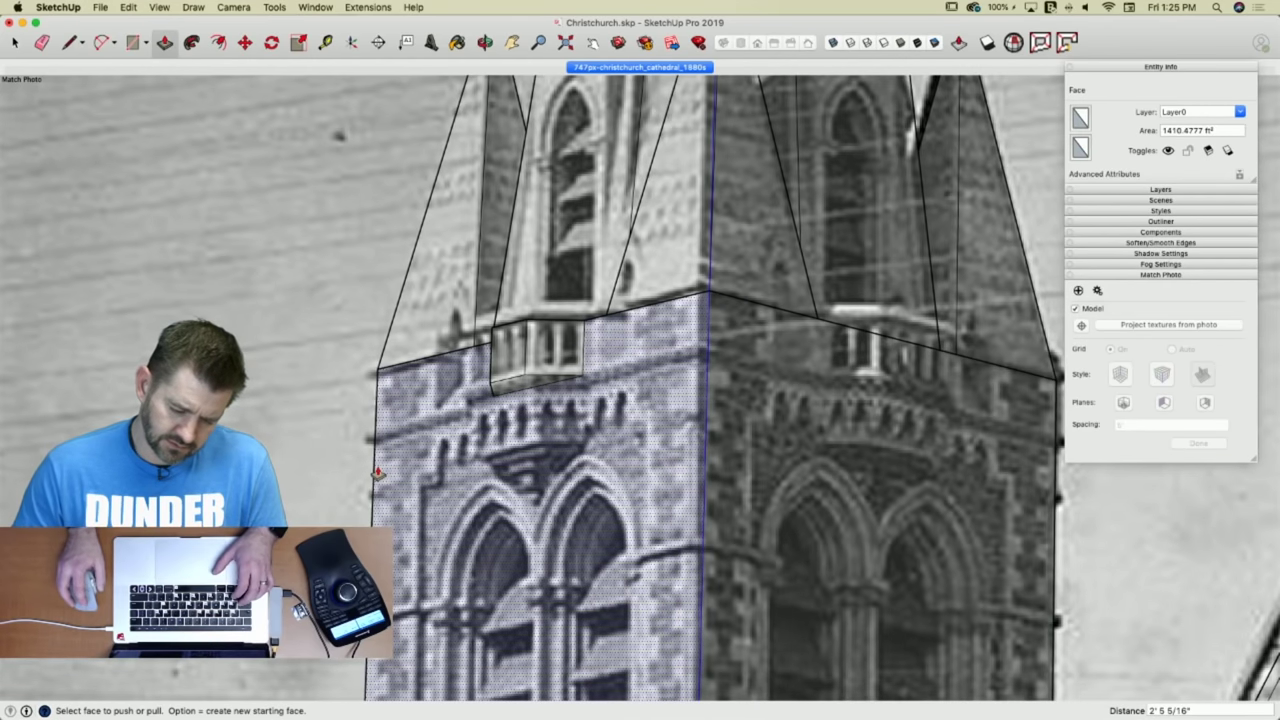
Move the balcony block's left angled side face outward 9" along the red axis.
{"action": "scroll", "coordinate": [378, 472], "scroll_direction": "down", "scroll_amount": 3}
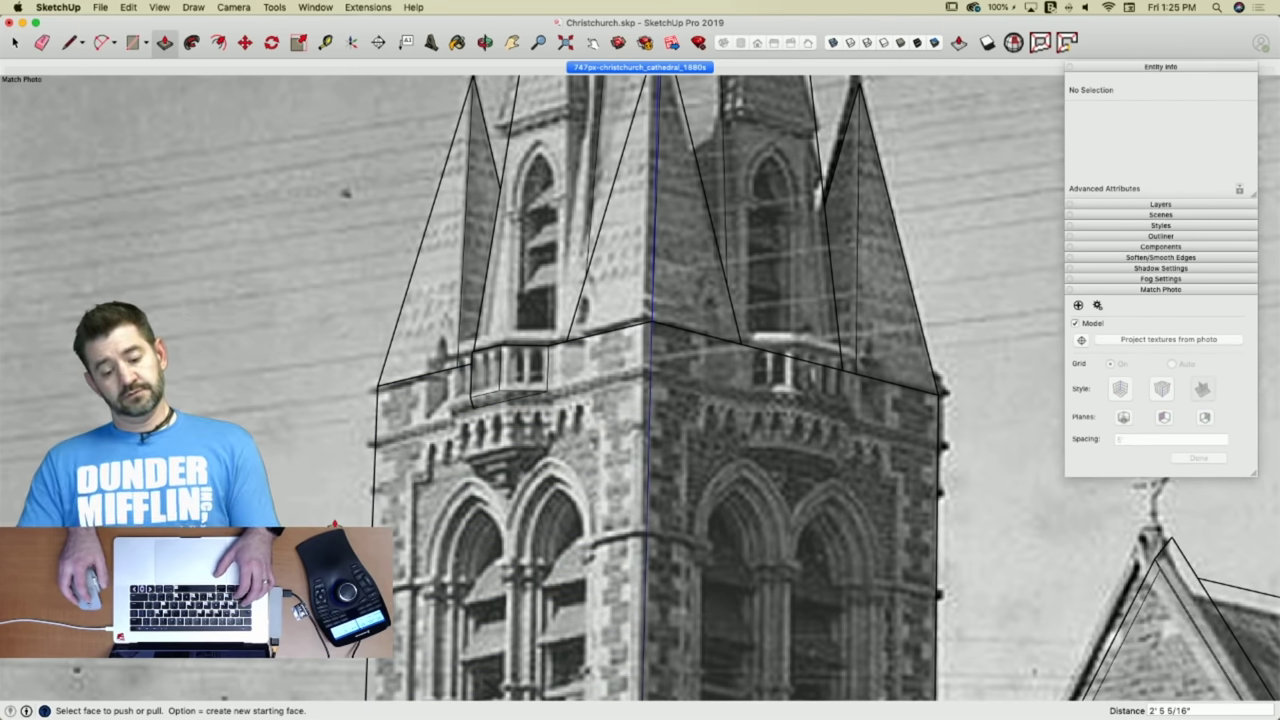
{"action": "left_click", "coordinate": [428, 541]}
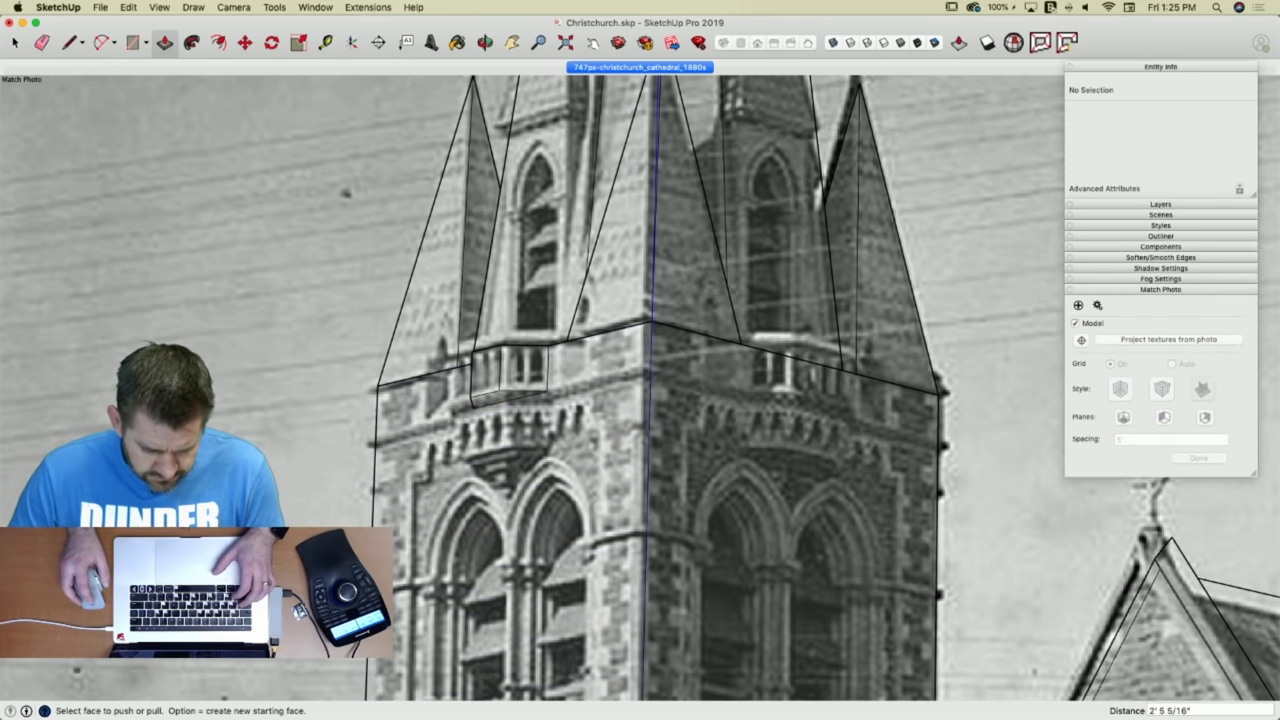
{"action": "middle_click_drag", "start_coordinate": [298, 458], "coordinate": [276, 458]}
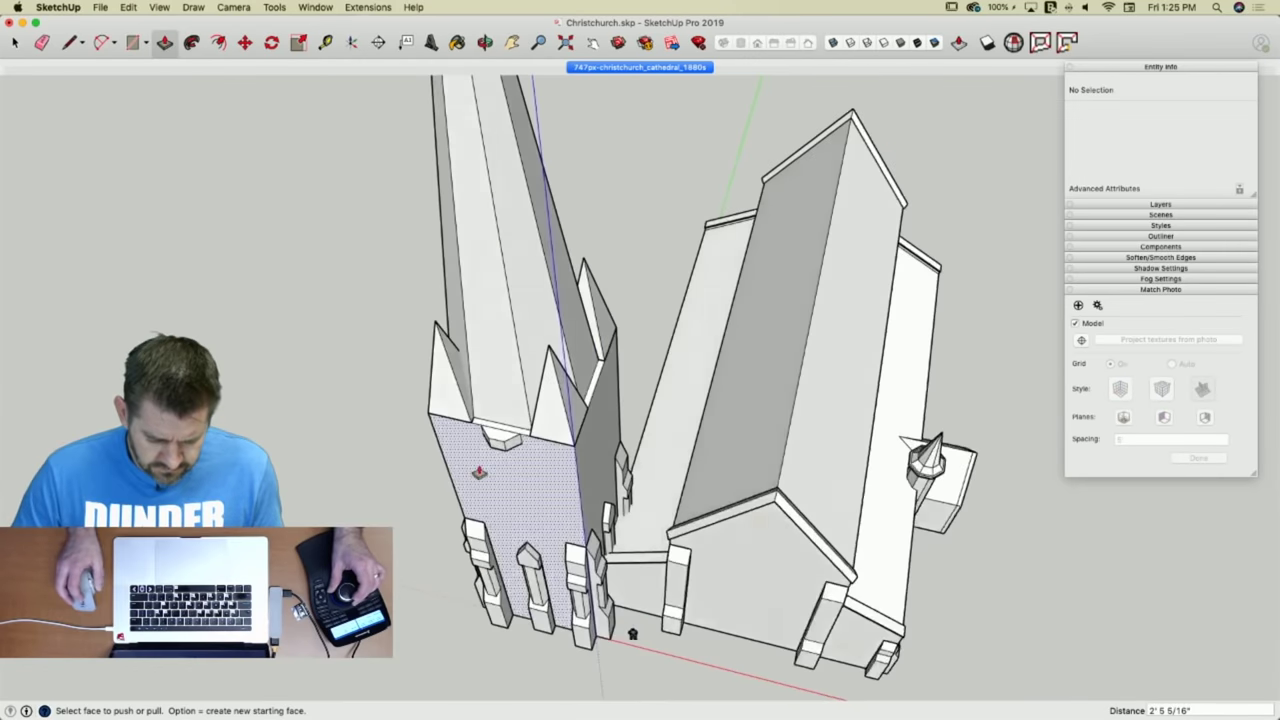
{"action": "key", "text": "space"}
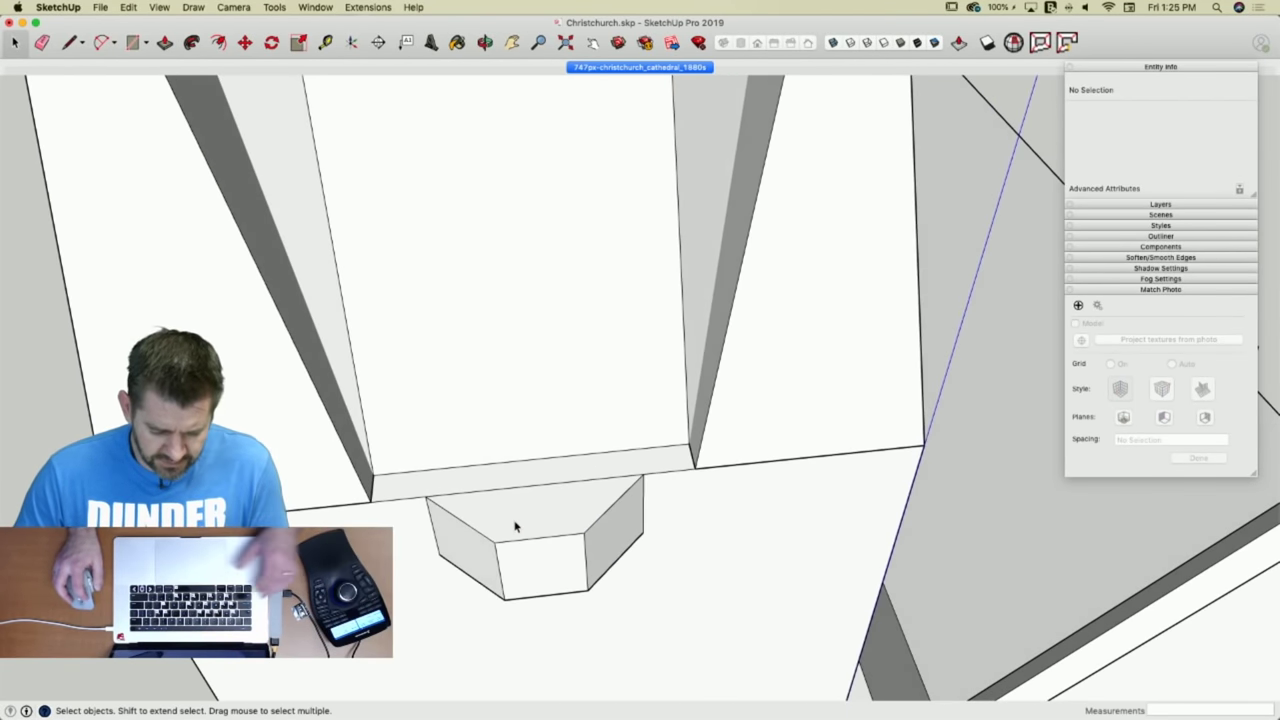
{"action": "left_click", "coordinate": [465, 543]}
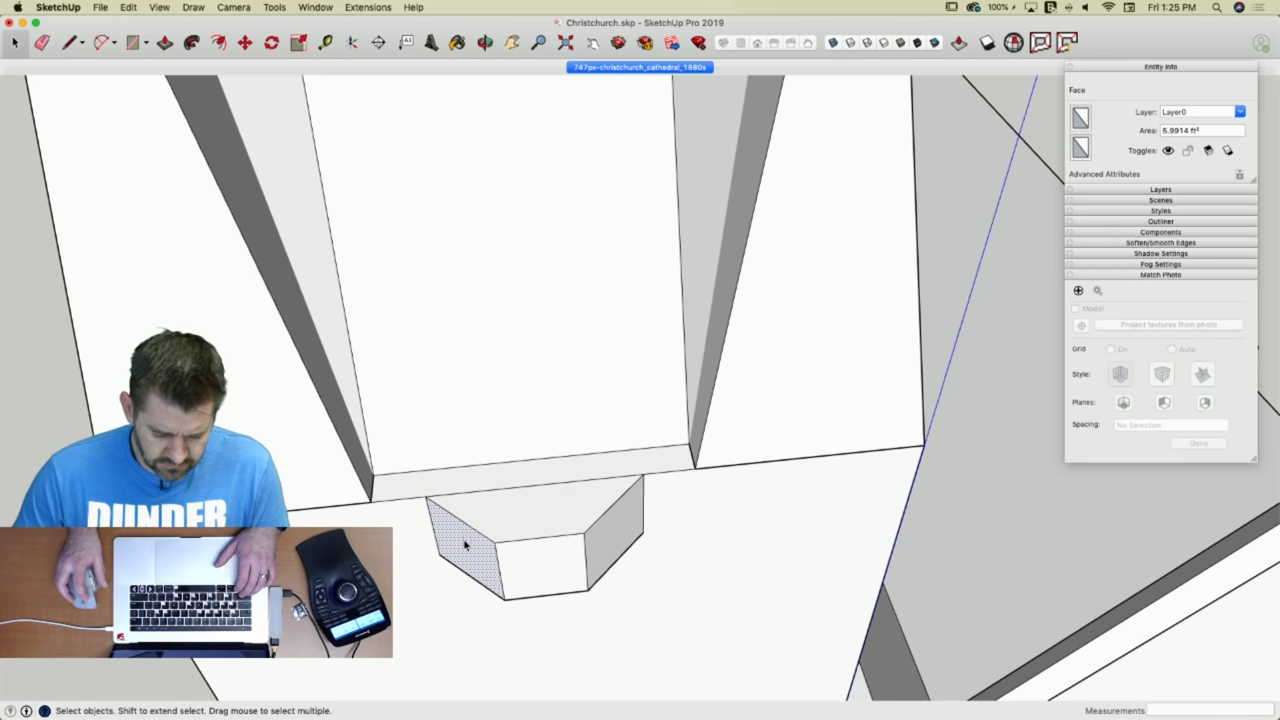
{"action": "key", "text": "m"}
{"action": "left_click", "coordinate": [423, 498]}
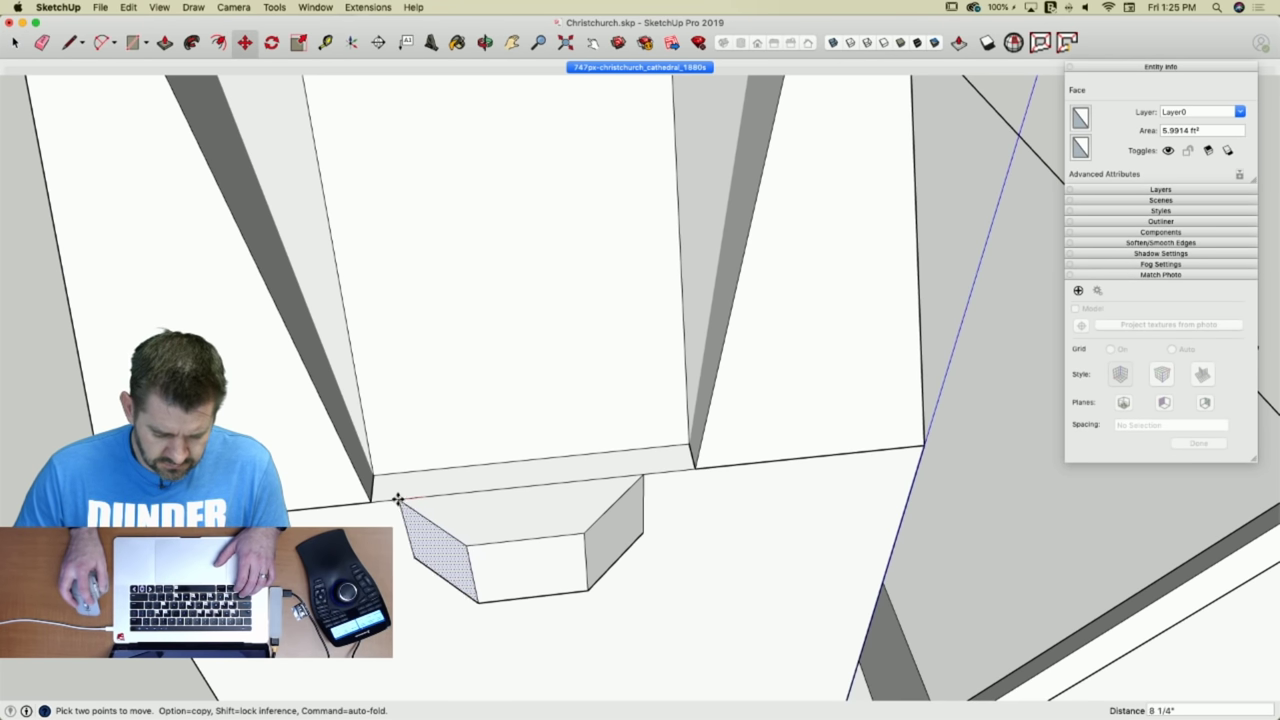
{"action": "type", "text": "9"}
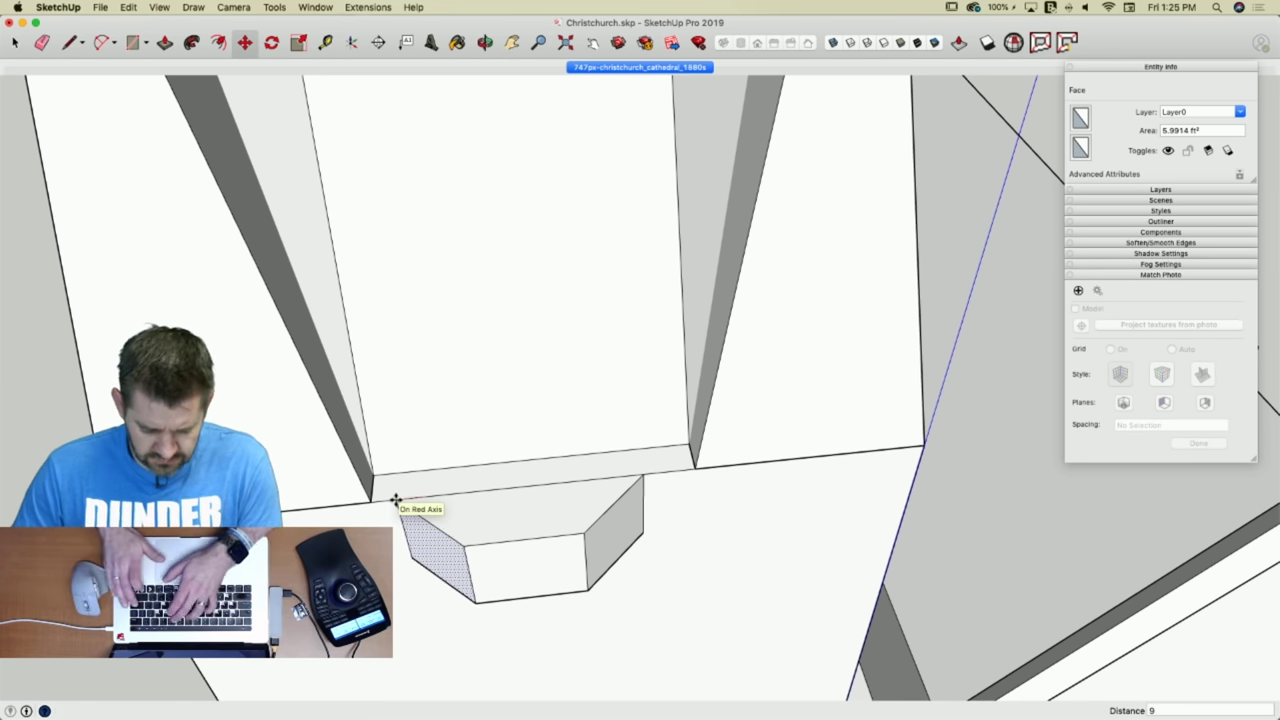
{"action": "key", "text": "Return"}
Move the balcony block's right angled side face outward 9" along the red axis.
{"action": "key", "text": "space"}
{"action": "left_click", "coordinate": [622, 519]}
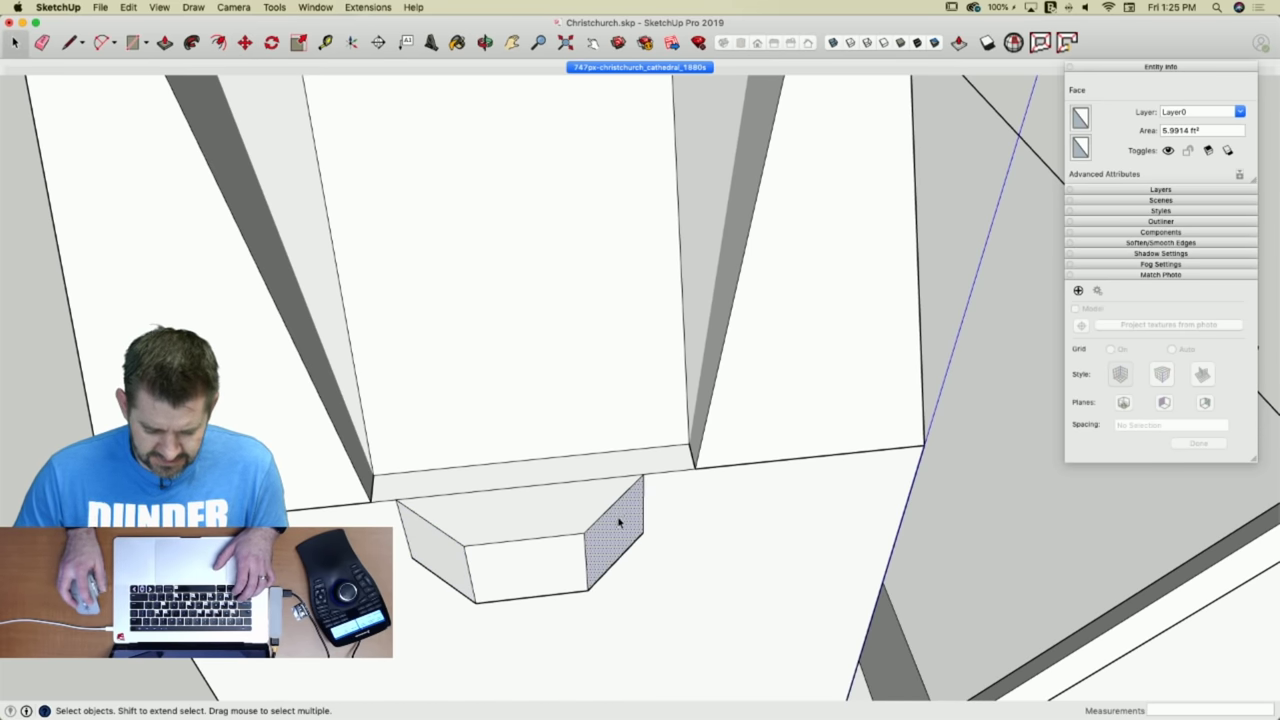
{"action": "key", "text": "m"}
{"action": "left_click", "coordinate": [640, 478]}
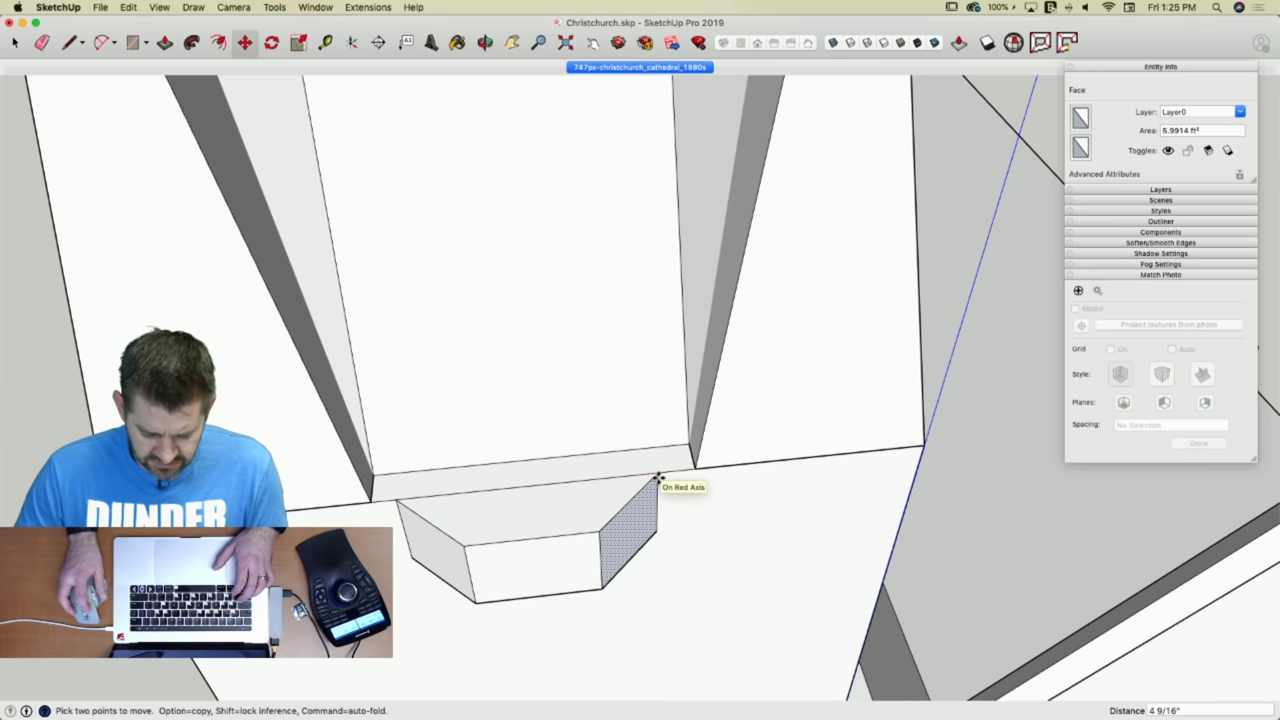
{"action": "type", "text": "9"}
{"action": "key", "text": "Return"}
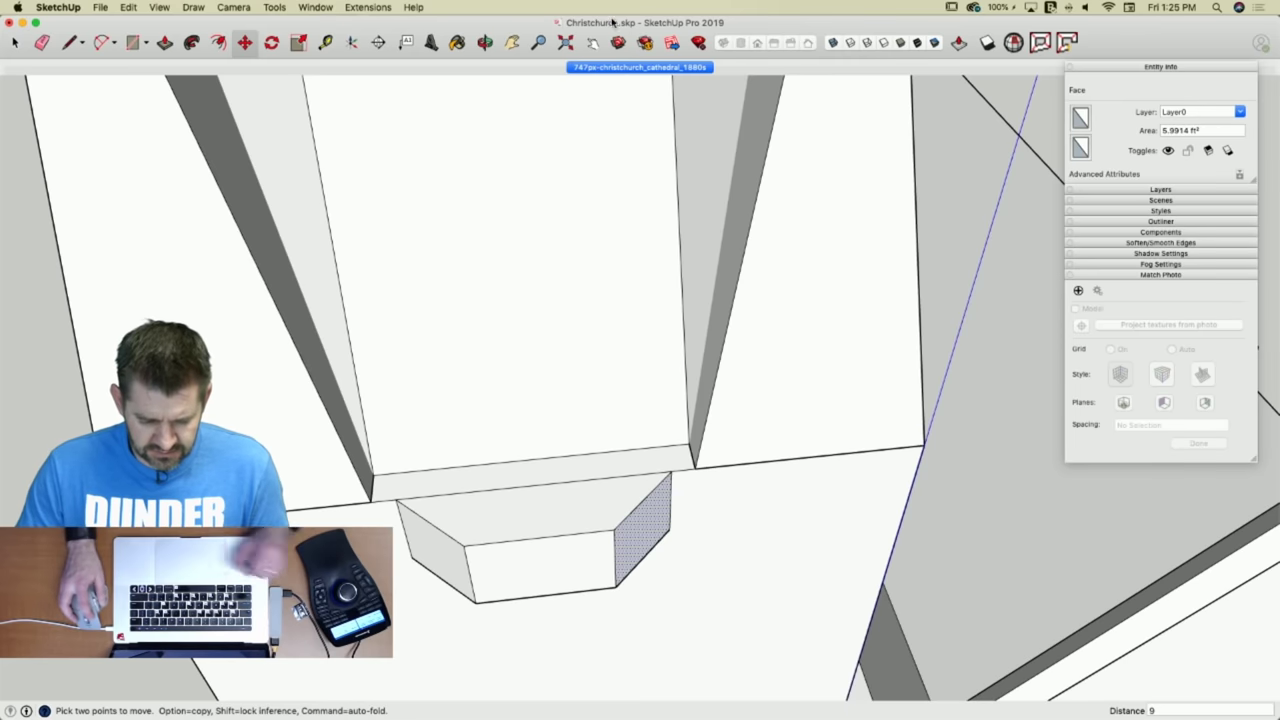
Move the balcony's left side face out about 7 5/8" to meet the foot of the spire's edge.
{"action": "left_click", "coordinate": [640, 67]}
{"action": "scroll", "coordinate": [470, 385], "scroll_direction": "up", "scroll_amount": 10}
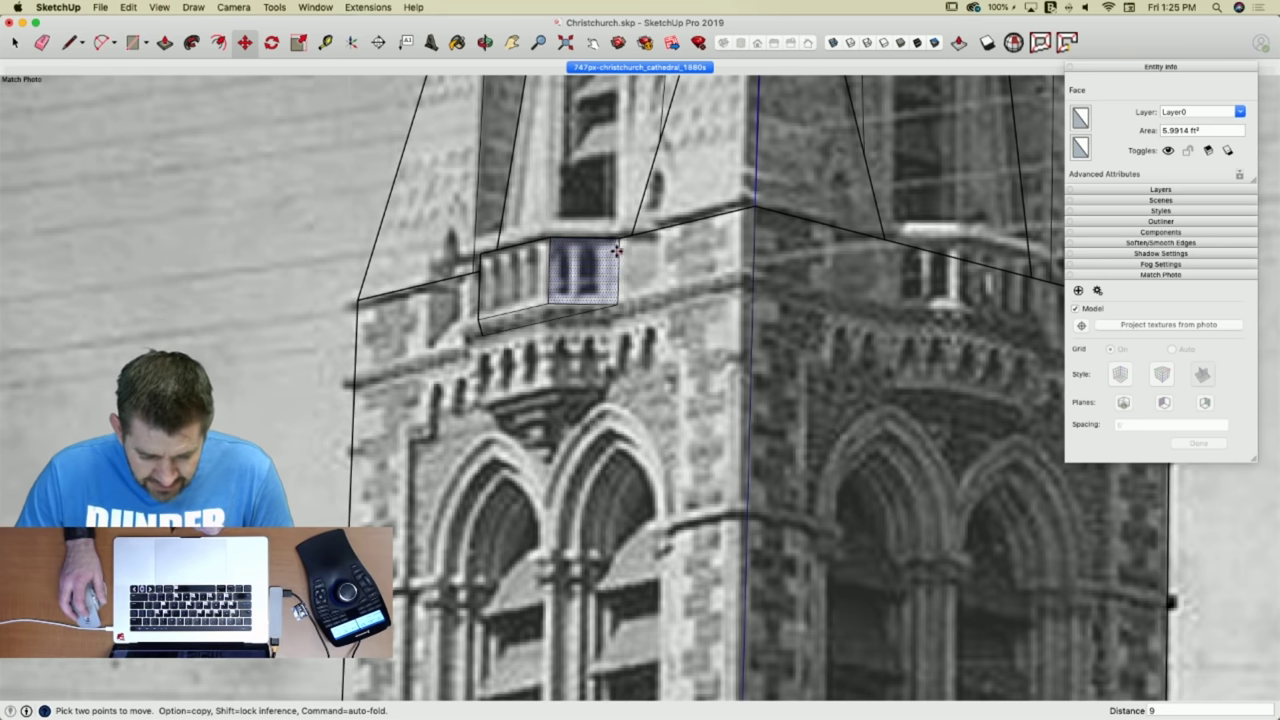
{"action": "key", "text": "space"}
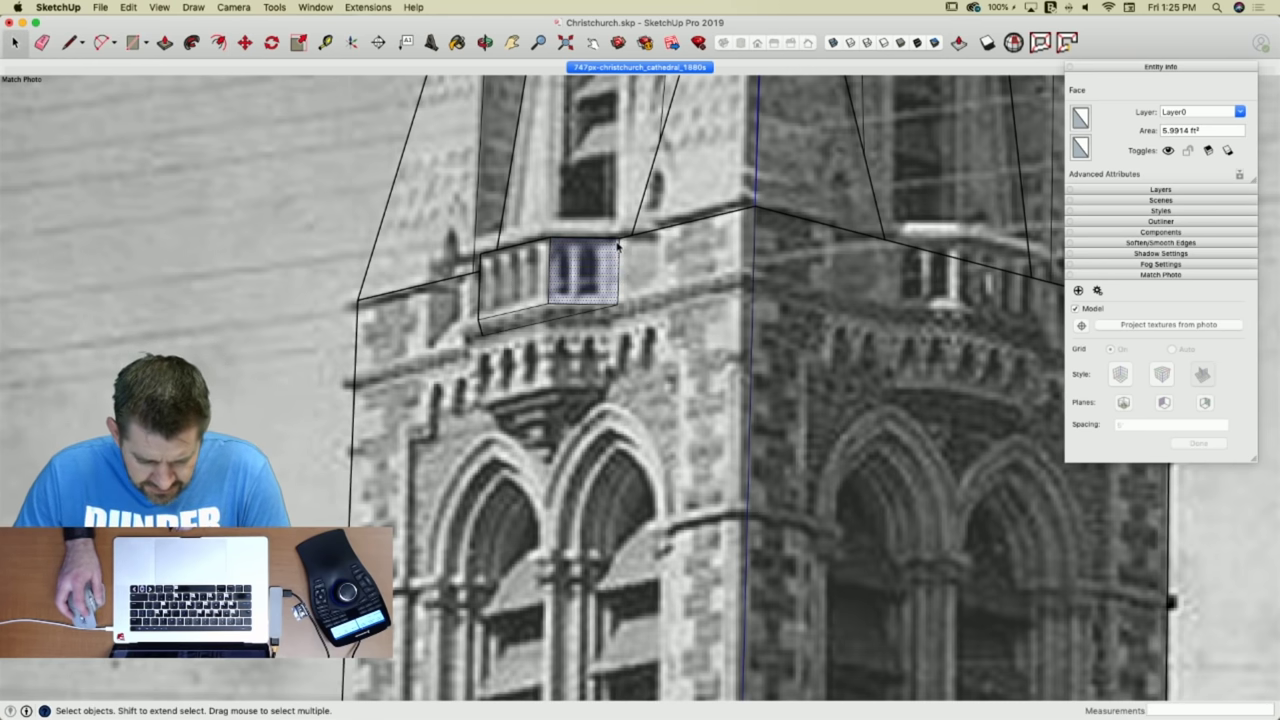
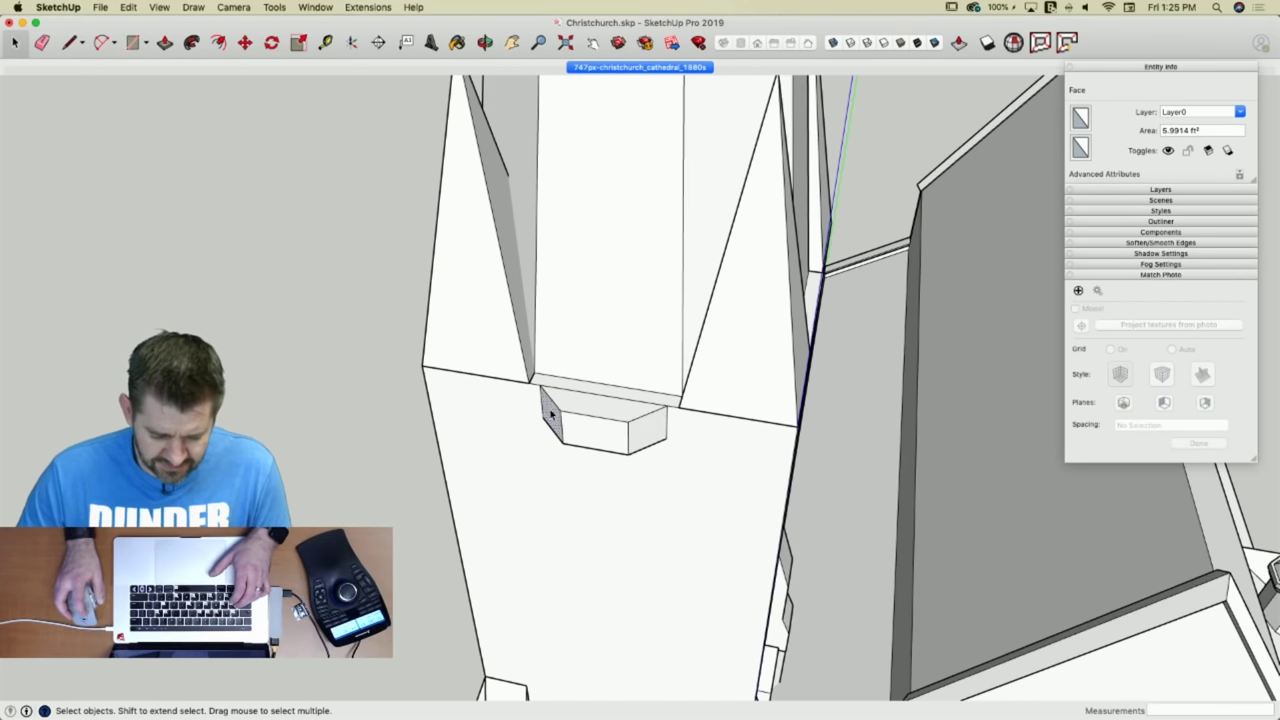
{"action": "key", "text": "m"}
{"action": "left_click", "coordinate": [538, 388]}
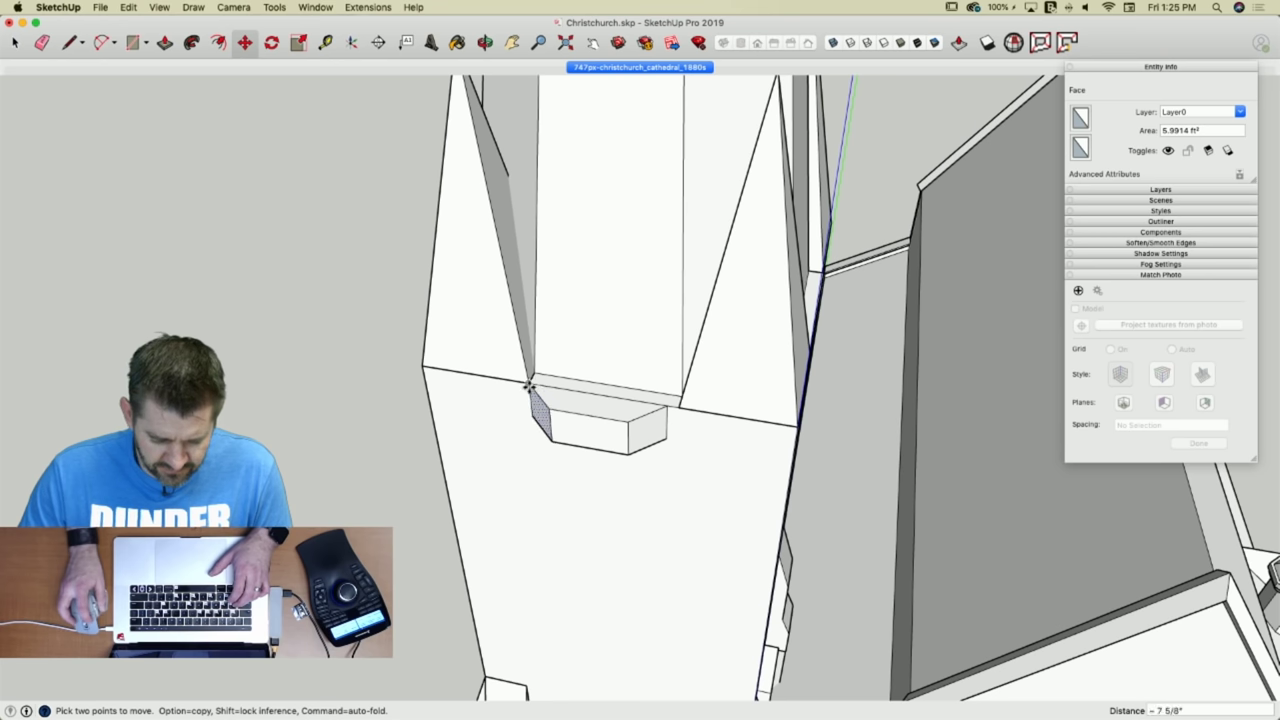
{"action": "left_click", "coordinate": [530, 386]}
Move the balcony's right side face out about 7 5/8" to the opposite corner of the spire face.
{"action": "key", "text": "space"}
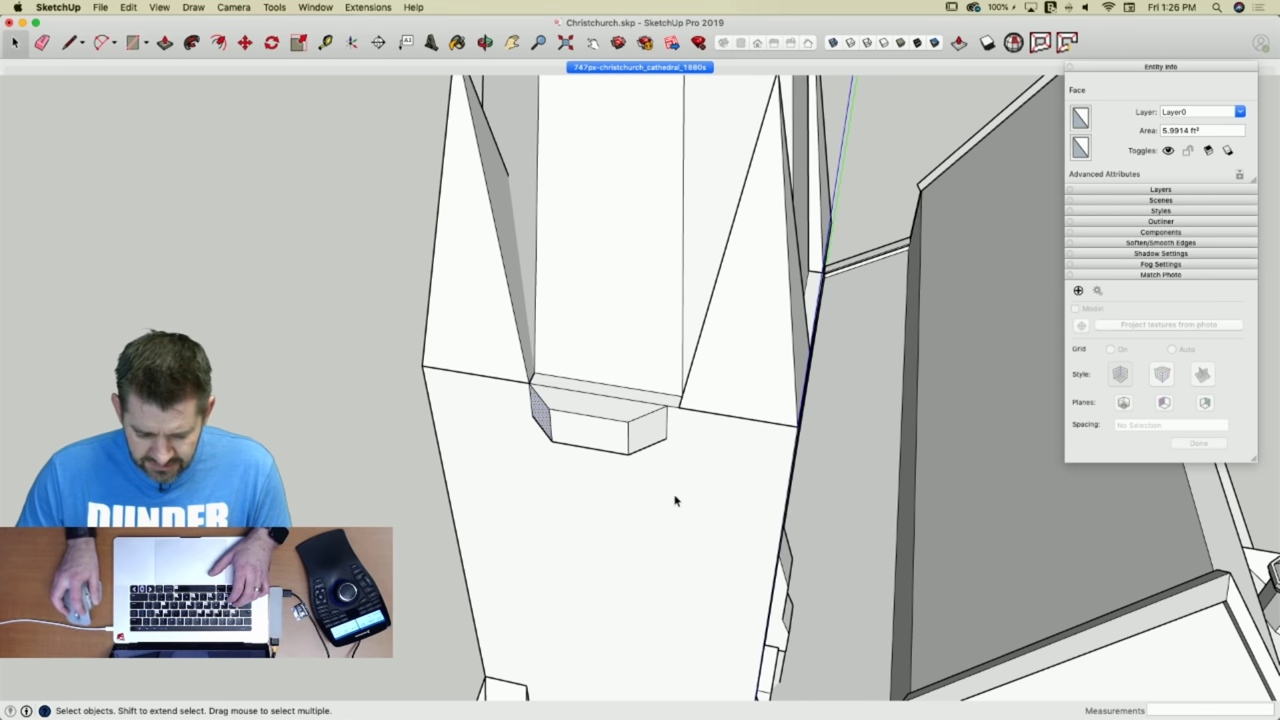
{"action": "key", "text": "m"}
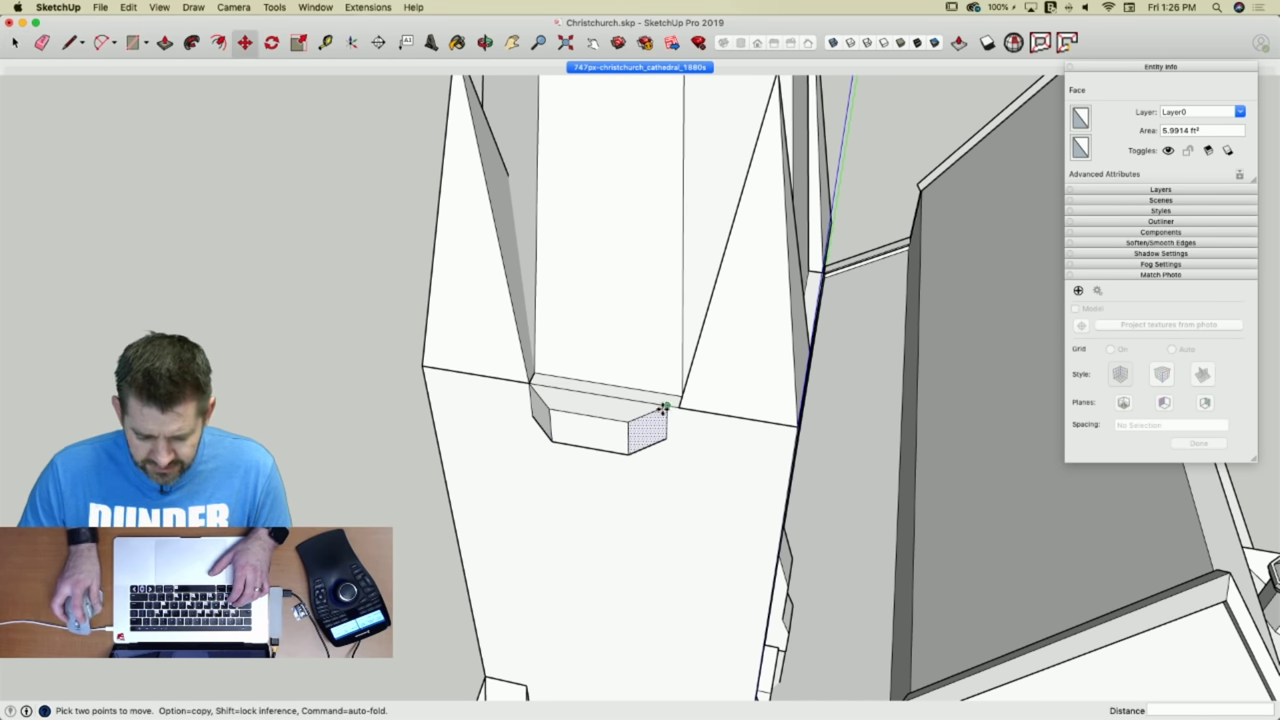
{"action": "left_click", "coordinate": [662, 408]}
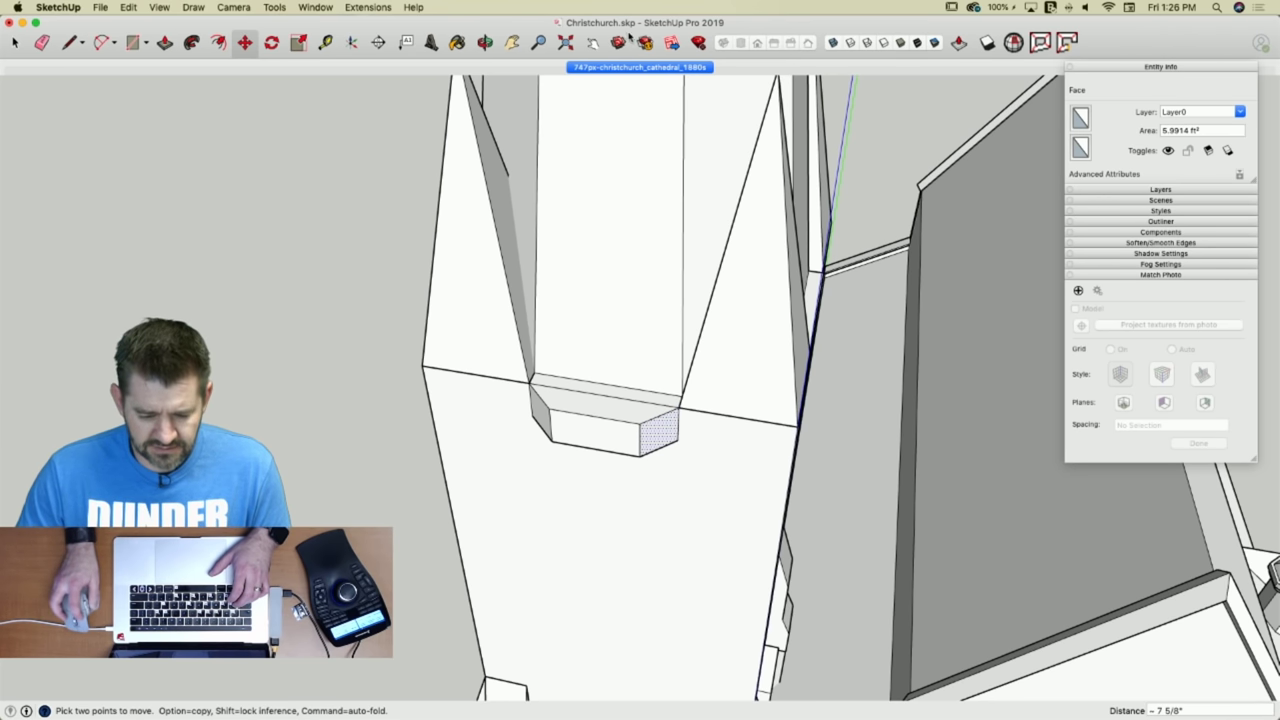
Examine the widened balcony against the matched 1880s photo and up close, and glance at the cathedral's Wikipedia page in Chrome.
{"action": "left_click", "coordinate": [625, 68]}
{"action": "scroll", "coordinate": [530, 452], "scroll_direction": "up", "scroll_amount": 6}
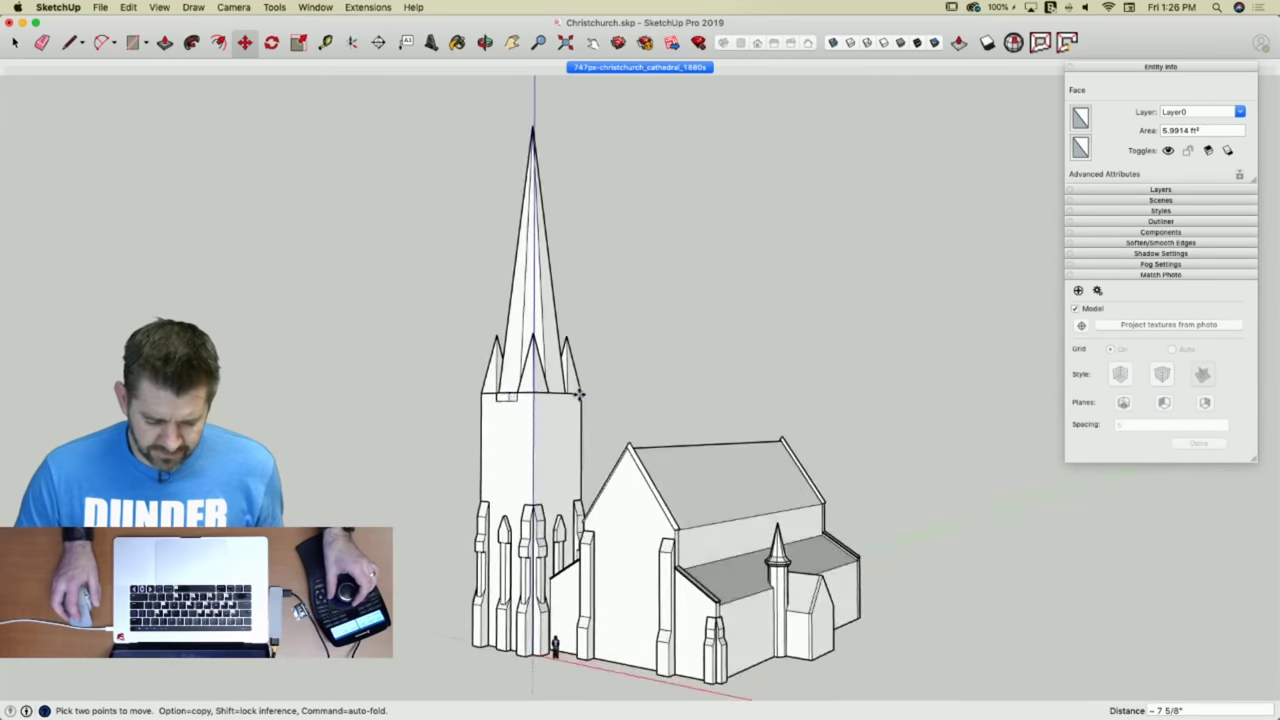
{"action": "key", "text": "space"}
{"action": "scroll", "coordinate": [556, 428], "scroll_direction": "up", "scroll_amount": 6}
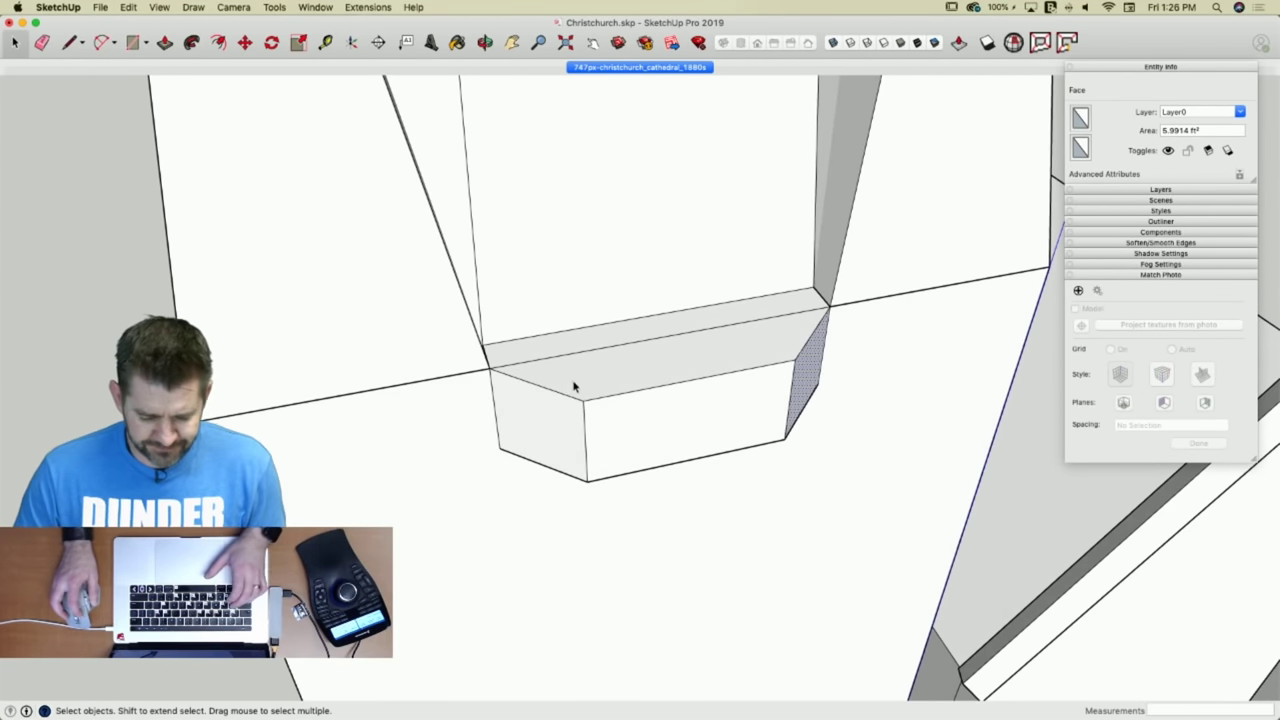
{"action": "mouse_move", "coordinate": [573, 387]}
{"action": "middle_mouse_down"}
{"action": "mouse_move", "coordinate": [703, 366]}
{"action": "mouse_move", "coordinate": [560, 360]}
{"action": "middle_mouse_up"}
{"action": "key", "text": "e"}
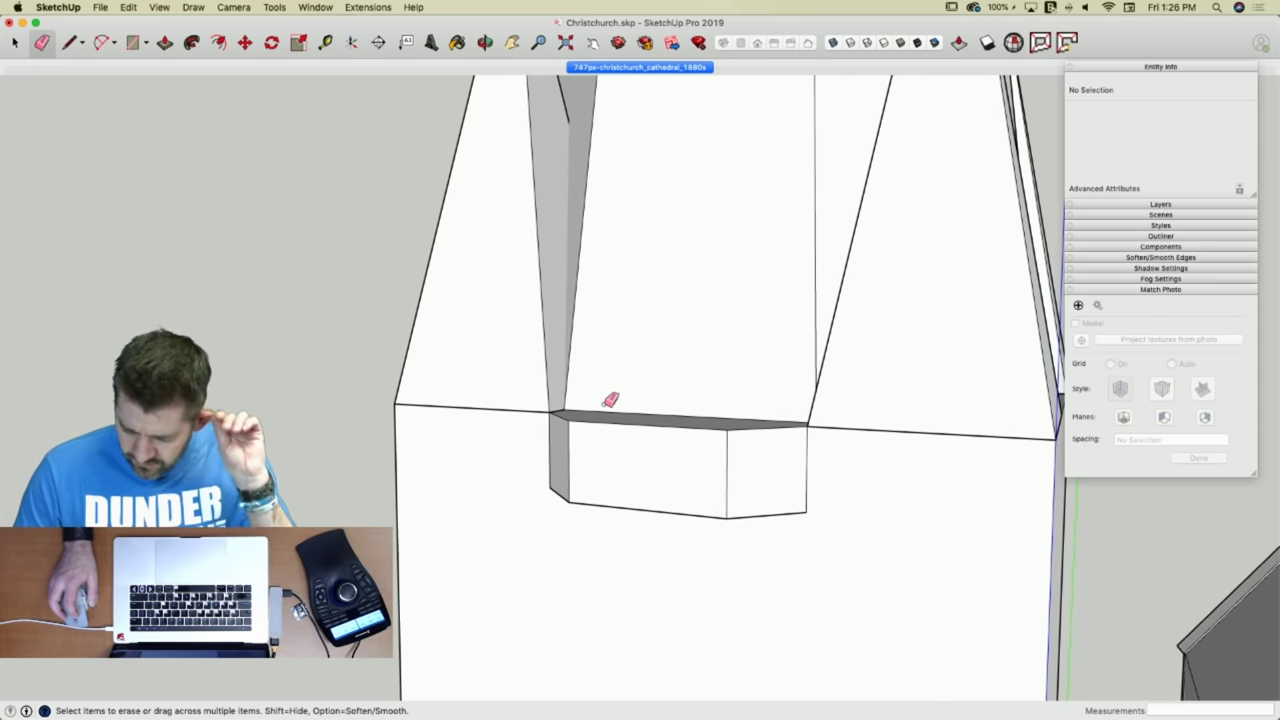
{"action": "key", "text": "super+Tab"}
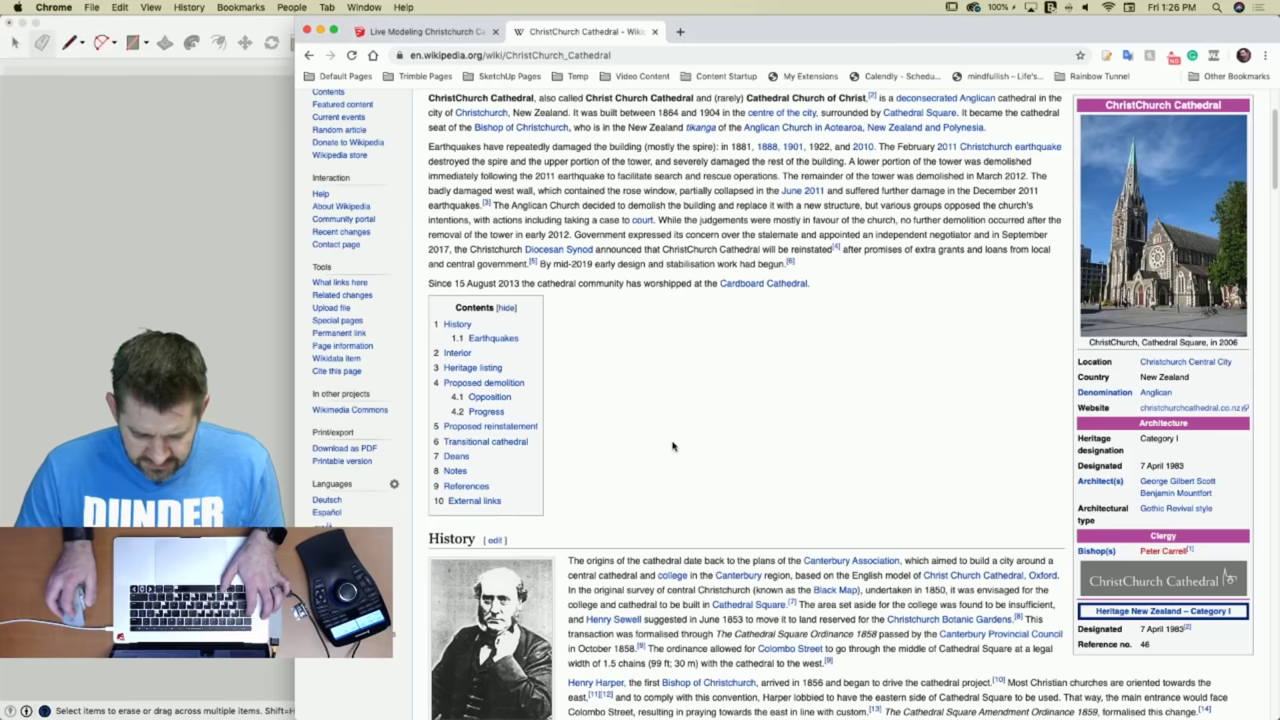
{"action": "key", "text": "super+Tab"}
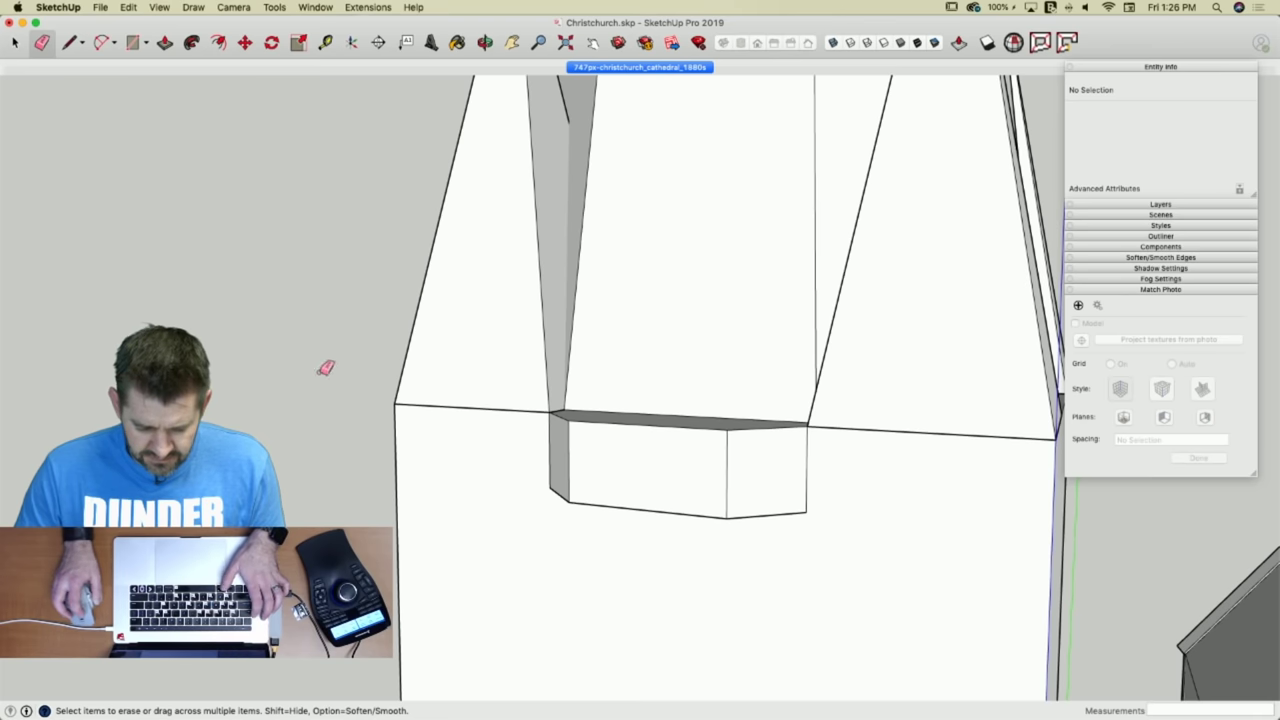
In the matched photo, draw a horizontal edge about 7' 1" long across the spire face along the ledge above the arched window.
{"action": "left_click", "coordinate": [665, 67]}
{"action": "scroll", "coordinate": [500, 390], "scroll_direction": "up", "scroll_amount": 6}
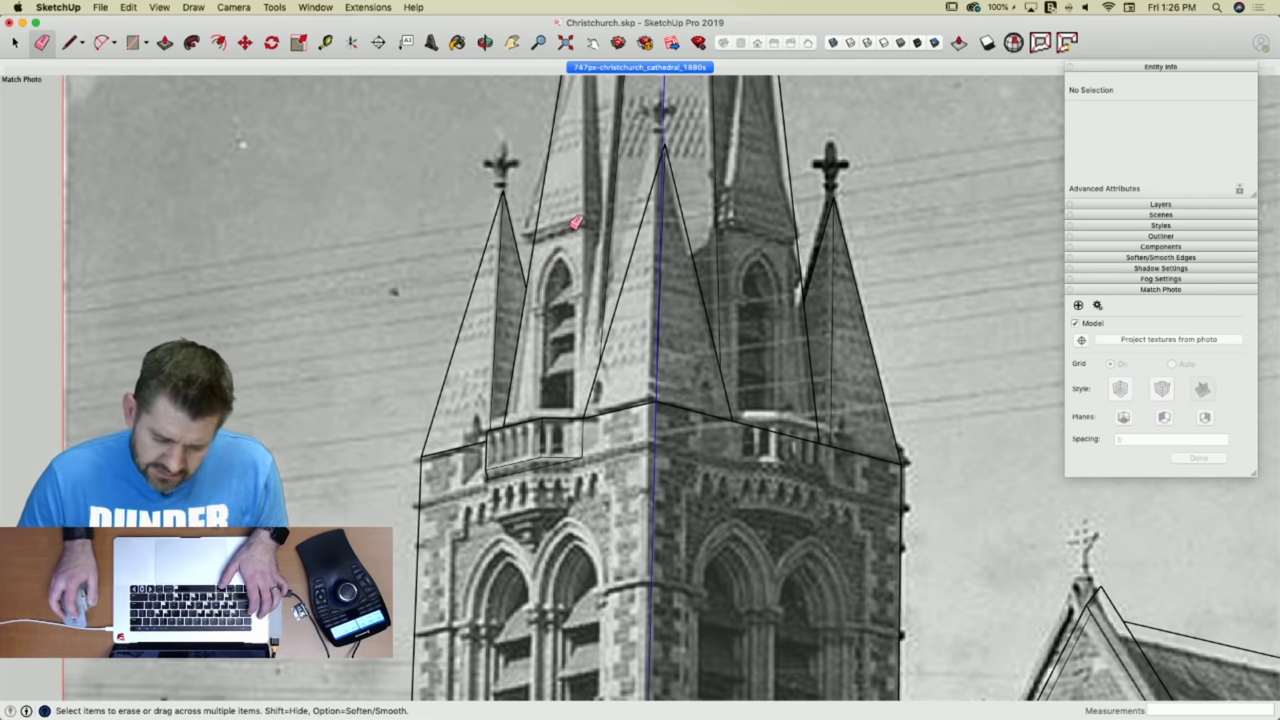
{"action": "key", "text": "l"}
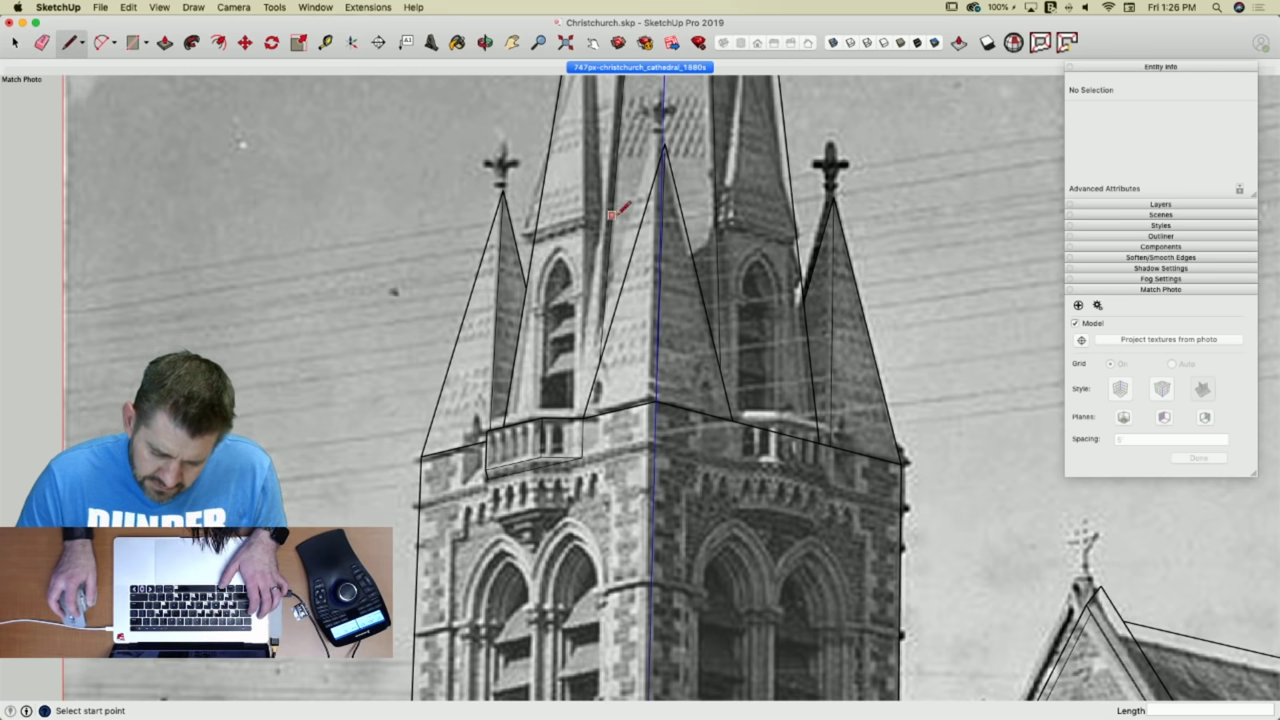
{"action": "left_click", "coordinate": [610, 221]}
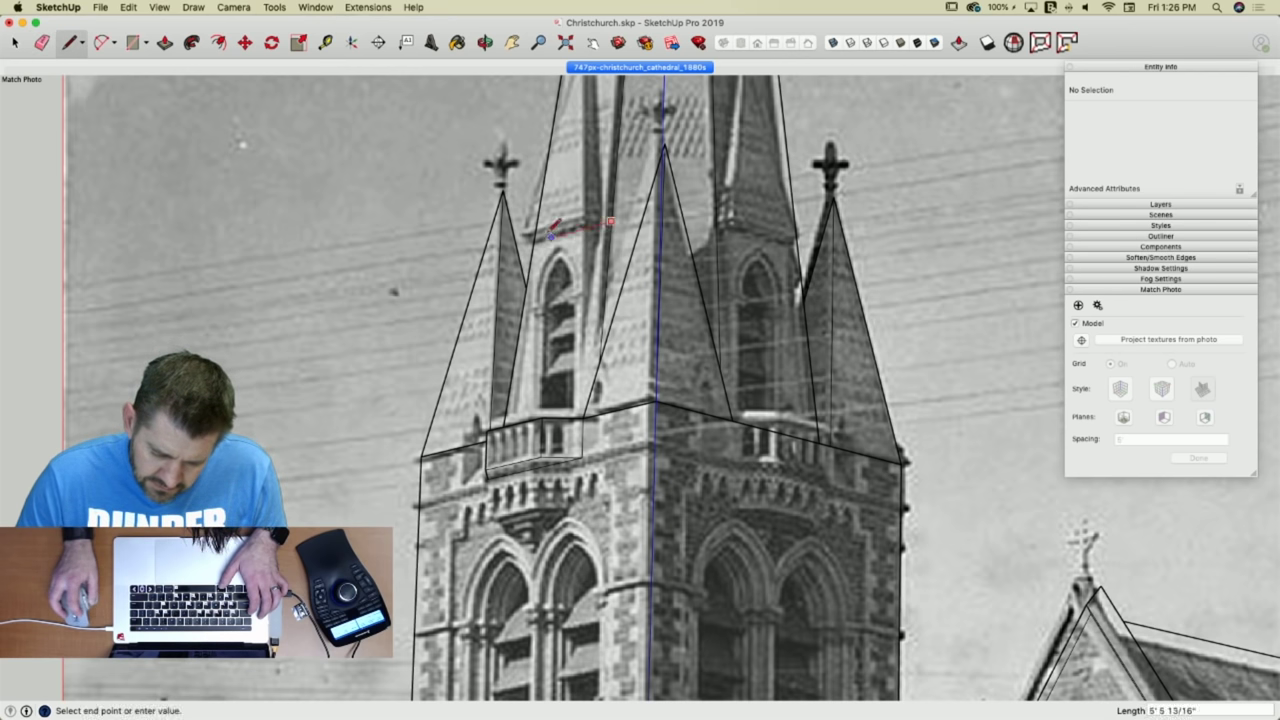
{"action": "left_click", "coordinate": [534, 240]}
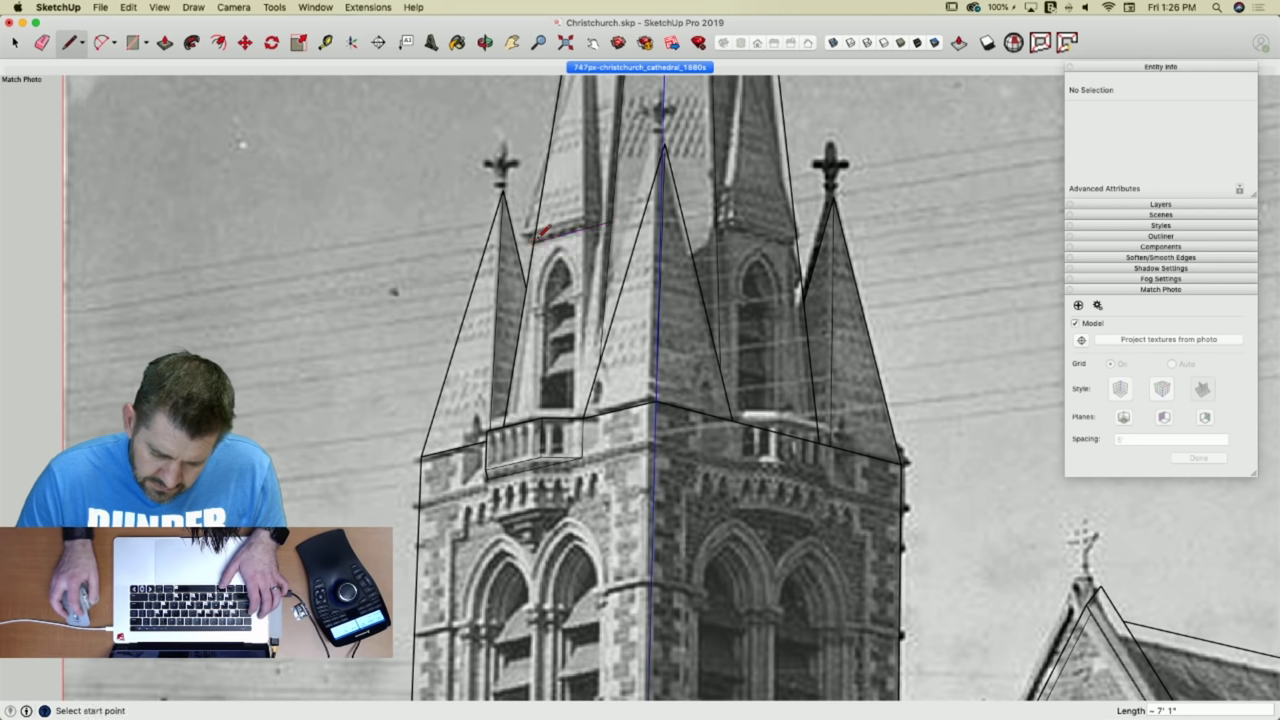
Draw a sloping edge about 21' 7 7/16" long from near the ledge line's right end up to the spire's left edge.
{"action": "left_click", "coordinate": [604, 222]}
{"action": "scroll", "coordinate": [590, 260], "scroll_direction": "down", "scroll_amount": 3}
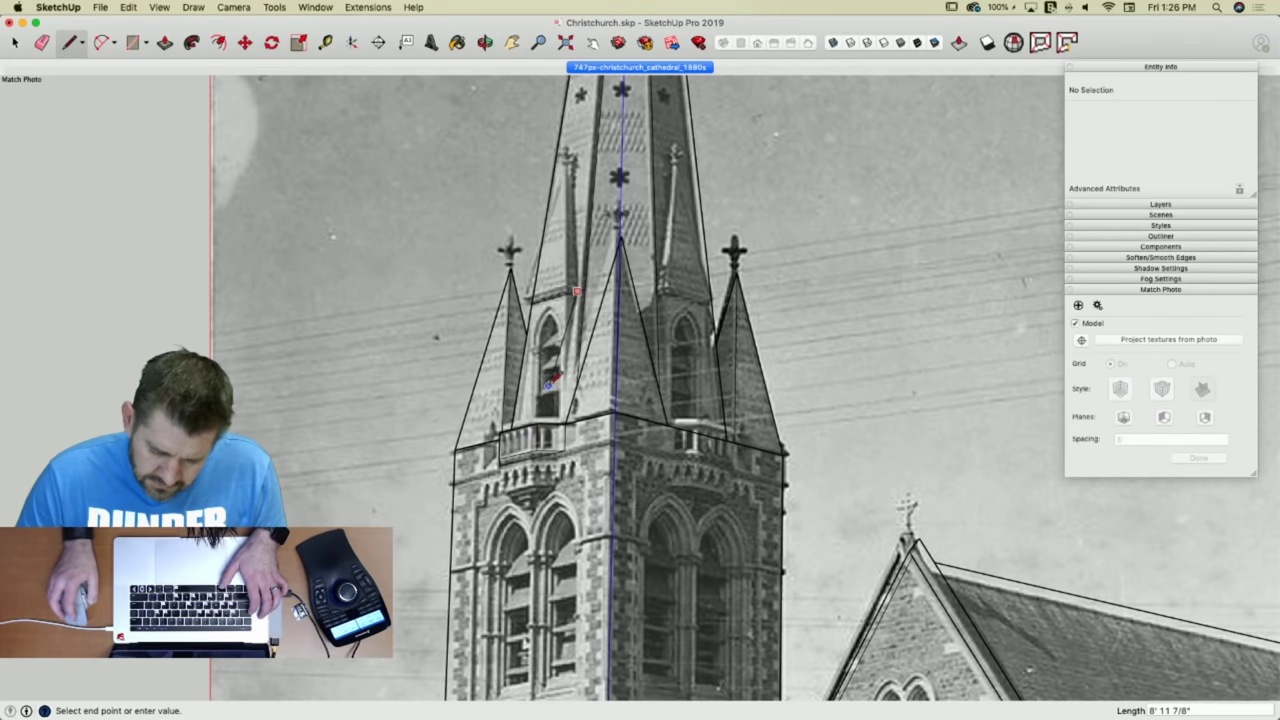
{"action": "scroll", "coordinate": [566, 190], "scroll_direction": "up", "scroll_amount": 2}
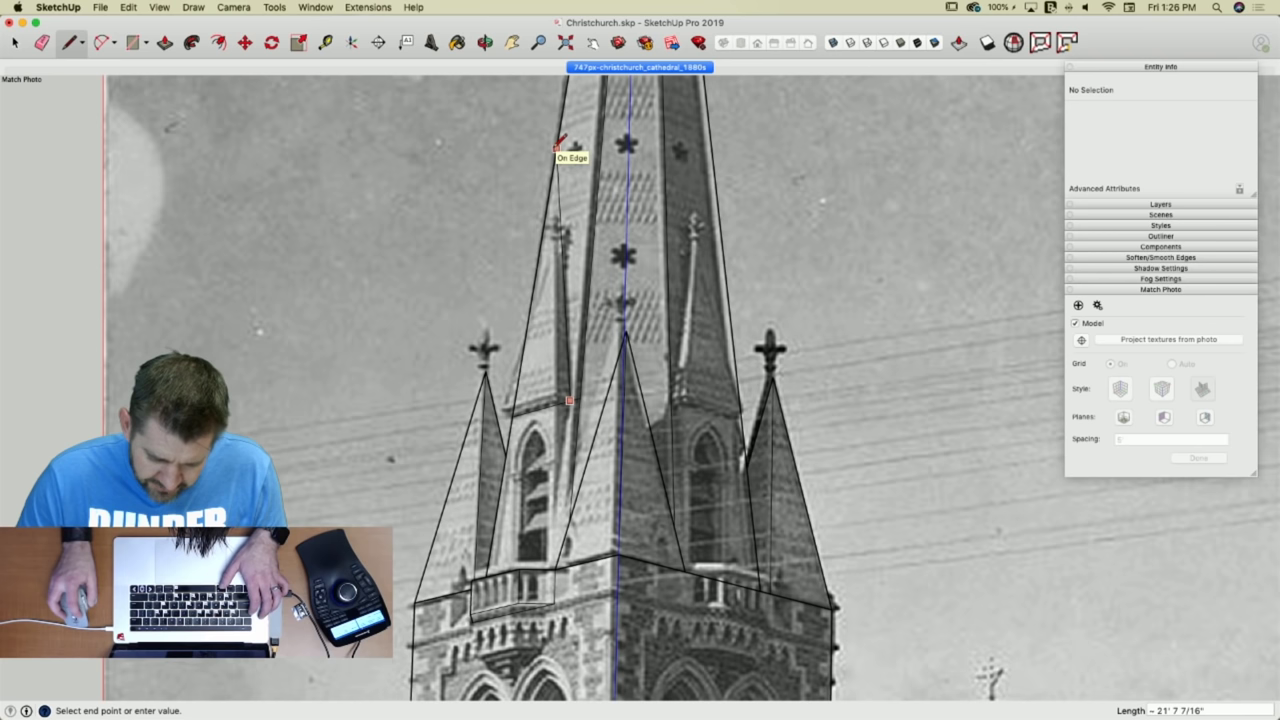
{"action": "left_click", "coordinate": [557, 147]}
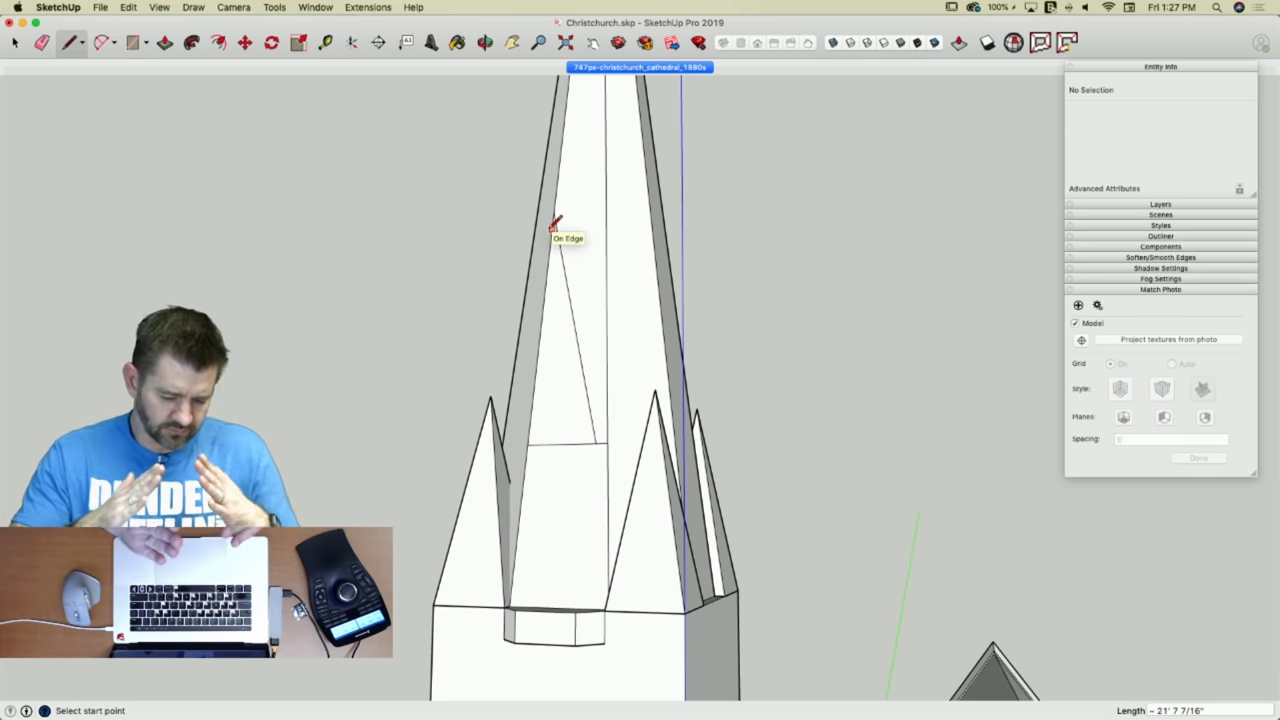
Draw a centre line about 81' 10 5/8" long from the spire's apex down to the midpoint of the face's base.
{"action": "scroll", "coordinate": [589, 191], "scroll_direction": "down", "scroll_amount": 5}
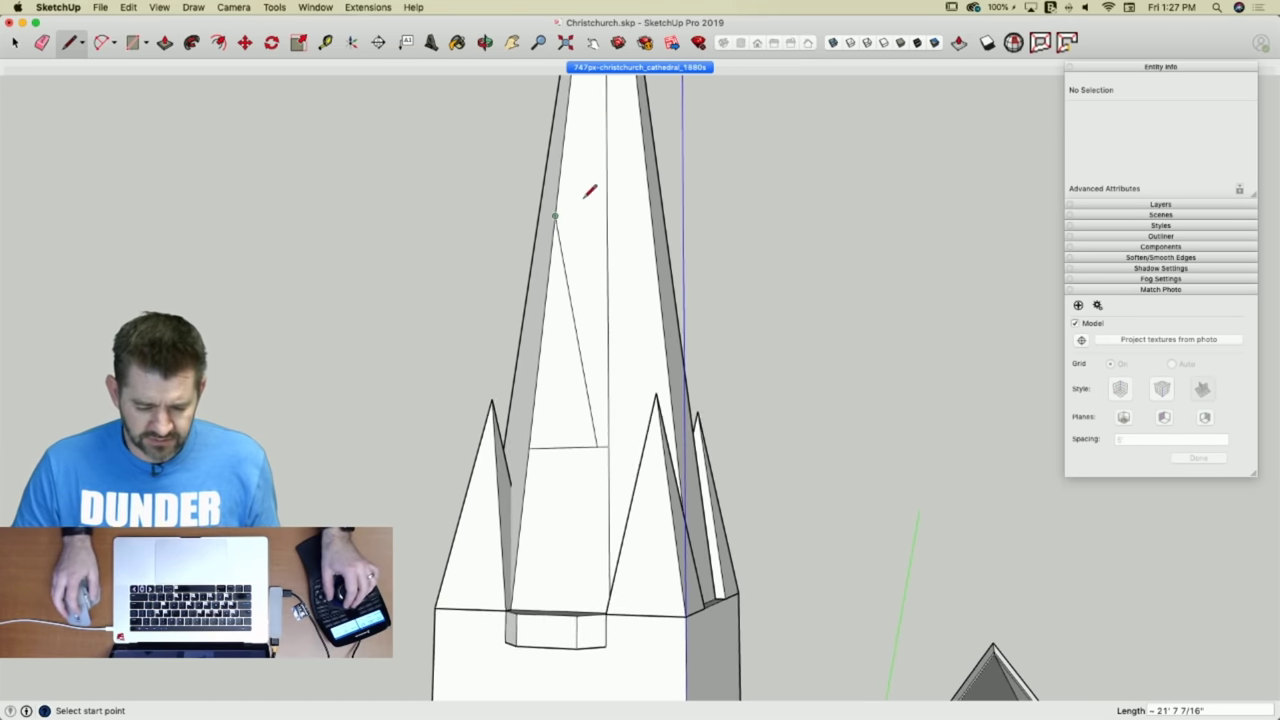
{"action": "left_click", "coordinate": [621, 281]}
{"action": "scroll", "coordinate": [621, 281], "scroll_direction": "up", "scroll_amount": 5}
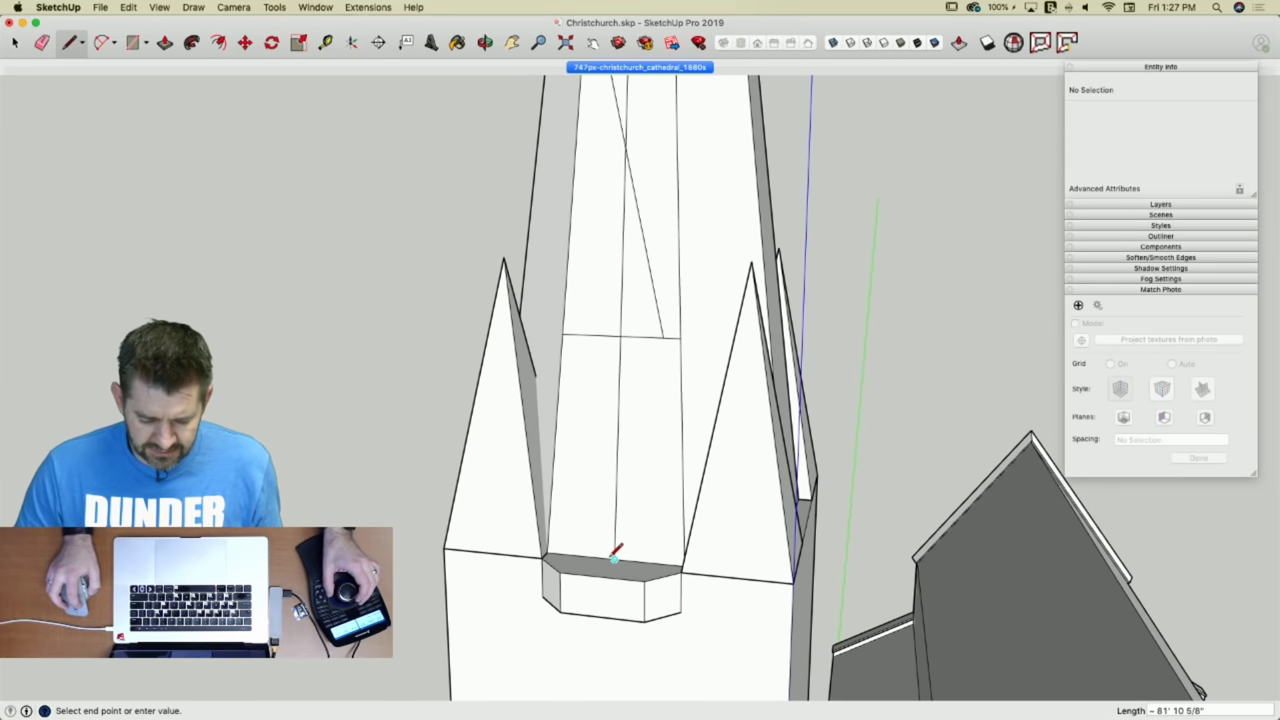
{"action": "left_click", "coordinate": [613, 543]}
{"action": "middle_click_drag", "start_coordinate": [613, 543], "coordinate": [645, 360]}
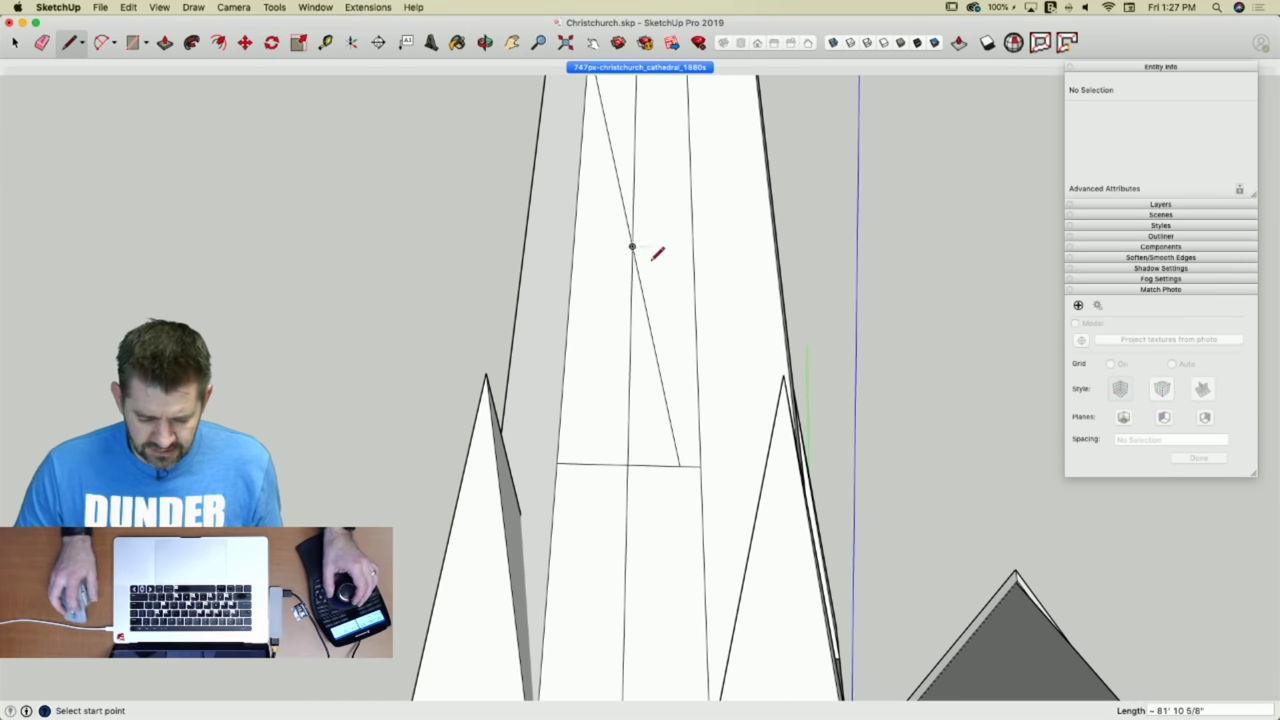
Draw an upright side face projecting from the spire face, from the corner of the ledge line and sloping edge down to the balcony.
{"action": "key", "text": "space"}
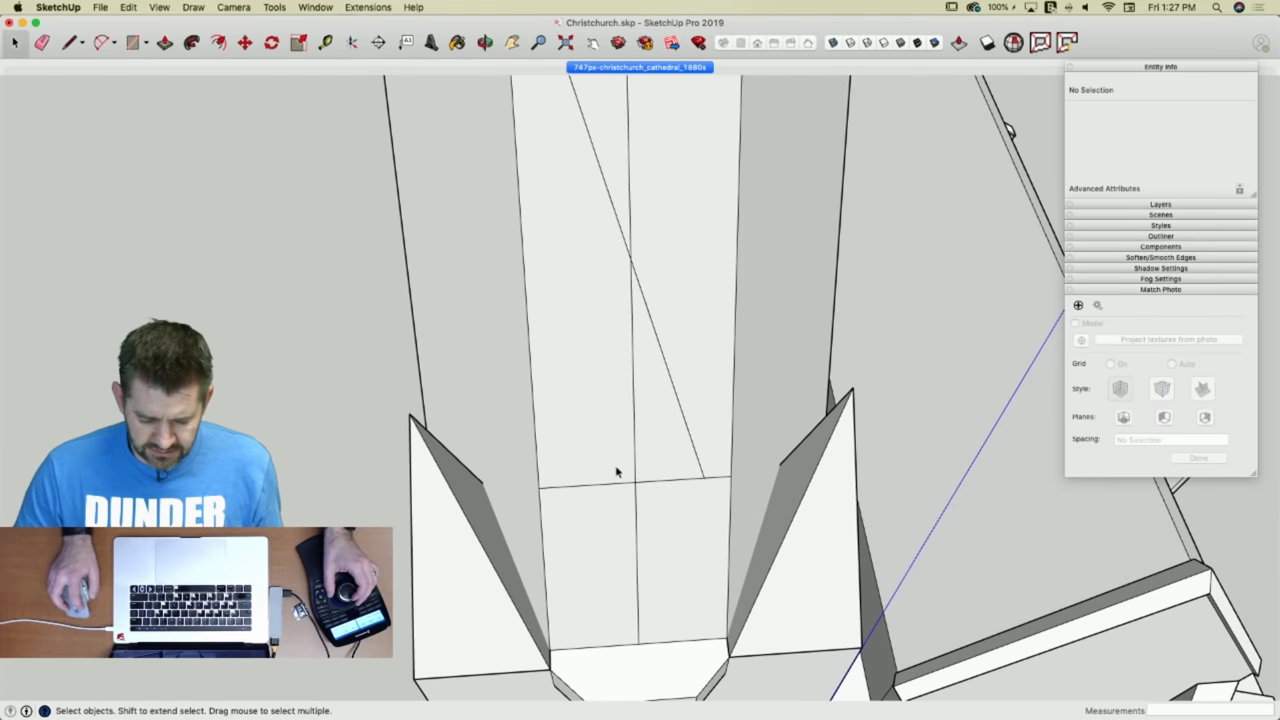
{"action": "mouse_move", "coordinate": [617, 472]}
{"action": "middle_mouse_down"}
{"action": "mouse_move", "coordinate": [677, 460]}
{"action": "mouse_move", "coordinate": [680, 417]}
{"action": "middle_mouse_up"}
{"action": "key", "text": "l"}
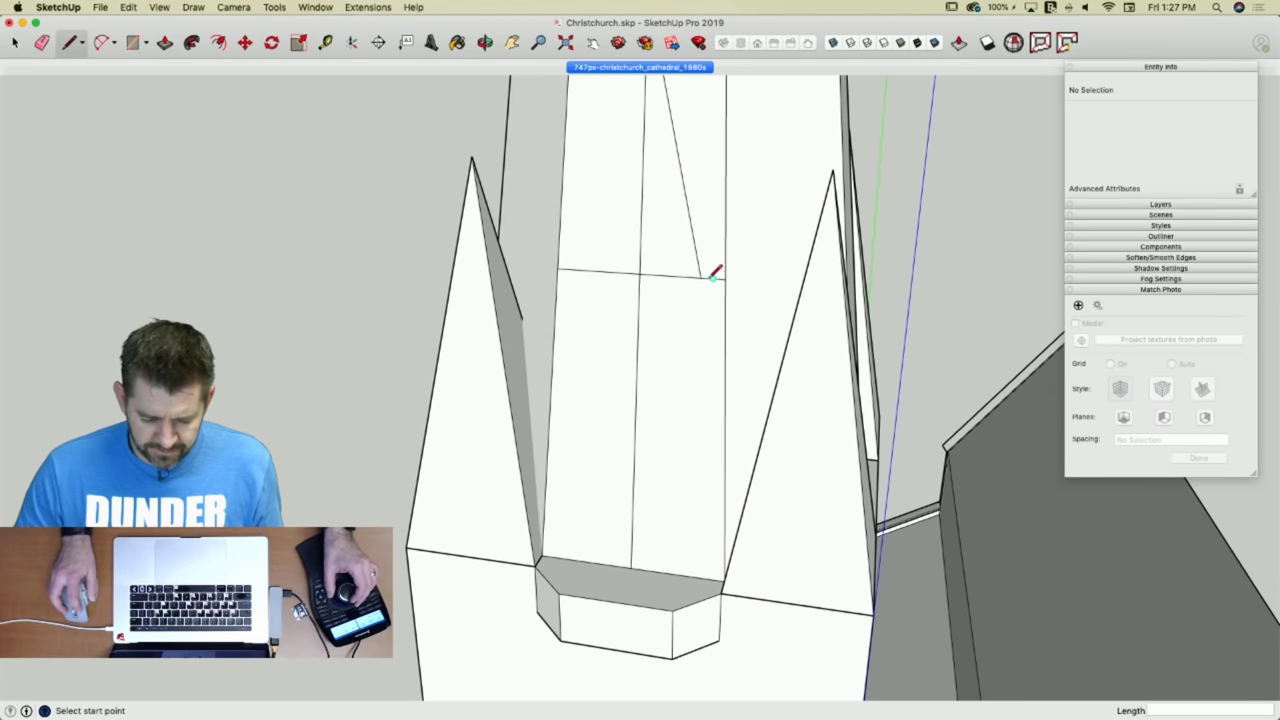
{"action": "left_click", "coordinate": [700, 277]}
{"action": "mouse_move", "coordinate": [708, 277]}
{"action": "middle_mouse_down"}
{"action": "mouse_move", "coordinate": [711, 289]}
{"action": "mouse_move", "coordinate": [655, 320]}
{"action": "middle_mouse_up"}
{"action": "left_click", "coordinate": [660, 321]}
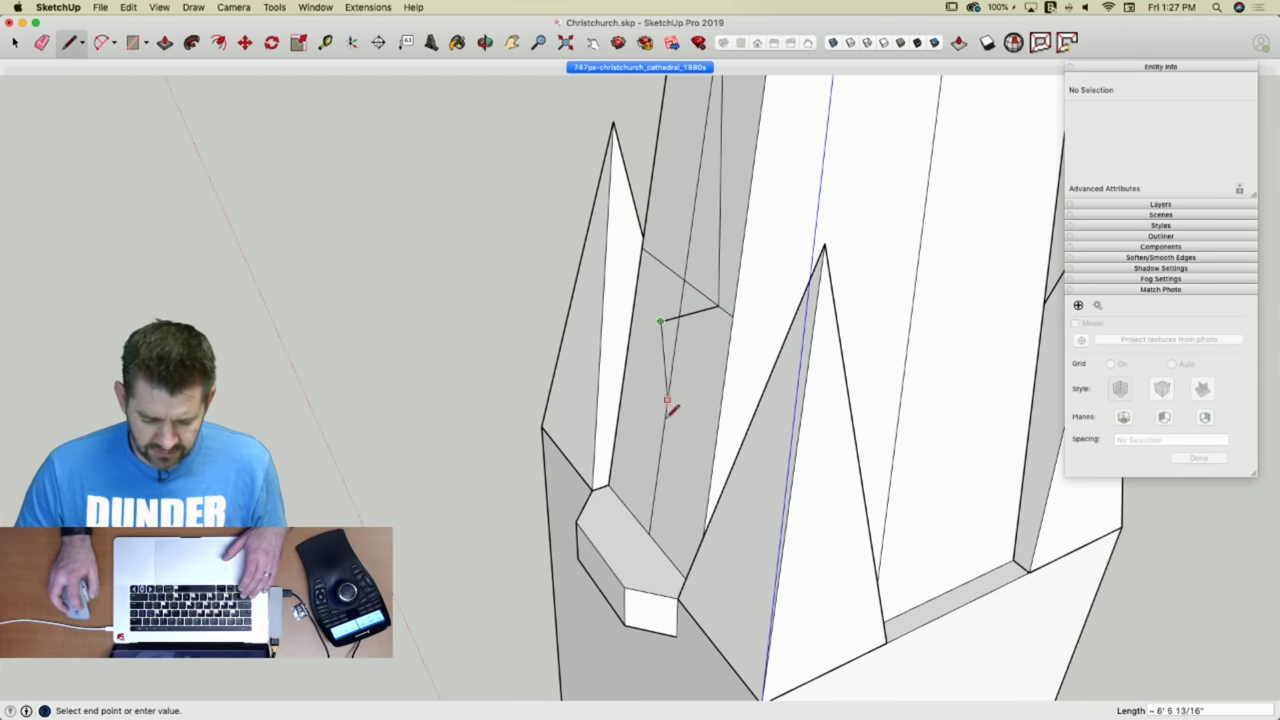
{"action": "left_click", "coordinate": [657, 574]}
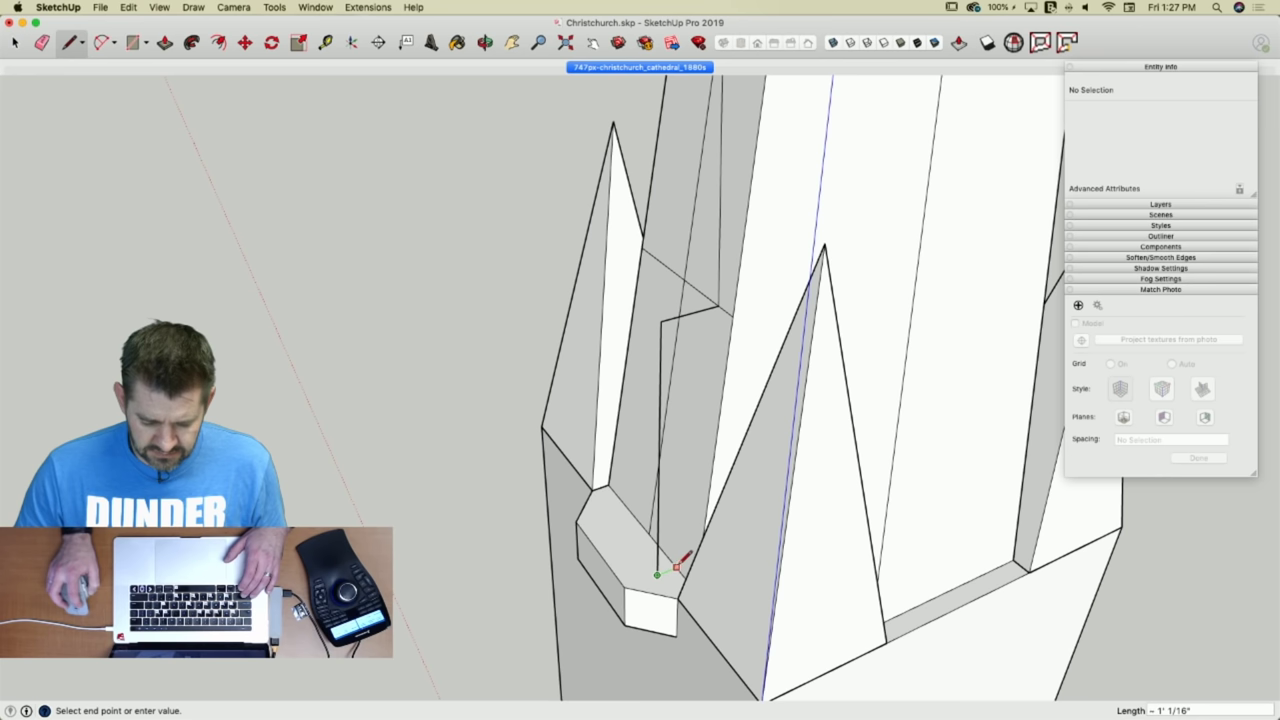
{"action": "left_click", "coordinate": [717, 306]}
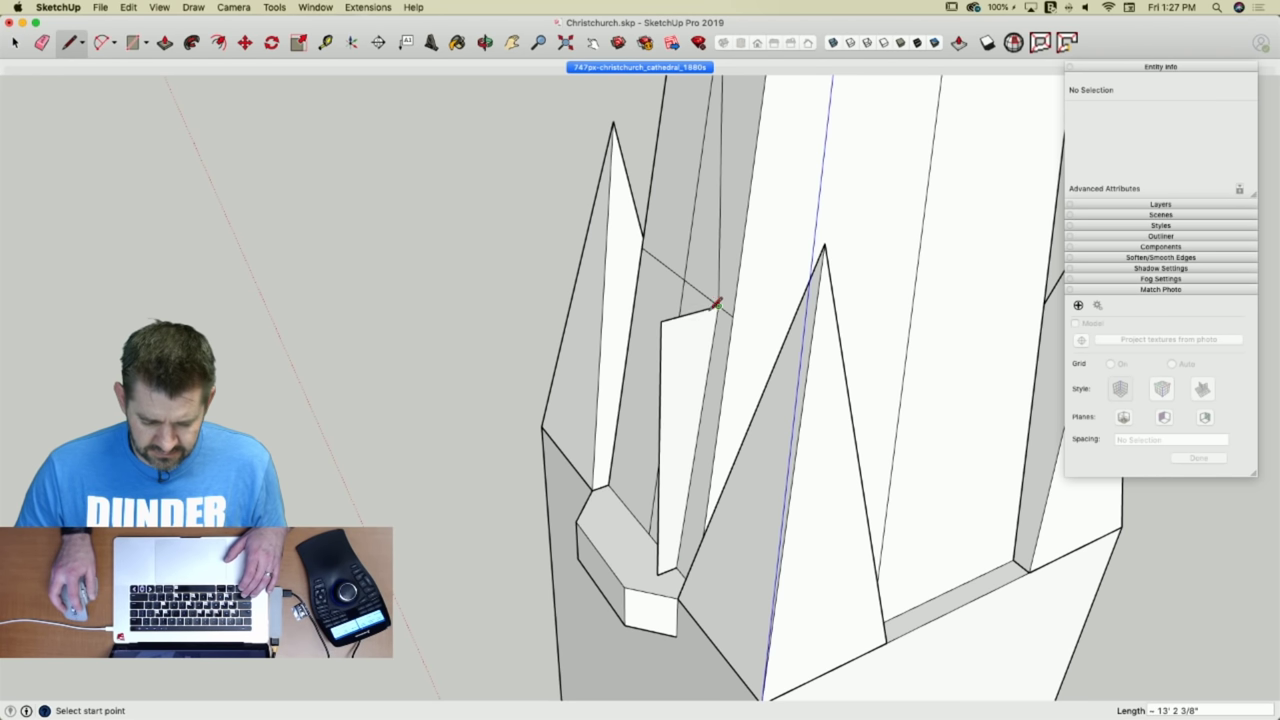
Erase the side face's outer edges, the ledge line left of the sloping edge and the surplus slope and centre lines above their crossing.
{"action": "key", "text": "e"}
{"action": "left_click_drag", "start_coordinate": [671, 314], "coordinate": [686, 354]}
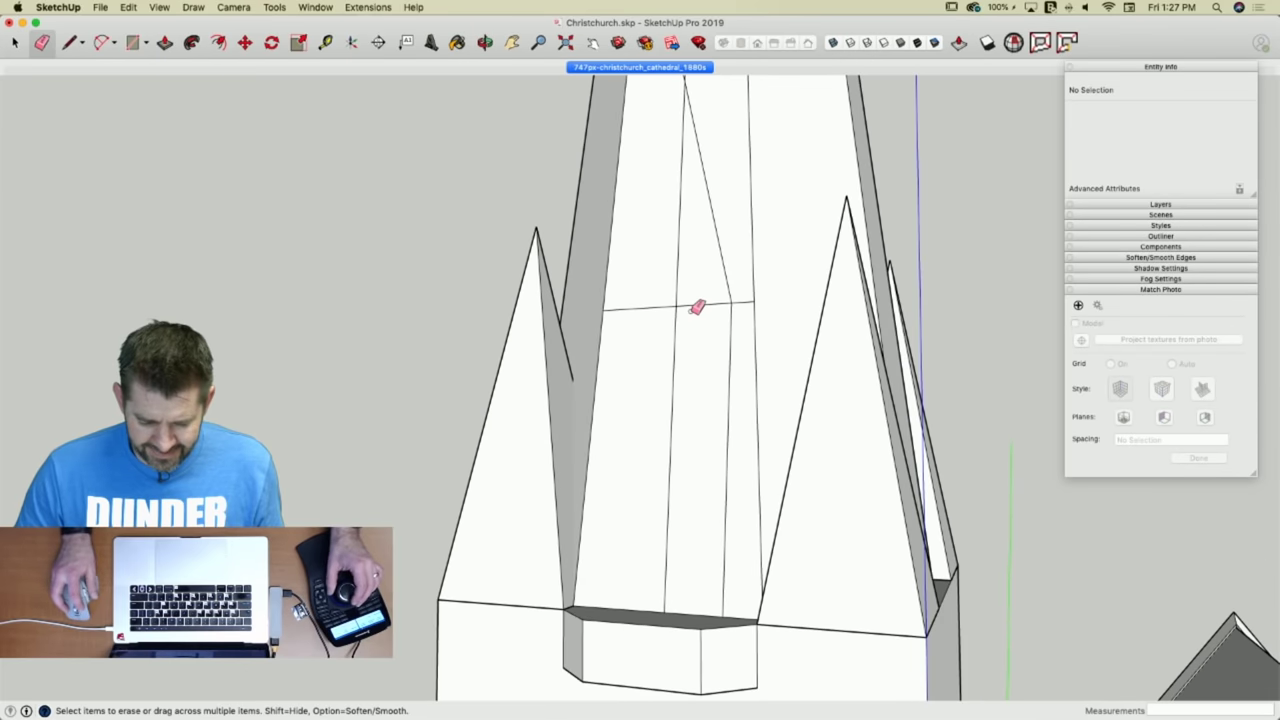
{"action": "left_click", "coordinate": [691, 303]}
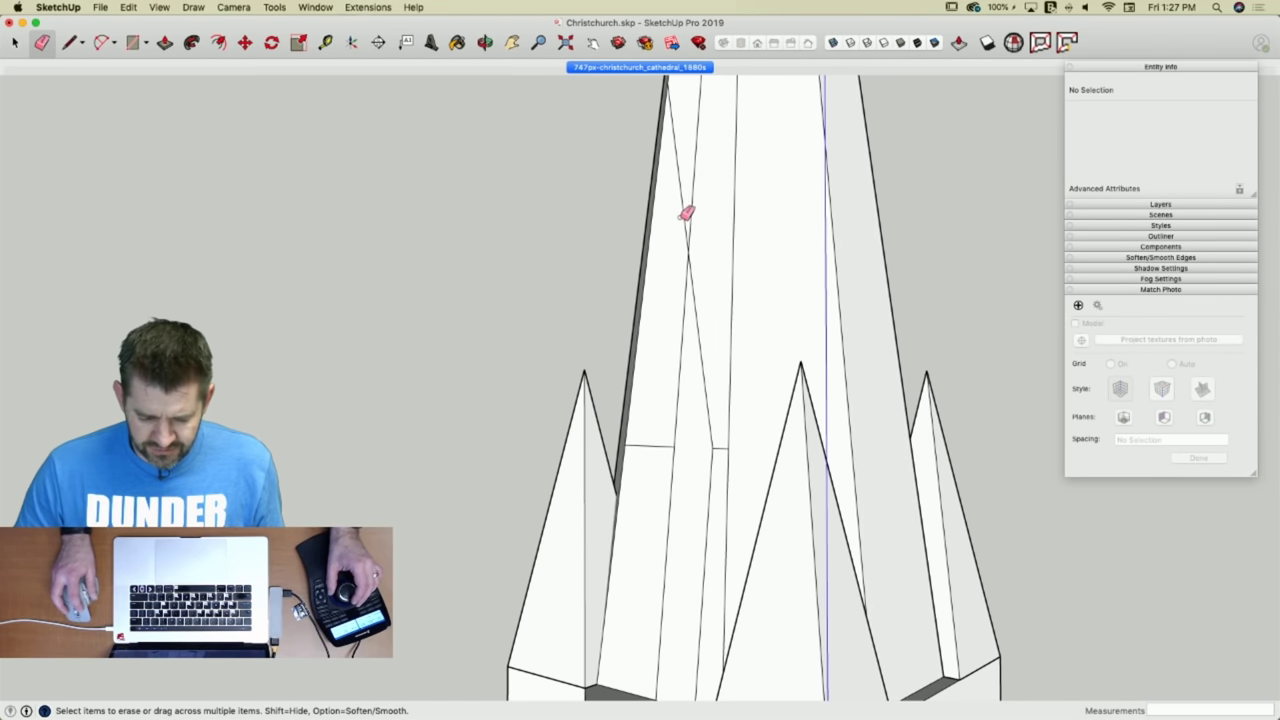
{"action": "mouse_move", "coordinate": [679, 217]}
{"action": "left_mouse_down"}
{"action": "mouse_move", "coordinate": [698, 220]}
{"action": "mouse_move", "coordinate": [692, 270]}
{"action": "left_mouse_up"}
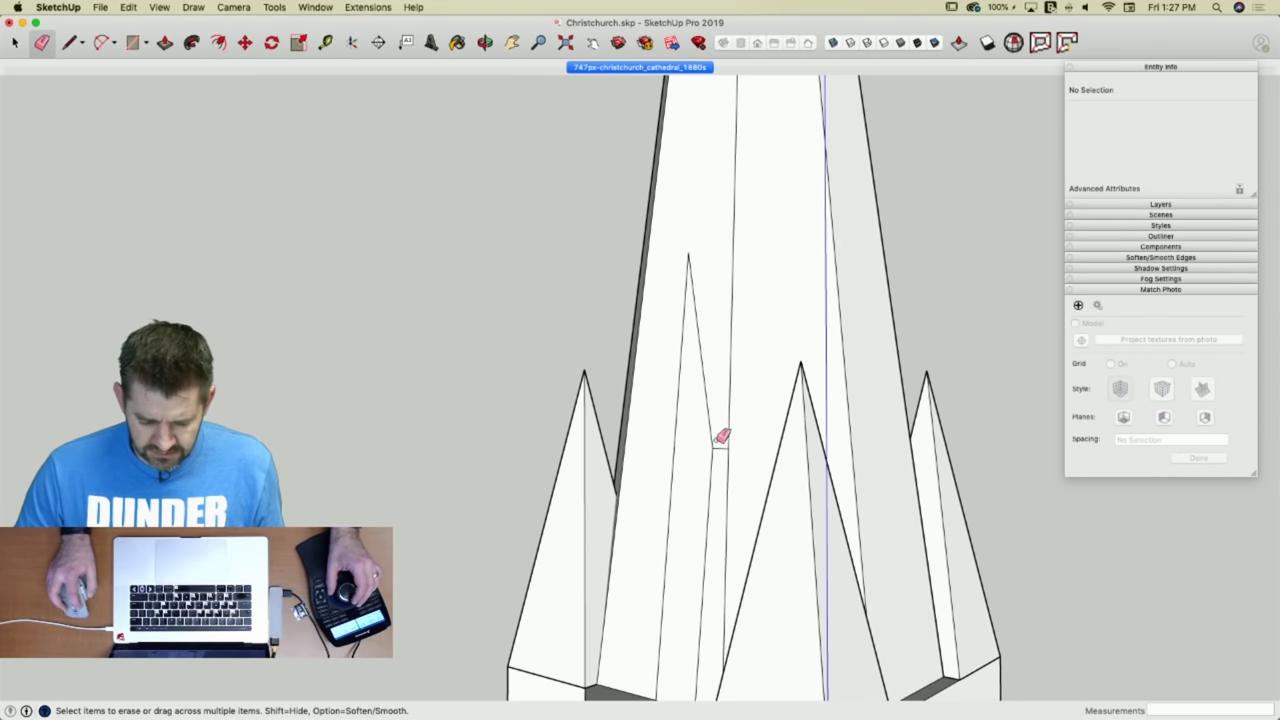
Following the matched photo, redraw the bay's upright side face from the balcony to the ledge corner, projecting about 1' 6 5/8" at its top.
{"action": "left_click", "coordinate": [599, 67]}
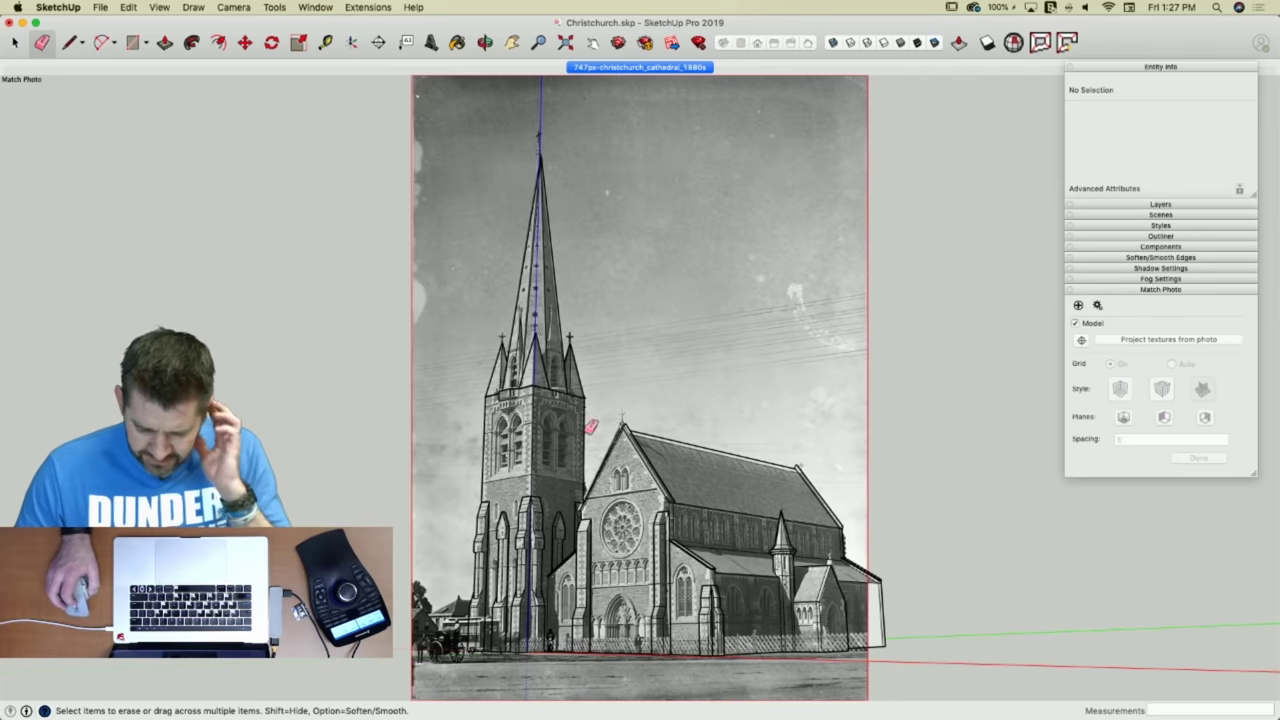
{"action": "scroll", "coordinate": [543, 290], "scroll_direction": "up", "scroll_amount": 6}
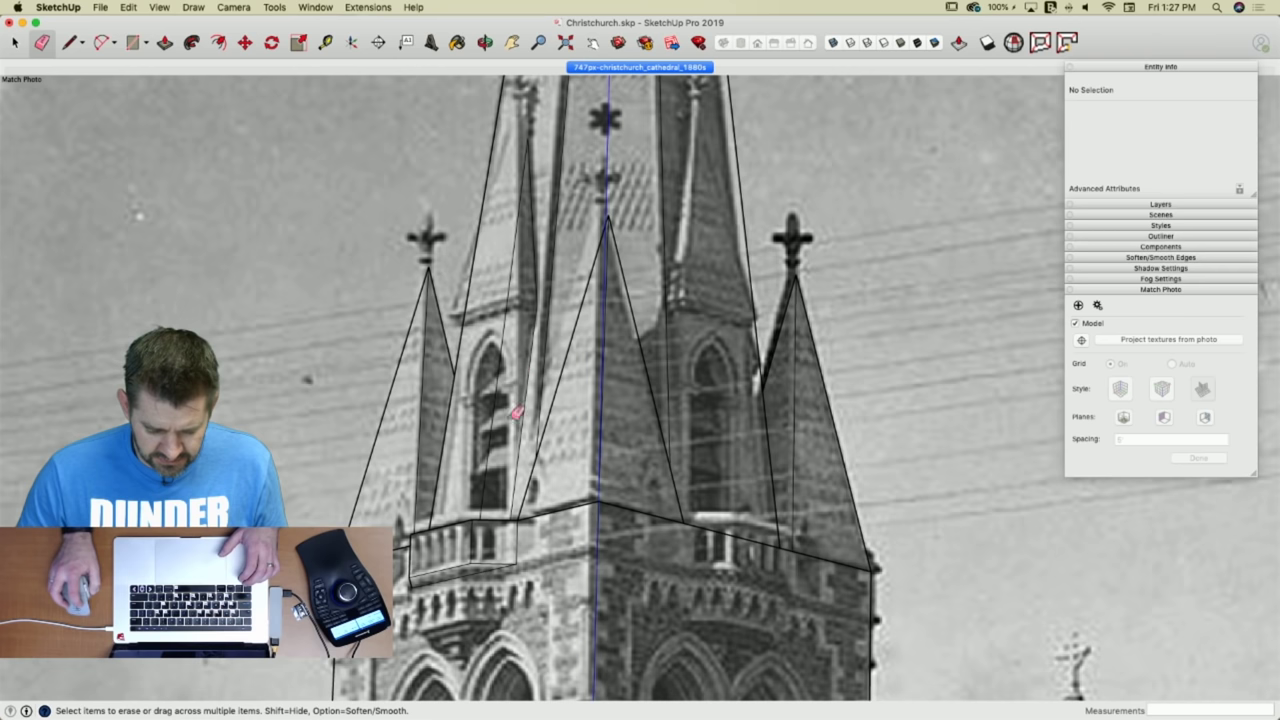
{"action": "middle_click_drag", "start_coordinate": [525, 472], "coordinate": [592, 349]}
{"action": "key", "text": "l"}
{"action": "scroll", "coordinate": [543, 452], "scroll_direction": "up", "scroll_amount": 7}
{"action": "left_click", "coordinate": [601, 494]}
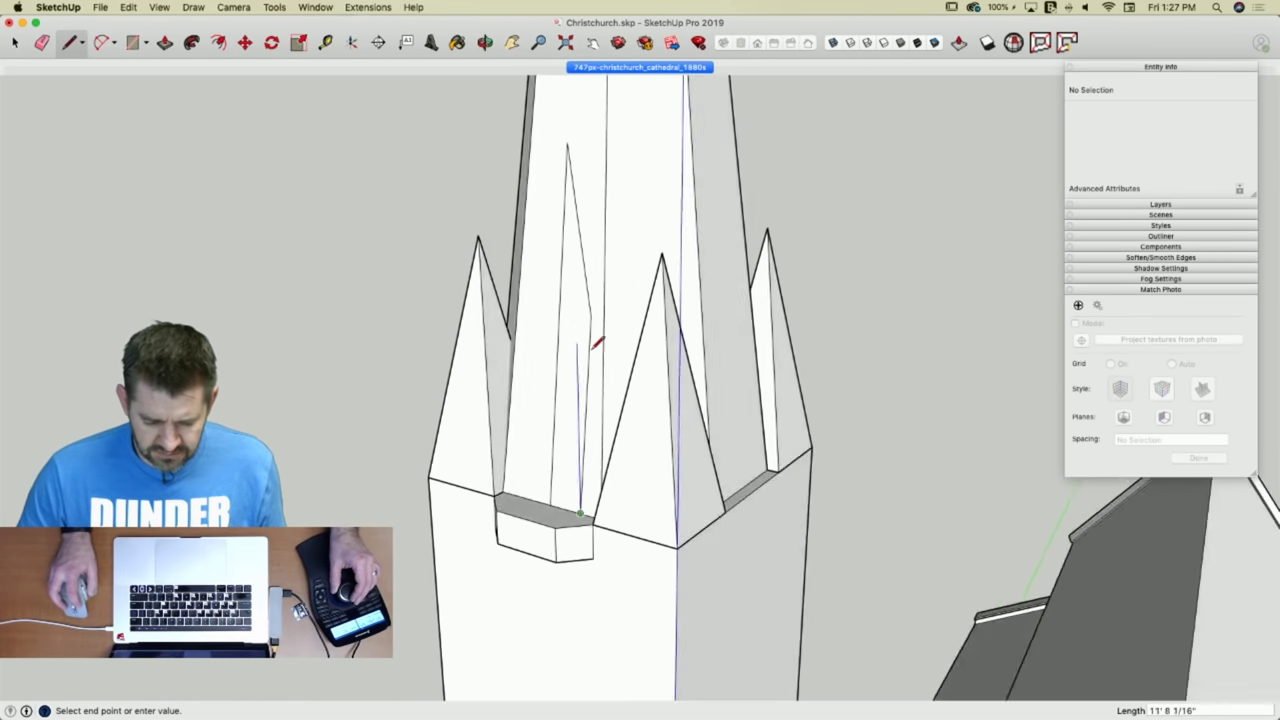
{"action": "left_click", "coordinate": [578, 296]}
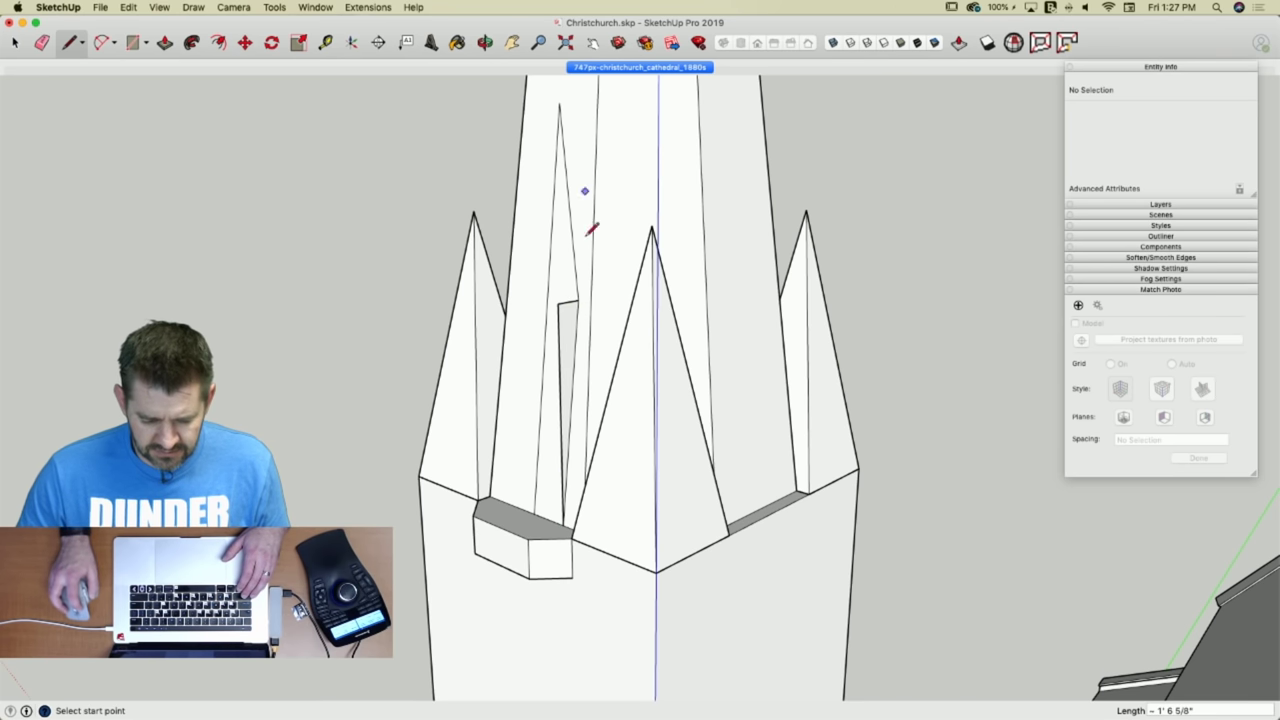
Copy the side face's short top edge up to the peak of the sloping edge on the spire face.
{"action": "key", "text": "space"}
{"action": "left_click", "coordinate": [574, 303]}
{"action": "key", "text": "m"}
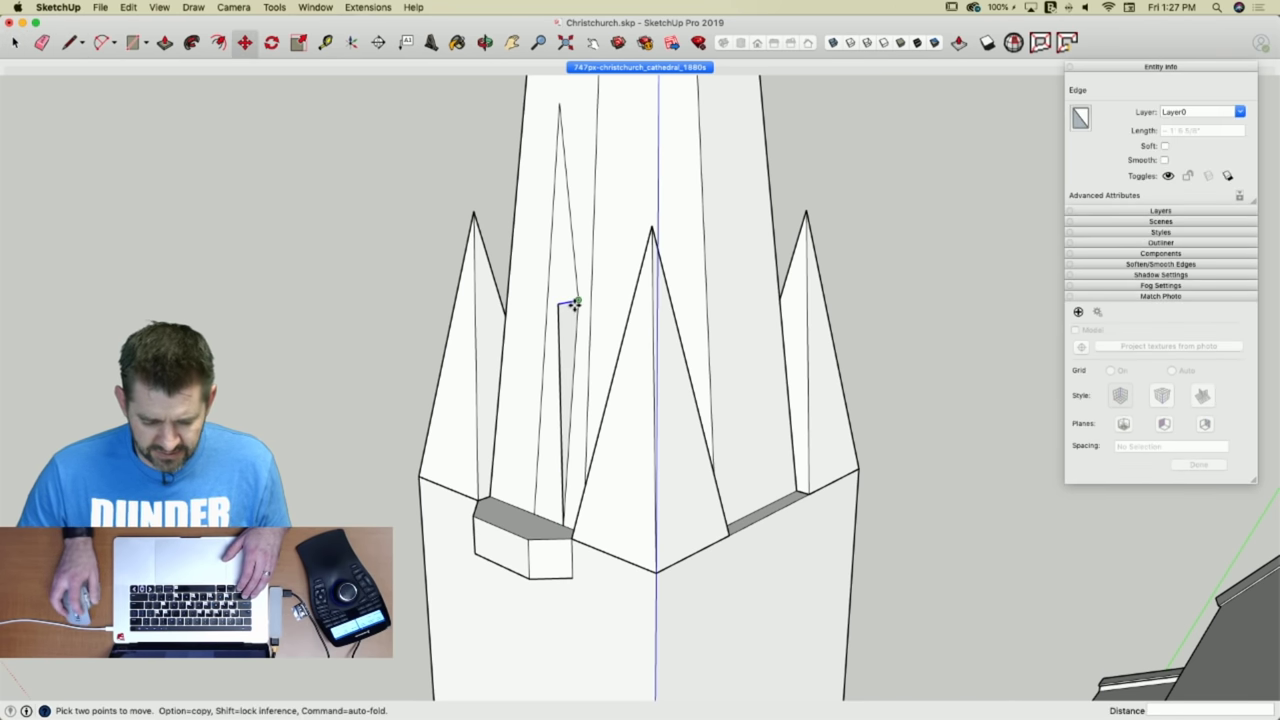
{"action": "left_click", "coordinate": [572, 299]}
{"action": "key", "text": "alt"}
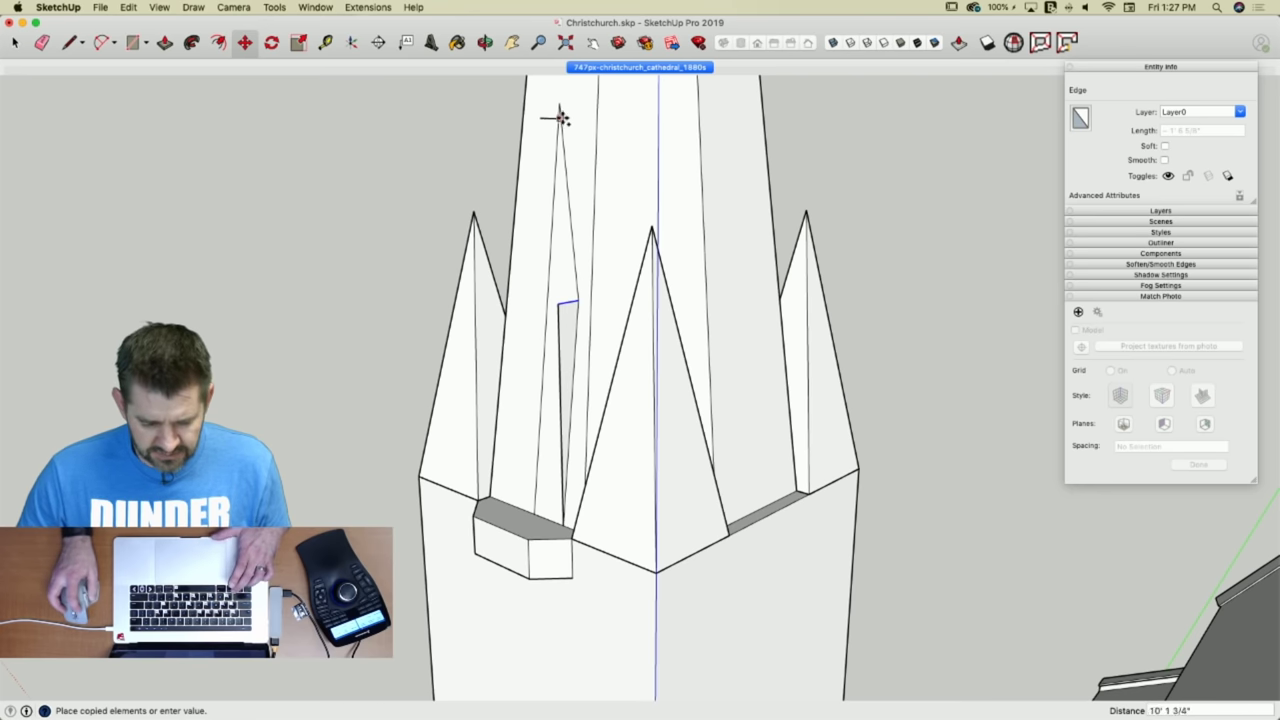
{"action": "left_click", "coordinate": [559, 104]}
Draw a sloping edge from the copied edge's outer end to the side face's outer upper corner.
{"action": "key", "text": "l"}
{"action": "left_click", "coordinate": [538, 103]}
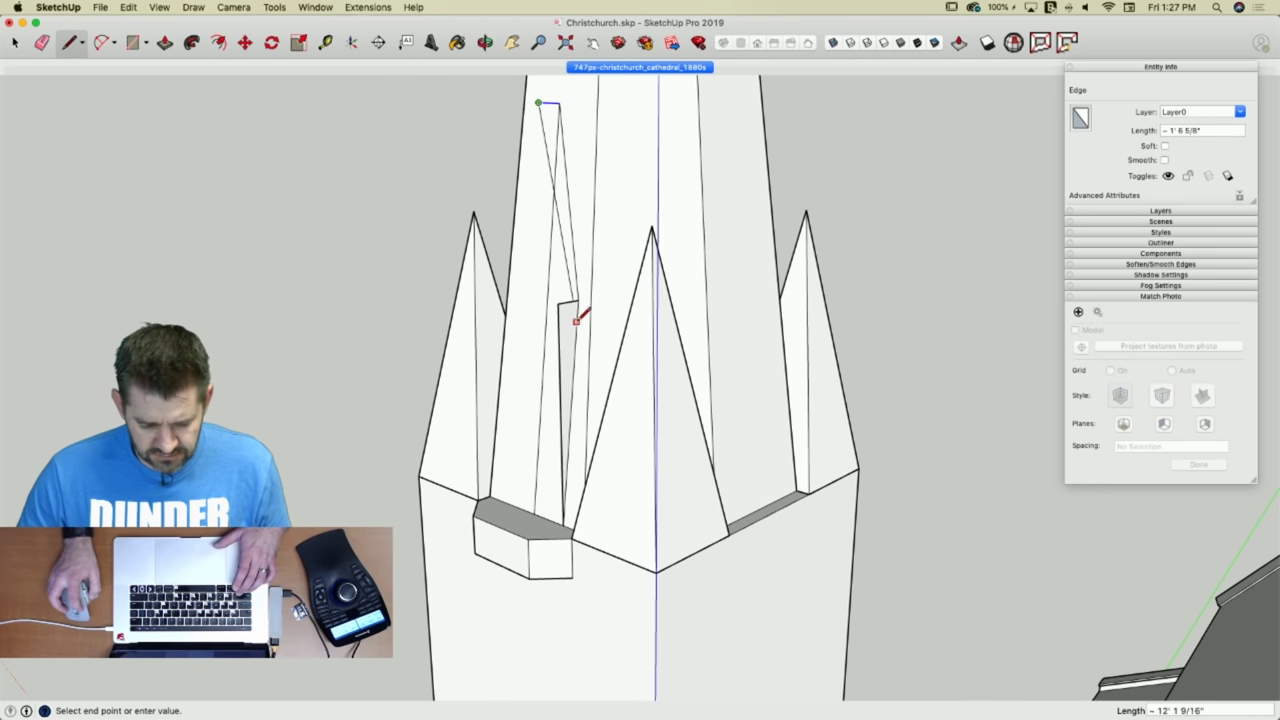
{"action": "left_click", "coordinate": [557, 303]}
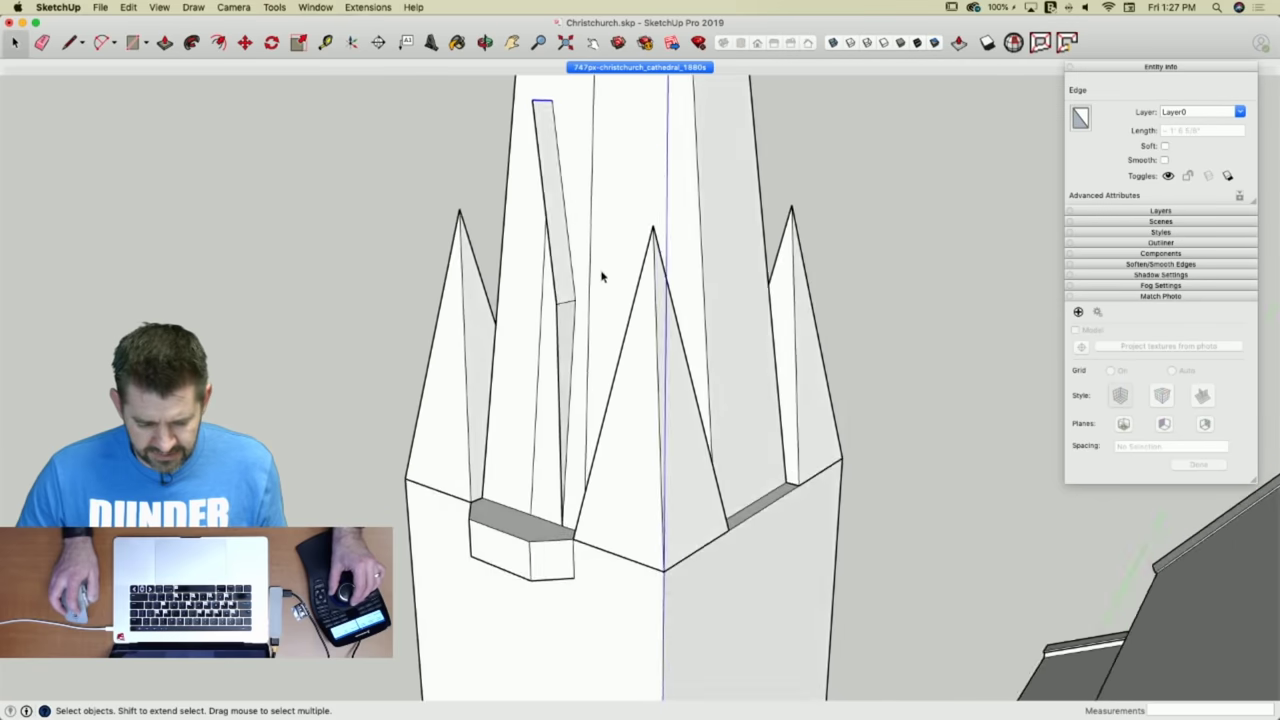
Draw an edge about 23' 9 3/16" long from the peak's outer end to the balcony, and an edge about 2' 6 9/16" long across its base.
{"action": "left_click", "coordinate": [520, 100]}
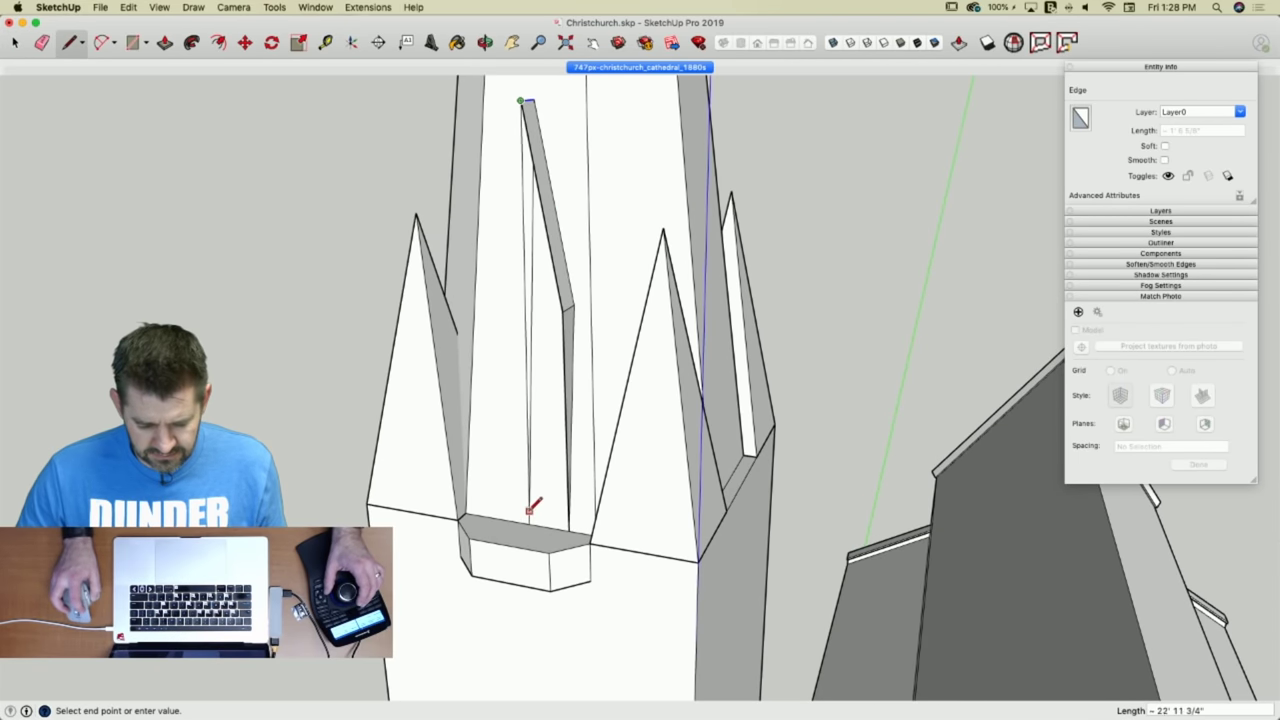
{"action": "left_click", "coordinate": [529, 521]}
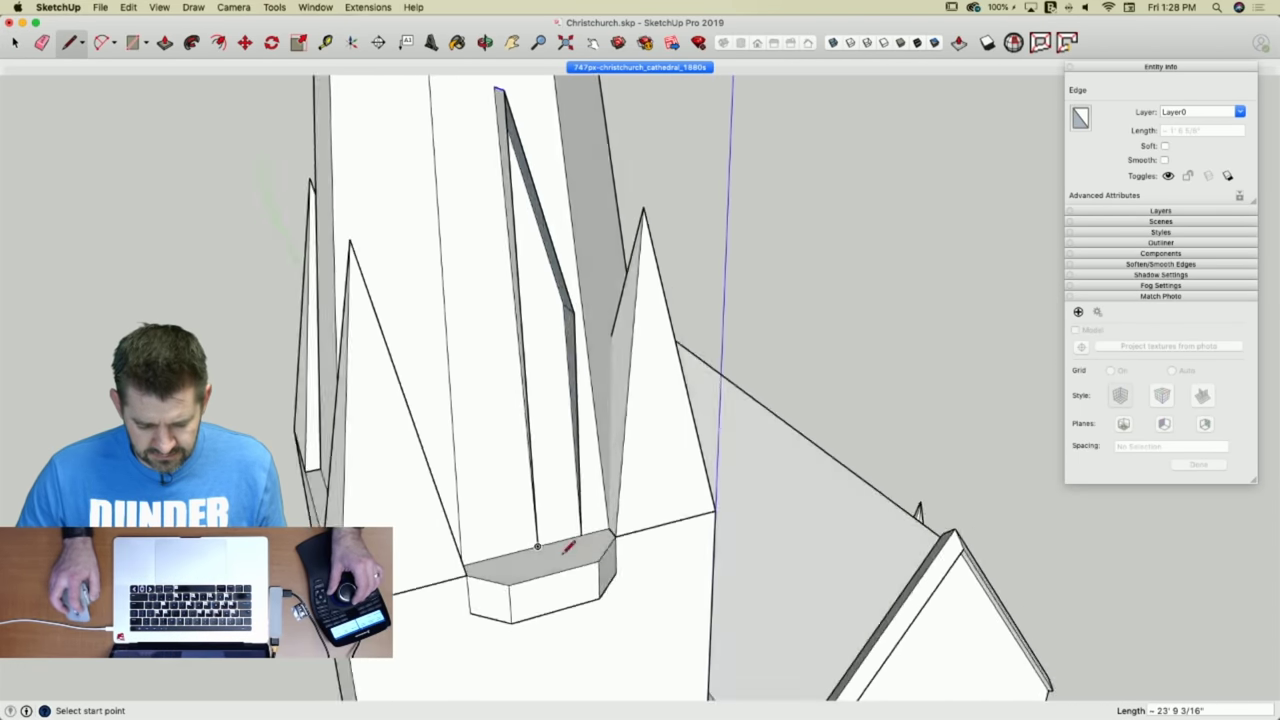
{"action": "left_click", "coordinate": [590, 528]}
{"action": "left_click", "coordinate": [553, 541]}
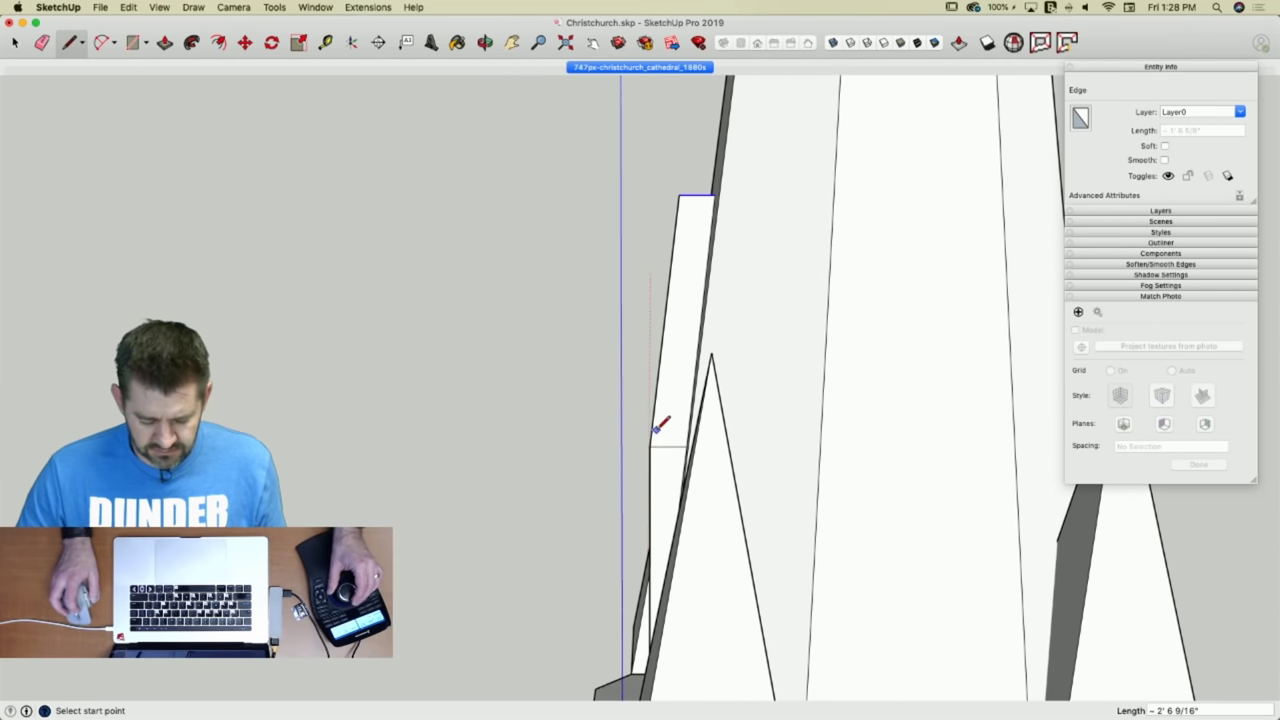
Examine the half bay against the matched 1880s photo, comparing its peak and ledge with the photographed window gable.
{"action": "key", "text": "super+Tab"}
{"action": "key", "text": "super+Tab"}
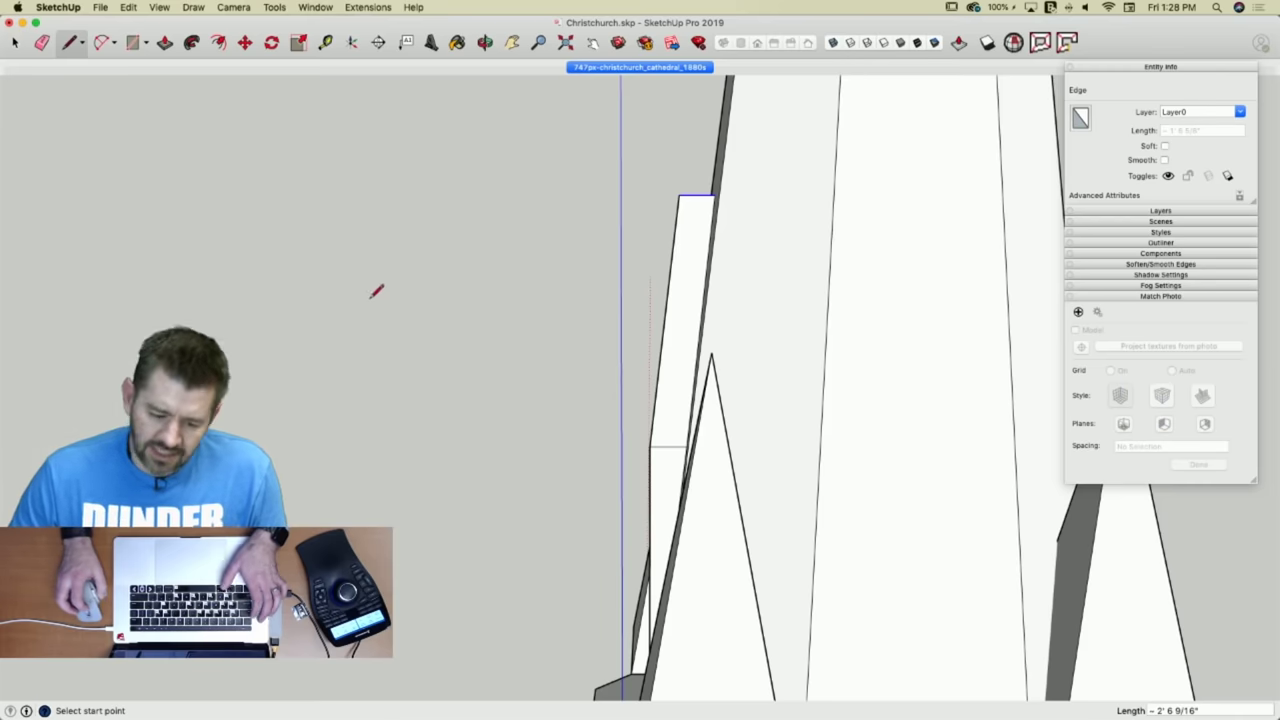
{"action": "left_click", "coordinate": [627, 67]}
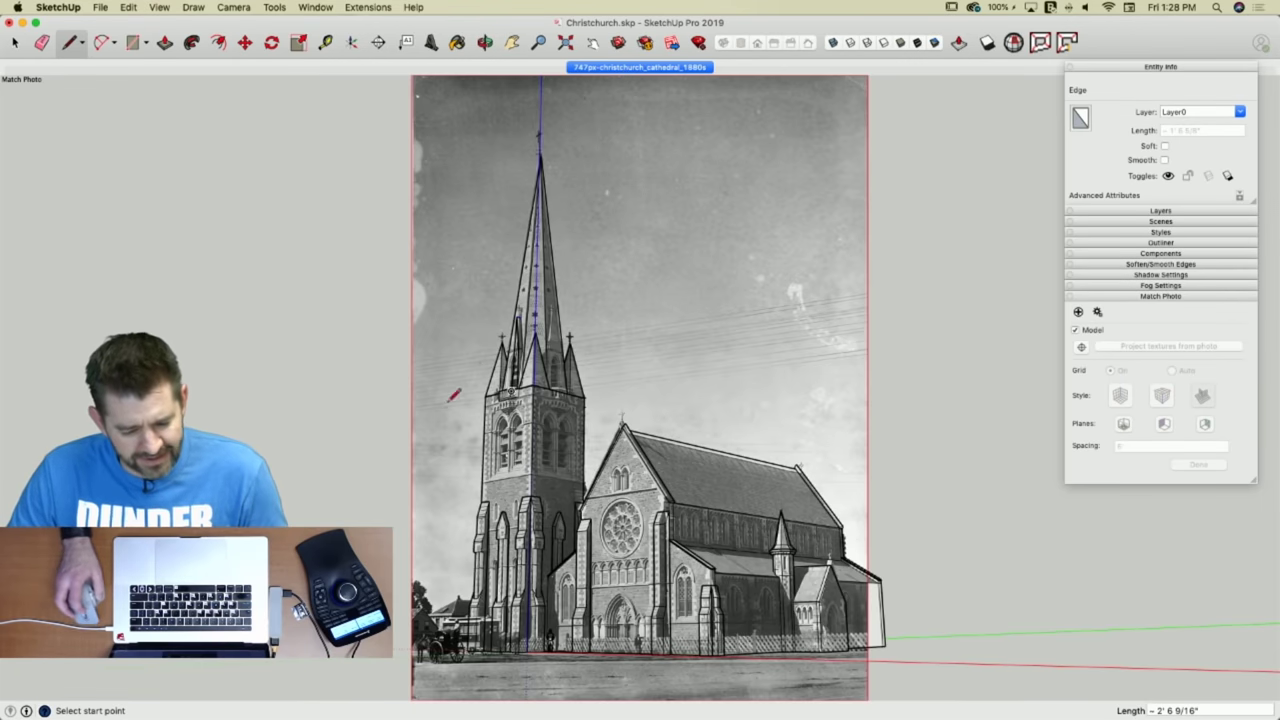
{"action": "scroll", "coordinate": [520, 332], "scroll_direction": "up", "scroll_amount": 10}
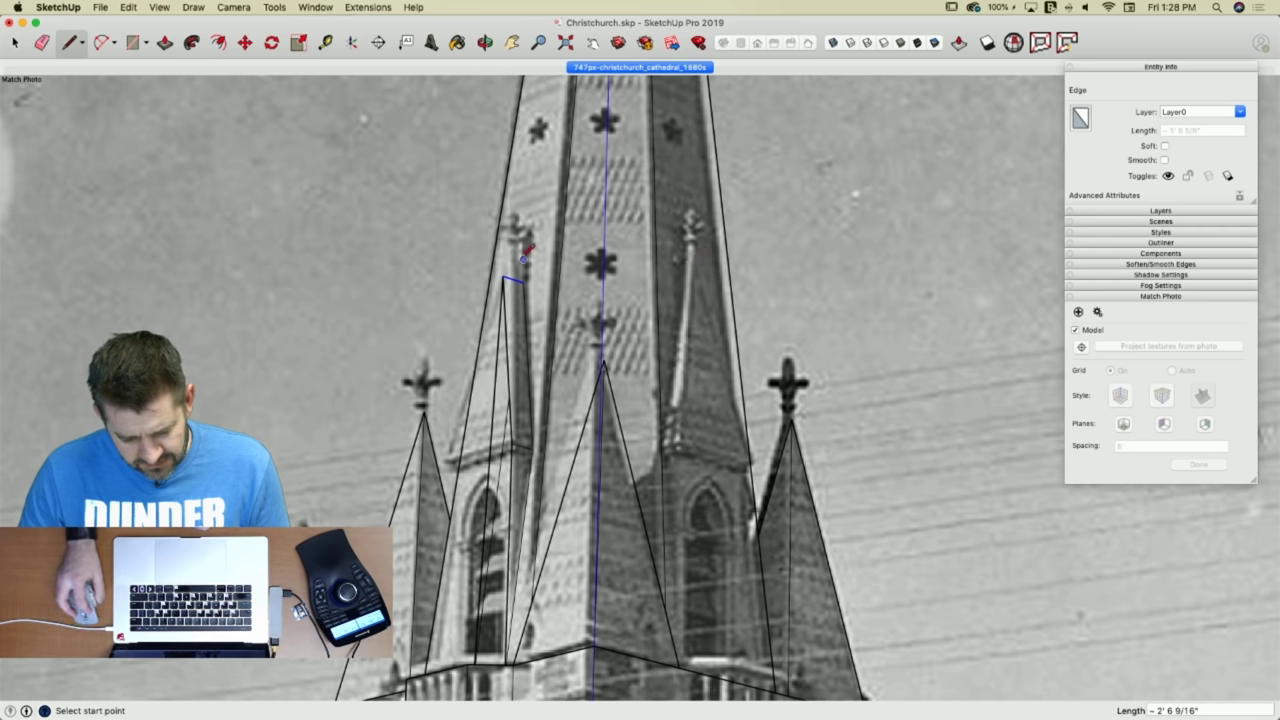
{"action": "key", "text": "space"}
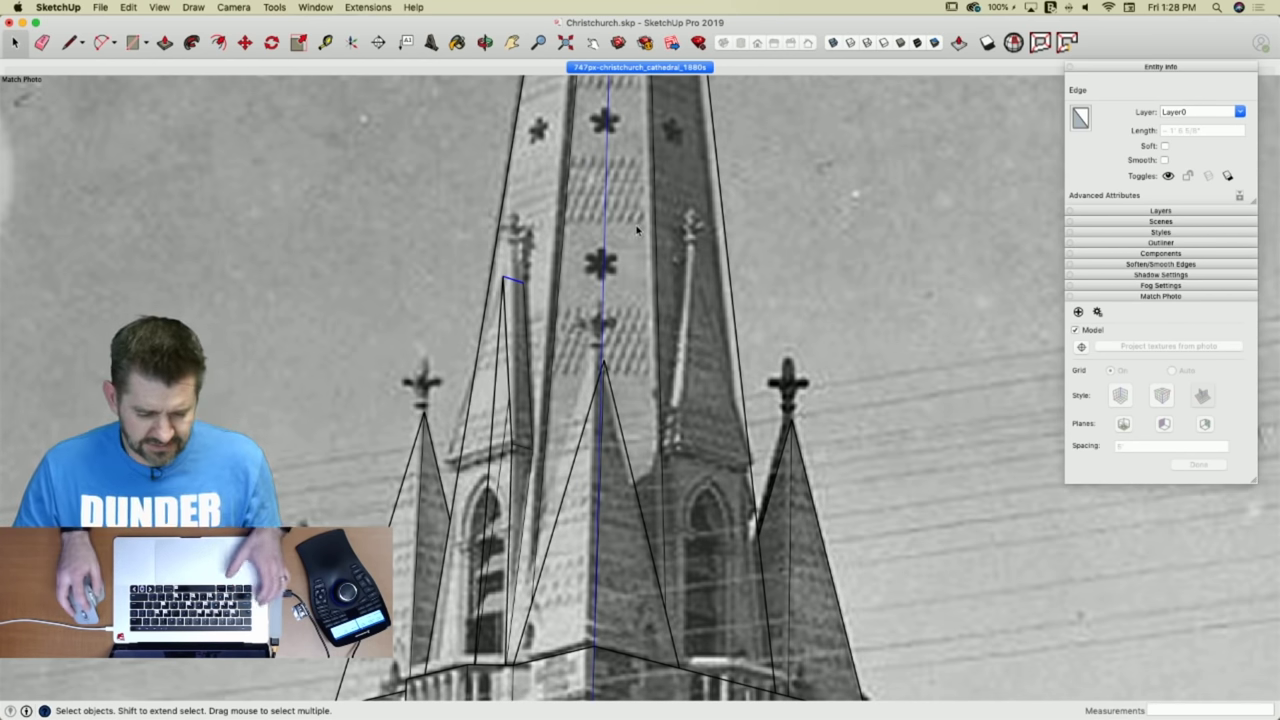
{"action": "key", "text": "super+Tab"}
{"action": "left_click", "coordinate": [179, 242]}
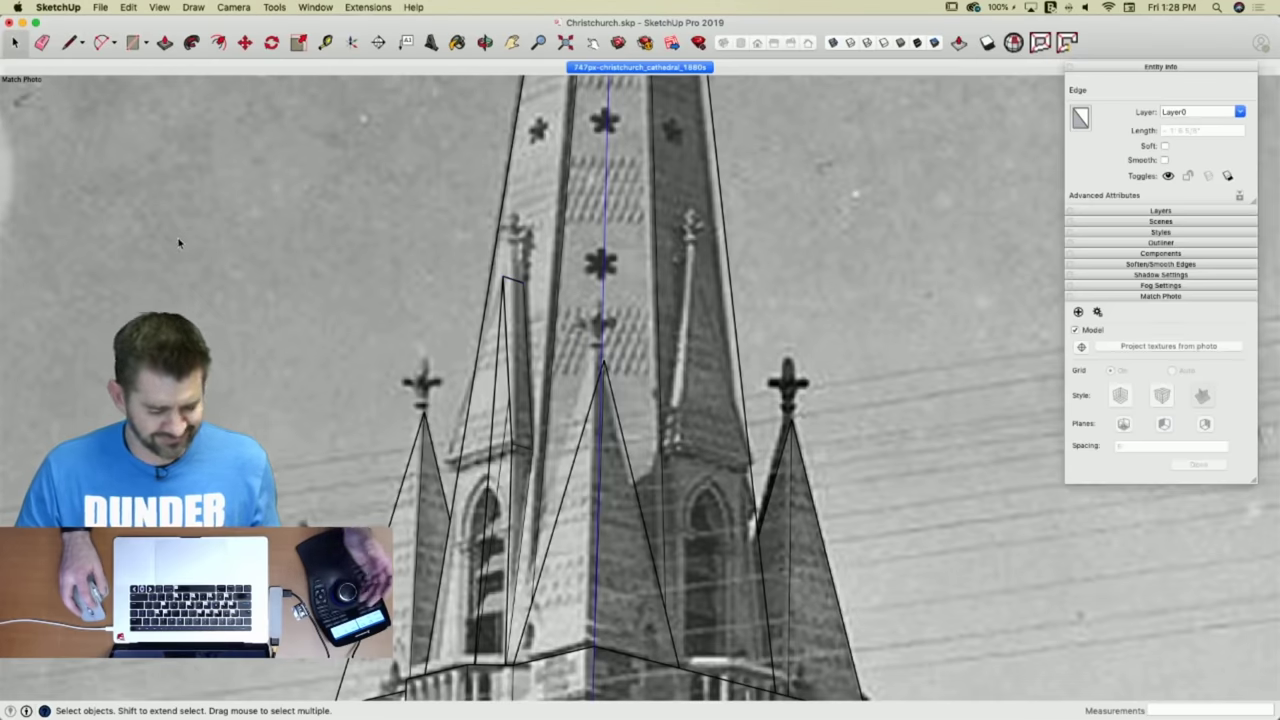
{"action": "left_click", "coordinate": [179, 242]}
Draw a ledge-height edge about 2' 6 9/16" long across the bay's front, then join its free end to the peak and the balcony.
{"action": "key", "text": "l"}
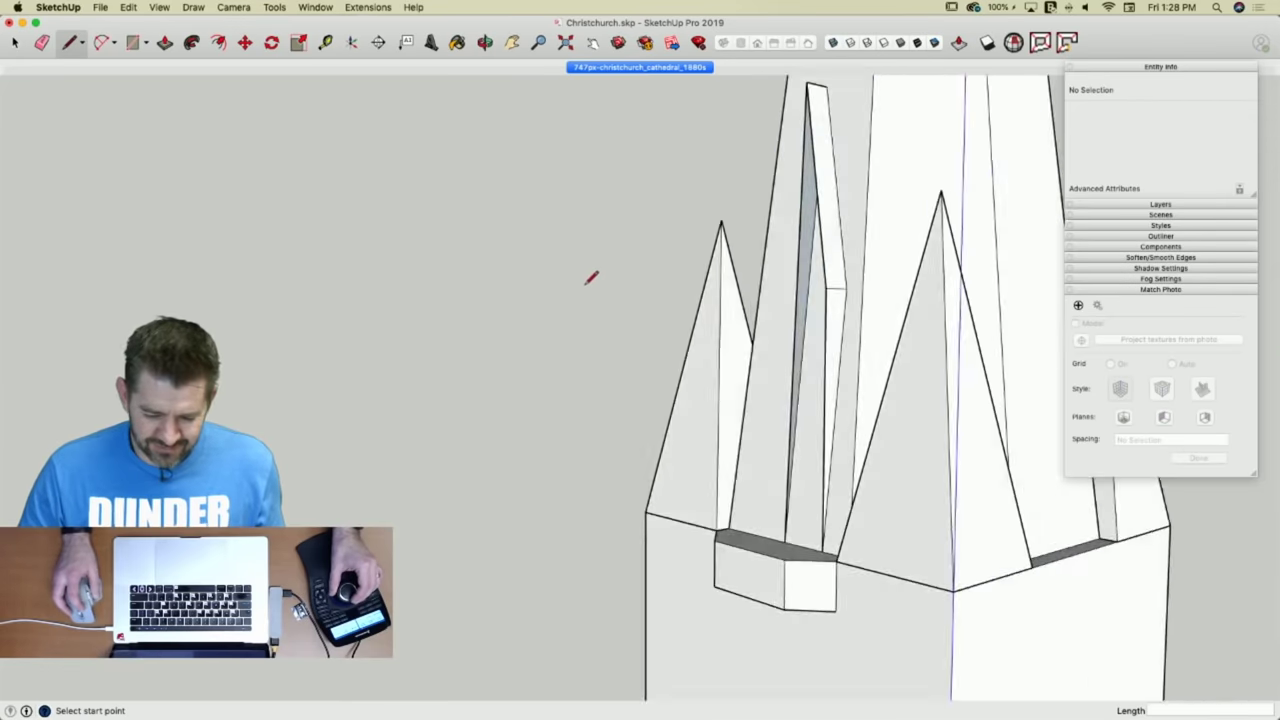
{"action": "scroll", "coordinate": [731, 326], "scroll_direction": "up", "scroll_amount": 5}
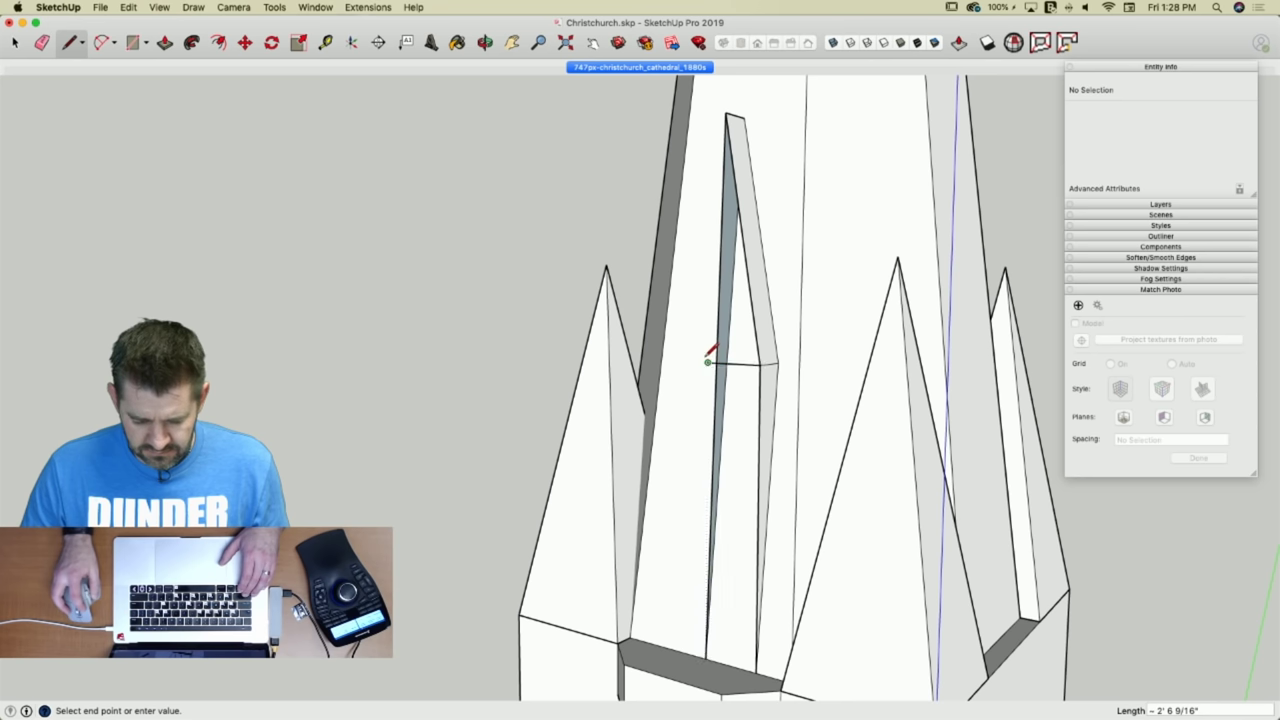
{"action": "left_click", "coordinate": [727, 112]}
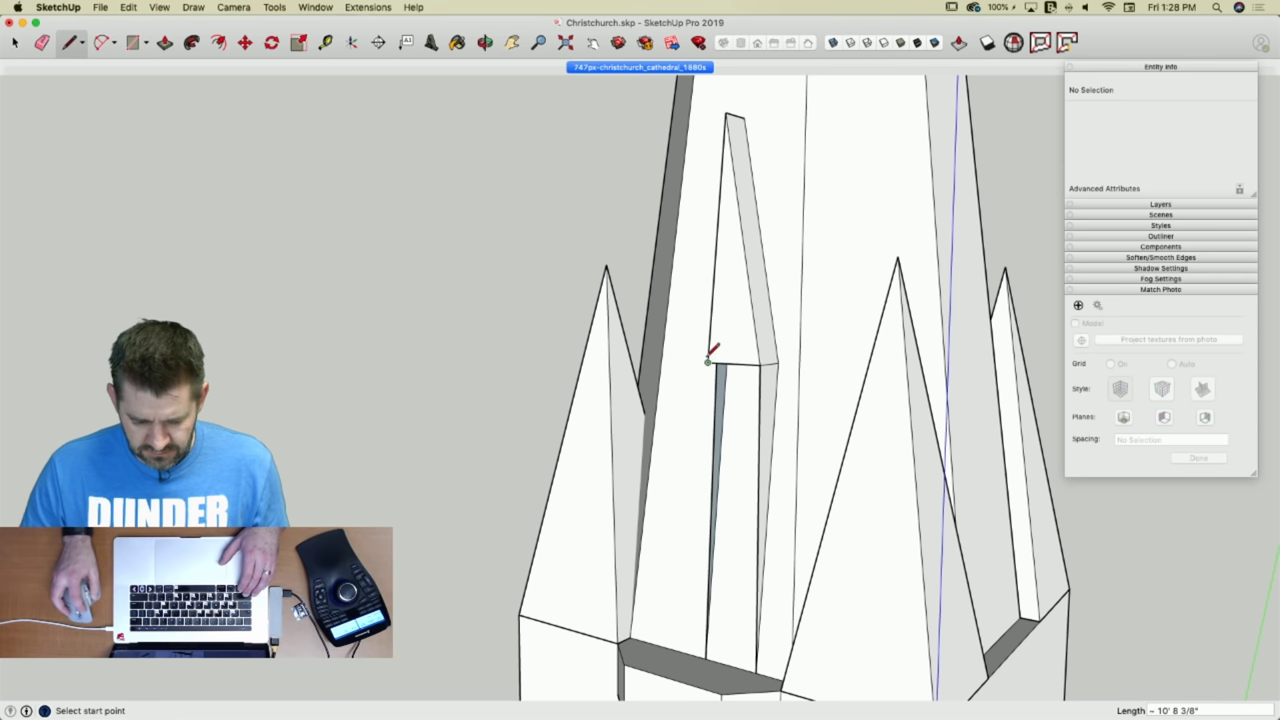
{"action": "left_click", "coordinate": [711, 652]}
{"action": "key", "text": "space"}
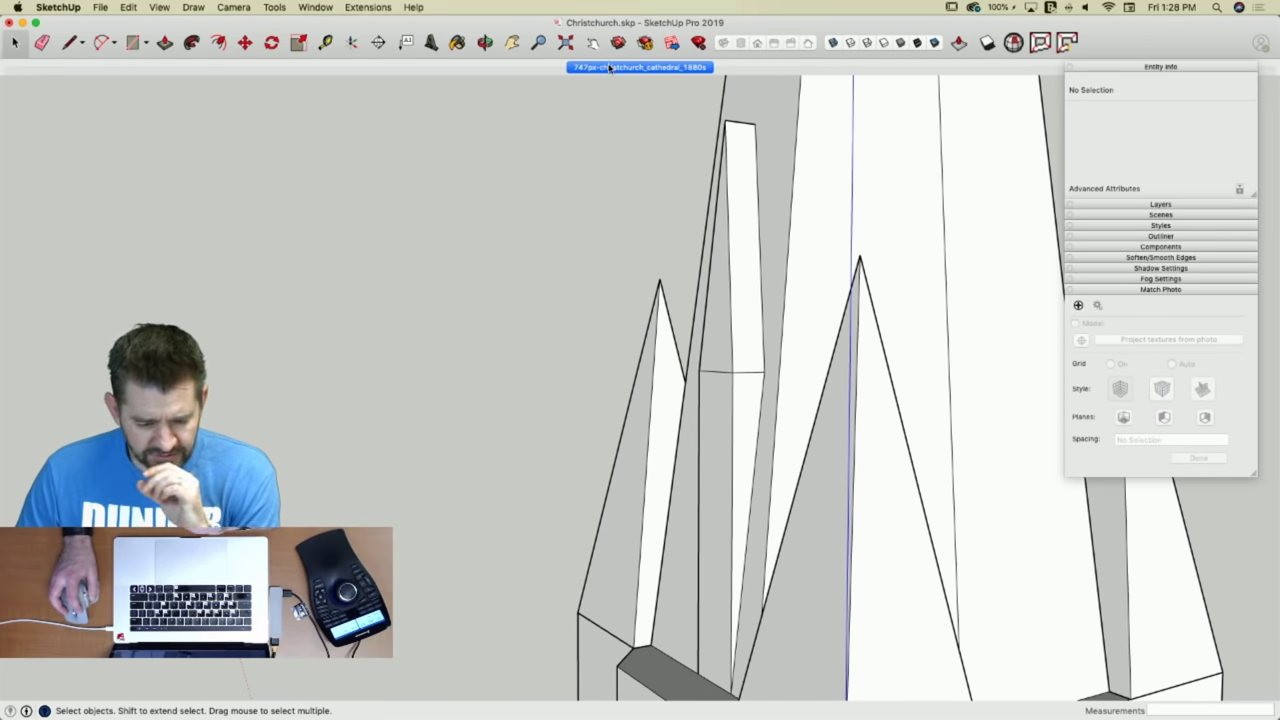
Extend the bay's peak edge outward by about 1' 3 1/8" and draw a sloping edge about 10' 11 1/8" long from it to the ledge corner.
{"action": "left_click", "coordinate": [608, 67]}
{"action": "scroll", "coordinate": [540, 350], "scroll_direction": "up", "scroll_amount": 5}
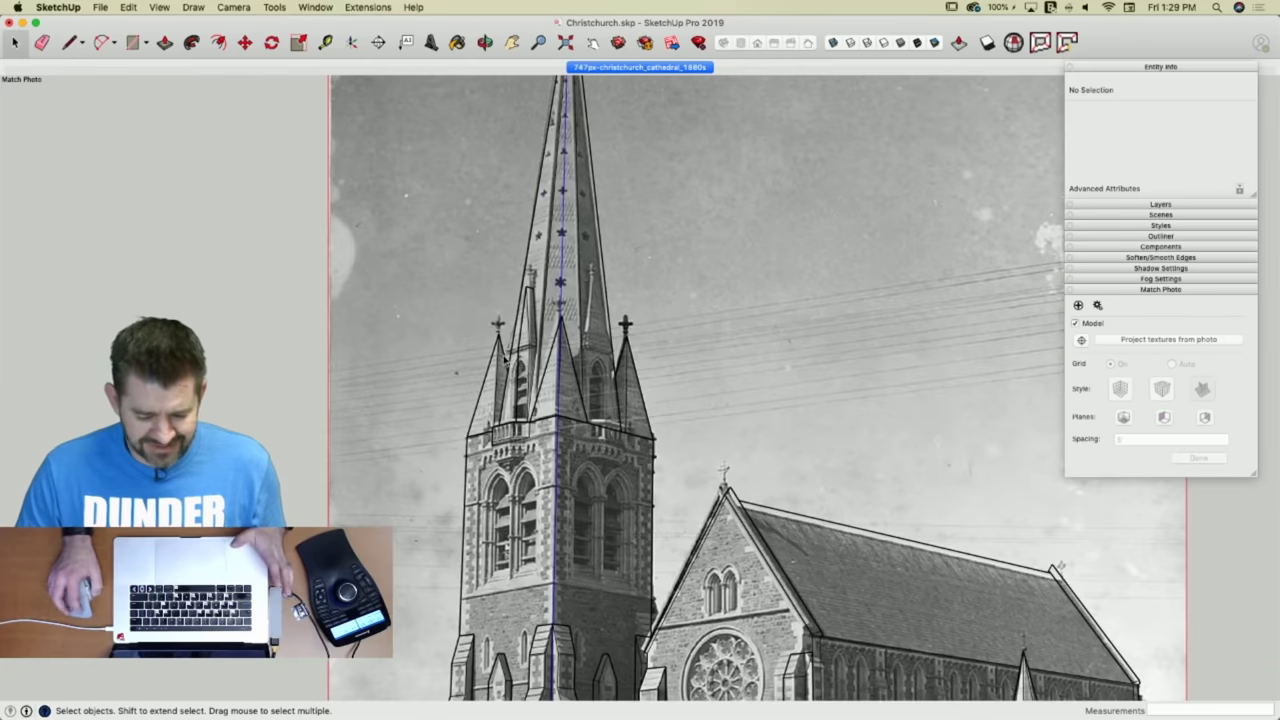
{"action": "scroll", "coordinate": [516, 355], "scroll_direction": "up", "scroll_amount": 3}
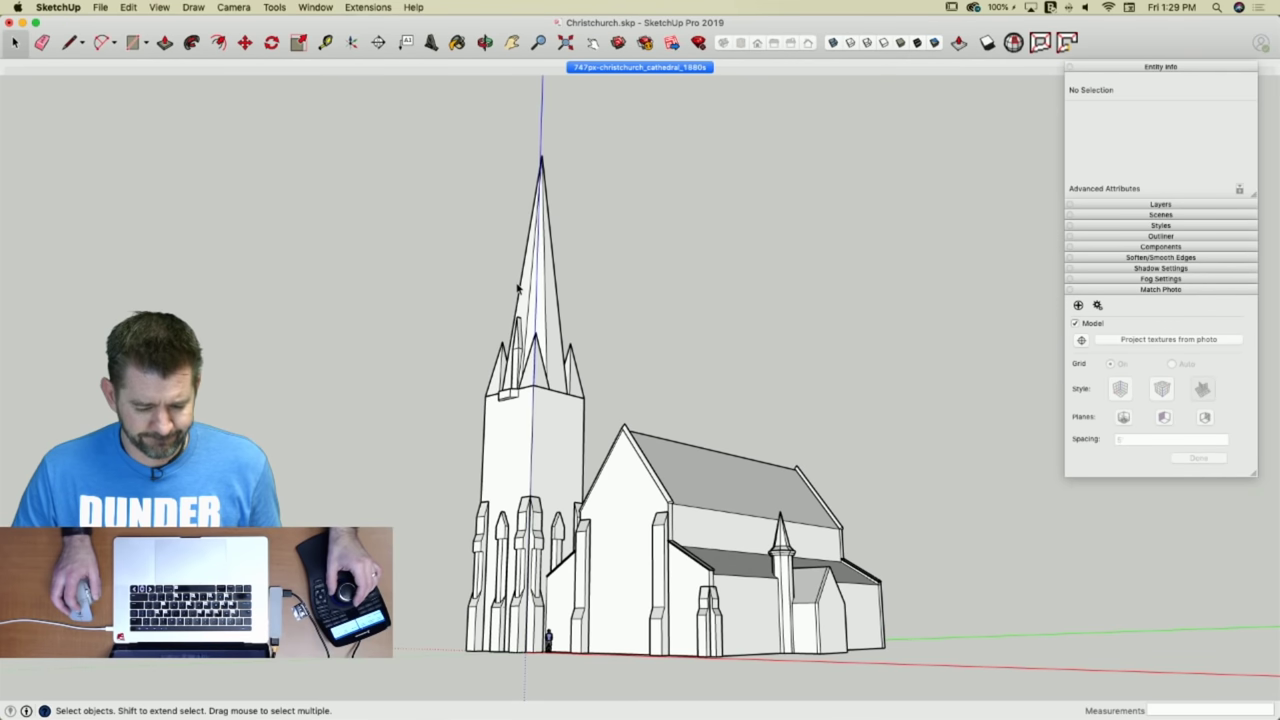
{"action": "middle_click_drag", "start_coordinate": [517, 288], "coordinate": [487, 348]}
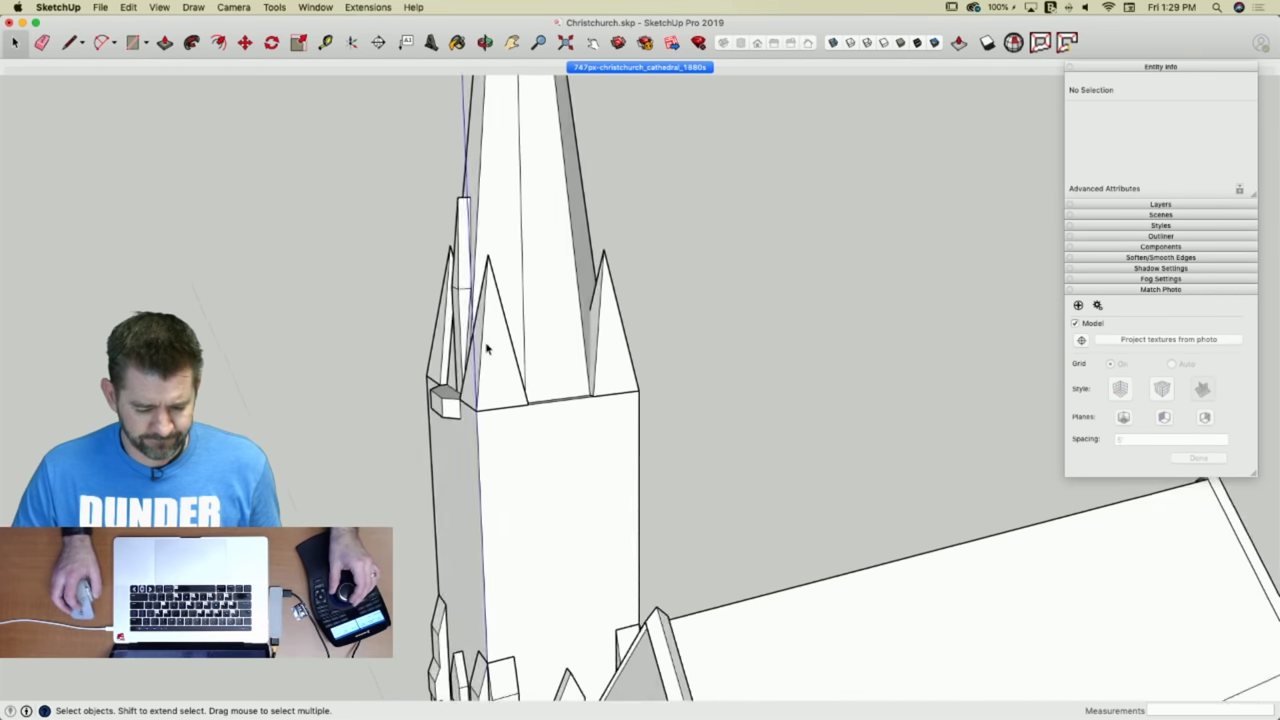
{"action": "key", "text": "l"}
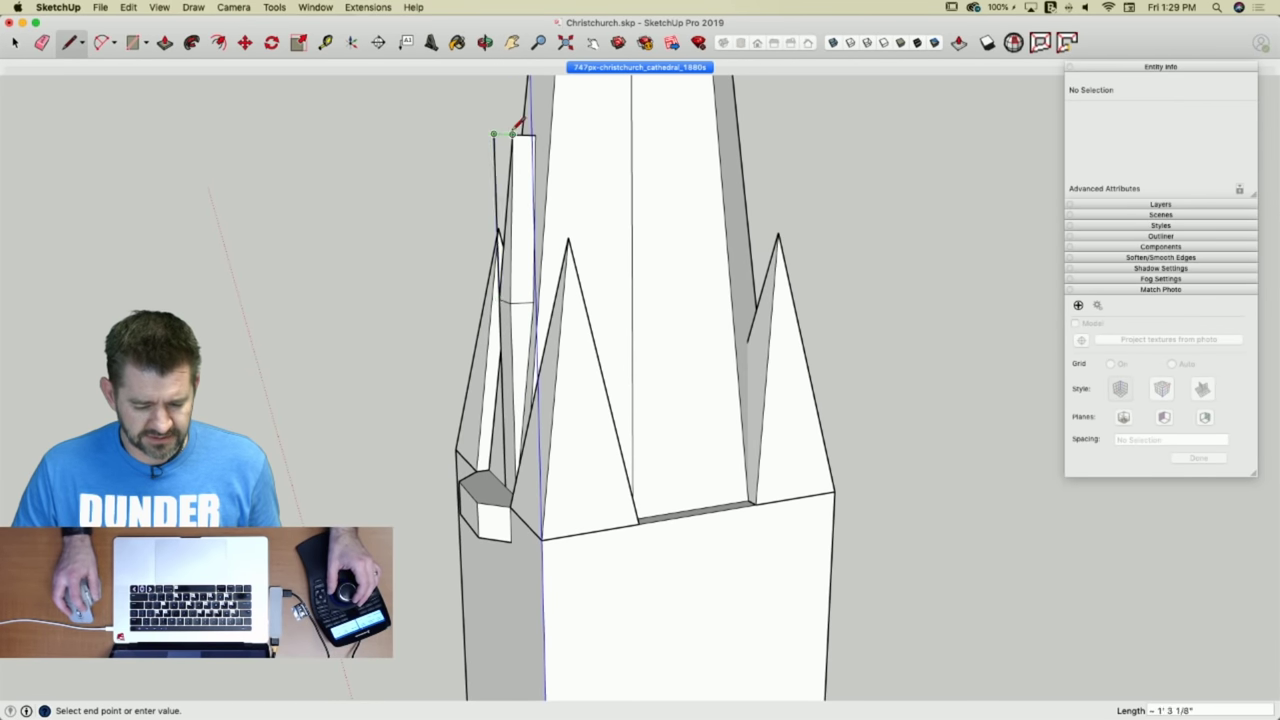
{"action": "left_click", "coordinate": [512, 133]}
{"action": "left_click", "coordinate": [497, 131]}
{"action": "left_click", "coordinate": [514, 298]}
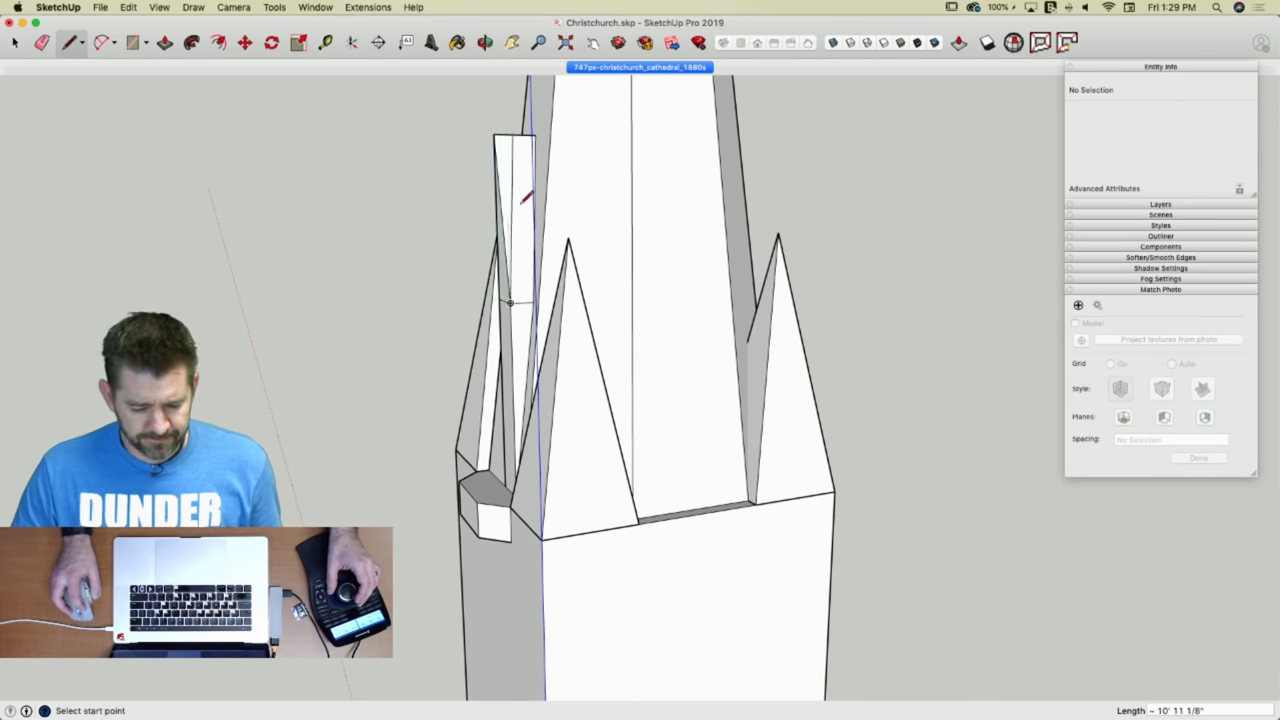
Erase the bay's old sloping edge and compare the reshaped peak with the matched 1880s photo.
{"action": "key", "text": "e"}
{"action": "left_click", "coordinate": [512, 160]}
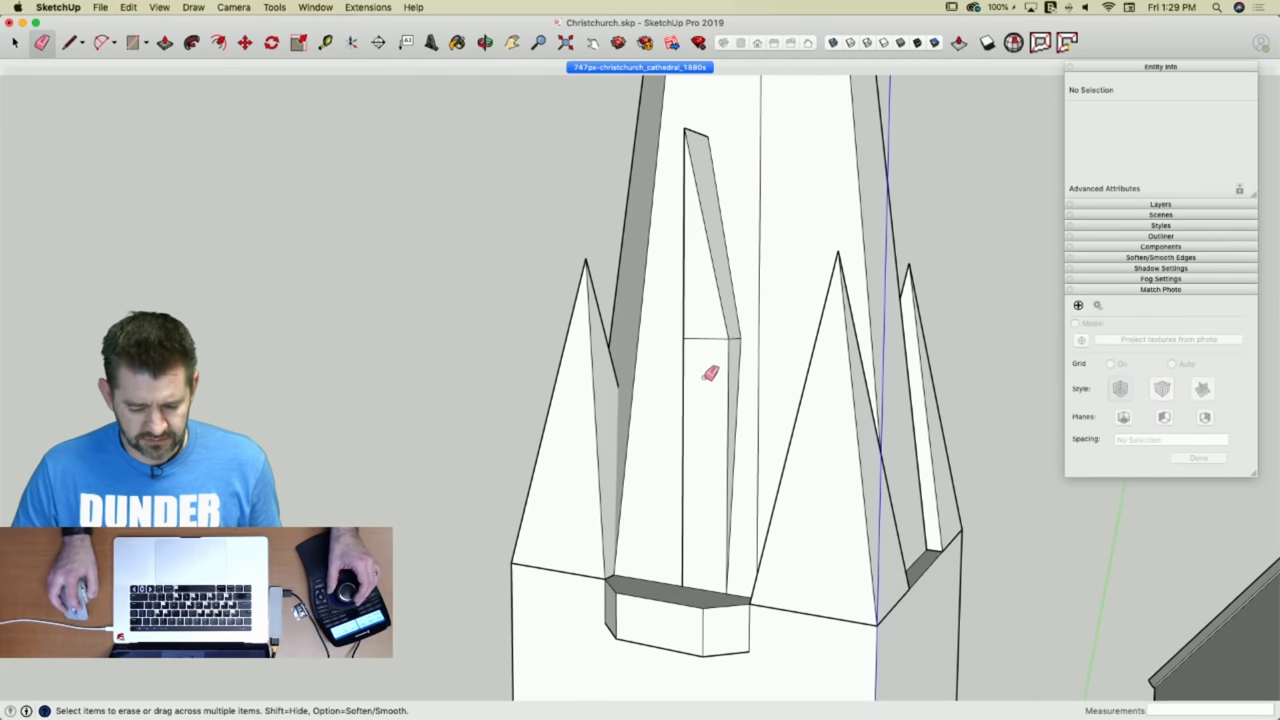
{"action": "left_click", "coordinate": [622, 67]}
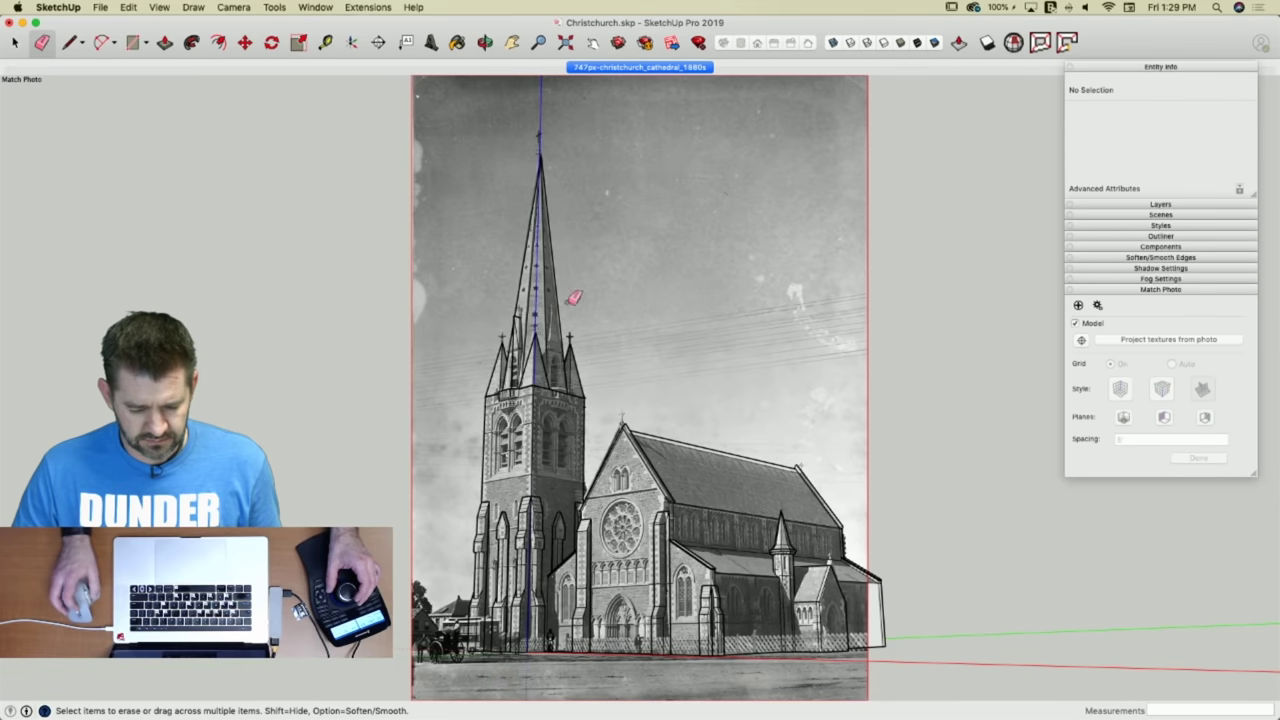
Check the half bay's slope and ledge against the matched 1880s photo from the photo viewpoint and in the surrounding model.
{"action": "scroll", "coordinate": [571, 298], "scroll_direction": "up", "scroll_amount": 6}
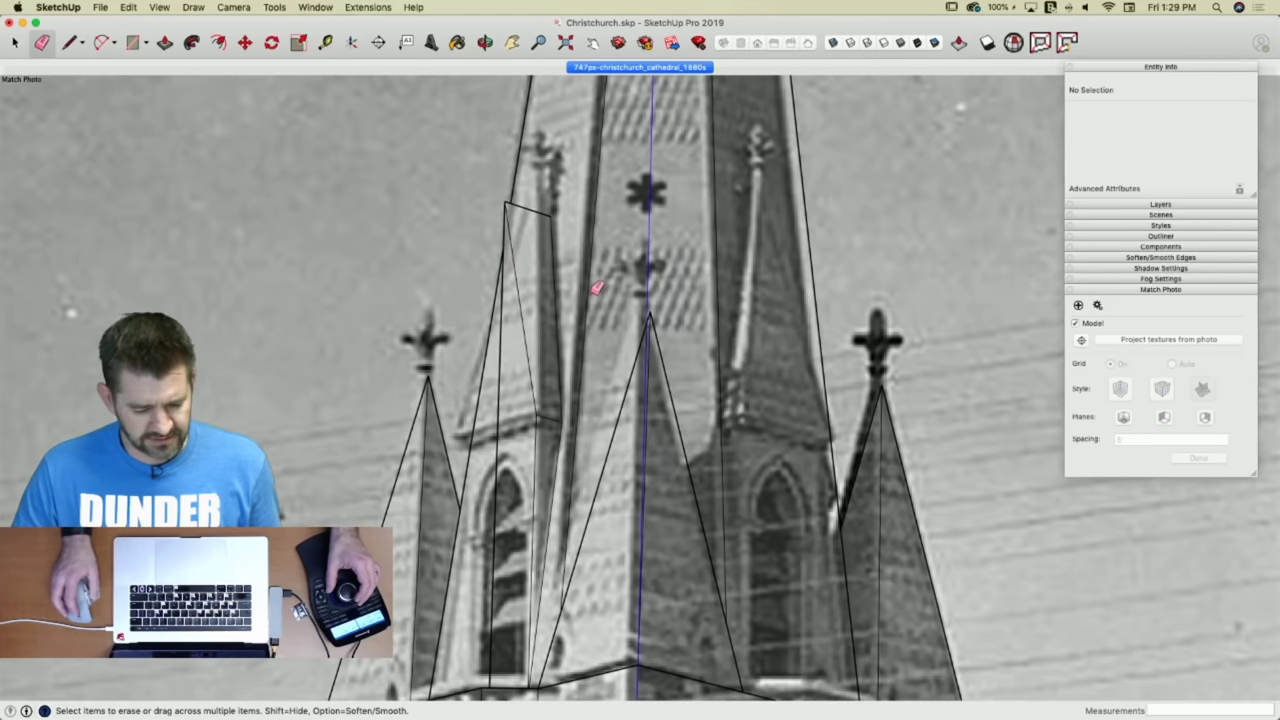
{"action": "mouse_move", "coordinate": [597, 288]}
{"action": "middle_mouse_down"}
{"action": "mouse_move", "coordinate": [571, 286]}
{"action": "mouse_move", "coordinate": [583, 286]}
{"action": "mouse_move", "coordinate": [575, 125]}
{"action": "middle_mouse_up"}
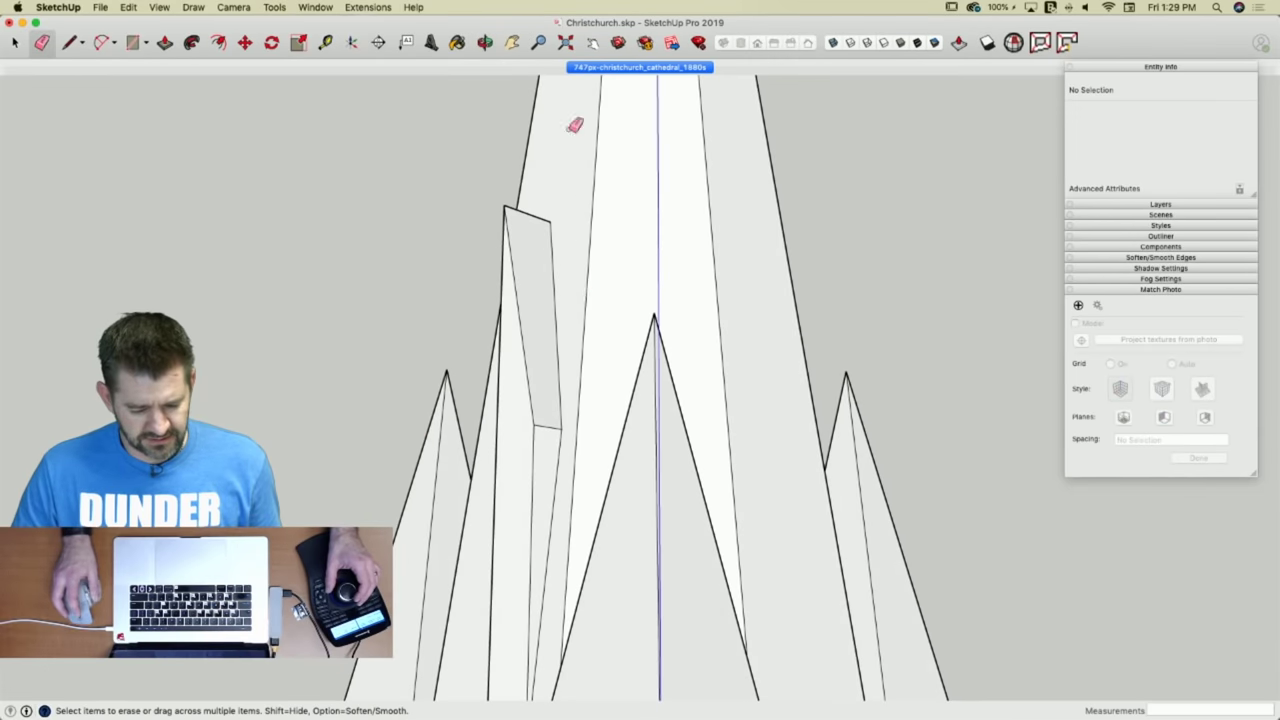
{"action": "left_click", "coordinate": [595, 68]}
{"action": "scroll", "coordinate": [540, 325], "scroll_direction": "up", "scroll_amount": 6}
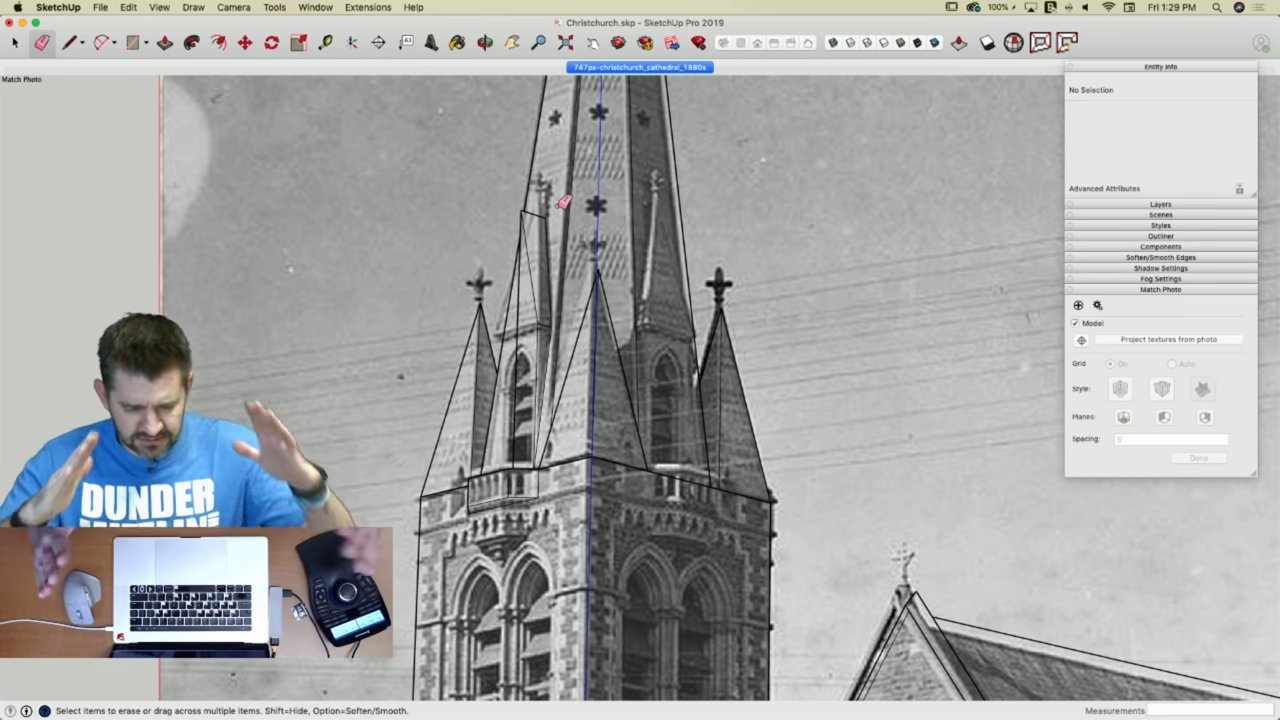
{"action": "scroll", "coordinate": [563, 208], "scroll_direction": "up", "scroll_amount": 2}
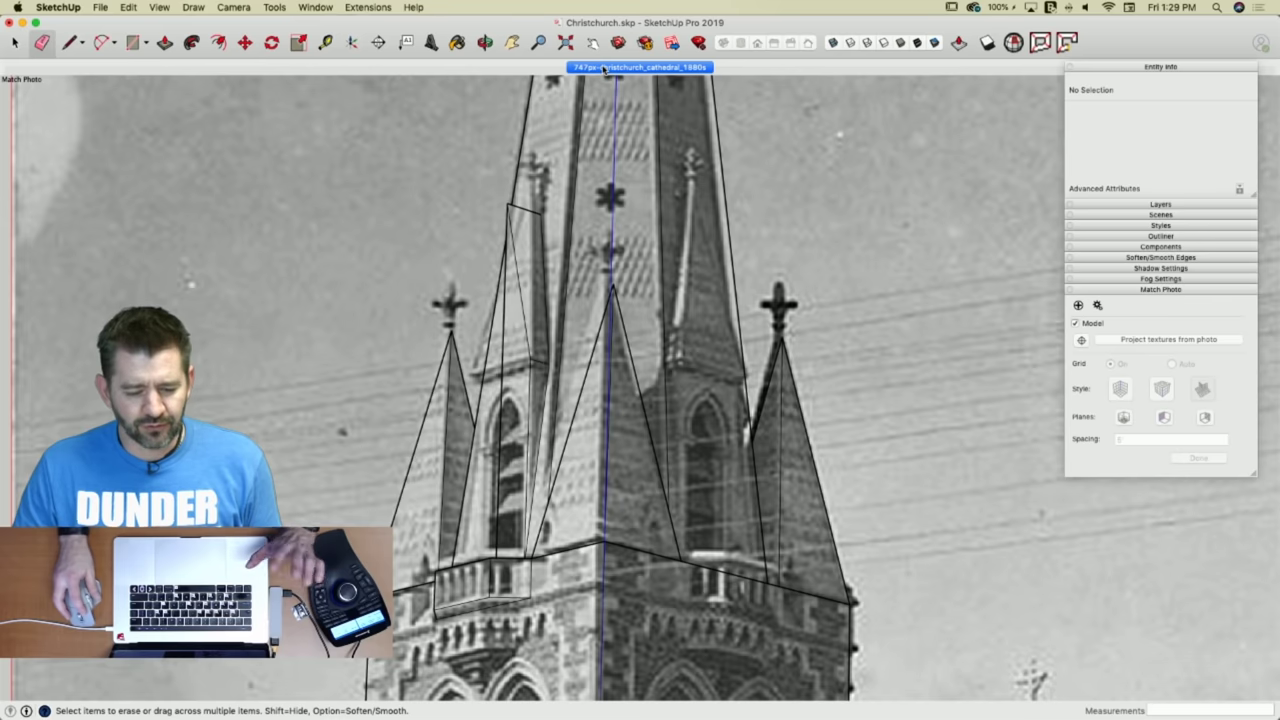
{"action": "middle_click_drag", "start_coordinate": [495, 282], "coordinate": [503, 355]}
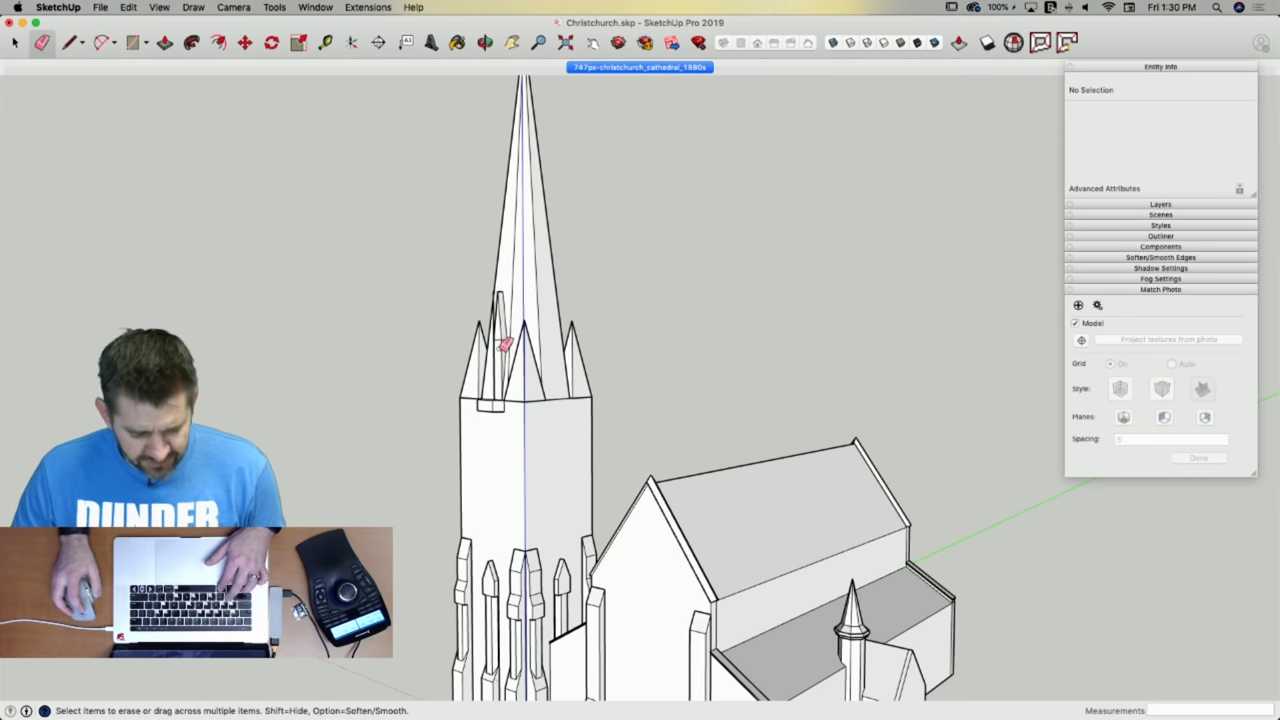
Erase the stray upright edge standing in front of the half bay above the balcony.
{"action": "scroll", "coordinate": [501, 346], "scroll_direction": "up", "scroll_amount": 4}
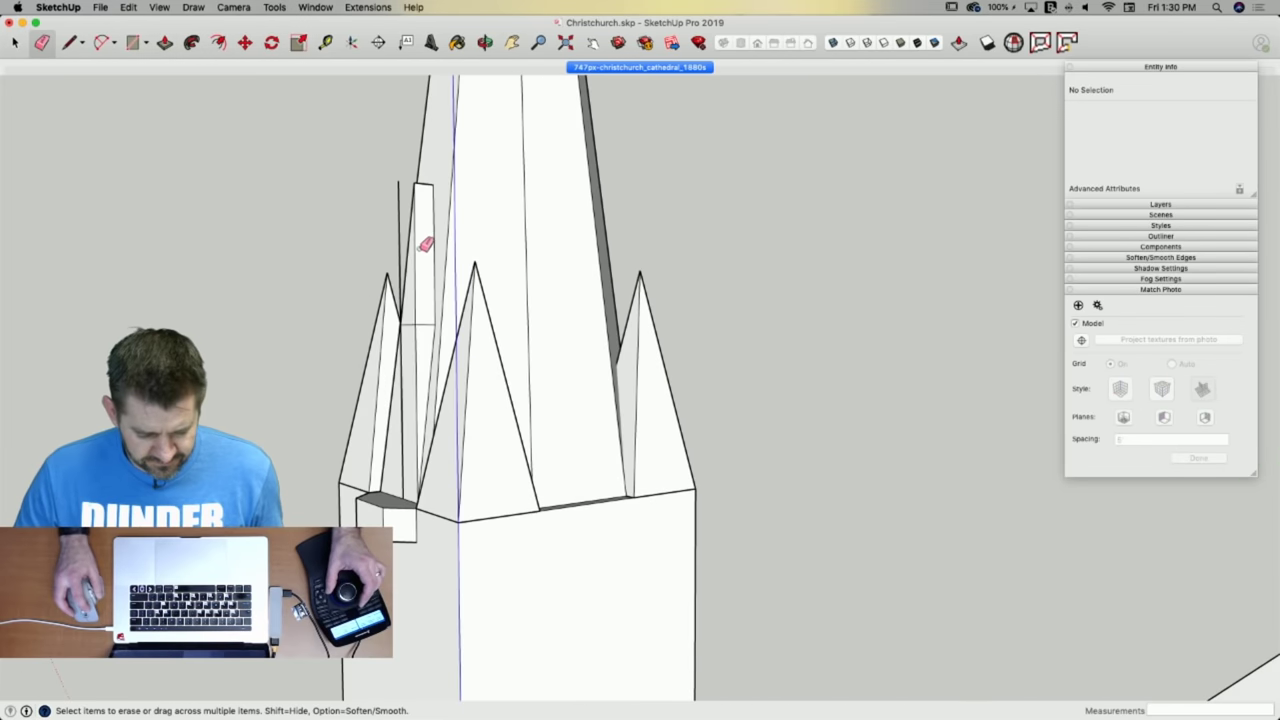
{"action": "left_click", "coordinate": [401, 229]}
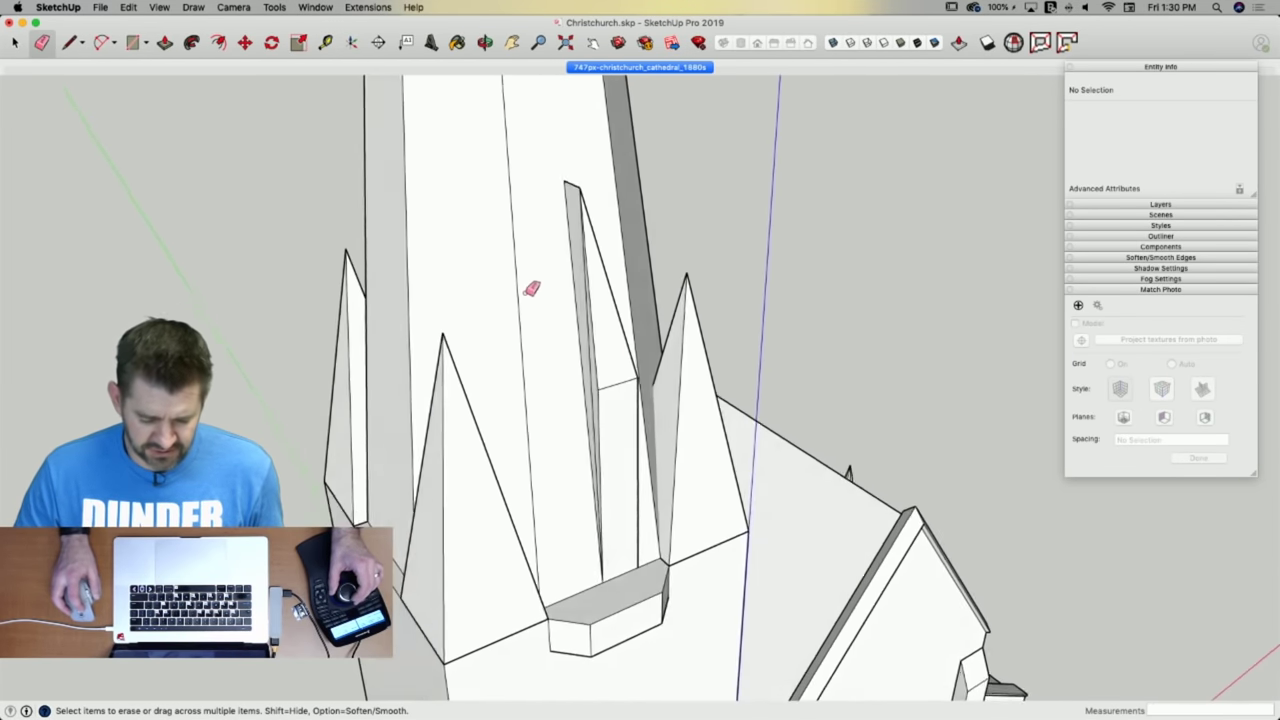
{"action": "left_click", "coordinate": [668, 329]}
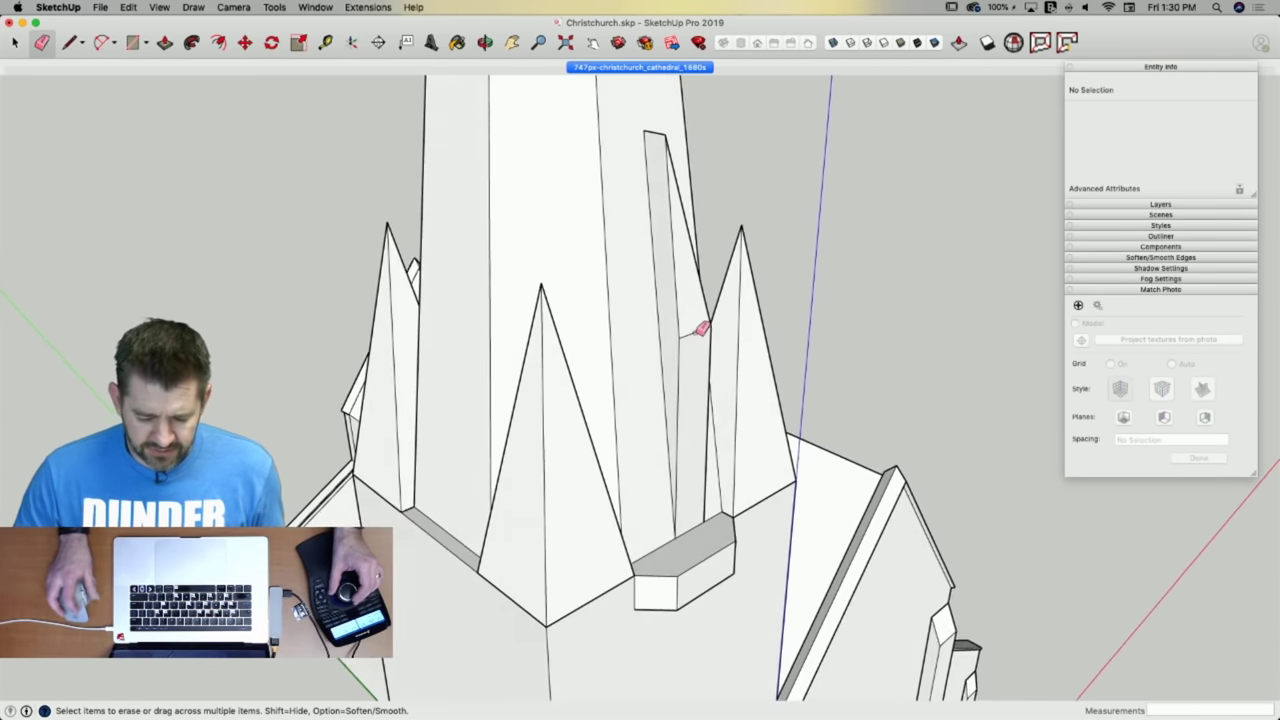
Copy all the faces of the half bay about 16' 7 1/4" outward, clear of the tower.
{"action": "key", "text": "space"}
{"action": "left_click", "coordinate": [677, 340]}
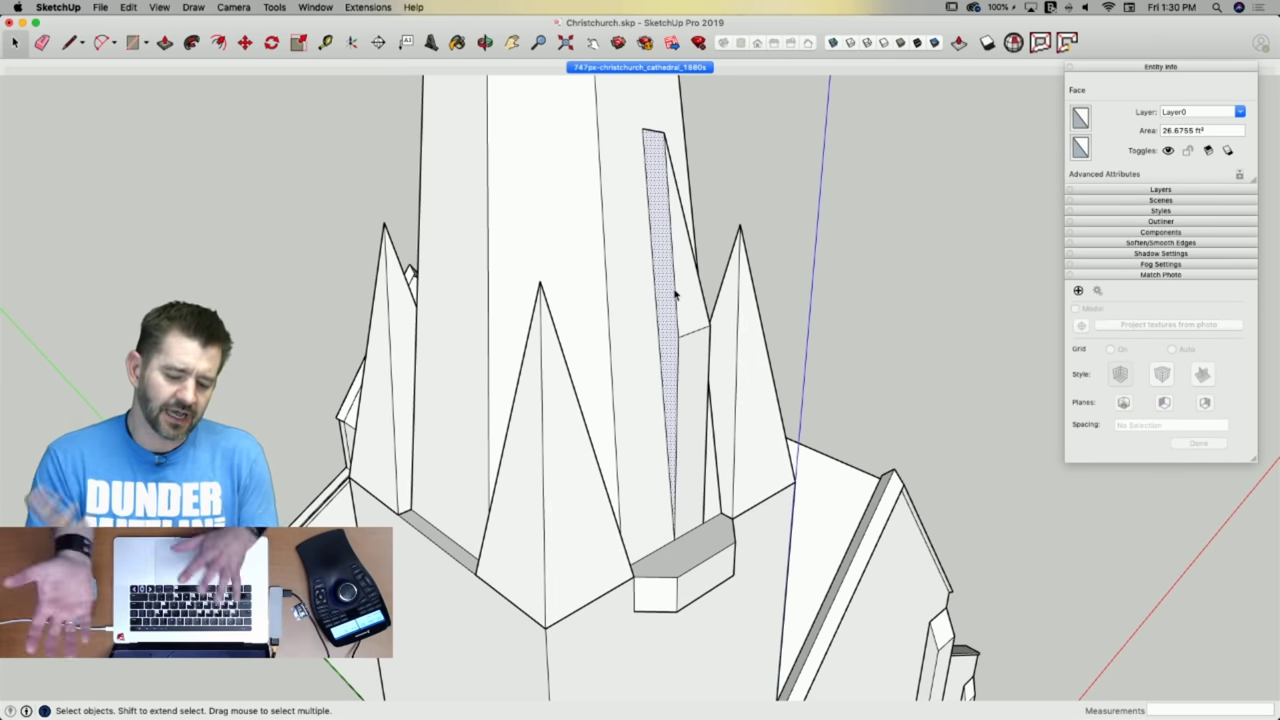
{"action": "left_click", "coordinate": [694, 345], "text": "shift"}
{"action": "left_click", "coordinate": [692, 318], "text": "shift"}
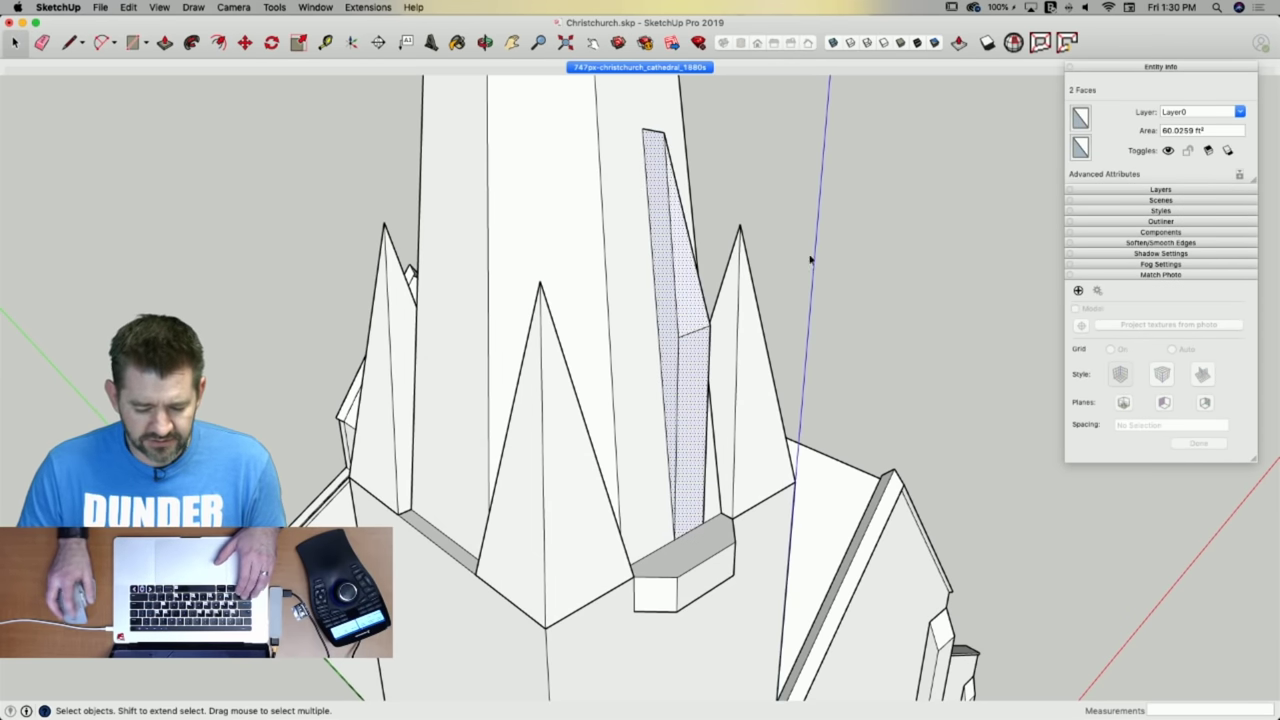
{"action": "middle_click_drag", "start_coordinate": [692, 318], "coordinate": [459, 268]}
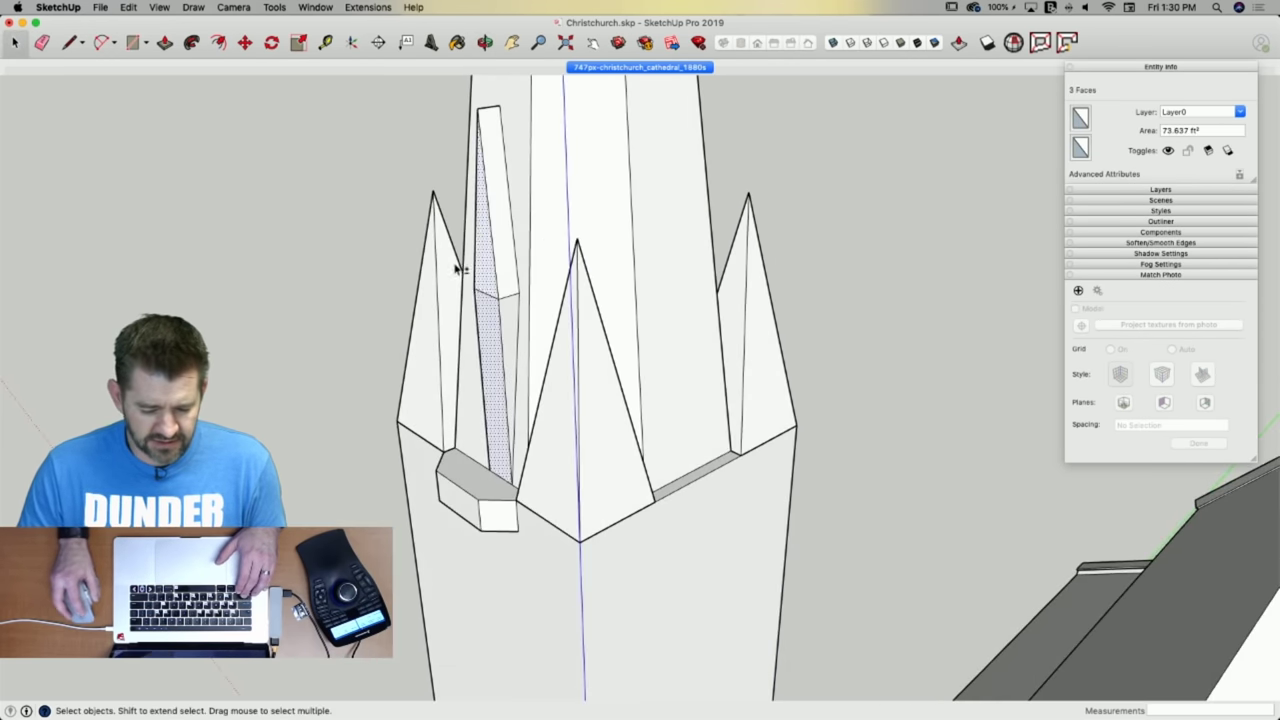
{"action": "left_click", "coordinate": [513, 290], "text": "shift"}
{"action": "key", "text": "m"}
{"action": "left_click", "coordinate": [513, 290]}
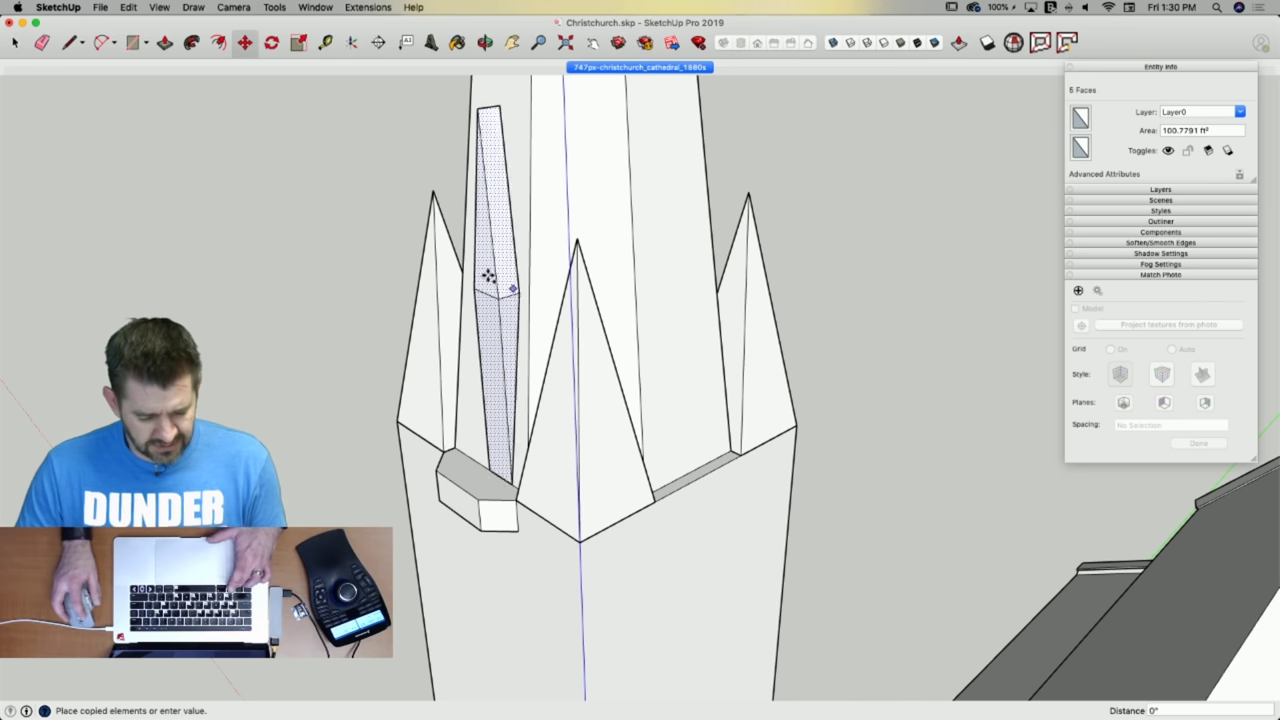
{"action": "left_click", "coordinate": [241, 367]}
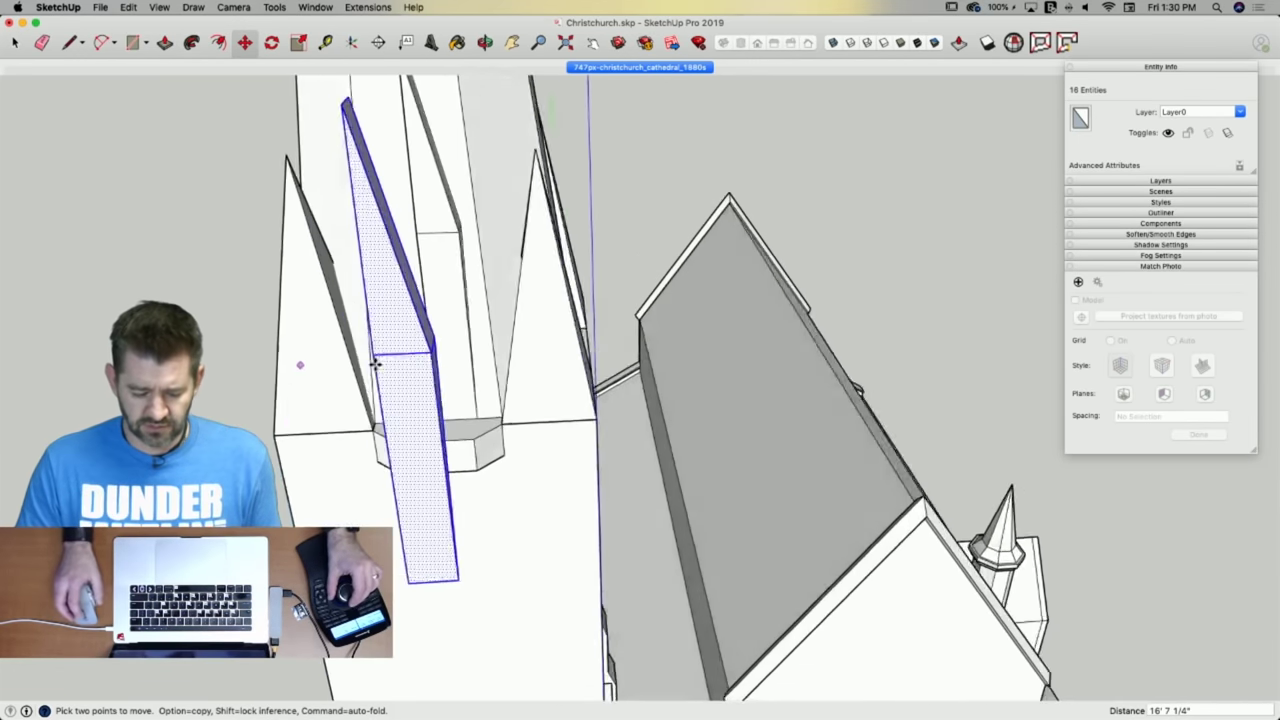
Remove the face closing the centre plane of the copied half bay and the matching face on the original half.
{"action": "key", "text": "e"}
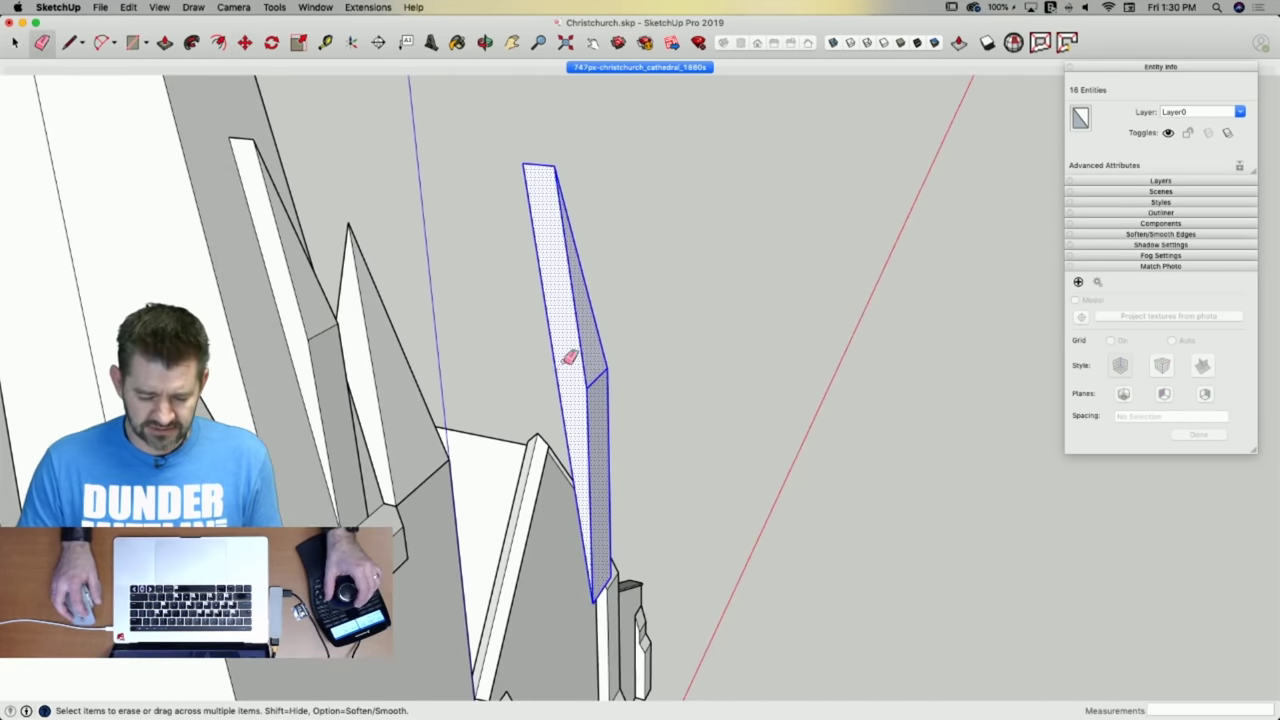
{"action": "left_click", "coordinate": [557, 375]}
{"action": "key", "text": "space"}
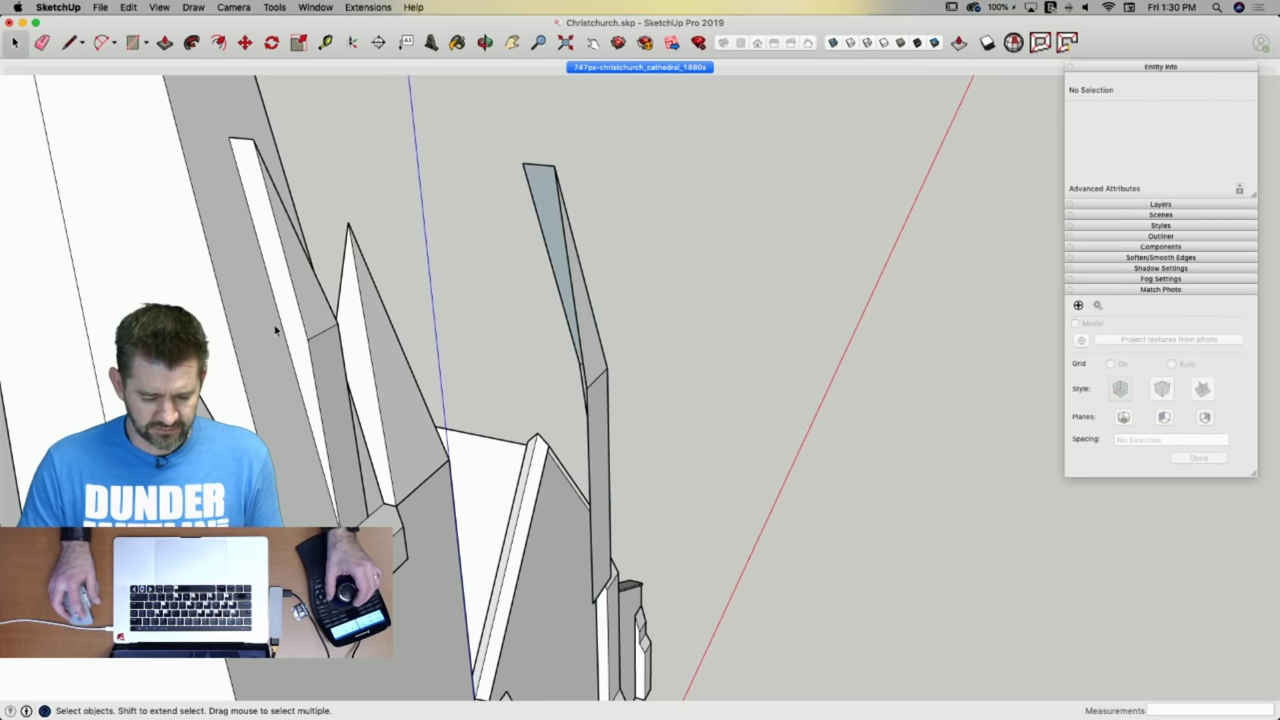
{"action": "left_click", "coordinate": [293, 319]}
{"action": "key", "text": "Delete"}
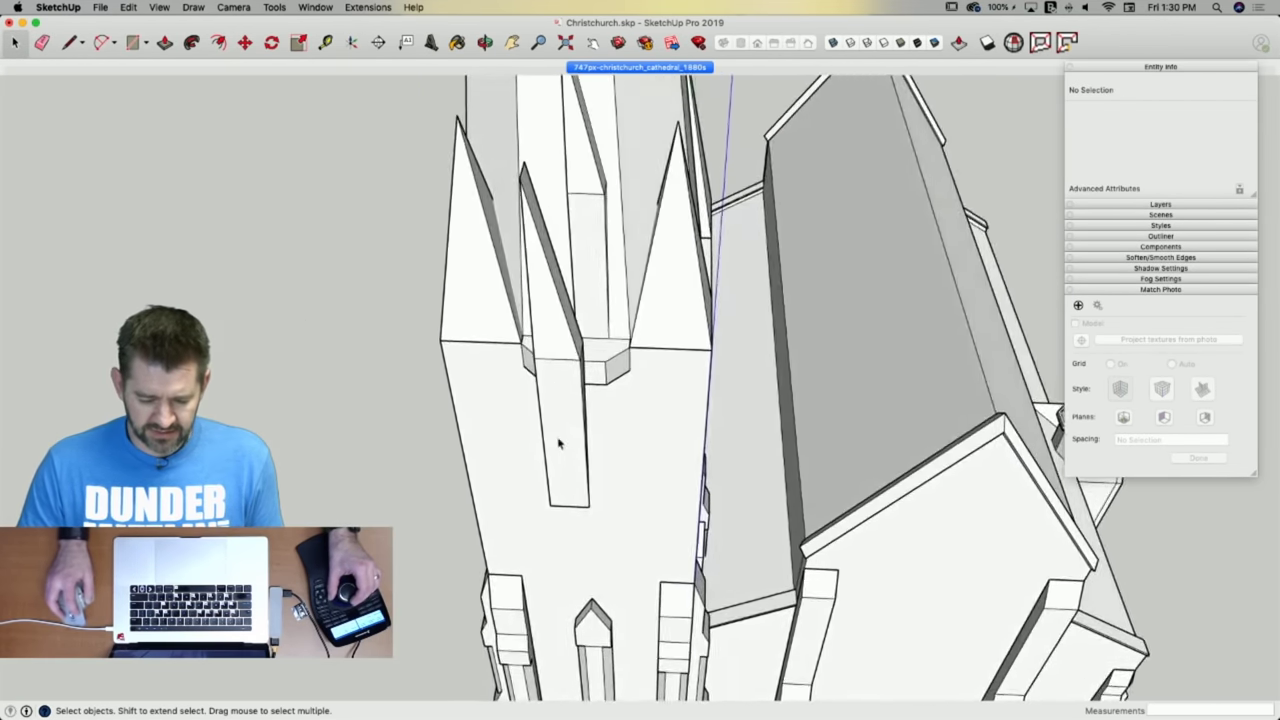
Flip the whole copied half bay along the red direction.
{"action": "double_click", "coordinate": [566, 420]}
{"action": "right_click", "coordinate": [567, 422]}
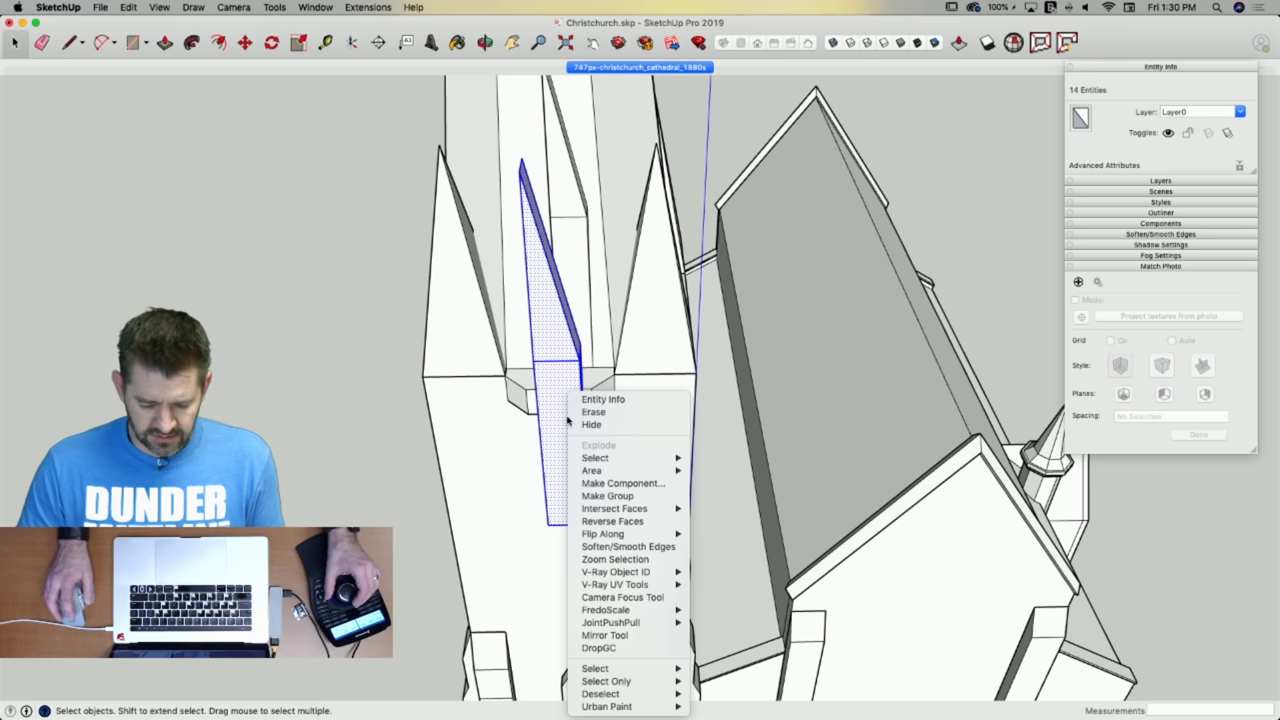
{"action": "mouse_move", "coordinate": [634, 540]}
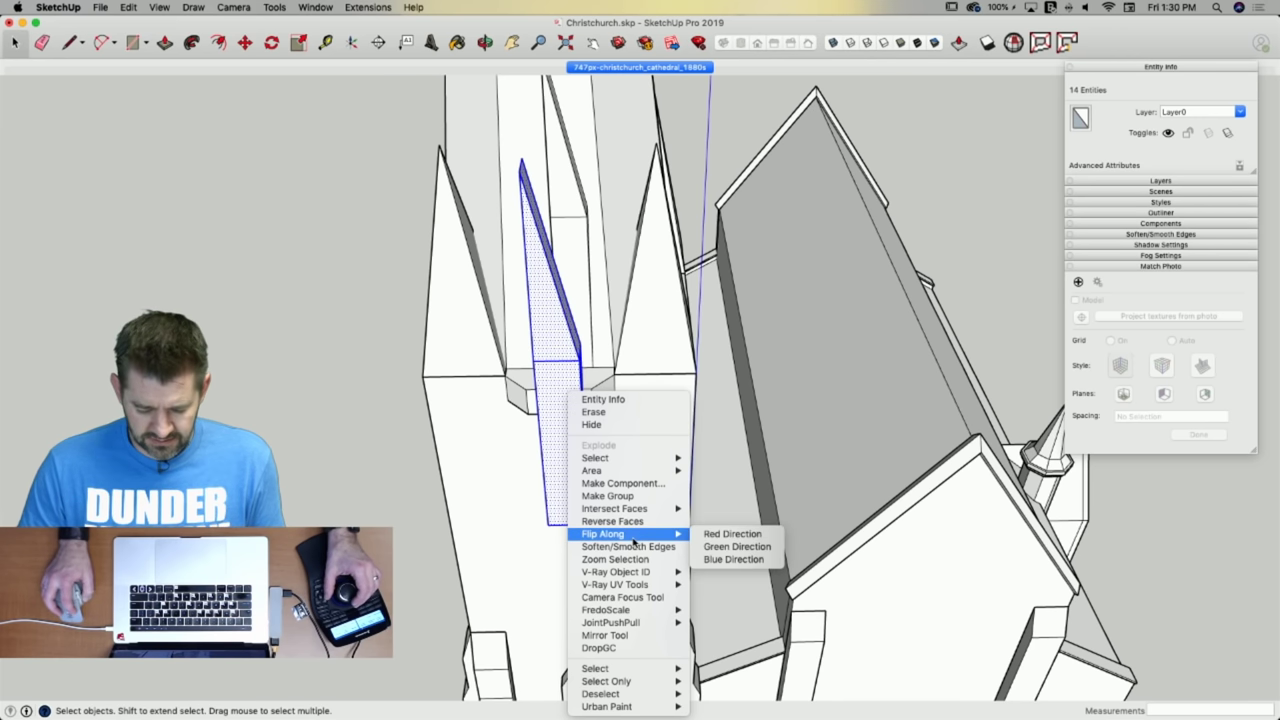
{"action": "left_click", "coordinate": [718, 546]}
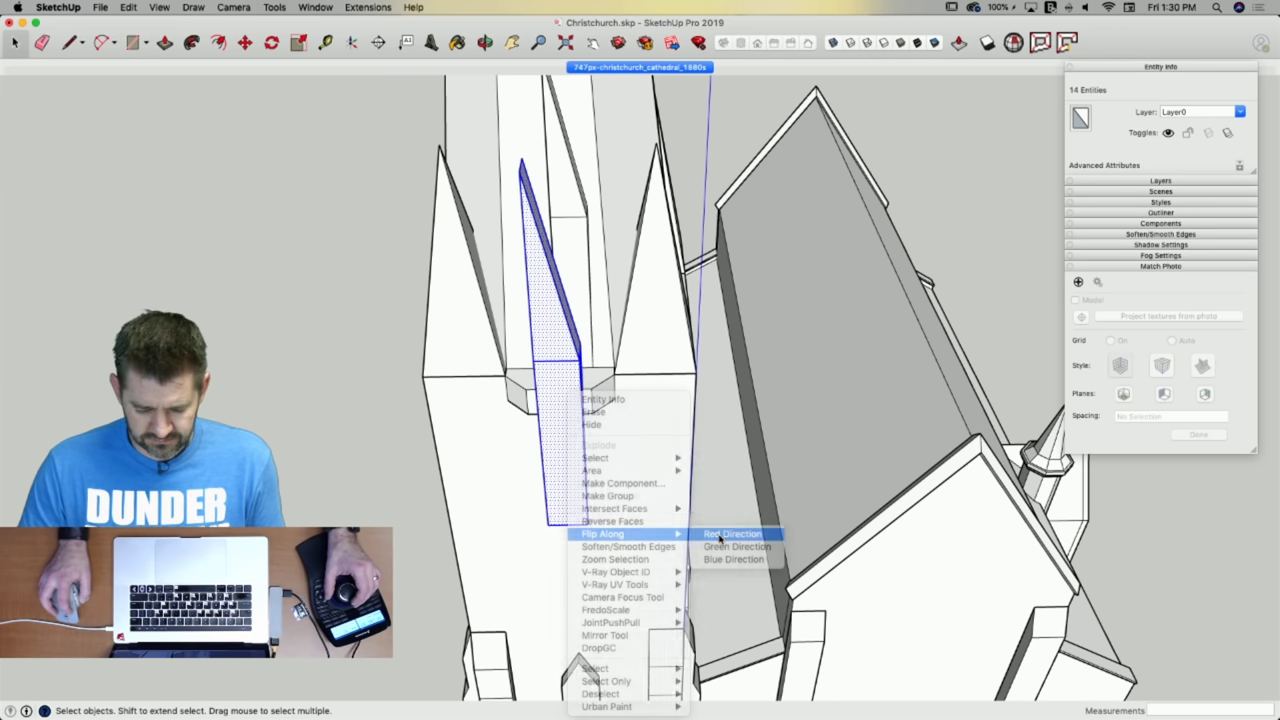
Move the flipped half against the original at the ledge's centre corner and erase the seam between the halves.
{"action": "key", "text": "m"}
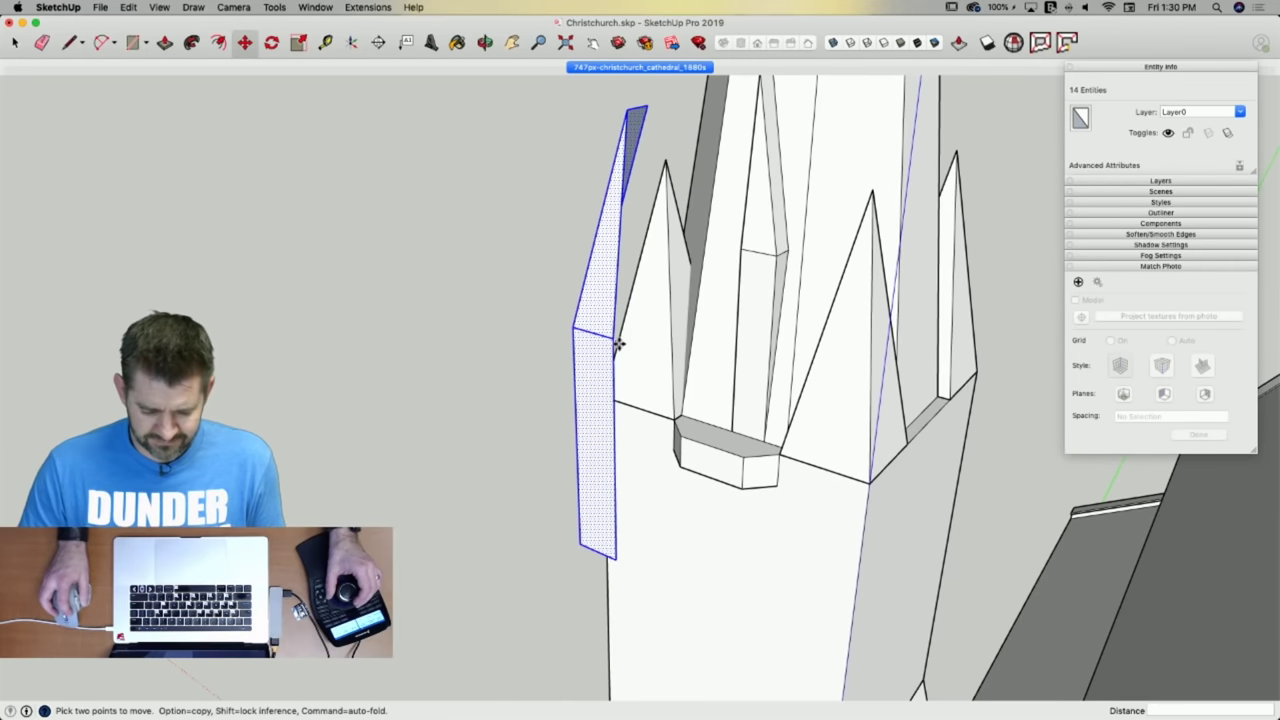
{"action": "left_click", "coordinate": [610, 338]}
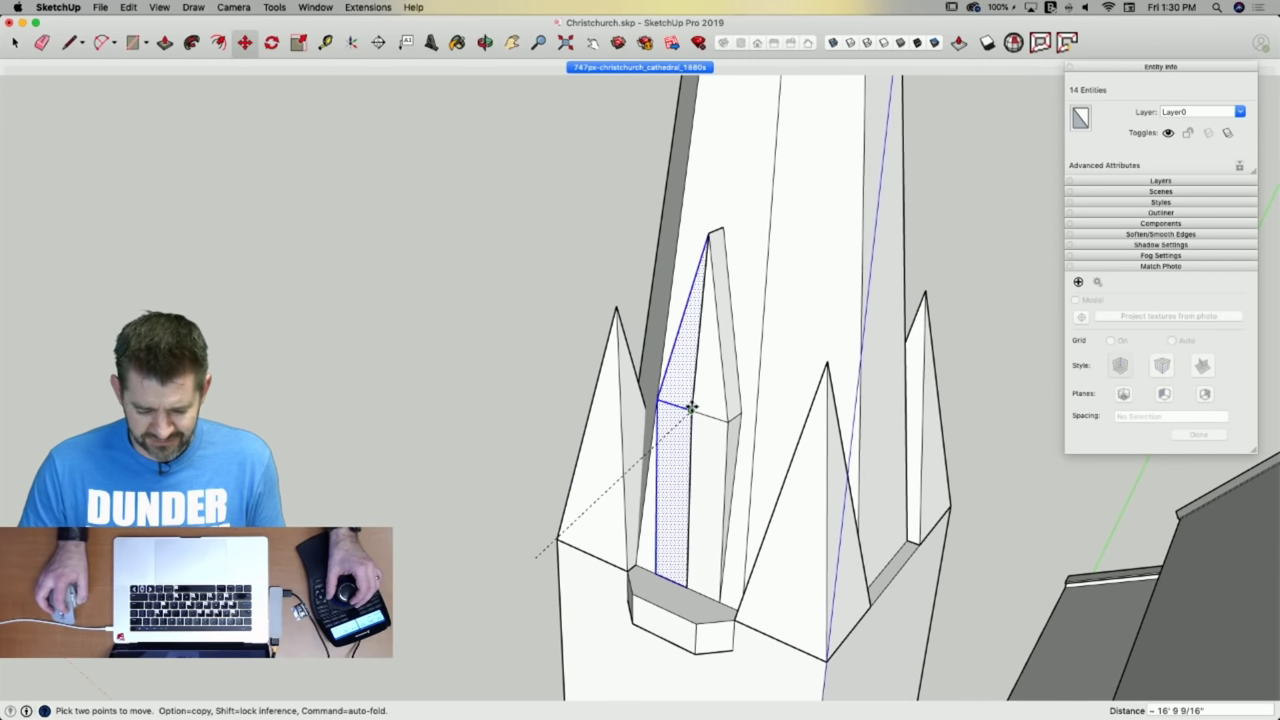
{"action": "key", "text": "e"}
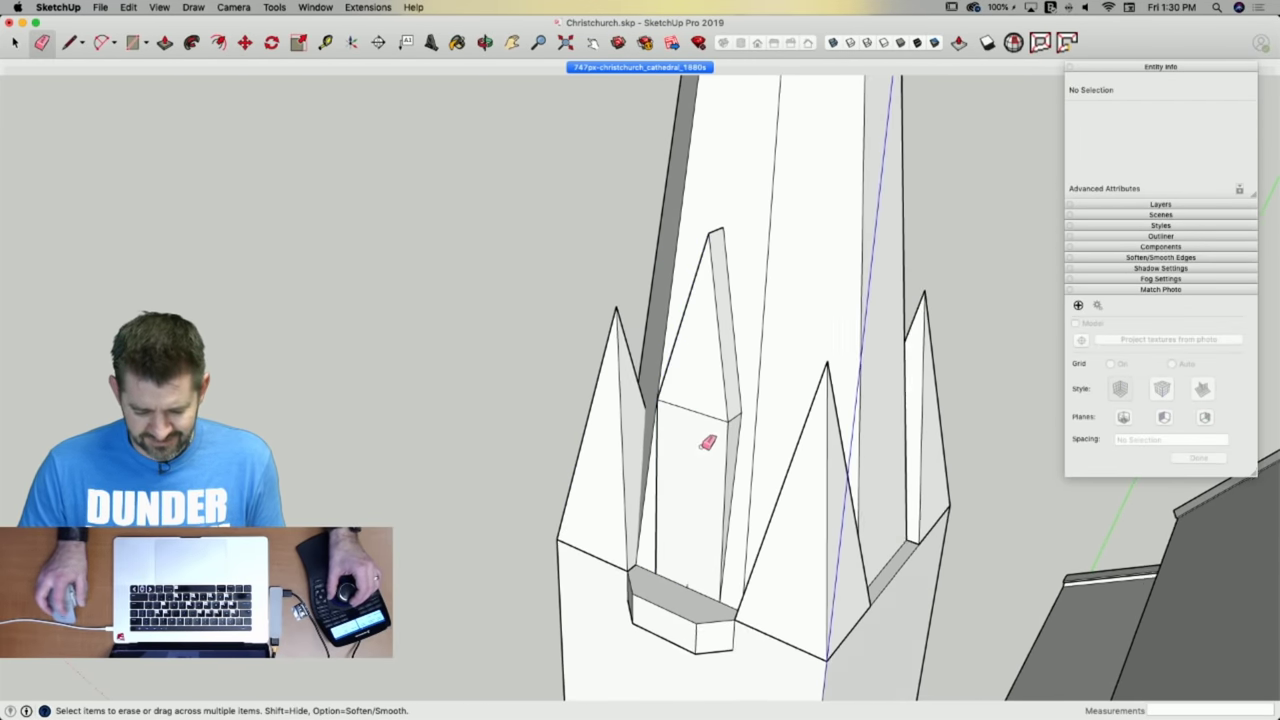
Make a component named SpireDoorway from the six front and side faces of the completed bay.
{"action": "key", "text": "space"}
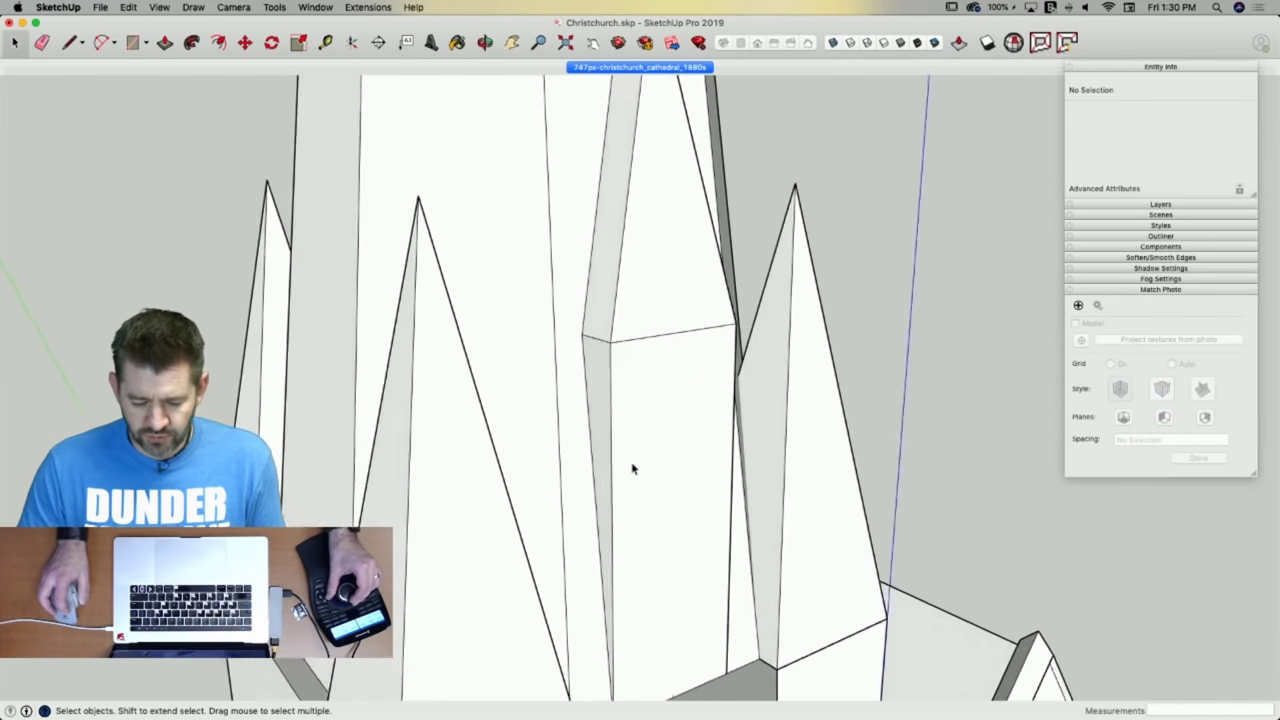
{"action": "left_click", "coordinate": [665, 414]}
{"action": "left_click", "coordinate": [674, 350], "text": "shift"}
{"action": "left_click", "coordinate": [727, 346], "text": "shift"}
{"action": "left_click", "coordinate": [730, 420], "text": "shift"}
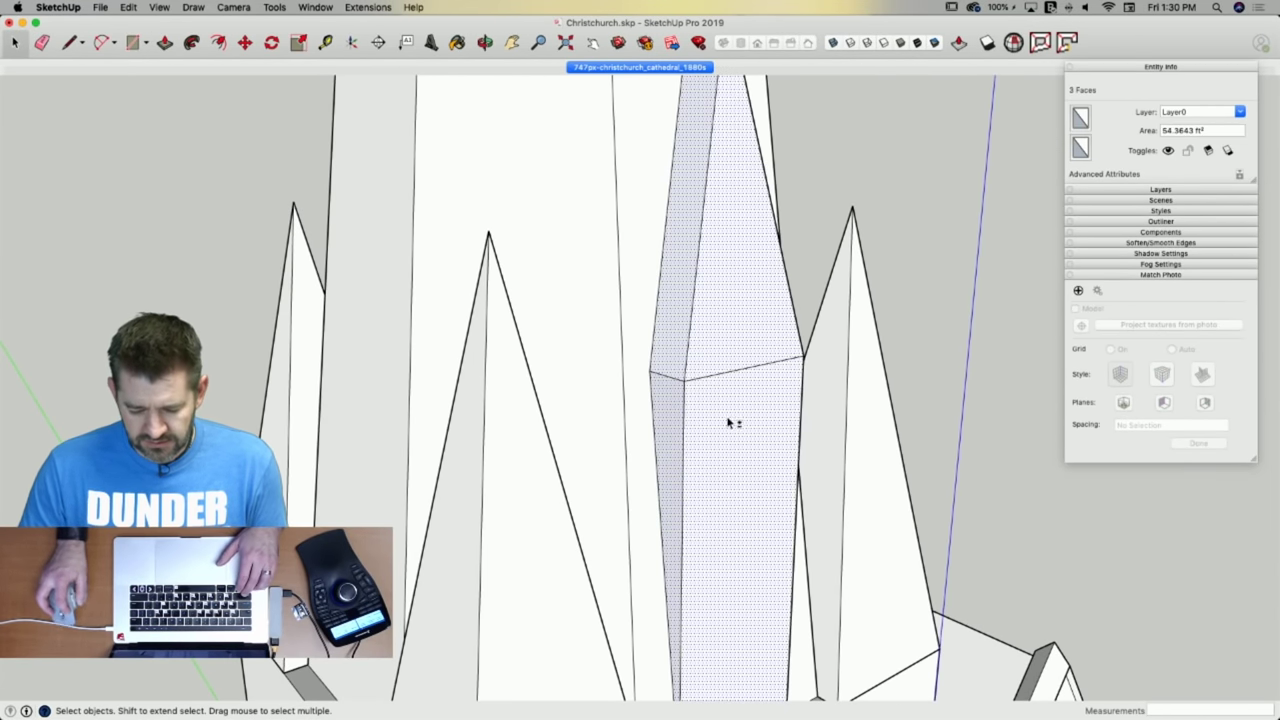
{"action": "middle_click_drag", "start_coordinate": [803, 393], "coordinate": [373, 408]}
{"action": "left_click", "coordinate": [391, 374], "text": "shift"}
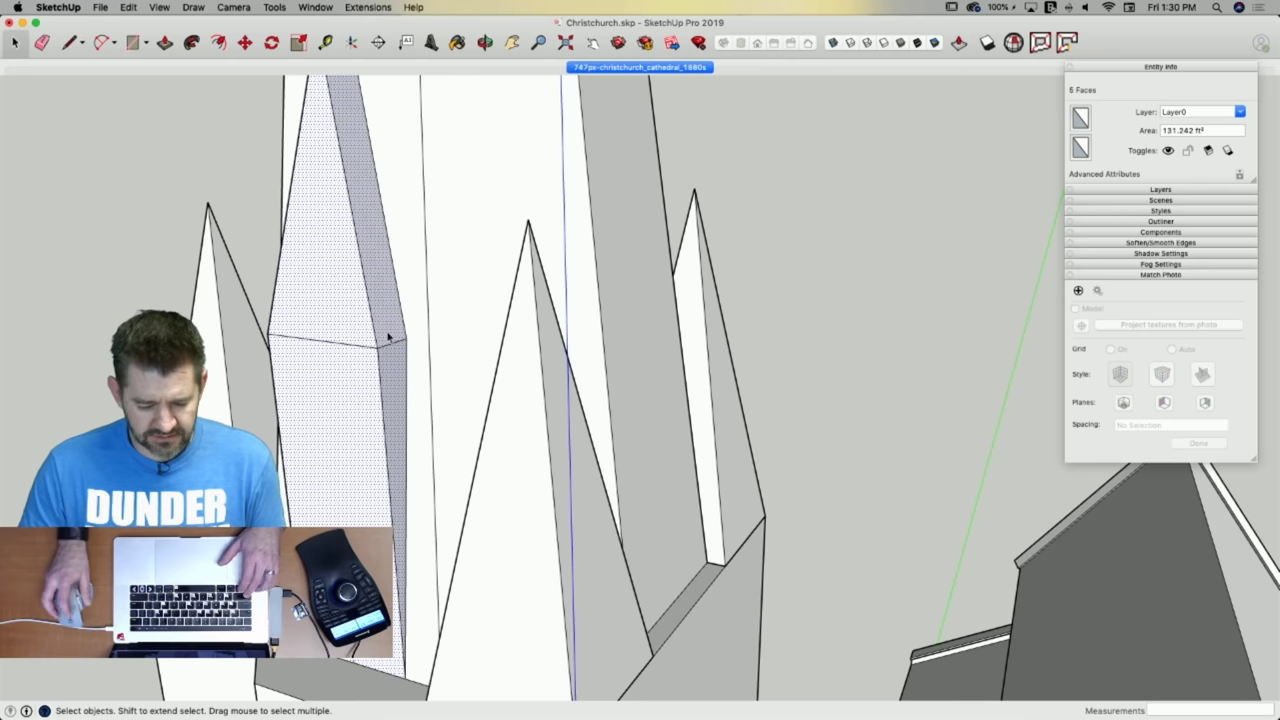
{"action": "left_click", "coordinate": [389, 337], "text": "shift"}
{"action": "right_click", "coordinate": [352, 387]}
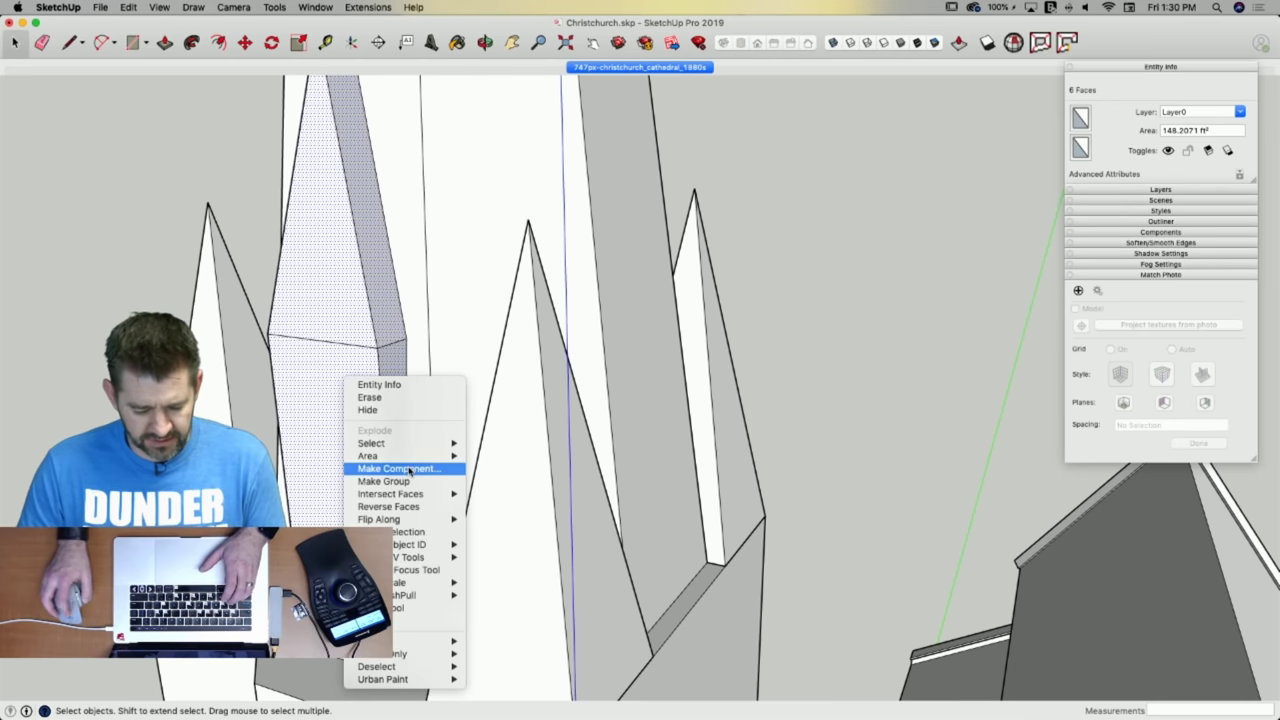
{"action": "left_click", "coordinate": [409, 469]}
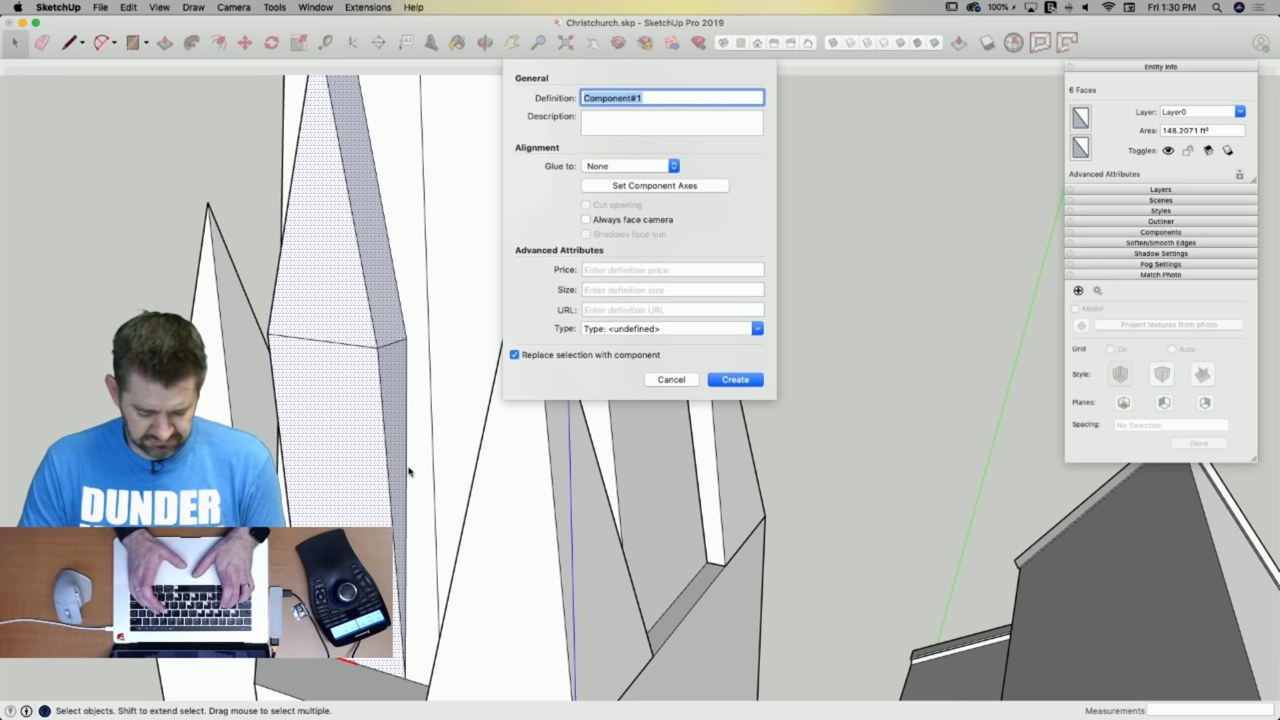
{"action": "type", "text": "Spi"}
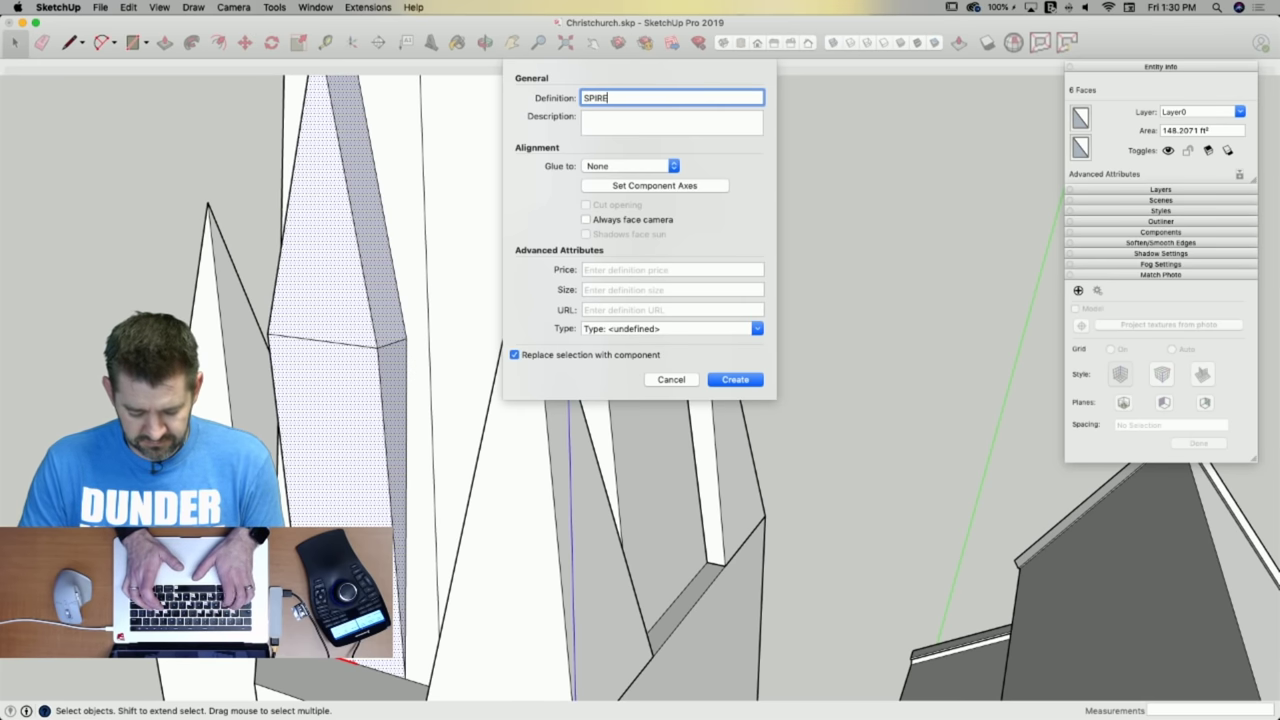
{"action": "type", "text": "REDOORWA"}
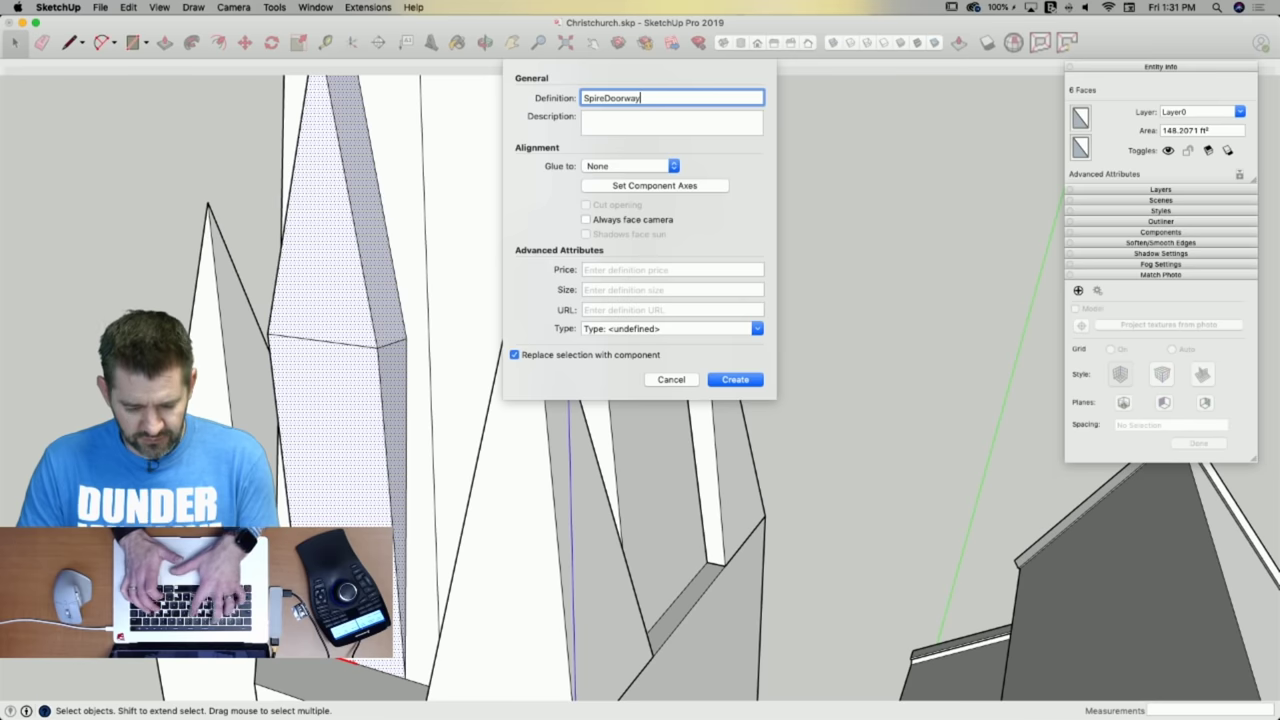
{"action": "type", "text": "y"}
{"action": "key", "text": "Return"}
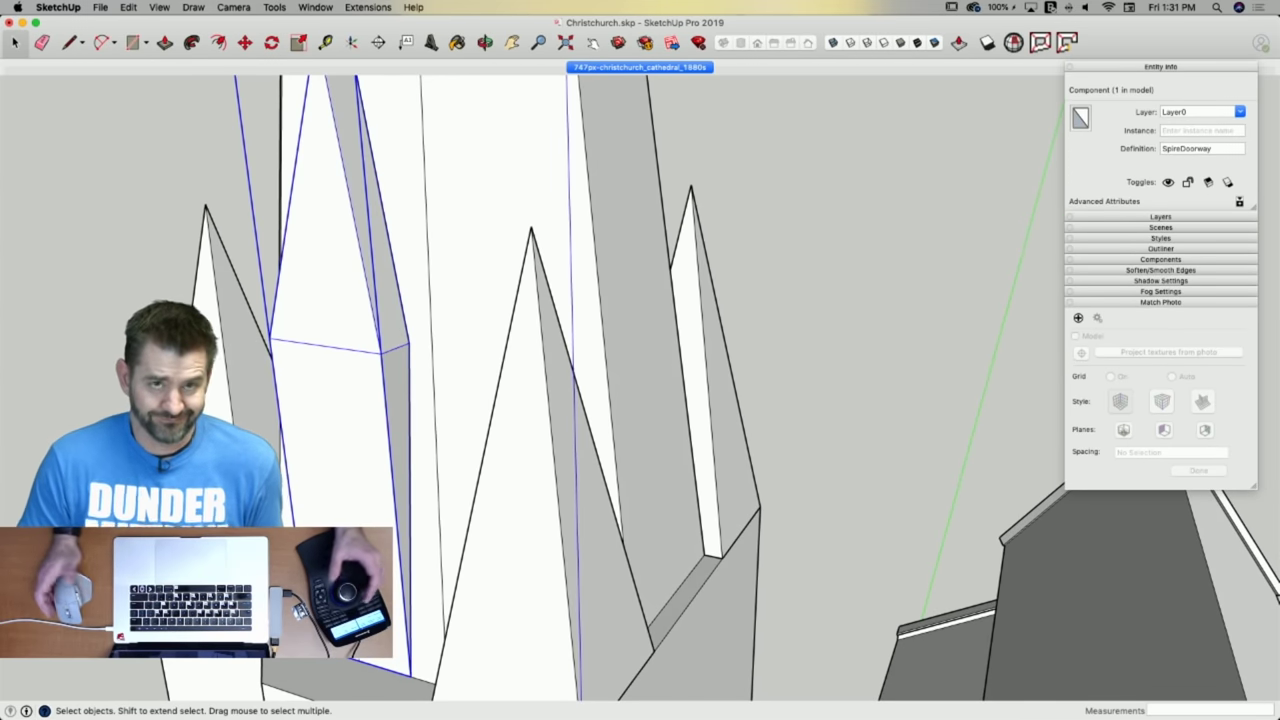
Rotate-copy the SpireDoorway component around the spire's tip by 90° and repeat the copy 3 times.
{"action": "key", "text": "q"}
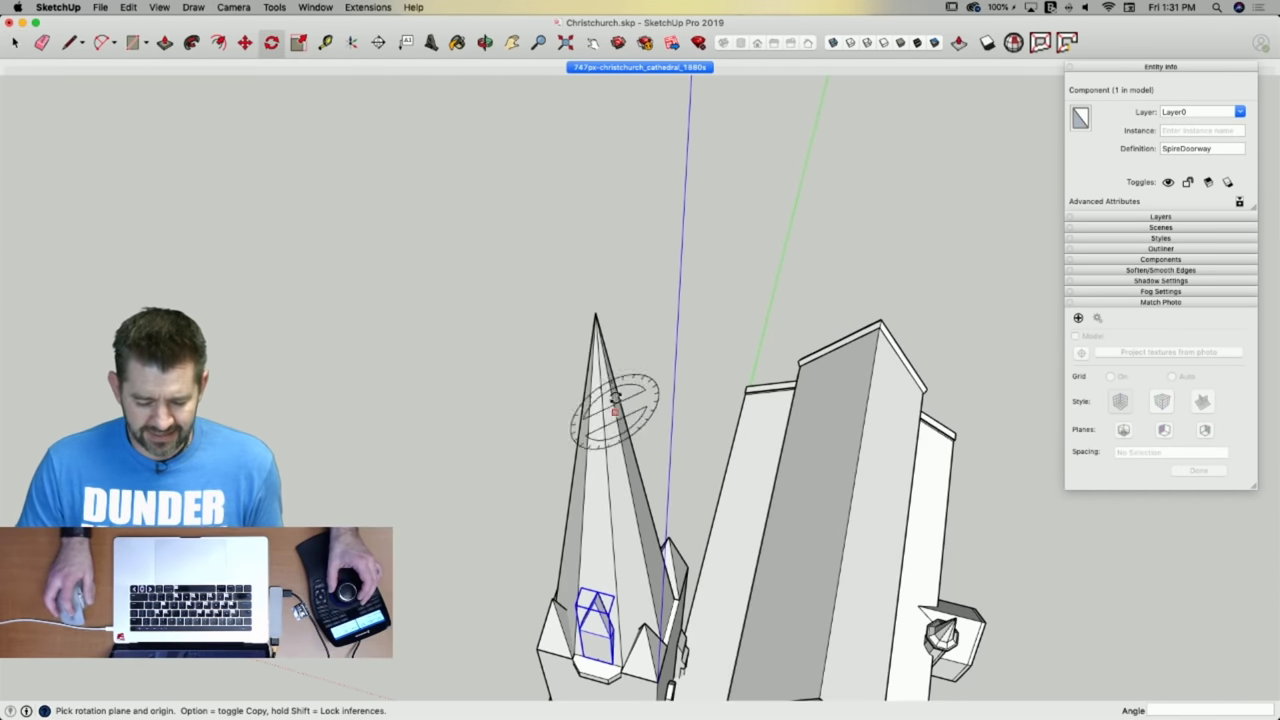
{"action": "left_click", "coordinate": [596, 312]}
{"action": "left_click", "coordinate": [612, 271]}
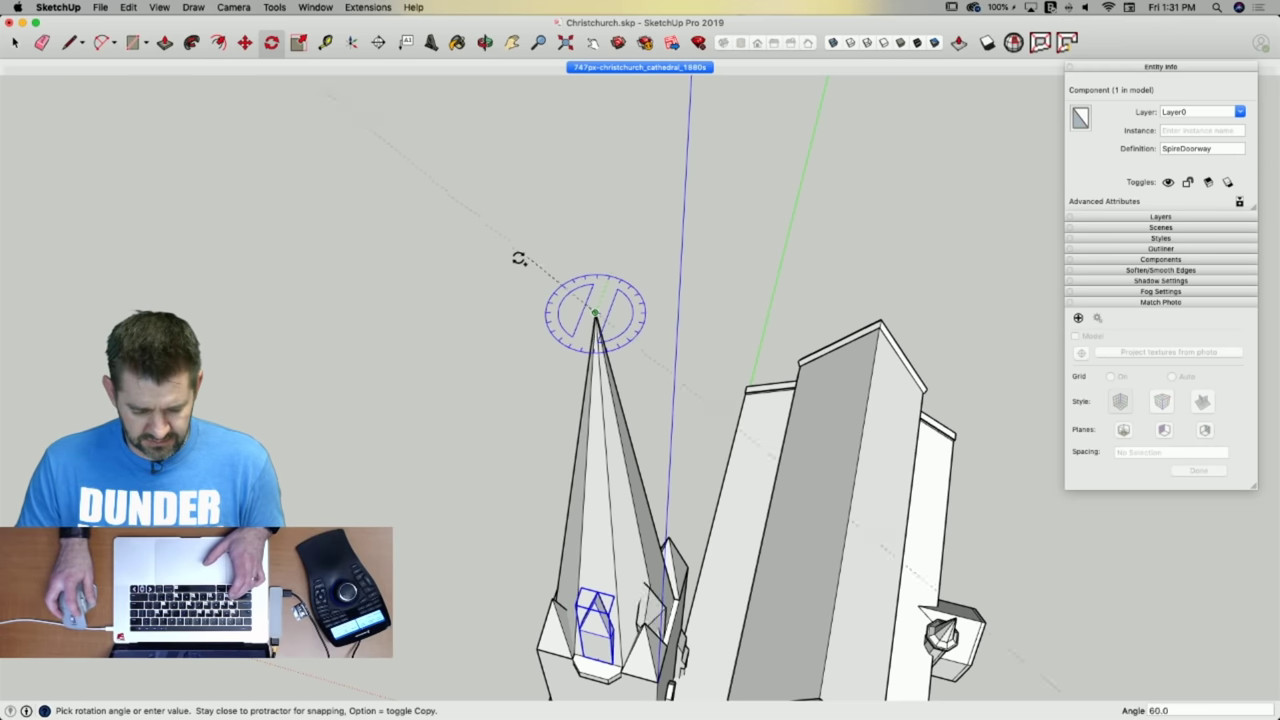
{"action": "left_click", "coordinate": [496, 290]}
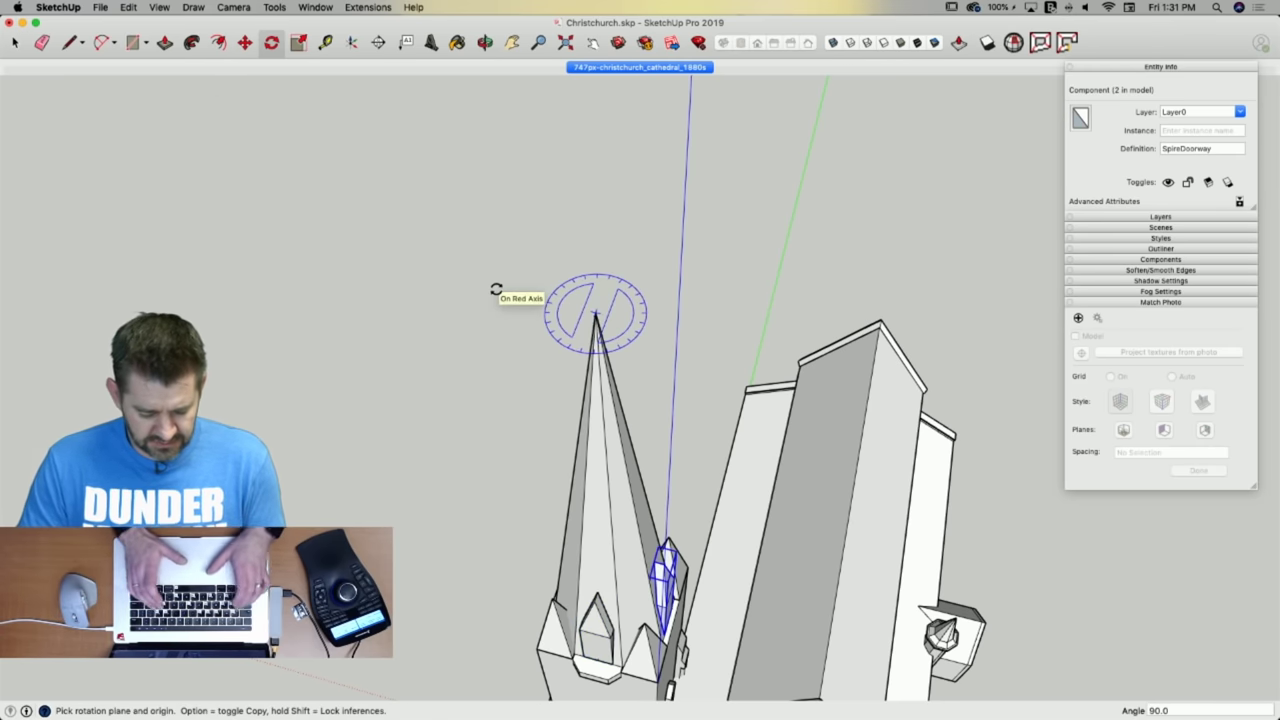
{"action": "type", "text": "3x"}
{"action": "key", "text": "Return"}
{"action": "key", "text": "space"}
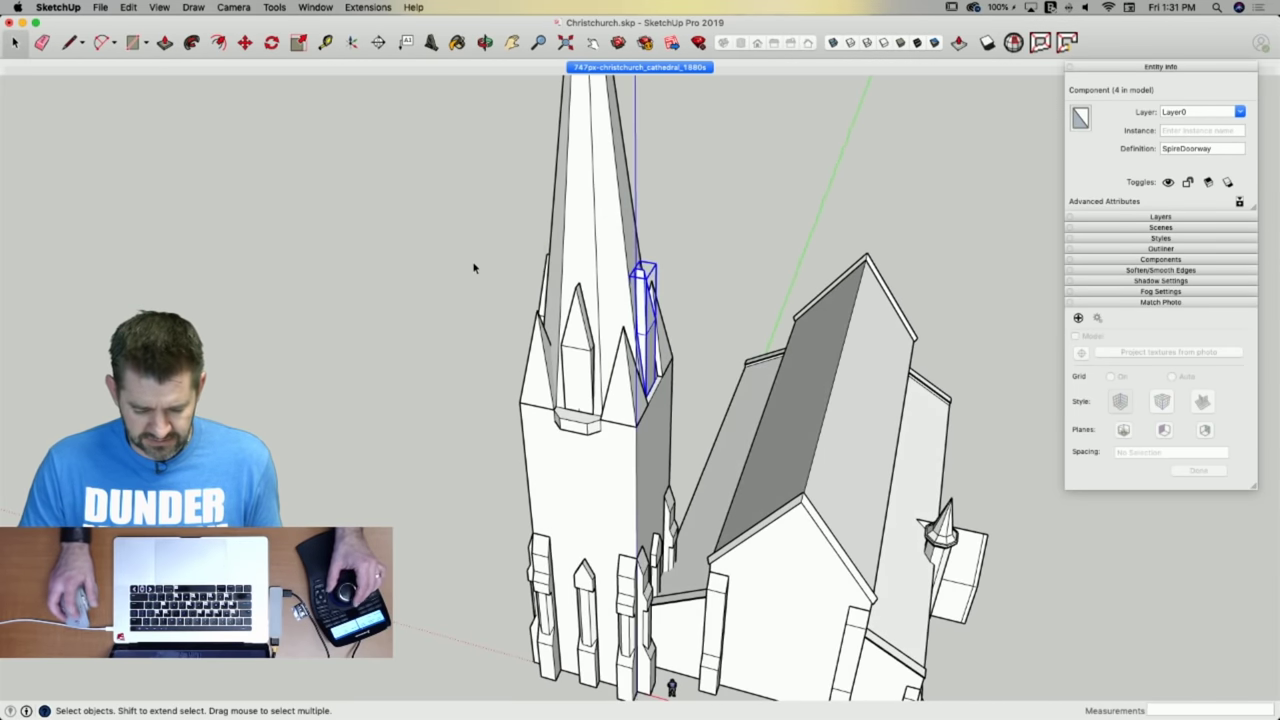
{"action": "left_click", "coordinate": [468, 280]}
{"action": "scroll", "coordinate": [523, 378], "scroll_direction": "up", "scroll_amount": 5}
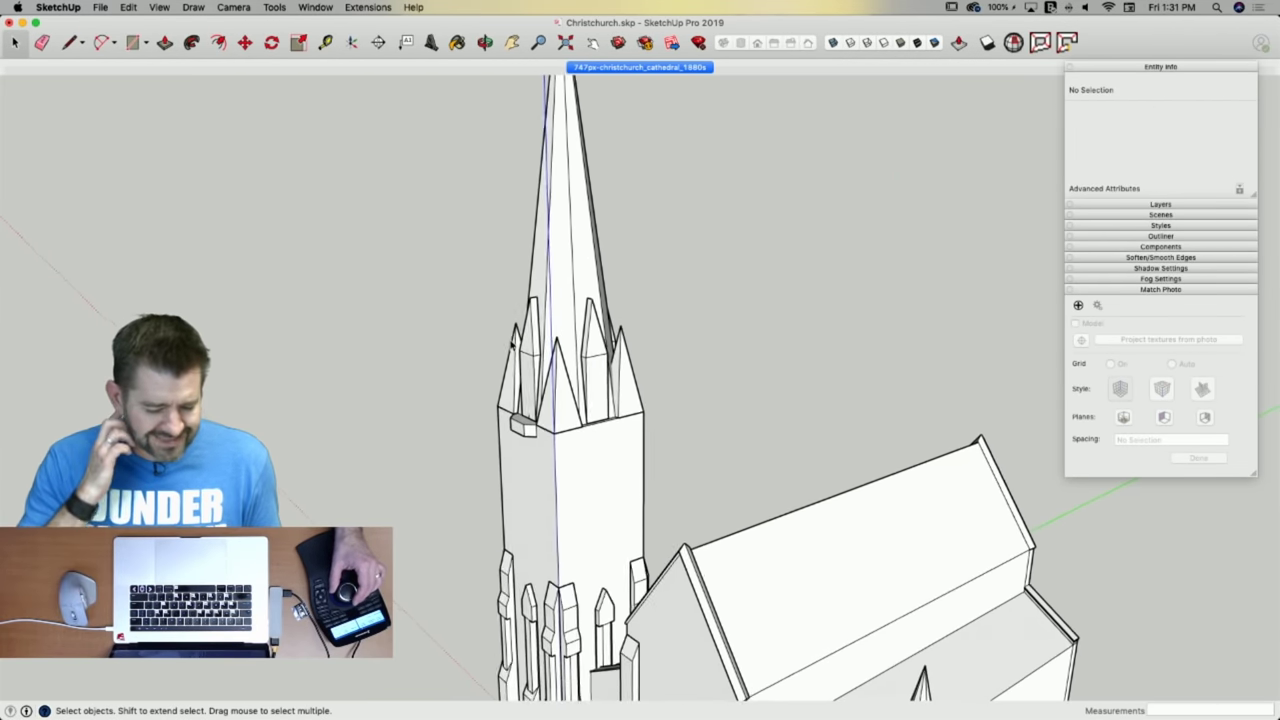
{"action": "scroll", "coordinate": [730, 468], "scroll_direction": "up", "scroll_amount": 5}
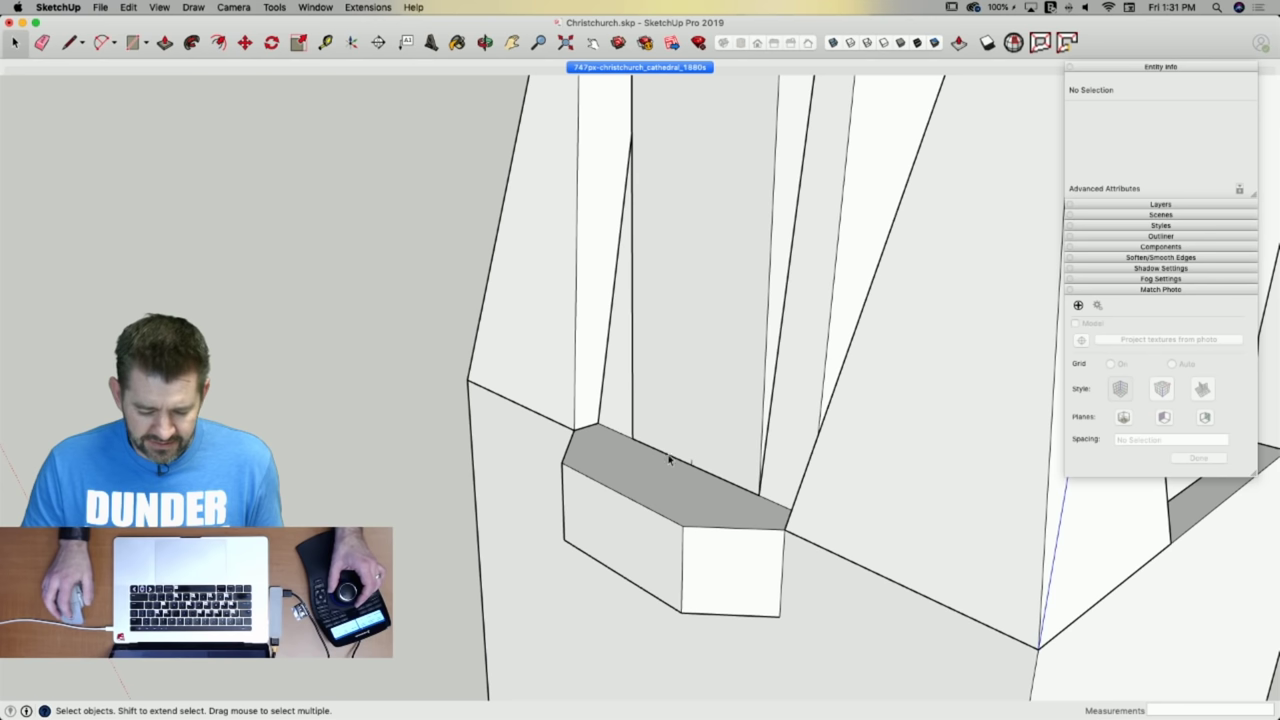
{"action": "key", "text": "e"}
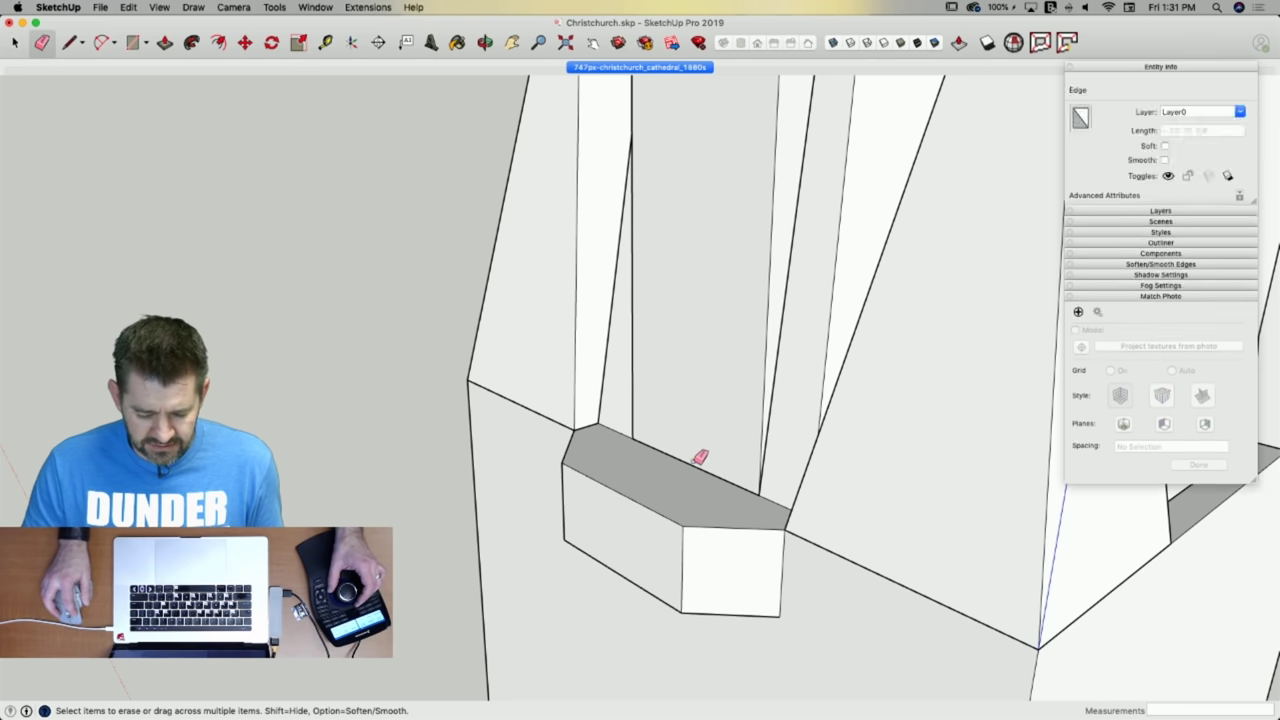
{"action": "key", "text": "space"}
{"action": "scroll", "coordinate": [650, 460], "scroll_direction": "down", "scroll_amount": 5}
{"action": "scroll", "coordinate": [640, 330], "scroll_direction": "down", "scroll_amount": 4}
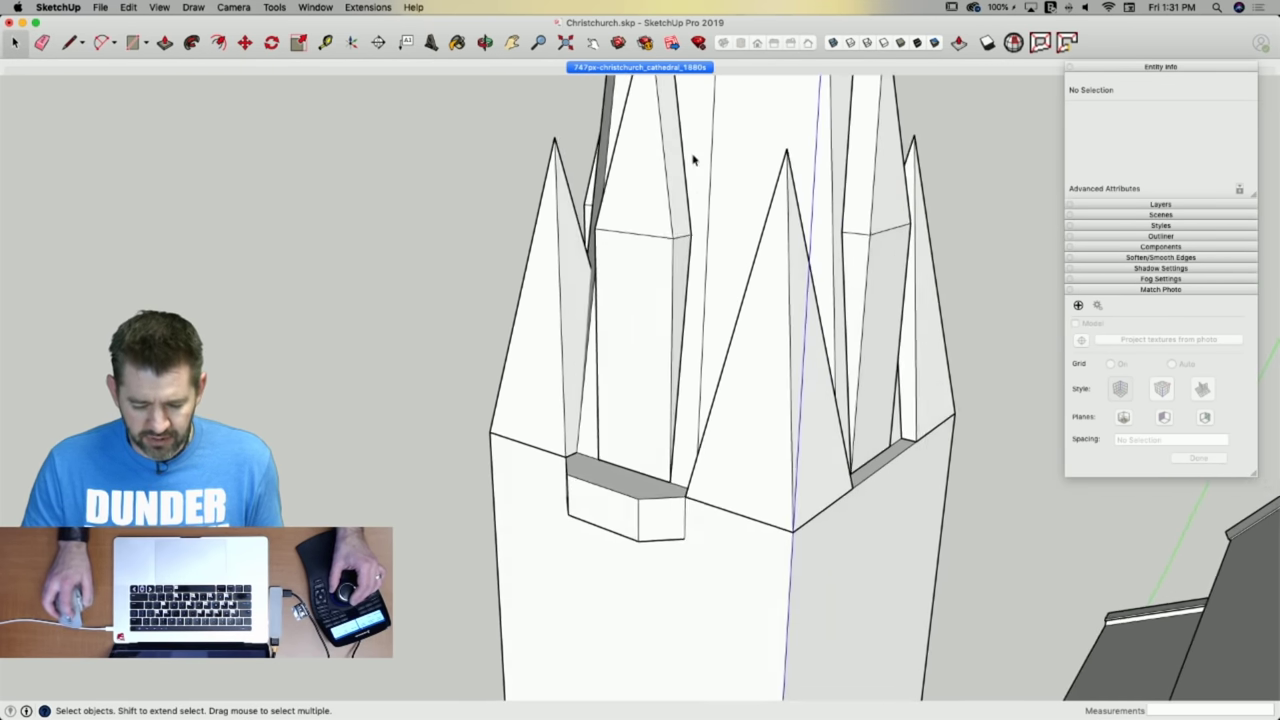
Draw a line across the ledge's top along the wall, and cut the ledge's five faces.
{"action": "middle_click_drag", "start_coordinate": [645, 347], "coordinate": [571, 468]}
{"action": "left_click", "coordinate": [570, 469]}
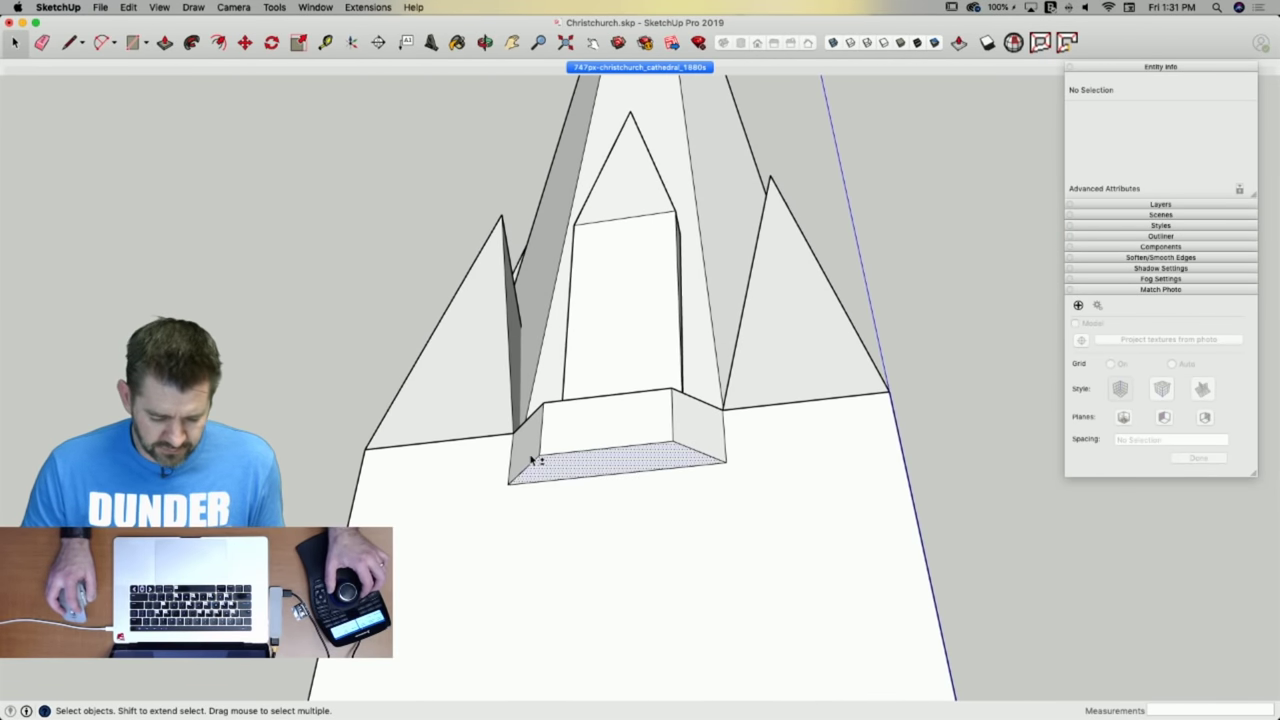
{"action": "left_click", "coordinate": [531, 457], "text": "shift"}
{"action": "left_click", "coordinate": [571, 443], "text": "shift"}
{"action": "left_click", "coordinate": [689, 434], "text": "shift"}
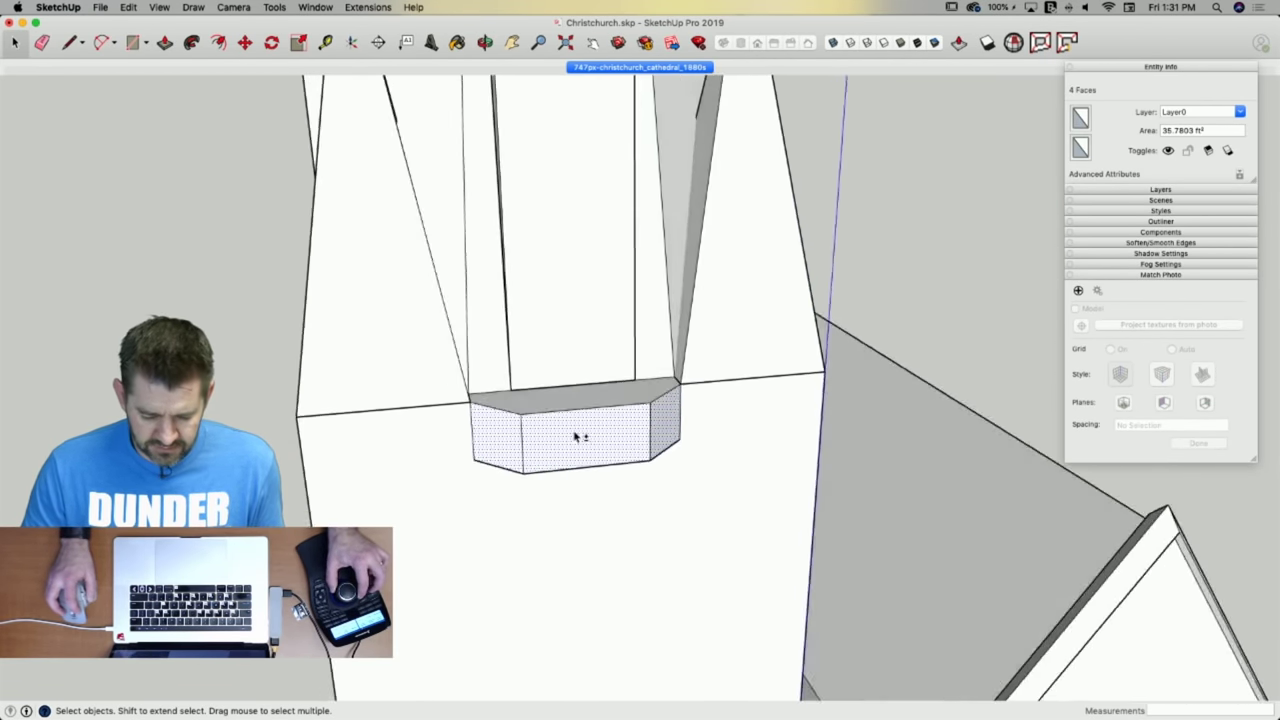
{"action": "key", "text": "l"}
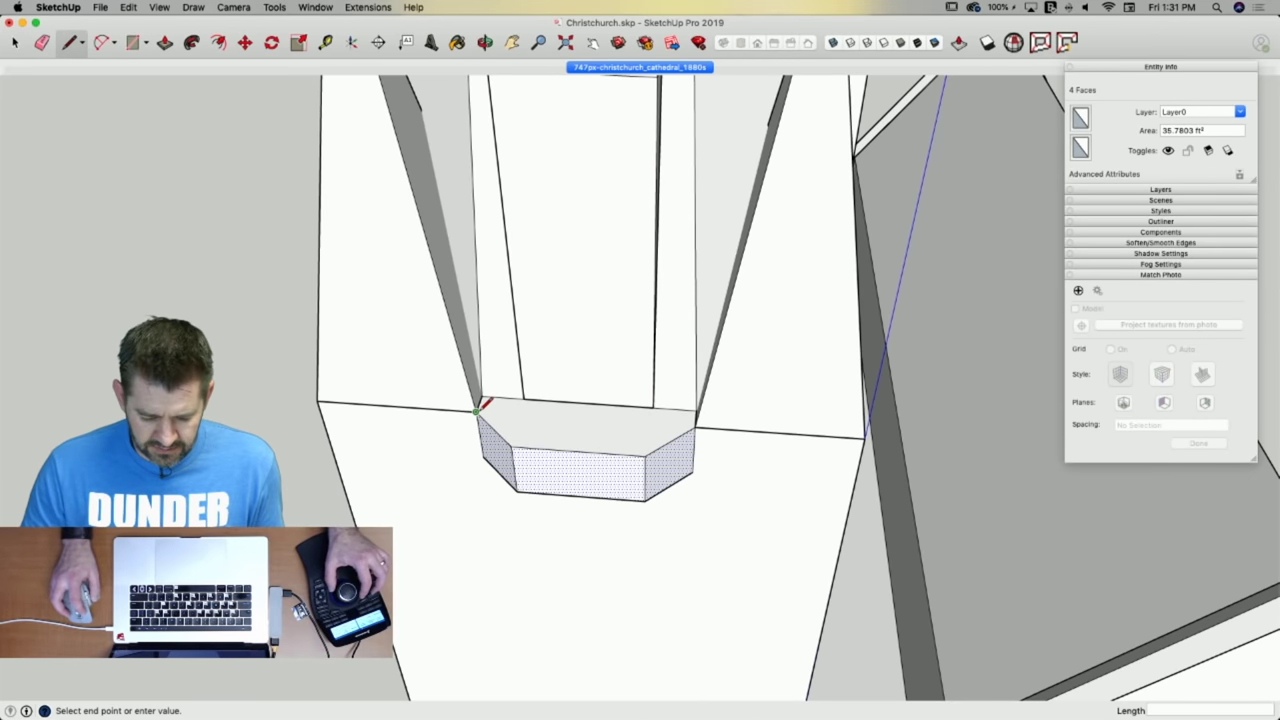
{"action": "key", "text": "space"}
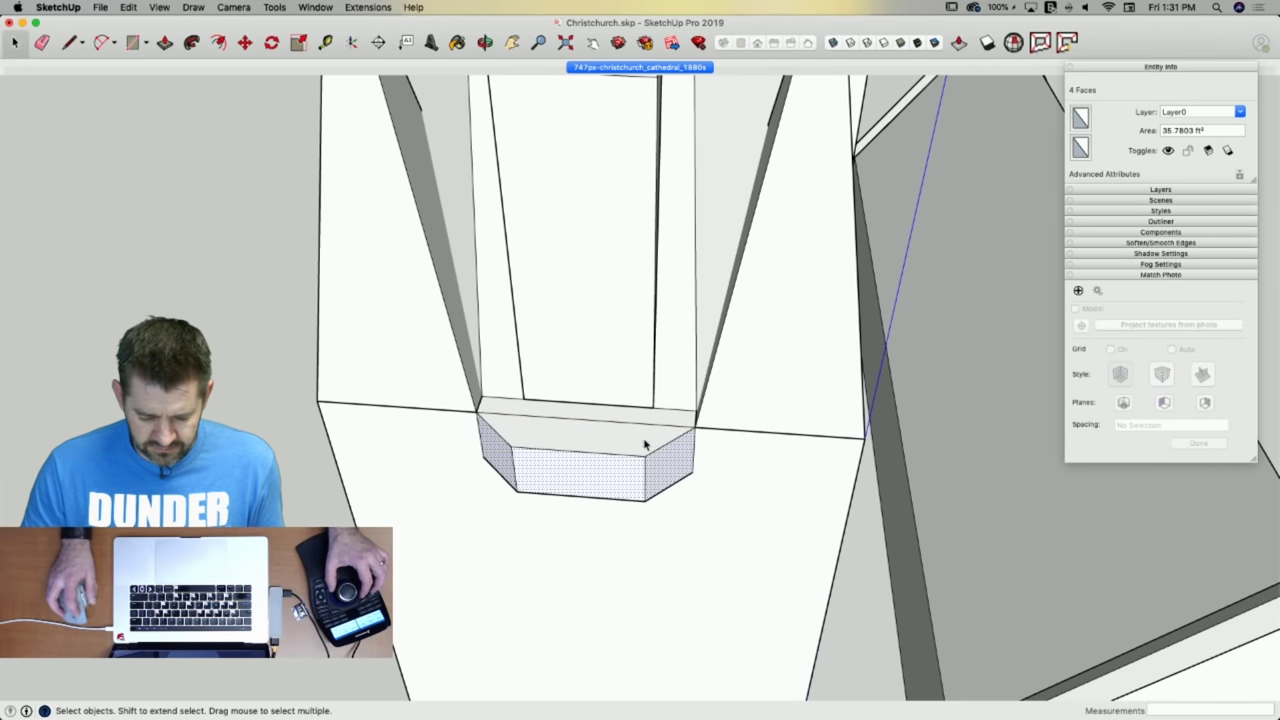
{"action": "left_click", "coordinate": [614, 437], "text": "shift"}
{"action": "middle_click_drag", "start_coordinate": [614, 437], "coordinate": [640, 409]}
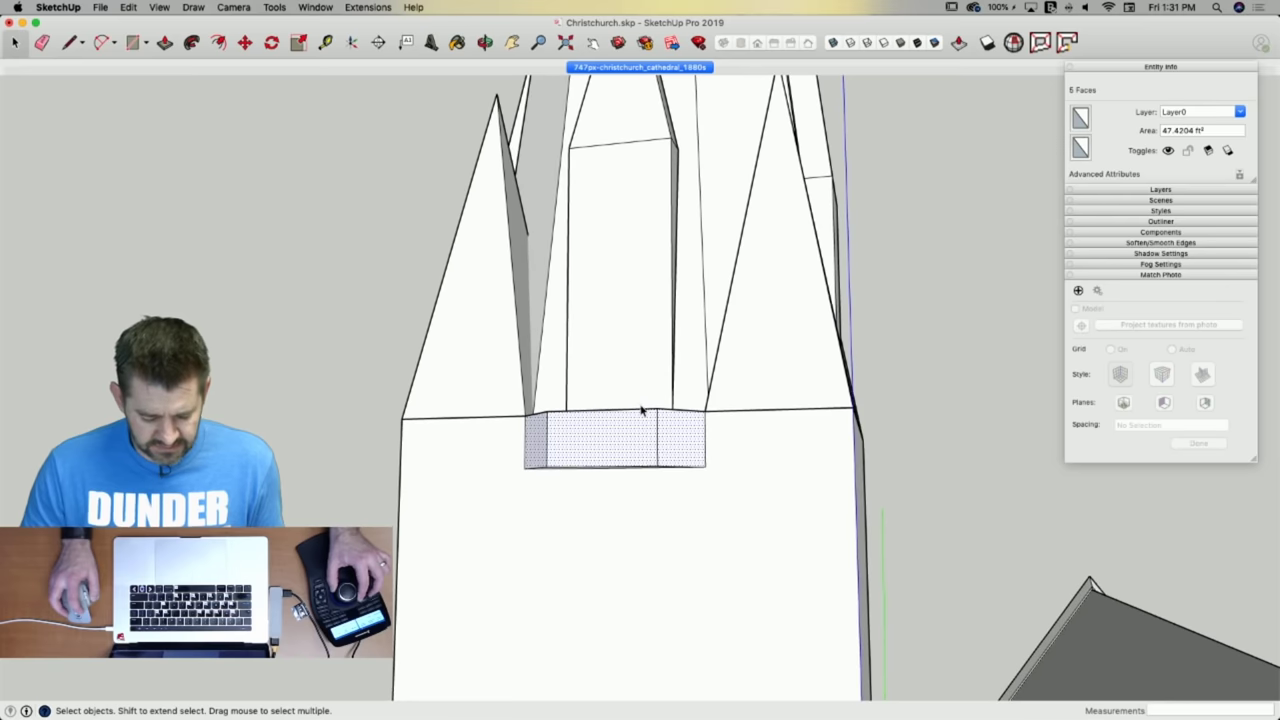
{"action": "key", "text": "Delete"}
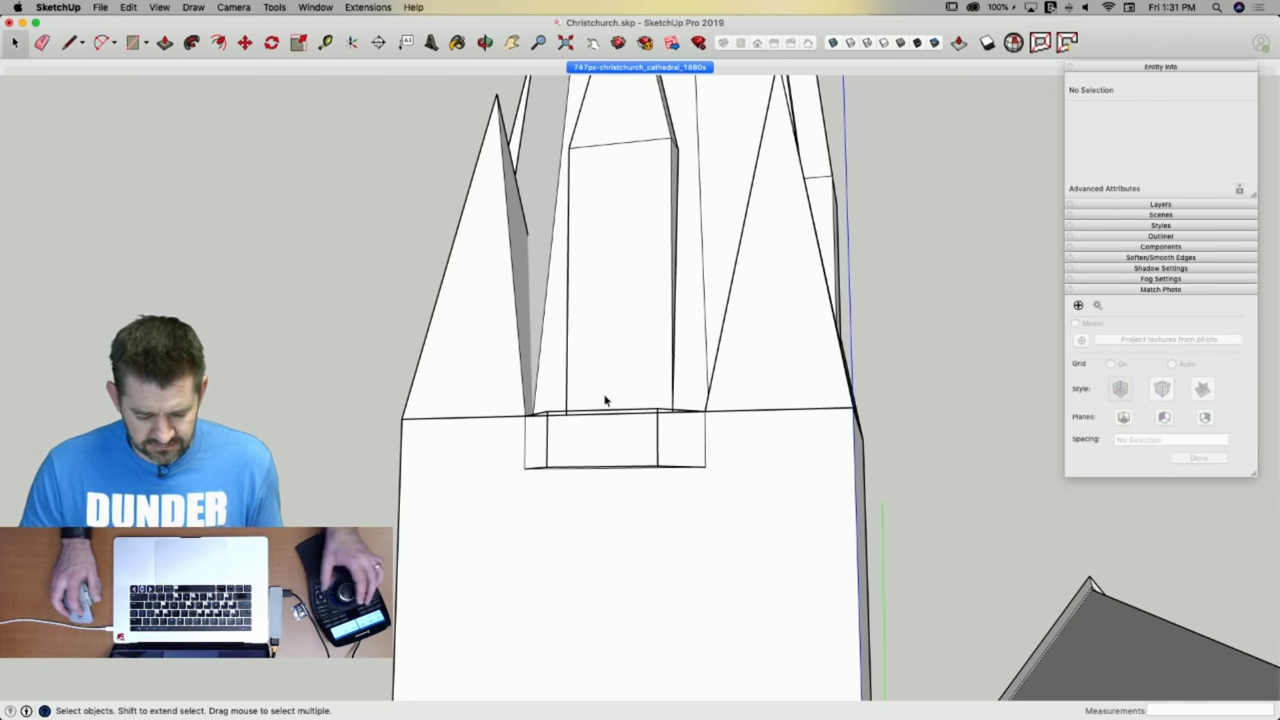
Erase the leftover edges of the cut ledge from the tower wall.
{"action": "key", "text": "e"}
{"action": "middle_click_drag", "start_coordinate": [572, 376], "coordinate": [571, 363]}
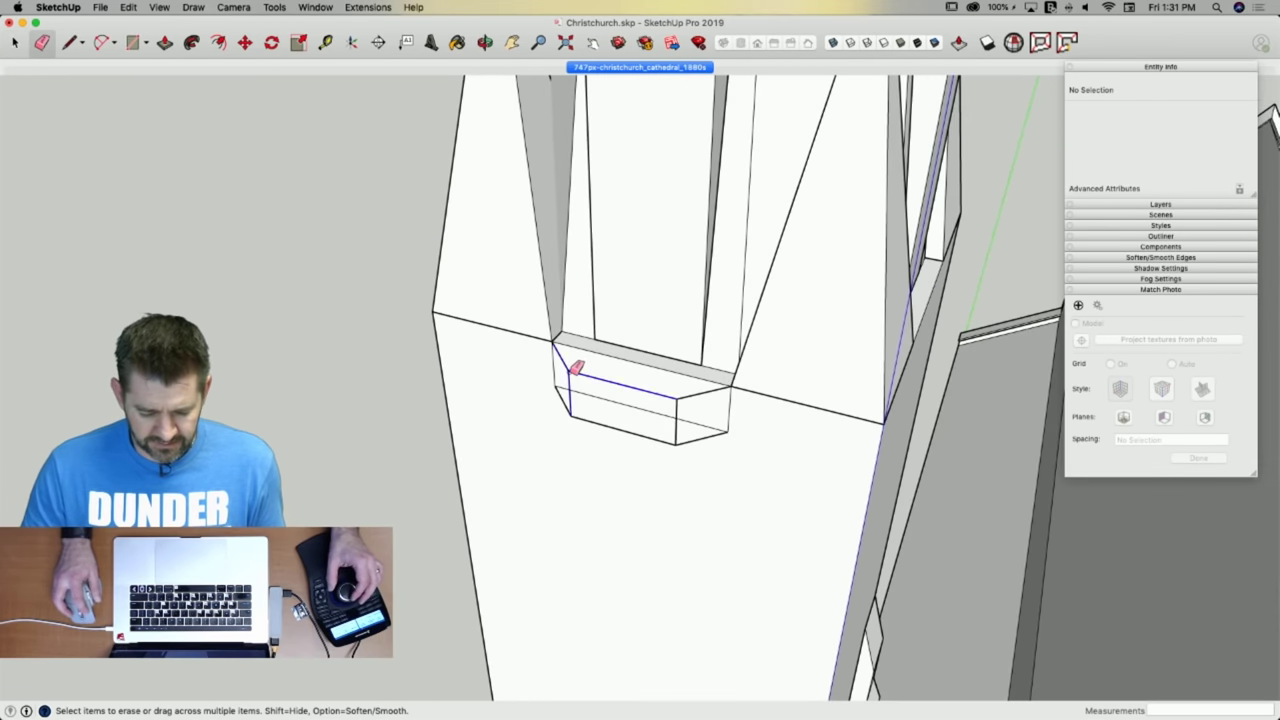
{"action": "mouse_move", "coordinate": [568, 372]}
{"action": "left_mouse_down"}
{"action": "mouse_move", "coordinate": [571, 394]}
{"action": "mouse_move", "coordinate": [665, 432]}
{"action": "mouse_move", "coordinate": [713, 433]}
{"action": "left_mouse_up"}
{"action": "key", "text": "space"}
Paste the ledge in place inside the SpireDoorway component and close the component.
{"action": "middle_click_drag", "start_coordinate": [660, 337], "coordinate": [647, 262]}
{"action": "double_click", "coordinate": [647, 262]}
{"action": "left_click", "coordinate": [129, 7]}
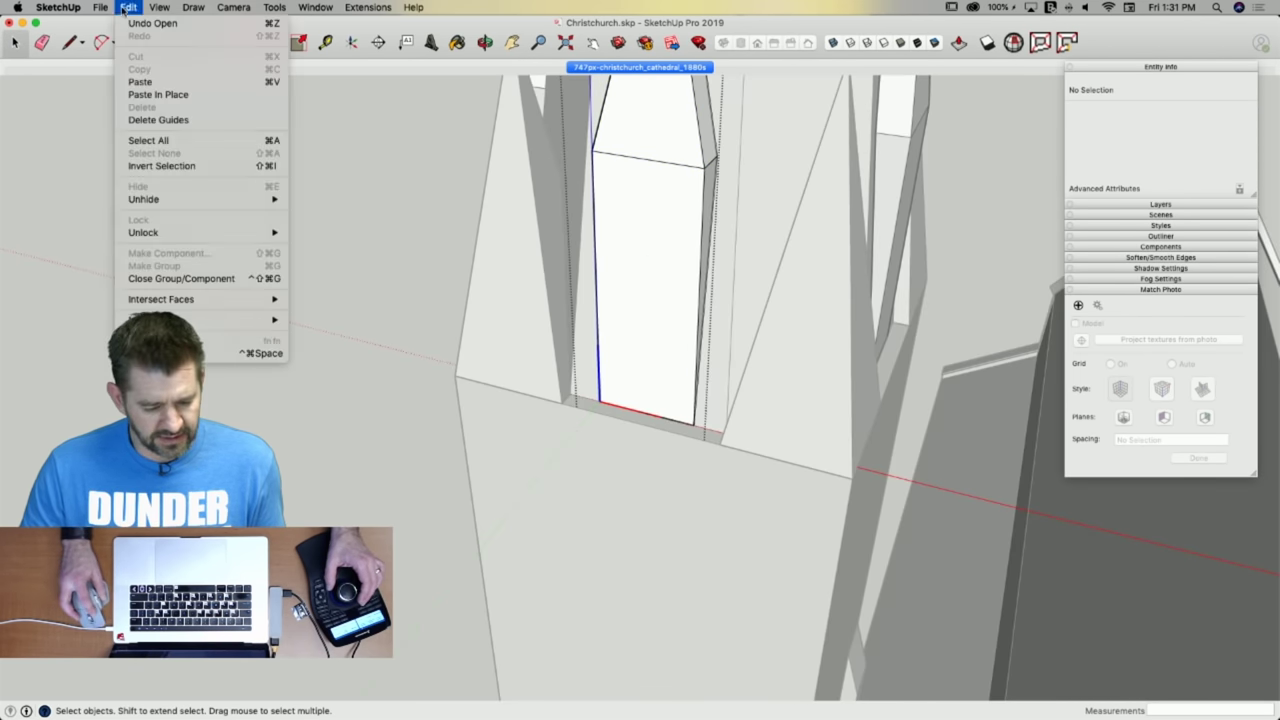
{"action": "left_click", "coordinate": [158, 94]}
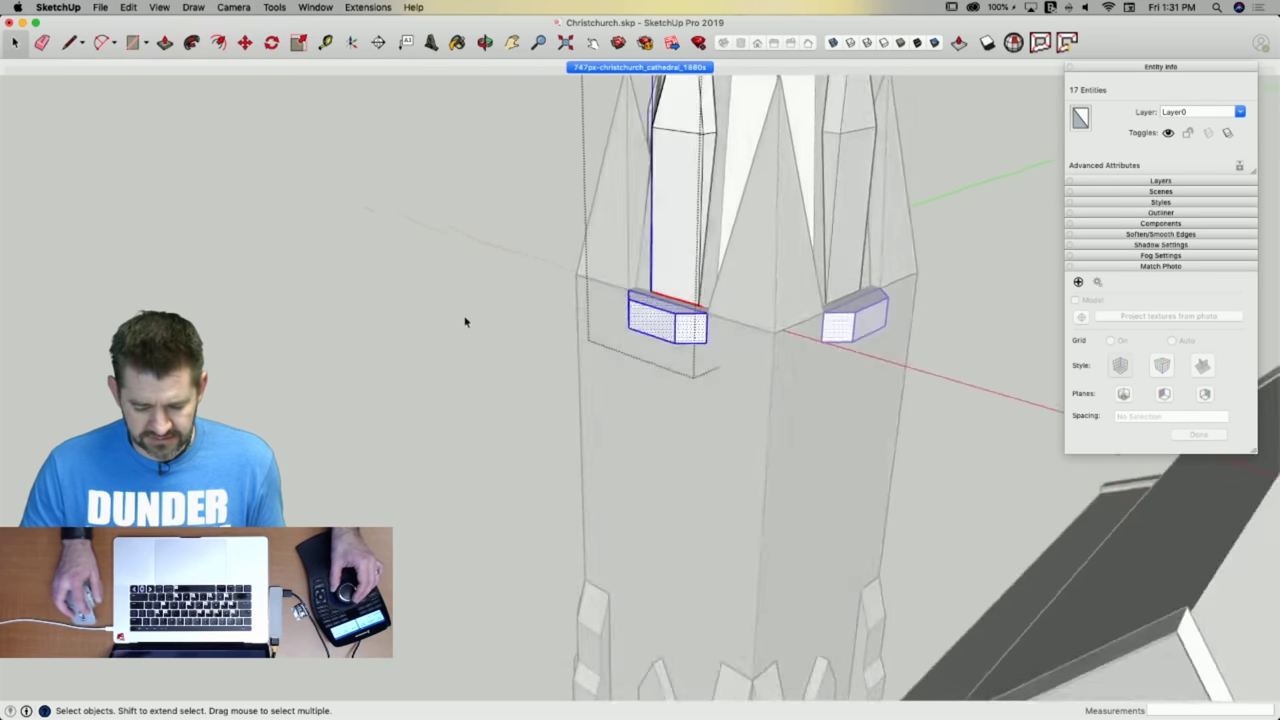
{"action": "left_click", "coordinate": [457, 319]}
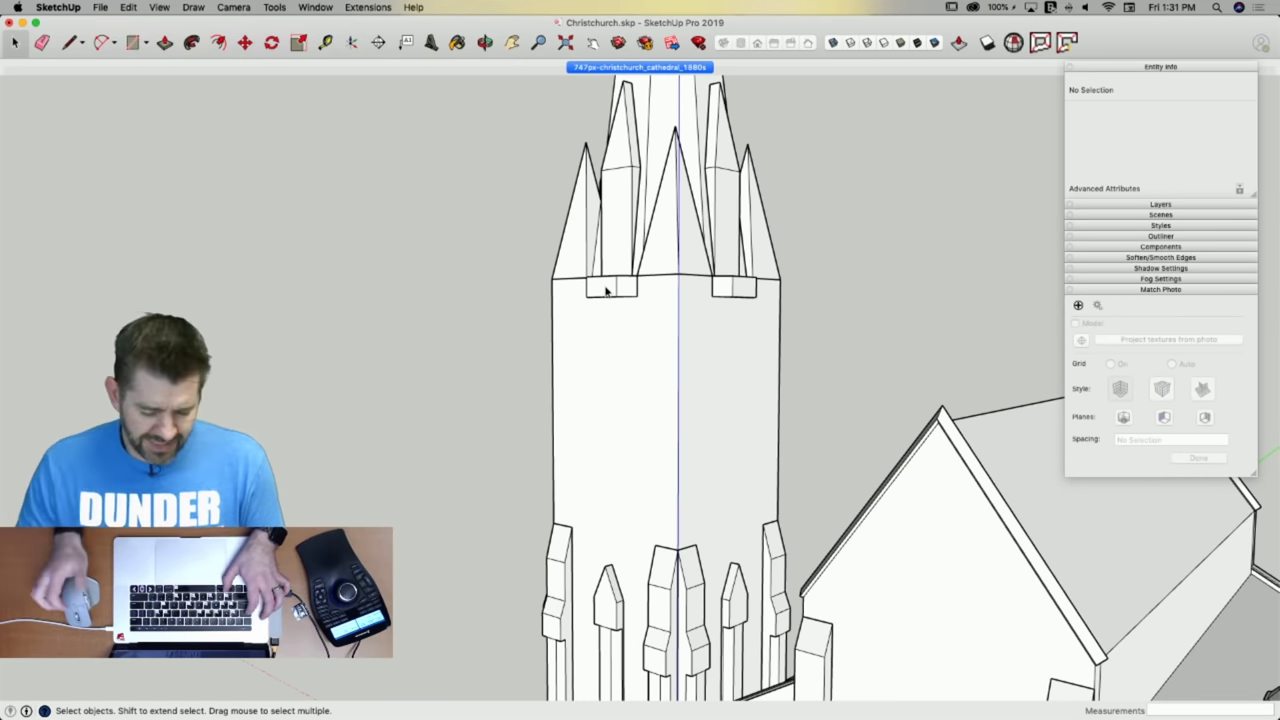
Show the tower's ledges against the matched photo in the 747px-christchurch_cathedral_1880s scene.
{"action": "key", "text": "super+Tab"}
{"action": "key", "text": "super+Tab"}
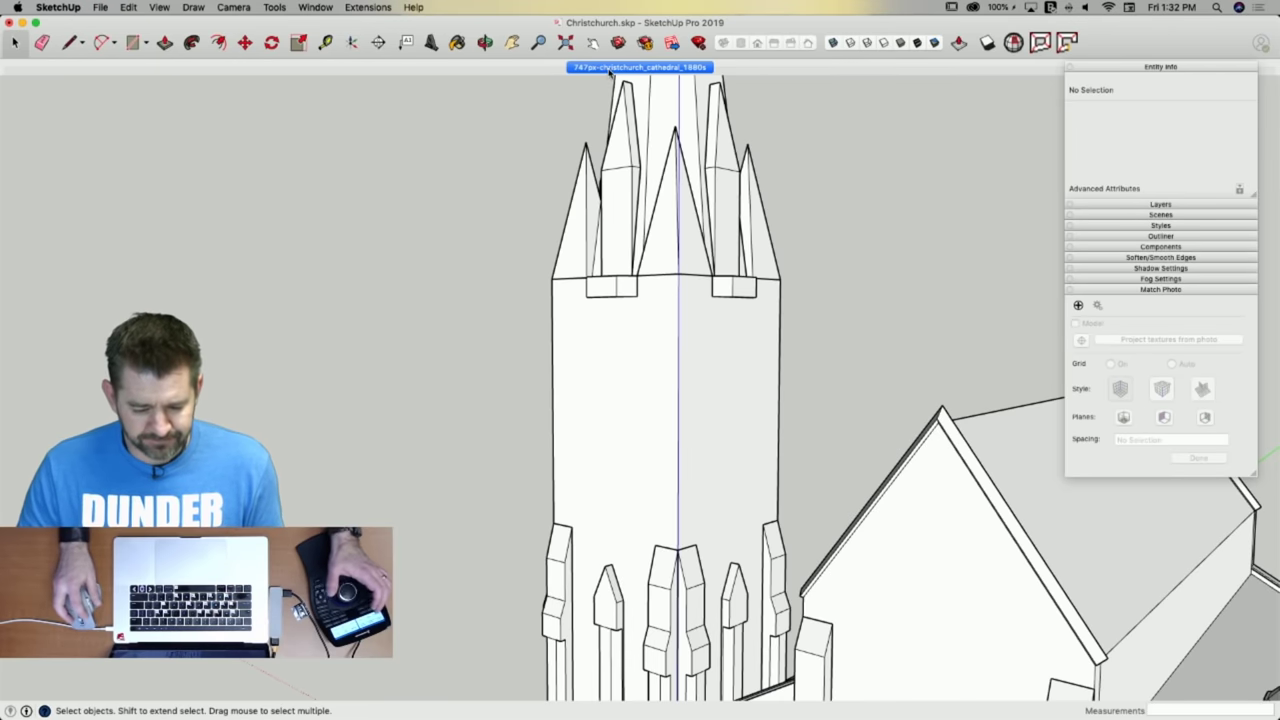
{"action": "left_click", "coordinate": [611, 68]}
{"action": "scroll", "coordinate": [540, 505], "scroll_direction": "up", "scroll_amount": 5}
{"action": "scroll", "coordinate": [455, 250], "scroll_direction": "up", "scroll_amount": 5}
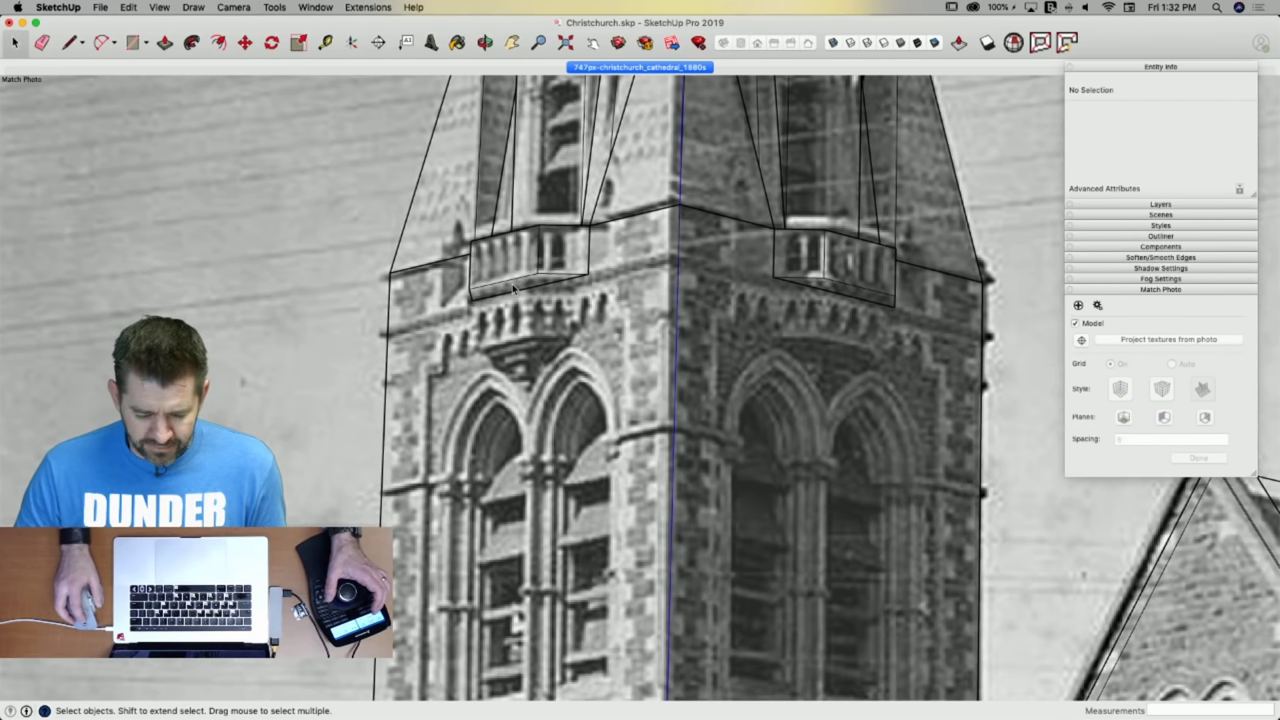
{"action": "scroll", "coordinate": [491, 311], "scroll_direction": "up", "scroll_amount": 3}
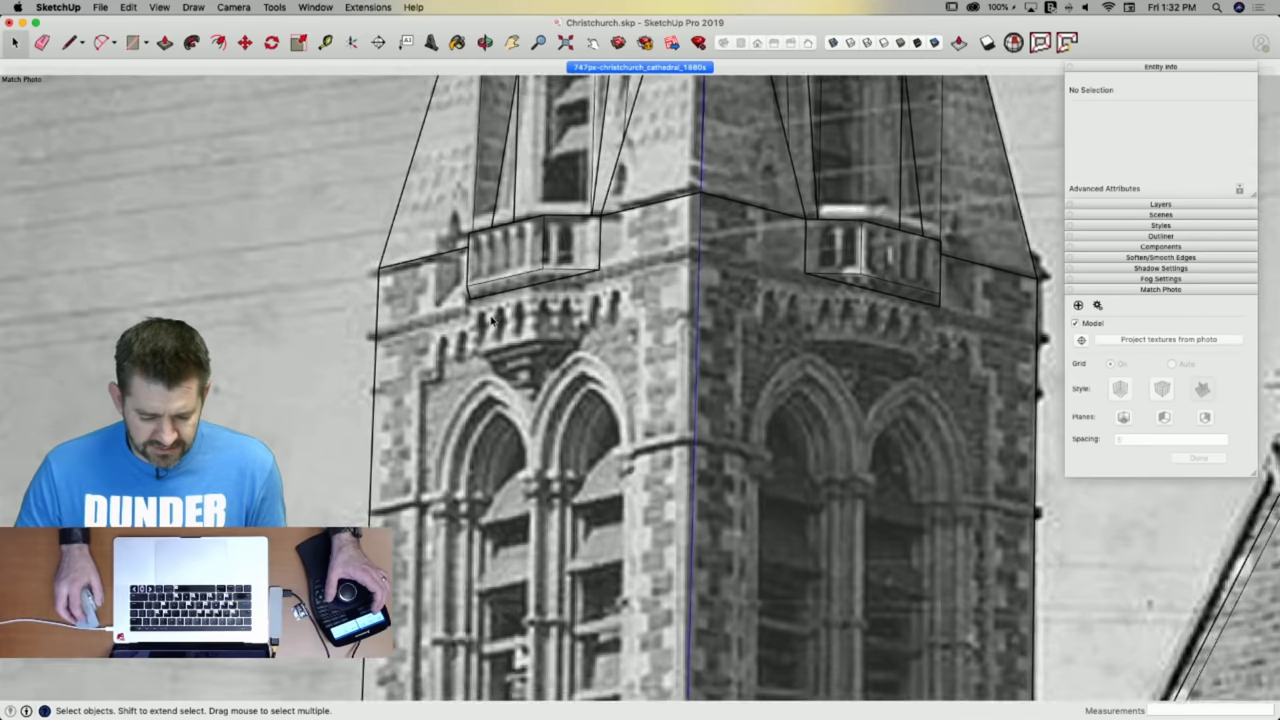
In the SpireDoorway component, offset the ledge underside's three outer edges inward about 6" and pull the inner face down about 2' 11".
{"action": "double_click", "coordinate": [539, 266]}
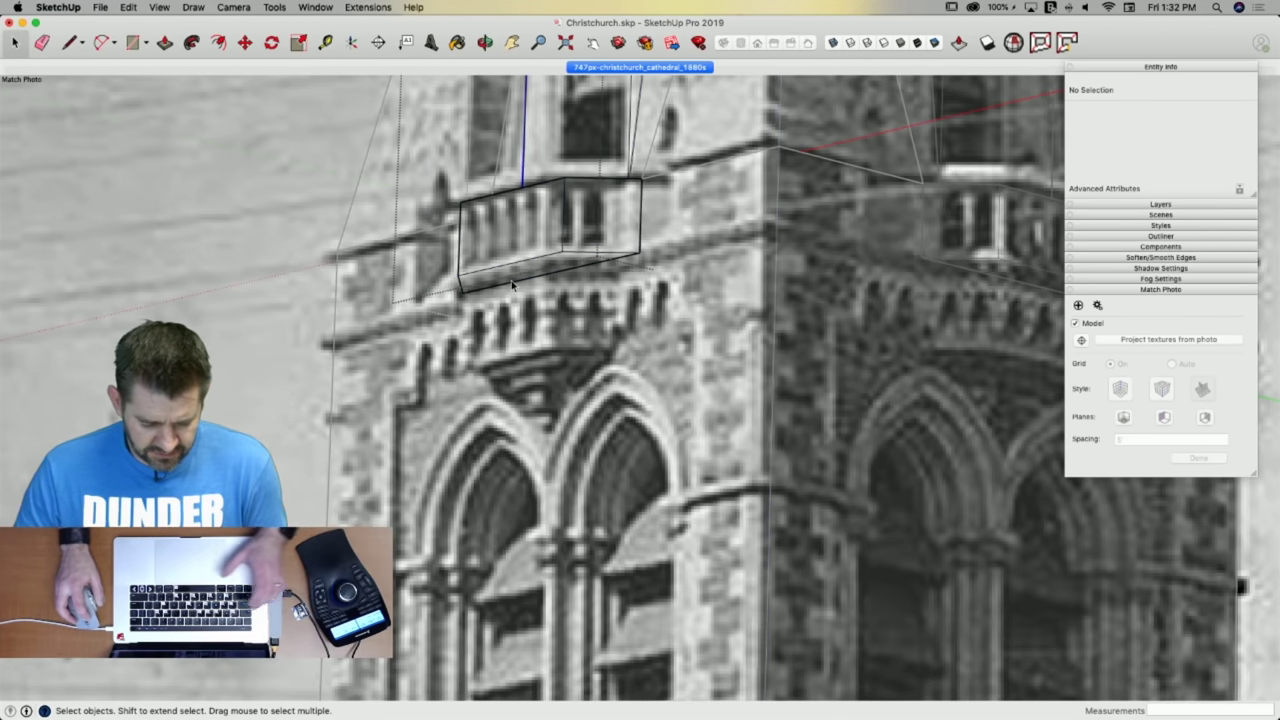
{"action": "left_click", "coordinate": [472, 282]}
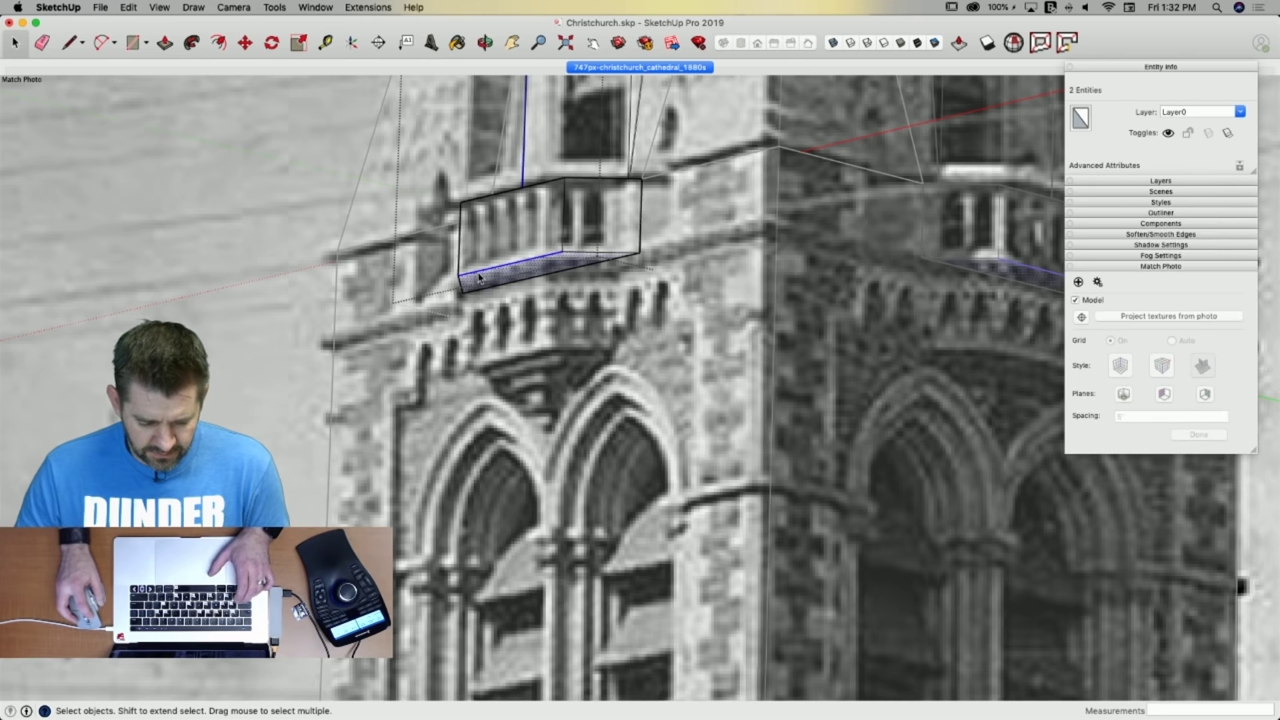
{"action": "left_click", "coordinate": [582, 262], "text": "shift"}
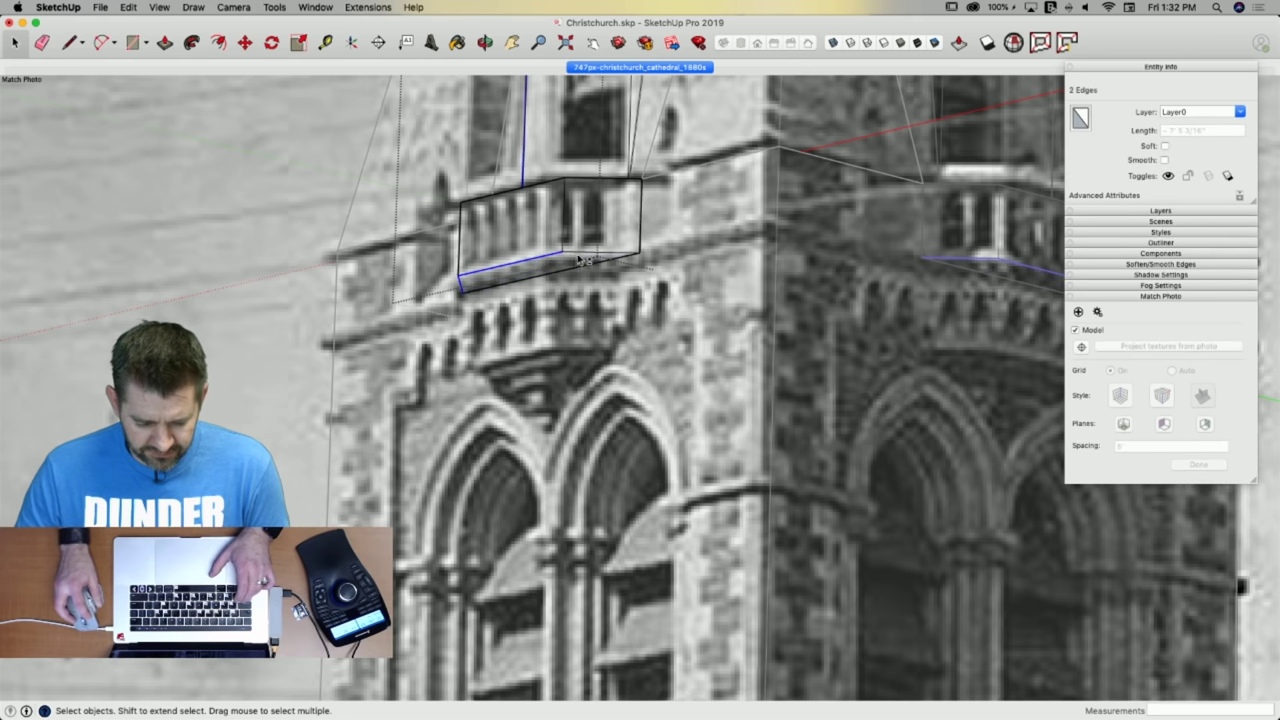
{"action": "key", "text": "f"}
{"action": "left_click", "coordinate": [511, 271]}
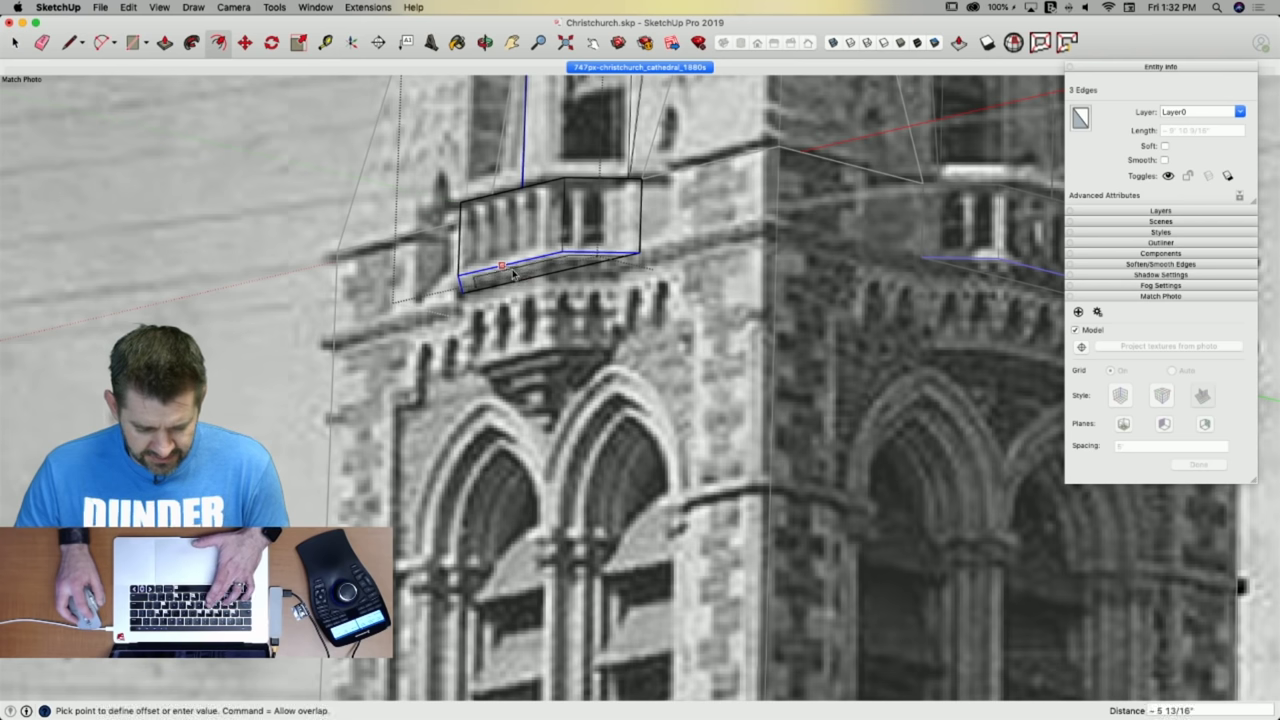
{"action": "left_click", "coordinate": [512, 273]}
{"action": "key", "text": "p"}
{"action": "left_click", "coordinate": [540, 278]}
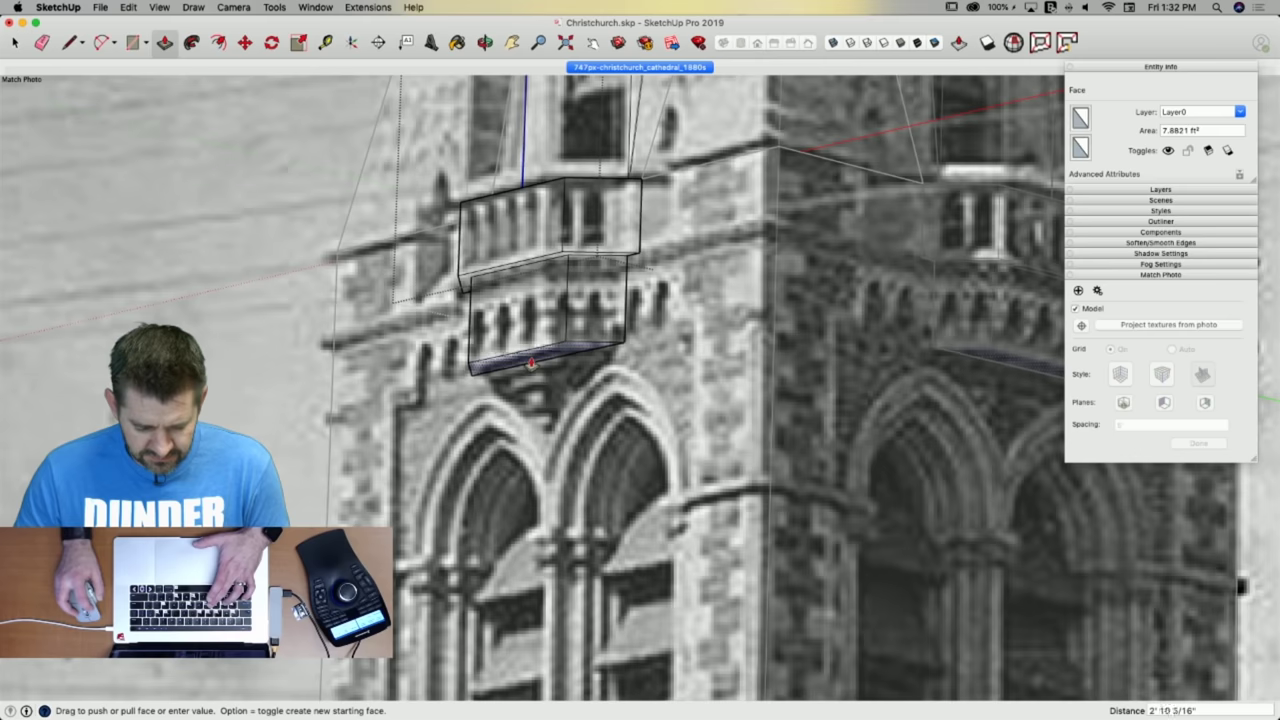
{"action": "left_click", "coordinate": [531, 365]}
Offset the new block's three outer bottom edges inward about 7" and pull the inner face down about 5 1/2".
{"action": "scroll", "coordinate": [548, 416], "scroll_direction": "up", "scroll_amount": 2}
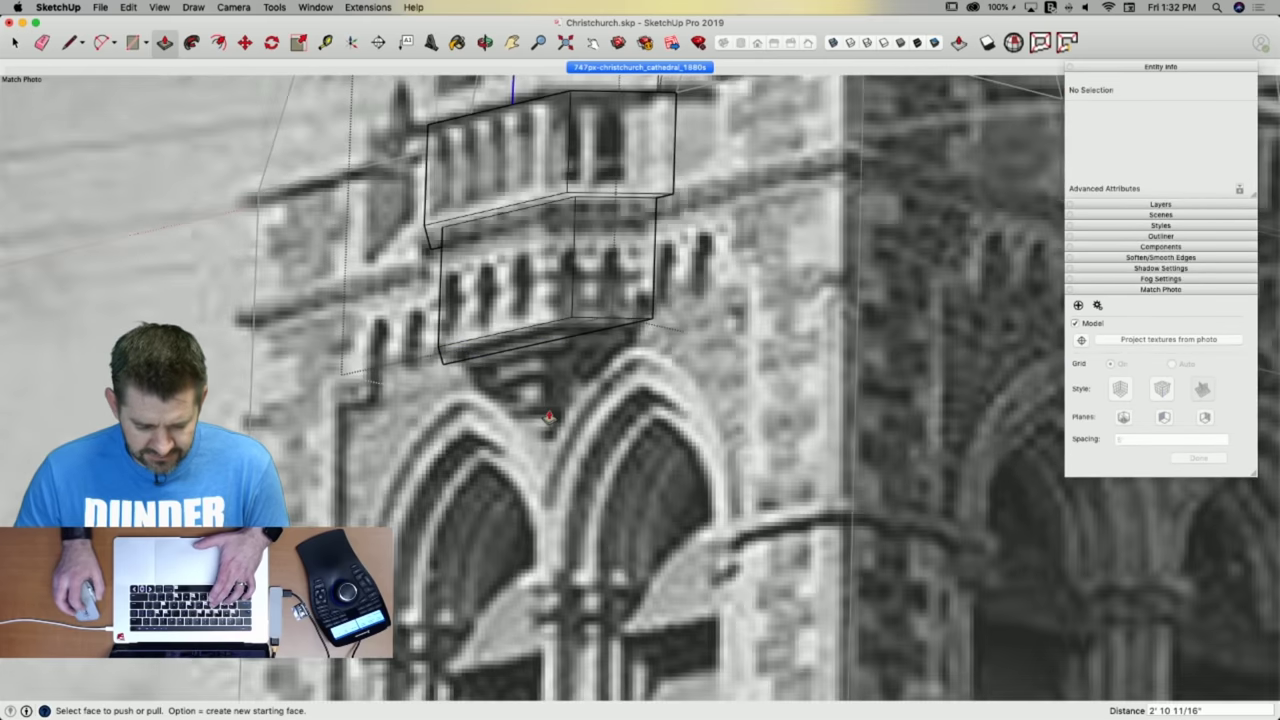
{"action": "scroll", "coordinate": [548, 416], "scroll_direction": "up", "scroll_amount": 2}
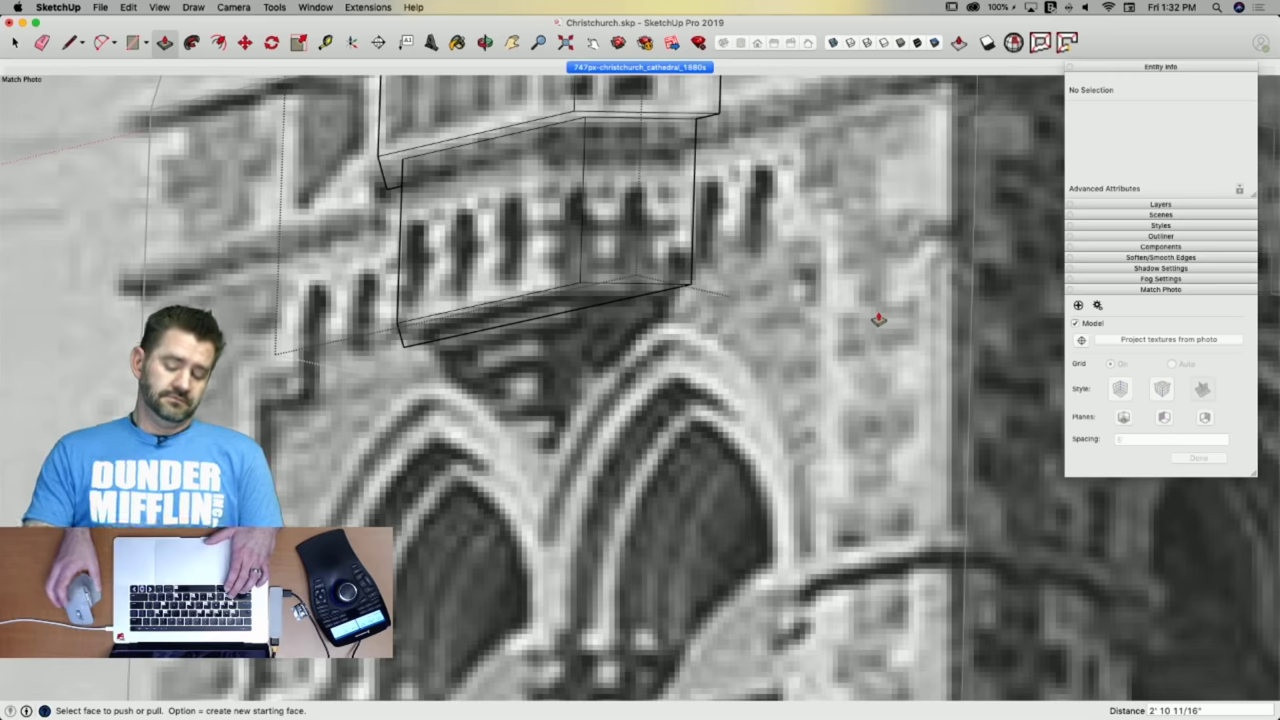
{"action": "key", "text": "space"}
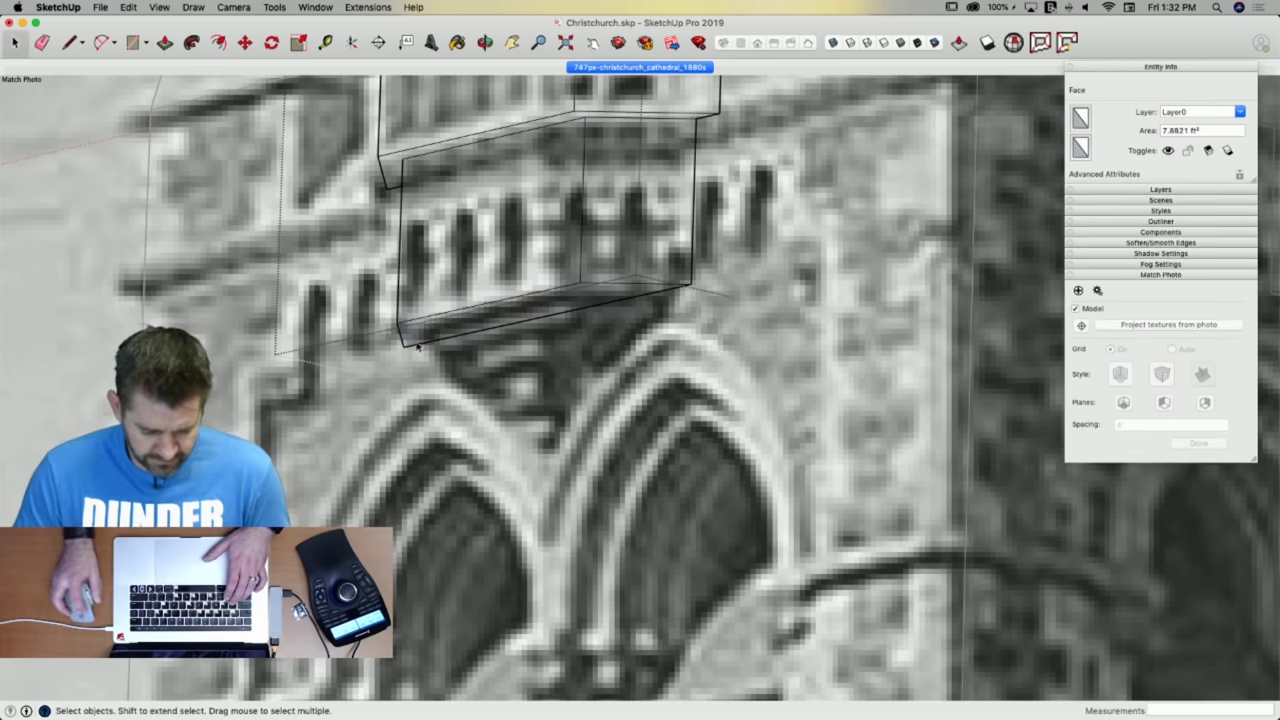
{"action": "left_click", "coordinate": [418, 330]}
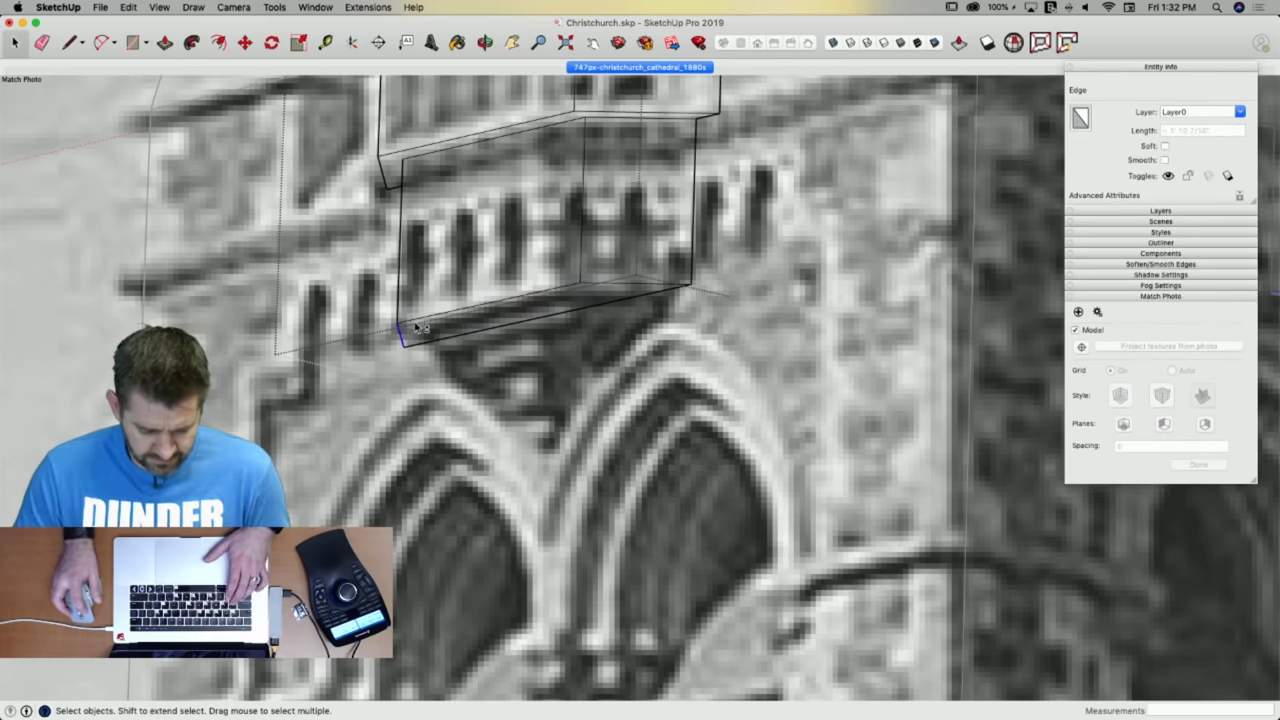
{"action": "left_click", "coordinate": [606, 289], "text": "shift"}
{"action": "key", "text": "f"}
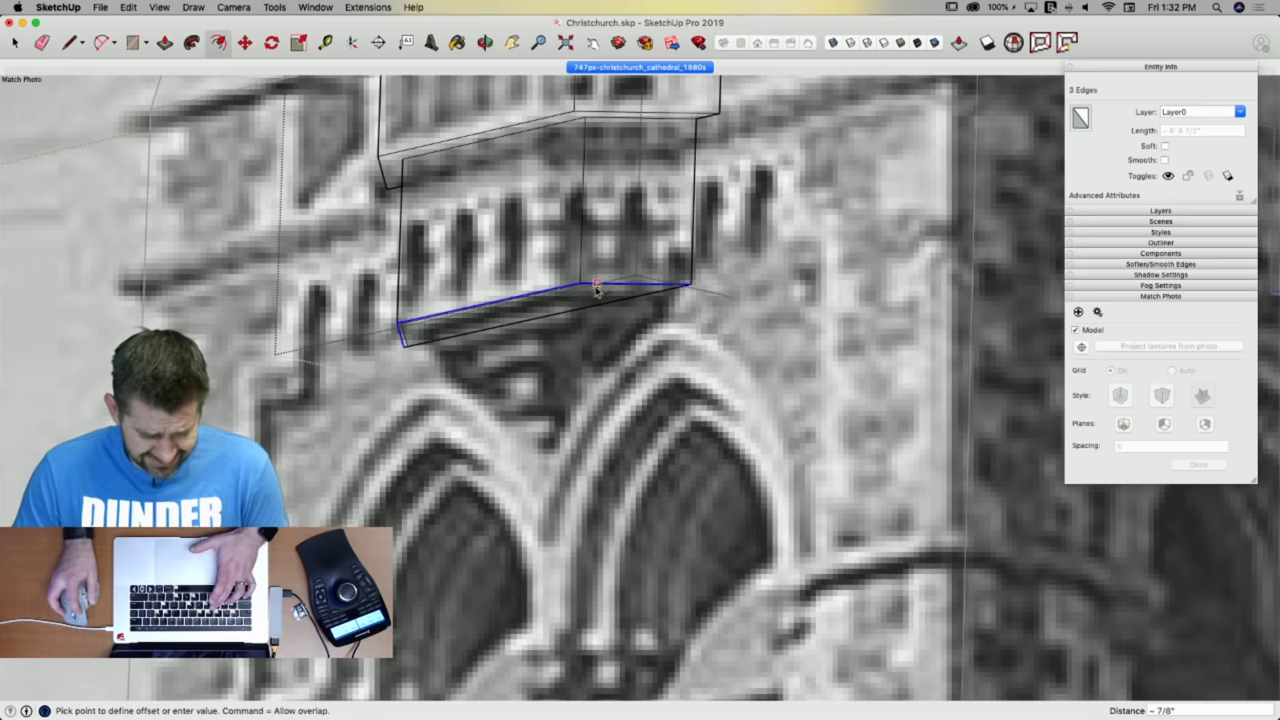
{"action": "left_click", "coordinate": [594, 293]}
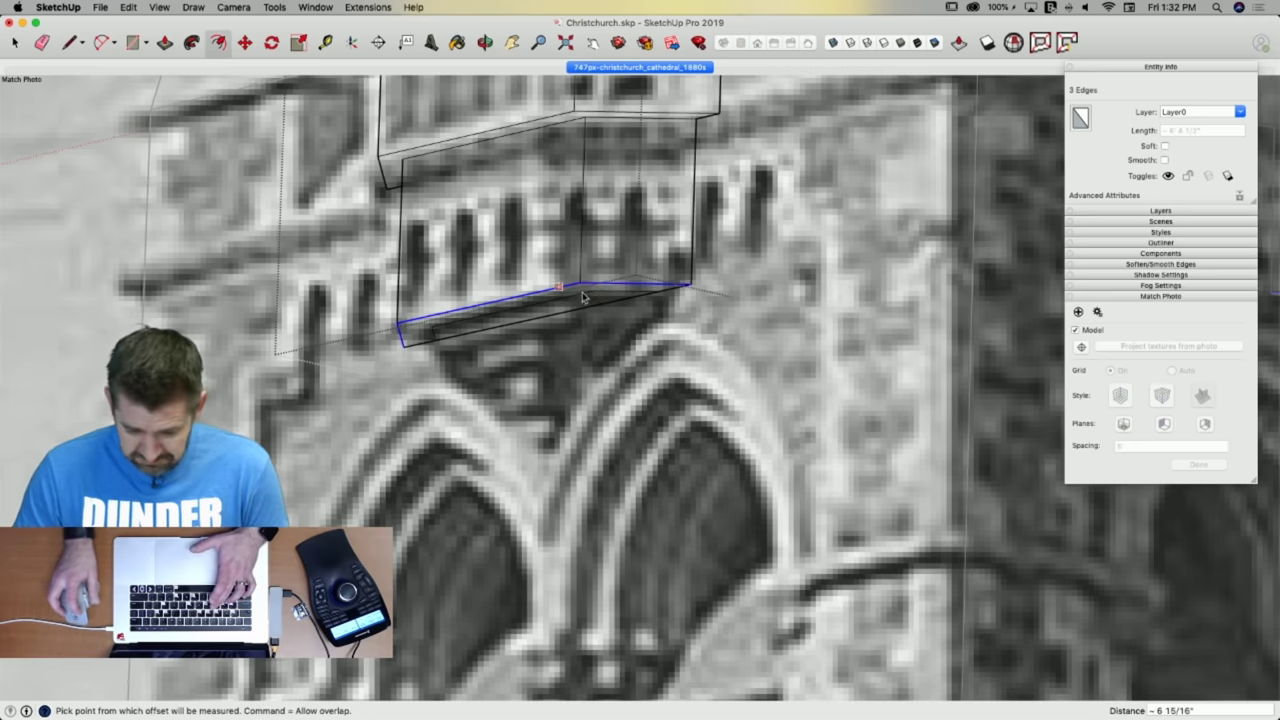
{"action": "key", "text": "p"}
{"action": "left_click", "coordinate": [587, 296]}
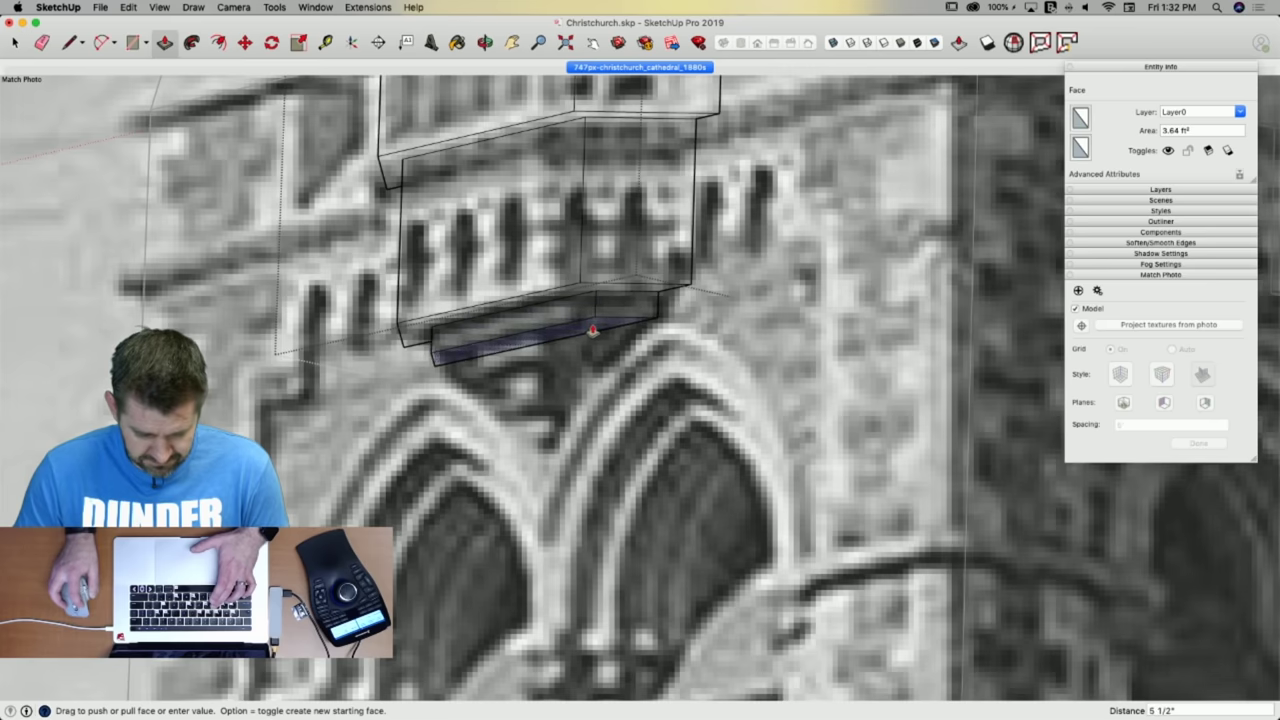
{"action": "left_click", "coordinate": [592, 330]}
Offset the second tier's three outer bottom edges inward about 4" and pull the inner face down about 3 3/4".
{"action": "key", "text": "space"}
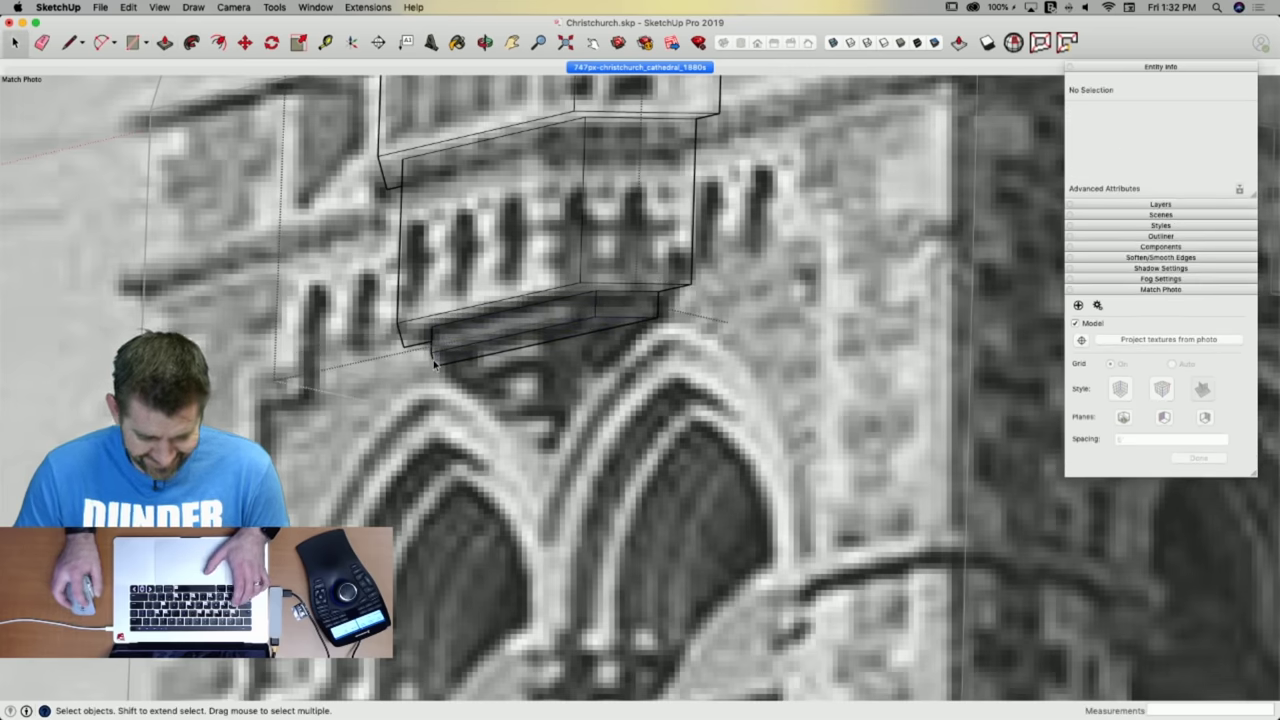
{"action": "left_click", "coordinate": [442, 354]}
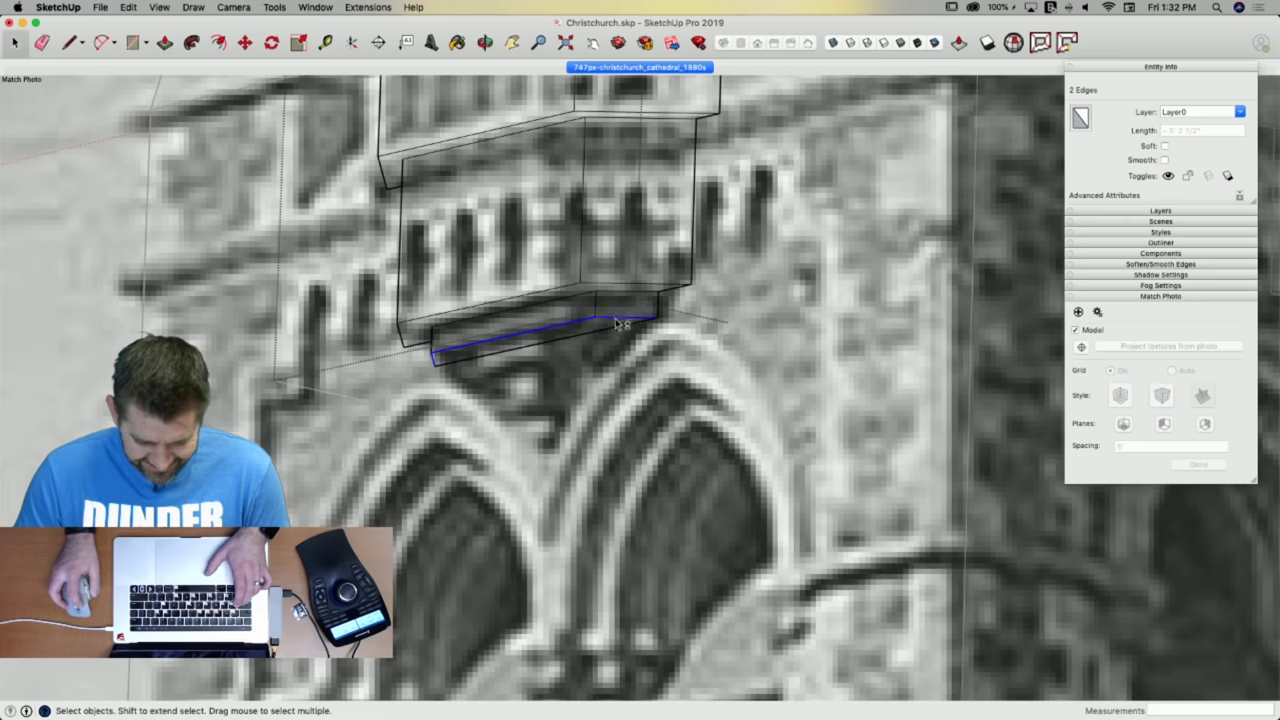
{"action": "key", "text": "f"}
{"action": "left_click", "coordinate": [504, 337]}
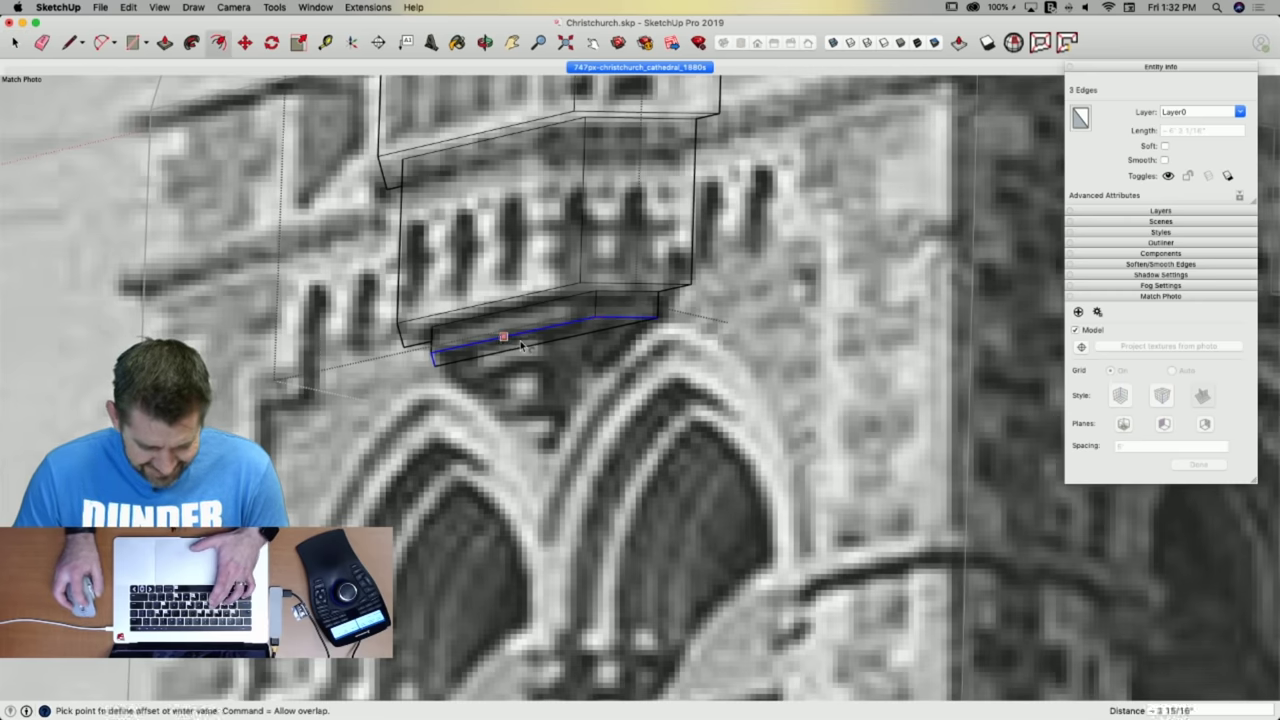
{"action": "left_click", "coordinate": [508, 337]}
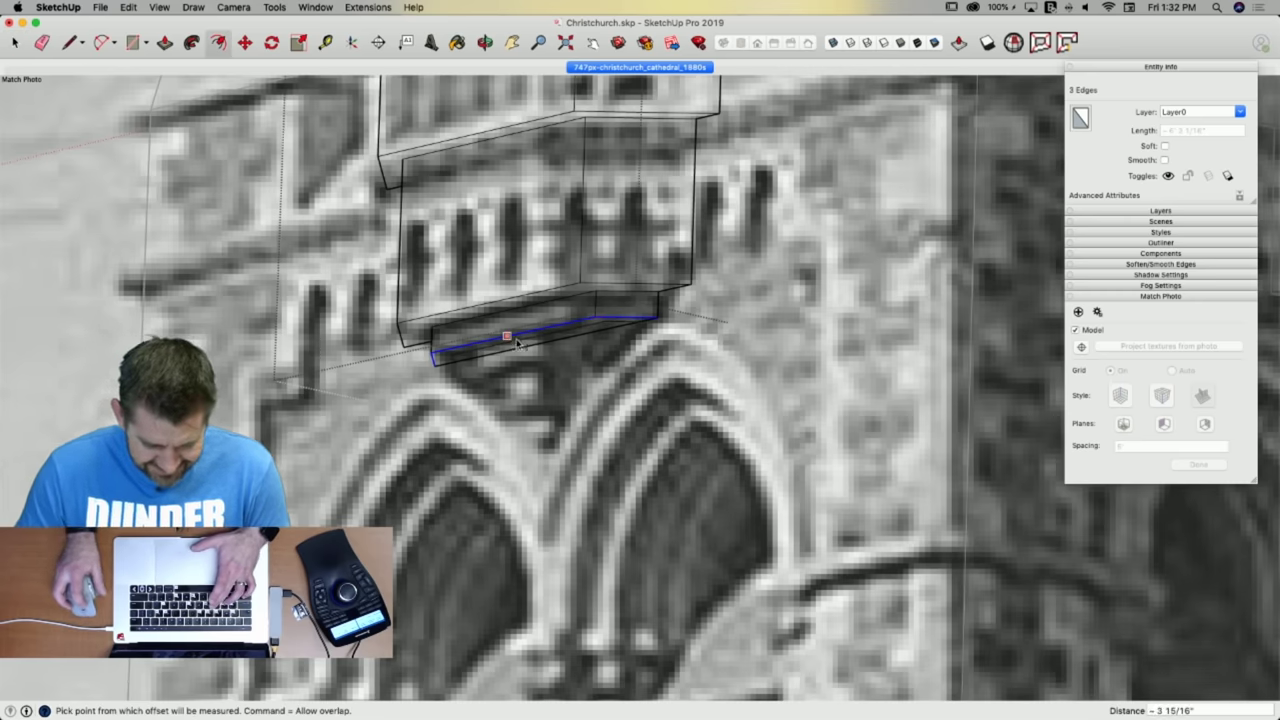
{"action": "key", "text": "p"}
{"action": "left_click", "coordinate": [530, 343]}
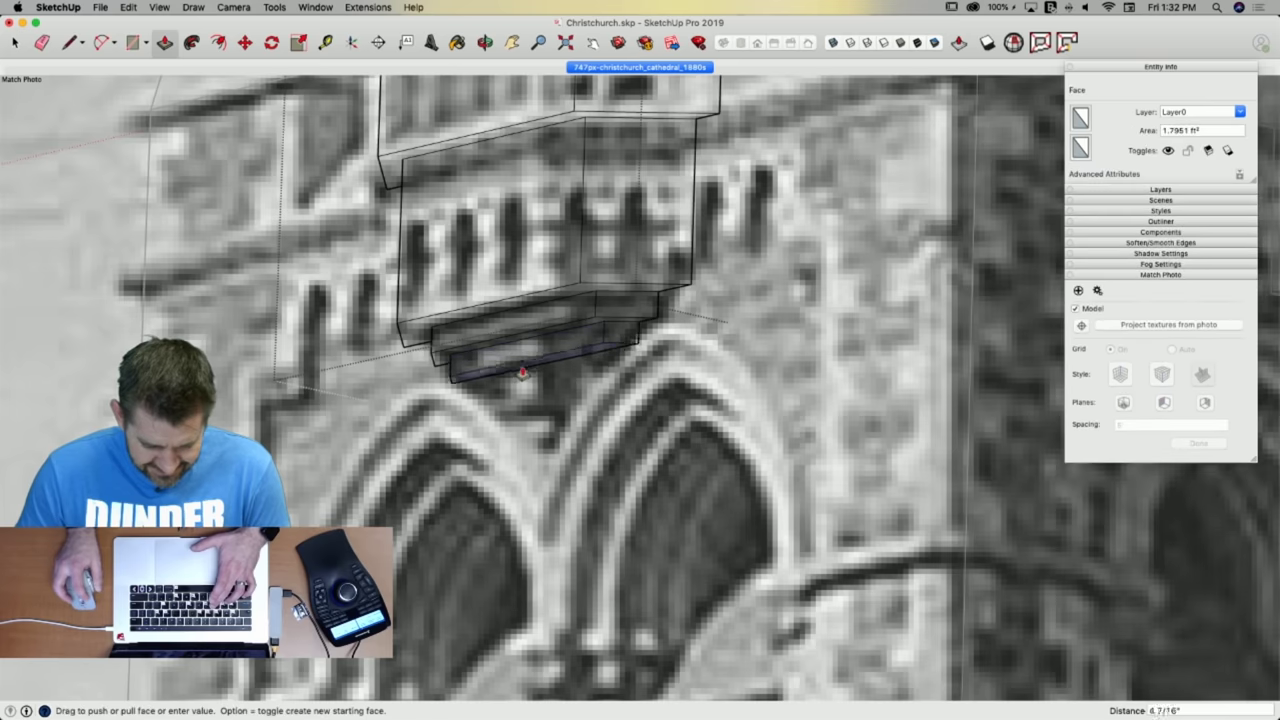
{"action": "left_click", "coordinate": [522, 369]}
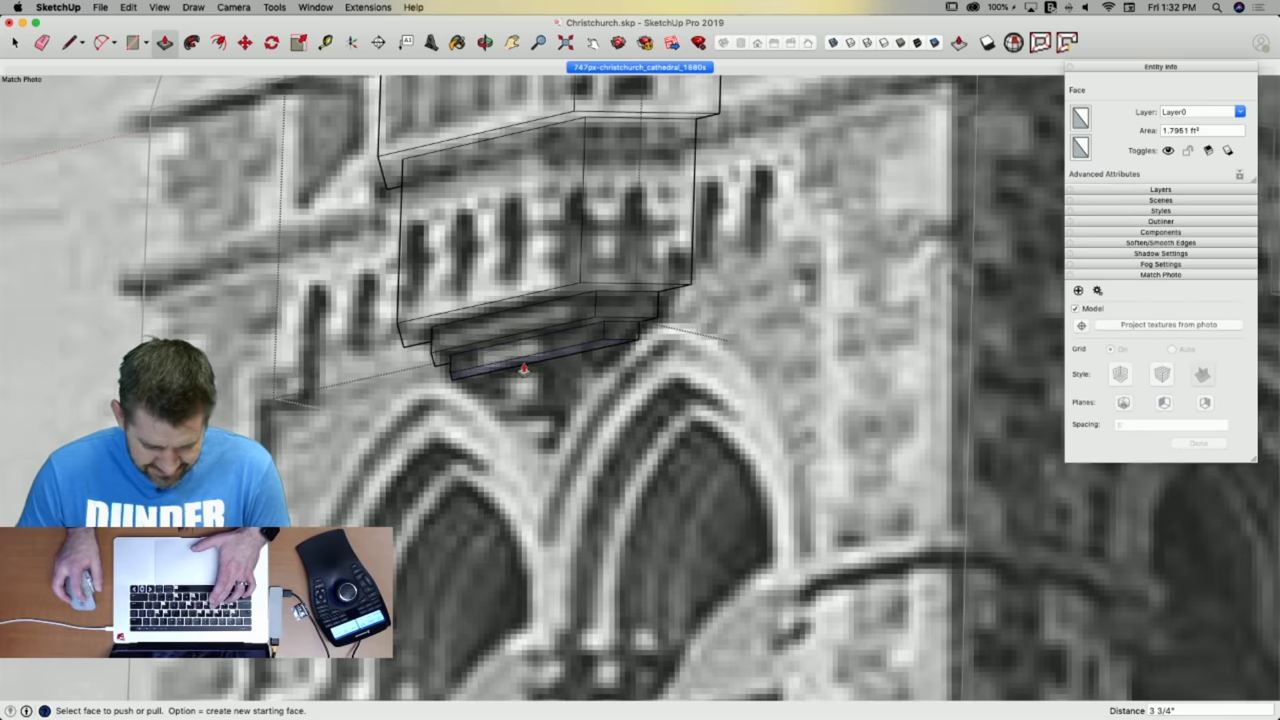
Try to scale the lowest corbel tier's bottom face, and undo that tier's pull-down.
{"action": "key", "text": "space"}
{"action": "left_click", "coordinate": [524, 366]}
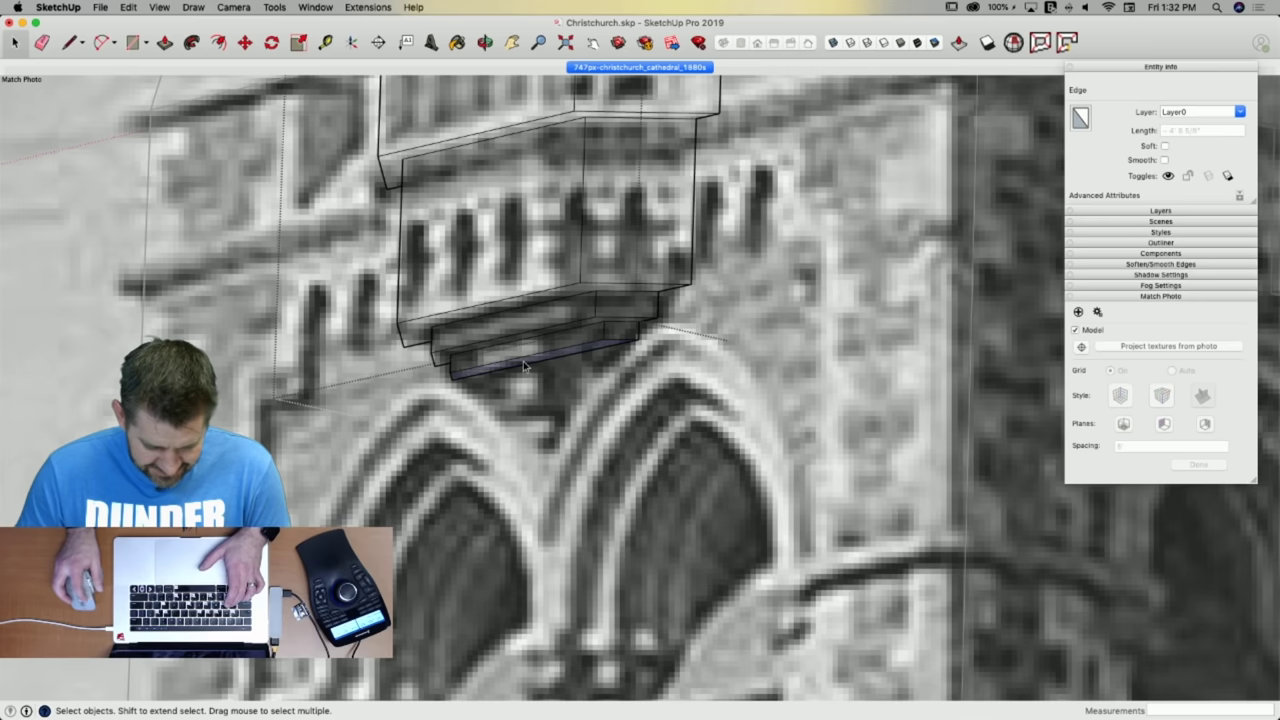
{"action": "scroll", "coordinate": [523, 361], "scroll_direction": "up", "scroll_amount": 3}
{"action": "left_click", "coordinate": [523, 361]}
{"action": "key", "text": "s"}
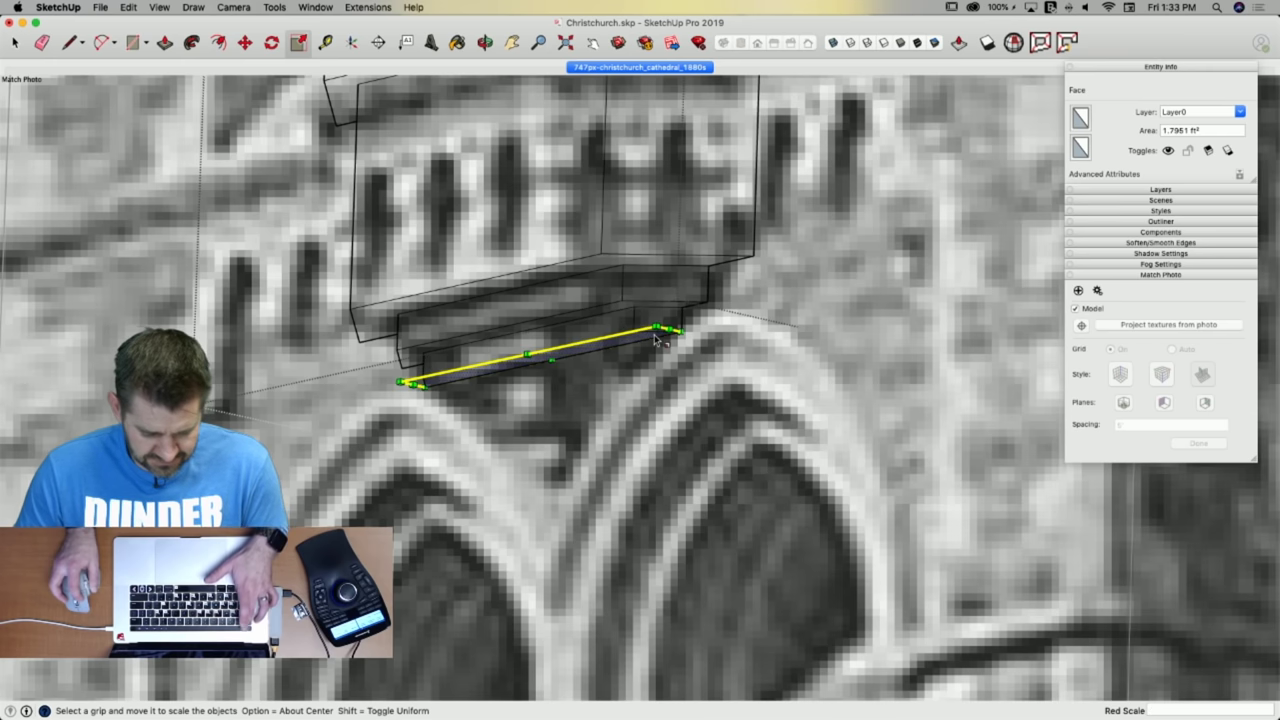
{"action": "key", "text": "super+z"}
{"action": "key", "text": "space"}
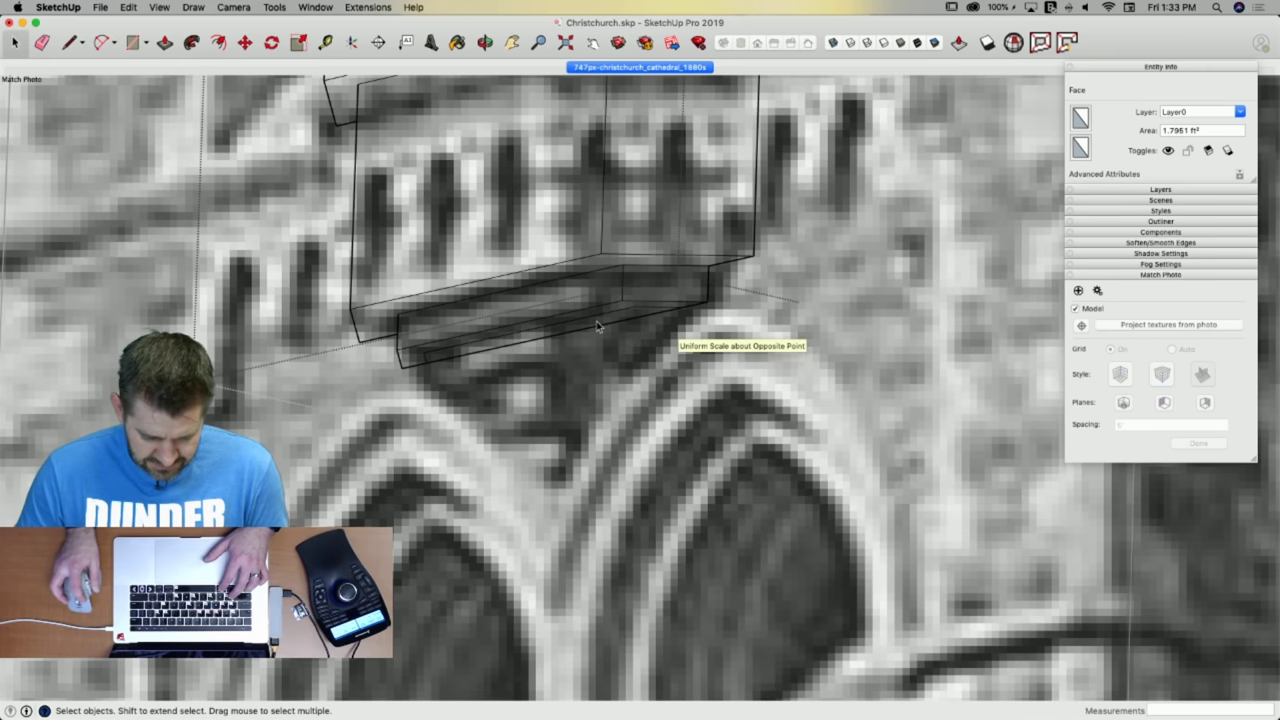
Scale the corbel's inner bottom face narrower along the red axis, pull it down about 5 1/4", and leave the component.
{"action": "left_click", "coordinate": [597, 322]}
{"action": "left_click", "coordinate": [597, 322]}
{"action": "key", "text": "s"}
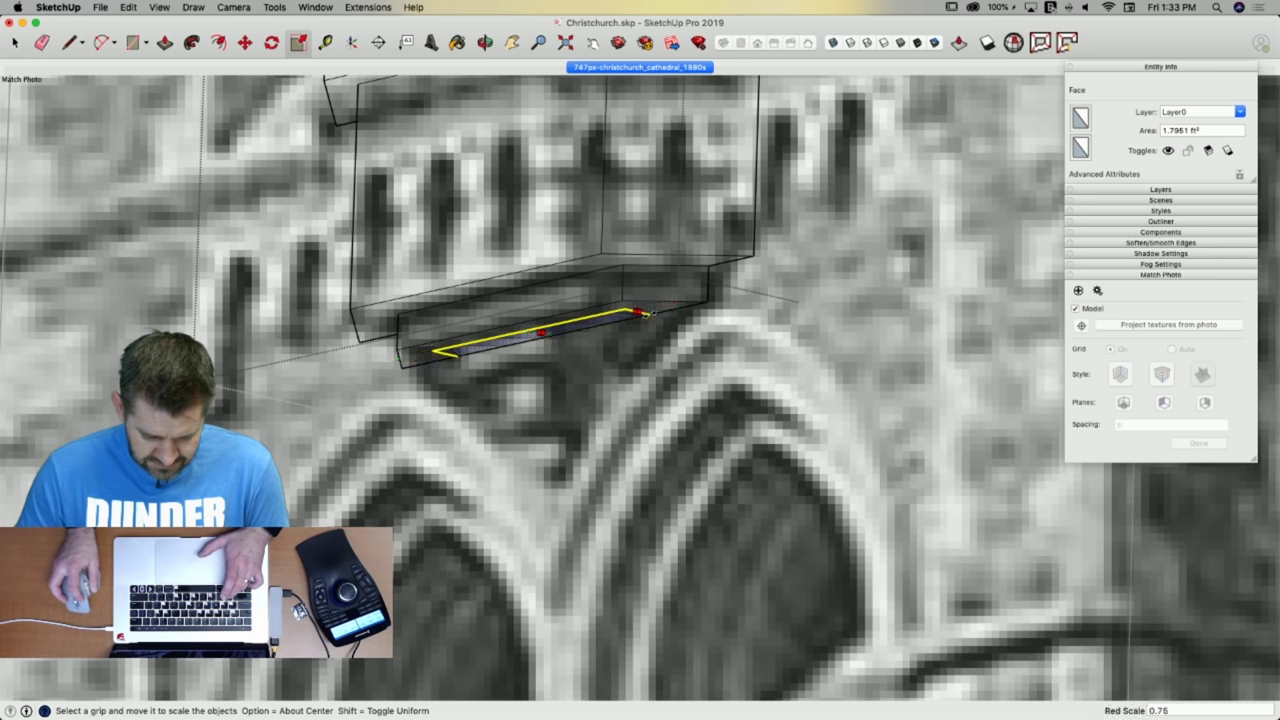
{"action": "left_click_drag", "start_coordinate": [597, 332], "coordinate": [576, 332]}
{"action": "key", "text": "p"}
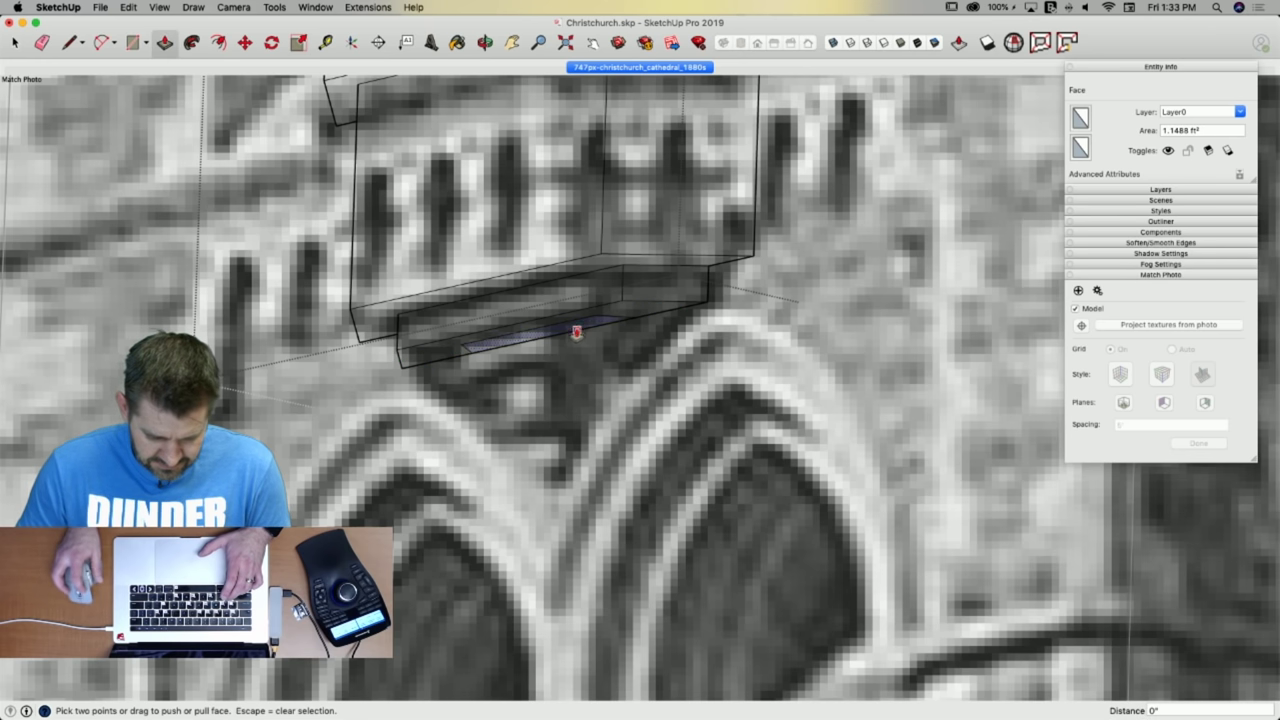
{"action": "left_click", "coordinate": [576, 332]}
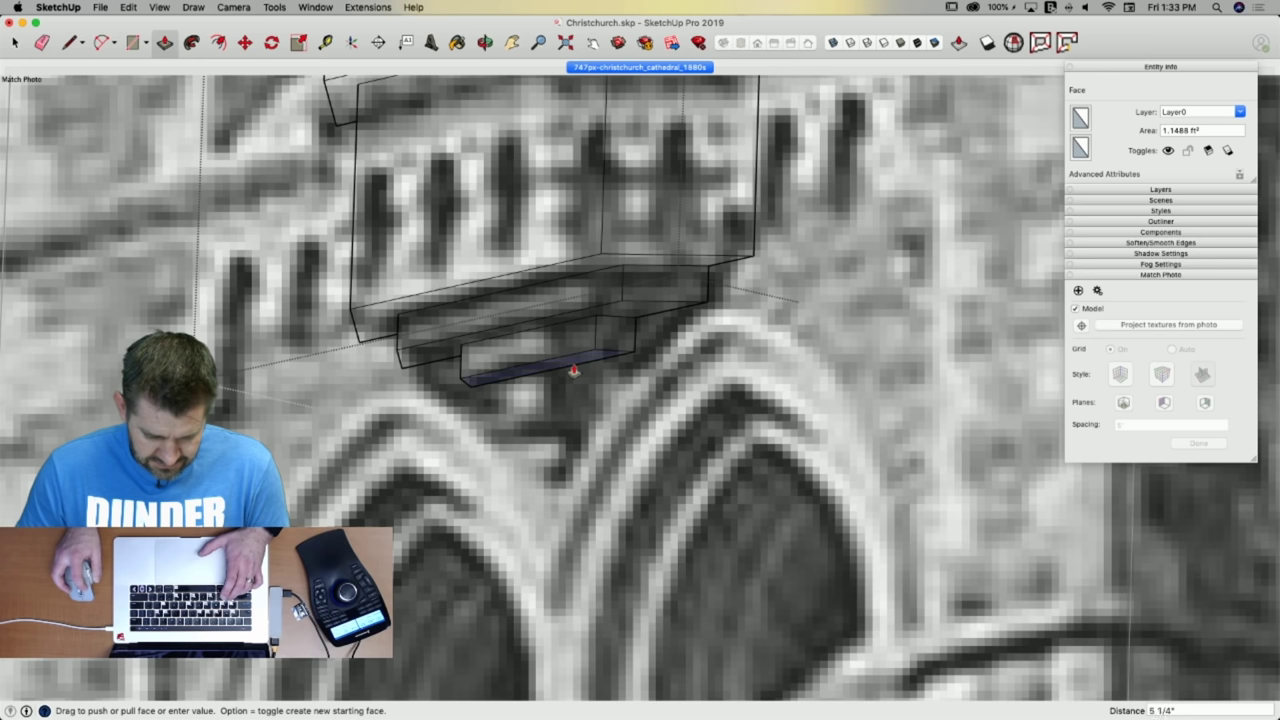
{"action": "left_click", "coordinate": [572, 374]}
{"action": "key", "text": "space"}
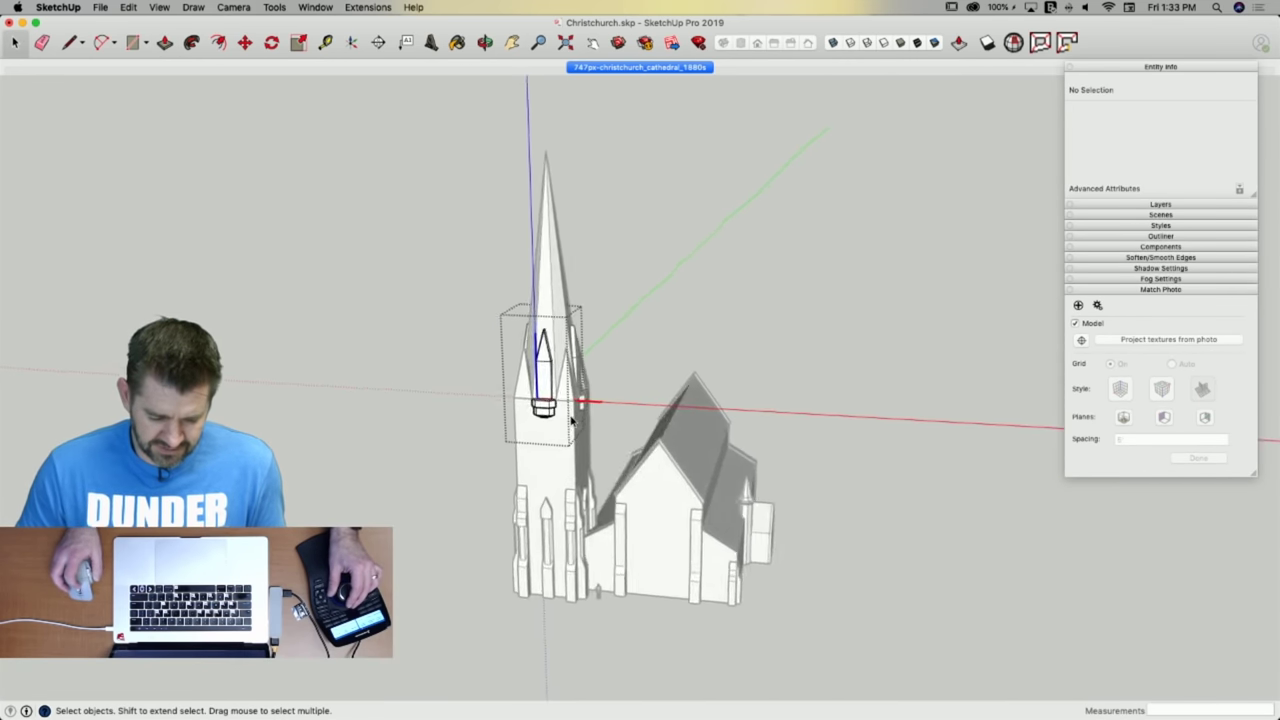
{"action": "left_click", "coordinate": [724, 322]}
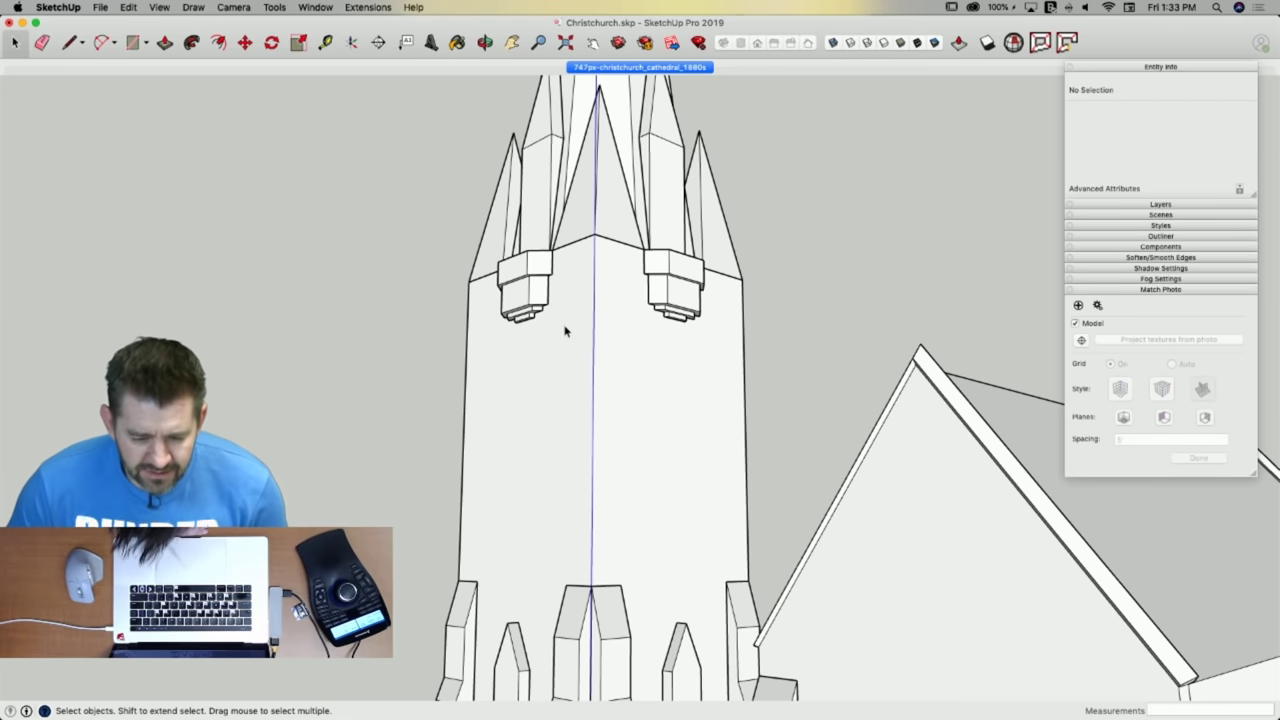
Inspect the tower's balconies and compare their ledges and corbels with the matched photo in the 747px-christchurch_cathedral_1880s scene.
{"action": "scroll", "coordinate": [546, 296], "scroll_direction": "up", "scroll_amount": 3}
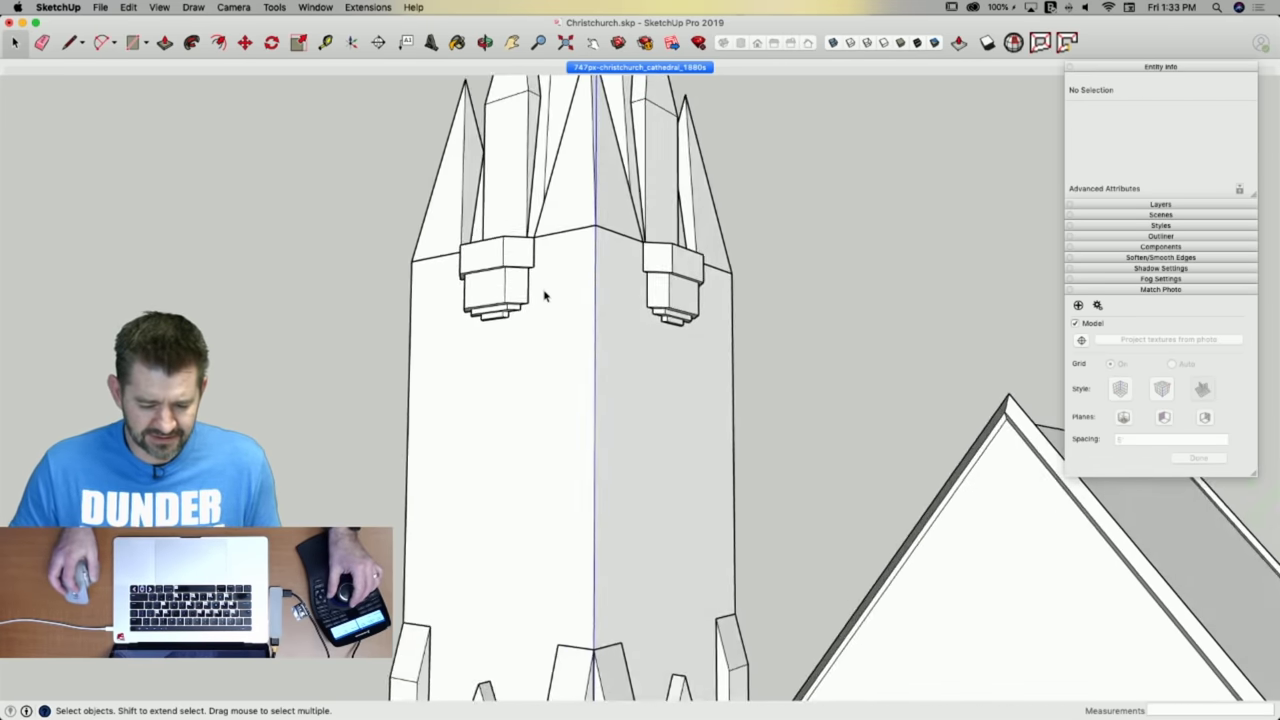
{"action": "scroll", "coordinate": [446, 300], "scroll_direction": "up", "scroll_amount": 5}
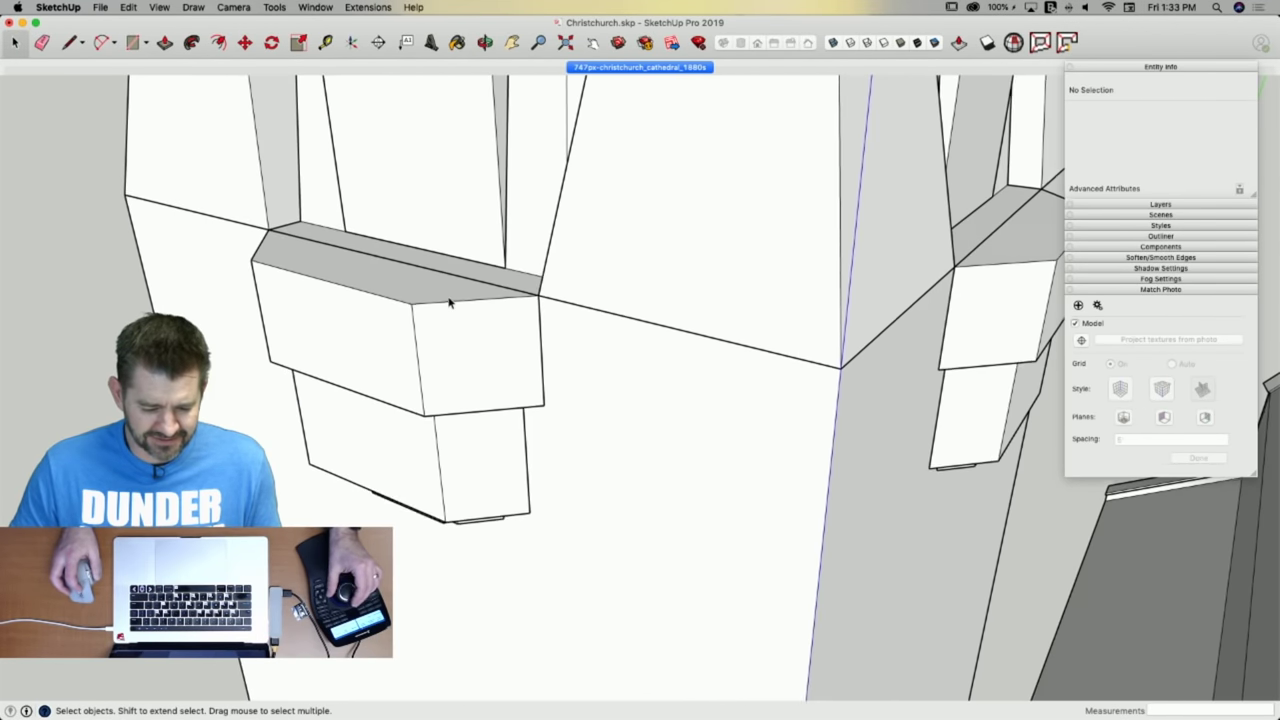
{"action": "scroll", "coordinate": [446, 300], "scroll_direction": "down", "scroll_amount": 5}
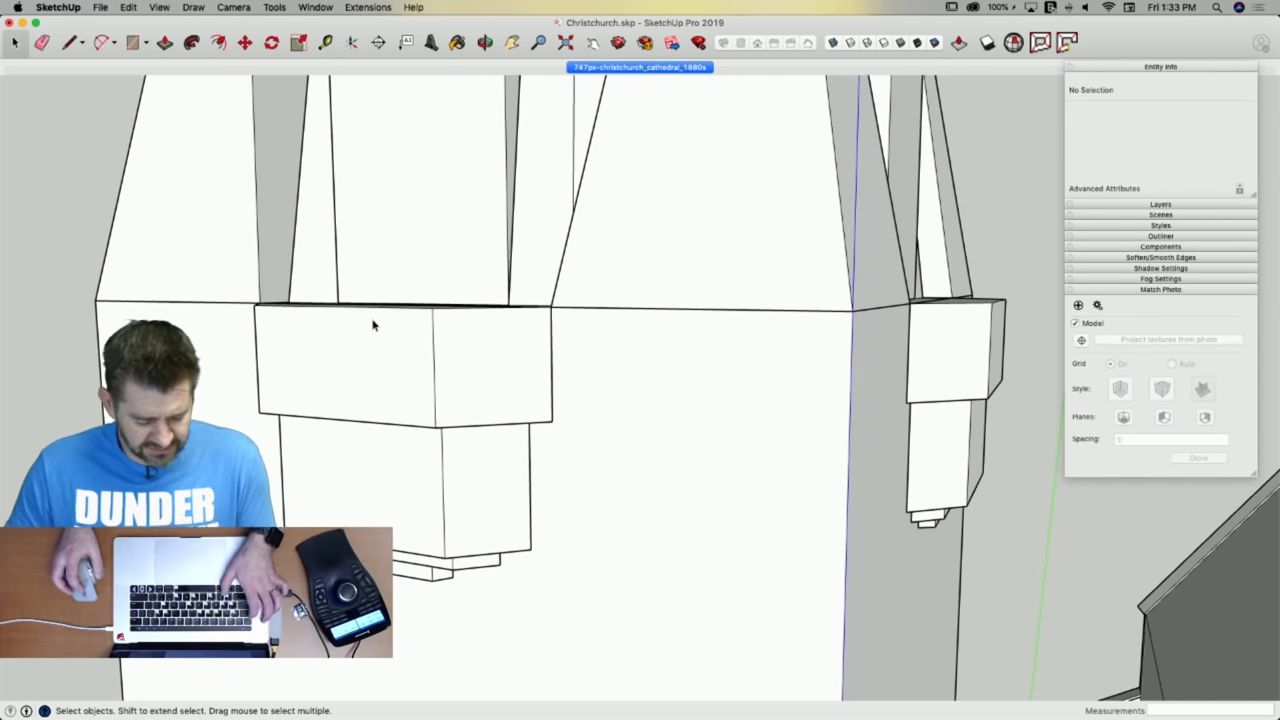
{"action": "key", "text": "super+Tab"}
{"action": "left_click", "coordinate": [228, 172]}
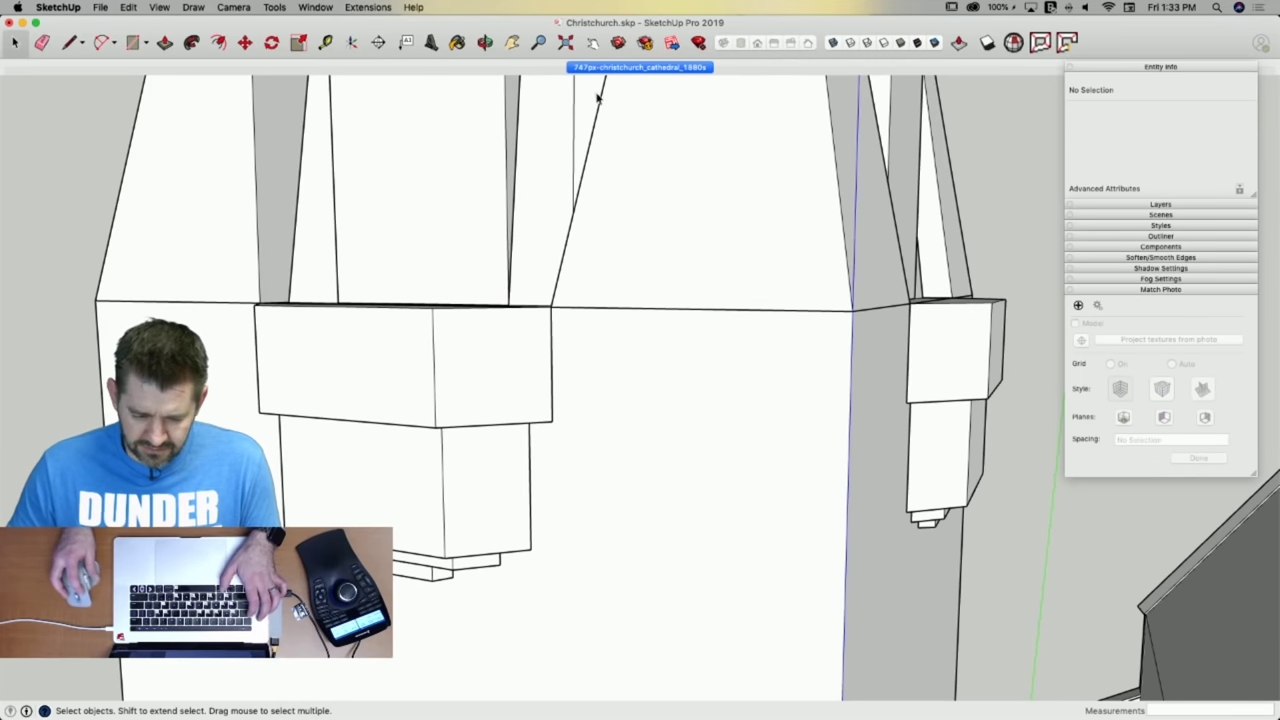
{"action": "left_click", "coordinate": [619, 68]}
{"action": "scroll", "coordinate": [512, 396], "scroll_direction": "up", "scroll_amount": 5}
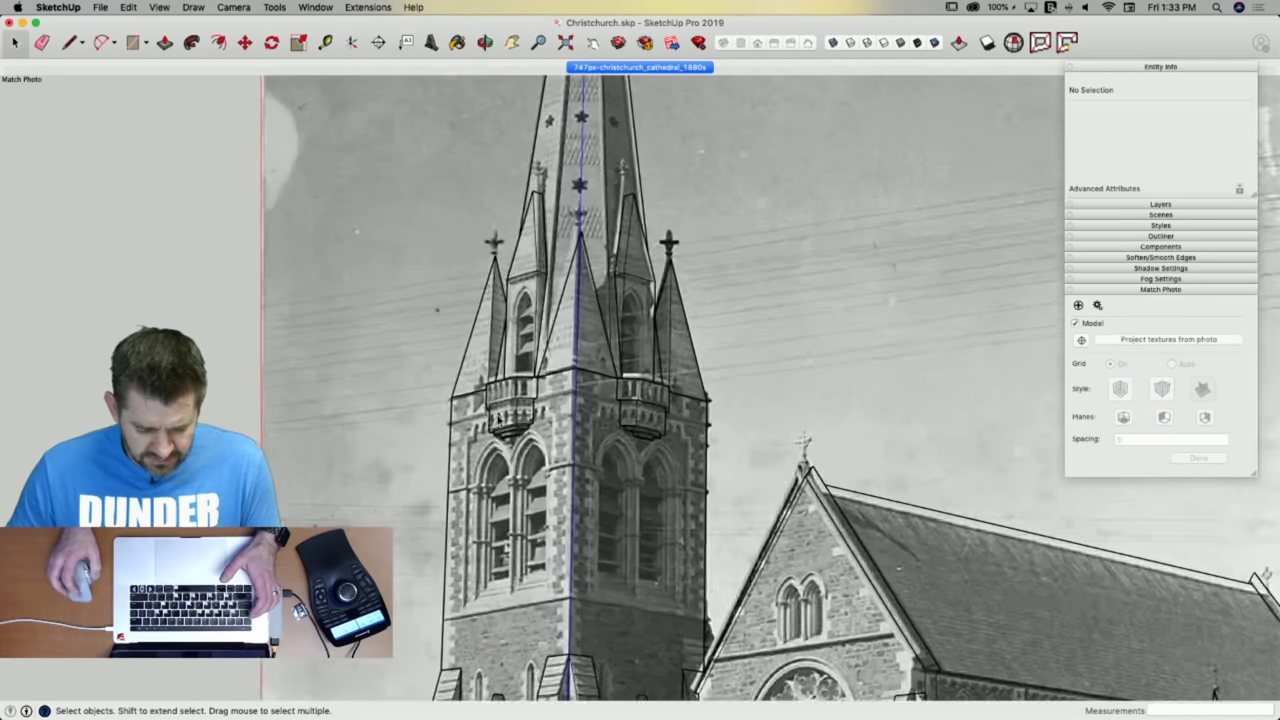
{"action": "scroll", "coordinate": [499, 420], "scroll_direction": "up", "scroll_amount": 3}
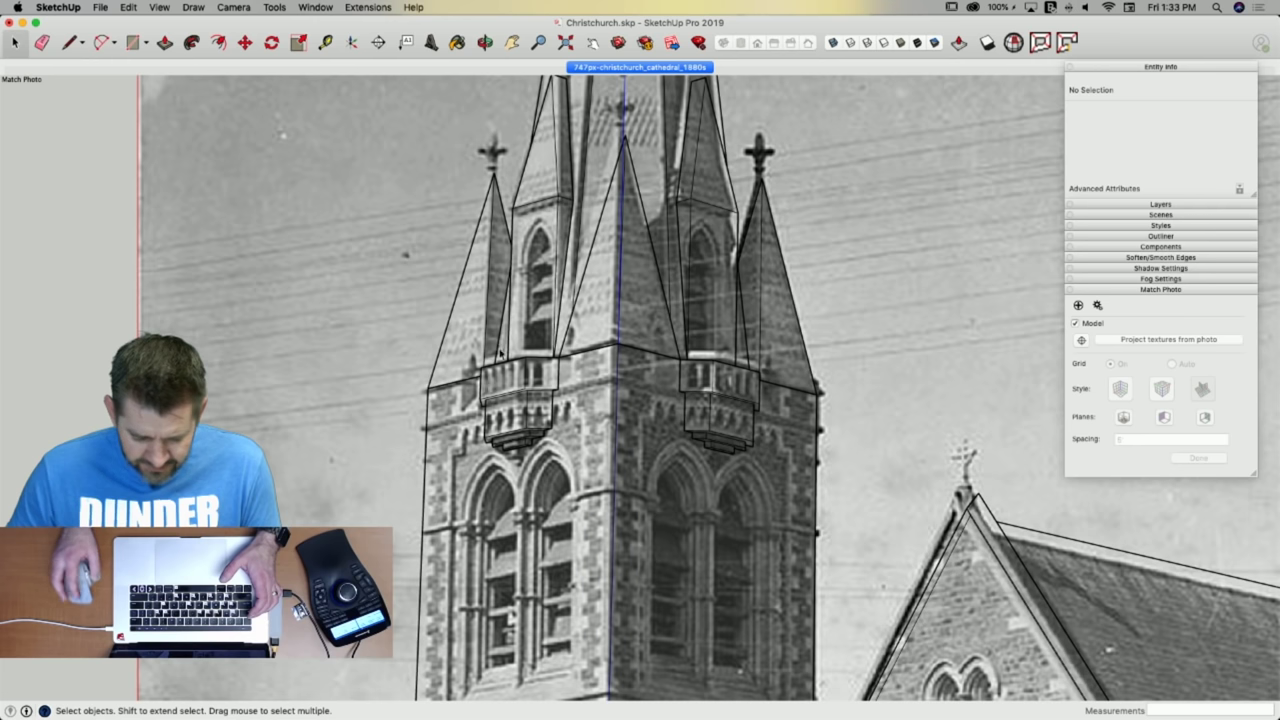
{"action": "scroll", "coordinate": [499, 352], "scroll_direction": "down", "scroll_amount": 6}
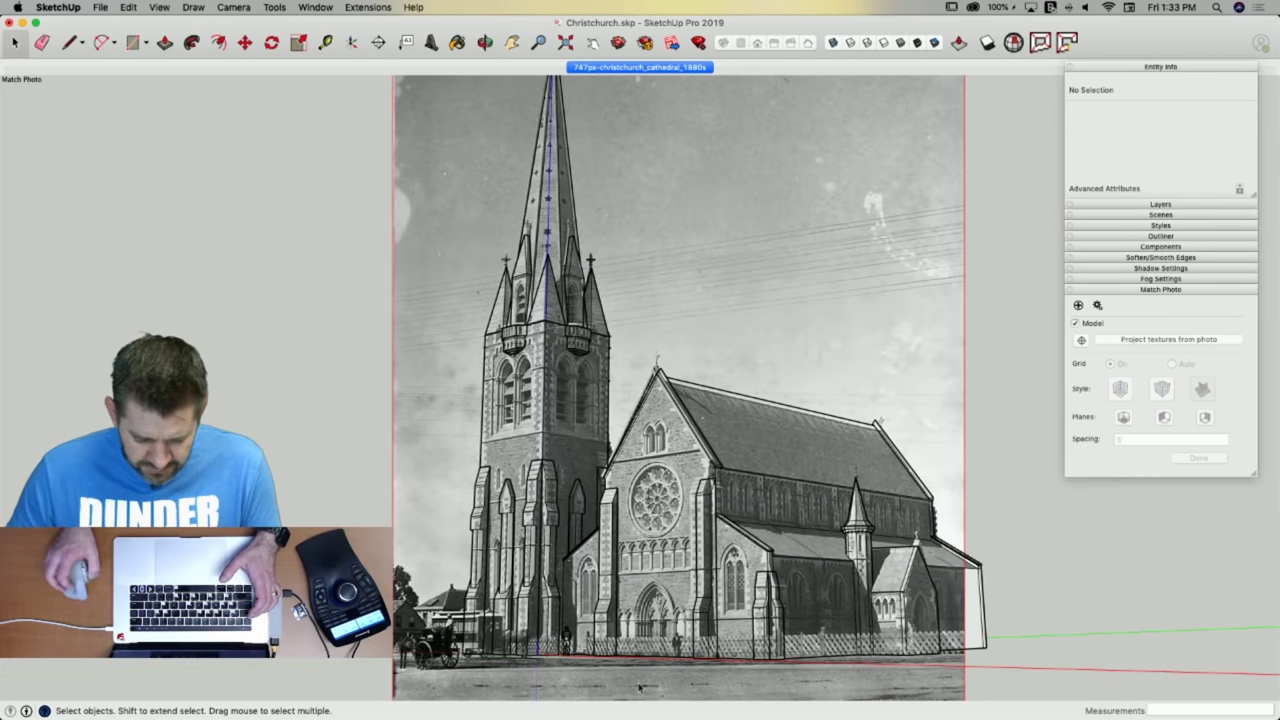
{"action": "scroll", "coordinate": [511, 330], "scroll_direction": "up", "scroll_amount": 5}
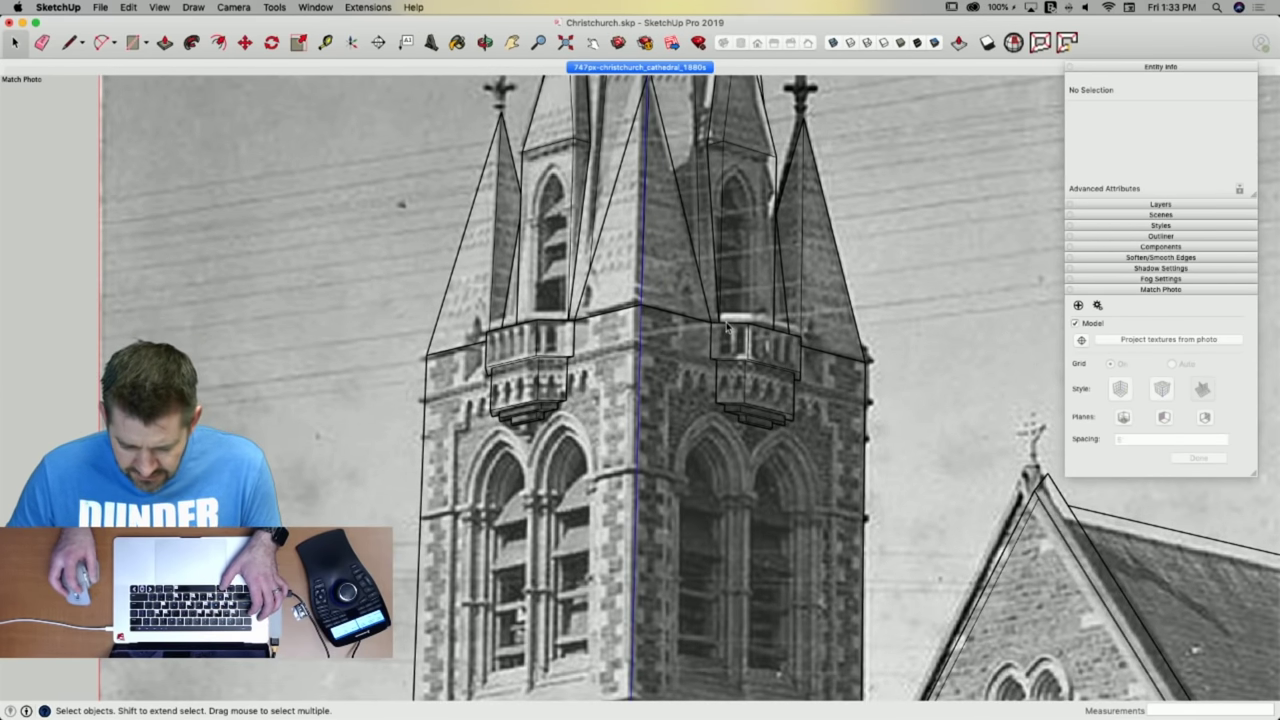
{"action": "scroll", "coordinate": [520, 345], "scroll_direction": "up", "scroll_amount": 4}
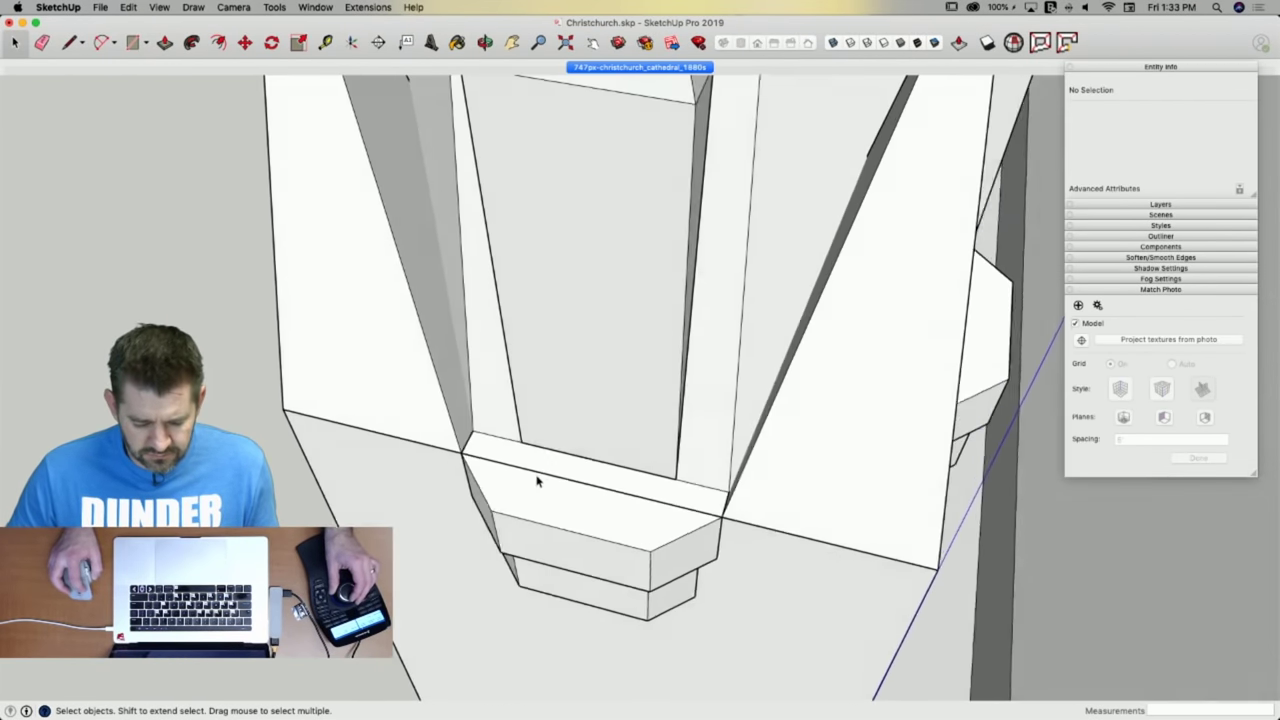
In the SpireDoorway component, offset the balcony top's three outer edges inward about 6 7/16".
{"action": "double_click", "coordinate": [541, 491]}
{"action": "scroll", "coordinate": [538, 468], "scroll_direction": "up", "scroll_amount": 1}
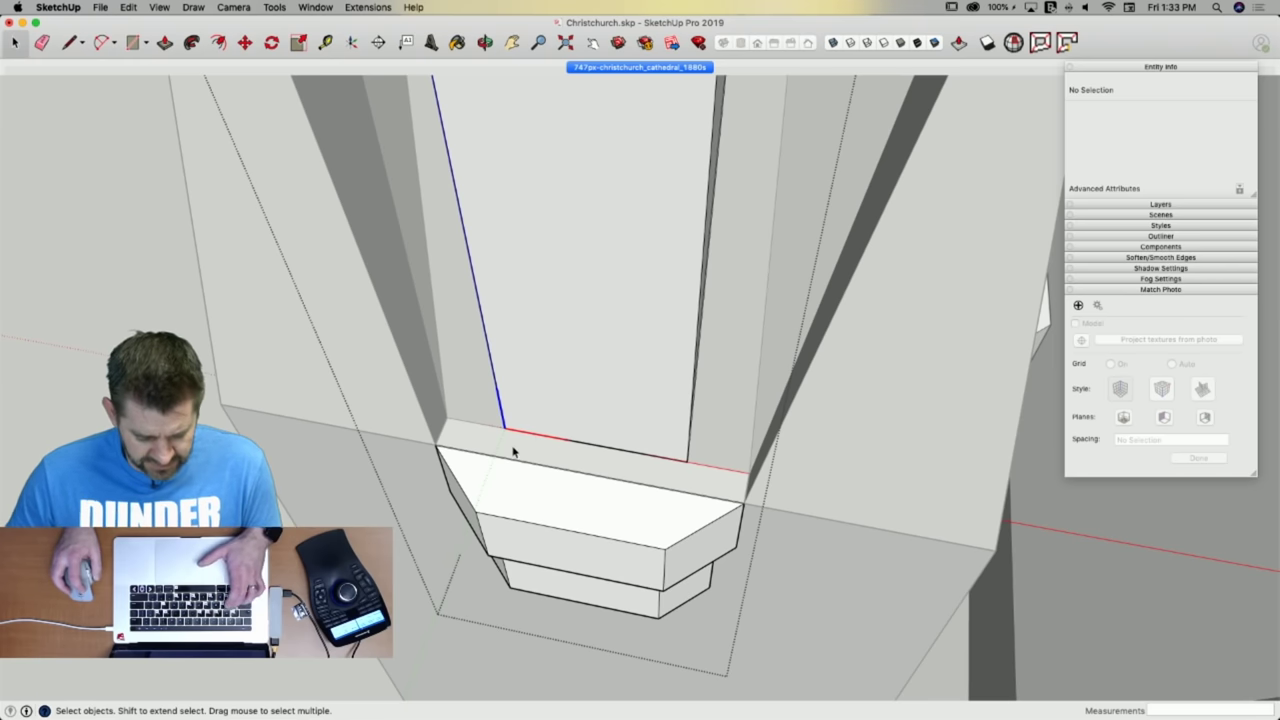
{"action": "left_click", "coordinate": [453, 479]}
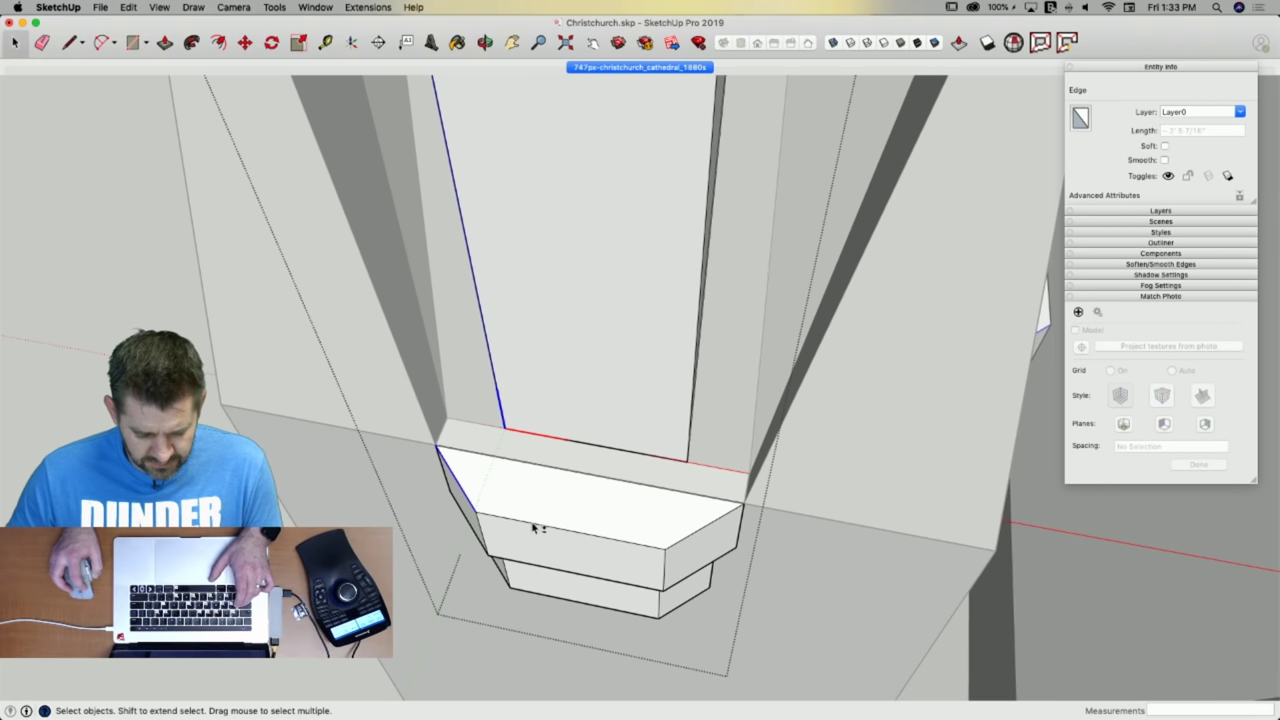
{"action": "key", "text": "f"}
{"action": "left_click", "coordinate": [687, 533]}
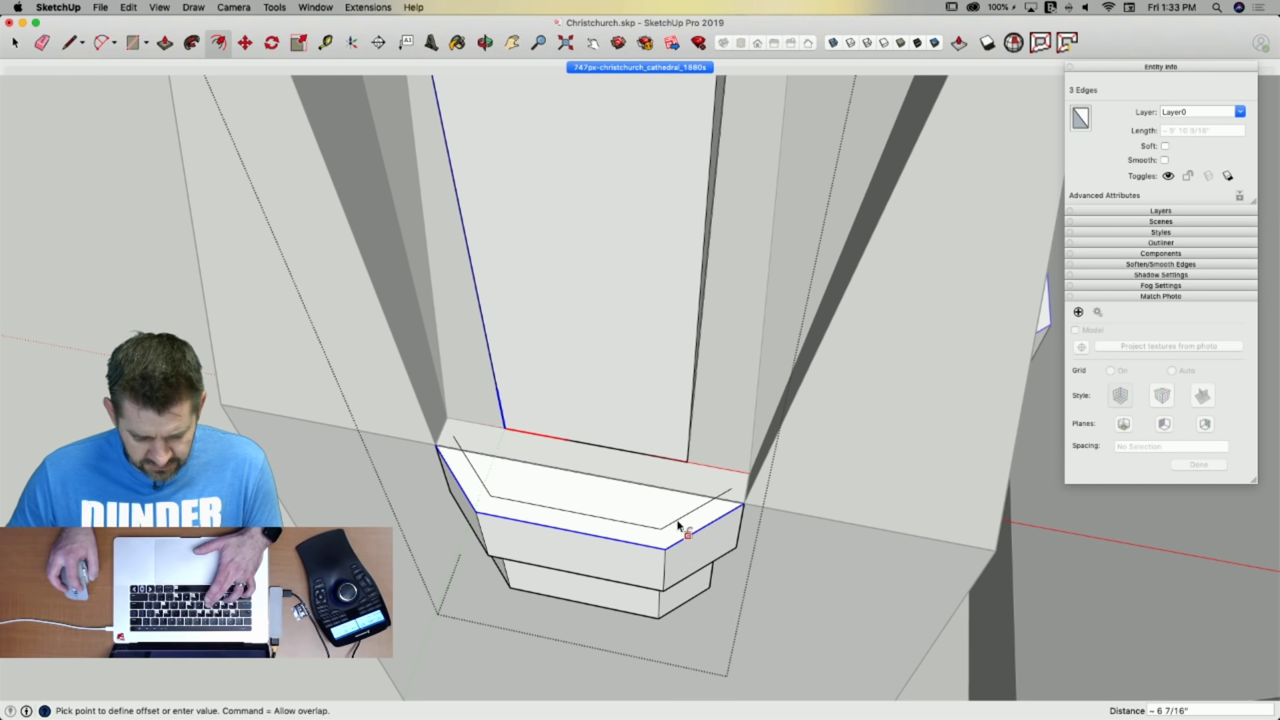
{"action": "left_click", "coordinate": [678, 524]}
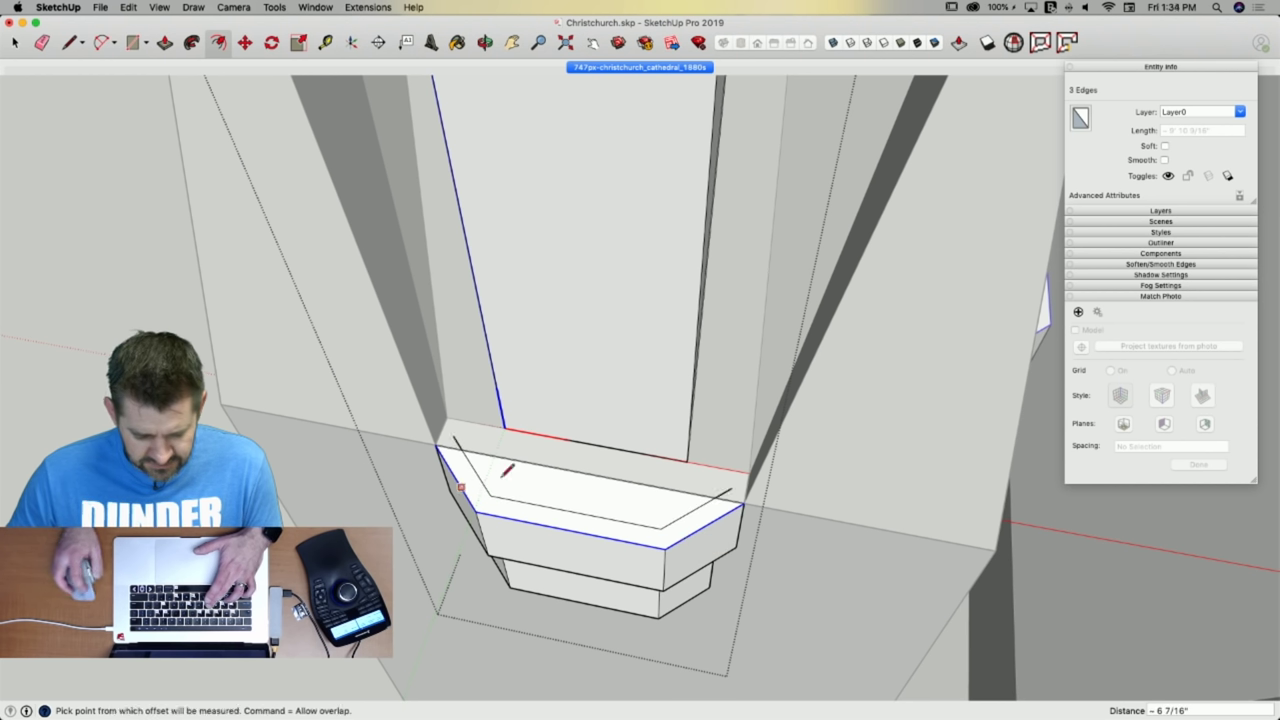
Draw lines from the offset outline across the ledge strip to its back edge, and erase the outline's overhanging ends.
{"action": "key", "text": "l"}
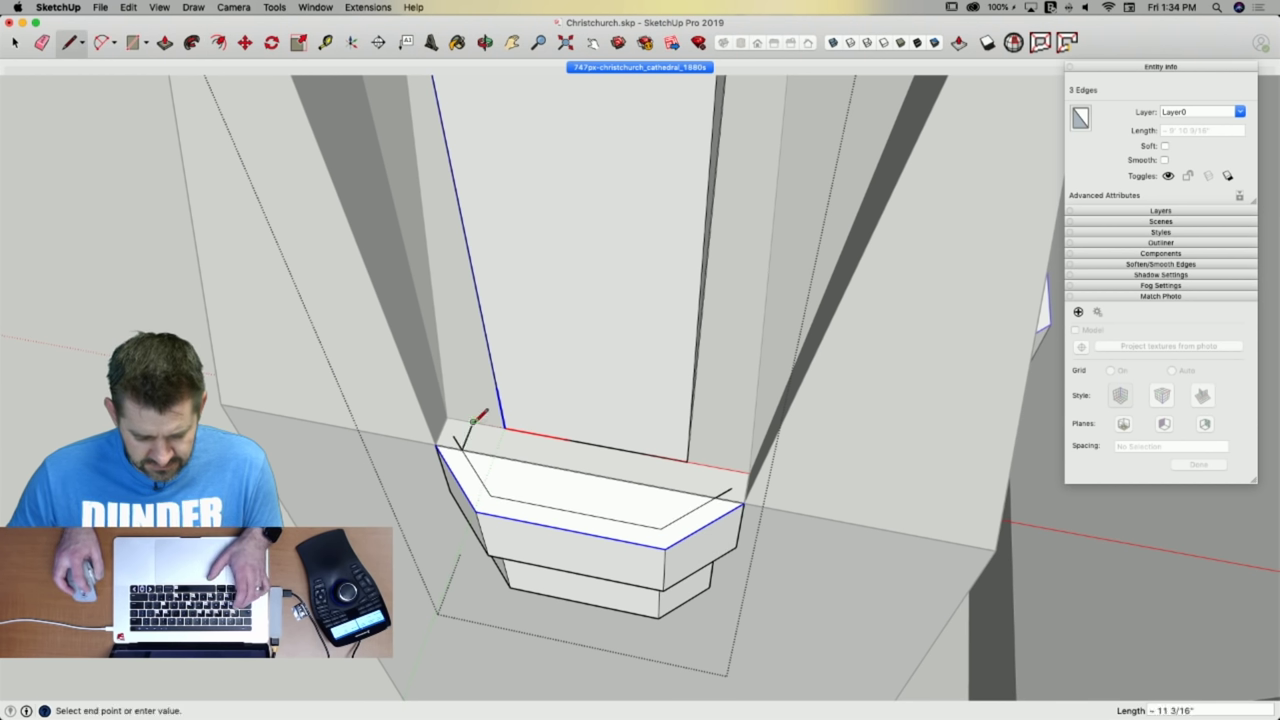
{"action": "left_click", "coordinate": [716, 496]}
{"action": "key", "text": "e"}
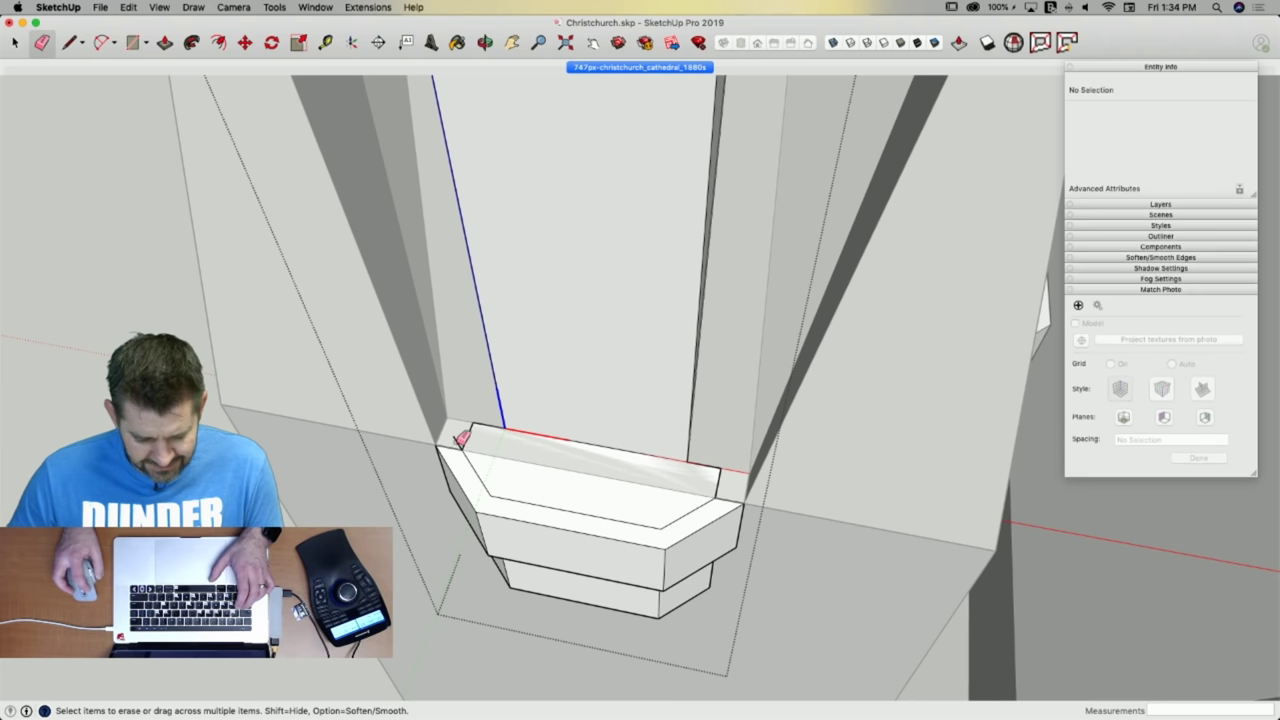
{"action": "left_click", "coordinate": [460, 440]}
Push the balcony's enclosed inner top face down about 2' 5 5/16" to hollow it out.
{"action": "key", "text": "p"}
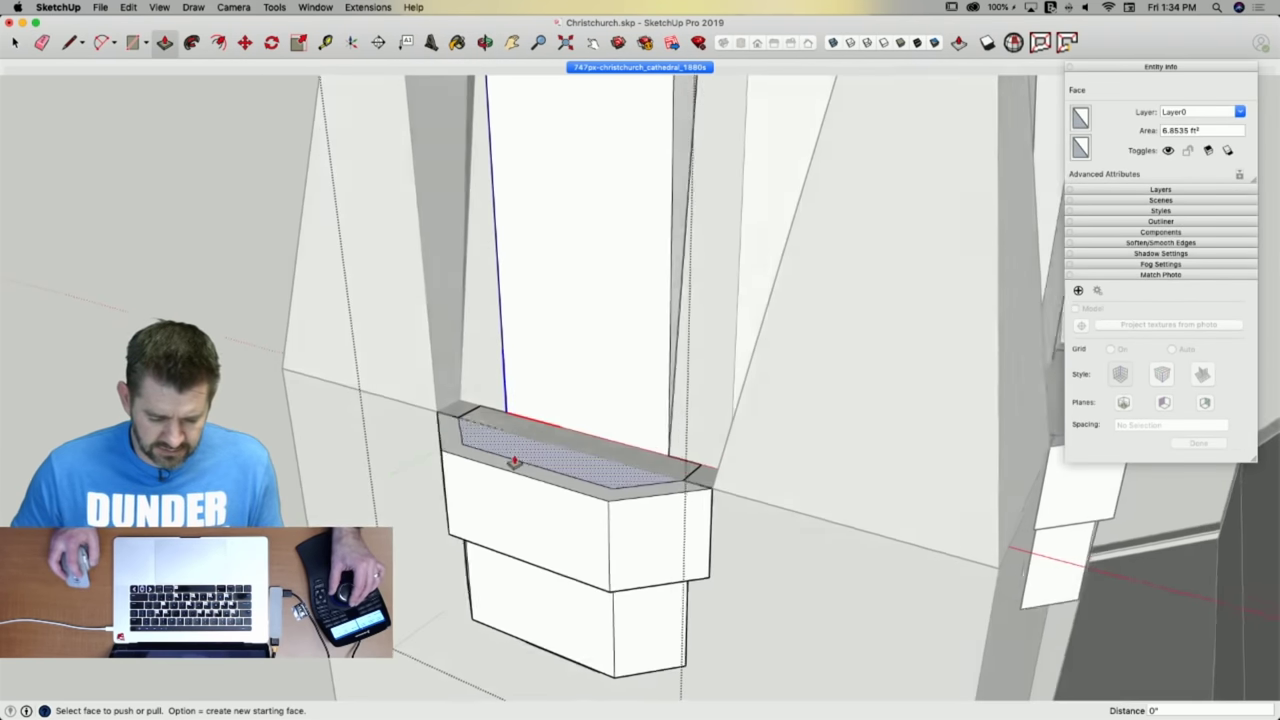
{"action": "left_click", "coordinate": [514, 457]}
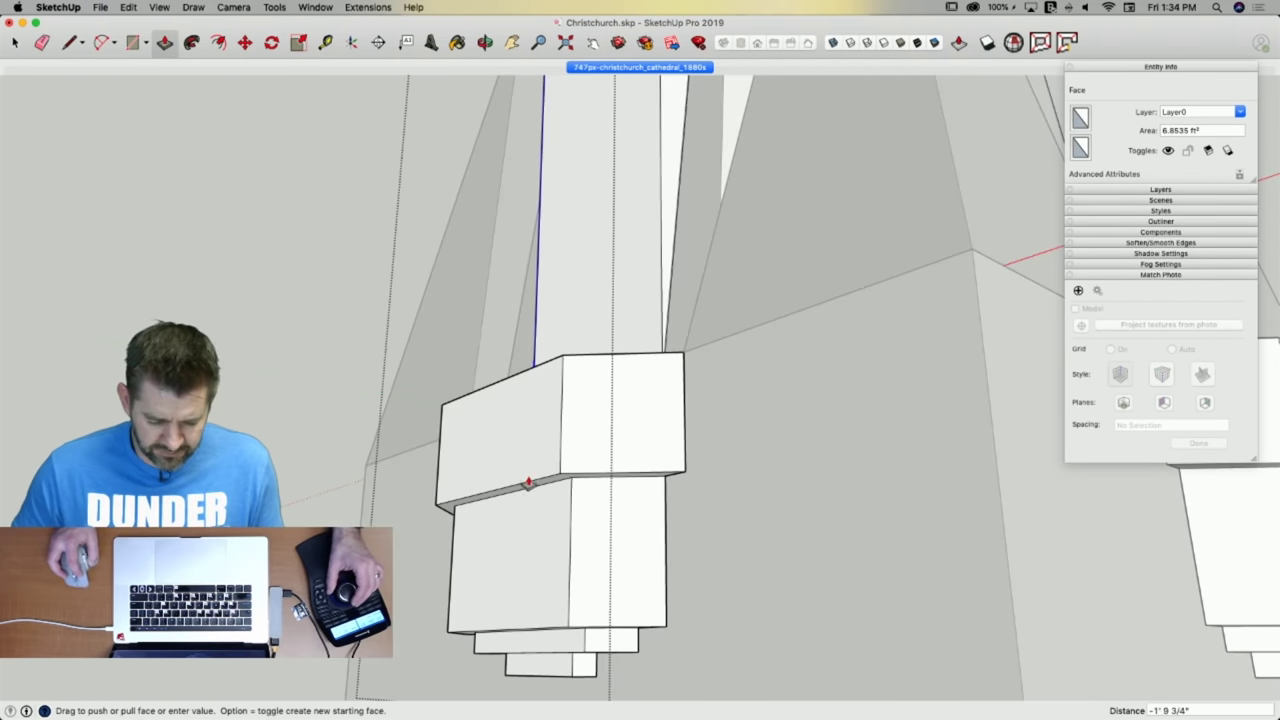
{"action": "left_click", "coordinate": [571, 487]}
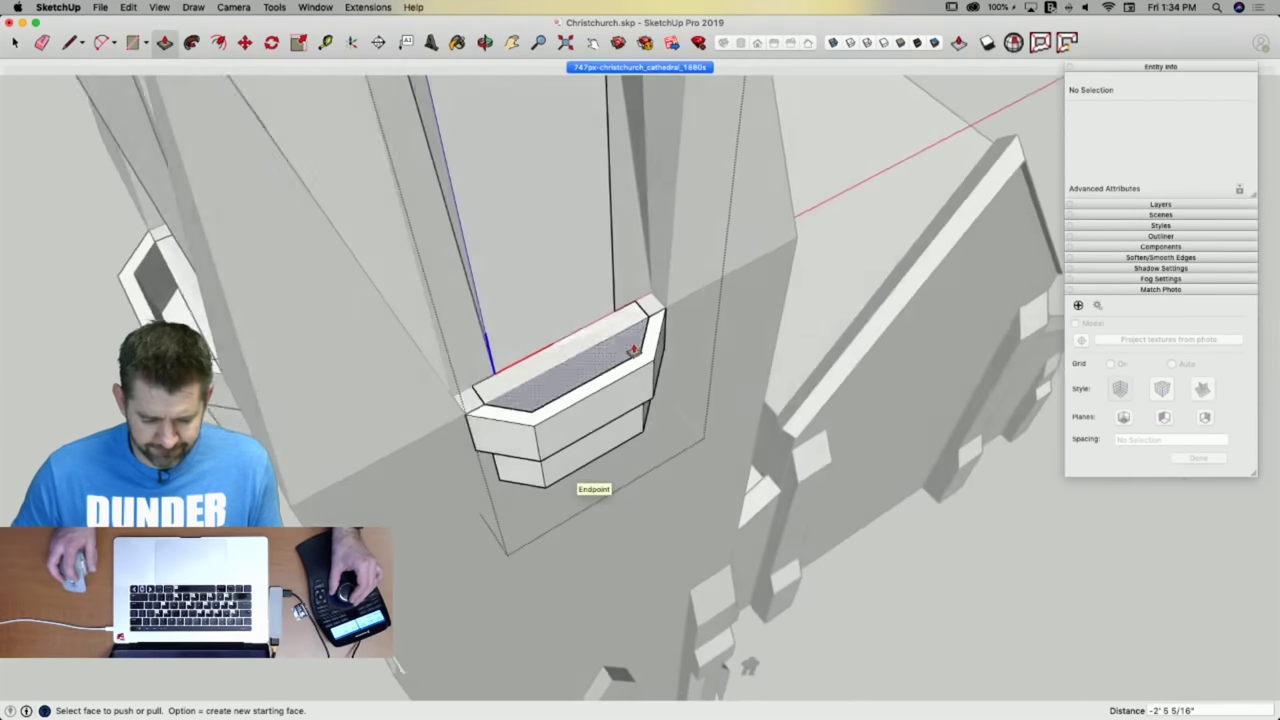
{"action": "key", "text": "space"}
{"action": "left_click", "coordinate": [771, 369]}
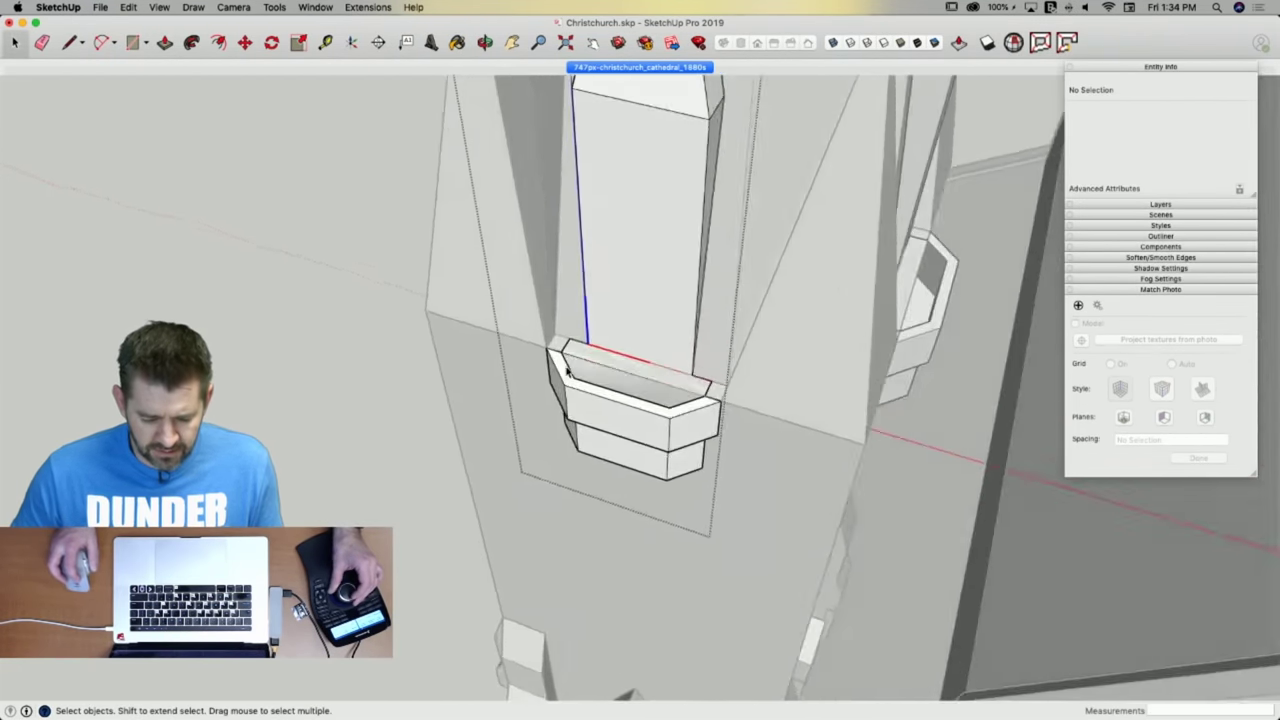
Draw rectangles about 11 3/16" by 9 1/8" over the two end sections of the ledge strip beside the doorway.
{"action": "key", "text": "r"}
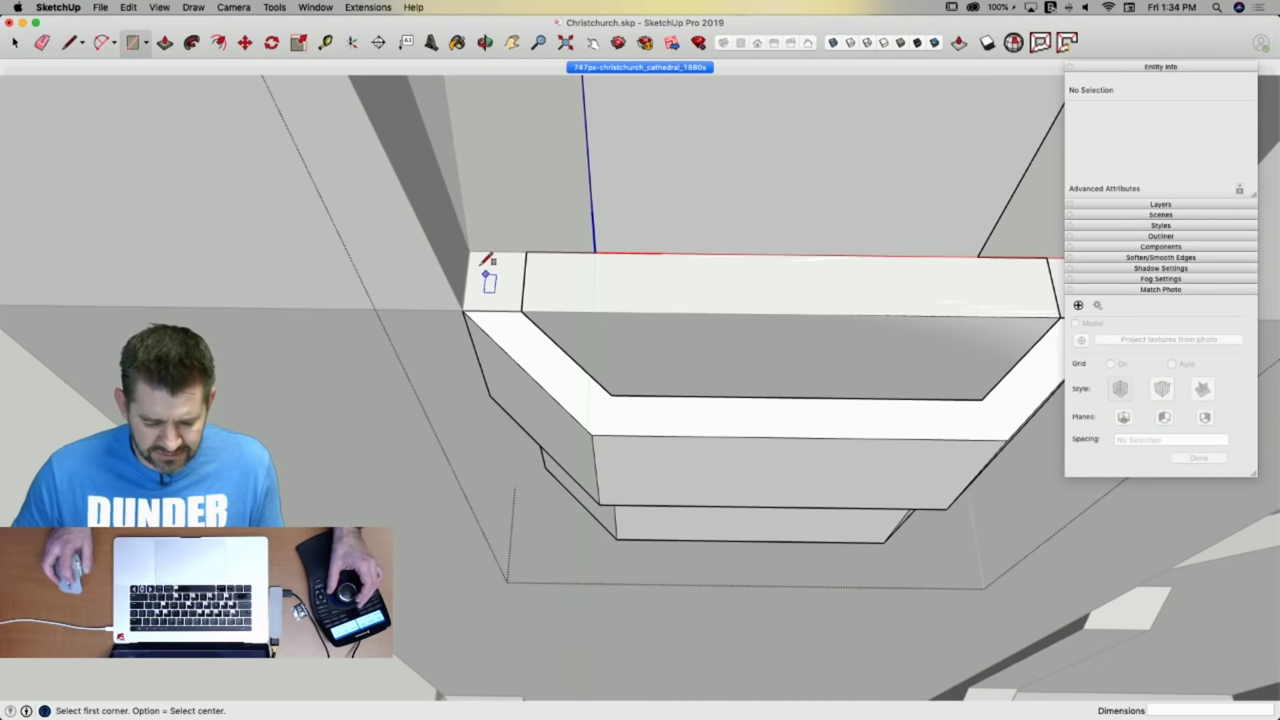
{"action": "left_click", "coordinate": [522, 311]}
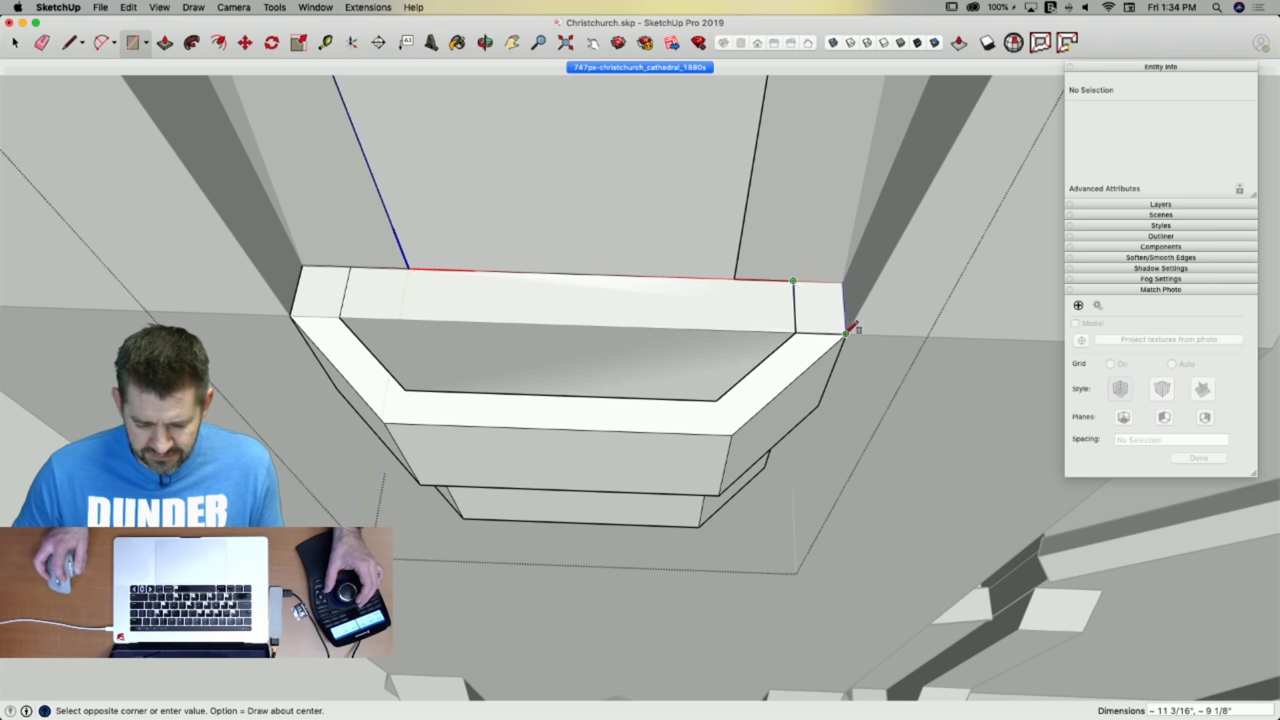
{"action": "key", "text": "e"}
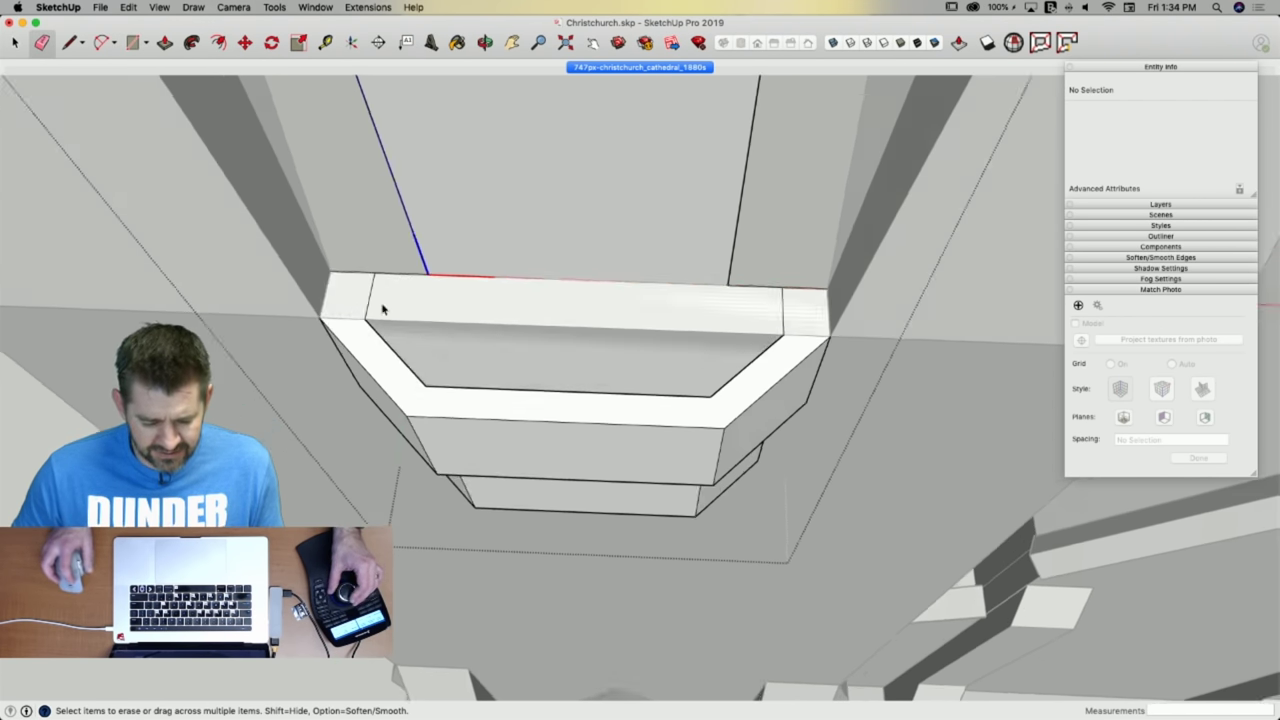
{"action": "key", "text": "space"}
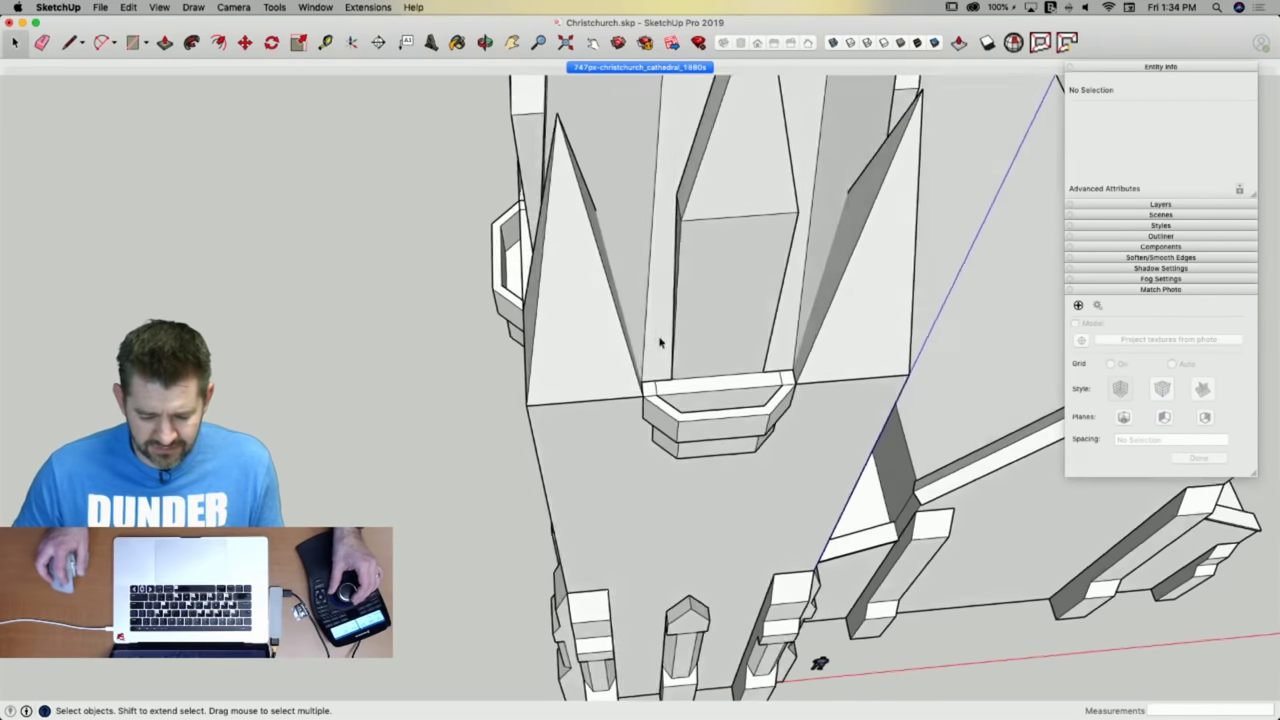
Delete the tower's own ledge face along the doorway strip behind the hollowed balcony.
{"action": "key", "text": "e"}
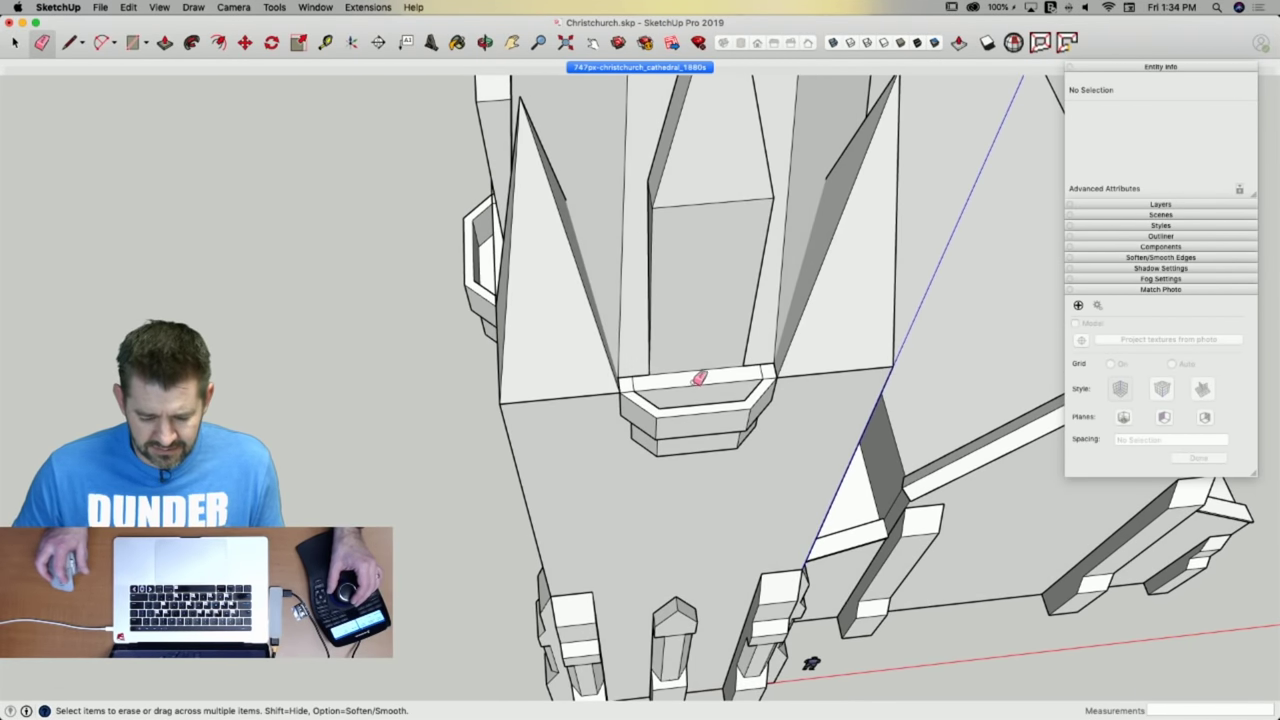
{"action": "key", "text": "space"}
{"action": "left_click", "coordinate": [678, 381]}
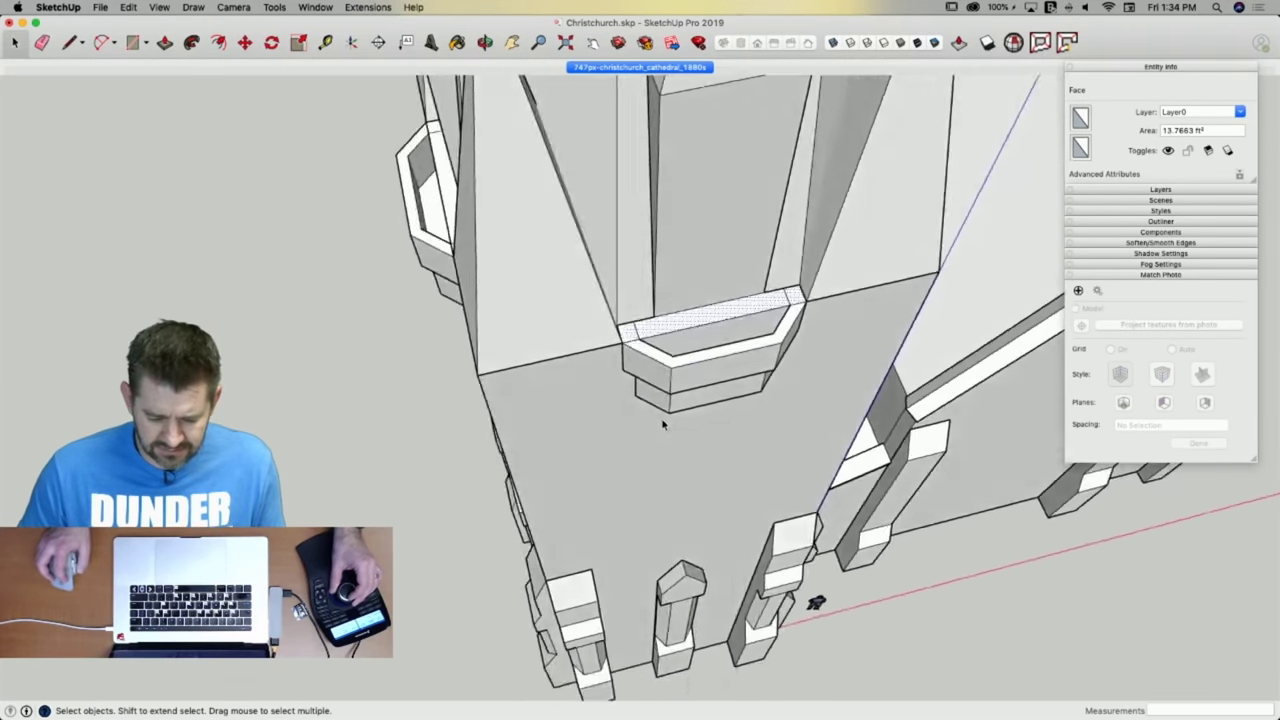
{"action": "key", "text": "Delete"}
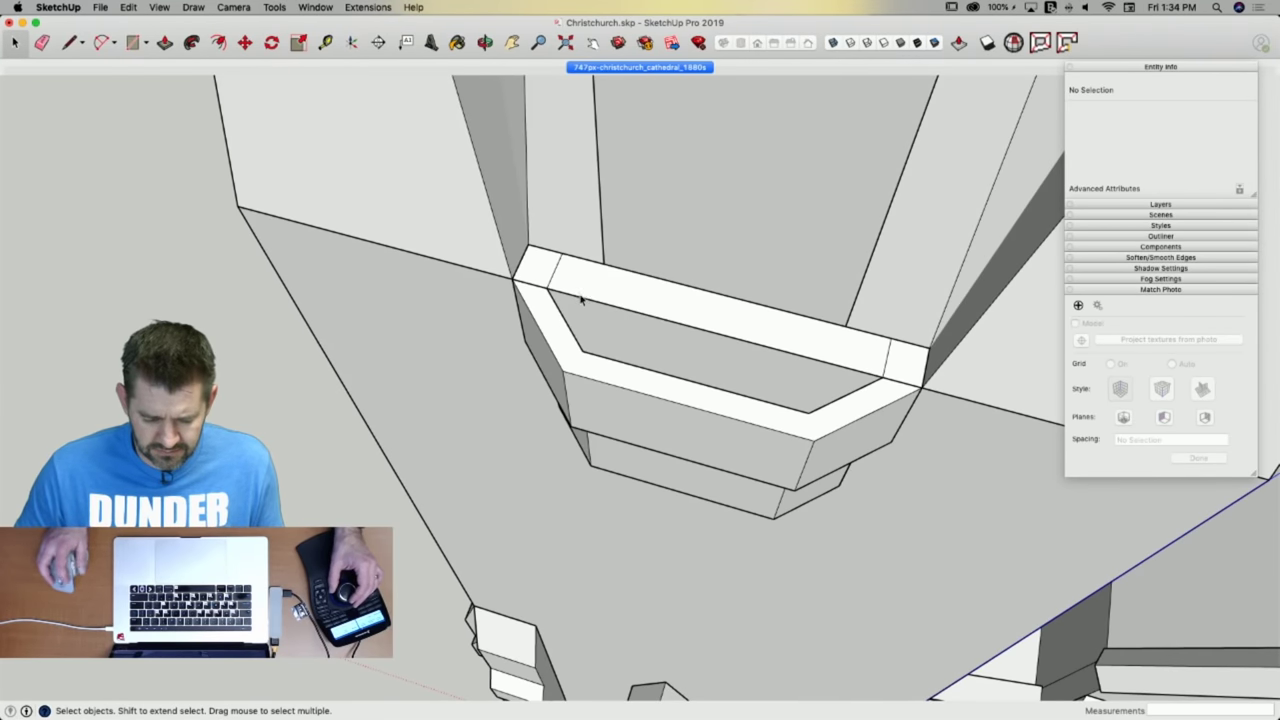
{"action": "key", "text": "p"}
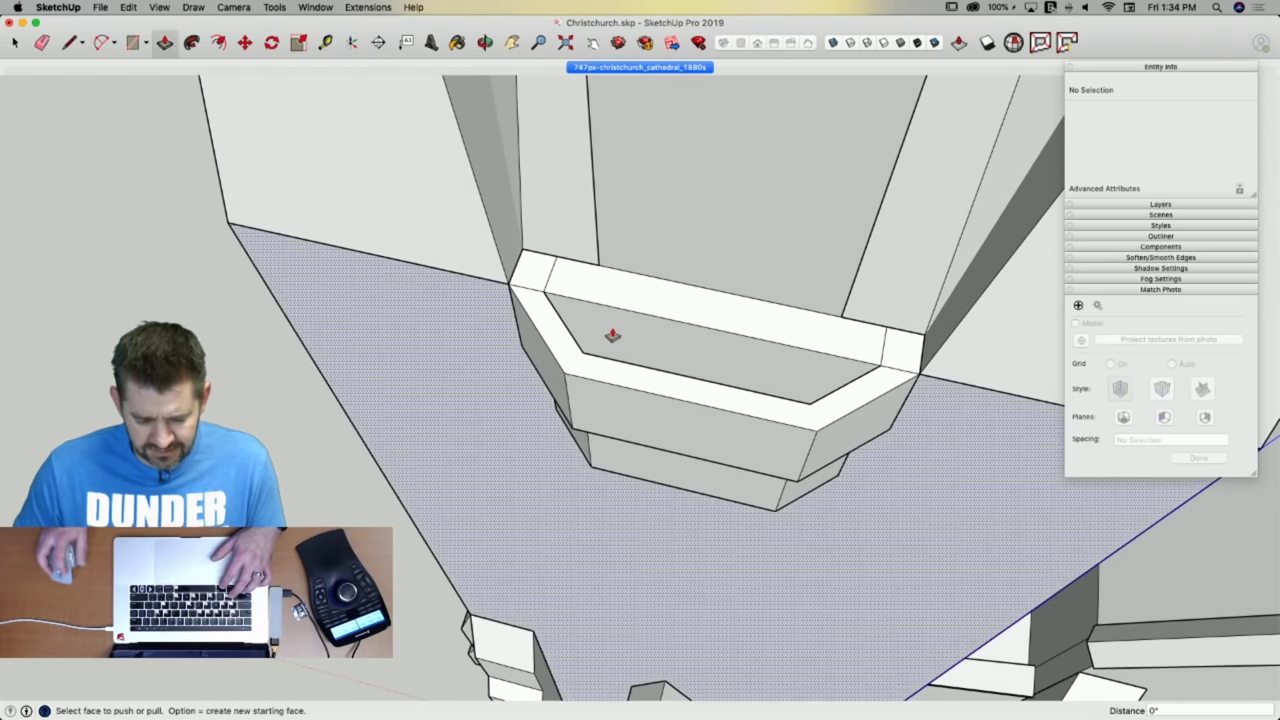
{"action": "left_click", "coordinate": [612, 335]}
{"action": "key", "text": "space"}
{"action": "key", "text": "super+shift+a"}
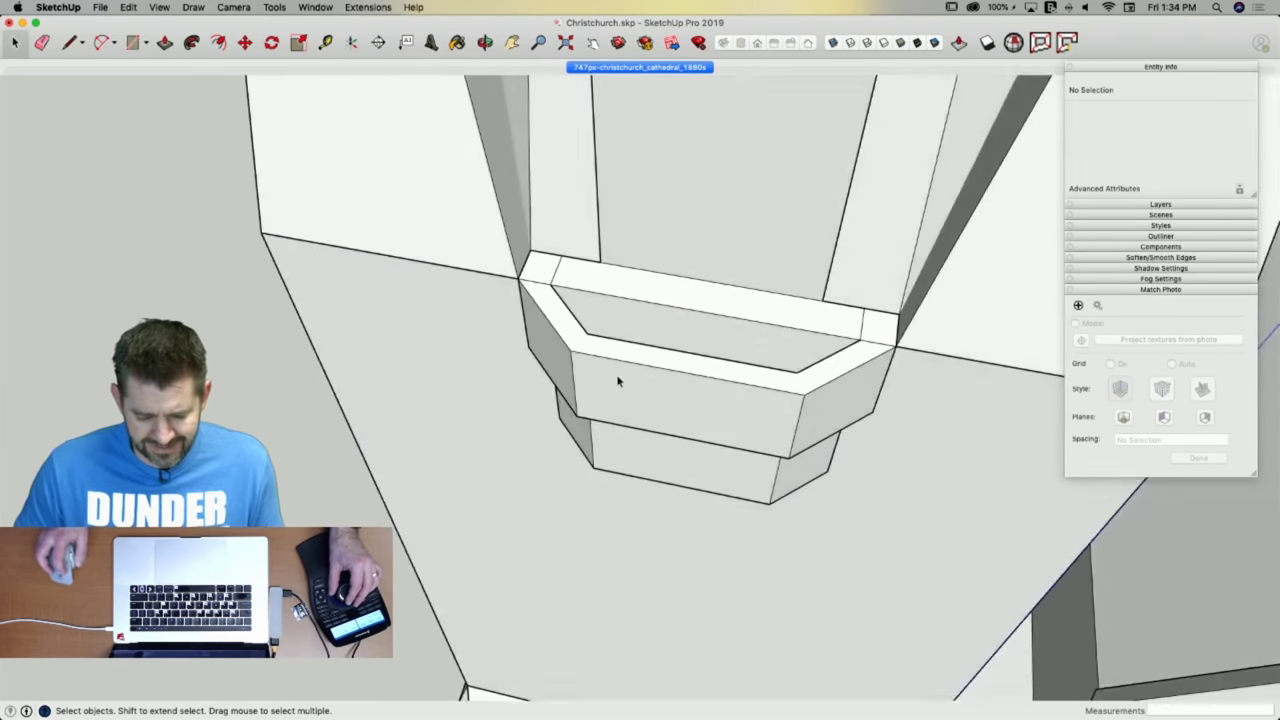
Draw a rectangle over the ledge strip between the two end sections behind another hollowed balcony.
{"action": "scroll", "coordinate": [641, 323], "scroll_direction": "down", "scroll_amount": 5}
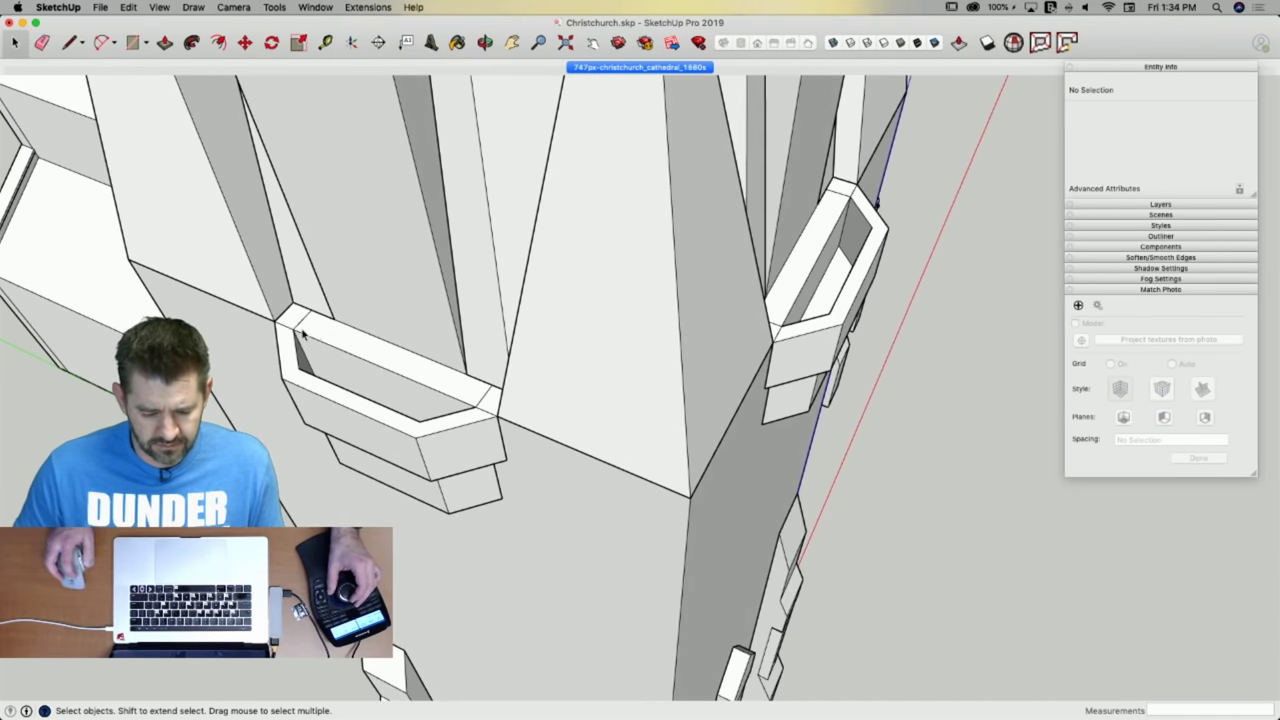
{"action": "key", "text": "l"}
{"action": "key", "text": "r"}
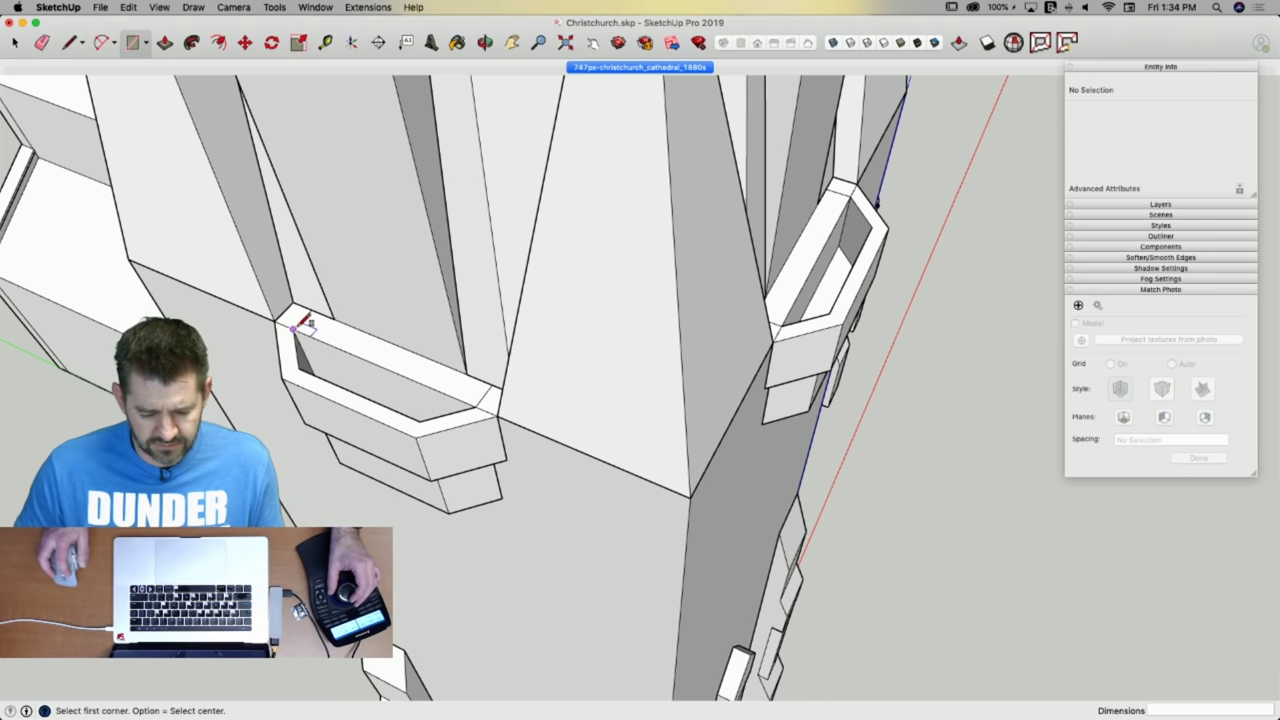
{"action": "left_click", "coordinate": [297, 325]}
{"action": "left_click", "coordinate": [491, 381]}
{"action": "middle_click_drag", "start_coordinate": [491, 381], "coordinate": [320, 337]}
{"action": "key", "text": "p"}
{"action": "key", "text": "e"}
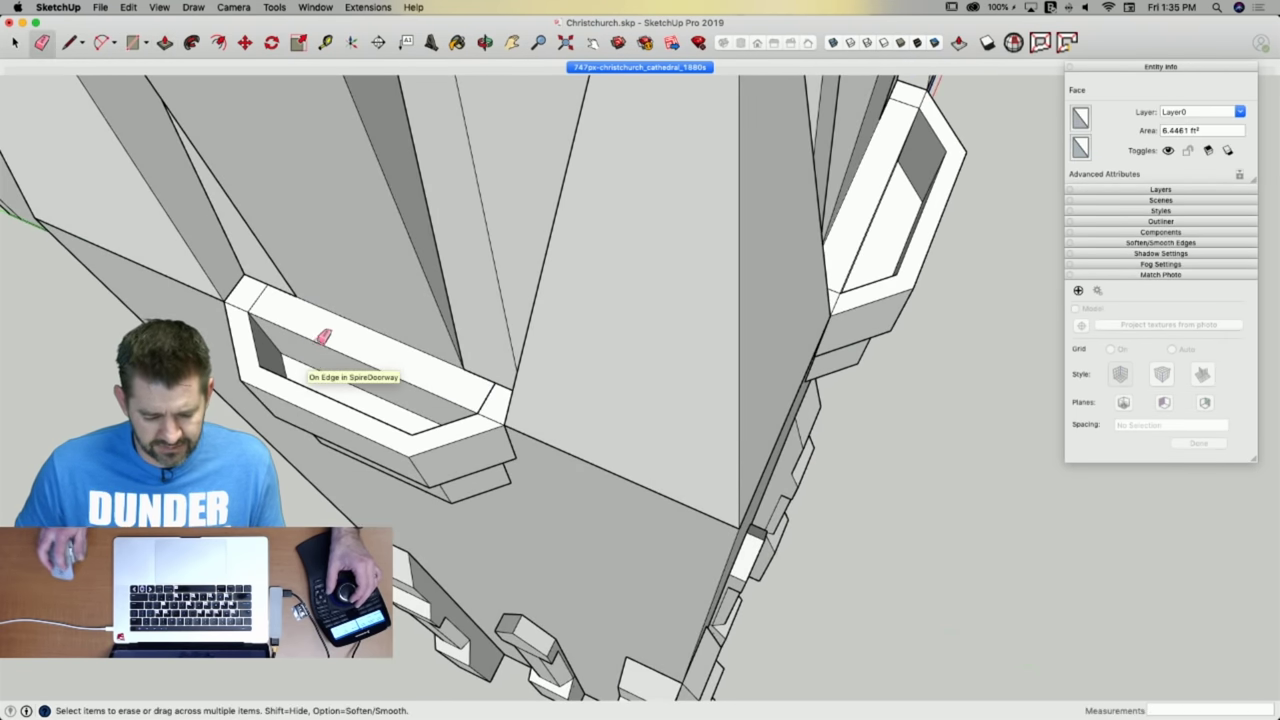
{"action": "left_click", "coordinate": [328, 341]}
{"action": "key", "text": "super+z"}
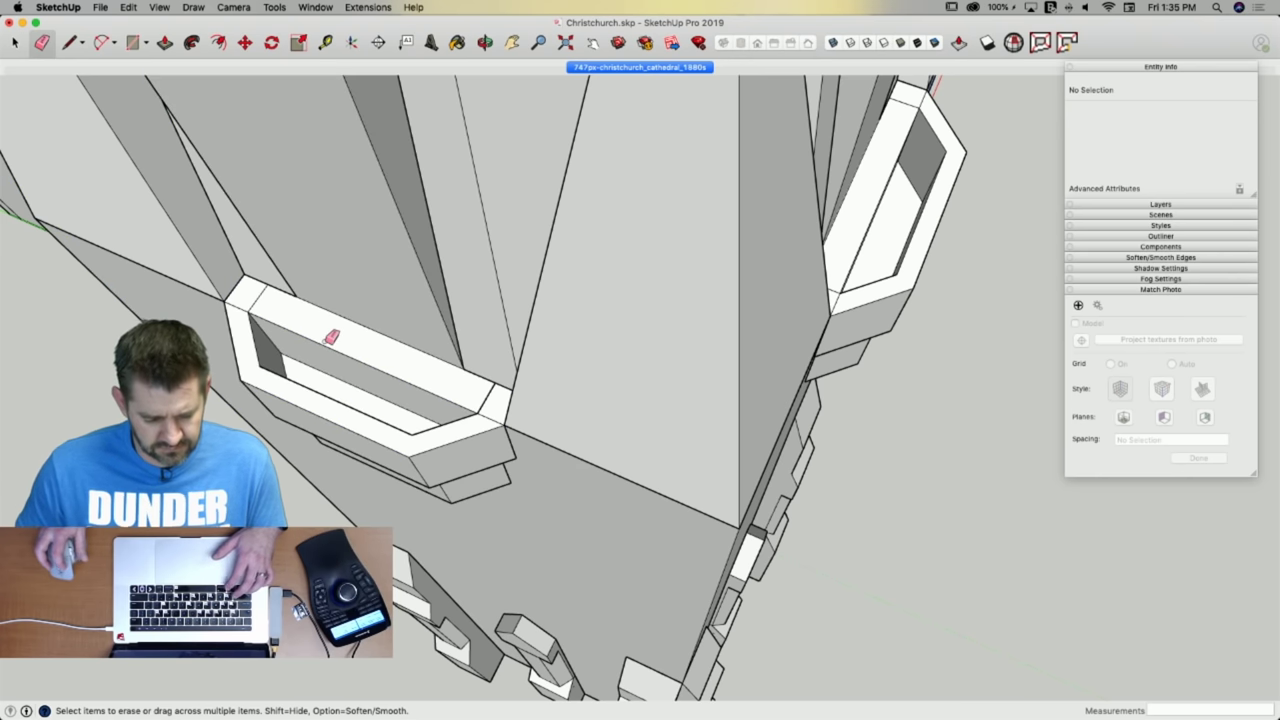
Push the rectangle on that ledge strip down 2' 5 5/16" to the balcony floor.
{"action": "key", "text": "space"}
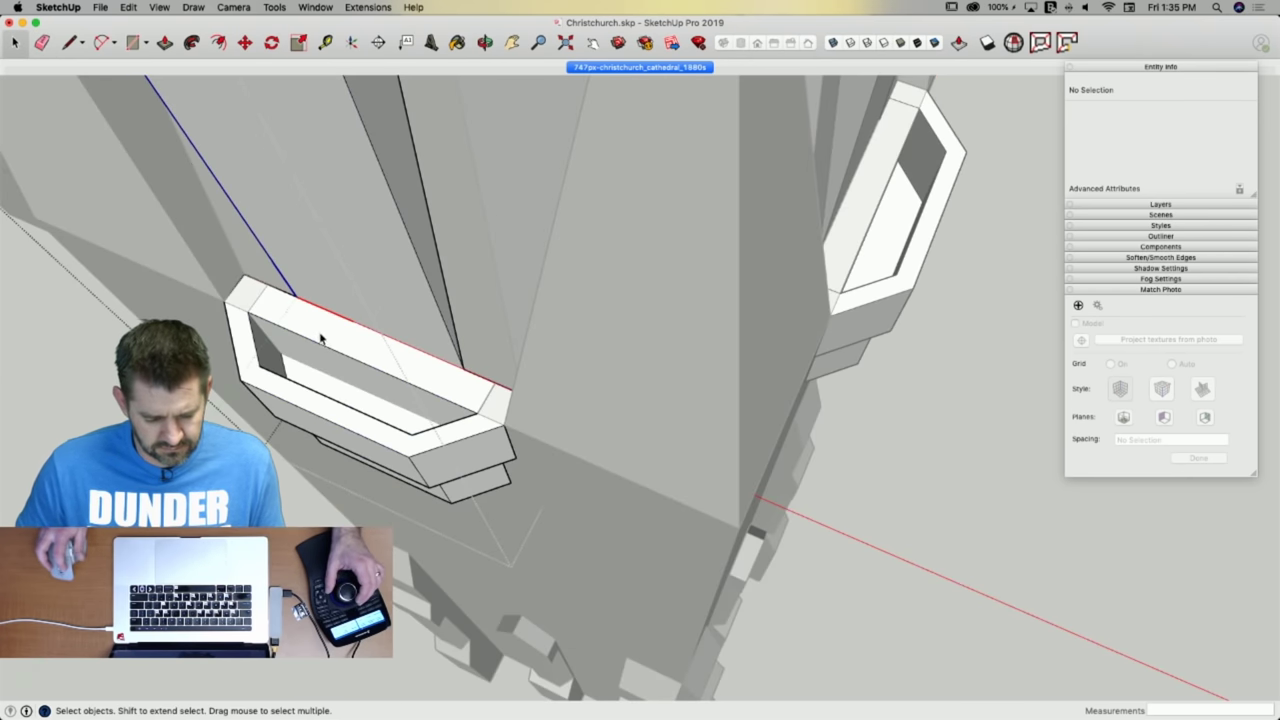
{"action": "key", "text": "e"}
{"action": "key", "text": "p"}
{"action": "left_click", "coordinate": [318, 343]}
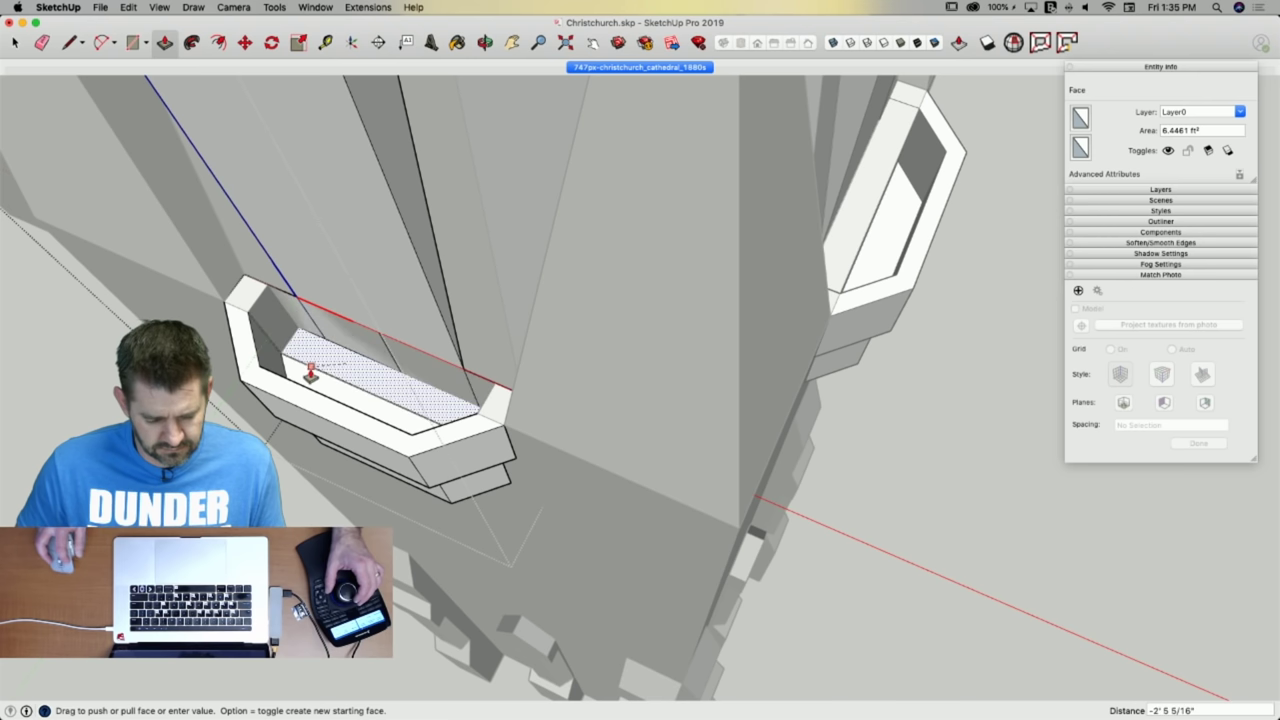
{"action": "left_click", "coordinate": [311, 369]}
Erase the leftover edges across the recessed balcony's floor and on its back wall below the doorway.
{"action": "key", "text": "e"}
{"action": "left_click", "coordinate": [305, 365]}
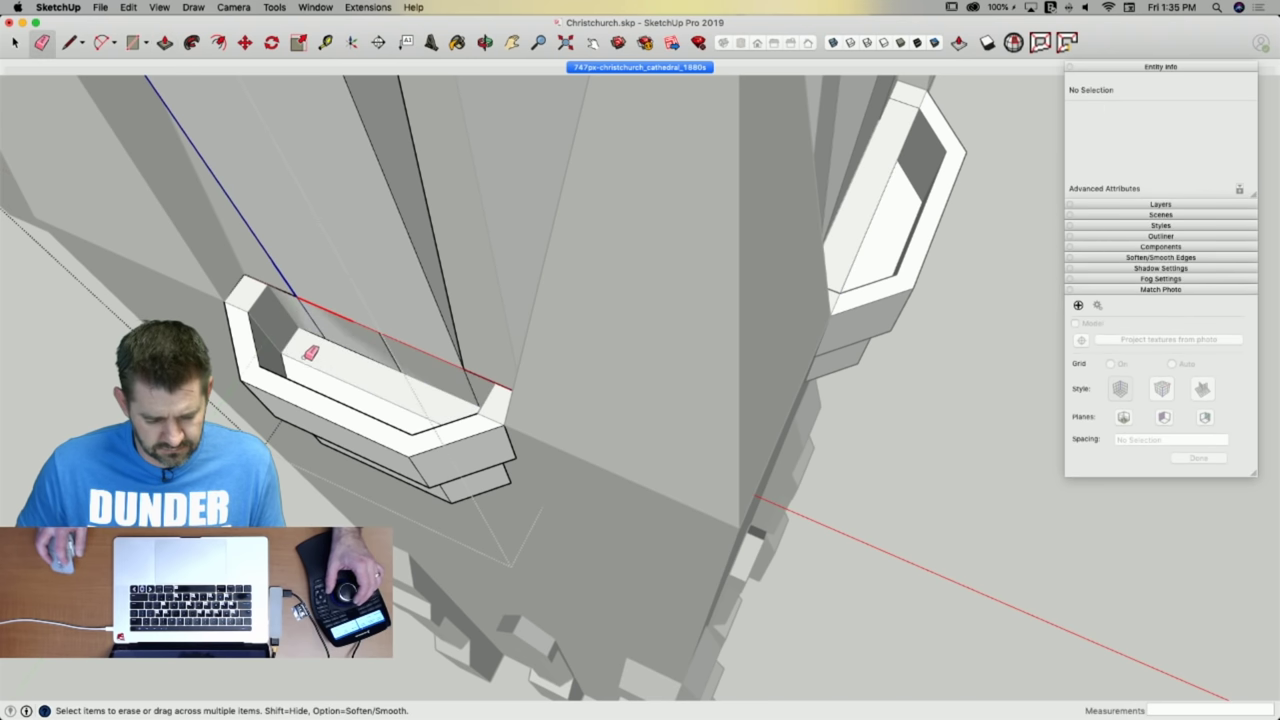
{"action": "key", "text": "space"}
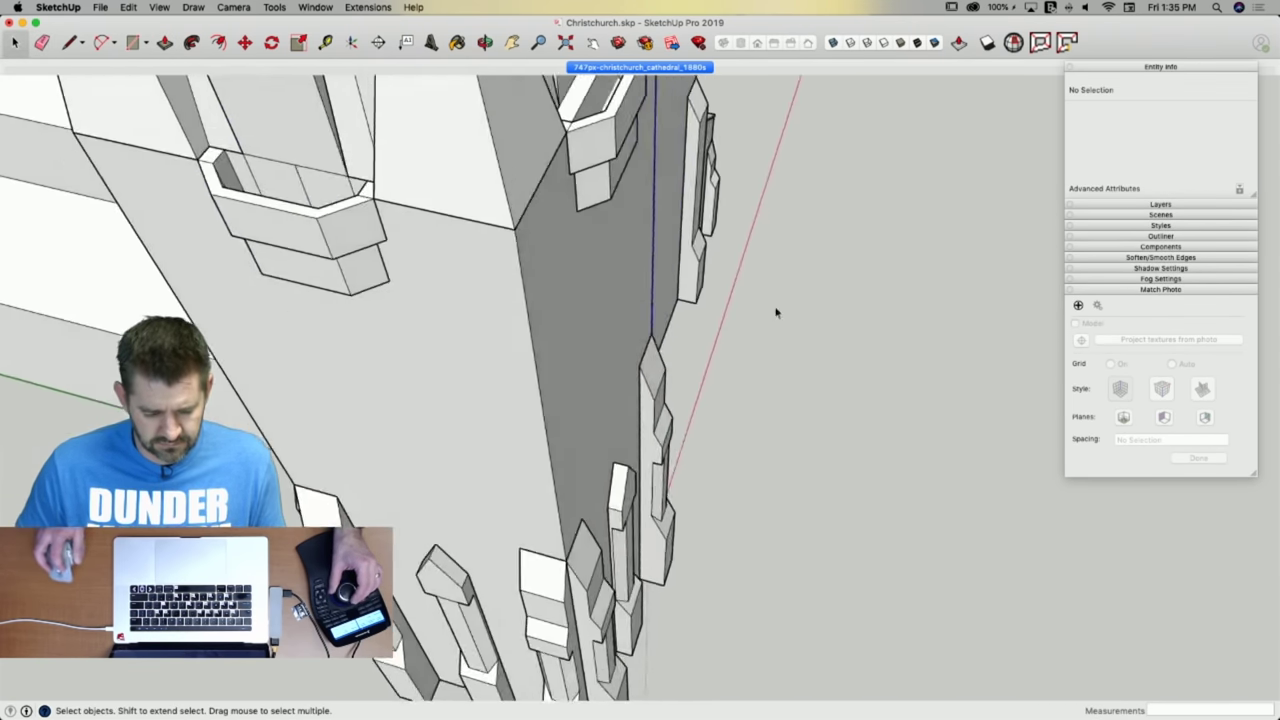
{"action": "key", "text": "e"}
{"action": "key", "text": "space"}
{"action": "key", "text": "e"}
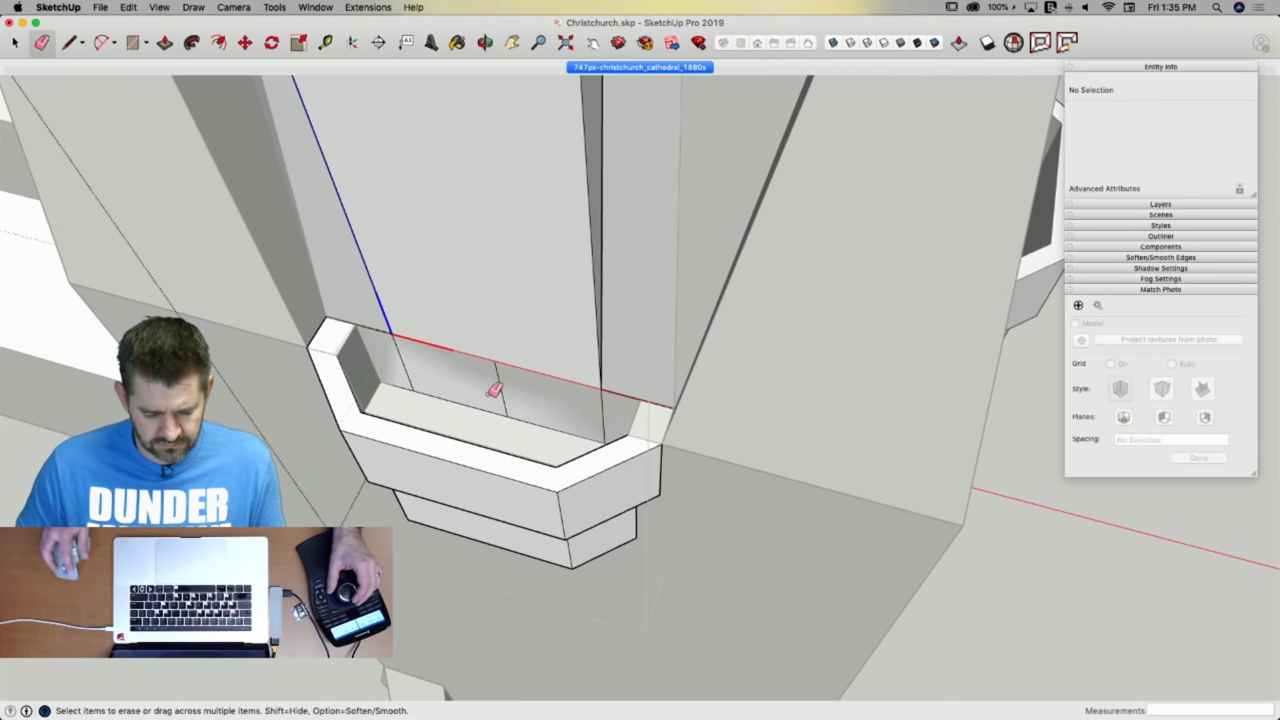
{"action": "left_click", "coordinate": [408, 374]}
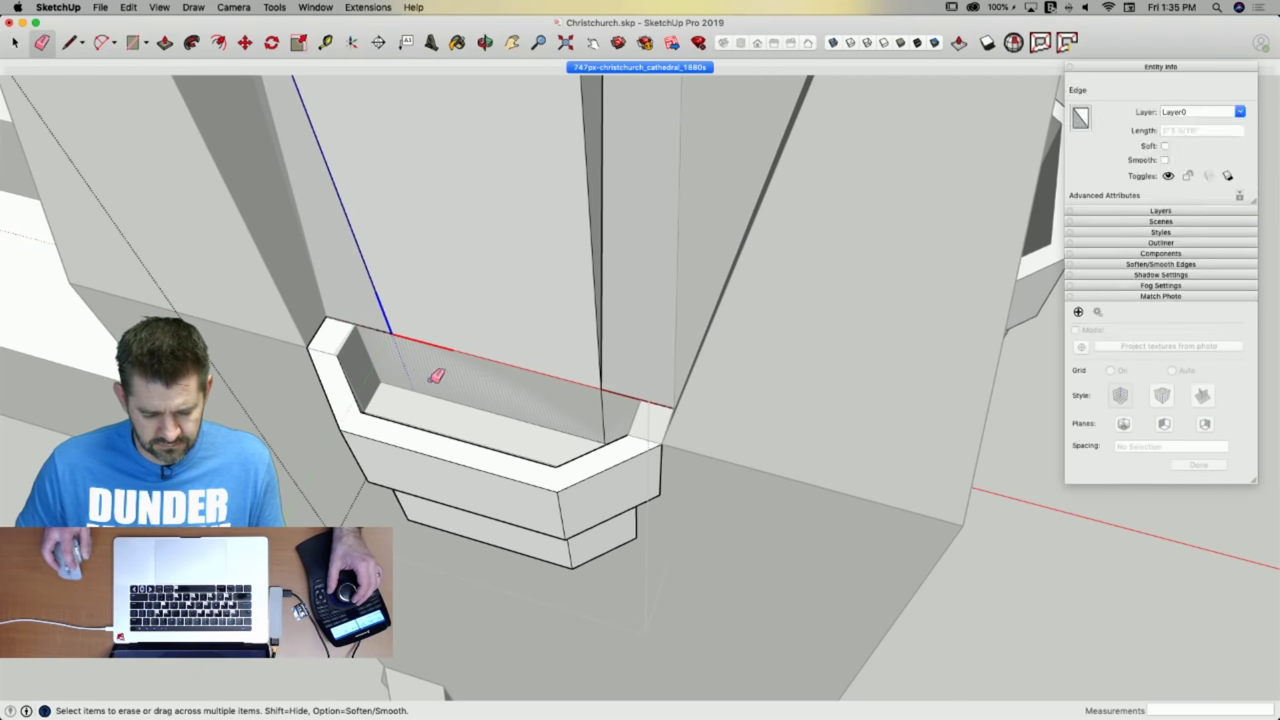
{"action": "left_click", "coordinate": [605, 411]}
{"action": "key", "text": "space"}
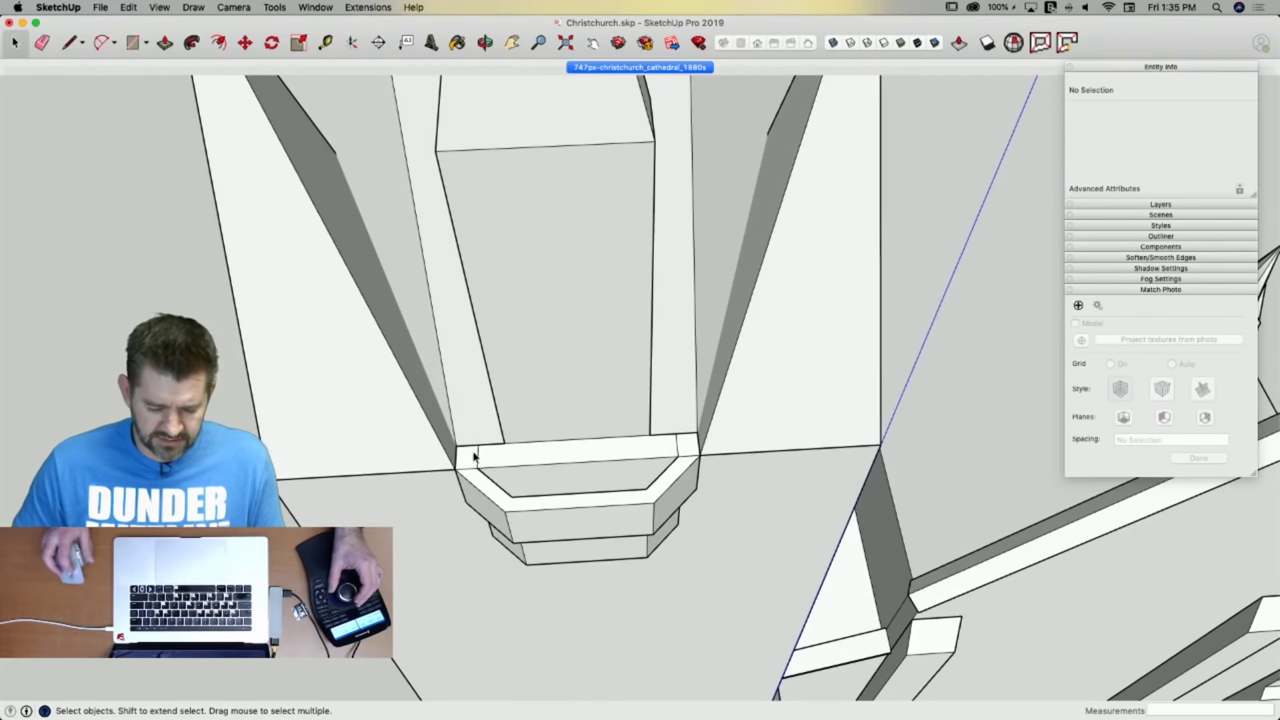
Draw a rectangle over the ledge strip behind the next side's balcony and push it down 2' 5 5/16".
{"action": "key", "text": "r"}
{"action": "left_click", "coordinate": [477, 445]}
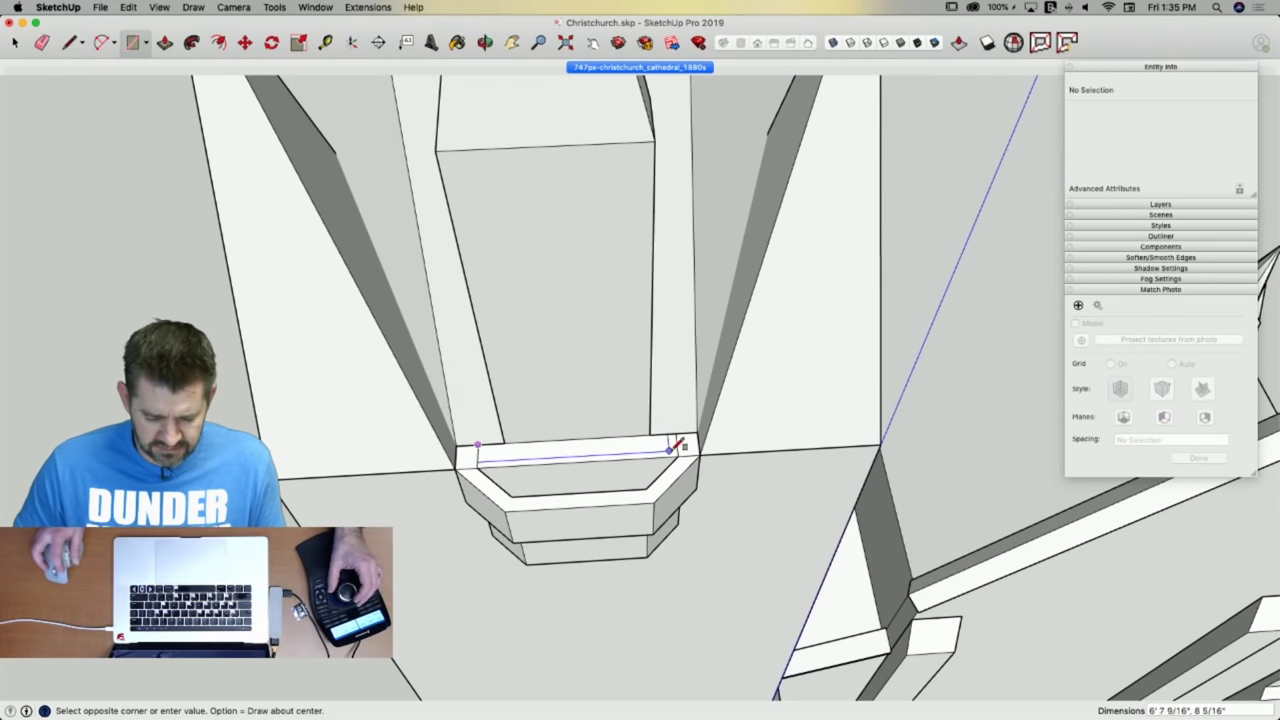
{"action": "key", "text": "p"}
{"action": "left_click", "coordinate": [580, 451]}
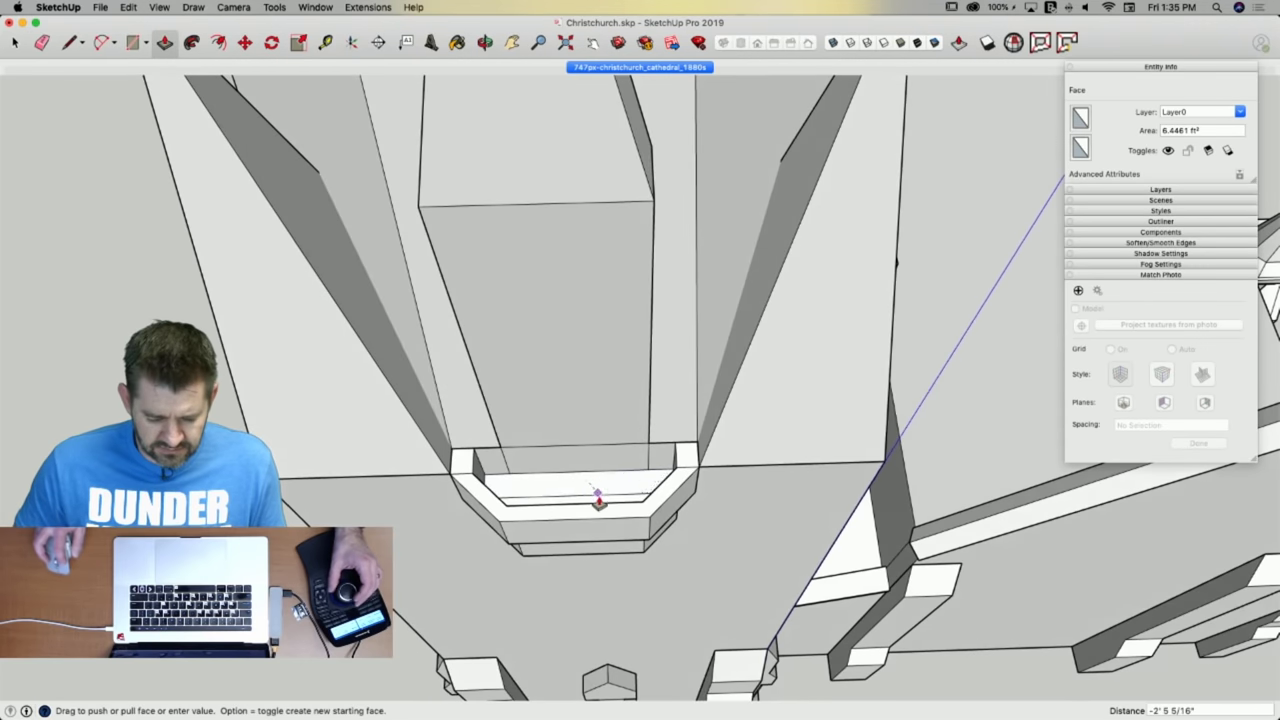
{"action": "left_click", "coordinate": [598, 499]}
{"action": "key", "text": "e"}
{"action": "left_click", "coordinate": [586, 494]}
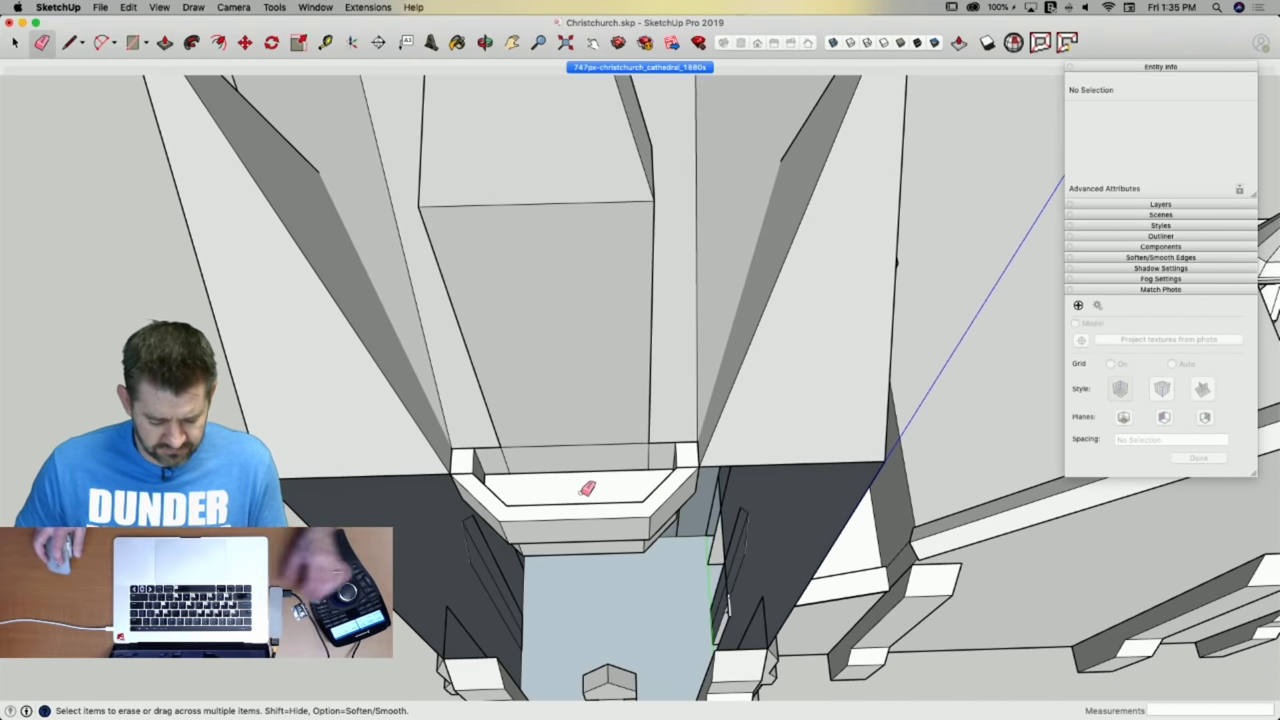
{"action": "key", "text": "super+z"}
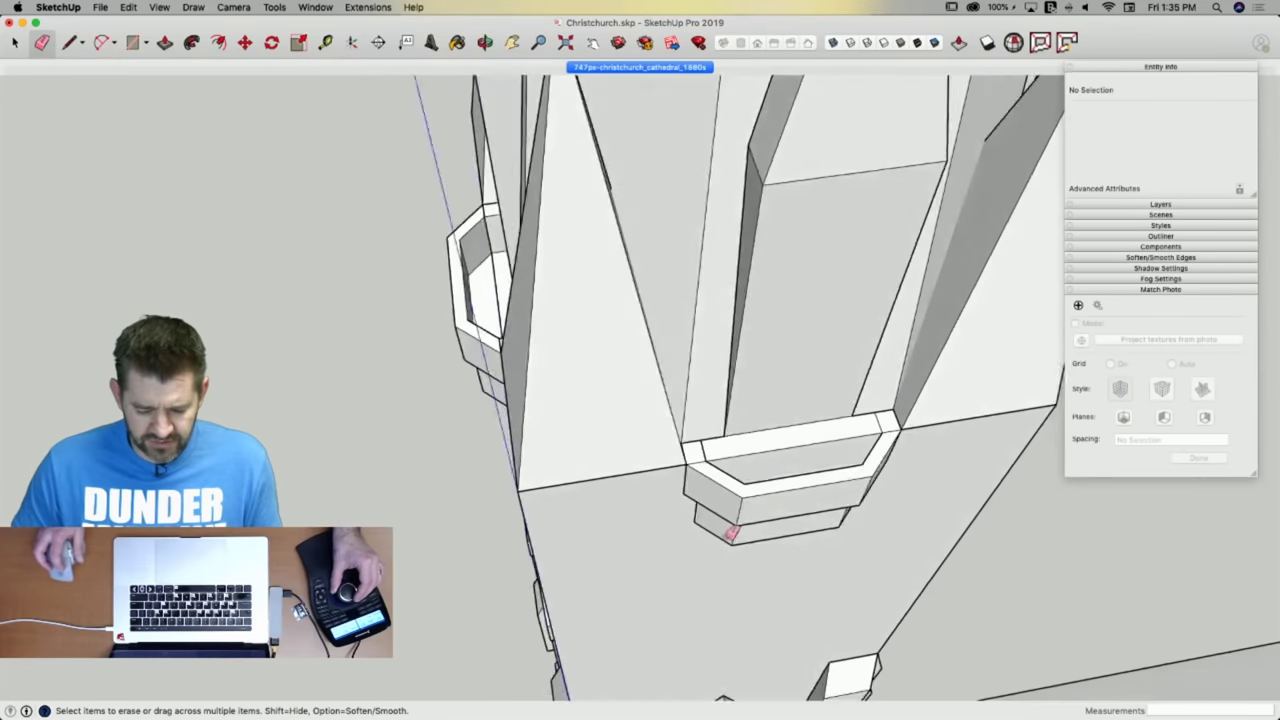
Draw a rectangle over the third balcony's ledge strip and push it down about 3' 10 1/2".
{"action": "key", "text": "r"}
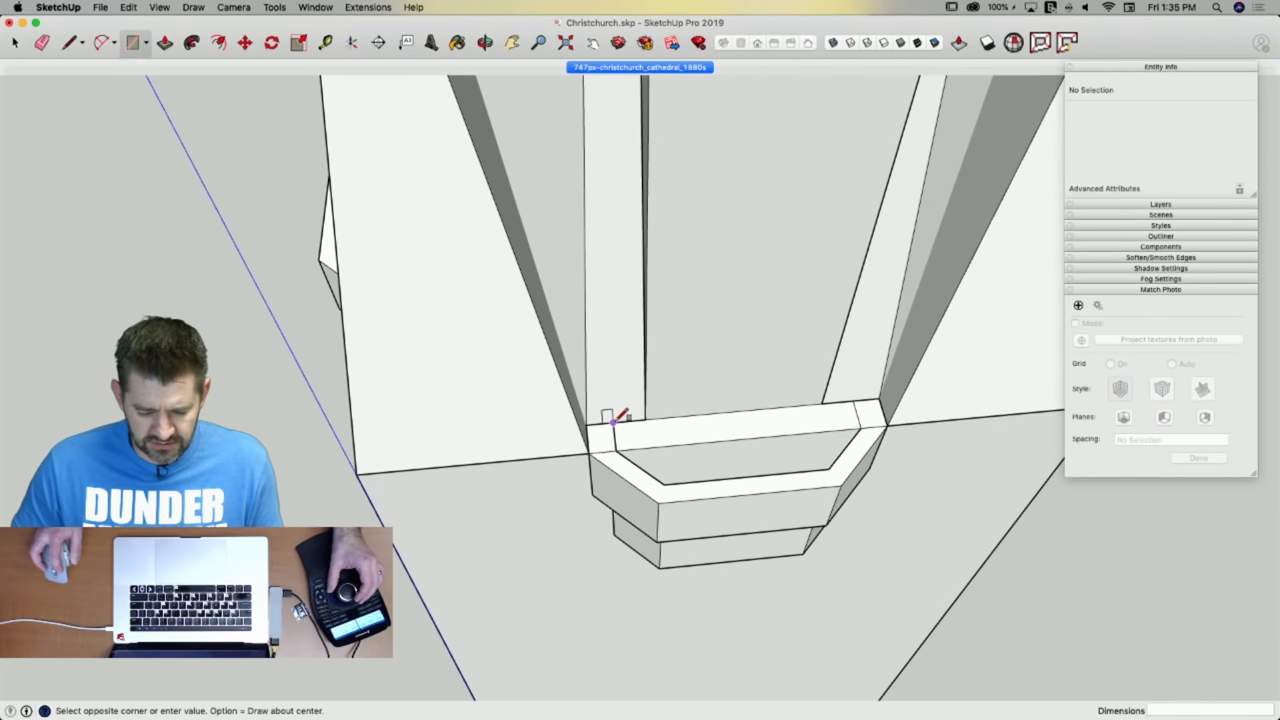
{"action": "left_click", "coordinate": [861, 427]}
{"action": "key", "text": "p"}
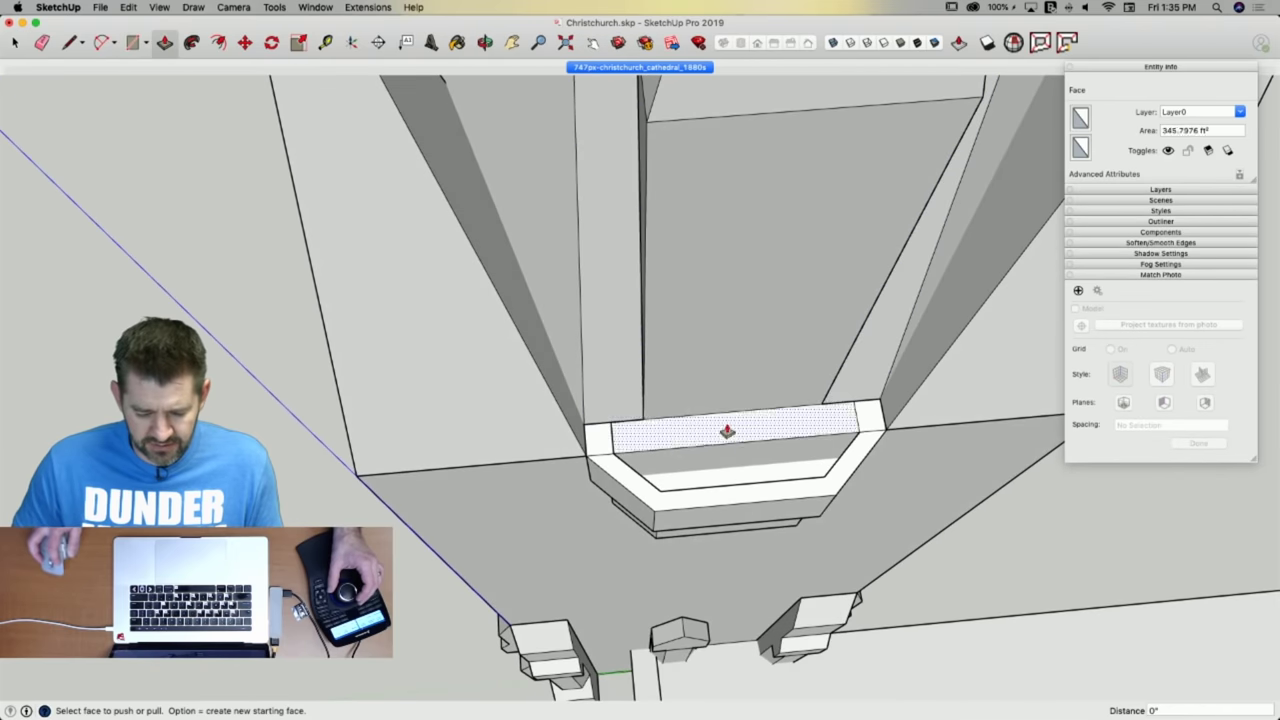
{"action": "left_click", "coordinate": [727, 432]}
{"action": "left_click", "coordinate": [723, 476]}
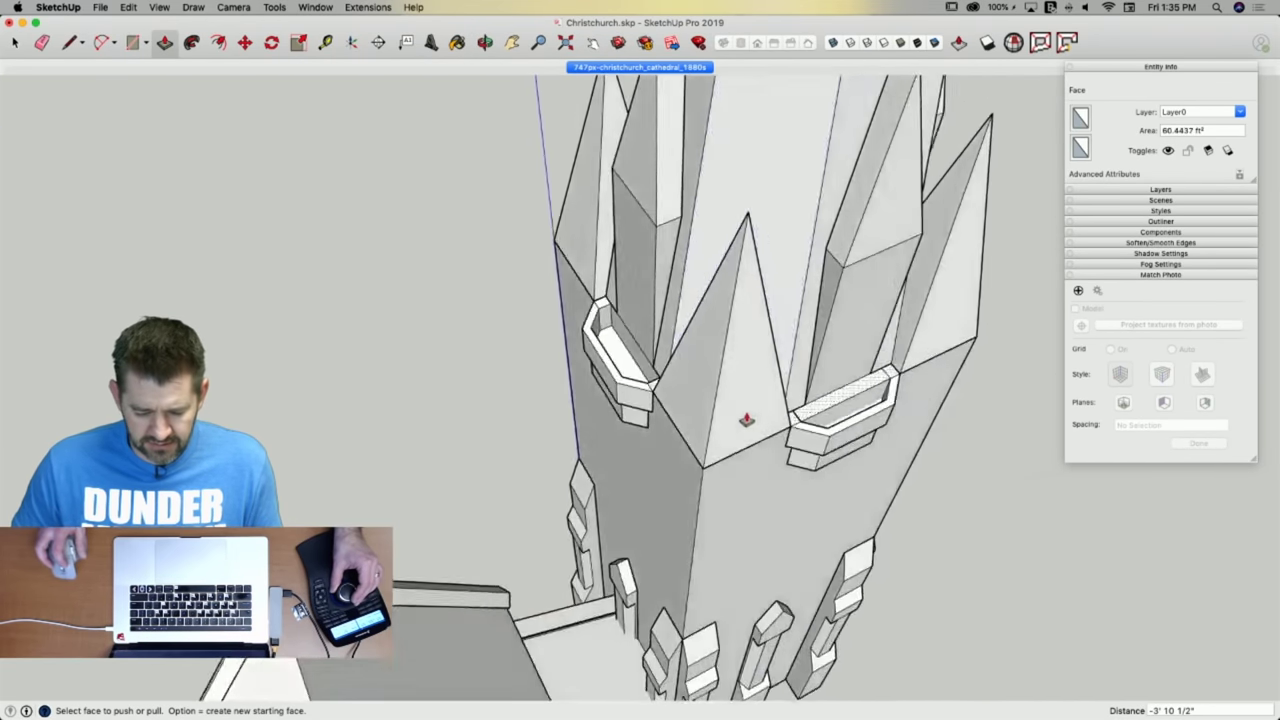
Draw a rectangle over the last balcony's ledge strip, push it down 2' 5 5/16", and clear the selection.
{"action": "key", "text": "r"}
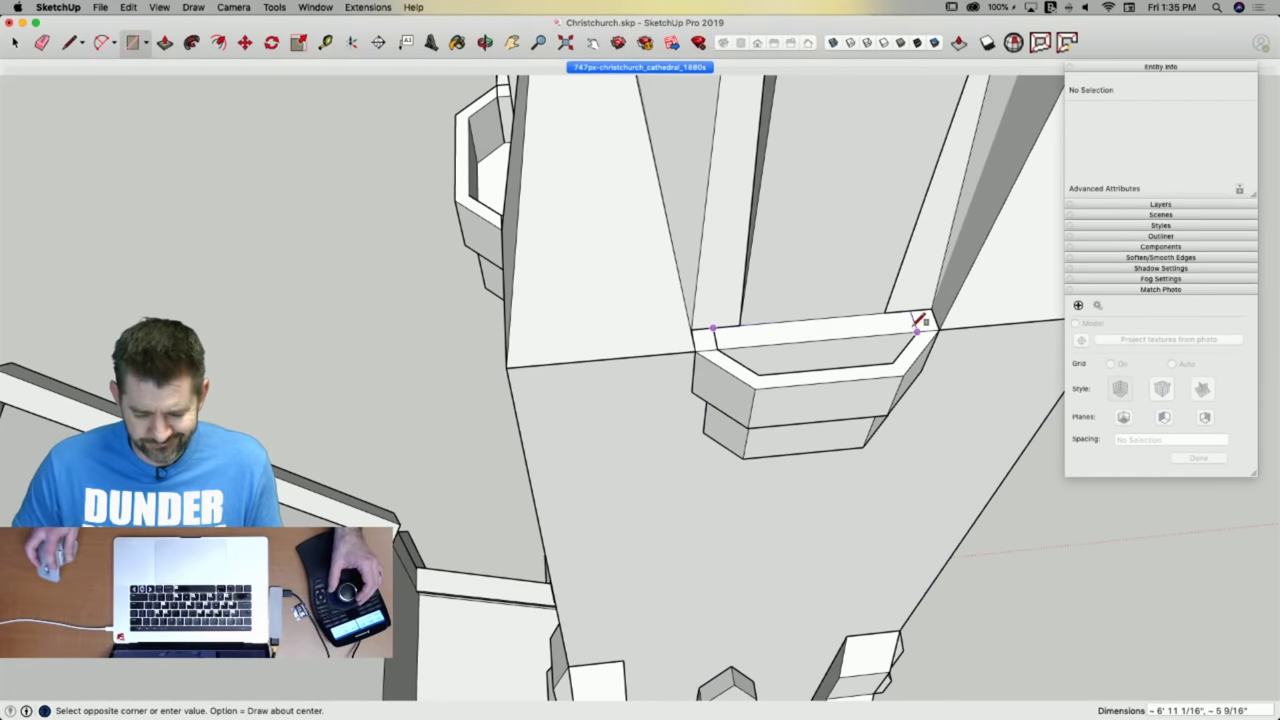
{"action": "key", "text": "p"}
{"action": "left_click", "coordinate": [854, 332]}
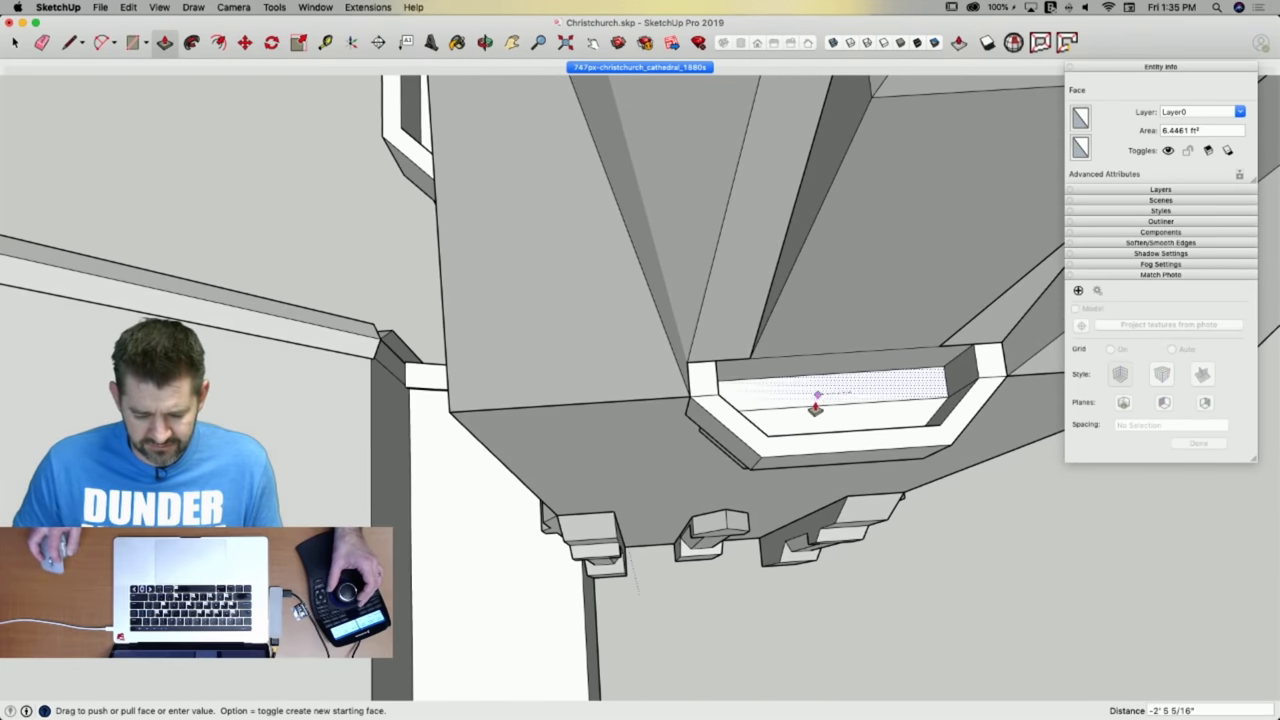
{"action": "left_click", "coordinate": [810, 398]}
{"action": "key", "text": "space"}
{"action": "left_click", "coordinate": [880, 426]}
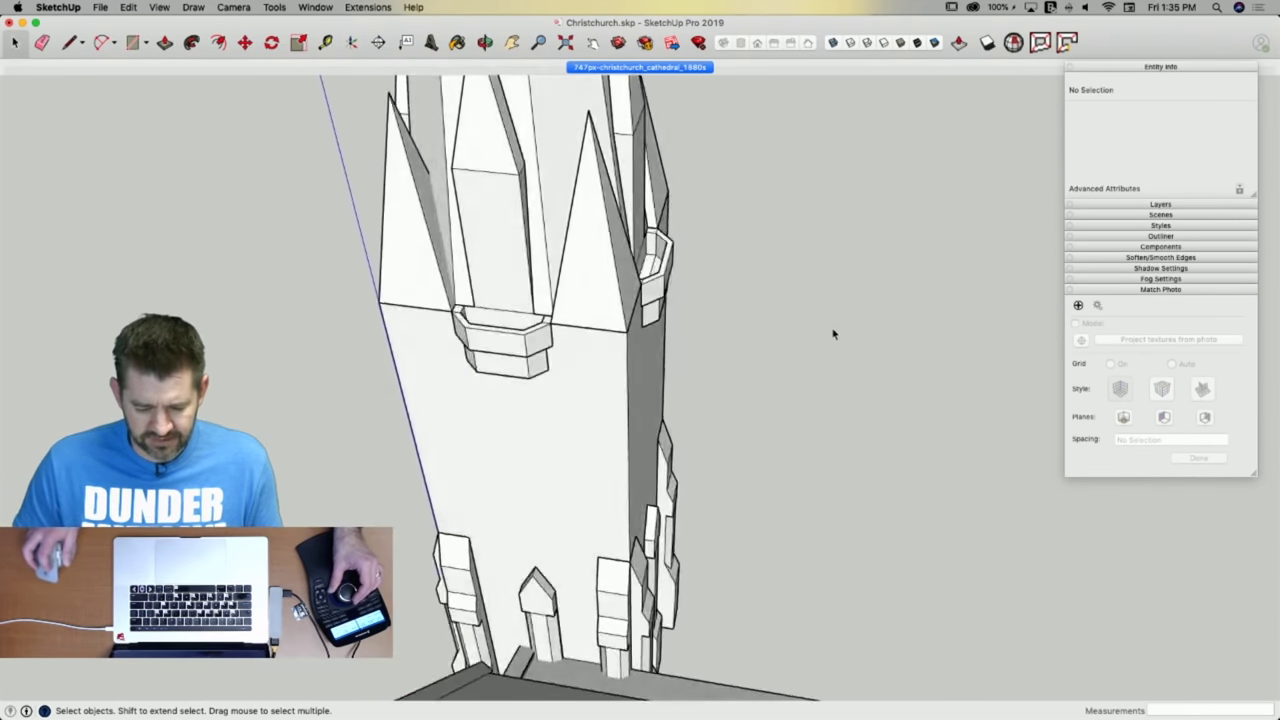
{"action": "scroll", "coordinate": [819, 352], "scroll_direction": "up", "scroll_amount": 10}
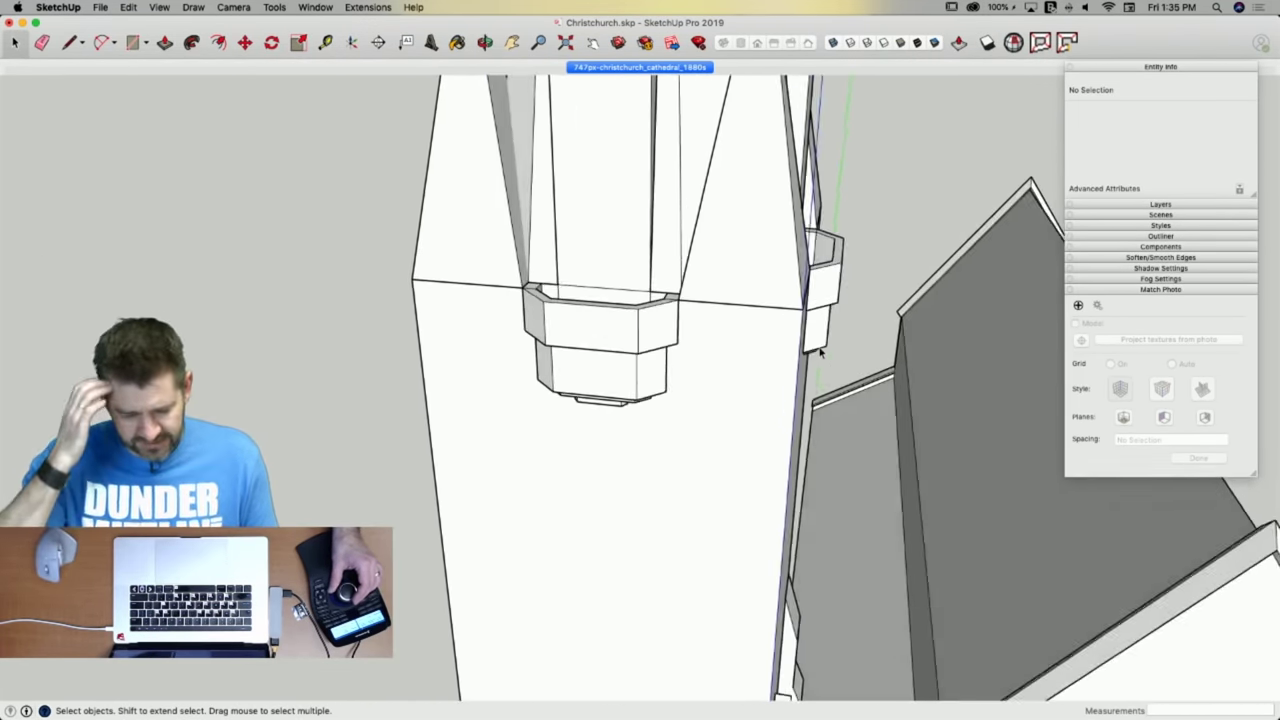
{"action": "key", "text": "e"}
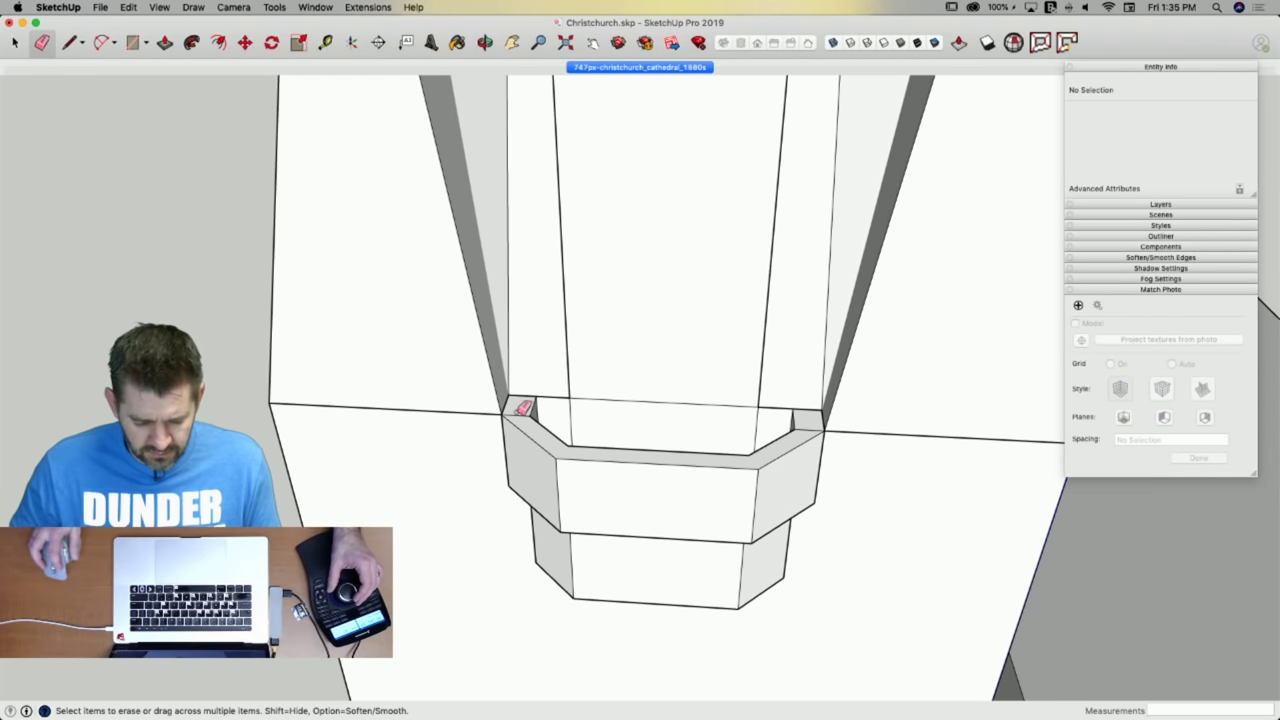
{"action": "key", "text": "space"}
{"action": "double_click", "coordinate": [518, 425]}
{"action": "key", "text": "e"}
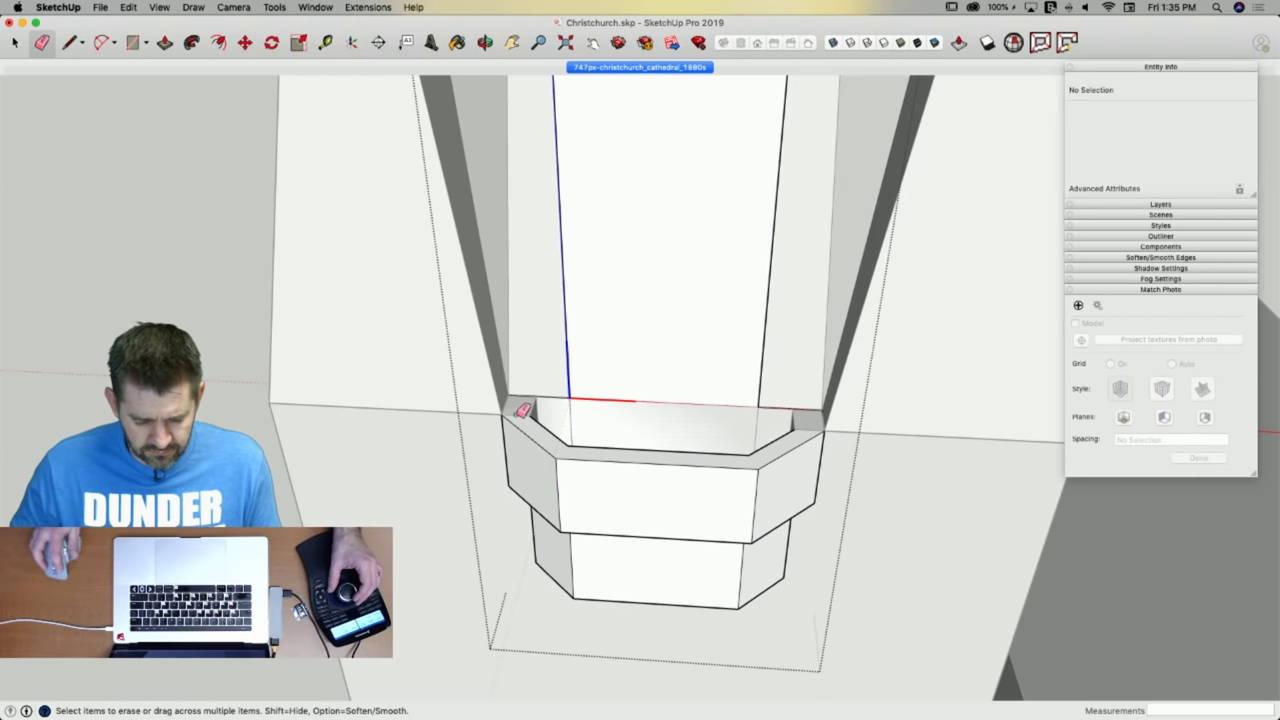
{"action": "key", "text": "space"}
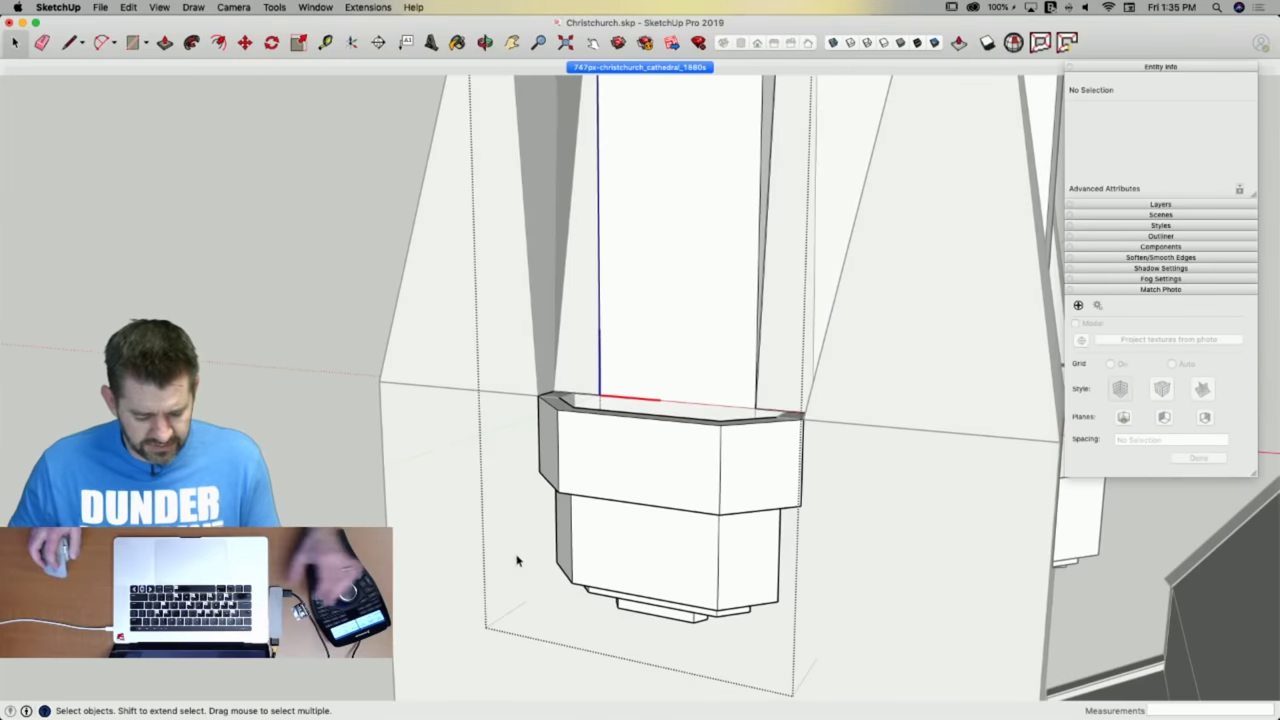
Compare the balconies with the historic photo in the 747px-christchurch_cathedral_1880s scene, and close the SpireDoorway component.
{"action": "key", "text": "super+Tab"}
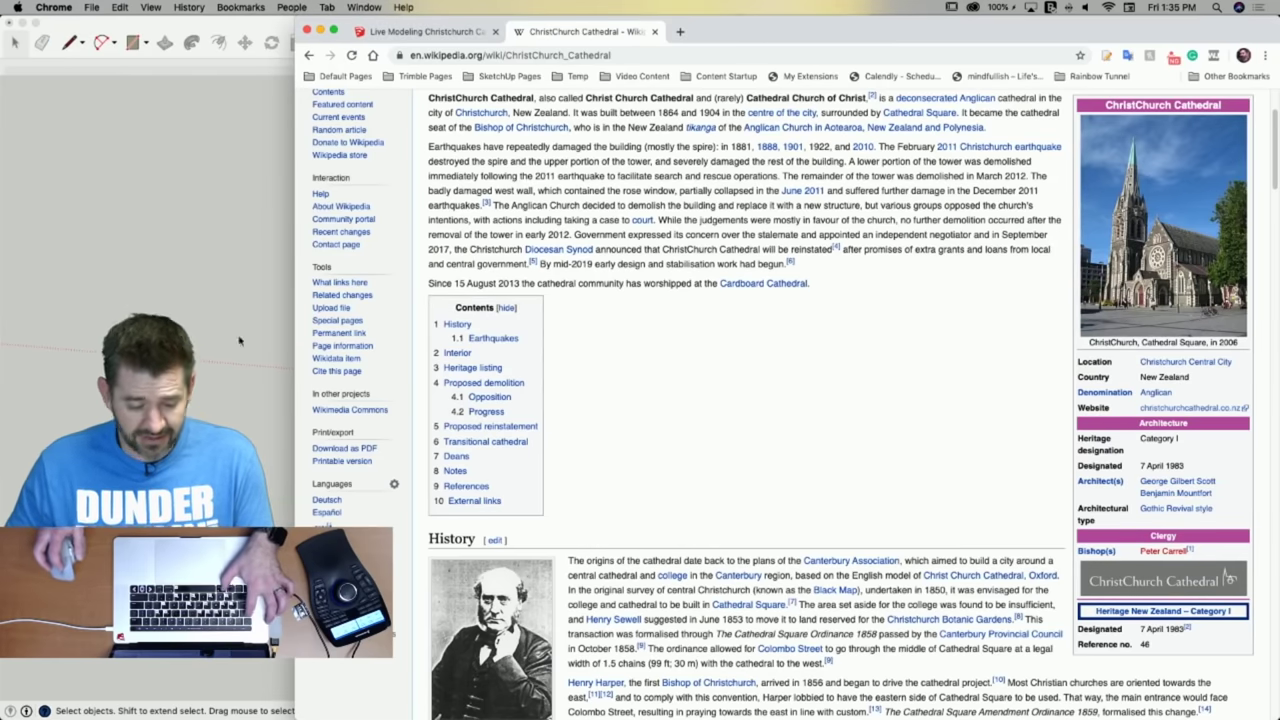
{"action": "key", "text": "super+Tab"}
{"action": "left_click", "coordinate": [620, 70]}
{"action": "scroll", "coordinate": [558, 385], "scroll_direction": "up", "scroll_amount": 5}
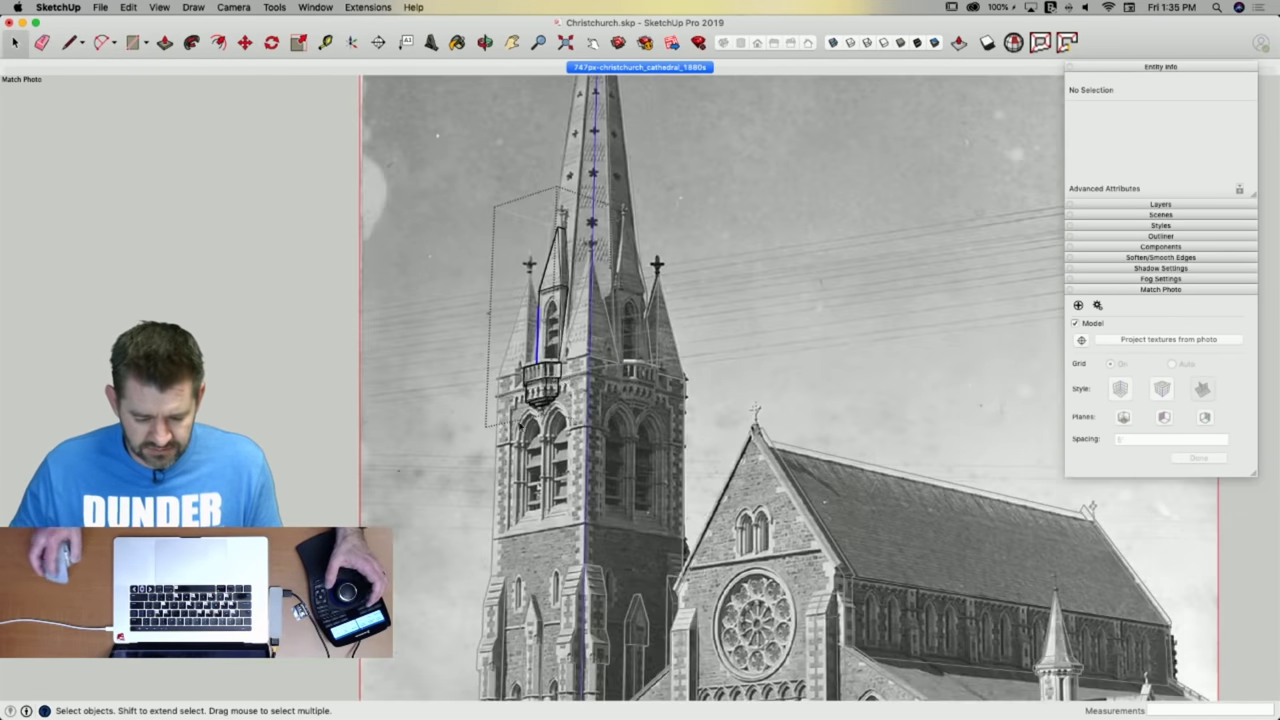
{"action": "scroll", "coordinate": [558, 385], "scroll_direction": "up", "scroll_amount": 4}
{"action": "scroll", "coordinate": [532, 378], "scroll_direction": "down", "scroll_amount": 3}
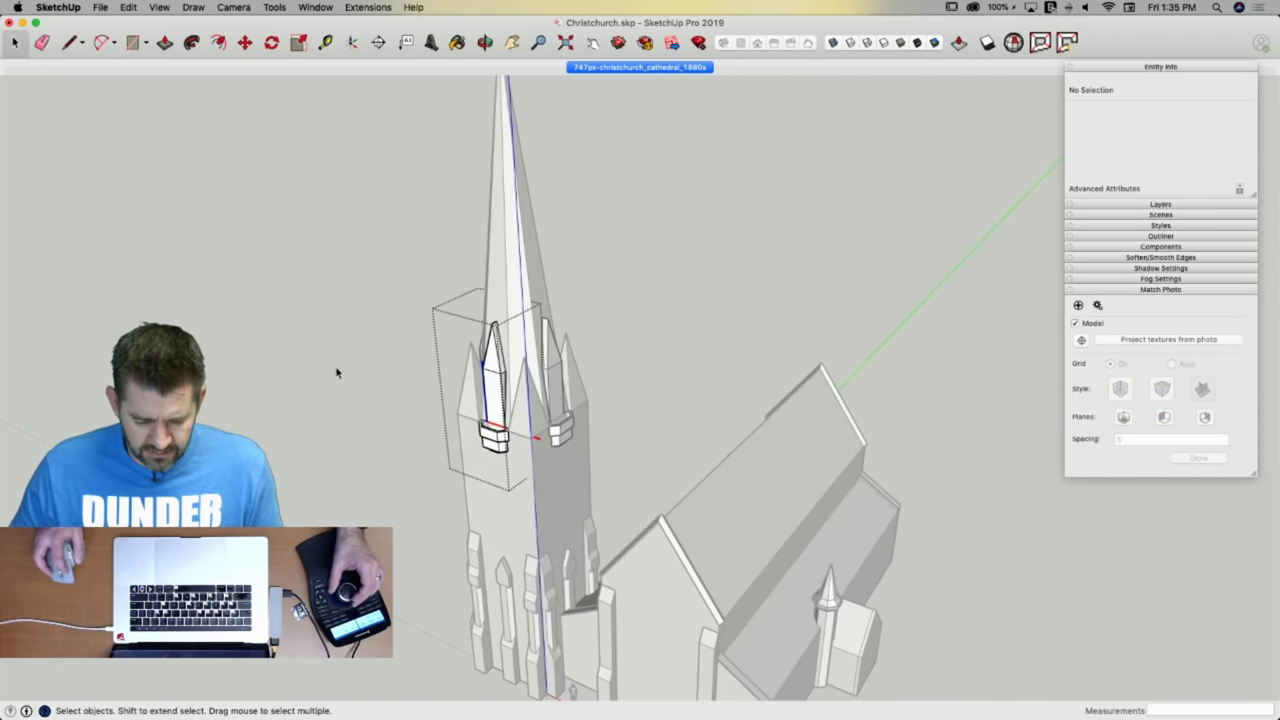
{"action": "left_click", "coordinate": [340, 372]}
Select the SpireDoorway components around the base of the spire and delete them.
{"action": "scroll", "coordinate": [395, 383], "scroll_direction": "up", "scroll_amount": 5}
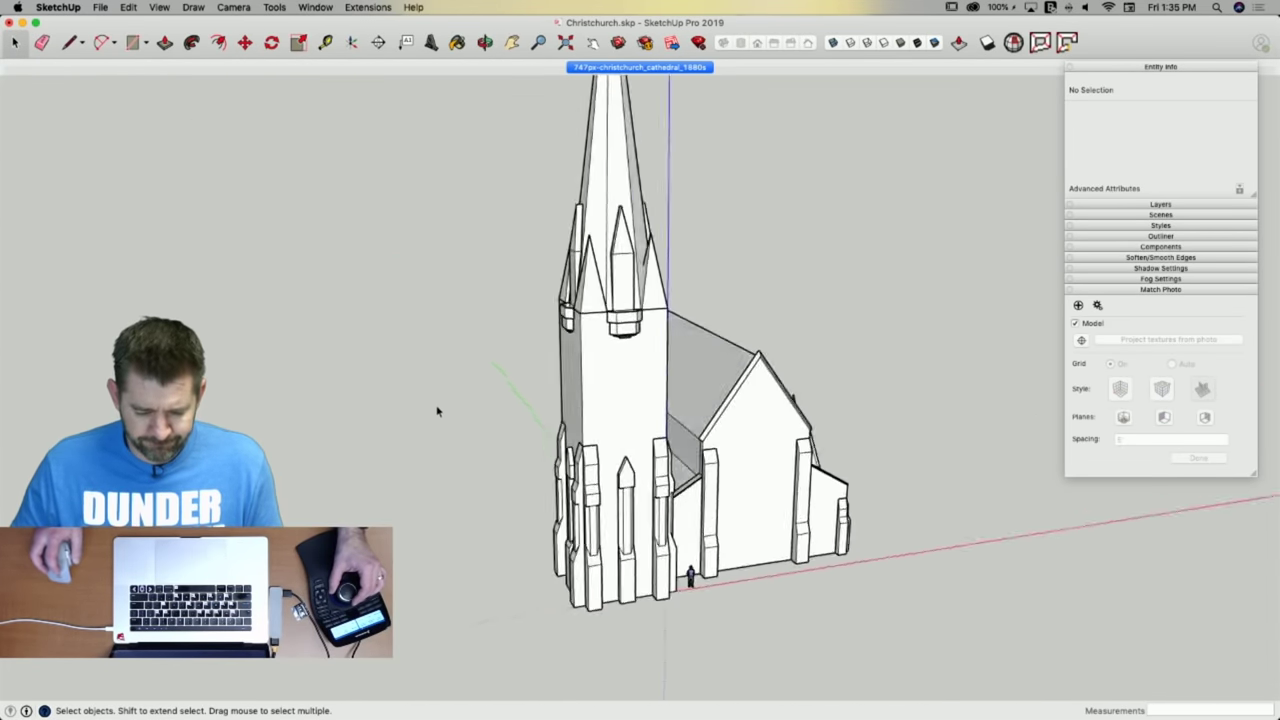
{"action": "middle_click_drag", "start_coordinate": [505, 423], "coordinate": [593, 449]}
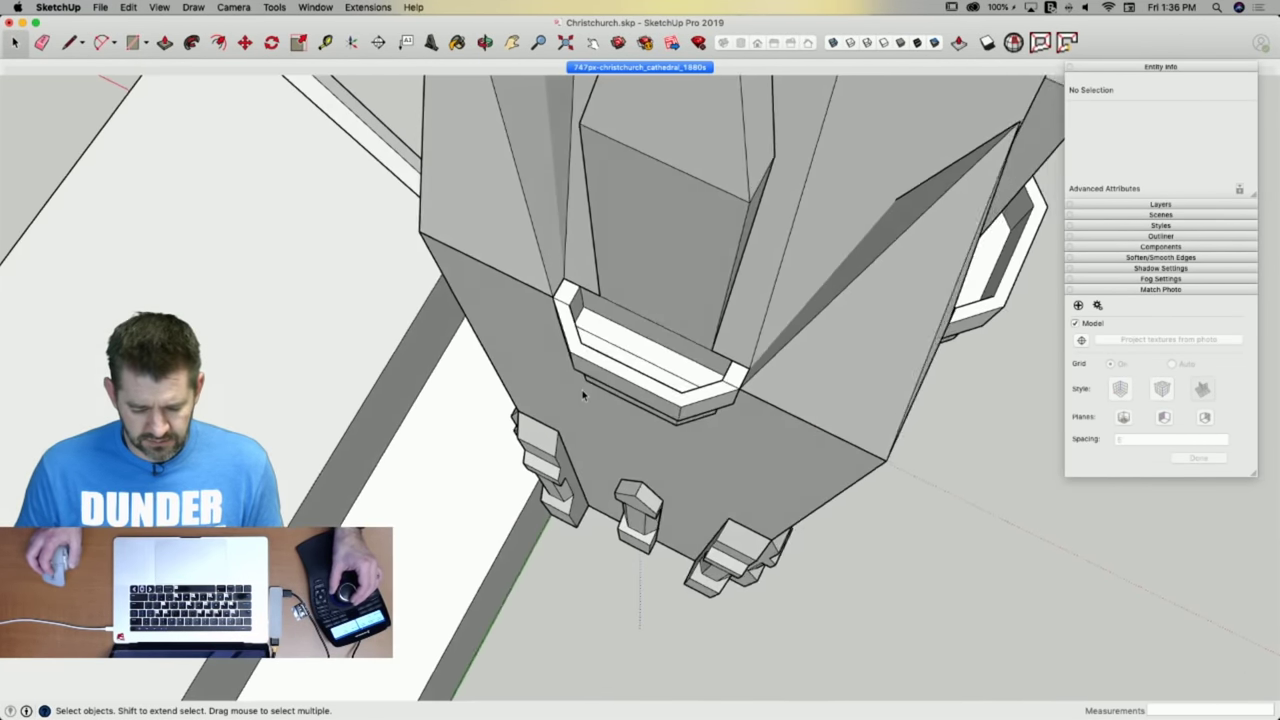
{"action": "middle_click_drag", "start_coordinate": [585, 396], "coordinate": [521, 382]}
{"action": "left_click", "coordinate": [589, 408]}
{"action": "left_click", "coordinate": [446, 359], "text": "shift"}
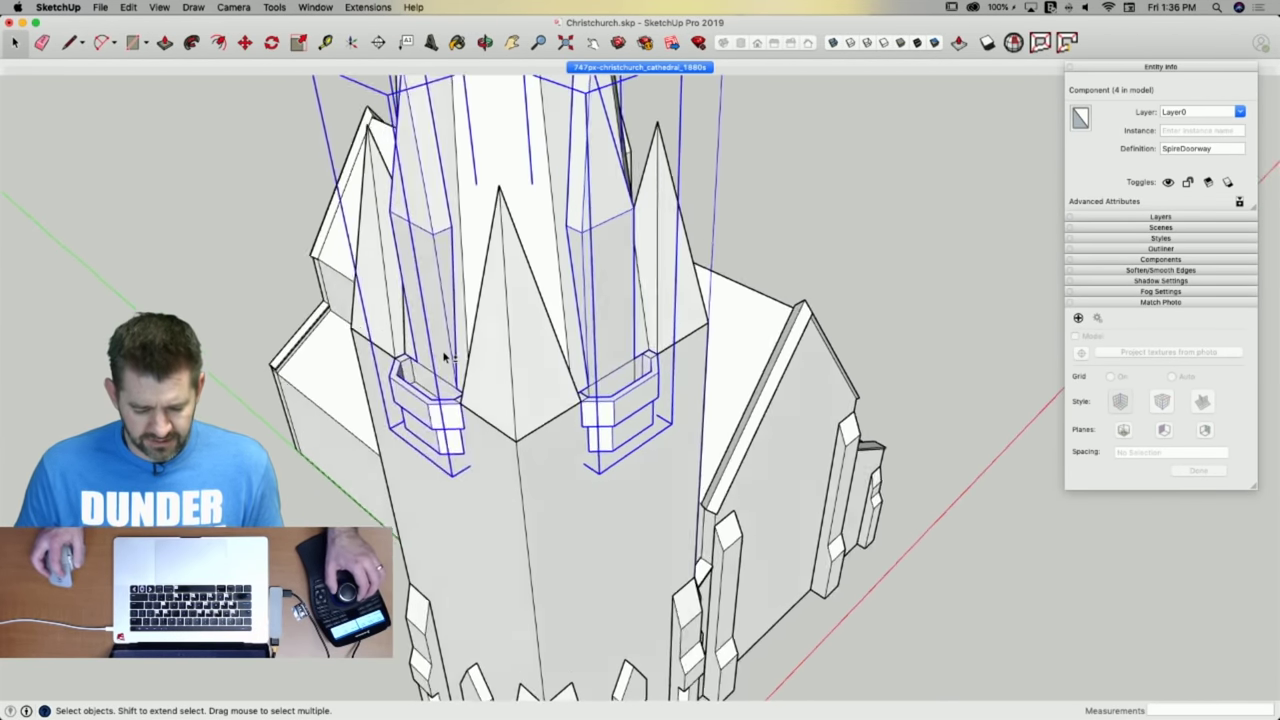
{"action": "left_click", "coordinate": [477, 338], "text": "shift"}
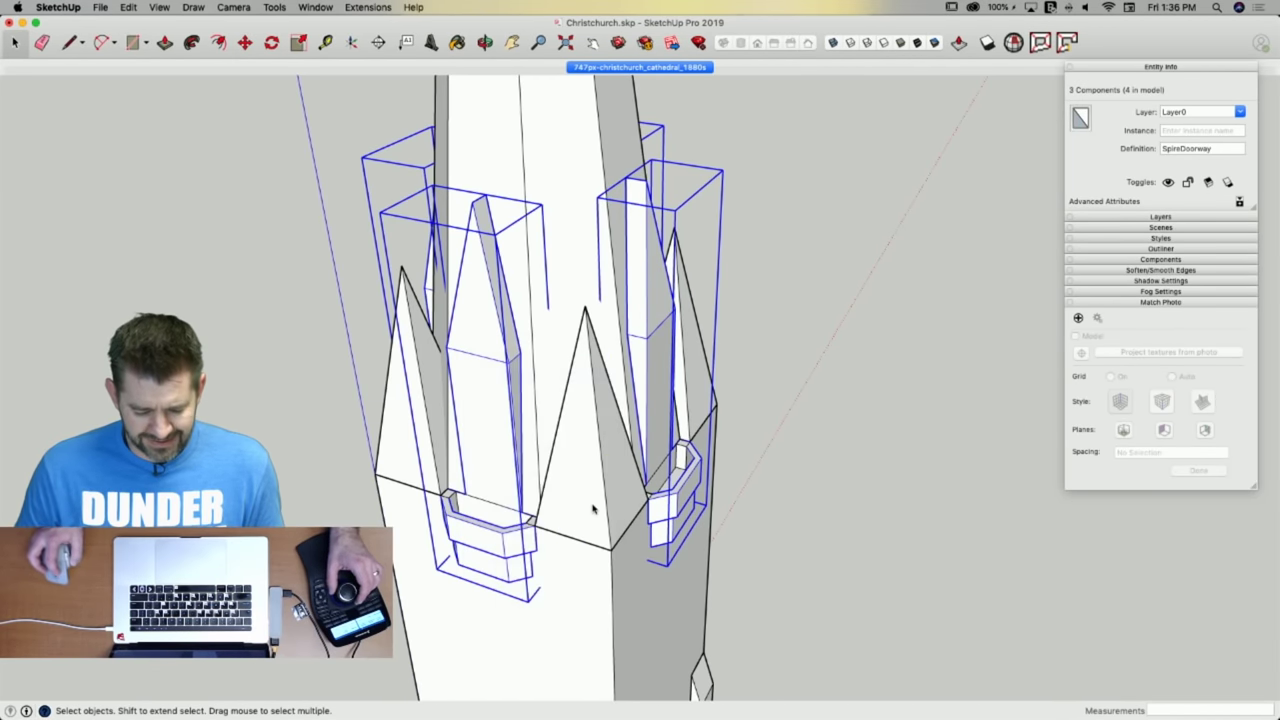
{"action": "key", "text": "Delete"}
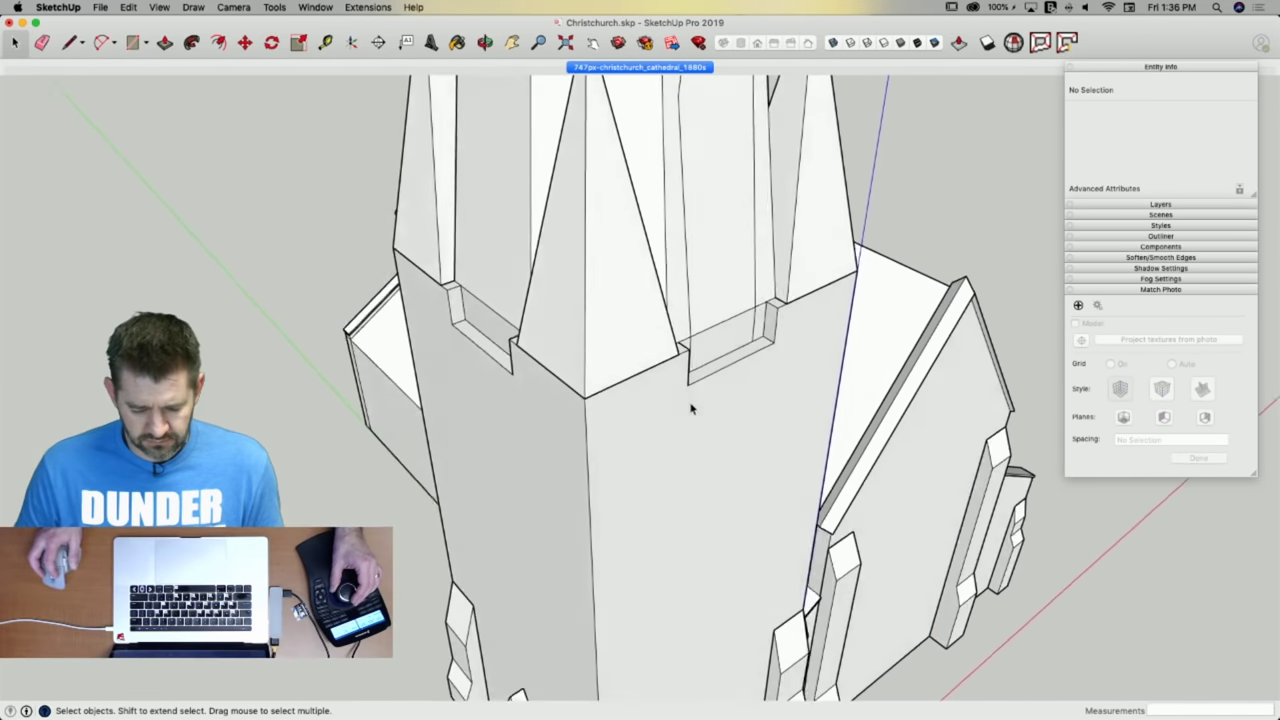
Erase the leftover doorway outline edges from the spire faces and the stray line inside the balcony notch.
{"action": "mouse_move", "coordinate": [690, 408]}
{"action": "middle_mouse_down"}
{"action": "mouse_move", "coordinate": [657, 397]}
{"action": "mouse_move", "coordinate": [669, 390]}
{"action": "middle_mouse_up"}
{"action": "key", "text": "e"}
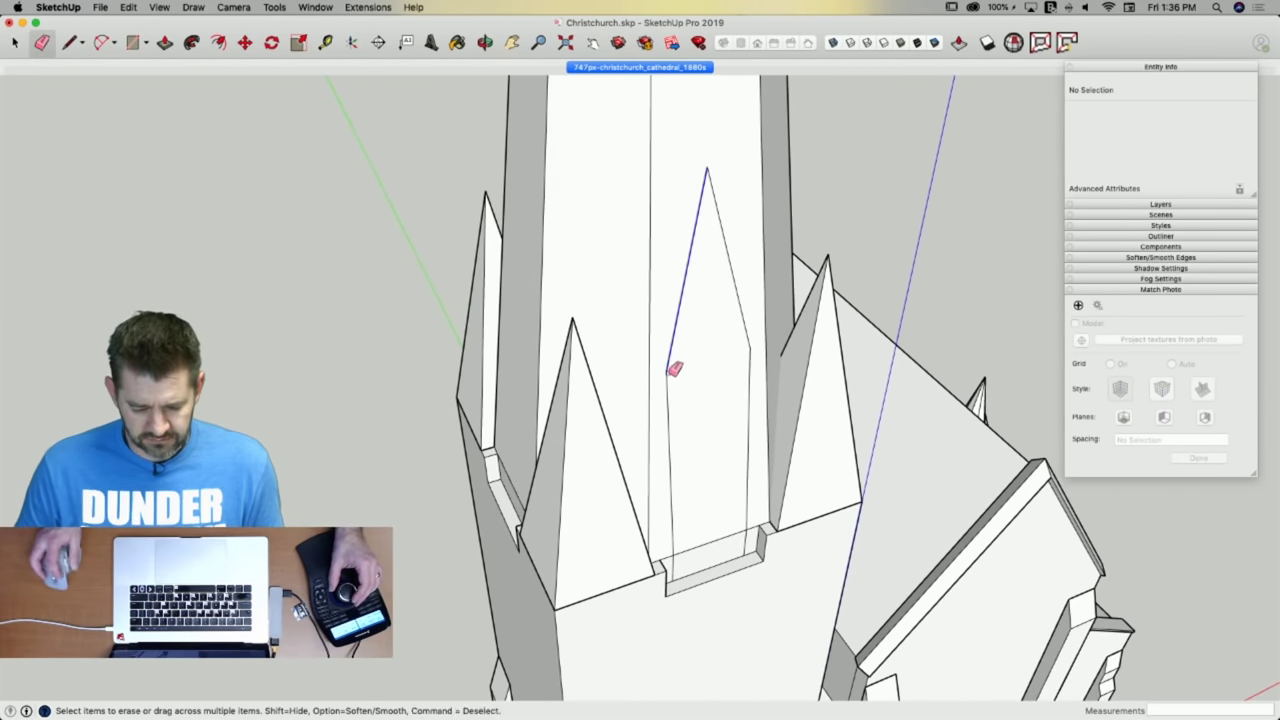
{"action": "left_click_drag", "start_coordinate": [675, 369], "coordinate": [673, 371]}
{"action": "left_click_drag", "start_coordinate": [744, 333], "coordinate": [748, 360]}
{"action": "middle_click_drag", "start_coordinate": [666, 521], "coordinate": [659, 498]}
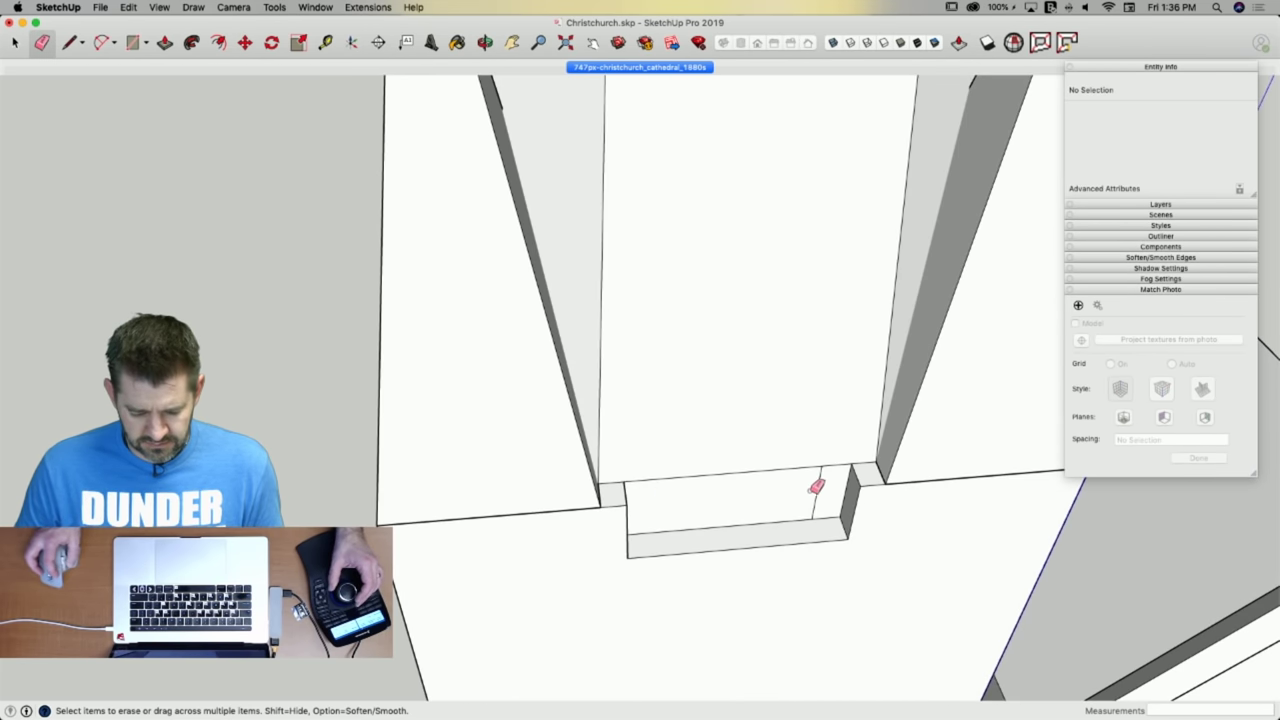
{"action": "left_click_drag", "start_coordinate": [821, 491], "coordinate": [815, 489]}
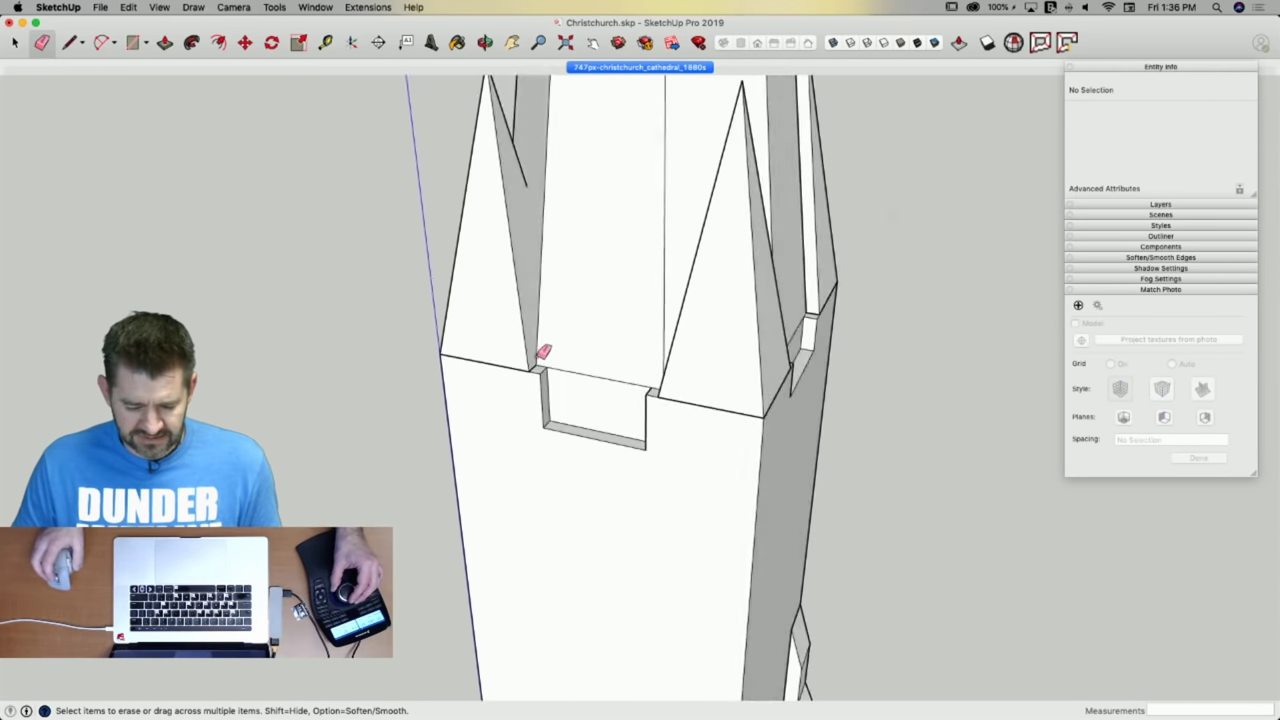
Push the floors of the shallower balcony notches down 1' 5 3/16" to align with the deeper notch's corner.
{"action": "middle_click_drag", "start_coordinate": [537, 357], "coordinate": [757, 360]}
{"action": "key", "text": "p"}
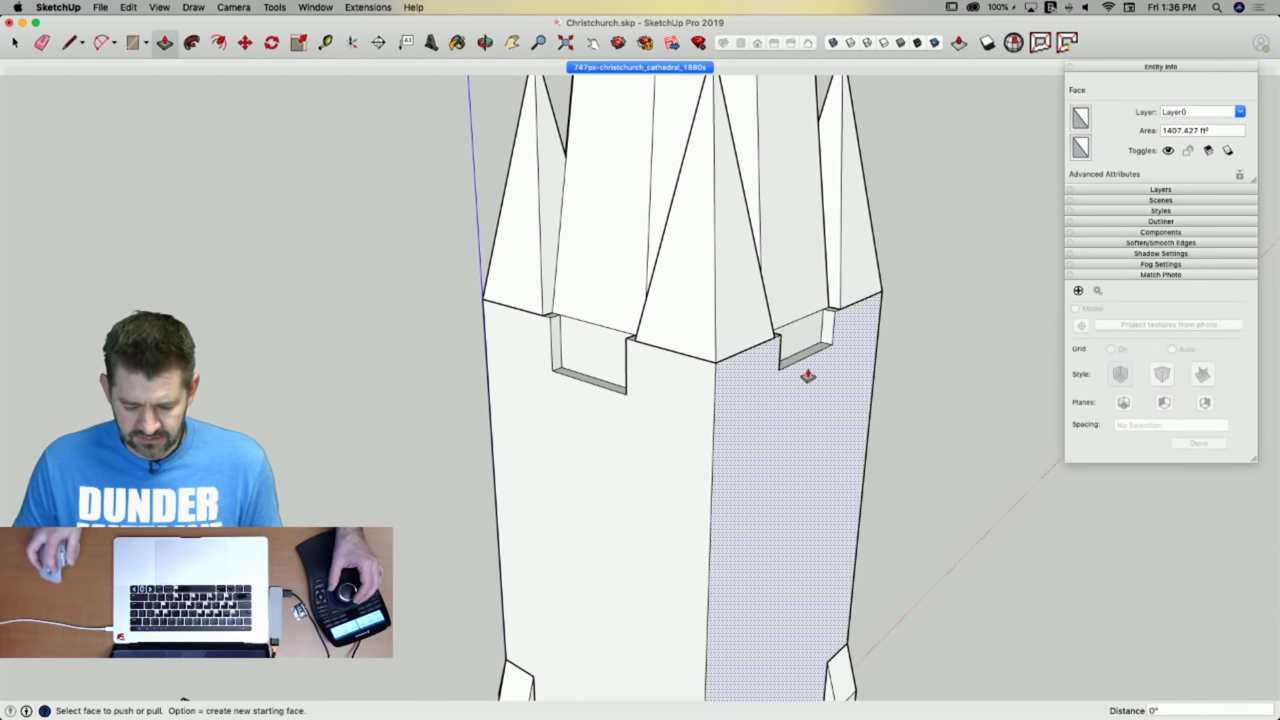
{"action": "left_click", "coordinate": [798, 364]}
{"action": "left_click", "coordinate": [626, 396]}
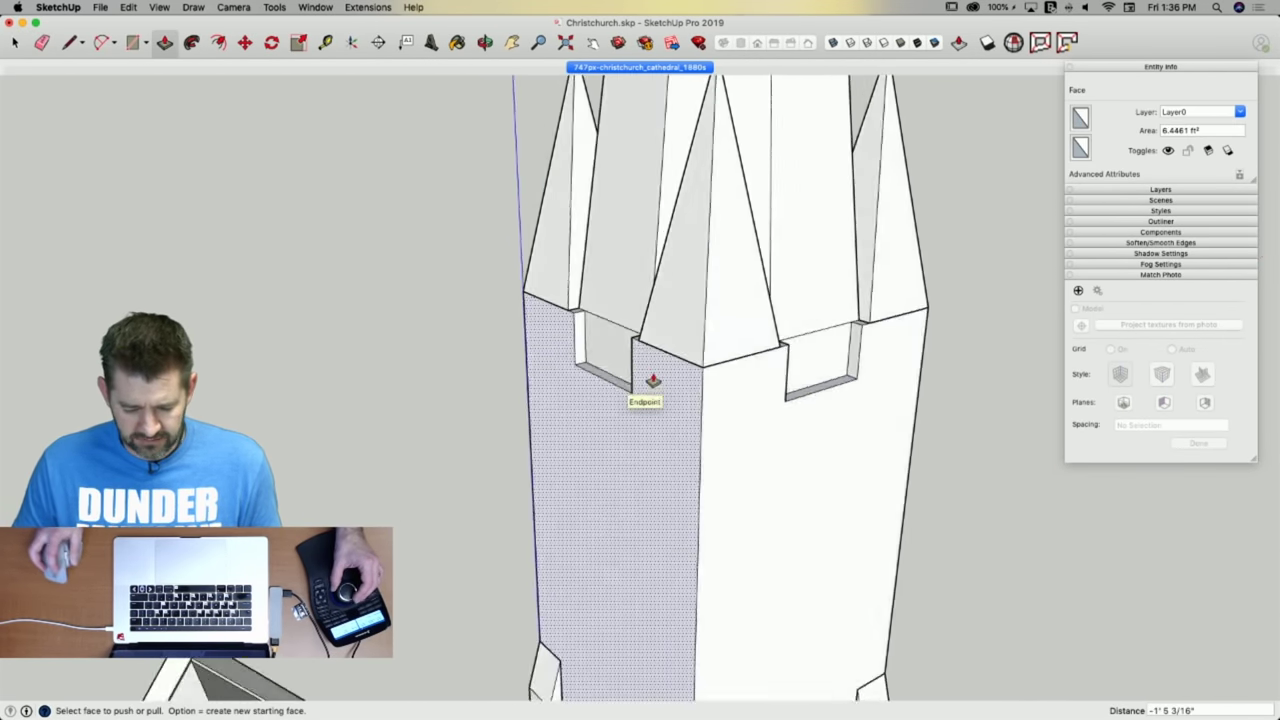
{"action": "left_click", "coordinate": [693, 332]}
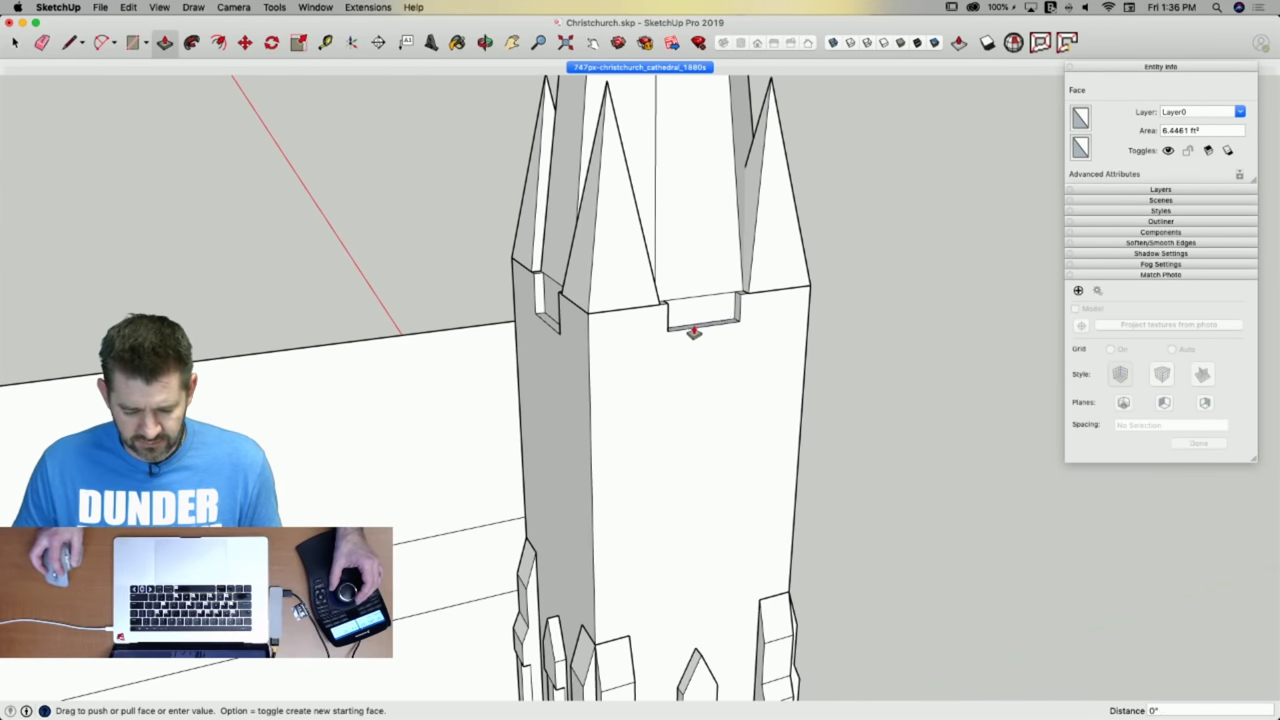
{"action": "left_click", "coordinate": [560, 338]}
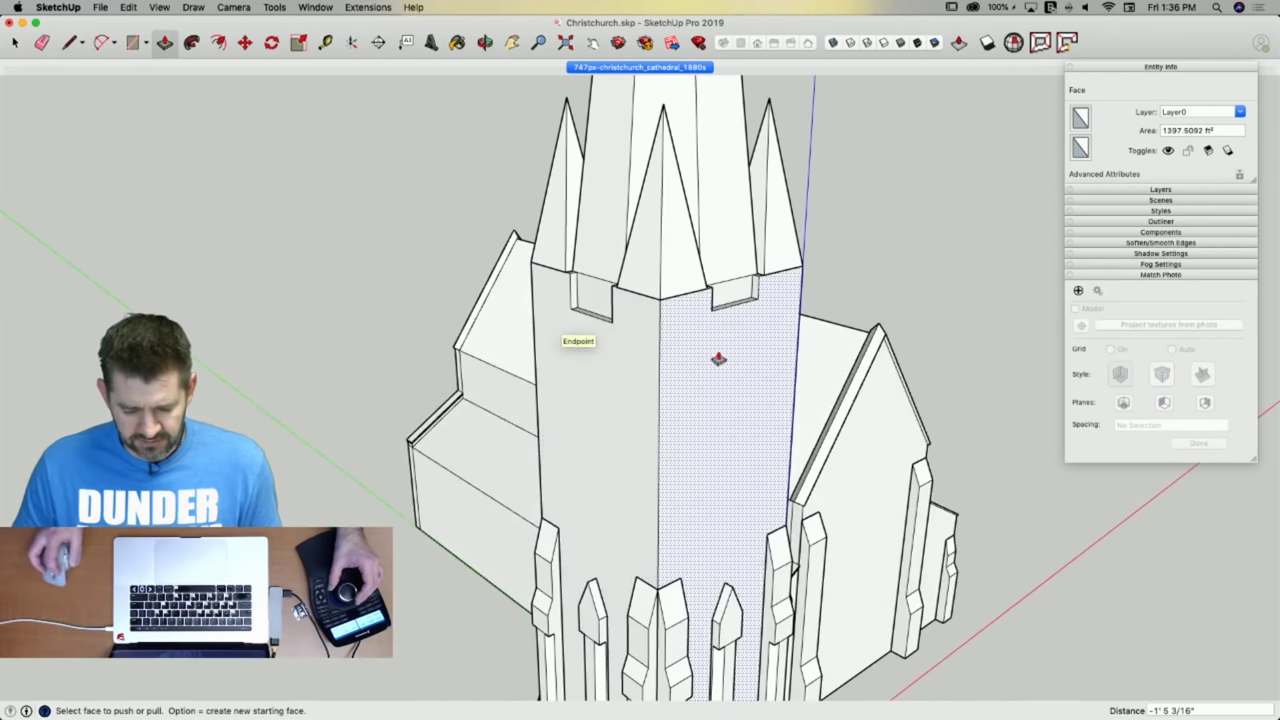
{"action": "left_click", "coordinate": [718, 312]}
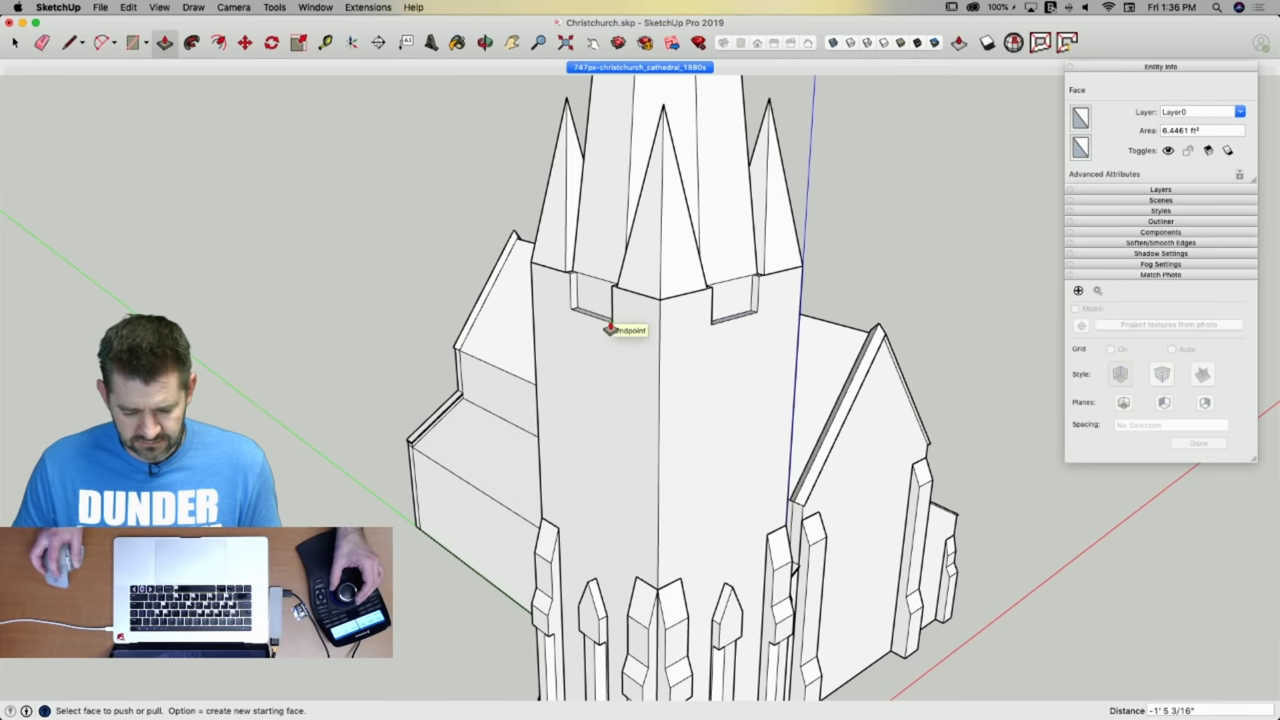
Unhide all hidden geometry and inspect the balcony recesses in X-ray display, switching X-ray off again when done.
{"action": "key", "text": "space"}
{"action": "left_click", "coordinate": [132, 7]}
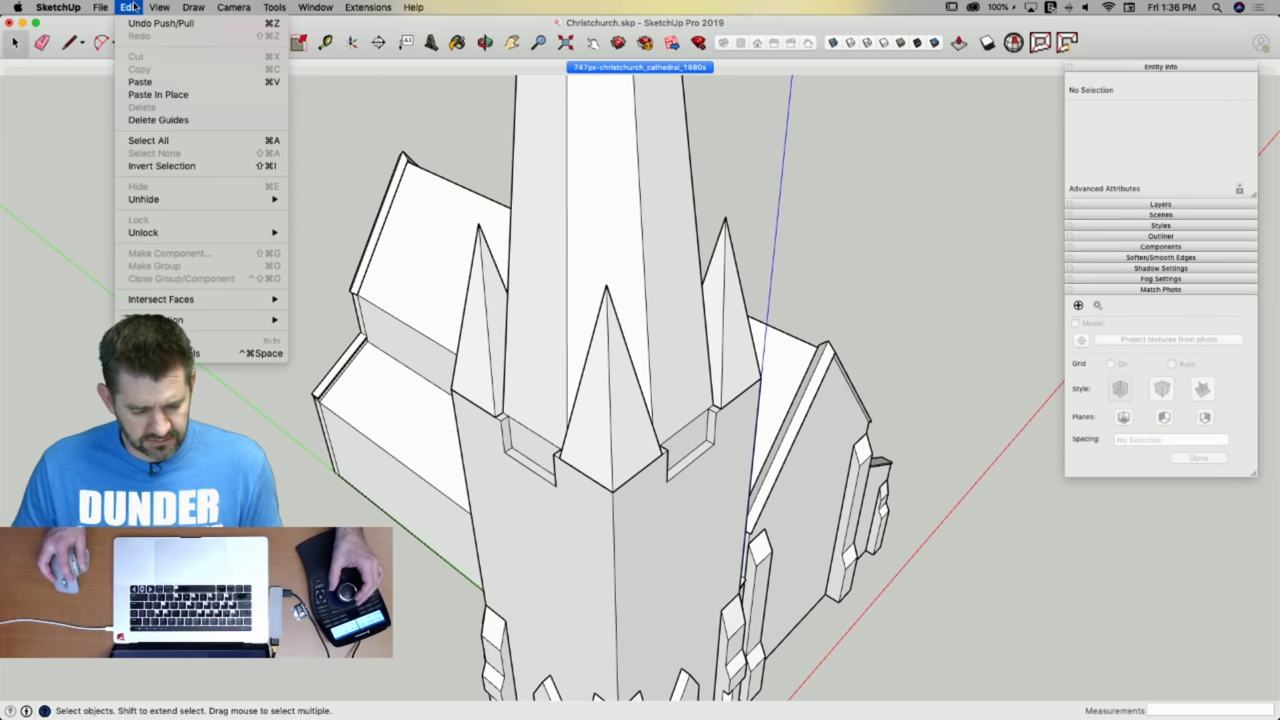
{"action": "mouse_move", "coordinate": [165, 199]}
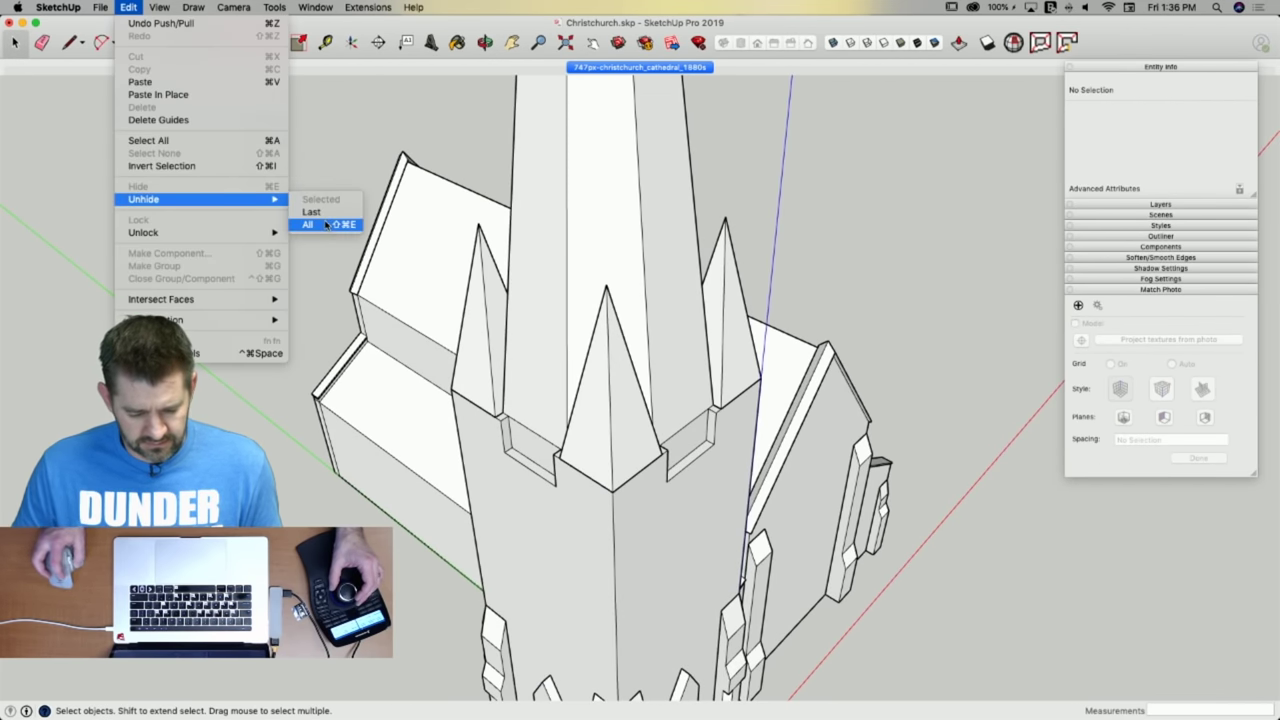
{"action": "left_click", "coordinate": [327, 224]}
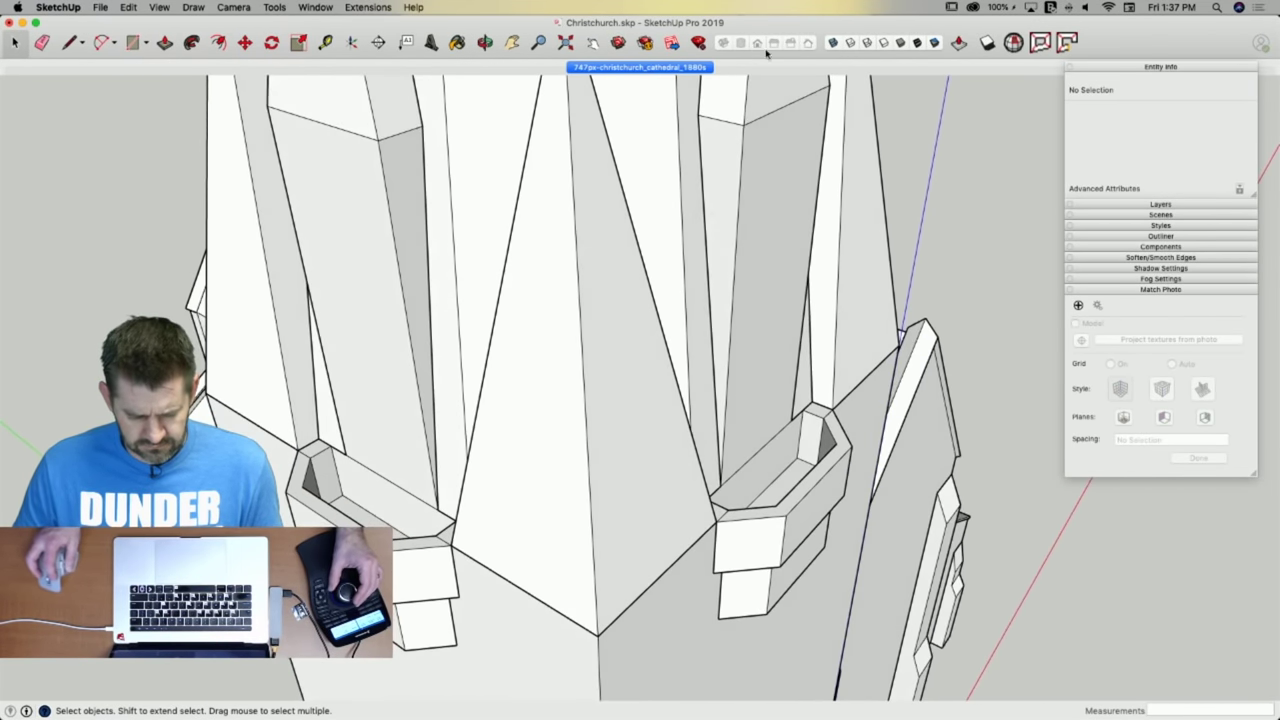
{"action": "left_click", "coordinate": [832, 44]}
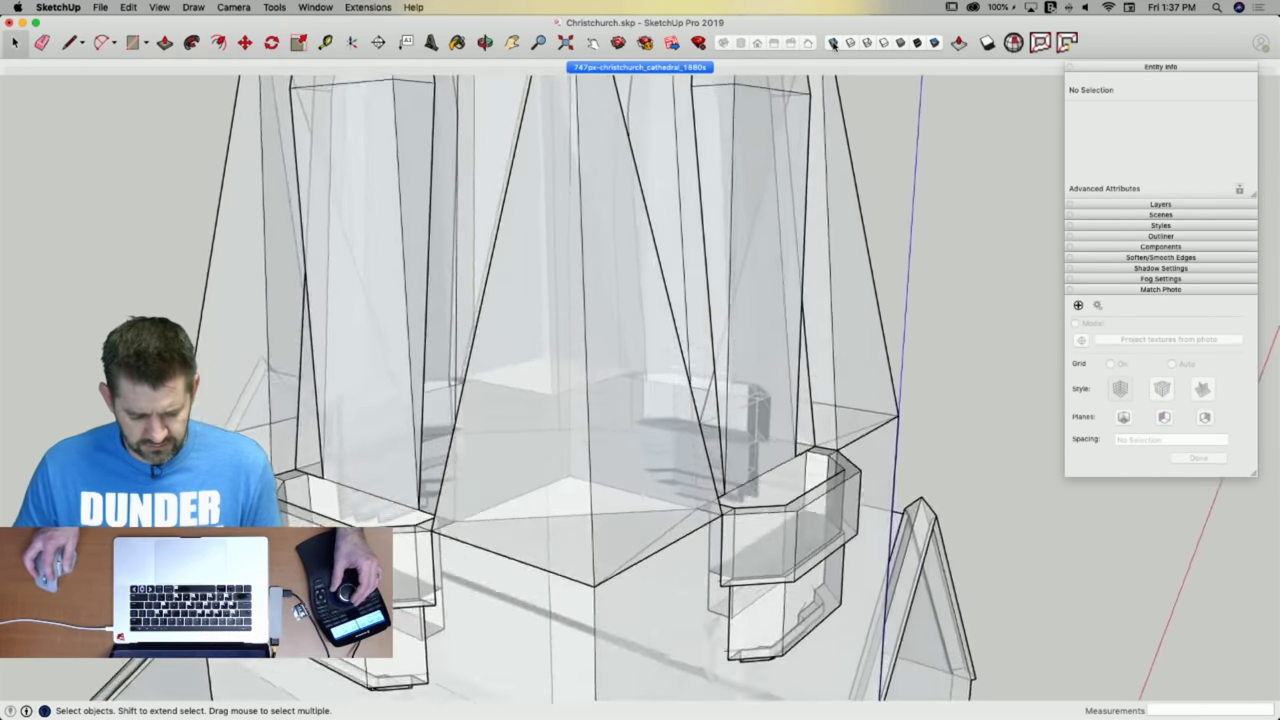
{"action": "left_click", "coordinate": [832, 44]}
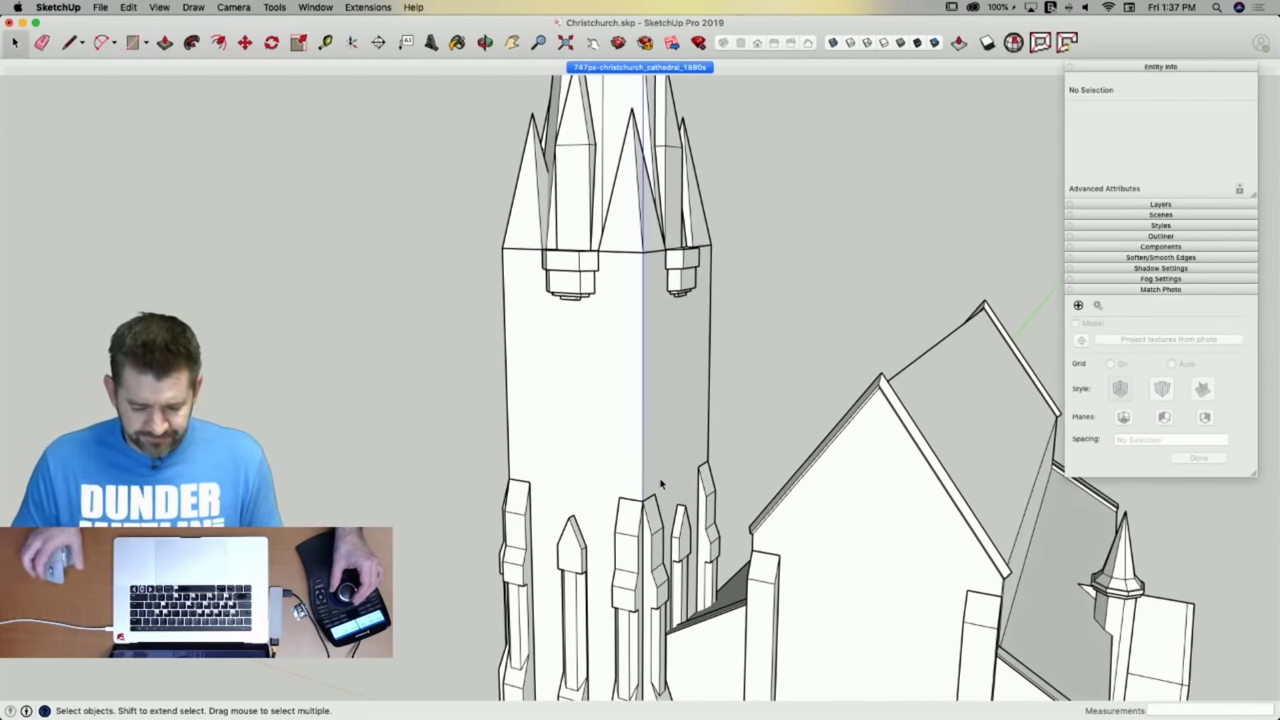
Draw a vertical centre line about 29' 4 7/16" long on the tower face, from the balcony's underside to the SubButtress peak below.
{"action": "left_click", "coordinate": [600, 67]}
{"action": "scroll", "coordinate": [516, 461], "scroll_direction": "up", "scroll_amount": 10}
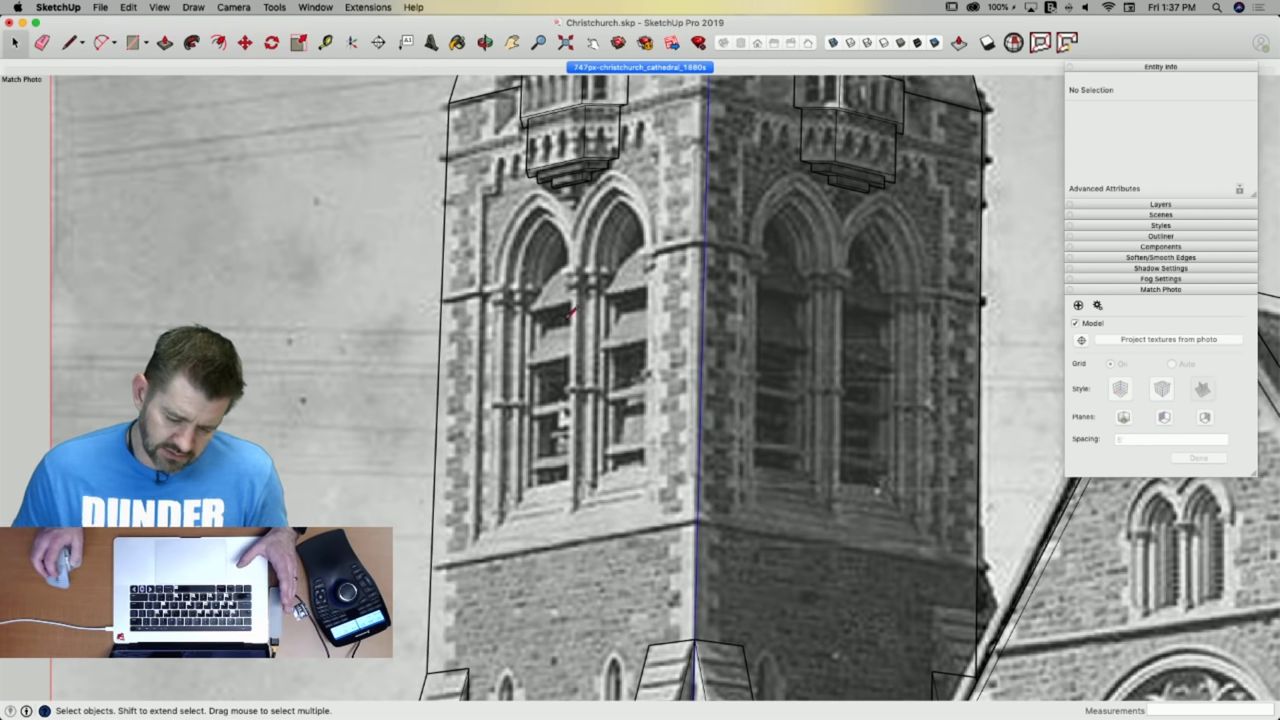
{"action": "key", "text": "l"}
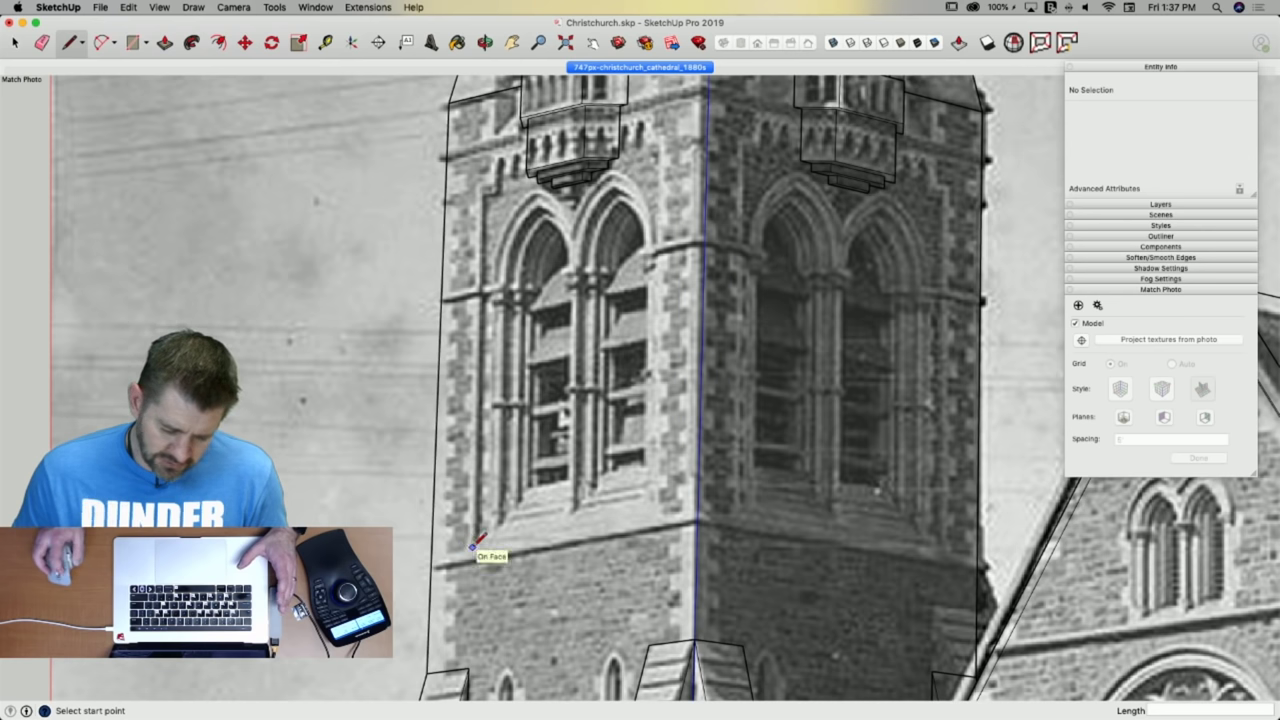
{"action": "scroll", "coordinate": [608, 171], "scroll_direction": "up", "scroll_amount": 10}
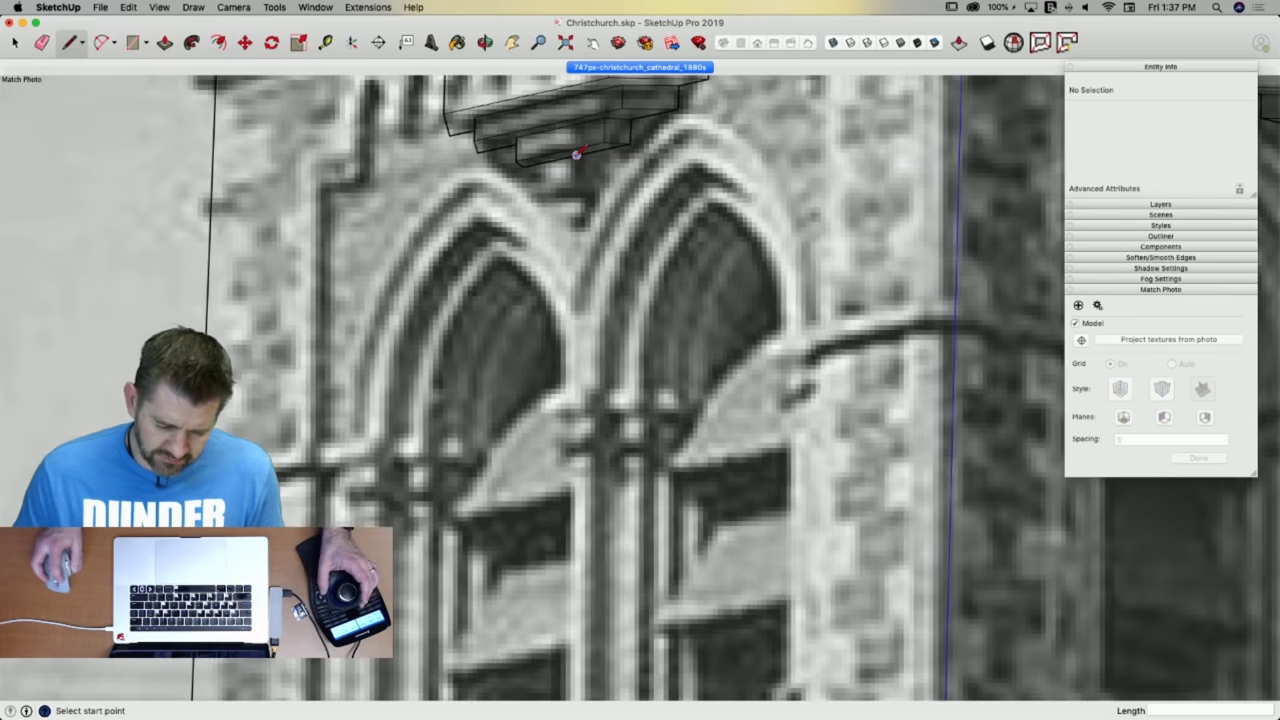
{"action": "left_click", "coordinate": [576, 153]}
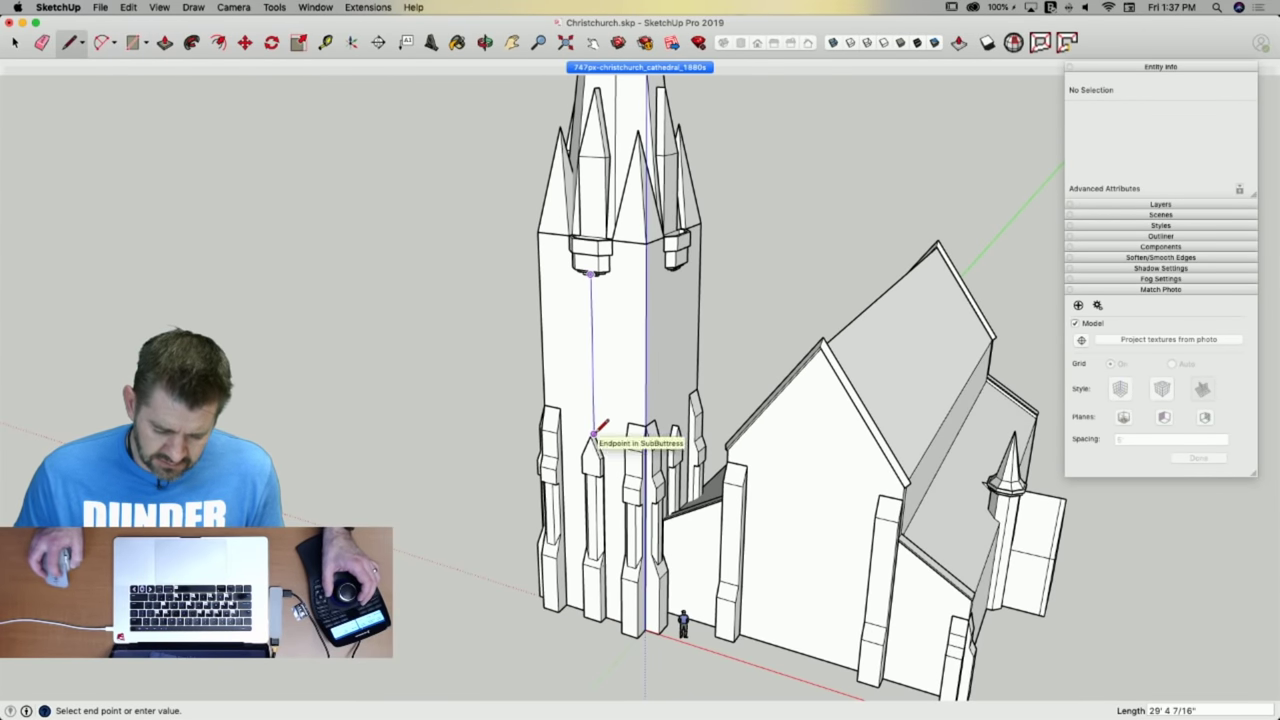
{"action": "left_click", "coordinate": [595, 433]}
{"action": "key", "text": "space"}
Outline a 22' tall panel over the photo's right-hand arched window, between the tower's centre line and corner, and select its face.
{"action": "left_click", "coordinate": [613, 66]}
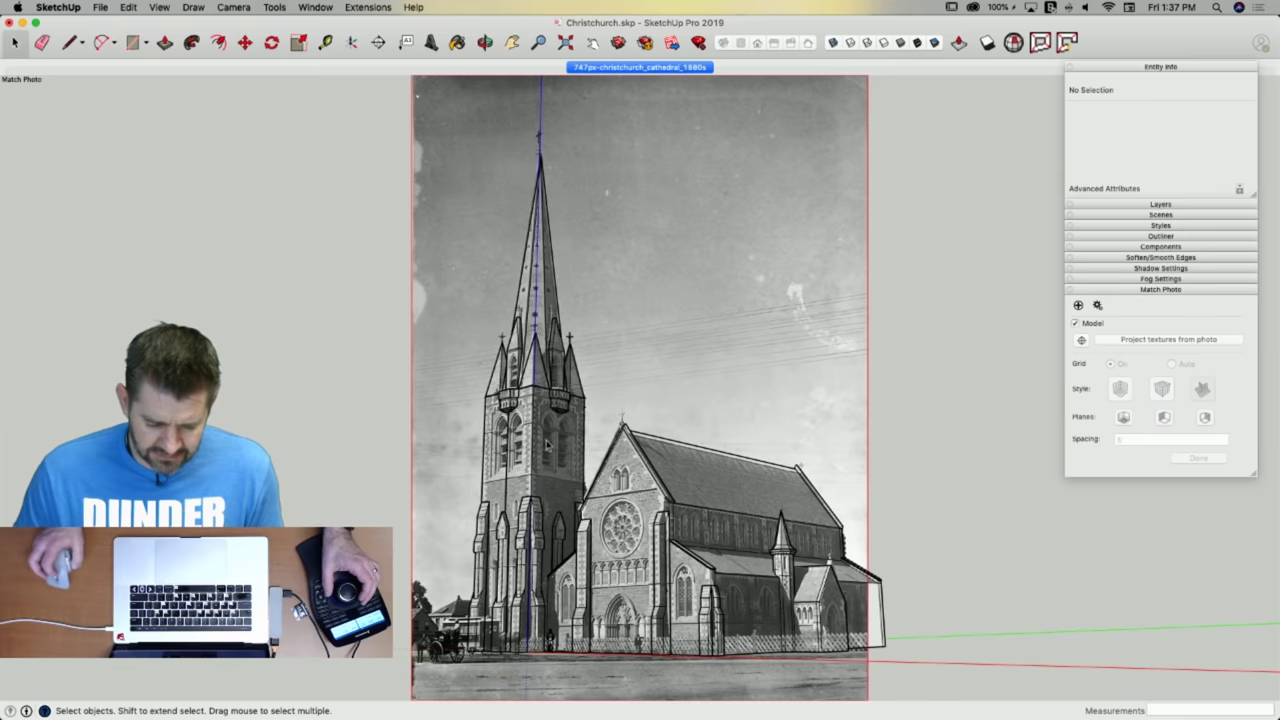
{"action": "scroll", "coordinate": [453, 450], "scroll_direction": "up", "scroll_amount": 10}
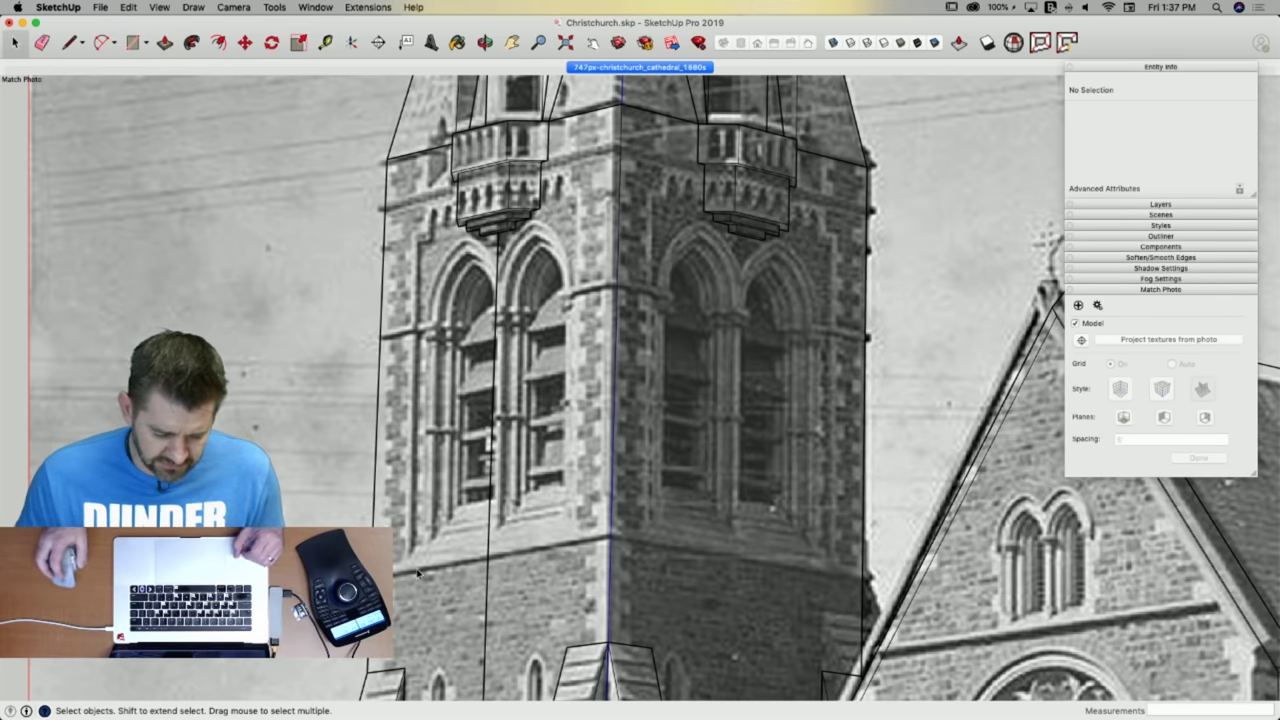
{"action": "key", "text": "l"}
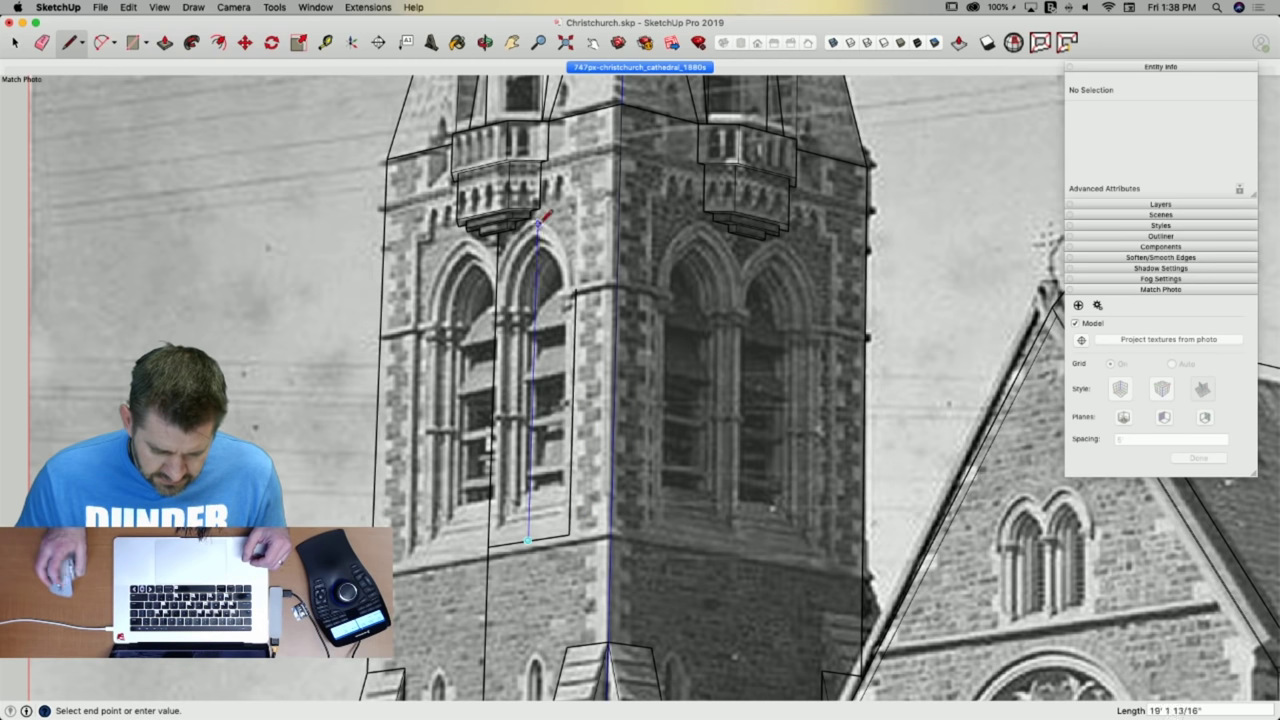
{"action": "scroll", "coordinate": [538, 223], "scroll_direction": "up", "scroll_amount": 3}
{"action": "scroll", "coordinate": [538, 223], "scroll_direction": "down", "scroll_amount": 3}
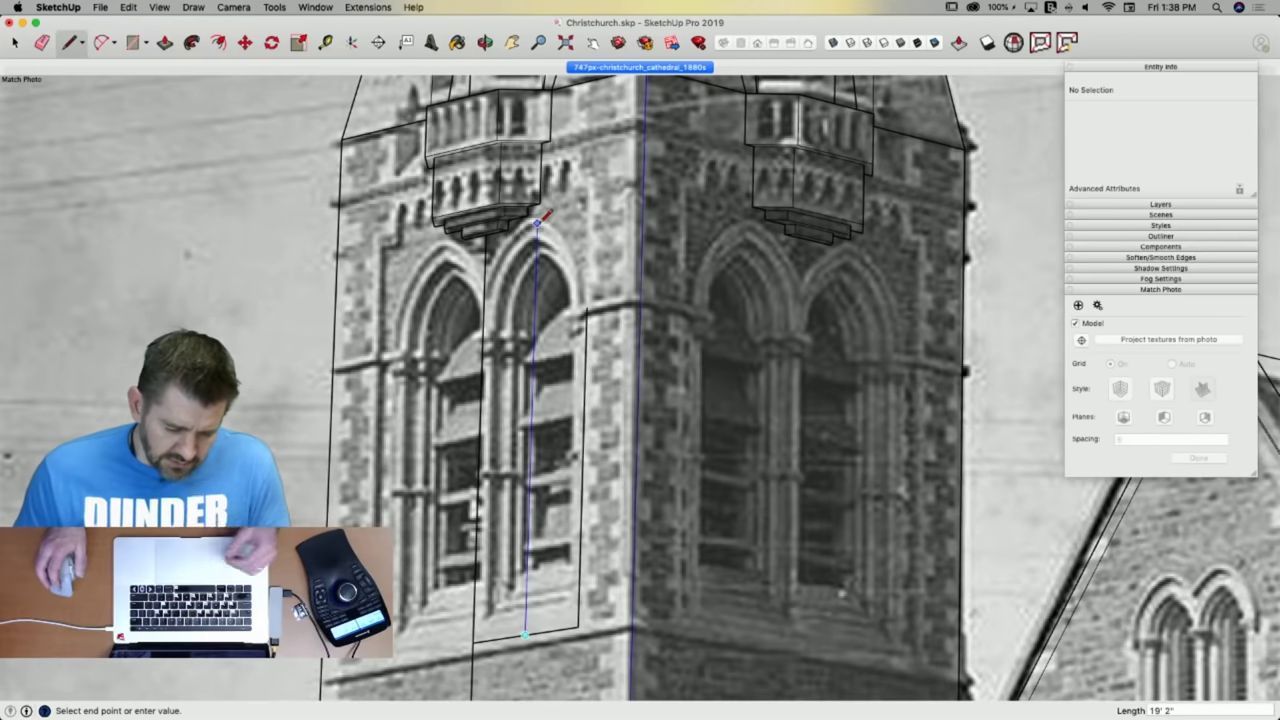
{"action": "left_click", "coordinate": [538, 223]}
{"action": "key", "text": "Escape"}
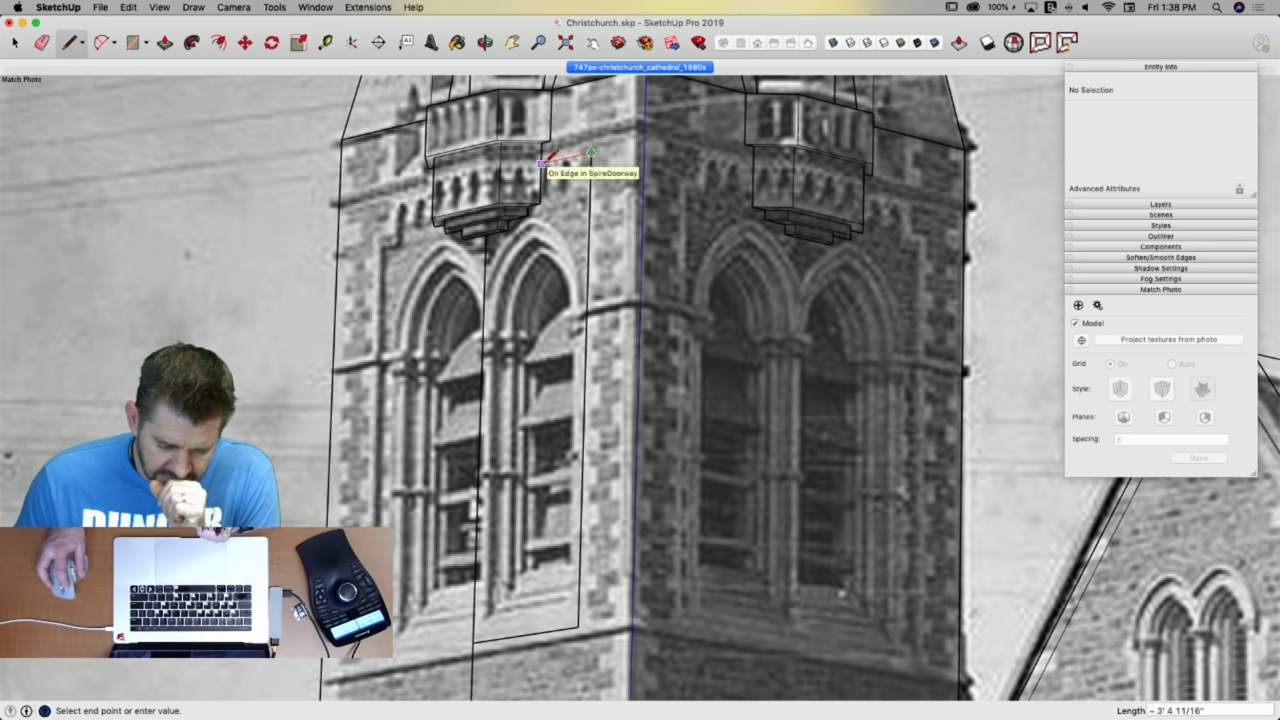
{"action": "left_click", "coordinate": [474, 642]}
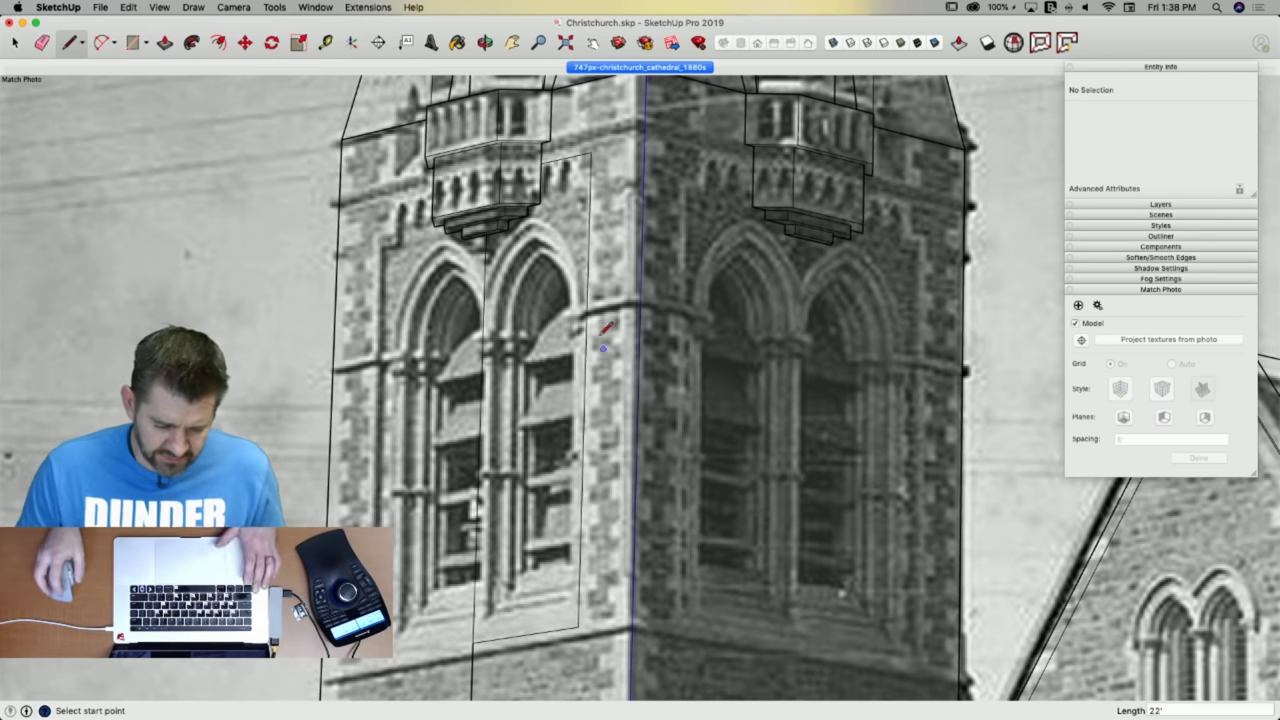
{"action": "key", "text": "space"}
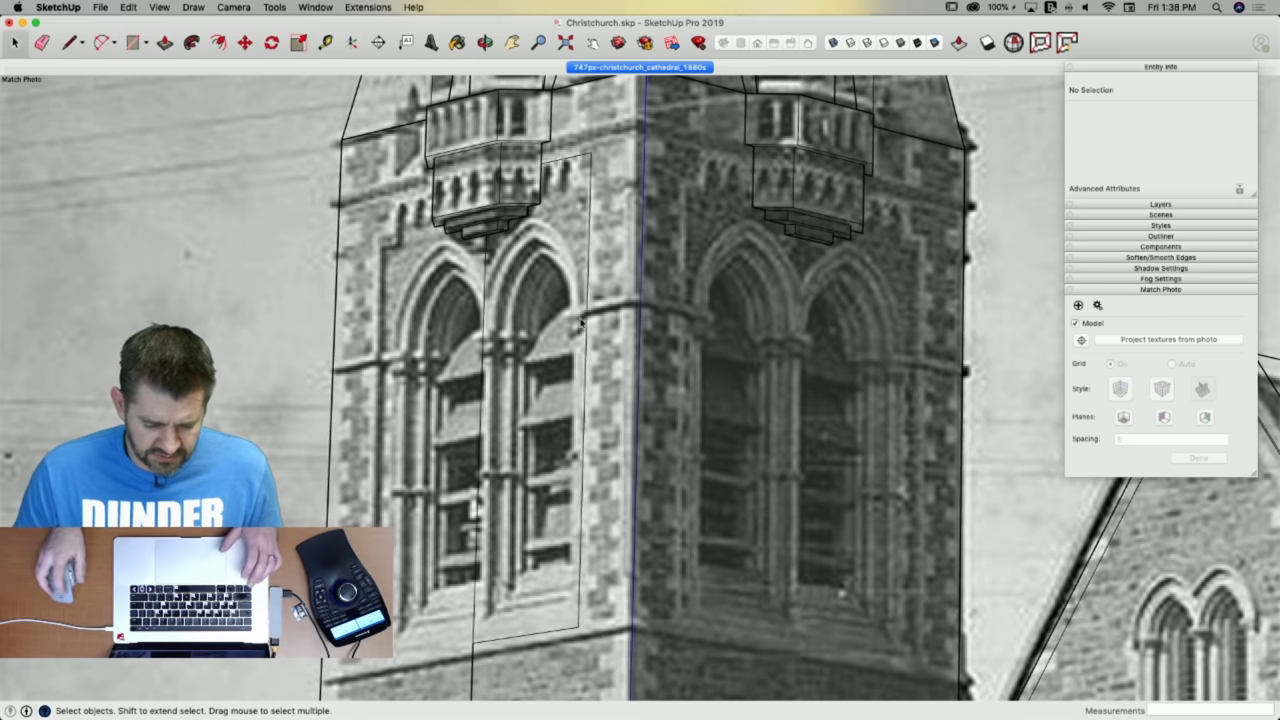
{"action": "left_click", "coordinate": [559, 375]}
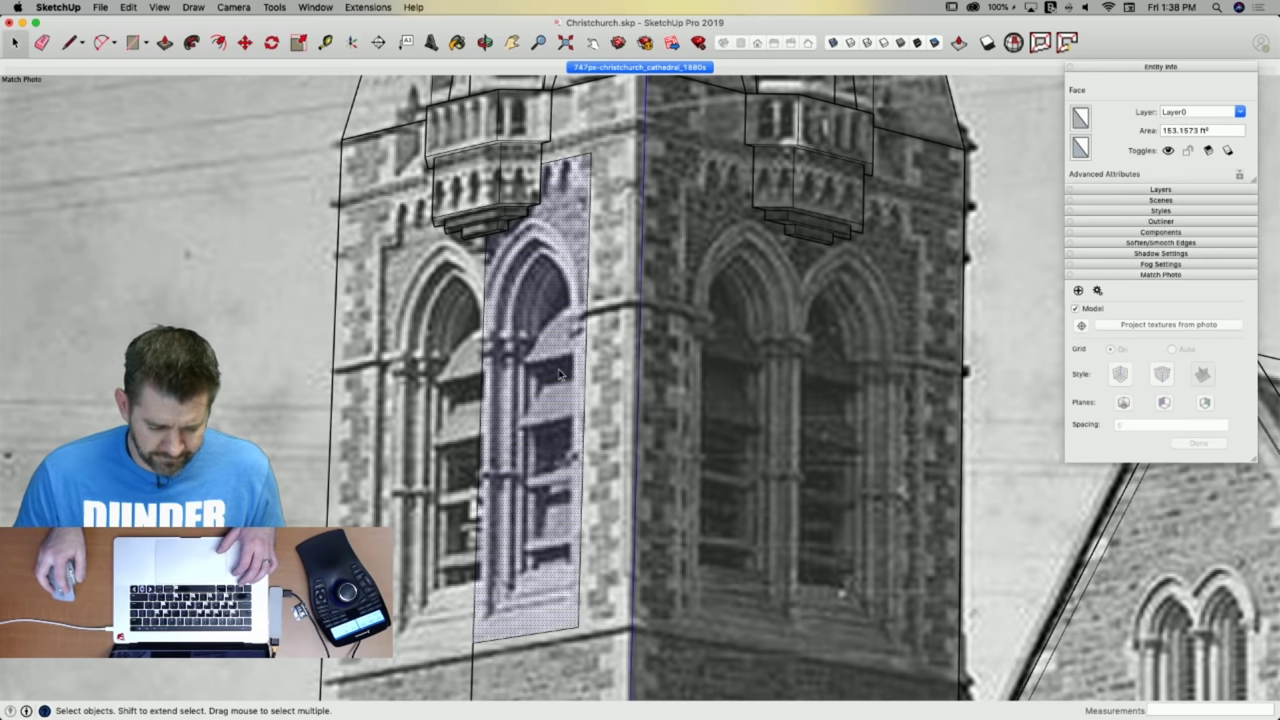
Turn the selected window panel face and its edges on the tower wall into a component named Spire Window.
{"action": "left_click", "coordinate": [638, 70]}
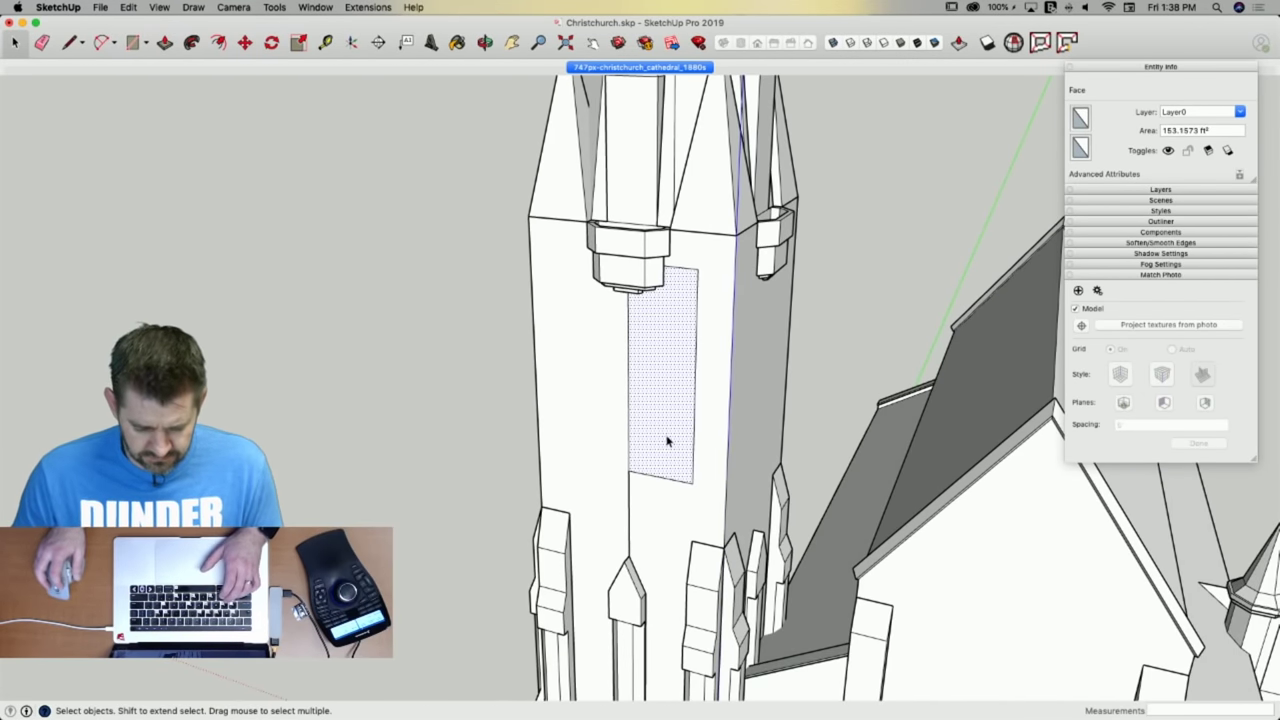
{"action": "right_click", "coordinate": [667, 441]}
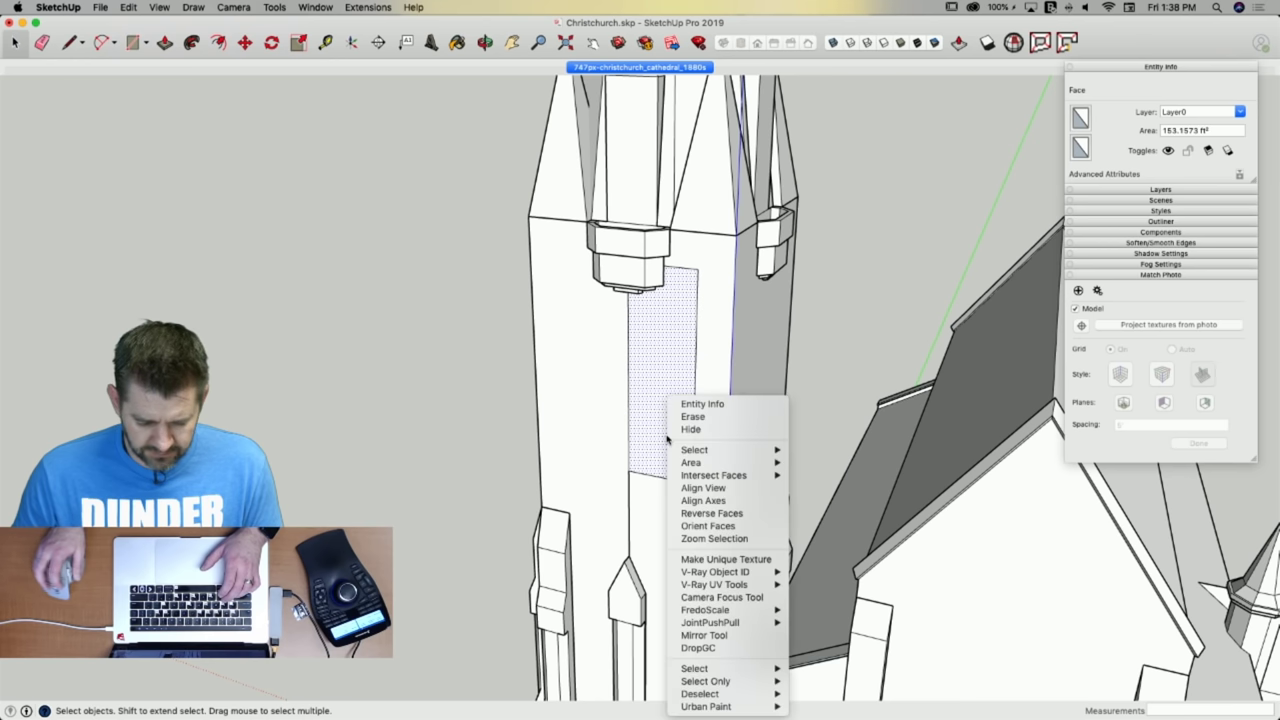
{"action": "mouse_move", "coordinate": [738, 473]}
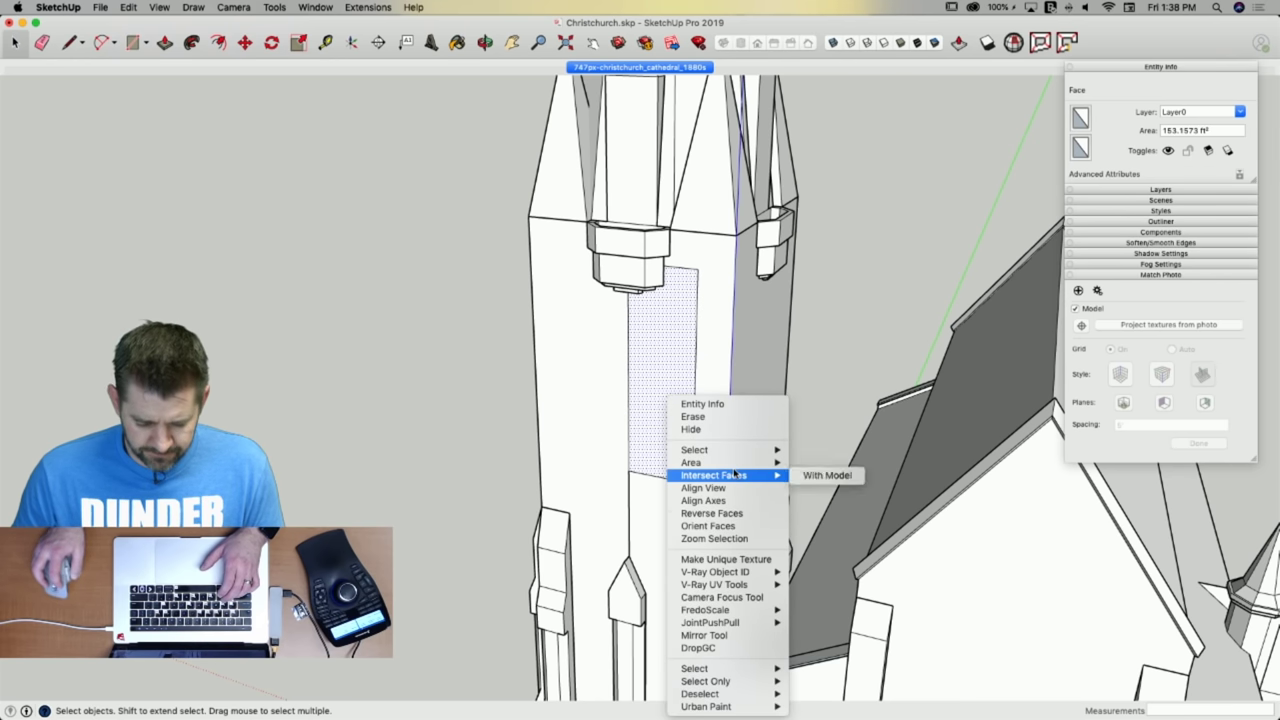
{"action": "left_click", "coordinate": [645, 371]}
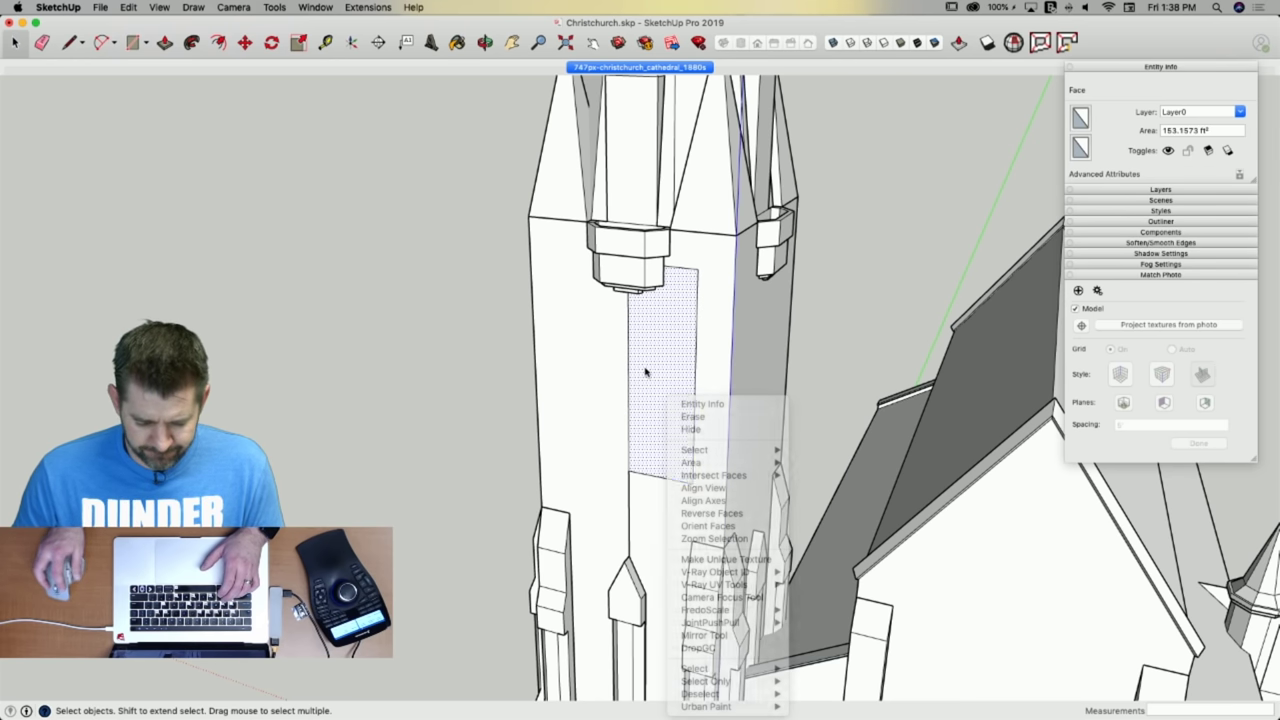
{"action": "double_click", "coordinate": [645, 371]}
{"action": "right_click", "coordinate": [645, 371]}
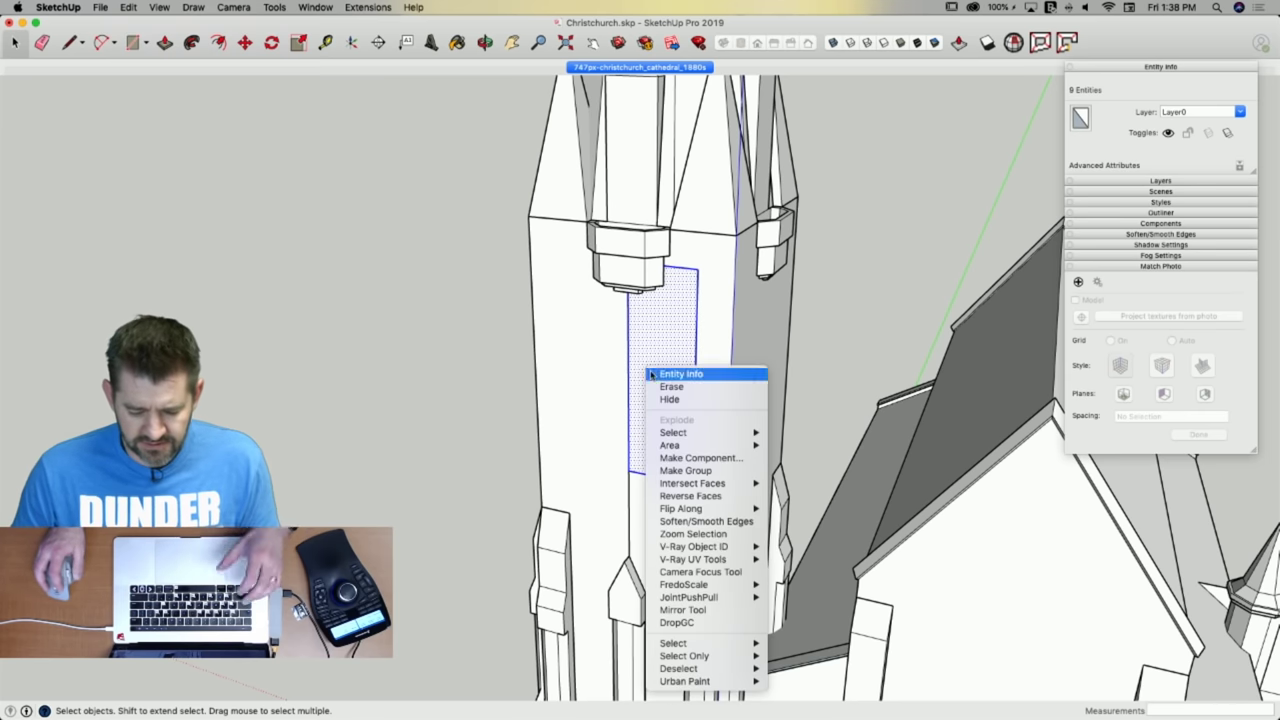
{"action": "left_click", "coordinate": [700, 458]}
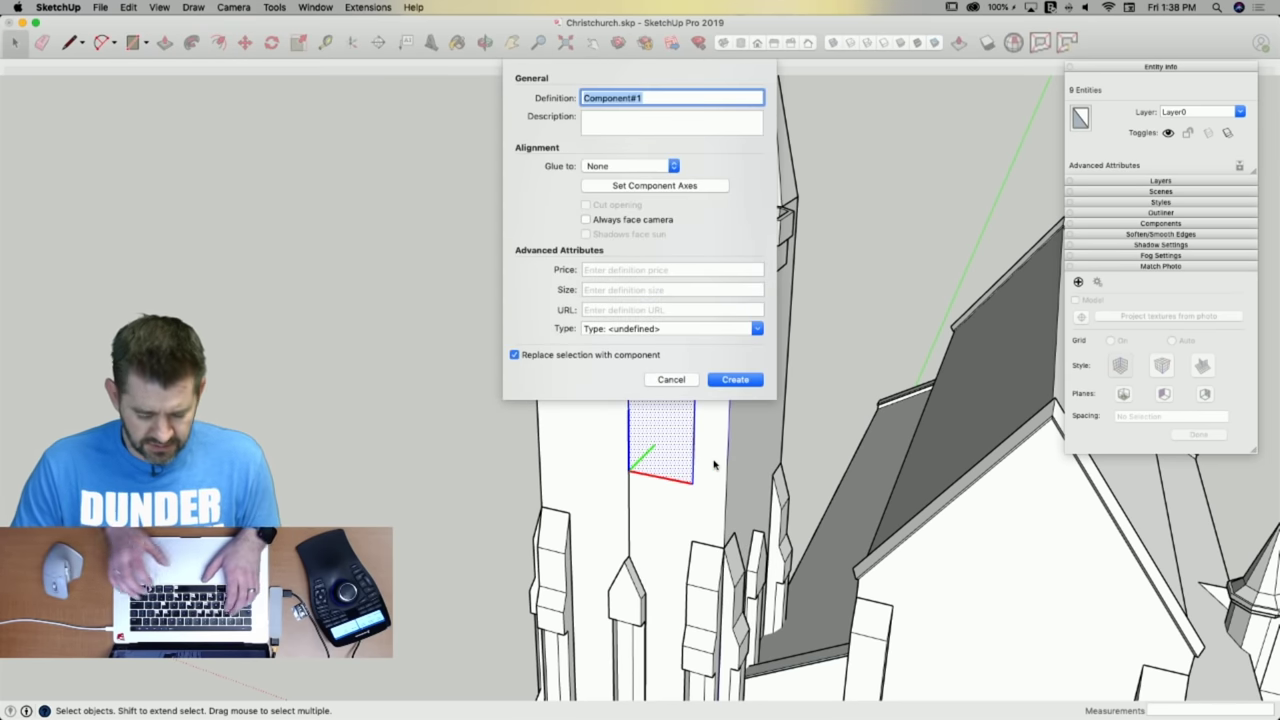
{"action": "type", "text": "Spi"}
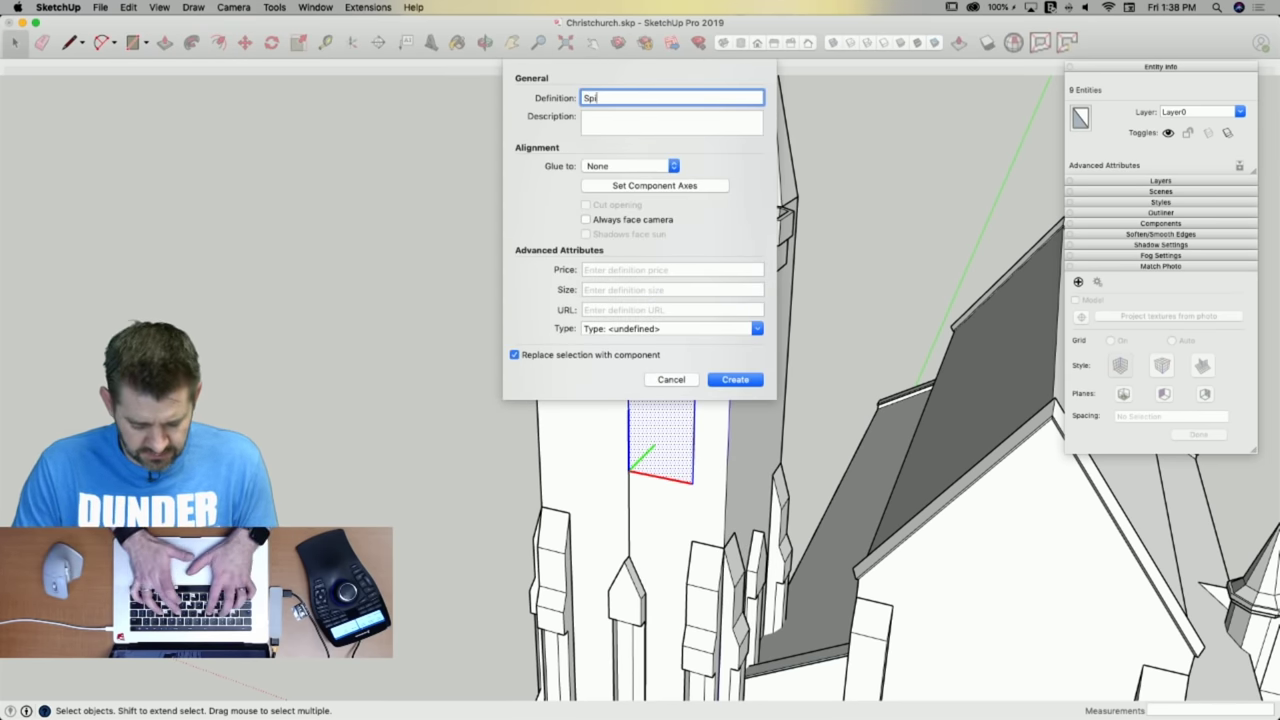
{"action": "type", "text": "re Window"}
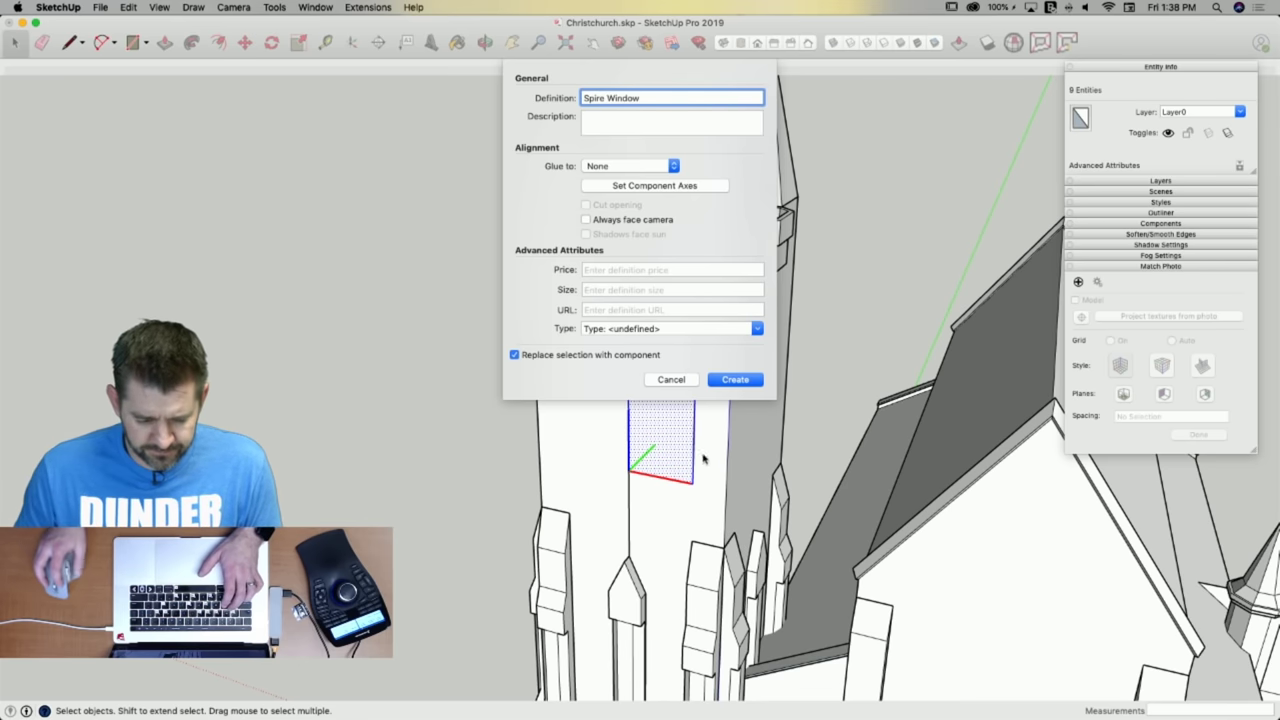
{"action": "left_click", "coordinate": [731, 380]}
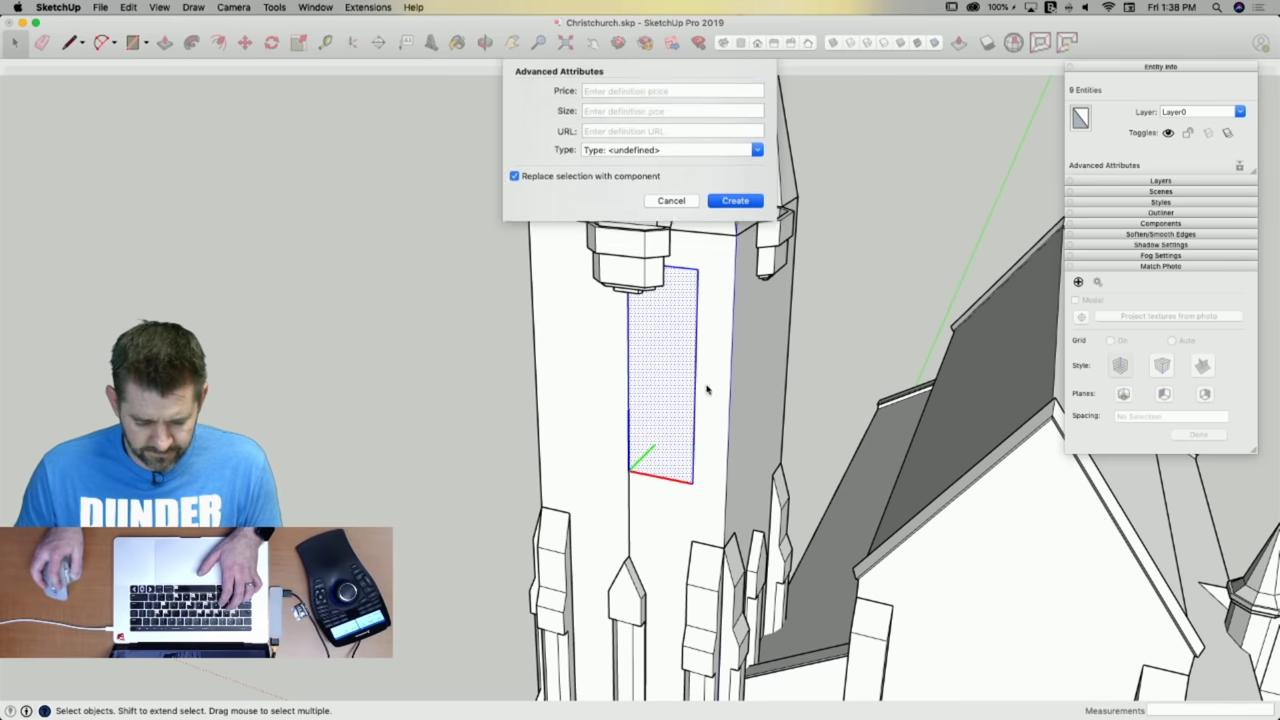
Move the Spire Window component about 33' away from the tower into empty space.
{"action": "key", "text": "m"}
{"action": "left_click", "coordinate": [653, 469]}
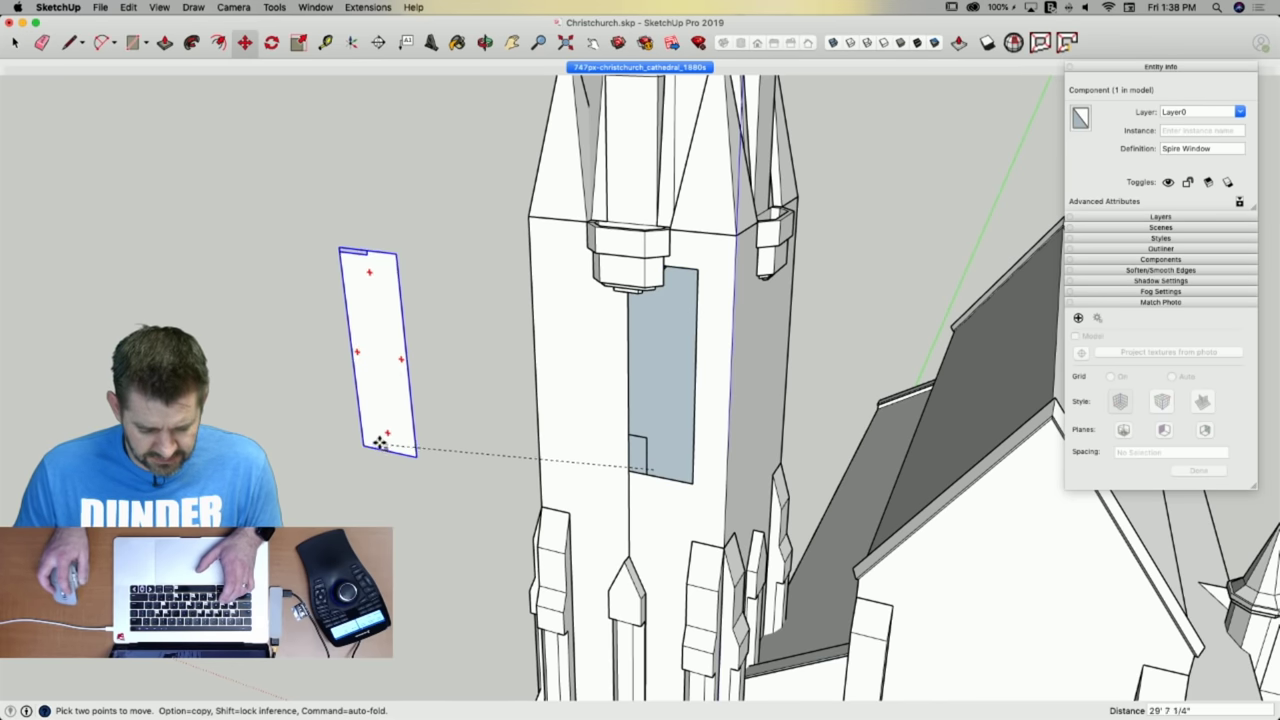
{"action": "left_click", "coordinate": [360, 437]}
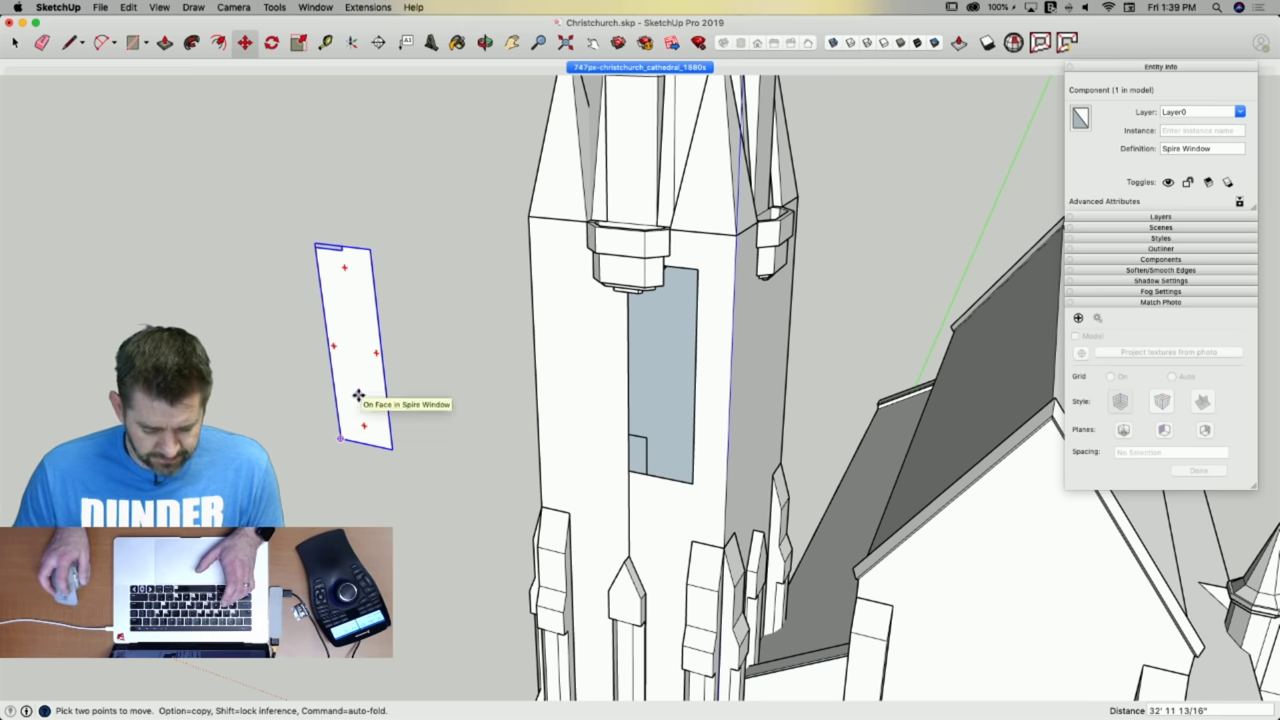
Copy the window component about 14' to the side and mirror the copy with a red scale of -1.
{"action": "left_click", "coordinate": [360, 398], "text": "alt"}
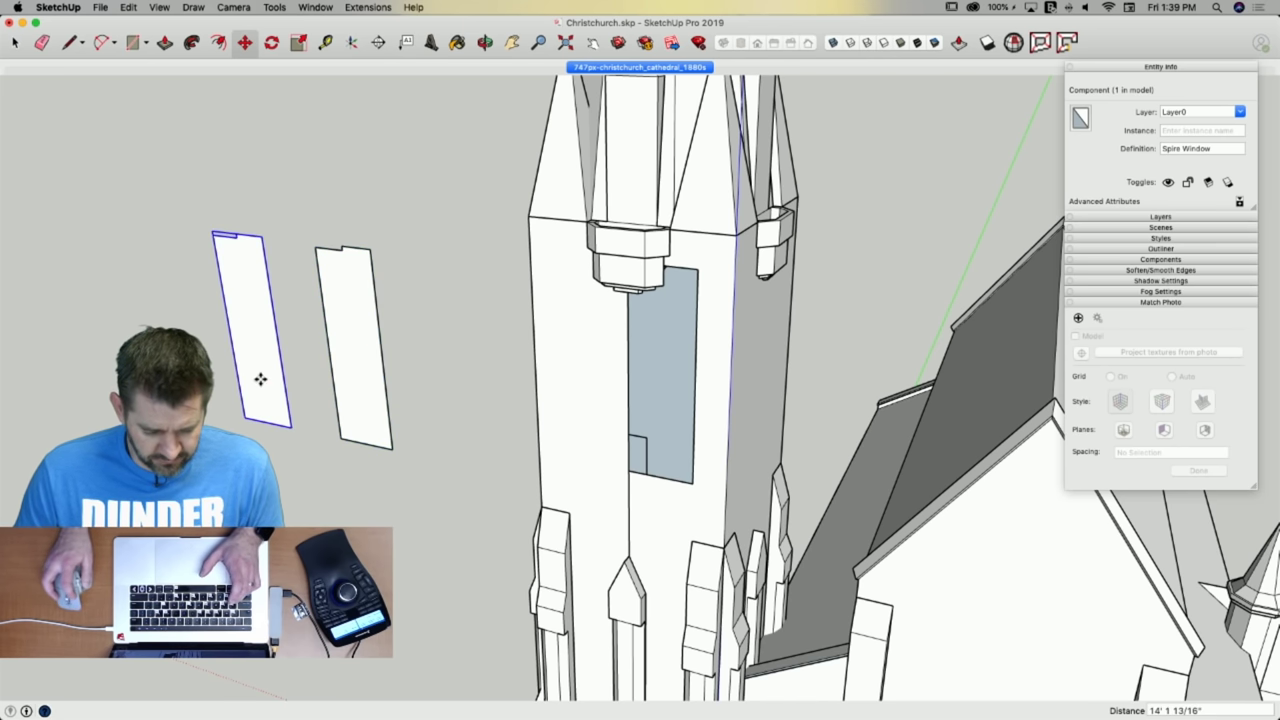
{"action": "left_click", "coordinate": [260, 379]}
{"action": "key", "text": "s"}
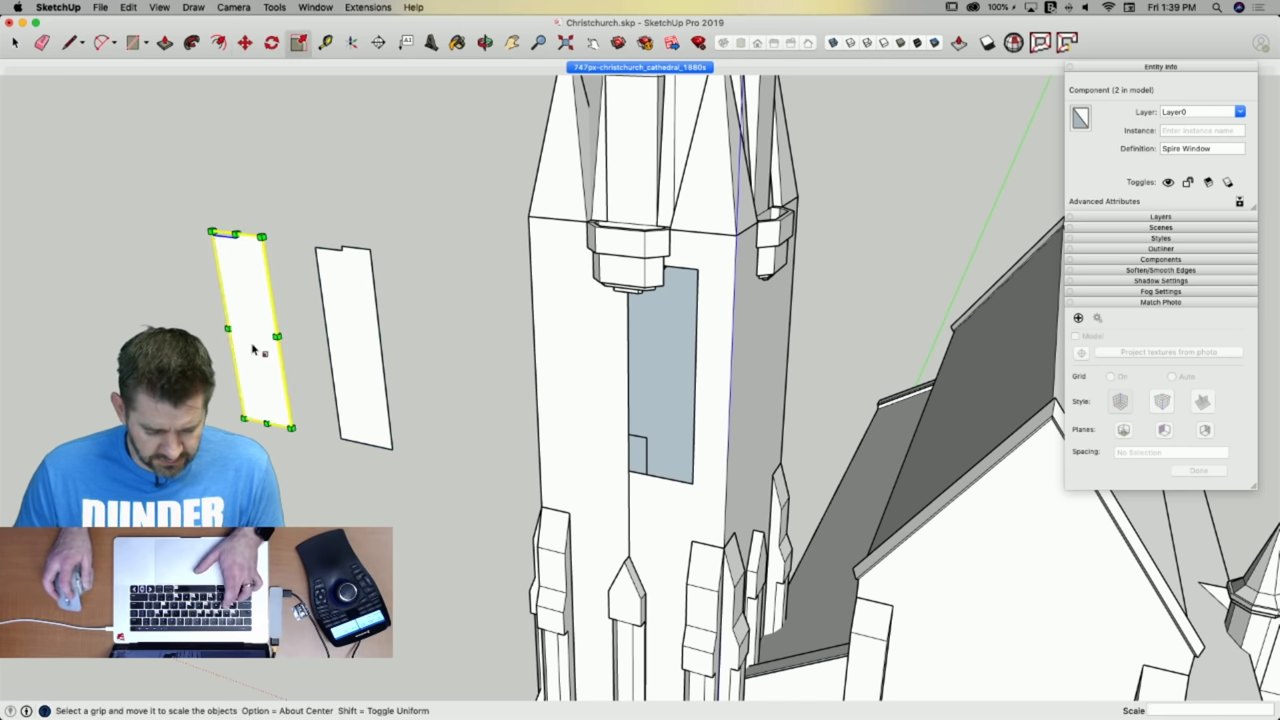
{"action": "left_click_drag", "start_coordinate": [228, 328], "coordinate": [327, 344]}
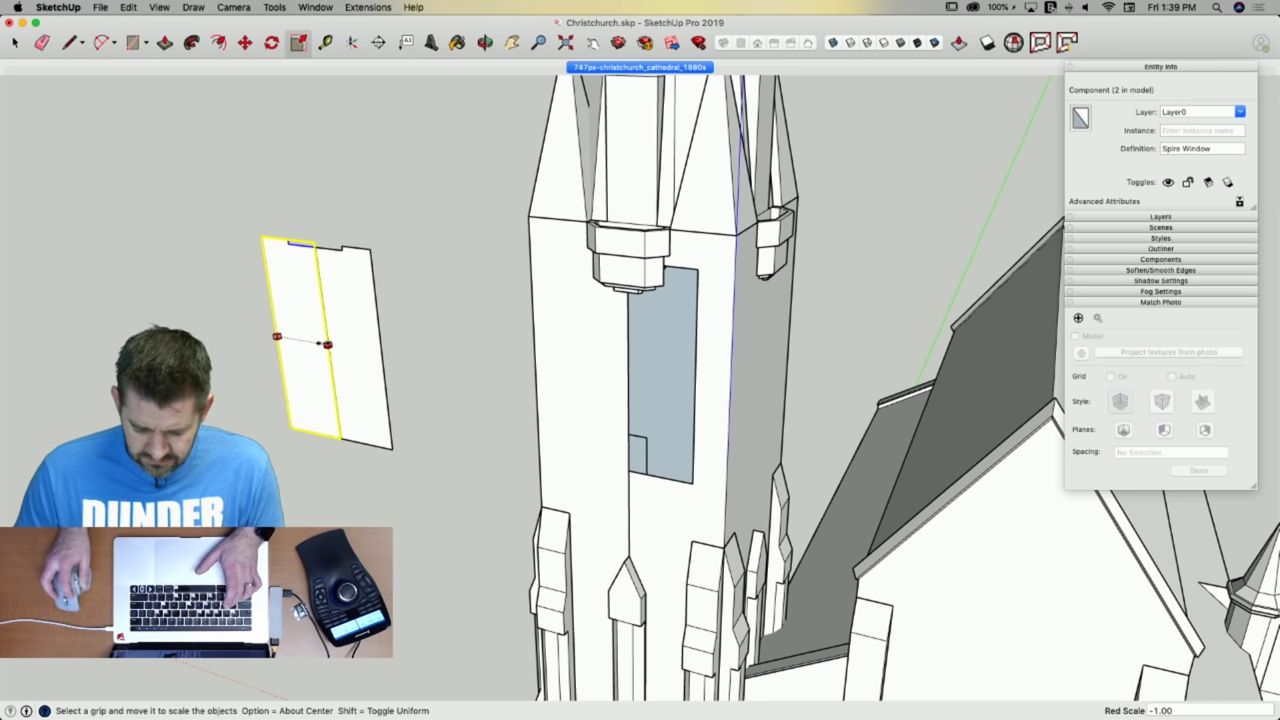
Move the mirrored copy against the original window component so their inner edges meet at the bottom corner.
{"action": "key", "text": "m"}
{"action": "left_click", "coordinate": [312, 389]}
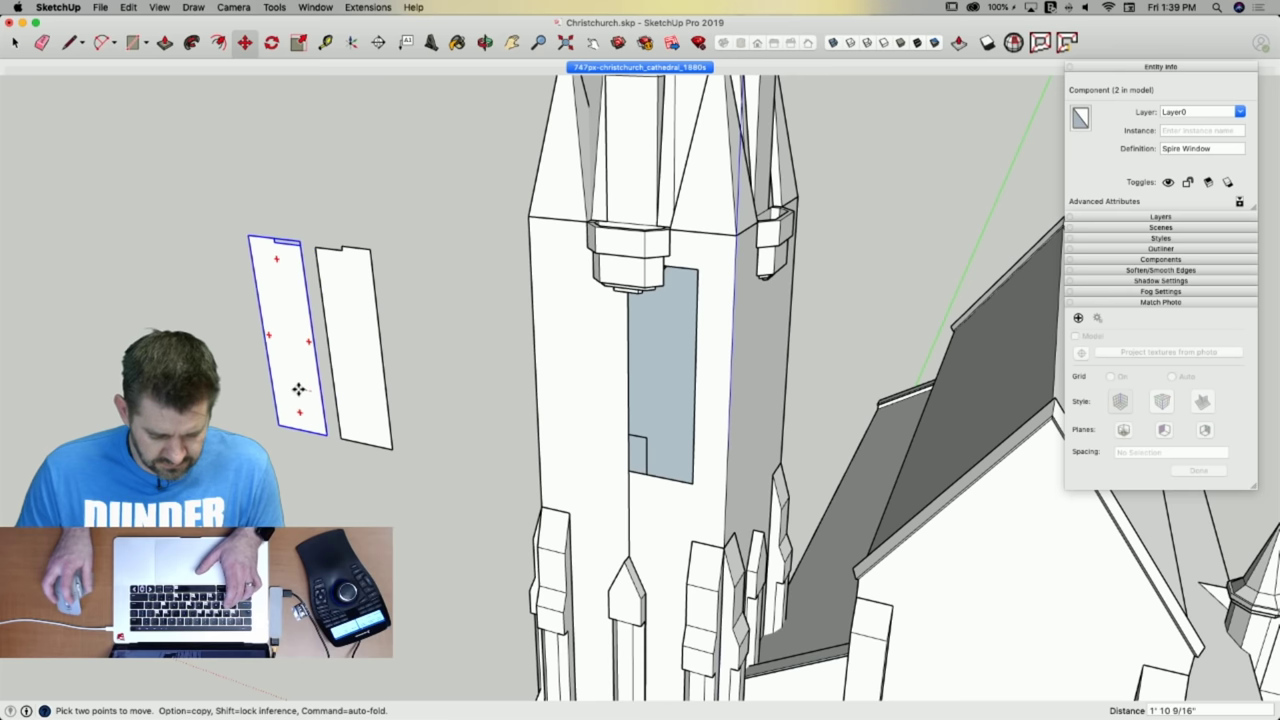
{"action": "key", "text": "space"}
{"action": "key", "text": "m"}
{"action": "scroll", "coordinate": [314, 429], "scroll_direction": "up", "scroll_amount": 5}
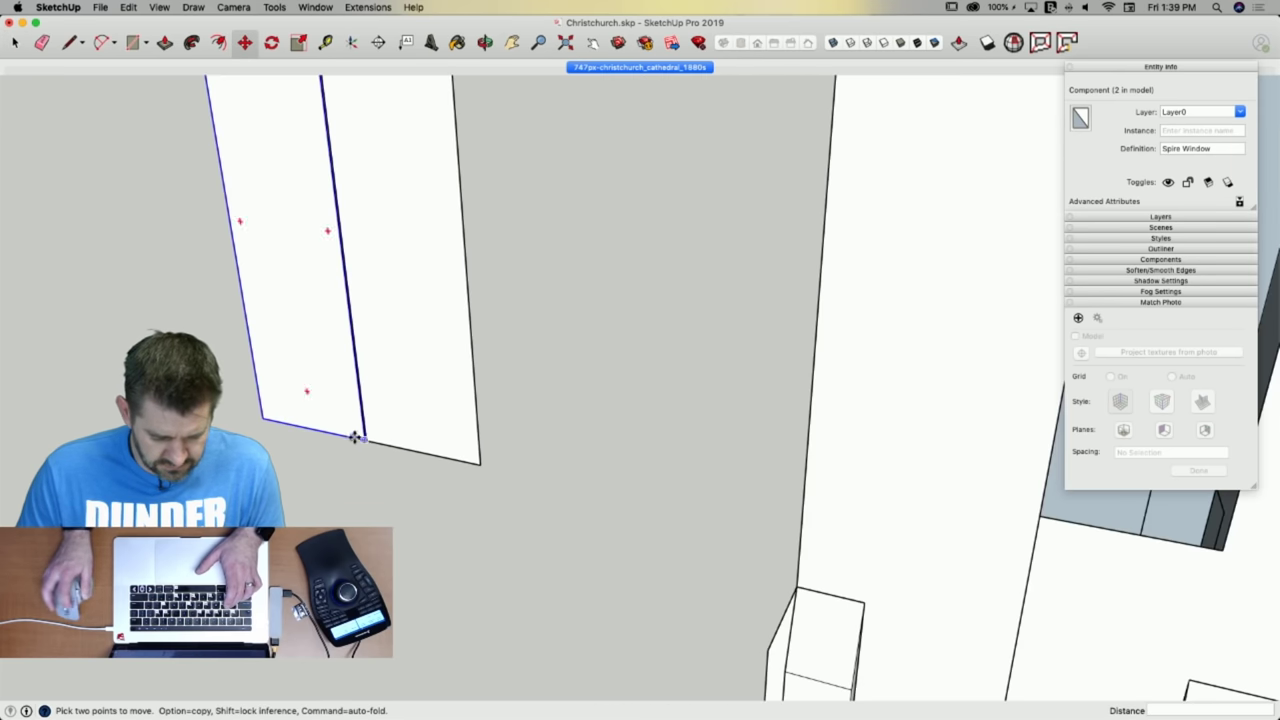
{"action": "left_click", "coordinate": [363, 438]}
{"action": "key", "text": "space"}
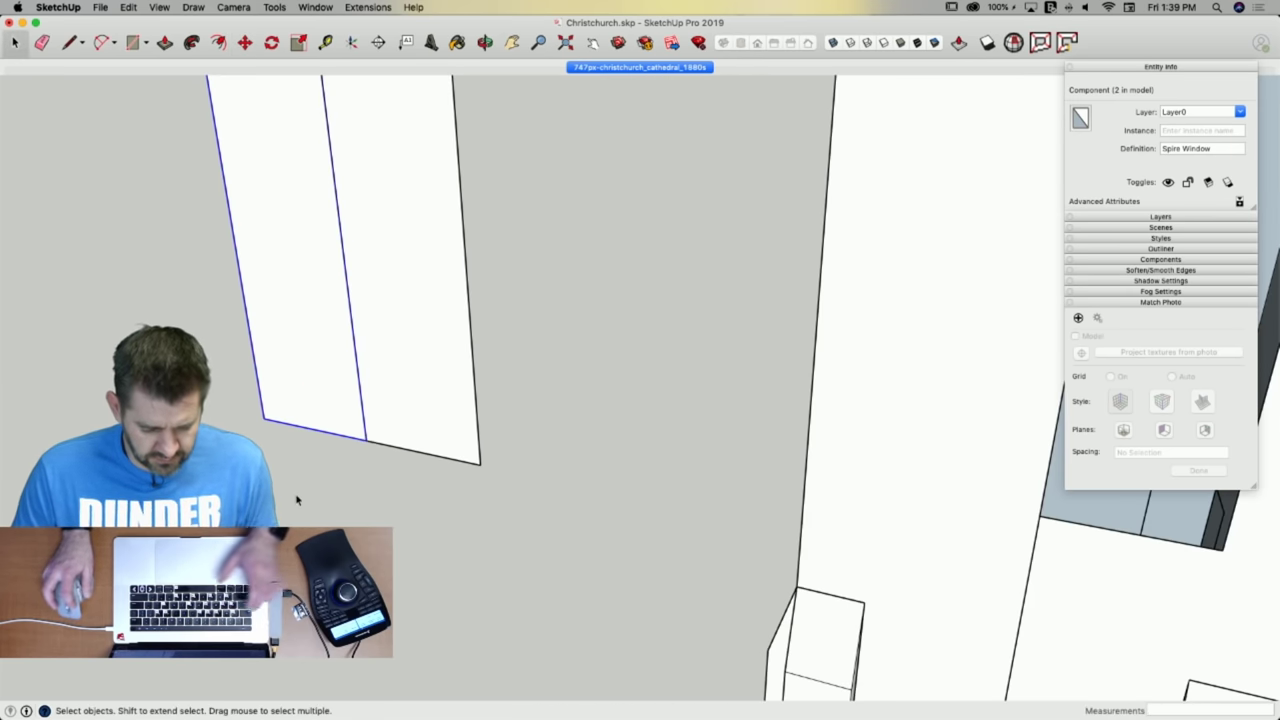
Select both window components and move them onto the tower wall, centred on its vertical seam at the opening's lower corner.
{"action": "left_click", "coordinate": [297, 499]}
{"action": "scroll", "coordinate": [594, 500], "scroll_direction": "down", "scroll_amount": 5}
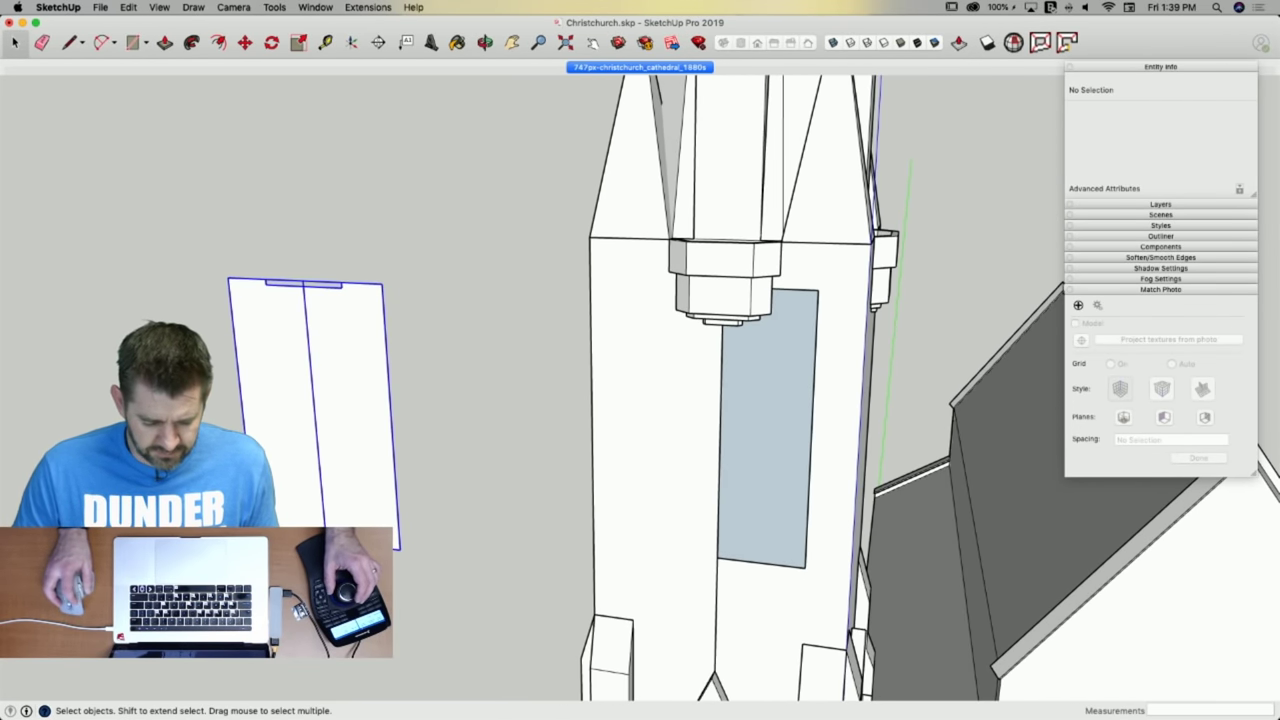
{"action": "key", "text": "m"}
{"action": "left_click", "coordinate": [327, 541]}
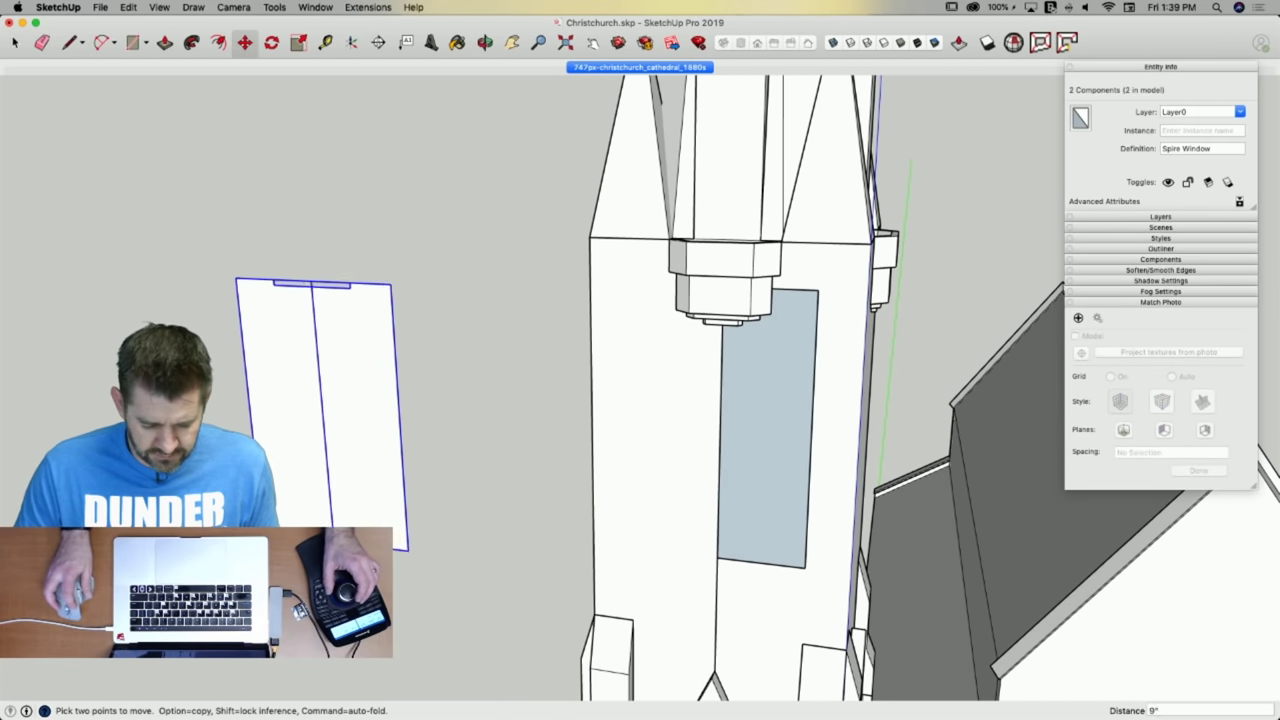
{"action": "left_click", "coordinate": [716, 554]}
Draw a rectangle on the tower wall spanning the opposite outer corners of the paired window components.
{"action": "key", "text": "r"}
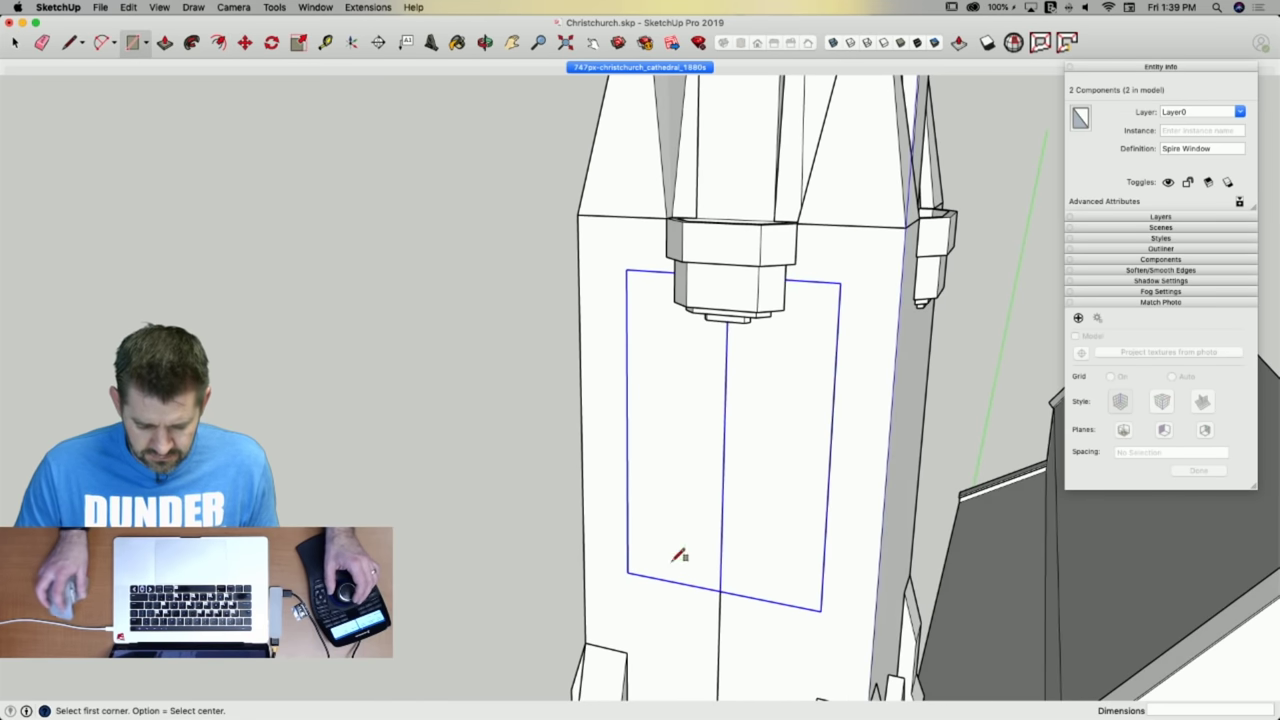
{"action": "left_click", "coordinate": [626, 270]}
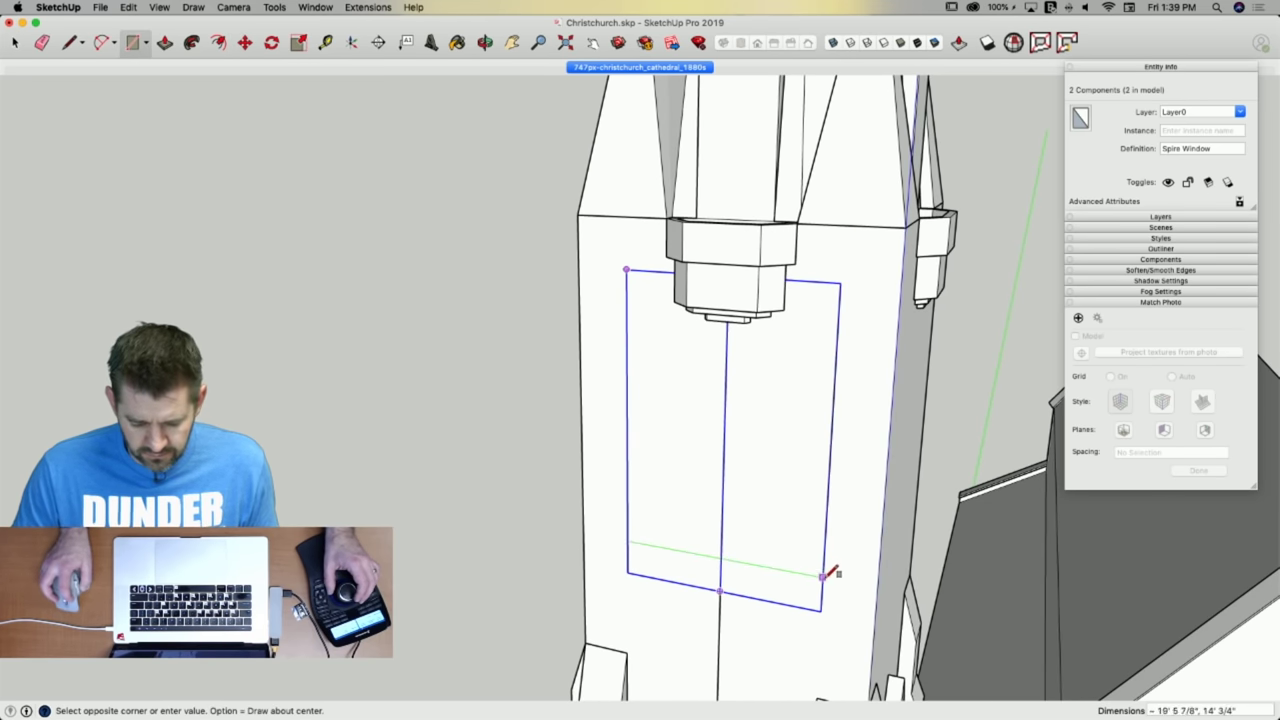
{"action": "key", "text": "space"}
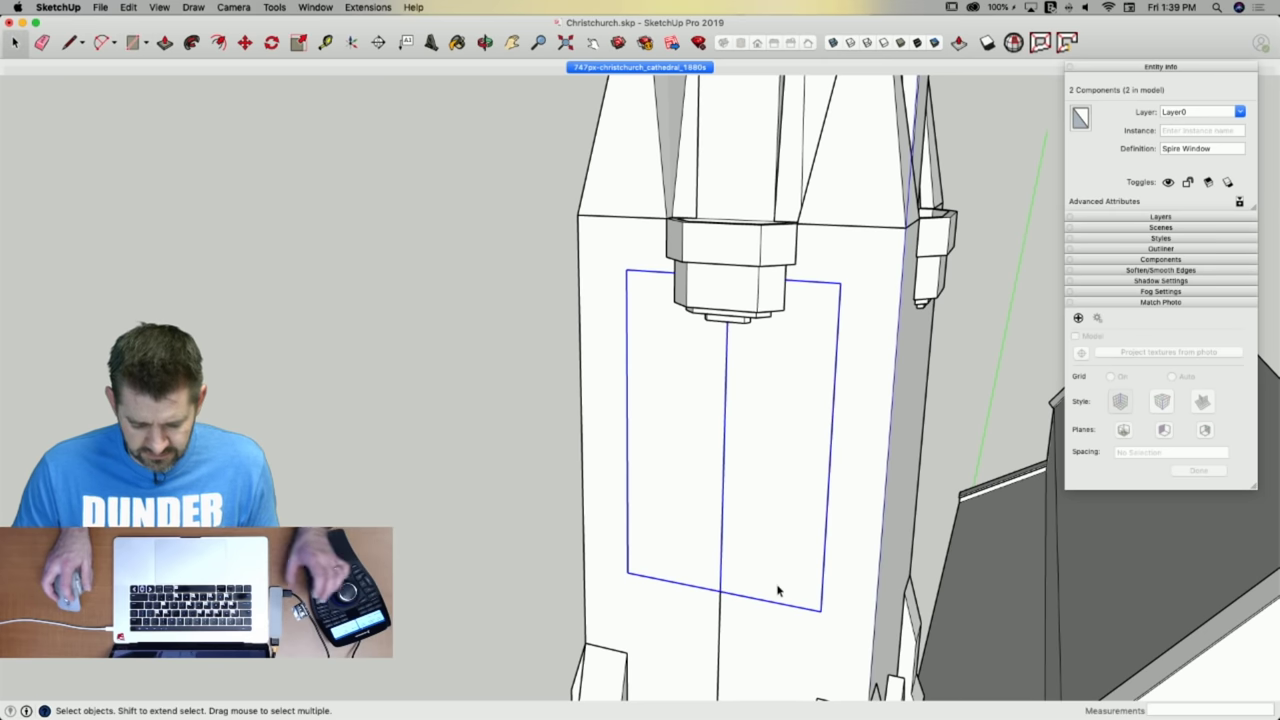
Move the paired window components about 31' back off the tower, away from the traced outline.
{"action": "key", "text": "m"}
{"action": "left_click", "coordinate": [774, 584]}
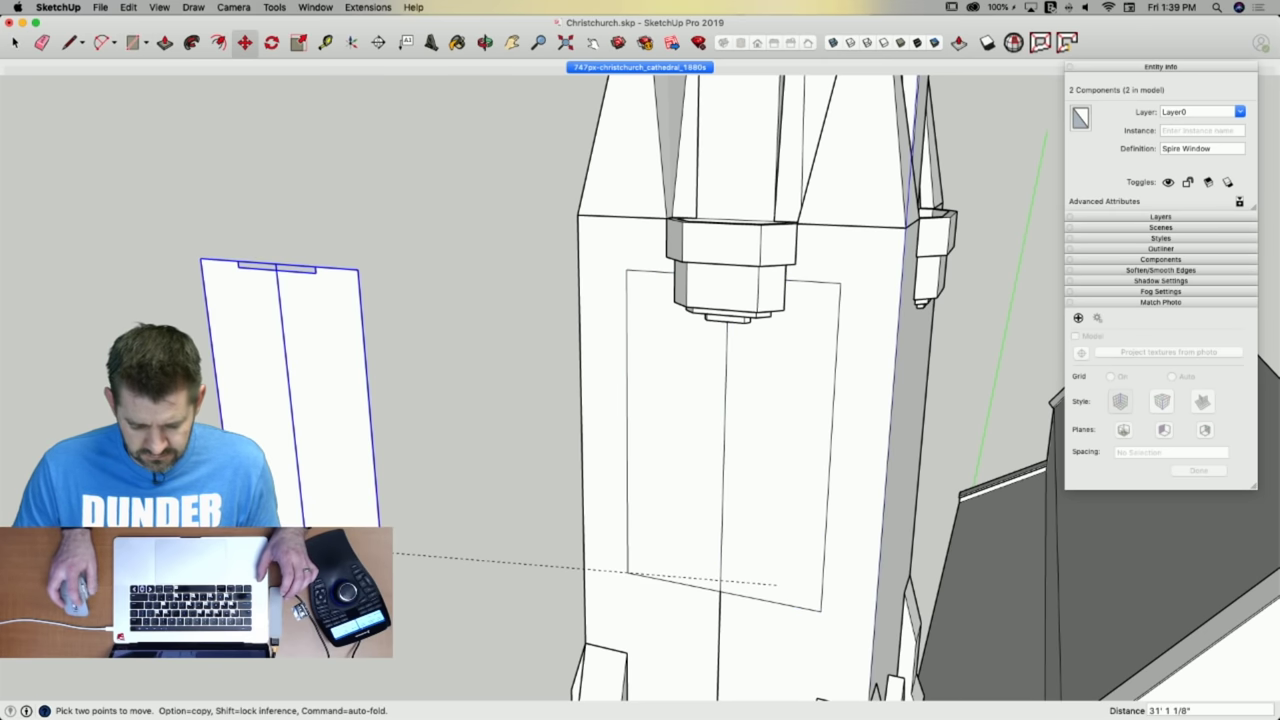
{"action": "left_click", "coordinate": [727, 524]}
Try deleting the wall surface inside the window outline and undo it.
{"action": "key", "text": "space"}
{"action": "left_click", "coordinate": [723, 534]}
{"action": "key", "text": "Delete"}
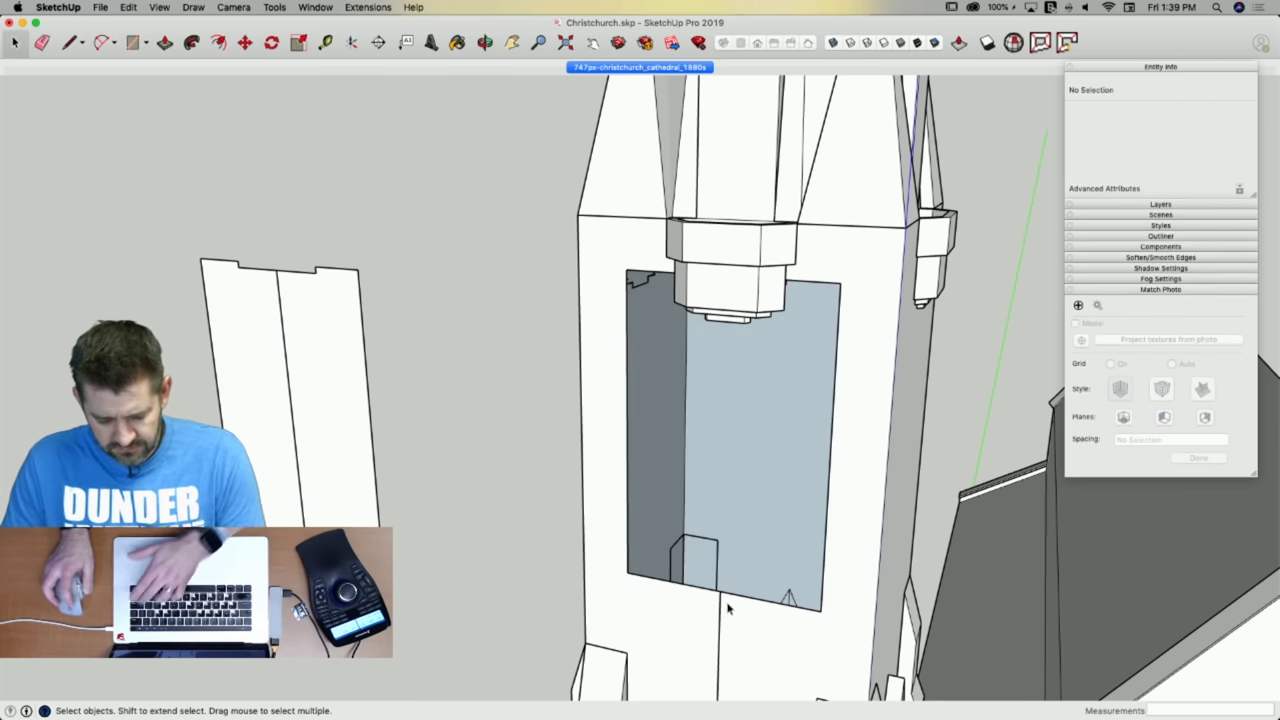
{"action": "key", "text": "e"}
{"action": "key", "text": "space"}
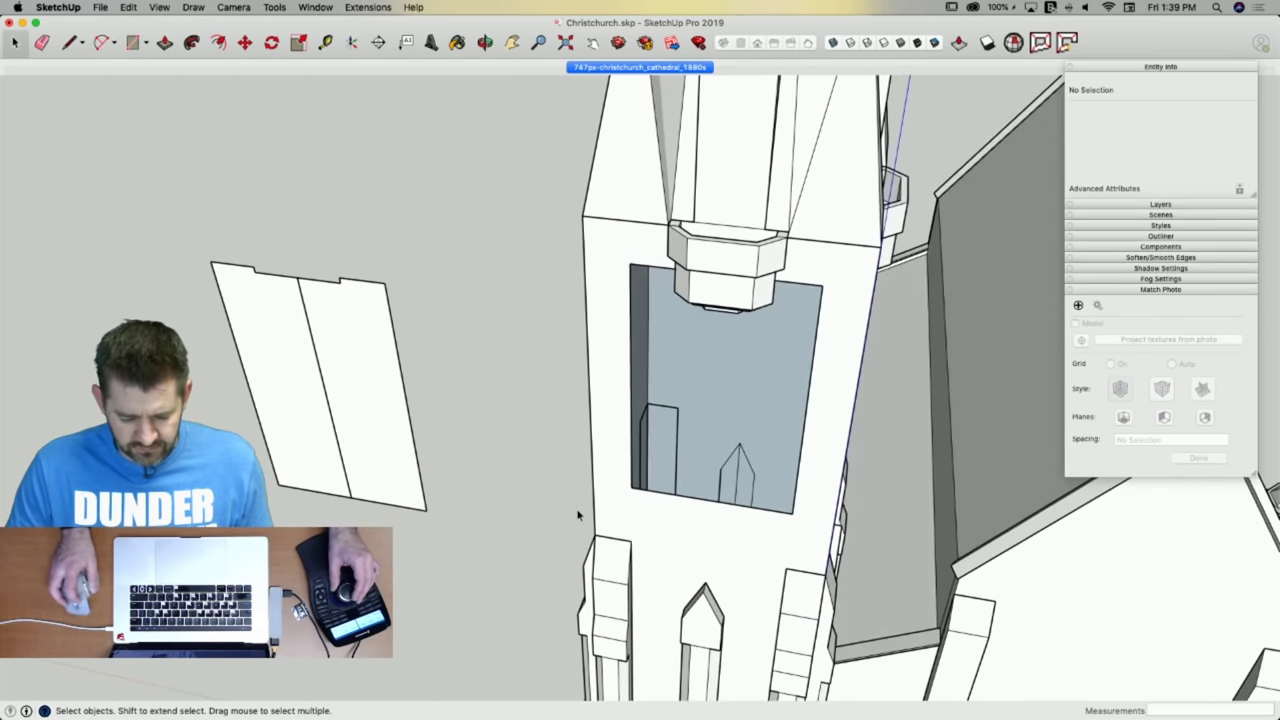
{"action": "left_click", "coordinate": [646, 260]}
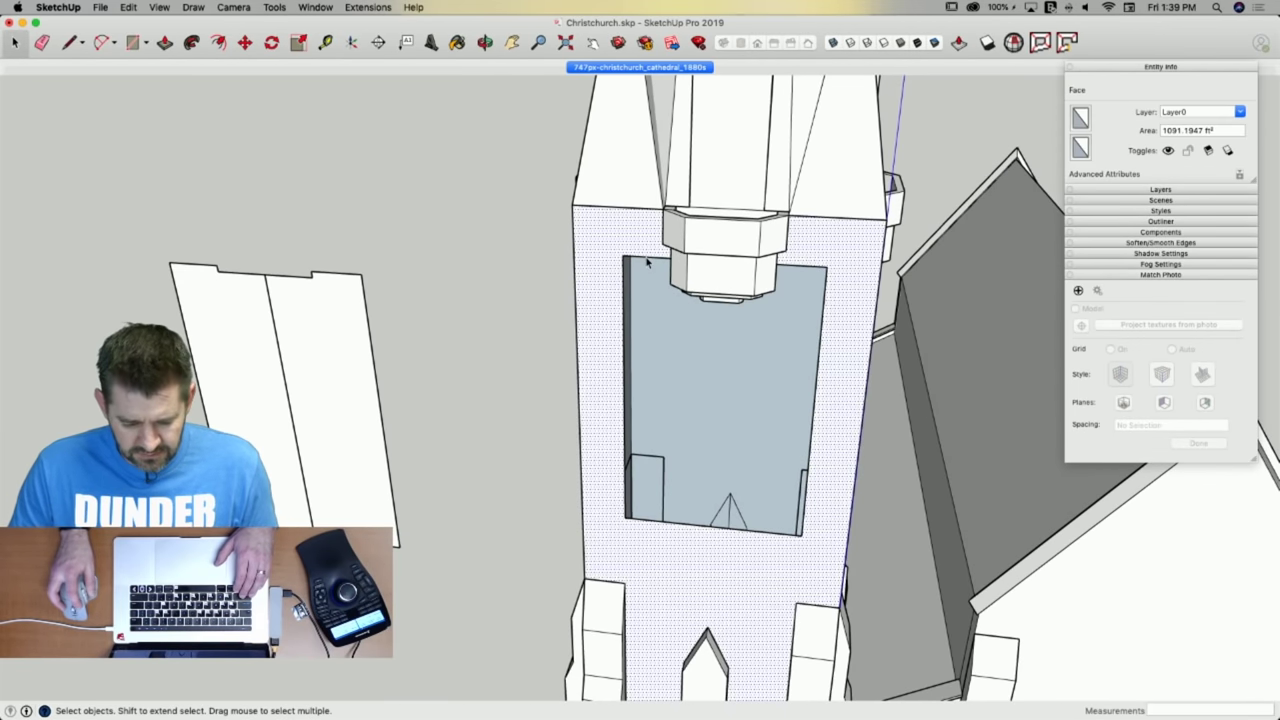
{"action": "left_click", "coordinate": [646, 260]}
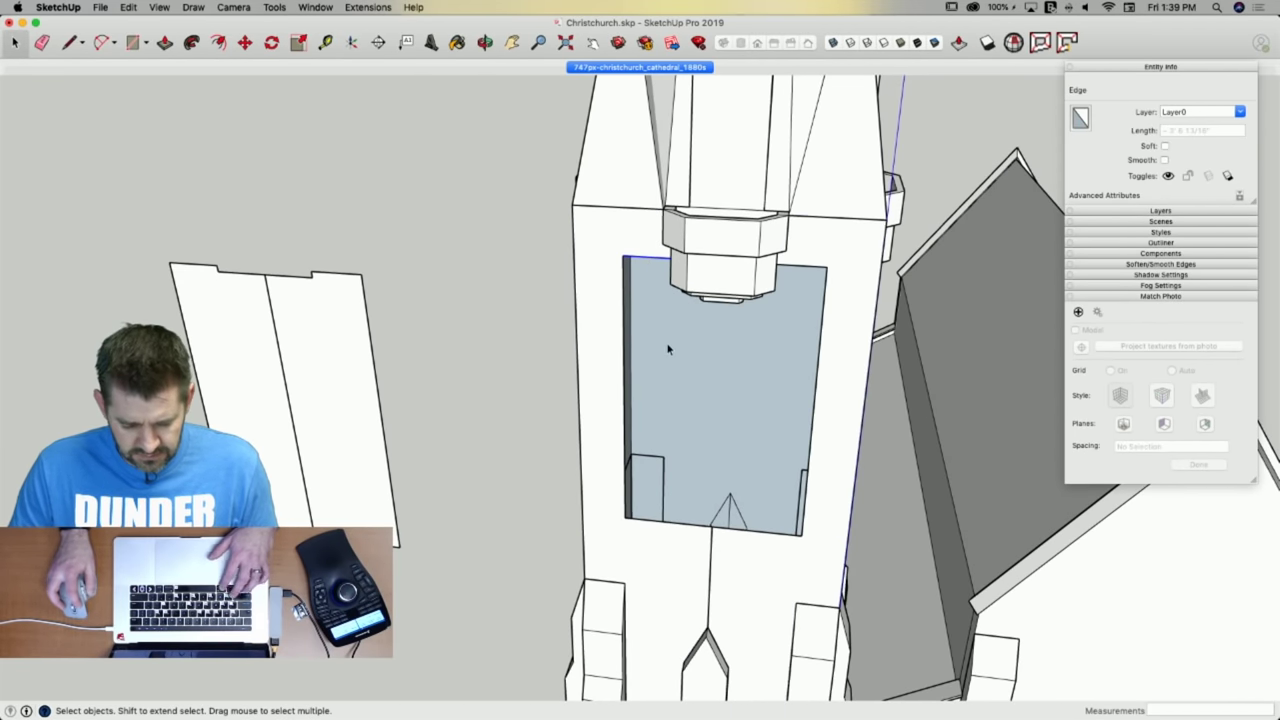
{"action": "key", "text": "super+z"}
Erase the vertical centre edge on the tower wall below the window outline.
{"action": "key", "text": "e"}
{"action": "left_click", "coordinate": [712, 538]}
{"action": "key", "text": "space"}
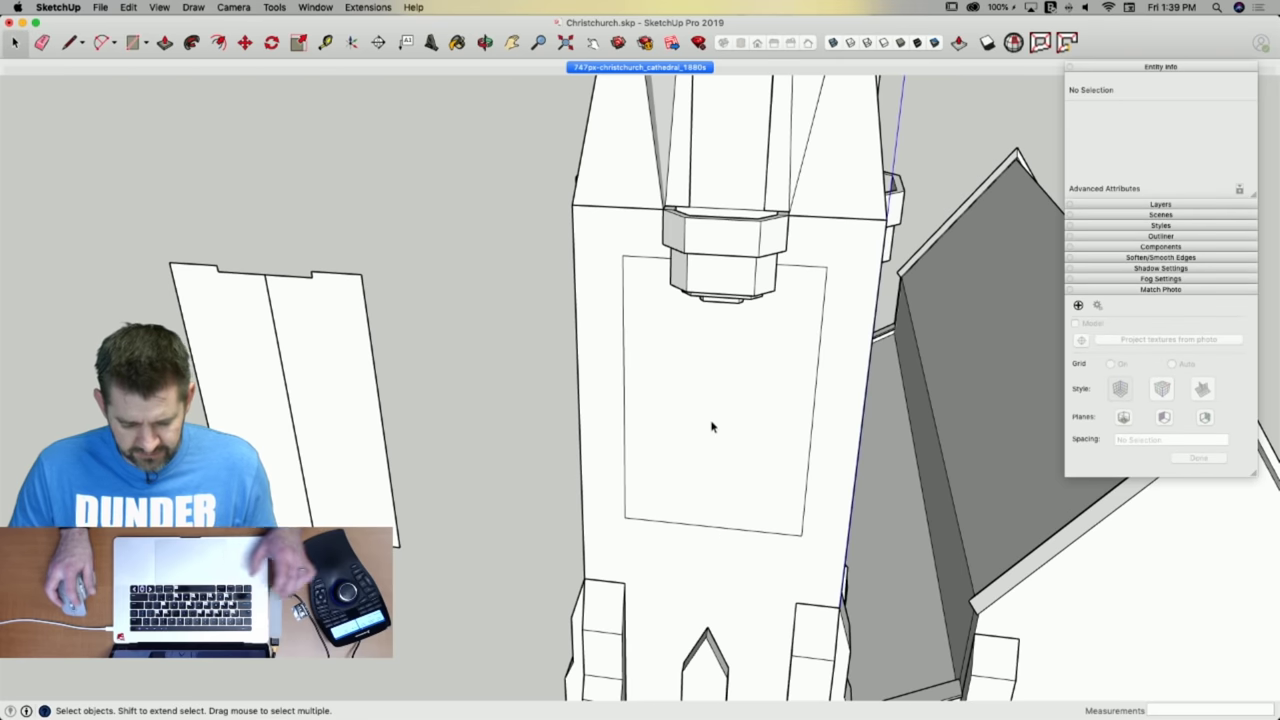
Rotate-copy the window panel face 90° around the spire tip's vertical axis, making three copies for the other tower sides.
{"action": "left_click", "coordinate": [711, 427]}
{"action": "key", "text": "q"}
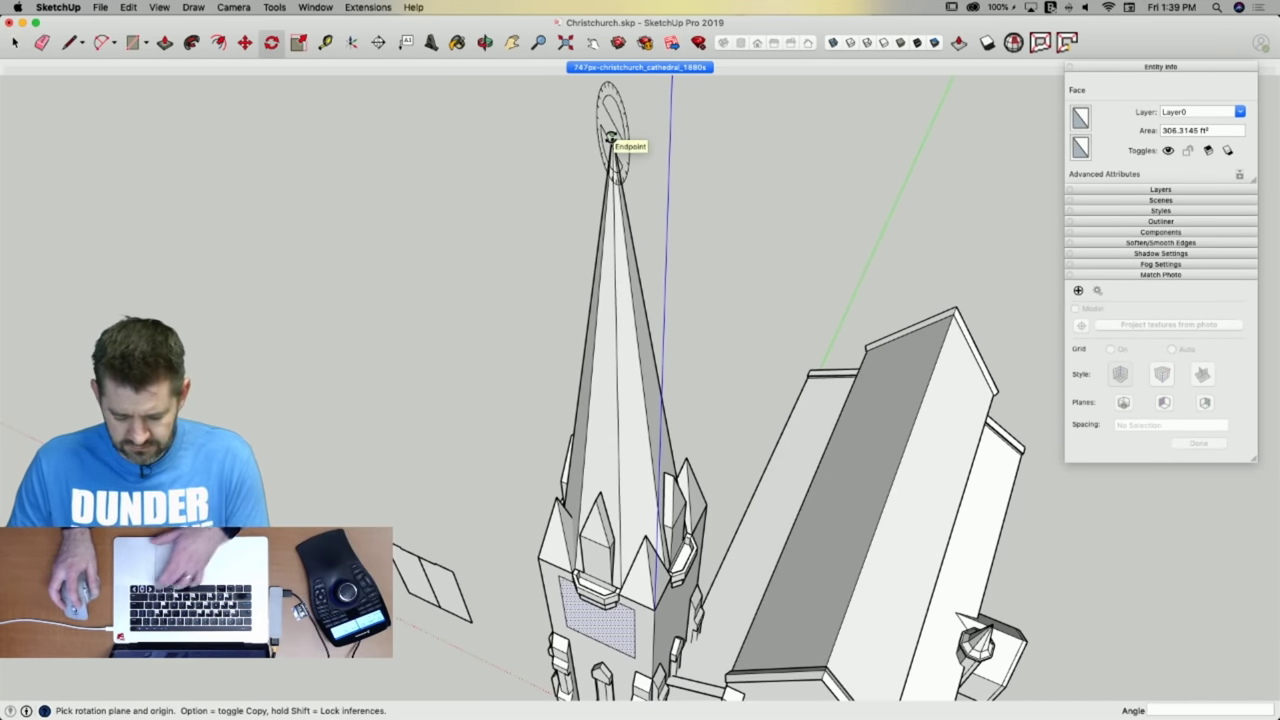
{"action": "key", "text": "Up"}
{"action": "left_click", "coordinate": [613, 135]}
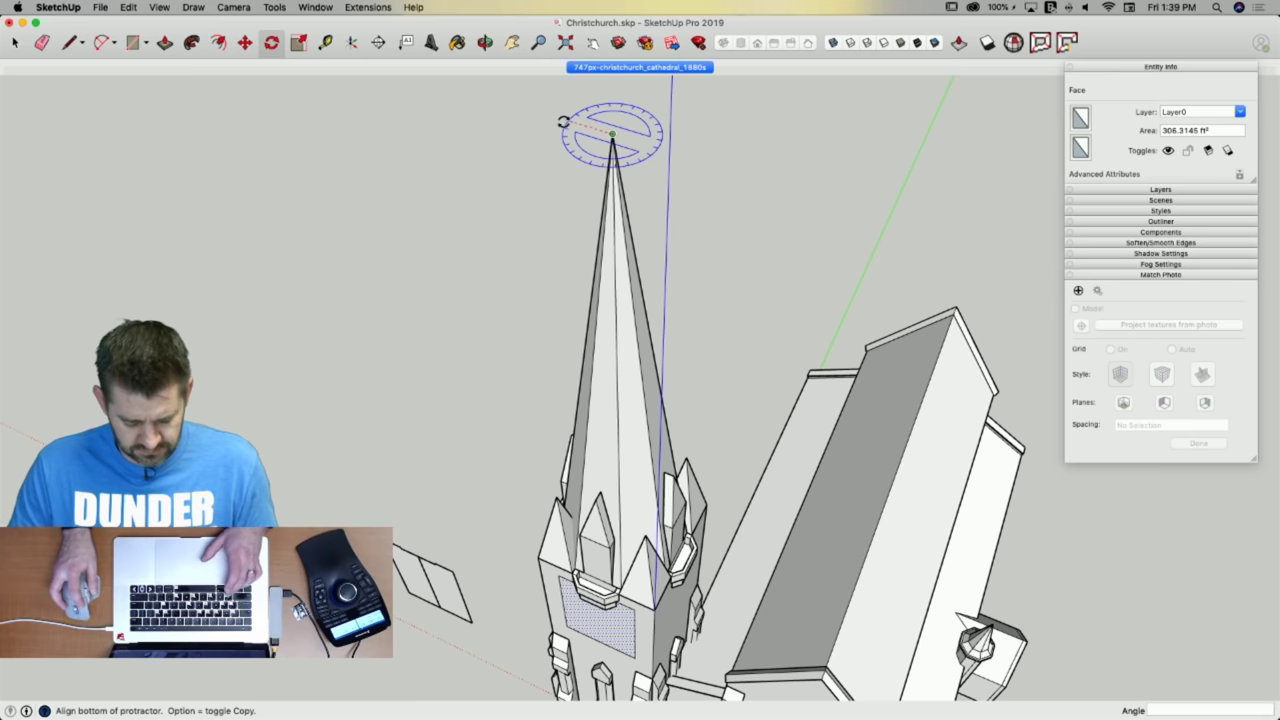
{"action": "left_click", "coordinate": [563, 121]}
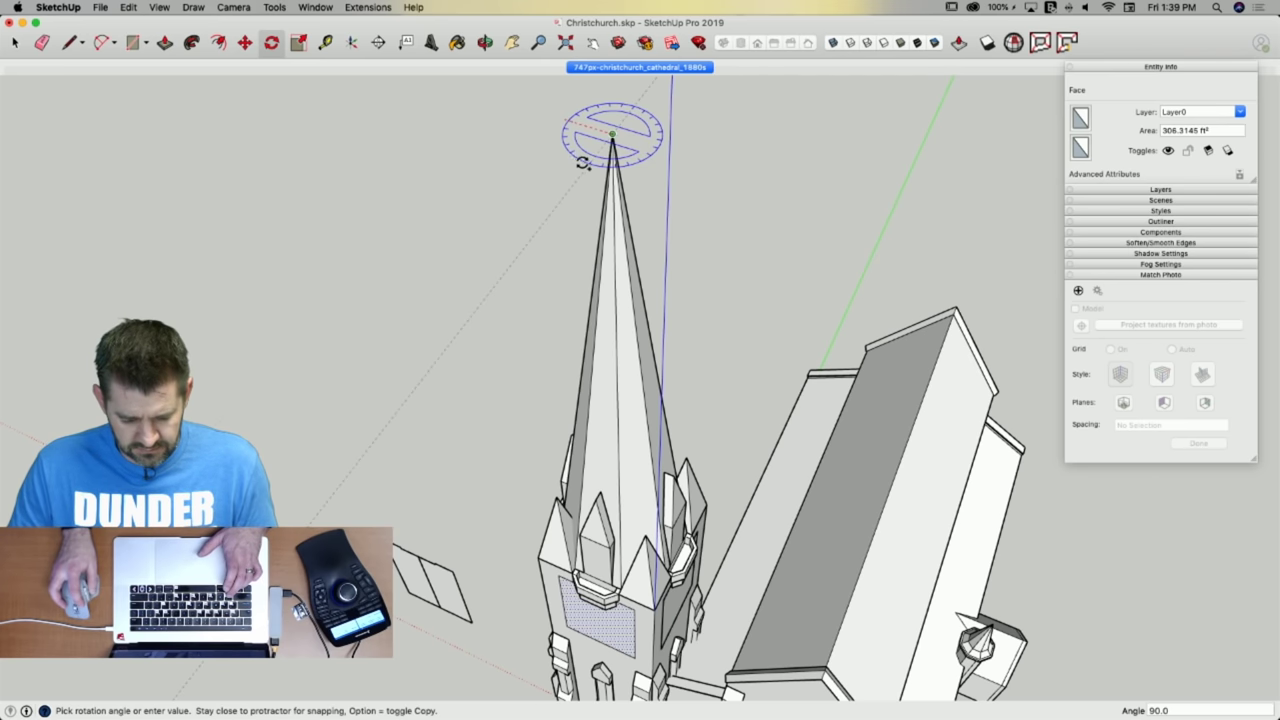
{"action": "left_click", "coordinate": [583, 162]}
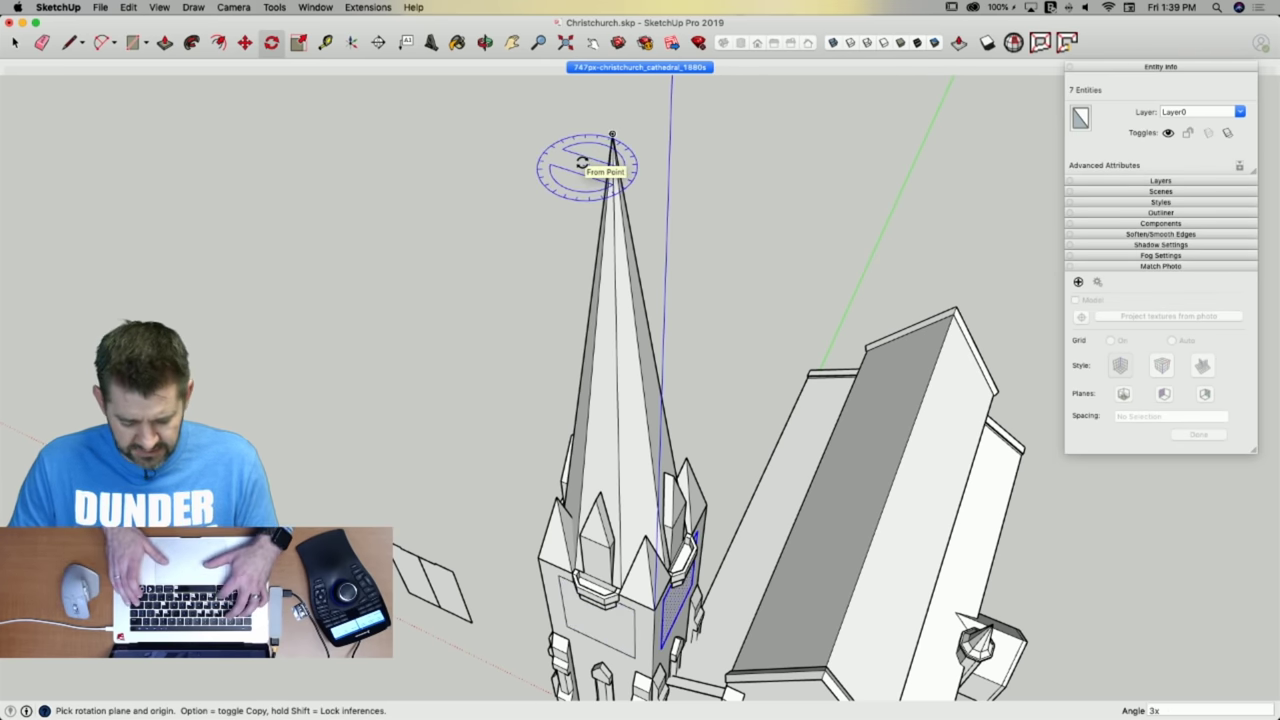
{"action": "key", "text": "space"}
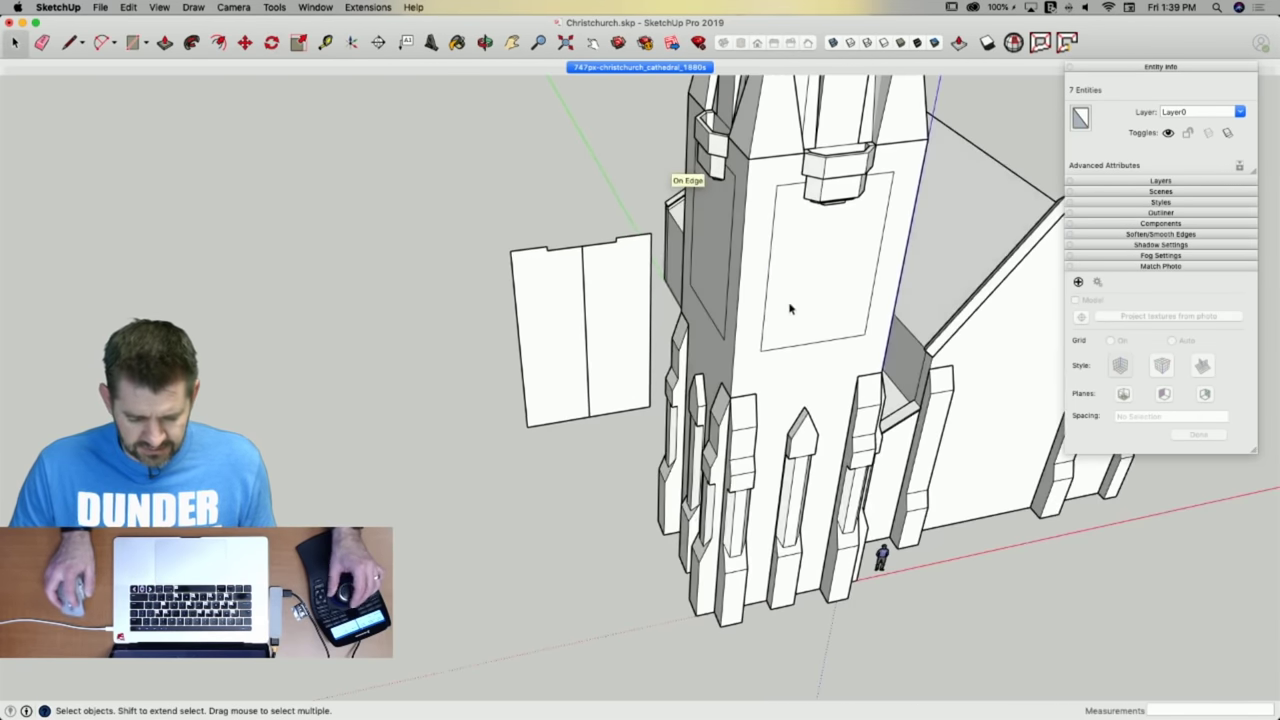
Delete the rectangular window panel faces on all four sides of the tower to open the walls.
{"action": "left_click", "coordinate": [823, 279]}
{"action": "key", "text": "Delete"}
{"action": "middle_click_drag", "start_coordinate": [908, 268], "coordinate": [340, 315]}
{"action": "left_click", "coordinate": [586, 332]}
{"action": "key", "text": "Delete"}
{"action": "middle_click_drag", "start_coordinate": [753, 263], "coordinate": [218, 327]}
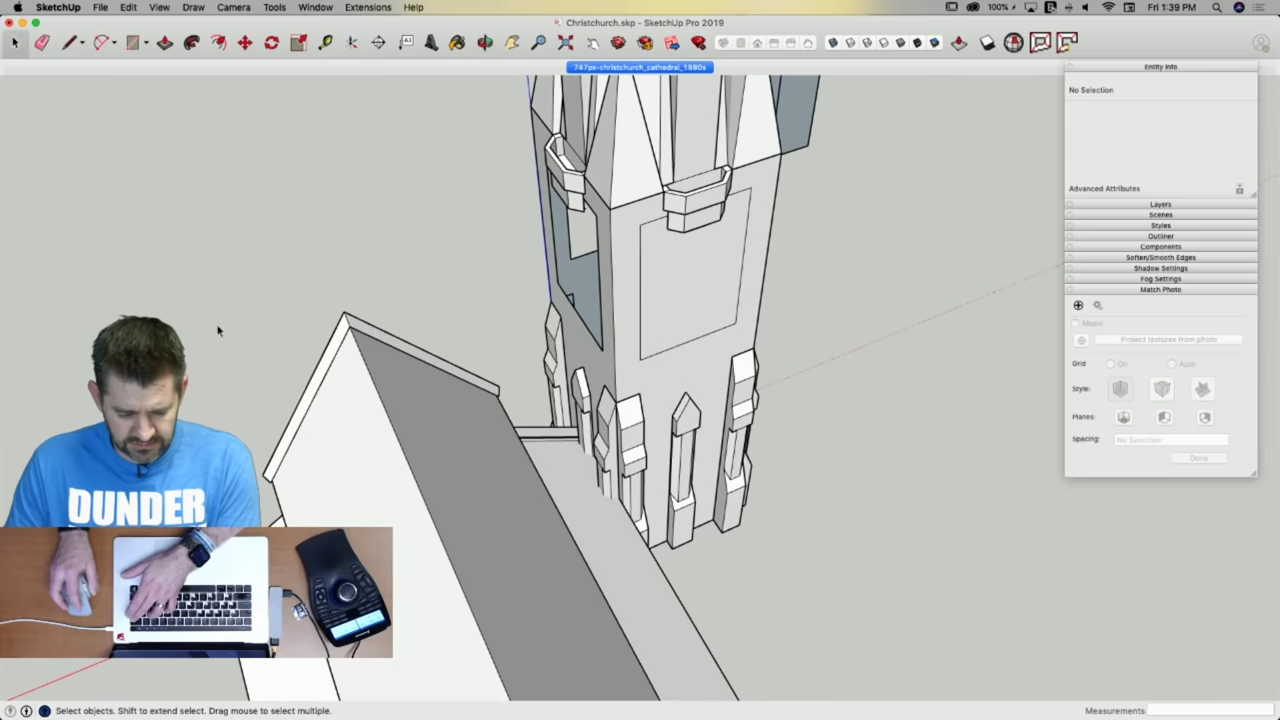
{"action": "left_click", "coordinate": [699, 300]}
{"action": "key", "text": "Delete"}
{"action": "middle_click_drag", "start_coordinate": [877, 294], "coordinate": [266, 264]}
{"action": "left_click", "coordinate": [787, 340]}
{"action": "key", "text": "Delete"}
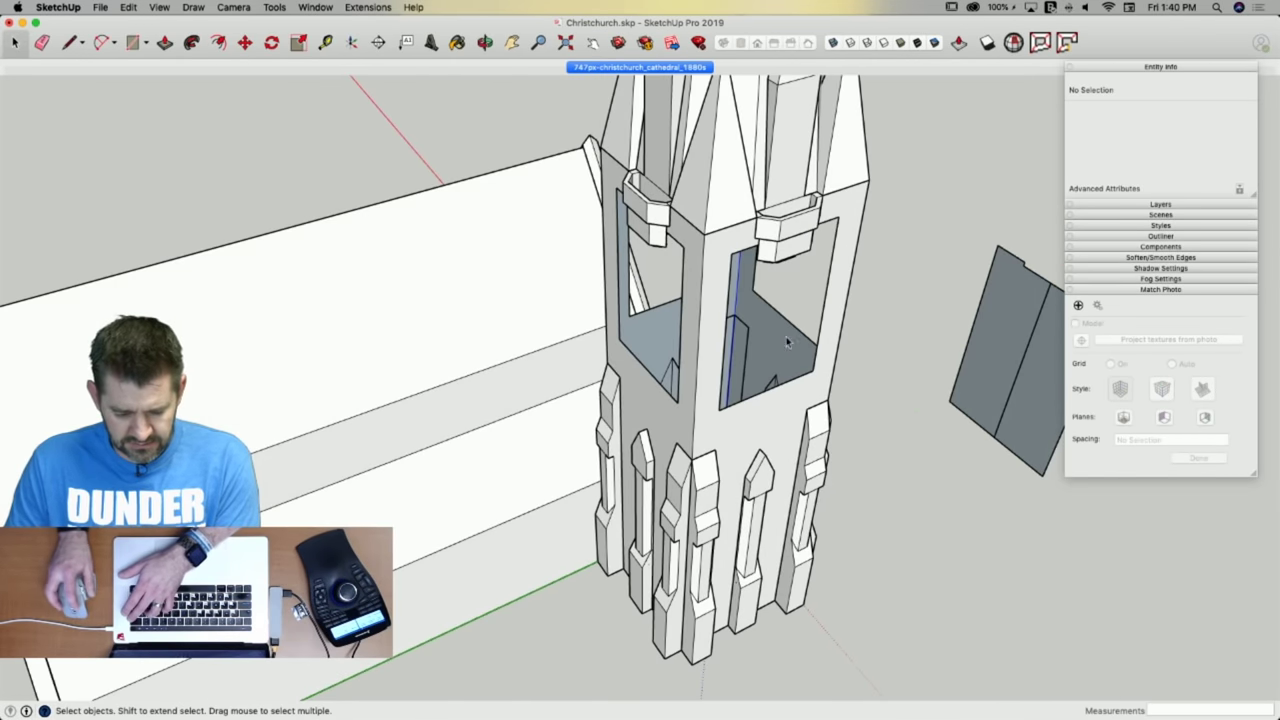
Move both Spire Window halves together about 31' from beside the tower into the matching wall opening.
{"action": "scroll", "coordinate": [698, 392], "scroll_direction": "up", "scroll_amount": 8}
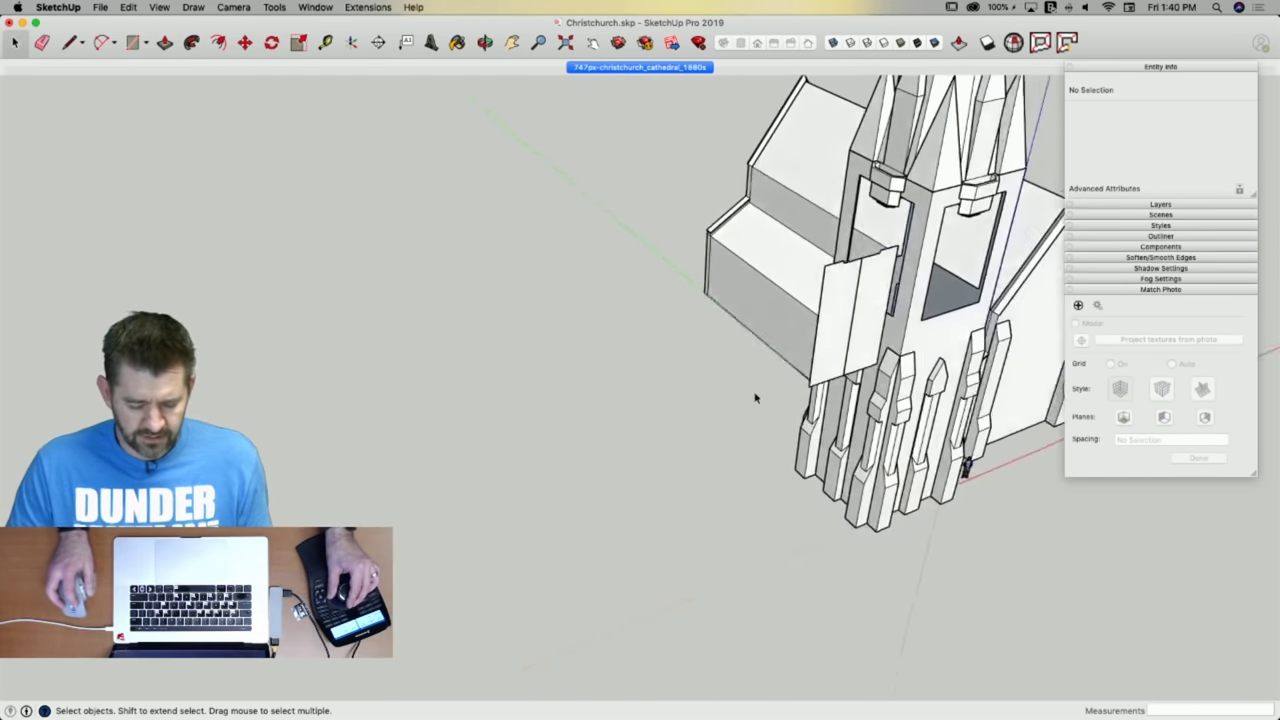
{"action": "left_click", "coordinate": [652, 450]}
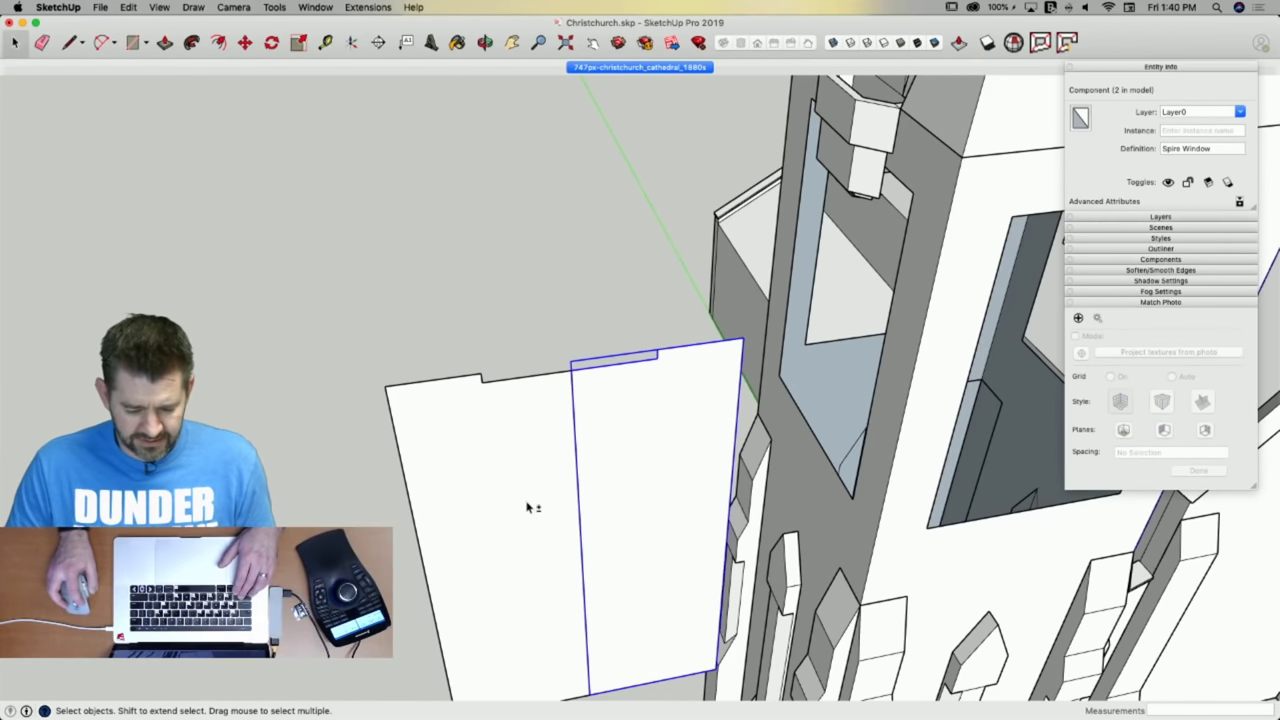
{"action": "left_click", "coordinate": [527, 506], "text": "shift"}
{"action": "key", "text": "m"}
{"action": "left_click", "coordinate": [471, 580]}
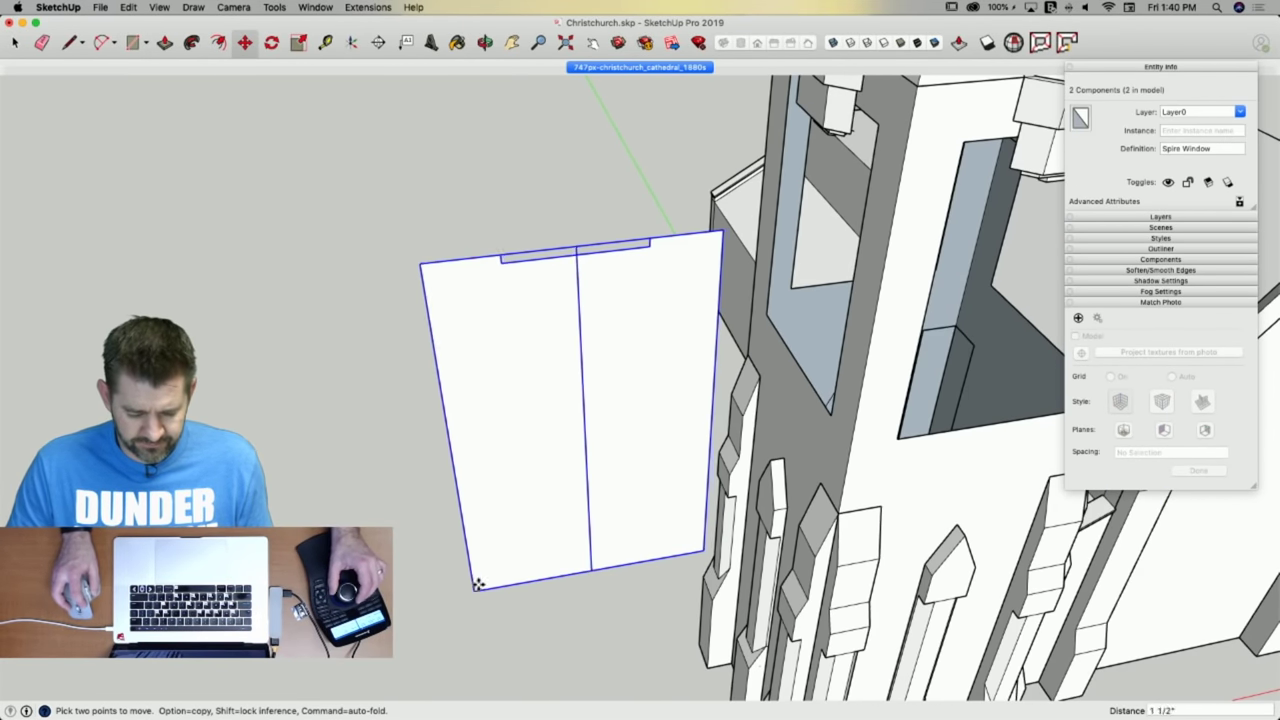
{"action": "left_click", "coordinate": [642, 424]}
{"action": "scroll", "coordinate": [642, 424], "scroll_direction": "down", "scroll_amount": 6}
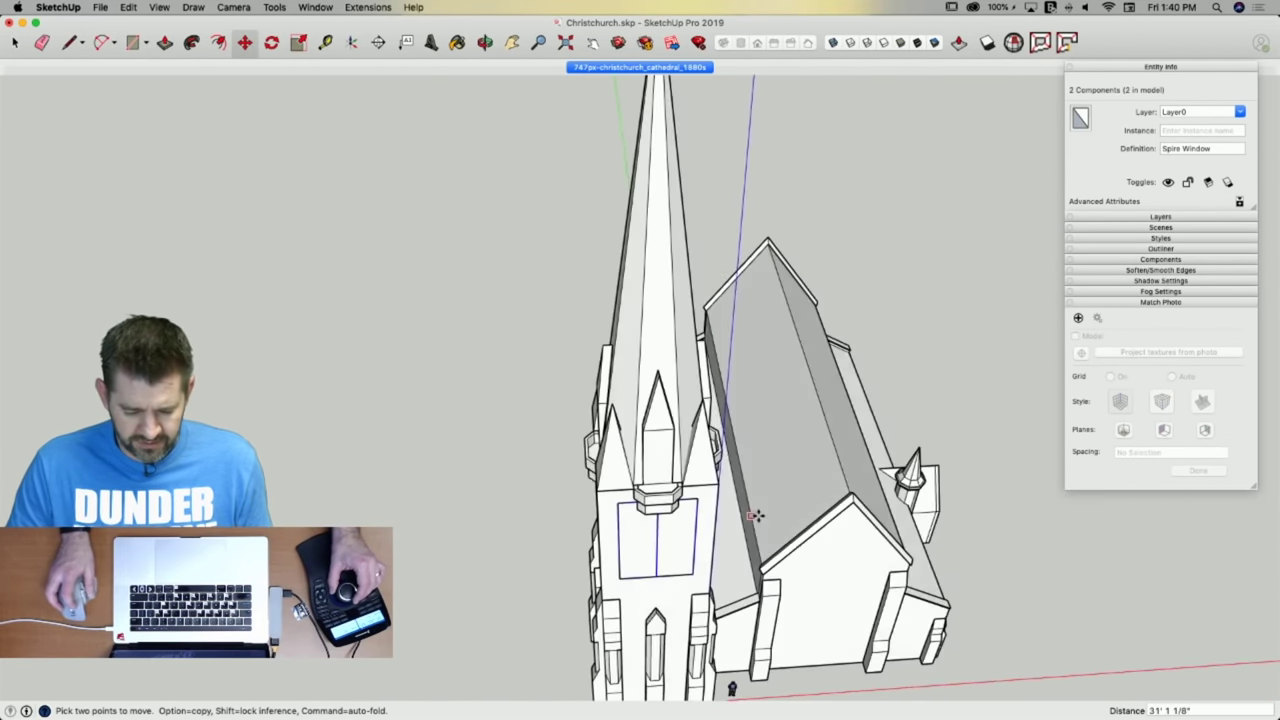
Rotate-copy the two Spire Window halves 90° around the spire tip's vertical axis, making three copies for the other tower sides.
{"action": "key", "text": "q"}
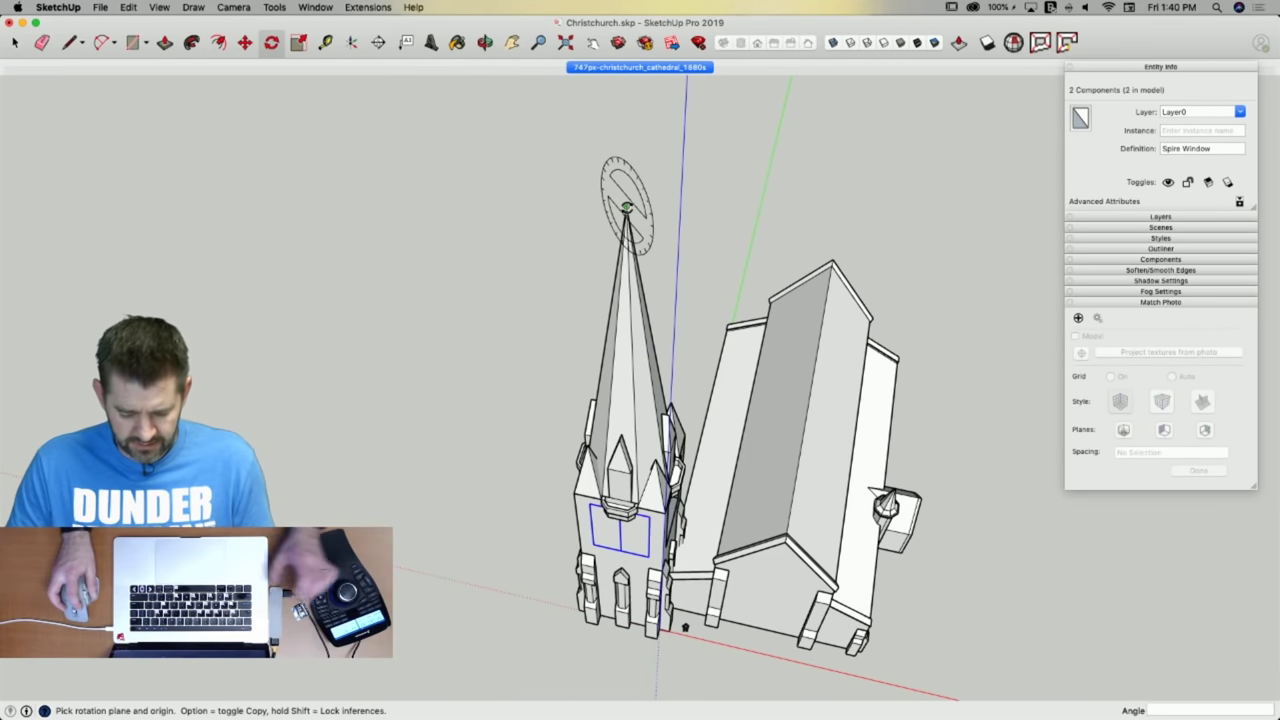
{"action": "key", "text": "Up"}
{"action": "left_click", "coordinate": [626, 207]}
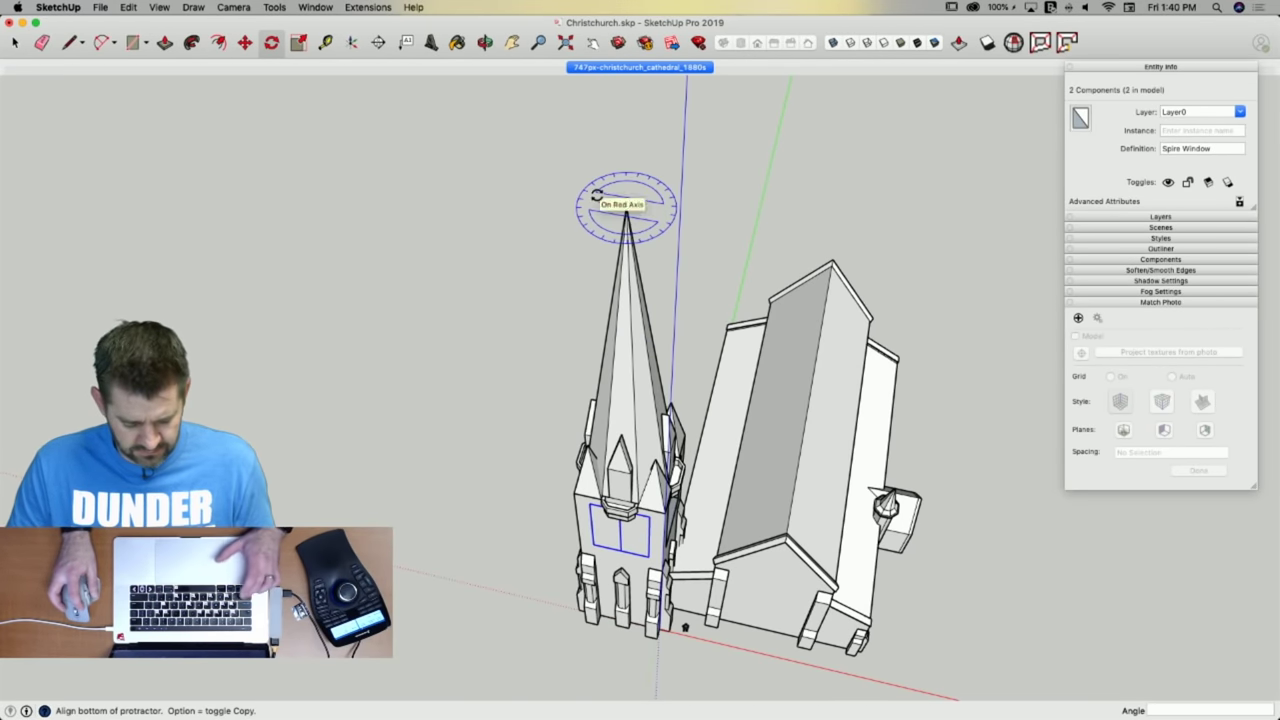
{"action": "left_click", "coordinate": [597, 201]}
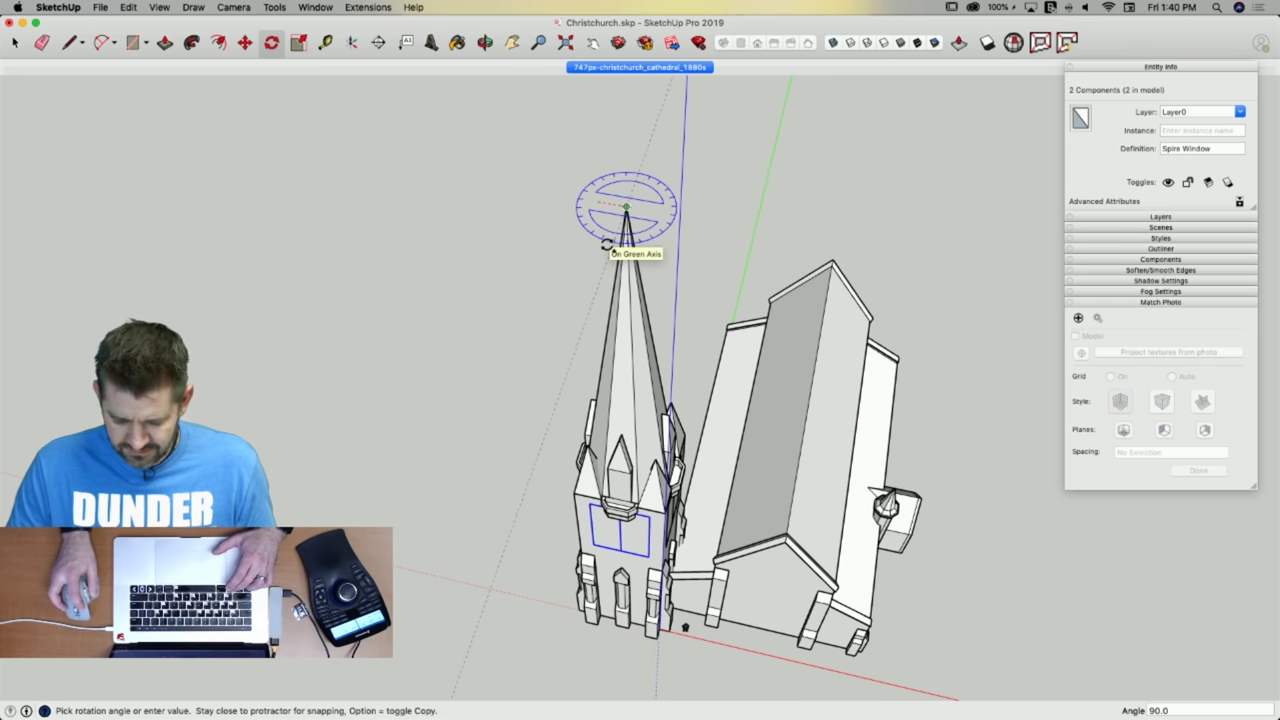
{"action": "left_click", "coordinate": [607, 245]}
{"action": "type", "text": "3x"}
{"action": "key", "text": "Return"}
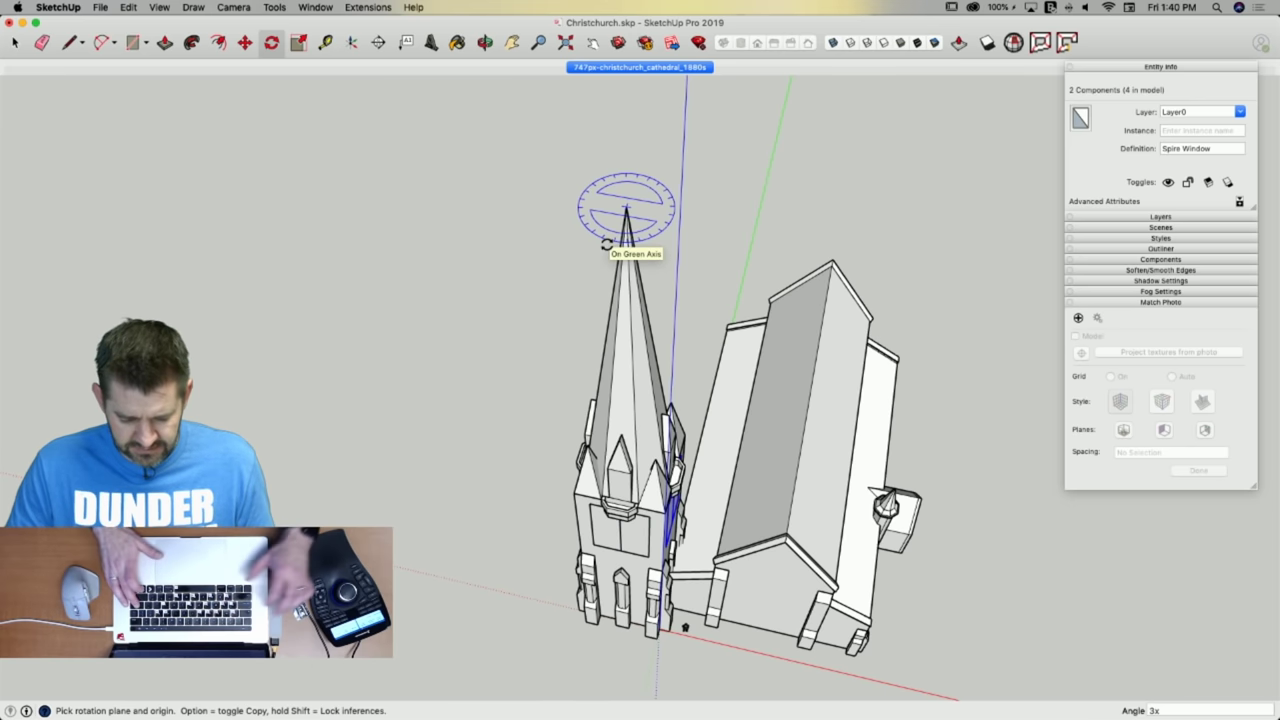
{"action": "key", "text": "space"}
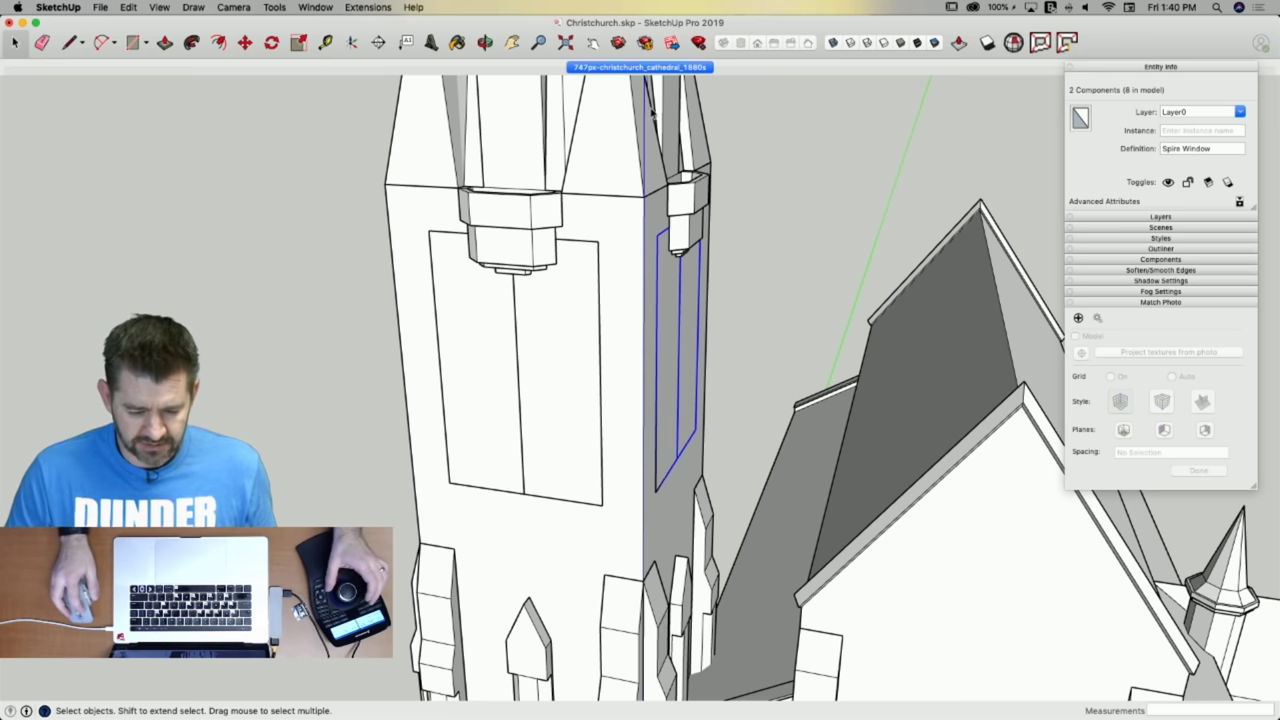
Show the matched cathedral photo and open the Spire Window half on the sunlit tower side for editing.
{"action": "left_click", "coordinate": [609, 67]}
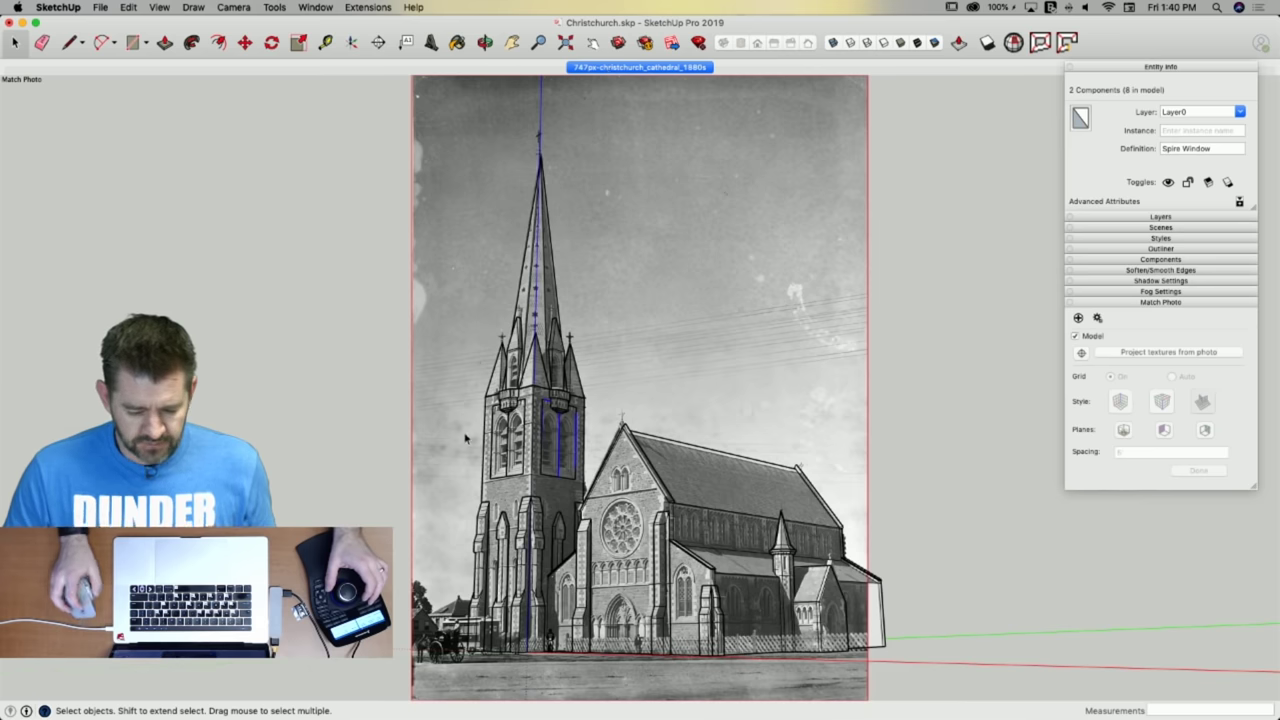
{"action": "scroll", "coordinate": [465, 438], "scroll_direction": "up", "scroll_amount": 10}
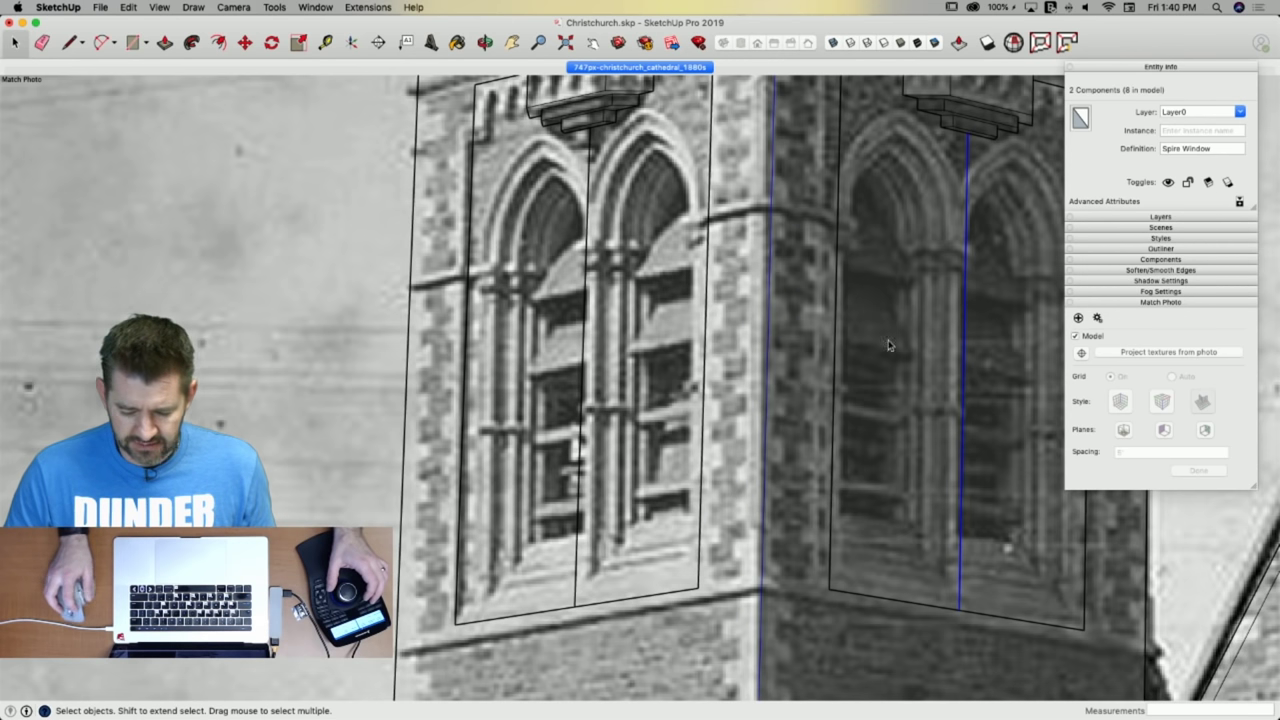
{"action": "scroll", "coordinate": [381, 395], "scroll_direction": "down", "scroll_amount": 3}
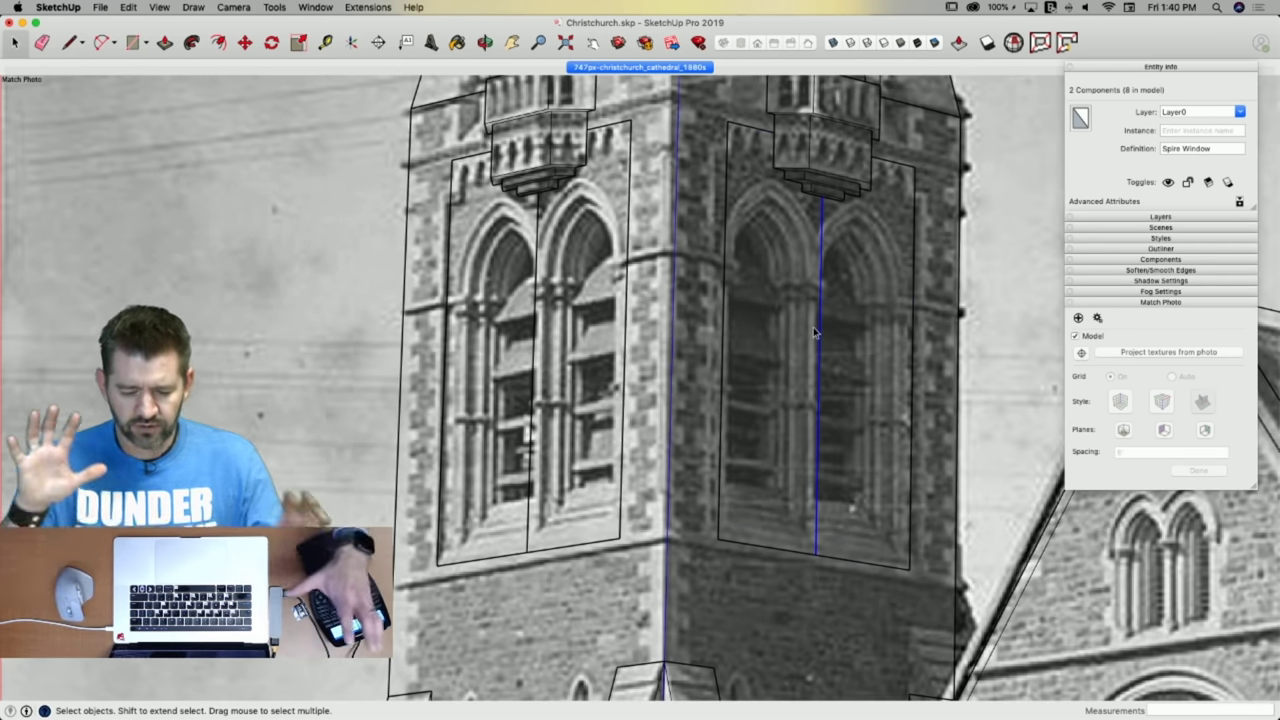
{"action": "double_click", "coordinate": [512, 365]}
{"action": "scroll", "coordinate": [467, 360], "scroll_direction": "up", "scroll_amount": 5}
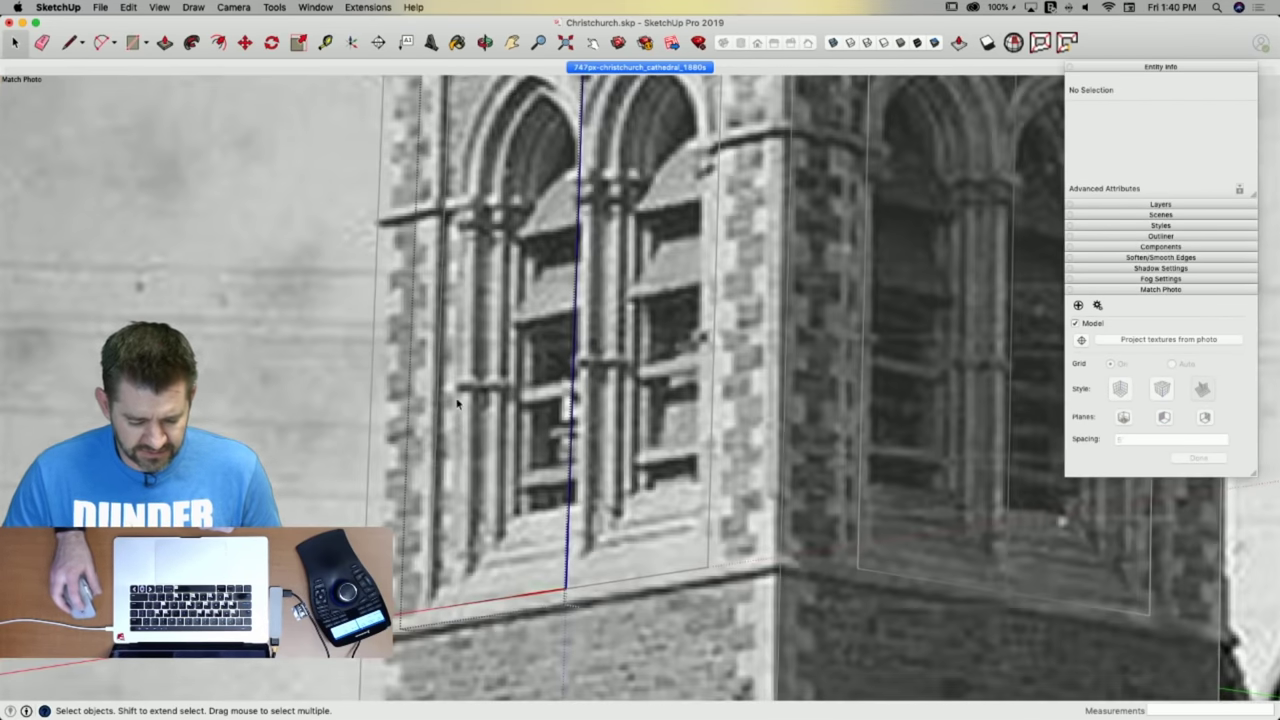
Push the Spire Window panel face about 3 1/2" in behind the tower wall surface.
{"action": "key", "text": "p"}
{"action": "left_click", "coordinate": [450, 404]}
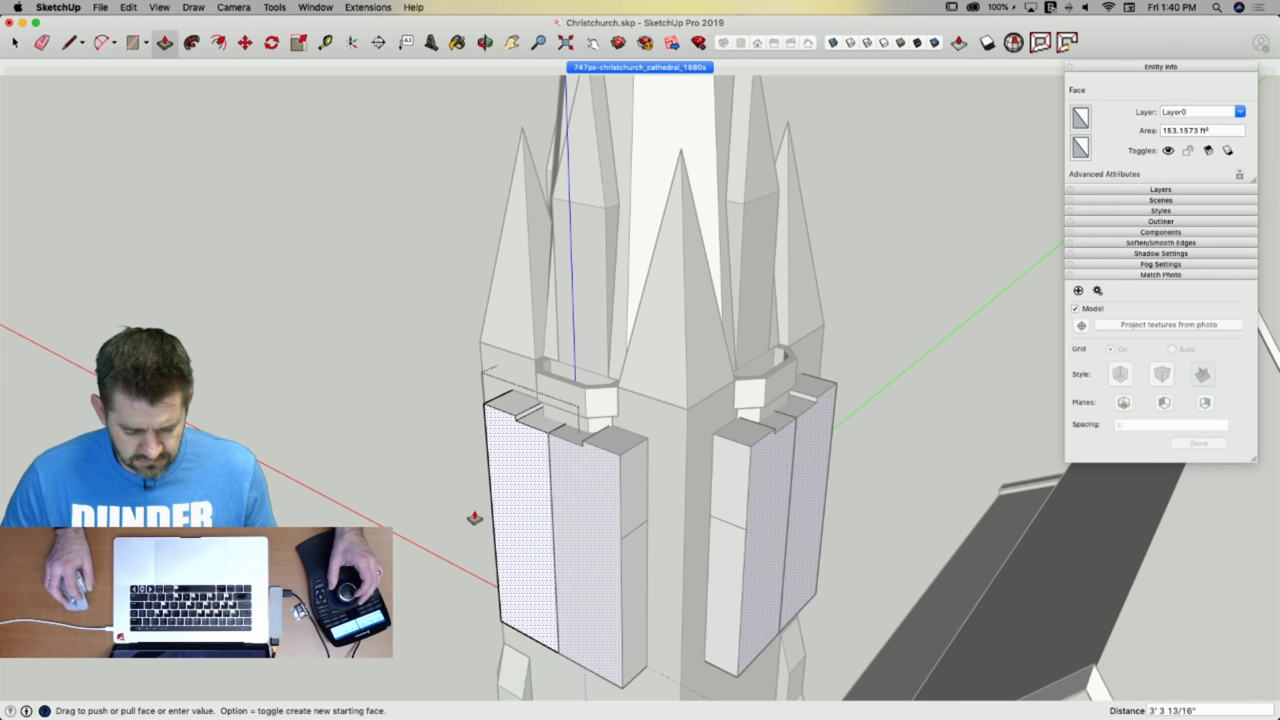
{"action": "left_click", "coordinate": [532, 483]}
{"action": "scroll", "coordinate": [531, 472], "scroll_direction": "up", "scroll_amount": 5}
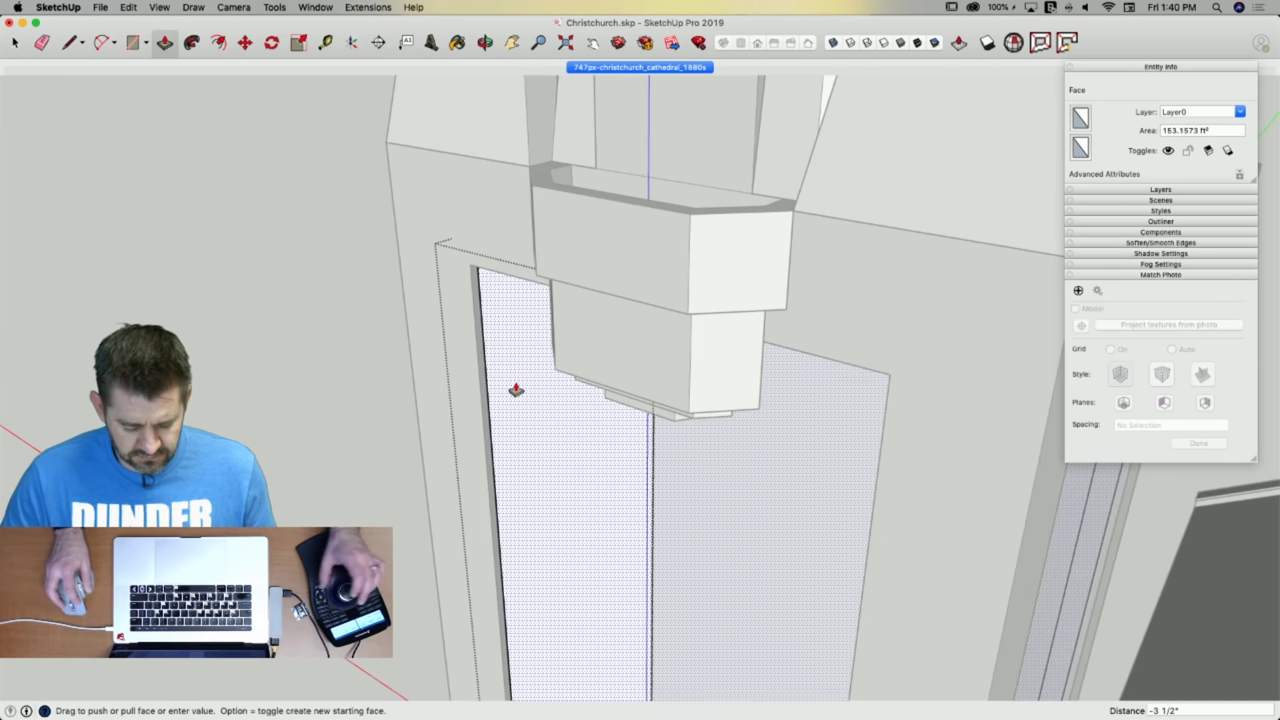
{"action": "left_click", "coordinate": [516, 391]}
Fine-tune the panel face's recess against the photo, pushing it about 1 5/16" further in and pulling it out about 2 3/16".
{"action": "scroll", "coordinate": [500, 420], "scroll_direction": "up", "scroll_amount": 10}
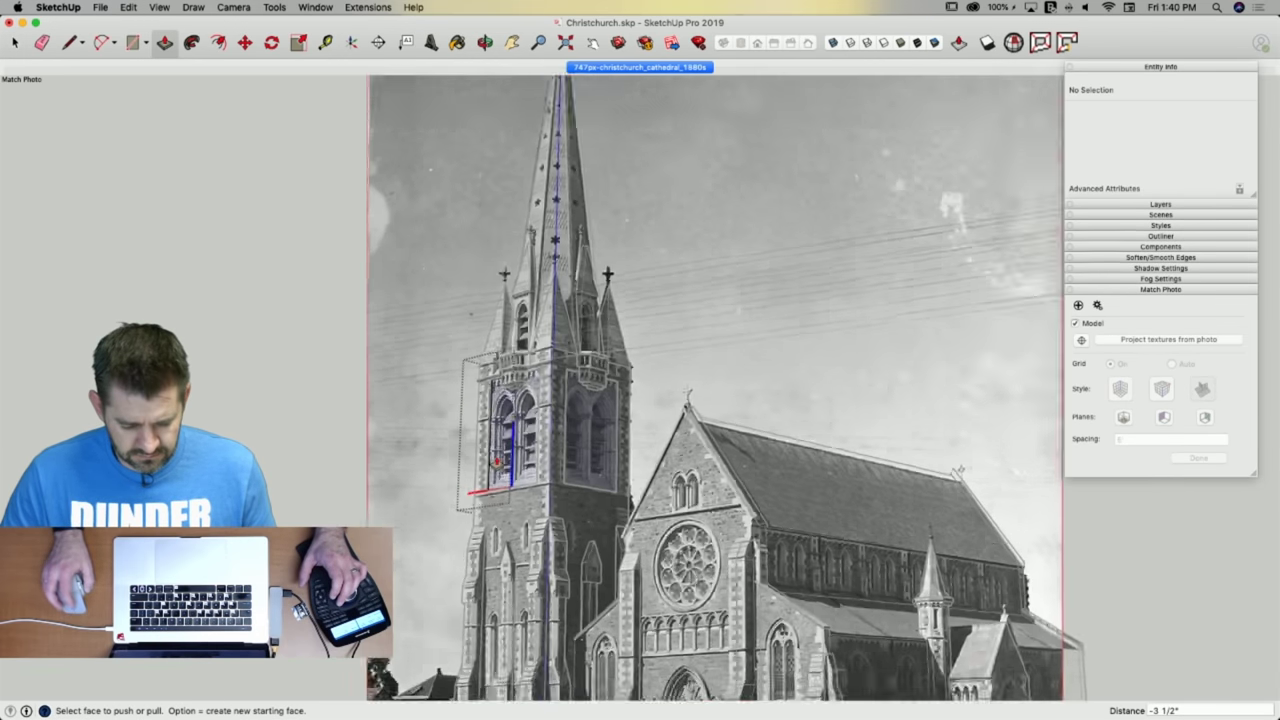
{"action": "scroll", "coordinate": [491, 445], "scroll_direction": "up", "scroll_amount": 3}
{"action": "scroll", "coordinate": [490, 420], "scroll_direction": "down", "scroll_amount": 5}
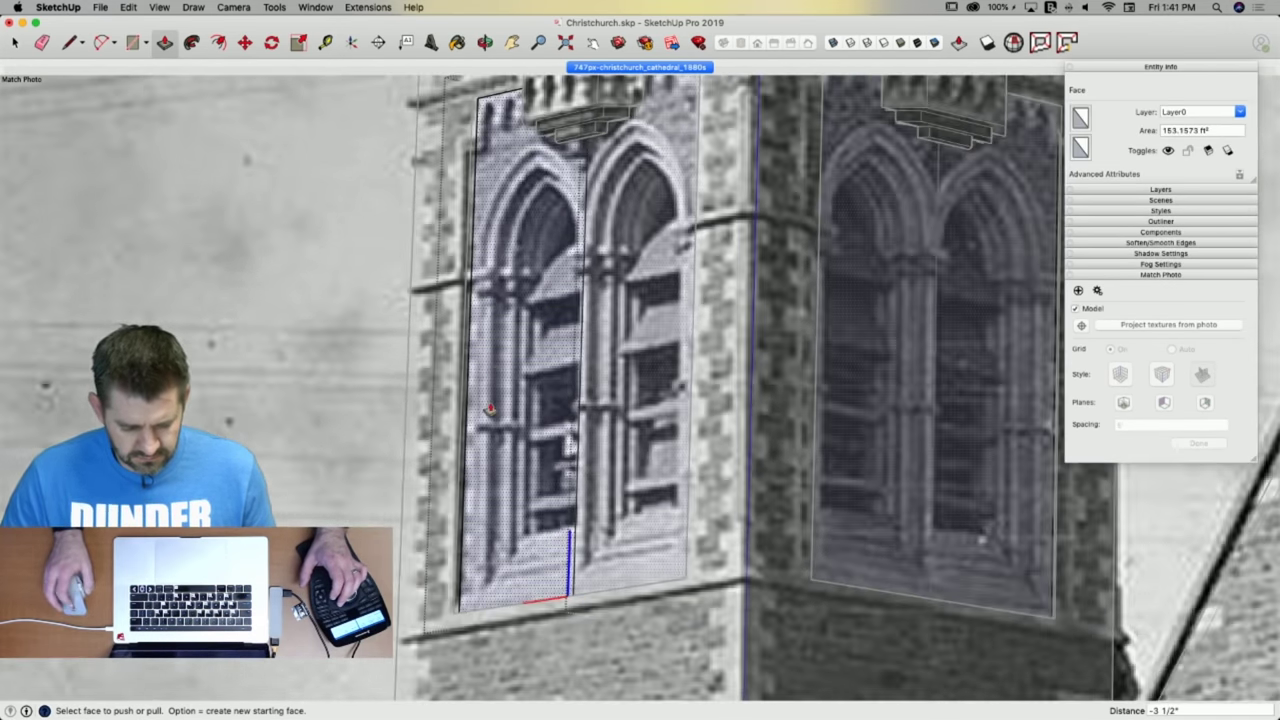
{"action": "mouse_move", "coordinate": [496, 372]}
{"action": "left_mouse_down"}
{"action": "mouse_move", "coordinate": [519, 370]}
{"action": "mouse_move", "coordinate": [496, 382]}
{"action": "left_mouse_up"}
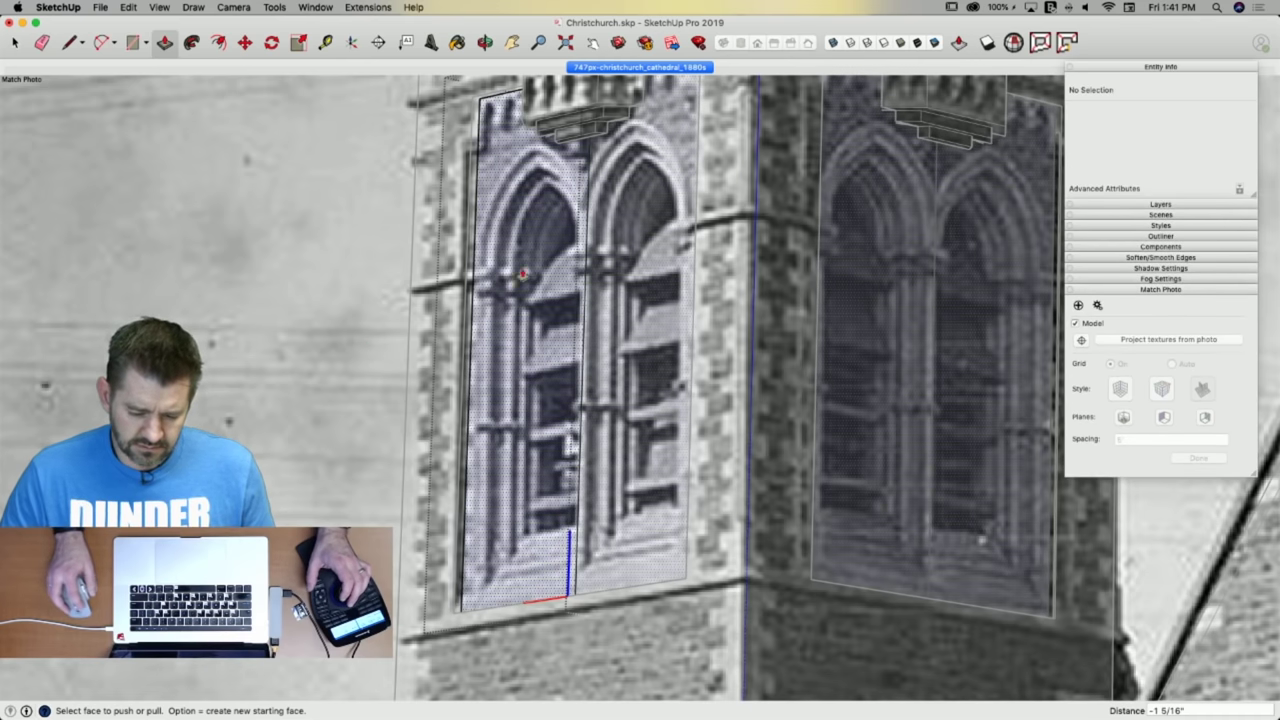
{"action": "left_click", "coordinate": [501, 283]}
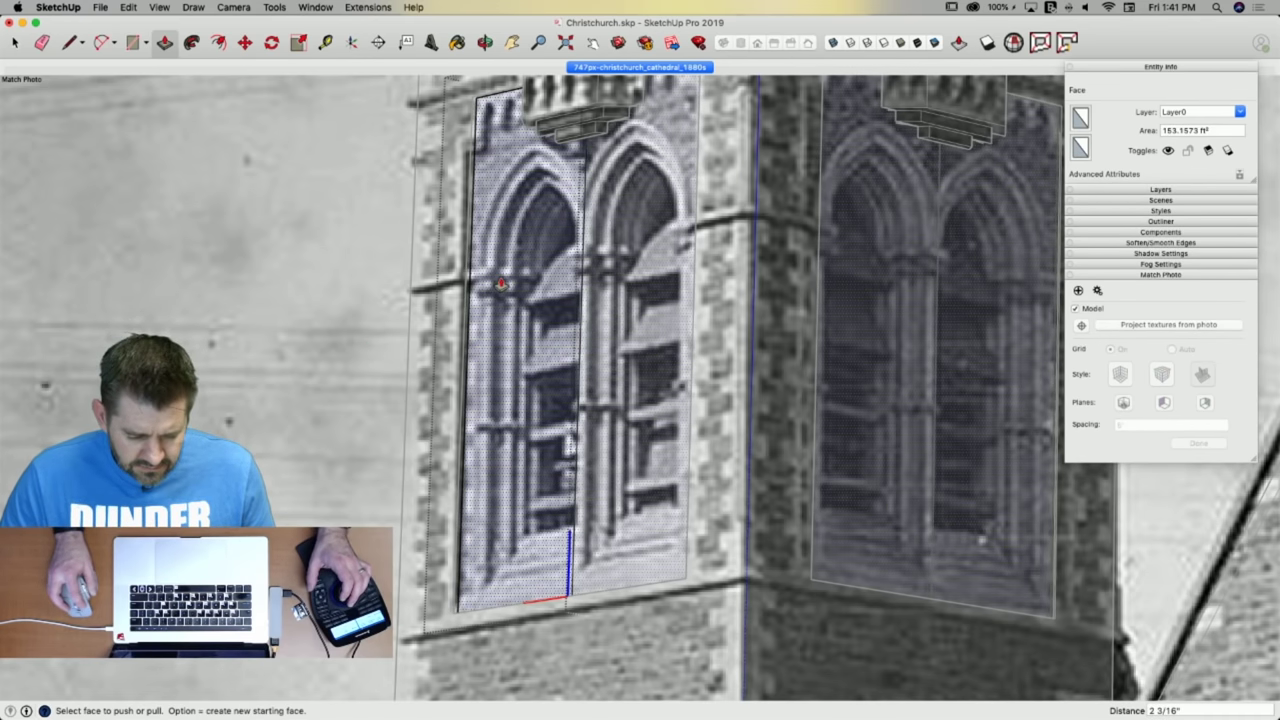
{"action": "key", "text": "space"}
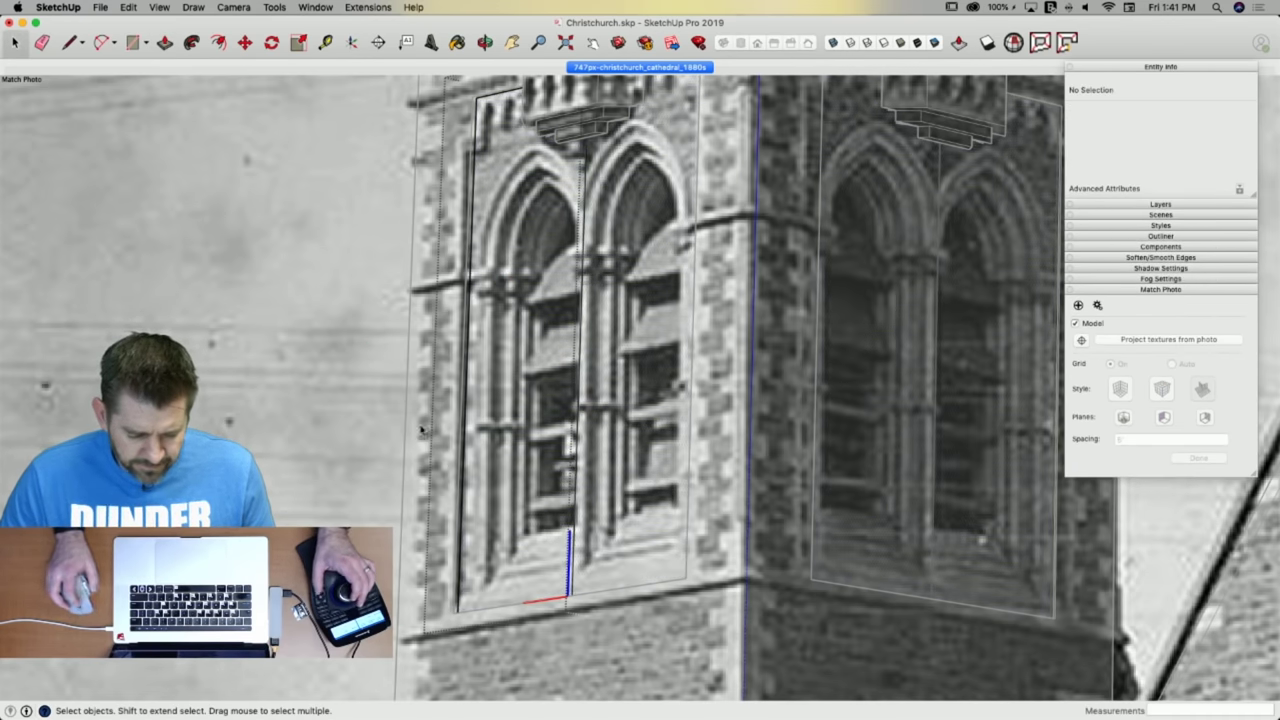
{"action": "scroll", "coordinate": [499, 595], "scroll_direction": "up", "scroll_amount": 1}
{"action": "scroll", "coordinate": [498, 595], "scroll_direction": "down", "scroll_amount": 2}
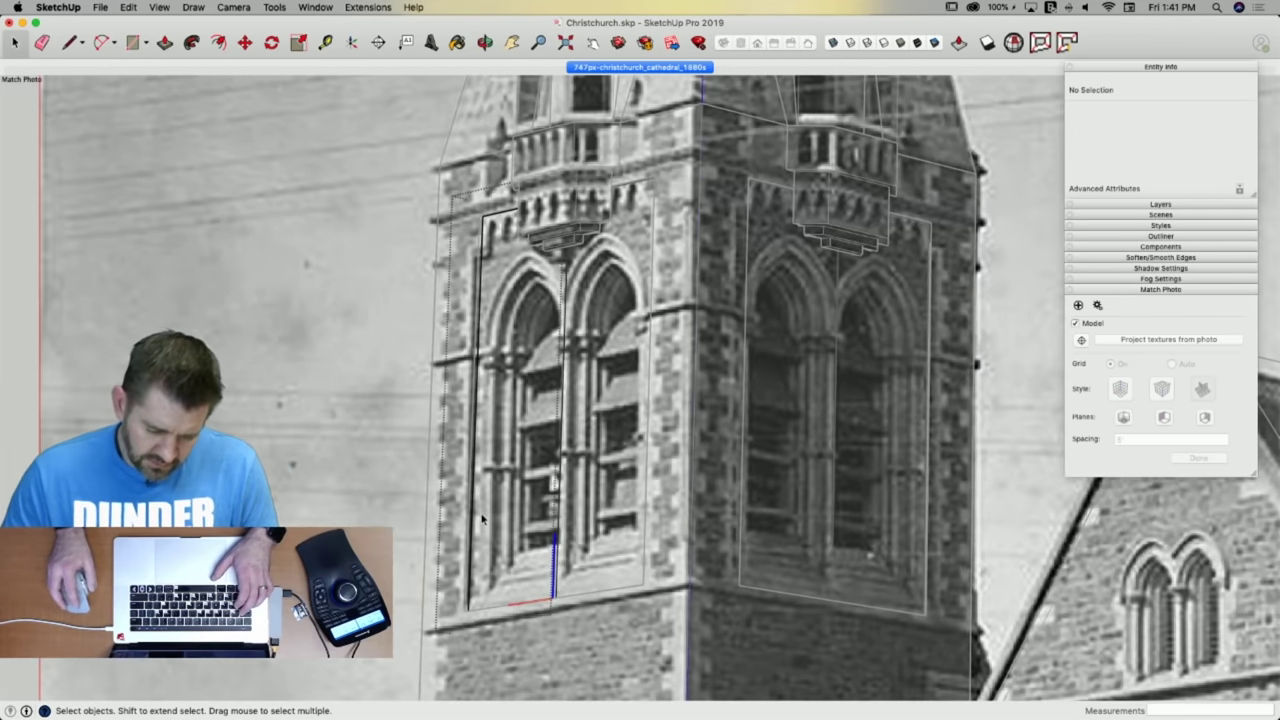
Try a vertical centre line from the arch peak to the sill on the window panel and undo it.
{"action": "key", "text": "l"}
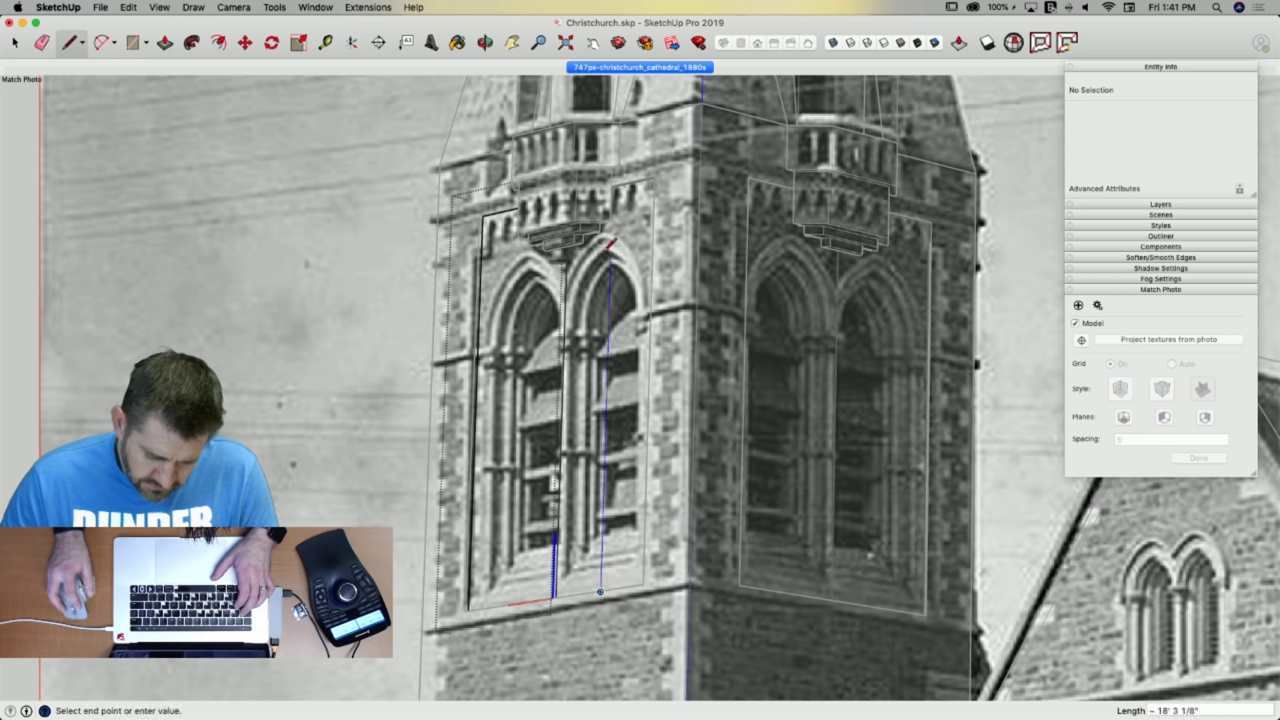
{"action": "left_click", "coordinate": [612, 228]}
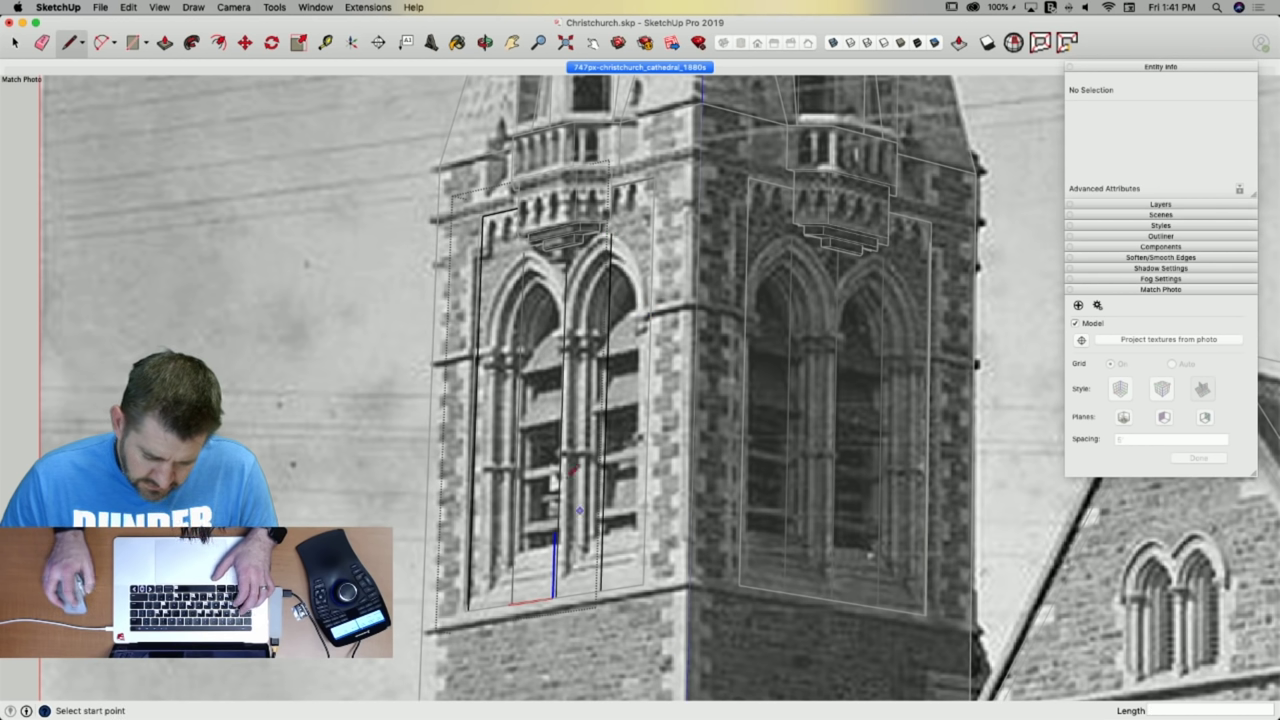
{"action": "key", "text": "super+z"}
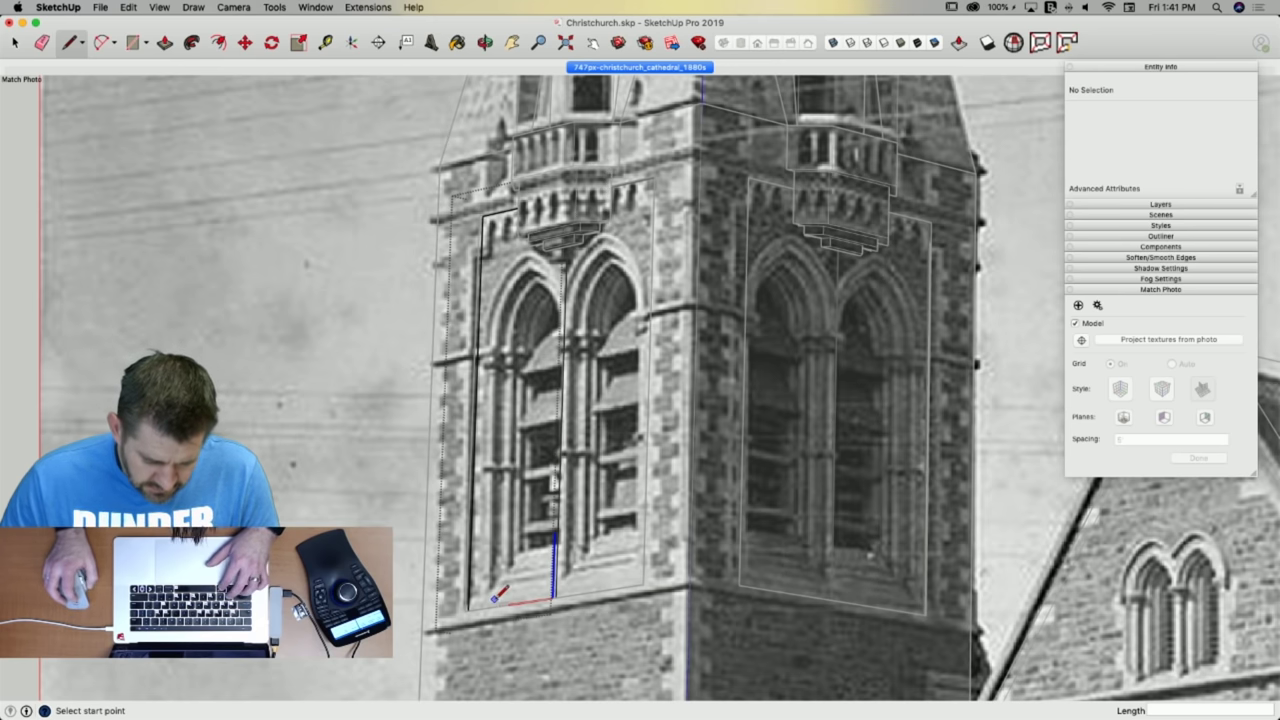
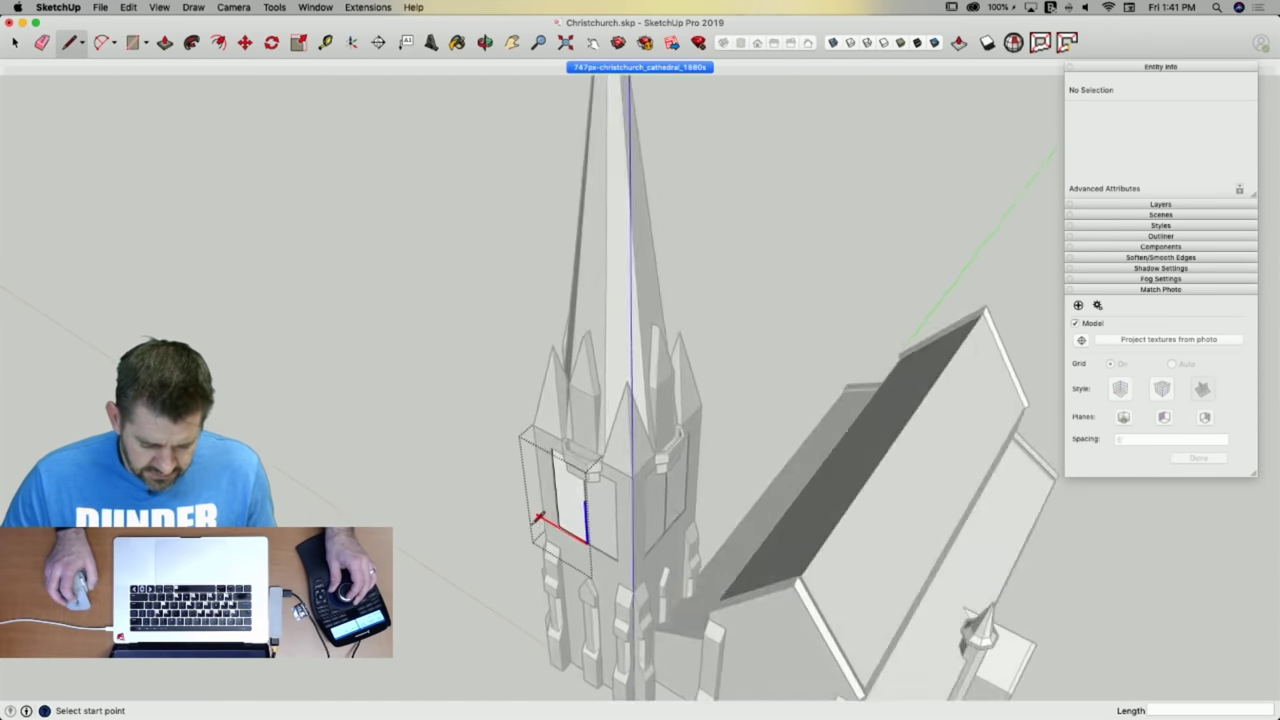
Check the gap around the window, reopen the Spire Window half and pull its panel face out flush with the tower wall.
{"action": "scroll", "coordinate": [600, 540], "scroll_direction": "up", "scroll_amount": 5}
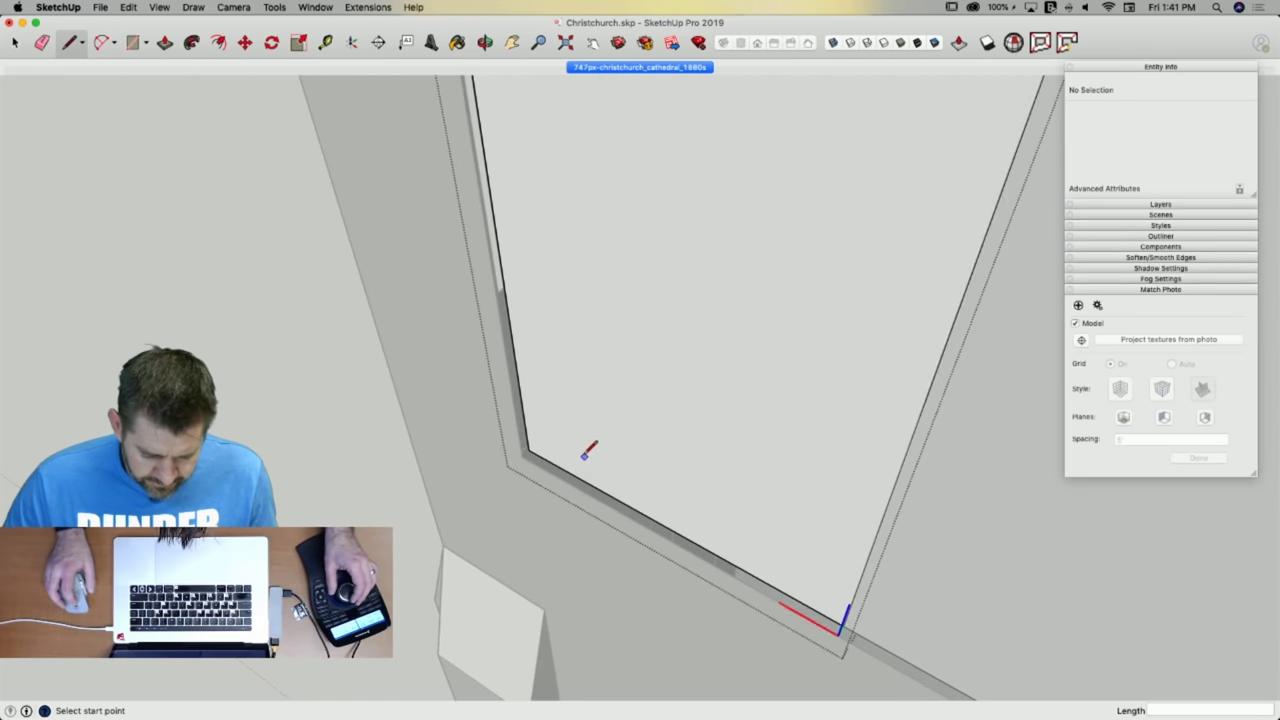
{"action": "key", "text": "space"}
{"action": "left_click", "coordinate": [163, 290]}
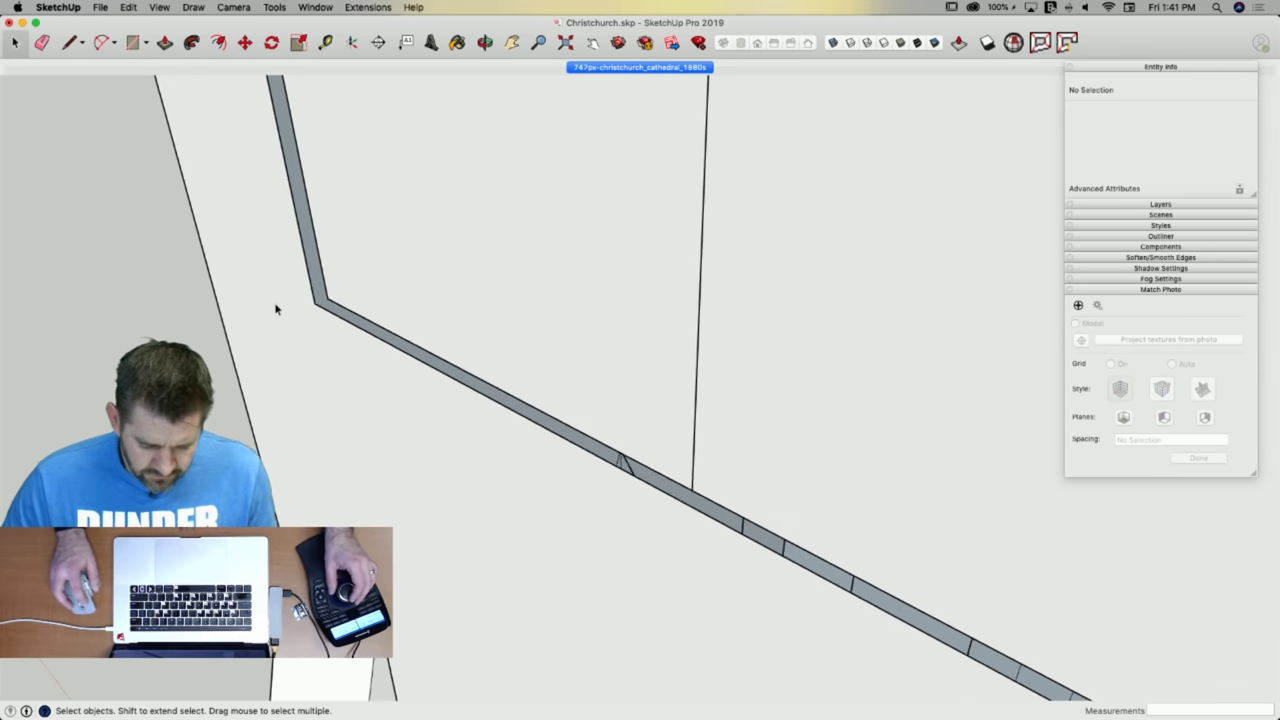
{"action": "left_click", "coordinate": [498, 357]}
{"action": "key", "text": "p"}
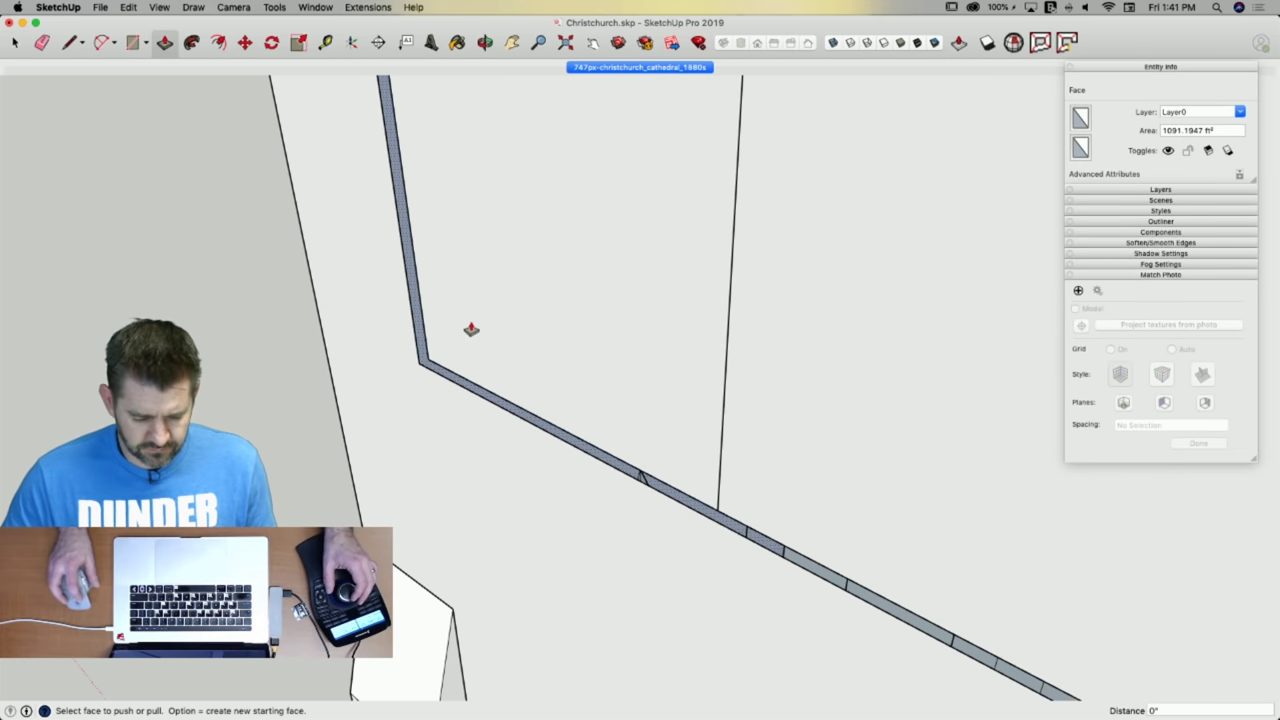
{"action": "key", "text": "space"}
{"action": "double_click", "coordinate": [469, 328]}
{"action": "key", "text": "p"}
{"action": "left_click", "coordinate": [457, 373]}
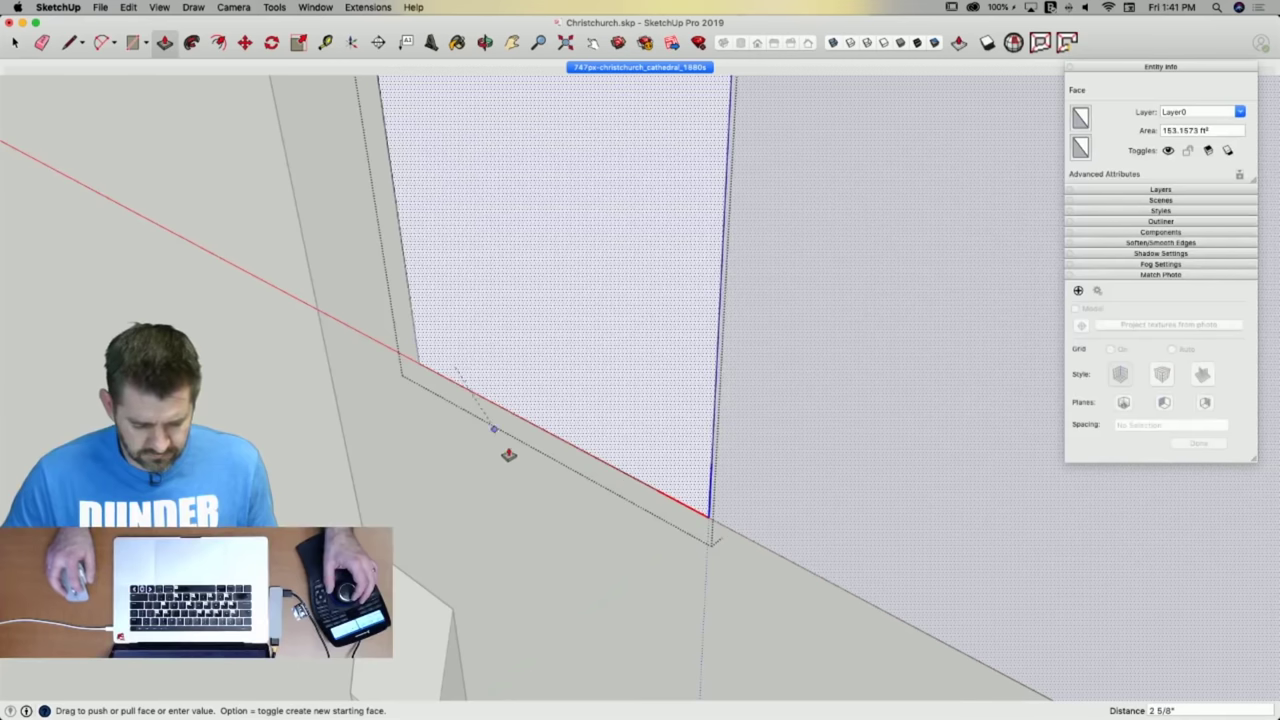
{"action": "left_click", "coordinate": [534, 469]}
Erase the panel's vertical centre edge with its front face and push the remaining rear face forward to just behind the wall.
{"action": "key", "text": "space"}
{"action": "key", "text": "e"}
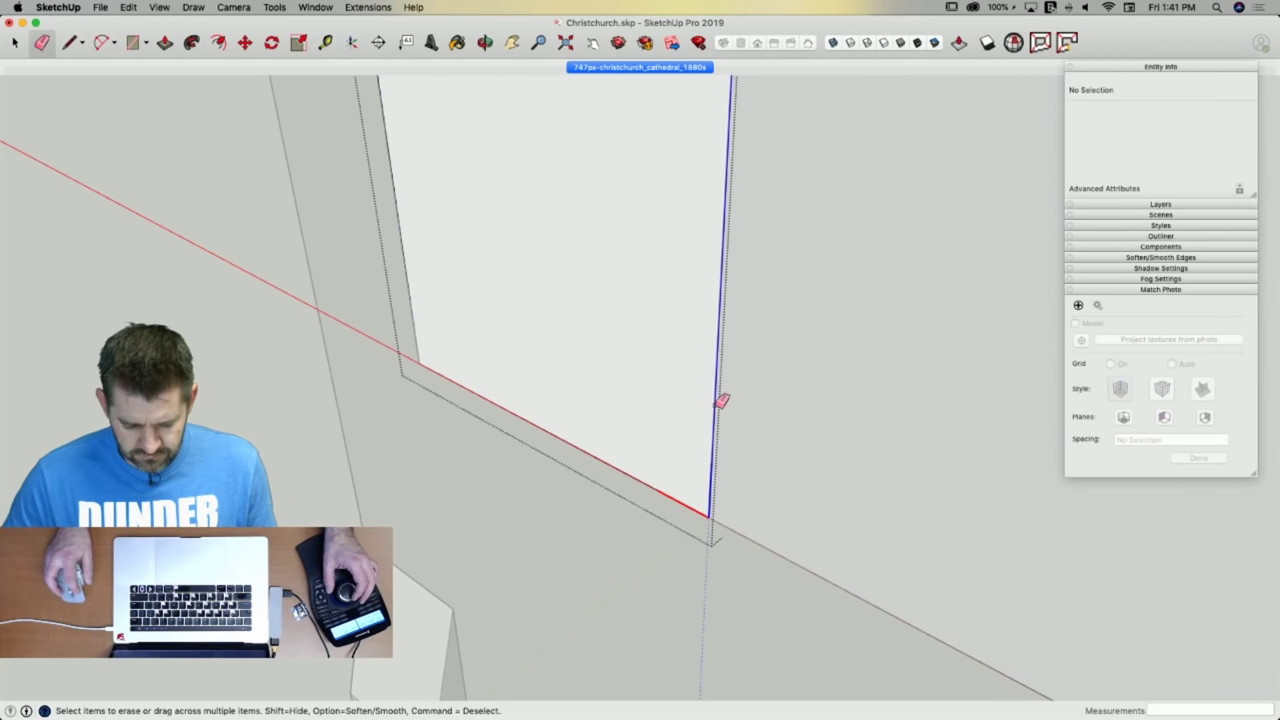
{"action": "left_click", "coordinate": [718, 395]}
{"action": "scroll", "coordinate": [736, 386], "scroll_direction": "down", "scroll_amount": 2}
{"action": "key", "text": "p"}
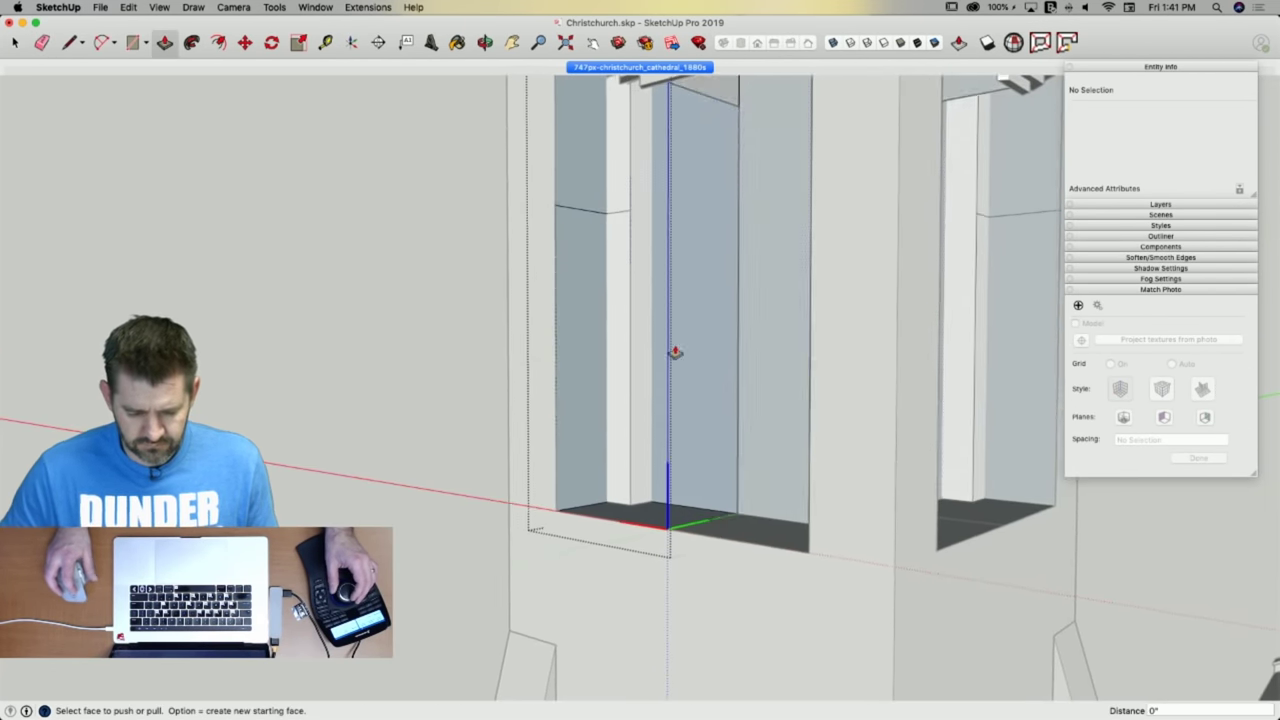
{"action": "left_click", "coordinate": [670, 380]}
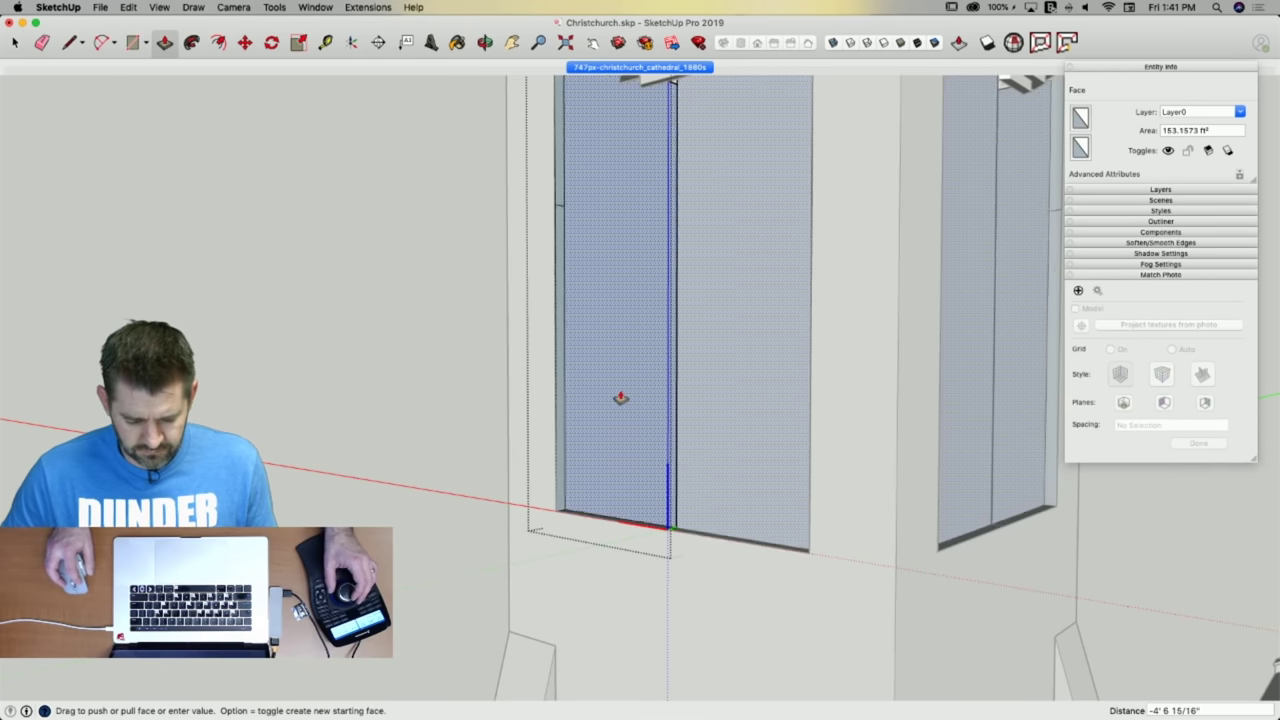
{"action": "left_click", "coordinate": [617, 397]}
Reverse all connected faces of the window panel so their front sides face outward, and close the component.
{"action": "key", "text": "space"}
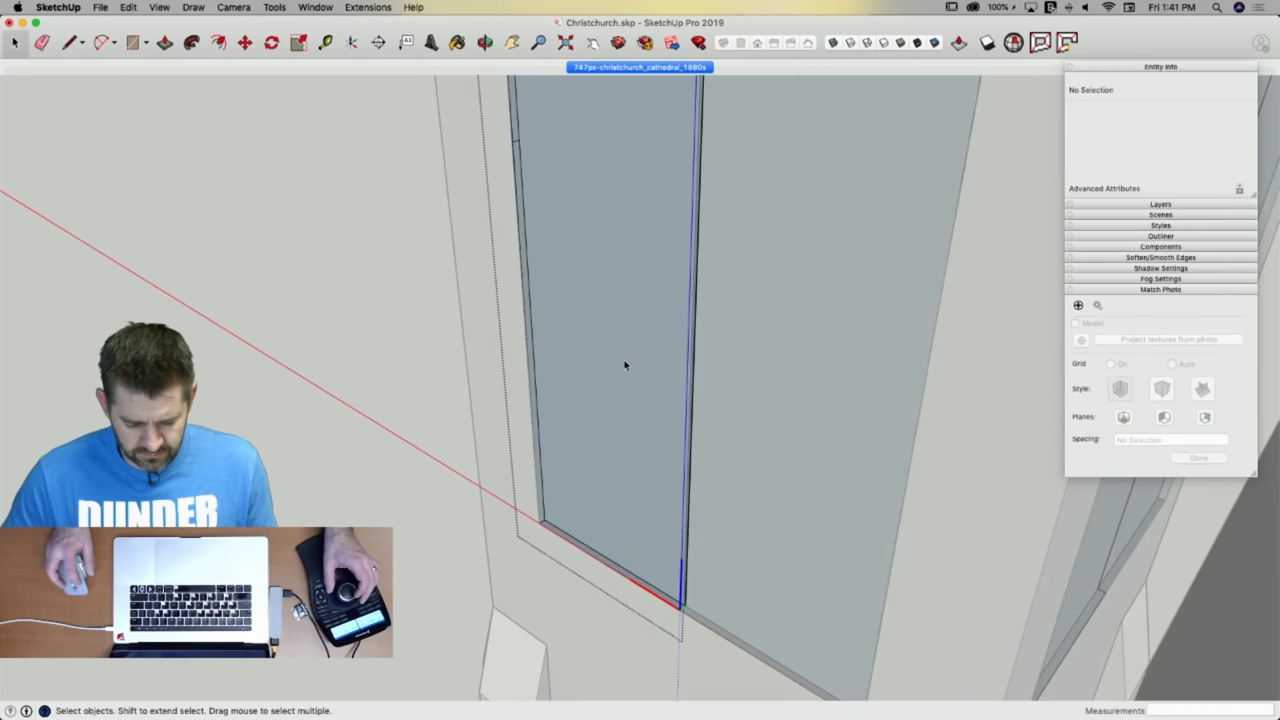
{"action": "double_click", "coordinate": [624, 364]}
{"action": "right_click", "coordinate": [624, 362]}
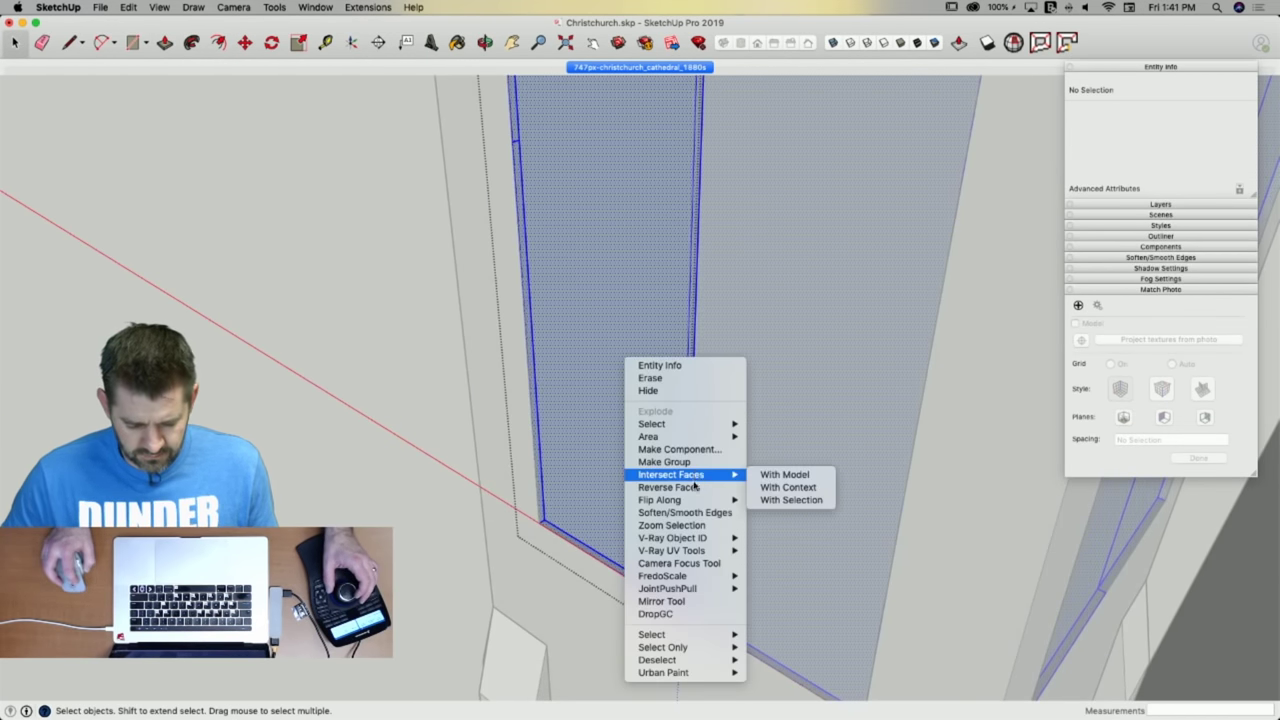
{"action": "left_click", "coordinate": [668, 487]}
{"action": "left_click", "coordinate": [491, 391]}
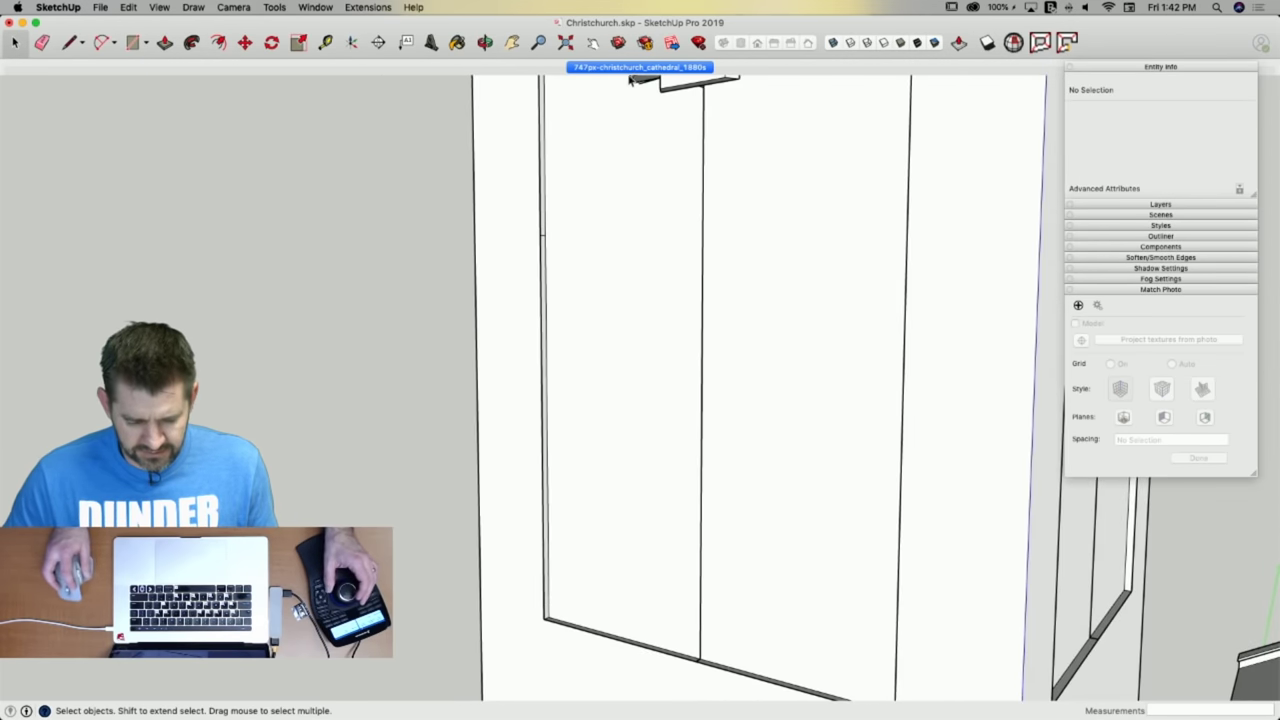
Over the matched photo, draw a vertical line about 19' 5" long from the sill to the apex of the tower's outer window arch.
{"action": "left_click", "coordinate": [629, 70]}
{"action": "scroll", "coordinate": [516, 384], "scroll_direction": "up", "scroll_amount": 2}
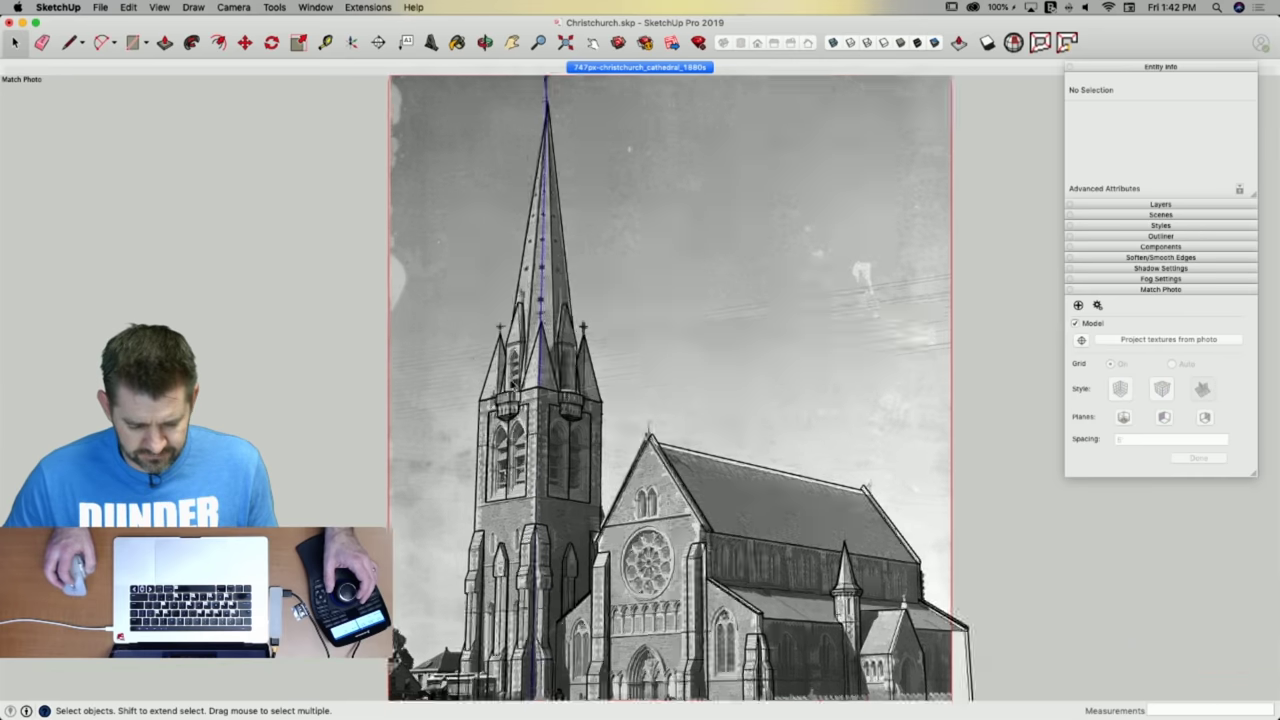
{"action": "scroll", "coordinate": [493, 457], "scroll_direction": "up", "scroll_amount": 10}
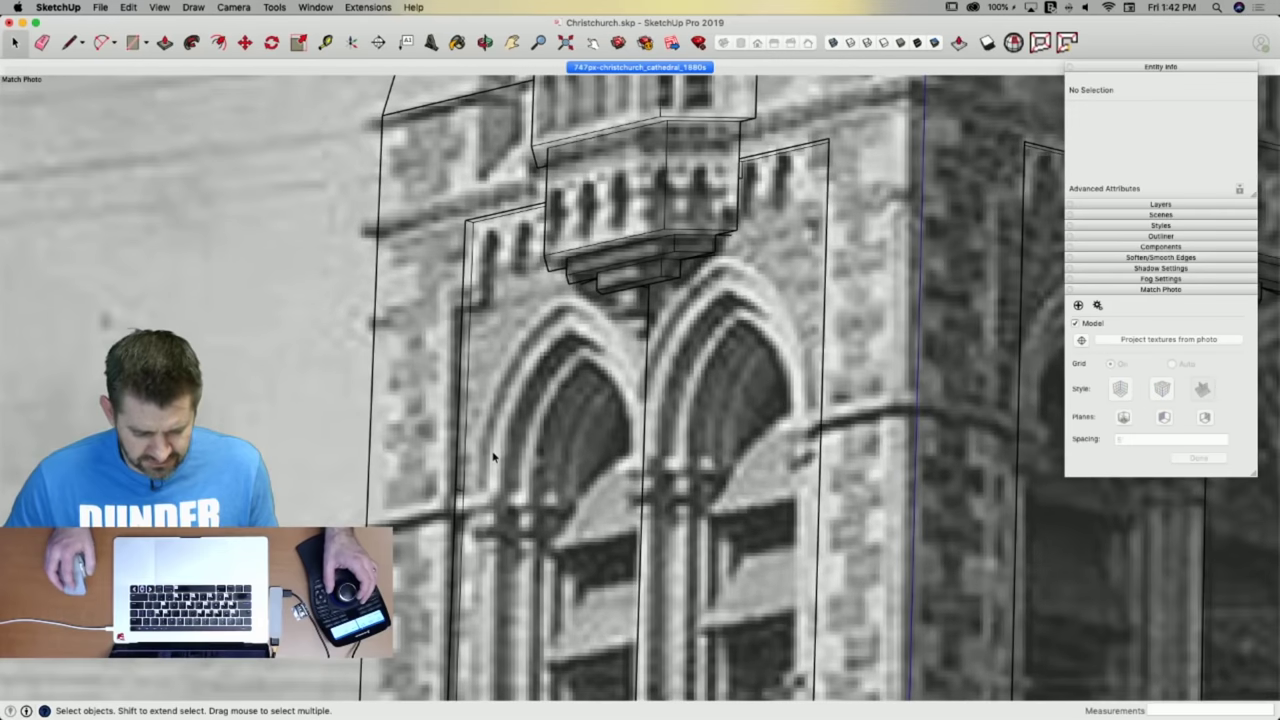
{"action": "scroll", "coordinate": [490, 400], "scroll_direction": "down", "scroll_amount": 5}
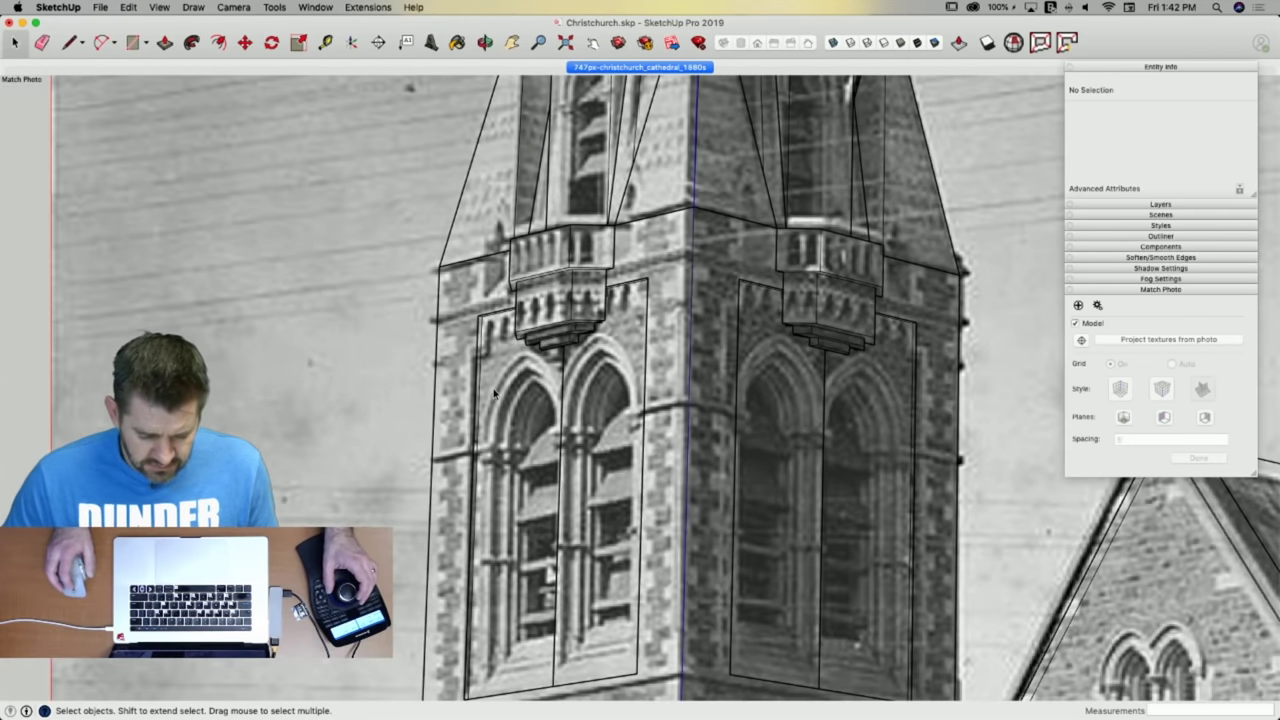
{"action": "key", "text": "l"}
{"action": "scroll", "coordinate": [542, 524], "scroll_direction": "down", "scroll_amount": 3}
{"action": "scroll", "coordinate": [540, 593], "scroll_direction": "up", "scroll_amount": 1}
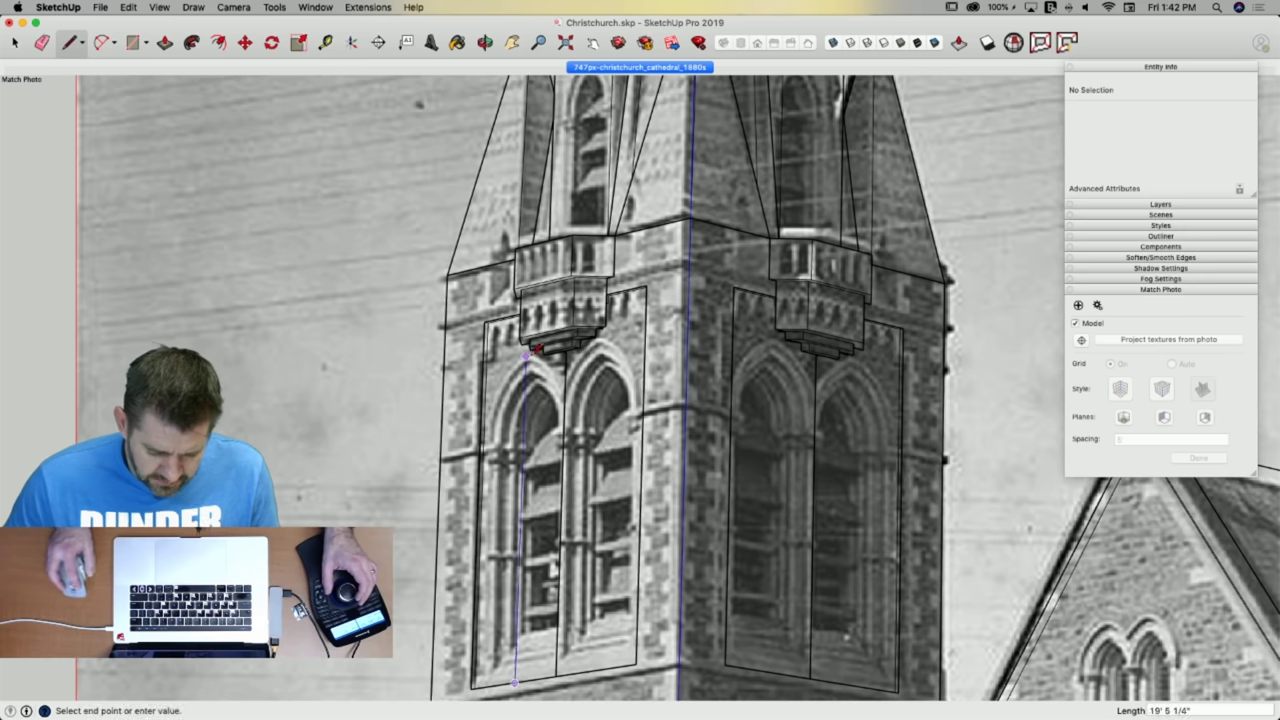
{"action": "left_click", "coordinate": [526, 355]}
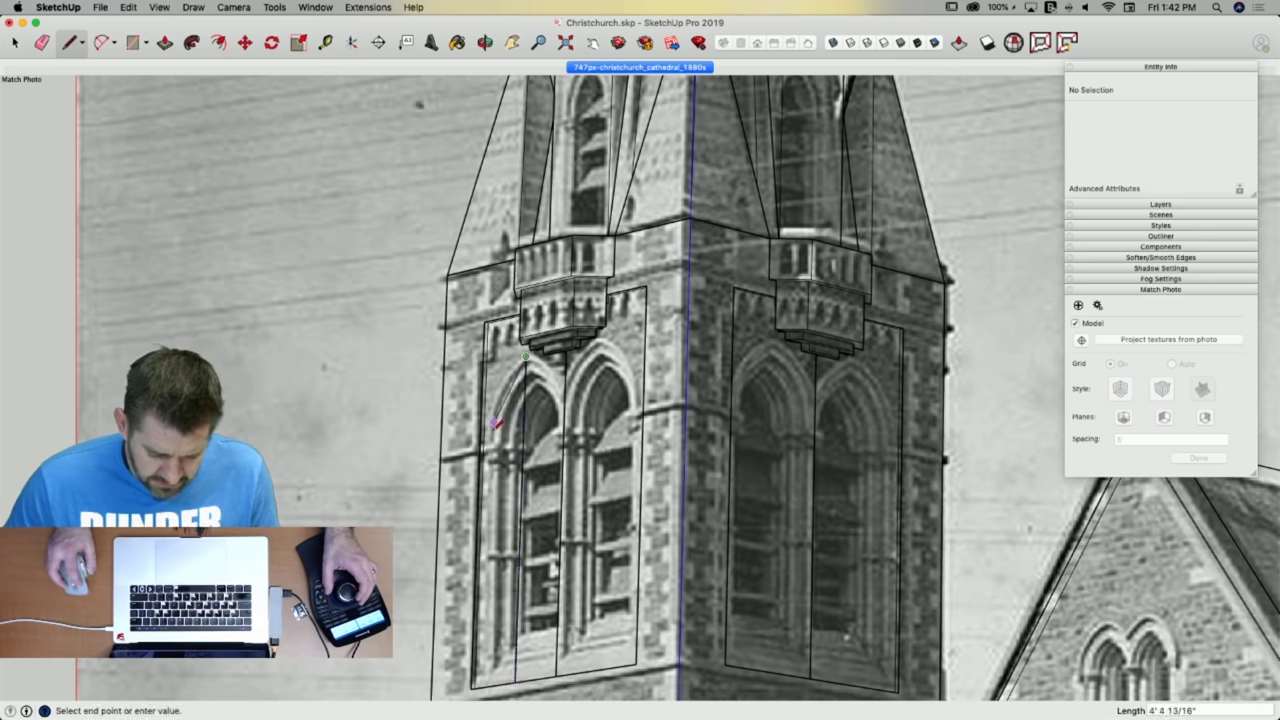
Continue the outline from the arch apex diagonally to its outer spring point and straight down to the sill.
{"action": "scroll", "coordinate": [489, 446], "scroll_direction": "up", "scroll_amount": 1}
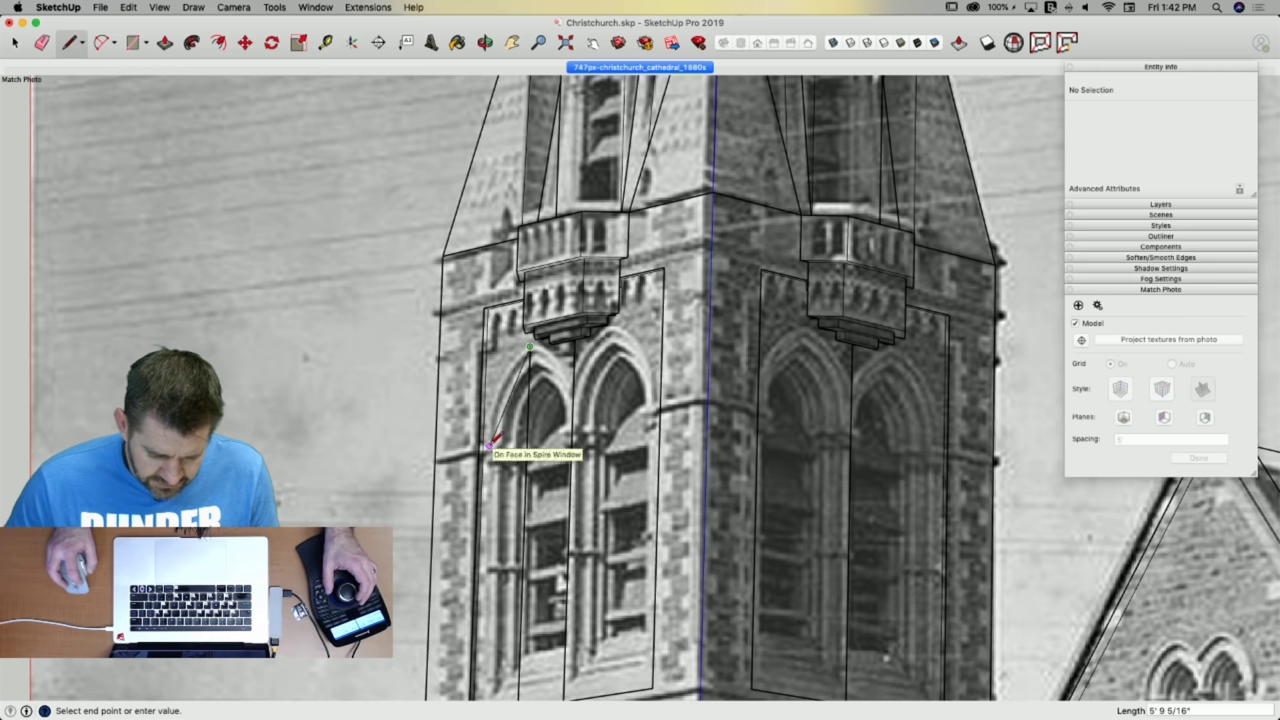
{"action": "scroll", "coordinate": [491, 338], "scroll_direction": "down", "scroll_amount": 3}
{"action": "middle_click_drag", "start_coordinate": [513, 534], "coordinate": [481, 515]}
{"action": "scroll", "coordinate": [626, 527], "scroll_direction": "up", "scroll_amount": 6}
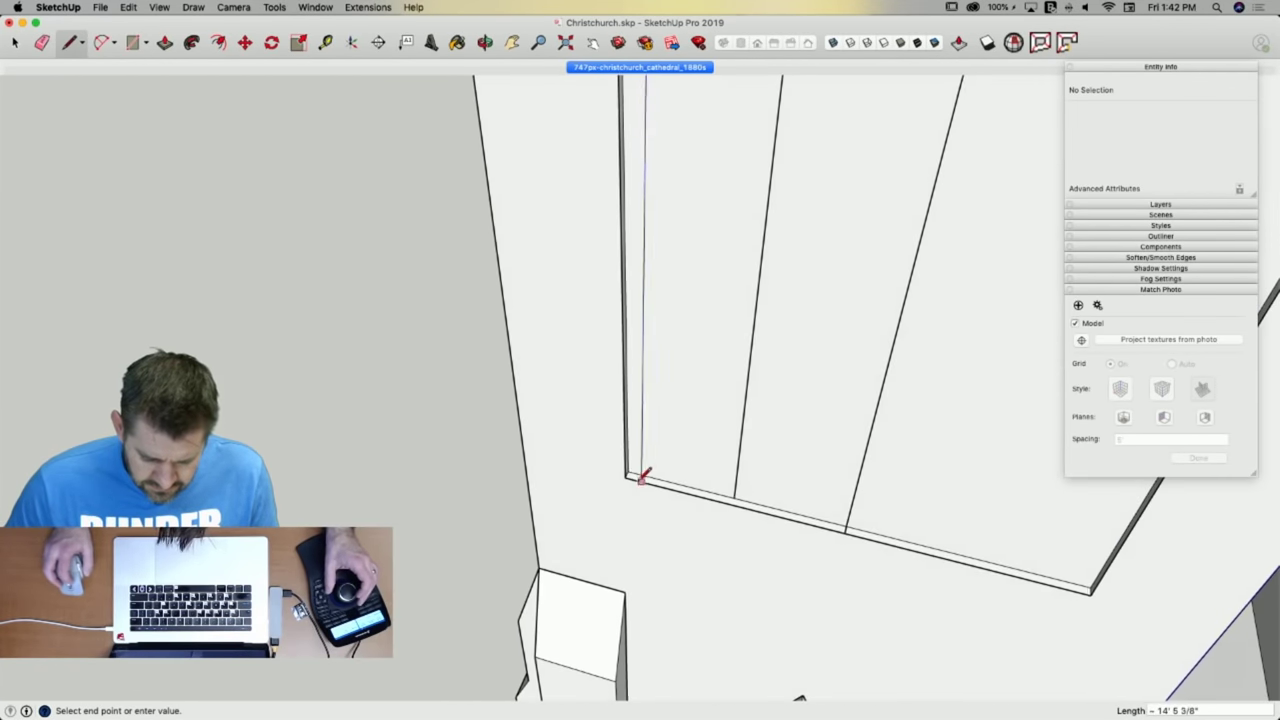
{"action": "left_click", "coordinate": [644, 474]}
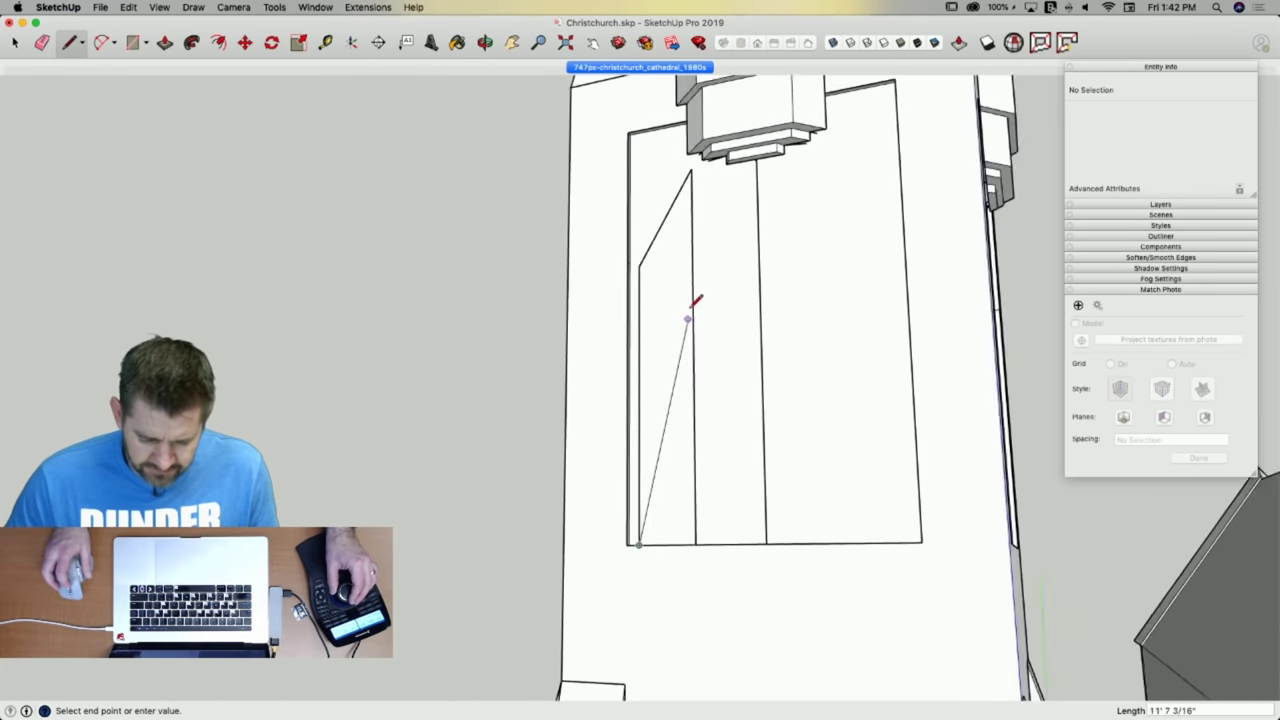
{"action": "key", "text": "space"}
Draw an arc with a bulge of about 9 7/8" from the arch apex to the spring point, following the photo, and erase the diagonal chord.
{"action": "left_click", "coordinate": [620, 67]}
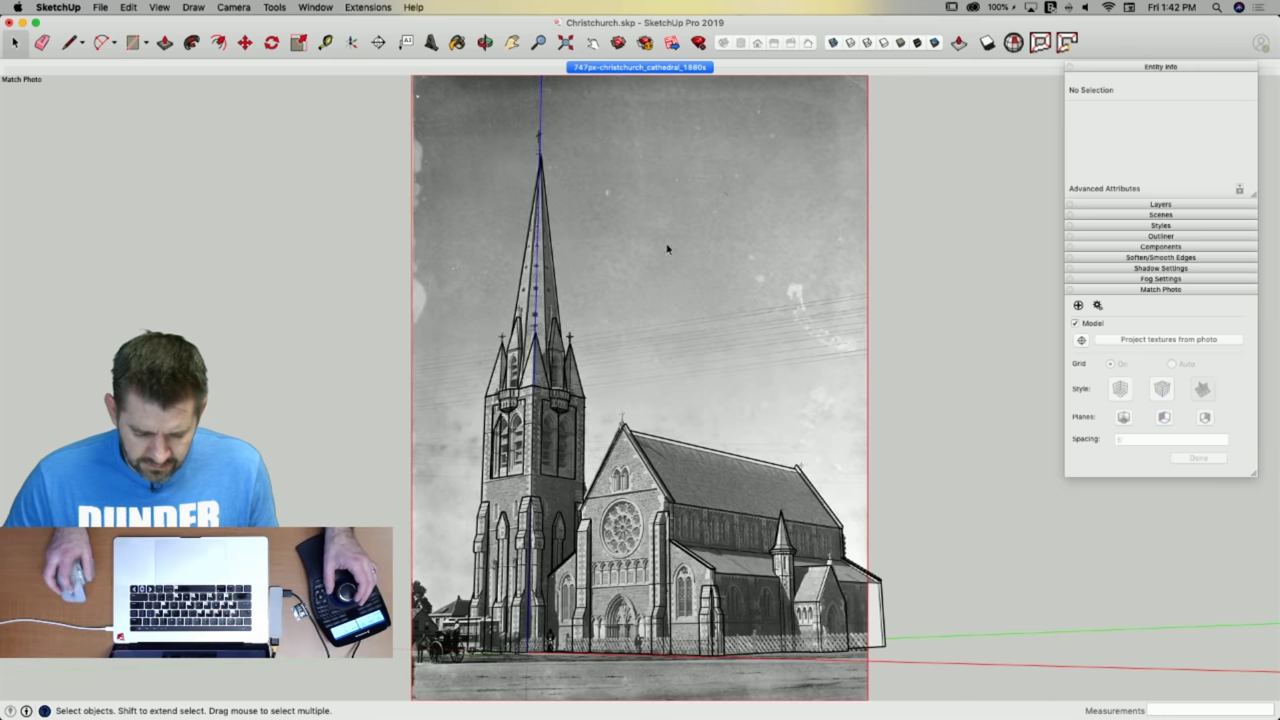
{"action": "scroll", "coordinate": [620, 250], "scroll_direction": "up", "scroll_amount": 8}
{"action": "scroll", "coordinate": [515, 413], "scroll_direction": "up", "scroll_amount": 2}
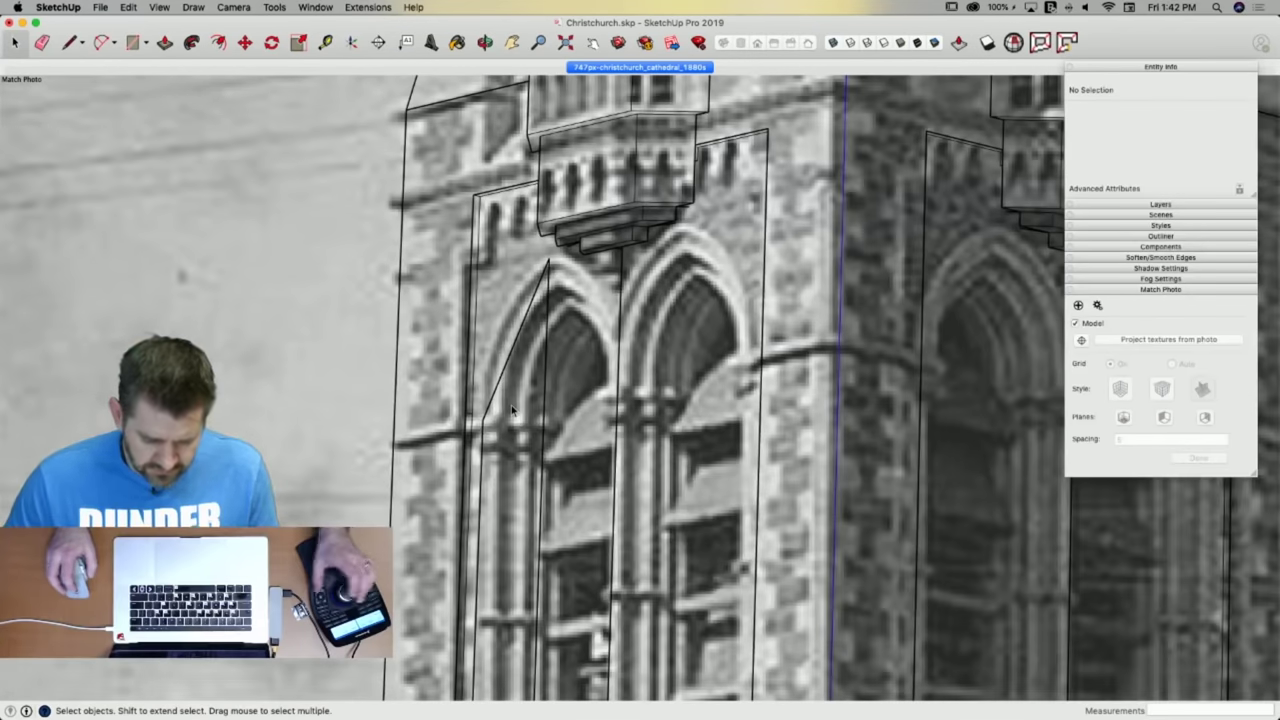
{"action": "key", "text": "a"}
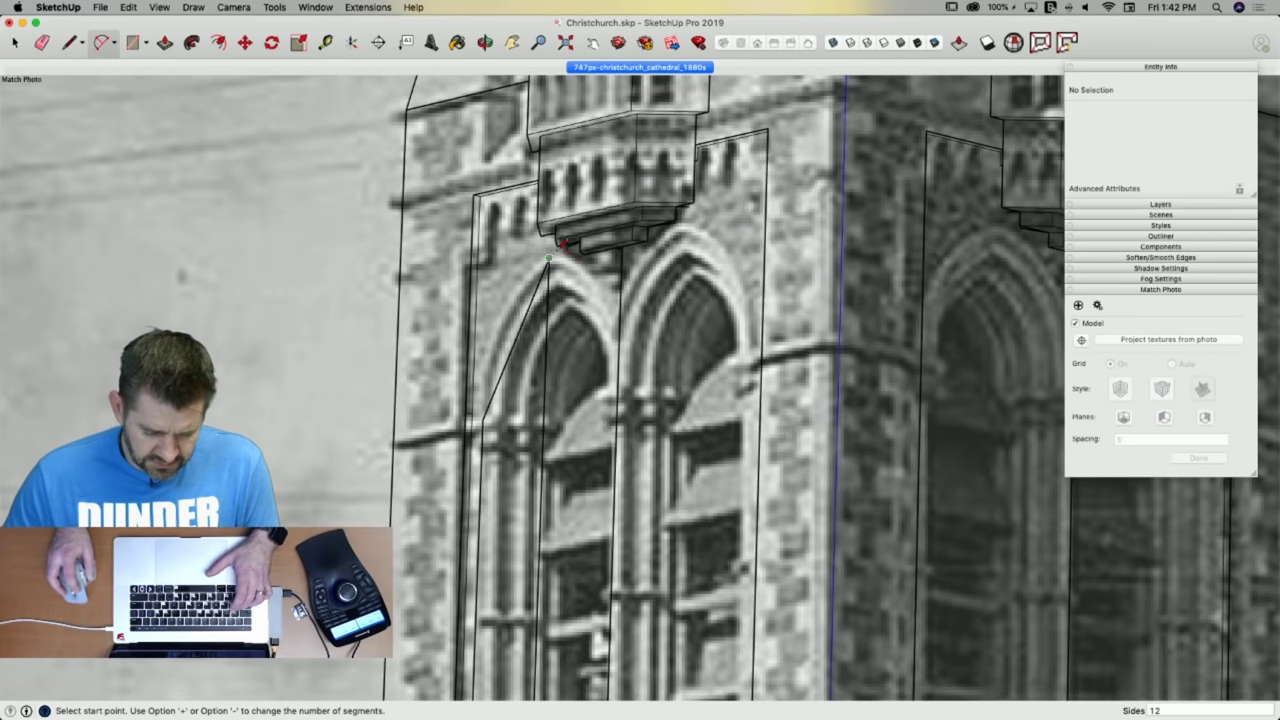
{"action": "left_click", "coordinate": [549, 261]}
{"action": "left_click", "coordinate": [483, 418]}
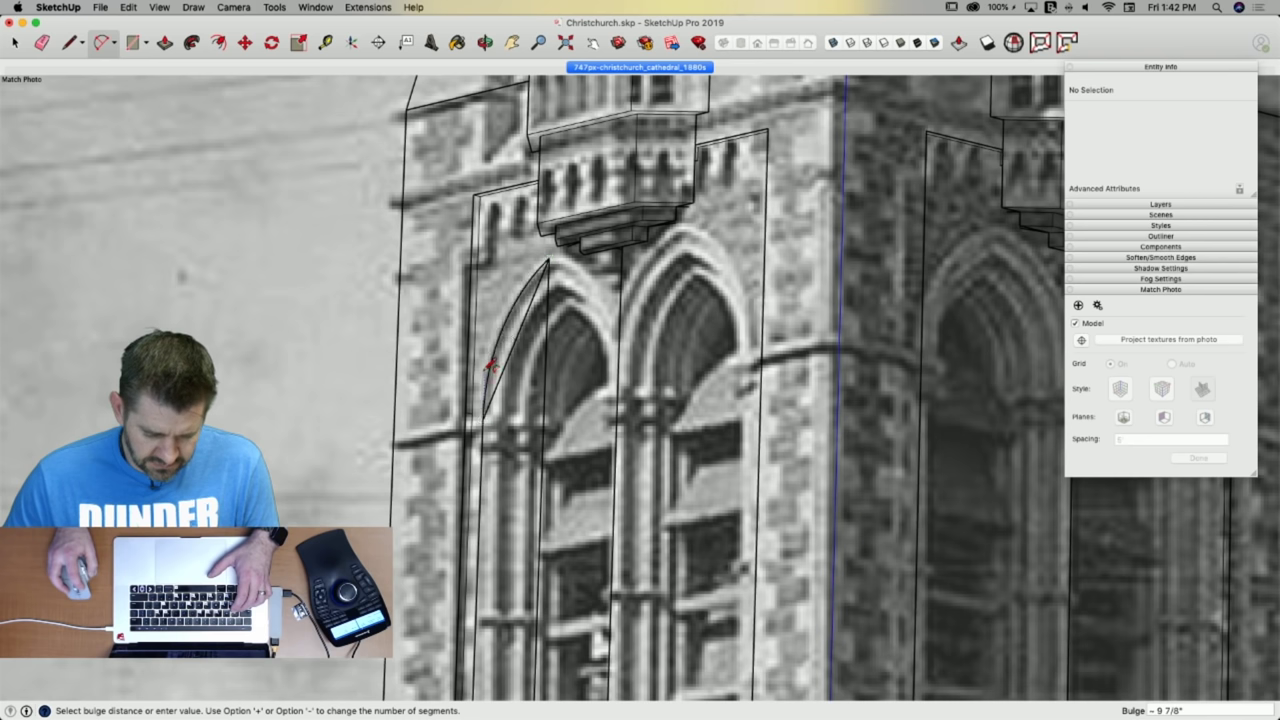
{"action": "left_click", "coordinate": [491, 366]}
{"action": "key", "text": "e"}
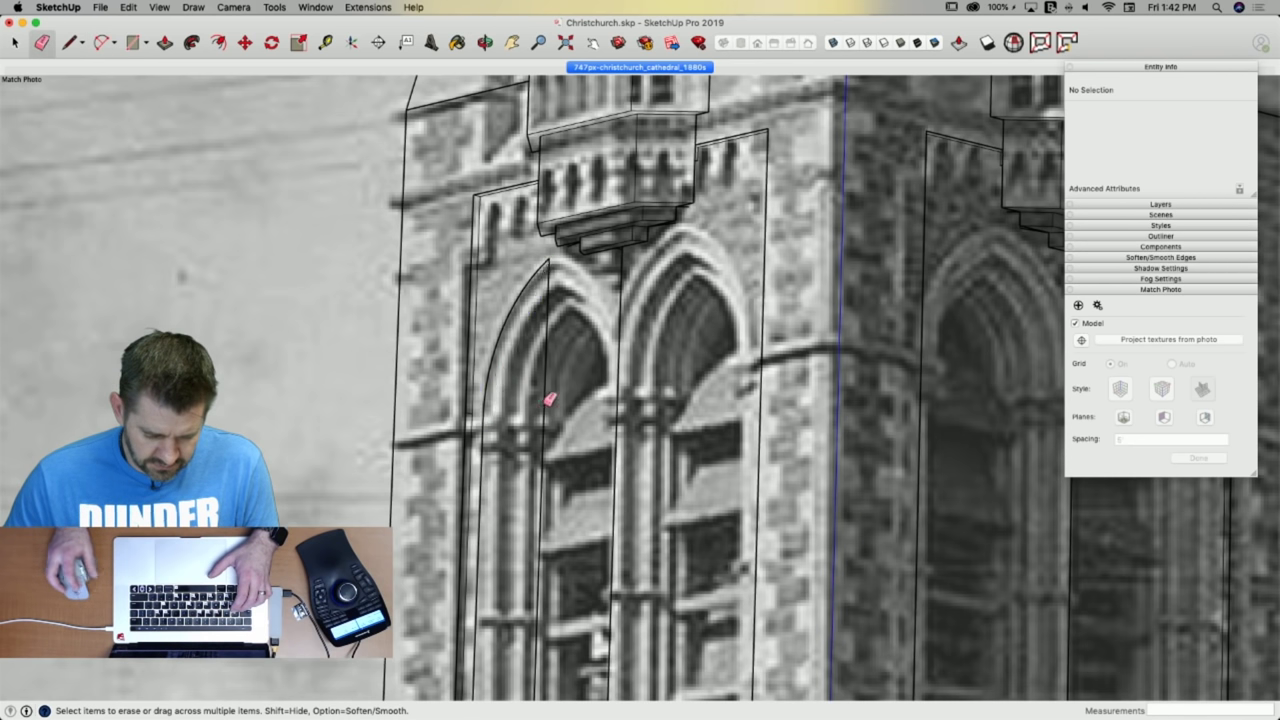
Cut the half-arch outline's edges from the model and paste them in place inside the Spire Window component.
{"action": "key", "text": "space"}
{"action": "left_click", "coordinate": [549, 381]}
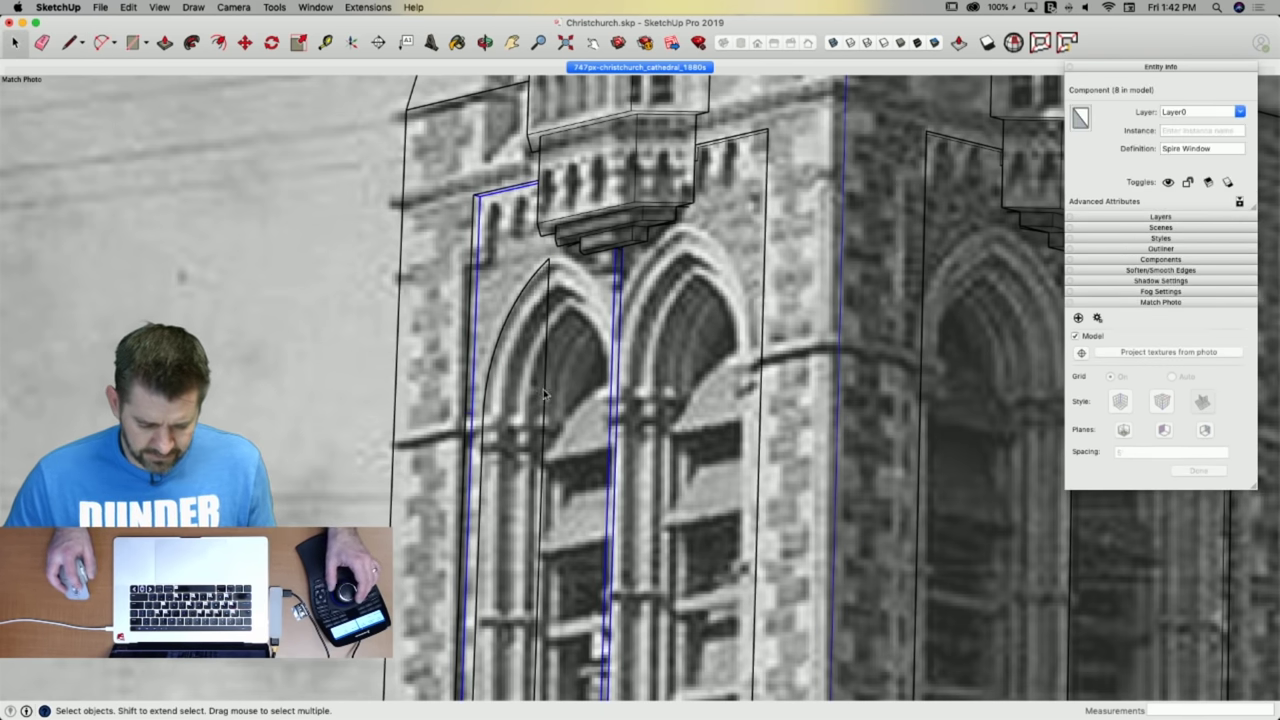
{"action": "left_click", "coordinate": [544, 391]}
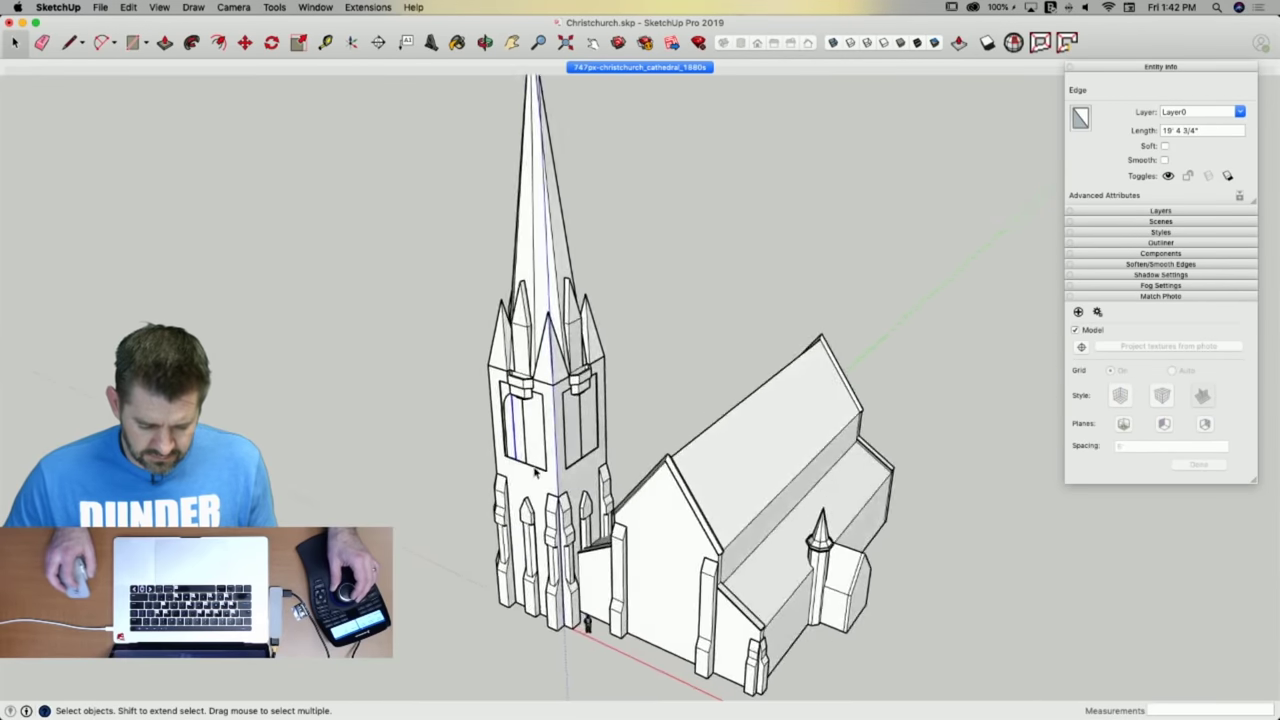
{"action": "scroll", "coordinate": [535, 472], "scroll_direction": "up", "scroll_amount": 10}
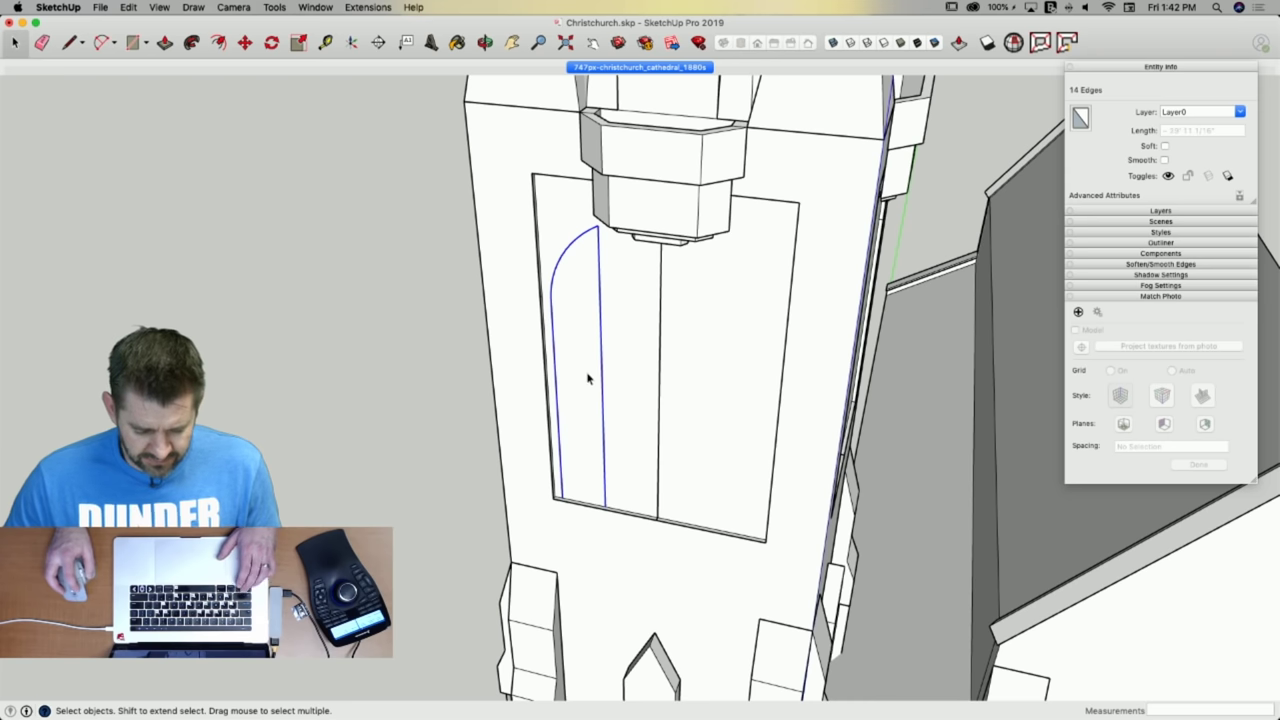
{"action": "key", "text": "super+x"}
{"action": "double_click", "coordinate": [624, 369]}
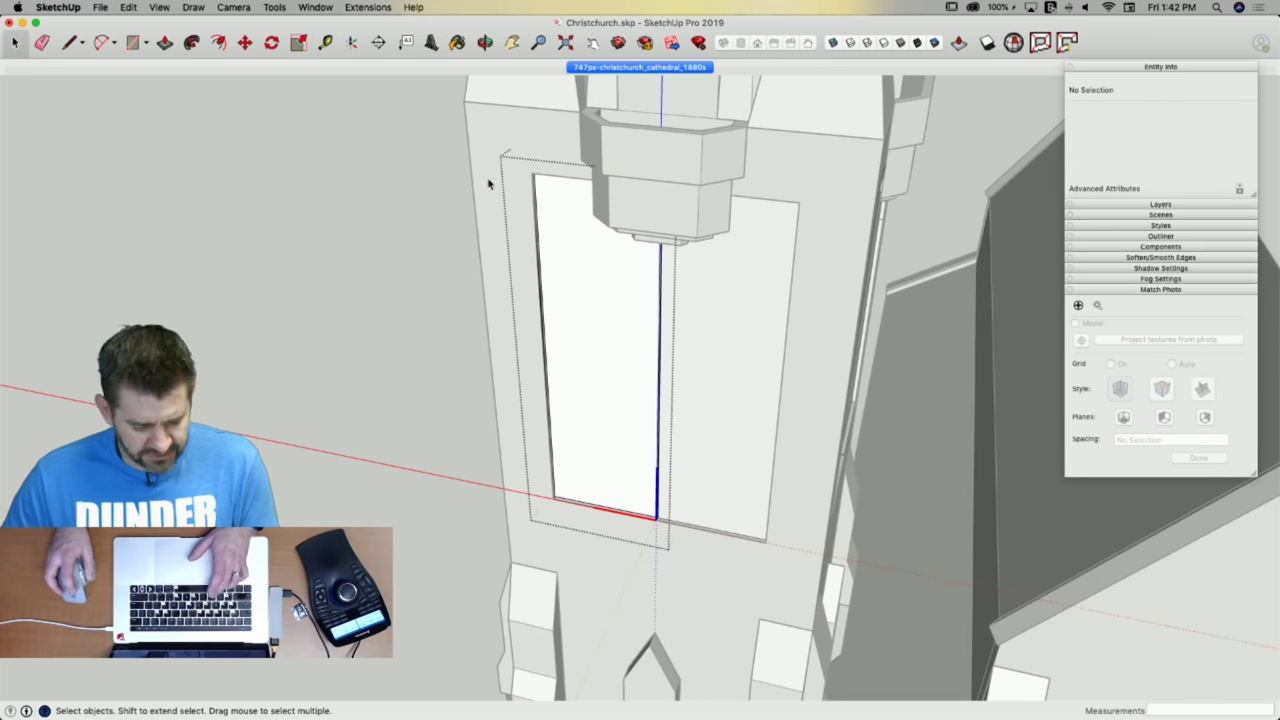
{"action": "left_click", "coordinate": [128, 7]}
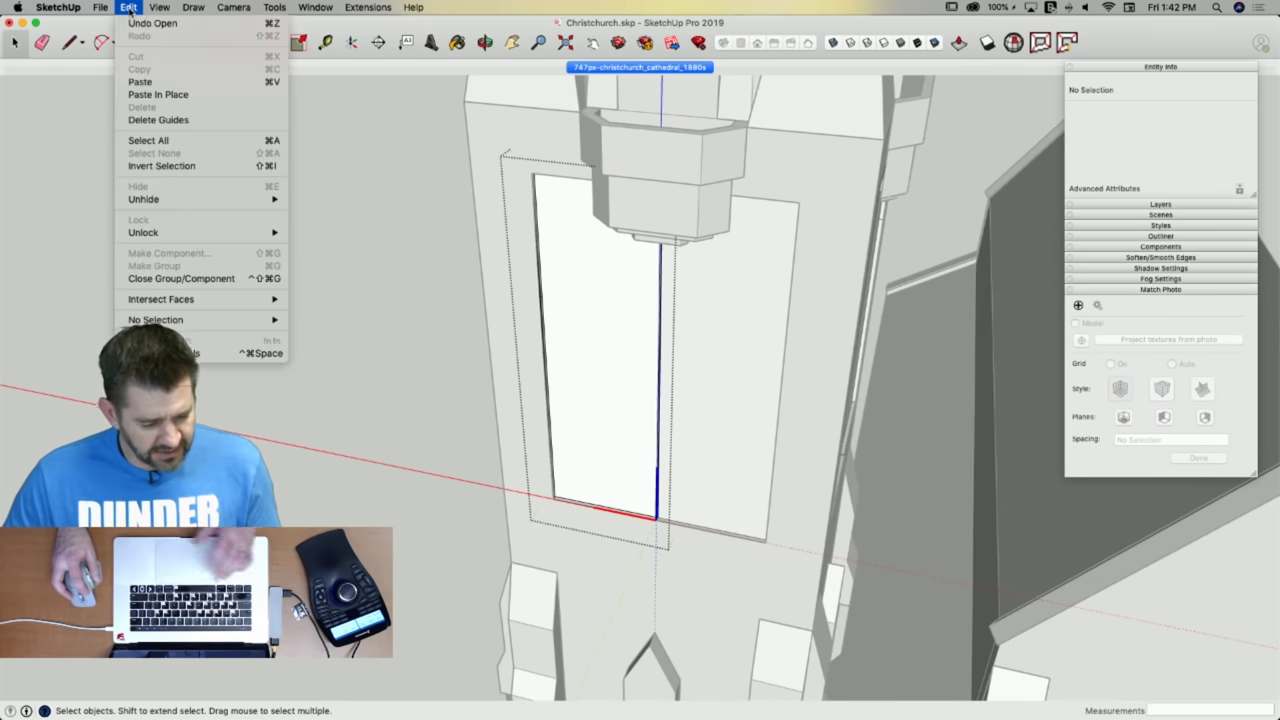
{"action": "left_click", "coordinate": [148, 94]}
Rotate a copy of the half-arch outline 180° about the base of its centre line to complete the arch, and erase the centre line.
{"action": "key", "text": "q"}
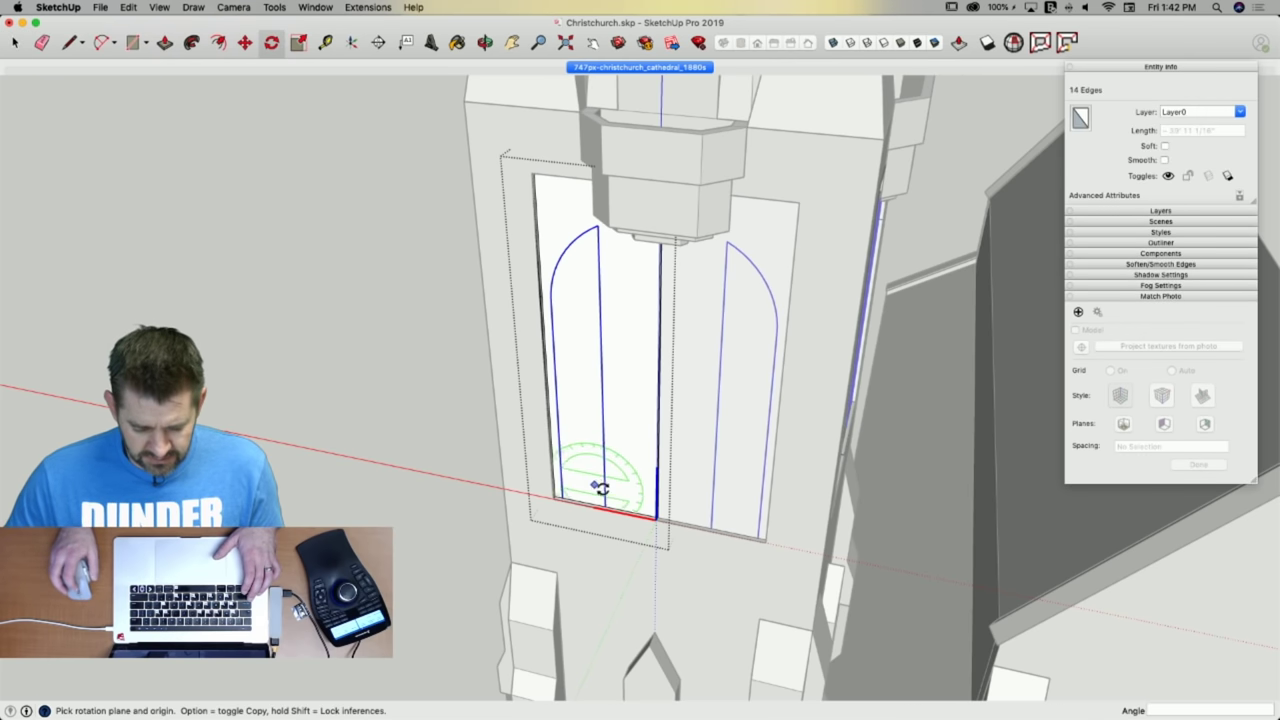
{"action": "scroll", "coordinate": [608, 500], "scroll_direction": "up", "scroll_amount": 3}
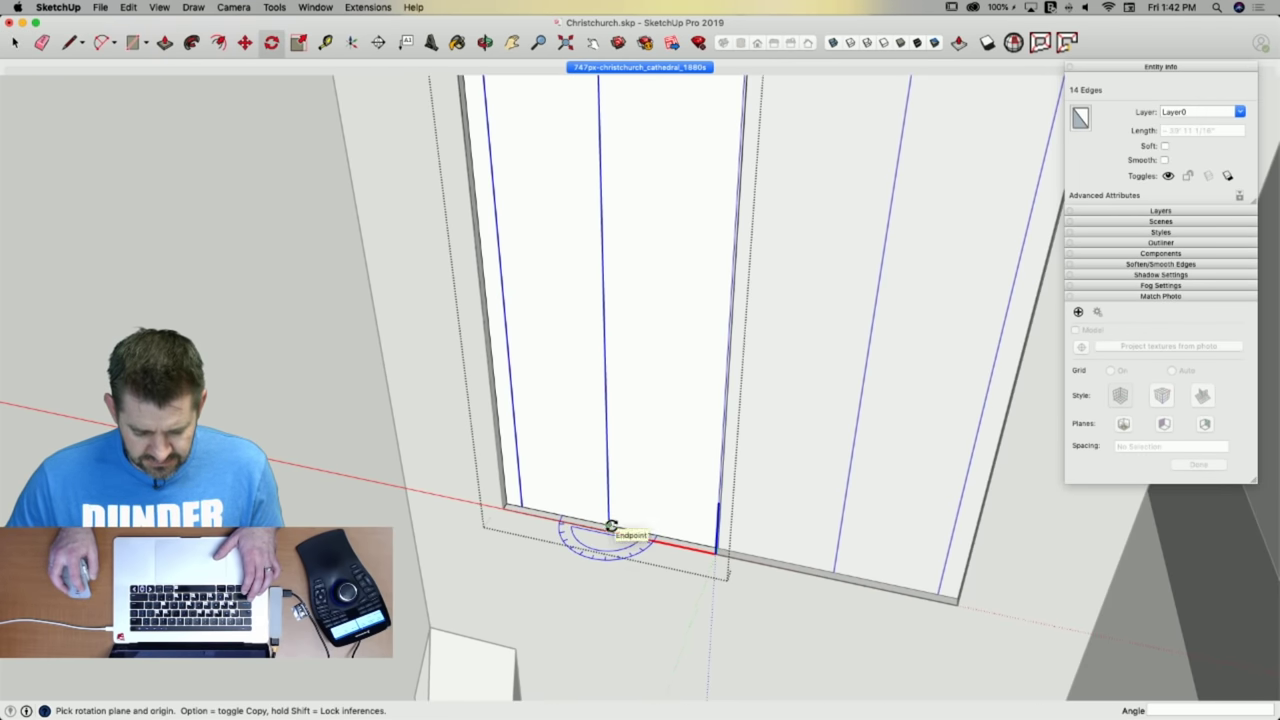
{"action": "left_click_drag", "start_coordinate": [611, 526], "coordinate": [588, 518]}
{"action": "left_click", "coordinate": [588, 518]}
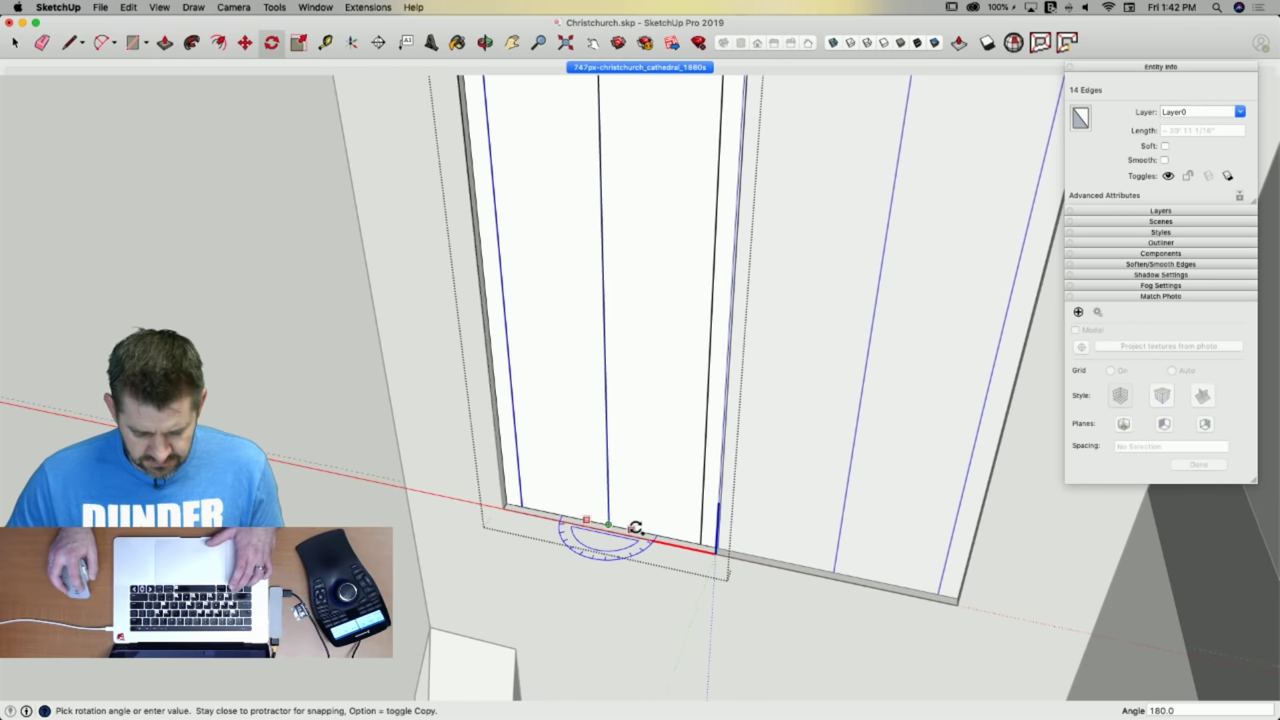
{"action": "left_click", "coordinate": [635, 527]}
{"action": "key", "text": "space"}
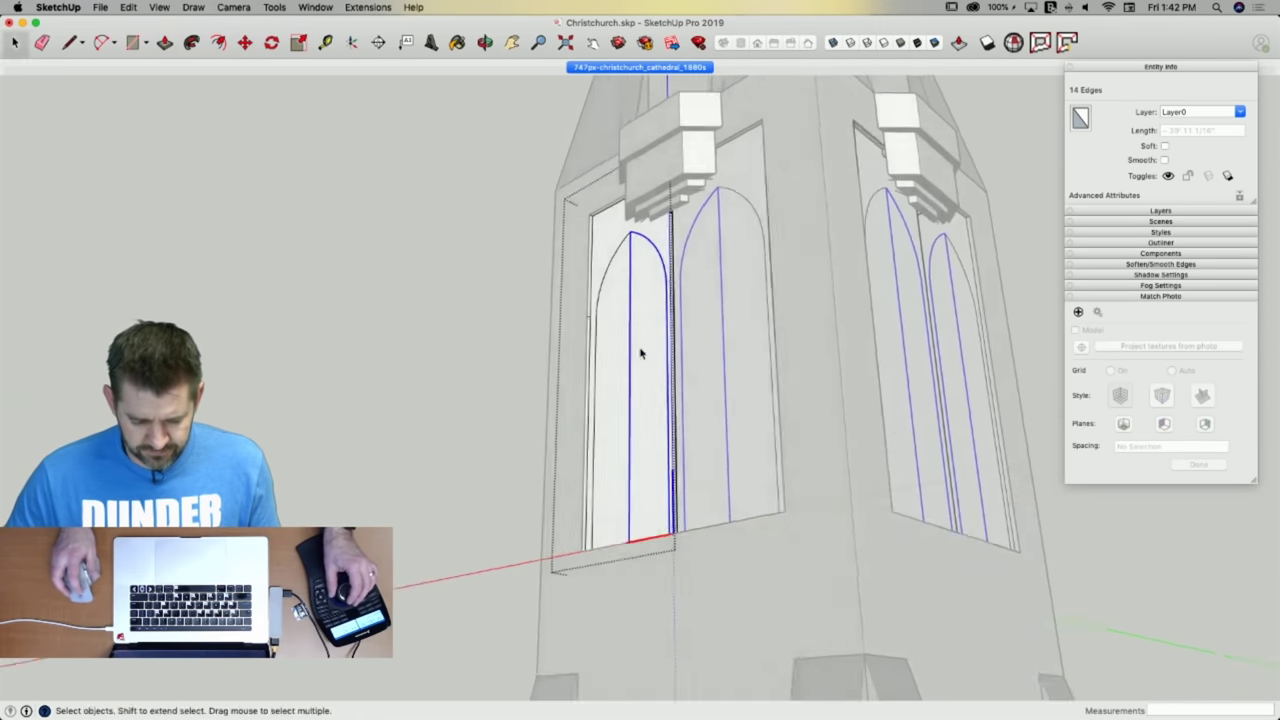
{"action": "key", "text": "e"}
{"action": "left_click", "coordinate": [593, 276]}
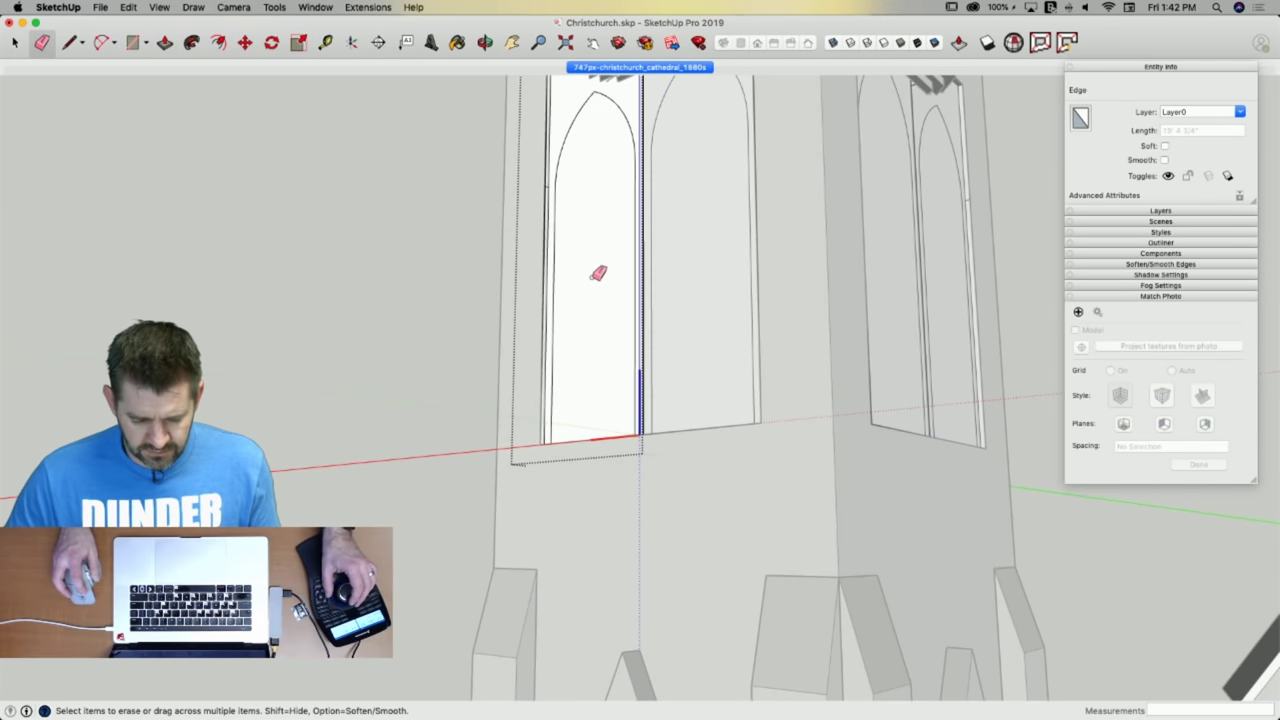
Against the matched photo, push the arched window face in about 7 7/8" and pull it back out about 1 15/16".
{"action": "left_click", "coordinate": [606, 67]}
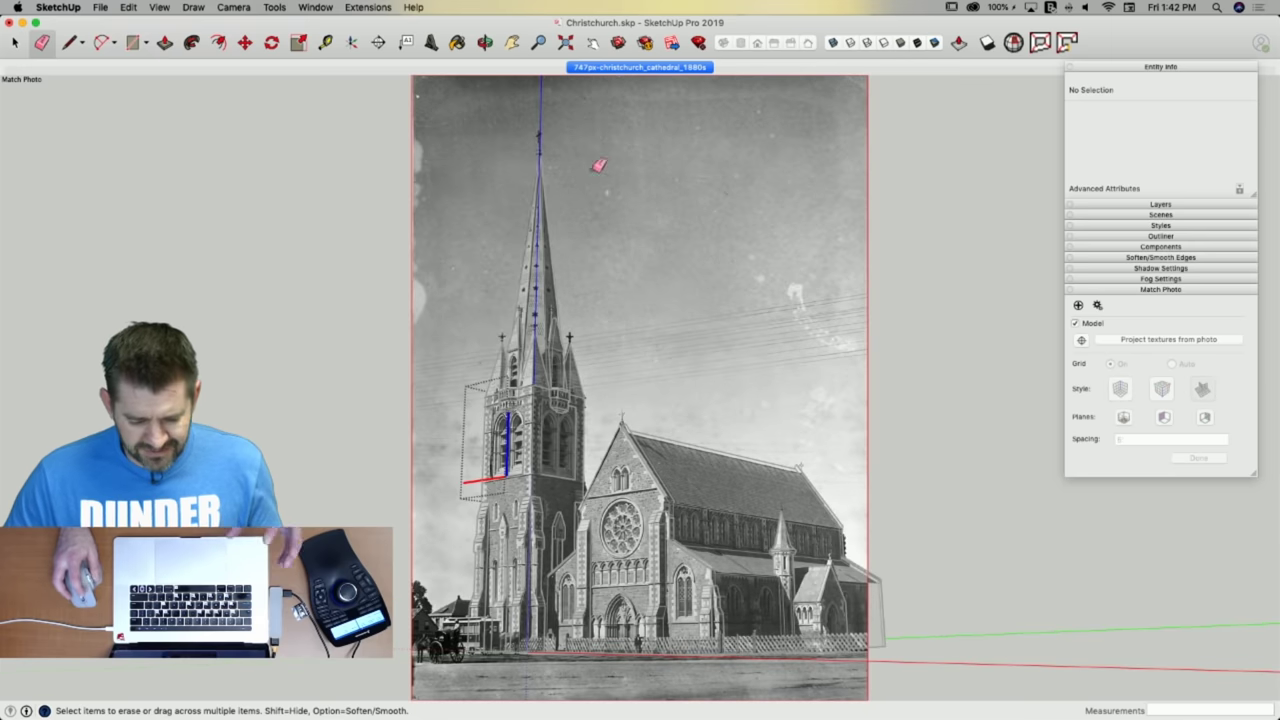
{"action": "scroll", "coordinate": [525, 378], "scroll_direction": "up", "scroll_amount": 5}
{"action": "scroll", "coordinate": [525, 378], "scroll_direction": "up", "scroll_amount": 2}
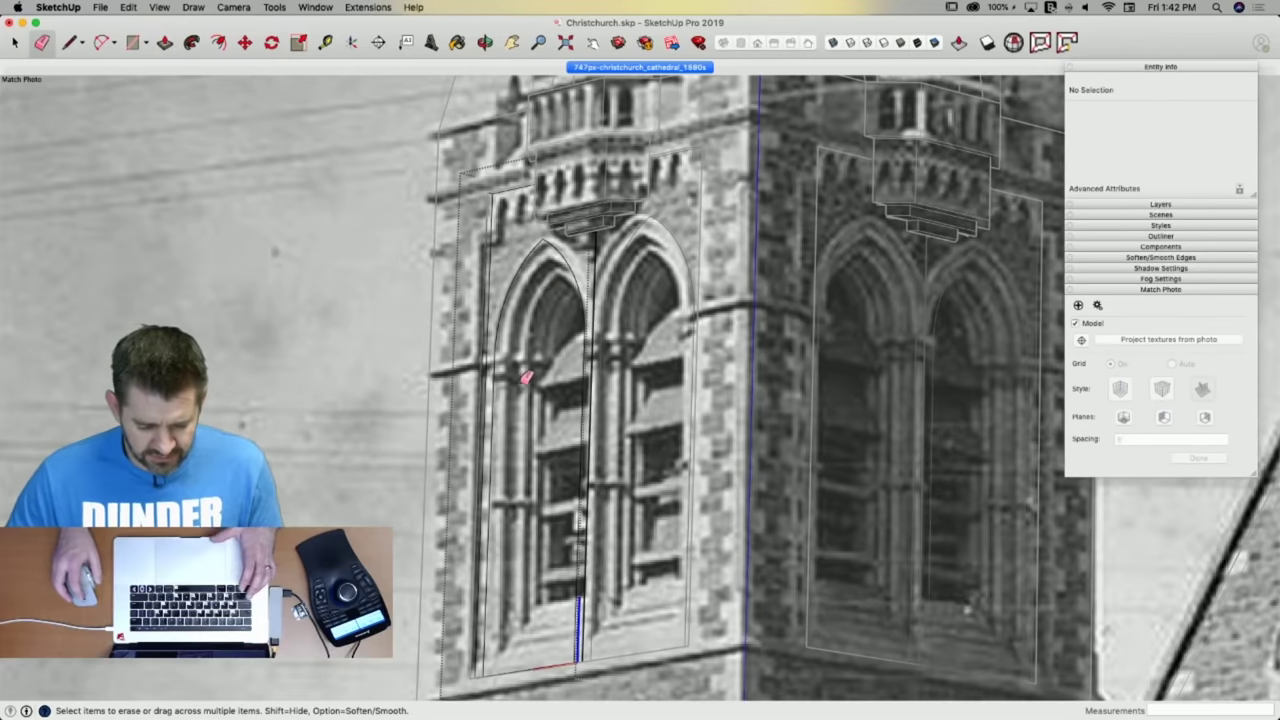
{"action": "key", "text": "p"}
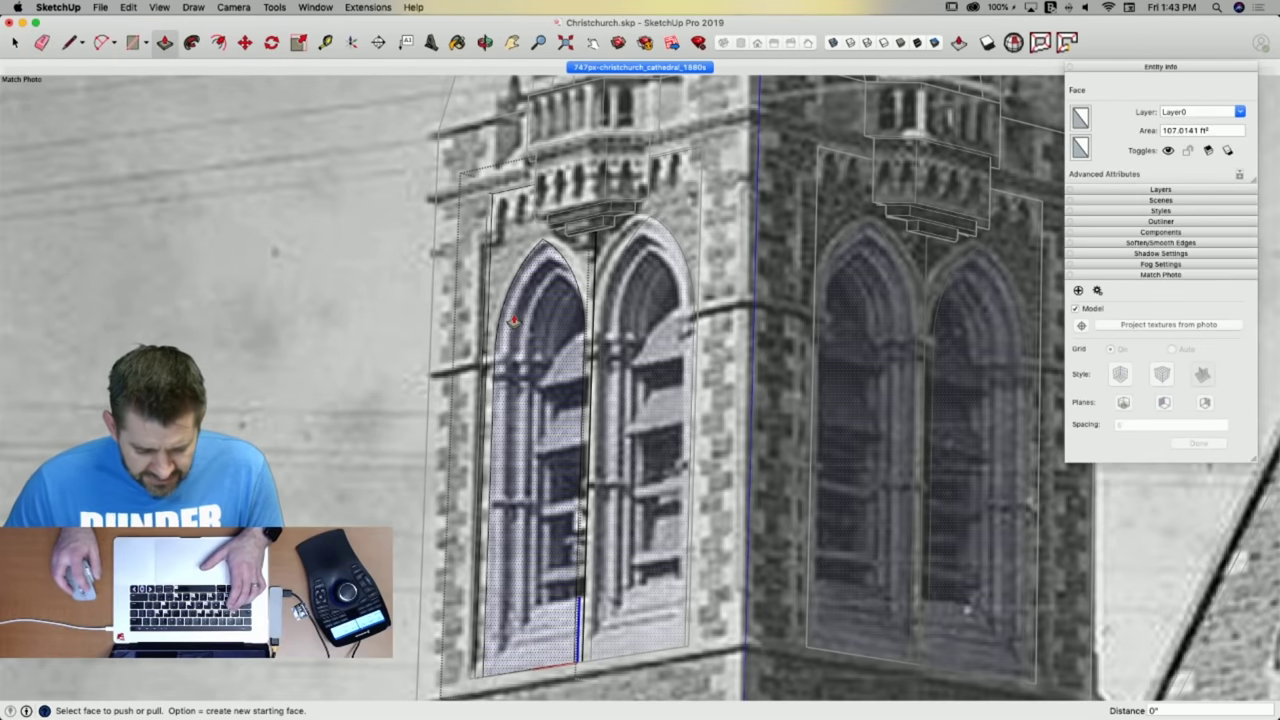
{"action": "left_click", "coordinate": [513, 321]}
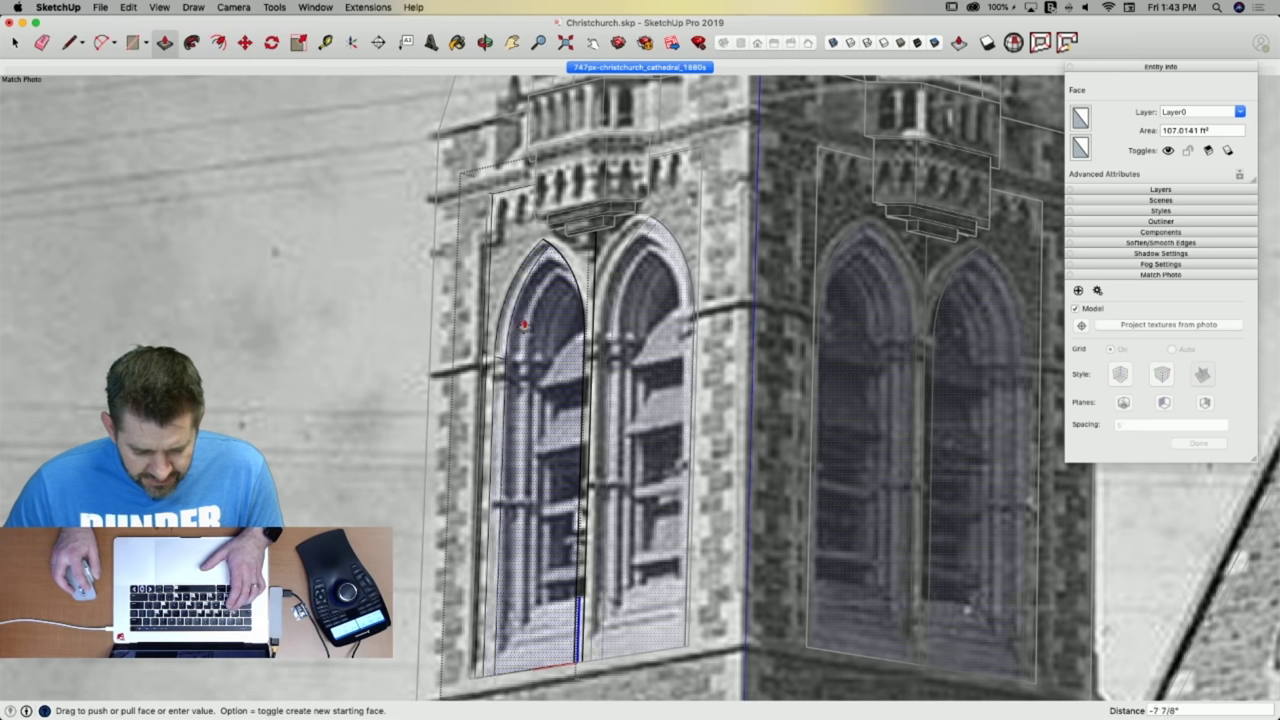
{"action": "left_click", "coordinate": [523, 325]}
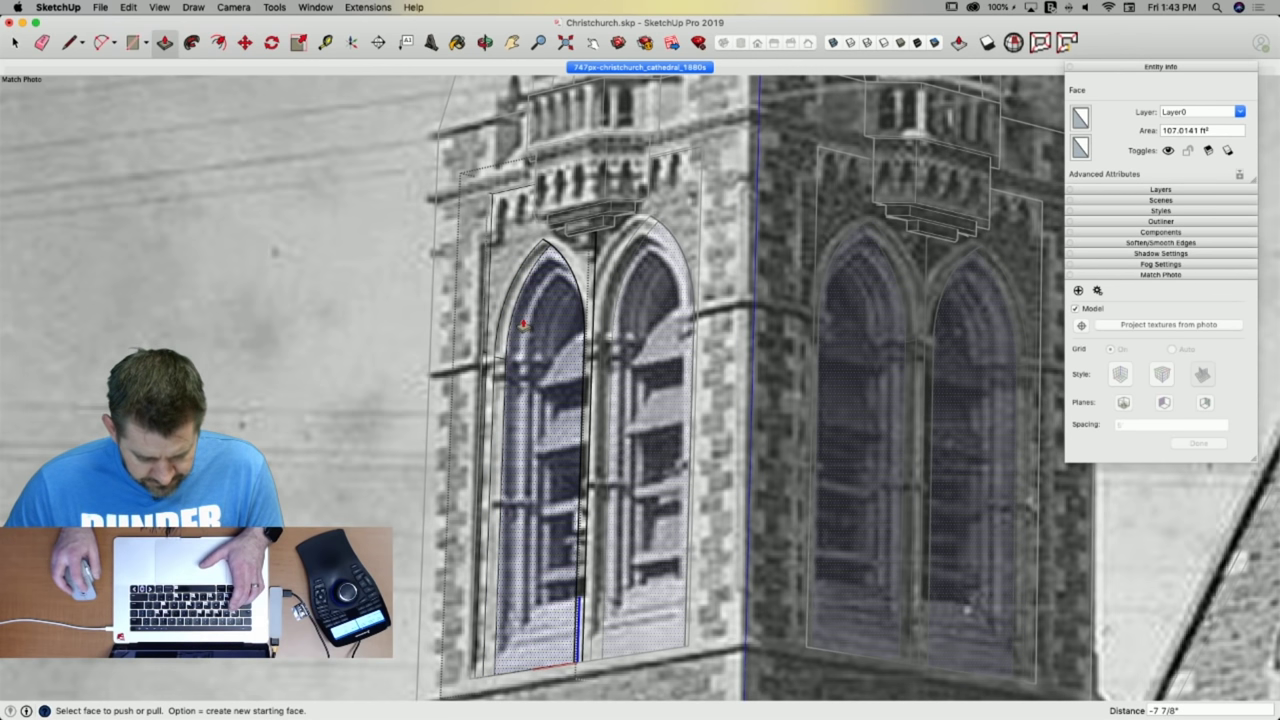
{"action": "left_click", "coordinate": [529, 326]}
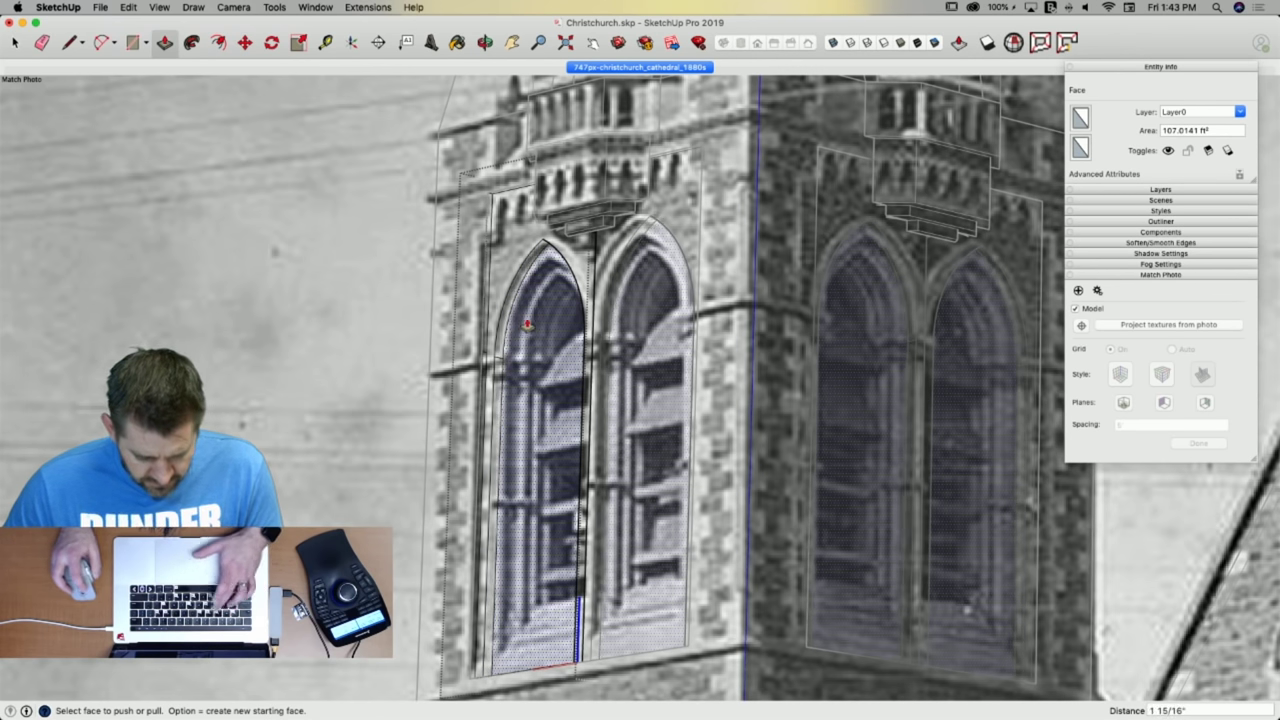
Offset the recessed arch outline inward about 9 13/16" and push the inner face back about 4 5/8".
{"action": "key", "text": "f"}
{"action": "left_click", "coordinate": [548, 287]}
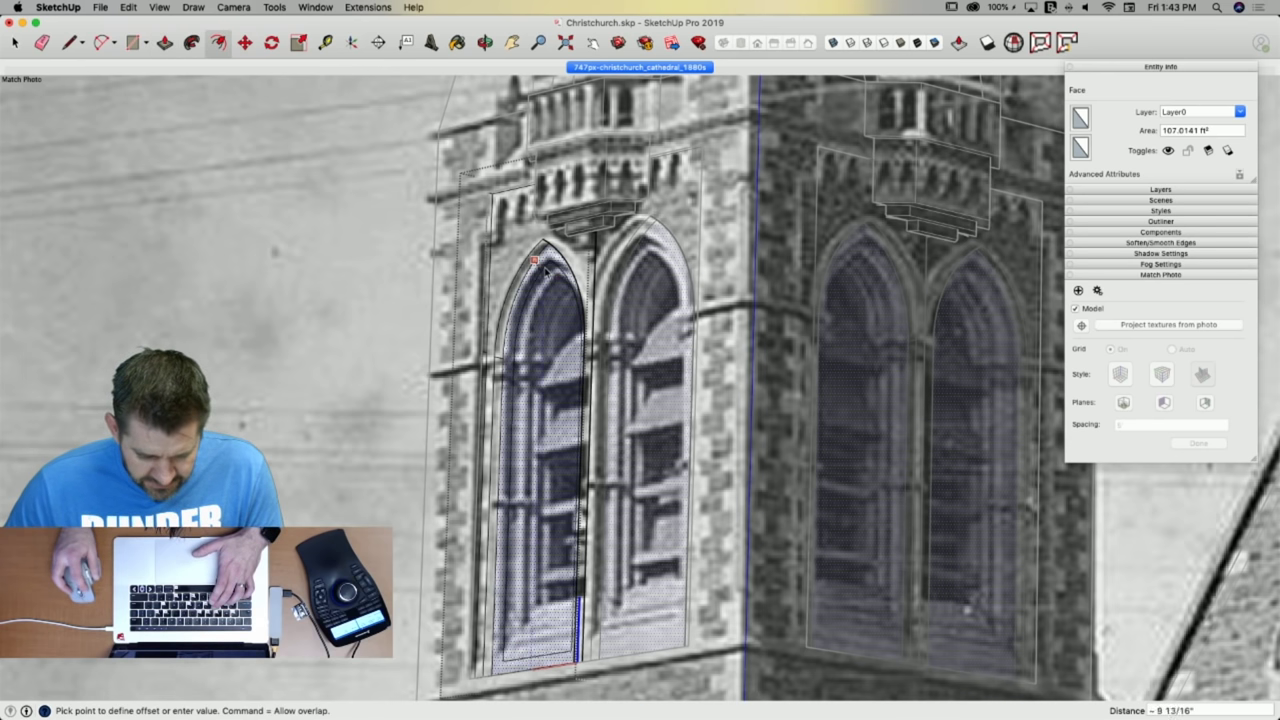
{"action": "left_click", "coordinate": [545, 268]}
{"action": "key", "text": "p"}
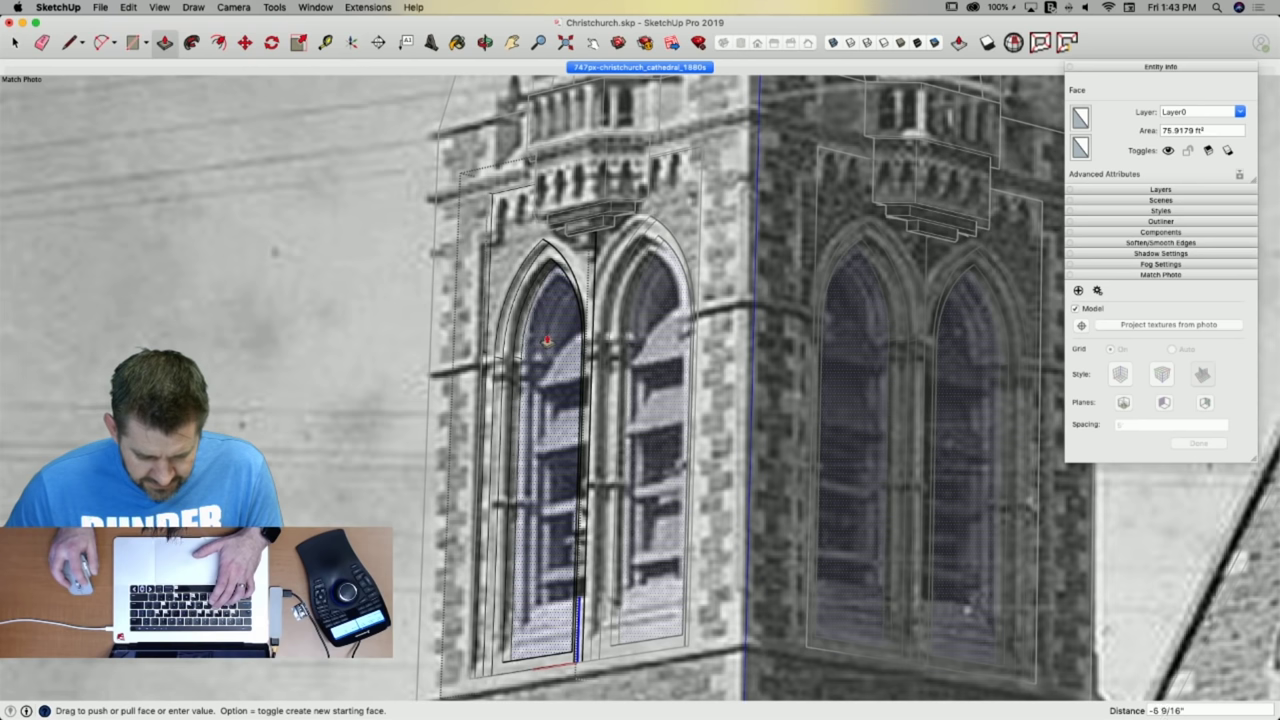
{"action": "left_click", "coordinate": [545, 340]}
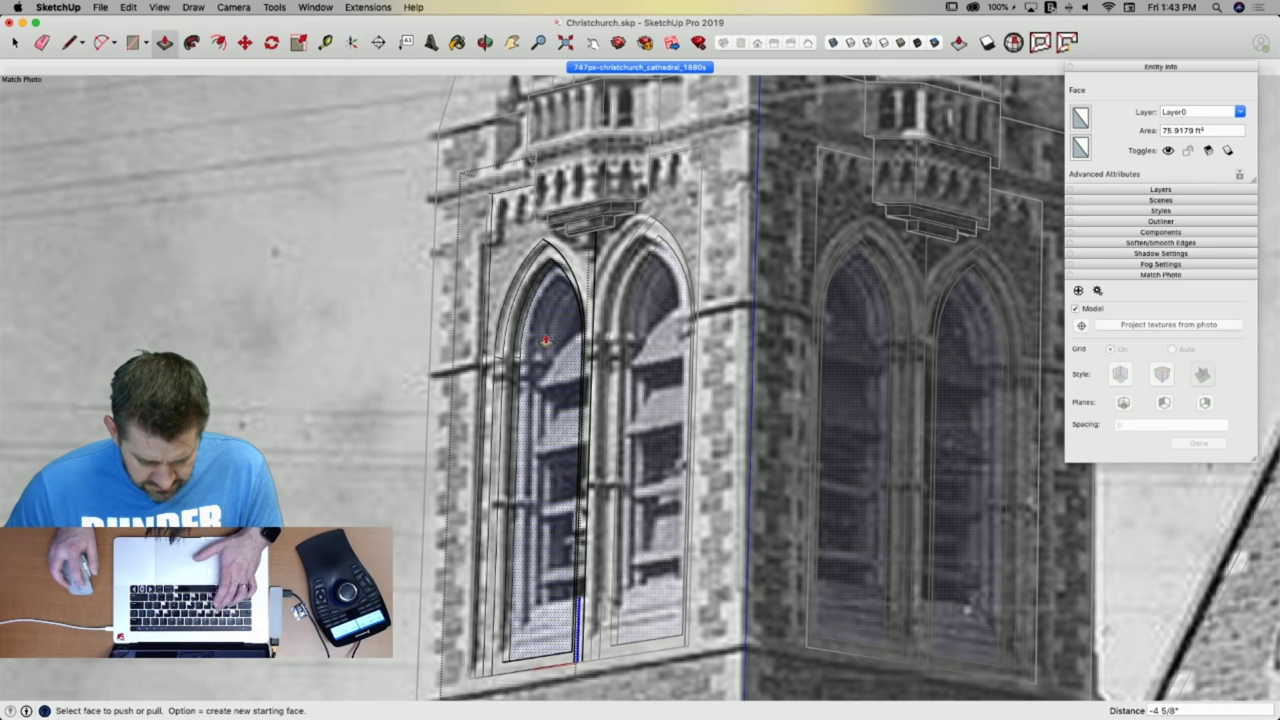
Offset the second arch outline inward about 9 3/8" and push the innermost face back about 1' 4 5/8".
{"action": "key", "text": "f"}
{"action": "left_click", "coordinate": [551, 279]}
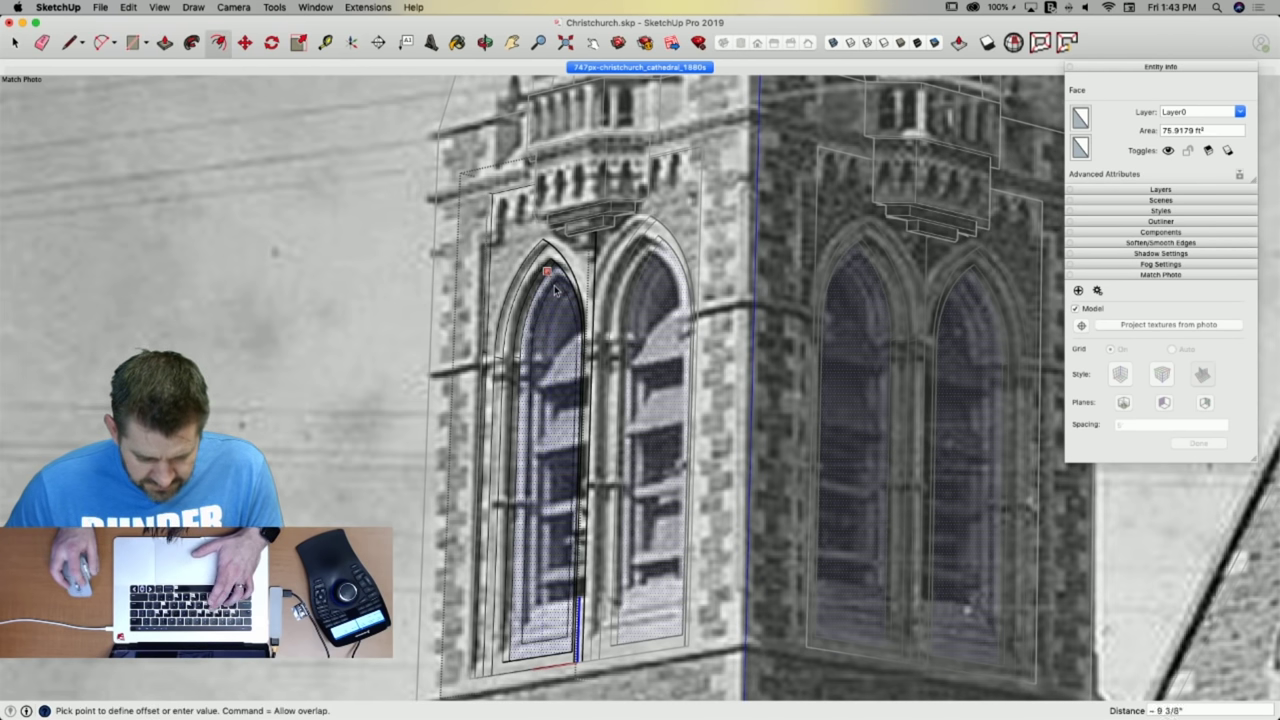
{"action": "left_click", "coordinate": [553, 284]}
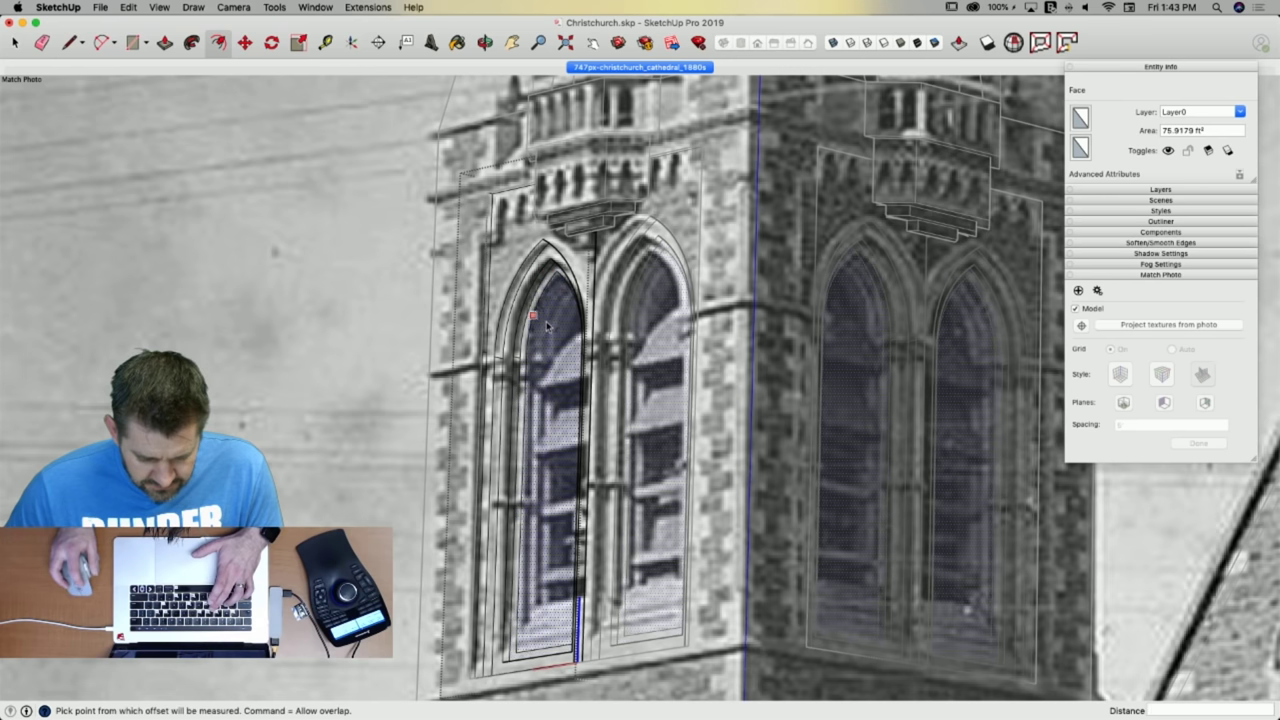
{"action": "key", "text": "p"}
{"action": "left_click", "coordinate": [548, 343]}
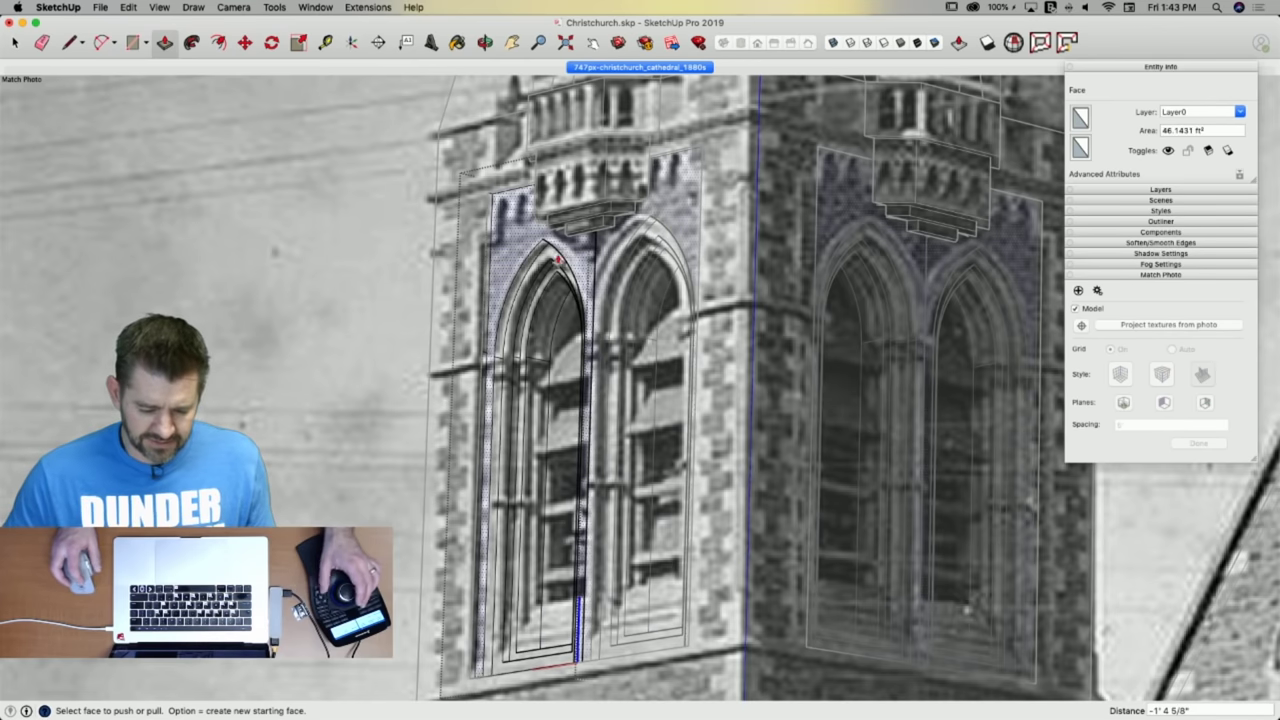
Compare the window's stepped sills with the matched historic photo and inspect the base of the recess in the model.
{"action": "left_click", "coordinate": [548, 316]}
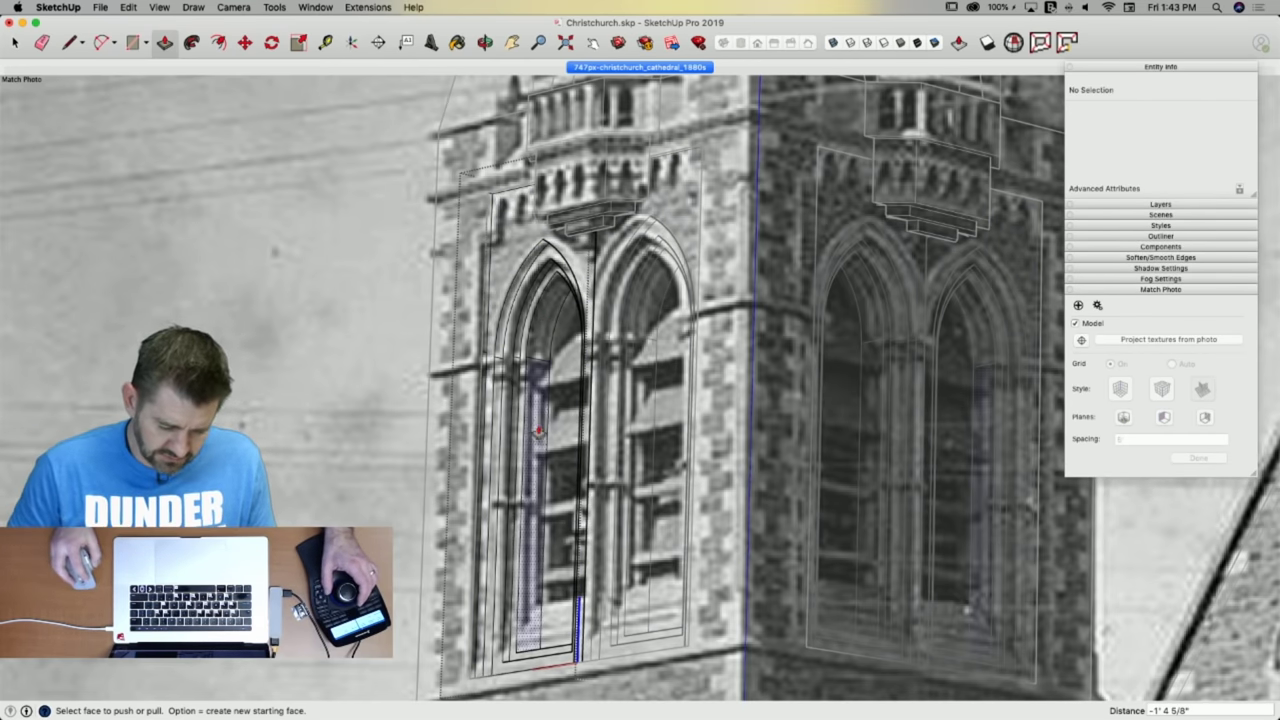
{"action": "key", "text": "space"}
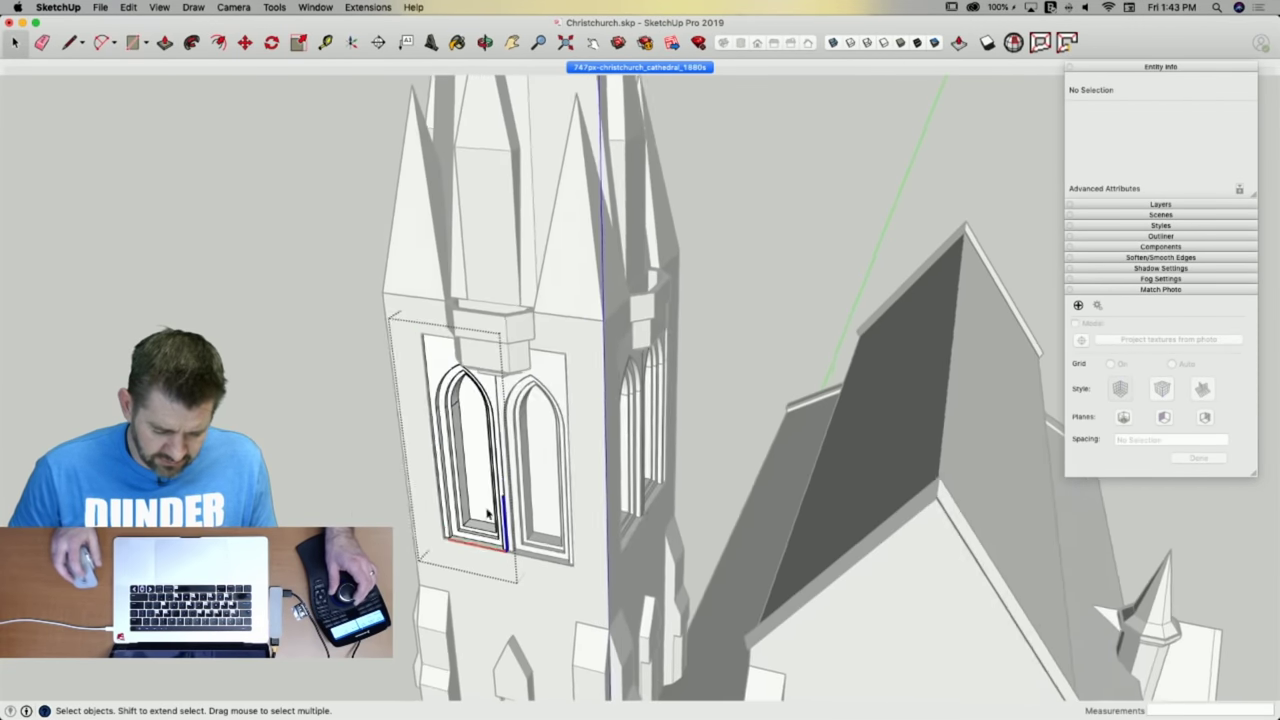
{"action": "scroll", "coordinate": [489, 513], "scroll_direction": "up", "scroll_amount": 10}
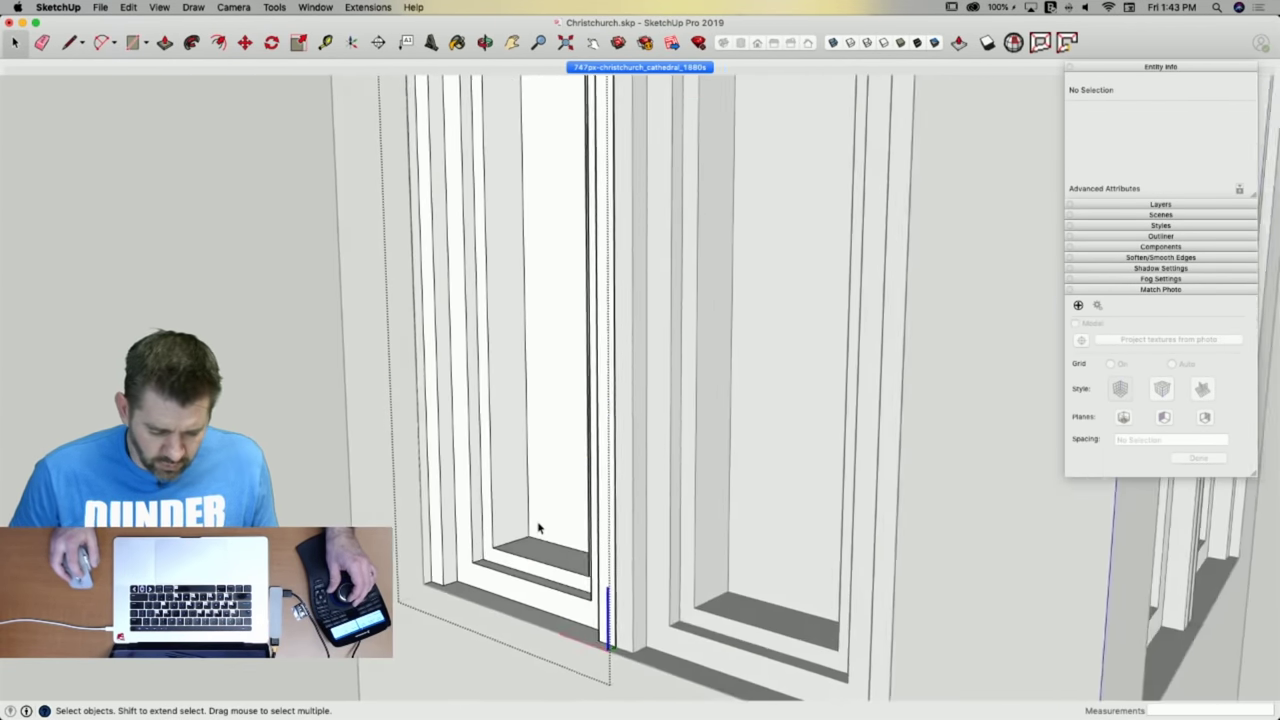
{"action": "key", "text": "super+Tab"}
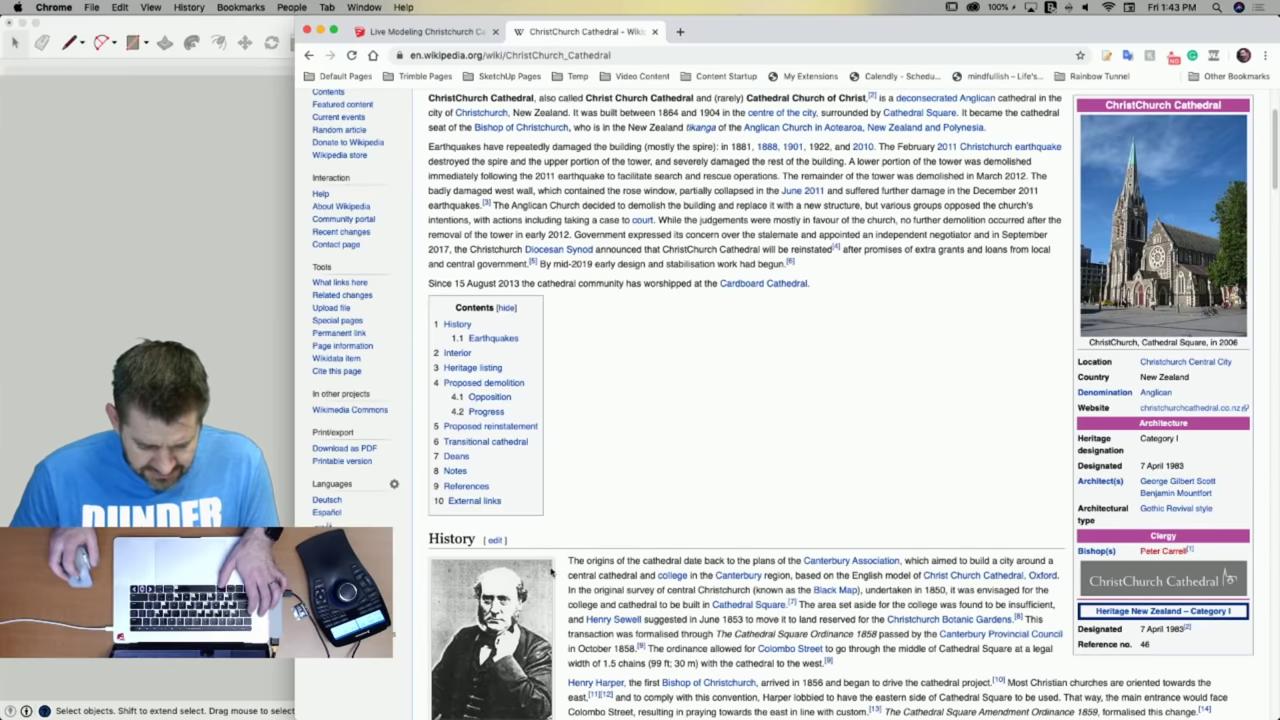
{"action": "key", "text": "super+Tab"}
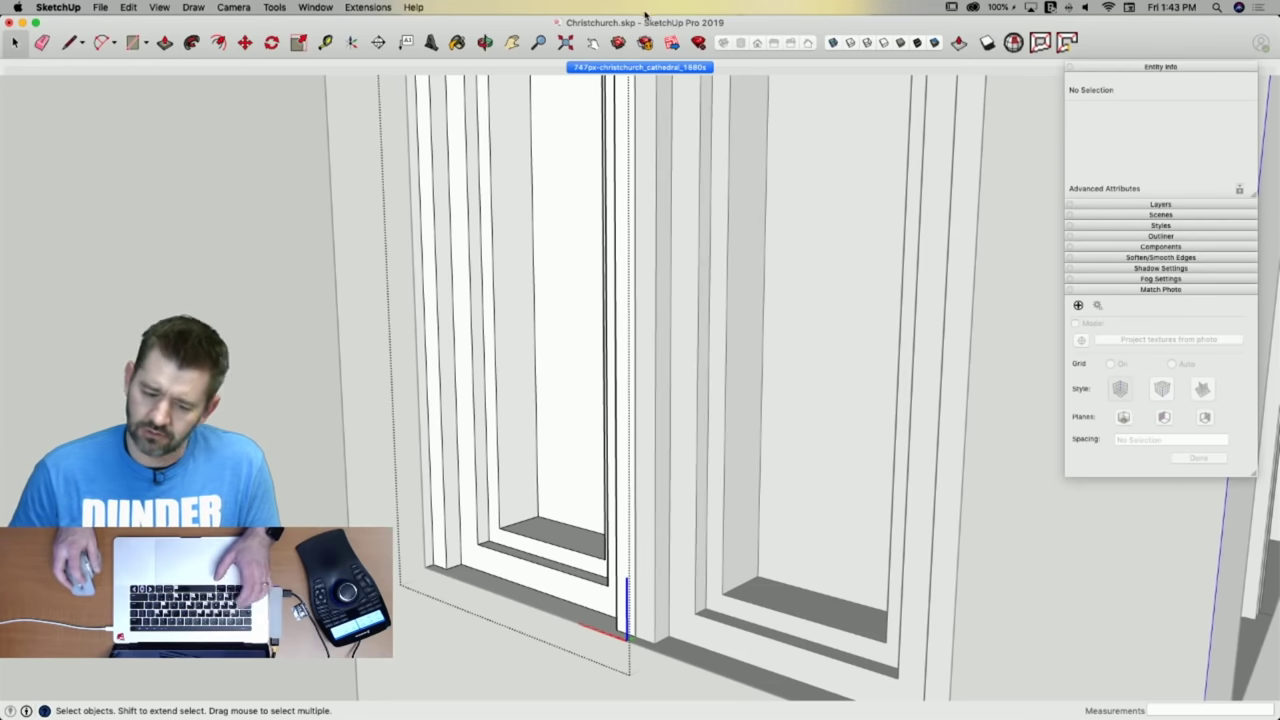
{"action": "left_click", "coordinate": [627, 67]}
{"action": "scroll", "coordinate": [531, 397], "scroll_direction": "up", "scroll_amount": 10}
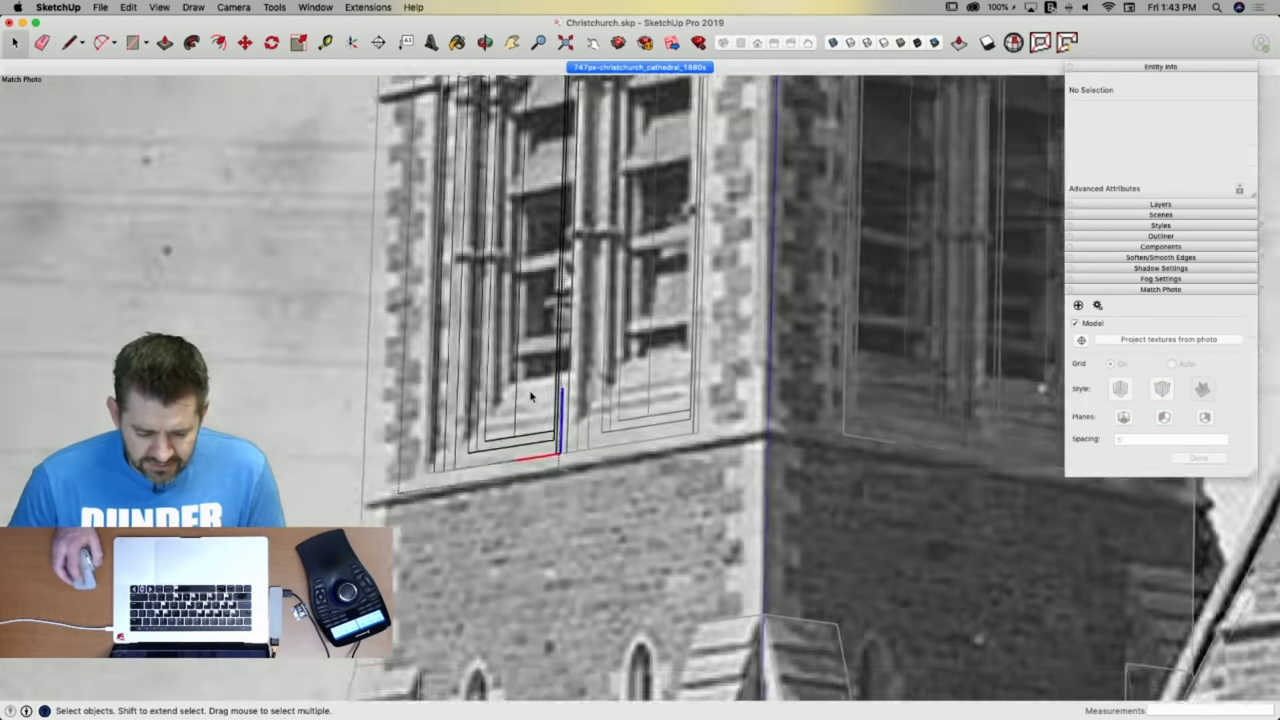
{"action": "scroll", "coordinate": [531, 397], "scroll_direction": "down", "scroll_amount": 5}
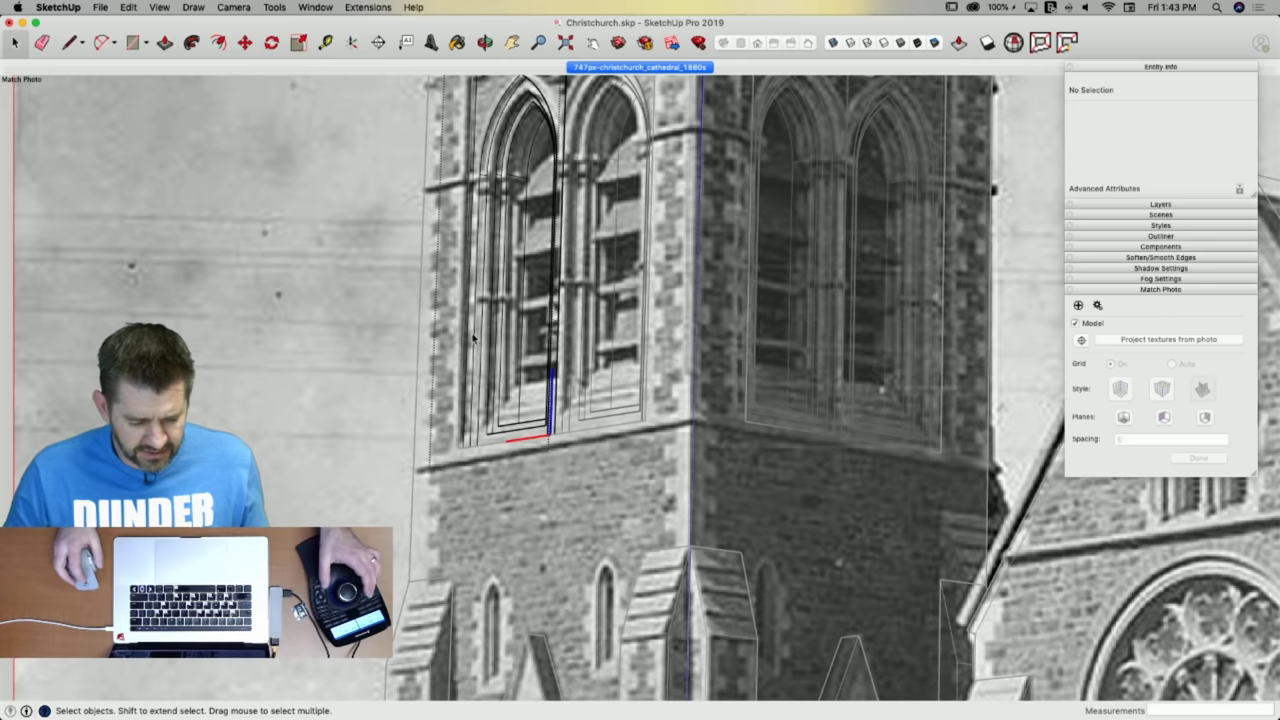
{"action": "middle_click_drag", "start_coordinate": [434, 272], "coordinate": [513, 386]}
{"action": "scroll", "coordinate": [513, 385], "scroll_direction": "up", "scroll_amount": 12}
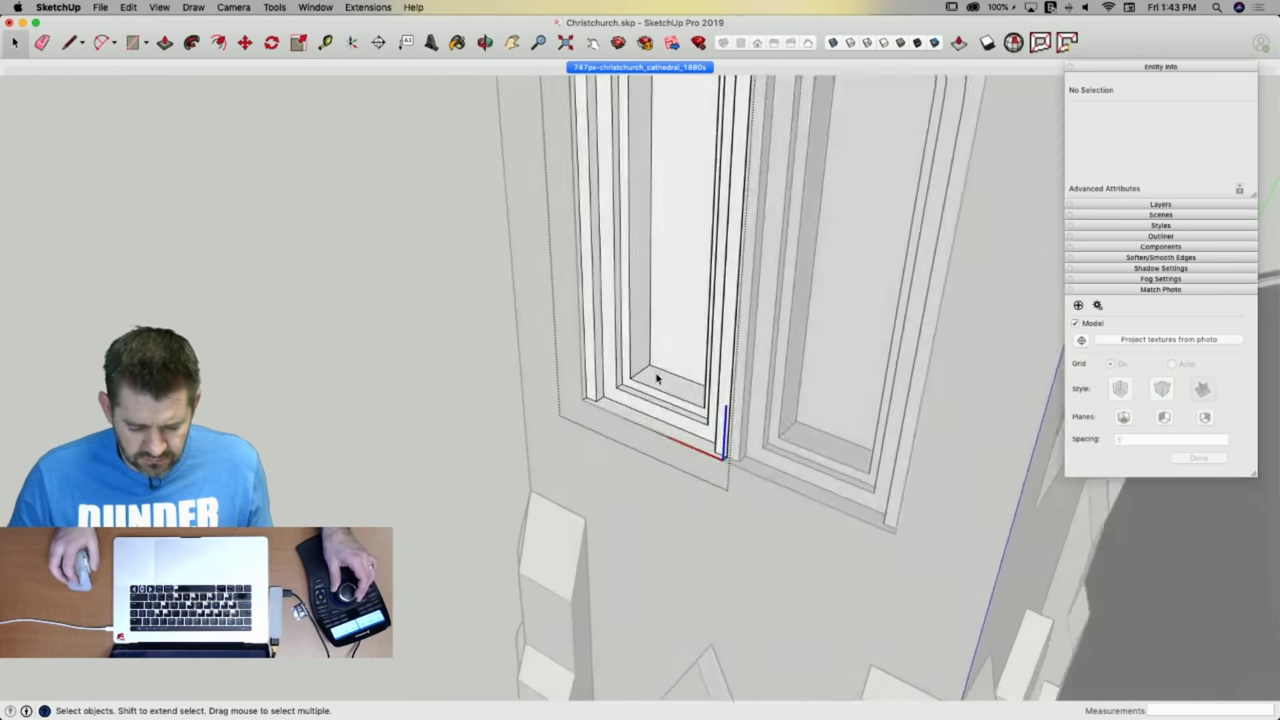
Raise the back edge of the innermost recess's sill 1' 9" vertically to slope the sill.
{"action": "scroll", "coordinate": [657, 378], "scroll_direction": "up", "scroll_amount": 3}
{"action": "left_click", "coordinate": [680, 362]}
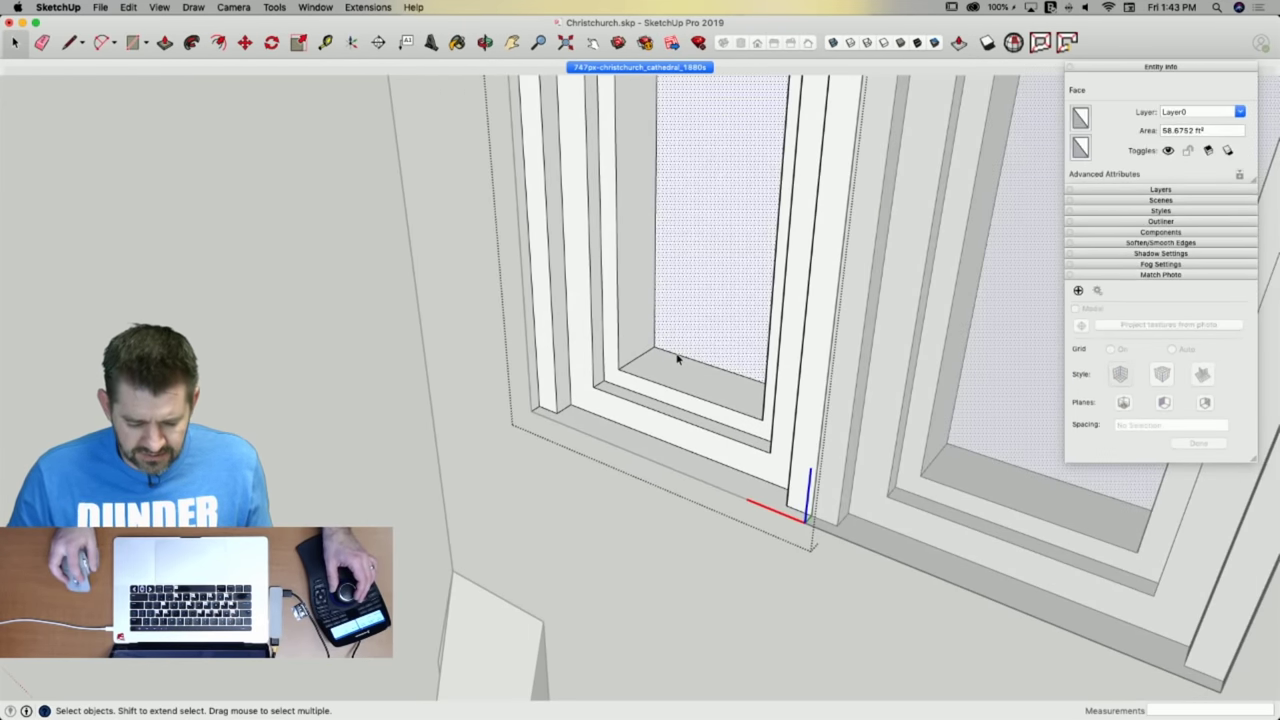
{"action": "left_click", "coordinate": [680, 362]}
{"action": "scroll", "coordinate": [670, 360], "scroll_direction": "up", "scroll_amount": 2}
{"action": "scroll", "coordinate": [662, 360], "scroll_direction": "down", "scroll_amount": 1}
{"action": "key", "text": "m"}
{"action": "left_click", "coordinate": [668, 363]}
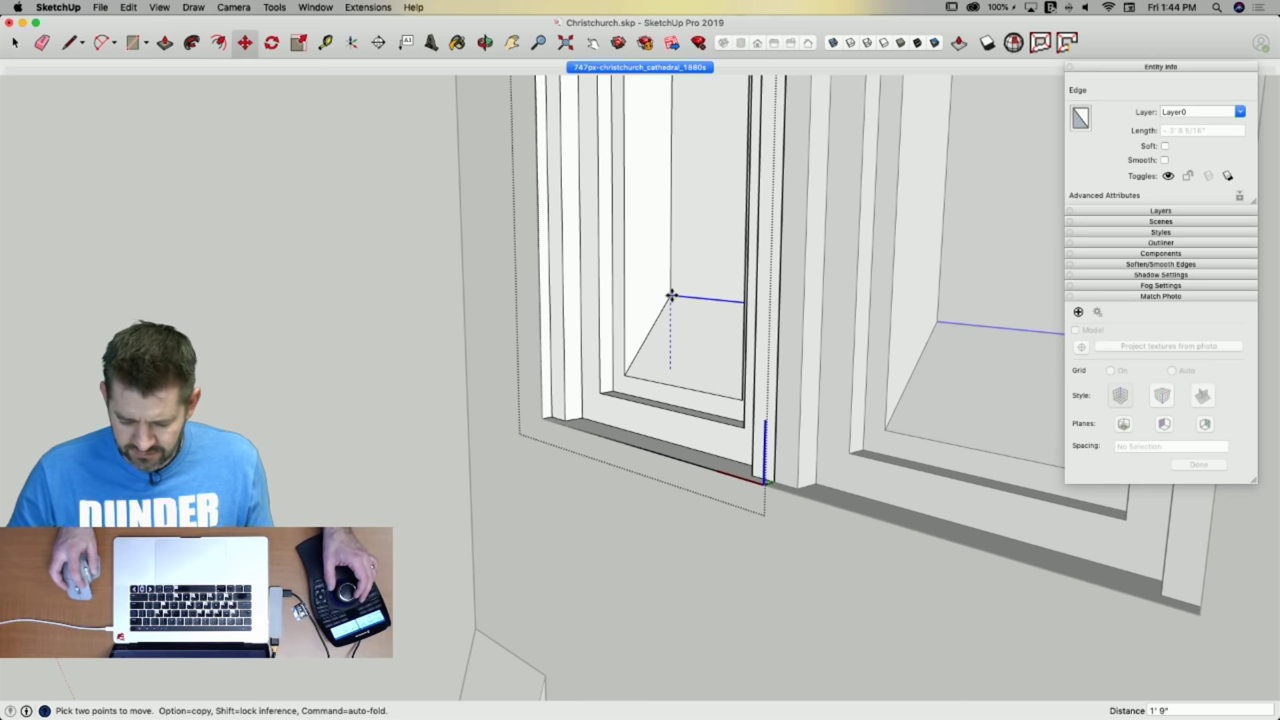
{"action": "left_click", "coordinate": [671, 296]}
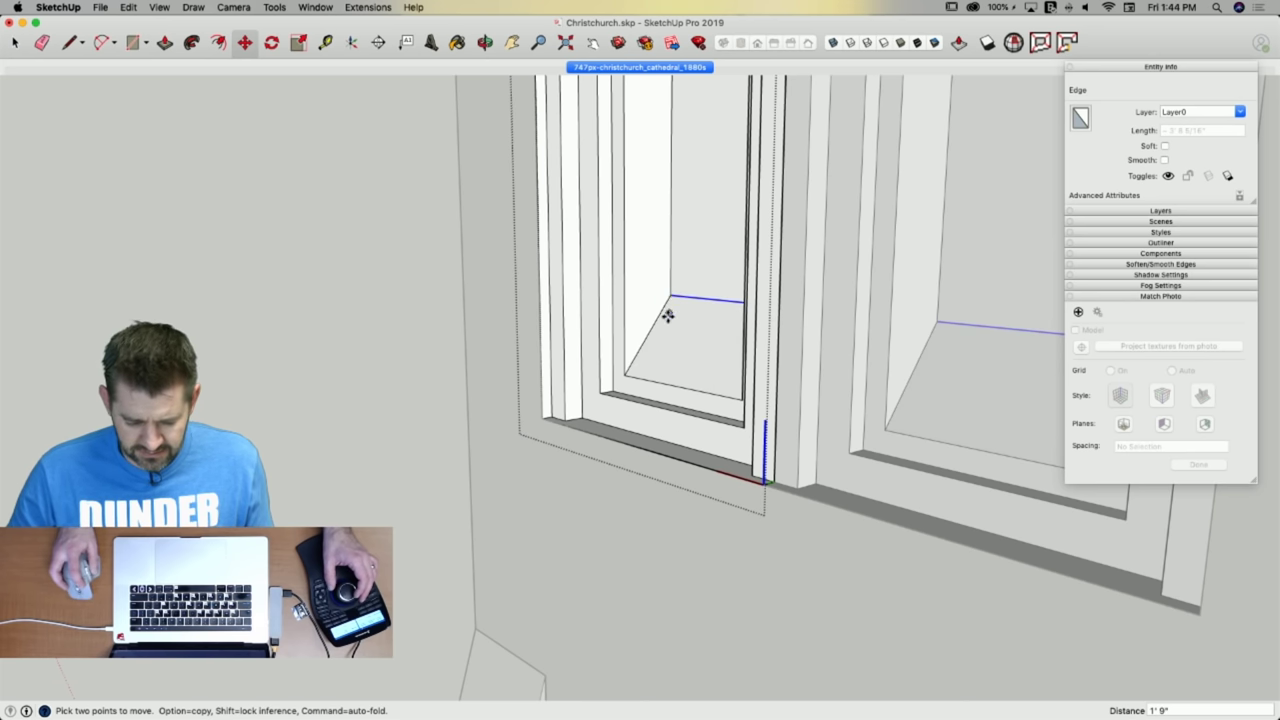
Raise the front edge of the innermost recess's sill vertically with the Move tool.
{"action": "key", "text": "space"}
{"action": "key", "text": "m"}
{"action": "left_click", "coordinate": [638, 378]}
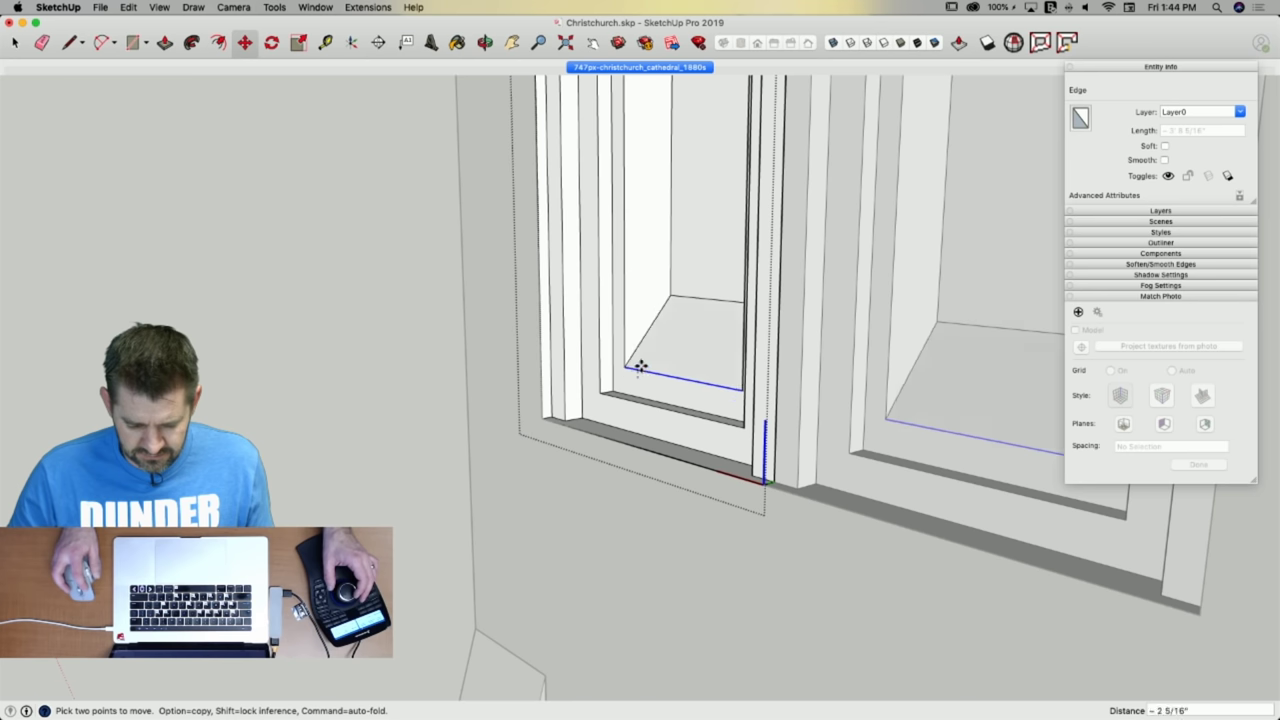
{"action": "left_click", "coordinate": [641, 347]}
Raise the back and front edges of the middle recess's sill, moving the front edge up 4 3/16".
{"action": "key", "text": "space"}
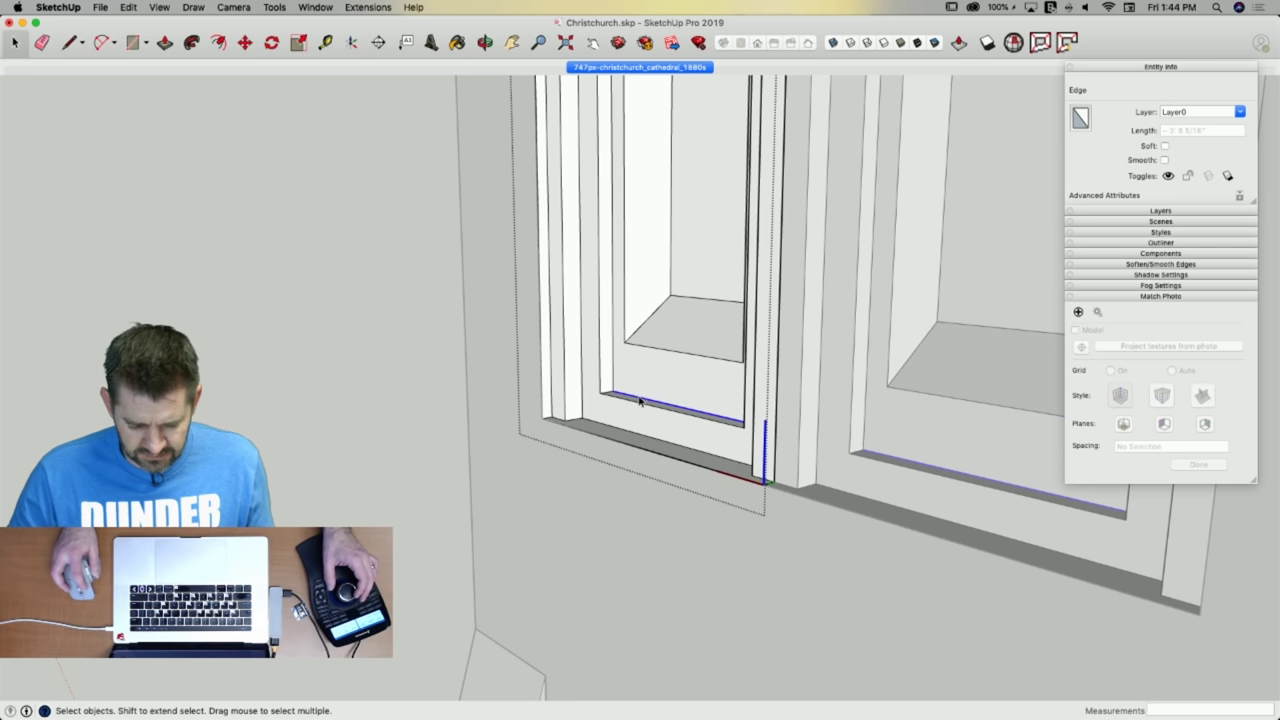
{"action": "key", "text": "m"}
{"action": "left_click", "coordinate": [639, 391]}
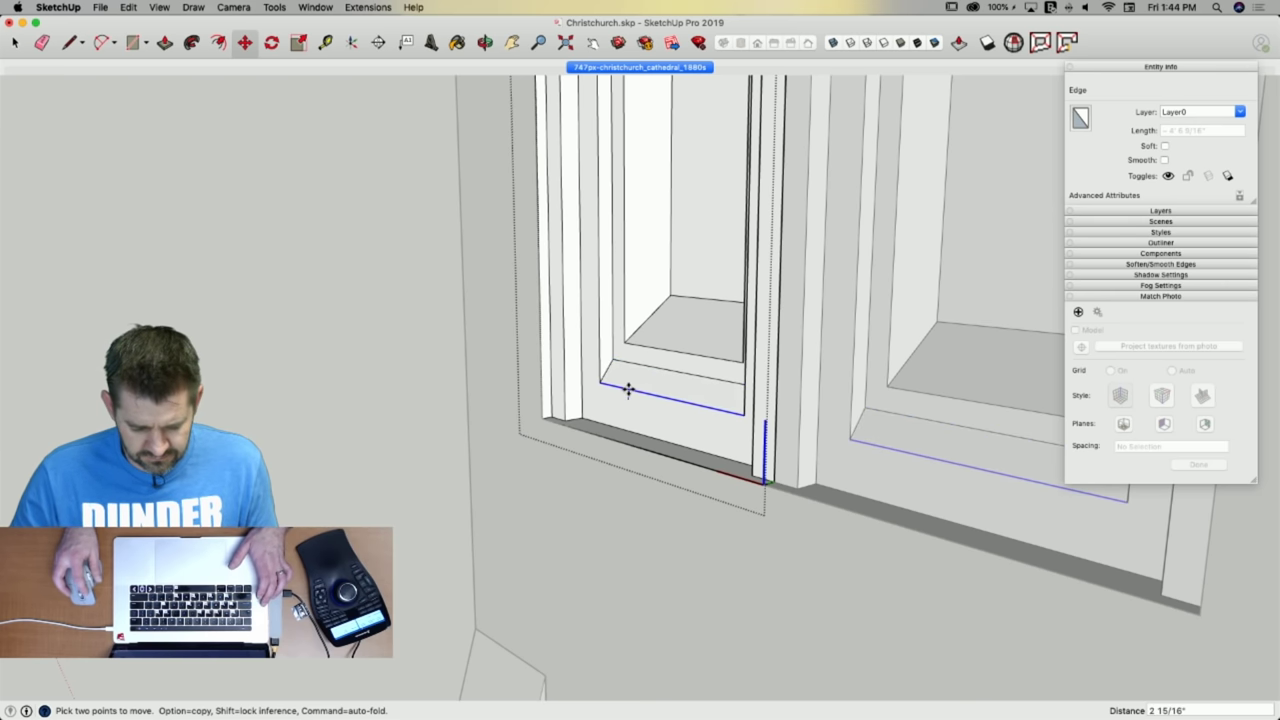
{"action": "left_click", "coordinate": [628, 384]}
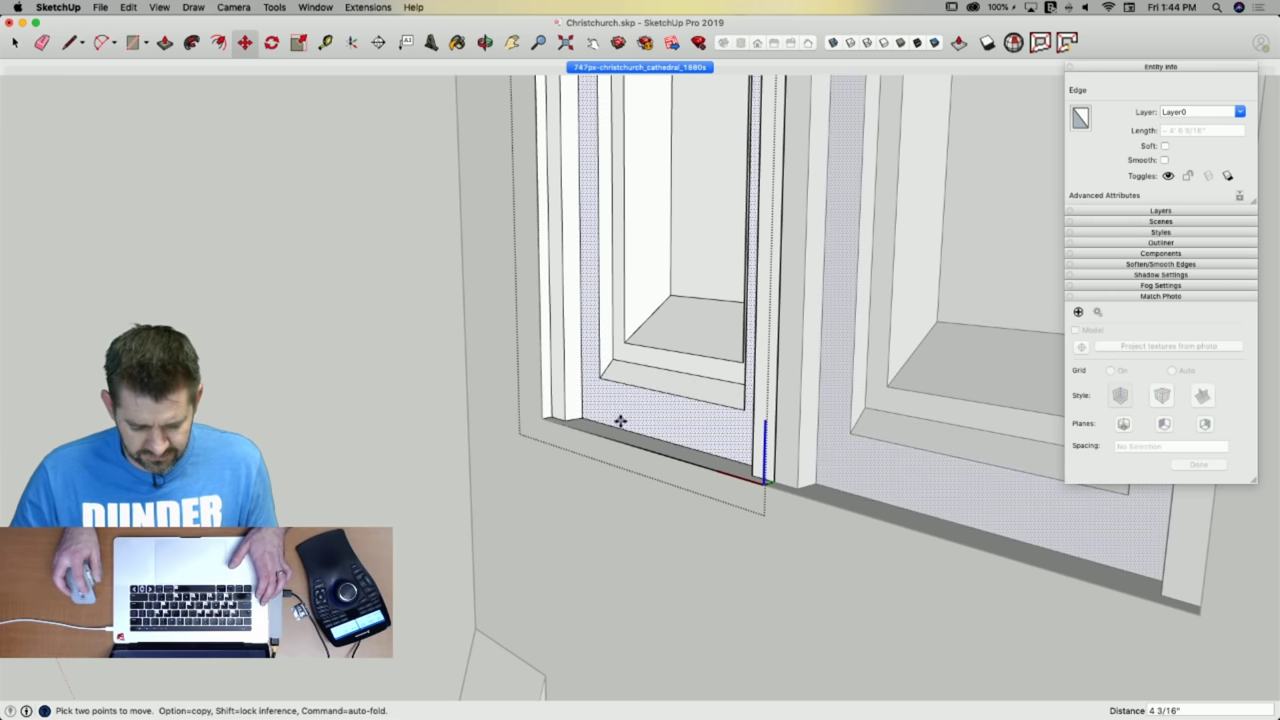
Draw a line across the outer sill between the jamb corners and delete the face closing off the recess.
{"action": "key", "text": "l"}
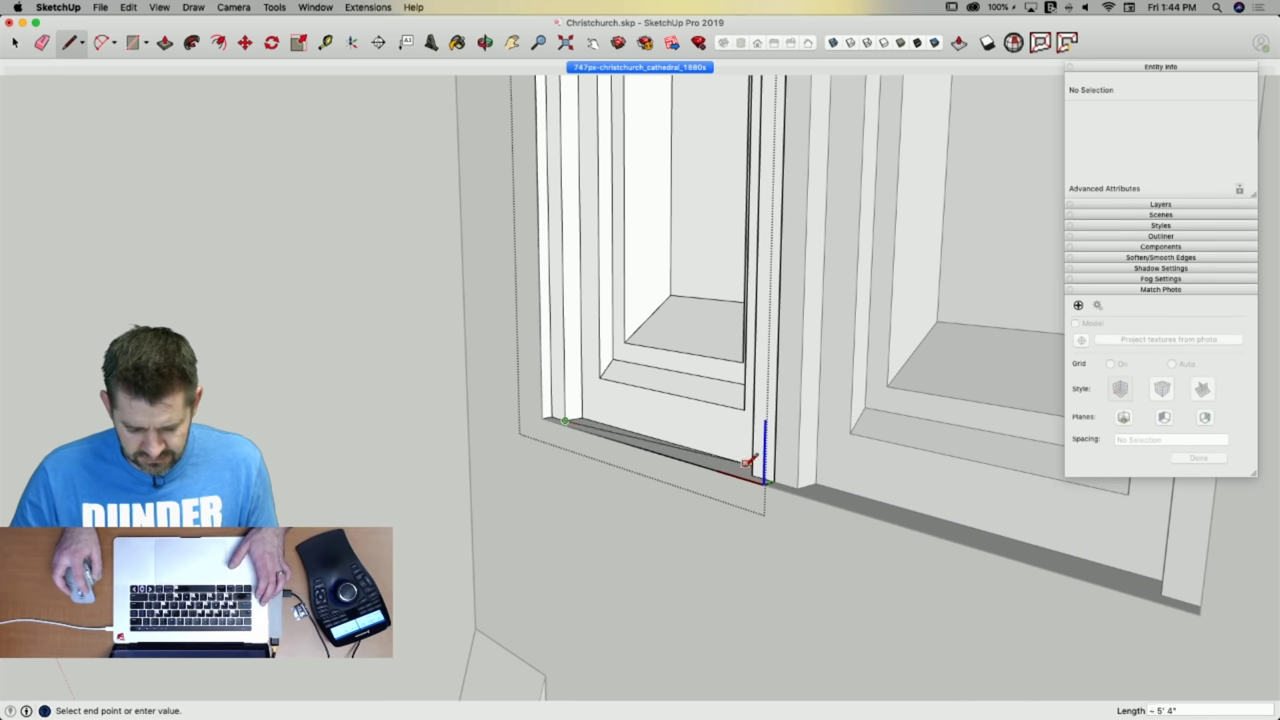
{"action": "left_click", "coordinate": [753, 474]}
{"action": "key", "text": "space"}
{"action": "left_click", "coordinate": [700, 443]}
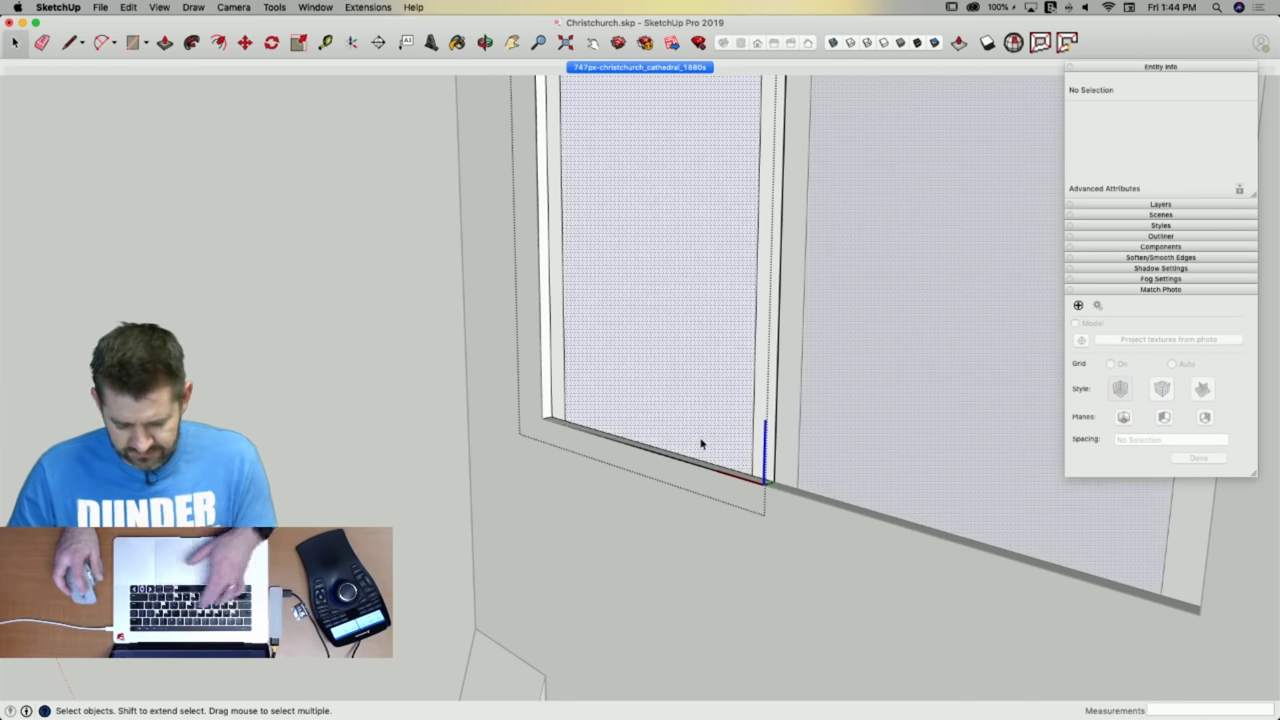
{"action": "key", "text": "Delete"}
Raise the back edge of the outer sill 5 3/4" to slope it.
{"action": "left_click", "coordinate": [669, 444]}
{"action": "key", "text": "m"}
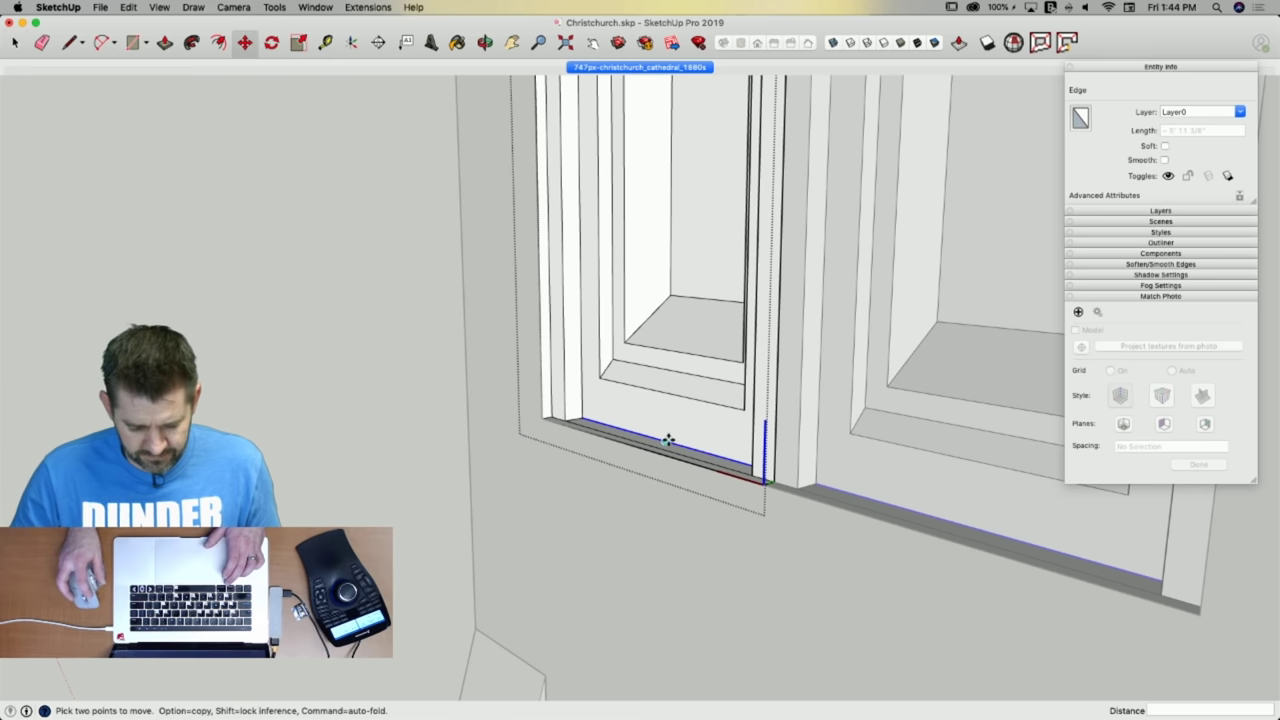
{"action": "left_click", "coordinate": [667, 443]}
{"action": "left_click", "coordinate": [670, 419]}
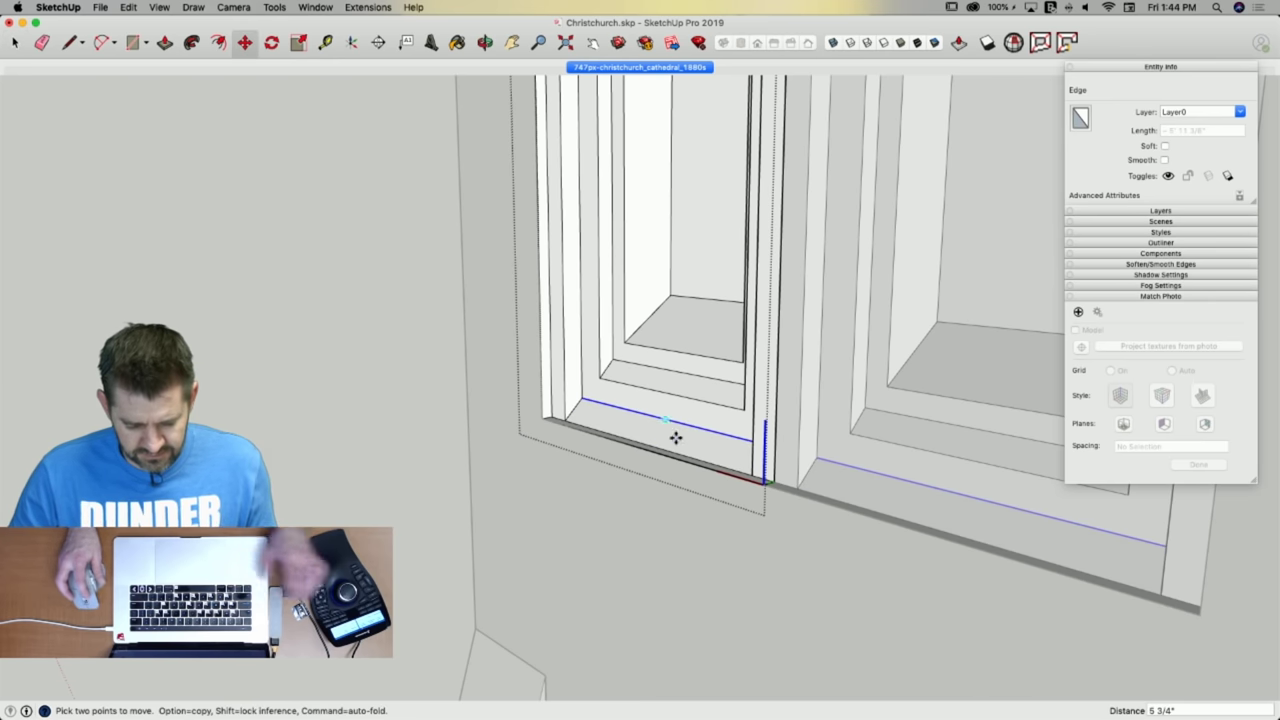
{"action": "key", "text": "space"}
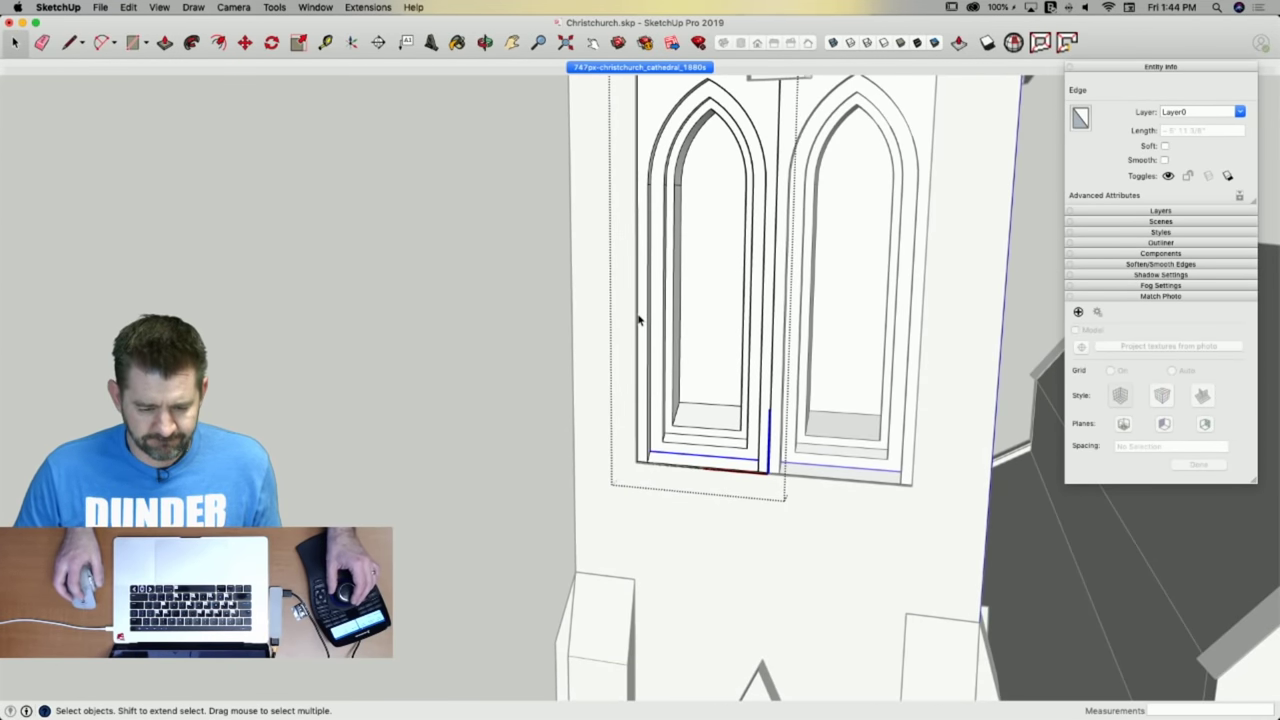
Move the innermost sill's front edge and the adjoining step edge together about 1 3/4" along the blue axis.
{"action": "scroll", "coordinate": [640, 320], "scroll_direction": "up", "scroll_amount": 5}
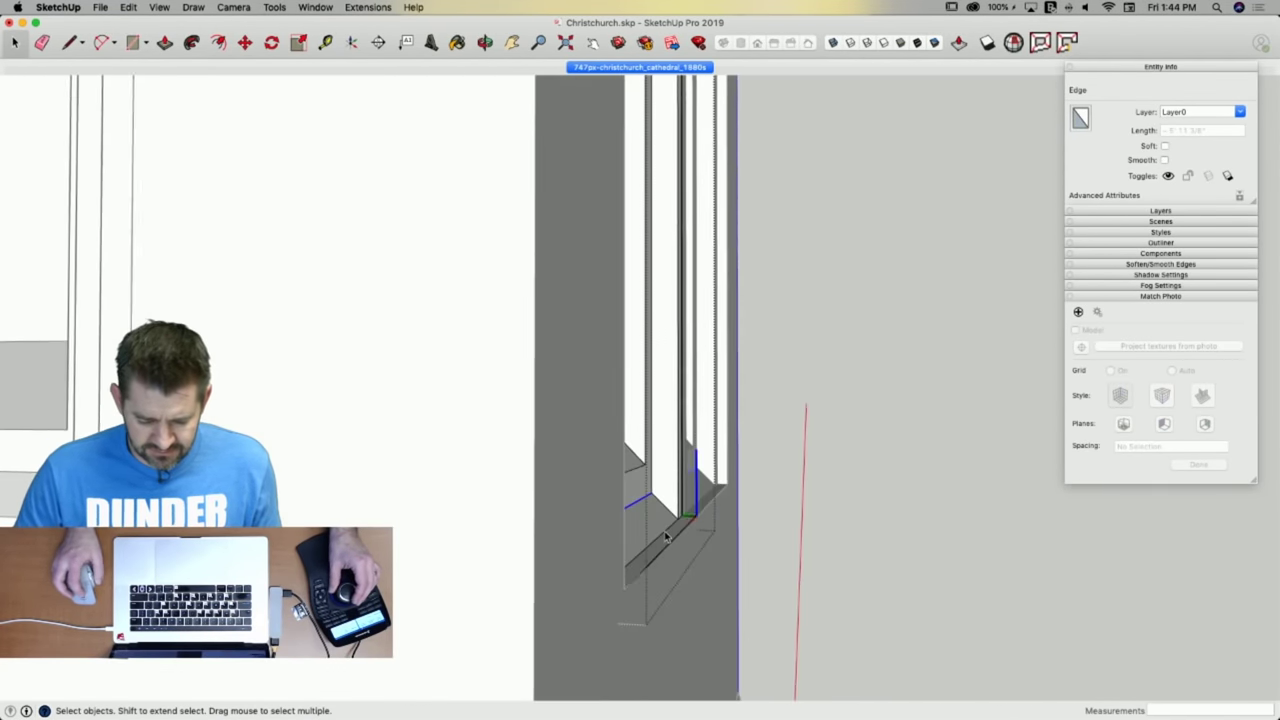
{"action": "middle_click_drag", "start_coordinate": [667, 537], "coordinate": [633, 468]}
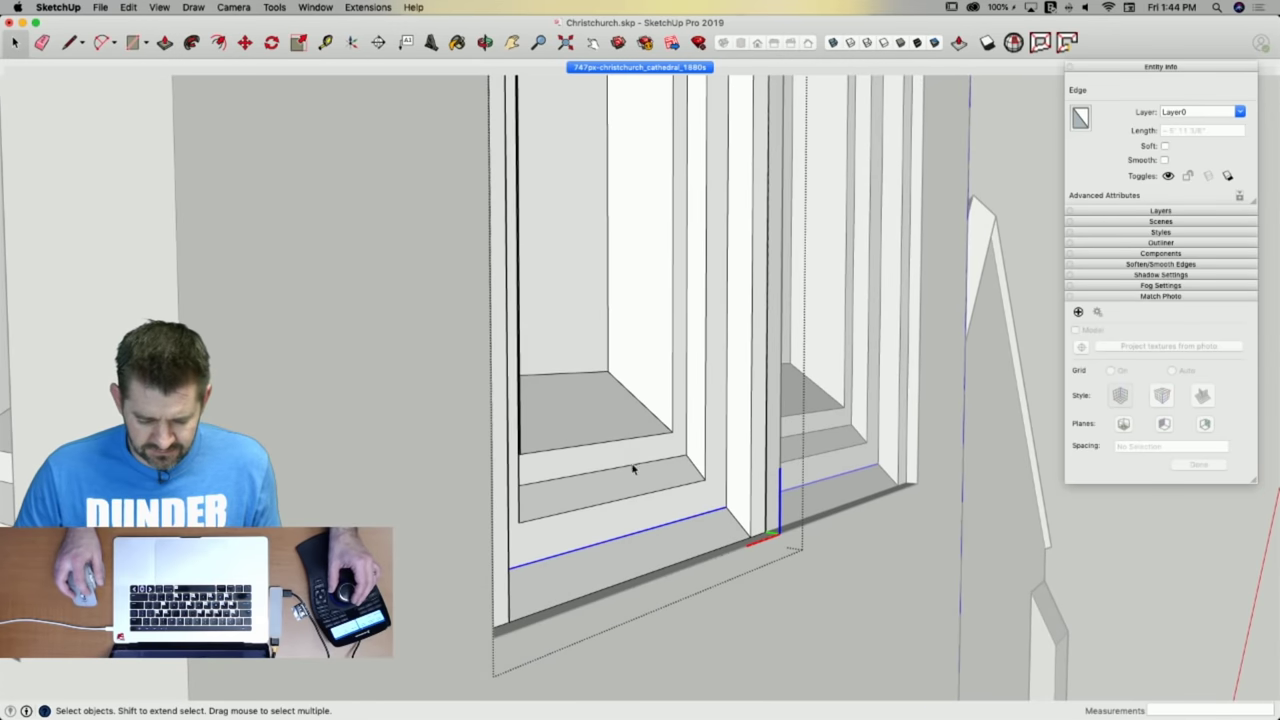
{"action": "left_click", "coordinate": [633, 467]}
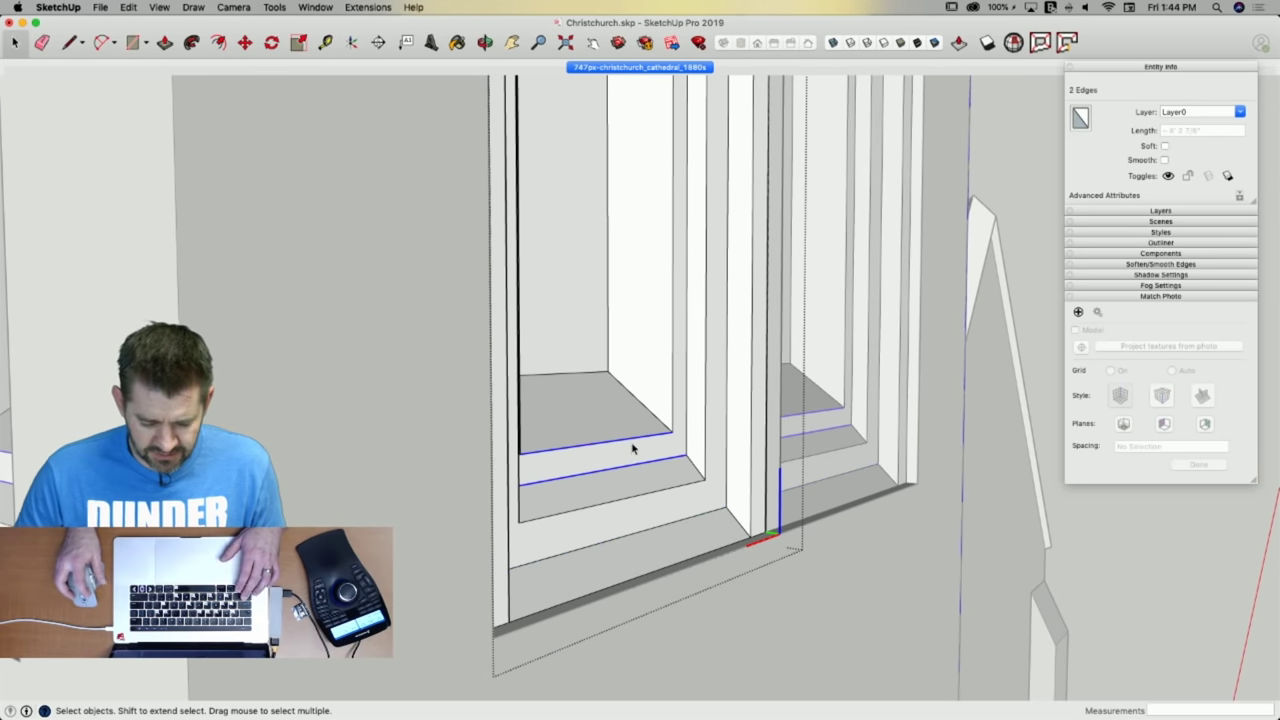
{"action": "key", "text": "m"}
{"action": "middle_click_drag", "start_coordinate": [697, 446], "coordinate": [670, 458]}
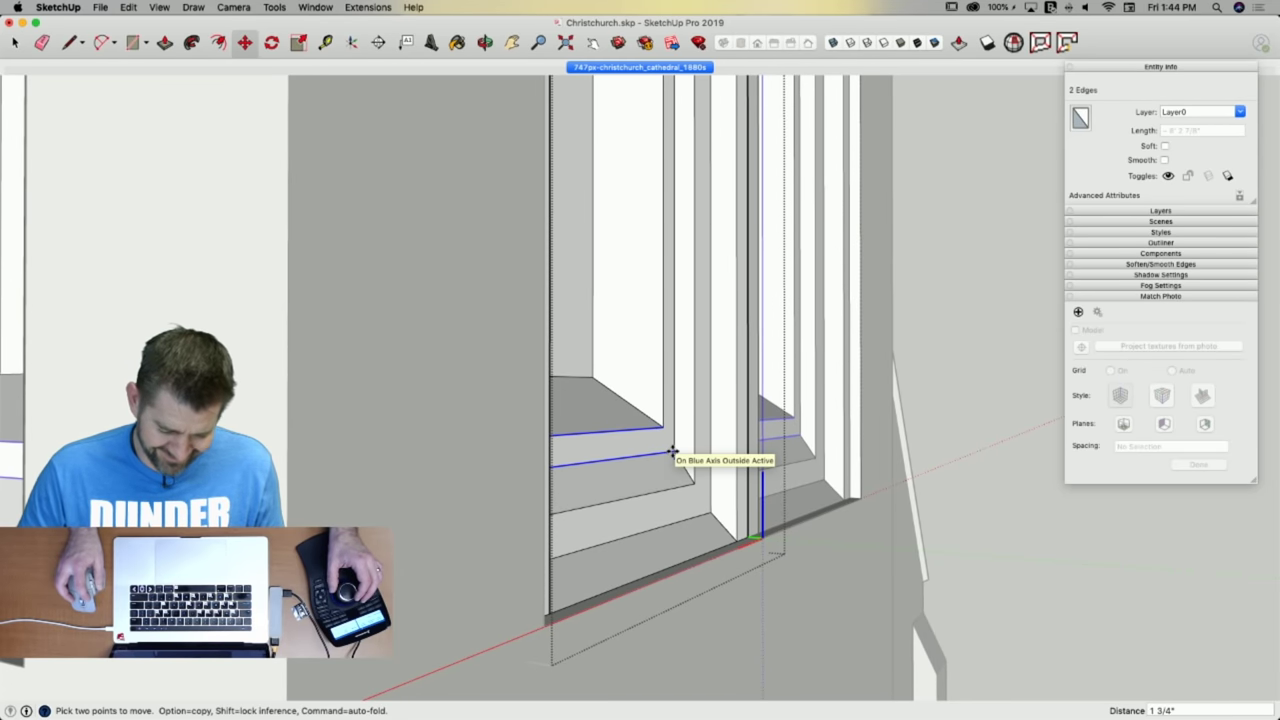
Raise the innermost sill's back edge a further 5 3/4" along the blue axis.
{"action": "key", "text": "space"}
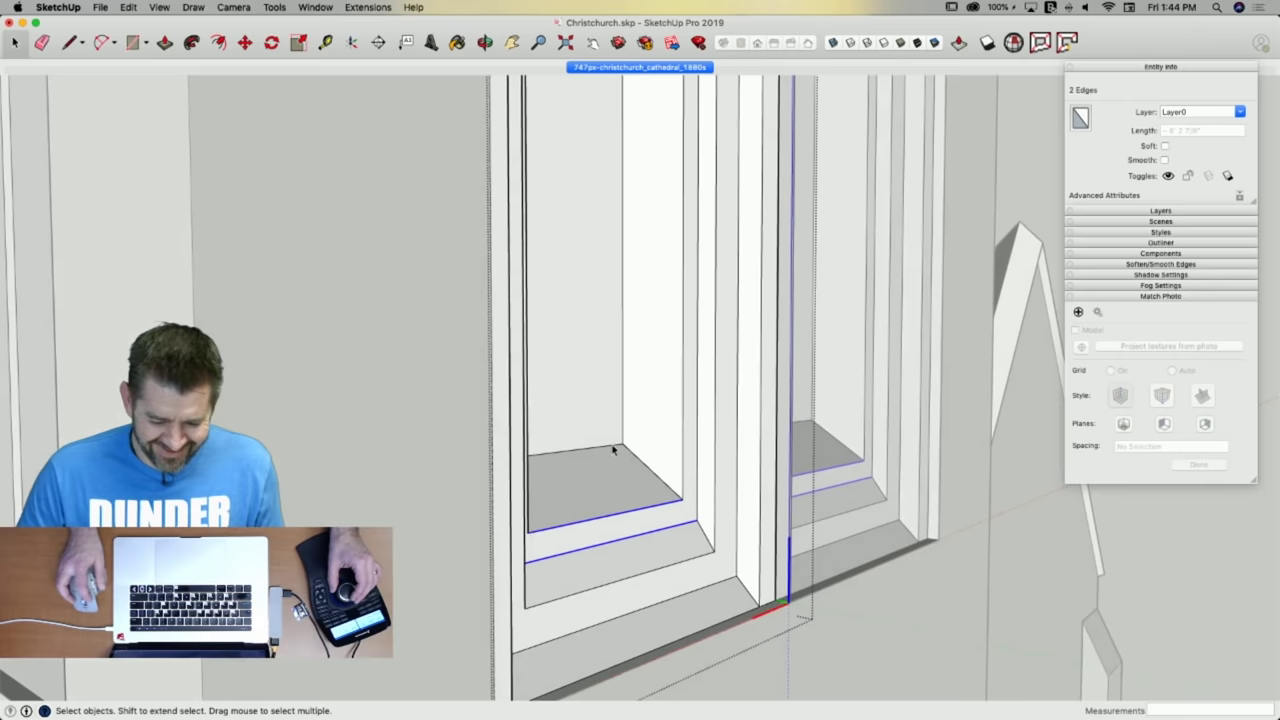
{"action": "left_click", "coordinate": [600, 449]}
{"action": "key", "text": "m"}
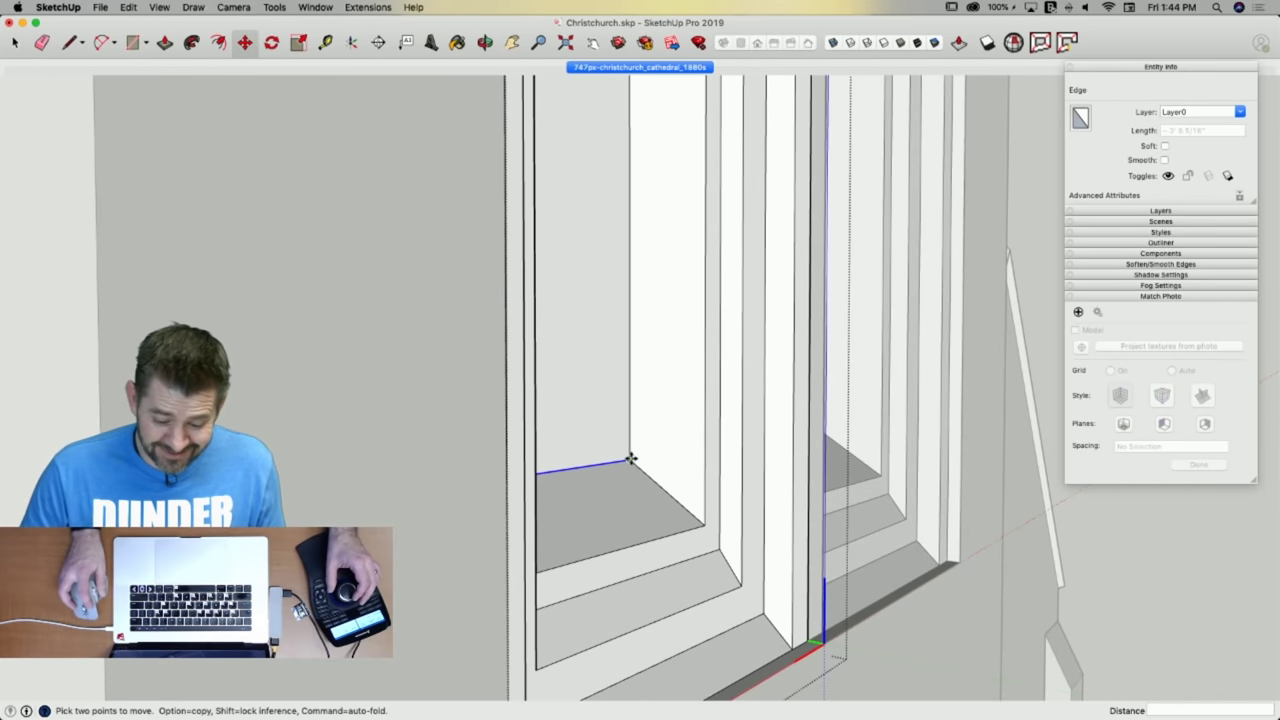
{"action": "left_click", "coordinate": [630, 458]}
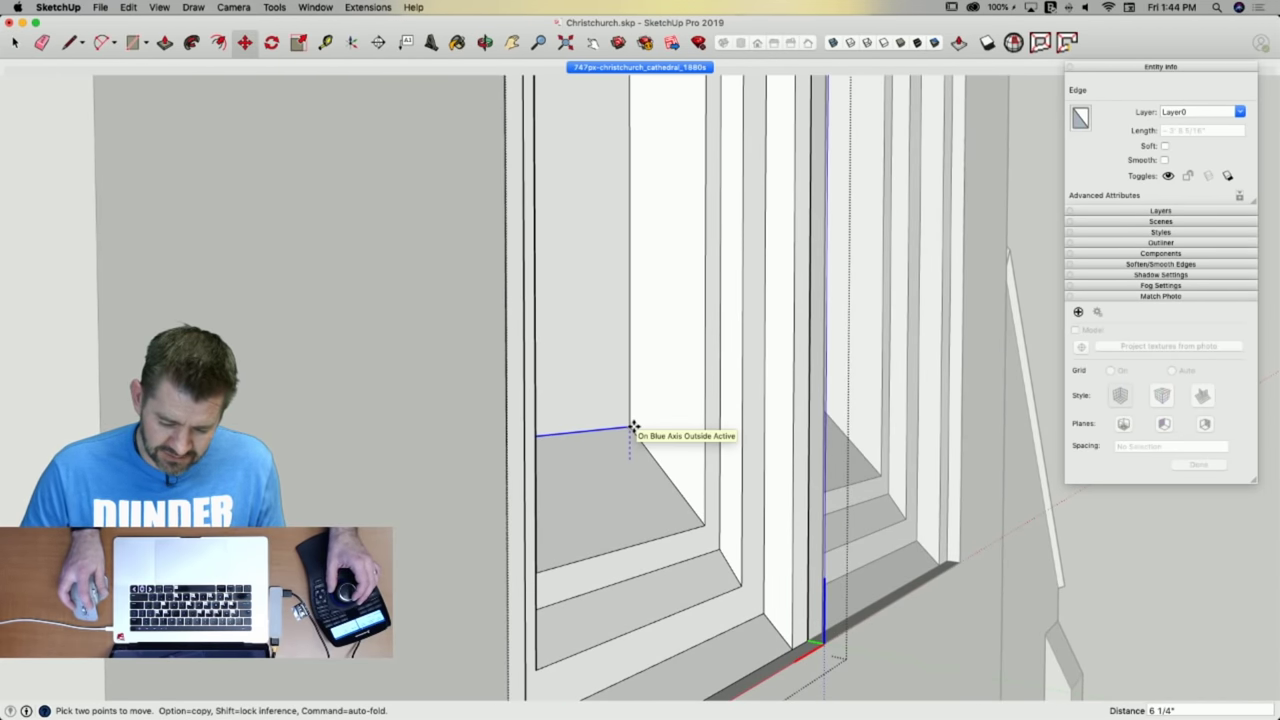
{"action": "left_click", "coordinate": [633, 429]}
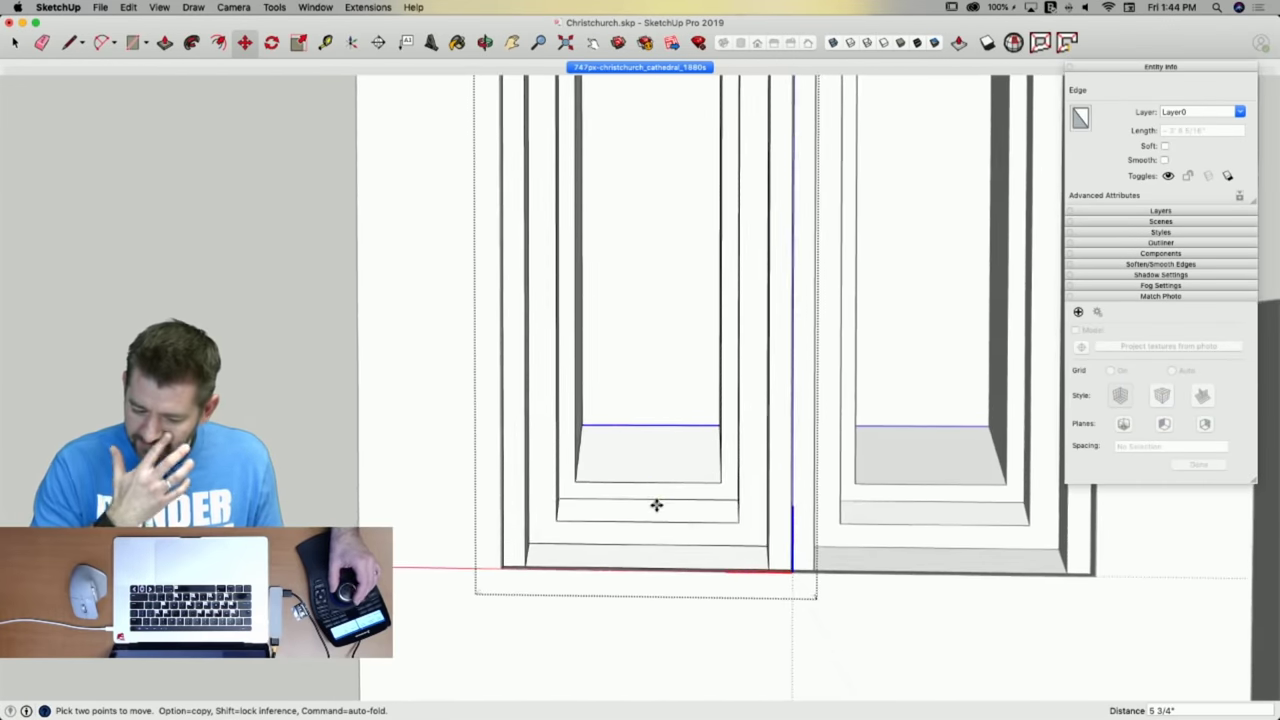
Erase the stray edge on the outer jamb, soften the arch spring-line edges on both sides of the recess, and leave the component.
{"action": "key", "text": "space"}
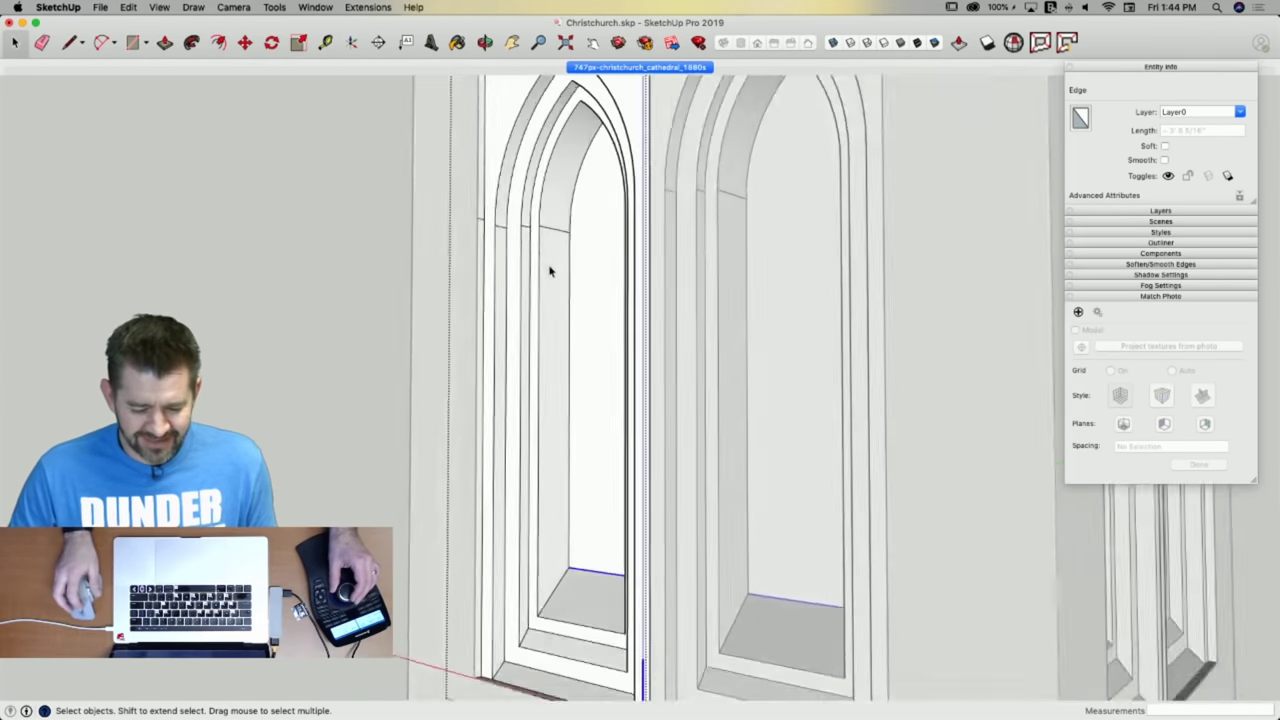
{"action": "key", "text": "e"}
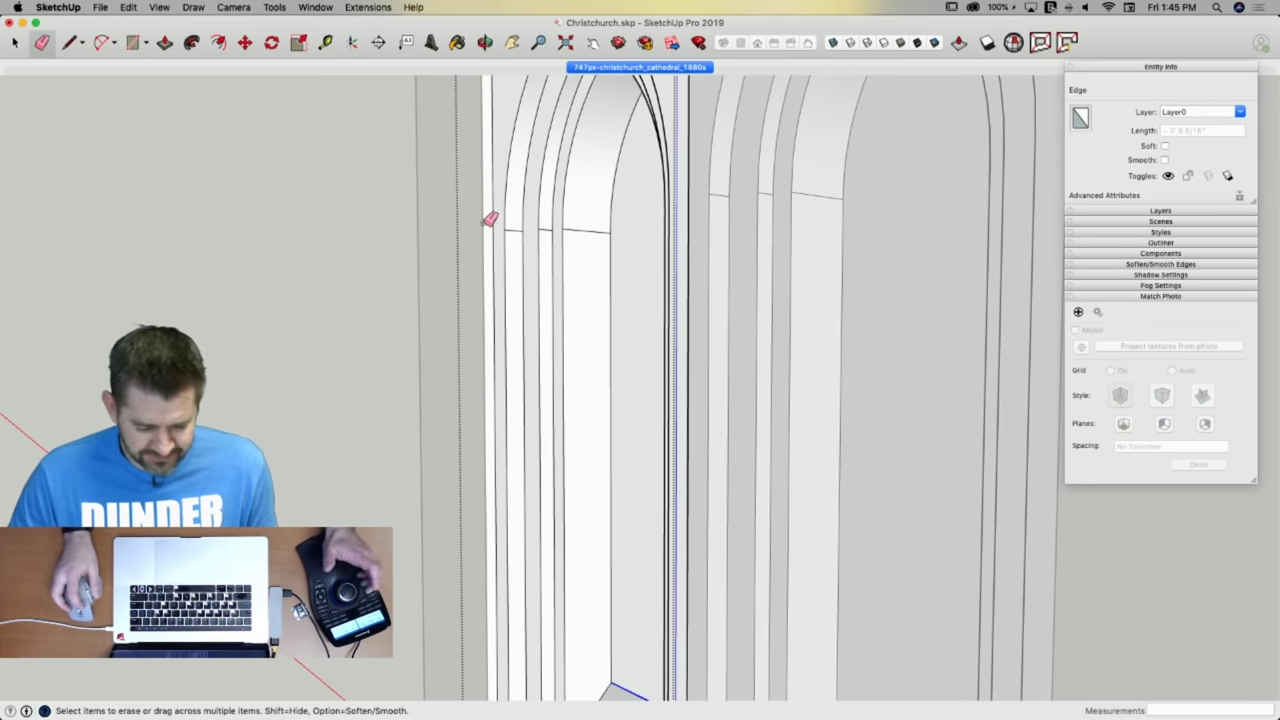
{"action": "left_click_drag", "start_coordinate": [487, 220], "coordinate": [500, 223]}
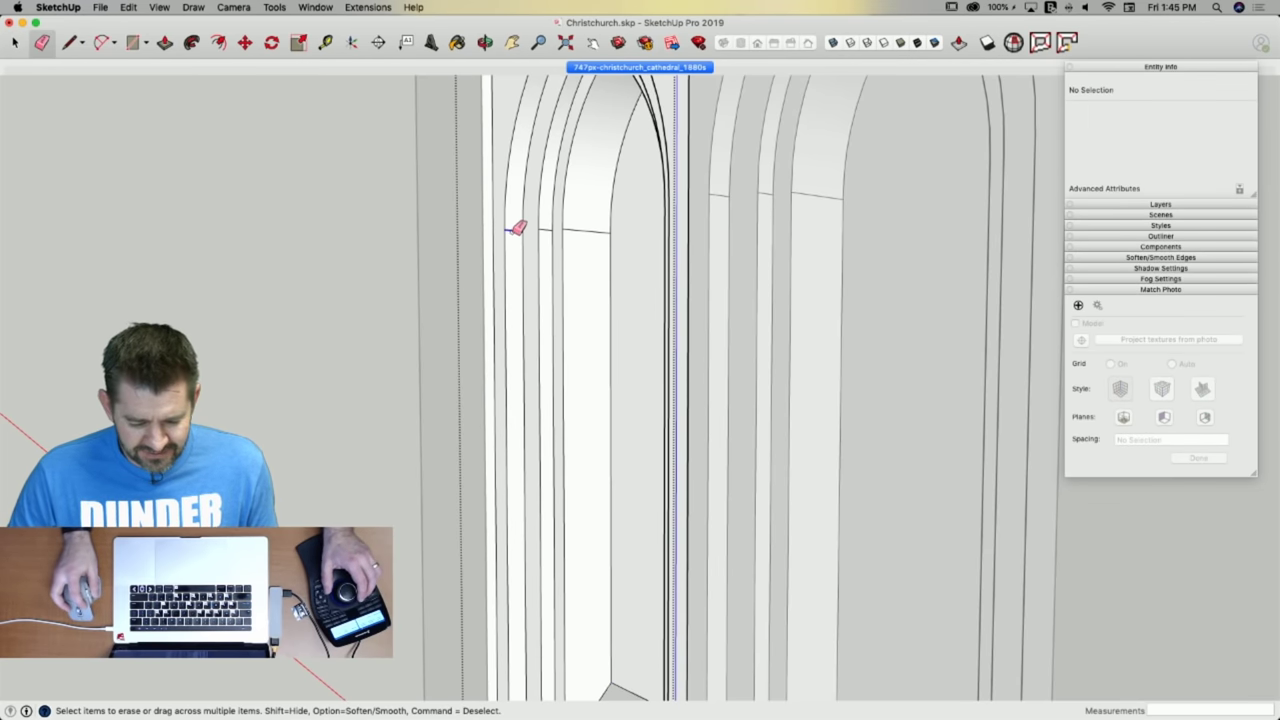
{"action": "left_click_drag", "start_coordinate": [575, 238], "coordinate": [584, 249], "text": "alt"}
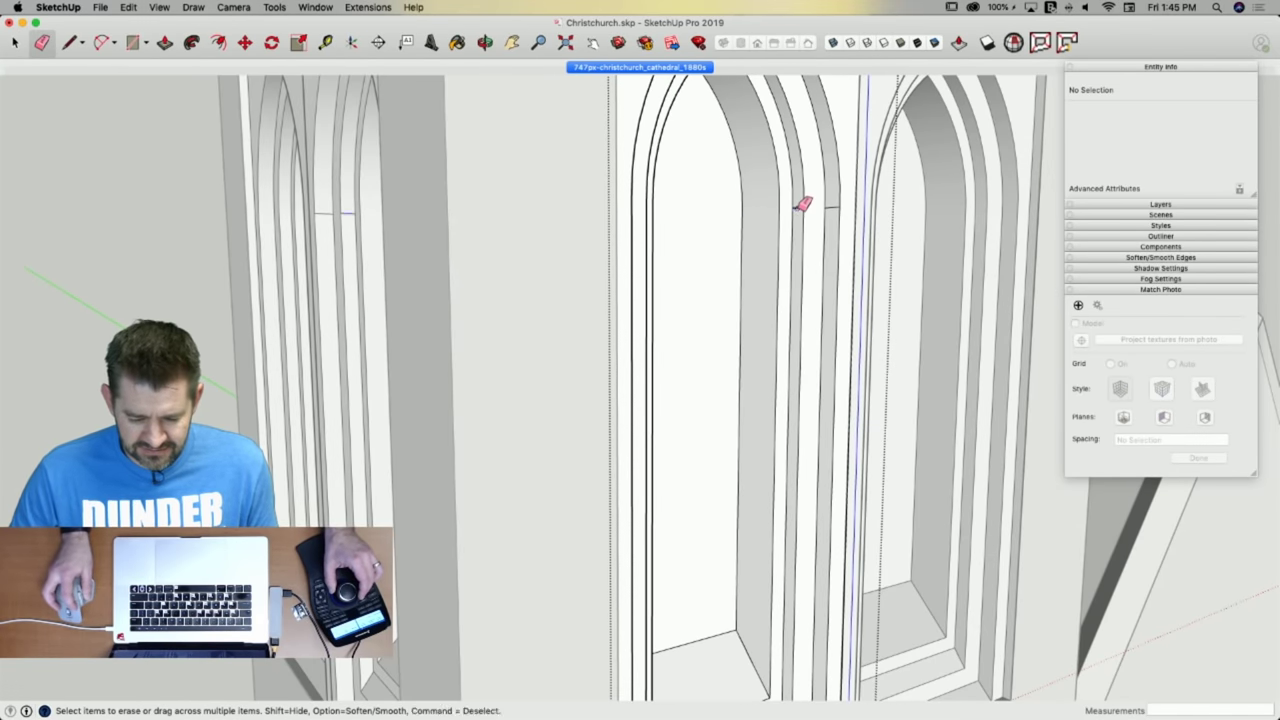
{"action": "left_click_drag", "start_coordinate": [827, 206], "coordinate": [830, 216], "text": "alt"}
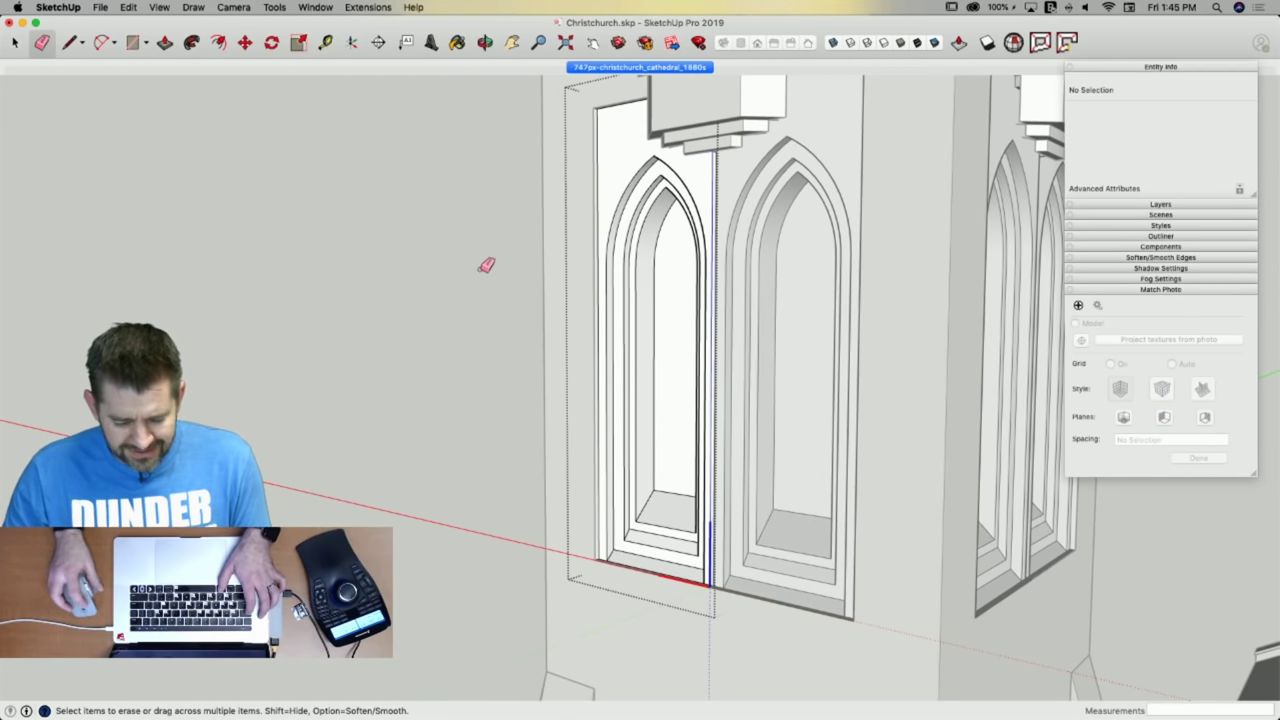
{"action": "key", "text": "space"}
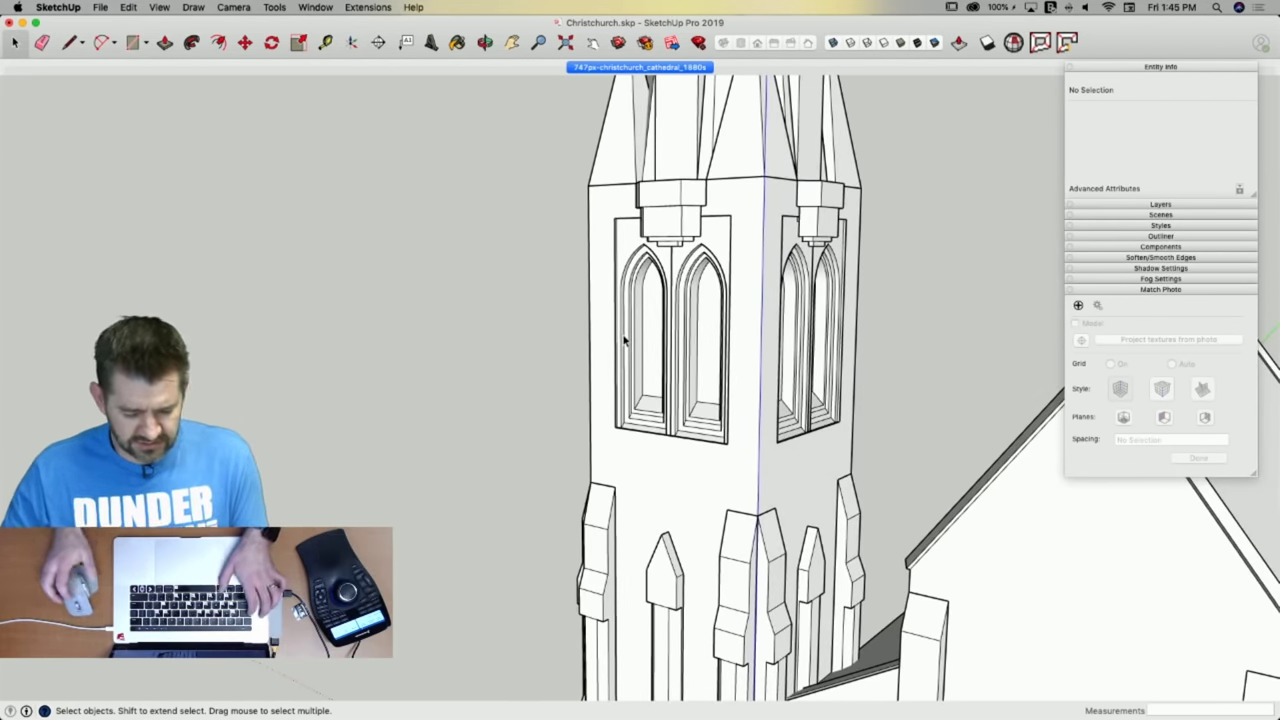
{"action": "key", "text": "super+Tab"}
{"action": "key", "text": "super+Tab"}
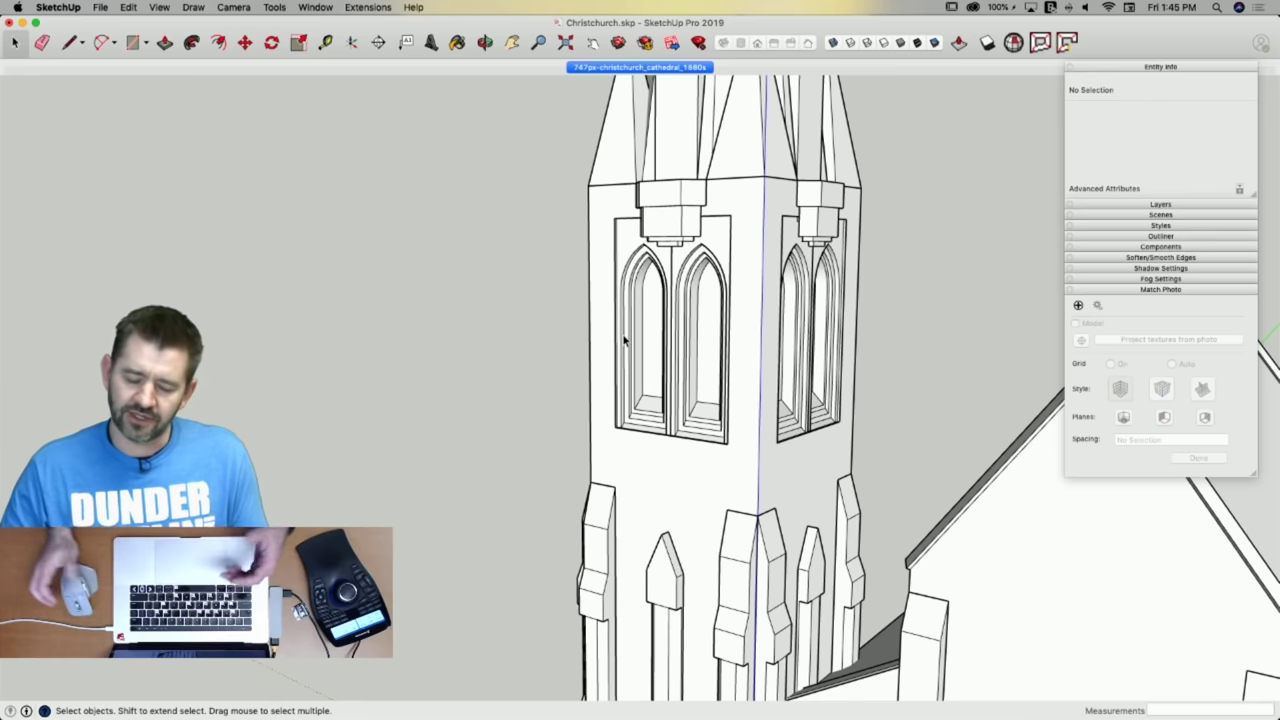
In the matched photo view, draw the front edge and slanted side of a louver slat across one spire window, tracing the photo.
{"action": "left_click", "coordinate": [645, 68]}
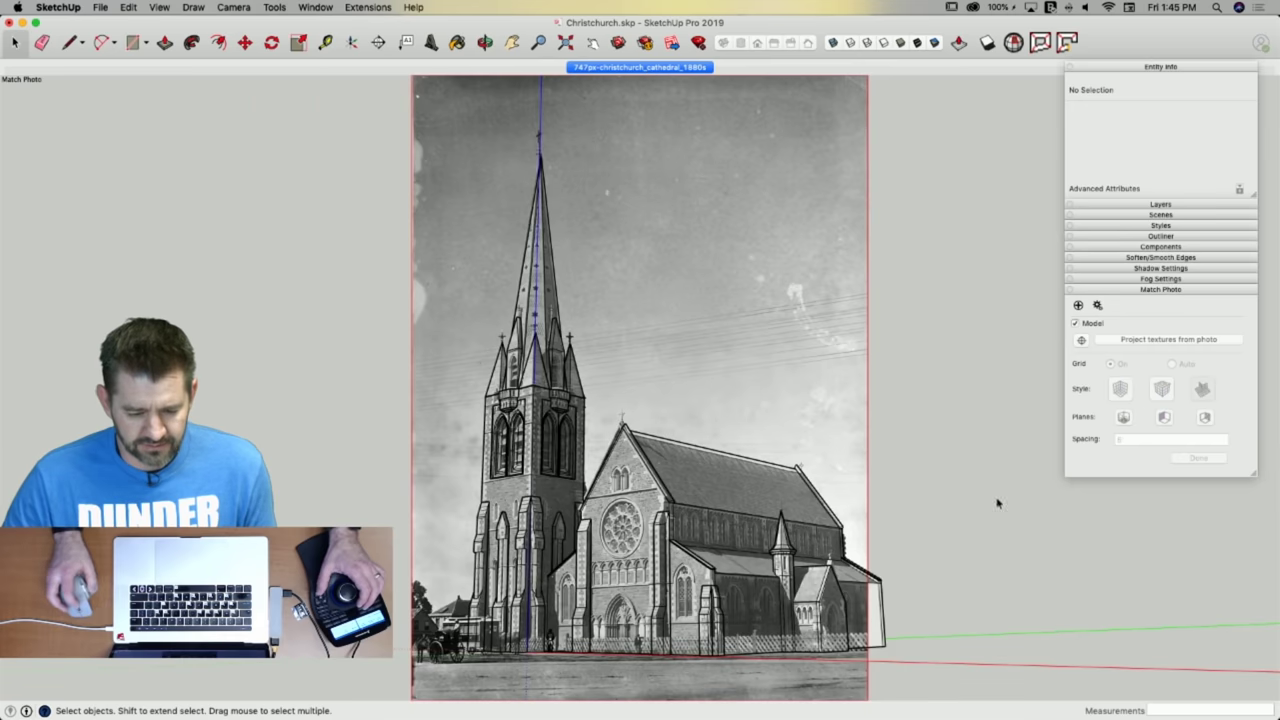
{"action": "scroll", "coordinate": [441, 597], "scroll_direction": "up", "scroll_amount": 10}
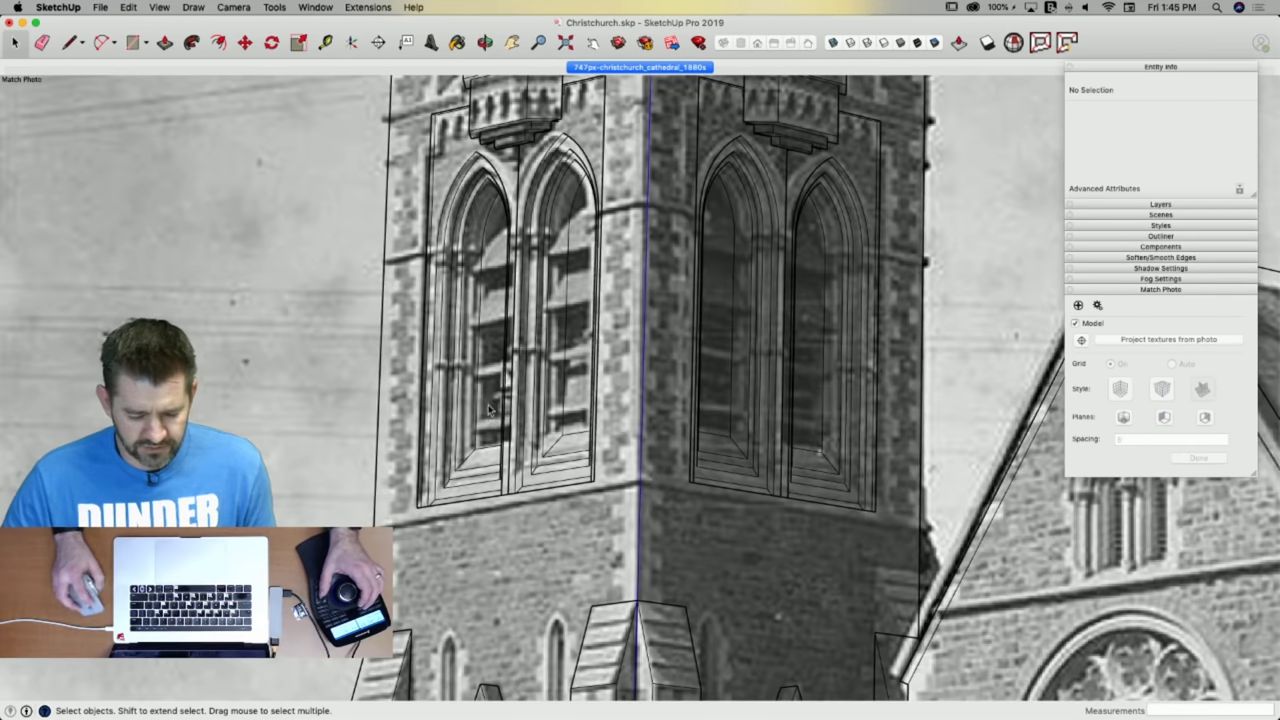
{"action": "key", "text": "l"}
{"action": "scroll", "coordinate": [477, 340], "scroll_direction": "up", "scroll_amount": 10}
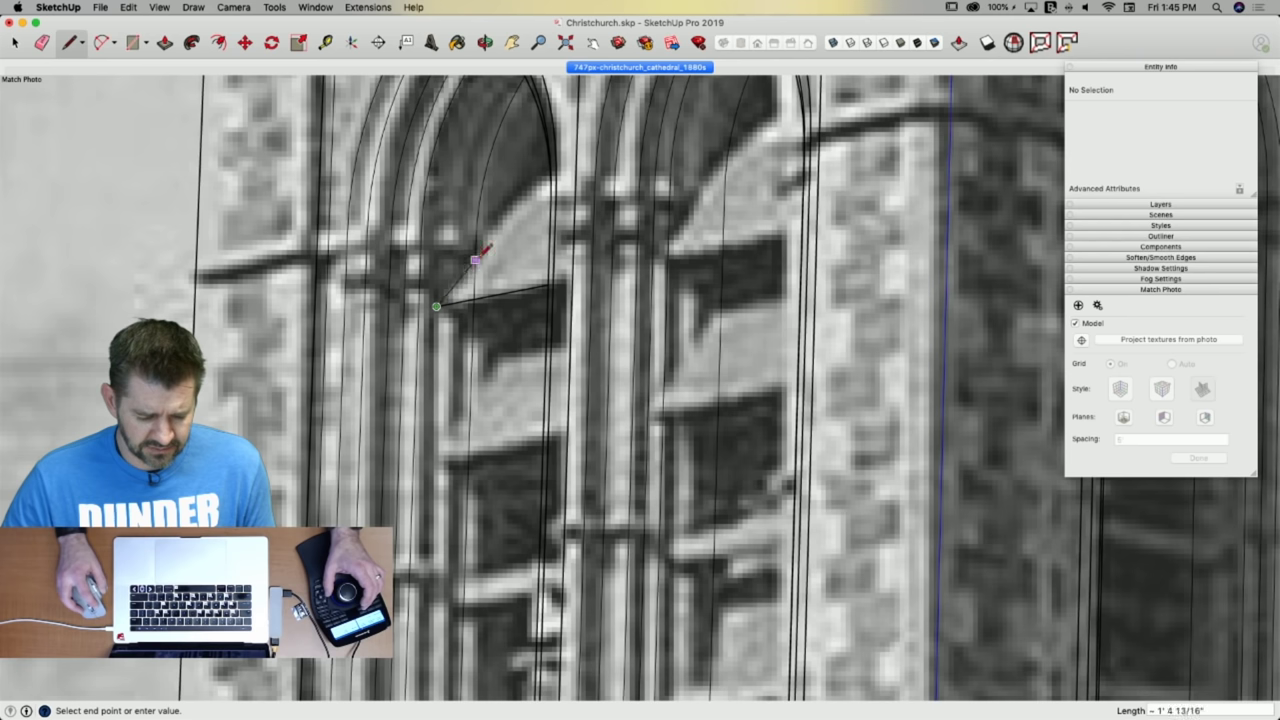
{"action": "key", "text": "space"}
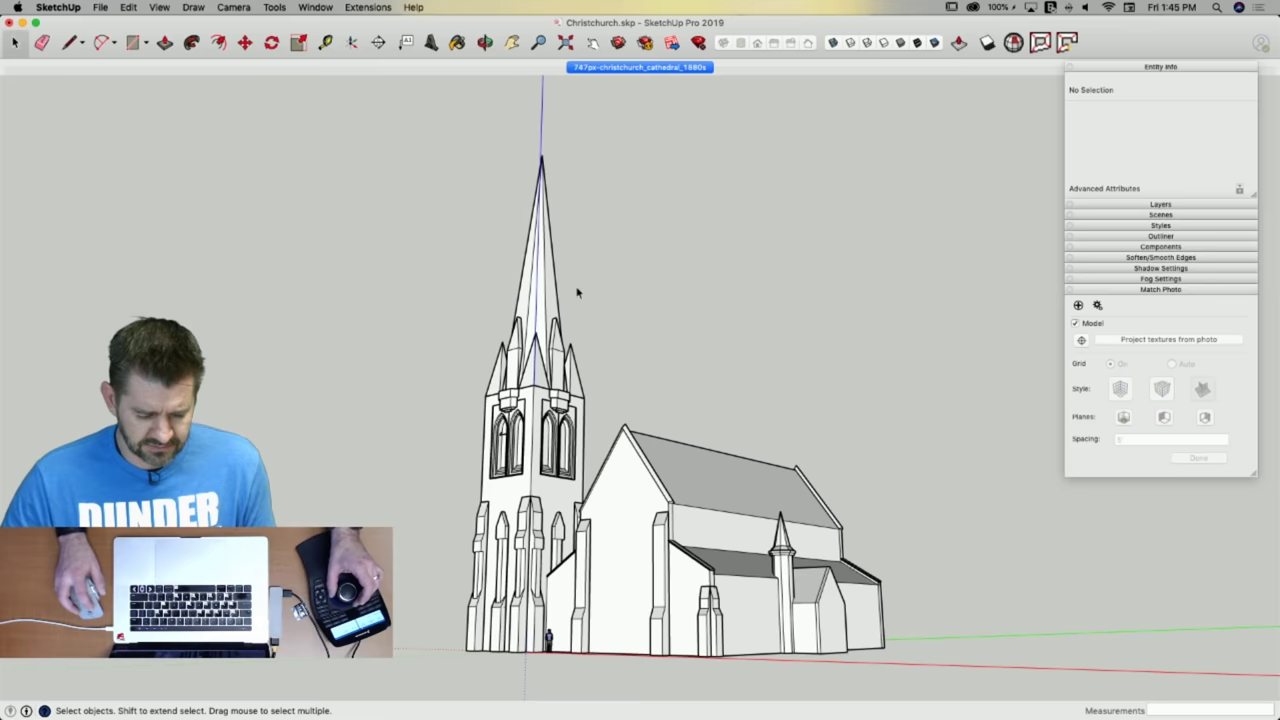
Draw the slat's back edge across the recess and join it to the front edge's end, closing the sloped face.
{"action": "scroll", "coordinate": [511, 422], "scroll_direction": "up", "scroll_amount": 10}
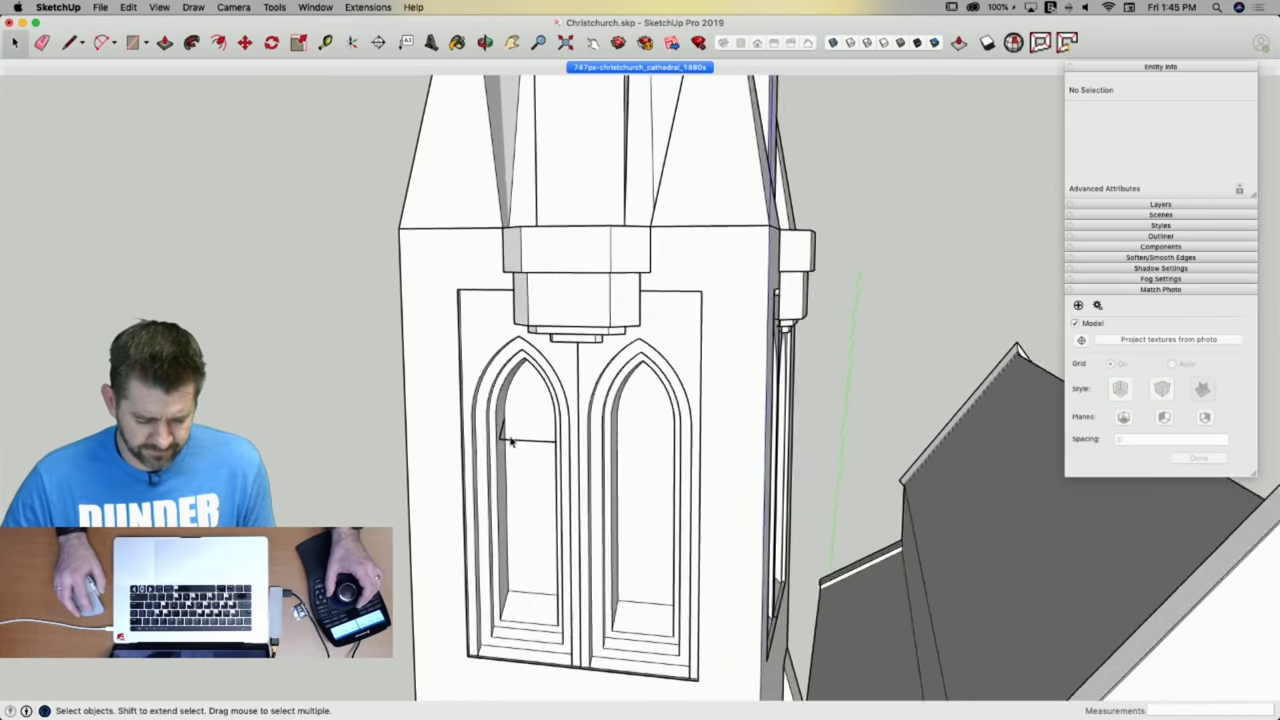
{"action": "key", "text": "l"}
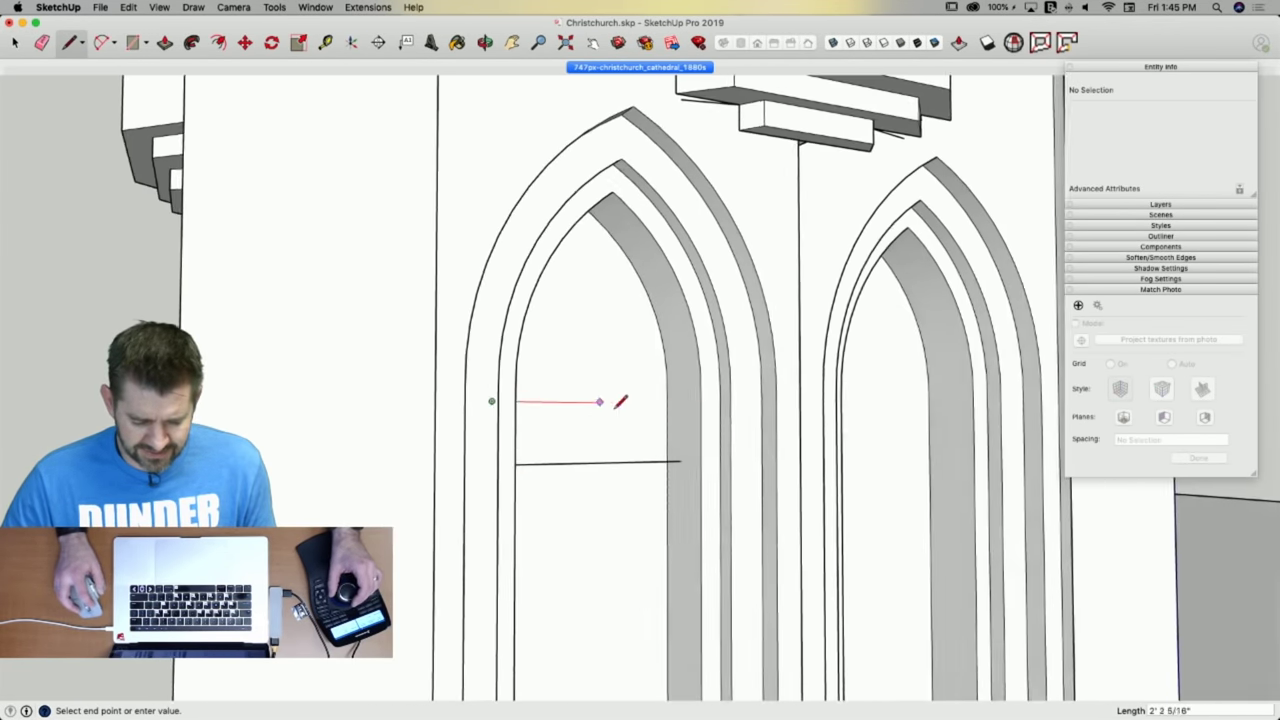
{"action": "left_click", "coordinate": [667, 402]}
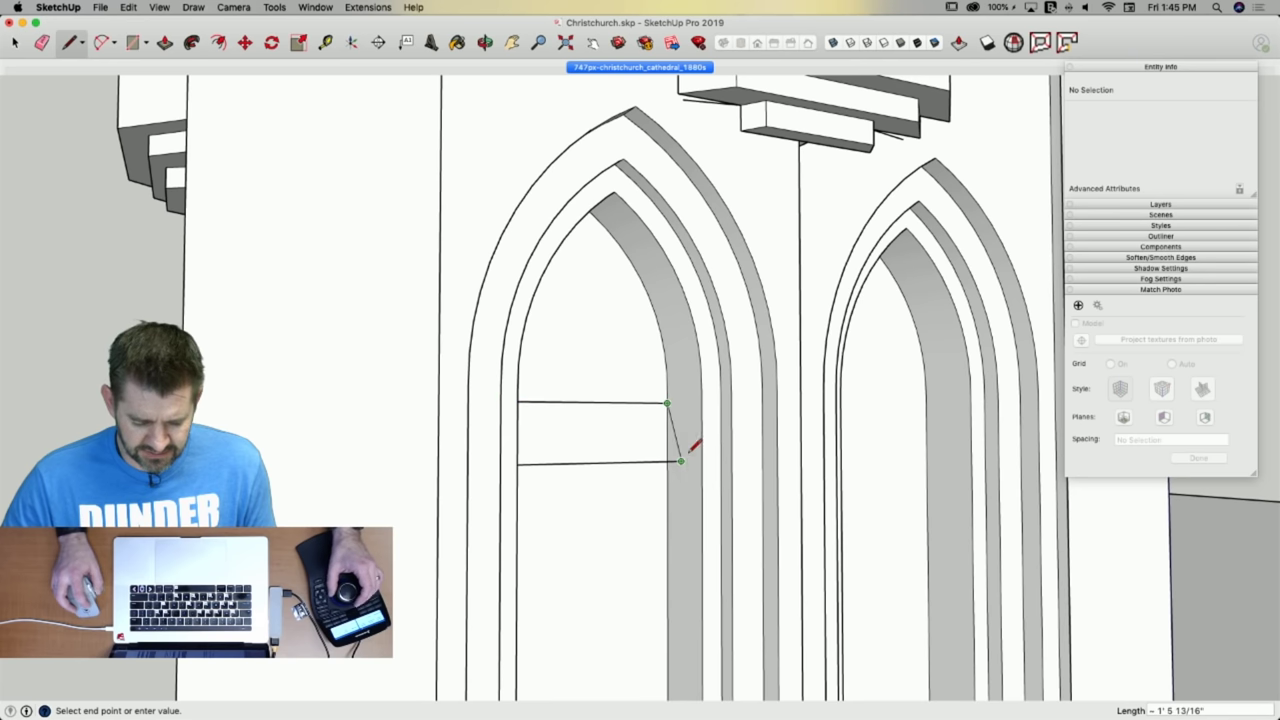
{"action": "left_click", "coordinate": [682, 460]}
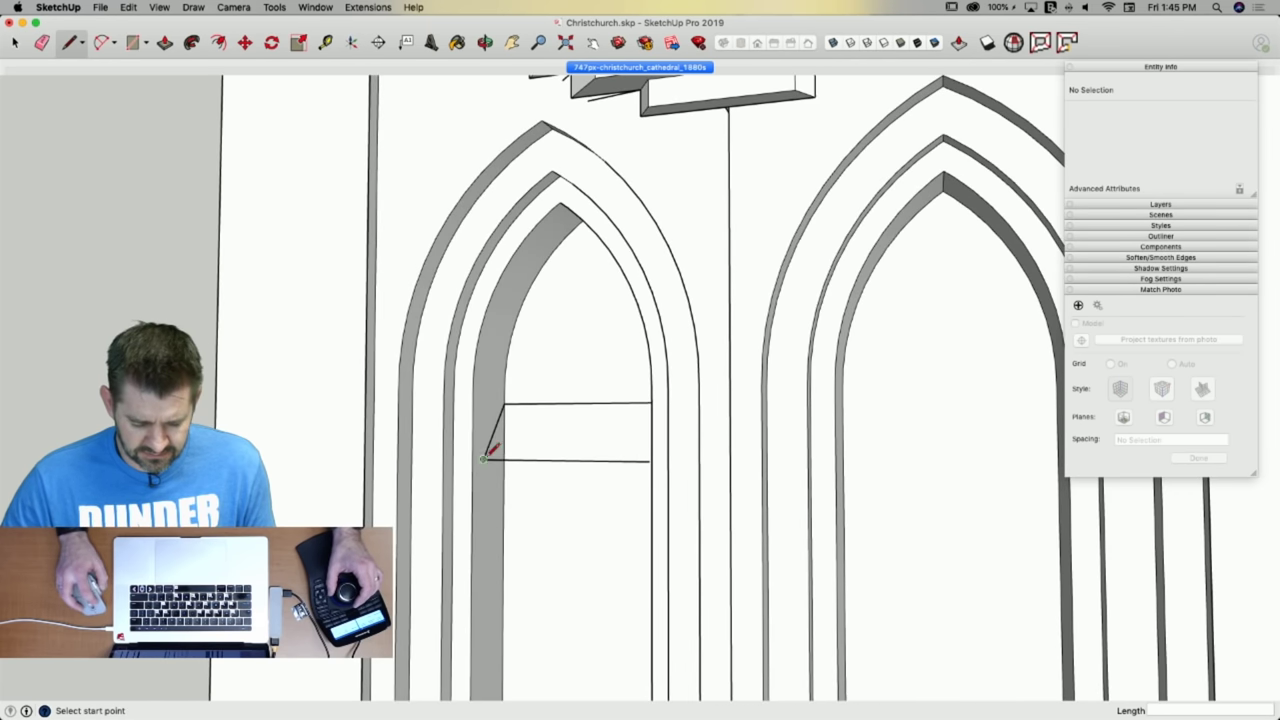
{"action": "left_click", "coordinate": [484, 459]}
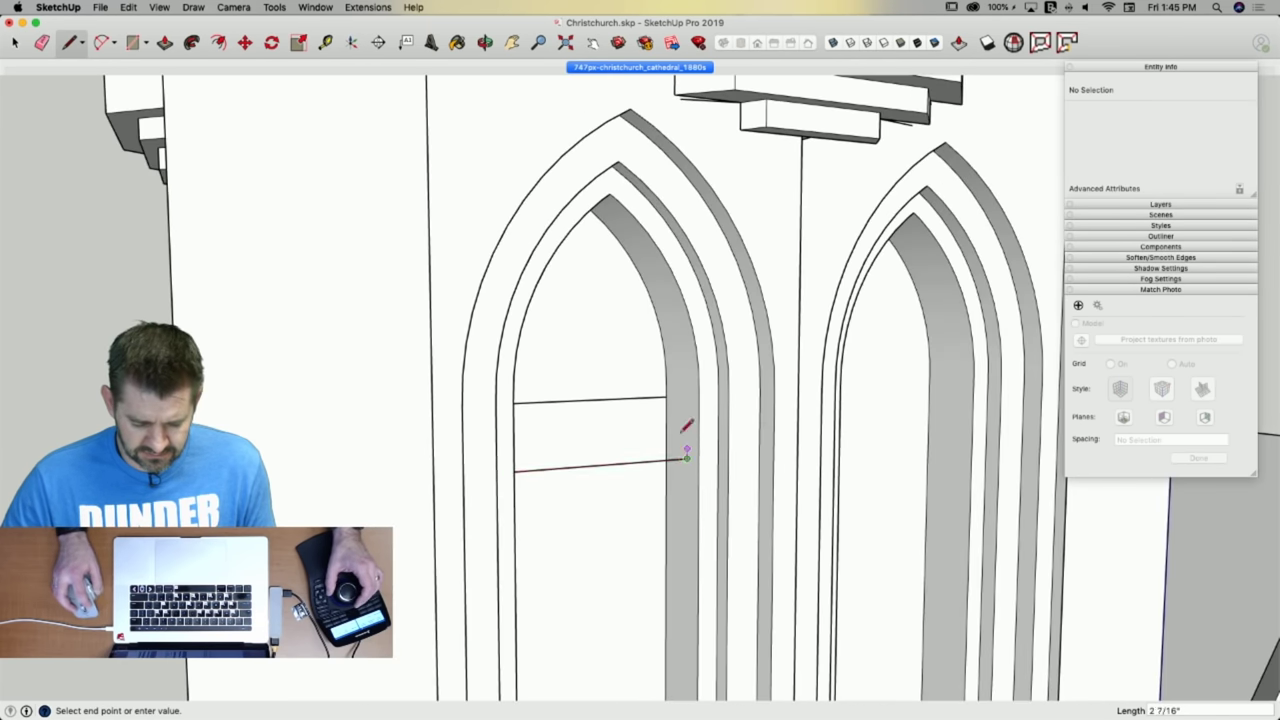
{"action": "key", "text": "space"}
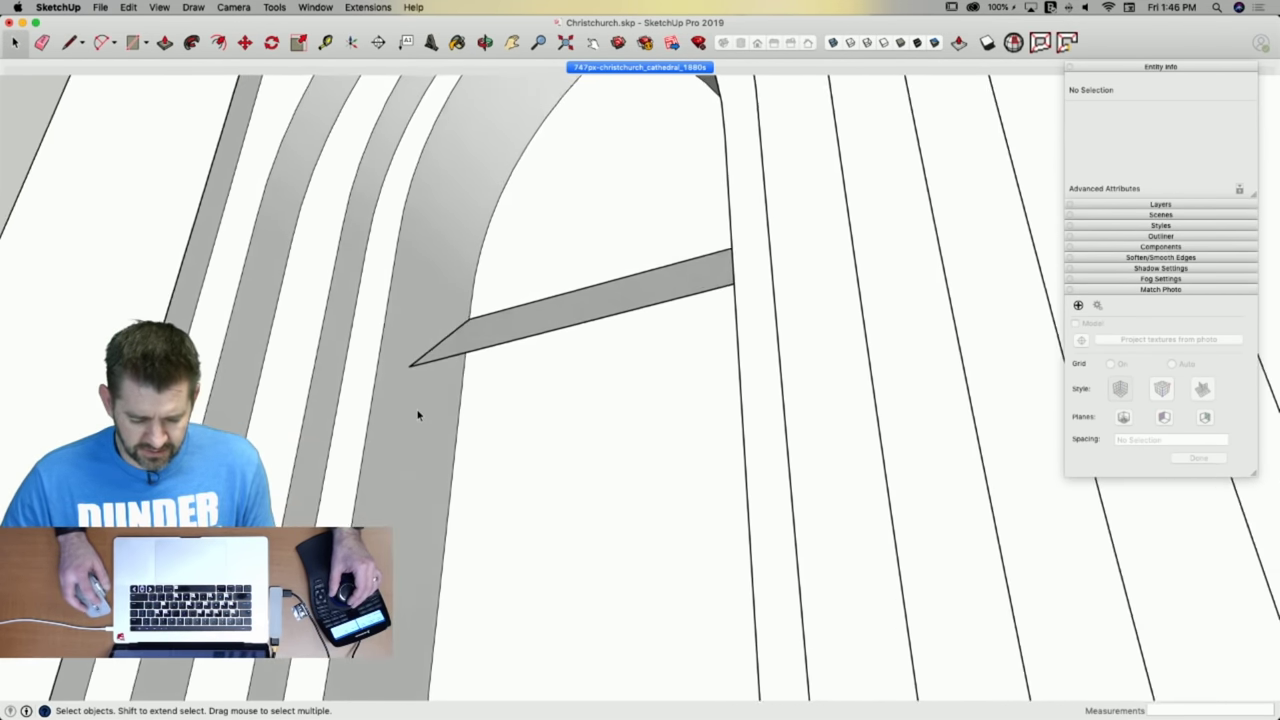
Thicken the sloped slat face 2" with Push/Pull and check it against the louvers in the historic photo.
{"action": "key", "text": "p"}
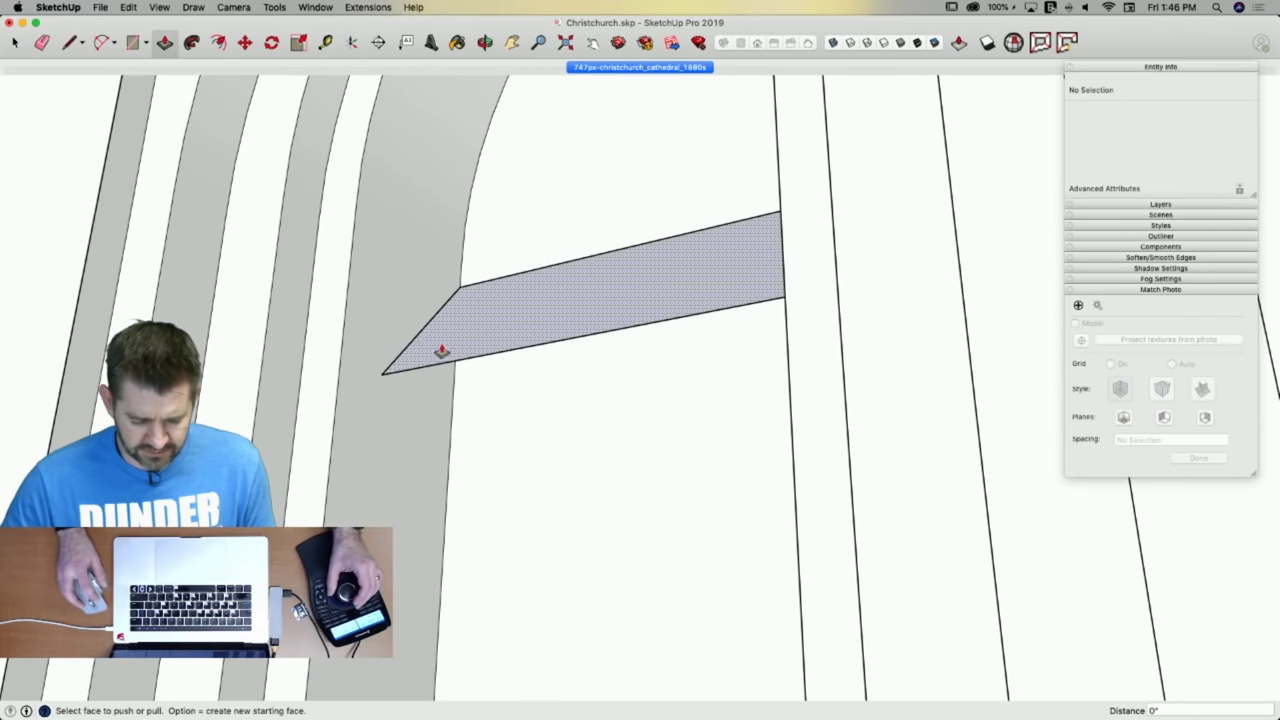
{"action": "left_click", "coordinate": [425, 350]}
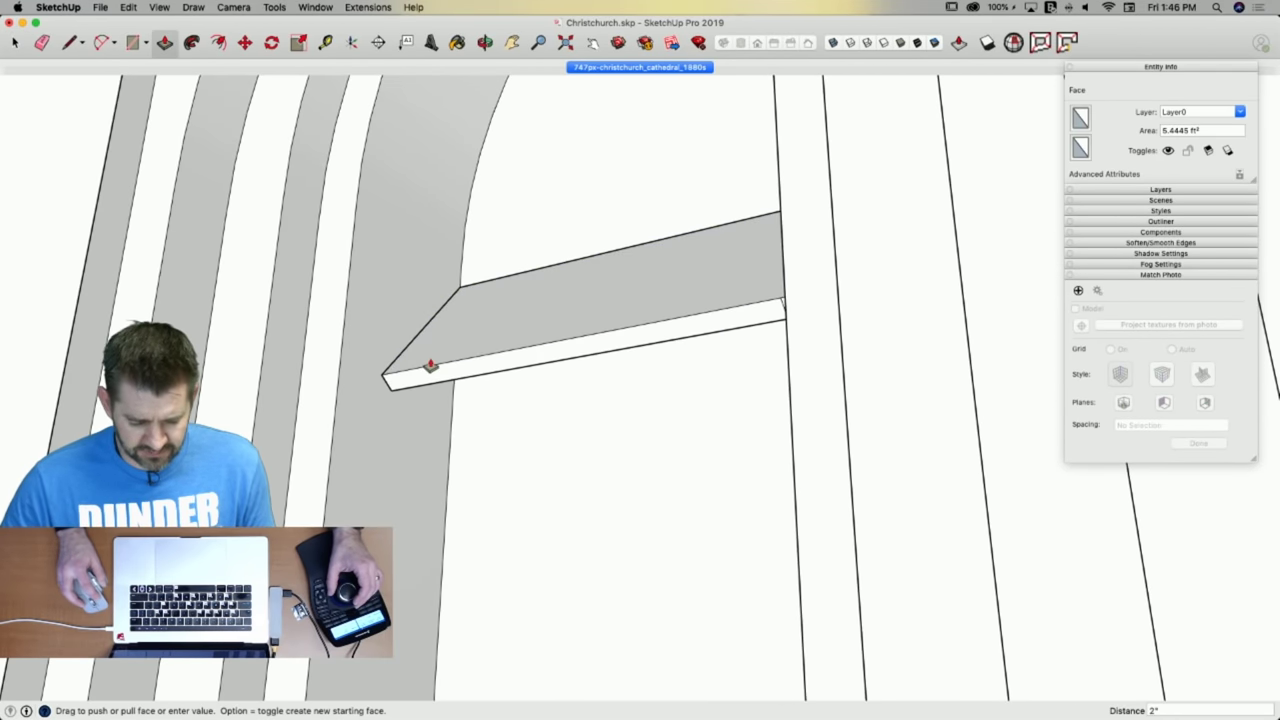
{"action": "left_click", "coordinate": [429, 365]}
{"action": "key", "text": "space"}
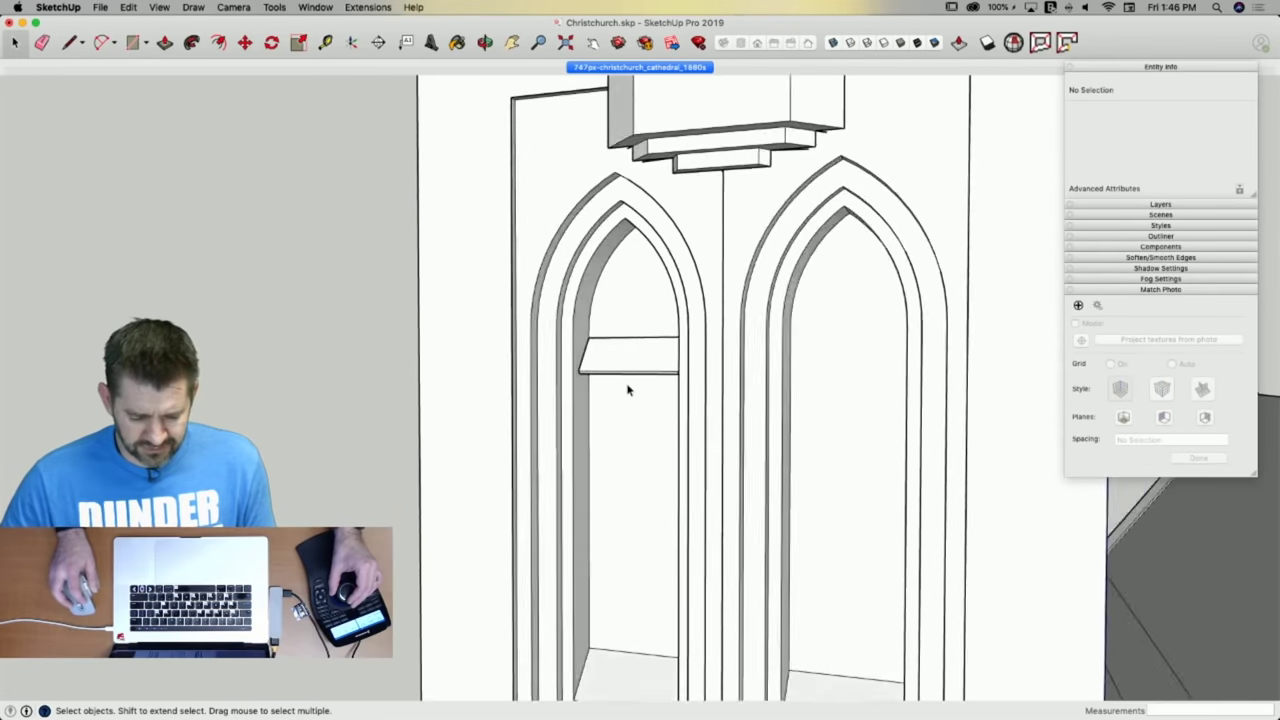
{"action": "left_click", "coordinate": [600, 67]}
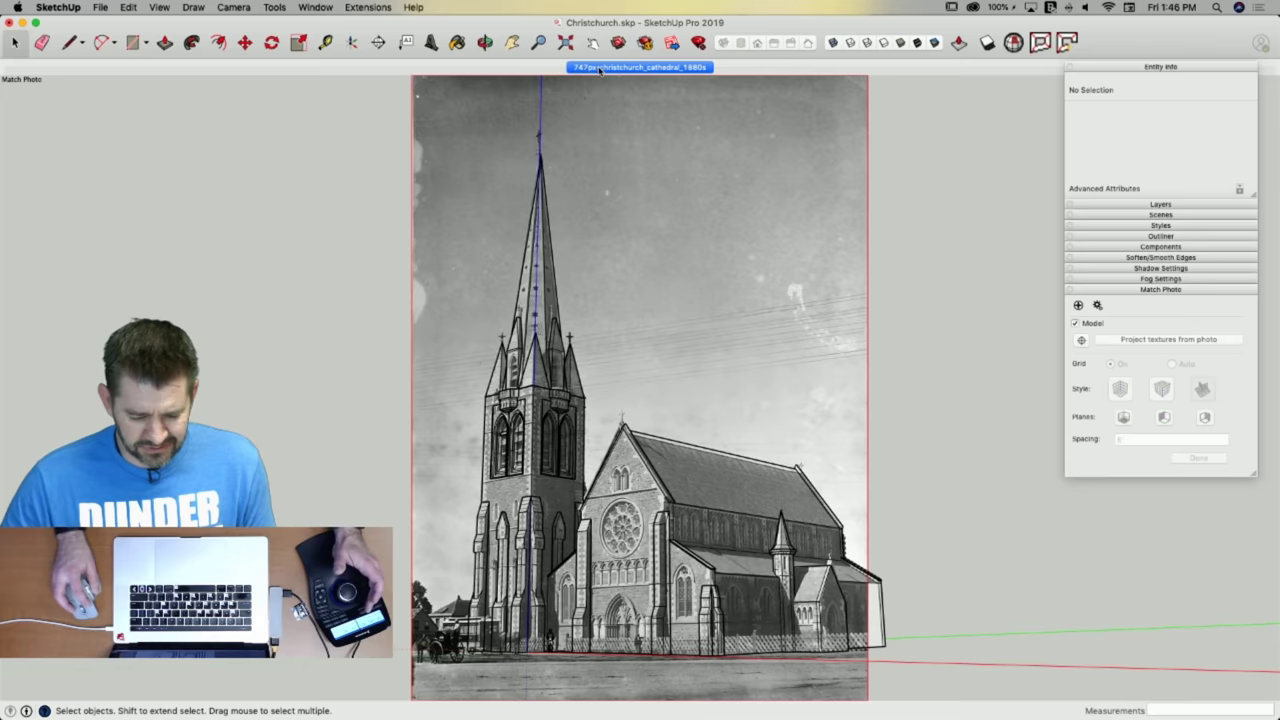
{"action": "scroll", "coordinate": [518, 478], "scroll_direction": "up", "scroll_amount": 15}
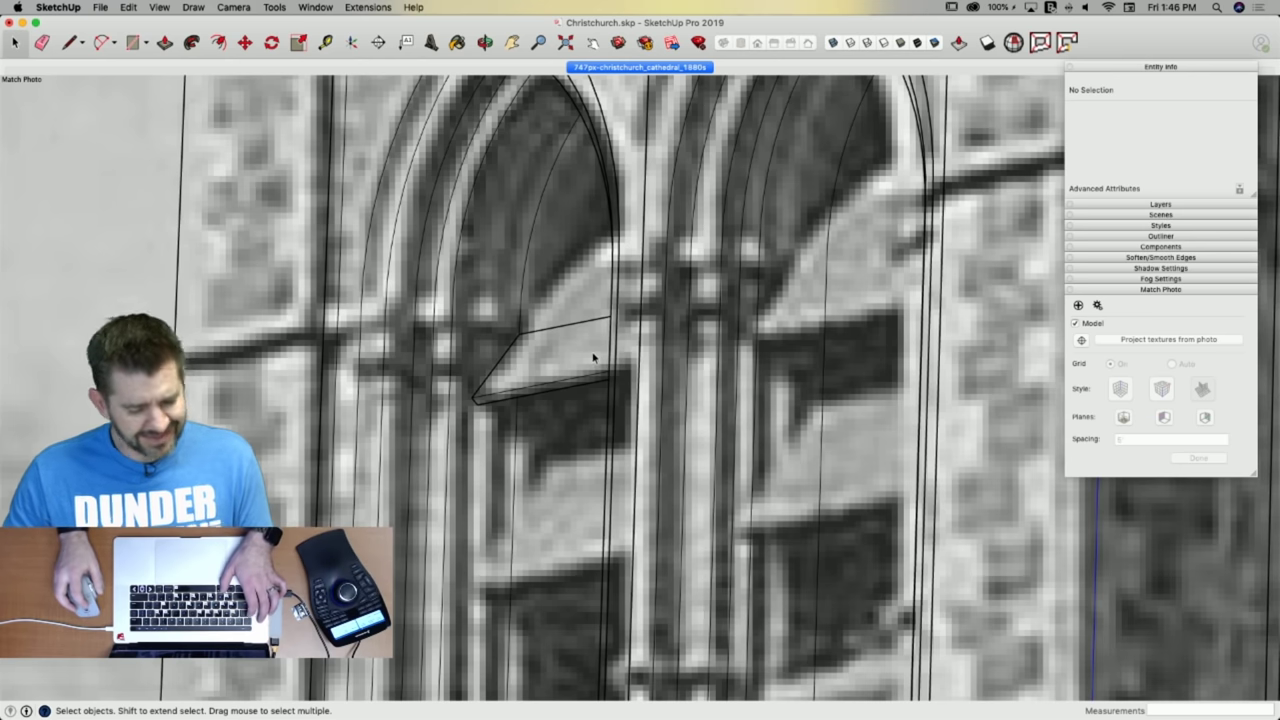
{"action": "left_click", "coordinate": [612, 70]}
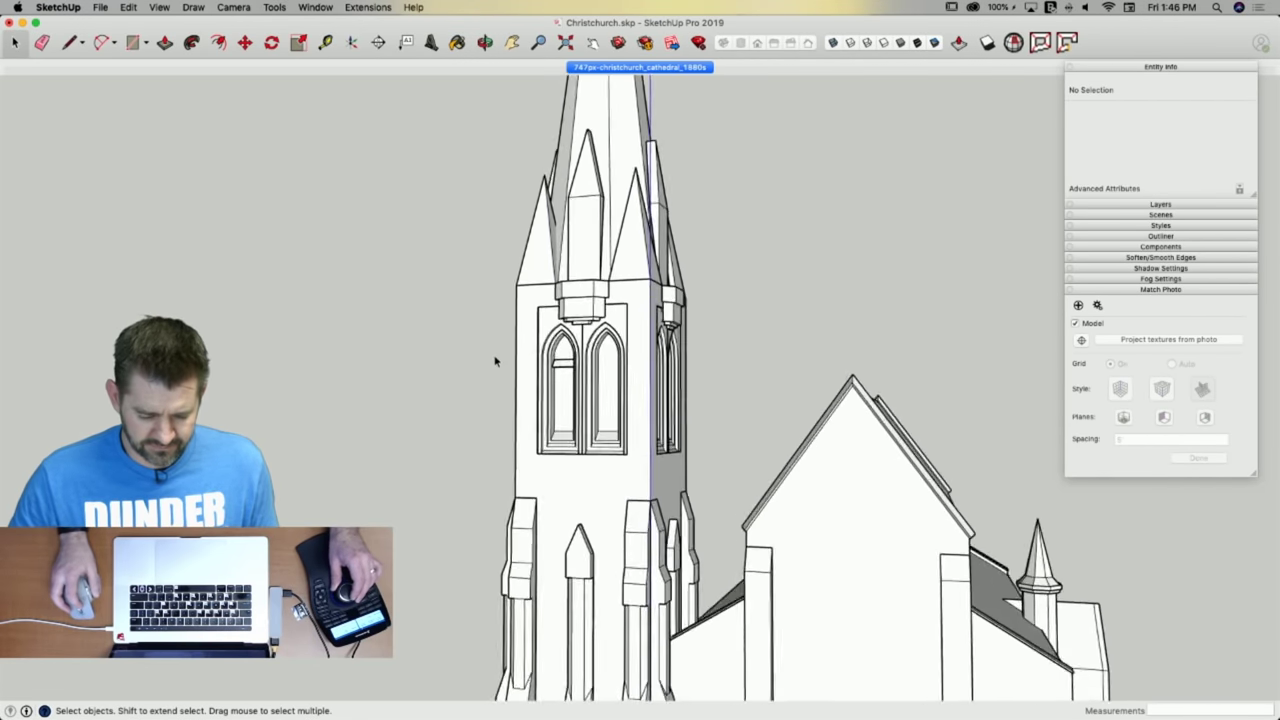
Inside the window component, push the arched recess's back face about 2' 6" deeper behind the slat, and leave the component.
{"action": "key", "text": "p"}
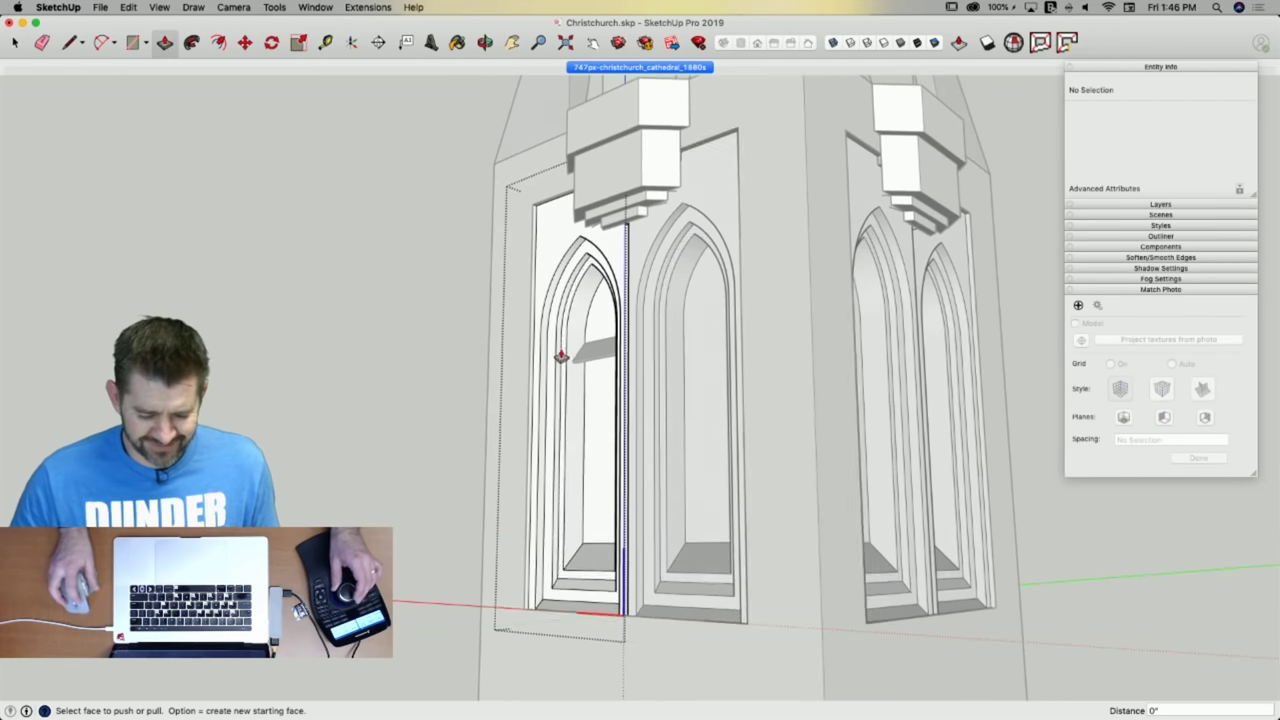
{"action": "left_click", "coordinate": [589, 400]}
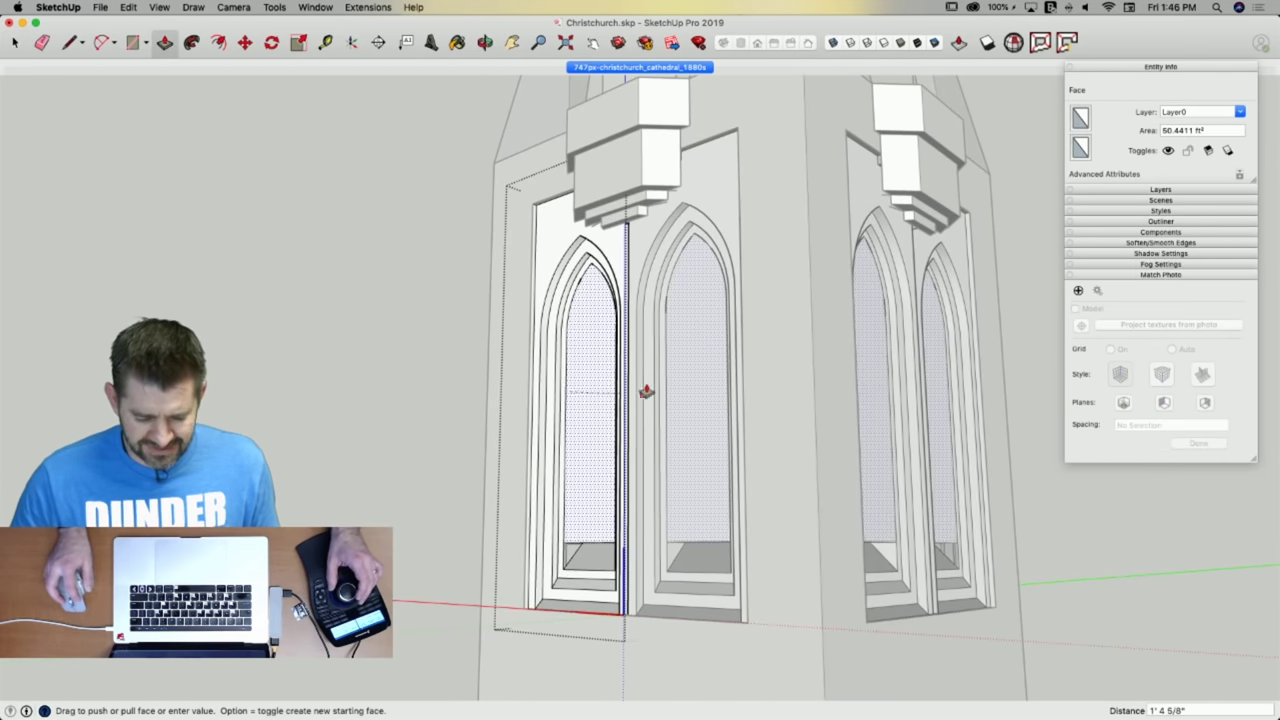
{"action": "scroll", "coordinate": [604, 377], "scroll_direction": "up", "scroll_amount": 8}
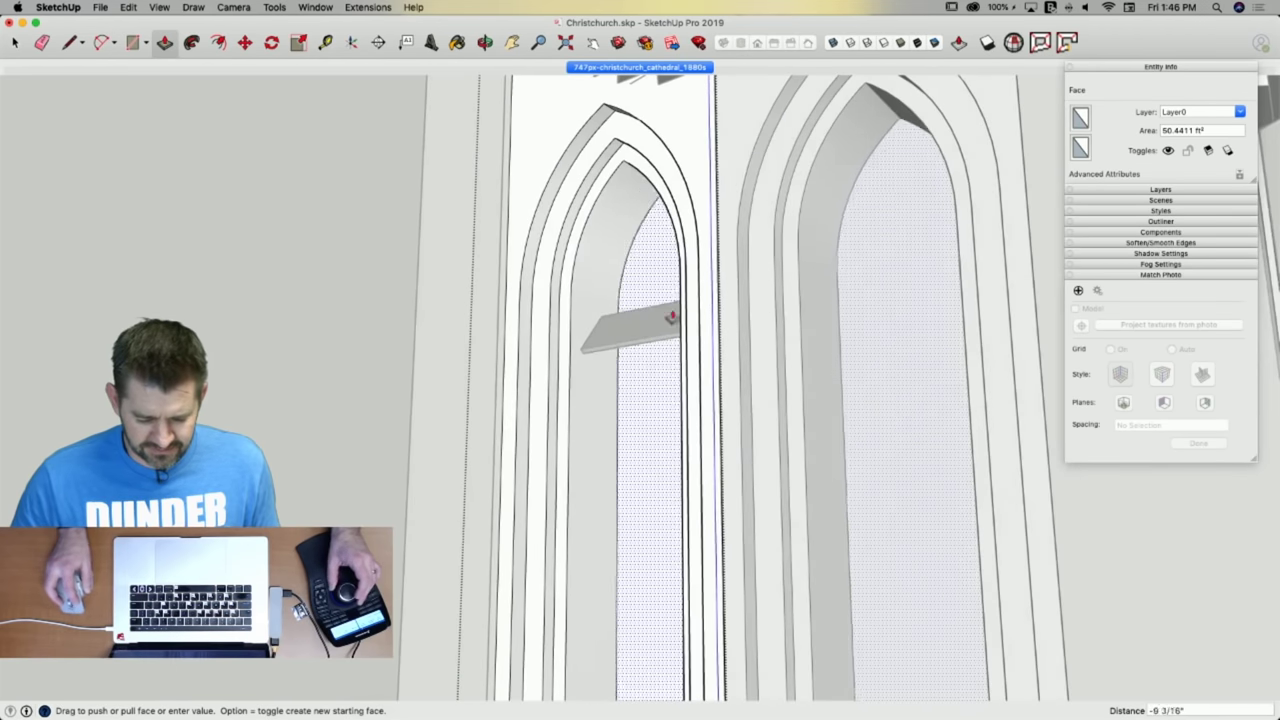
{"action": "middle_click_drag", "start_coordinate": [672, 254], "coordinate": [699, 305]}
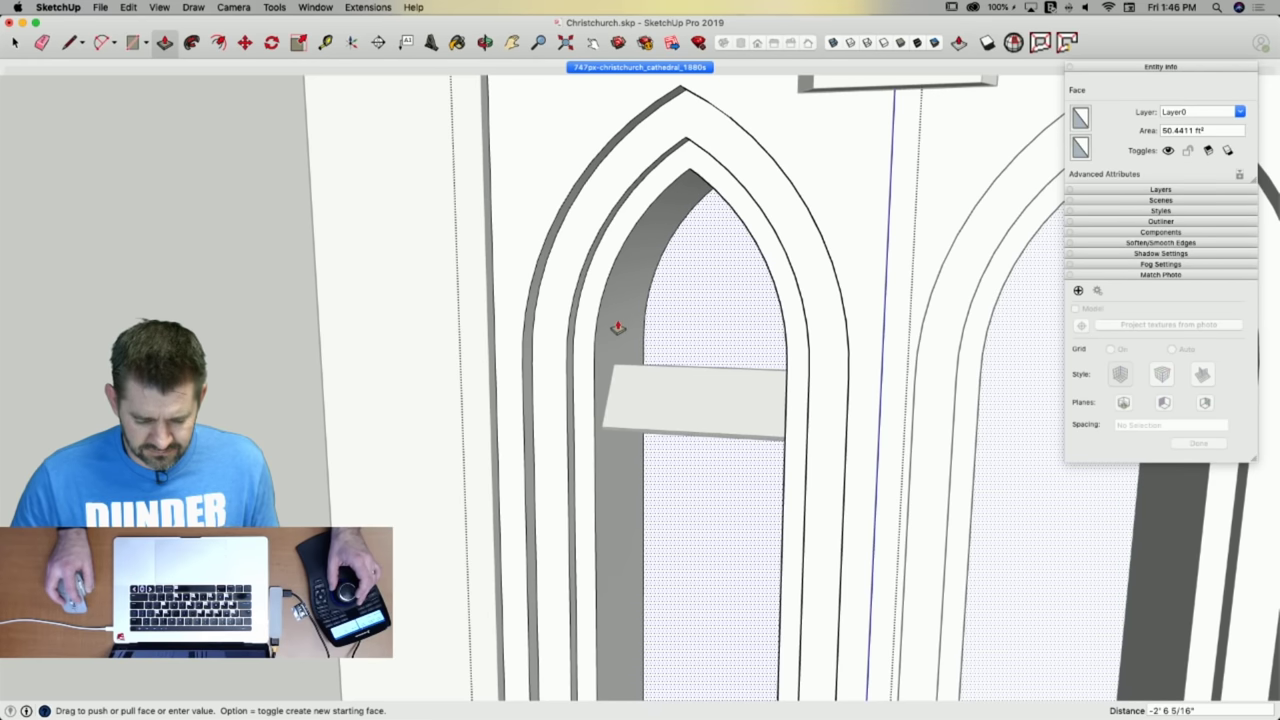
{"action": "left_click", "coordinate": [618, 328]}
{"action": "key", "text": "space"}
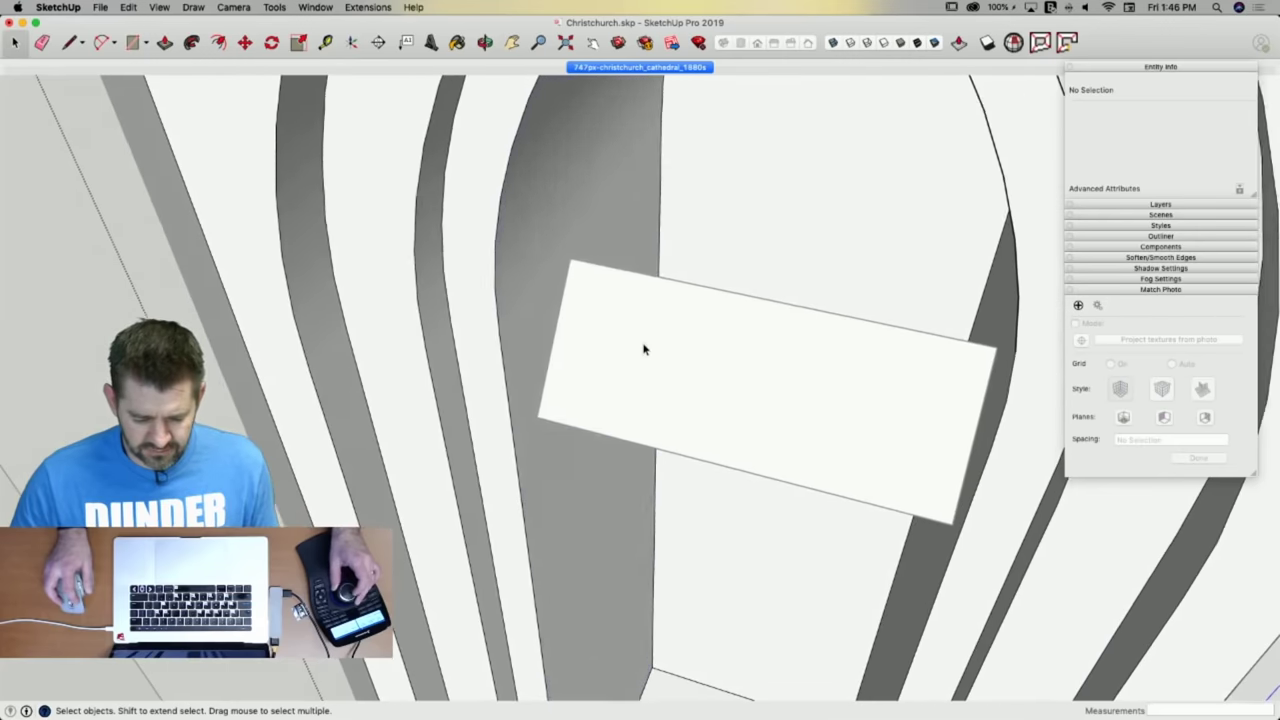
{"action": "left_click", "coordinate": [638, 343]}
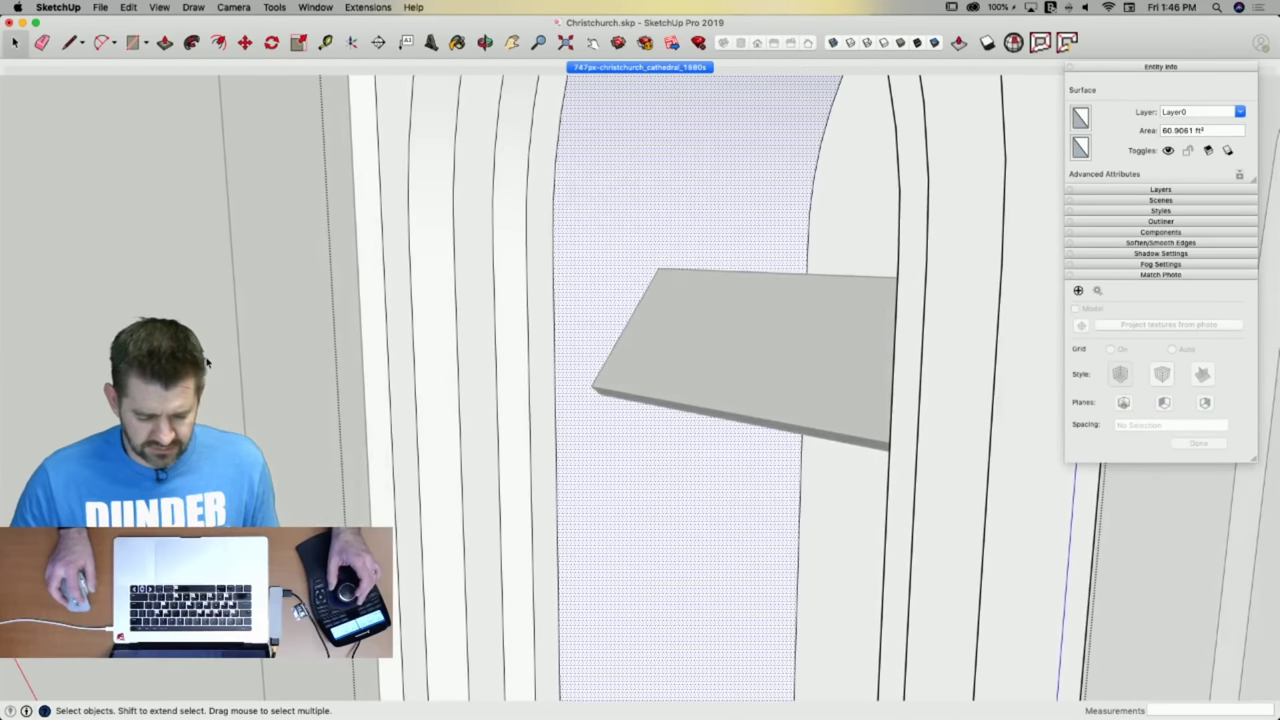
{"action": "left_click", "coordinate": [292, 334]}
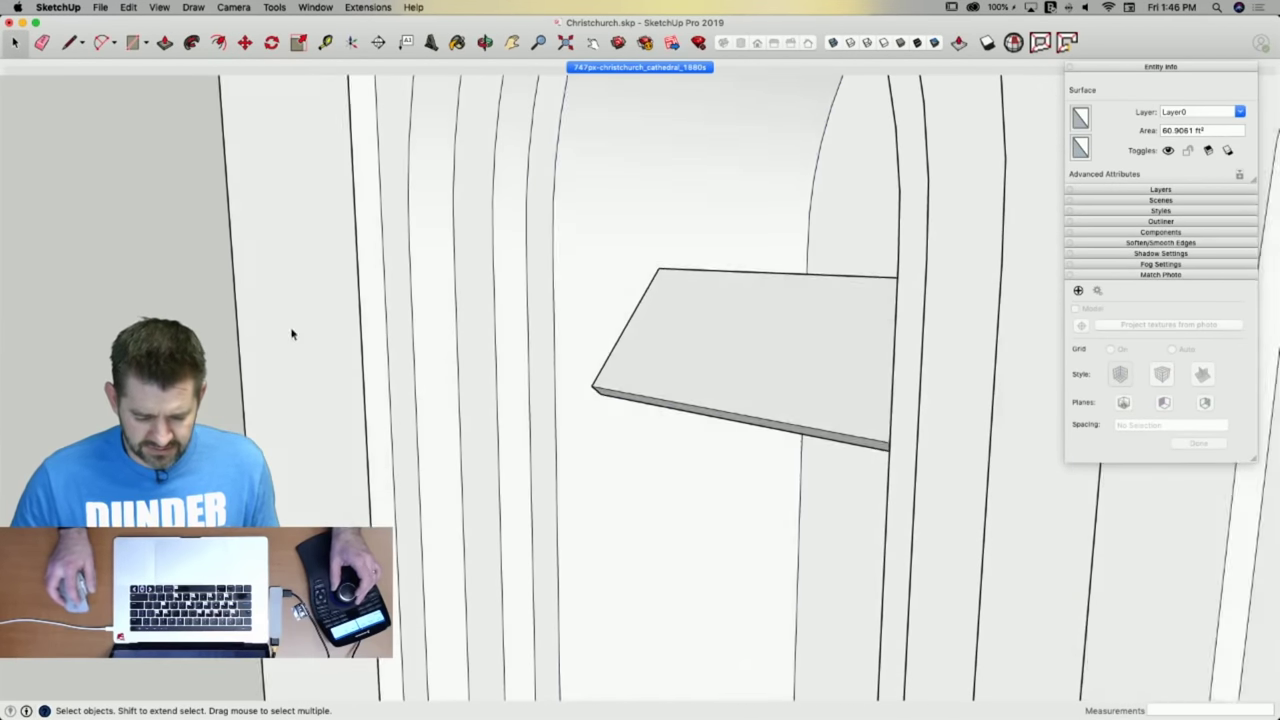
{"action": "key", "text": "Escape"}
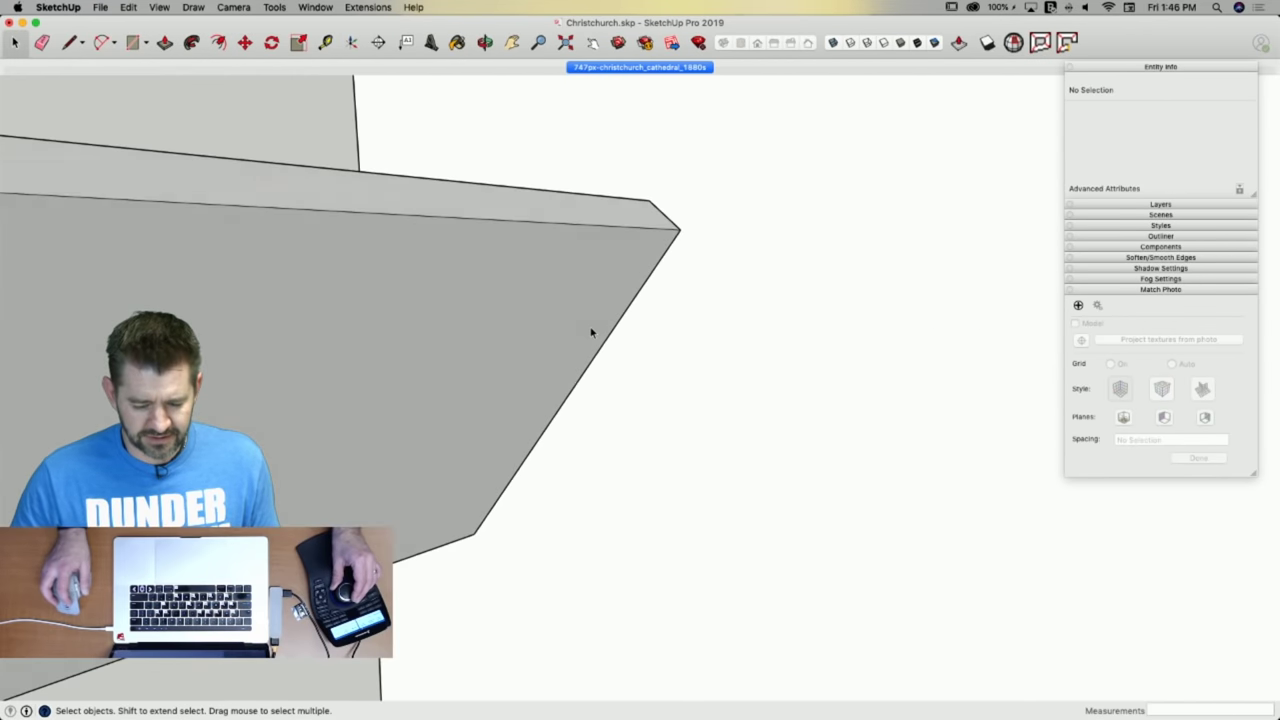
Extend the slat's back end face about 4' 5" up its slope so it runs into the deeper recess.
{"action": "key", "text": "p"}
{"action": "left_click", "coordinate": [743, 200]}
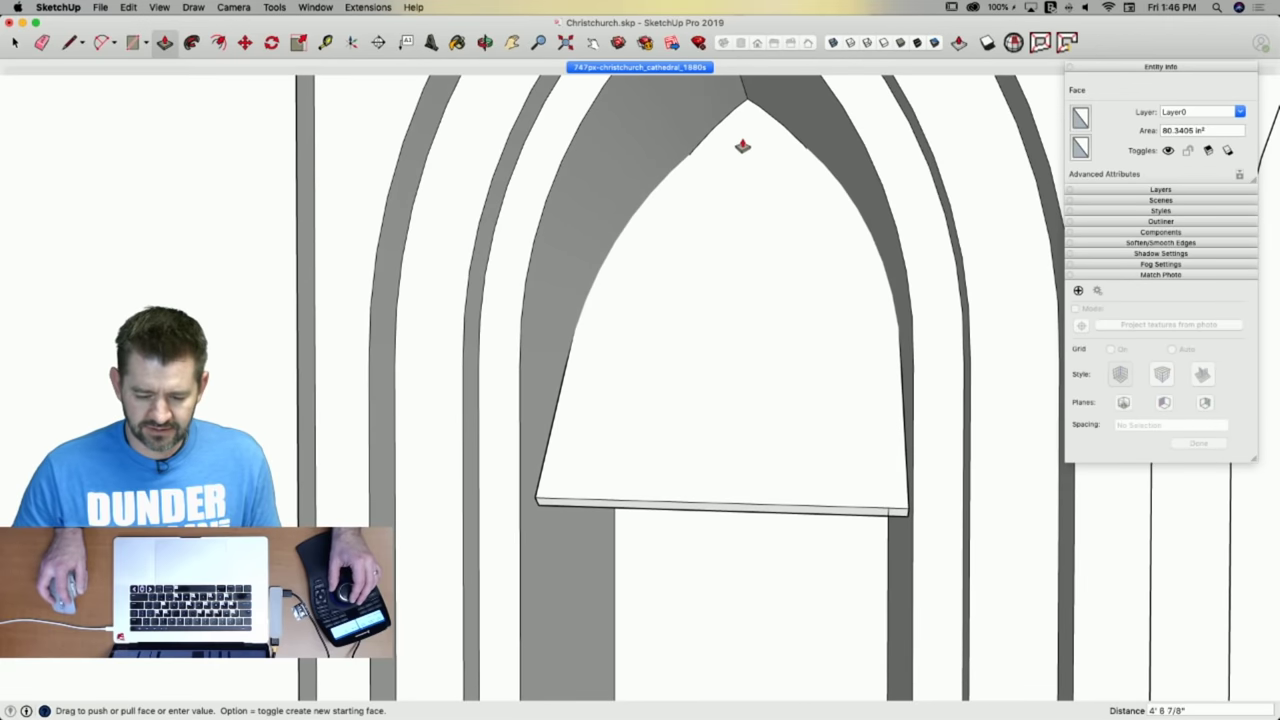
{"action": "left_click", "coordinate": [725, 163]}
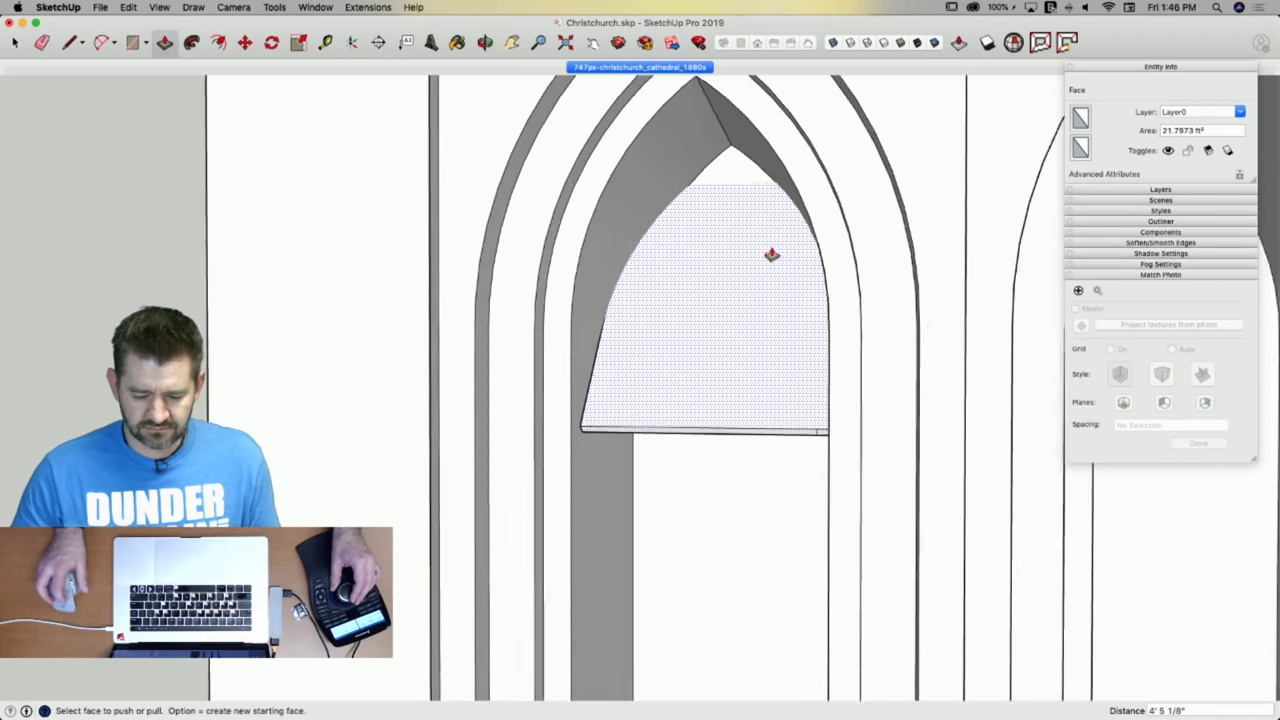
Select the whole extended slat and intersect its faces with the model.
{"action": "key", "text": "space"}
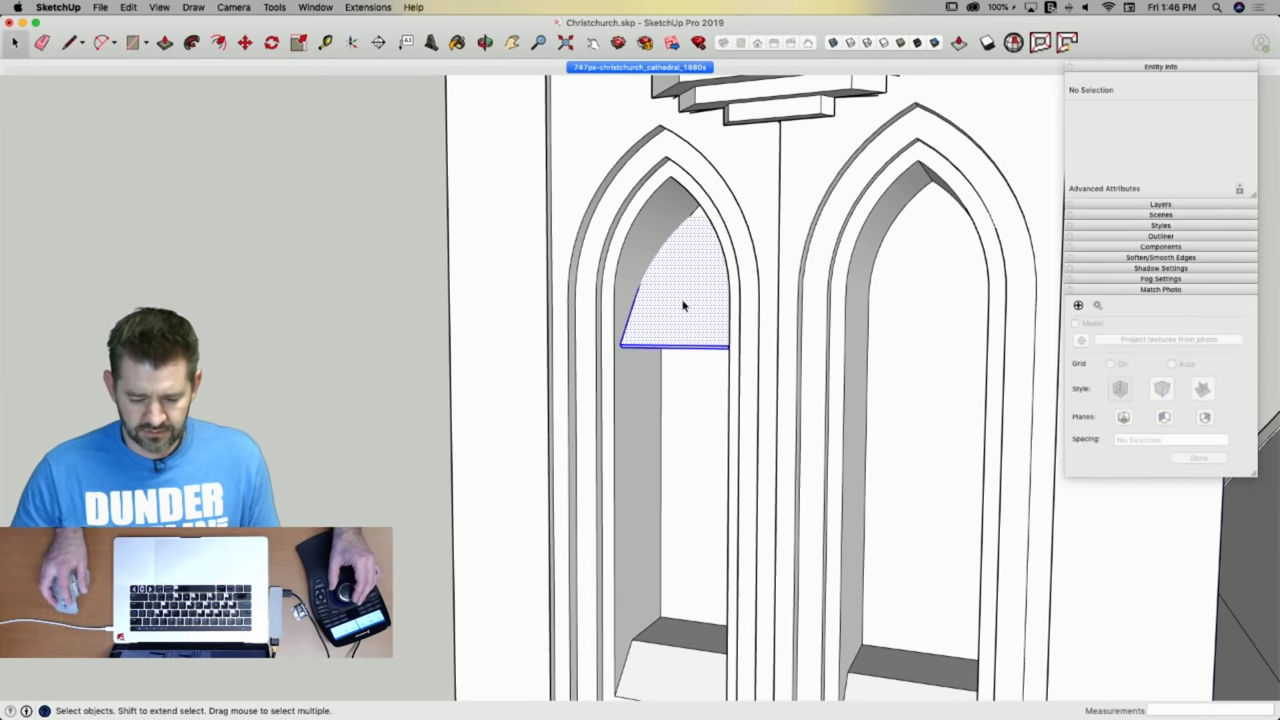
{"action": "right_click", "coordinate": [683, 305]}
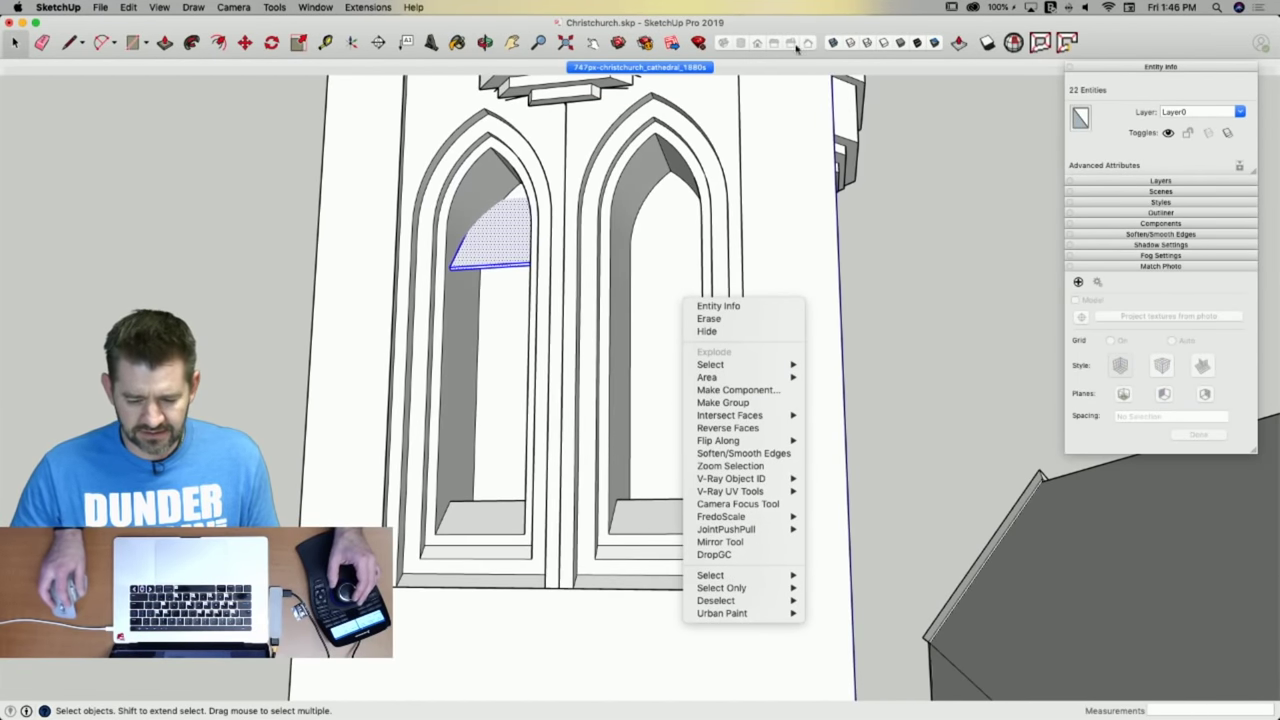
{"action": "left_click", "coordinate": [838, 46]}
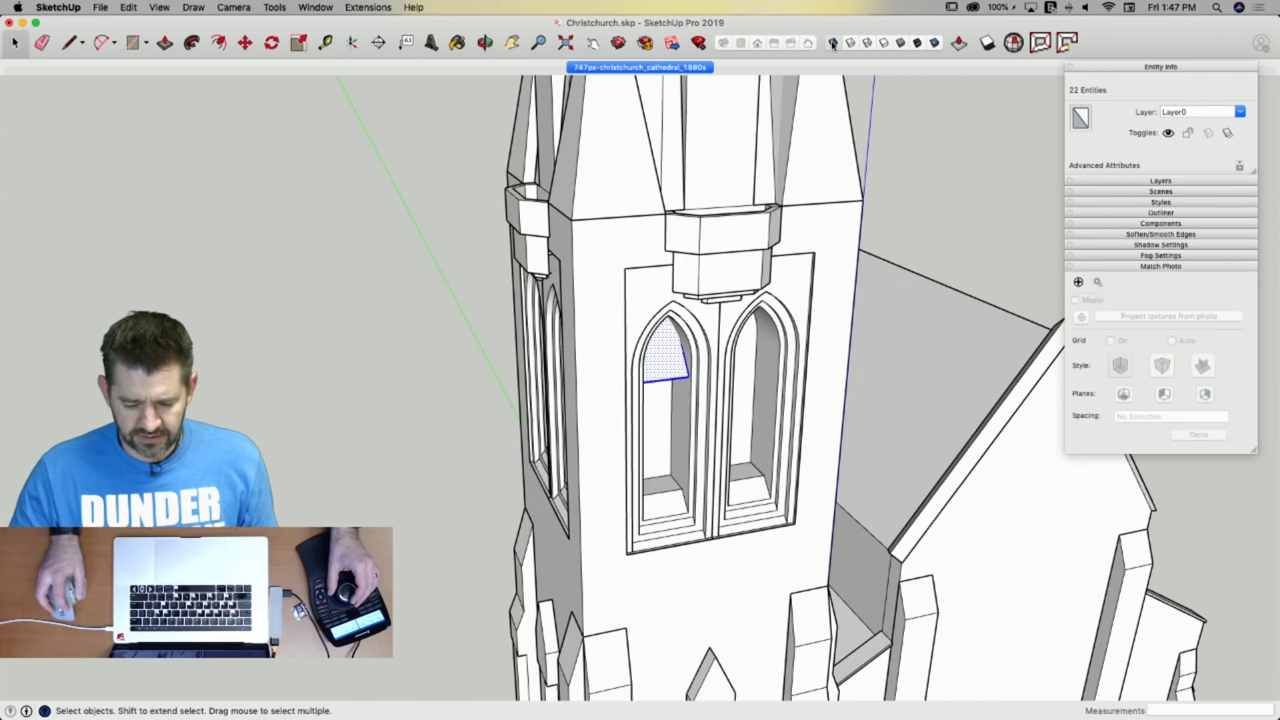
{"action": "left_click", "coordinate": [832, 42]}
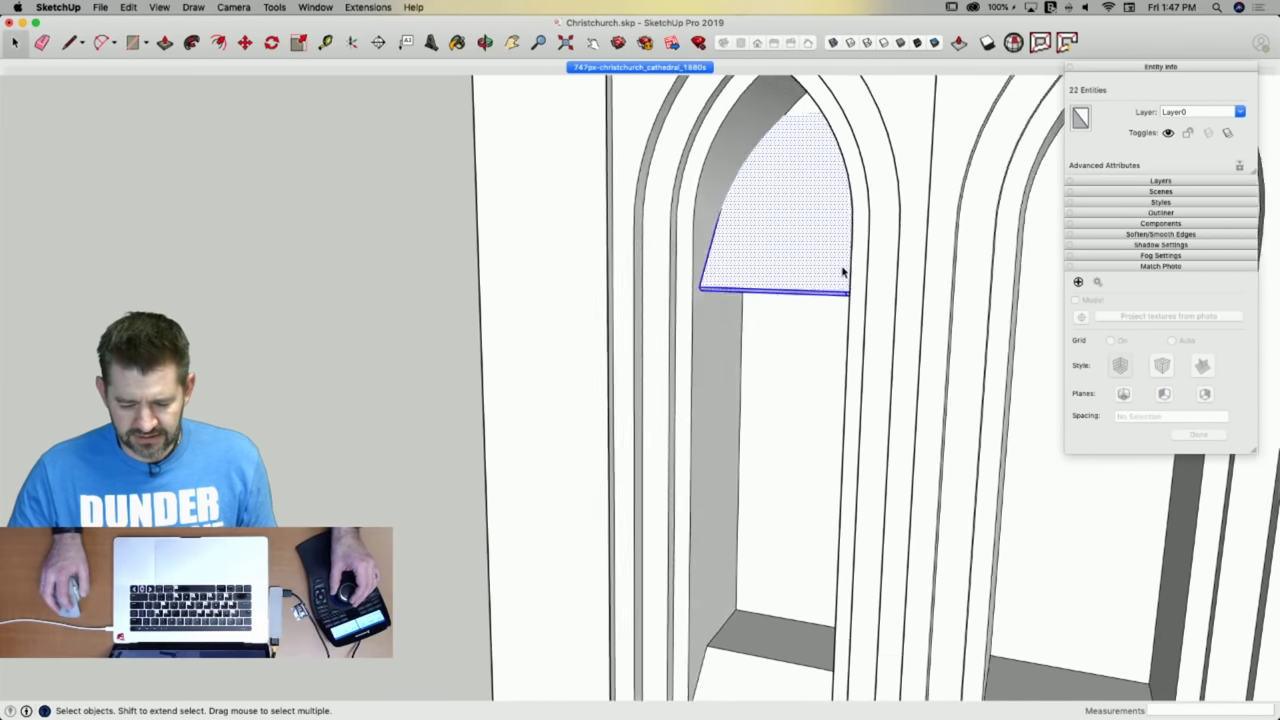
{"action": "right_click", "coordinate": [731, 185]}
{"action": "mouse_move", "coordinate": [778, 300]}
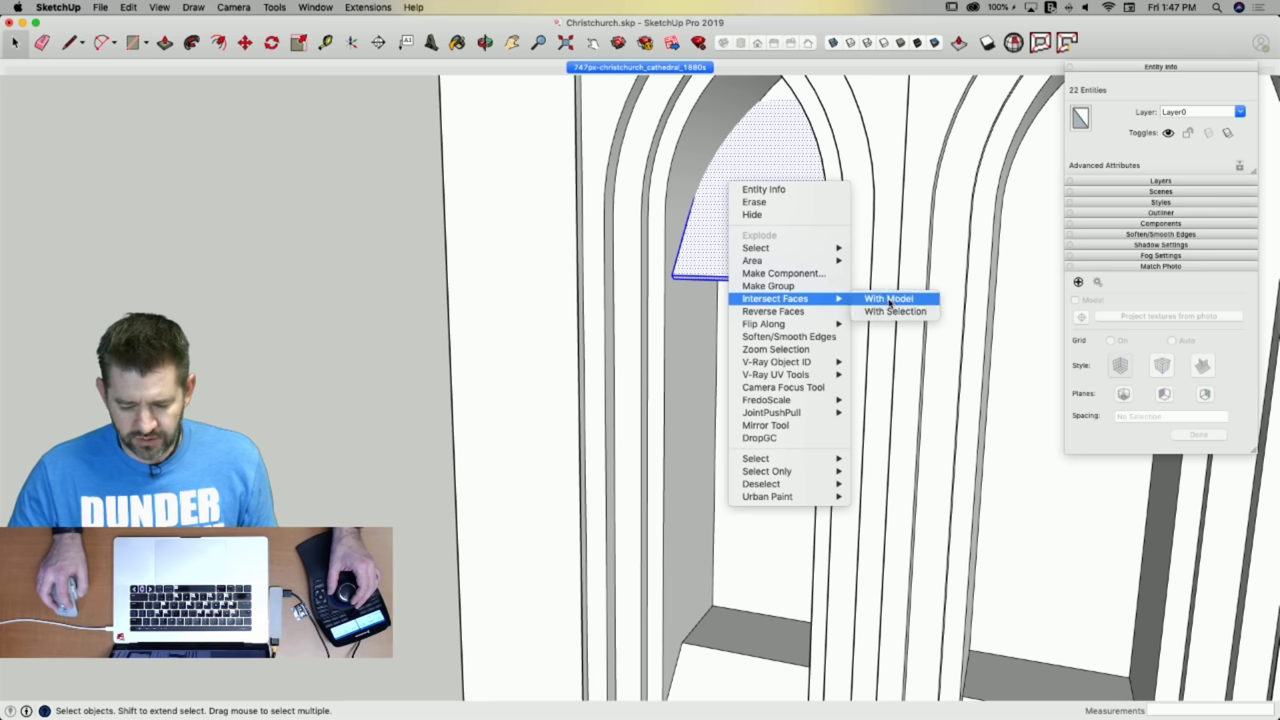
{"action": "left_click", "coordinate": [888, 298]}
Turn the whole intersected slat into a component named Shutter.
{"action": "double_click", "coordinate": [730, 201]}
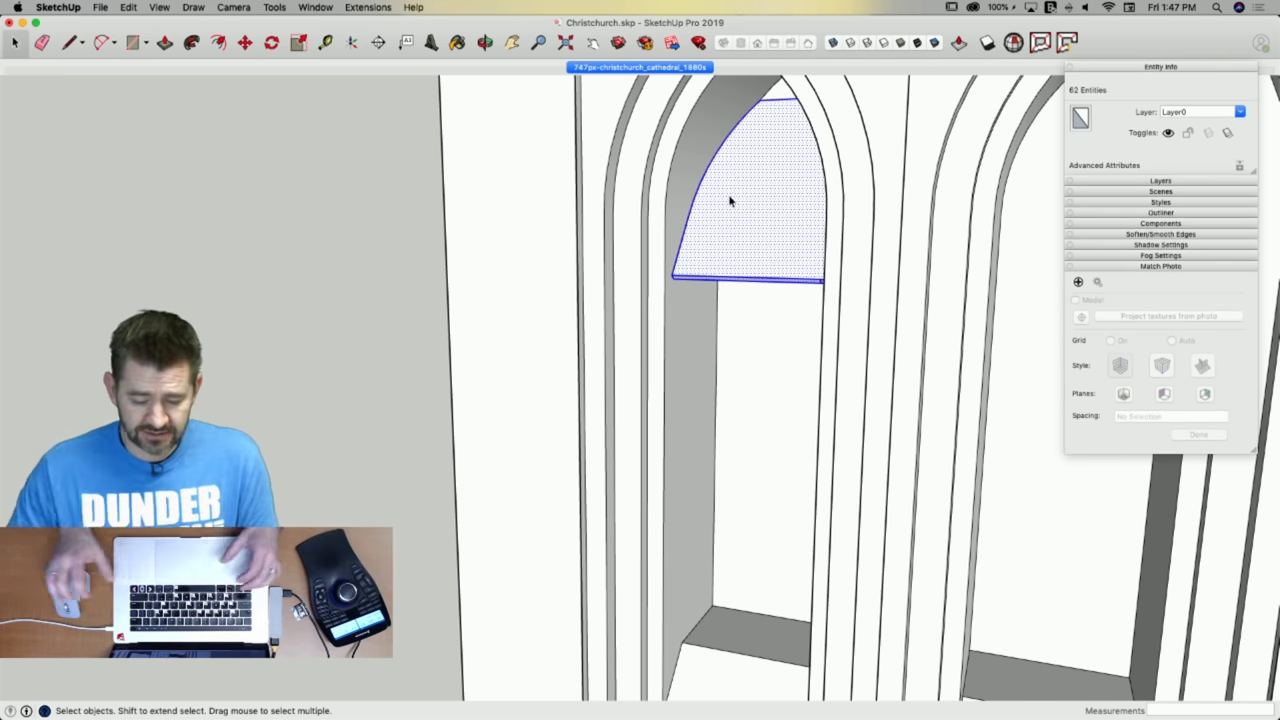
{"action": "right_click", "coordinate": [730, 201]}
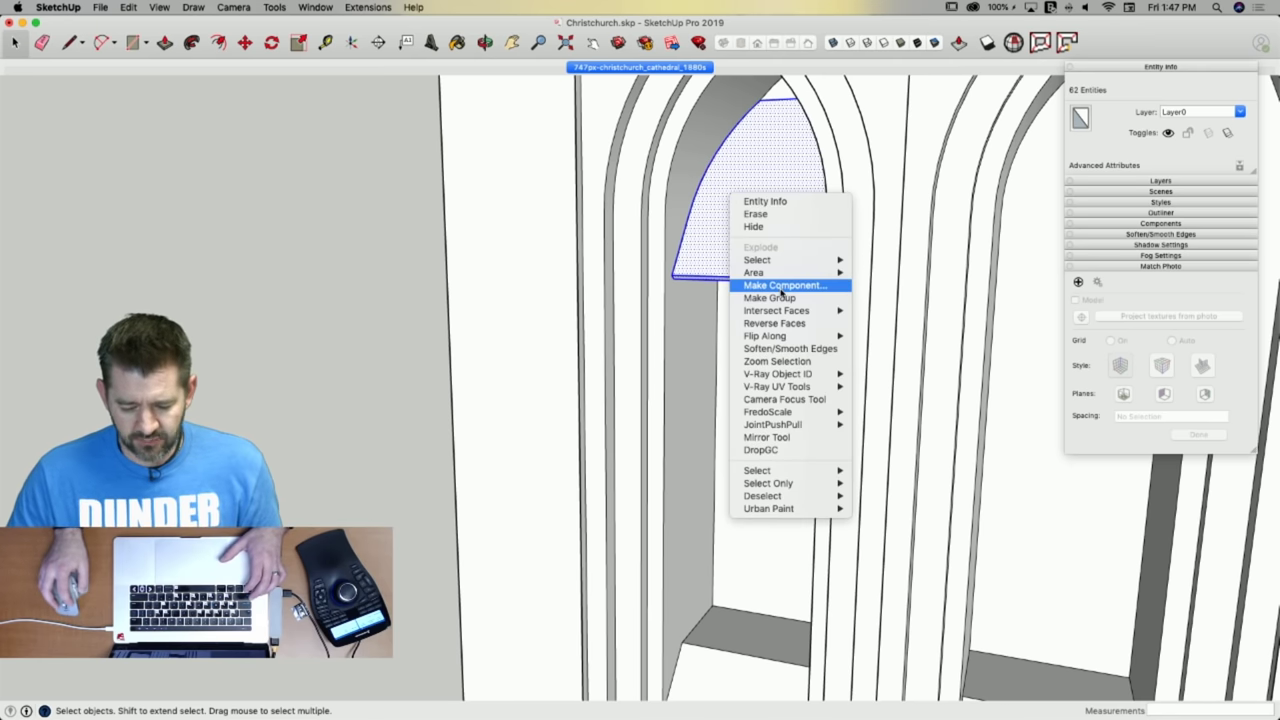
{"action": "left_click", "coordinate": [782, 287]}
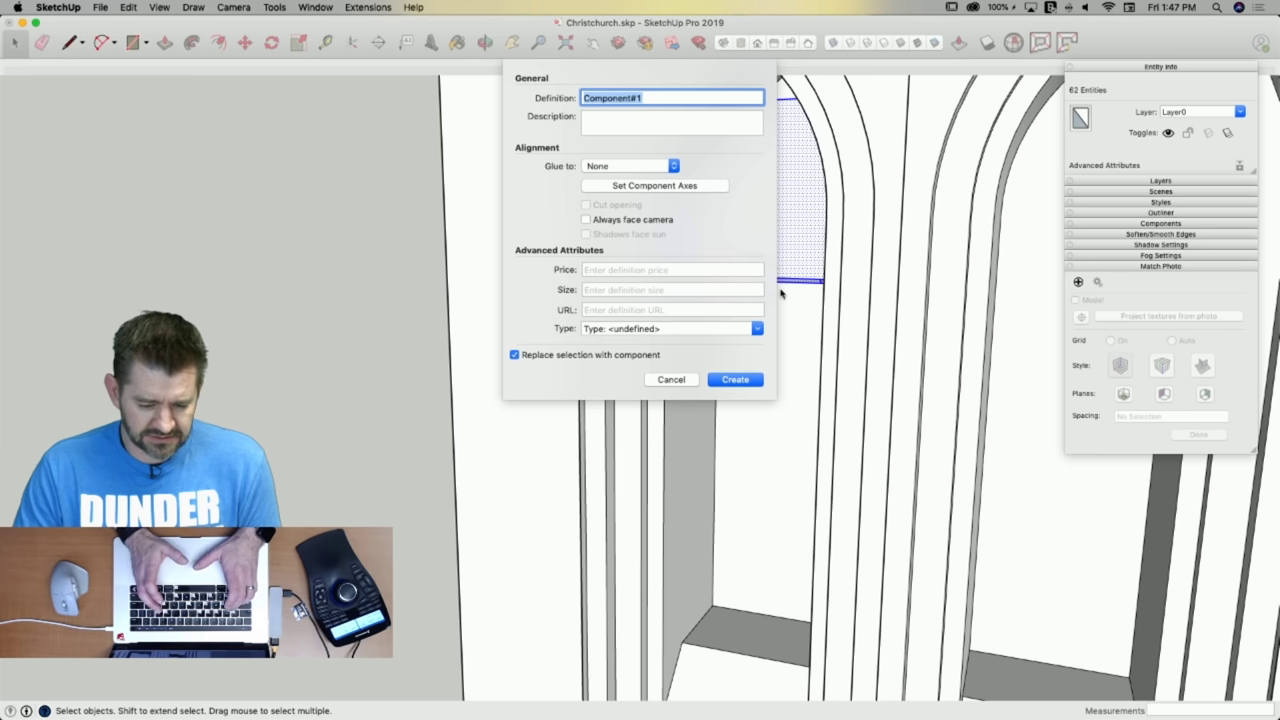
{"action": "type", "text": "S"}
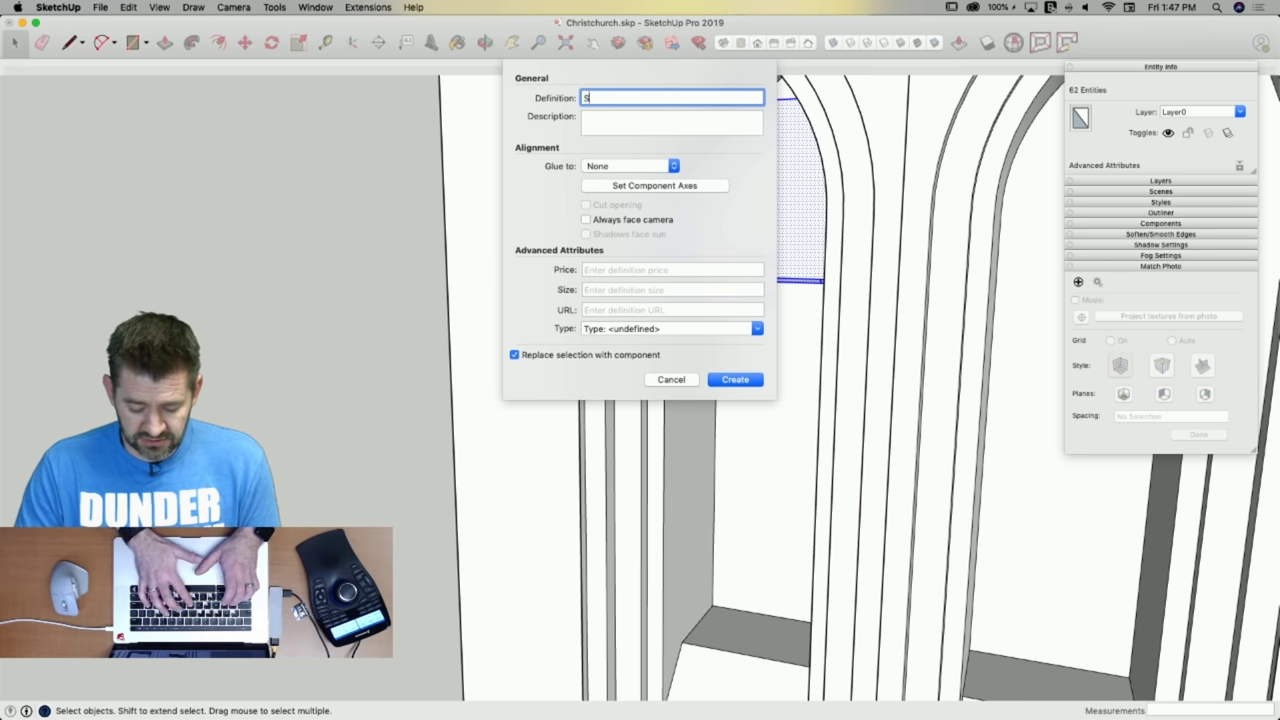
{"action": "type", "text": "hutter"}
{"action": "key", "text": "Return"}
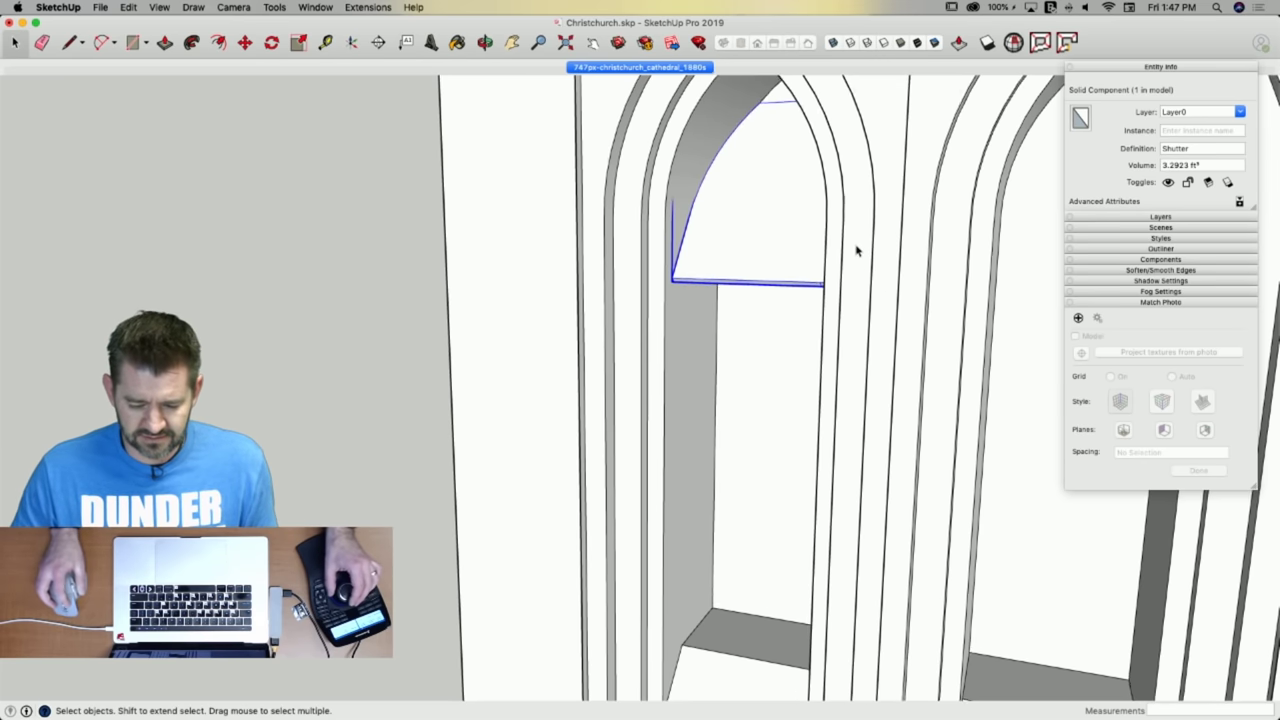
Open the Shutter component for editing and hide the rest of the model around it.
{"action": "double_click", "coordinate": [766, 224]}
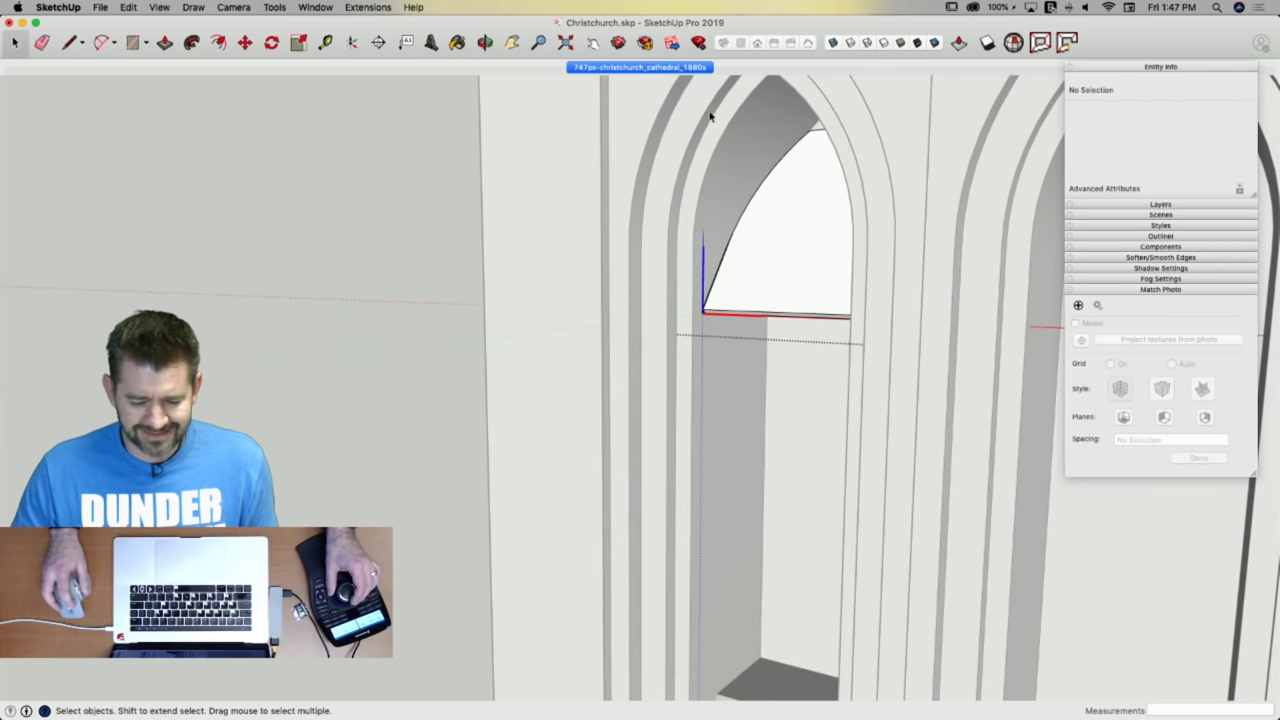
{"action": "key", "text": "i"}
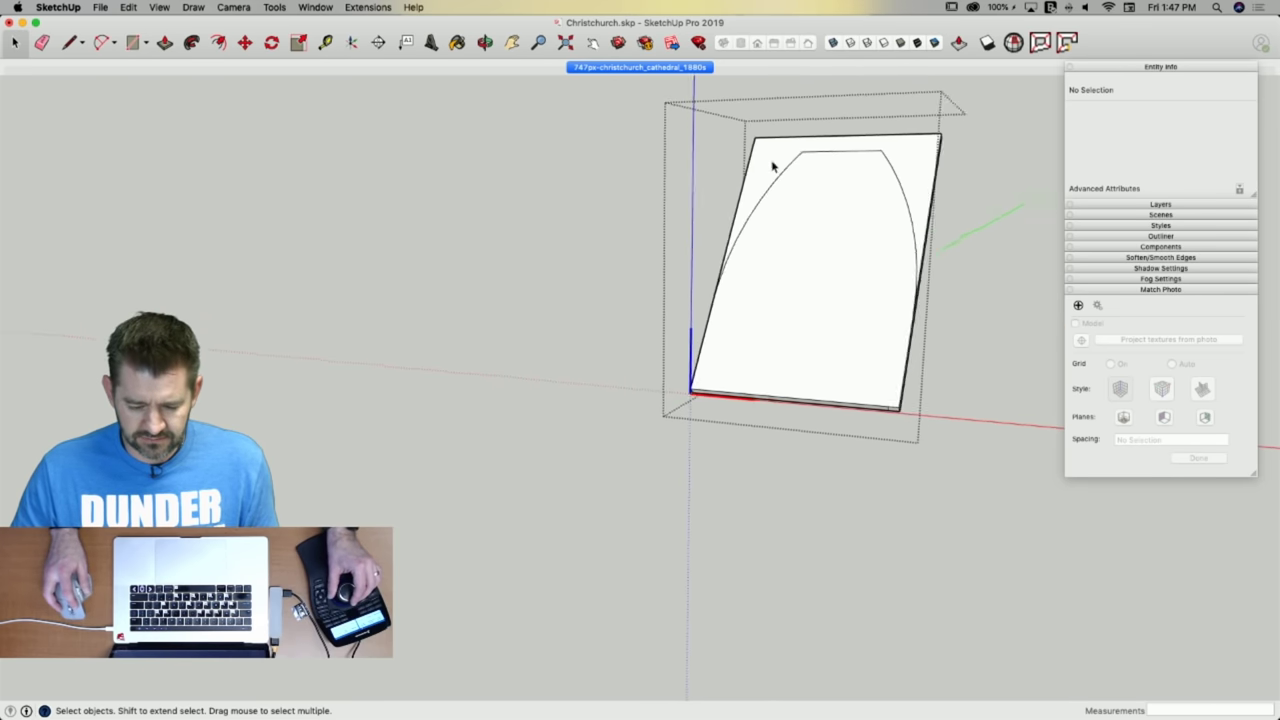
{"action": "key", "text": "p"}
{"action": "left_click_drag", "start_coordinate": [600, 220], "coordinate": [539, 240]}
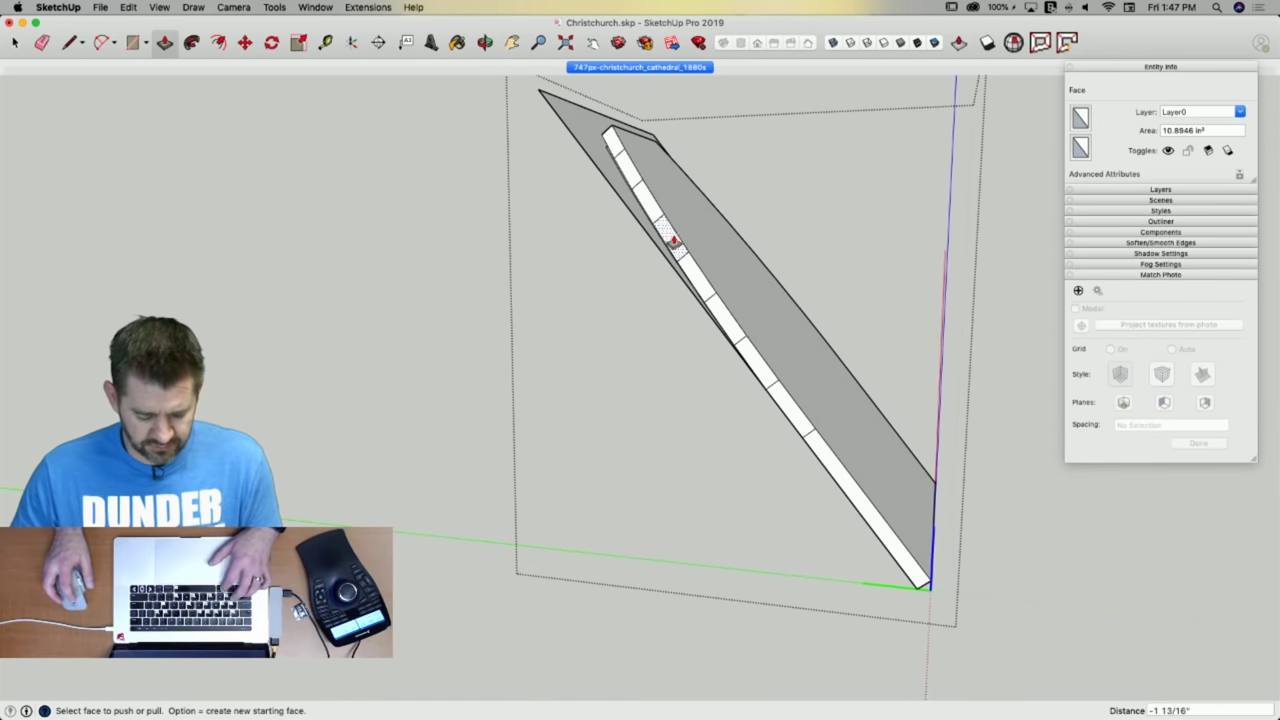
{"action": "key", "text": "super+z"}
Erase the slat's excess outside the arched outline, including the leftover side strip, and close its flat upper end face with lines.
{"action": "key", "text": "e"}
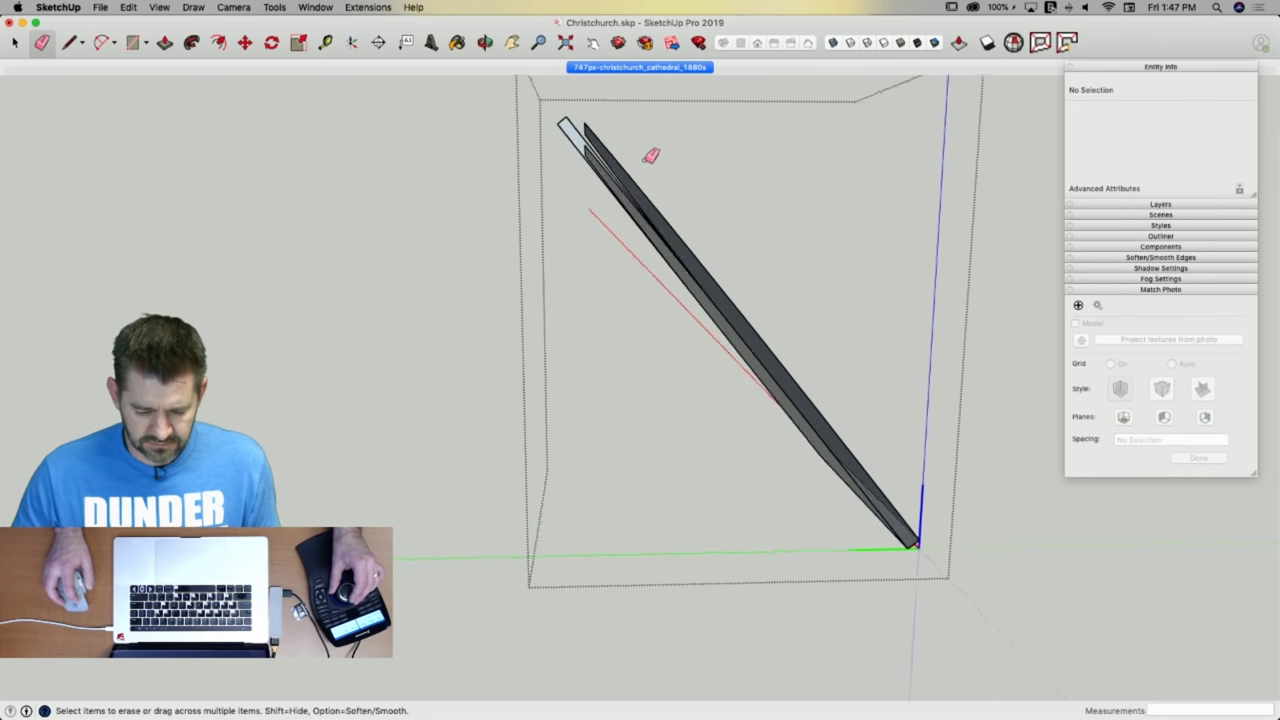
{"action": "key", "text": "l"}
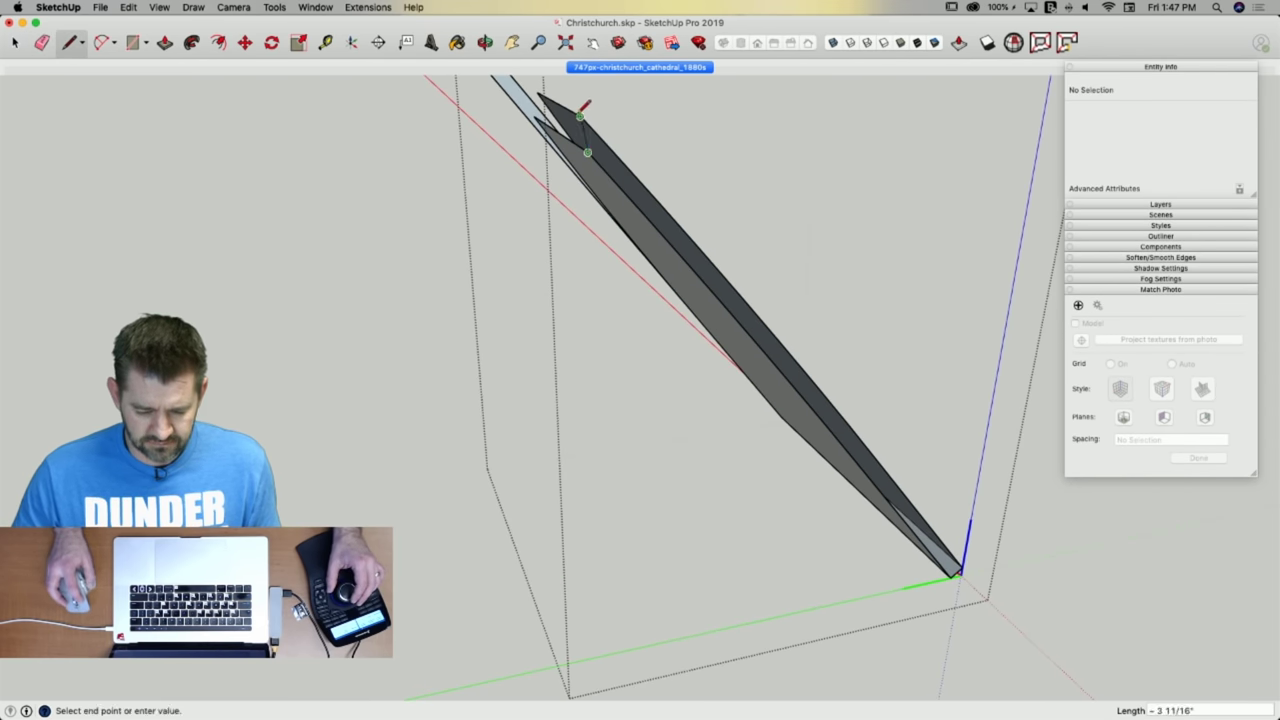
{"action": "key", "text": "space"}
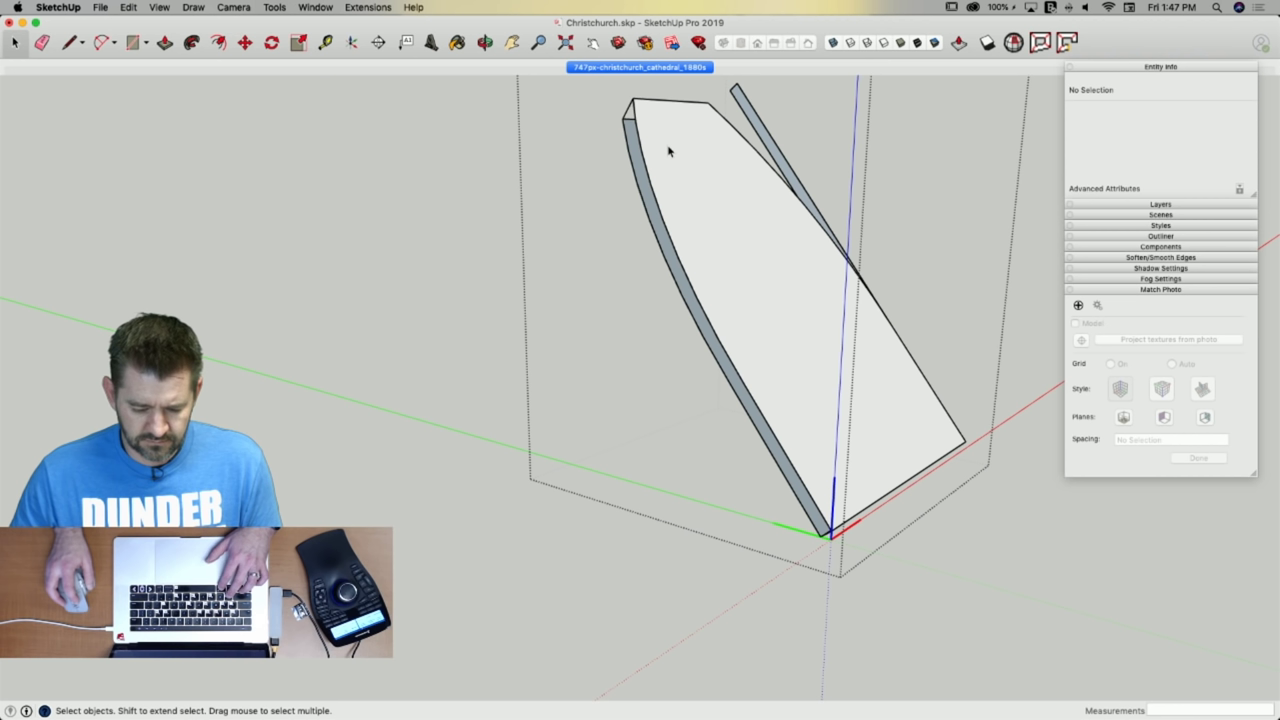
{"action": "key", "text": "l"}
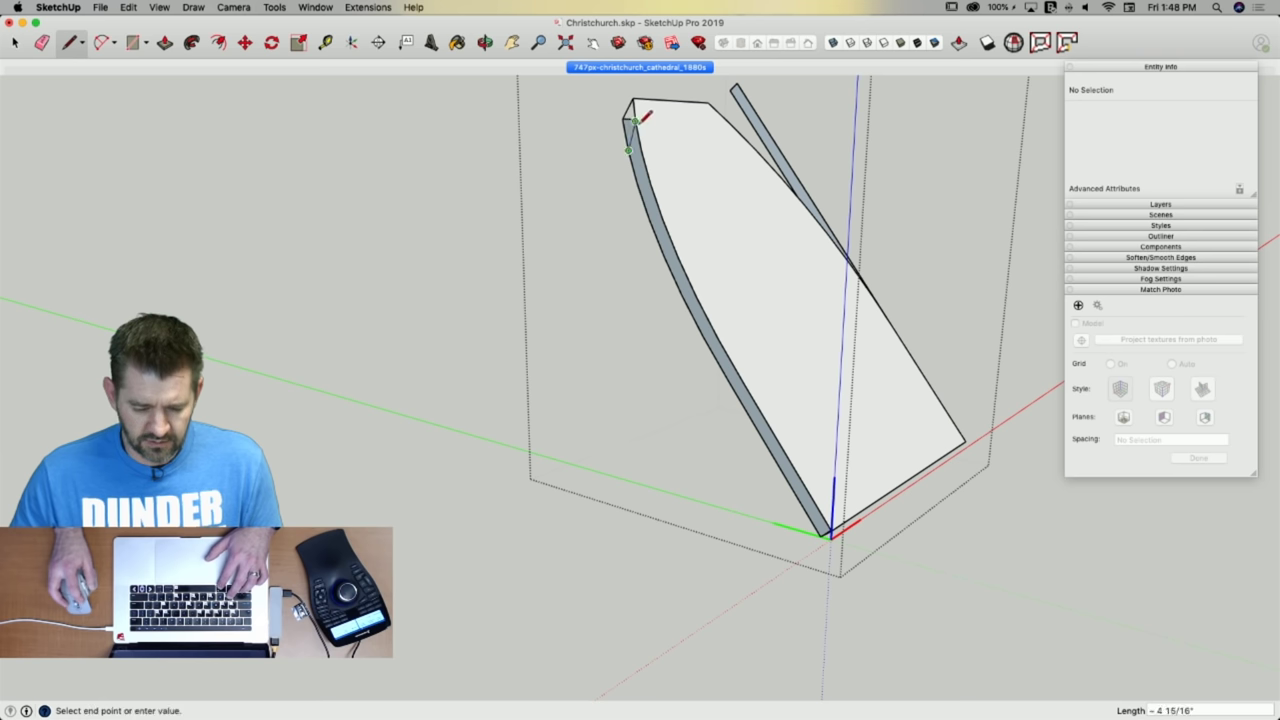
{"action": "left_click", "coordinate": [637, 150]}
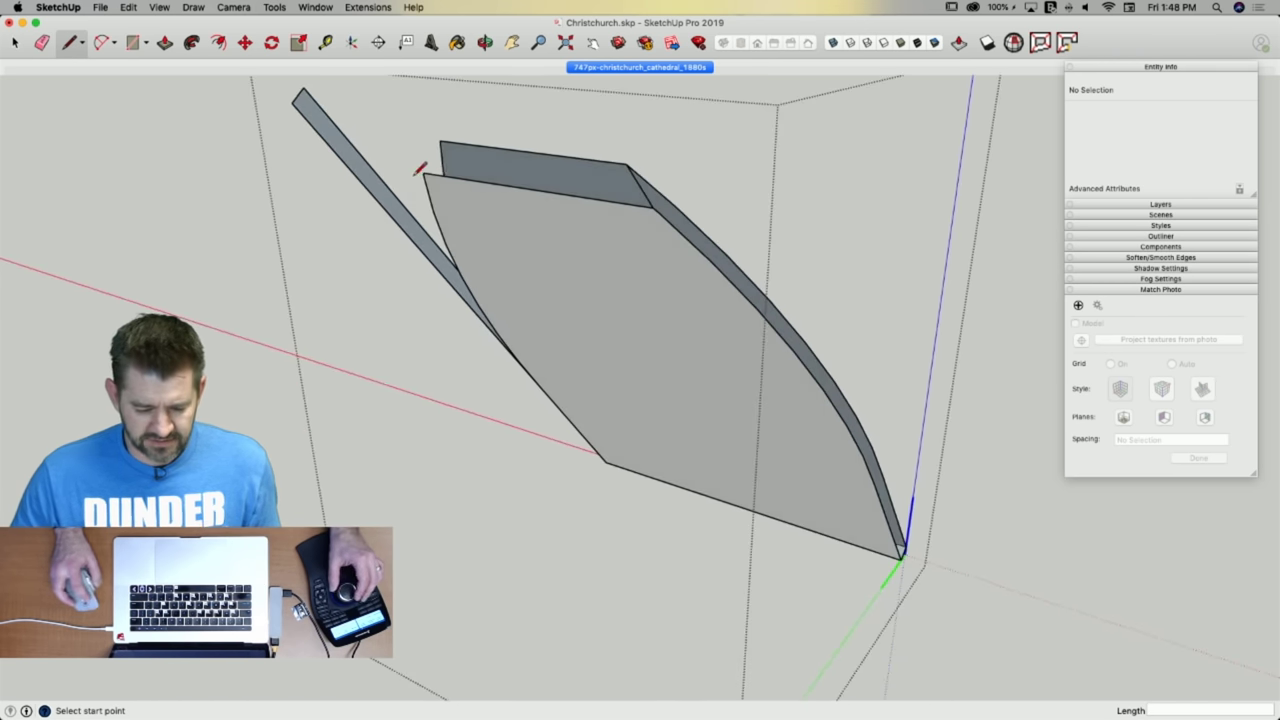
{"action": "left_click", "coordinate": [441, 140]}
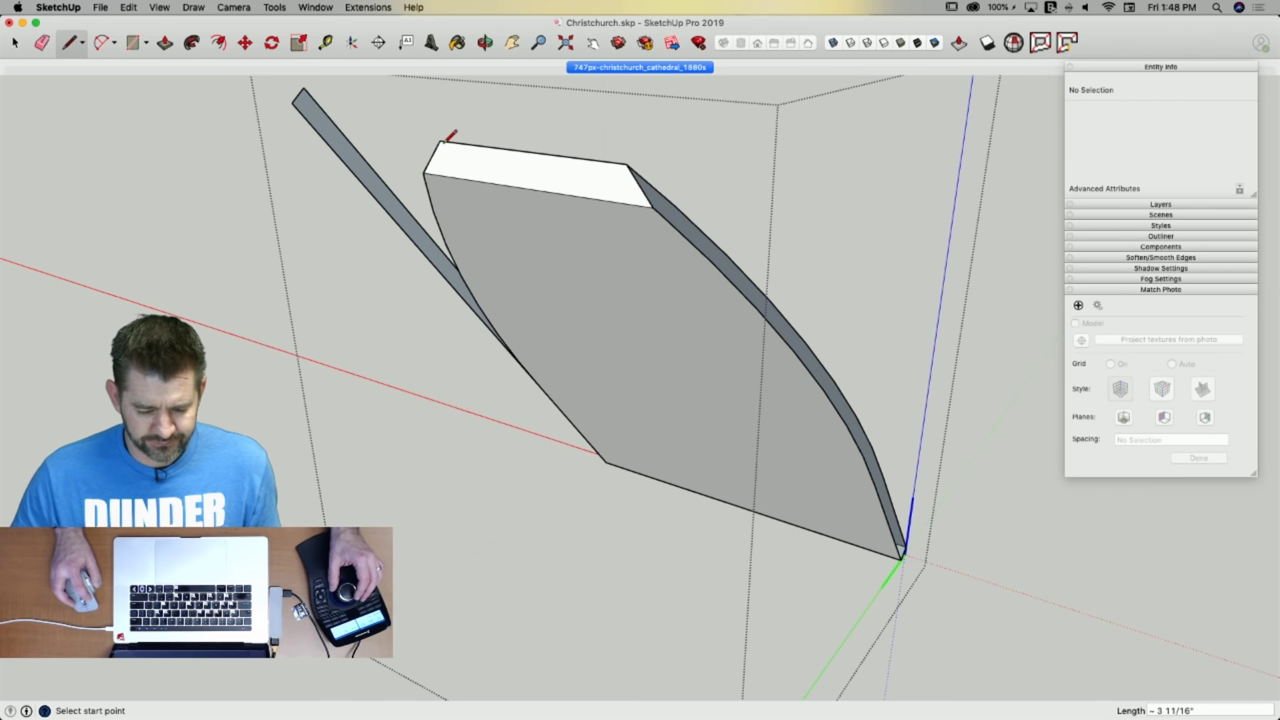
{"action": "key", "text": "e"}
{"action": "left_click", "coordinate": [310, 88]}
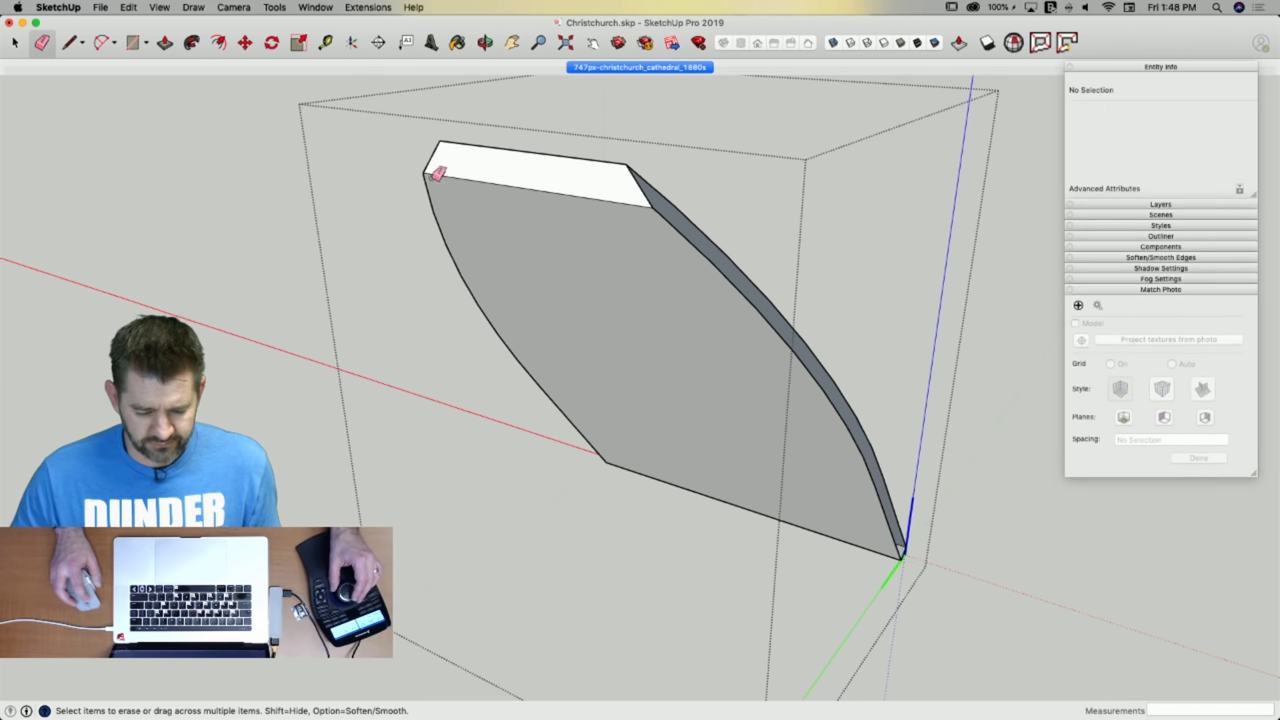
Draw cross edges to close the first gaps near the upper end of one curved side, erasing stray edges.
{"action": "key", "text": "l"}
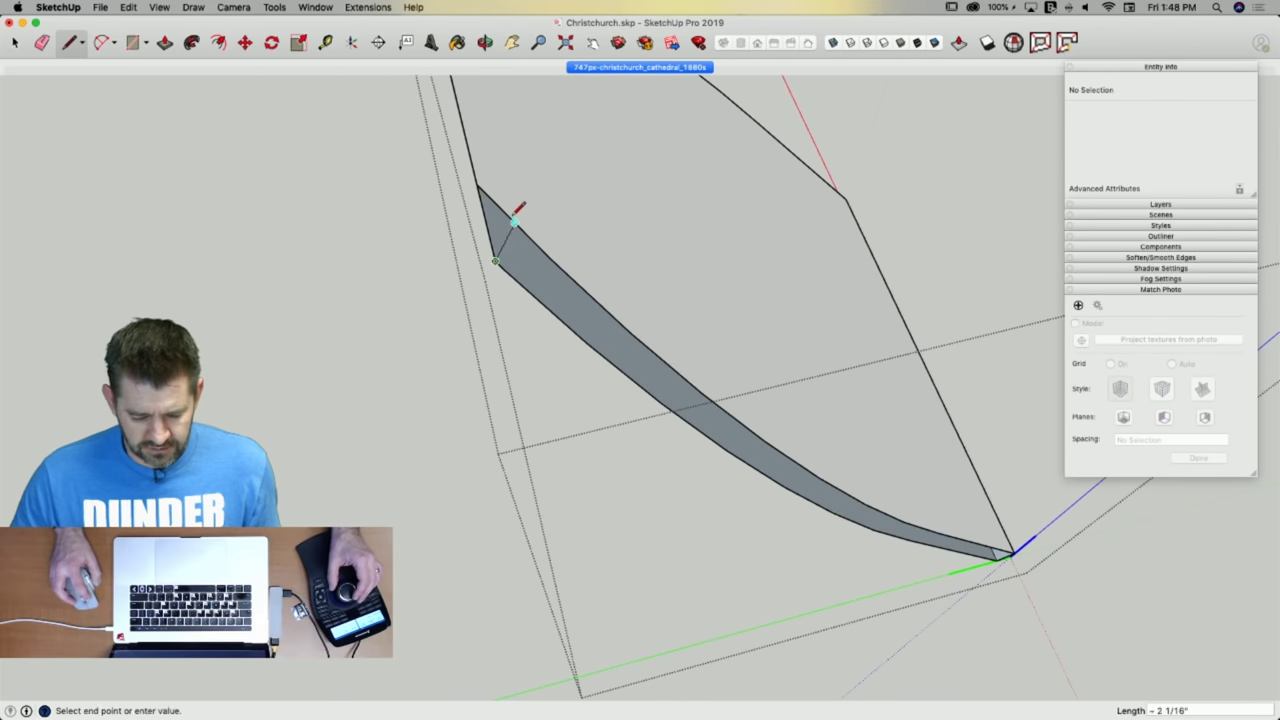
{"action": "left_click", "coordinate": [551, 259]}
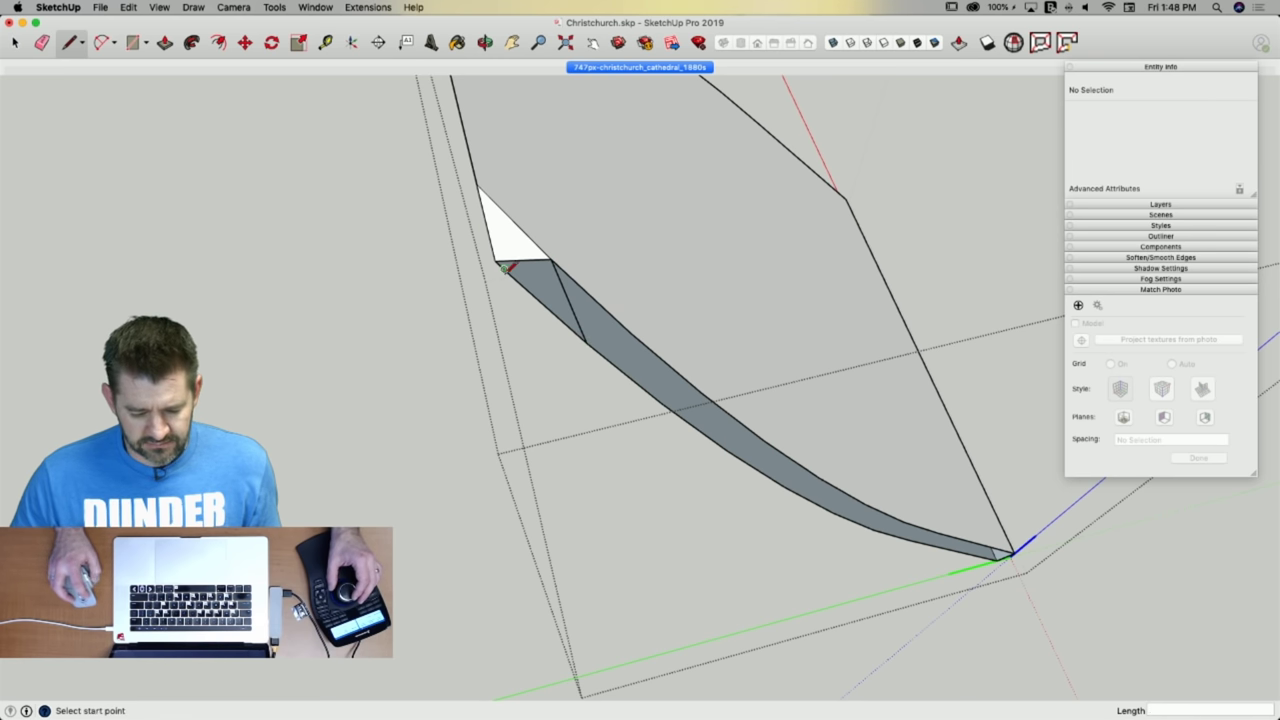
{"action": "left_click", "coordinate": [551, 259]}
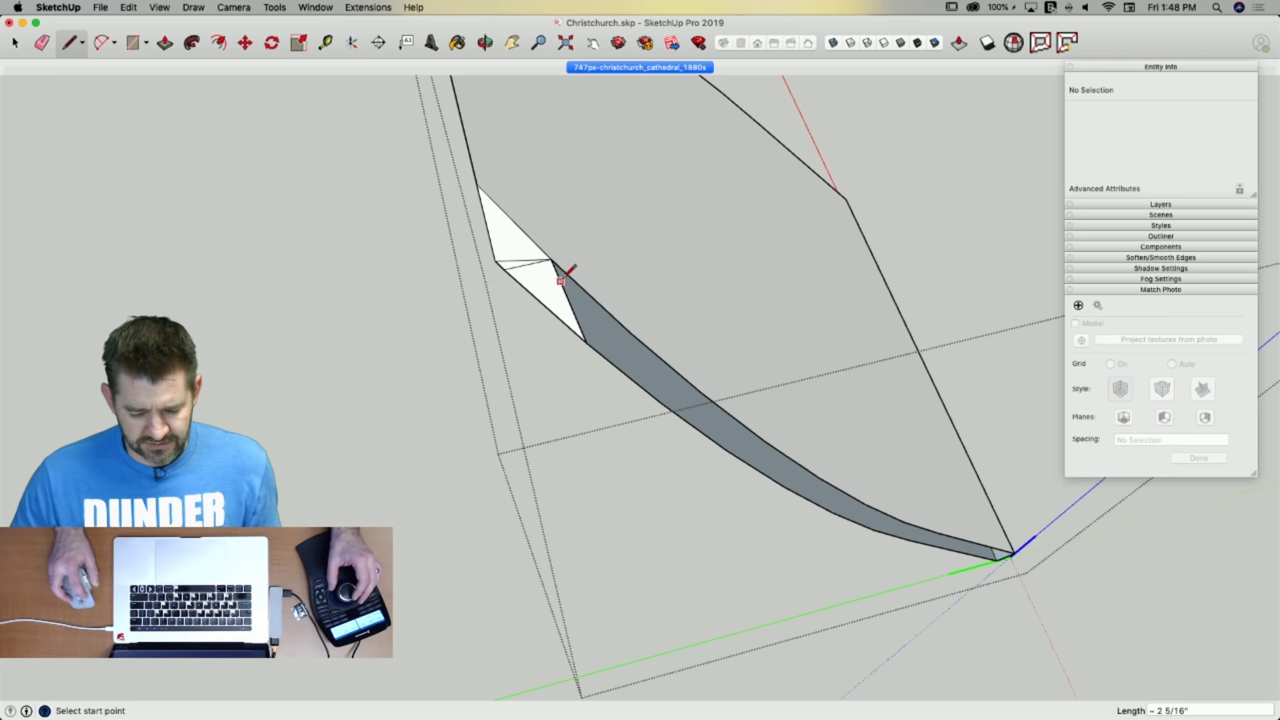
{"action": "key", "text": "e"}
{"action": "left_click", "coordinate": [563, 279]}
{"action": "key", "text": "l"}
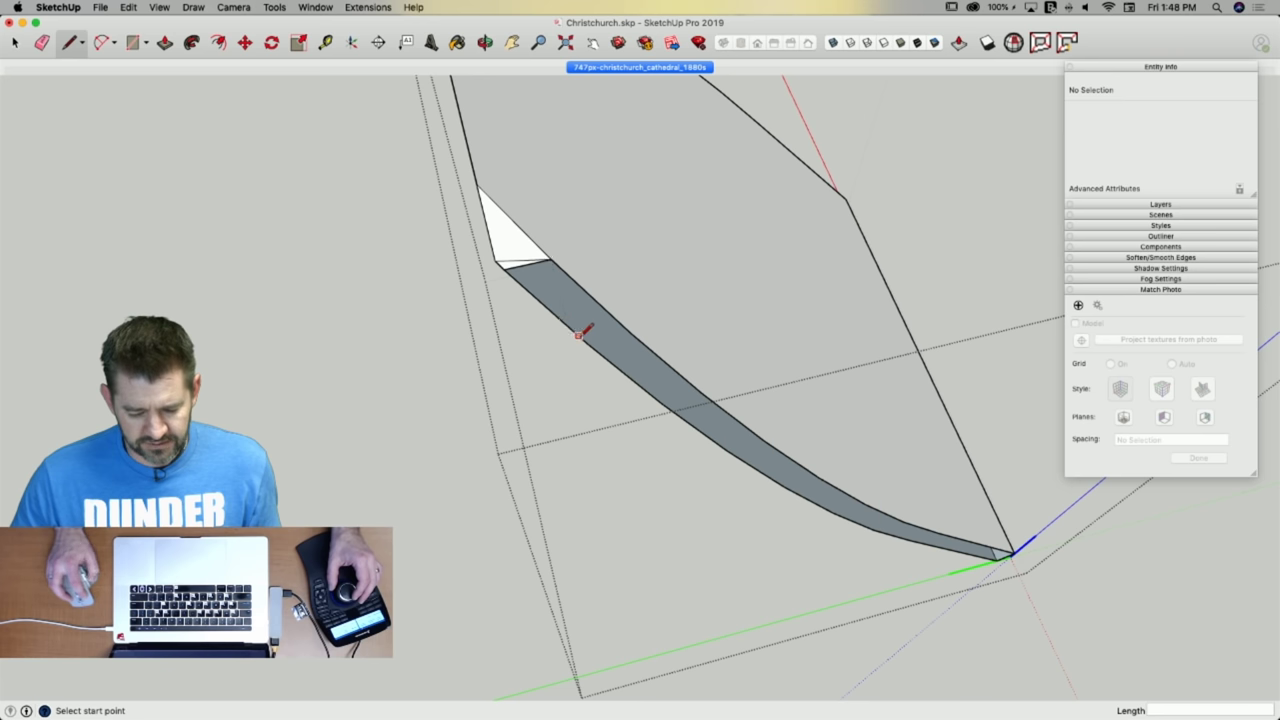
{"action": "left_click", "coordinate": [638, 333]}
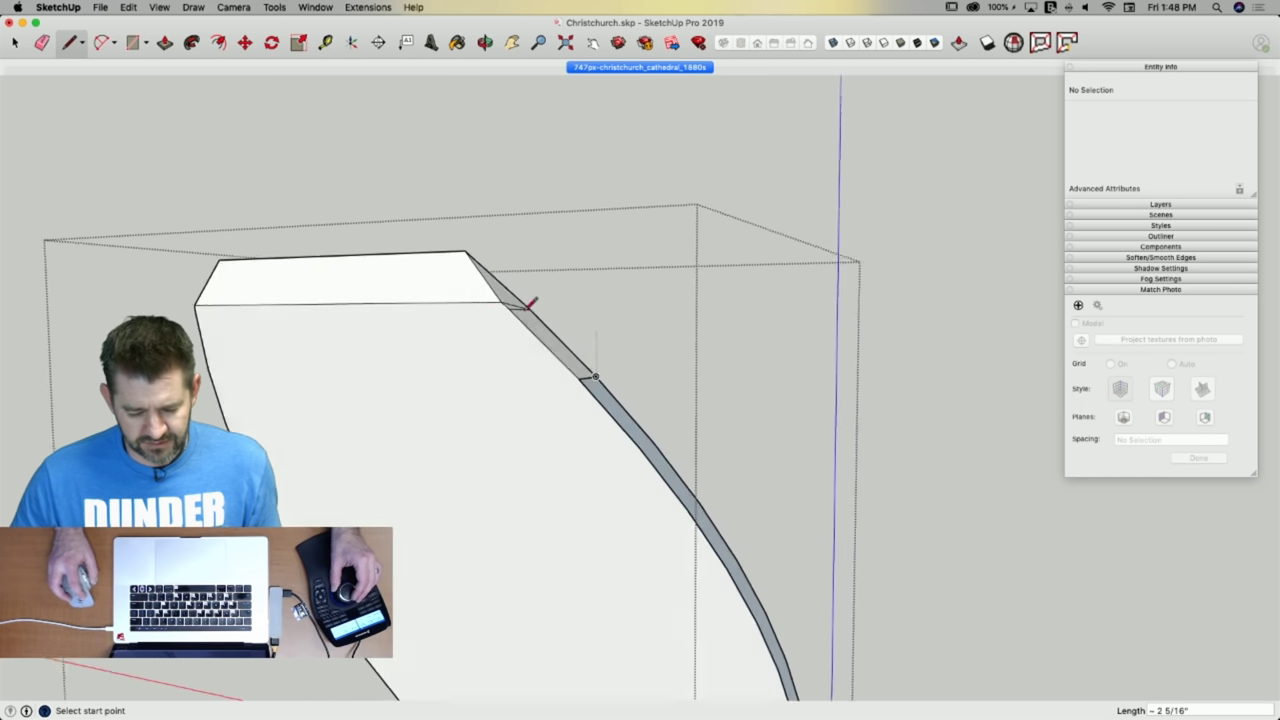
{"action": "key", "text": "e"}
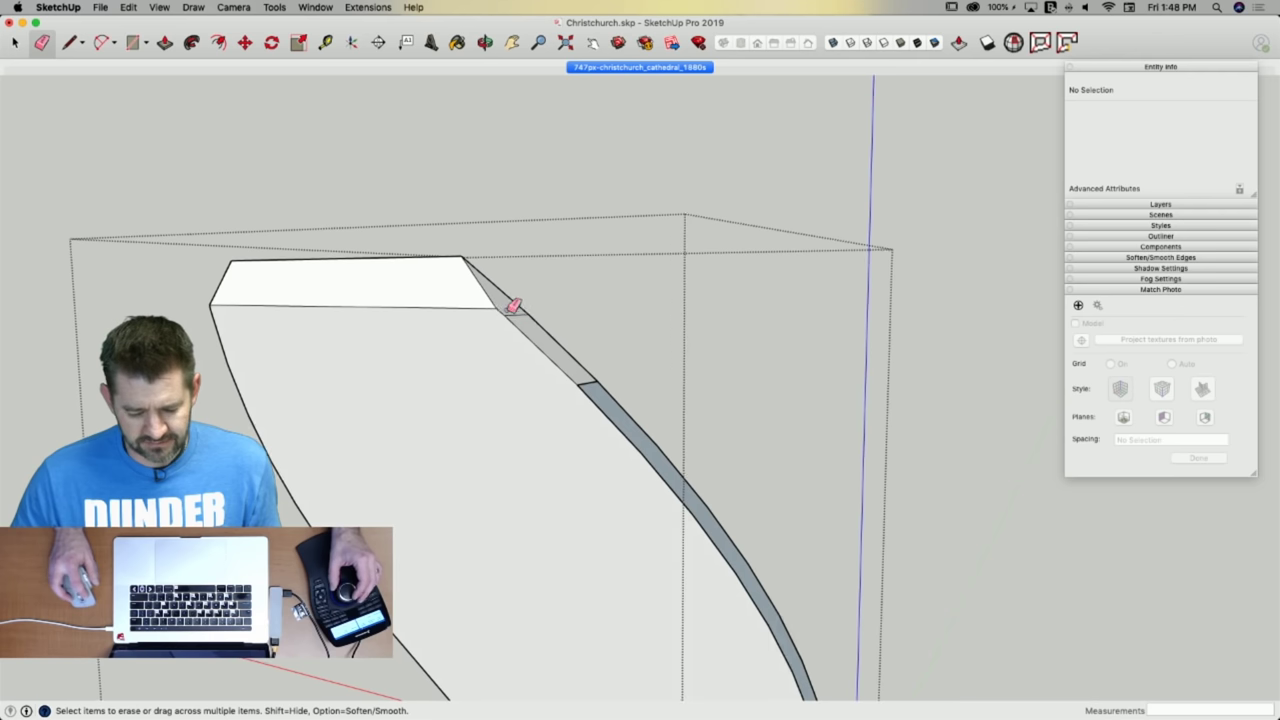
Close the remaining segments of that curved side down to the slat's lower end with a line across each pair of curve endpoints.
{"action": "key", "text": "l"}
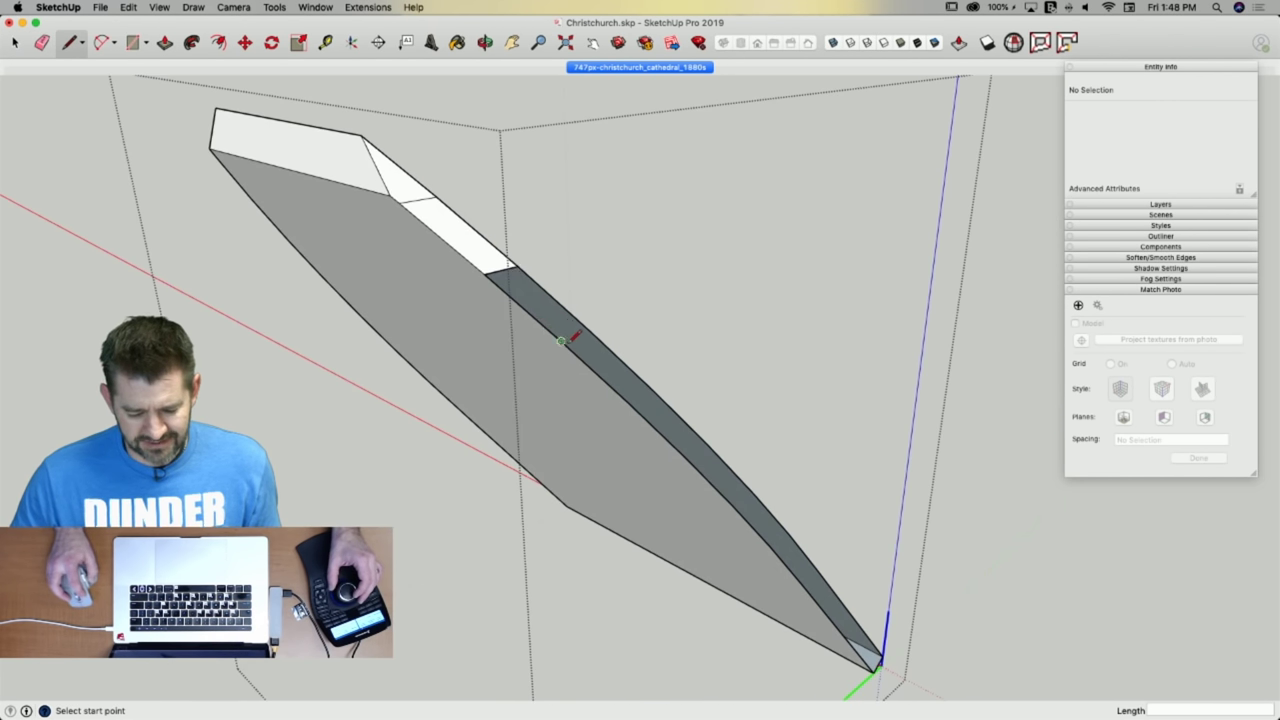
{"action": "left_click", "coordinate": [592, 331]}
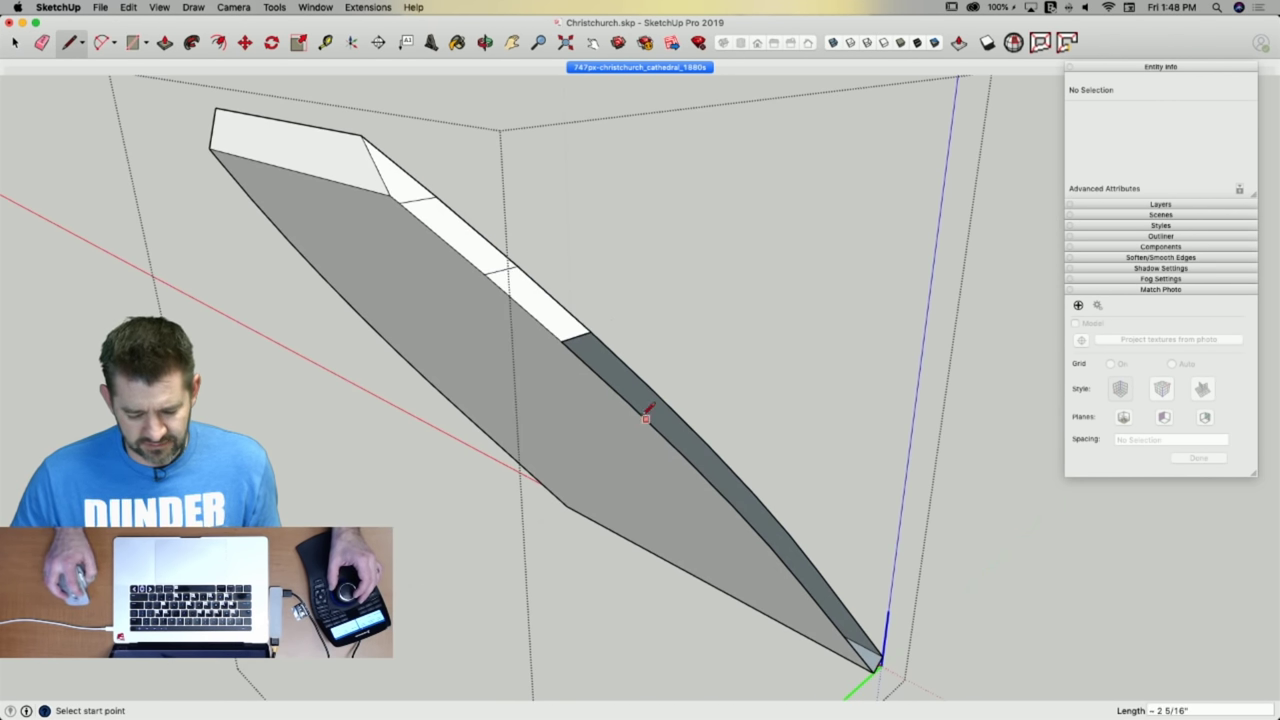
{"action": "left_click", "coordinate": [655, 392]}
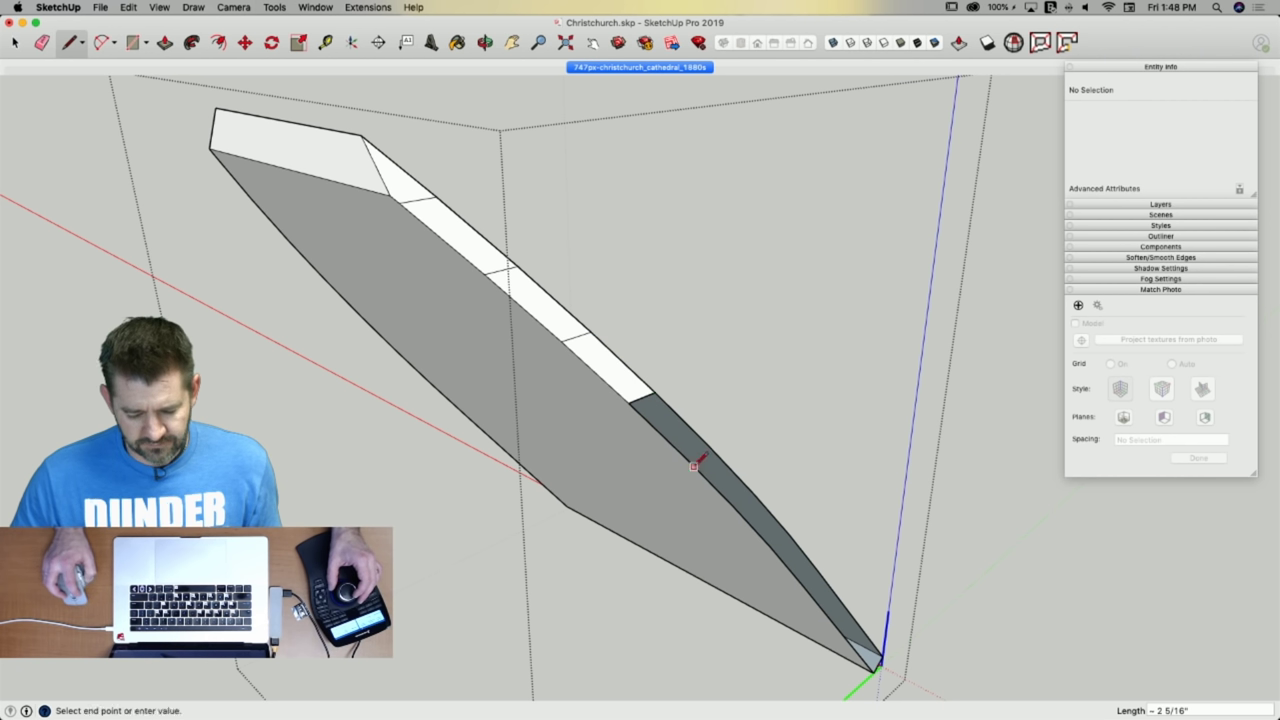
{"action": "left_click", "coordinate": [693, 466]}
{"action": "left_click", "coordinate": [709, 444]}
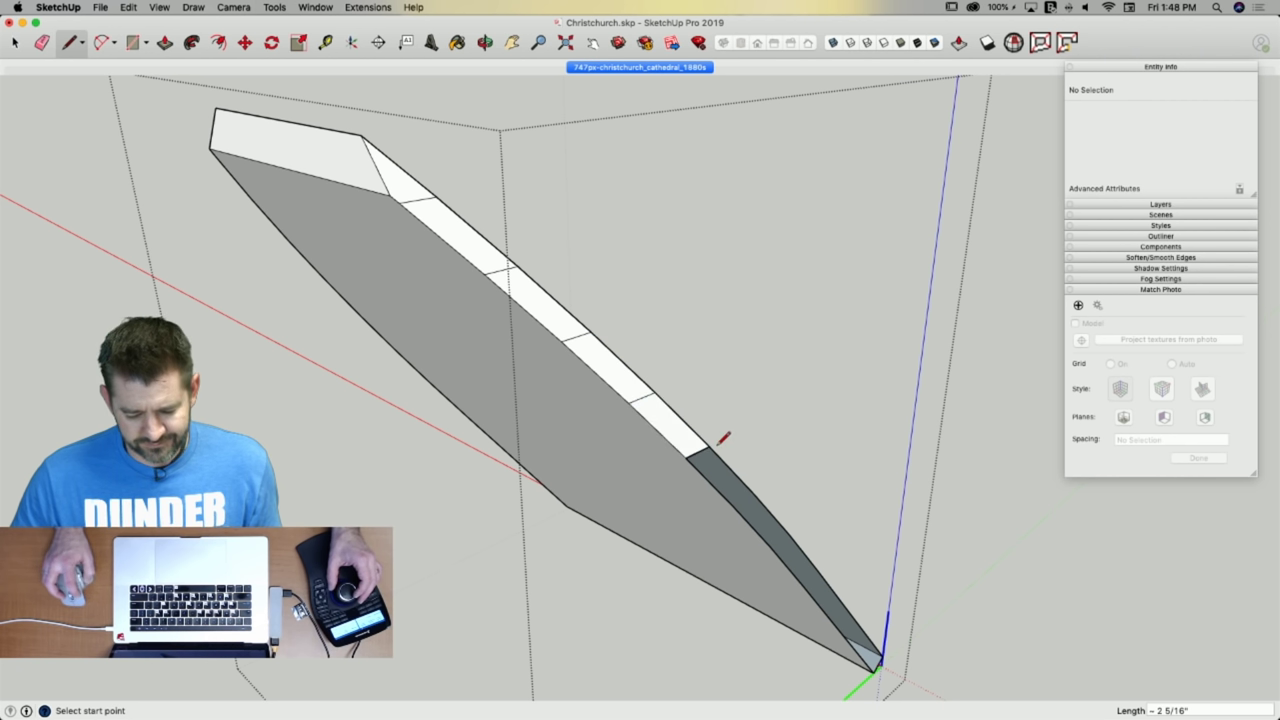
{"action": "left_click", "coordinate": [753, 494]}
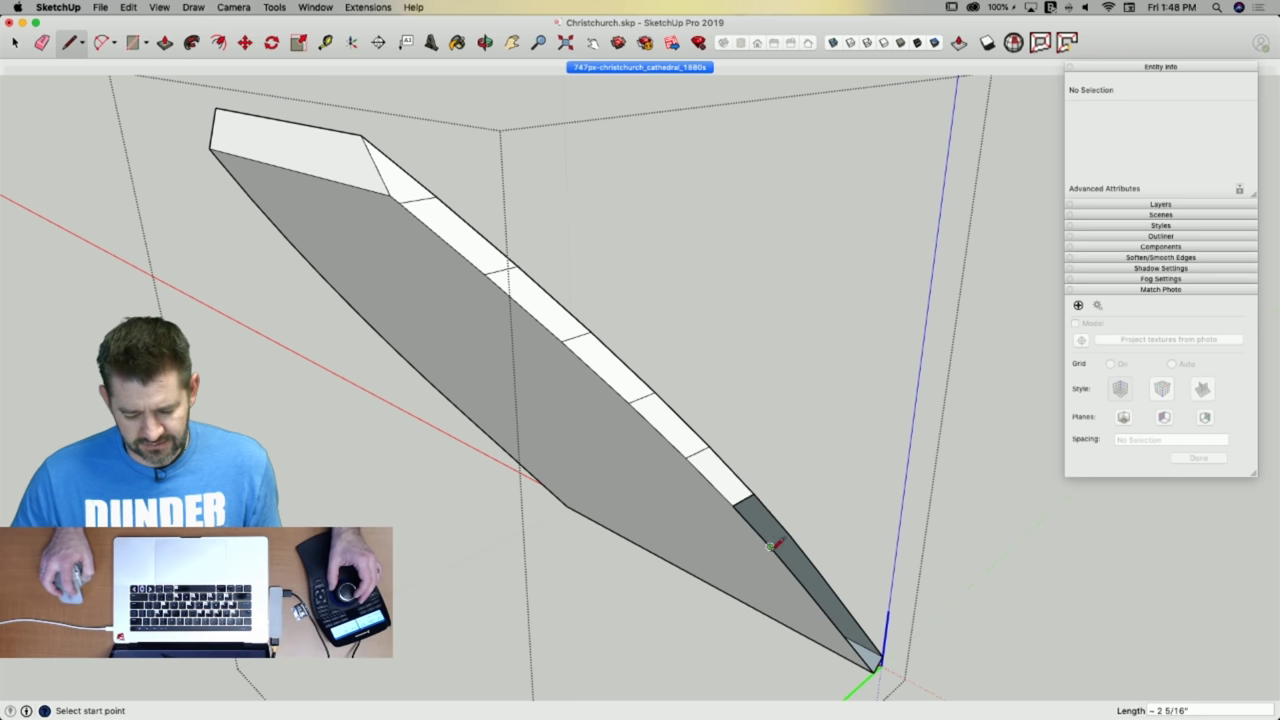
{"action": "left_click", "coordinate": [789, 535]}
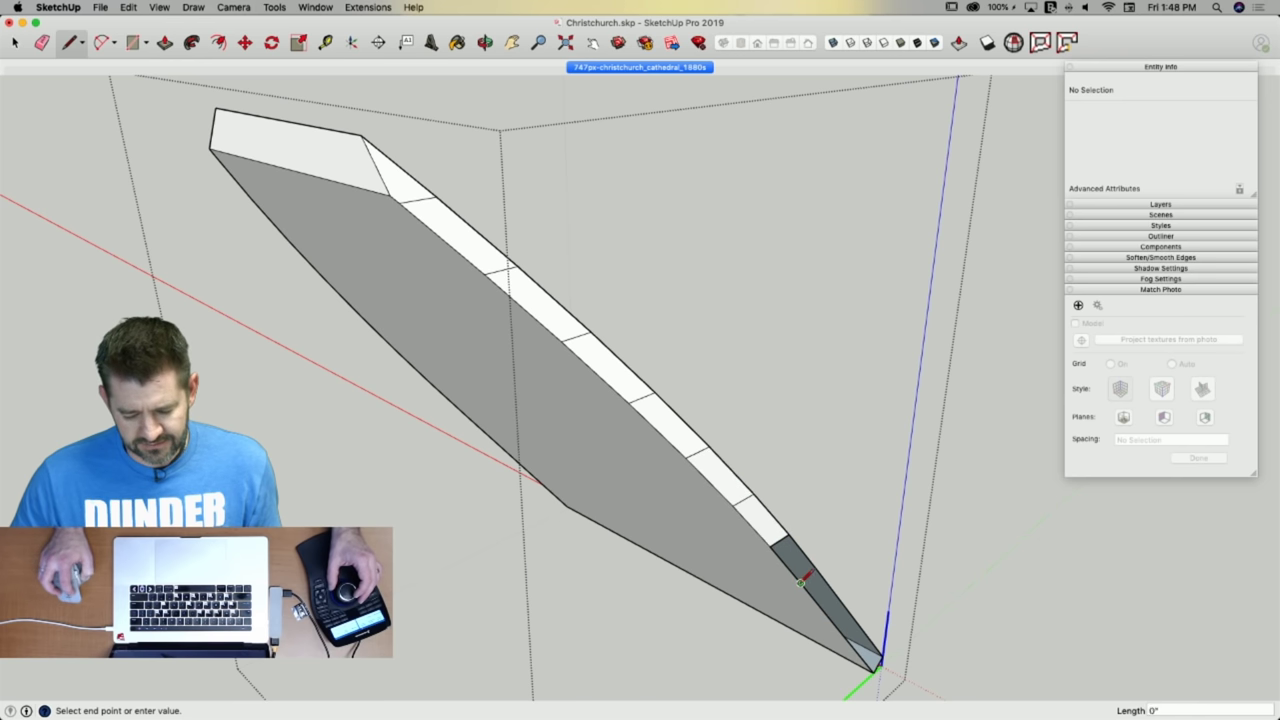
{"action": "left_click", "coordinate": [818, 572]}
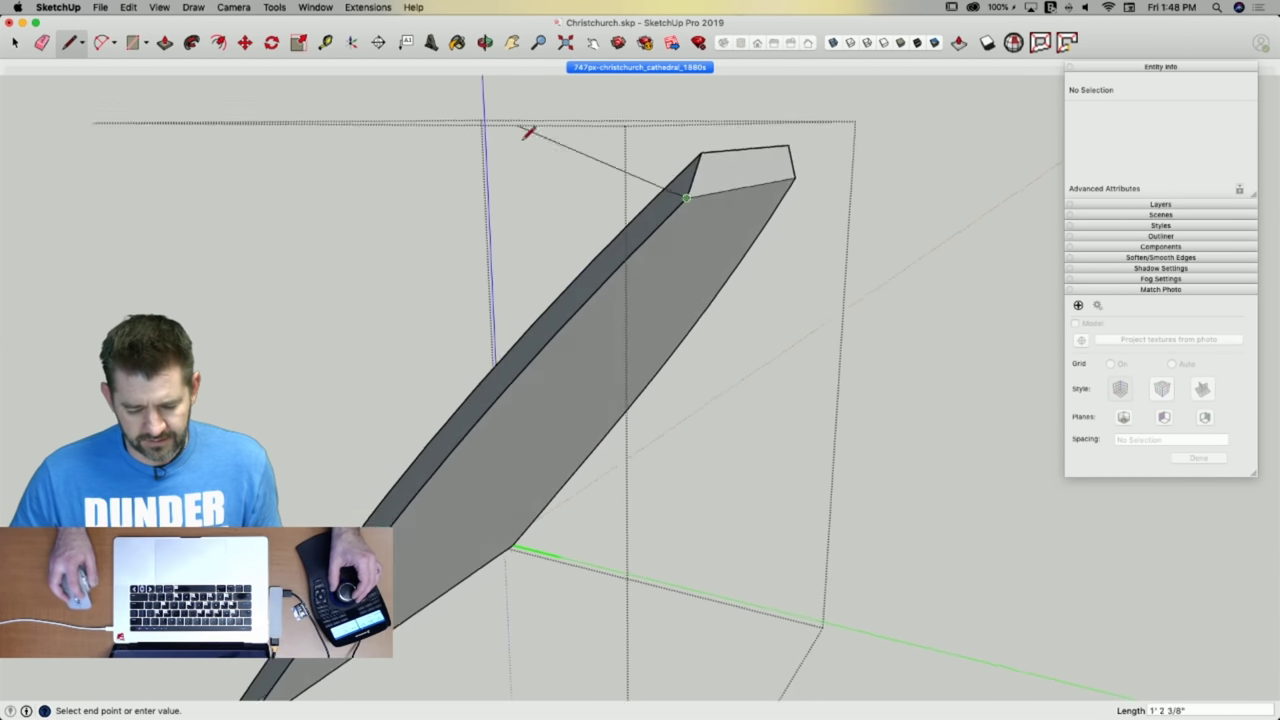
Close the triangular gap at the upper end of the opposite curved side and erase the misplaced cross edge below it.
{"action": "left_click", "coordinate": [688, 215]}
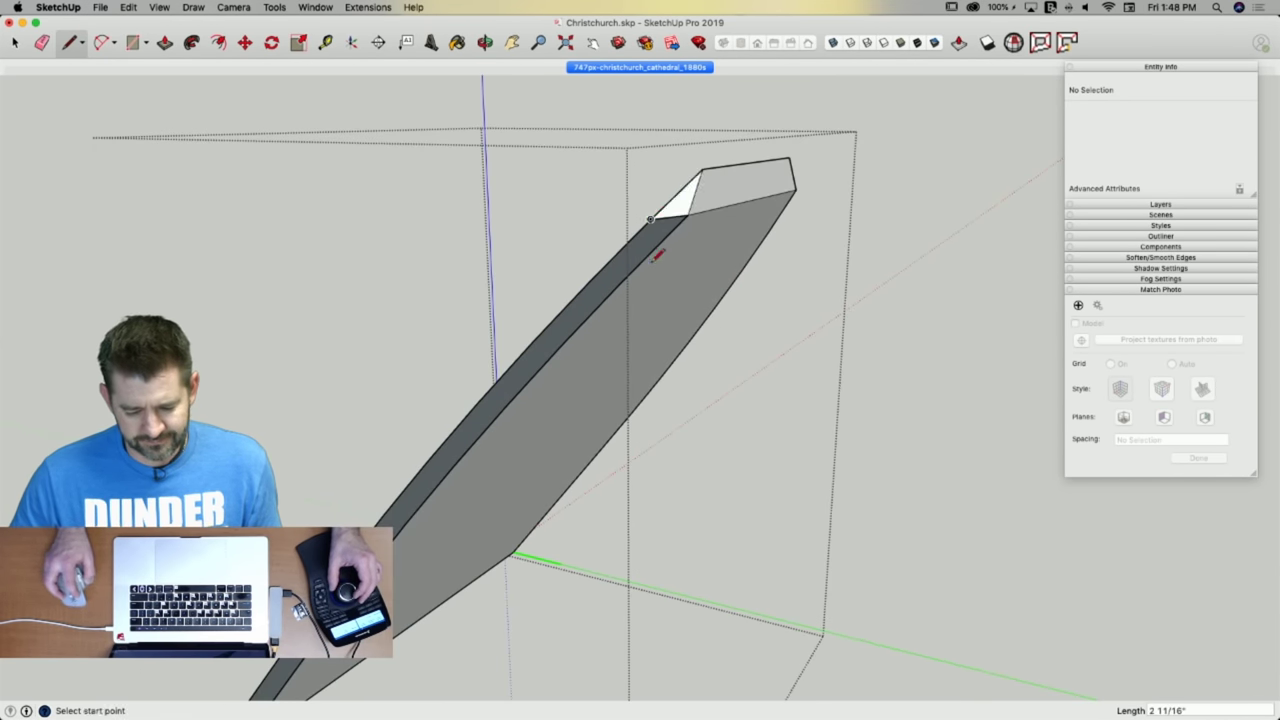
{"action": "left_click", "coordinate": [590, 280]}
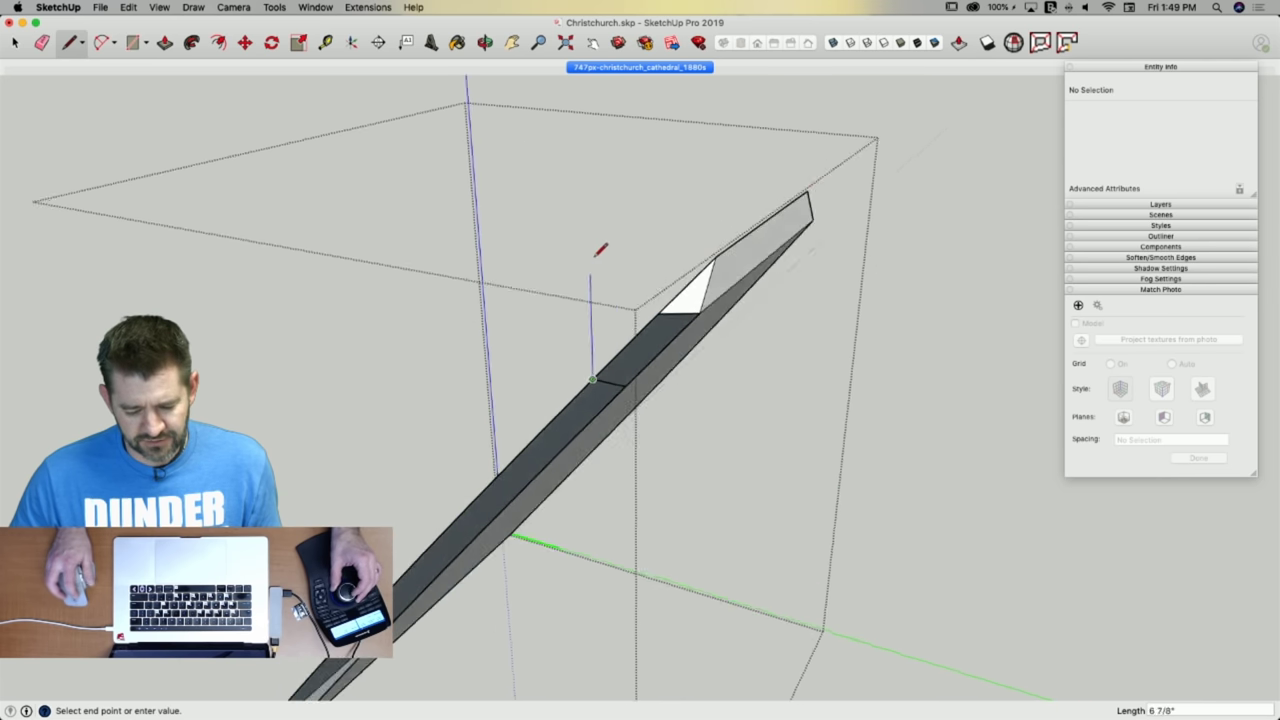
{"action": "key", "text": "e"}
{"action": "left_click", "coordinate": [621, 410]}
{"action": "mouse_move", "coordinate": [626, 405]}
{"action": "middle_mouse_down"}
{"action": "mouse_move", "coordinate": [646, 330]}
{"action": "mouse_move", "coordinate": [623, 358]}
{"action": "middle_mouse_up"}
{"action": "key", "text": "p"}
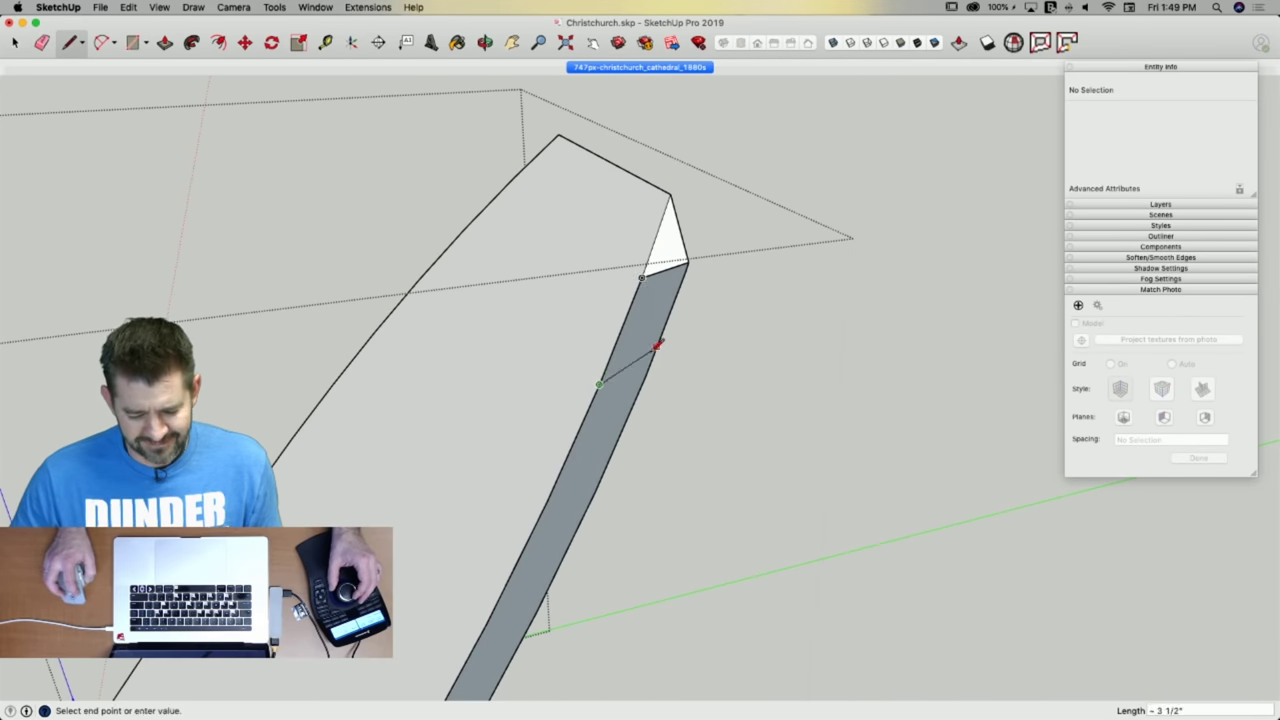
Draw cross edges between matching curve endpoints near the upper end of the opposite curved side and erase the misplaced edge.
{"action": "left_click", "coordinate": [645, 376]}
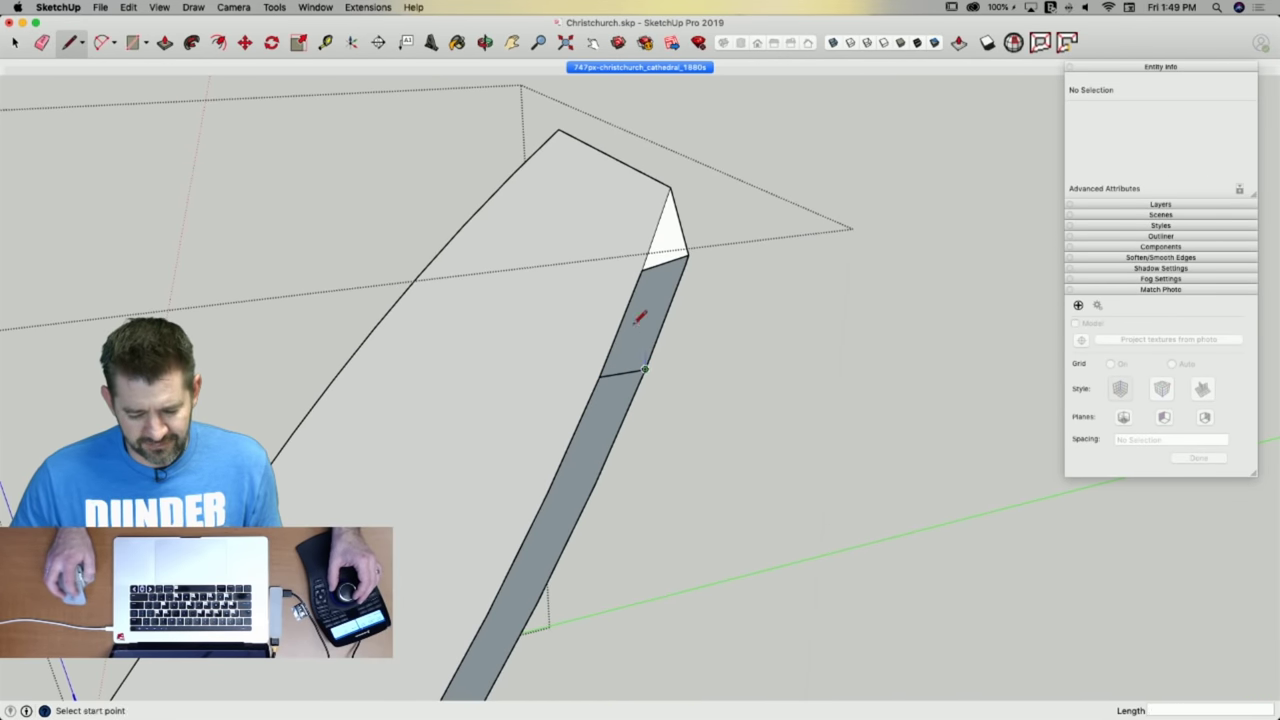
{"action": "left_click", "coordinate": [642, 269]}
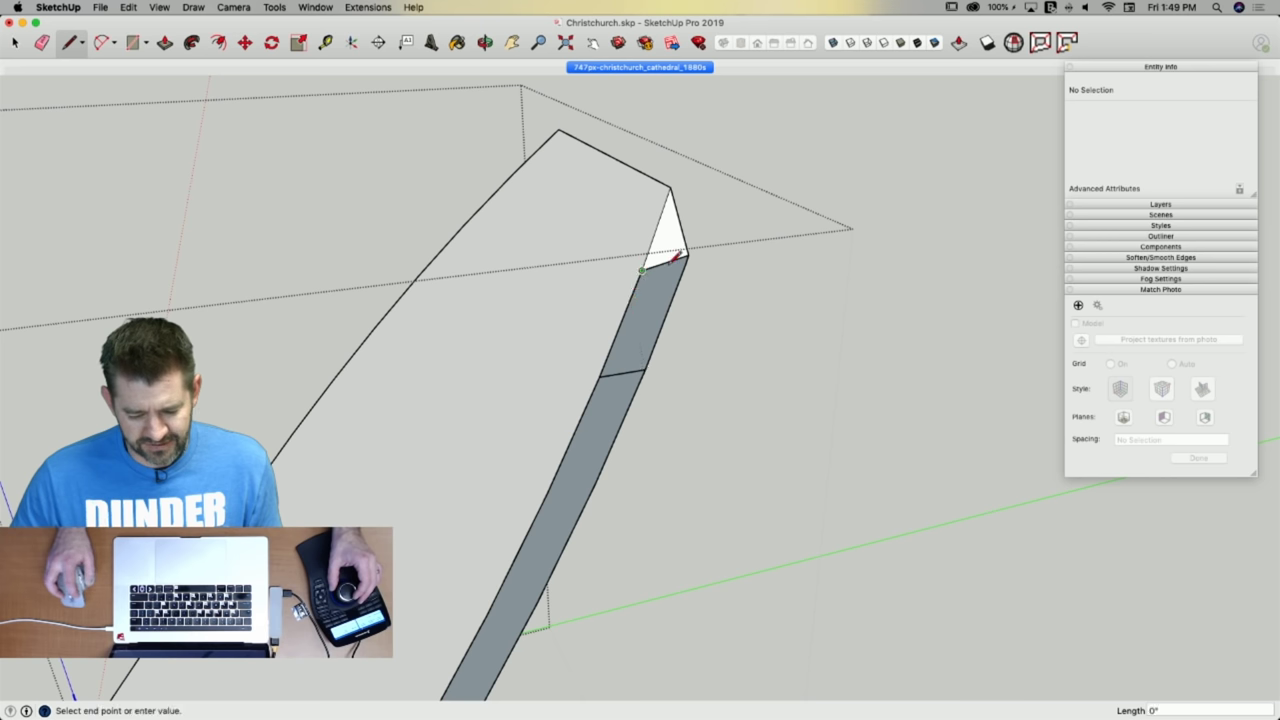
{"action": "left_click", "coordinate": [685, 265]}
{"action": "key", "text": "e"}
{"action": "left_click", "coordinate": [686, 257]}
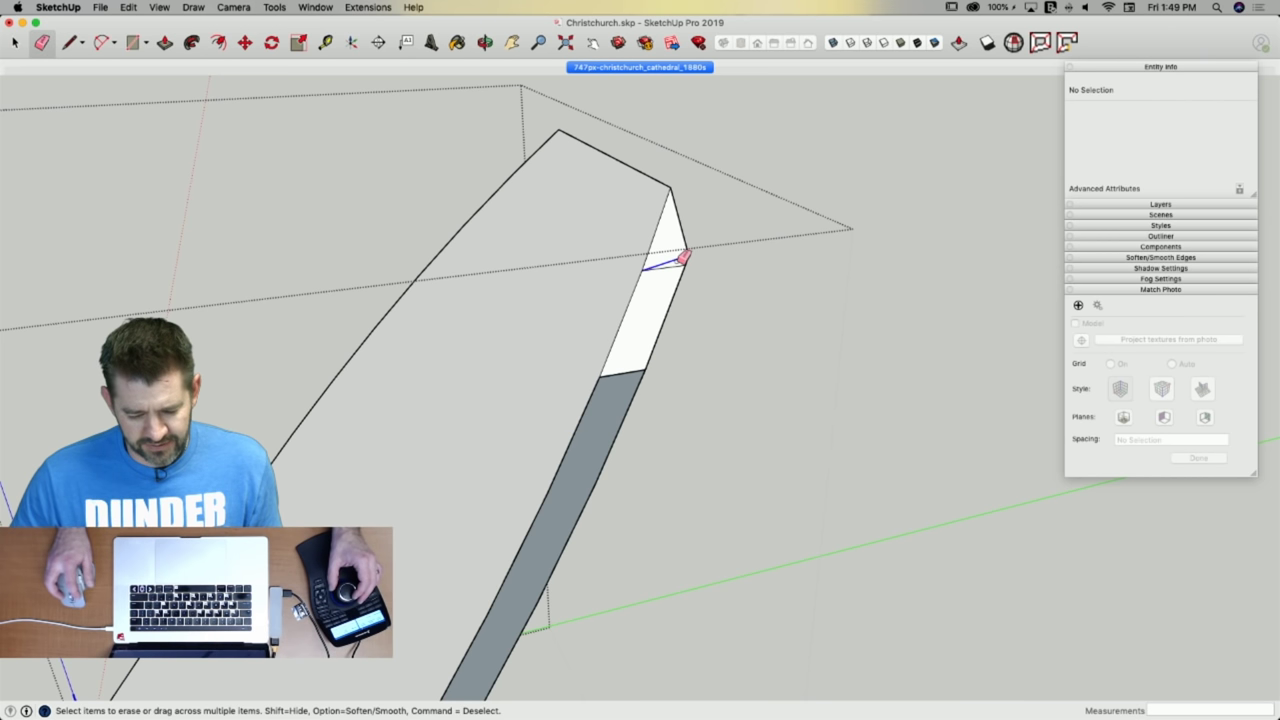
Close the remaining segments of the opposite curved side down to the slat's lower end with a line across each endpoint pair.
{"action": "key", "text": "l"}
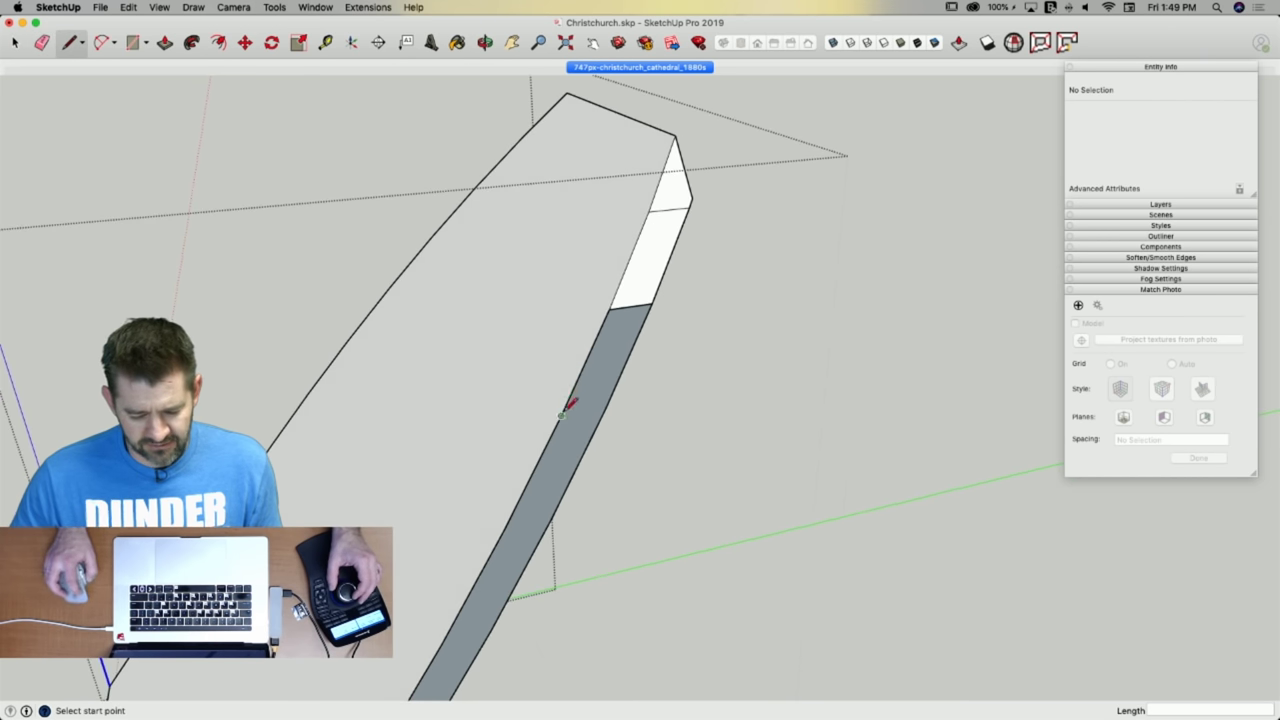
{"action": "left_click", "coordinate": [562, 414]}
{"action": "left_click", "coordinate": [606, 408]}
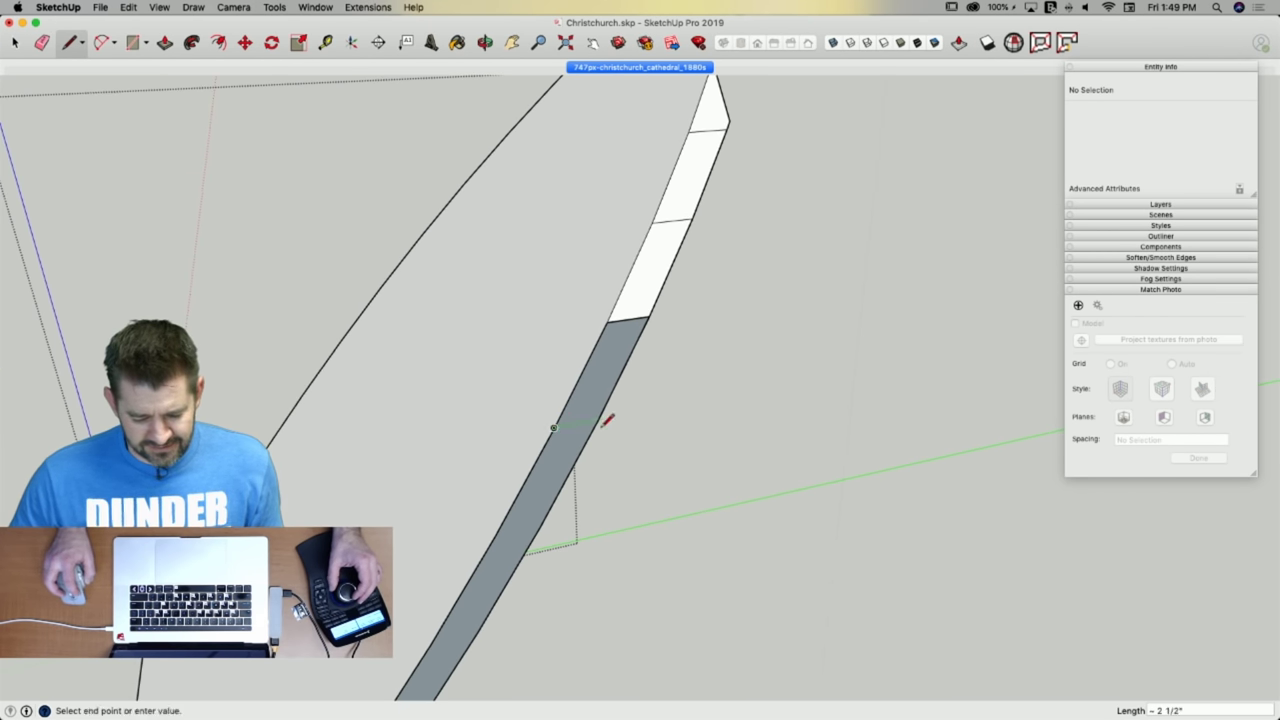
{"action": "left_click", "coordinate": [598, 420]}
{"action": "middle_click_drag", "start_coordinate": [598, 420], "coordinate": [564, 402]}
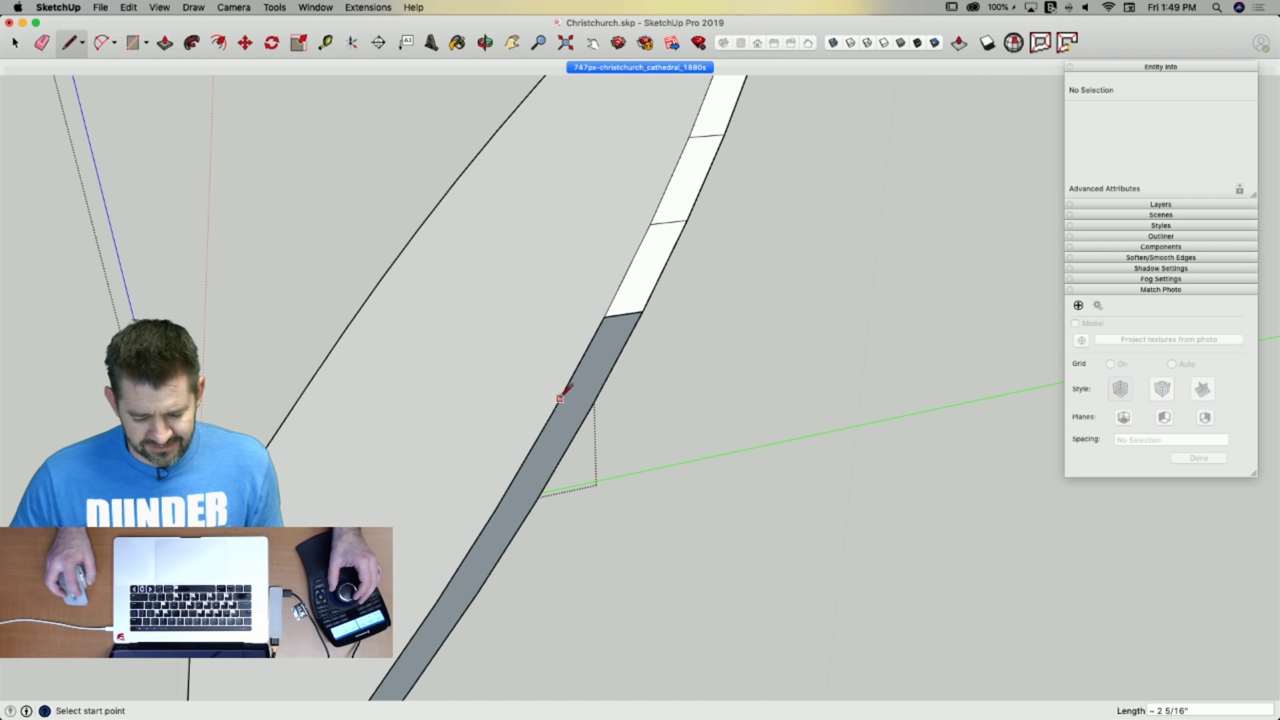
{"action": "left_click", "coordinate": [589, 412]}
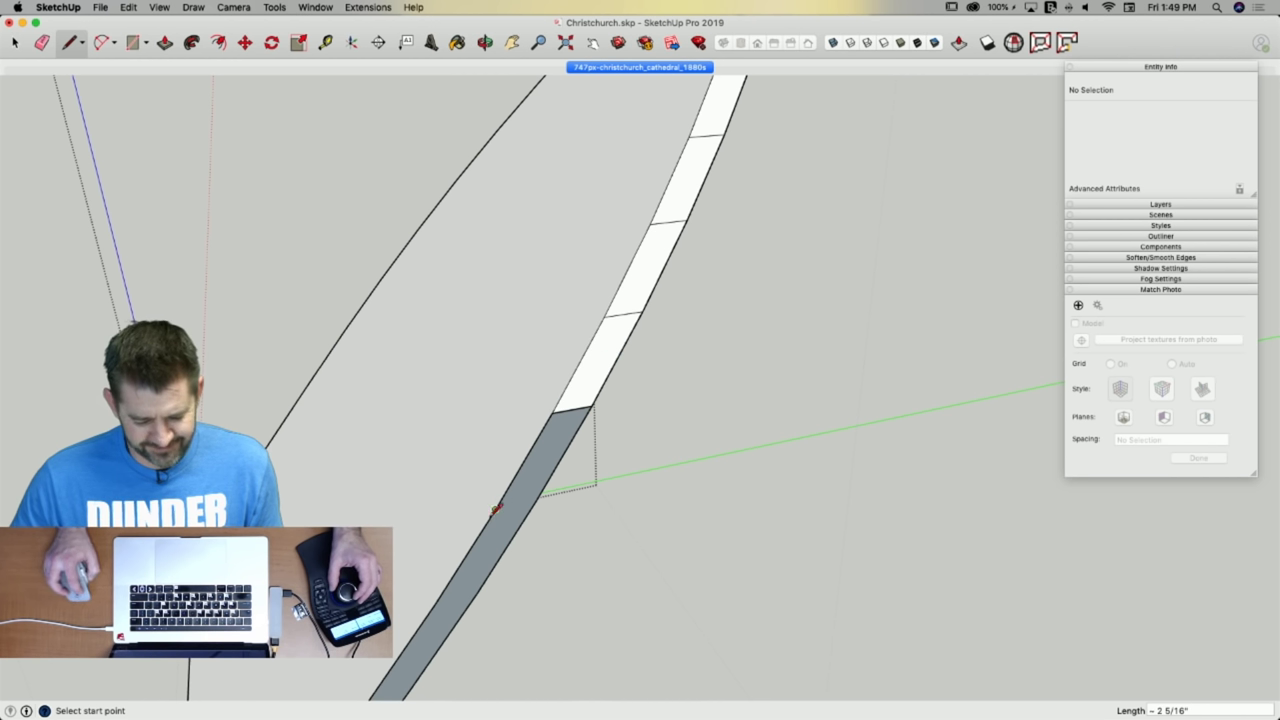
{"action": "left_click", "coordinate": [536, 499]}
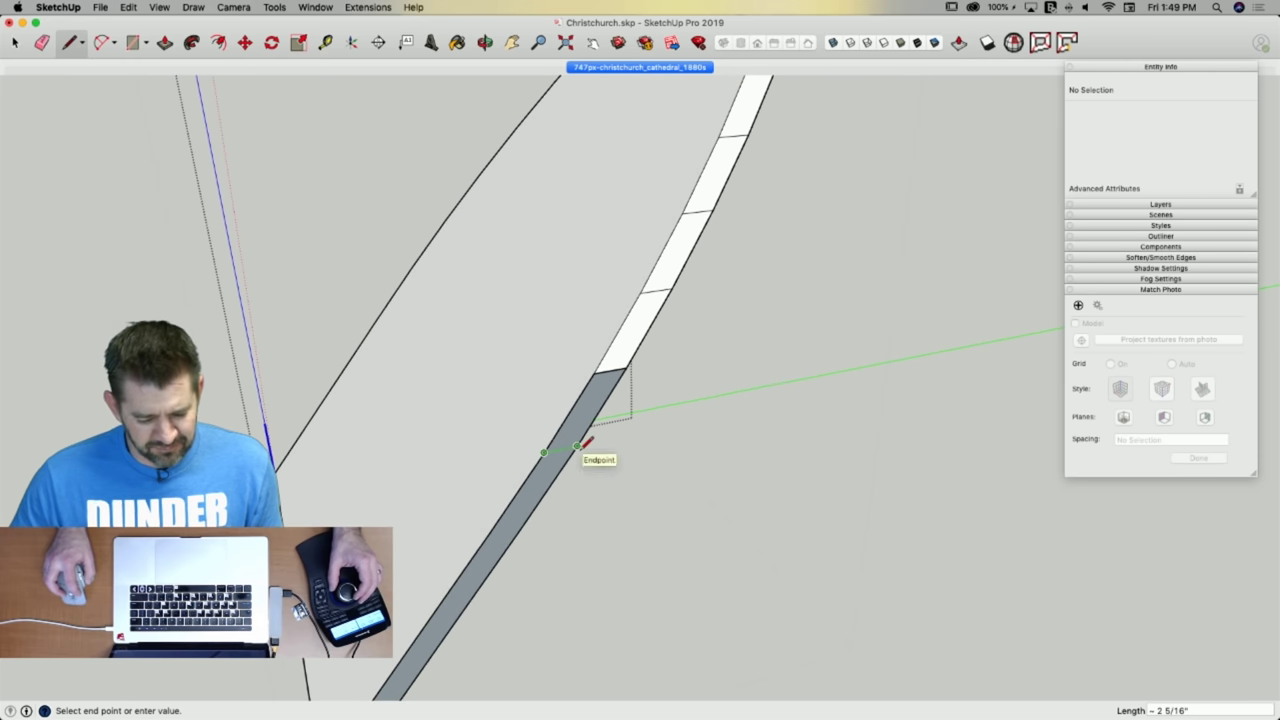
{"action": "left_click", "coordinate": [577, 446]}
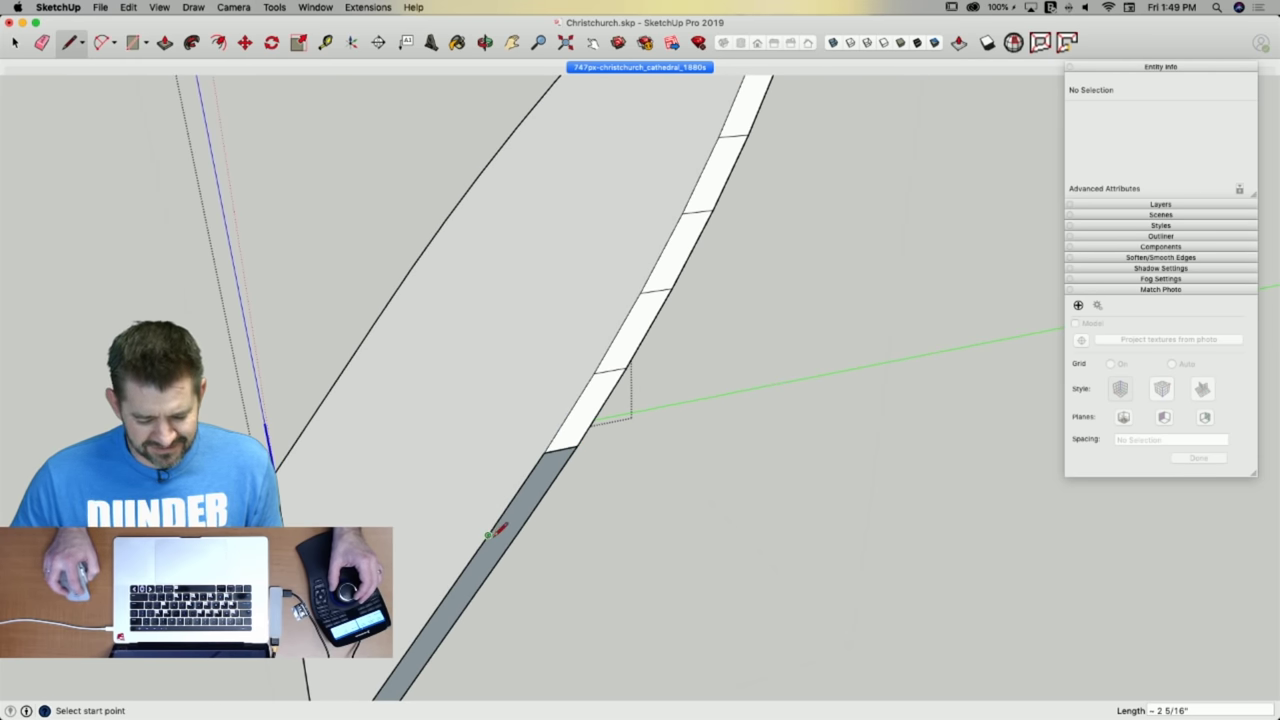
{"action": "left_click", "coordinate": [521, 527]}
{"action": "key", "text": "space"}
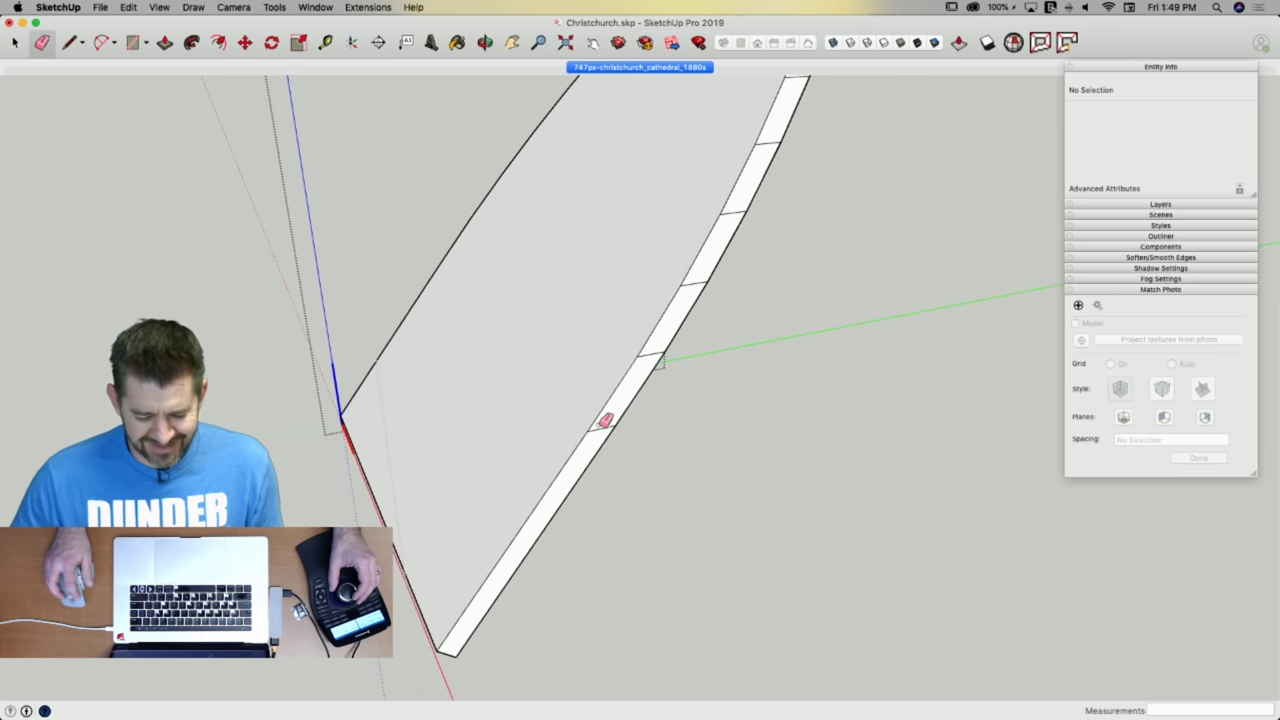
Select all of the slat's geometry, soften its edges with Soften coplanar enabled, and leave the component.
{"action": "left_click", "coordinate": [607, 402]}
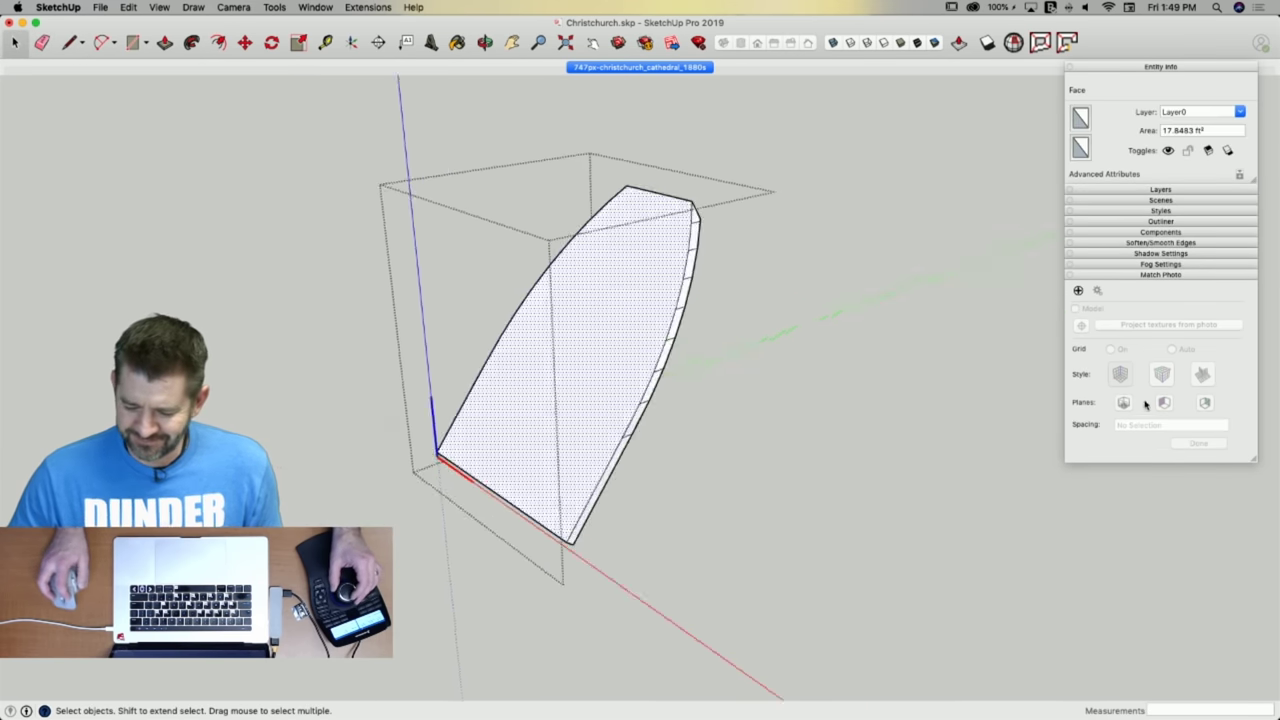
{"action": "triple_click", "coordinate": [671, 346]}
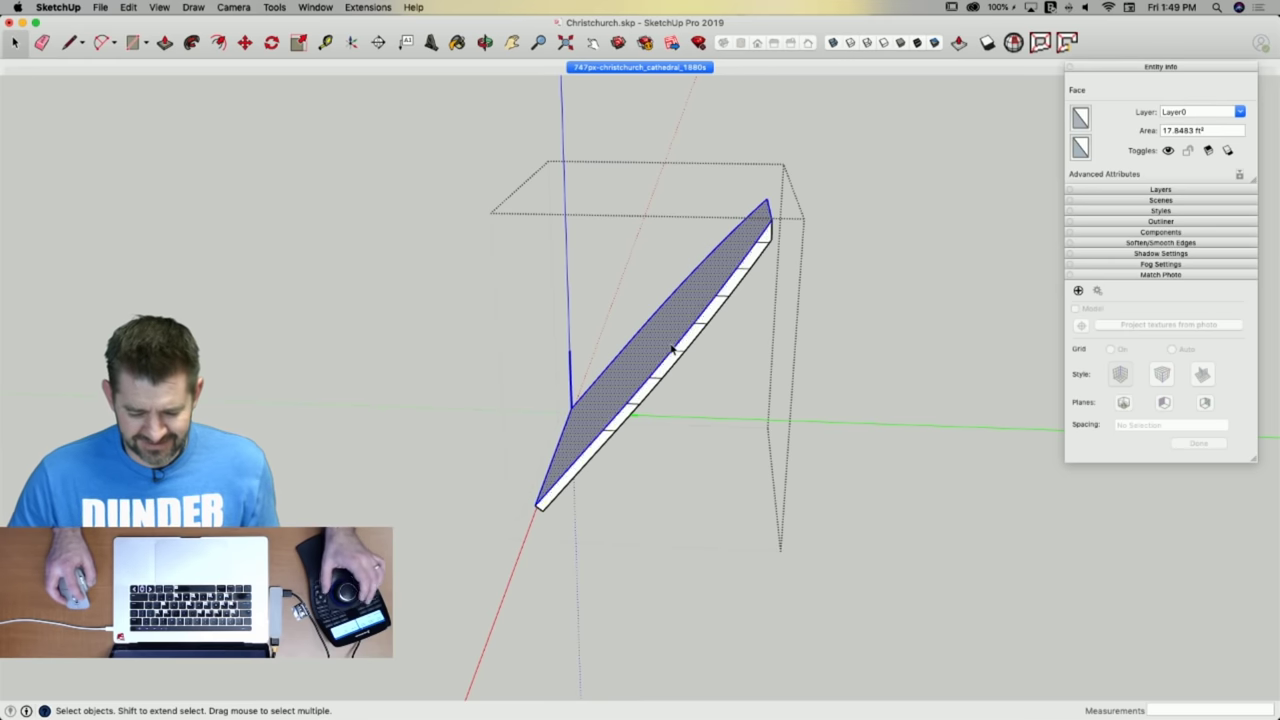
{"action": "left_click", "coordinate": [1132, 234]}
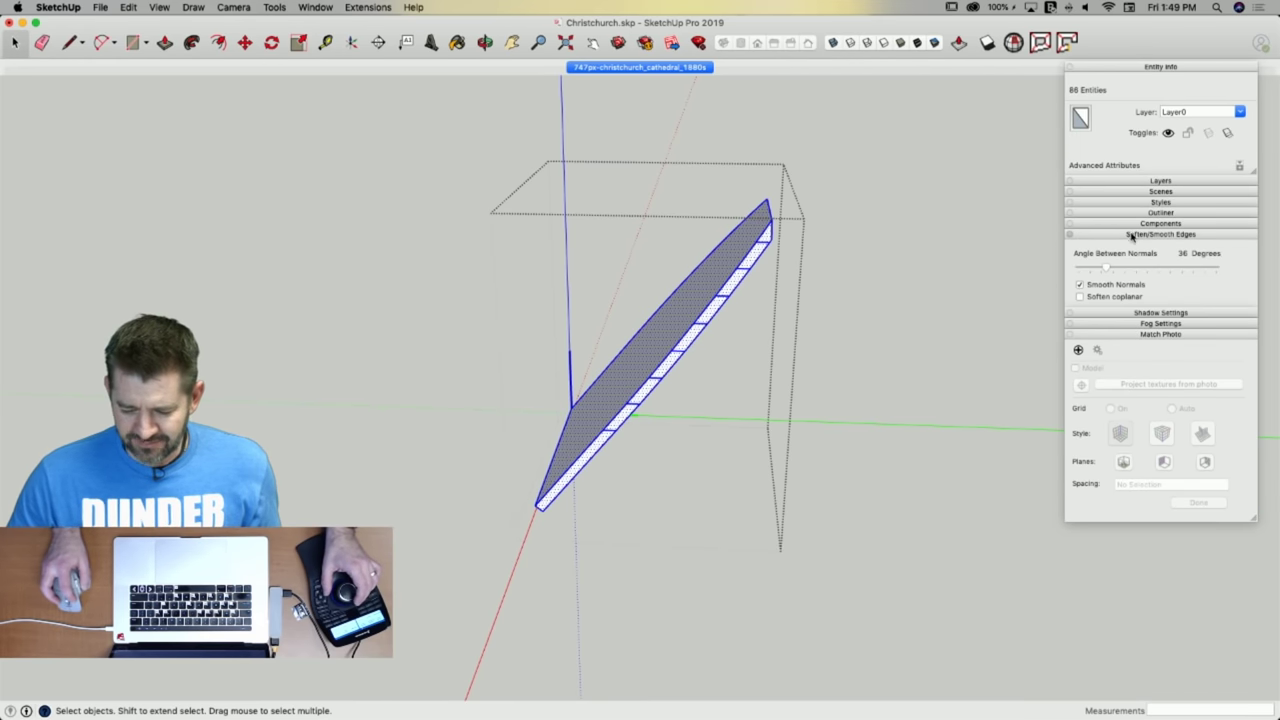
{"action": "left_click", "coordinate": [1079, 297]}
{"action": "left_click", "coordinate": [869, 240]}
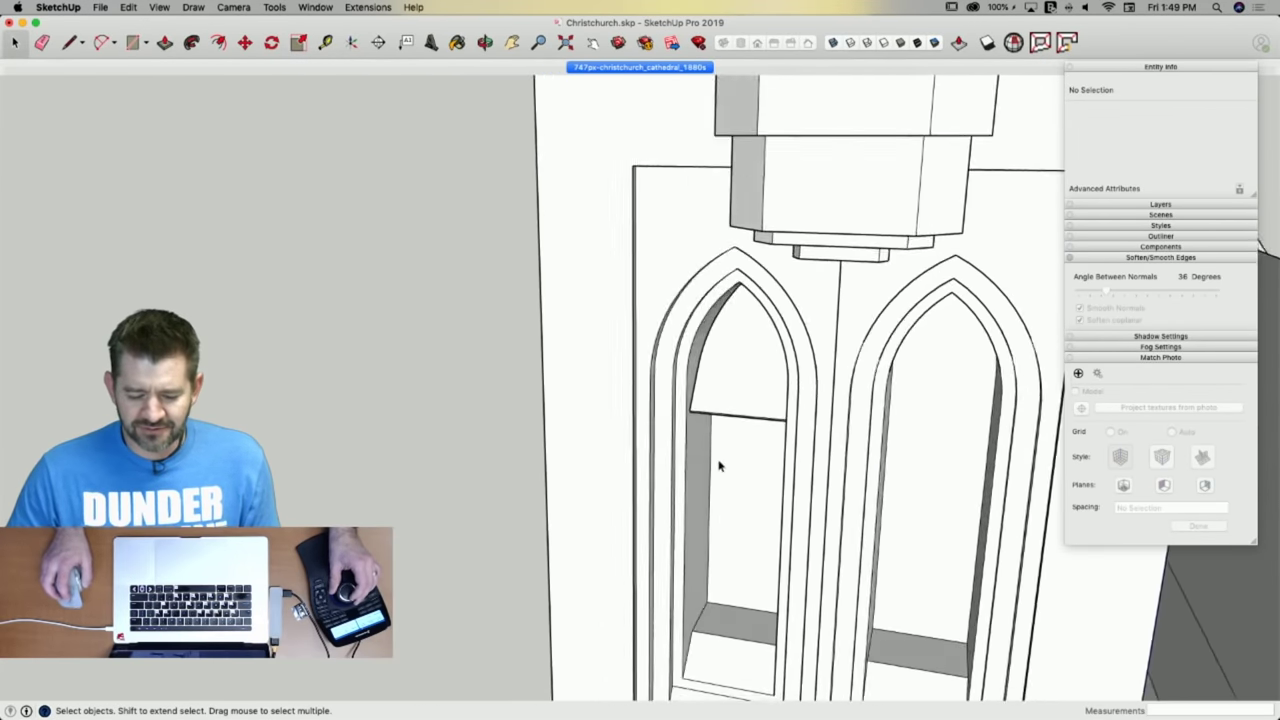
In the matched photo view, copy the Shutter slat about 8' 9 7/8" straight down and divide the distance into 3 equal spaces.
{"action": "left_click", "coordinate": [707, 296]}
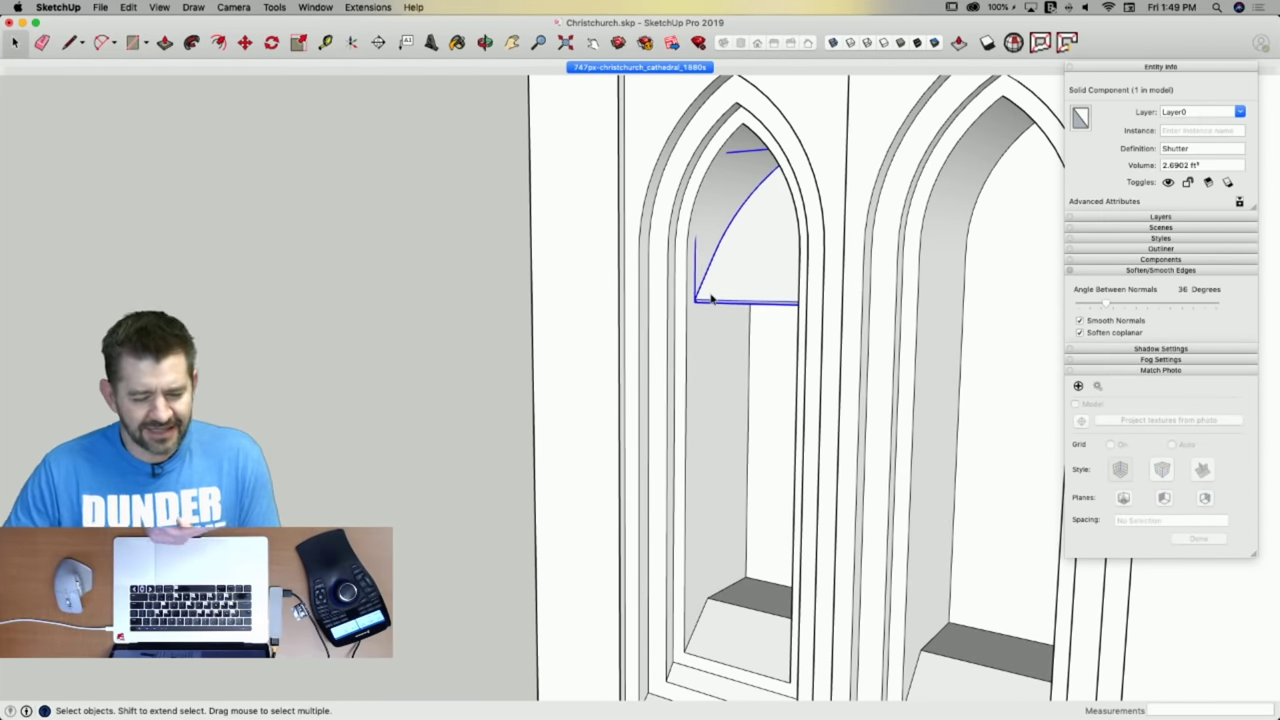
{"action": "left_click", "coordinate": [588, 68]}
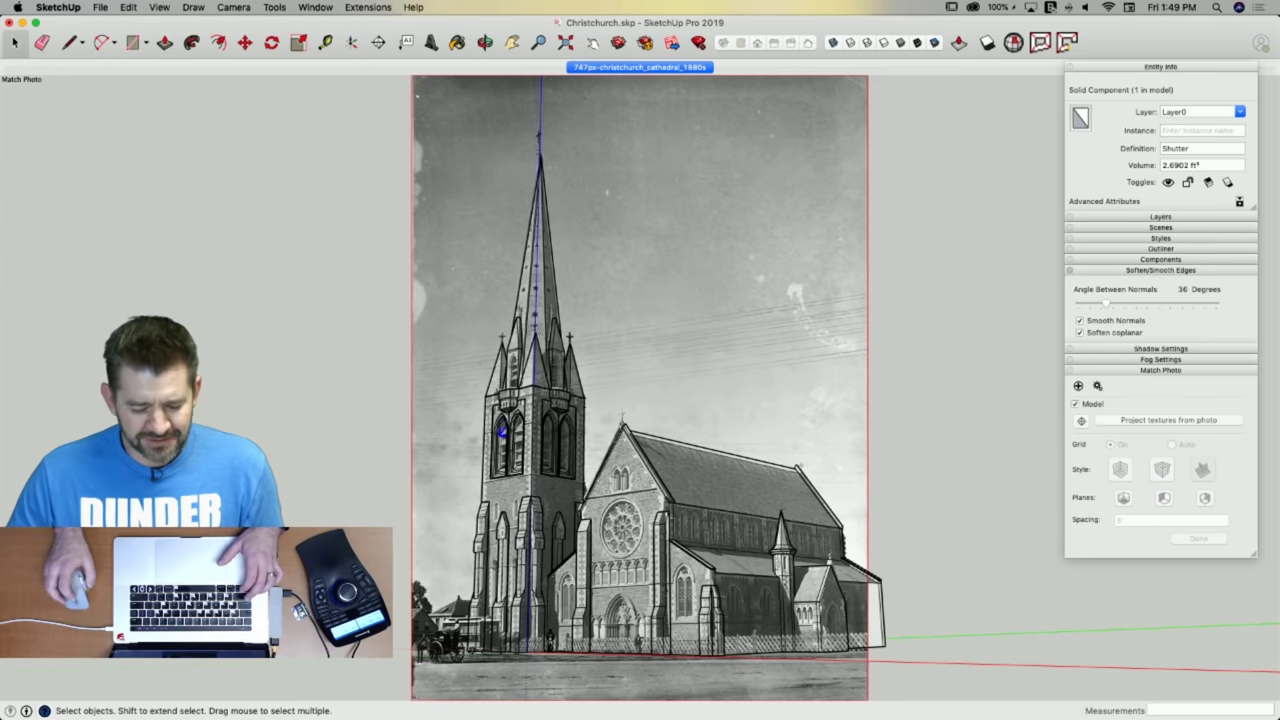
{"action": "scroll", "coordinate": [503, 432], "scroll_direction": "up", "scroll_amount": 10}
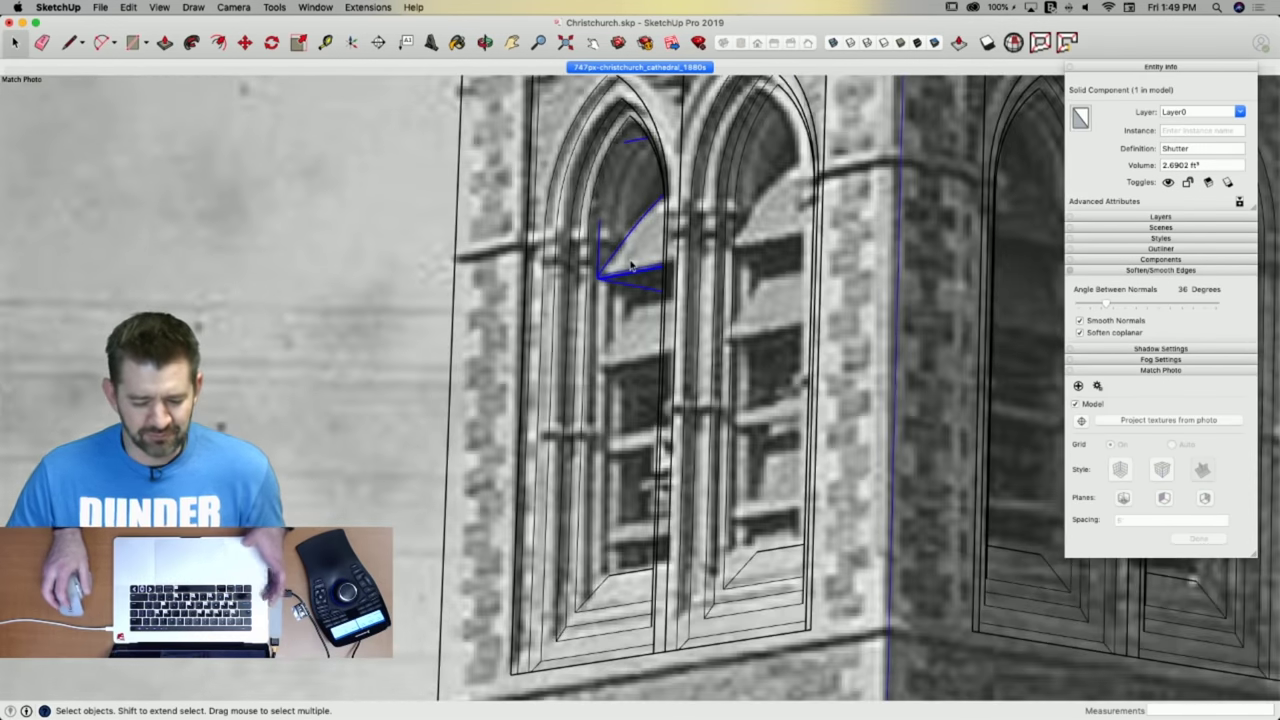
{"action": "scroll", "coordinate": [631, 265], "scroll_direction": "up", "scroll_amount": 3}
{"action": "key", "text": "m"}
{"action": "scroll", "coordinate": [592, 258], "scroll_direction": "up", "scroll_amount": 2}
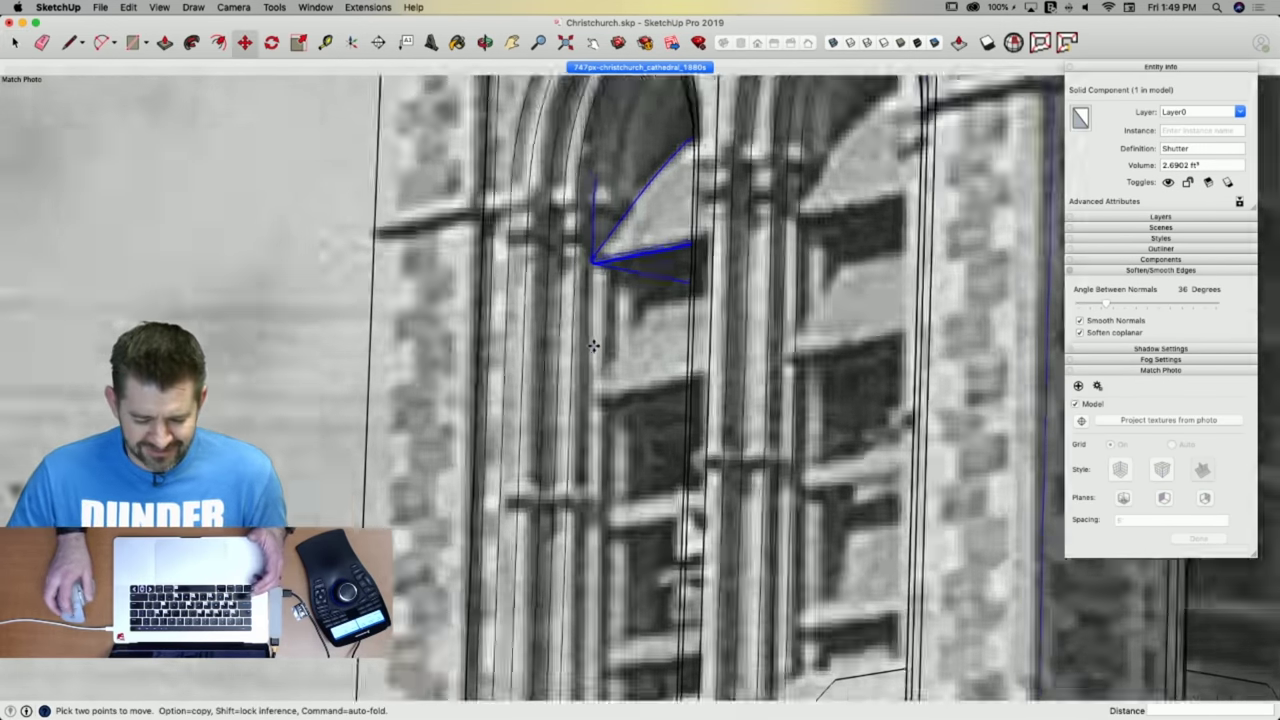
{"action": "scroll", "coordinate": [590, 252], "scroll_direction": "down", "scroll_amount": 1}
{"action": "left_click", "coordinate": [591, 249]}
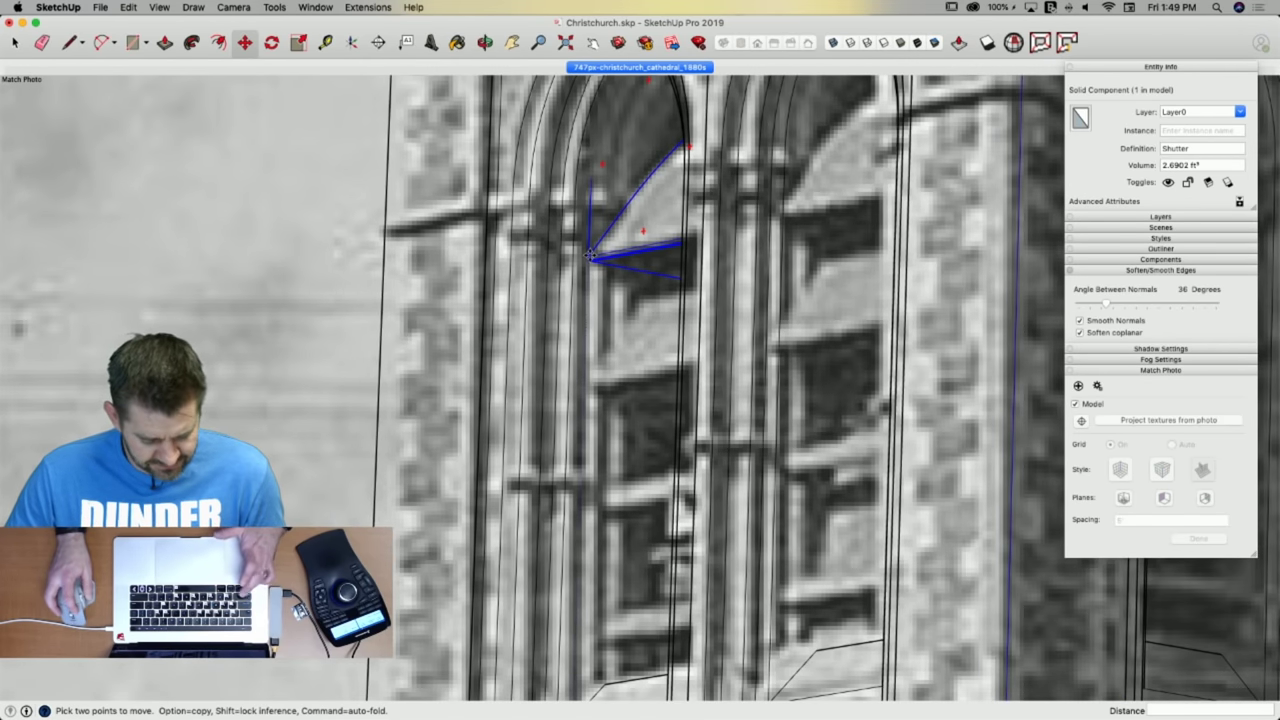
{"action": "key", "text": "alt"}
{"action": "left_click", "coordinate": [591, 254]}
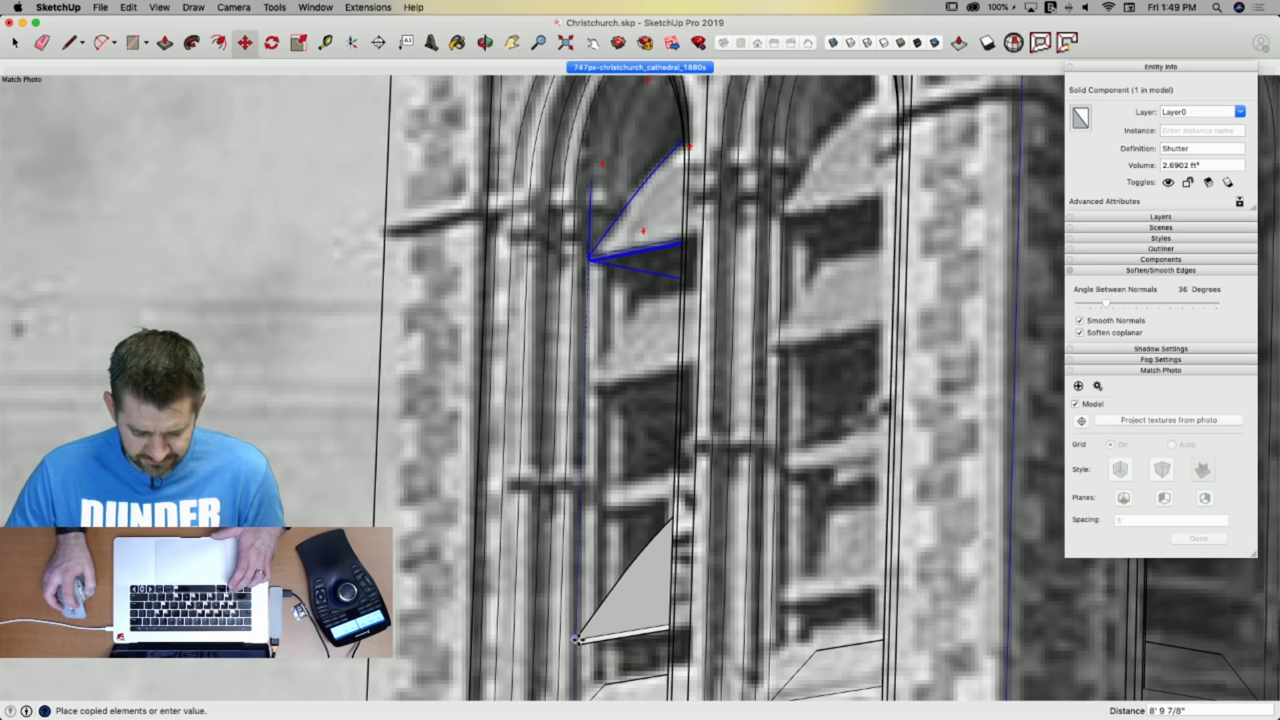
{"action": "left_click", "coordinate": [575, 638]}
{"action": "type", "text": "/"}
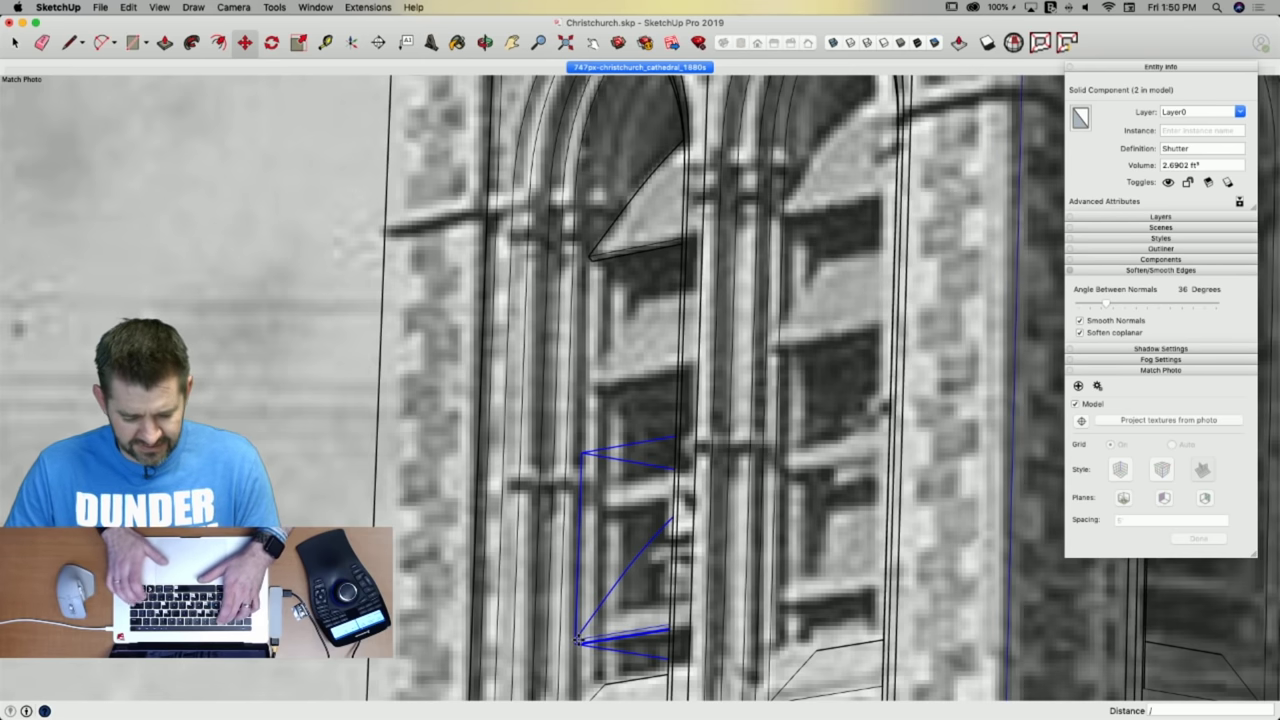
{"action": "type", "text": "3"}
{"action": "key", "text": "Return"}
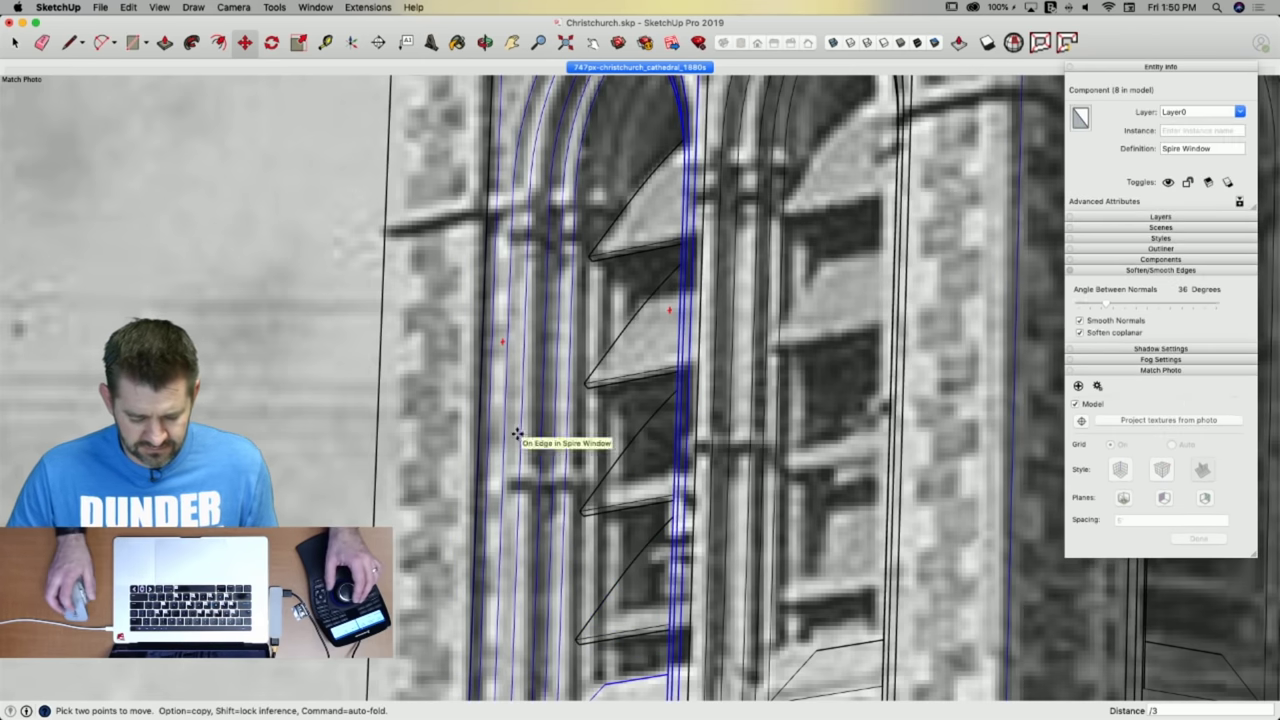
Select all four Shutter slats in the tower window and cut them from the model.
{"action": "key", "text": "space"}
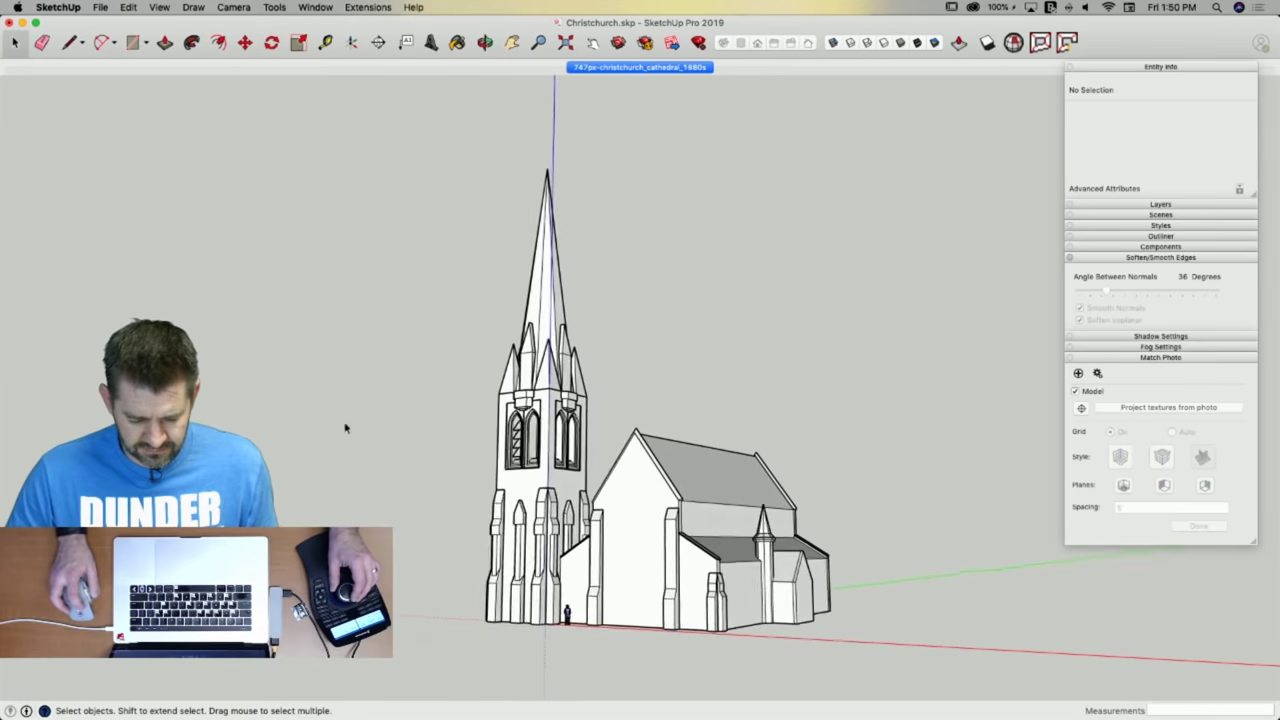
{"action": "scroll", "coordinate": [517, 470], "scroll_direction": "up", "scroll_amount": 10}
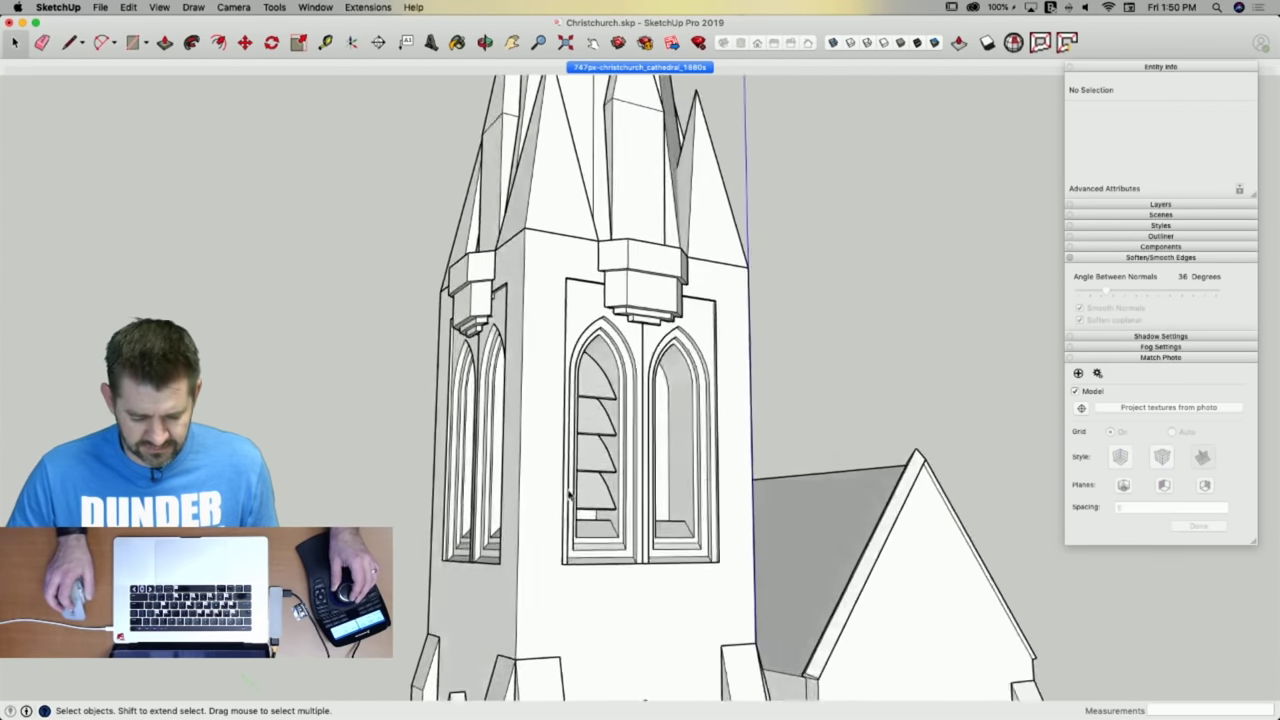
{"action": "left_click", "coordinate": [631, 547]}
{"action": "left_click", "coordinate": [645, 432], "text": "shift"}
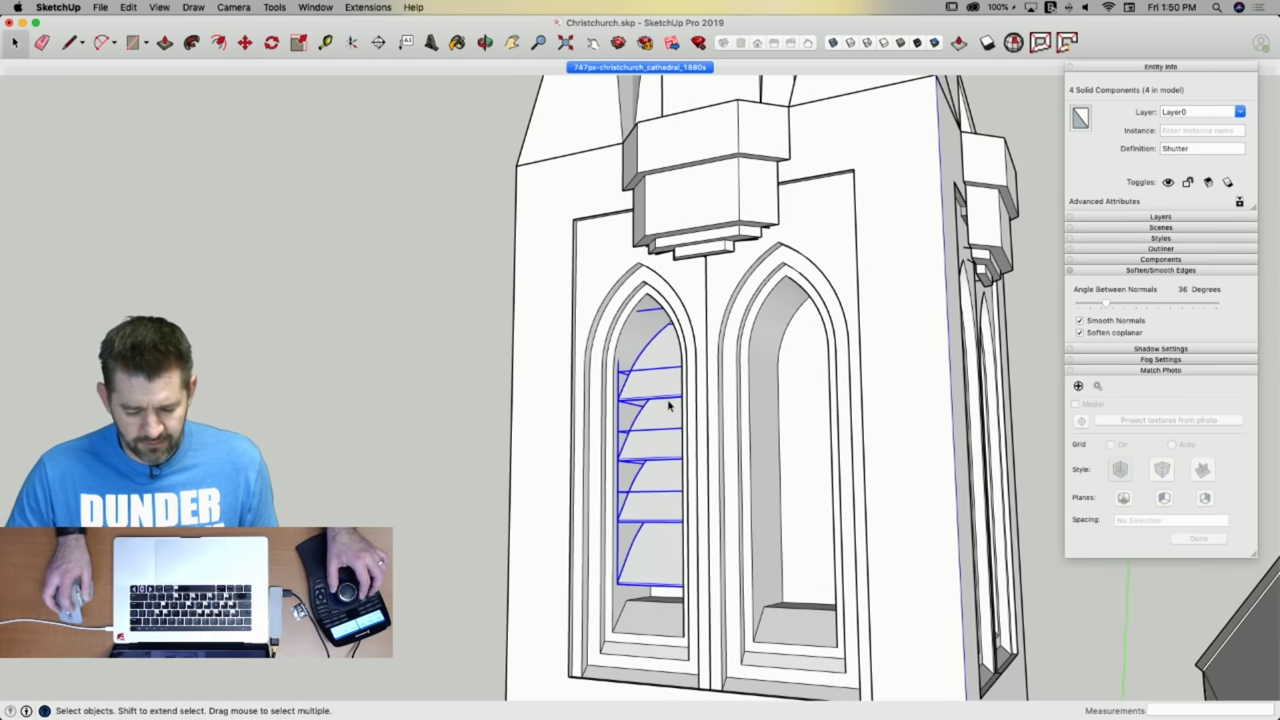
{"action": "left_click", "coordinate": [665, 404], "text": "shift"}
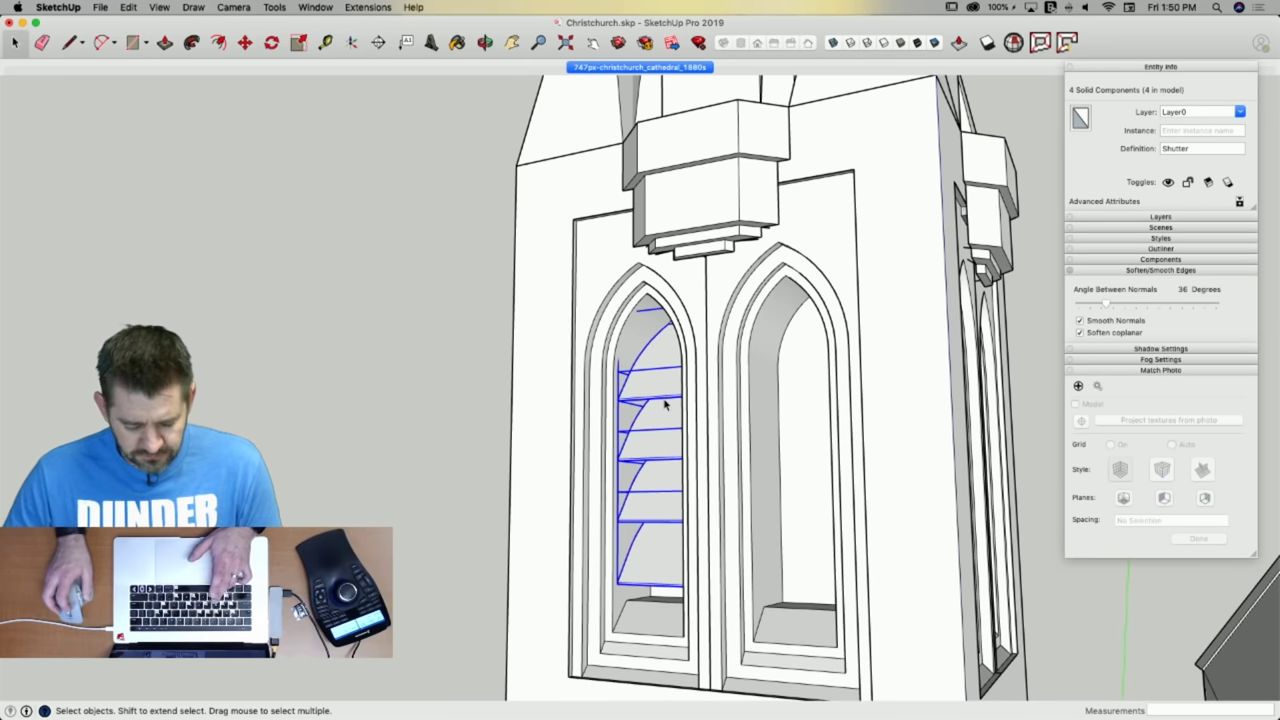
{"action": "key", "text": "Delete"}
Open the Spire Window component, paste the four Shutter slats in place inside it, and close the component.
{"action": "double_click", "coordinate": [650, 283]}
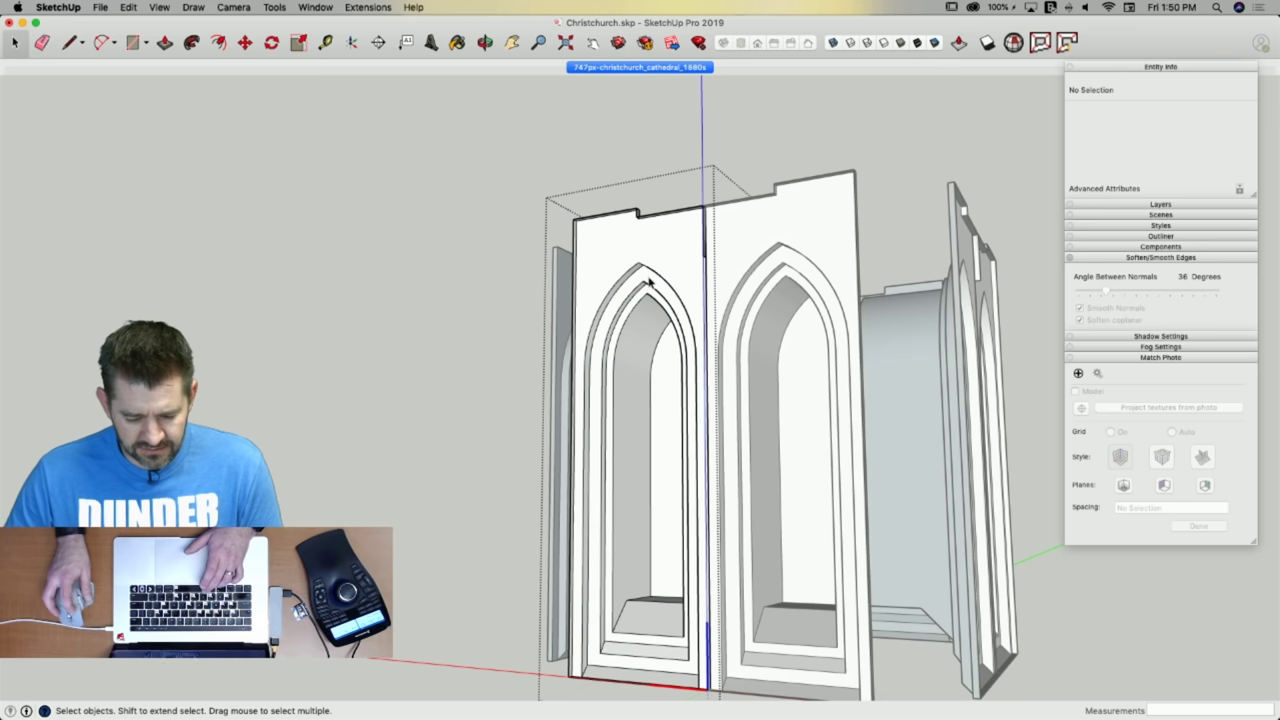
{"action": "left_click", "coordinate": [668, 296]}
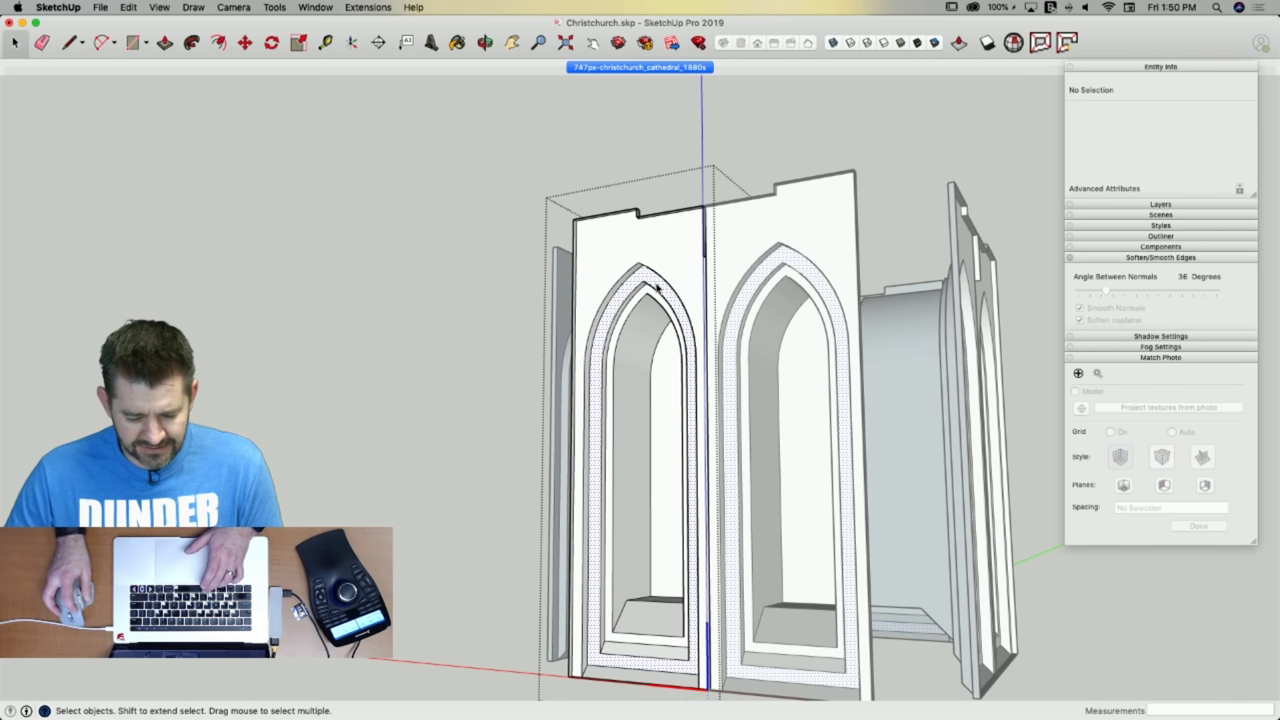
{"action": "left_click", "coordinate": [432, 253]}
{"action": "left_click", "coordinate": [128, 7]}
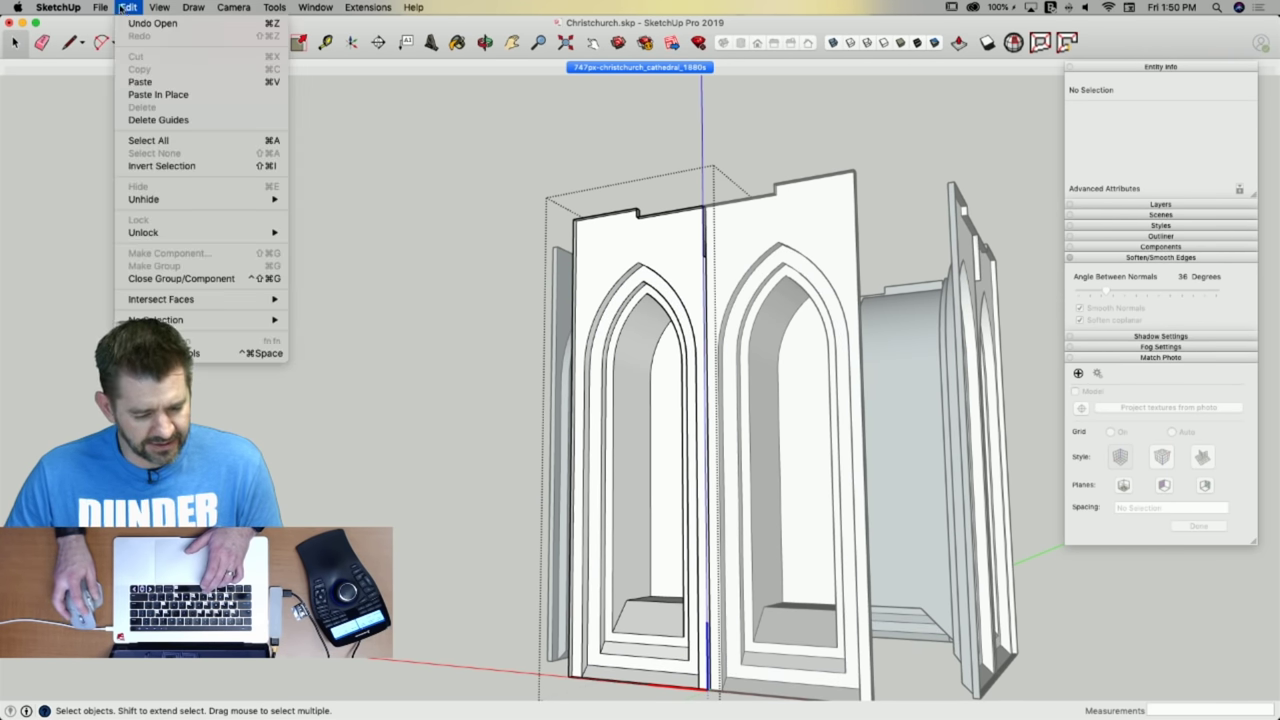
{"action": "left_click", "coordinate": [146, 94]}
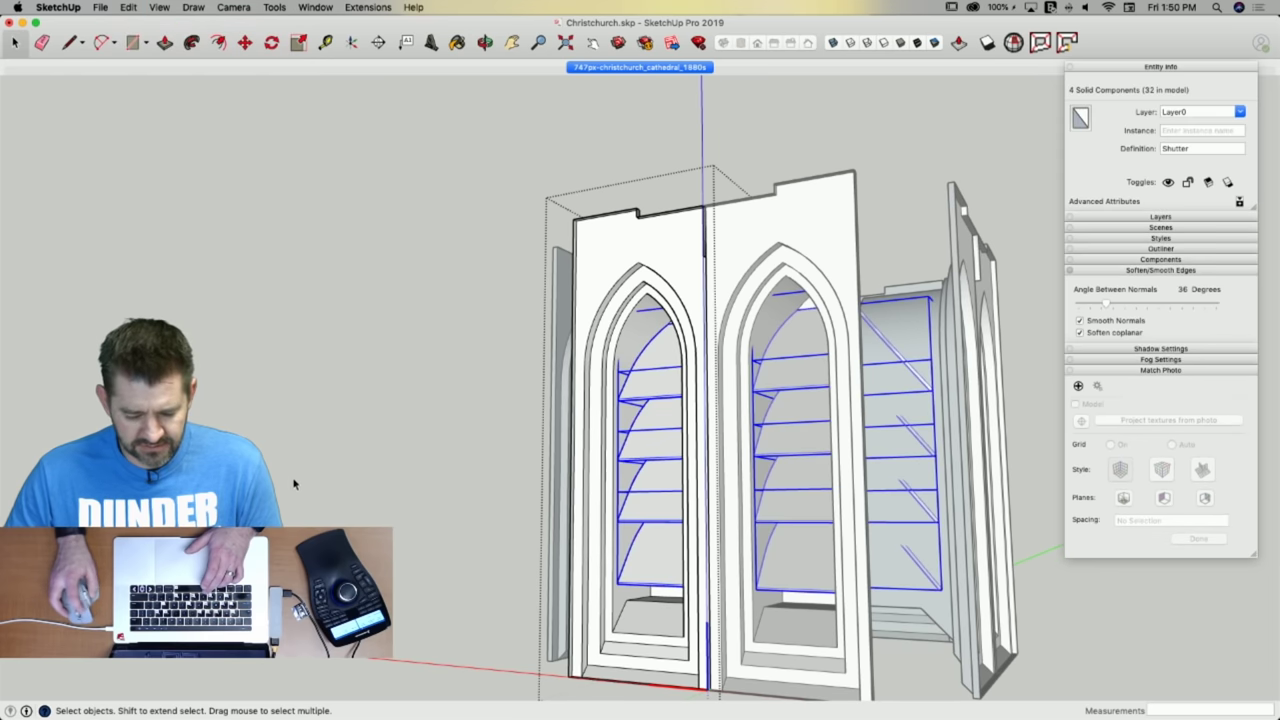
{"action": "left_click", "coordinate": [293, 480]}
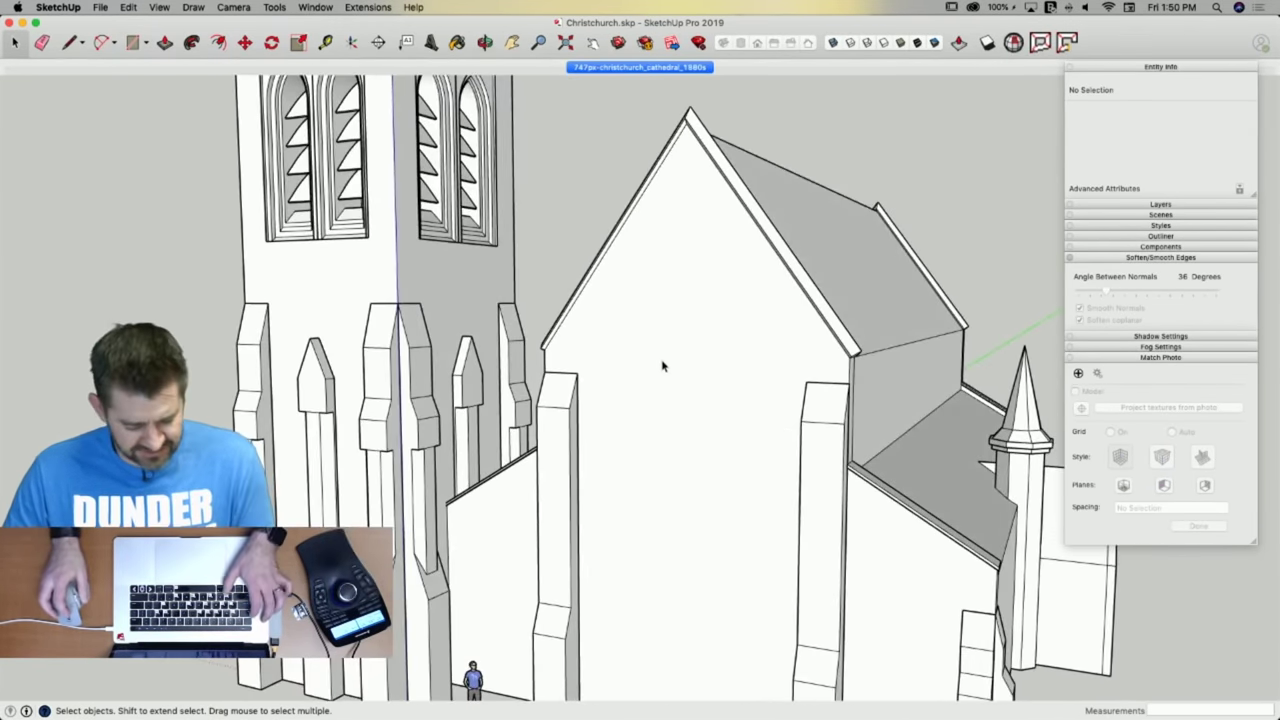
In the matched photo view, draw a vertical centerline about 58' 5 3/16" long from the front gable's peak down to the ground.
{"action": "key", "text": "super+Tab"}
{"action": "key", "text": "super+Tab"}
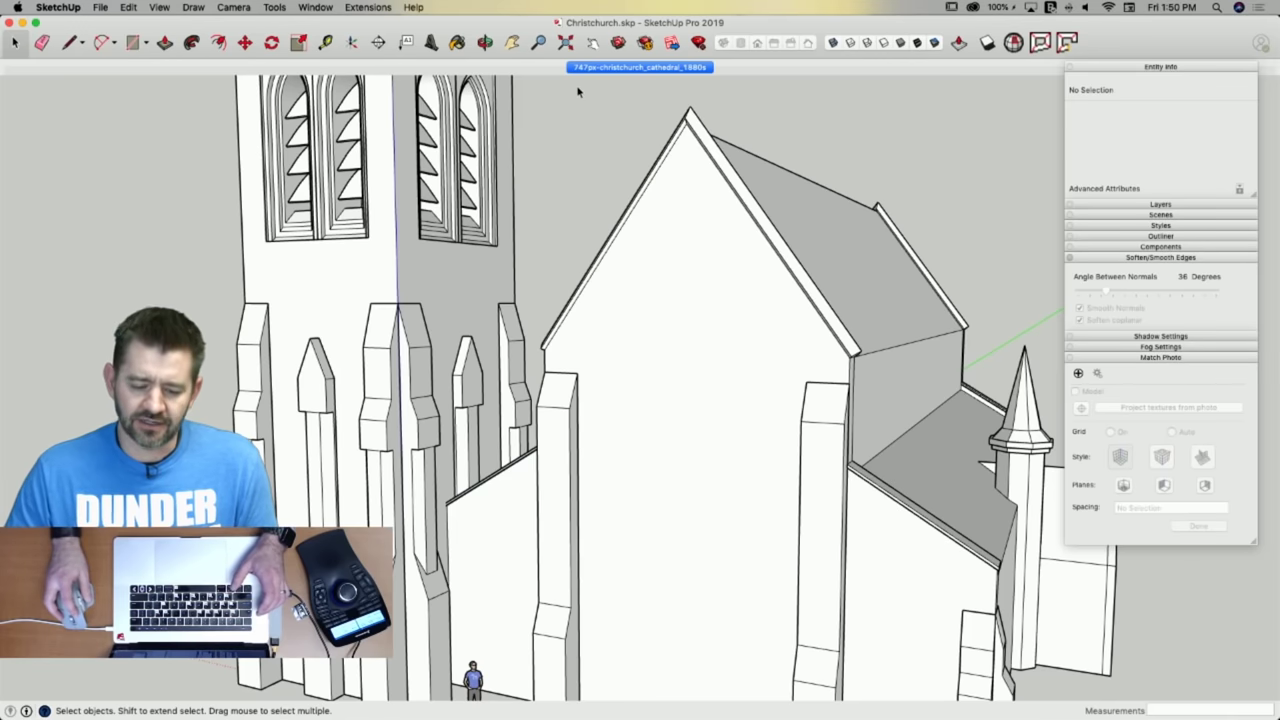
{"action": "left_click", "coordinate": [588, 68]}
{"action": "scroll", "coordinate": [596, 549], "scroll_direction": "up", "scroll_amount": 5}
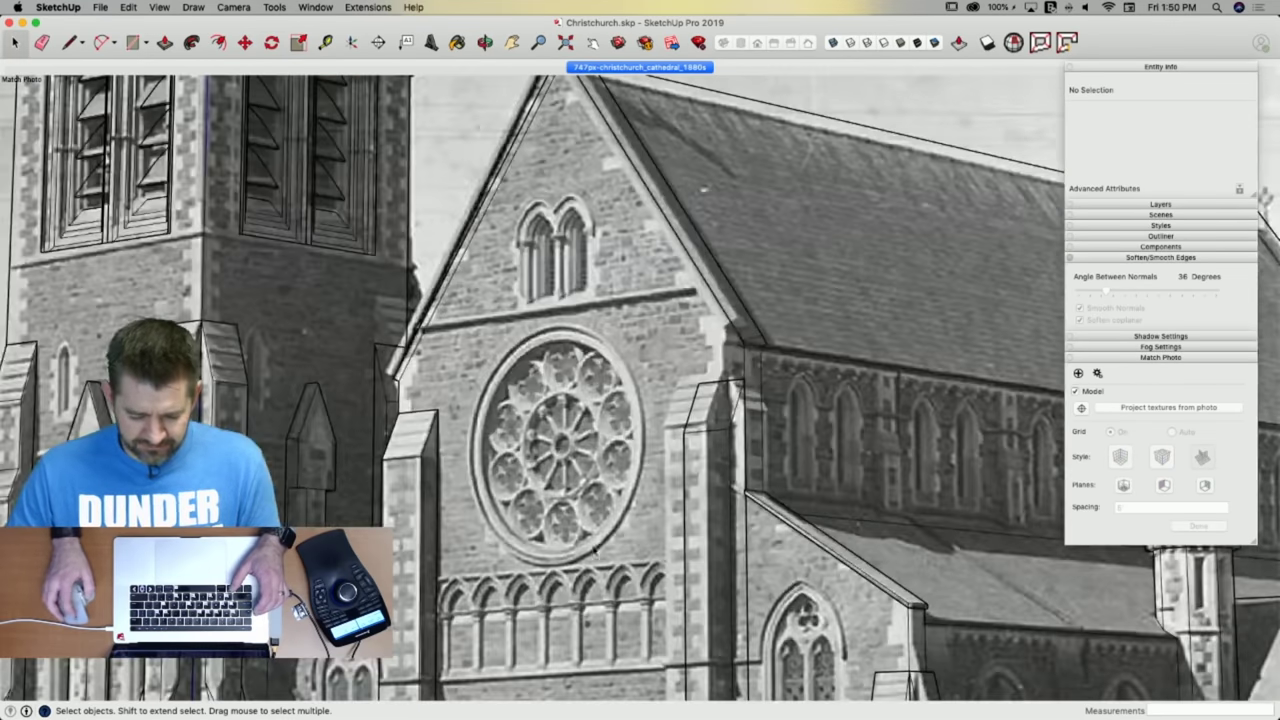
{"action": "scroll", "coordinate": [571, 549], "scroll_direction": "down", "scroll_amount": 3}
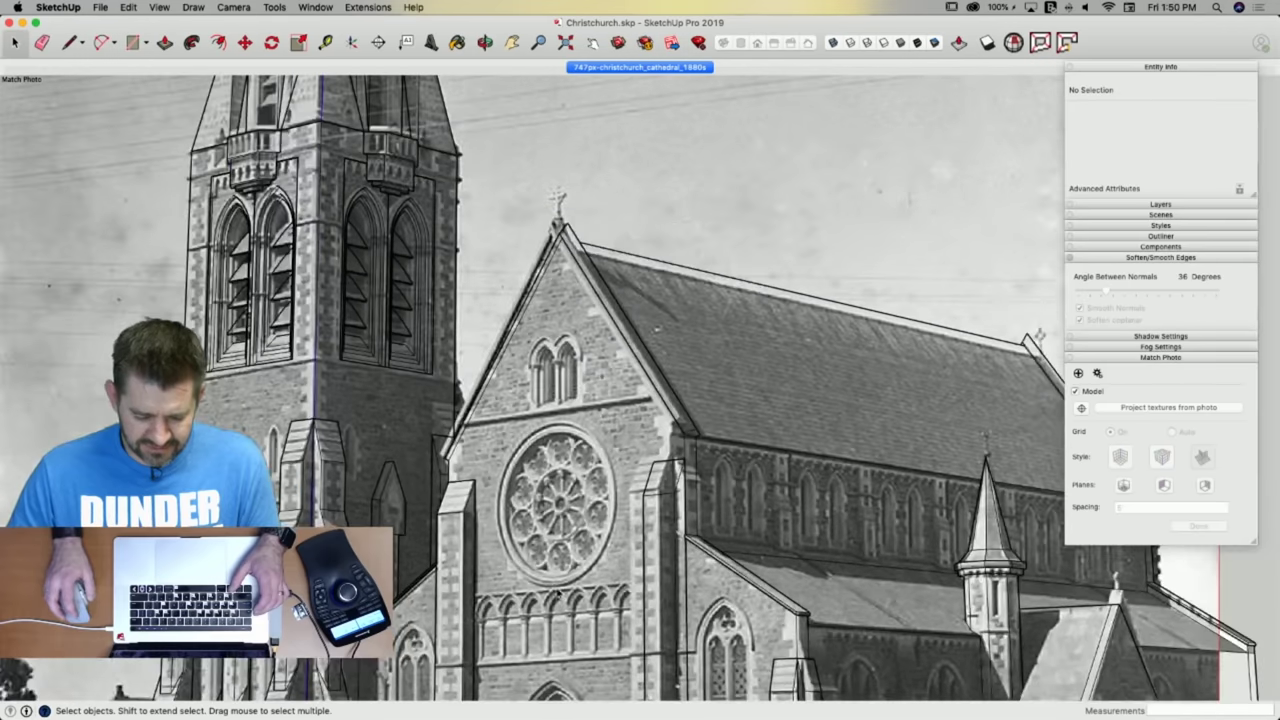
{"action": "scroll", "coordinate": [622, 366], "scroll_direction": "up", "scroll_amount": 3}
{"action": "key", "text": "l"}
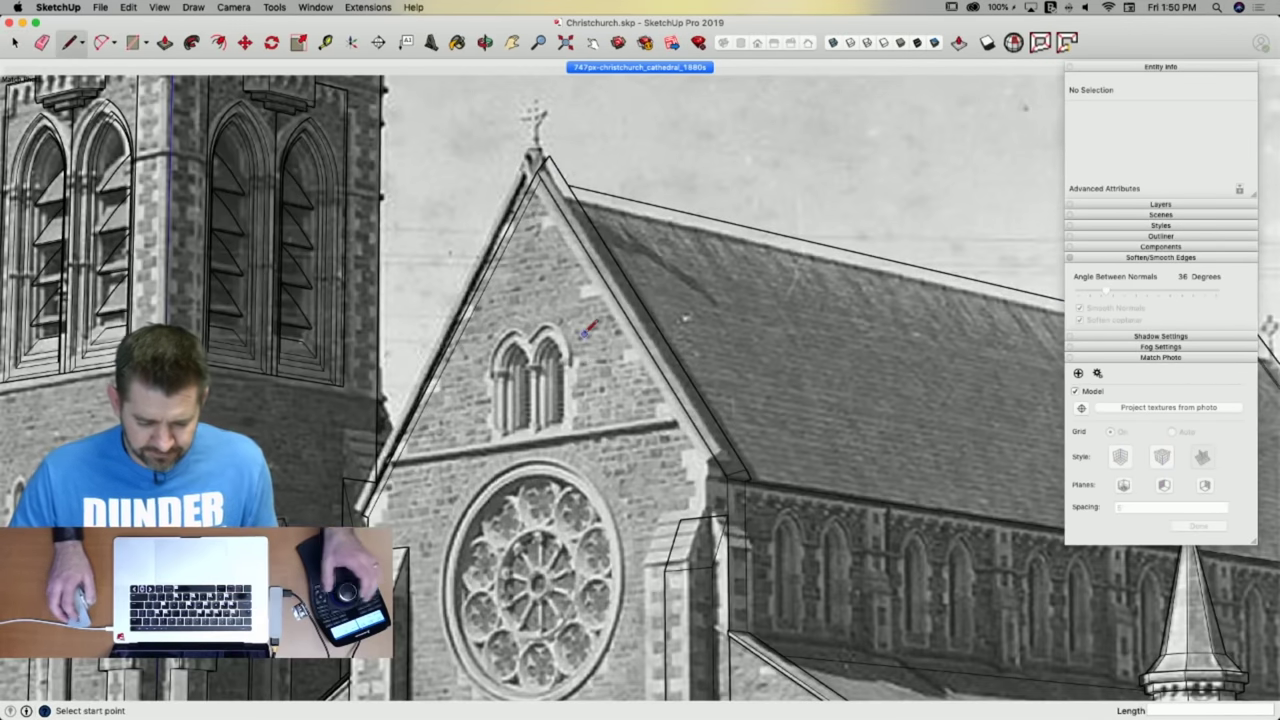
{"action": "scroll", "coordinate": [534, 217], "scroll_direction": "up", "scroll_amount": 3}
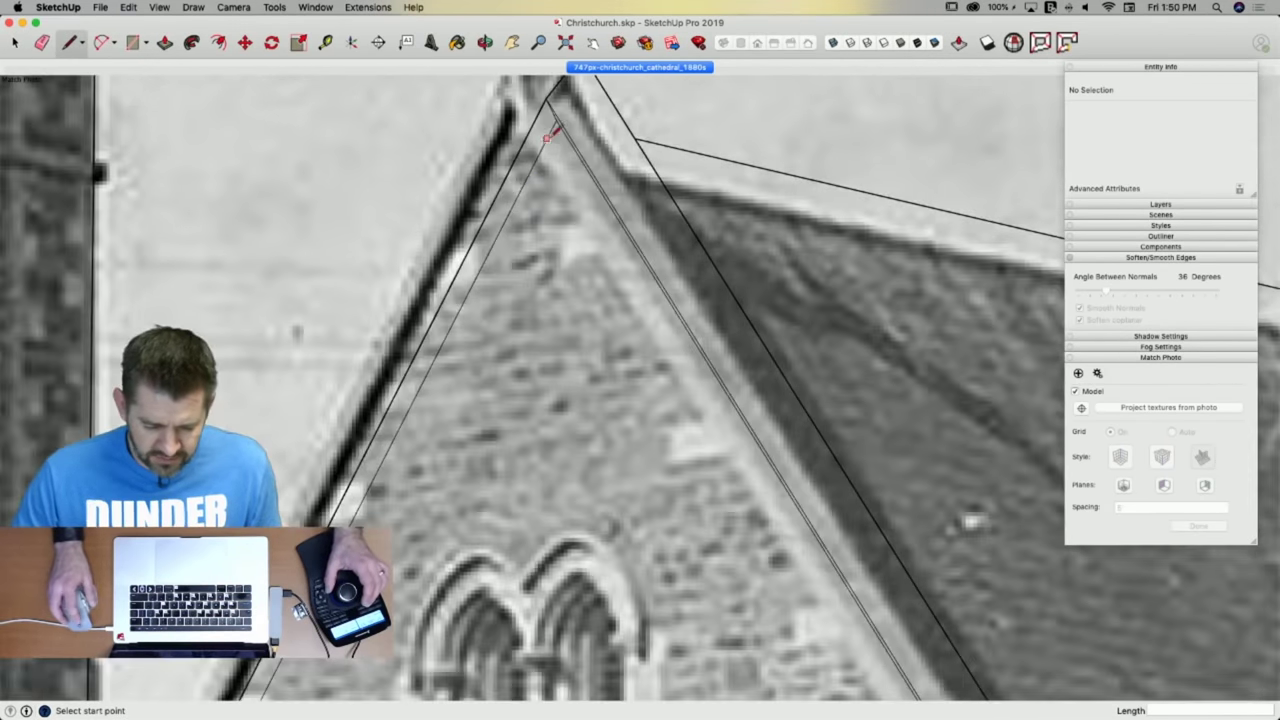
{"action": "scroll", "coordinate": [500, 290], "scroll_direction": "down", "scroll_amount": 10}
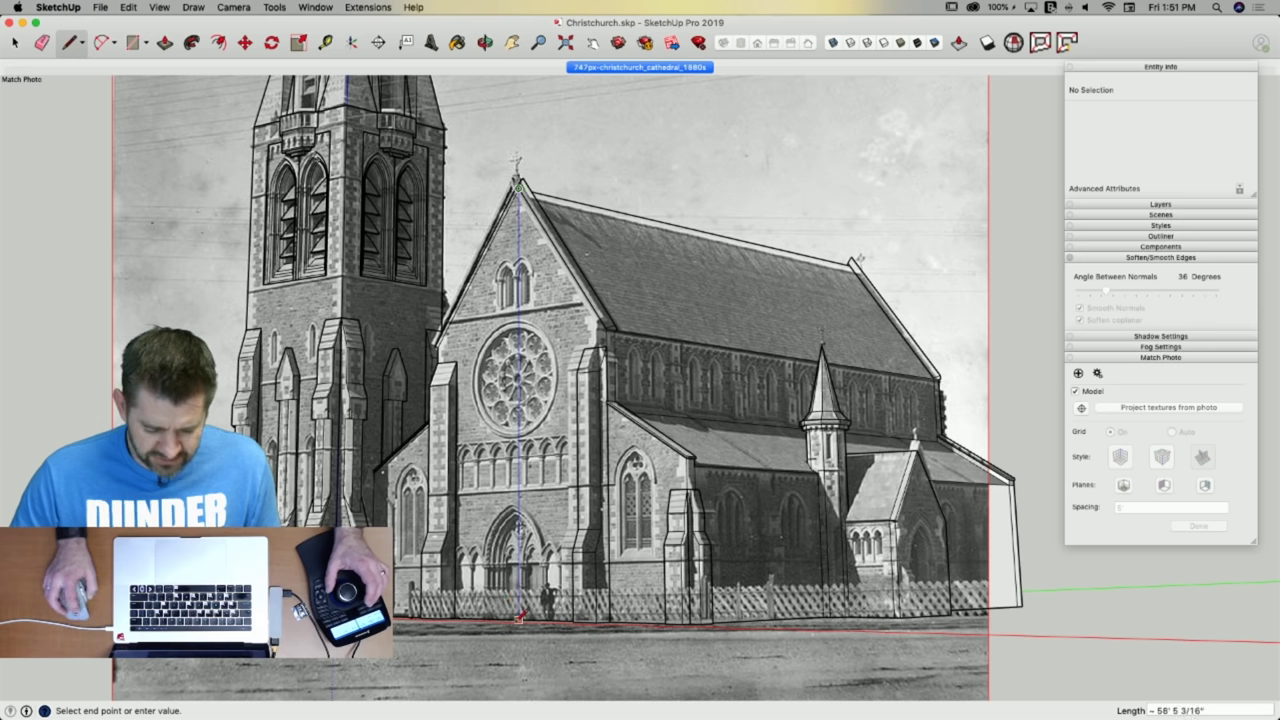
{"action": "left_click", "coordinate": [519, 617]}
{"action": "scroll", "coordinate": [515, 400], "scroll_direction": "up", "scroll_amount": 6}
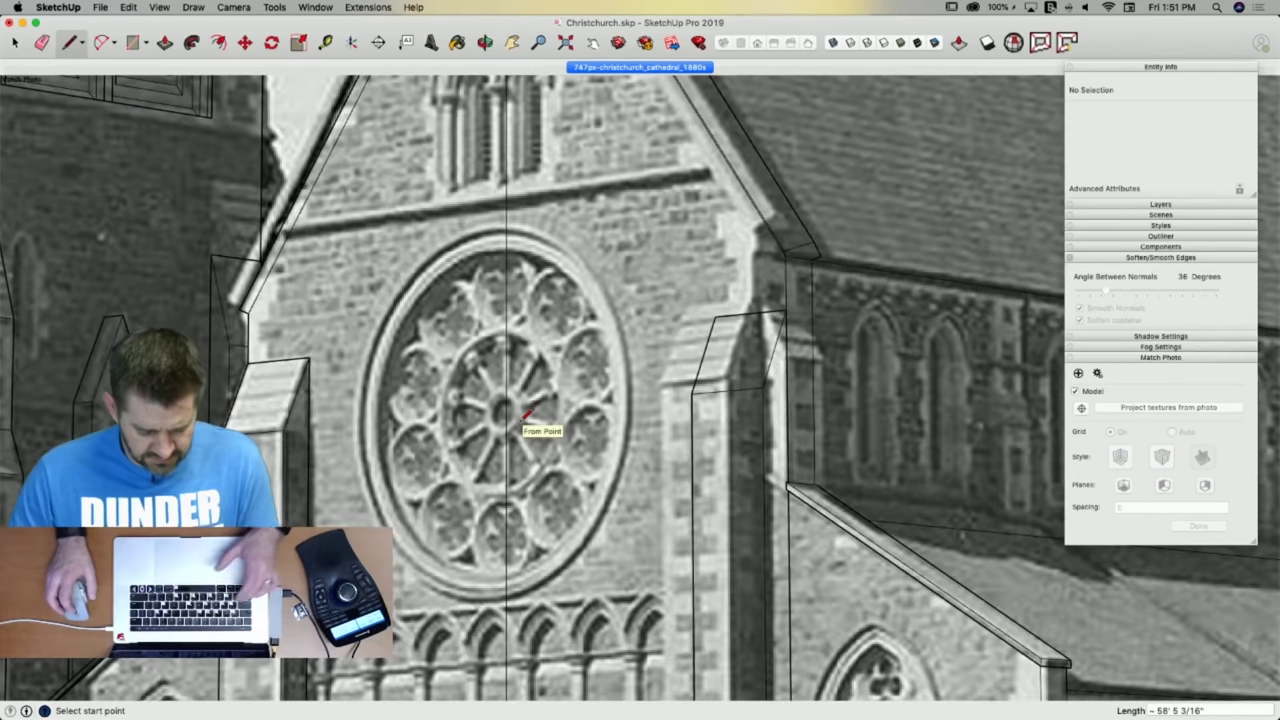
{"action": "key", "text": "c"}
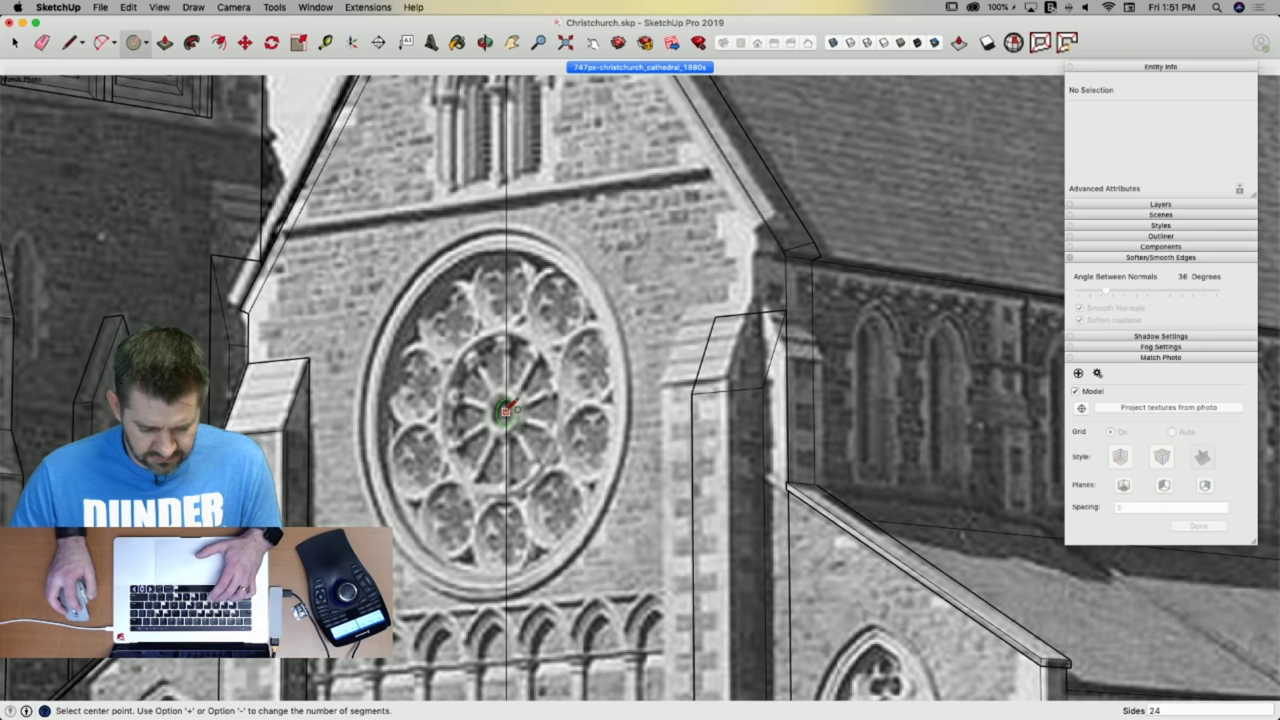
{"action": "left_click", "coordinate": [505, 410]}
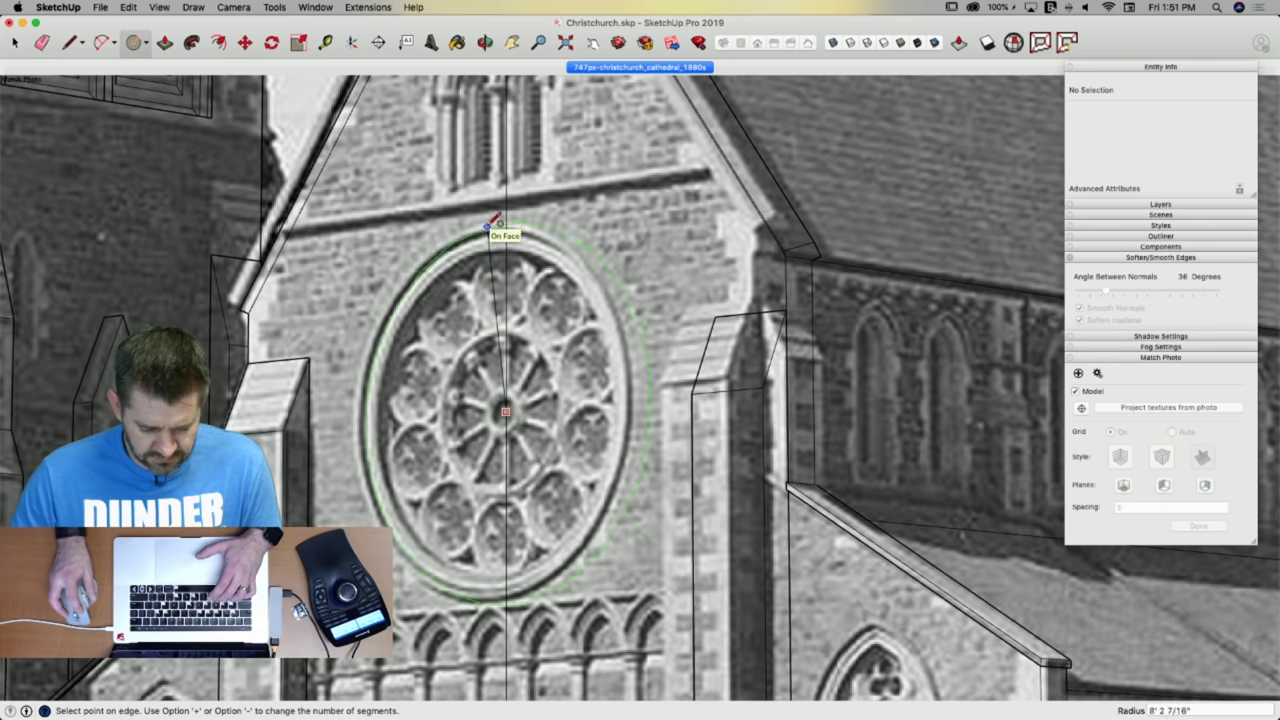
{"action": "key", "text": "space"}
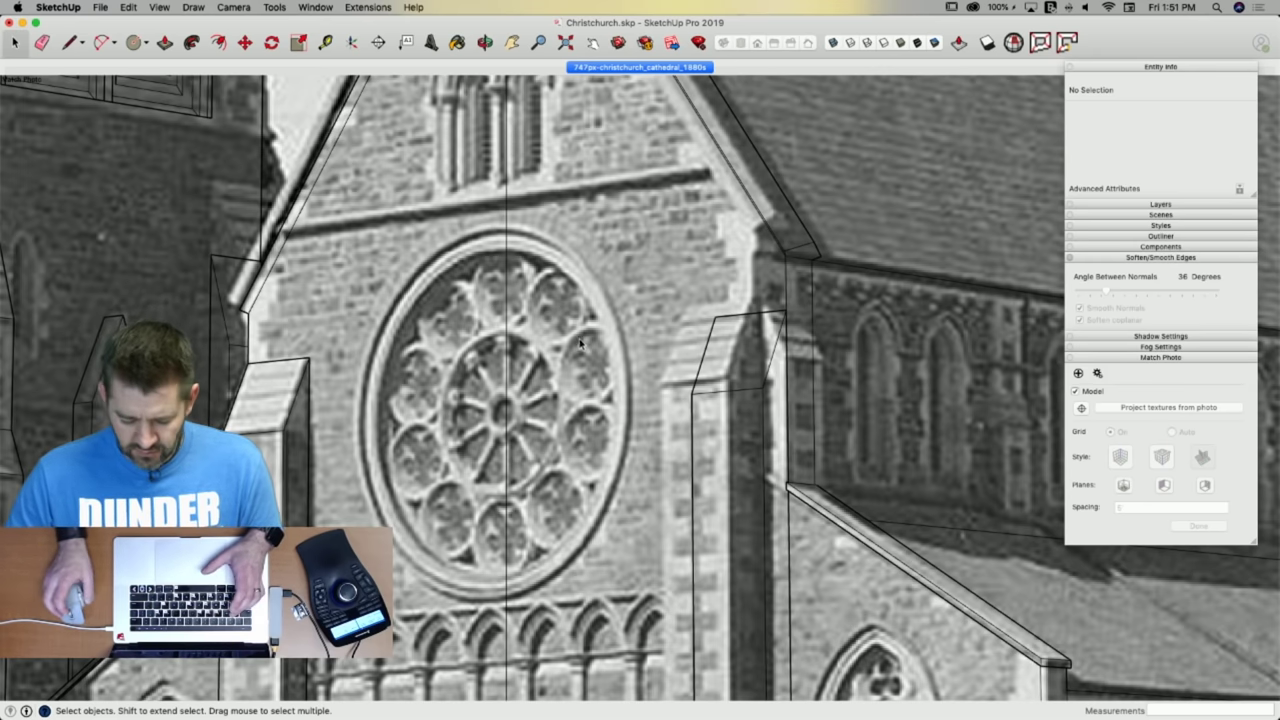
Draw a 30-sided circle with a radius of about 7' 11 11/16", centered on the centerline at the photo's rose window.
{"action": "type", "text": "c"}
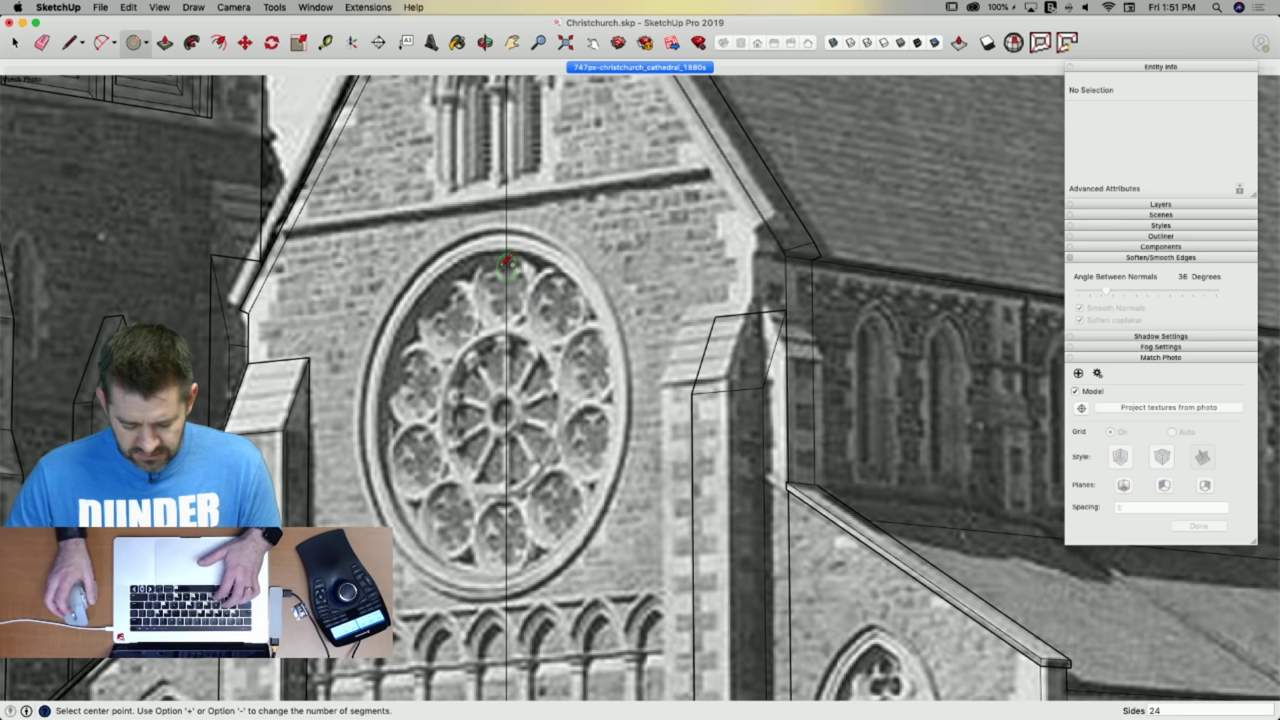
{"action": "type", "text": "30"}
{"action": "key", "text": "Return"}
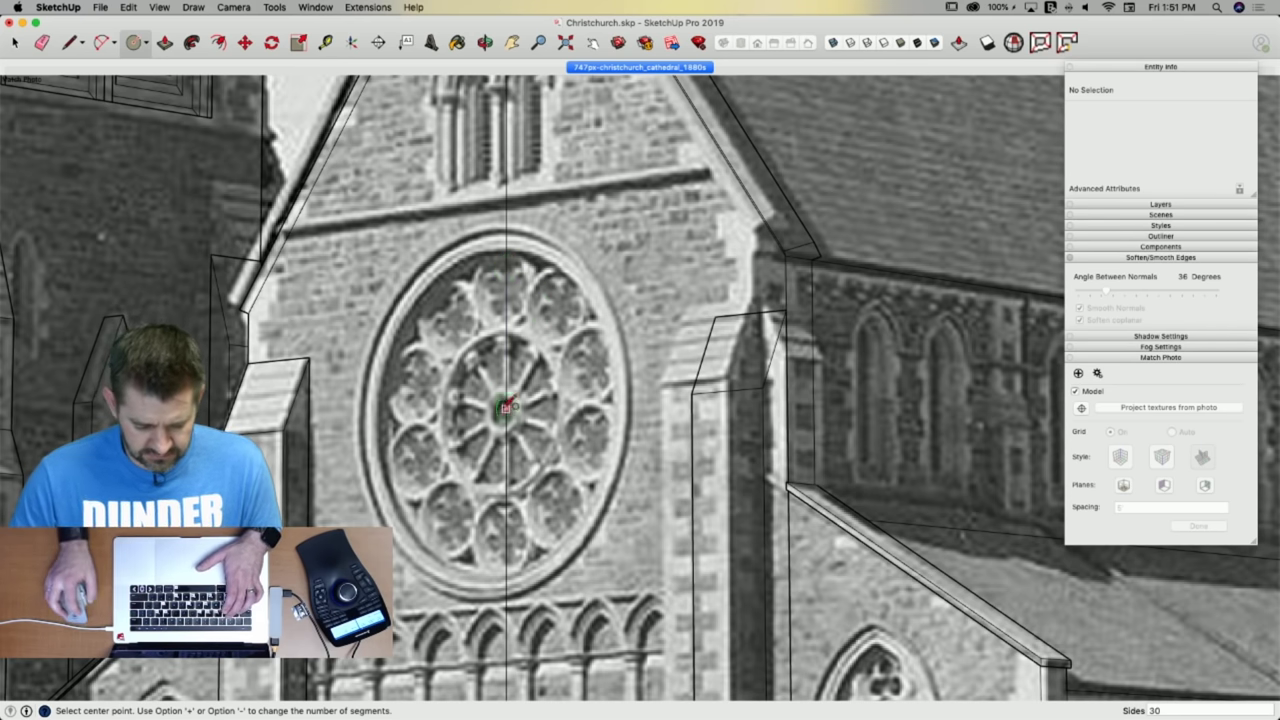
{"action": "left_click", "coordinate": [505, 410]}
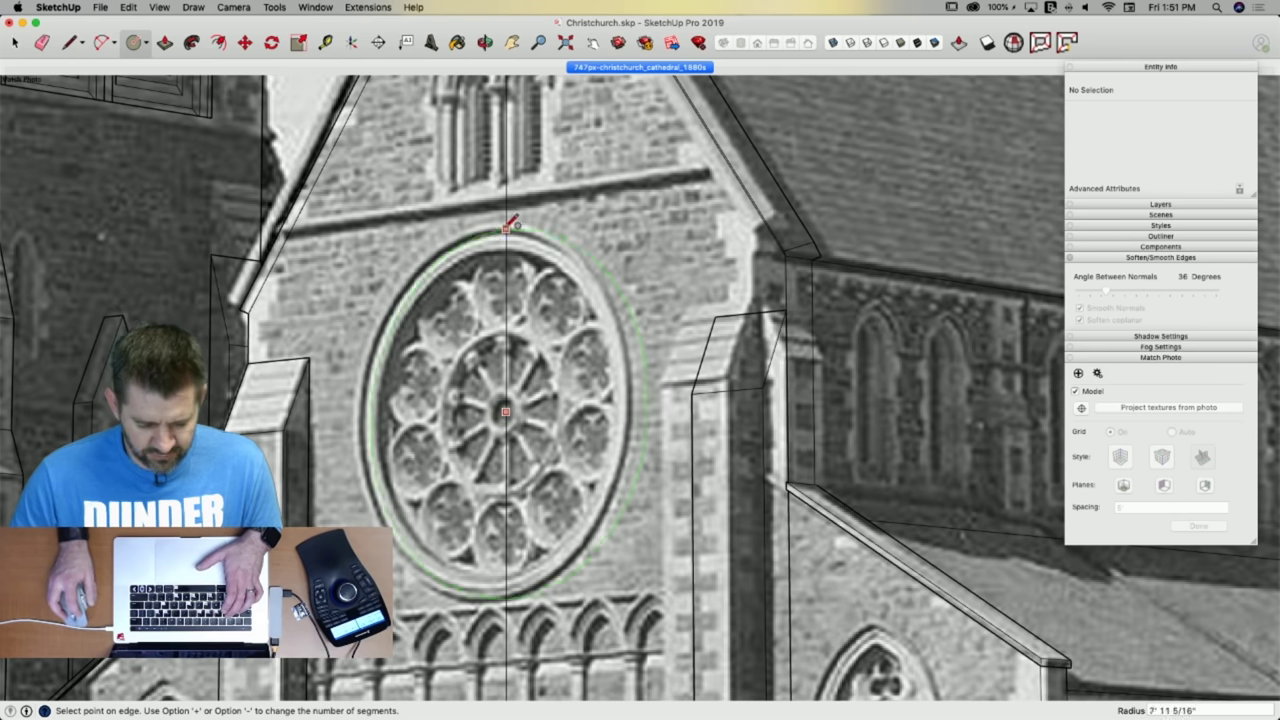
{"action": "left_click", "coordinate": [508, 224]}
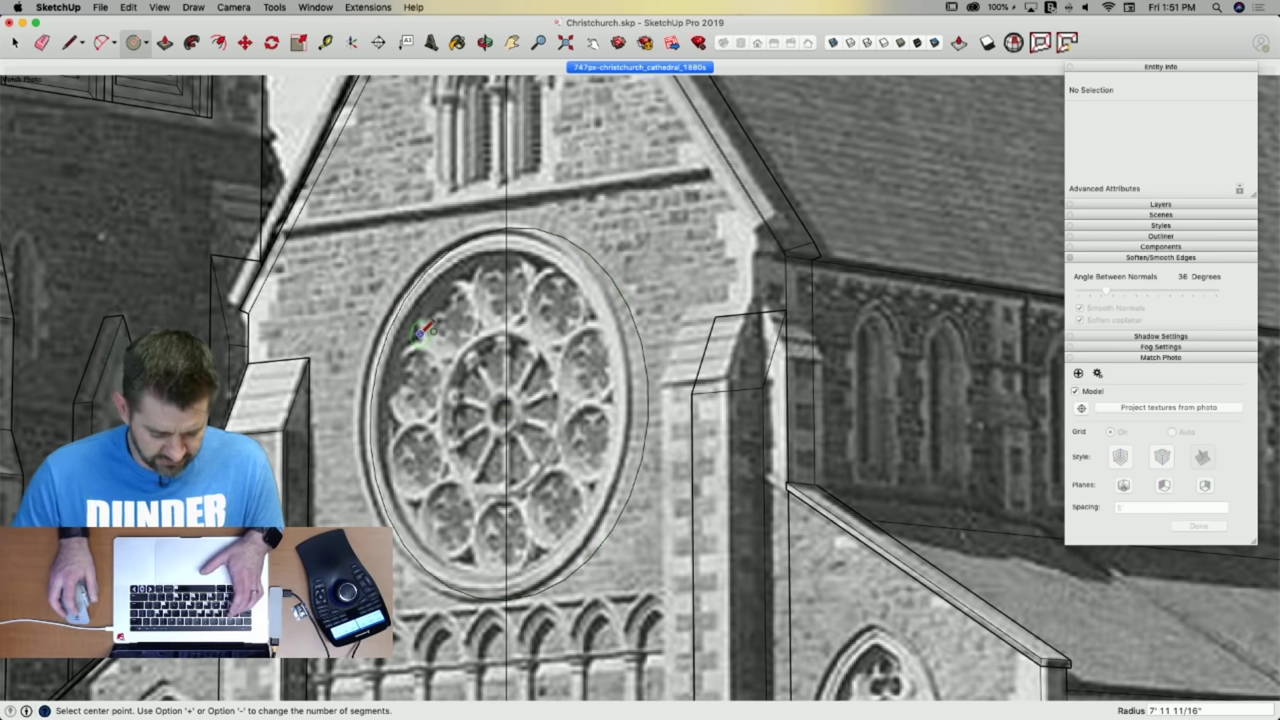
{"action": "key", "text": "f"}
{"action": "left_click", "coordinate": [405, 301]}
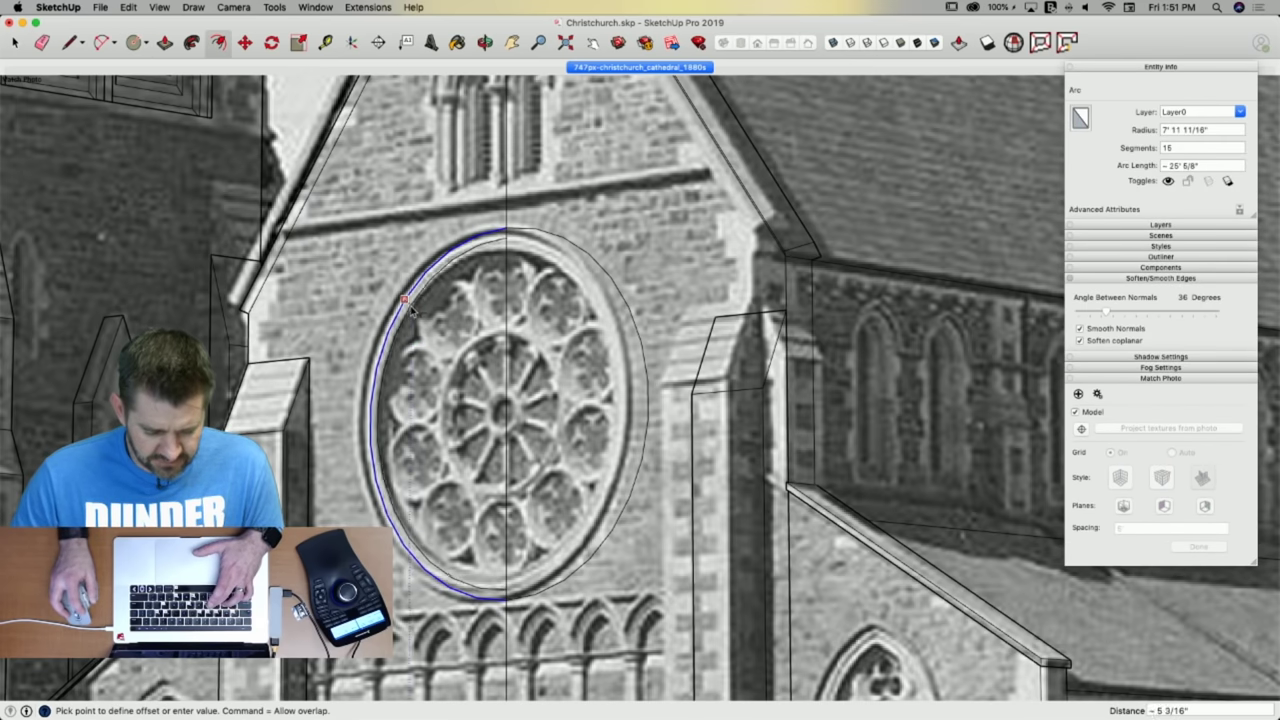
{"action": "key", "text": "Escape"}
Erase the part of the centerline inside the circle and select the whole round face.
{"action": "left_click", "coordinate": [471, 288]}
{"action": "key", "text": "e"}
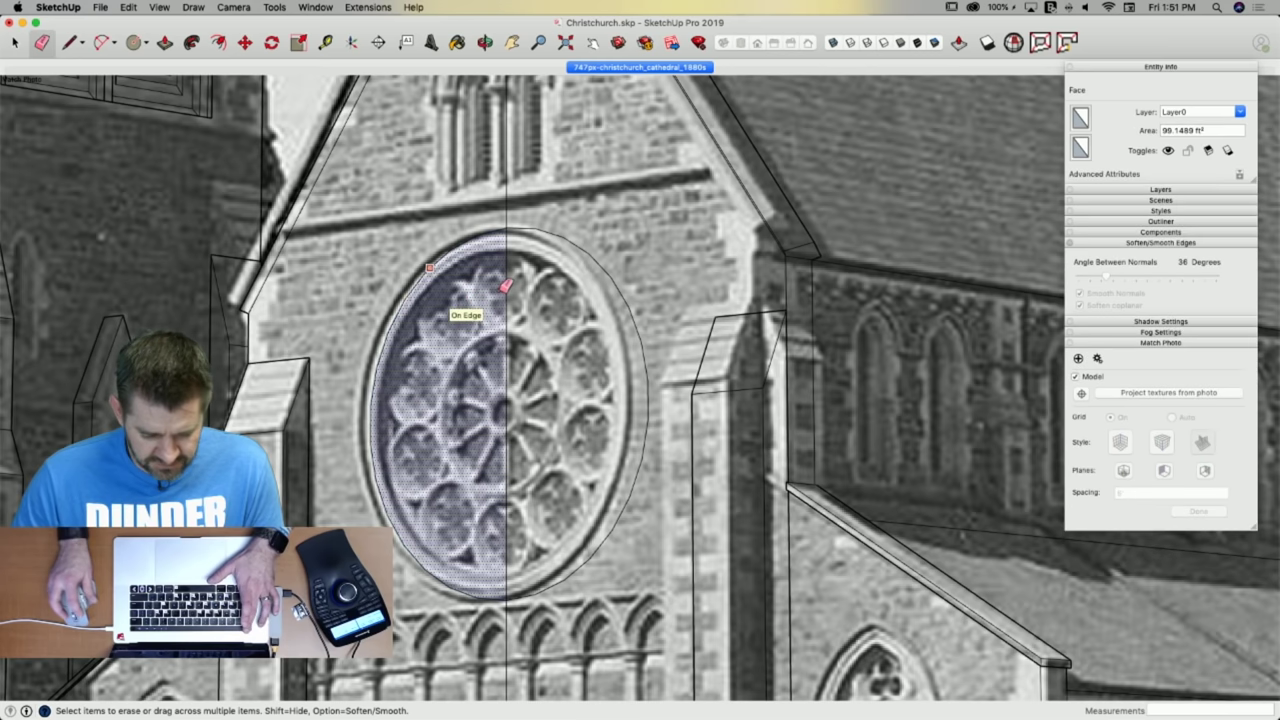
{"action": "left_click", "coordinate": [506, 287]}
{"action": "key", "text": "space"}
{"action": "left_click", "coordinate": [504, 299]}
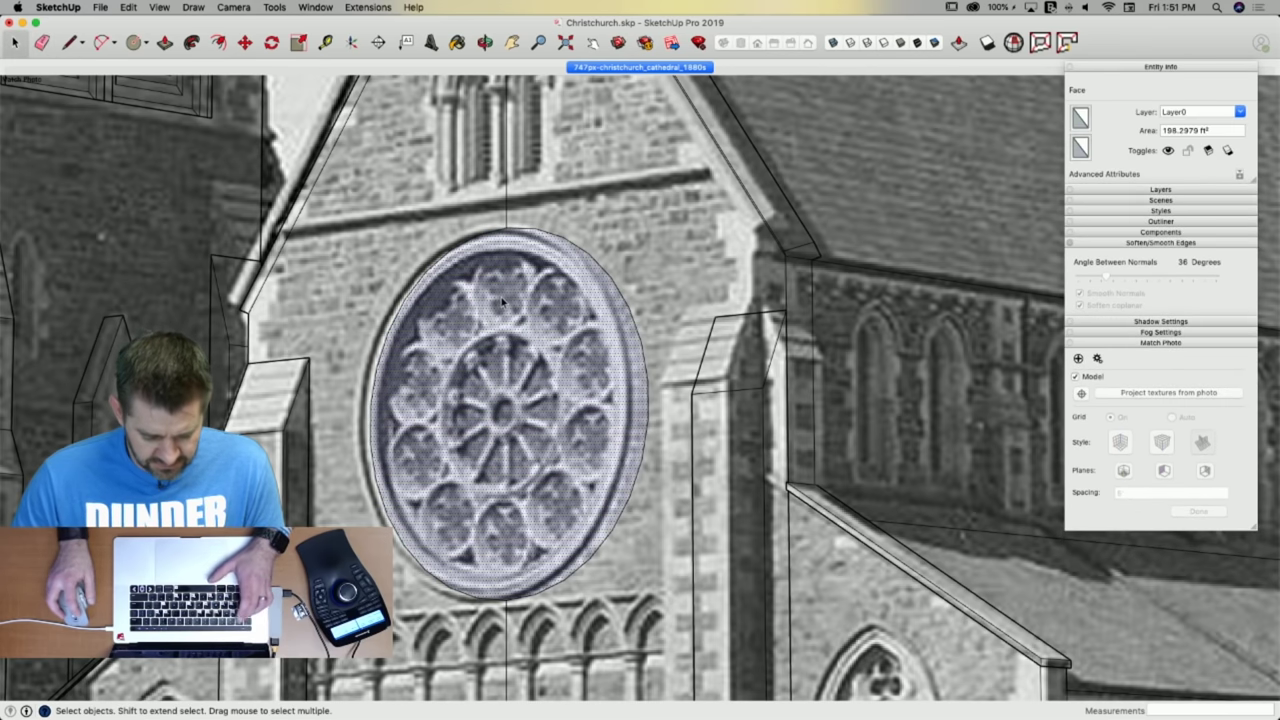
Offset the rose window circle inward to form the frame ring, and outward about 2 1/8" for a thin outer ring.
{"action": "key", "text": "f"}
{"action": "left_click", "coordinate": [429, 271]}
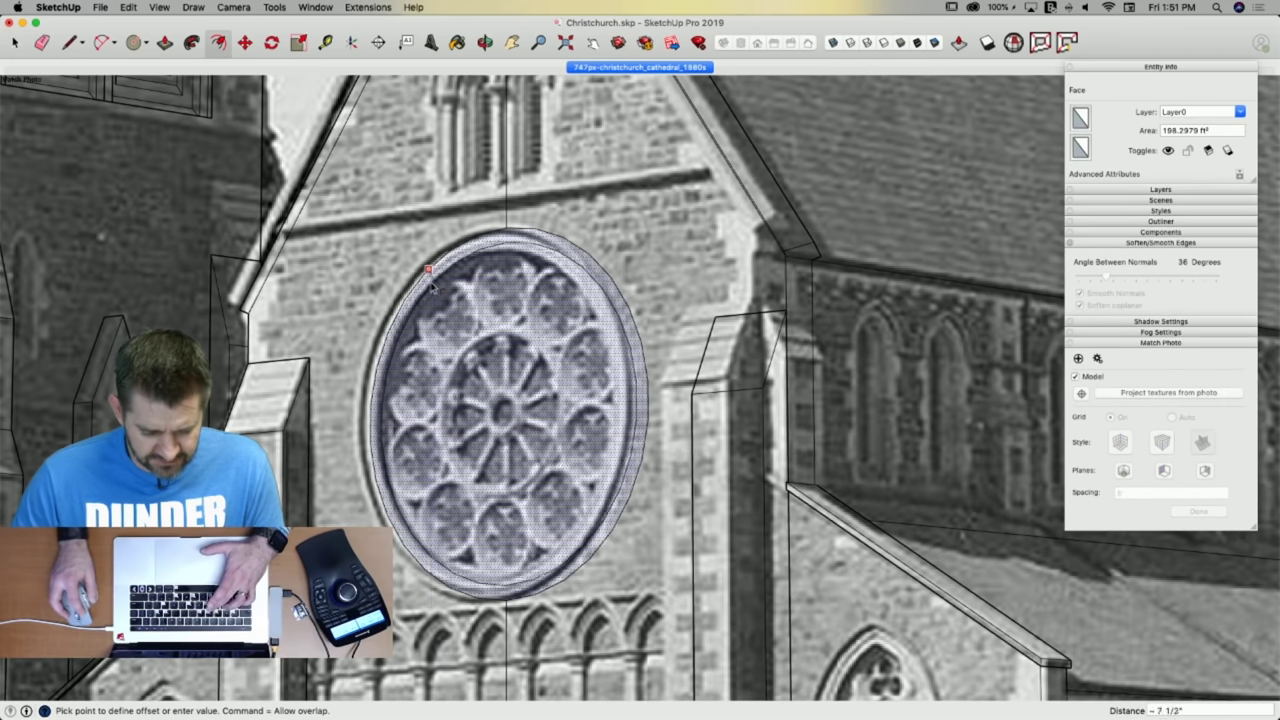
{"action": "left_click", "coordinate": [431, 279]}
{"action": "left_click", "coordinate": [430, 268]}
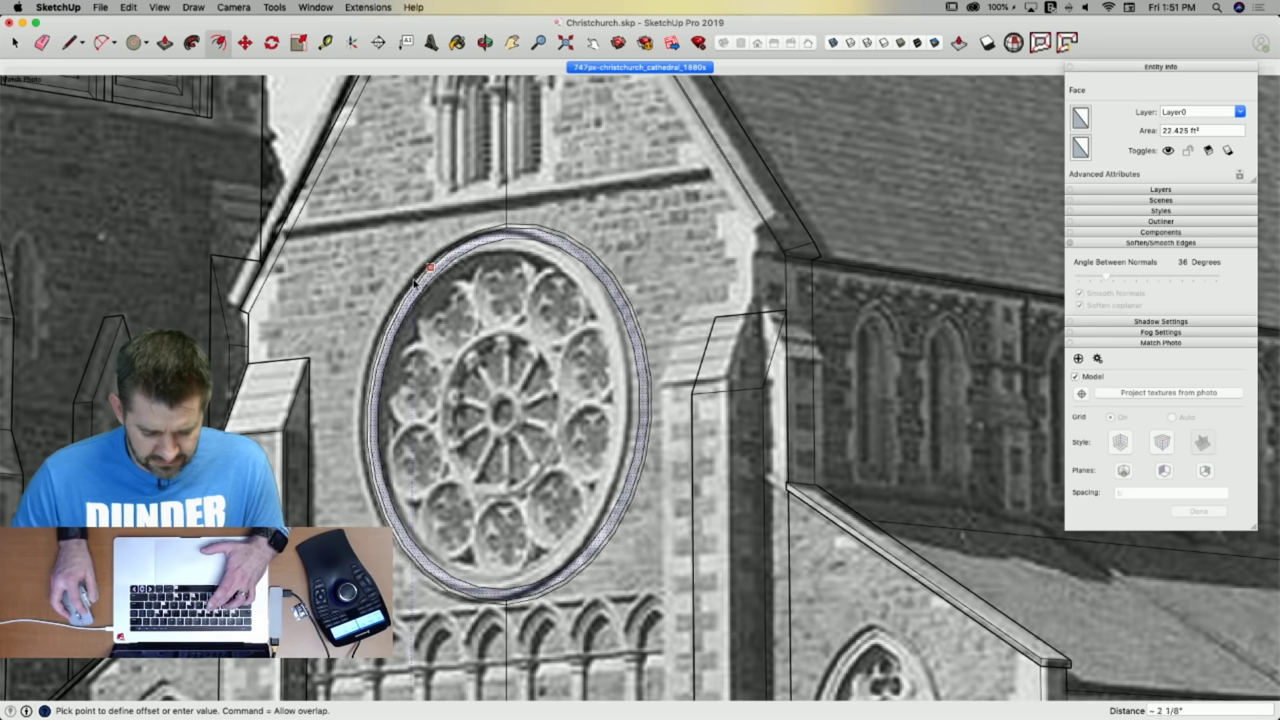
{"action": "key", "text": "space"}
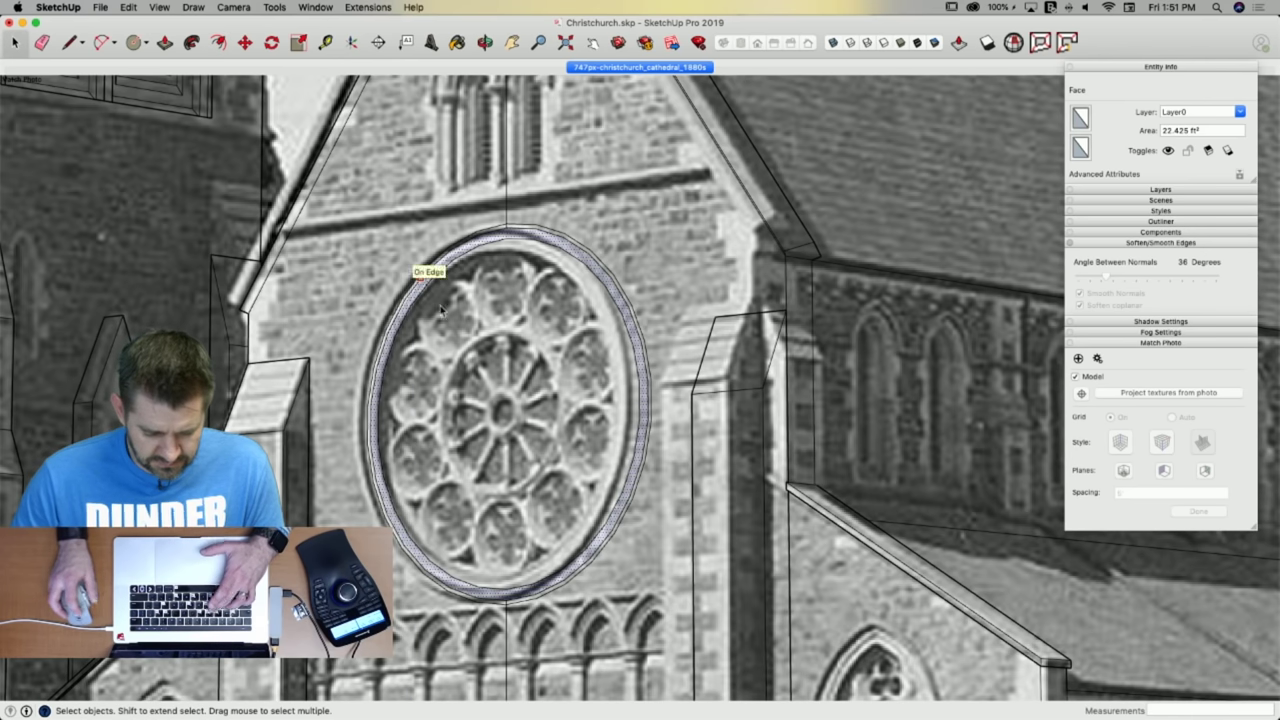
Erase the short centerline pieces crossing the thin outer ring at the top and bottom of the rose window.
{"action": "scroll", "coordinate": [503, 246], "scroll_direction": "up", "scroll_amount": 2}
{"action": "scroll", "coordinate": [515, 210], "scroll_direction": "down", "scroll_amount": 2}
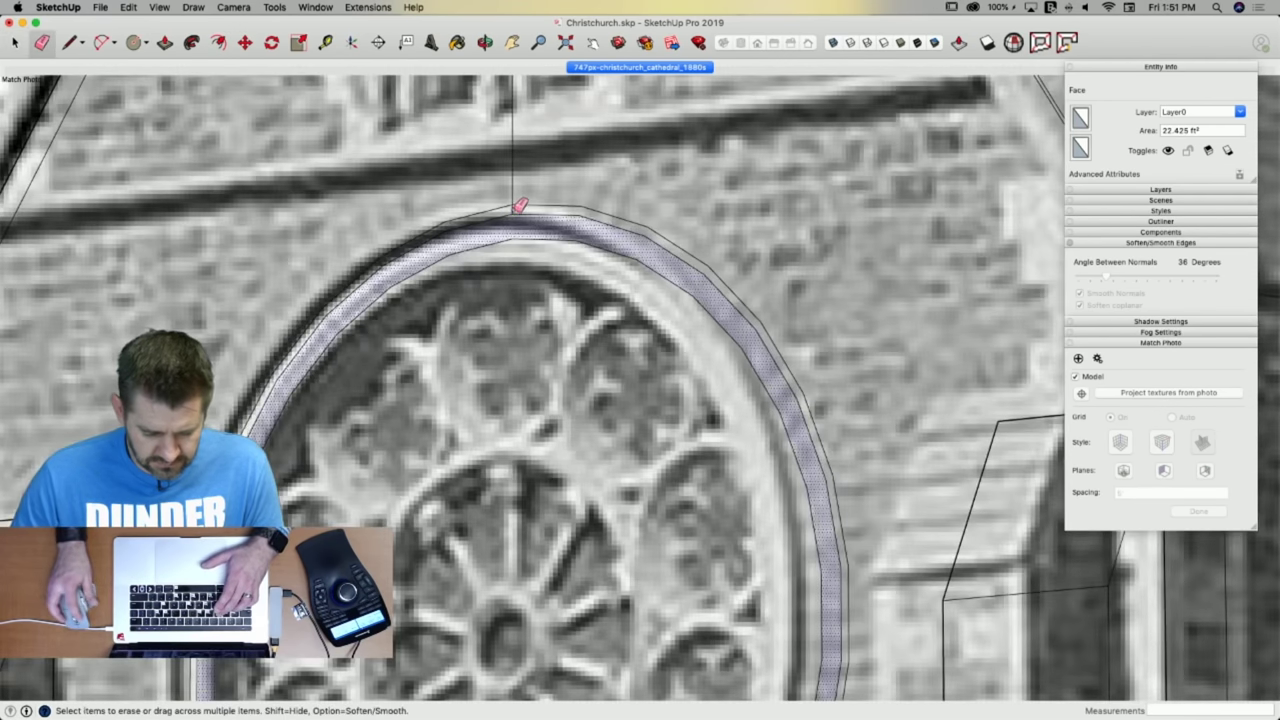
{"action": "key", "text": "p"}
{"action": "scroll", "coordinate": [480, 205], "scroll_direction": "down", "scroll_amount": 3}
{"action": "scroll", "coordinate": [477, 205], "scroll_direction": "down", "scroll_amount": 3}
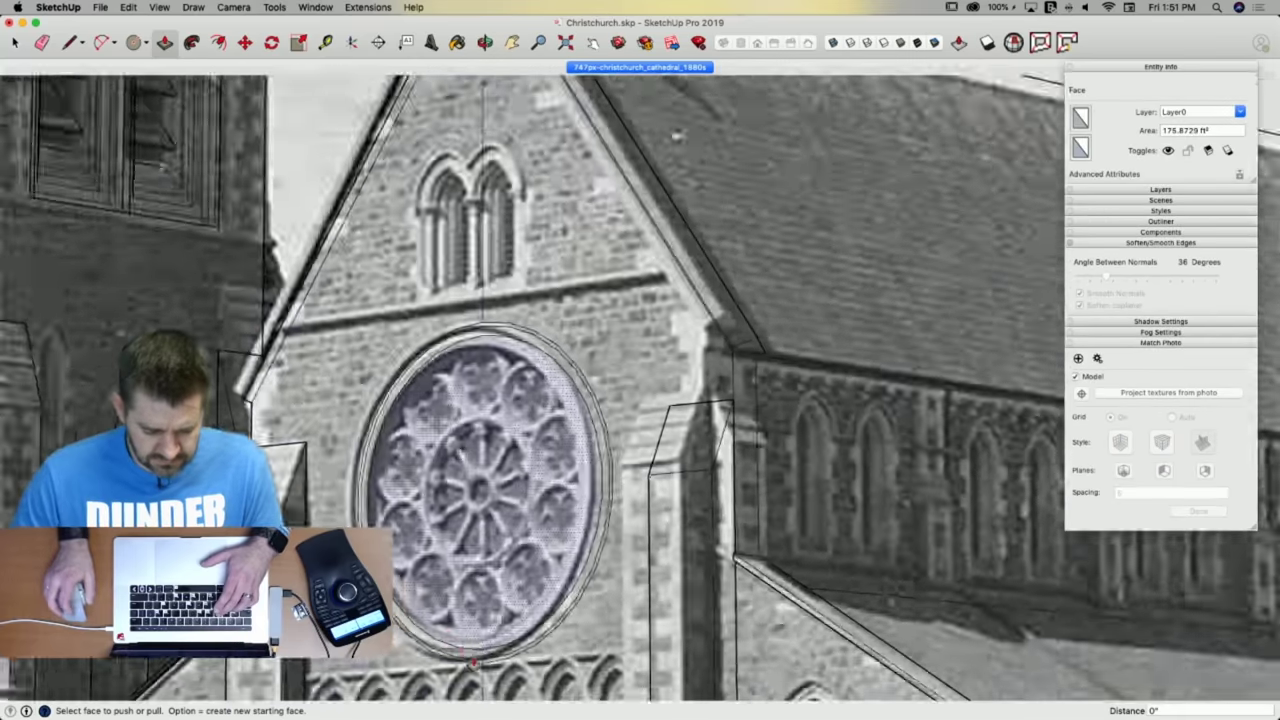
{"action": "scroll", "coordinate": [487, 640], "scroll_direction": "up", "scroll_amount": 8}
{"action": "key", "text": "e"}
Pull the outer ring out 1 1/4", push the middle ring in, and recess the rose window's round face 8 1/16".
{"action": "key", "text": "p"}
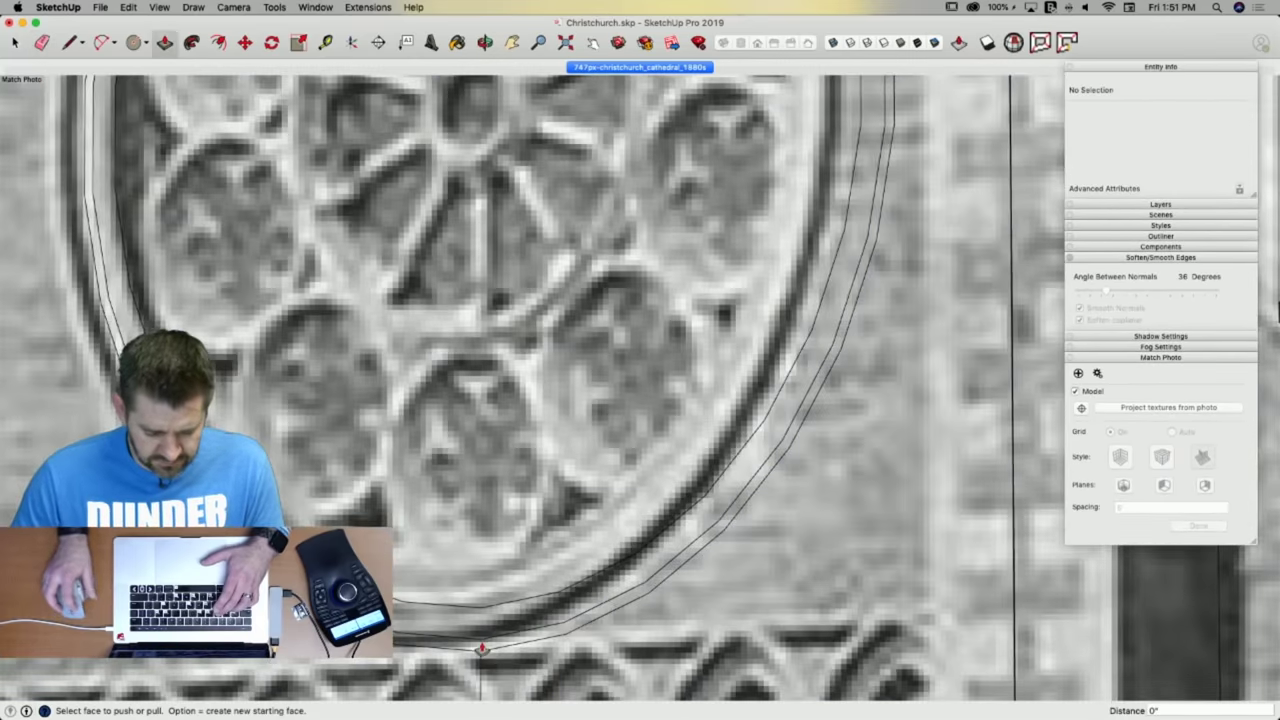
{"action": "left_click", "coordinate": [476, 651]}
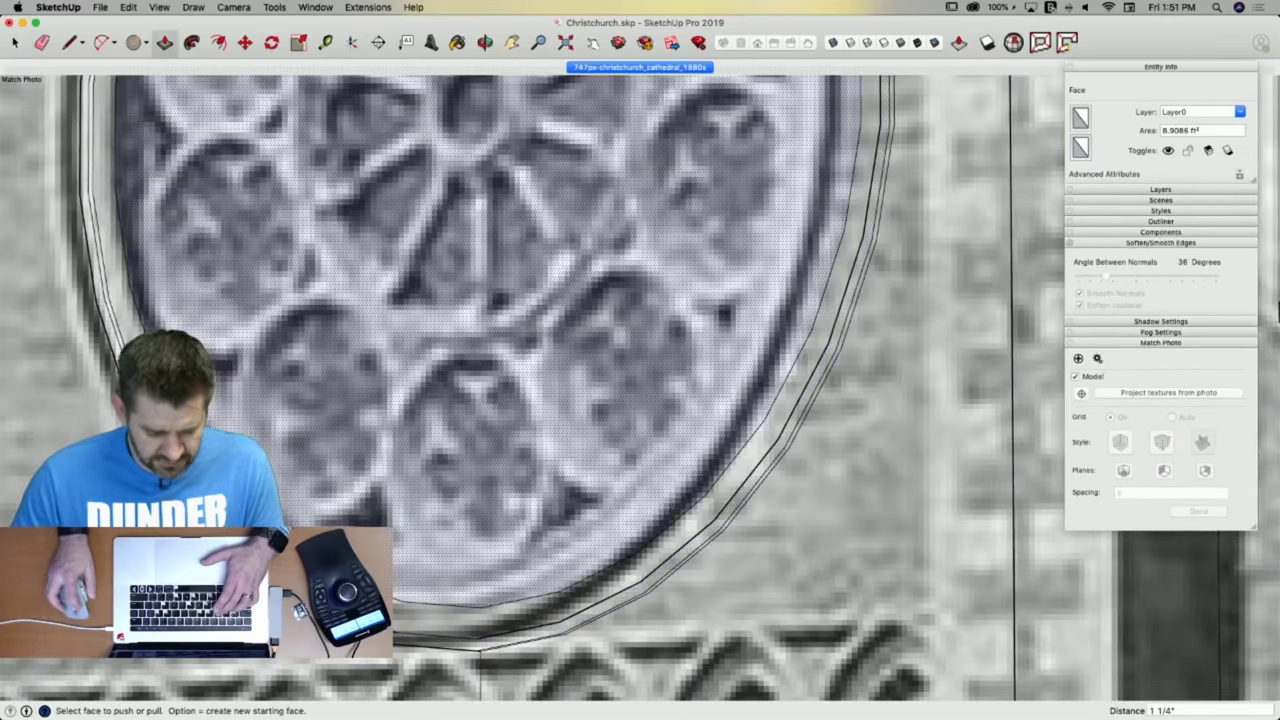
{"action": "left_click", "coordinate": [478, 624]}
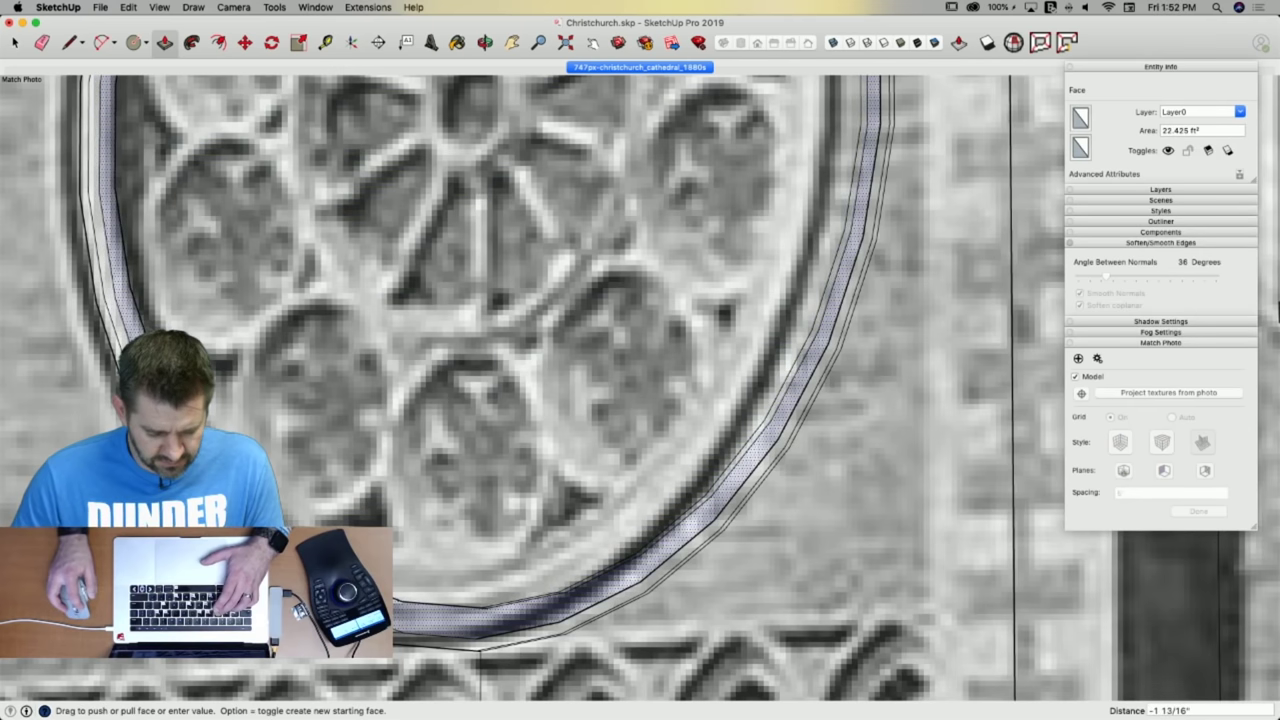
{"action": "left_click", "coordinate": [318, 532]}
{"action": "left_click", "coordinate": [316, 526]}
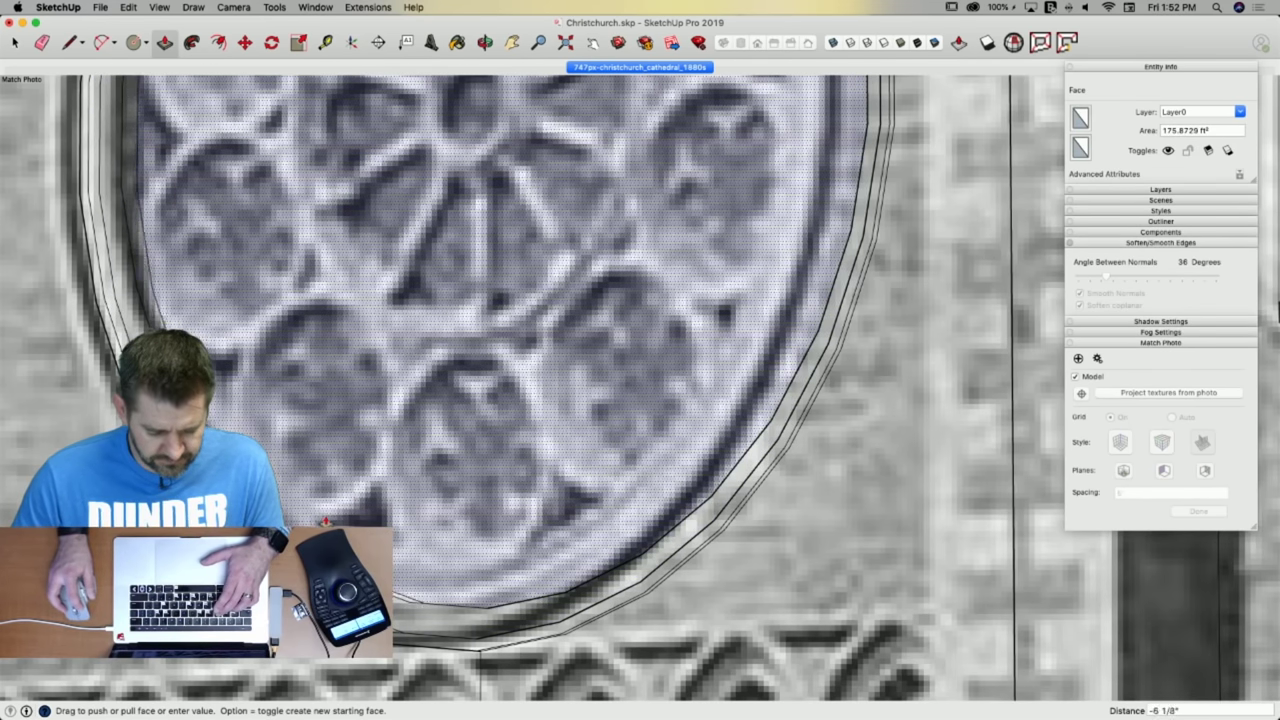
{"action": "left_click", "coordinate": [326, 520]}
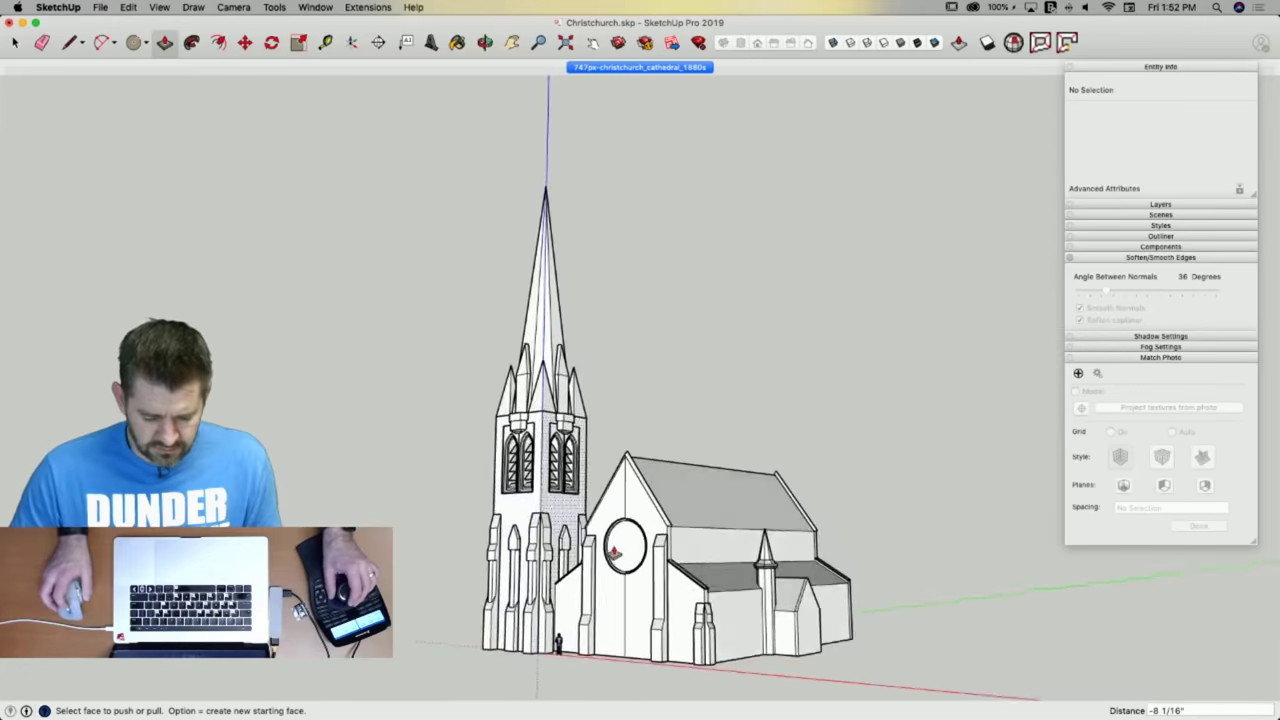
{"action": "scroll", "coordinate": [614, 552], "scroll_direction": "up", "scroll_amount": 10}
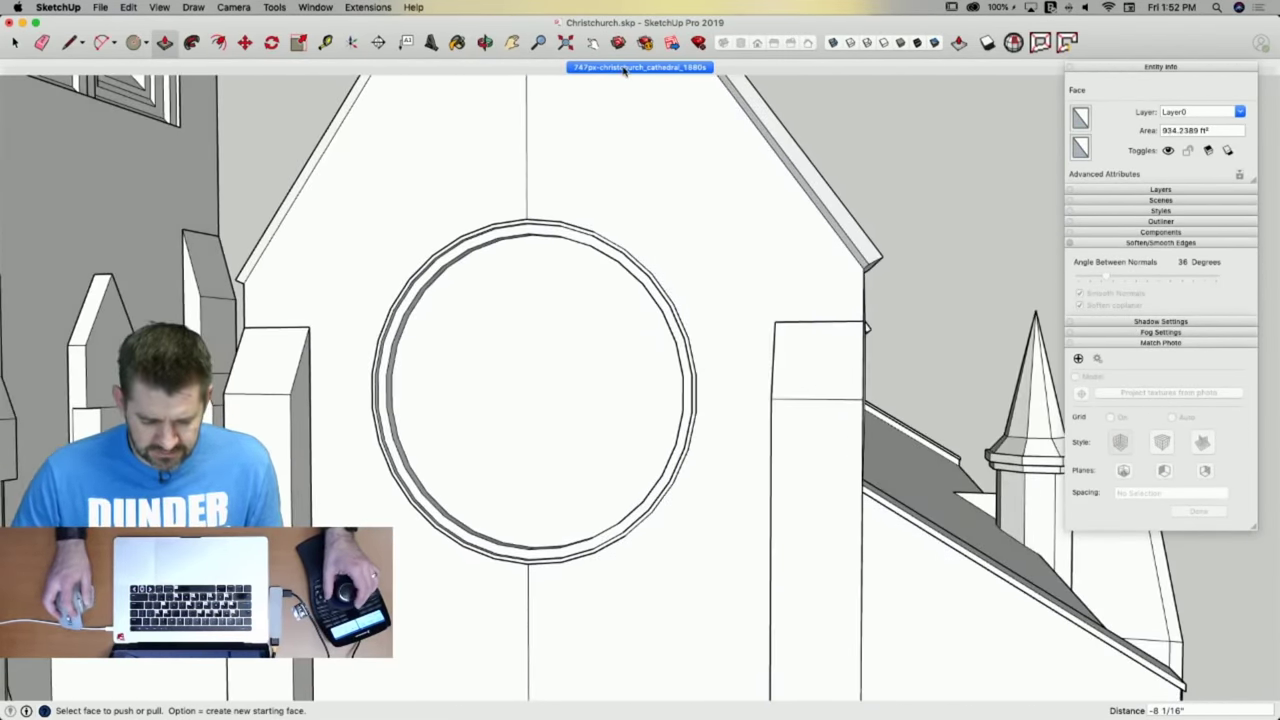
Clean up the leftover seam edges at the top and bottom of the rose window's recessed rings, and return to the matched photo view.
{"action": "left_click", "coordinate": [625, 67]}
{"action": "scroll", "coordinate": [620, 512], "scroll_direction": "up", "scroll_amount": 10}
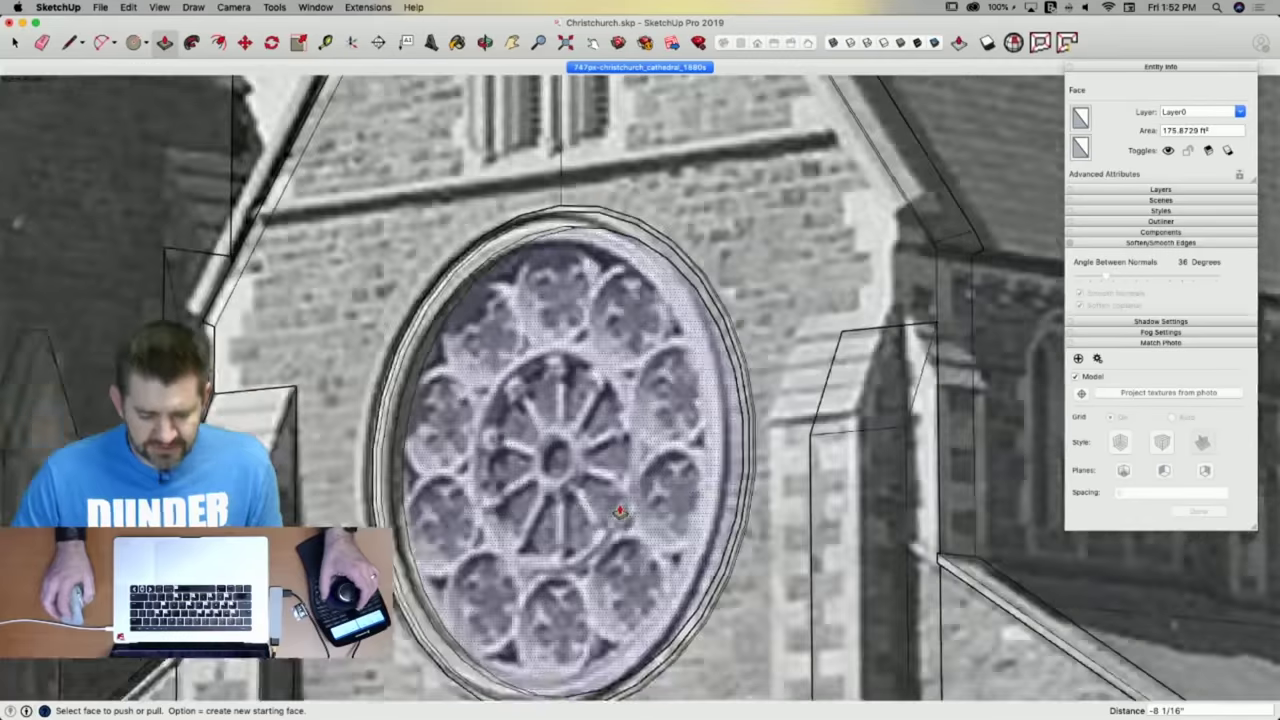
{"action": "middle_click_drag", "start_coordinate": [611, 491], "coordinate": [611, 511]}
{"action": "key", "text": "e"}
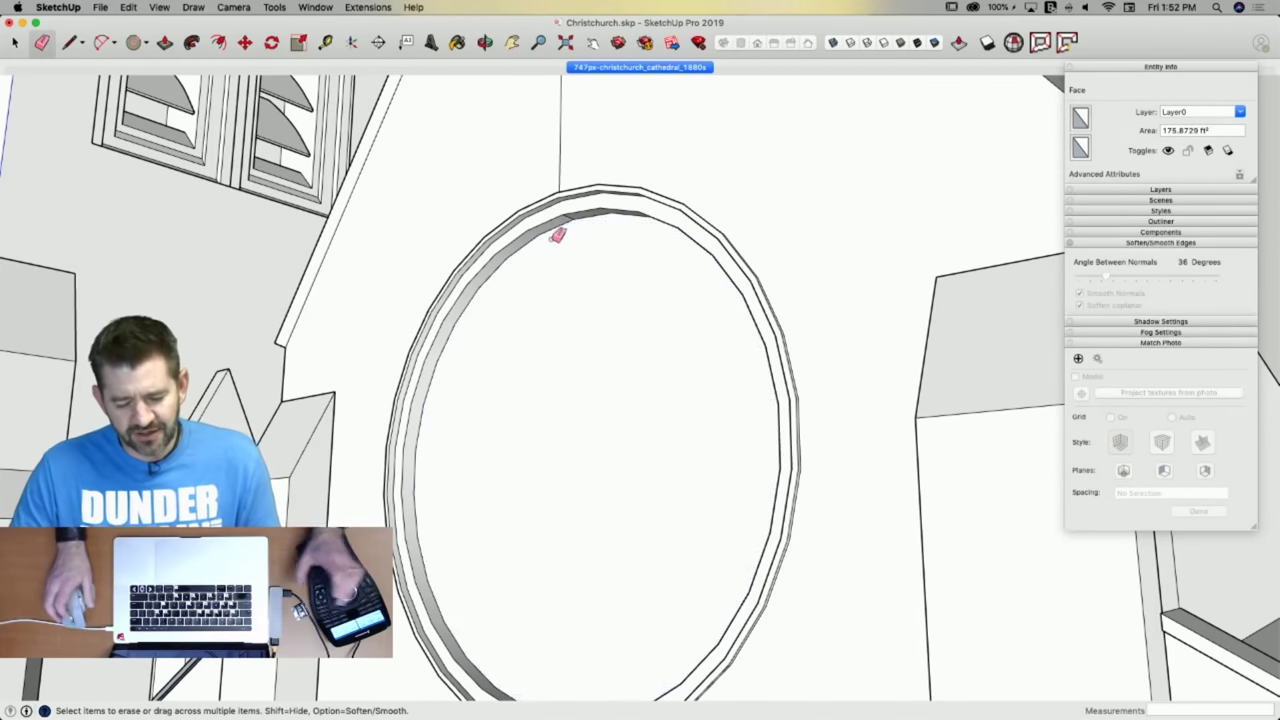
{"action": "scroll", "coordinate": [557, 235], "scroll_direction": "up", "scroll_amount": 4}
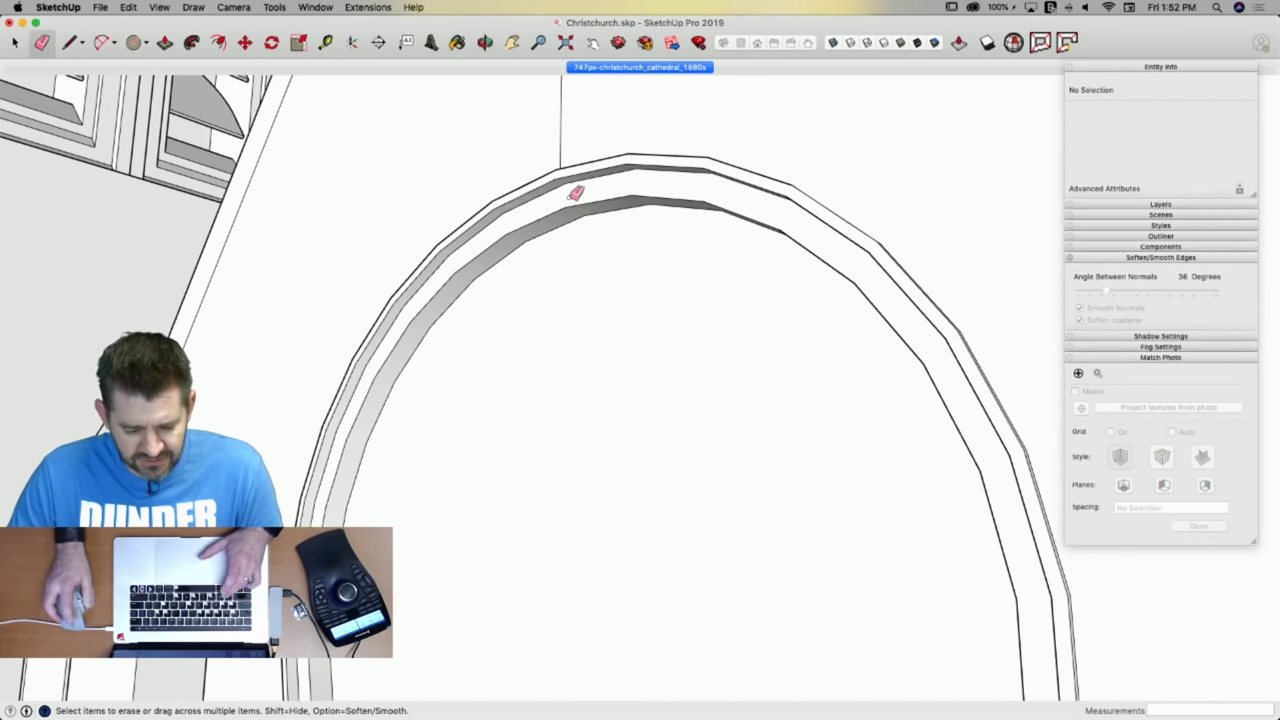
{"action": "scroll", "coordinate": [553, 173], "scroll_direction": "down", "scroll_amount": 10}
{"action": "middle_click_drag", "start_coordinate": [520, 351], "coordinate": [597, 633]}
{"action": "scroll", "coordinate": [569, 509], "scroll_direction": "up", "scroll_amount": 5}
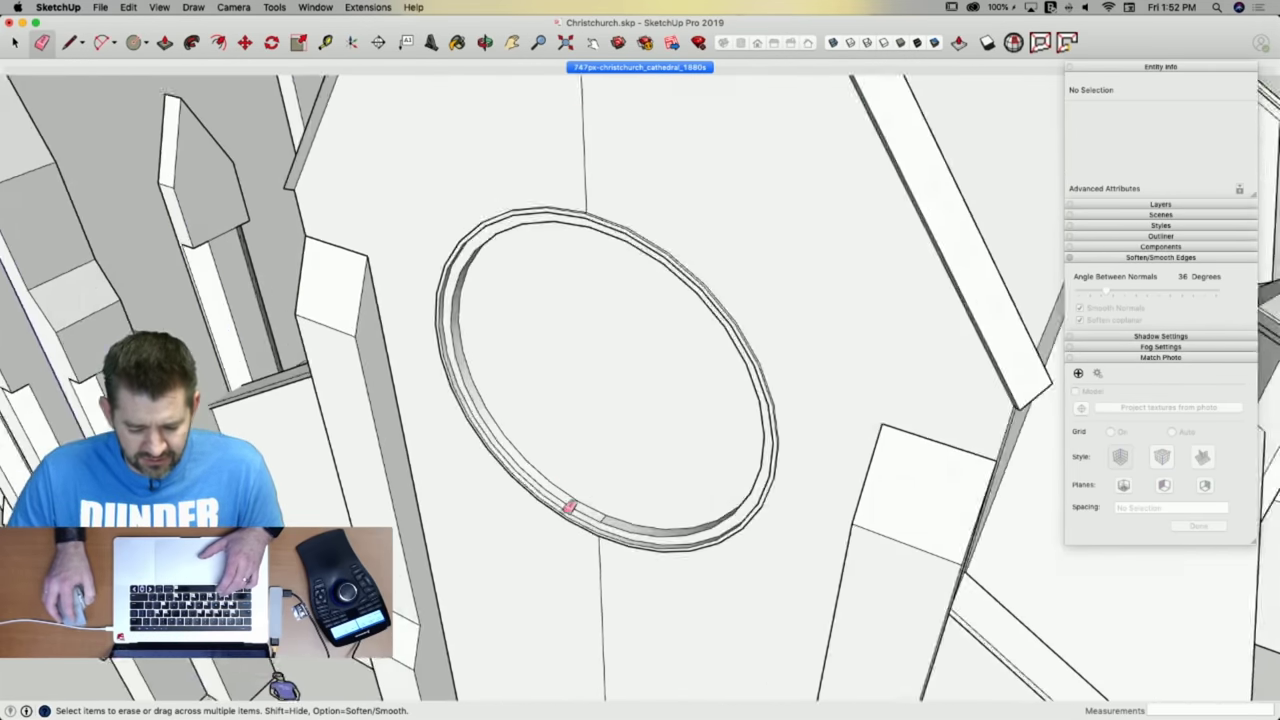
{"action": "scroll", "coordinate": [586, 434], "scroll_direction": "down", "scroll_amount": 5}
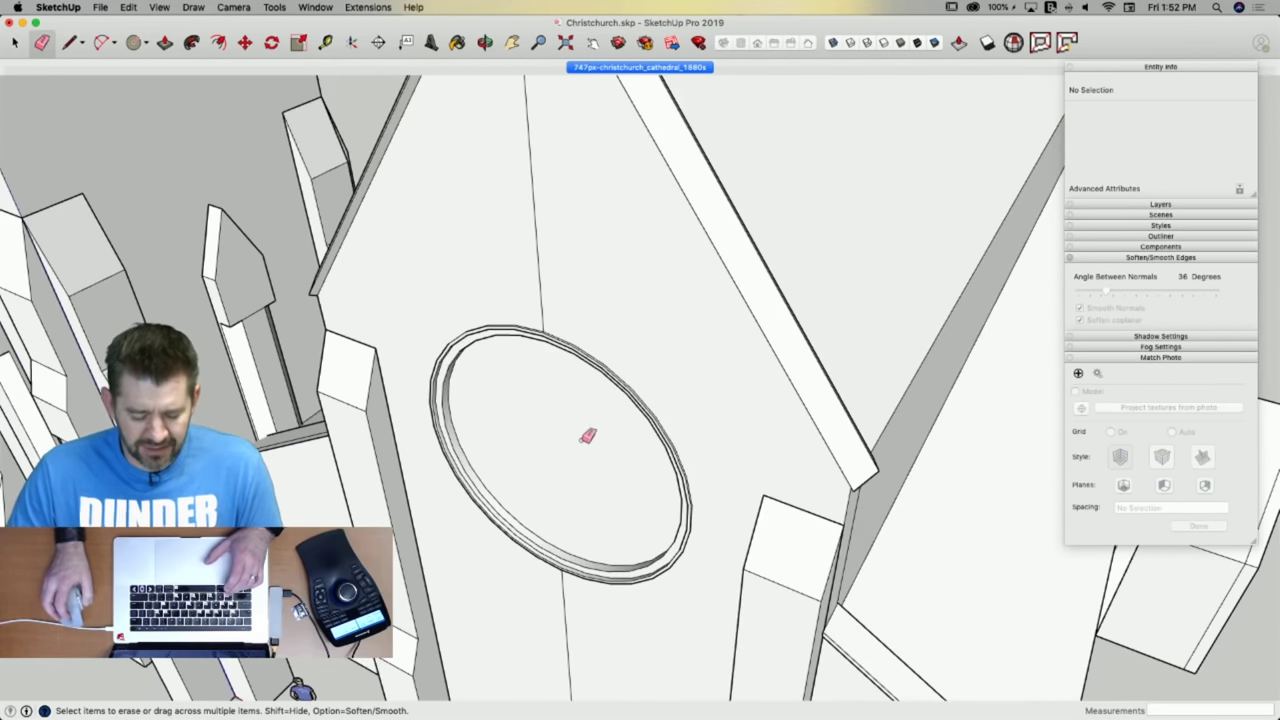
{"action": "left_click", "coordinate": [661, 68]}
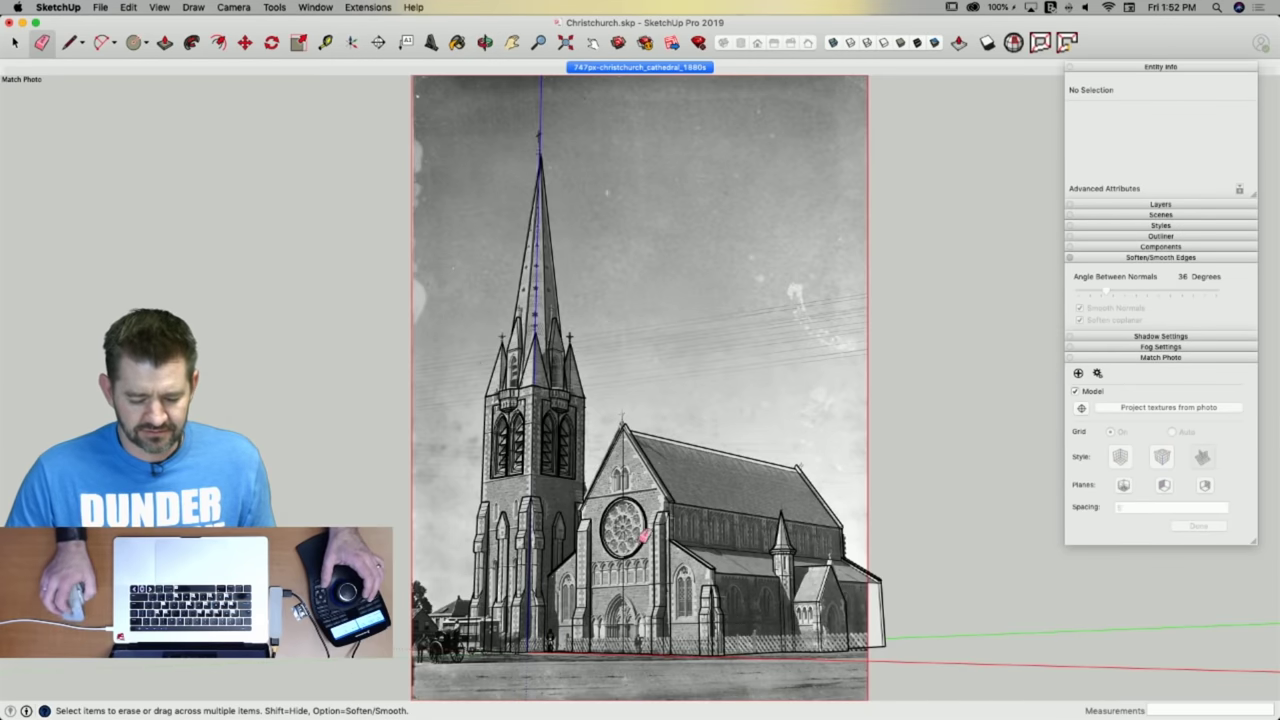
{"action": "scroll", "coordinate": [645, 535], "scroll_direction": "up", "scroll_amount": 6}
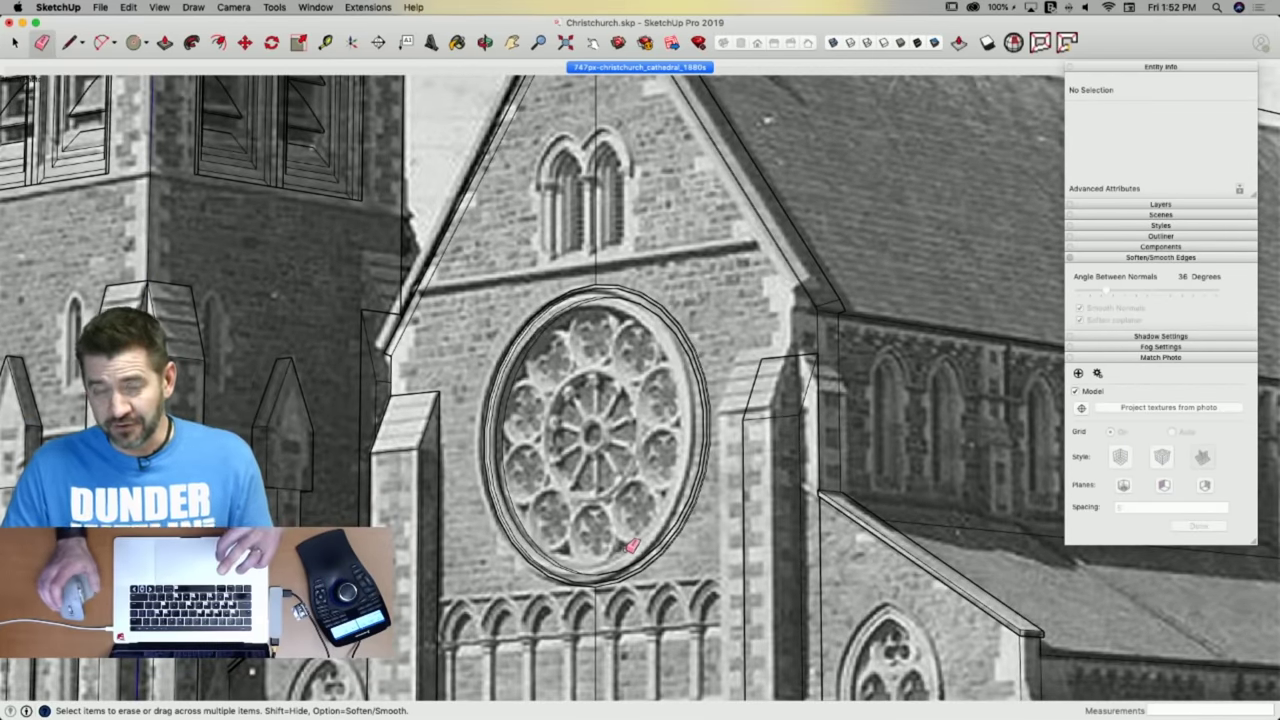
{"action": "scroll", "coordinate": [601, 500], "scroll_direction": "up", "scroll_amount": 3}
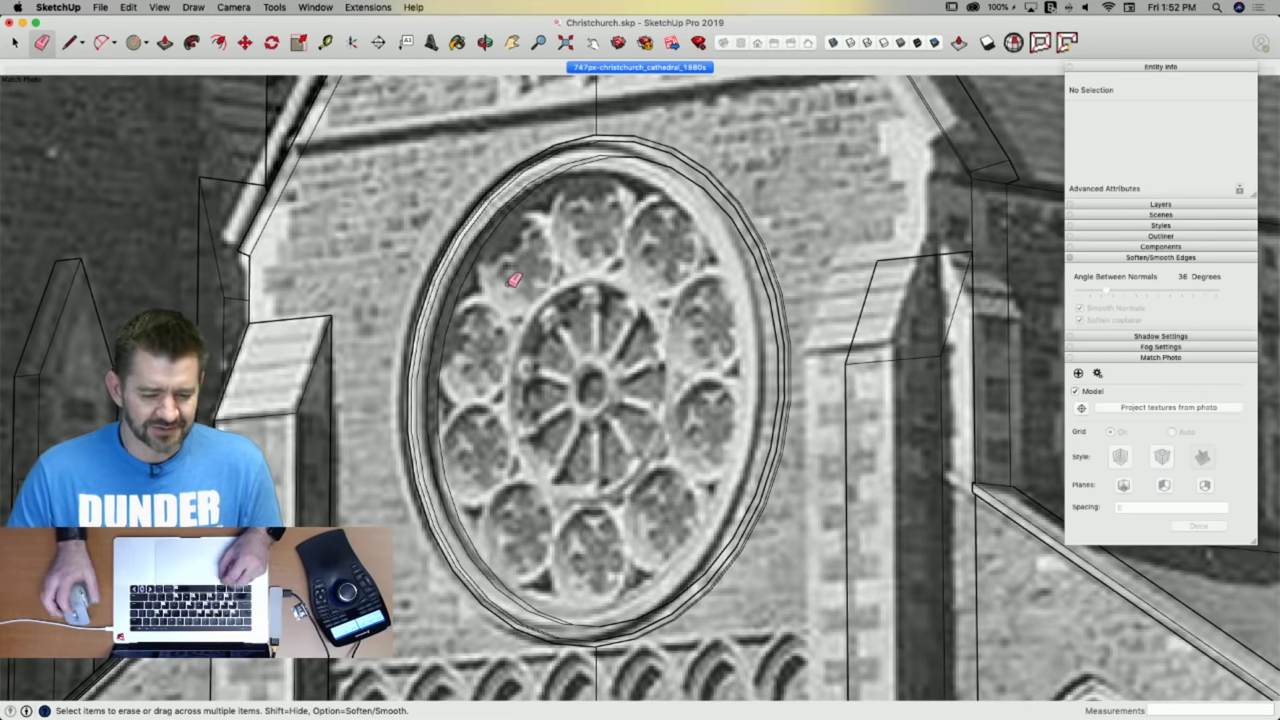
{"action": "key", "text": "space"}
{"action": "left_click", "coordinate": [539, 195]}
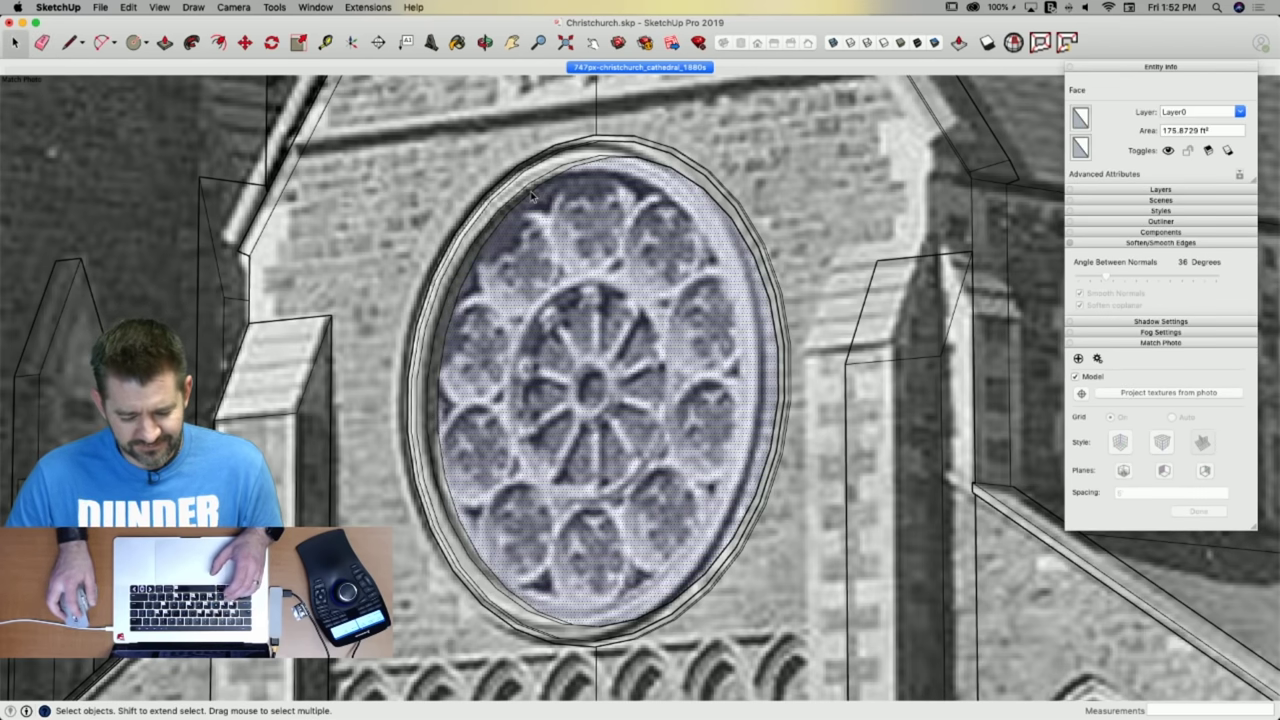
{"action": "left_click", "coordinate": [534, 199]}
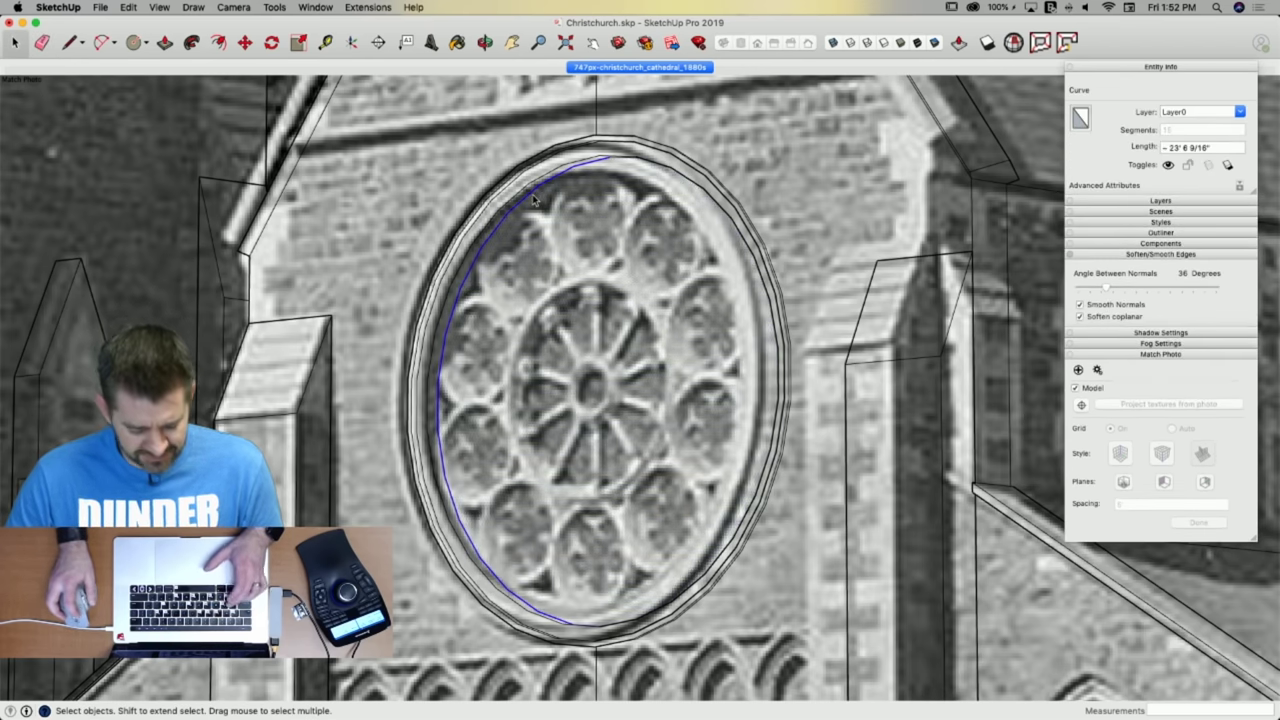
{"action": "key", "text": "f"}
{"action": "left_click", "coordinate": [533, 192]}
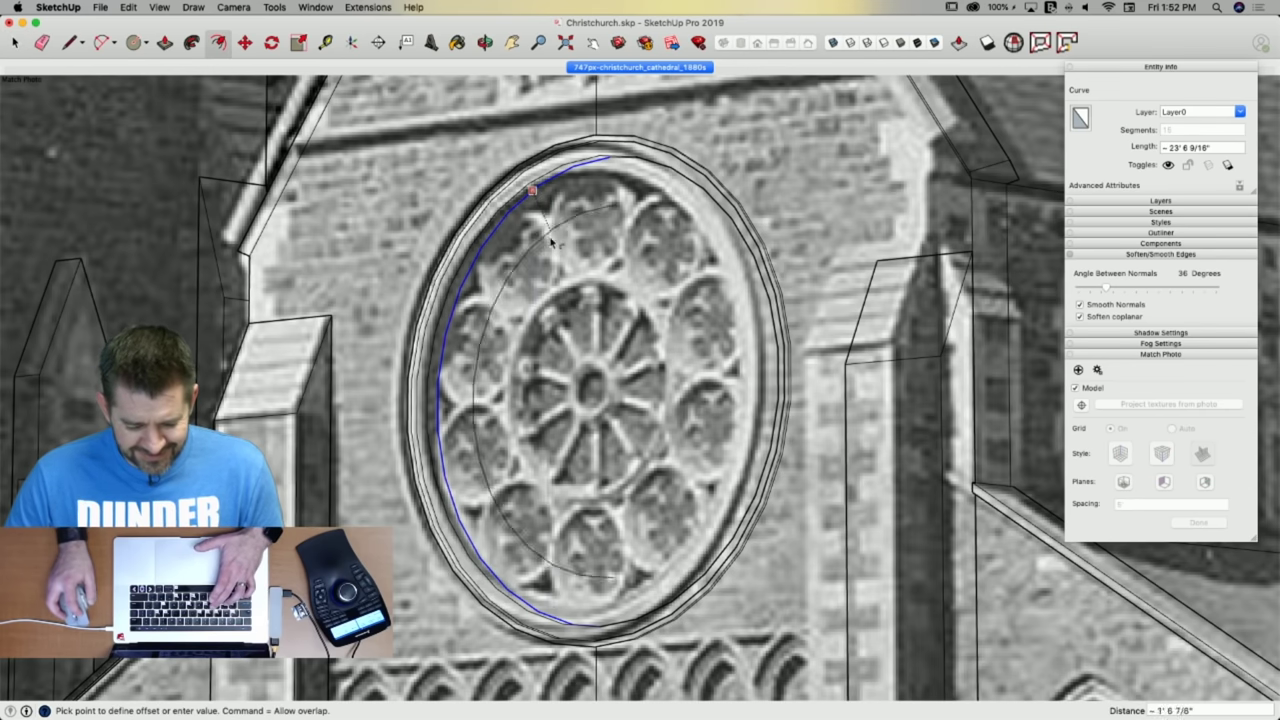
{"action": "key", "text": "space"}
Offset the rose window's recessed face inward about 4' 1 1/2" to outline the inner wheel of the tracery.
{"action": "left_click", "coordinate": [564, 292]}
{"action": "key", "text": "f"}
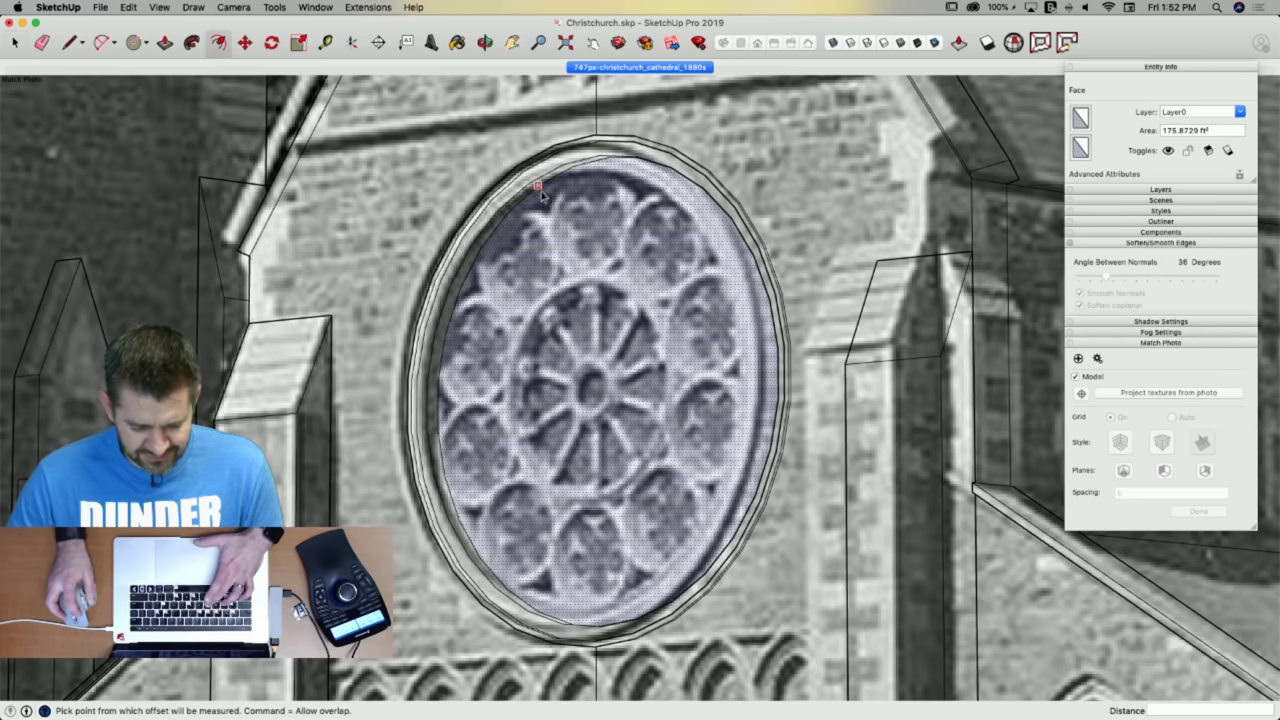
{"action": "left_click", "coordinate": [539, 185]}
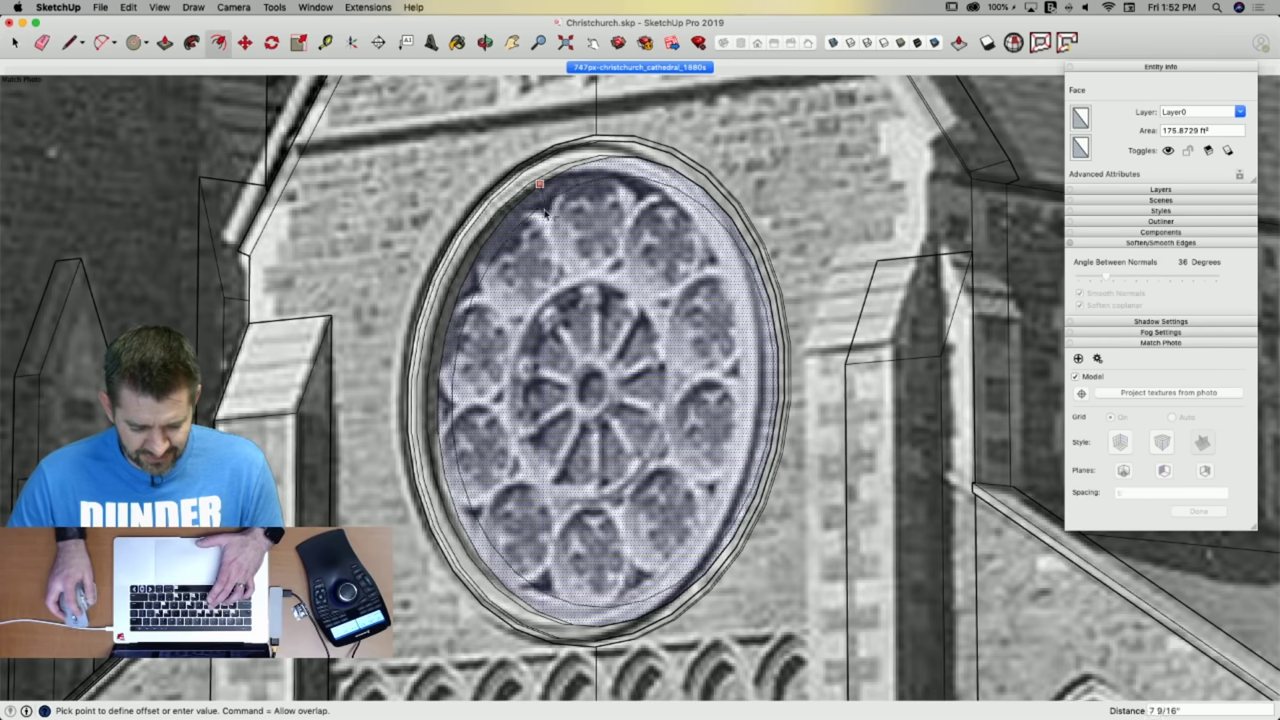
{"action": "left_click", "coordinate": [560, 318]}
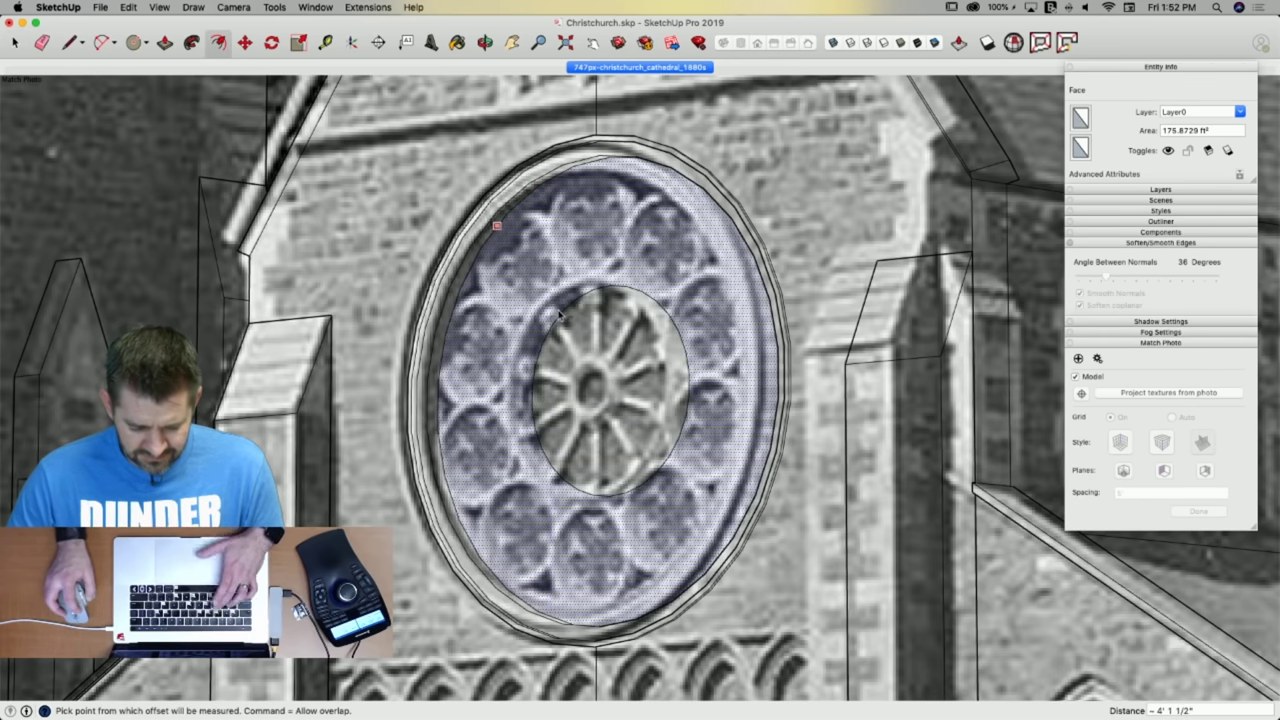
Offset the rose window's rim inward about 6' 5 13/16" and about 6' 8 5/16" to form the small central hub ring.
{"action": "left_click", "coordinate": [537, 268]}
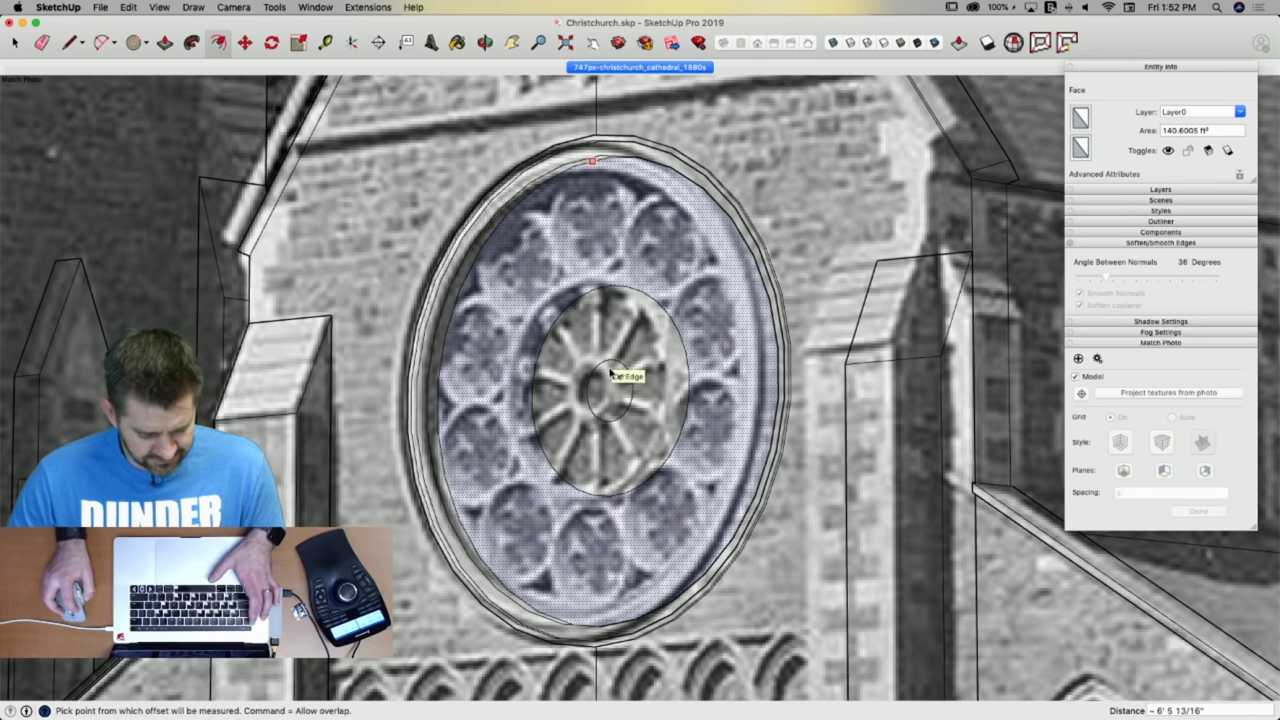
{"action": "left_click", "coordinate": [606, 369]}
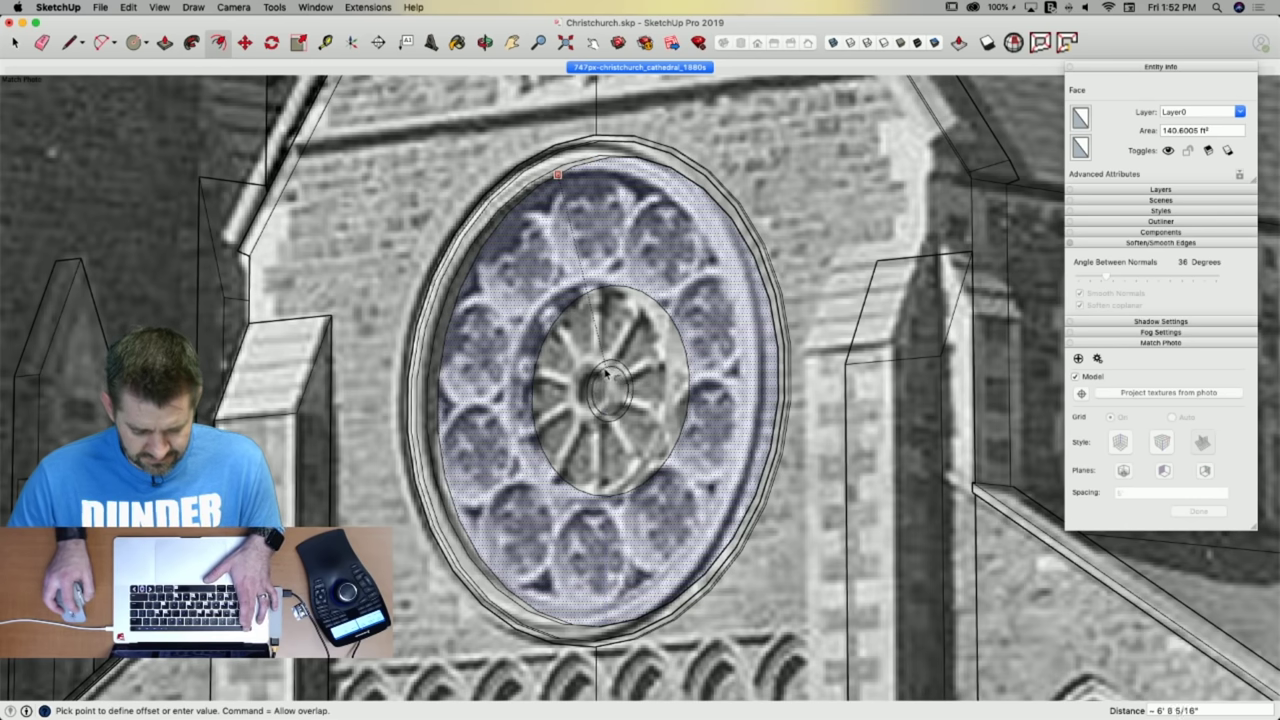
{"action": "left_click", "coordinate": [605, 373]}
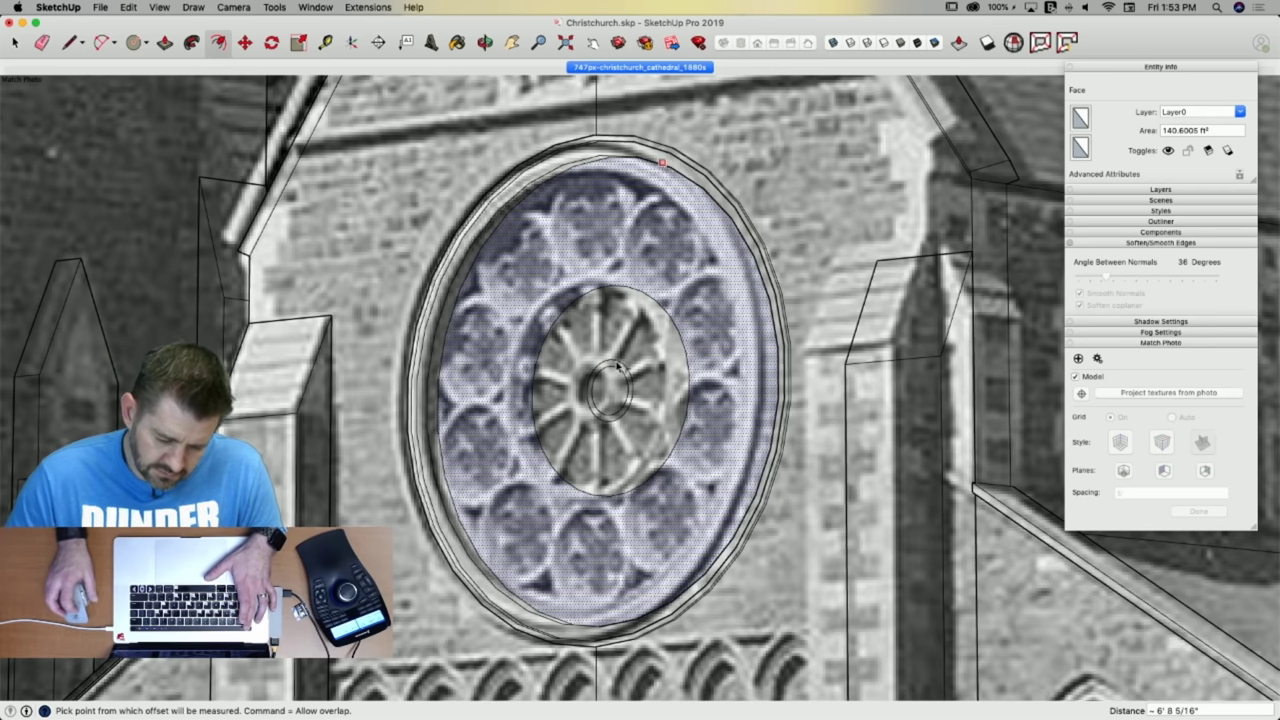
Pull the small hub ring at the center of the rose window out 2 7/16".
{"action": "key", "text": "p"}
{"action": "scroll", "coordinate": [611, 370], "scroll_direction": "up", "scroll_amount": 5}
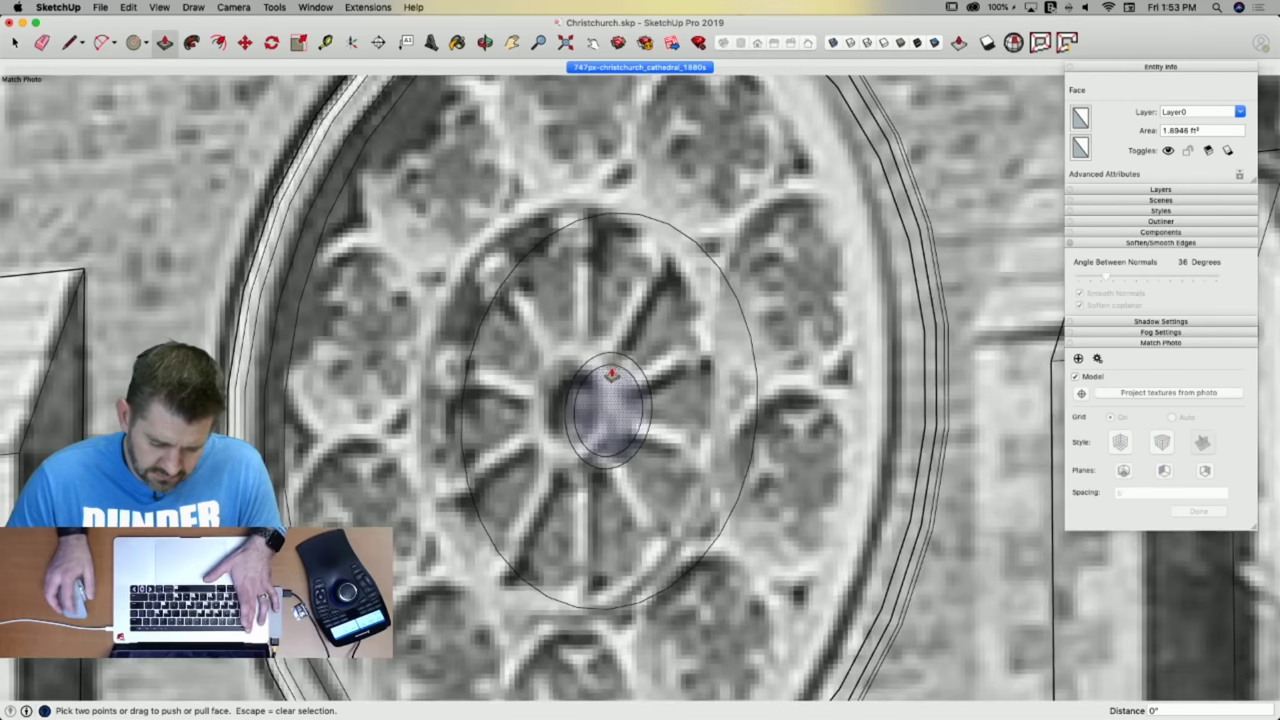
{"action": "left_click", "coordinate": [598, 365]}
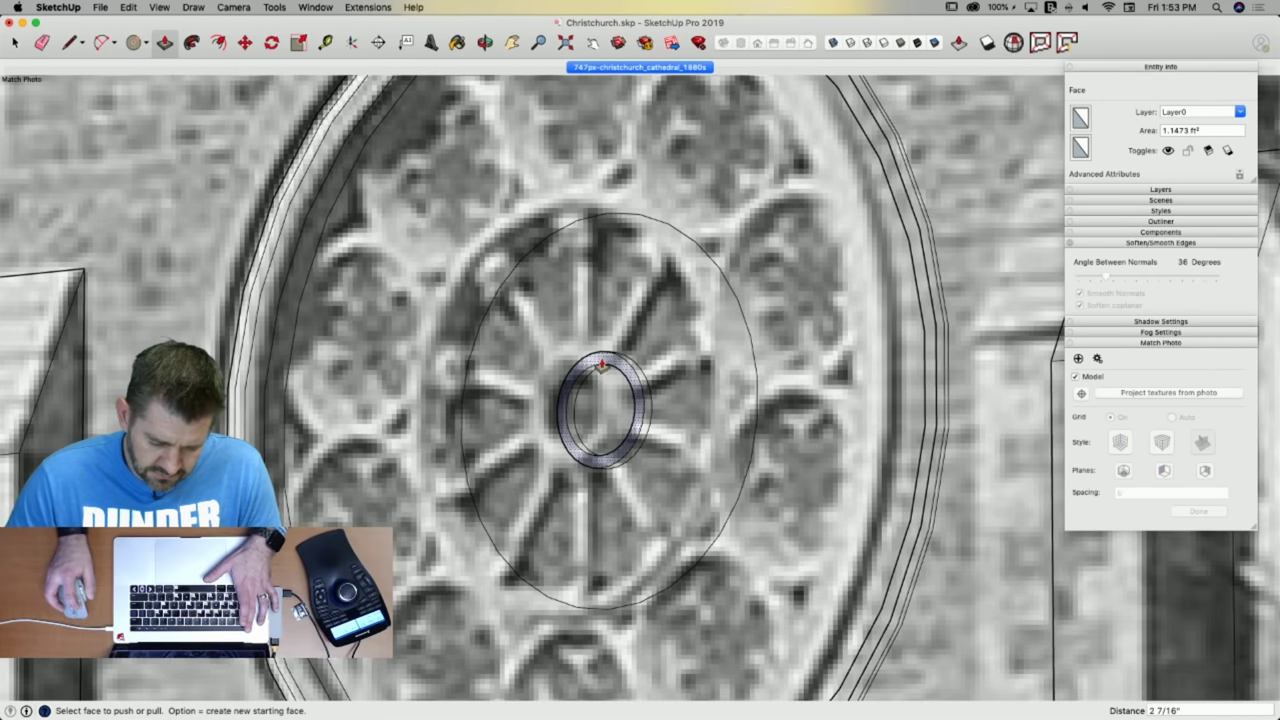
{"action": "left_click", "coordinate": [601, 366]}
Offset the inner wheel circle outward about 3 1/16" and pull the resulting thin ring out 2 7/16".
{"action": "scroll", "coordinate": [605, 360], "scroll_direction": "down", "scroll_amount": 5}
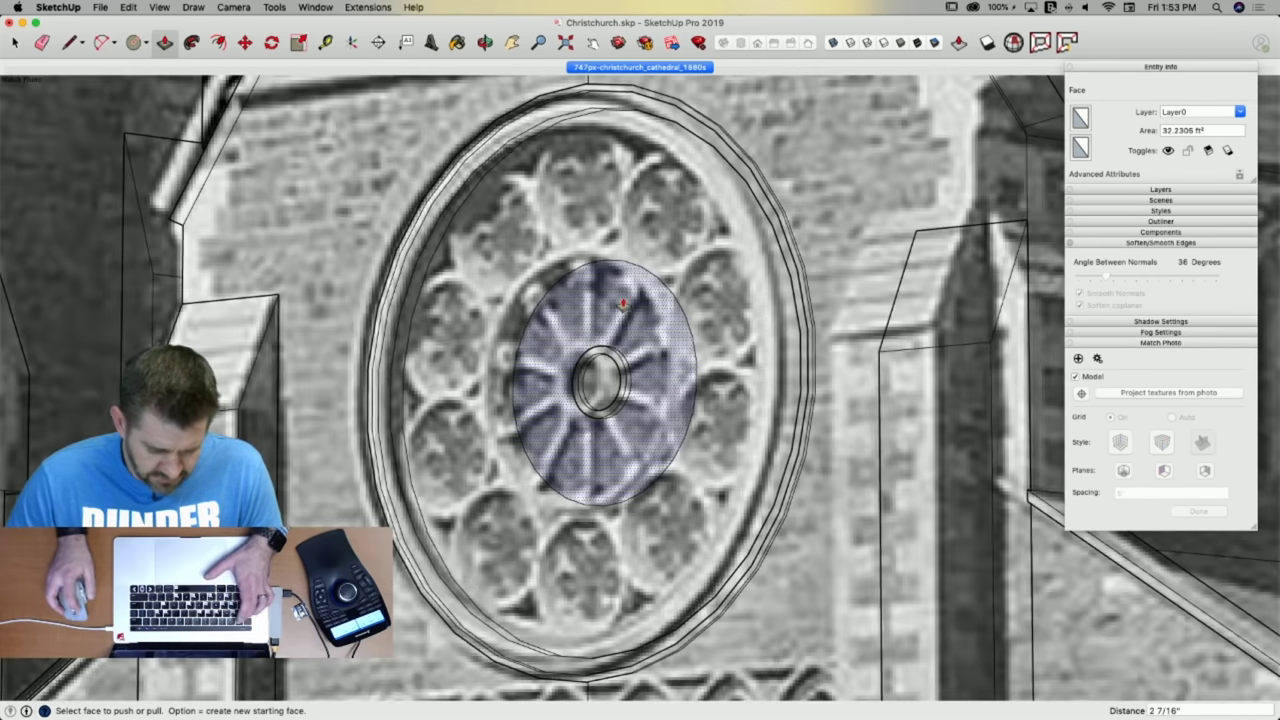
{"action": "key", "text": "space"}
{"action": "left_click", "coordinate": [622, 297]}
{"action": "key", "text": "f"}
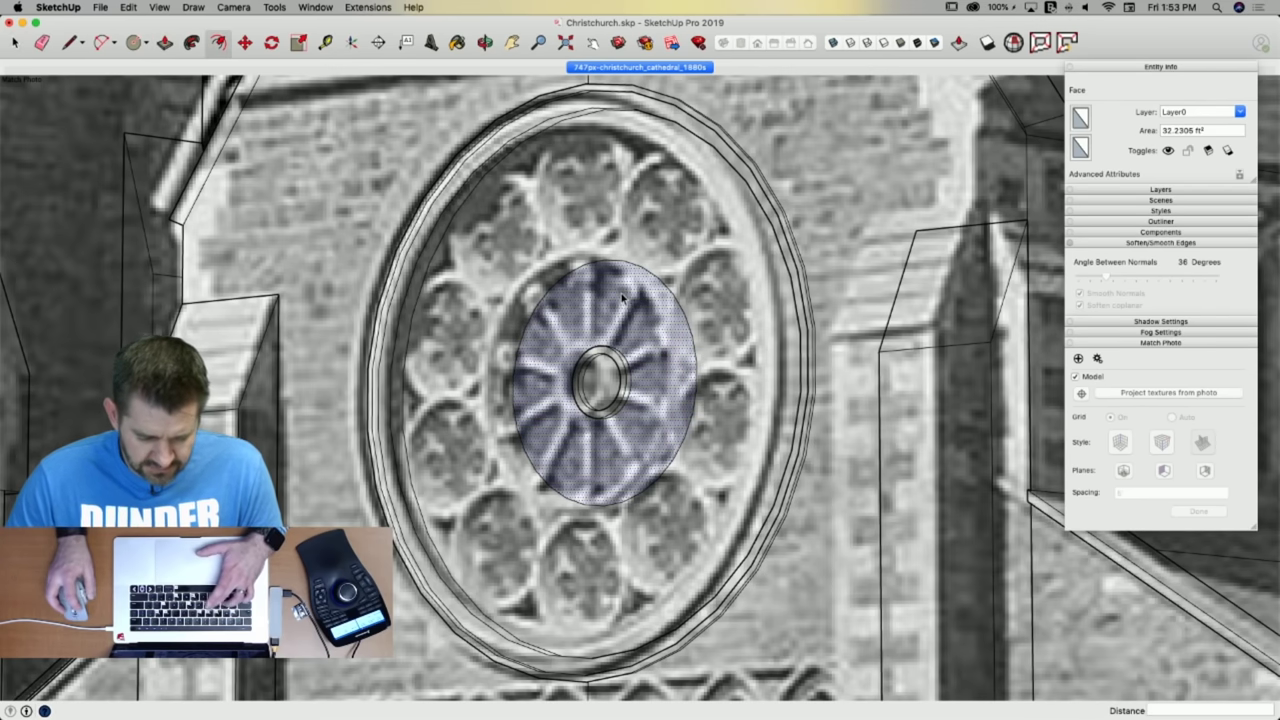
{"action": "left_click", "coordinate": [624, 280]}
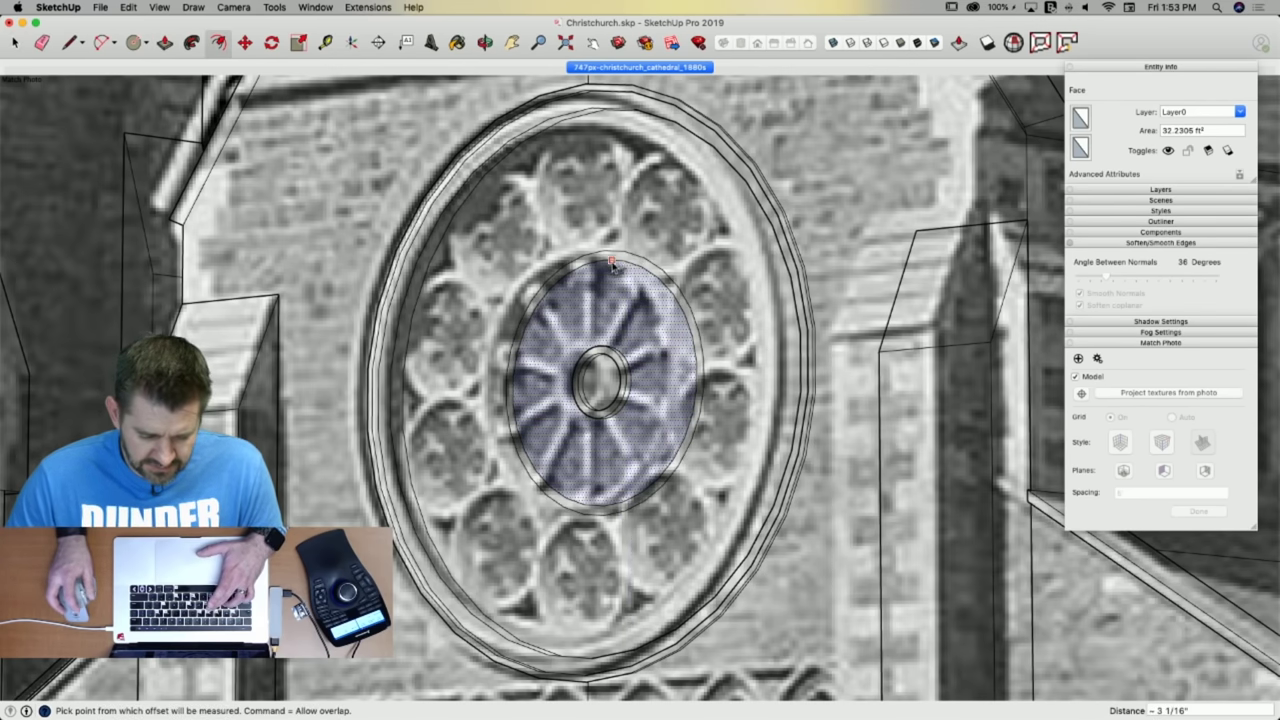
{"action": "key", "text": "p"}
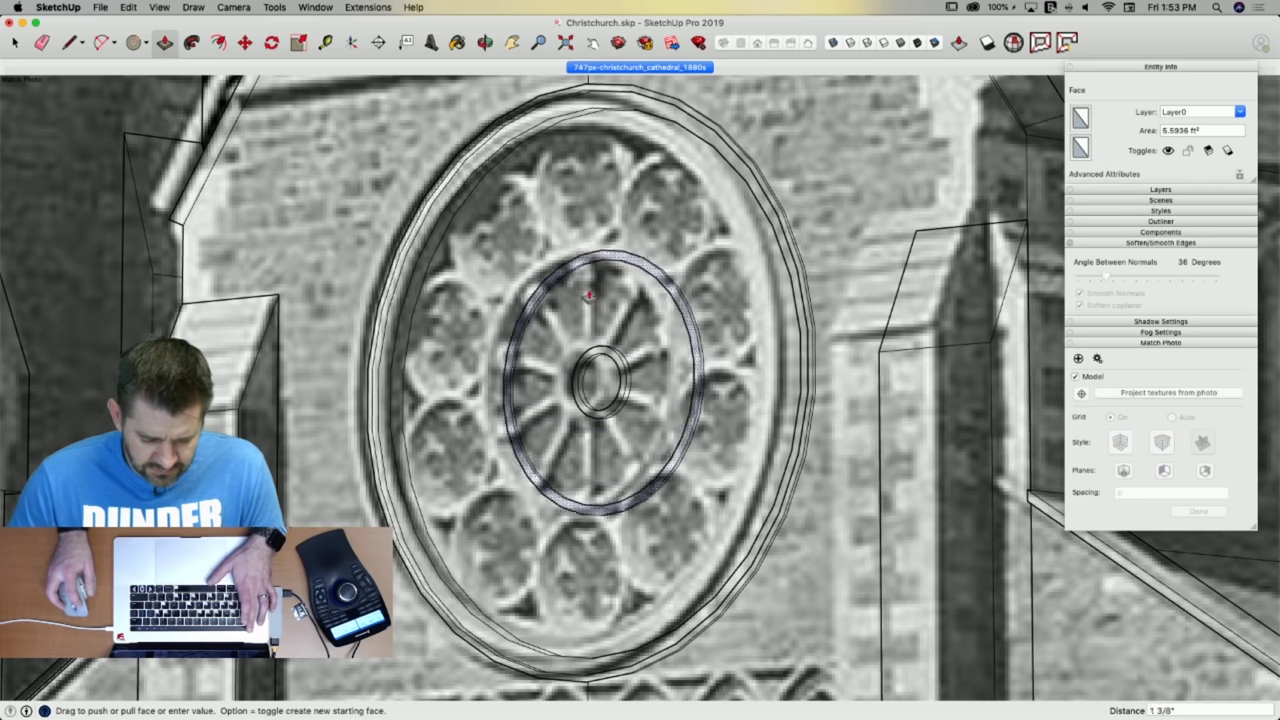
{"action": "left_click", "coordinate": [600, 350]}
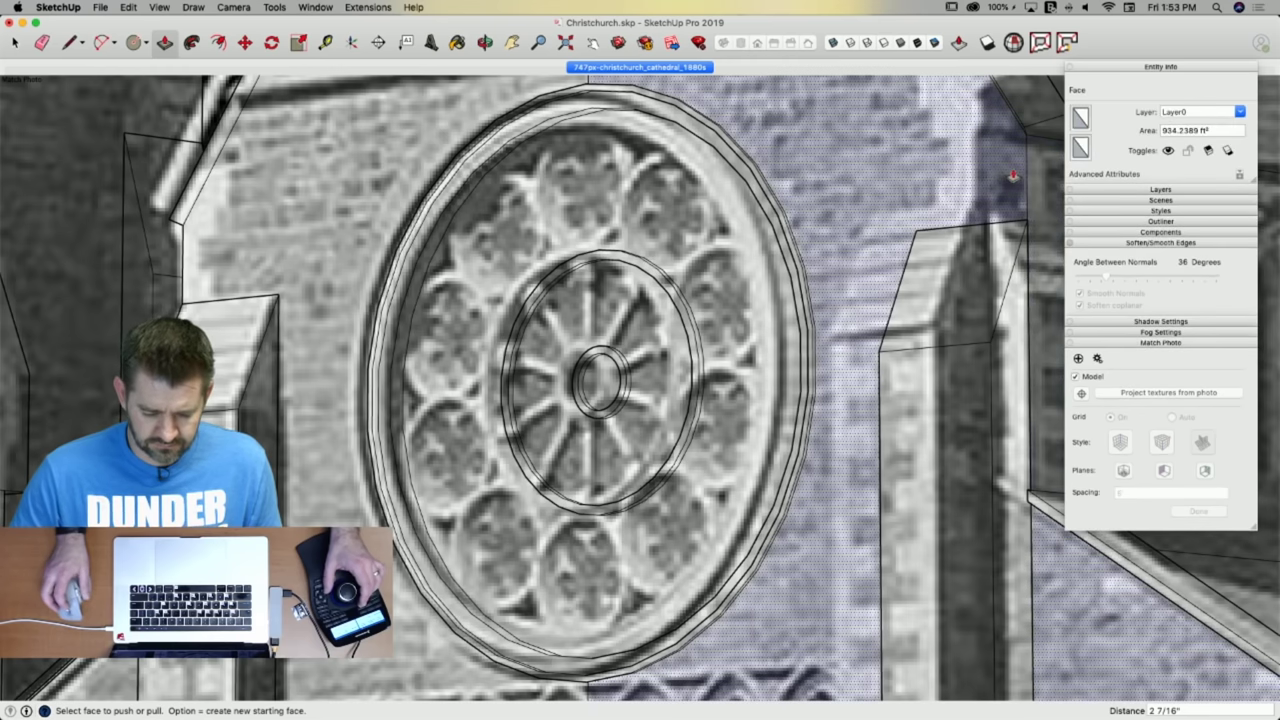
Select all the geometry connected to the front gable wall and make it a group.
{"action": "scroll", "coordinate": [967, 177], "scroll_direction": "down", "scroll_amount": 10}
{"action": "scroll", "coordinate": [690, 482], "scroll_direction": "up", "scroll_amount": 8}
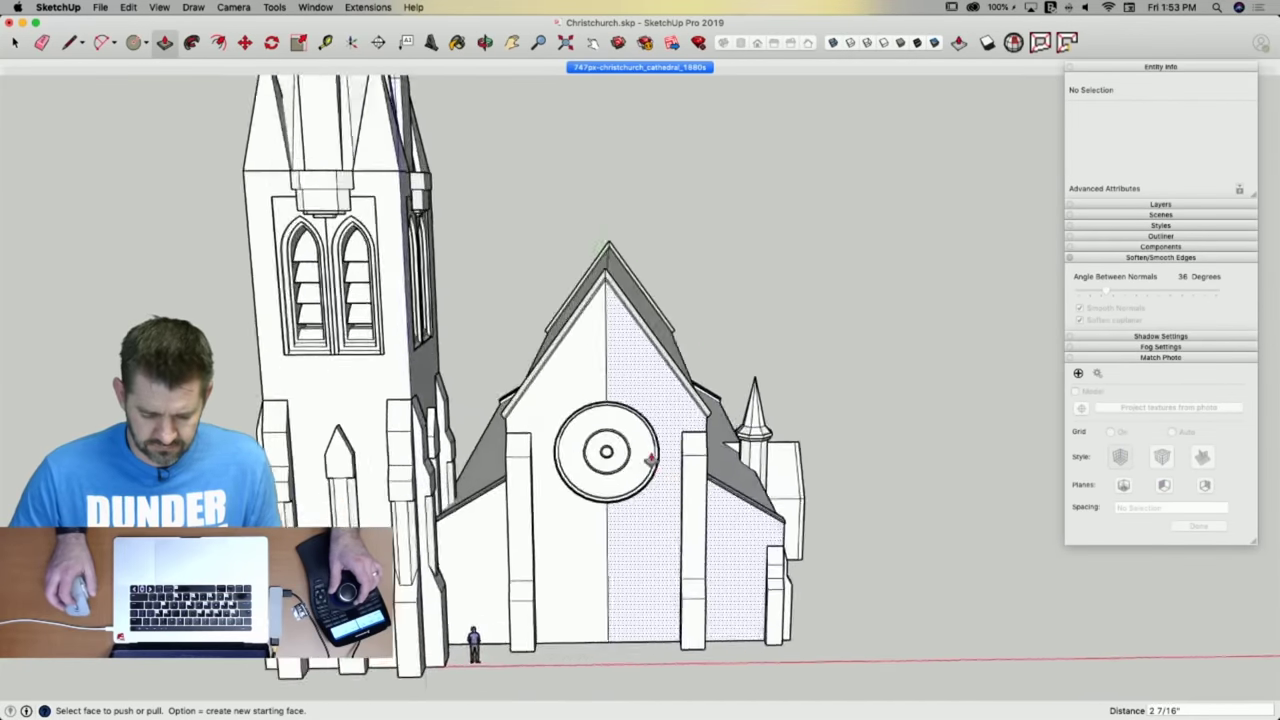
{"action": "key", "text": "space"}
{"action": "left_click", "coordinate": [874, 206]}
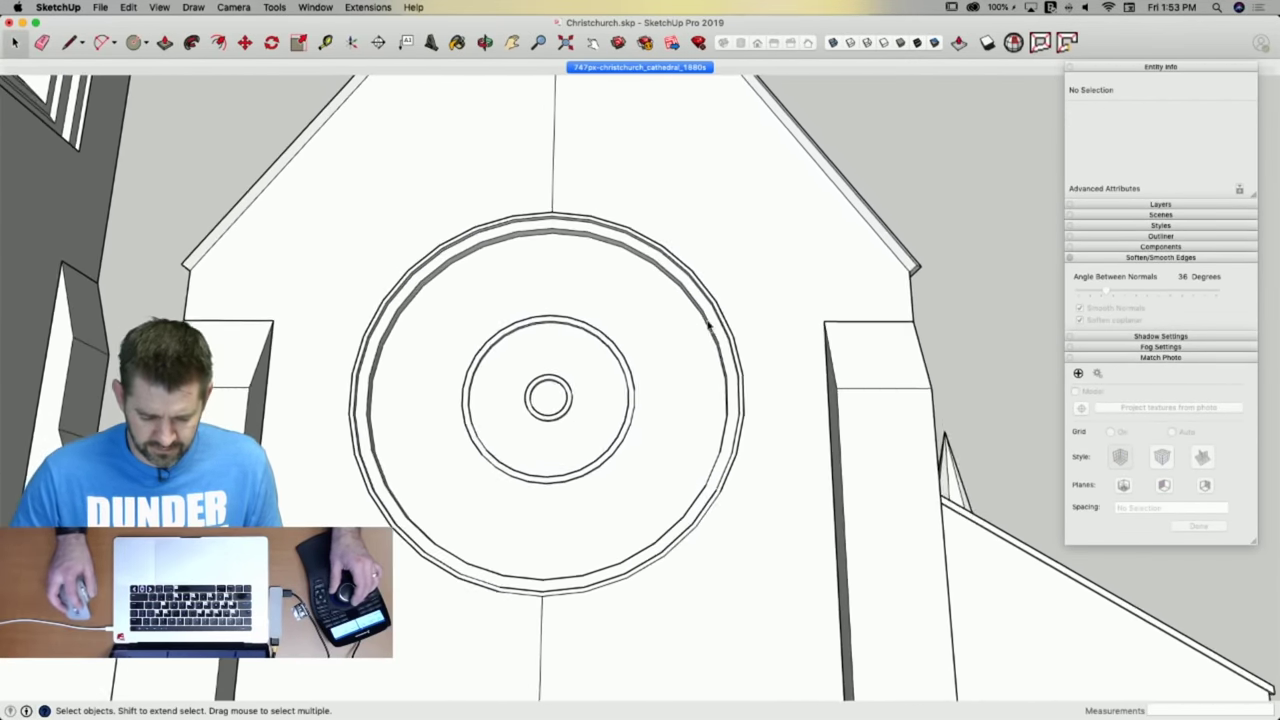
{"action": "scroll", "coordinate": [716, 340], "scroll_direction": "down", "scroll_amount": 8}
{"action": "triple_click", "coordinate": [693, 375]}
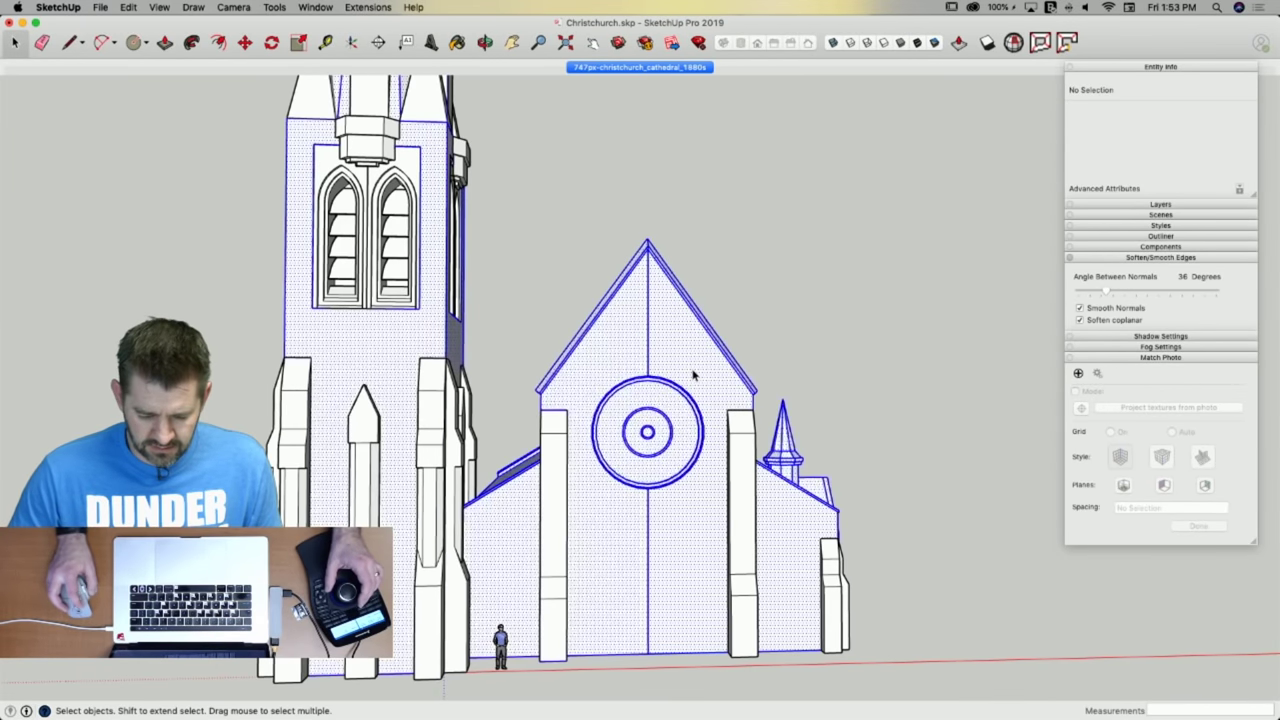
{"action": "right_click", "coordinate": [693, 375]}
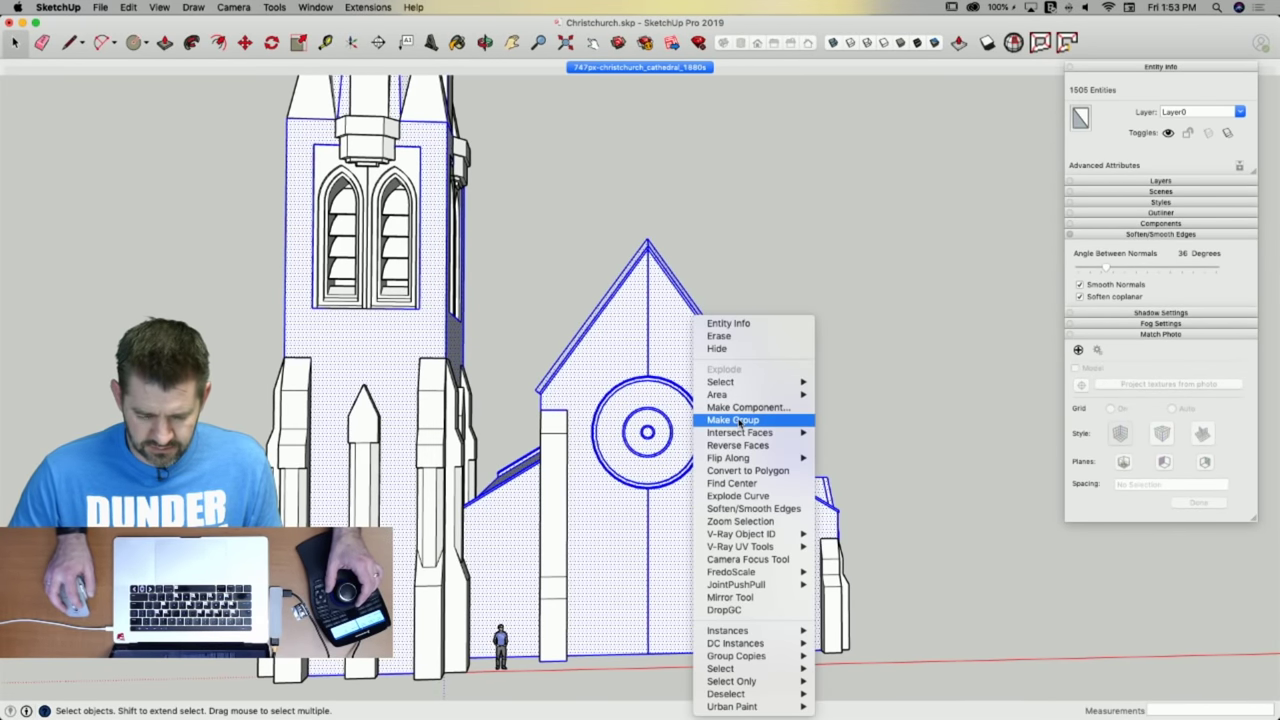
{"action": "left_click", "coordinate": [739, 420]}
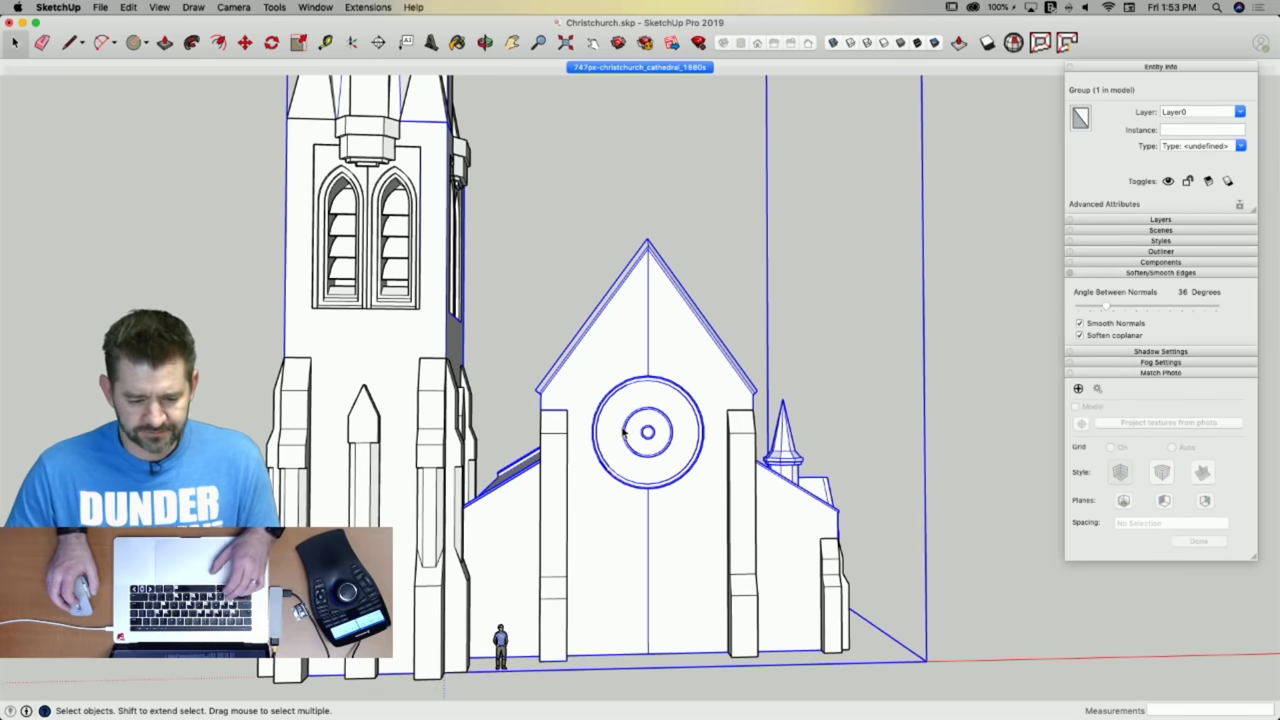
Draw a vertical line from the top of the rose window's recess down to the top of the inner wheel ring.
{"action": "scroll", "coordinate": [622, 432], "scroll_direction": "up", "scroll_amount": 3}
{"action": "scroll", "coordinate": [672, 446], "scroll_direction": "up", "scroll_amount": 2}
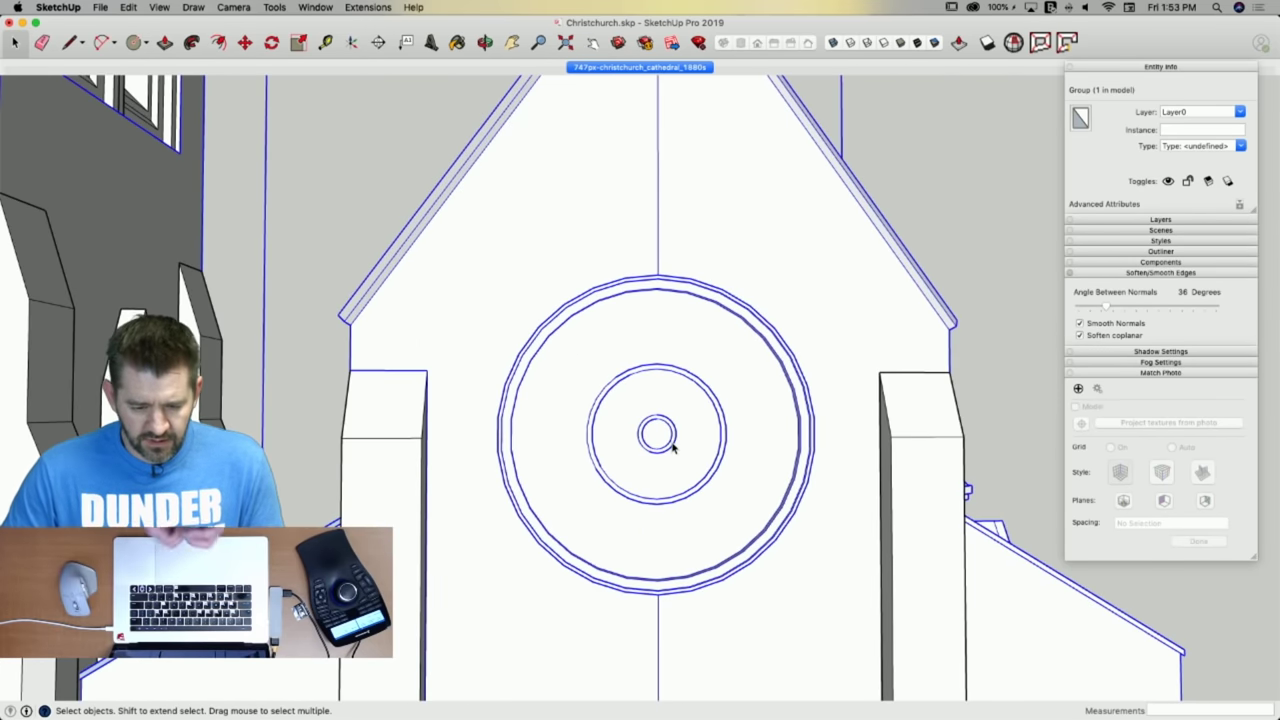
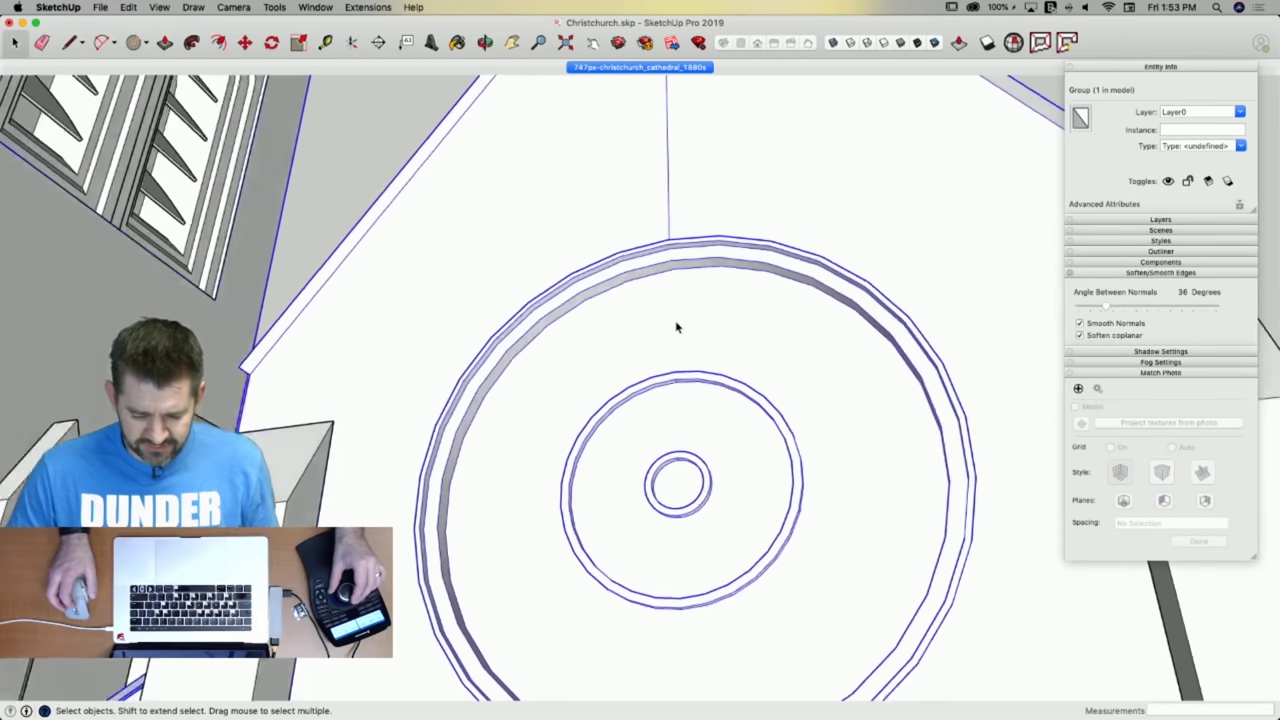
{"action": "key", "text": "l"}
{"action": "middle_click_drag", "start_coordinate": [657, 207], "coordinate": [680, 371]}
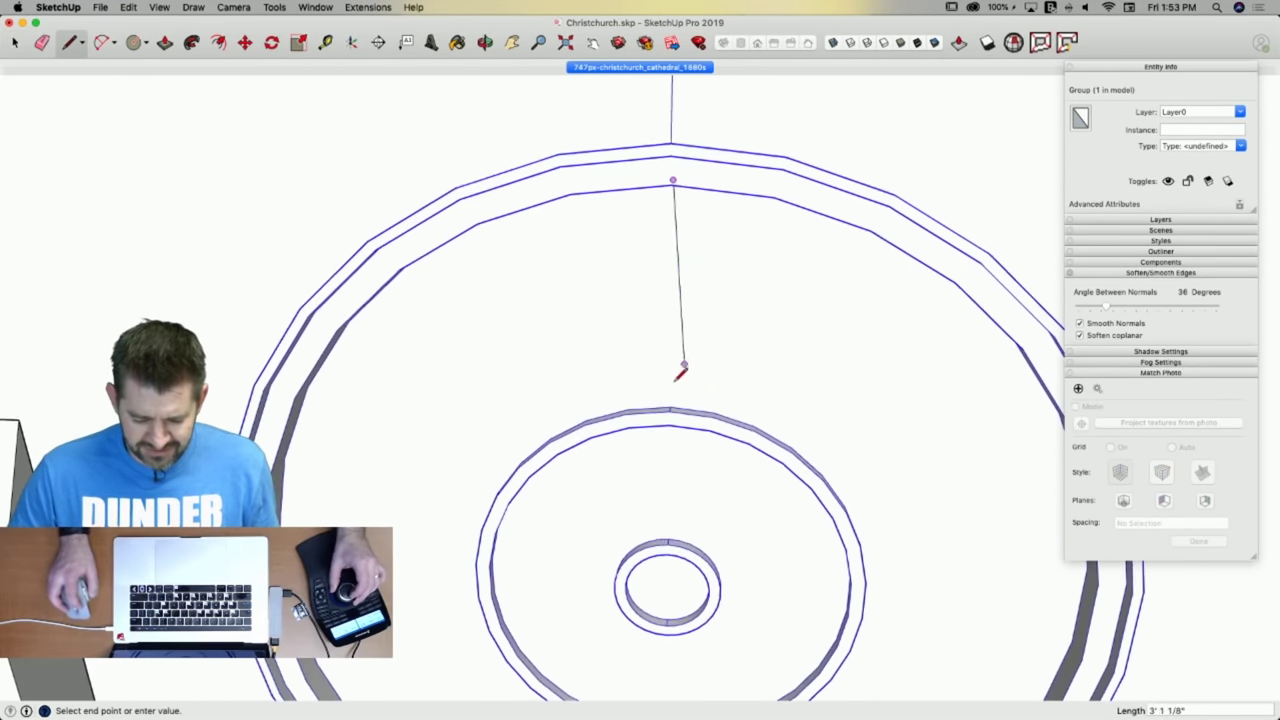
{"action": "left_click", "coordinate": [670, 406]}
{"action": "key", "text": "space"}
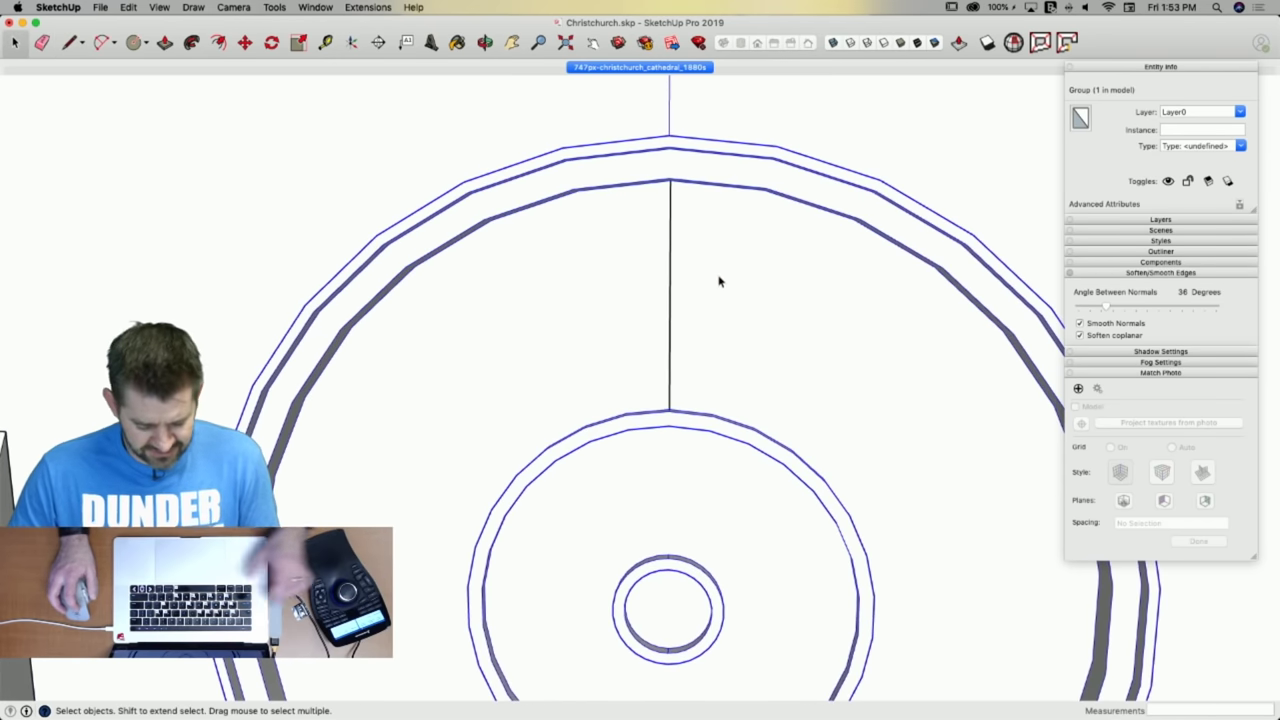
Draw a circle of about 1' 11 5/16" radius centered on the vertical line's midpoint, filling the gap between the rings.
{"action": "key", "text": "c"}
{"action": "left_click", "coordinate": [670, 295]}
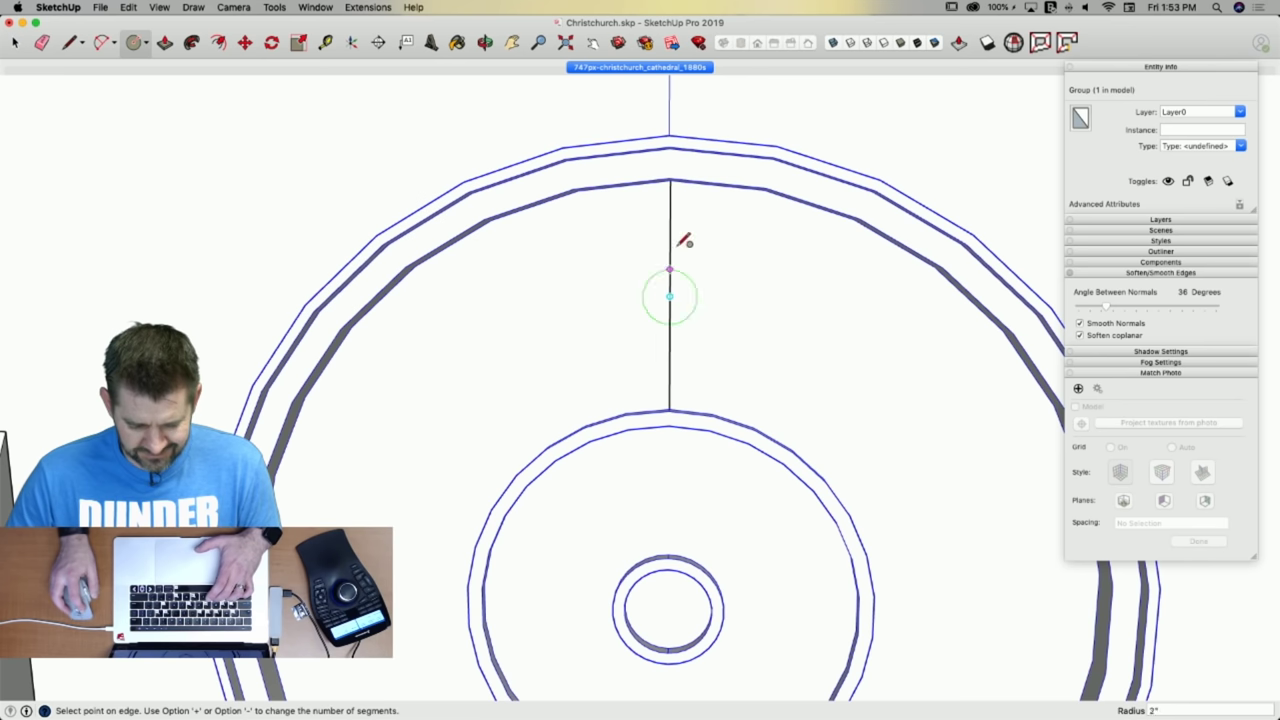
{"action": "left_click", "coordinate": [670, 181]}
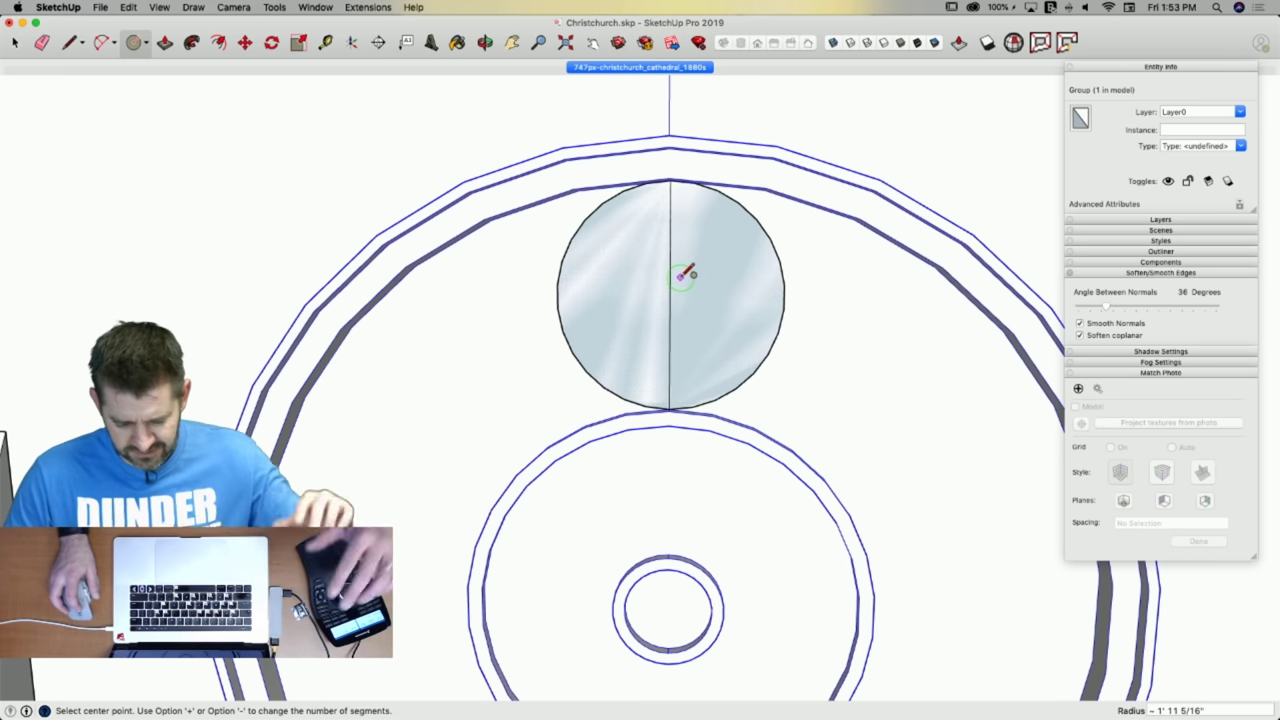
{"action": "key", "text": "space"}
Erase the vertical line dividing the new circle so it becomes a single face.
{"action": "scroll", "coordinate": [694, 316], "scroll_direction": "down", "scroll_amount": 5}
{"action": "scroll", "coordinate": [683, 292], "scroll_direction": "up", "scroll_amount": 4}
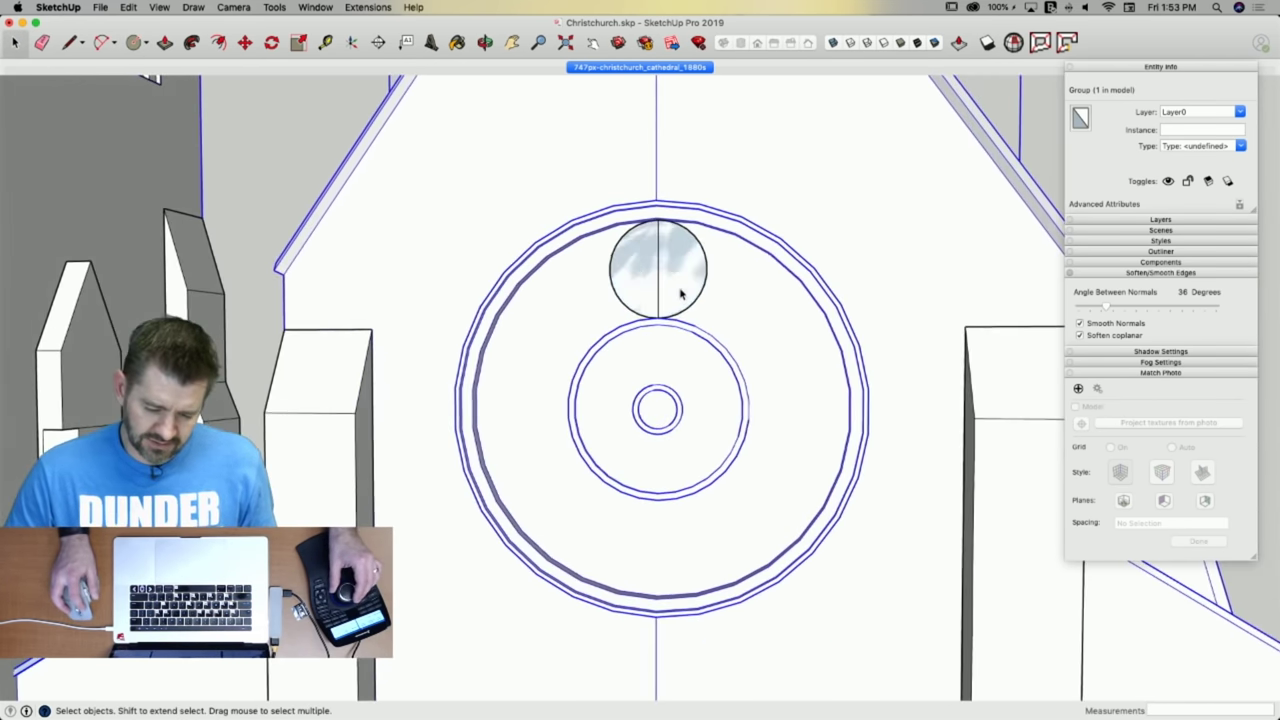
{"action": "left_click", "coordinate": [683, 291]}
{"action": "key", "text": "e"}
{"action": "left_click", "coordinate": [678, 260]}
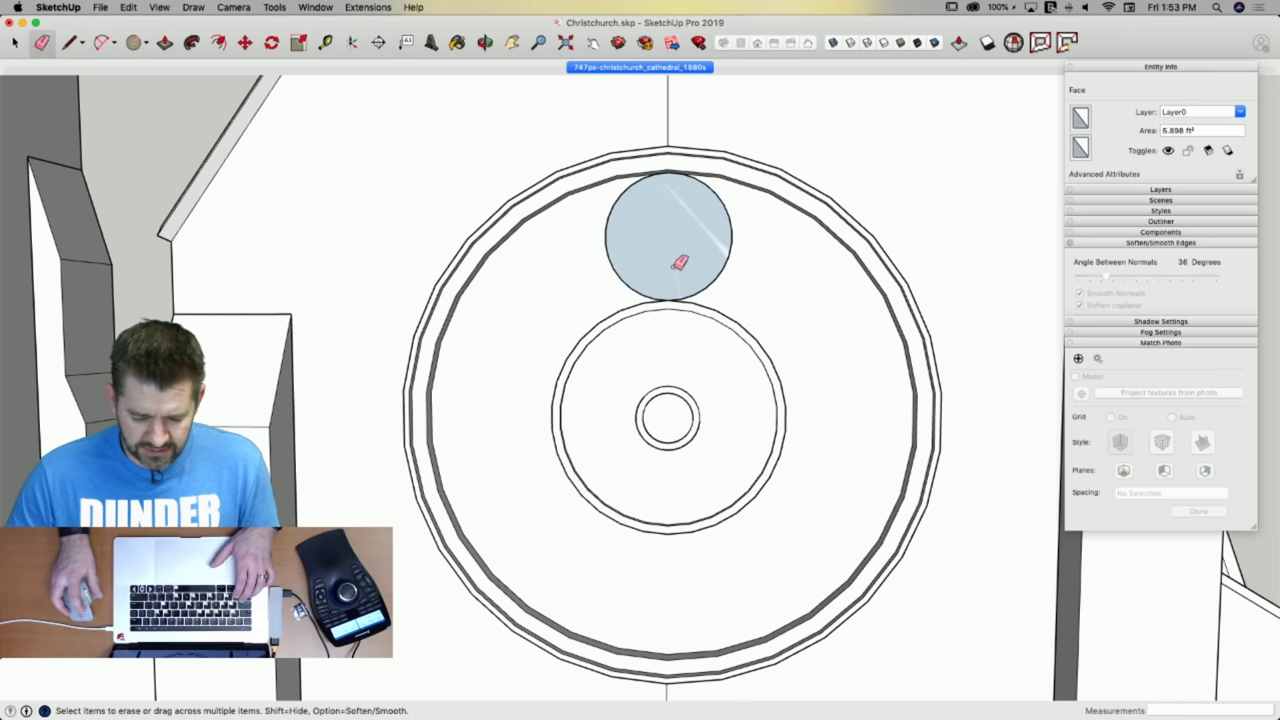
Select the circle's face and draw a vertical line across the hub ring's opening to locate the window's center.
{"action": "key", "text": "space"}
{"action": "left_click", "coordinate": [671, 263]}
{"action": "key", "text": "q"}
{"action": "scroll", "coordinate": [643, 421], "scroll_direction": "up", "scroll_amount": 3}
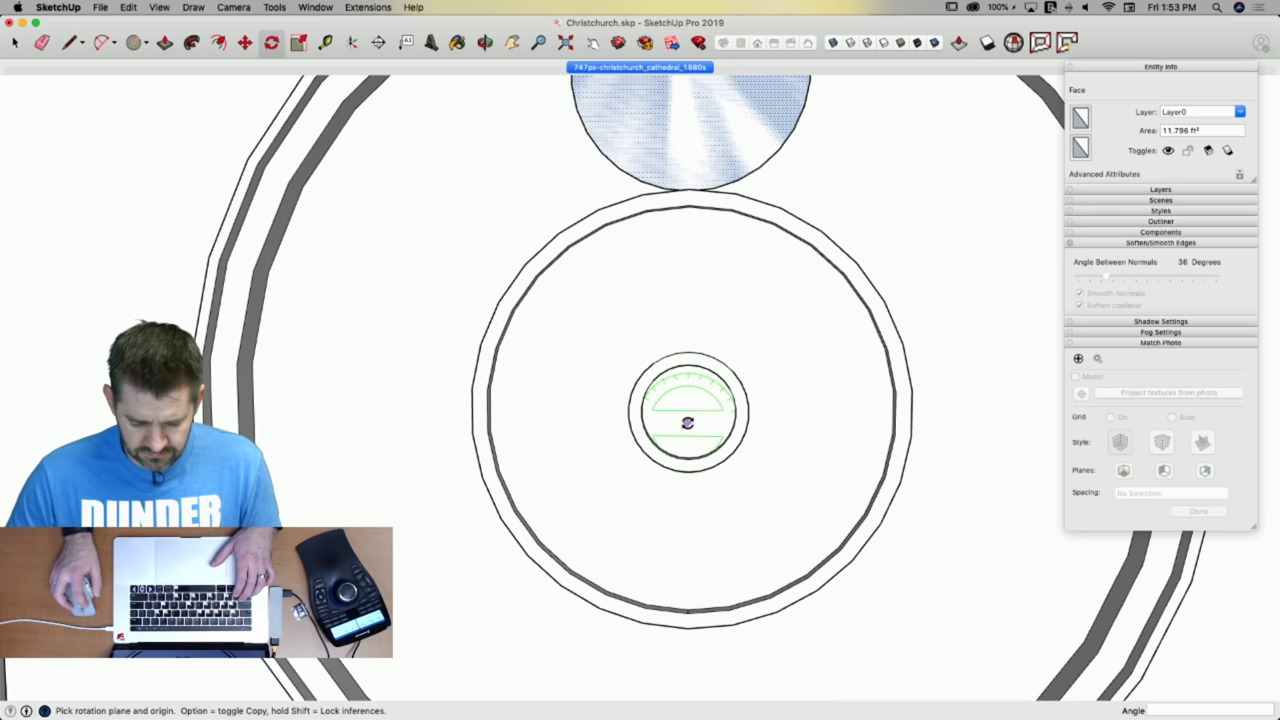
{"action": "key", "text": "l"}
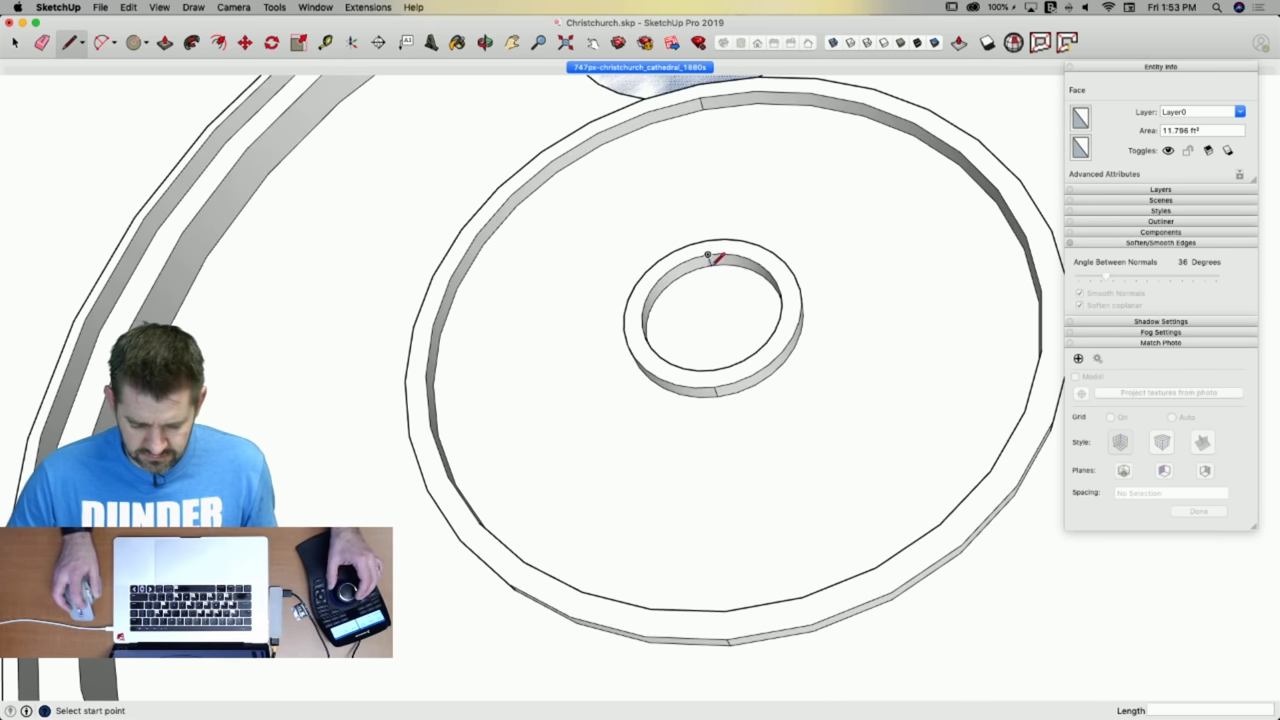
{"action": "left_click", "coordinate": [726, 410]}
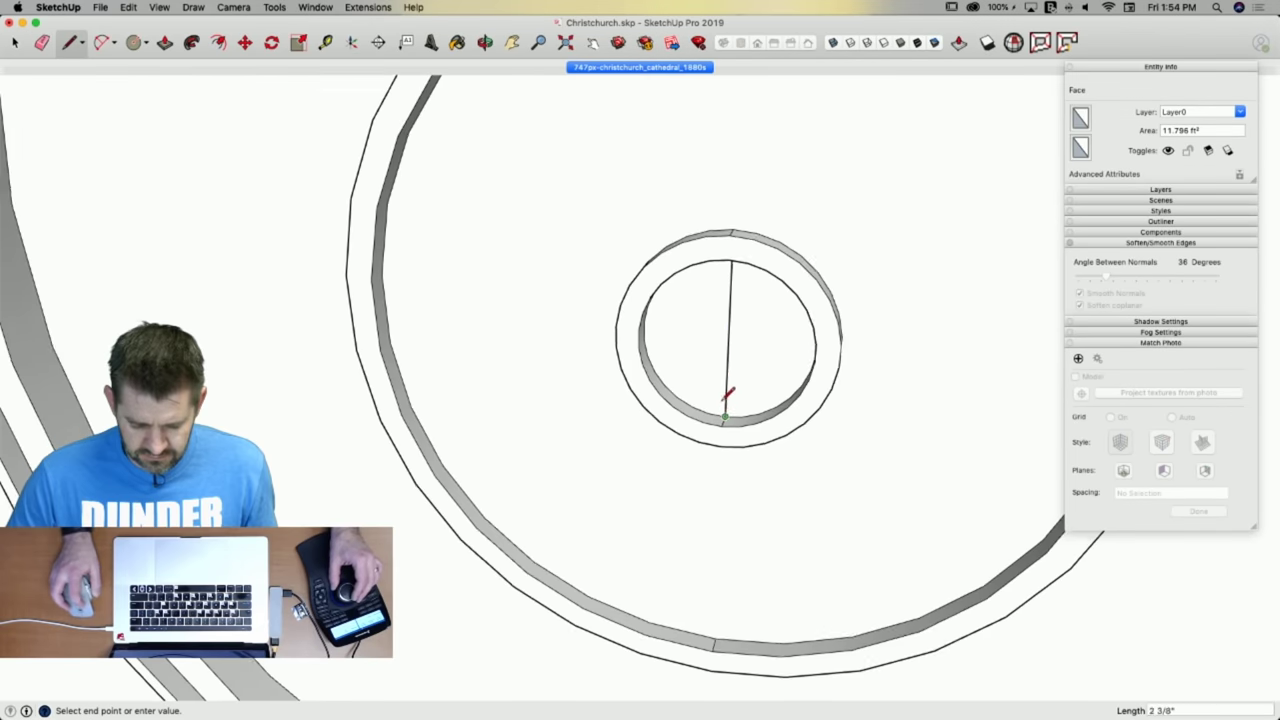
Array five rotated copies of the circle across 180° around the hub's center.
{"action": "key", "text": "q"}
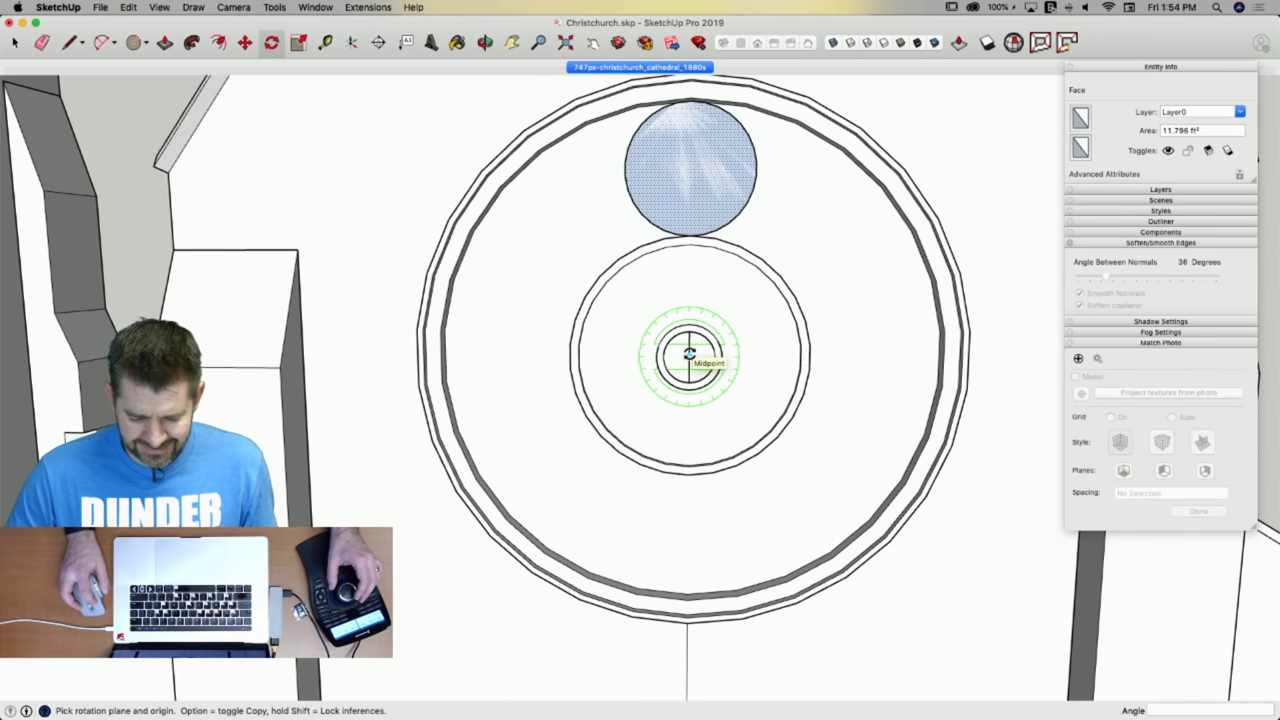
{"action": "left_click", "coordinate": [689, 354]}
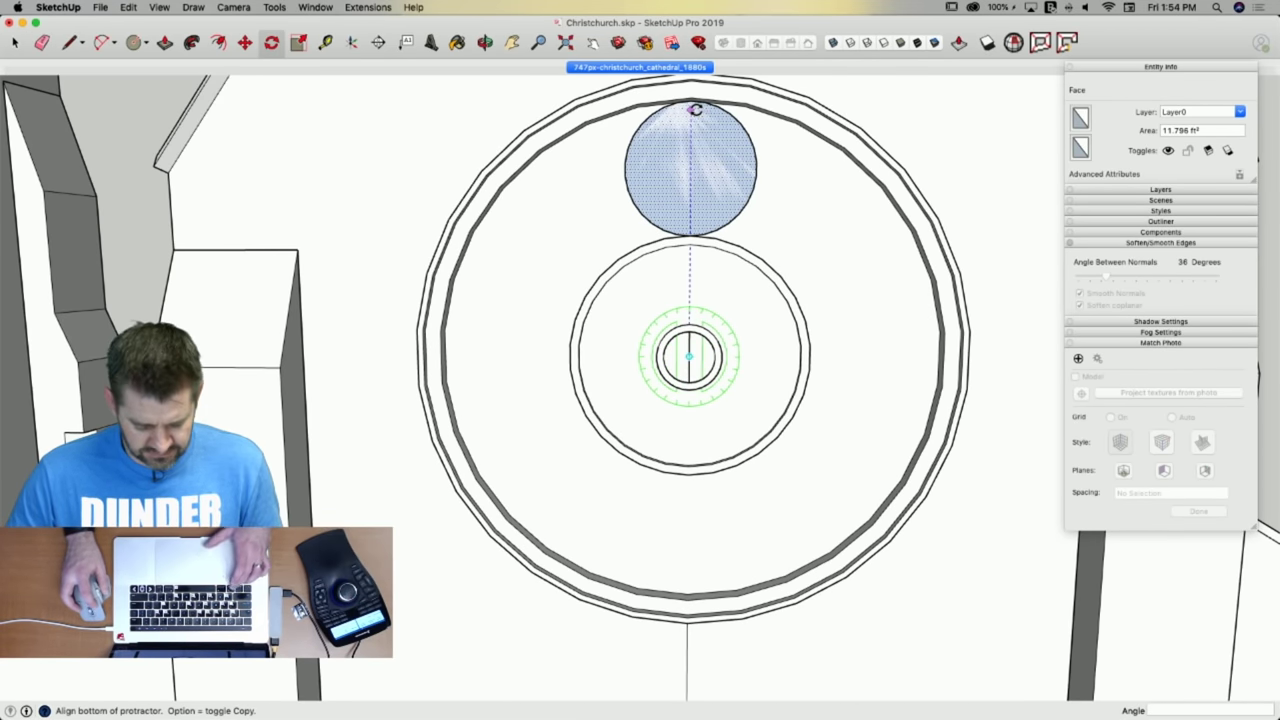
{"action": "left_click", "coordinate": [690, 108]}
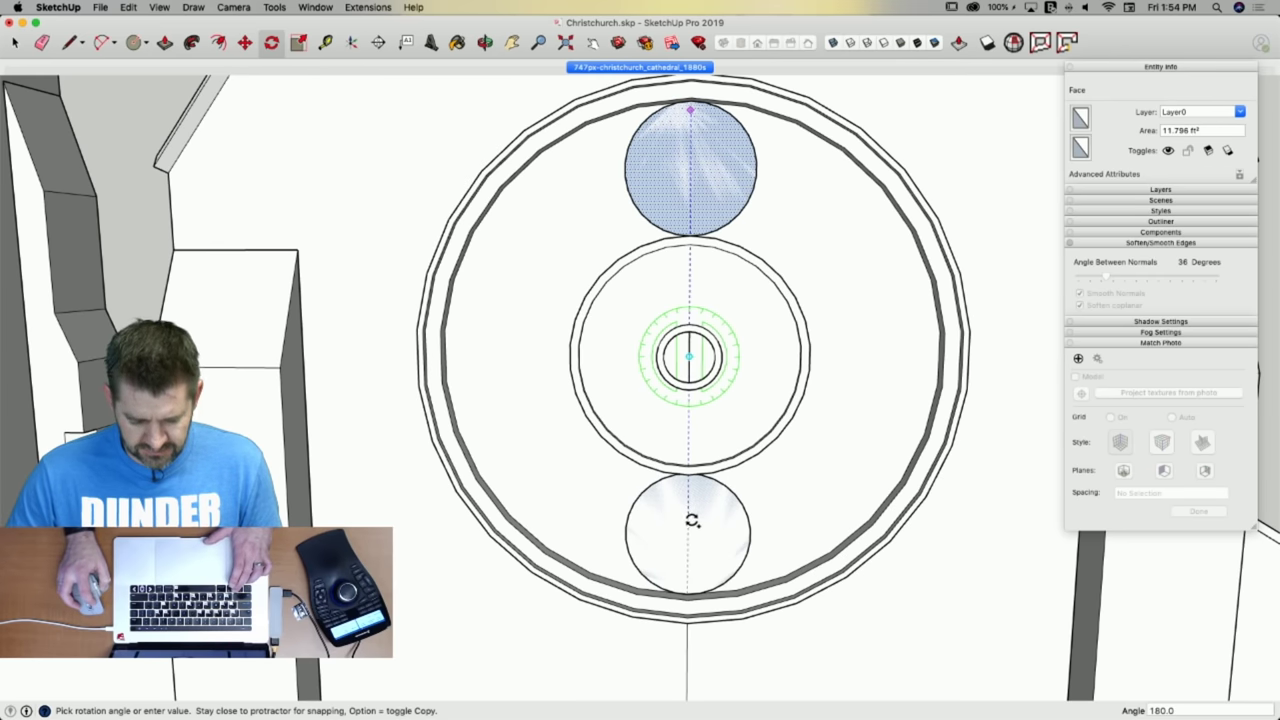
{"action": "left_click", "coordinate": [692, 520]}
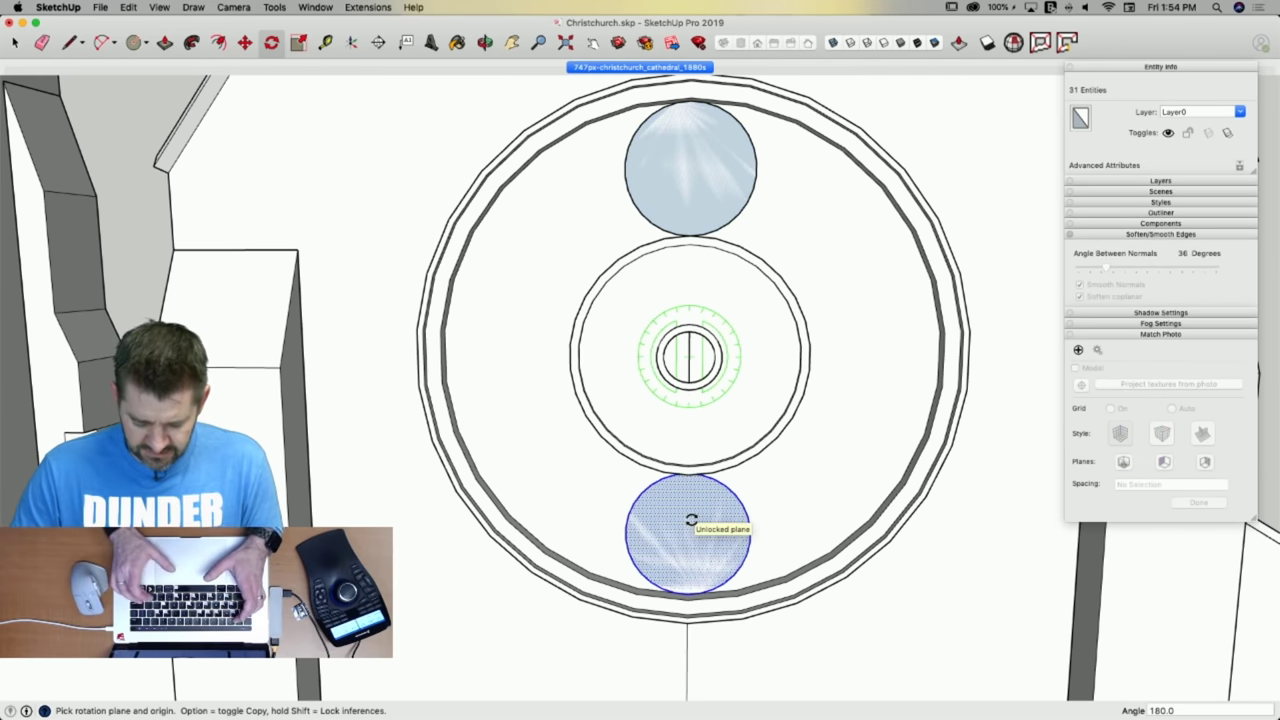
{"action": "type", "text": "/5"}
{"action": "key", "text": "Return"}
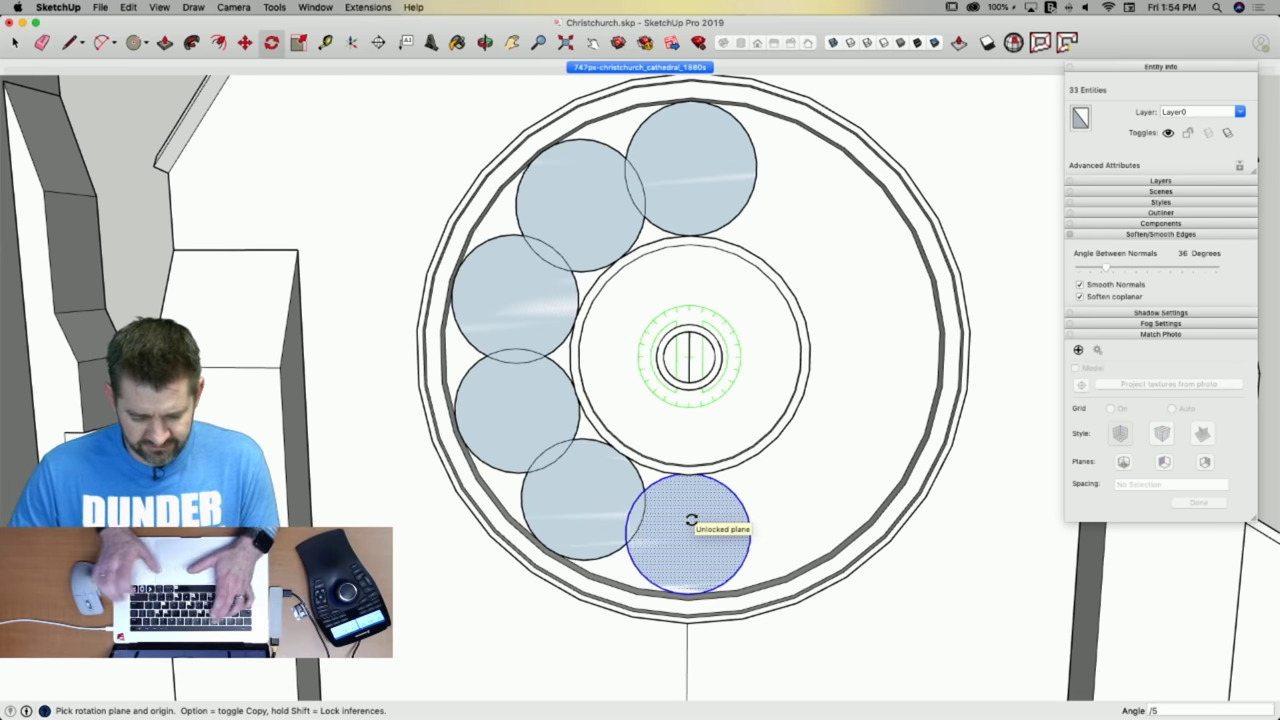
Compare the arrayed circles with the rose window in the historic photo.
{"action": "left_click", "coordinate": [673, 66]}
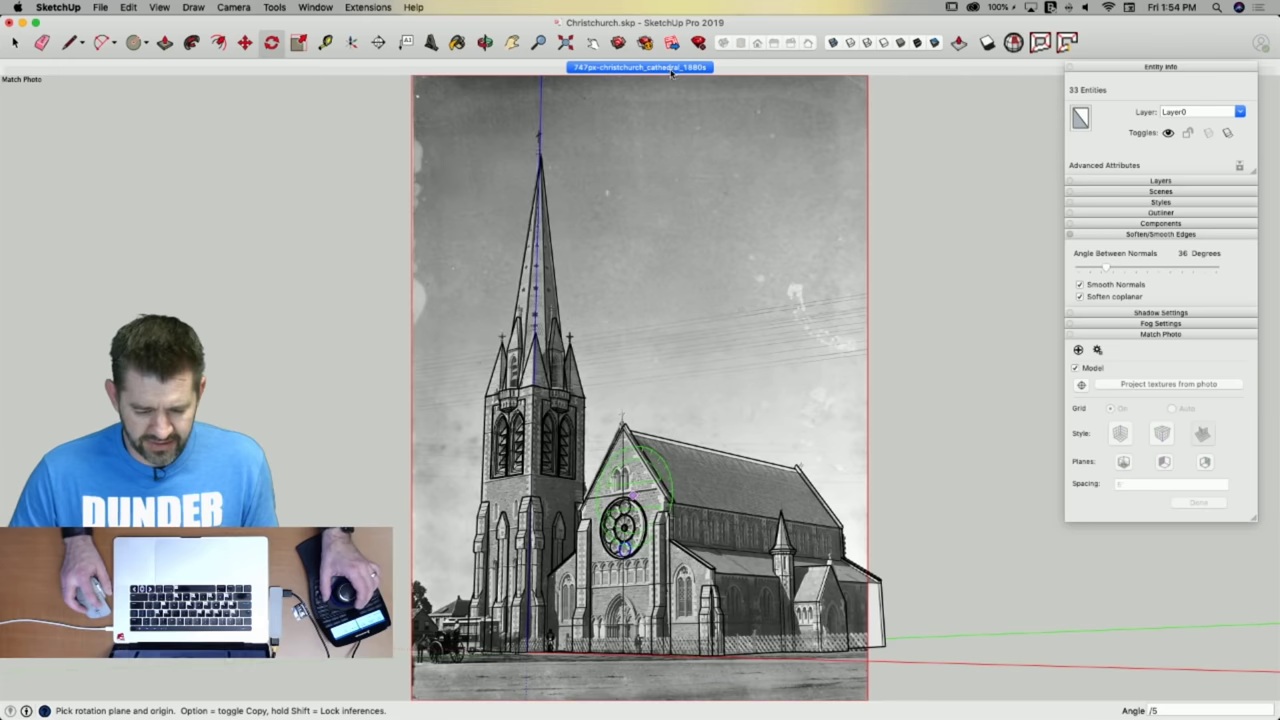
{"action": "scroll", "coordinate": [633, 484], "scroll_direction": "up", "scroll_amount": 5}
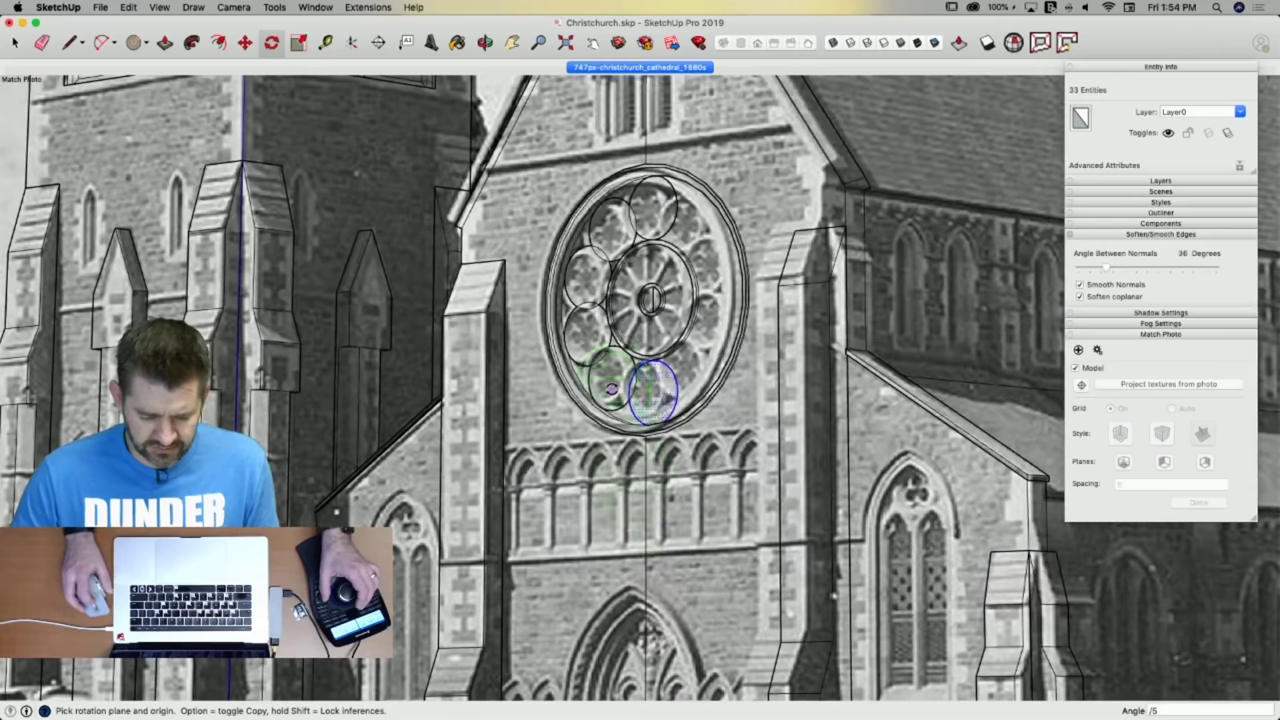
{"action": "scroll", "coordinate": [611, 388], "scroll_direction": "up", "scroll_amount": 3}
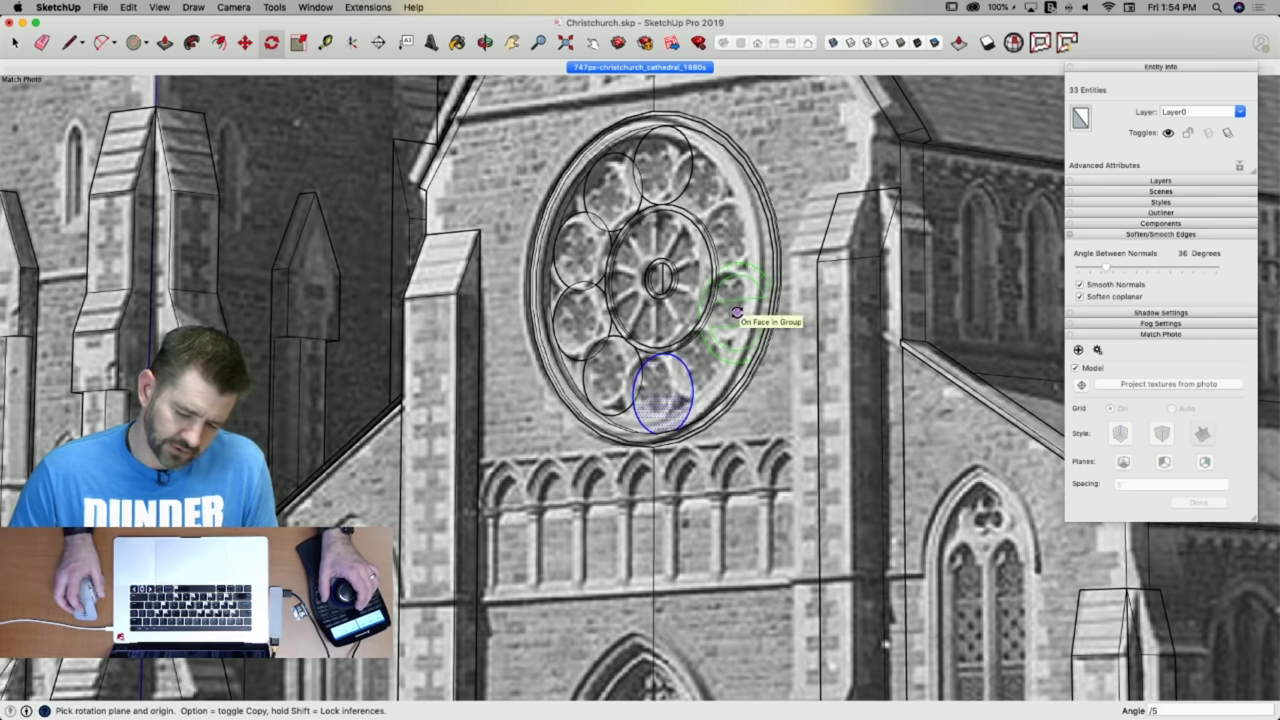
{"action": "left_click", "coordinate": [635, 67]}
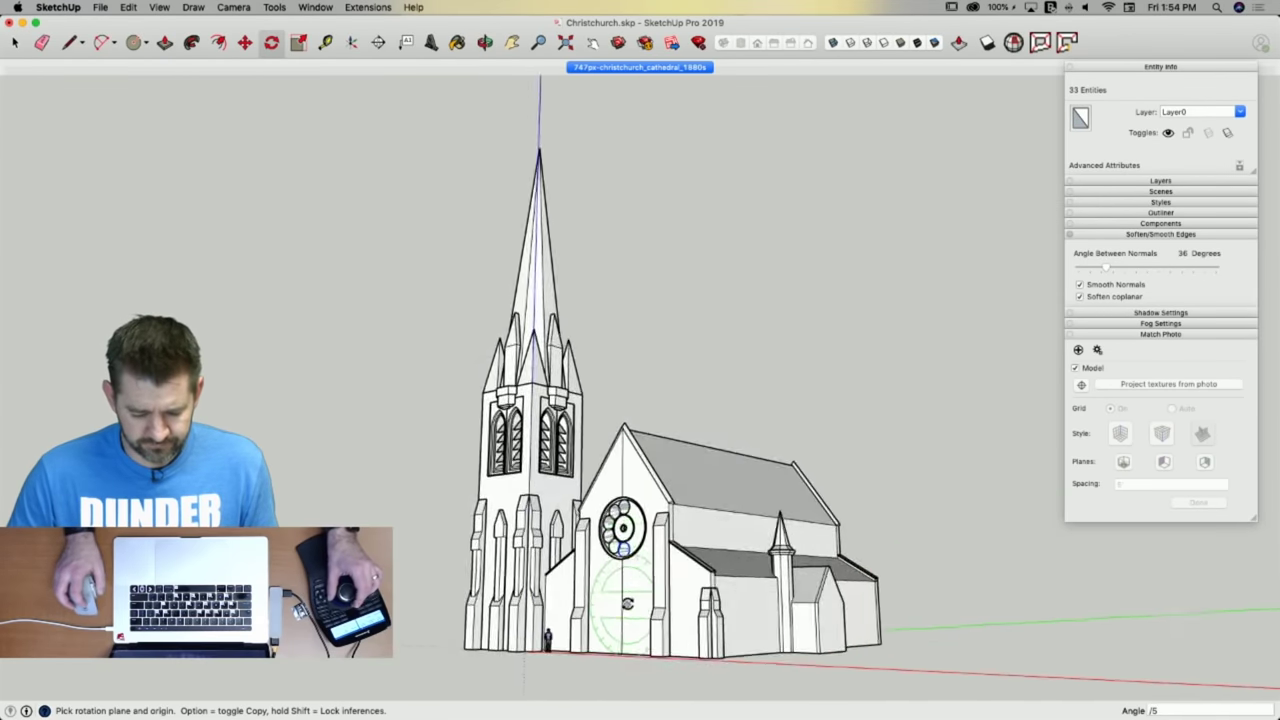
{"action": "scroll", "coordinate": [627, 603], "scroll_direction": "up", "scroll_amount": 10}
{"action": "key", "text": "space"}
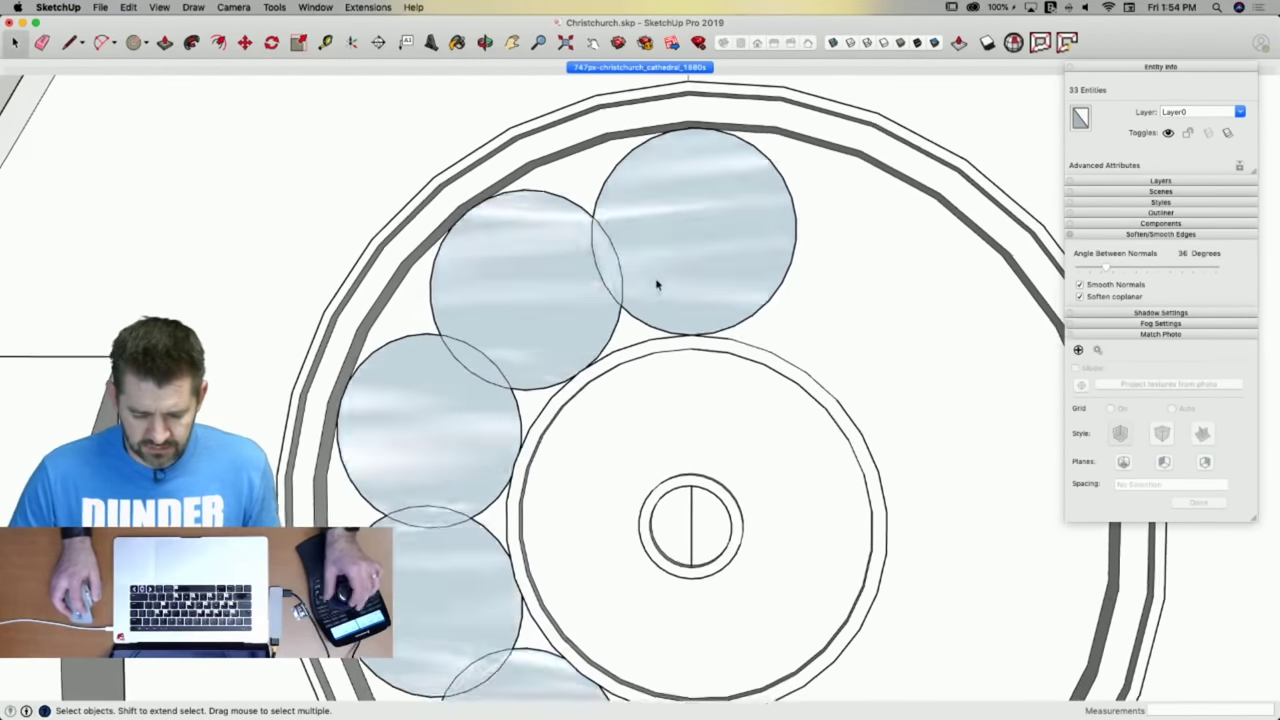
{"action": "left_click", "coordinate": [659, 282]}
{"action": "left_click", "coordinate": [612, 275], "text": "shift"}
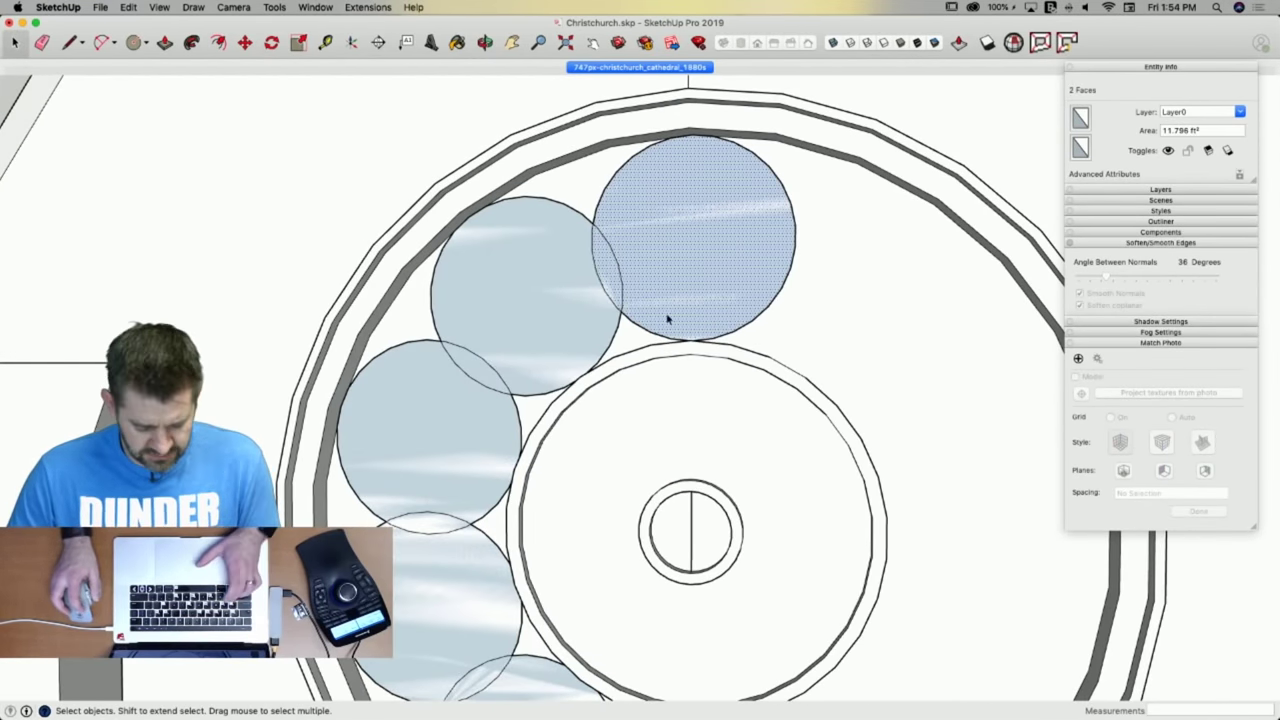
{"action": "scroll", "coordinate": [604, 292], "scroll_direction": "up", "scroll_amount": 2}
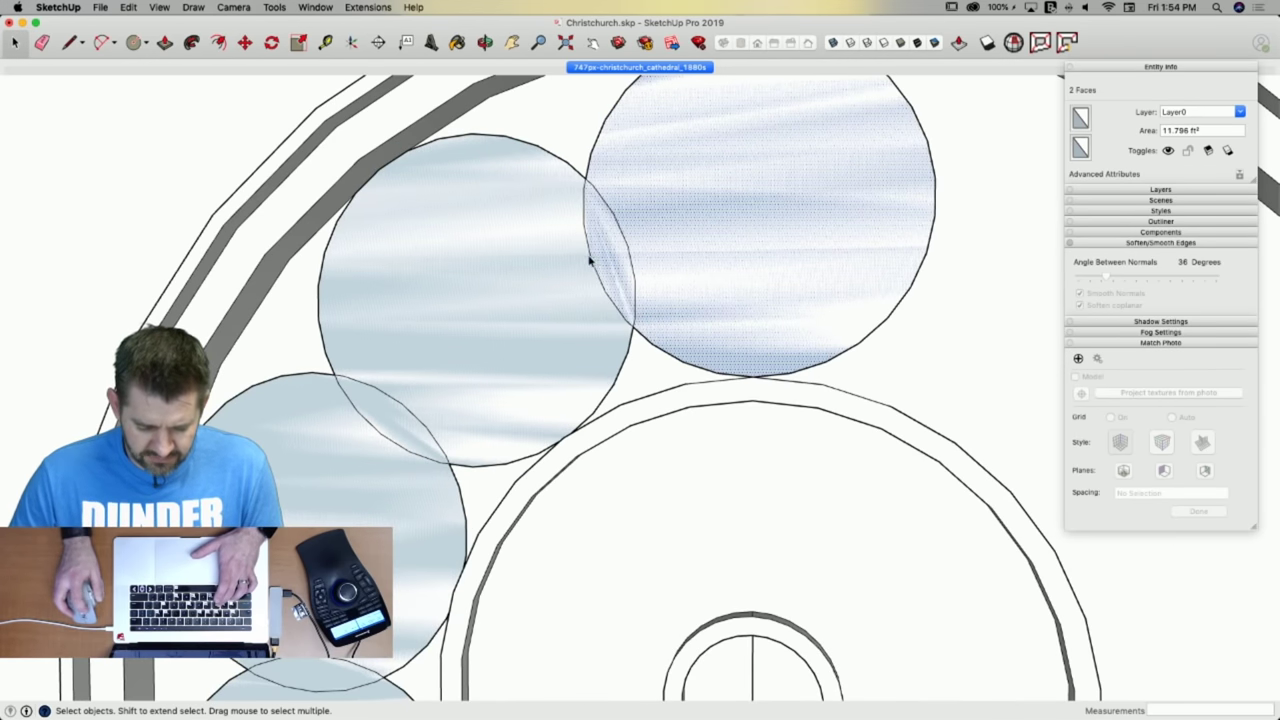
{"action": "key", "text": "f"}
{"action": "left_click", "coordinate": [592, 258]}
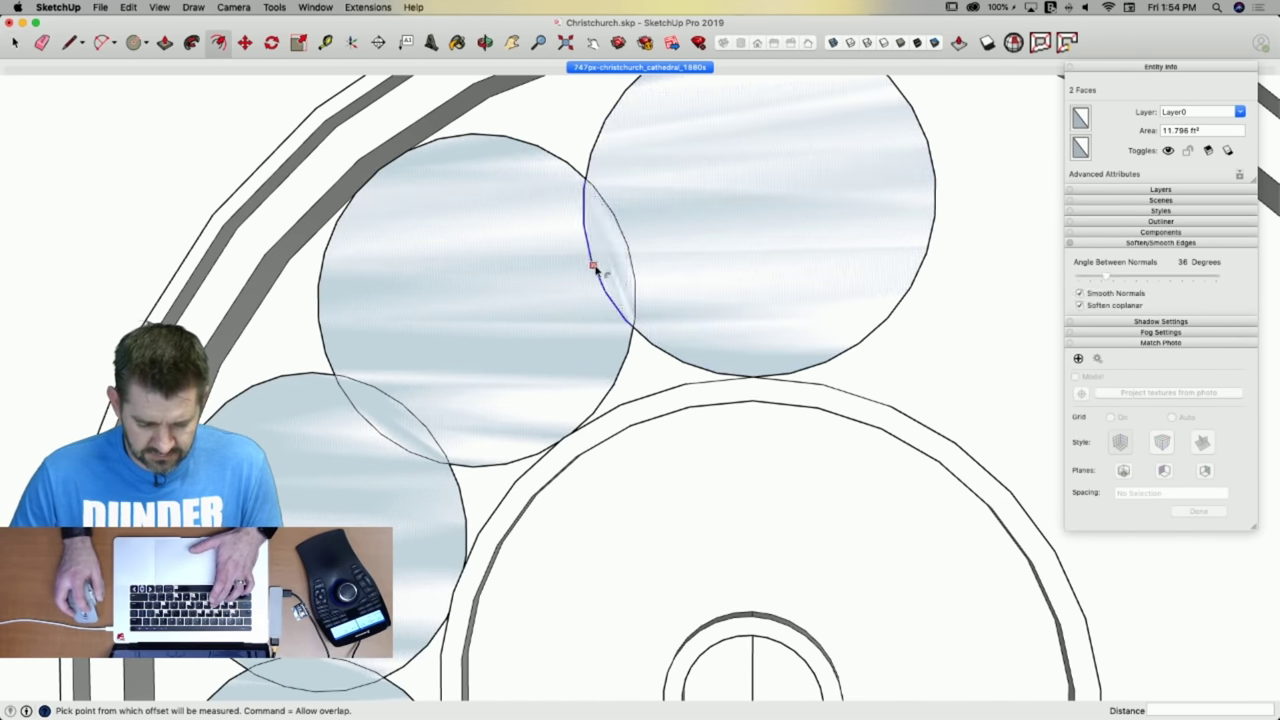
{"action": "left_click", "coordinate": [591, 261]}
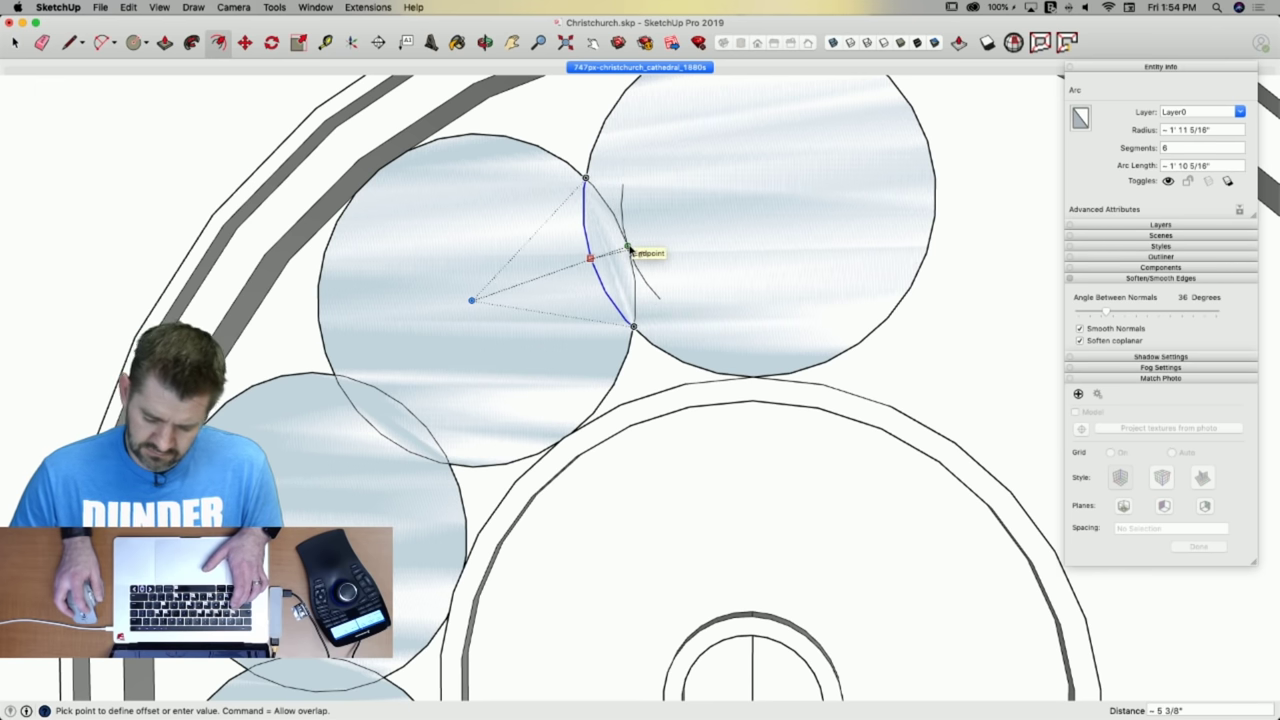
Erase the neighboring circle's arc that crosses the top circle so the top circle is a single face.
{"action": "key", "text": "space"}
{"action": "key", "text": "e"}
{"action": "left_click", "coordinate": [630, 250]}
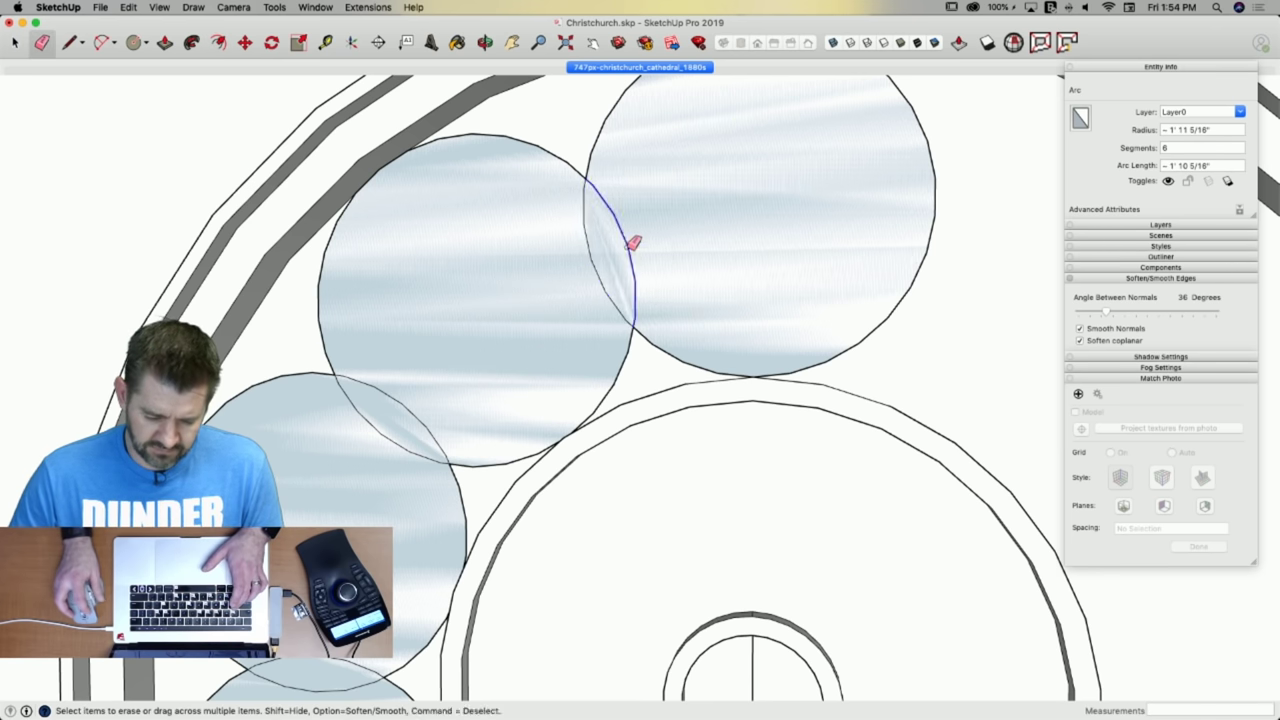
Offset the top circle's edge inward by 5.5 inches to form a ring.
{"action": "key", "text": "space"}
{"action": "left_click", "coordinate": [632, 259]}
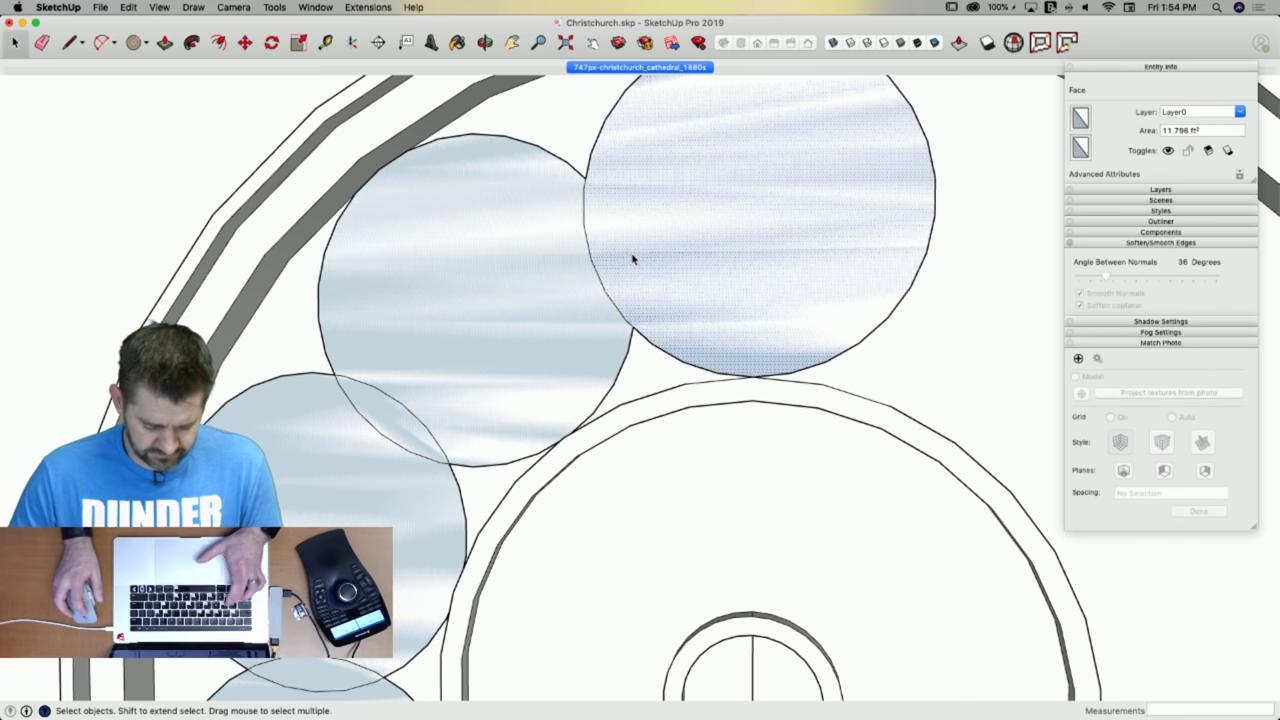
{"action": "key", "text": "f"}
{"action": "left_click", "coordinate": [597, 262]}
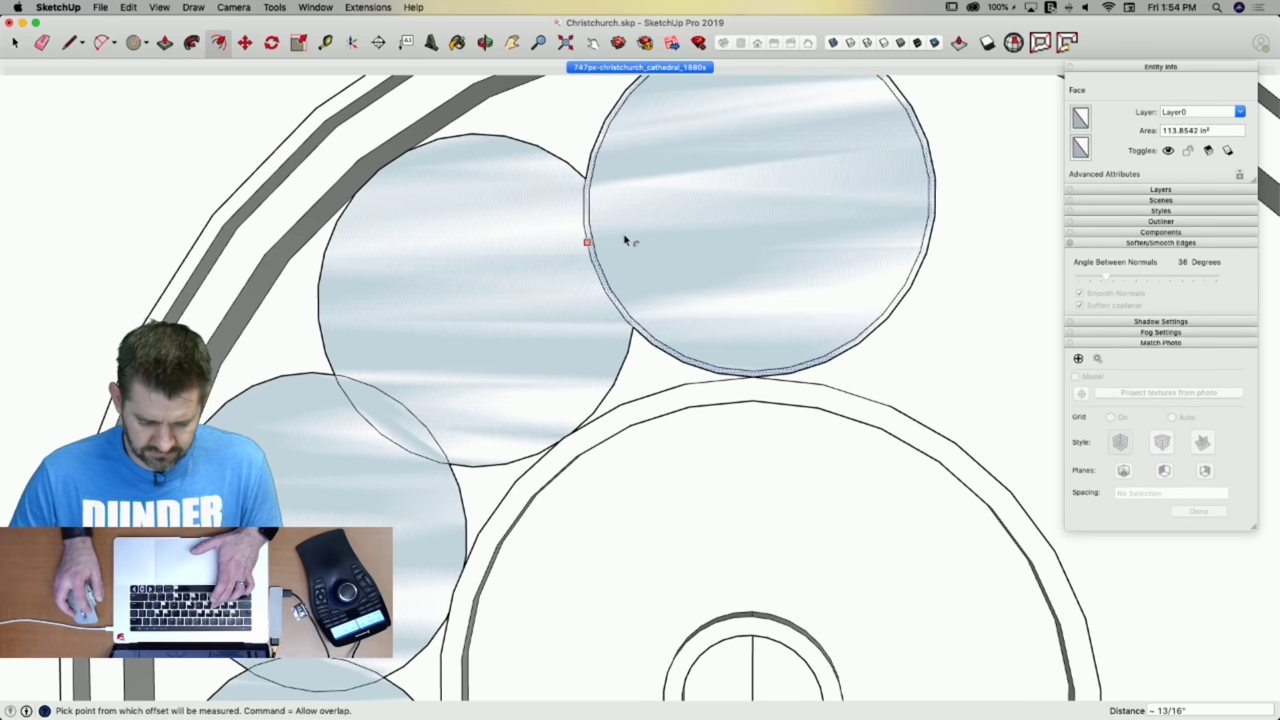
{"action": "key", "text": "super+z"}
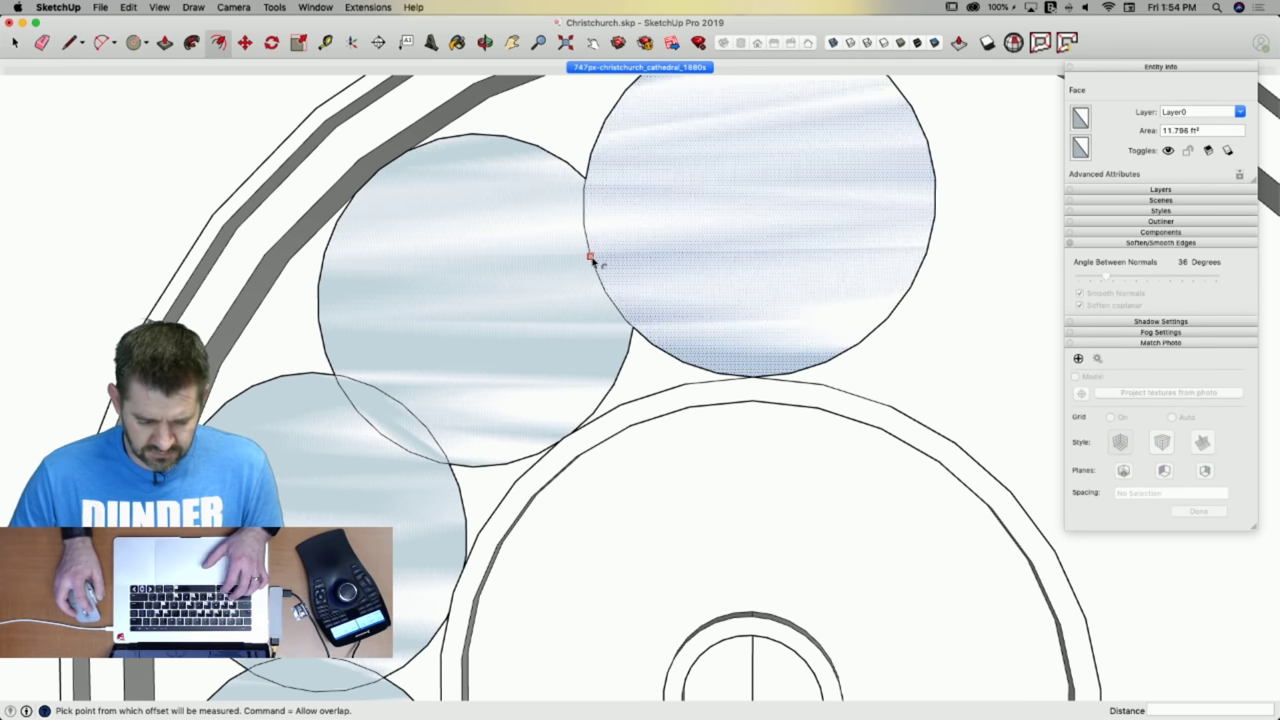
{"action": "left_click", "coordinate": [587, 244]}
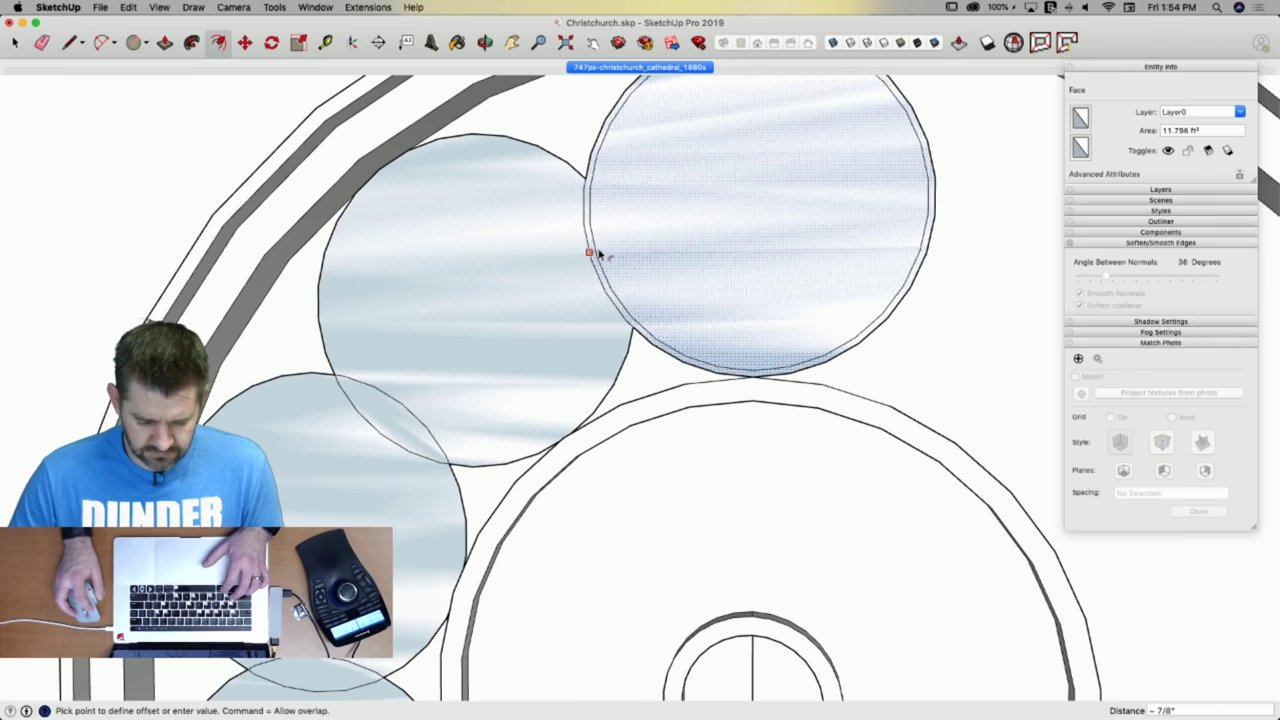
{"action": "left_click", "coordinate": [625, 238]}
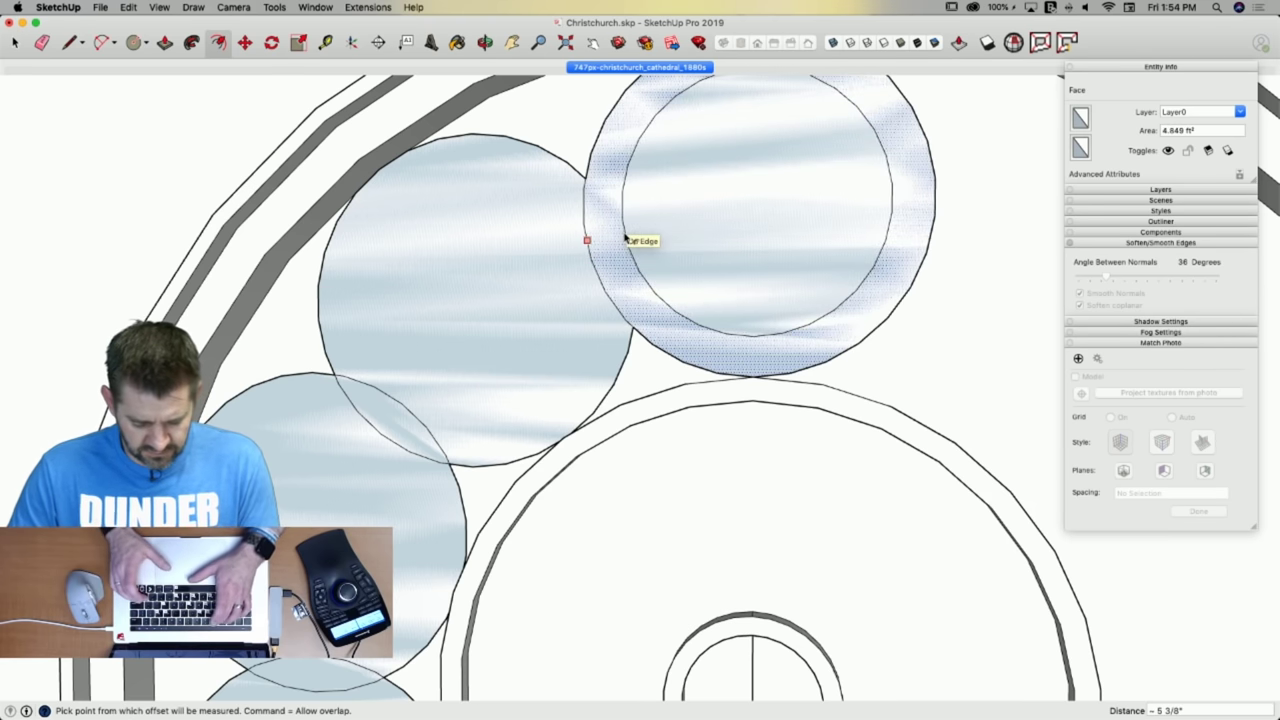
{"action": "type", "text": "5"}
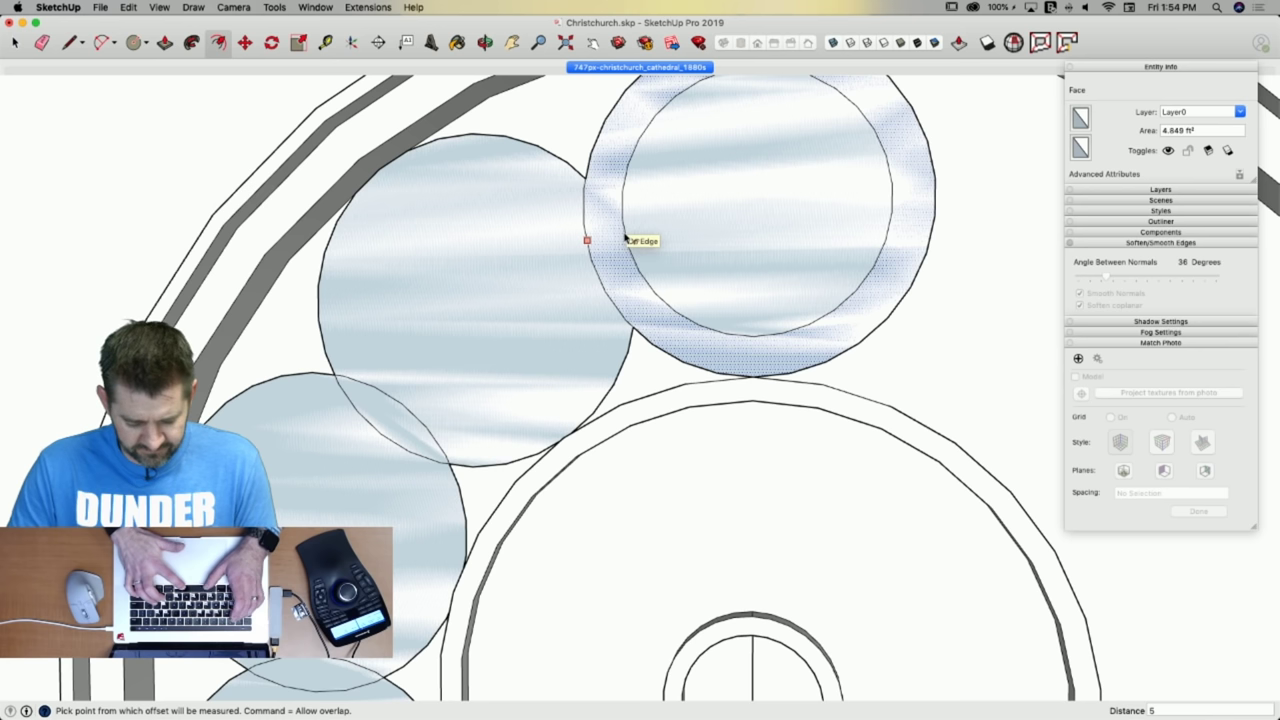
{"action": "type", "text": "e"}
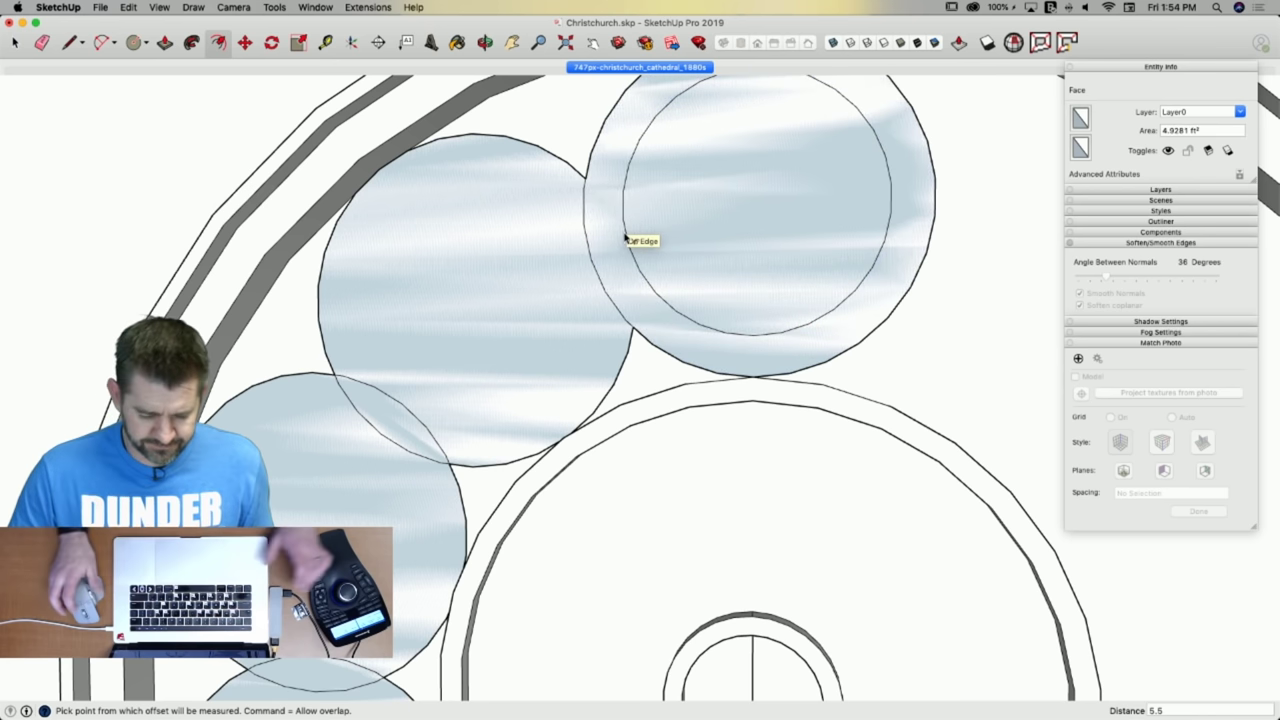
Erase the rotated circle copies below the top circle, keeping only the top ringed circle.
{"action": "left_click", "coordinate": [528, 148]}
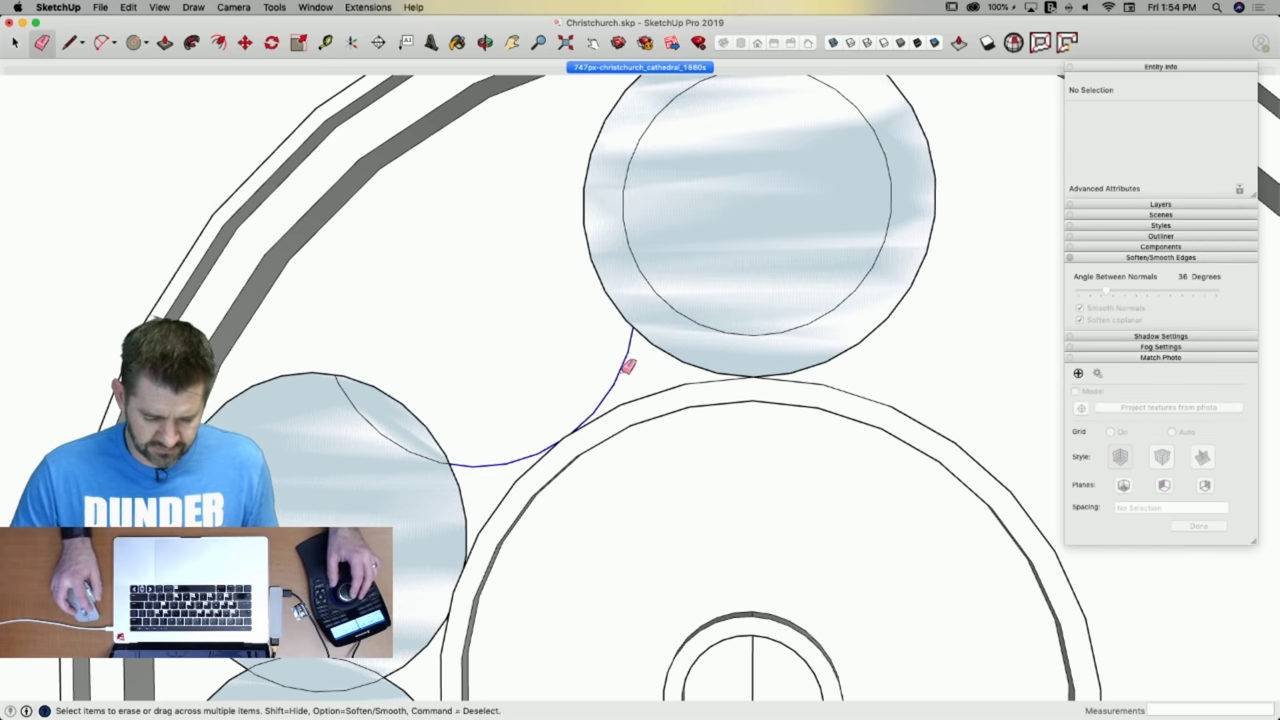
{"action": "left_click", "coordinate": [626, 368]}
{"action": "scroll", "coordinate": [628, 366], "scroll_direction": "down", "scroll_amount": 8}
{"action": "left_click_drag", "start_coordinate": [597, 267], "coordinate": [579, 322]}
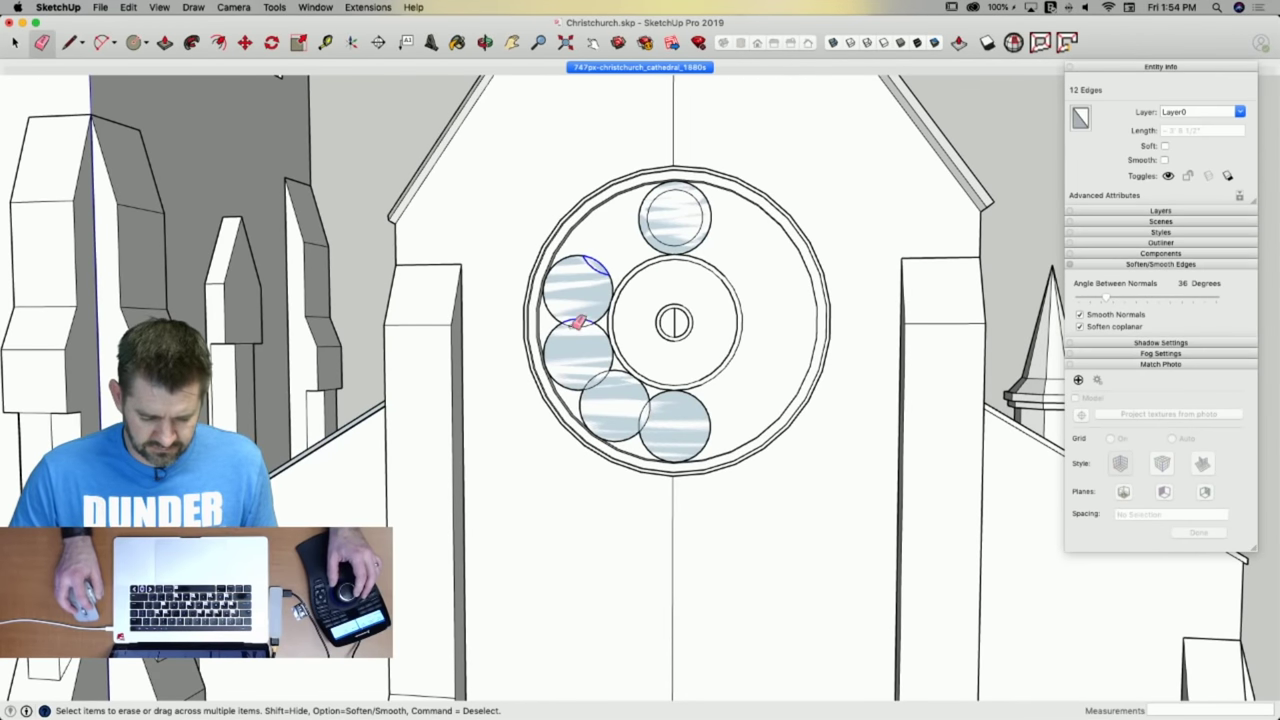
{"action": "left_click_drag", "start_coordinate": [712, 413], "coordinate": [715, 410]}
{"action": "left_click", "coordinate": [631, 436]}
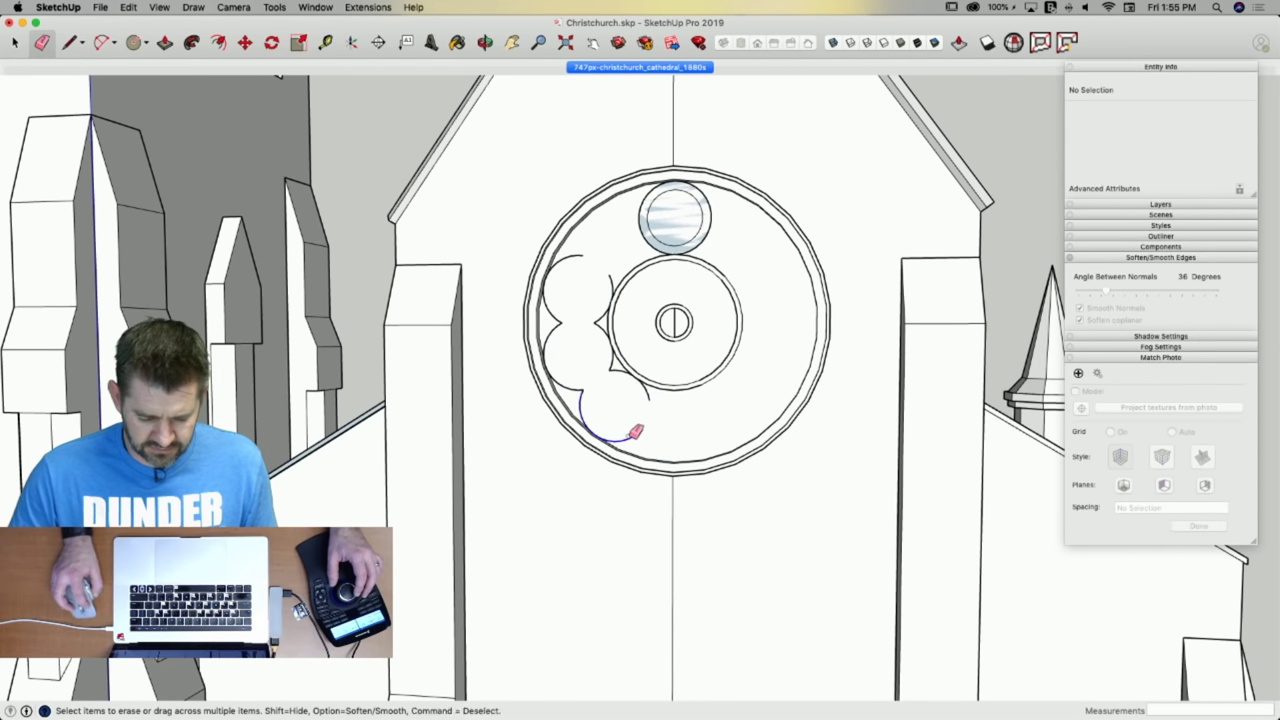
{"action": "mouse_move", "coordinate": [577, 383]}
{"action": "left_mouse_down"}
{"action": "mouse_move", "coordinate": [563, 314]}
{"action": "mouse_move", "coordinate": [591, 251]}
{"action": "mouse_move", "coordinate": [609, 255]}
{"action": "left_mouse_up"}
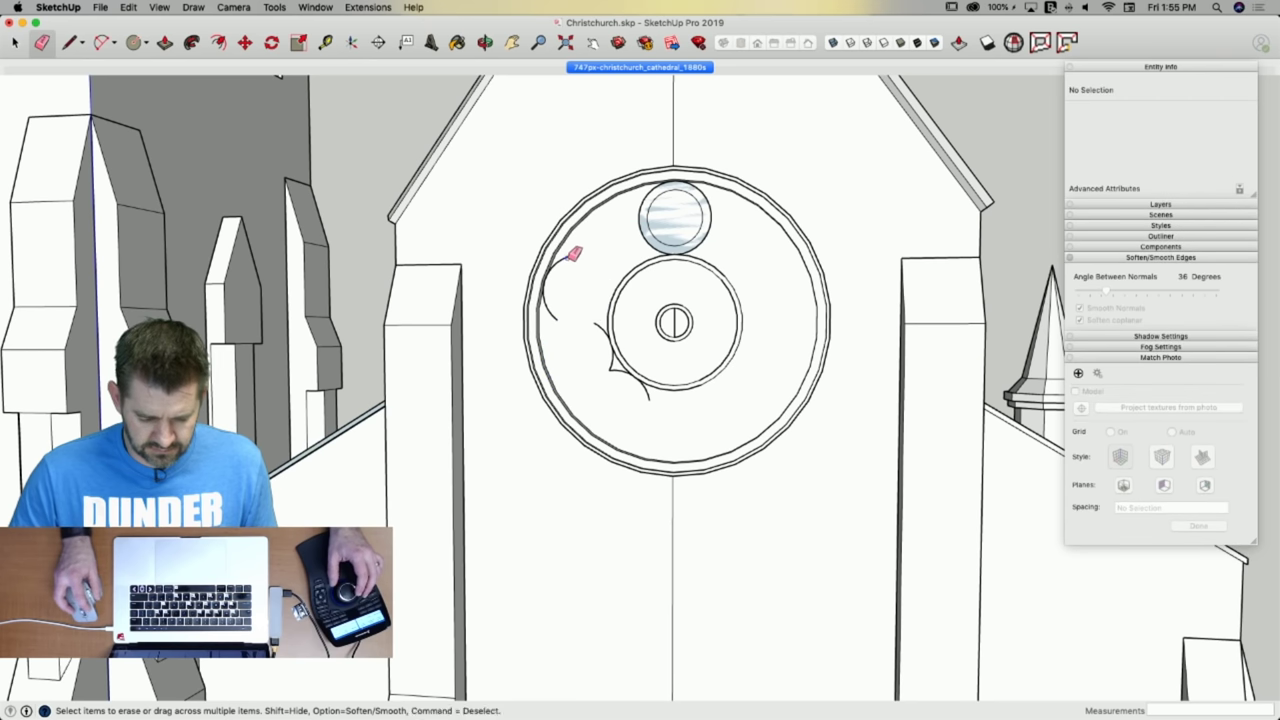
Erase the leftover arc fragments along the recess edge and beside the inner wheel ring.
{"action": "scroll", "coordinate": [557, 308], "scroll_direction": "up", "scroll_amount": 5}
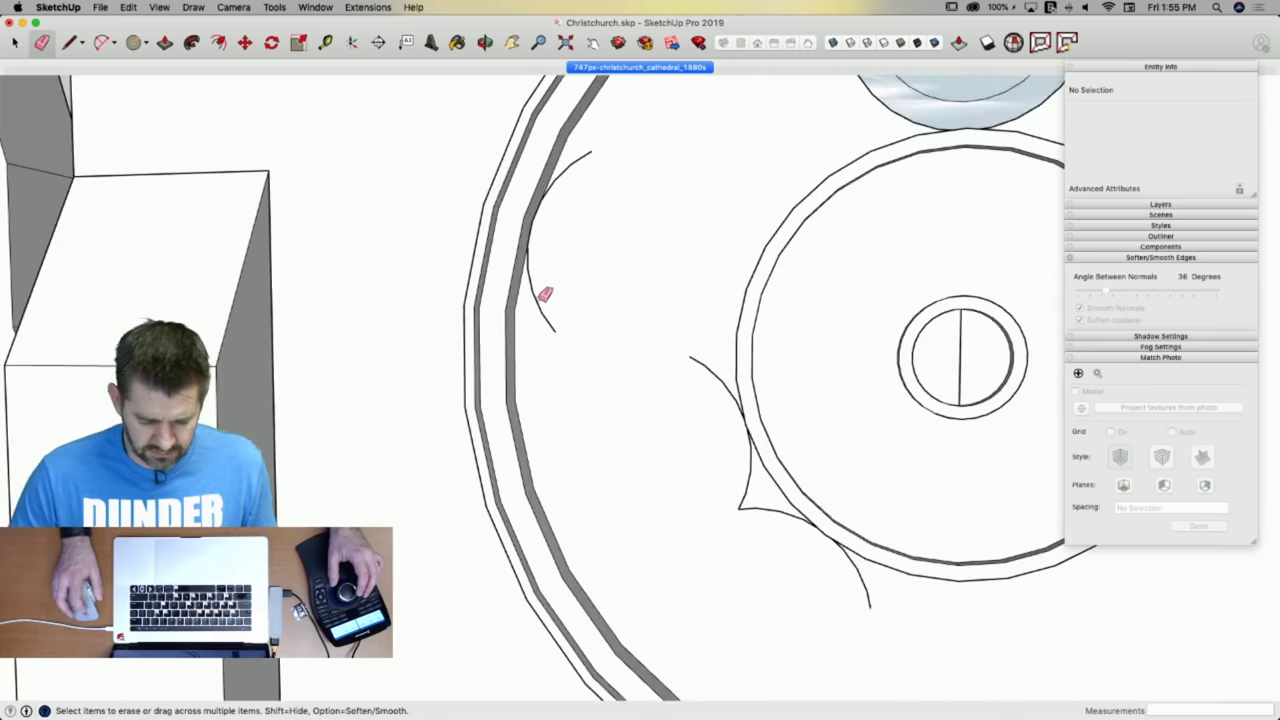
{"action": "left_click_drag", "start_coordinate": [537, 278], "coordinate": [535, 260]}
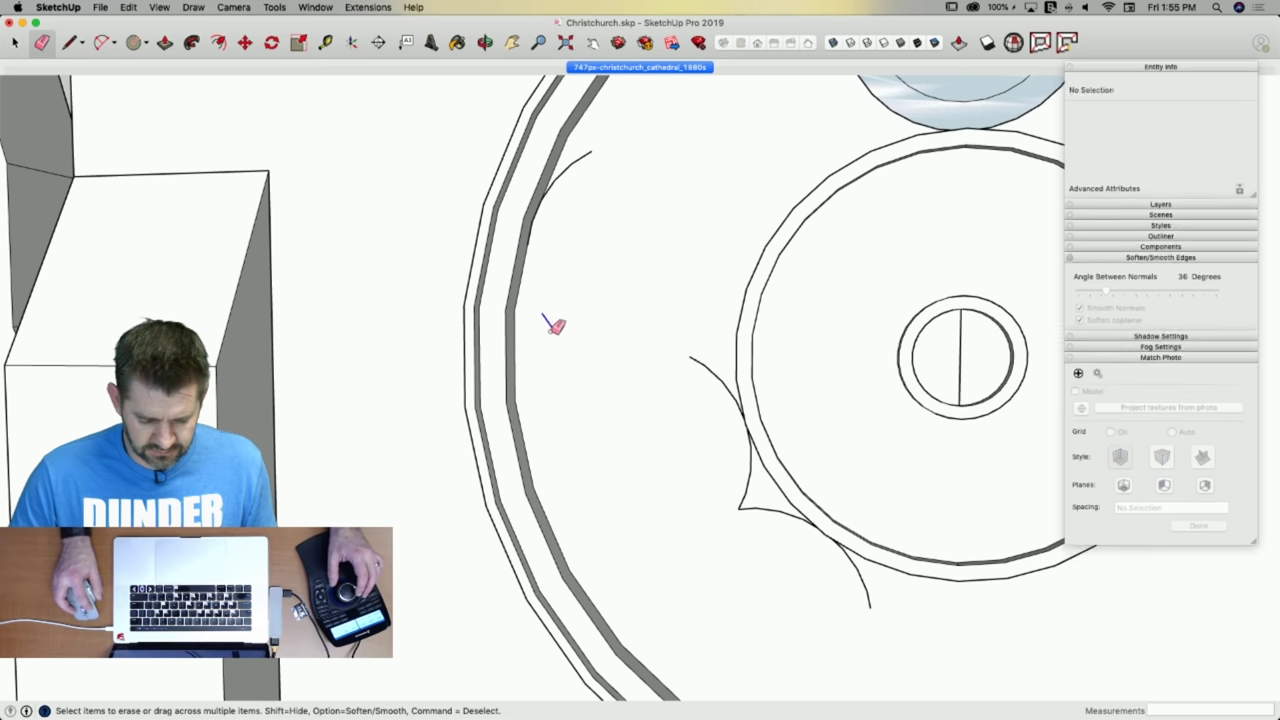
{"action": "left_click_drag", "start_coordinate": [553, 329], "coordinate": [550, 320]}
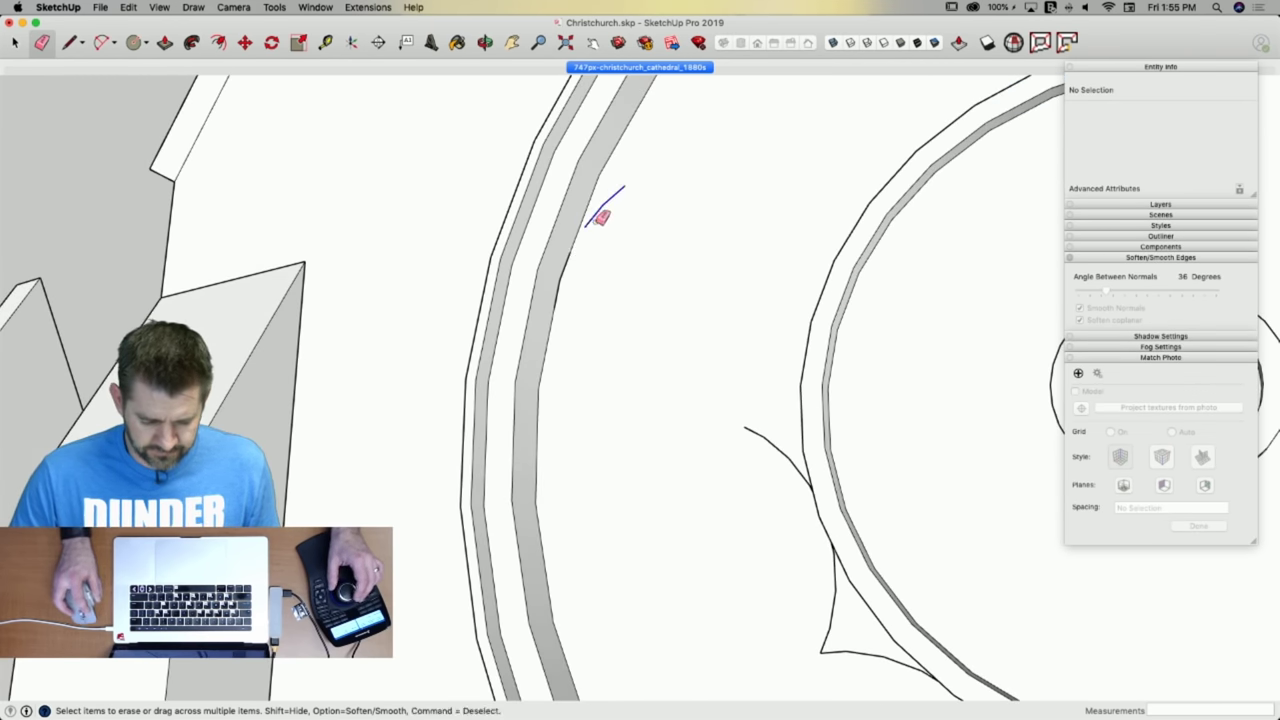
{"action": "scroll", "coordinate": [600, 217], "scroll_direction": "up", "scroll_amount": 3}
{"action": "key", "text": "space"}
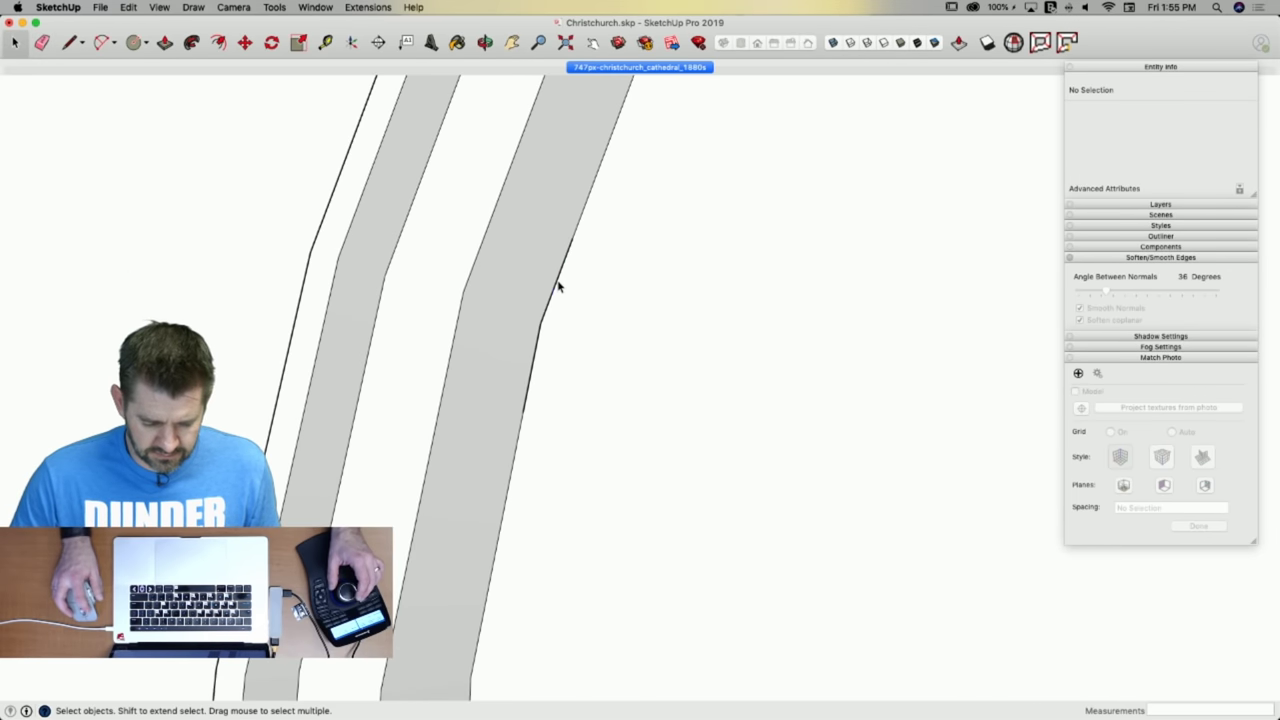
{"action": "left_click", "coordinate": [555, 280]}
{"action": "key", "text": "Delete"}
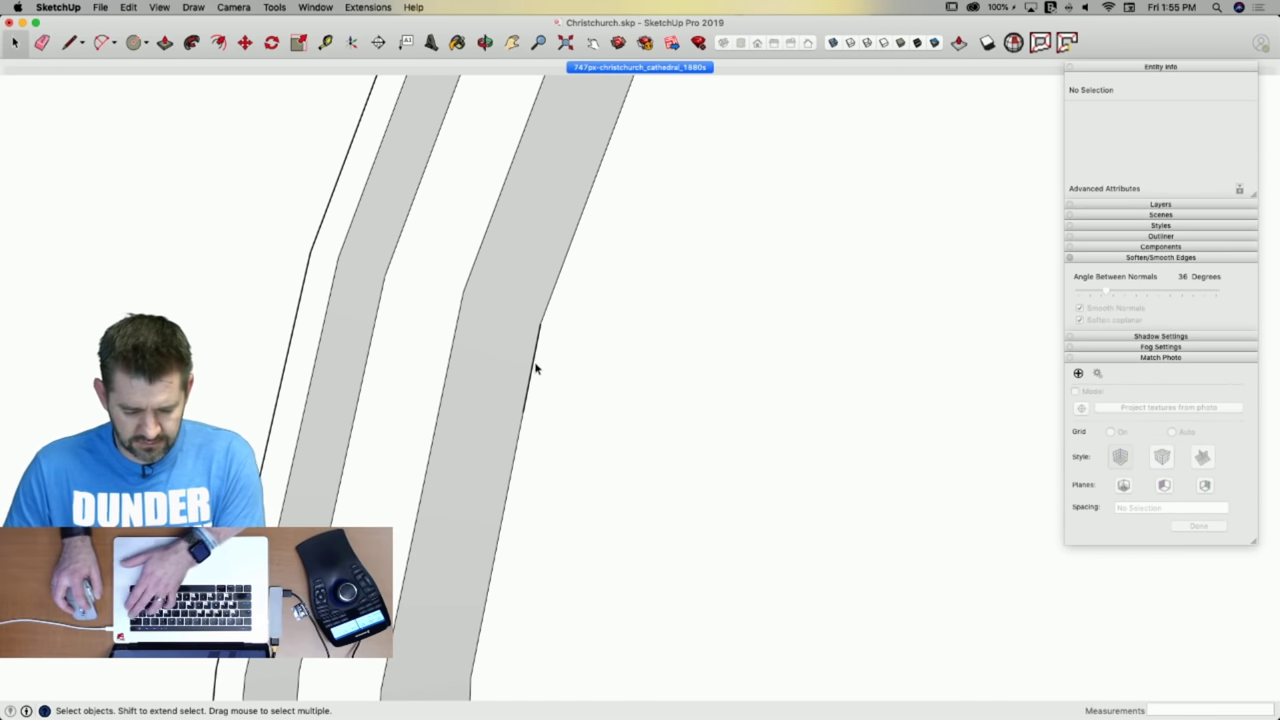
{"action": "left_click", "coordinate": [534, 367]}
{"action": "key", "text": "Delete"}
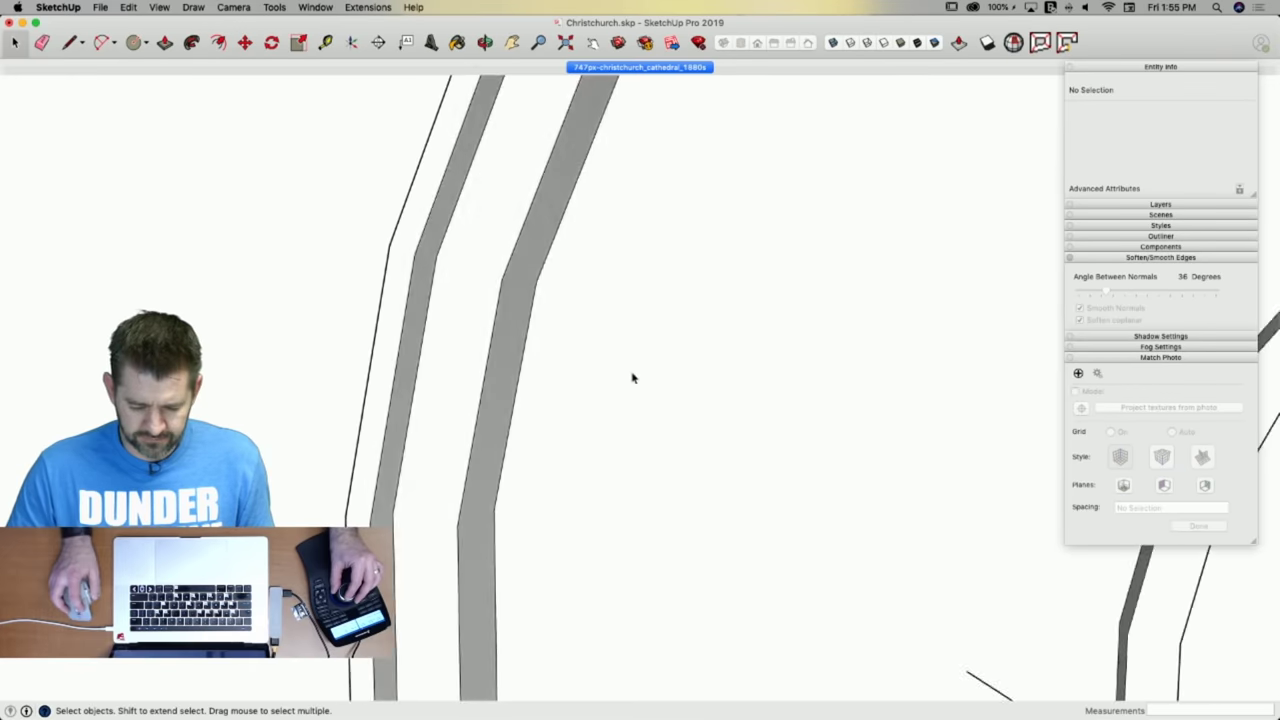
{"action": "key", "text": "e"}
{"action": "mouse_move", "coordinate": [642, 369]}
{"action": "left_mouse_down"}
{"action": "mouse_move", "coordinate": [651, 337]}
{"action": "mouse_move", "coordinate": [680, 452]}
{"action": "mouse_move", "coordinate": [712, 462]}
{"action": "left_mouse_up"}
Push/Pull the top circle's ring face about 1 3/16" until it is level with the inner wheel ring.
{"action": "key", "text": "space"}
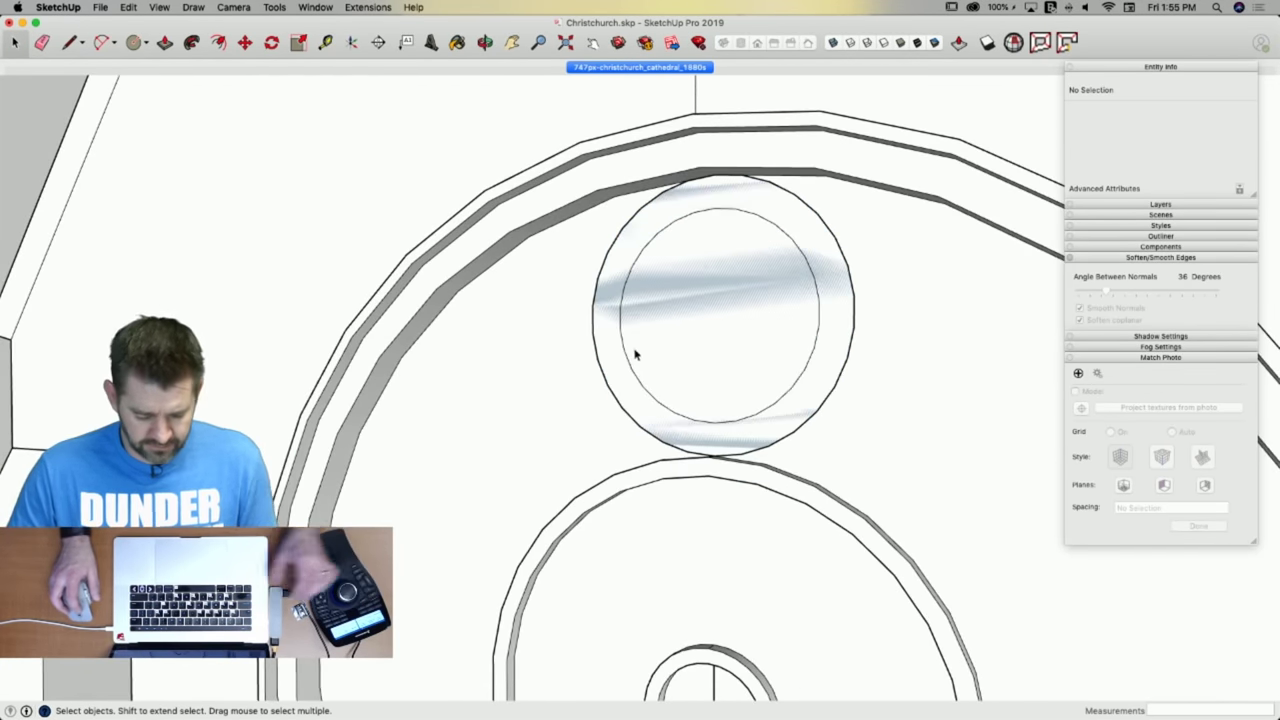
{"action": "key", "text": "p"}
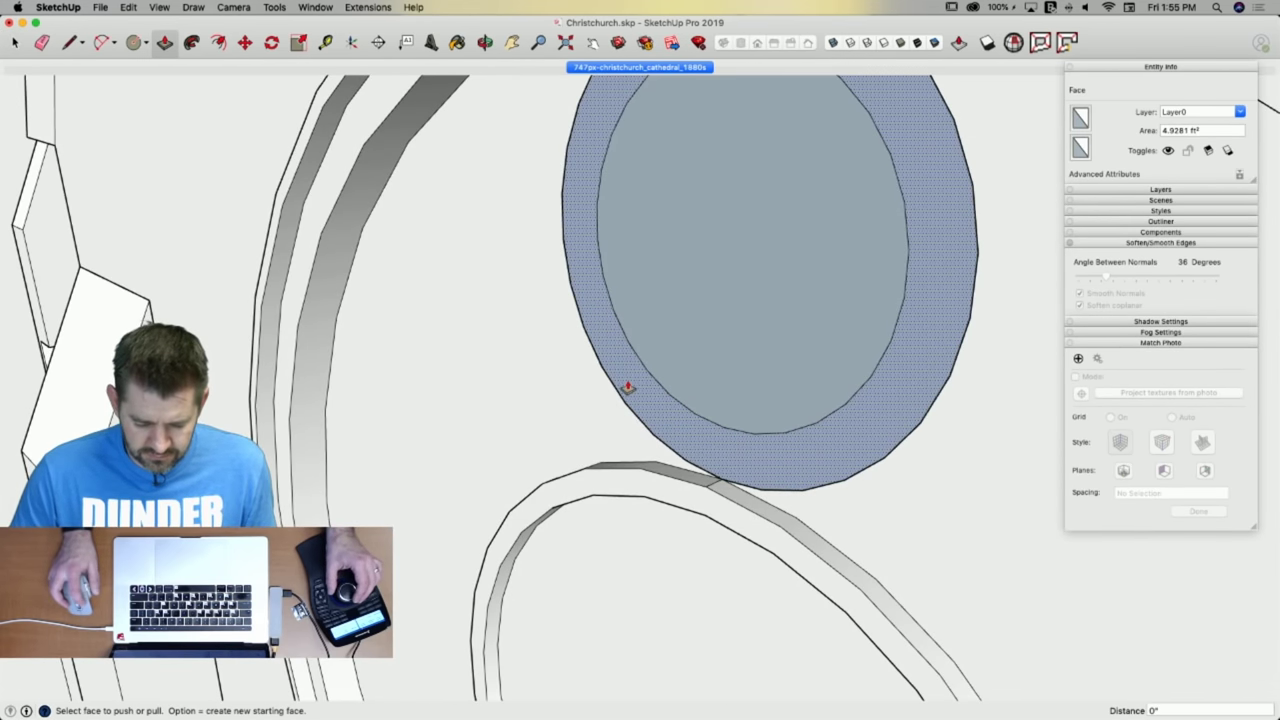
{"action": "left_click", "coordinate": [628, 388]}
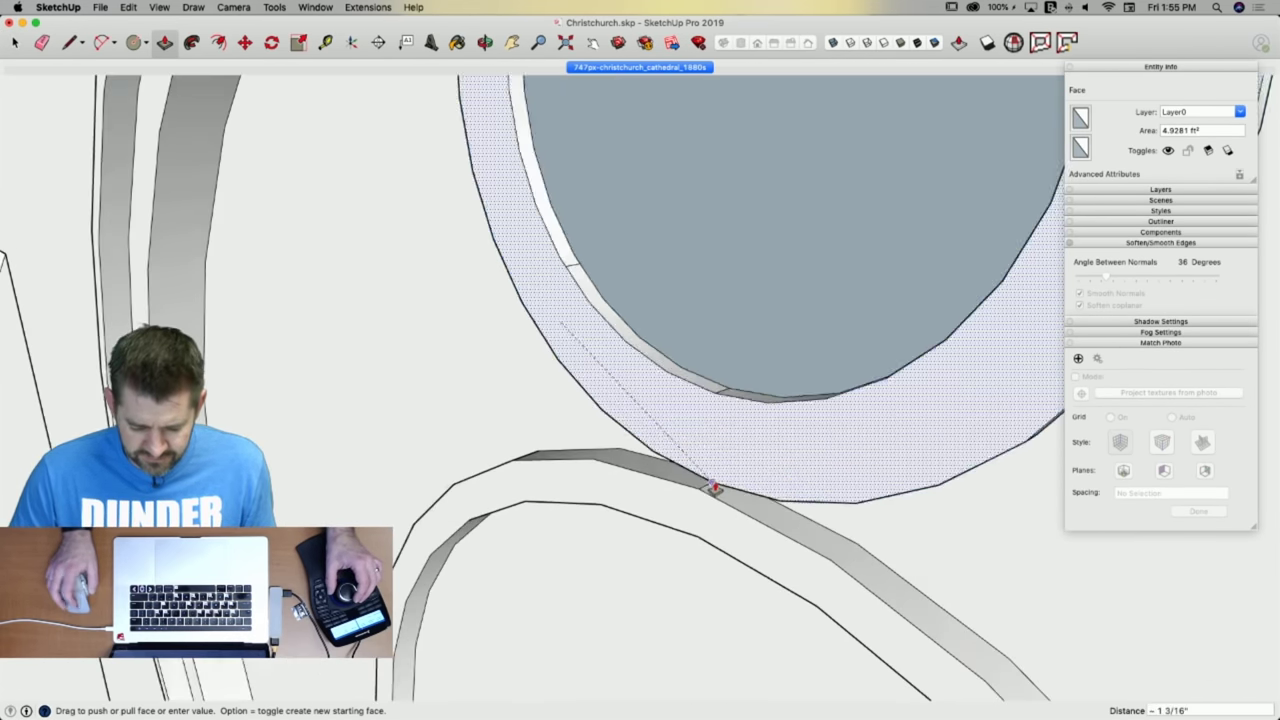
{"action": "left_click", "coordinate": [713, 488]}
Reverse the face inside the raised top ring.
{"action": "key", "text": "space"}
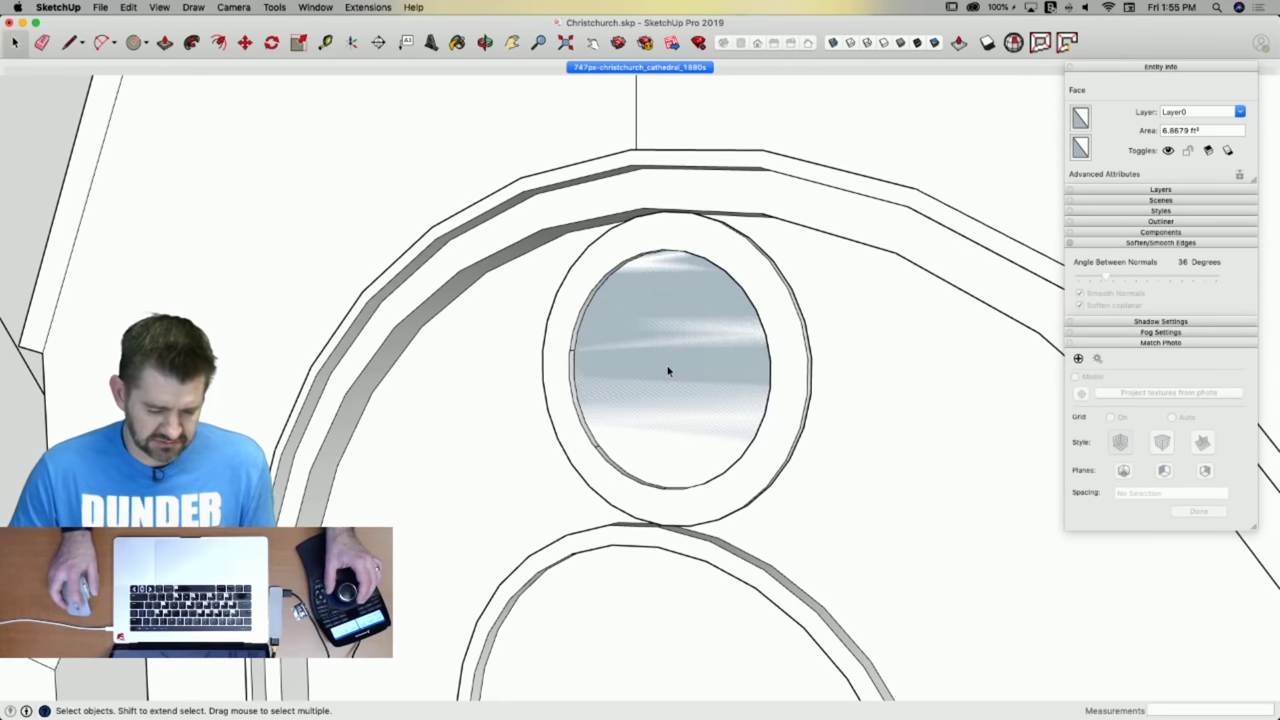
{"action": "right_click", "coordinate": [668, 371]}
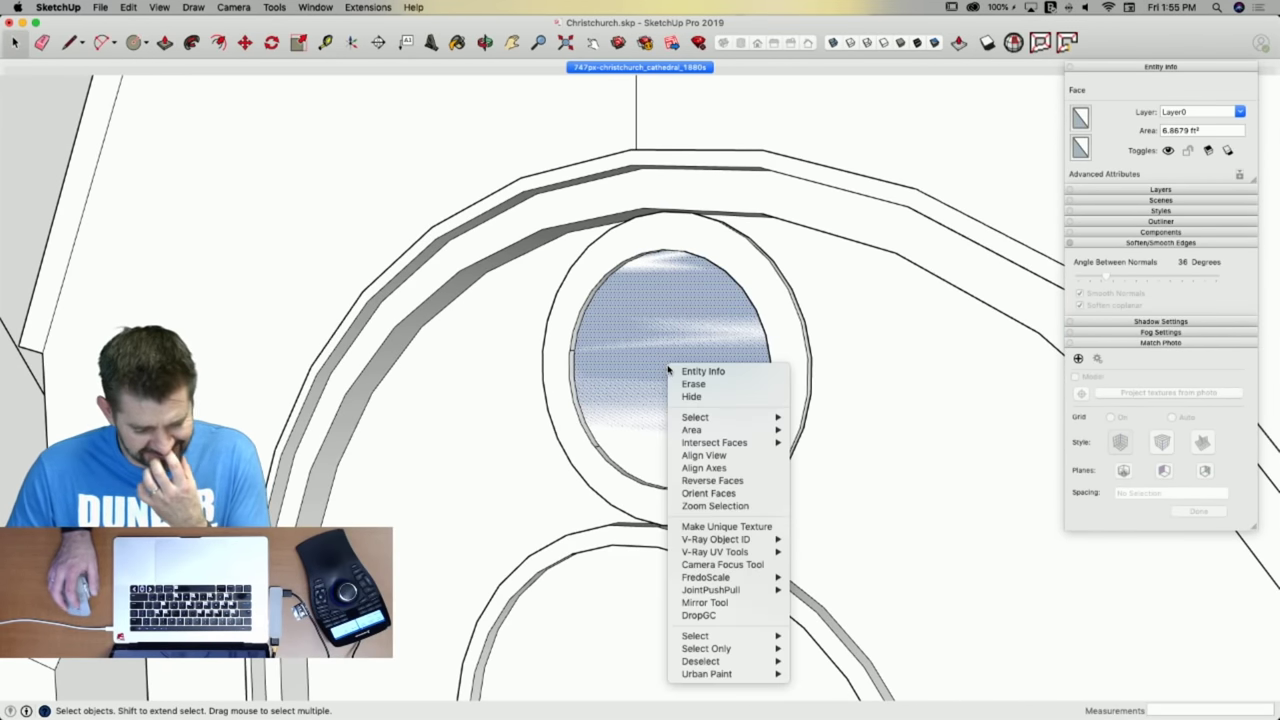
{"action": "left_click", "coordinate": [712, 481]}
Draw a vertical line about 2' 11 5/8" long across the inner circle of the top ring, through its center.
{"action": "left_click", "coordinate": [638, 67]}
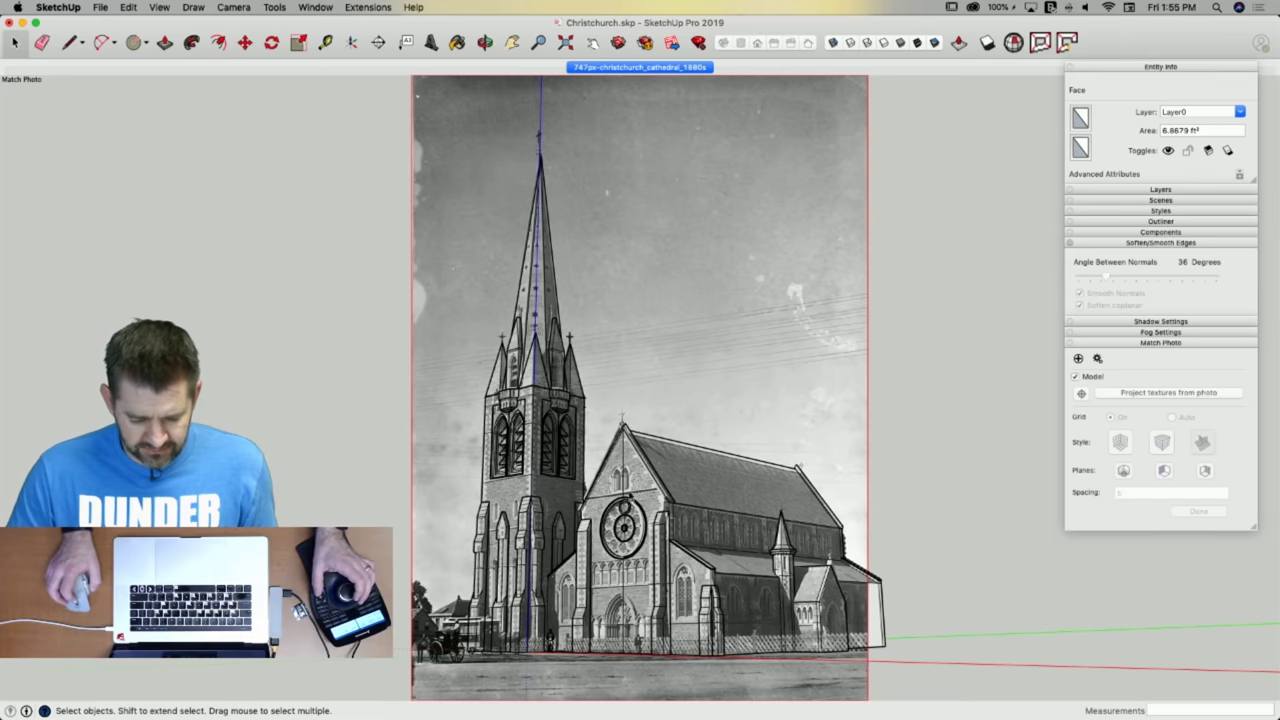
{"action": "scroll", "coordinate": [619, 540], "scroll_direction": "up", "scroll_amount": 10}
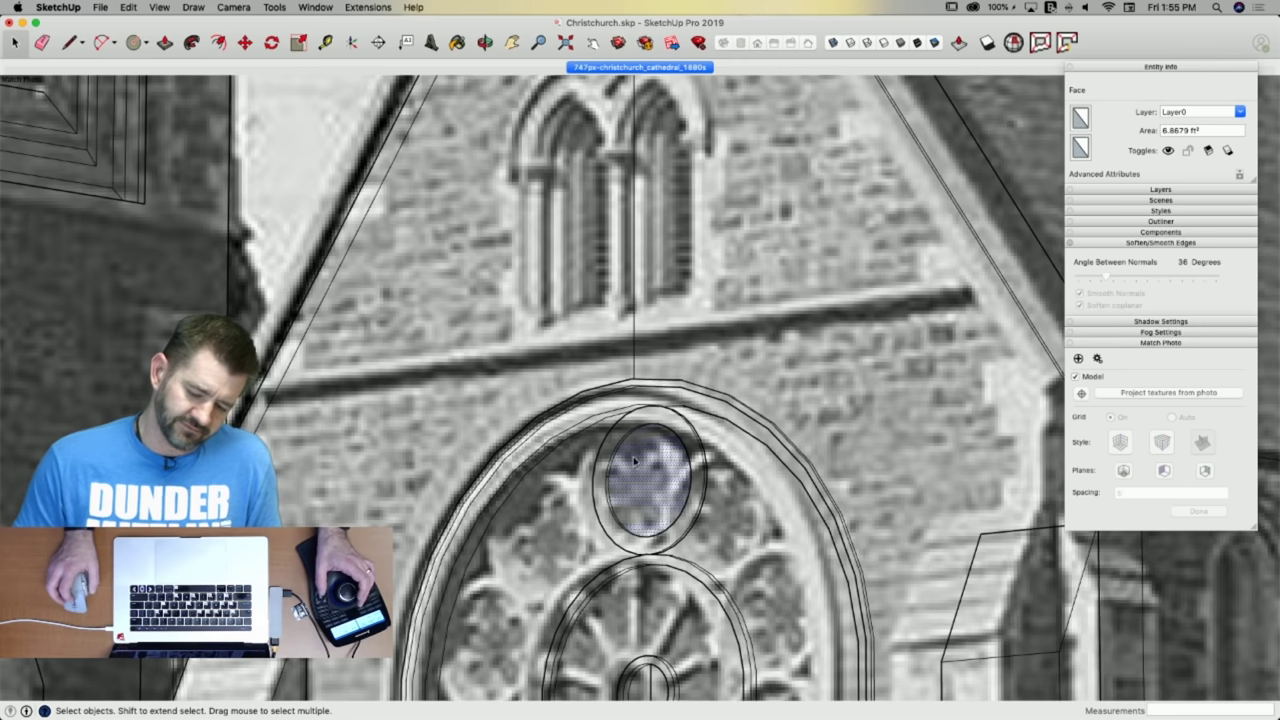
{"action": "middle_click_drag", "start_coordinate": [633, 450], "coordinate": [622, 474]}
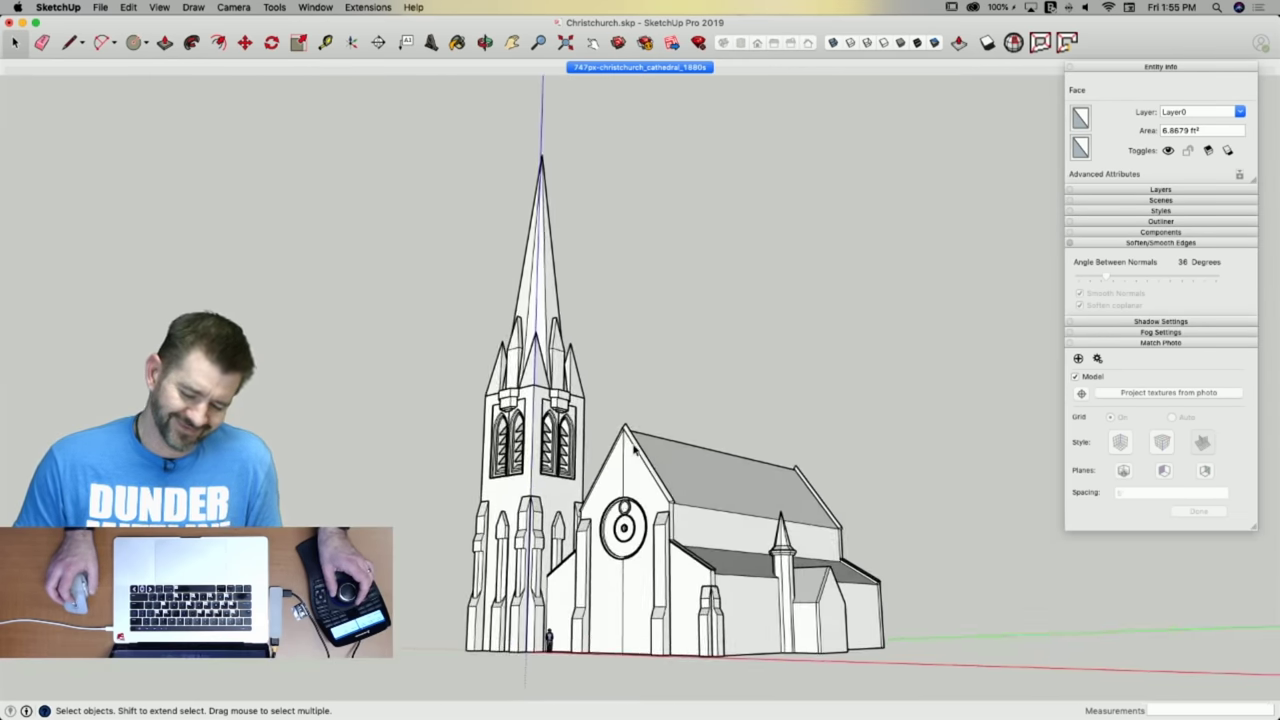
{"action": "scroll", "coordinate": [614, 569], "scroll_direction": "up", "scroll_amount": 10}
{"action": "scroll", "coordinate": [697, 423], "scroll_direction": "up", "scroll_amount": 10}
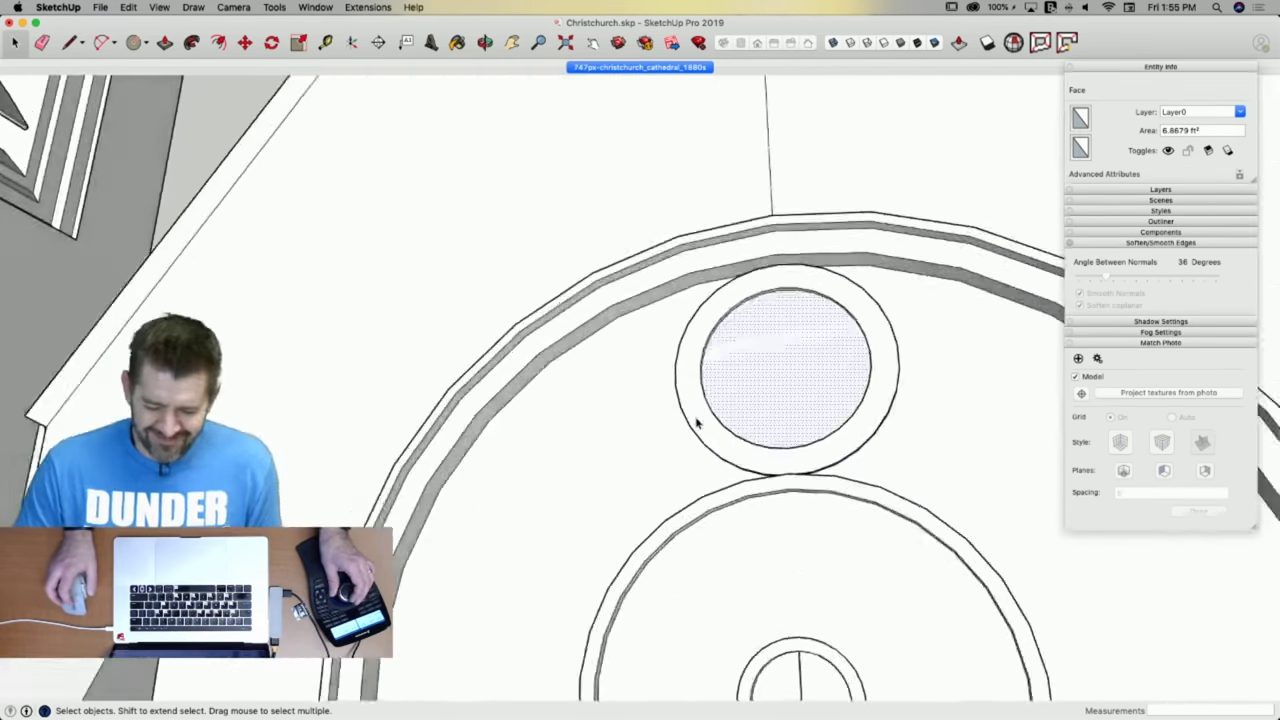
{"action": "key", "text": "l"}
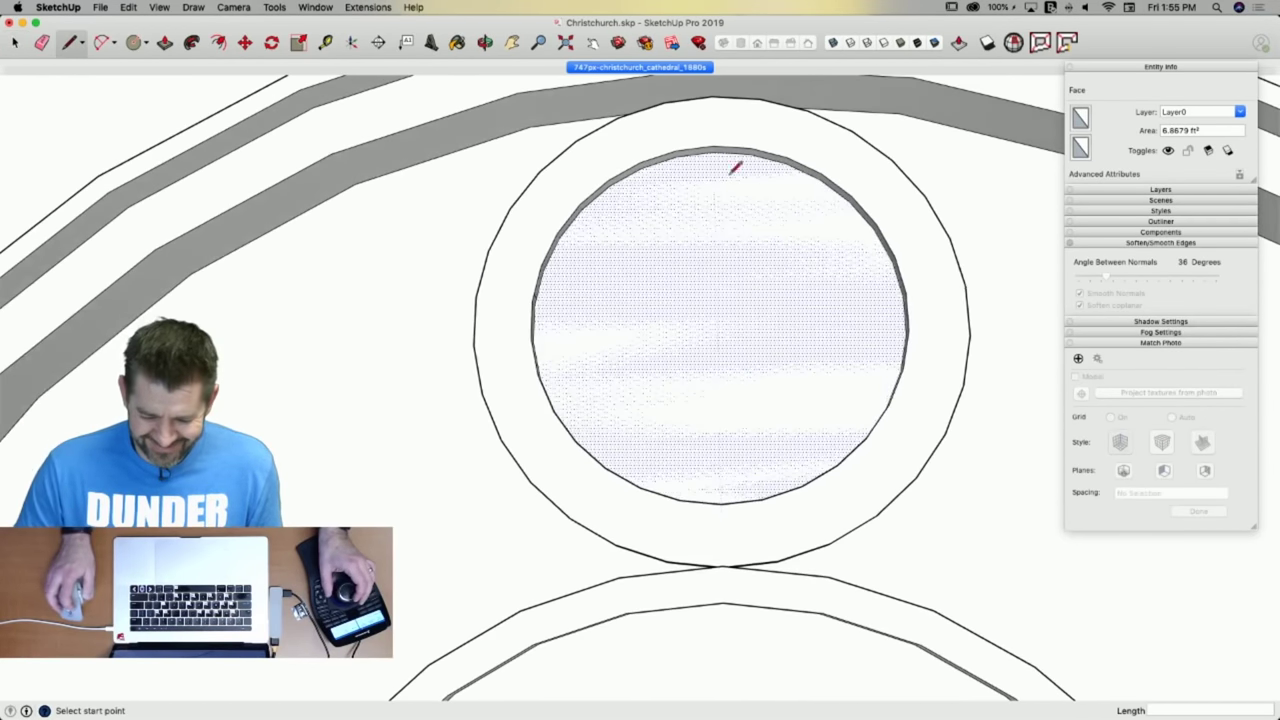
{"action": "left_click", "coordinate": [714, 150]}
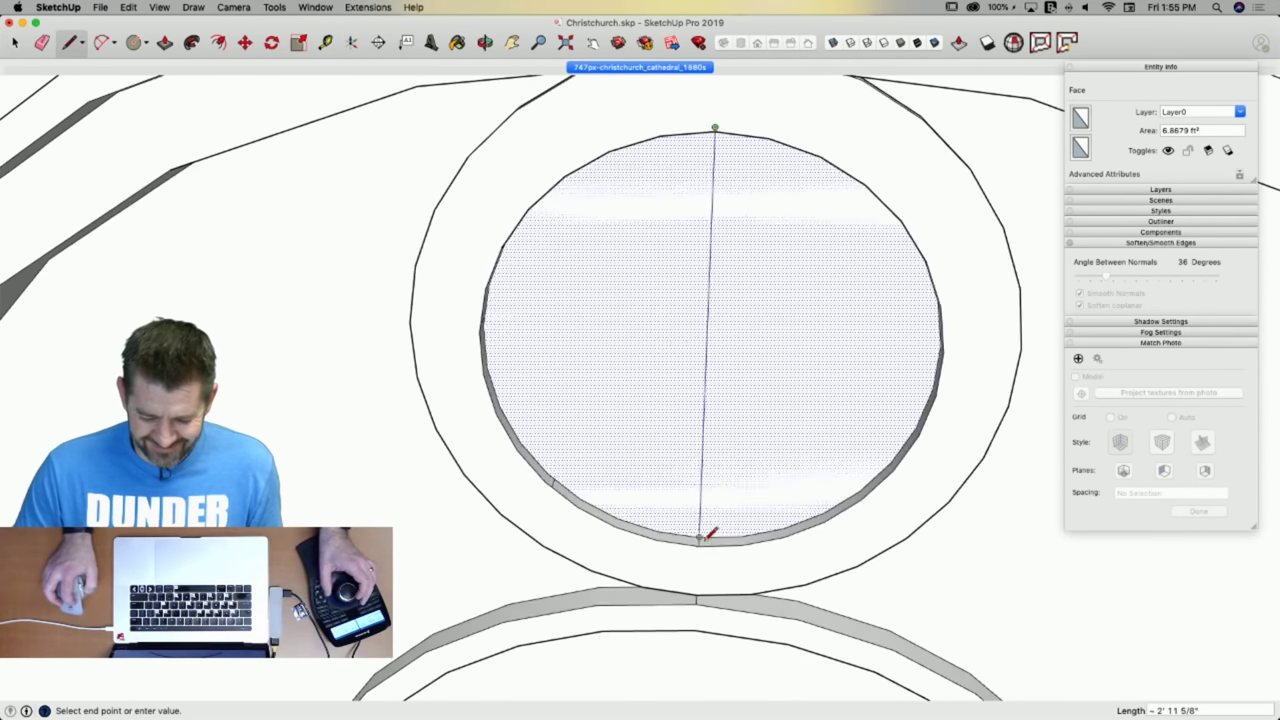
{"action": "left_click", "coordinate": [700, 536]}
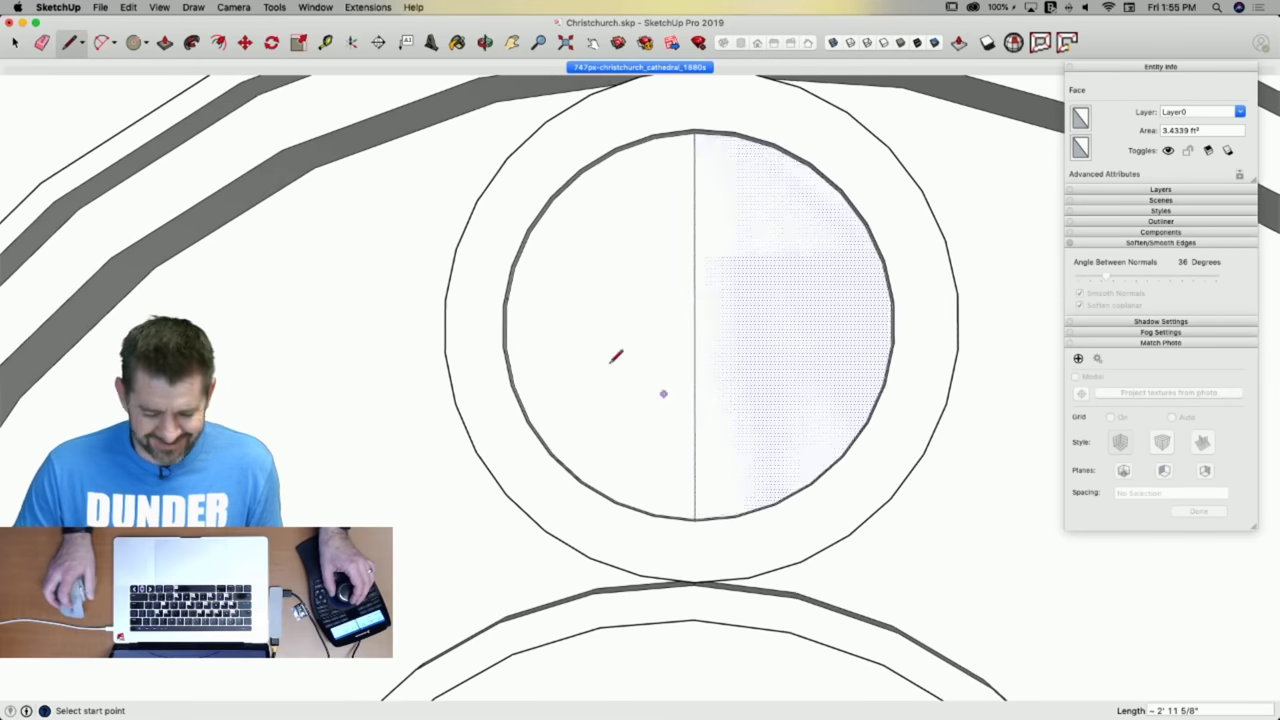
Draw a 5-sided polygon from the vertical line's midpoint to the inner circle's top point, with a radius of about 1' 5 13/16".
{"action": "left_click", "coordinate": [136, 42]}
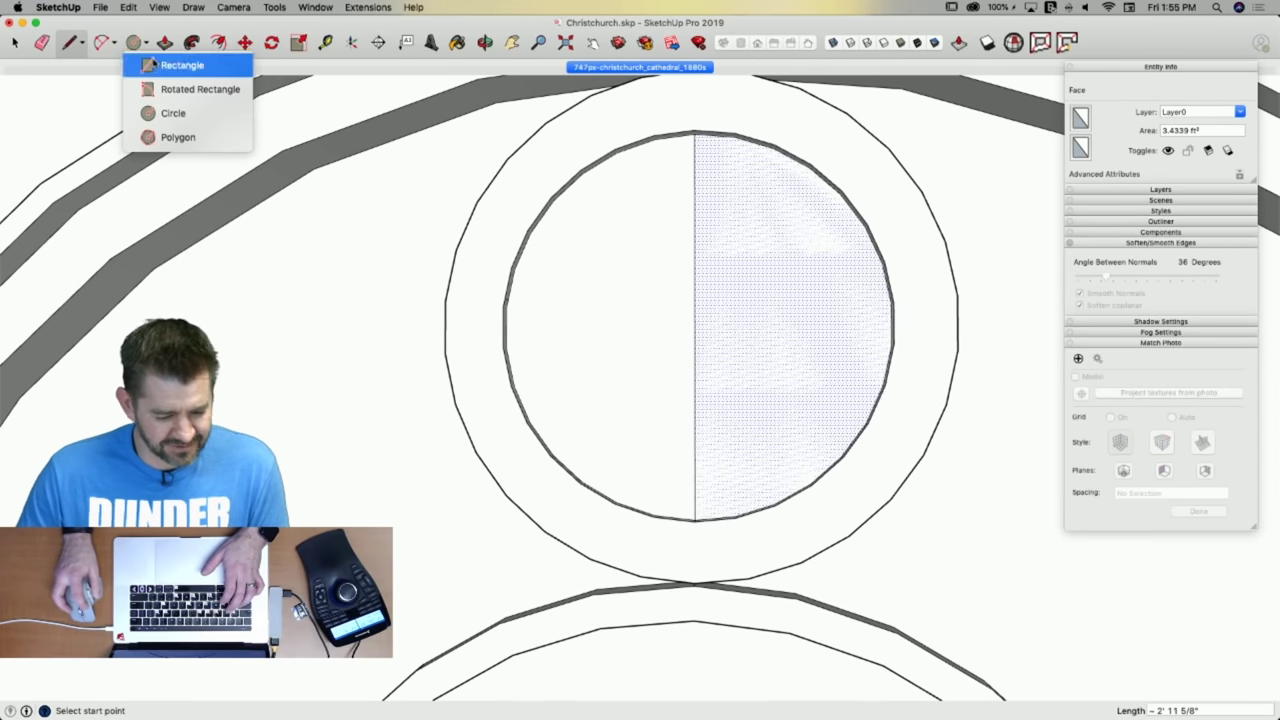
{"action": "left_click", "coordinate": [165, 135]}
{"action": "type", "text": "5"}
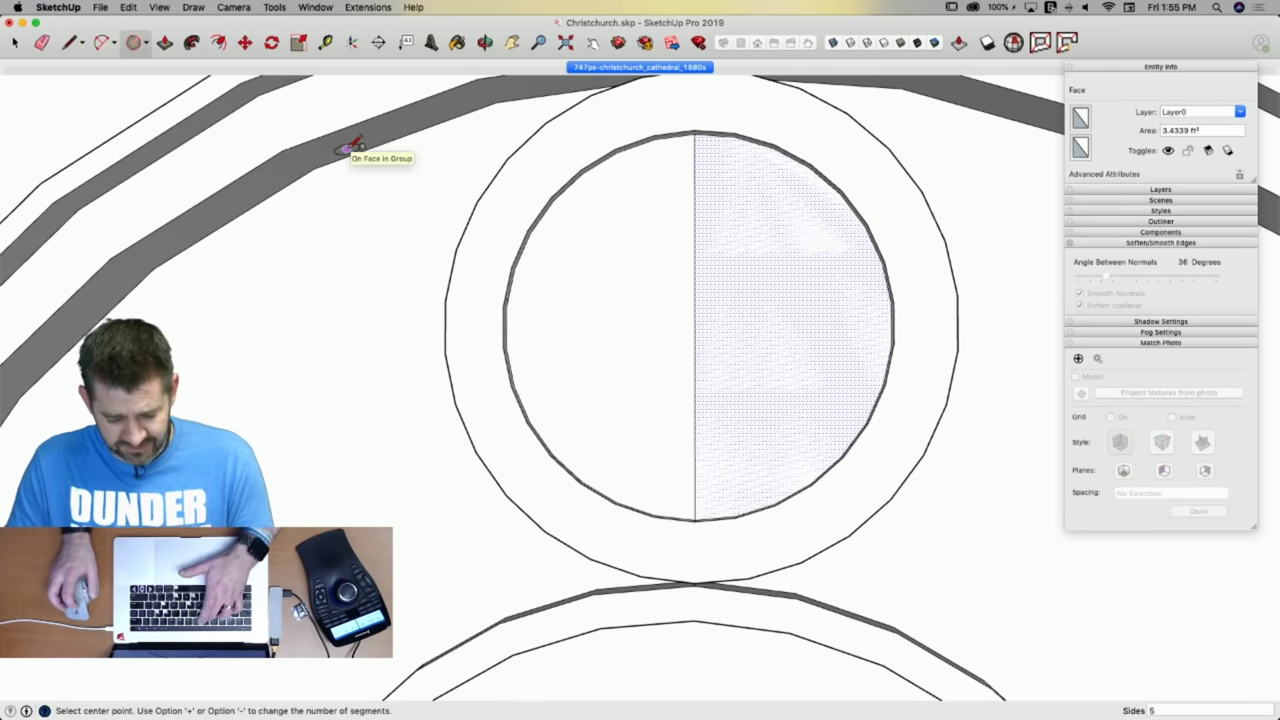
{"action": "key", "text": "Return"}
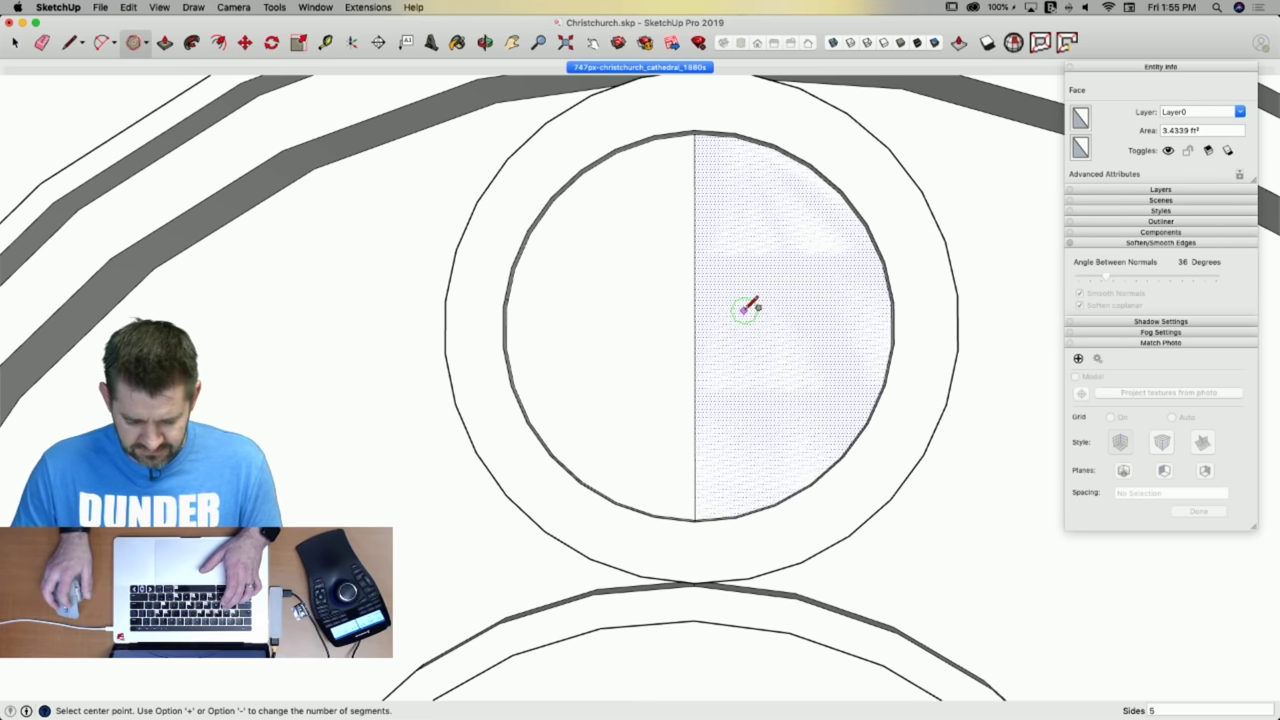
{"action": "key", "text": "space"}
{"action": "left_click", "coordinate": [137, 43]}
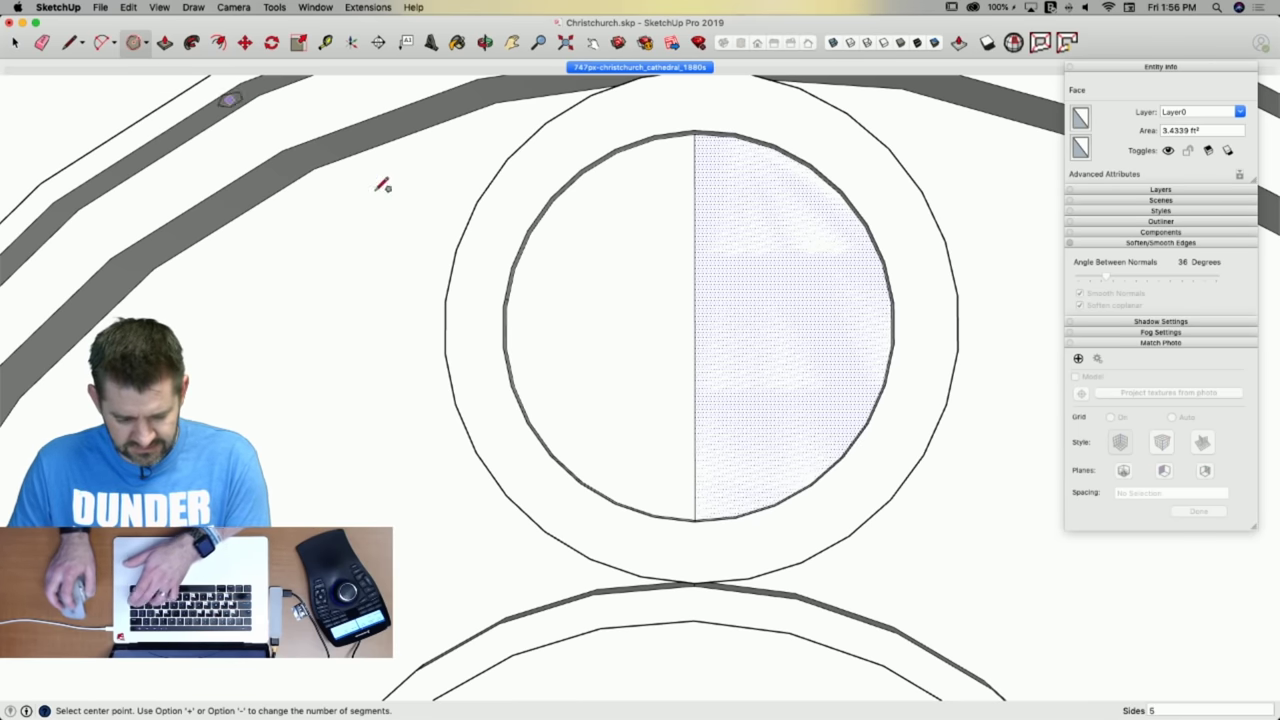
{"action": "left_click", "coordinate": [696, 325]}
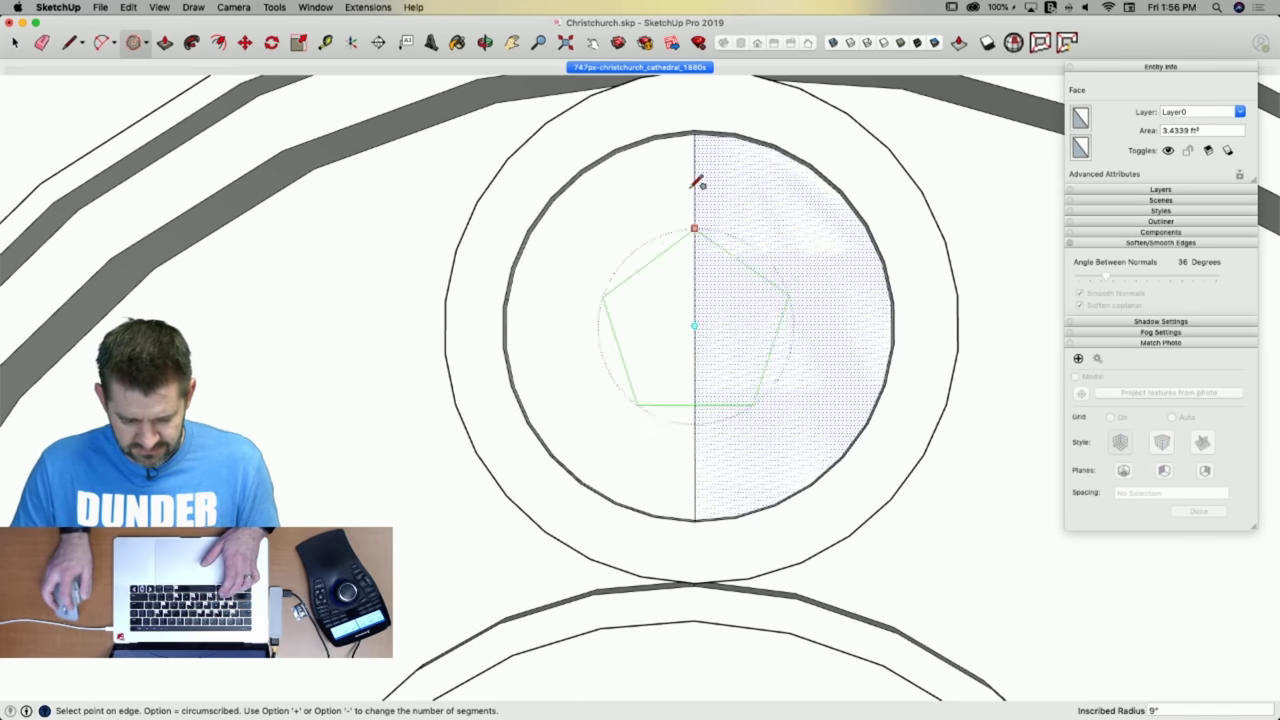
{"action": "left_click", "coordinate": [695, 131]}
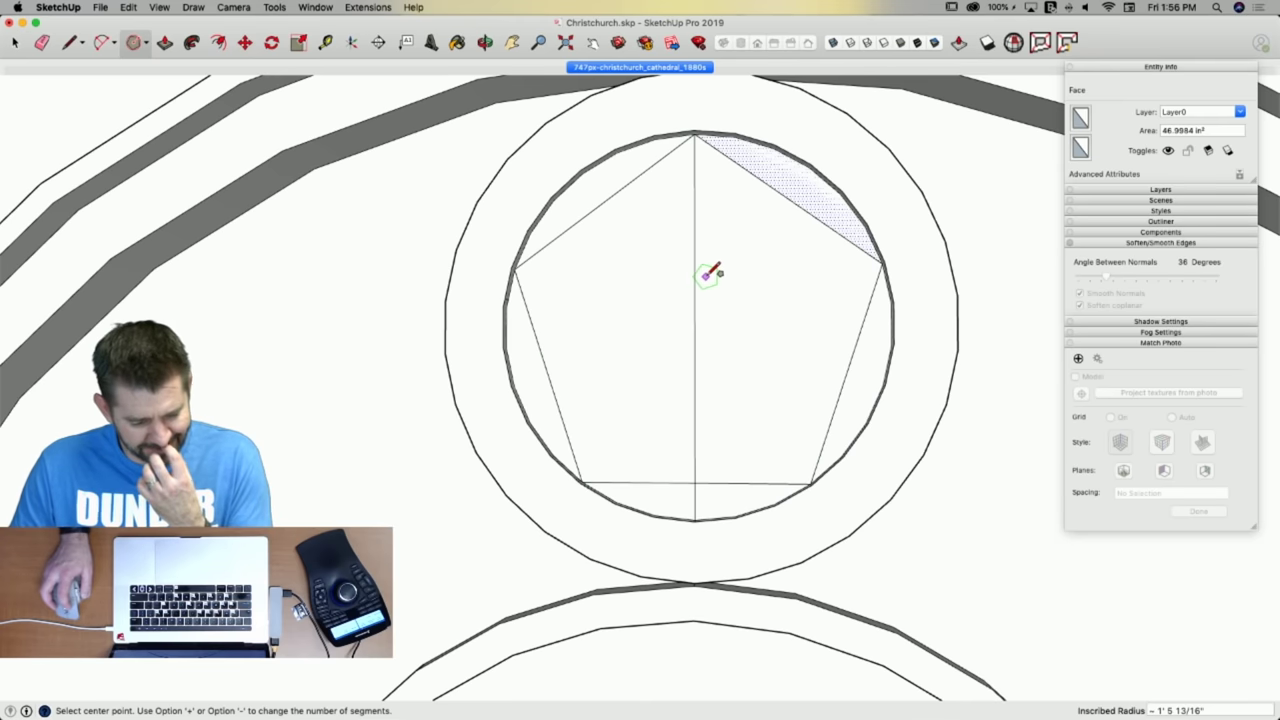
Draw a line about 1' 5 13/16" long from the pentagon's center to its upper-left vertex.
{"action": "left_click", "coordinate": [645, 68]}
{"action": "scroll", "coordinate": [640, 515], "scroll_direction": "up", "scroll_amount": 6}
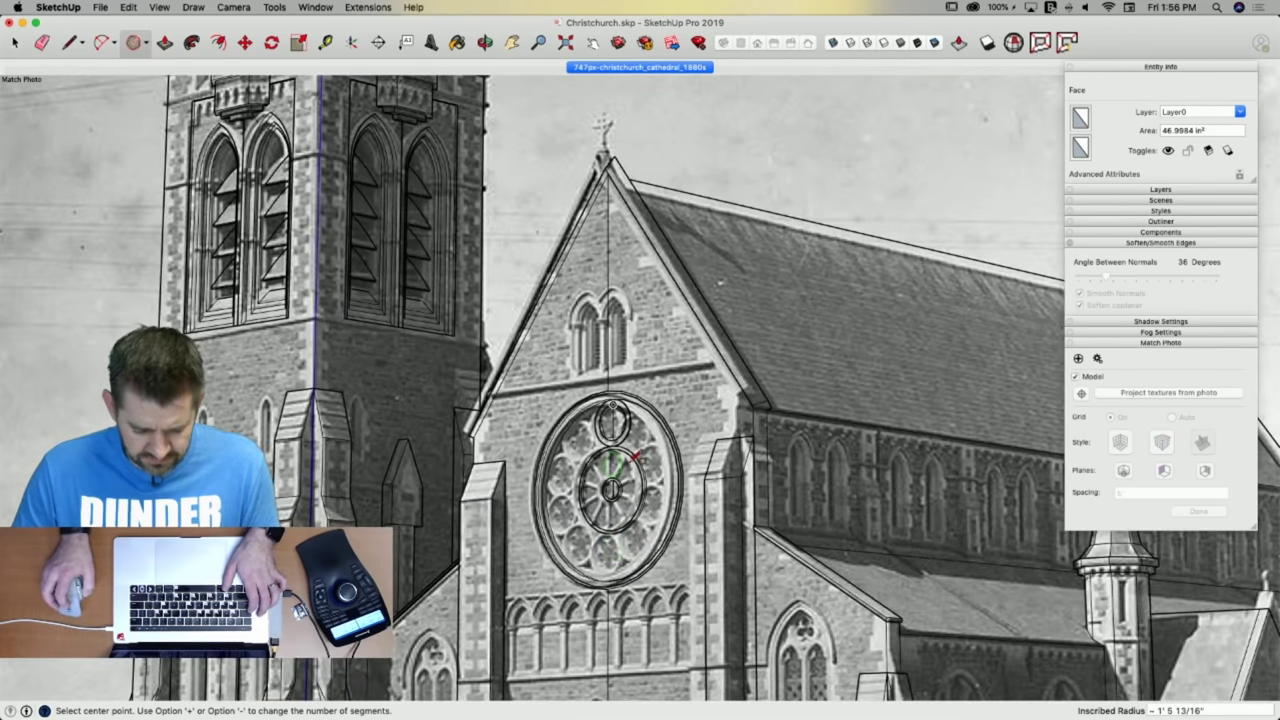
{"action": "scroll", "coordinate": [645, 405], "scroll_direction": "up", "scroll_amount": 3}
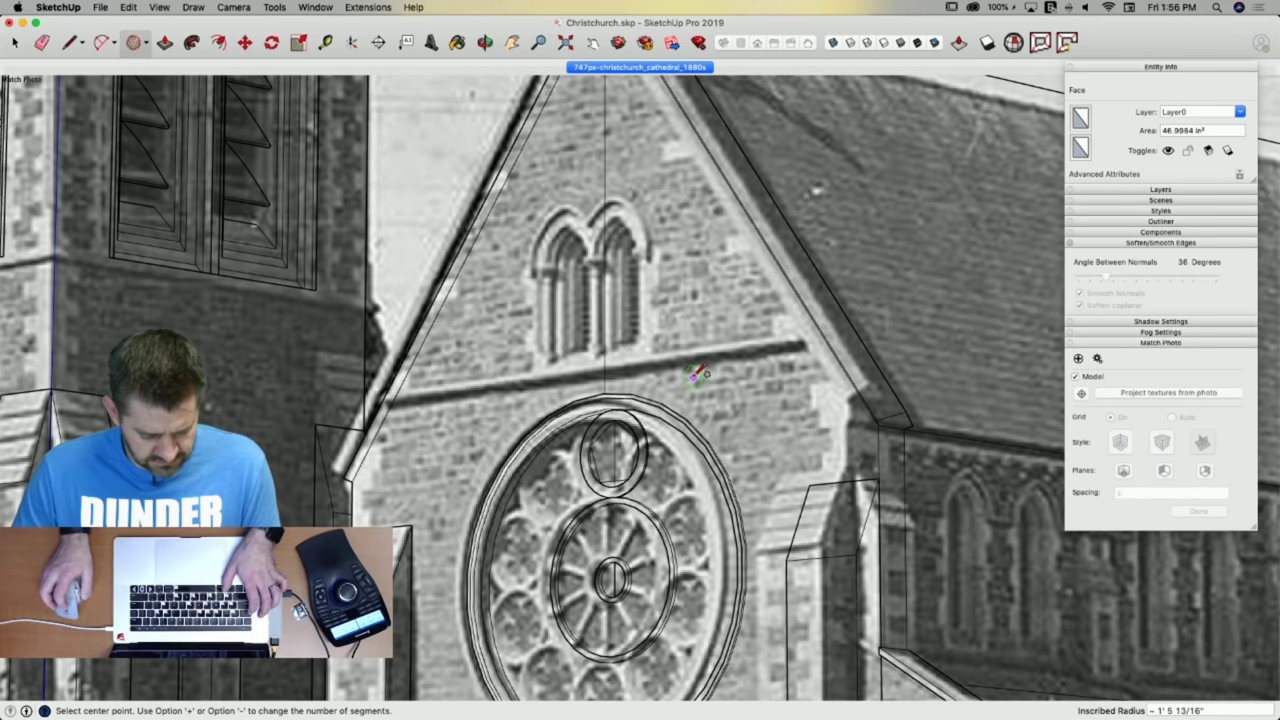
{"action": "key", "text": "super+Tab"}
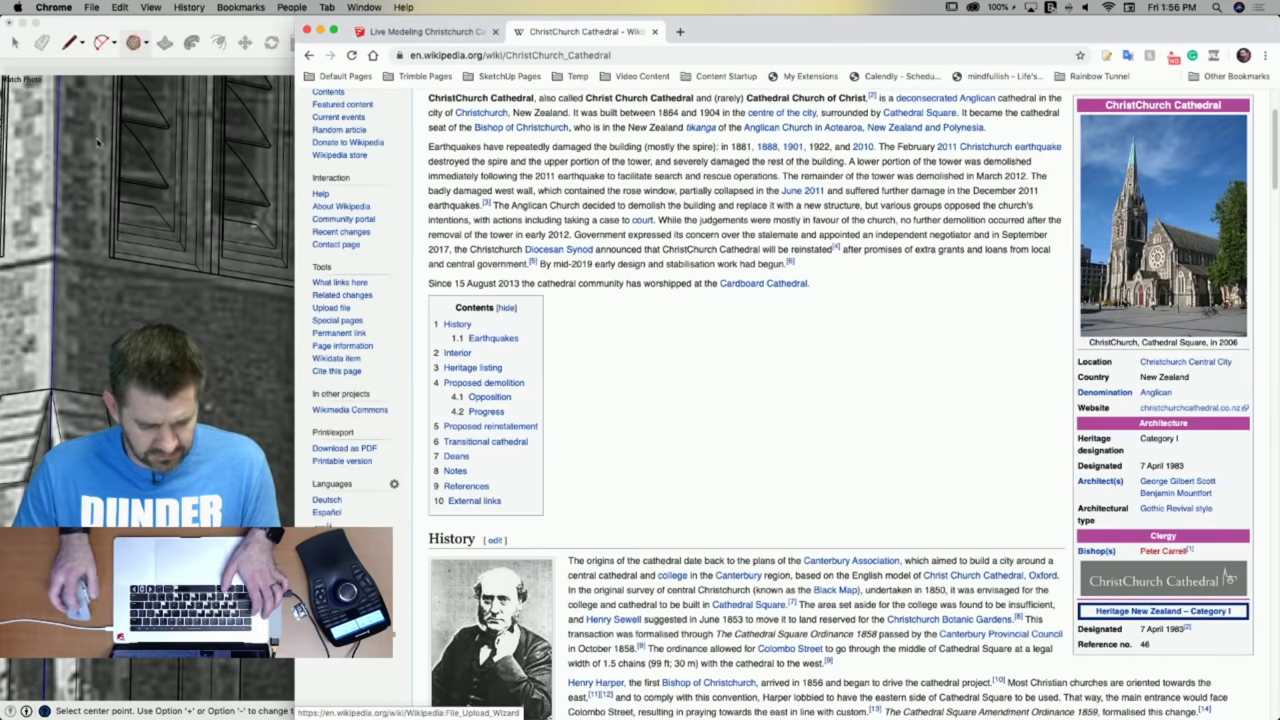
{"action": "key", "text": "super+Tab"}
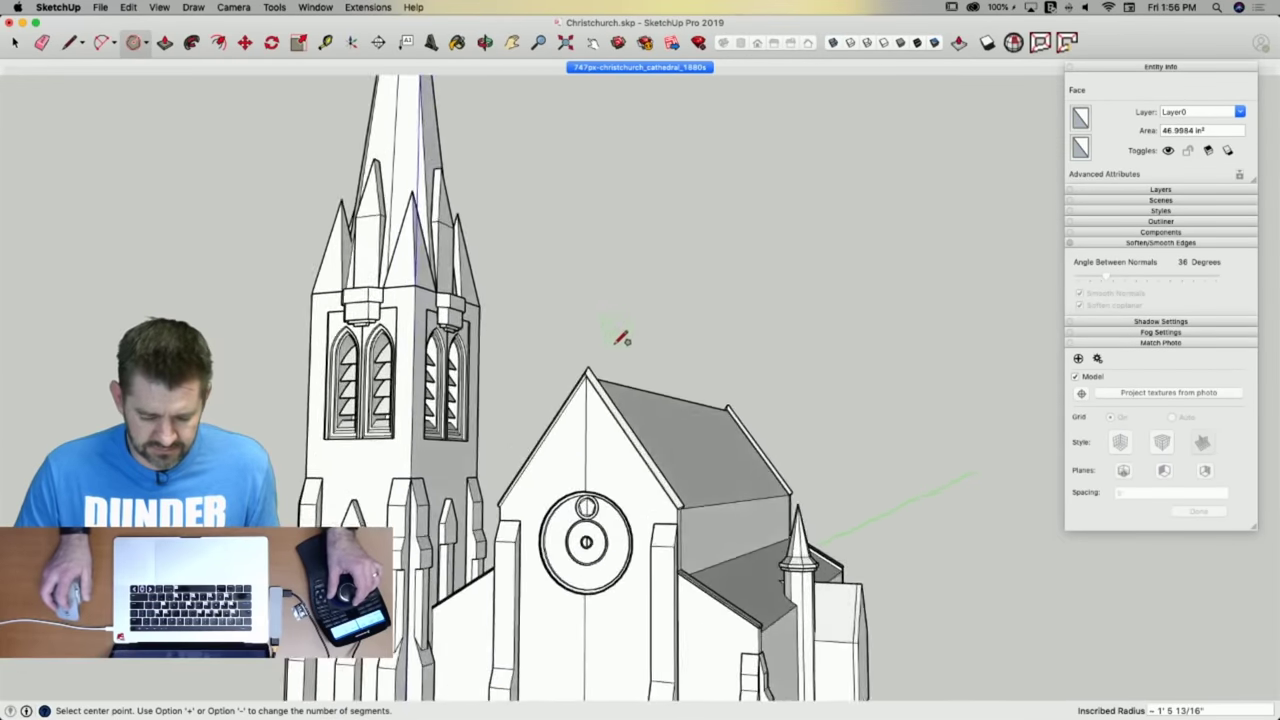
{"action": "scroll", "coordinate": [560, 398], "scroll_direction": "up", "scroll_amount": 10}
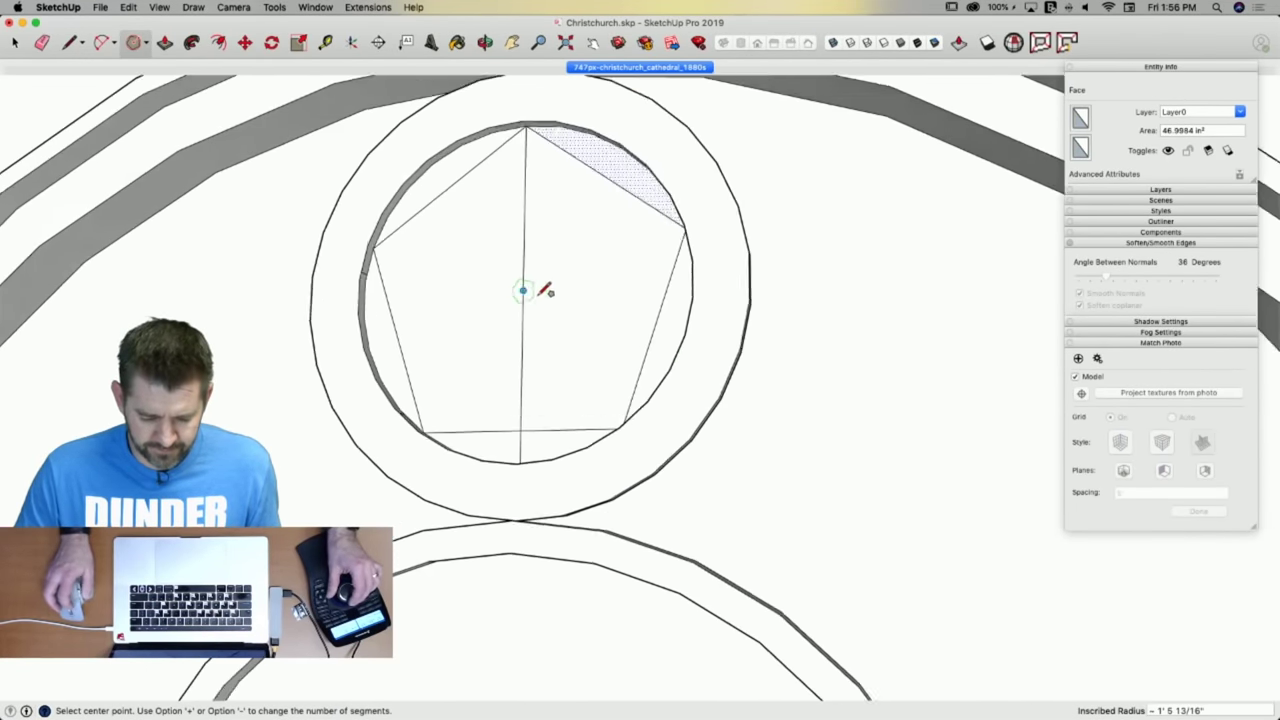
{"action": "scroll", "coordinate": [522, 290], "scroll_direction": "up", "scroll_amount": 1}
{"action": "key", "text": "l"}
{"action": "left_click", "coordinate": [525, 283]}
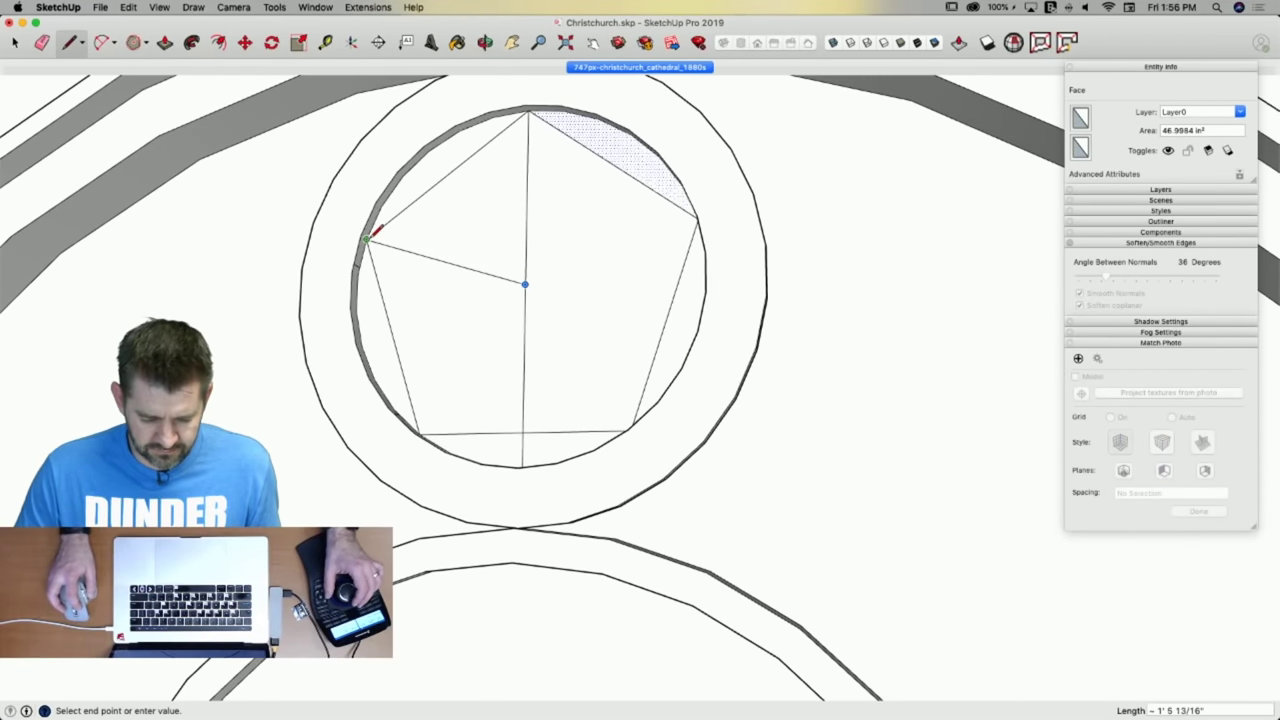
{"action": "left_click", "coordinate": [368, 238]}
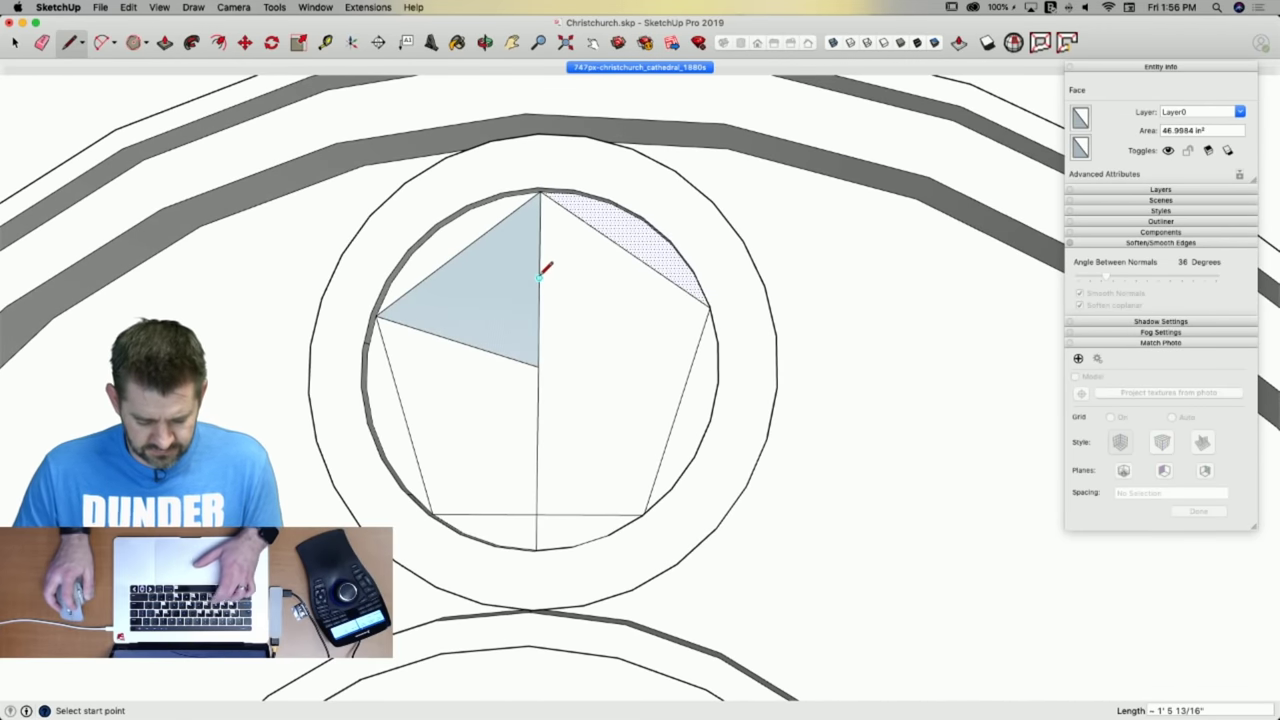
Draw two concentric circles at the midpoint between pentagon center and top vertex, one reaching the vertex, one touching the pentagon's side with about 7 3/16" radius.
{"action": "key", "text": "c"}
{"action": "left_click", "coordinate": [539, 278]}
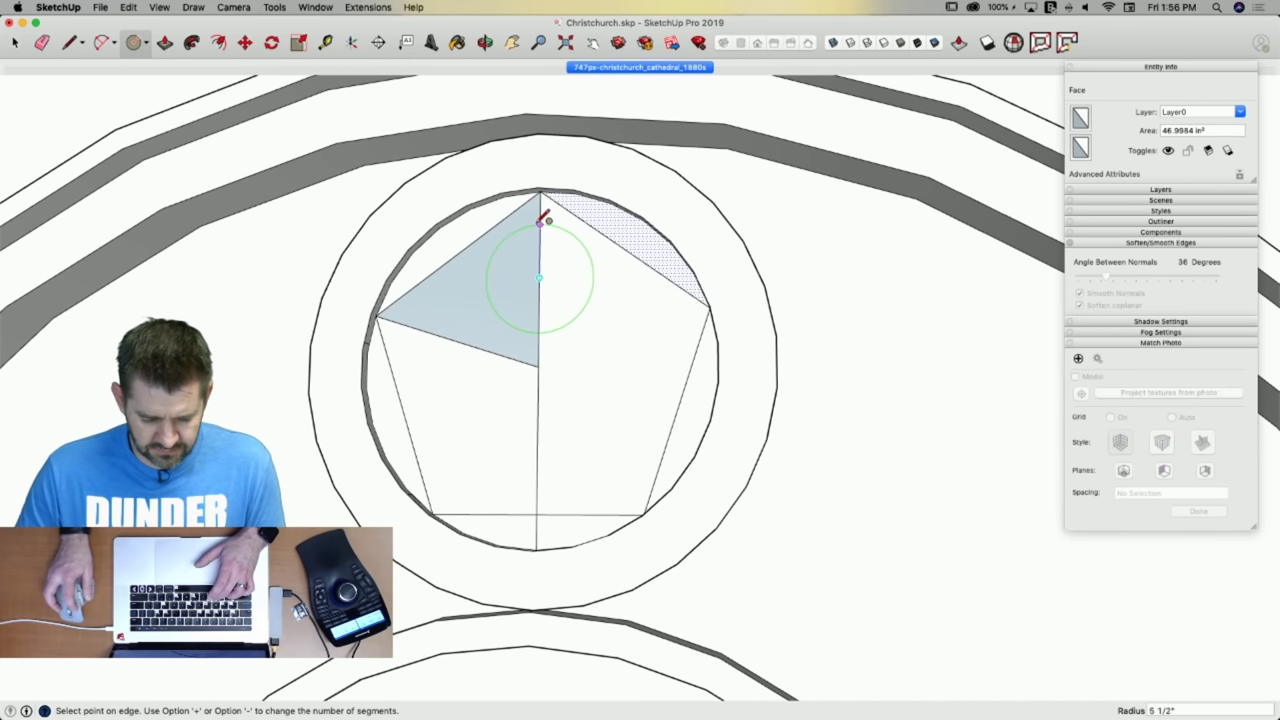
{"action": "left_click", "coordinate": [541, 189]}
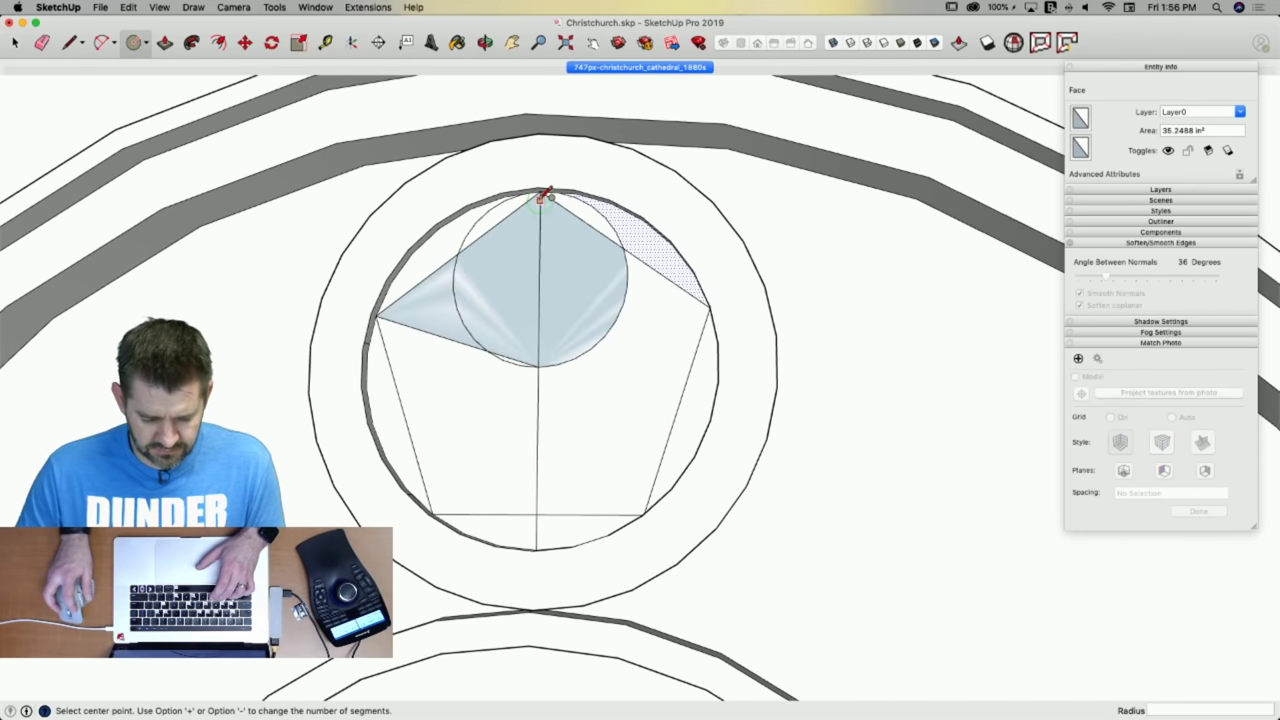
{"action": "left_click", "coordinate": [539, 279]}
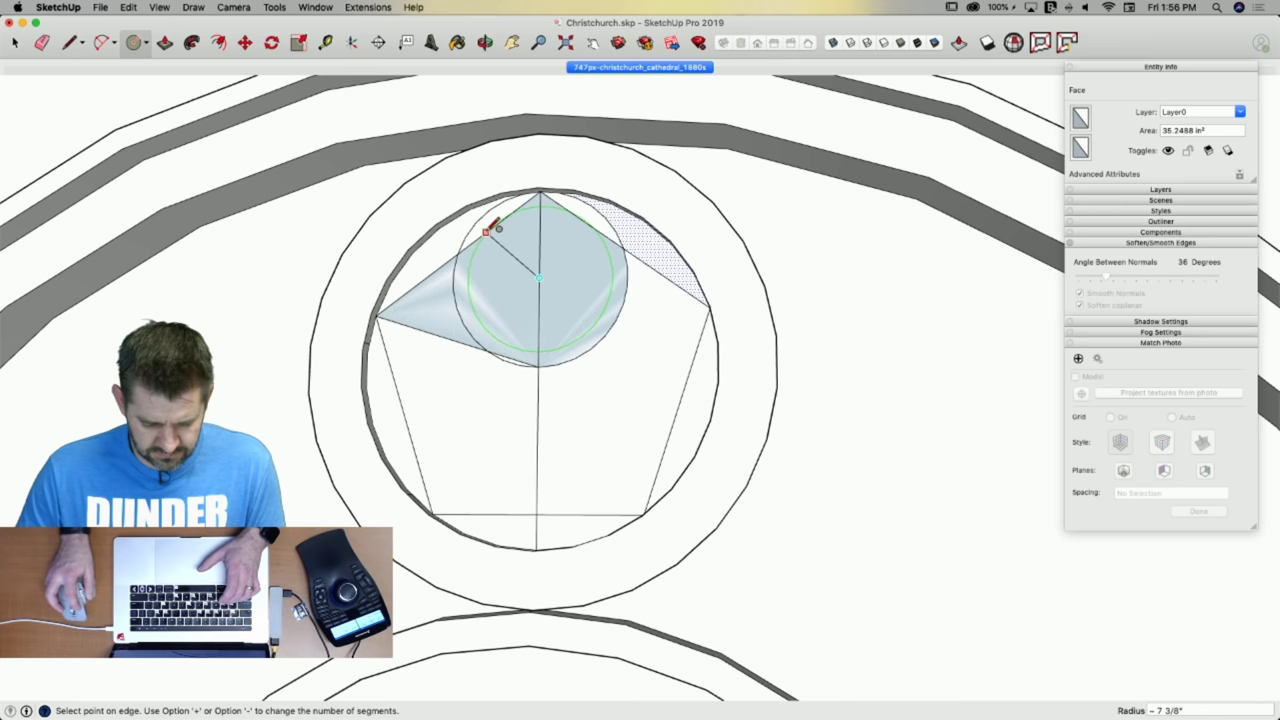
{"action": "scroll", "coordinate": [503, 222], "scroll_direction": "up", "scroll_amount": 3}
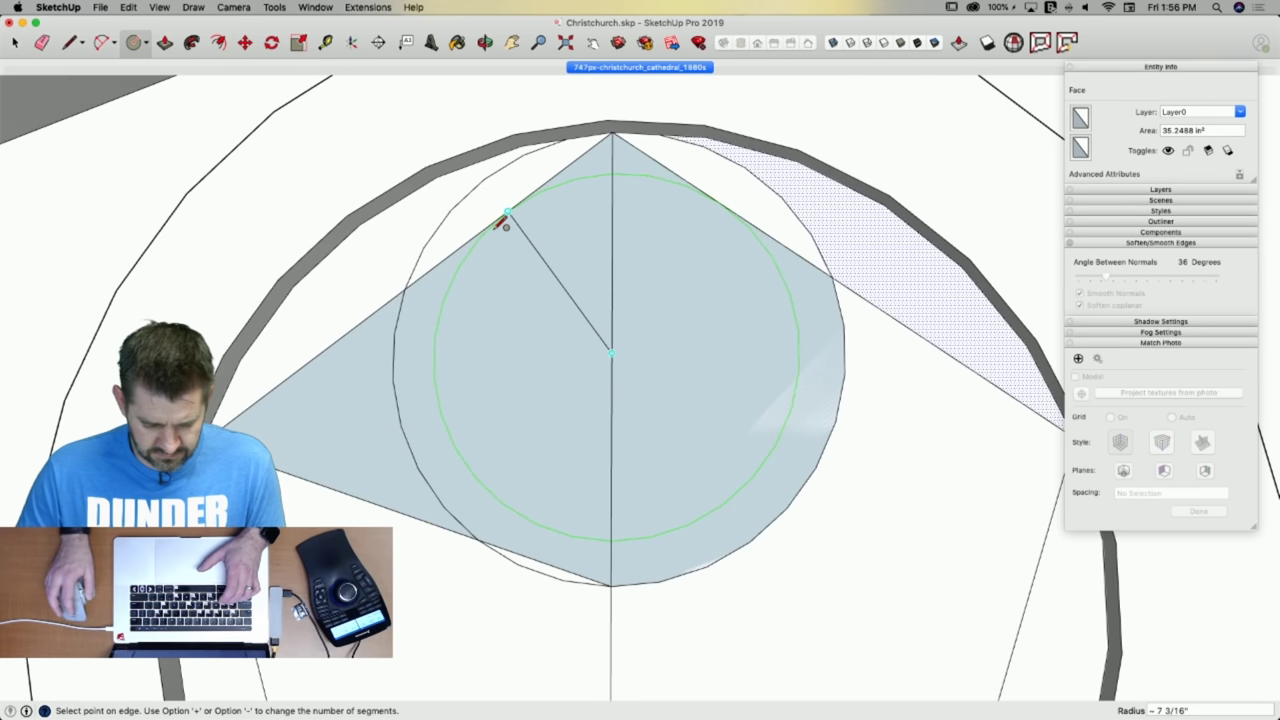
{"action": "left_click", "coordinate": [513, 212]}
Erase the short piece of the pentagon's upper-right side between the top vertex and the smaller circle.
{"action": "key", "text": "e"}
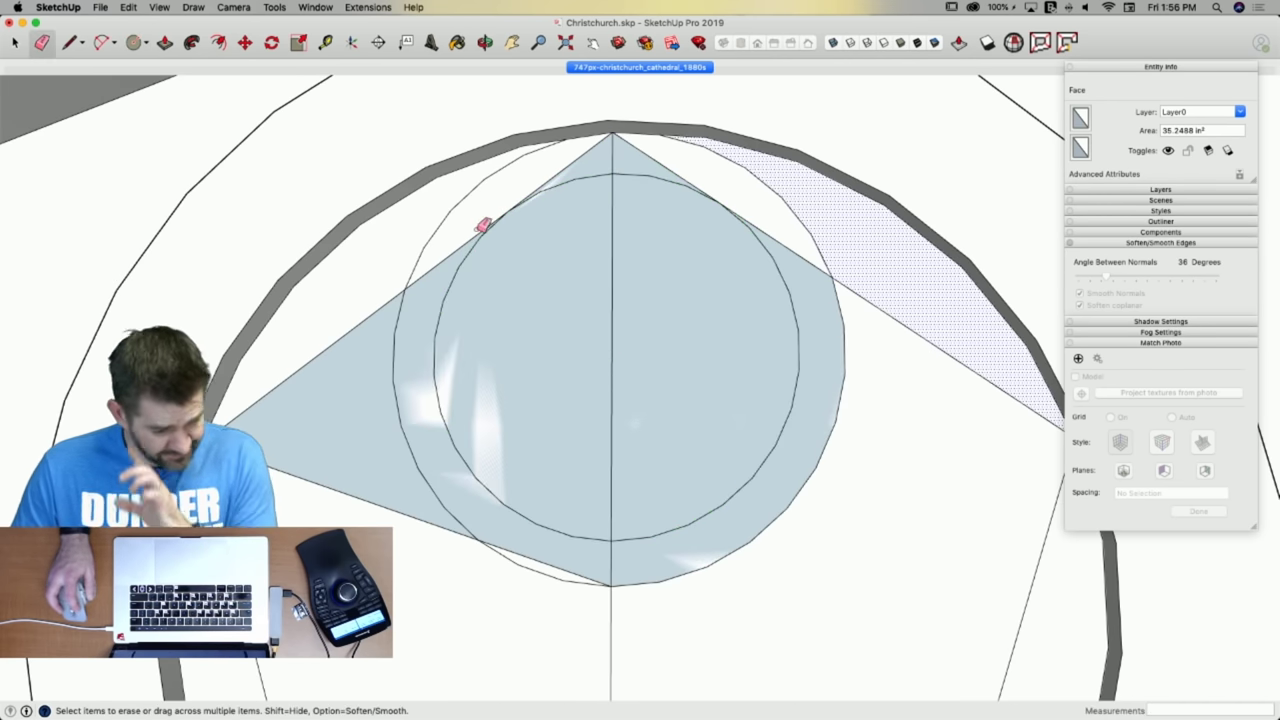
{"action": "scroll", "coordinate": [489, 264], "scroll_direction": "down", "scroll_amount": 3}
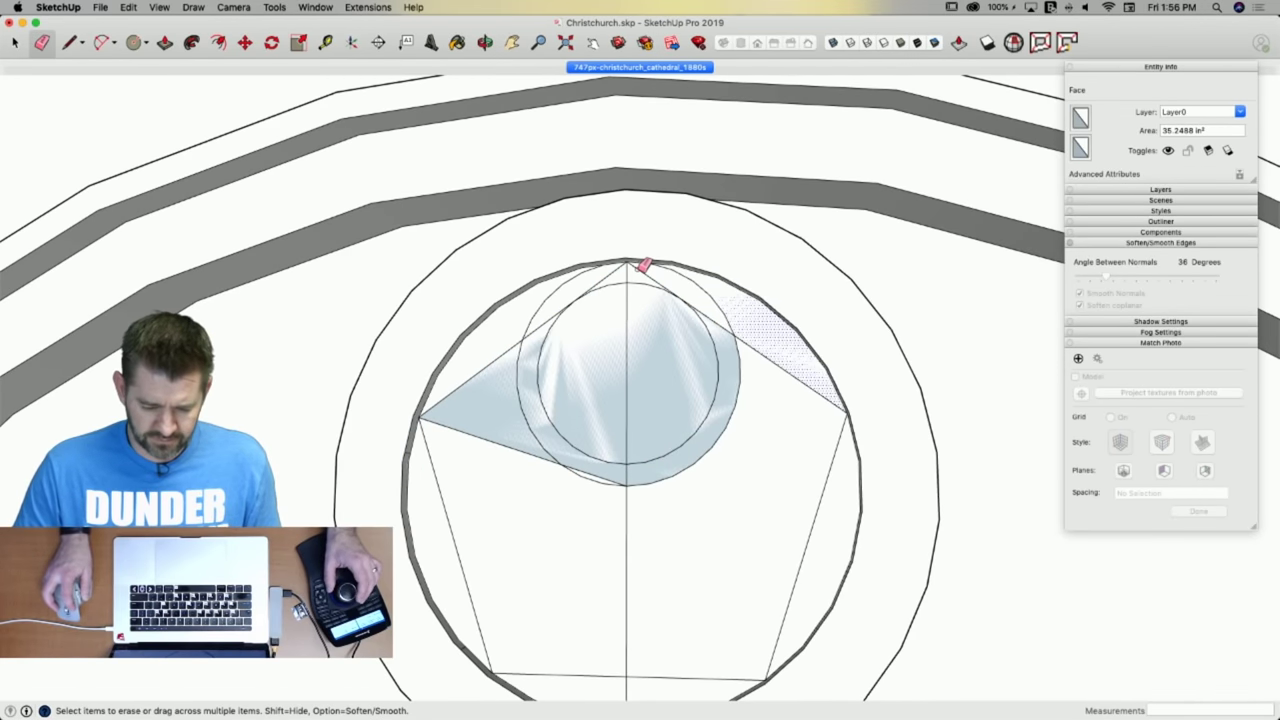
{"action": "left_click", "coordinate": [637, 270]}
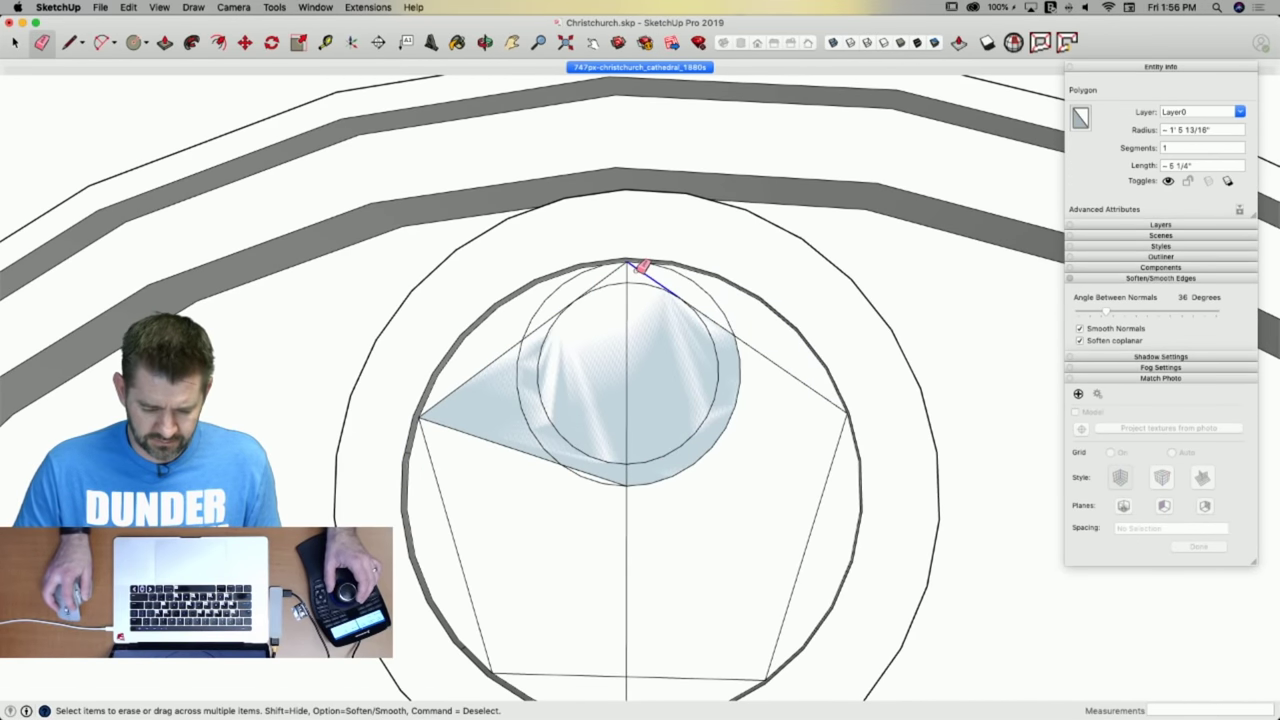
Erase the pentagon's edges and the vertical guide line inside the round opening, keeping the small ring and its inner disc.
{"action": "left_click", "coordinate": [626, 323]}
{"action": "left_click", "coordinate": [534, 343]}
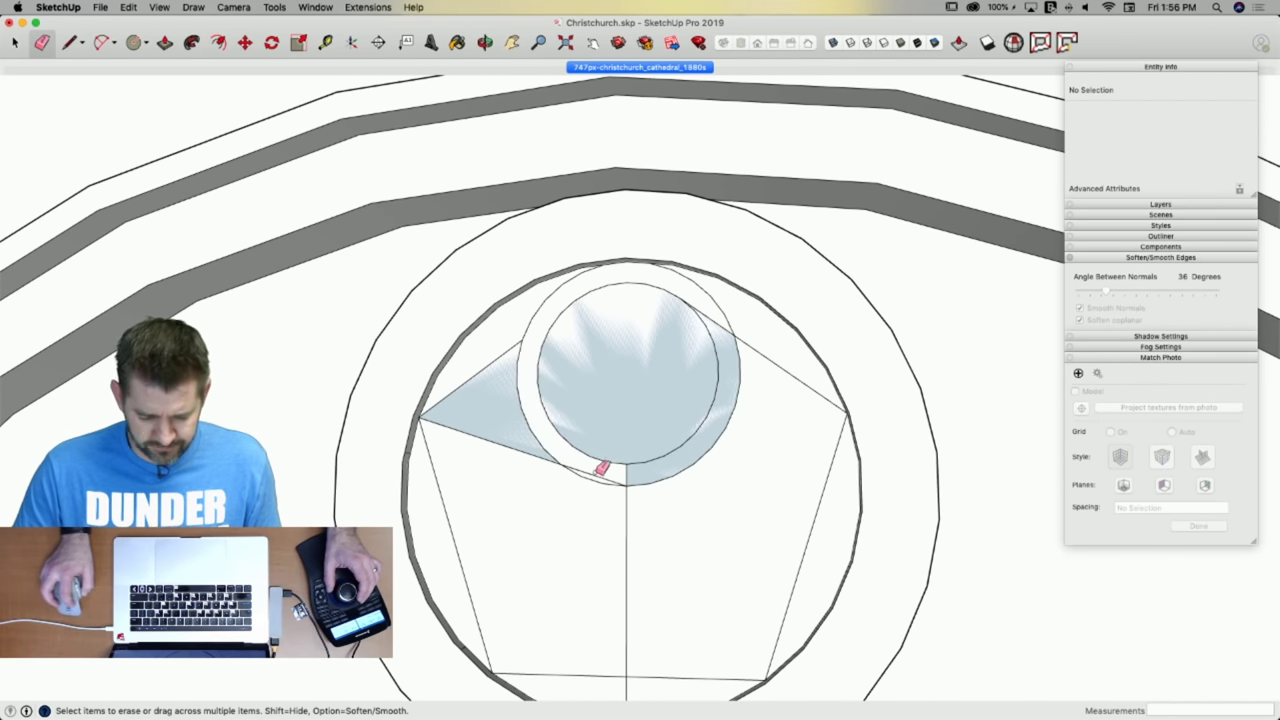
{"action": "left_click", "coordinate": [628, 475]}
{"action": "left_click", "coordinate": [604, 479]}
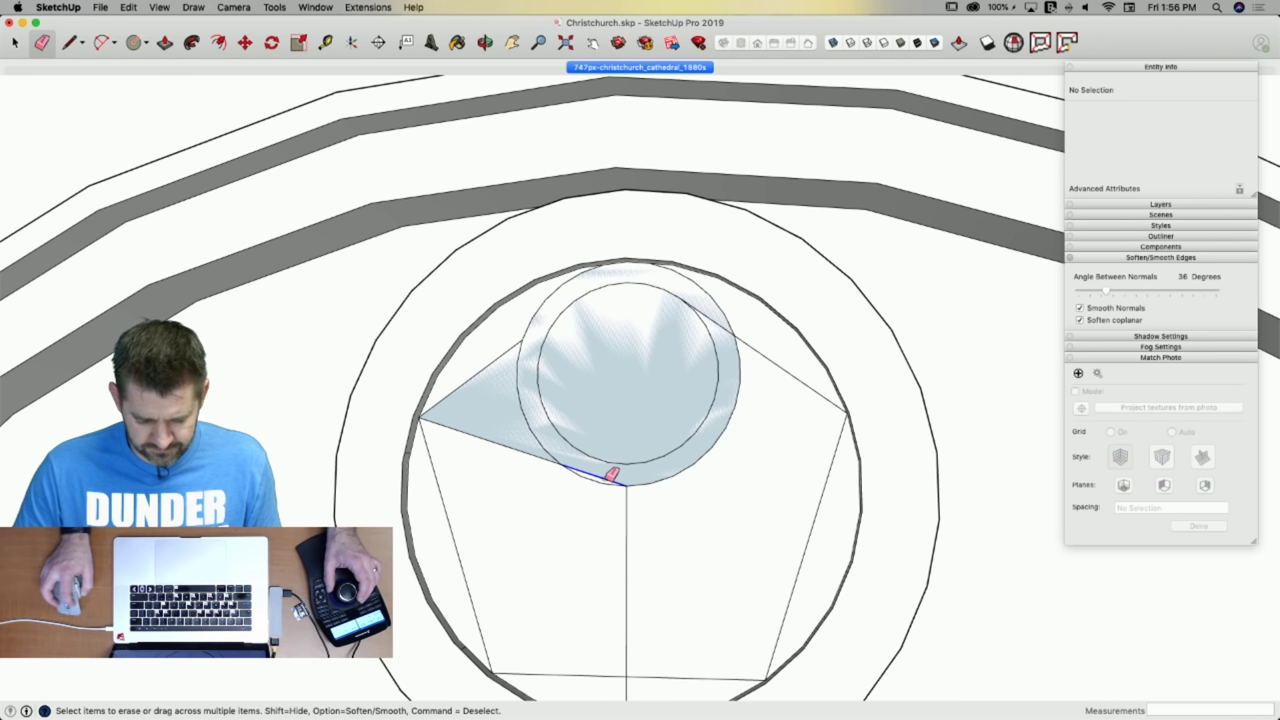
{"action": "mouse_move", "coordinate": [446, 396]}
{"action": "left_mouse_down"}
{"action": "mouse_move", "coordinate": [434, 457]}
{"action": "mouse_move", "coordinate": [445, 415]}
{"action": "left_mouse_up"}
{"action": "left_click_drag", "start_coordinate": [622, 685], "coordinate": [640, 678]}
{"action": "mouse_move", "coordinate": [790, 612]}
{"action": "left_mouse_down"}
{"action": "mouse_move", "coordinate": [840, 430]}
{"action": "mouse_move", "coordinate": [789, 363]}
{"action": "left_mouse_up"}
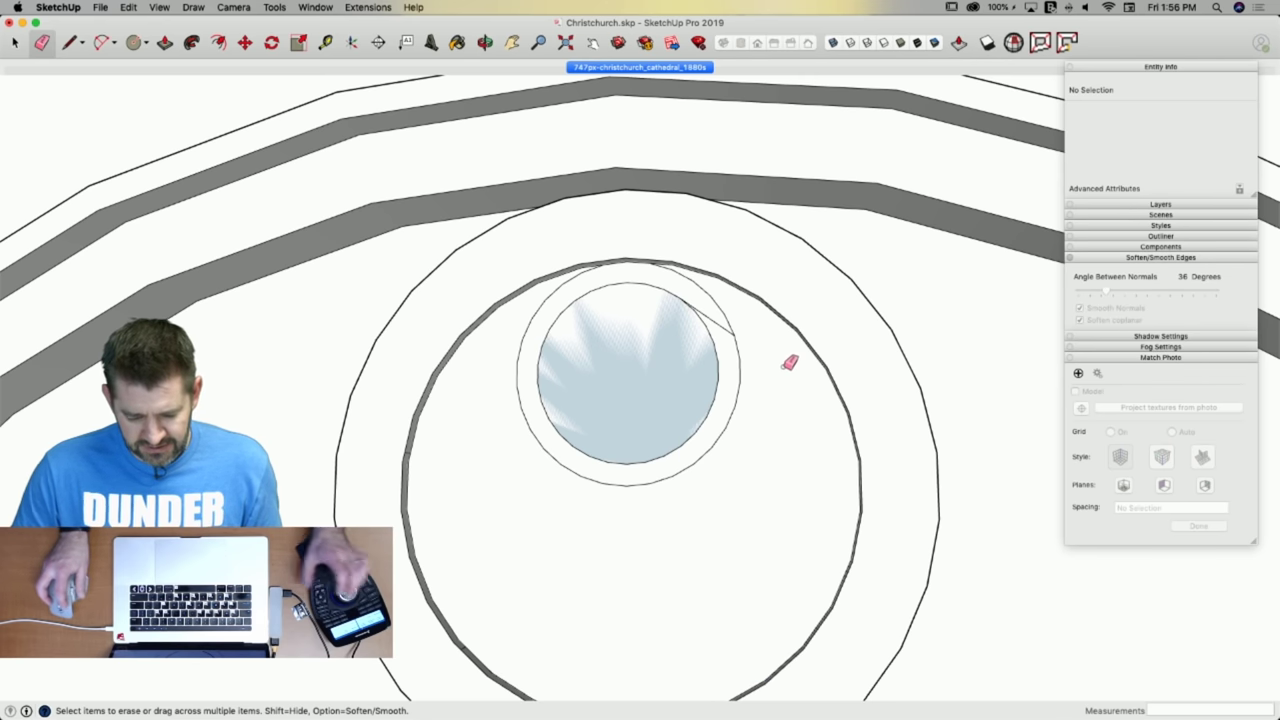
Try to rotate-copy the small ring and its inner disc about the opening's centre, at 60 degrees and at 120 degrees.
{"action": "key", "text": "space"}
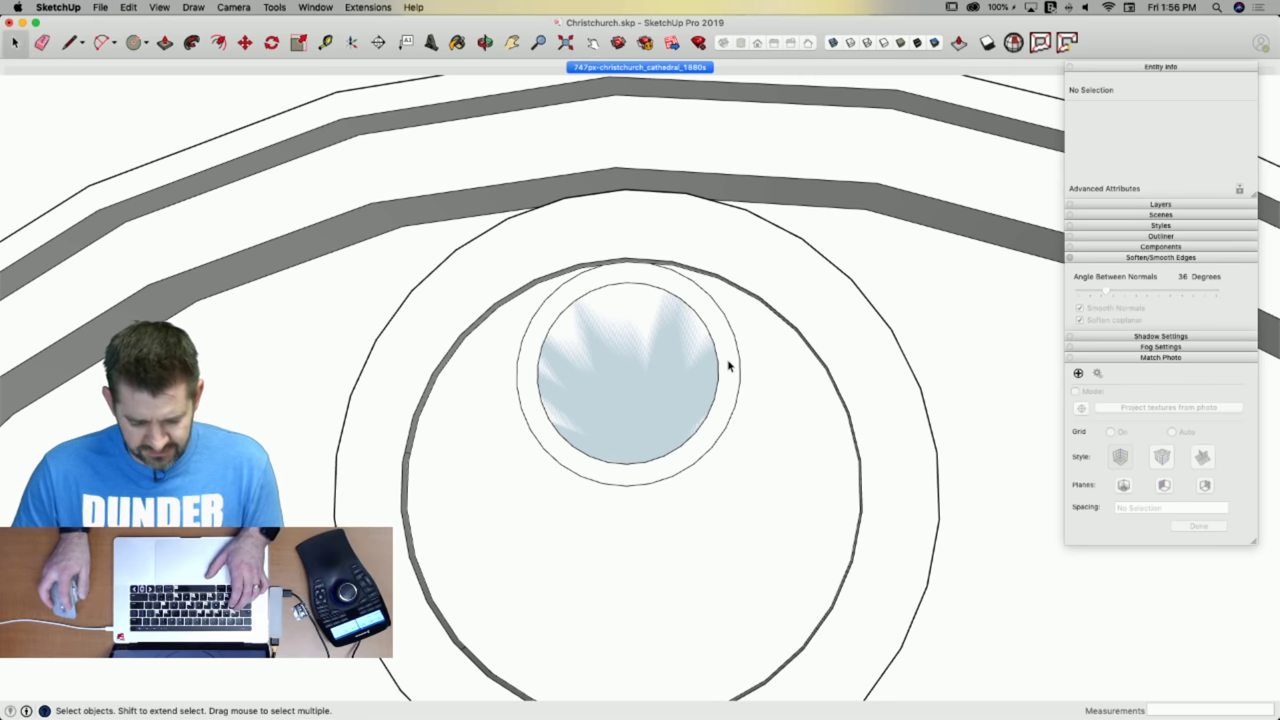
{"action": "left_click", "coordinate": [729, 363]}
{"action": "left_click", "coordinate": [666, 400], "text": "shift"}
{"action": "key", "text": "q"}
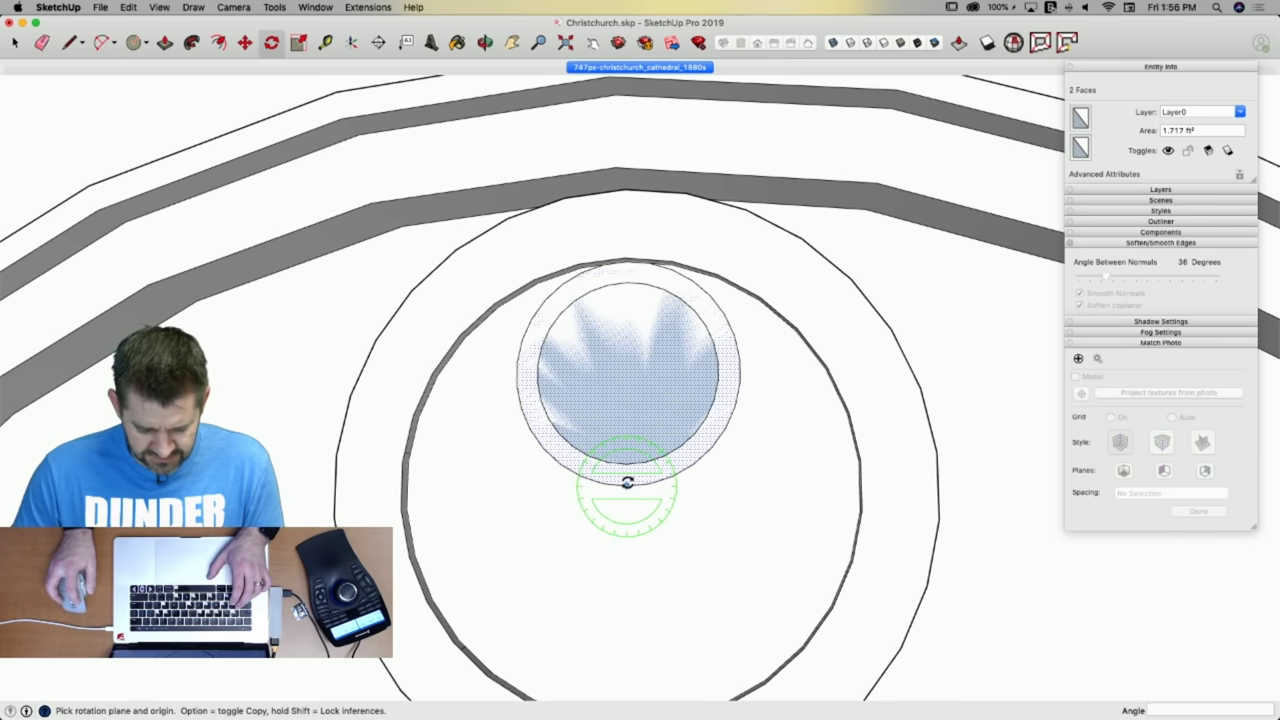
{"action": "left_click", "coordinate": [627, 485]}
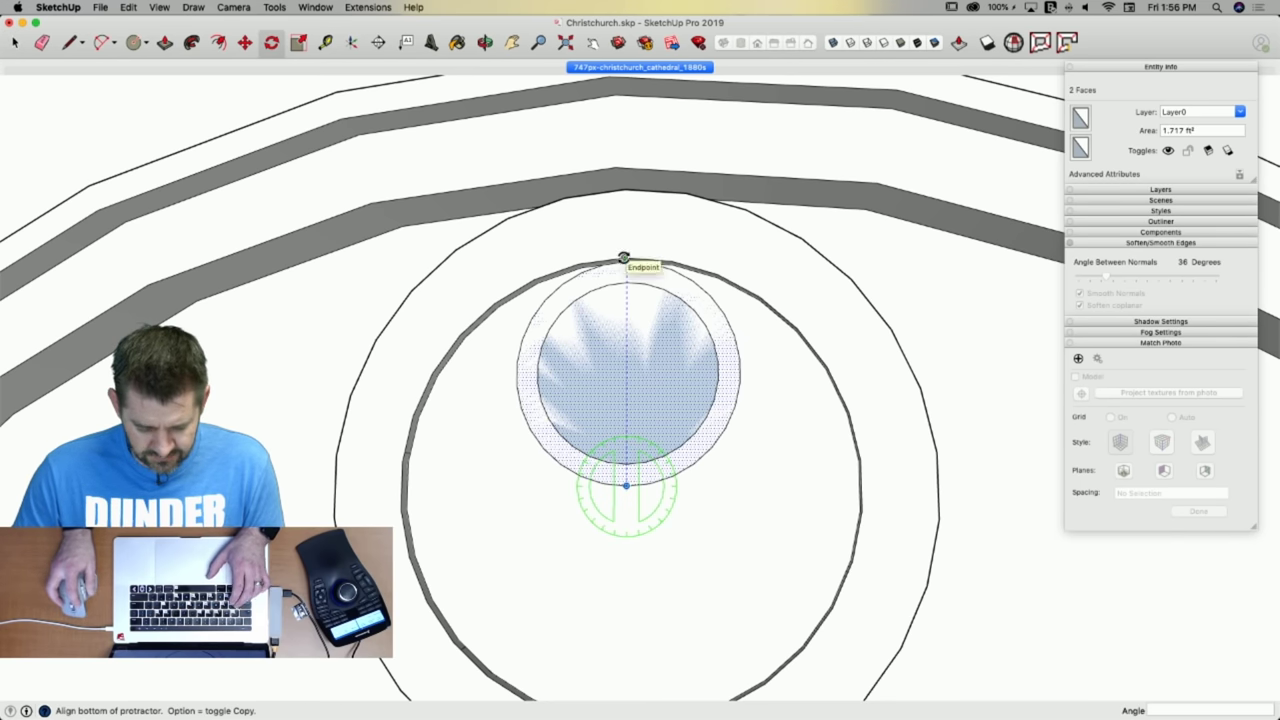
{"action": "left_click", "coordinate": [624, 258]}
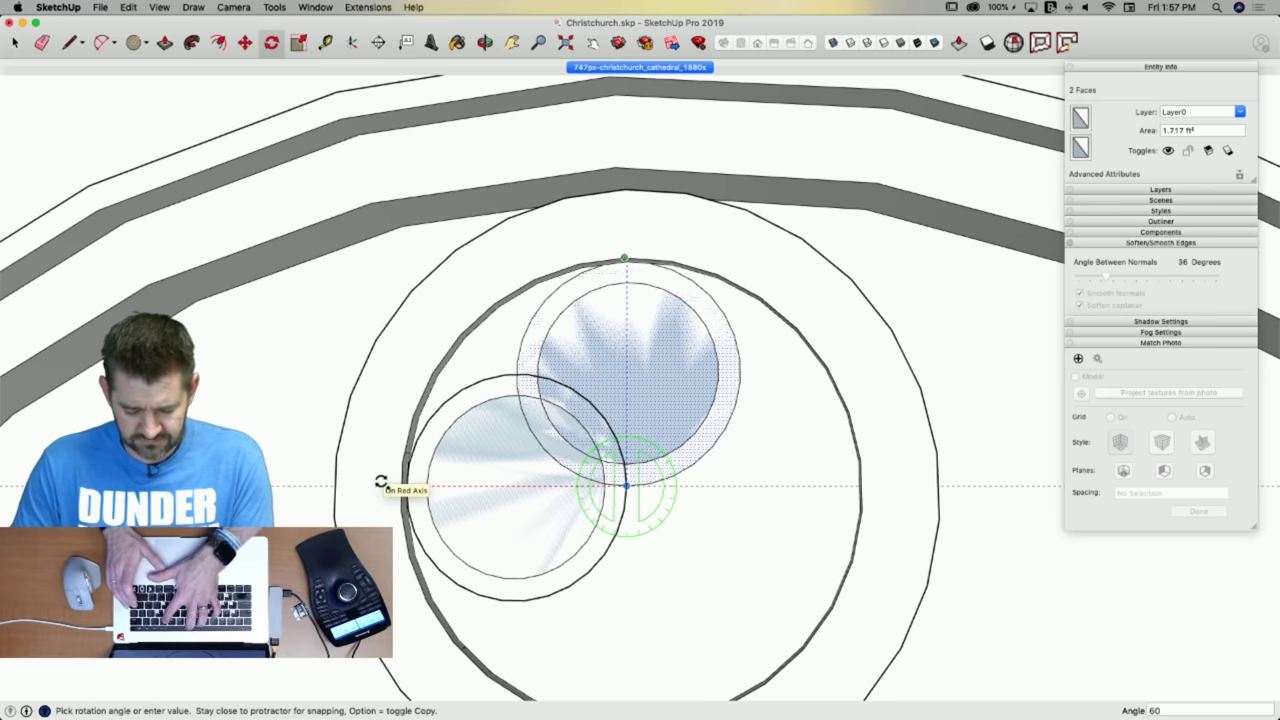
{"action": "key", "text": "Return"}
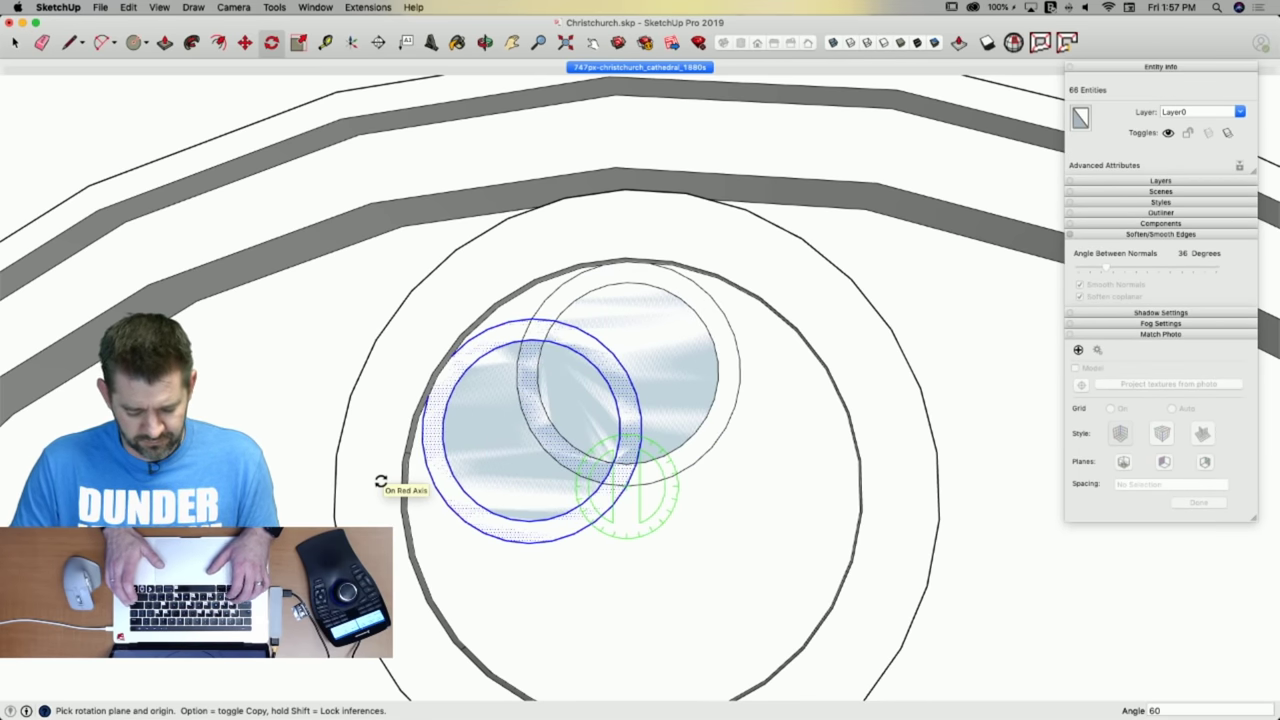
{"action": "type", "text": "120"}
{"action": "key", "text": "Return"}
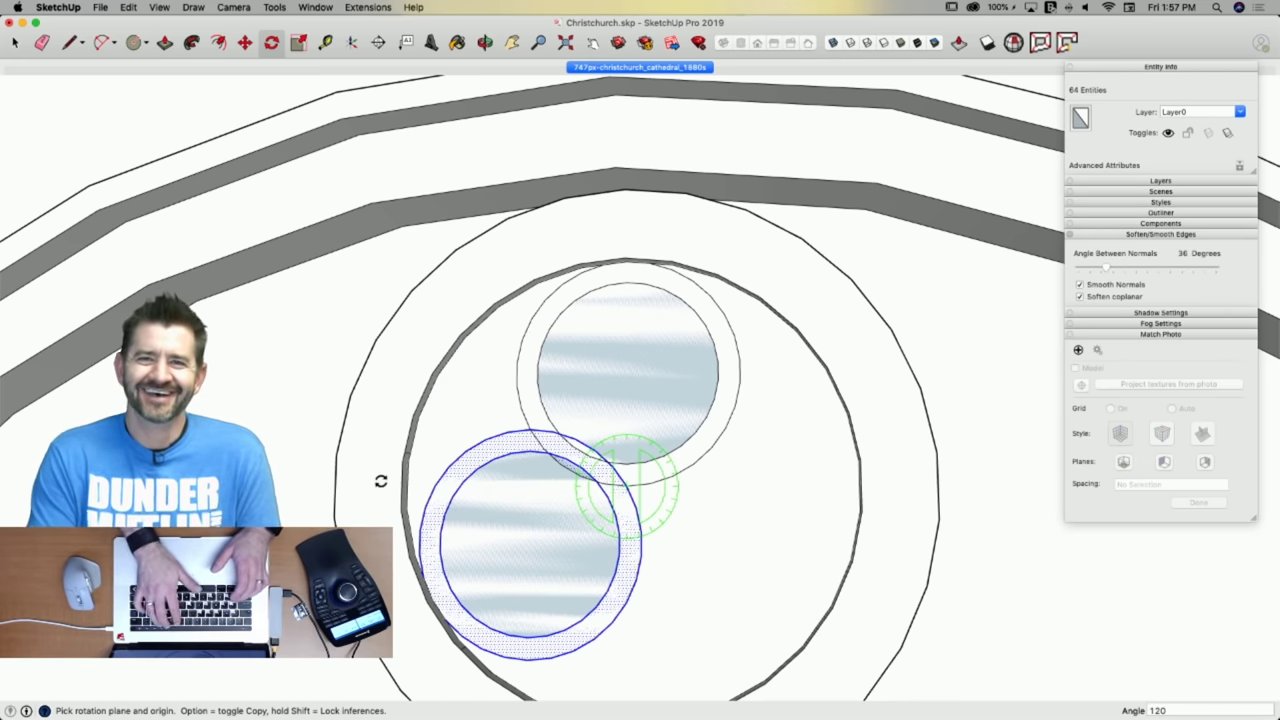
Try an 80-degree angle with a 4x array for the rotated ring copy, then undo the copies.
{"action": "type", "text": "80"}
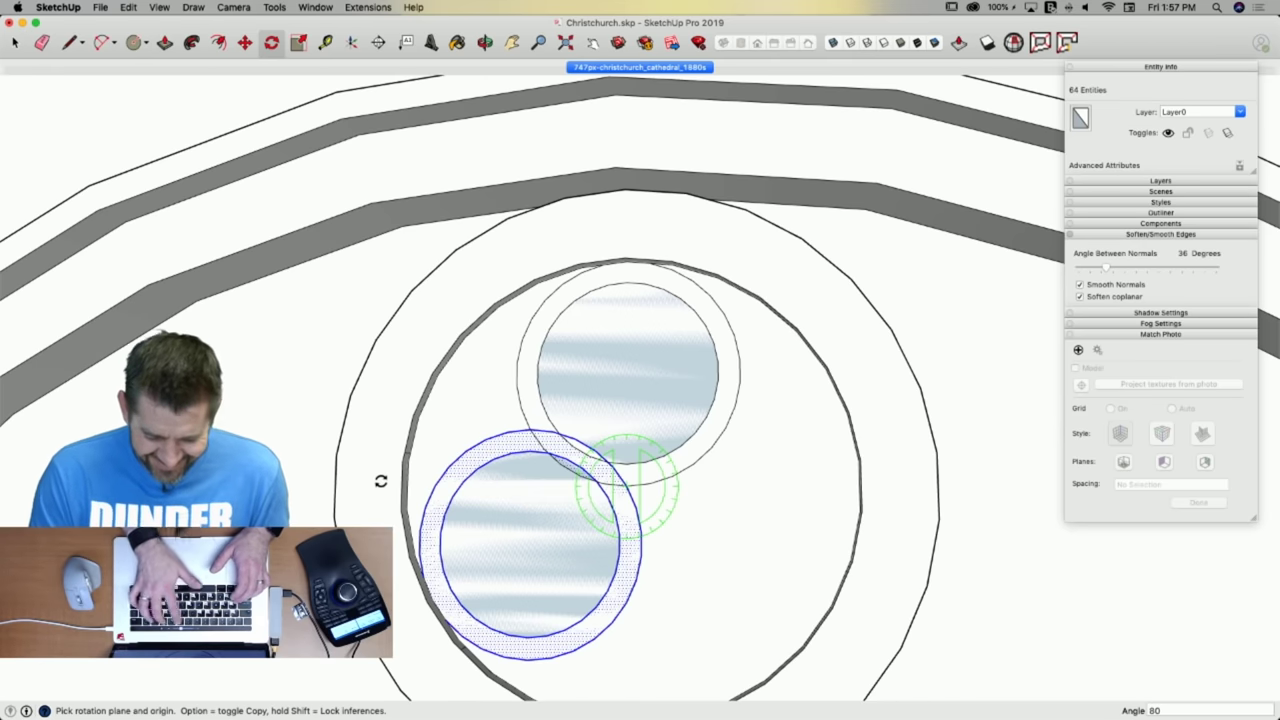
{"action": "key", "text": "Return"}
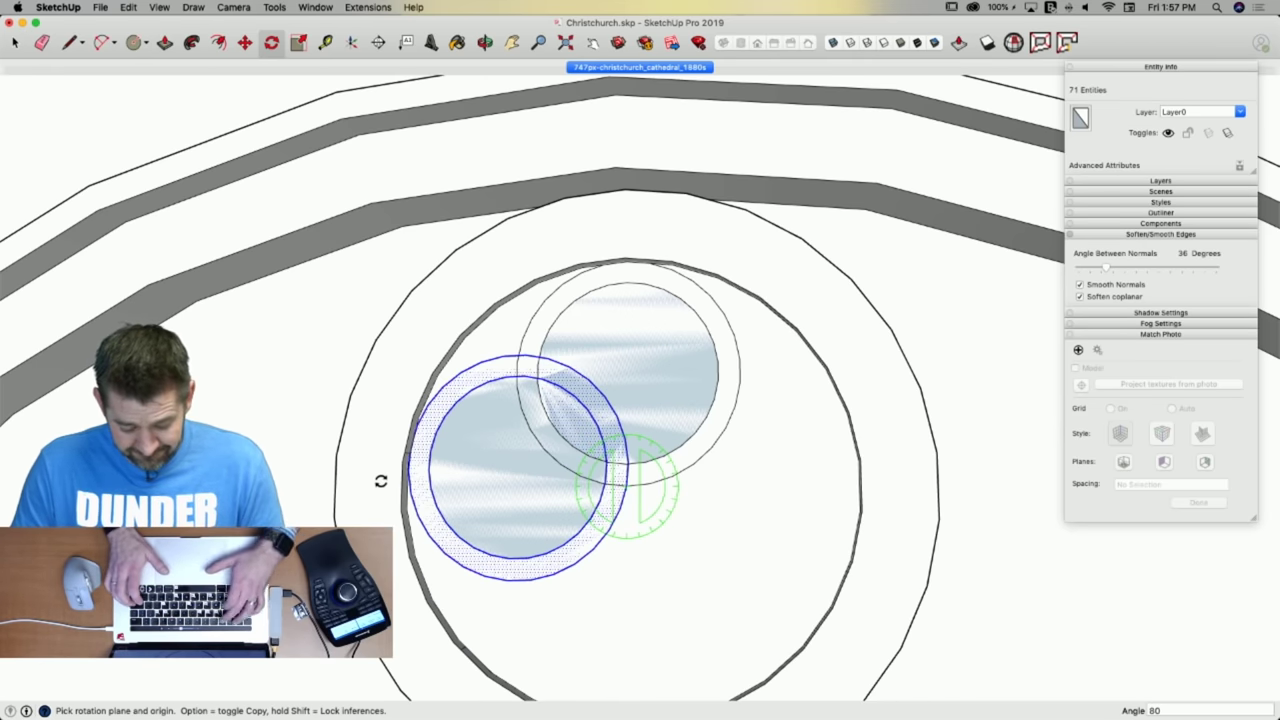
{"action": "key", "text": "Return"}
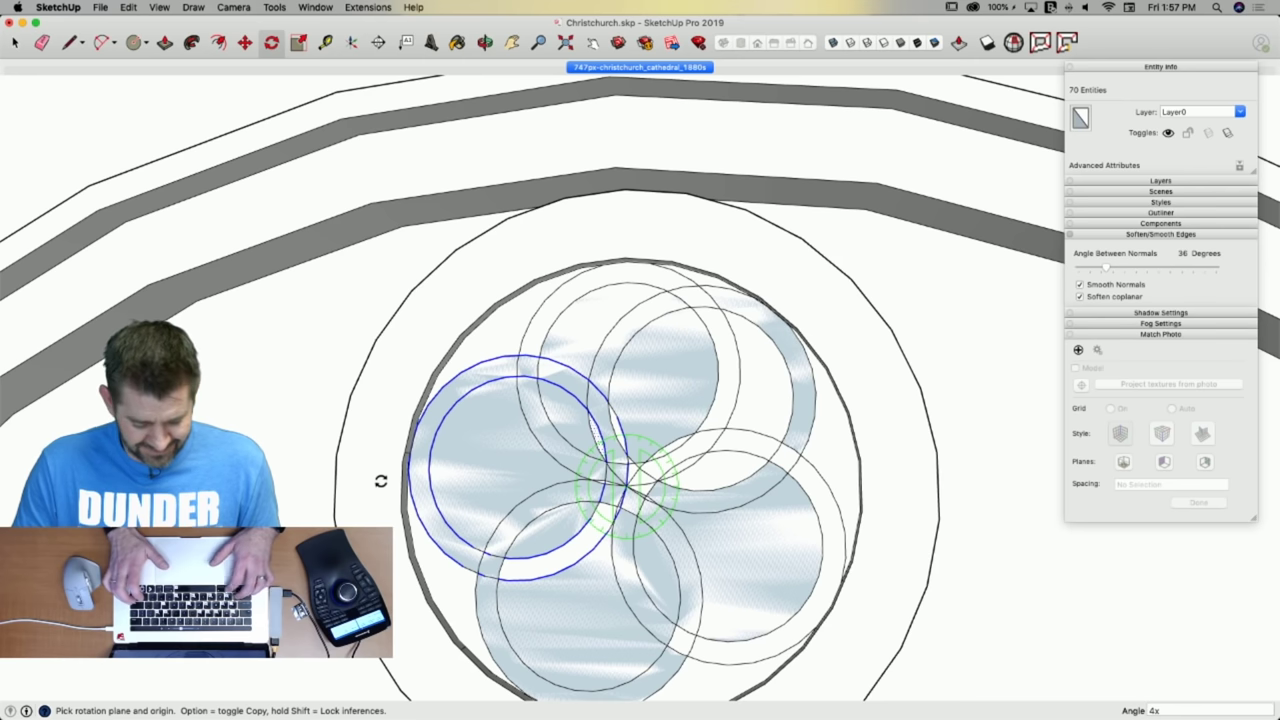
{"action": "key", "text": "super+z"}
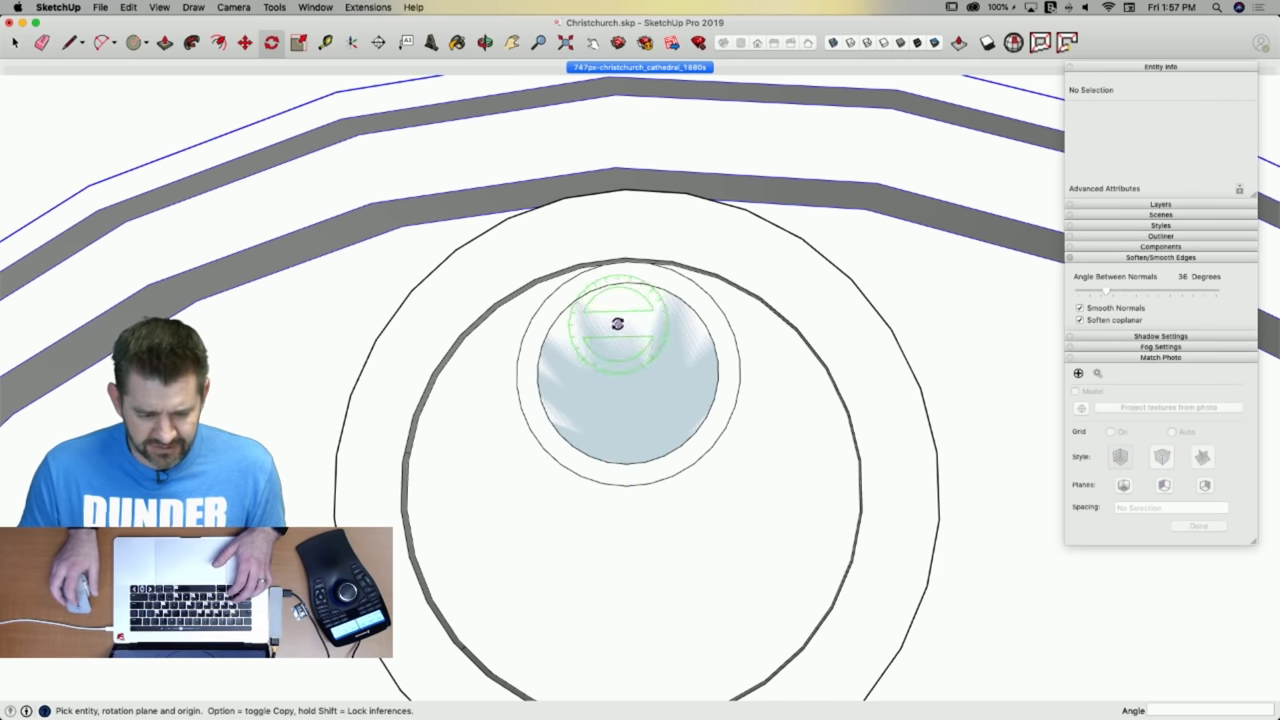
Try to rotate-copy the ring and disc about 81.5 degrees around the opening's centre with a 4x array, then undo it.
{"action": "key", "text": "space"}
{"action": "left_click", "coordinate": [638, 405]}
{"action": "left_click", "coordinate": [626, 449]}
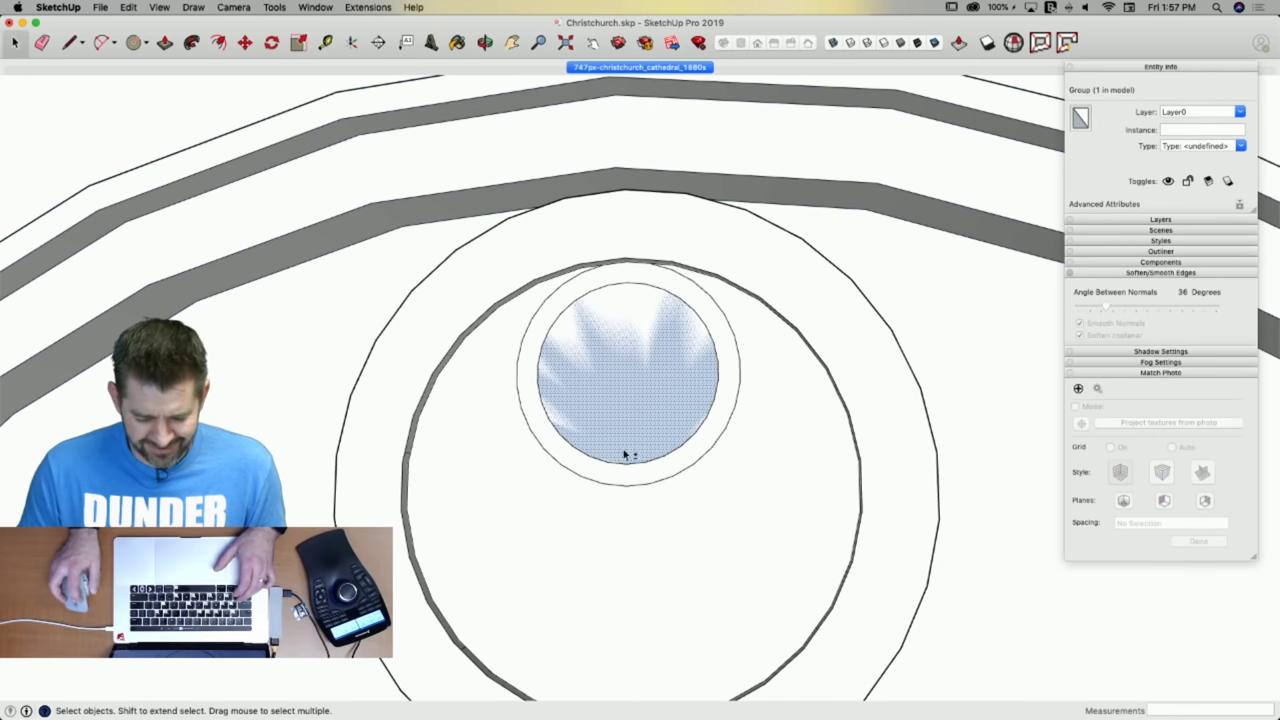
{"action": "left_click", "coordinate": [628, 476], "text": "shift"}
{"action": "key", "text": "q"}
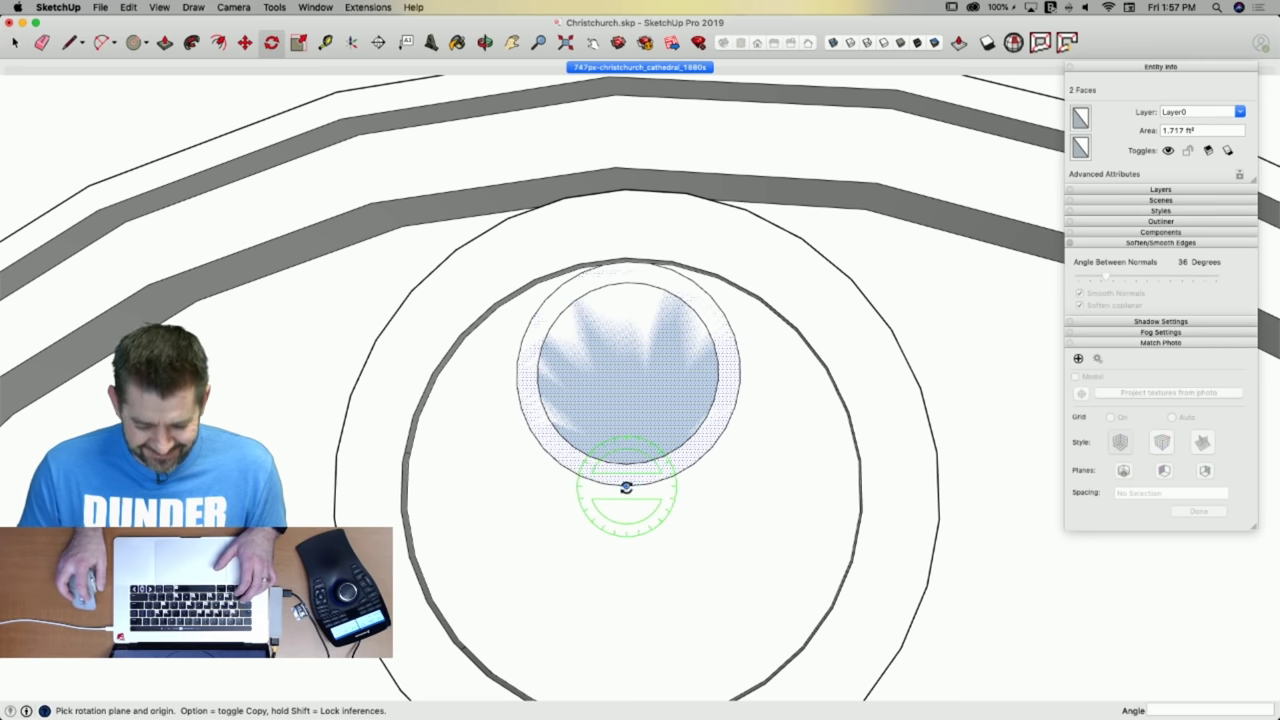
{"action": "left_click", "coordinate": [626, 487]}
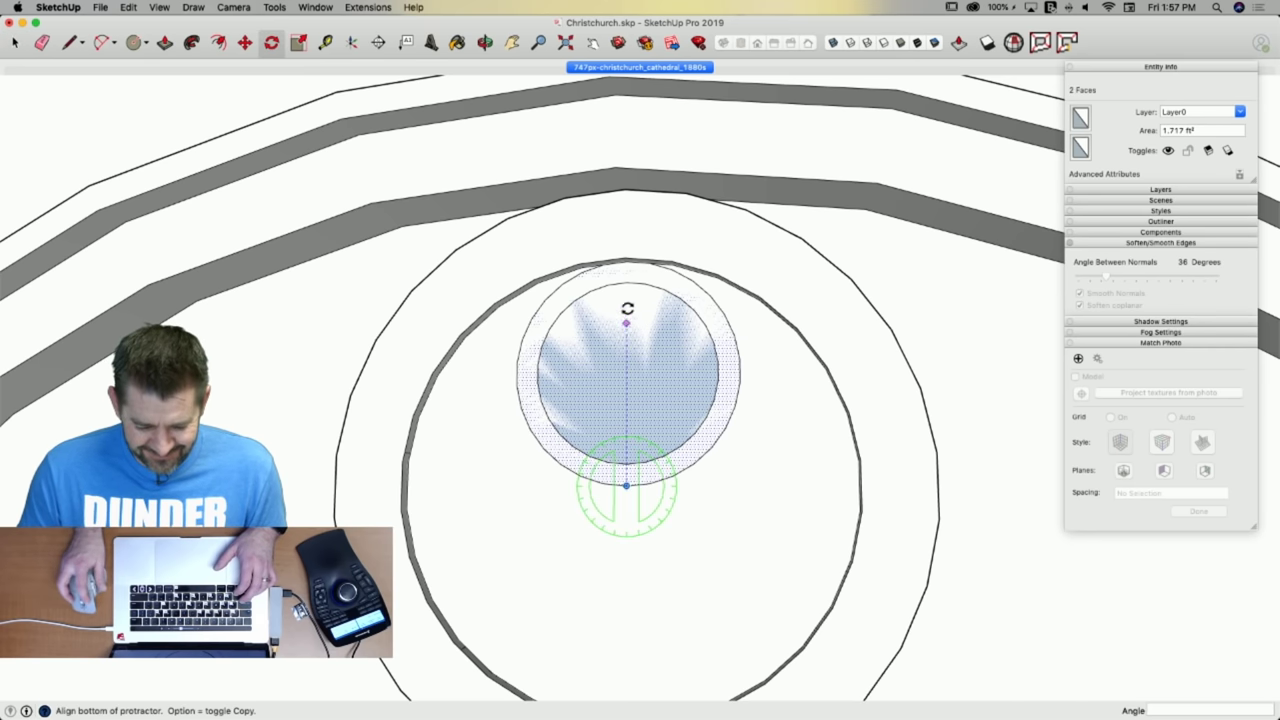
{"action": "left_click", "coordinate": [626, 265]}
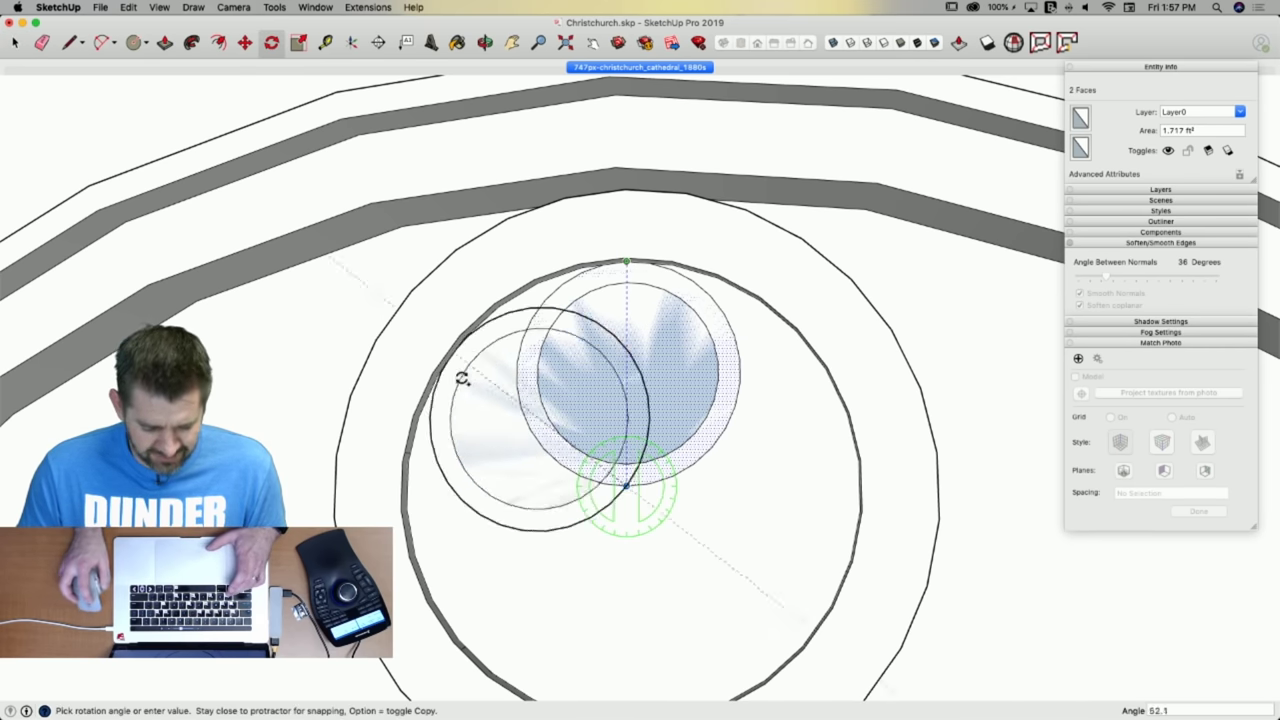
{"action": "left_click", "coordinate": [410, 455]}
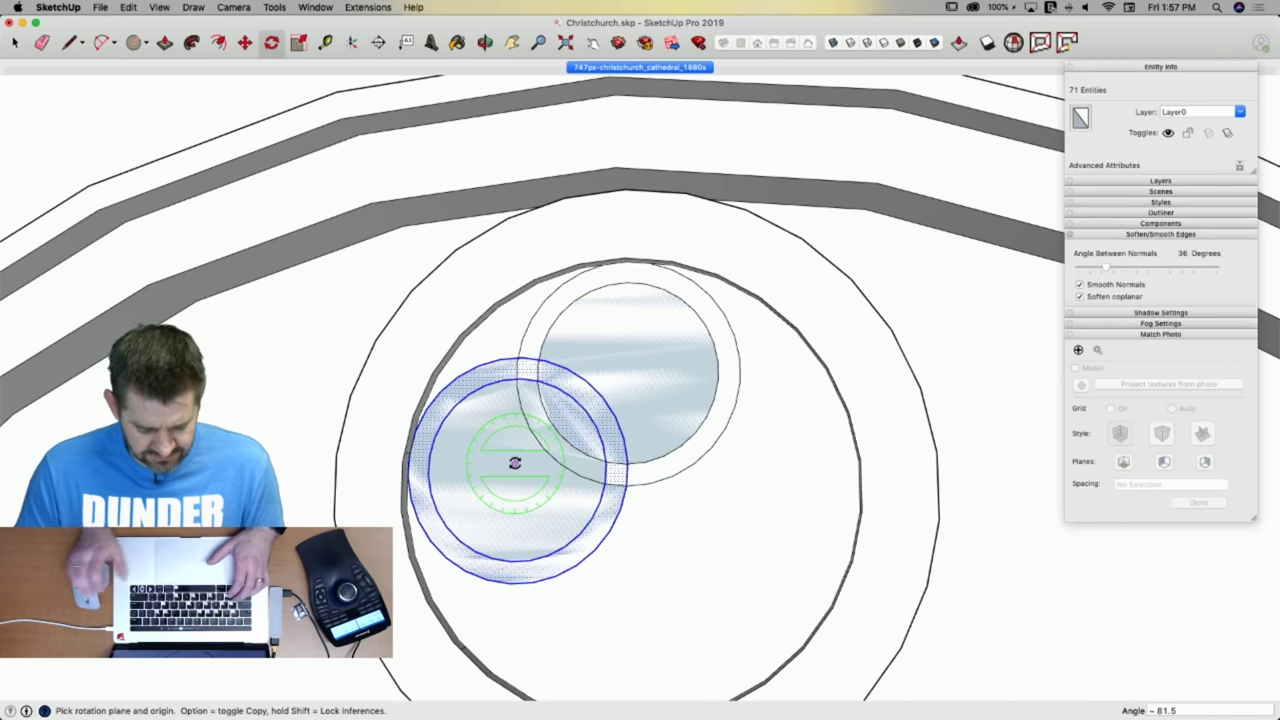
{"action": "key", "text": "Return"}
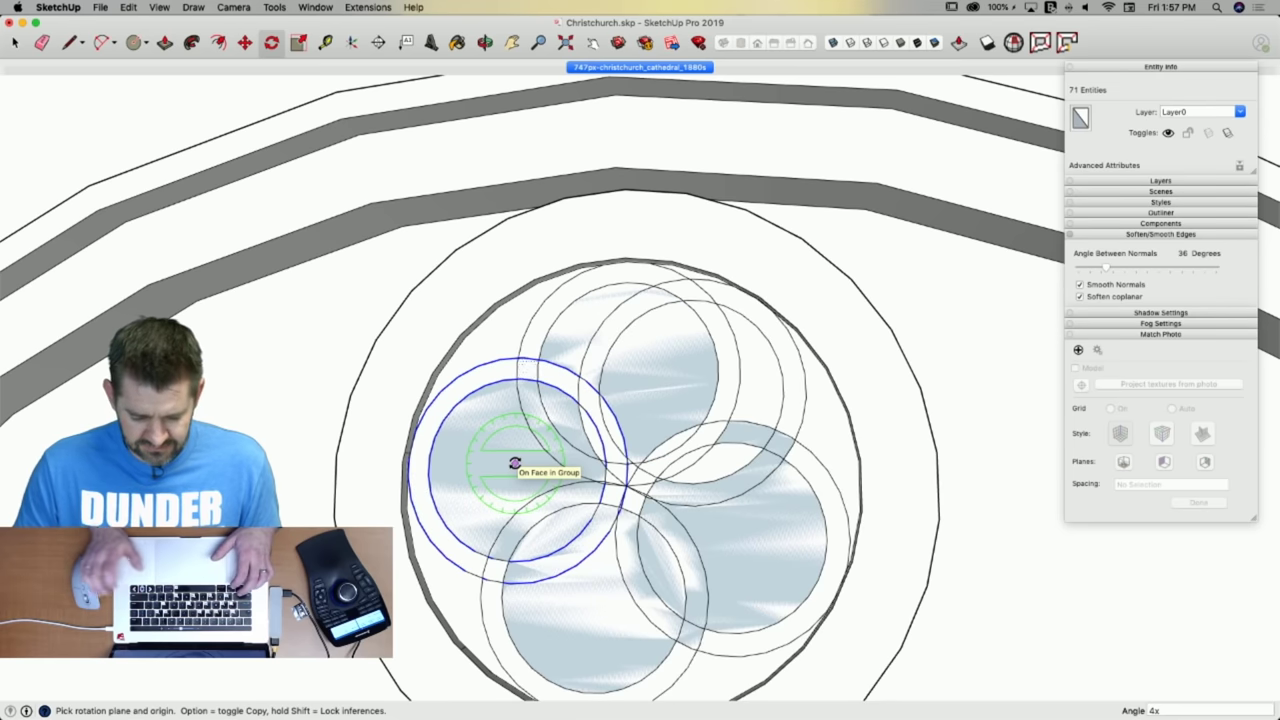
{"action": "key", "text": "super+z"}
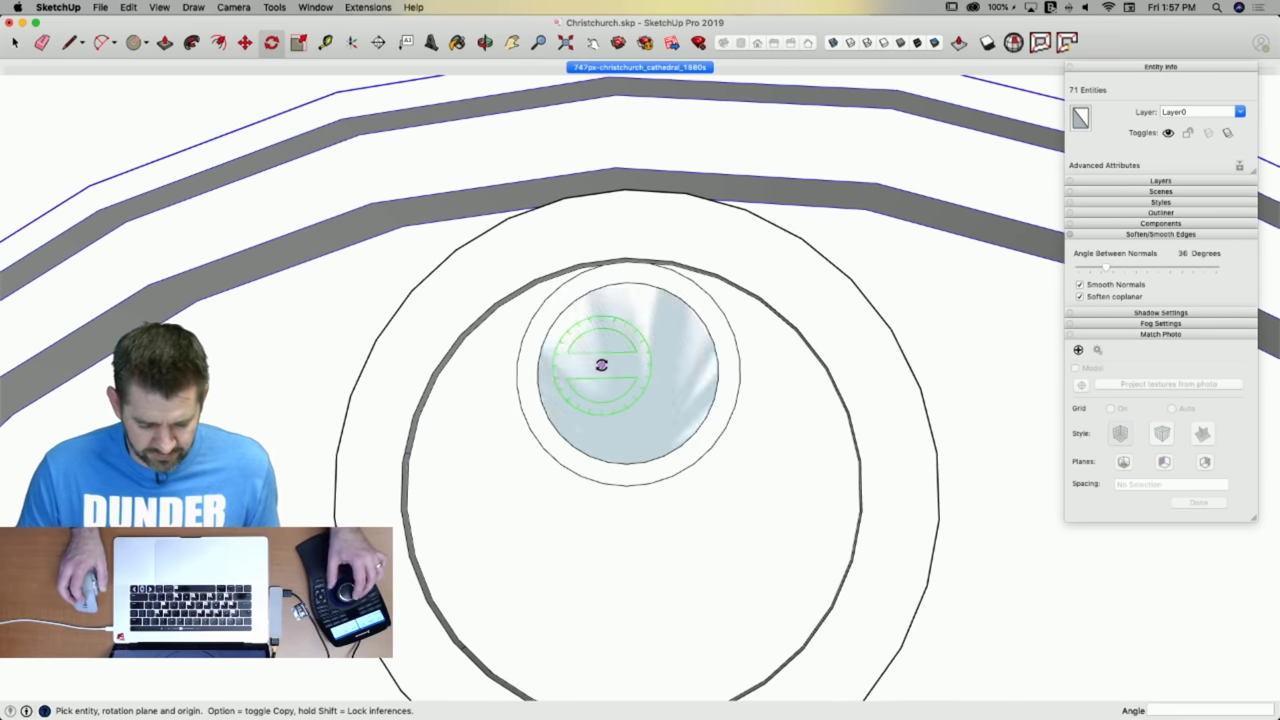
Rotate-copy the small ring and its inner disc 72 degrees about the opening's centre and array the copy 4x.
{"action": "left_click", "coordinate": [145, 47]}
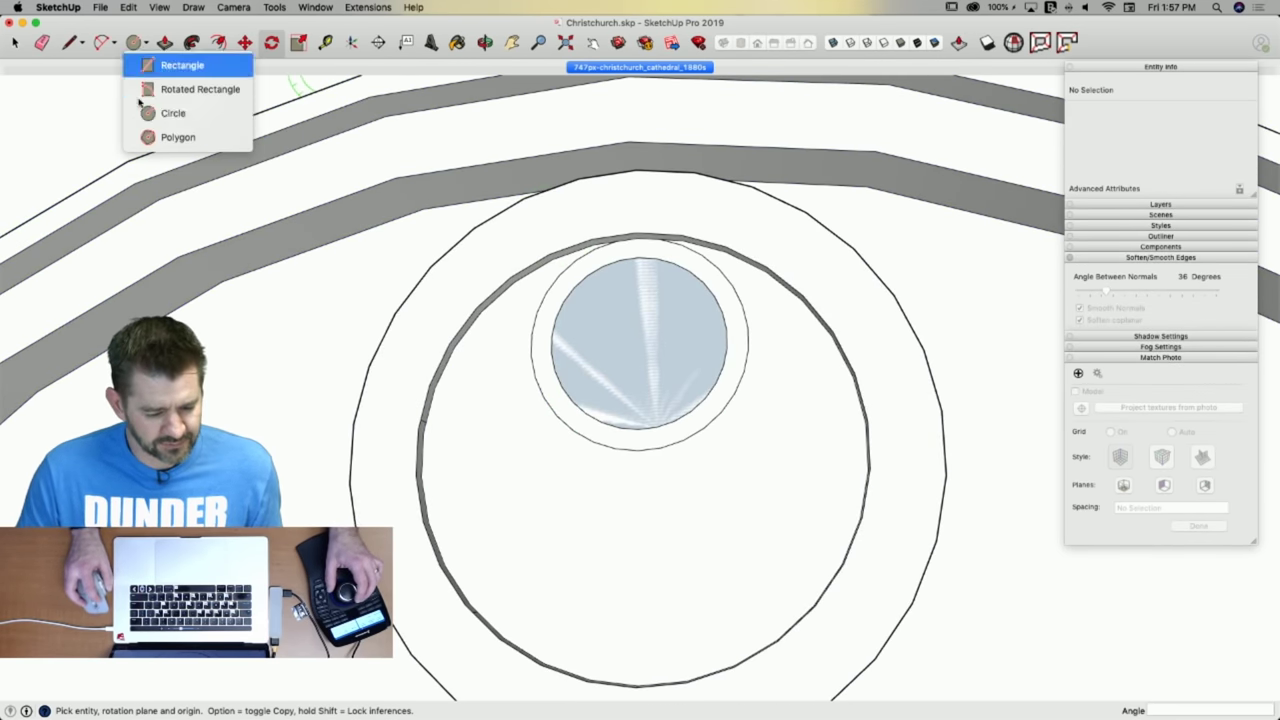
{"action": "left_click", "coordinate": [170, 137]}
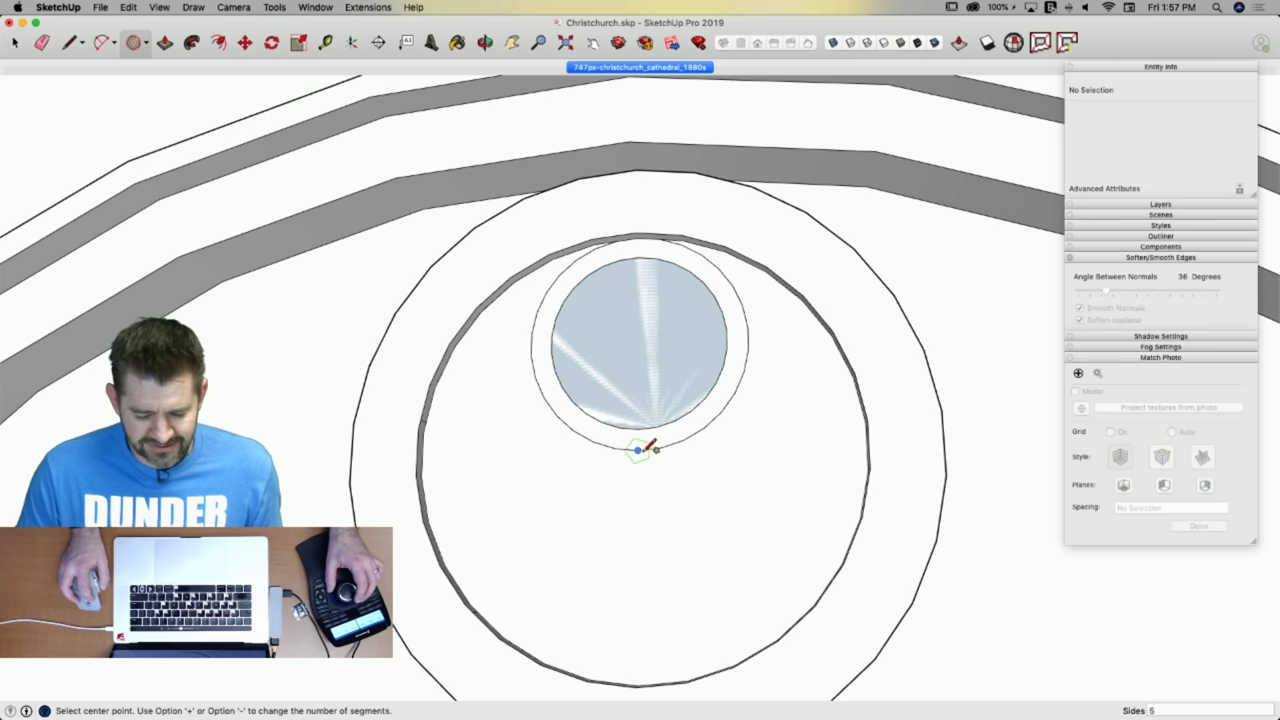
{"action": "key", "text": "space"}
{"action": "left_click", "coordinate": [649, 425]}
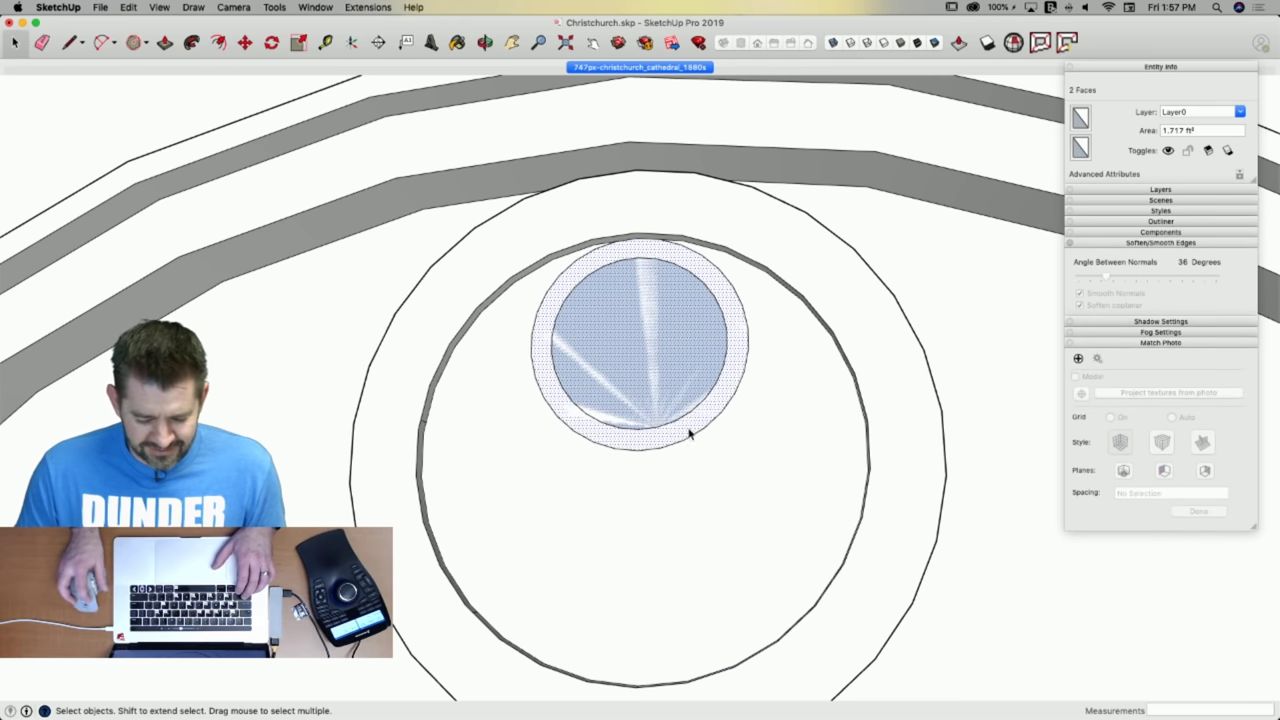
{"action": "key", "text": "q"}
{"action": "left_click_drag", "start_coordinate": [638, 450], "coordinate": [640, 247]}
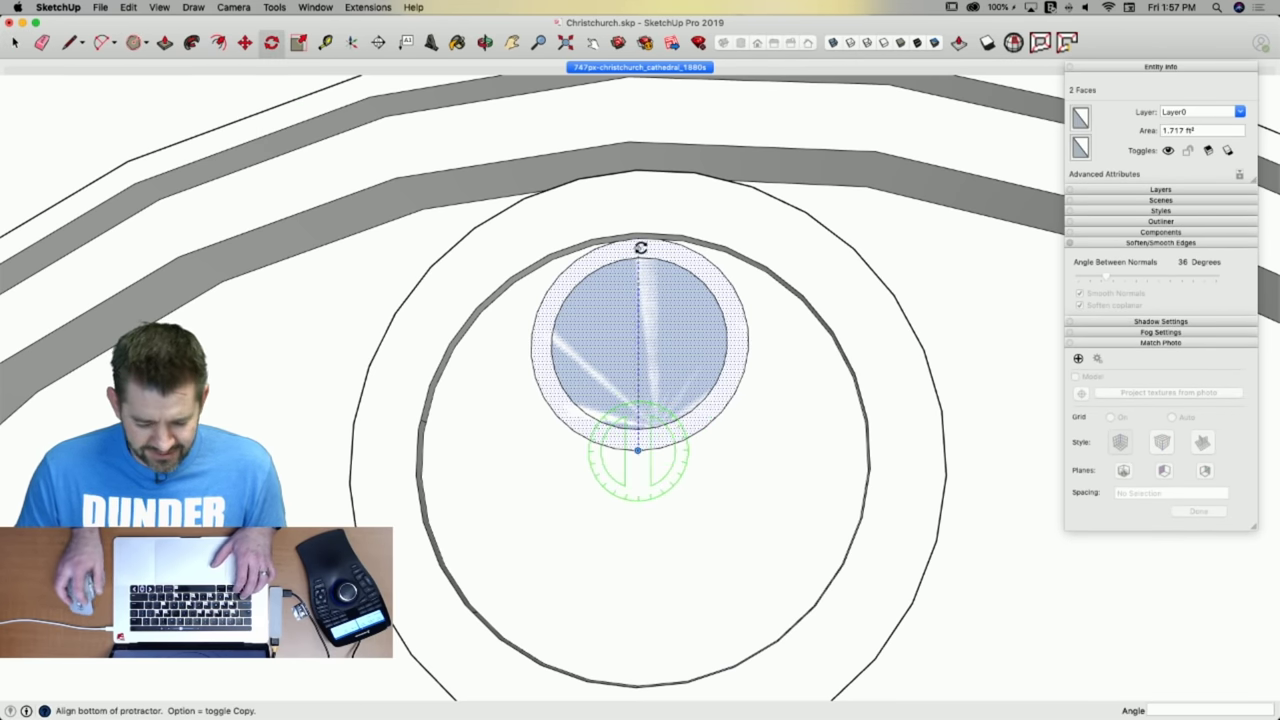
{"action": "left_click", "coordinate": [640, 276]}
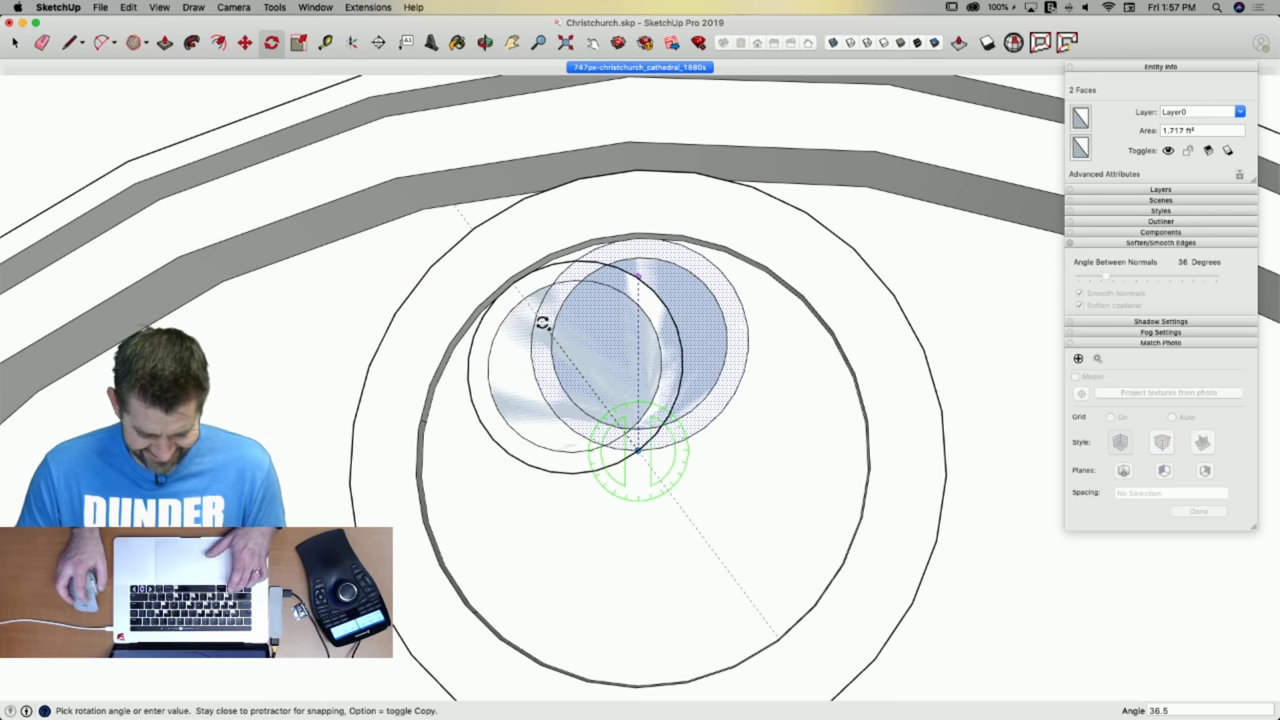
{"action": "left_click", "coordinate": [541, 322]}
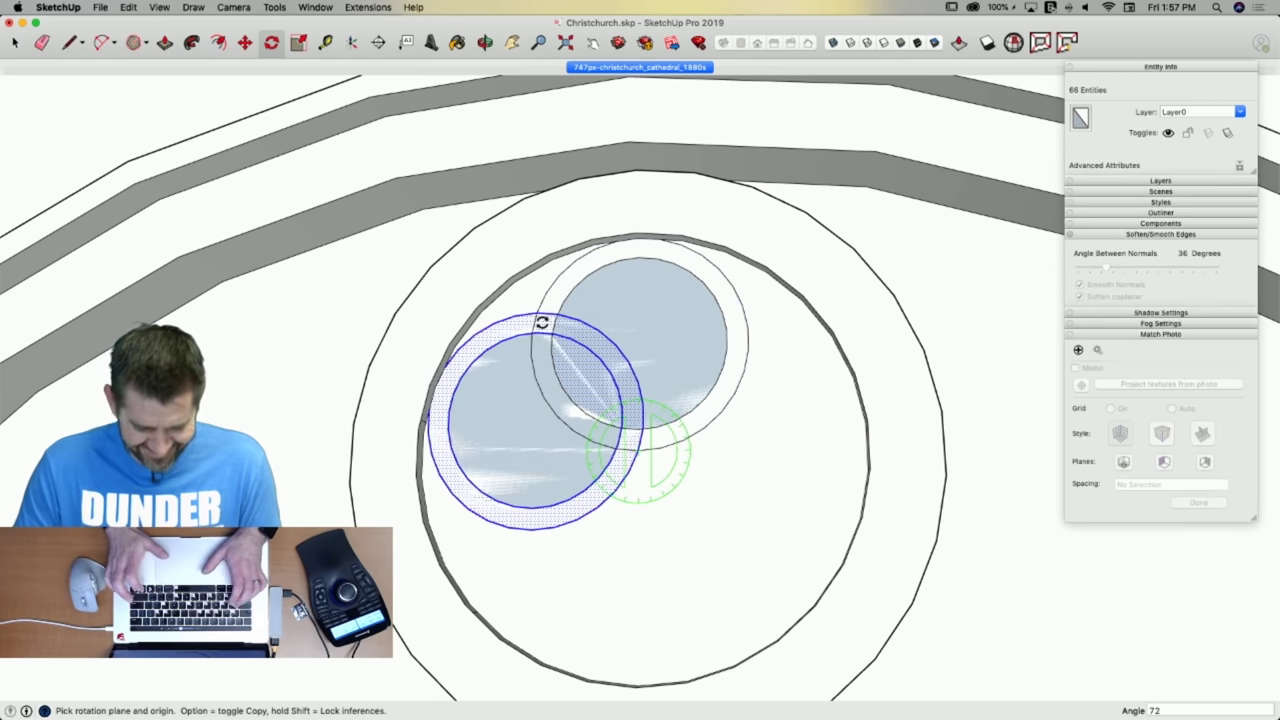
{"action": "type", "text": "4x"}
{"action": "key", "text": "Return"}
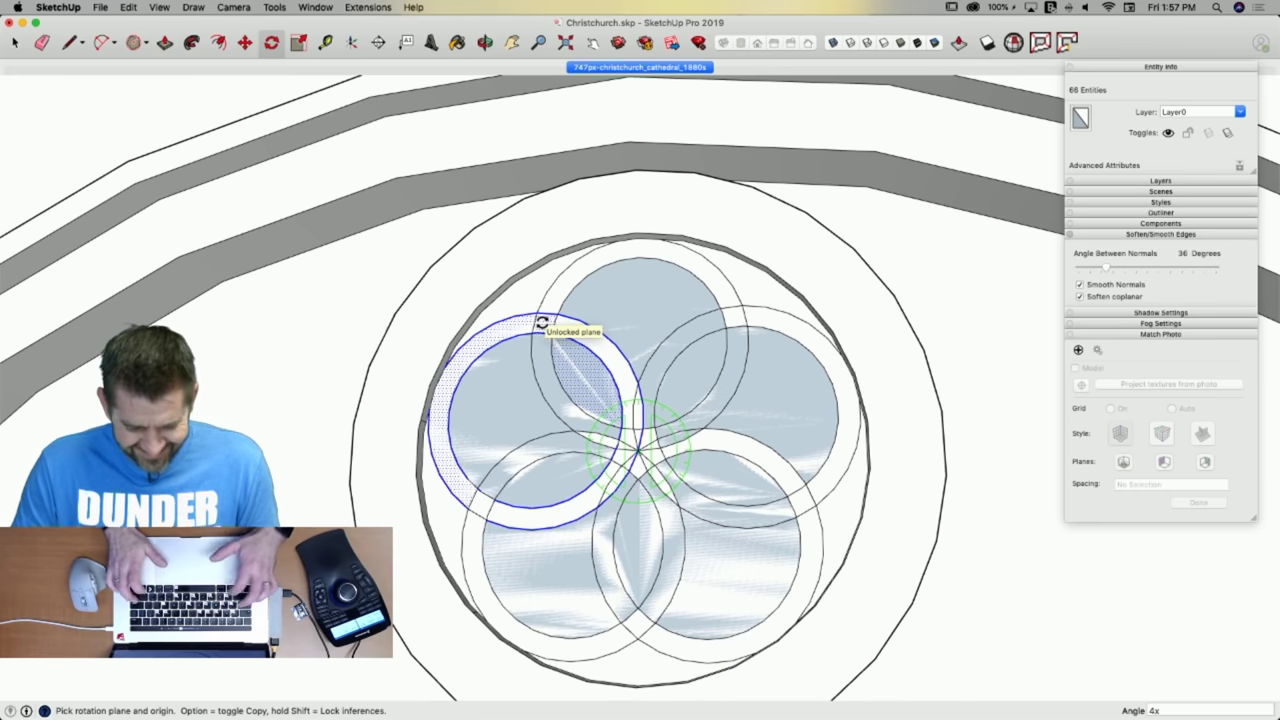
Select all connected geometry of the round window, including the five rings, and intersect its faces with the selection.
{"action": "key", "text": "space"}
{"action": "scroll", "coordinate": [676, 401], "scroll_direction": "down", "scroll_amount": 1}
{"action": "scroll", "coordinate": [676, 401], "scroll_direction": "up", "scroll_amount": 2}
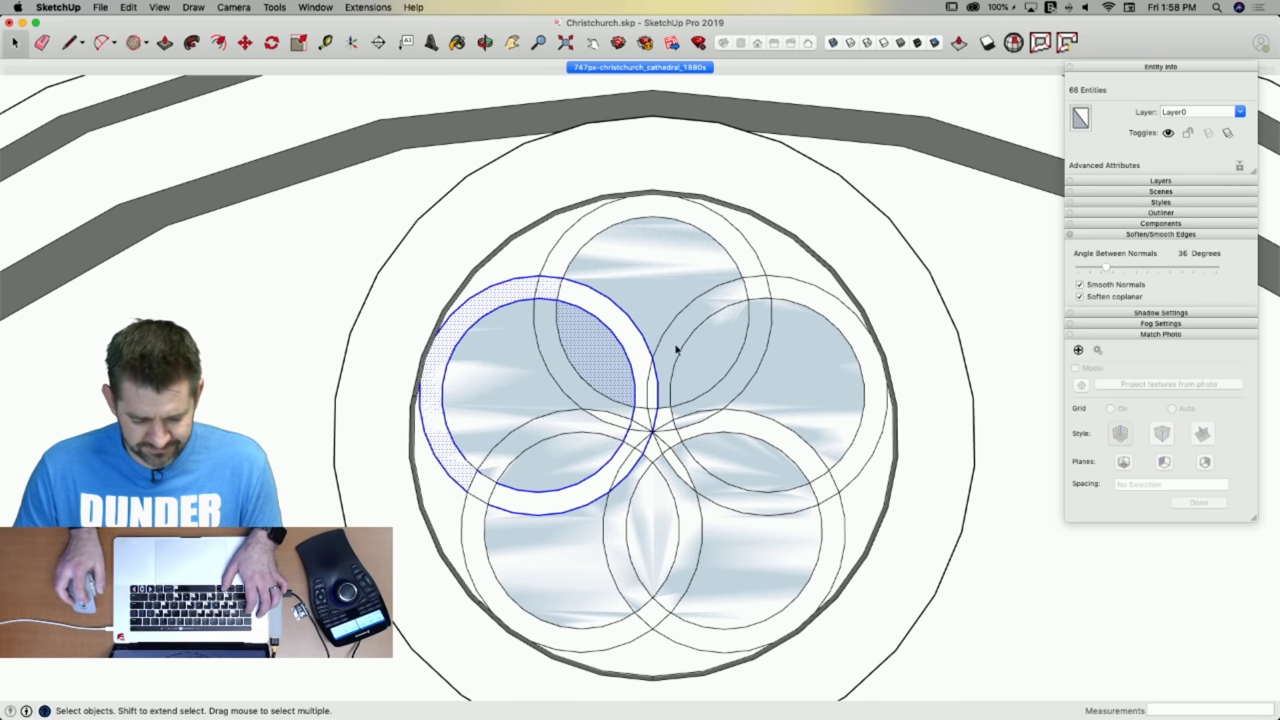
{"action": "left_click_drag", "start_coordinate": [593, 481], "coordinate": [592, 482]}
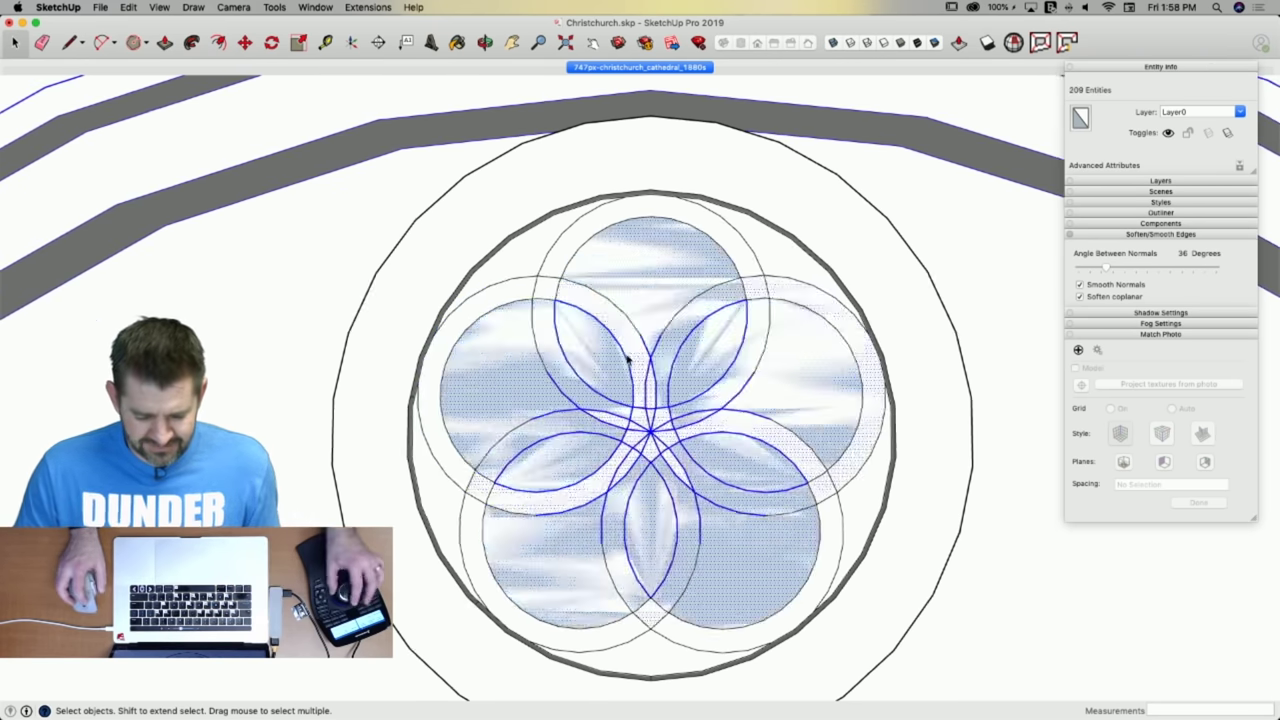
{"action": "scroll", "coordinate": [629, 360], "scroll_direction": "down", "scroll_amount": 10}
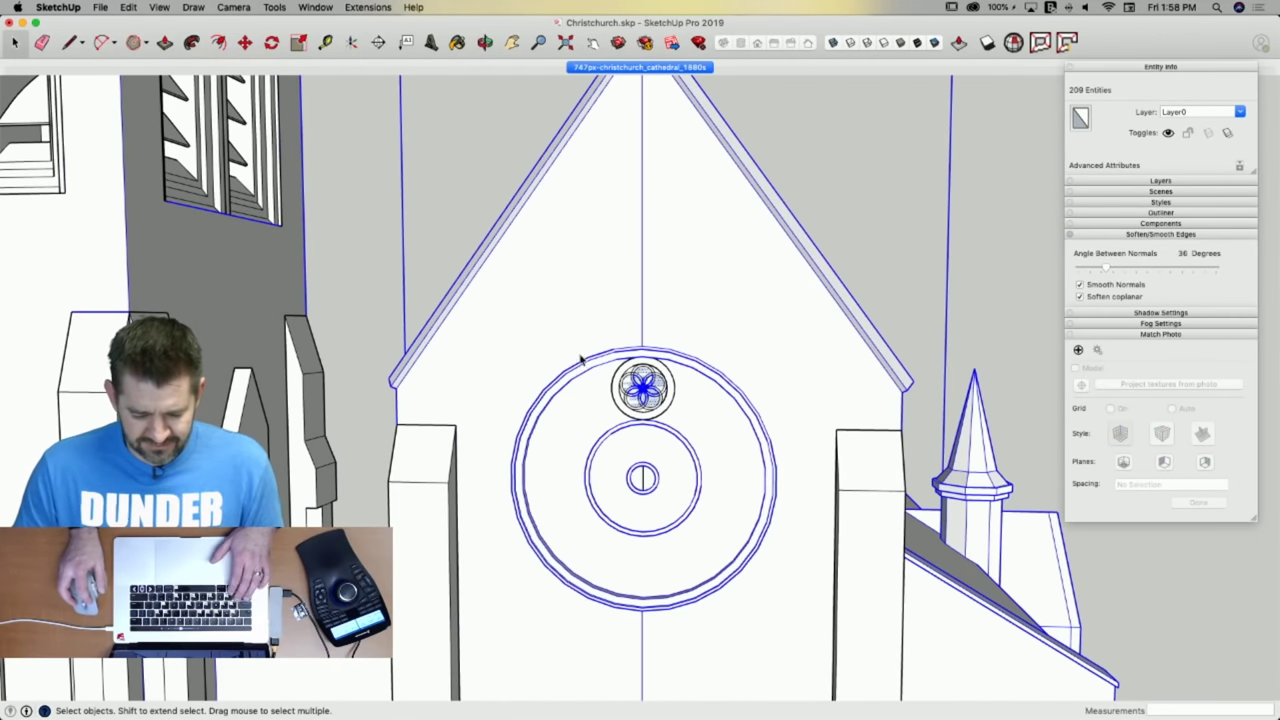
{"action": "triple_click", "coordinate": [637, 381]}
{"action": "scroll", "coordinate": [652, 414], "scroll_direction": "up", "scroll_amount": 10}
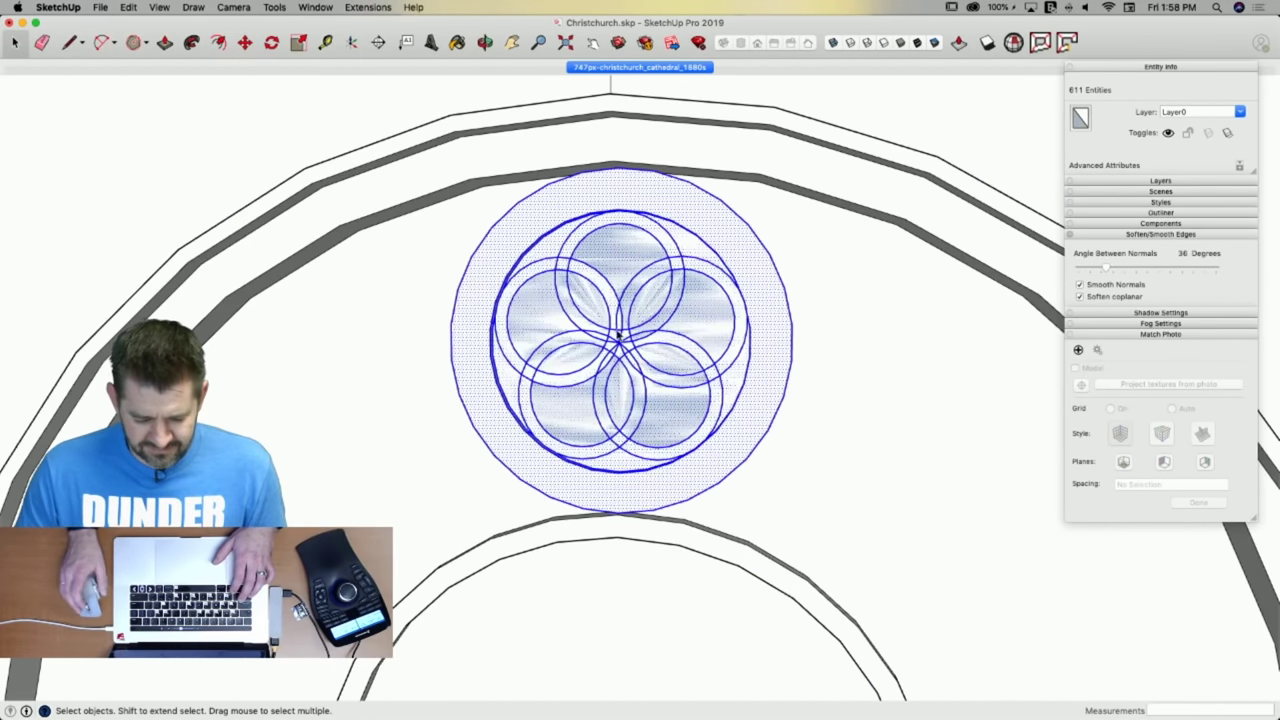
{"action": "right_click", "coordinate": [617, 328]}
{"action": "mouse_move", "coordinate": [679, 450]}
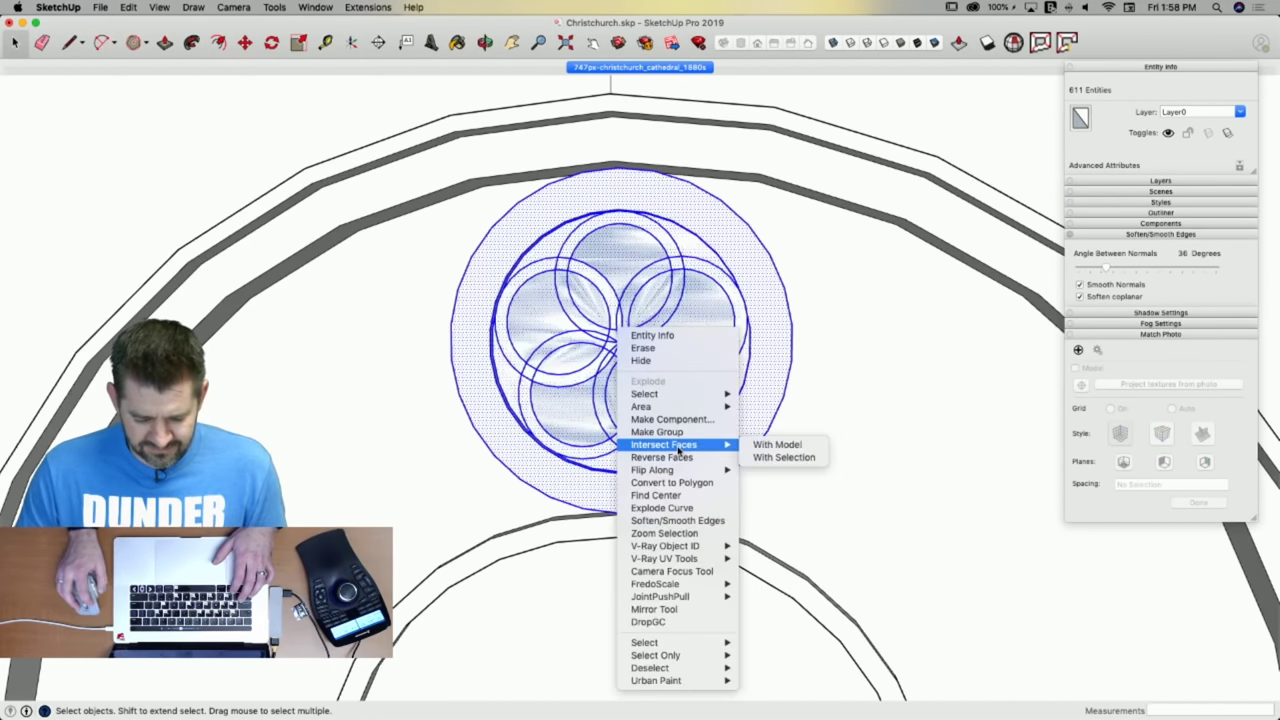
{"action": "left_click", "coordinate": [784, 457]}
Erase the overlapping ring edges around the centre and at the upper-left and lower-left lobe junctions of the opening.
{"action": "scroll", "coordinate": [612, 318], "scroll_direction": "up", "scroll_amount": 3}
{"action": "scroll", "coordinate": [612, 318], "scroll_direction": "up", "scroll_amount": 4}
{"action": "key", "text": "e"}
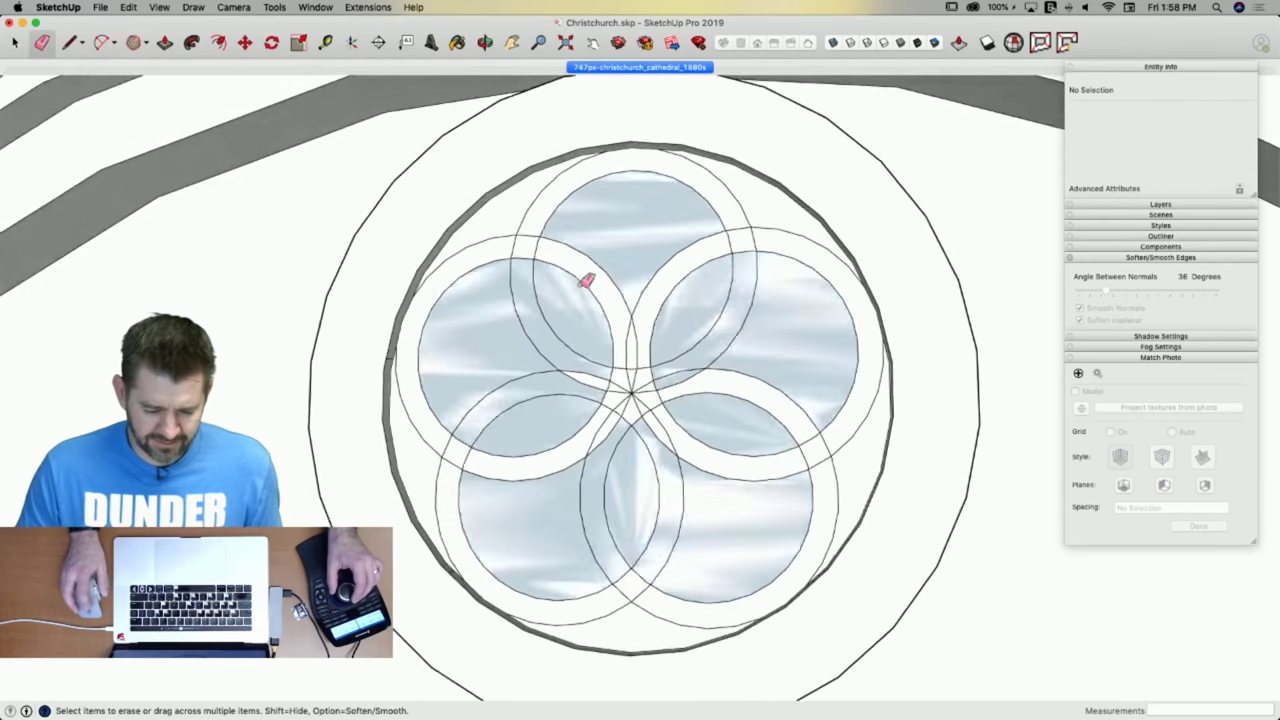
{"action": "mouse_move", "coordinate": [568, 270]}
{"action": "left_mouse_down"}
{"action": "mouse_move", "coordinate": [526, 286]}
{"action": "mouse_move", "coordinate": [495, 338]}
{"action": "left_mouse_up"}
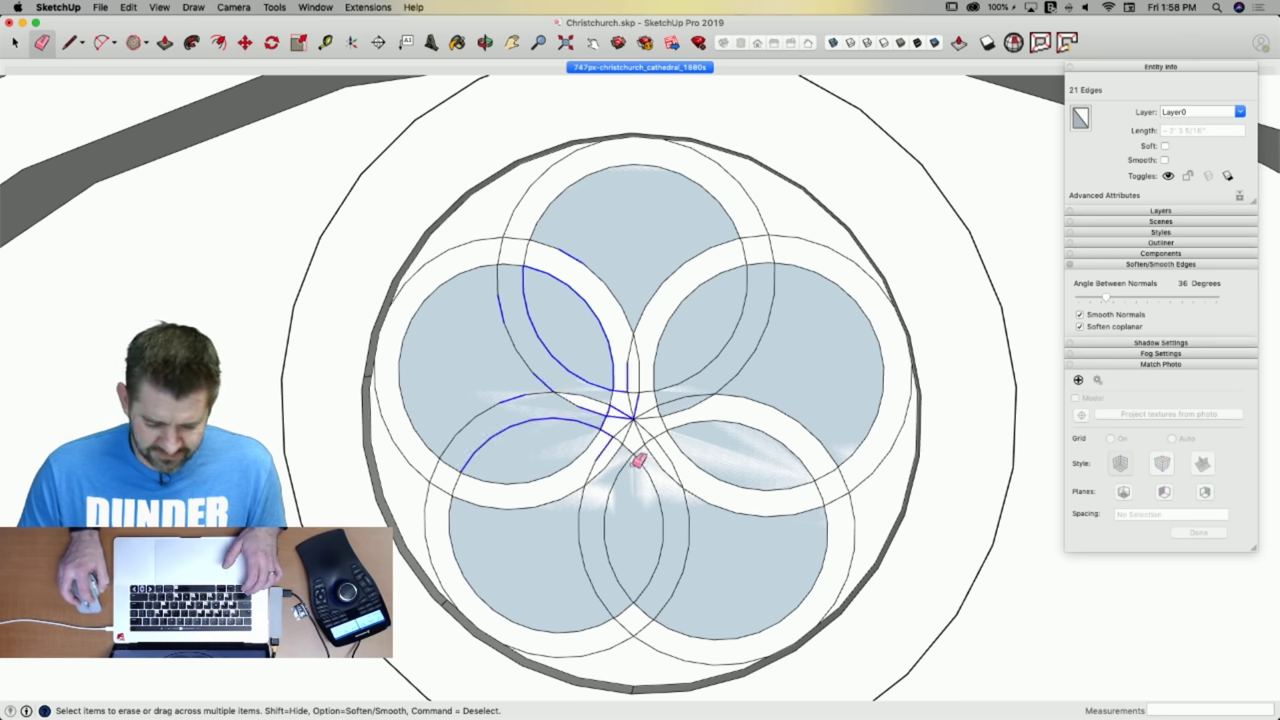
{"action": "mouse_move", "coordinate": [637, 460]}
{"action": "left_mouse_down"}
{"action": "mouse_move", "coordinate": [669, 421]}
{"action": "mouse_move", "coordinate": [657, 388]}
{"action": "left_mouse_up"}
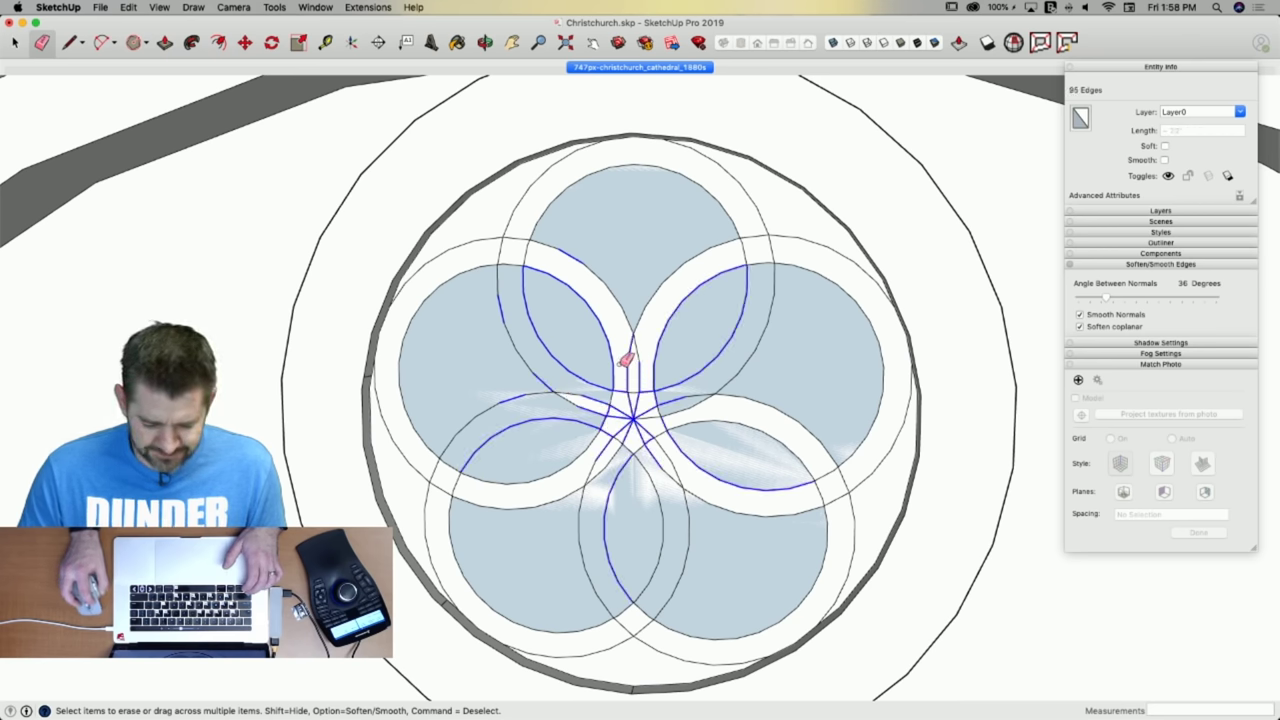
{"action": "mouse_move", "coordinate": [585, 251]}
{"action": "left_mouse_down"}
{"action": "mouse_move", "coordinate": [523, 237]}
{"action": "mouse_move", "coordinate": [503, 297]}
{"action": "left_mouse_up"}
{"action": "mouse_move", "coordinate": [532, 368]}
{"action": "left_mouse_down"}
{"action": "mouse_move", "coordinate": [491, 443]}
{"action": "mouse_move", "coordinate": [449, 449]}
{"action": "mouse_move", "coordinate": [476, 467]}
{"action": "mouse_move", "coordinate": [458, 491]}
{"action": "mouse_move", "coordinate": [475, 489]}
{"action": "left_mouse_up"}
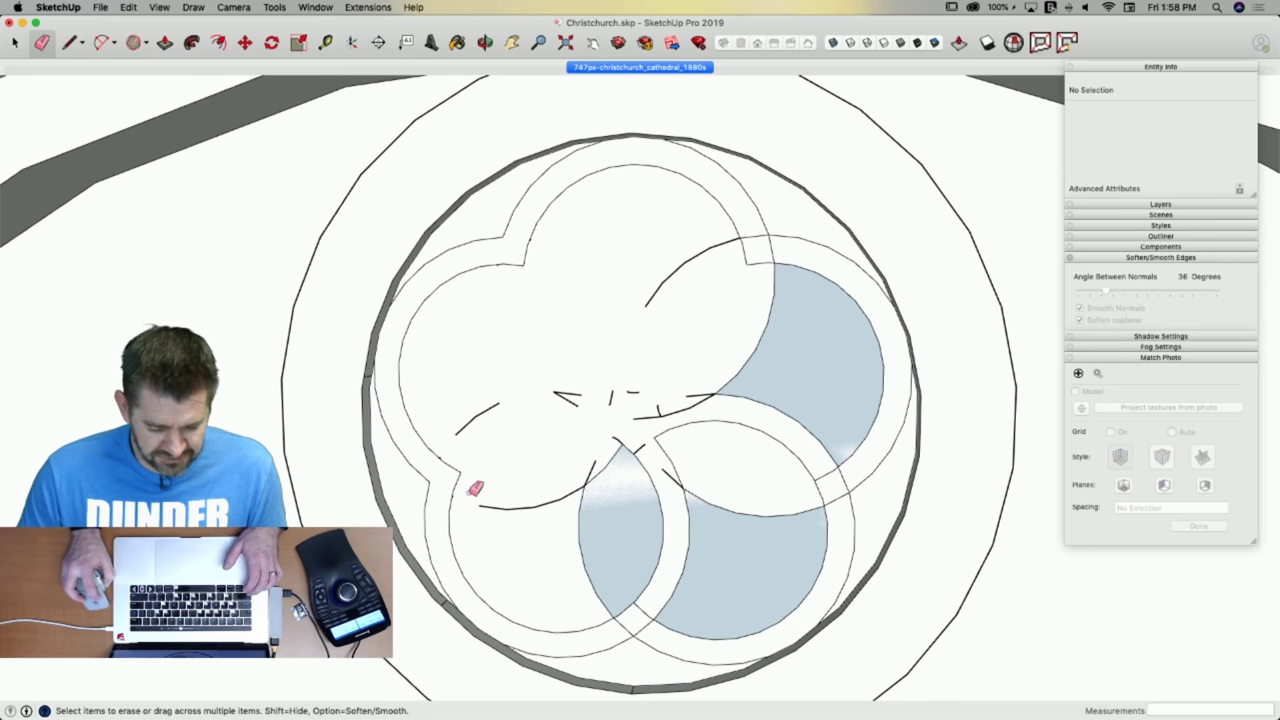
{"action": "left_click", "coordinate": [493, 509]}
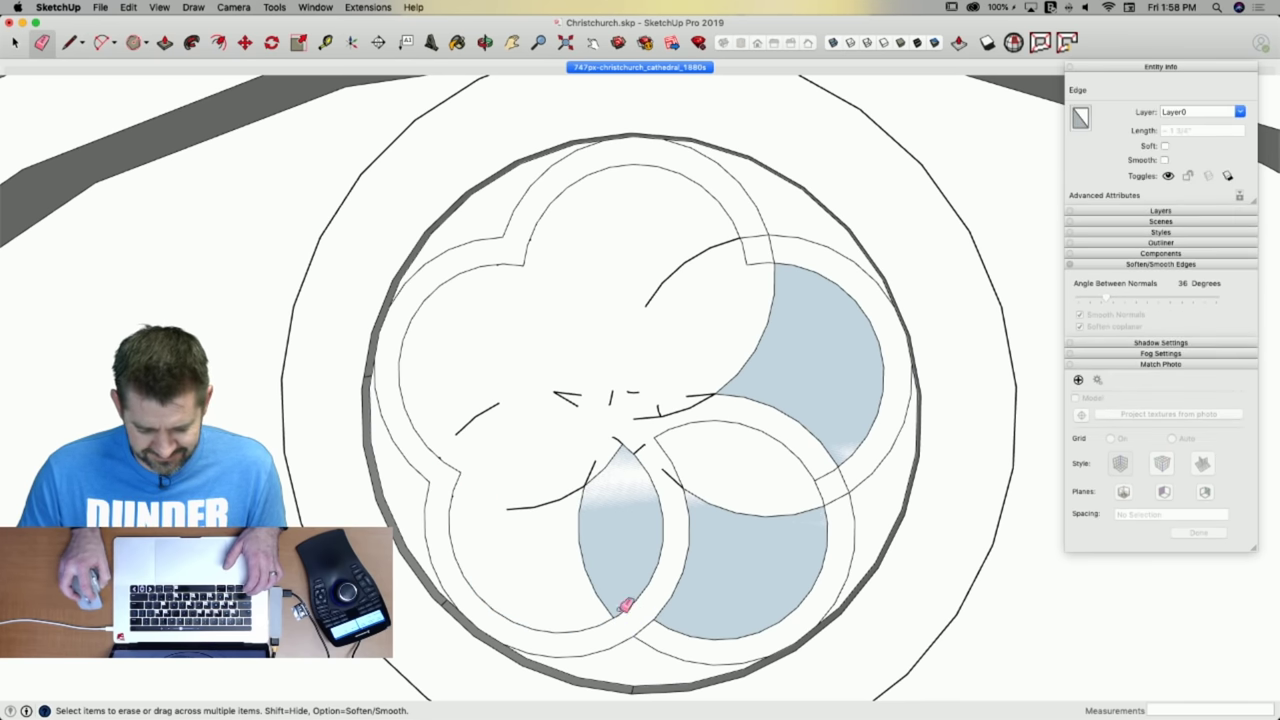
Erase the remaining overlapping arcs at the bottom, lower-right and upper-right lobe junctions, leaving a clean five-lobed inner and outer outline.
{"action": "left_click_drag", "start_coordinate": [608, 605], "coordinate": [651, 599]}
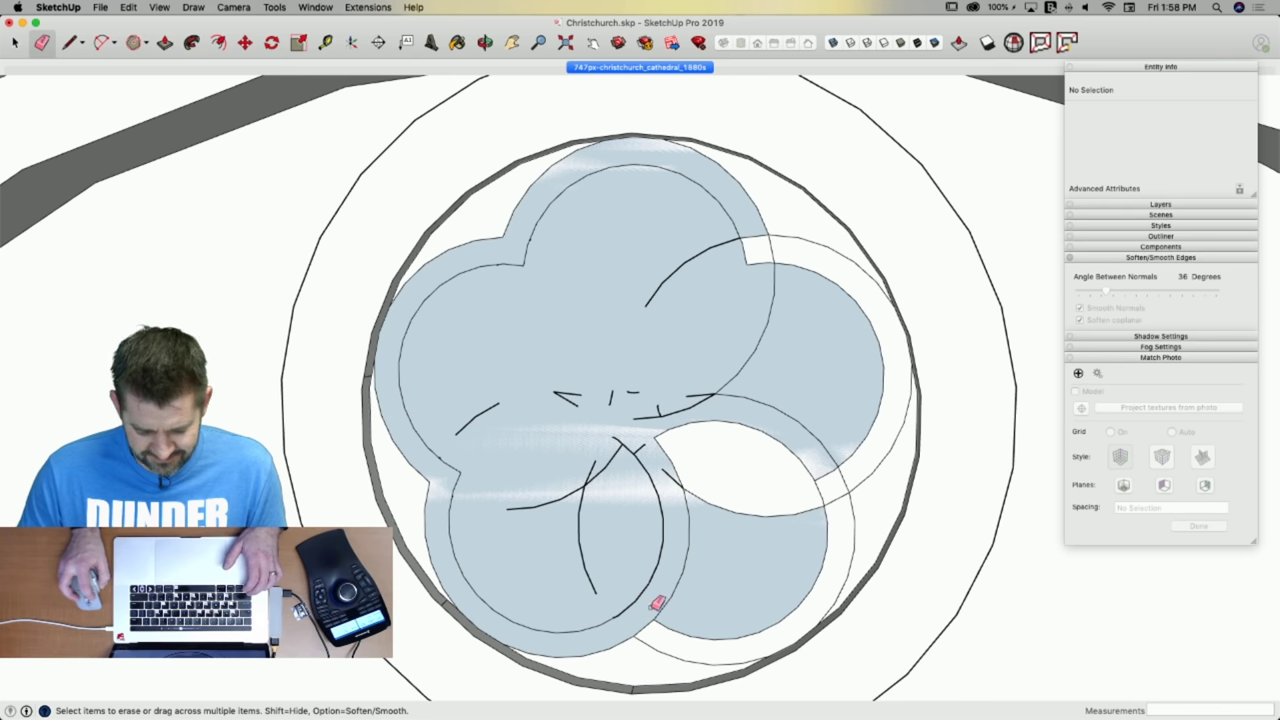
{"action": "key", "text": "super+z"}
{"action": "mouse_move", "coordinate": [670, 615]}
{"action": "left_mouse_down"}
{"action": "mouse_move", "coordinate": [640, 591]}
{"action": "mouse_move", "coordinate": [625, 597]}
{"action": "left_mouse_up"}
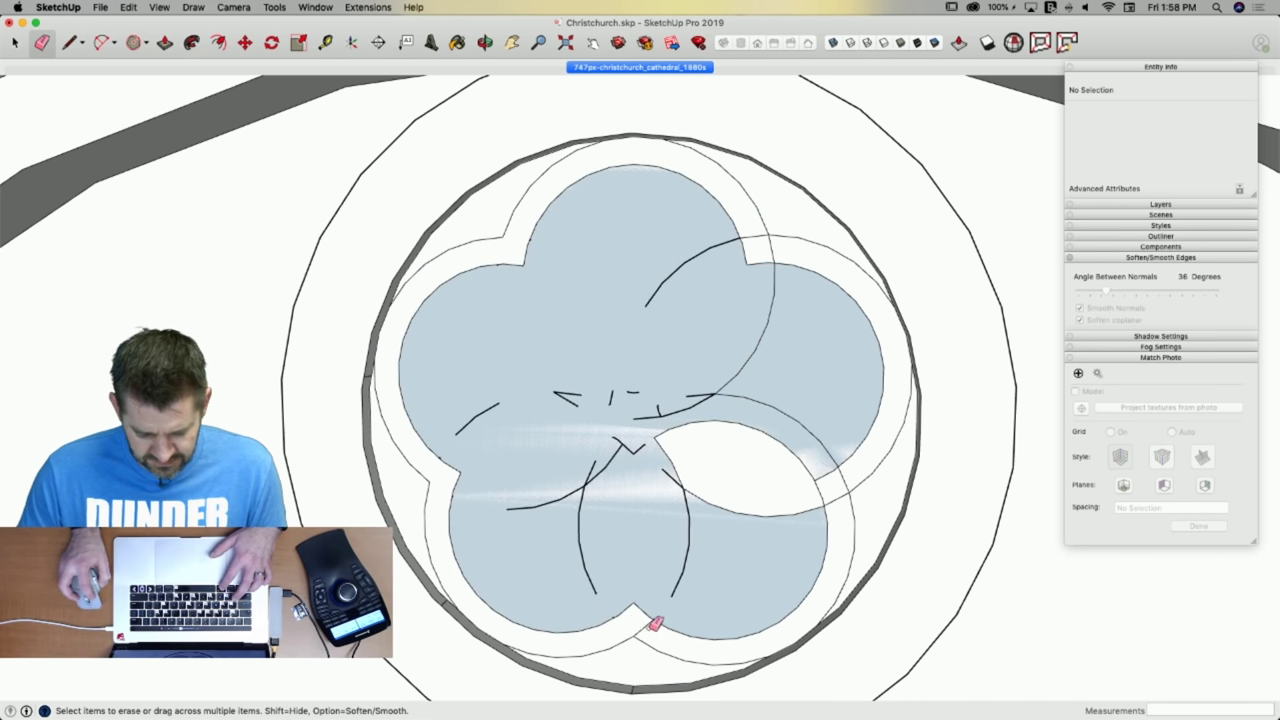
{"action": "left_click_drag", "start_coordinate": [828, 510], "coordinate": [814, 487]}
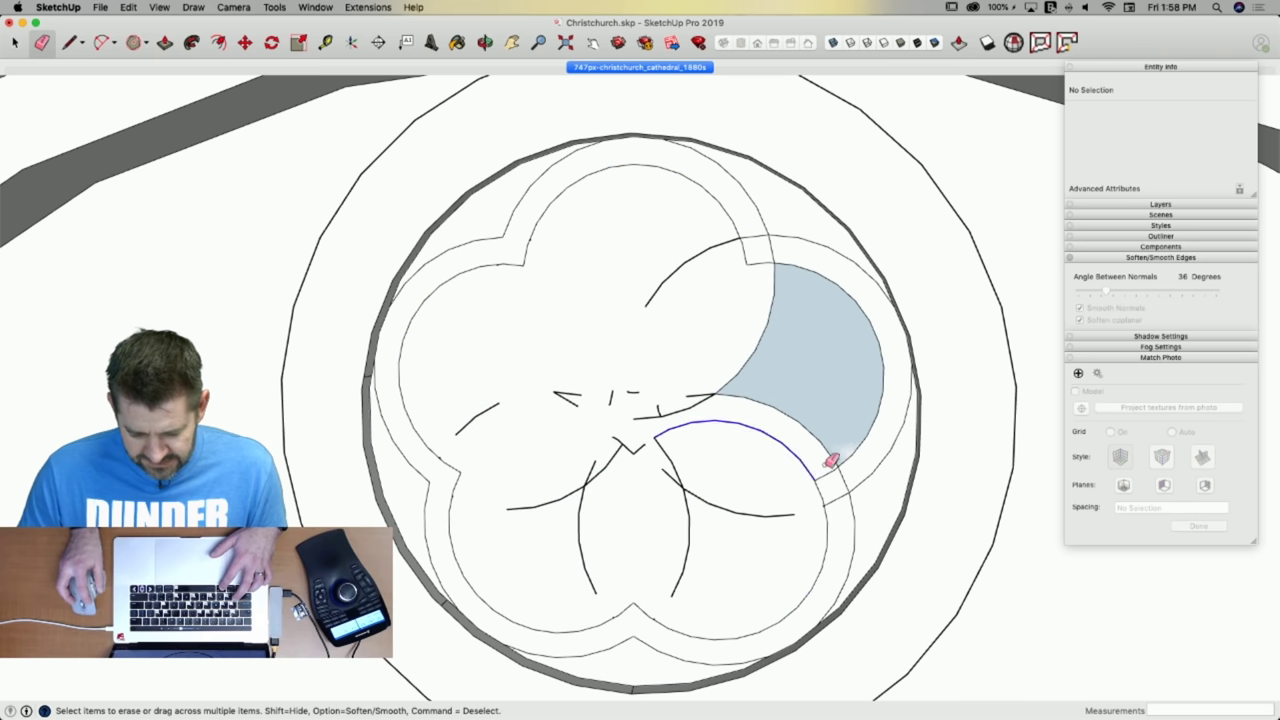
{"action": "left_click", "coordinate": [829, 463]}
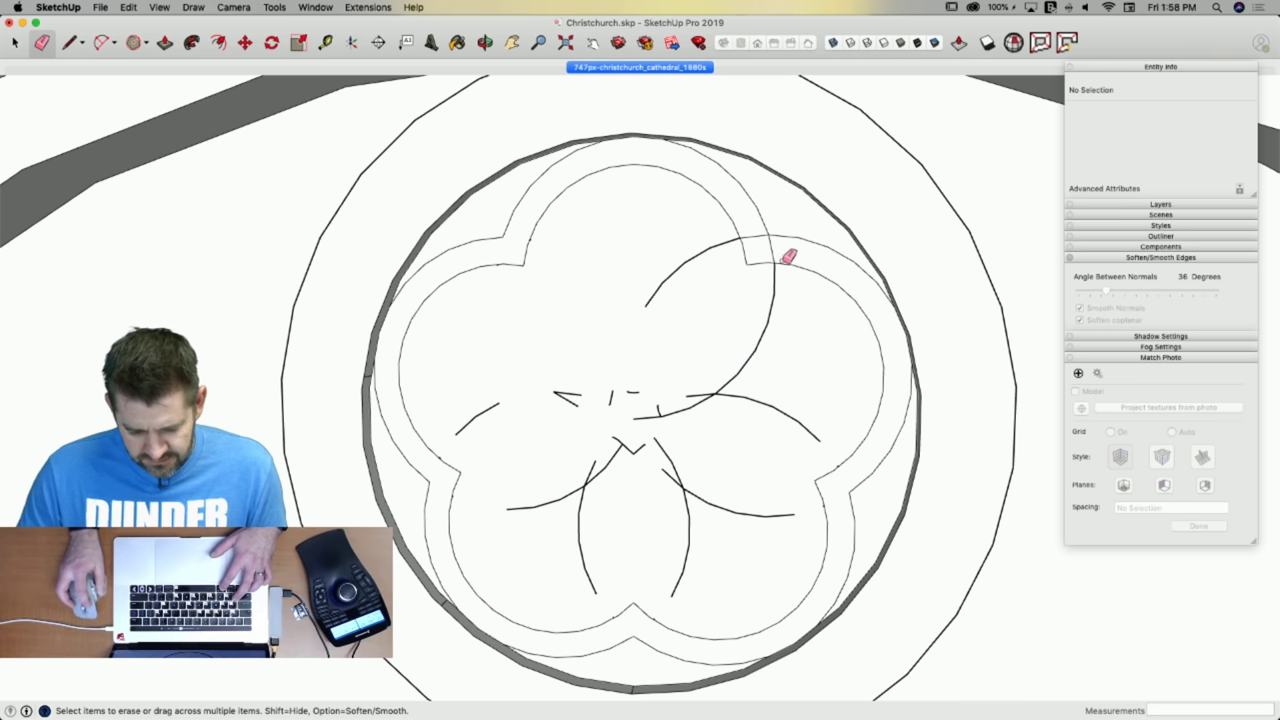
{"action": "mouse_move", "coordinate": [756, 242]}
{"action": "left_mouse_down"}
{"action": "mouse_move", "coordinate": [745, 240]}
{"action": "mouse_move", "coordinate": [777, 275]}
{"action": "left_mouse_up"}
{"action": "left_click", "coordinate": [729, 241]}
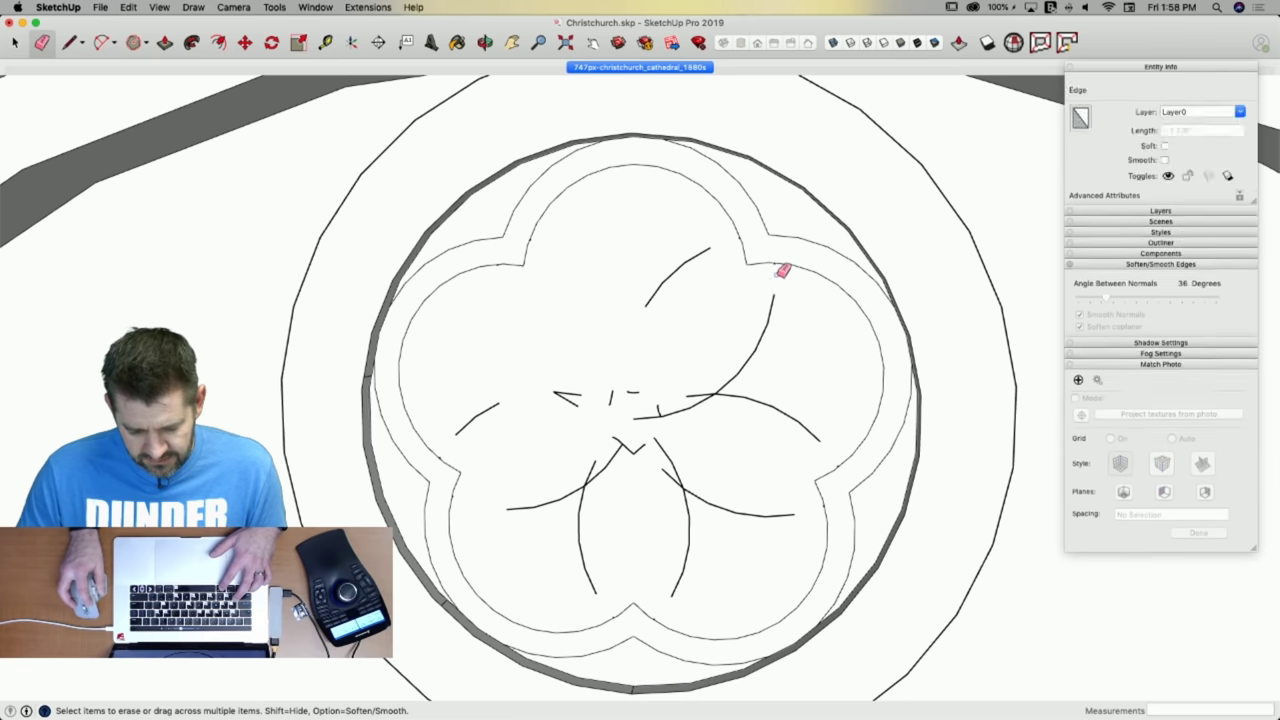
Erase the tiny leftover edge stubs along the inner five-lobed outline near each lobe junction.
{"action": "scroll", "coordinate": [778, 264], "scroll_direction": "up", "scroll_amount": 4}
{"action": "scroll", "coordinate": [783, 262], "scroll_direction": "up", "scroll_amount": 3}
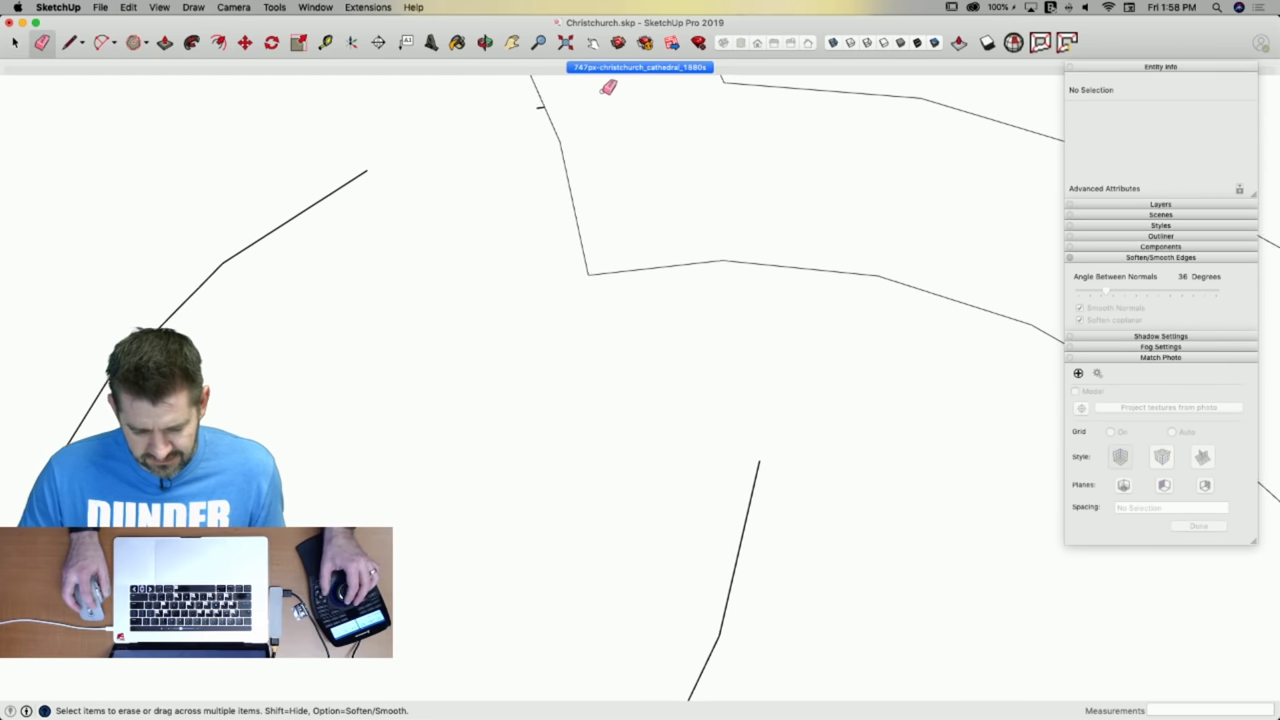
{"action": "scroll", "coordinate": [588, 166], "scroll_direction": "down", "scroll_amount": 4}
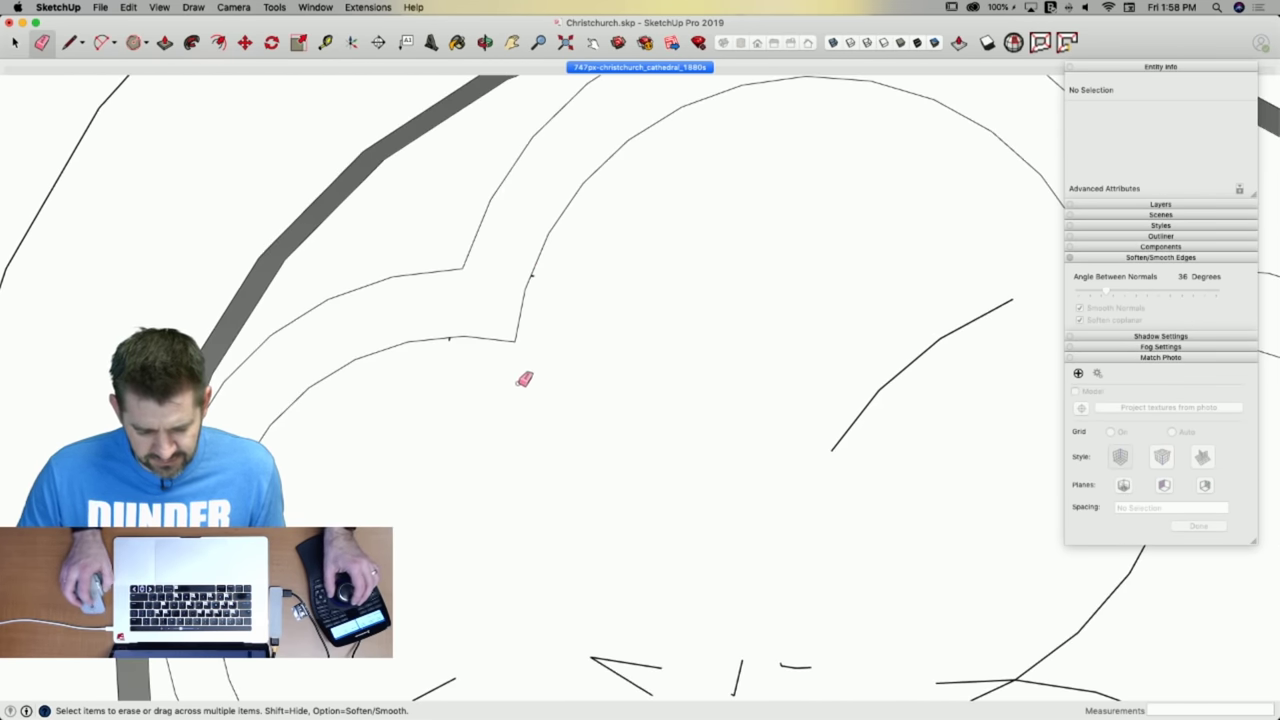
{"action": "scroll", "coordinate": [523, 380], "scroll_direction": "up", "scroll_amount": 4}
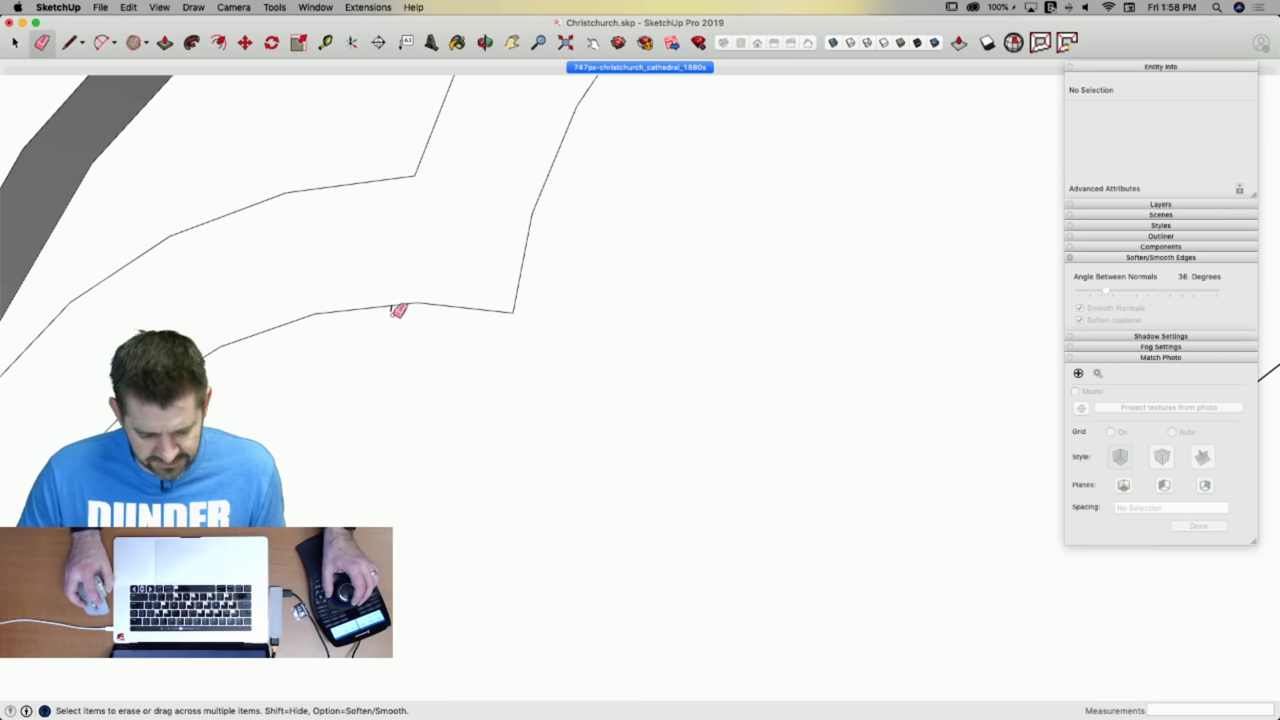
{"action": "left_click", "coordinate": [393, 313]}
{"action": "scroll", "coordinate": [487, 333], "scroll_direction": "down", "scroll_amount": 4}
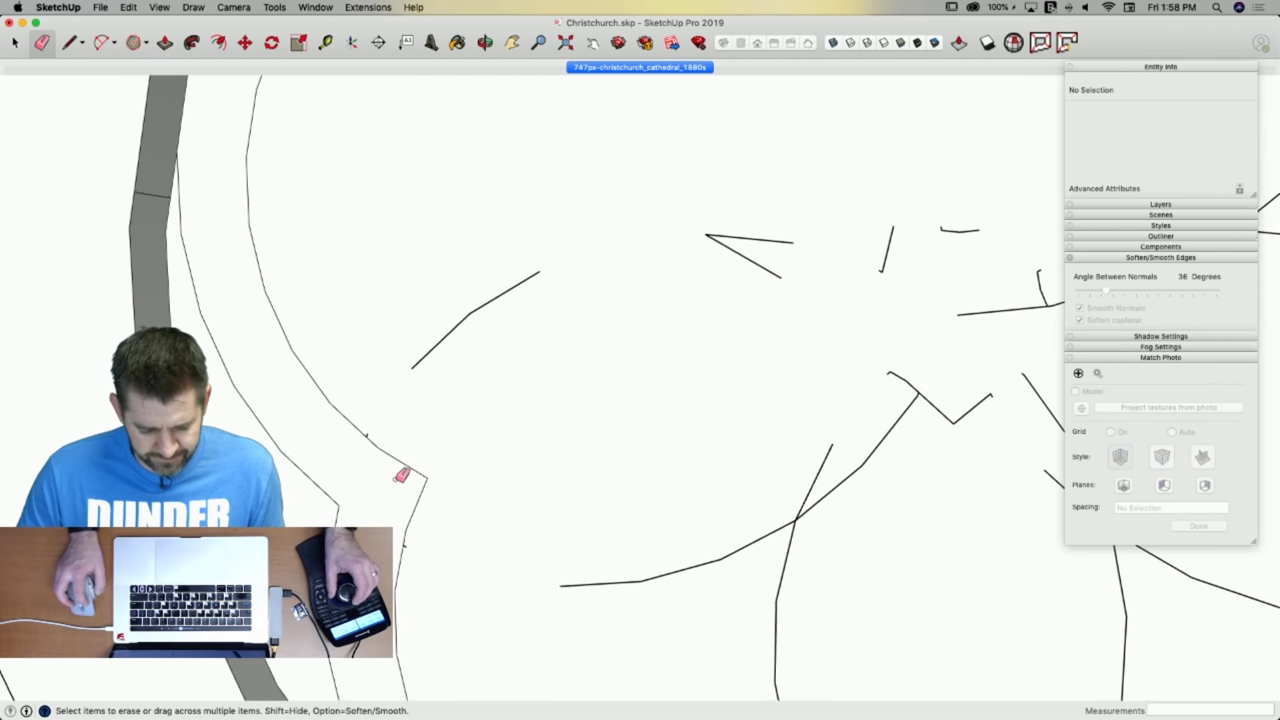
{"action": "middle_click_drag", "start_coordinate": [401, 476], "coordinate": [371, 399]}
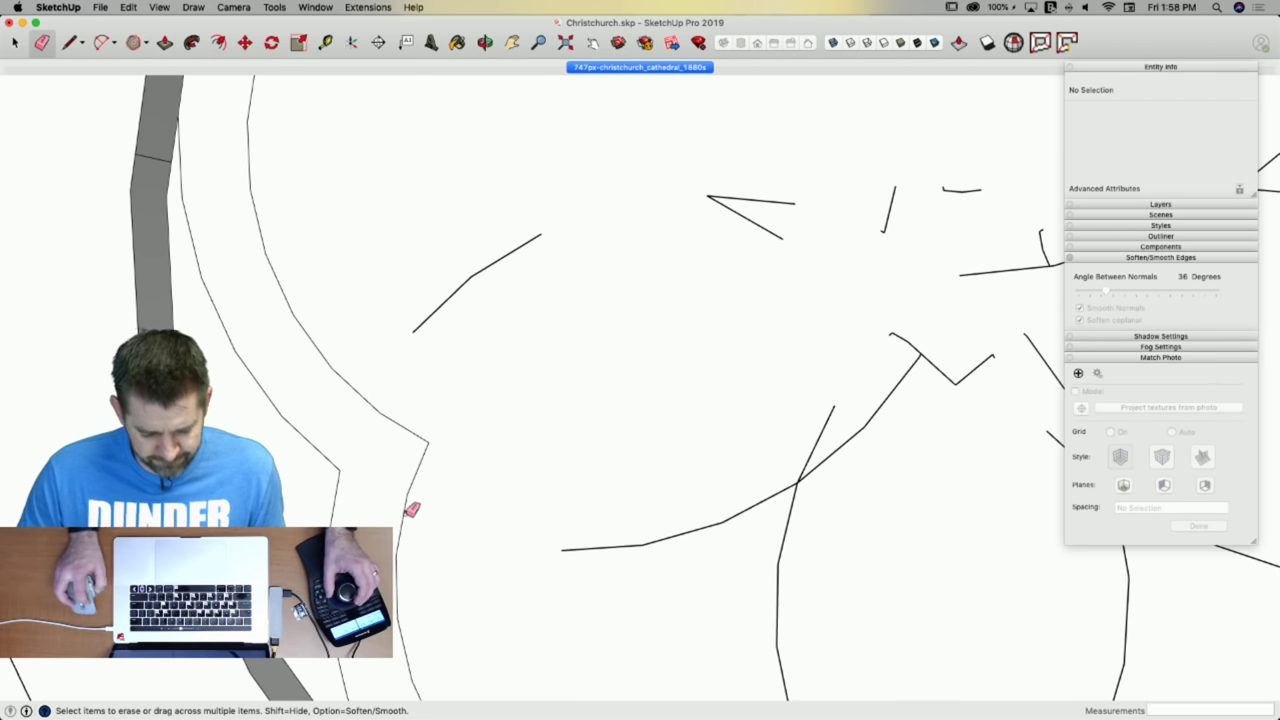
{"action": "mouse_move", "coordinate": [406, 512]}
{"action": "middle_mouse_down", "text": "shift"}
{"action": "mouse_move", "coordinate": [519, 484]}
{"action": "mouse_move", "coordinate": [524, 408]}
{"action": "middle_mouse_up", "text": "shift"}
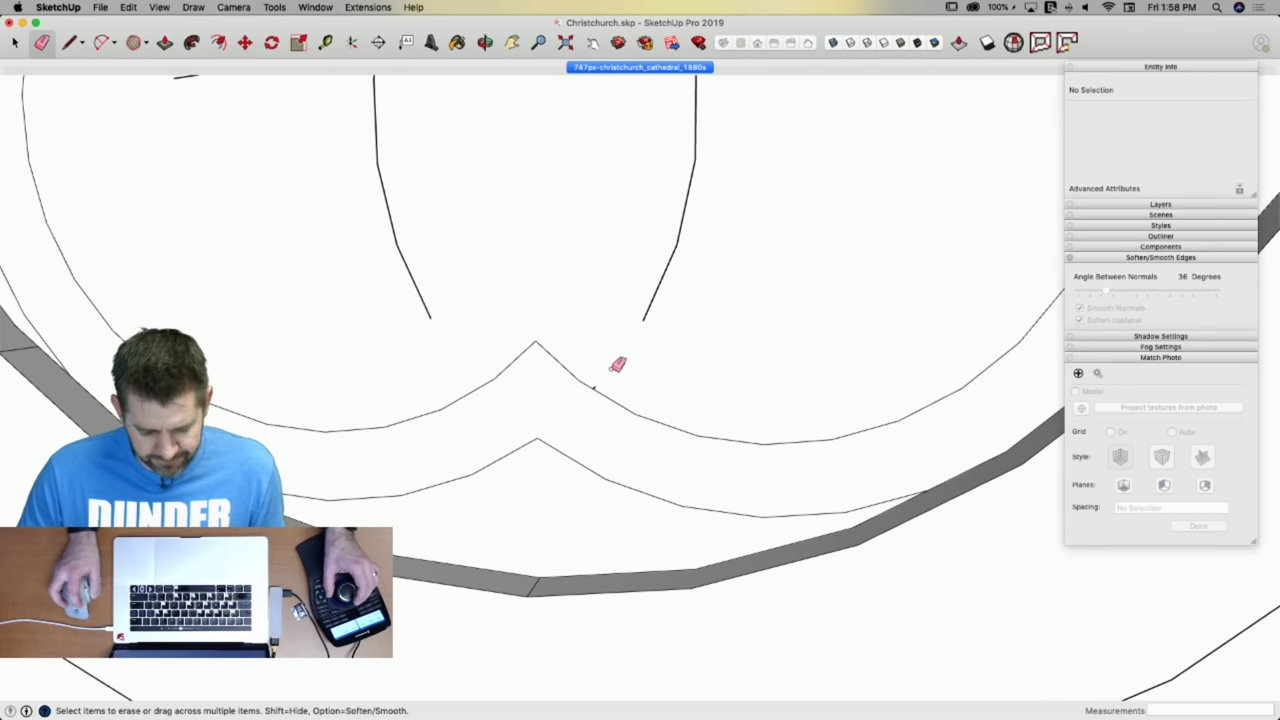
{"action": "left_click", "coordinate": [596, 387]}
{"action": "scroll", "coordinate": [653, 391], "scroll_direction": "down", "scroll_amount": 4}
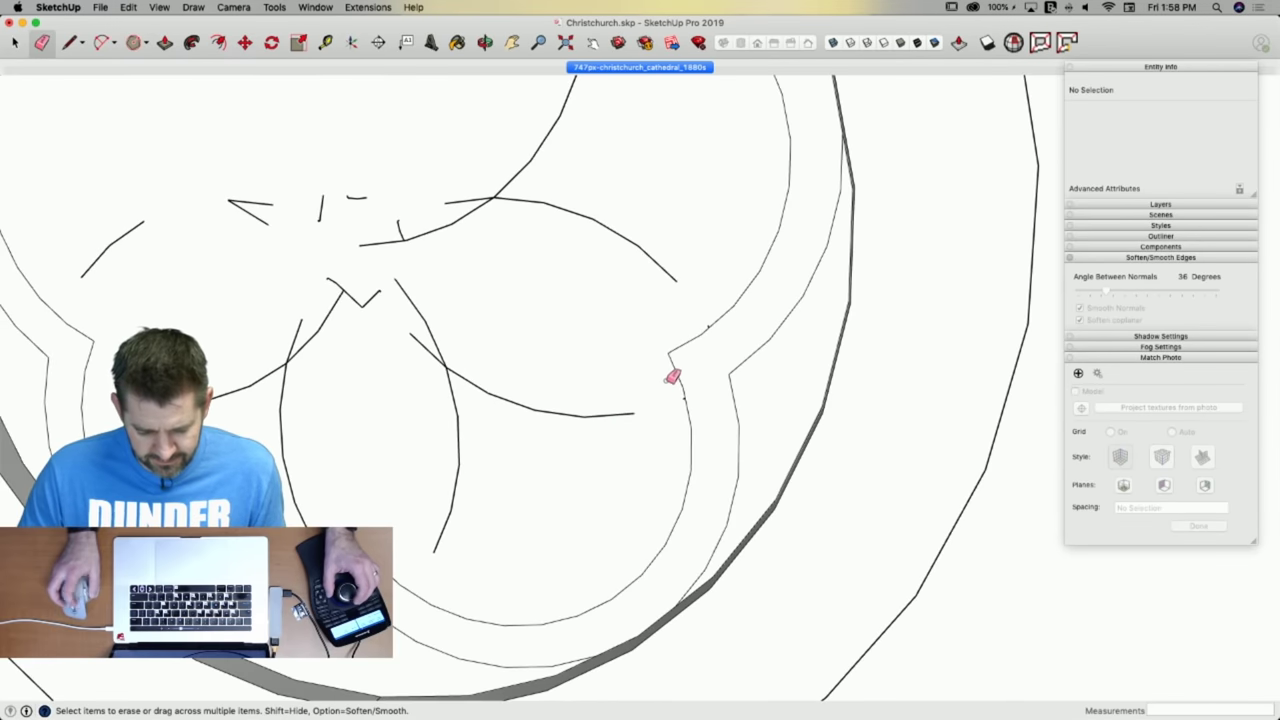
{"action": "scroll", "coordinate": [684, 396], "scroll_direction": "up", "scroll_amount": 4}
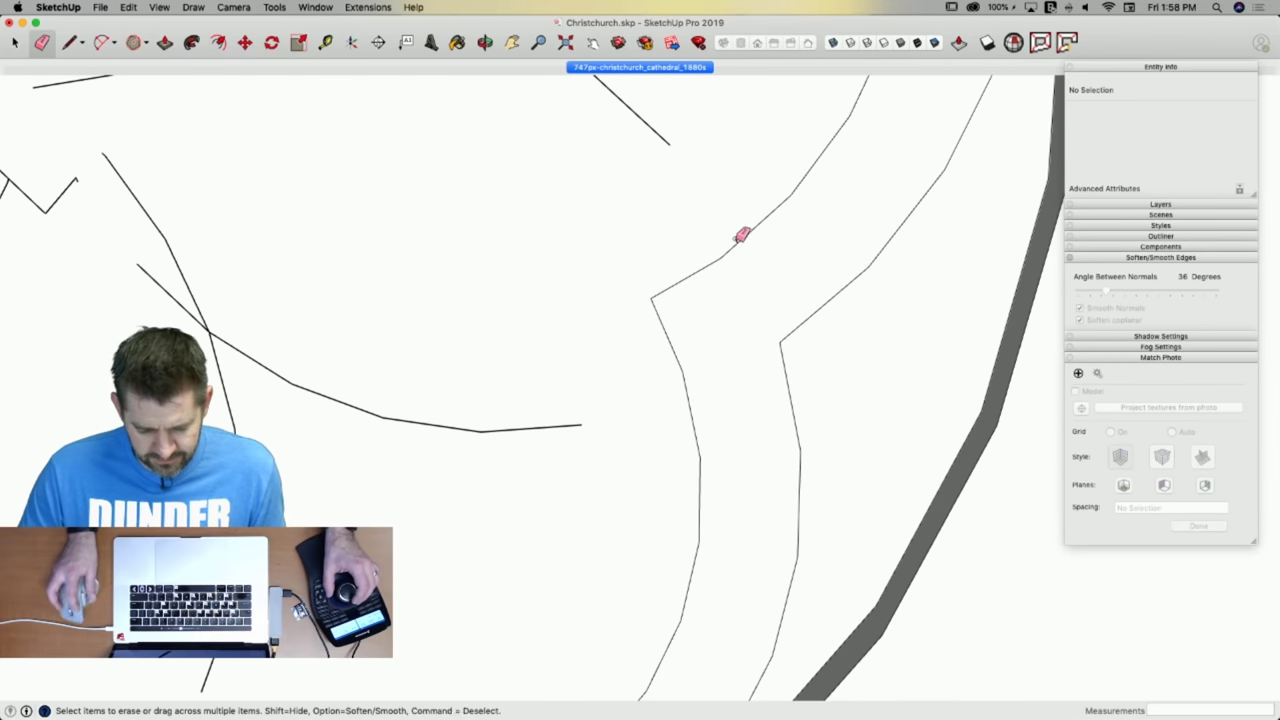
Push/pull the face of the five-lobed band by about 7/16 in to give the tracery depth.
{"action": "scroll", "coordinate": [750, 231], "scroll_direction": "down", "scroll_amount": 5}
{"action": "key", "text": "p"}
{"action": "mouse_move", "coordinate": [700, 346]}
{"action": "middle_mouse_down"}
{"action": "mouse_move", "coordinate": [649, 466]}
{"action": "mouse_move", "coordinate": [483, 331]}
{"action": "middle_mouse_up"}
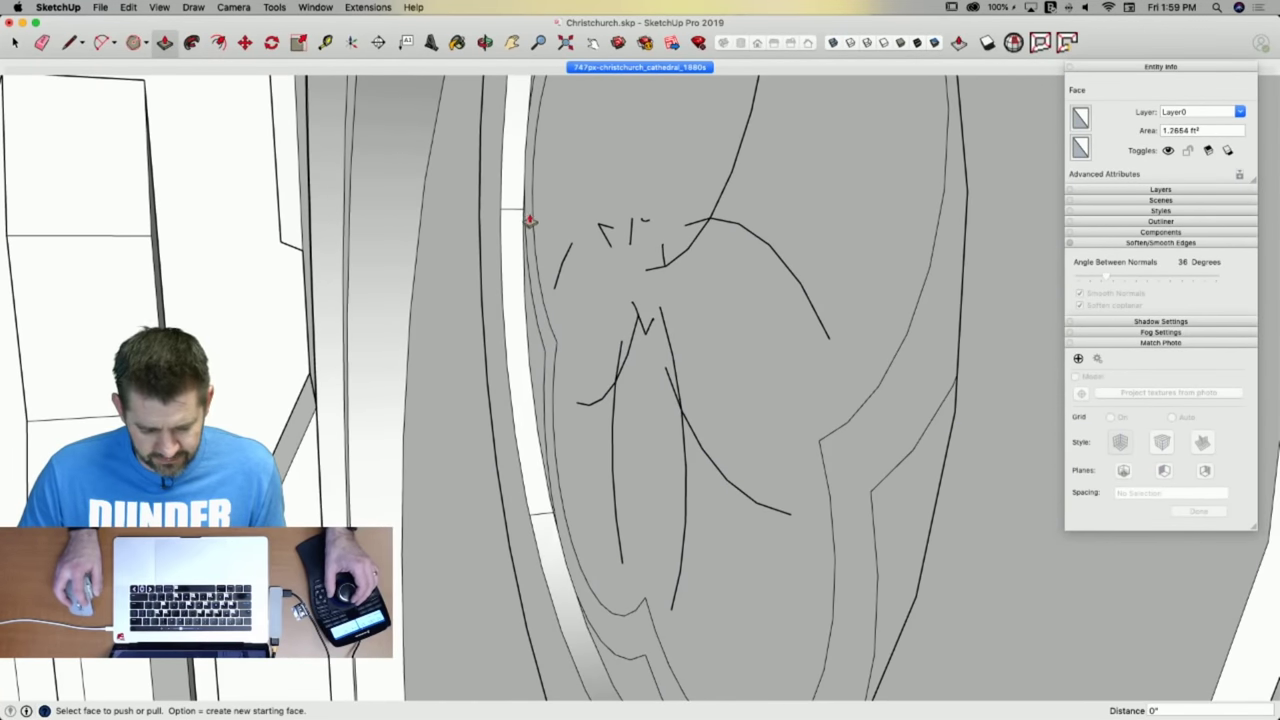
{"action": "middle_click_drag", "start_coordinate": [530, 222], "coordinate": [531, 231]}
{"action": "scroll", "coordinate": [420, 246], "scroll_direction": "up", "scroll_amount": 5}
{"action": "left_click", "coordinate": [416, 248]}
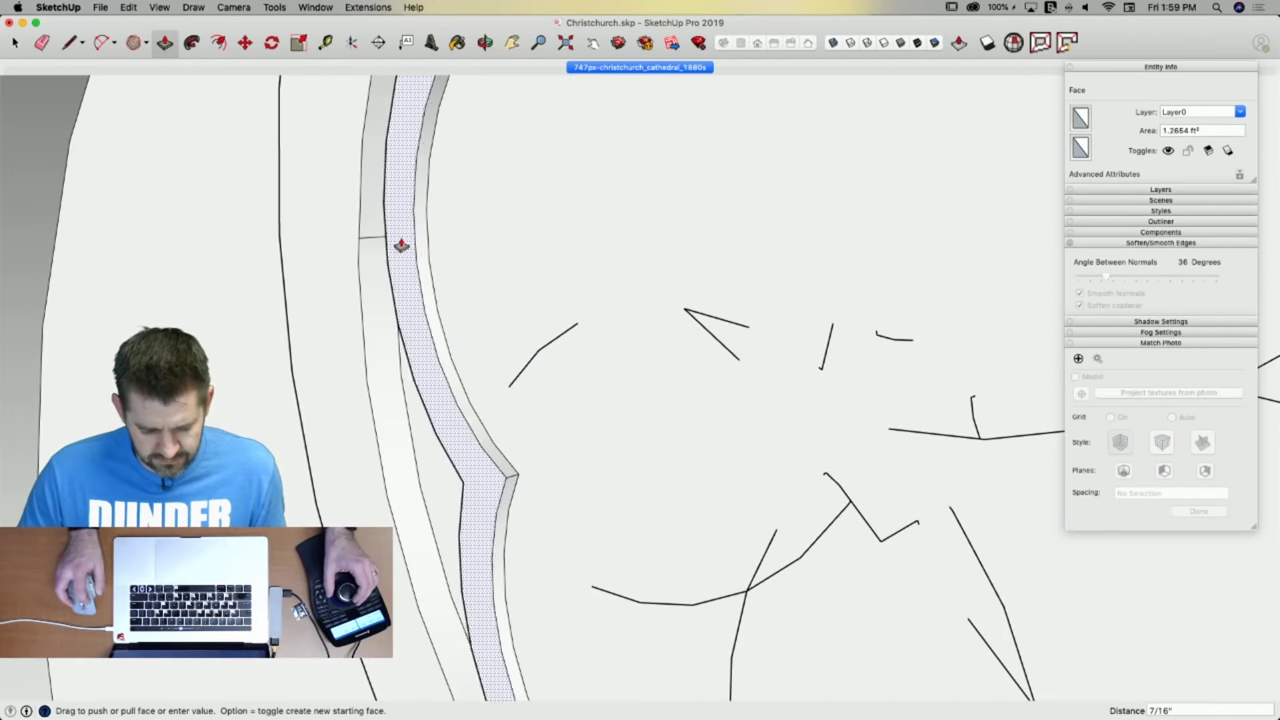
{"action": "key", "text": "space"}
Select all the window geometry and erase its stray edges with the CleanUp³ extension.
{"action": "scroll", "coordinate": [406, 240], "scroll_direction": "down", "scroll_amount": 10}
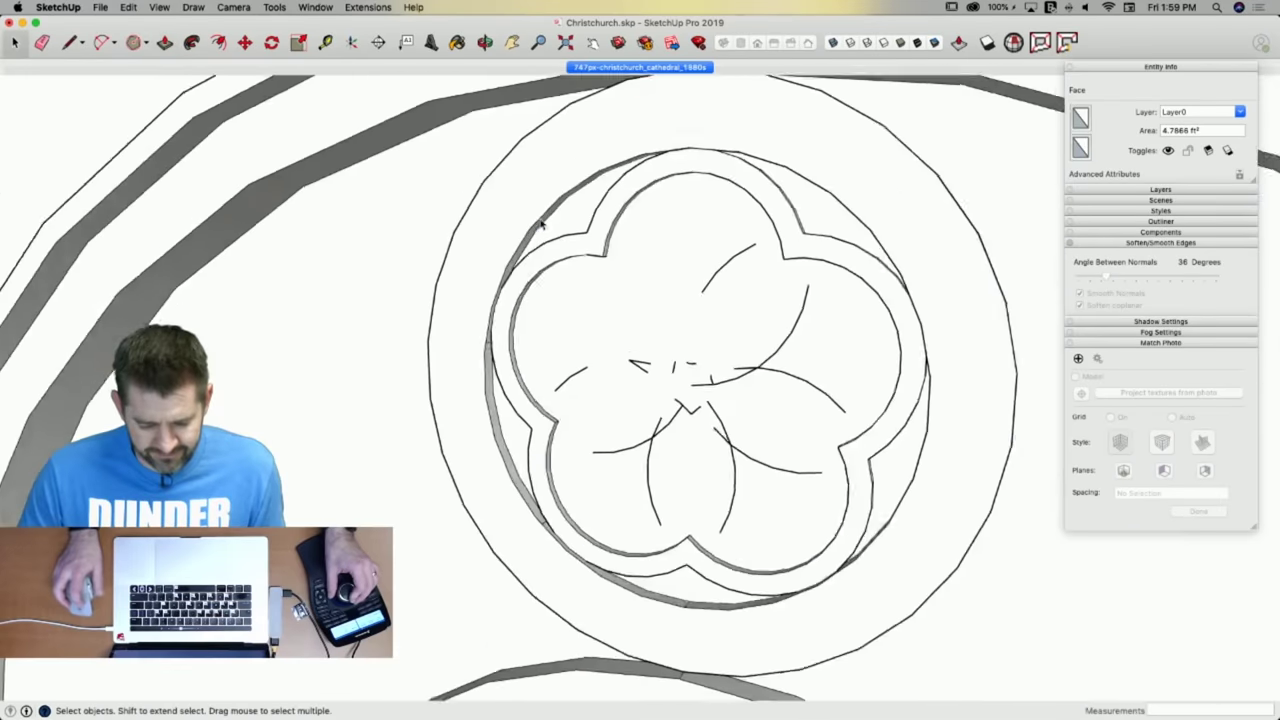
{"action": "key", "text": "super+a"}
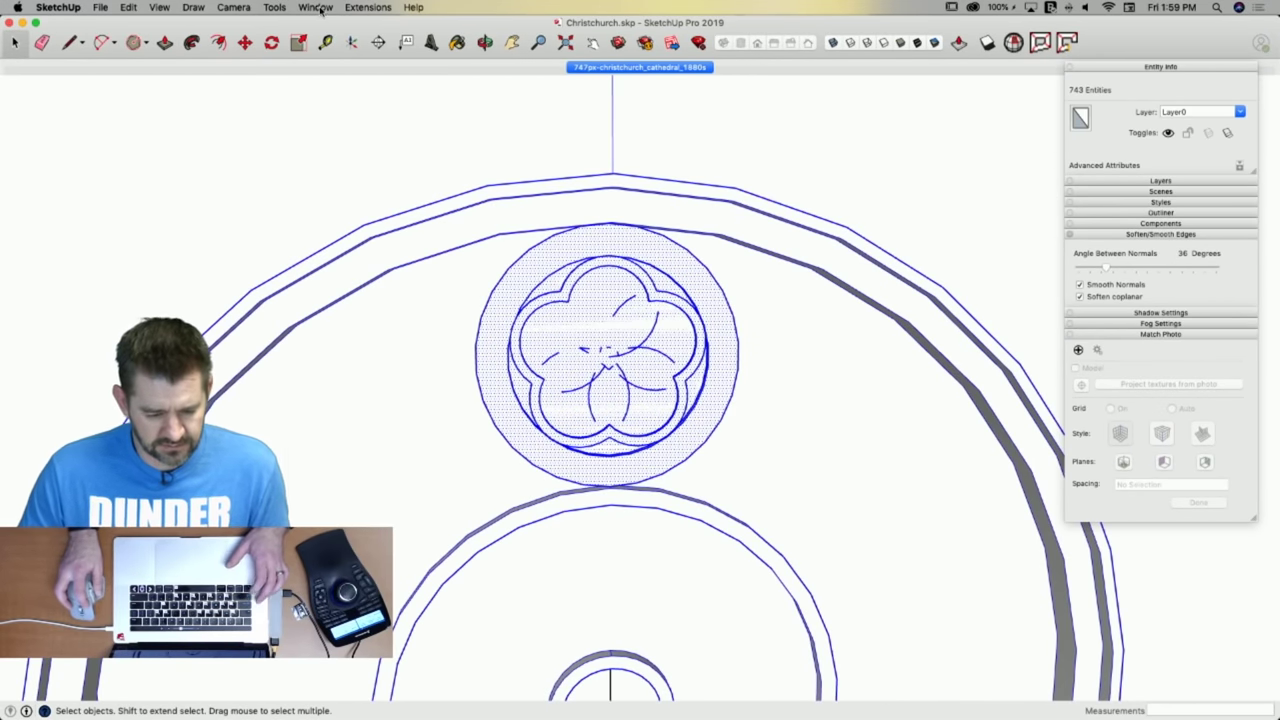
{"action": "left_click", "coordinate": [362, 7]}
{"action": "mouse_move", "coordinate": [380, 221]}
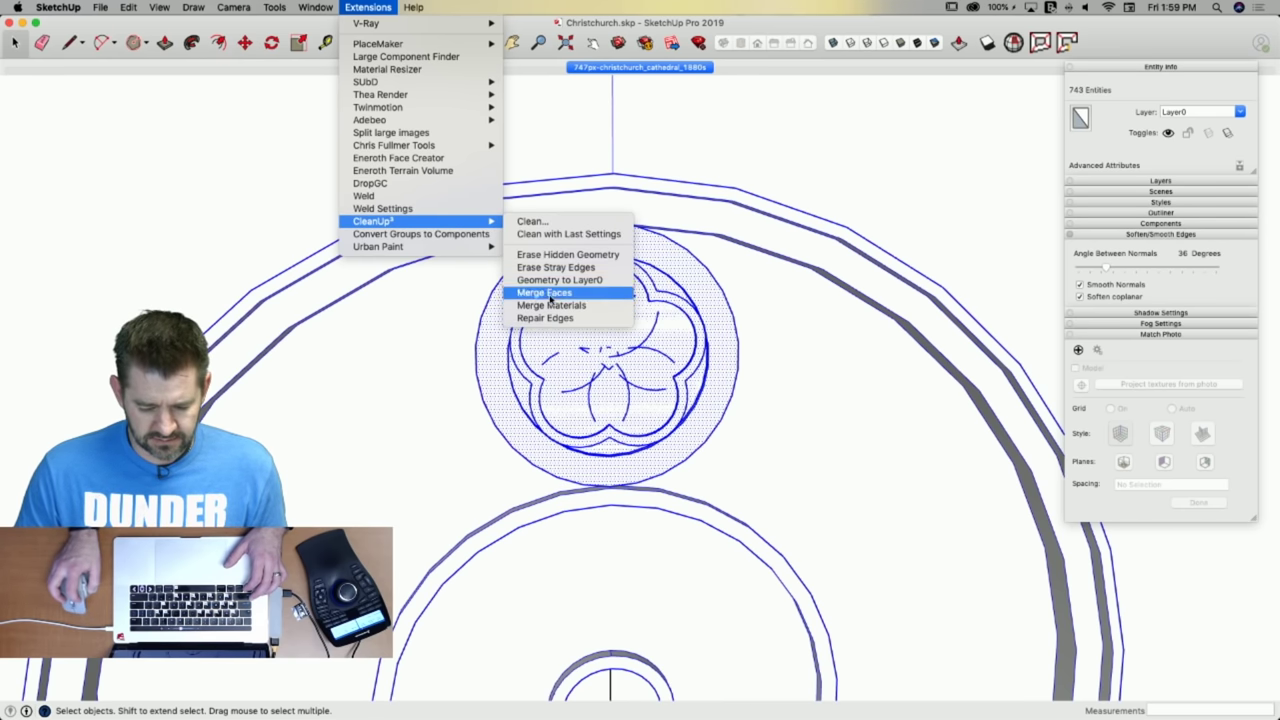
{"action": "left_click", "coordinate": [549, 280]}
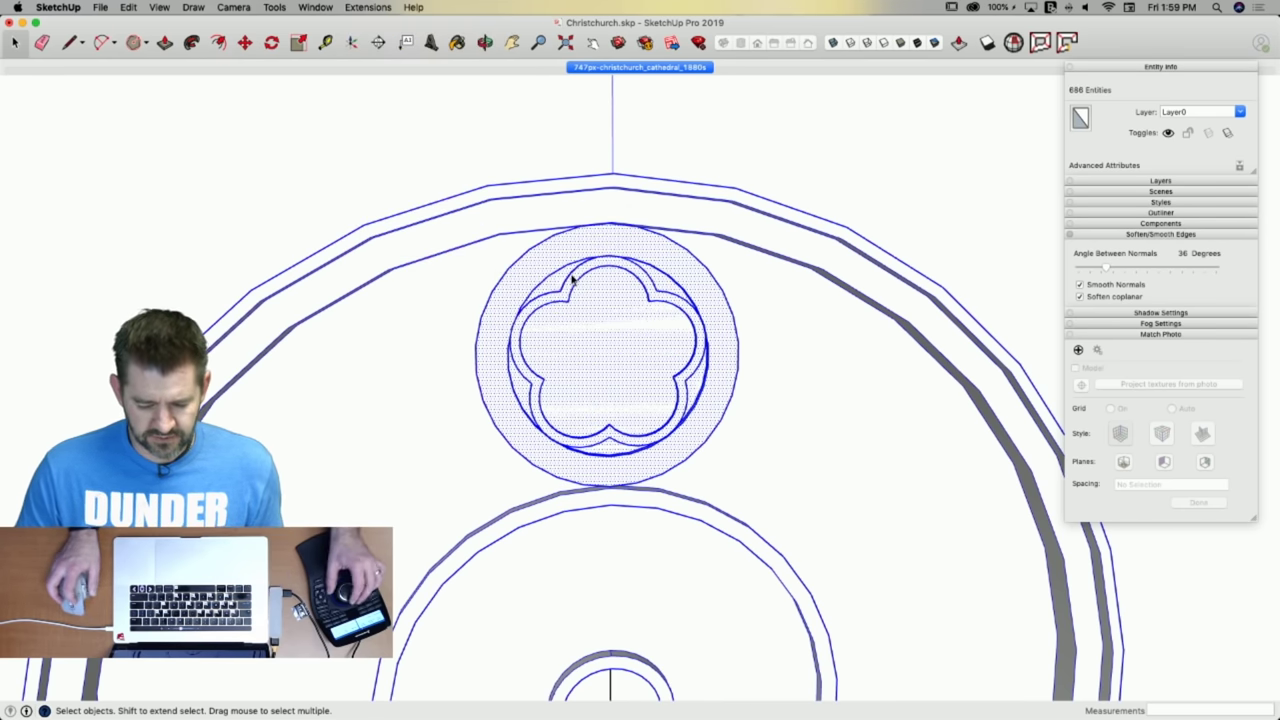
Select only the small round window with its five-lobed tracery and make it a component named Flower.
{"action": "left_click", "coordinate": [1020, 147]}
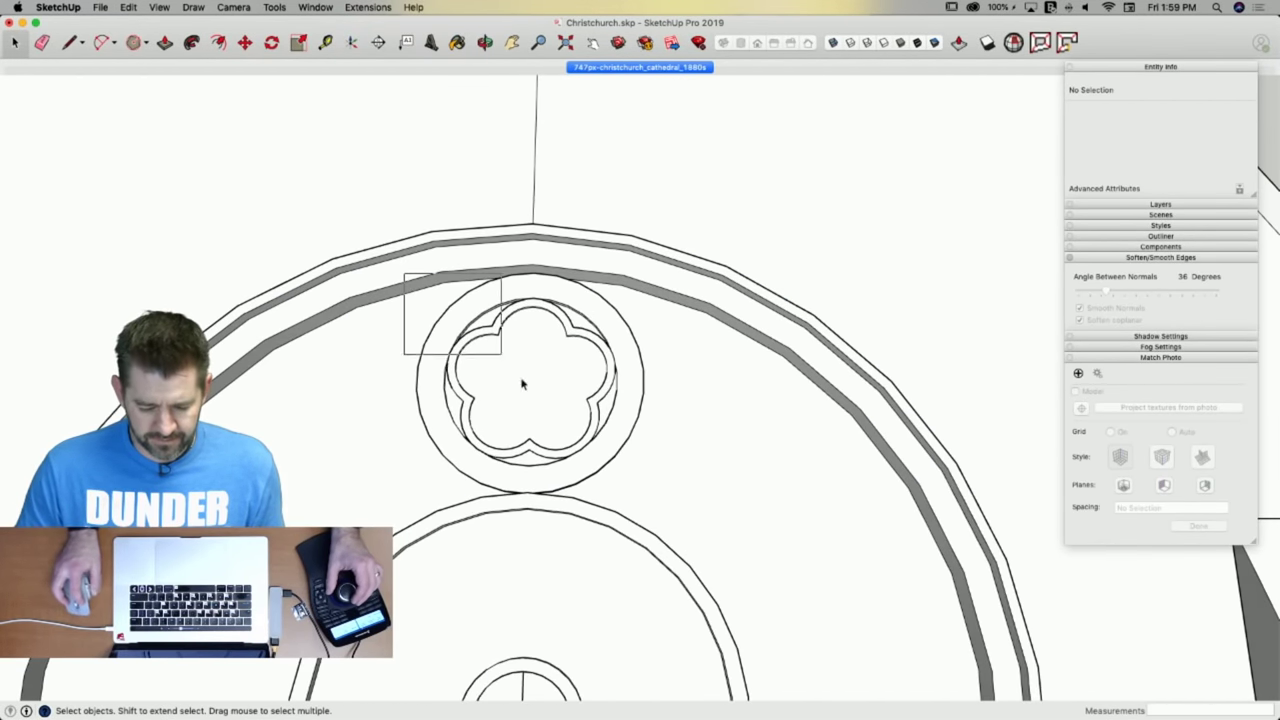
{"action": "left_click_drag", "start_coordinate": [521, 383], "coordinate": [657, 549]}
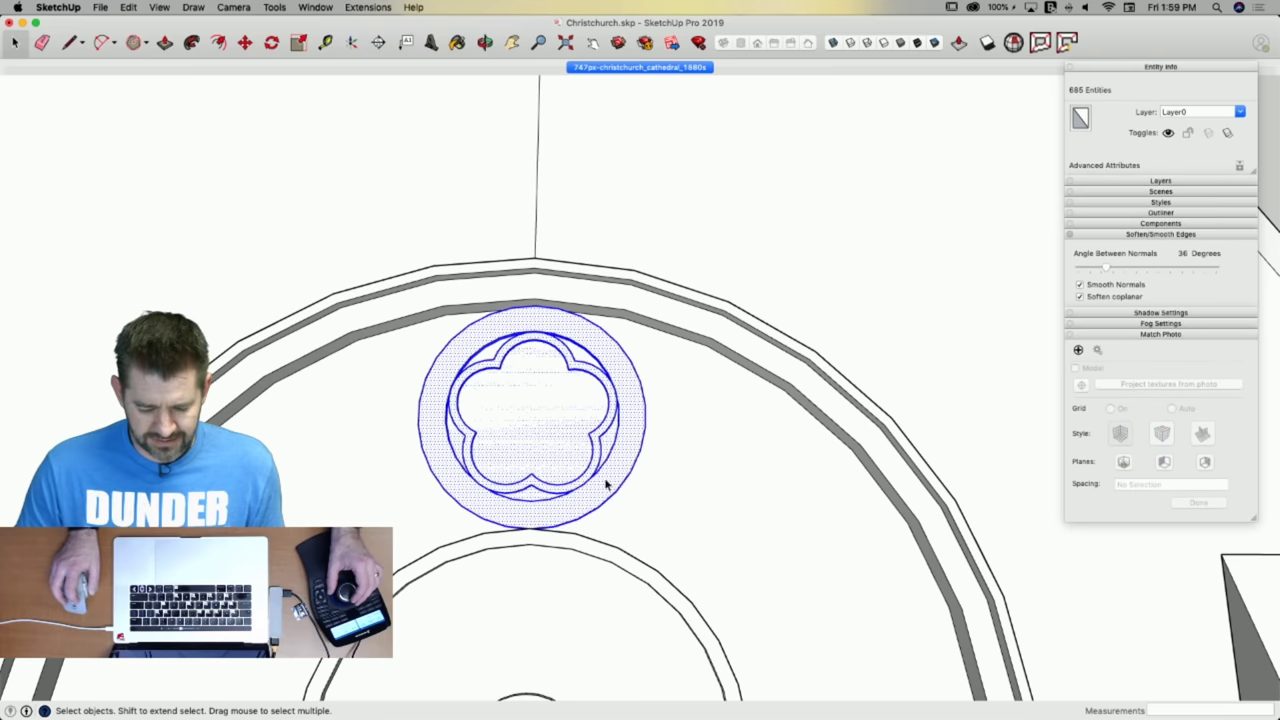
{"action": "middle_click_drag", "start_coordinate": [605, 484], "coordinate": [546, 356]}
{"action": "right_click", "coordinate": [546, 356]}
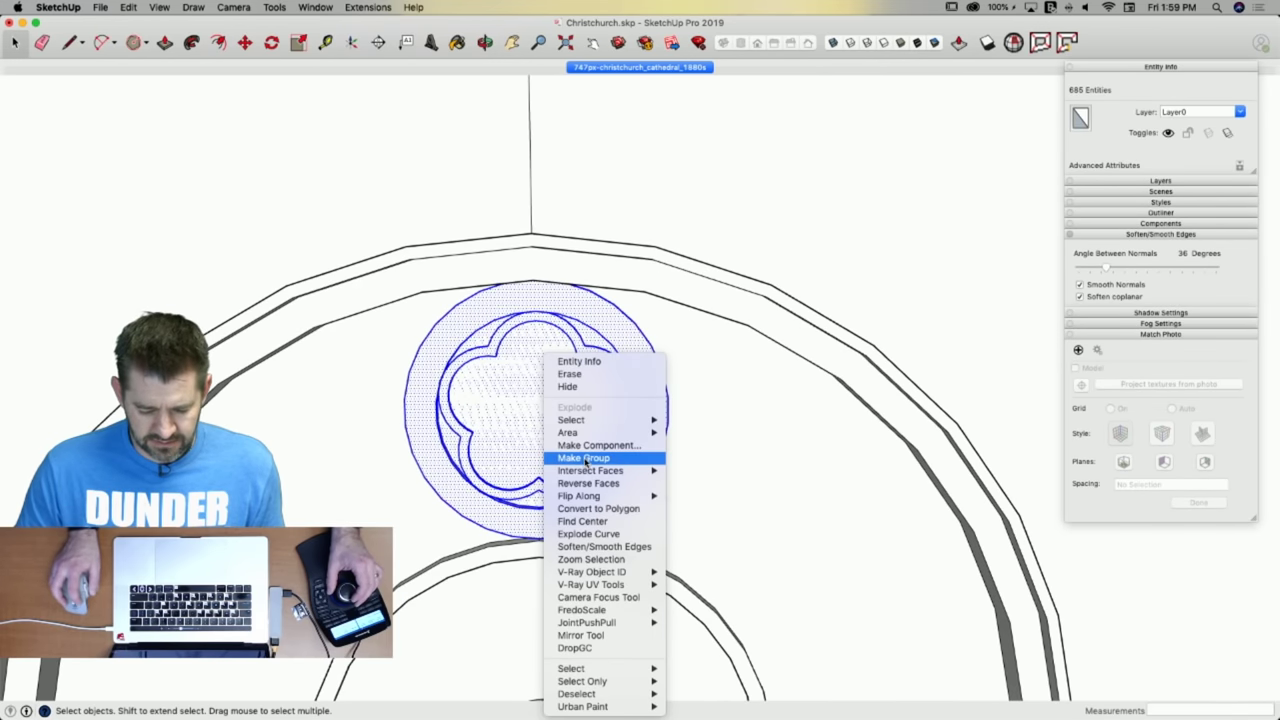
{"action": "left_click", "coordinate": [586, 446]}
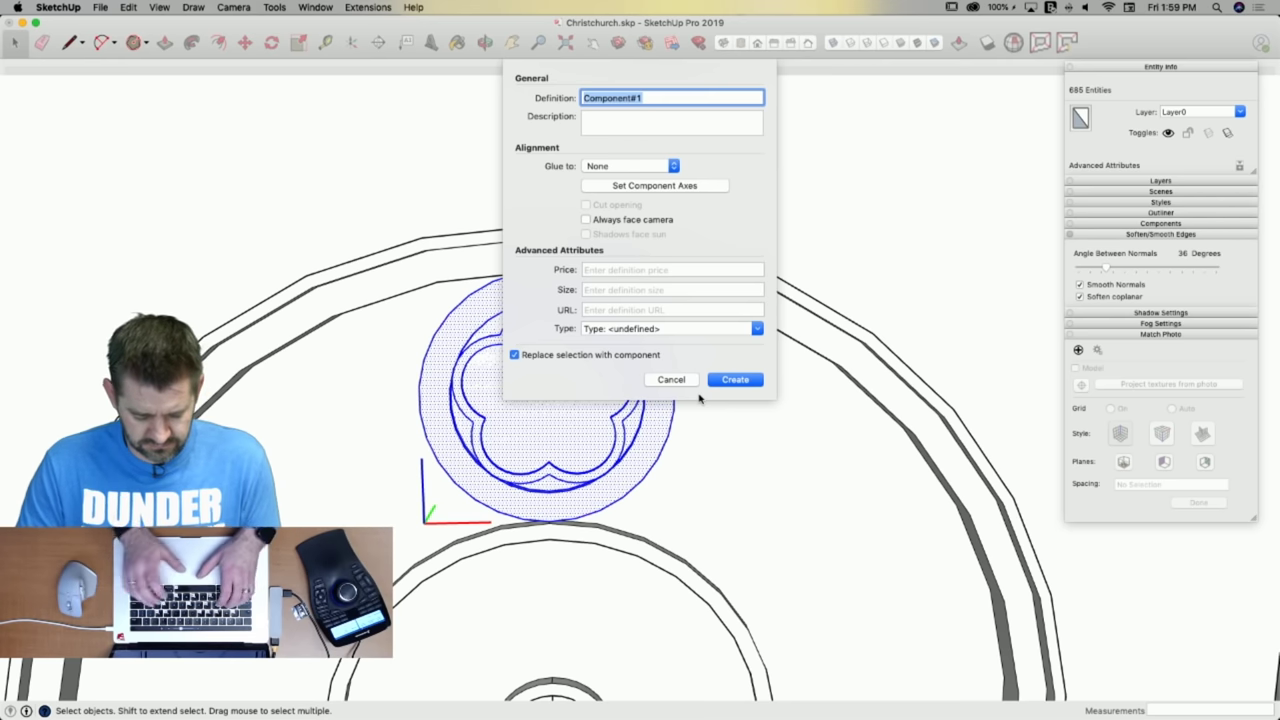
{"action": "key", "text": "Return"}
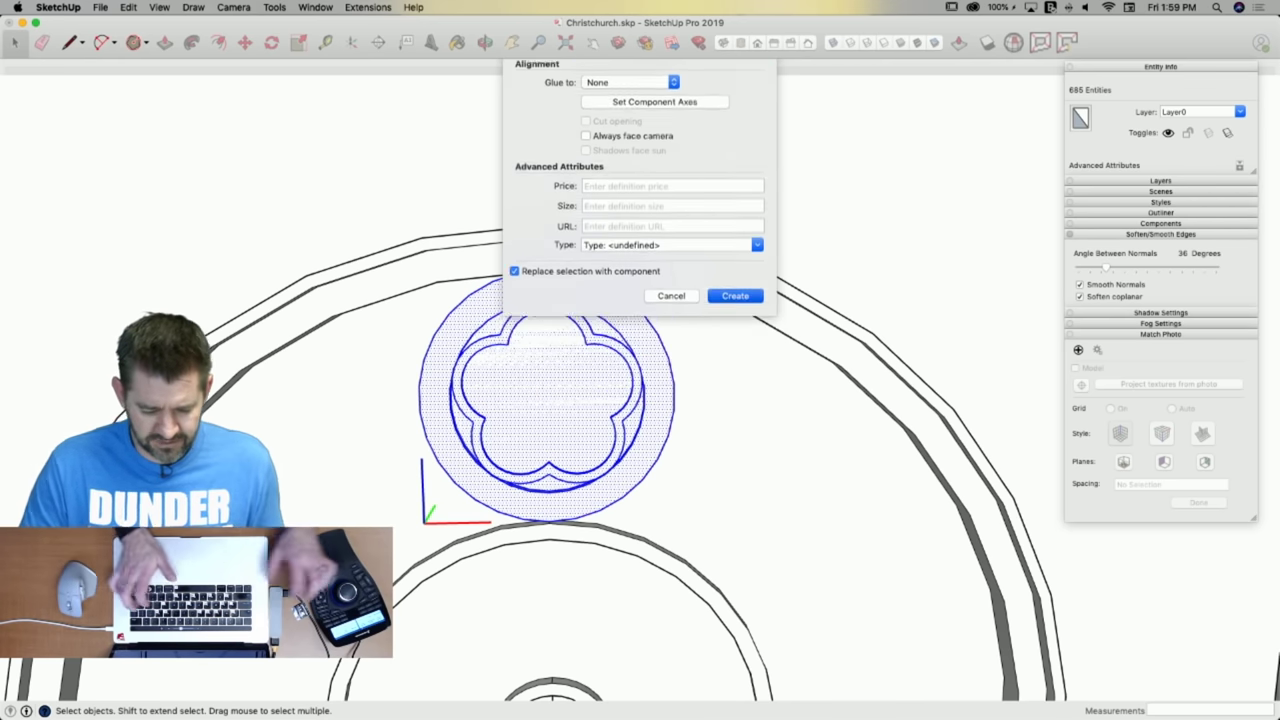
Rotate-copy the Flower component 180 degrees about the rose window's centre and divide the span into 5 equal copies with /5.
{"action": "key", "text": "q"}
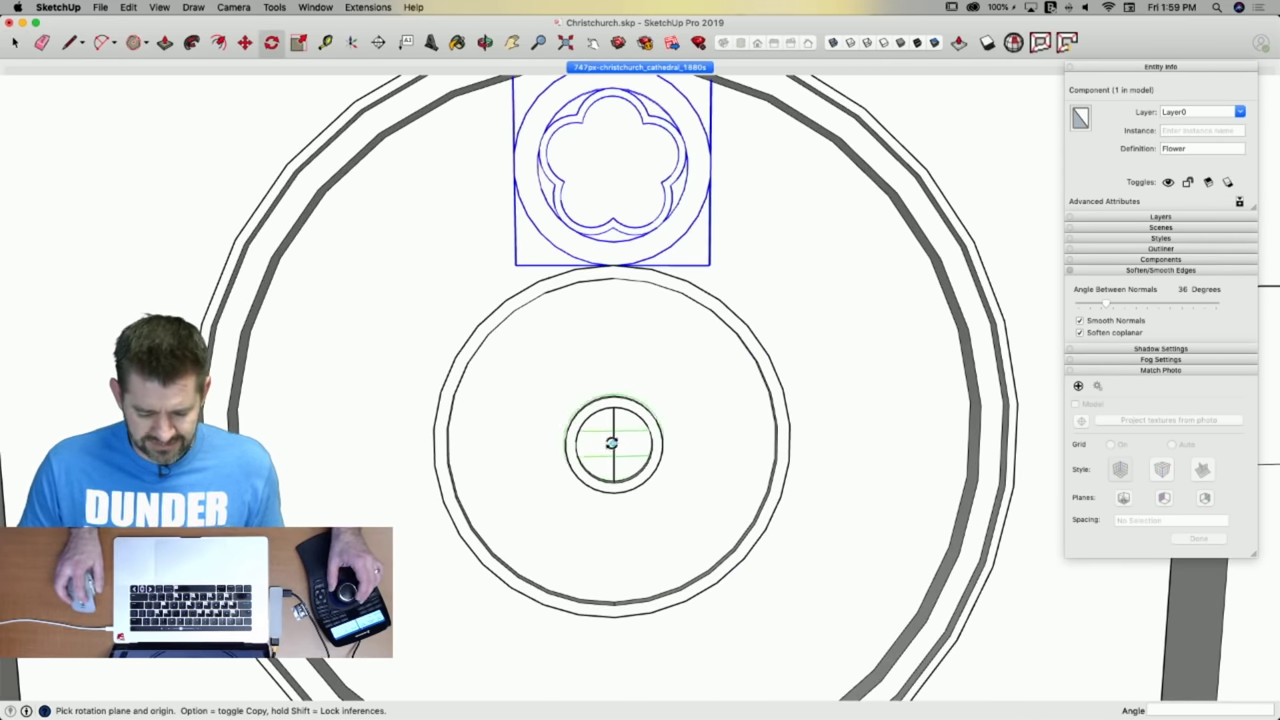
{"action": "left_click", "coordinate": [614, 444]}
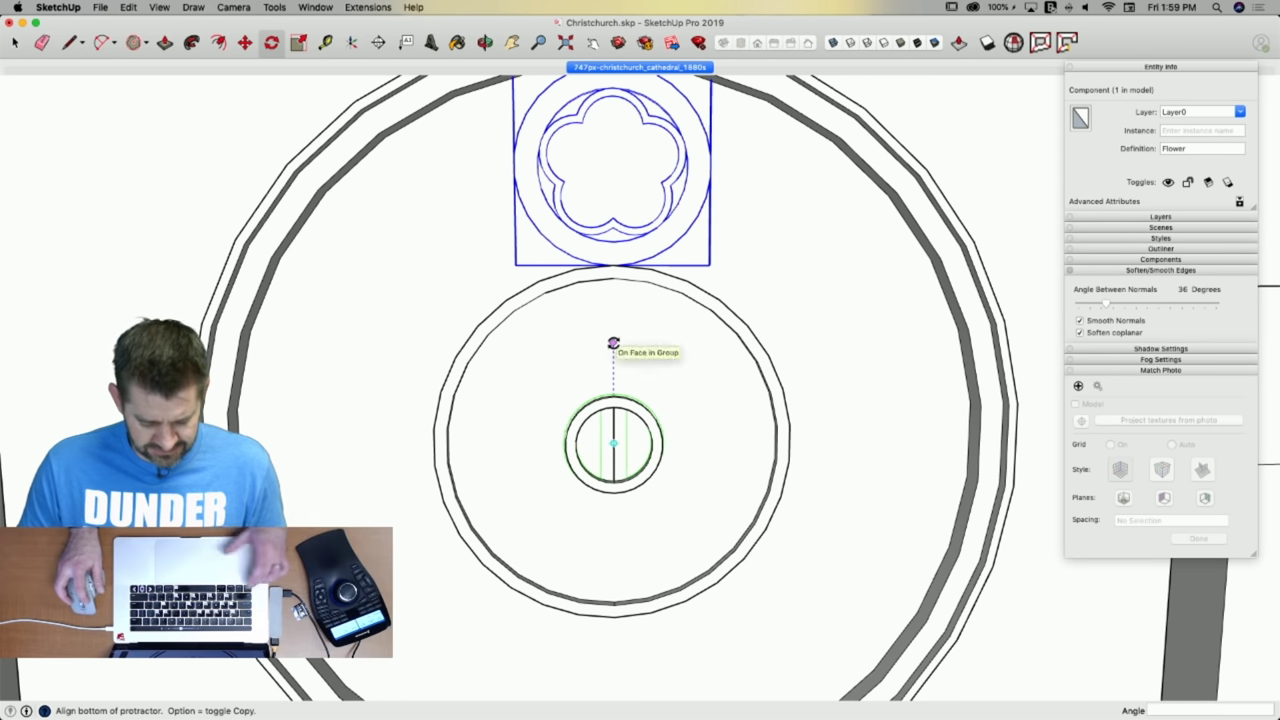
{"action": "left_click", "coordinate": [613, 343]}
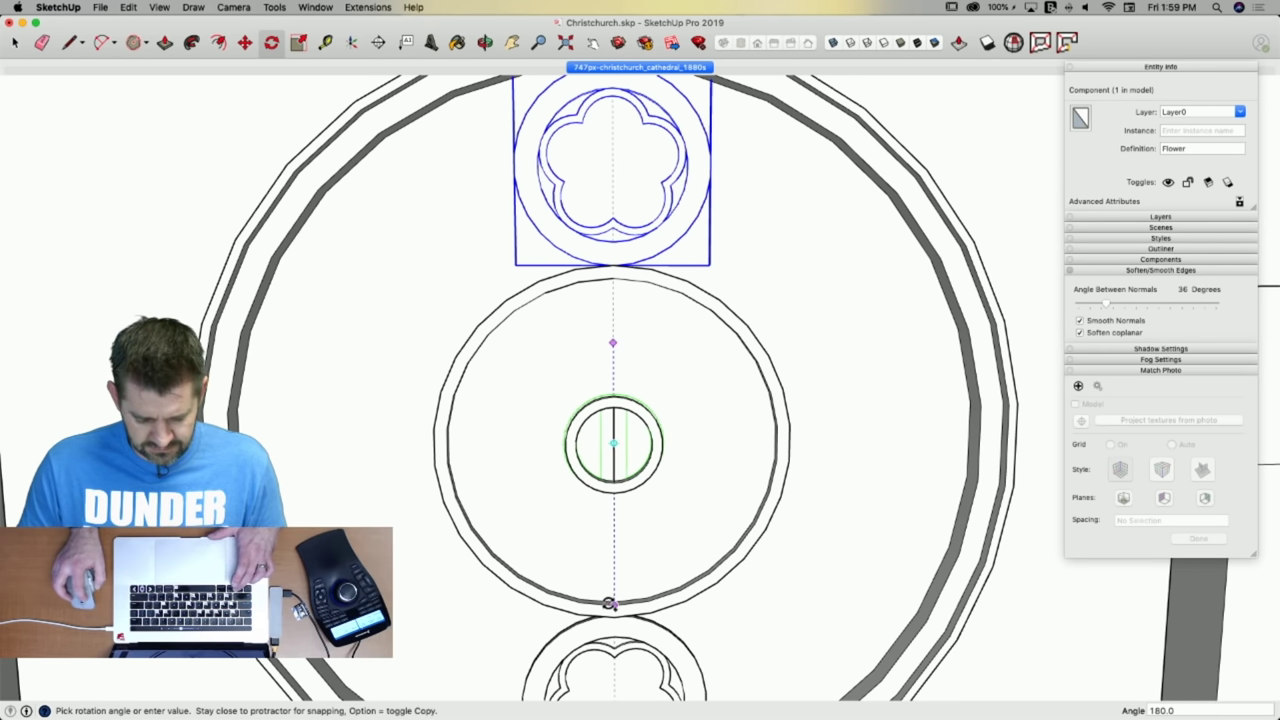
{"action": "left_click", "coordinate": [608, 602]}
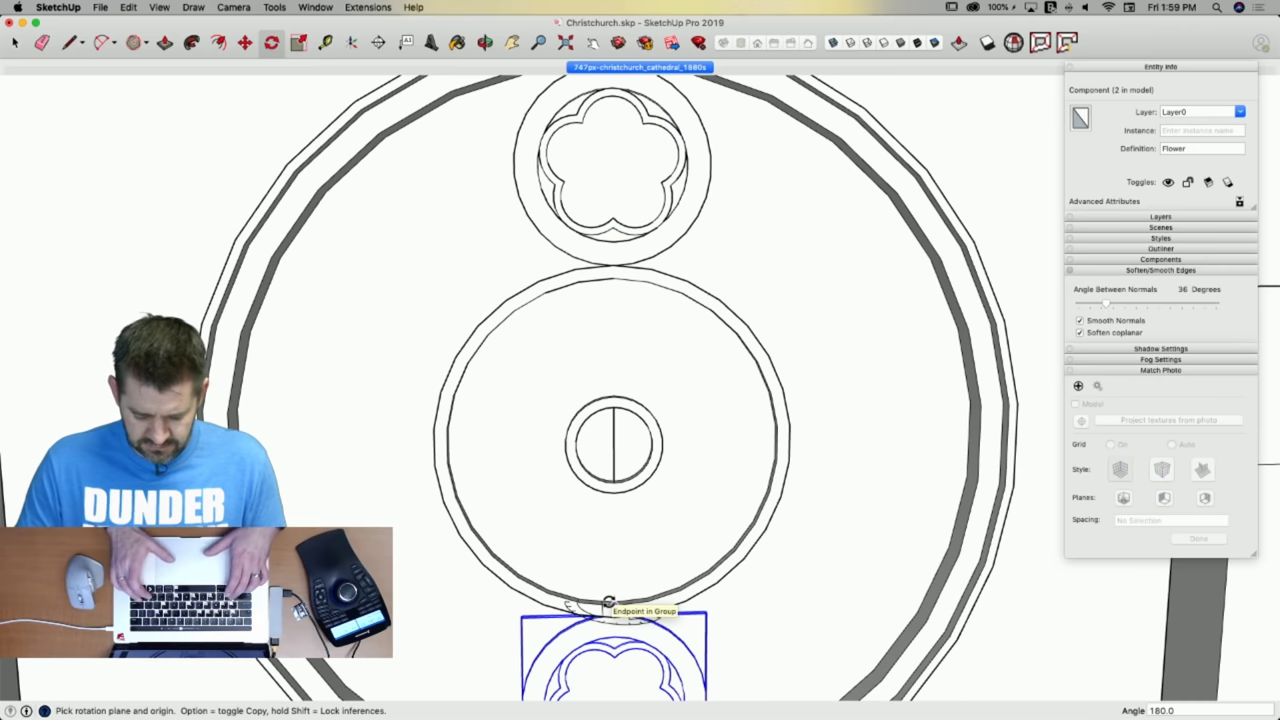
{"action": "type", "text": "/5"}
{"action": "key", "text": "Return"}
{"action": "scroll", "coordinate": [608, 602], "scroll_direction": "down", "scroll_amount": 5}
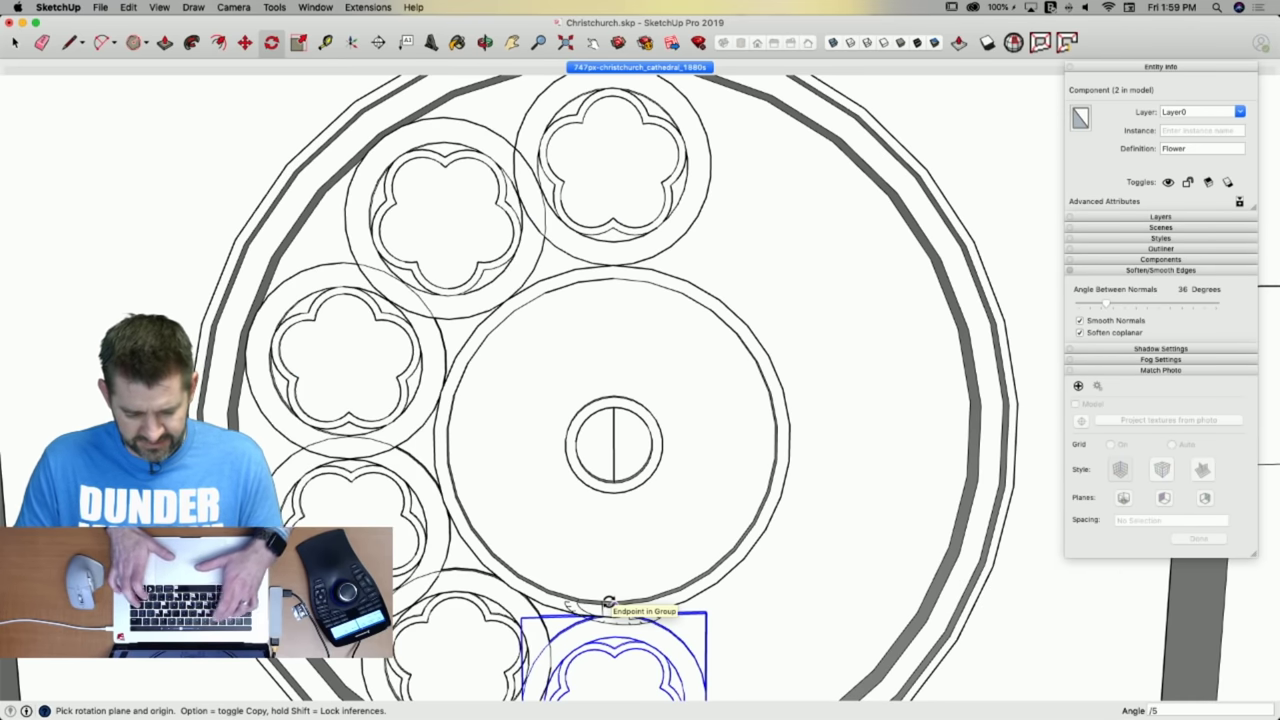
{"action": "key", "text": "space"}
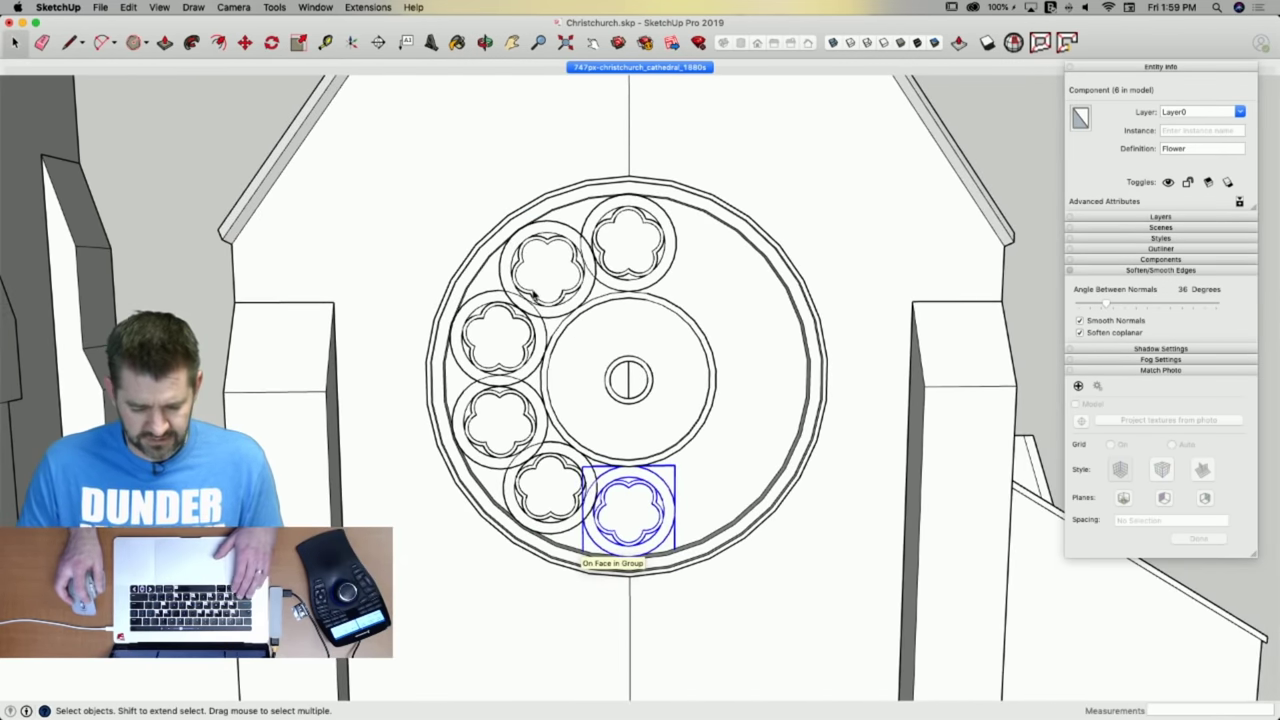
Rotate-copy the four Flower components between the top and bottom ones 180 degrees about the rose window's centre.
{"action": "left_click", "coordinate": [531, 288]}
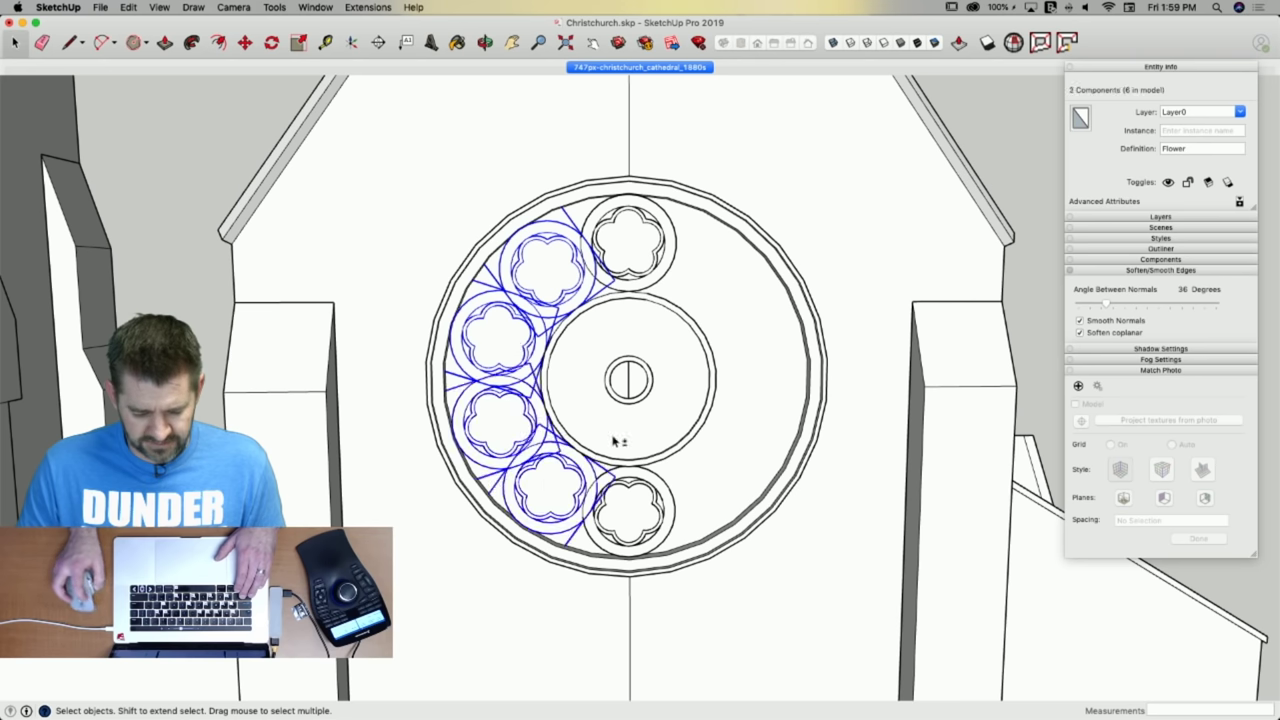
{"action": "key", "text": "q"}
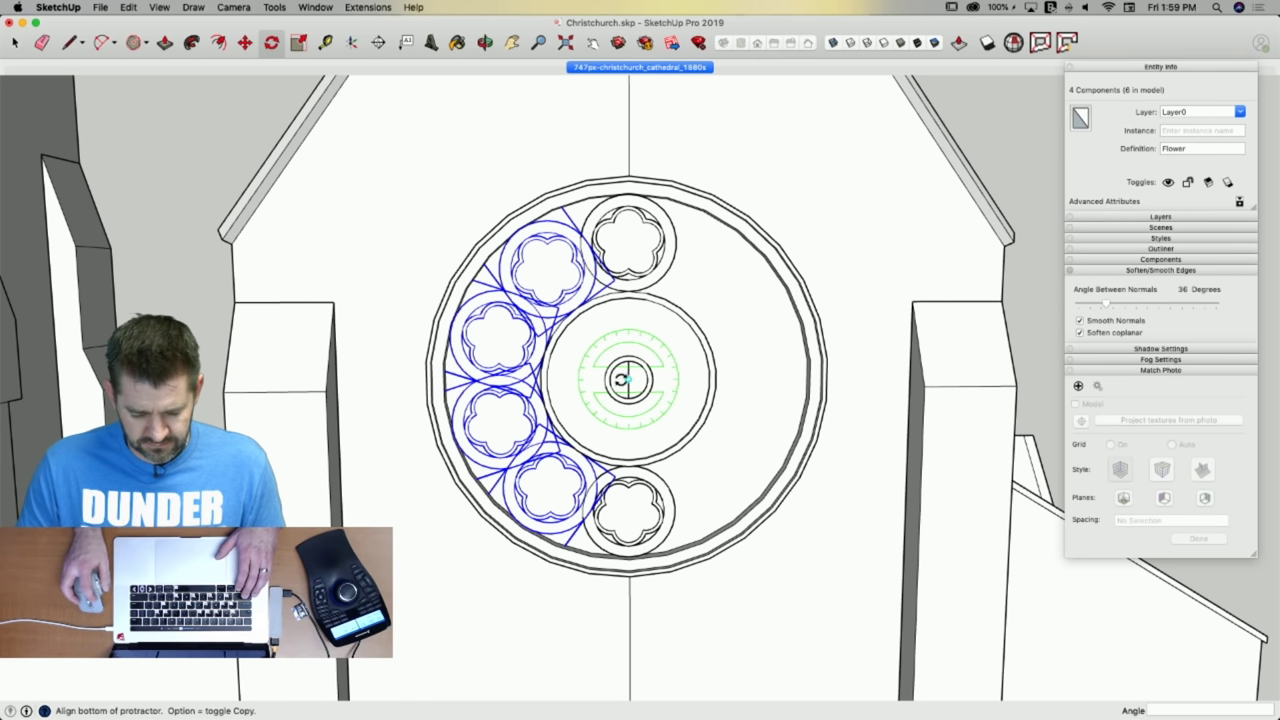
{"action": "left_click", "coordinate": [579, 381]}
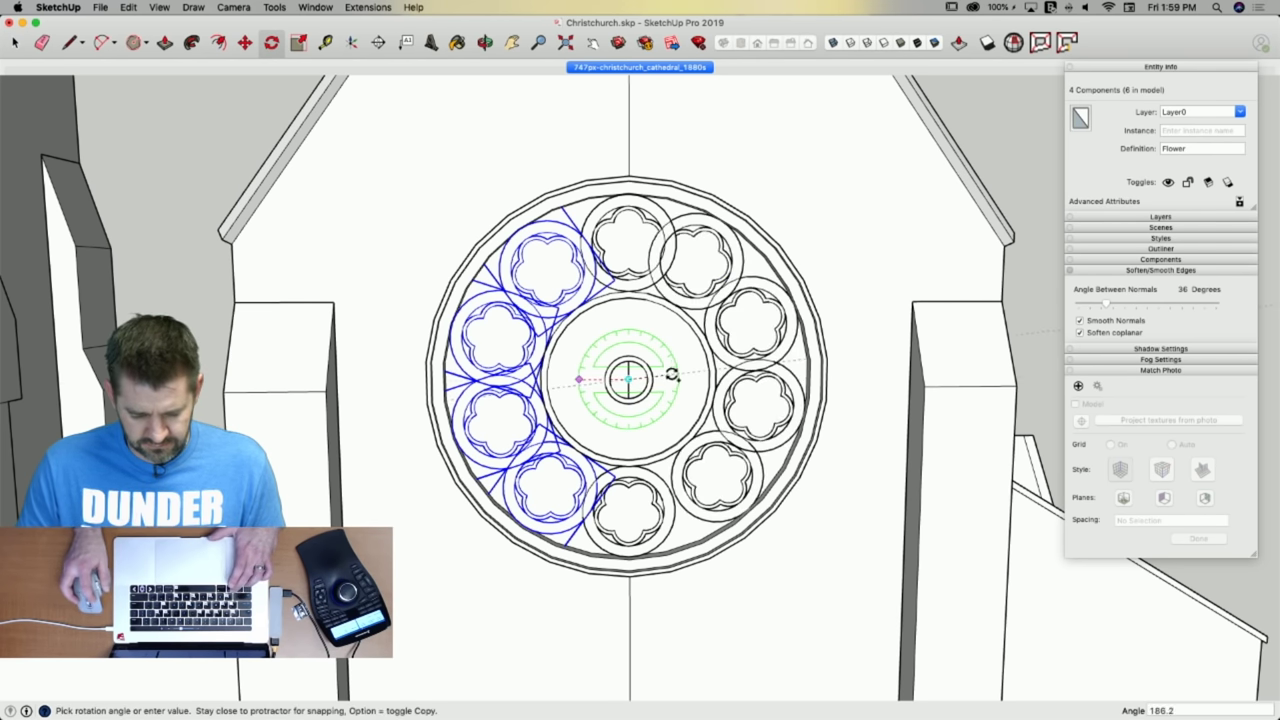
{"action": "left_click", "coordinate": [697, 377]}
{"action": "key", "text": "space"}
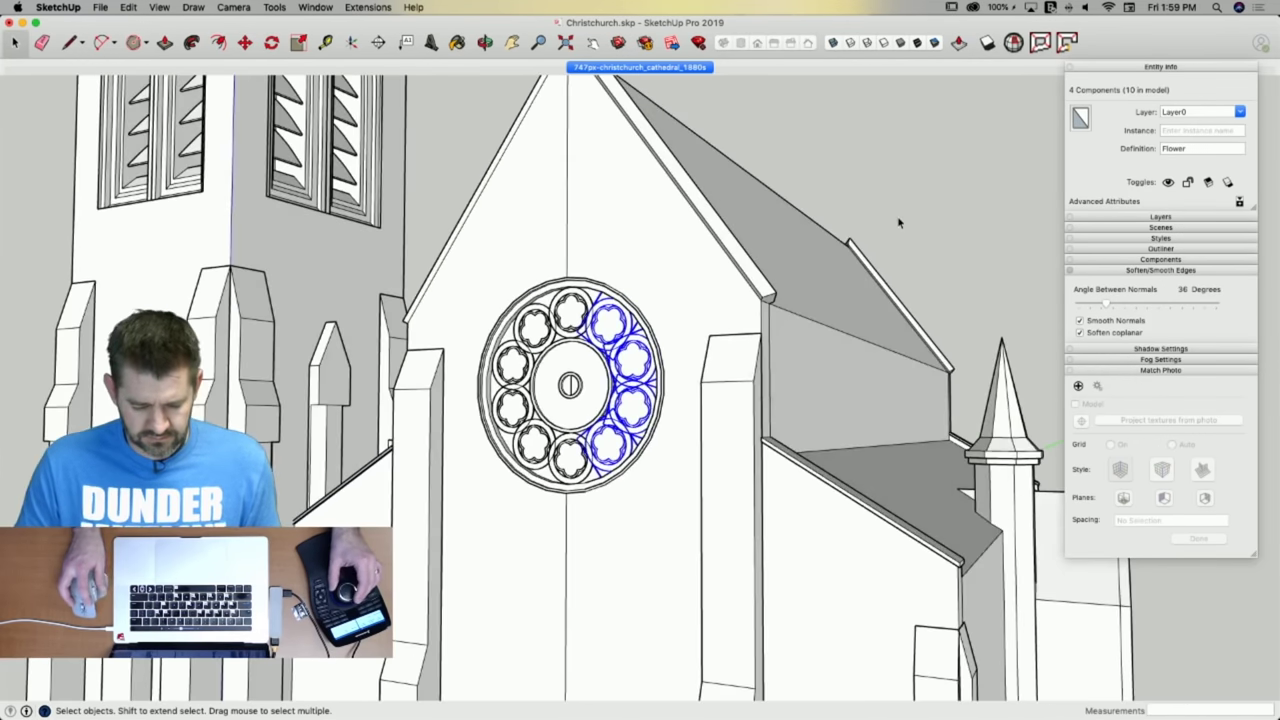
Erase the stray vertical edge inside the small circle at the rose window's centre.
{"action": "left_click", "coordinate": [900, 220]}
{"action": "key", "text": "e"}
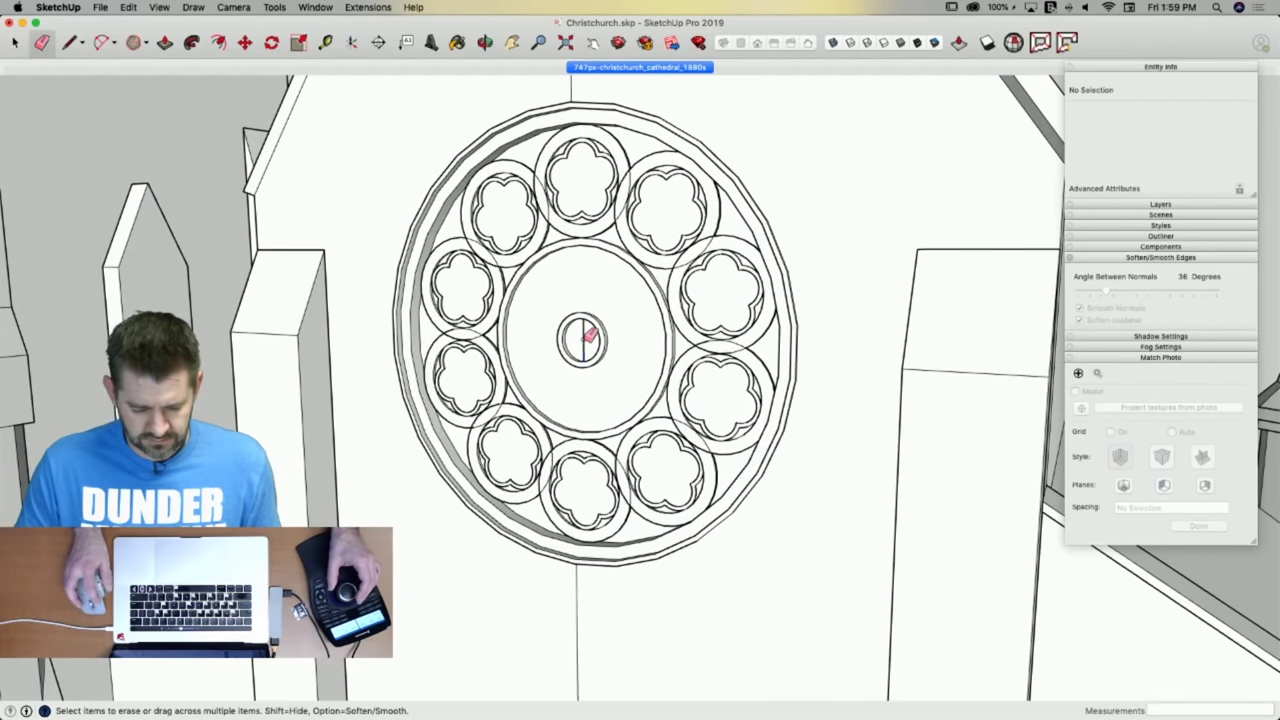
{"action": "left_click", "coordinate": [584, 341]}
Inside a Flower component, draw short helper lines across the back of the lobed band to rebuild its faces, and erase the helpers.
{"action": "scroll", "coordinate": [590, 337], "scroll_direction": "up", "scroll_amount": 5}
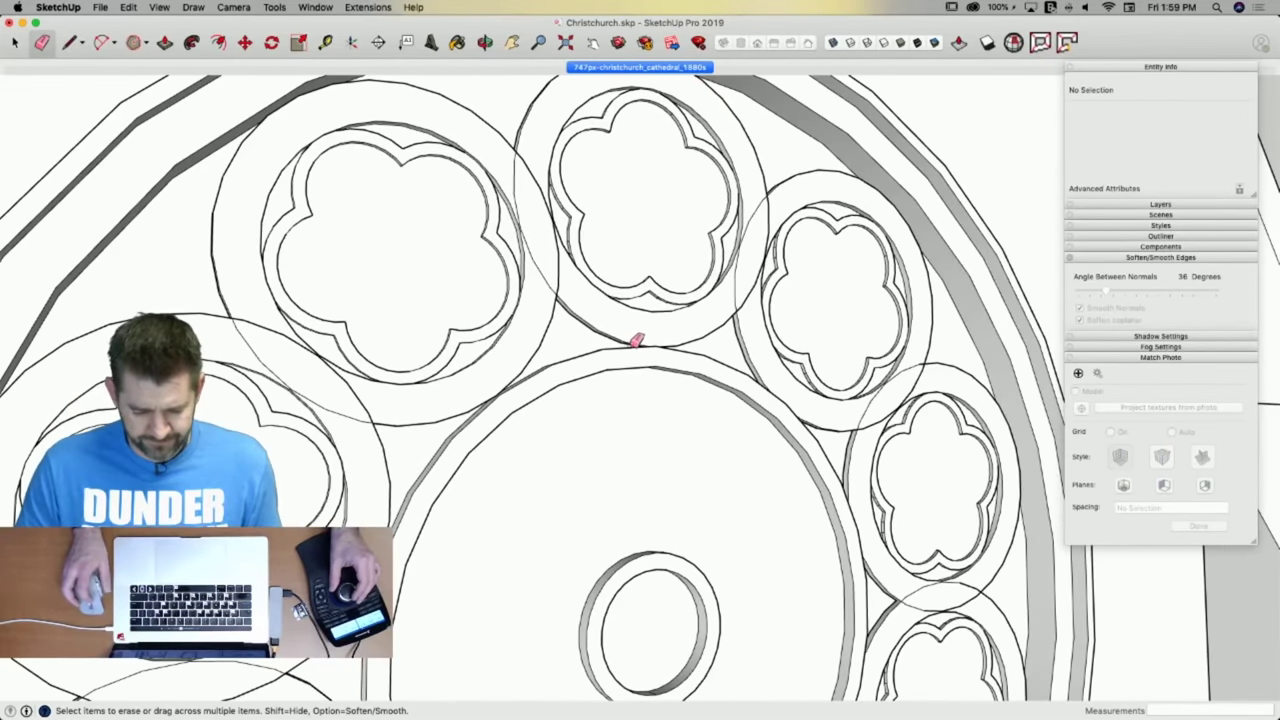
{"action": "key", "text": "space"}
{"action": "left_click", "coordinate": [641, 333]}
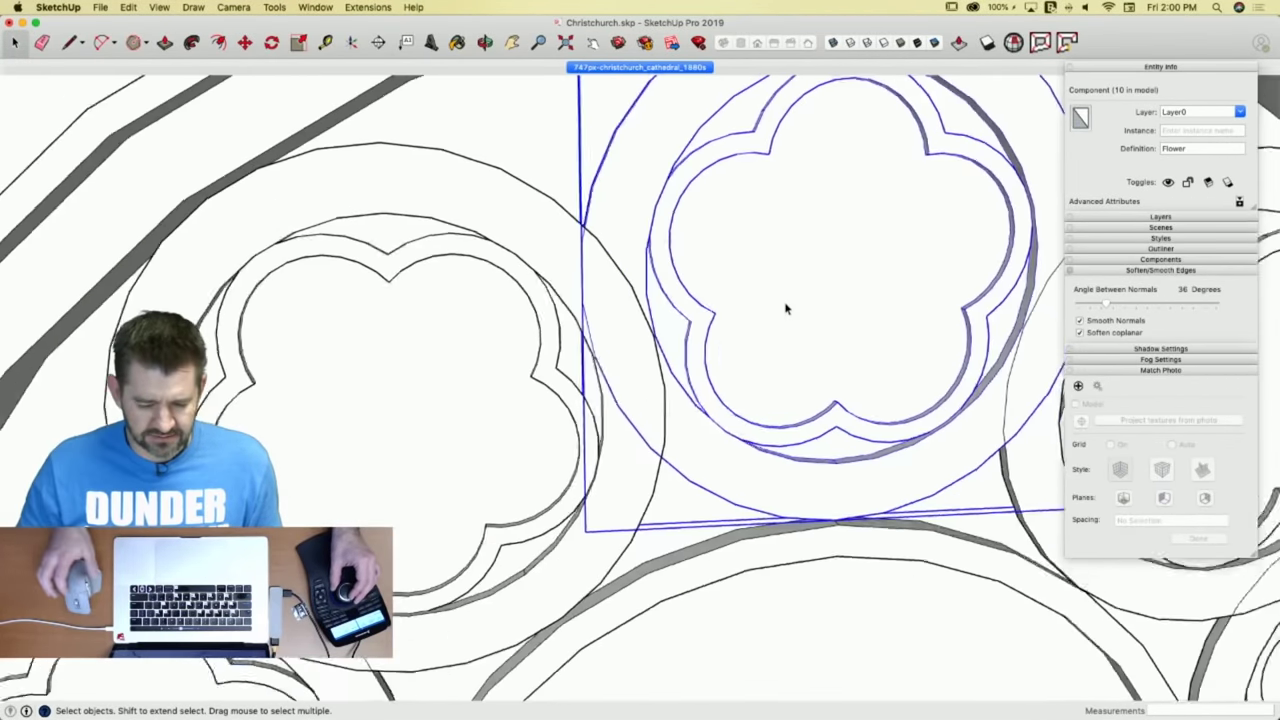
{"action": "double_click", "coordinate": [852, 450]}
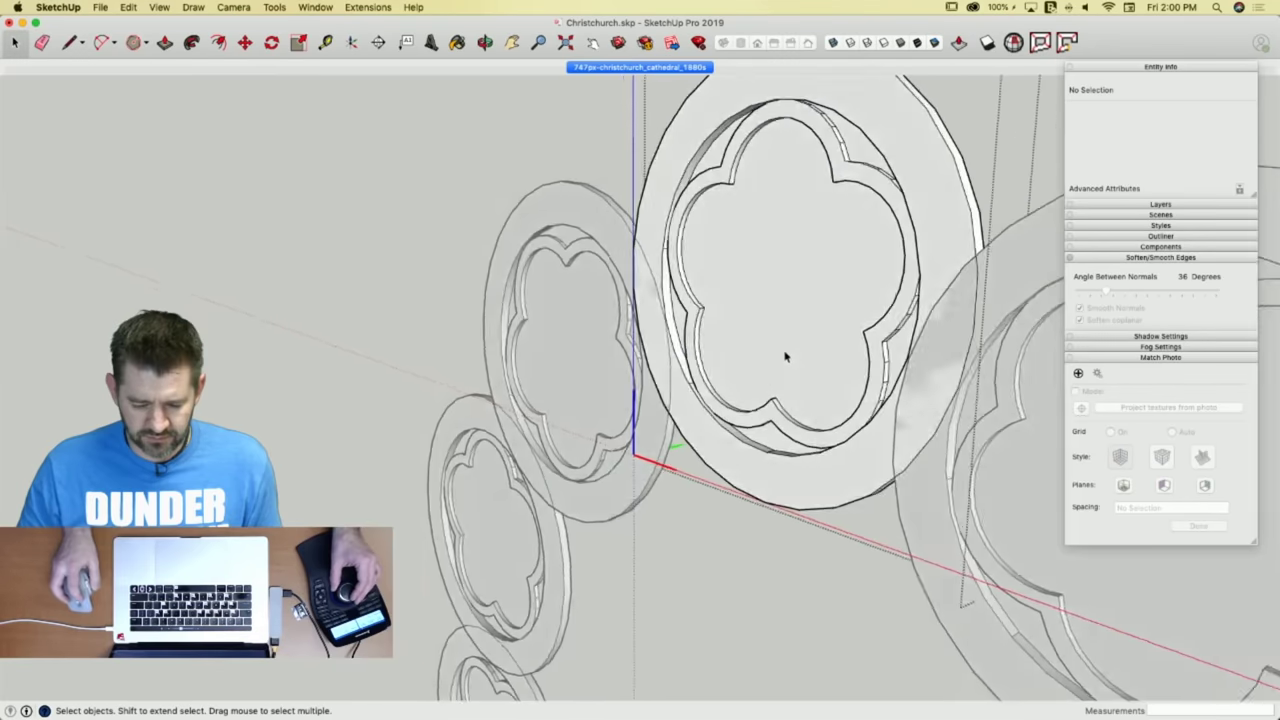
{"action": "left_click", "coordinate": [785, 357]}
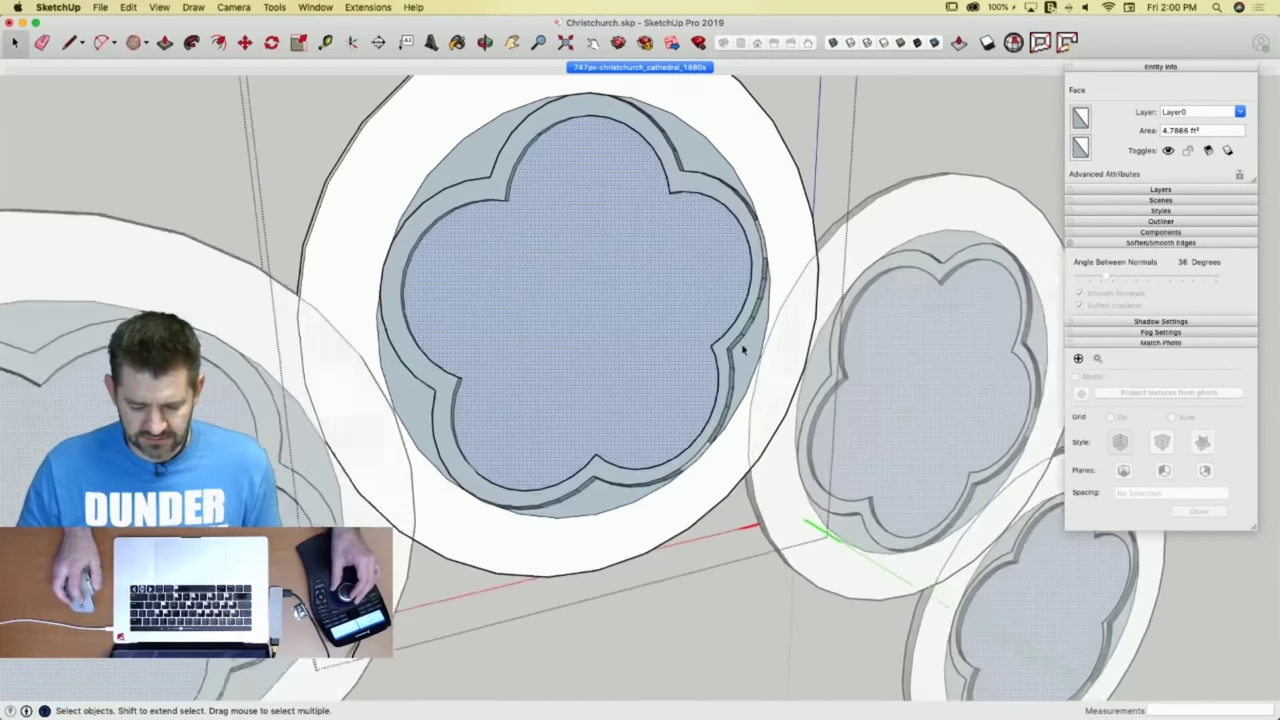
{"action": "key", "text": "l"}
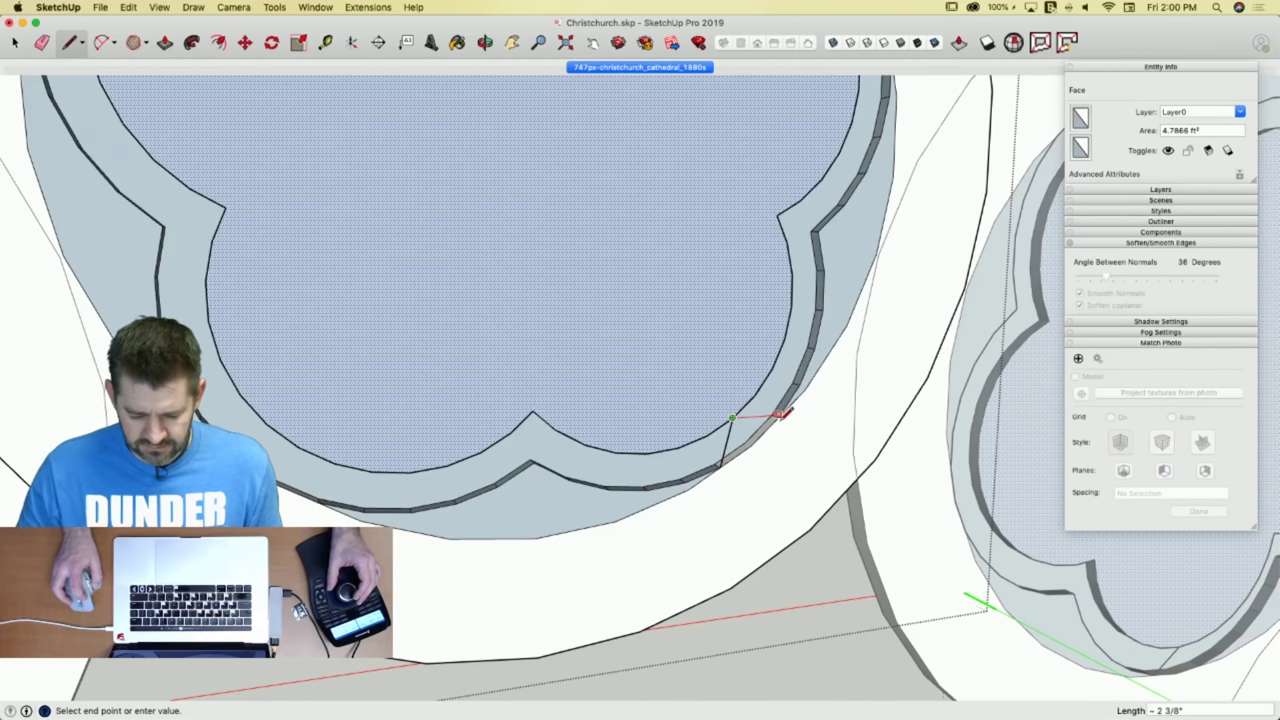
{"action": "scroll", "coordinate": [783, 413], "scroll_direction": "up", "scroll_amount": 3}
{"action": "left_click", "coordinate": [783, 413]}
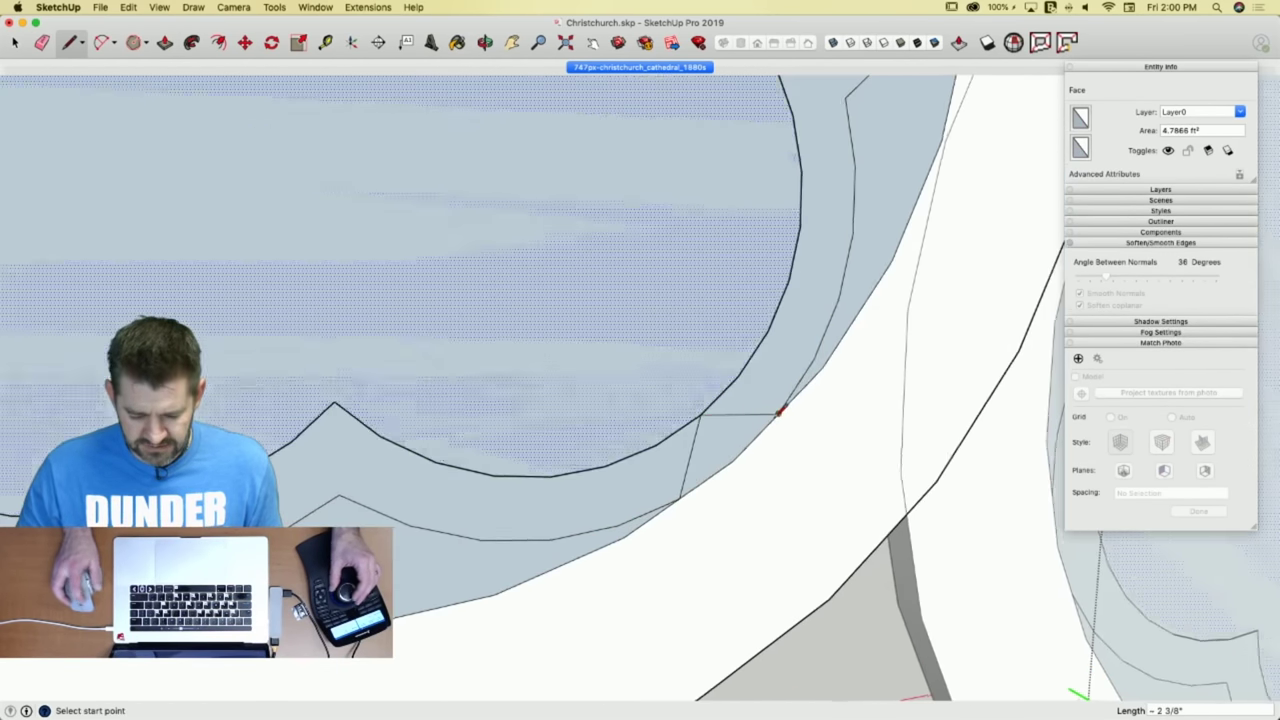
{"action": "key", "text": "e"}
{"action": "key", "text": "space"}
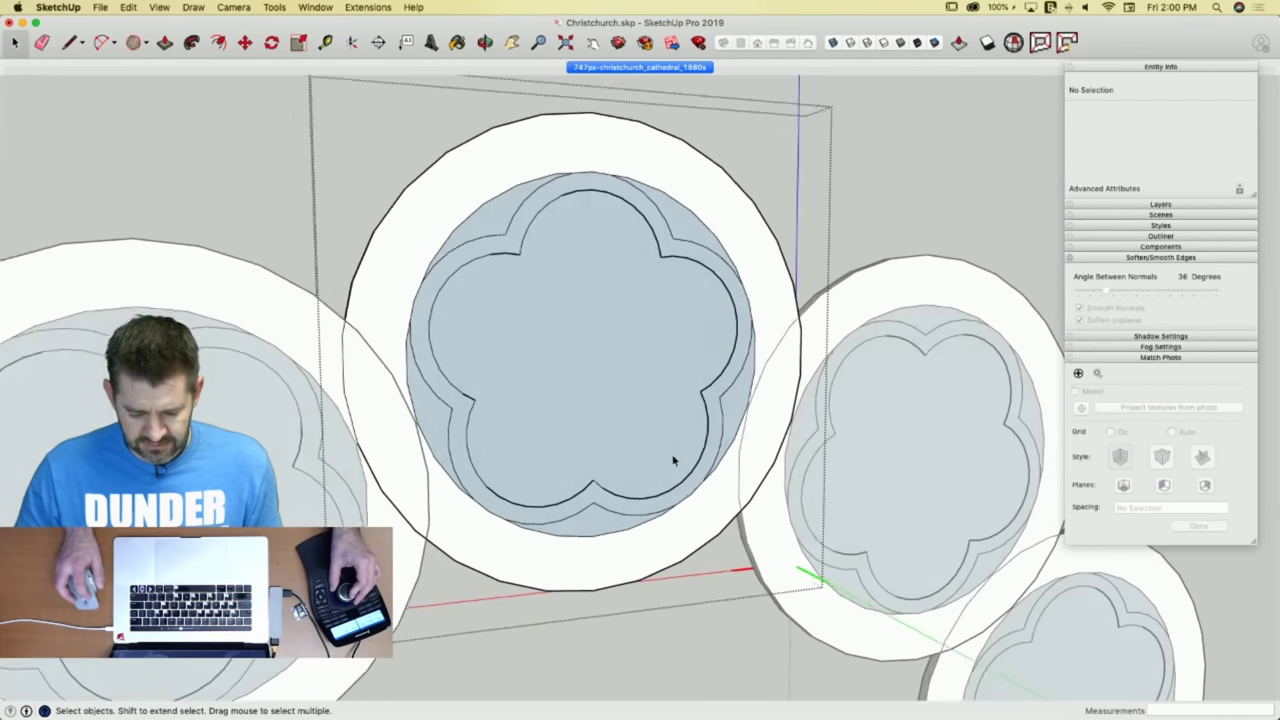
Delete the faces between the lobes and the surrounding circle, and the large face filling the five-lobed opening.
{"action": "left_click", "coordinate": [617, 425]}
{"action": "key", "text": "Delete"}
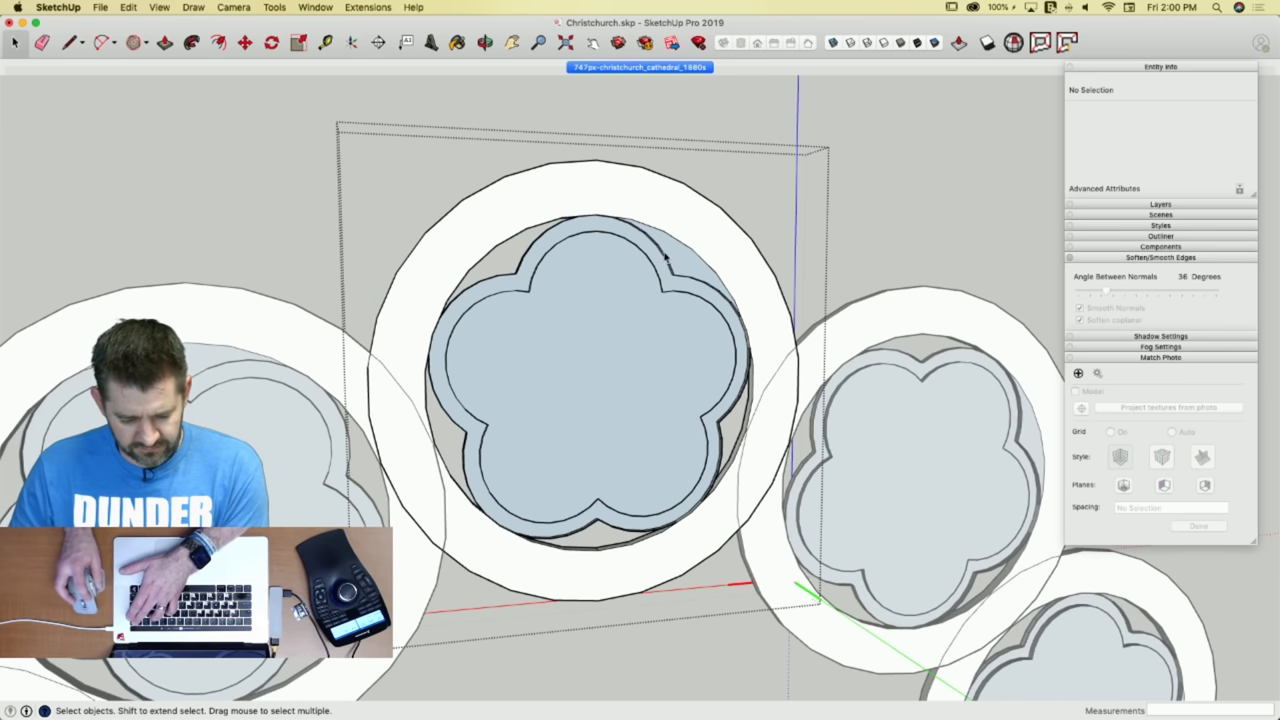
{"action": "key", "text": "Delete"}
{"action": "left_click", "coordinate": [612, 369]}
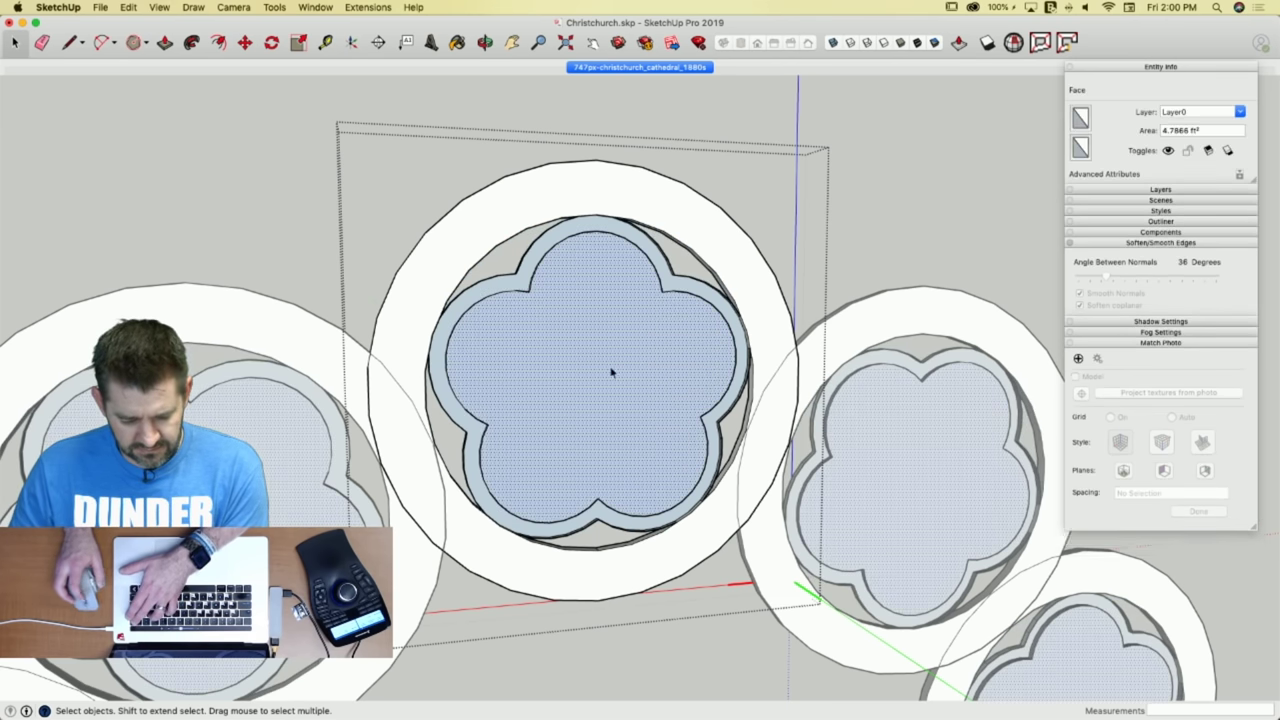
{"action": "middle_click_drag", "start_coordinate": [610, 371], "coordinate": [878, 421]}
{"action": "key", "text": "Delete"}
Draw helper lines across the lobed band's inner corners to fill its missing face, and erase those lines.
{"action": "key", "text": "l"}
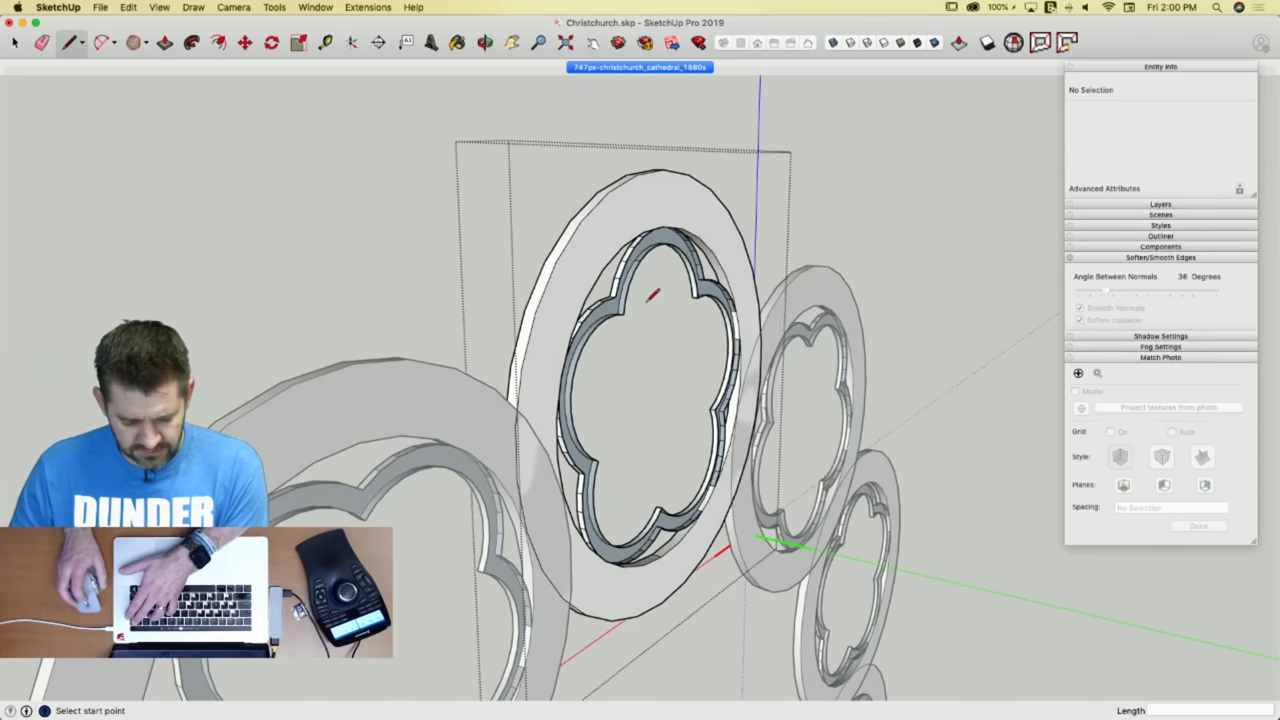
{"action": "scroll", "coordinate": [610, 308], "scroll_direction": "up", "scroll_amount": 5}
{"action": "scroll", "coordinate": [614, 302], "scroll_direction": "down", "scroll_amount": 5}
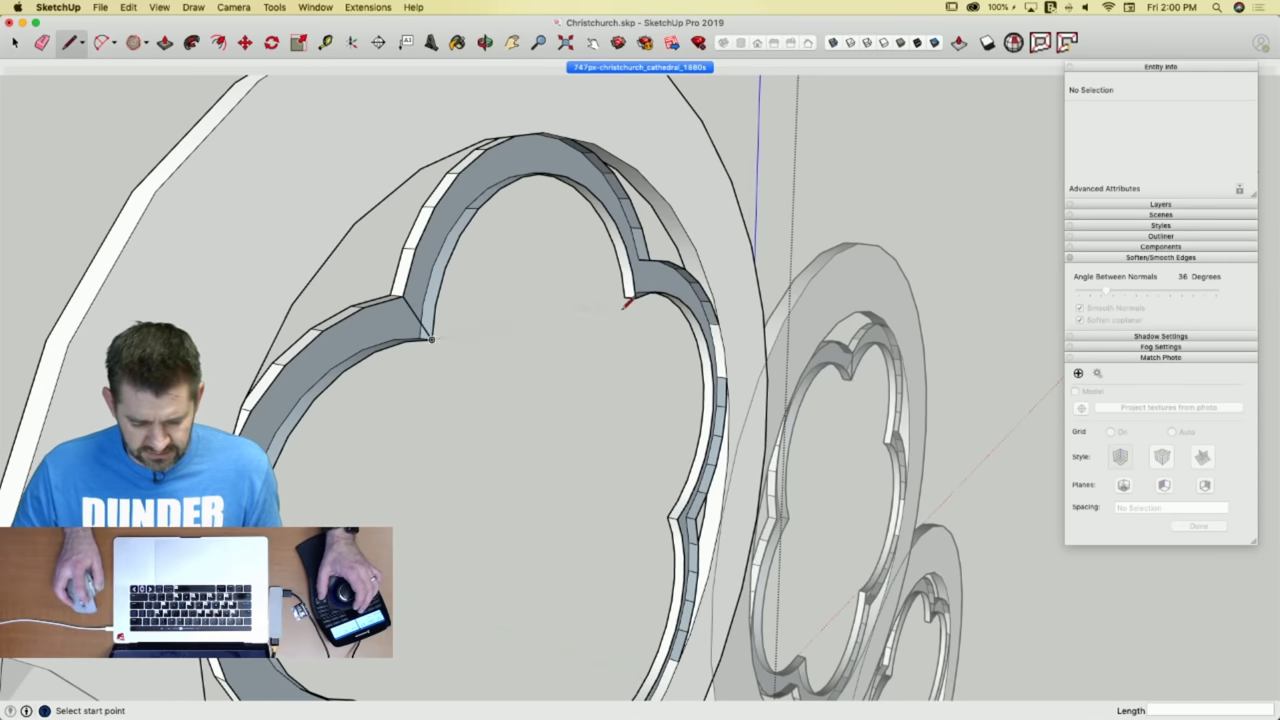
{"action": "left_click", "coordinate": [650, 258]}
{"action": "key", "text": "space"}
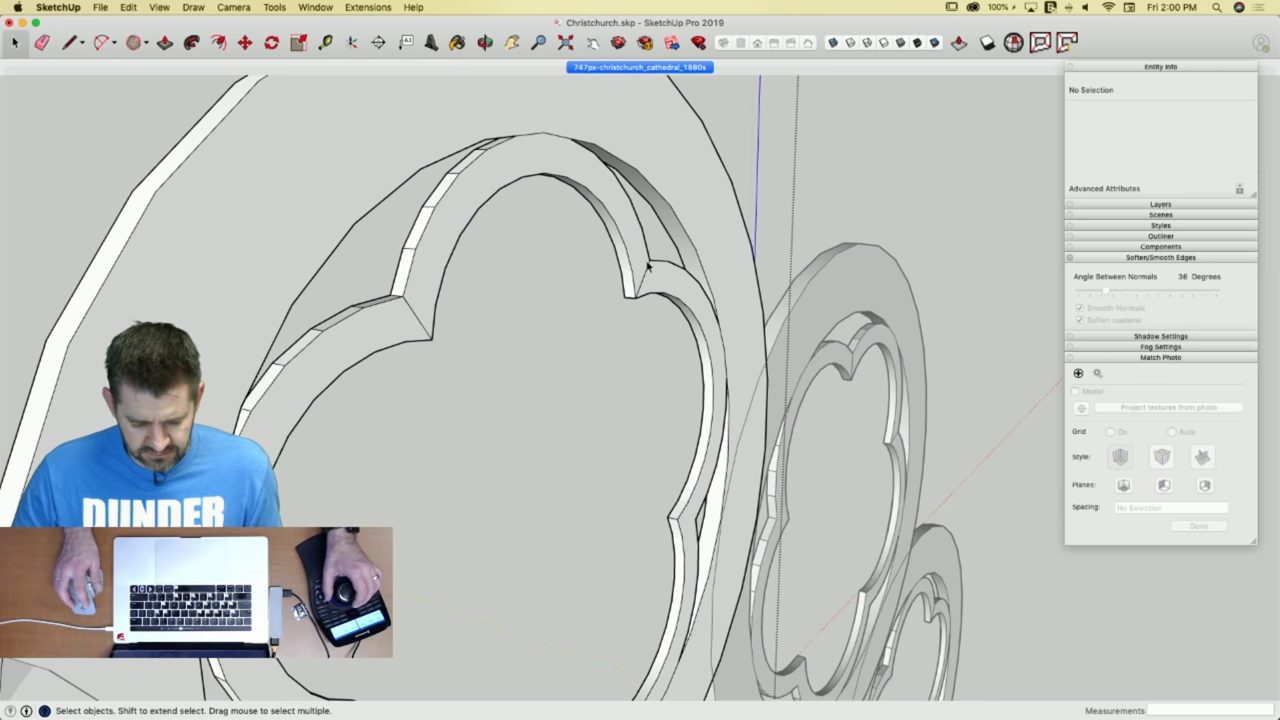
{"action": "key", "text": "e"}
{"action": "left_click", "coordinate": [420, 318]}
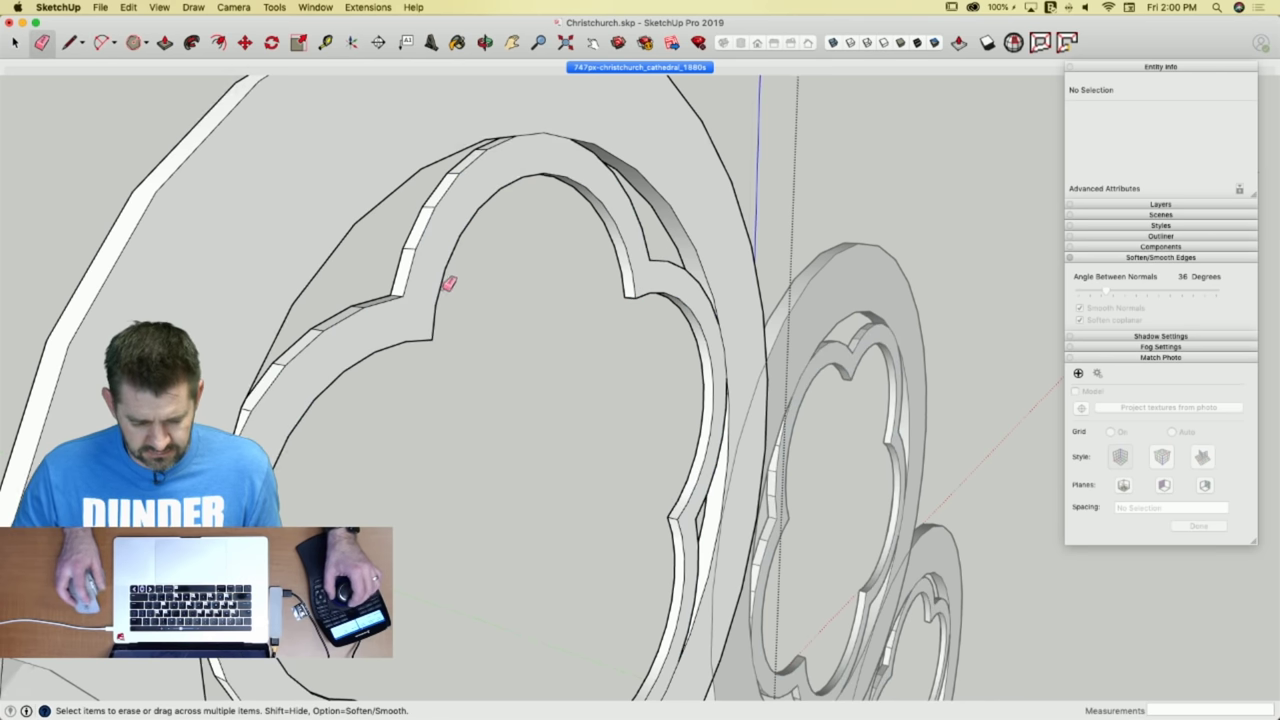
Close the Flower component and fix its internal faces with Solid Inspector².
{"action": "key", "text": "space"}
{"action": "left_click", "coordinate": [566, 177]}
{"action": "left_click", "coordinate": [613, 262]}
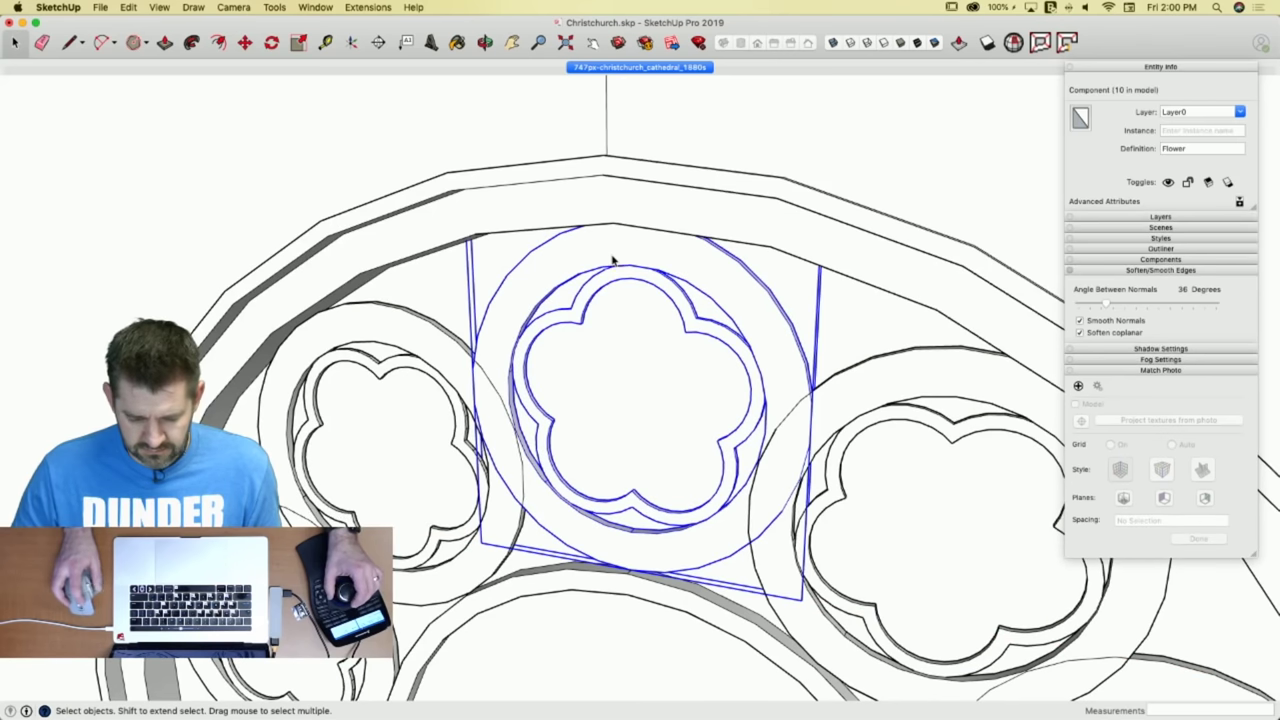
{"action": "left_click", "coordinate": [1014, 44]}
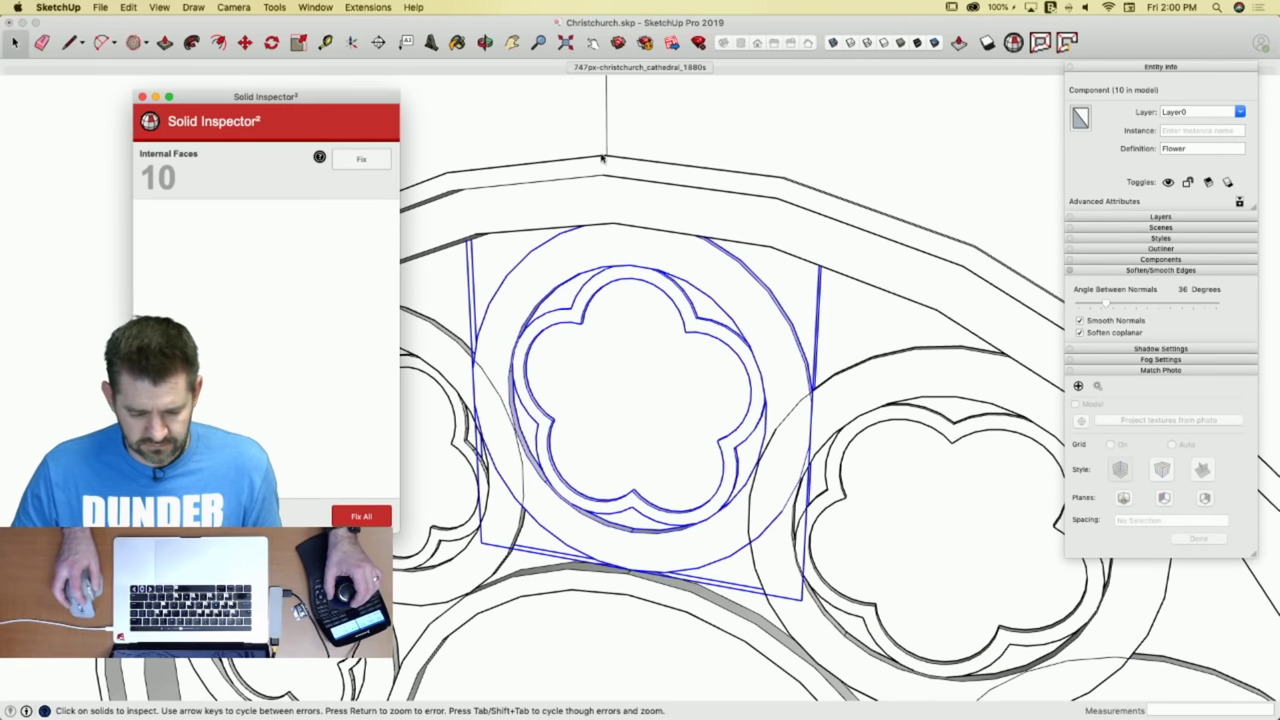
{"action": "left_click", "coordinate": [355, 162]}
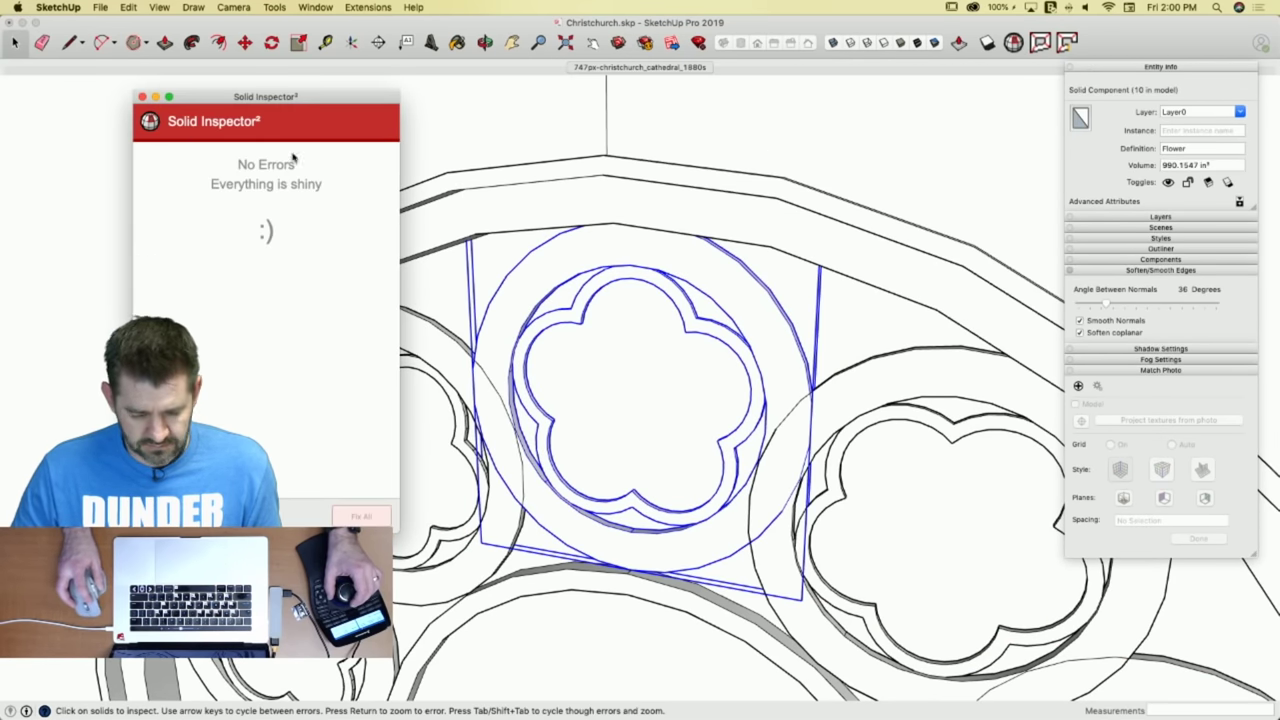
{"action": "left_click", "coordinate": [145, 97]}
Select the next Flower component in the ring and display the Solid Tools palette.
{"action": "left_click", "coordinate": [856, 420]}
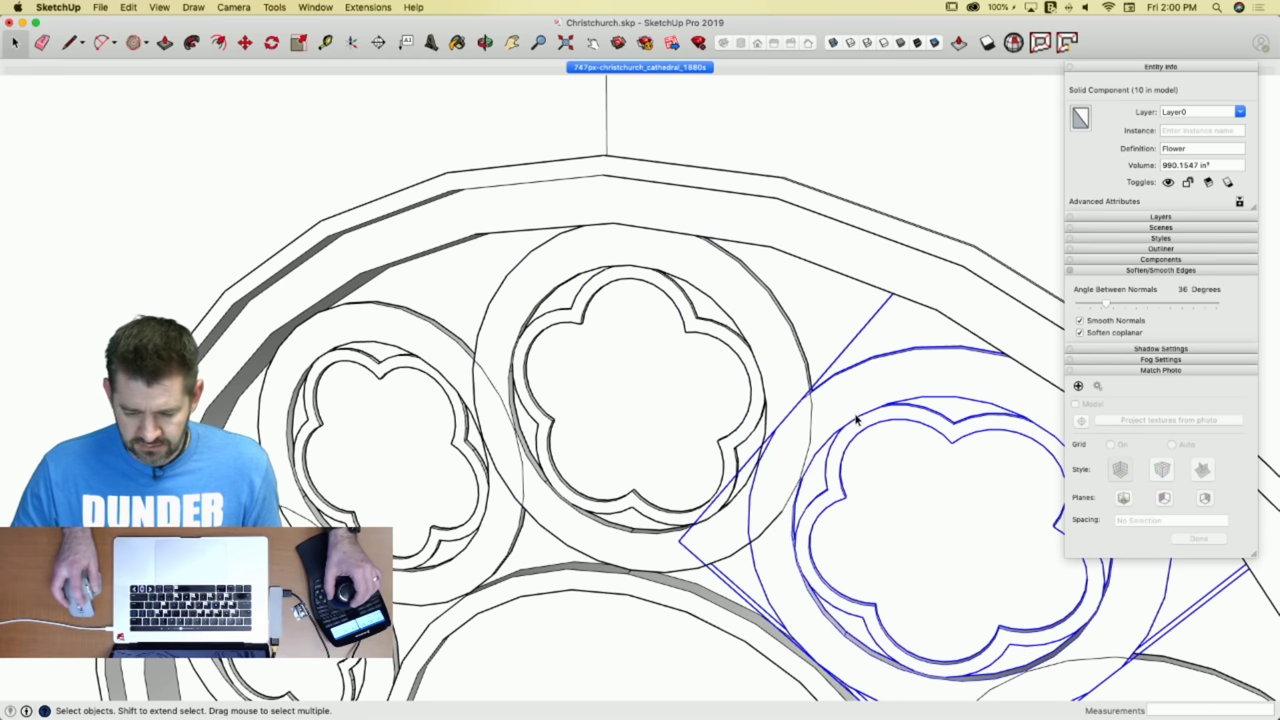
{"action": "scroll", "coordinate": [856, 420], "scroll_direction": "down", "scroll_amount": 4}
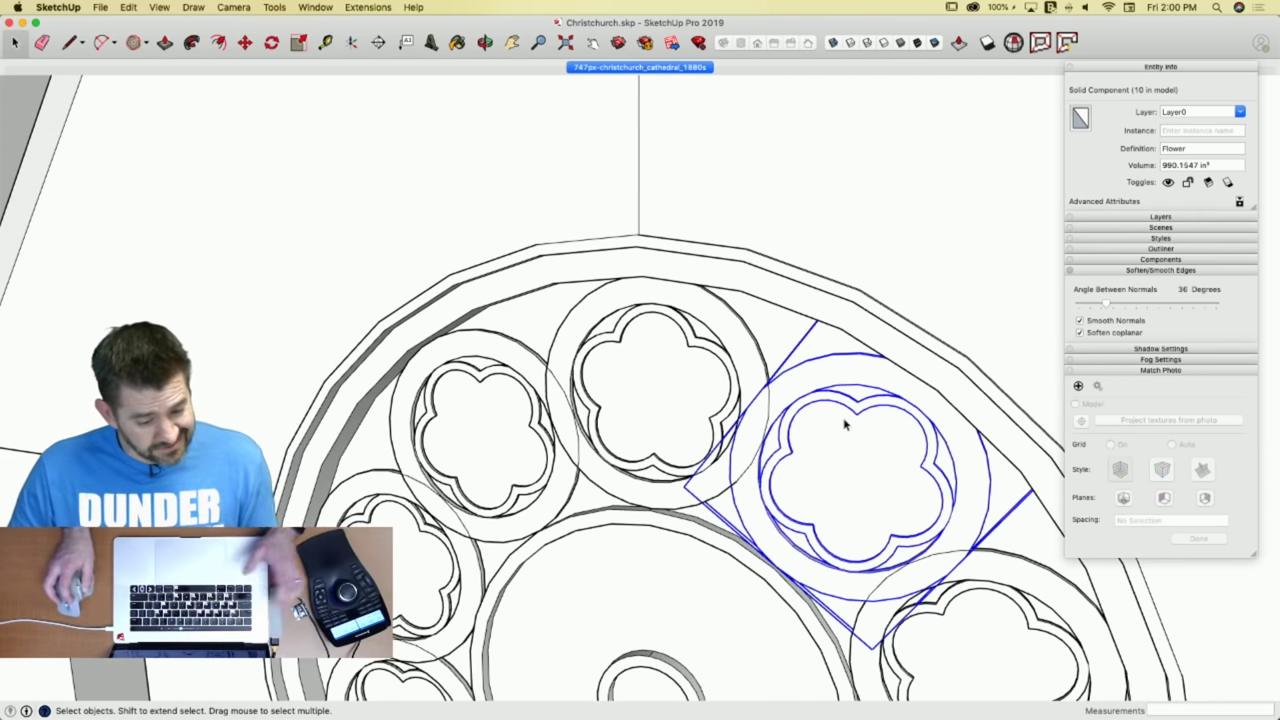
{"action": "left_click", "coordinate": [159, 7]}
{"action": "mouse_move", "coordinate": [178, 56]}
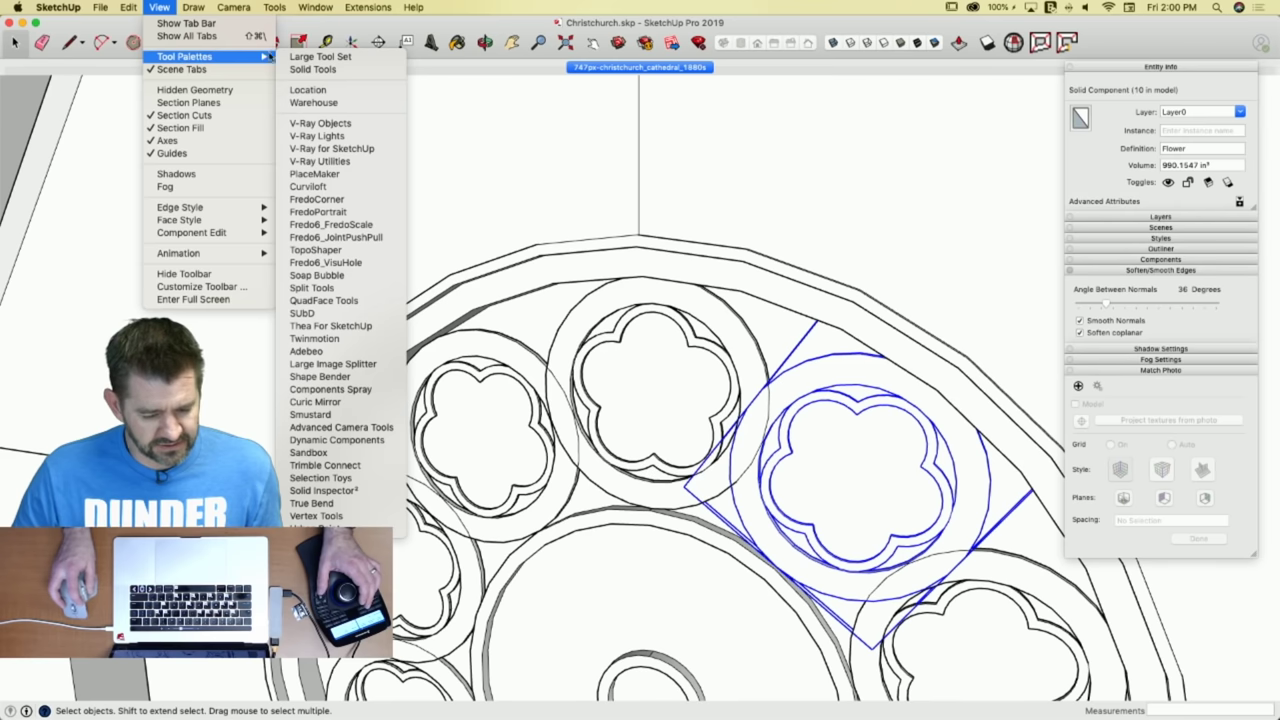
{"action": "left_click", "coordinate": [340, 69]}
{"action": "scroll", "coordinate": [489, 231], "scroll_direction": "down", "scroll_amount": 2}
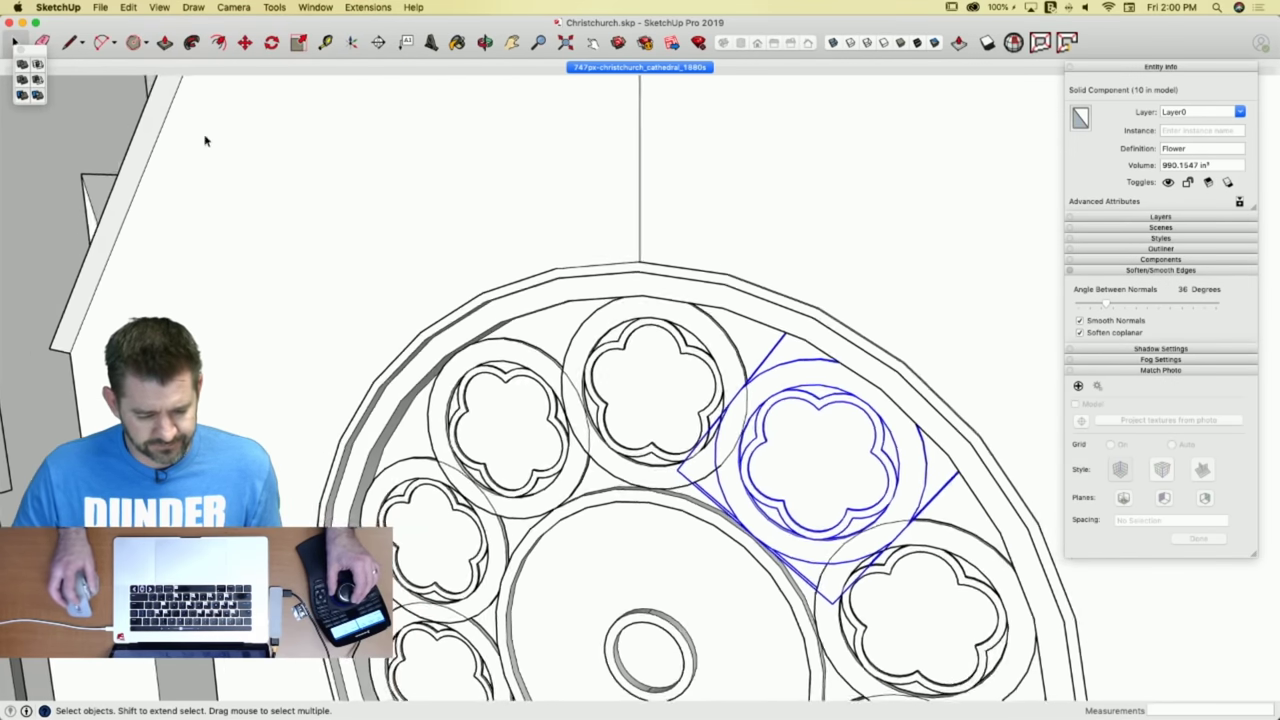
Select all ten Flower components around the rose window and merge them into one solid with Outer Shell.
{"action": "scroll", "coordinate": [207, 229], "scroll_direction": "down", "scroll_amount": 3}
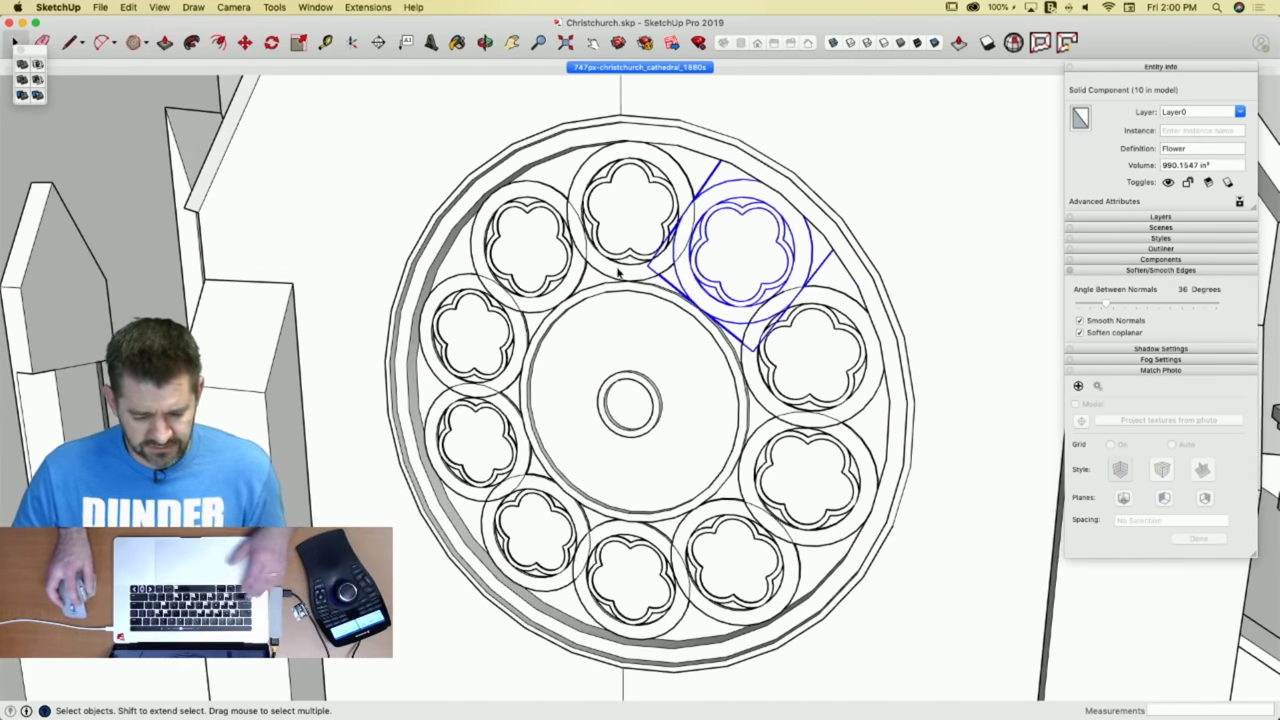
{"action": "left_click", "coordinate": [572, 292], "text": "shift"}
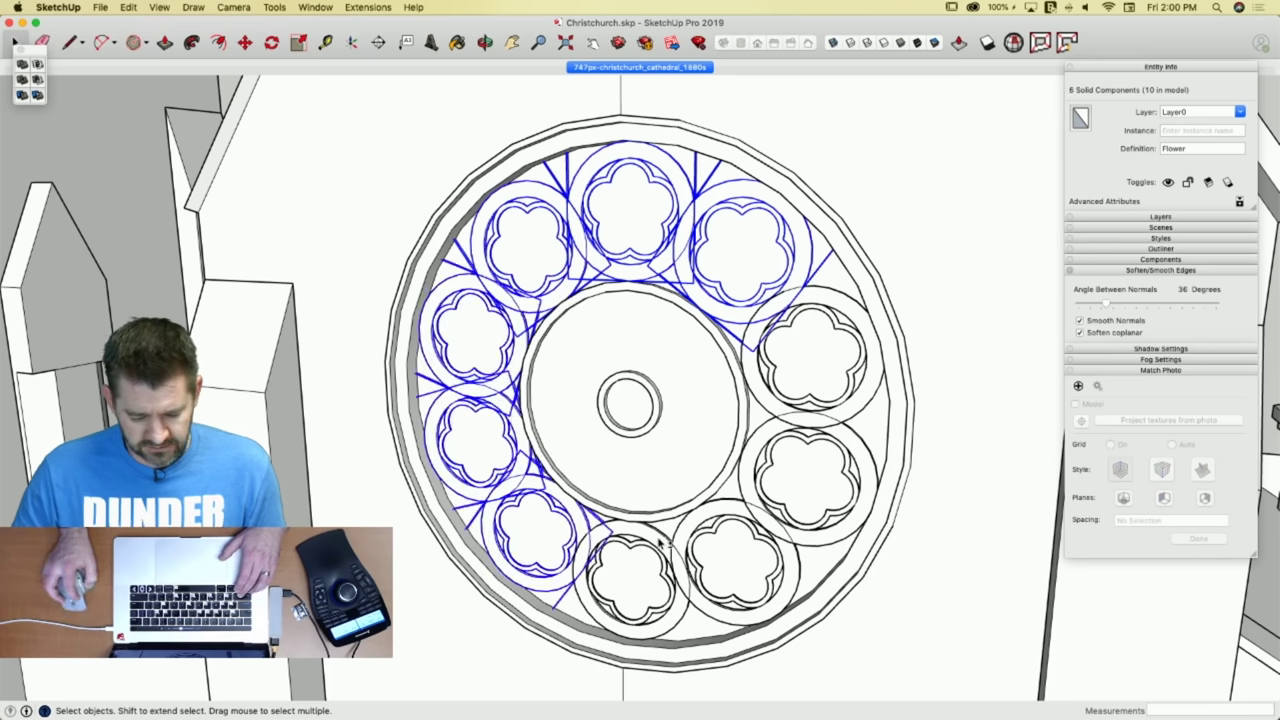
{"action": "left_click", "coordinate": [736, 523], "text": "shift"}
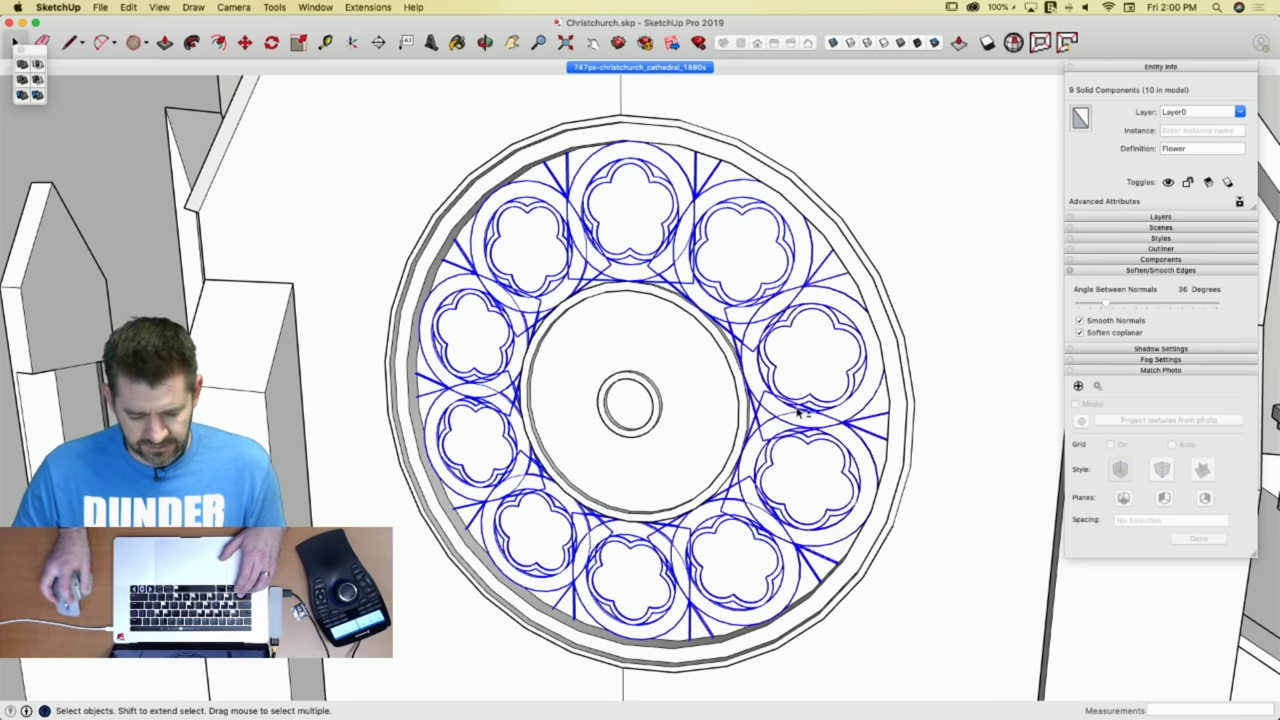
{"action": "left_click", "coordinate": [800, 412], "text": "shift"}
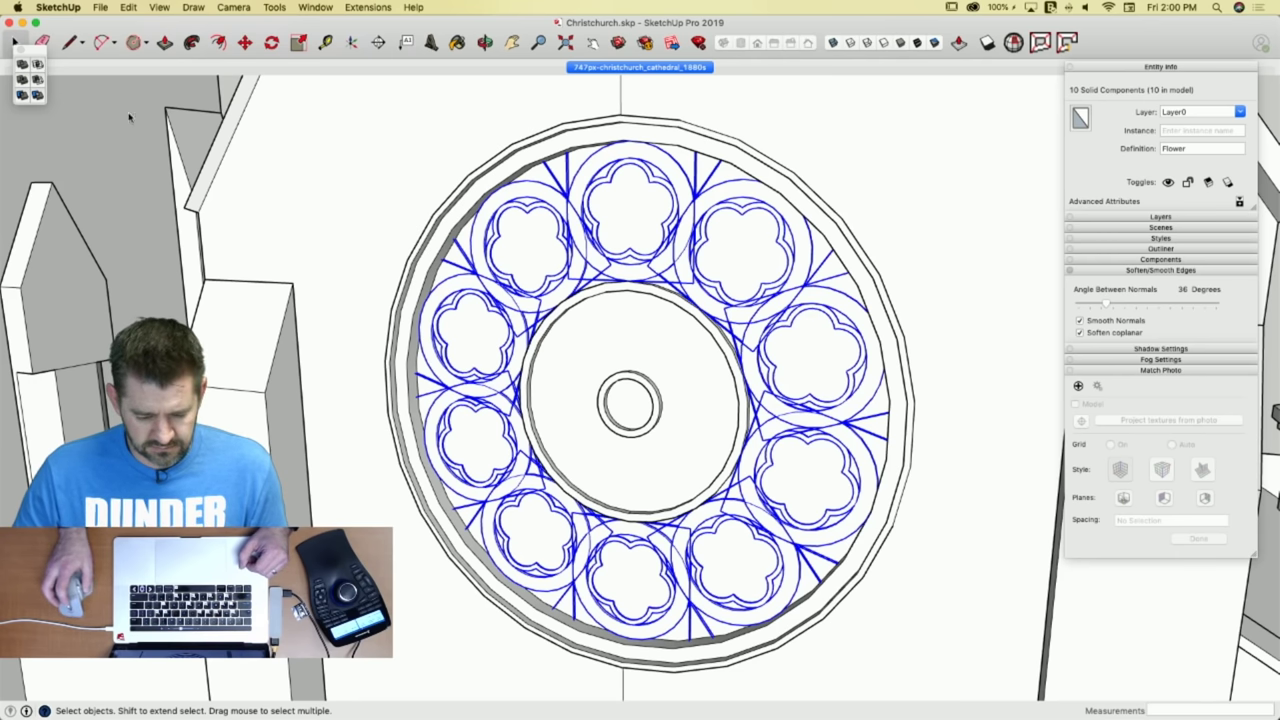
{"action": "key", "text": "o"}
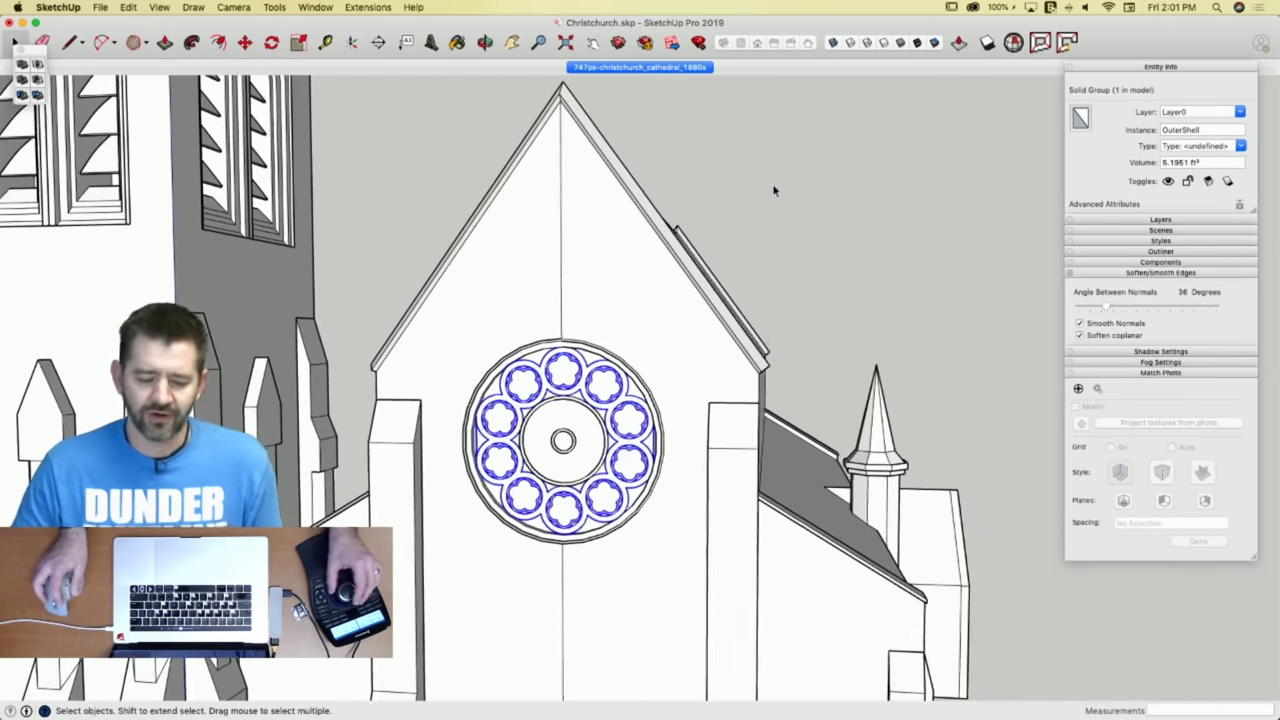
{"action": "left_click", "coordinate": [766, 204]}
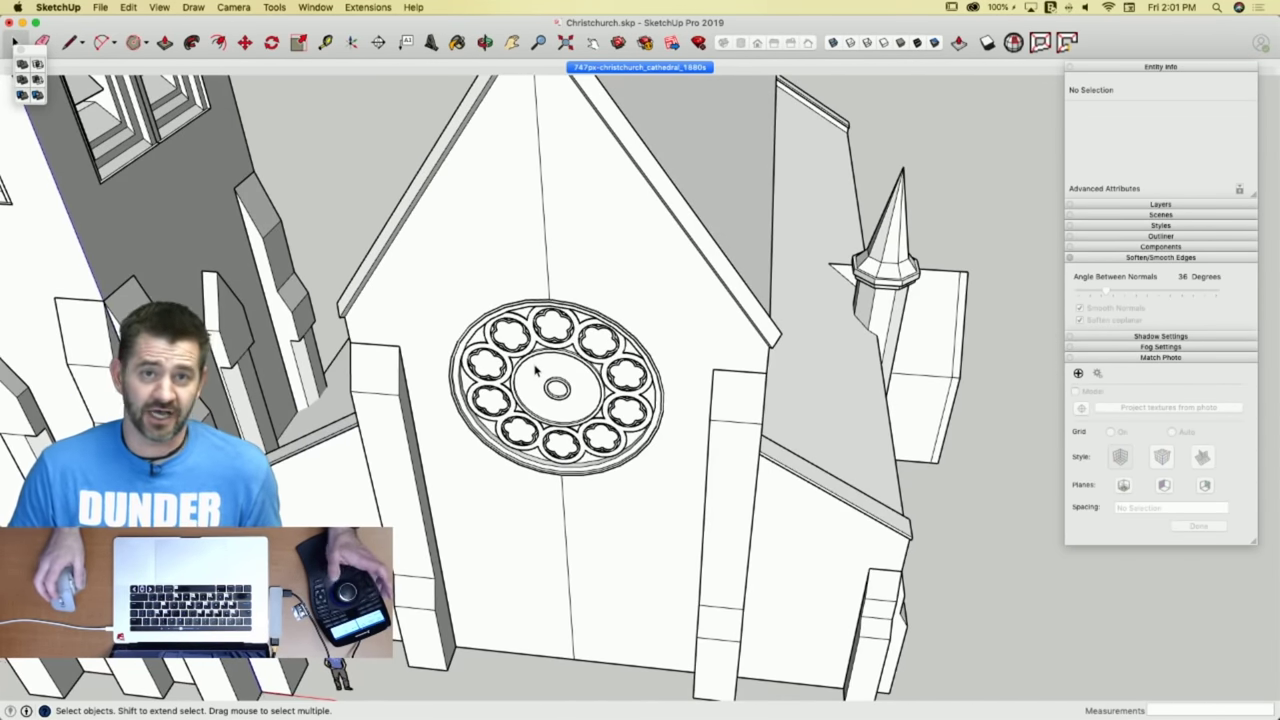
Draw a vertical line about 2' 4 1/2" long from the small centre ring's upper edge to the inner edge of the larger ring.
{"action": "scroll", "coordinate": [535, 372], "scroll_direction": "up", "scroll_amount": 10}
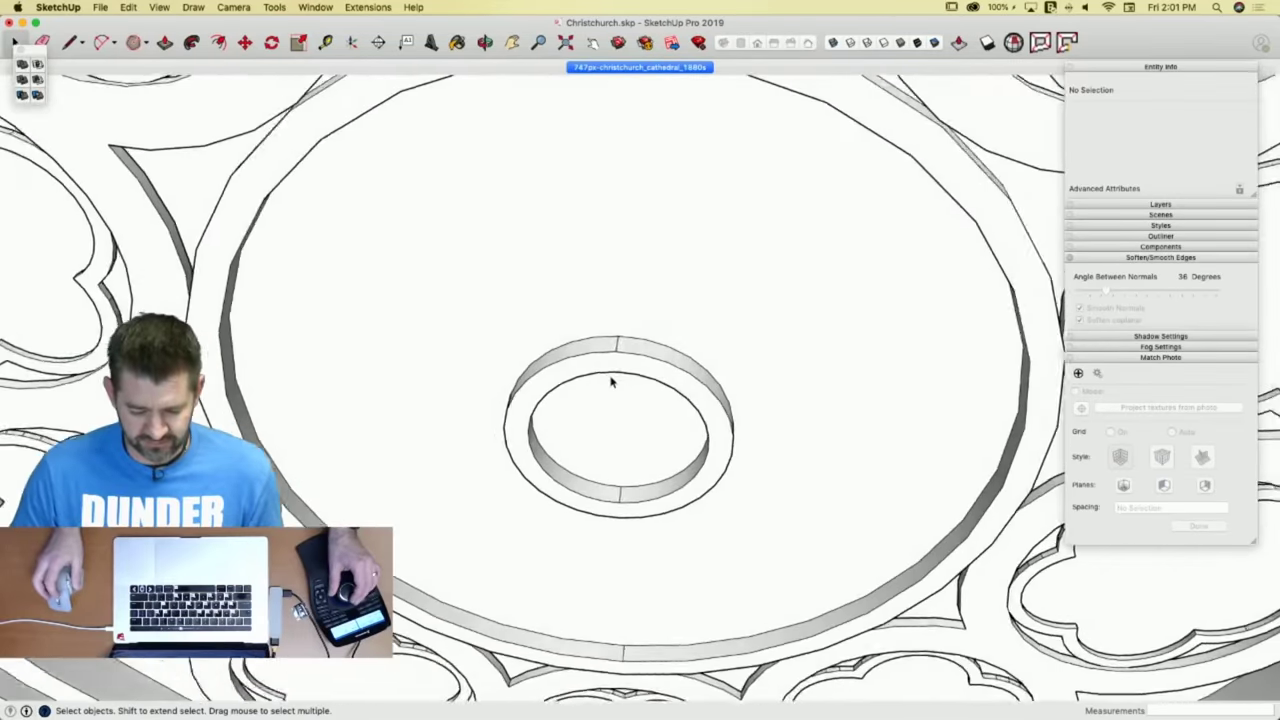
{"action": "scroll", "coordinate": [612, 380], "scroll_direction": "up", "scroll_amount": 5}
{"action": "key", "text": "l"}
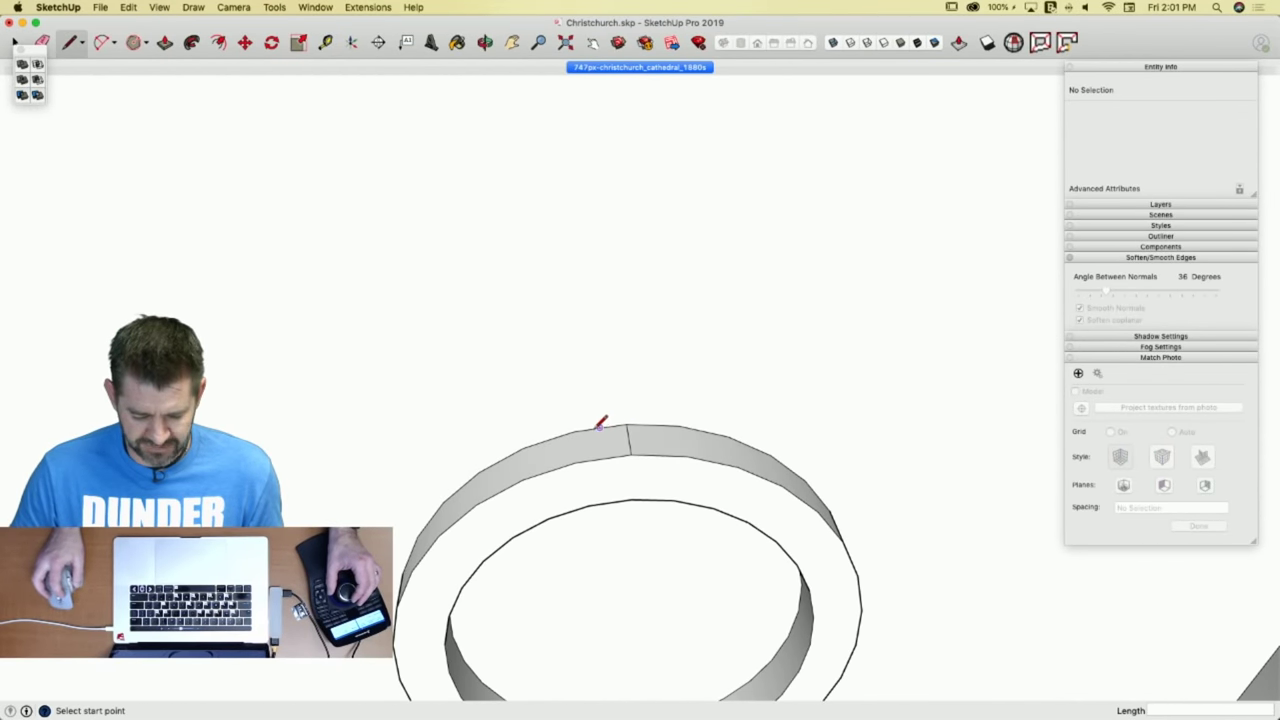
{"action": "key", "text": "space"}
{"action": "triple_click", "coordinate": [609, 428]}
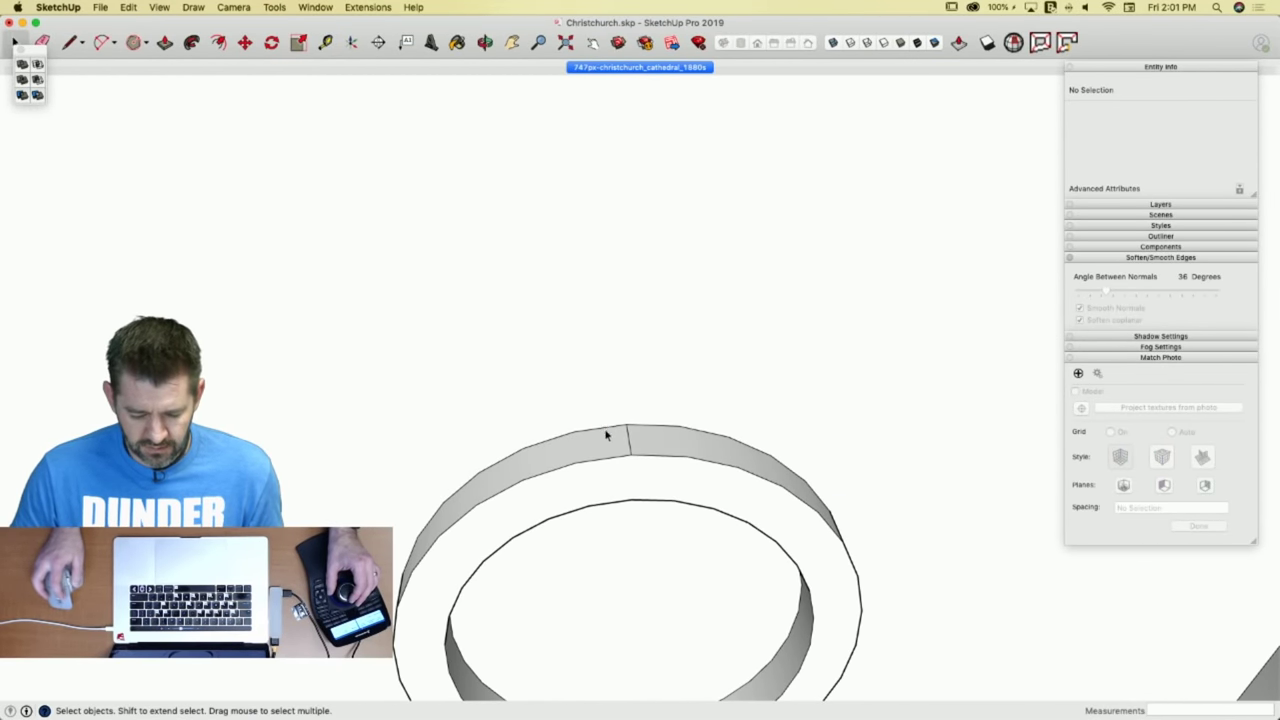
{"action": "key", "text": "l"}
{"action": "left_click", "coordinate": [604, 430]}
{"action": "scroll", "coordinate": [604, 425], "scroll_direction": "up", "scroll_amount": 4}
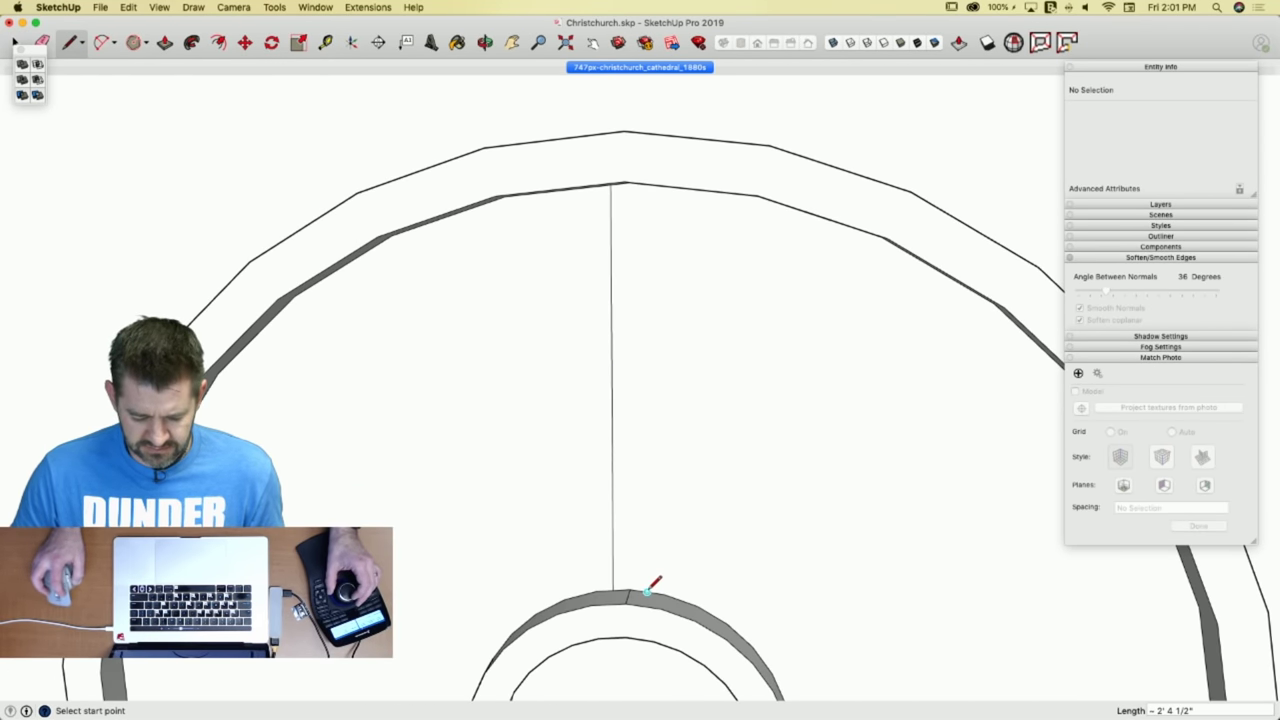
Draw a second vertical line about 2' 4 1/2" long between the rings, parallel to the first, and select the spoke face between them.
{"action": "left_click", "coordinate": [648, 590]}
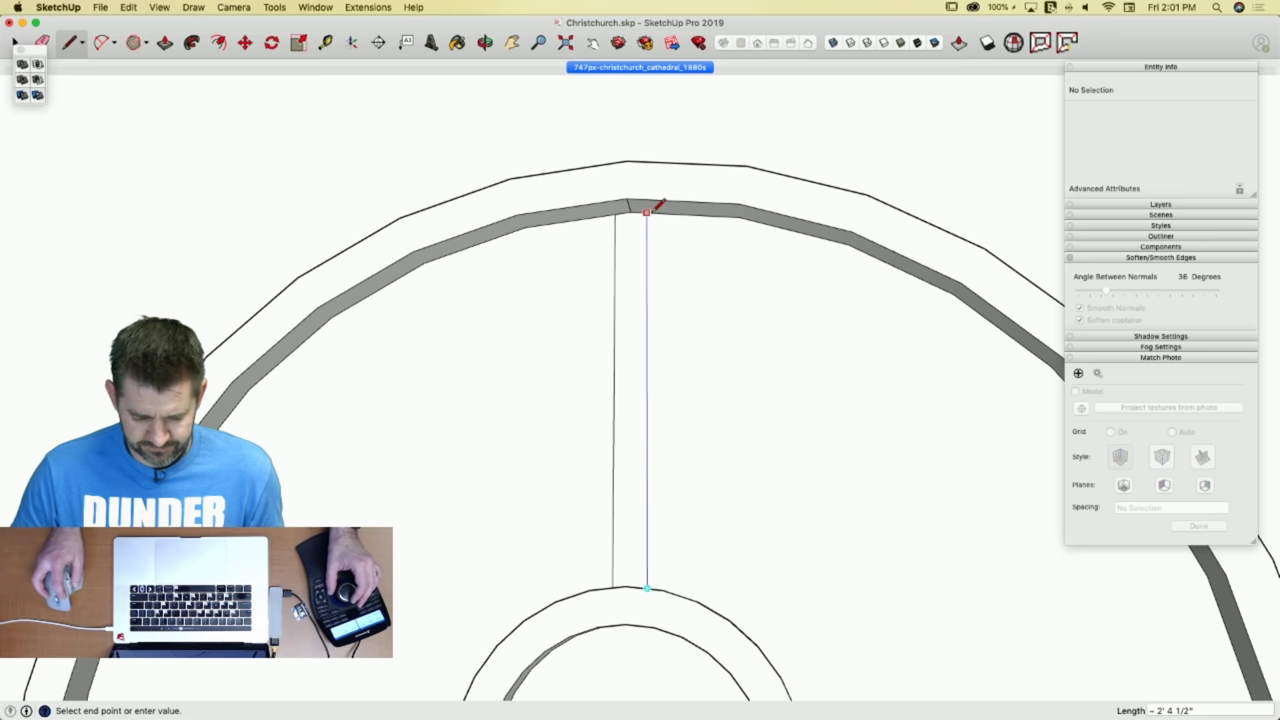
{"action": "left_click", "coordinate": [648, 212]}
{"action": "key", "text": "space"}
{"action": "left_click", "coordinate": [623, 309]}
{"action": "scroll", "coordinate": [646, 309], "scroll_direction": "down", "scroll_amount": 5}
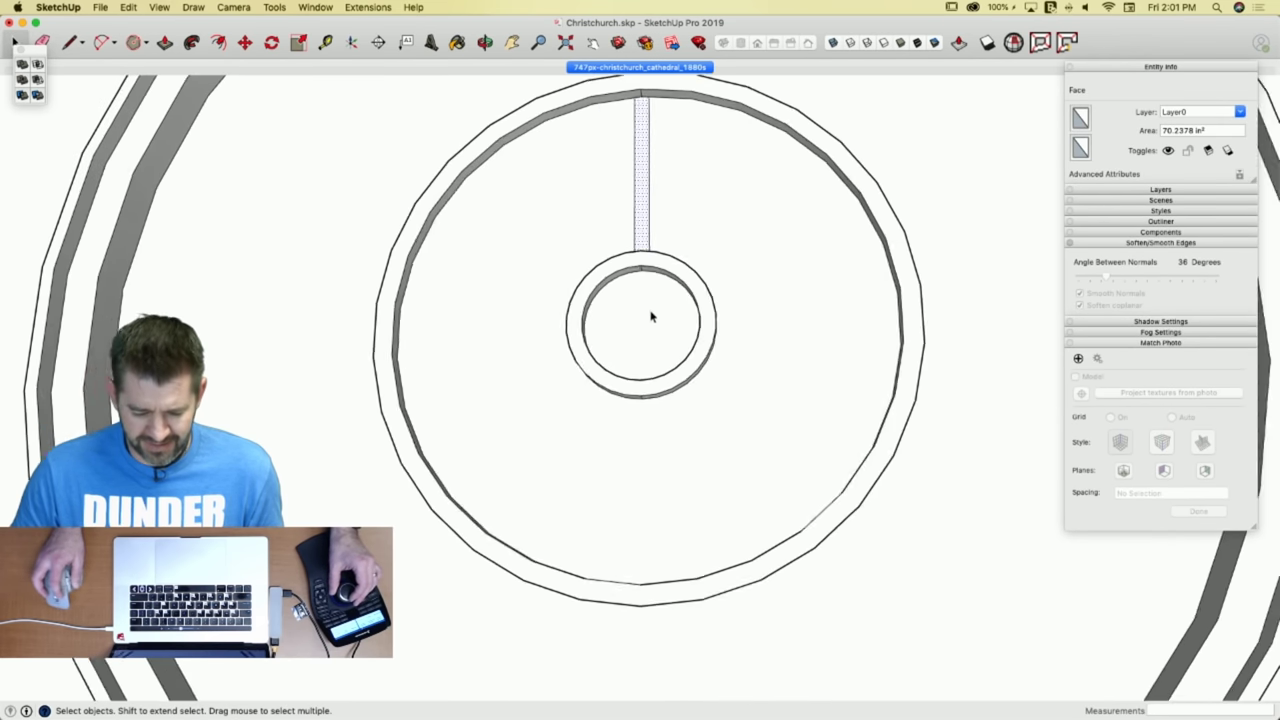
Draw a vertical guide line across the small centre ring's opening, from its upper inner edge to its lower inner edge.
{"action": "scroll", "coordinate": [651, 317], "scroll_direction": "up", "scroll_amount": 4}
{"action": "key", "text": "l"}
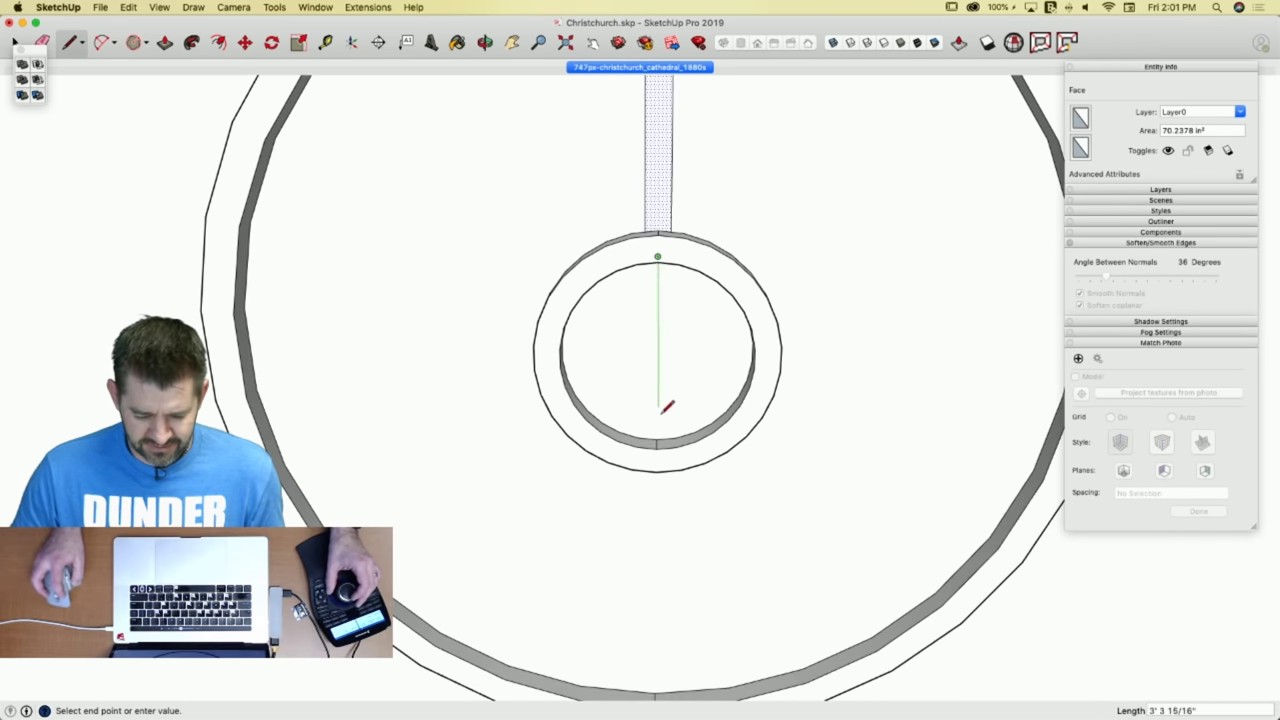
{"action": "left_click", "coordinate": [660, 437]}
{"action": "scroll", "coordinate": [657, 371], "scroll_direction": "down", "scroll_amount": 4}
Rotate a copy of the spoke face 180 degrees about the guide line's midpoint and divide the array by 5.
{"action": "key", "text": "q"}
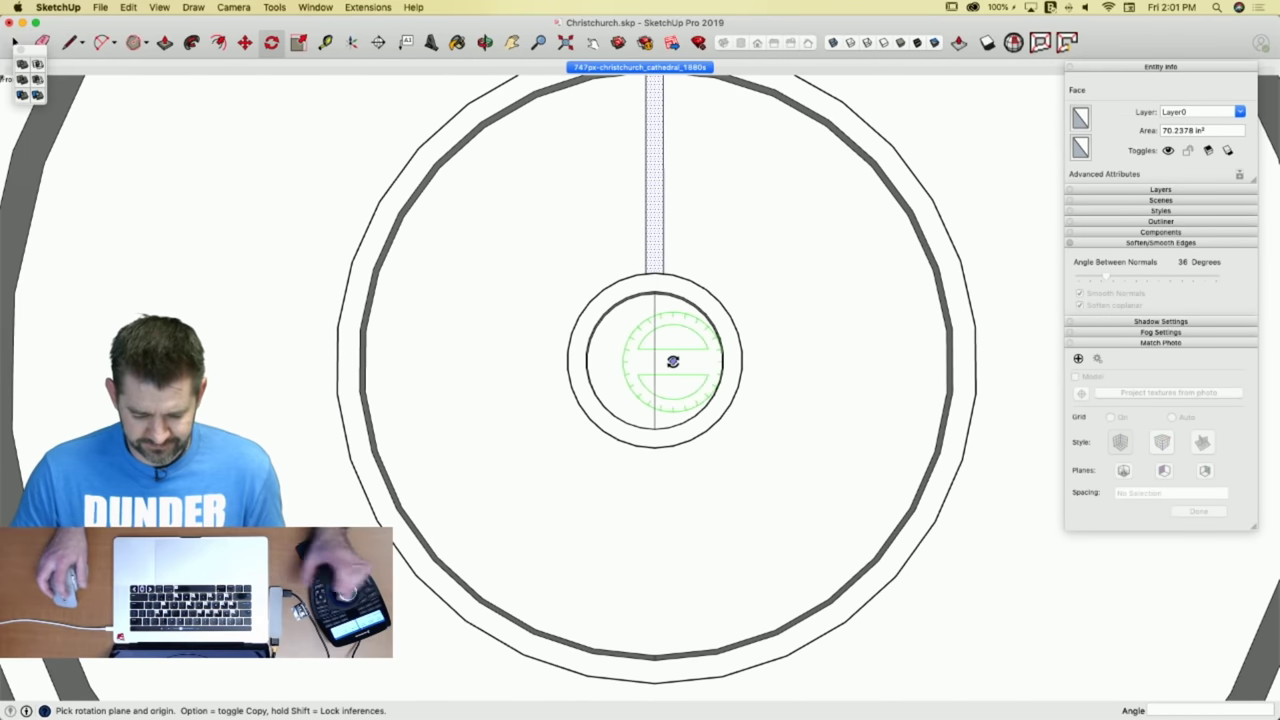
{"action": "left_click", "coordinate": [653, 360]}
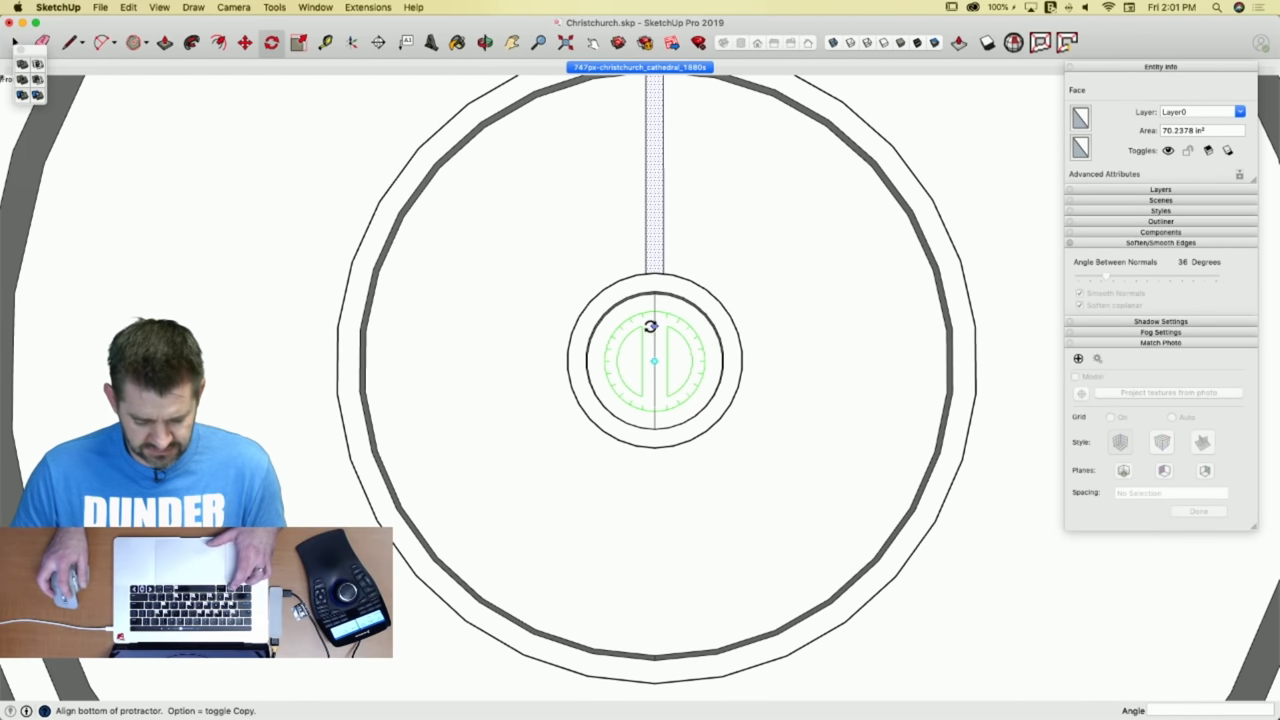
{"action": "left_click", "coordinate": [653, 326]}
{"action": "left_click", "coordinate": [655, 411]}
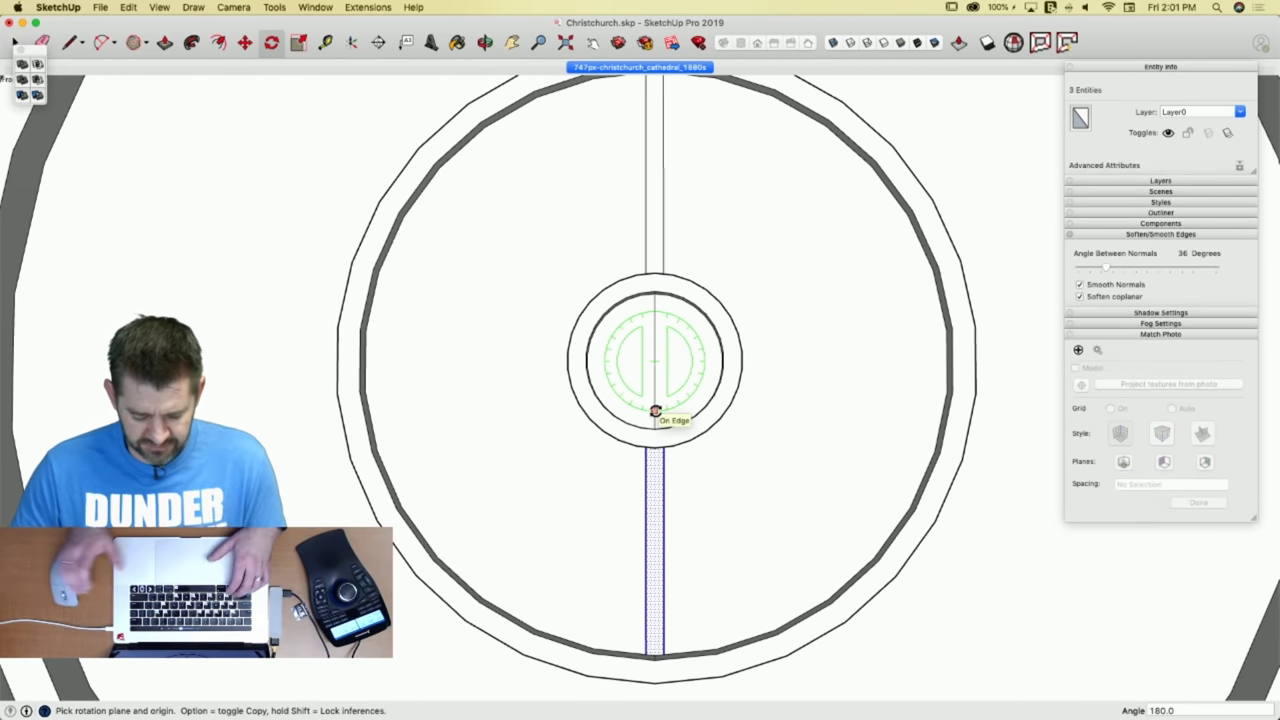
{"action": "type", "text": "/5"}
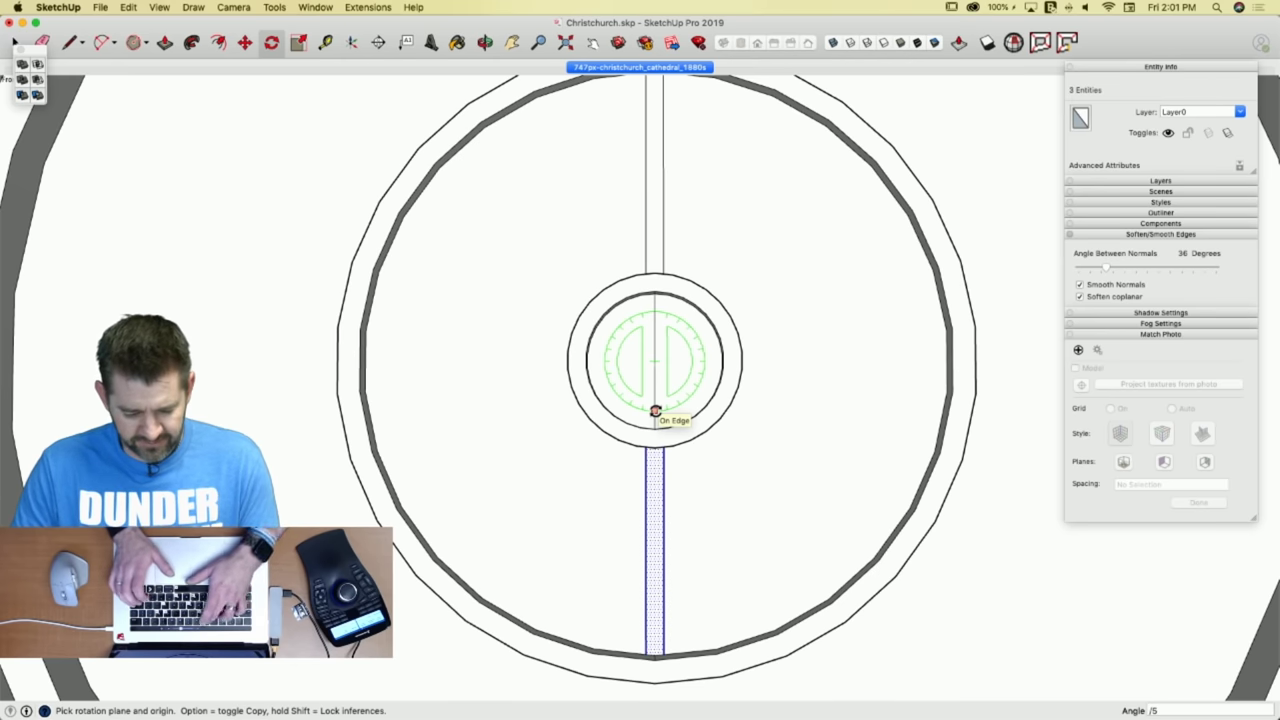
{"action": "key", "text": "Return"}
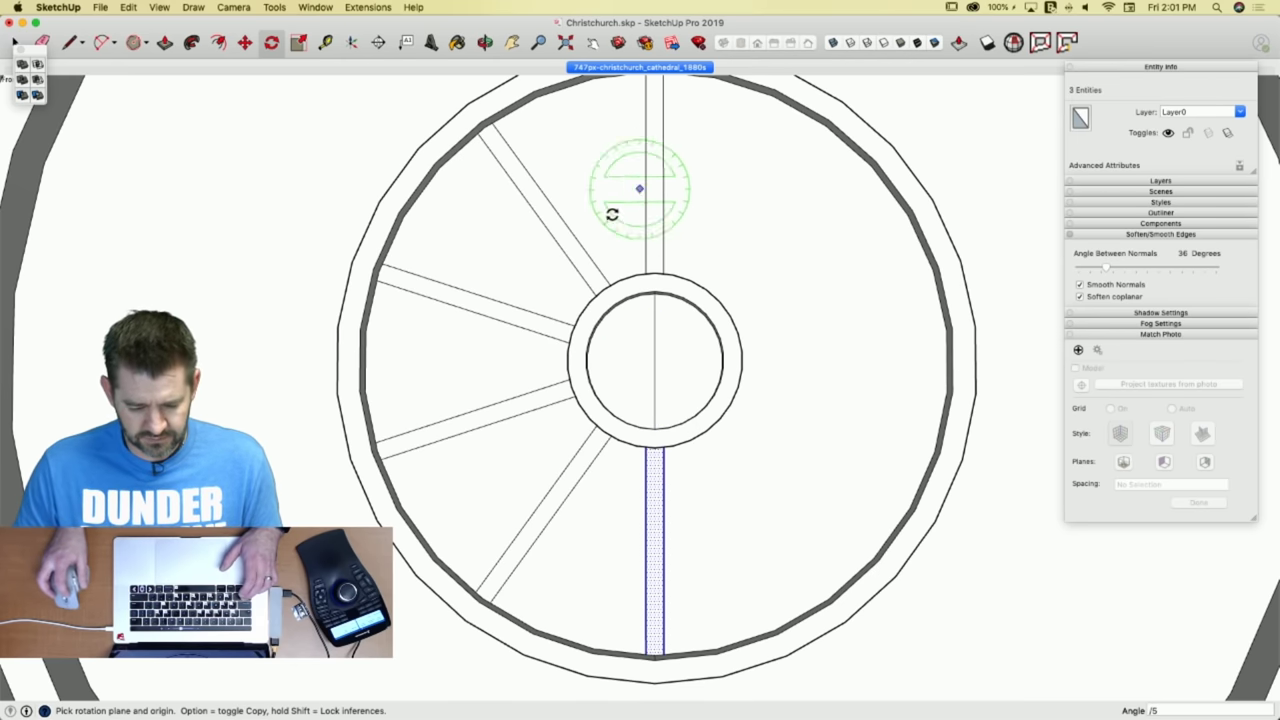
Rotate-copy the four intermediate spoke faces about the ring's centre onto the opposite half, and erase the vertical guide line.
{"action": "key", "text": "space"}
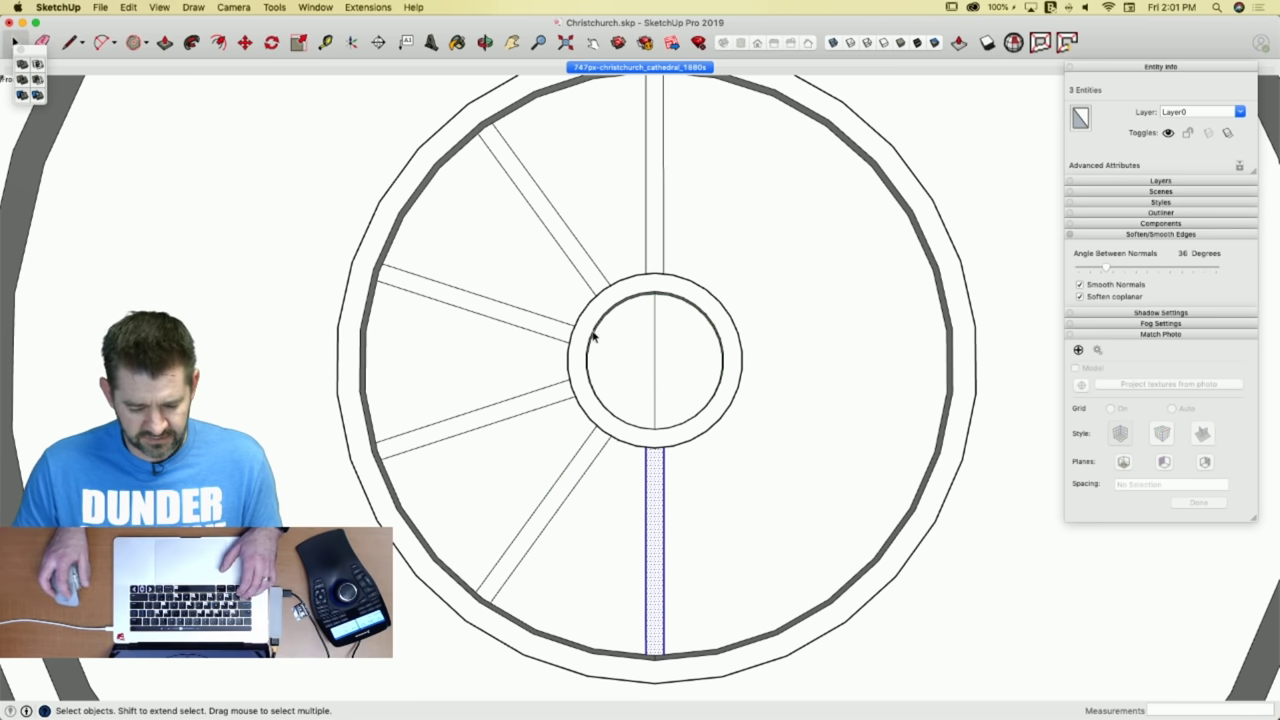
{"action": "left_click", "coordinate": [535, 325]}
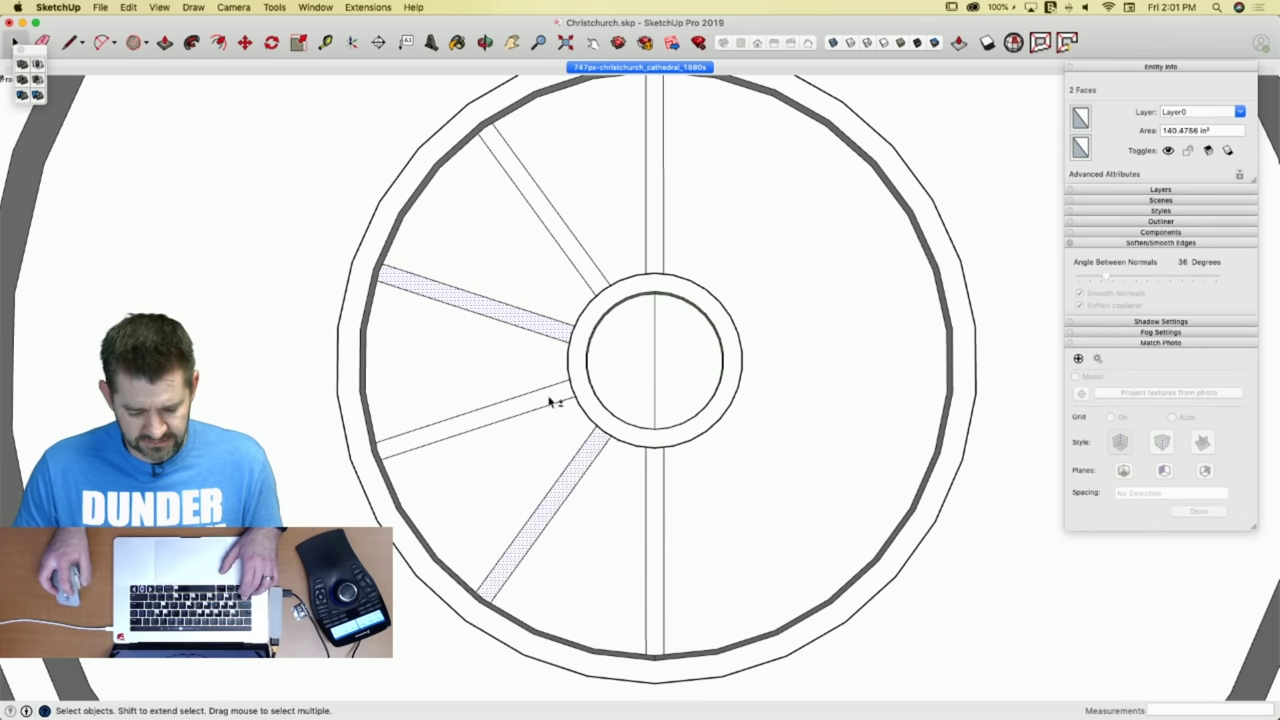
{"action": "key", "text": "q"}
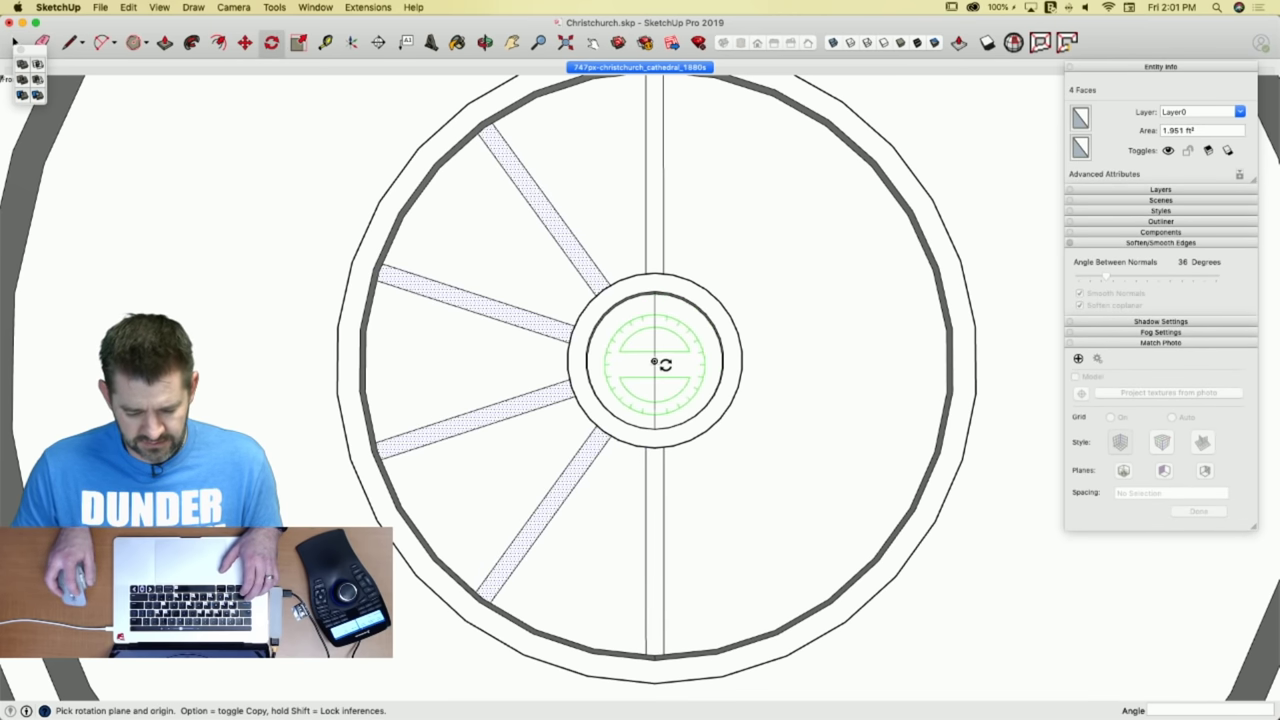
{"action": "left_click", "coordinate": [656, 359]}
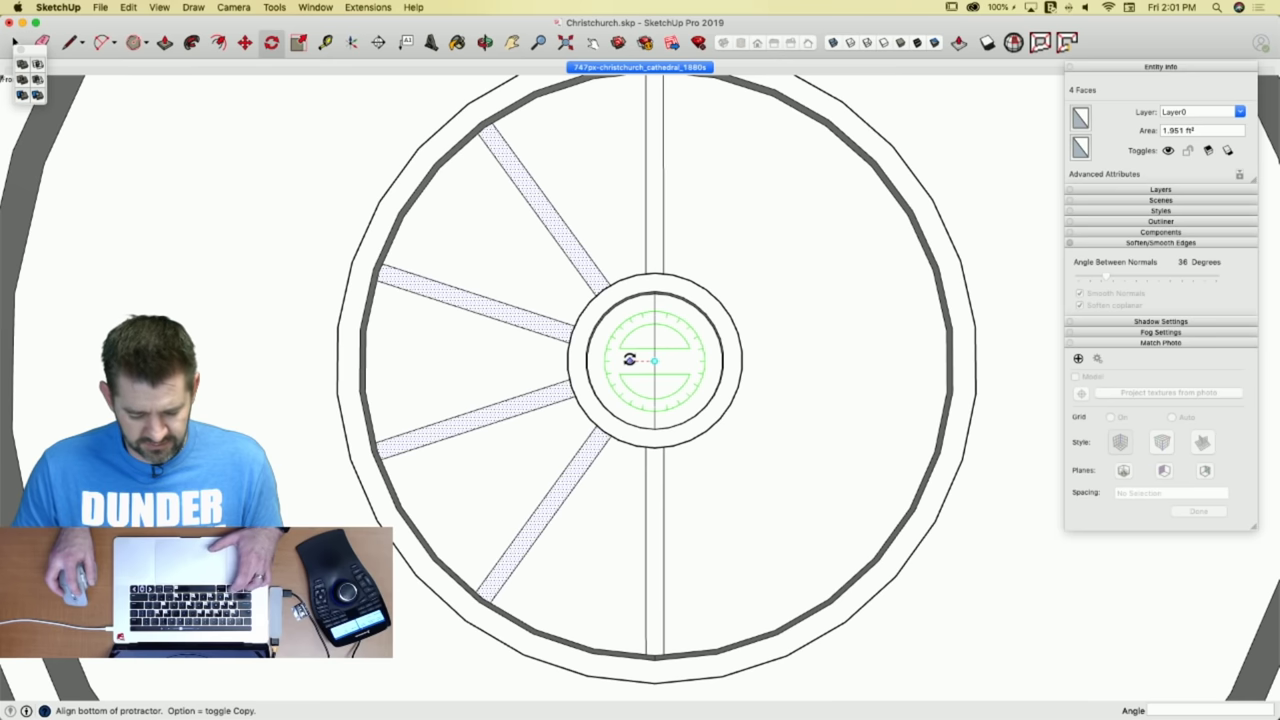
{"action": "left_click", "coordinate": [629, 359]}
{"action": "left_click", "coordinate": [674, 361]}
{"action": "key", "text": "e"}
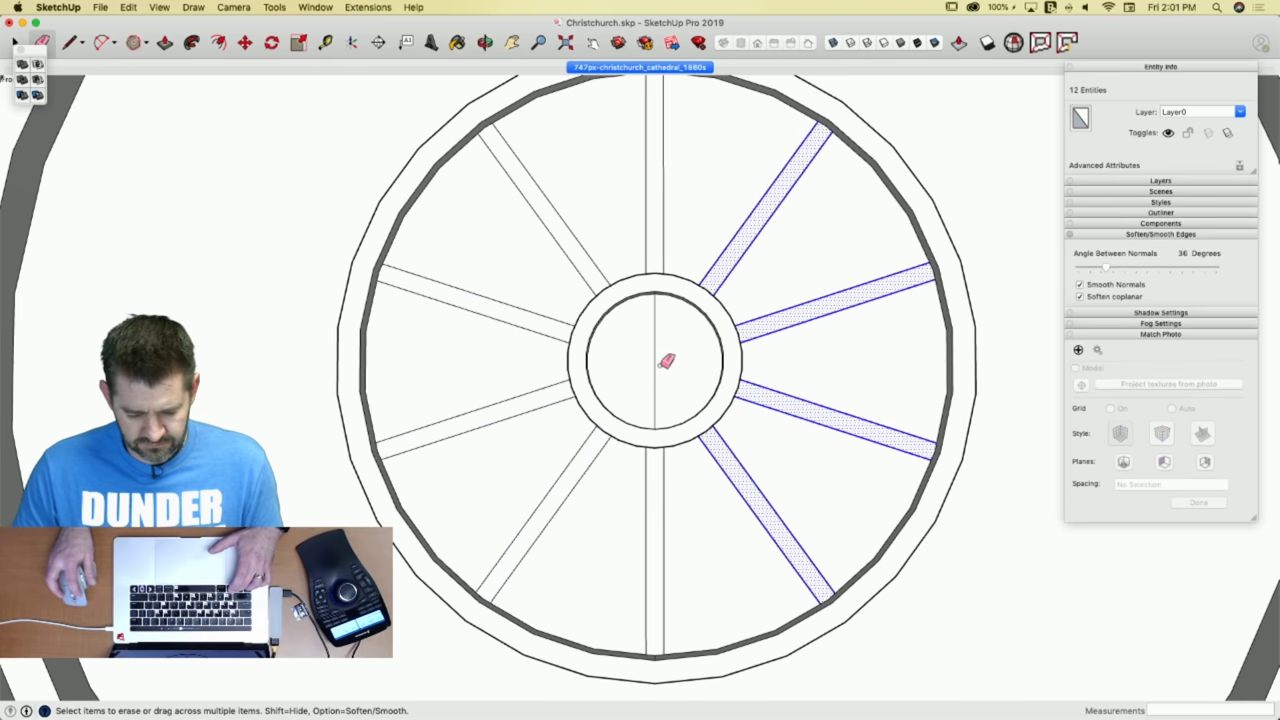
{"action": "left_click_drag", "start_coordinate": [665, 361], "coordinate": [653, 359]}
Push/Pull all ten spoke faces outward by the same distance and close the group.
{"action": "key", "text": "p"}
{"action": "left_click", "coordinate": [604, 230]}
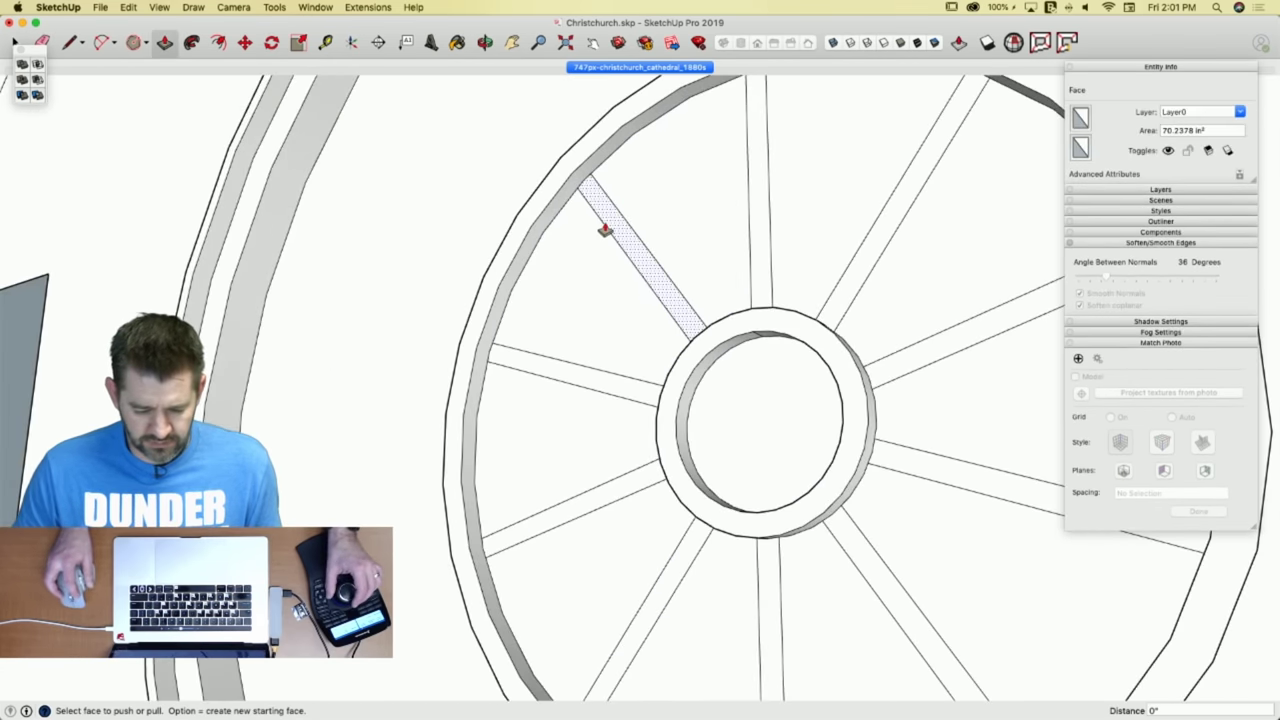
{"action": "left_click", "coordinate": [763, 197]}
{"action": "double_click", "coordinate": [577, 380]}
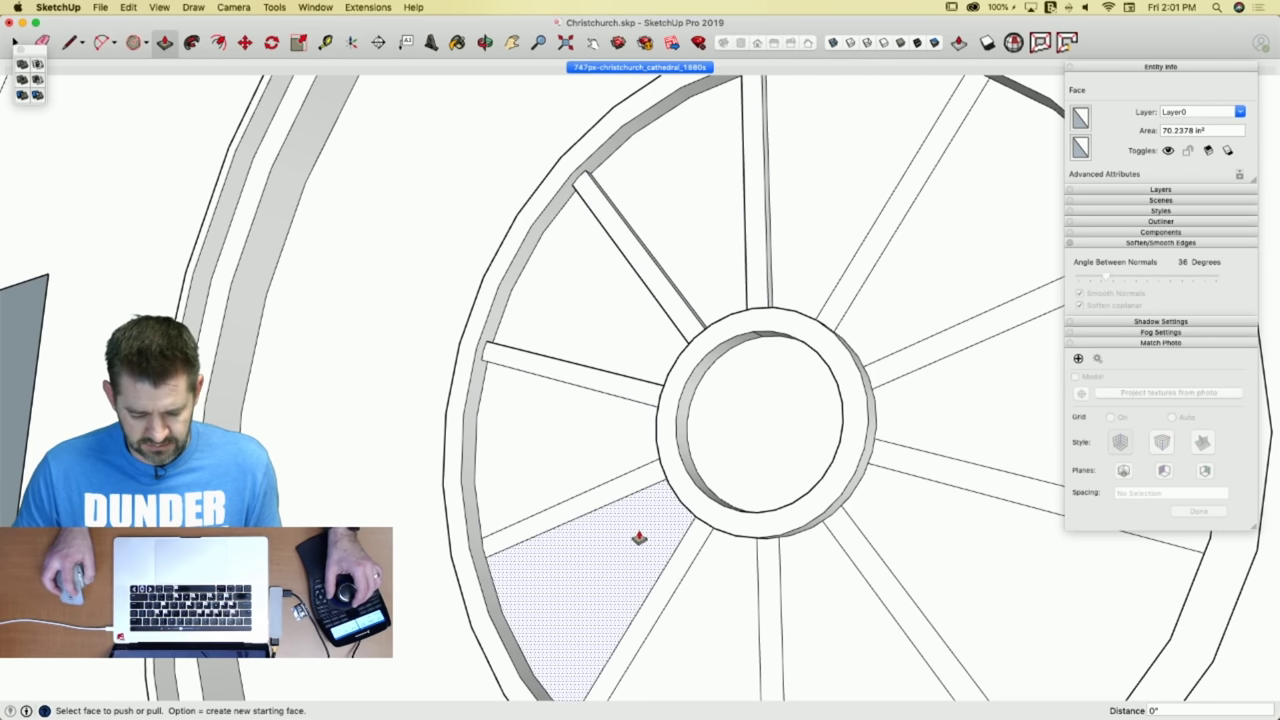
{"action": "double_click", "coordinate": [611, 491]}
{"action": "double_click", "coordinate": [680, 571]}
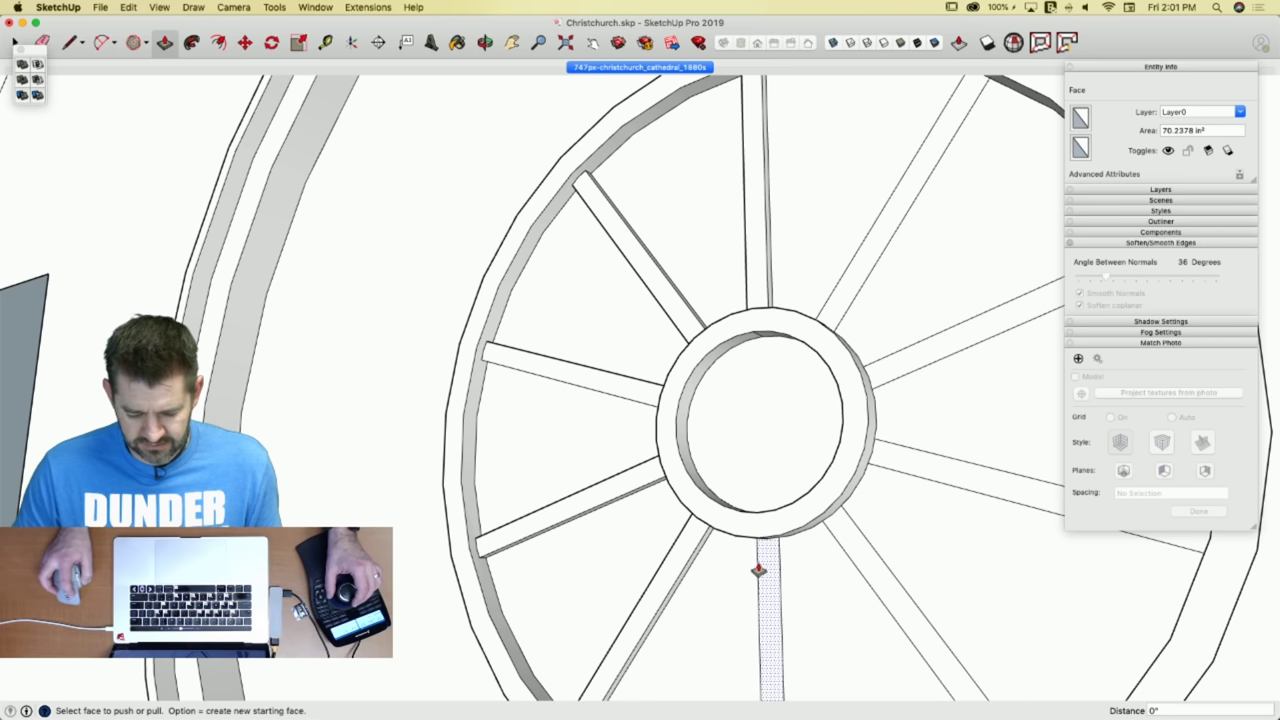
{"action": "double_click", "coordinate": [765, 568]}
{"action": "double_click", "coordinate": [855, 541]}
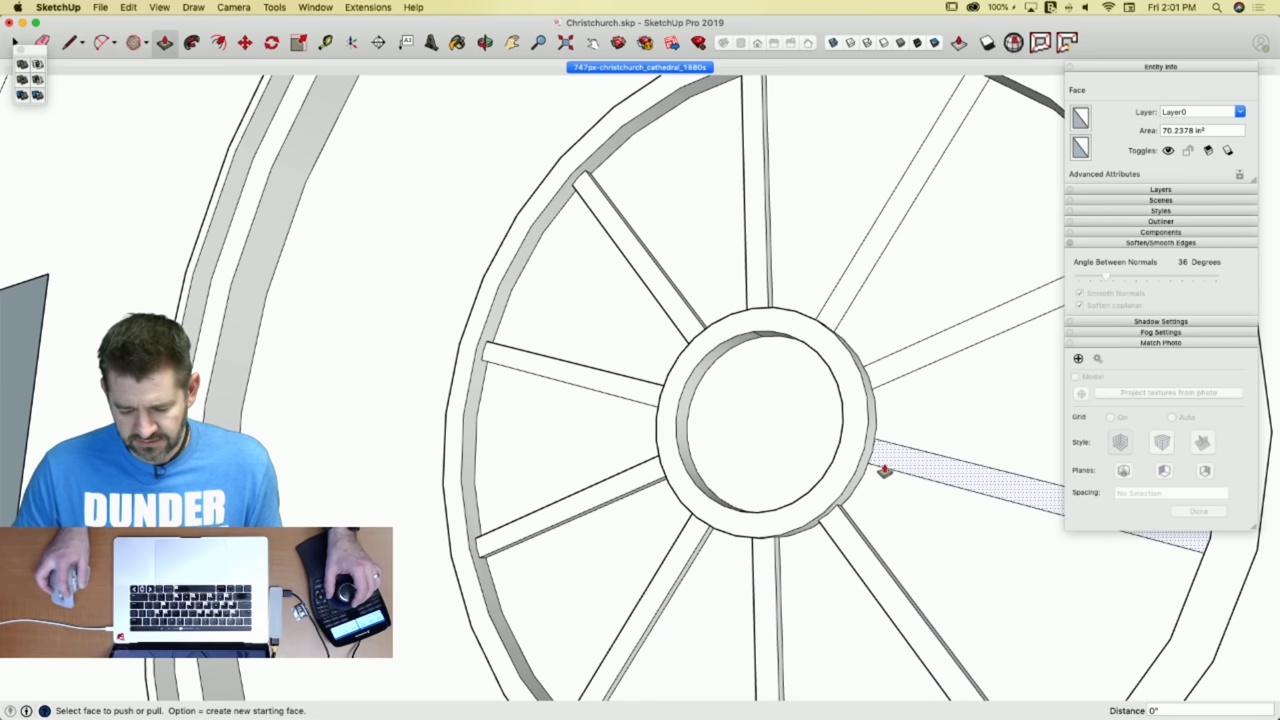
{"action": "double_click", "coordinate": [888, 464]}
{"action": "double_click", "coordinate": [887, 371]}
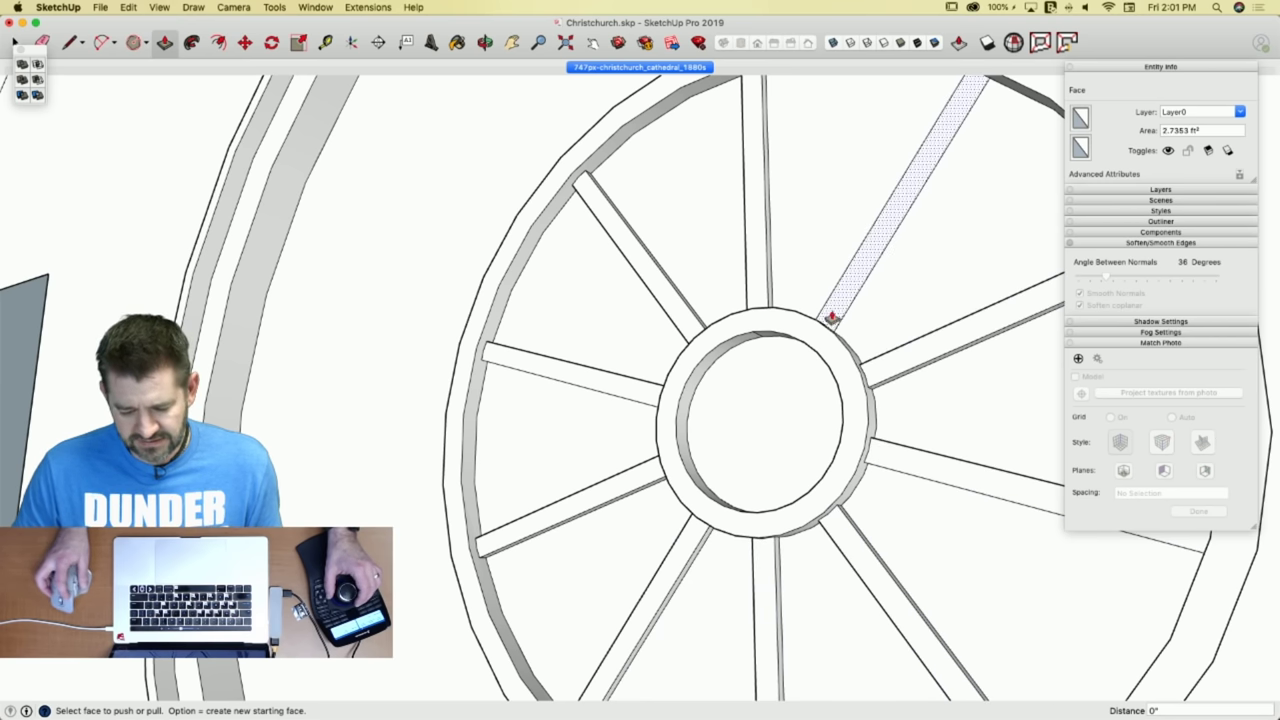
{"action": "double_click", "coordinate": [832, 318]}
{"action": "key", "text": "space"}
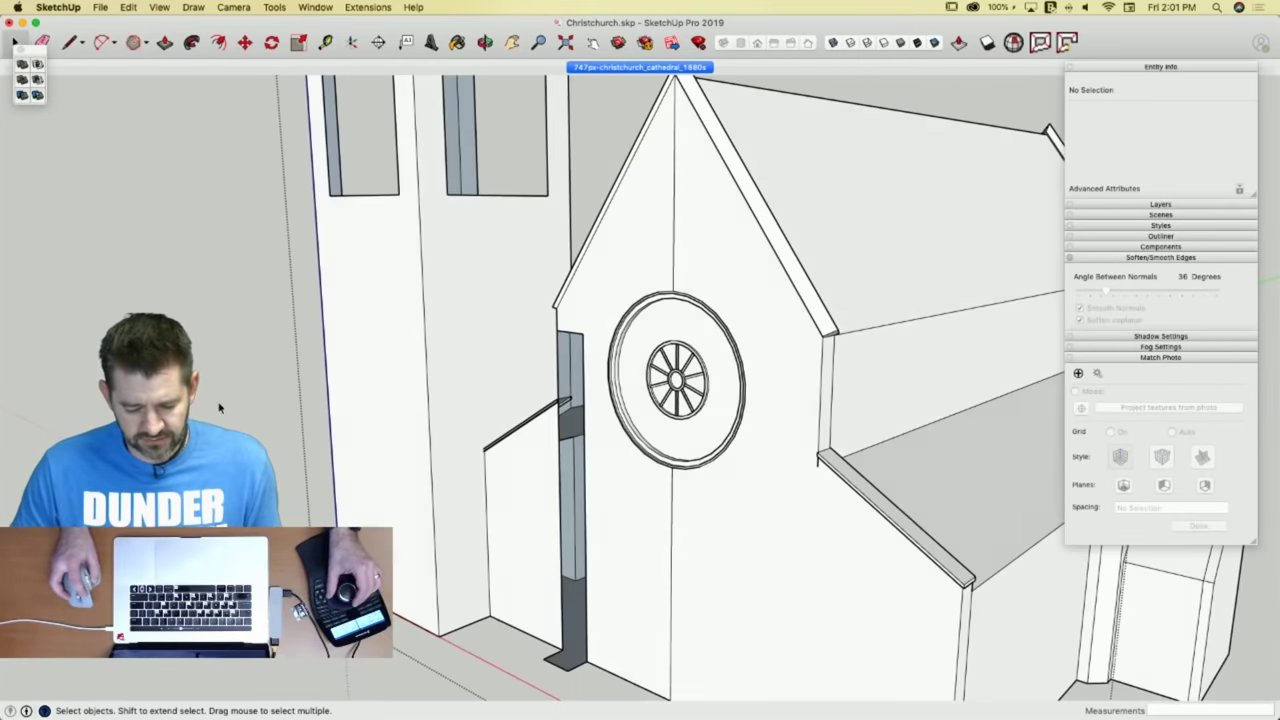
{"action": "left_click", "coordinate": [221, 408]}
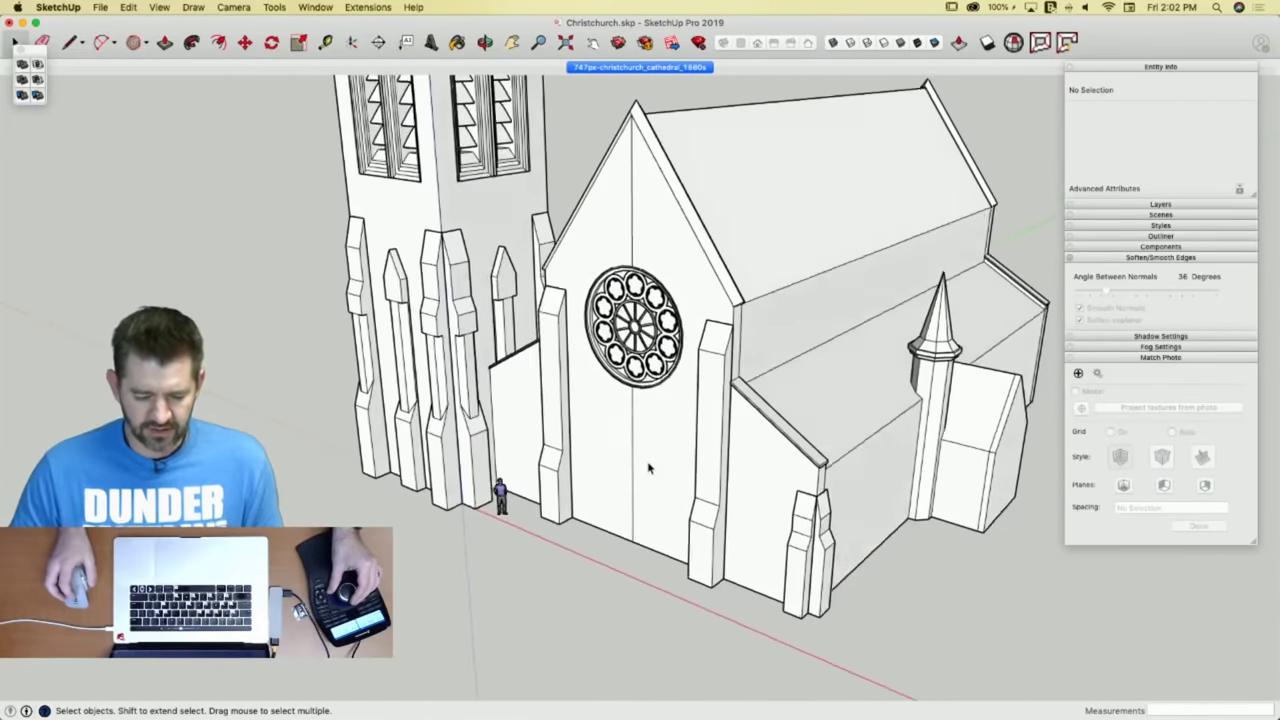
In the 747px-christchurch_cathedral_1880s photo scene, outline the right gable window's straight-sided part from the gable's centre line, about 2' 11 1/4" wide.
{"action": "left_click", "coordinate": [618, 68]}
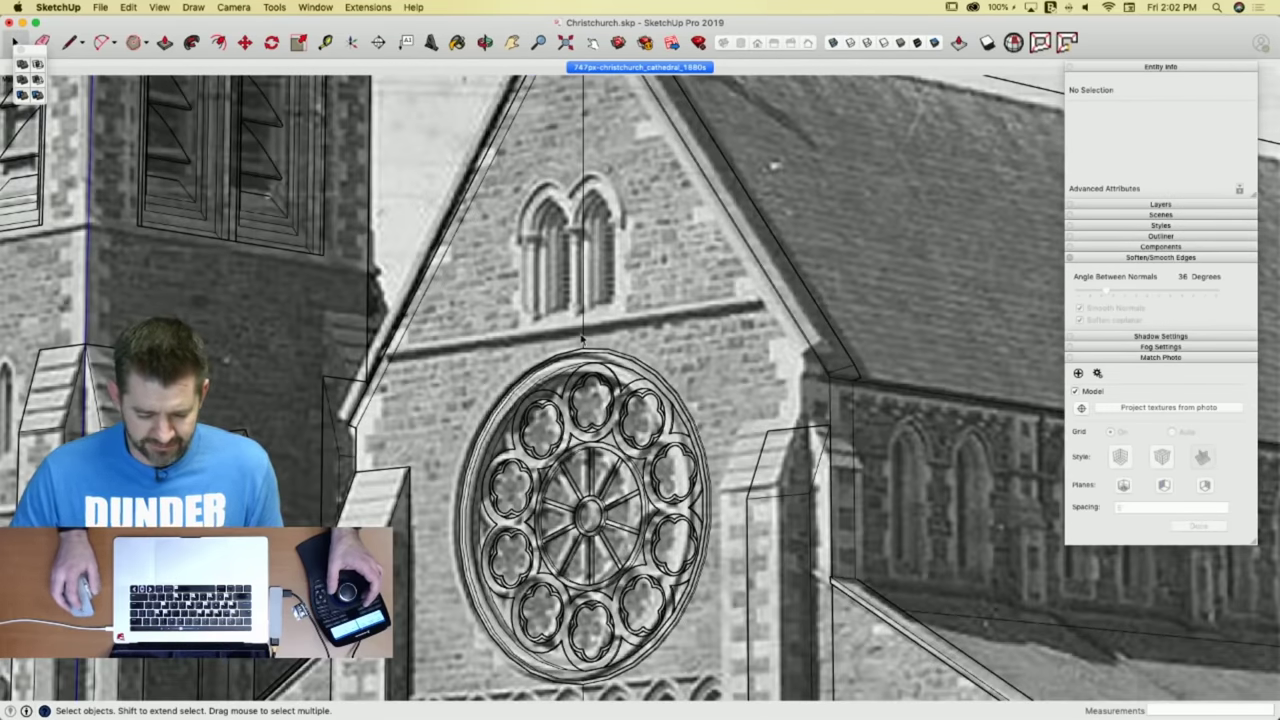
{"action": "key", "text": "l"}
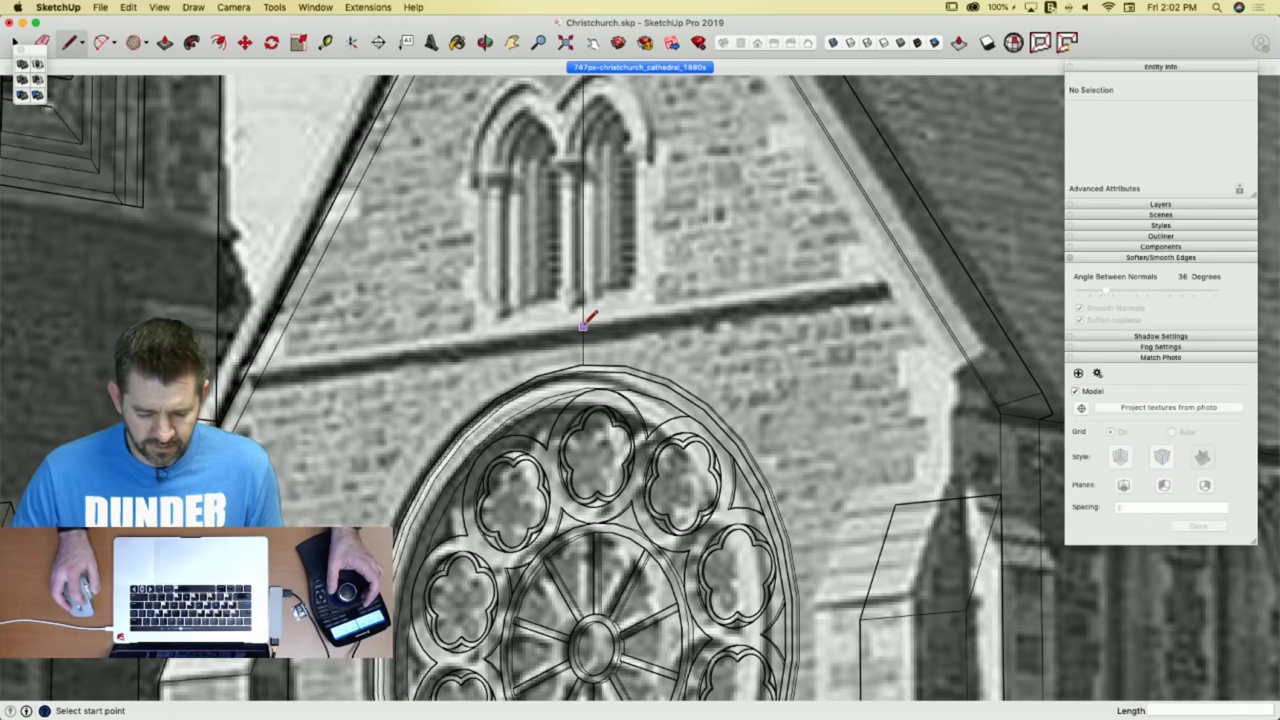
{"action": "left_click", "coordinate": [583, 323]}
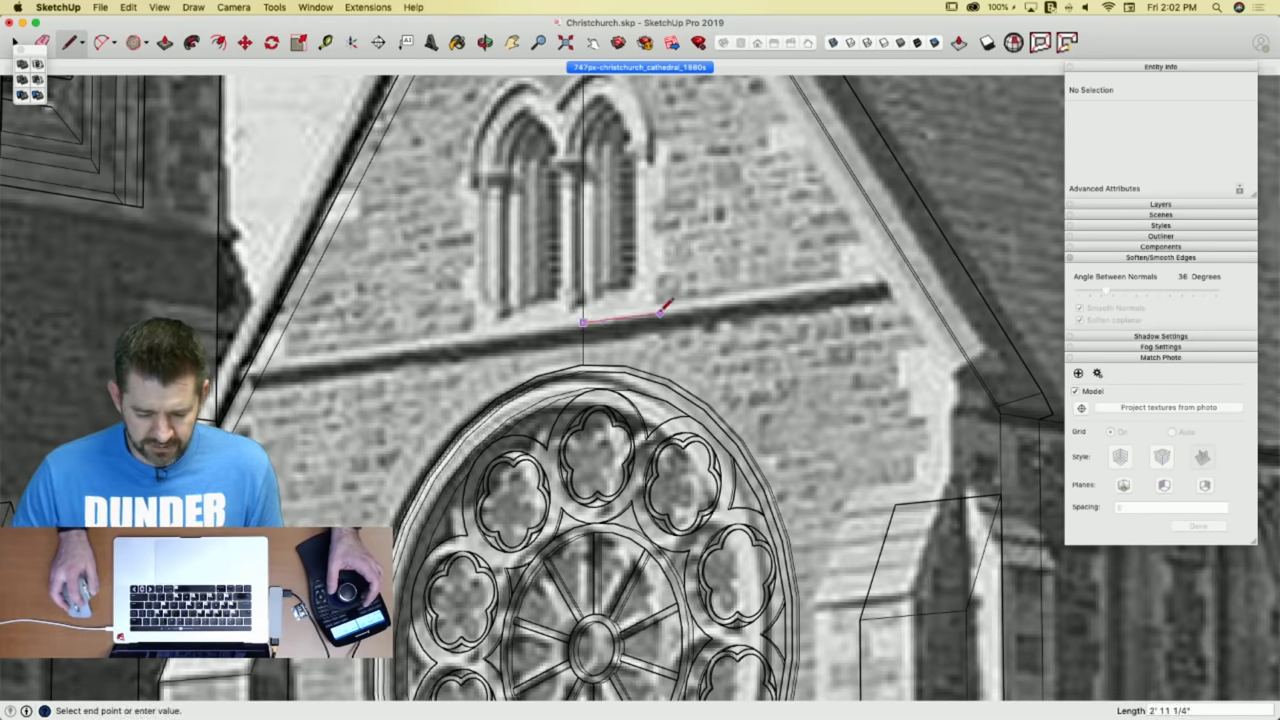
{"action": "left_click", "coordinate": [661, 313]}
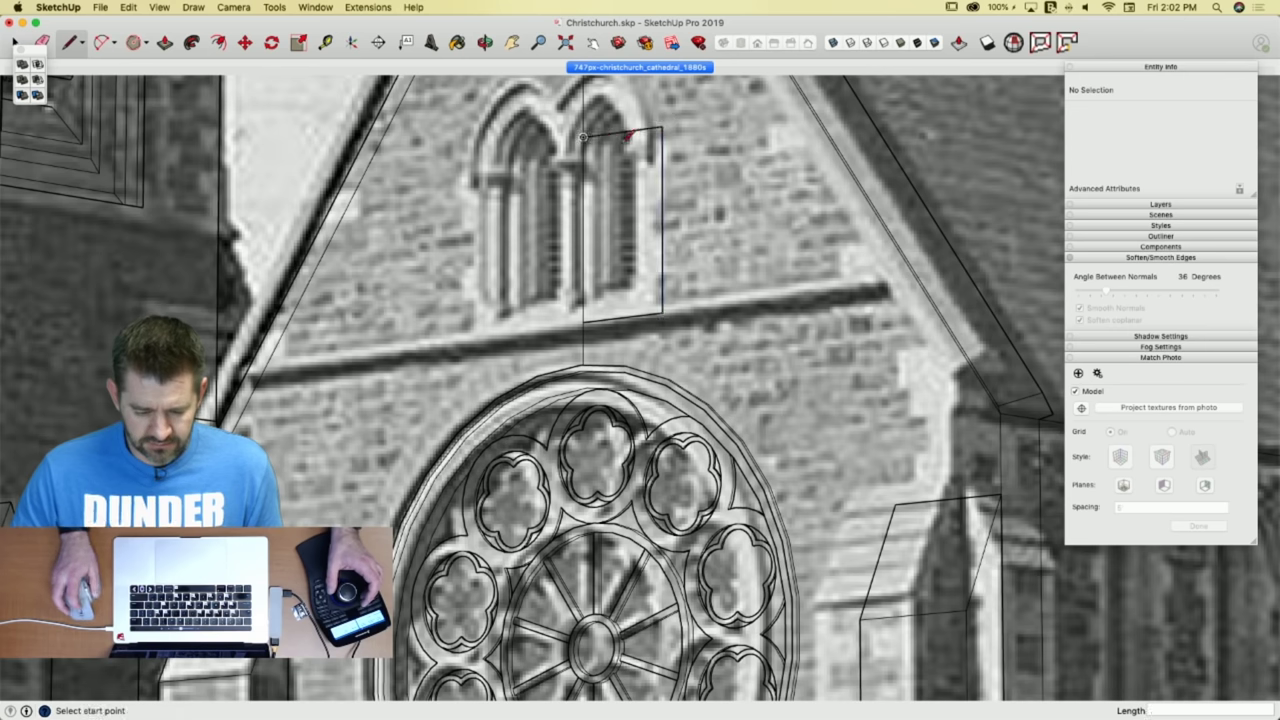
Draw a vertical line from the middle of the window outline's top edge to the arch peak, and an arc with about 3 1/16" bulge to the outer corner.
{"action": "scroll", "coordinate": [600, 340], "scroll_direction": "down", "scroll_amount": 3}
{"action": "scroll", "coordinate": [600, 198], "scroll_direction": "up", "scroll_amount": 4}
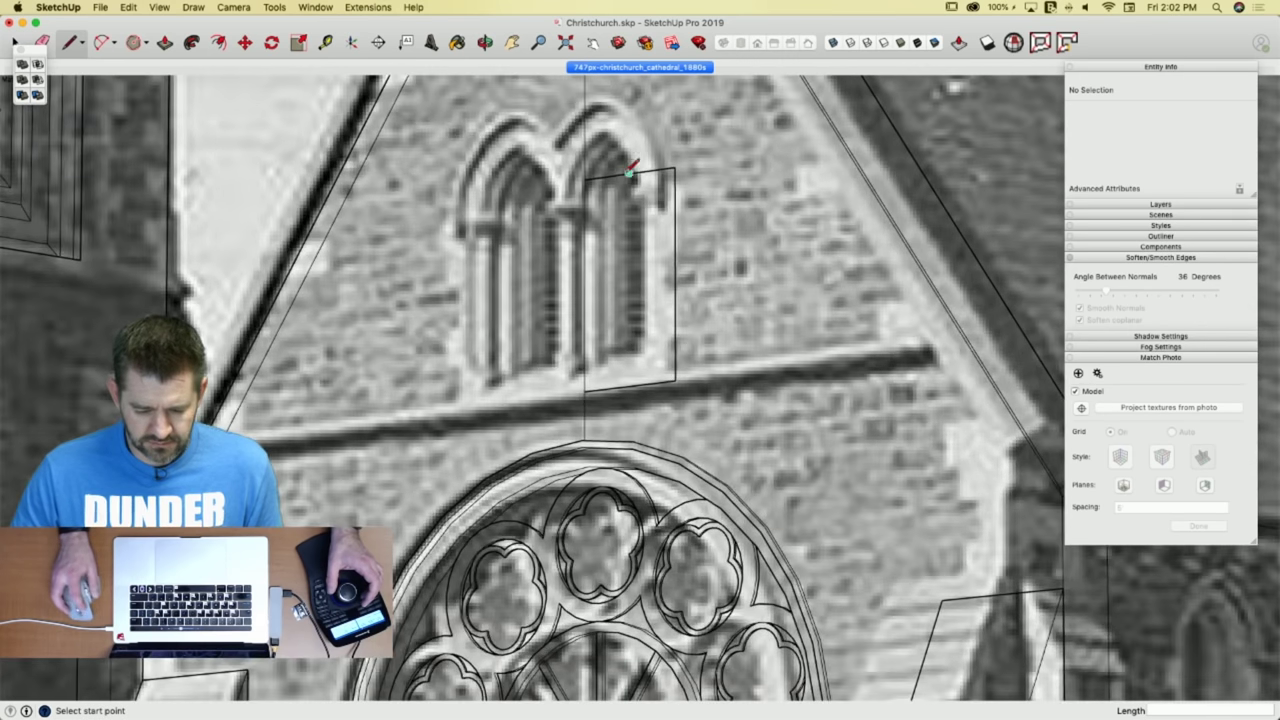
{"action": "left_click", "coordinate": [629, 100]}
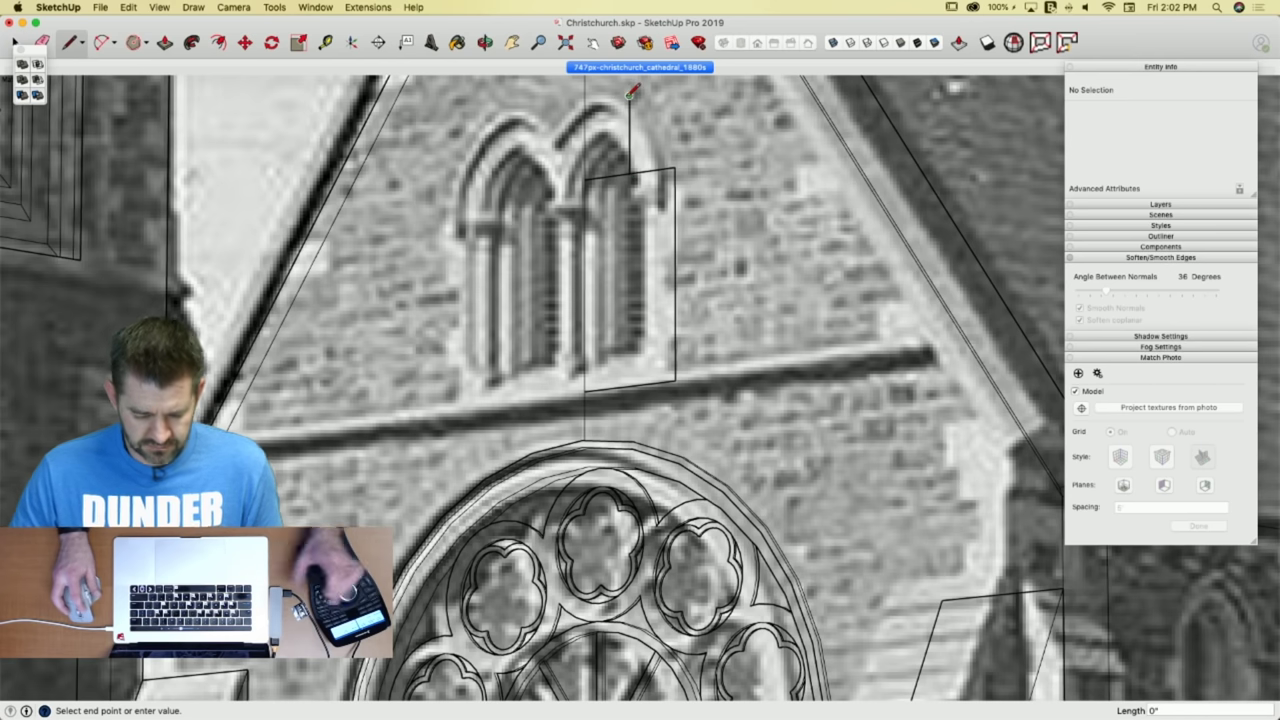
{"action": "key", "text": "a"}
{"action": "left_click", "coordinate": [629, 96]}
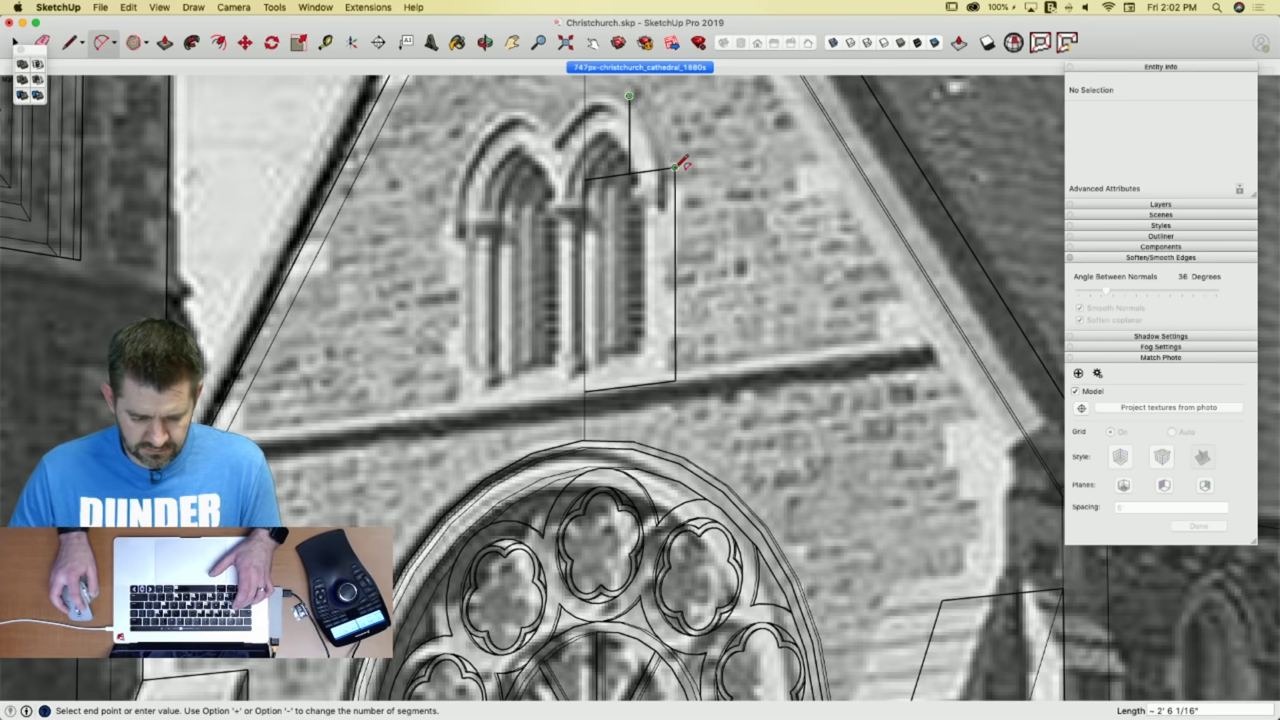
{"action": "left_click", "coordinate": [676, 167]}
{"action": "left_click", "coordinate": [678, 142]}
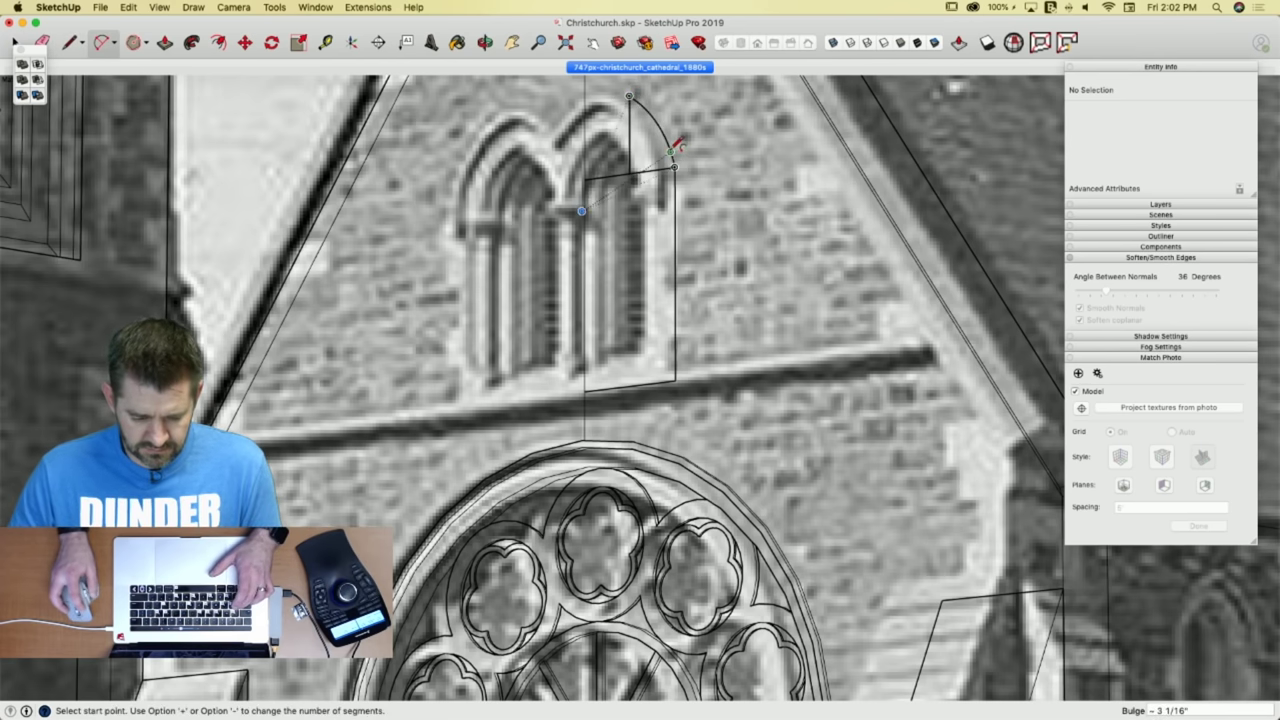
Rotate a copy of the half-arch face about its vertical centre line to form the arch's other half.
{"action": "key", "text": "space"}
{"action": "left_click", "coordinate": [660, 165]}
{"action": "key", "text": "q"}
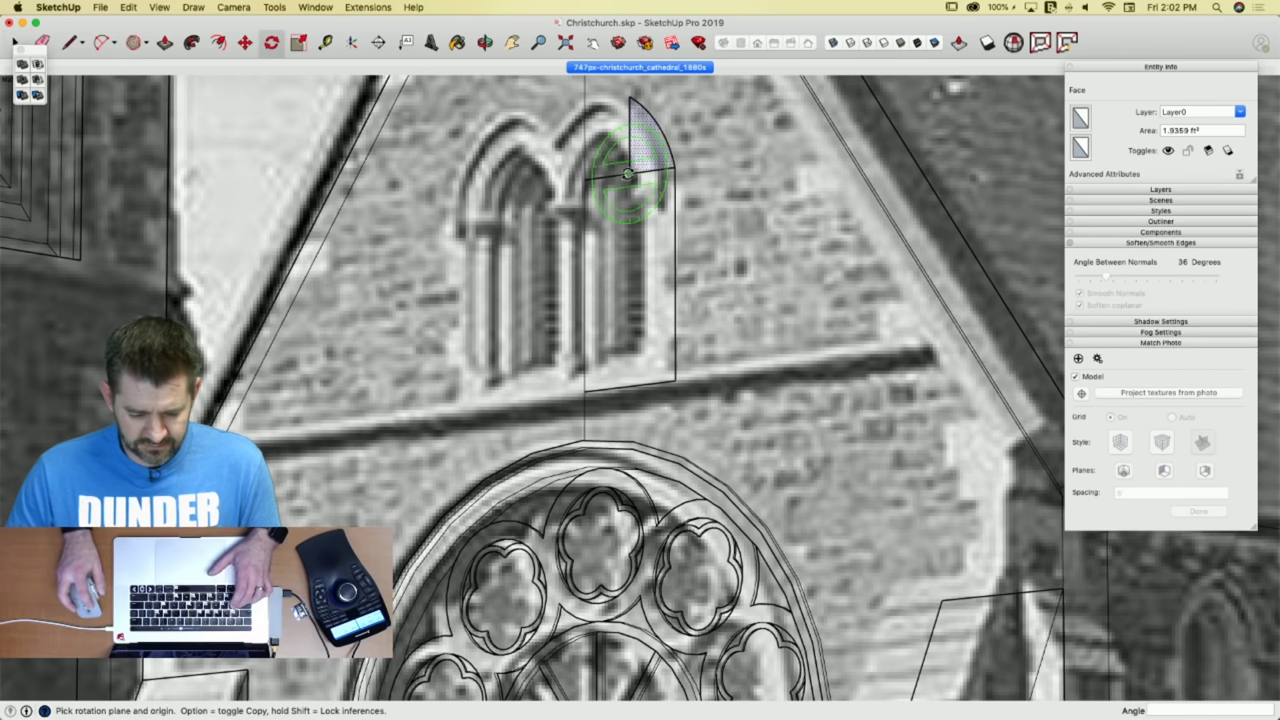
{"action": "left_click", "coordinate": [629, 173]}
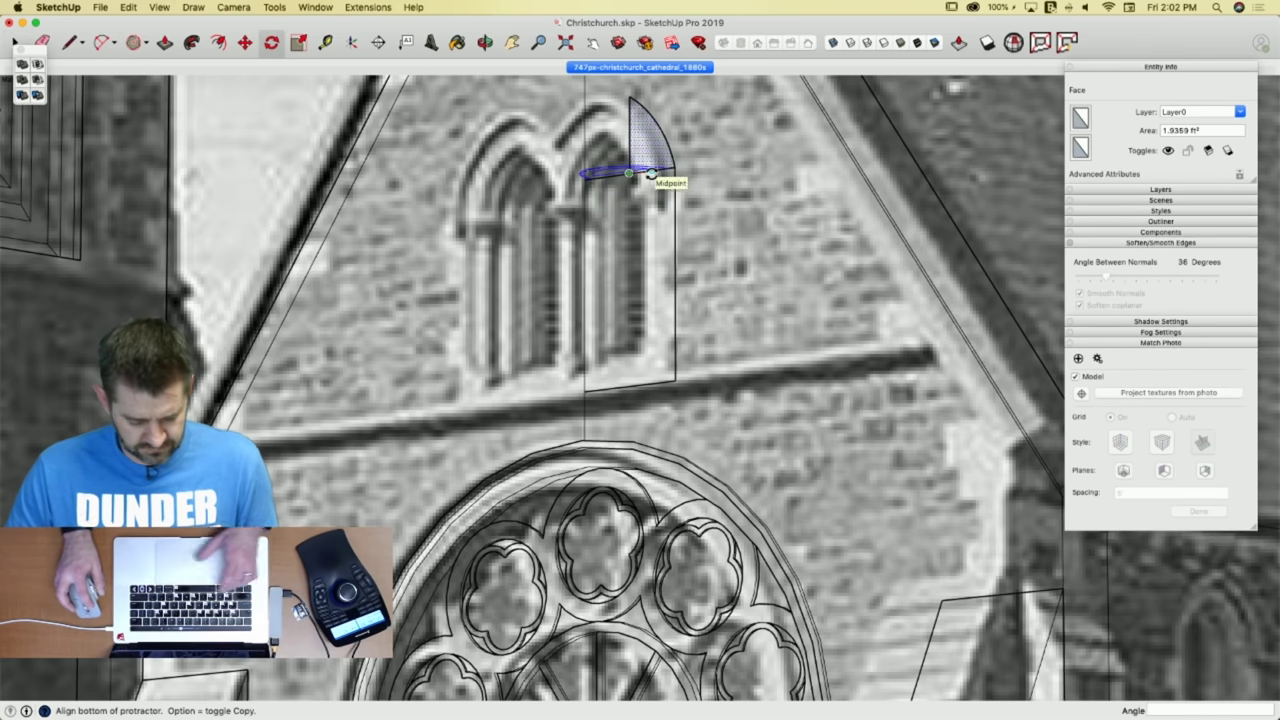
{"action": "left_click", "coordinate": [651, 170]}
{"action": "key", "text": "alt"}
{"action": "left_click", "coordinate": [602, 176]}
Erase the vertical centre line and the horizontal line inside the arch to leave a single pointed-window outline.
{"action": "key", "text": "e"}
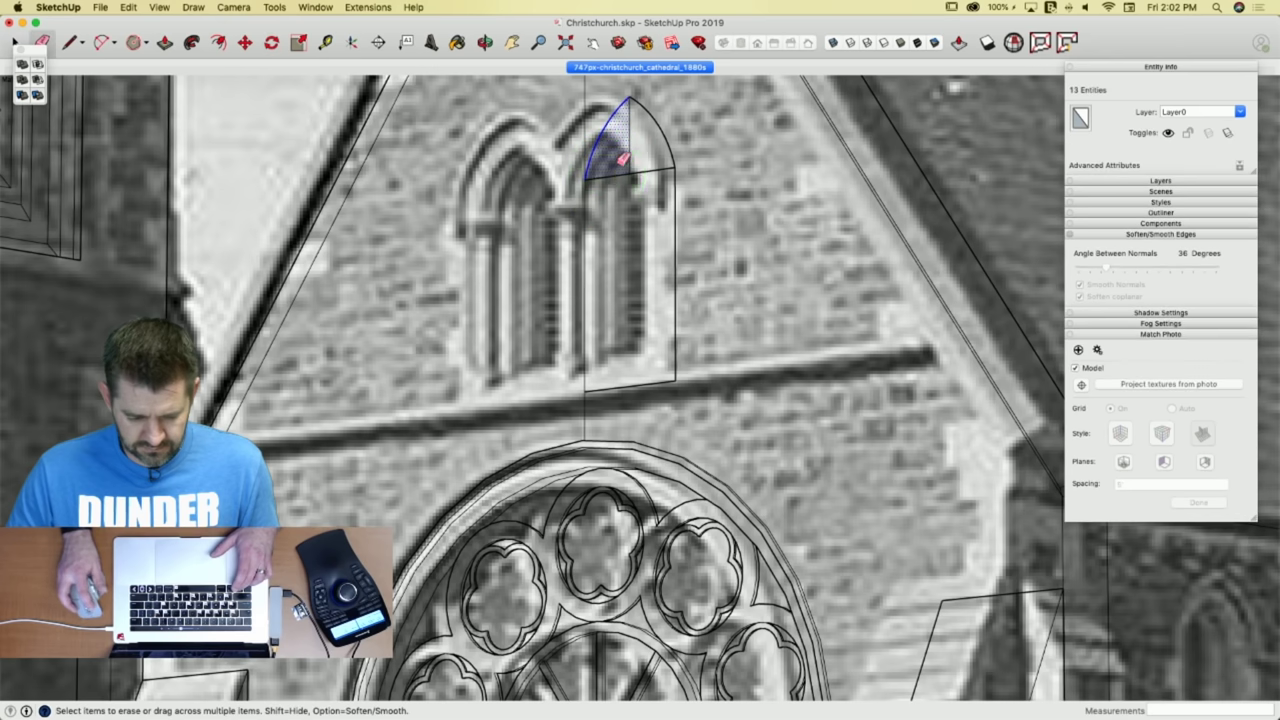
{"action": "left_click_drag", "start_coordinate": [615, 154], "coordinate": [633, 169]}
{"action": "key", "text": "space"}
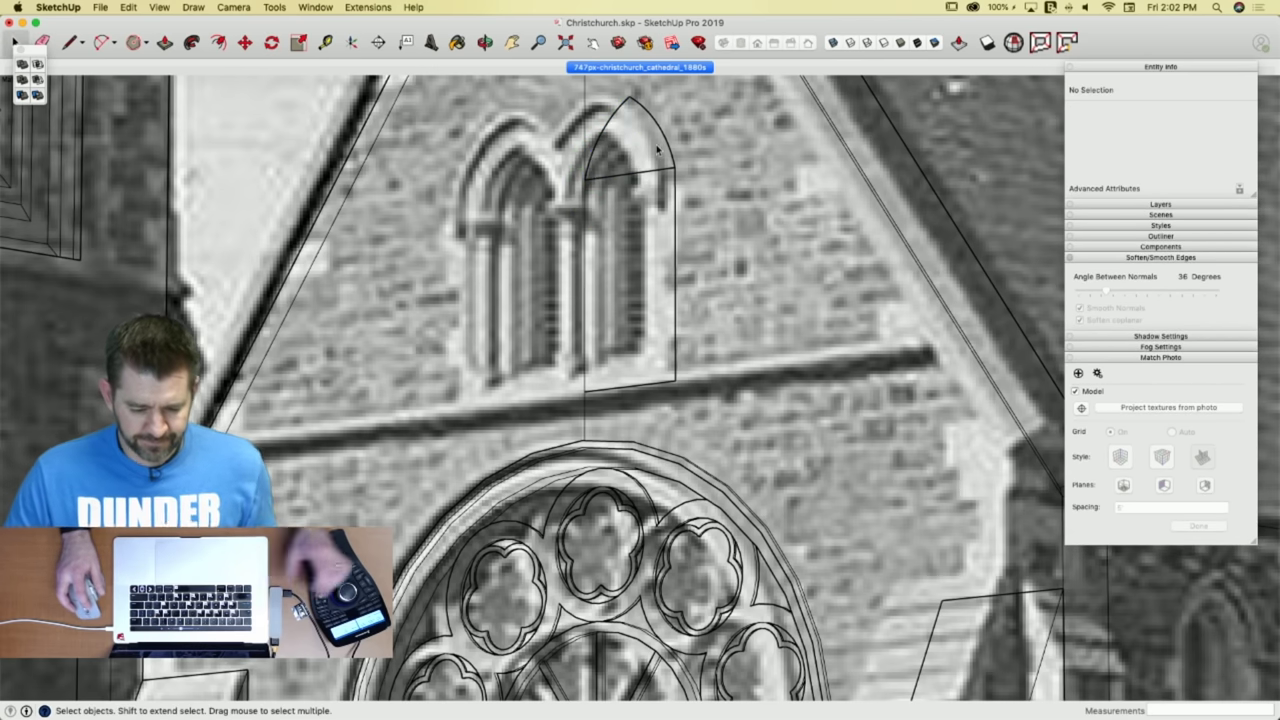
{"action": "key", "text": "e"}
{"action": "left_click", "coordinate": [658, 172]}
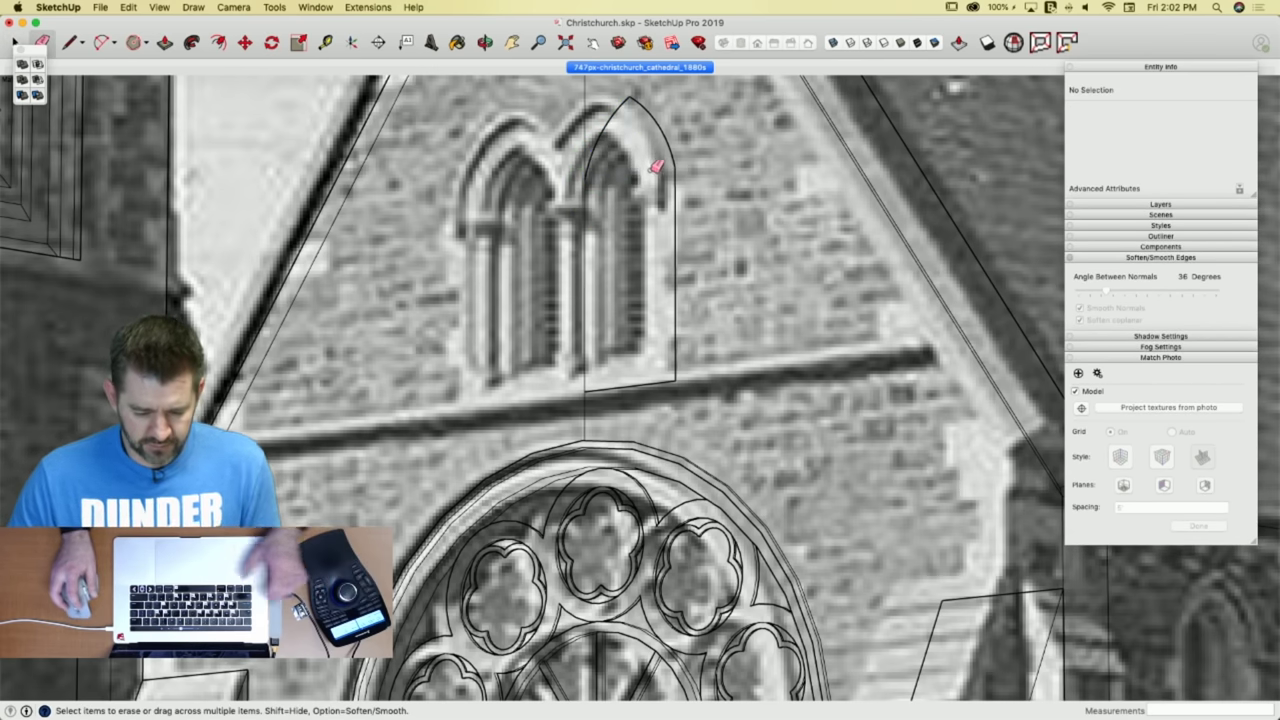
Draw a vertical line along the gable's centre line to close the inner side of the right pointed-window outline.
{"action": "key", "text": "space"}
{"action": "left_click", "coordinate": [645, 266]}
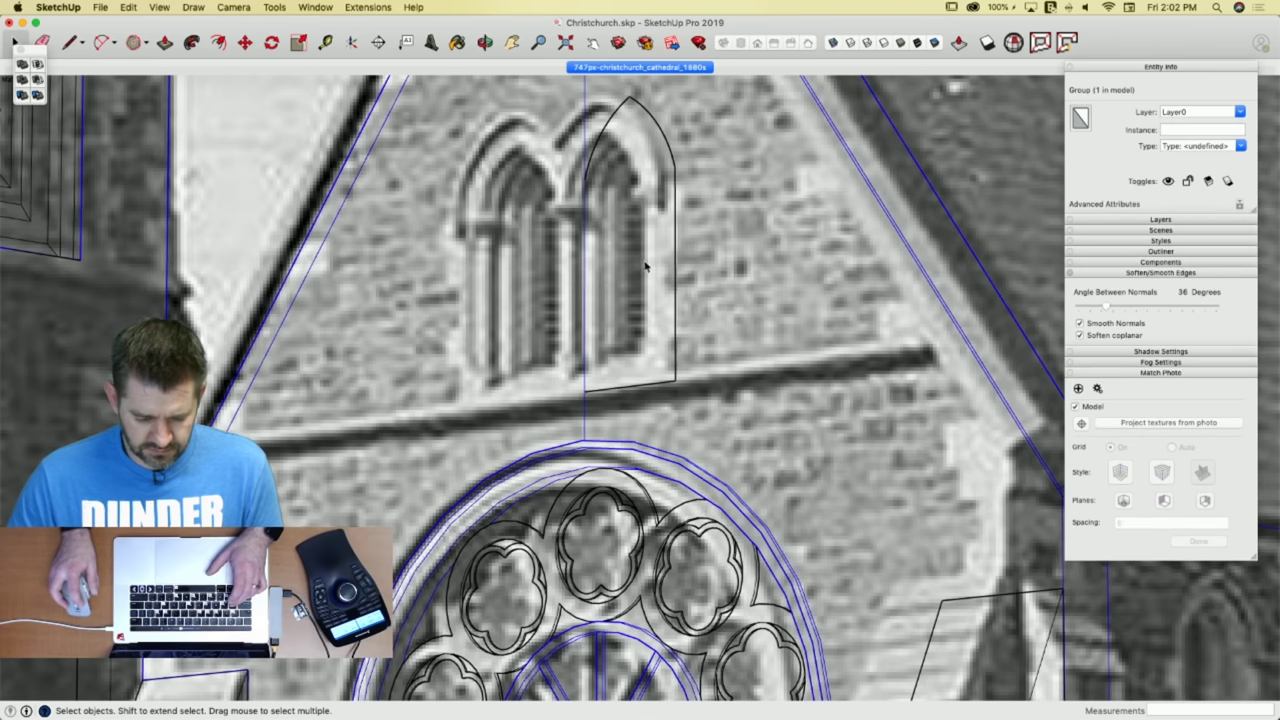
{"action": "key", "text": "l"}
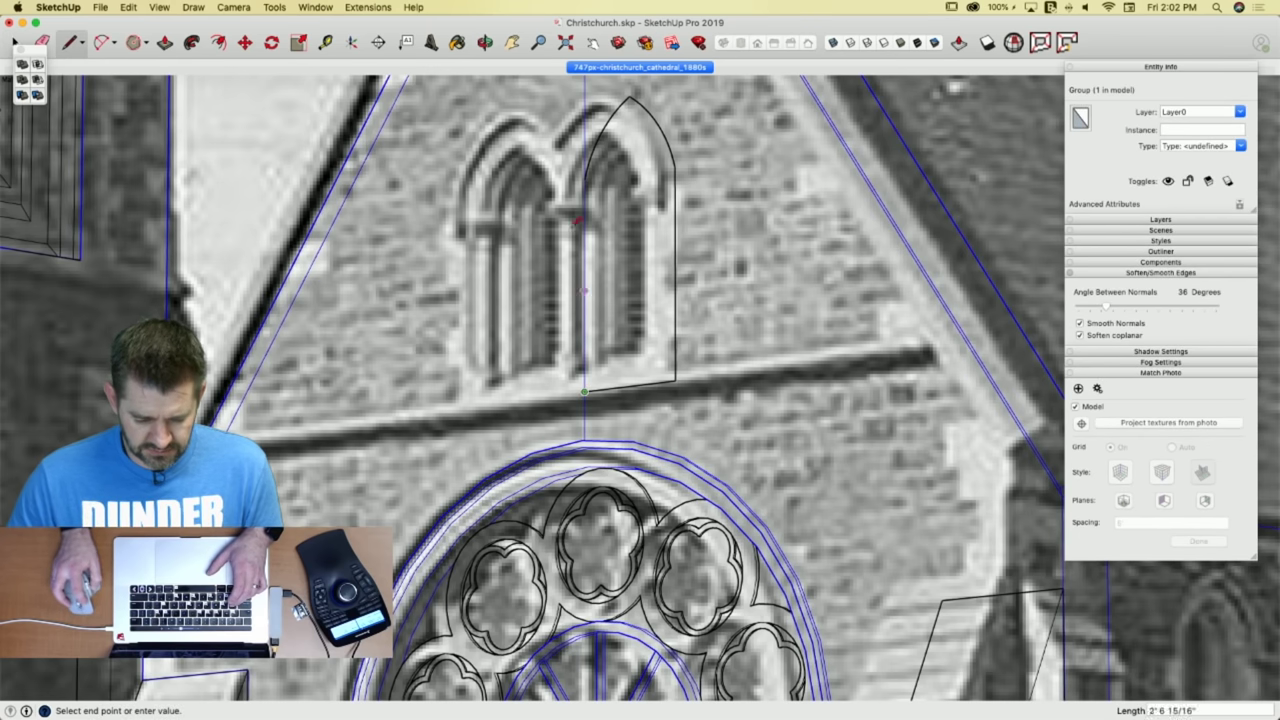
{"action": "left_click", "coordinate": [585, 179]}
{"action": "key", "text": "space"}
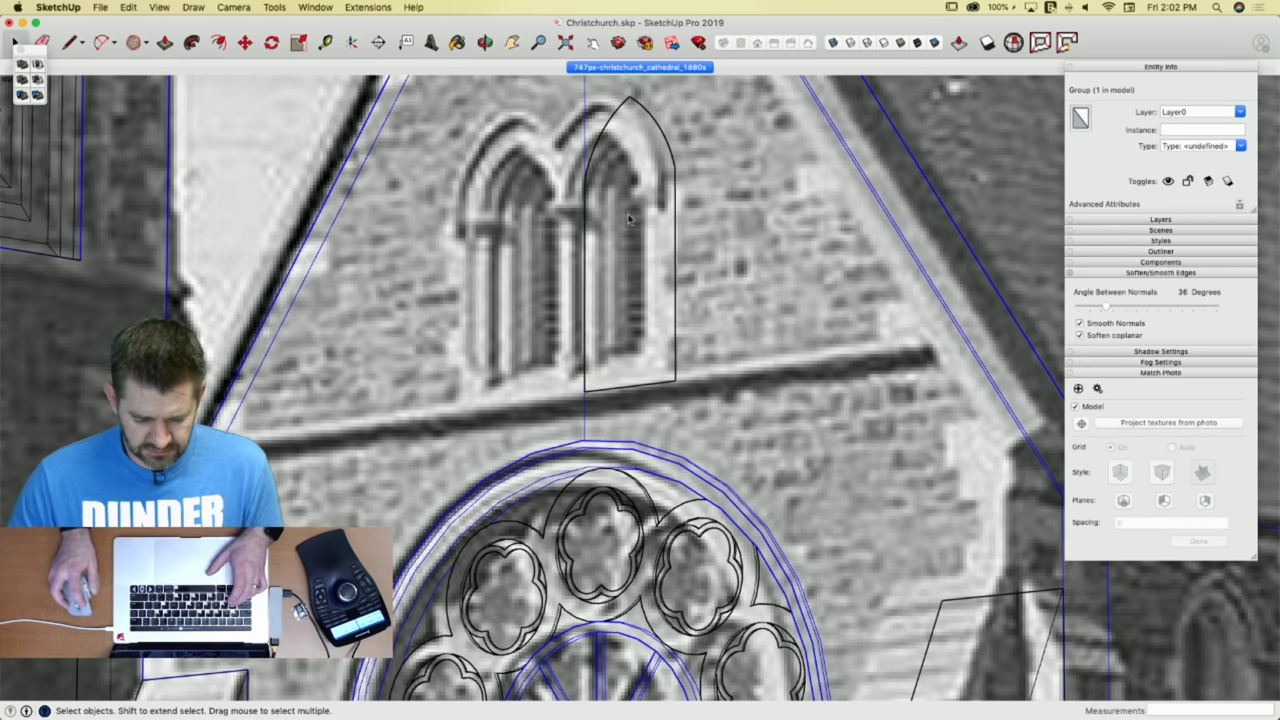
Copy the right pointed-window face 3' 1/2" sideways so the copy adjoins it on the other side of the centre line.
{"action": "left_click", "coordinate": [654, 318]}
{"action": "key", "text": "m"}
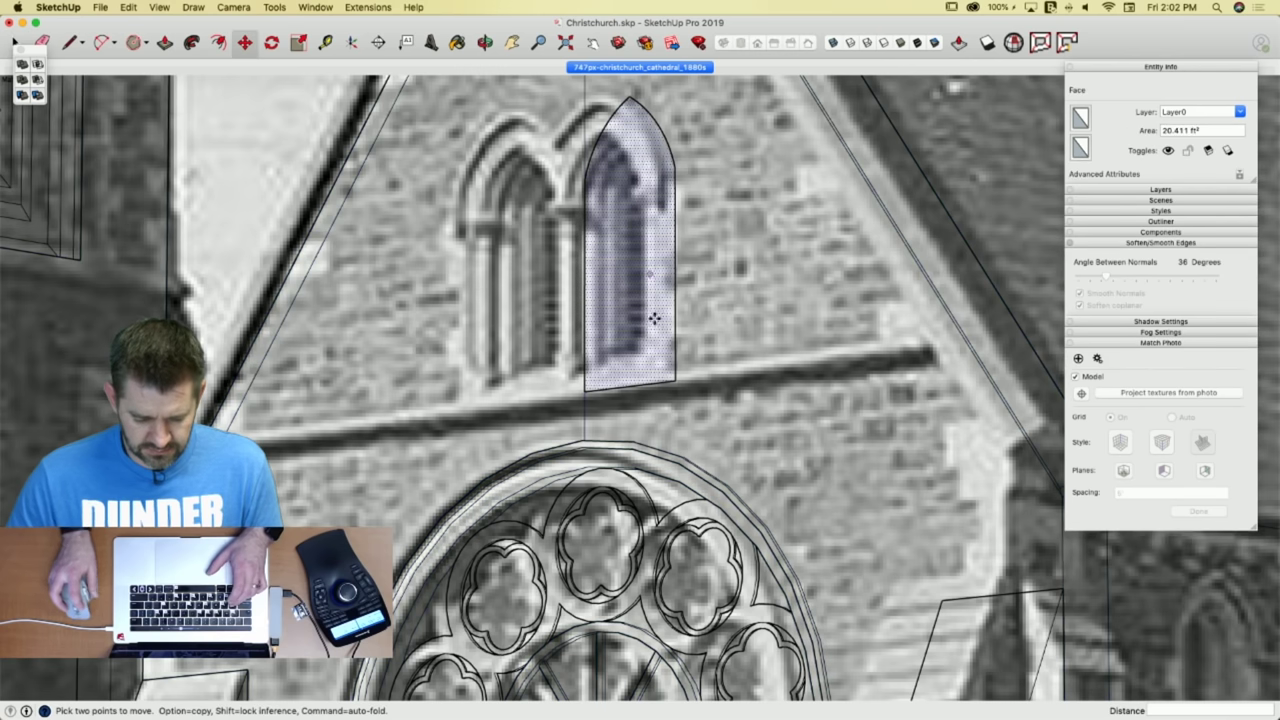
{"action": "left_click", "coordinate": [673, 383]}
{"action": "key", "text": "alt"}
{"action": "left_click", "coordinate": [585, 391]}
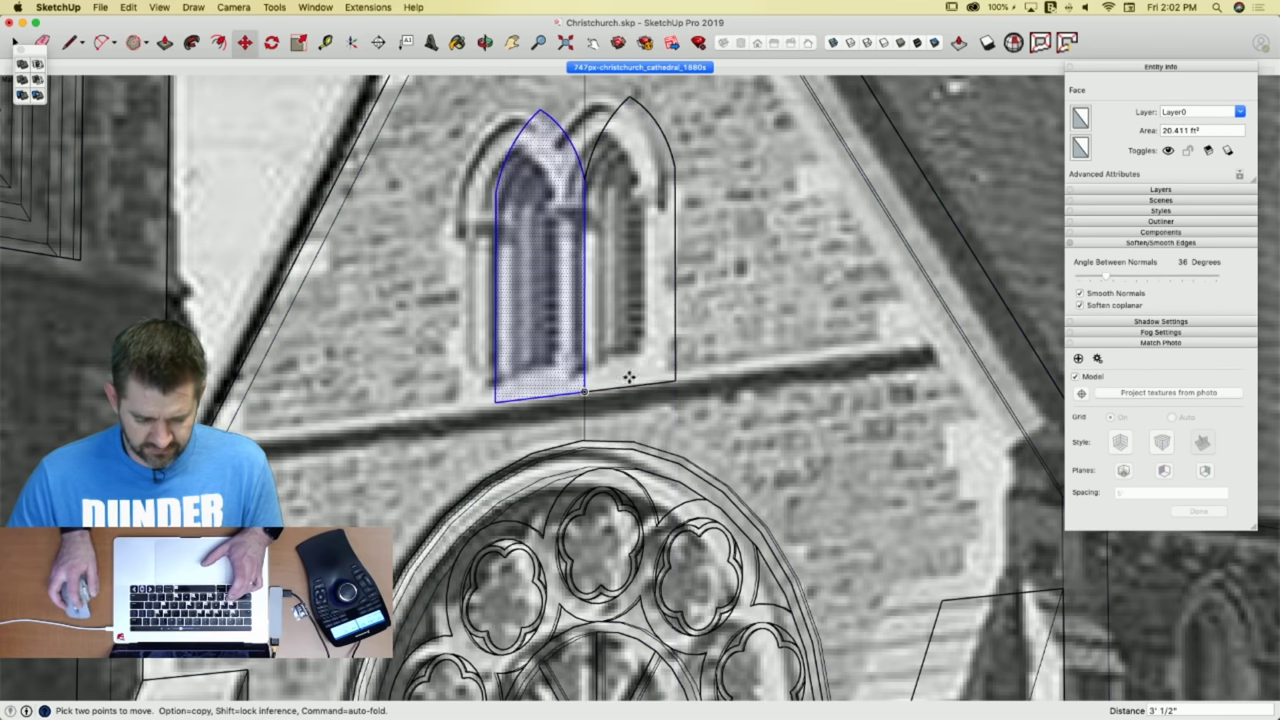
{"action": "key", "text": "space"}
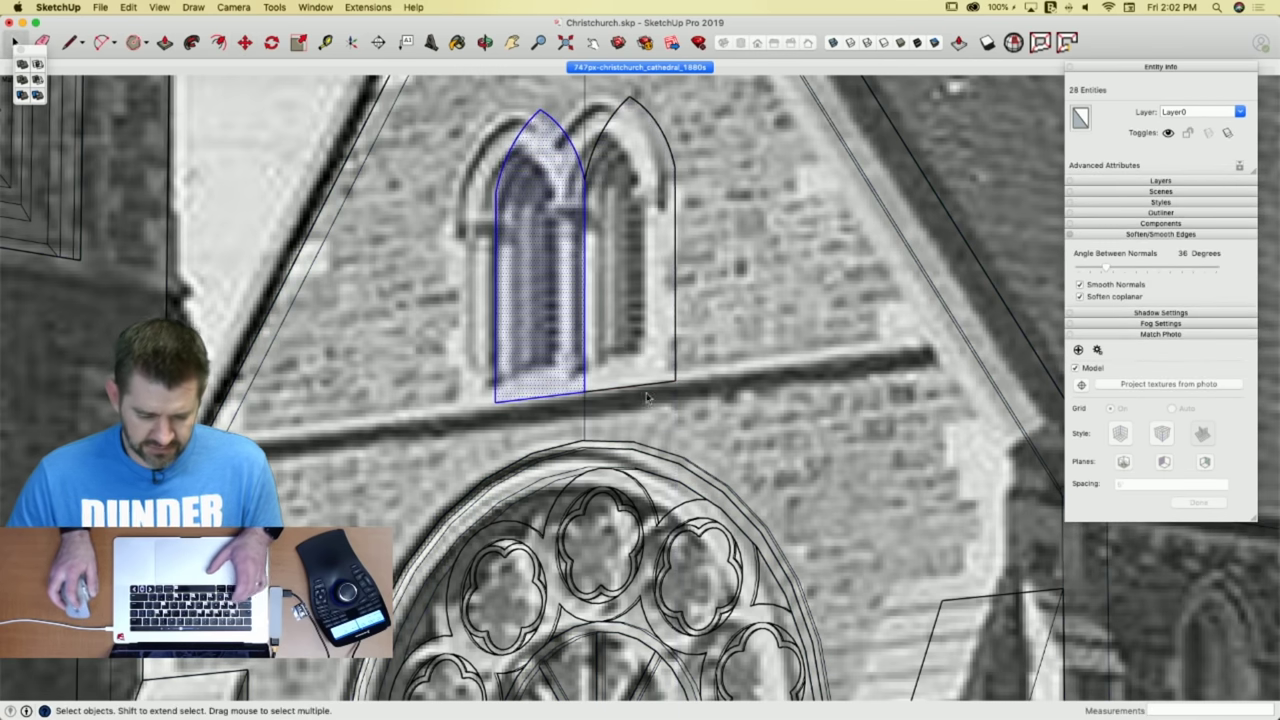
{"action": "left_click", "coordinate": [614, 271], "text": "shift"}
{"action": "key", "text": "f"}
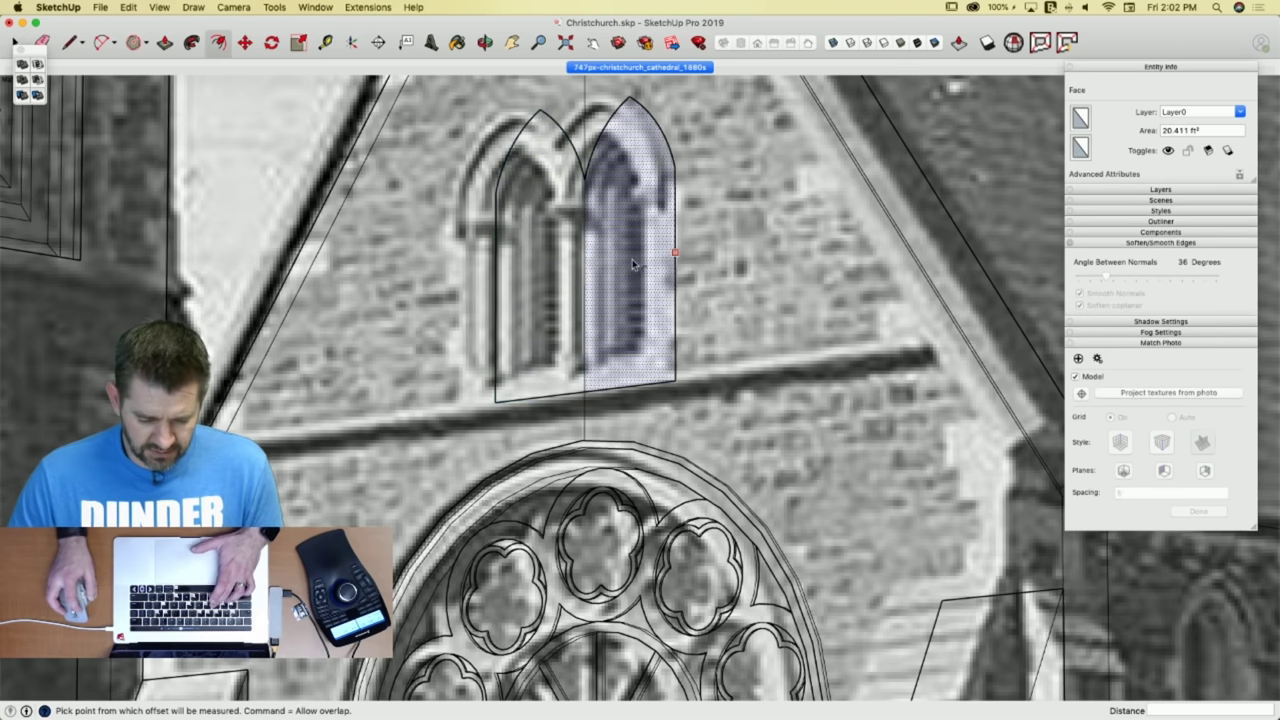
{"action": "key", "text": "e"}
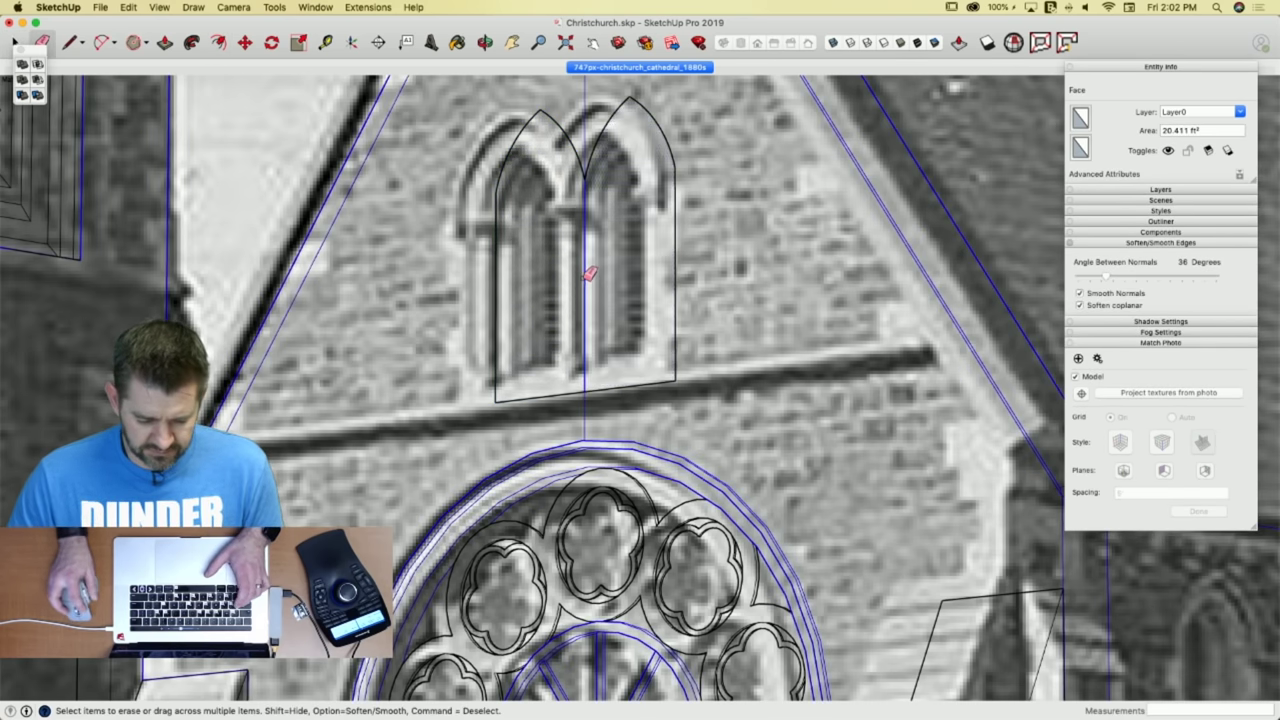
{"action": "left_click", "coordinate": [586, 279]}
{"action": "key", "text": "super+z"}
Delete the vertical edge shared by the two pointed windows to merge them into one twin-window face.
{"action": "key", "text": "space"}
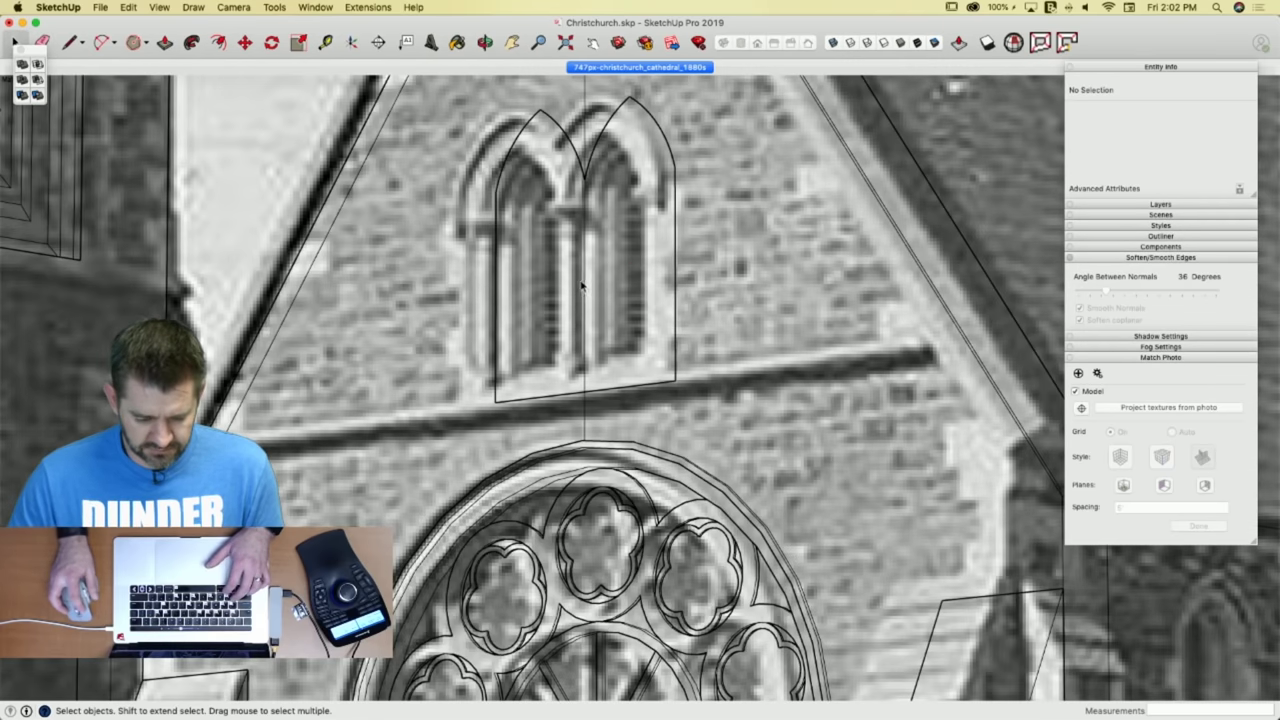
{"action": "left_click", "coordinate": [586, 286]}
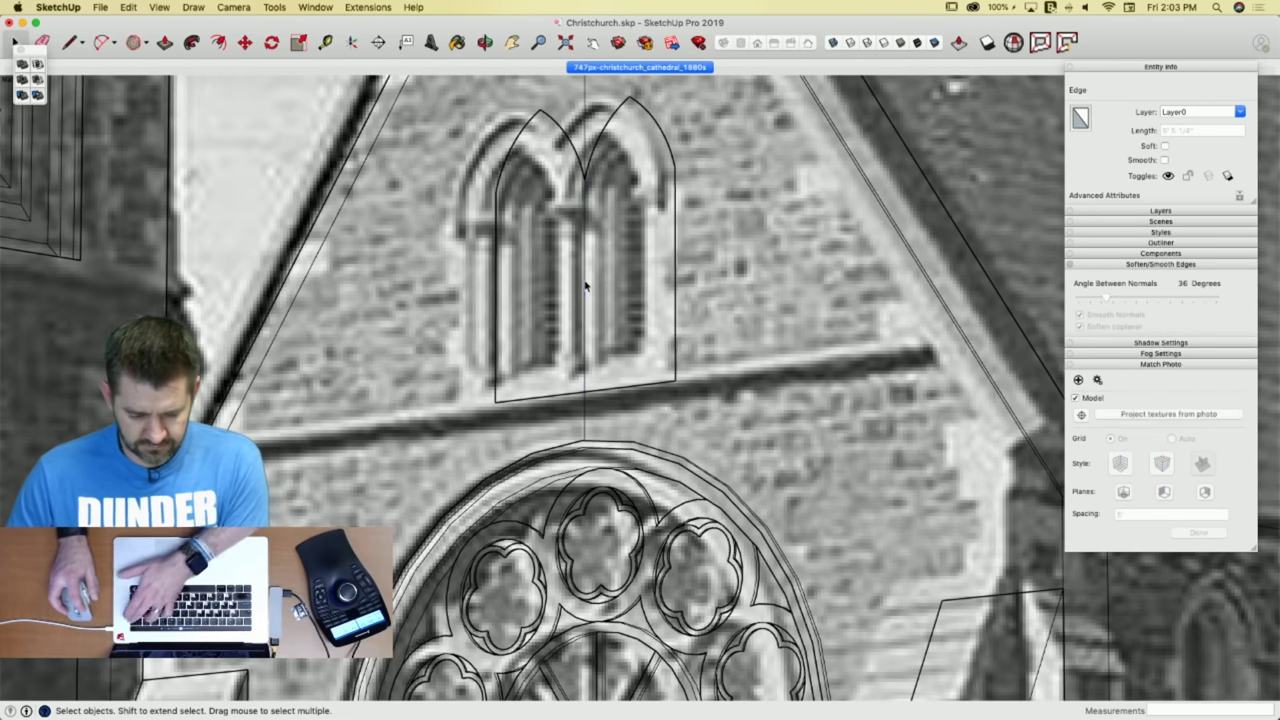
{"action": "key", "text": "Delete"}
Offset the merged twin-window outline outwards by about 2 5/8".
{"action": "key", "text": "f"}
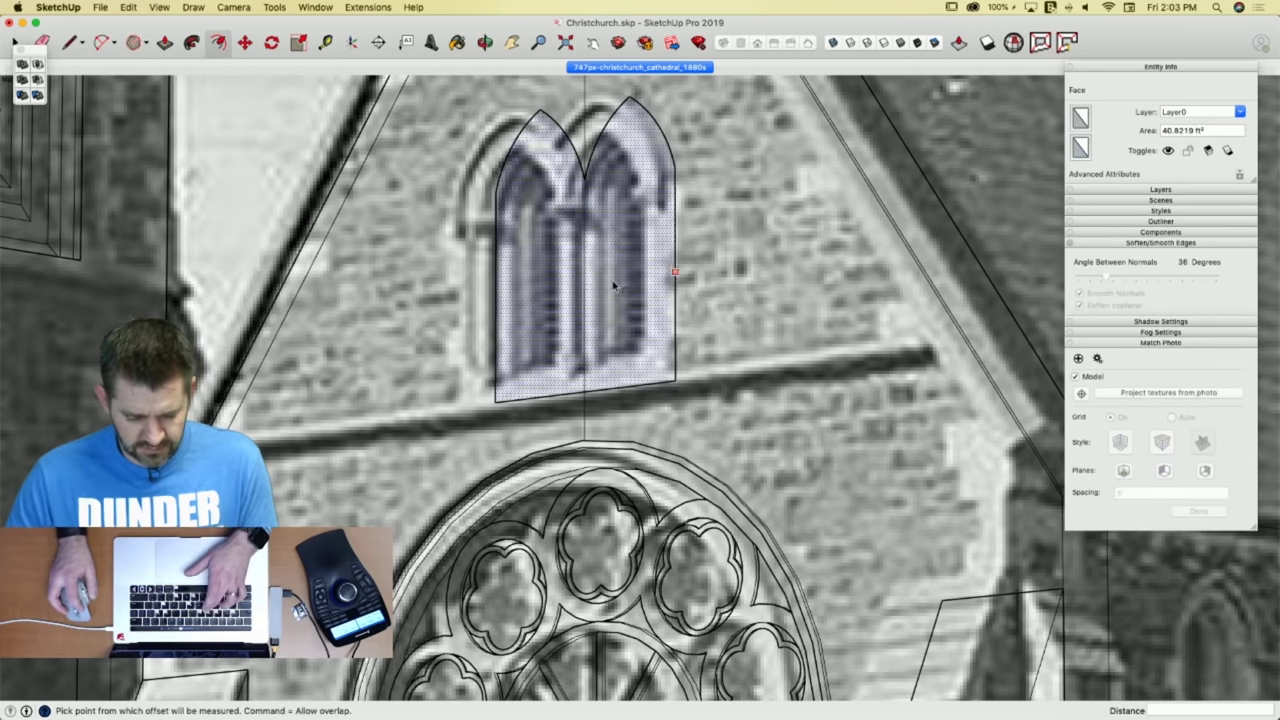
{"action": "left_click", "coordinate": [618, 280]}
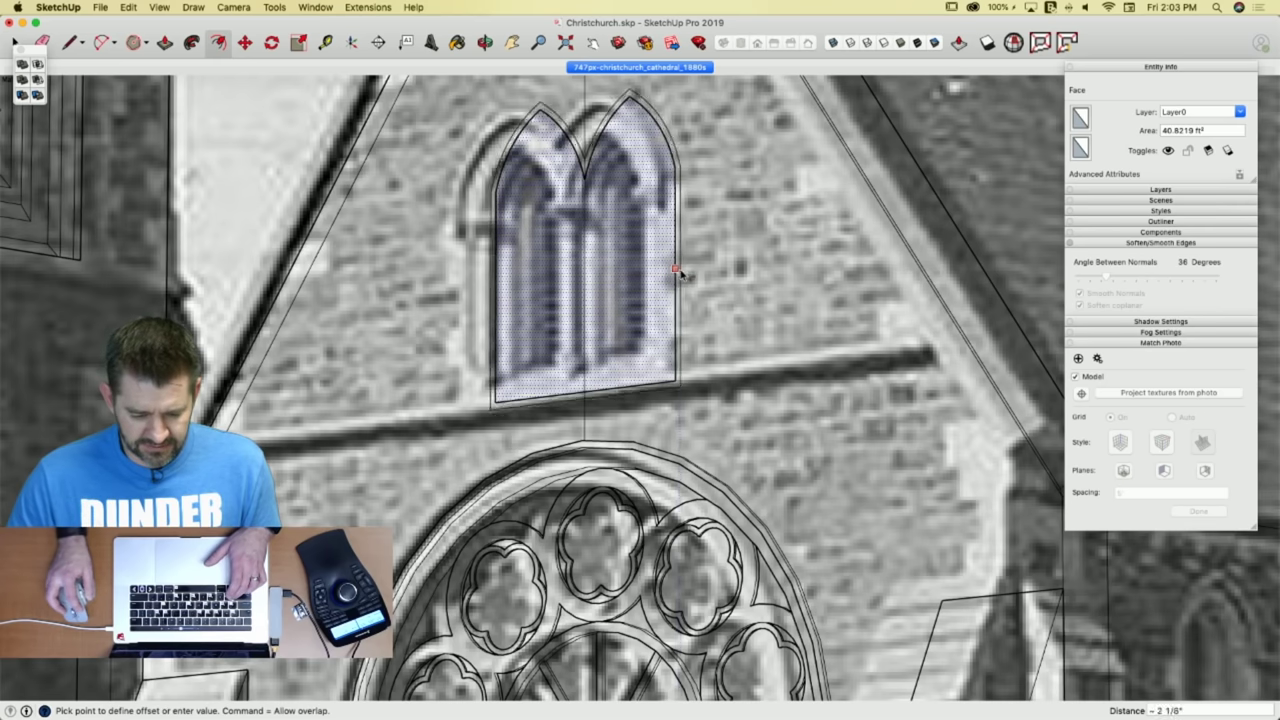
{"action": "left_click", "coordinate": [681, 273]}
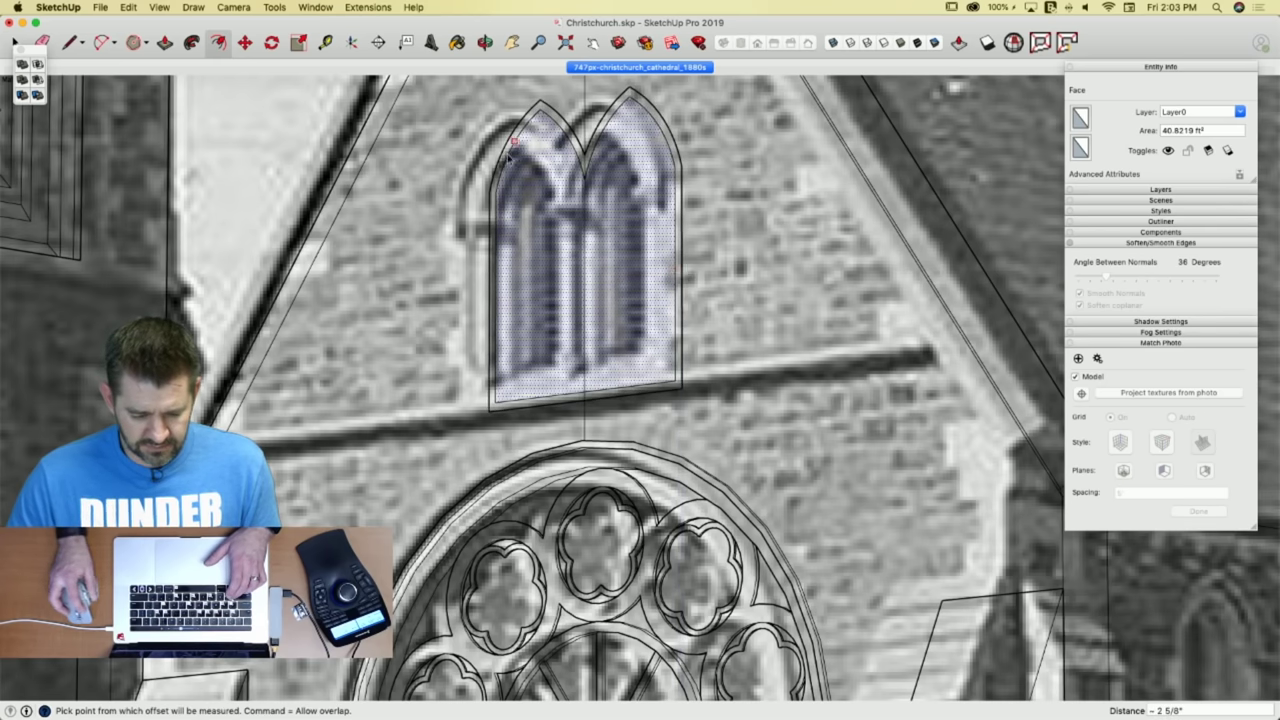
Push/pull the narrow border face around the twin window out from the wall by about 1 3/8".
{"action": "key", "text": "p"}
{"action": "scroll", "coordinate": [524, 132], "scroll_direction": "up", "scroll_amount": 5}
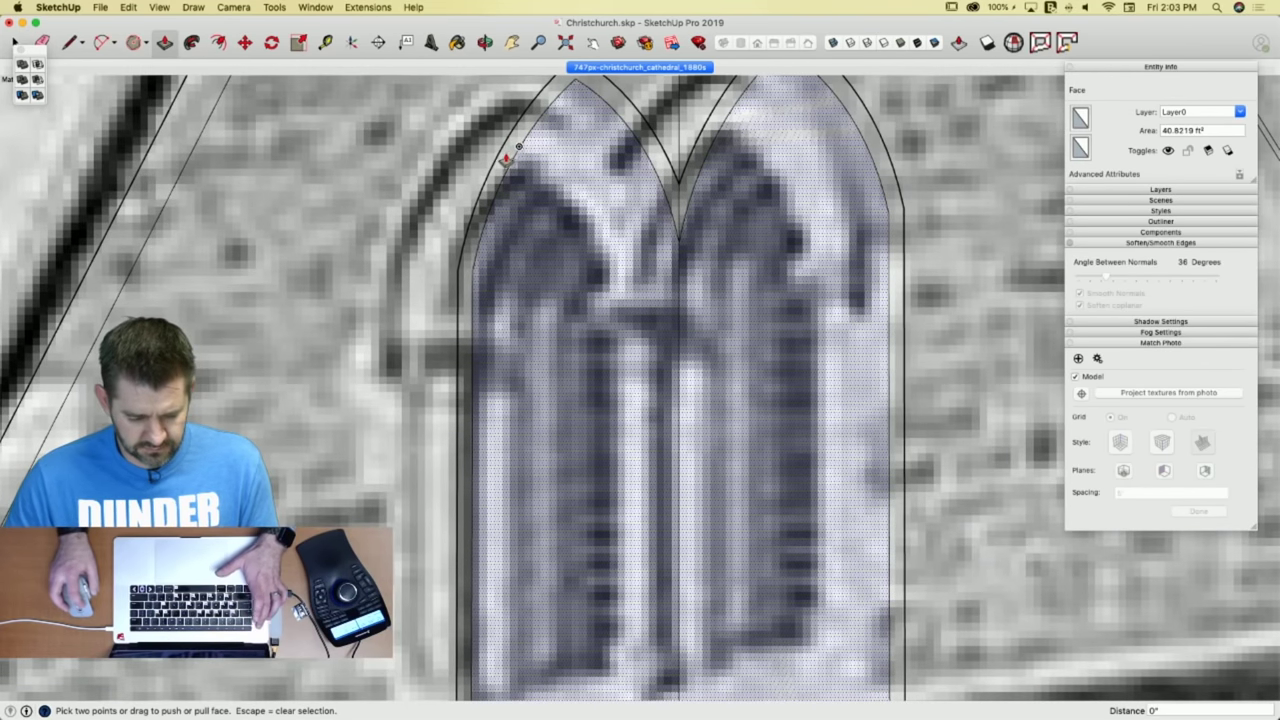
{"action": "key", "text": "space"}
{"action": "left_click", "coordinate": [487, 168]}
{"action": "double_click", "coordinate": [498, 182]}
{"action": "left_click", "coordinate": [496, 179]}
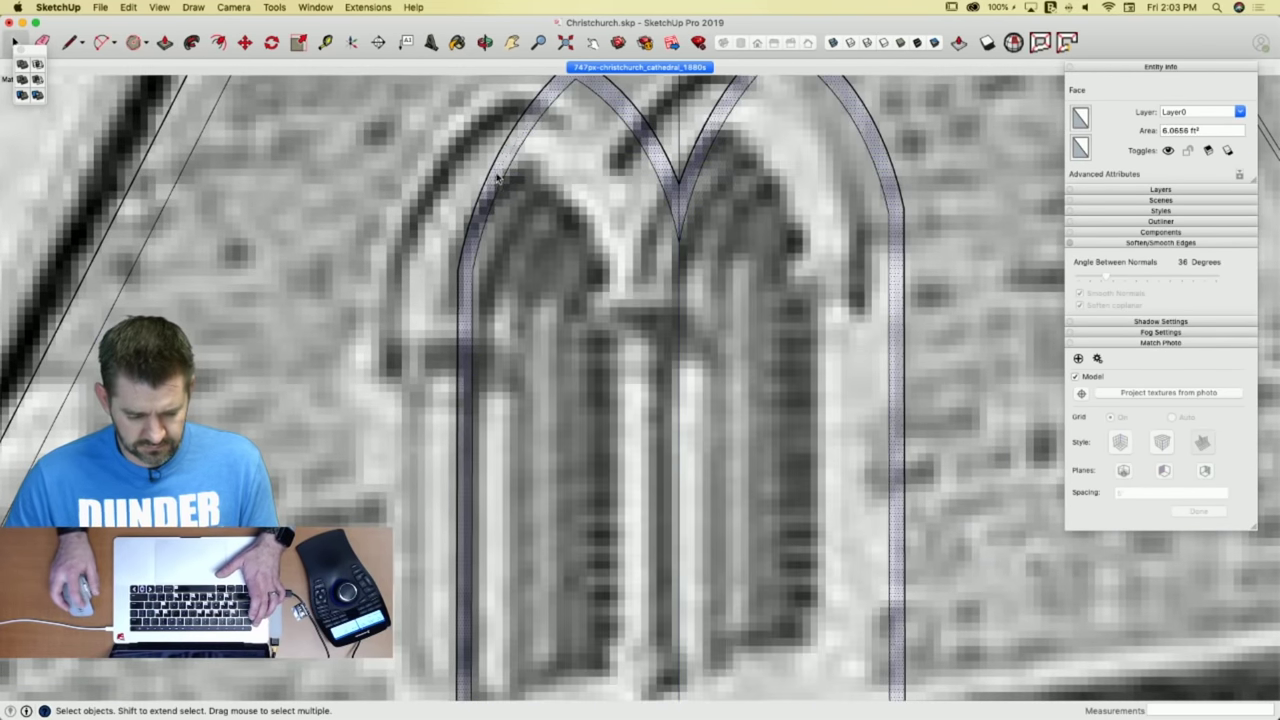
{"action": "key", "text": "p"}
{"action": "left_click", "coordinate": [494, 190]}
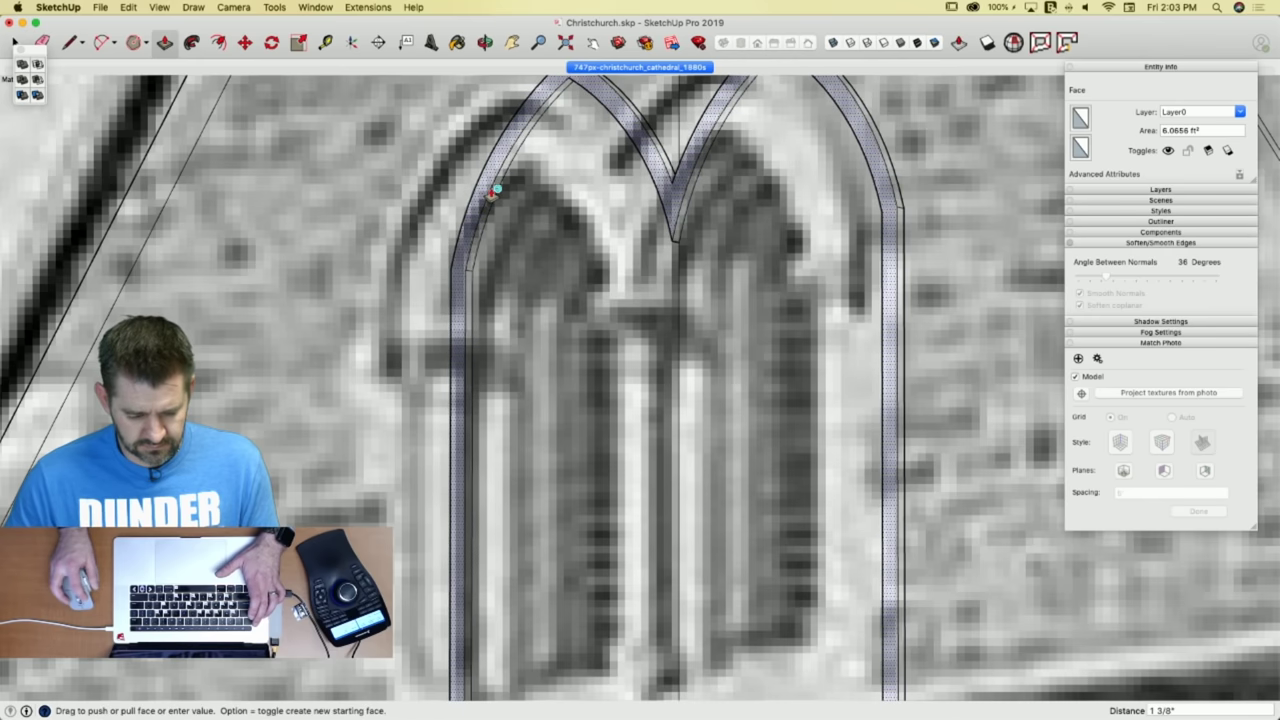
{"action": "left_click", "coordinate": [501, 187]}
{"action": "key", "text": "space"}
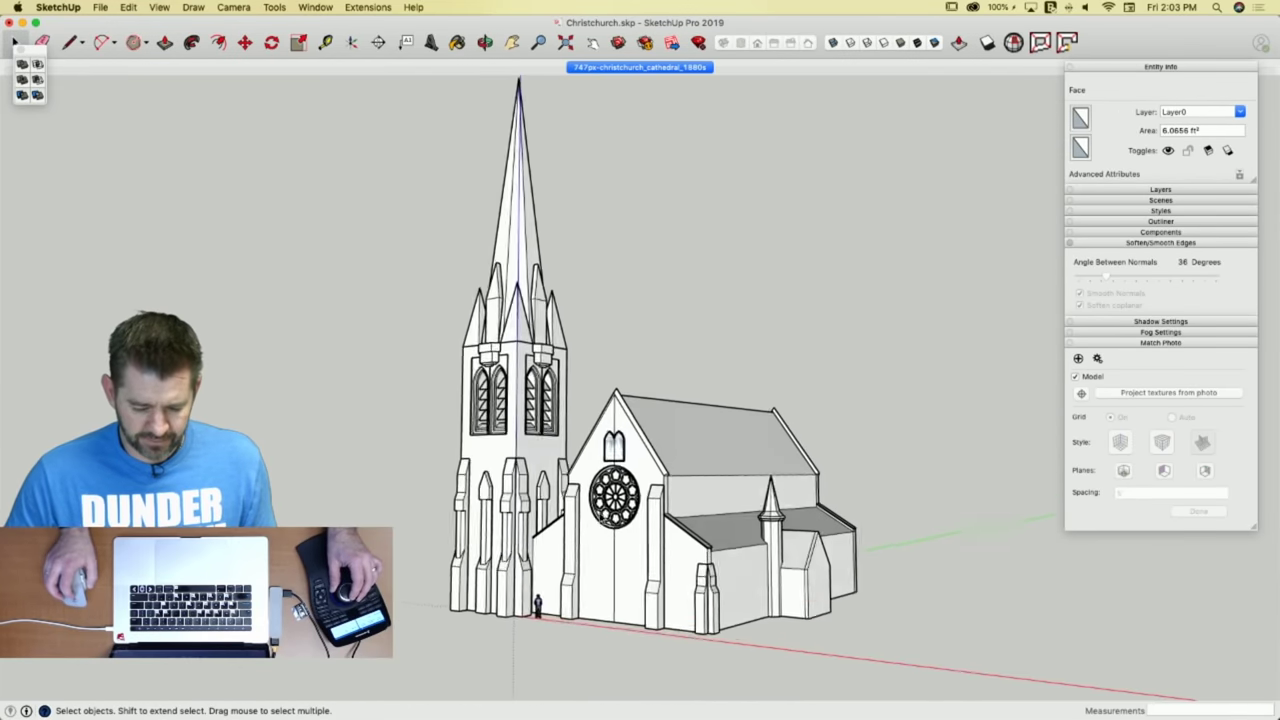
Explode the group that holds the front gable wall around the twin window.
{"action": "scroll", "coordinate": [586, 385], "scroll_direction": "up", "scroll_amount": 10}
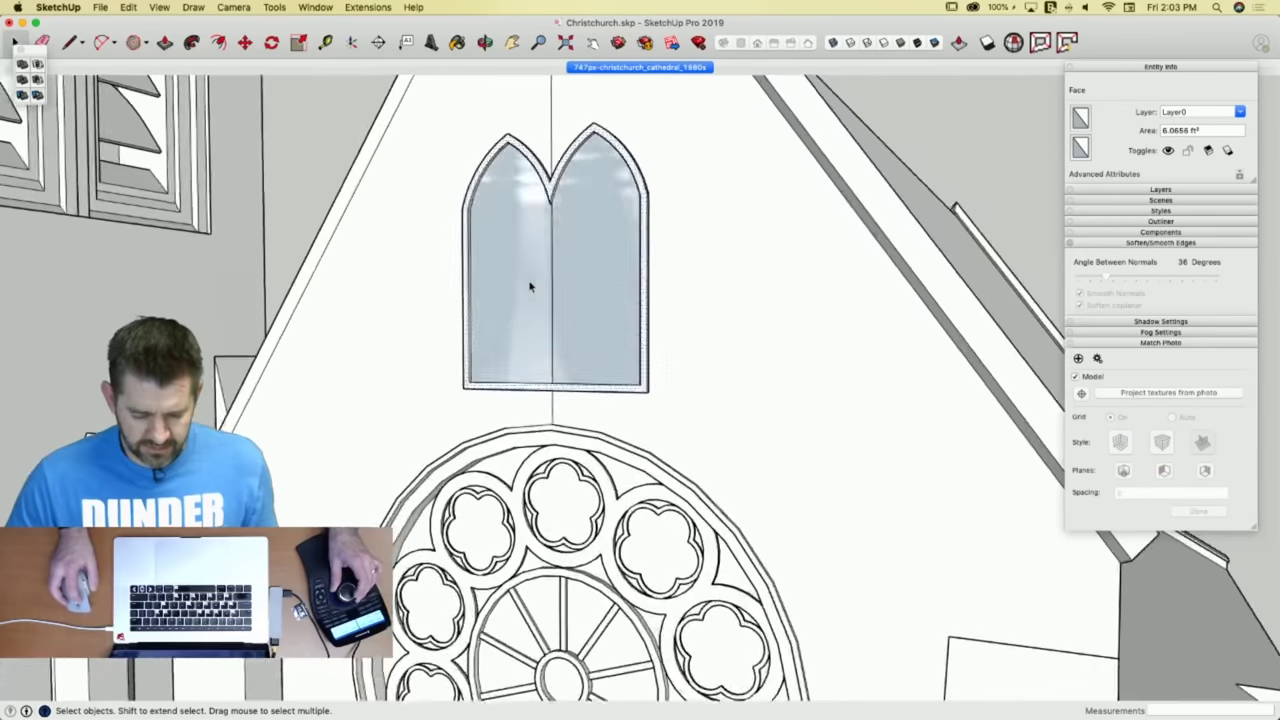
{"action": "left_click", "coordinate": [537, 414]}
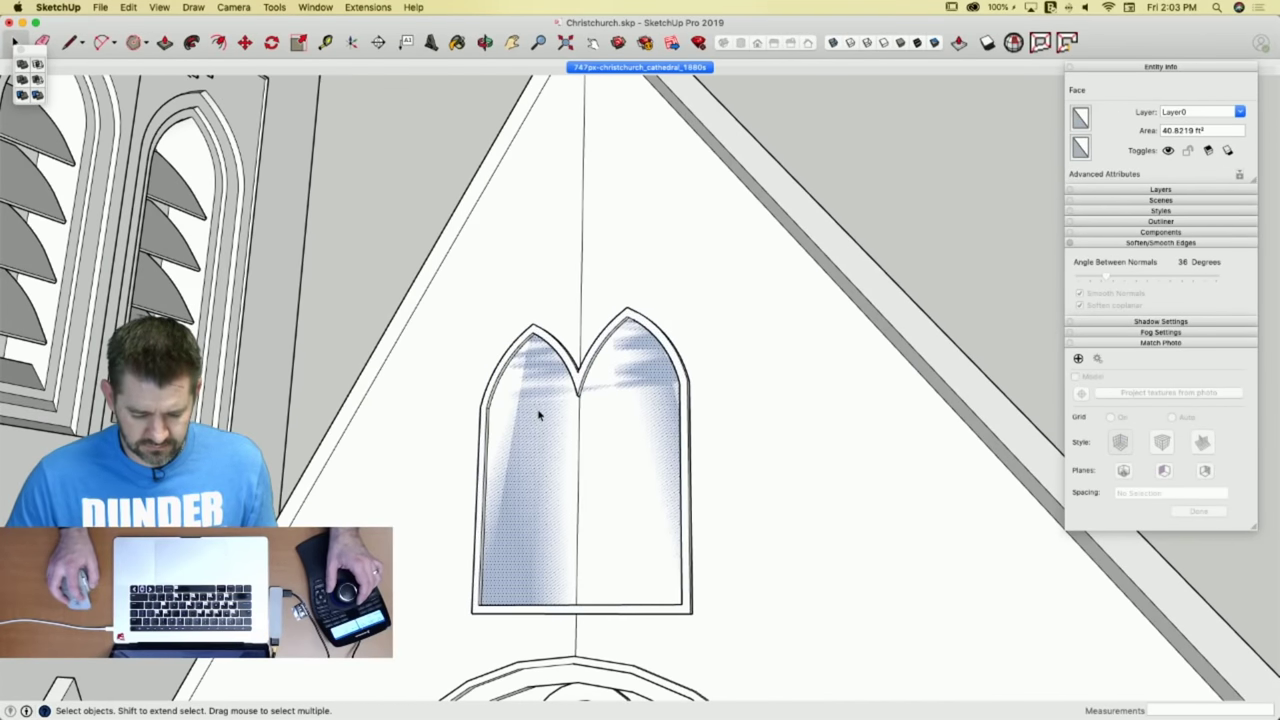
{"action": "triple_click", "coordinate": [770, 363]}
{"action": "right_click", "coordinate": [769, 362]}
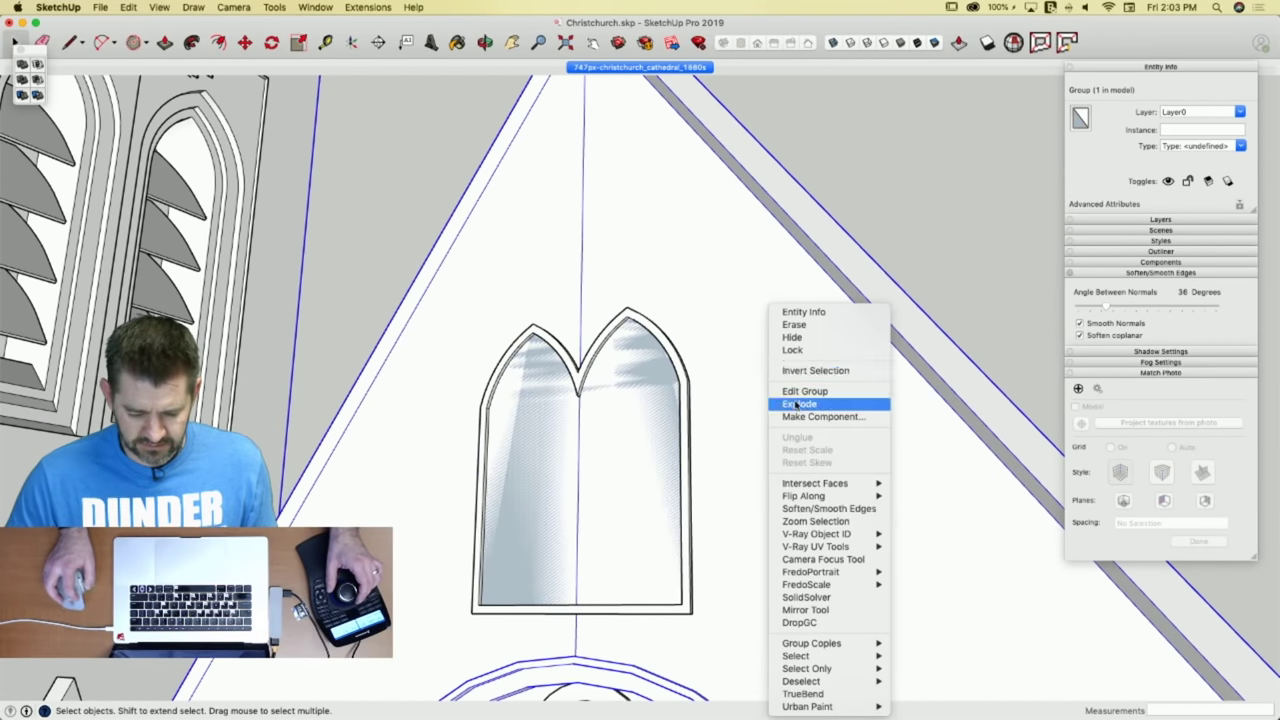
{"action": "left_click", "coordinate": [796, 403]}
Erase the vertical centre edge crossing the twin window's inner face, and reverse the resulting single face.
{"action": "triple_click", "coordinate": [600, 451]}
{"action": "key", "text": "e"}
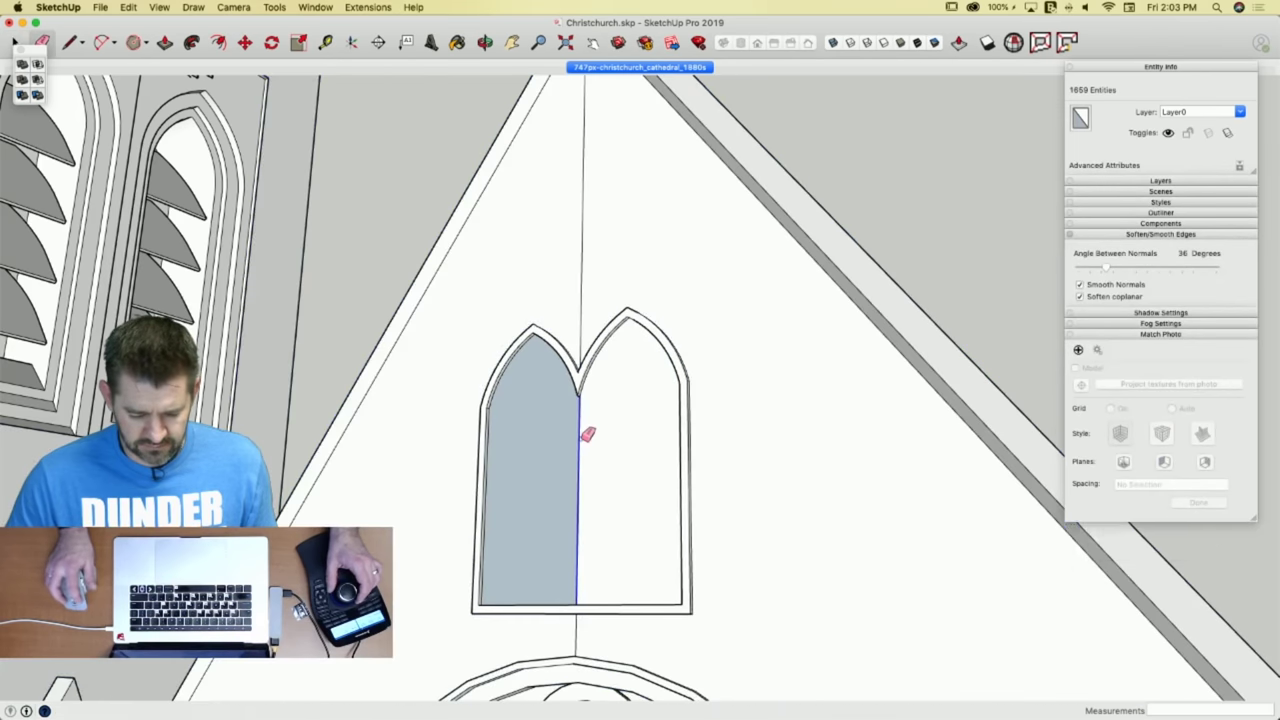
{"action": "left_click", "coordinate": [578, 445]}
{"action": "scroll", "coordinate": [580, 425], "scroll_direction": "up", "scroll_amount": 1}
{"action": "scroll", "coordinate": [579, 419], "scroll_direction": "up", "scroll_amount": 1}
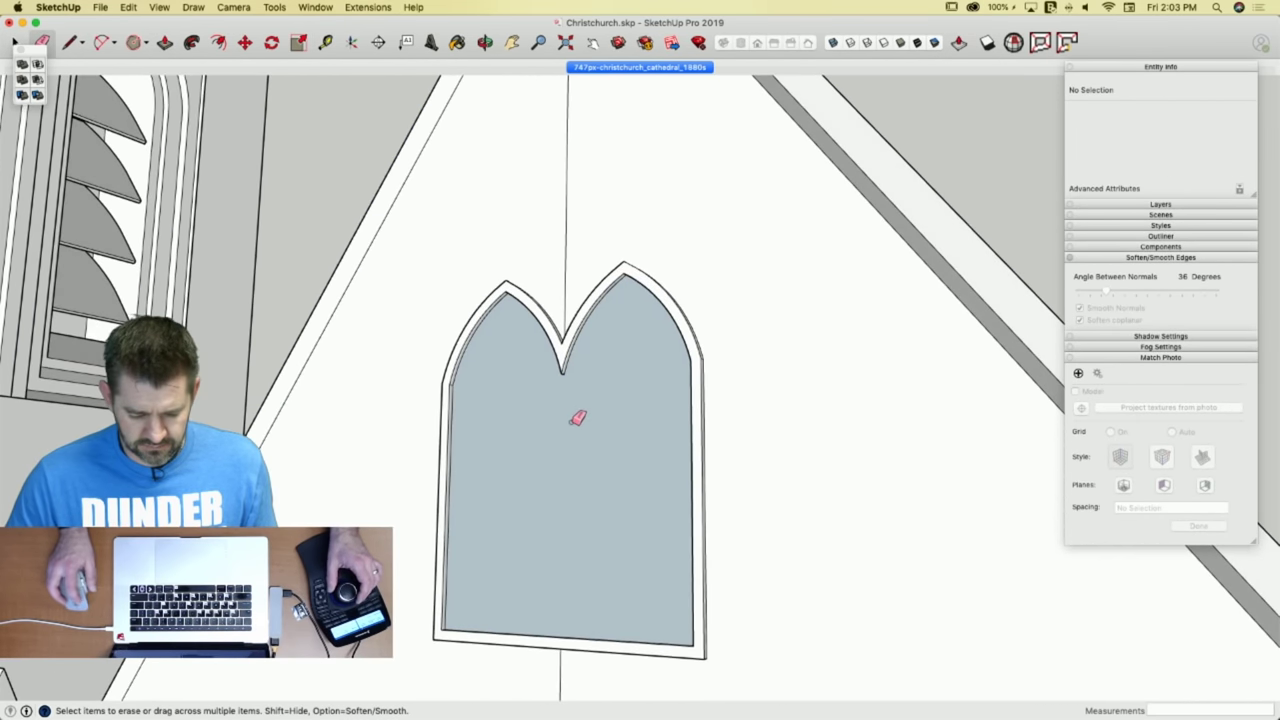
{"action": "right_click", "coordinate": [576, 420]}
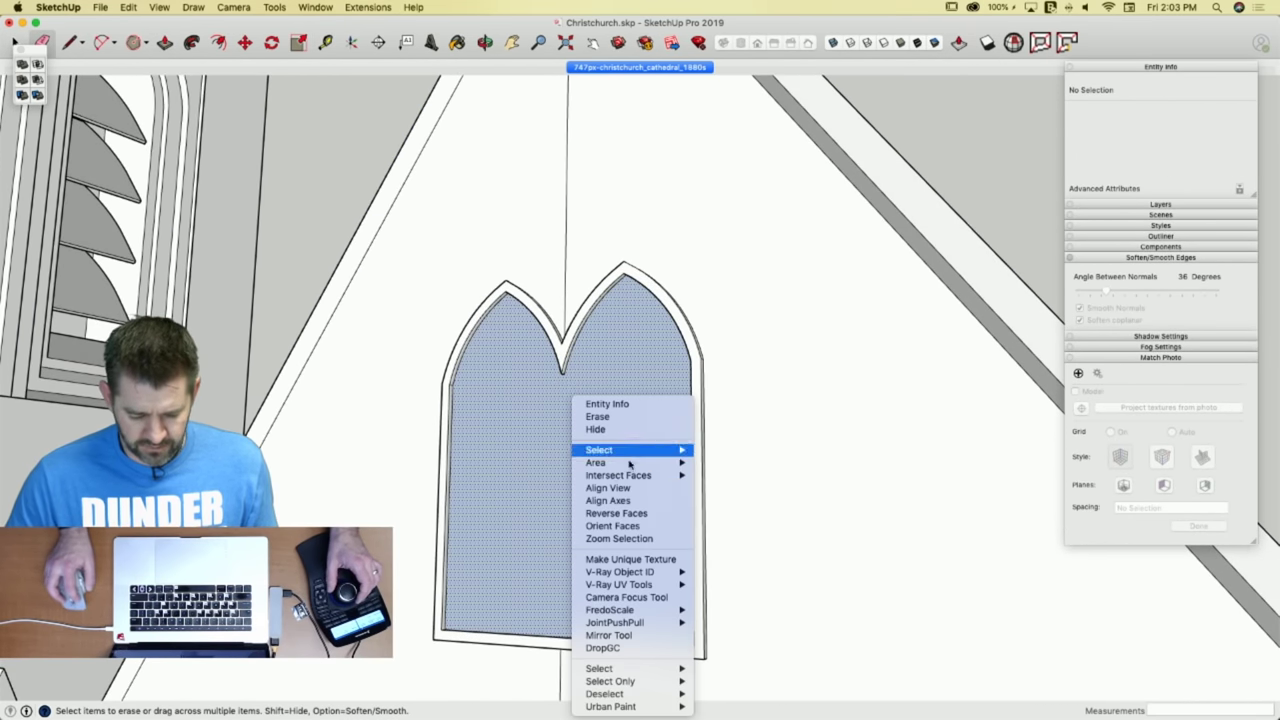
{"action": "left_click", "coordinate": [658, 57]}
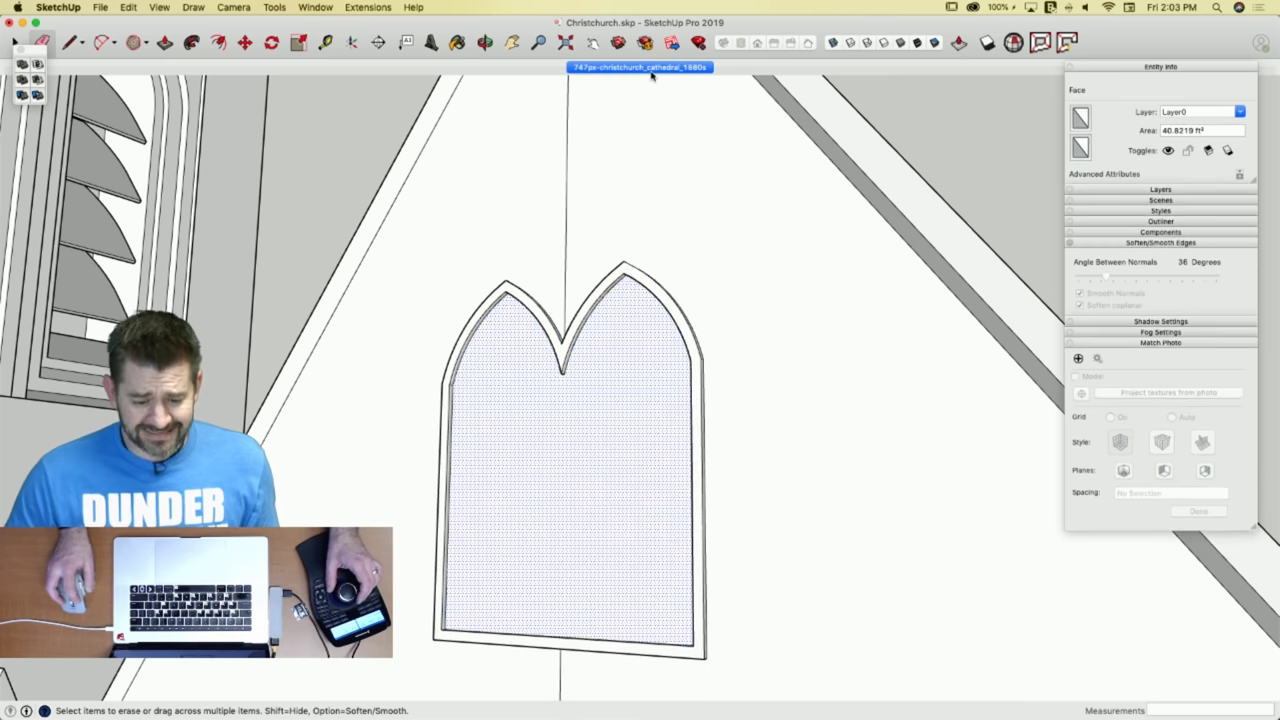
In the 747px-christchurch_cathedral_1880s photo scene, offset the twin window's inner face inwards by about 4 3/4".
{"action": "left_click", "coordinate": [652, 67]}
{"action": "scroll", "coordinate": [612, 460], "scroll_direction": "up", "scroll_amount": 10}
{"action": "scroll", "coordinate": [687, 301], "scroll_direction": "up", "scroll_amount": 2}
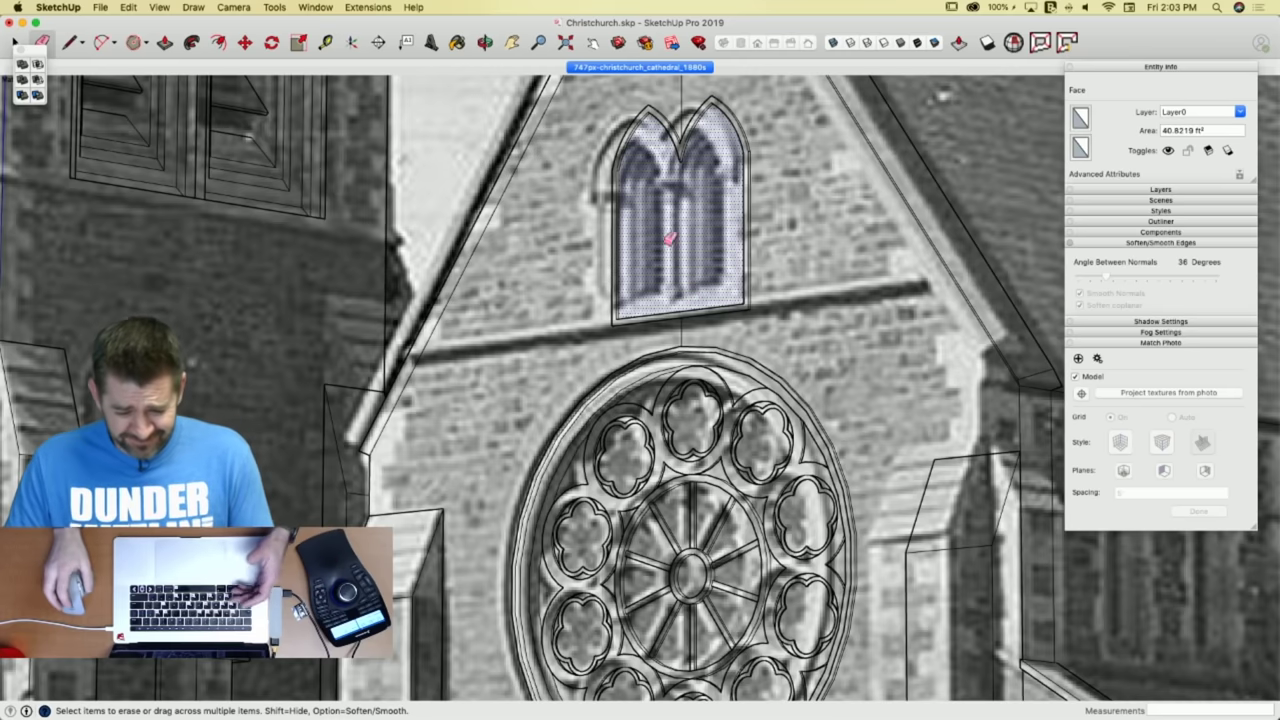
{"action": "scroll", "coordinate": [666, 254], "scroll_direction": "up", "scroll_amount": 2}
{"action": "scroll", "coordinate": [520, 668], "scroll_direction": "down", "scroll_amount": 1}
{"action": "scroll", "coordinate": [606, 451], "scroll_direction": "up", "scroll_amount": 2}
{"action": "scroll", "coordinate": [698, 285], "scroll_direction": "up", "scroll_amount": 1}
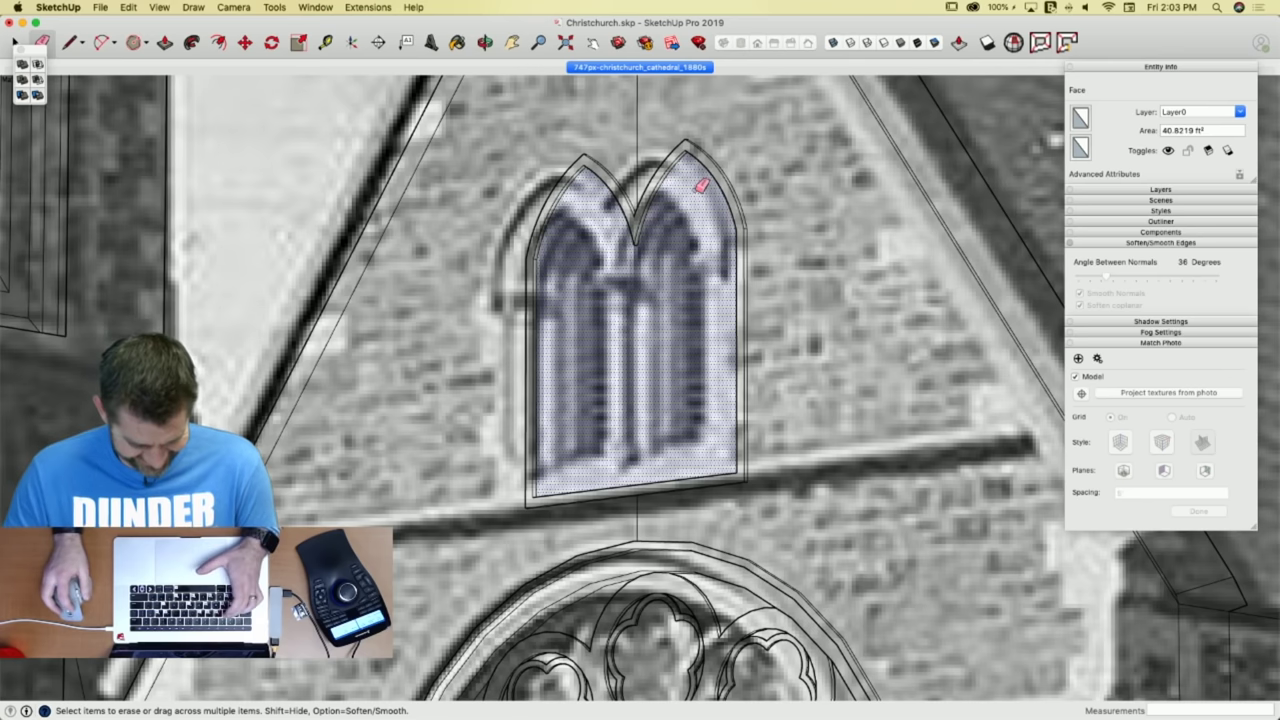
{"action": "key", "text": "f"}
{"action": "left_click", "coordinate": [693, 198]}
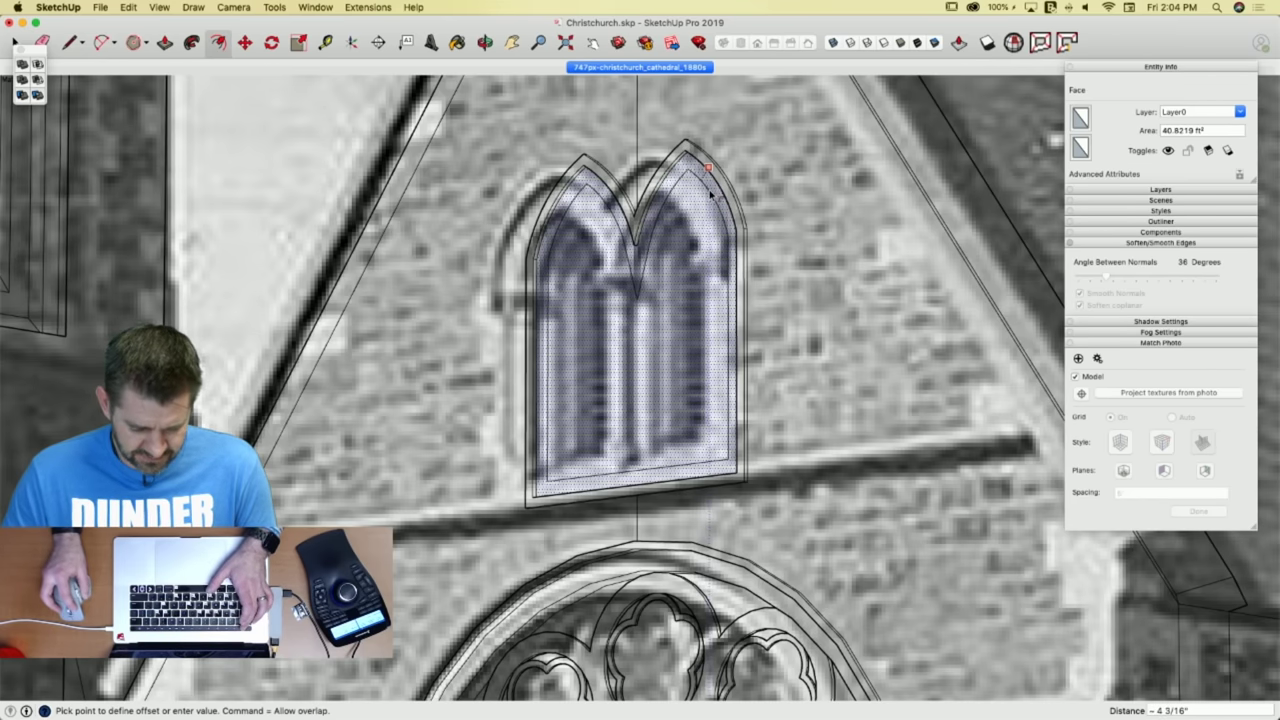
{"action": "left_click", "coordinate": [707, 194]}
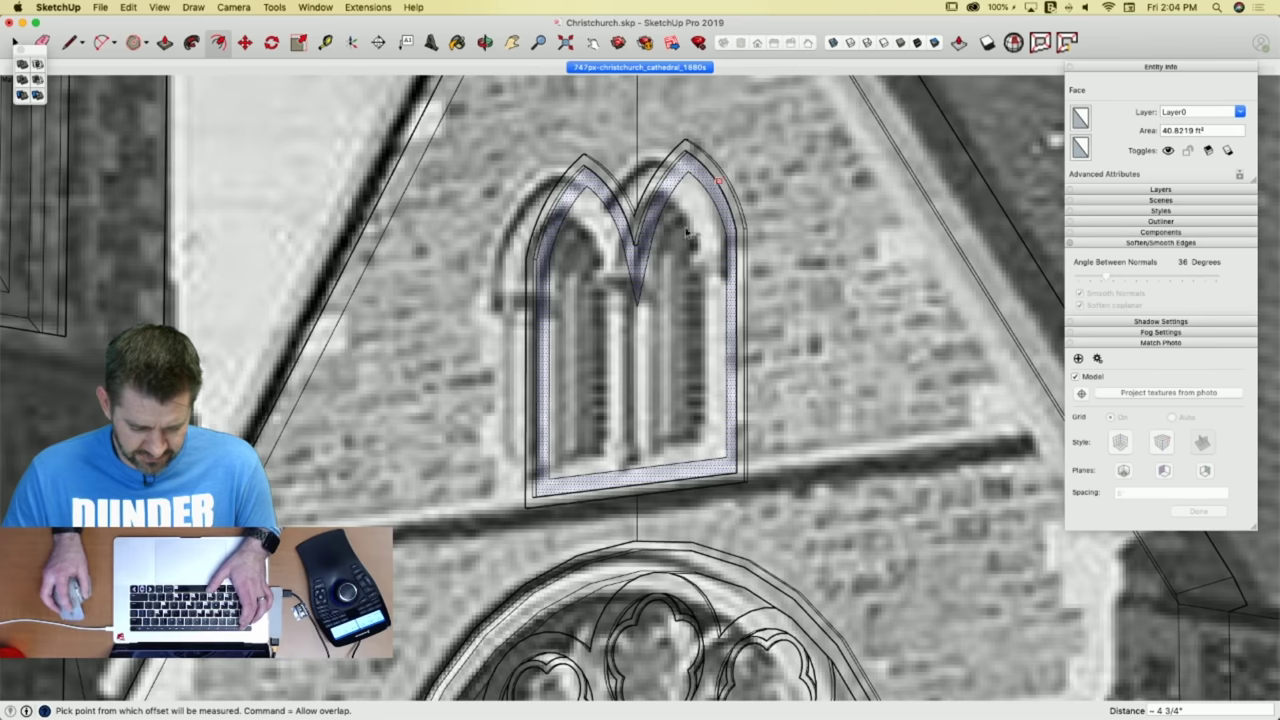
Draw two vertical mullion lines from the inner arches to the base, and erase the edges between them to separate the two lancet openings.
{"action": "scroll", "coordinate": [693, 233], "scroll_direction": "up", "scroll_amount": 3}
{"action": "key", "text": "l"}
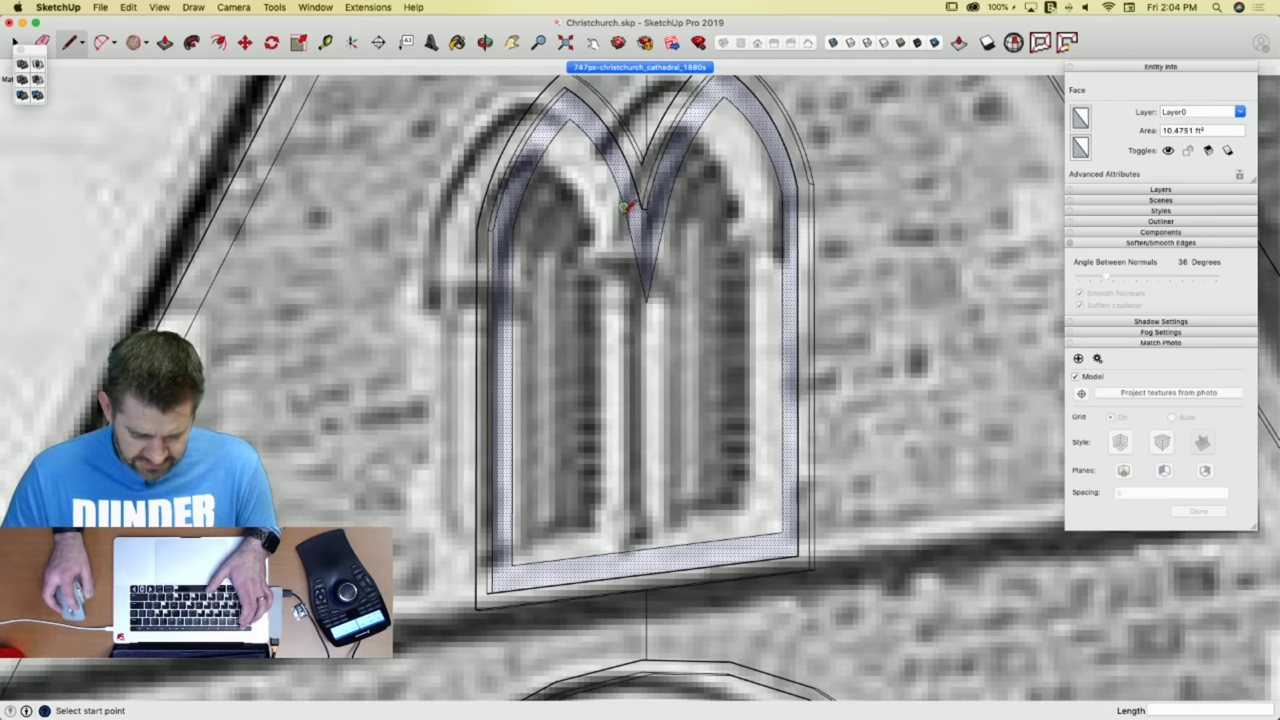
{"action": "left_click", "coordinate": [624, 207]}
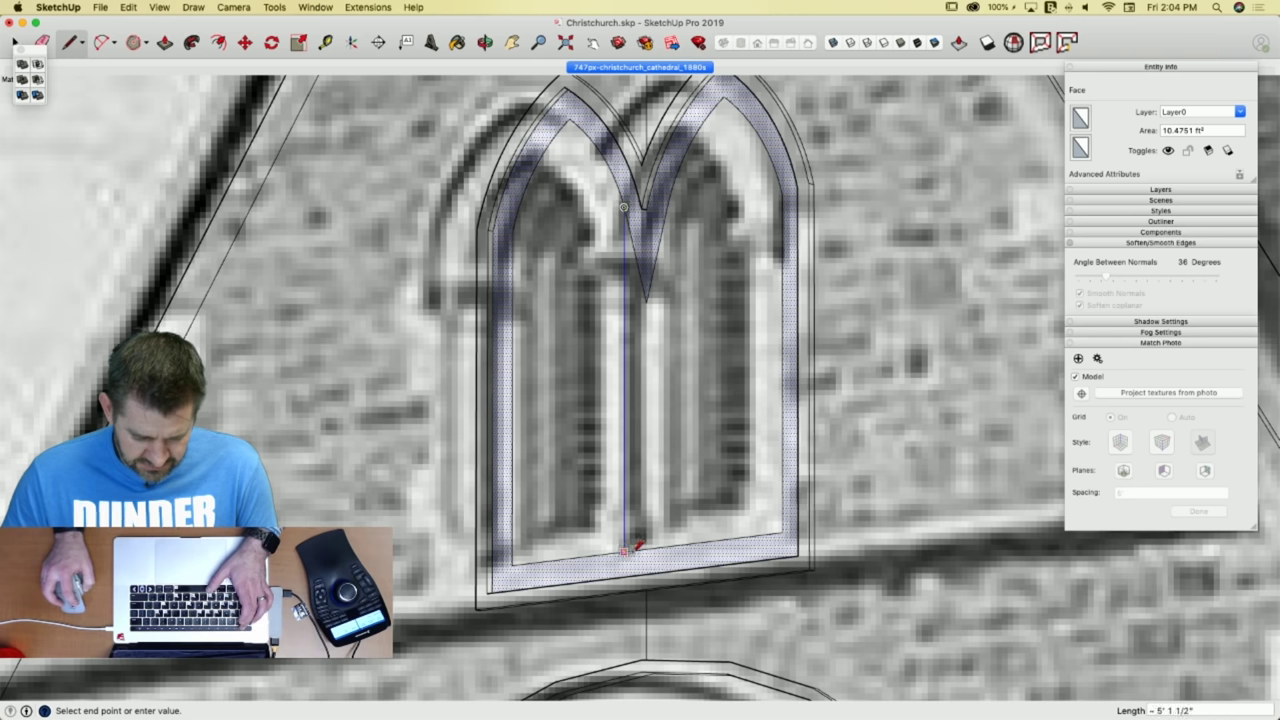
{"action": "left_click", "coordinate": [668, 200]}
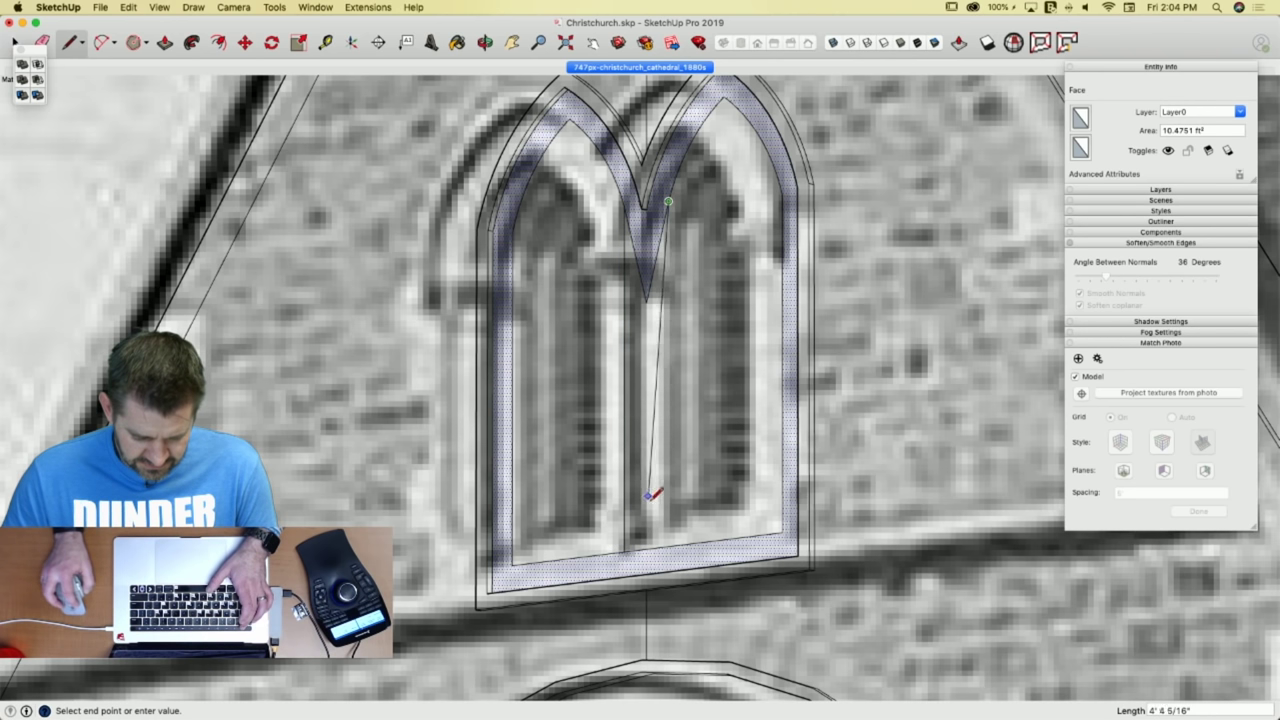
{"action": "key", "text": "e"}
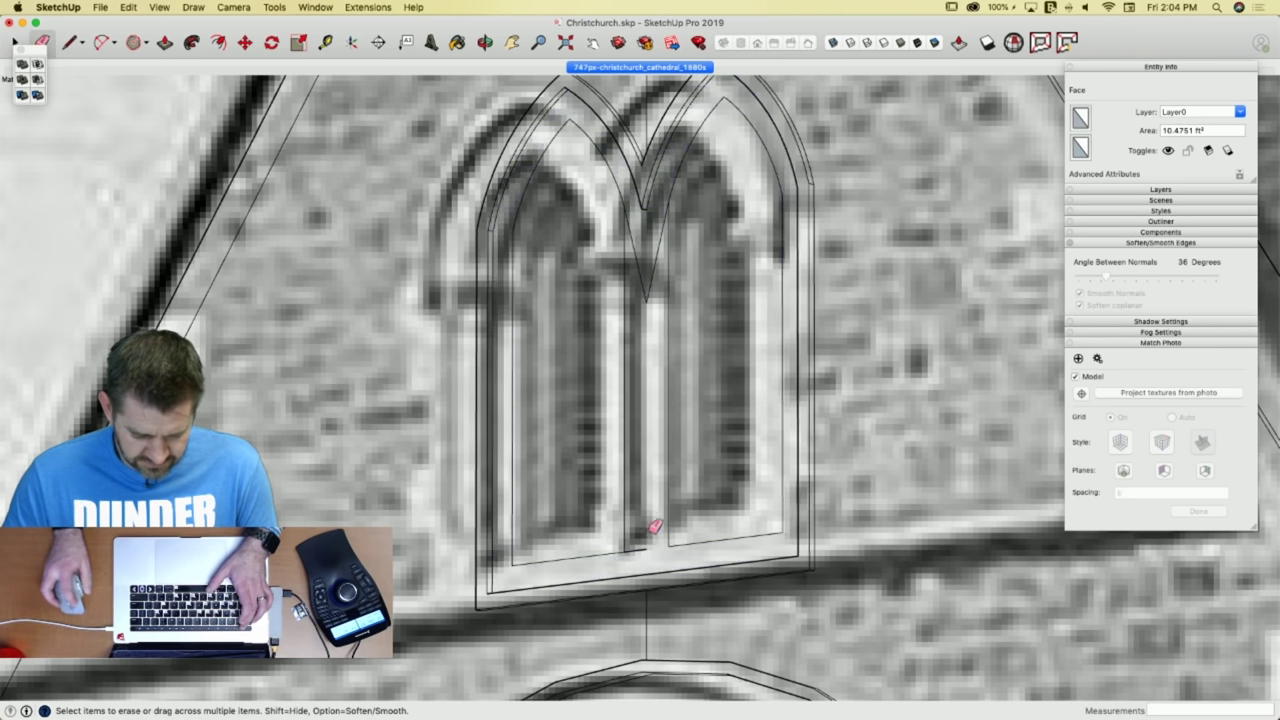
{"action": "left_click_drag", "start_coordinate": [634, 251], "coordinate": [651, 323]}
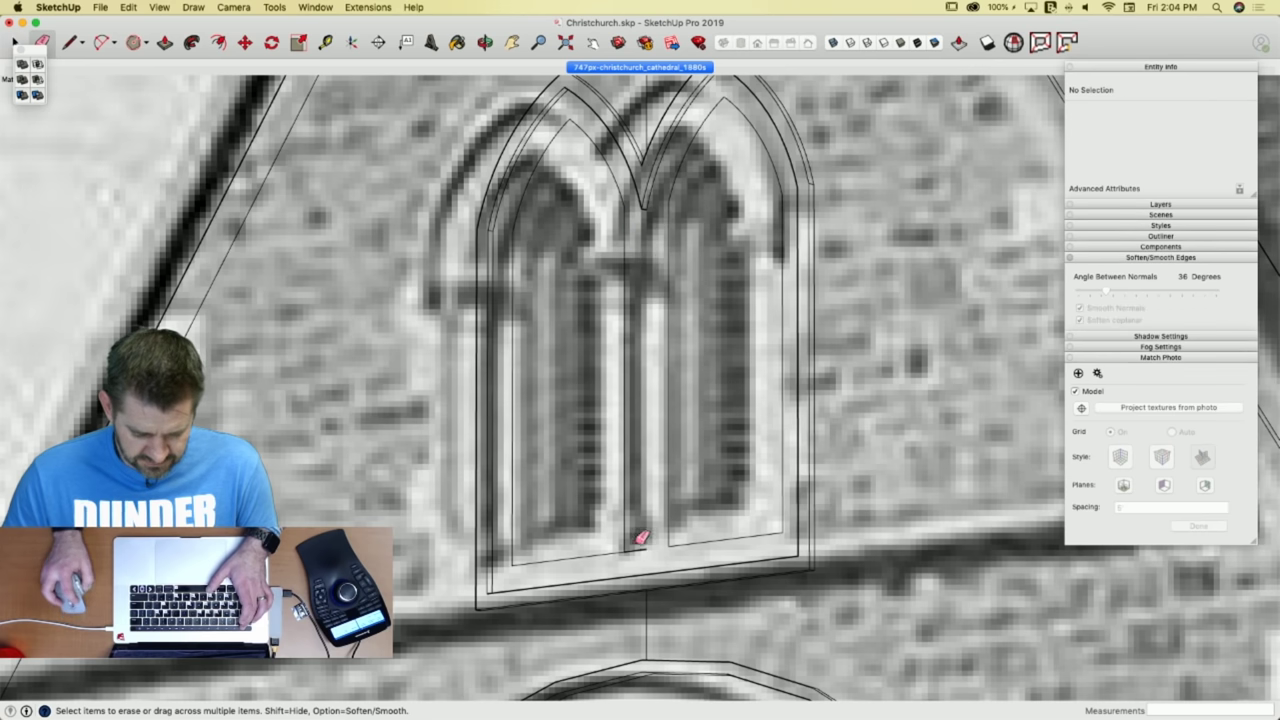
Push the left lancet face of the twin window inwards by about 2 11/16".
{"action": "key", "text": "p"}
{"action": "left_click", "coordinate": [530, 375]}
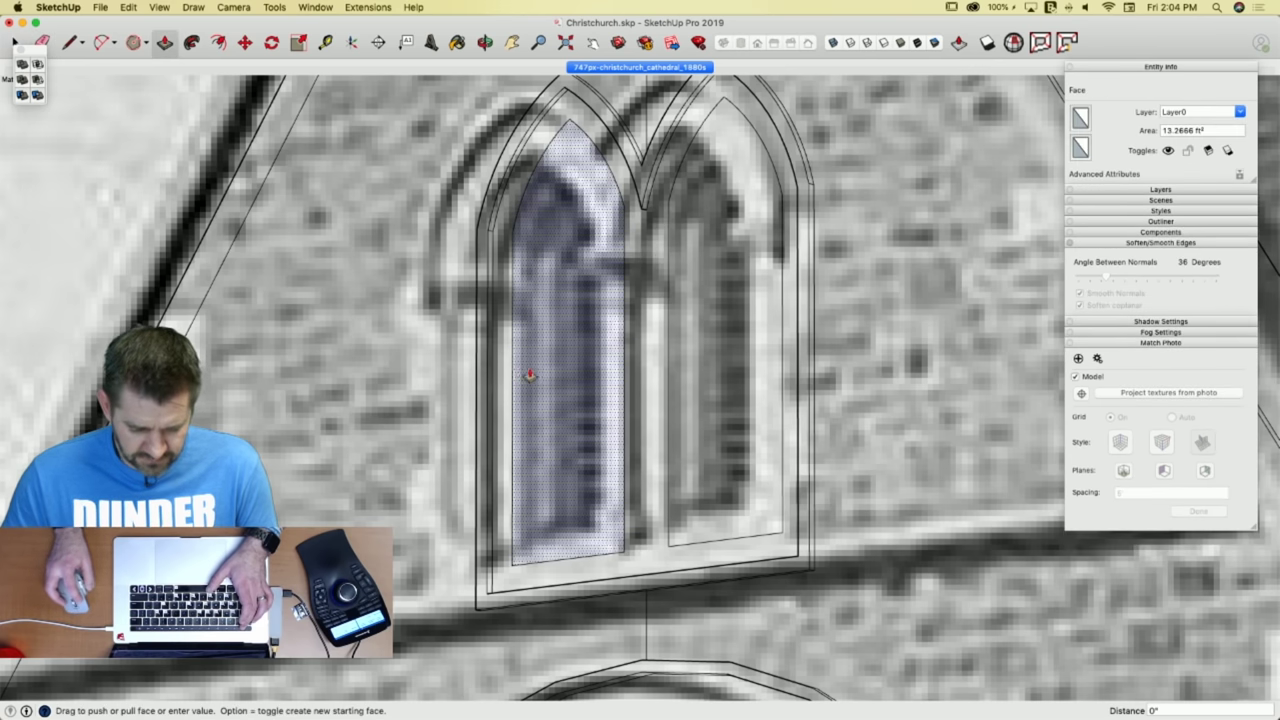
{"action": "left_click", "coordinate": [535, 380]}
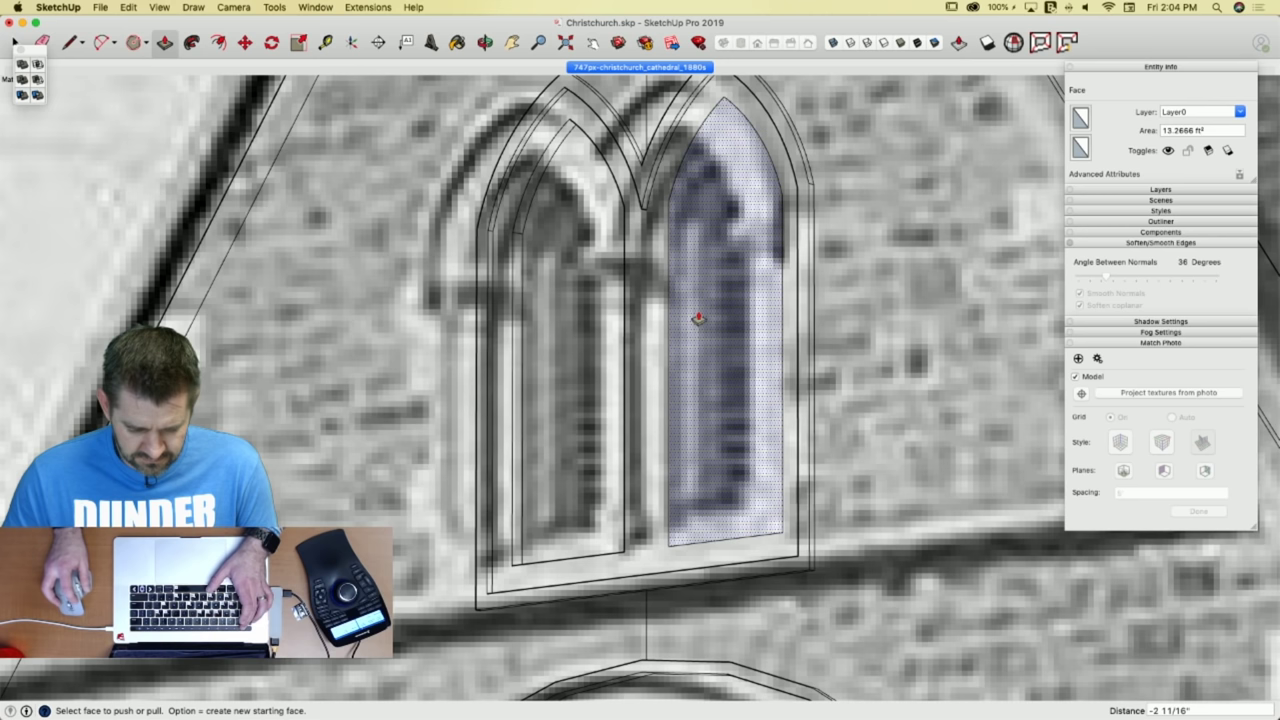
Add two more stepped recesses inside both lancets of the twin window, repeating the previous inward offset and push for each.
{"action": "key", "text": "f"}
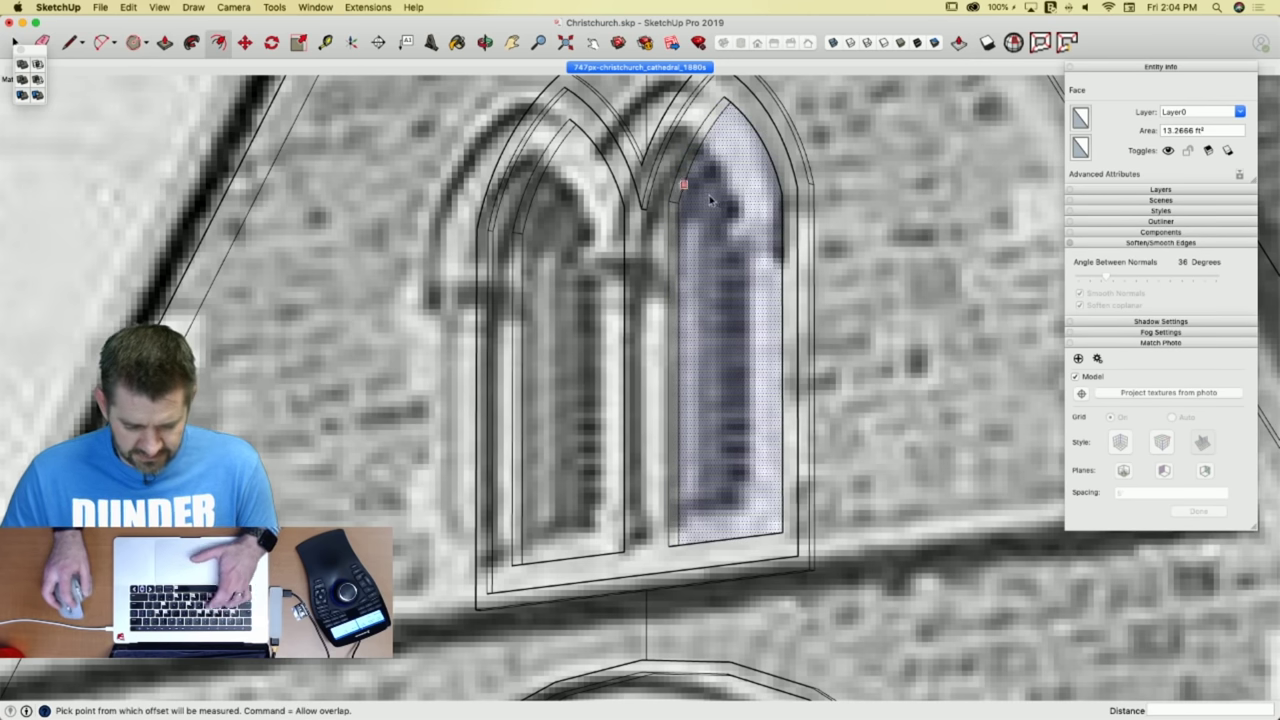
{"action": "left_click", "coordinate": [552, 201]}
{"action": "key", "text": "p"}
{"action": "left_click", "coordinate": [562, 222]}
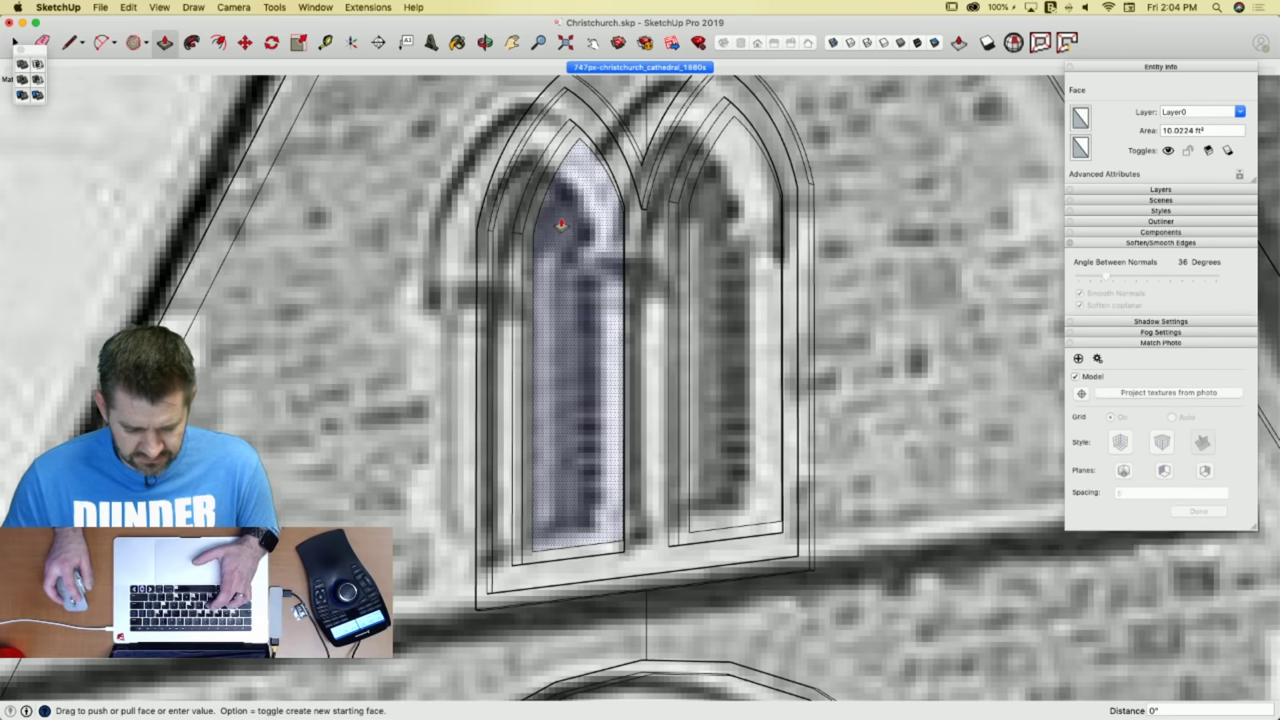
{"action": "left_click", "coordinate": [566, 229]}
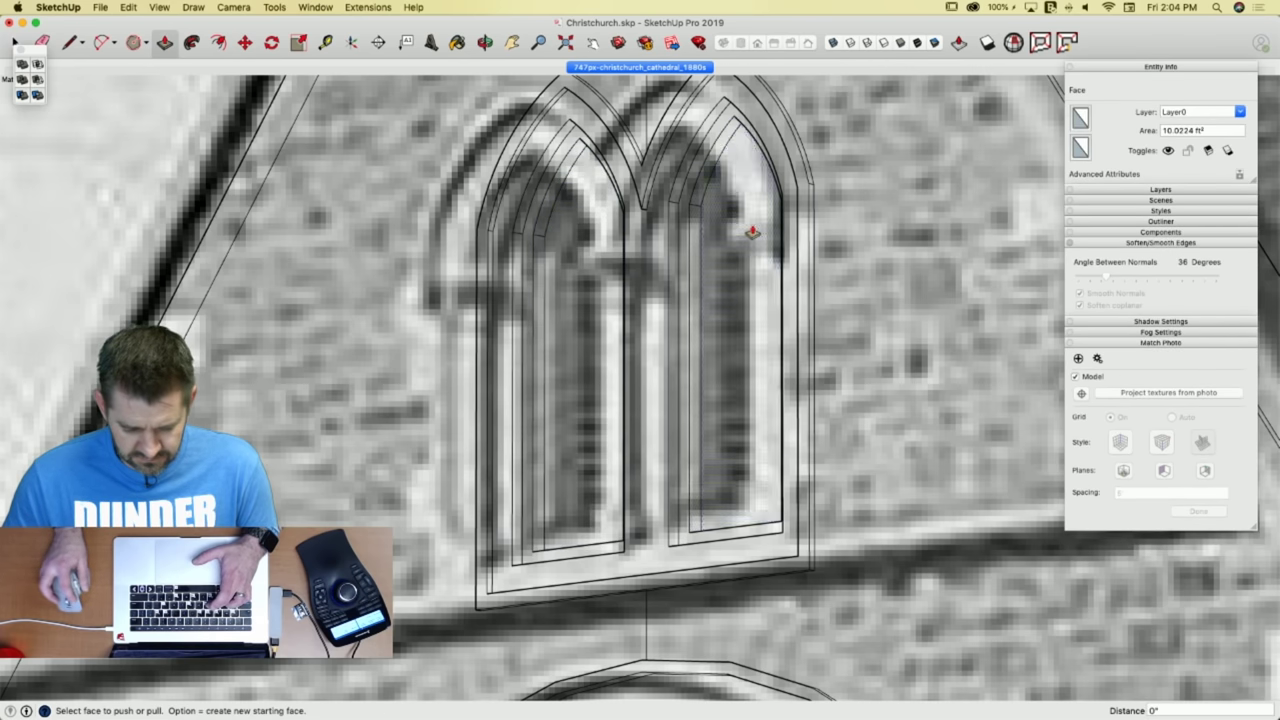
{"action": "key", "text": "f"}
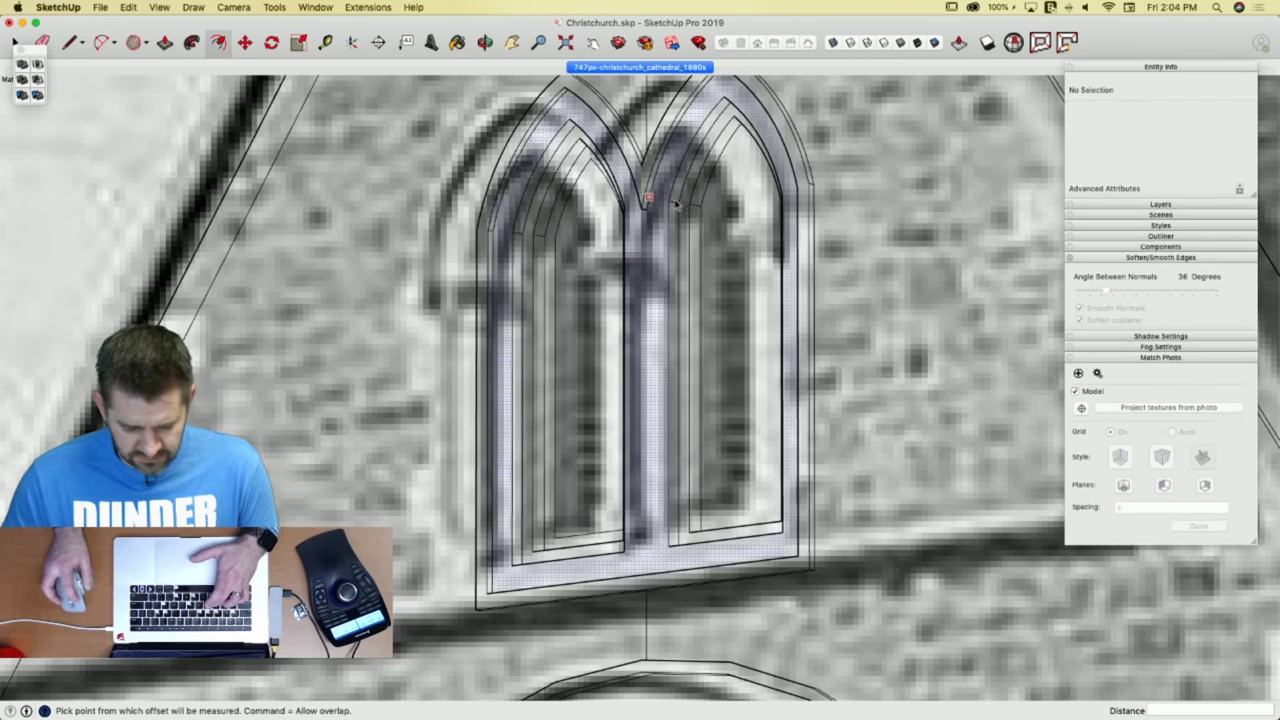
{"action": "key", "text": "p"}
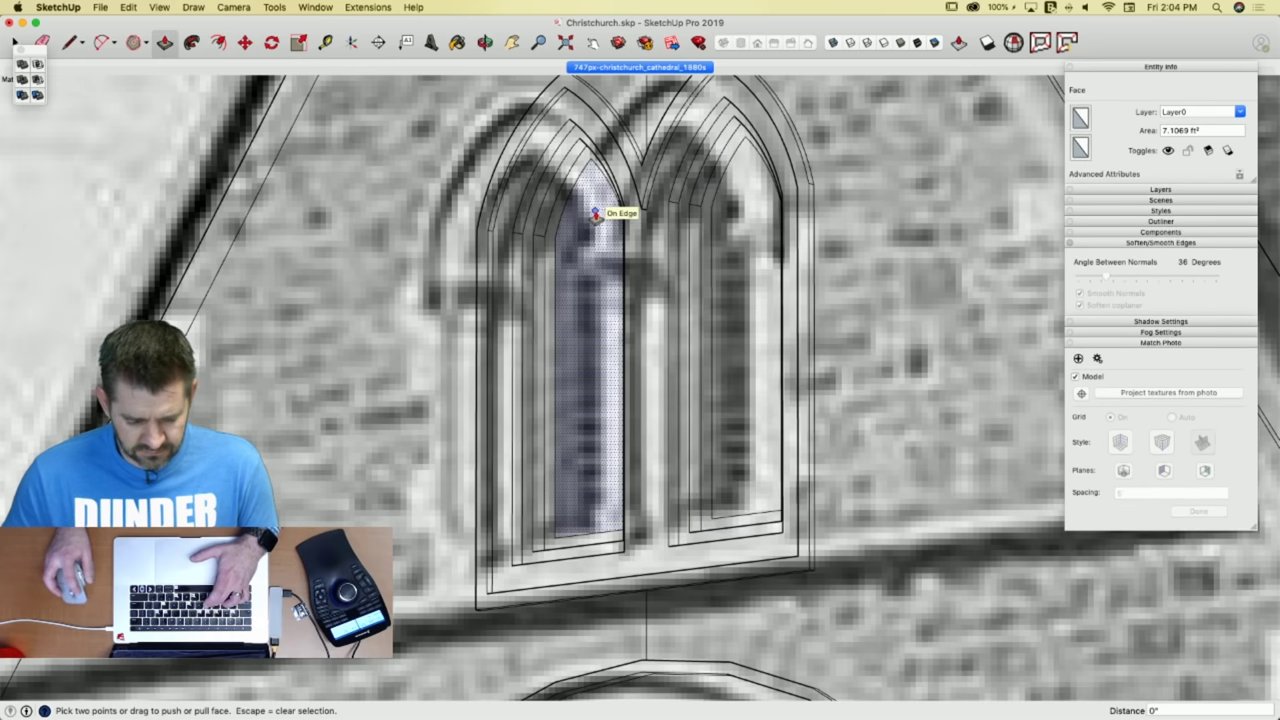
{"action": "left_click", "coordinate": [743, 236]}
{"action": "left_click", "coordinate": [743, 236]}
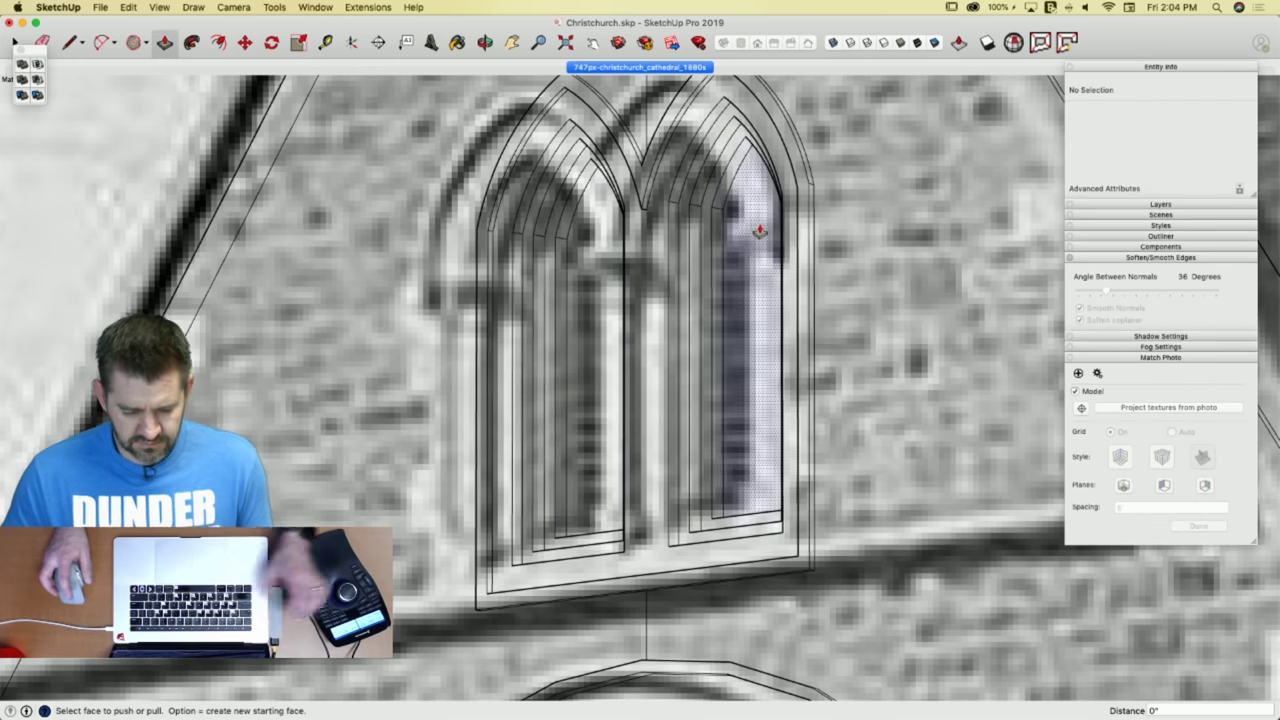
Erase the gable's vertical centre edge above the twin window and its short piece between the window and the rose window.
{"action": "key", "text": "space"}
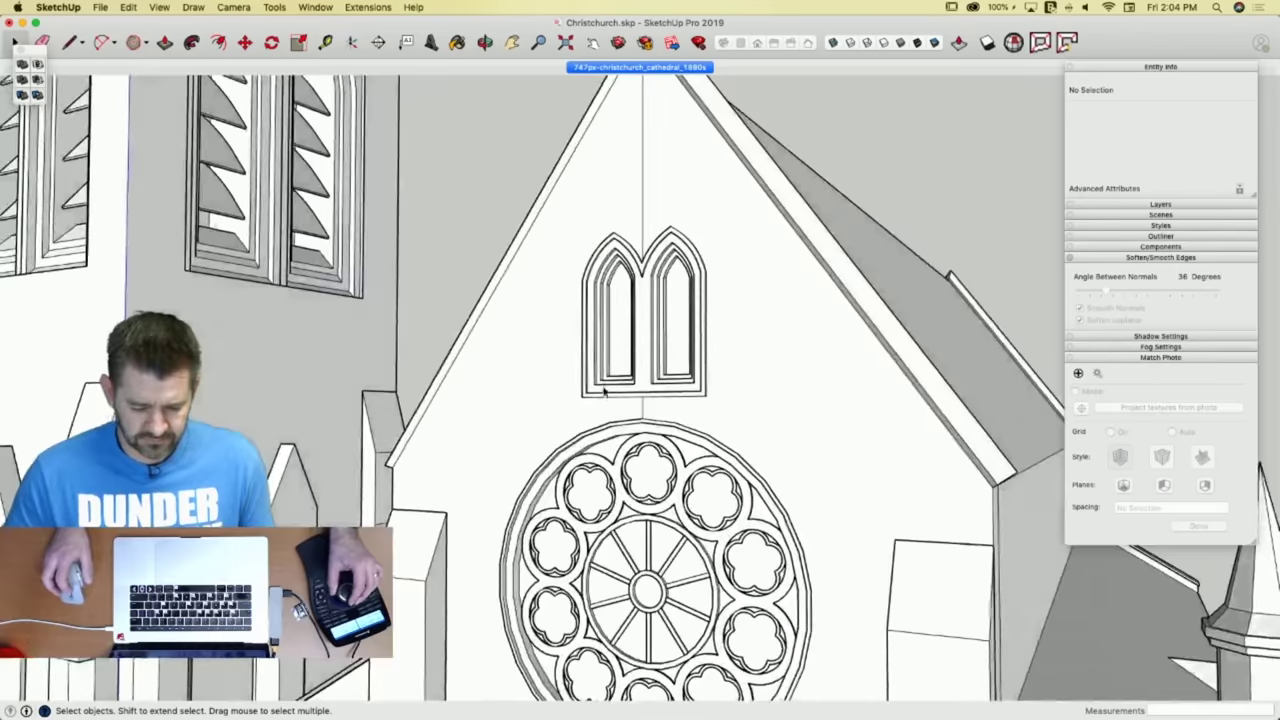
{"action": "key", "text": "e"}
{"action": "left_click", "coordinate": [647, 219]}
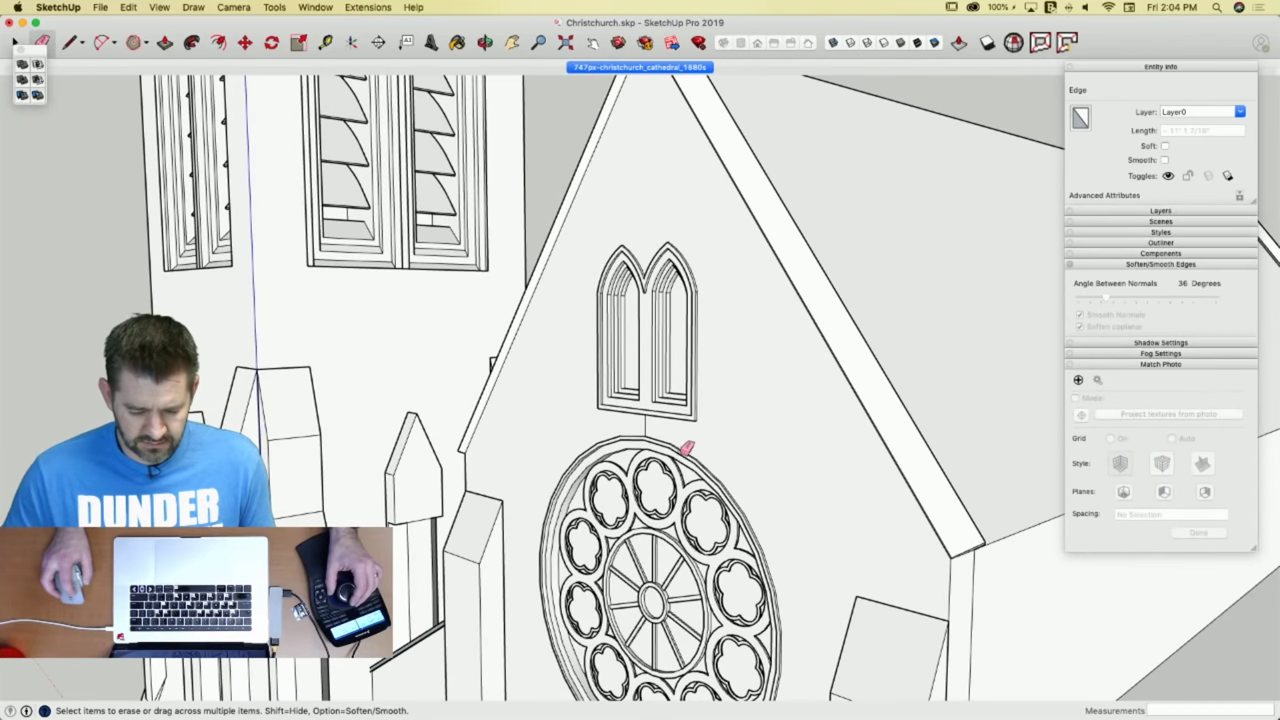
{"action": "left_click", "coordinate": [646, 426]}
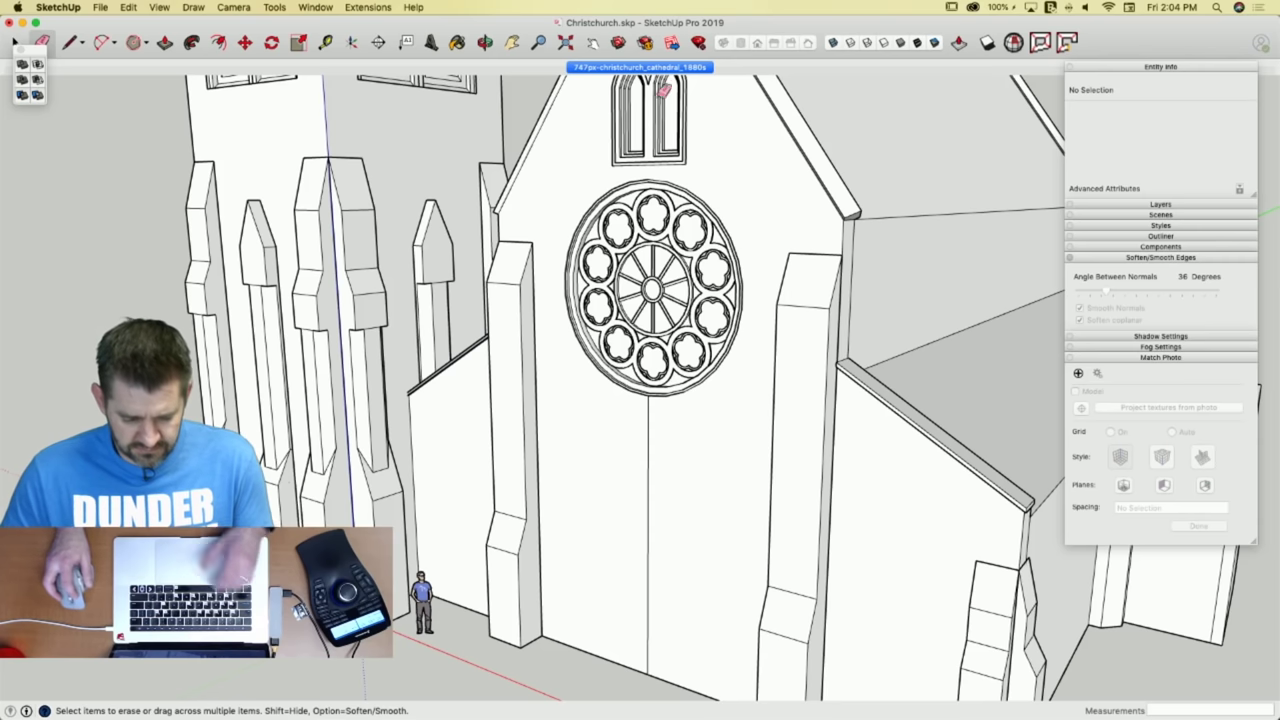
In the 747px-christchurch_cathedral_1880s scene, trace guide lines for the left small arches and half portal: springing line, bounding boxes, and centre line to the ground.
{"action": "left_click", "coordinate": [640, 67]}
{"action": "scroll", "coordinate": [597, 657], "scroll_direction": "up", "scroll_amount": 10}
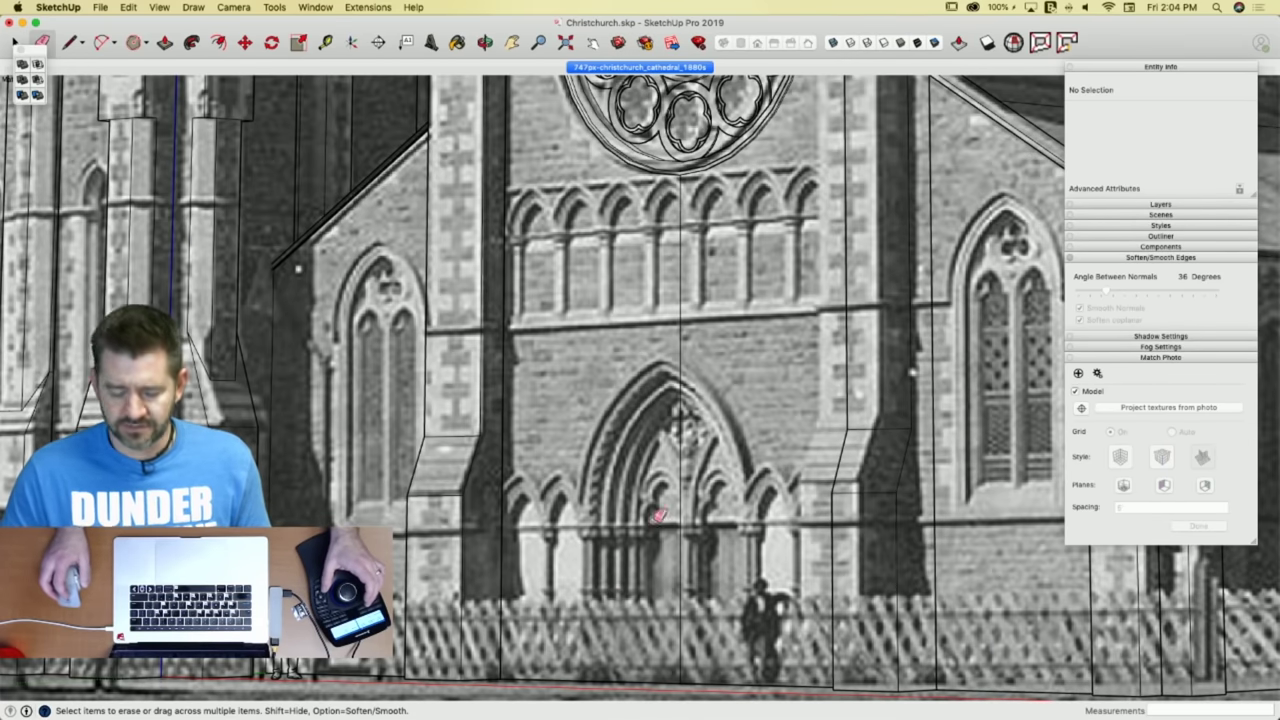
{"action": "key", "text": "l"}
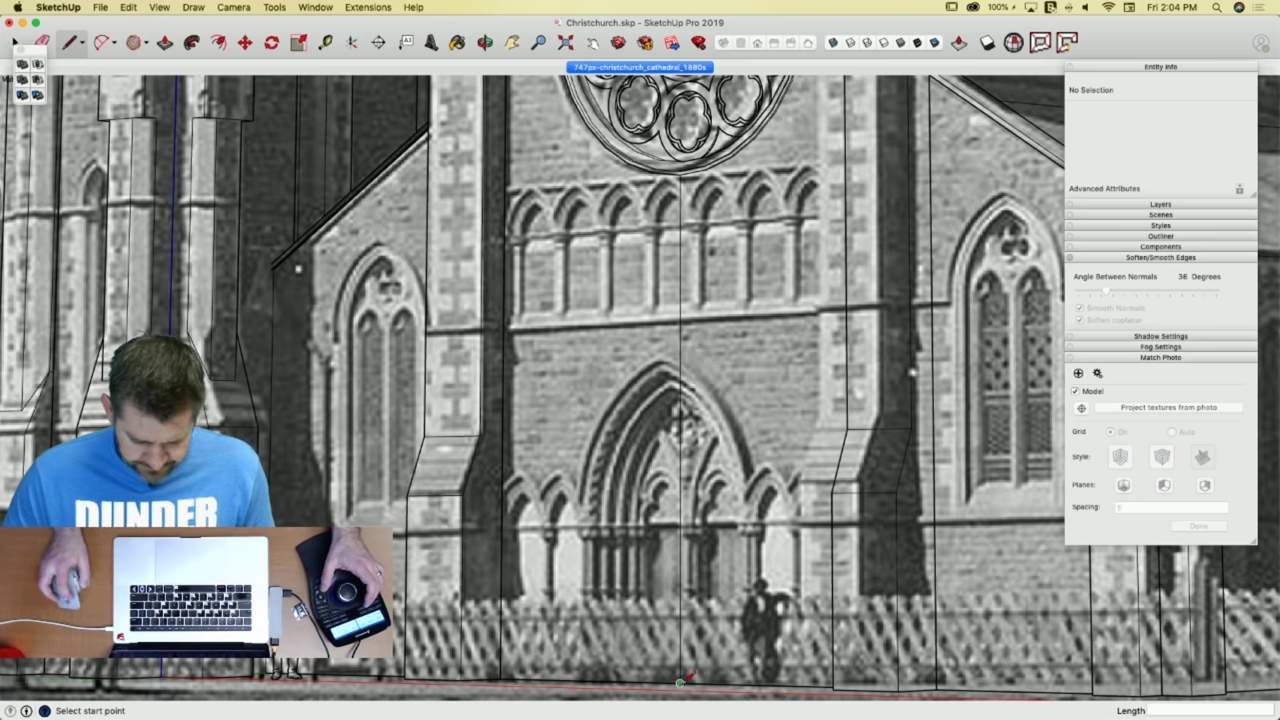
{"action": "left_click", "coordinate": [681, 683]}
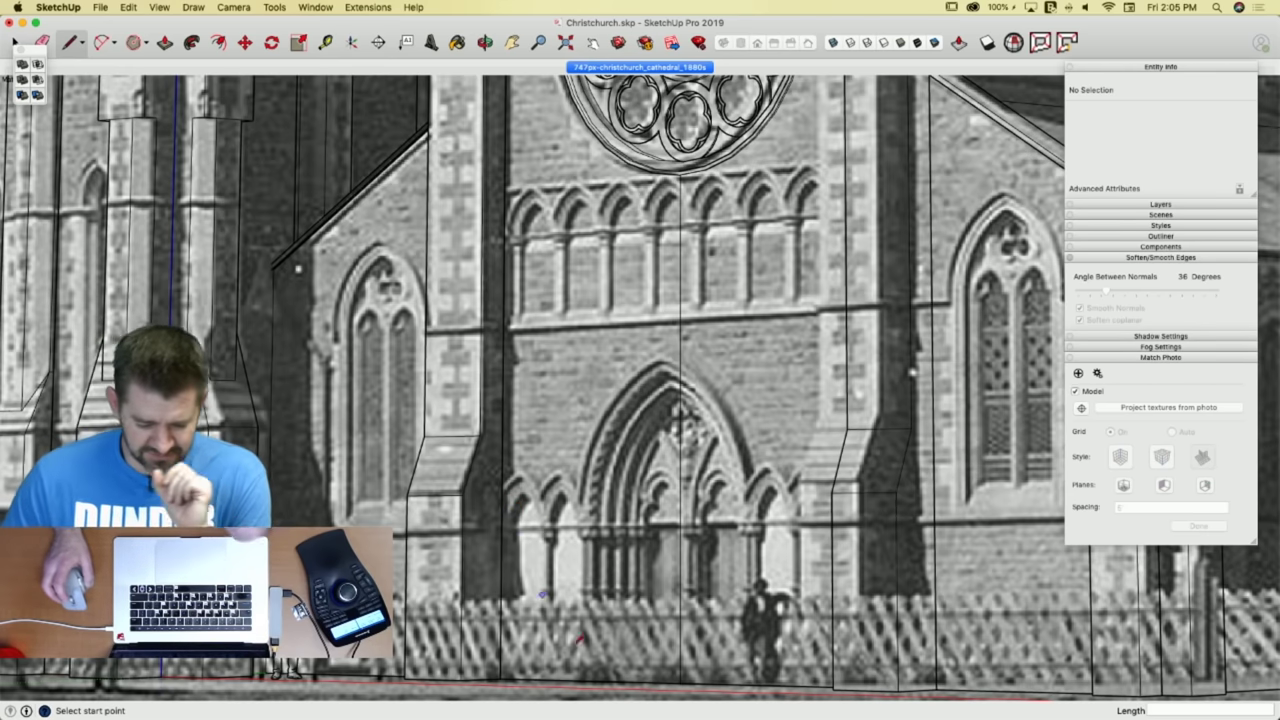
{"action": "left_click", "coordinate": [501, 524]}
{"action": "left_click", "coordinate": [679, 524]}
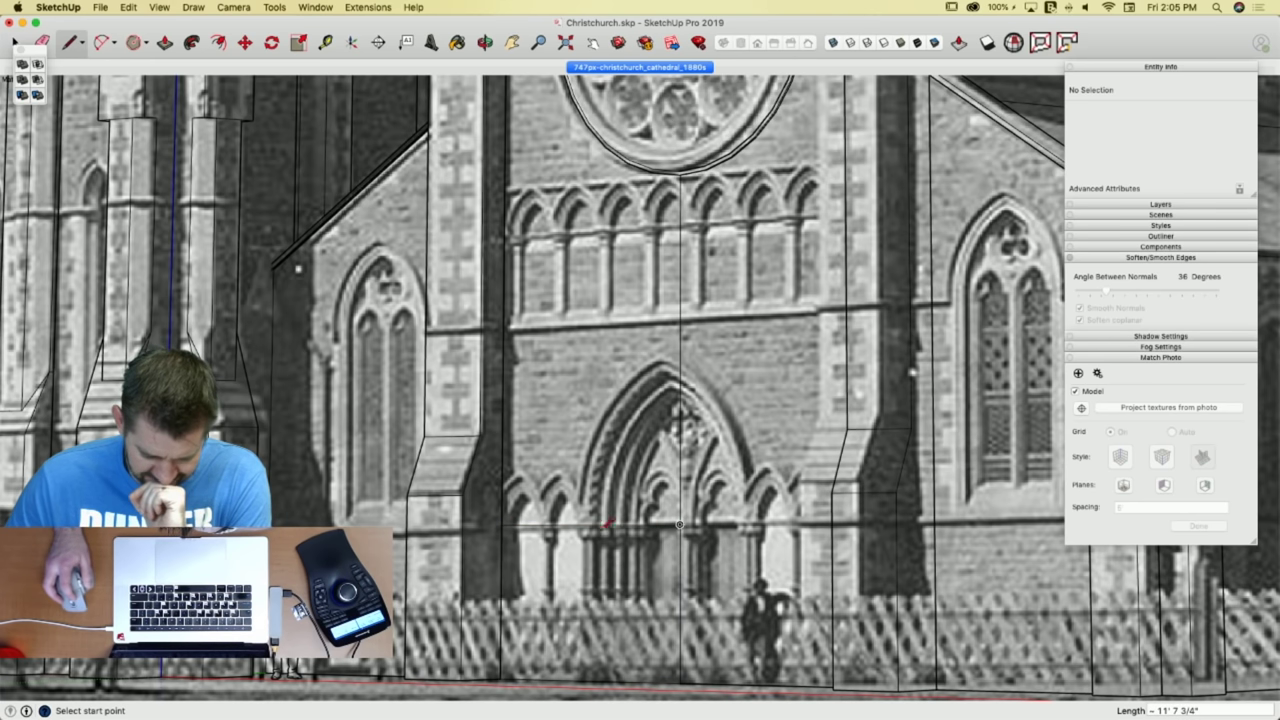
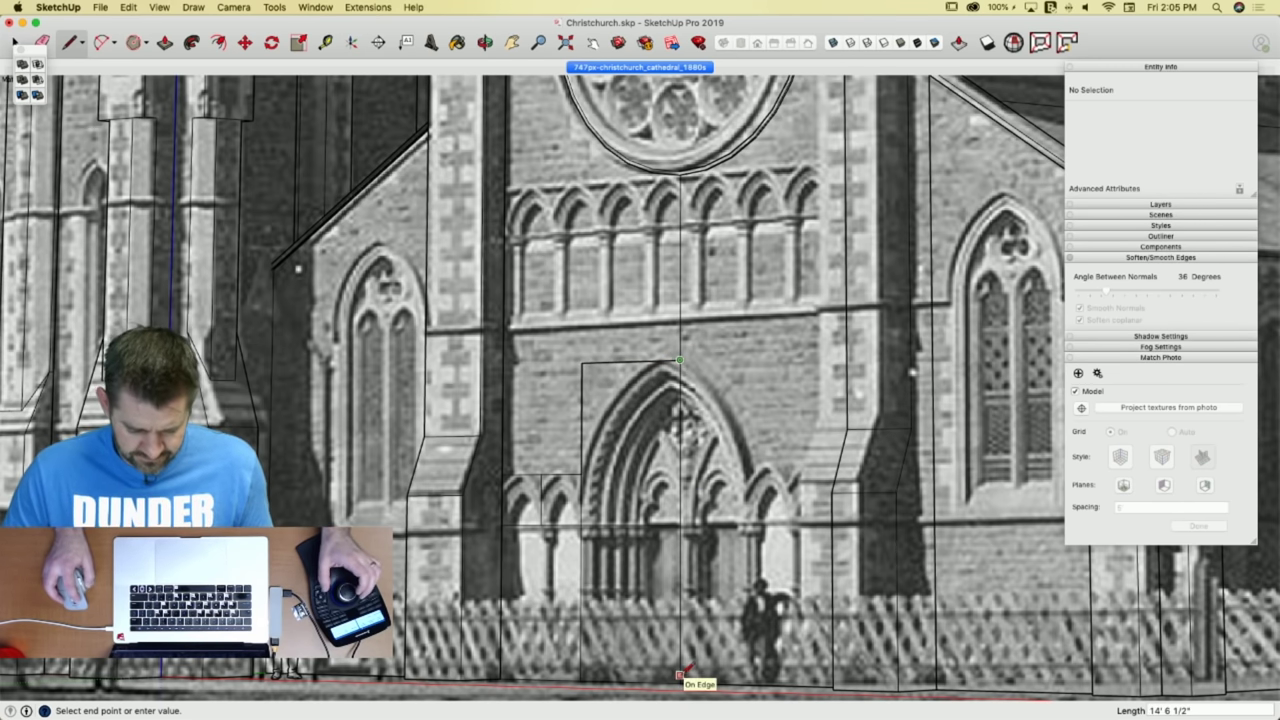
{"action": "left_click", "coordinate": [680, 682]}
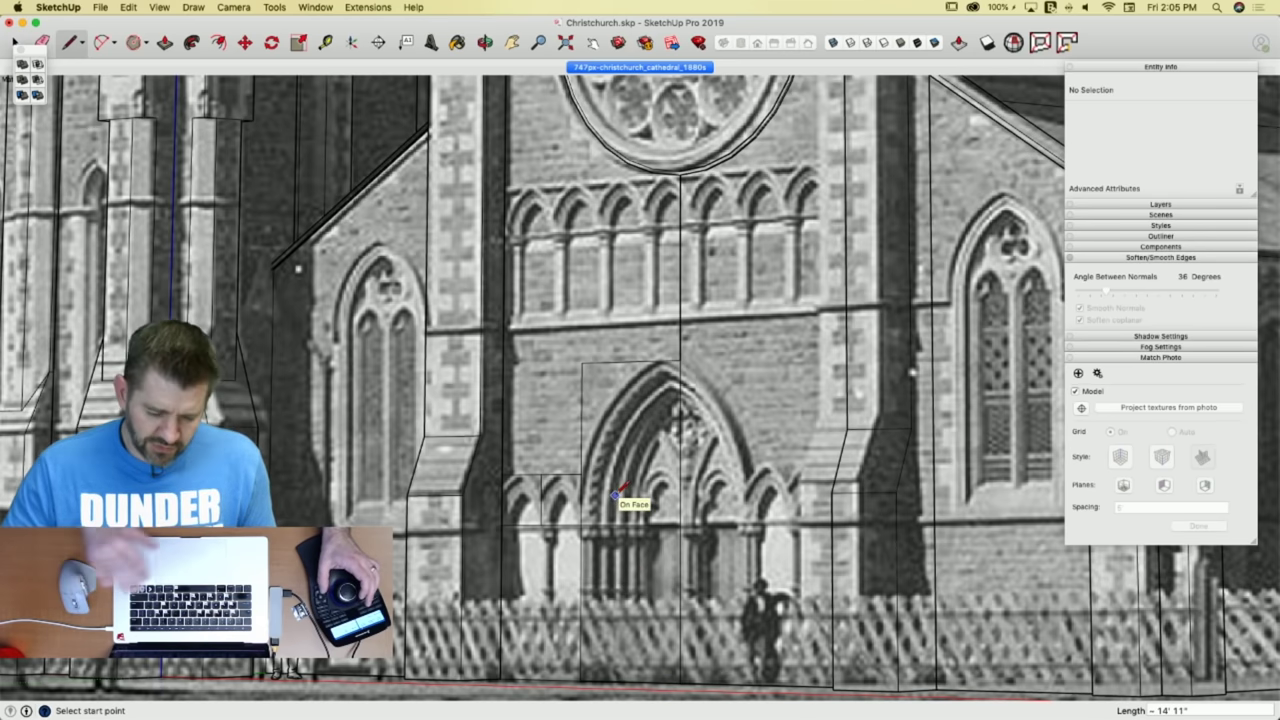
Draw a vertical centre line in the small arch box beside the buttress, and a half-arch arc to its apex with about 3 15/16" bulge.
{"action": "middle_click_drag", "start_coordinate": [615, 495], "coordinate": [672, 602]}
{"action": "scroll", "coordinate": [672, 560], "scroll_direction": "up", "scroll_amount": 10}
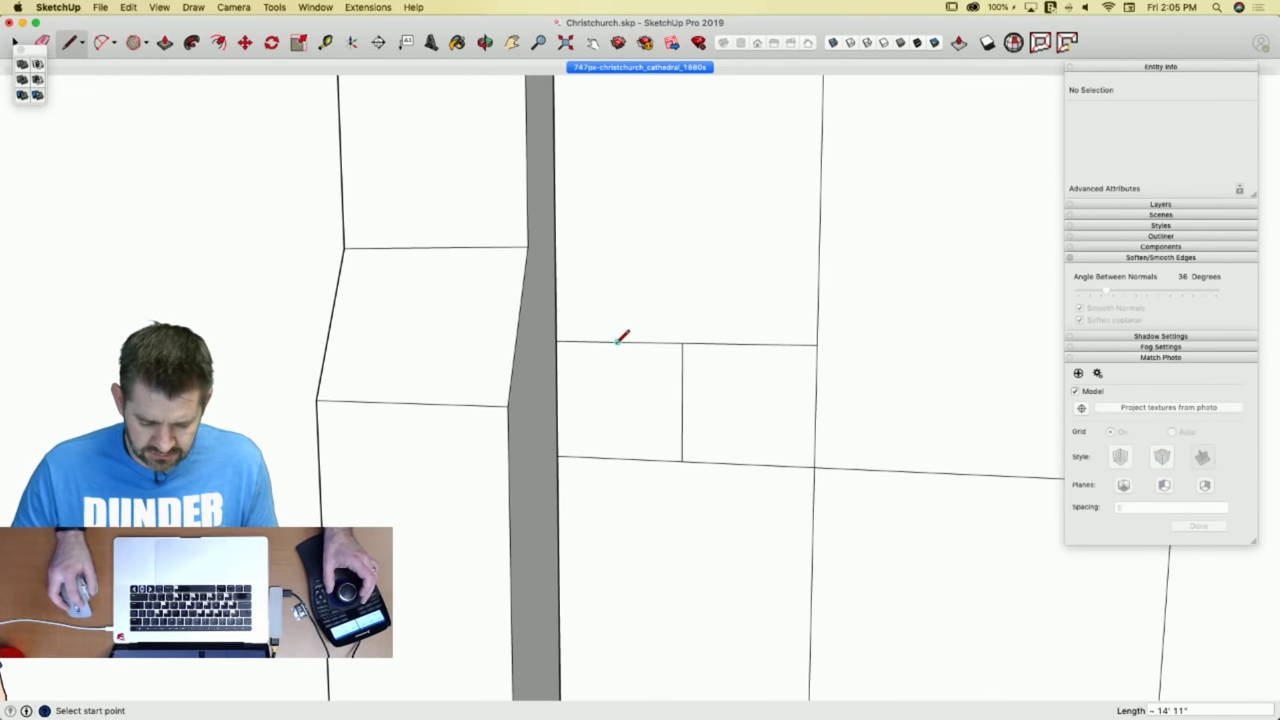
{"action": "left_click", "coordinate": [617, 342]}
{"action": "left_click", "coordinate": [618, 458]}
{"action": "key", "text": "c"}
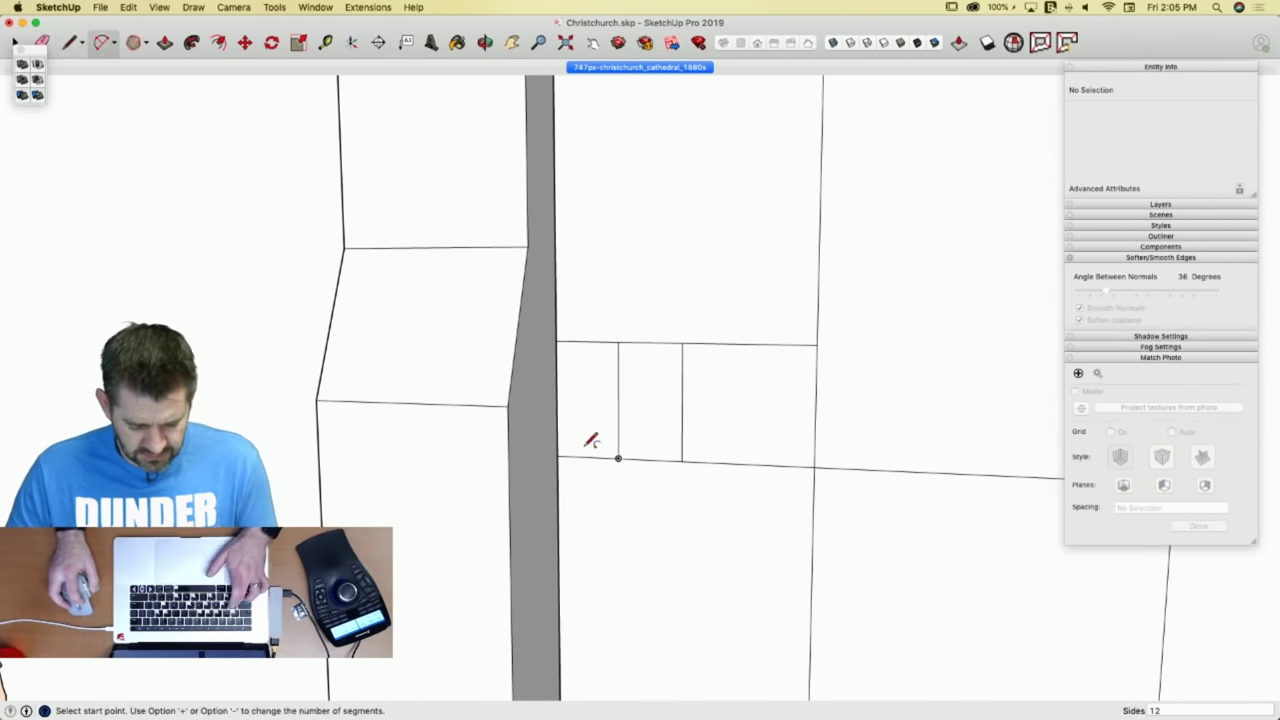
{"action": "left_click", "coordinate": [557, 456]}
{"action": "left_click", "coordinate": [617, 342]}
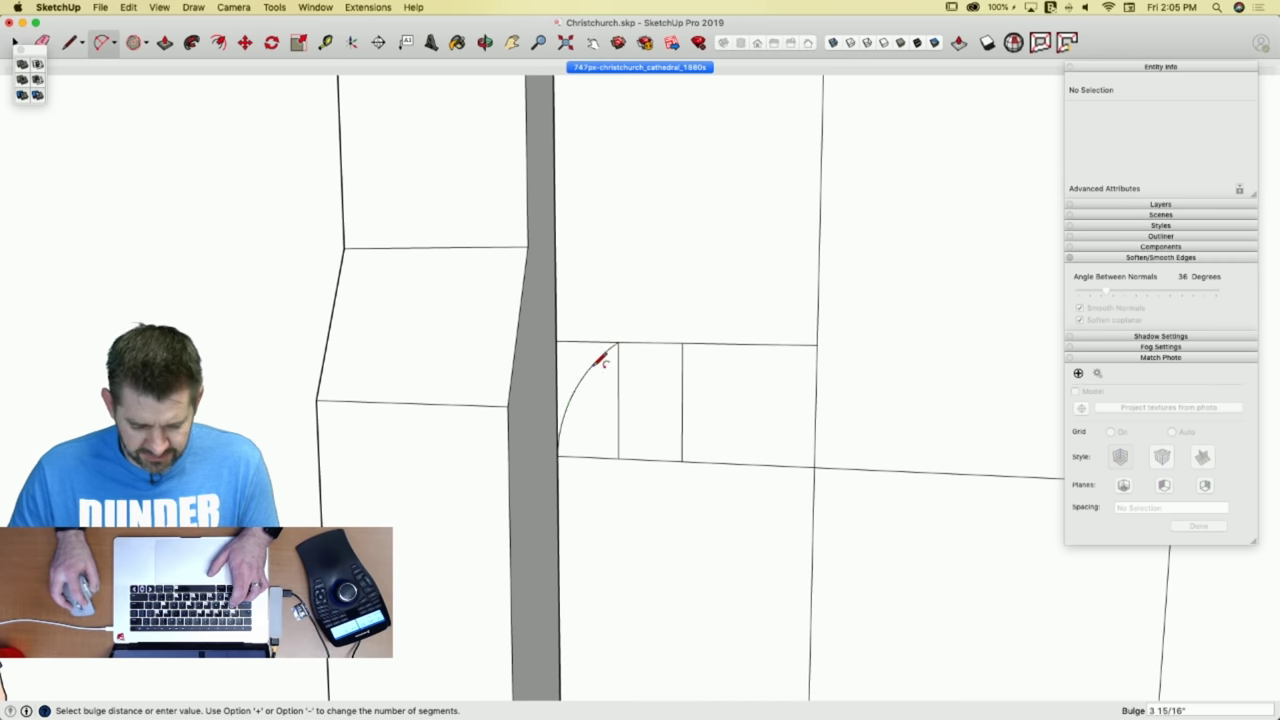
{"action": "left_click", "coordinate": [603, 362]}
Rotate a copy of the half-arch face 180 degrees about the vertical centre line to complete the first small pointed arch.
{"action": "key", "text": "space"}
{"action": "left_click", "coordinate": [600, 414]}
{"action": "key", "text": "q"}
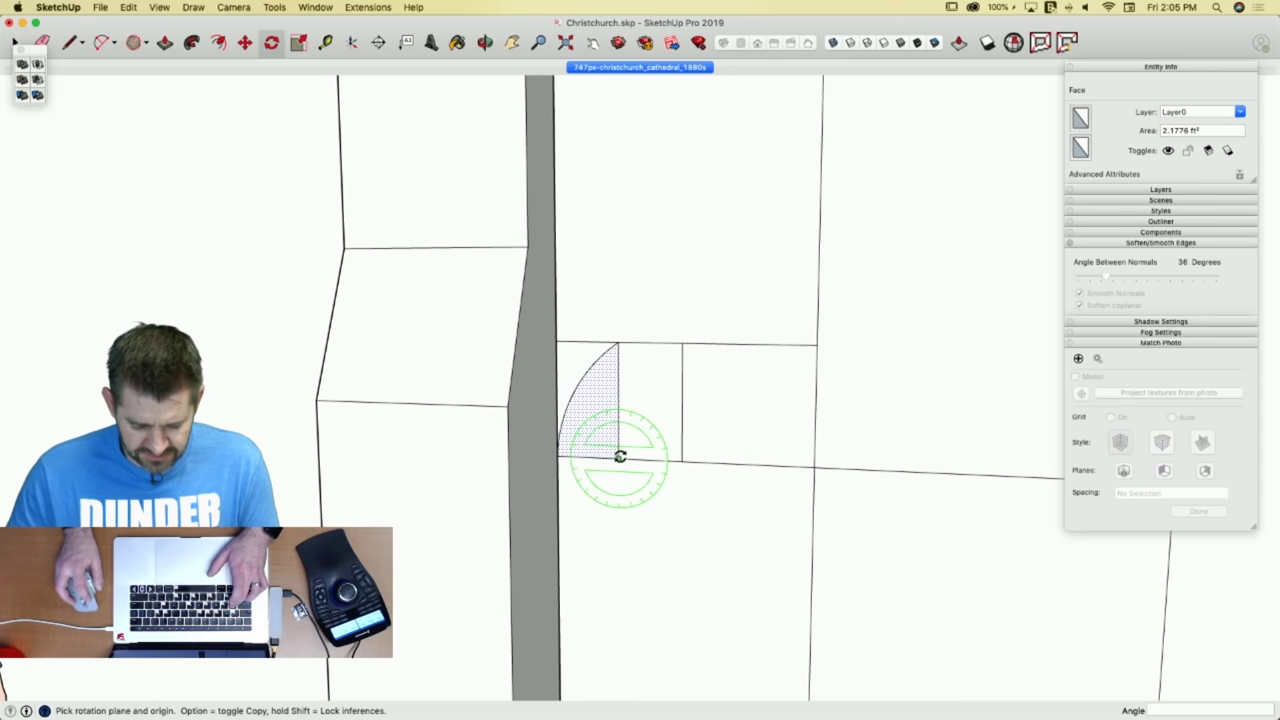
{"action": "left_click_drag", "start_coordinate": [620, 458], "coordinate": [607, 458]}
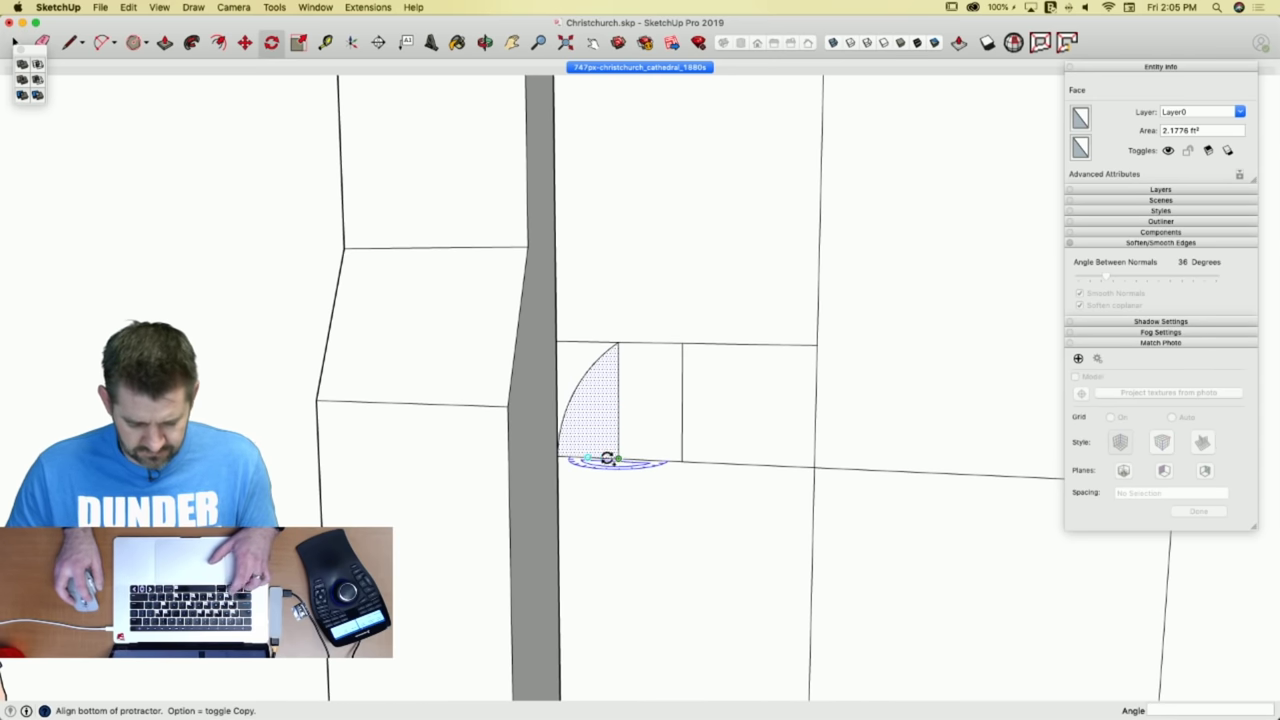
{"action": "left_click", "coordinate": [607, 458]}
{"action": "left_click", "coordinate": [650, 459]}
Select both halves of the small arch and rotate a copy 180 degrees about its springing point into the neighbouring box.
{"action": "key", "text": "space"}
{"action": "left_click", "coordinate": [630, 430]}
{"action": "left_click", "coordinate": [604, 430], "text": "shift"}
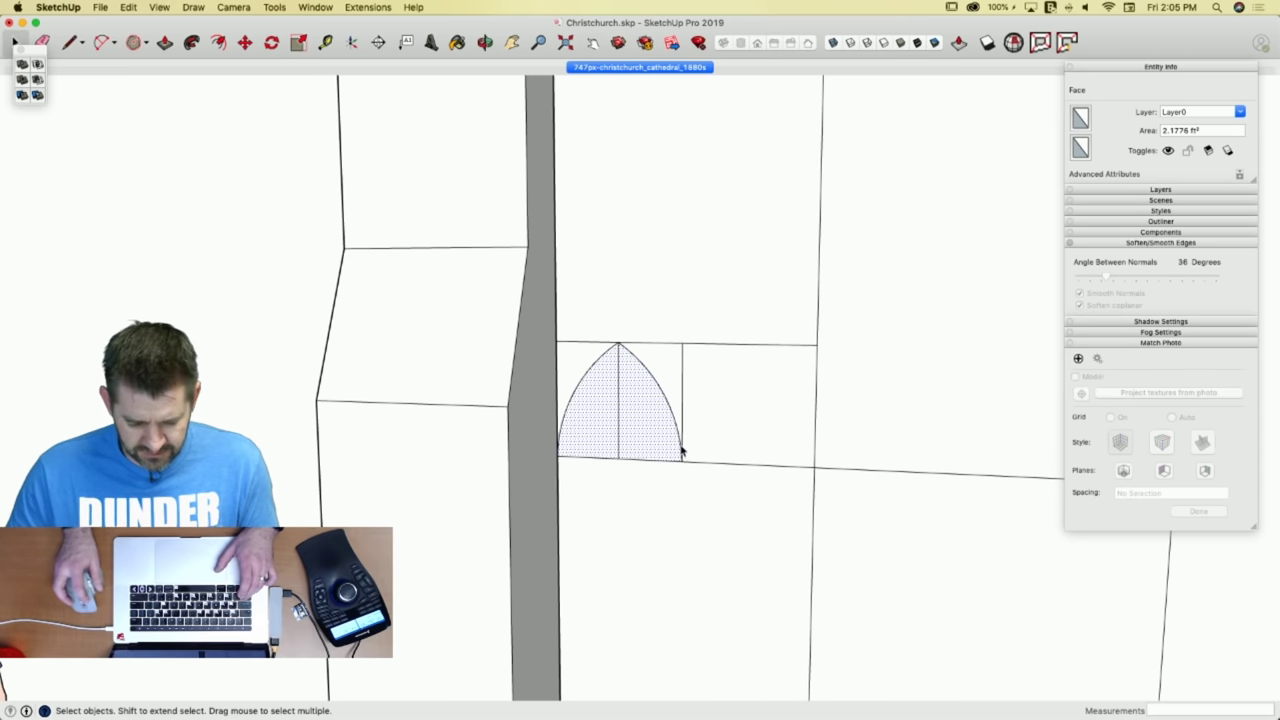
{"action": "key", "text": "q"}
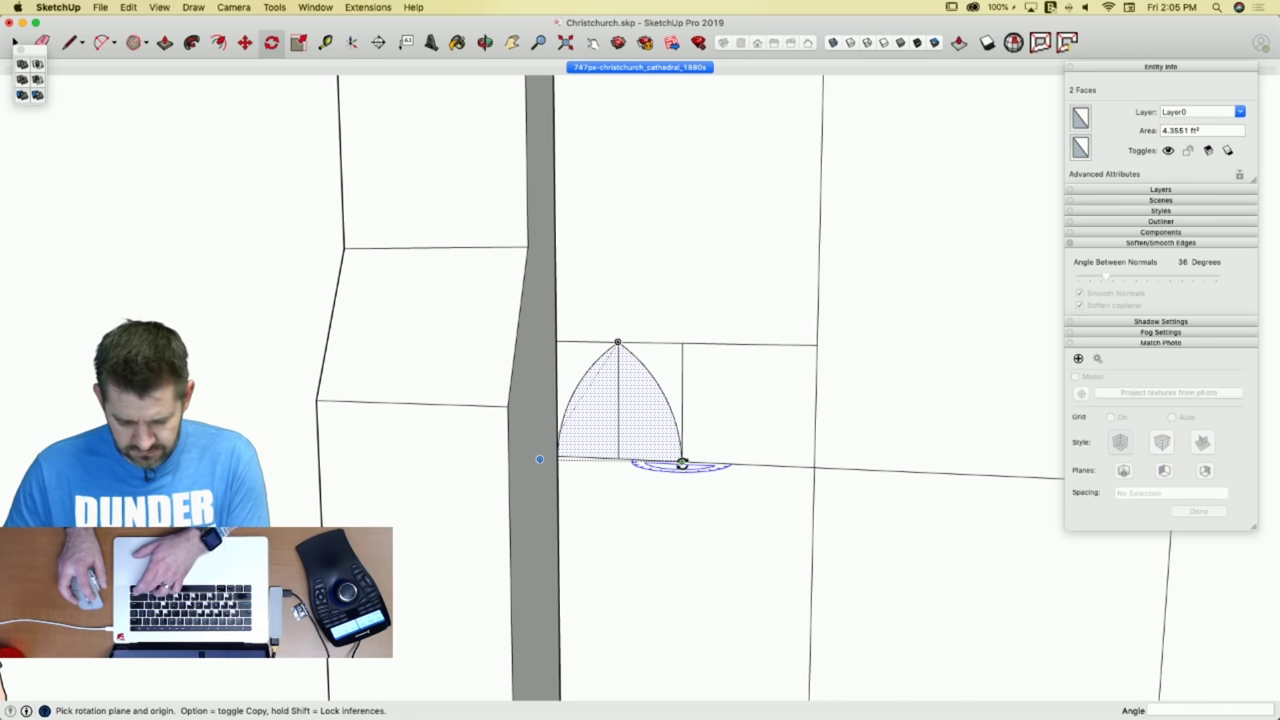
{"action": "left_click", "coordinate": [682, 463]}
{"action": "left_click", "coordinate": [666, 462]}
{"action": "key", "text": "alt"}
{"action": "left_click", "coordinate": [752, 462]}
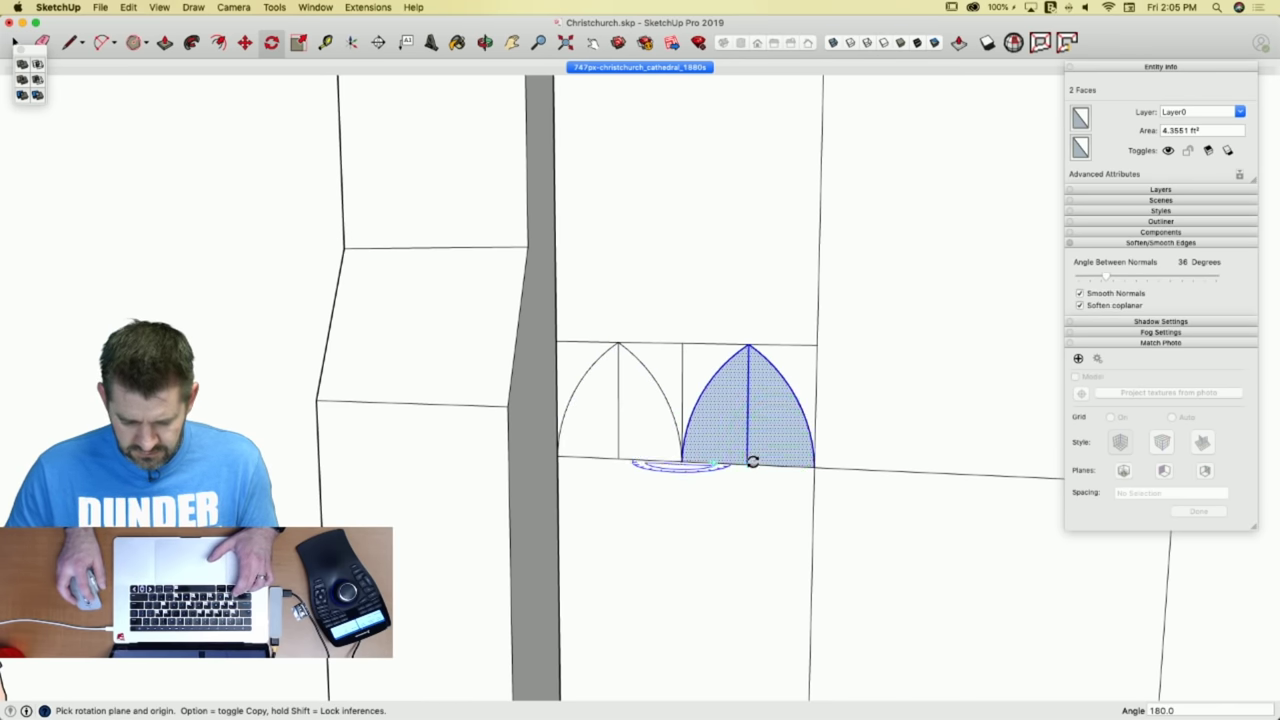
Erase the centre, base, divider and upper guide edges around the two small arches, leaving only their pointed outline.
{"action": "key", "text": "e"}
{"action": "left_click", "coordinate": [749, 424]}
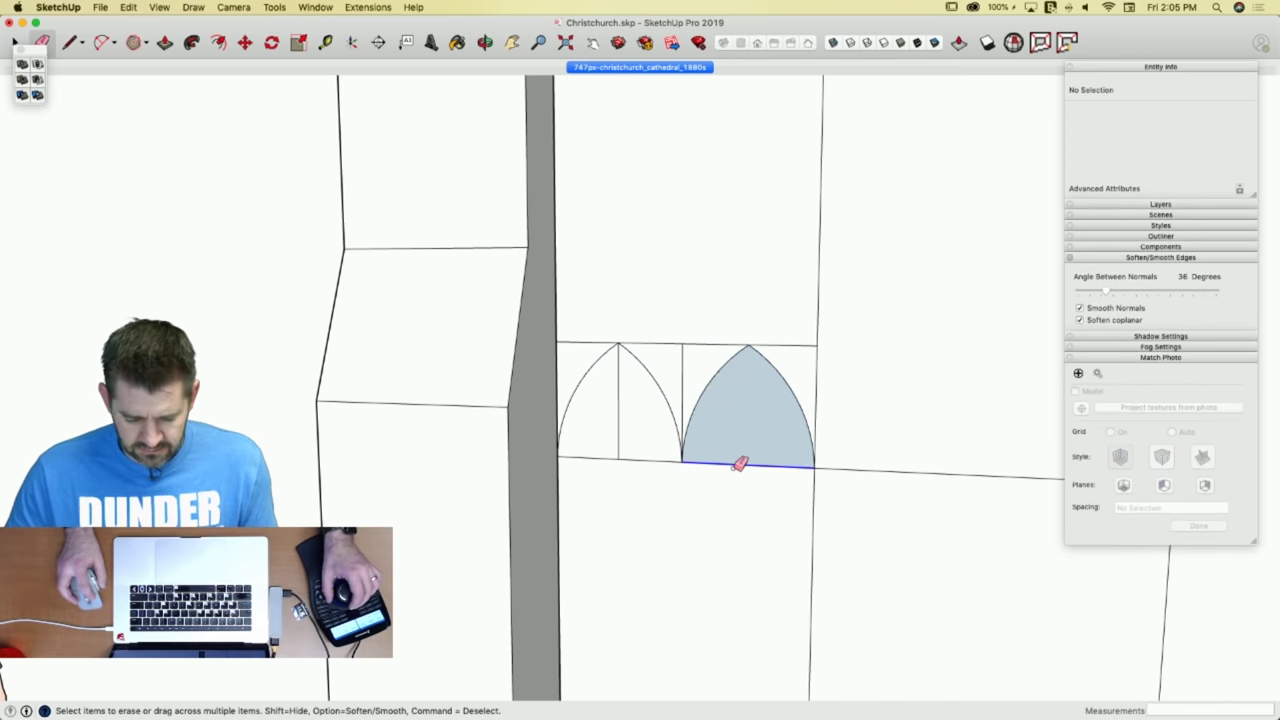
{"action": "left_click", "coordinate": [739, 465]}
{"action": "left_click_drag", "start_coordinate": [638, 460], "coordinate": [608, 457]}
{"action": "left_click", "coordinate": [591, 342]}
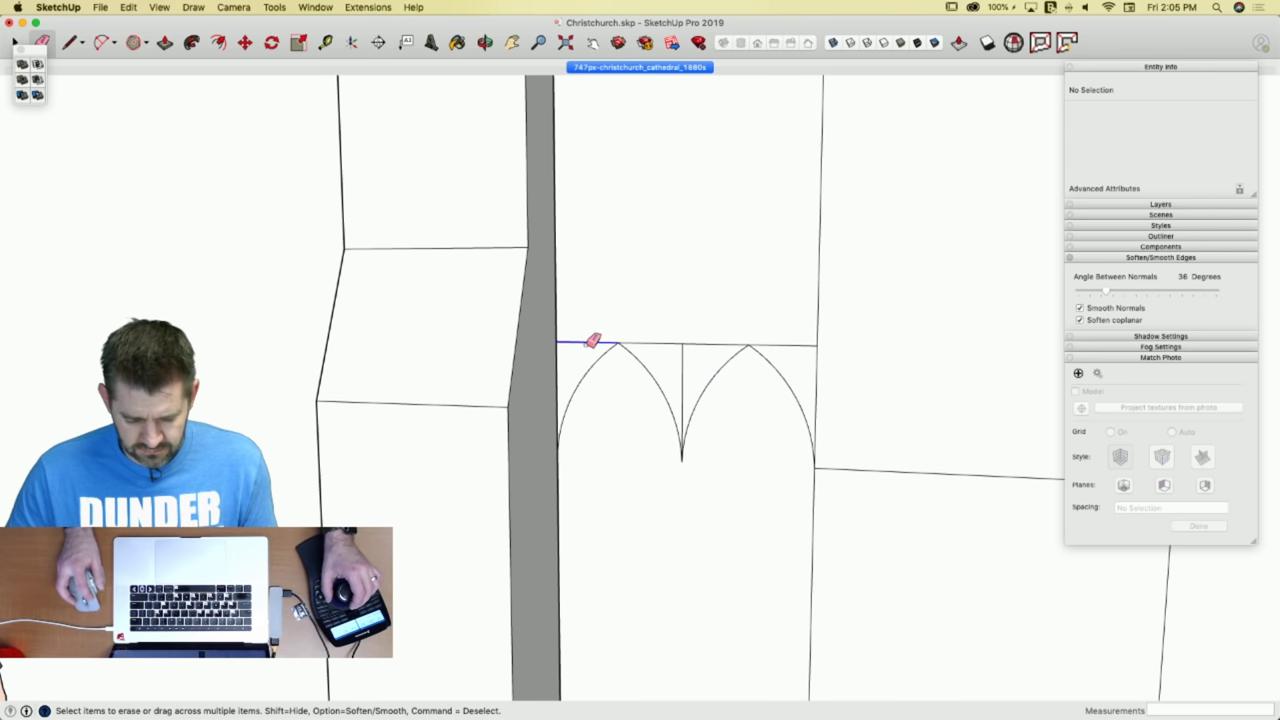
{"action": "left_click_drag", "start_coordinate": [589, 344], "coordinate": [800, 343]}
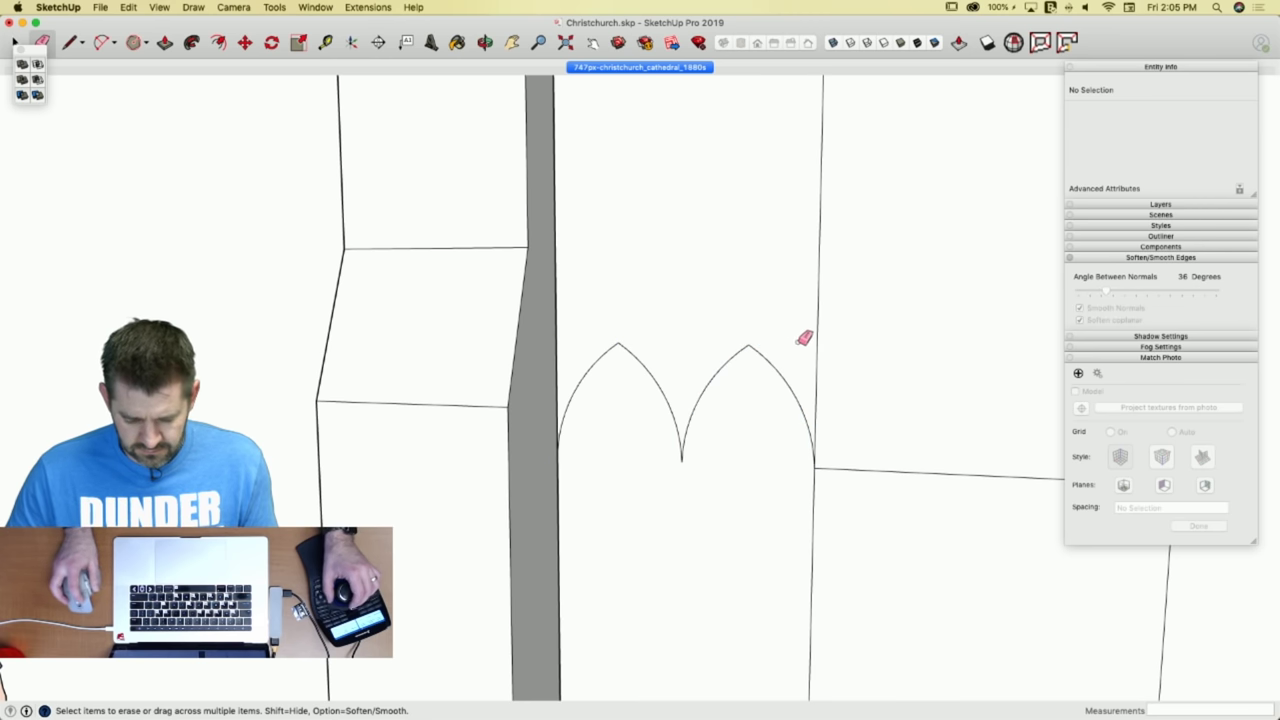
Draw the portal's left half-arch from its apex to the springing point with about 1' 3 13/16" bulge, and erase its surrounding box edges.
{"action": "key", "text": "c"}
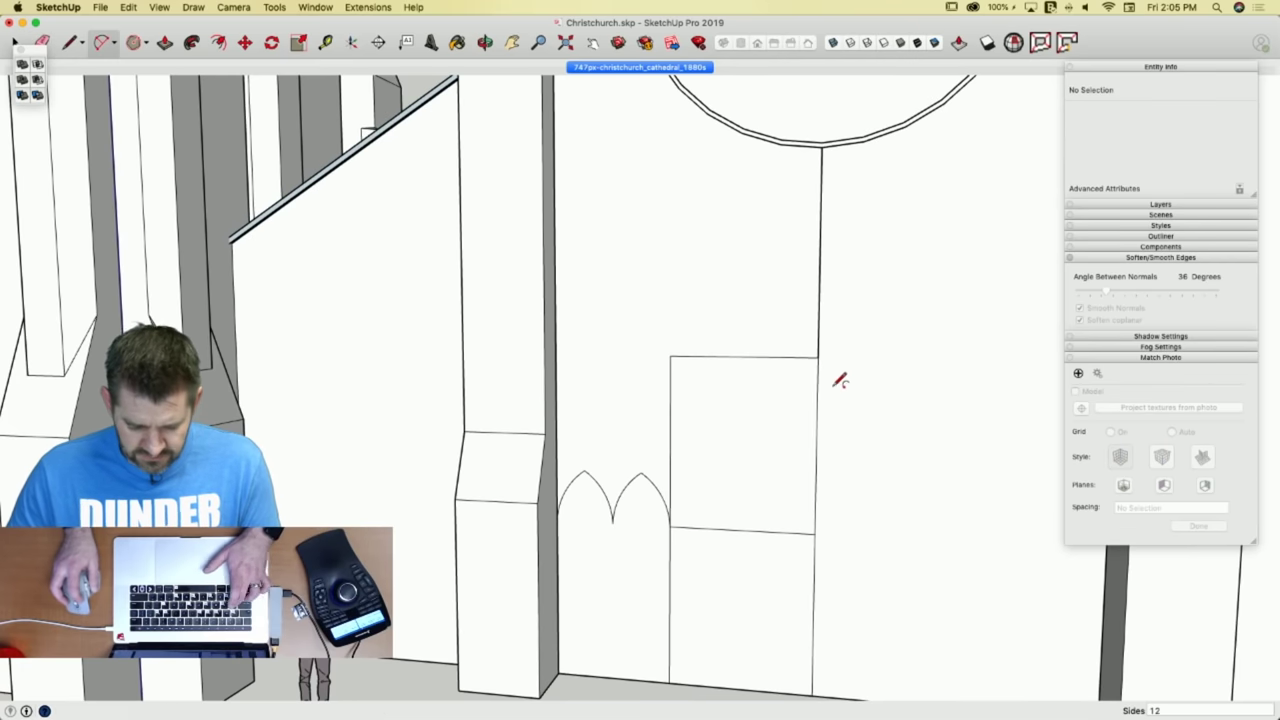
{"action": "left_click", "coordinate": [817, 357]}
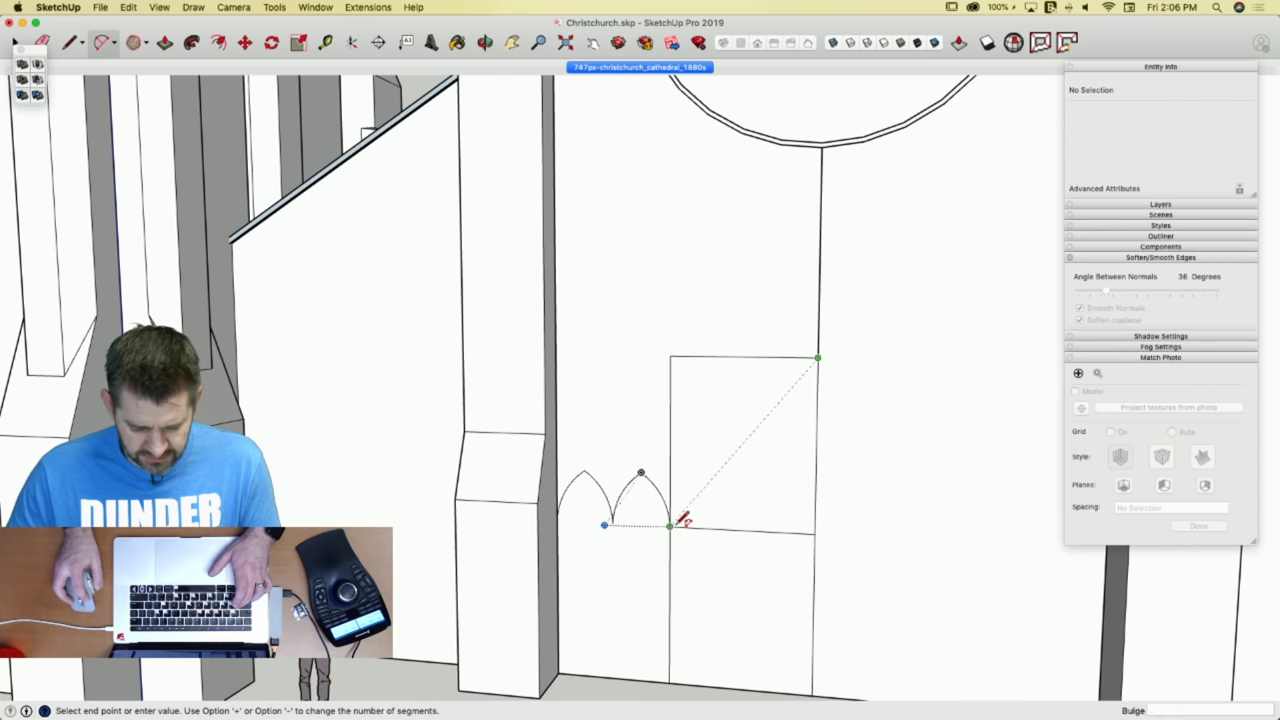
{"action": "left_click", "coordinate": [669, 525]}
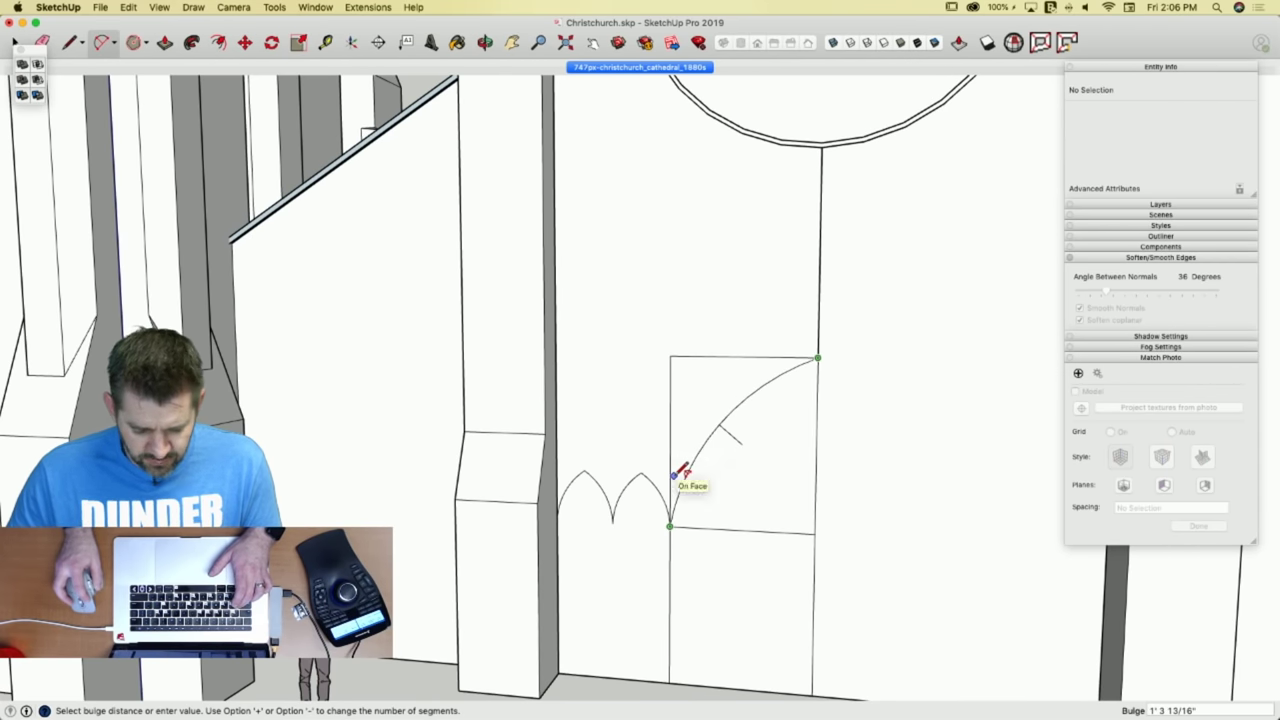
{"action": "left_click", "coordinate": [683, 470]}
{"action": "key", "text": "e"}
{"action": "left_click", "coordinate": [669, 377]}
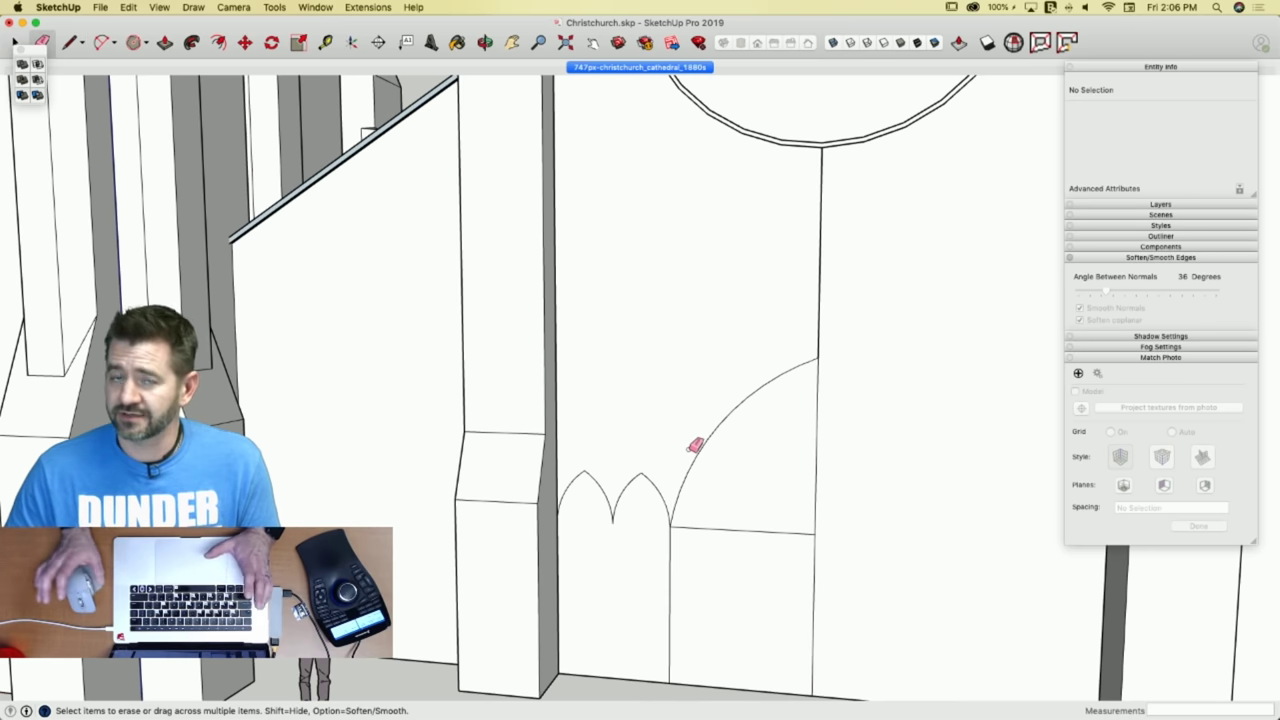
Select the two small arches and the portal's left half-arch, and offset their curves outward about 2 7/16" to match the photo.
{"action": "key", "text": "space"}
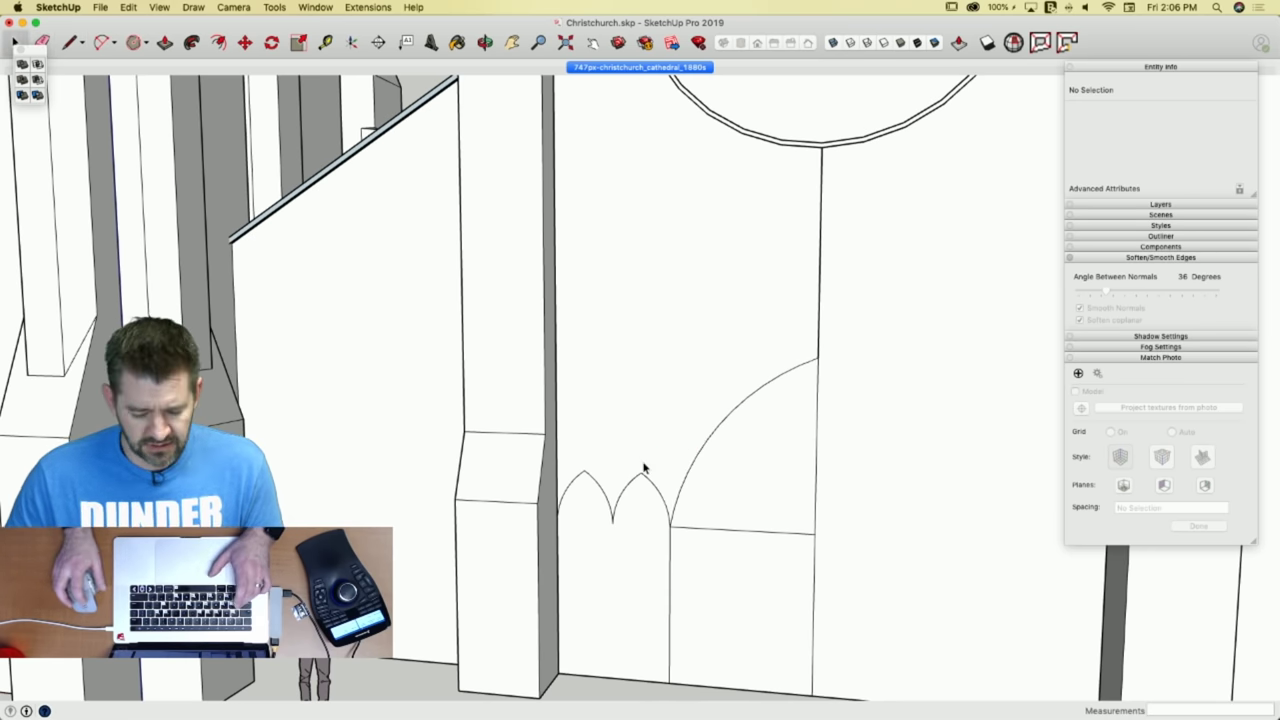
{"action": "left_click", "coordinate": [585, 485]}
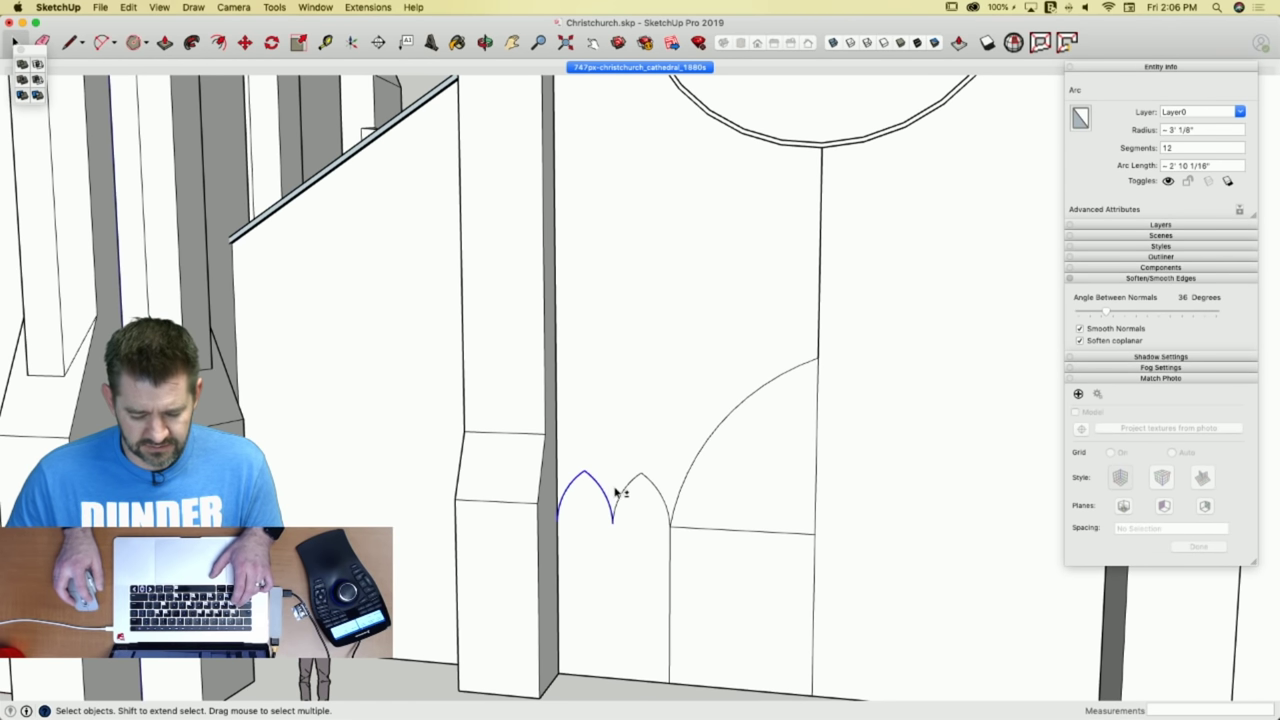
{"action": "left_click", "coordinate": [627, 492], "text": "shift"}
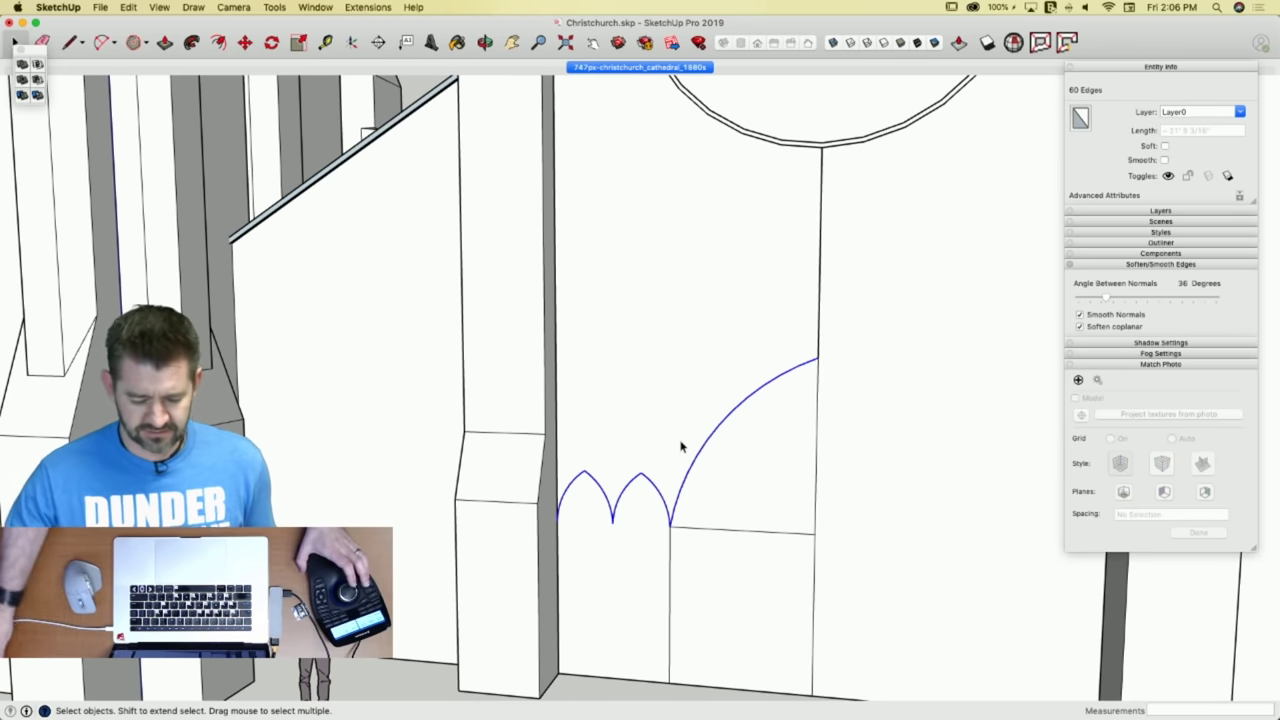
{"action": "scroll", "coordinate": [678, 492], "scroll_direction": "up", "scroll_amount": 3}
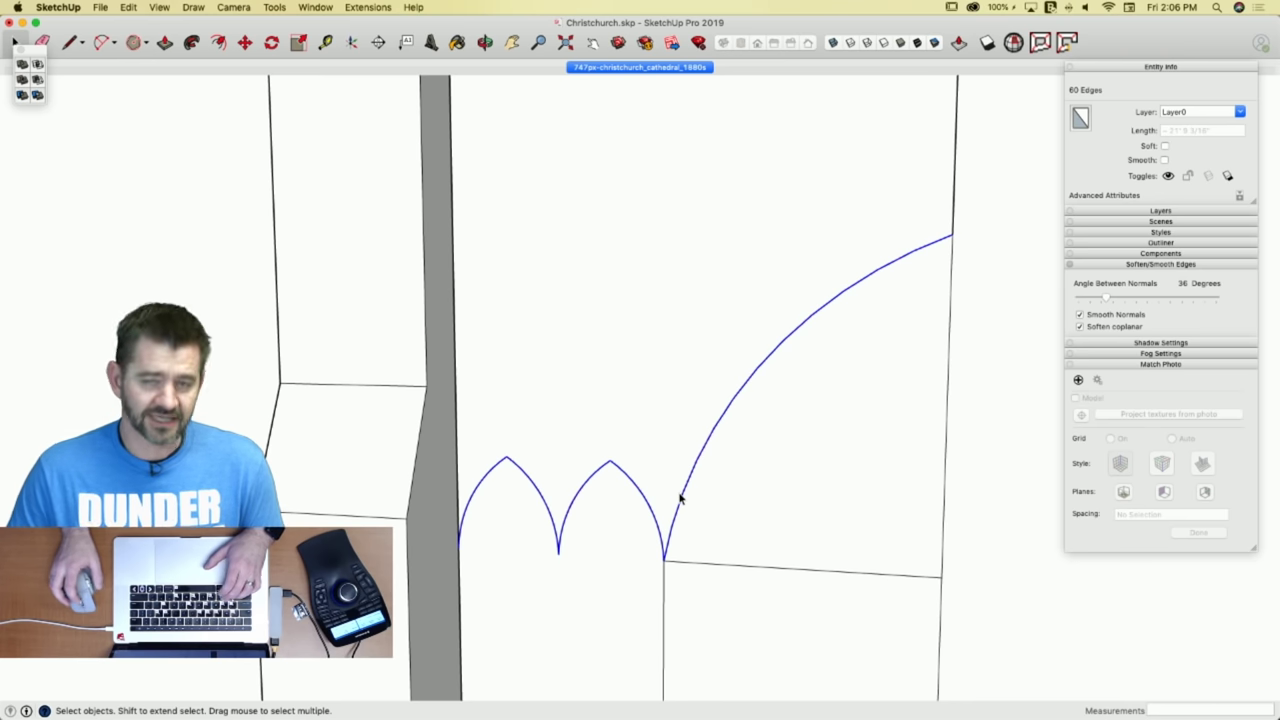
{"action": "left_click", "coordinate": [622, 68]}
{"action": "scroll", "coordinate": [600, 625], "scroll_direction": "up", "scroll_amount": 5}
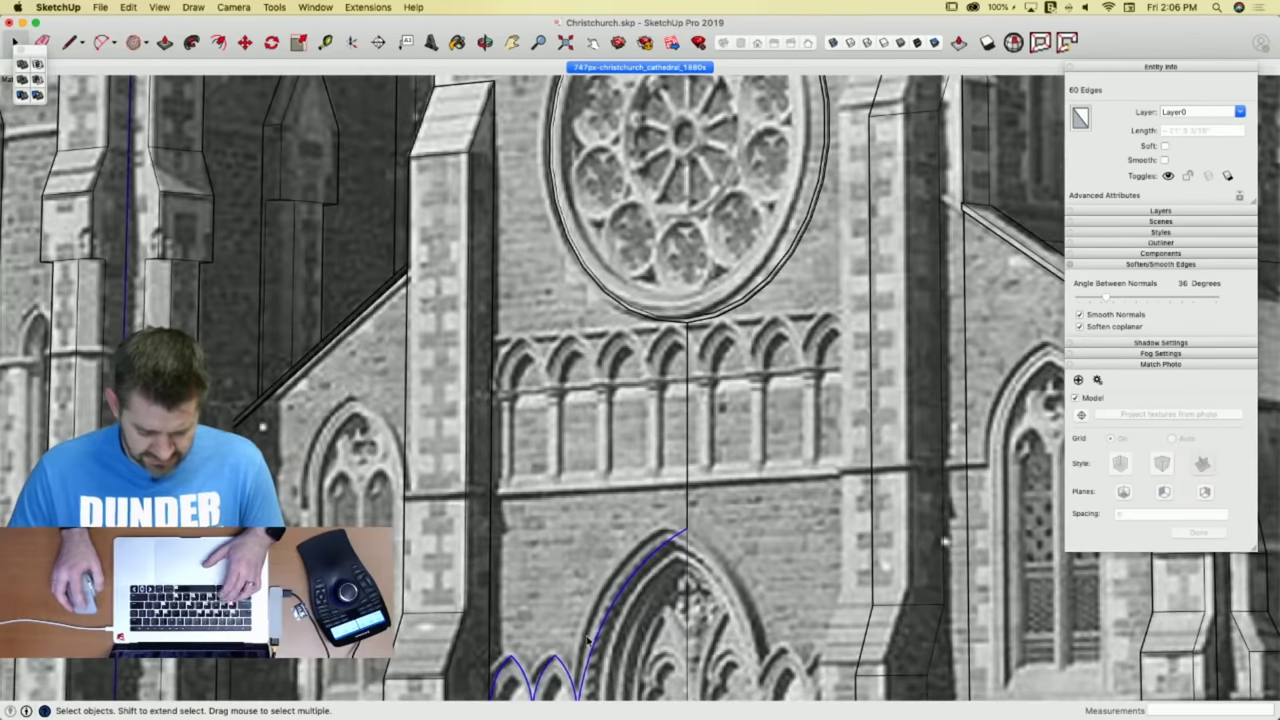
{"action": "key", "text": "f"}
{"action": "left_click", "coordinate": [599, 630]}
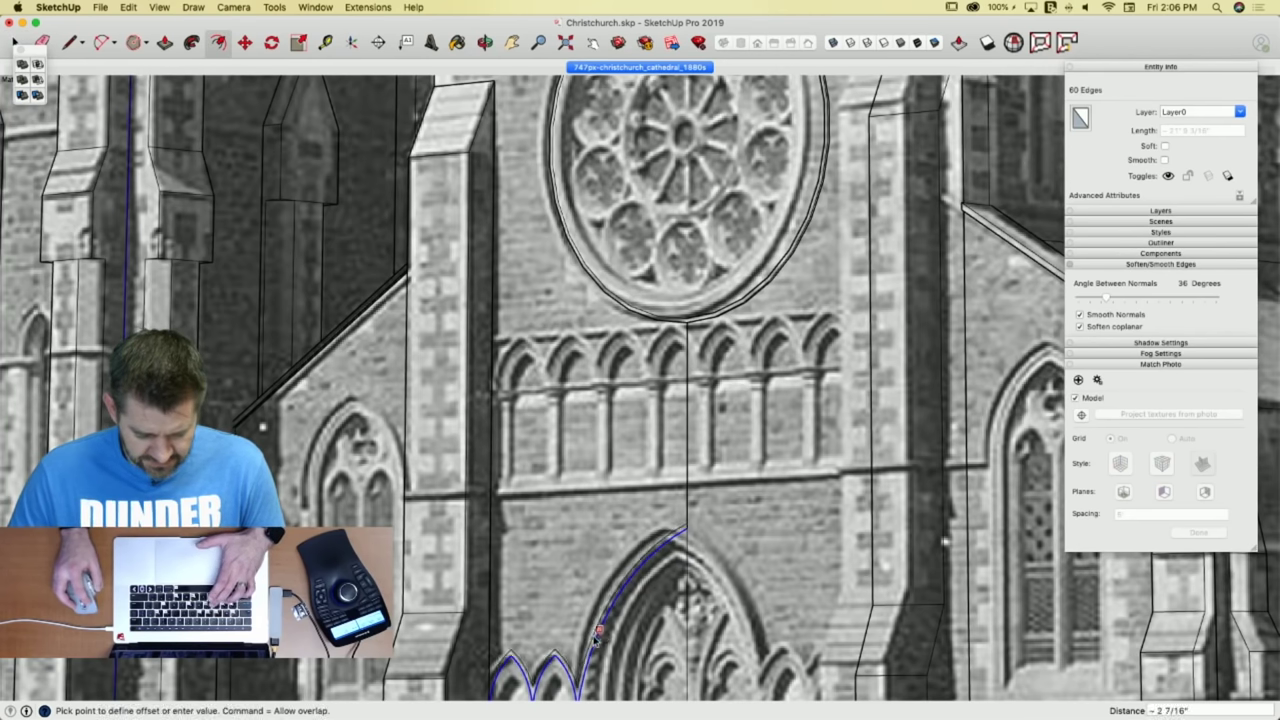
{"action": "left_click", "coordinate": [595, 640]}
{"action": "key", "text": "space"}
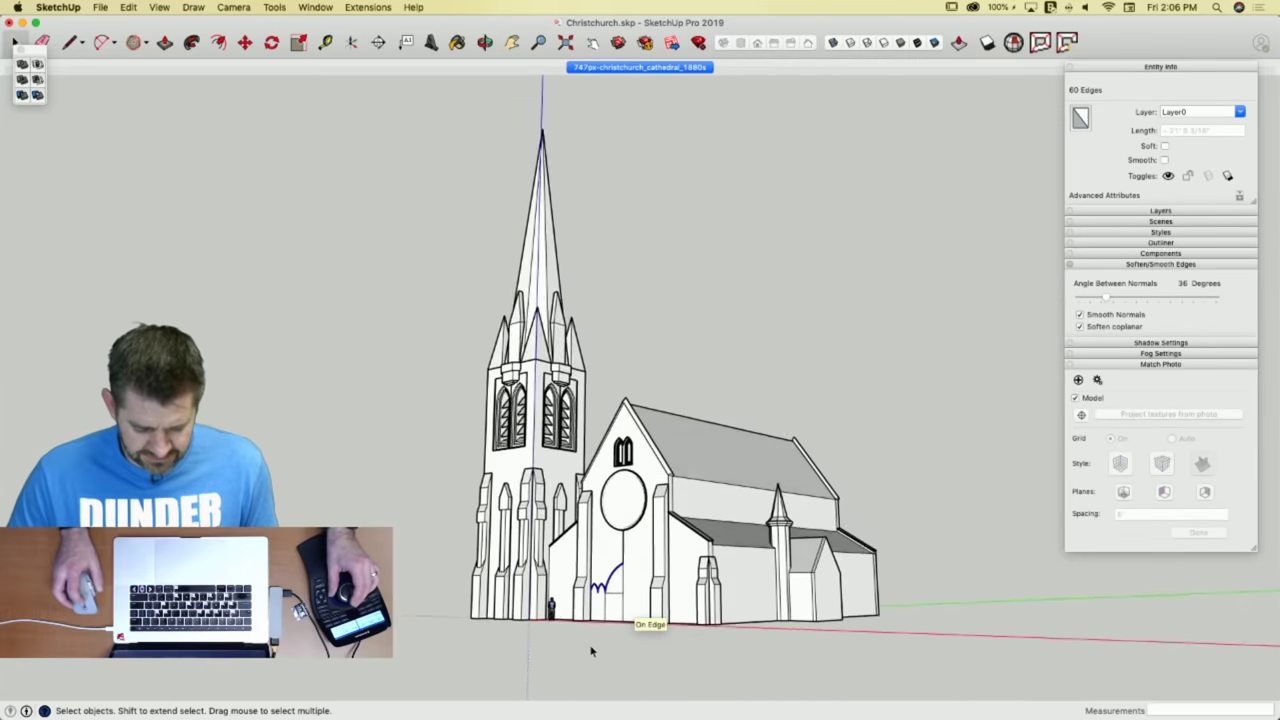
Extend the outer offset curve to the portal's centre line at the apex and erase the centre line above it.
{"action": "scroll", "coordinate": [615, 595], "scroll_direction": "up", "scroll_amount": 10}
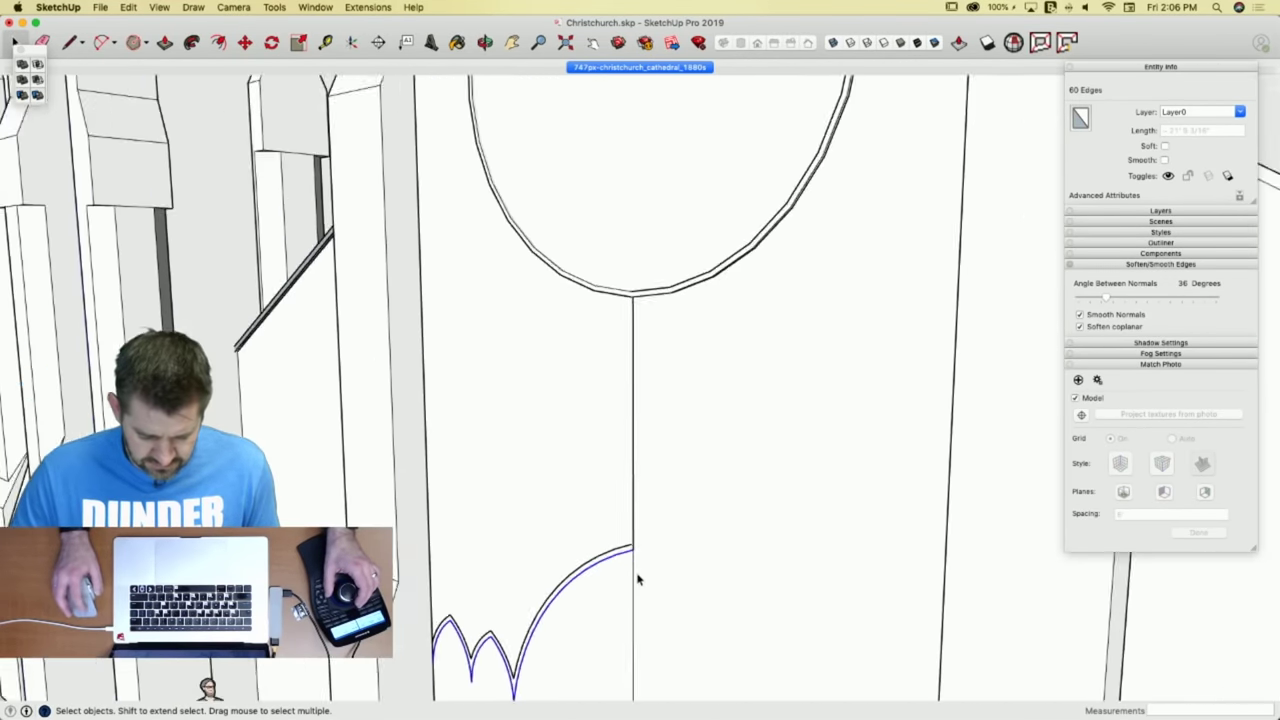
{"action": "scroll", "coordinate": [628, 550], "scroll_direction": "up", "scroll_amount": 6}
{"action": "scroll", "coordinate": [624, 542], "scroll_direction": "down", "scroll_amount": 2}
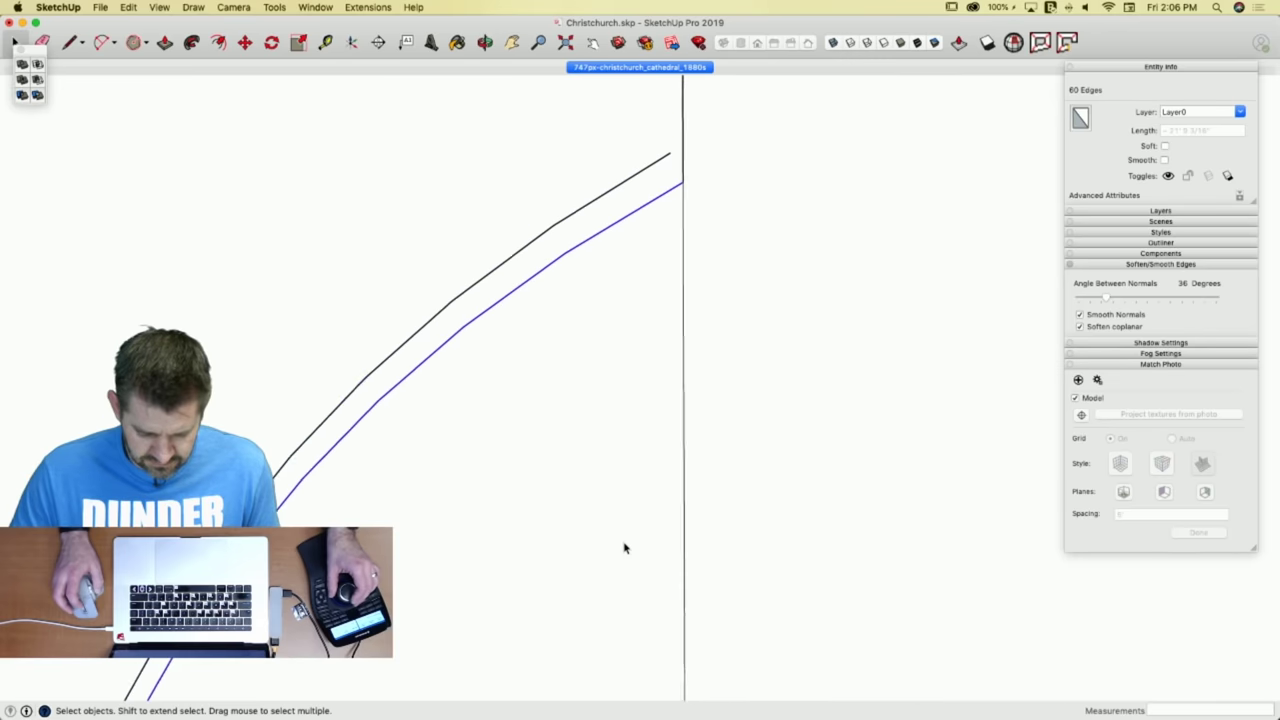
{"action": "key", "text": "l"}
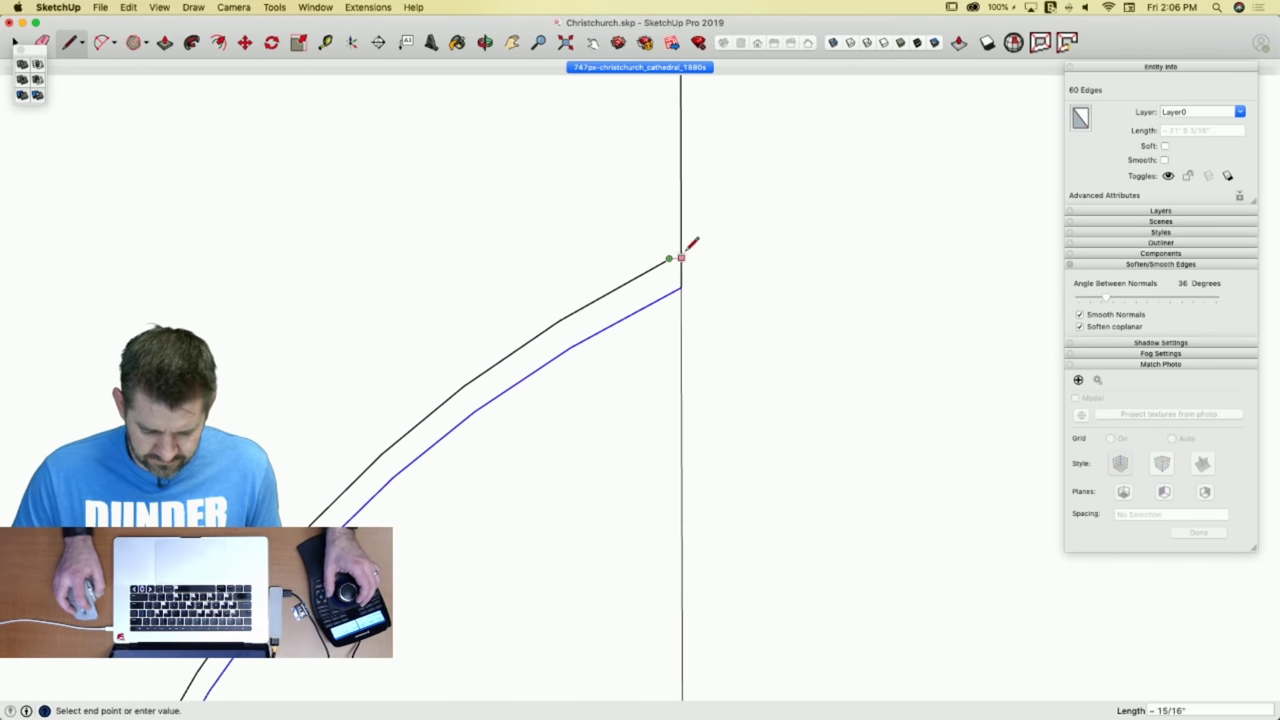
{"action": "key", "text": "e"}
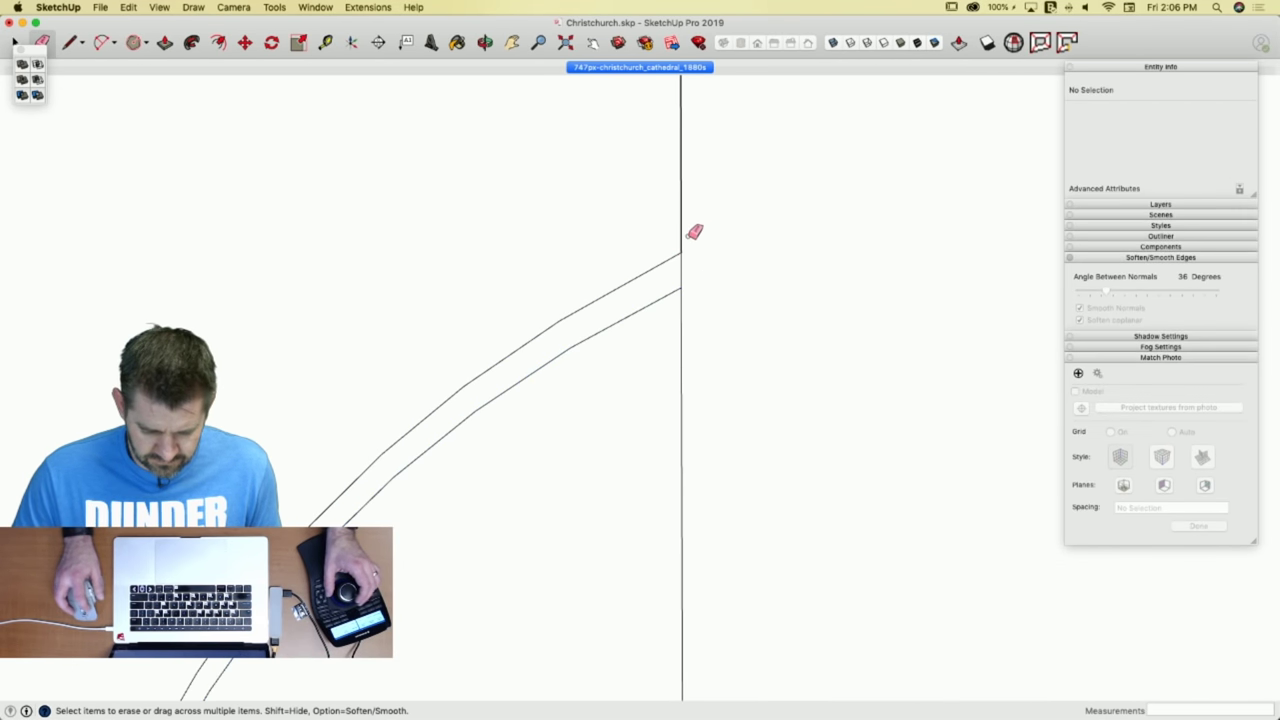
Select the left half's panel and trim faces and rotate a copy 180 degrees about the base of the portal's centre line.
{"action": "key", "text": "space"}
{"action": "scroll", "coordinate": [689, 246], "scroll_direction": "down", "scroll_amount": 10}
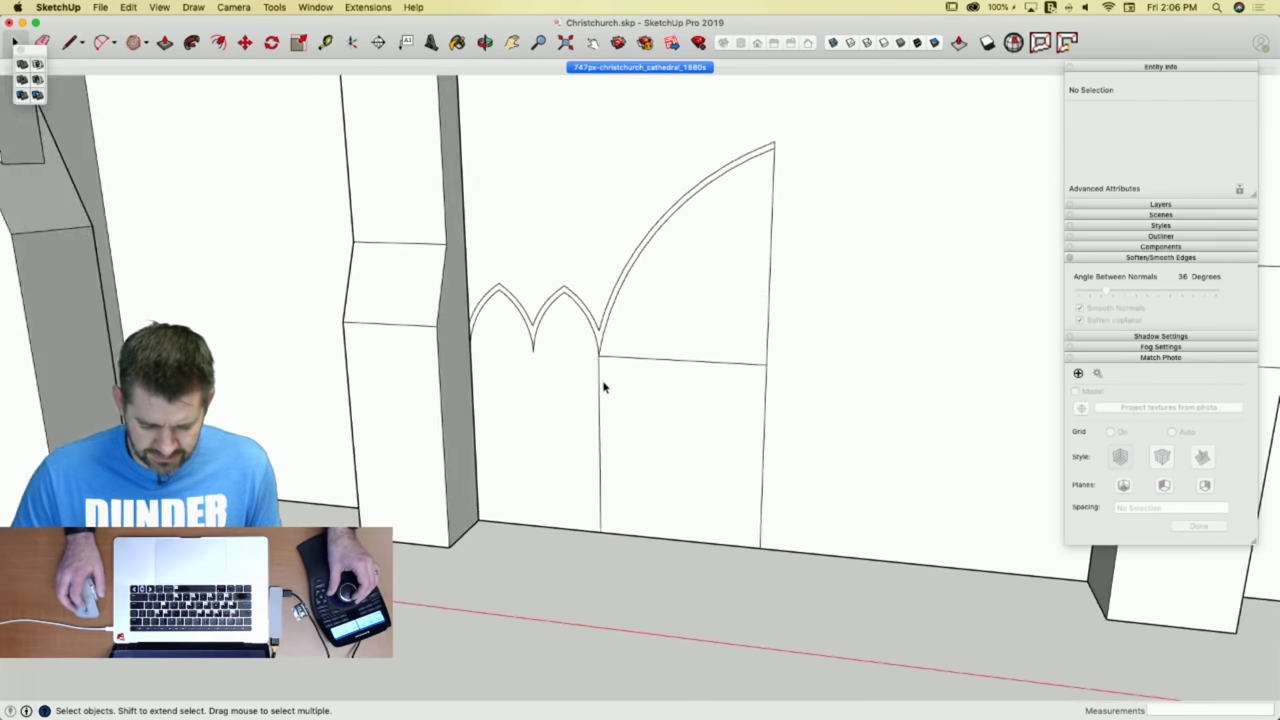
{"action": "left_click", "coordinate": [586, 380]}
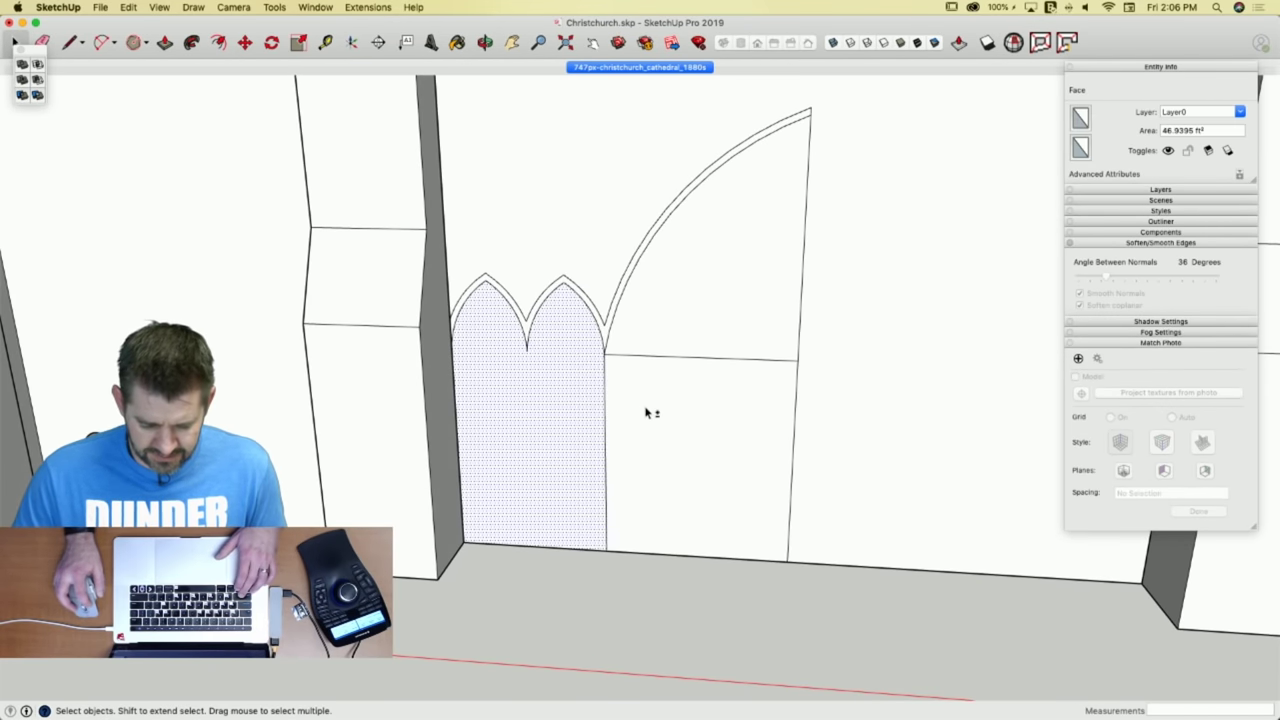
{"action": "left_click", "coordinate": [651, 414], "text": "shift"}
{"action": "left_click", "coordinate": [651, 300], "text": "shift"}
{"action": "scroll", "coordinate": [592, 320], "scroll_direction": "up", "scroll_amount": 5}
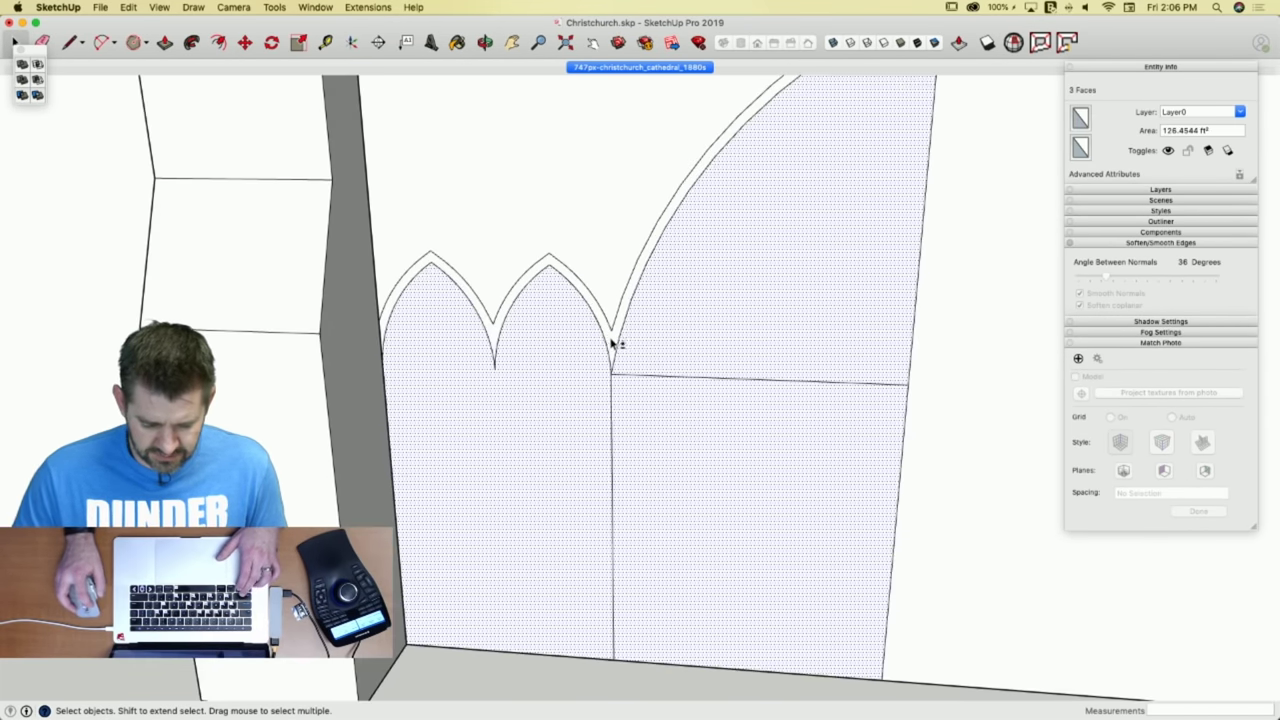
{"action": "key", "text": "q"}
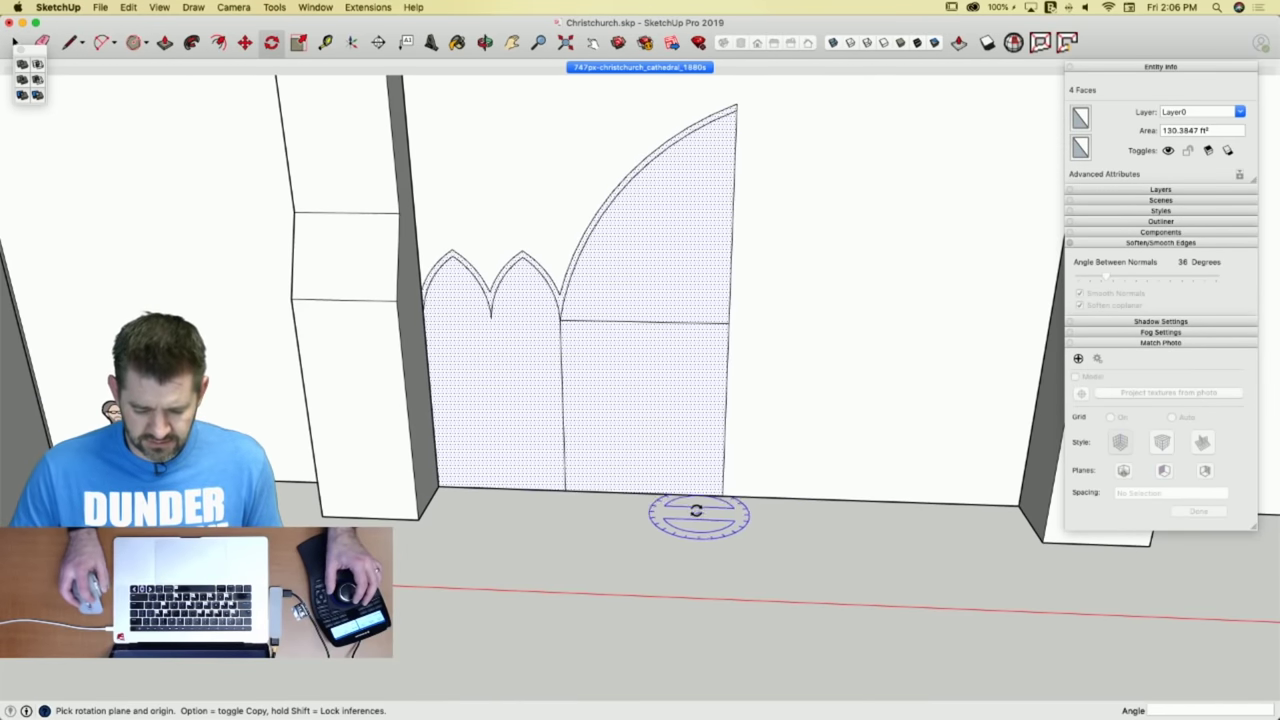
{"action": "left_click", "coordinate": [722, 497]}
{"action": "left_click", "coordinate": [687, 495]}
{"action": "key", "text": "alt"}
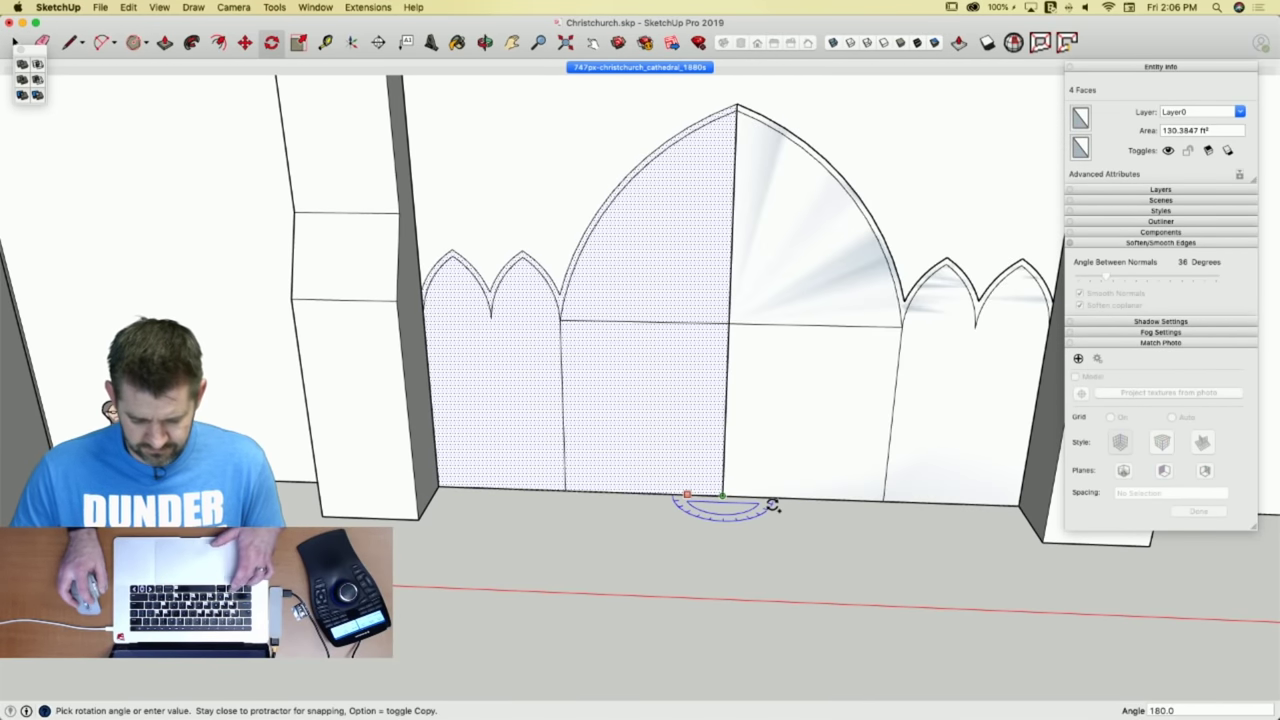
{"action": "left_click", "coordinate": [773, 506]}
Erase the portal's horizontal springing lines and the short centre edge splitting the trim band at the apex.
{"action": "key", "text": "e"}
{"action": "left_click", "coordinate": [716, 322]}
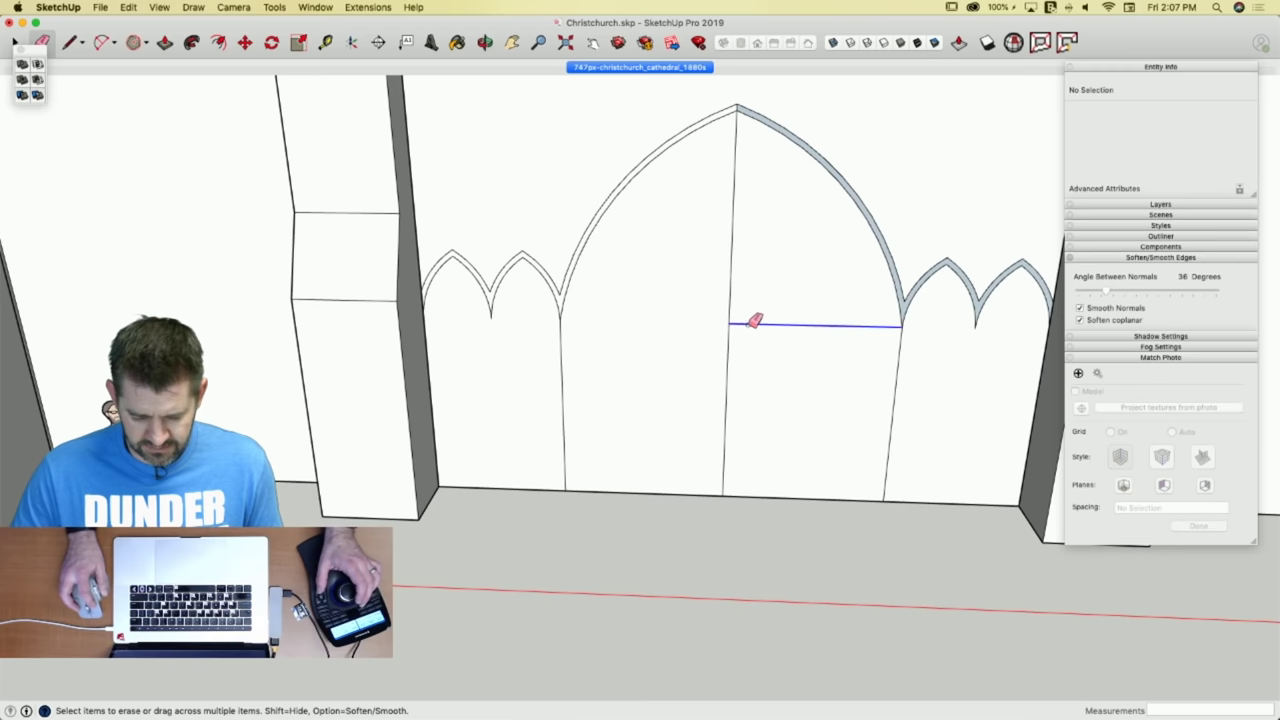
{"action": "left_click", "coordinate": [750, 323]}
{"action": "scroll", "coordinate": [752, 340], "scroll_direction": "up", "scroll_amount": 4}
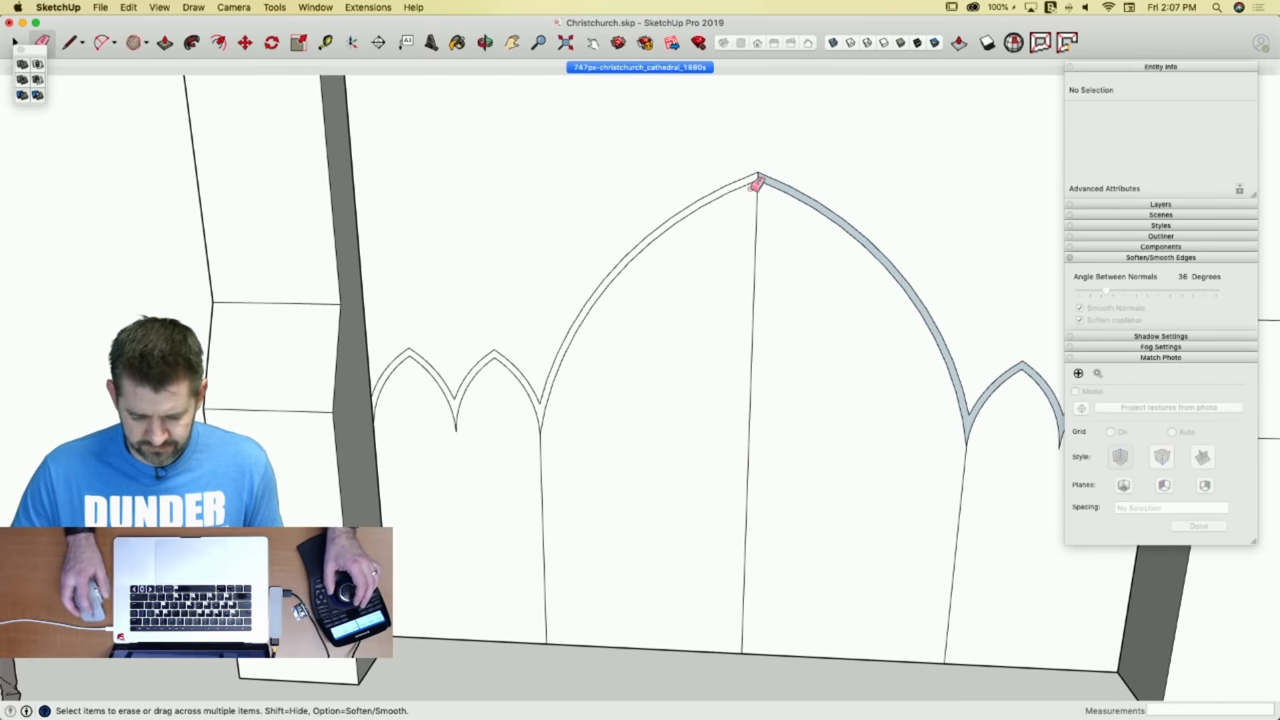
{"action": "left_click", "coordinate": [759, 178]}
Push/Pull the trim band around the portal and small arches out from the facade by 1 5/16".
{"action": "scroll", "coordinate": [655, 202], "scroll_direction": "up", "scroll_amount": 4}
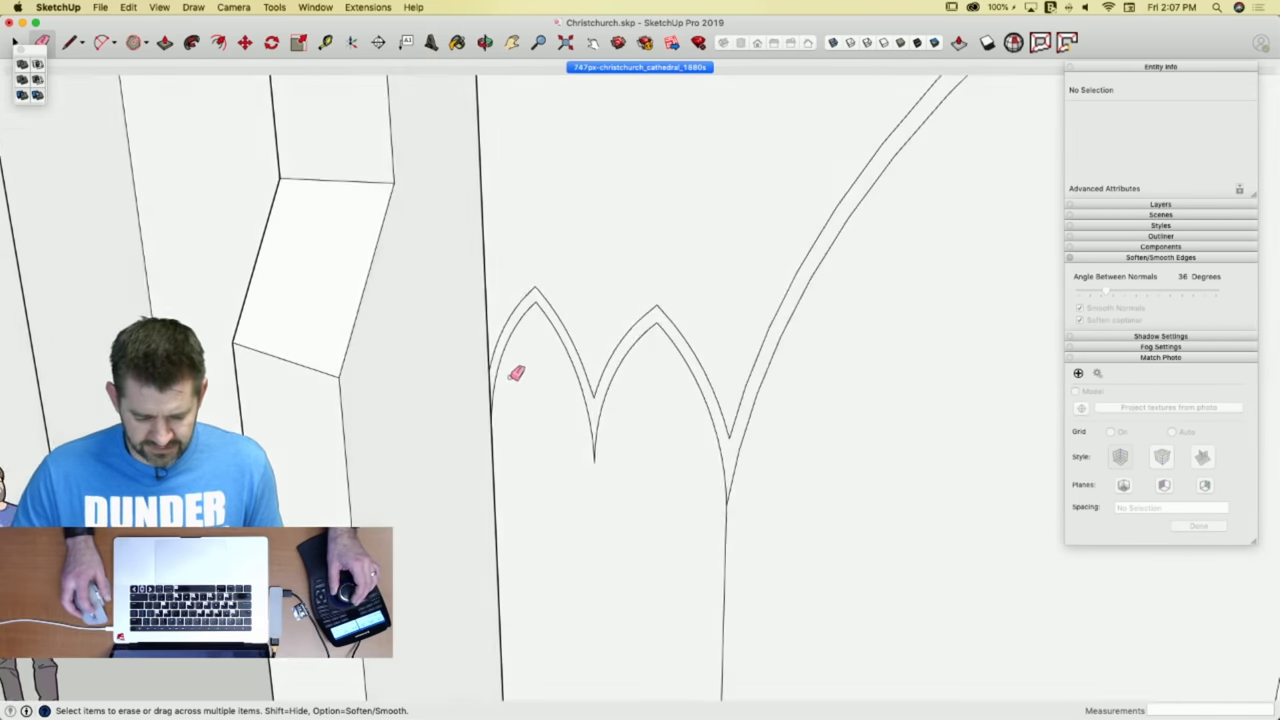
{"action": "key", "text": "p"}
{"action": "left_click", "coordinate": [505, 388]}
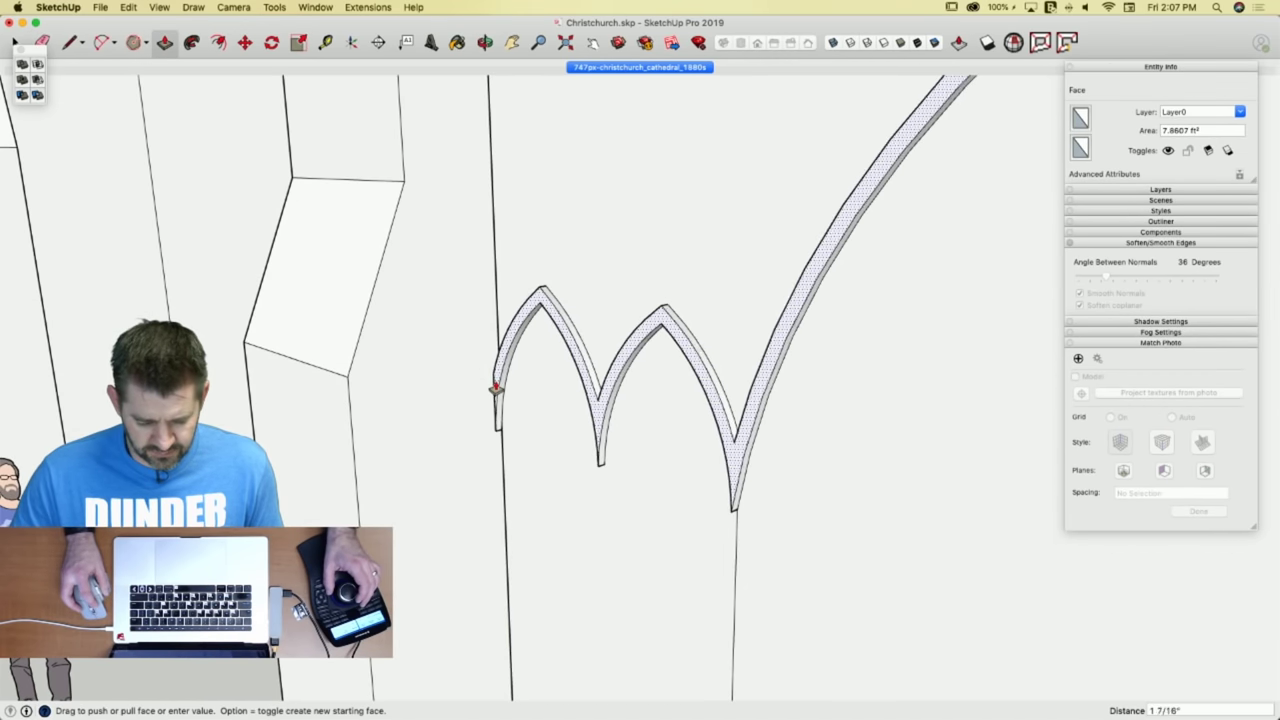
{"action": "left_click", "coordinate": [494, 387]}
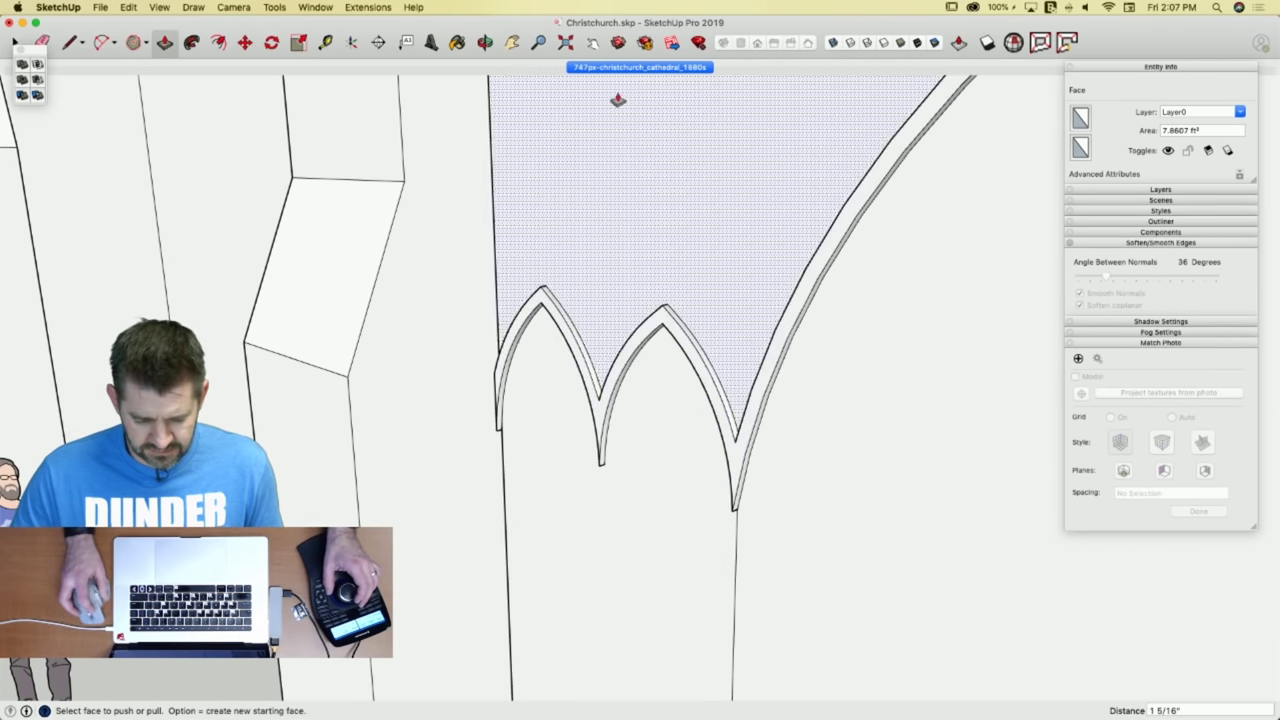
Draw a vertical line about 7' 3 1/8" long from the point between the left pair of small arches down to the ground.
{"action": "left_click", "coordinate": [618, 68]}
{"action": "scroll", "coordinate": [573, 682], "scroll_direction": "up", "scroll_amount": 10}
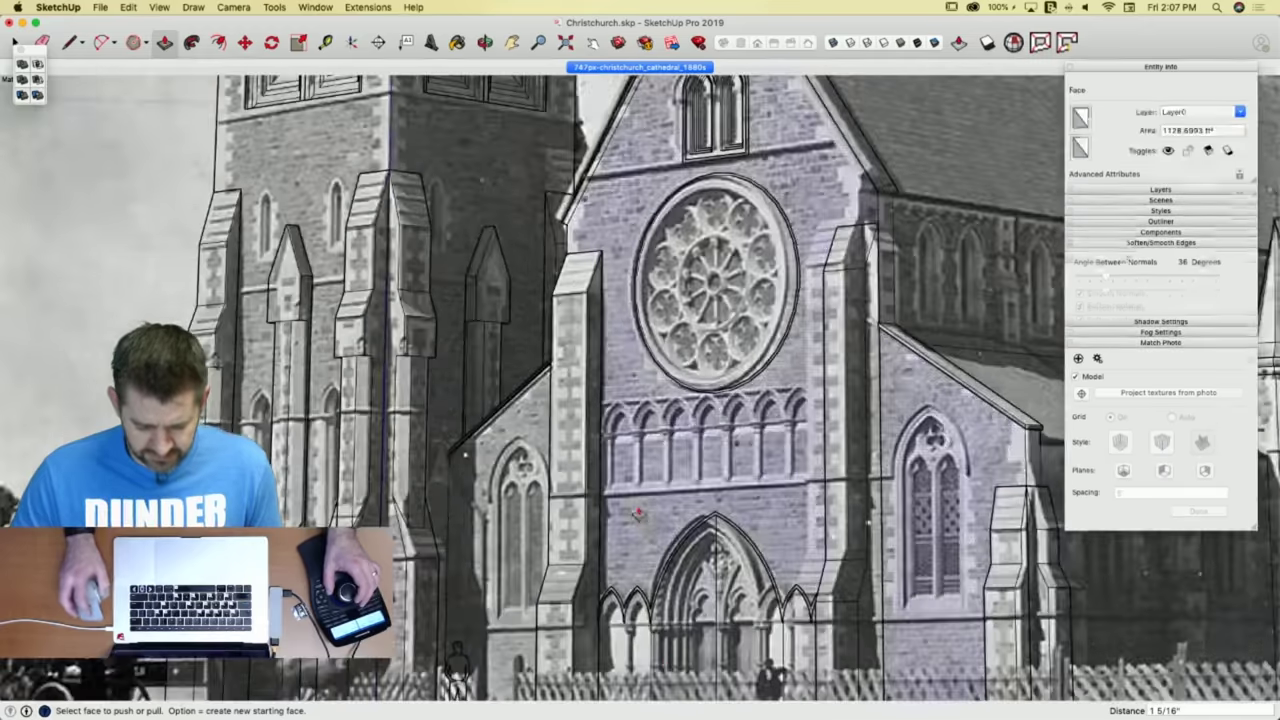
{"action": "scroll", "coordinate": [645, 680], "scroll_direction": "up", "scroll_amount": 3}
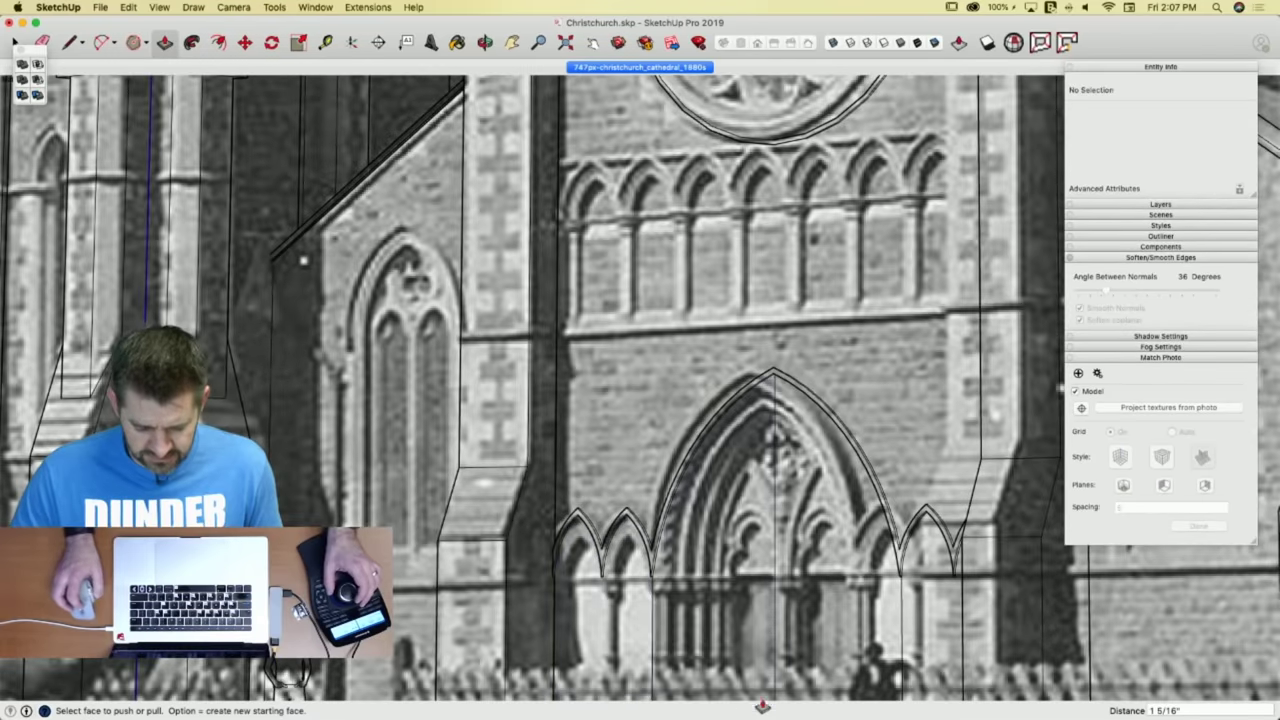
{"action": "scroll", "coordinate": [594, 606], "scroll_direction": "up", "scroll_amount": 5}
{"action": "key", "text": "l"}
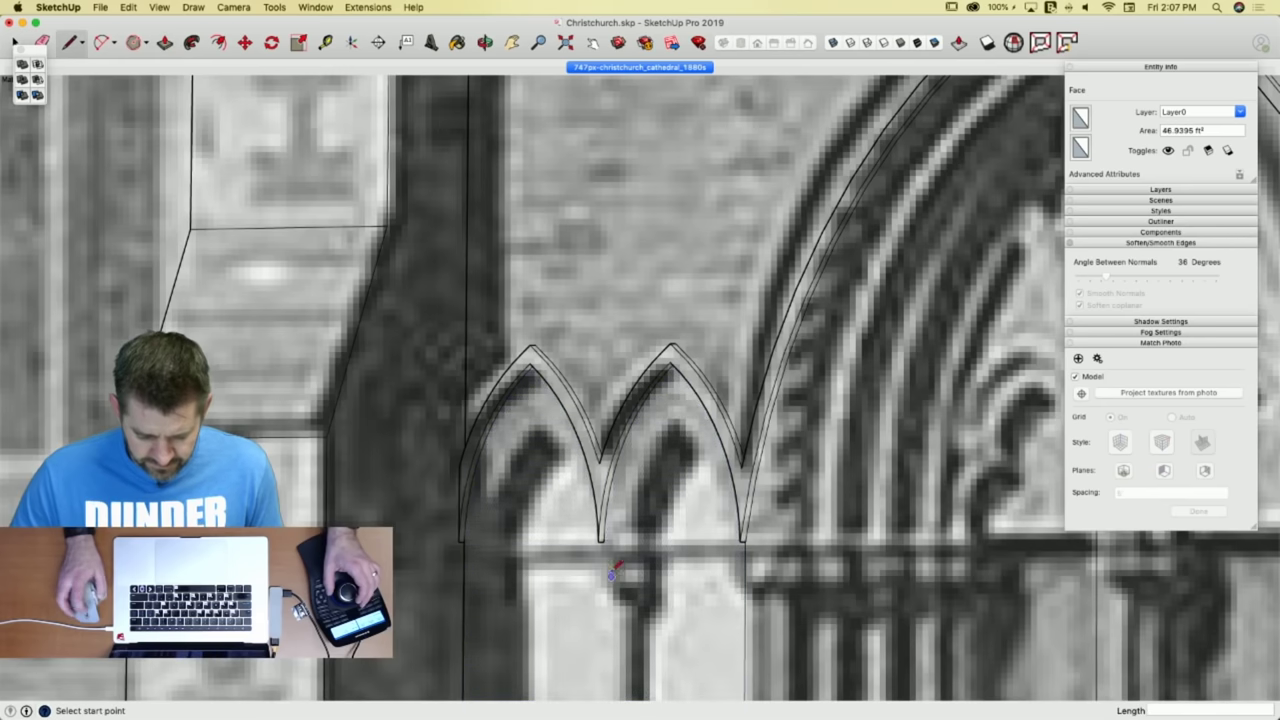
{"action": "left_click", "coordinate": [606, 542]}
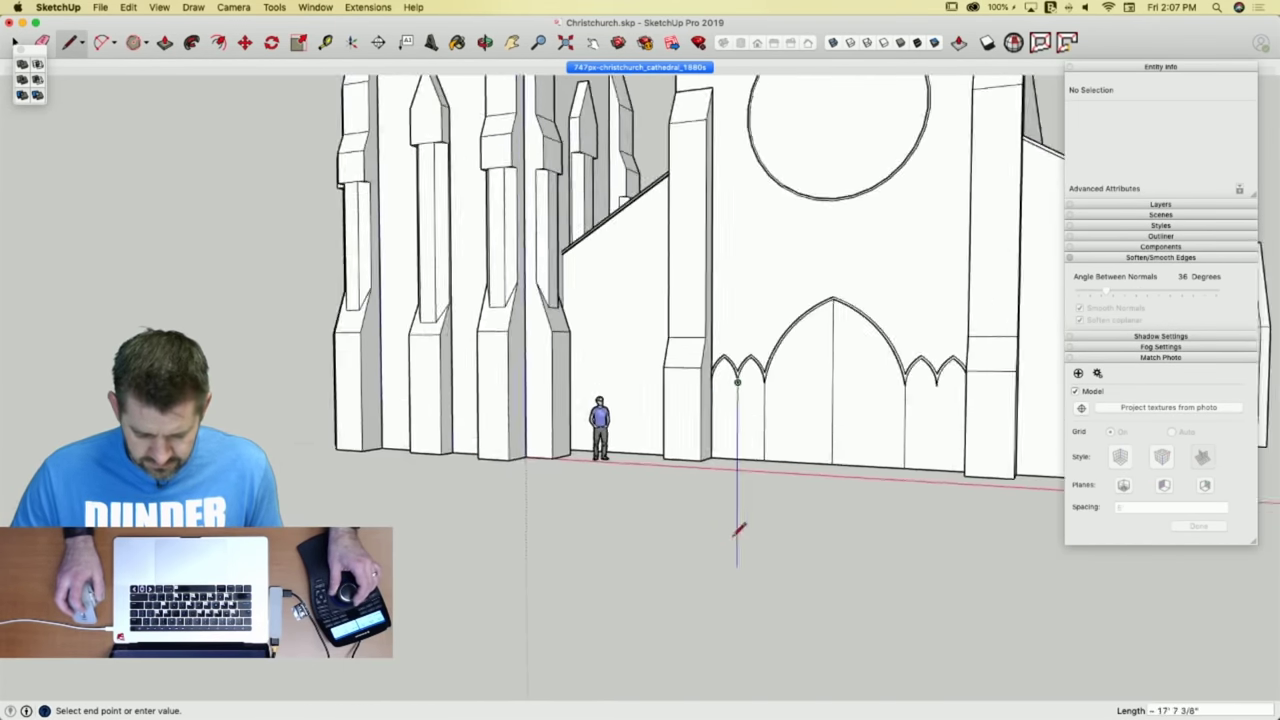
{"action": "scroll", "coordinate": [737, 532], "scroll_direction": "up", "scroll_amount": 3}
{"action": "left_click", "coordinate": [709, 507]}
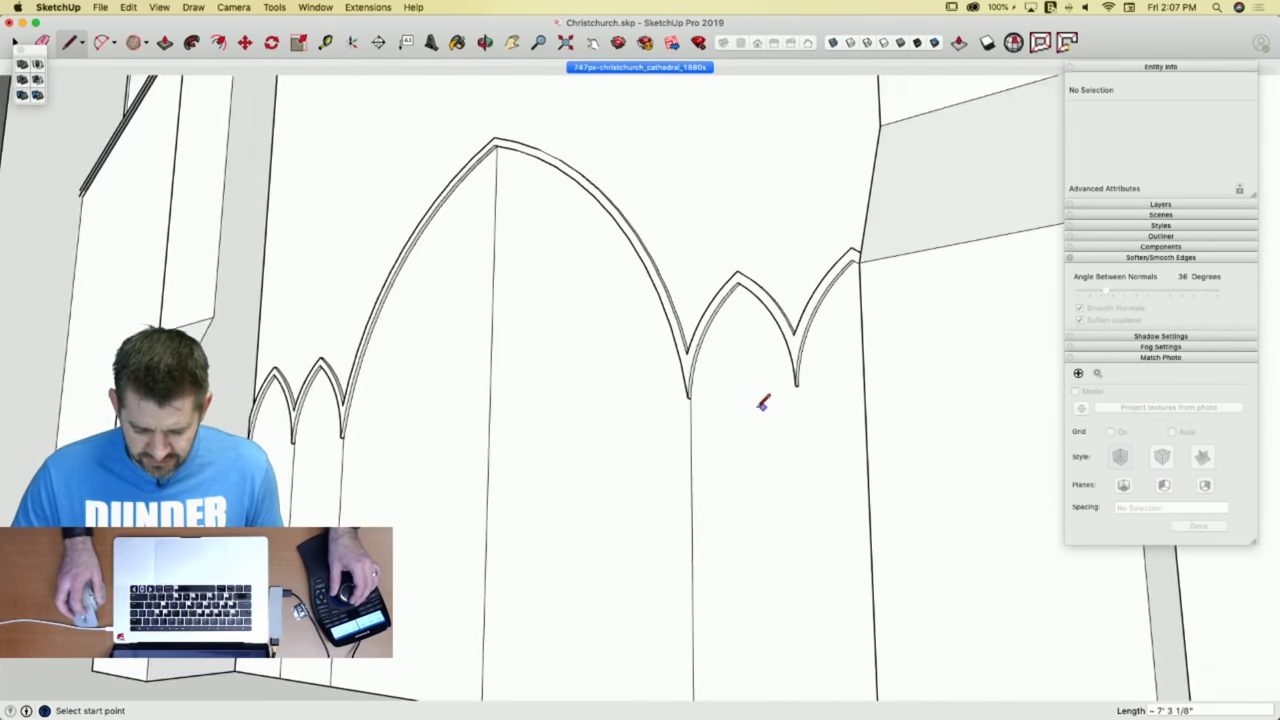
Draw a matching vertical line about 7' 3 1/8" long between the right pair of small arches down to the wall base.
{"action": "middle_click_drag", "start_coordinate": [763, 403], "coordinate": [812, 388]}
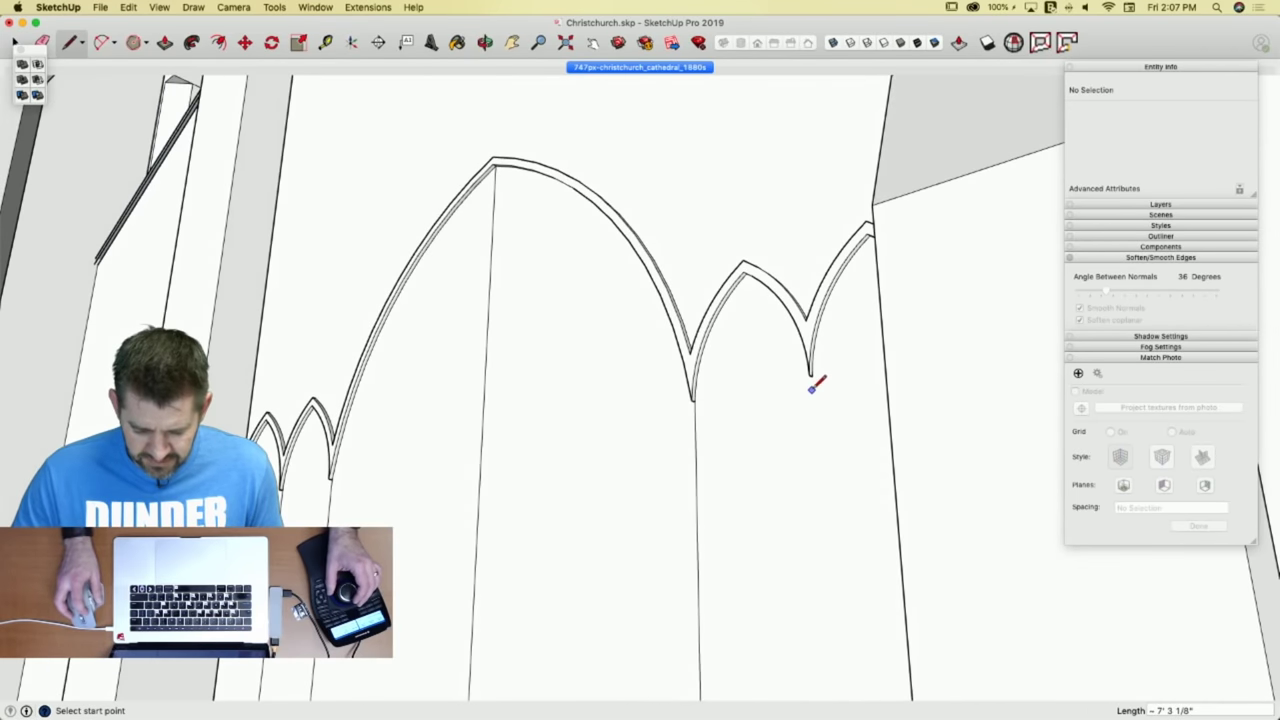
{"action": "left_click", "coordinate": [812, 376]}
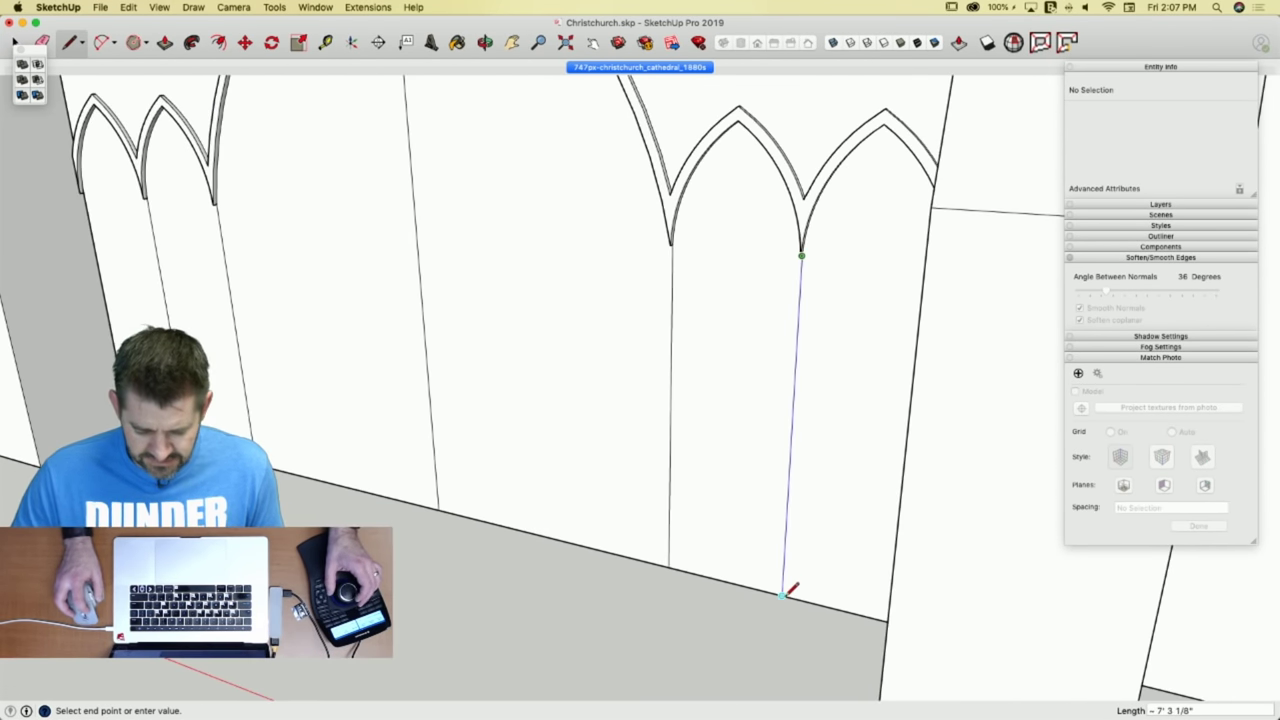
{"action": "left_click", "coordinate": [787, 596]}
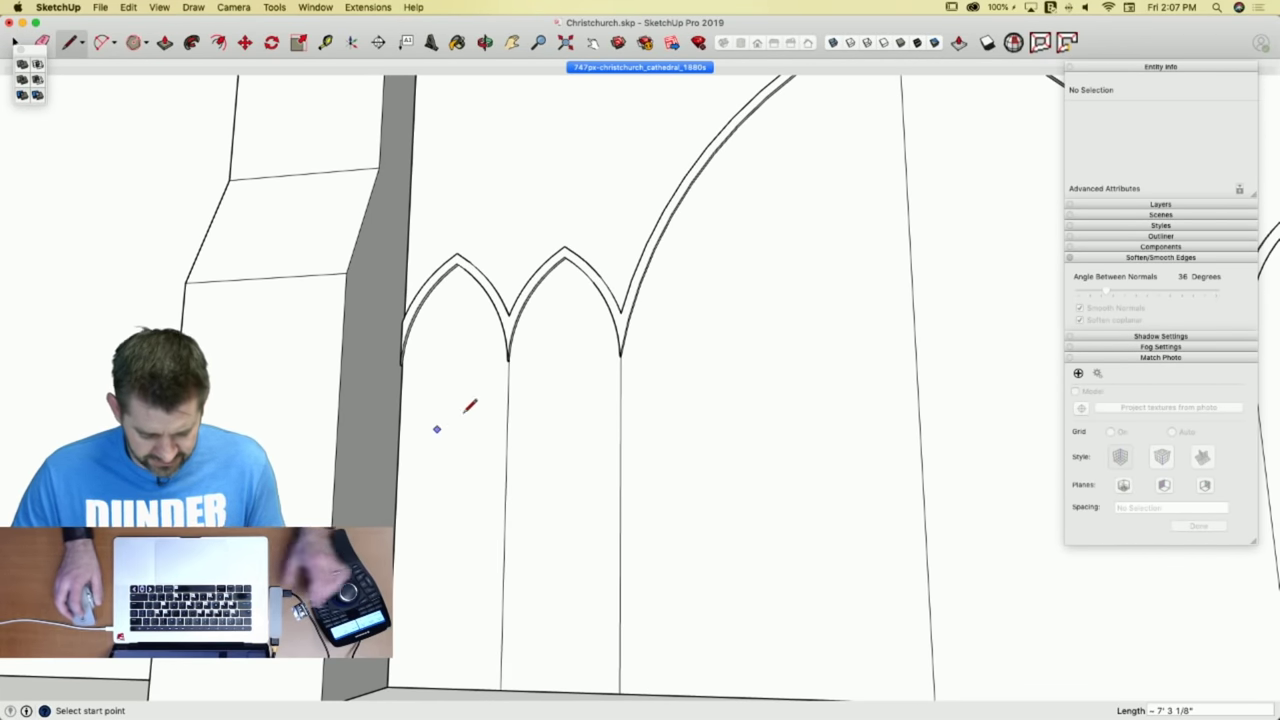
Offset the outlines of the four narrow arched panels beside the portal inward by the same distance.
{"action": "key", "text": "f"}
{"action": "left_click", "coordinate": [446, 324]}
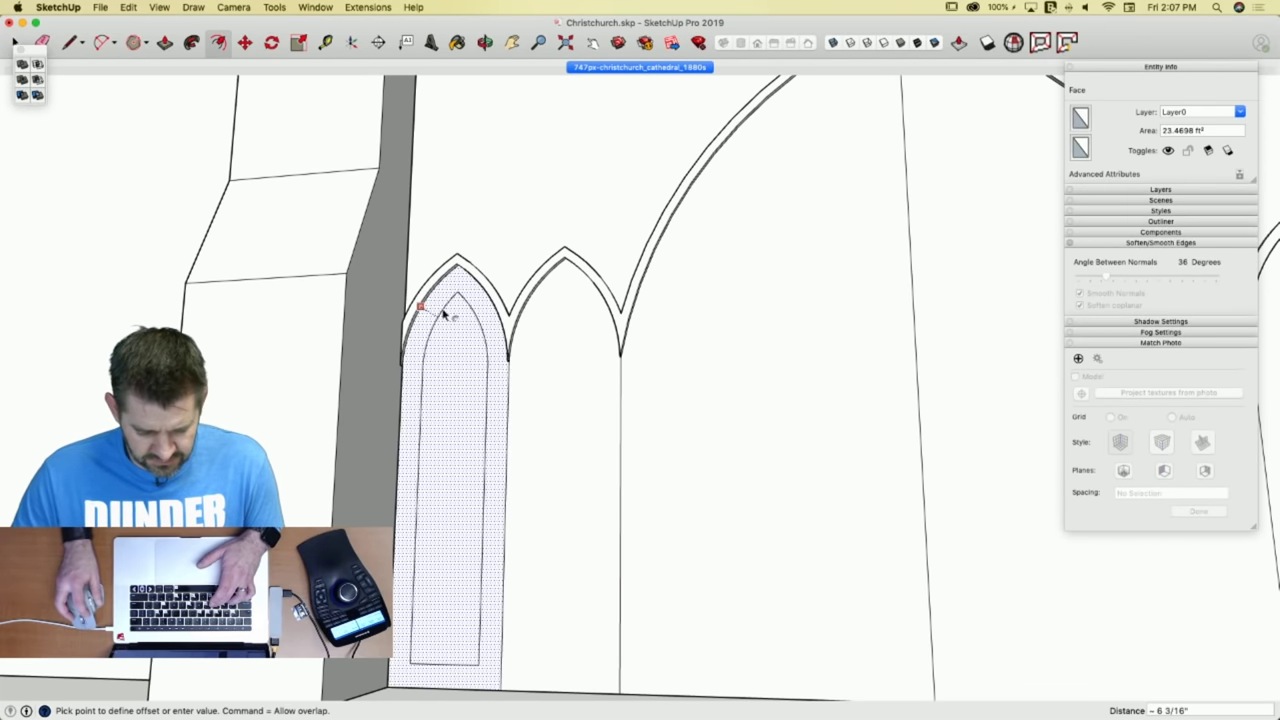
{"action": "left_click", "coordinate": [441, 308]}
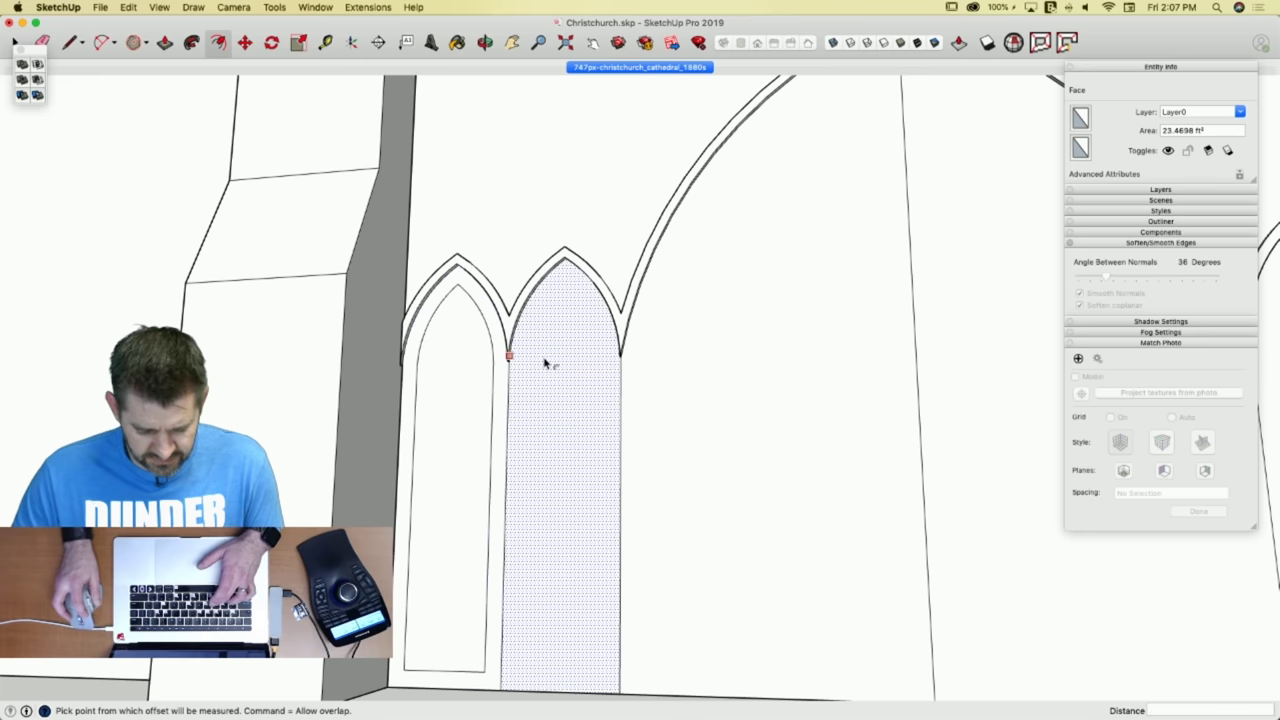
{"action": "double_click", "coordinate": [546, 361]}
{"action": "scroll", "coordinate": [586, 366], "scroll_direction": "down", "scroll_amount": 5}
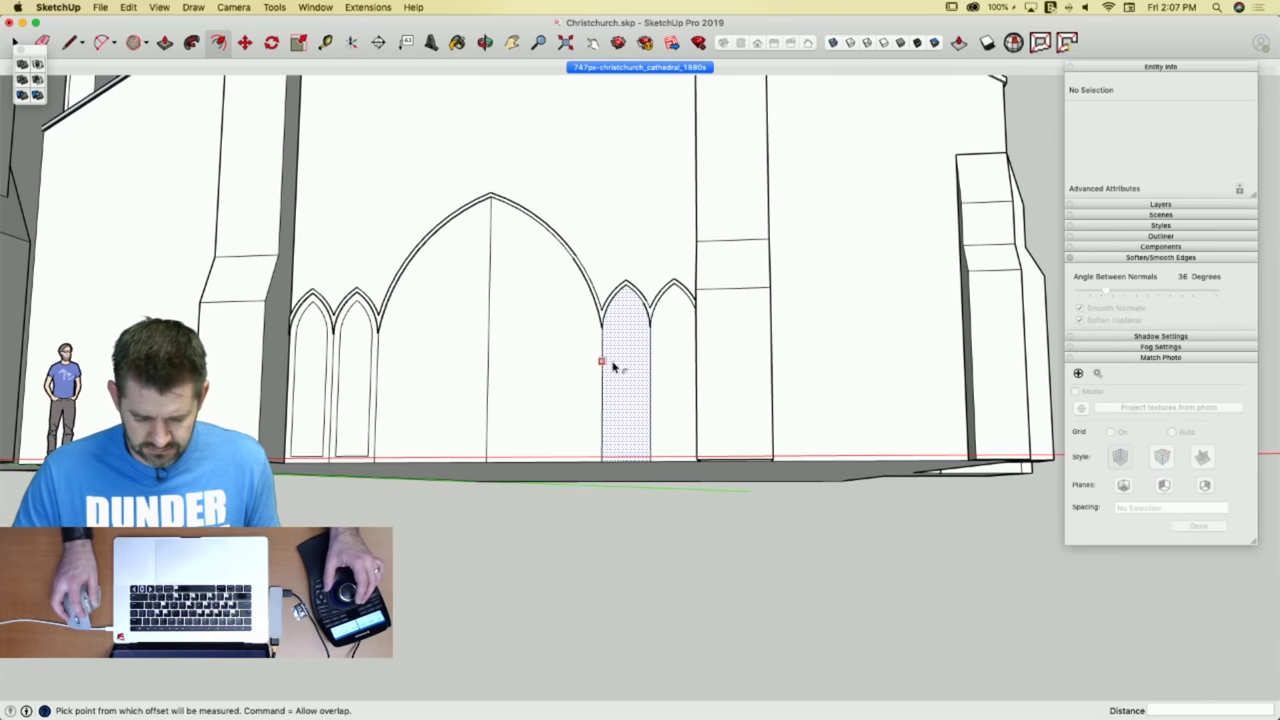
{"action": "scroll", "coordinate": [346, 334], "scroll_direction": "up", "scroll_amount": 5}
Push/Pull the inset faces of the four narrow arched panels beside the portal inward by the same depth to recess them.
{"action": "key", "text": "p"}
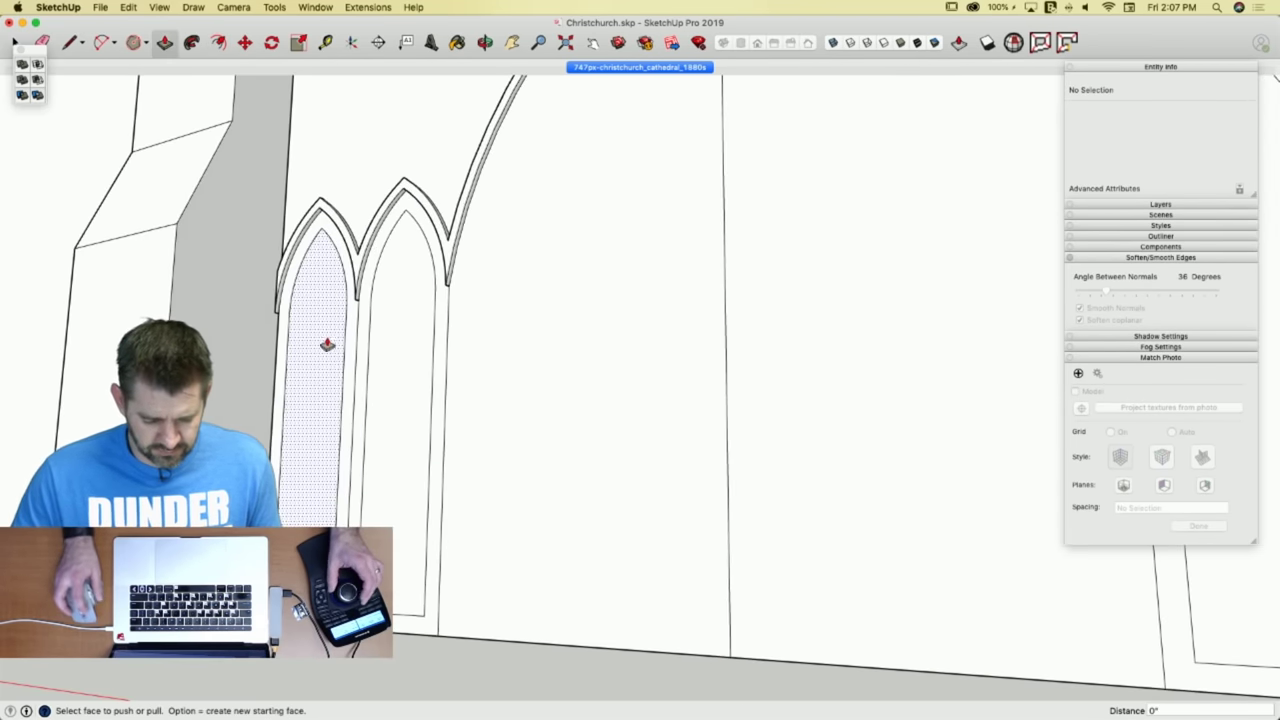
{"action": "left_click", "coordinate": [327, 345]}
{"action": "left_click", "coordinate": [333, 349]}
{"action": "left_click", "coordinate": [377, 352]}
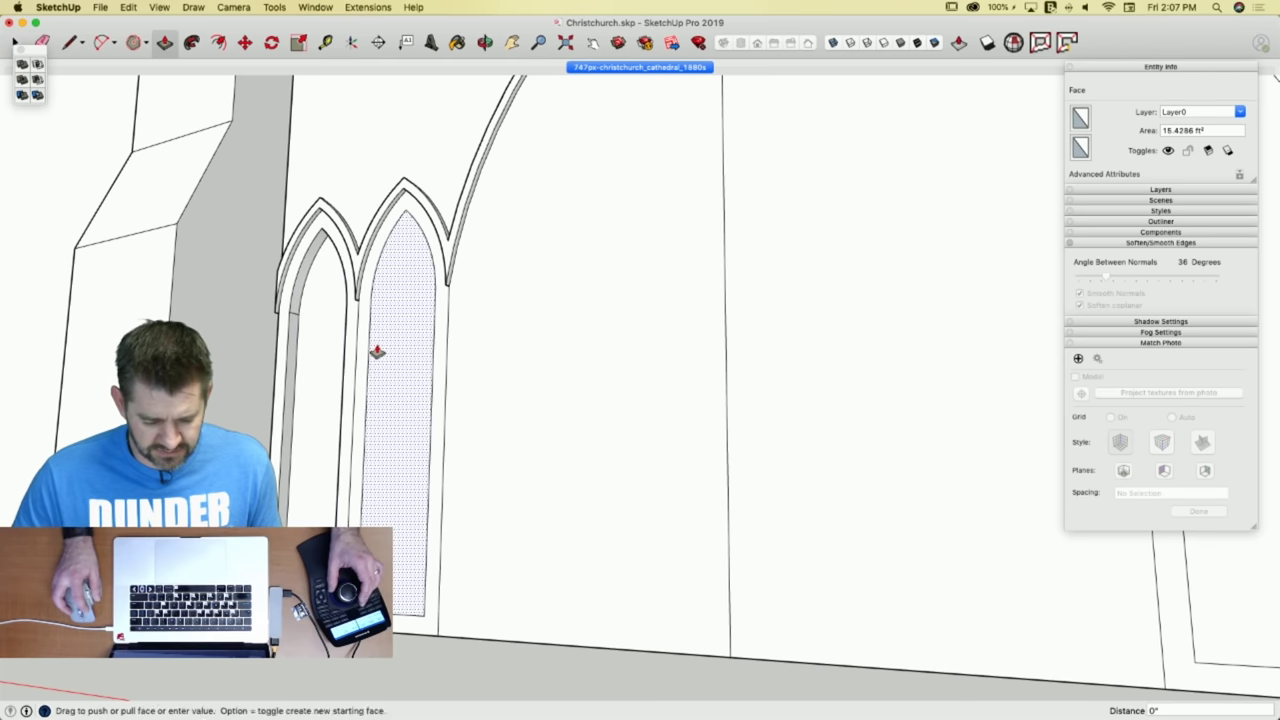
{"action": "left_click", "coordinate": [377, 352]}
{"action": "left_click", "coordinate": [679, 359]}
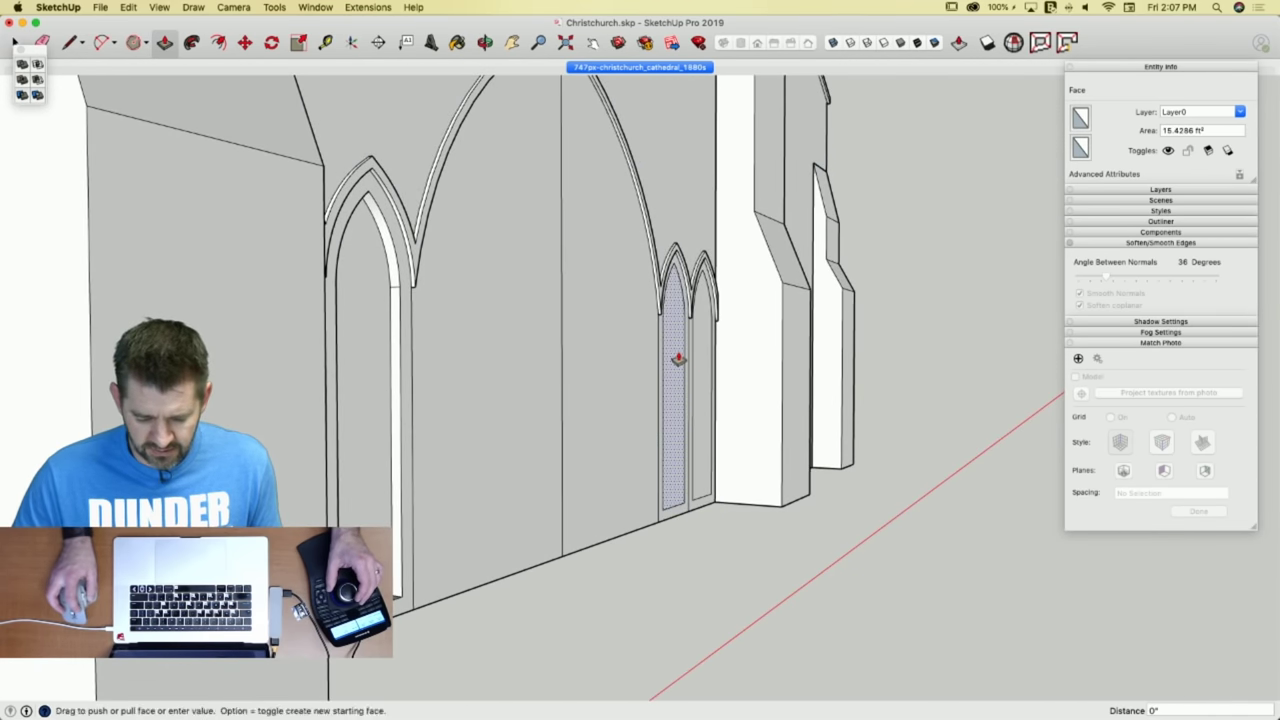
{"action": "left_click", "coordinate": [679, 359]}
{"action": "double_click", "coordinate": [701, 358]}
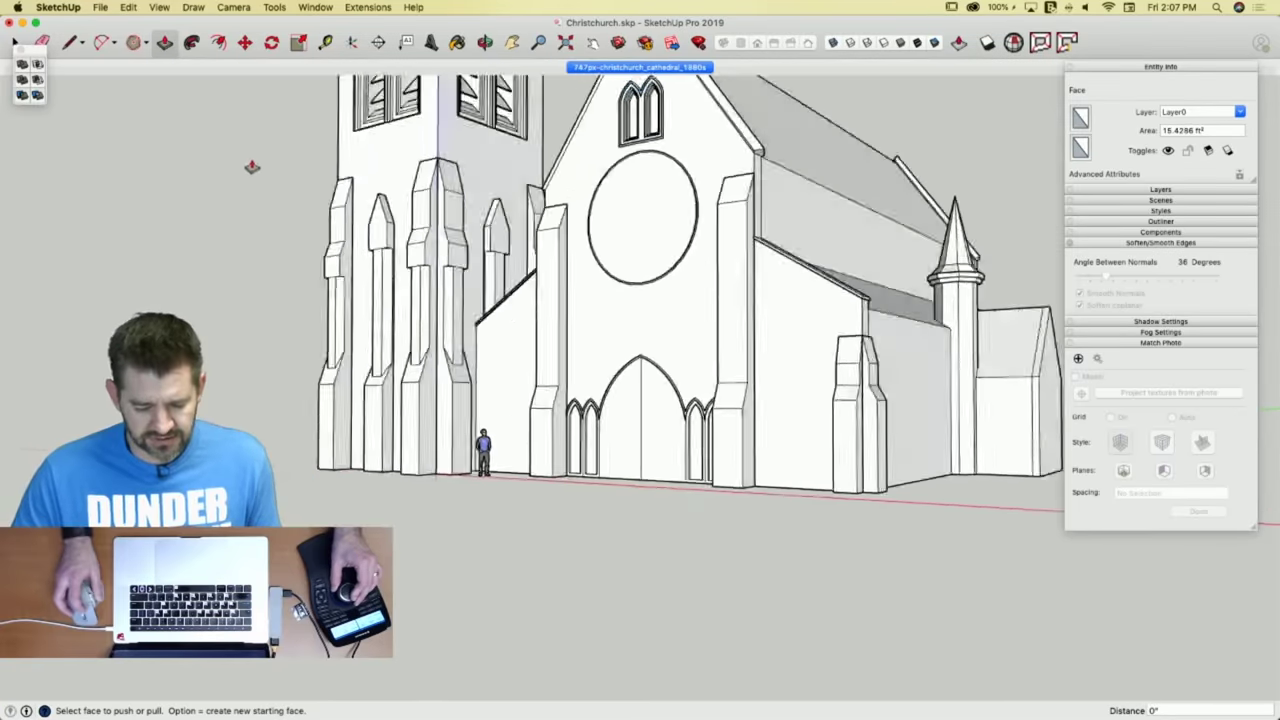
Compare the portal with the matched photo and erase the vertical centre line dividing the large arch face.
{"action": "scroll", "coordinate": [520, 405], "scroll_direction": "up", "scroll_amount": 10}
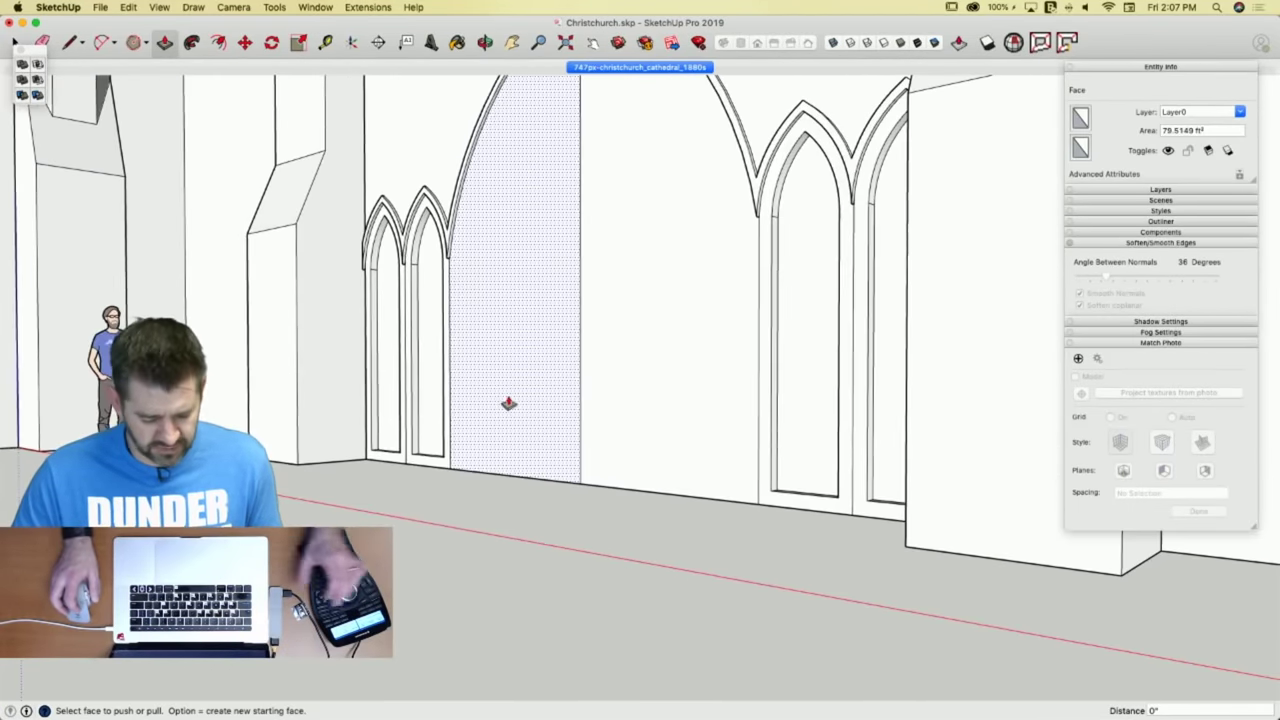
{"action": "left_click", "coordinate": [645, 68]}
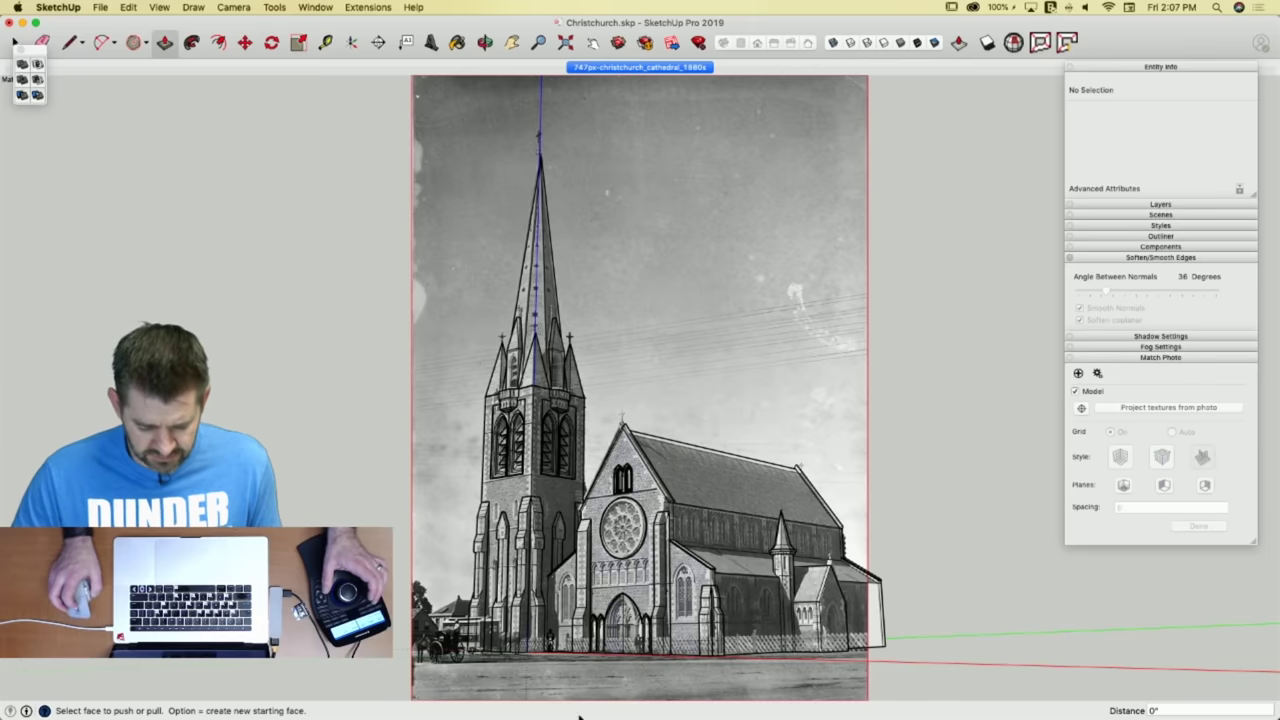
{"action": "scroll", "coordinate": [584, 690], "scroll_direction": "up", "scroll_amount": 10}
{"action": "scroll", "coordinate": [588, 663], "scroll_direction": "up", "scroll_amount": 5}
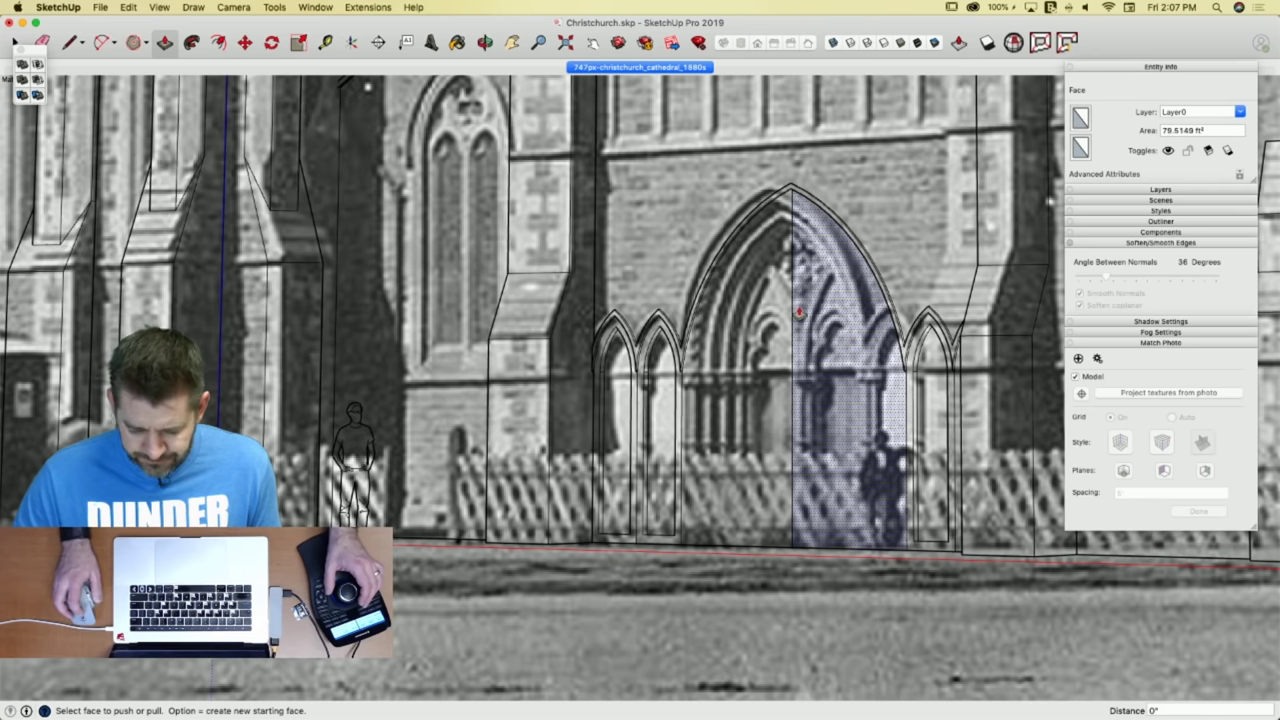
{"action": "key", "text": "e"}
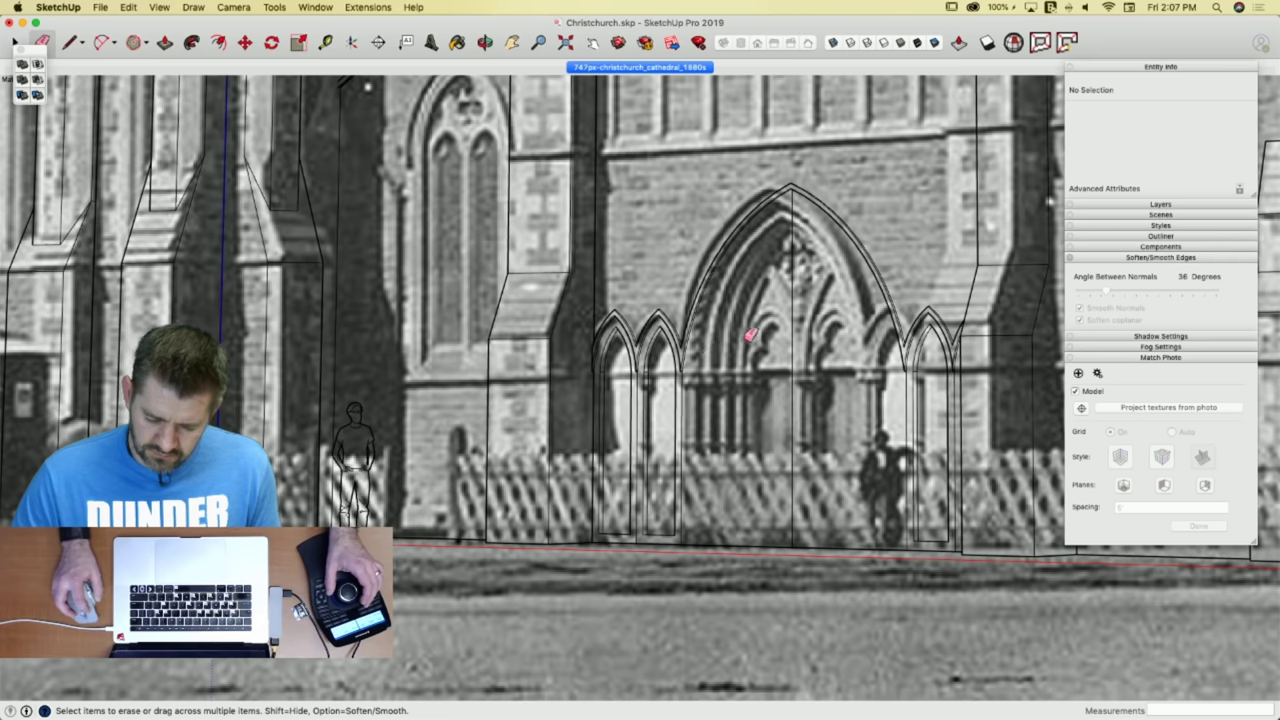
{"action": "left_click", "coordinate": [793, 326]}
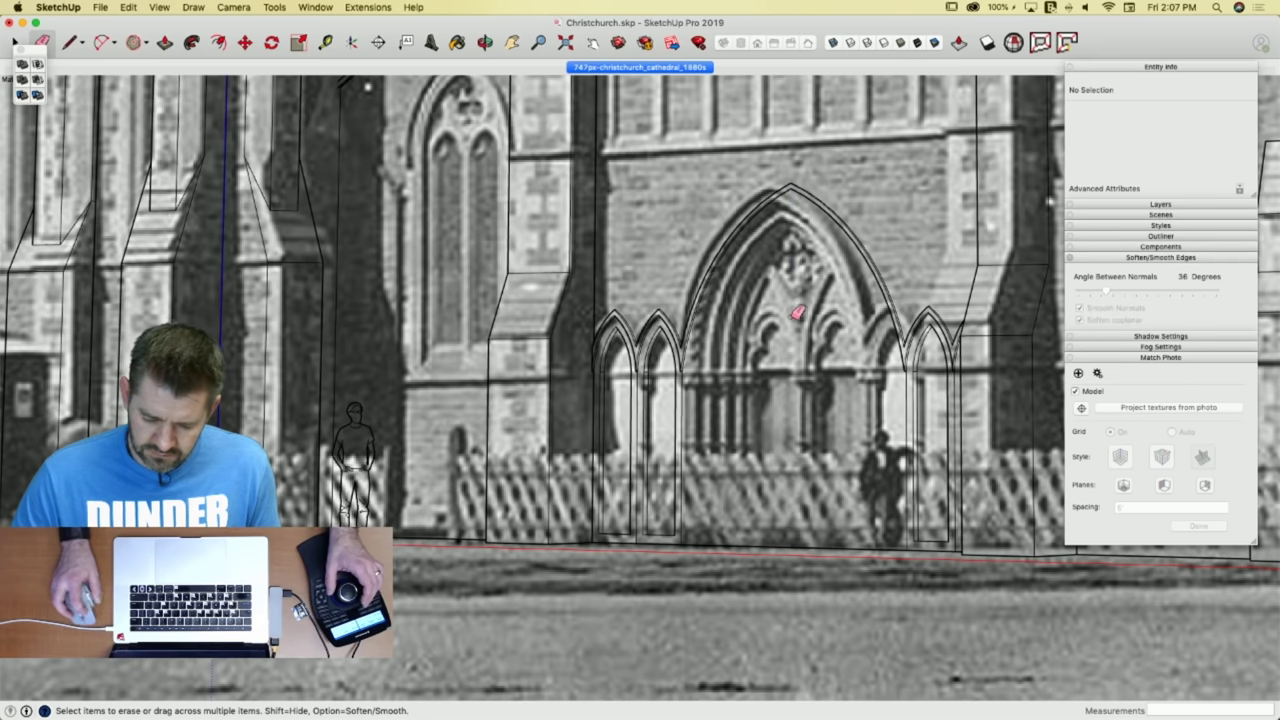
{"action": "key", "text": "space"}
Offset the large portal arch's inner curves and side edges inward four times to form concentric bands, the innermost about 2' 3 1/2" in.
{"action": "scroll", "coordinate": [662, 304], "scroll_direction": "up", "scroll_amount": 10}
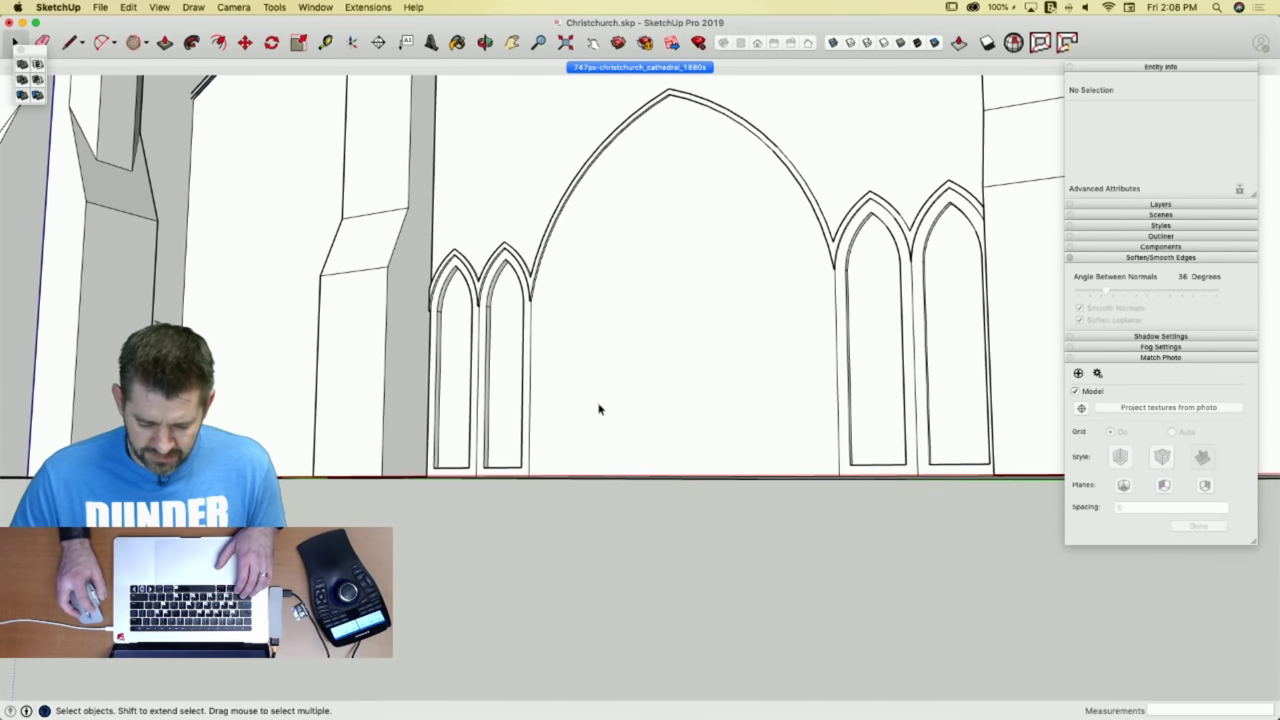
{"action": "left_click", "coordinate": [601, 405]}
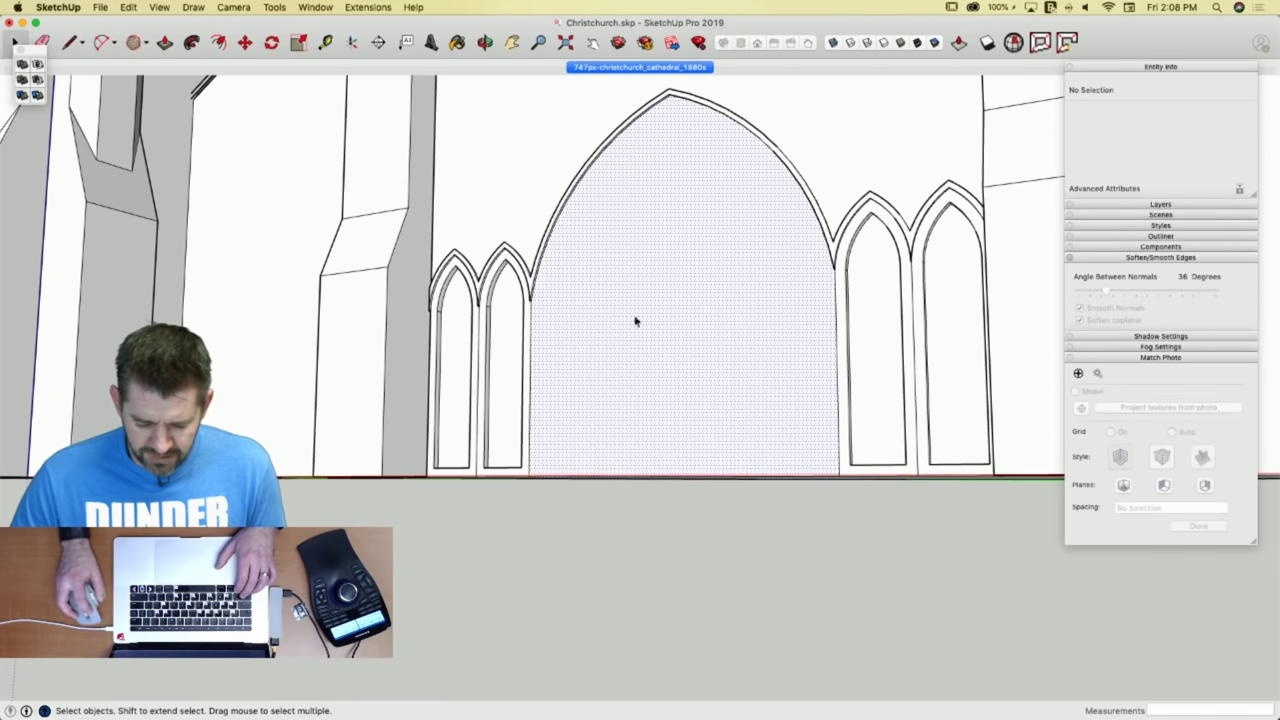
{"action": "left_click", "coordinate": [530, 398]}
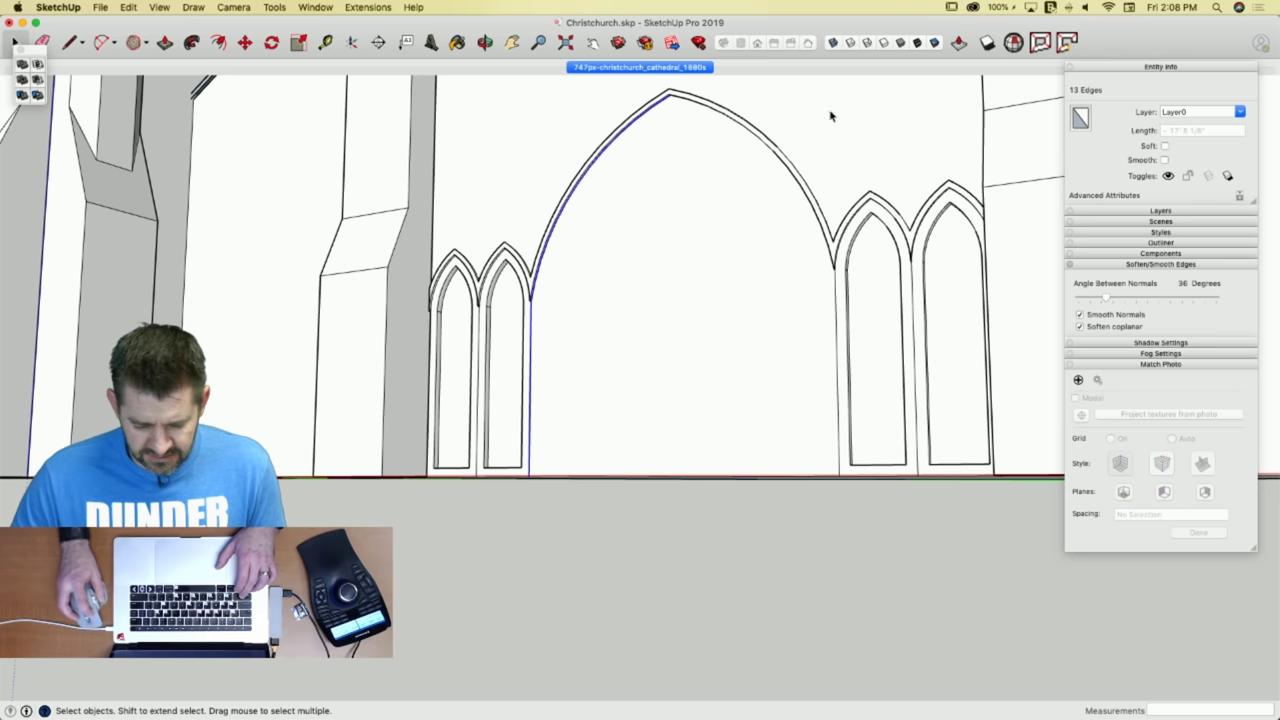
{"action": "middle_click_drag", "start_coordinate": [774, 229], "coordinate": [1149, 343]}
{"action": "scroll", "coordinate": [814, 295], "scroll_direction": "up", "scroll_amount": 5}
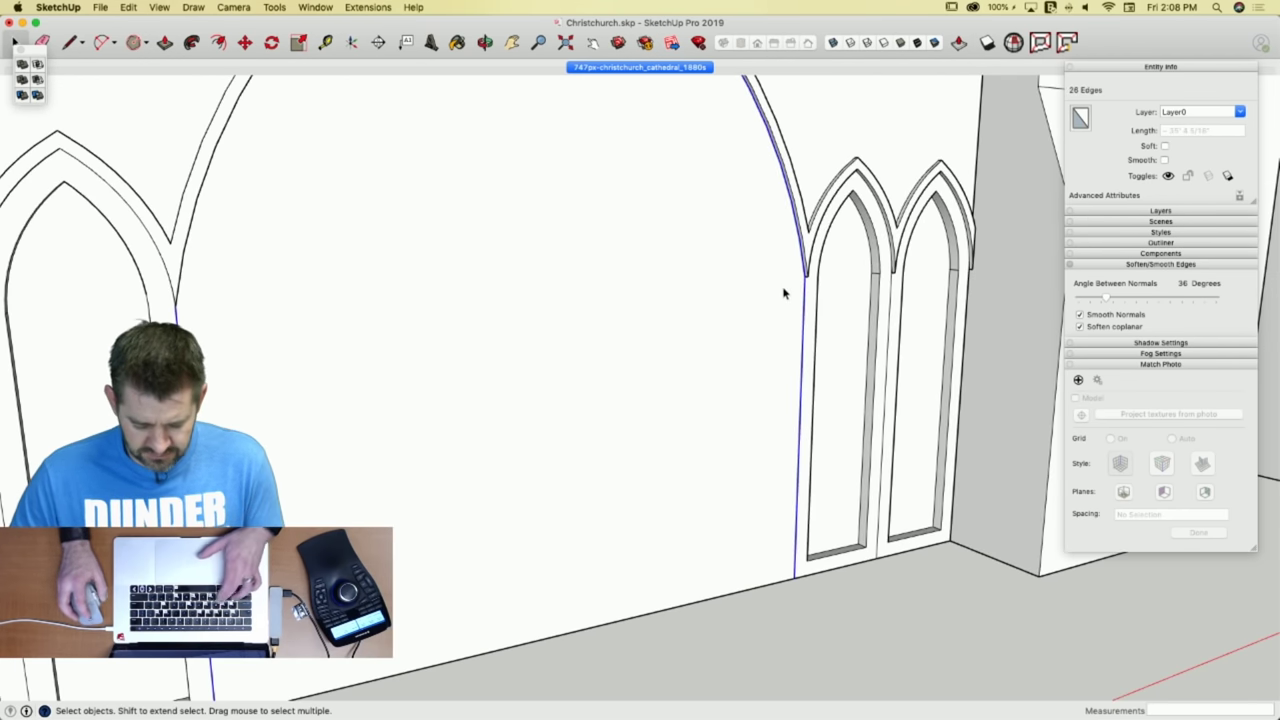
{"action": "key", "text": "f"}
{"action": "left_click", "coordinate": [798, 293]}
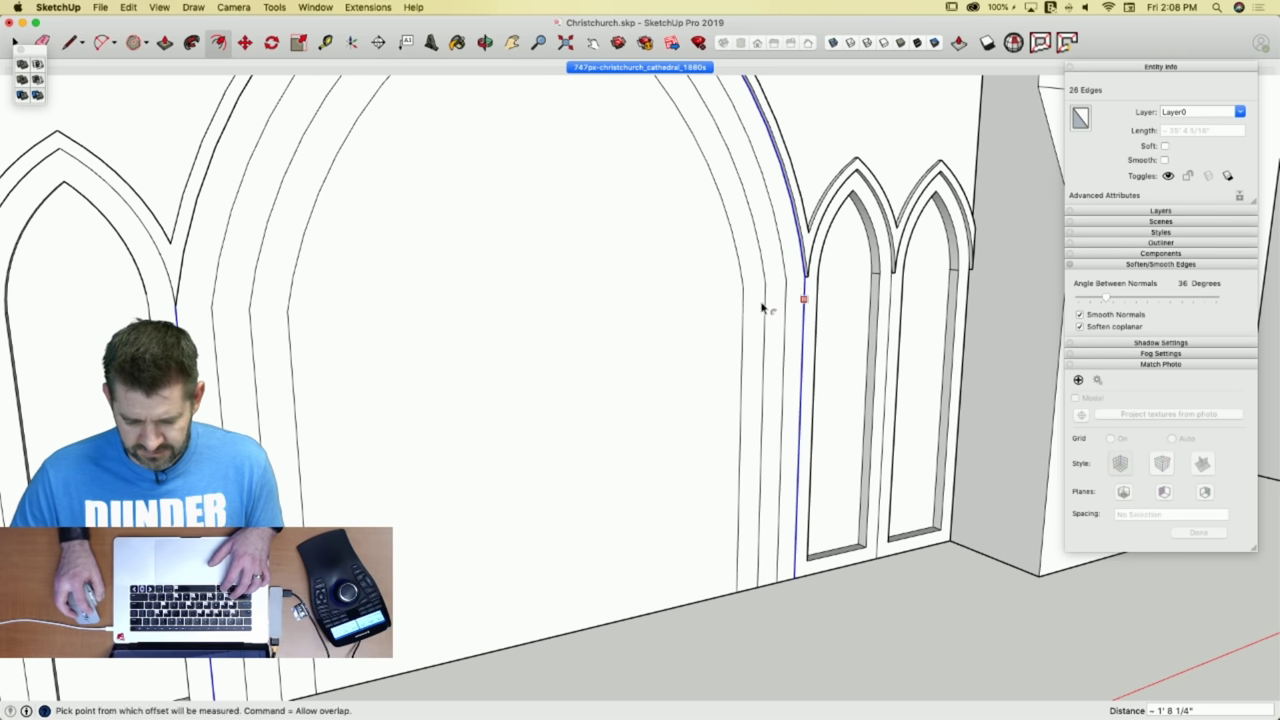
{"action": "left_click", "coordinate": [800, 295]}
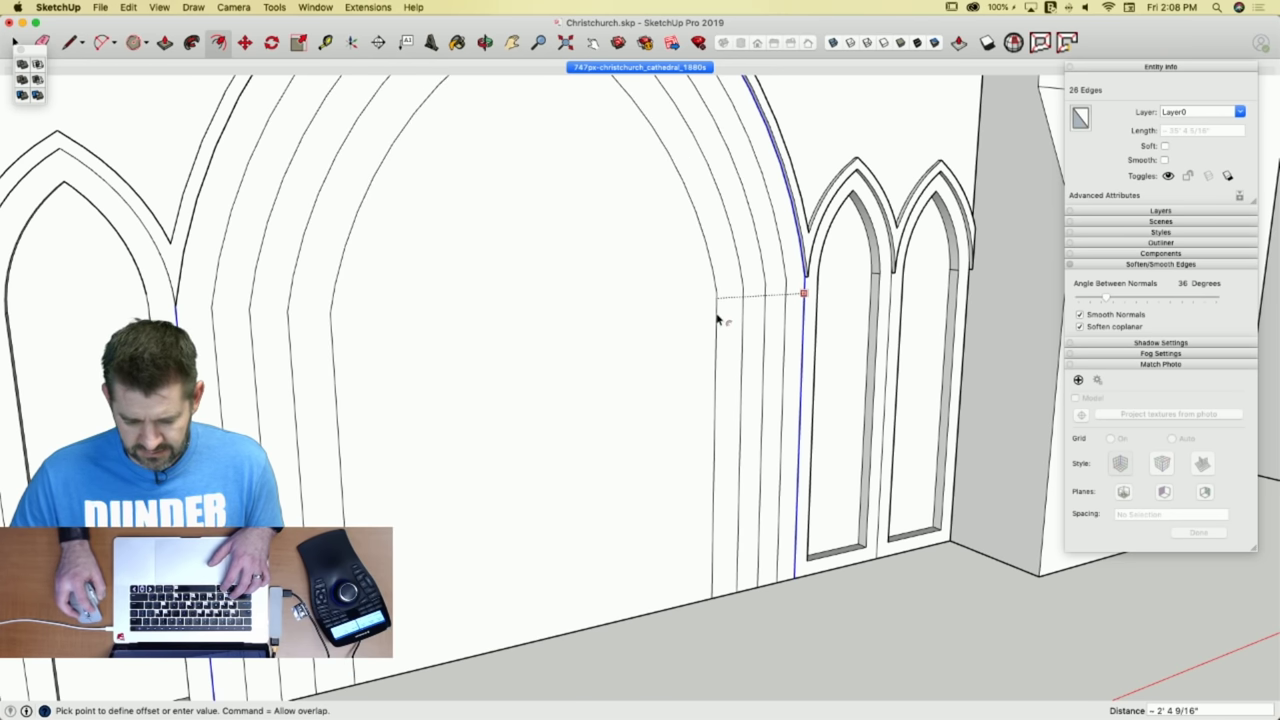
{"action": "left_click", "coordinate": [721, 315]}
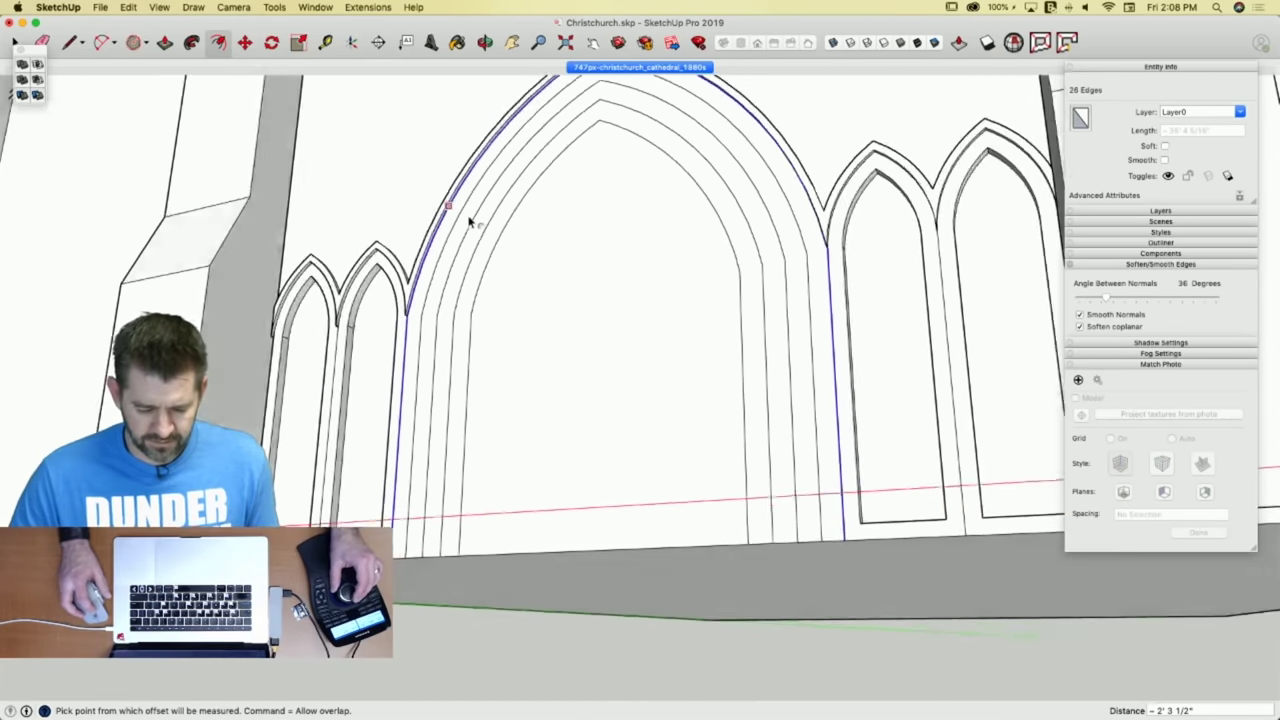
Against the matched photo, Push/Pull the portal's central face inward about 1' 6 5/16" and the next two bands outward from it 10 5/8" and 5 13/16".
{"action": "key", "text": "p"}
{"action": "left_click", "coordinate": [592, 67]}
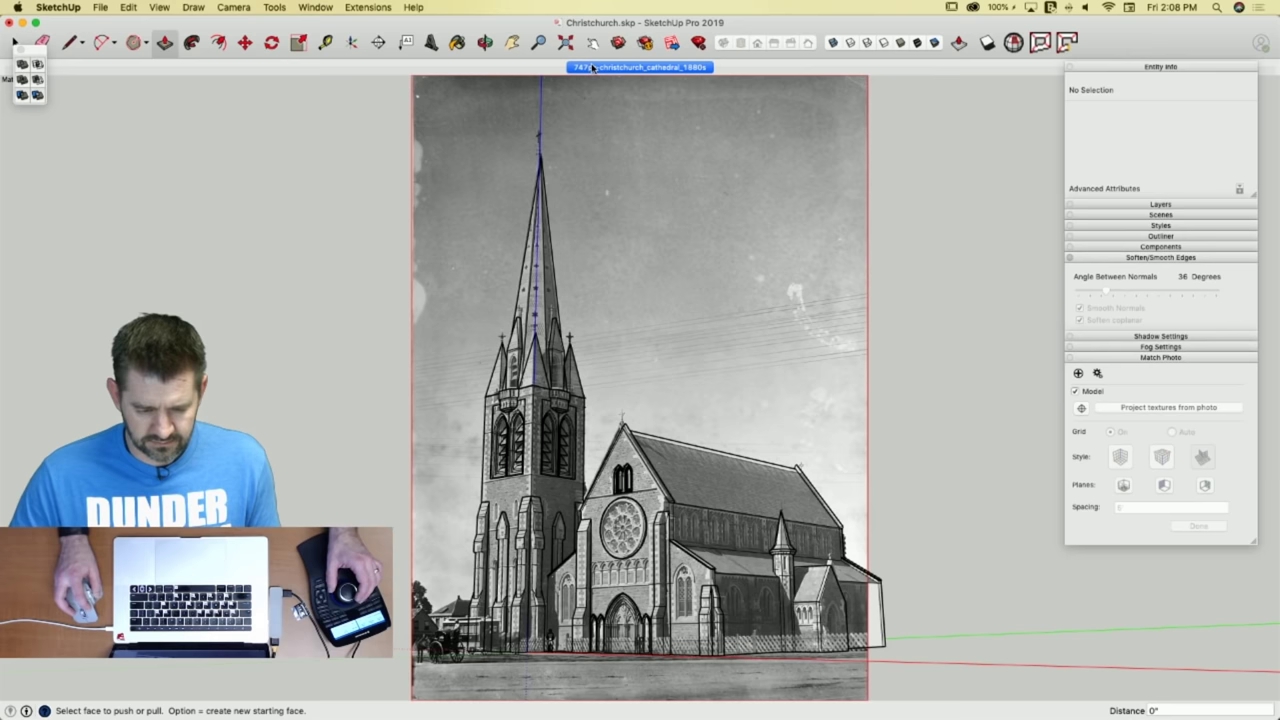
{"action": "scroll", "coordinate": [609, 600], "scroll_direction": "up", "scroll_amount": 10}
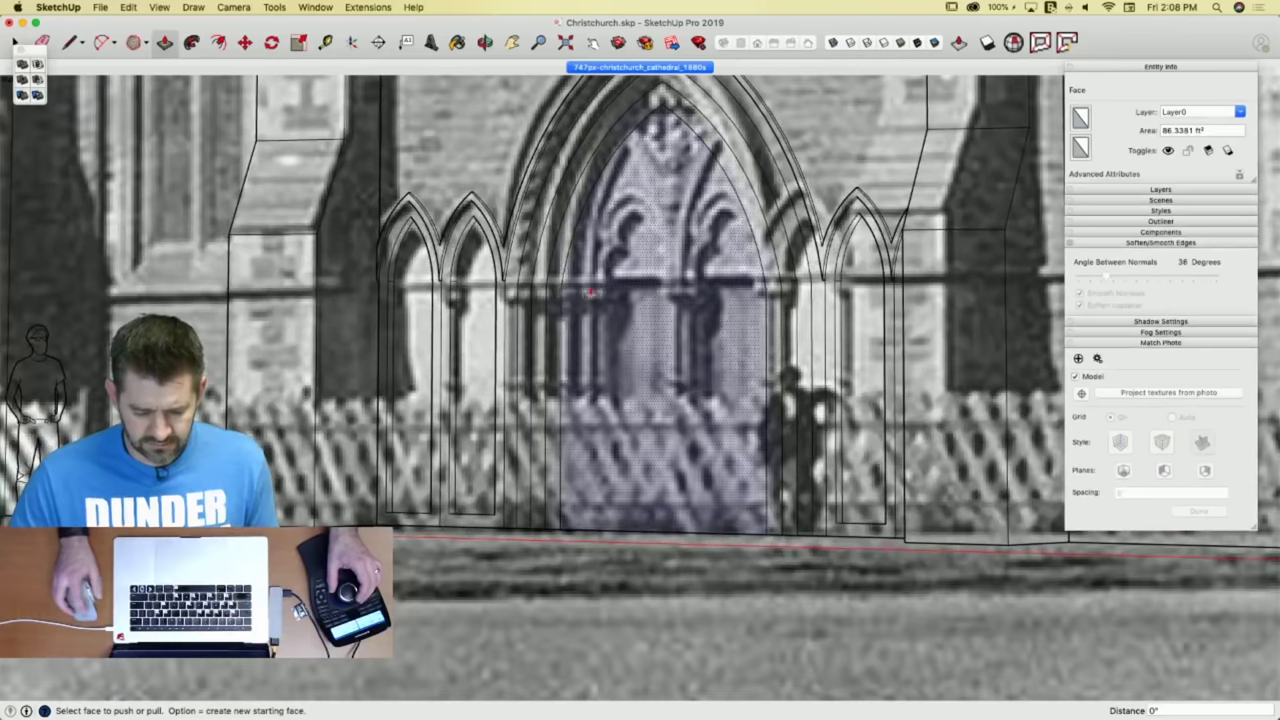
{"action": "left_click", "coordinate": [592, 294]}
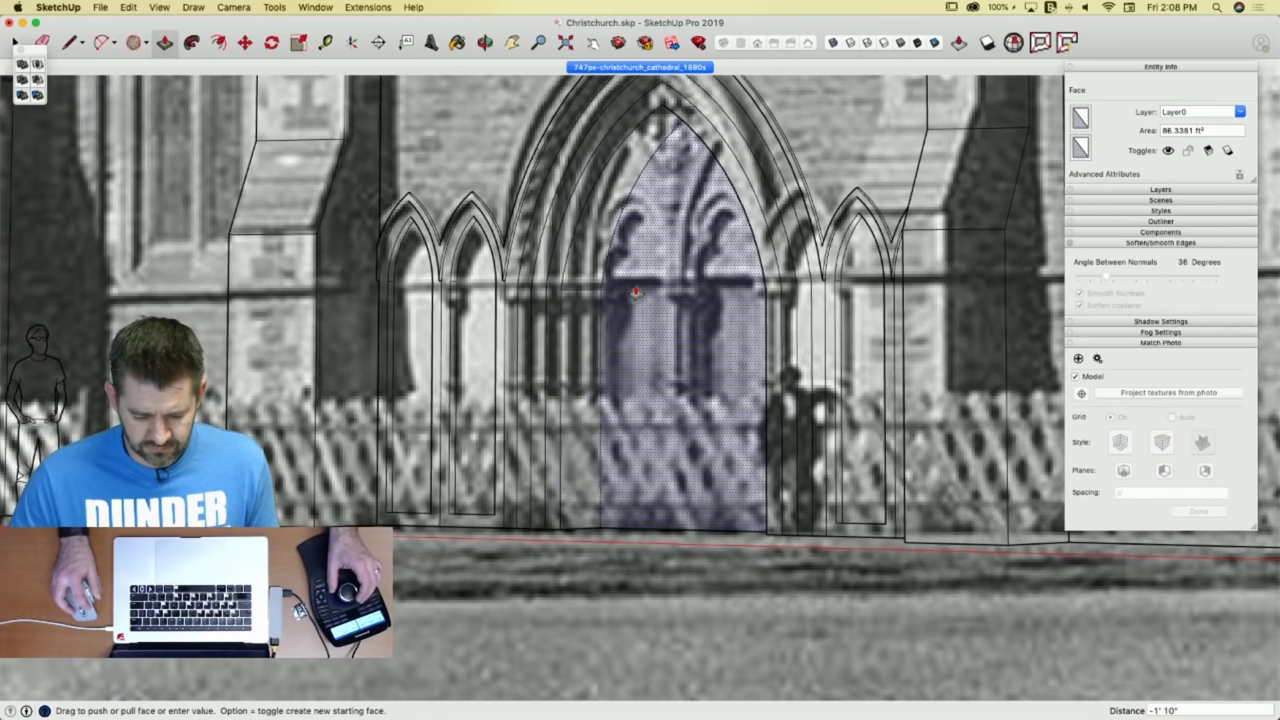
{"action": "left_click", "coordinate": [625, 300]}
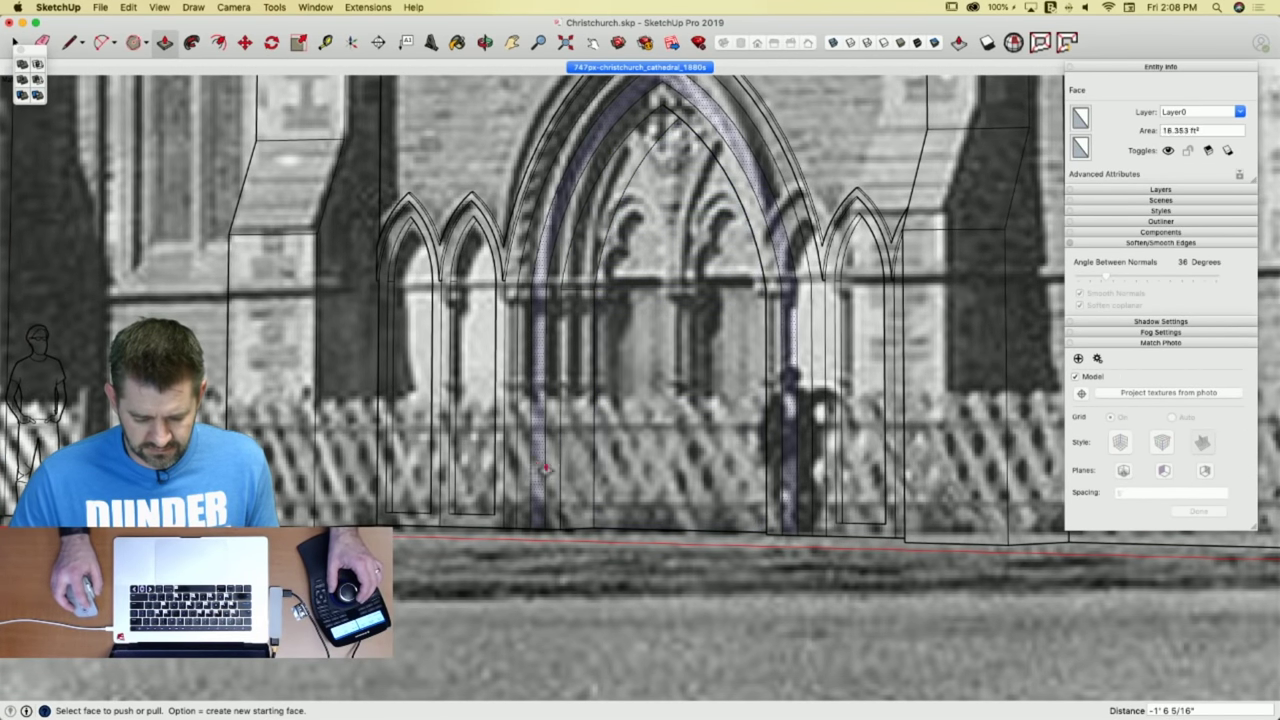
{"action": "left_click", "coordinate": [552, 463]}
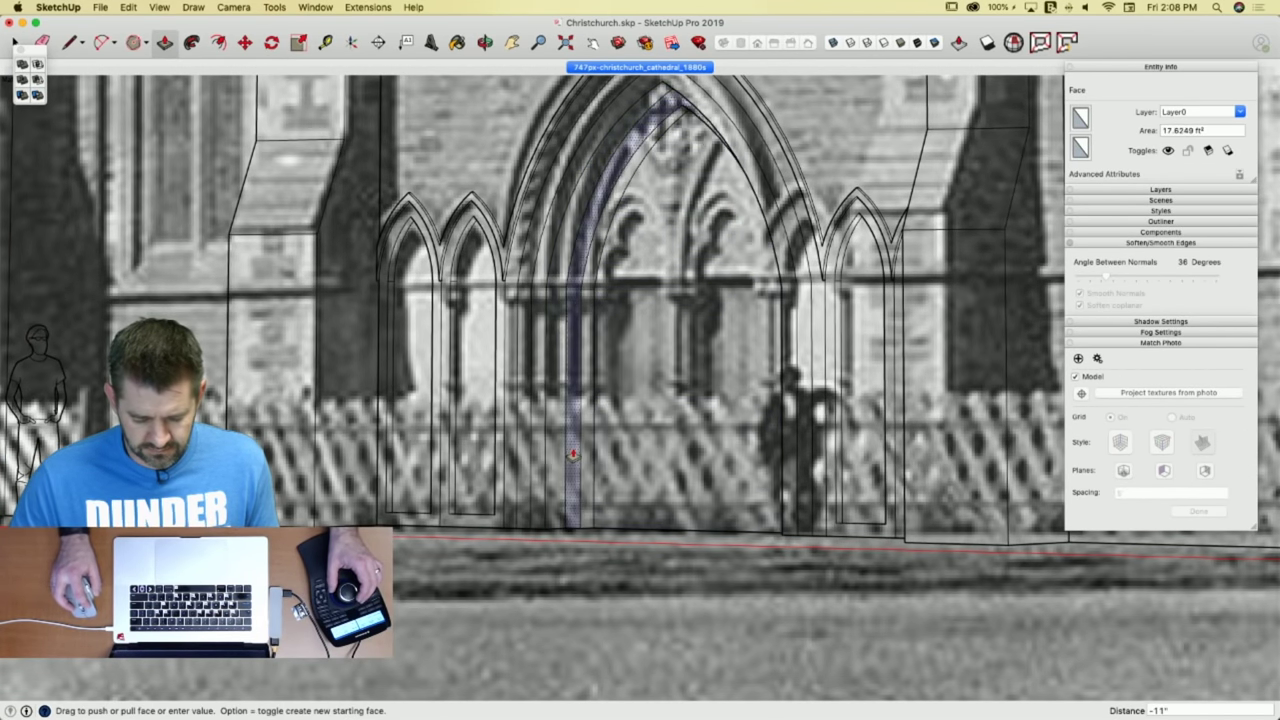
{"action": "left_click", "coordinate": [572, 455]}
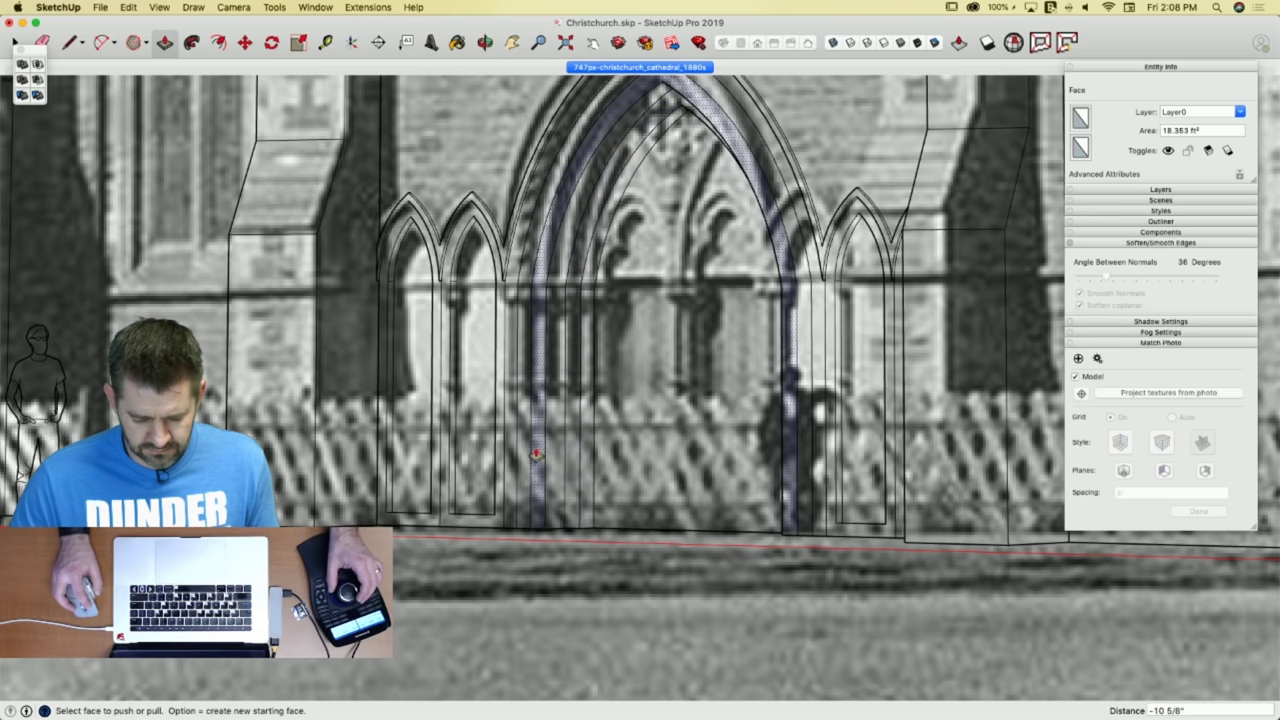
{"action": "left_click", "coordinate": [536, 455]}
{"action": "left_click", "coordinate": [544, 448]}
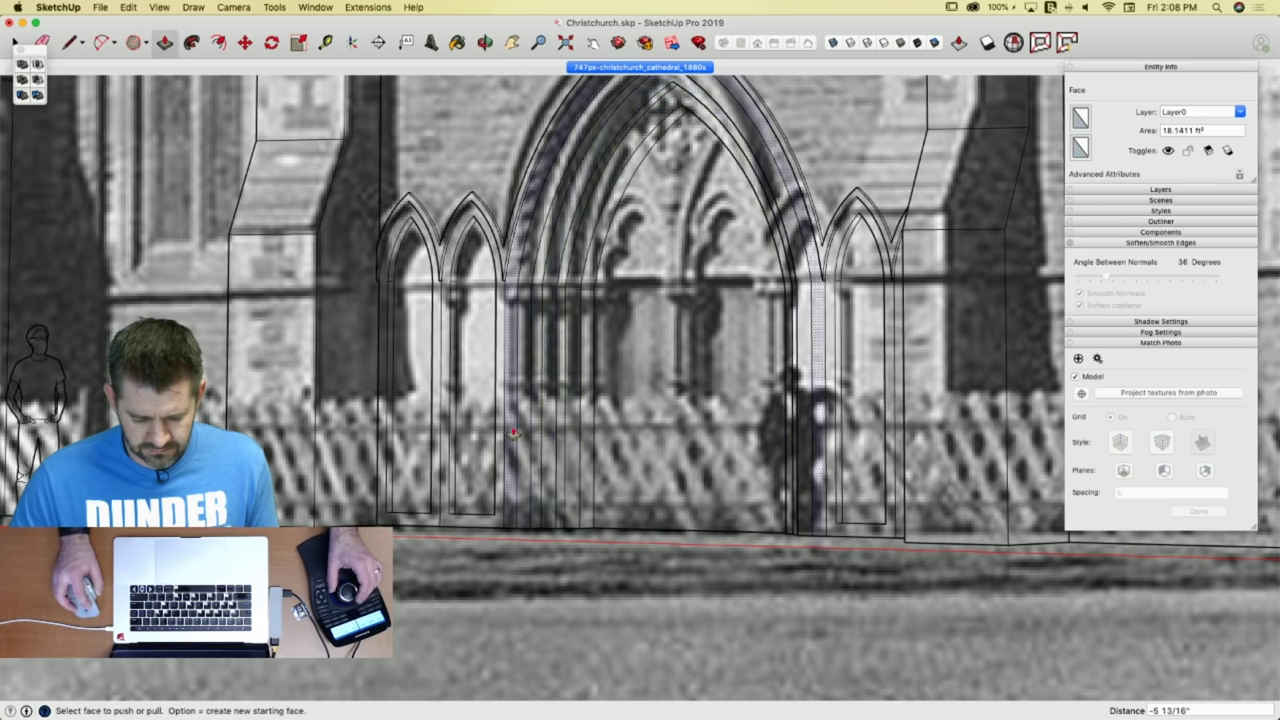
Even out the stepped portal bands by deepening the two inner recessed ones slightly and pushing the next flat band in about 3 3/4".
{"action": "key", "text": "shift+z"}
{"action": "scroll", "coordinate": [556, 496], "scroll_direction": "up", "scroll_amount": 10}
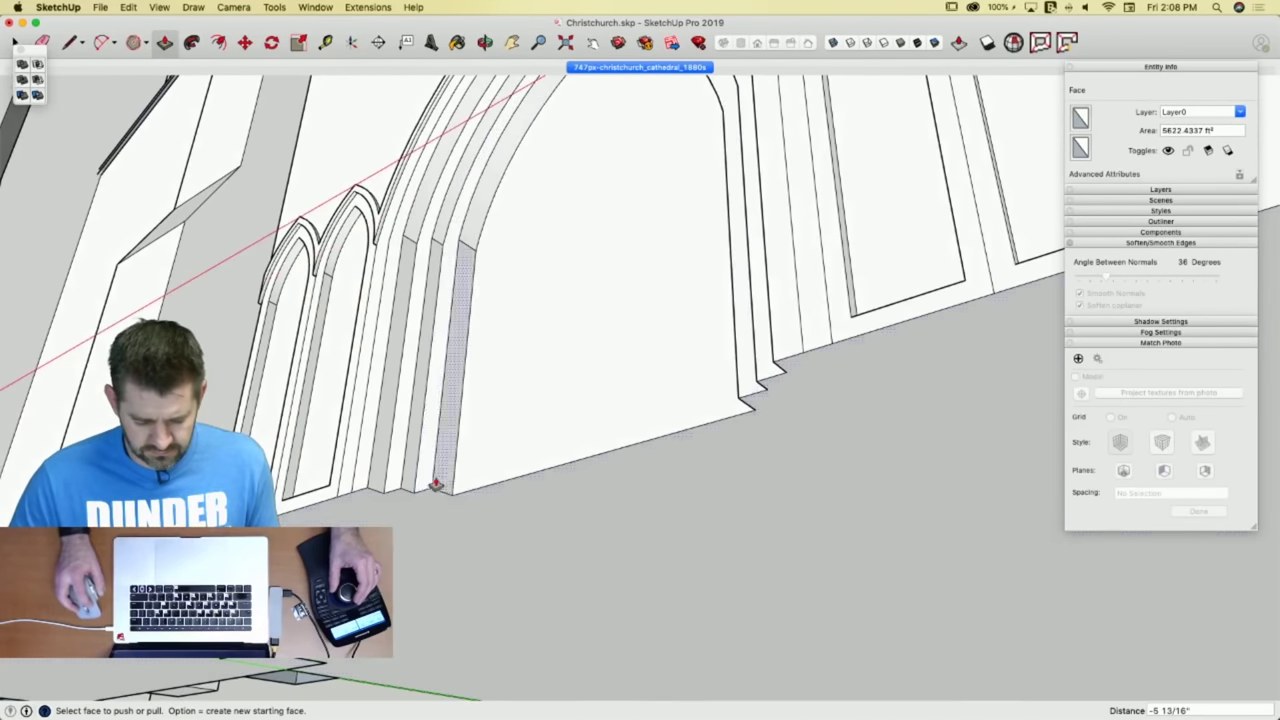
{"action": "left_click", "coordinate": [435, 485]}
{"action": "left_click", "coordinate": [432, 478]}
{"action": "left_click", "coordinate": [403, 483]}
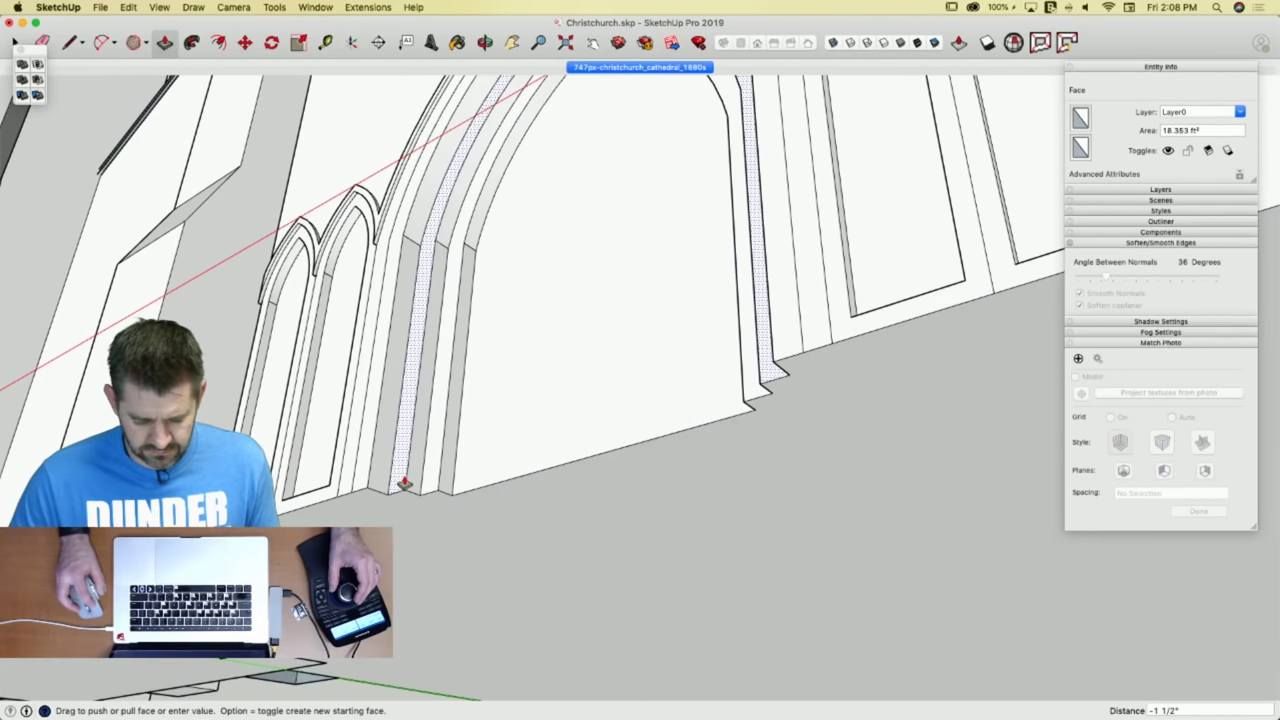
{"action": "left_click", "coordinate": [368, 482]}
{"action": "left_click", "coordinate": [365, 485]}
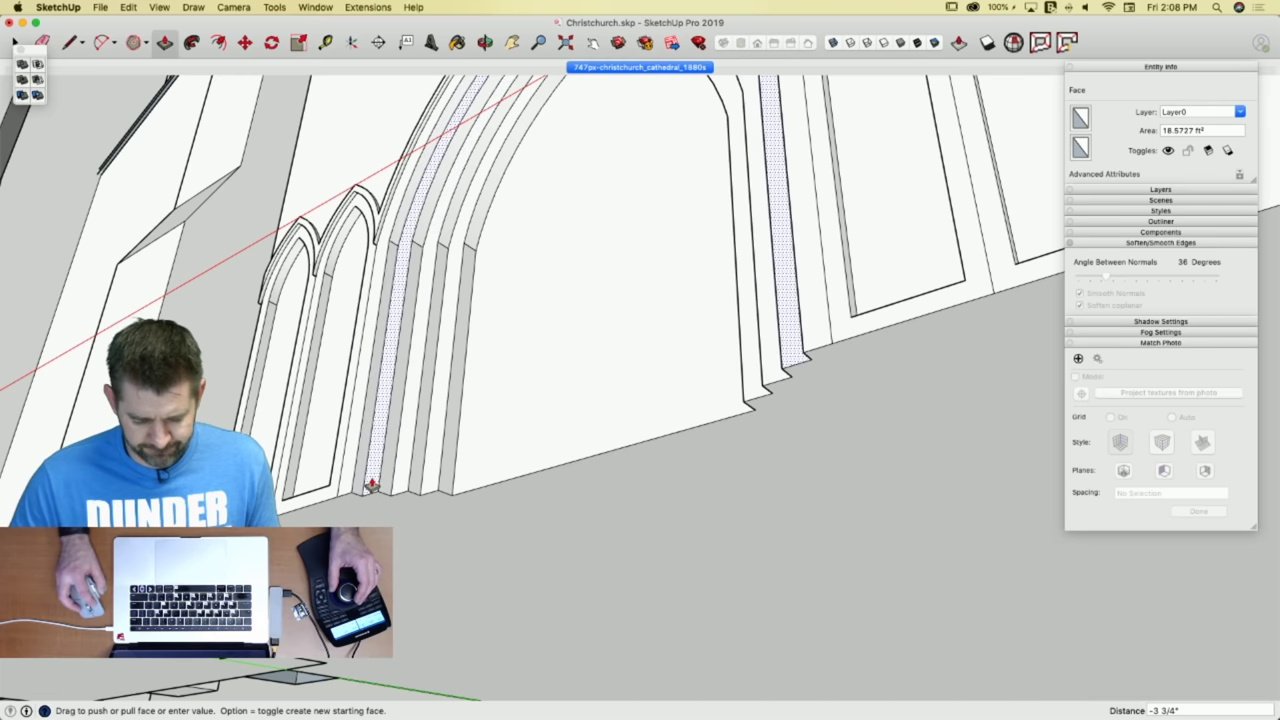
{"action": "left_click", "coordinate": [372, 482]}
Erase the vertical divider lines below the trim between the small arches and beside the portal on both sides.
{"action": "key", "text": "e"}
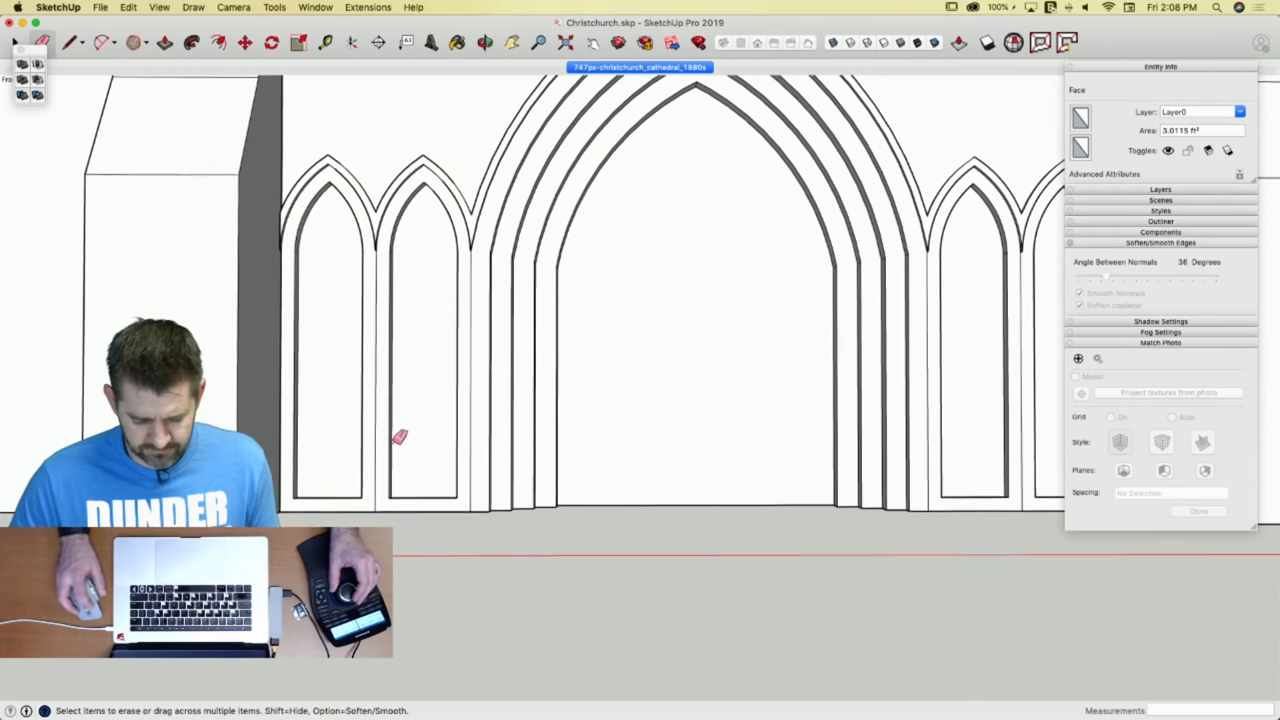
{"action": "left_click", "coordinate": [470, 400]}
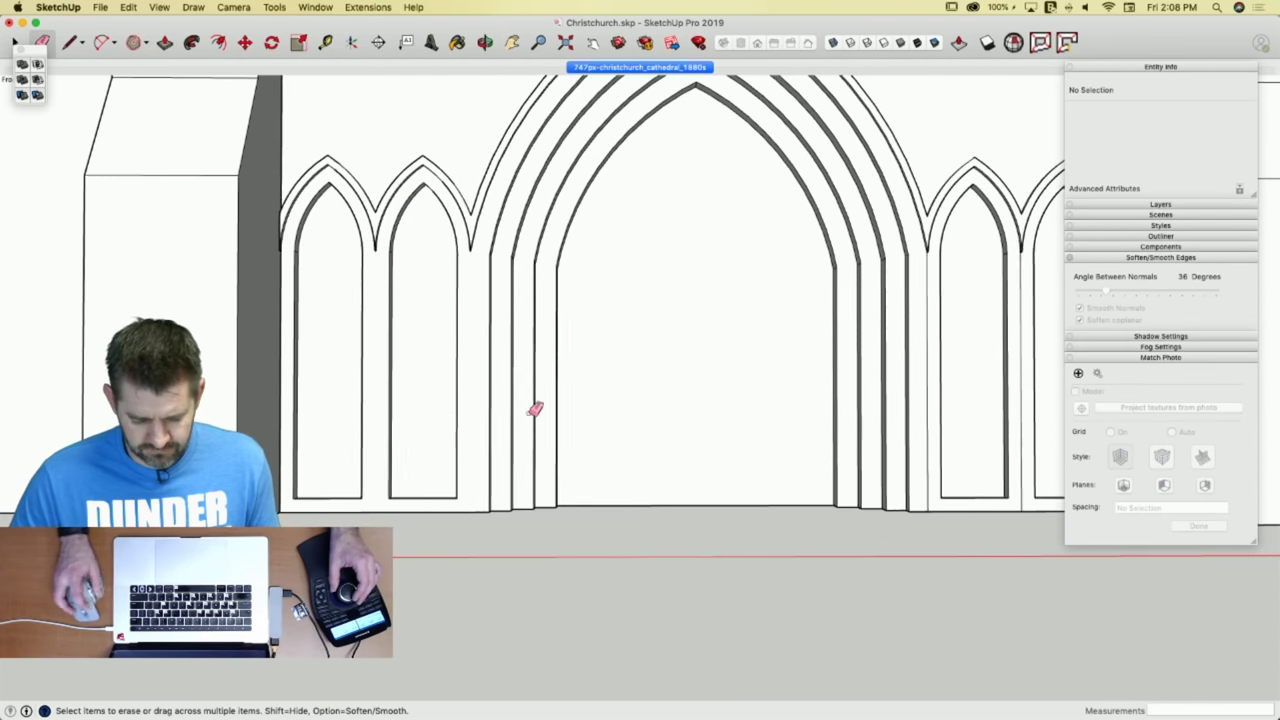
{"action": "left_click", "coordinate": [845, 364]}
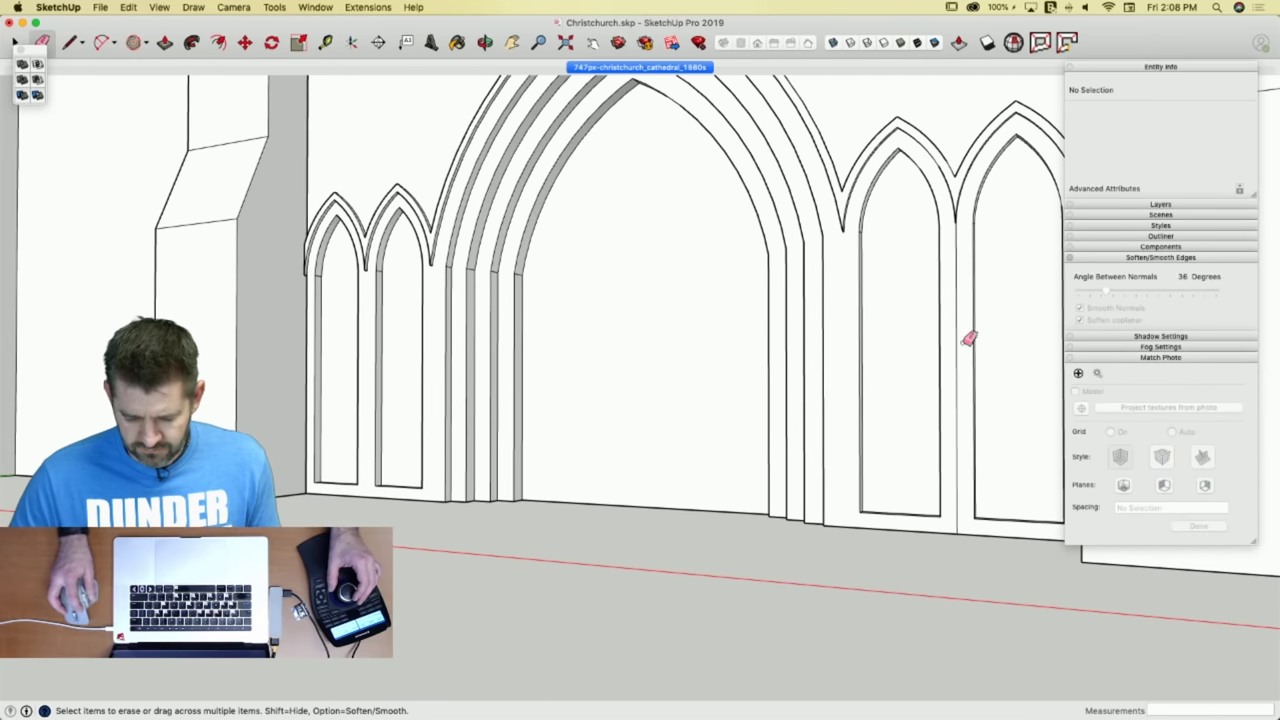
{"action": "left_click", "coordinate": [957, 377]}
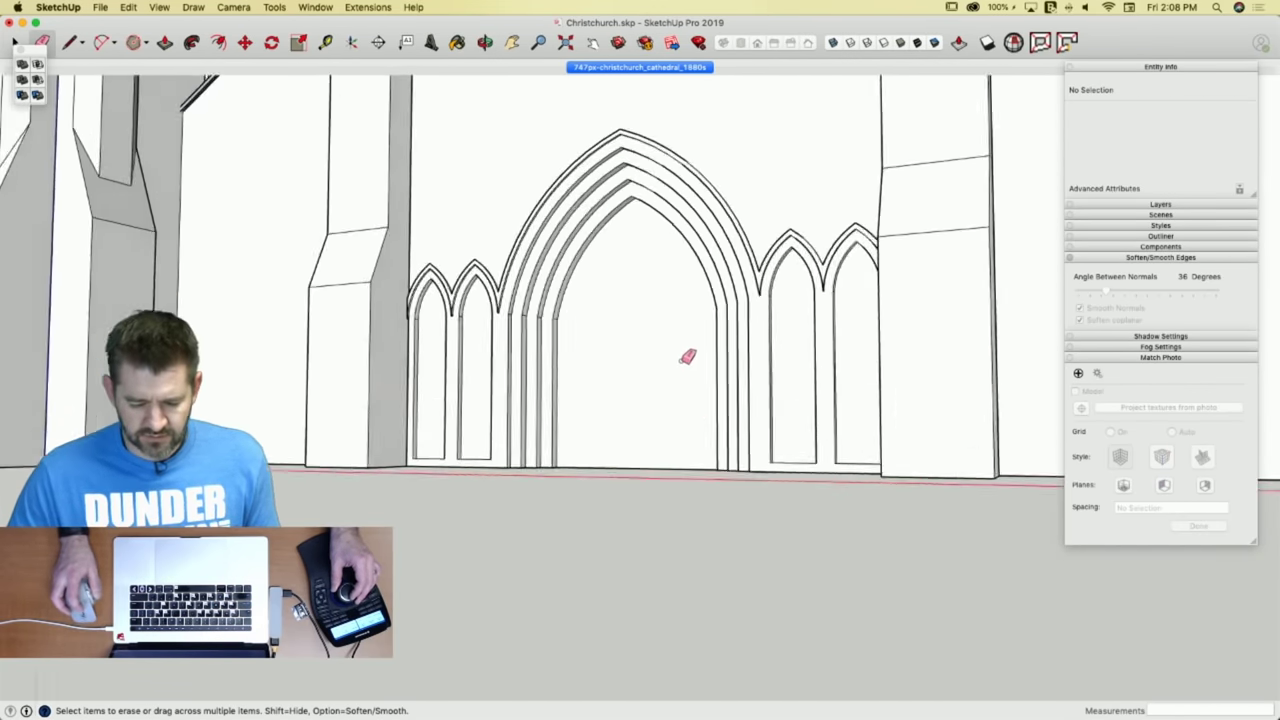
Draw a vertical centre line from the portal's innermost arch apex to its base and a horizontal line across the arch's spring points.
{"action": "left_click", "coordinate": [647, 68]}
{"action": "scroll", "coordinate": [608, 679], "scroll_direction": "up", "scroll_amount": 5}
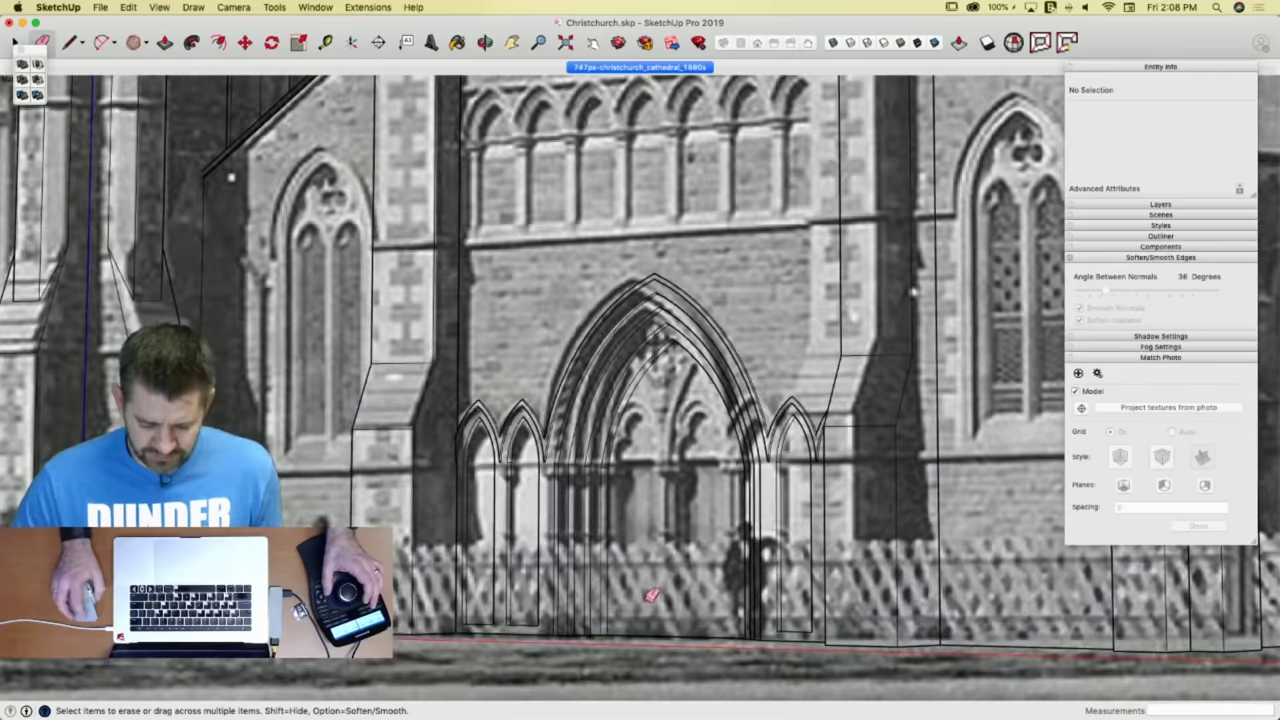
{"action": "scroll", "coordinate": [700, 395], "scroll_direction": "up", "scroll_amount": 3}
{"action": "key", "text": "l"}
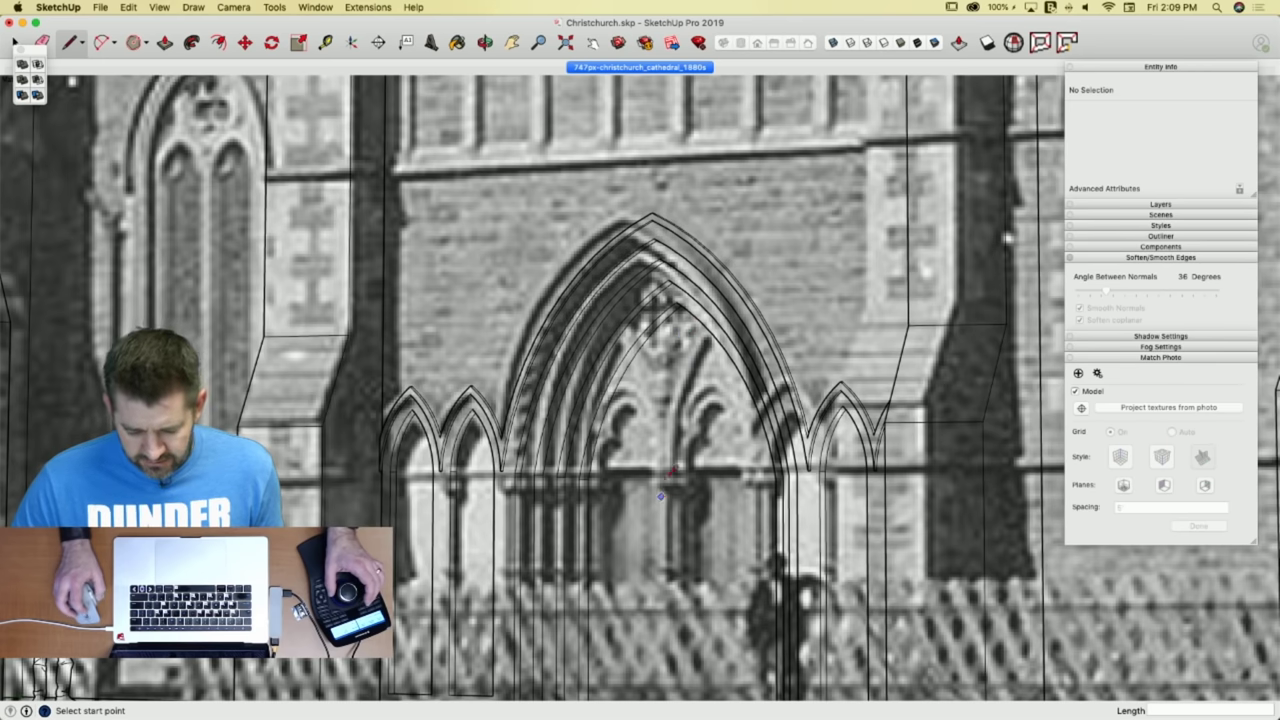
{"action": "middle_click_drag", "start_coordinate": [684, 319], "coordinate": [657, 355]}
{"action": "scroll", "coordinate": [597, 580], "scroll_direction": "down", "scroll_amount": 8}
{"action": "scroll", "coordinate": [741, 400], "scroll_direction": "up", "scroll_amount": 8}
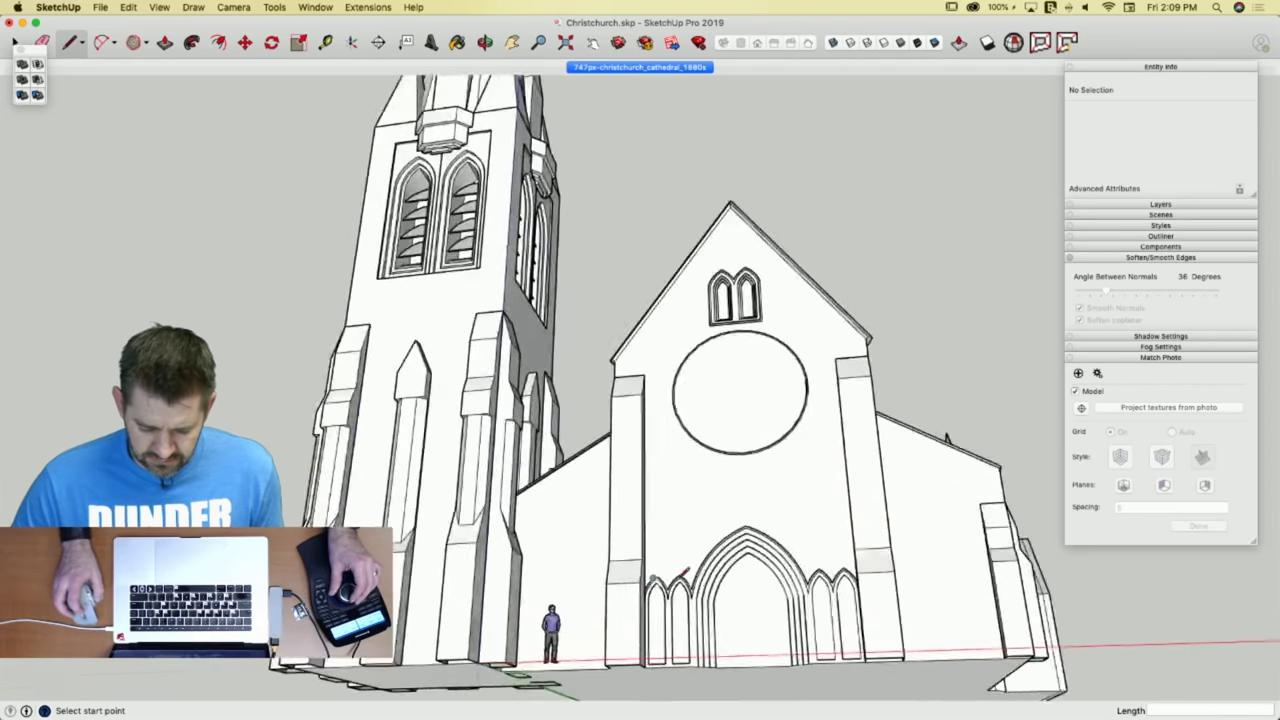
{"action": "left_click", "coordinate": [729, 349]}
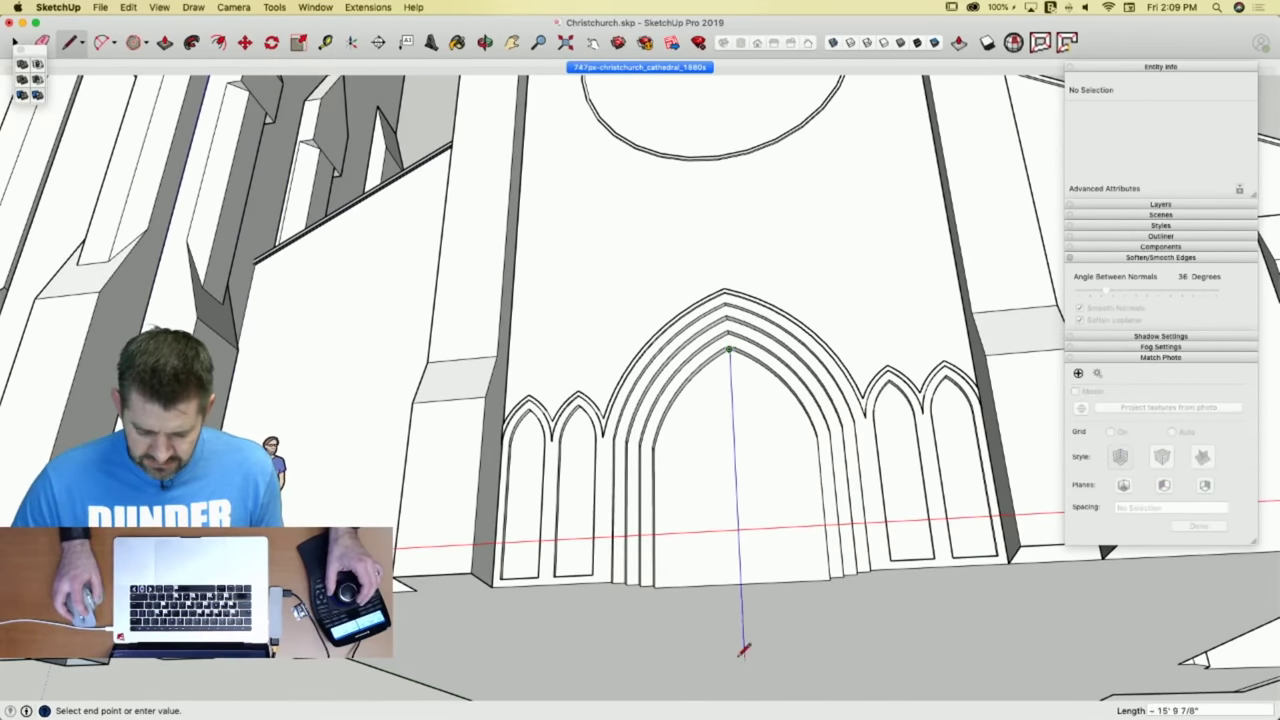
{"action": "scroll", "coordinate": [706, 514], "scroll_direction": "up", "scroll_amount": 5}
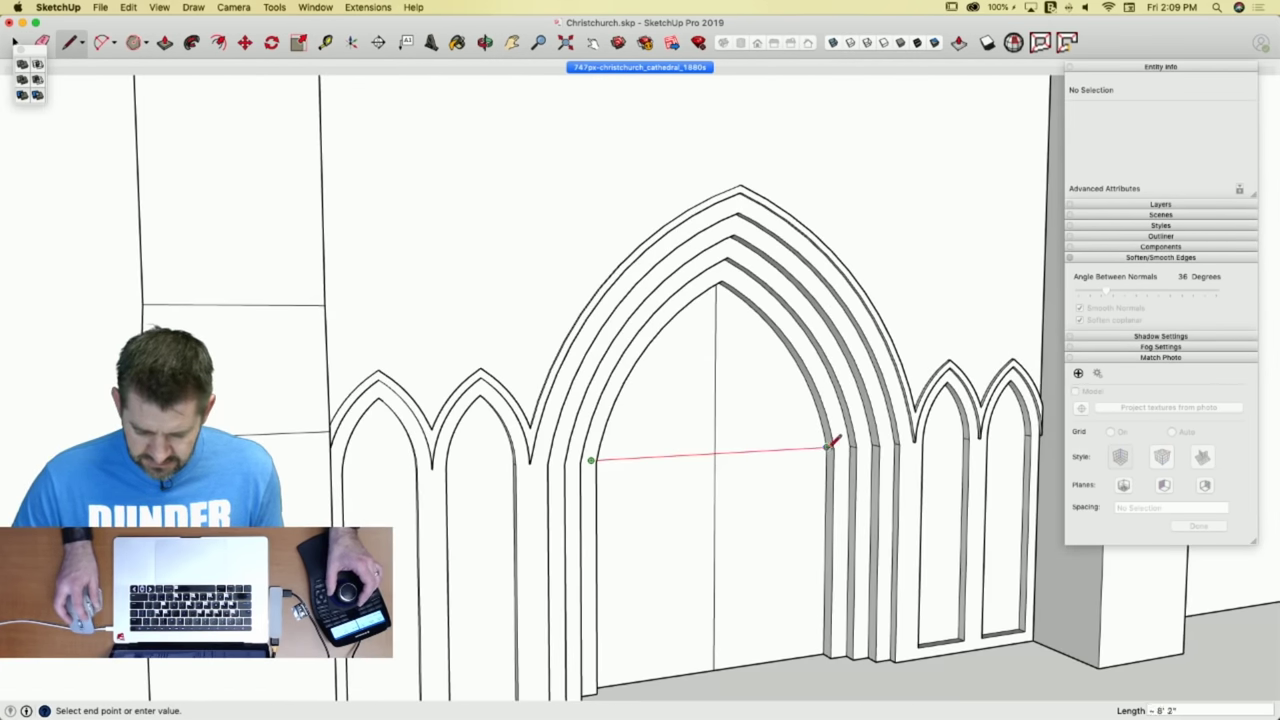
{"action": "left_click", "coordinate": [829, 450]}
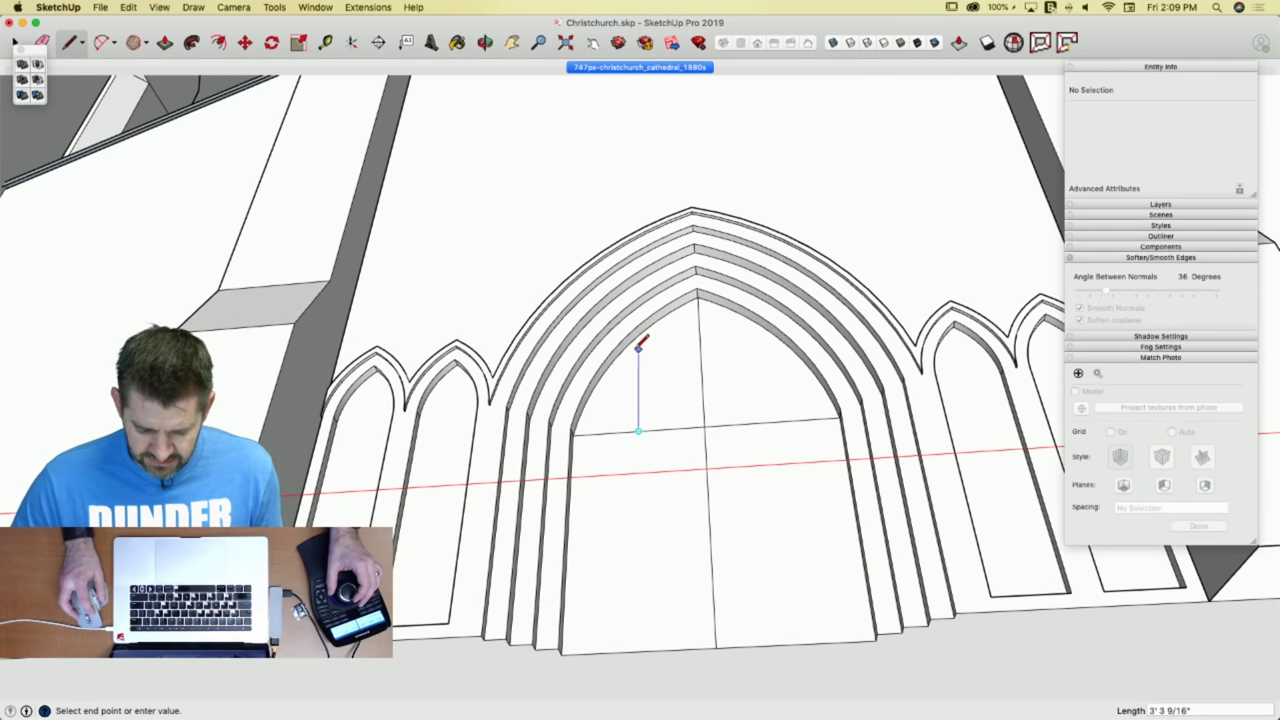
Draw vertical lines from the midpoint of each half of the horizontal spring line up to the portal's inner arch.
{"action": "left_click", "coordinate": [639, 334]}
{"action": "key", "text": "Escape"}
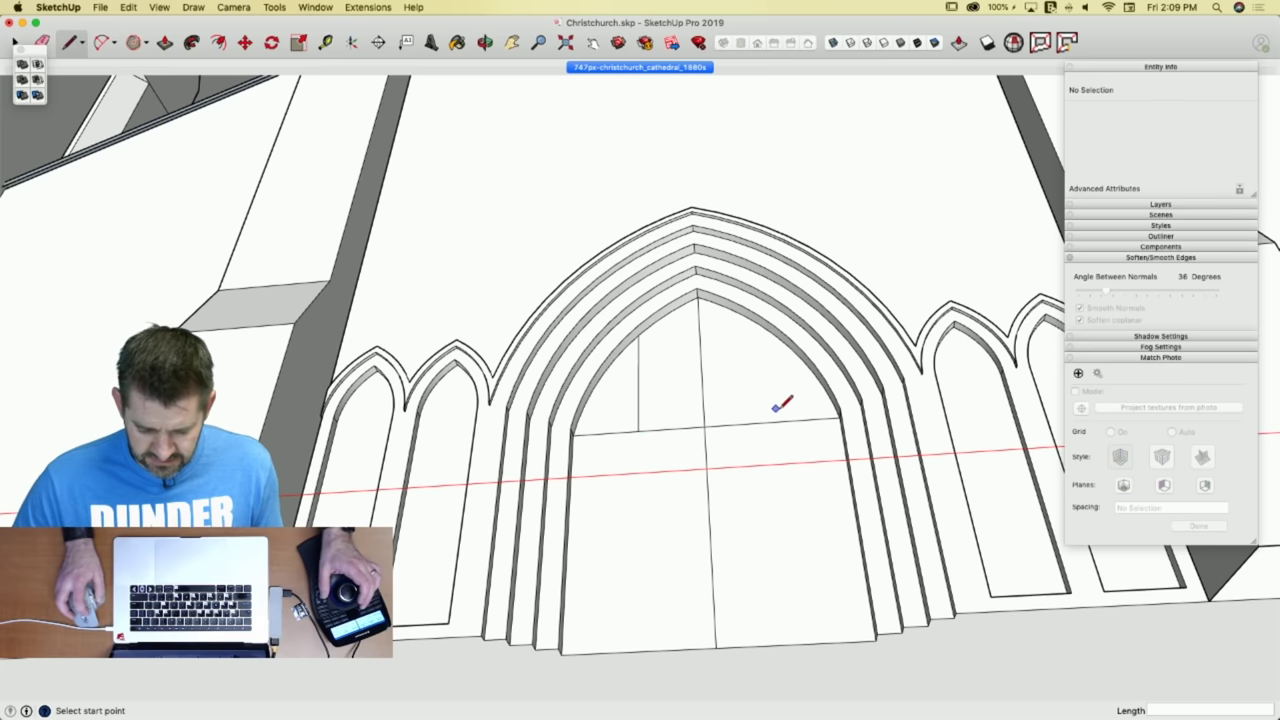
{"action": "left_click", "coordinate": [770, 421]}
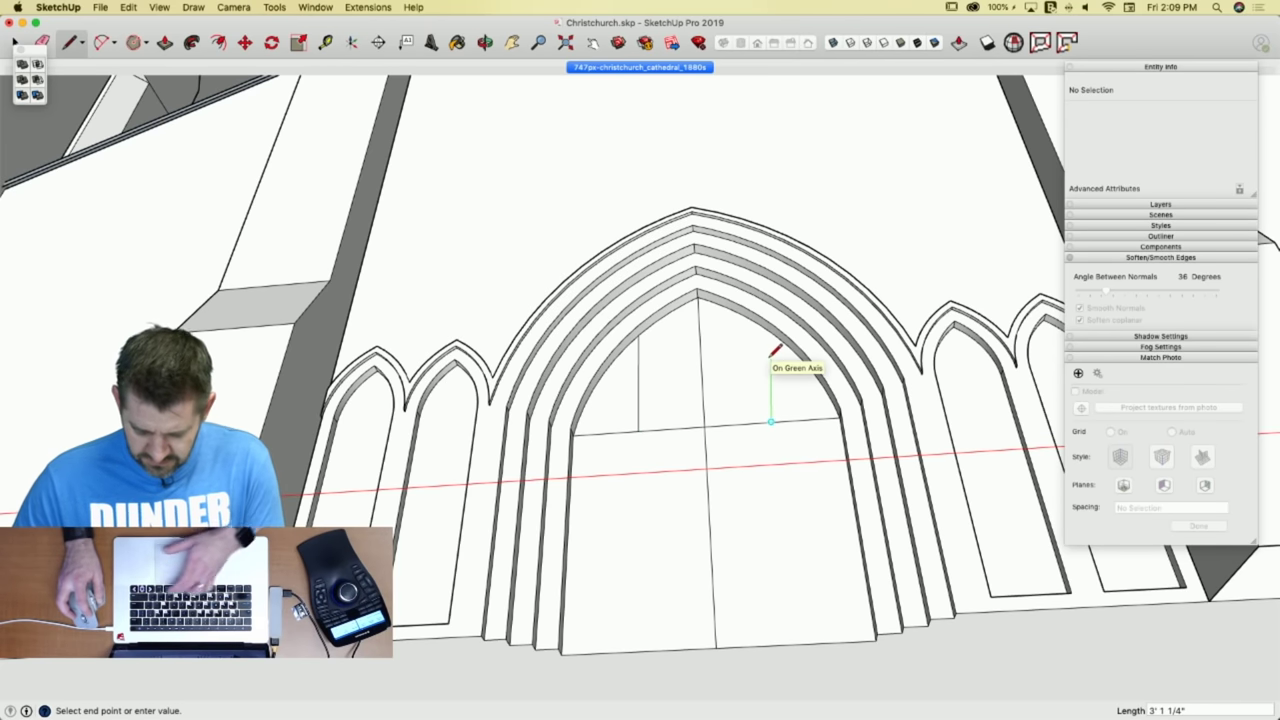
{"action": "left_click", "coordinate": [764, 324]}
Rotate-copy the outer curved face 180° about its vertical line, then copy the result 180° about the centre line to form two pointed arches.
{"action": "key", "text": "space"}
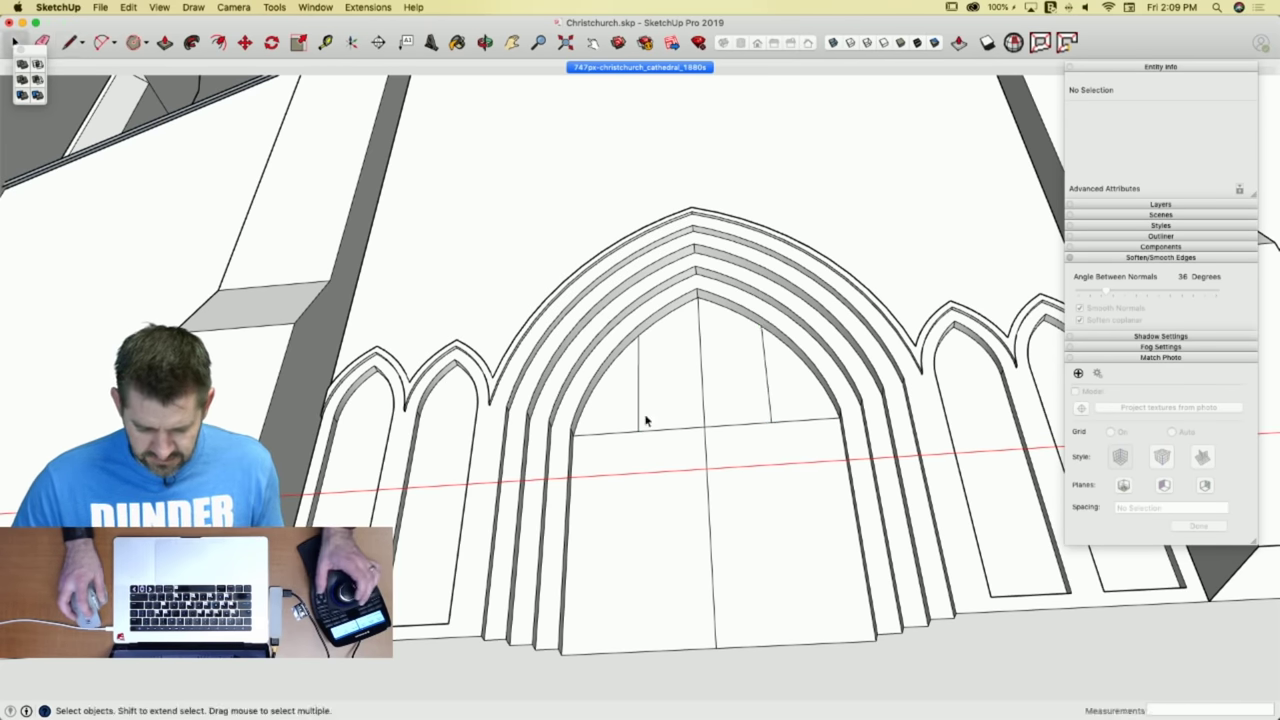
{"action": "left_click", "coordinate": [617, 428]}
{"action": "key", "text": "q"}
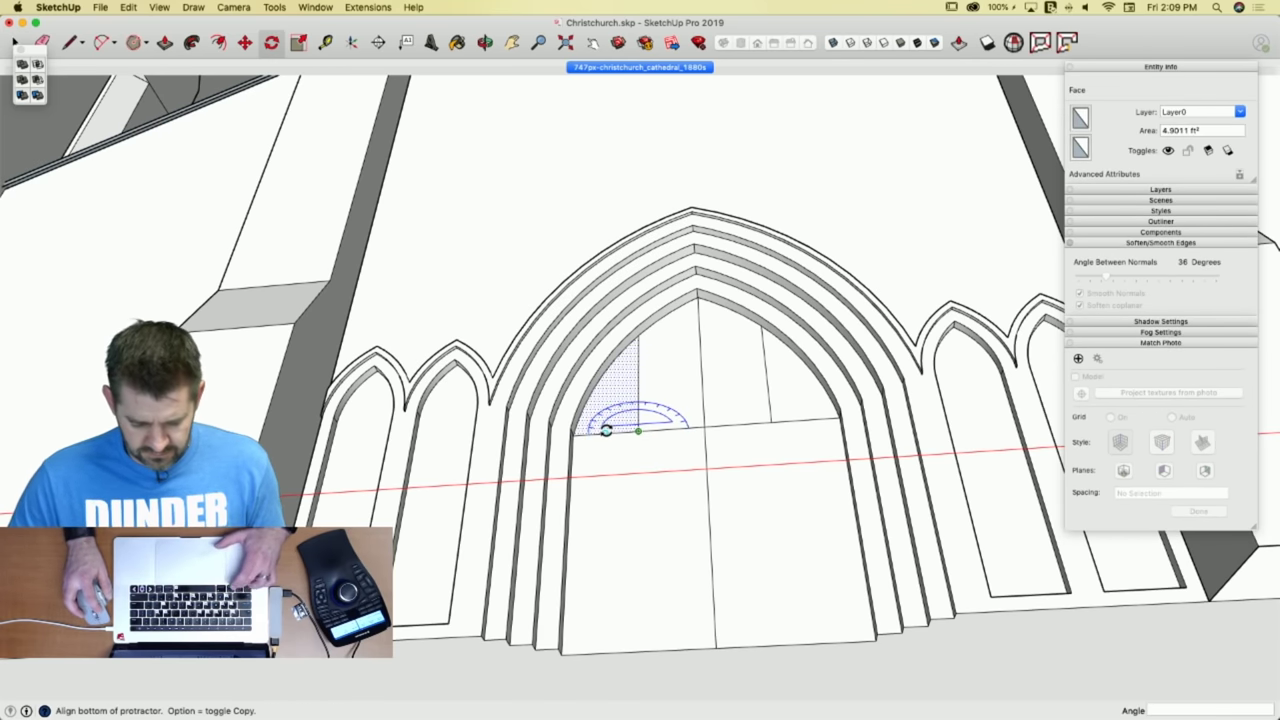
{"action": "left_click", "coordinate": [606, 431]}
{"action": "left_click", "coordinate": [666, 429]}
{"action": "key", "text": "space"}
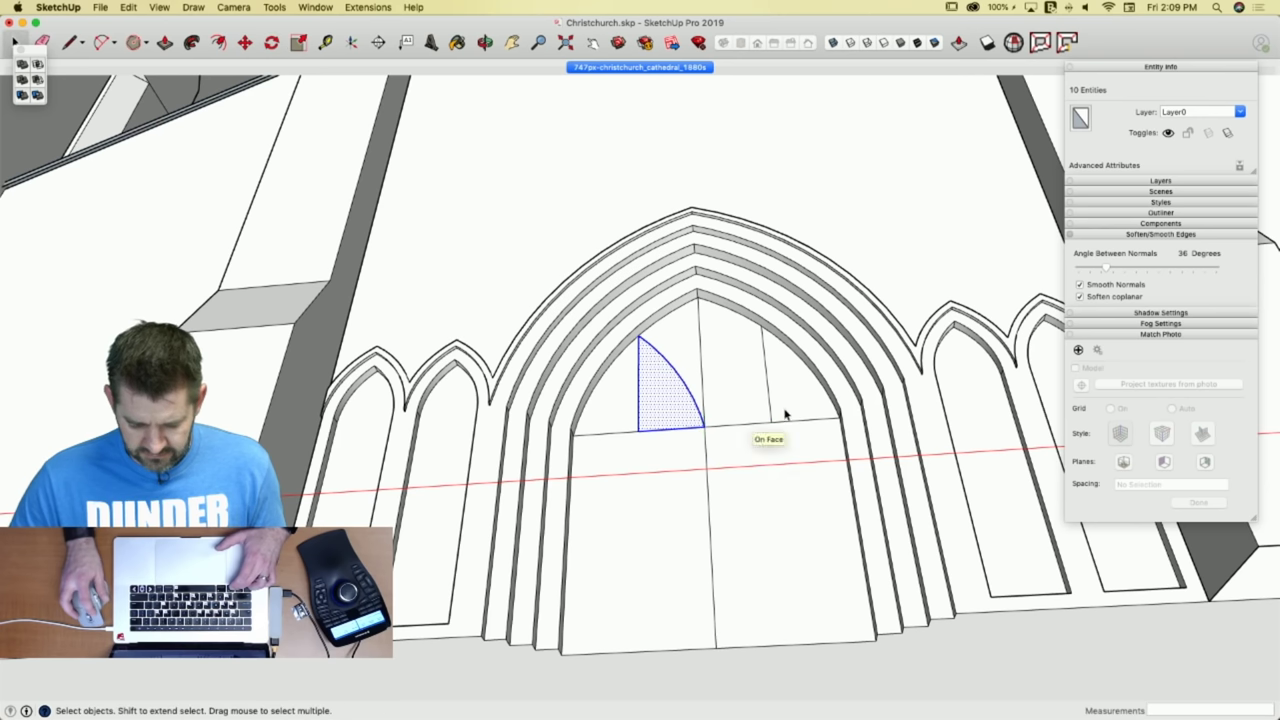
{"action": "key", "text": "q"}
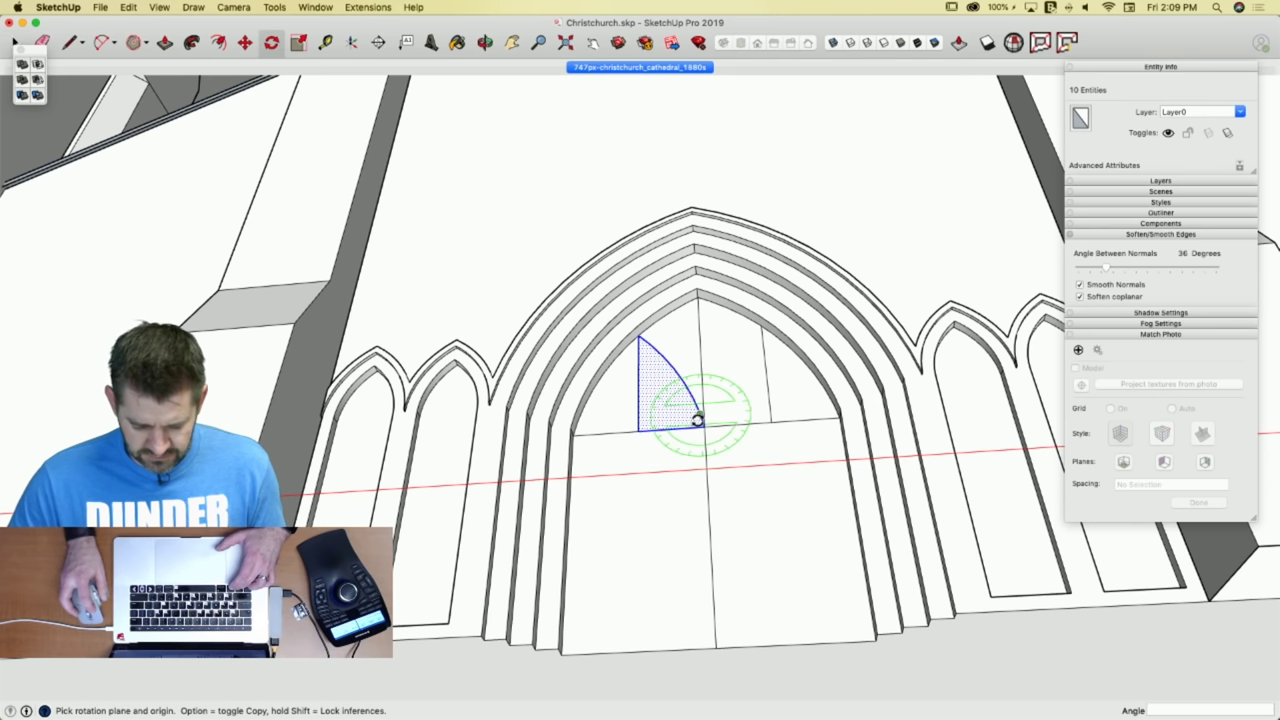
{"action": "left_click", "coordinate": [706, 425]}
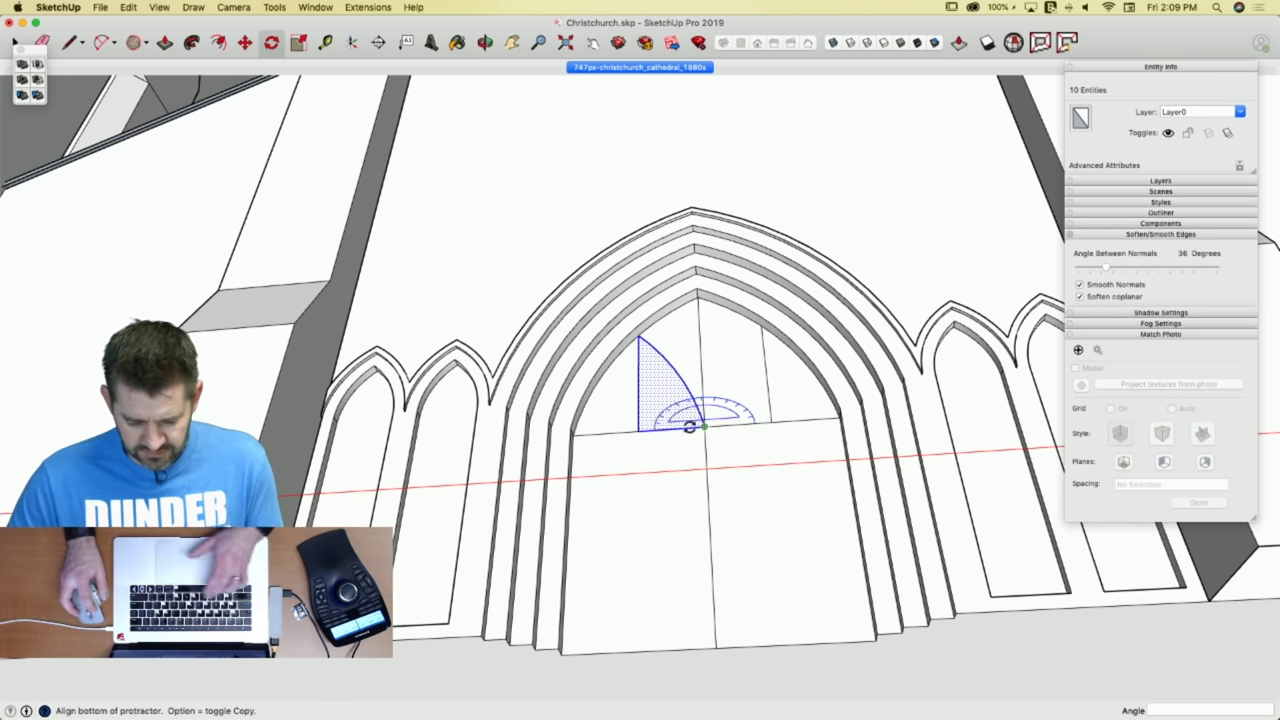
{"action": "left_click", "coordinate": [668, 425]}
{"action": "left_click", "coordinate": [749, 426]}
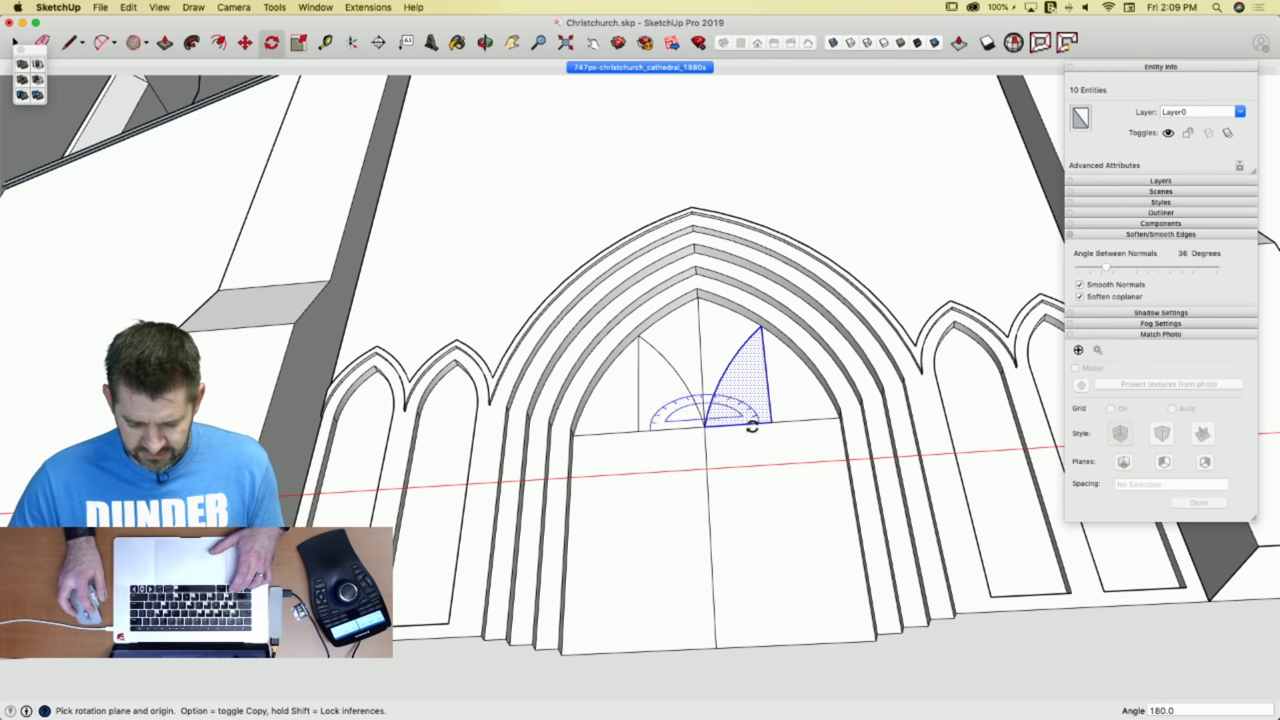
Erase the construction lines inside the twin arches, the horizontal spring line and the centre line above where the arches meet.
{"action": "key", "text": "e"}
{"action": "left_click", "coordinate": [638, 418]}
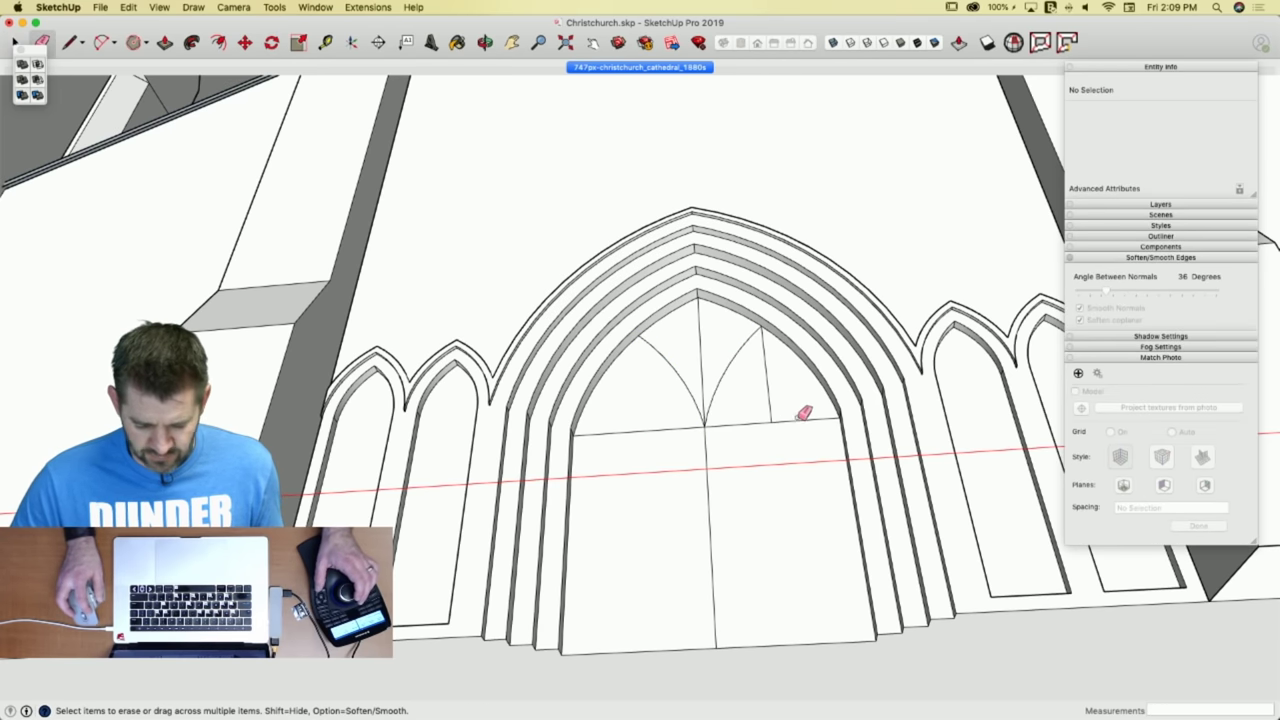
{"action": "left_click", "coordinate": [768, 405]}
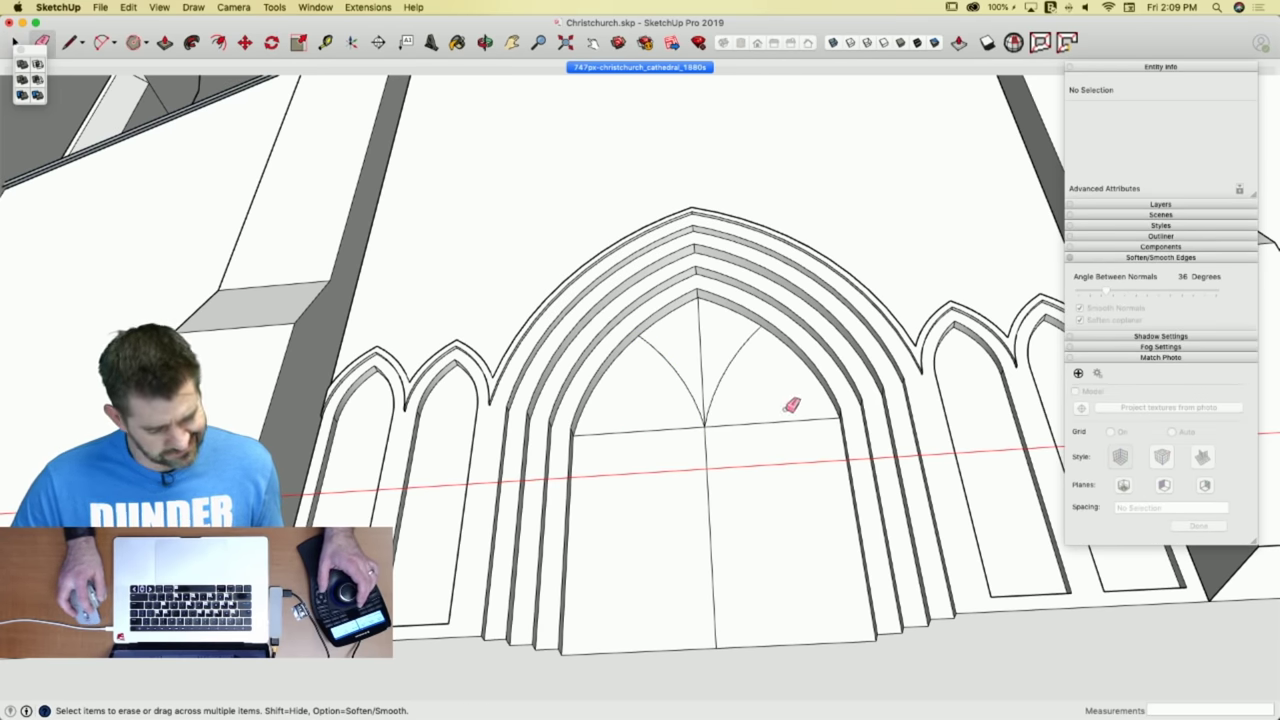
{"action": "left_click_drag", "start_coordinate": [791, 405], "coordinate": [694, 428]}
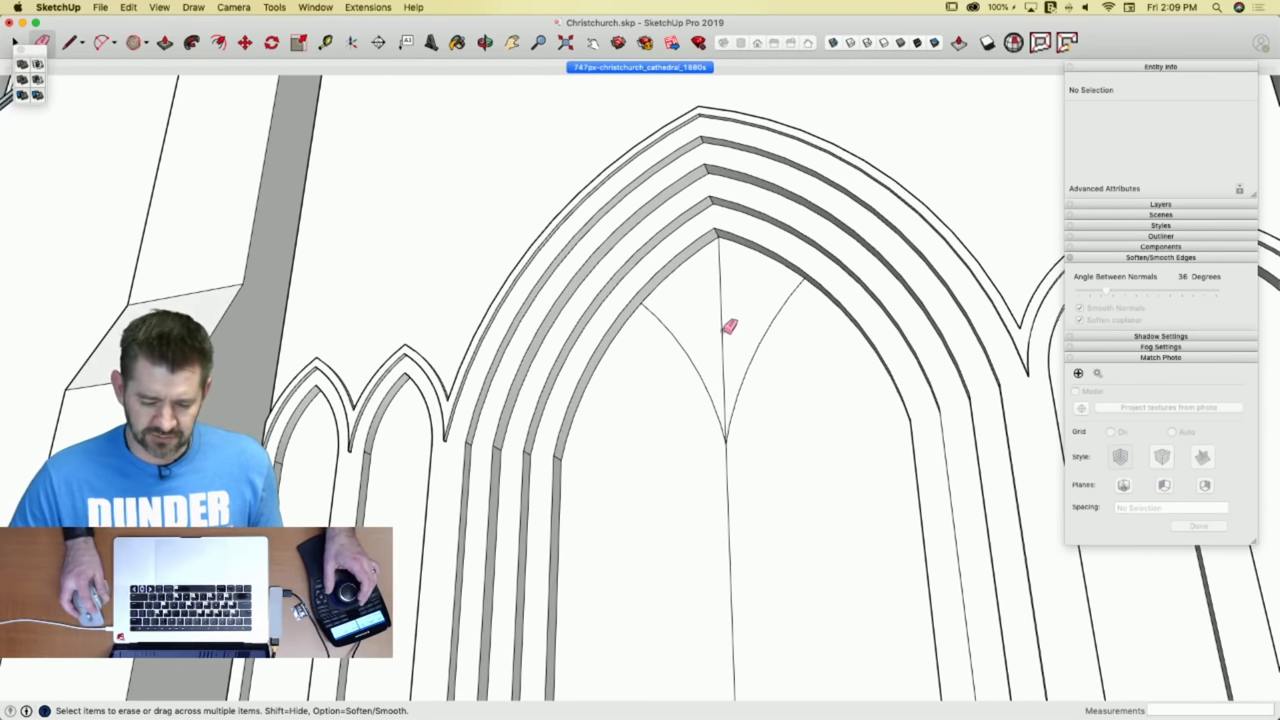
{"action": "key", "text": "space"}
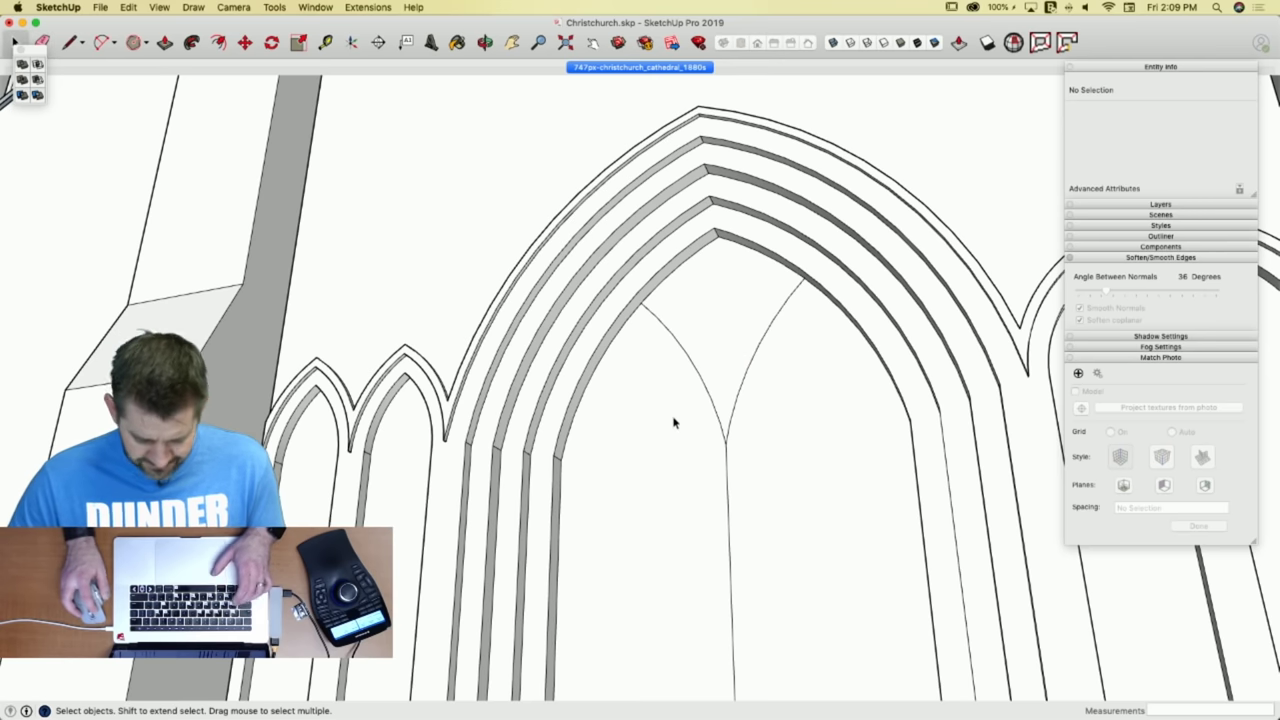
Offset the outlines of both pointed door panels inward about 3 13/16".
{"action": "key", "text": "f"}
{"action": "left_click", "coordinate": [651, 368]}
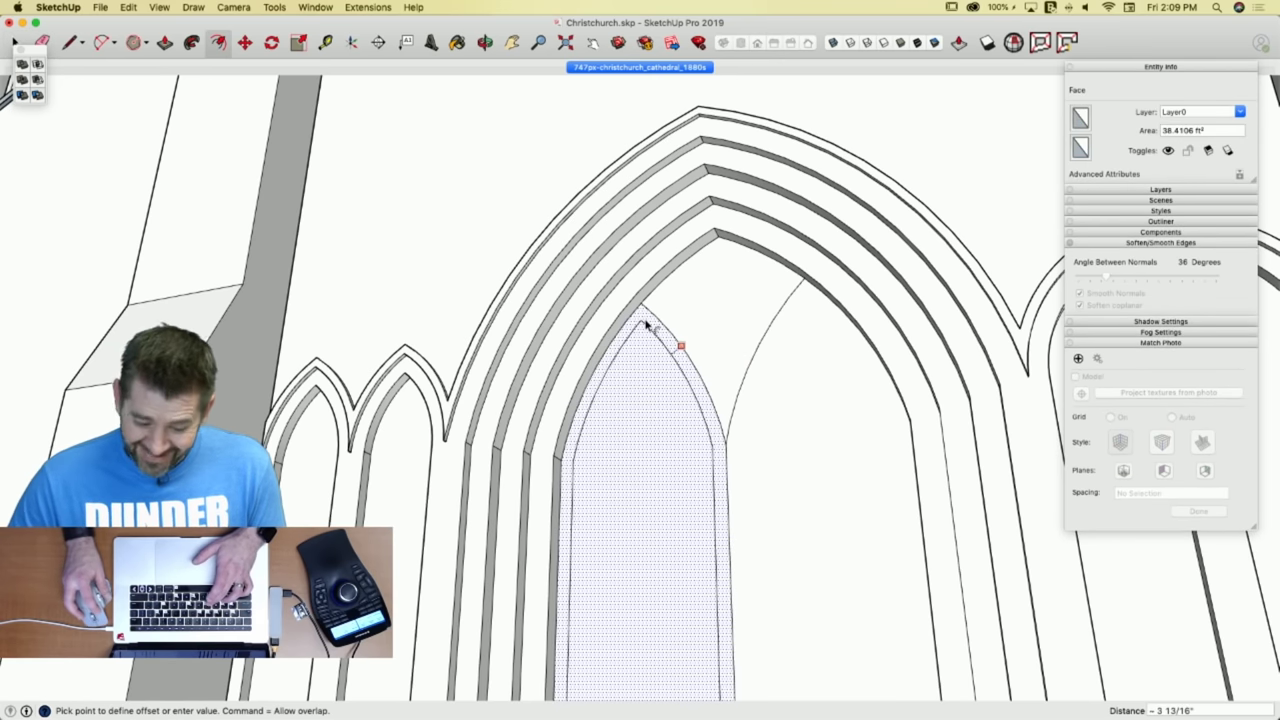
{"action": "left_click", "coordinate": [646, 325]}
{"action": "double_click", "coordinate": [785, 356]}
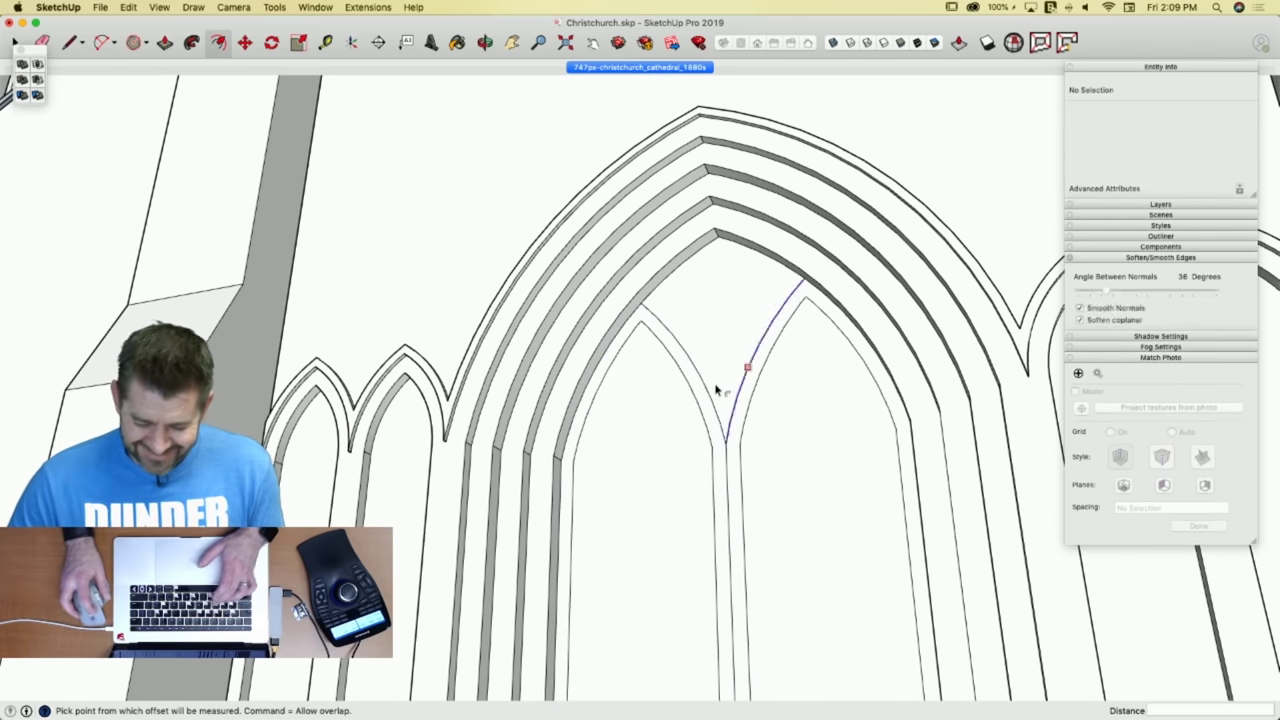
Push/Pull both inner door panels inward 4 3/16" and recess the spandrel above them to the same depth.
{"action": "key", "text": "p"}
{"action": "left_click", "coordinate": [632, 452]}
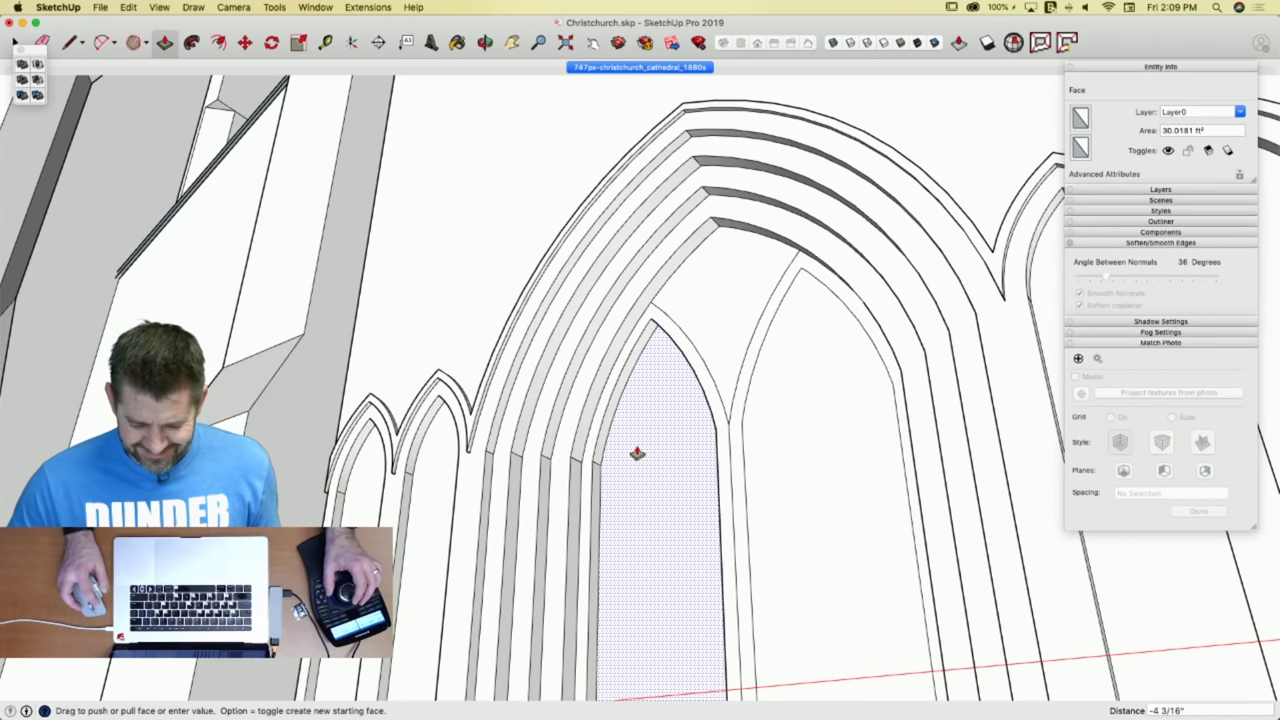
{"action": "left_click", "coordinate": [638, 450]}
{"action": "double_click", "coordinate": [780, 449]}
{"action": "left_click", "coordinate": [721, 333]}
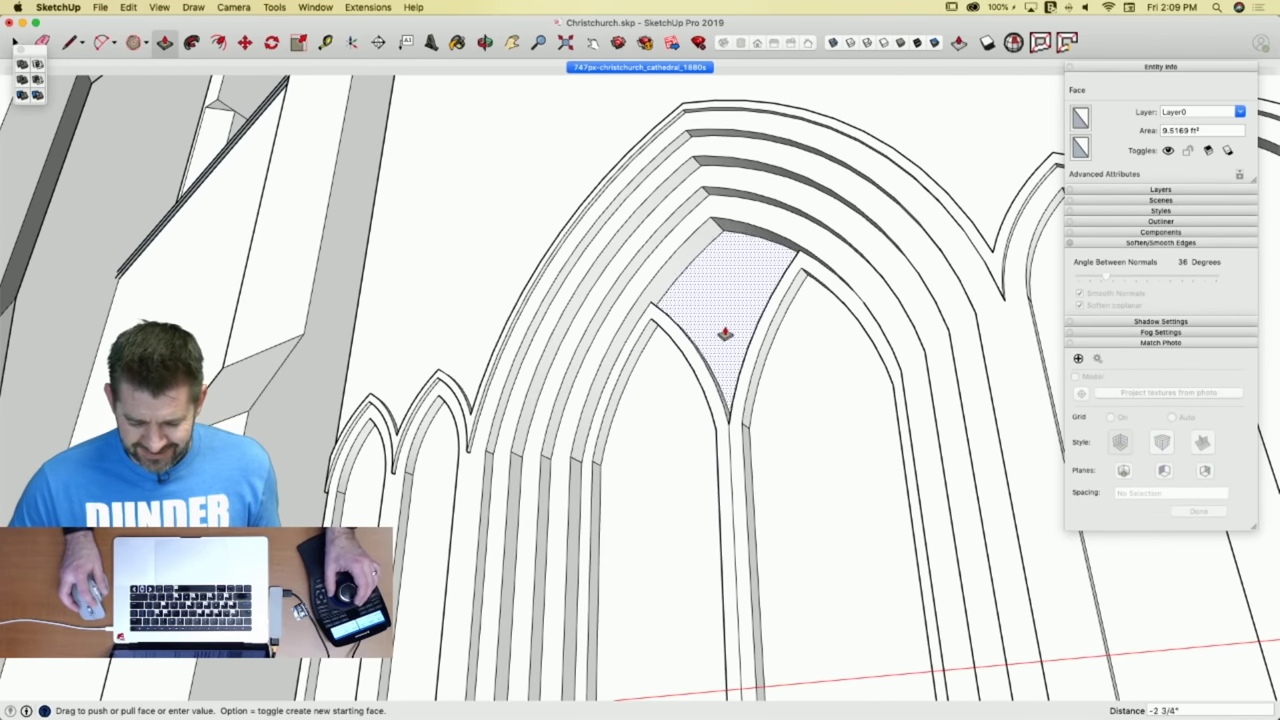
{"action": "left_click", "coordinate": [753, 410]}
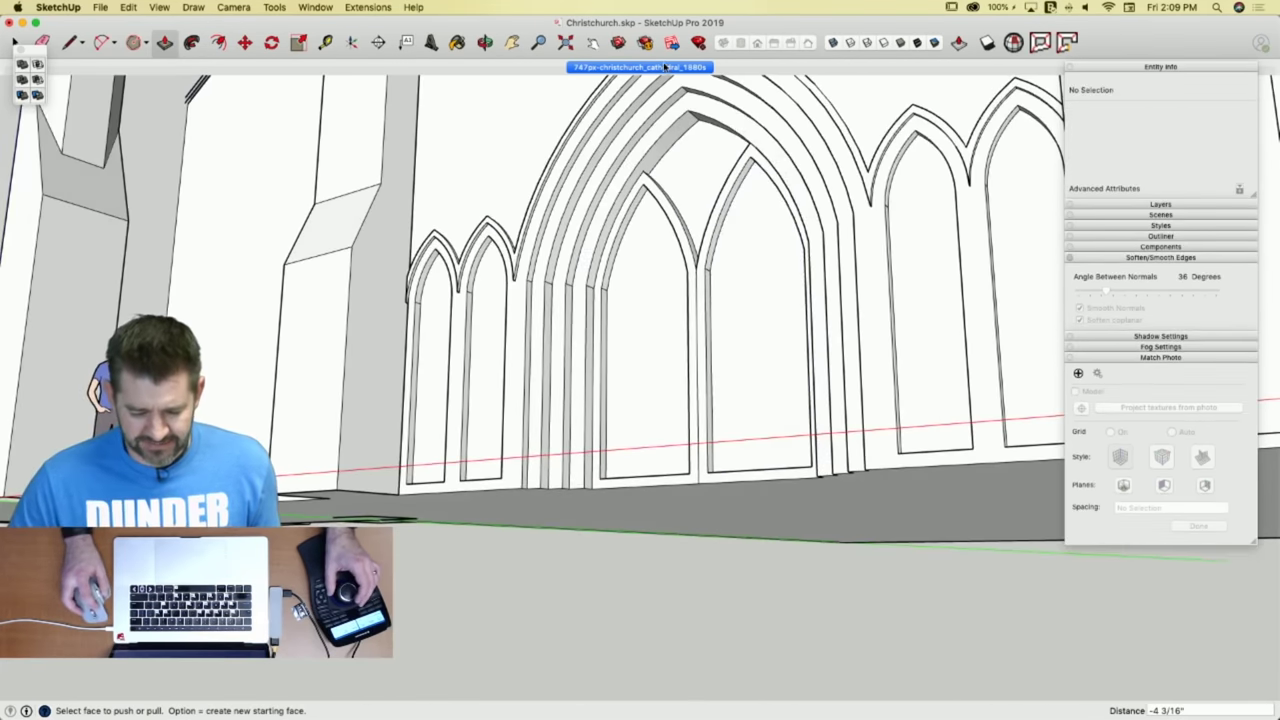
Check the portal against the matched photo and delete the blank circular face covering the rose window on the gable front.
{"action": "left_click", "coordinate": [671, 67]}
{"action": "scroll", "coordinate": [671, 440], "scroll_direction": "up", "scroll_amount": 6}
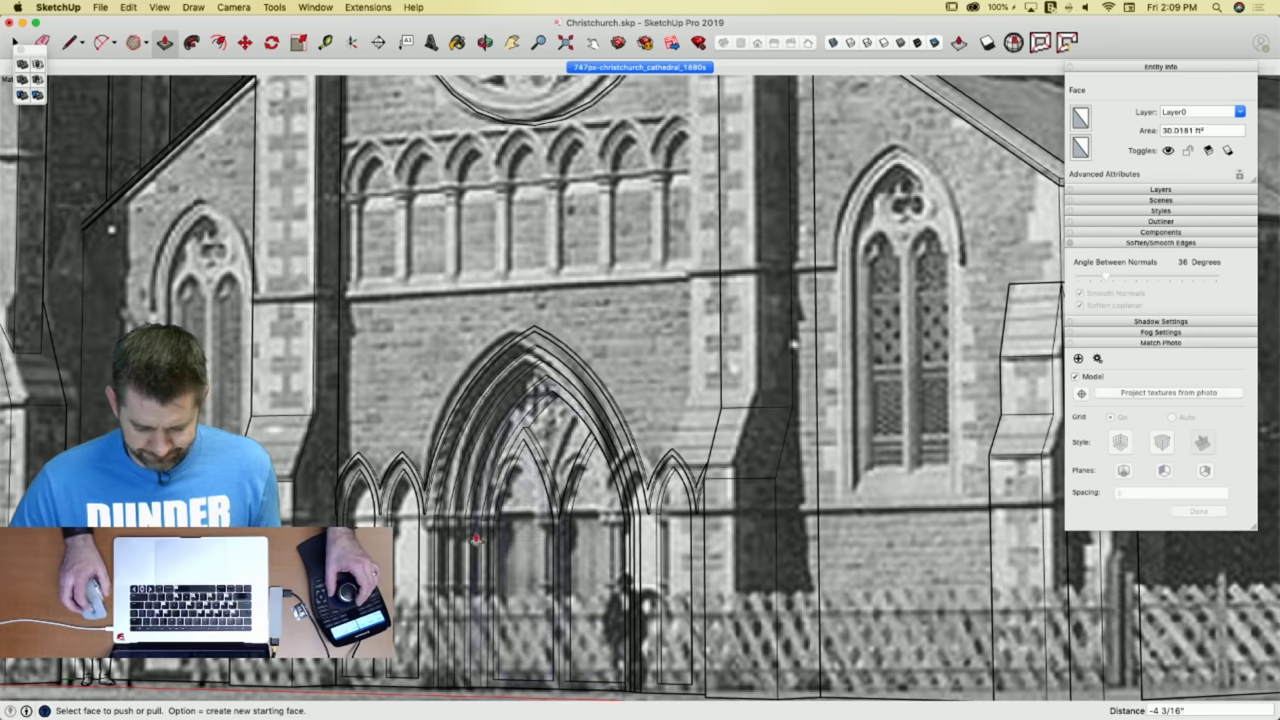
{"action": "key", "text": "shift+z"}
{"action": "scroll", "coordinate": [636, 530], "scroll_direction": "up", "scroll_amount": 8}
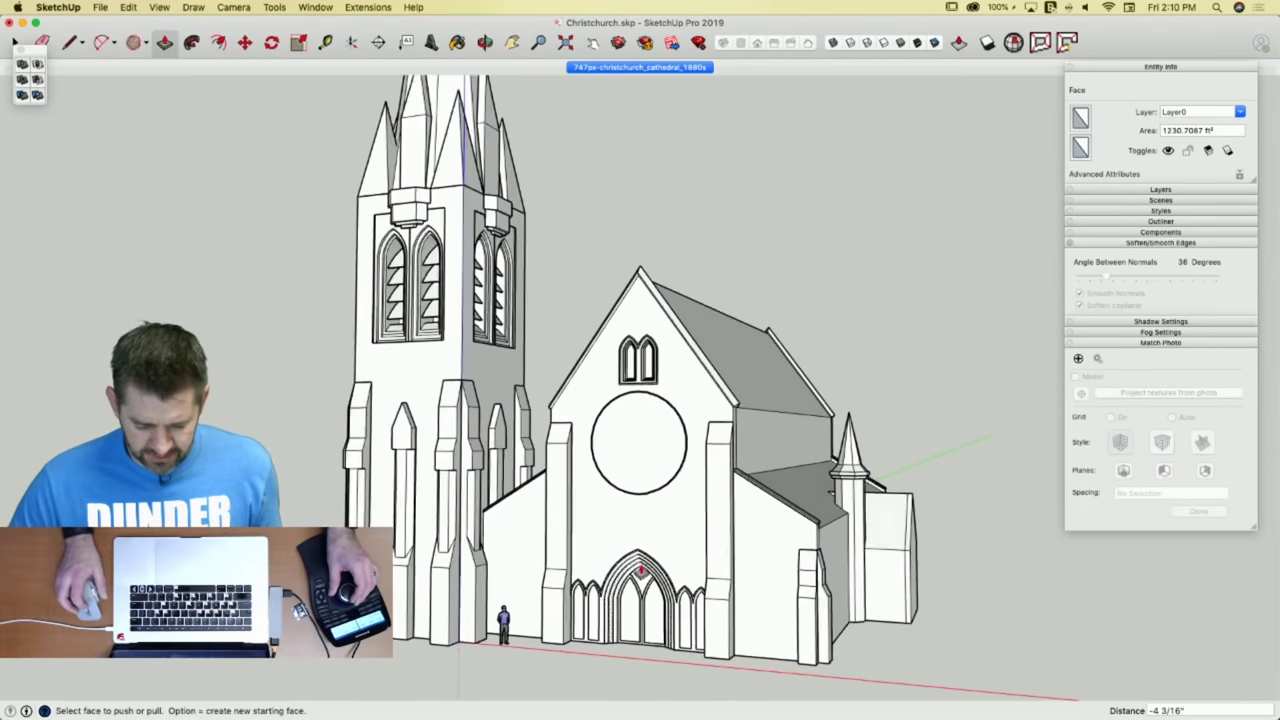
{"action": "key", "text": "space"}
{"action": "scroll", "coordinate": [640, 271], "scroll_direction": "down", "scroll_amount": 5}
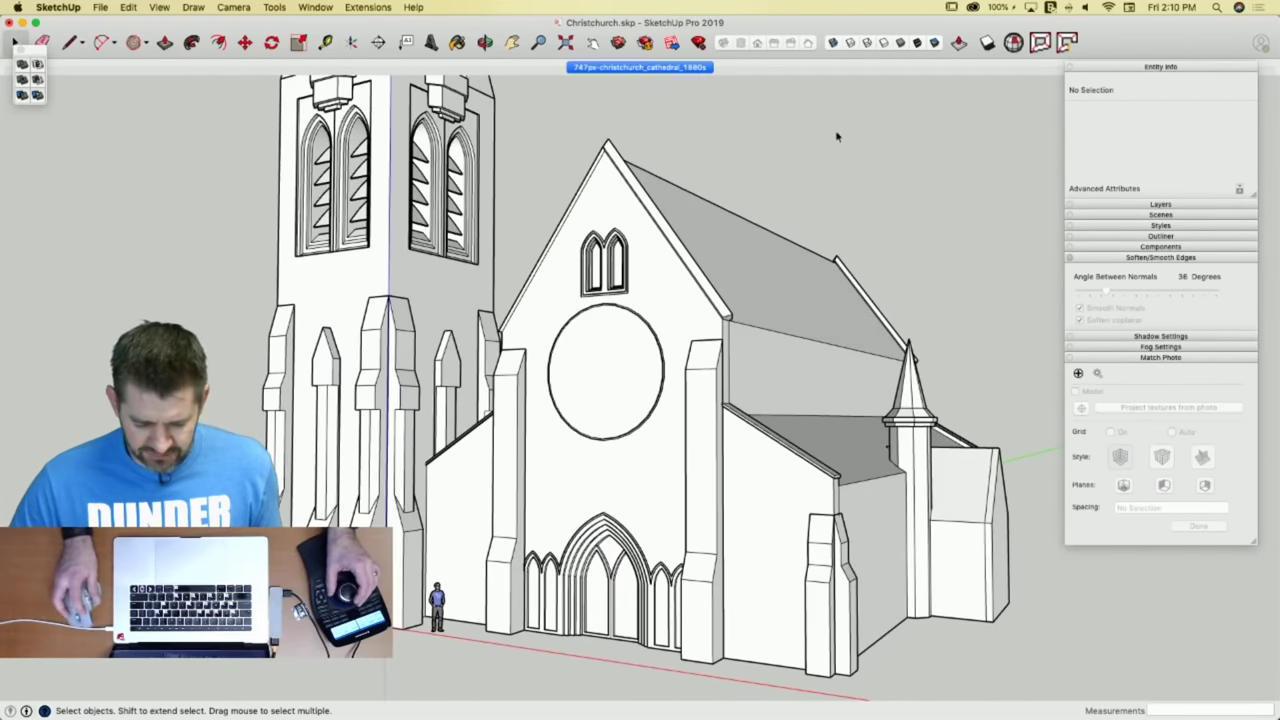
{"action": "scroll", "coordinate": [588, 311], "scroll_direction": "up", "scroll_amount": 8}
{"action": "left_click", "coordinate": [588, 311]}
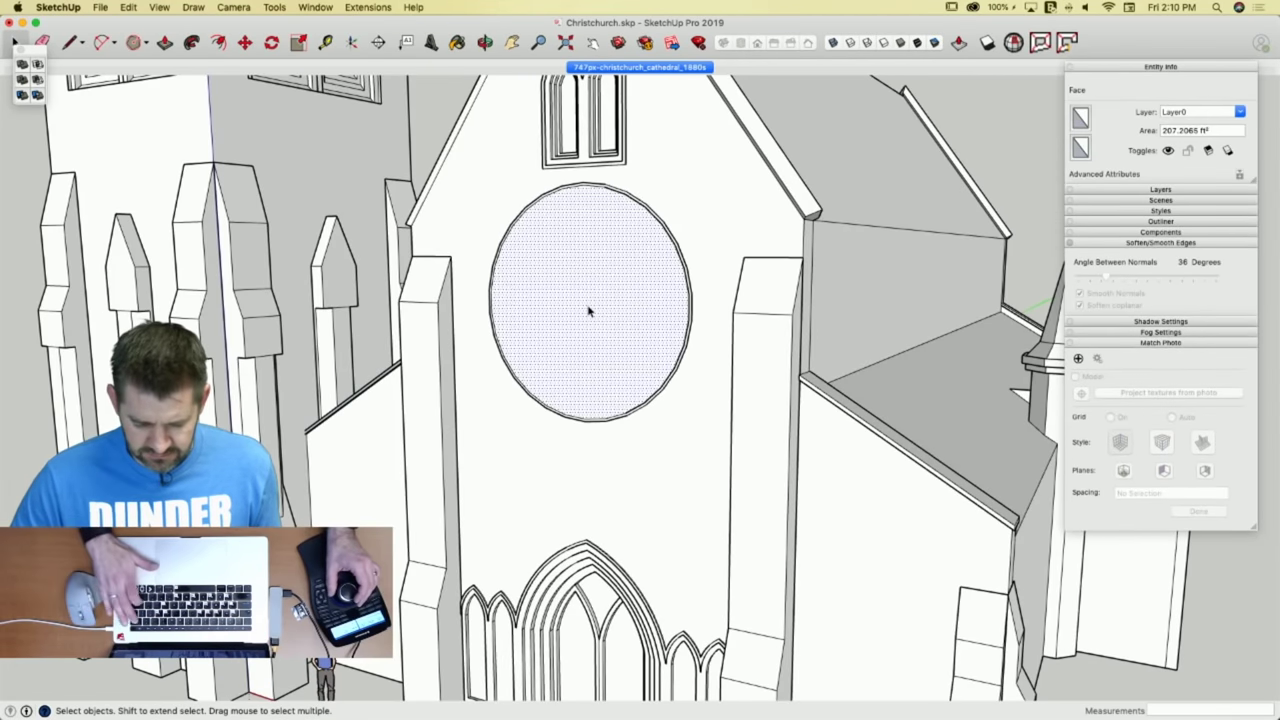
{"action": "key", "text": "Delete"}
{"action": "scroll", "coordinate": [588, 311], "scroll_direction": "down", "scroll_amount": 5}
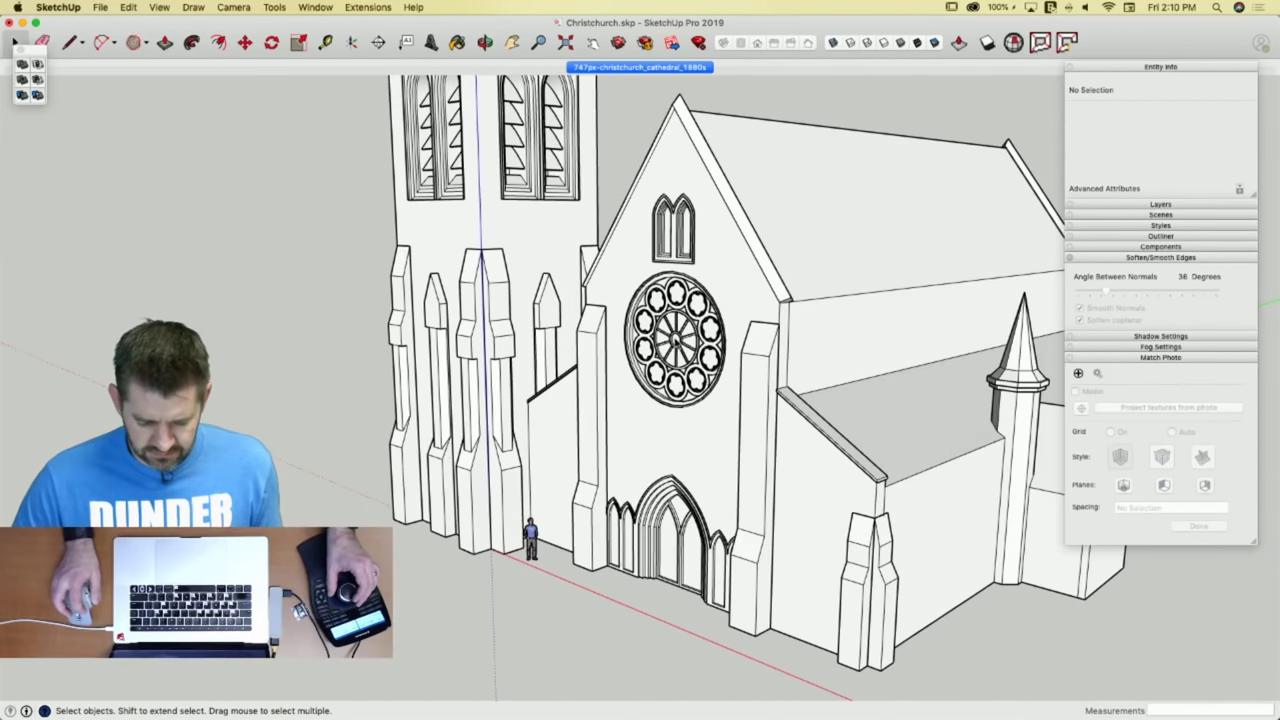
Select the rose window's outer tracery group and examine the front facade against the matched cathedral photo for remaining details.
{"action": "left_click", "coordinate": [675, 340]}
{"action": "left_click", "coordinate": [671, 324]}
{"action": "left_click", "coordinate": [662, 311]}
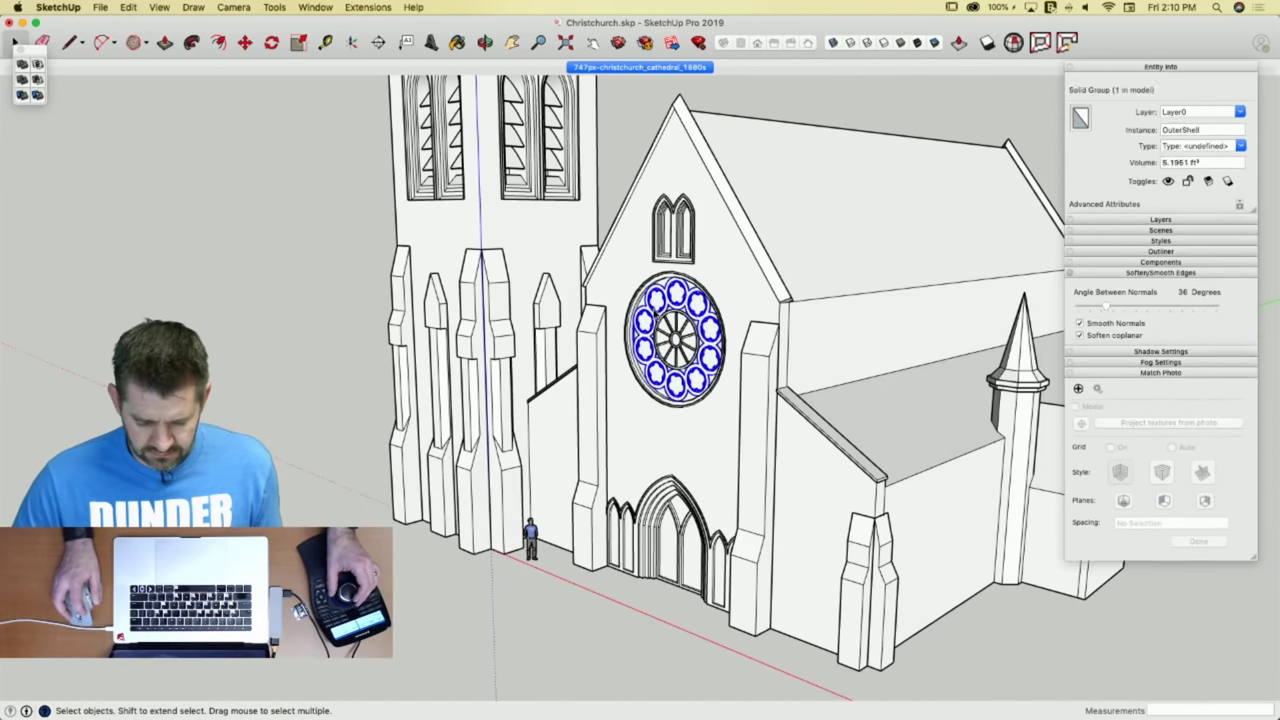
{"action": "scroll", "coordinate": [662, 311], "scroll_direction": "up", "scroll_amount": 5}
{"action": "scroll", "coordinate": [515, 212], "scroll_direction": "down", "scroll_amount": 6}
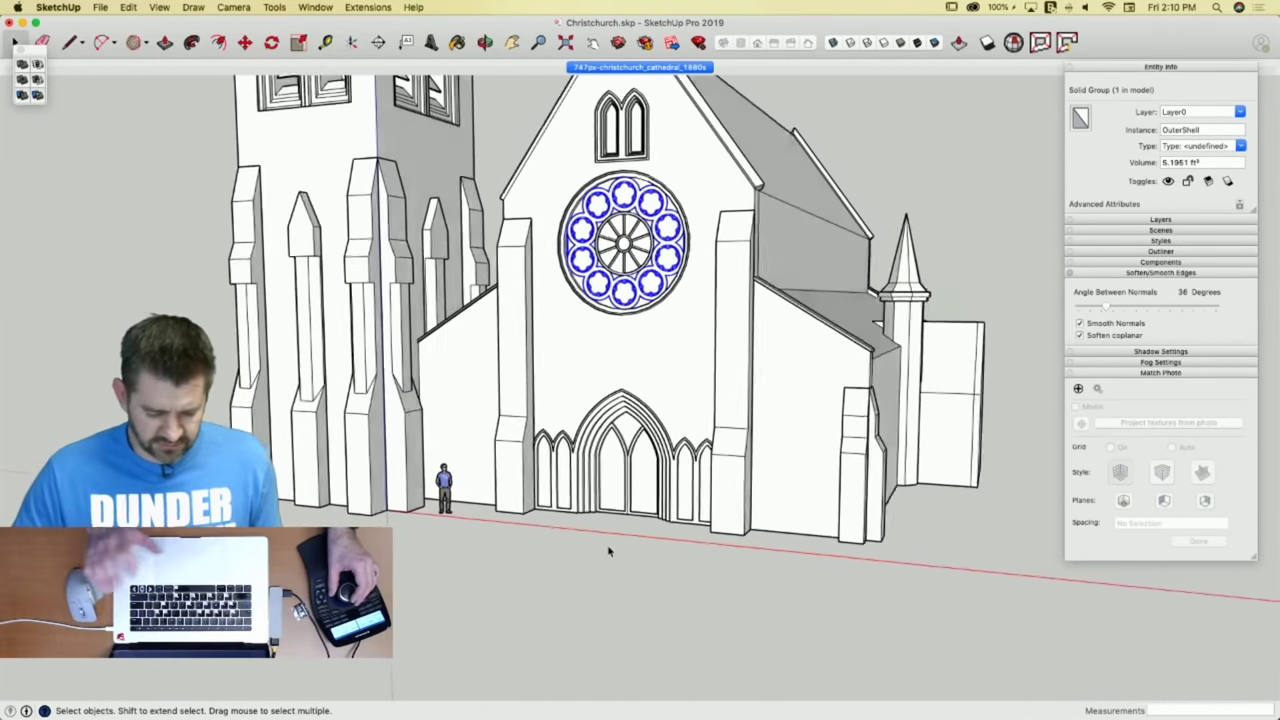
{"action": "key", "text": "super+Tab"}
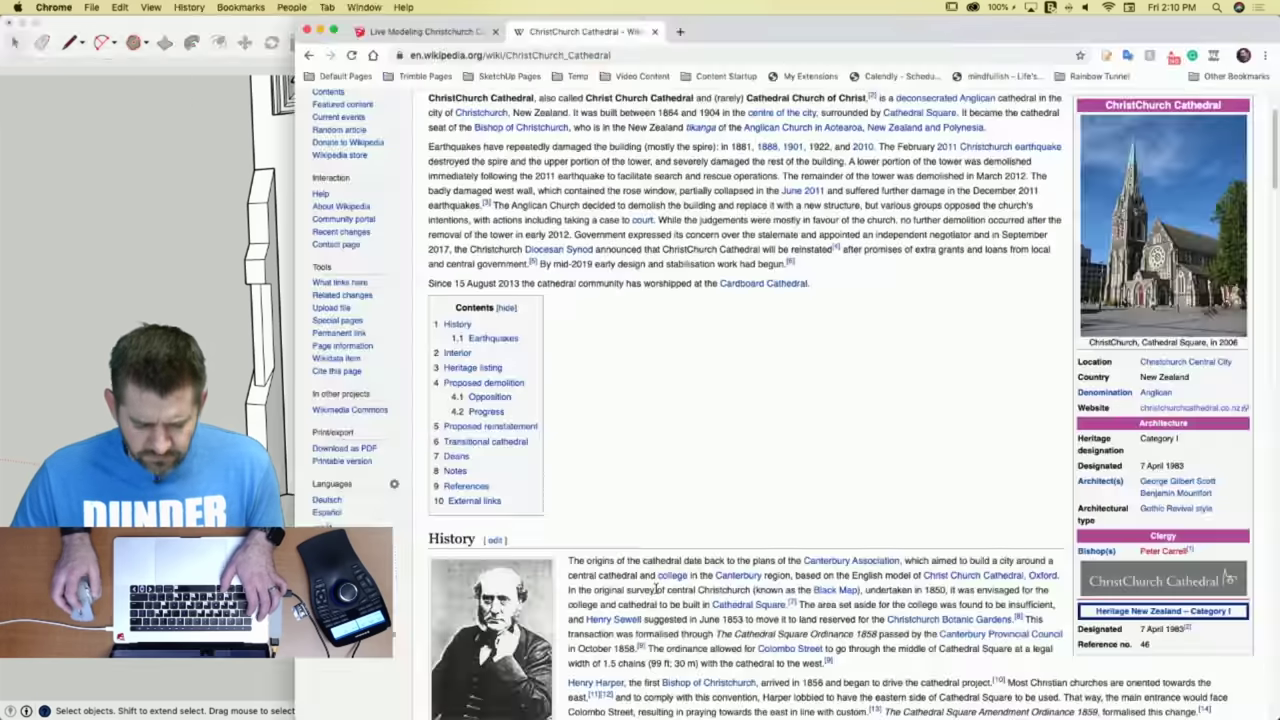
{"action": "key", "text": "super+Tab"}
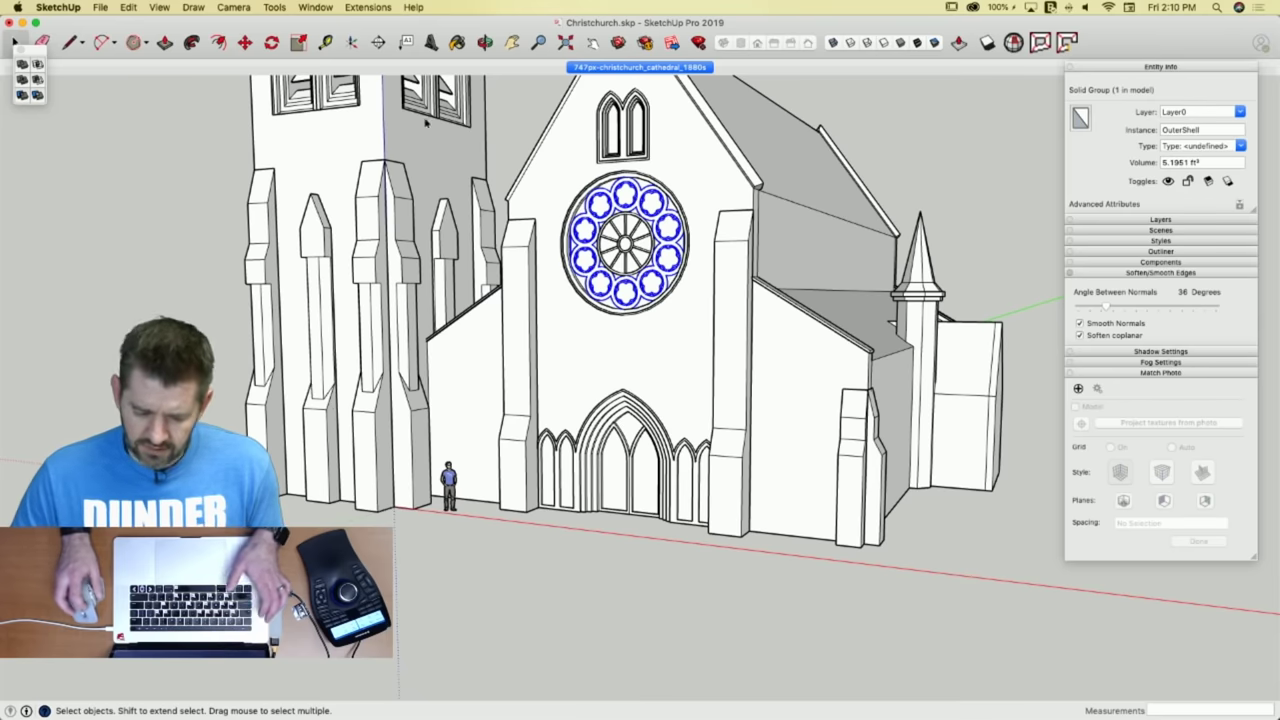
{"action": "left_click", "coordinate": [592, 69]}
{"action": "scroll", "coordinate": [594, 650], "scroll_direction": "up", "scroll_amount": 5}
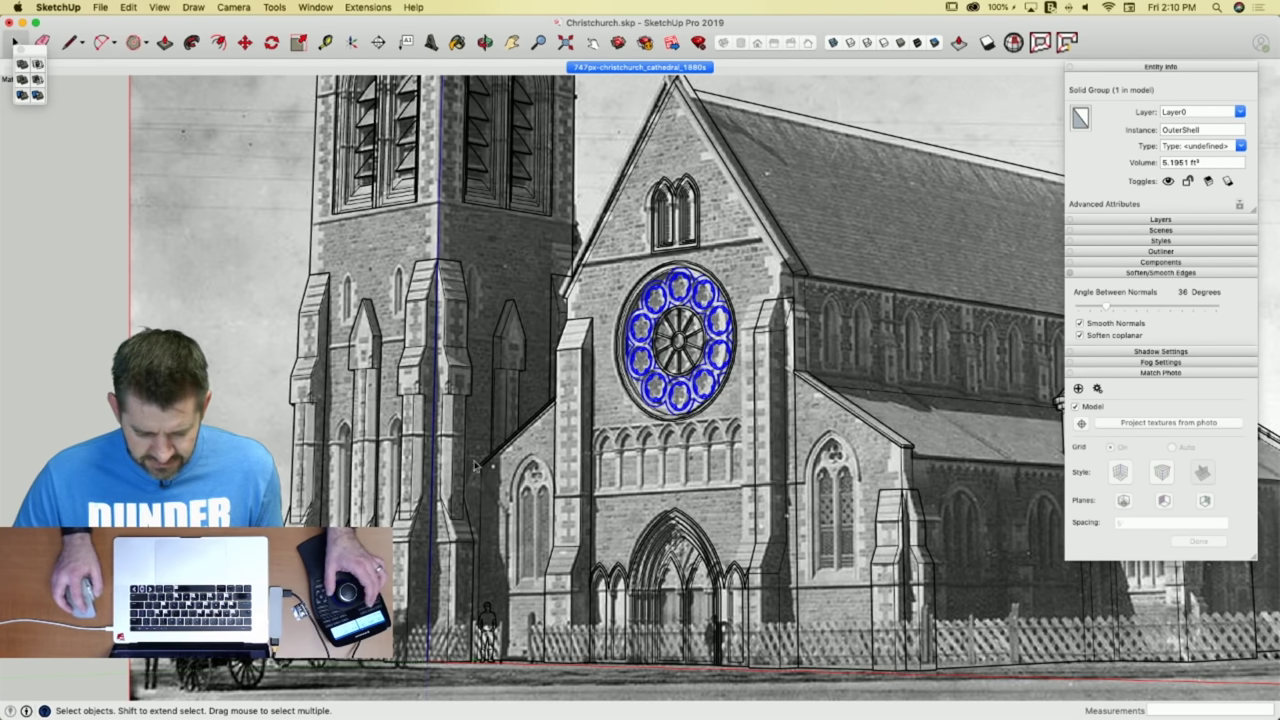
{"action": "middle_click_drag", "start_coordinate": [538, 500], "coordinate": [592, 582]}
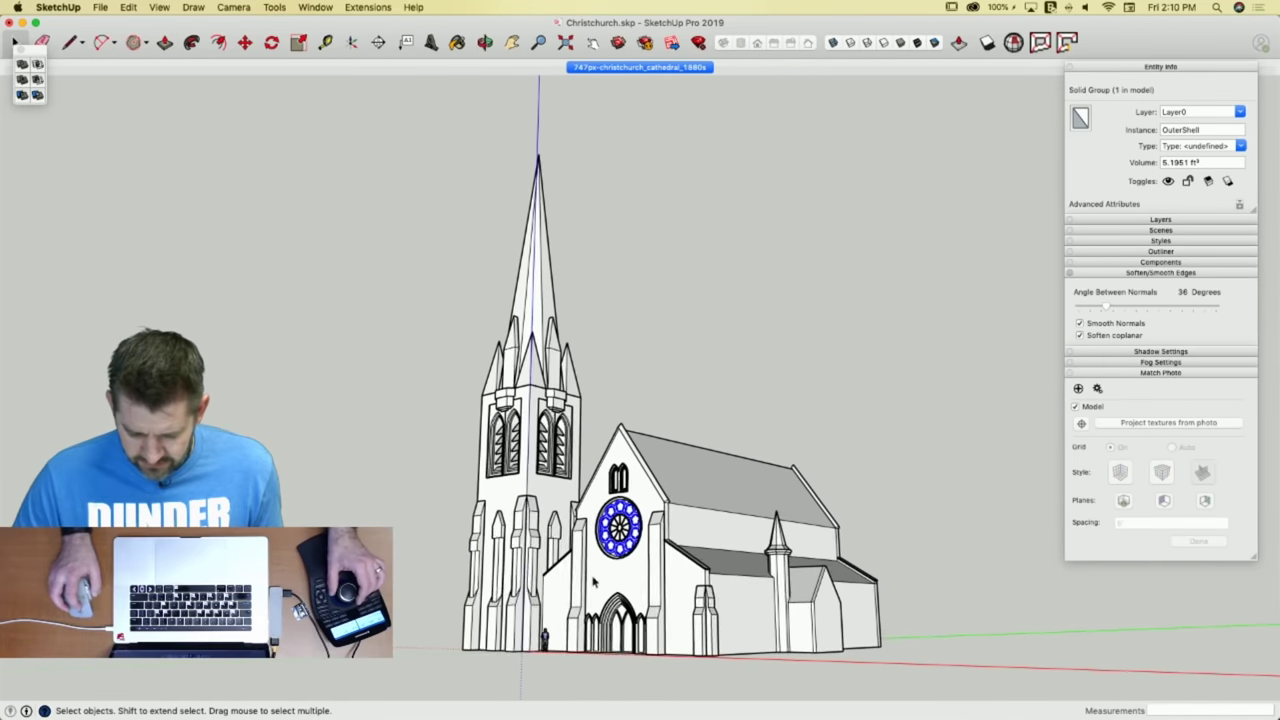
{"action": "left_click", "coordinate": [634, 68]}
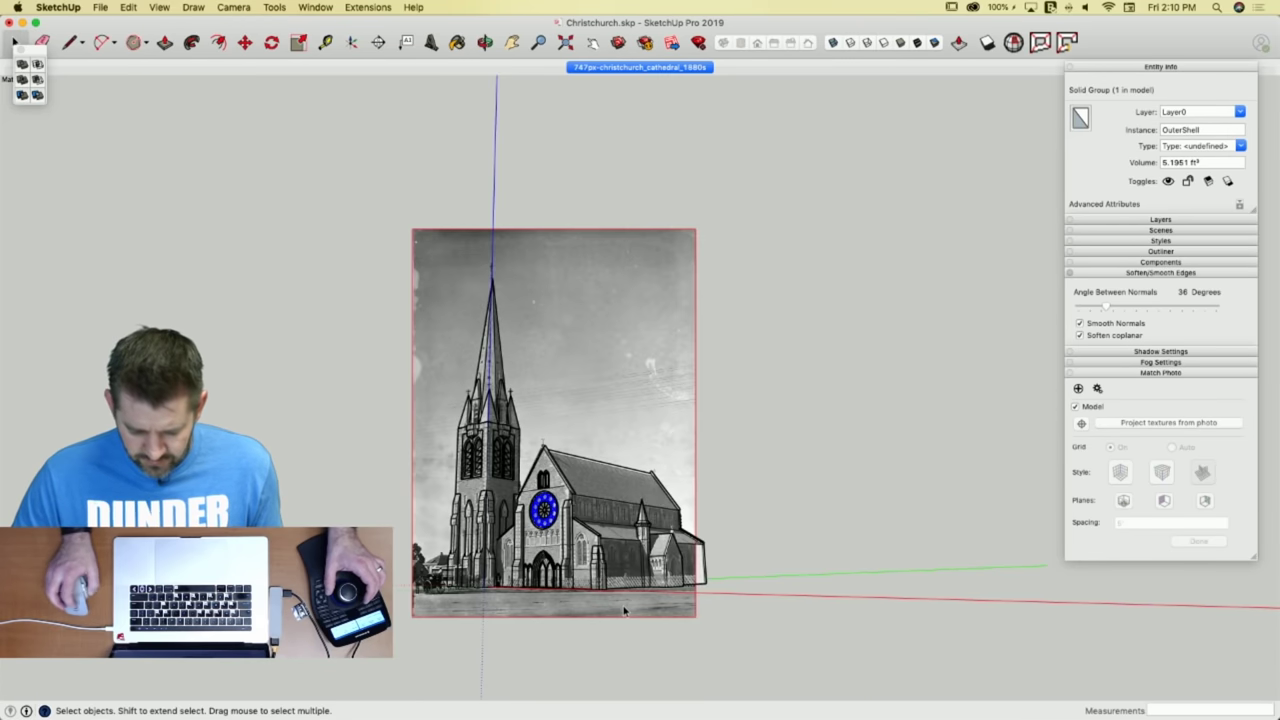
Copy the short buttress at the side aisle's front corner about 15' 1 3/16" along the aisle wall.
{"action": "scroll", "coordinate": [630, 547], "scroll_direction": "up", "scroll_amount": 8}
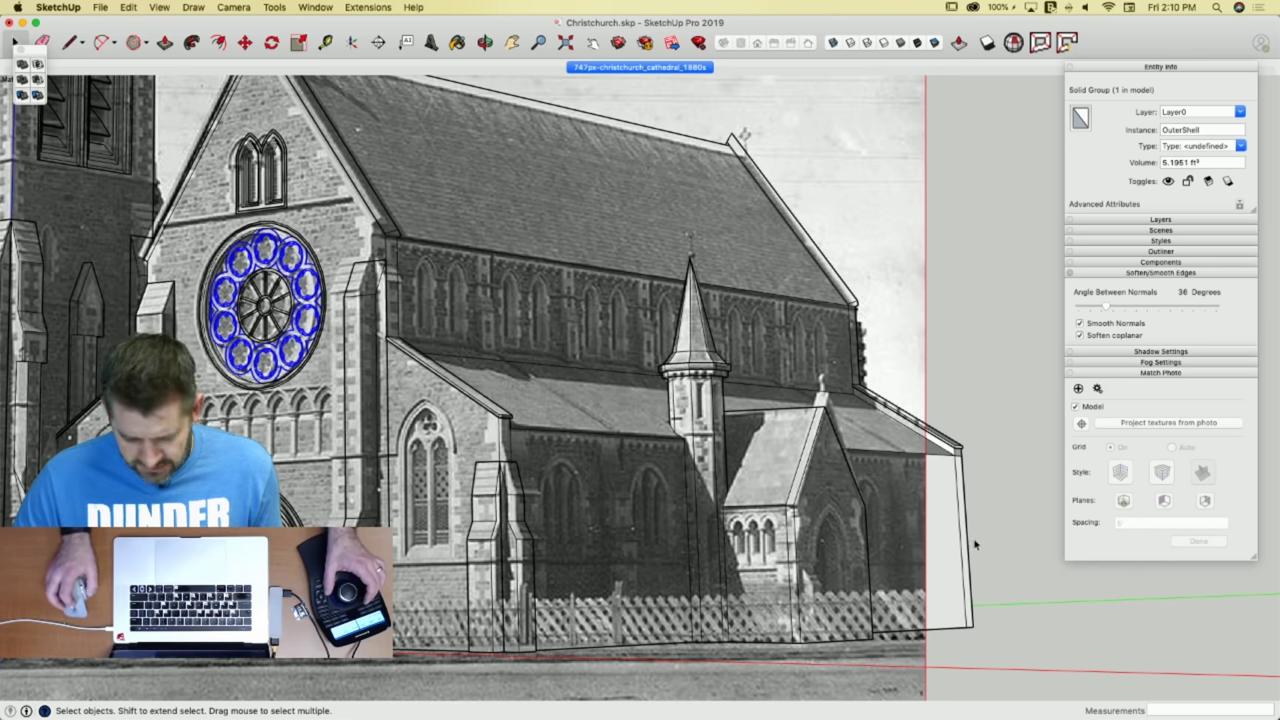
{"action": "left_click", "coordinate": [518, 522]}
{"action": "key", "text": "m"}
{"action": "scroll", "coordinate": [490, 470], "scroll_direction": "up", "scroll_amount": 5}
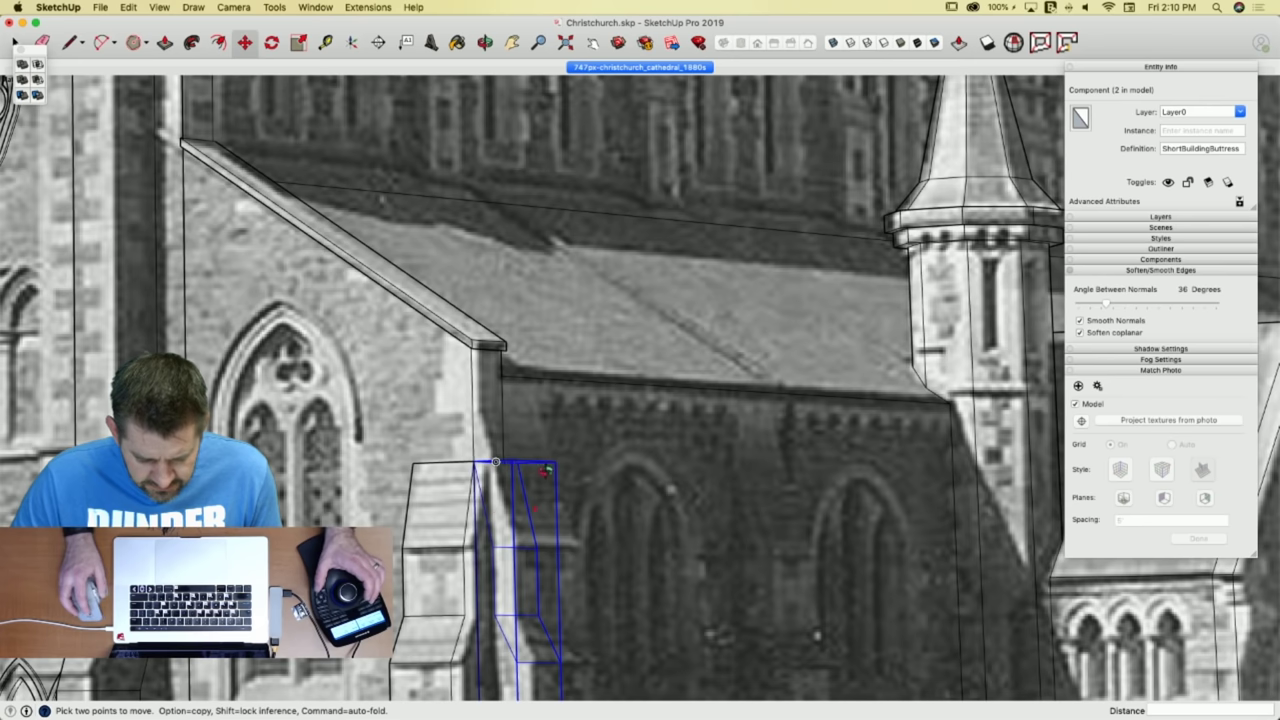
{"action": "middle_click_drag", "start_coordinate": [545, 470], "coordinate": [452, 567]}
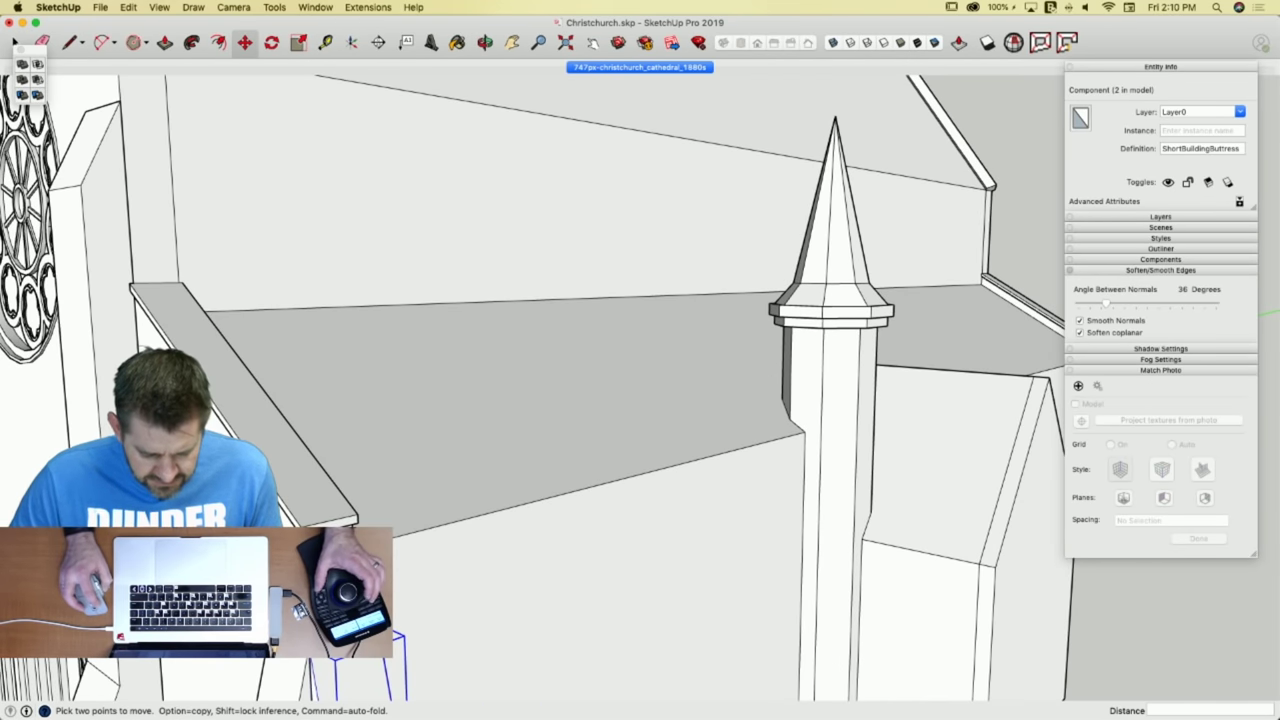
{"action": "left_click", "coordinate": [347, 641]}
{"action": "key", "text": "alt"}
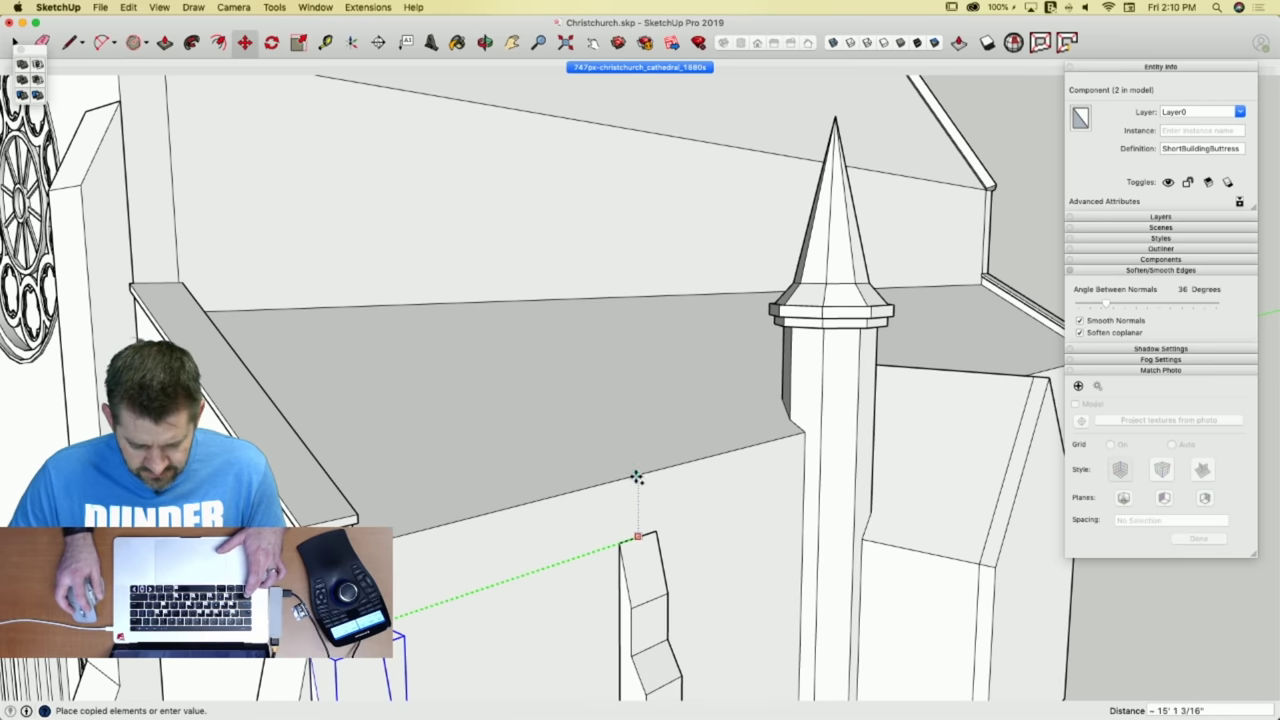
{"action": "left_click", "coordinate": [637, 478]}
Copy the new aisle buttress about 50' 2" along the wall to the stretch beyond the side porch.
{"action": "scroll", "coordinate": [310, 610], "scroll_direction": "up", "scroll_amount": 3}
{"action": "scroll", "coordinate": [310, 610], "scroll_direction": "down", "scroll_amount": 4}
{"action": "scroll", "coordinate": [232, 551], "scroll_direction": "down", "scroll_amount": 3}
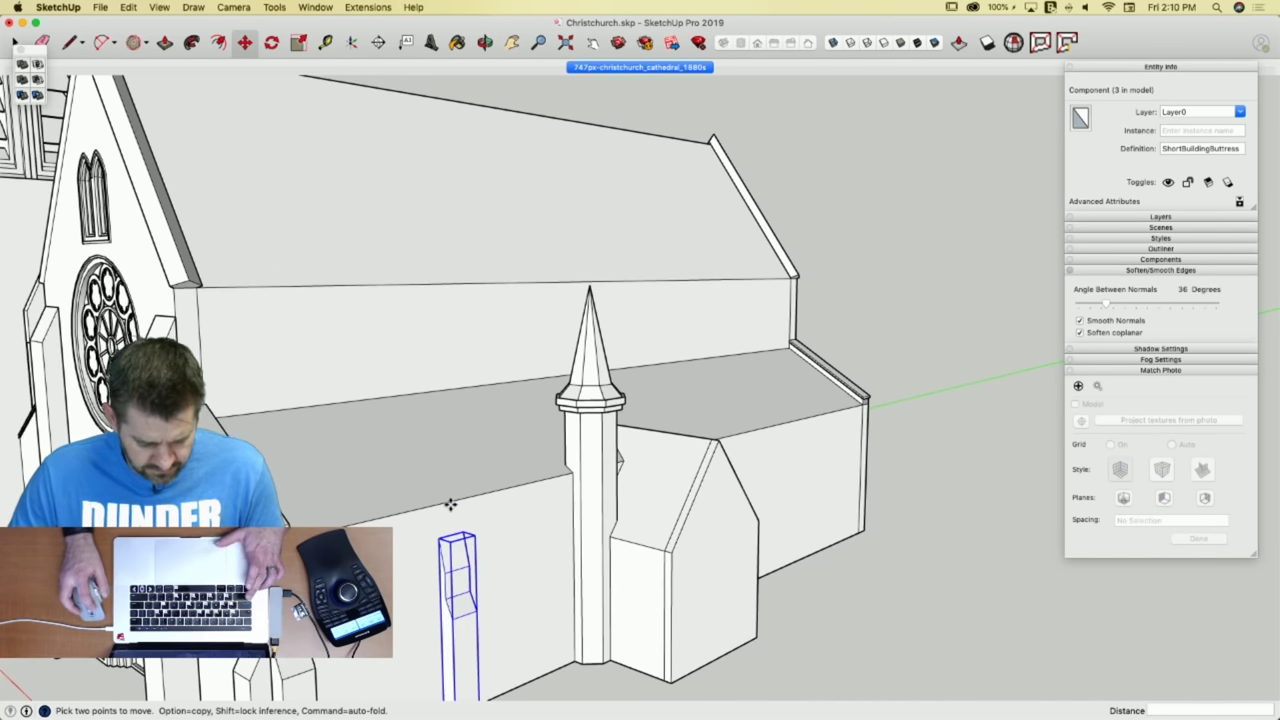
{"action": "left_click", "coordinate": [451, 505]}
{"action": "key", "text": "alt"}
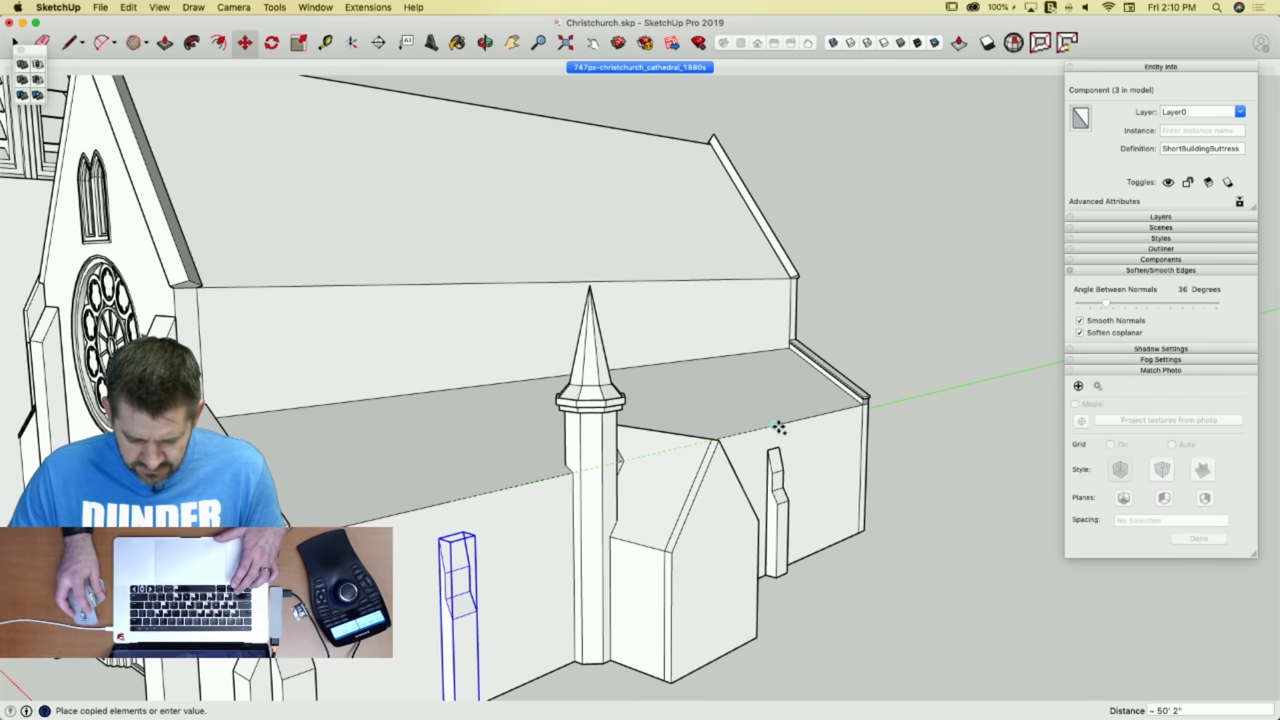
{"action": "left_click", "coordinate": [776, 430]}
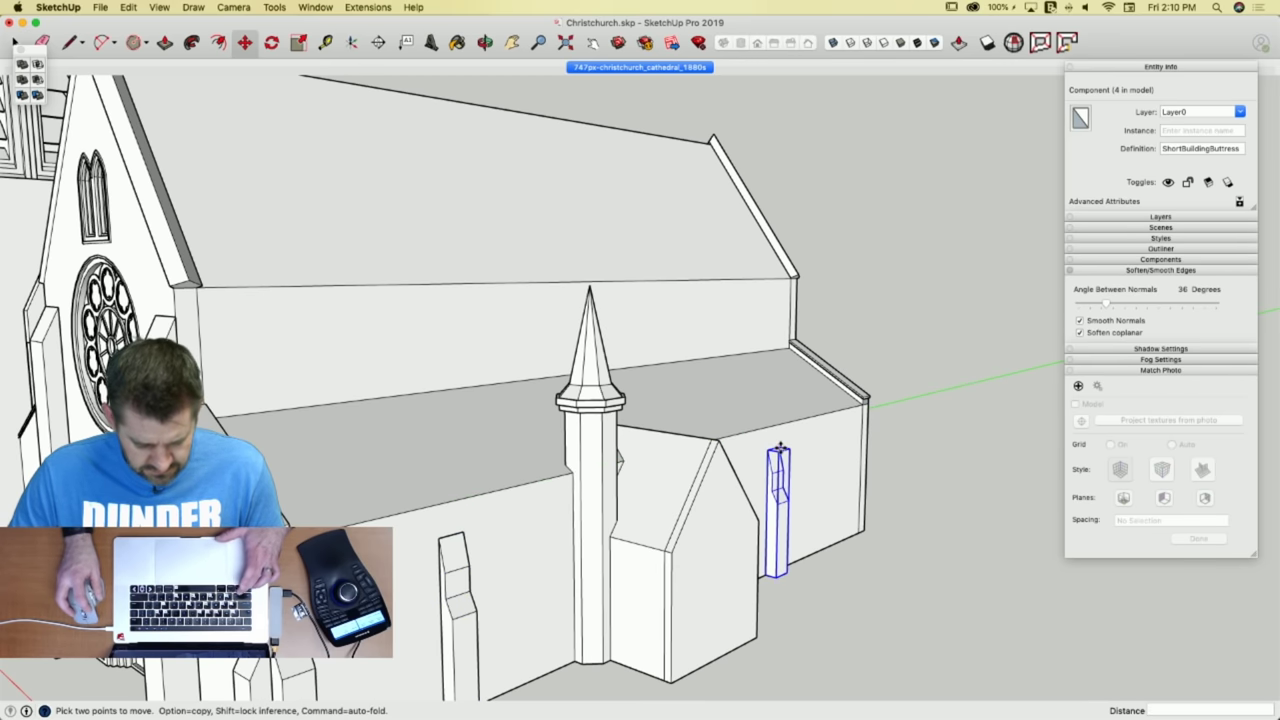
Copy the buttress beyond the porch about 23' 11 11/16" to the aisle wall's far end and clear the selection.
{"action": "left_click", "coordinate": [779, 450]}
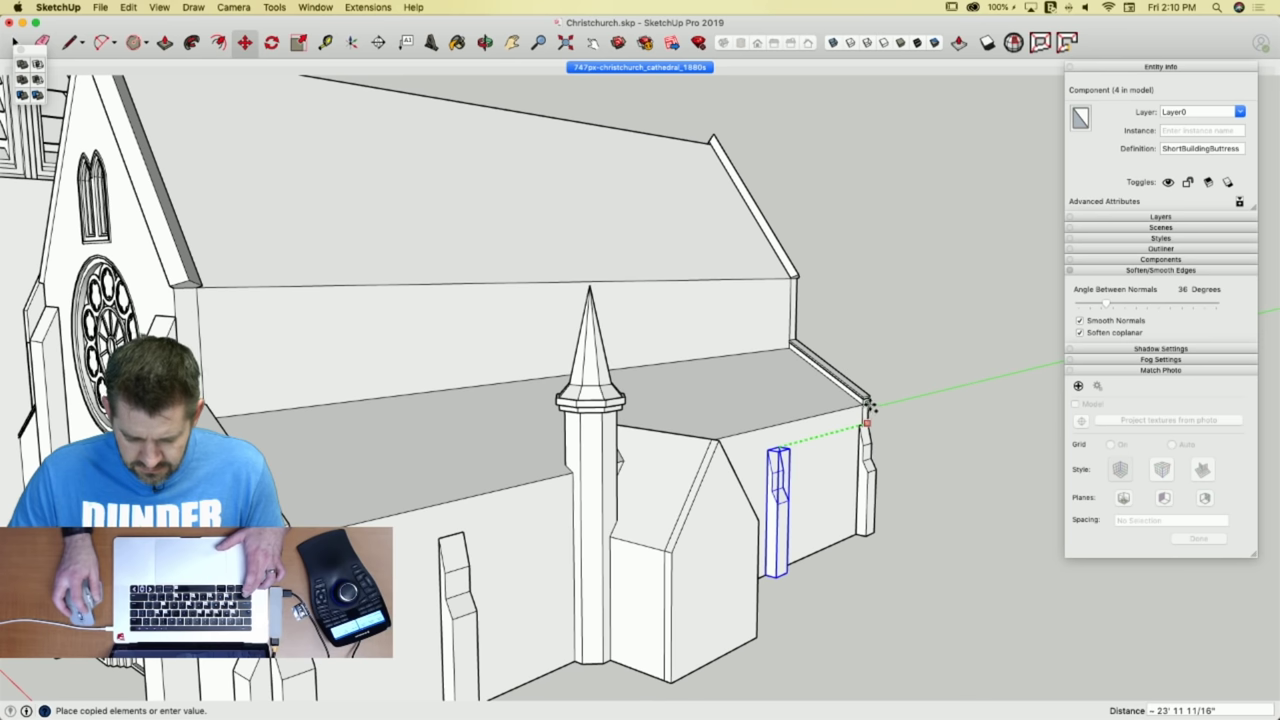
{"action": "left_click", "coordinate": [870, 405]}
{"action": "key", "text": "space"}
{"action": "left_click", "coordinate": [914, 566]}
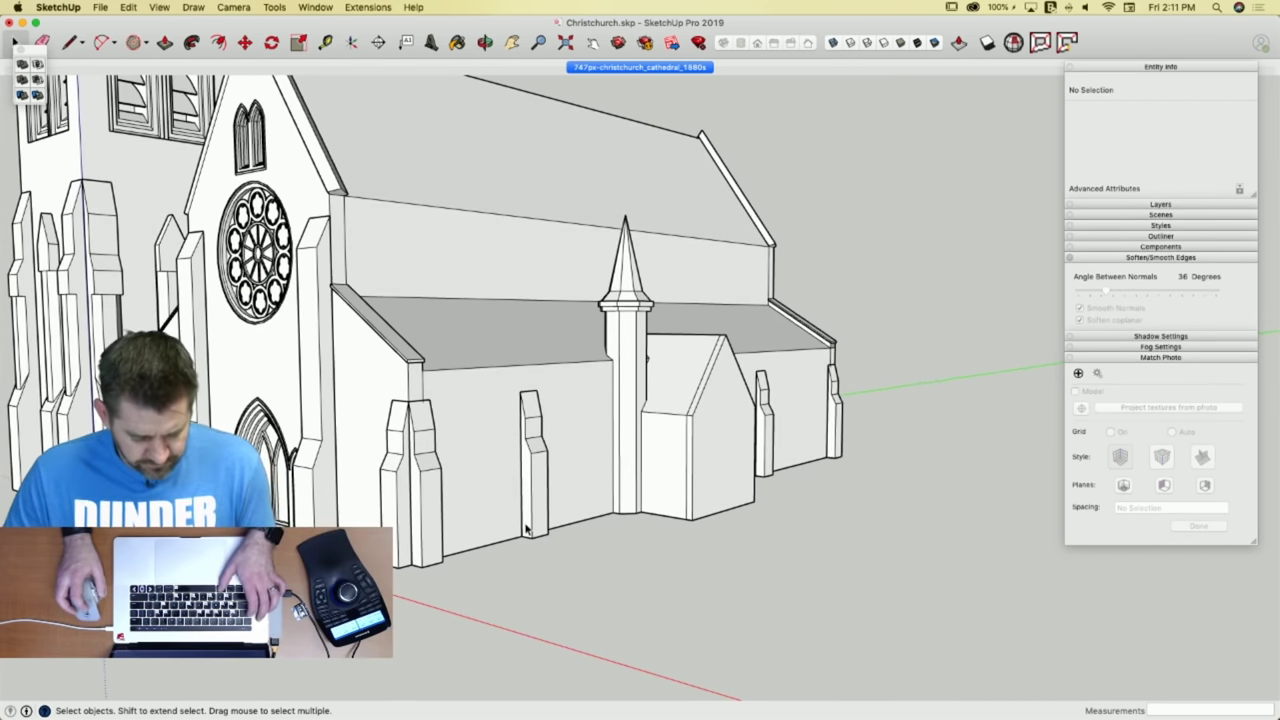
Examine the aisle buttresses and the clerestory wall against the matched cathedral photo.
{"action": "key", "text": "super+Tab"}
{"action": "key", "text": "super+Tab"}
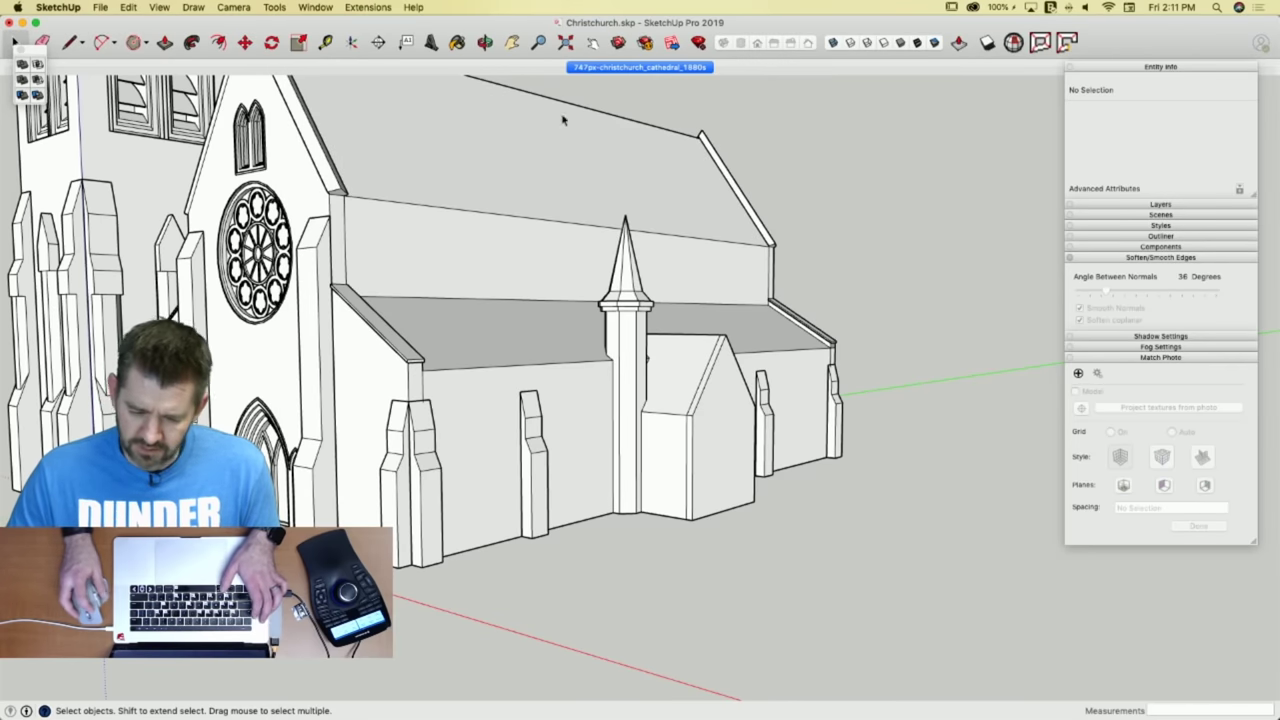
{"action": "left_click", "coordinate": [609, 67]}
{"action": "scroll", "coordinate": [740, 610], "scroll_direction": "up", "scroll_amount": 5}
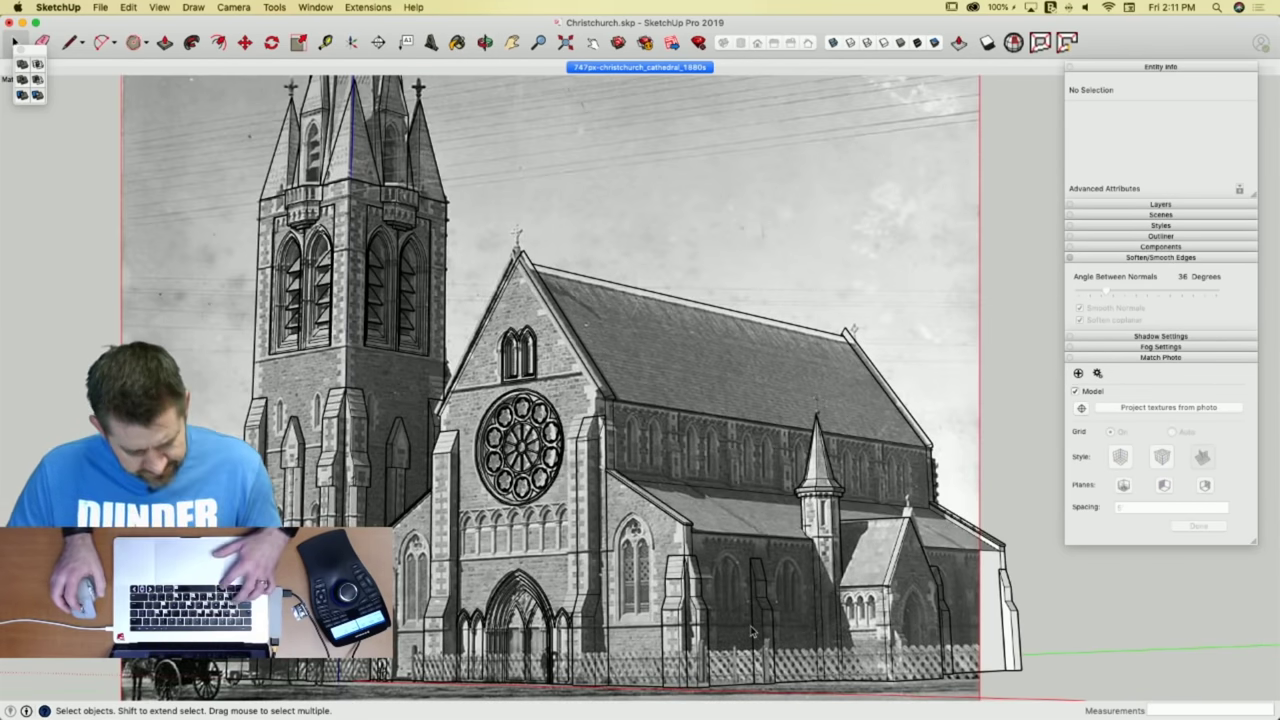
{"action": "scroll", "coordinate": [705, 624], "scroll_direction": "up", "scroll_amount": 3}
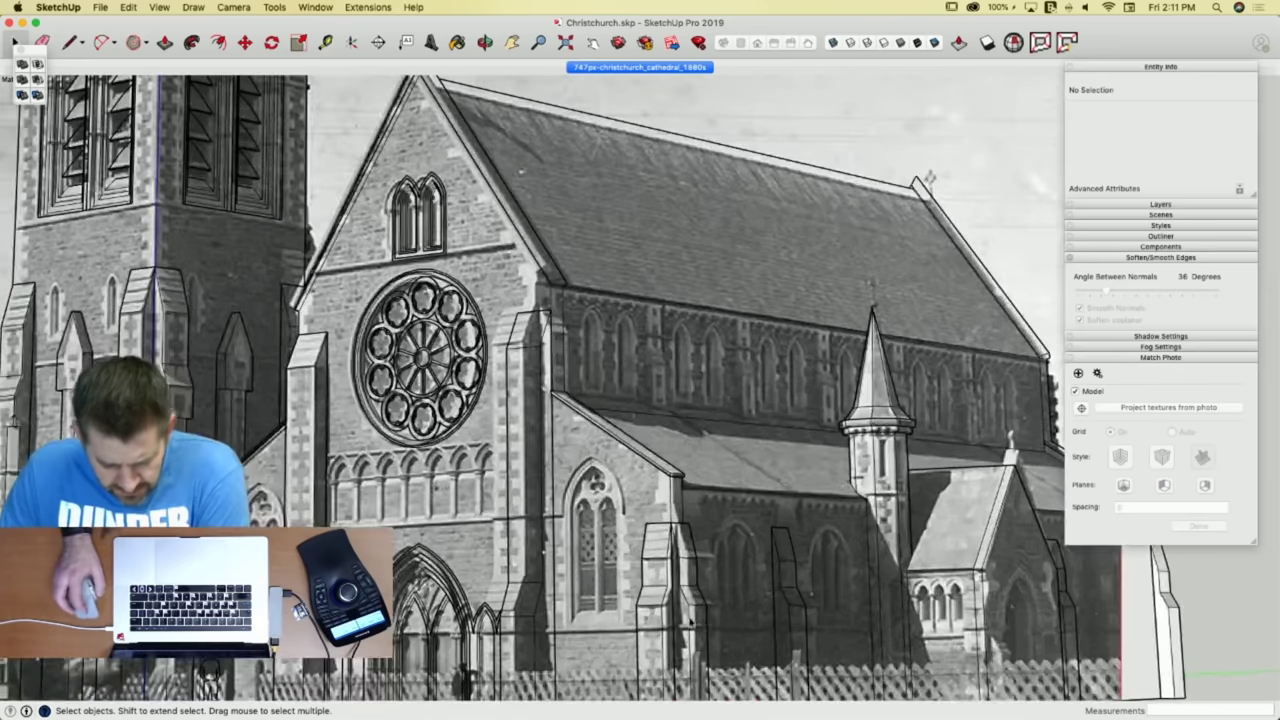
{"action": "scroll", "coordinate": [620, 543], "scroll_direction": "down", "scroll_amount": 5}
{"action": "scroll", "coordinate": [648, 572], "scroll_direction": "up", "scroll_amount": 5}
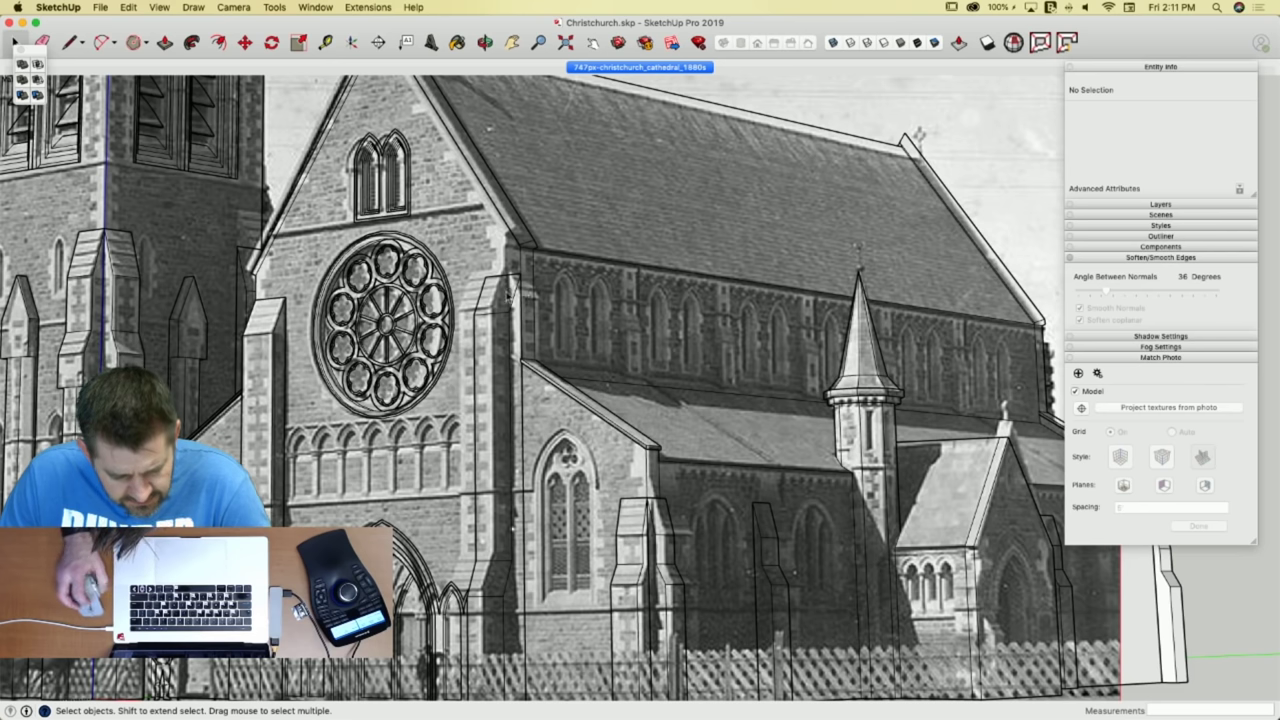
{"action": "scroll", "coordinate": [580, 307], "scroll_direction": "up", "scroll_amount": 3}
Draw a line across the gable wall's narrow side return and Push/Pull the face below it out about 11 1/8".
{"action": "left_click", "coordinate": [587, 284]}
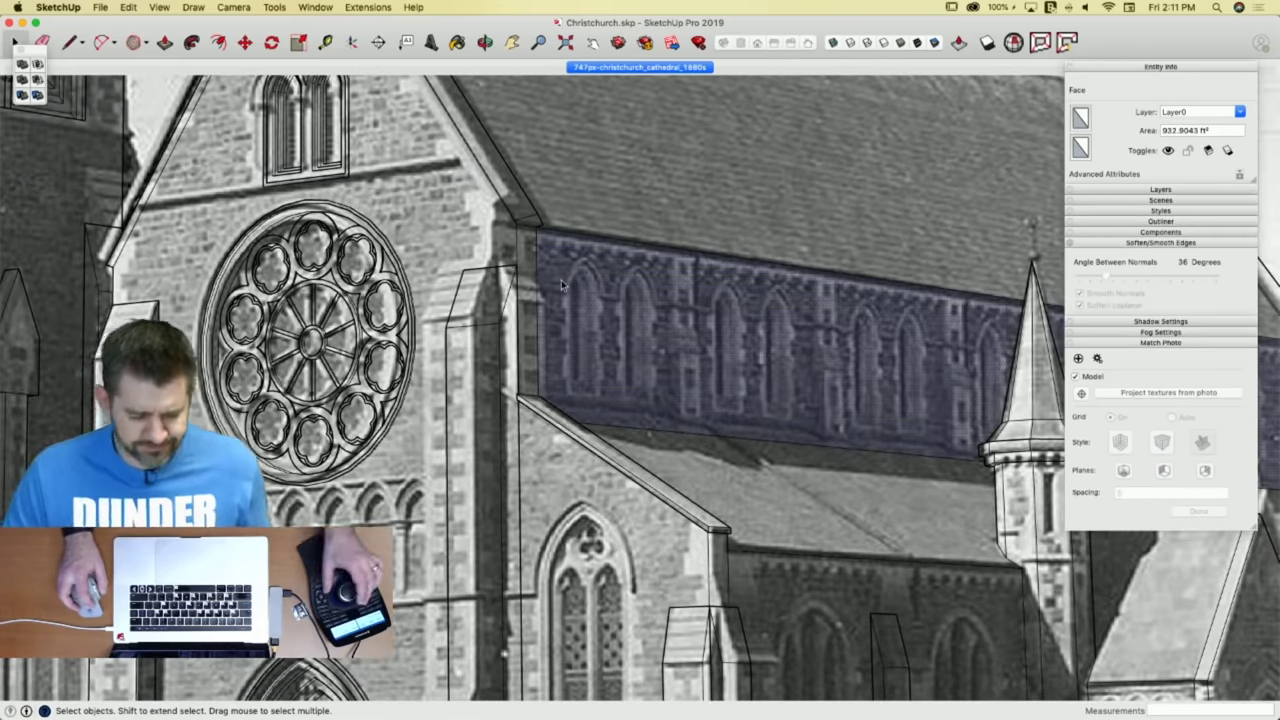
{"action": "key", "text": "l"}
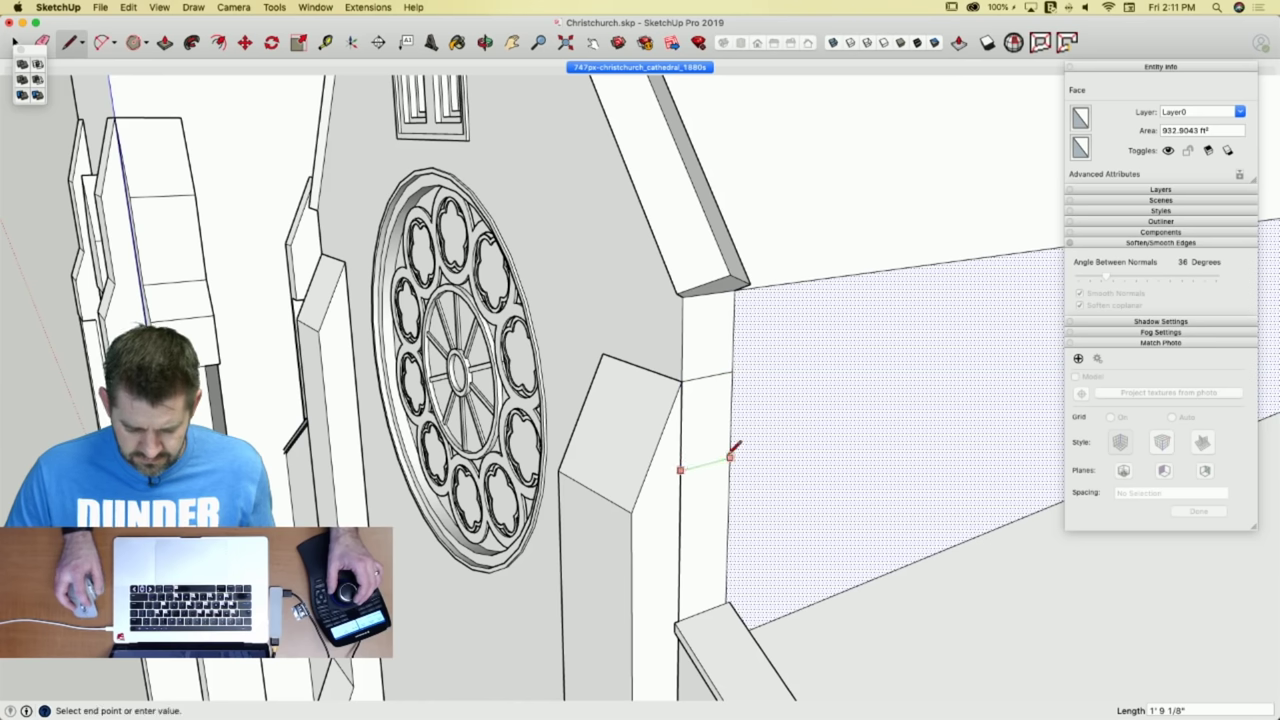
{"action": "left_click", "coordinate": [730, 457]}
{"action": "key", "text": "p"}
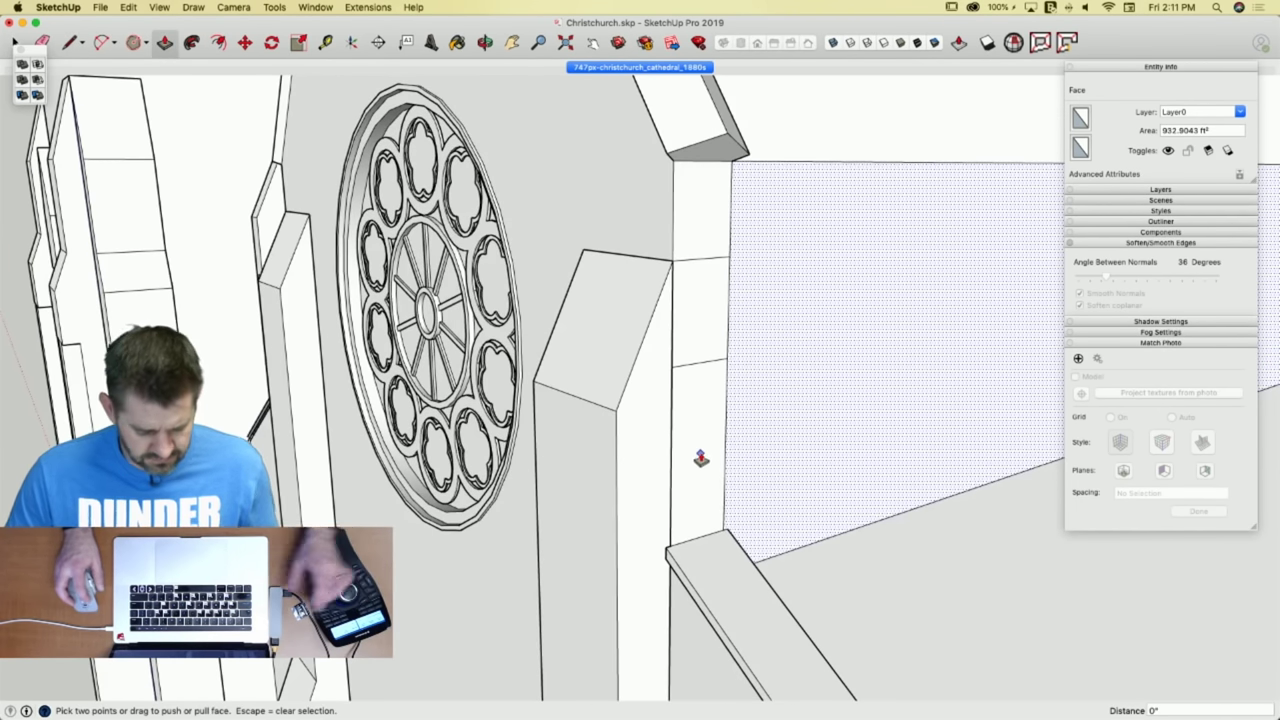
{"action": "key", "text": "Escape"}
{"action": "left_click", "coordinate": [696, 458]}
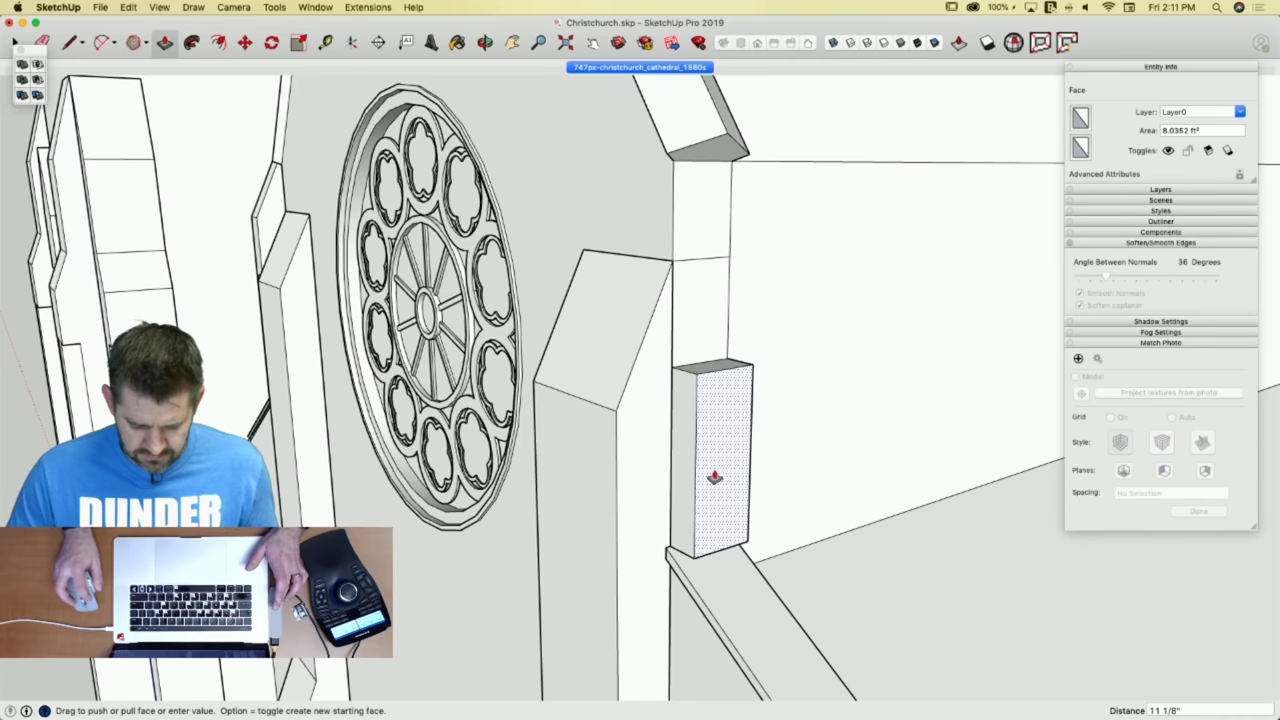
{"action": "left_click", "coordinate": [713, 477]}
Draw two sloped edges from the projecting block's top outer corners up to the wall line above to form a buttress cap.
{"action": "key", "text": "l"}
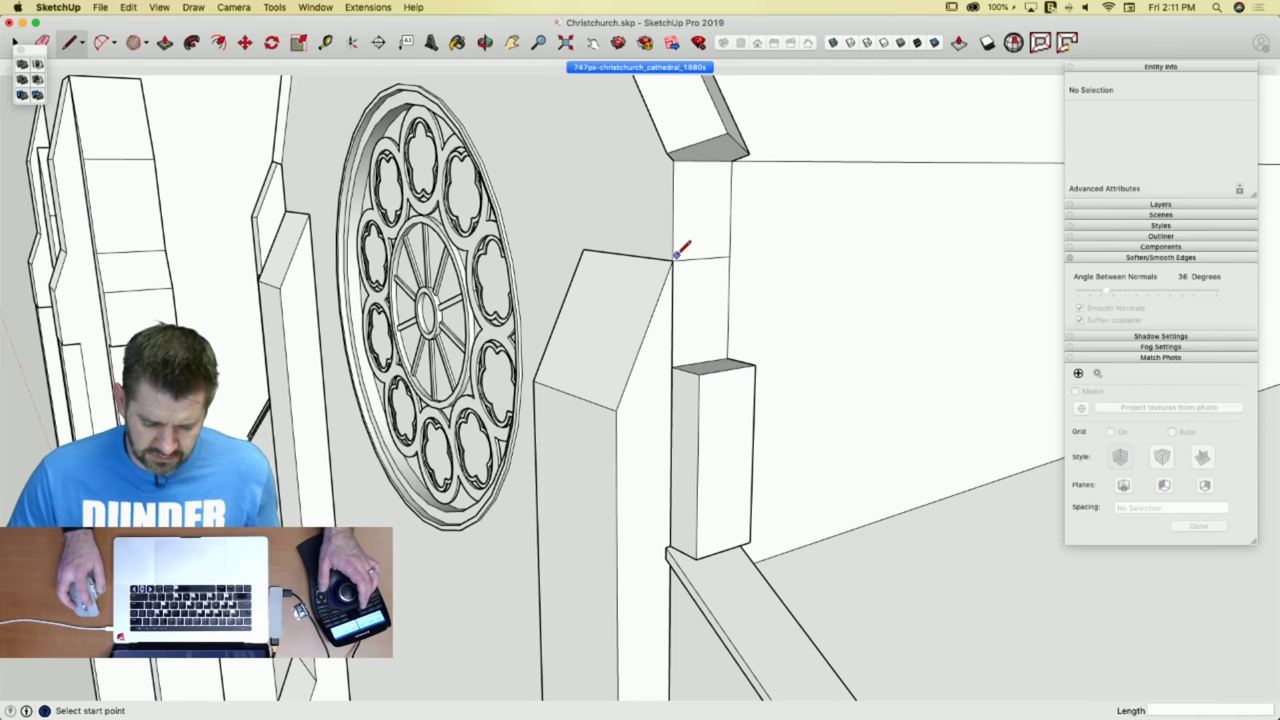
{"action": "left_click", "coordinate": [698, 369]}
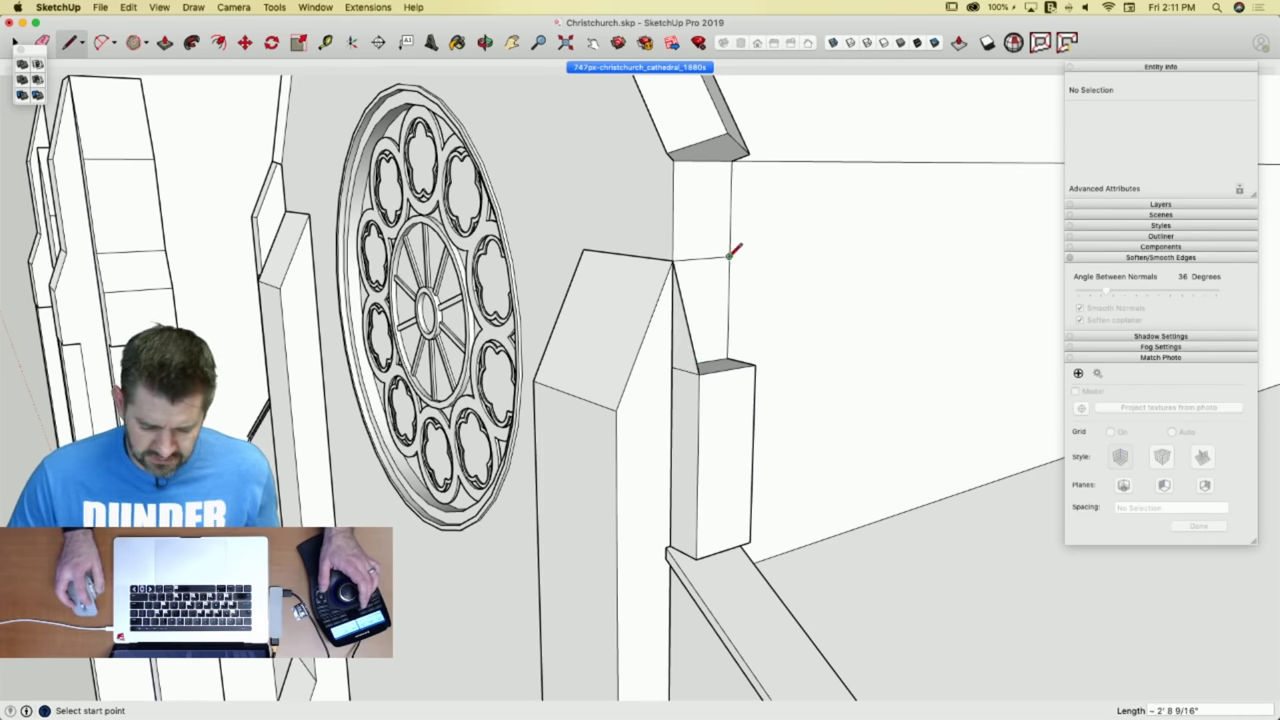
{"action": "left_click", "coordinate": [755, 364]}
{"action": "key", "text": "e"}
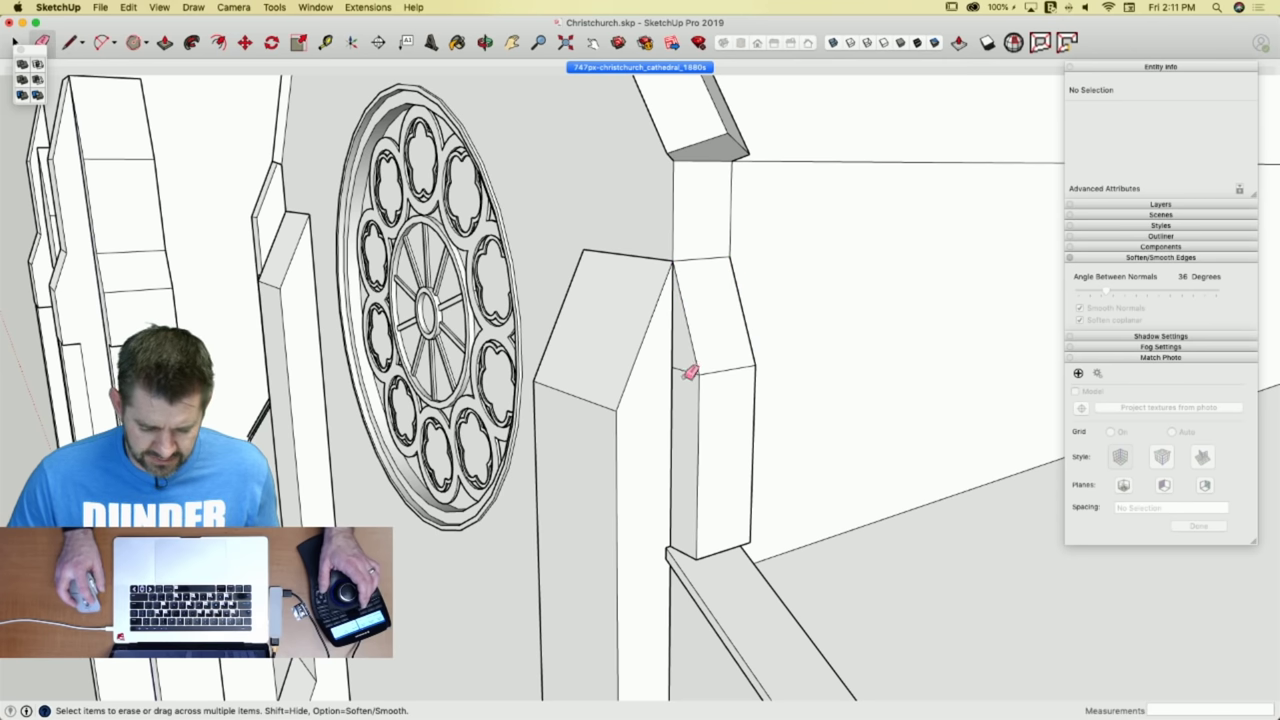
Move the lower edge of the upper buttress's sloped cap up 4 7/16" to match the photo.
{"action": "left_click", "coordinate": [640, 67]}
{"action": "scroll", "coordinate": [643, 537], "scroll_direction": "up", "scroll_amount": 10}
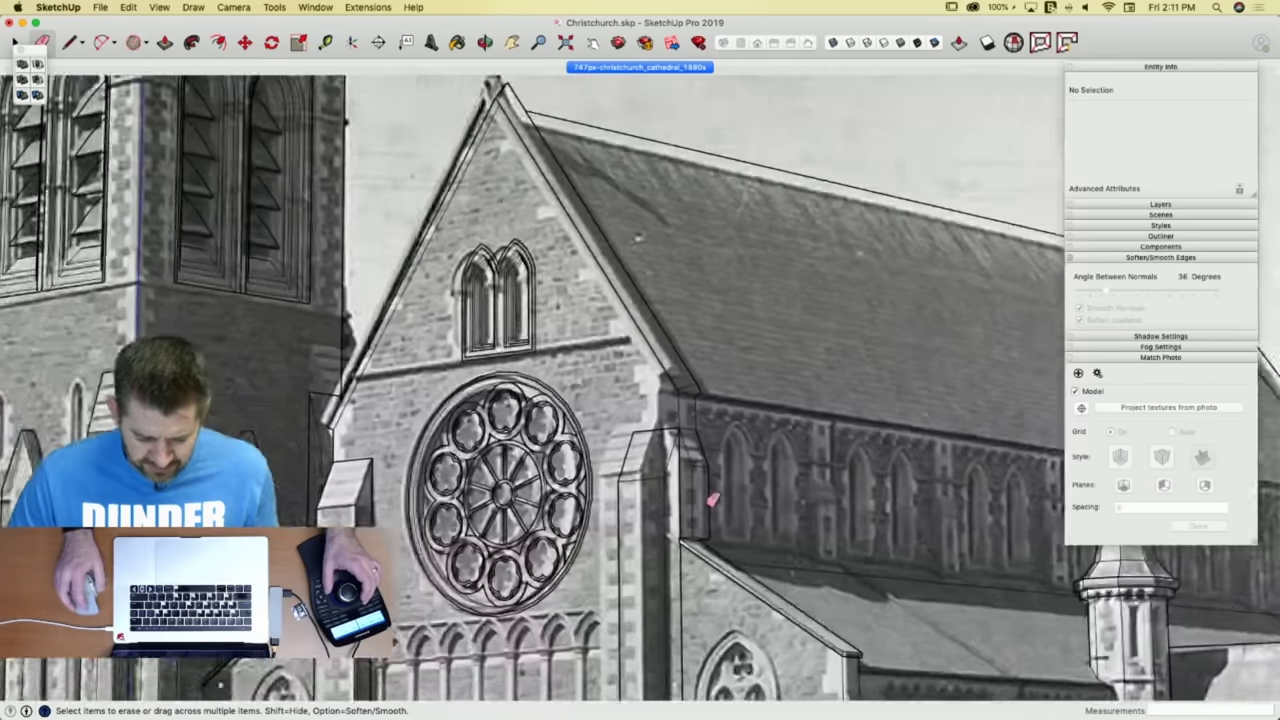
{"action": "key", "text": "space"}
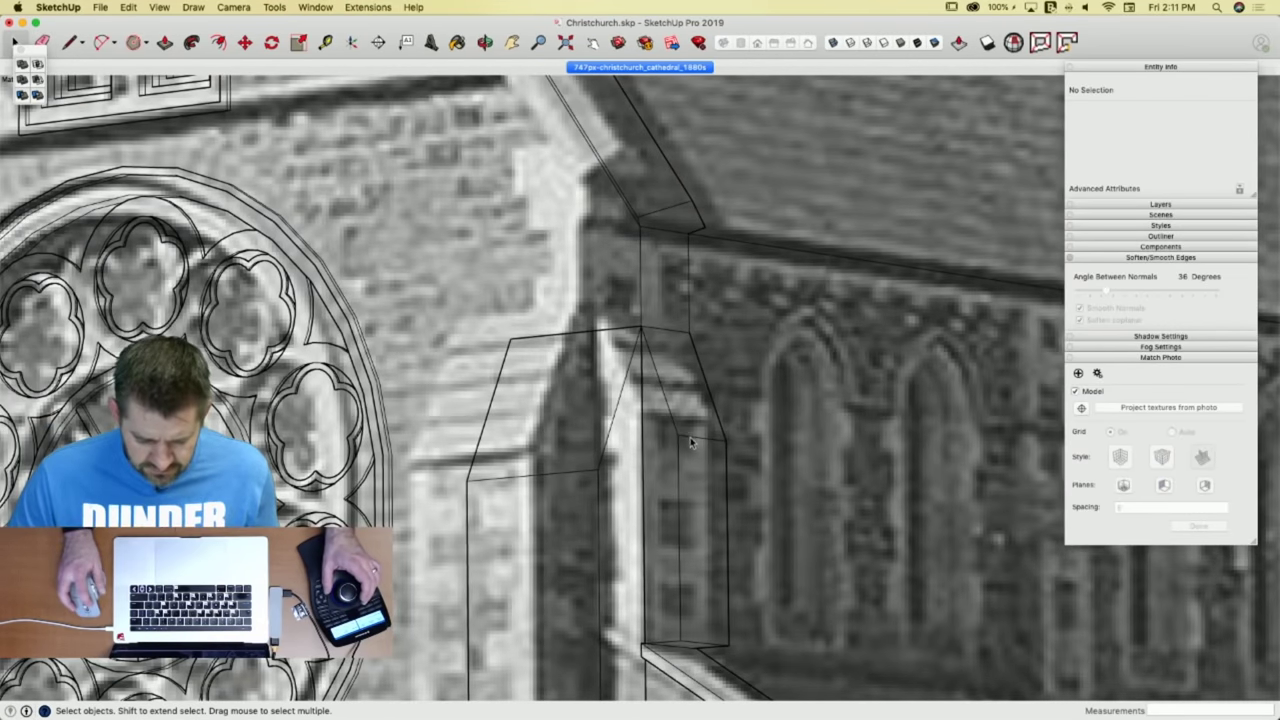
{"action": "left_click", "coordinate": [695, 440]}
{"action": "key", "text": "m"}
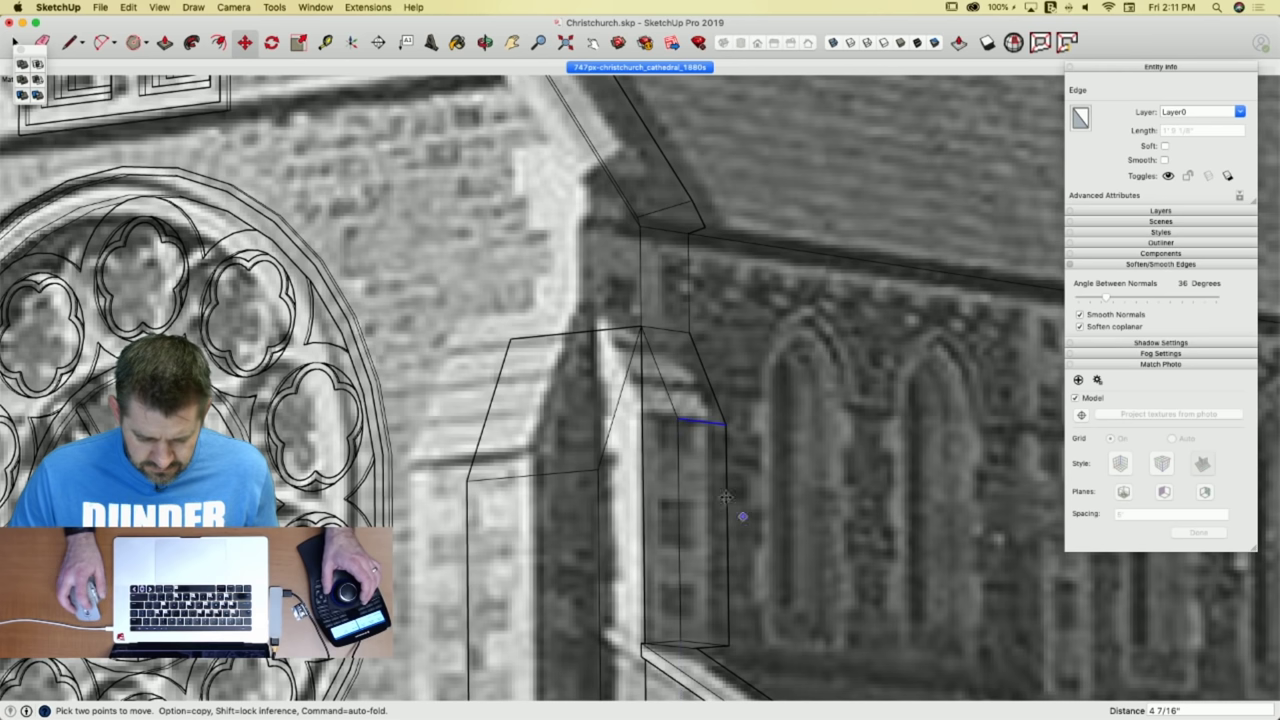
Move the upper buttress's bottom outer edge down about 7 5/16" onto the aisle's sloped parapet.
{"action": "key", "text": "space"}
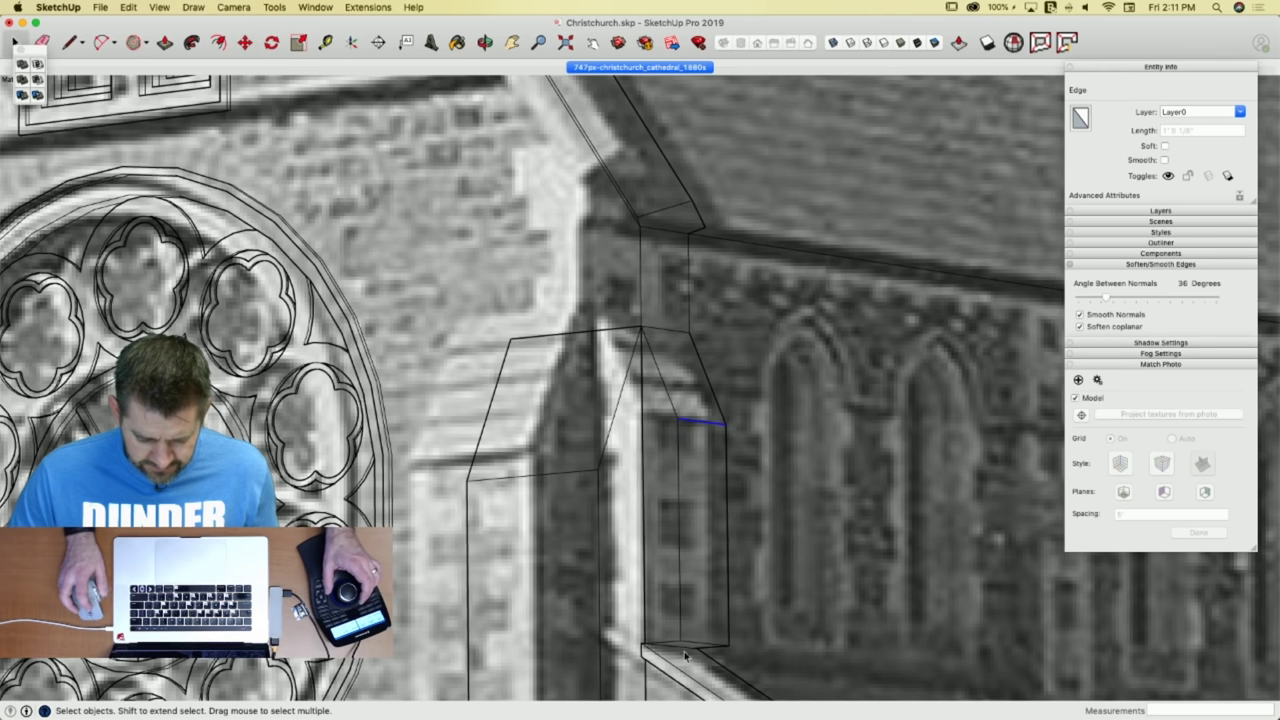
{"action": "key", "text": "m"}
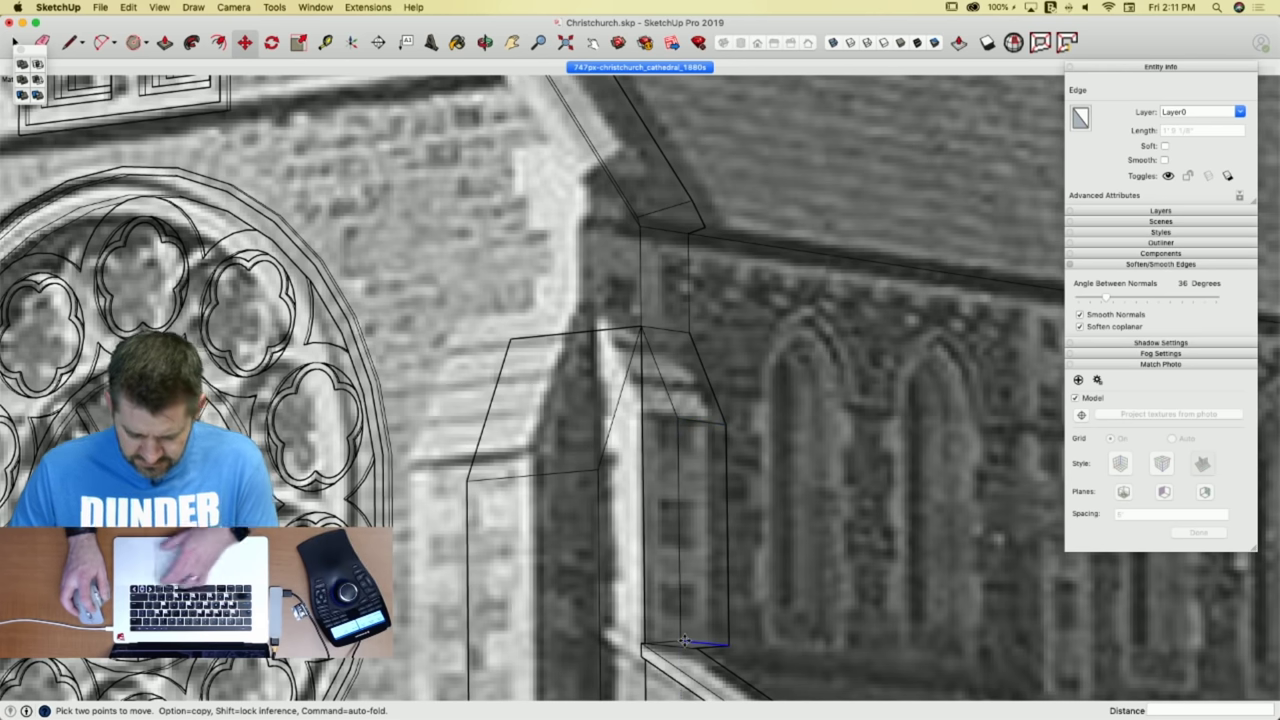
{"action": "left_click", "coordinate": [684, 641]}
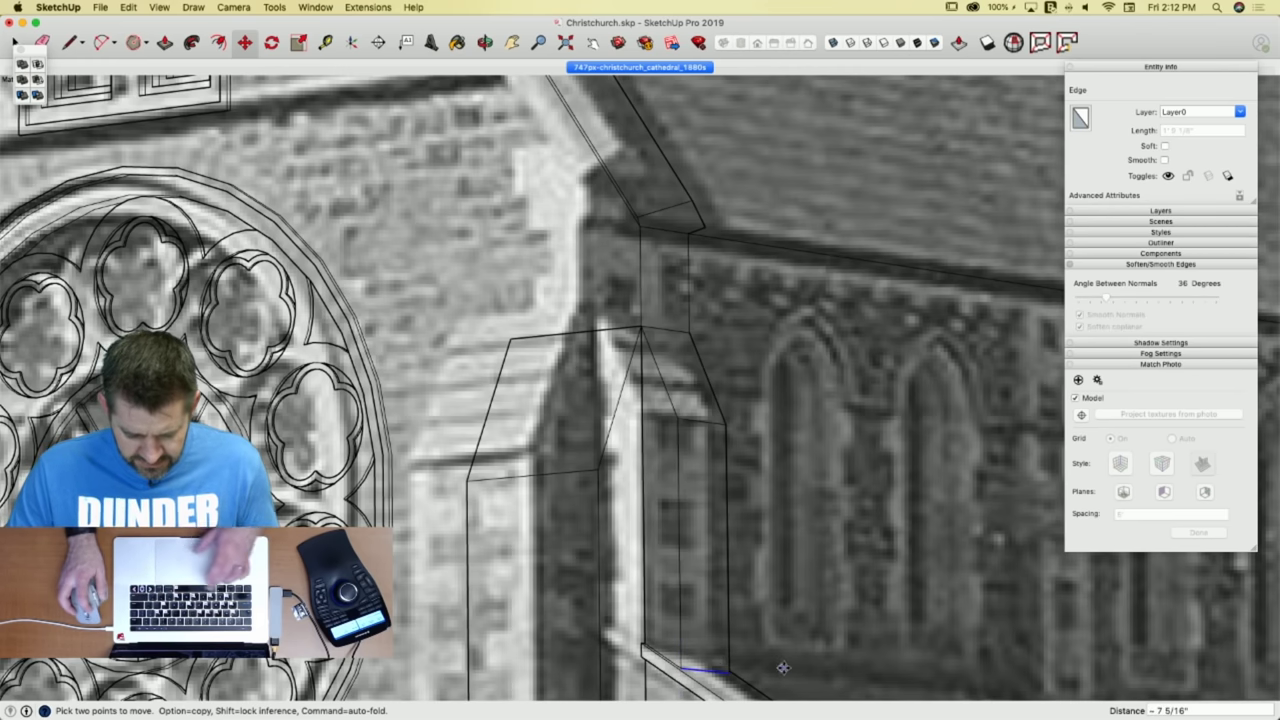
{"action": "key", "text": "space"}
{"action": "key", "text": "shift+z"}
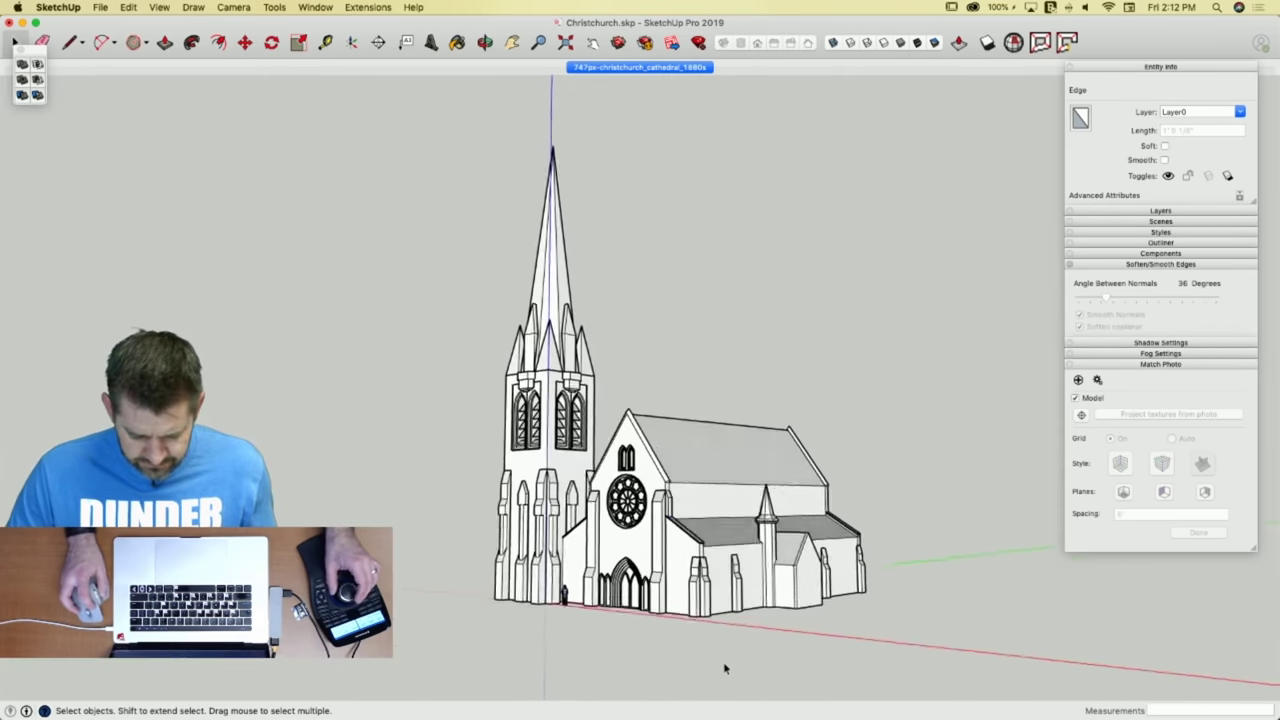
{"action": "left_click", "coordinate": [725, 668]}
Draw an edge down the upper buttress's front side to separate its side face from the gable front.
{"action": "scroll", "coordinate": [725, 668], "scroll_direction": "up", "scroll_amount": 10}
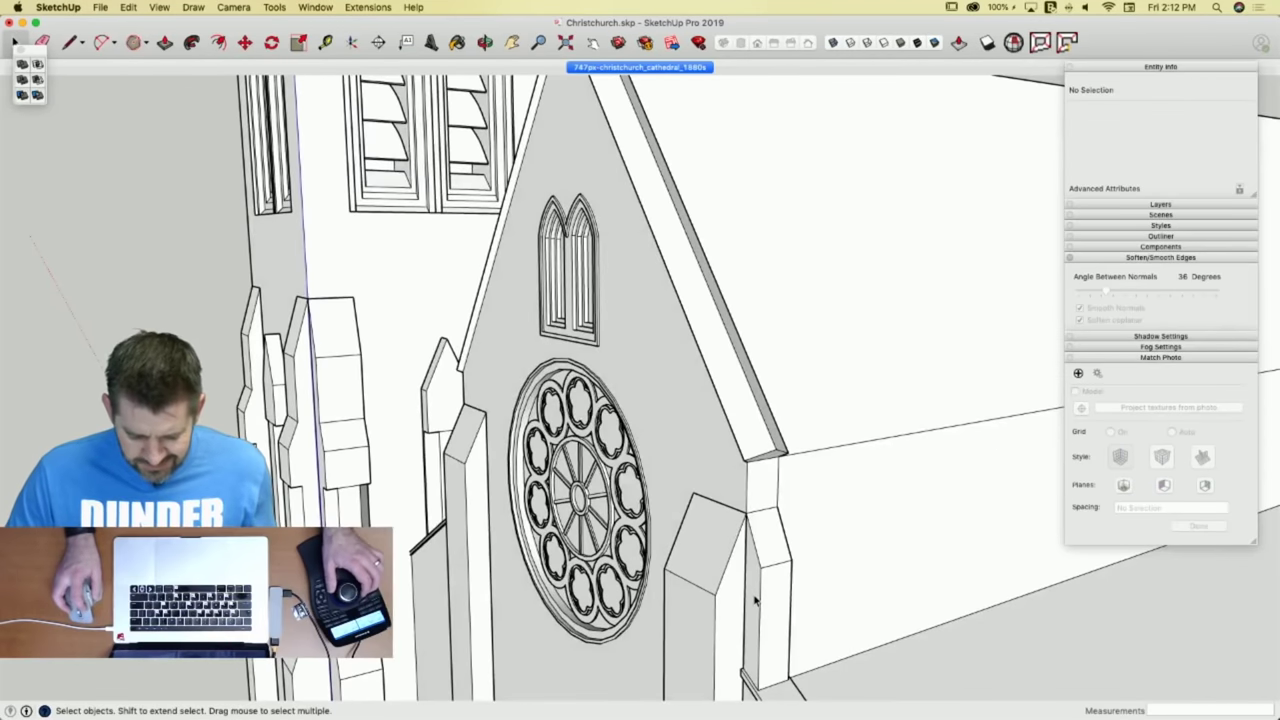
{"action": "left_click", "coordinate": [755, 600]}
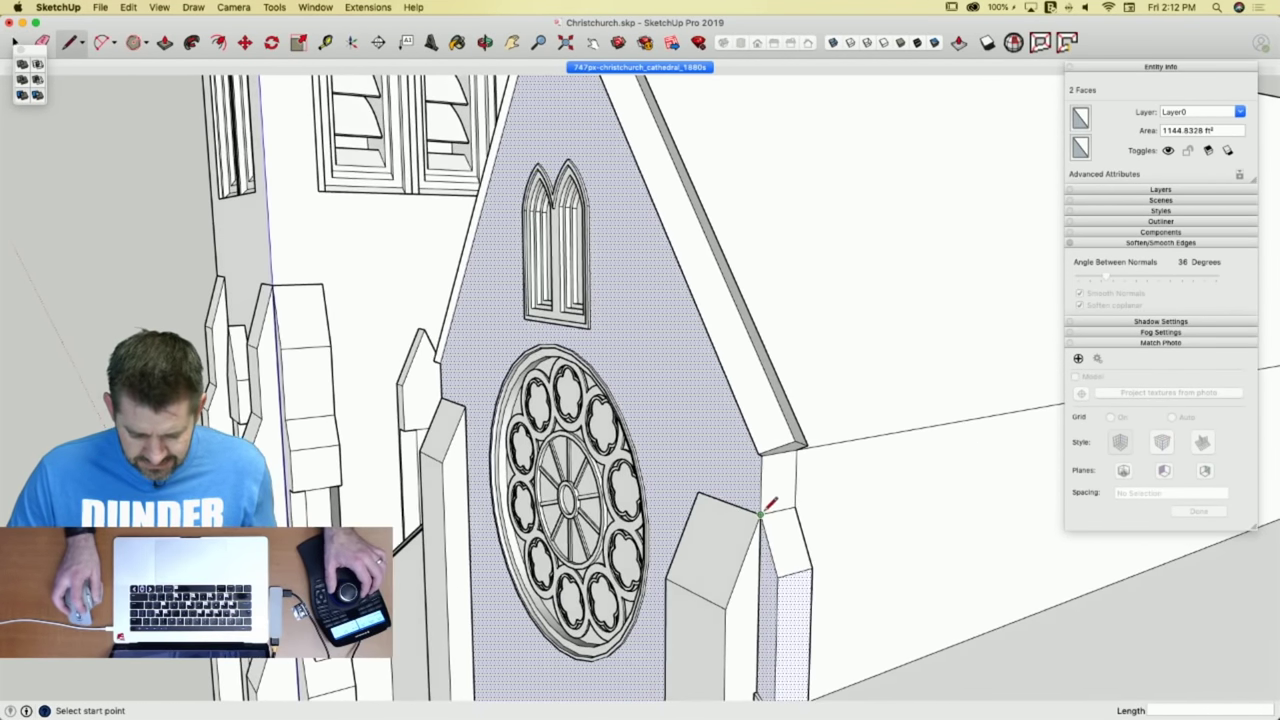
{"action": "key", "text": "l"}
{"action": "left_click", "coordinate": [754, 600]}
{"action": "left_click", "coordinate": [755, 599]}
{"action": "key", "text": "space"}
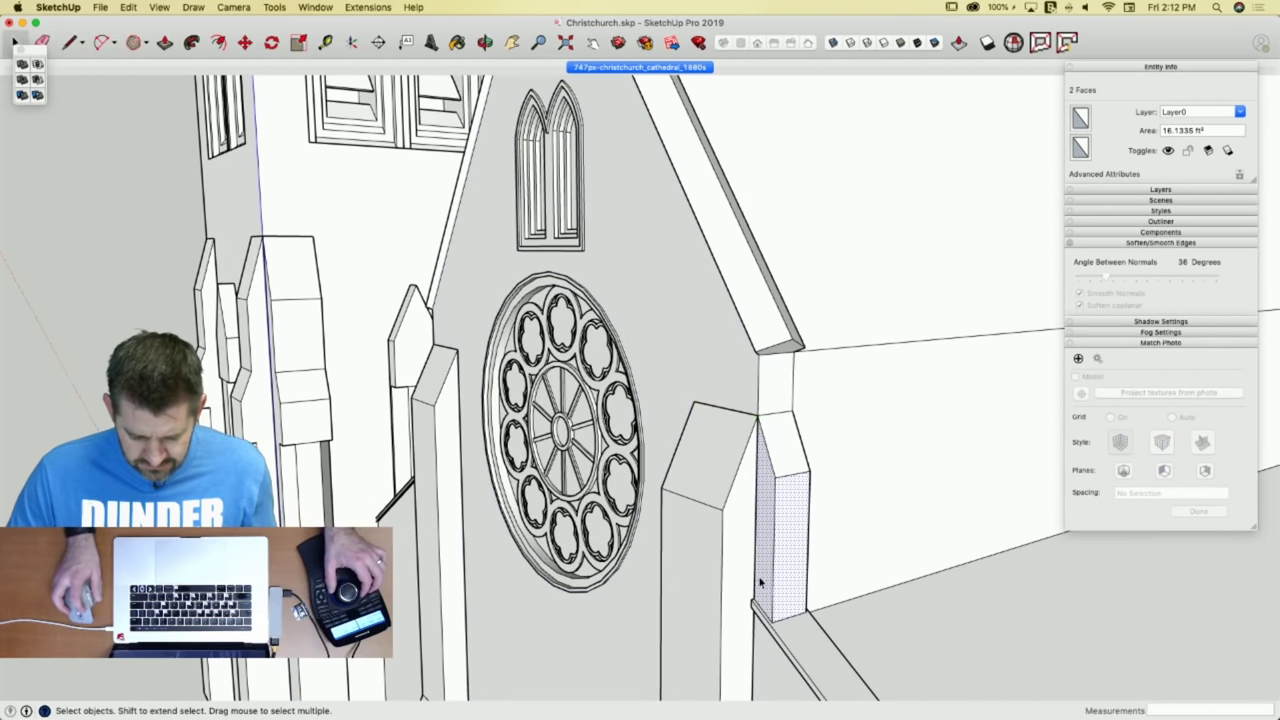
Erase the vertical edge above the upper buttress between the gable's side return and the clerestory wall.
{"action": "left_click", "coordinate": [779, 455], "text": "shift"}
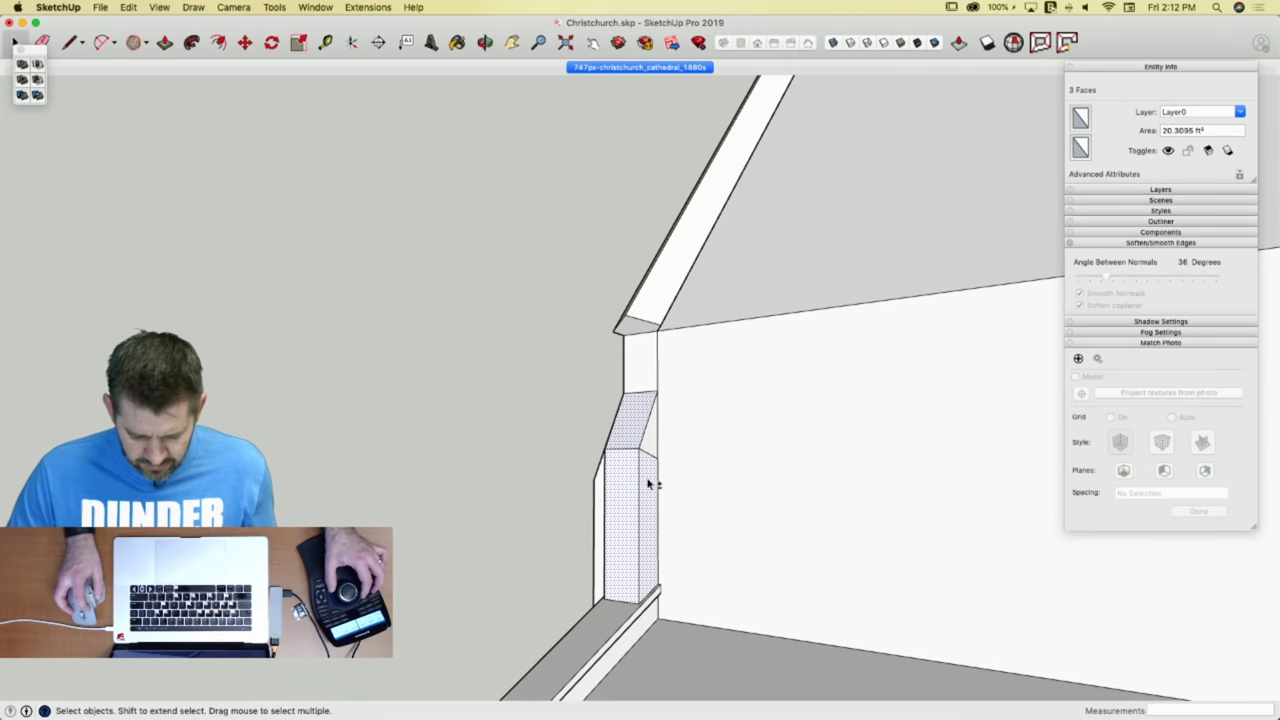
{"action": "key", "text": "e"}
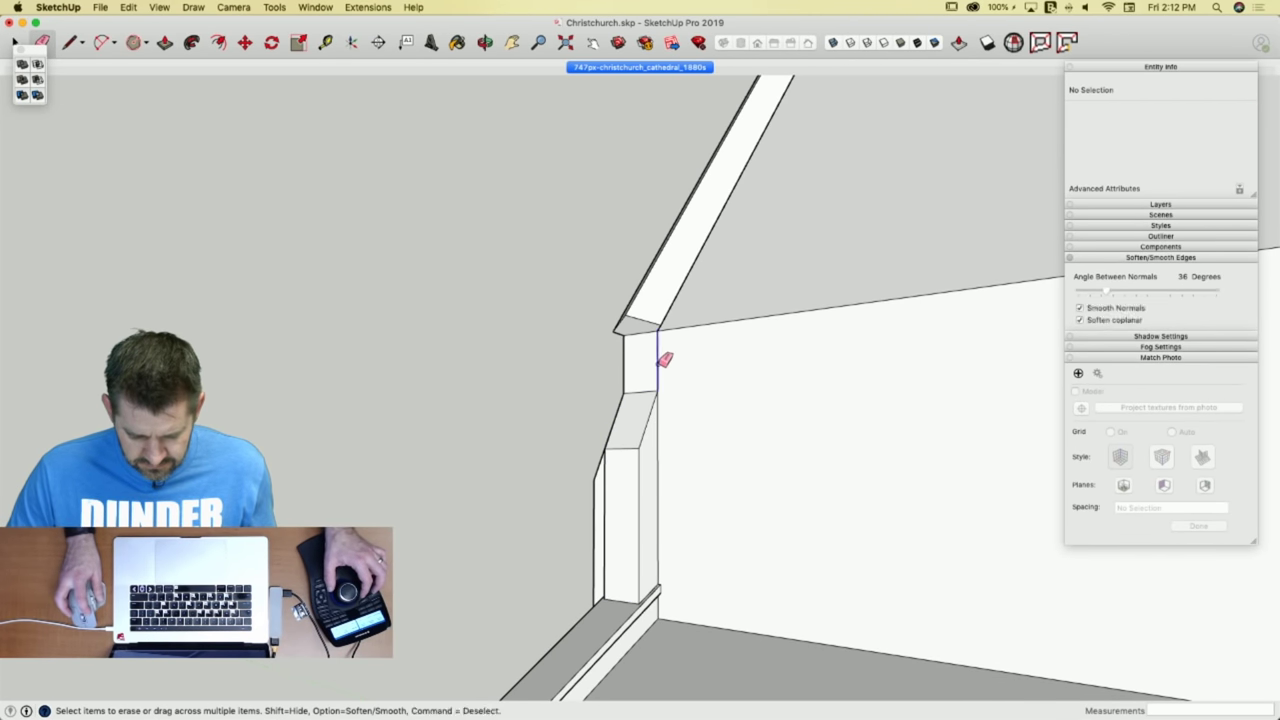
{"action": "key", "text": "space"}
Copy the upper buttress's four faces about 90' 3/4" along the clerestory wall onto its rear gable end.
{"action": "left_click", "coordinate": [652, 500]}
{"action": "left_click", "coordinate": [625, 480], "text": "shift"}
{"action": "left_click", "coordinate": [627, 435], "text": "shift"}
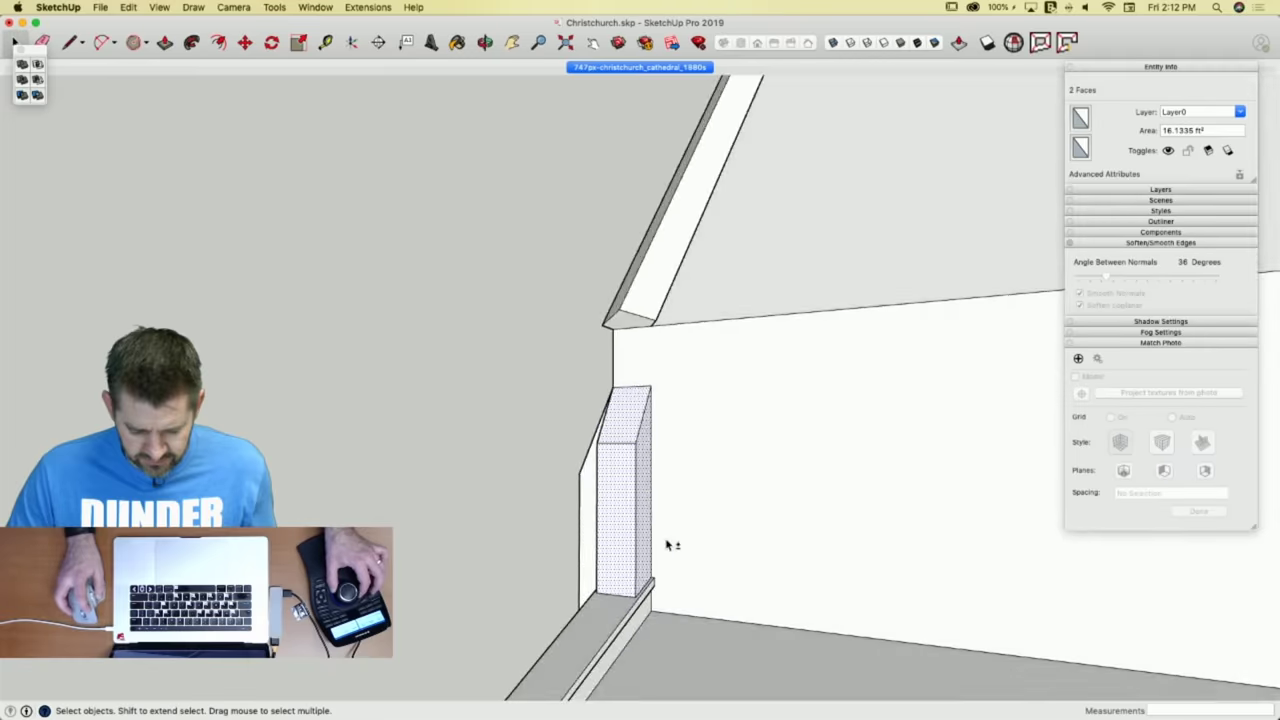
{"action": "left_click", "coordinate": [590, 458], "text": "shift"}
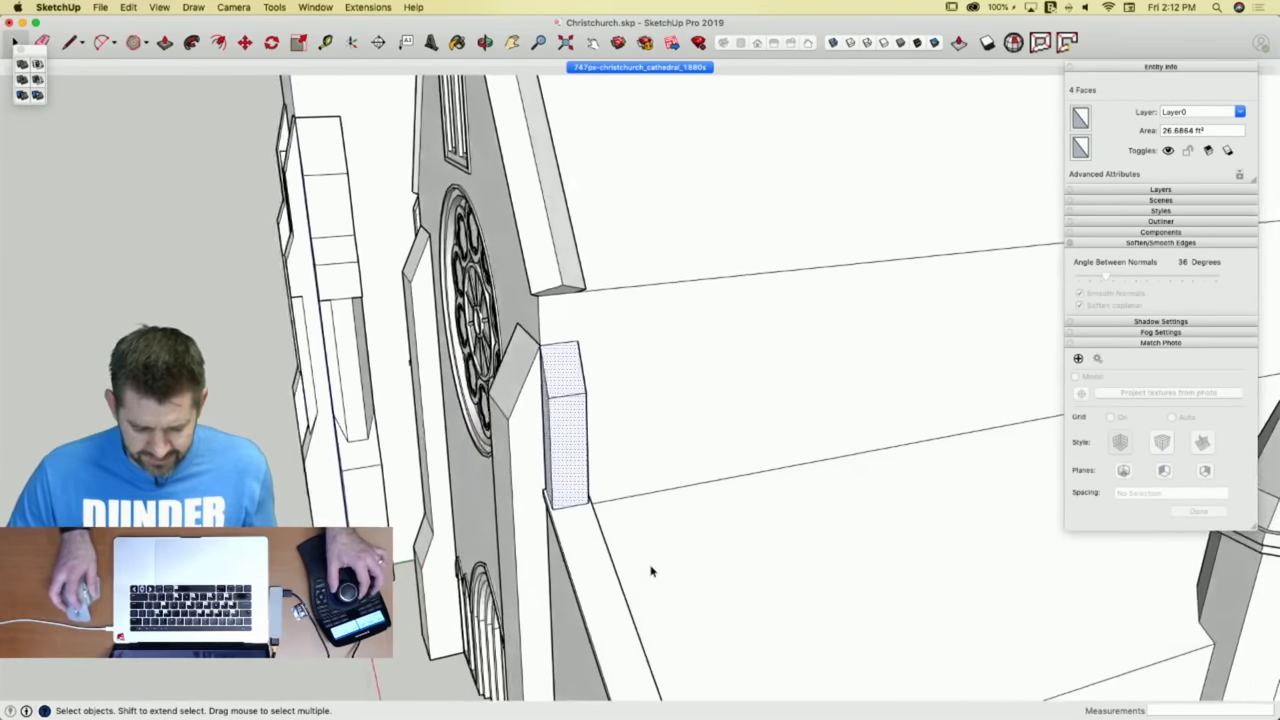
{"action": "key", "text": "m"}
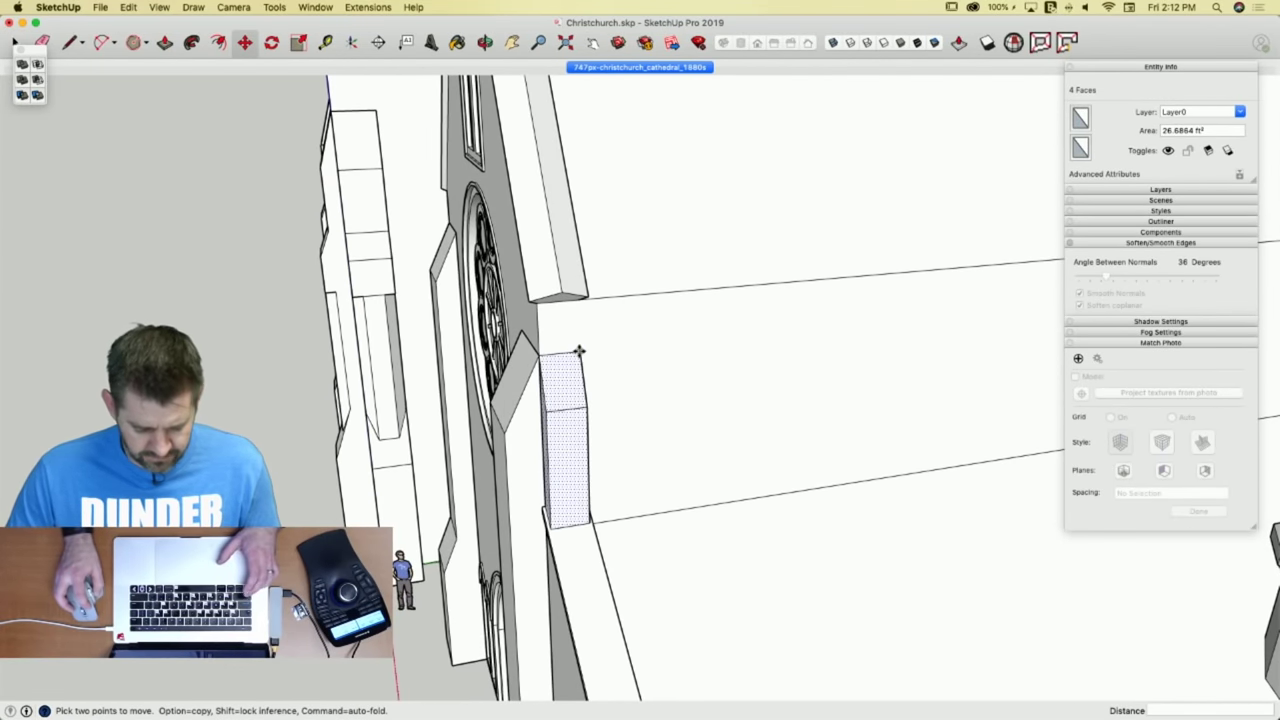
{"action": "left_click", "coordinate": [574, 350]}
{"action": "key", "text": "alt"}
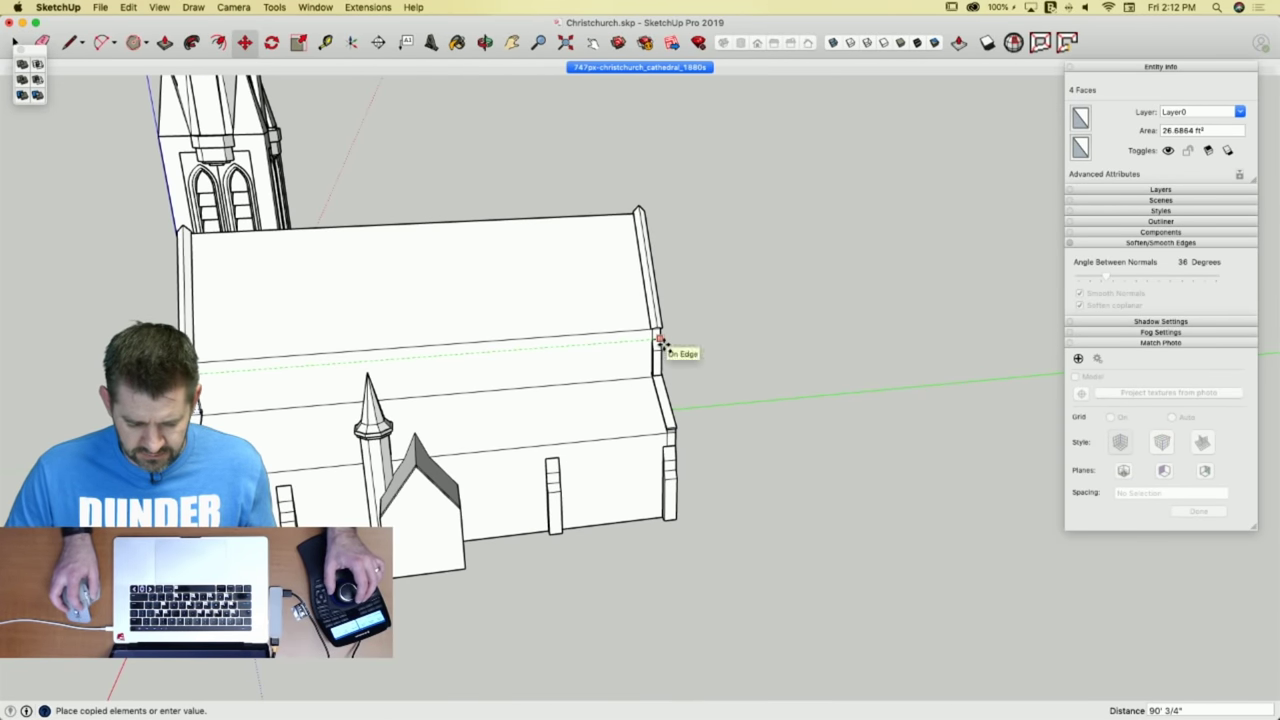
{"action": "left_click", "coordinate": [660, 343]}
{"action": "key", "text": "space"}
Erase the leftover edges below the rear end of the aisle parapet and reverse the aisle side wall's face.
{"action": "key", "text": "e"}
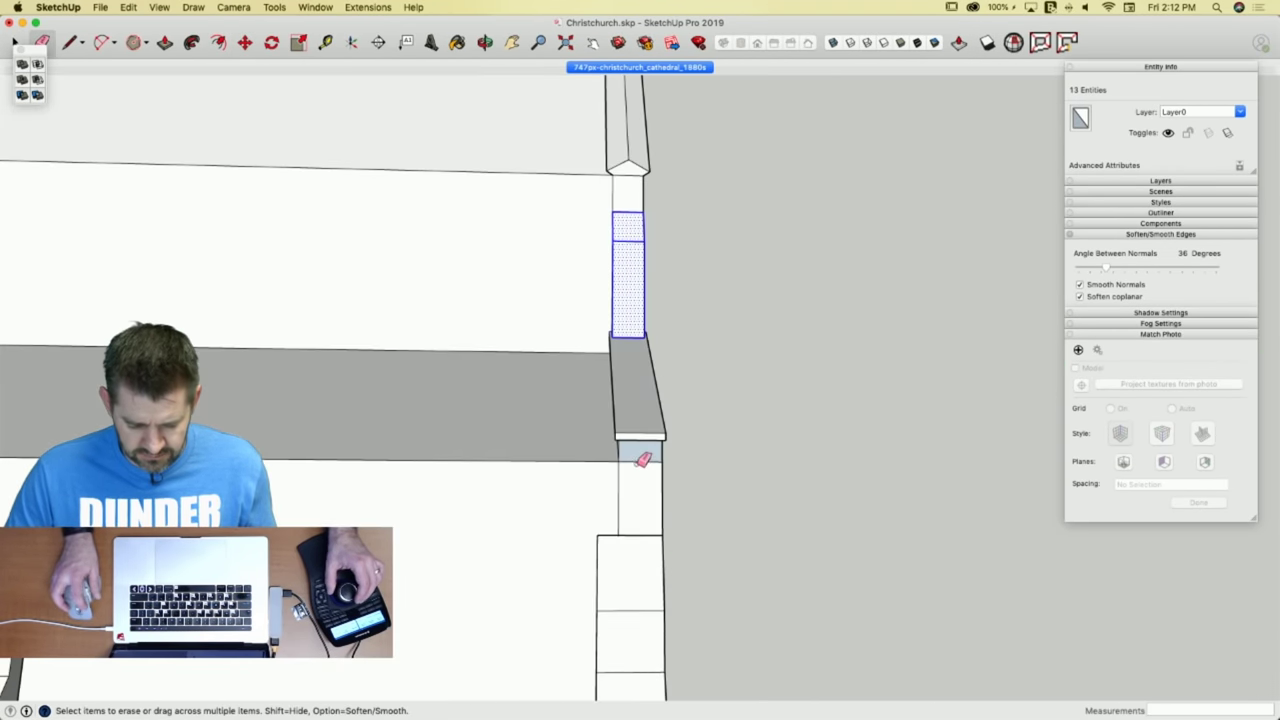
{"action": "left_click", "coordinate": [637, 463]}
{"action": "left_click", "coordinate": [638, 490]}
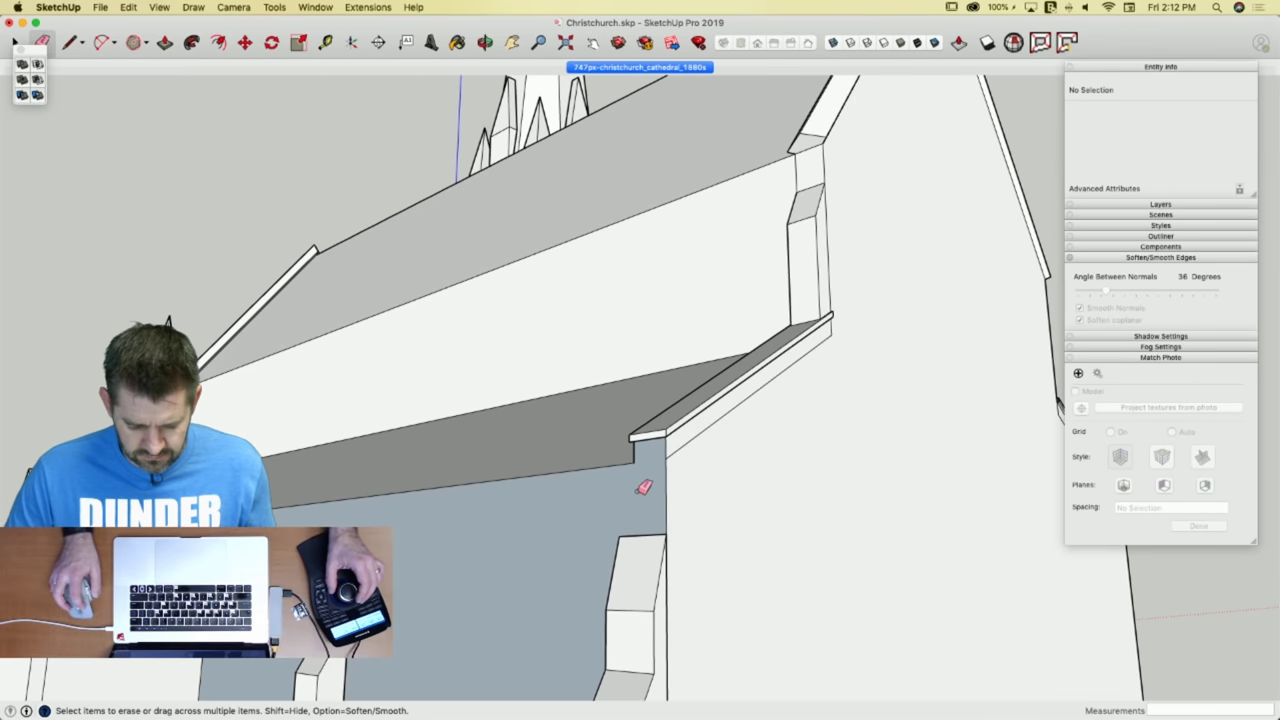
{"action": "right_click", "coordinate": [643, 487]}
{"action": "left_click", "coordinate": [672, 508]}
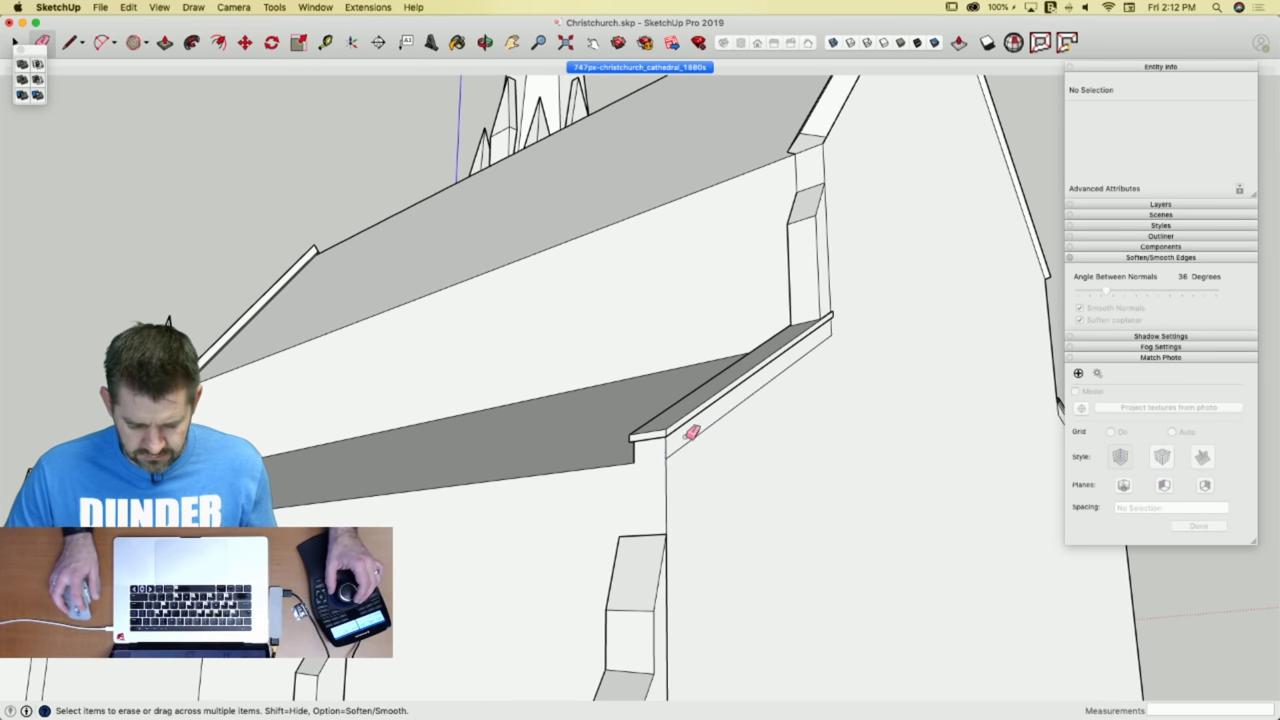
{"action": "left_click", "coordinate": [690, 434]}
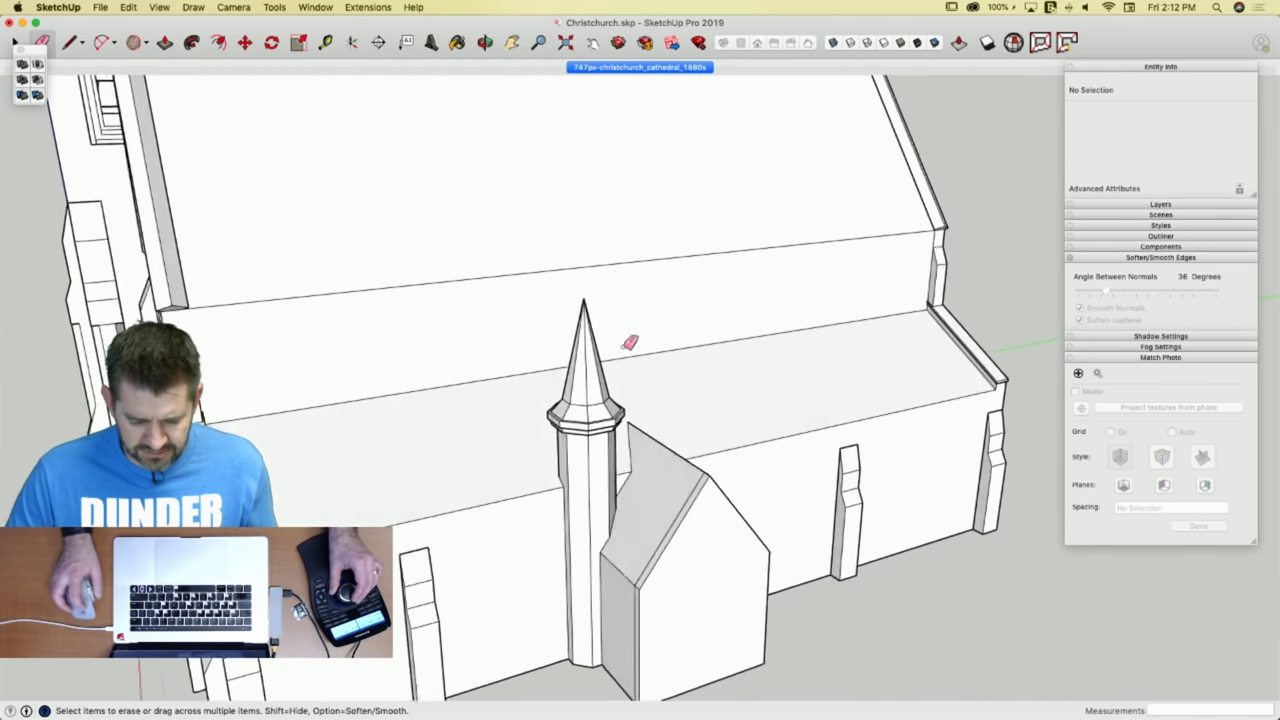
Copy the faces of both the front and rear upper buttresses about 111' 10 7/8" away into open space beside the cathedral.
{"action": "scroll", "coordinate": [1005, 265], "scroll_direction": "up", "scroll_amount": 4}
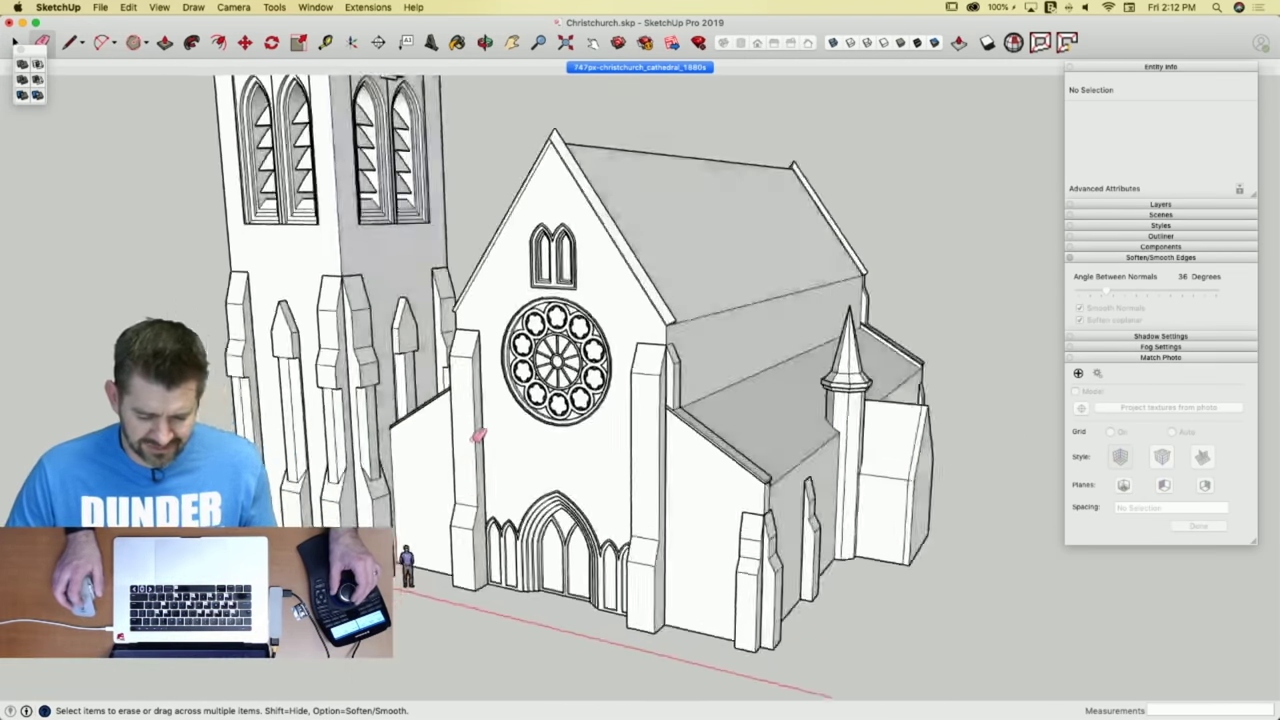
{"action": "key", "text": "space"}
{"action": "left_click", "coordinate": [631, 399]}
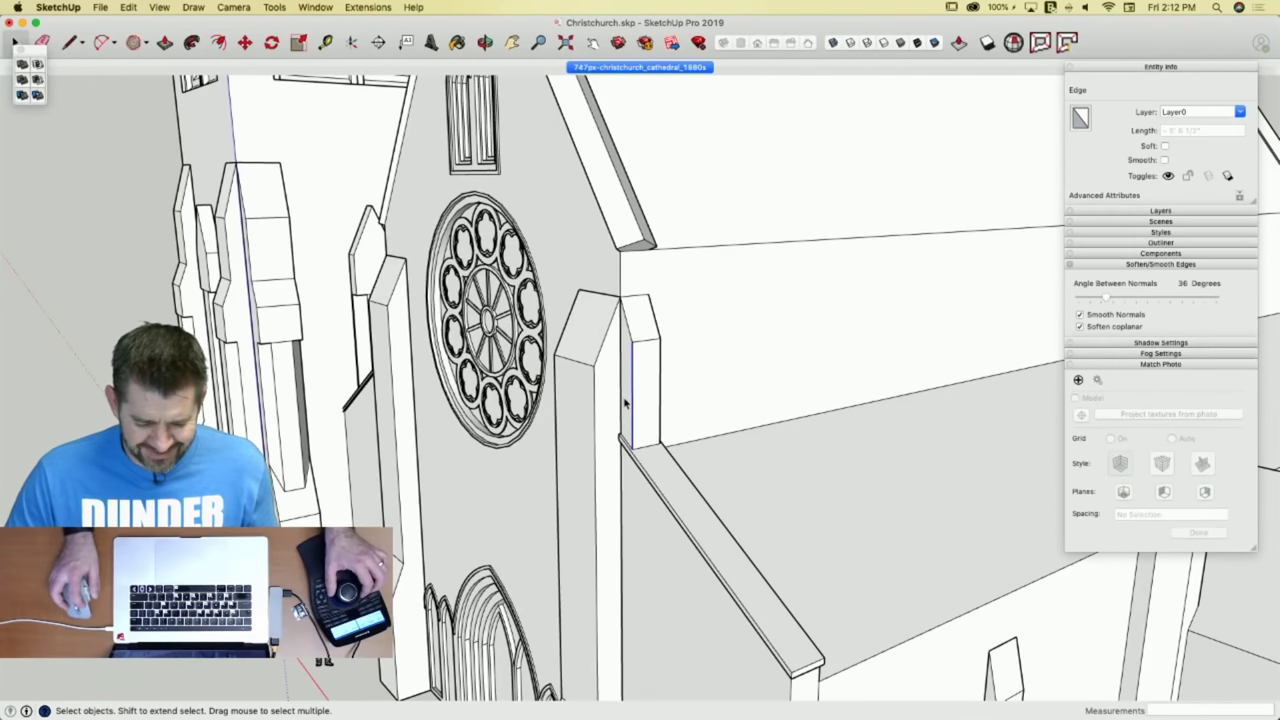
{"action": "left_click", "coordinate": [642, 365], "text": "shift"}
{"action": "left_click", "coordinate": [642, 332], "text": "shift"}
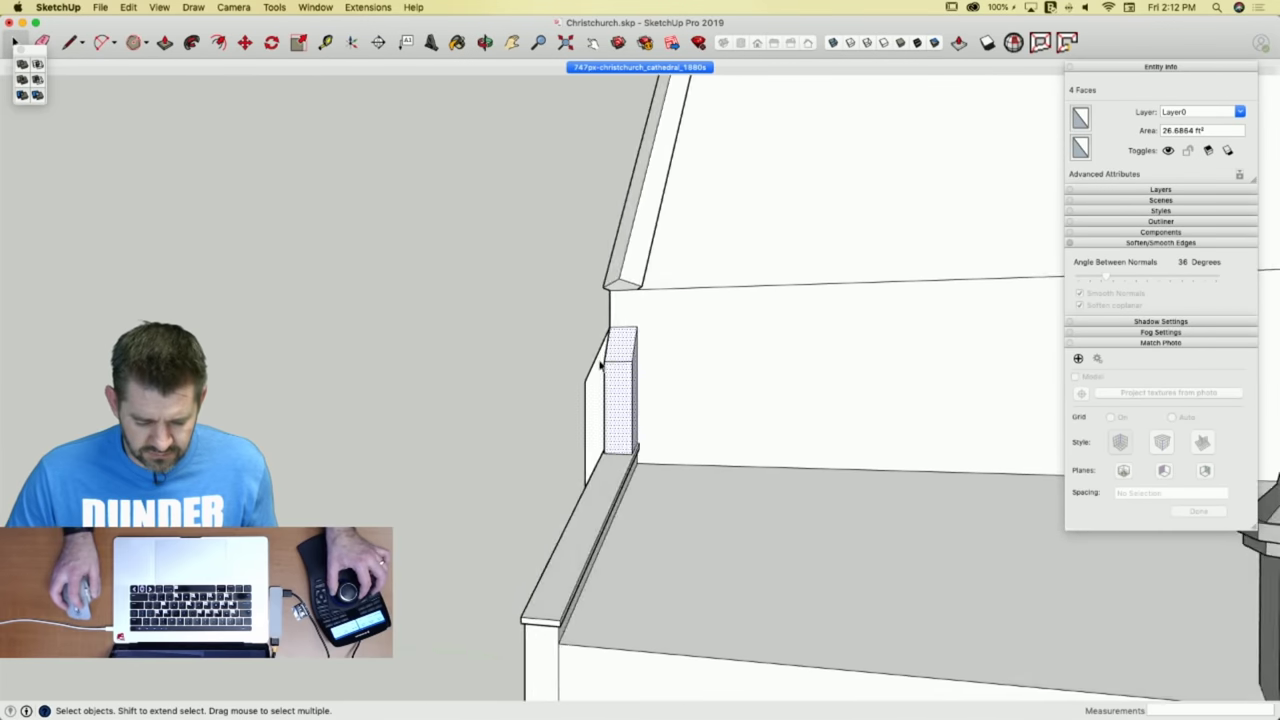
{"action": "key", "text": "l"}
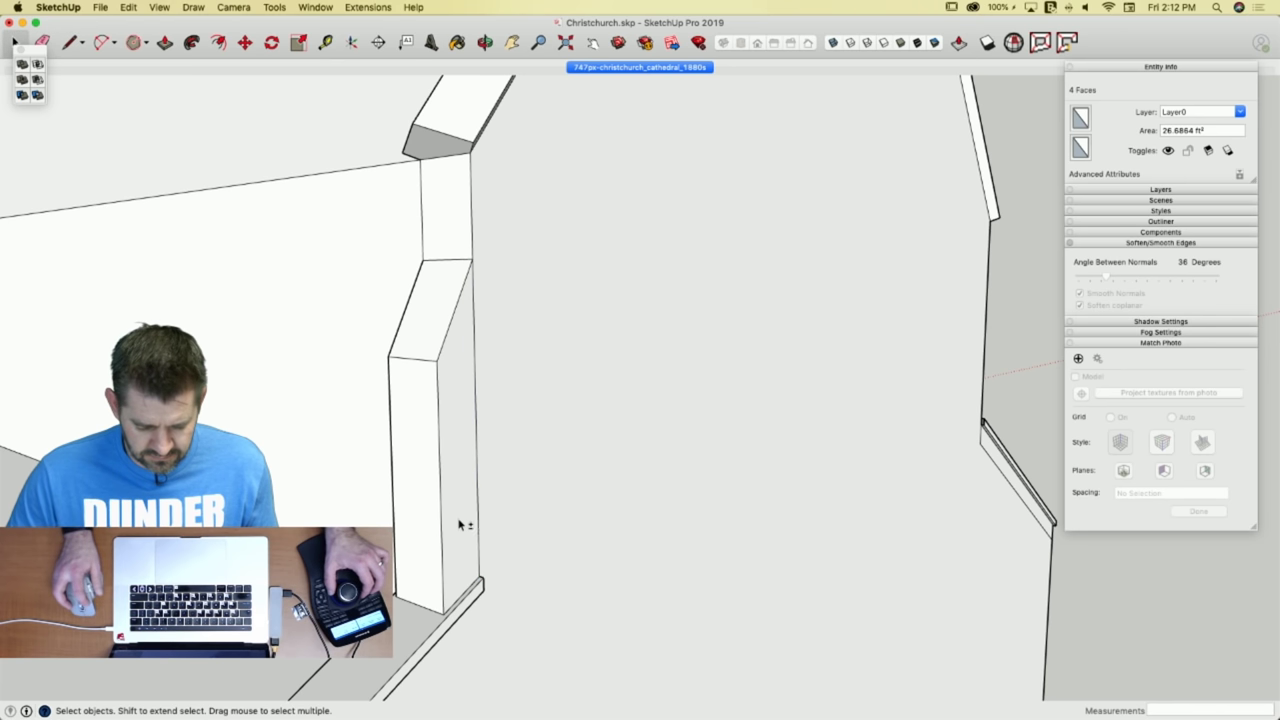
{"action": "left_click", "coordinate": [460, 524], "text": "shift"}
{"action": "left_click", "coordinate": [423, 503], "text": "shift"}
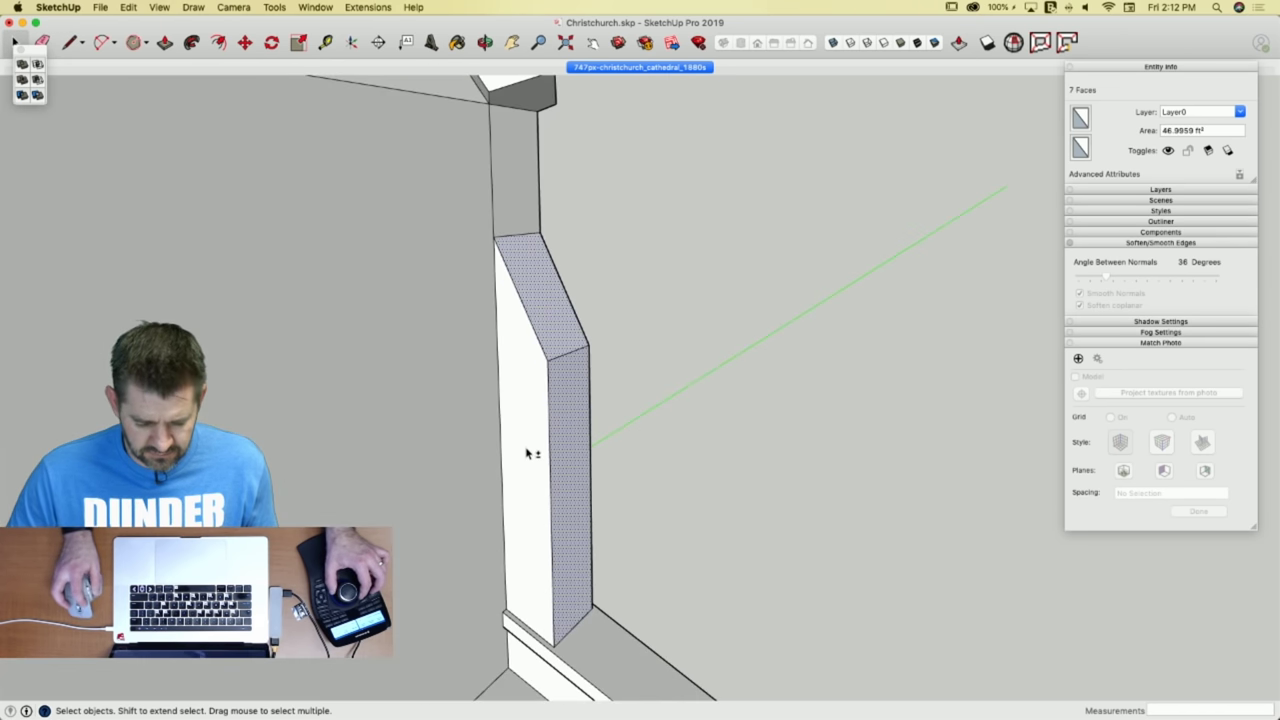
{"action": "left_click", "coordinate": [534, 452], "text": "shift"}
{"action": "key", "text": "m"}
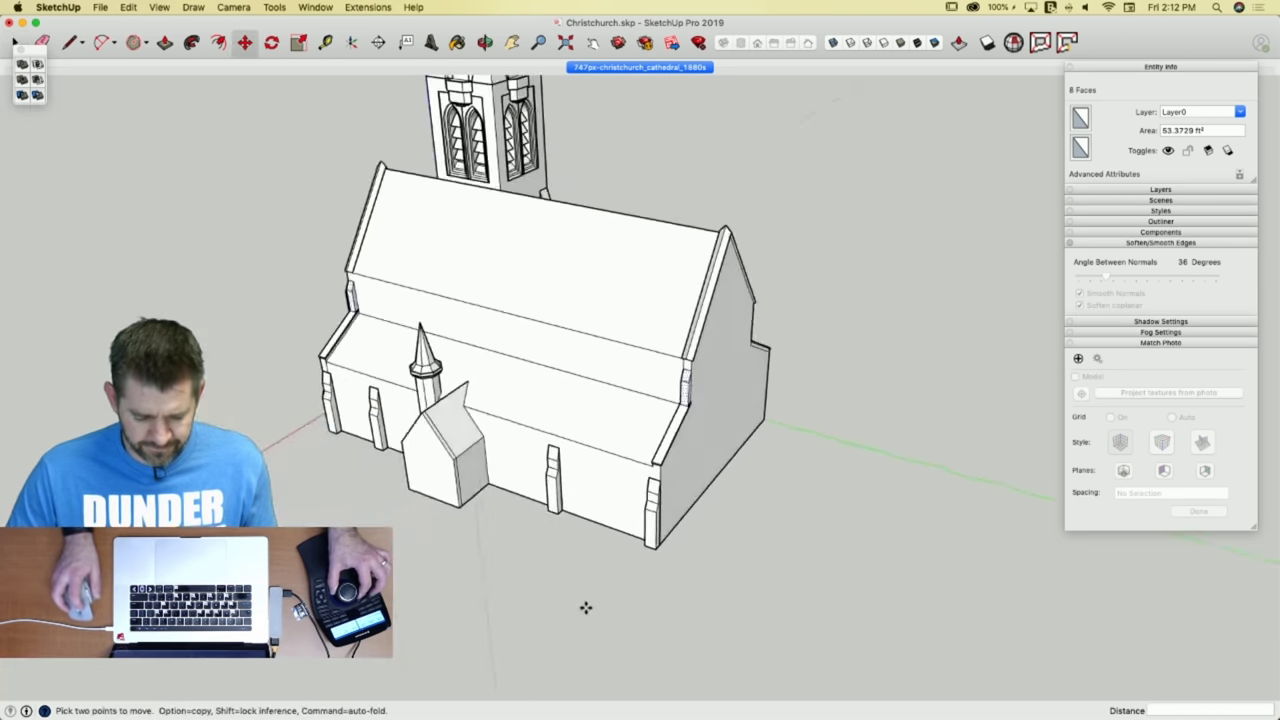
{"action": "key", "text": "alt"}
{"action": "left_click", "coordinate": [586, 587]}
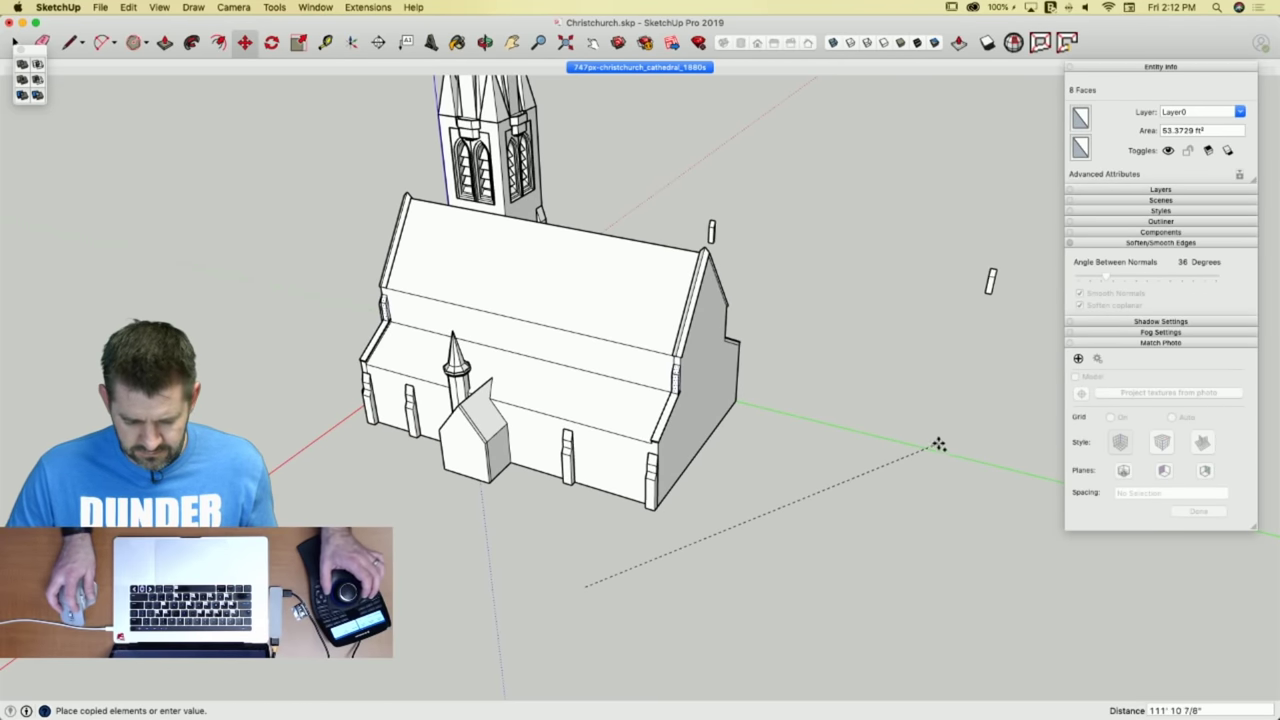
{"action": "left_click", "coordinate": [939, 444]}
Rotate the copied buttress pair 180° on the ground plane and move it about 111' 5/8" onto the opposite clerestory wall.
{"action": "key", "text": "q"}
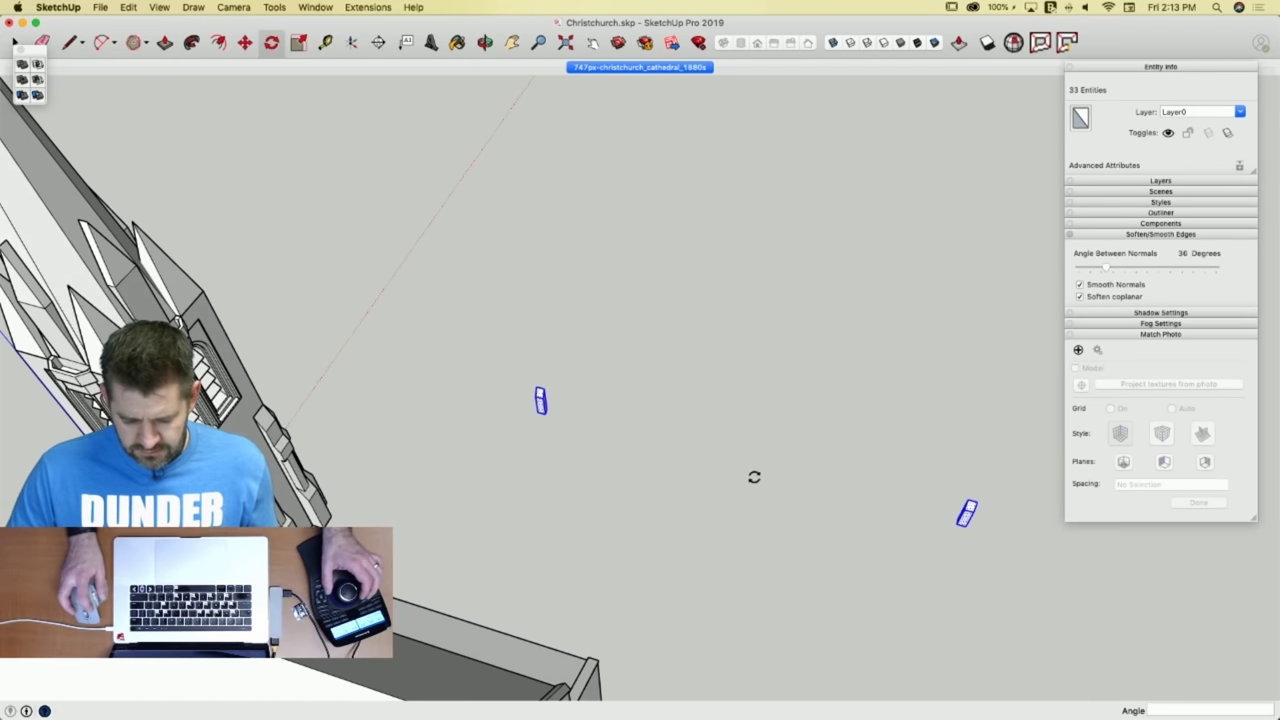
{"action": "left_click_drag", "start_coordinate": [750, 474], "coordinate": [812, 485]}
{"action": "left_click", "coordinate": [825, 487]}
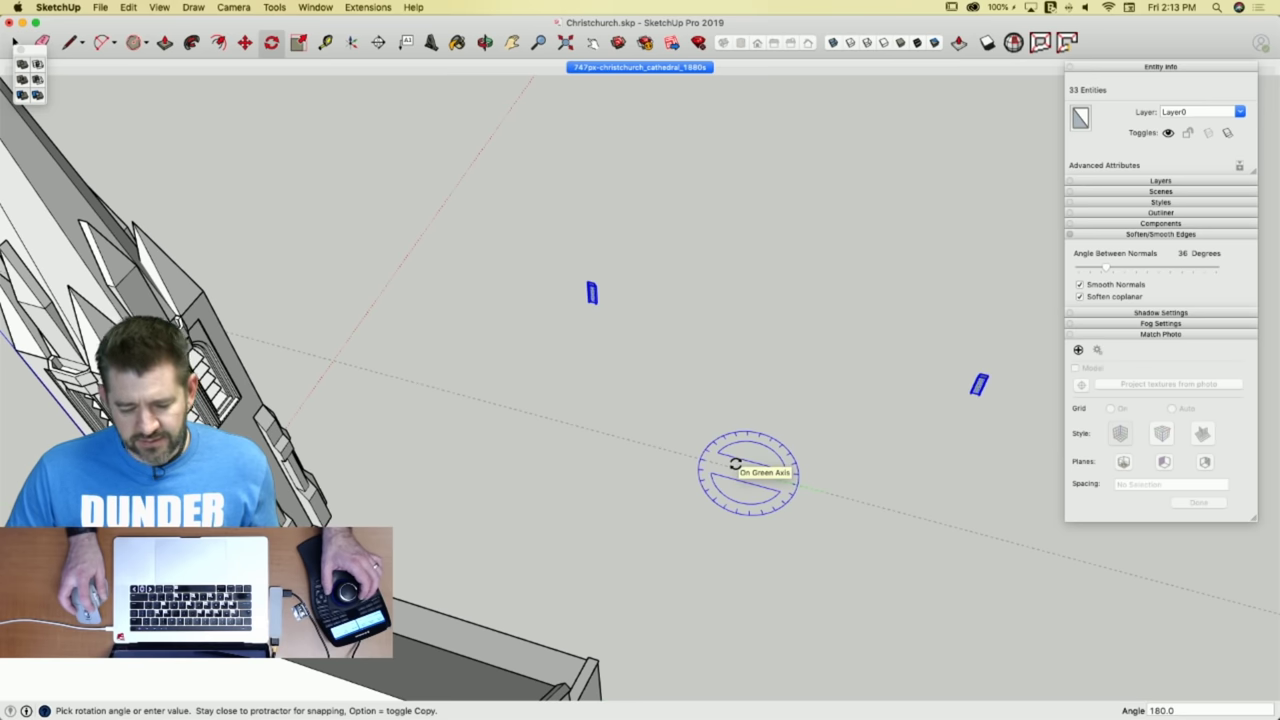
{"action": "left_click", "coordinate": [735, 465]}
{"action": "key", "text": "space"}
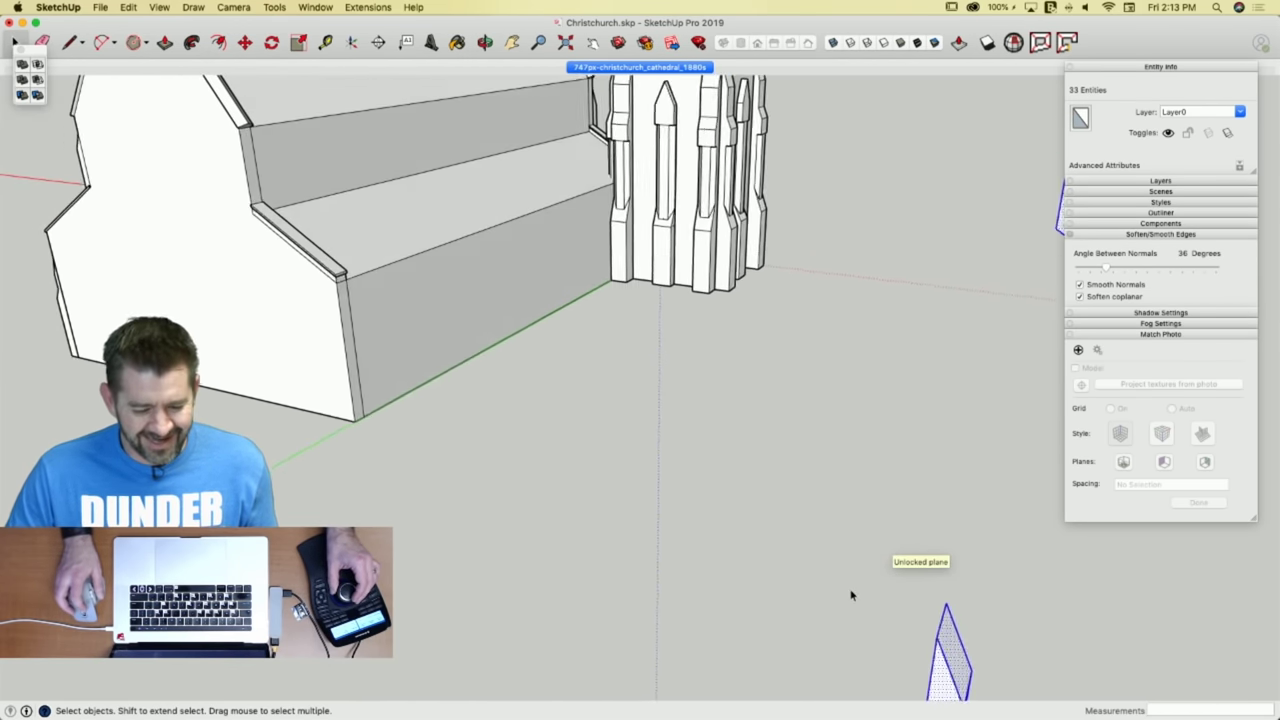
{"action": "key", "text": "m"}
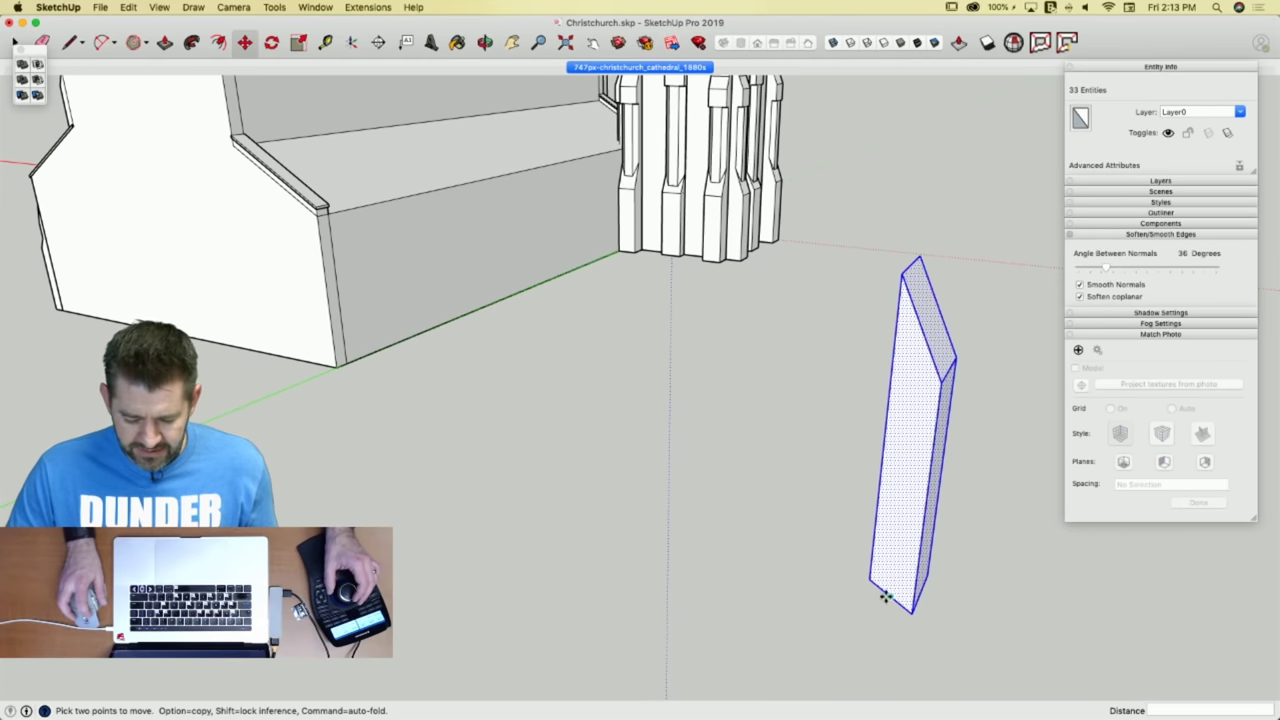
{"action": "left_click", "coordinate": [870, 582]}
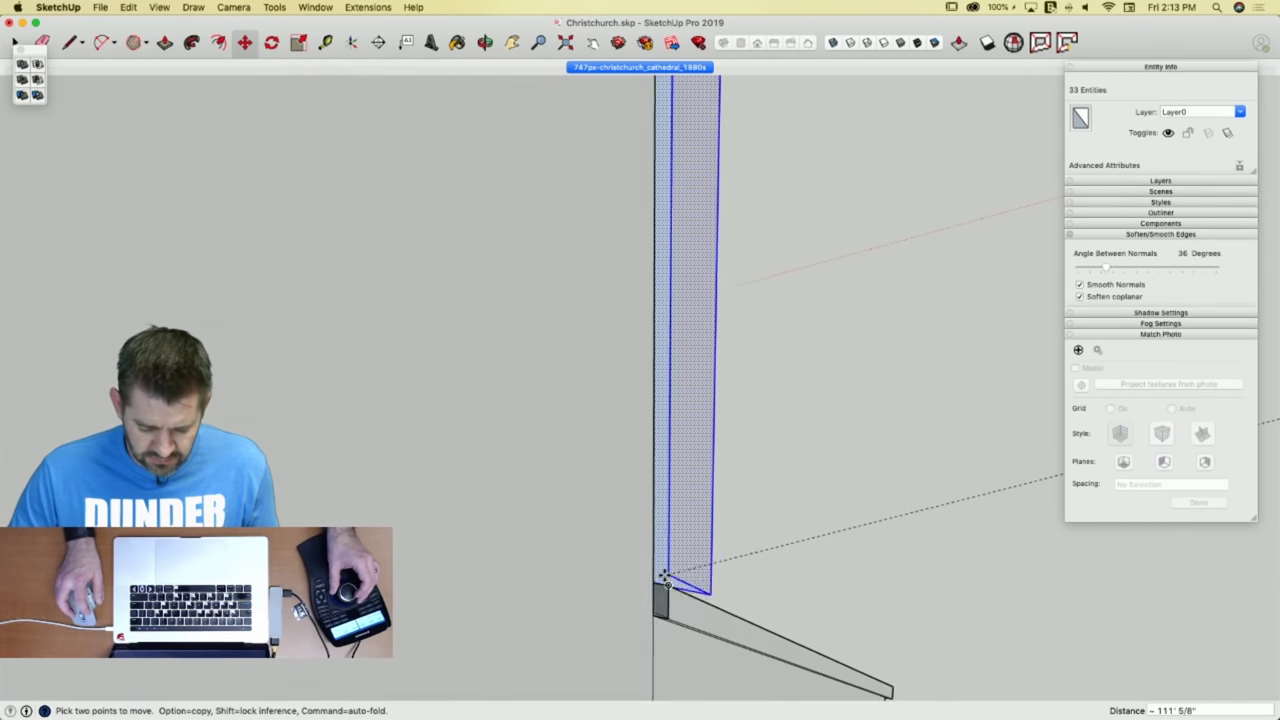
Draw a 3 5/8" edge at the placed buttress's foot and reverse the small face at the parapet's upper end.
{"action": "key", "text": "l"}
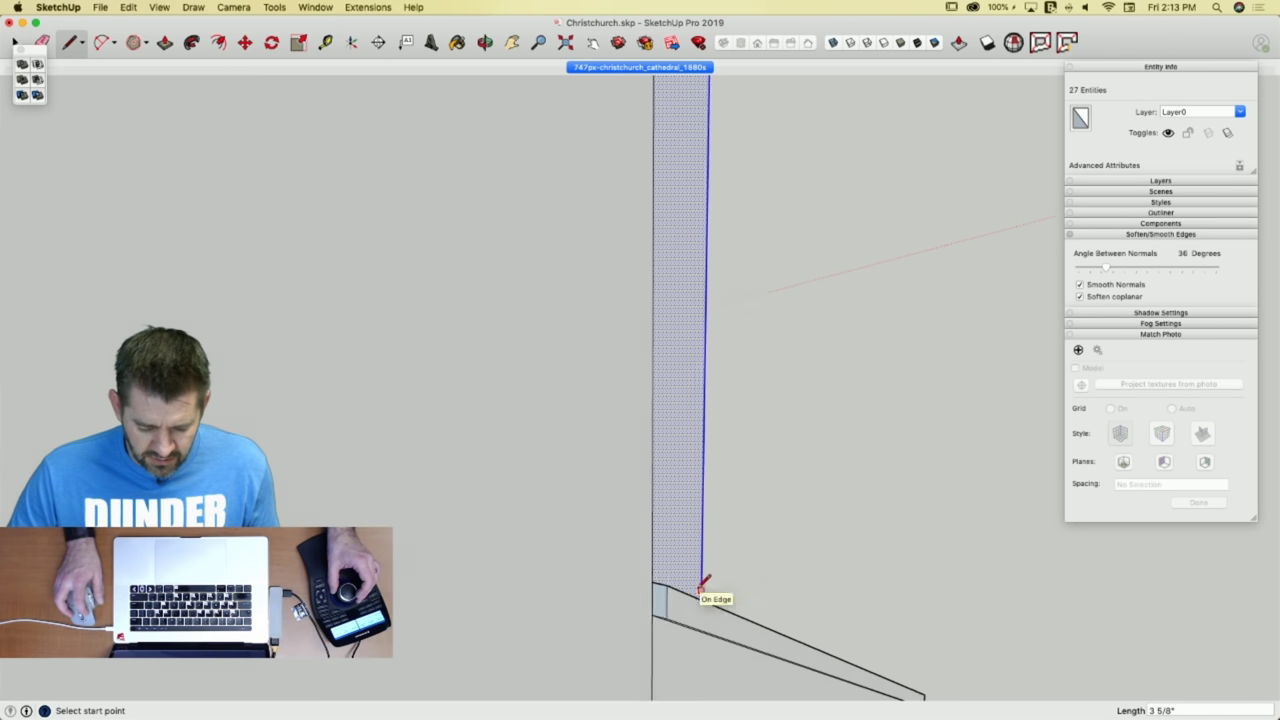
{"action": "key", "text": "space"}
{"action": "right_click", "coordinate": [658, 604]}
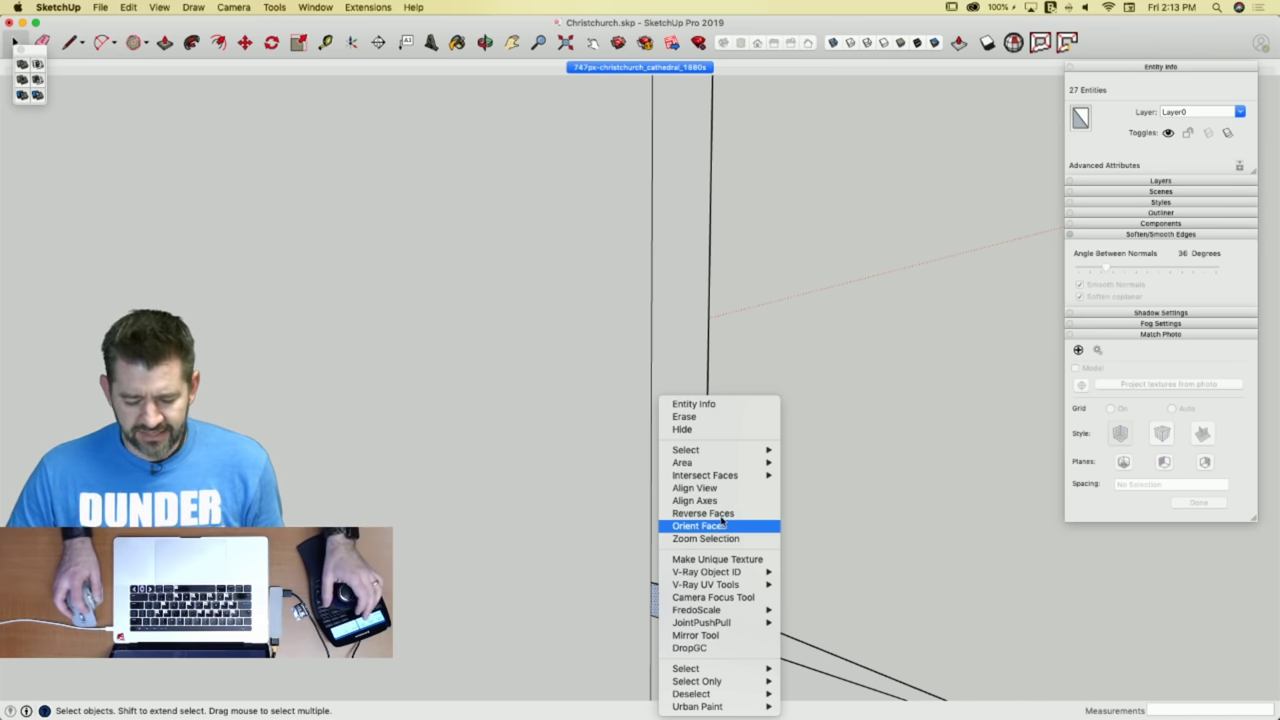
{"action": "left_click", "coordinate": [764, 518]}
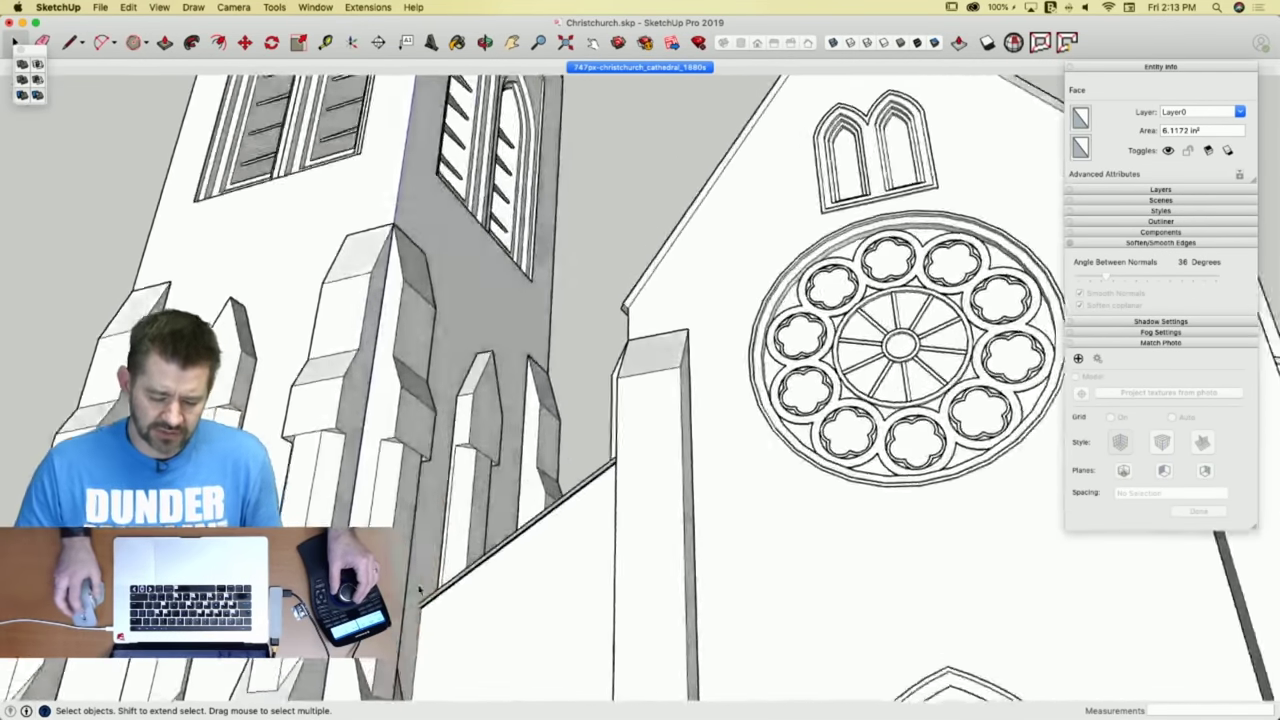
Draw a 3 5/8" edge across the lower end of the tower-side aisle parapet to close its open sloping face.
{"action": "key", "text": "l"}
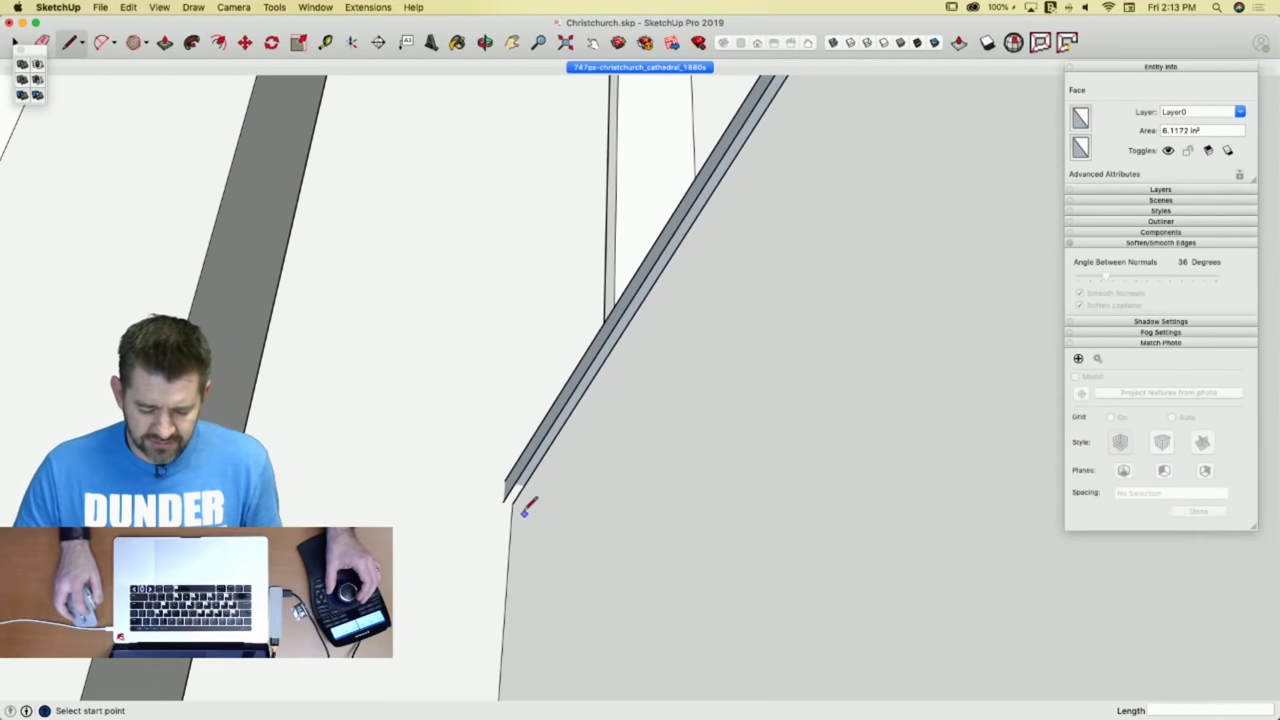
{"action": "left_click", "coordinate": [503, 502]}
{"action": "key", "text": "space"}
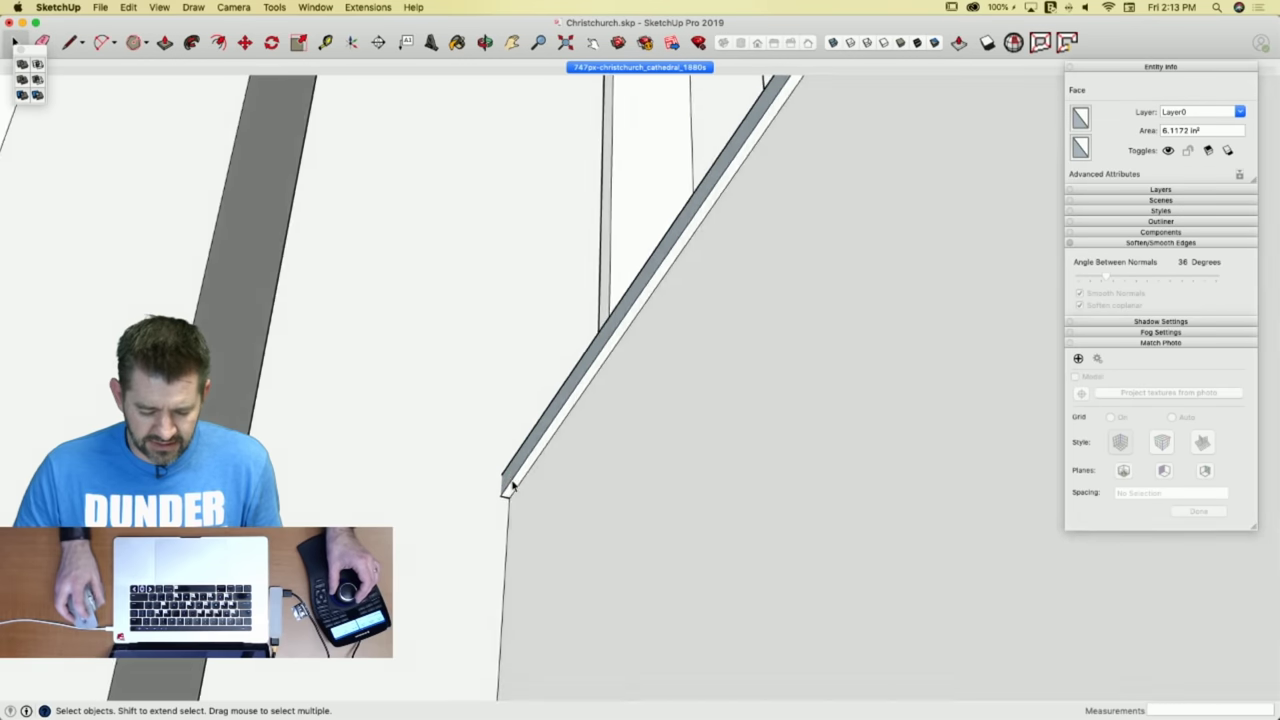
{"action": "key", "text": "l"}
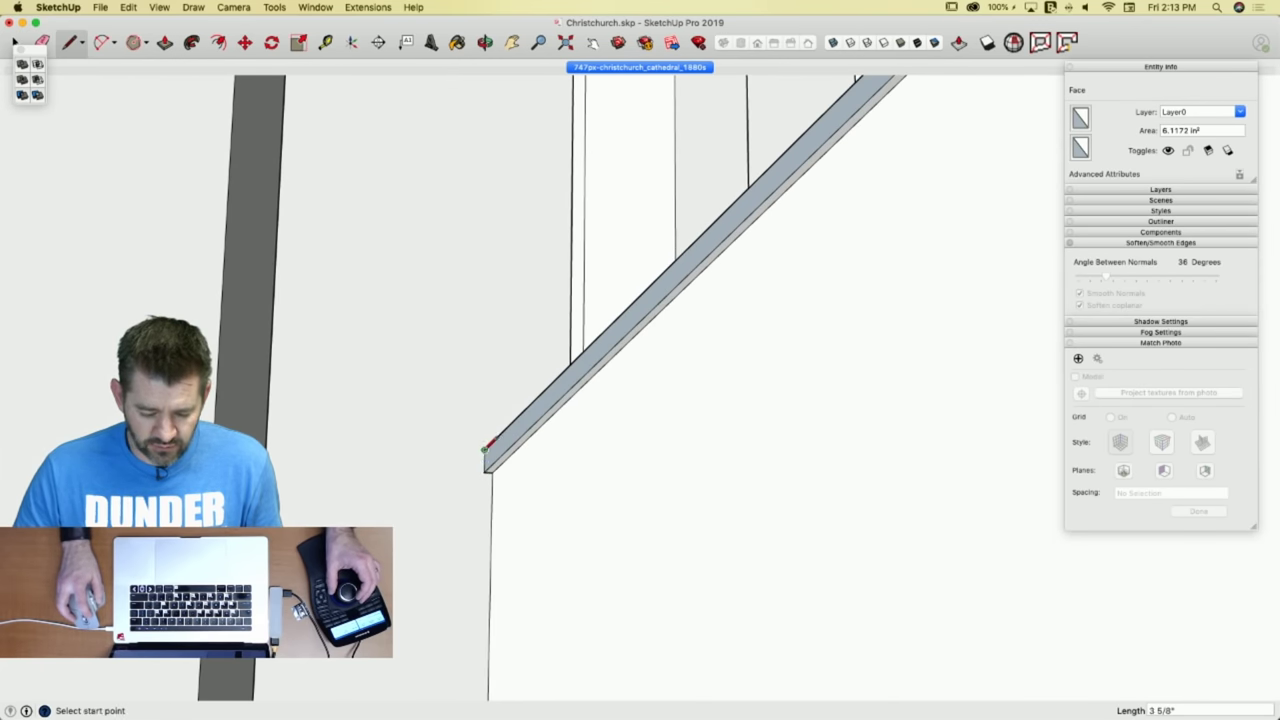
{"action": "key", "text": "space"}
{"action": "right_click", "coordinate": [491, 451]}
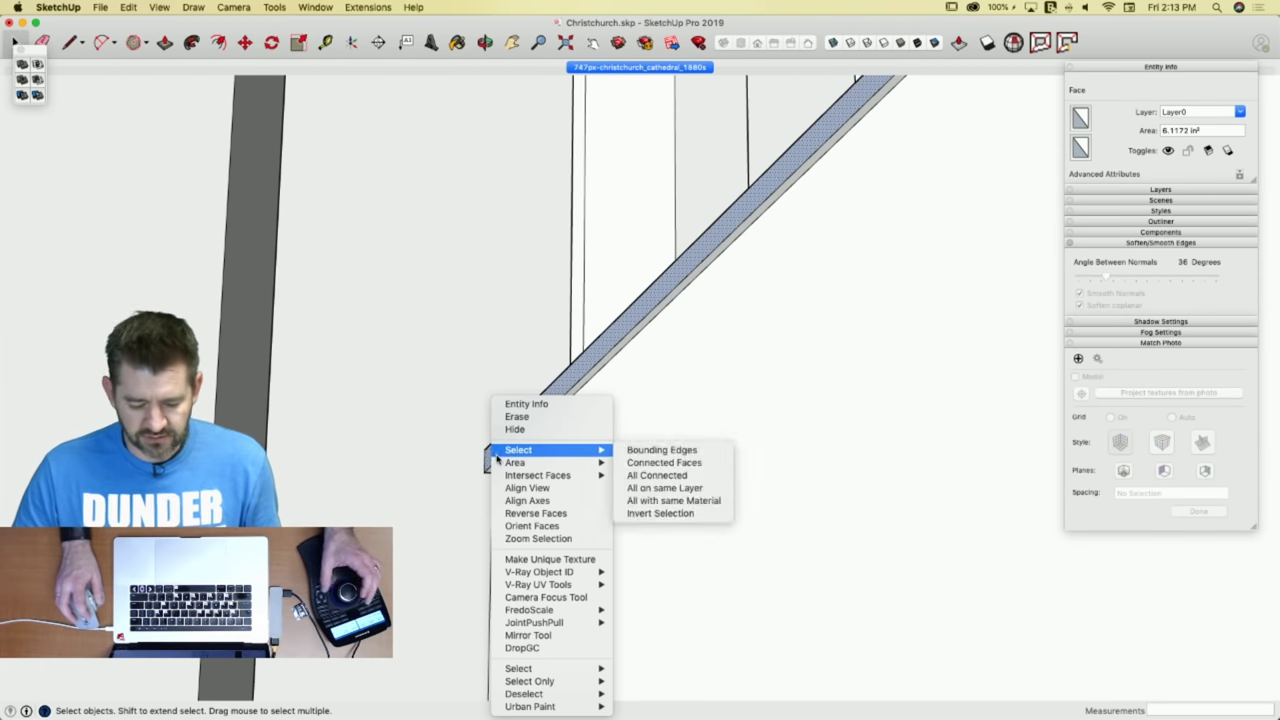
{"action": "left_click", "coordinate": [557, 527]}
{"action": "key", "text": "super+z"}
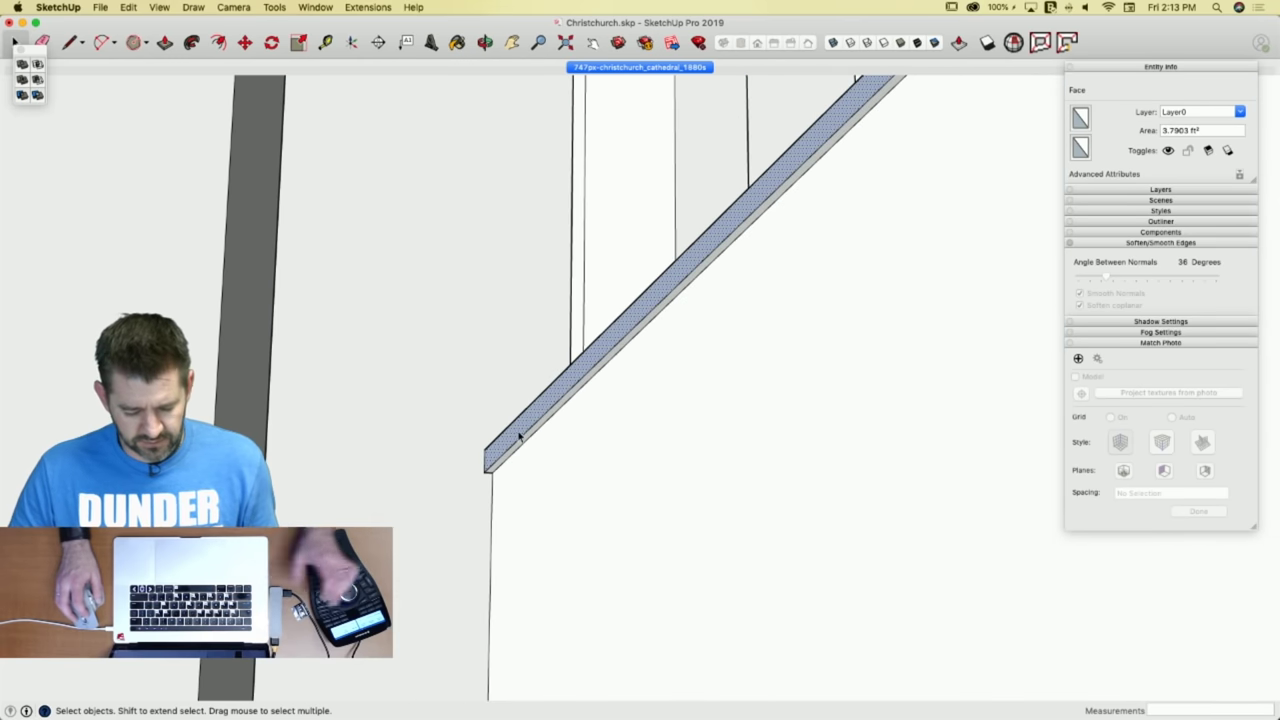
Reverse the sloping face of the tower-side aisle parapet.
{"action": "right_click", "coordinate": [531, 443]}
{"action": "left_click", "coordinate": [560, 514]}
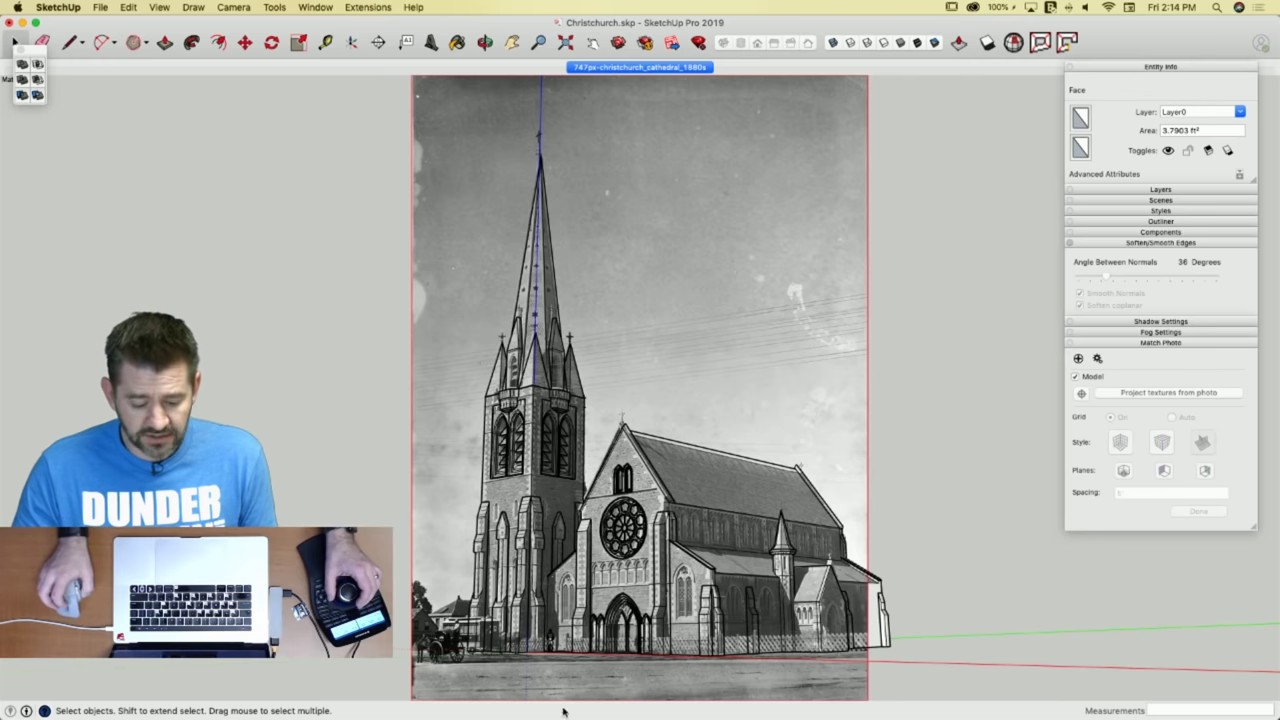
Trace the front aisle window's centreline, half sill and jamb over the matched photo, making the jamb about 10' 4 1/16" high.
{"action": "scroll", "coordinate": [590, 698], "scroll_direction": "up", "scroll_amount": 5}
{"action": "scroll", "coordinate": [786, 587], "scroll_direction": "up", "scroll_amount": 6}
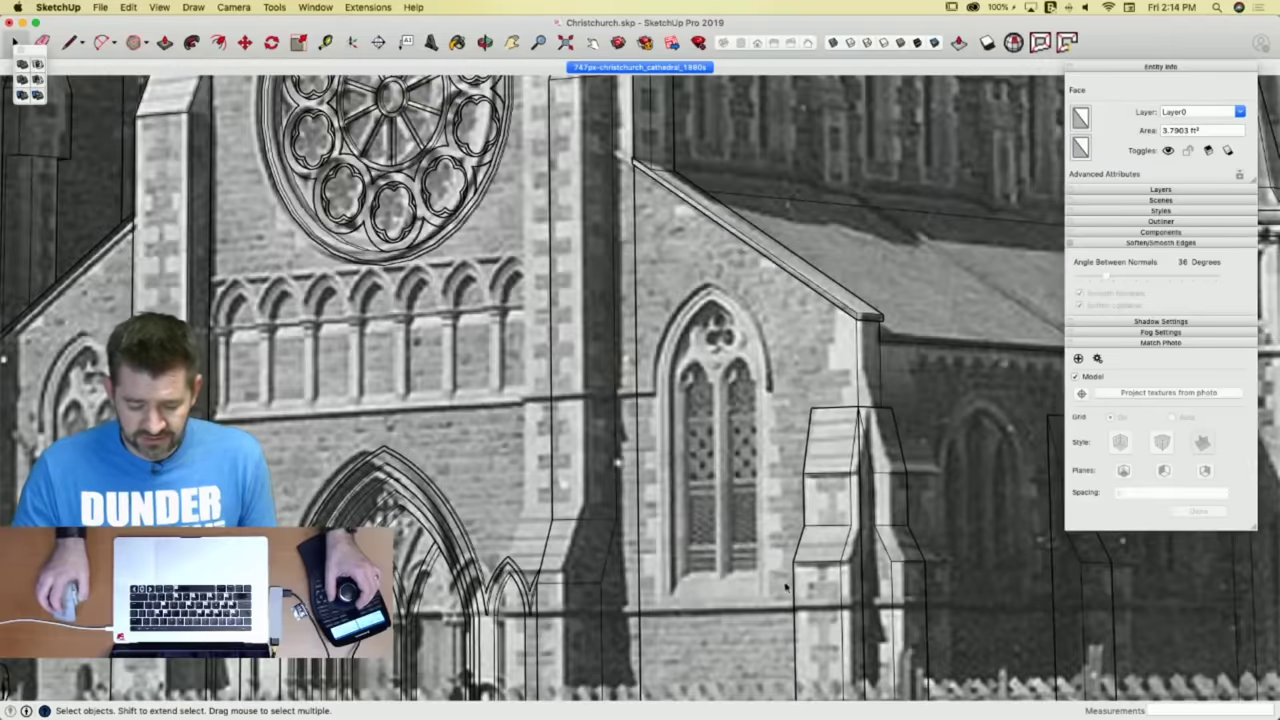
{"action": "key", "text": "l"}
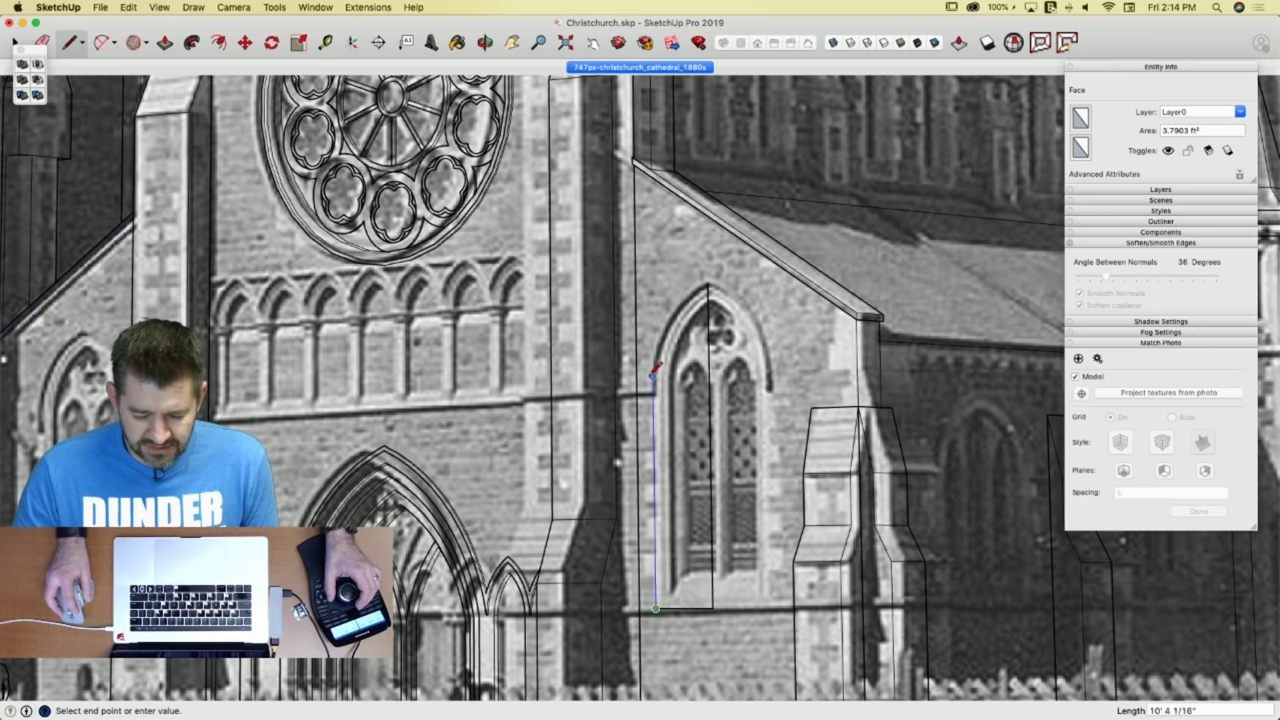
{"action": "left_click", "coordinate": [652, 373]}
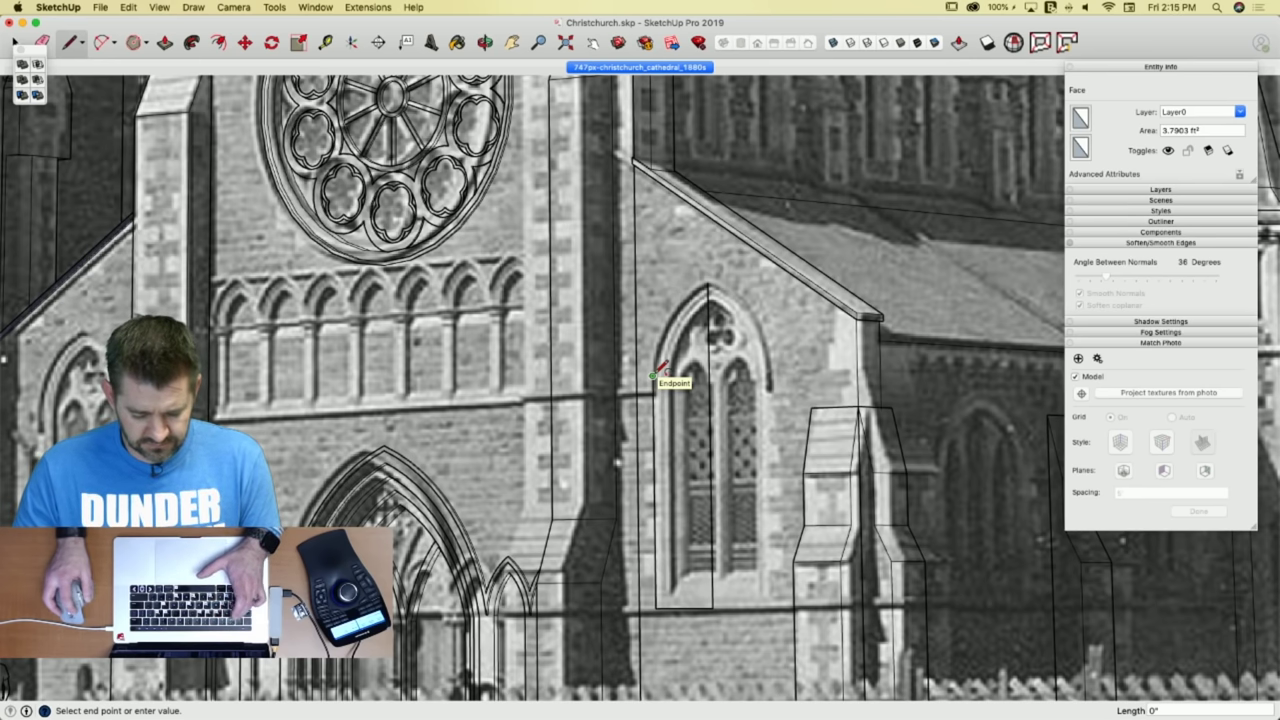
Draw an arc with a bulge of about 11" from the jamb's upper end to the aisle window's apex.
{"action": "key", "text": "a"}
{"action": "left_click", "coordinate": [708, 282]}
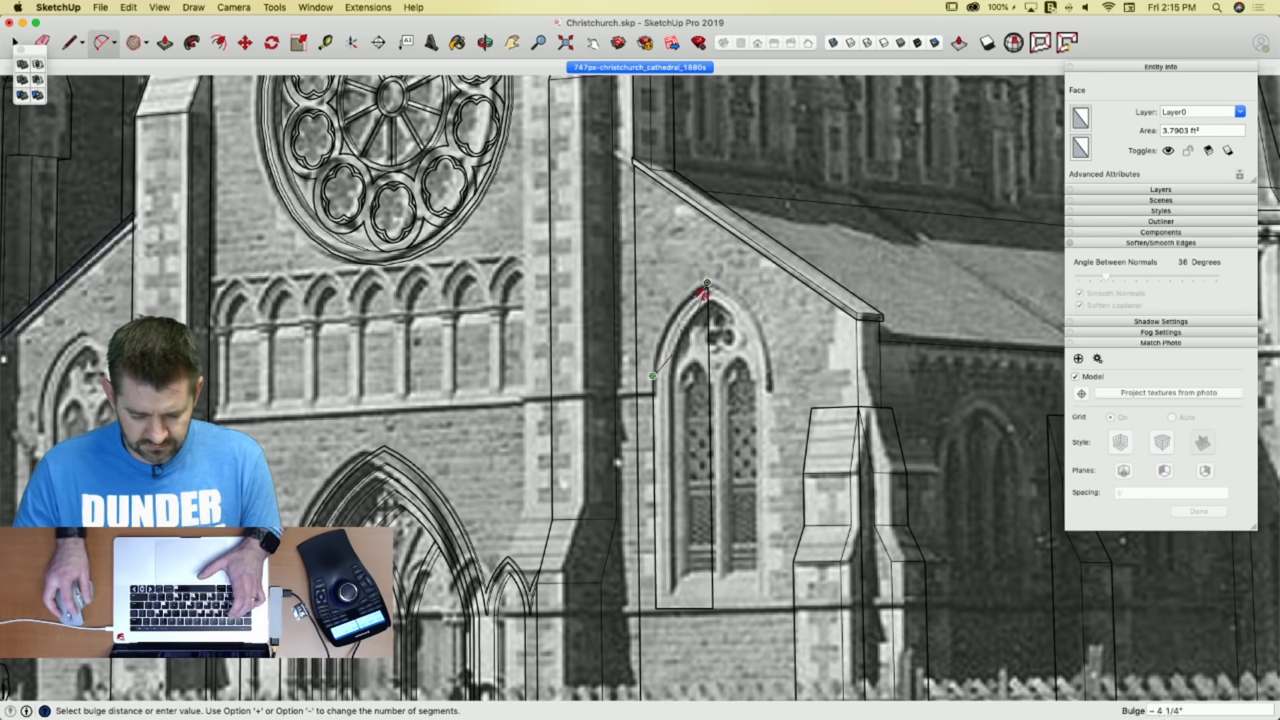
{"action": "scroll", "coordinate": [686, 308], "scroll_direction": "up", "scroll_amount": 5}
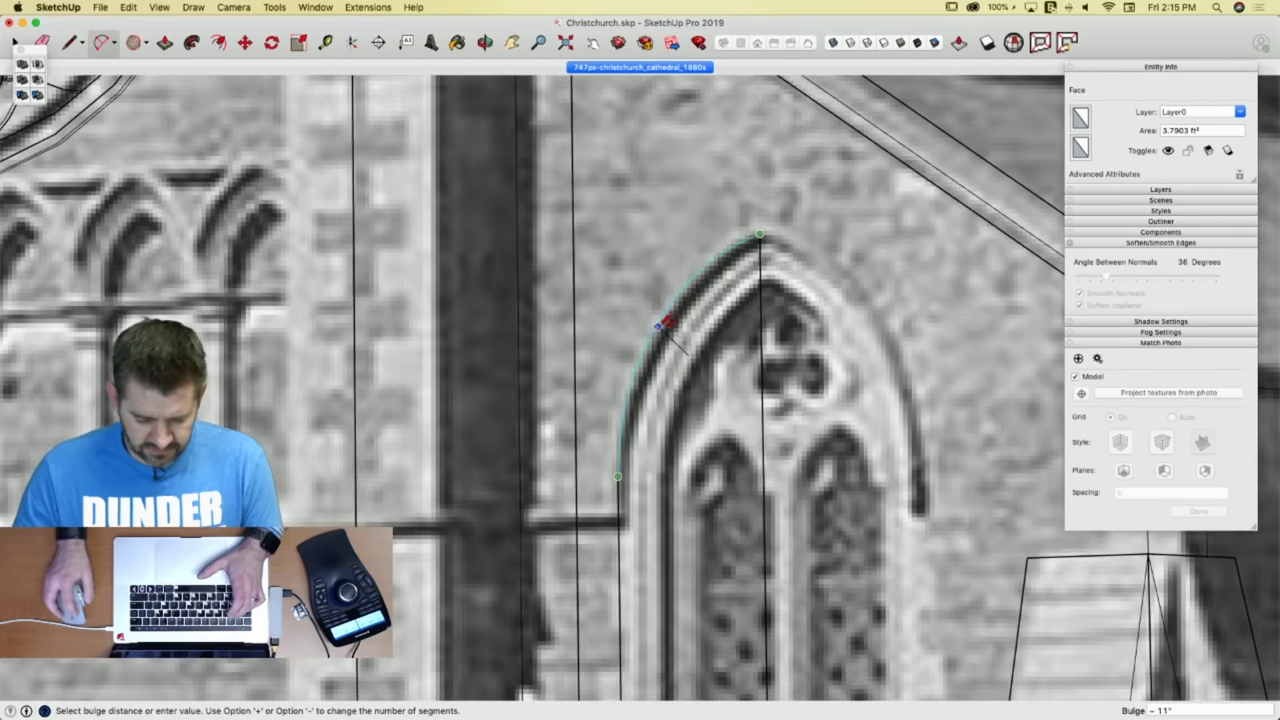
{"action": "left_click", "coordinate": [658, 325]}
{"action": "key", "text": "space"}
Select the traced half-window face on the front aisle wall.
{"action": "key", "text": "super+shift+e"}
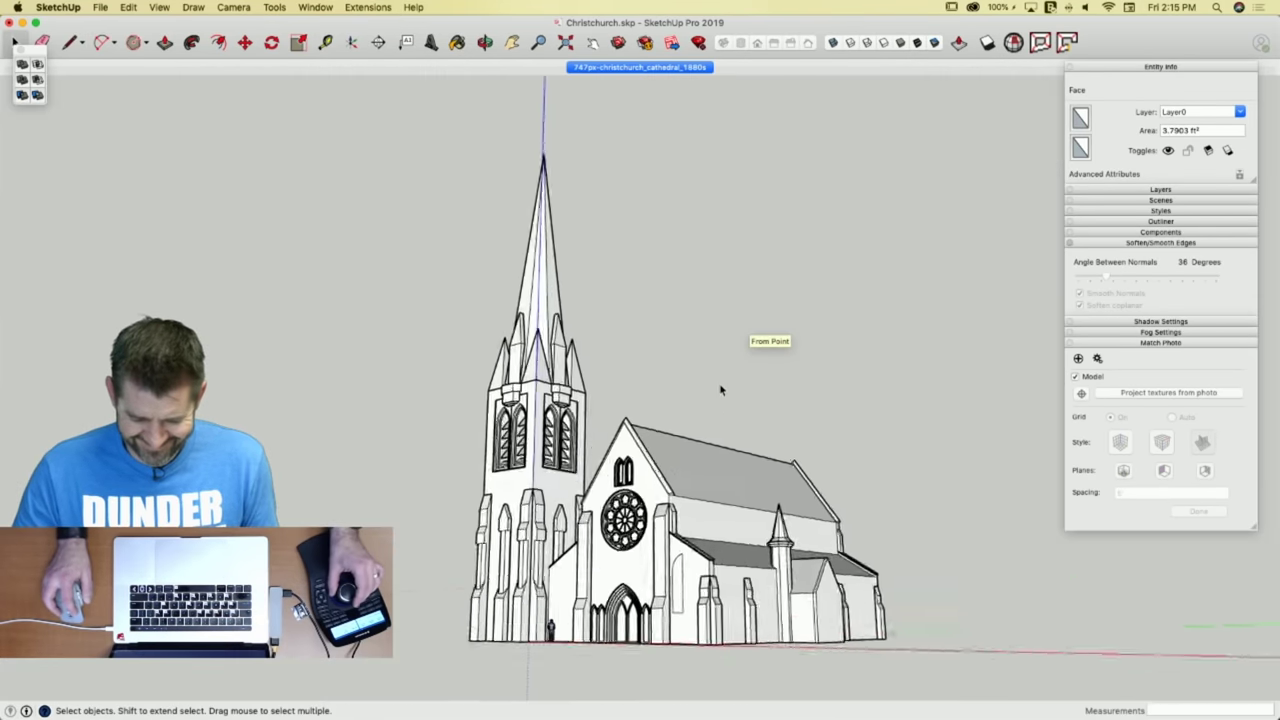
{"action": "middle_click_drag", "start_coordinate": [627, 497], "coordinate": [676, 486]}
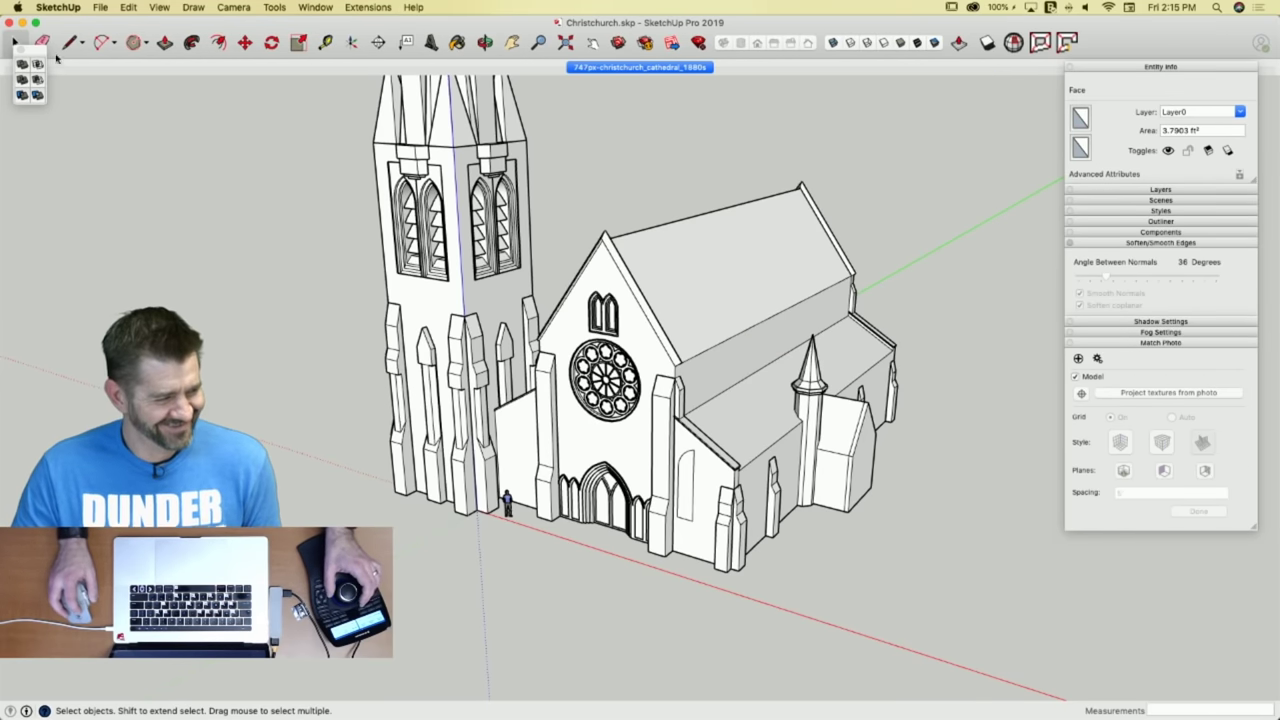
{"action": "scroll", "coordinate": [638, 420], "scroll_direction": "up", "scroll_amount": 10}
{"action": "left_click", "coordinate": [679, 399]}
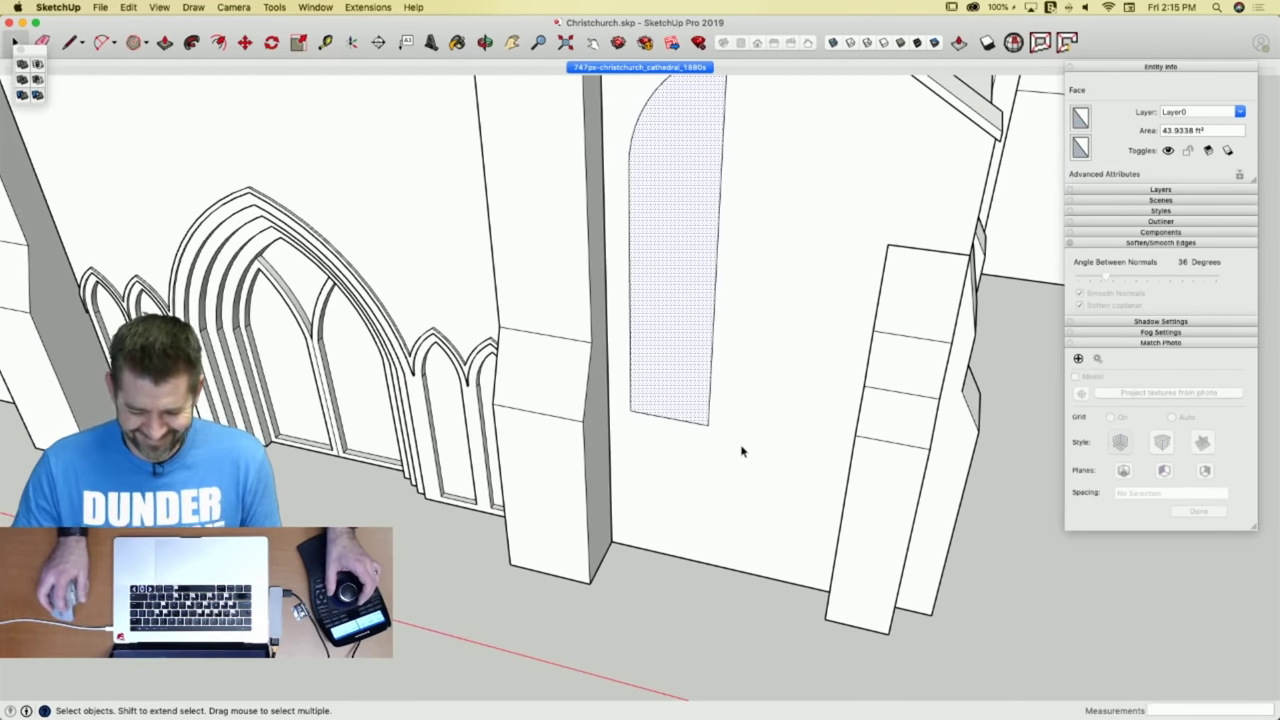
Rotate a copy of the half-window face about its lower centre corner to complete the pointed arch, and erase the centre seam.
{"action": "key", "text": "q"}
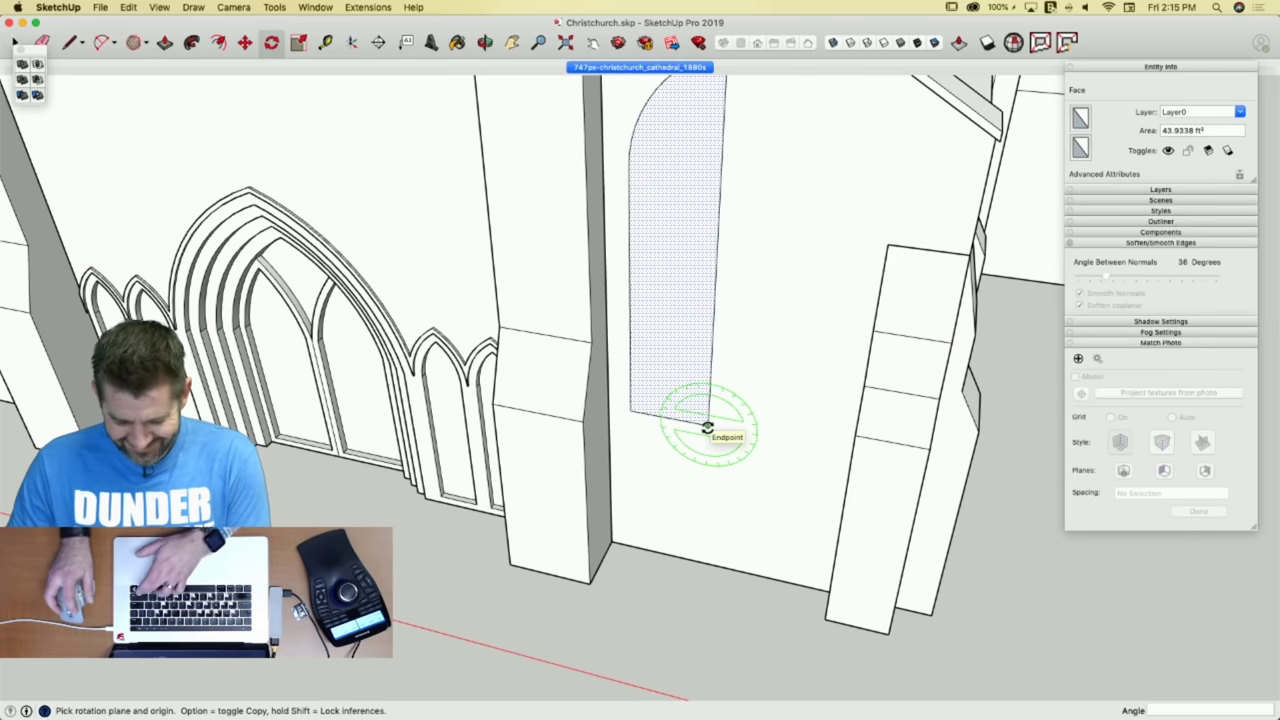
{"action": "left_click", "coordinate": [707, 427]}
{"action": "left_click", "coordinate": [669, 418]}
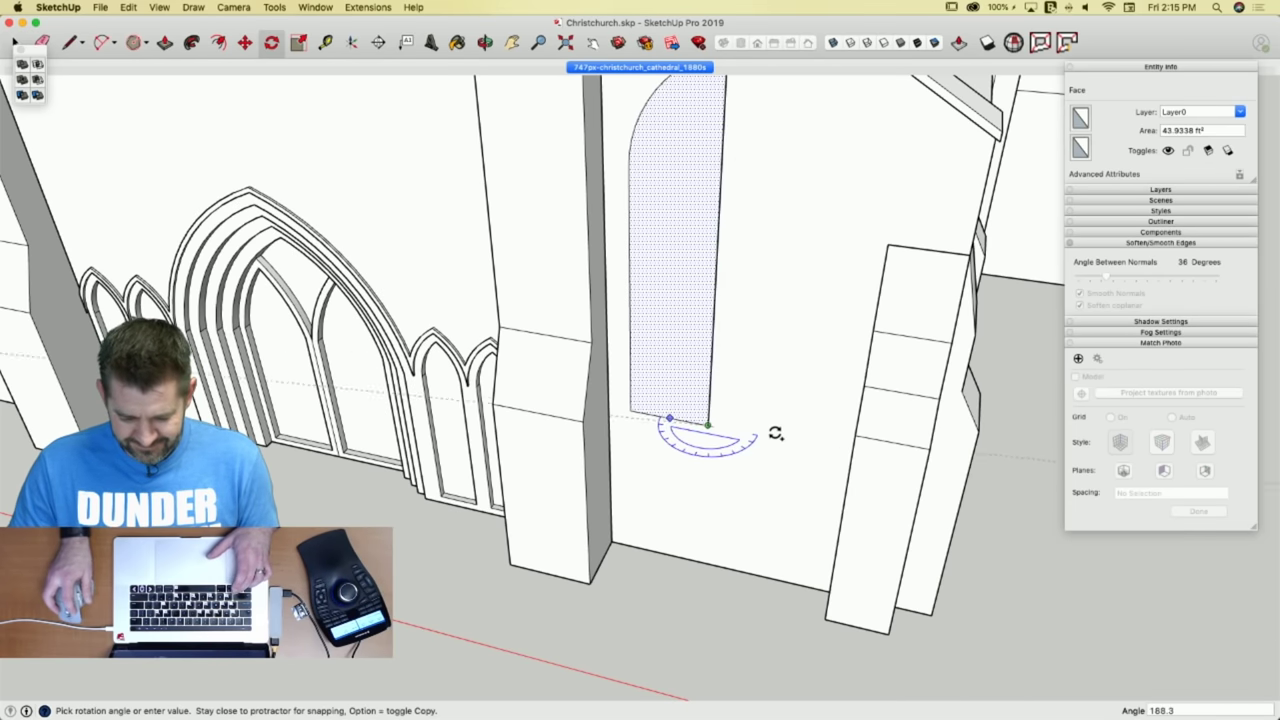
{"action": "left_click", "coordinate": [772, 436]}
{"action": "key", "text": "e"}
{"action": "left_click", "coordinate": [729, 390]}
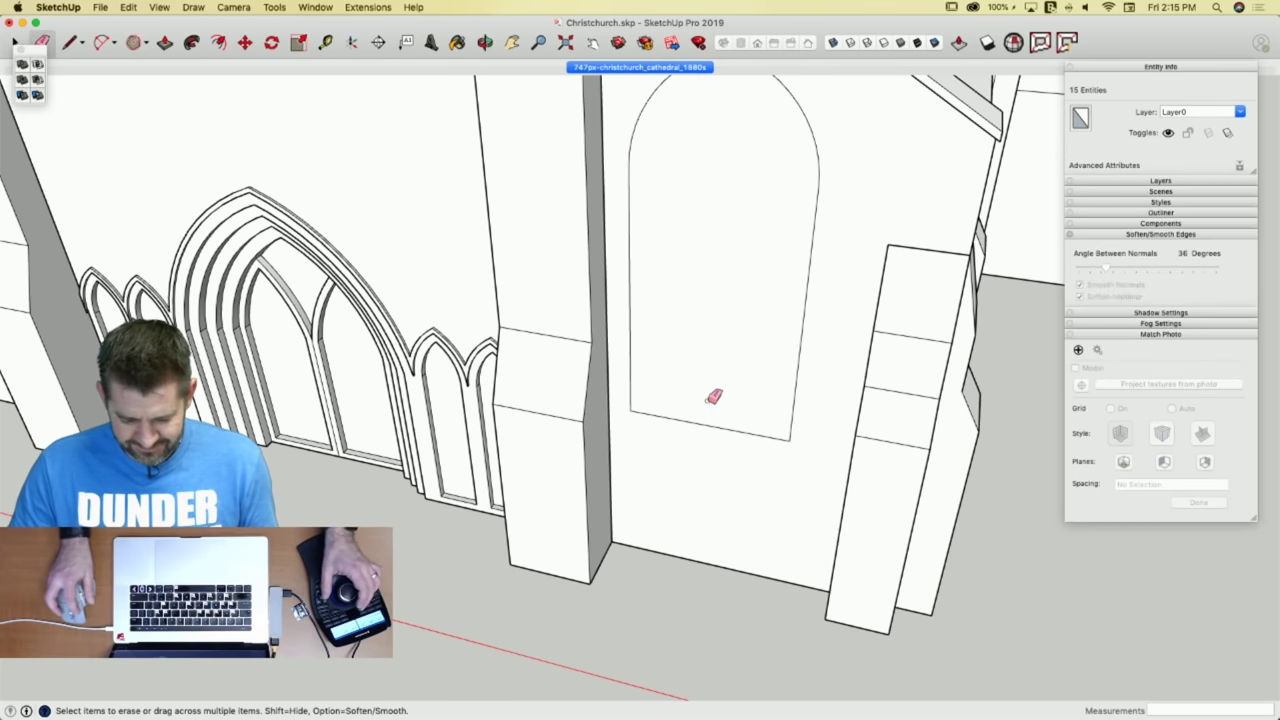
Shift the completed arched window face sideways about 1 15/16", using its bottom edge's midpoint and the wall's base edge as references.
{"action": "key", "text": "space"}
{"action": "left_click", "coordinate": [712, 408]}
{"action": "key", "text": "m"}
{"action": "scroll", "coordinate": [724, 464], "scroll_direction": "down", "scroll_amount": 5}
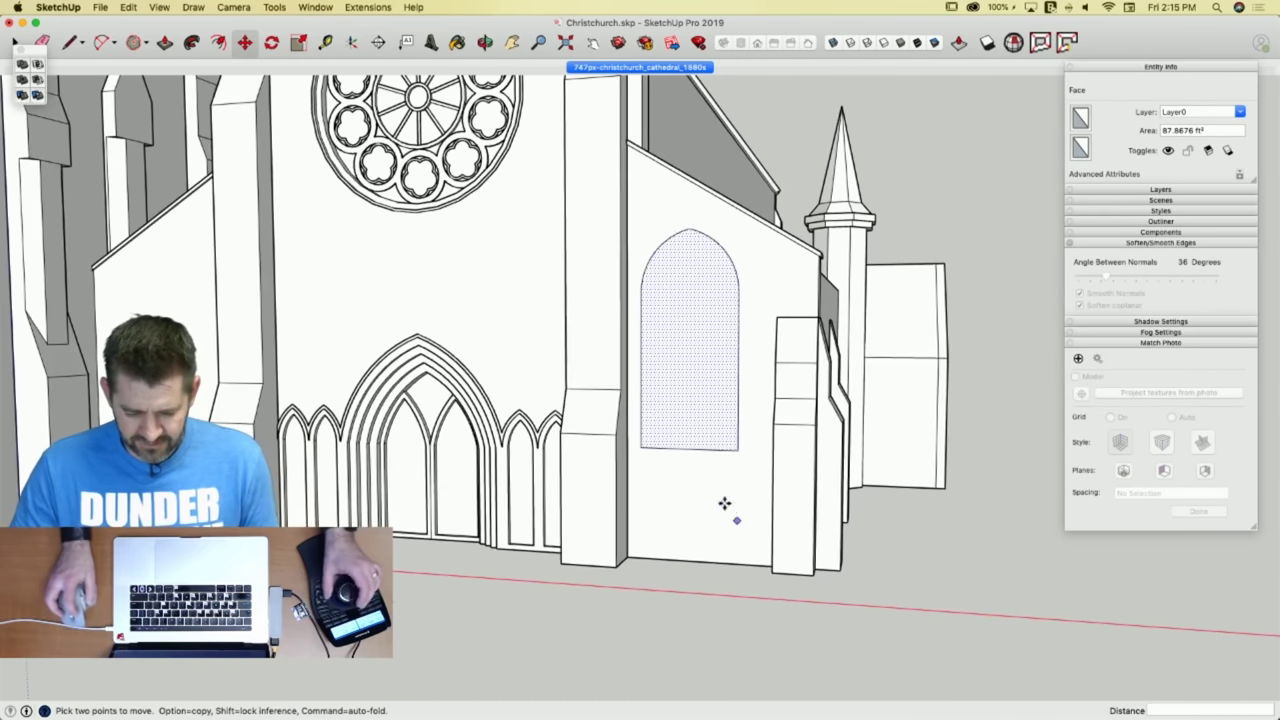
{"action": "left_click", "coordinate": [696, 449]}
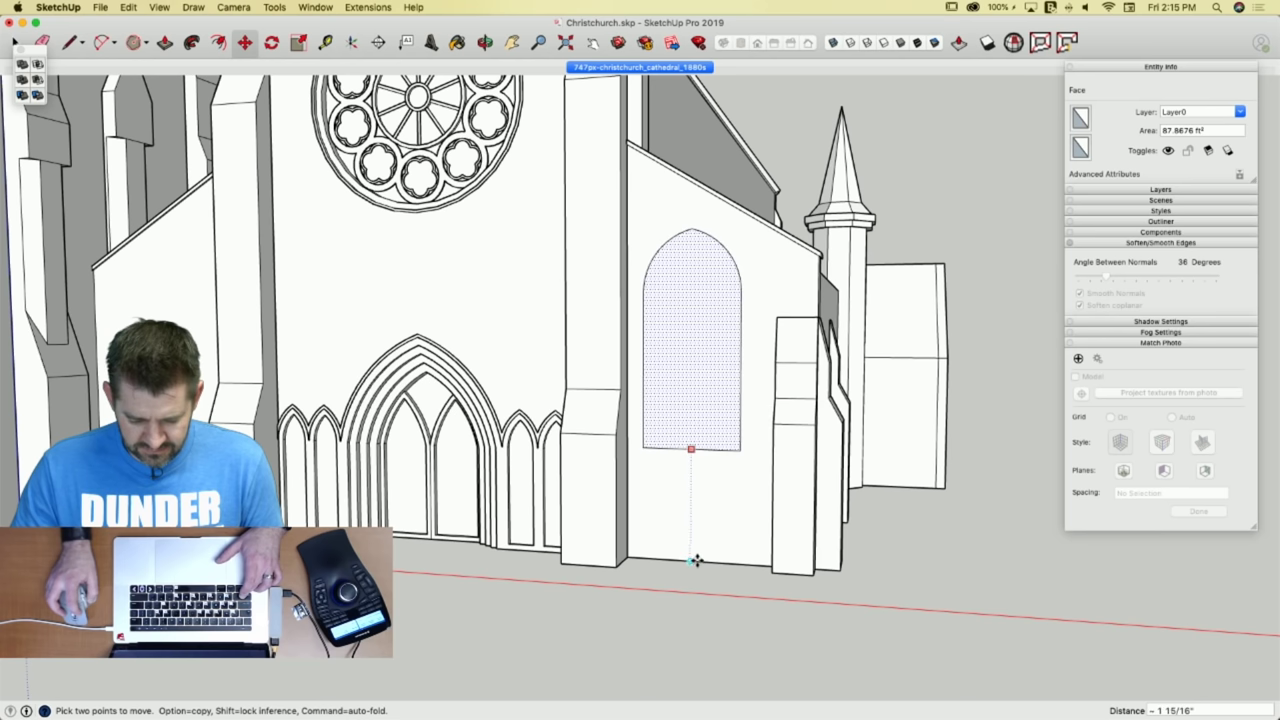
{"action": "key", "text": "Escape"}
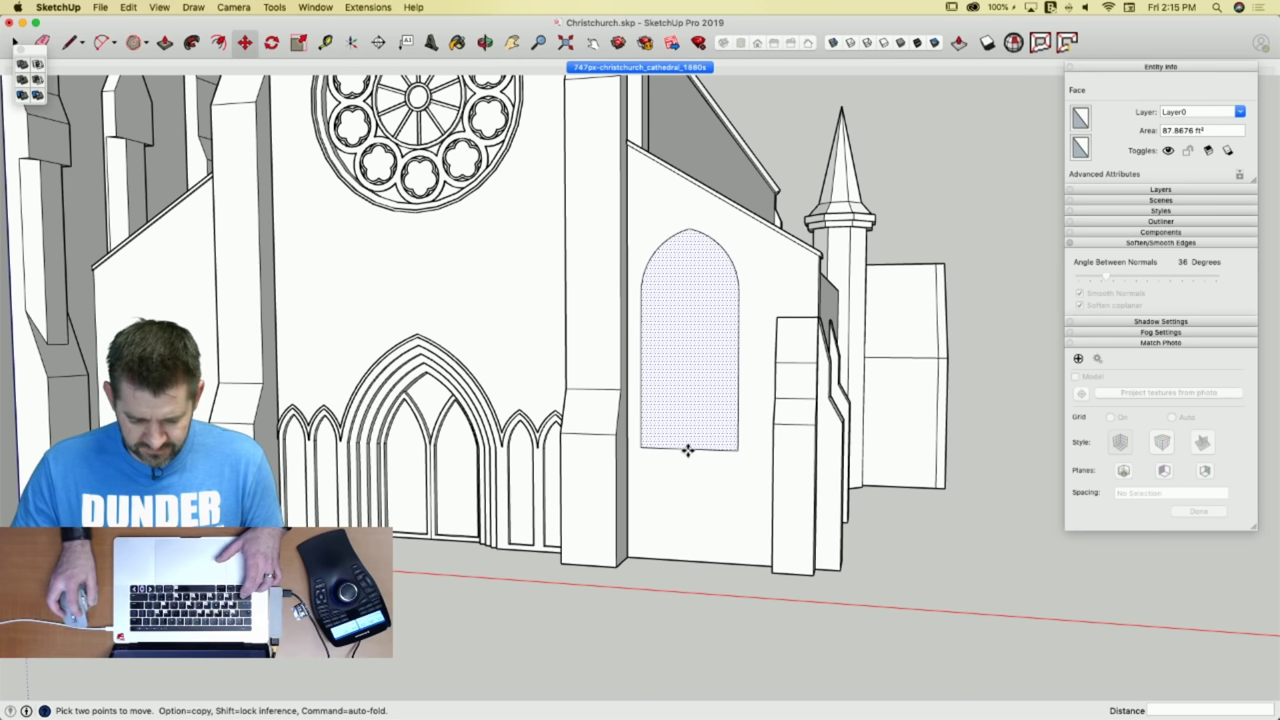
{"action": "left_click", "coordinate": [690, 450]}
{"action": "left_click", "coordinate": [697, 562]}
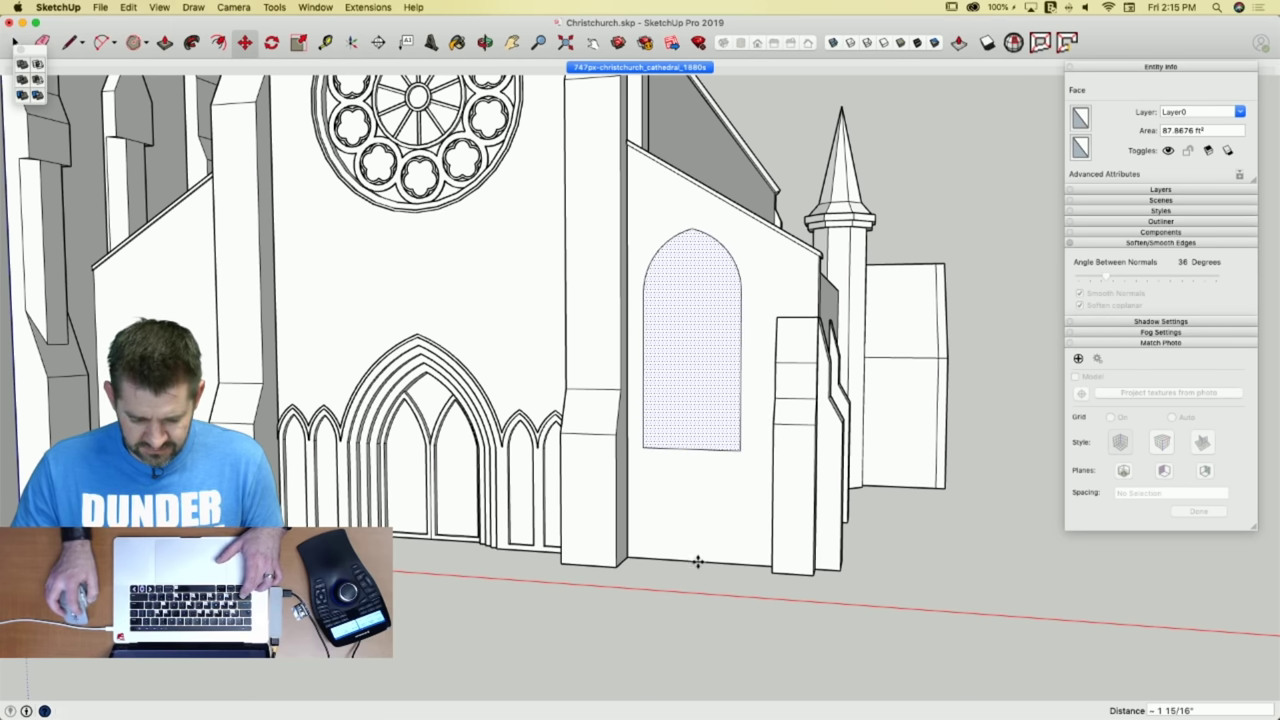
Draw a line along the wall base between the buttresses and move the window face about 7 3/16" sideways to centre it on that line.
{"action": "scroll", "coordinate": [877, 463], "scroll_direction": "up", "scroll_amount": 5}
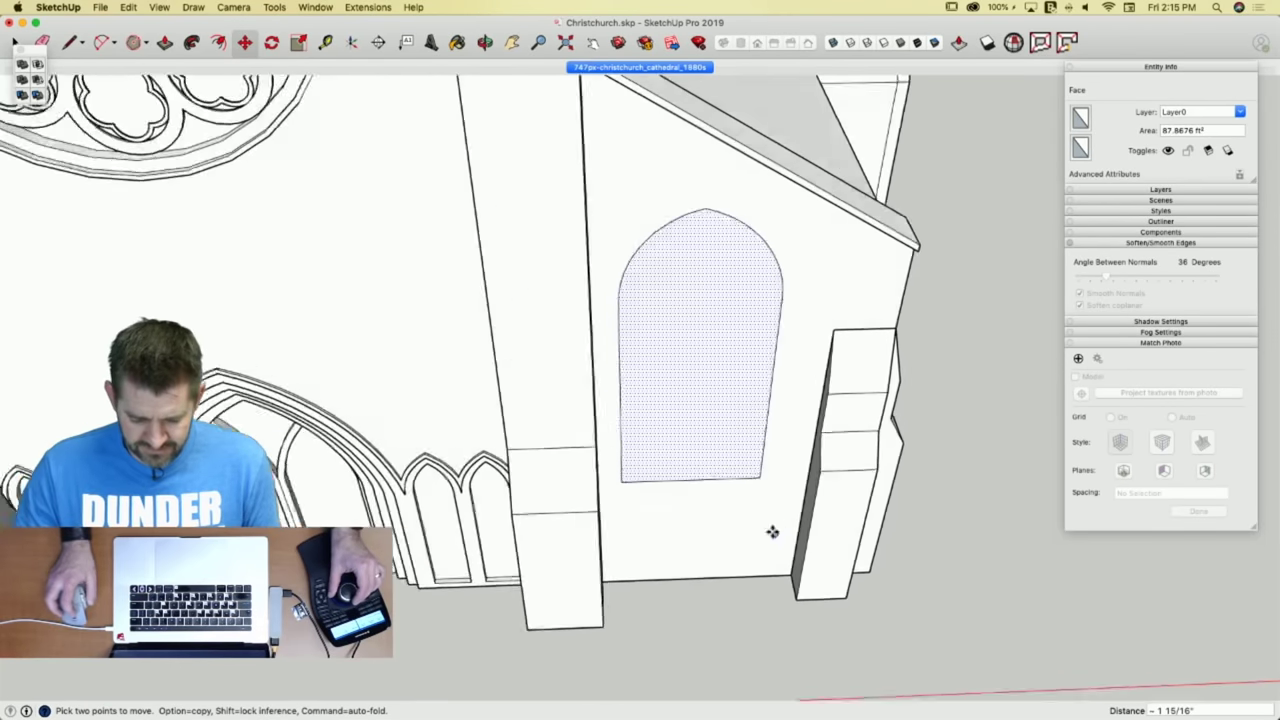
{"action": "key", "text": "l"}
{"action": "scroll", "coordinate": [772, 532], "scroll_direction": "up", "scroll_amount": 3}
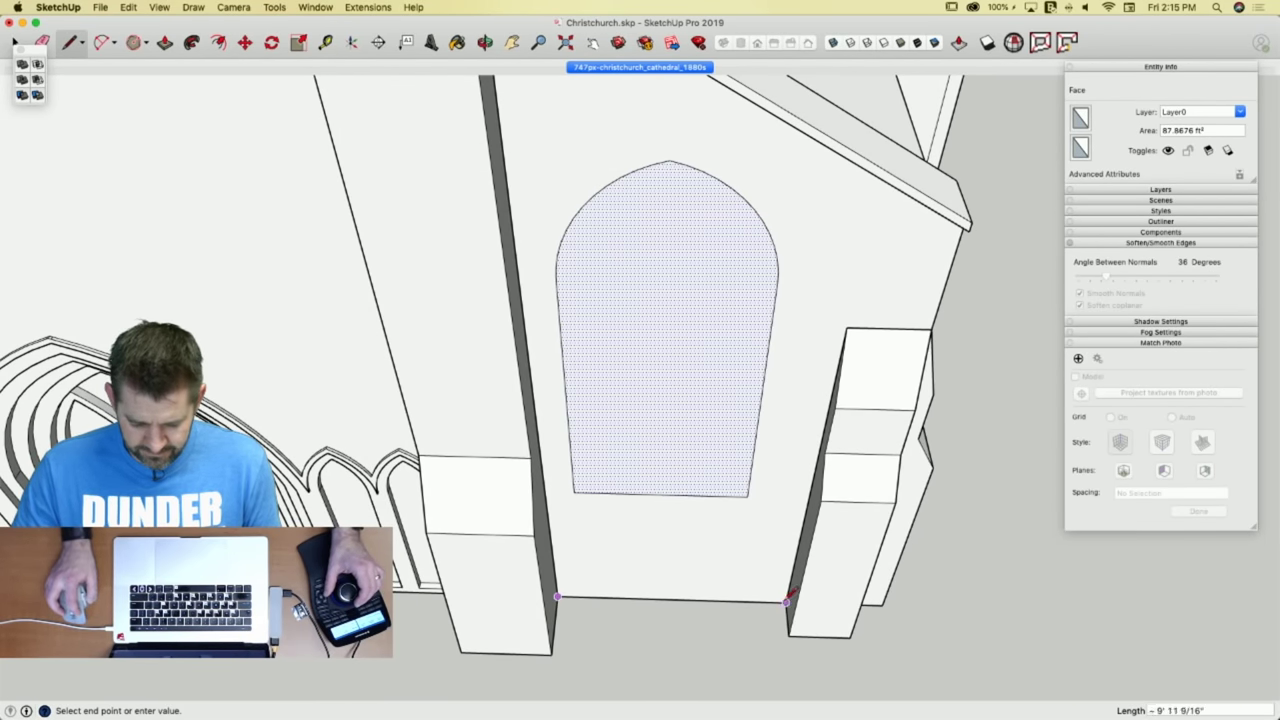
{"action": "key", "text": "m"}
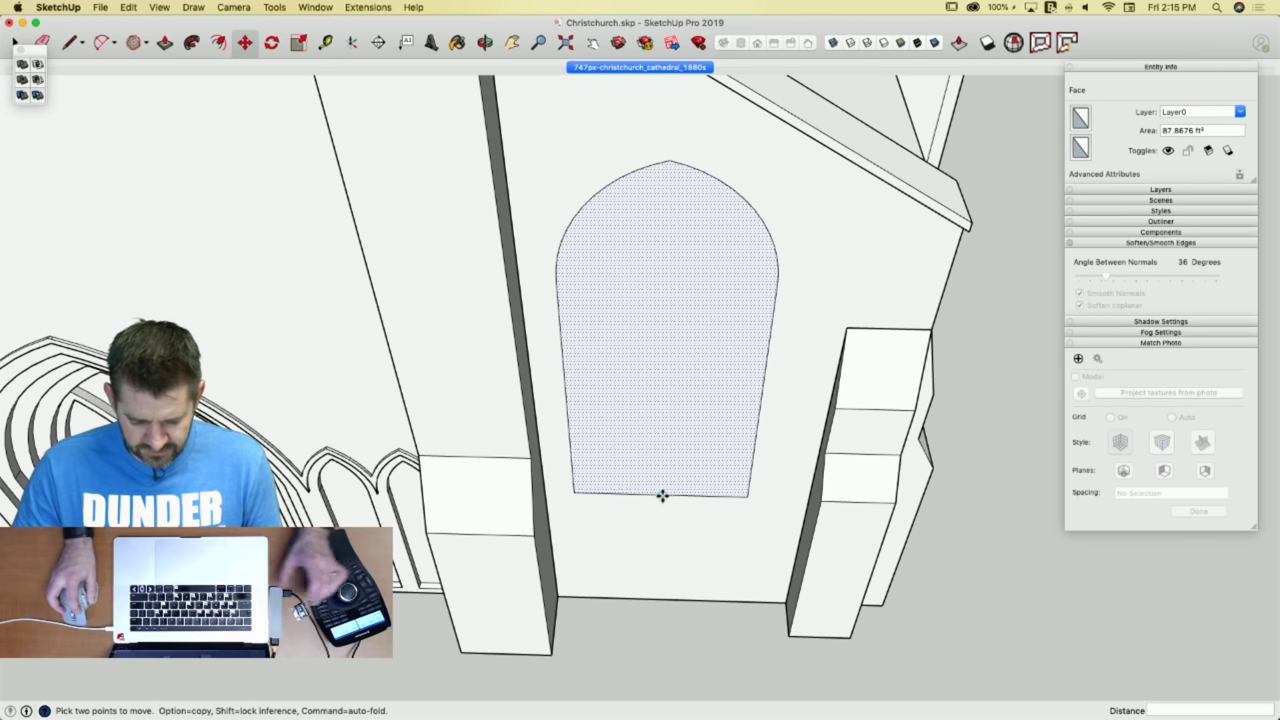
{"action": "left_click", "coordinate": [660, 495]}
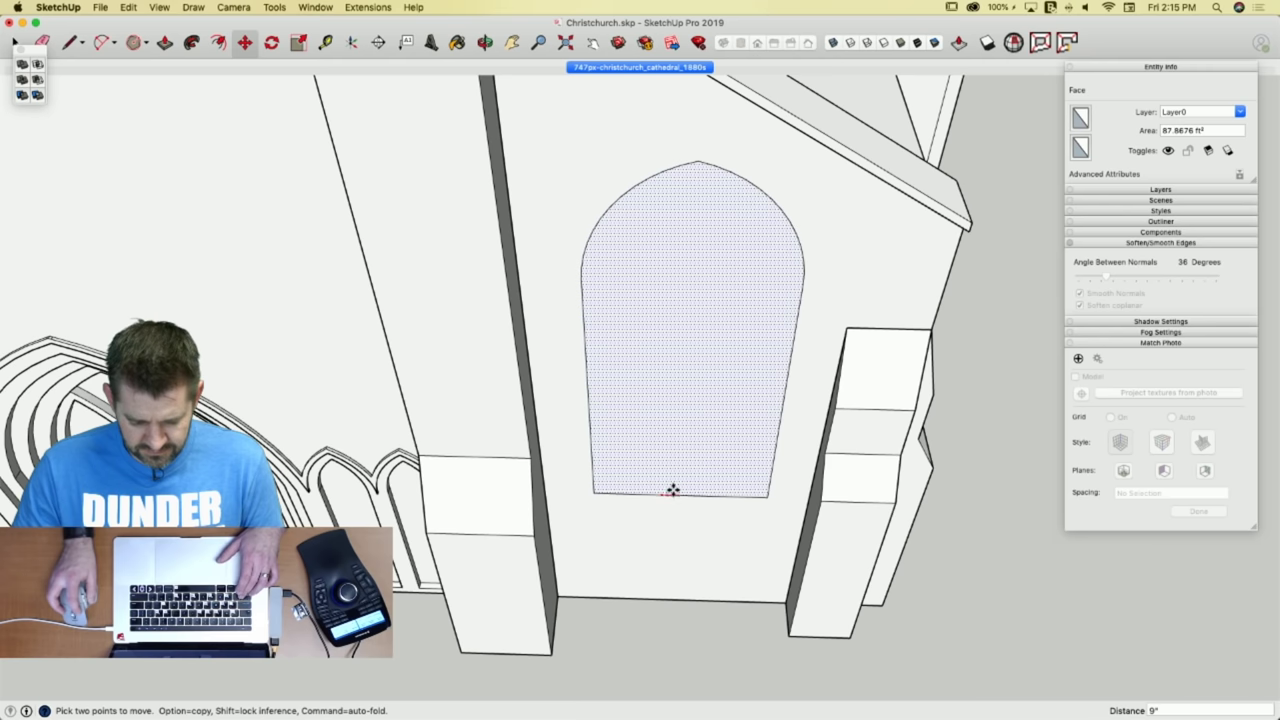
{"action": "left_click", "coordinate": [670, 600]}
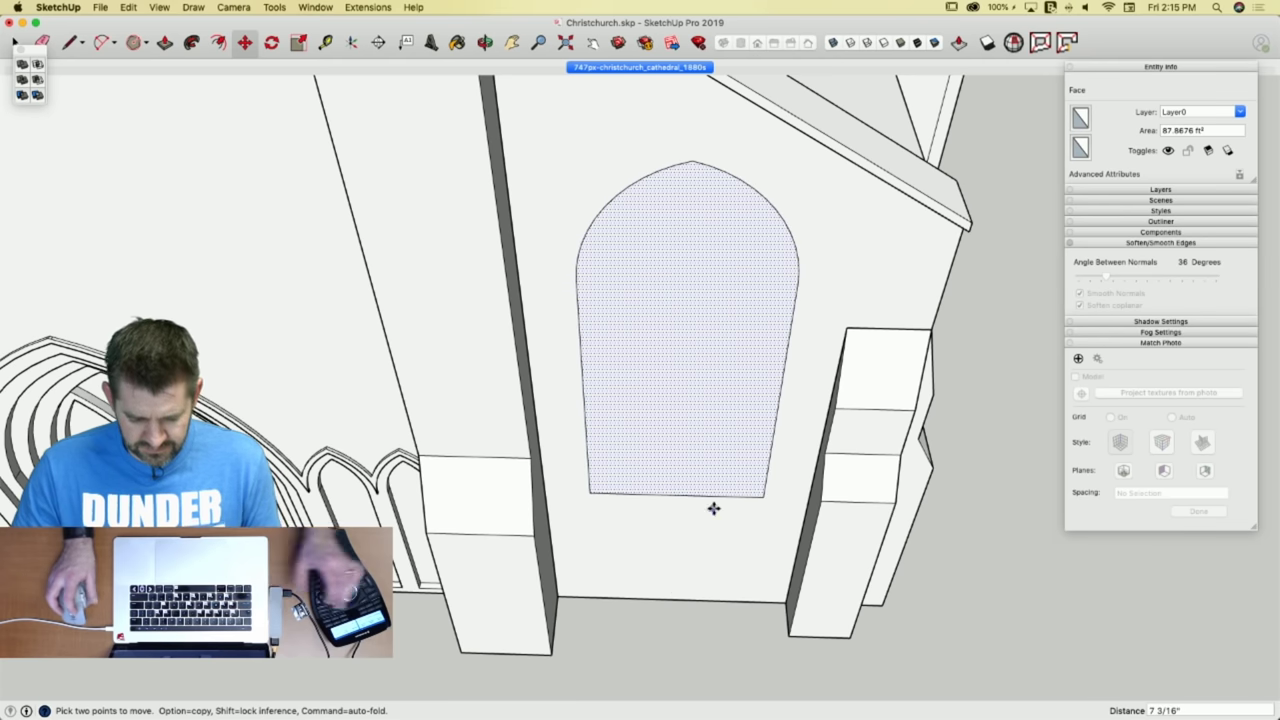
Return to the matched-photo scene and offset the window outline outward by about 1 15/16" to form a thin border.
{"action": "key", "text": "space"}
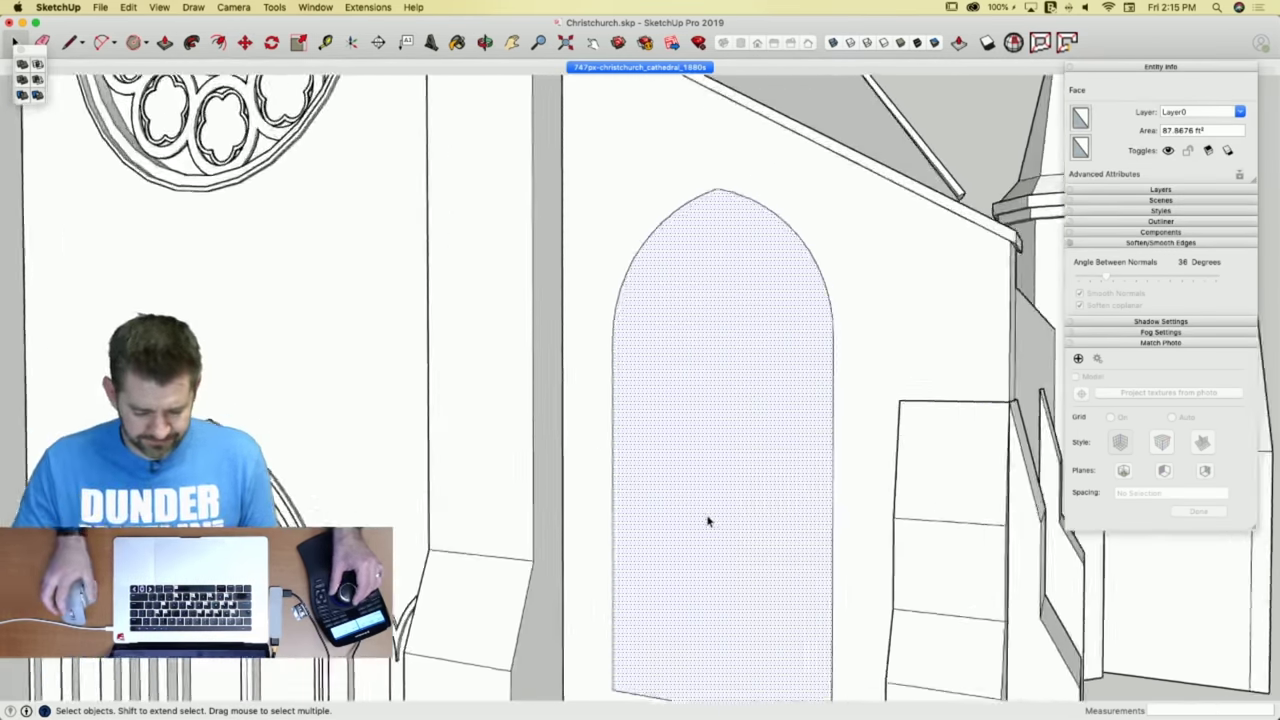
{"action": "key", "text": "super+Tab"}
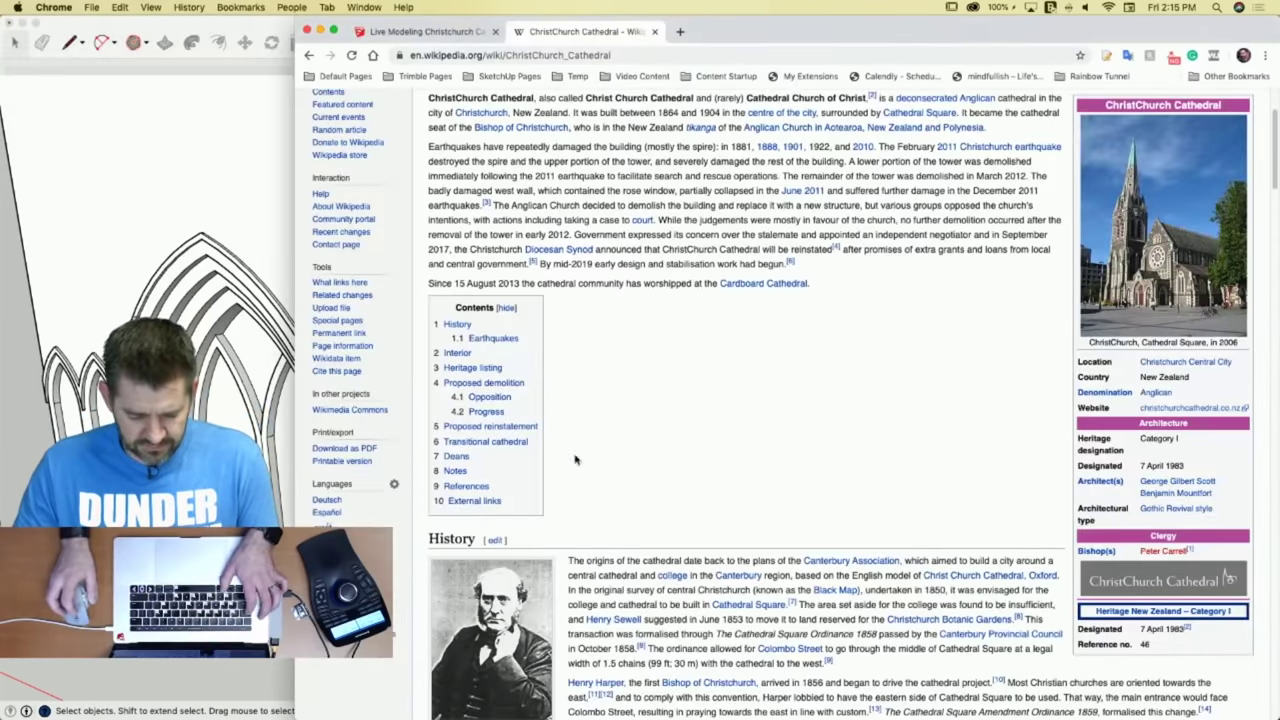
{"action": "key", "text": "super+Tab"}
{"action": "left_click", "coordinate": [651, 68]}
{"action": "scroll", "coordinate": [703, 610], "scroll_direction": "up", "scroll_amount": 10}
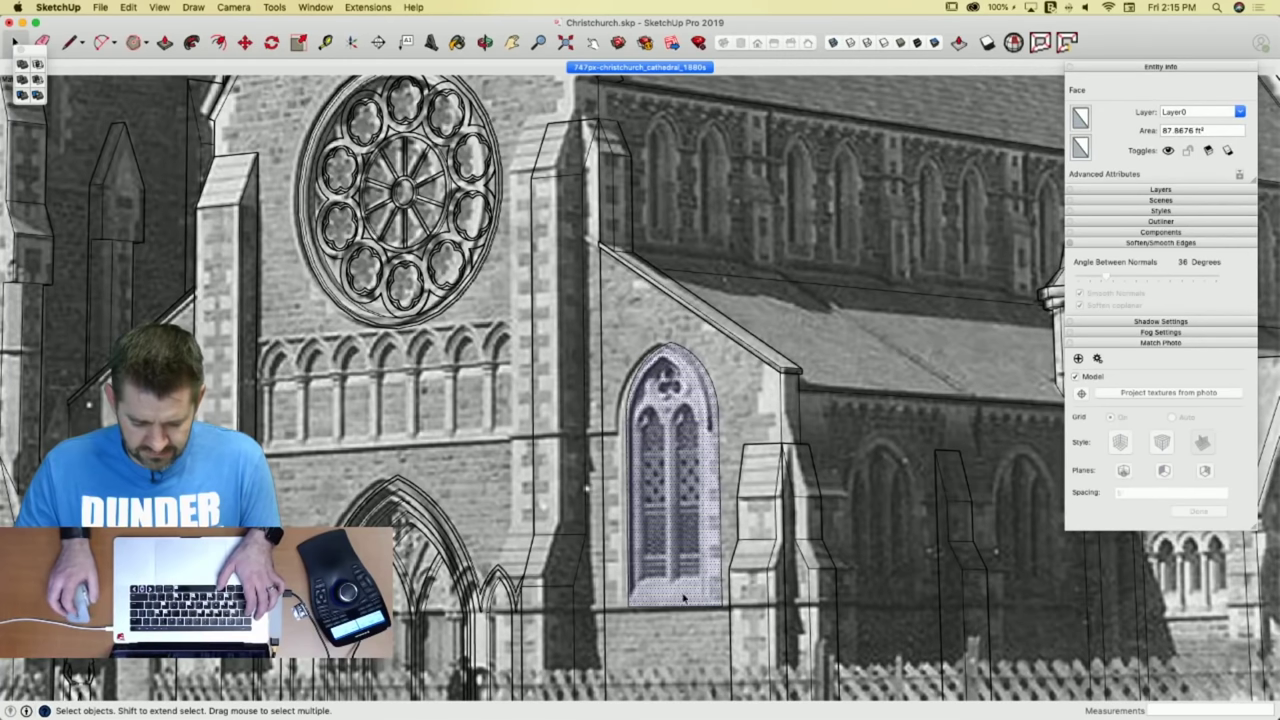
{"action": "scroll", "coordinate": [663, 570], "scroll_direction": "up", "scroll_amount": 3}
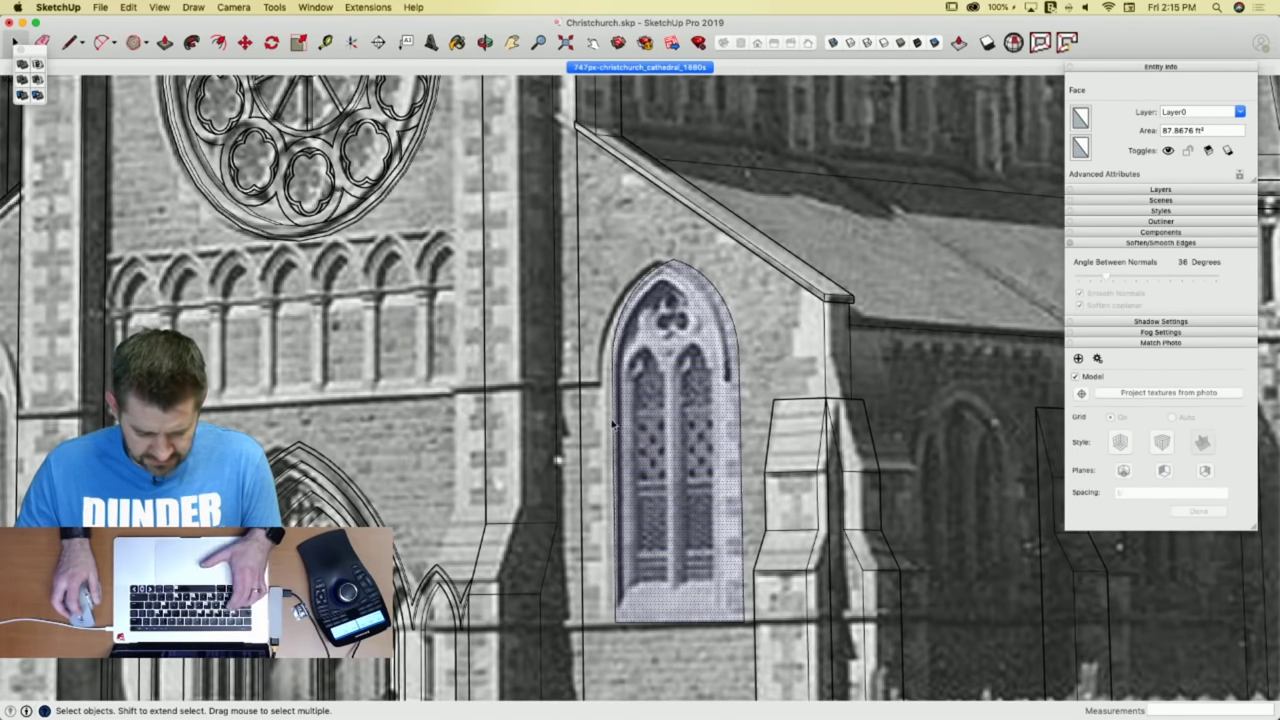
{"action": "key", "text": "f"}
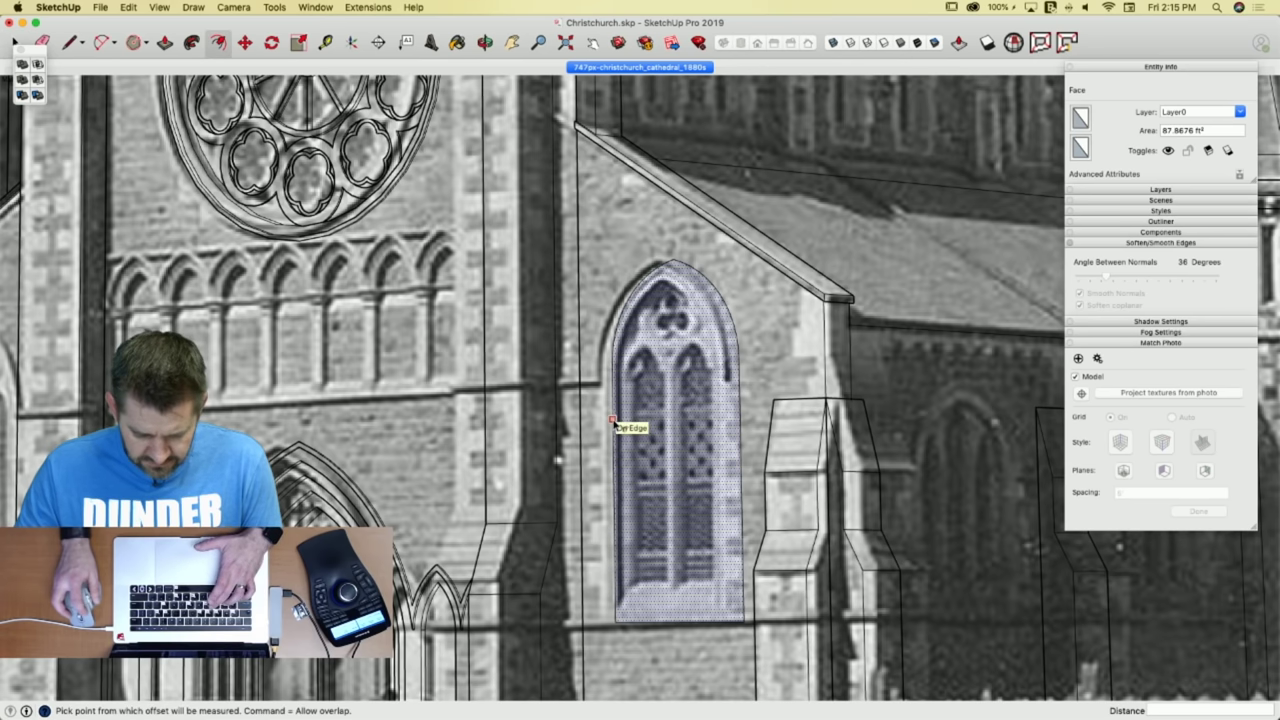
{"action": "left_click", "coordinate": [612, 422]}
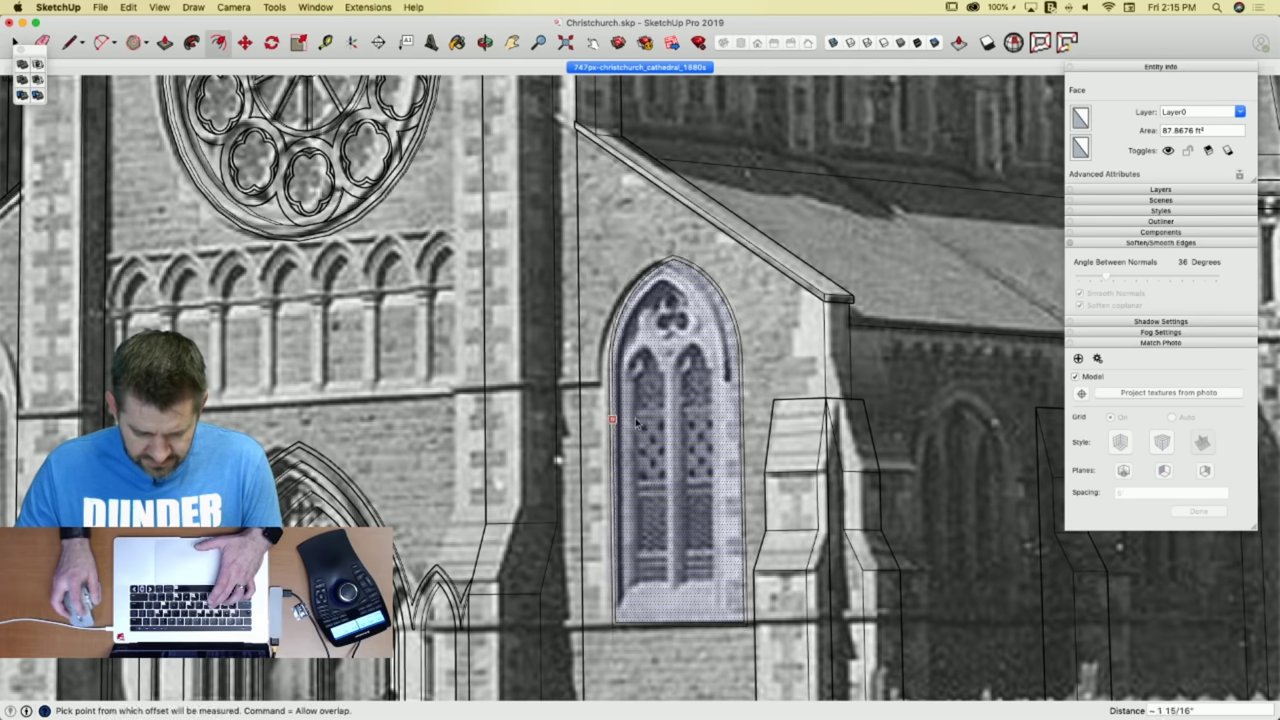
Pull the window's thin border out about 1 5/8" and push the inner window face in 7".
{"action": "key", "text": "p"}
{"action": "scroll", "coordinate": [625, 415], "scroll_direction": "up", "scroll_amount": 5}
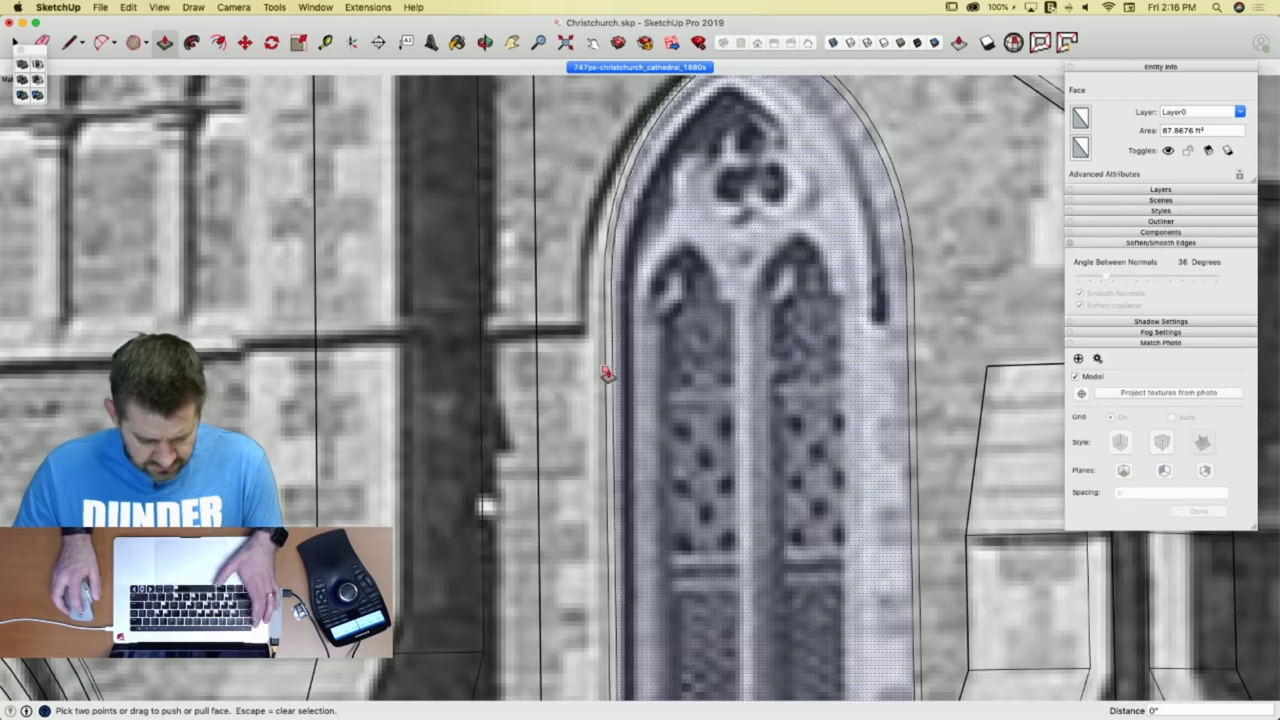
{"action": "left_click", "coordinate": [608, 375]}
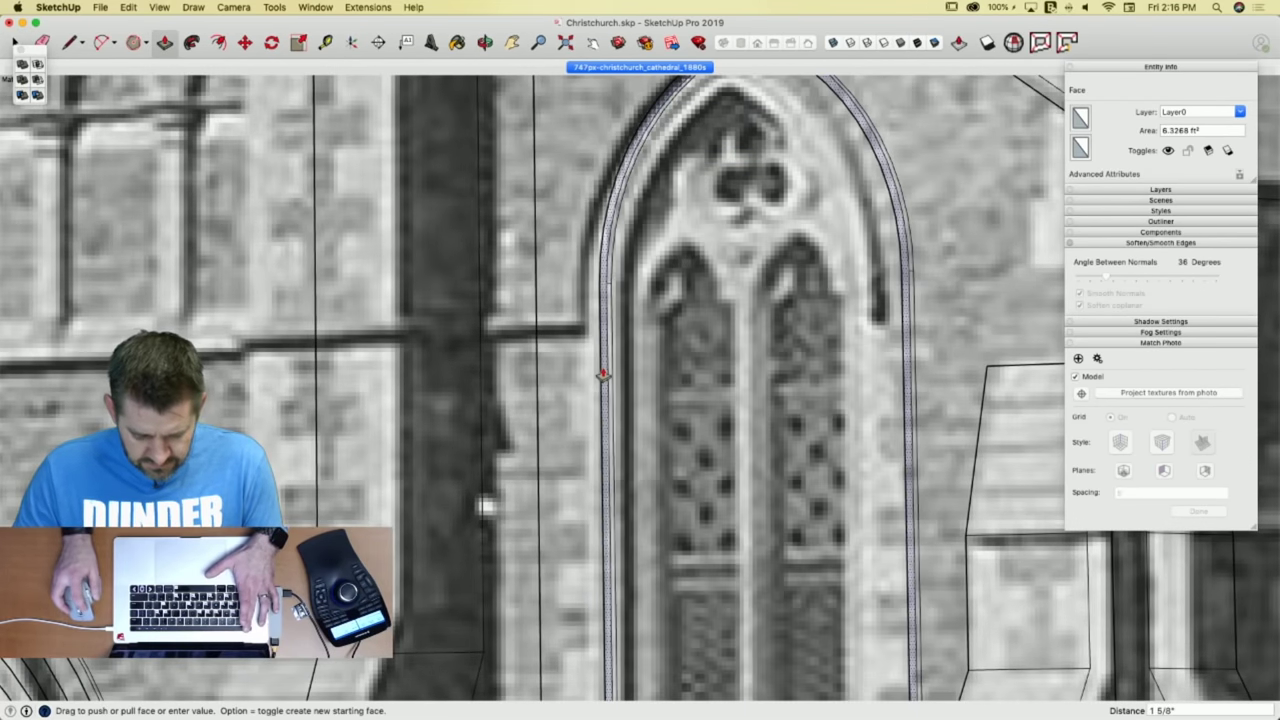
{"action": "left_click", "coordinate": [603, 375]}
{"action": "left_click", "coordinate": [652, 374]}
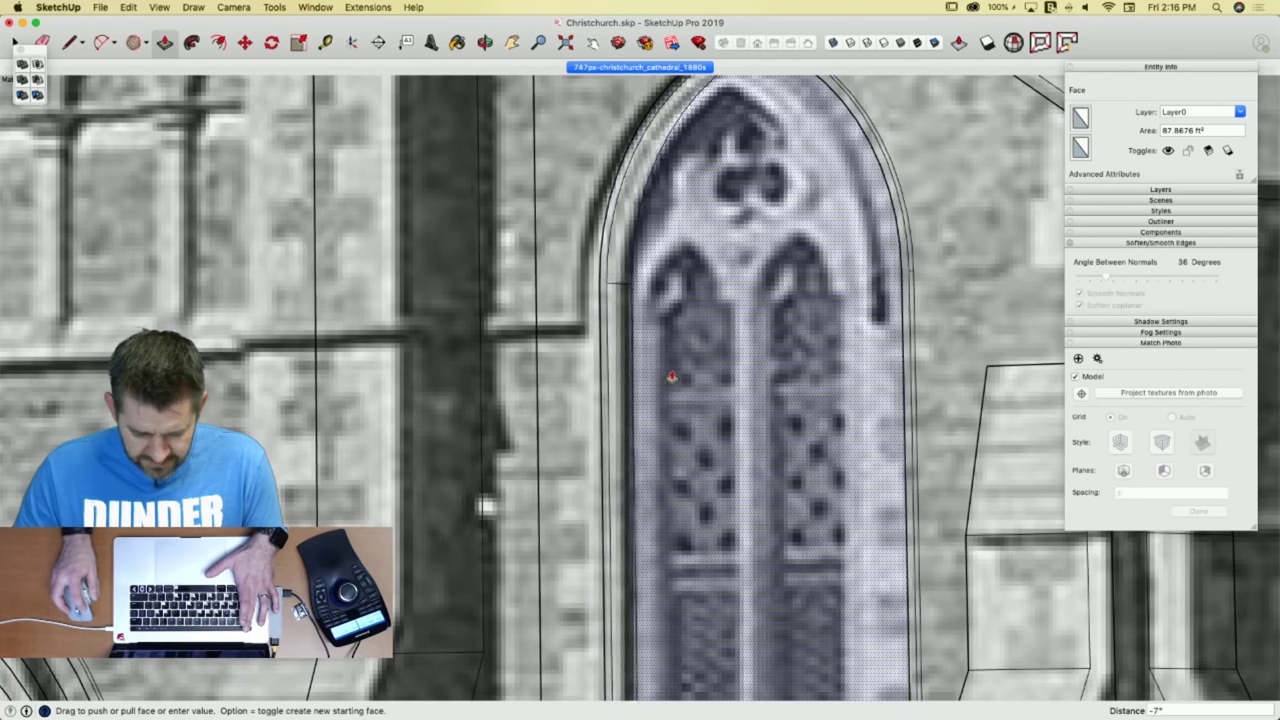
{"action": "left_click", "coordinate": [672, 378]}
{"action": "scroll", "coordinate": [903, 400], "scroll_direction": "down", "scroll_amount": 8}
{"action": "scroll", "coordinate": [817, 463], "scroll_direction": "up", "scroll_amount": 6}
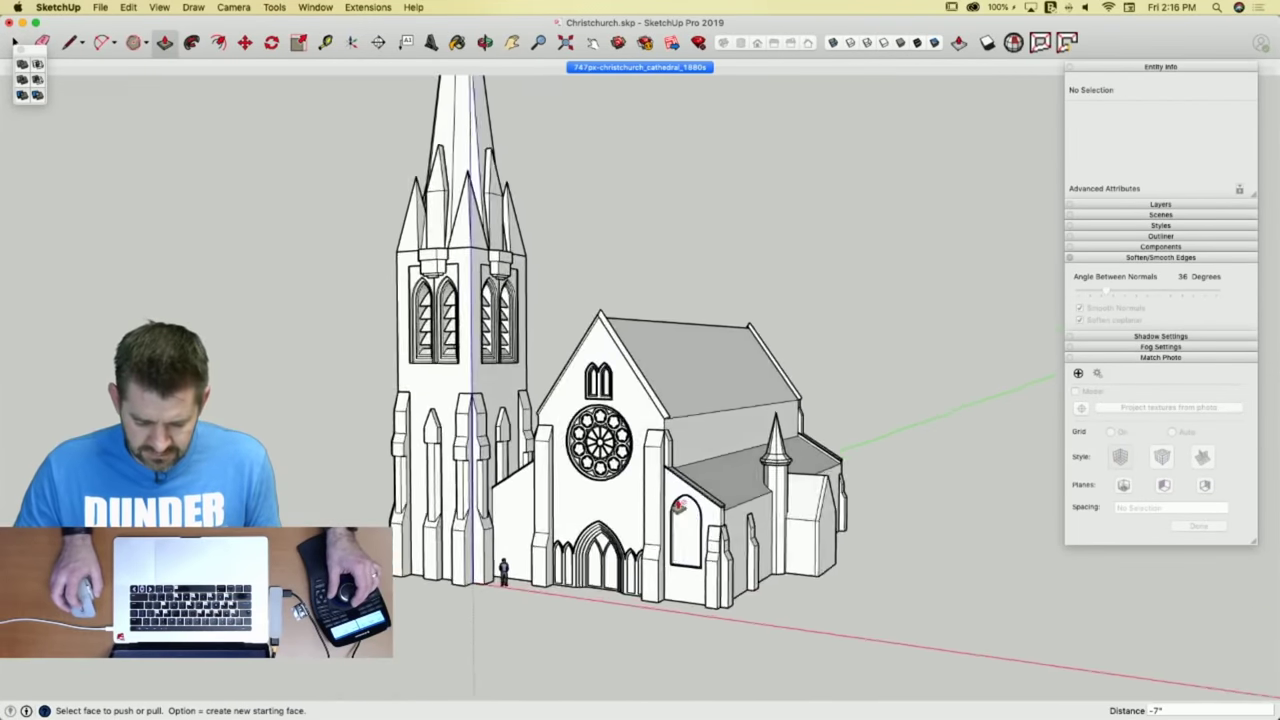
{"action": "scroll", "coordinate": [726, 452], "scroll_direction": "up", "scroll_amount": 5}
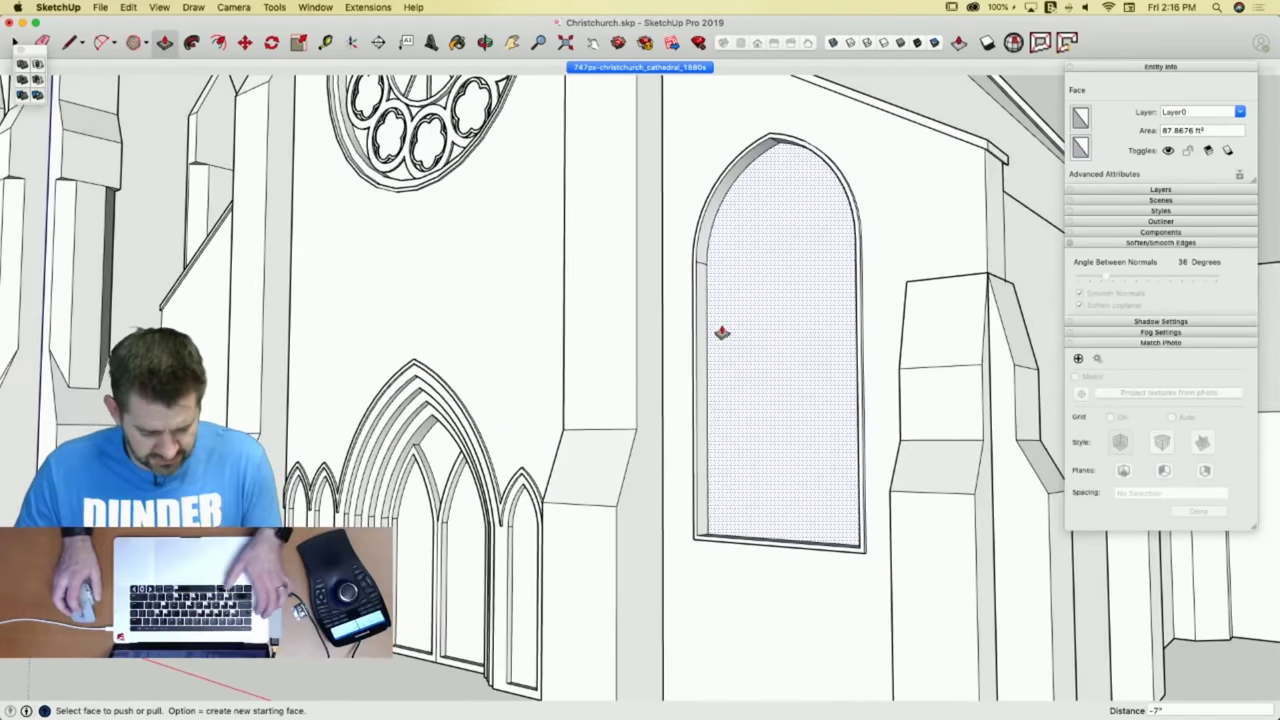
Return to the matched-photo scene and offset the recessed window face inward by about 6 1/2" to form the inner frame.
{"action": "key", "text": "super+Tab"}
{"action": "key", "text": "super+Tab"}
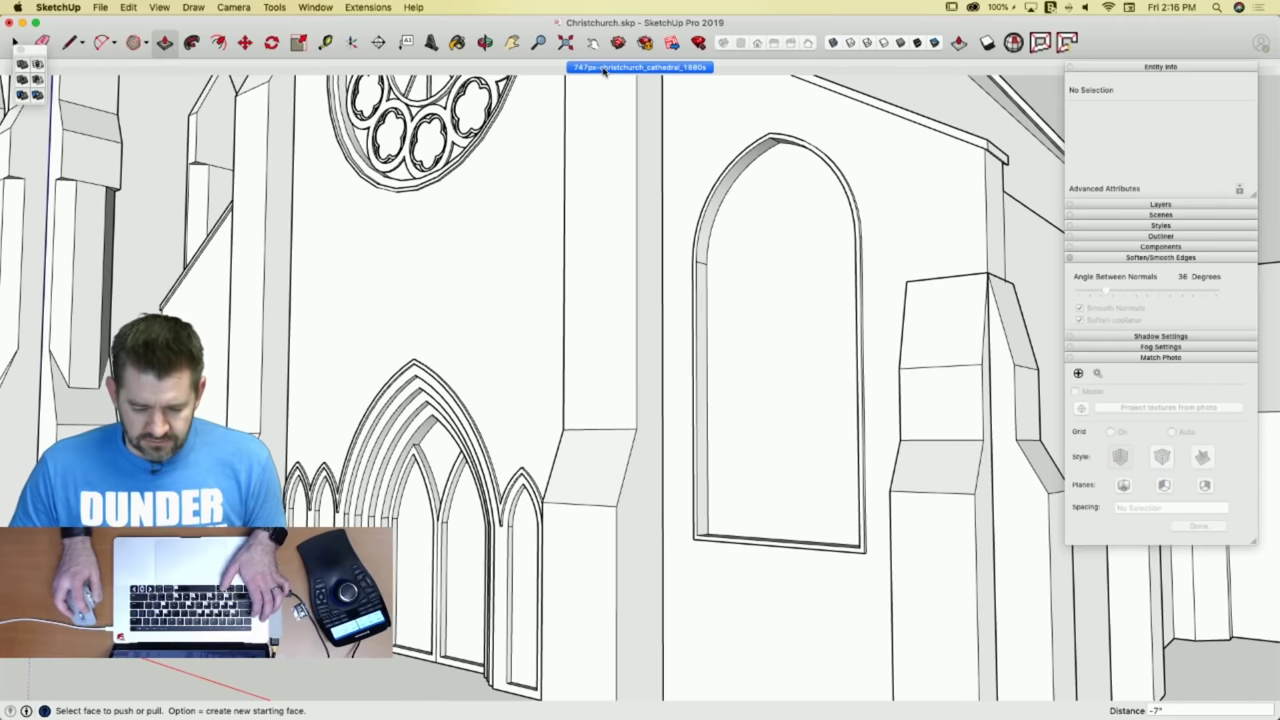
{"action": "left_click", "coordinate": [620, 67]}
{"action": "scroll", "coordinate": [700, 600], "scroll_direction": "up", "scroll_amount": 6}
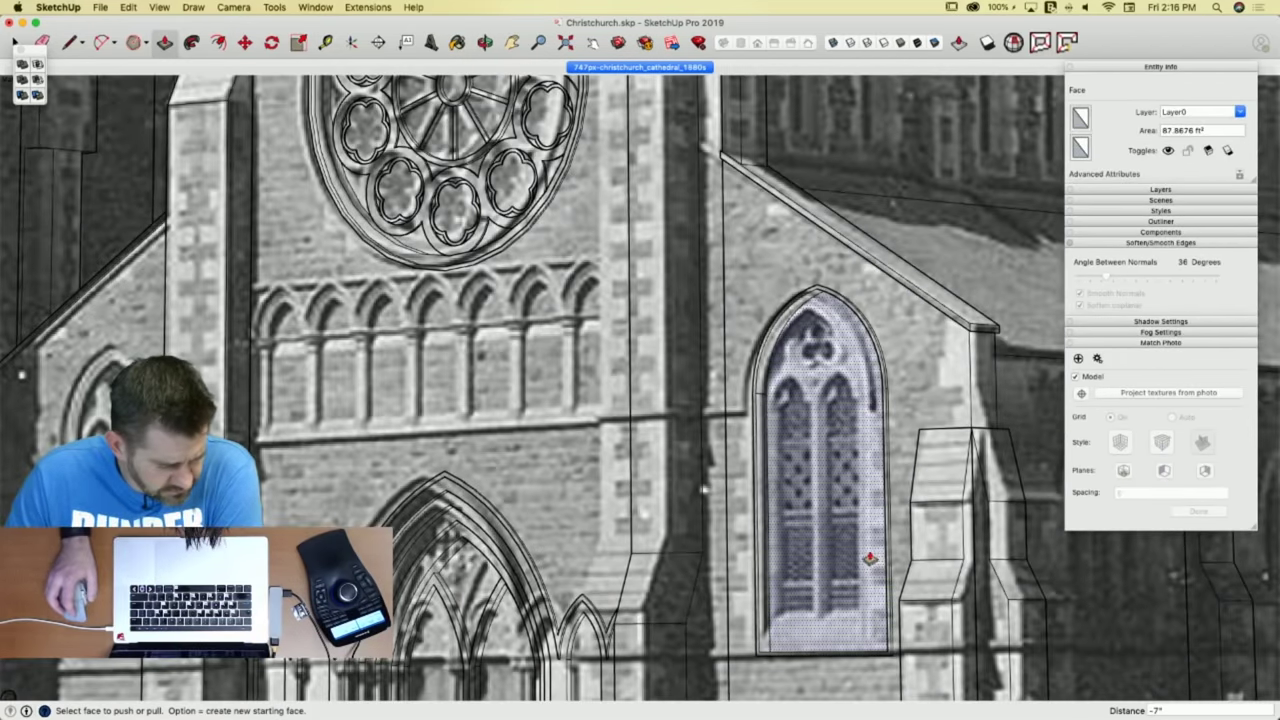
{"action": "left_click", "coordinate": [792, 352]}
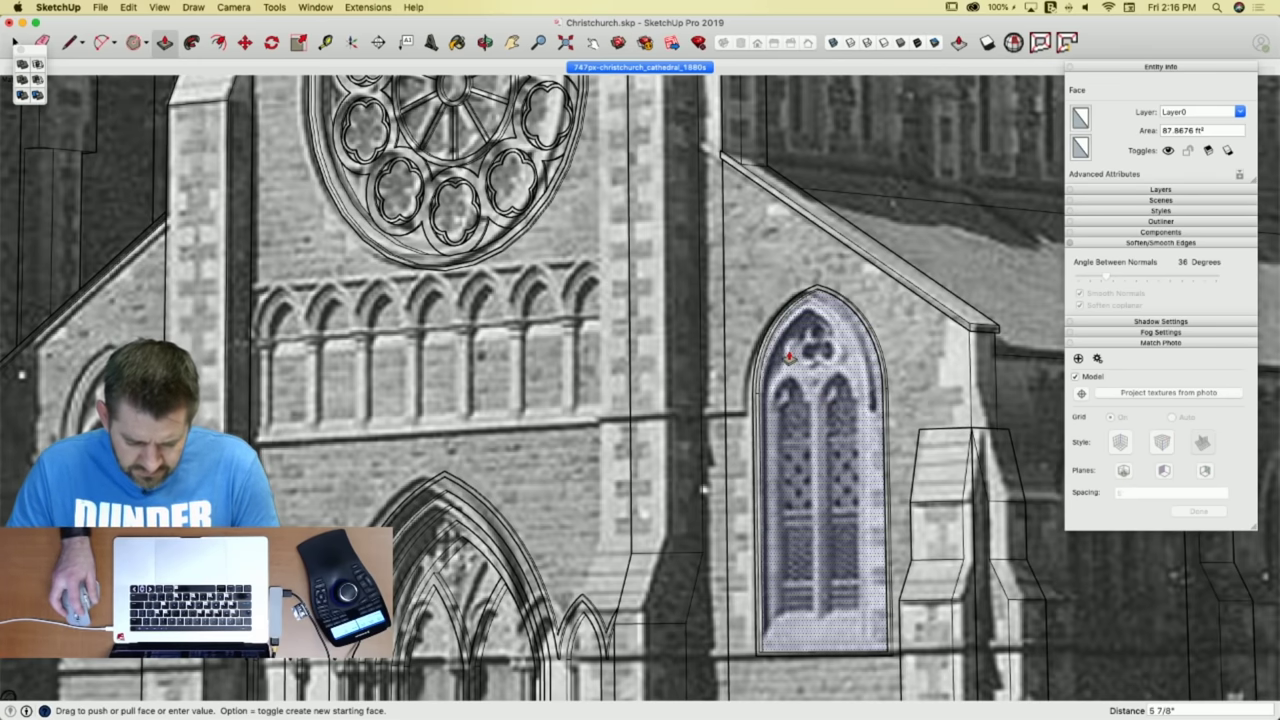
{"action": "key", "text": "f"}
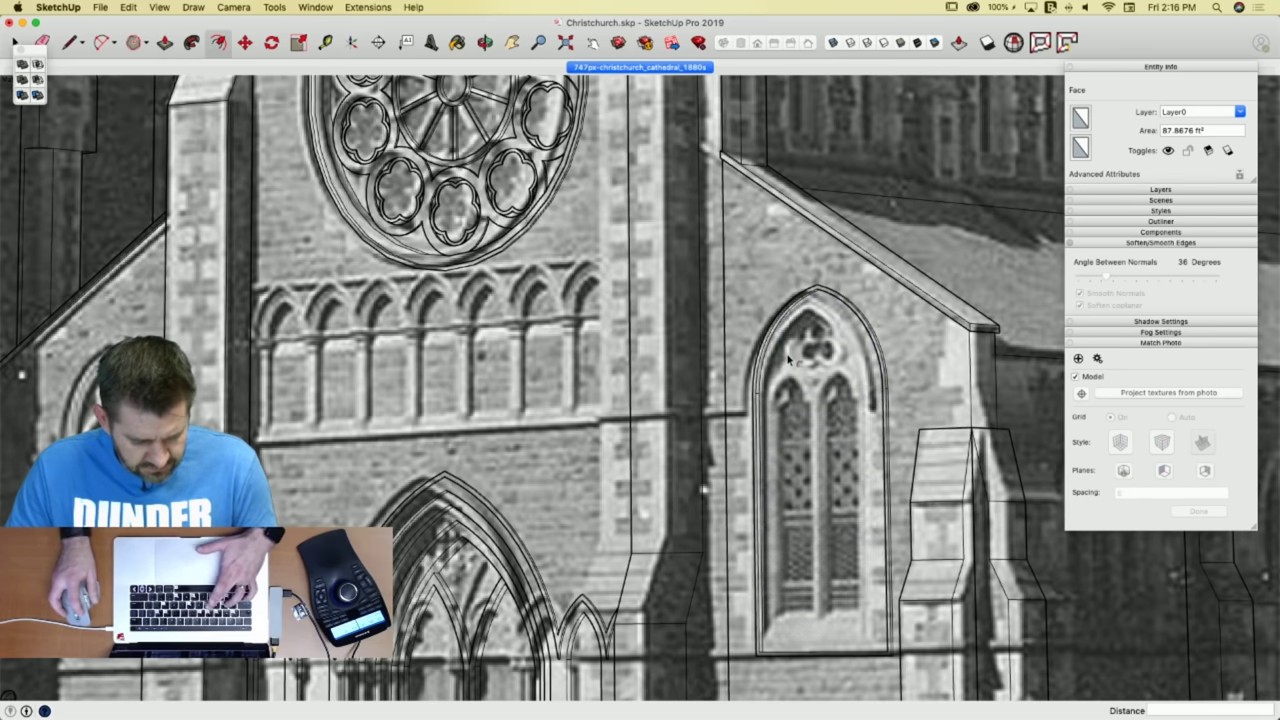
{"action": "left_click", "coordinate": [794, 360]}
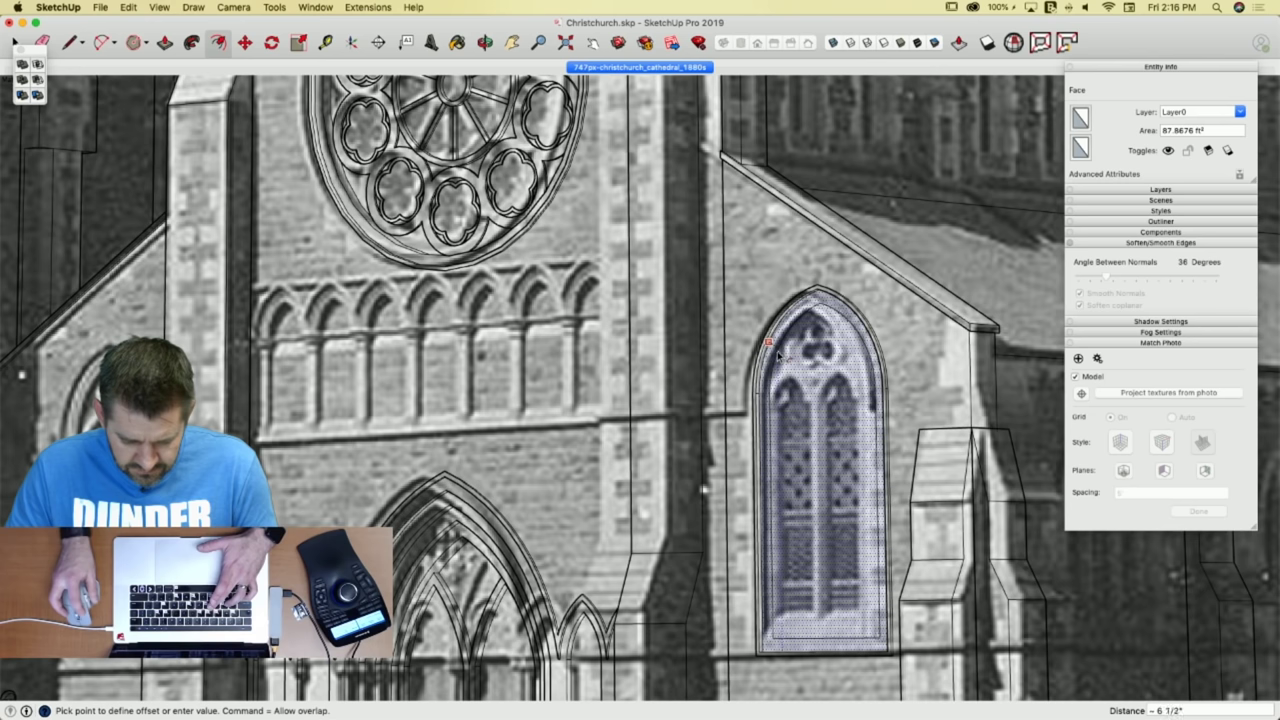
{"action": "left_click", "coordinate": [779, 356]}
Push the face inside the inner frame back about 3 1/4".
{"action": "key", "text": "p"}
{"action": "left_click", "coordinate": [795, 372]}
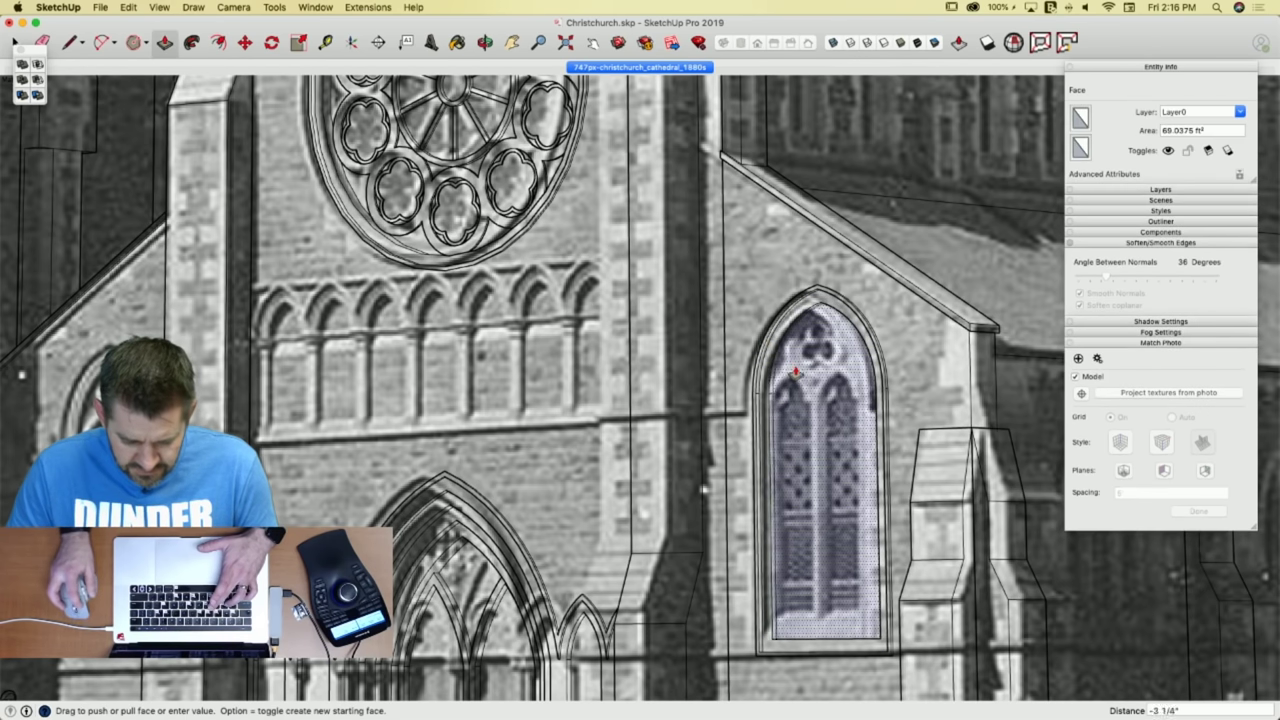
{"action": "left_click", "coordinate": [797, 372]}
Draw a horizontal line about 5' 6 1/4" long across the recessed face between the arch's two springing points.
{"action": "key", "text": "l"}
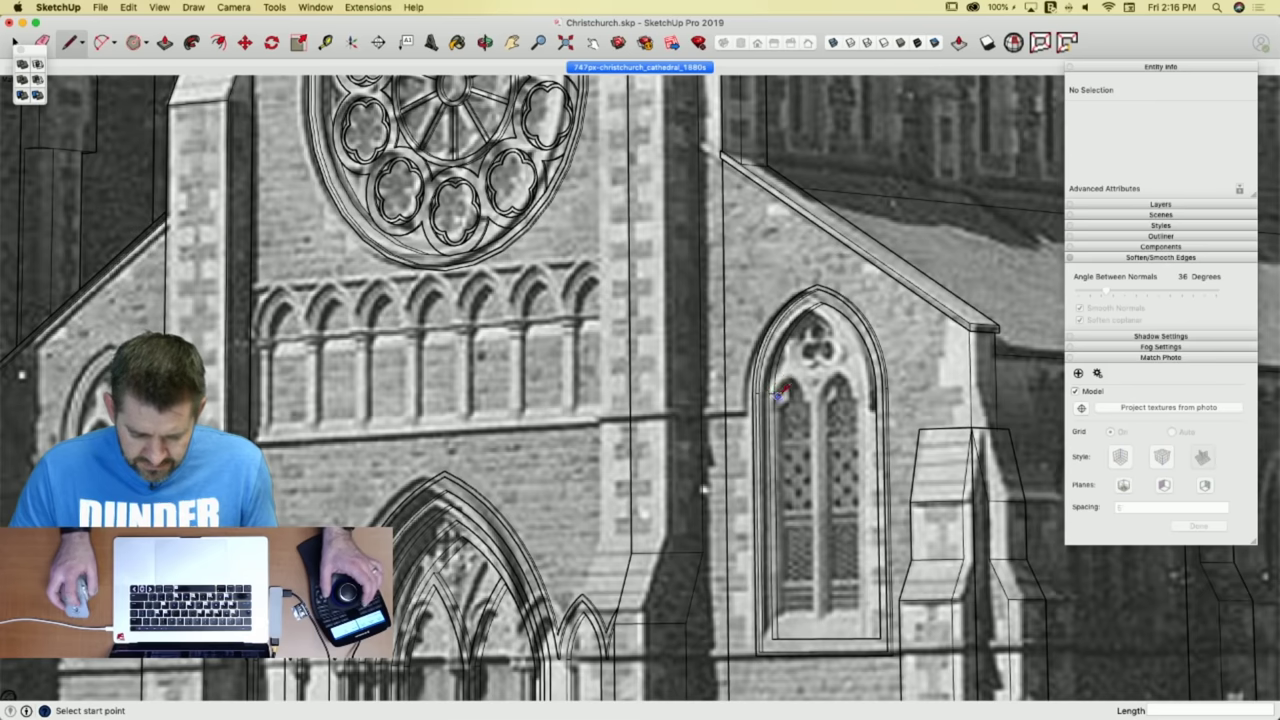
{"action": "left_click", "coordinate": [773, 393]}
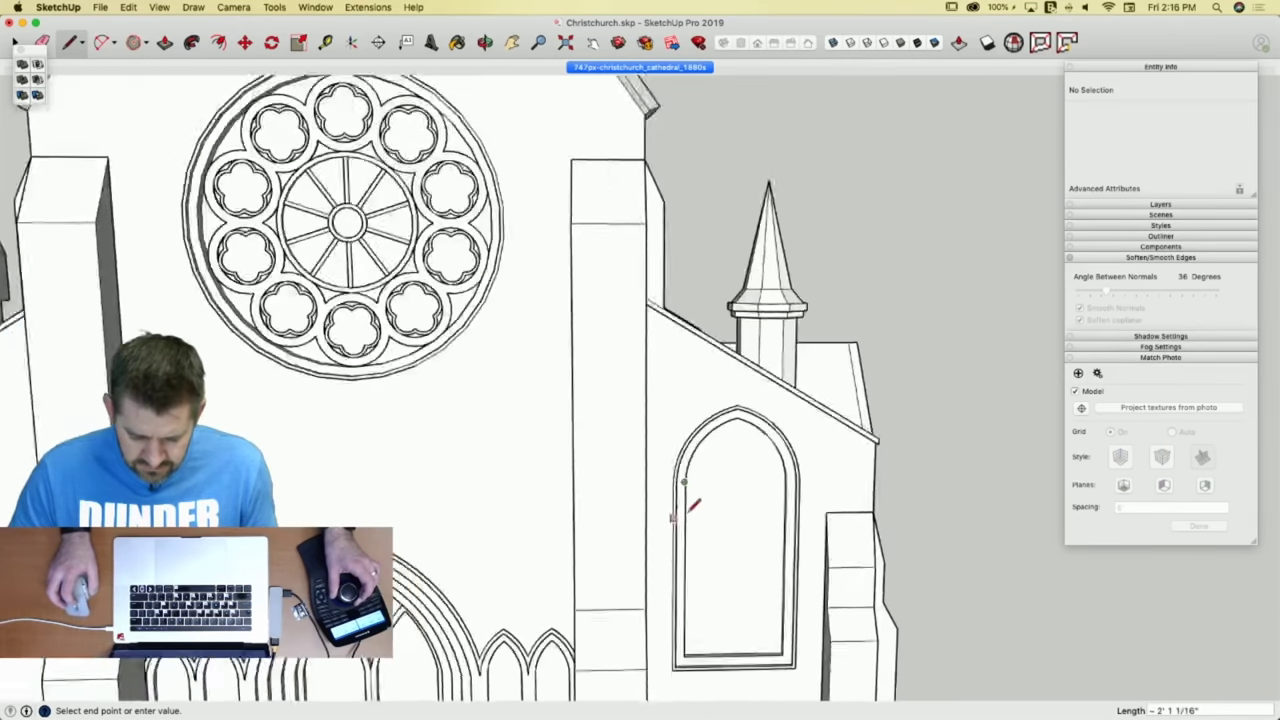
{"action": "scroll", "coordinate": [857, 397], "scroll_direction": "up", "scroll_amount": 3}
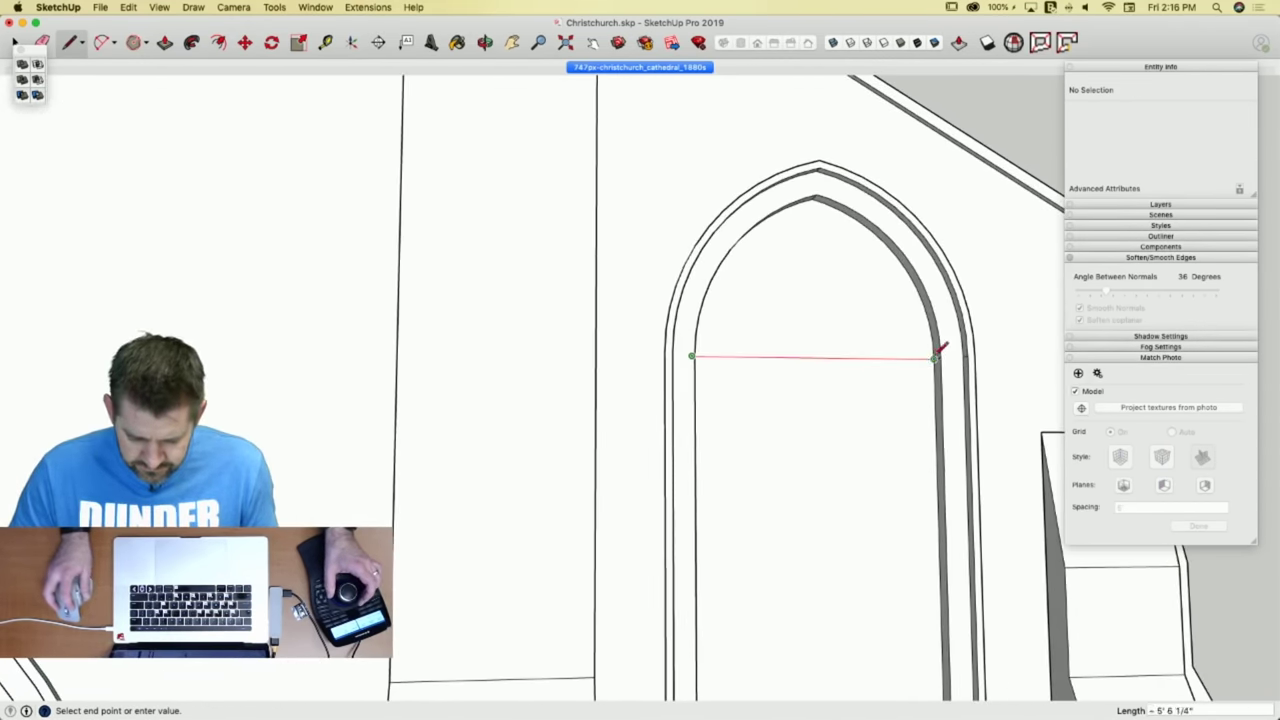
{"action": "left_click", "coordinate": [936, 357]}
Draw a vertical centre line down from the arch's apex and a vertical line about 2' 11" from the horizontal line's left half up to the arch.
{"action": "left_click", "coordinate": [802, 177]}
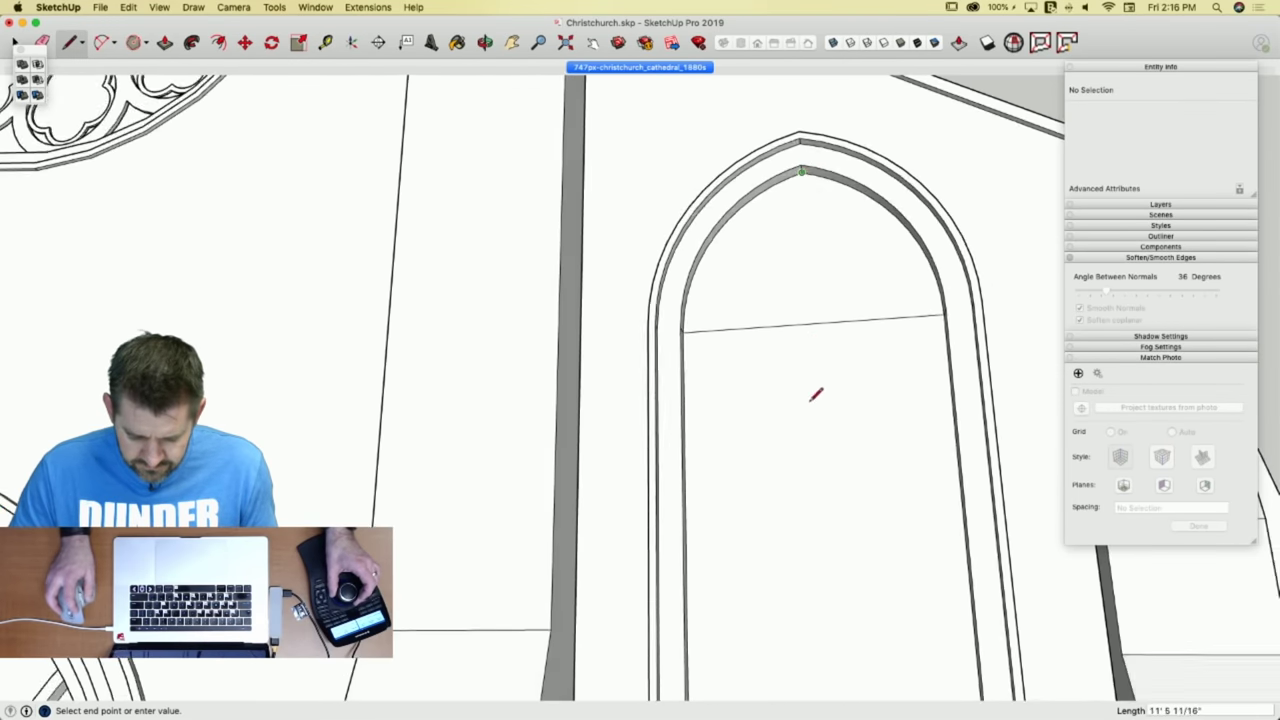
{"action": "left_click", "coordinate": [753, 553]}
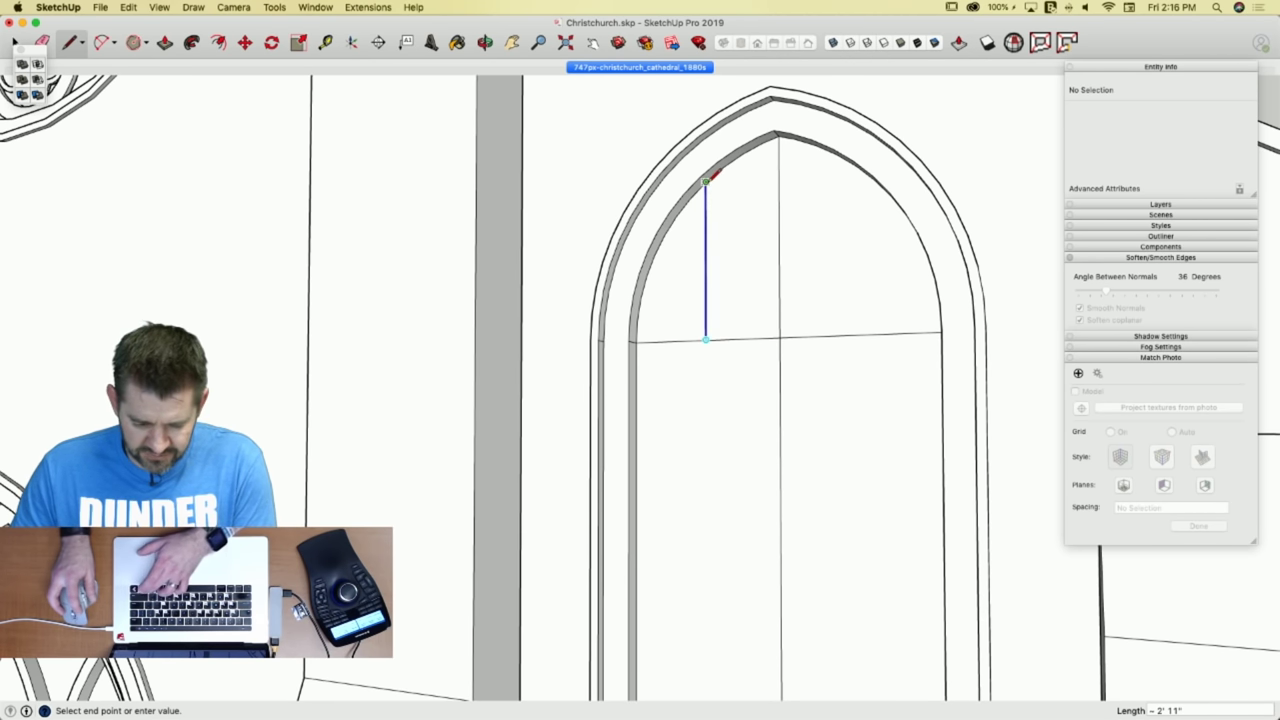
{"action": "left_click", "coordinate": [705, 181]}
Copy the curved face beside the left vertical line, rotated 180° about that line, to complete a pointed lancet in the arch's left half.
{"action": "key", "text": "space"}
{"action": "left_click", "coordinate": [678, 272]}
{"action": "key", "text": "q"}
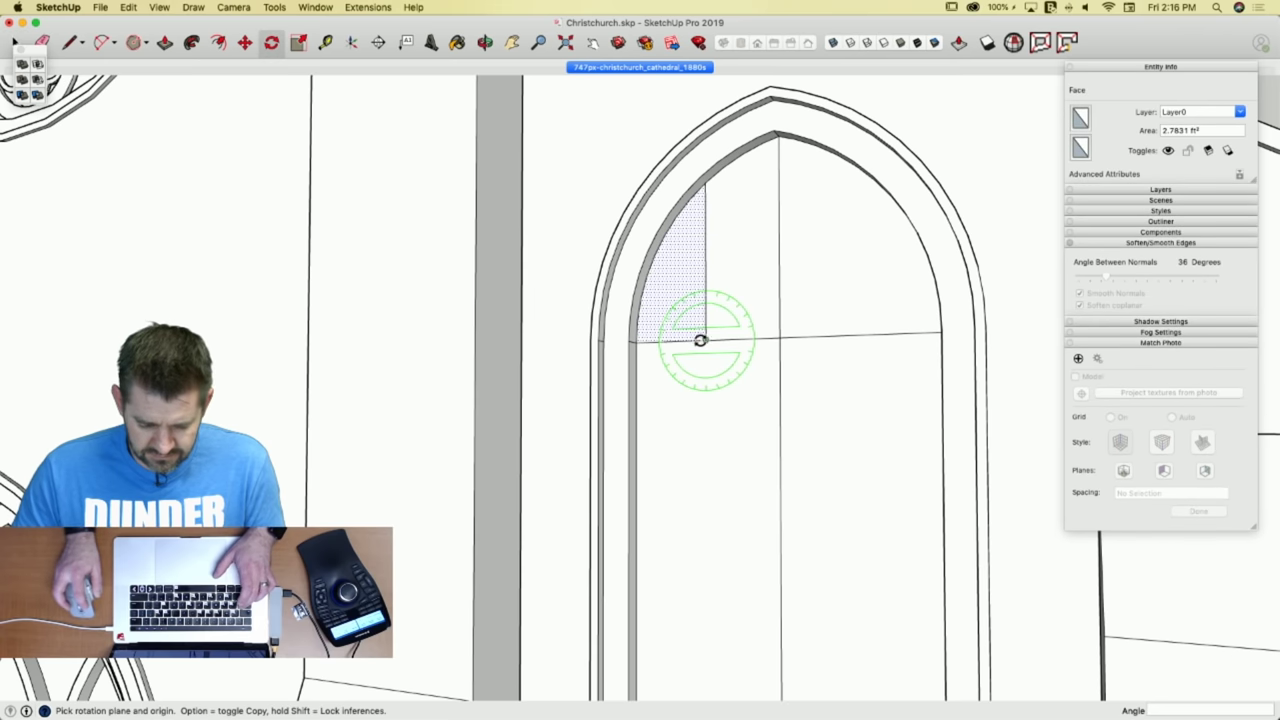
{"action": "left_click", "coordinate": [703, 340]}
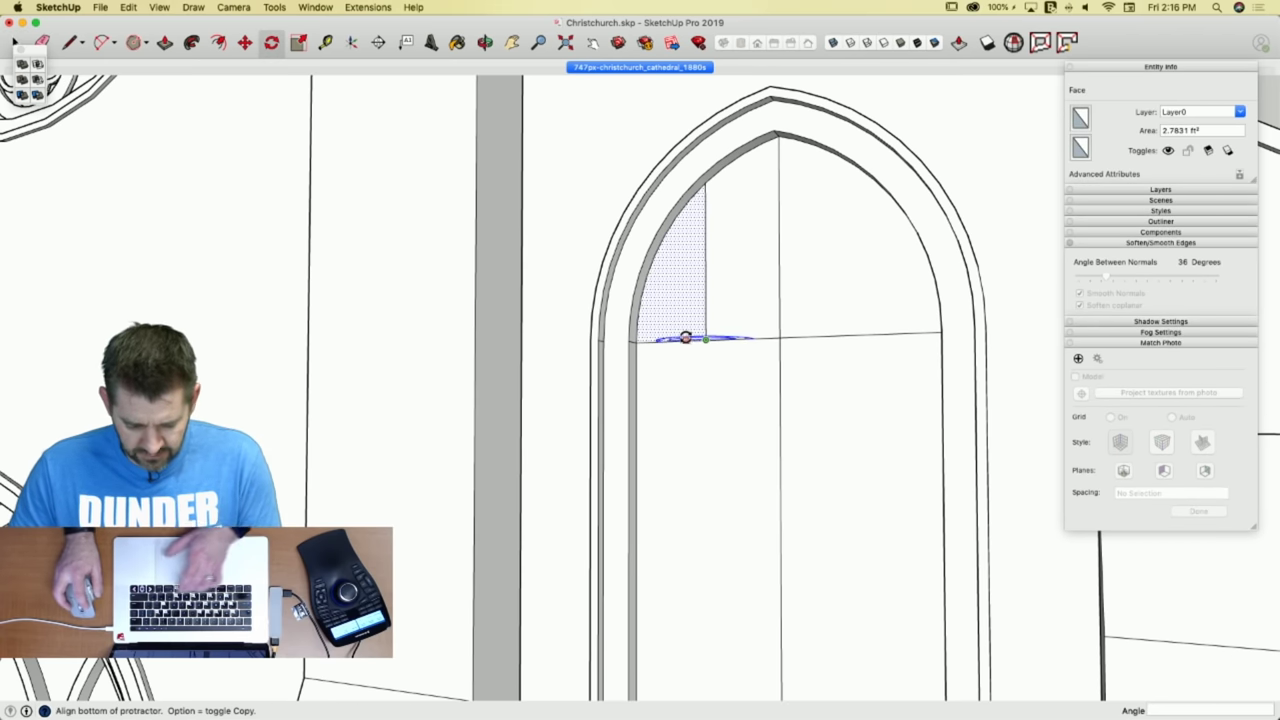
{"action": "left_click", "coordinate": [685, 338]}
{"action": "left_click", "coordinate": [735, 338]}
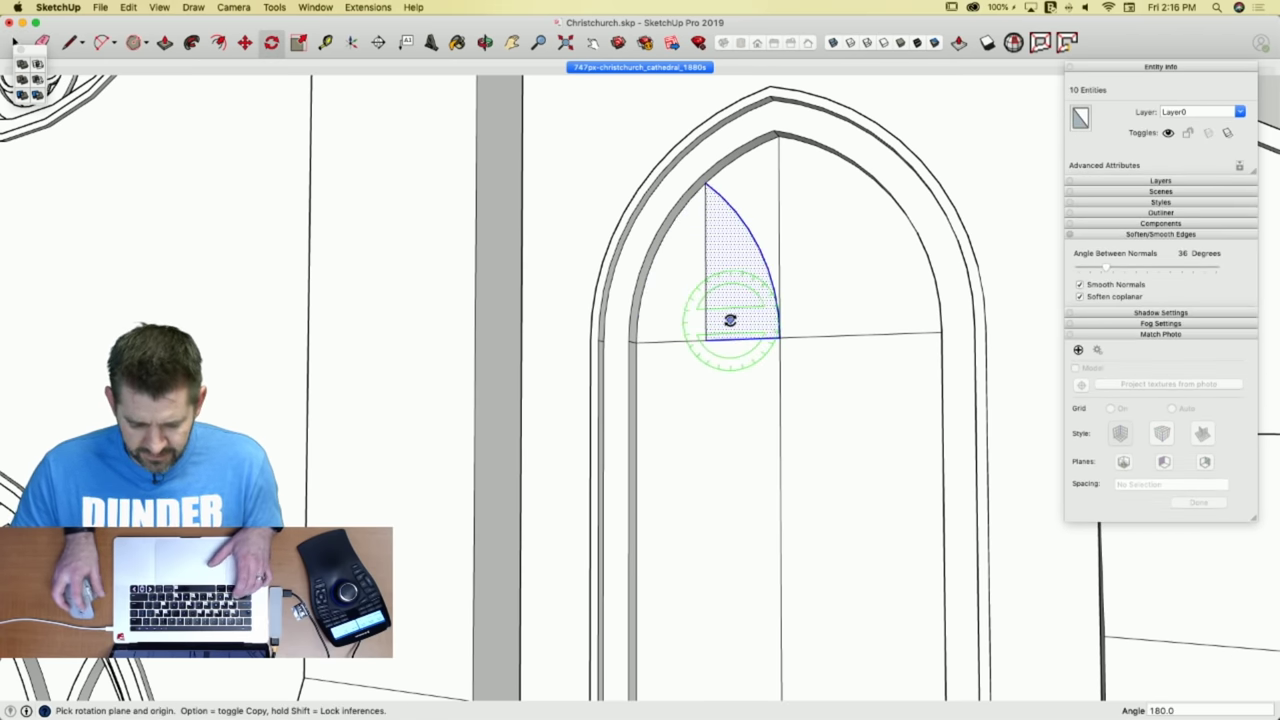
Copy both lancet halves across to the right side of the centre line and erase the copy's vertical dividing line.
{"action": "key", "text": "space"}
{"action": "left_click", "coordinate": [700, 317], "text": "shift"}
{"action": "key", "text": "m"}
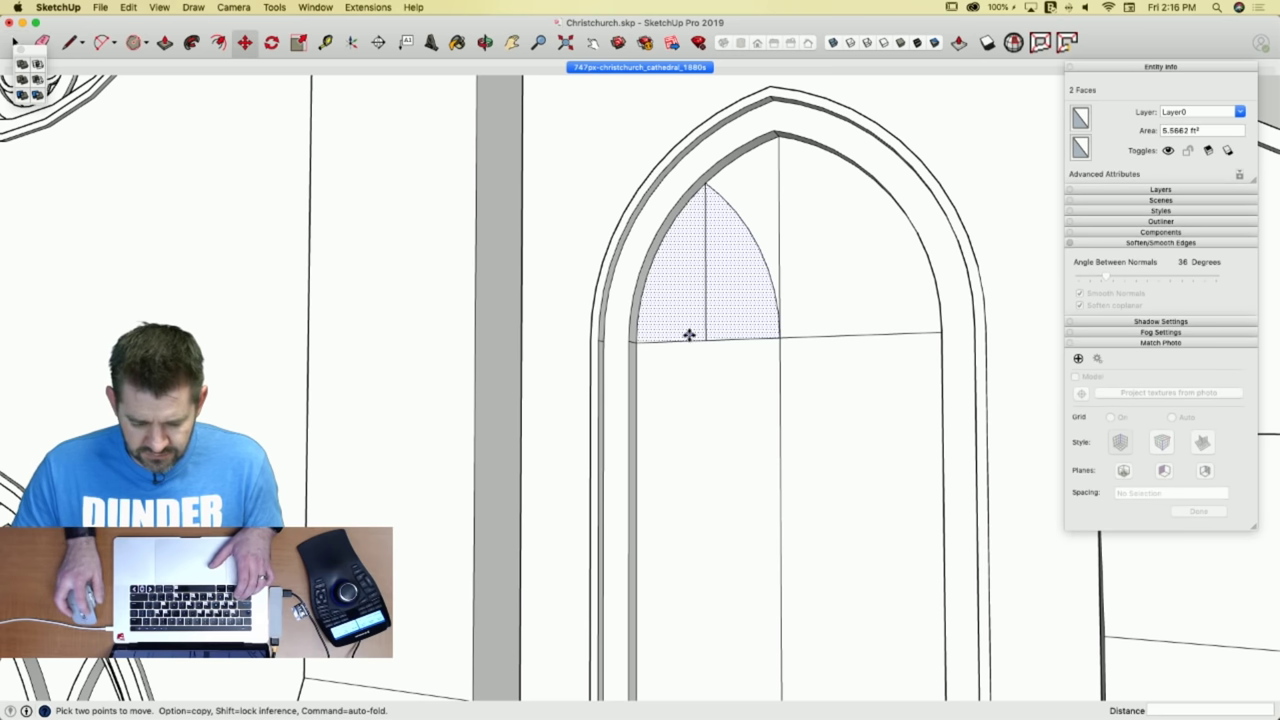
{"action": "left_click", "coordinate": [640, 344]}
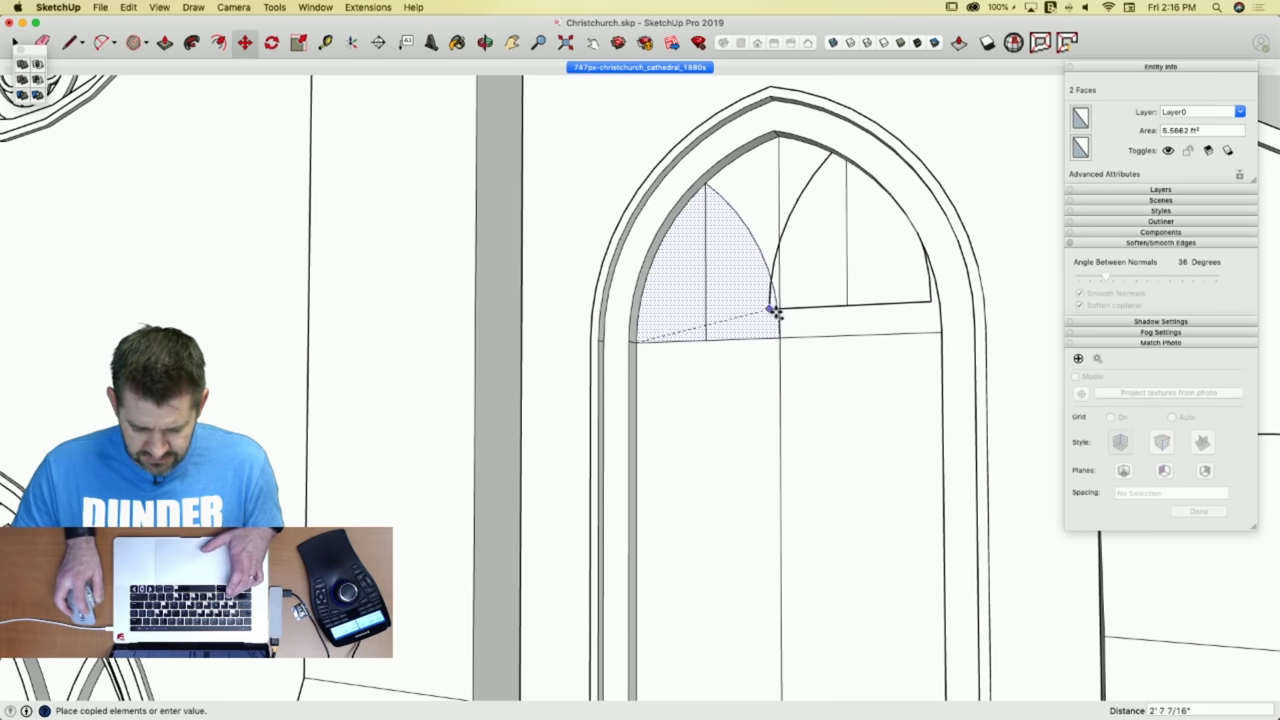
{"action": "left_click", "coordinate": [780, 334]}
{"action": "key", "text": "e"}
{"action": "left_click", "coordinate": [860, 308]}
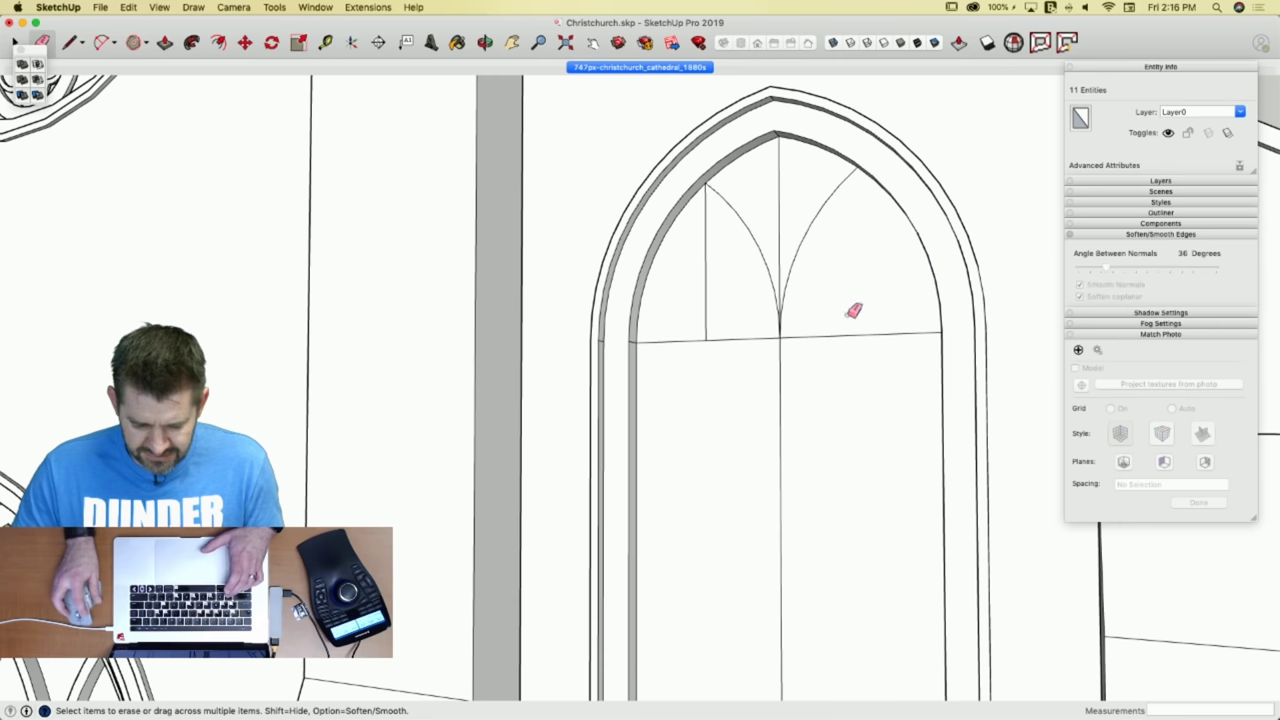
Erase the left lancet's construction lines and the centre line's upper part, and offset both lancet faces inward equally.
{"action": "left_click", "coordinate": [712, 336]}
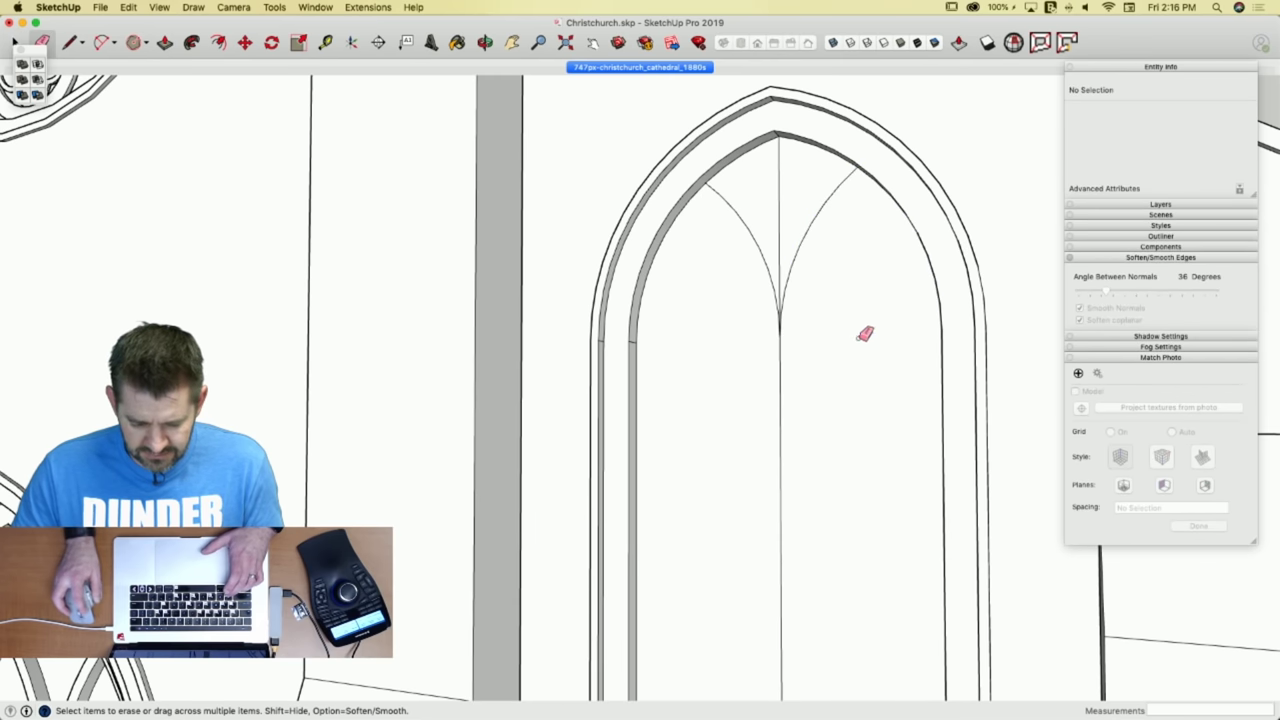
{"action": "left_click", "coordinate": [781, 234]}
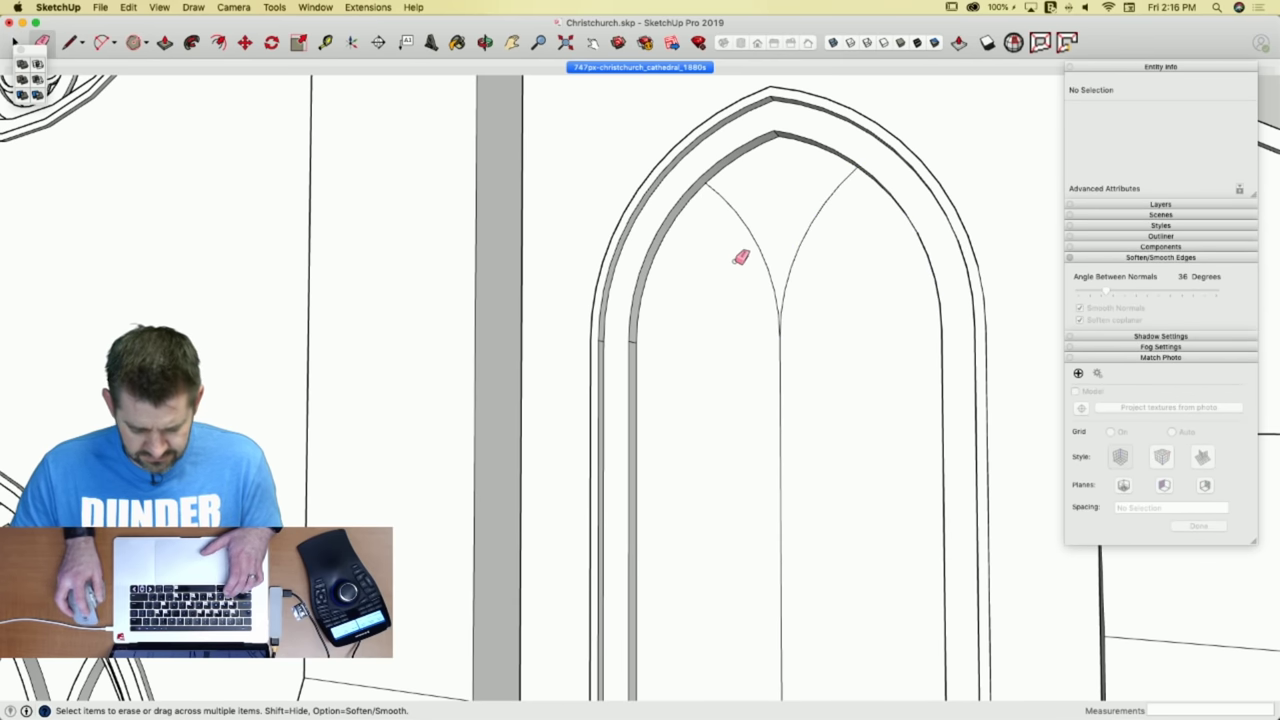
{"action": "key", "text": "f"}
{"action": "left_click", "coordinate": [670, 232]}
{"action": "left_click", "coordinate": [688, 246]}
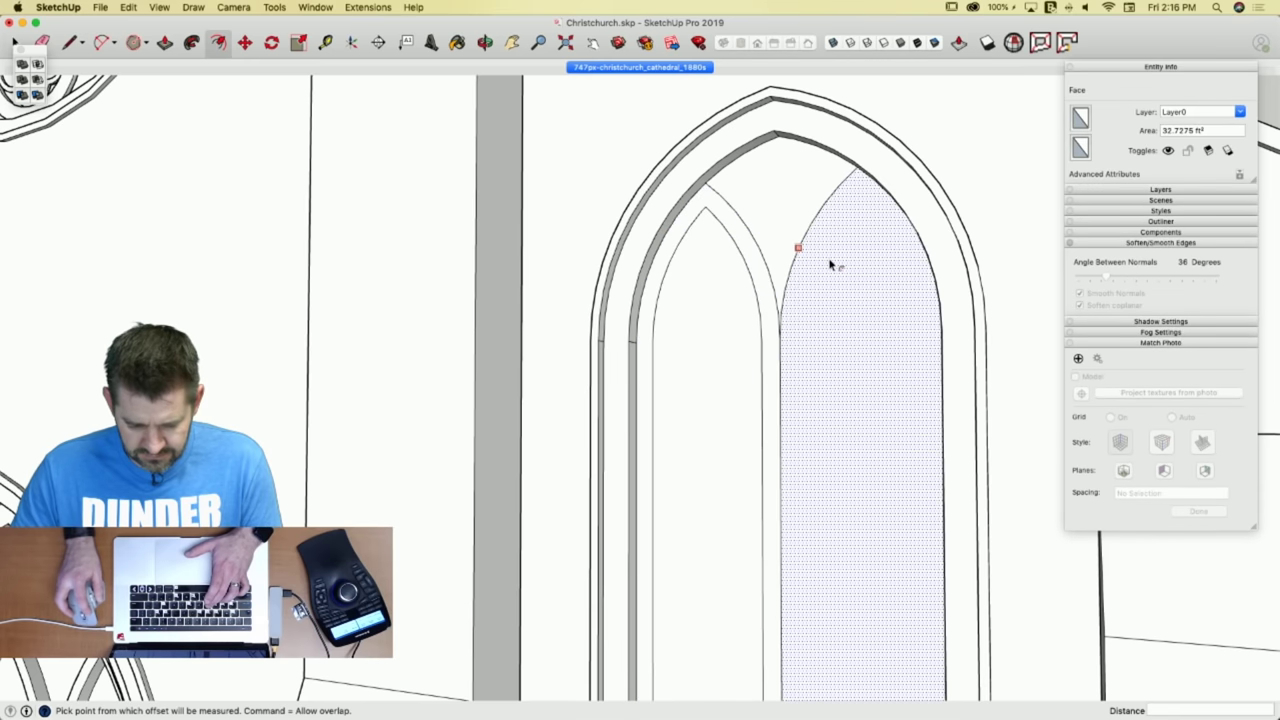
{"action": "double_click", "coordinate": [808, 266]}
Push both inner lancet faces back about 4 15/16" and the face between the lancet heads back about 1 1/4".
{"action": "key", "text": "p"}
{"action": "left_click", "coordinate": [706, 271]}
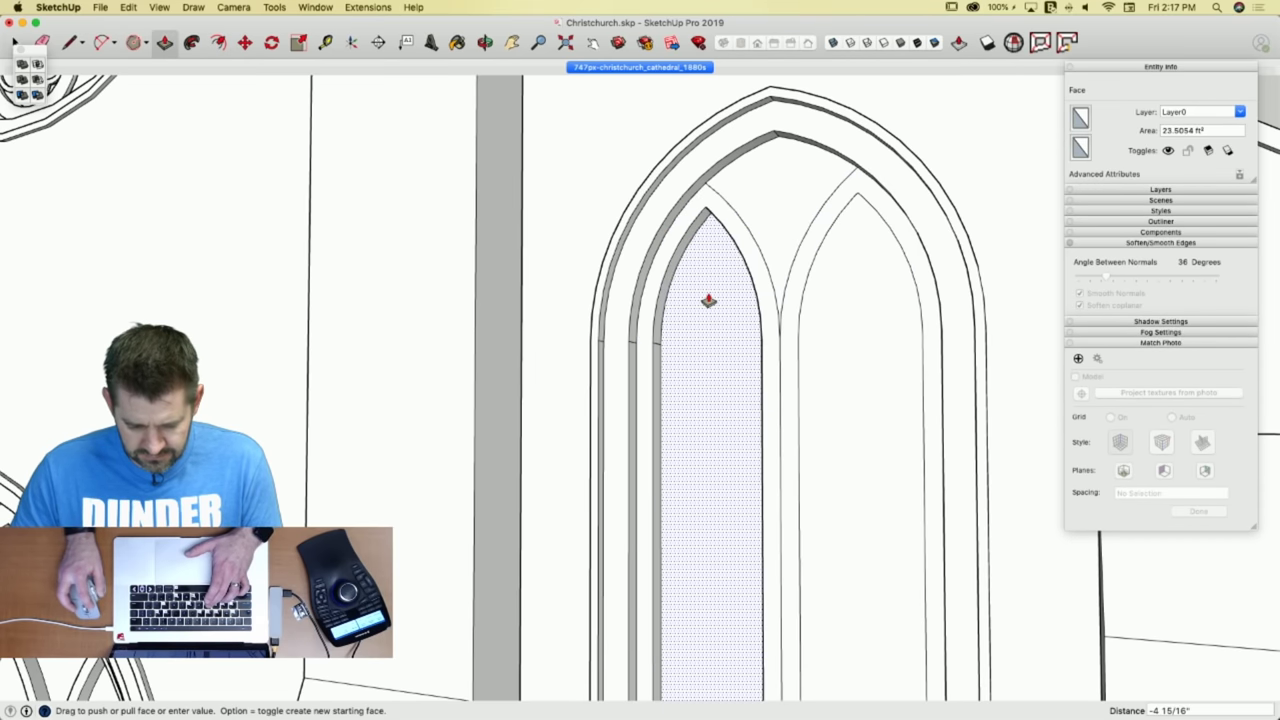
{"action": "left_click", "coordinate": [708, 297]}
{"action": "double_click", "coordinate": [800, 290]}
{"action": "left_click", "coordinate": [768, 216]}
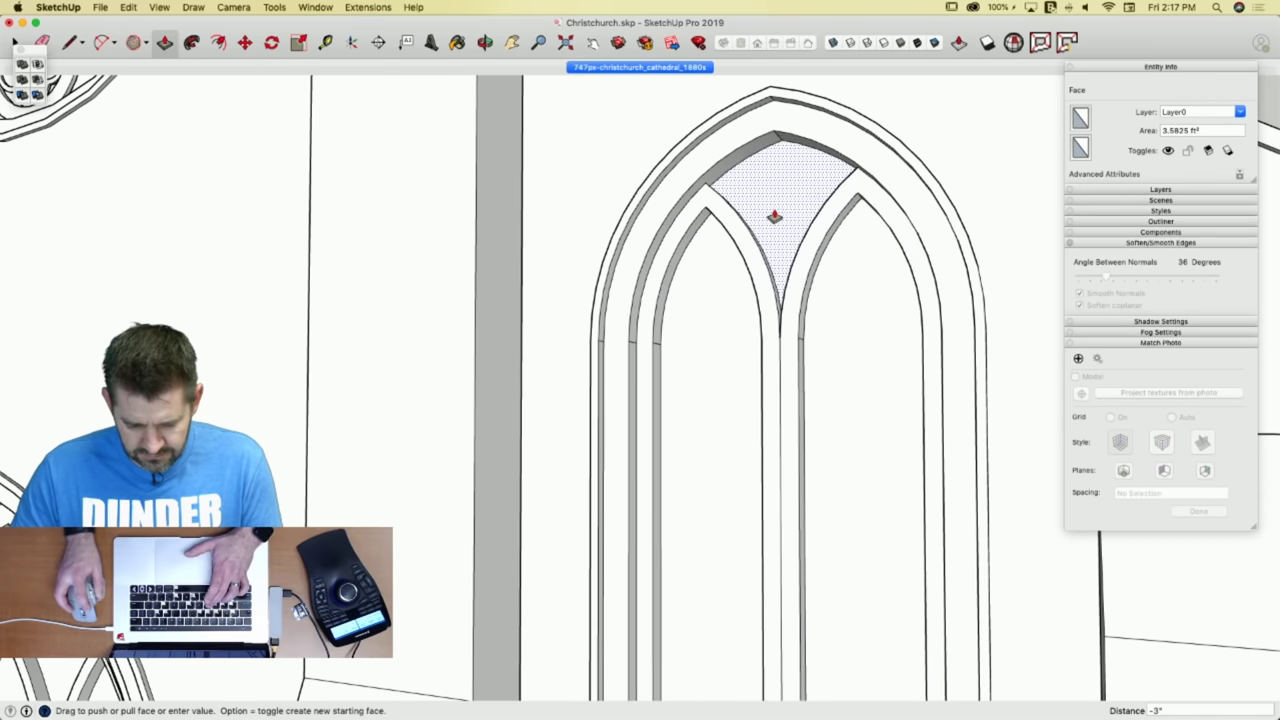
{"action": "left_click", "coordinate": [770, 217]}
Return to the matched-photo scene and erase the left lancet's vertical line and the horizontal springing line across the arch.
{"action": "left_click", "coordinate": [640, 67]}
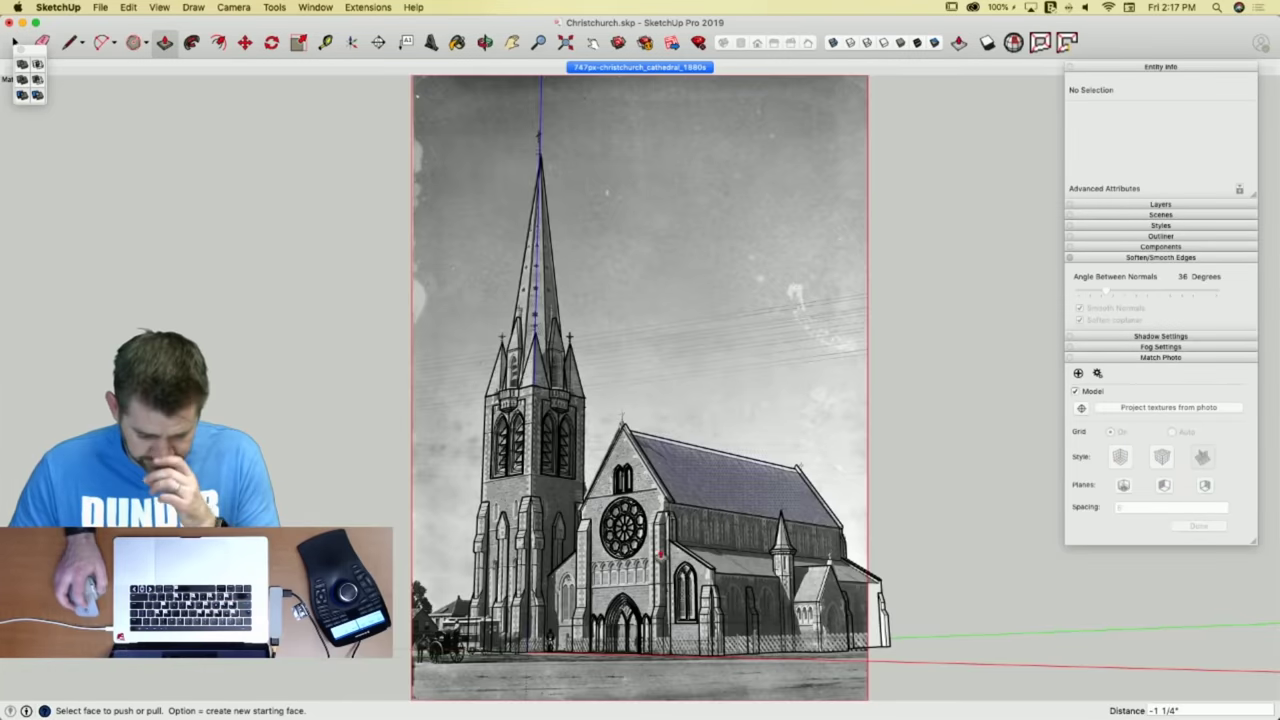
{"action": "scroll", "coordinate": [760, 462], "scroll_direction": "up", "scroll_amount": 6}
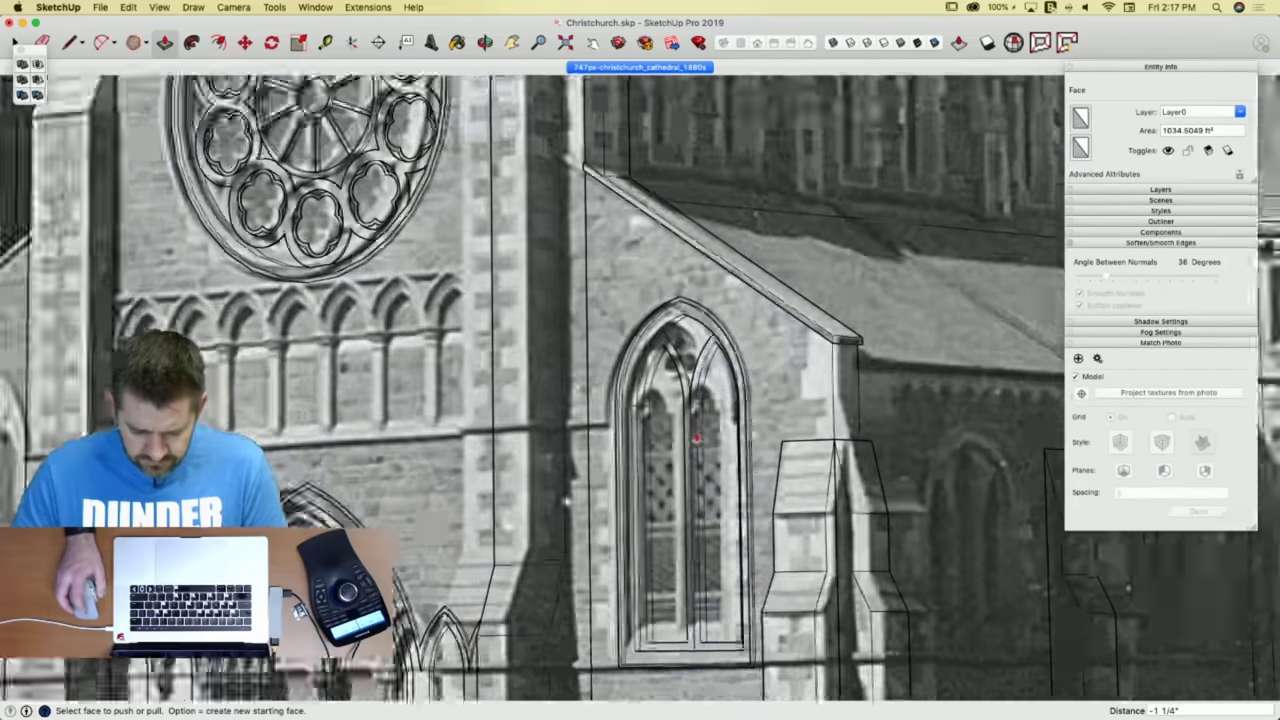
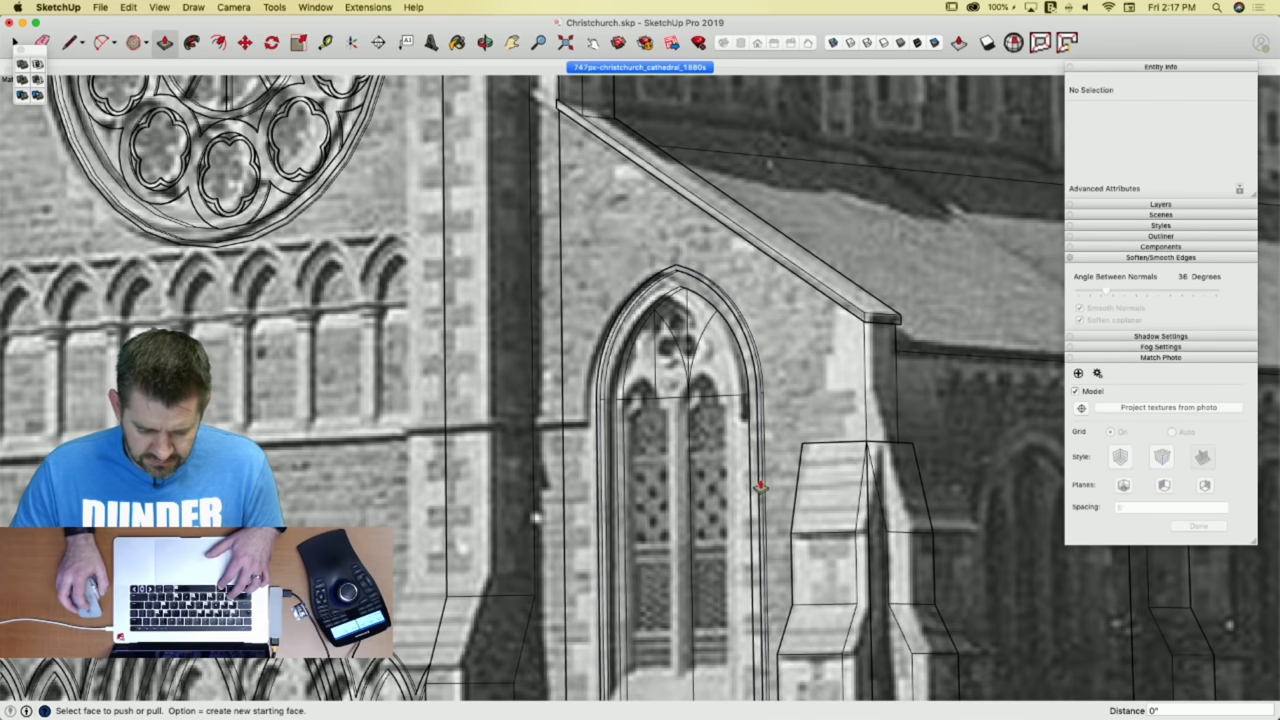
{"action": "scroll", "coordinate": [665, 370], "scroll_direction": "up", "scroll_amount": 3}
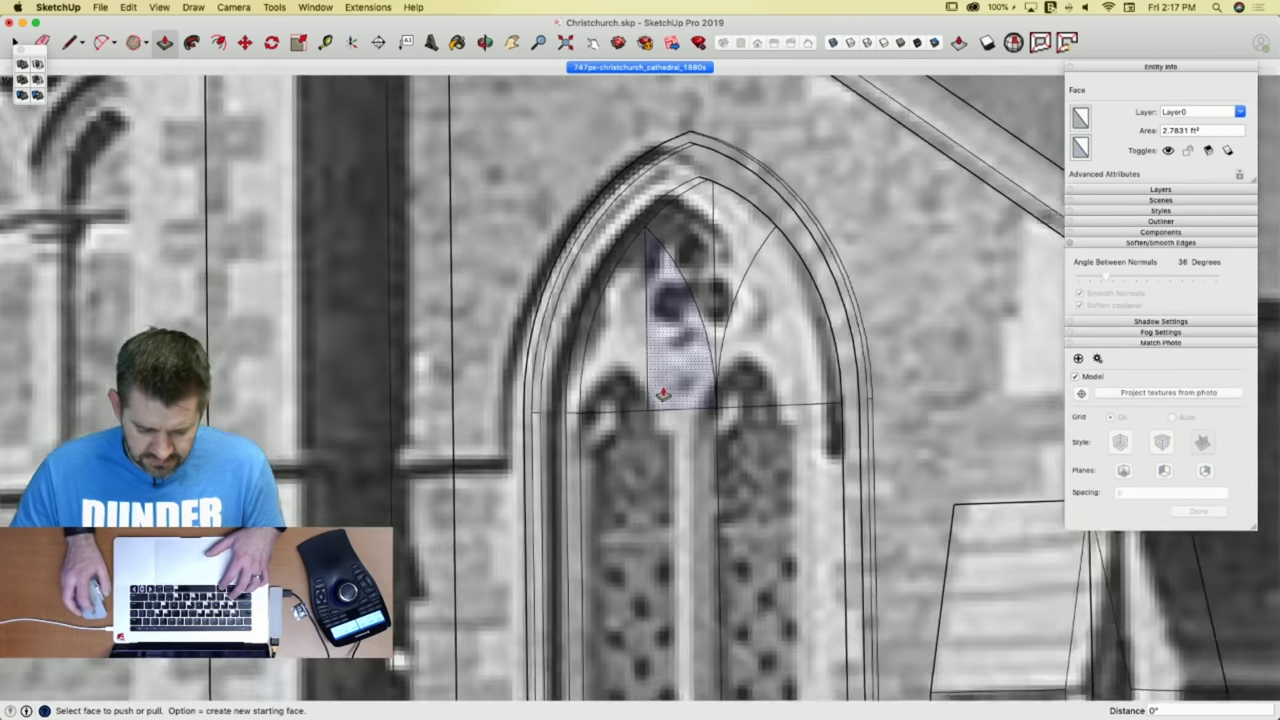
{"action": "scroll", "coordinate": [662, 395], "scroll_direction": "up", "scroll_amount": 2}
{"action": "key", "text": "l"}
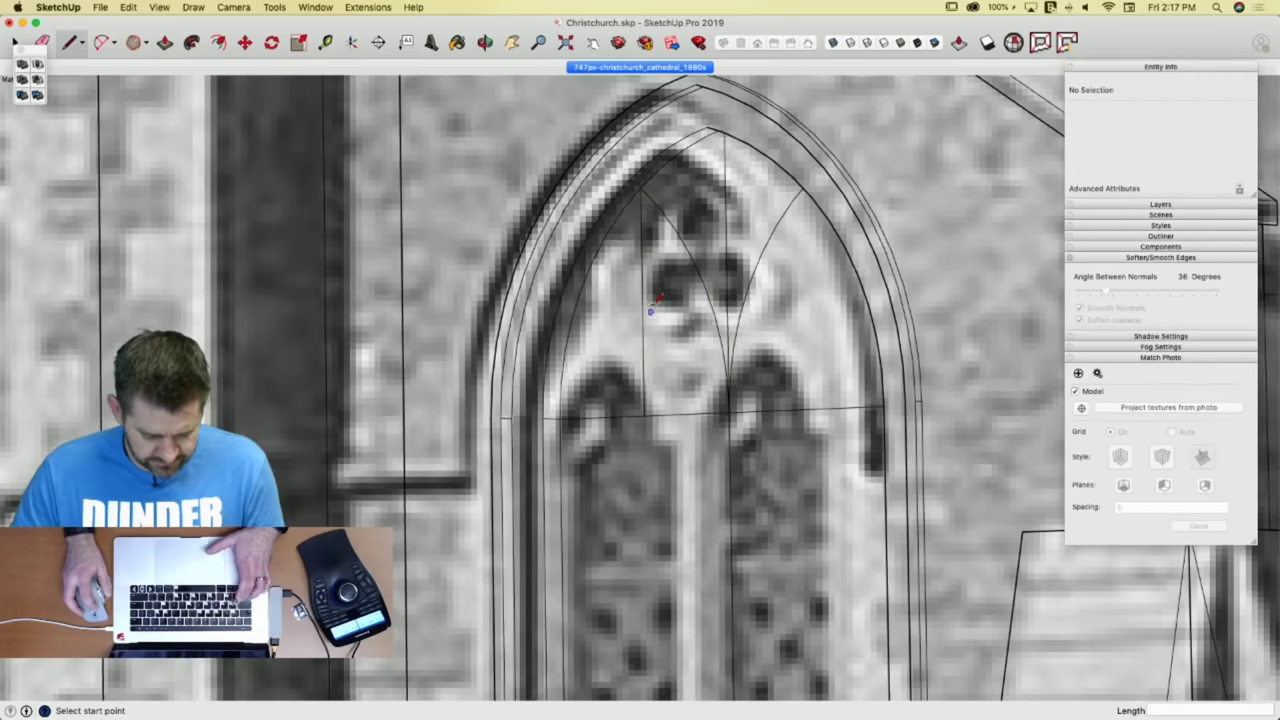
{"action": "key", "text": "e"}
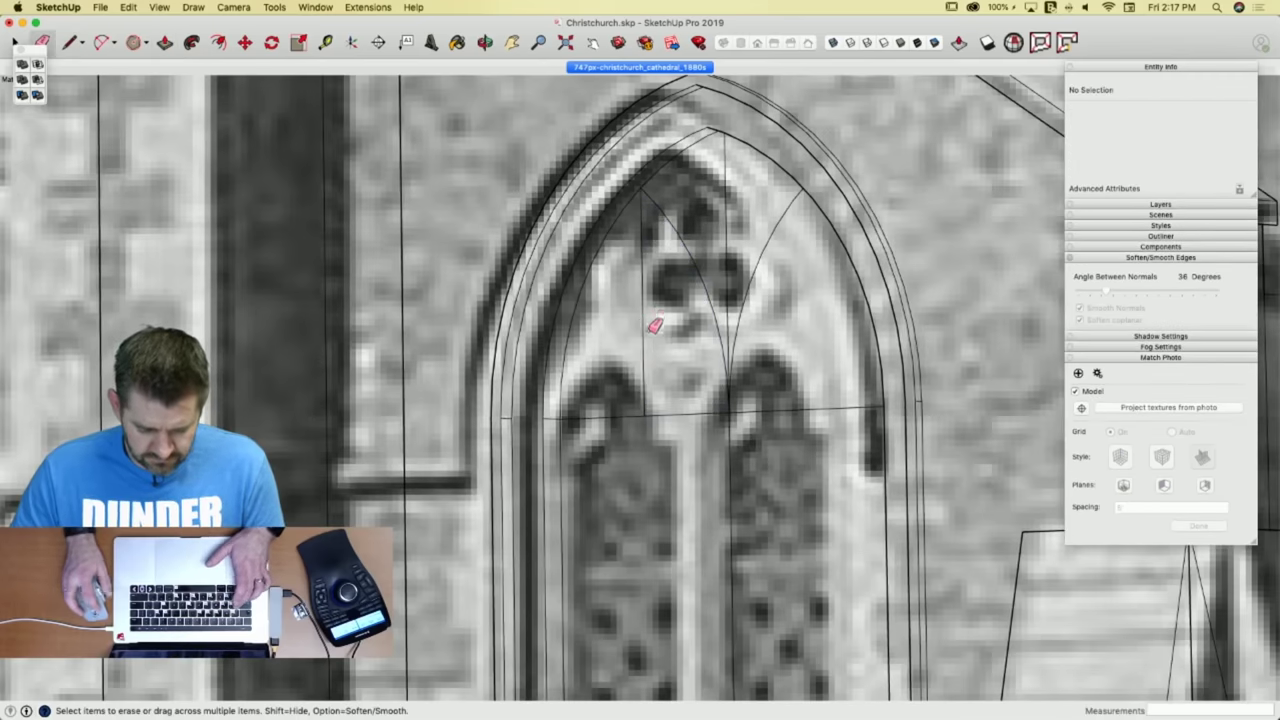
{"action": "left_click", "coordinate": [650, 413]}
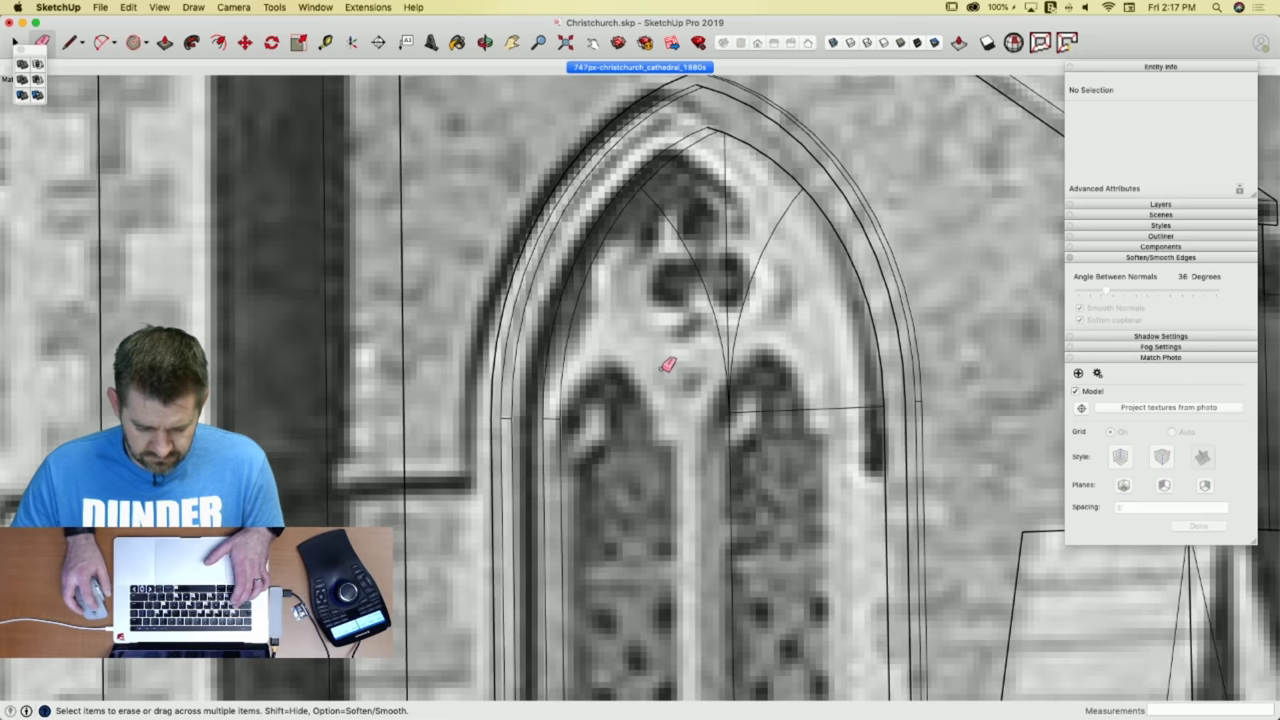
{"action": "left_click", "coordinate": [830, 418]}
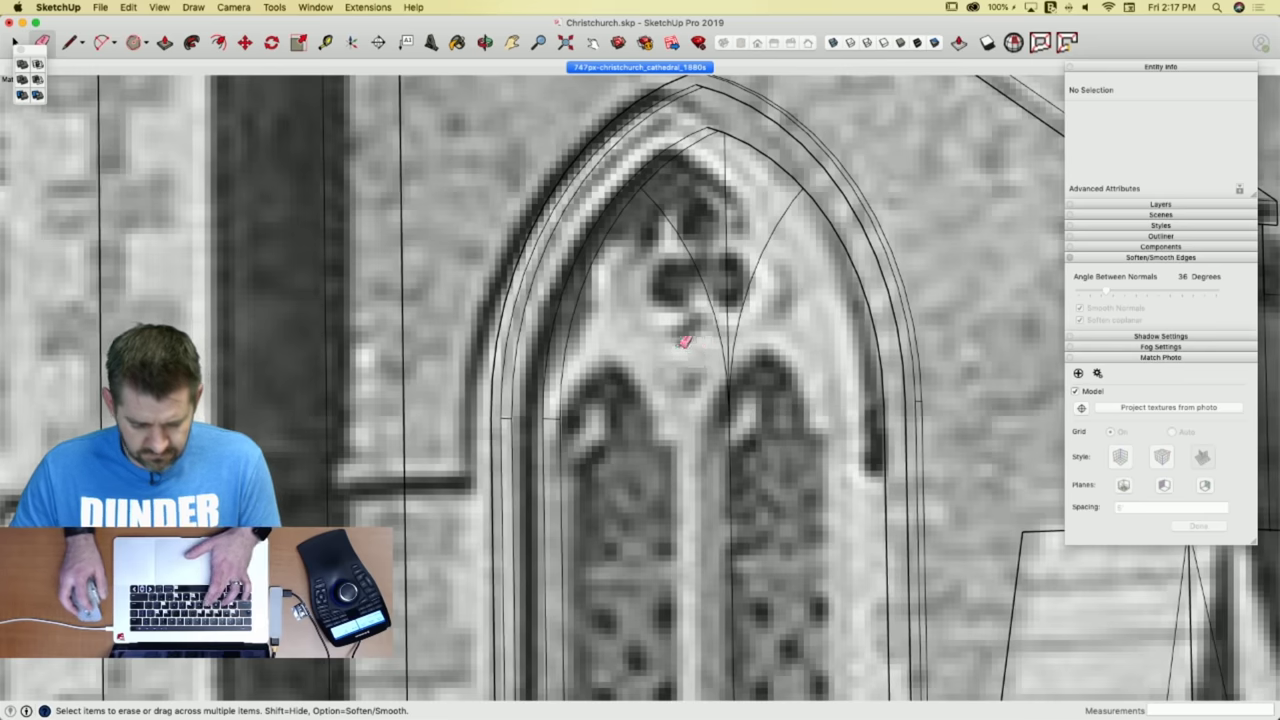
Offset both lancet faces inward about 2 9/16" and draw a horizontal line about 2' 4 1/16" long between the left inner lancet's springing points.
{"action": "key", "text": "f"}
{"action": "left_click", "coordinate": [615, 308]}
{"action": "left_click", "coordinate": [599, 282]}
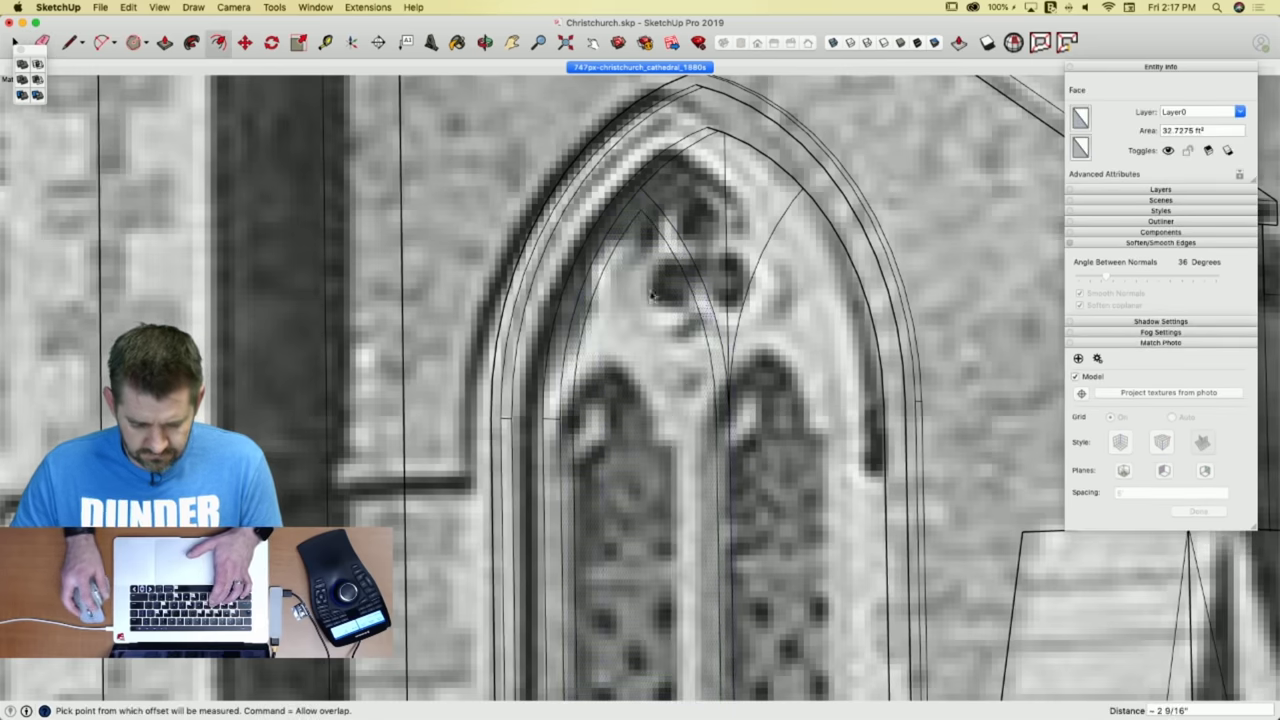
{"action": "double_click", "coordinate": [766, 312]}
{"action": "key", "text": "l"}
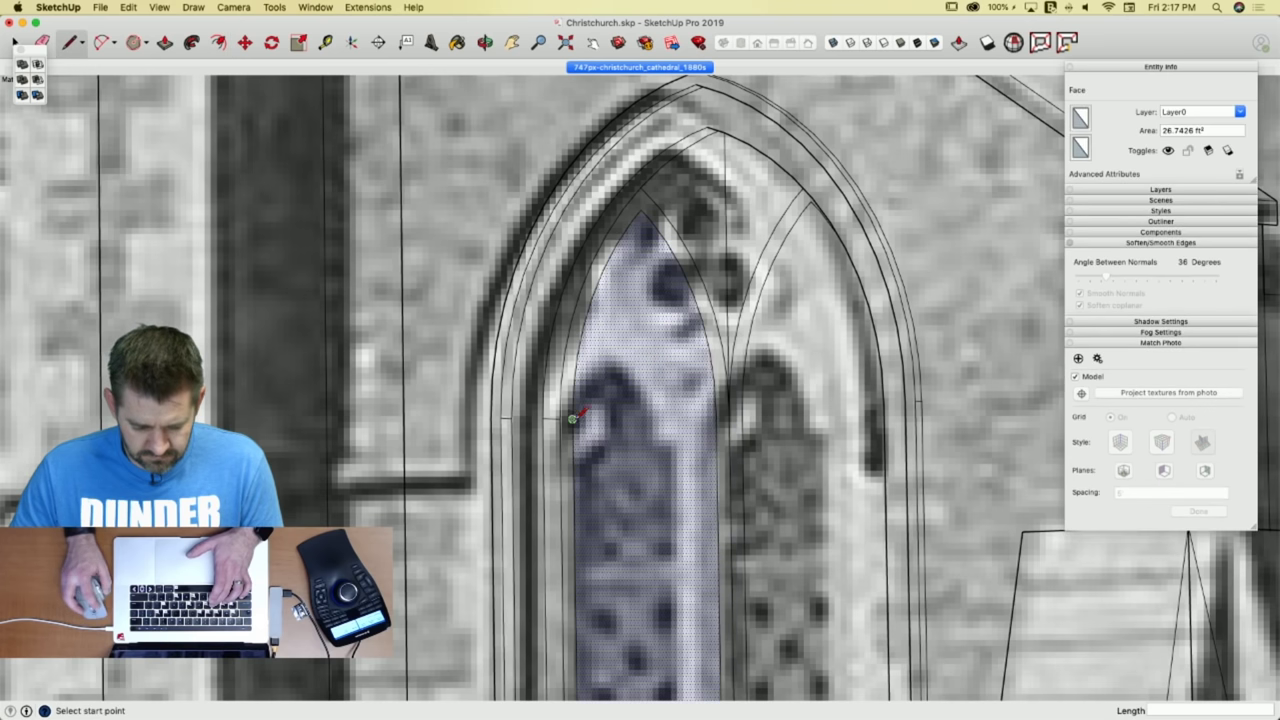
{"action": "left_click", "coordinate": [717, 412]}
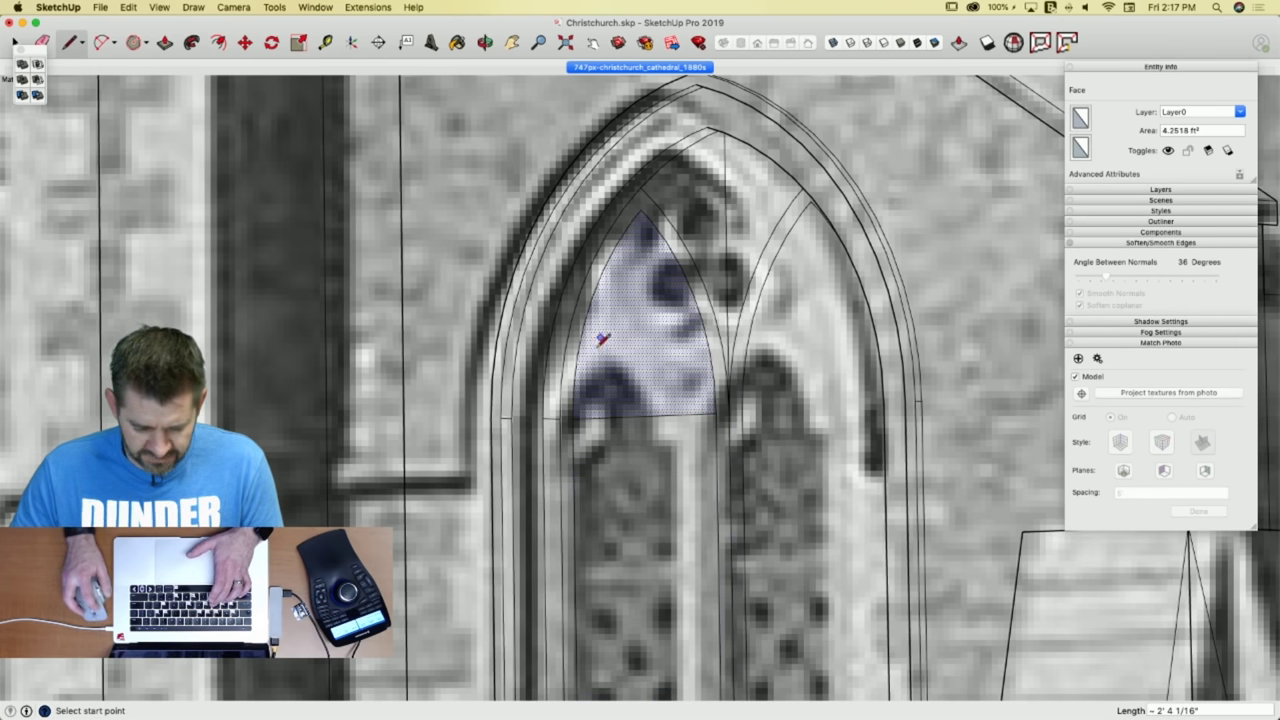
Draw a shallow arc over the left lancet's springing line, reaching a temporary horizontal line about 2' 1 15/16" long, and erase that temporary line.
{"action": "left_click", "coordinate": [710, 350]}
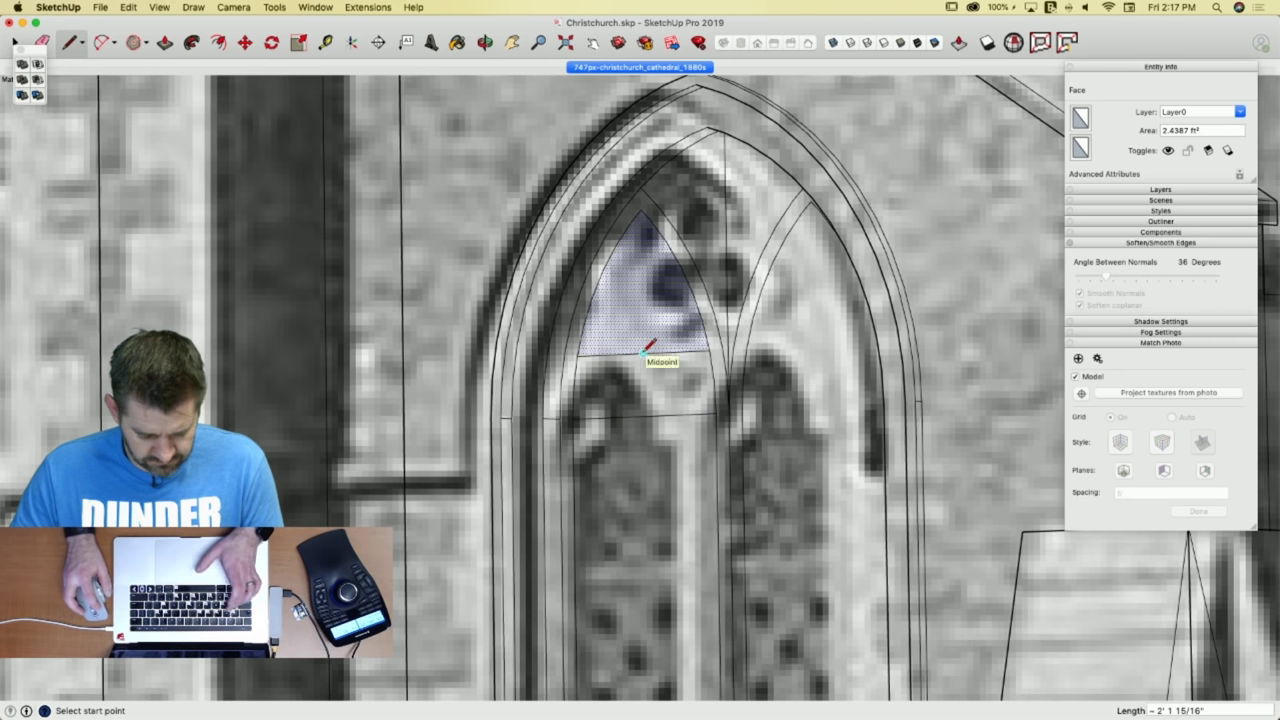
{"action": "key", "text": "a"}
{"action": "left_click", "coordinate": [572, 419]}
{"action": "left_click", "coordinate": [716, 412]}
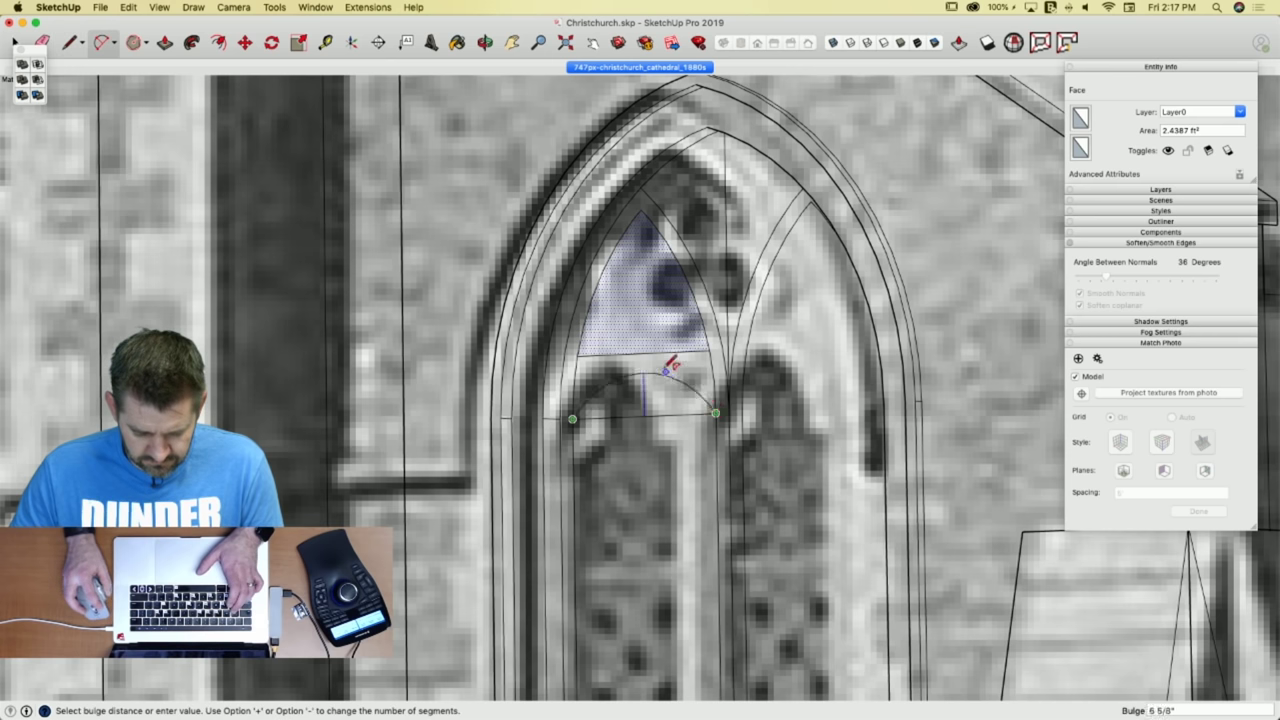
{"action": "left_click", "coordinate": [654, 349]}
{"action": "key", "text": "e"}
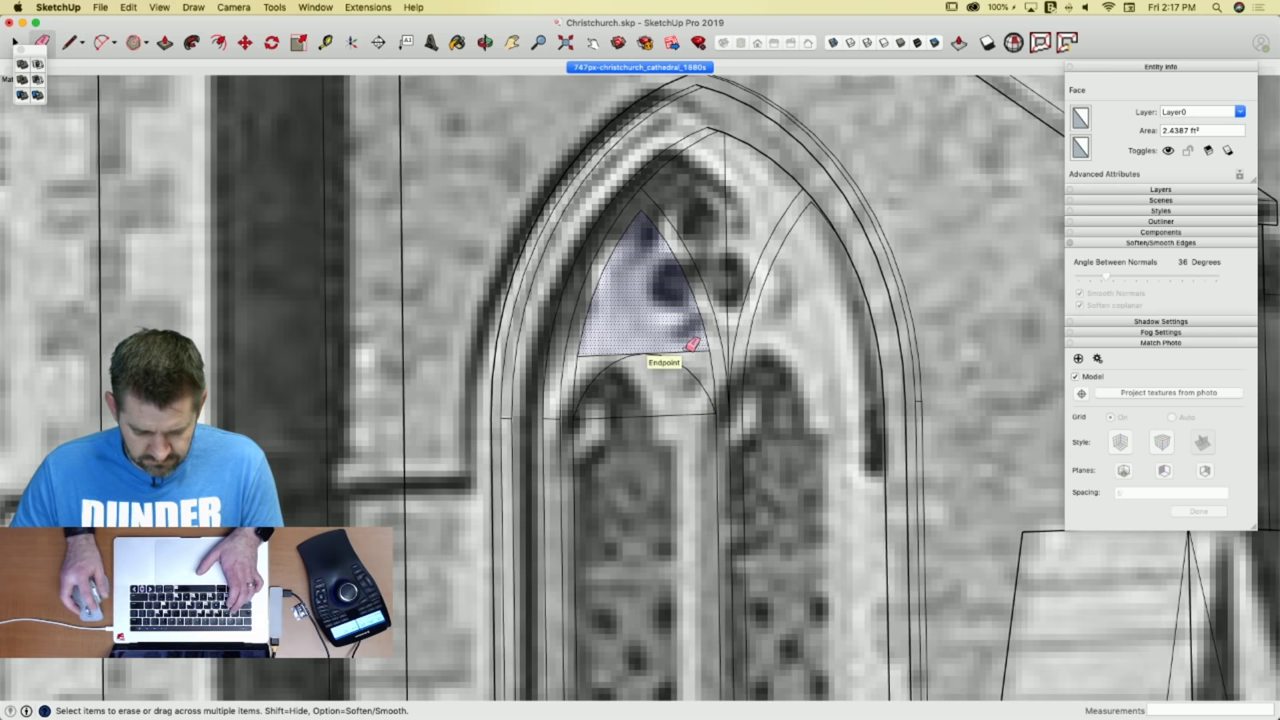
{"action": "left_click_drag", "start_coordinate": [692, 345], "coordinate": [607, 348]}
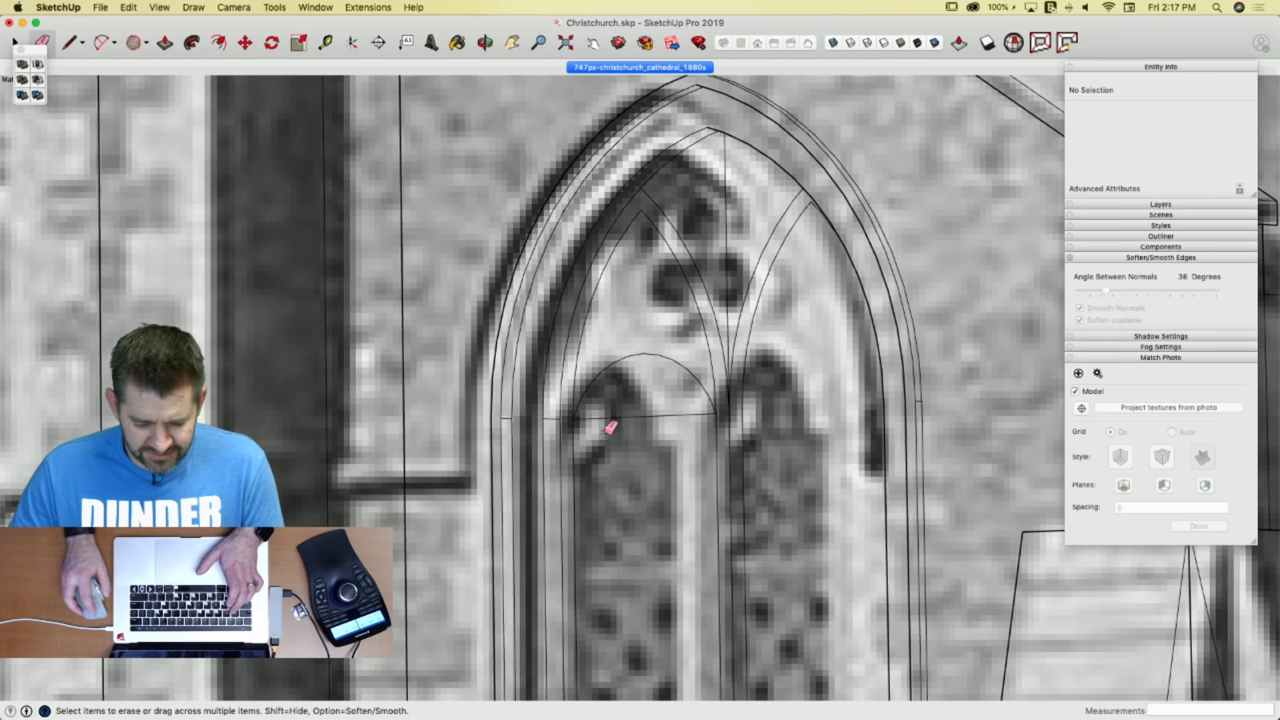
Draw a half-circle arc with a bulge of about 1' 2" over the left lancet's springing line and erase the shallower arc beneath it.
{"action": "scroll", "coordinate": [610, 428], "scroll_direction": "down", "scroll_amount": 3}
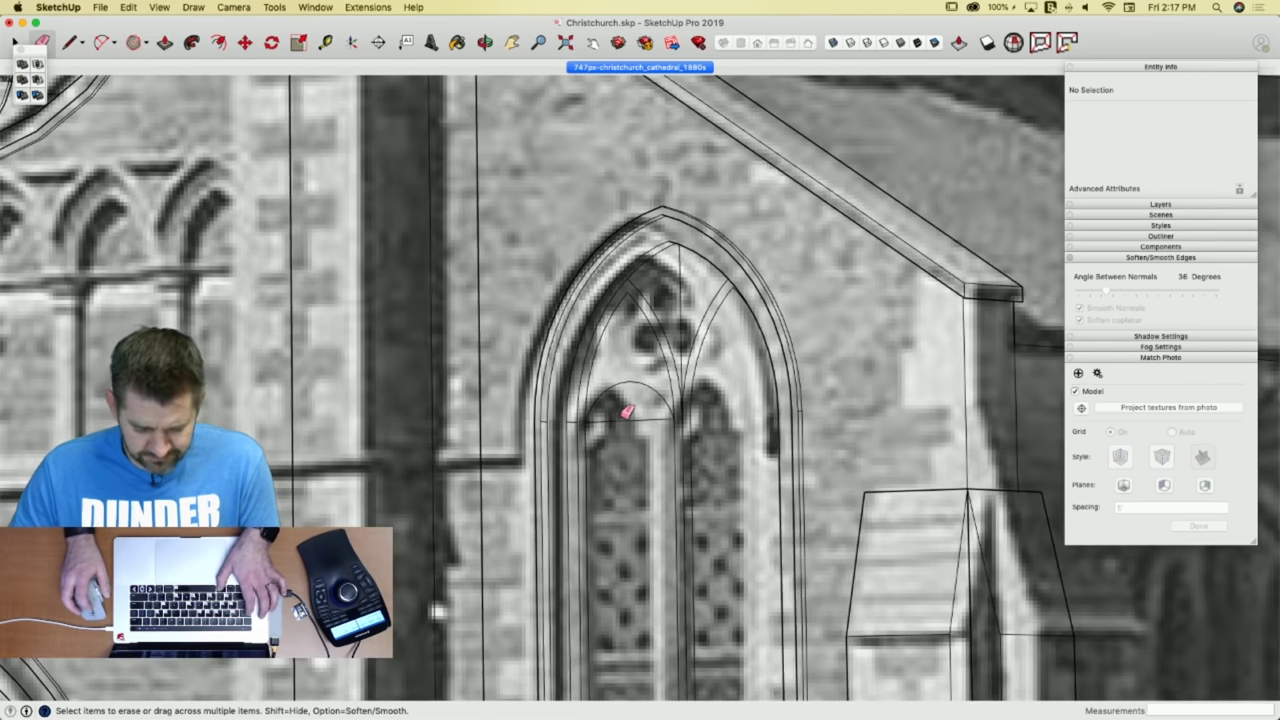
{"action": "key", "text": "super+Tab"}
{"action": "key", "text": "super+Tab"}
{"action": "middle_click_drag", "start_coordinate": [716, 411], "coordinate": [678, 424]}
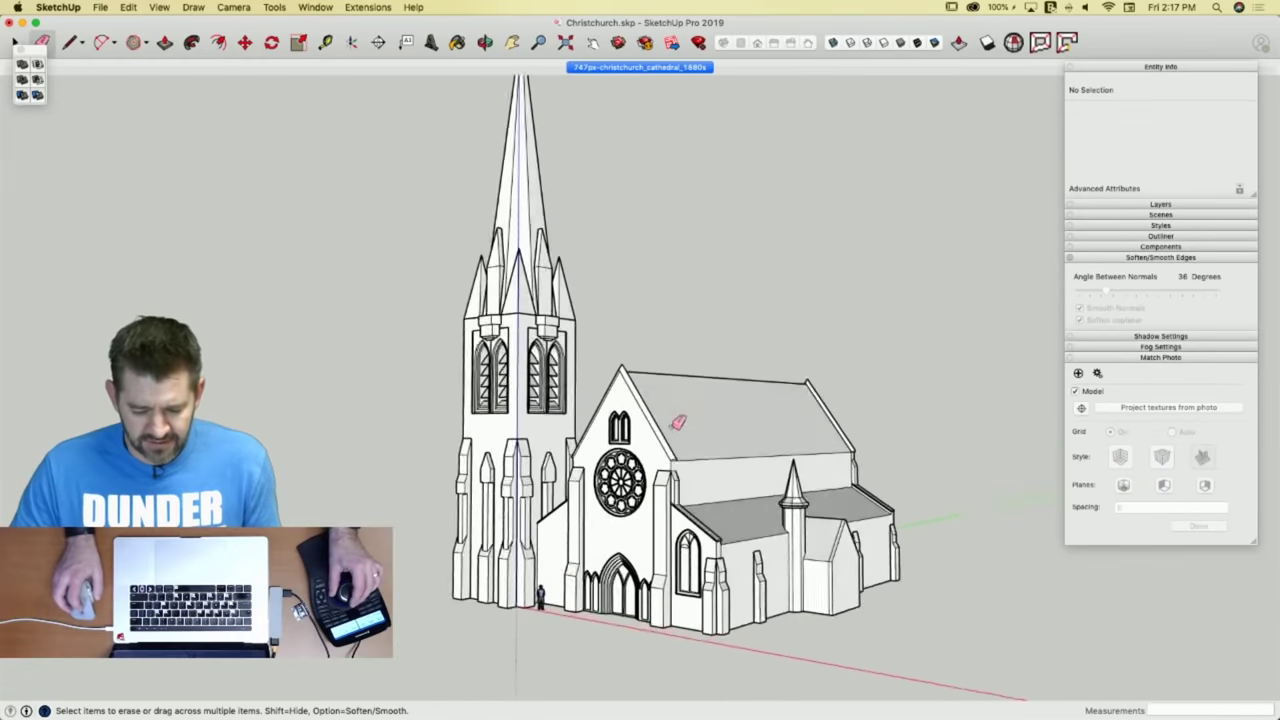
{"action": "scroll", "coordinate": [727, 441], "scroll_direction": "up", "scroll_amount": 10}
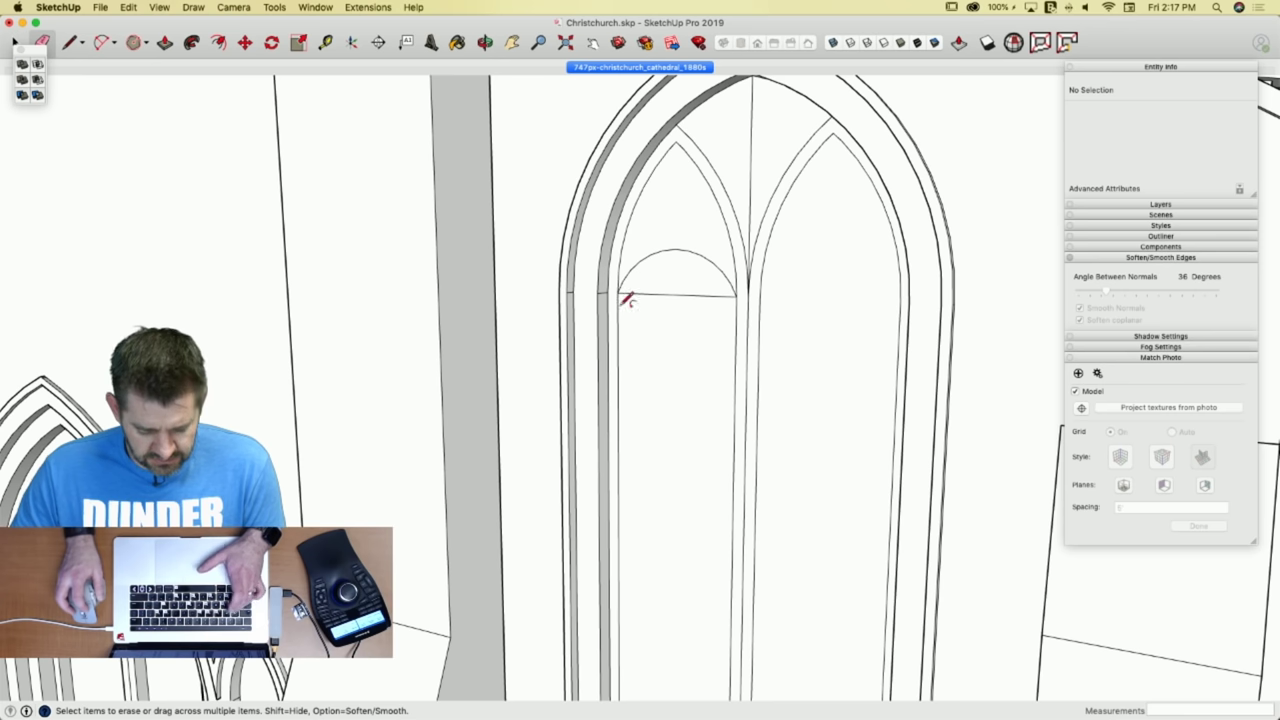
{"action": "key", "text": "a"}
{"action": "left_click", "coordinate": [617, 292]}
{"action": "left_click", "coordinate": [737, 295]}
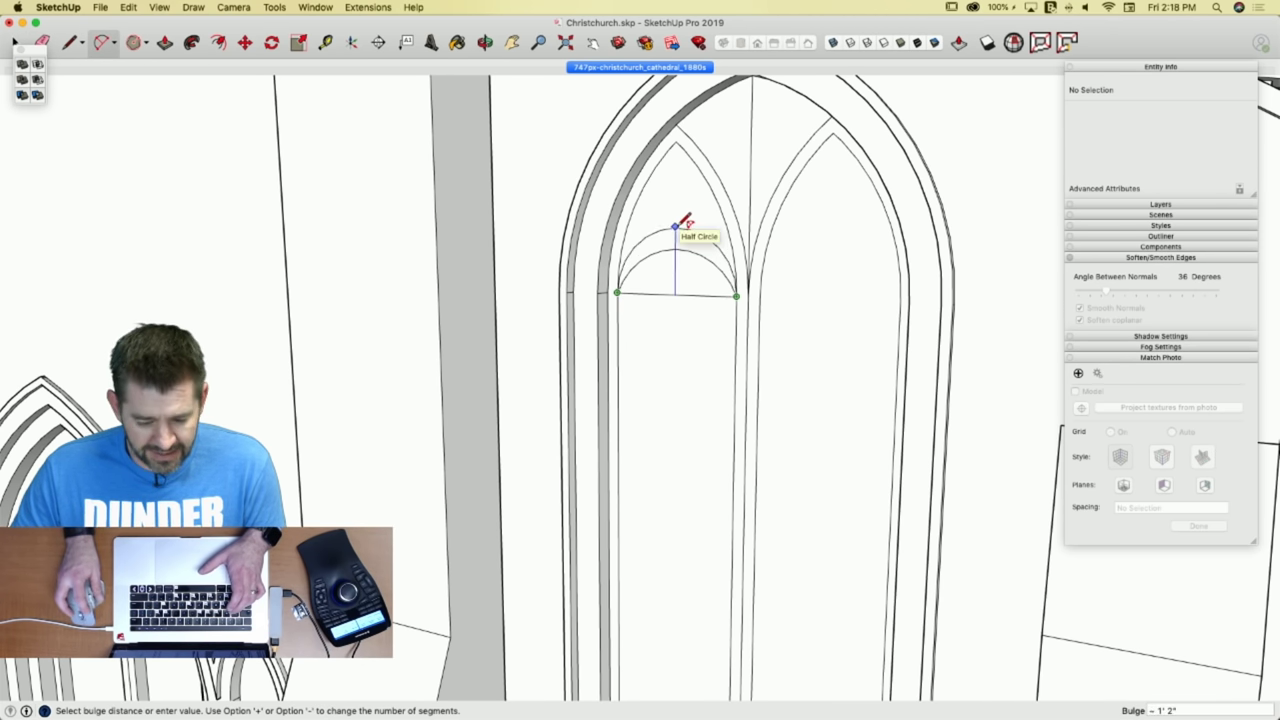
{"action": "left_click", "coordinate": [680, 225]}
{"action": "key", "text": "e"}
Copy the half-circle face from the left lancet to the matching springing point of the right lancet.
{"action": "key", "text": "space"}
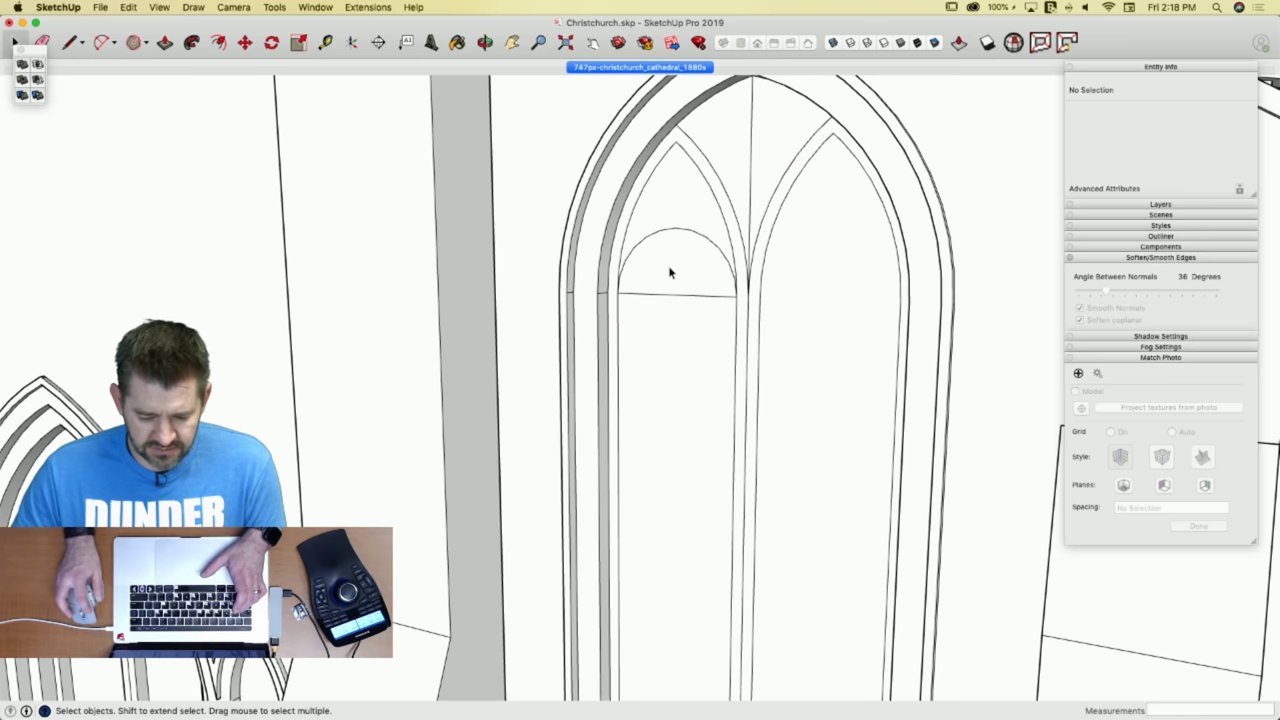
{"action": "left_click", "coordinate": [670, 272]}
{"action": "key", "text": "m"}
{"action": "left_click", "coordinate": [621, 290]}
{"action": "key", "text": "alt"}
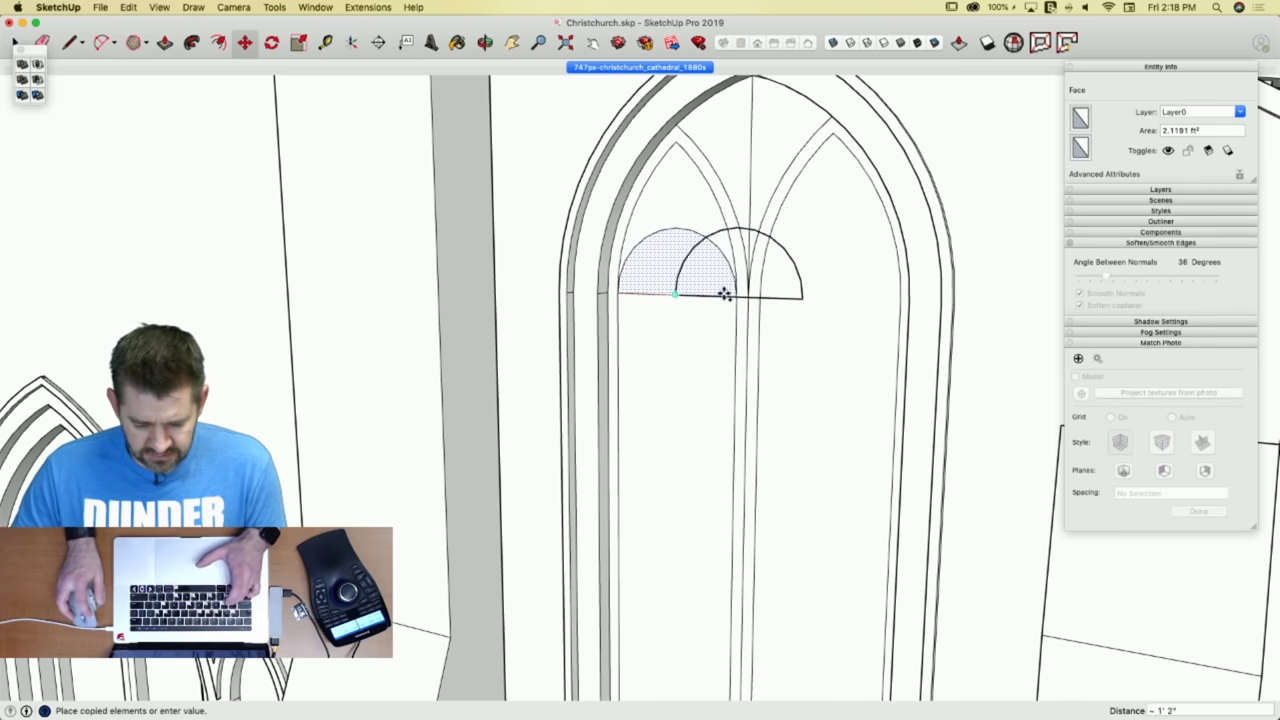
{"action": "left_click", "coordinate": [761, 295]}
Erase the horizontal base lines of the half circles in both lancets.
{"action": "key", "text": "e"}
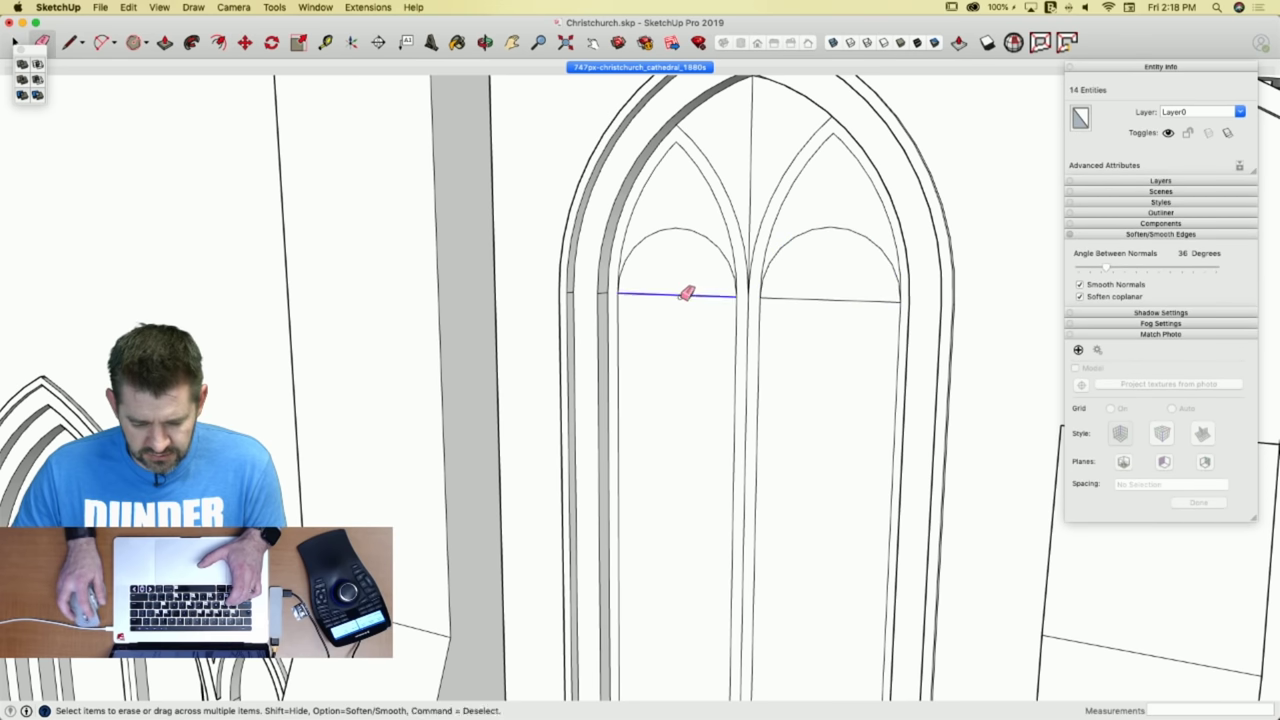
{"action": "left_click", "coordinate": [686, 291]}
{"action": "left_click", "coordinate": [797, 300]}
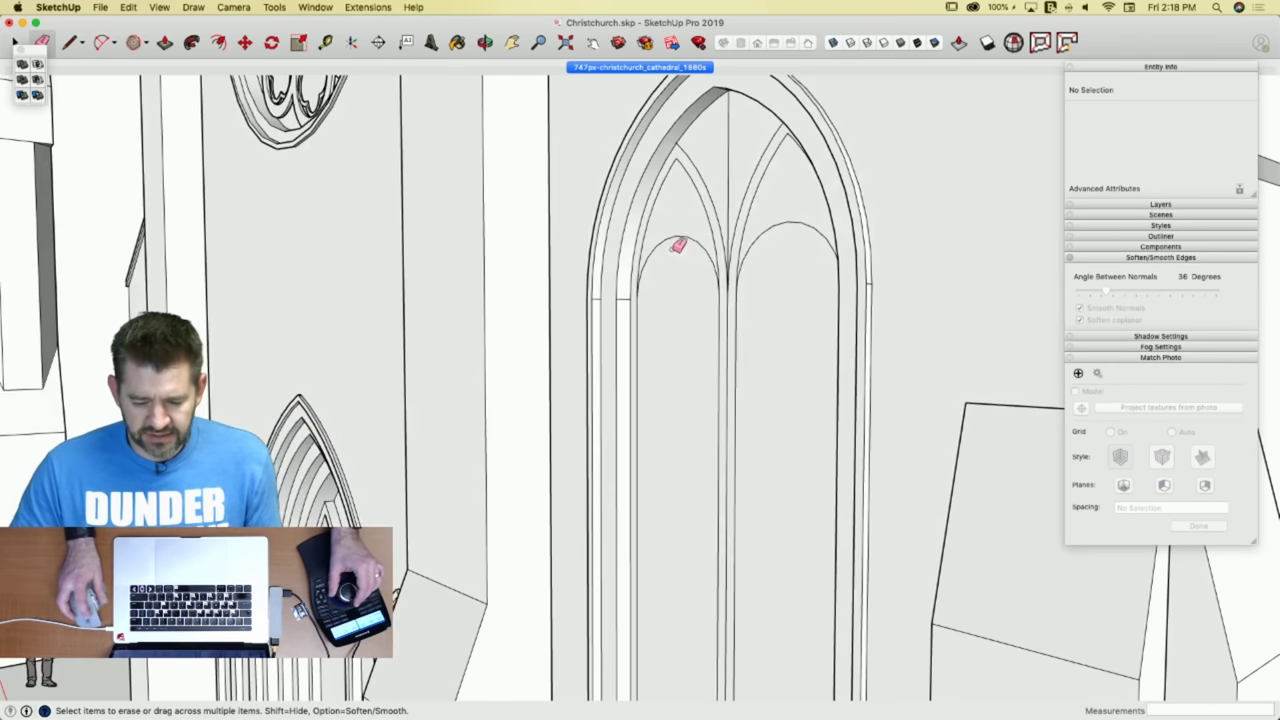
Offset the left round-headed lancet face slightly inward and repeat the same offset on the right lancet face.
{"action": "key", "text": "p"}
{"action": "left_click", "coordinate": [660, 222]}
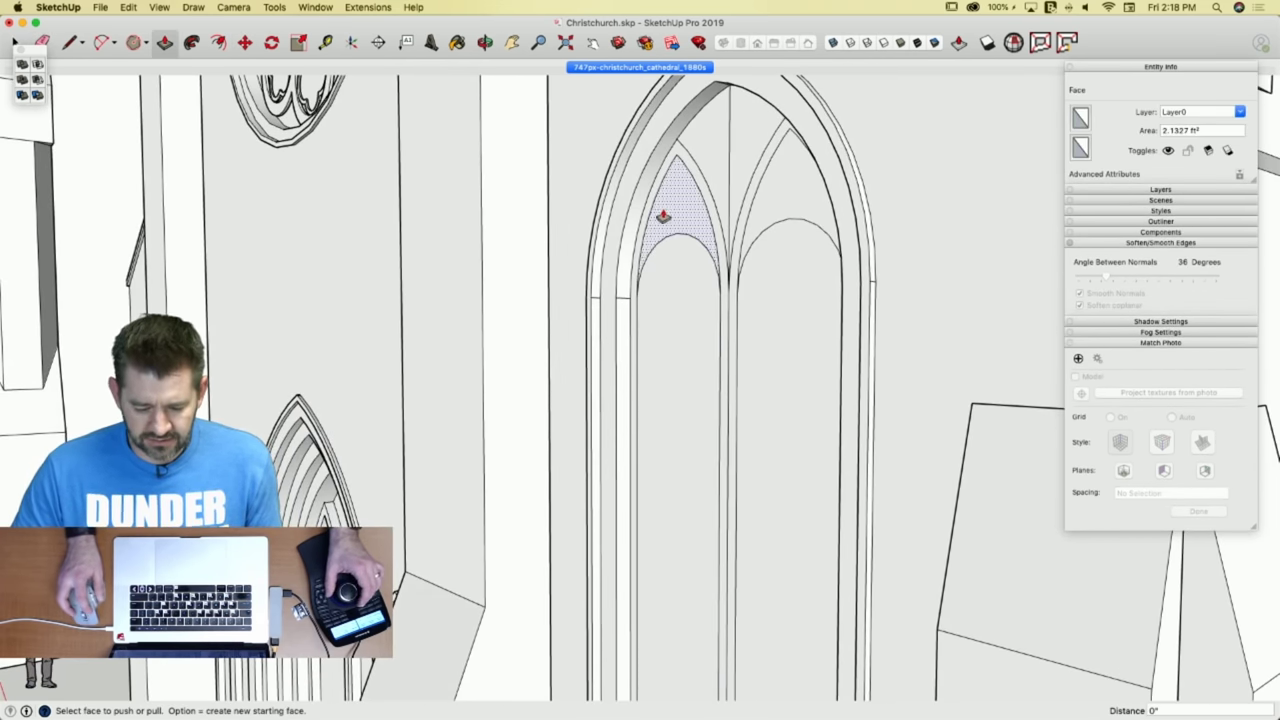
{"action": "key", "text": "f"}
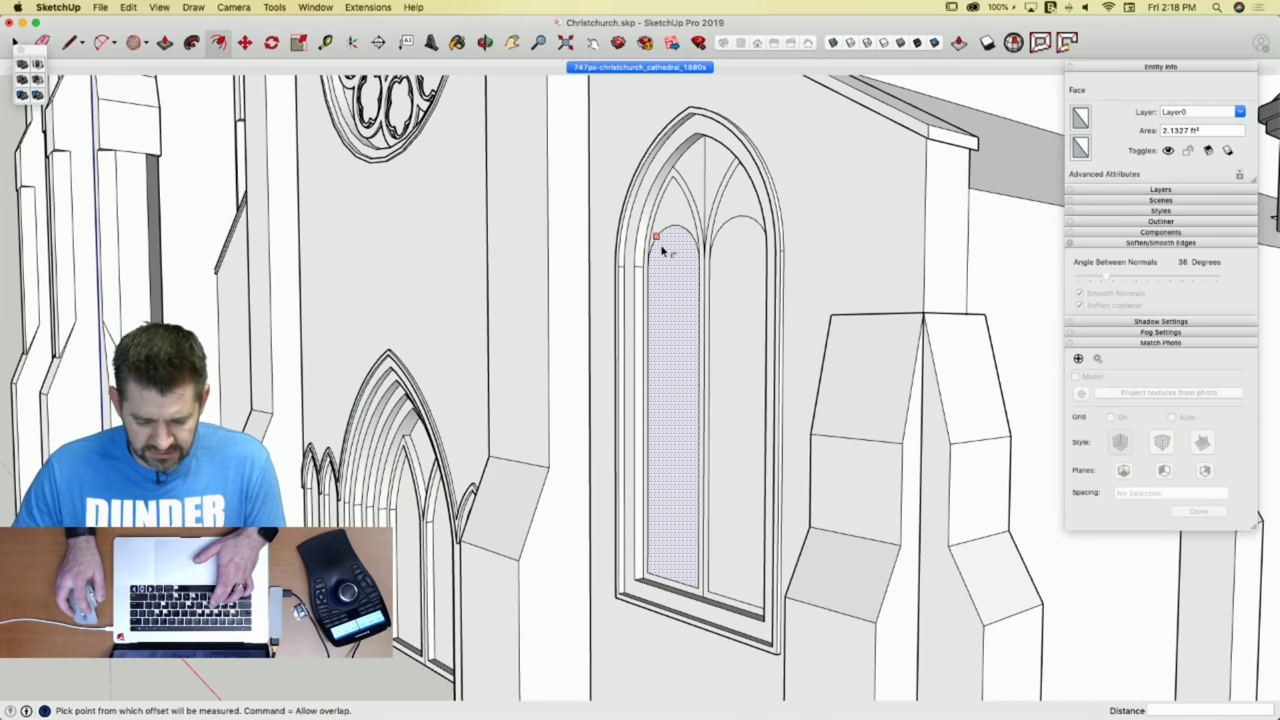
{"action": "left_click", "coordinate": [662, 247]}
{"action": "left_click", "coordinate": [666, 252]}
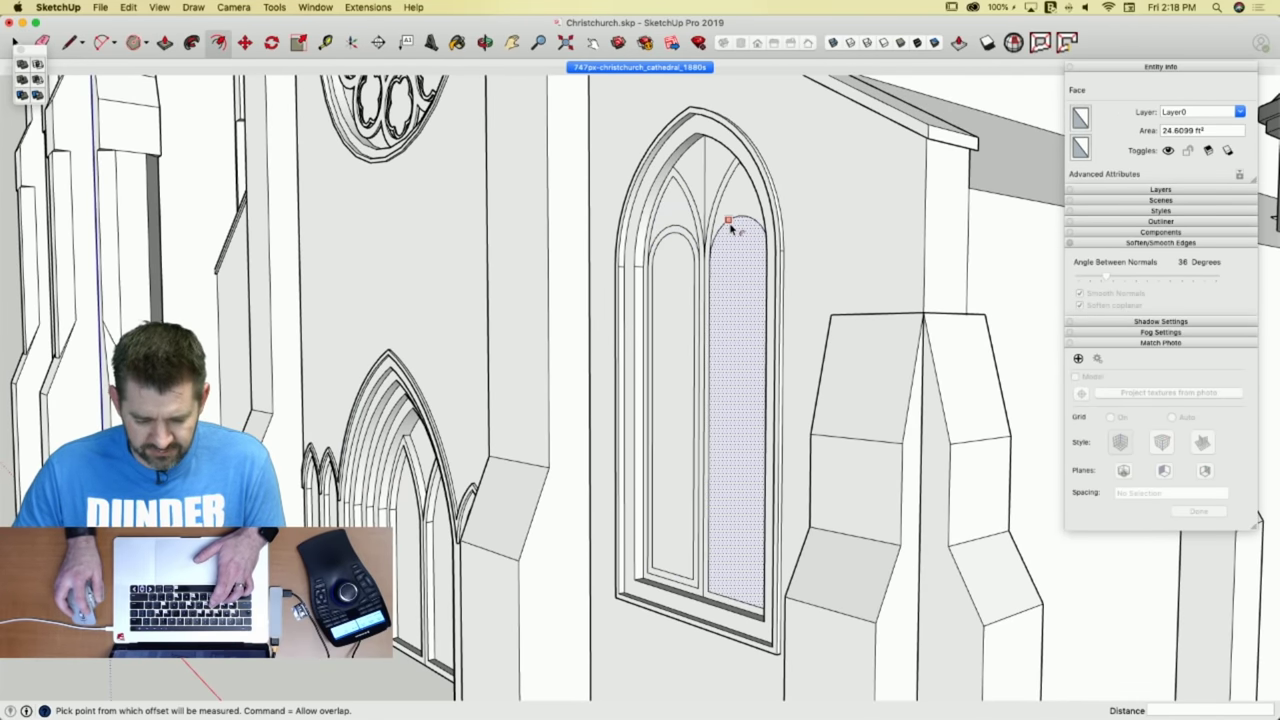
{"action": "double_click", "coordinate": [729, 224]}
{"action": "middle_click_drag", "start_coordinate": [640, 211], "coordinate": [693, 227]}
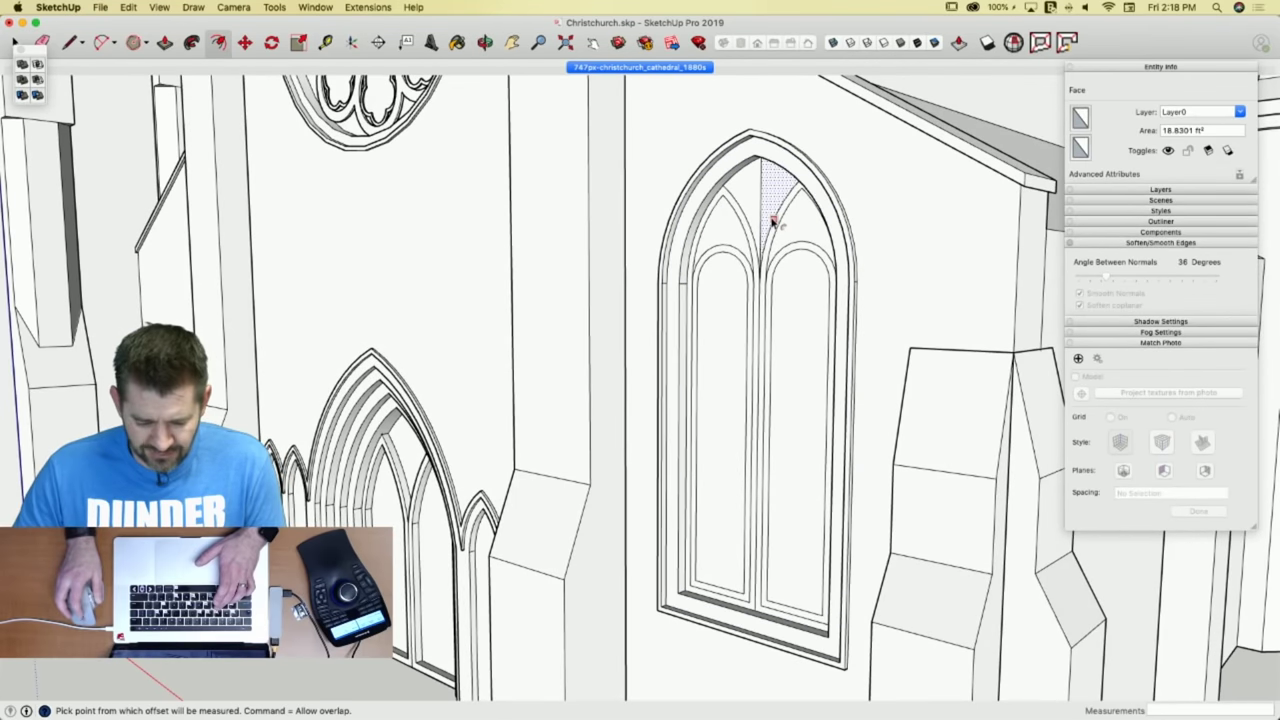
Erase the inner pointed arch lines above both lancets and the vertical centre line in the window head.
{"action": "key", "text": "e"}
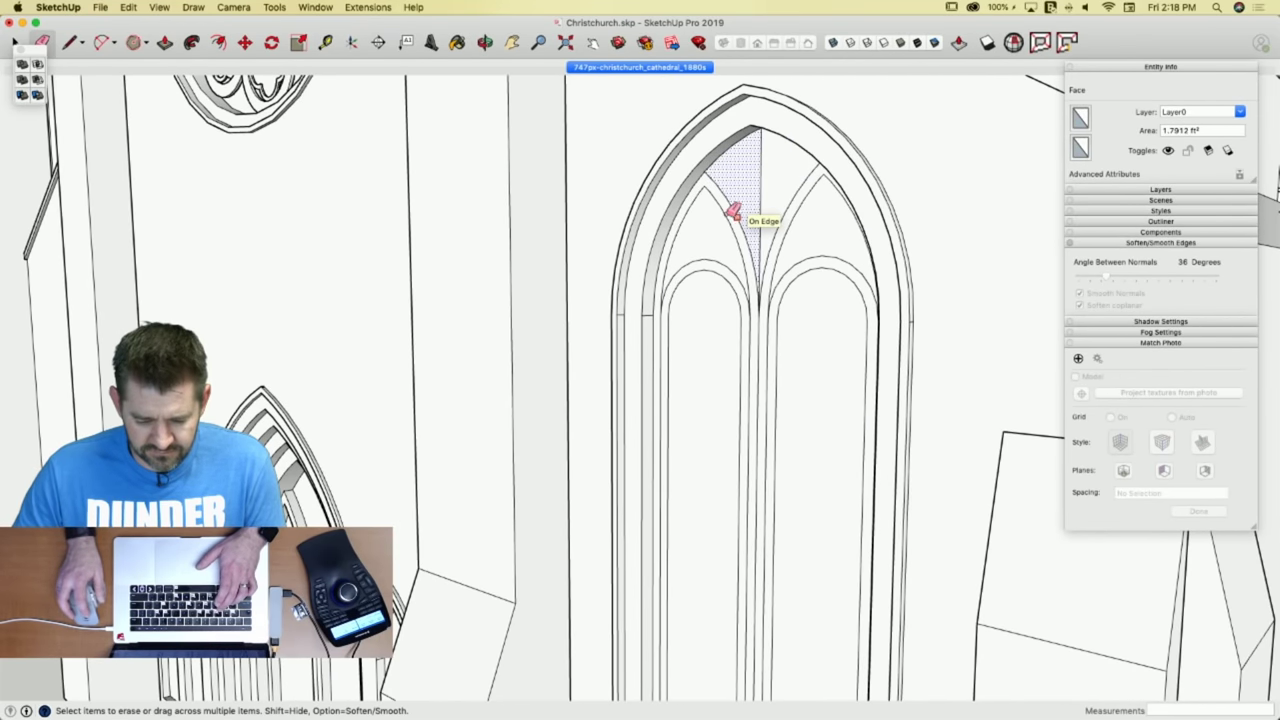
{"action": "left_click", "coordinate": [731, 212]}
{"action": "left_click", "coordinate": [705, 190]}
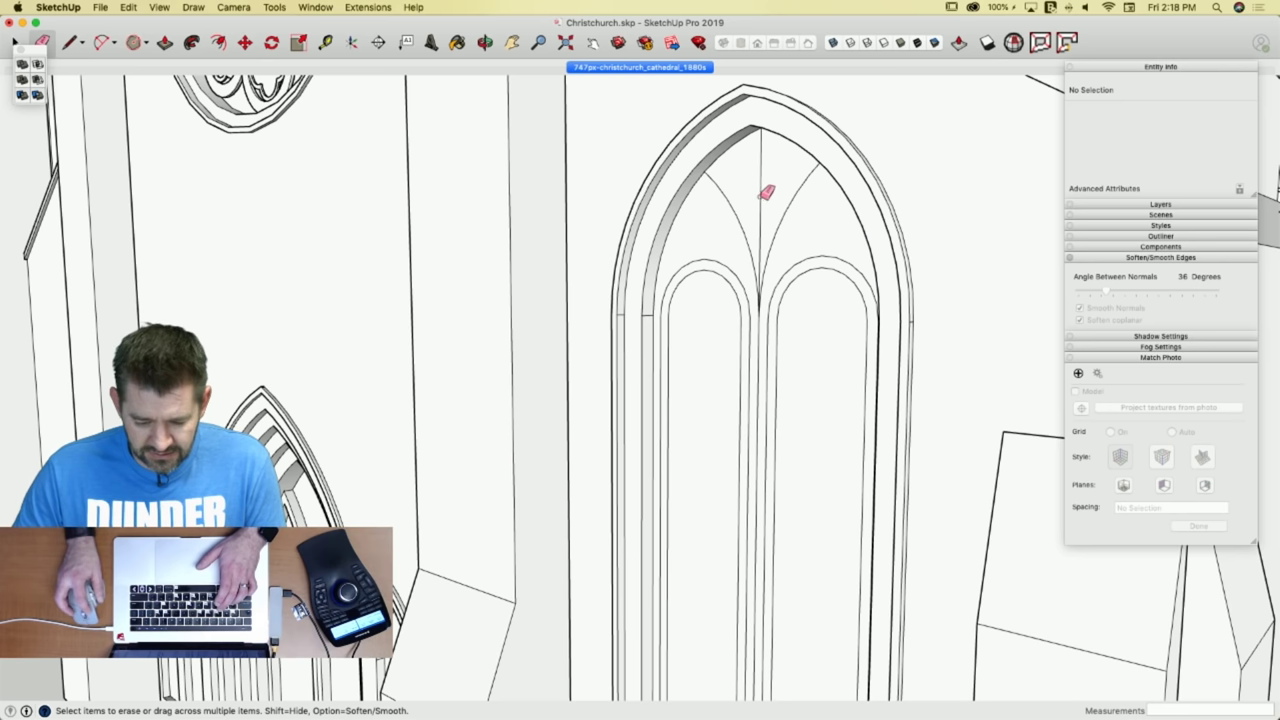
{"action": "left_click_drag", "start_coordinate": [766, 193], "coordinate": [757, 197]}
Push the central spandrel face between the lancet heads back by about 1 7/8".
{"action": "key", "text": "p"}
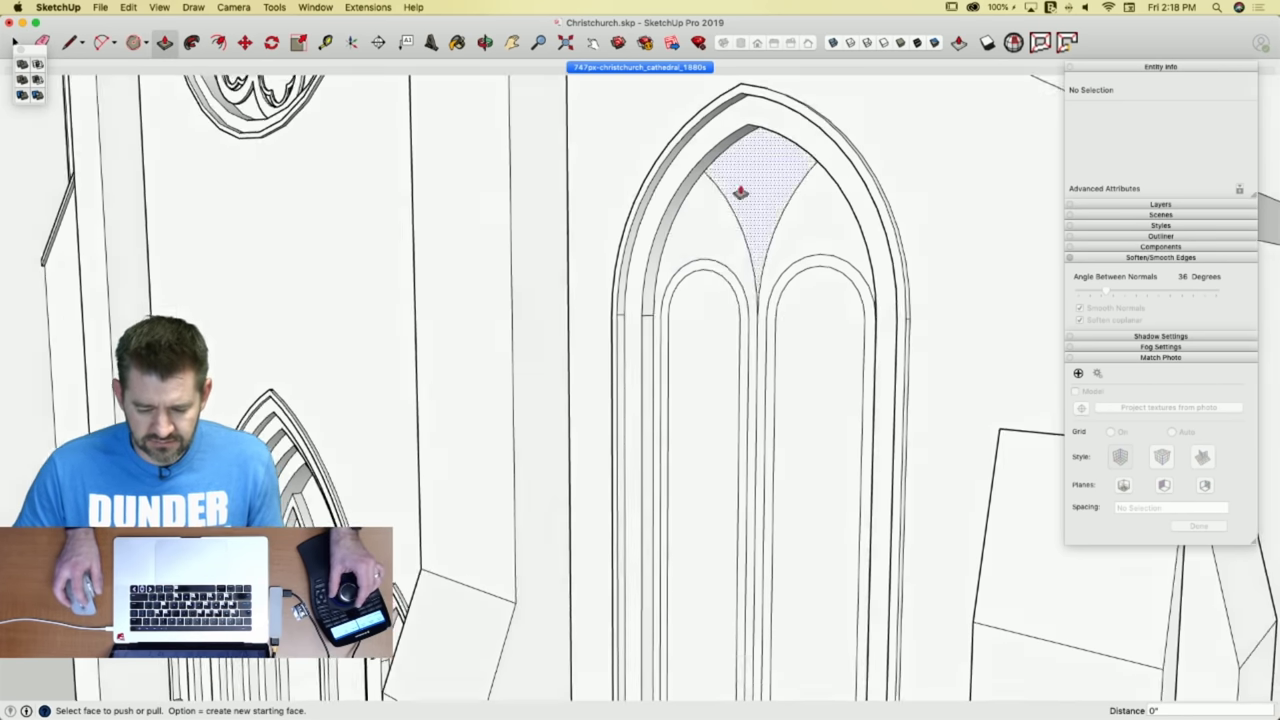
{"action": "left_click", "coordinate": [739, 171]}
{"action": "left_click", "coordinate": [741, 170]}
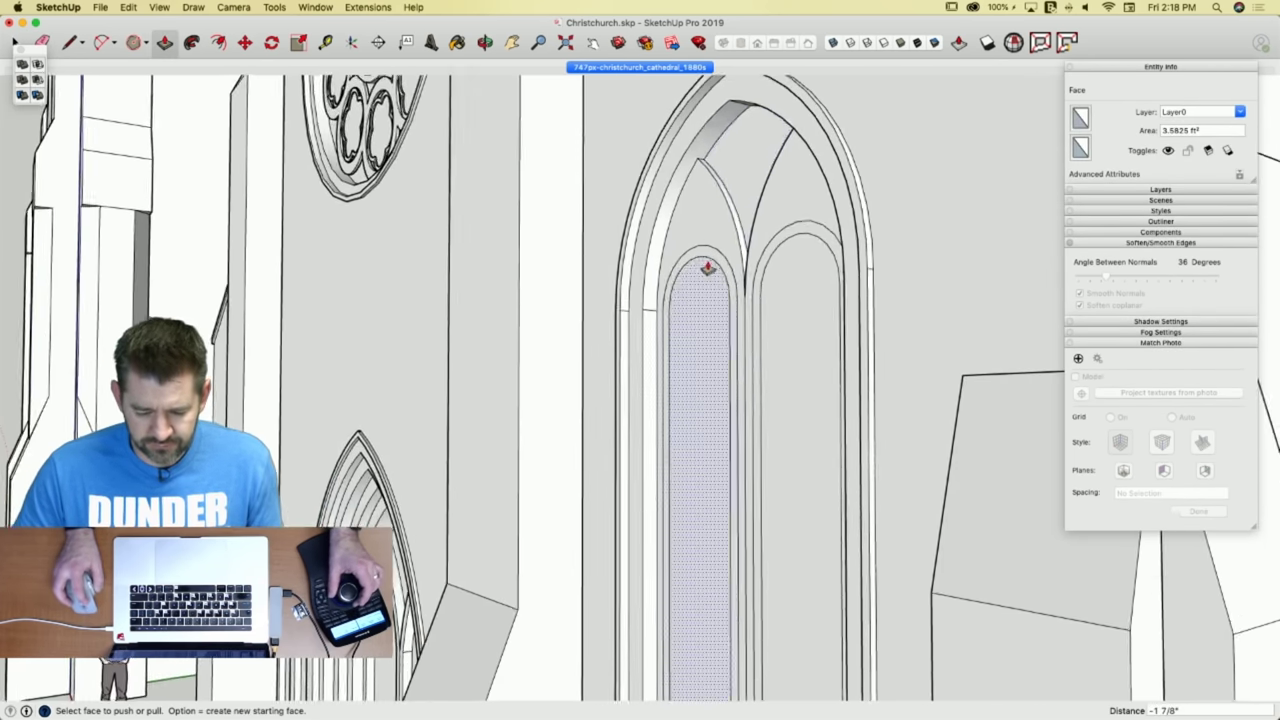
Pull the left lancet's border ring out by about 1 7/16" and match the right lancet's ring to it.
{"action": "left_click", "coordinate": [707, 211]}
{"action": "left_click", "coordinate": [711, 209]}
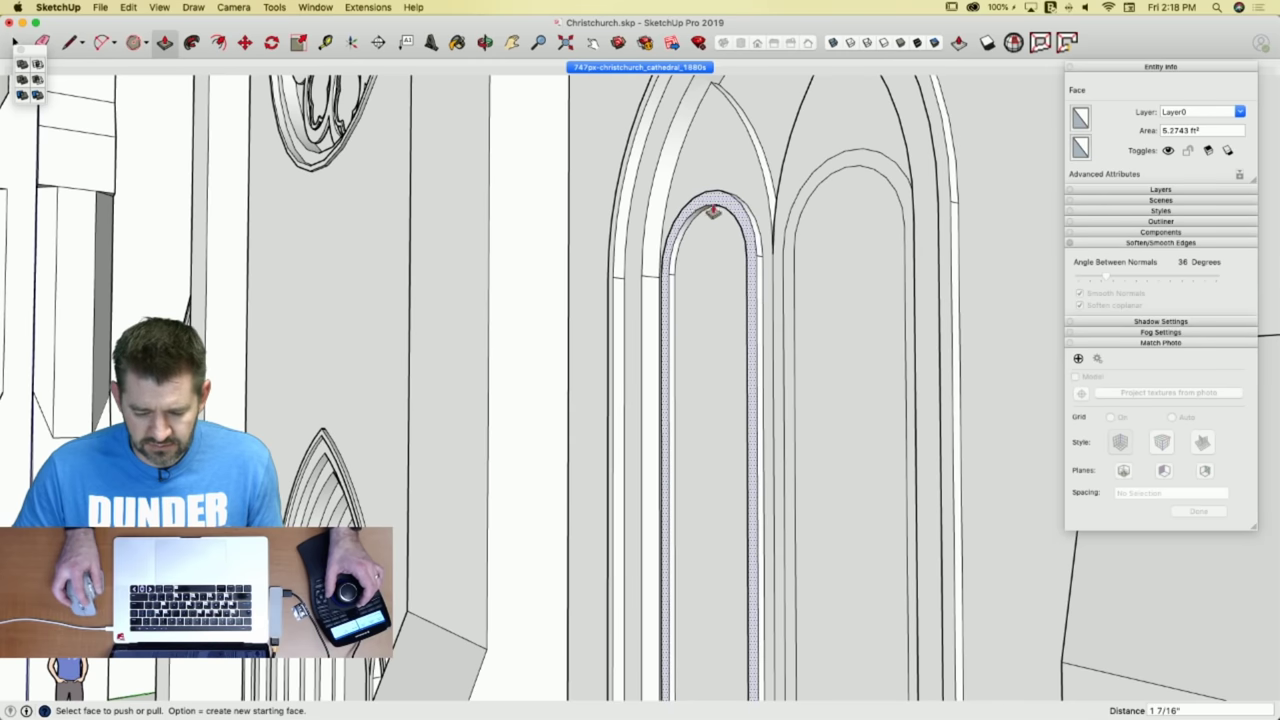
{"action": "left_click", "coordinate": [791, 232]}
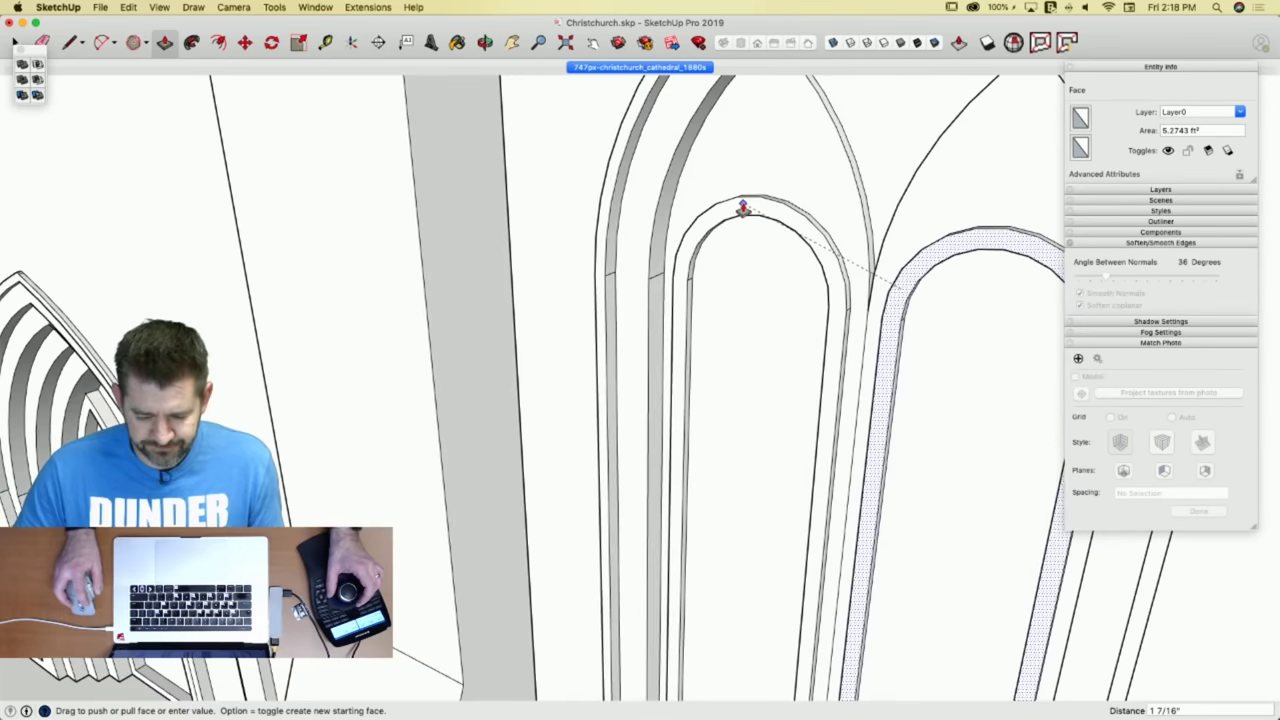
{"action": "left_click", "coordinate": [743, 207]}
{"action": "key", "text": "space"}
Select the whole arched side window and make it a component with the default name and settings.
{"action": "scroll", "coordinate": [718, 277], "scroll_direction": "down", "scroll_amount": 5}
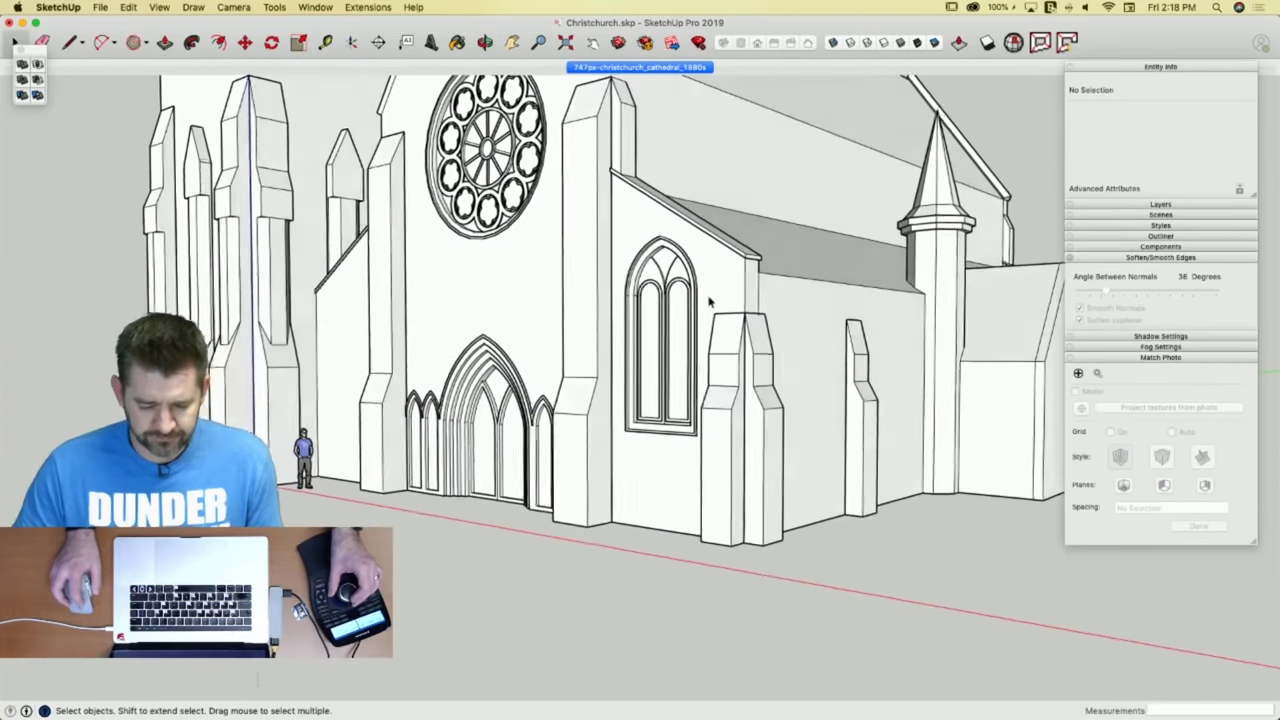
{"action": "scroll", "coordinate": [650, 250], "scroll_direction": "up", "scroll_amount": 5}
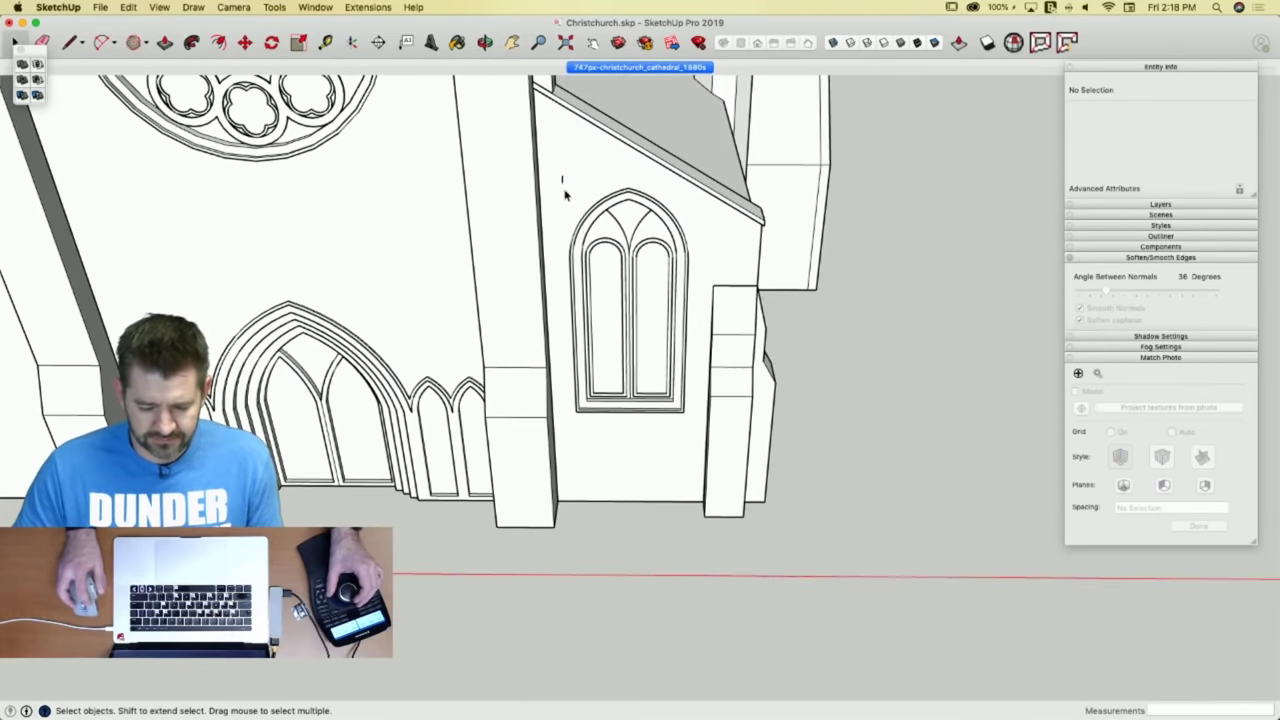
{"action": "left_click_drag", "start_coordinate": [560, 180], "coordinate": [698, 440]}
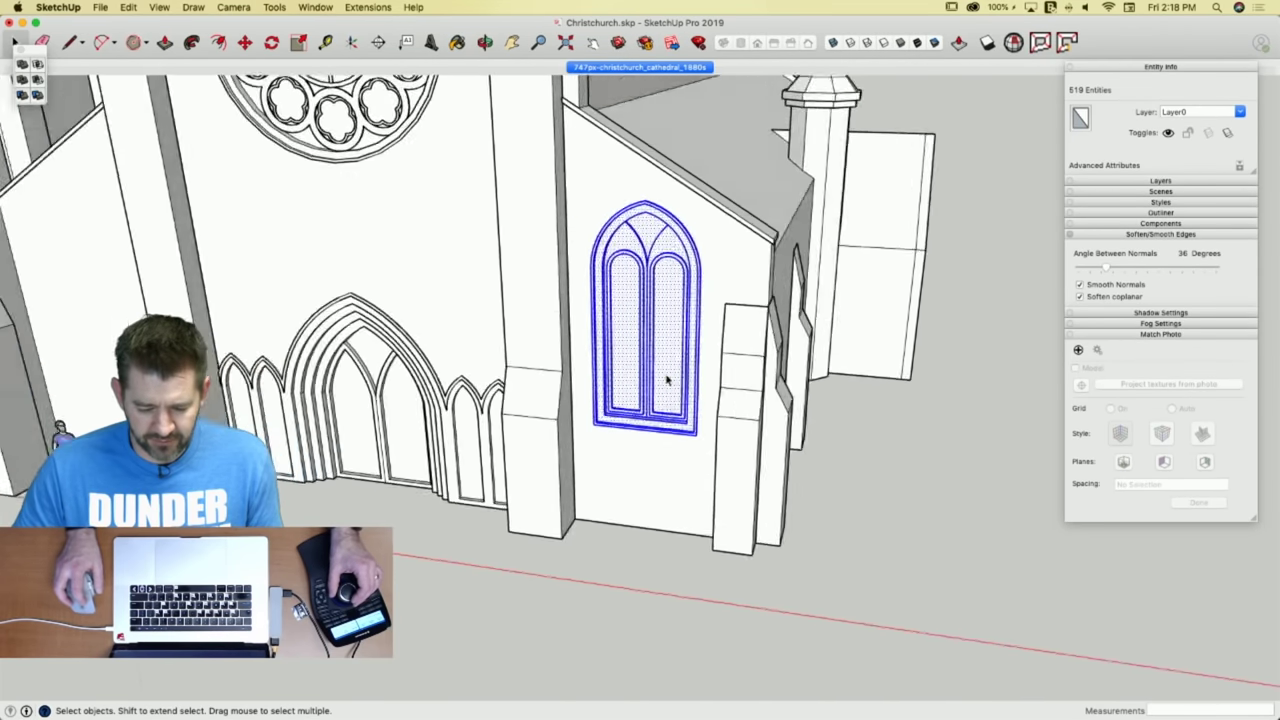
{"action": "right_click", "coordinate": [699, 323]}
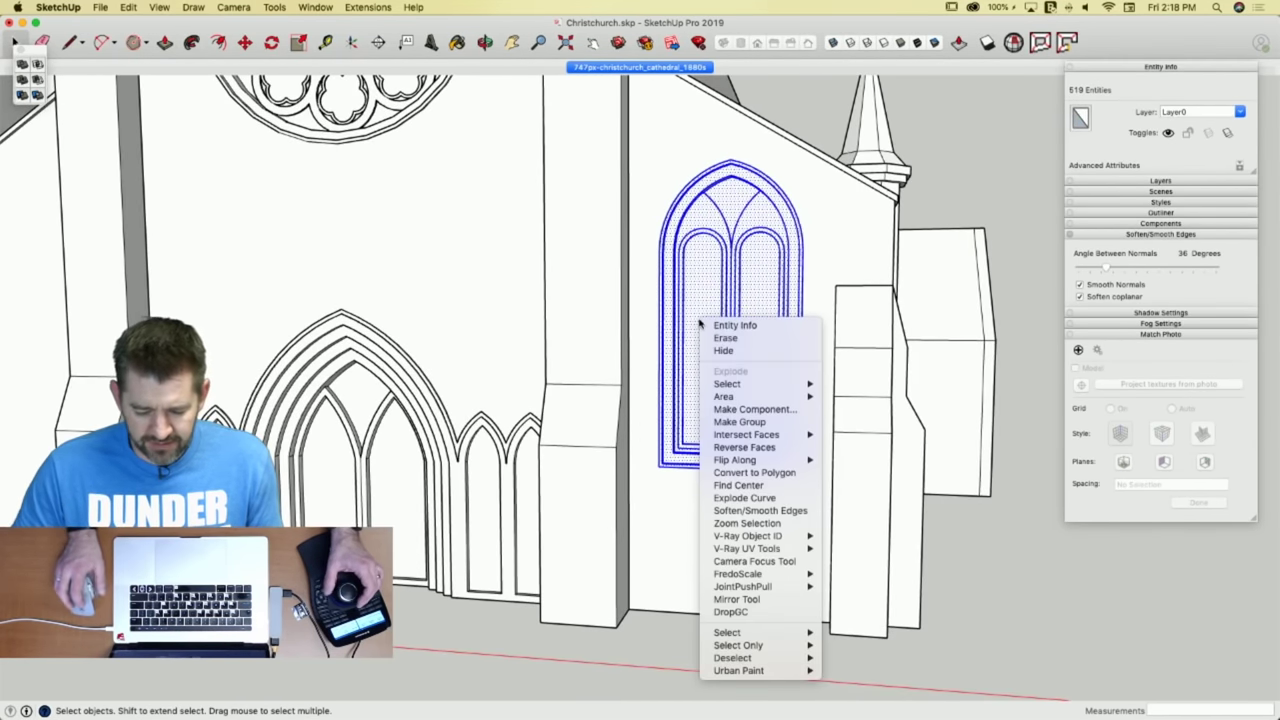
{"action": "left_click", "coordinate": [755, 409]}
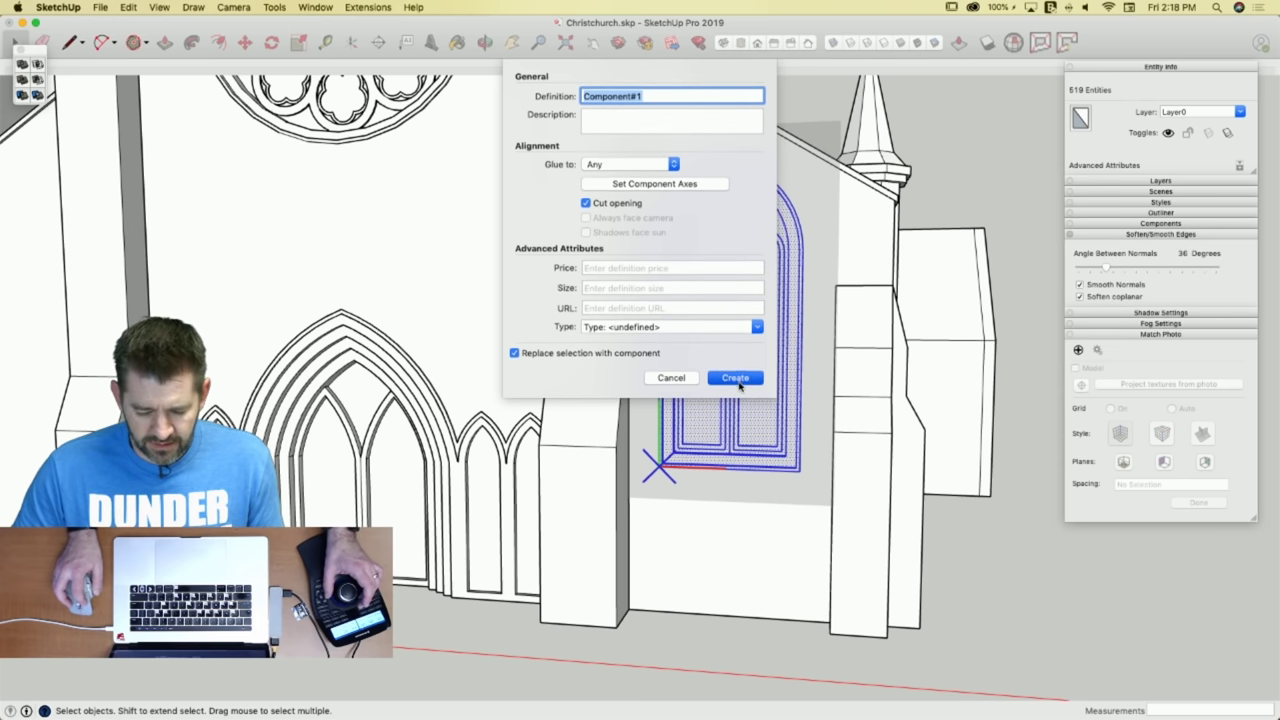
{"action": "left_click", "coordinate": [736, 380]}
Copy the window component across the facade to the left side bay, about 42' 1 1/4" away.
{"action": "key", "text": "m"}
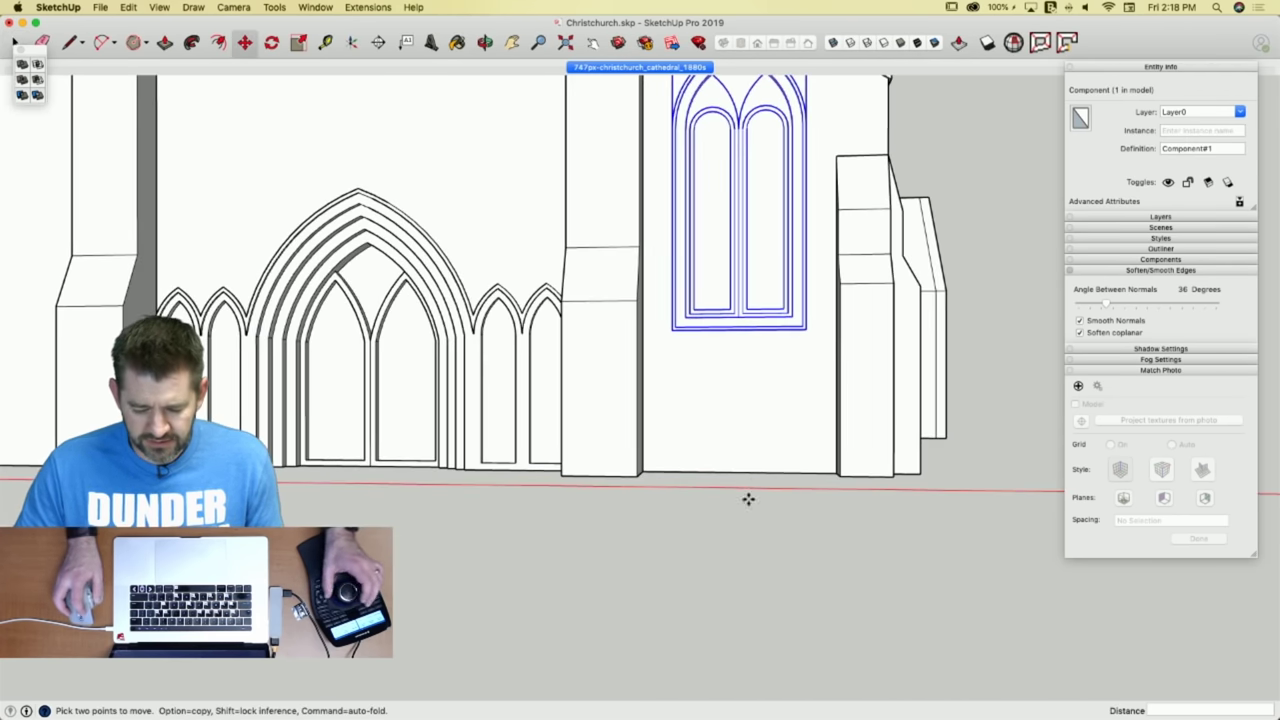
{"action": "left_click", "coordinate": [742, 472], "text": "alt"}
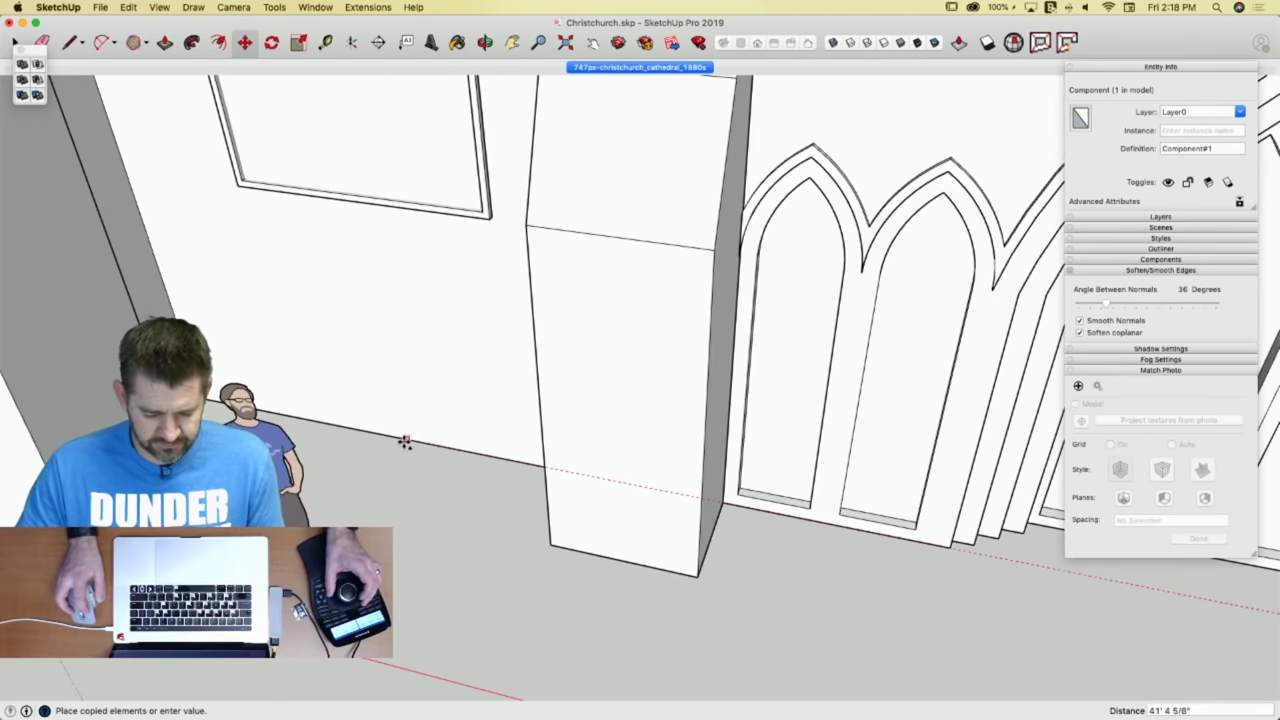
{"action": "left_click", "coordinate": [383, 435]}
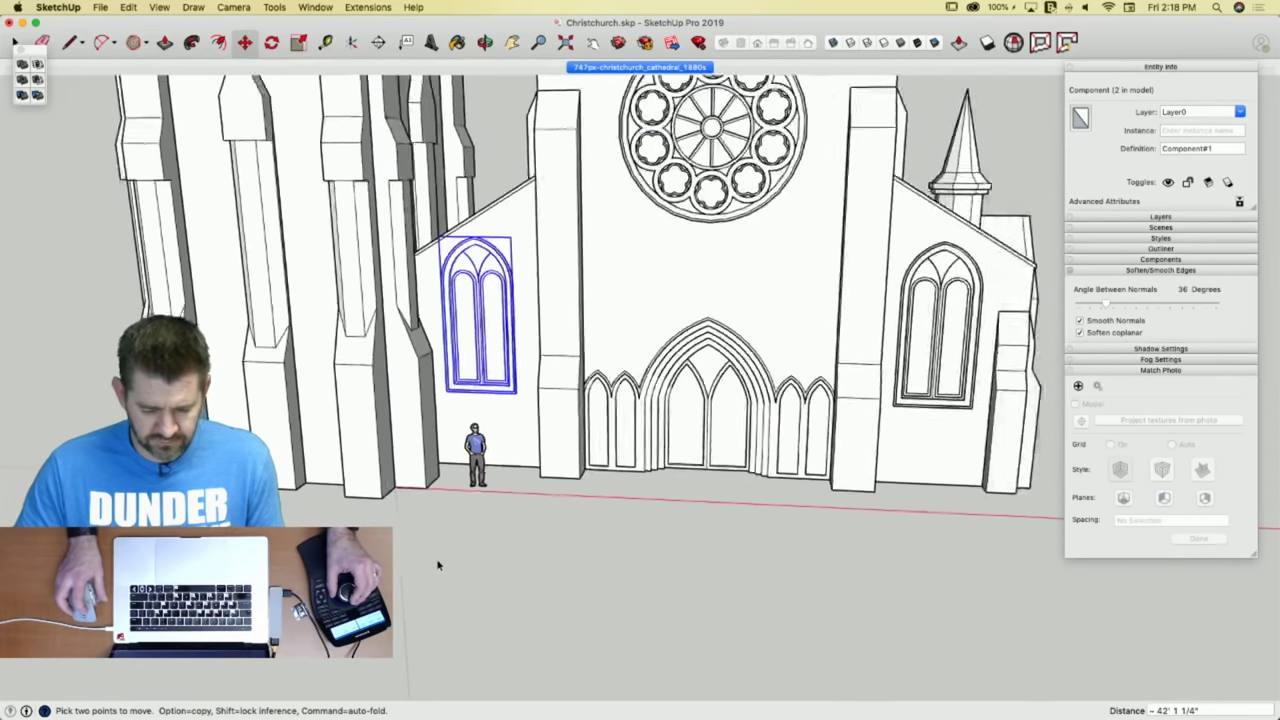
{"action": "key", "text": "space"}
{"action": "scroll", "coordinate": [555, 548], "scroll_direction": "up", "scroll_amount": 5}
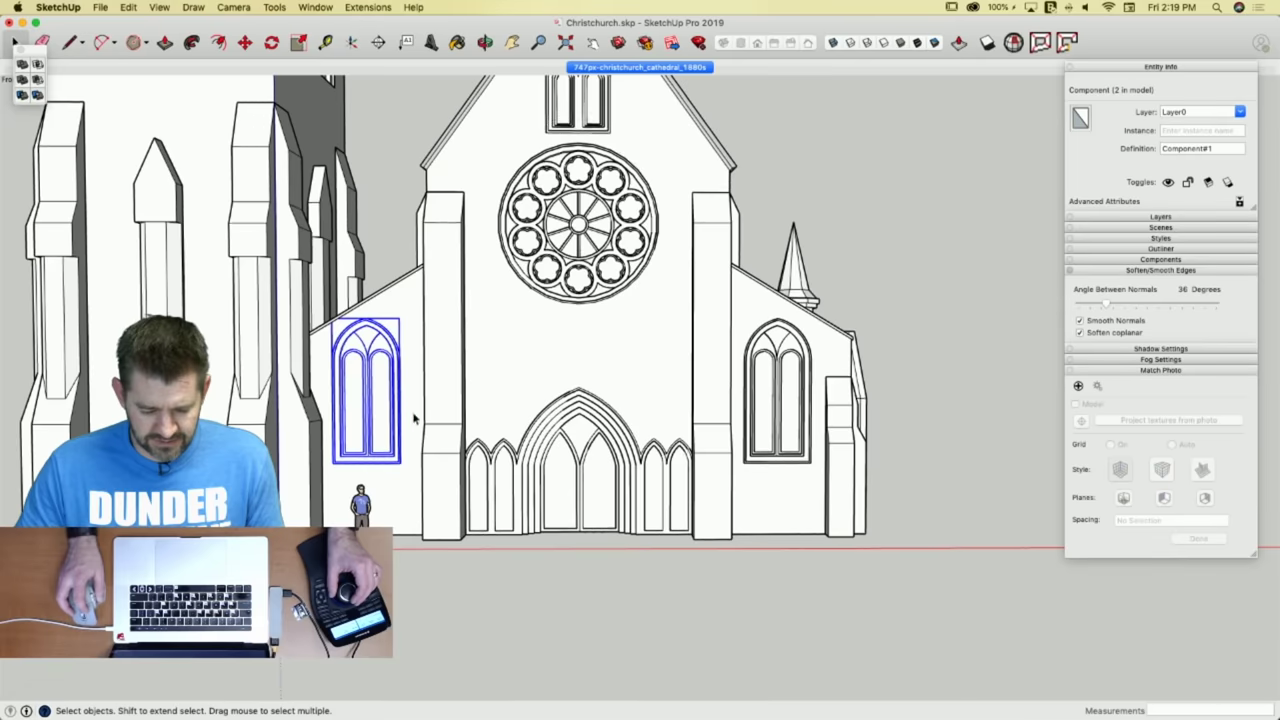
Copy the right bay's wall base edge about 40' 10 7/8" to the left bay as an alignment guide.
{"action": "scroll", "coordinate": [550, 556], "scroll_direction": "up", "scroll_amount": 3}
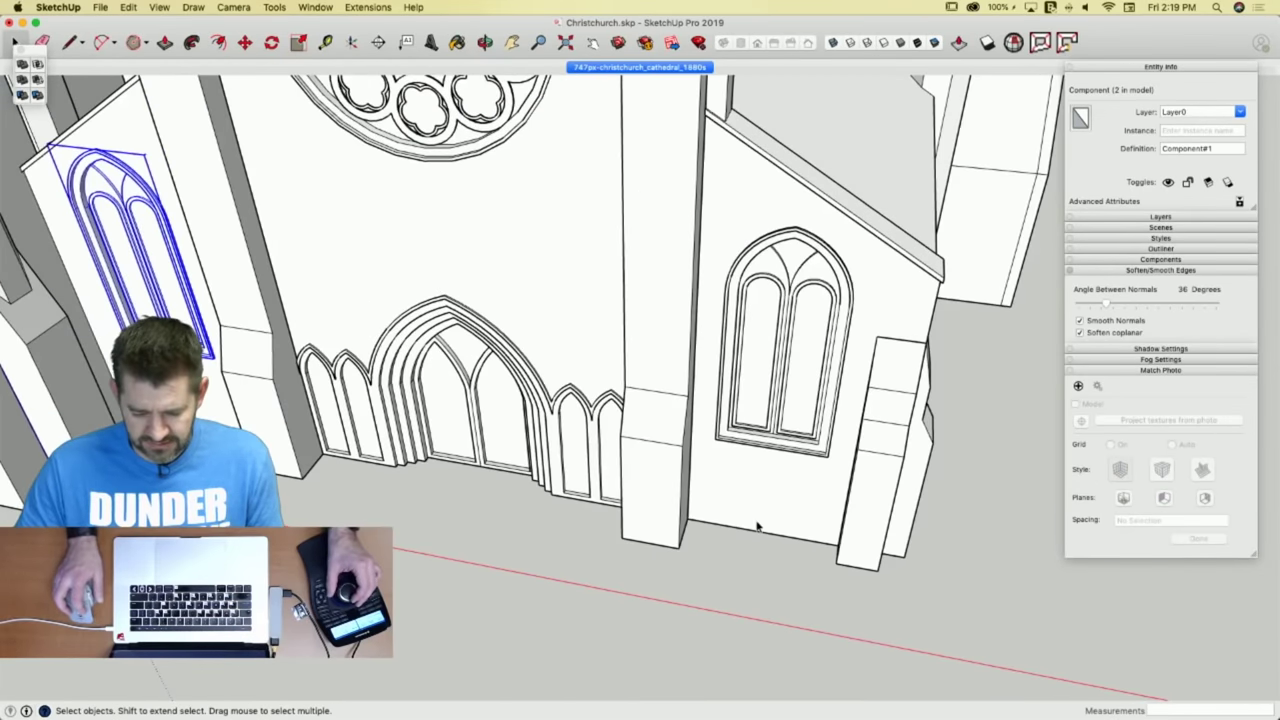
{"action": "left_click", "coordinate": [758, 537]}
{"action": "key", "text": "m"}
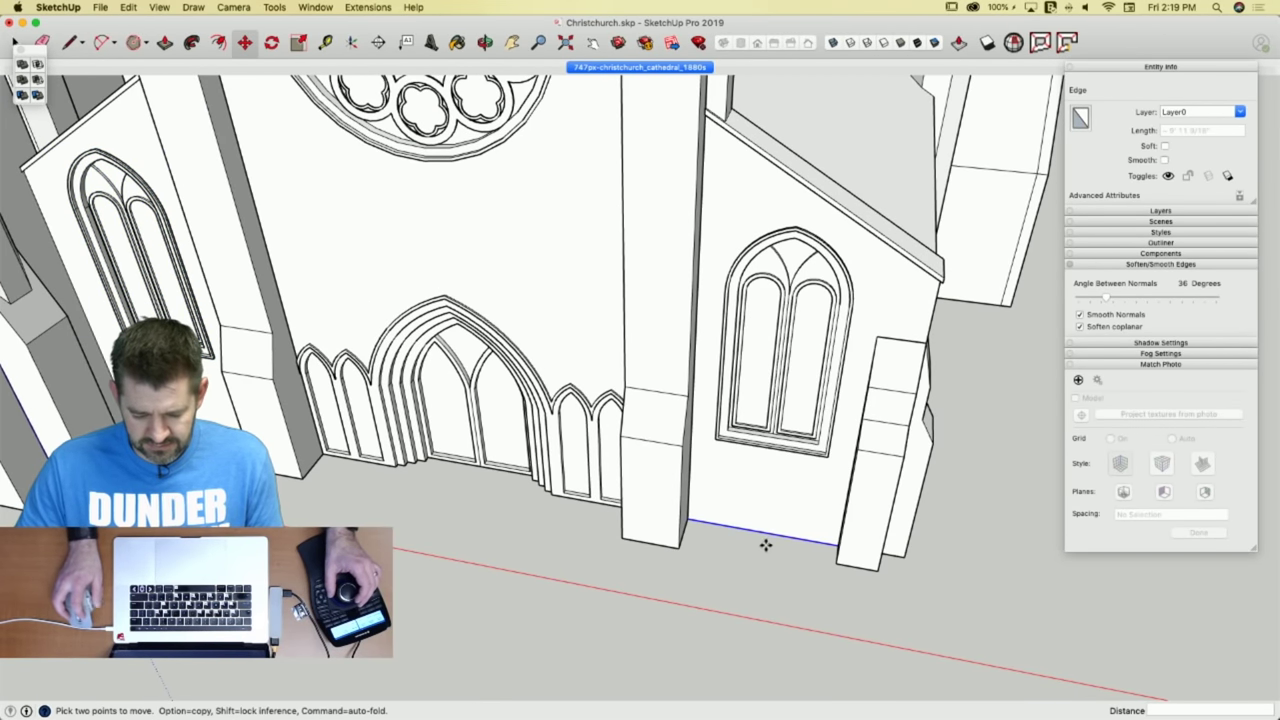
{"action": "left_click", "coordinate": [846, 524]}
{"action": "key", "text": "alt"}
{"action": "left_click", "coordinate": [285, 510]}
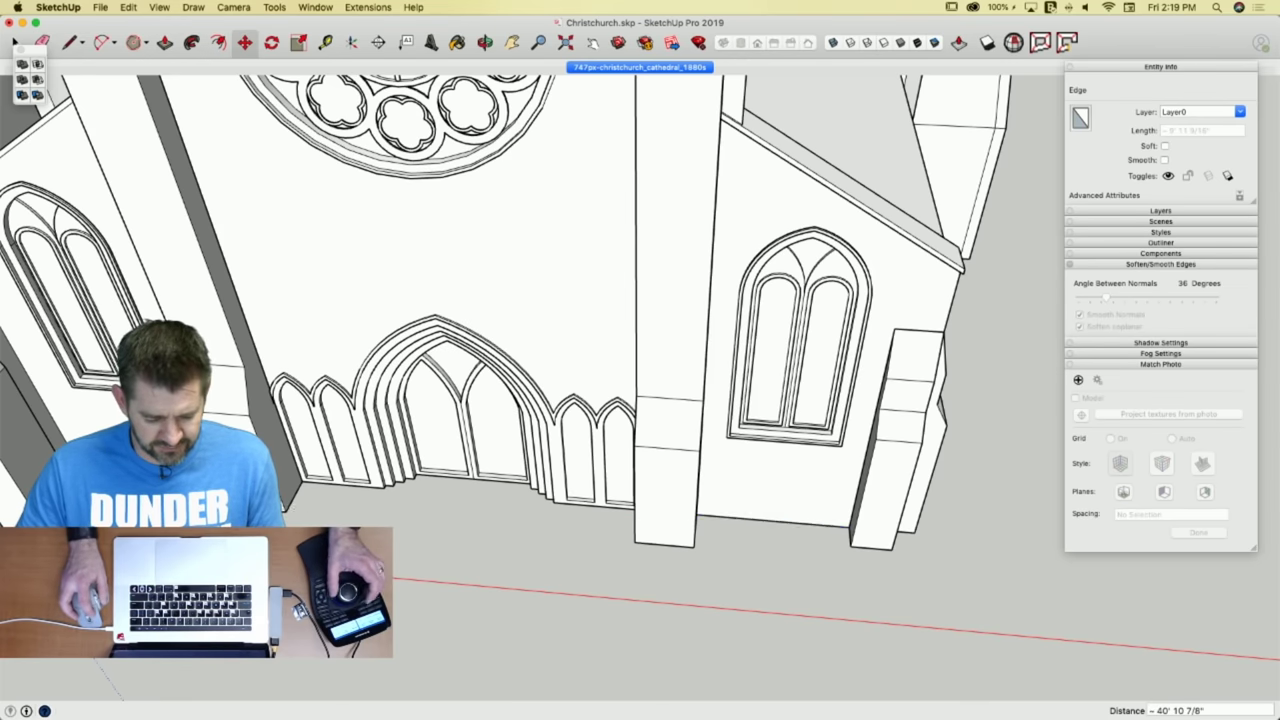
{"action": "key", "text": "space"}
Move the left window copy 9" sideways to centre it on the guide edge, and erase the guide edge.
{"action": "left_click", "coordinate": [469, 417]}
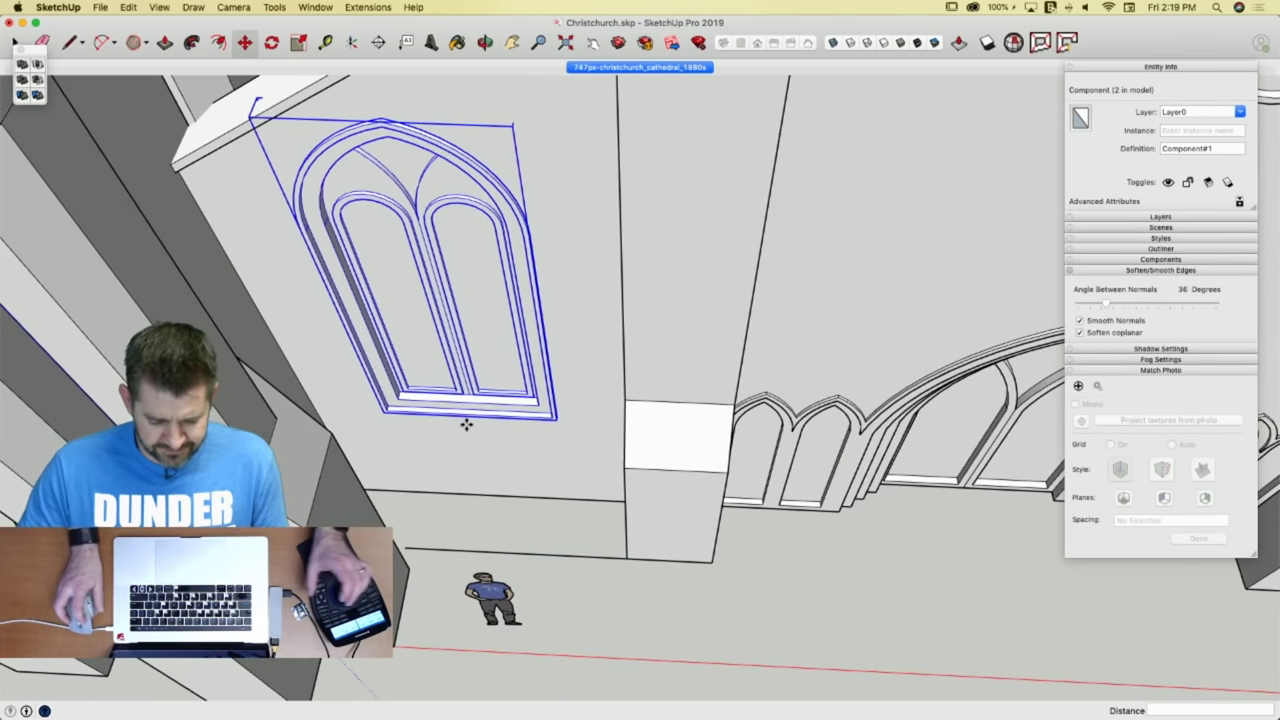
{"action": "key", "text": "m"}
{"action": "left_click", "coordinate": [468, 418]}
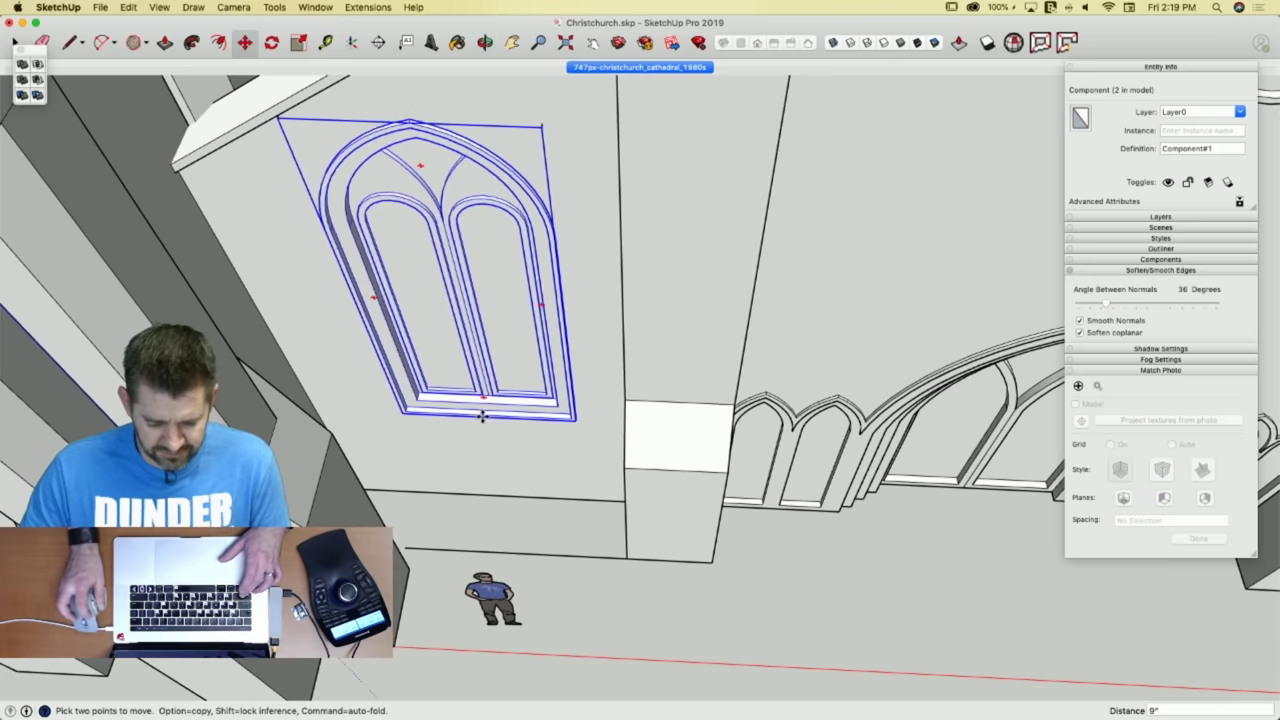
{"action": "left_click", "coordinate": [512, 554]}
{"action": "key", "text": "e"}
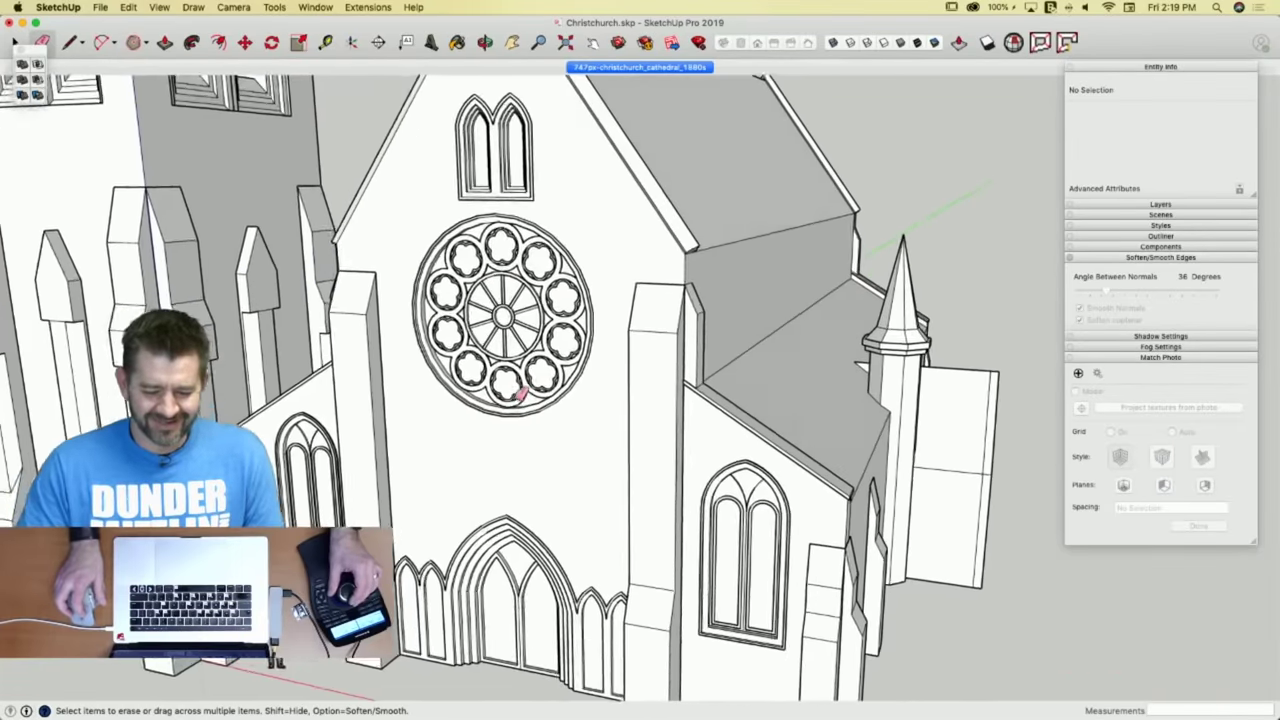
{"action": "key", "text": "space"}
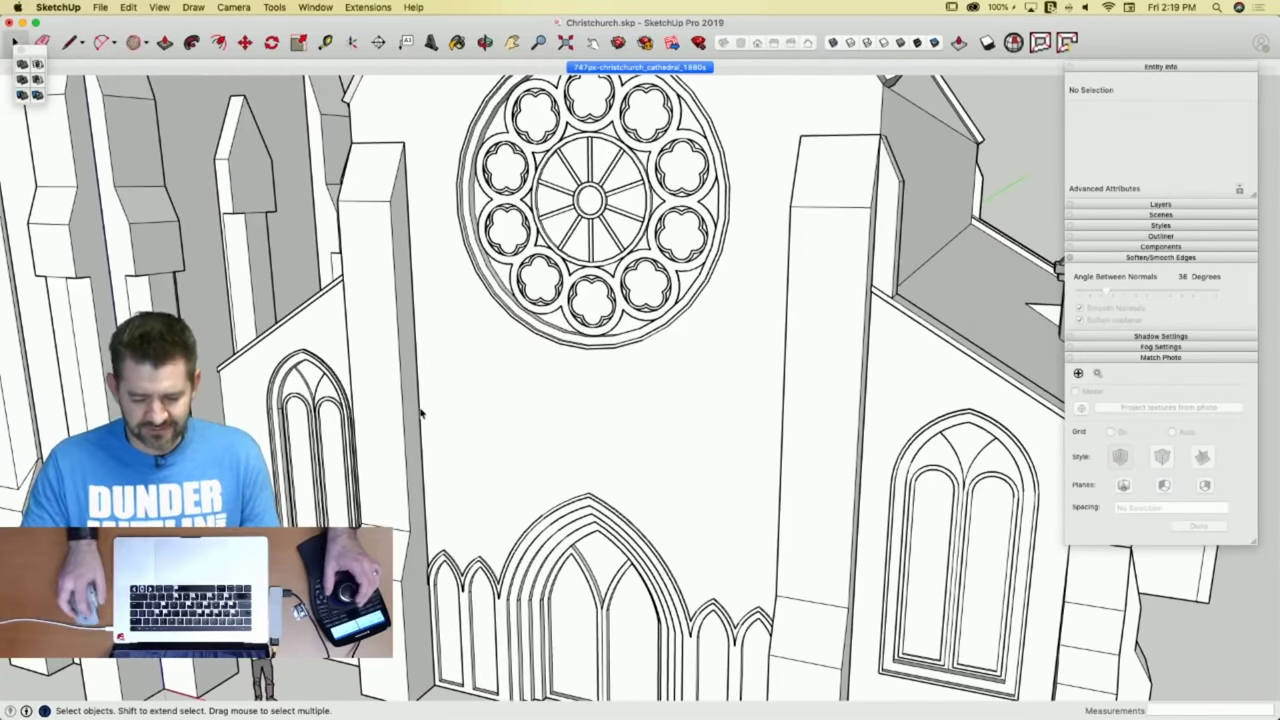
In the matched photo view, draw a thin rectangle about 2 13/16" by 19' 2 1/4" along the ledge beneath the blind arcade.
{"action": "left_click", "coordinate": [630, 68]}
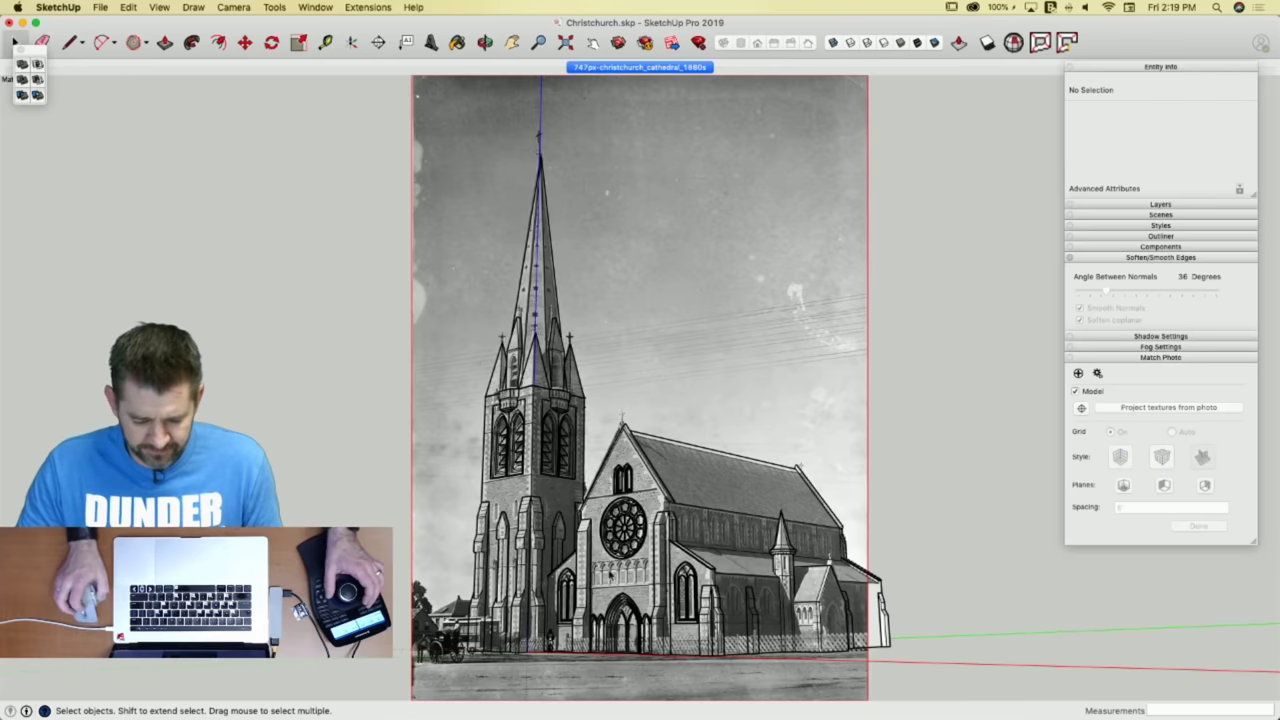
{"action": "scroll", "coordinate": [612, 574], "scroll_direction": "up", "scroll_amount": 6}
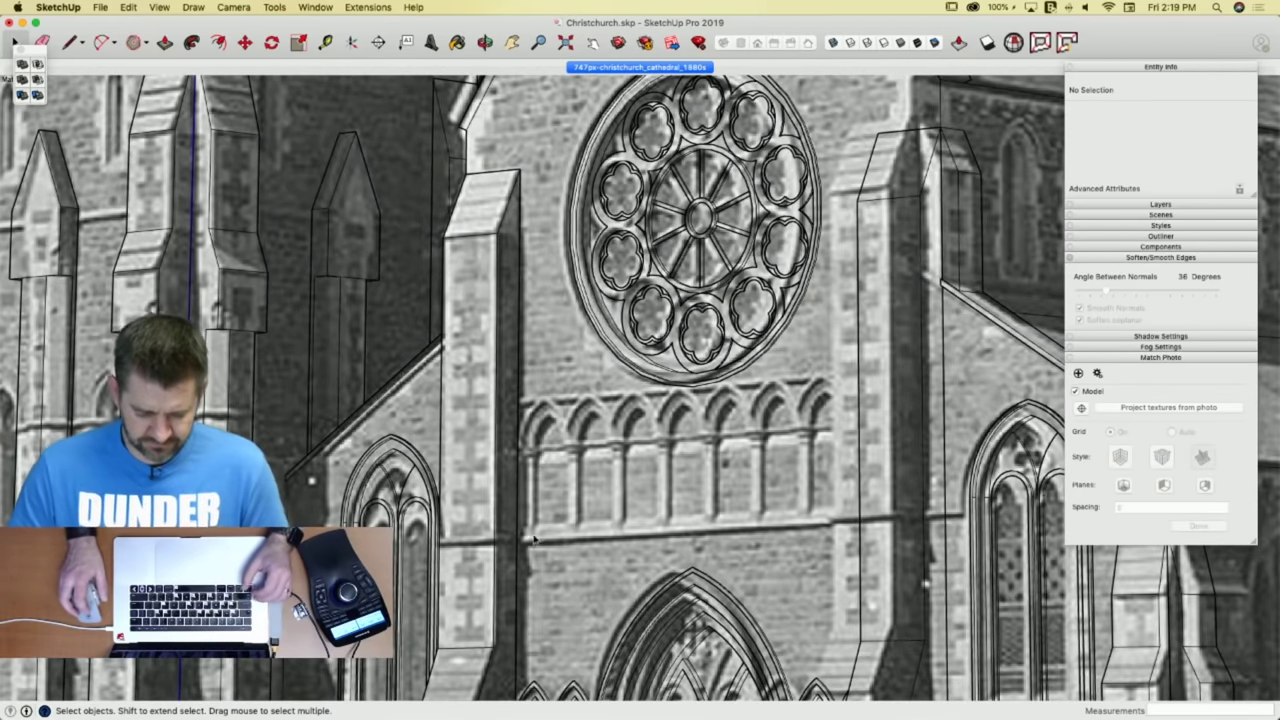
{"action": "key", "text": "r"}
{"action": "scroll", "coordinate": [517, 539], "scroll_direction": "up", "scroll_amount": 2}
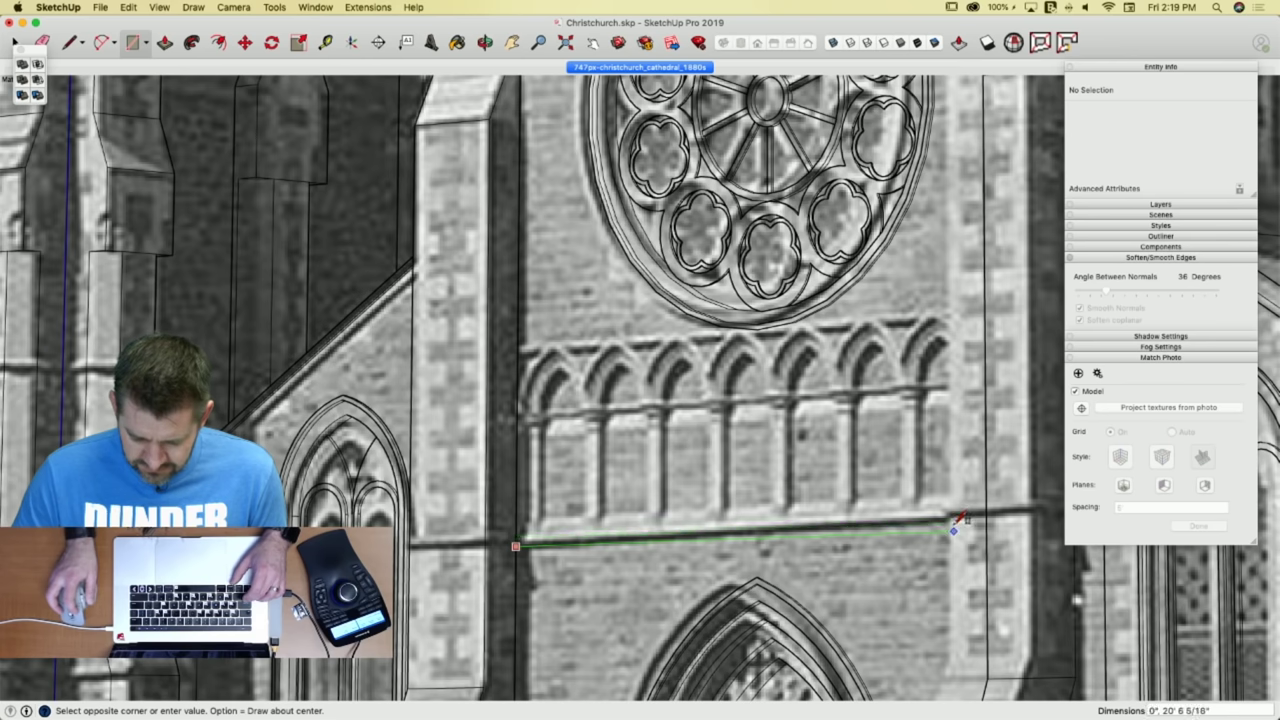
{"action": "scroll", "coordinate": [935, 520], "scroll_direction": "up", "scroll_amount": 4}
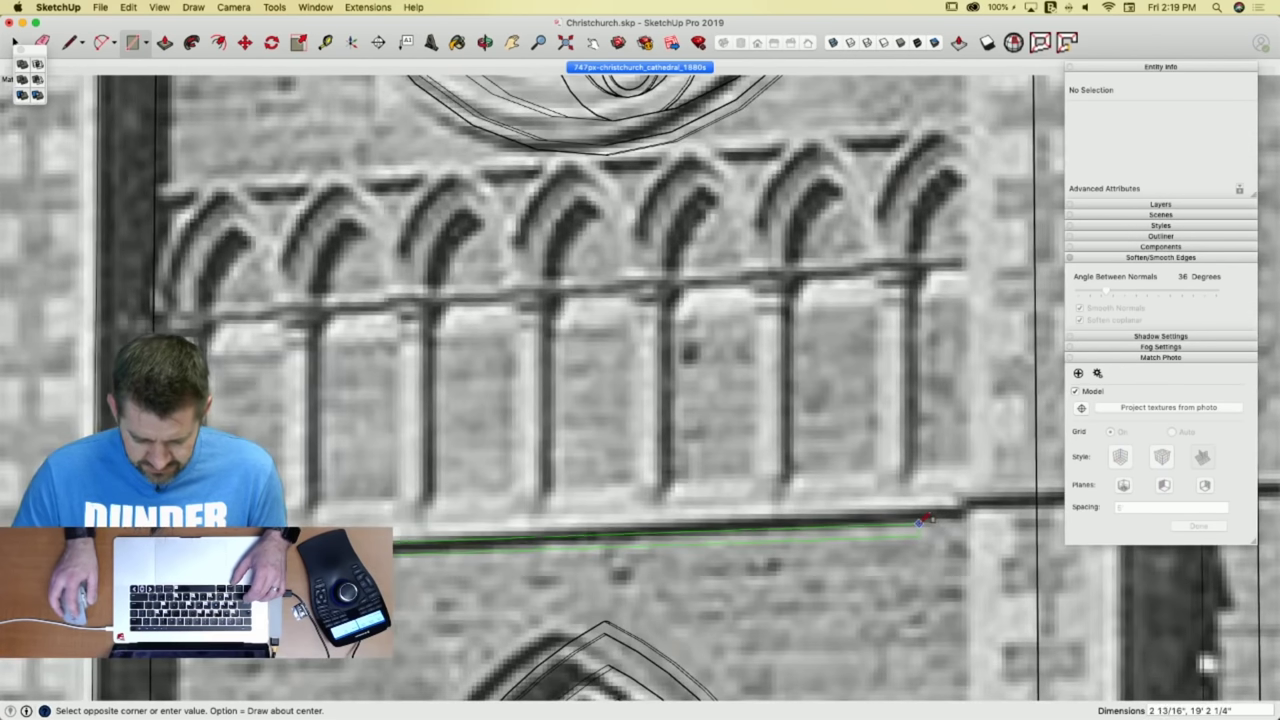
{"action": "left_click", "coordinate": [920, 522]}
Pull the thin rectangle out from the wall to form a projecting ledge.
{"action": "key", "text": "p"}
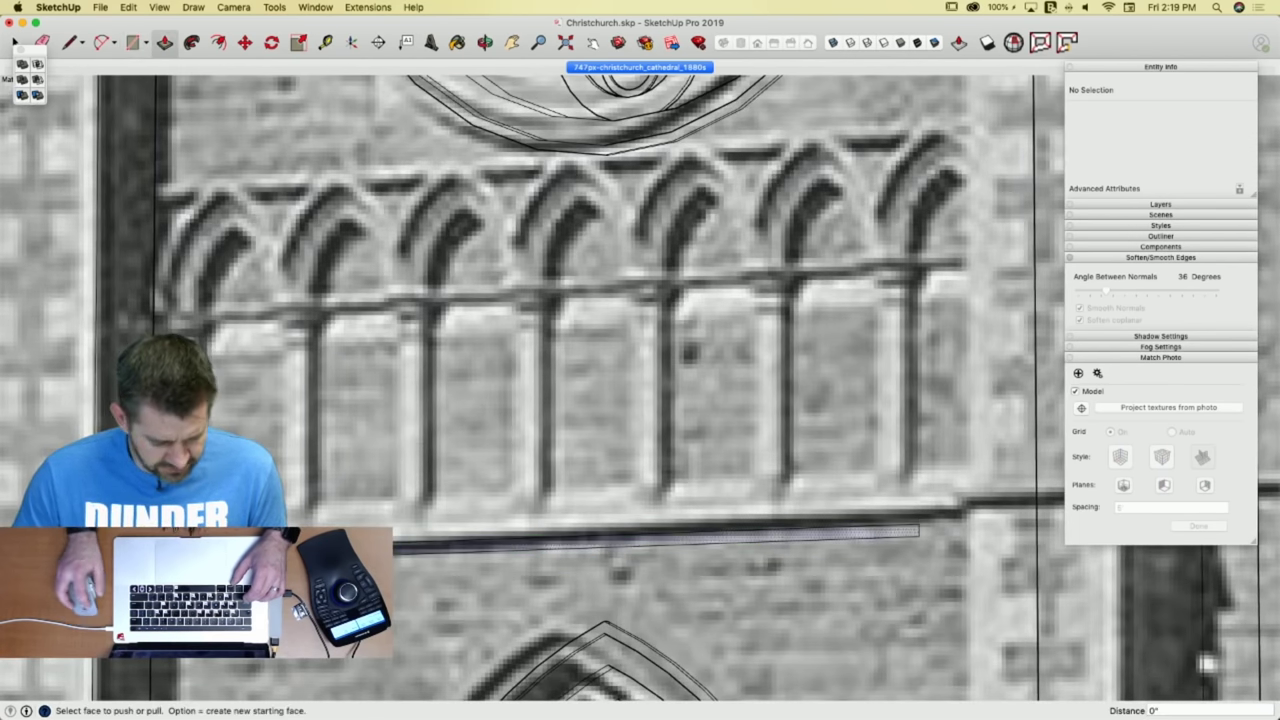
{"action": "left_click", "coordinate": [901, 531]}
{"action": "left_click", "coordinate": [908, 532]}
{"action": "key", "text": "space"}
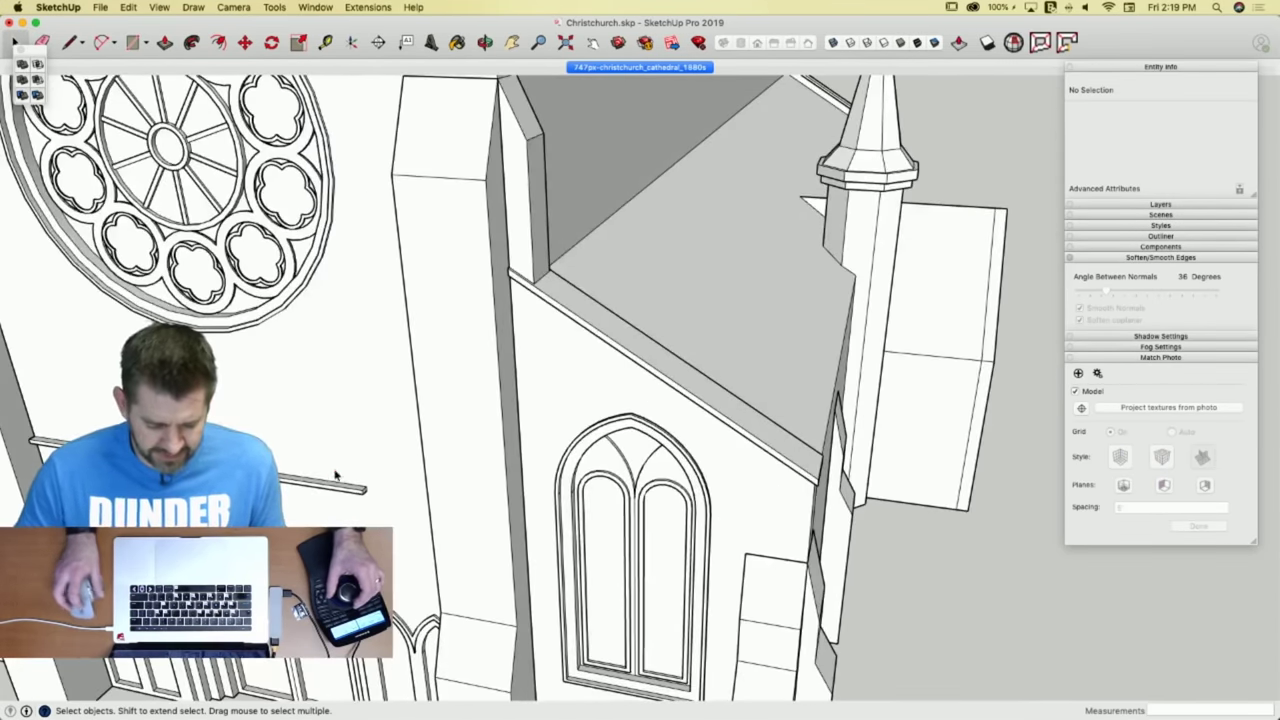
Extend the ledge's right end by about 4' 1 3/16" until it meets the right buttress.
{"action": "key", "text": "p"}
{"action": "scroll", "coordinate": [363, 498], "scroll_direction": "up", "scroll_amount": 4}
{"action": "left_click", "coordinate": [365, 495]}
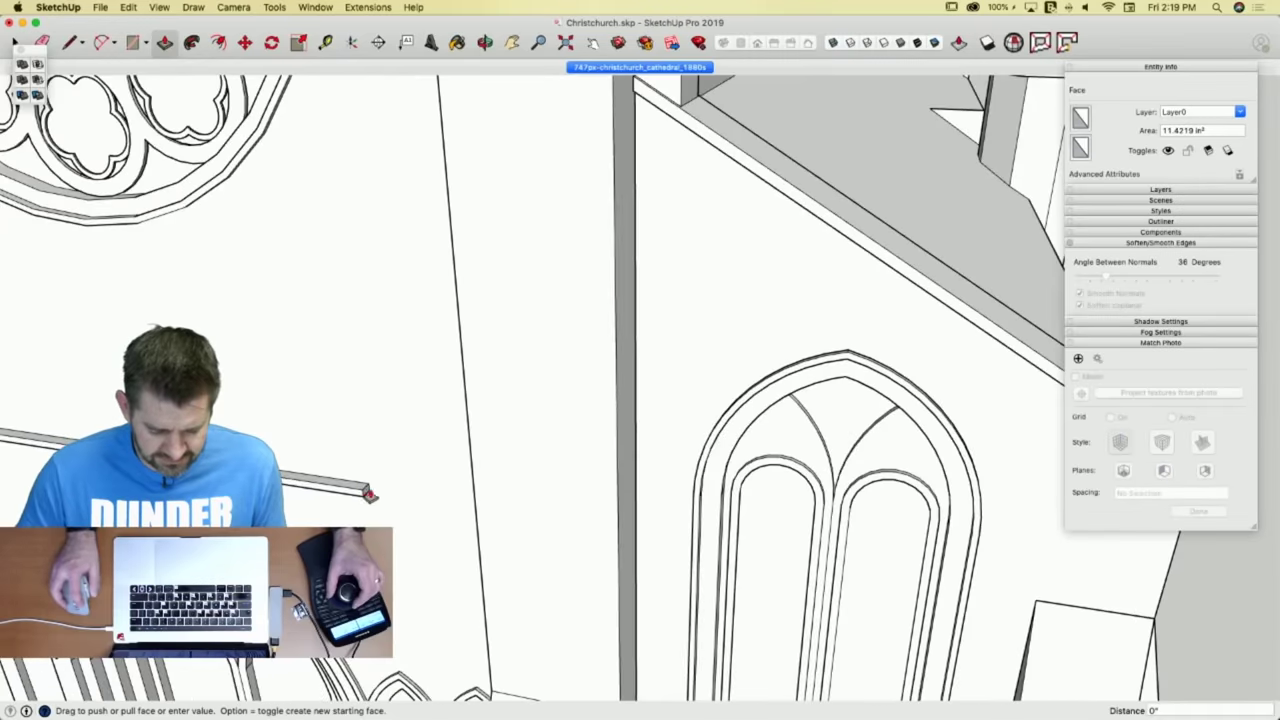
{"action": "left_click", "coordinate": [773, 583]}
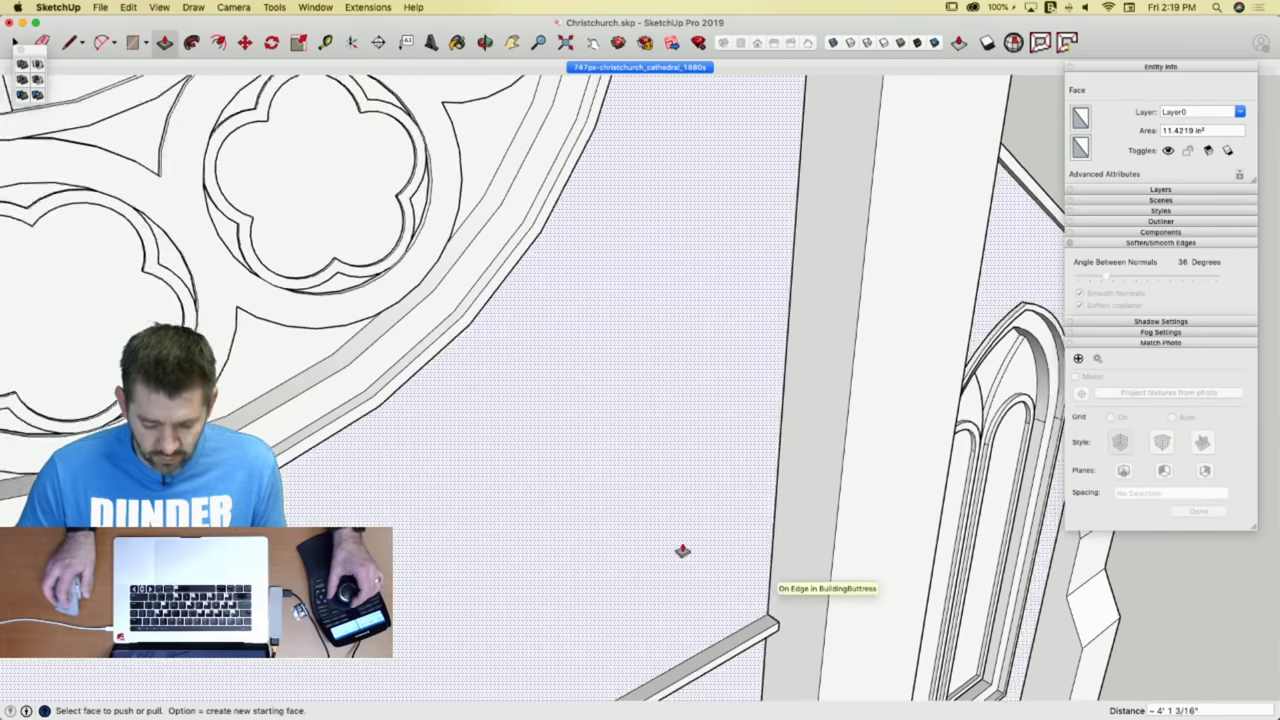
{"action": "key", "text": "space"}
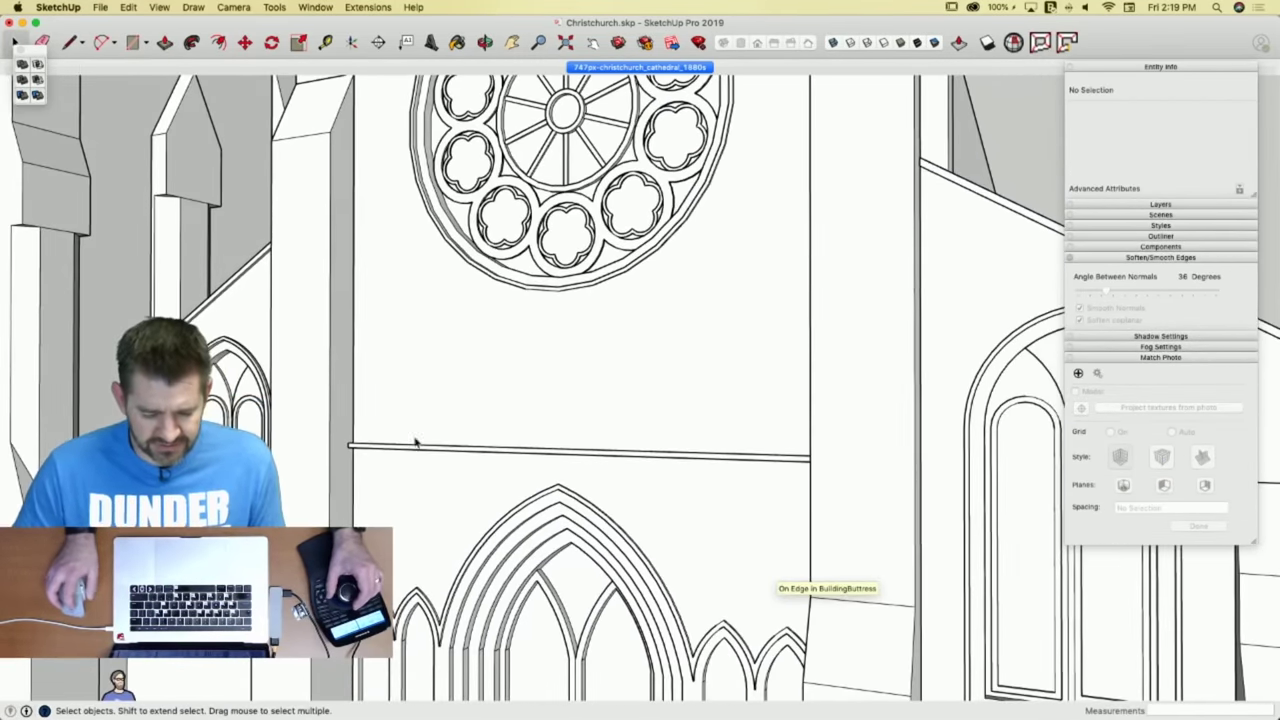
In the matched photo view, copy the ledge's left end profile straight up the wall to the top of the blind arcade.
{"action": "left_click", "coordinate": [642, 67]}
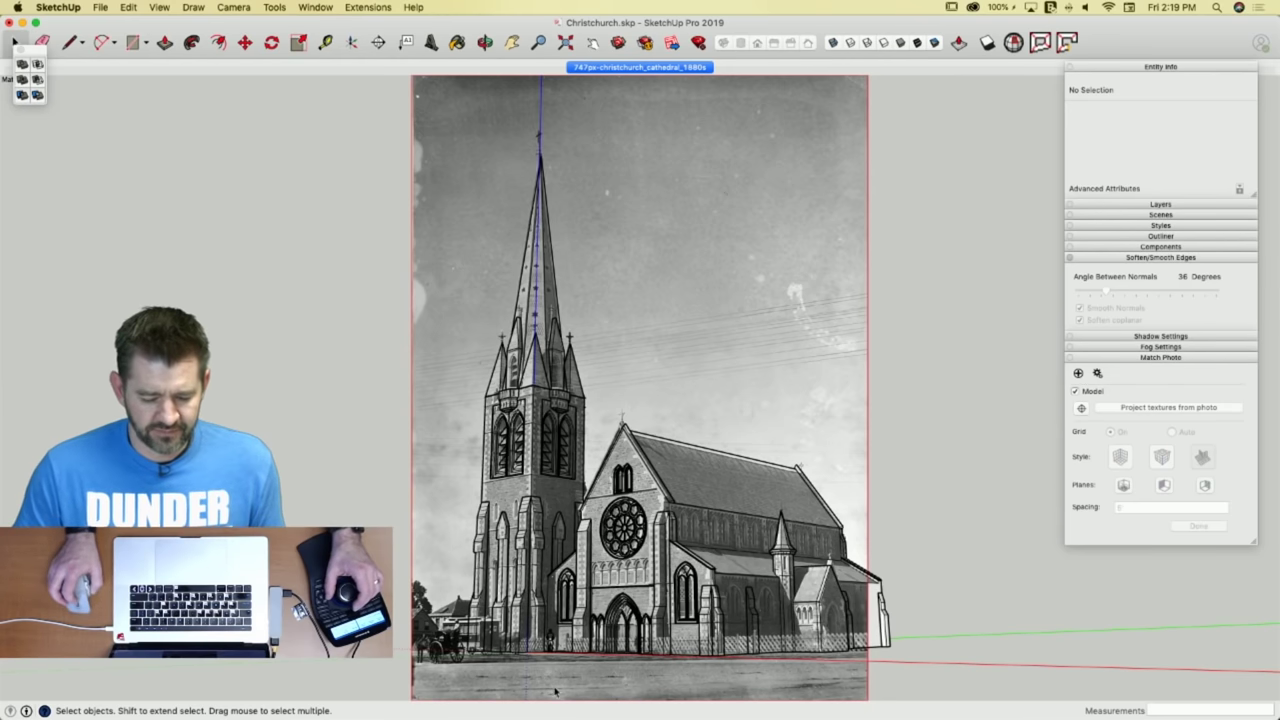
{"action": "scroll", "coordinate": [614, 583], "scroll_direction": "up", "scroll_amount": 10}
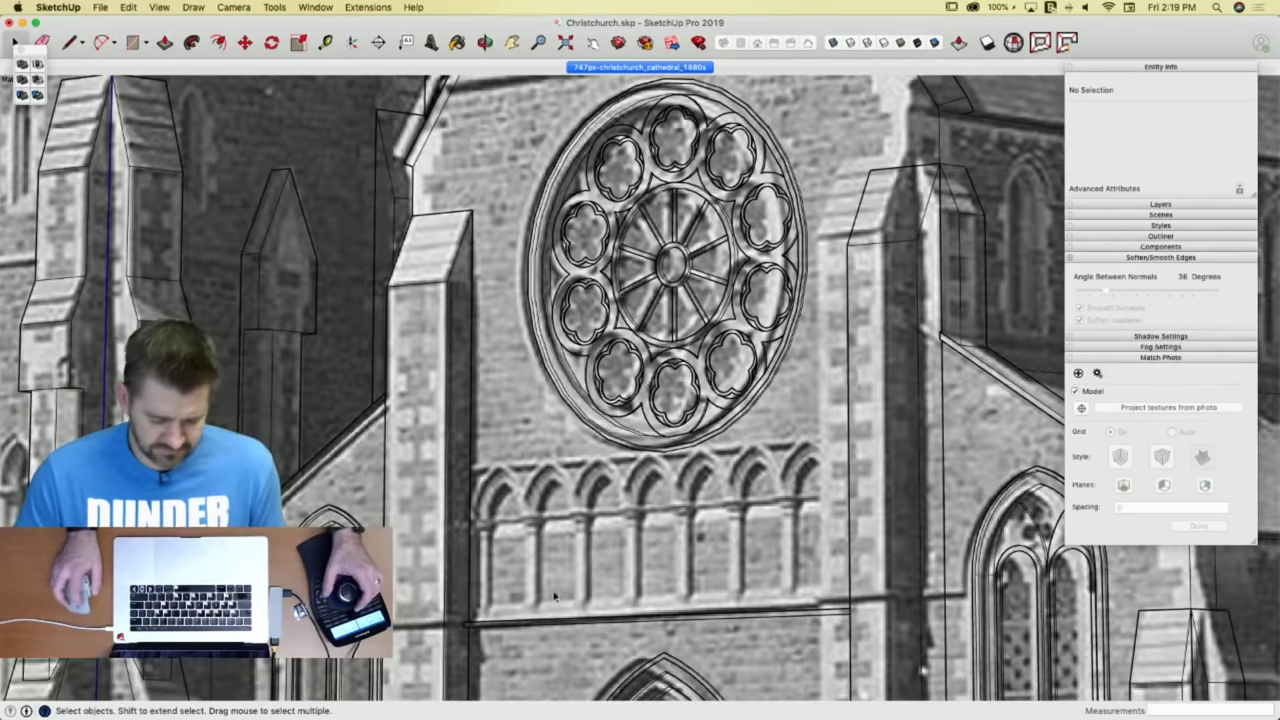
{"action": "left_click_drag", "start_coordinate": [459, 605], "coordinate": [865, 645]}
{"action": "key", "text": "m"}
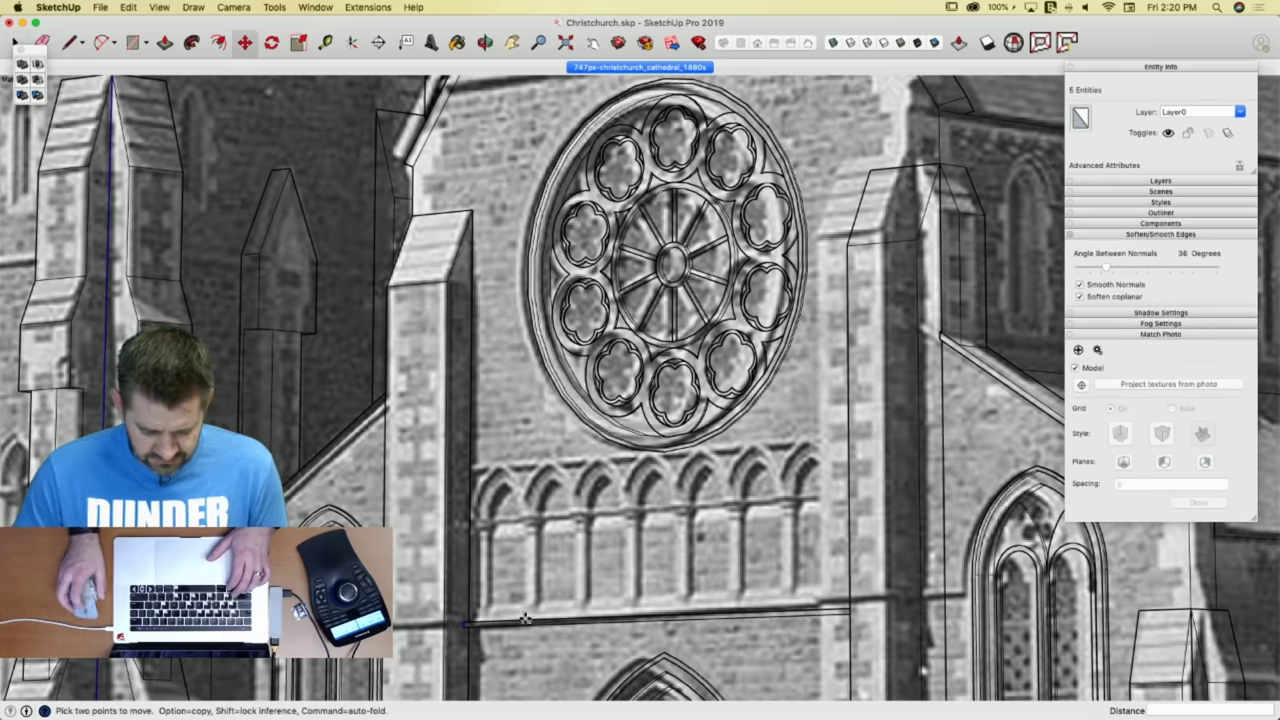
{"action": "scroll", "coordinate": [455, 665], "scroll_direction": "up", "scroll_amount": 5}
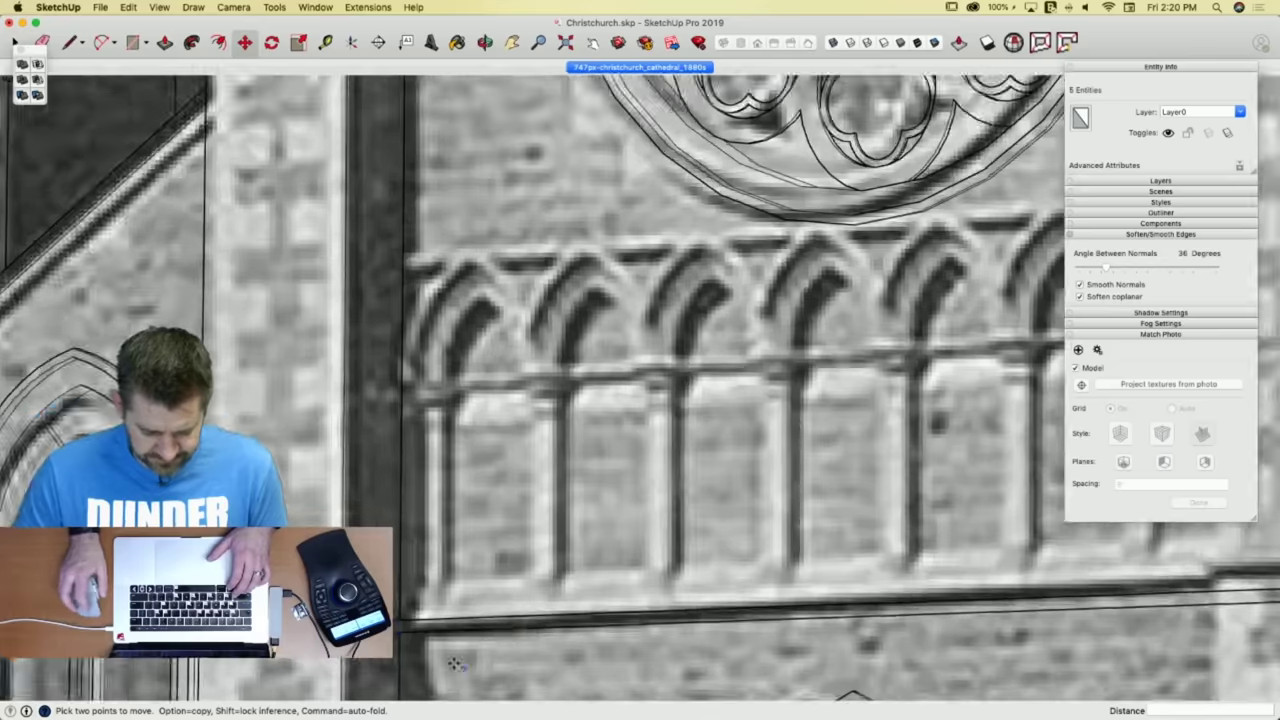
{"action": "left_click", "coordinate": [400, 654]}
{"action": "key", "text": "alt"}
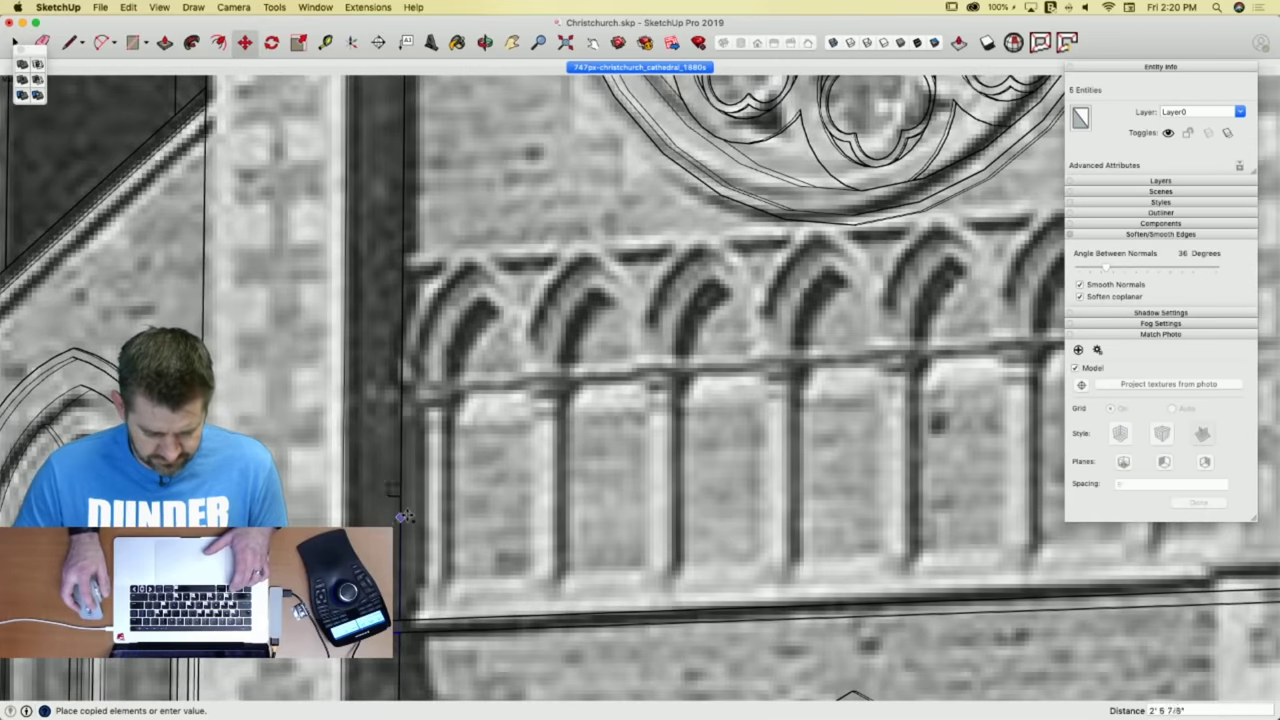
{"action": "left_click", "coordinate": [404, 287]}
Extrude the copied profile about 23' 3 7/16" across the wall to the right buttress, forming the upper ledge.
{"action": "key", "text": "p"}
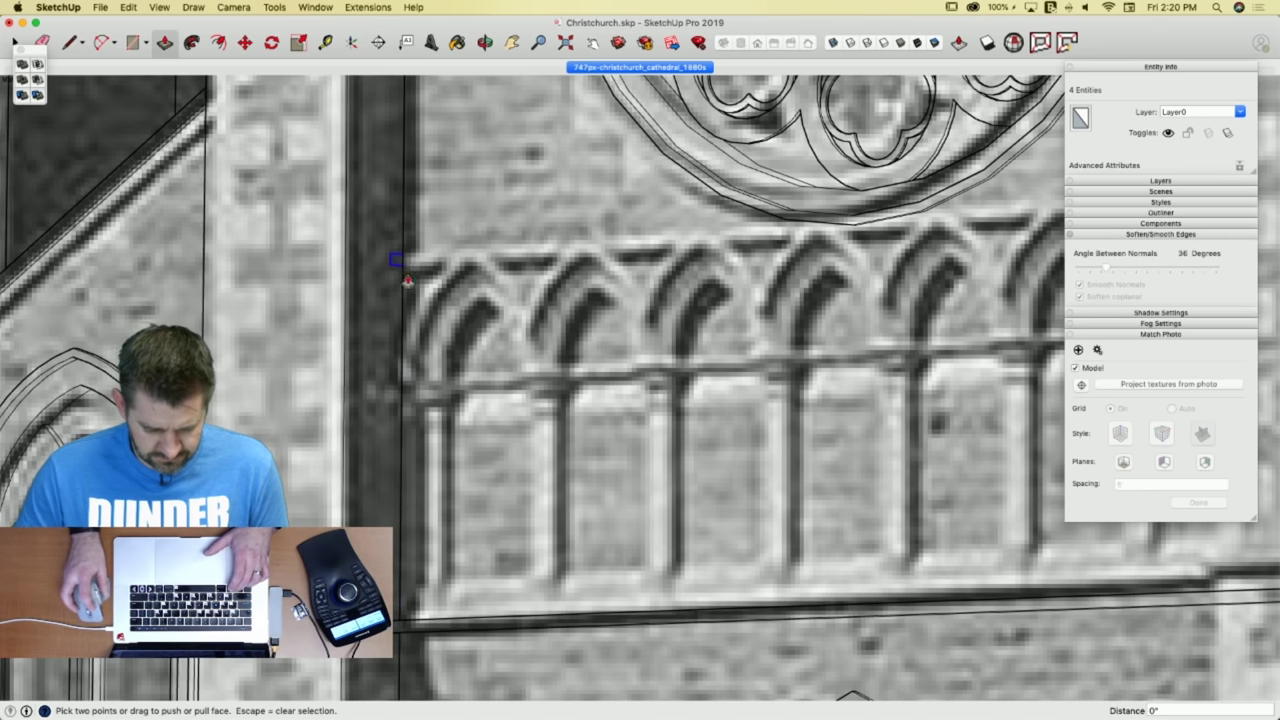
{"action": "left_click", "coordinate": [399, 263]}
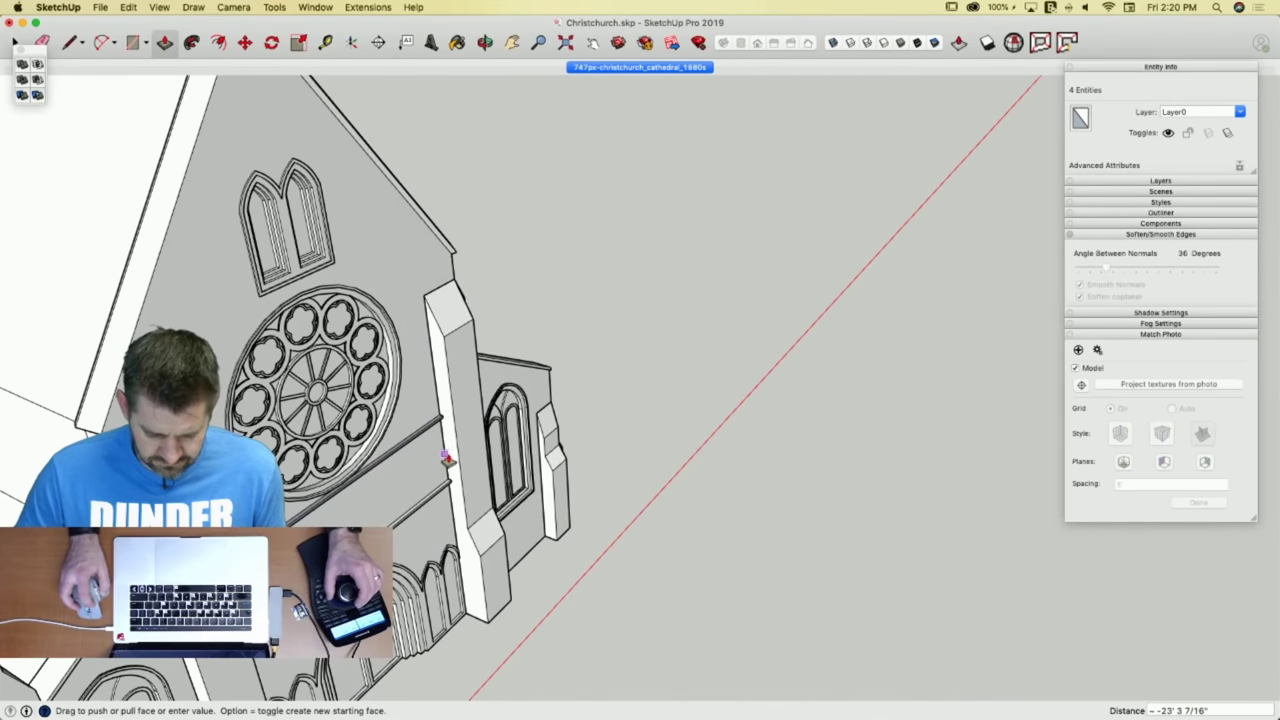
{"action": "left_click", "coordinate": [446, 459]}
{"action": "key", "text": "space"}
Reverse the upper ledge's three long faces so their front sides point outward.
{"action": "scroll", "coordinate": [460, 450], "scroll_direction": "up", "scroll_amount": 5}
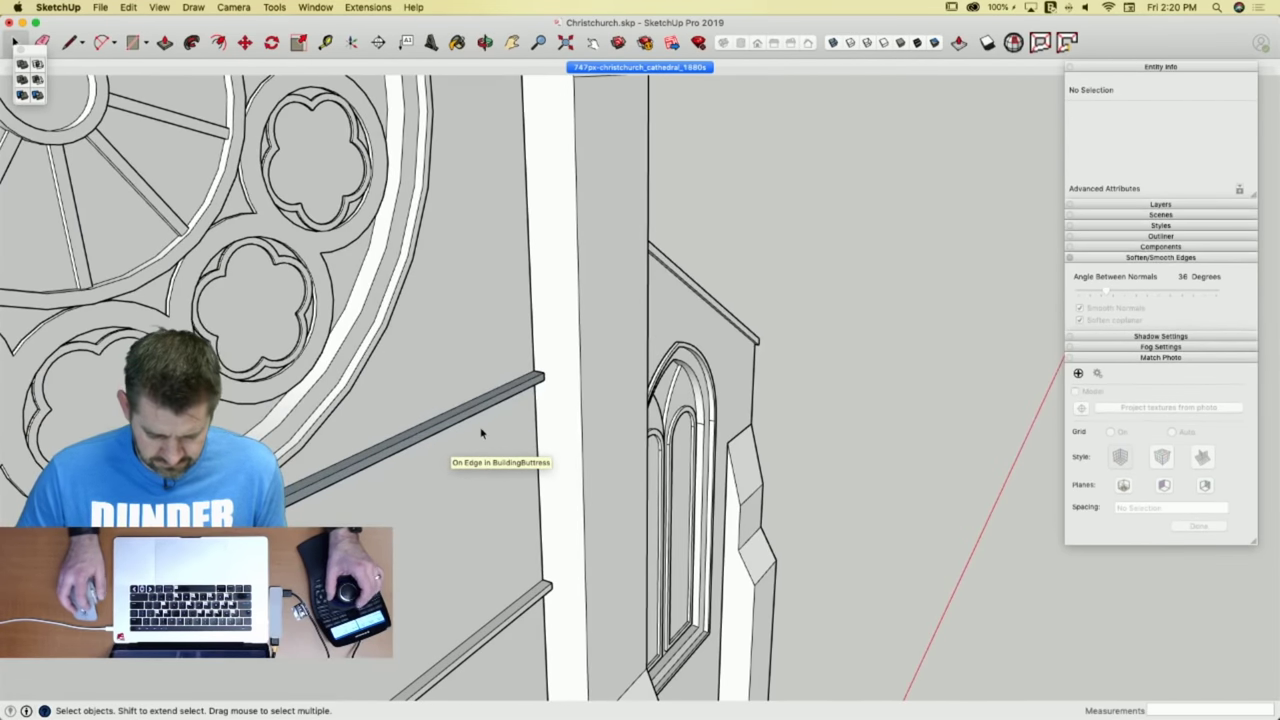
{"action": "left_click", "coordinate": [476, 416]}
{"action": "scroll", "coordinate": [472, 420], "scroll_direction": "up", "scroll_amount": 3}
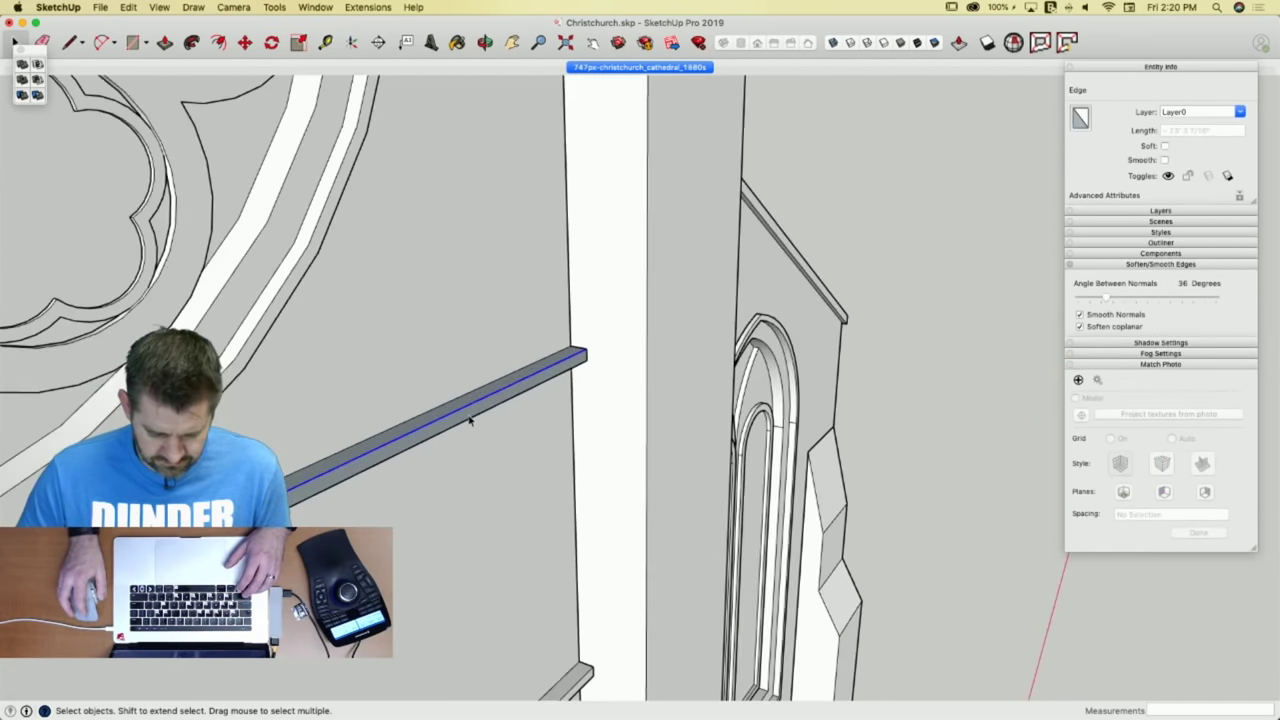
{"action": "scroll", "coordinate": [470, 420], "scroll_direction": "up", "scroll_amount": 2}
{"action": "left_click", "coordinate": [469, 419]}
{"action": "left_click", "coordinate": [458, 405], "text": "shift"}
{"action": "middle_click_drag", "start_coordinate": [458, 405], "coordinate": [402, 262]}
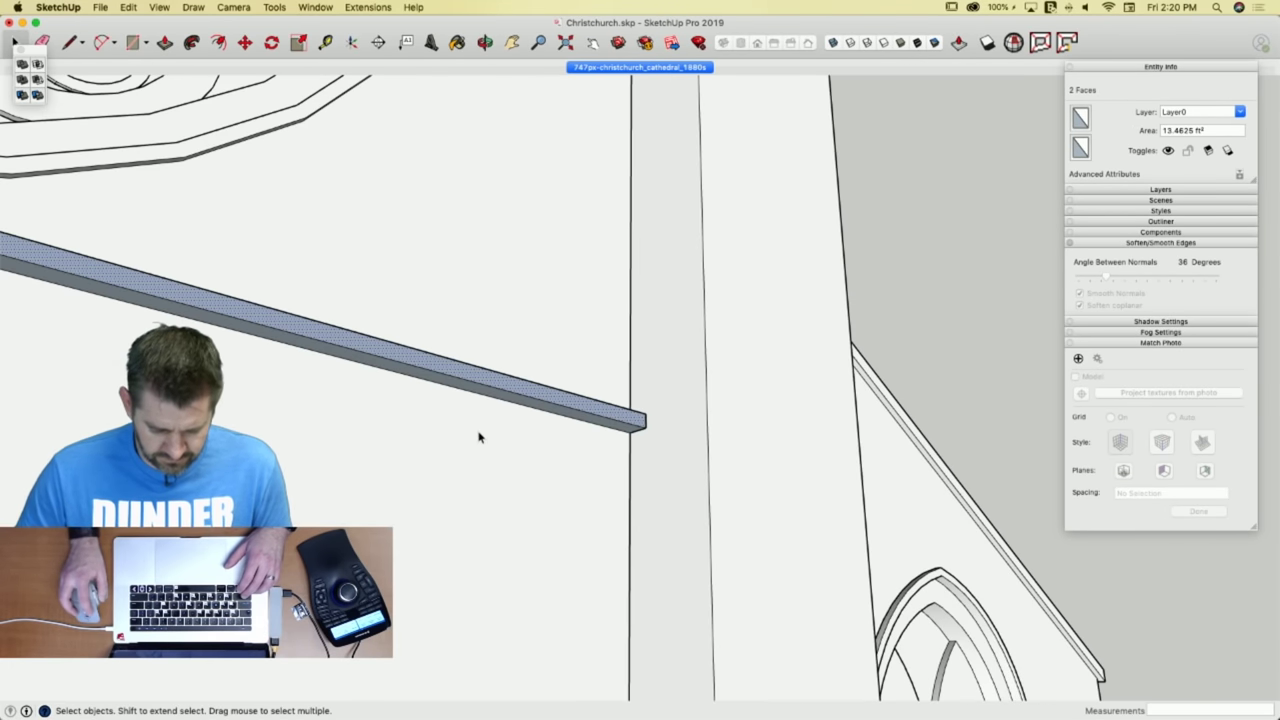
{"action": "left_click", "coordinate": [476, 393], "text": "shift"}
{"action": "right_click", "coordinate": [476, 393]}
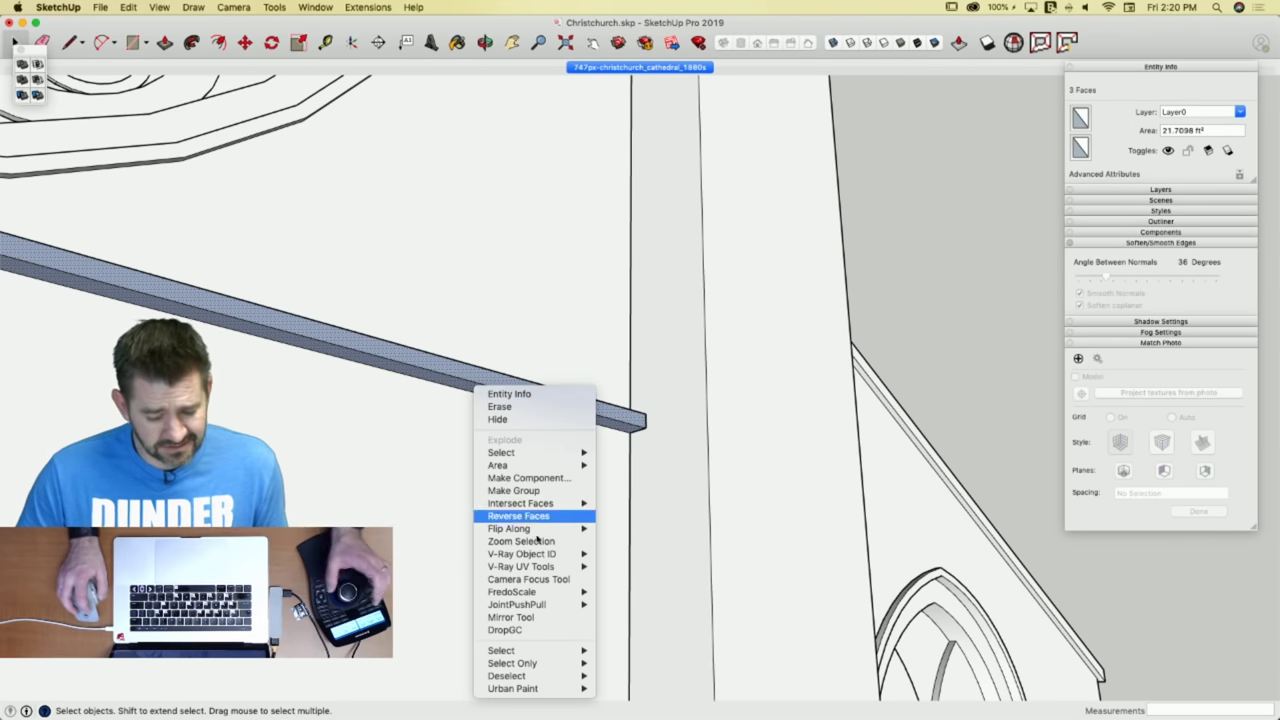
{"action": "left_click", "coordinate": [517, 515]}
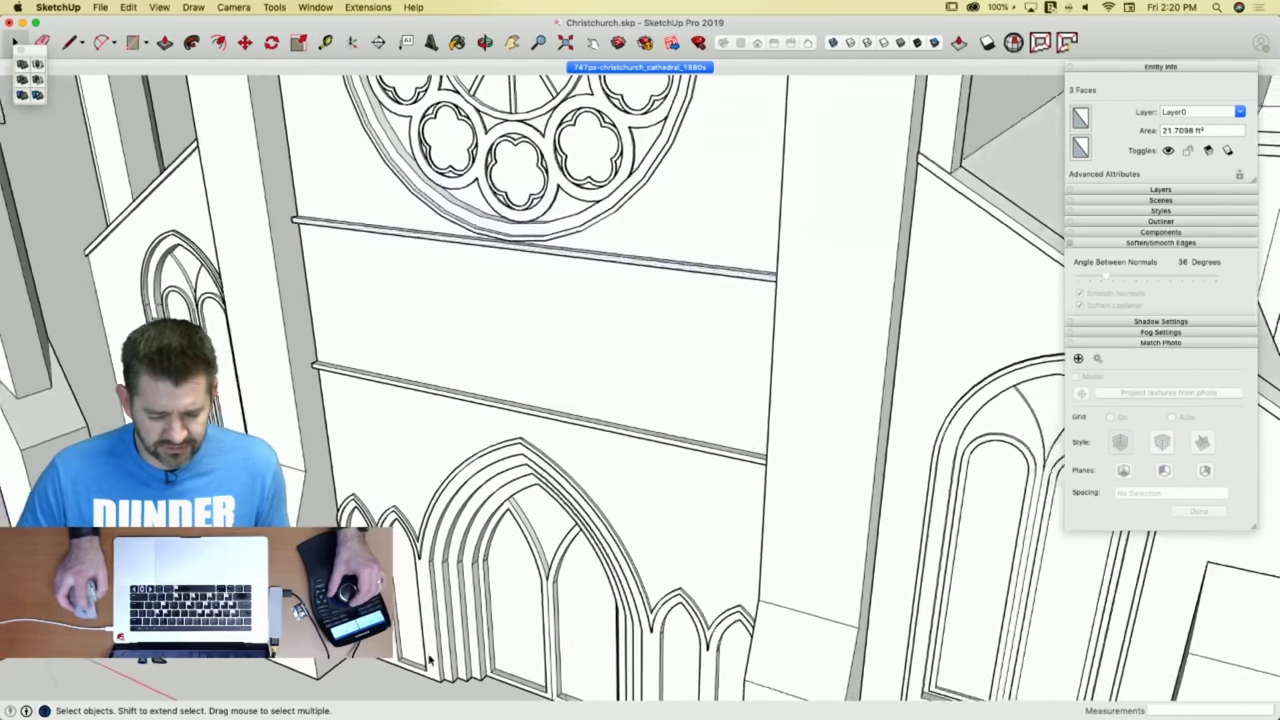
Examine the blind arcade's arches in the matched photo against the two modelled ledges.
{"action": "left_click", "coordinate": [605, 67]}
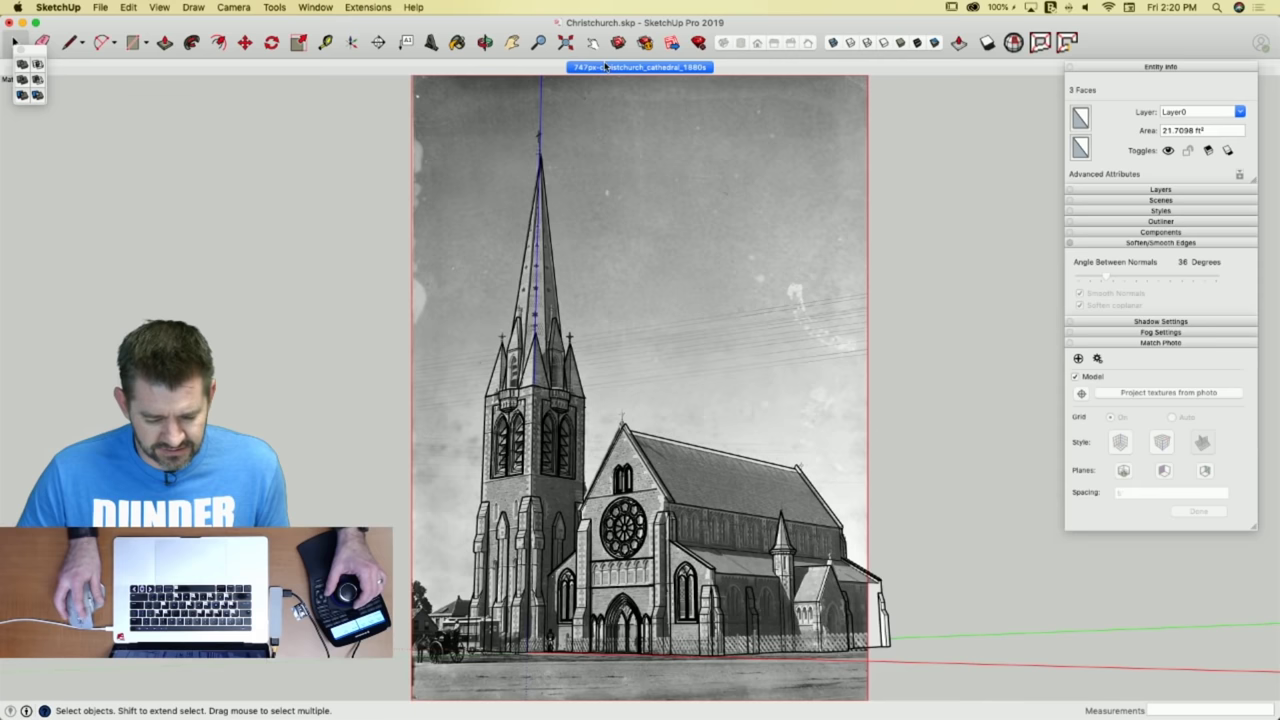
{"action": "scroll", "coordinate": [622, 610], "scroll_direction": "up", "scroll_amount": 8}
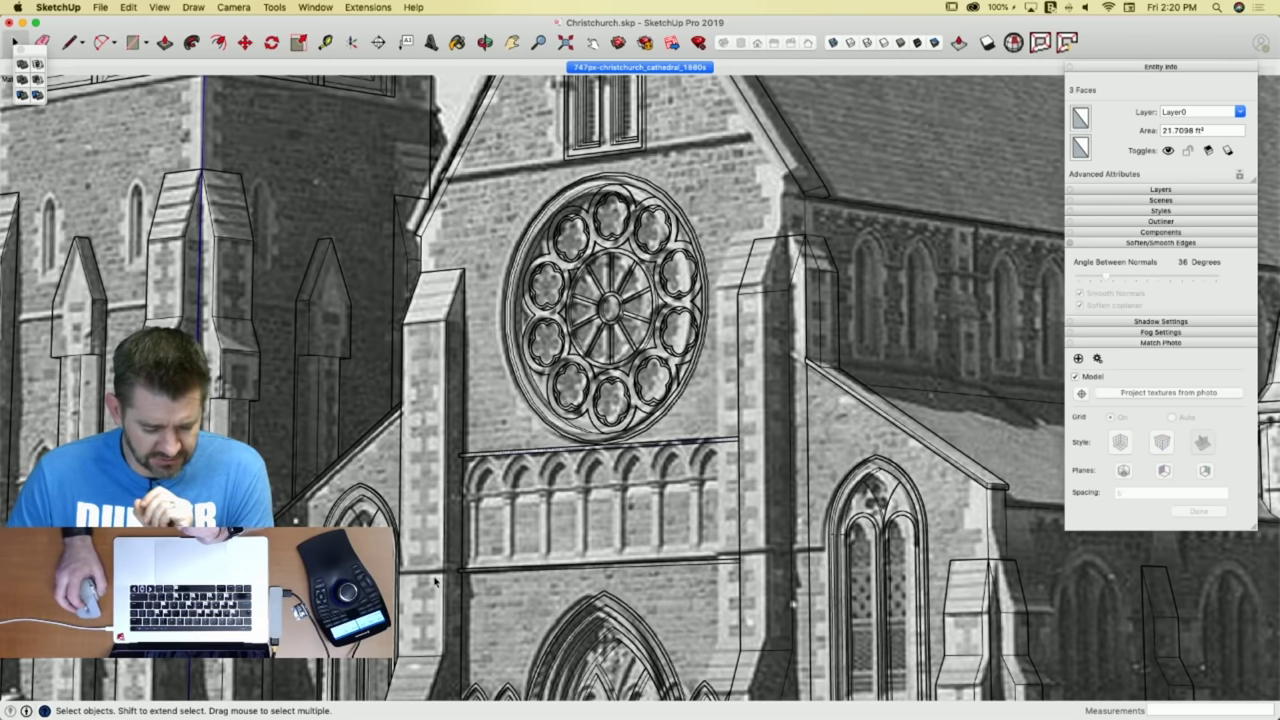
{"action": "scroll", "coordinate": [414, 551], "scroll_direction": "down", "scroll_amount": 3}
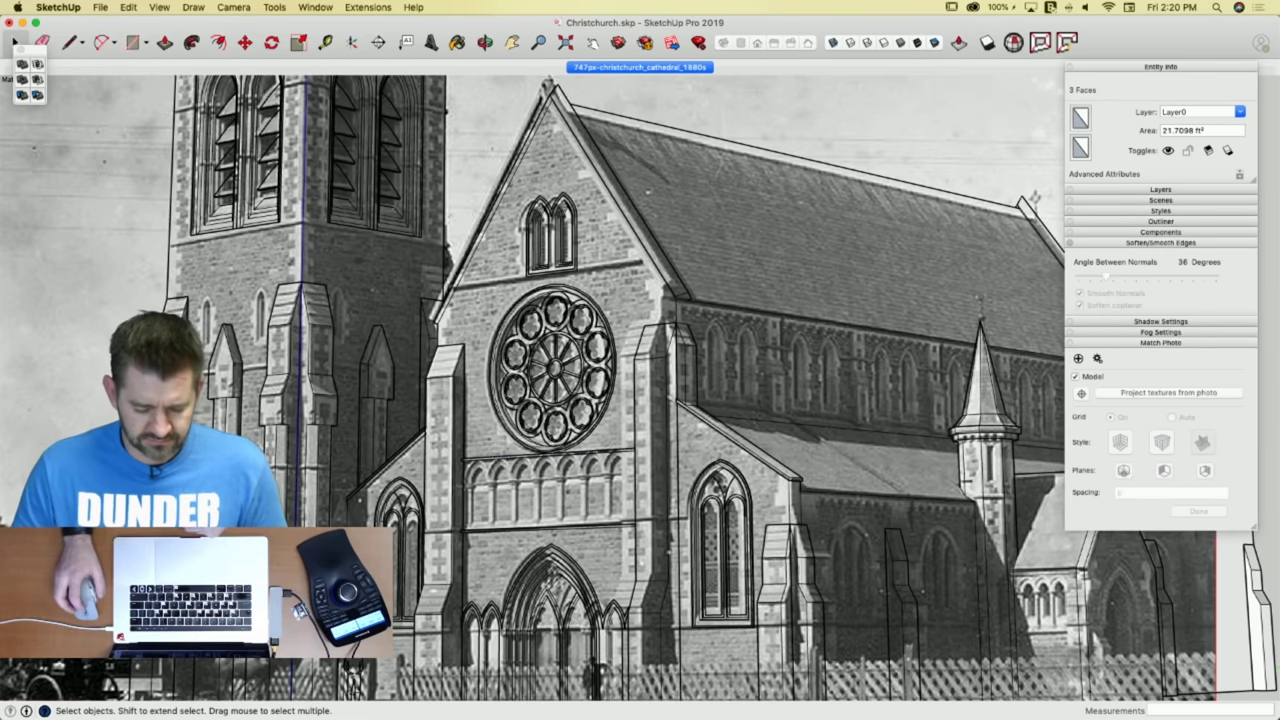
{"action": "scroll", "coordinate": [623, 536], "scroll_direction": "up", "scroll_amount": 5}
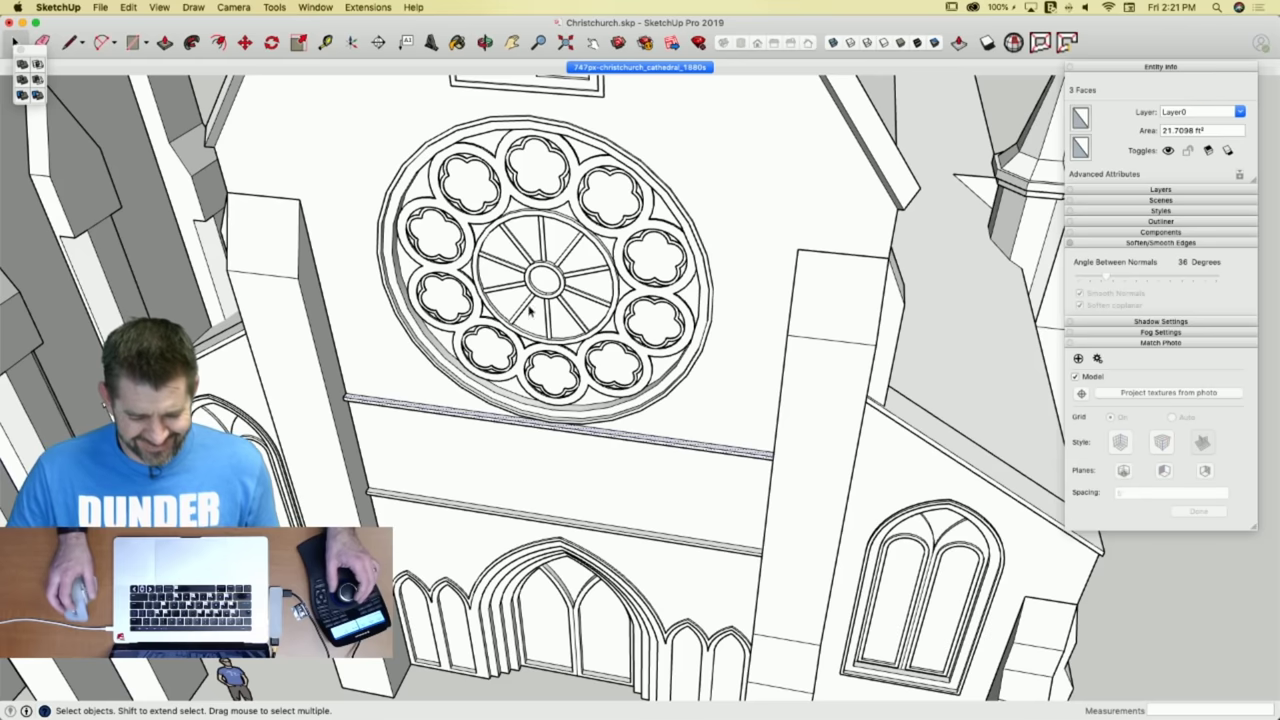
{"action": "left_click", "coordinate": [588, 67]}
{"action": "scroll", "coordinate": [518, 520], "scroll_direction": "up", "scroll_amount": 6}
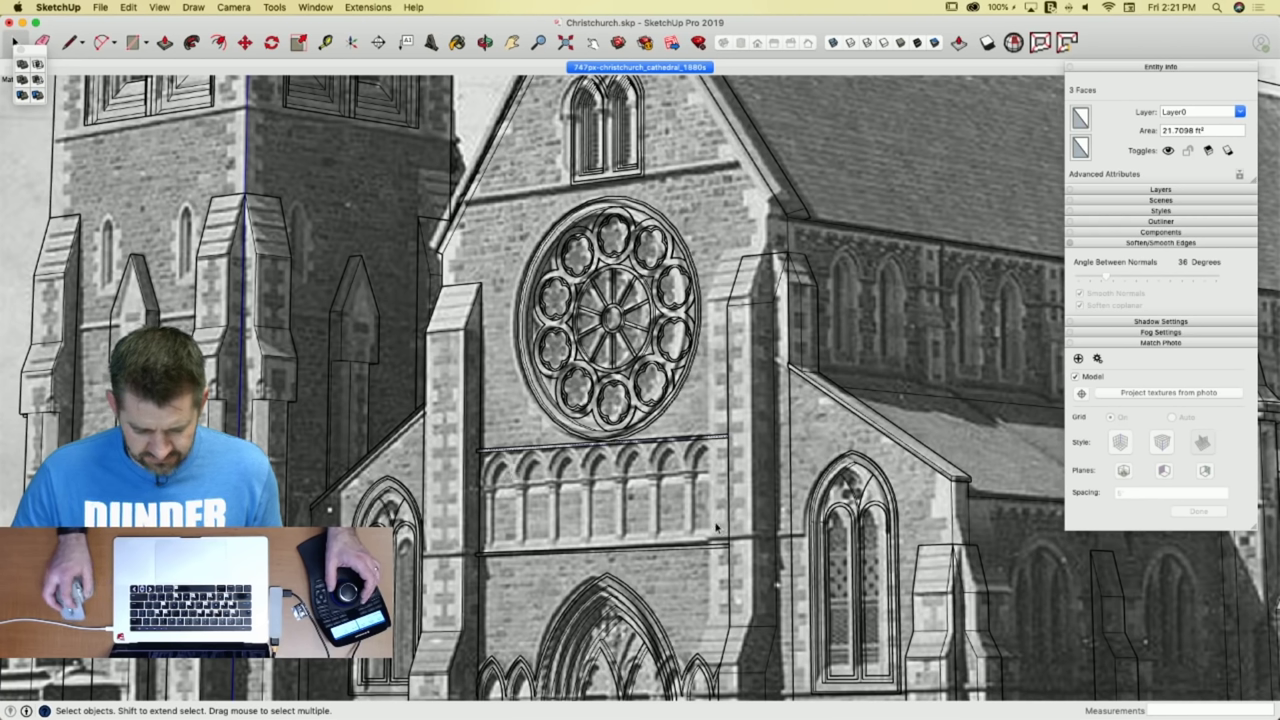
{"action": "scroll", "coordinate": [716, 527], "scroll_direction": "down", "scroll_amount": 10}
Divide the lower ledge's long edge along the wall into 7 equal segments.
{"action": "scroll", "coordinate": [600, 540], "scroll_direction": "up", "scroll_amount": 15}
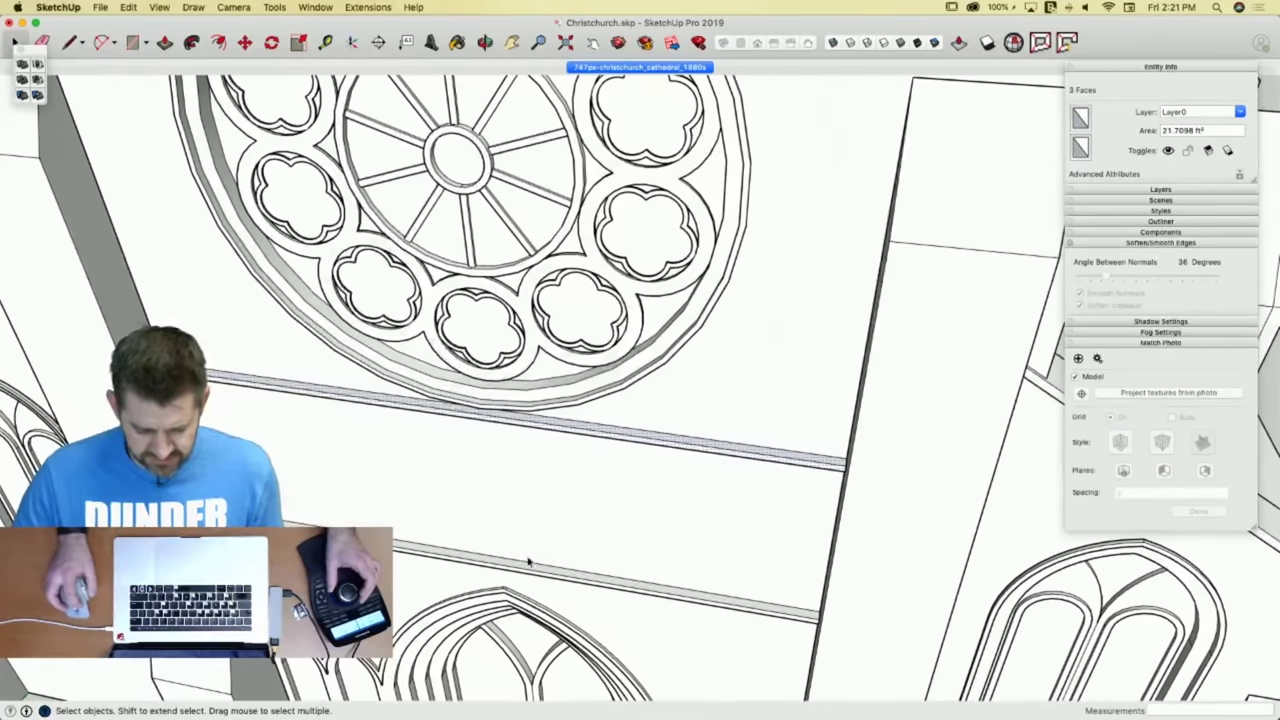
{"action": "left_click", "coordinate": [525, 564]}
{"action": "right_click", "coordinate": [523, 565]}
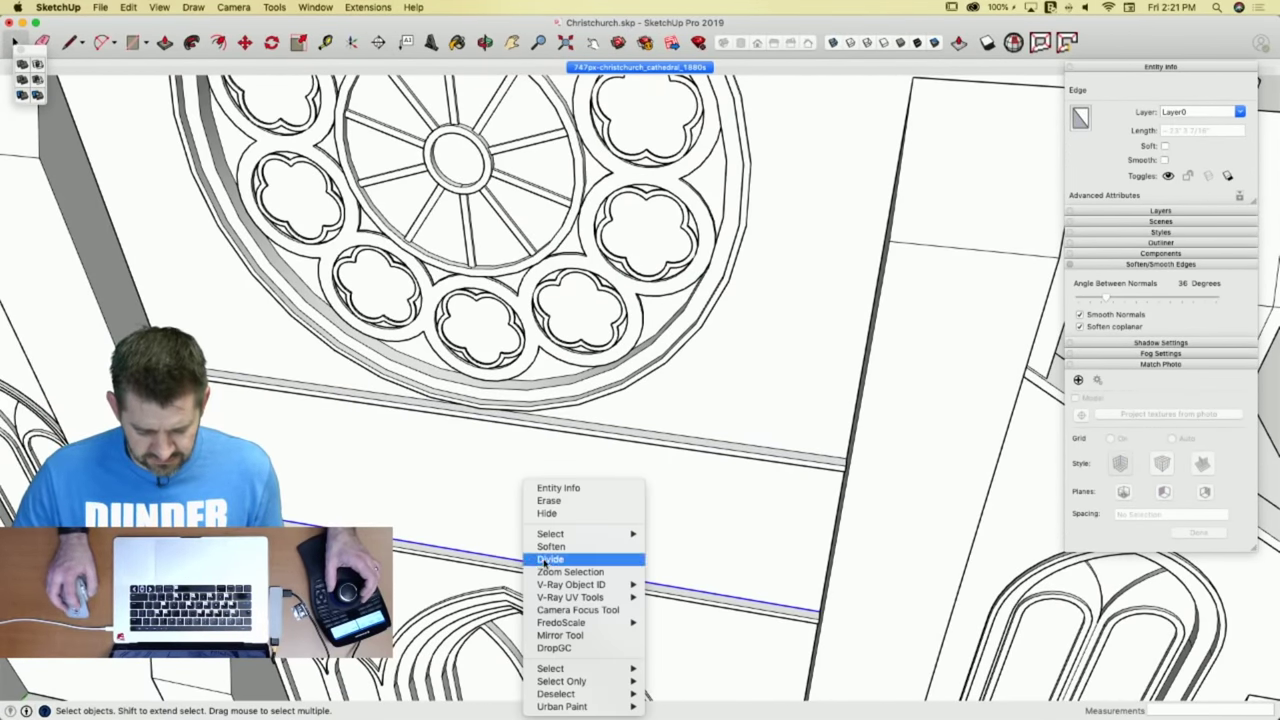
{"action": "left_click", "coordinate": [545, 561]}
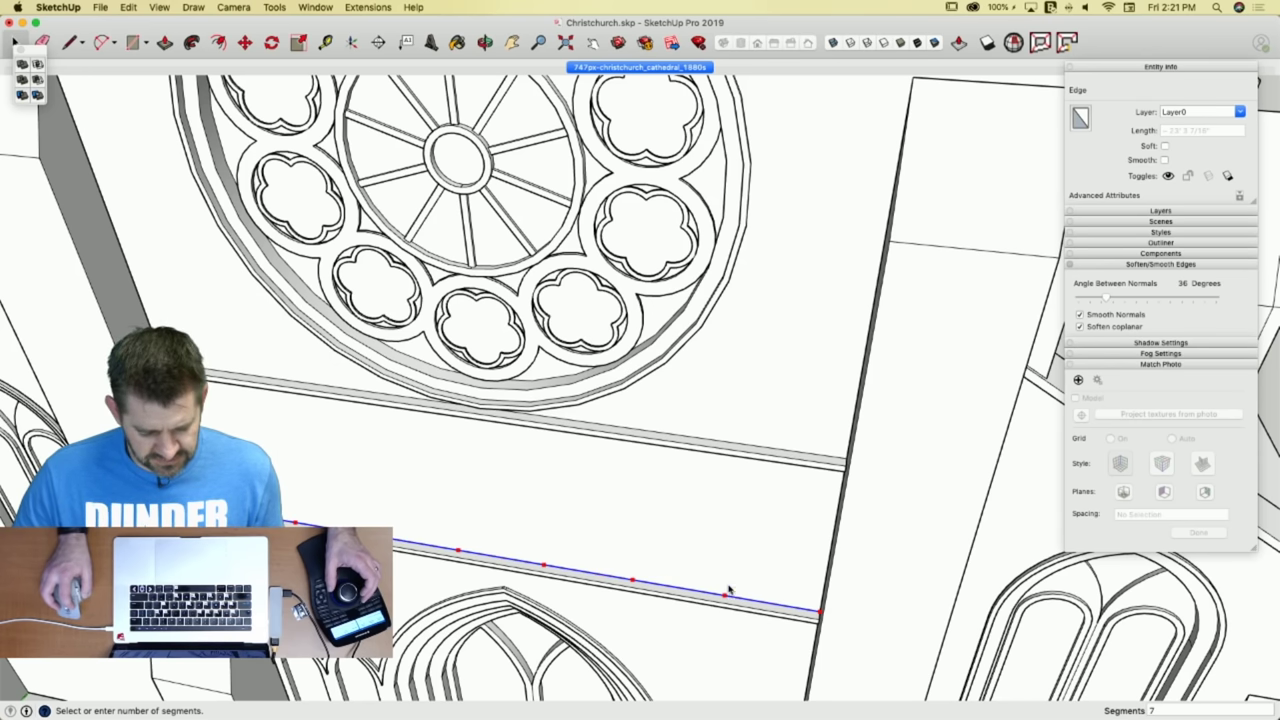
{"action": "left_click", "coordinate": [726, 591]}
Draw a 6' 8 5/8" vertical line from the leftmost division point to the upper ledge, and a springing line about 3' 3 15/16" long.
{"action": "key", "text": "l"}
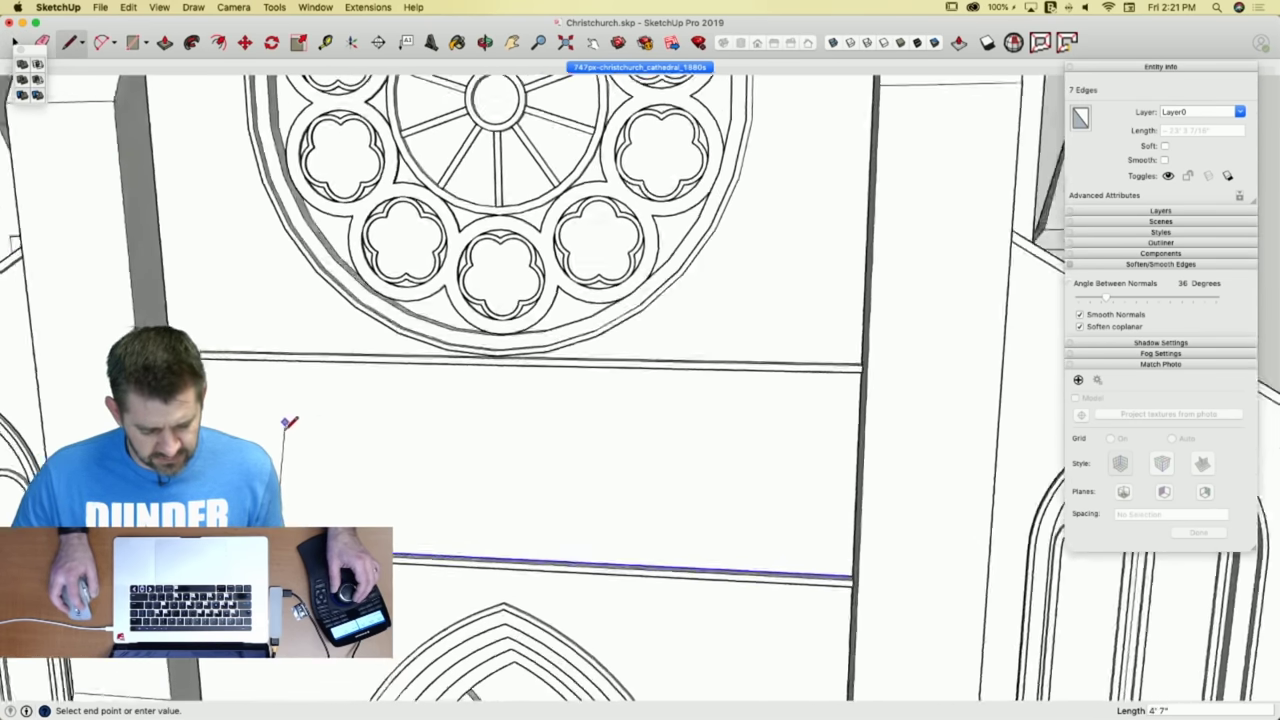
{"action": "left_click", "coordinate": [290, 323]}
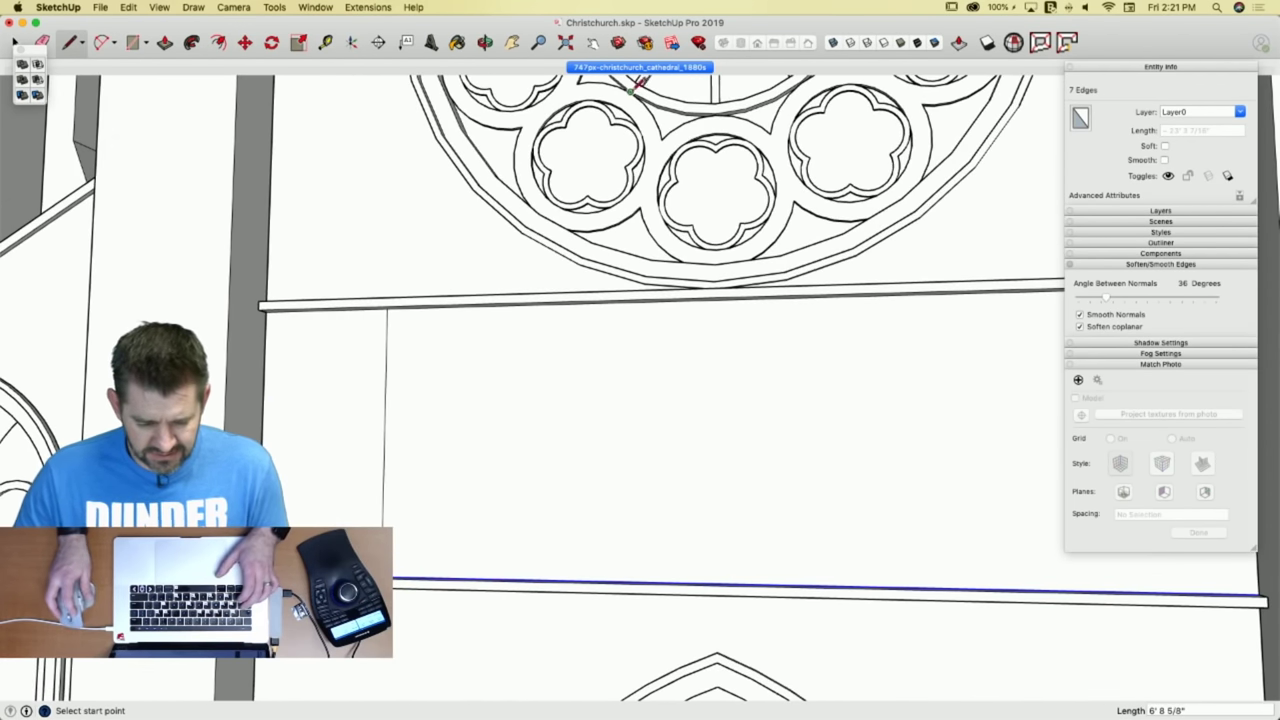
{"action": "left_click", "coordinate": [627, 67]}
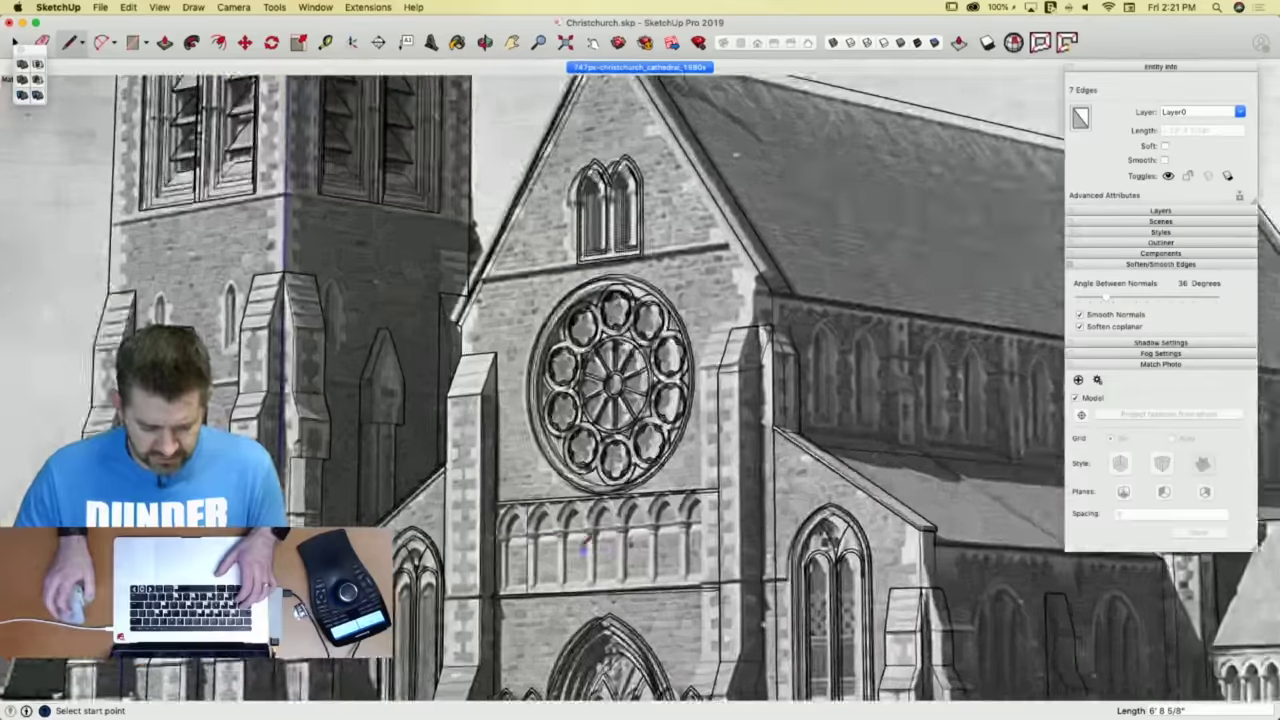
{"action": "scroll", "coordinate": [506, 530], "scroll_direction": "up", "scroll_amount": 2}
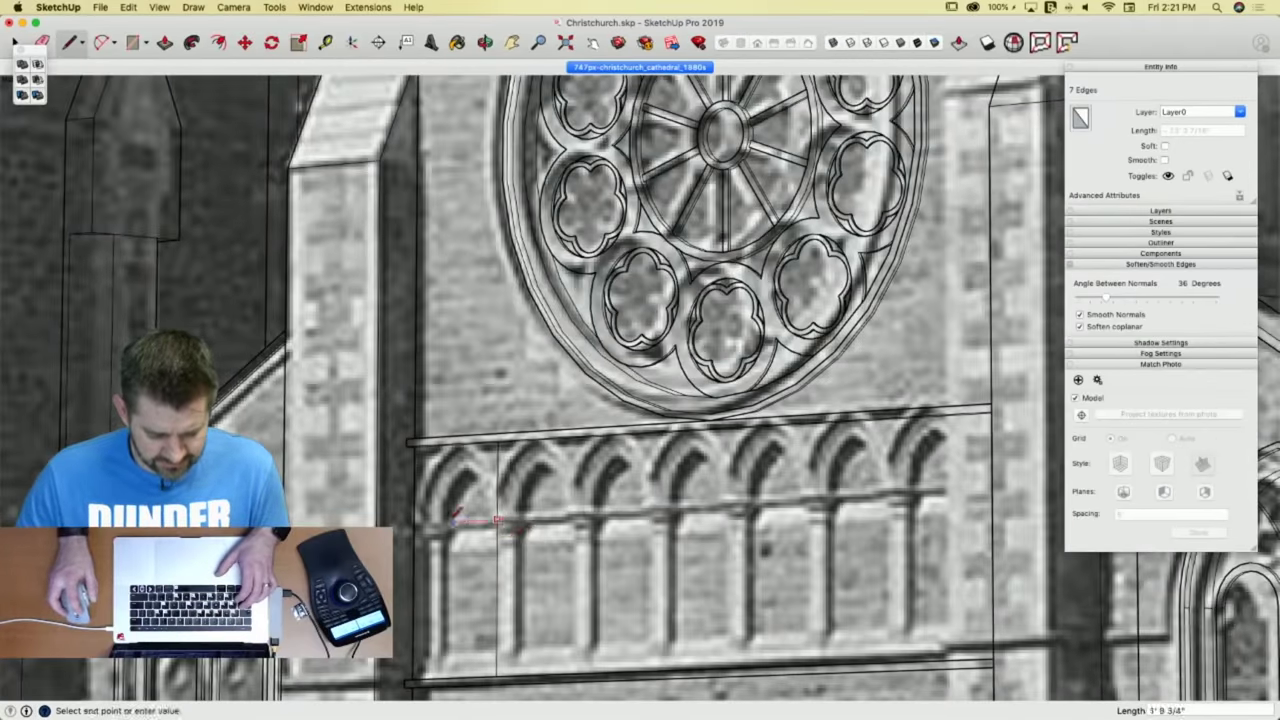
{"action": "left_click", "coordinate": [414, 522]}
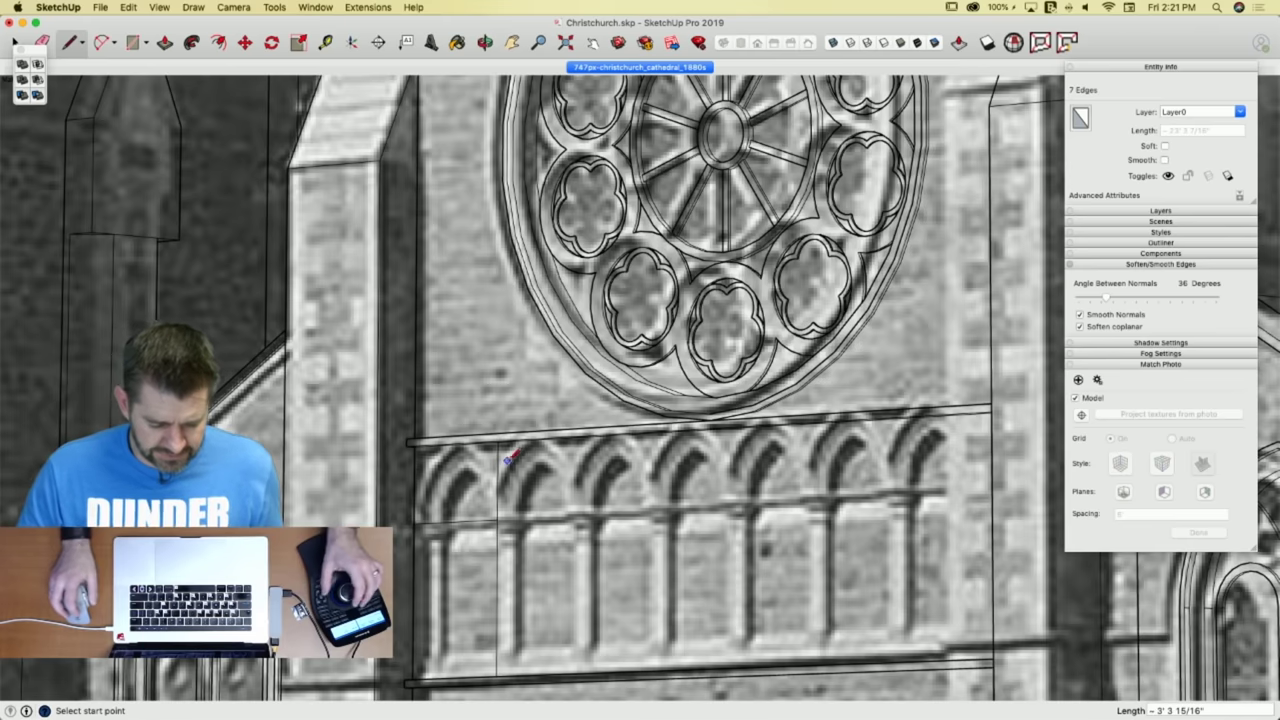
Draw the first bay's vertical centre line above the springing line, and an arc bulging about 3 11/16" from its left end to the apex.
{"action": "middle_click_drag", "start_coordinate": [478, 454], "coordinate": [471, 456]}
{"action": "scroll", "coordinate": [634, 449], "scroll_direction": "up", "scroll_amount": 8}
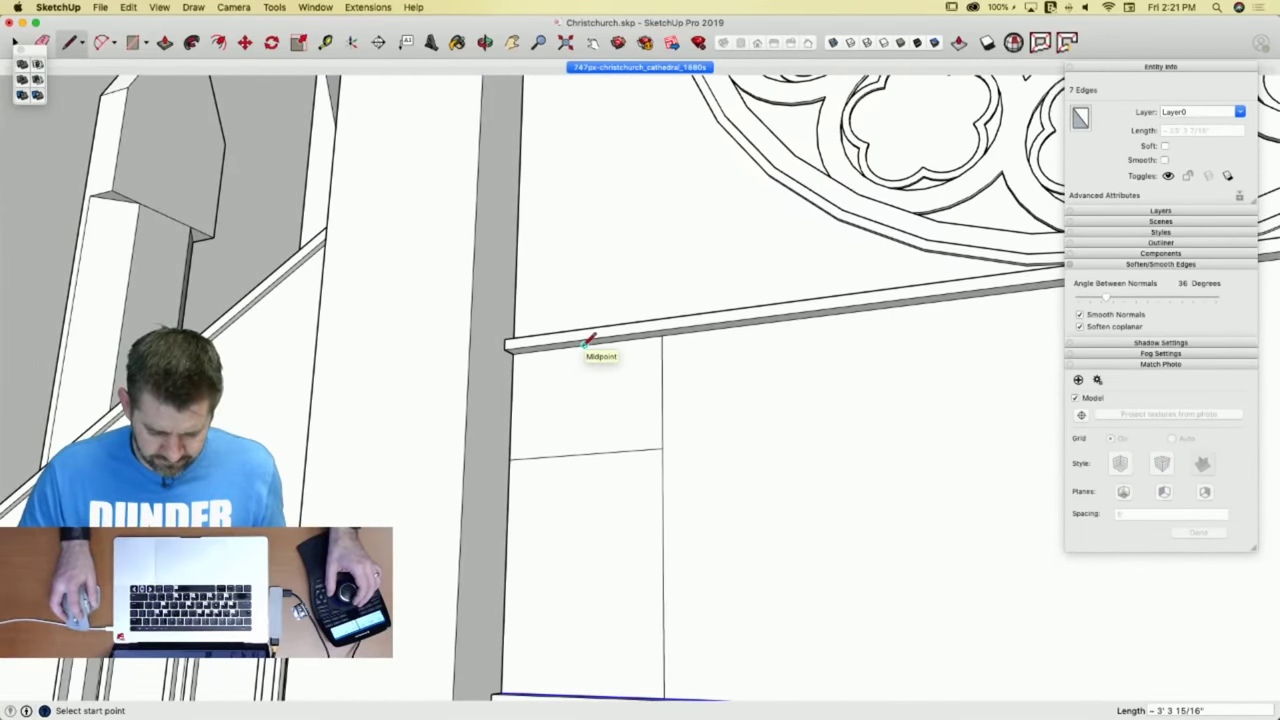
{"action": "left_click", "coordinate": [585, 344]}
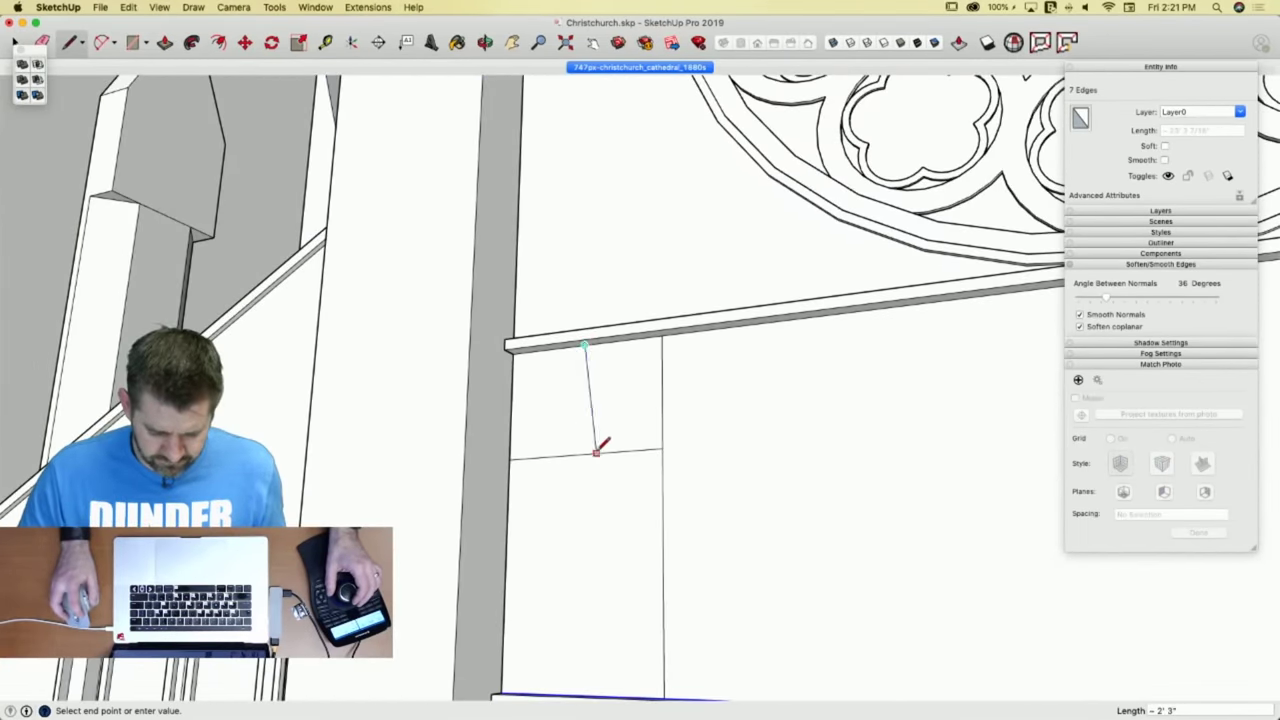
{"action": "left_click", "coordinate": [584, 453]}
{"action": "key", "text": "c"}
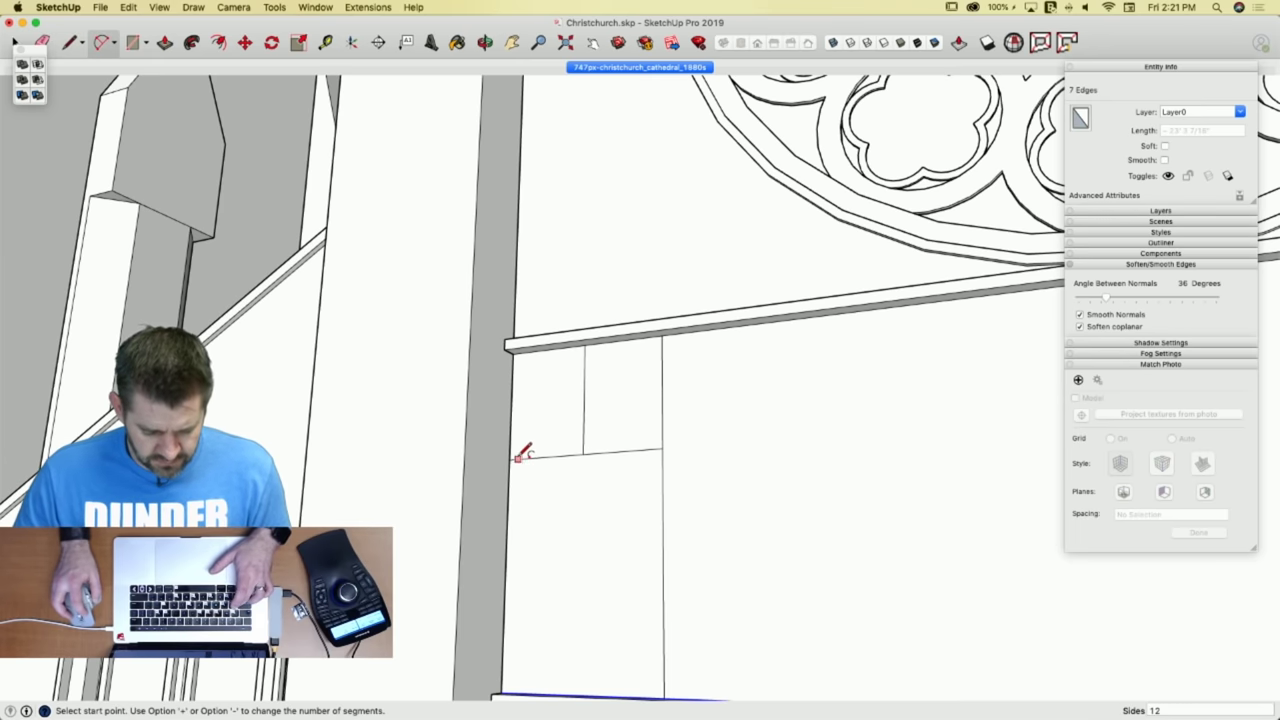
{"action": "left_click", "coordinate": [509, 459]}
{"action": "left_click", "coordinate": [584, 345]}
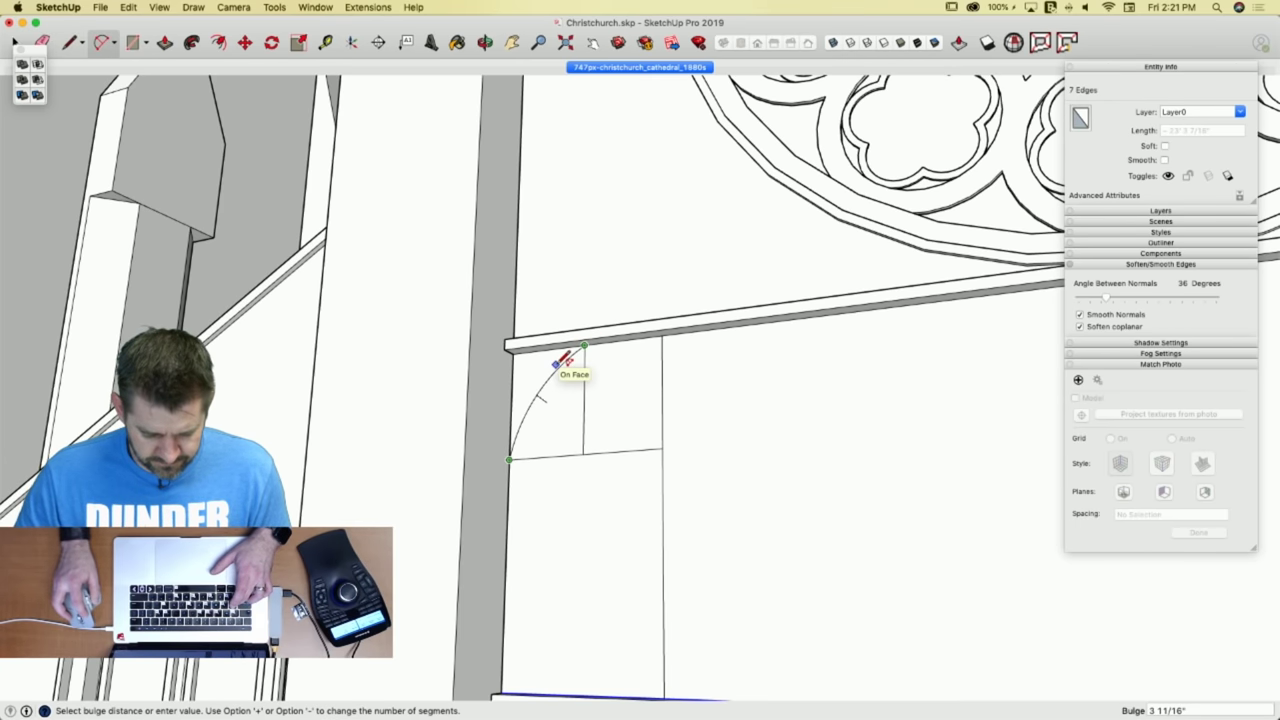
{"action": "left_click", "coordinate": [566, 358]}
Rotate a copy of the half-arch face 180 degrees about the centre line to form the right half of the pointed arch.
{"action": "key", "text": "space"}
{"action": "left_click", "coordinate": [569, 440]}
{"action": "key", "text": "q"}
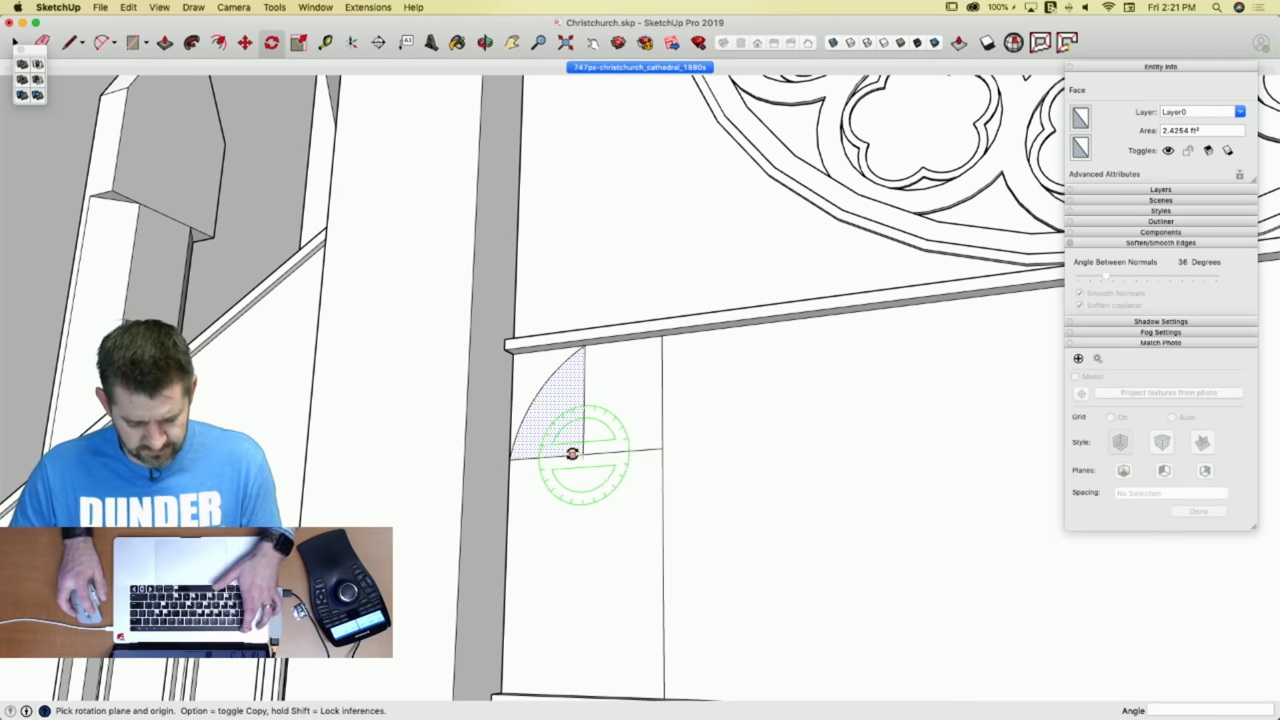
{"action": "key", "text": "Up"}
{"action": "left_click", "coordinate": [585, 454]}
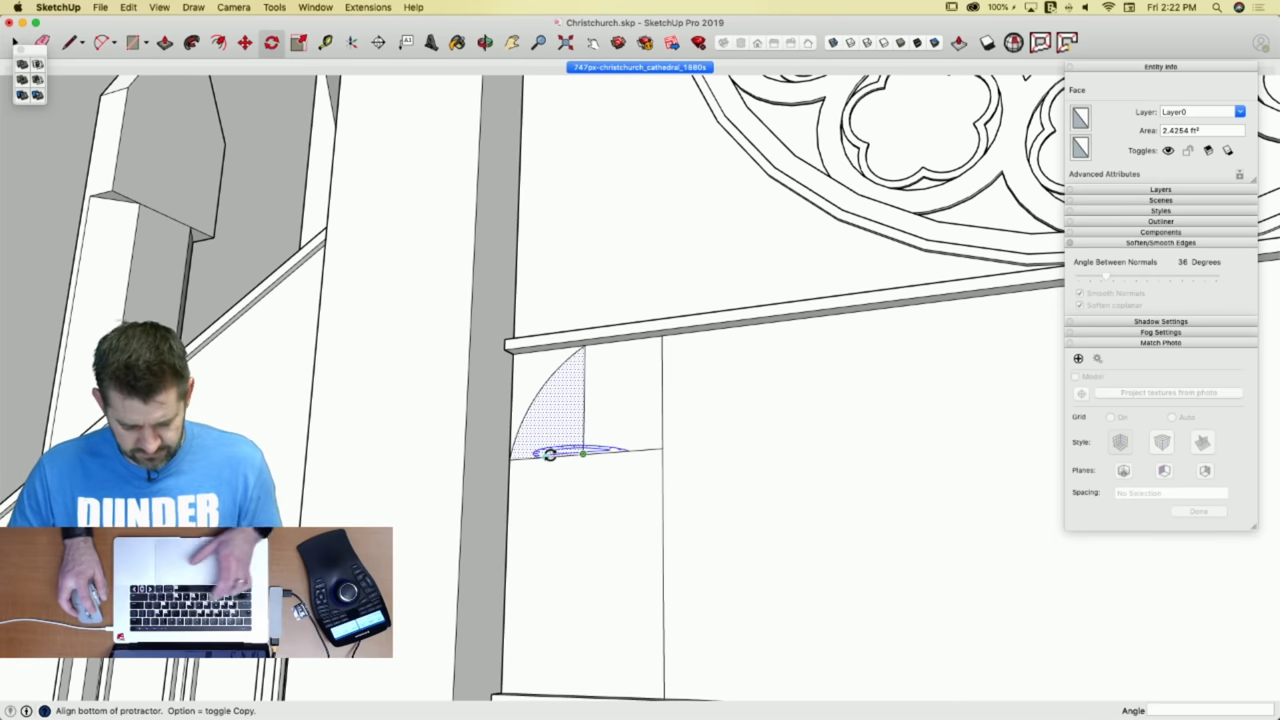
{"action": "left_click", "coordinate": [546, 457]}
{"action": "key", "text": "alt"}
{"action": "left_click", "coordinate": [607, 451]}
Erase the centre line inside the pointed arch, keeping the springing line.
{"action": "key", "text": "e"}
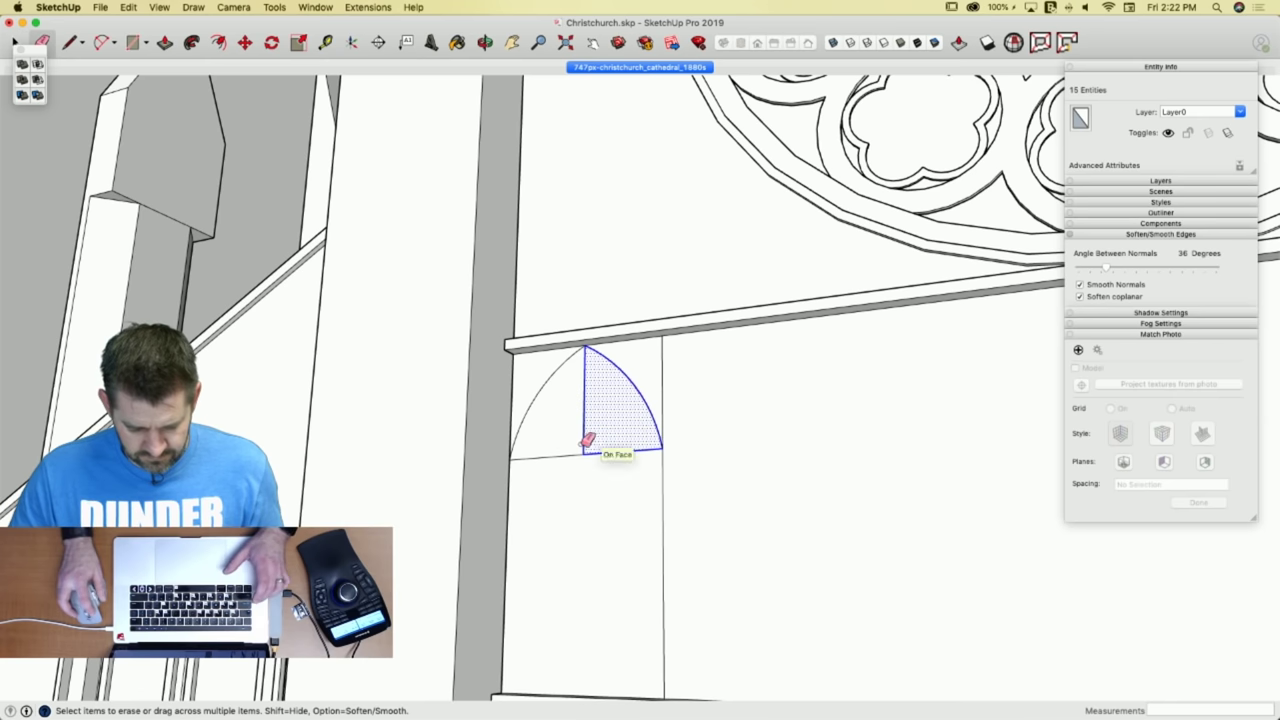
{"action": "left_click_drag", "start_coordinate": [586, 443], "coordinate": [592, 453]}
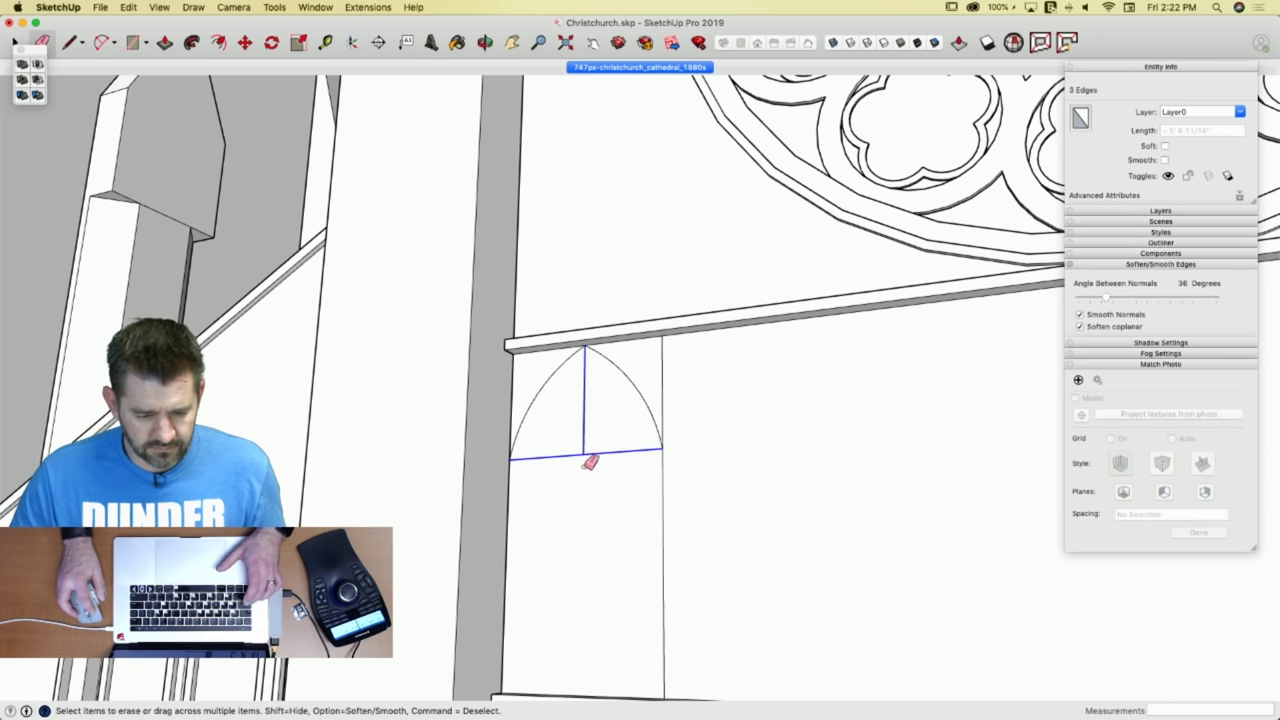
{"action": "key", "text": "Escape"}
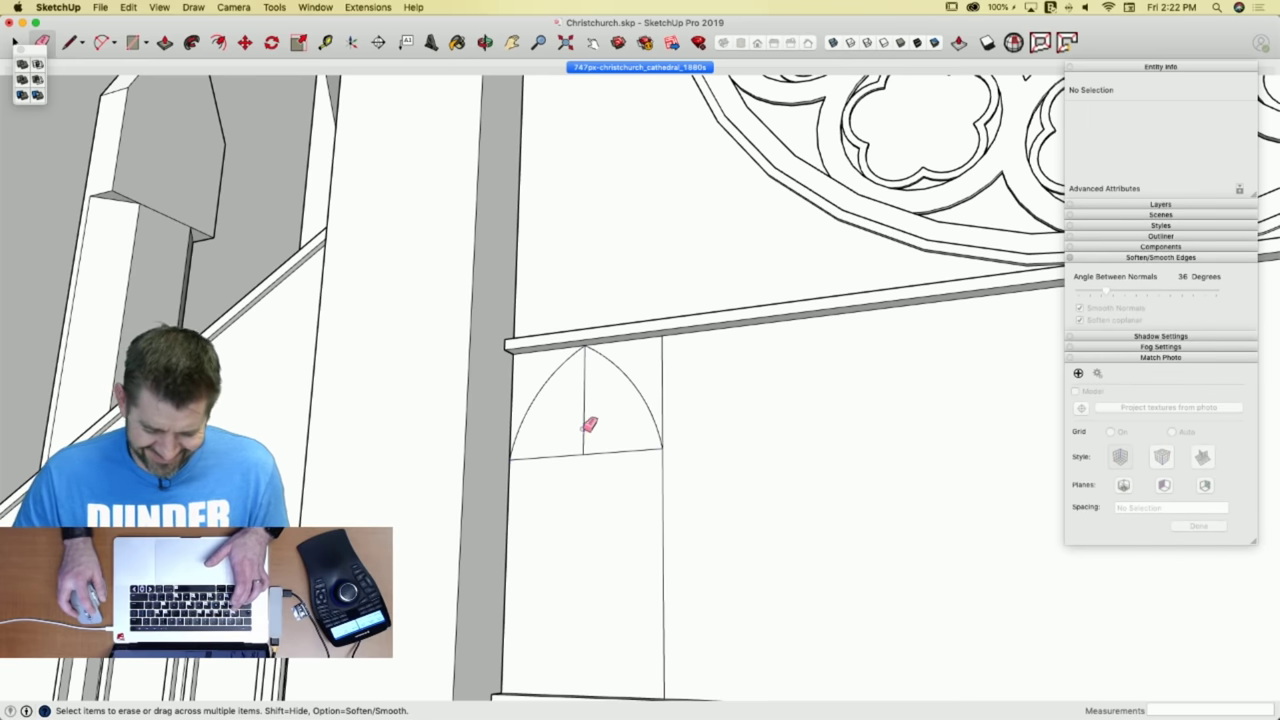
{"action": "left_click_drag", "start_coordinate": [589, 424], "coordinate": [614, 427]}
{"action": "key", "text": "space"}
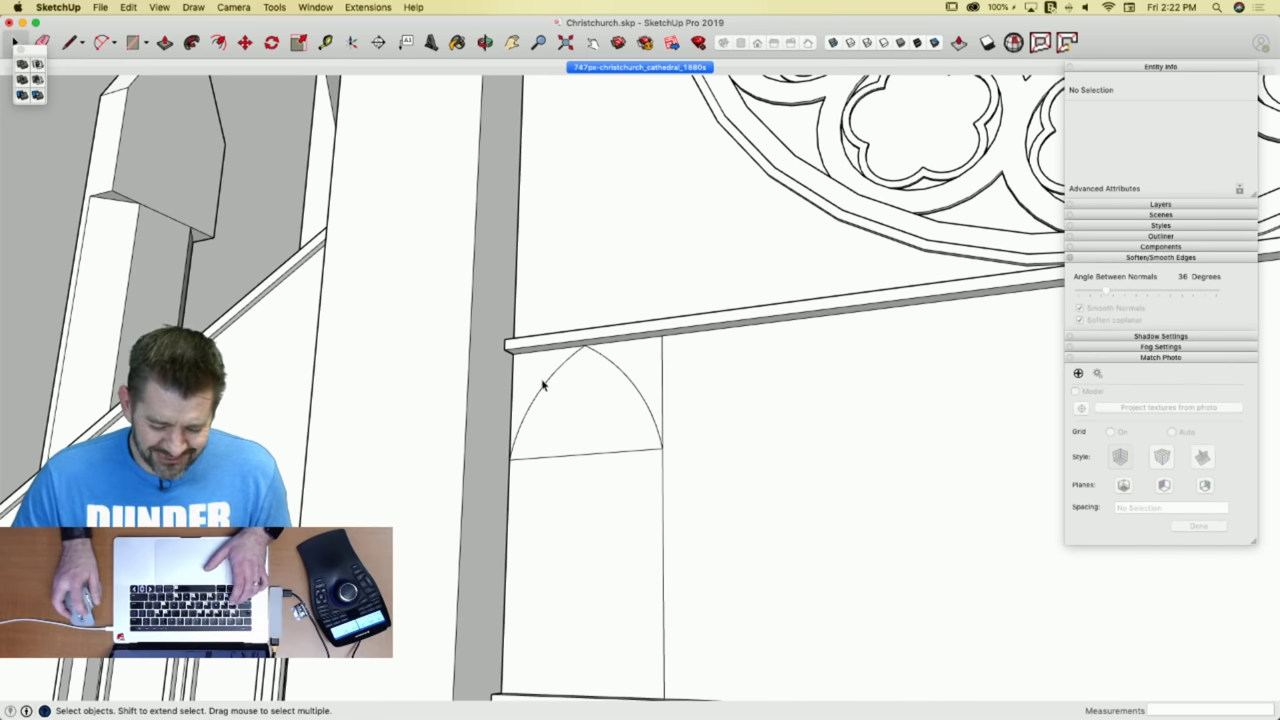
Offset the first bay's pointed arch face inward about 1 13/16" and pull the resulting frame out 1 13/16".
{"action": "left_click", "coordinate": [548, 386]}
{"action": "scroll", "coordinate": [548, 386], "scroll_direction": "up", "scroll_amount": 2}
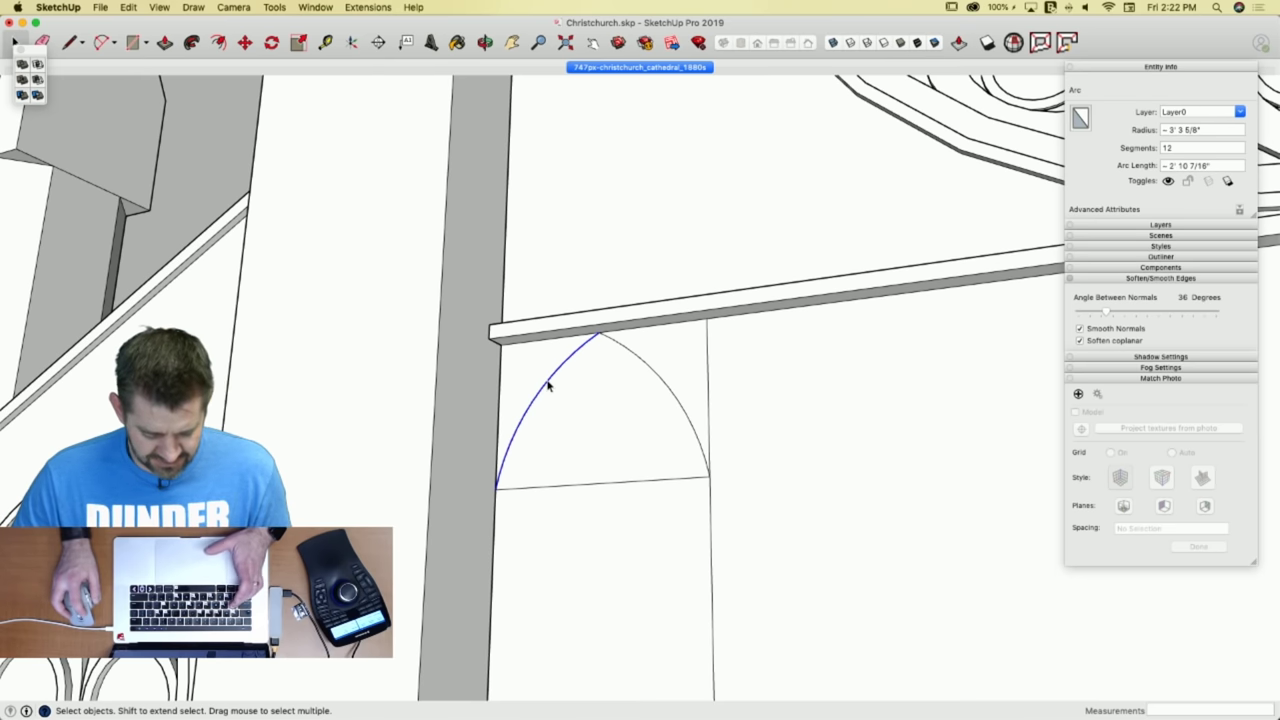
{"action": "key", "text": "f"}
{"action": "key", "text": "space"}
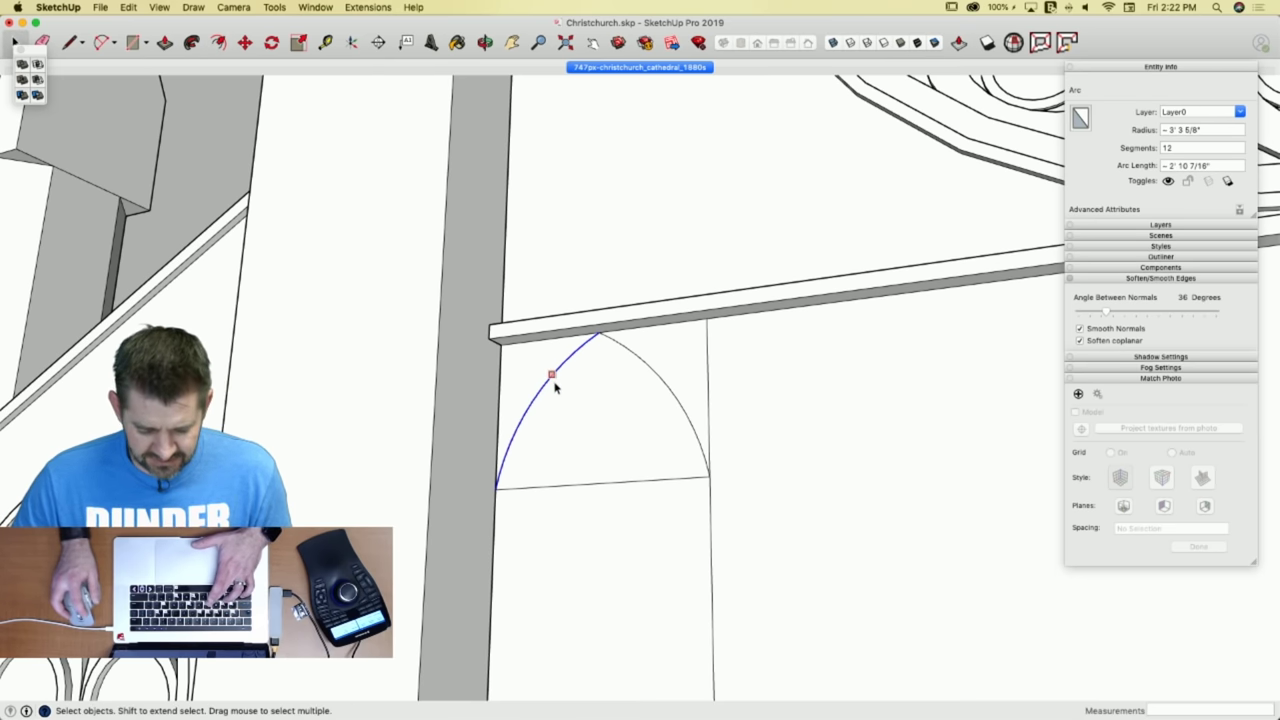
{"action": "left_click", "coordinate": [556, 386]}
{"action": "key", "text": "f"}
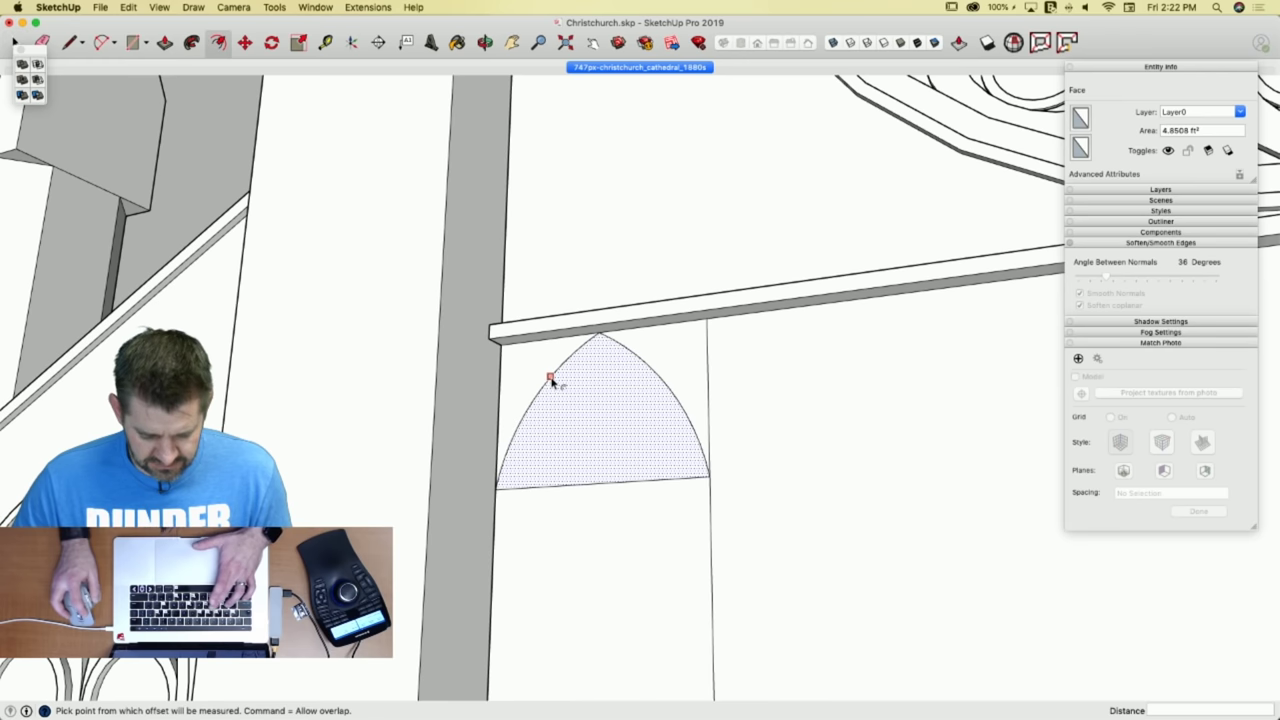
{"action": "left_click", "coordinate": [551, 377]}
{"action": "left_click", "coordinate": [557, 390]}
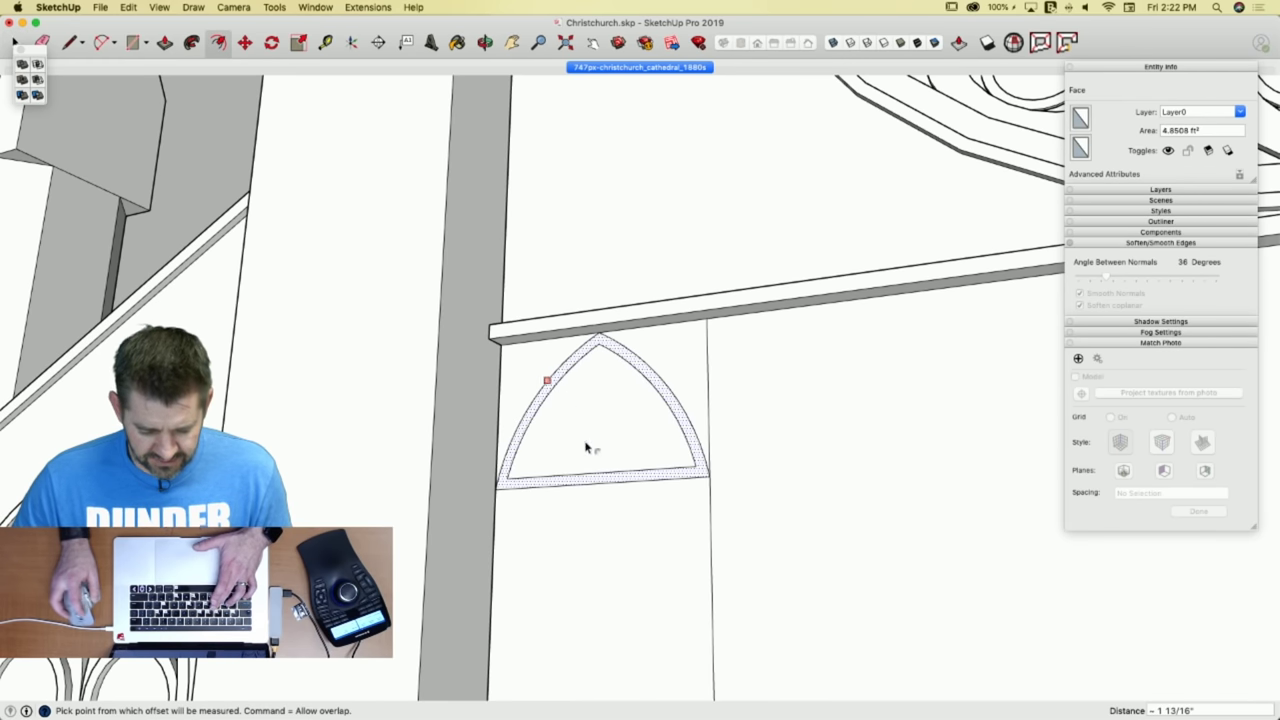
{"action": "key", "text": "p"}
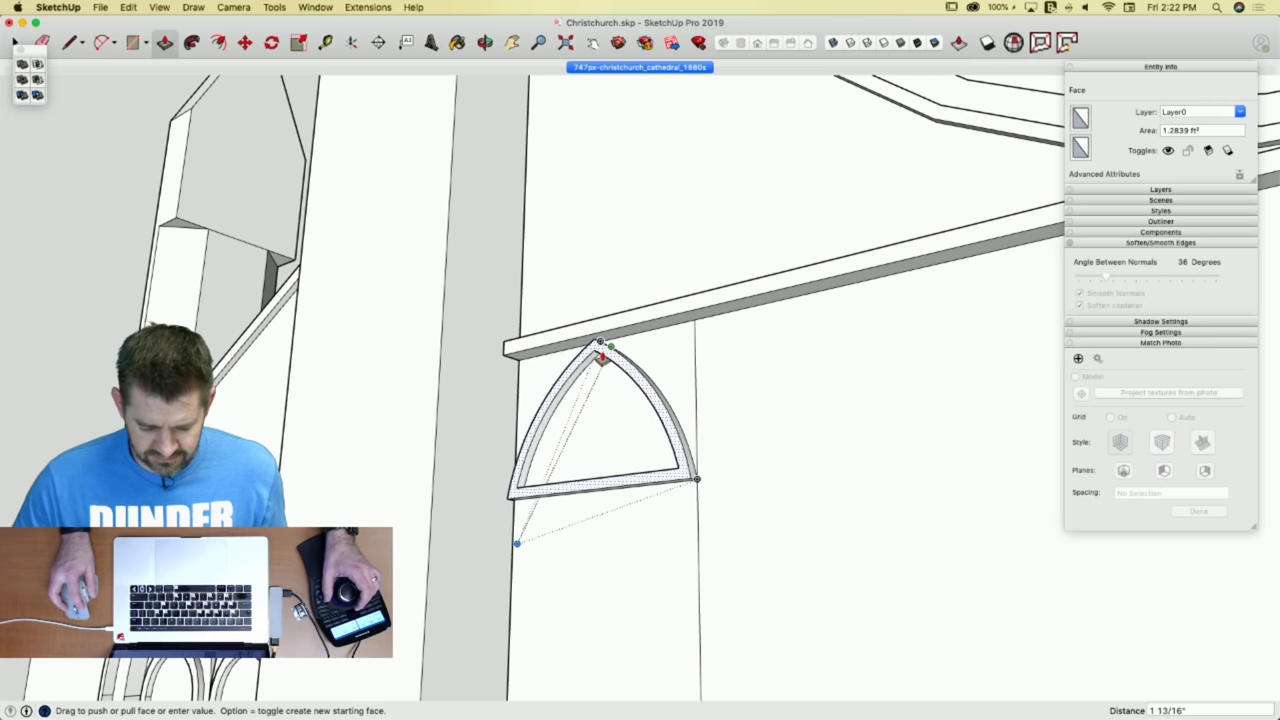
{"action": "left_click", "coordinate": [600, 362]}
Following the photo, draw a horizontal line about 3' 3 15/16" long just below the arch and a 4' 3 1/2" vertical column line near the bay's inner side.
{"action": "left_click", "coordinate": [631, 67]}
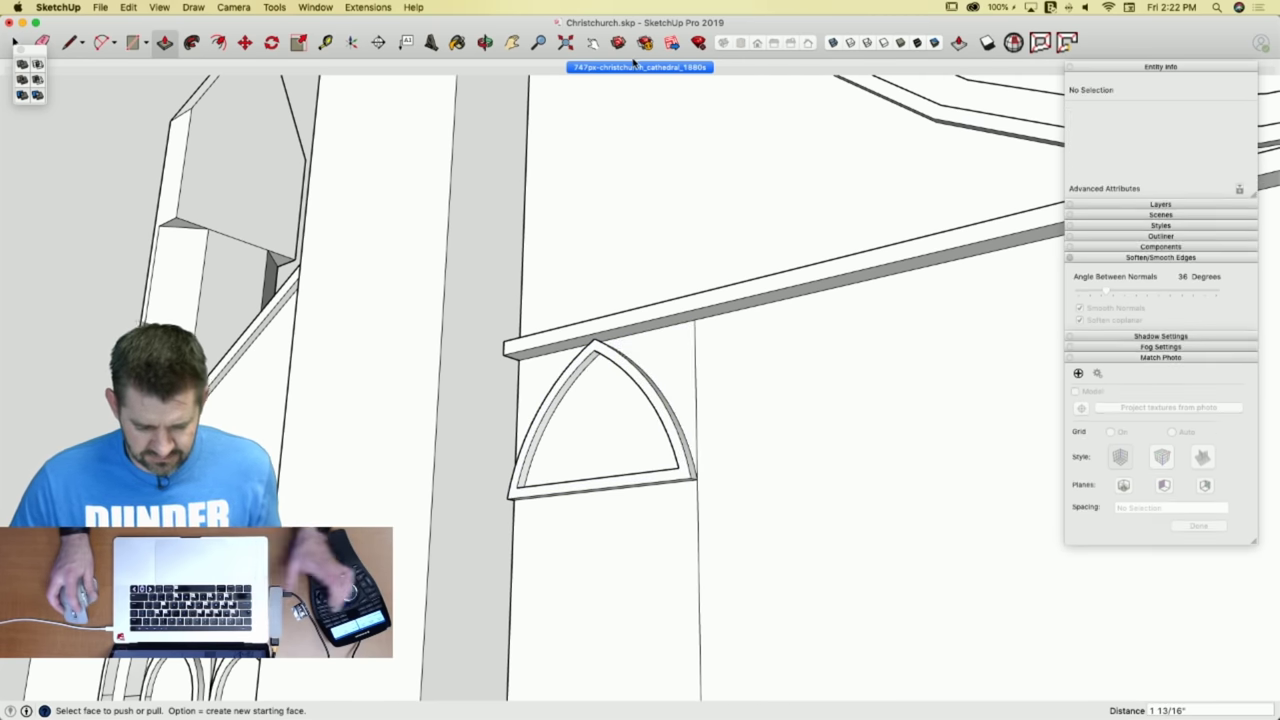
{"action": "scroll", "coordinate": [636, 669], "scroll_direction": "up", "scroll_amount": 10}
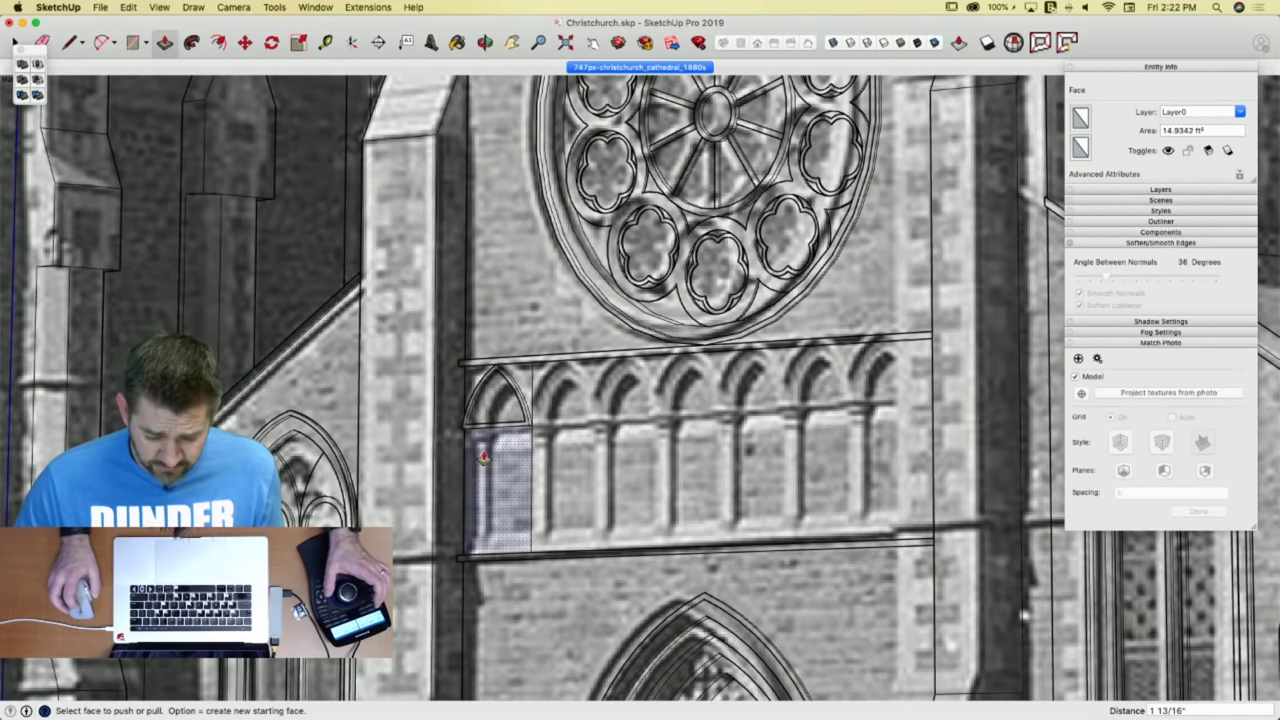
{"action": "scroll", "coordinate": [483, 457], "scroll_direction": "up", "scroll_amount": 3}
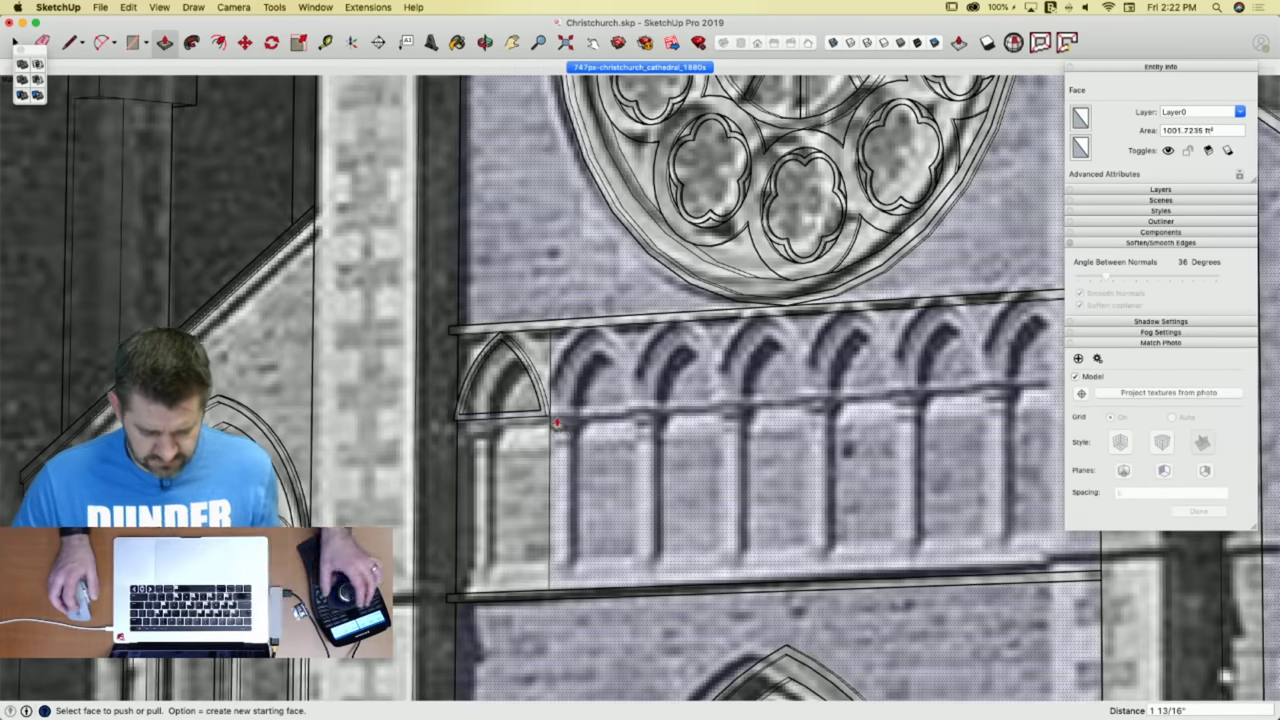
{"action": "key", "text": "shift+z"}
{"action": "scroll", "coordinate": [590, 430], "scroll_direction": "up", "scroll_amount": 10}
{"action": "key", "text": "l"}
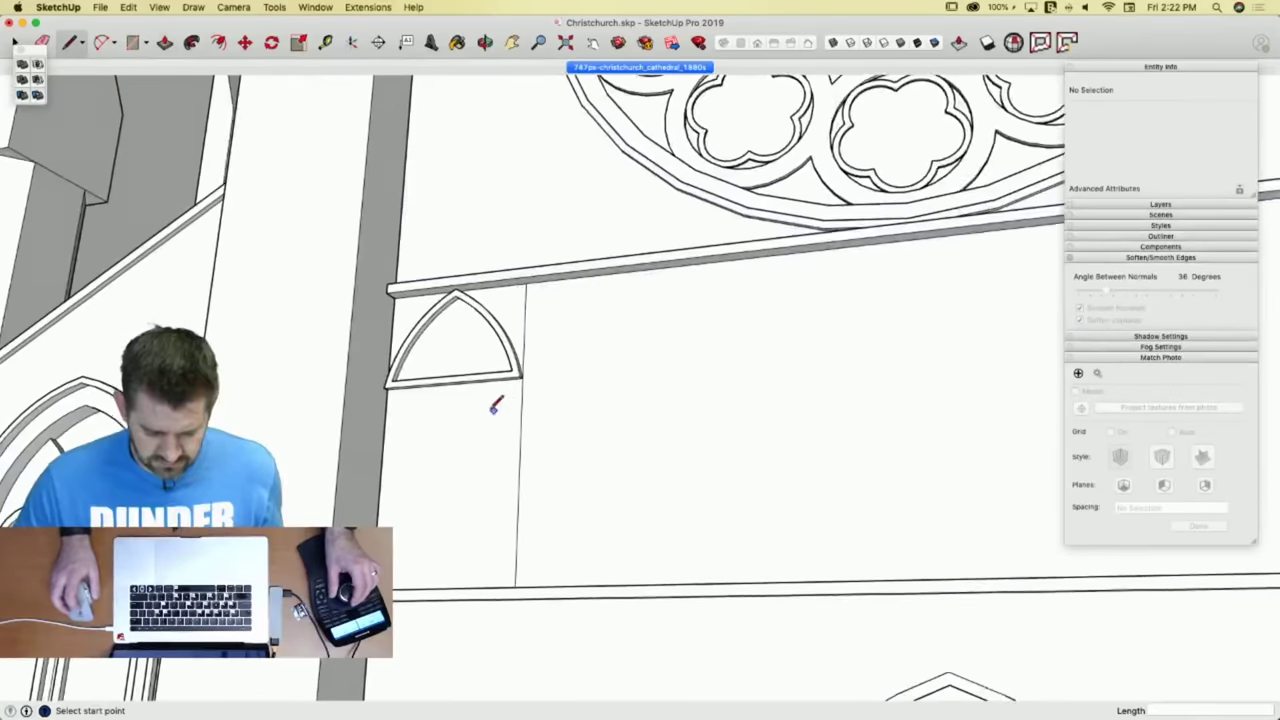
{"action": "scroll", "coordinate": [494, 405], "scroll_direction": "up", "scroll_amount": 5}
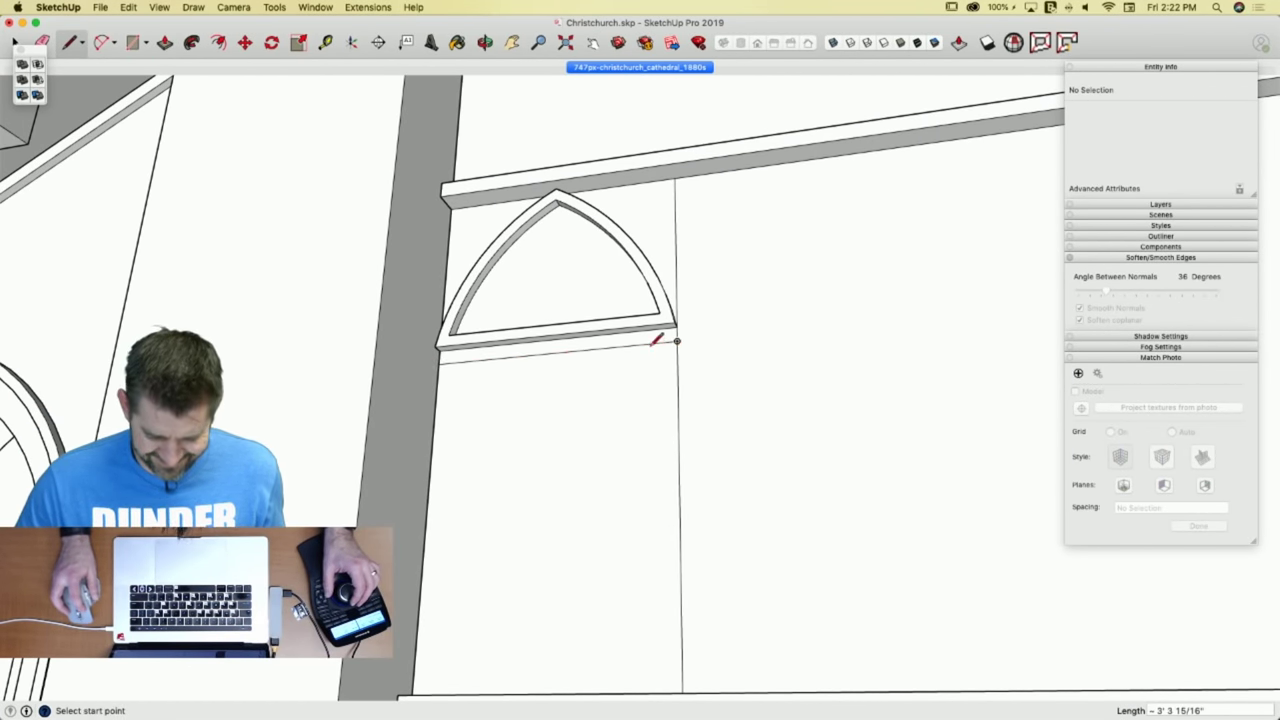
{"action": "middle_click_drag", "start_coordinate": [652, 682], "coordinate": [658, 648]}
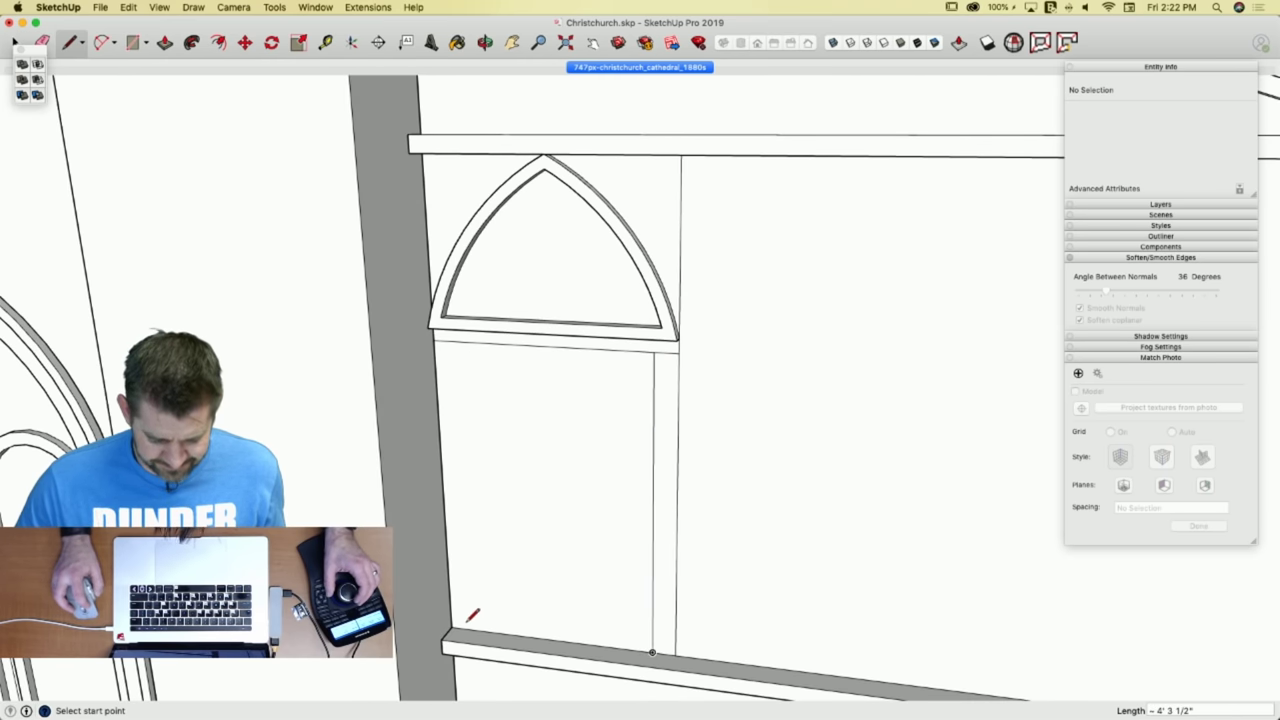
Copy the narrow column strip about 3' 1/16" across to the bay's outer edge beside the buttress.
{"action": "key", "text": "space"}
{"action": "left_click", "coordinate": [666, 543]}
{"action": "key", "text": "m"}
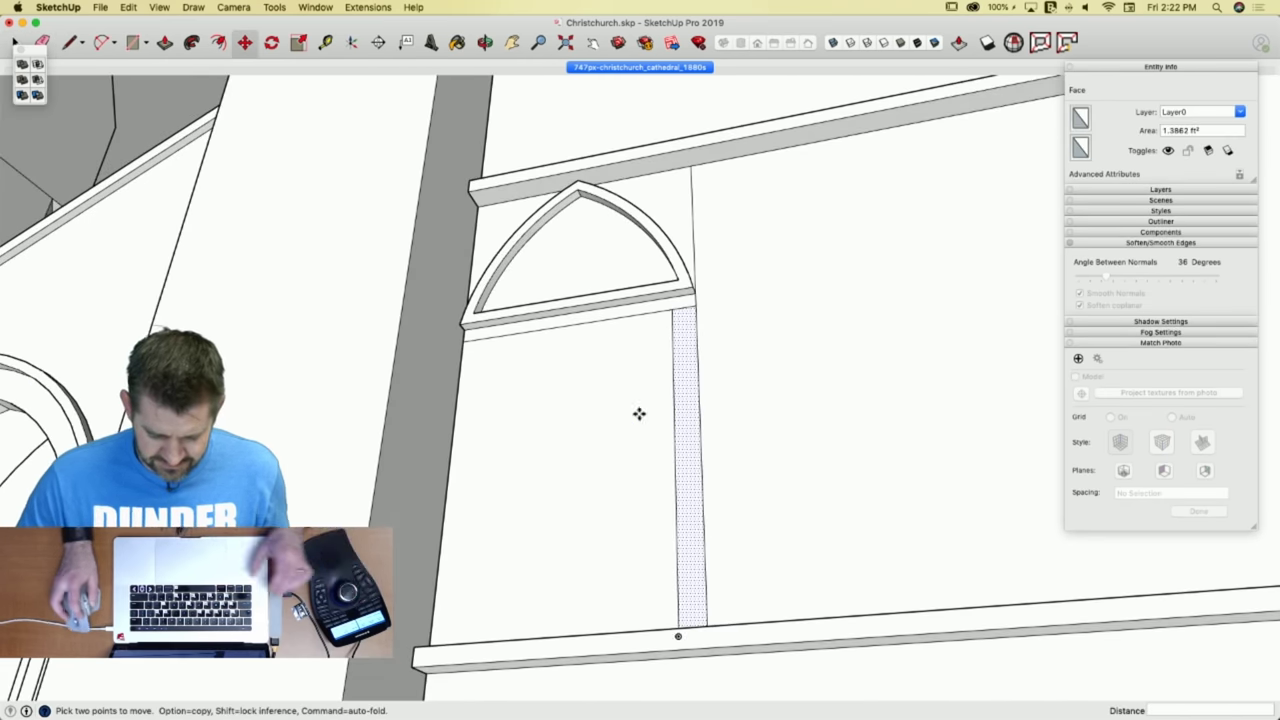
{"action": "left_click", "coordinate": [672, 310]}
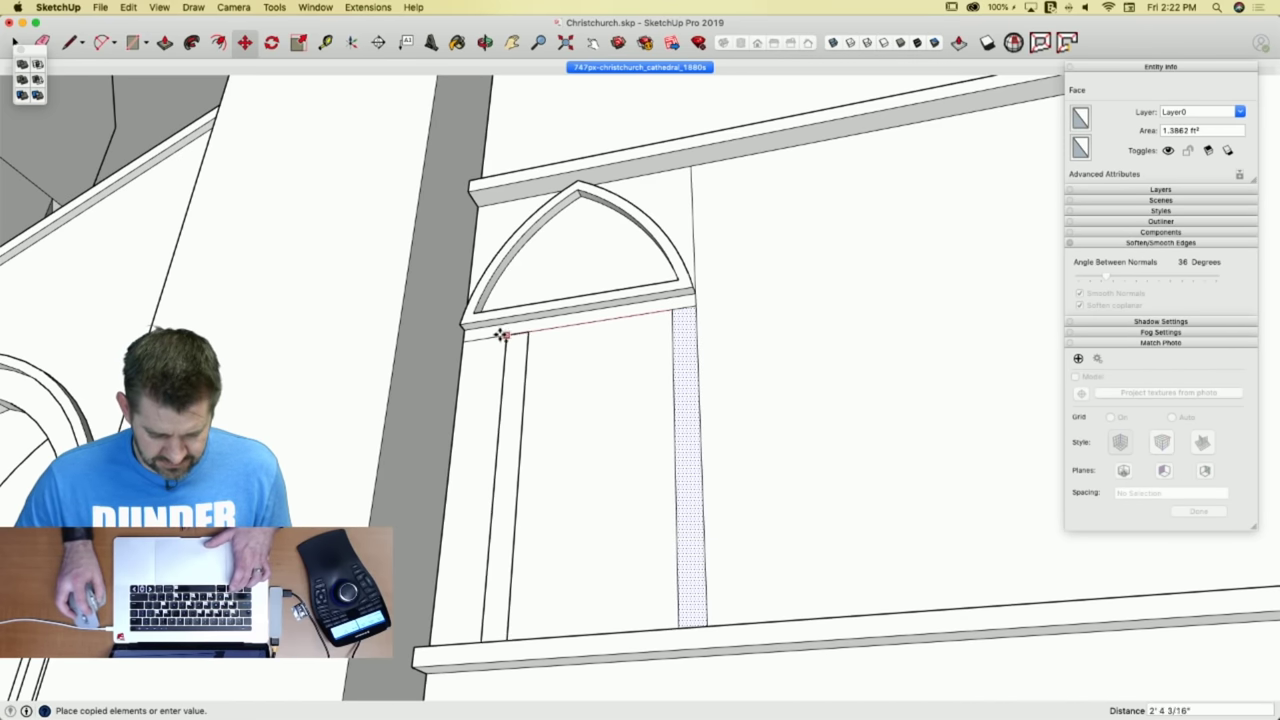
{"action": "left_click", "coordinate": [470, 337]}
{"action": "key", "text": "space"}
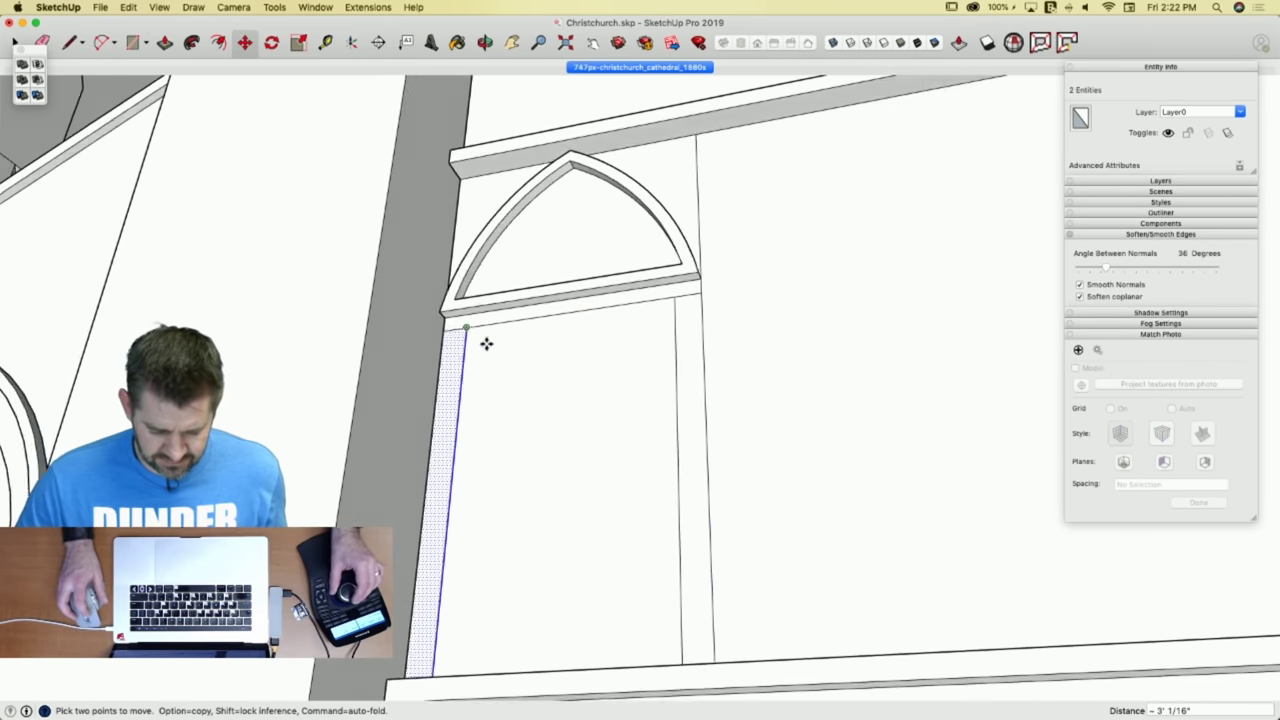
Pull the band beneath the arch out 1 13/16" plus another 1 7/8", and pull both column strips out 2 1/8".
{"action": "key", "text": "p"}
{"action": "left_click", "coordinate": [435, 328]}
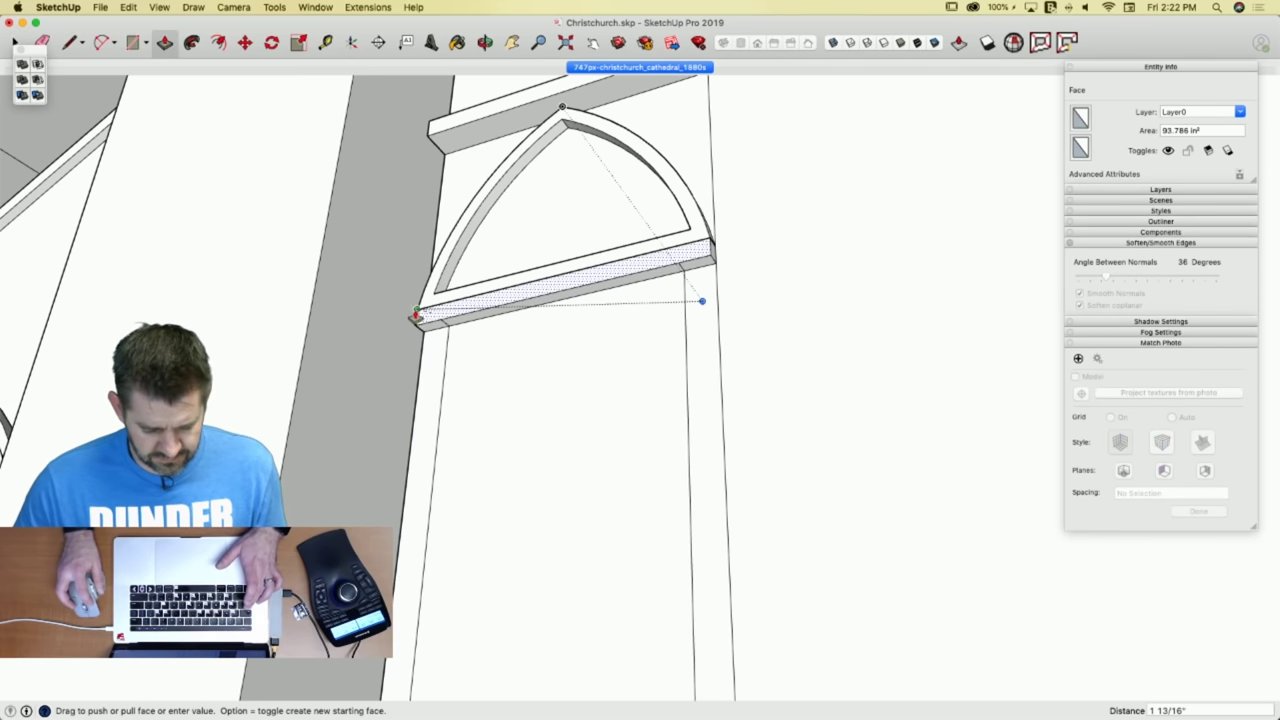
{"action": "left_click", "coordinate": [420, 317]}
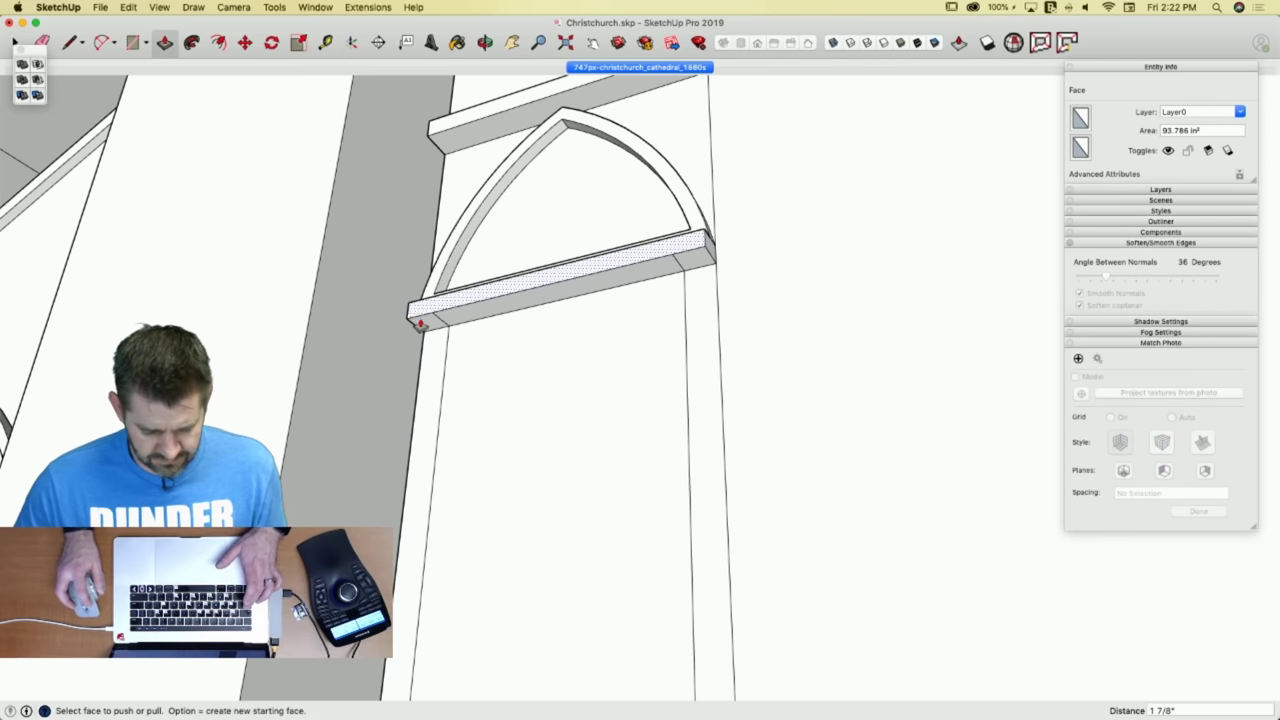
{"action": "left_click", "coordinate": [436, 345]}
{"action": "left_click", "coordinate": [429, 339]}
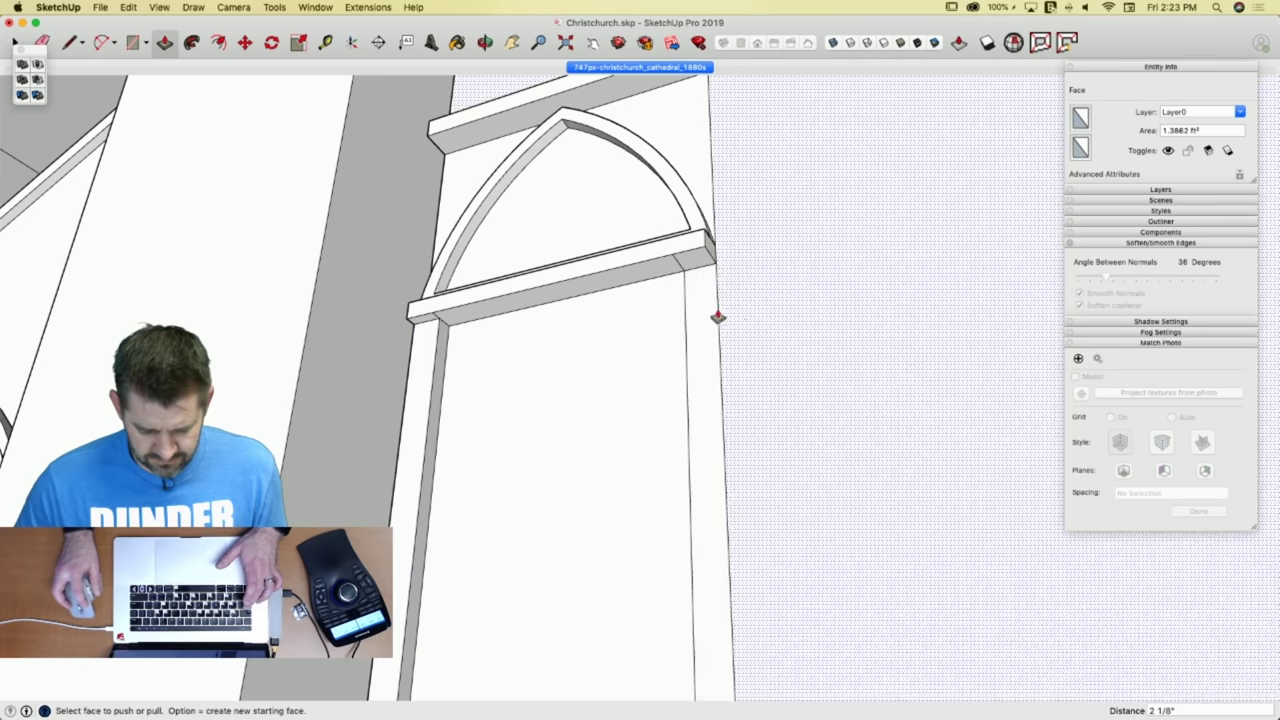
{"action": "key", "text": "space"}
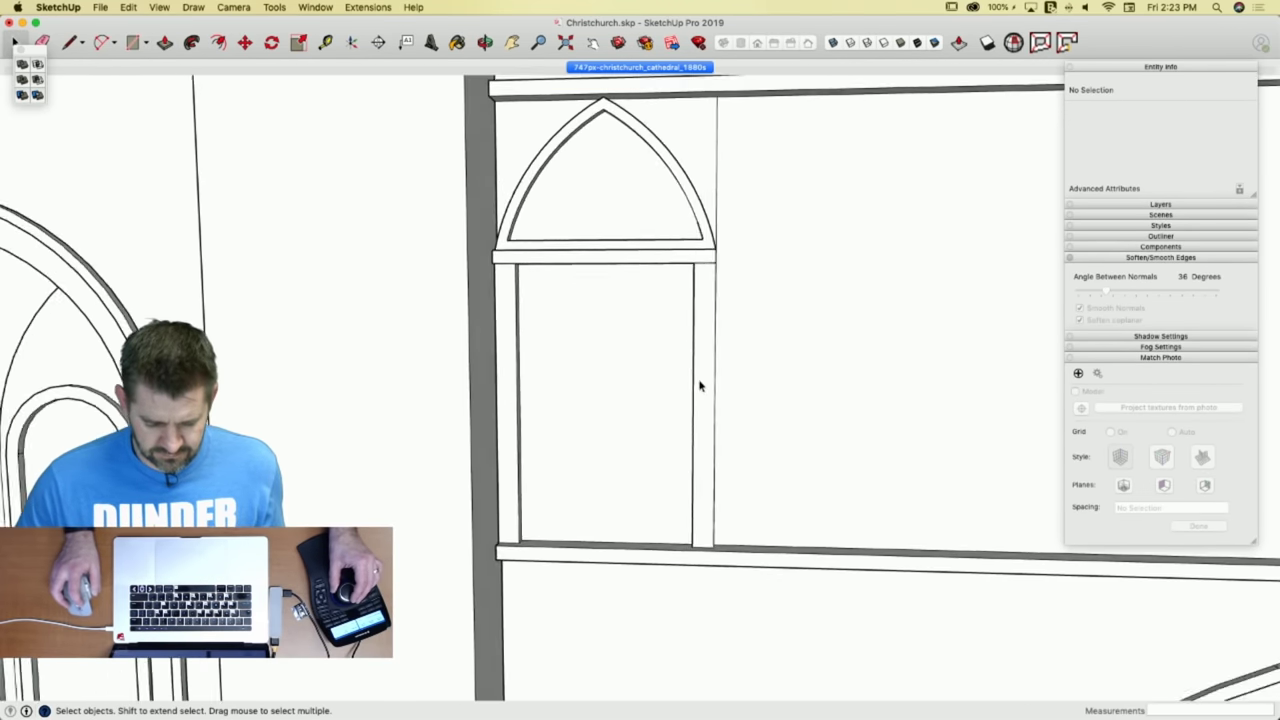
Compare the modelled bay's band and columns with the arcade in the matched reference photo, glancing at the Wikipedia article in Chrome.
{"action": "left_click", "coordinate": [641, 66]}
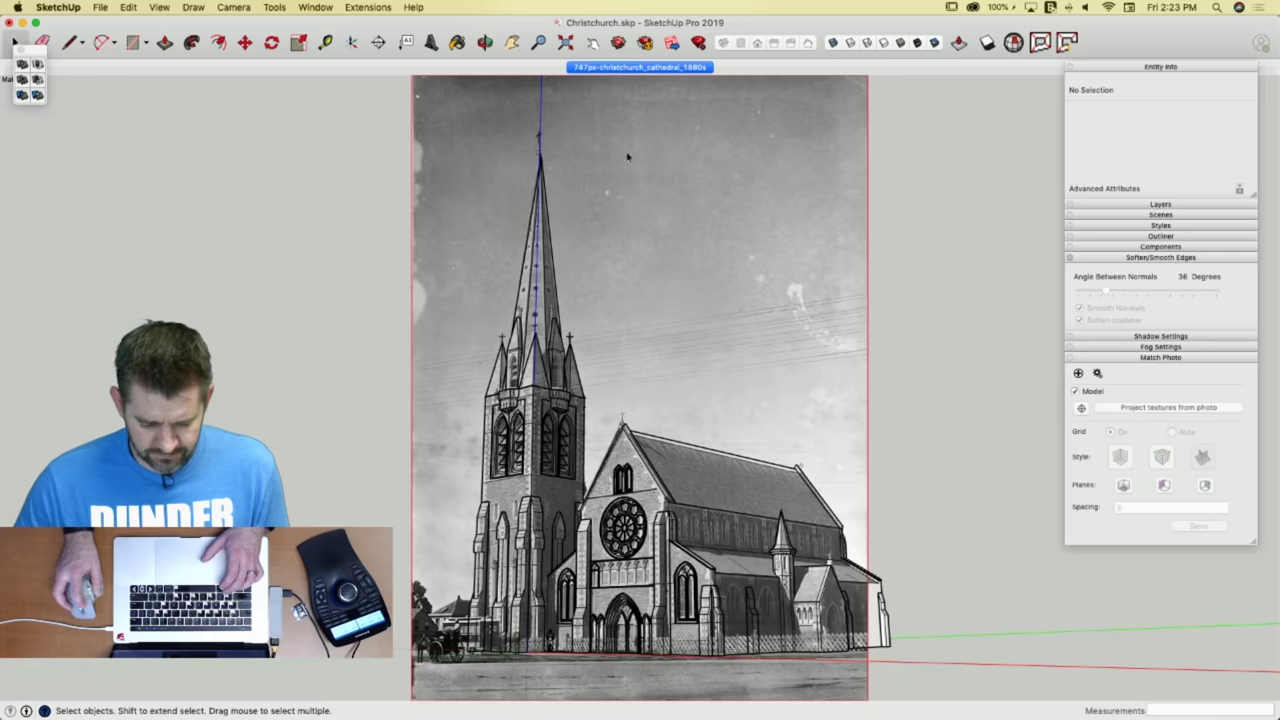
{"action": "scroll", "coordinate": [590, 595], "scroll_direction": "up", "scroll_amount": 10}
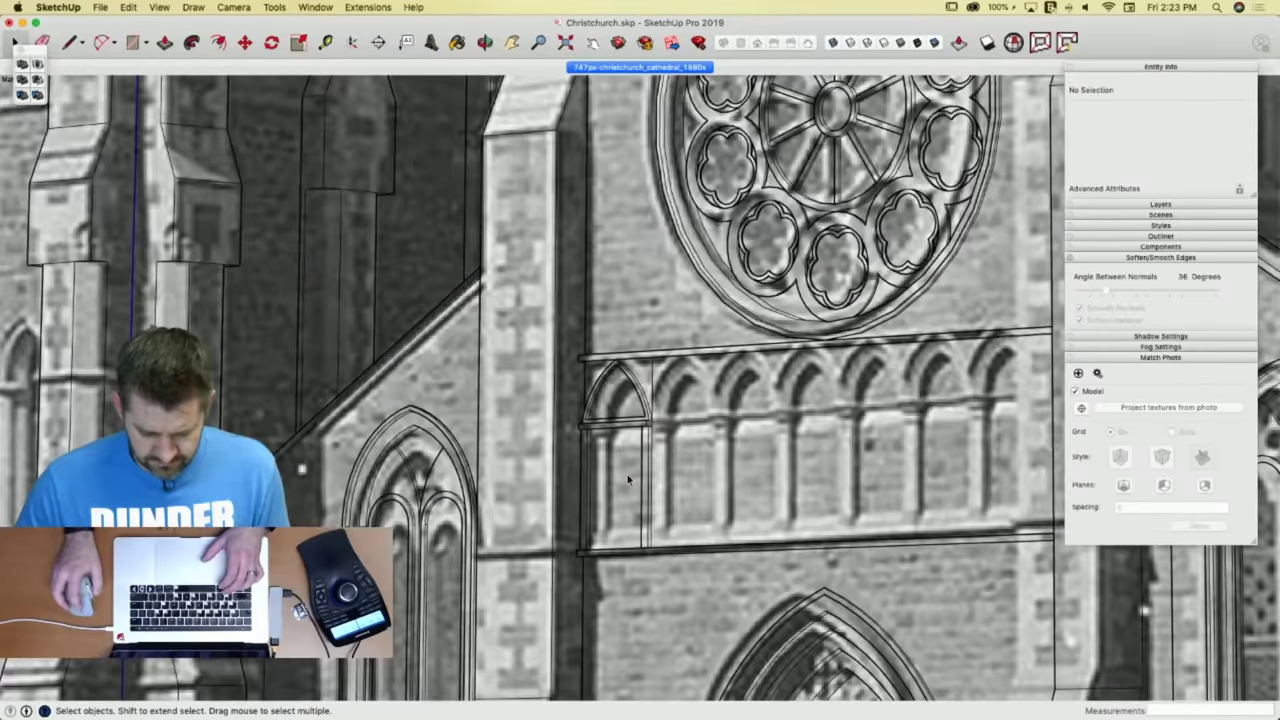
{"action": "scroll", "coordinate": [628, 480], "scroll_direction": "down", "scroll_amount": 3}
{"action": "key", "text": "super+Tab"}
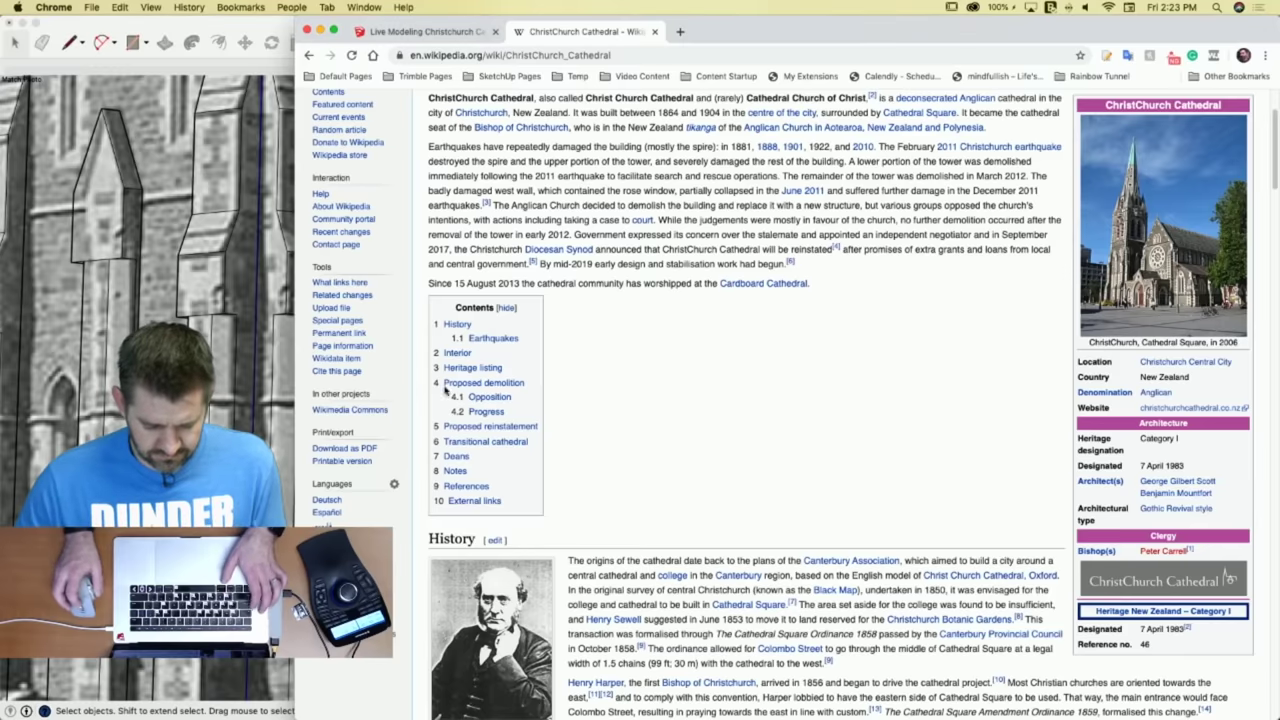
{"action": "key", "text": "super+Tab"}
{"action": "middle_click_drag", "start_coordinate": [466, 361], "coordinate": [585, 417]}
{"action": "scroll", "coordinate": [570, 477], "scroll_direction": "up", "scroll_amount": 12}
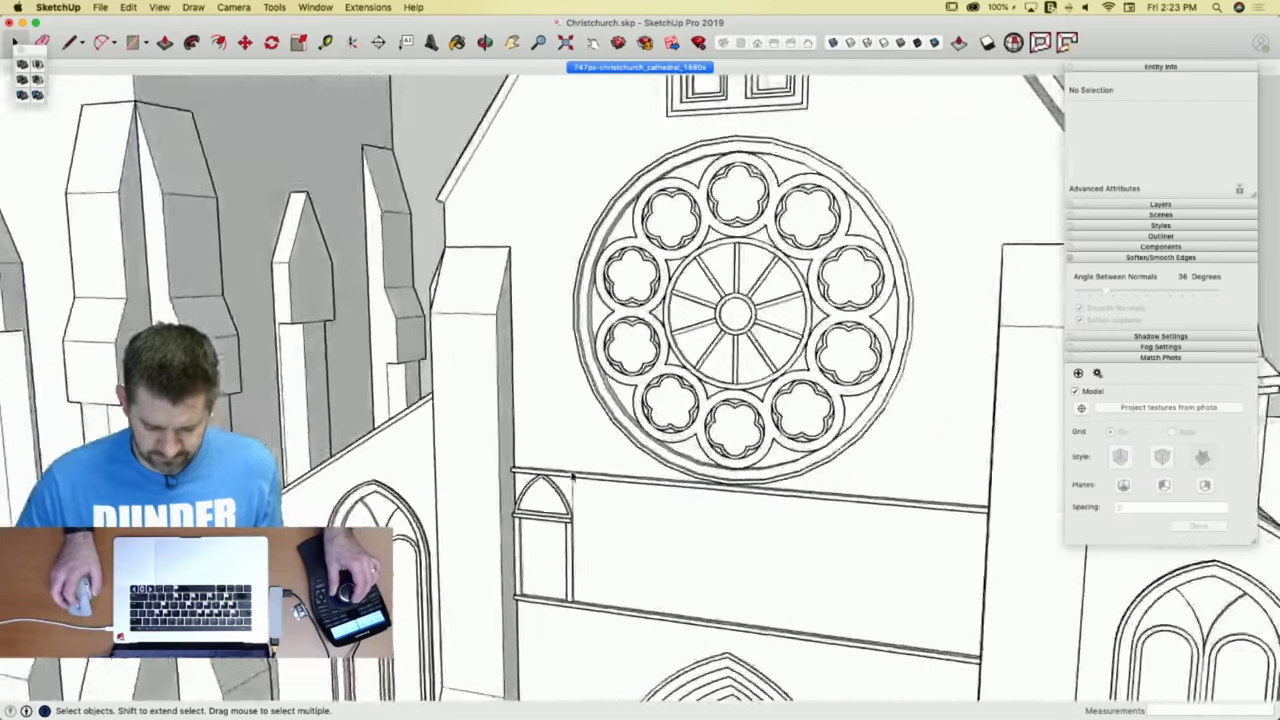
Draw a 3 11/16" line across the band's underside beside the inner column, and copy the resulting small face to the outer column.
{"action": "key", "text": "l"}
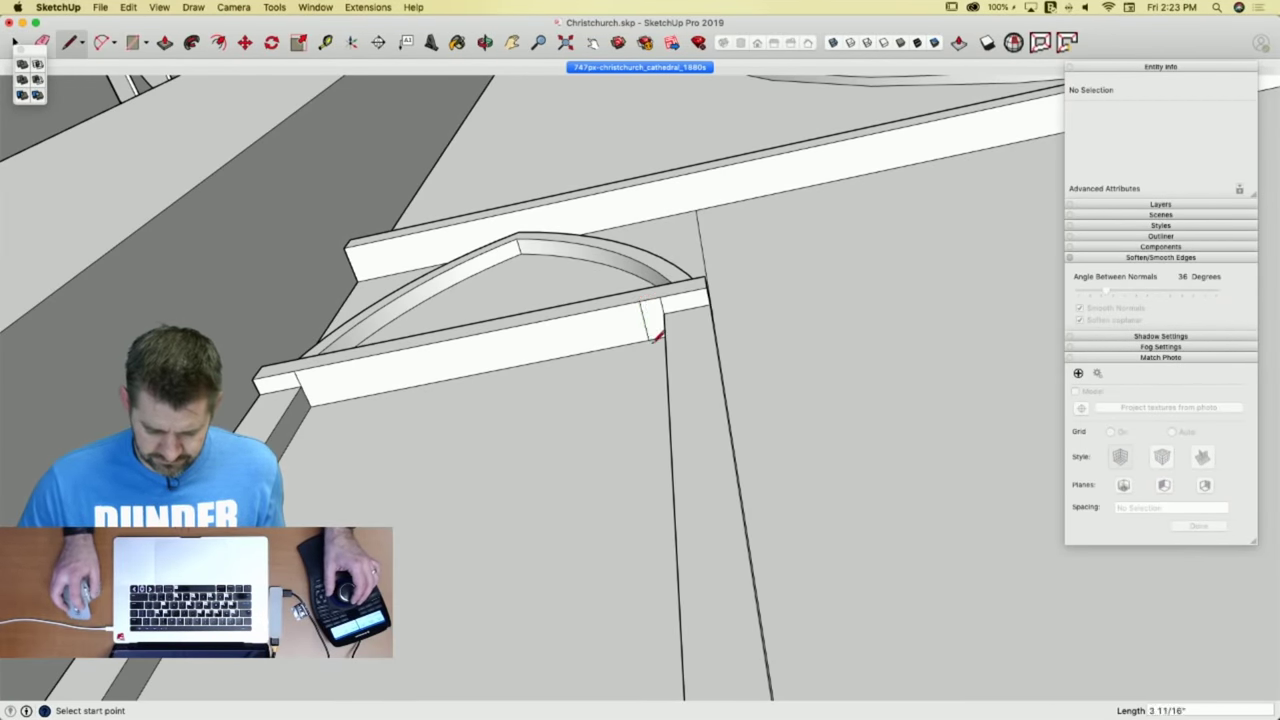
{"action": "key", "text": "space"}
{"action": "left_click", "coordinate": [651, 318]}
{"action": "key", "text": "m"}
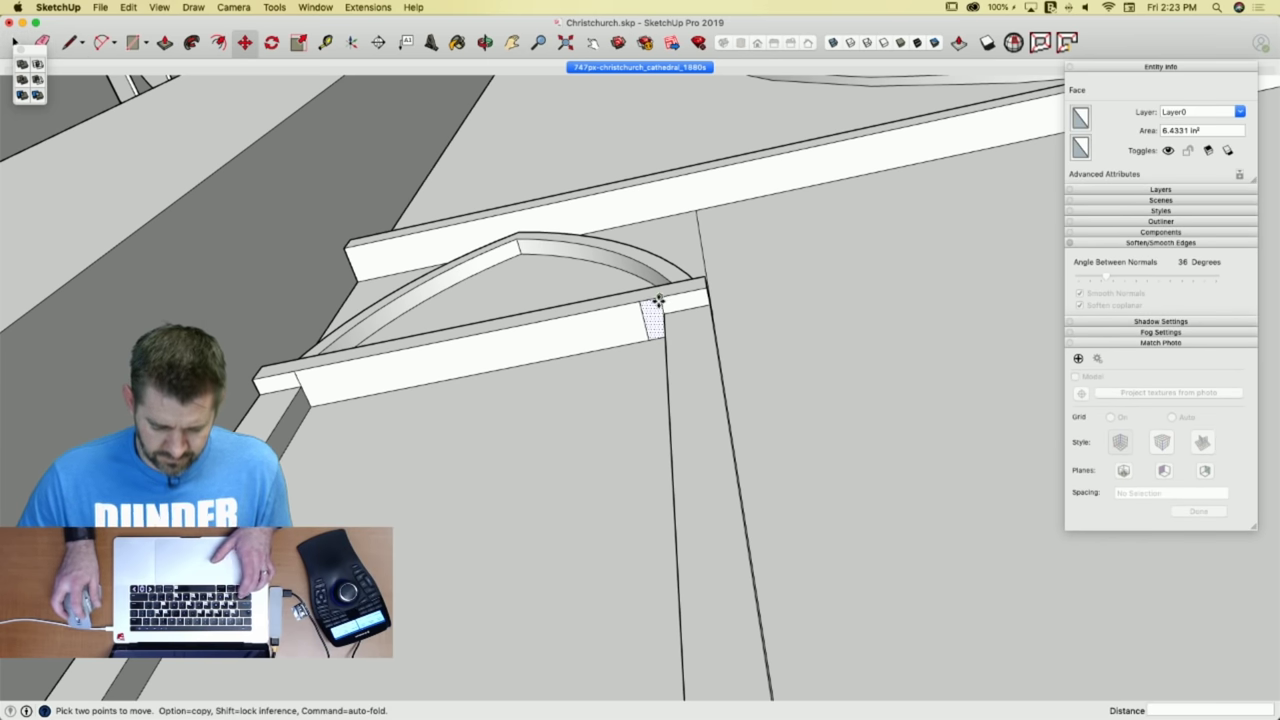
{"action": "key", "text": "alt"}
{"action": "left_click", "coordinate": [643, 303]}
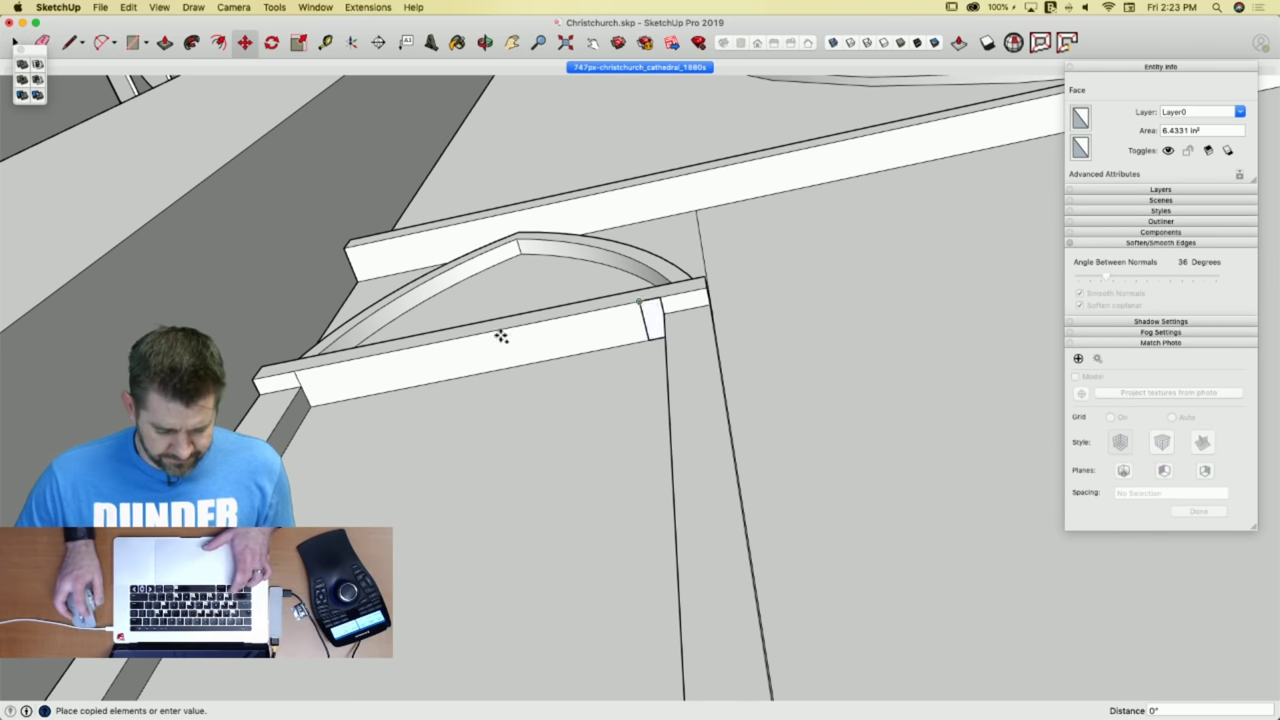
{"action": "left_click", "coordinate": [297, 372]}
Divide the band's front with lines about 2 3/8" long and push its middle section back, leaving a projecting capital over each column.
{"action": "key", "text": "l"}
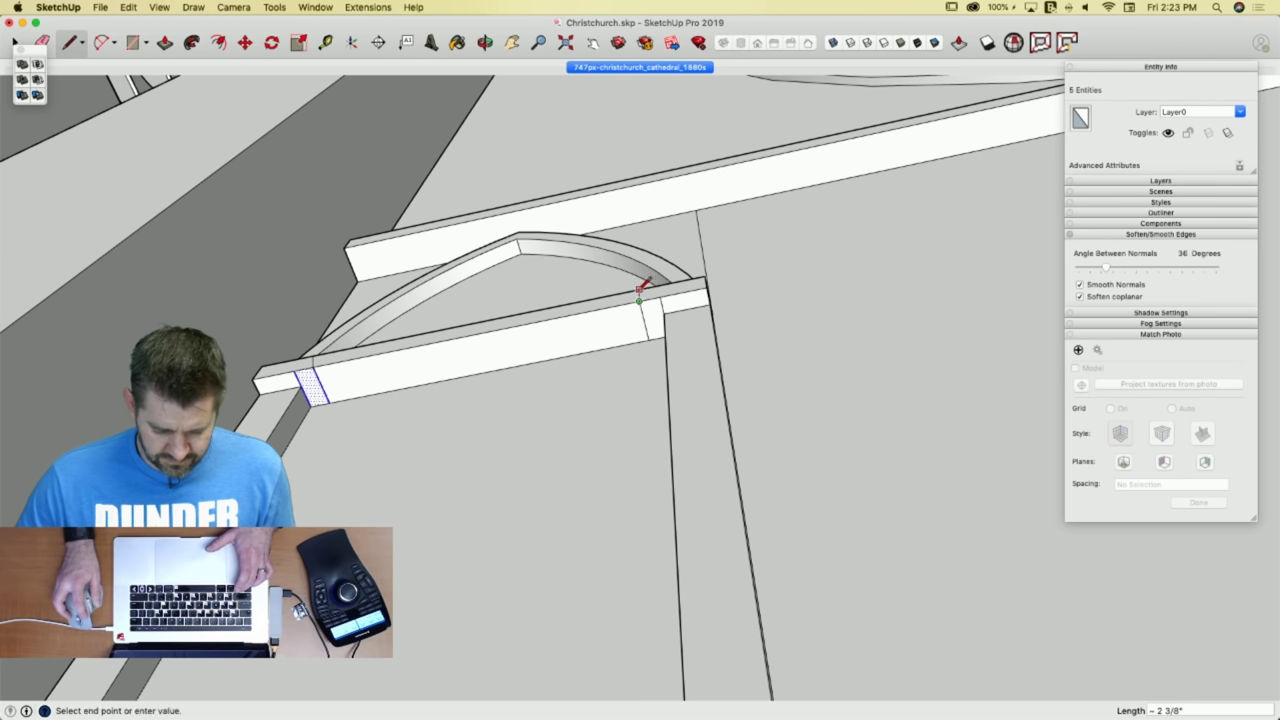
{"action": "key", "text": "p"}
{"action": "left_click", "coordinate": [545, 319]}
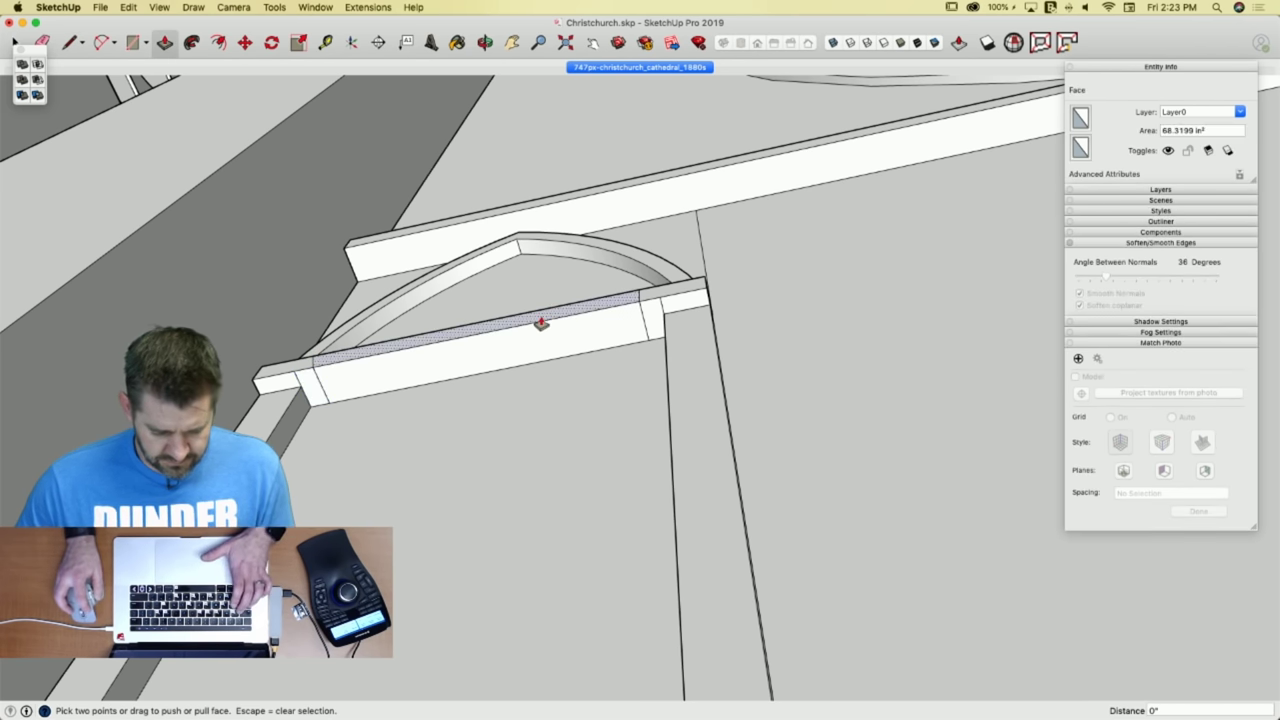
{"action": "left_click", "coordinate": [546, 337]}
Draw a 2 3/8" edge where the outer capital meets the recessed band, and erase the leftover seams on both capitals' undersides.
{"action": "key", "text": "e"}
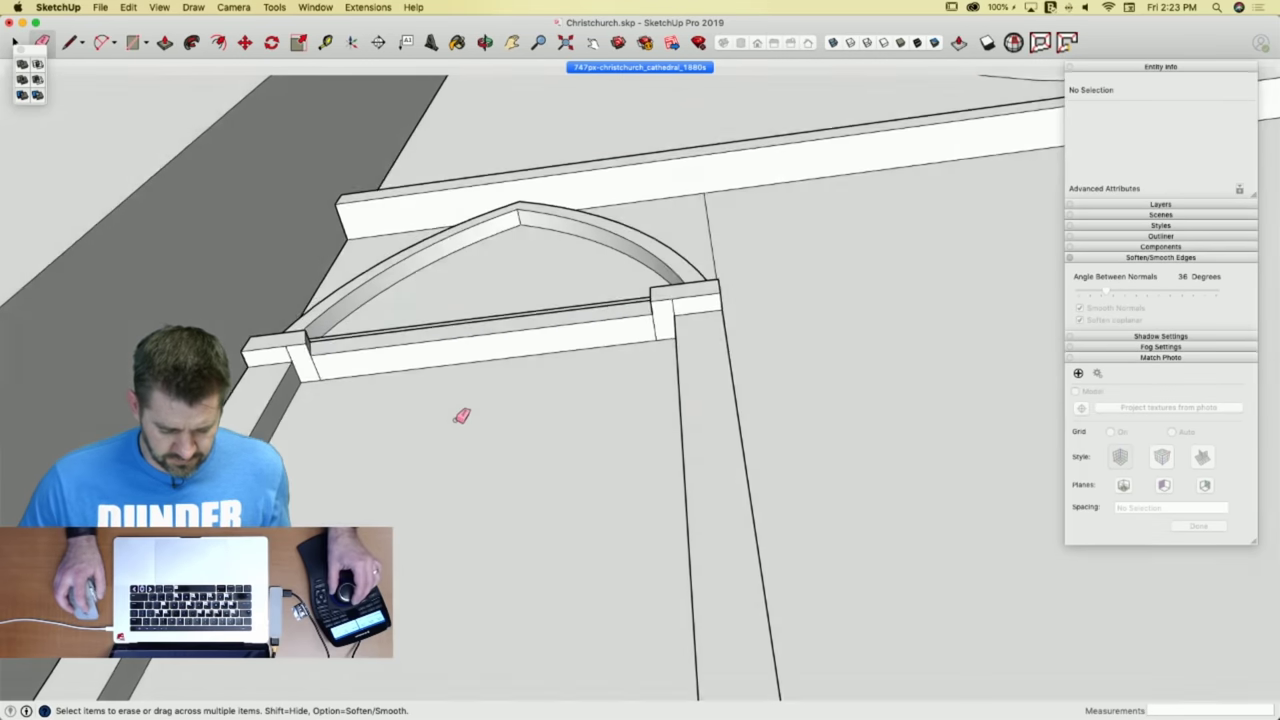
{"action": "key", "text": "l"}
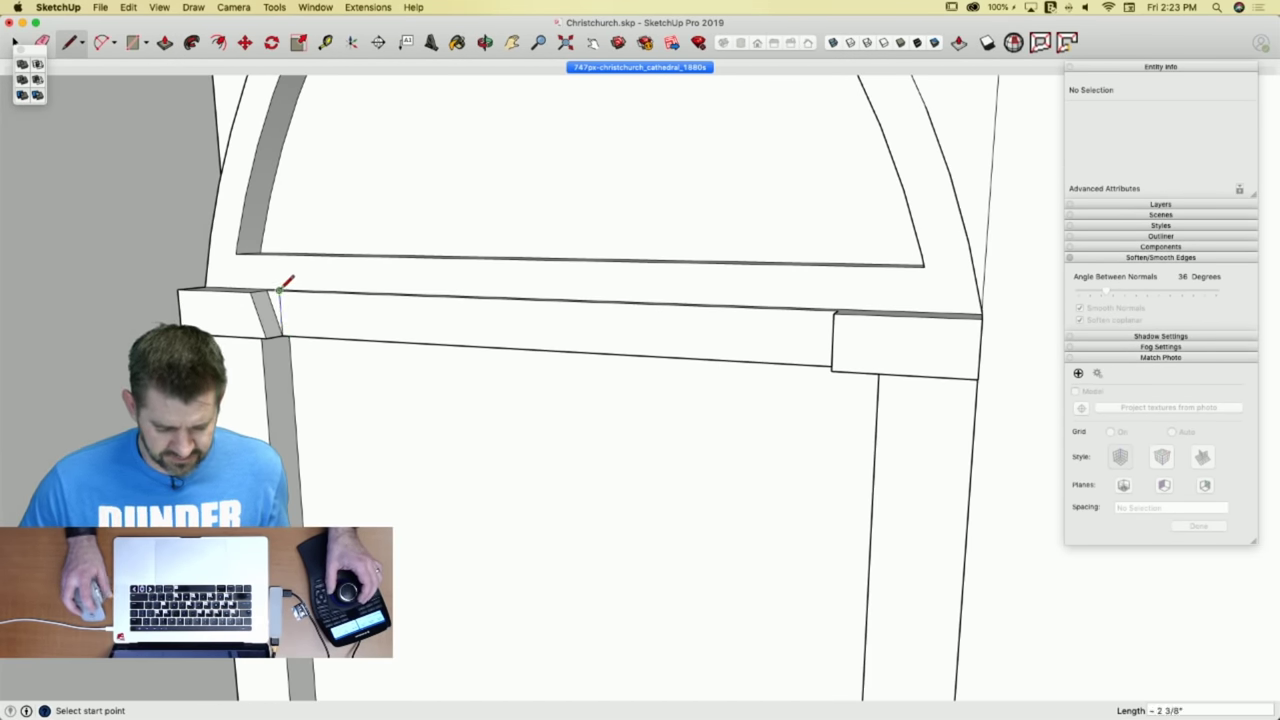
{"action": "key", "text": "p"}
{"action": "key", "text": "e"}
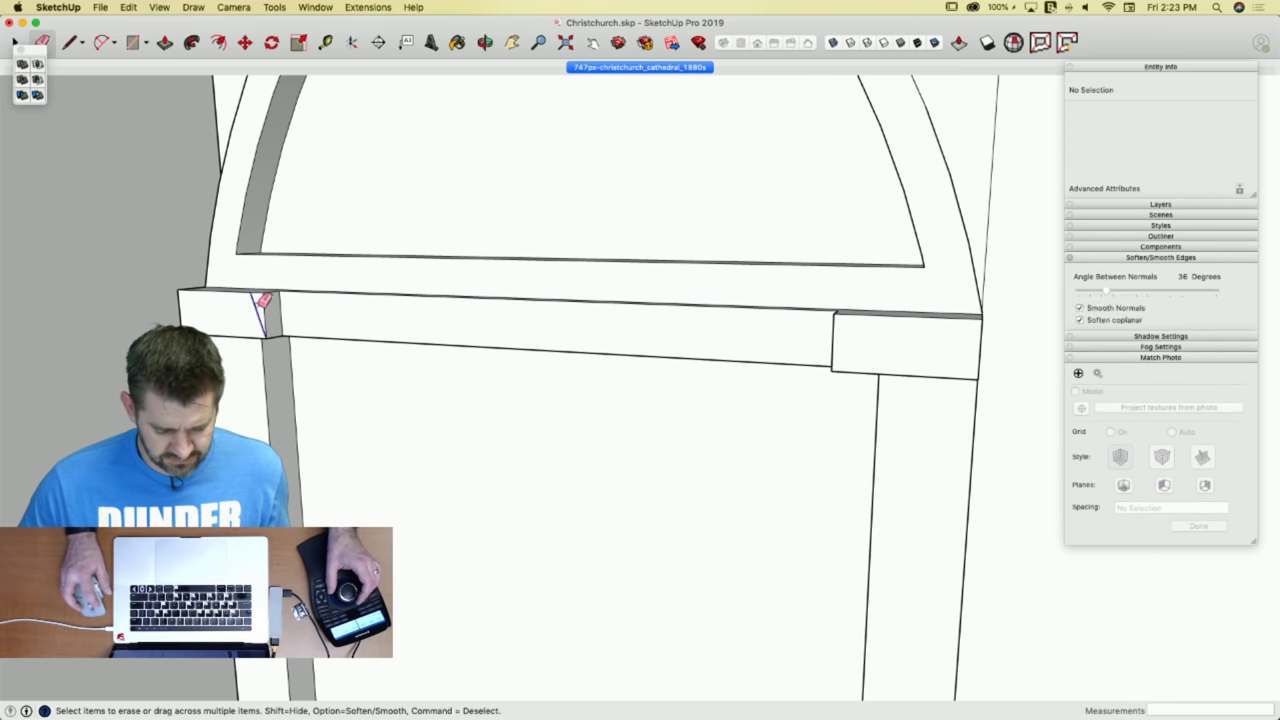
{"action": "mouse_move", "coordinate": [255, 300]}
{"action": "middle_mouse_down"}
{"action": "mouse_move", "coordinate": [271, 289]}
{"action": "mouse_move", "coordinate": [265, 304]}
{"action": "mouse_move", "coordinate": [303, 369]}
{"action": "middle_mouse_up"}
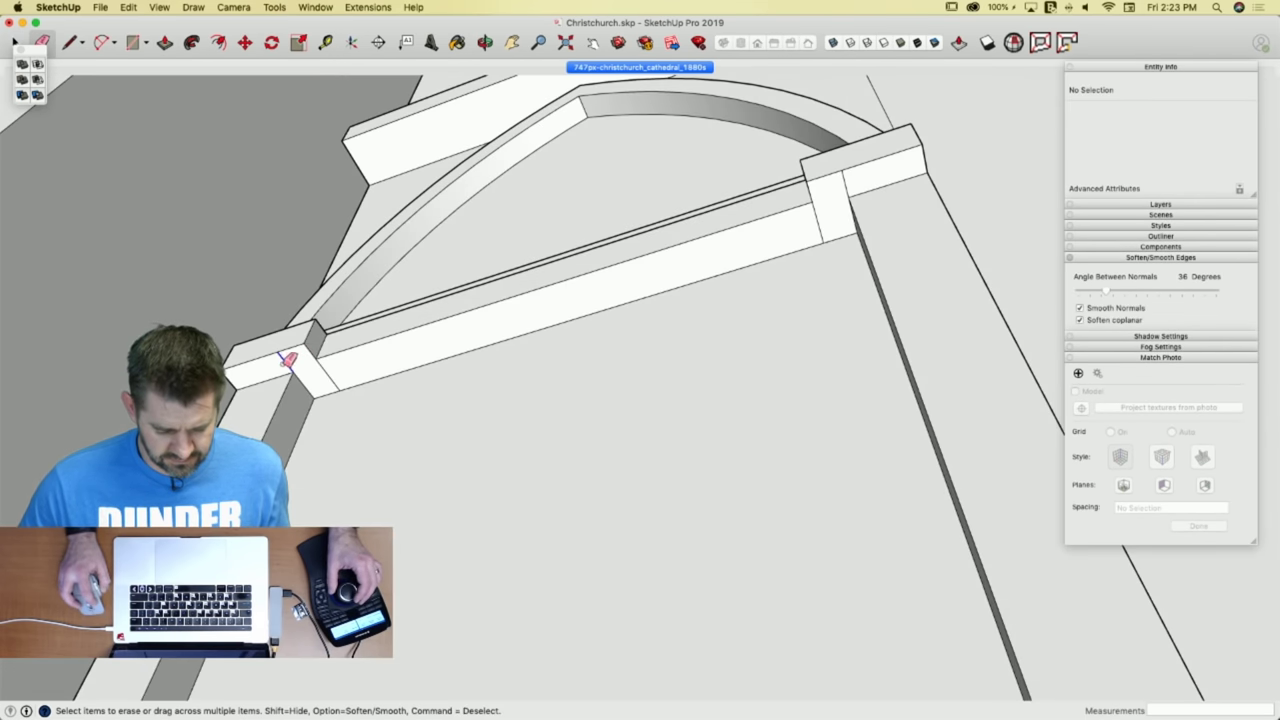
{"action": "left_click_drag", "start_coordinate": [336, 370], "coordinate": [338, 373]}
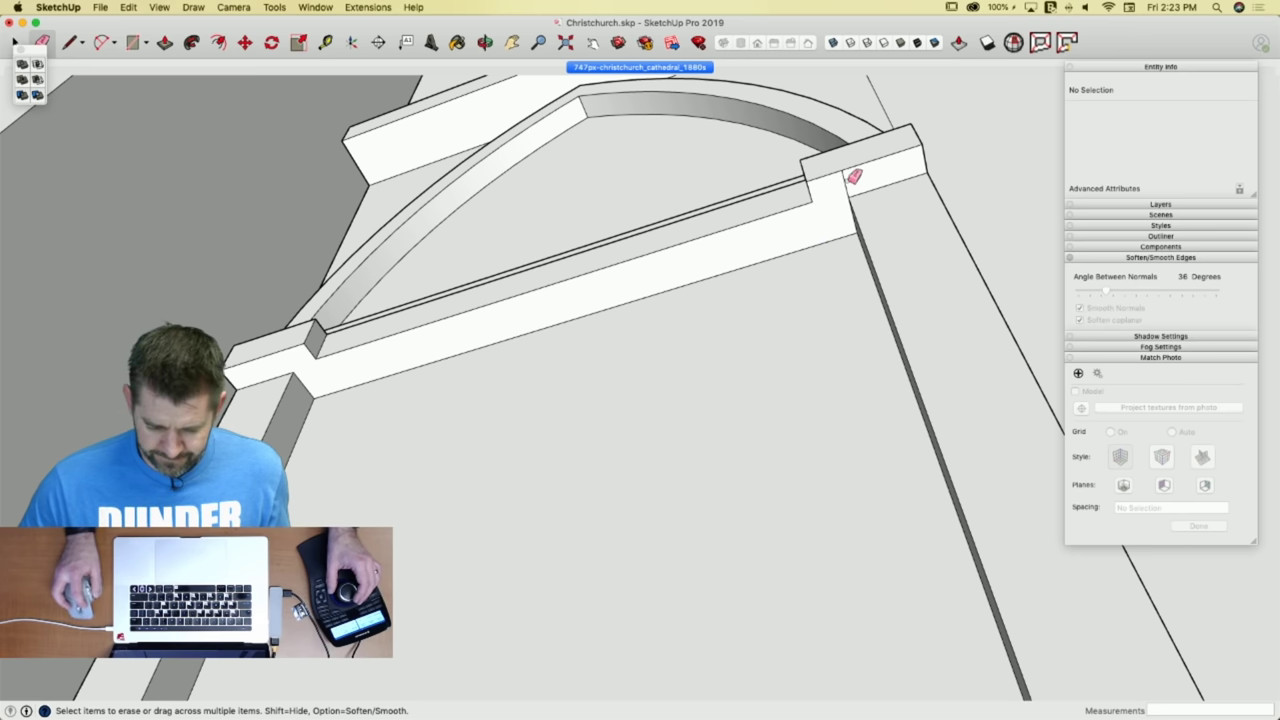
{"action": "mouse_move", "coordinate": [853, 175]}
{"action": "middle_mouse_down"}
{"action": "mouse_move", "coordinate": [874, 289]}
{"action": "mouse_move", "coordinate": [946, 383]}
{"action": "mouse_move", "coordinate": [934, 383]}
{"action": "mouse_move", "coordinate": [950, 330]}
{"action": "mouse_move", "coordinate": [837, 274]}
{"action": "mouse_move", "coordinate": [780, 278]}
{"action": "middle_mouse_up"}
Erase the vertical division line beside the arch and select the whole first bay with its arch, band and columns.
{"action": "key", "text": "space"}
{"action": "key", "text": "e"}
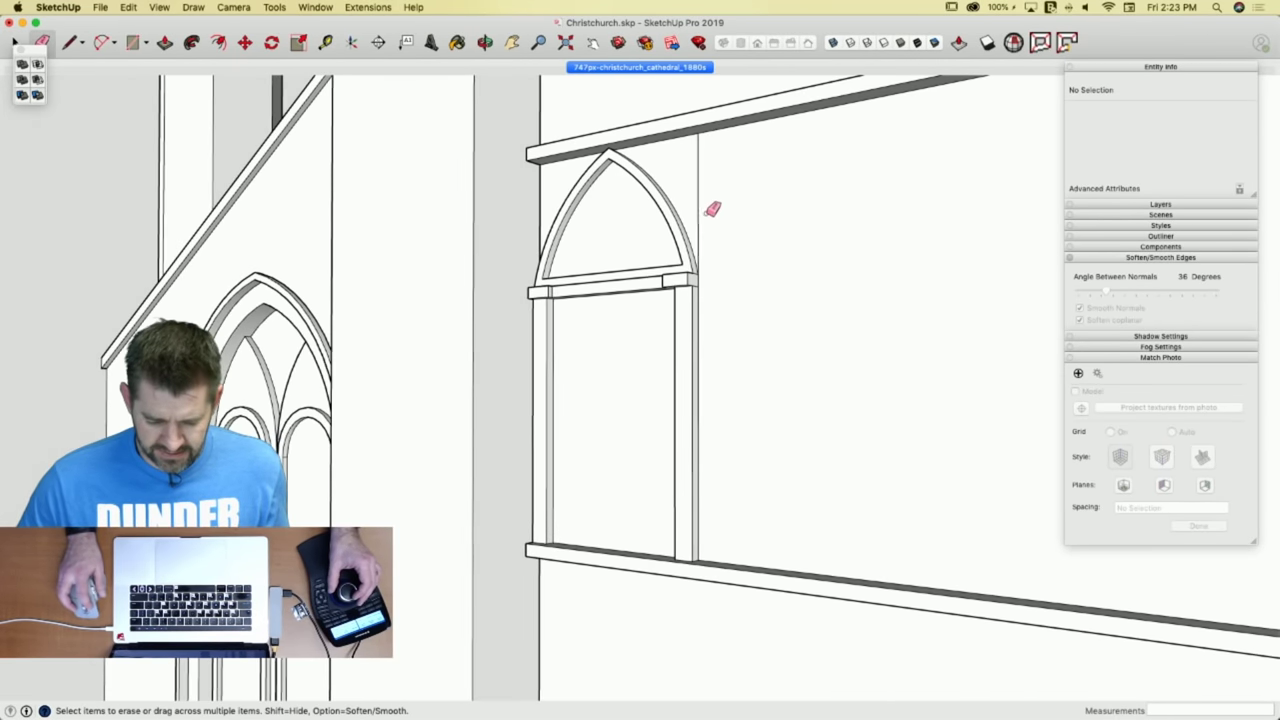
{"action": "left_click", "coordinate": [698, 217]}
{"action": "key", "text": "space"}
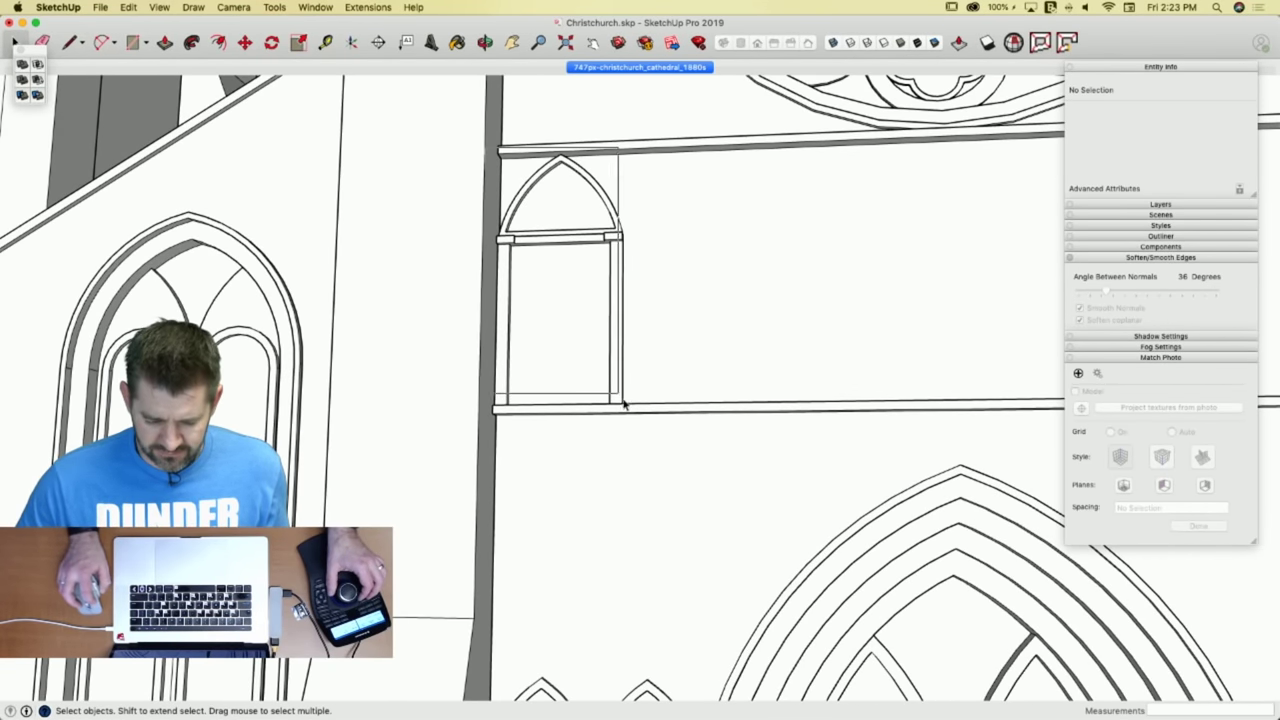
{"action": "left_click_drag", "start_coordinate": [651, 416], "coordinate": [651, 416]}
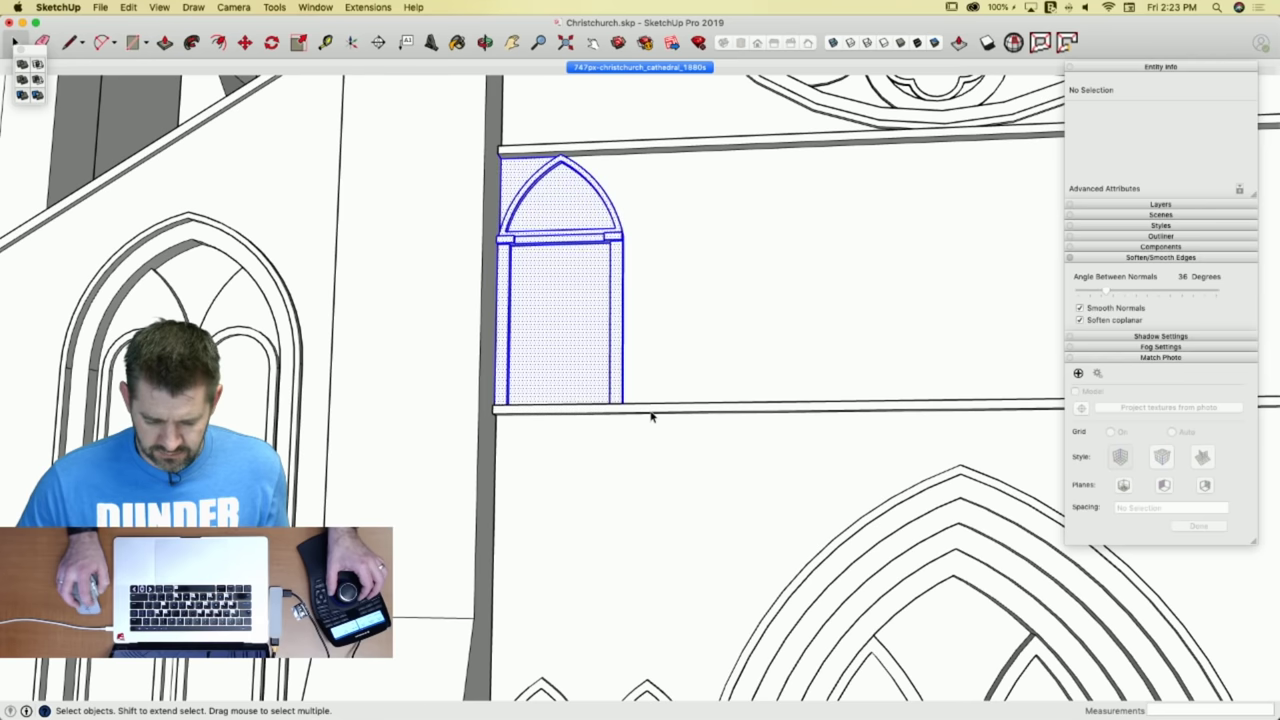
Deselect the wall face beside the first arch and copy the bay end to end along the ledge as an x6 array.
{"action": "scroll", "coordinate": [586, 314], "scroll_direction": "up", "scroll_amount": 5}
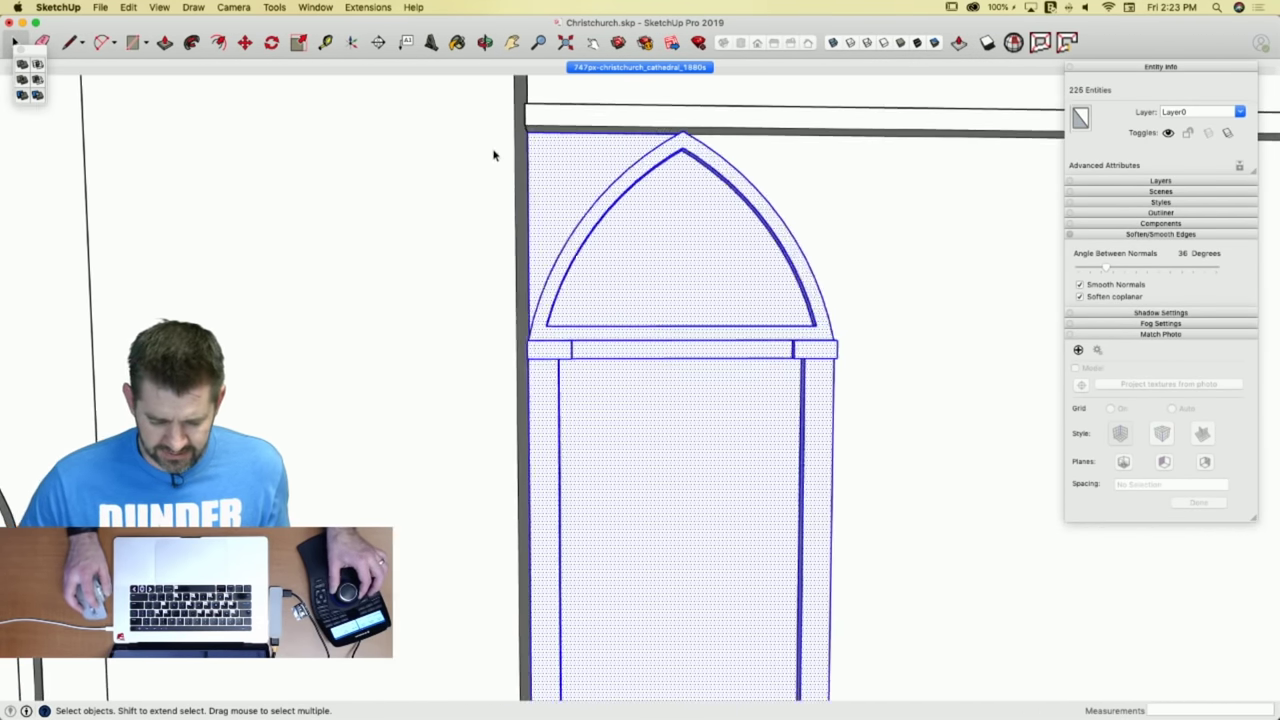
{"action": "left_click", "coordinate": [541, 184], "text": "shift"}
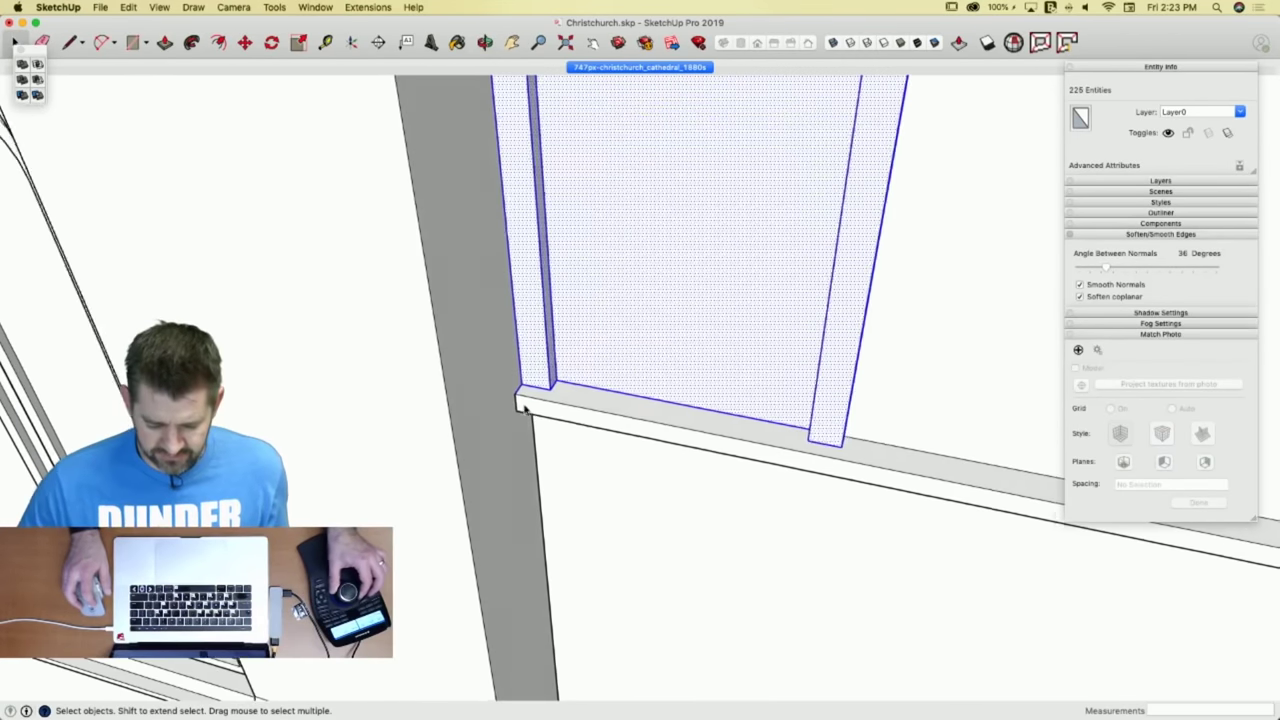
{"action": "key", "text": "m"}
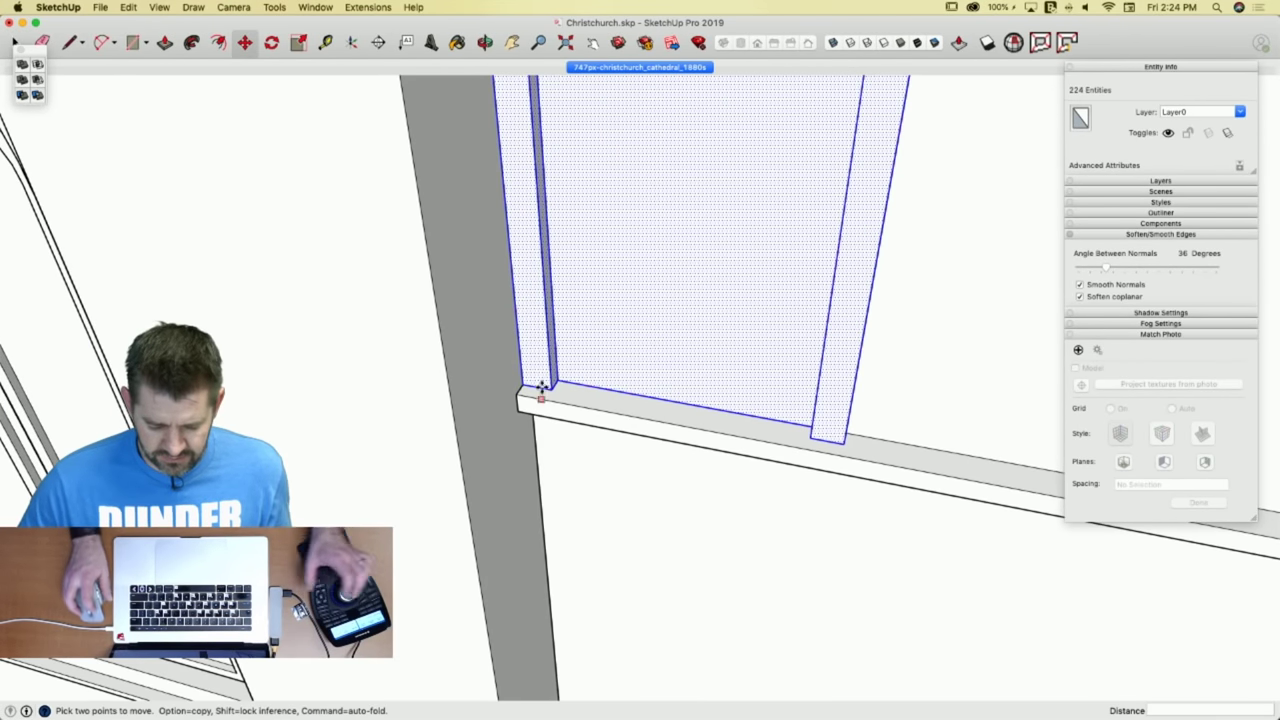
{"action": "key", "text": "alt"}
{"action": "left_click", "coordinate": [524, 379]}
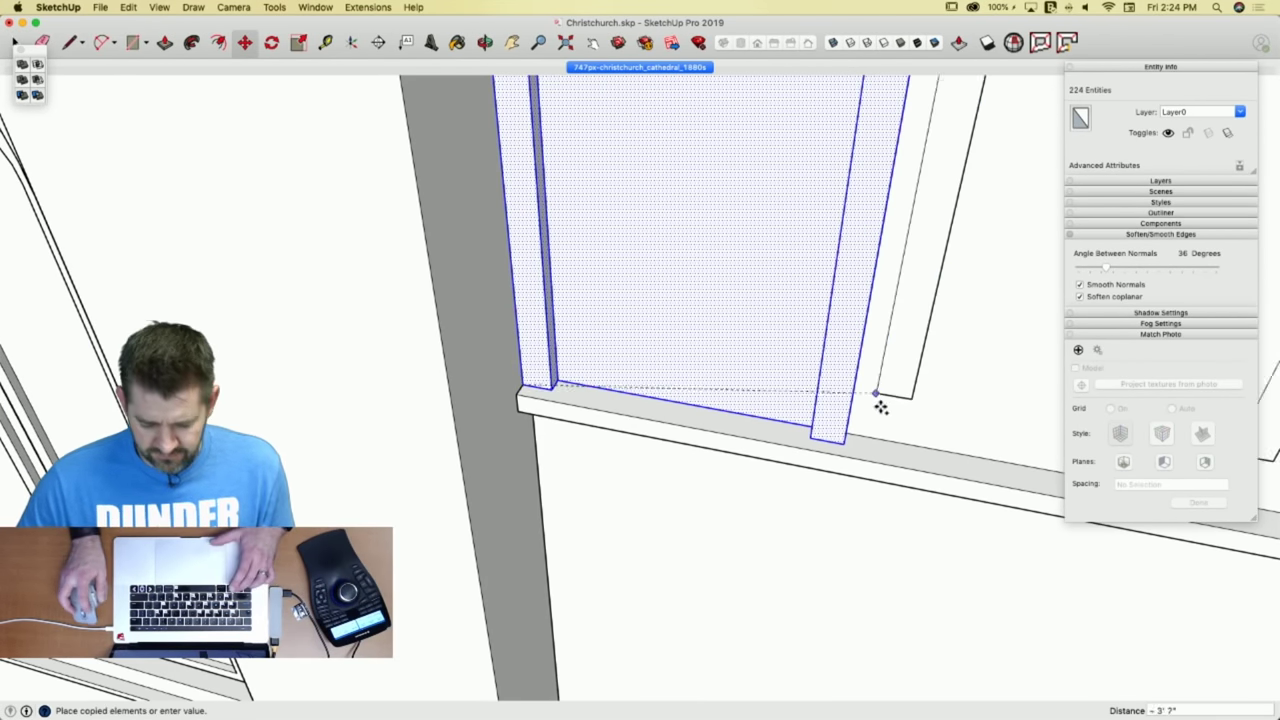
{"action": "left_click", "coordinate": [846, 442]}
{"action": "scroll", "coordinate": [846, 677], "scroll_direction": "down", "scroll_amount": 6}
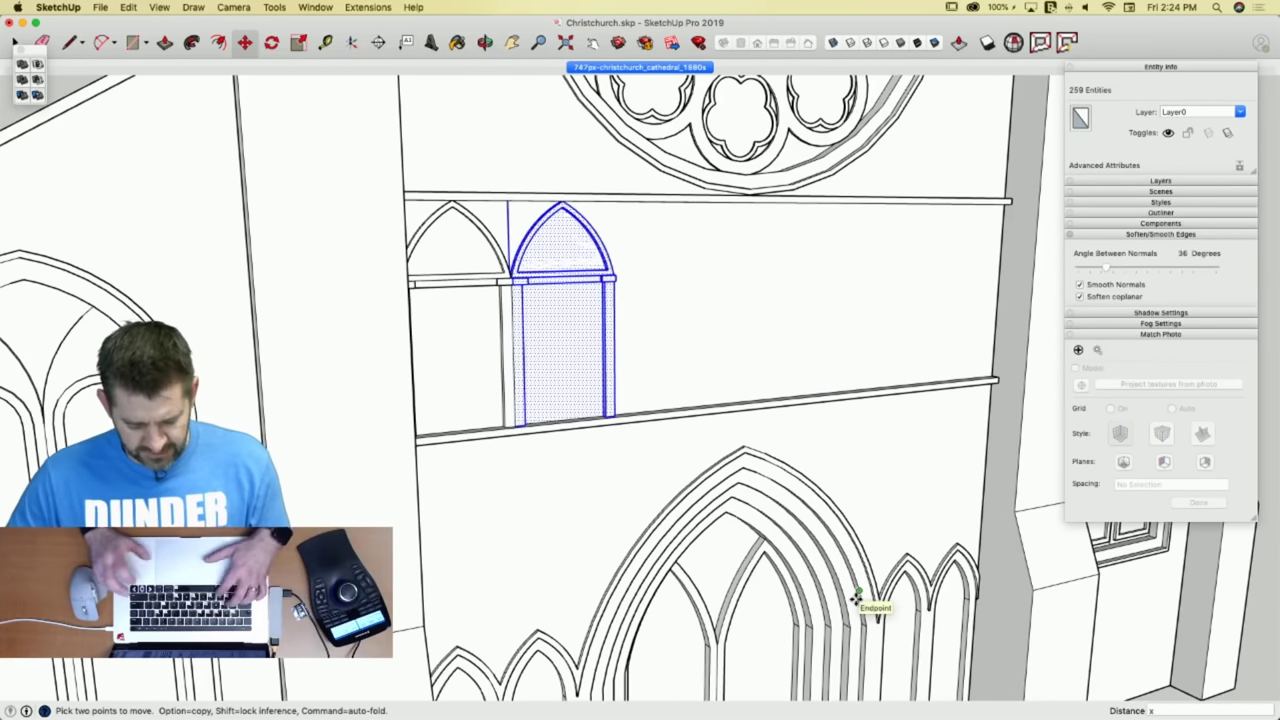
{"action": "type", "text": "x6"}
{"action": "key", "text": "Return"}
{"action": "key", "text": "super+shift+a"}
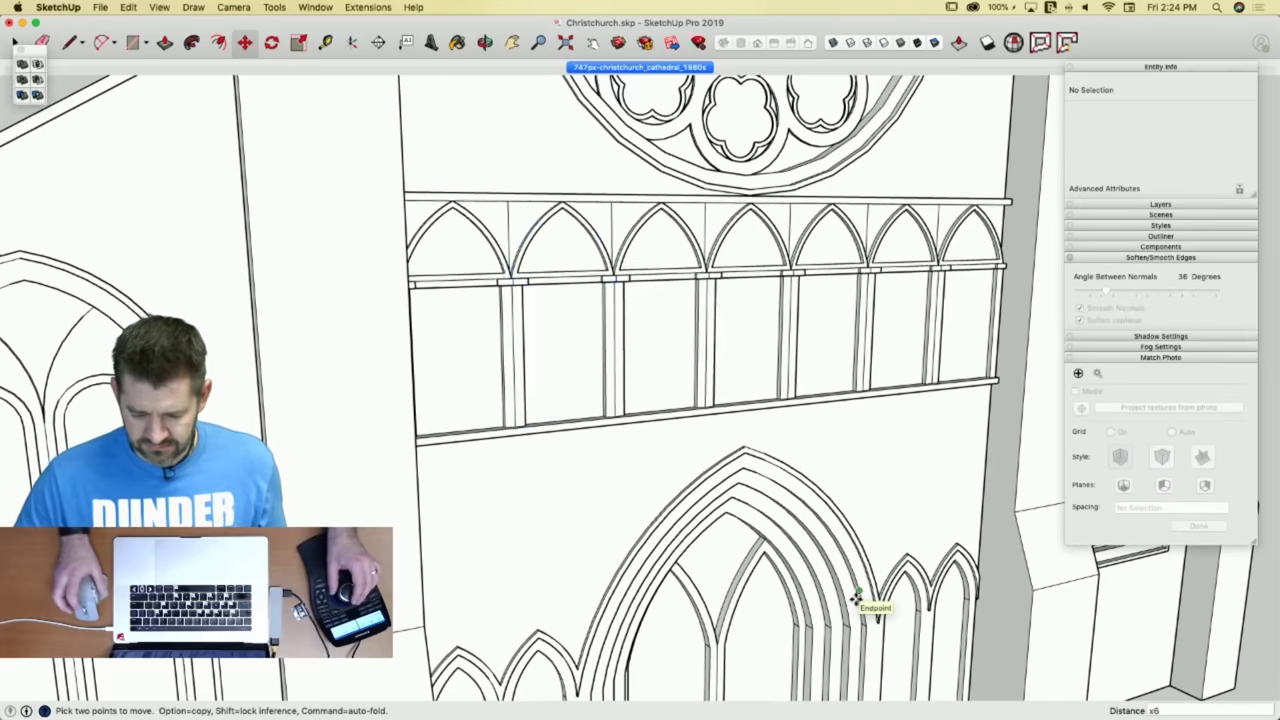
Erase the vertical seams on the column and capitals where the first three bays meet.
{"action": "key", "text": "e"}
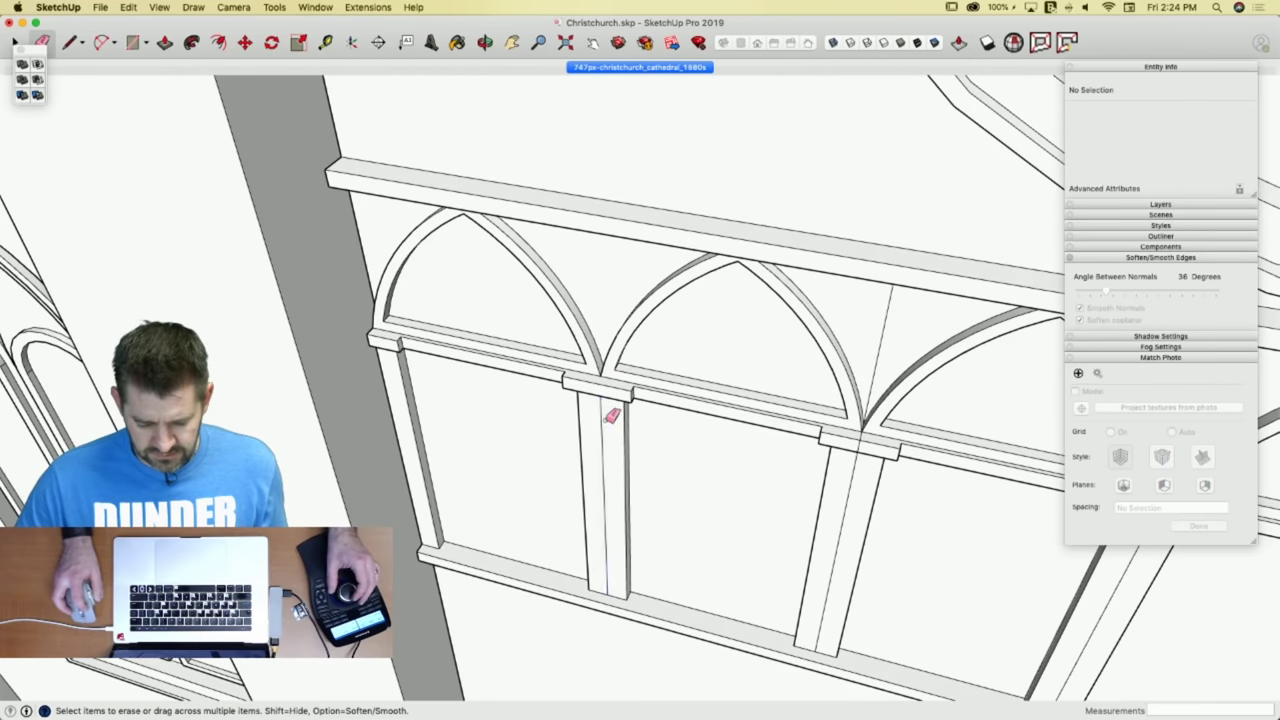
{"action": "left_click", "coordinate": [607, 418]}
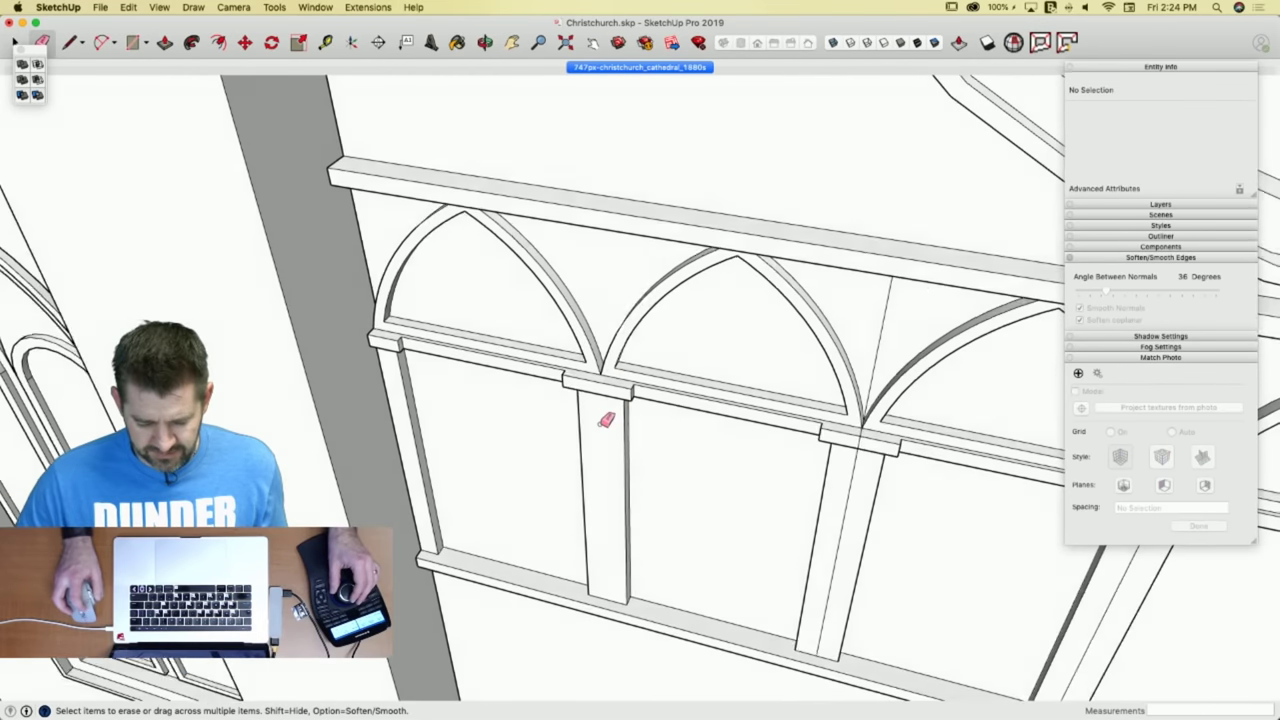
{"action": "scroll", "coordinate": [613, 335], "scroll_direction": "up", "scroll_amount": 2}
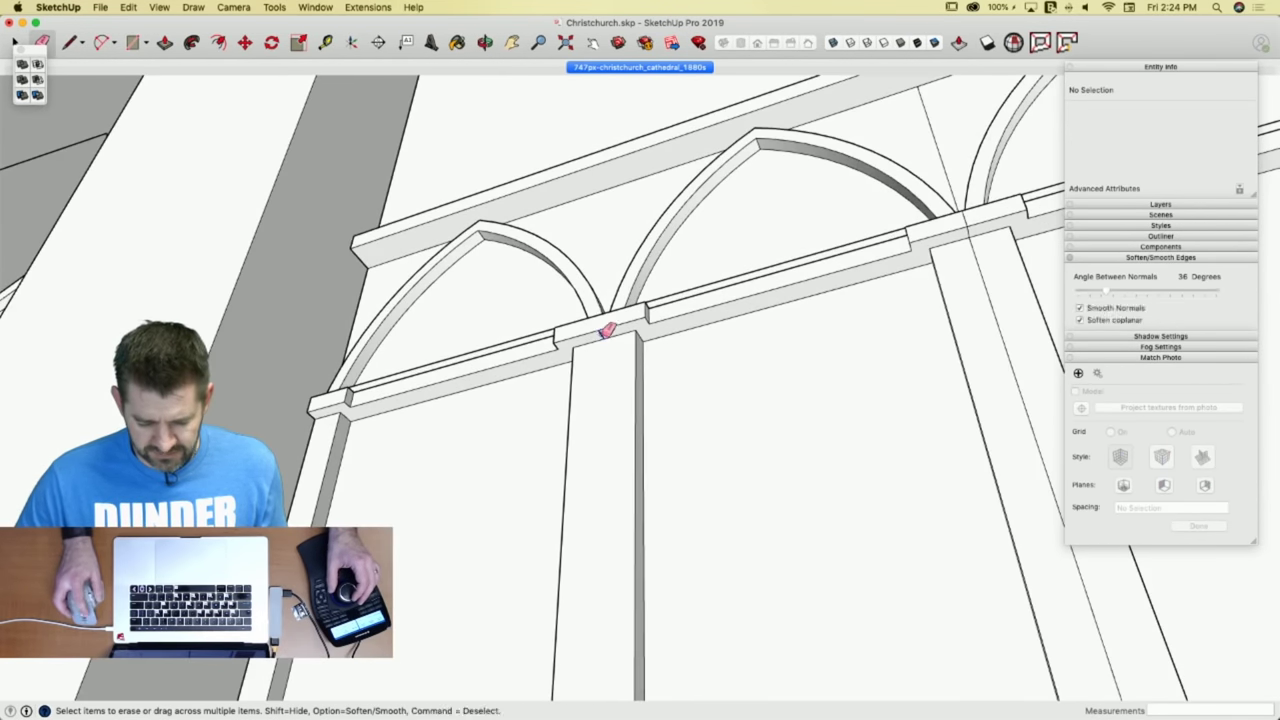
{"action": "left_click", "coordinate": [603, 335]}
{"action": "scroll", "coordinate": [720, 351], "scroll_direction": "up", "scroll_amount": 2}
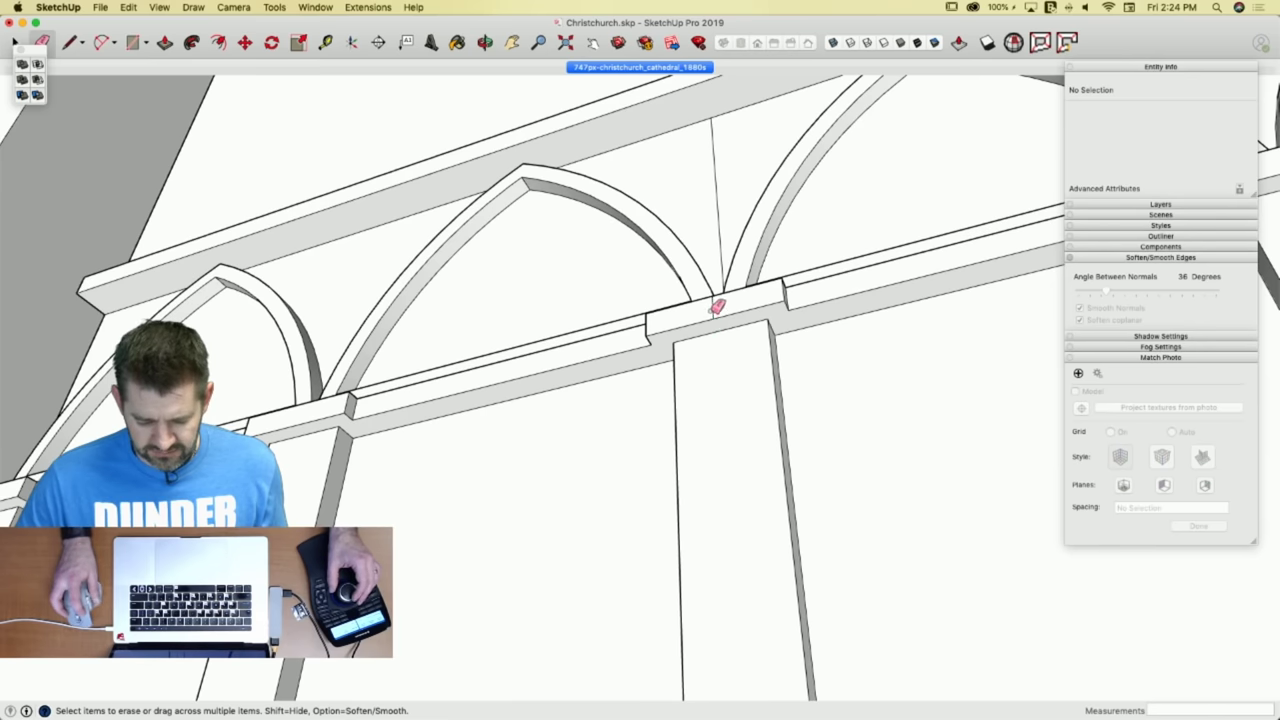
{"action": "left_click", "coordinate": [713, 309]}
Select the whole seven-bay arcade with both ledges and merge its coplanar faces with CleanUp³ Merge Faces.
{"action": "key", "text": "space"}
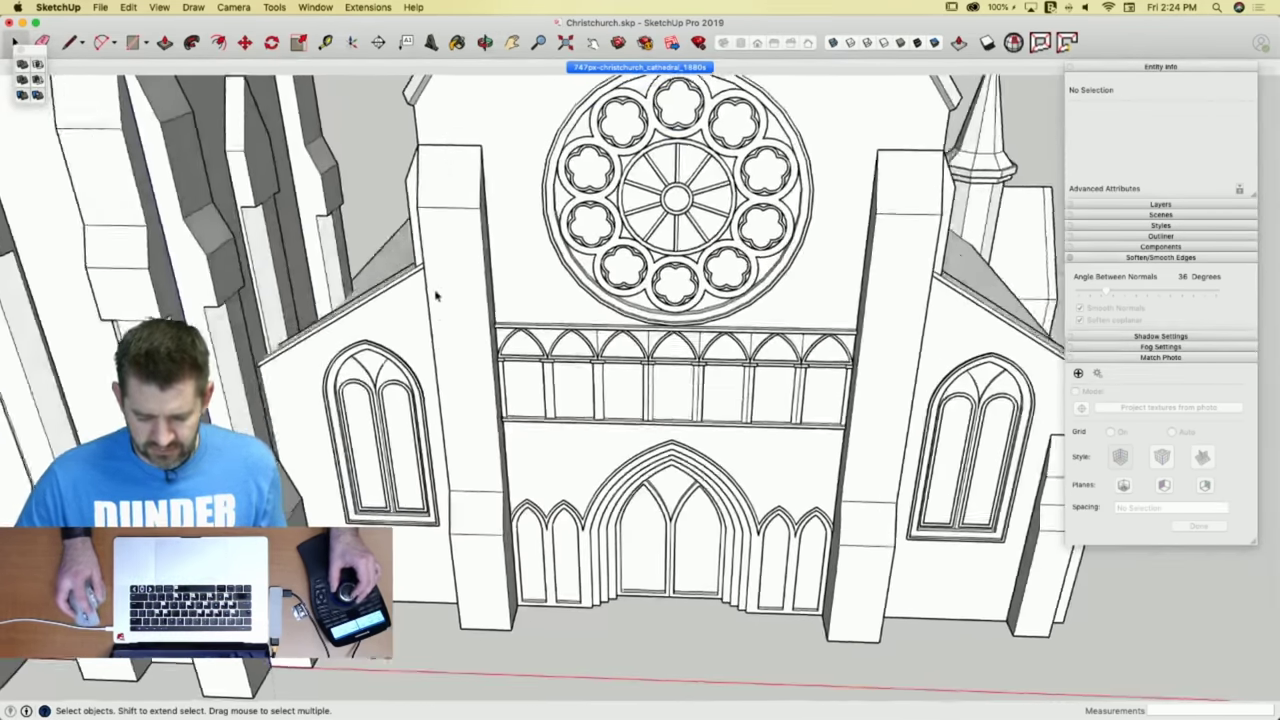
{"action": "left_click_drag", "start_coordinate": [434, 288], "coordinate": [881, 476]}
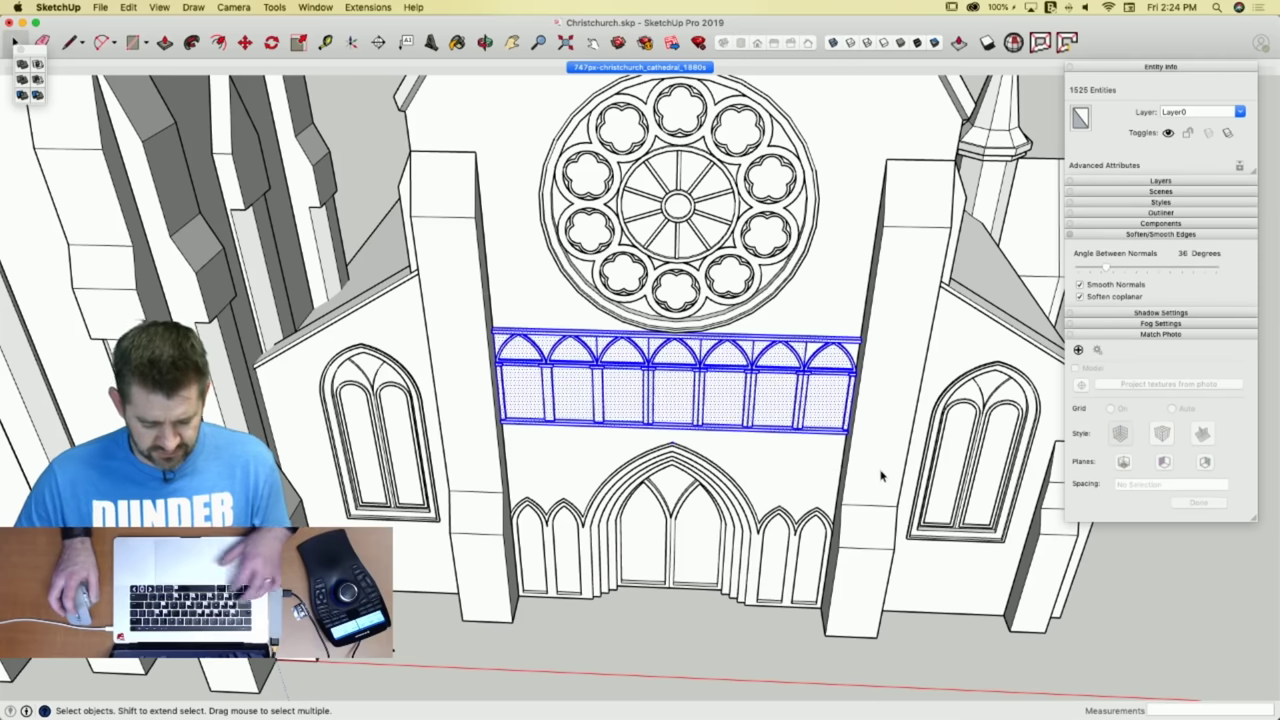
{"action": "left_click", "coordinate": [315, 7]}
{"action": "mouse_move", "coordinate": [370, 8]}
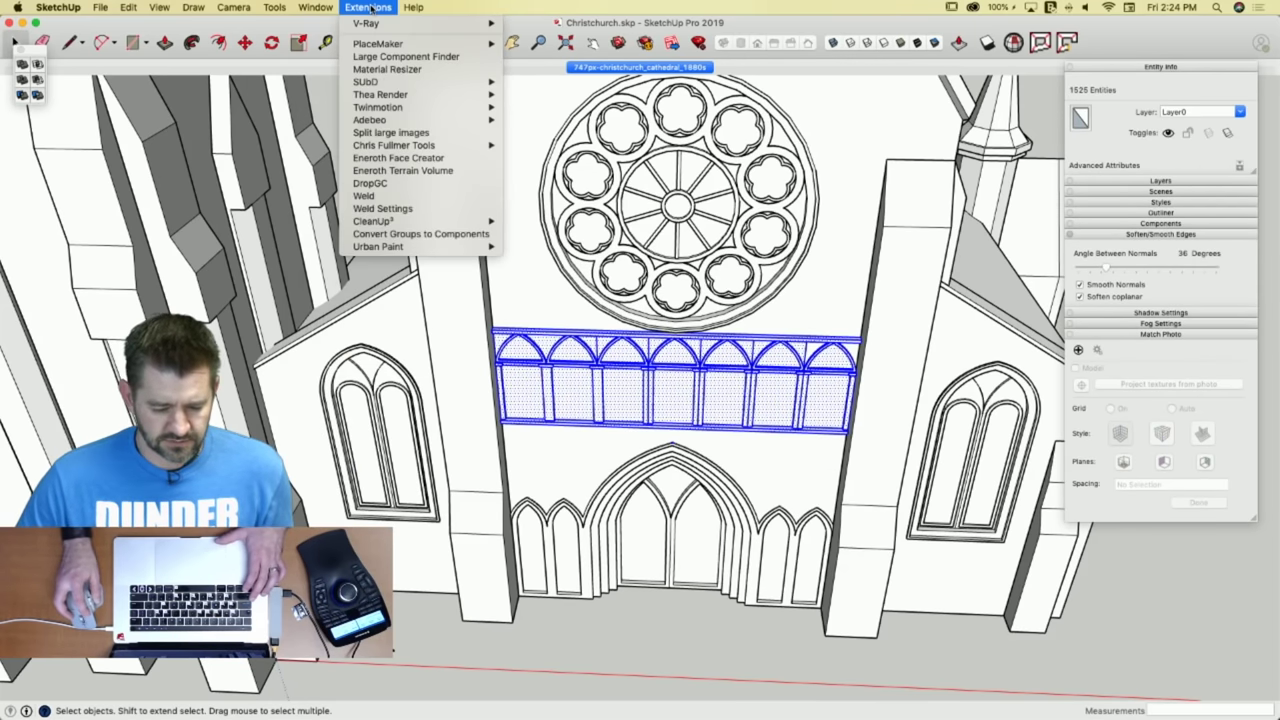
{"action": "mouse_move", "coordinate": [400, 227]}
{"action": "left_click", "coordinate": [586, 281]}
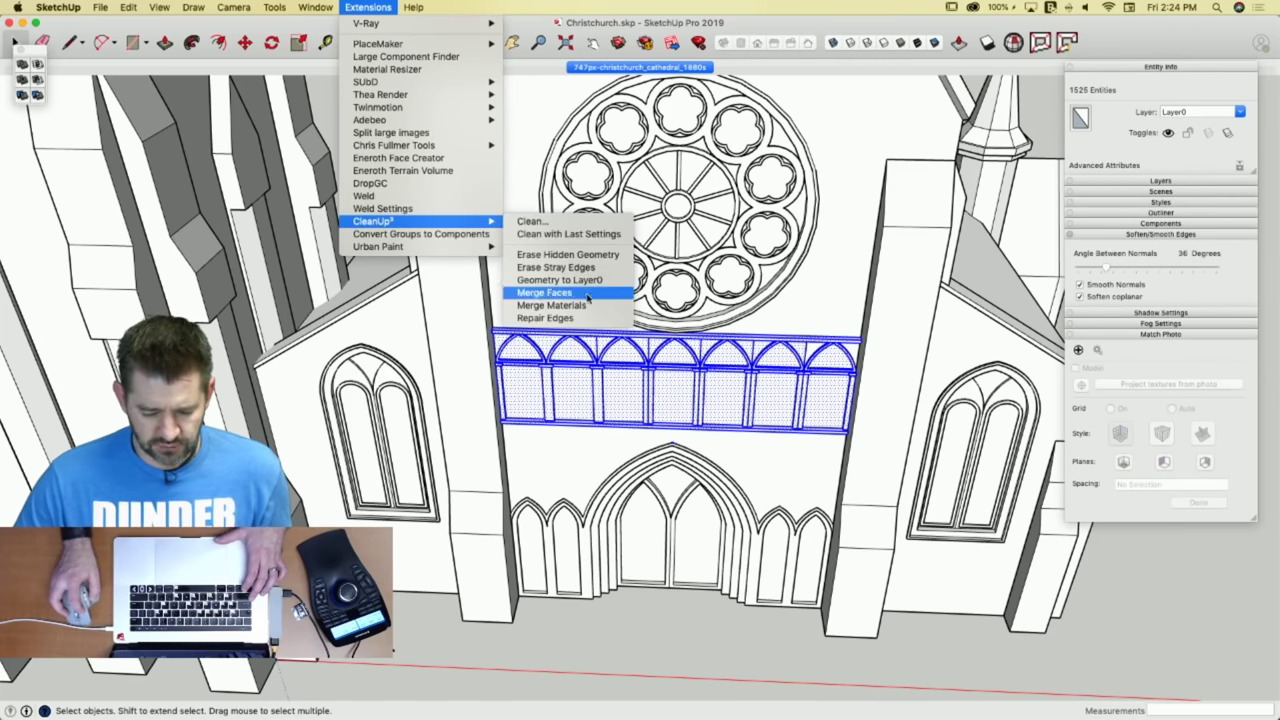
{"action": "scroll", "coordinate": [662, 390], "scroll_direction": "up", "scroll_amount": 3}
{"action": "scroll", "coordinate": [757, 406], "scroll_direction": "up", "scroll_amount": 5}
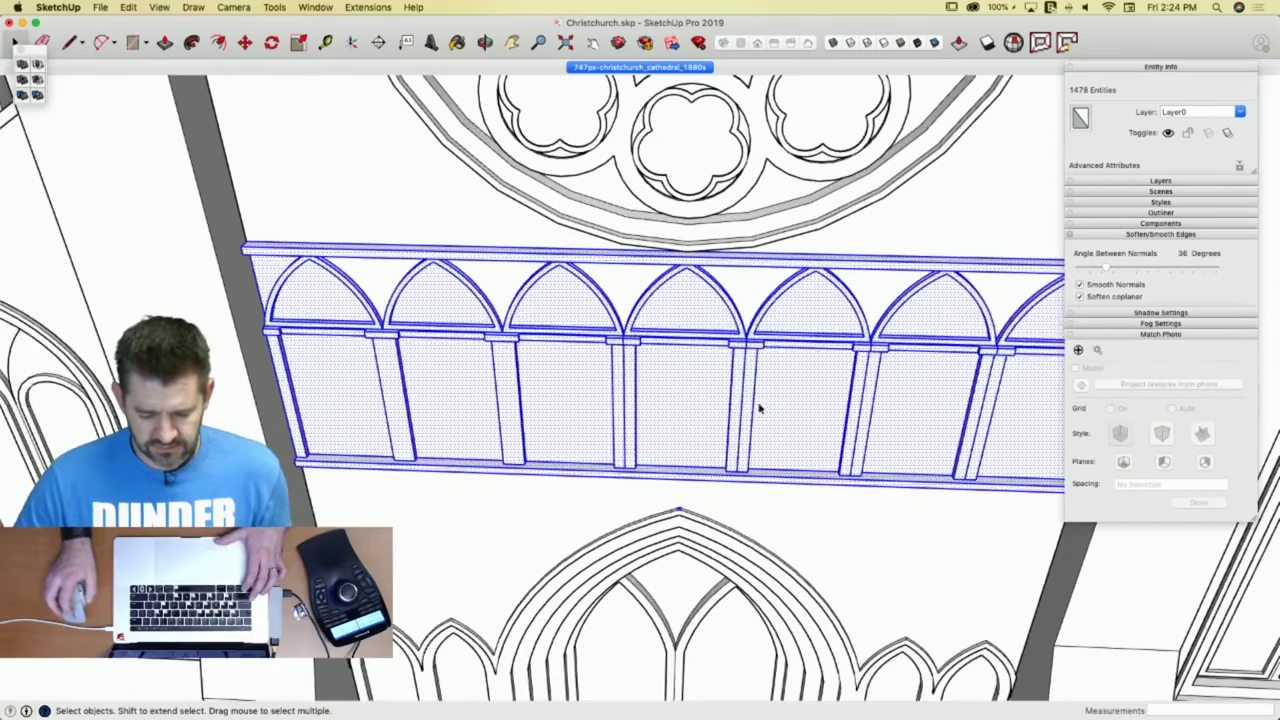
{"action": "scroll", "coordinate": [471, 206], "scroll_direction": "down", "scroll_amount": 5}
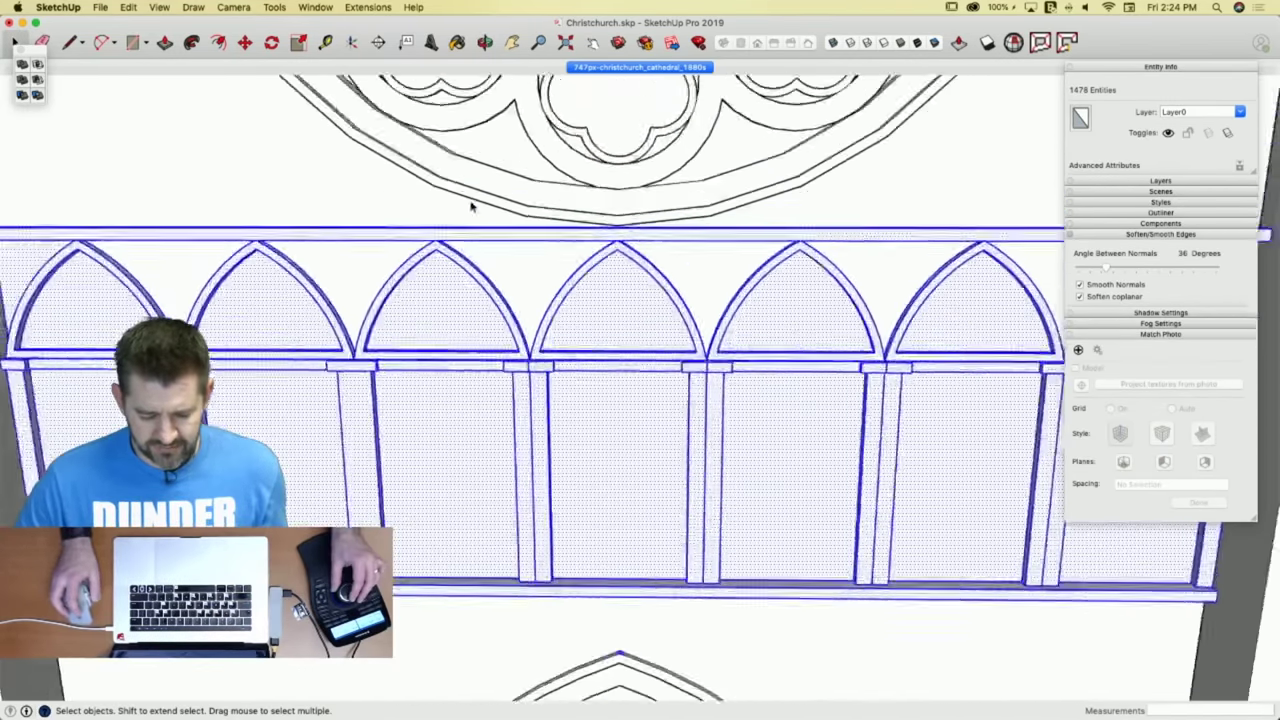
Run CleanUp³ Merge Faces again on the arcade, erase its stray edges with Erase Stray Edges, and clear the selection.
{"action": "left_click", "coordinate": [360, 8]}
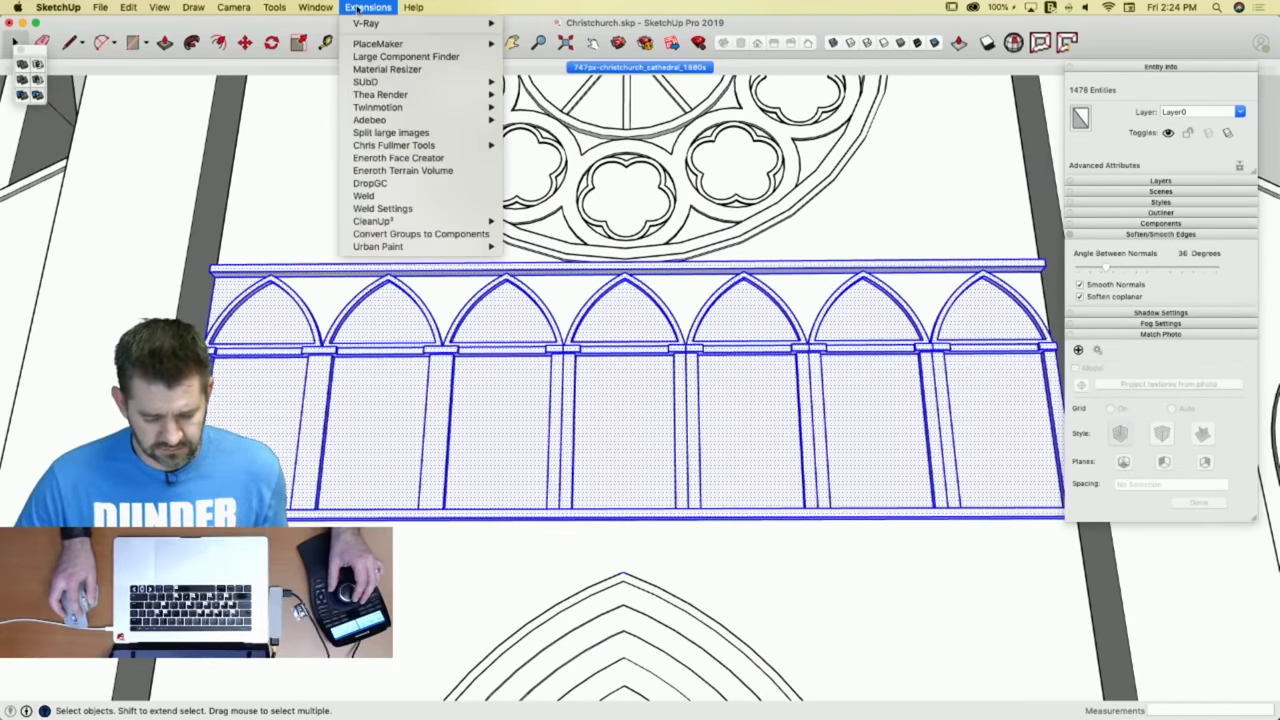
{"action": "mouse_move", "coordinate": [396, 224]}
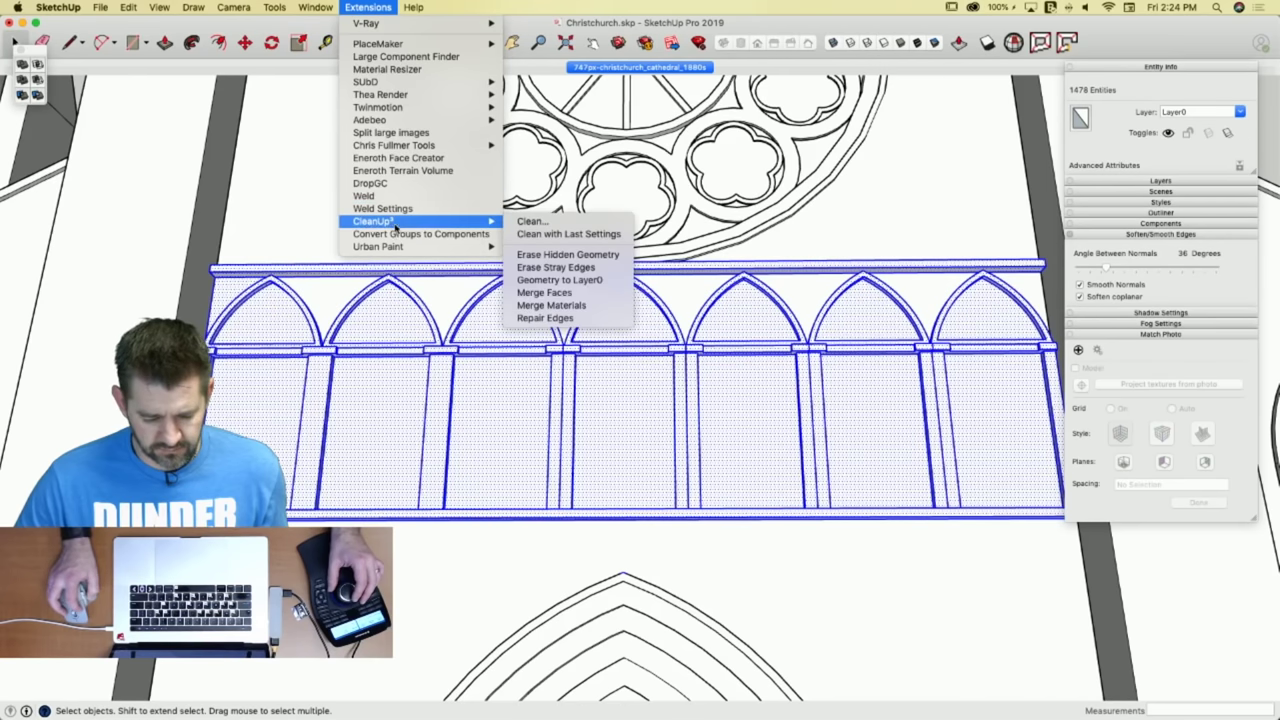
{"action": "left_click", "coordinate": [545, 293]}
{"action": "left_click", "coordinate": [366, 7]}
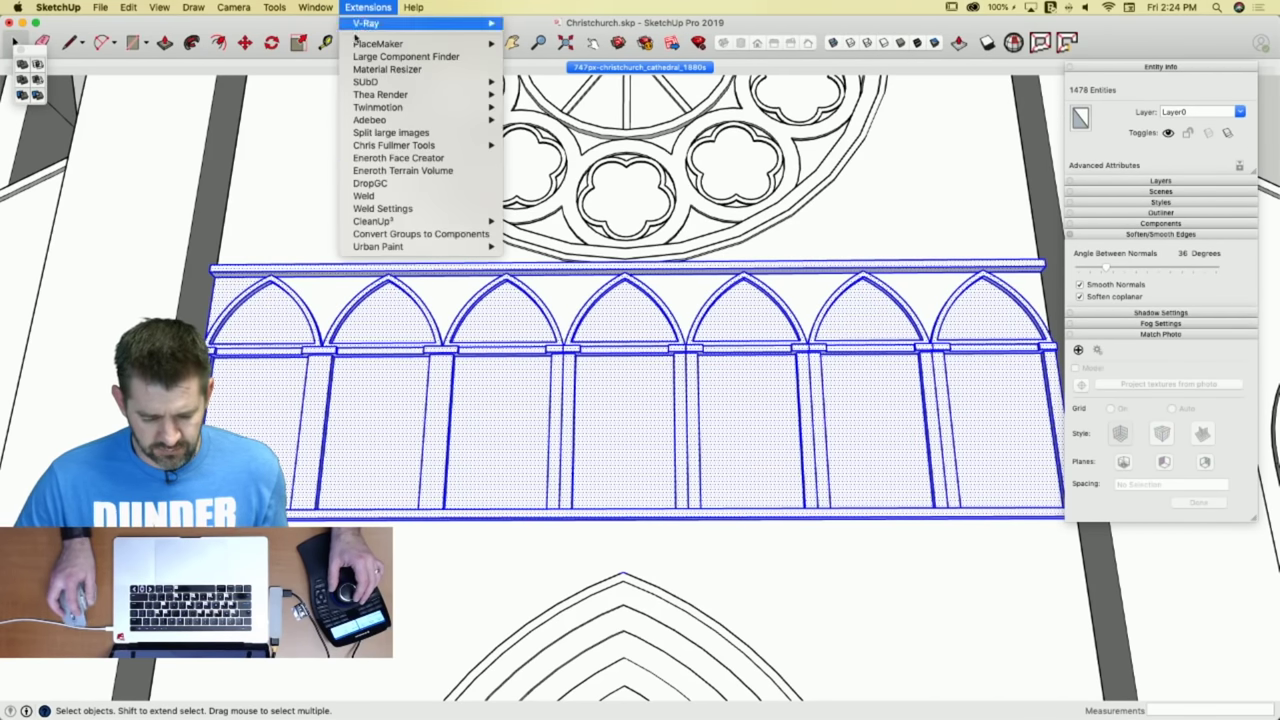
{"action": "mouse_move", "coordinate": [399, 222]}
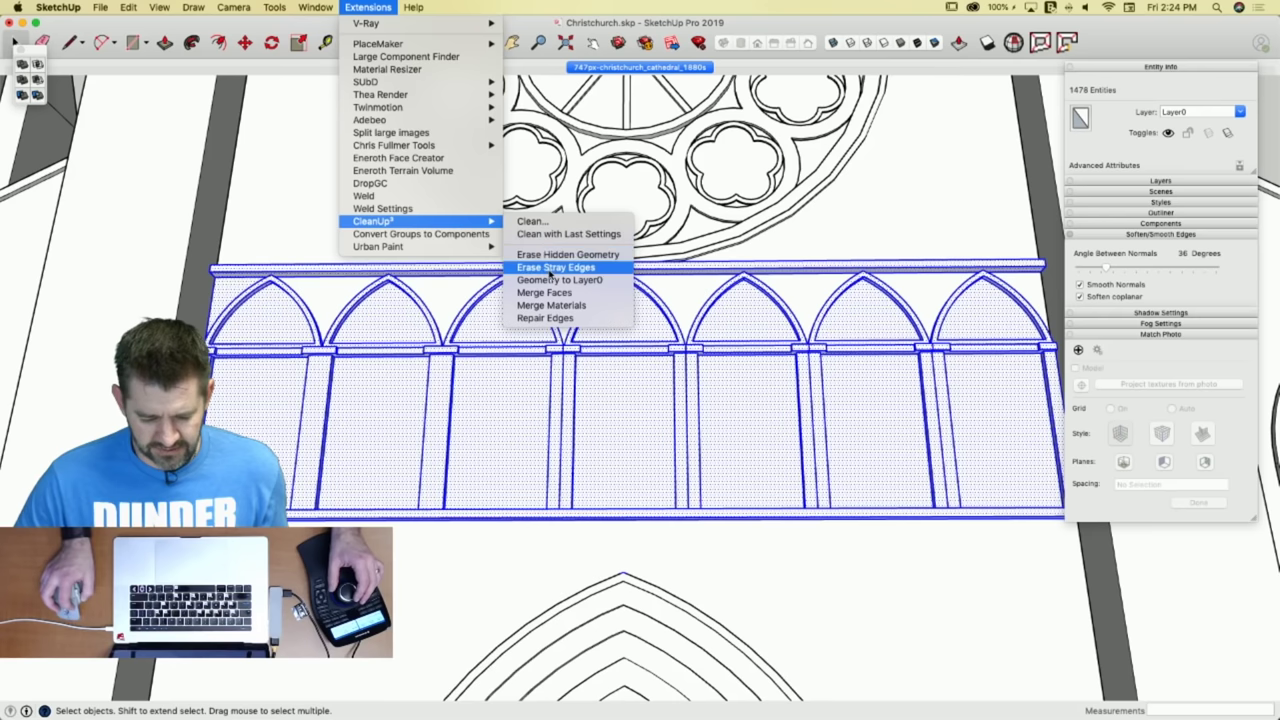
{"action": "left_click", "coordinate": [555, 267]}
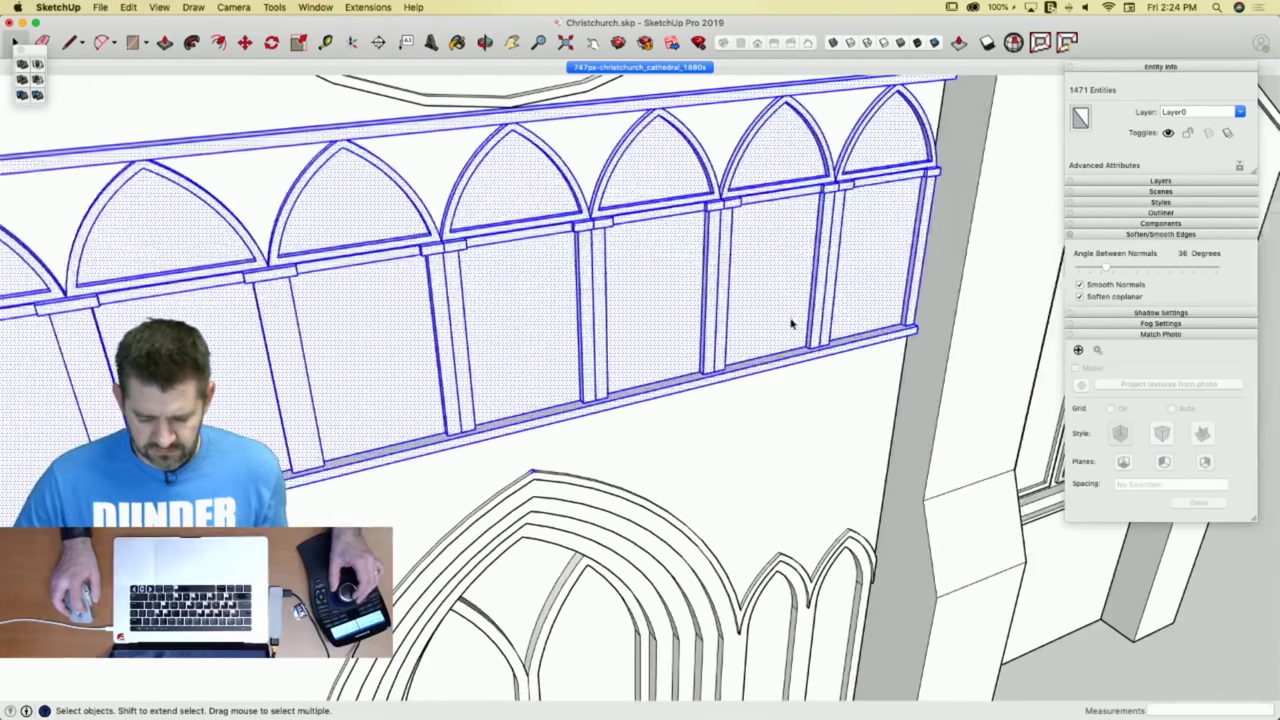
{"action": "left_click", "coordinate": [801, 290]}
Erase the remaining centre seams down the shared columns, on the front and on the back of the wall.
{"action": "key", "text": "e"}
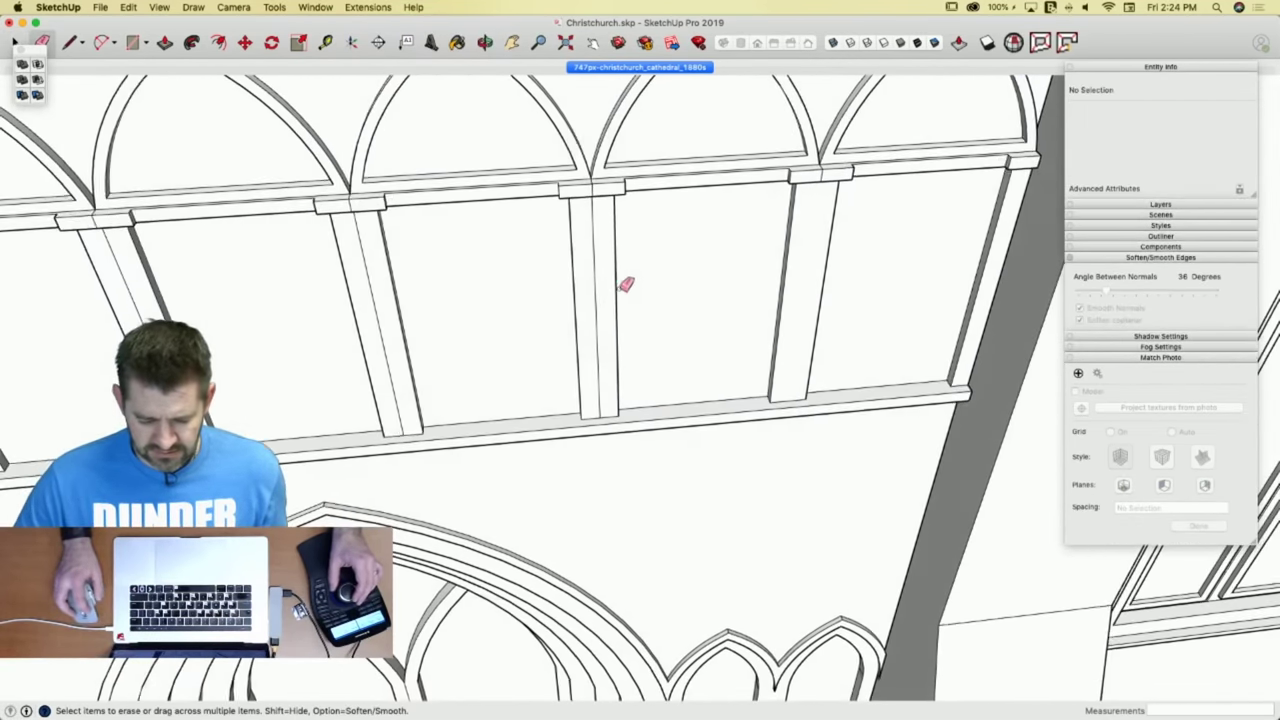
{"action": "left_click", "coordinate": [594, 290]}
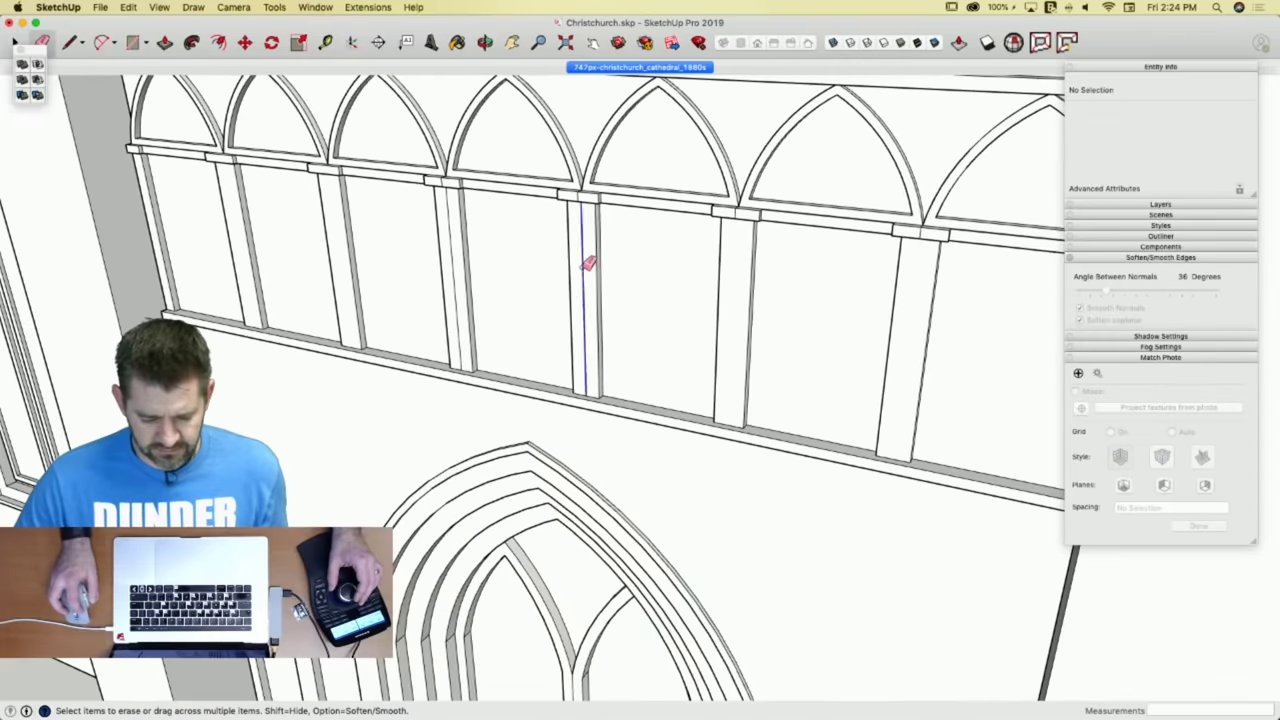
{"action": "left_click", "coordinate": [451, 254]}
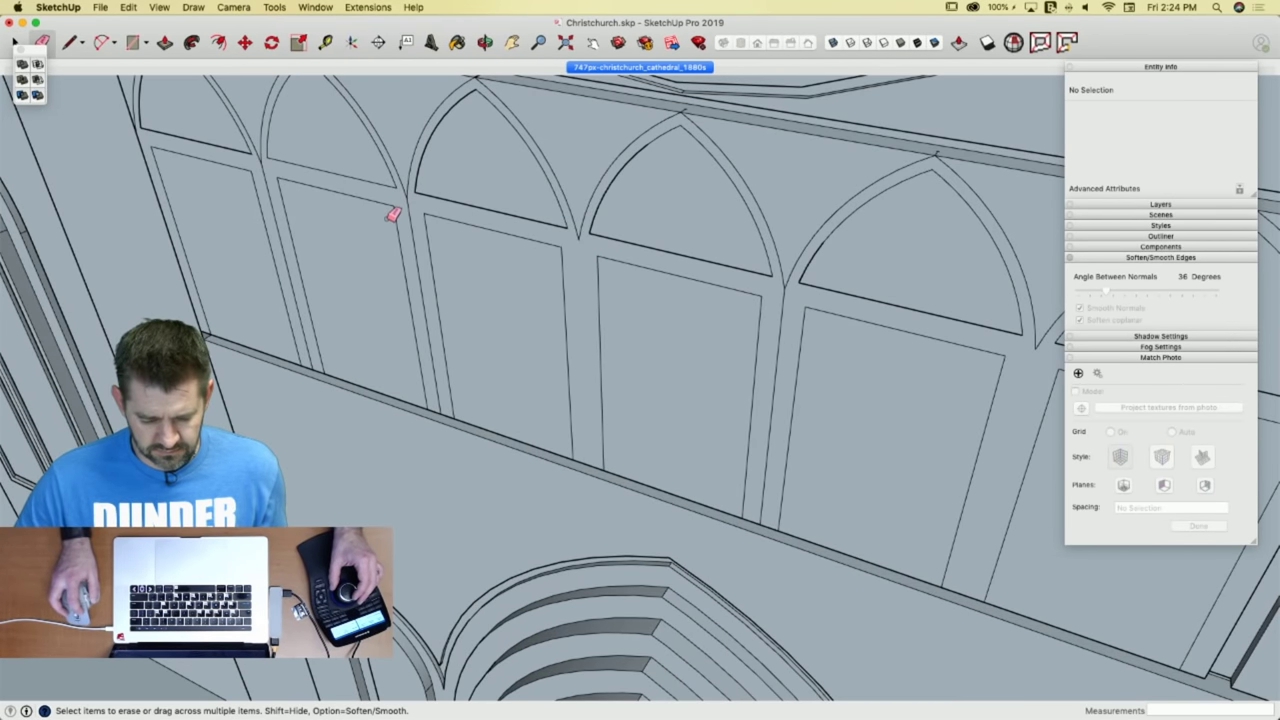
{"action": "left_click_drag", "start_coordinate": [420, 210], "coordinate": [383, 204]}
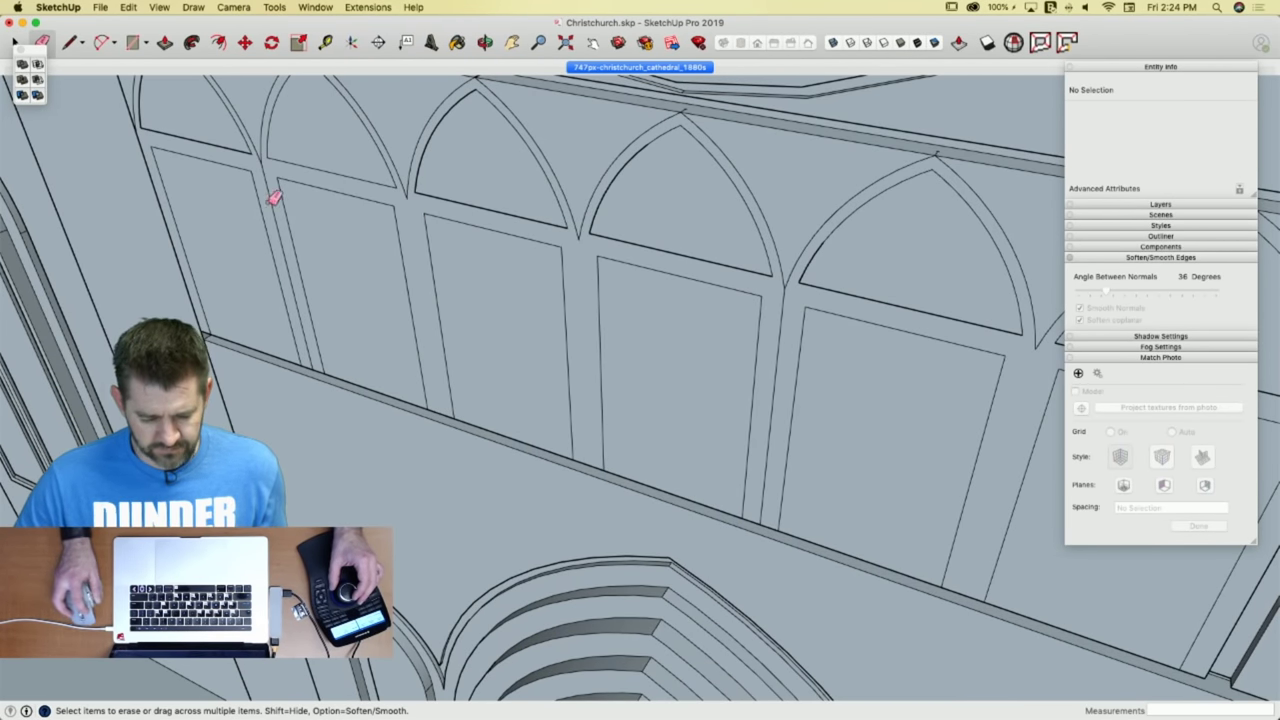
{"action": "left_click_drag", "start_coordinate": [274, 197], "coordinate": [314, 237]}
{"action": "left_click_drag", "start_coordinate": [638, 229], "coordinate": [636, 230]}
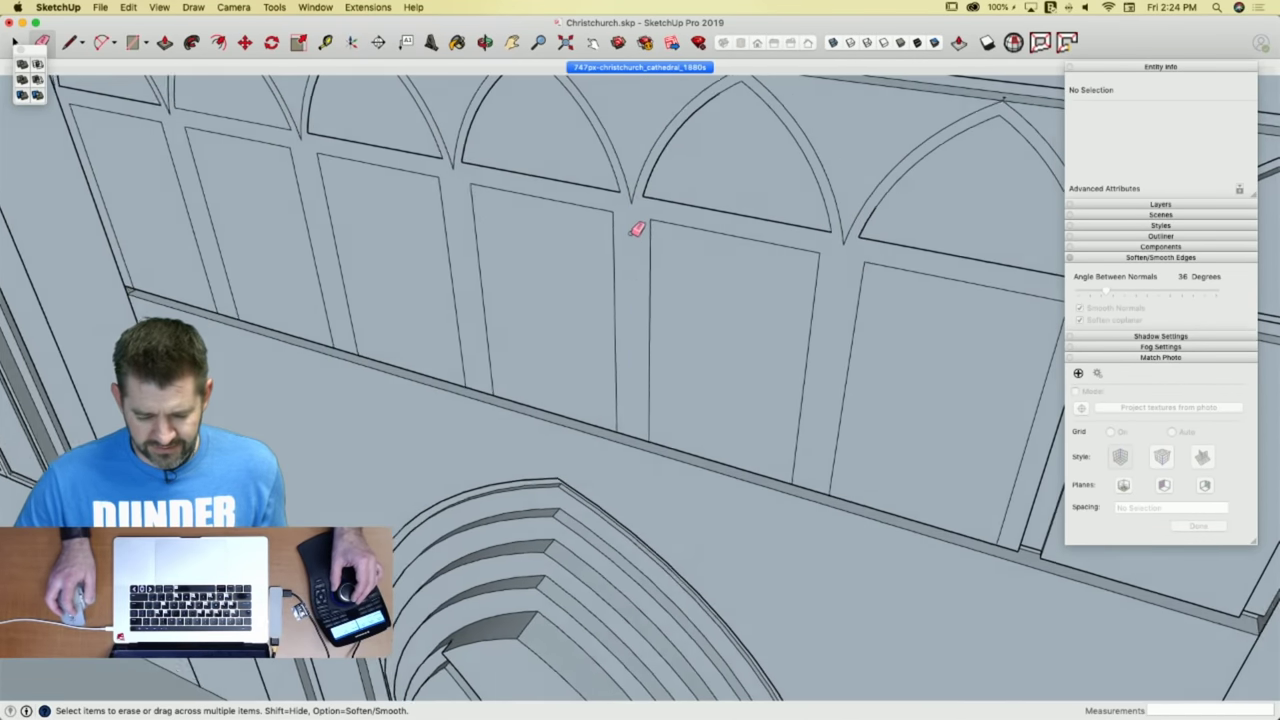
Delete the large face closing off the back of the arcade's columns and arches.
{"action": "key", "text": "l"}
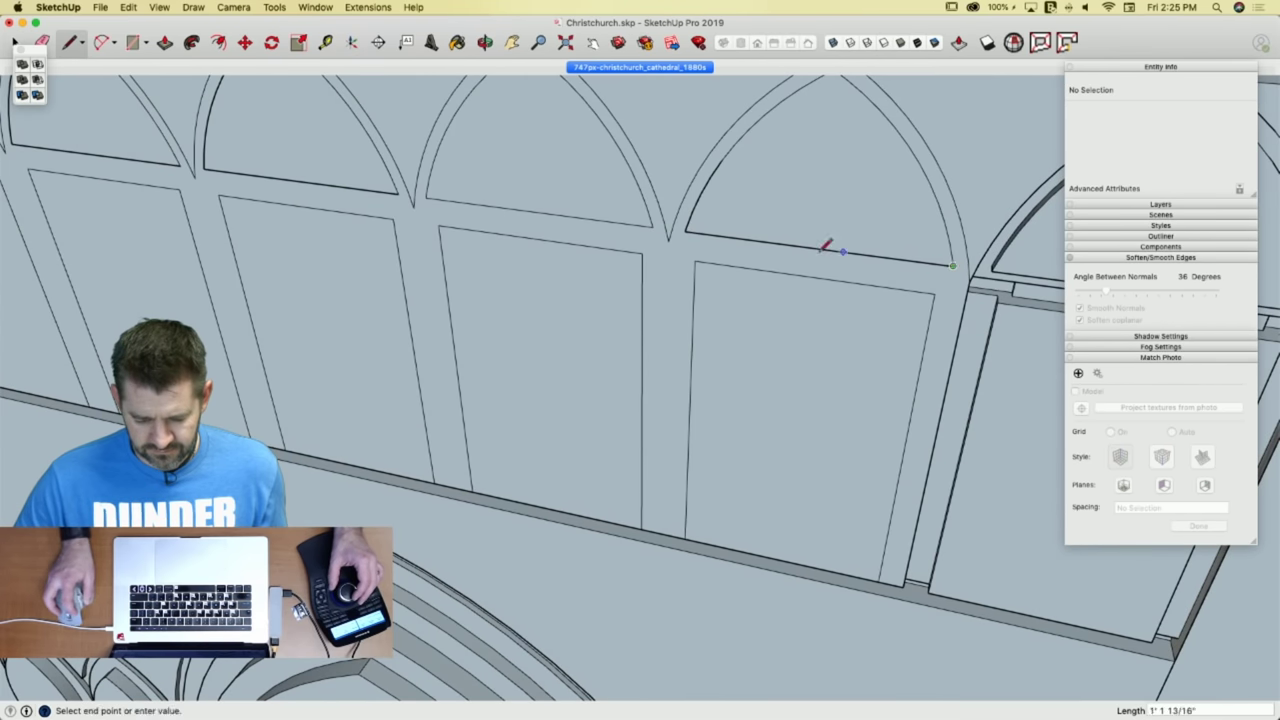
{"action": "key", "text": "space"}
{"action": "left_click", "coordinate": [685, 260]}
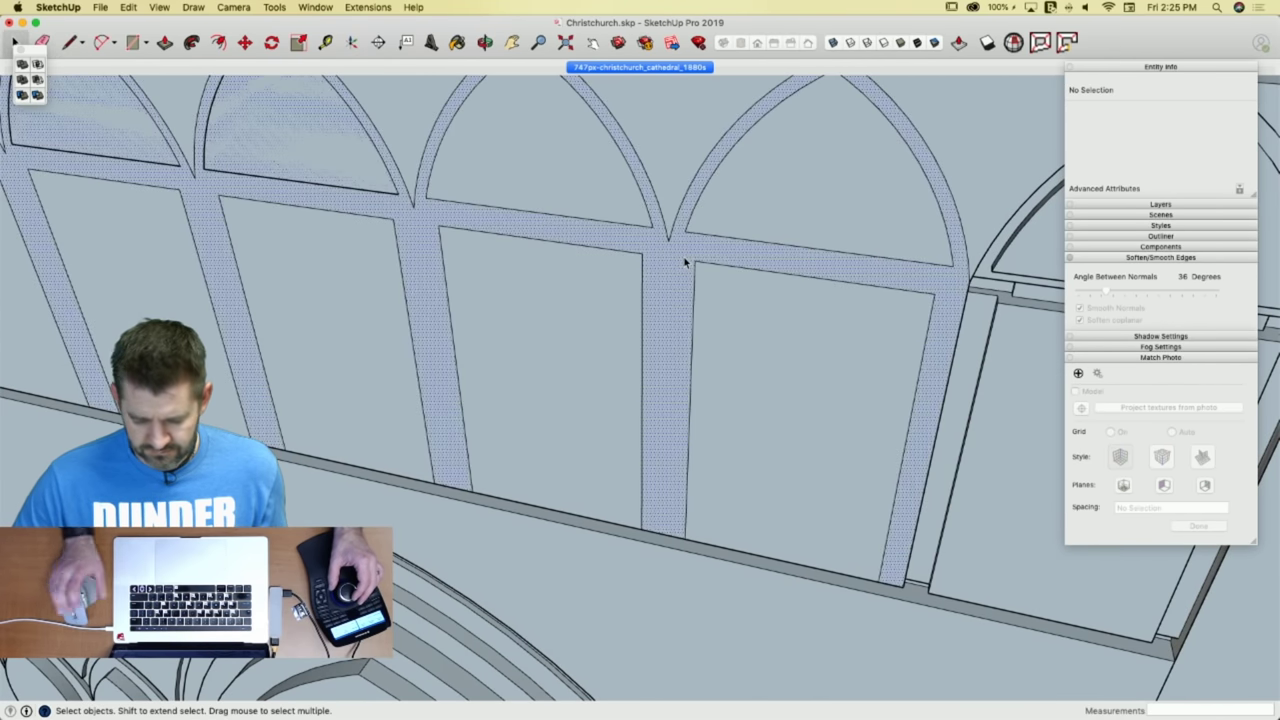
{"action": "key", "text": "Delete"}
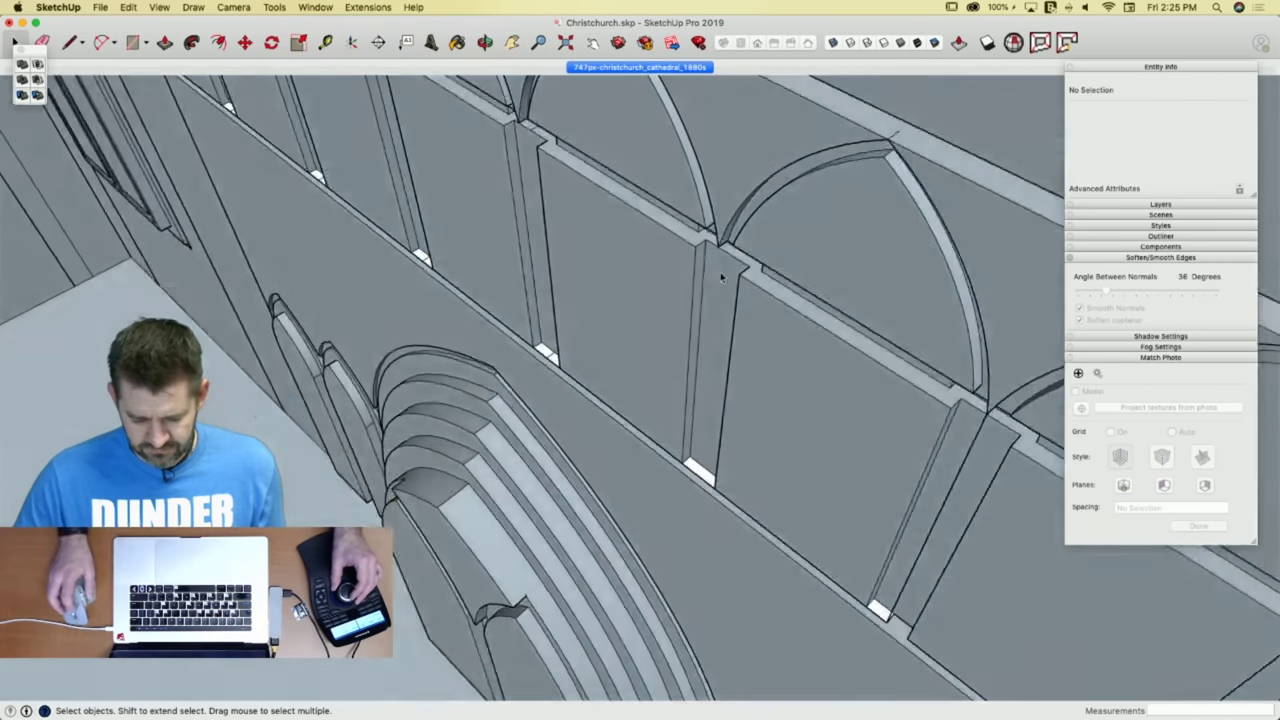
From behind the wall, erase the leftover edges under the foot of each column along the lower ledge.
{"action": "key", "text": "e"}
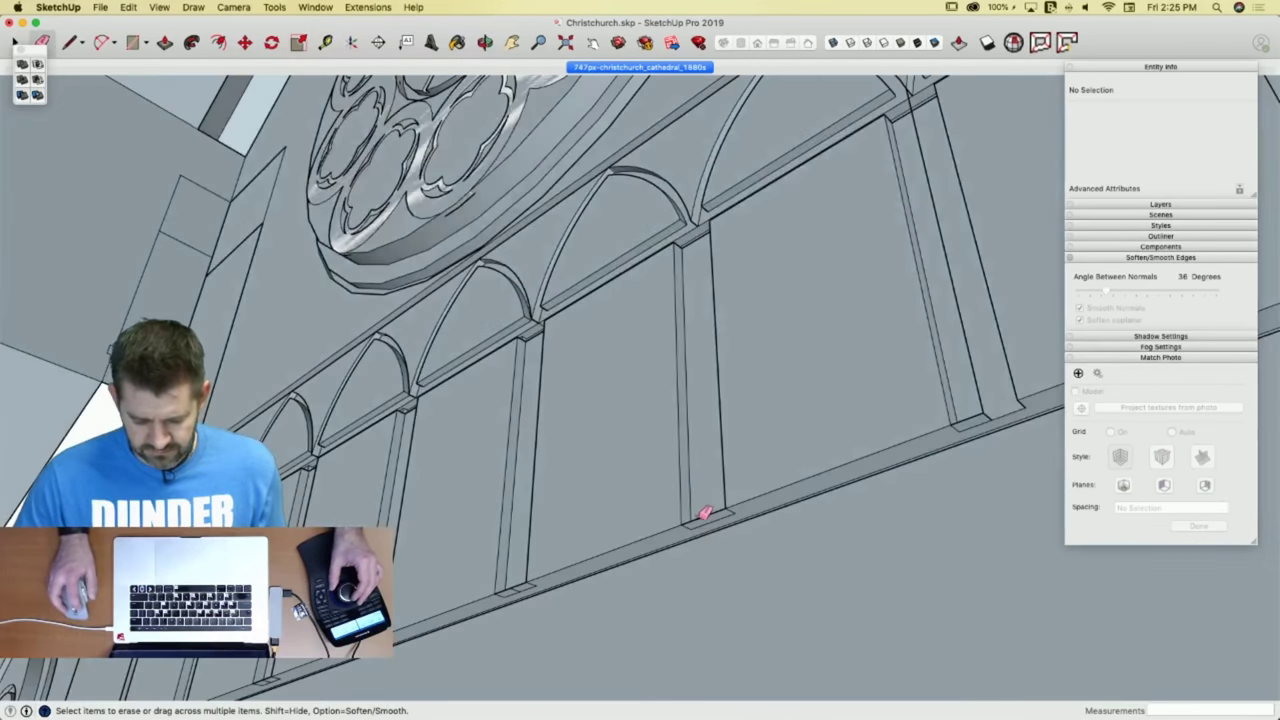
{"action": "left_click_drag", "start_coordinate": [703, 519], "coordinate": [711, 521]}
{"action": "left_click_drag", "start_coordinate": [970, 421], "coordinate": [974, 420]}
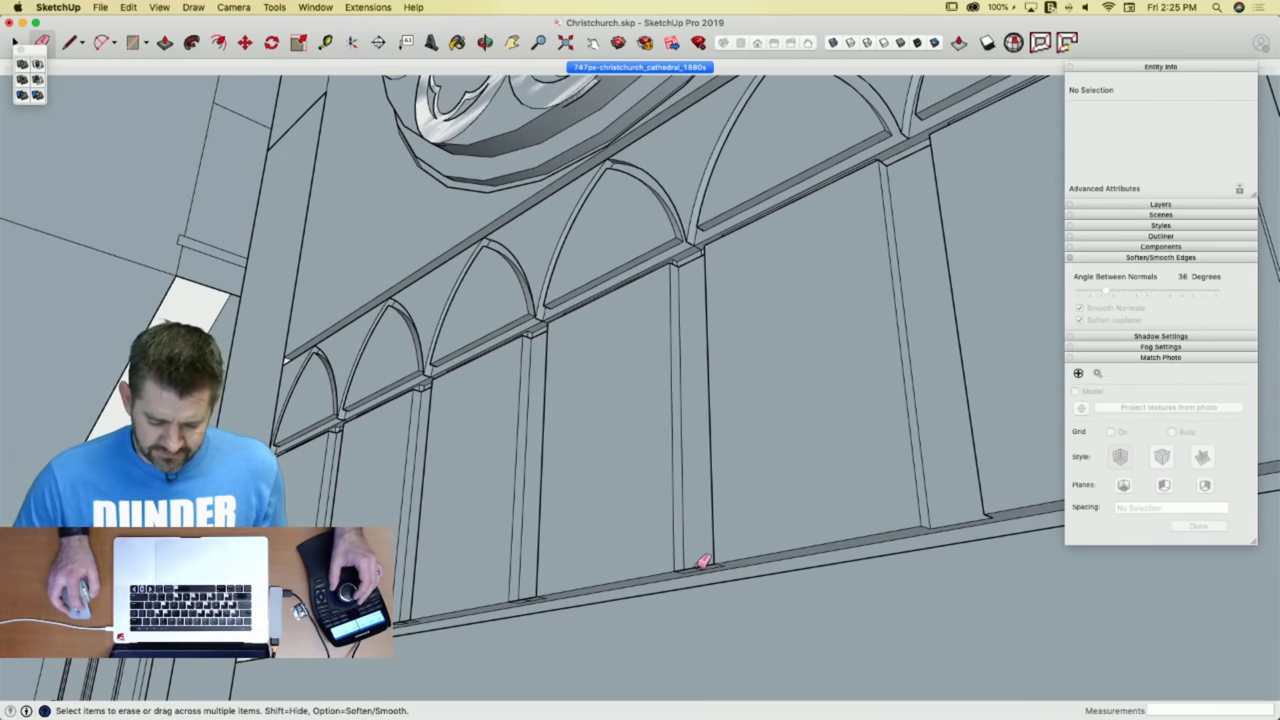
{"action": "left_click", "coordinate": [704, 563]}
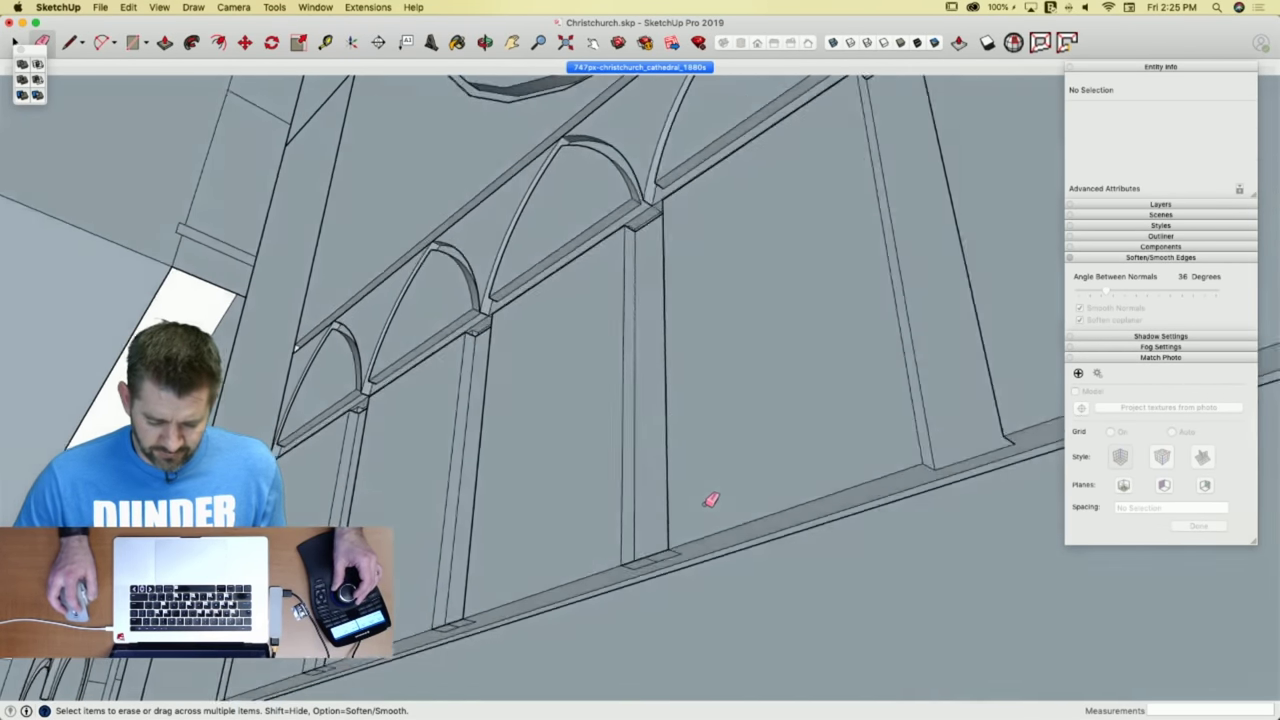
{"action": "left_click_drag", "start_coordinate": [744, 434], "coordinate": [738, 431]}
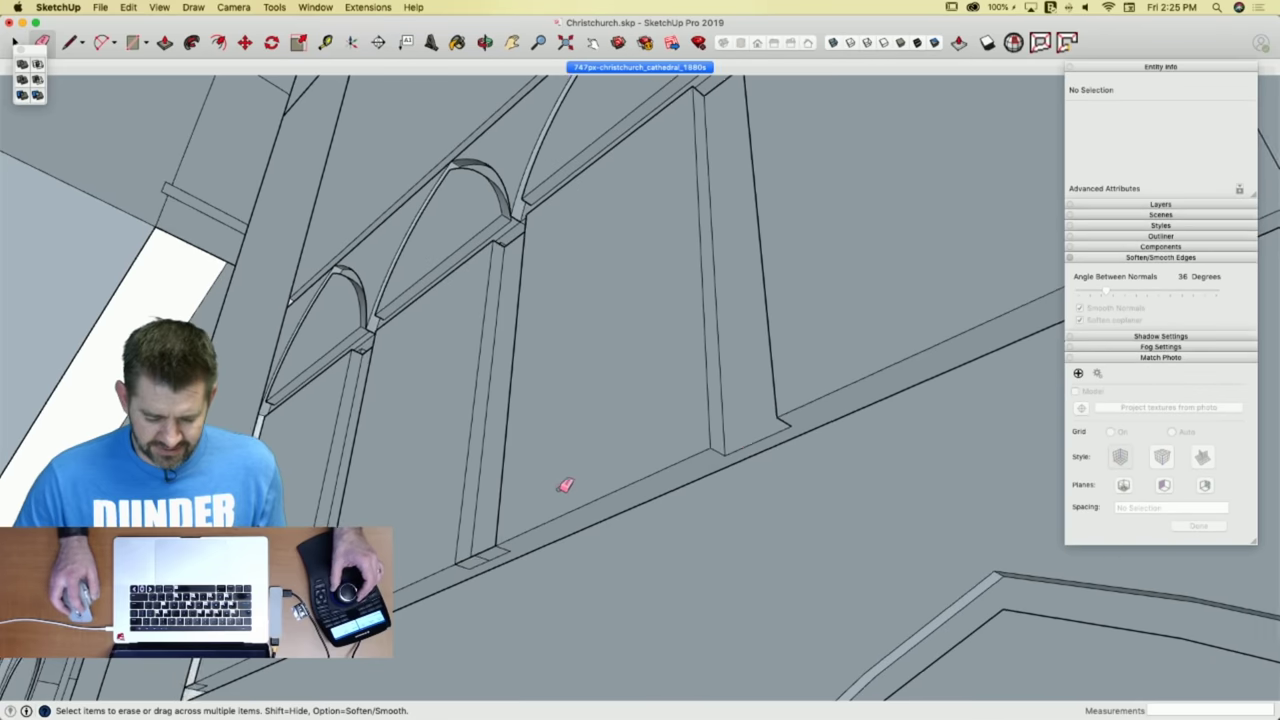
{"action": "left_click_drag", "start_coordinate": [637, 480], "coordinate": [631, 486]}
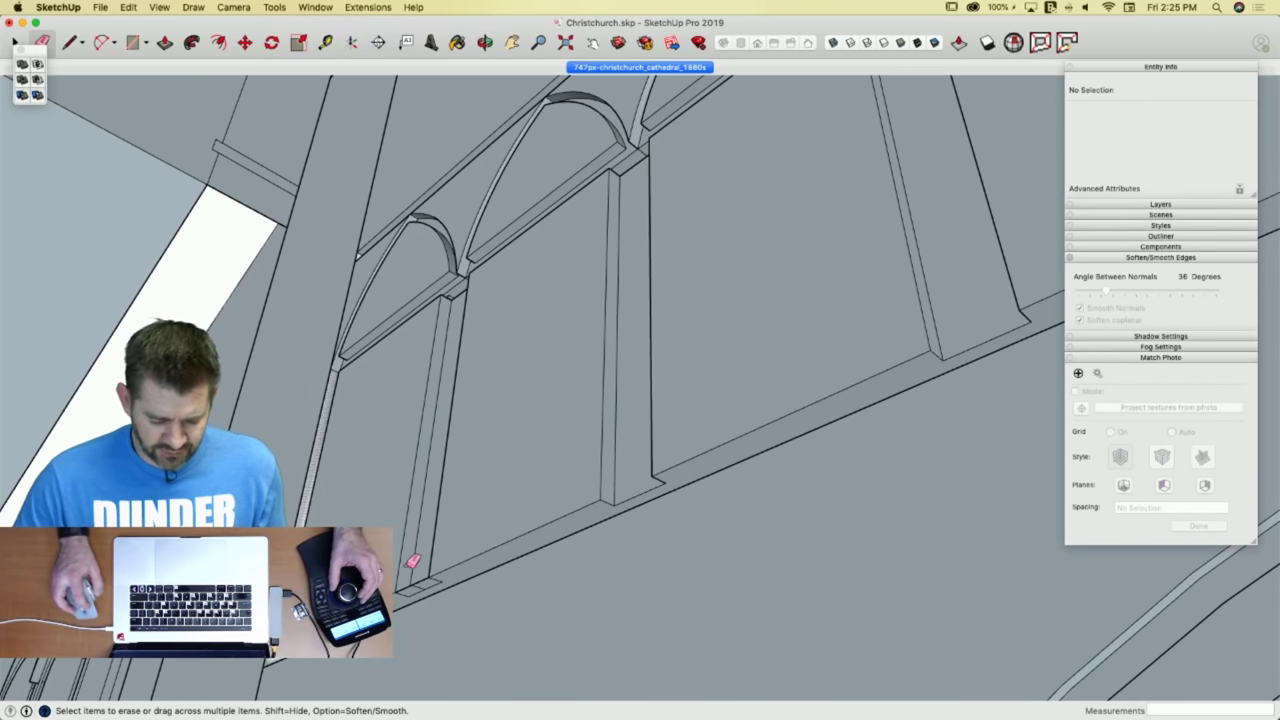
{"action": "left_click_drag", "start_coordinate": [412, 584], "coordinate": [423, 581]}
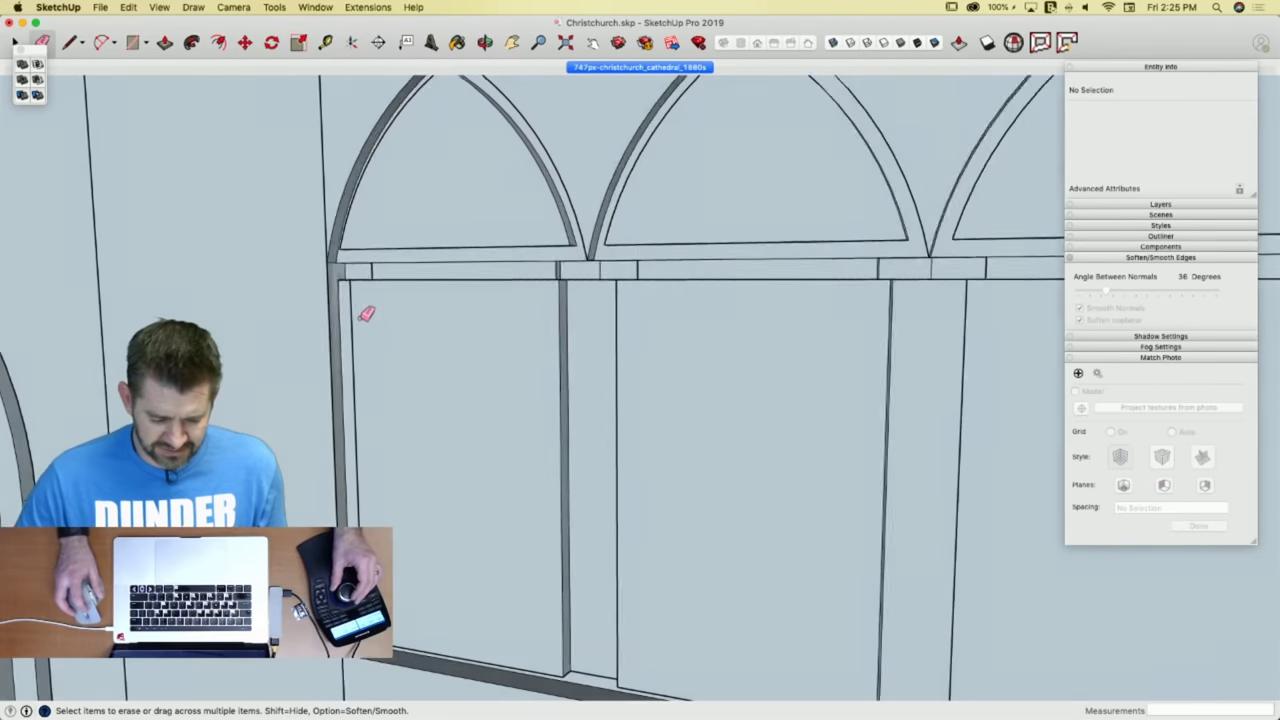
Delete the narrow vertical face behind the end column of the arcade, beside the first bay.
{"action": "key", "text": "space"}
{"action": "left_click", "coordinate": [341, 293]}
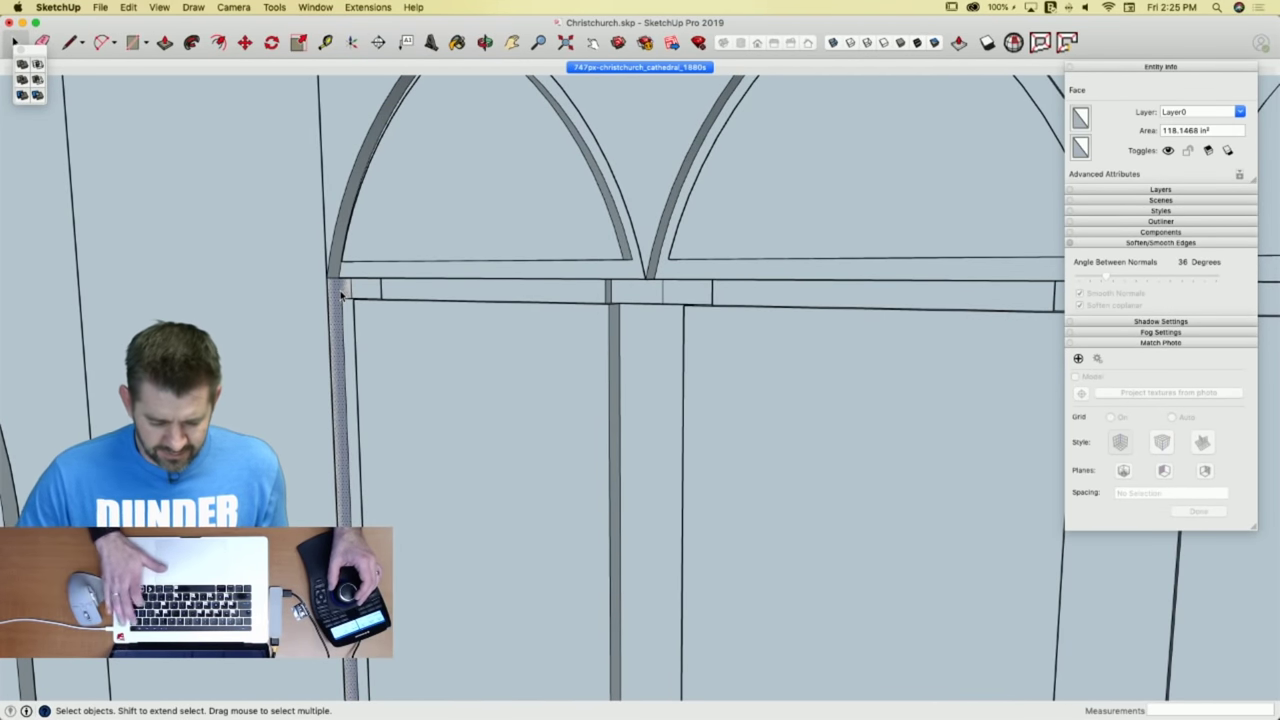
{"action": "key", "text": "Delete"}
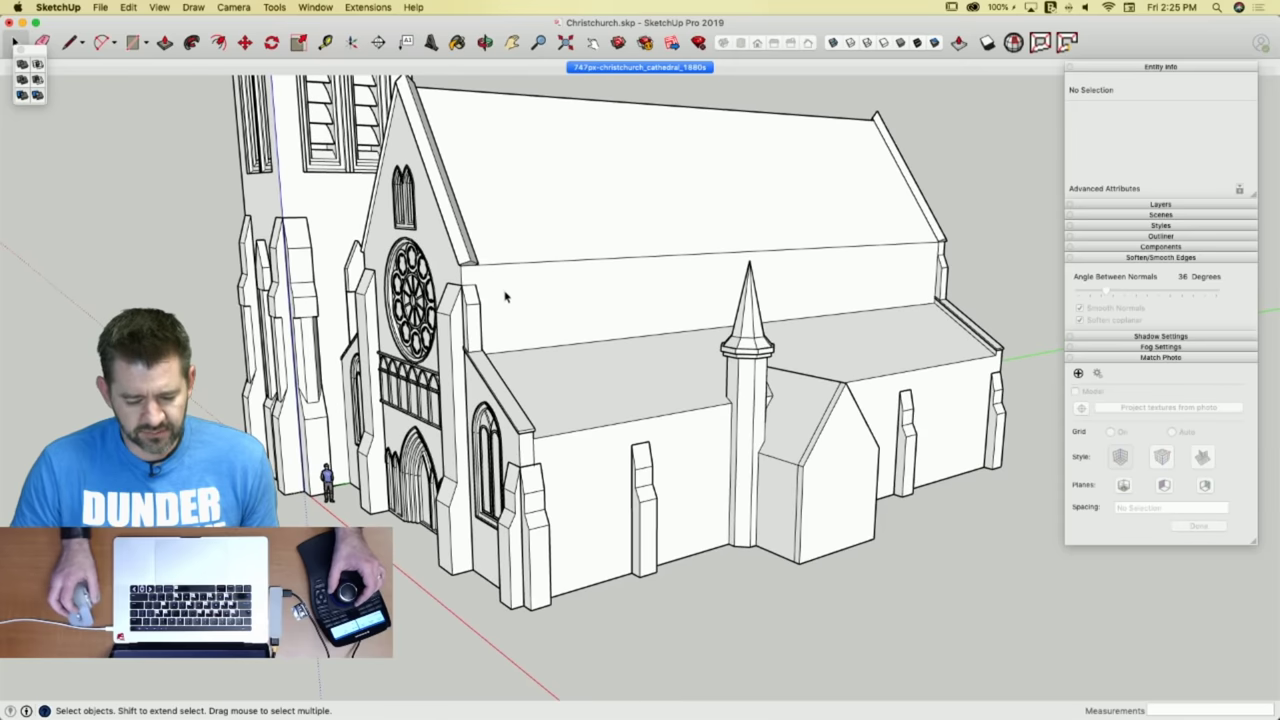
In the matched photo view, draw the centreline, sill and outer jamb of half the side-aisle window between the two buttresses.
{"action": "left_click", "coordinate": [688, 68]}
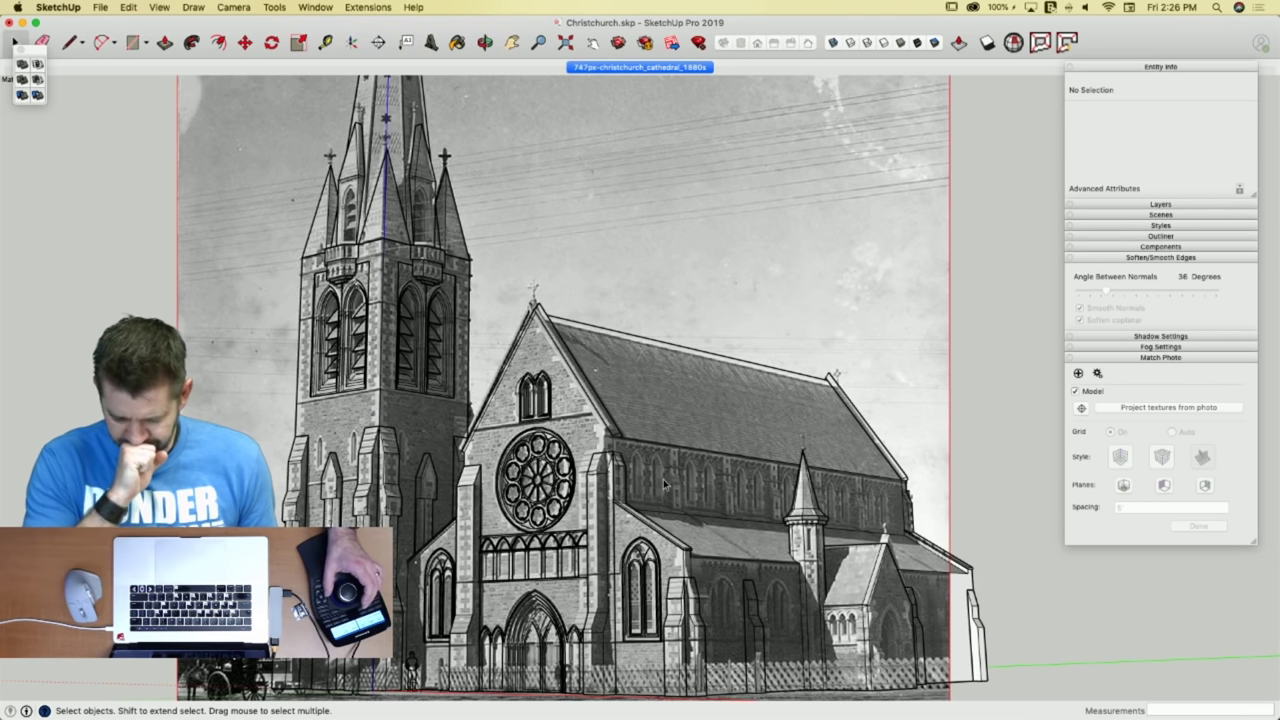
{"action": "scroll", "coordinate": [663, 479], "scroll_direction": "up", "scroll_amount": 10}
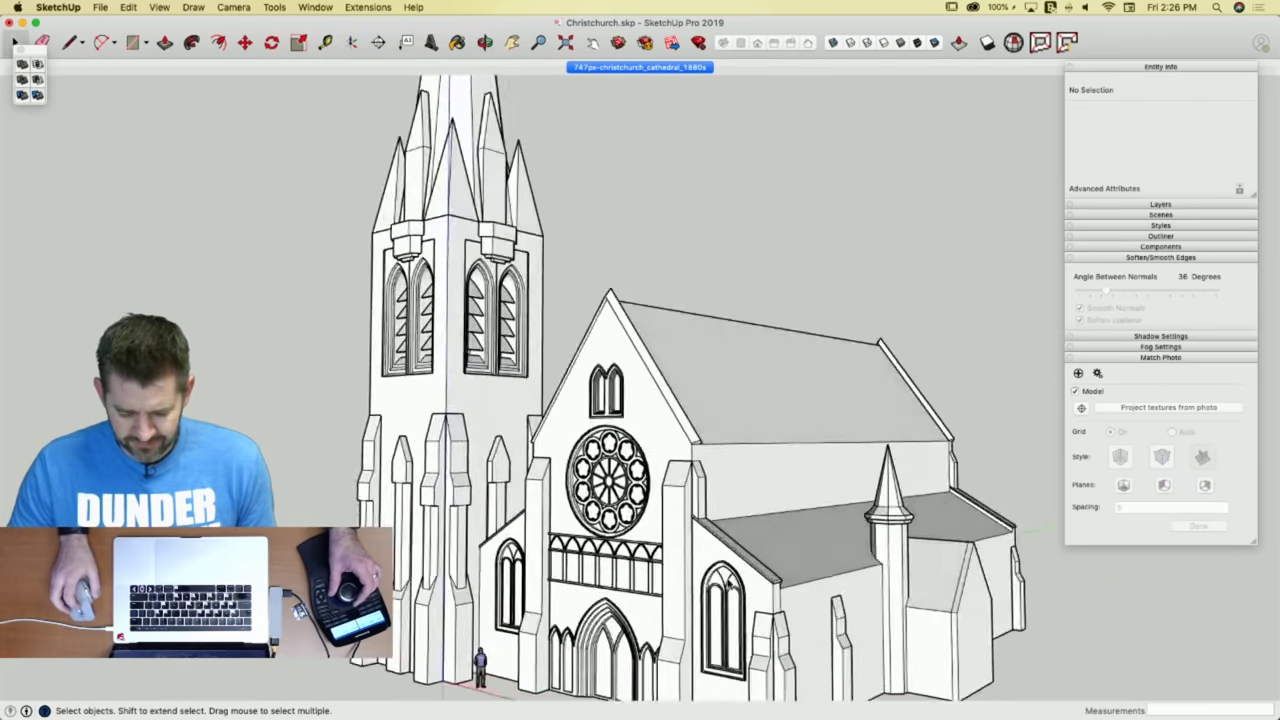
{"action": "left_click", "coordinate": [597, 66]}
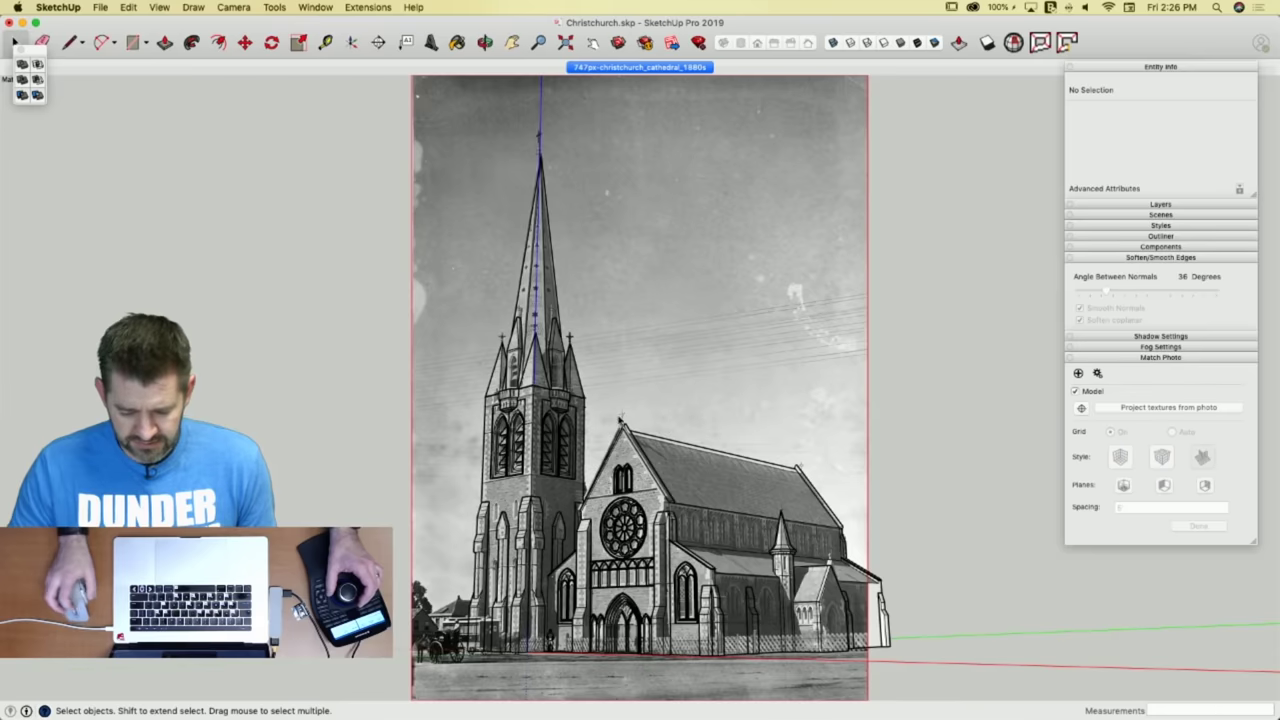
{"action": "scroll", "coordinate": [700, 560], "scroll_direction": "down", "scroll_amount": 8}
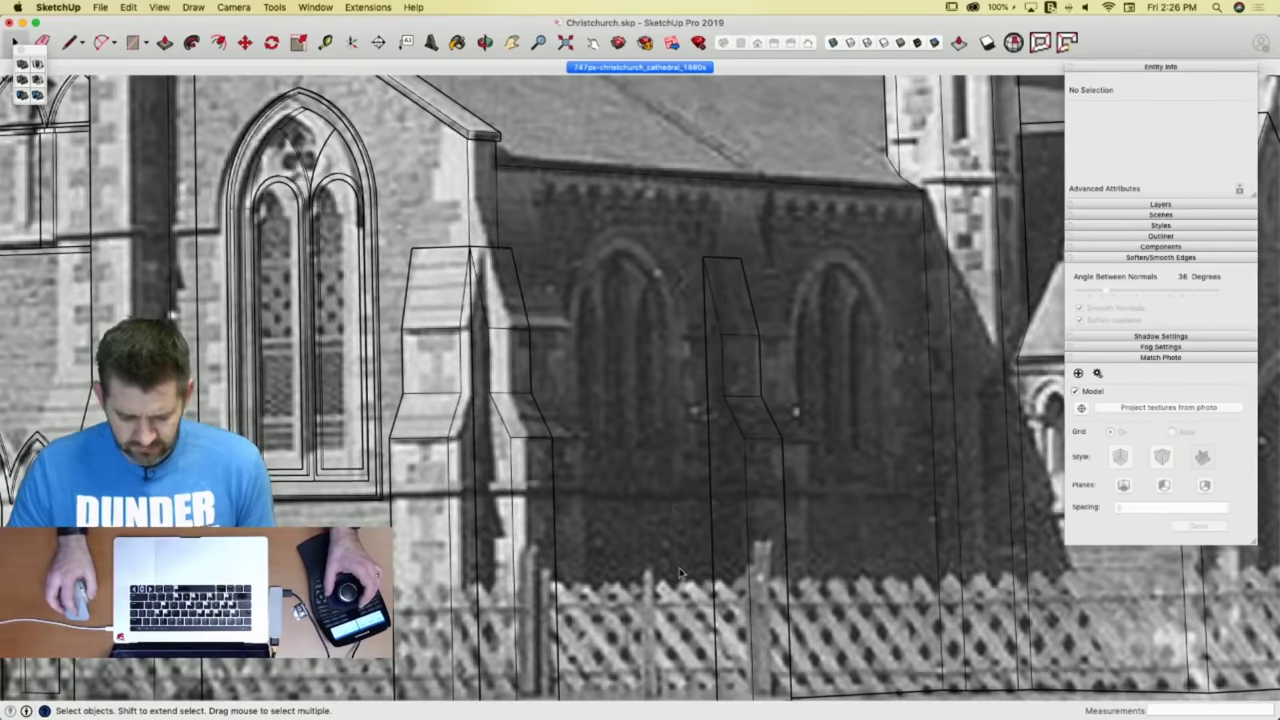
{"action": "scroll", "coordinate": [679, 573], "scroll_direction": "up", "scroll_amount": 3}
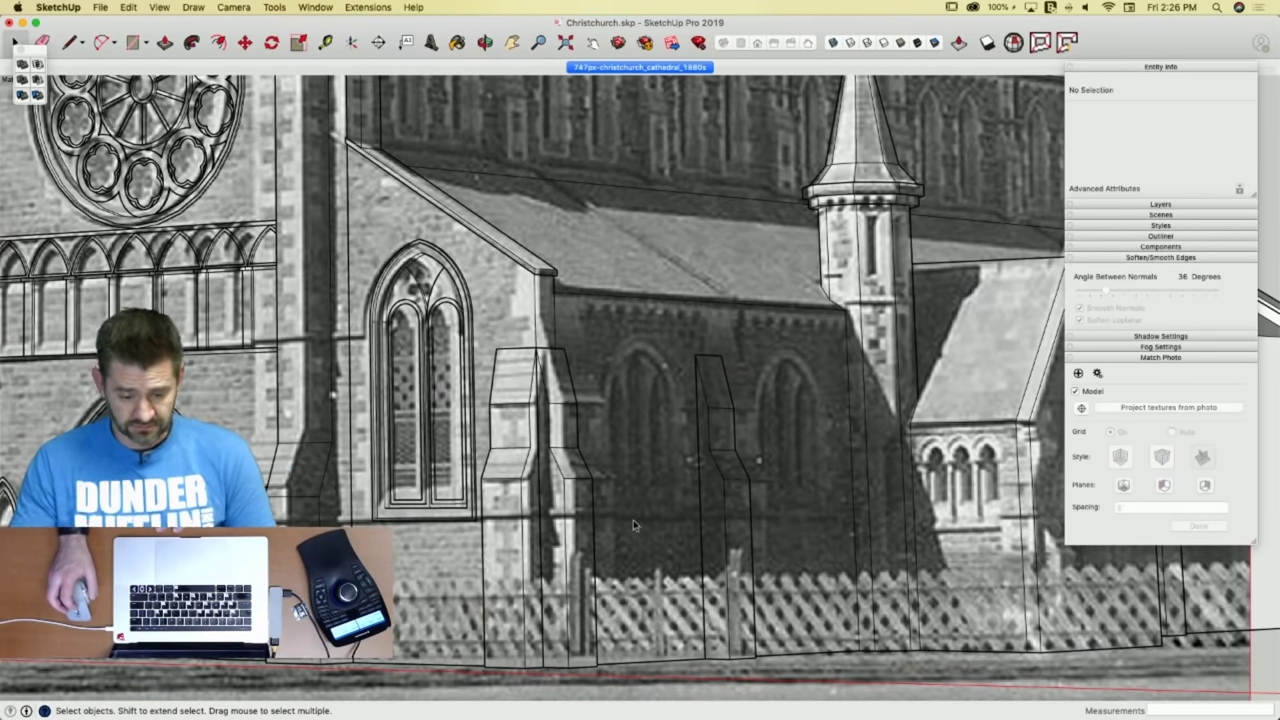
{"action": "scroll", "coordinate": [648, 494], "scroll_direction": "up", "scroll_amount": 3}
{"action": "scroll", "coordinate": [645, 470], "scroll_direction": "down", "scroll_amount": 6}
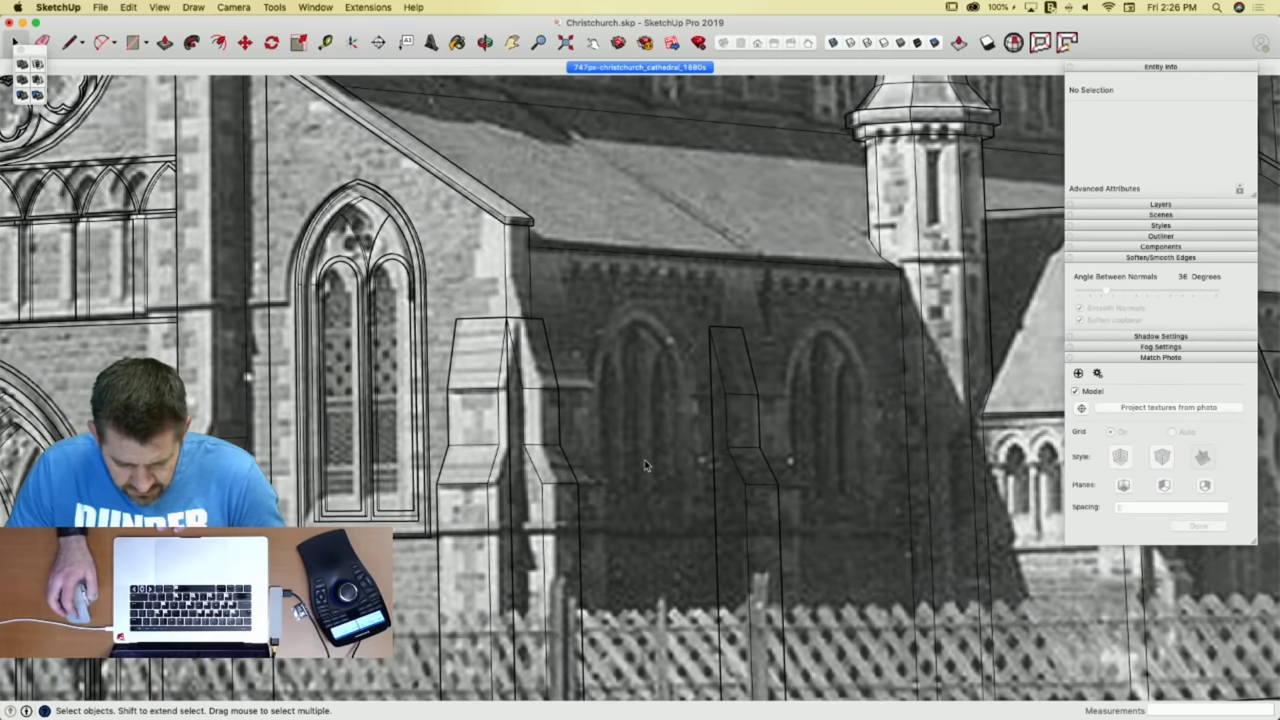
{"action": "key", "text": "l"}
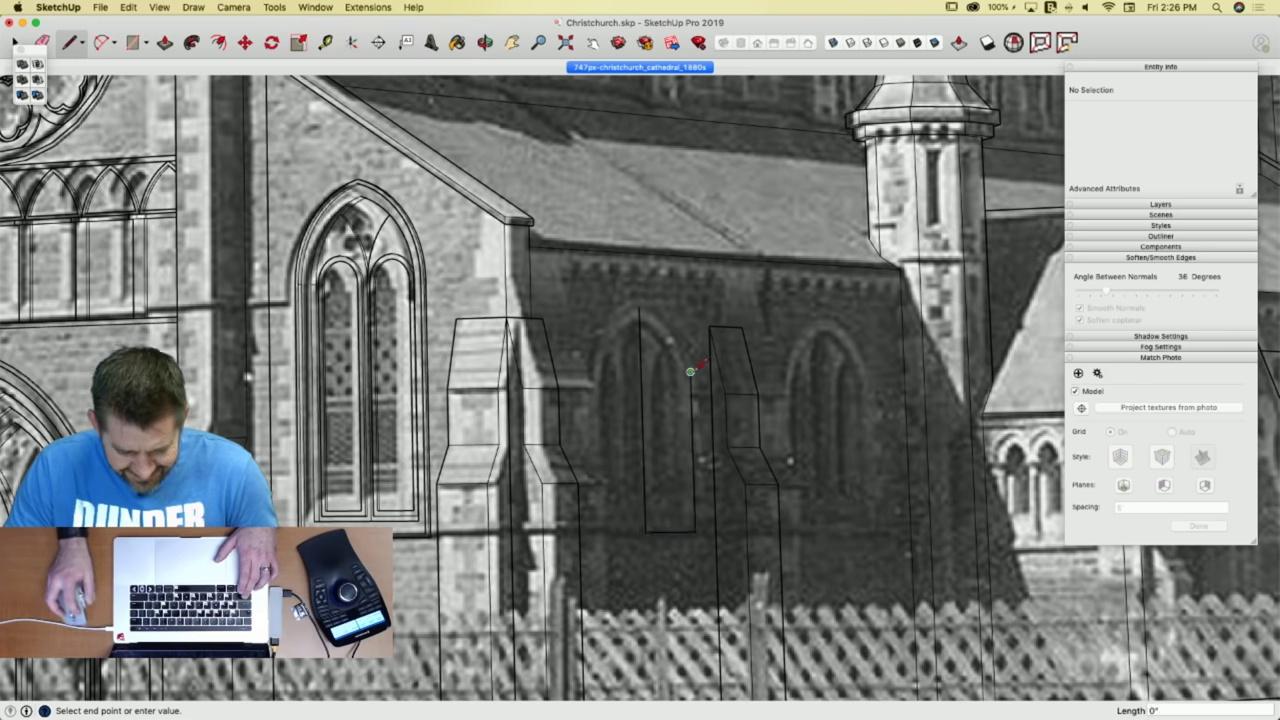
Try to draw the half window's head as an arc between jamb and apex over the photo, and erase it.
{"action": "key", "text": "a"}
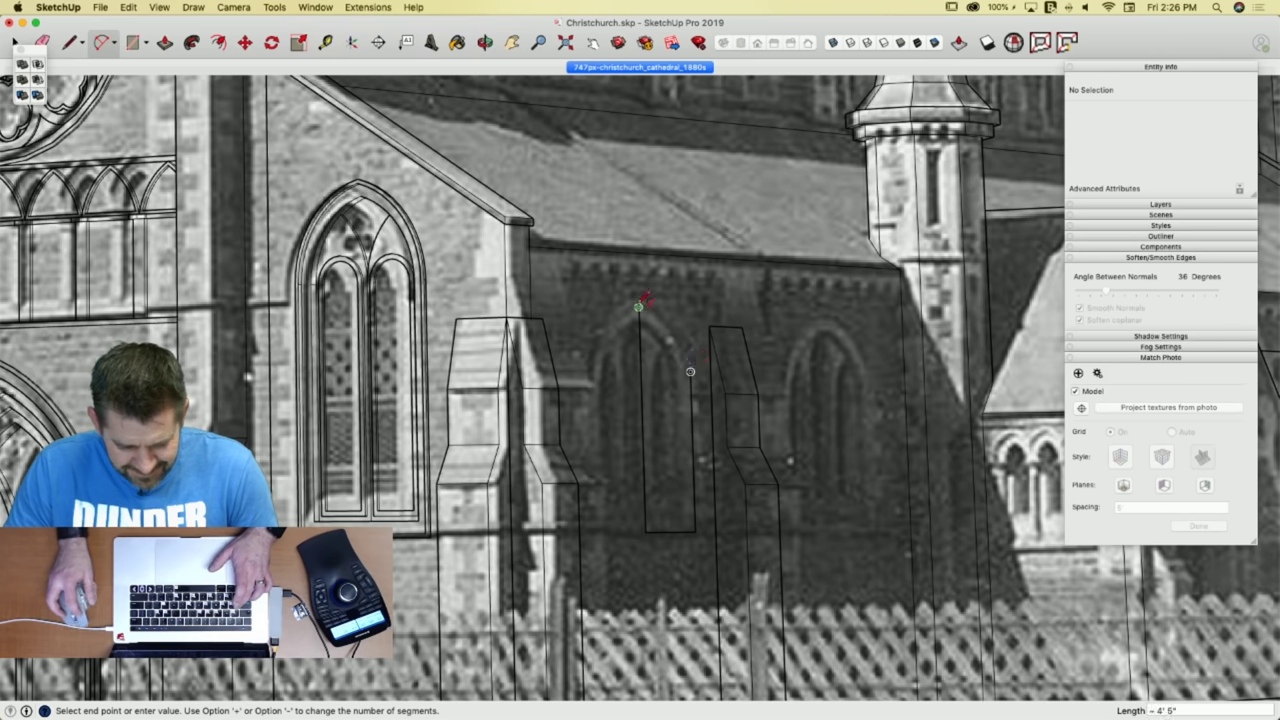
{"action": "left_click", "coordinate": [638, 307]}
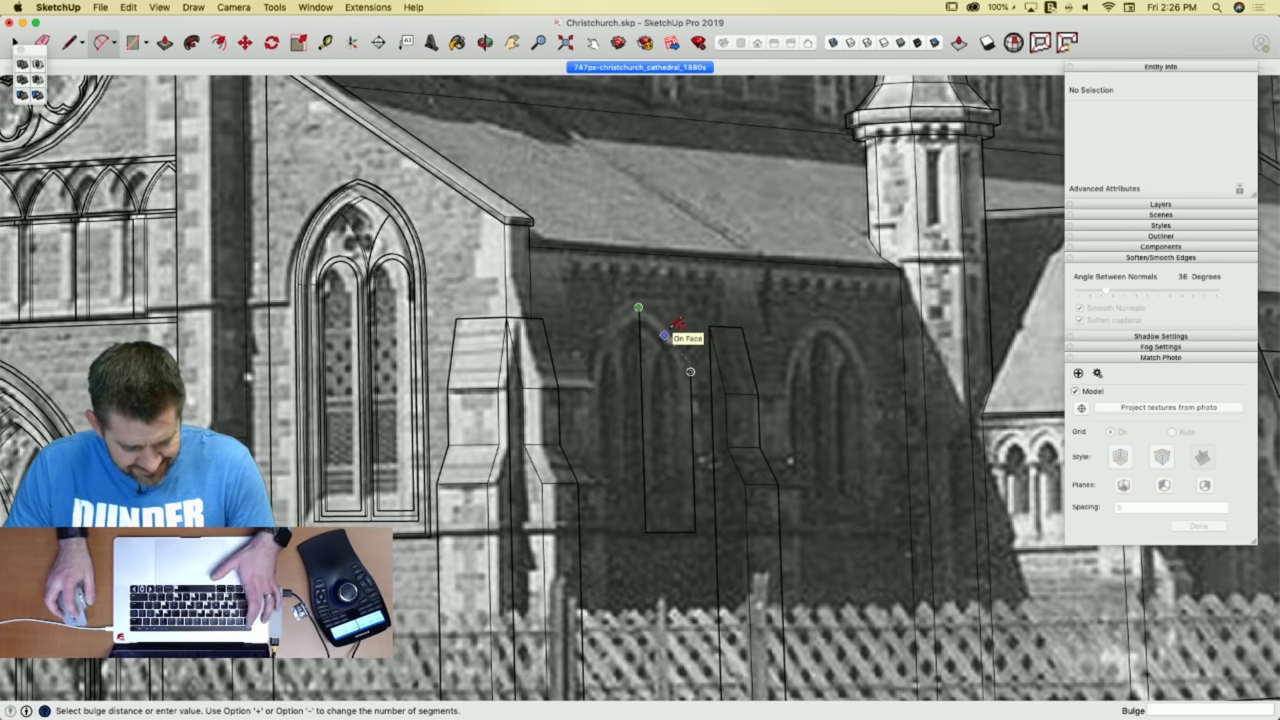
{"action": "key", "text": "Escape"}
{"action": "left_click", "coordinate": [690, 372]}
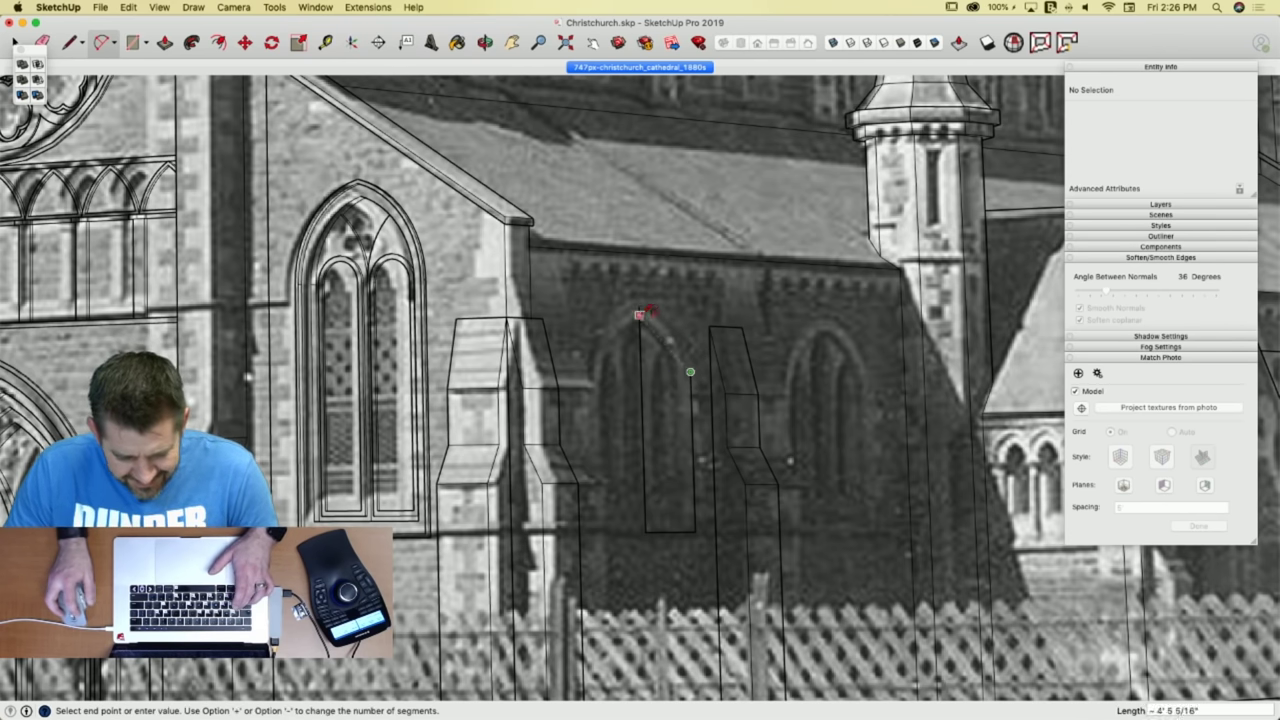
{"action": "left_click", "coordinate": [640, 307]}
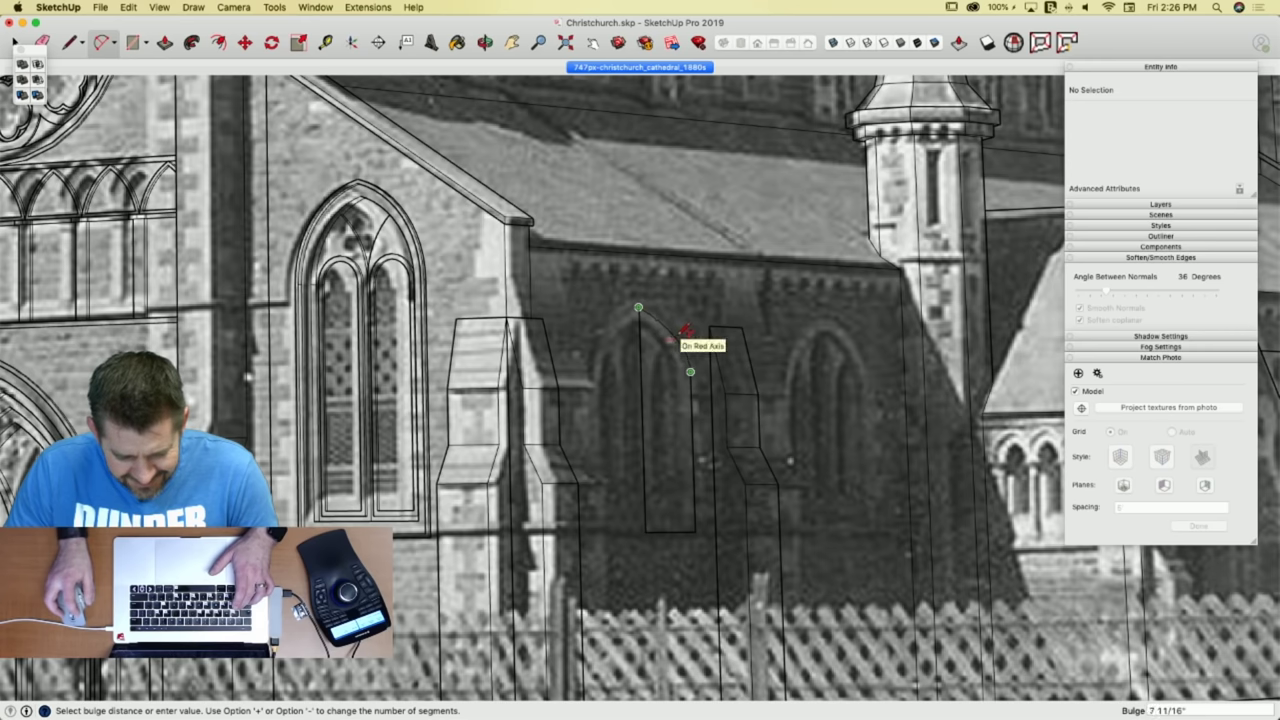
{"action": "left_click", "coordinate": [680, 355]}
{"action": "mouse_move", "coordinate": [662, 455]}
{"action": "middle_mouse_down"}
{"action": "mouse_move", "coordinate": [651, 431]}
{"action": "mouse_move", "coordinate": [306, 463]}
{"action": "mouse_move", "coordinate": [323, 503]}
{"action": "mouse_move", "coordinate": [694, 716]}
{"action": "mouse_move", "coordinate": [783, 500]}
{"action": "mouse_move", "coordinate": [742, 394]}
{"action": "mouse_move", "coordinate": [654, 371]}
{"action": "mouse_move", "coordinate": [674, 363]}
{"action": "middle_mouse_up"}
{"action": "key", "text": "e"}
{"action": "left_click", "coordinate": [728, 372]}
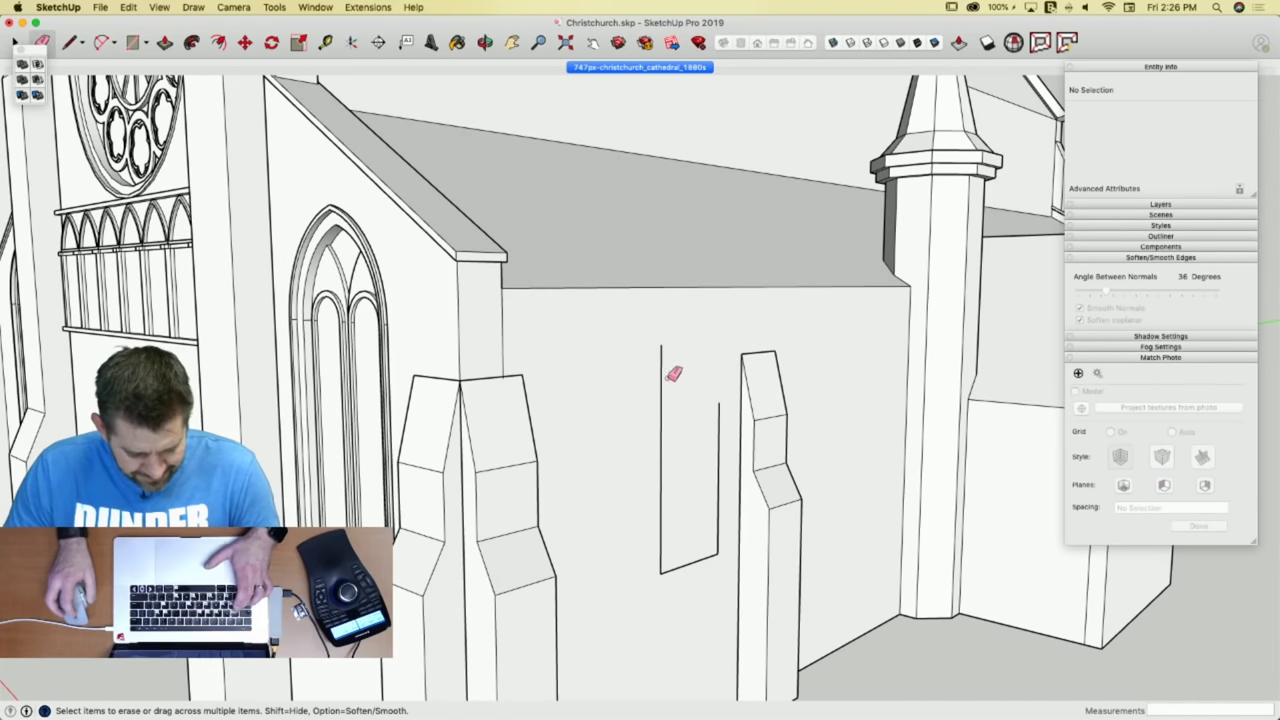
Close the half window on the side wall with an arc from the apex to the jamb, with a 10" bulge.
{"action": "key", "text": "a"}
{"action": "left_click", "coordinate": [660, 345]}
{"action": "left_click", "coordinate": [719, 401]}
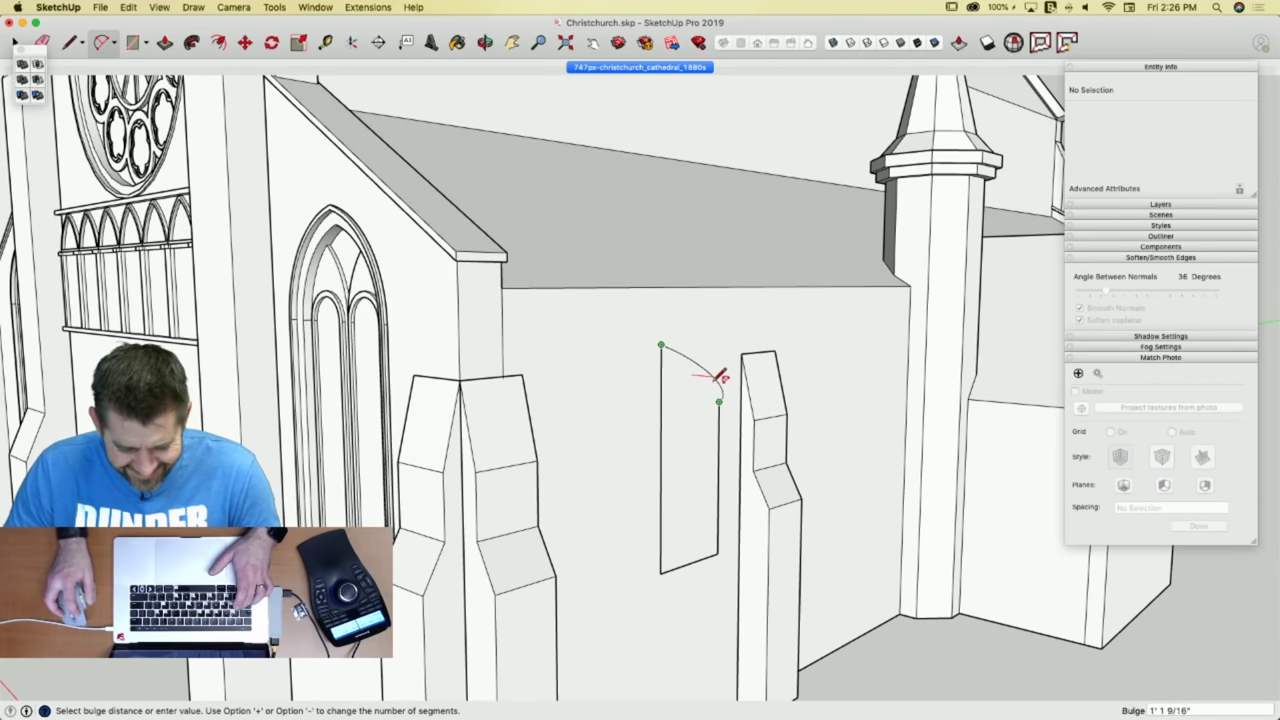
{"action": "middle_click_drag", "start_coordinate": [705, 362], "coordinate": [529, 323]}
{"action": "scroll", "coordinate": [551, 323], "scroll_direction": "up", "scroll_amount": 3}
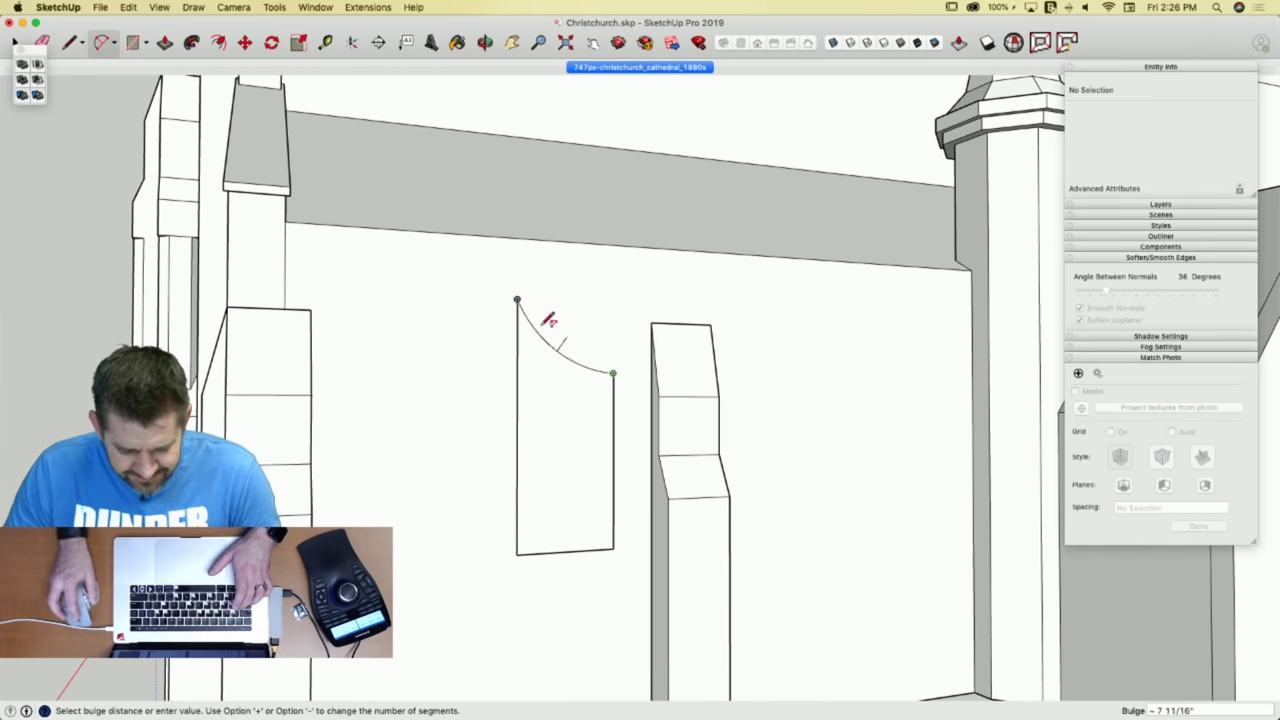
{"action": "left_click", "coordinate": [610, 340]}
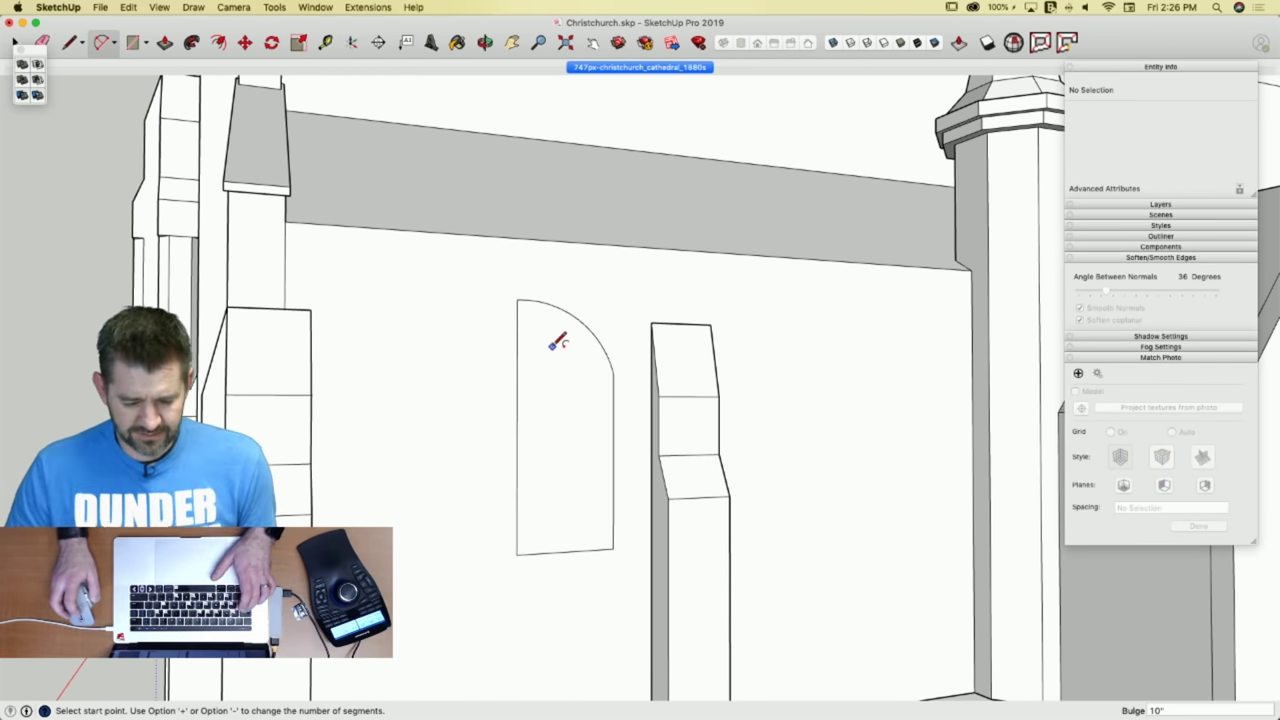
Rotate a copy of the half window face 180° about its vertical centreline to form the opposite half.
{"action": "key", "text": "space"}
{"action": "left_click", "coordinate": [555, 480]}
{"action": "key", "text": "q"}
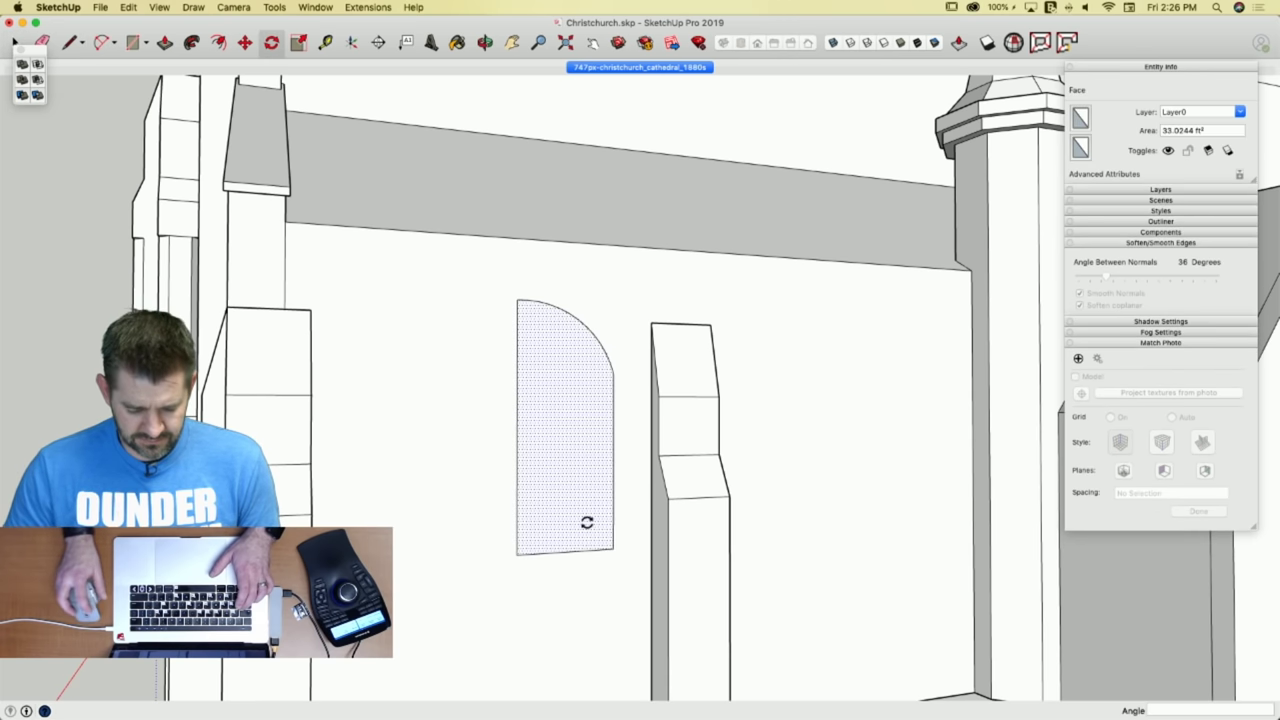
{"action": "left_click", "coordinate": [522, 556]}
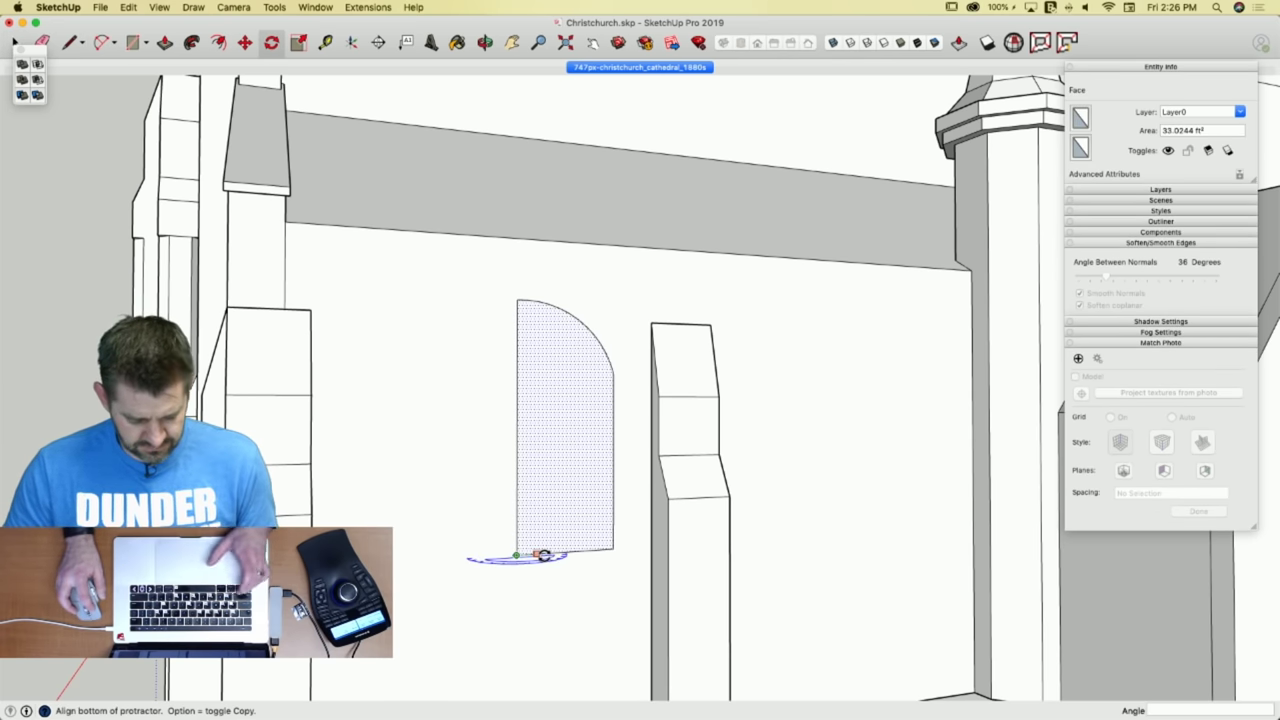
{"action": "left_click", "coordinate": [536, 554]}
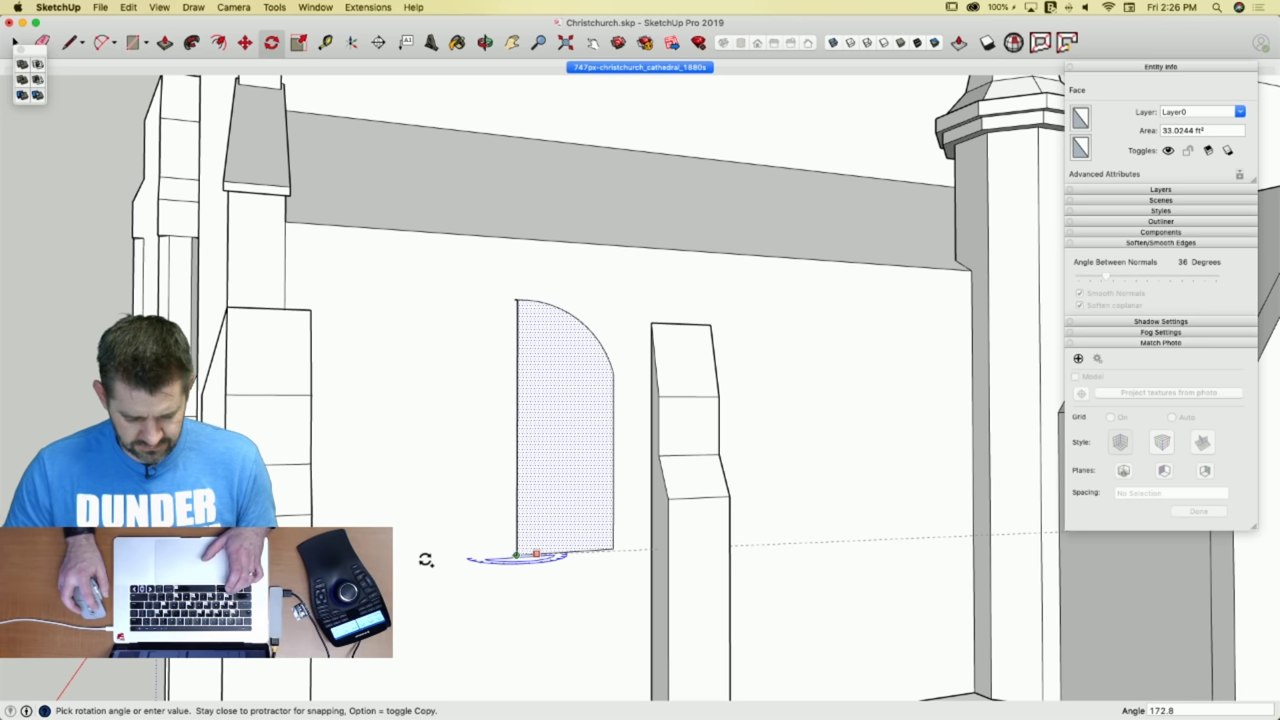
{"action": "left_click", "coordinate": [432, 561]}
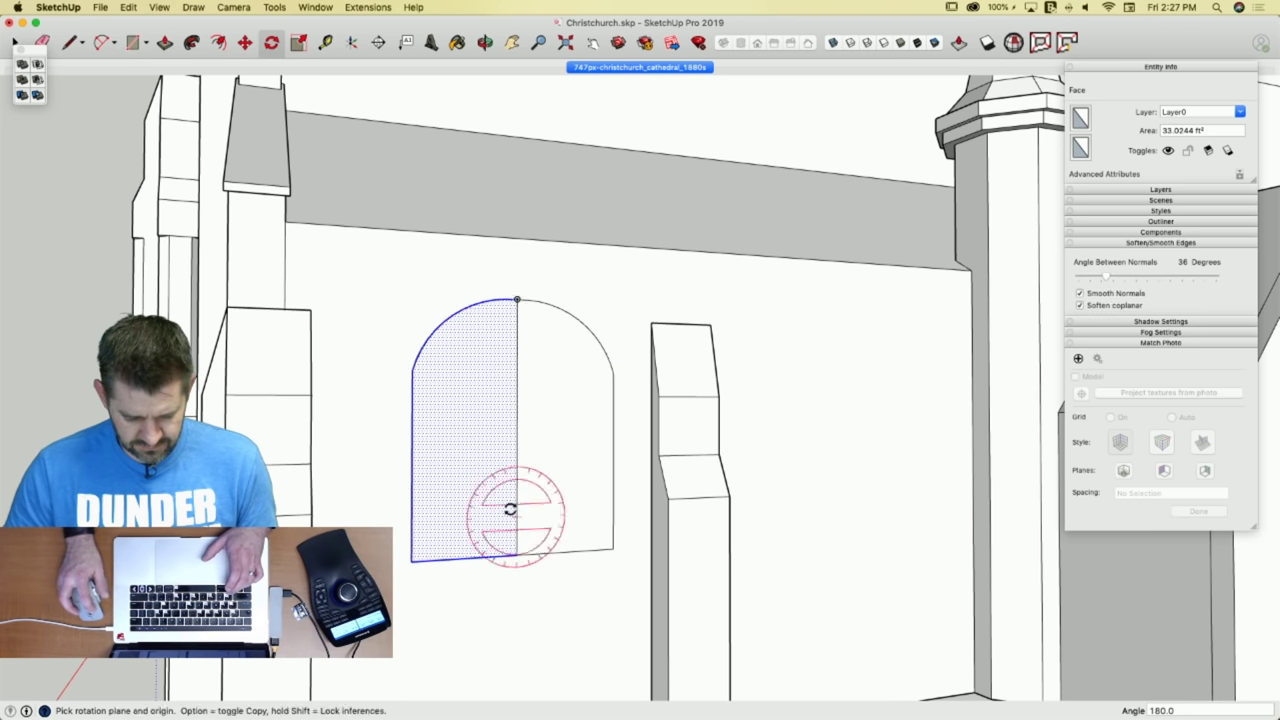
{"action": "key", "text": "e"}
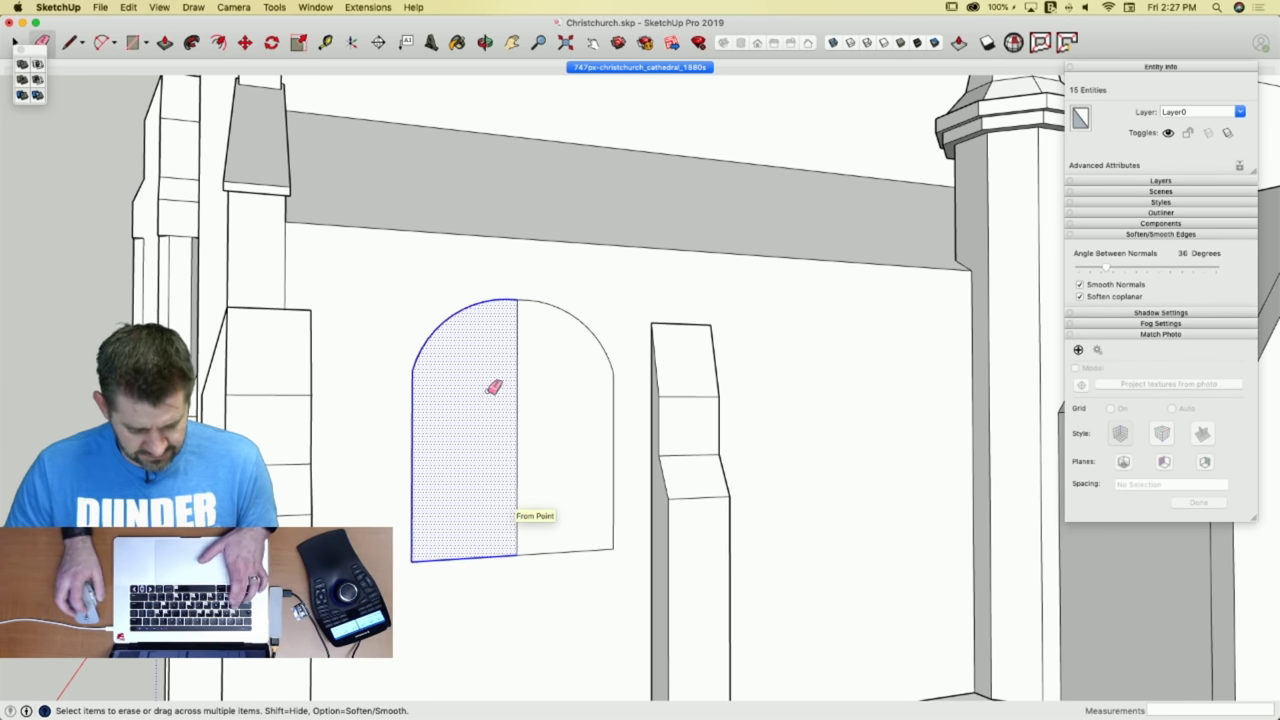
Draw a flatter arc from the window's apex to a lower point on the jamb, with a bulge of about 8 3/4".
{"action": "key", "text": "a"}
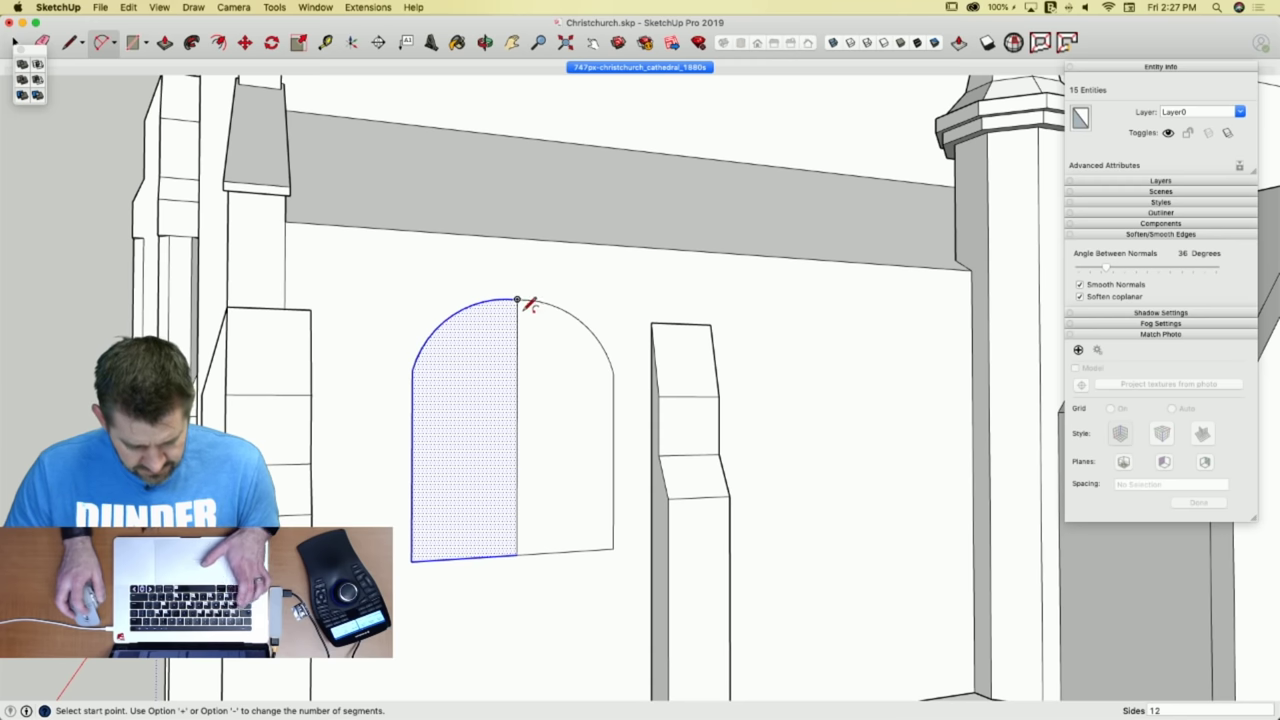
{"action": "left_click", "coordinate": [517, 299]}
{"action": "left_click", "coordinate": [613, 386]}
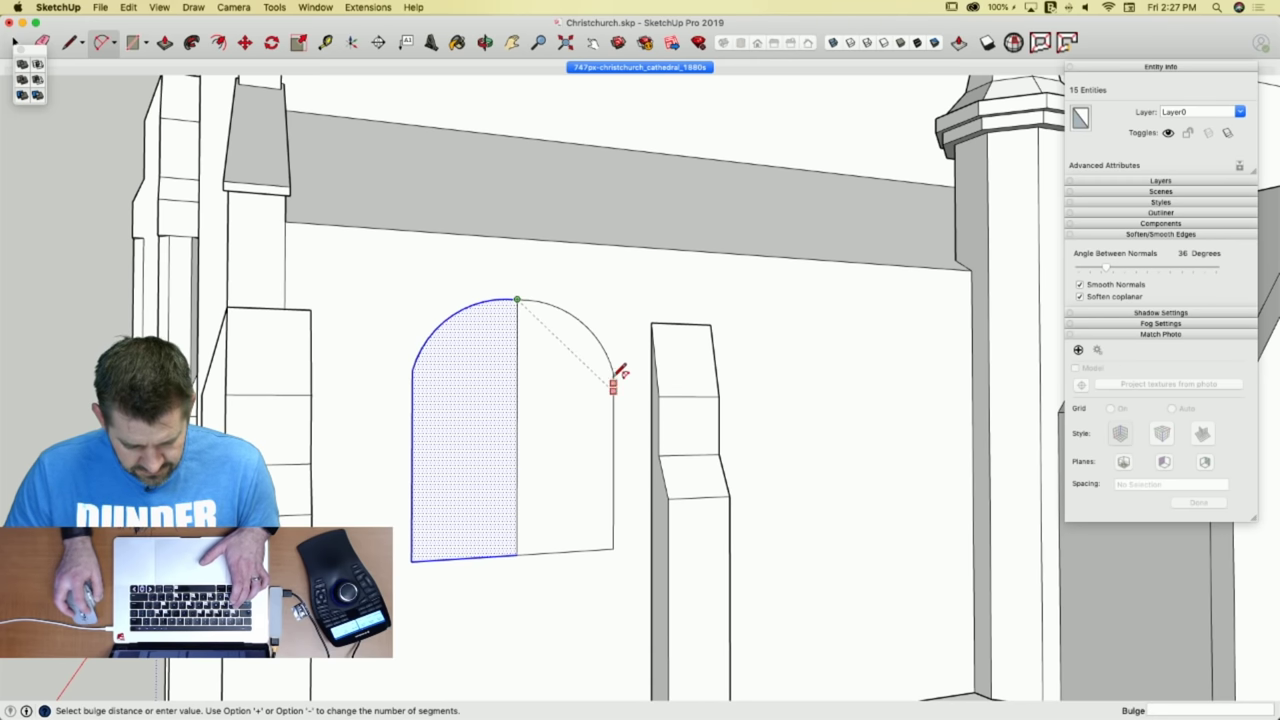
{"action": "left_click", "coordinate": [613, 366]}
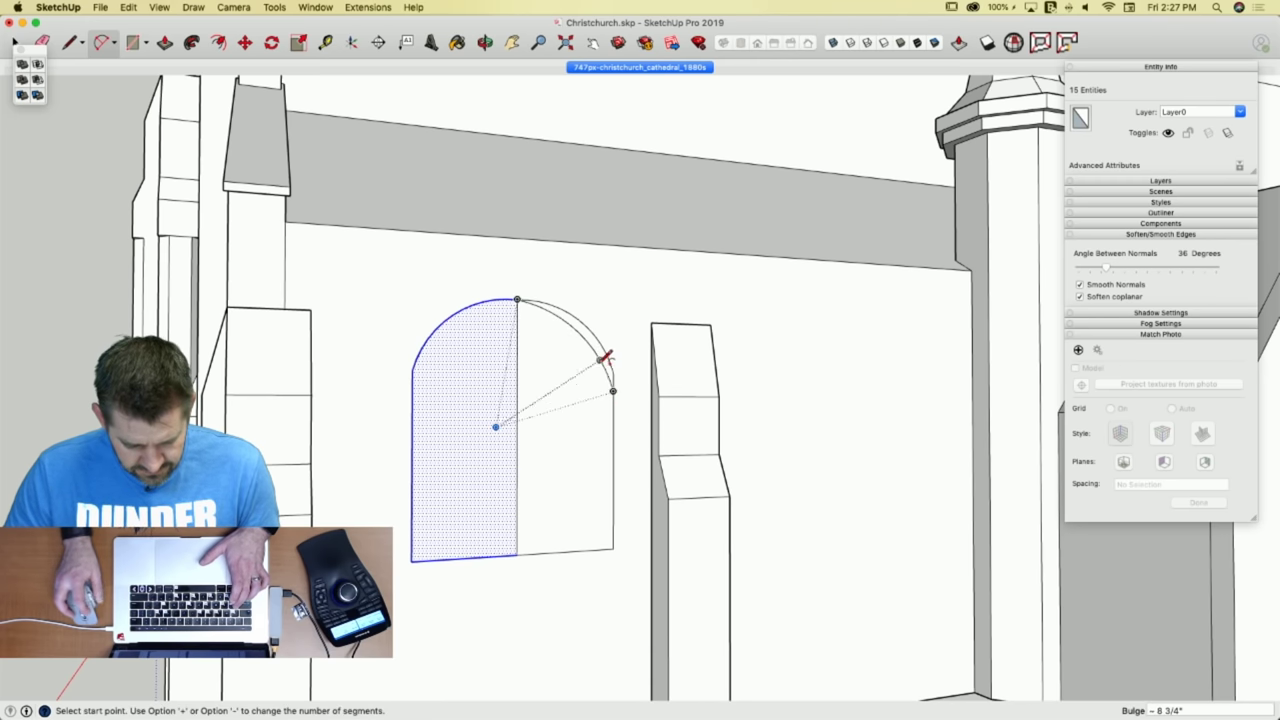
Select the half window face under the flatter arc and rotate a copy 180° about the vertical centreline.
{"action": "key", "text": "space"}
{"action": "left_click", "coordinate": [613, 375]}
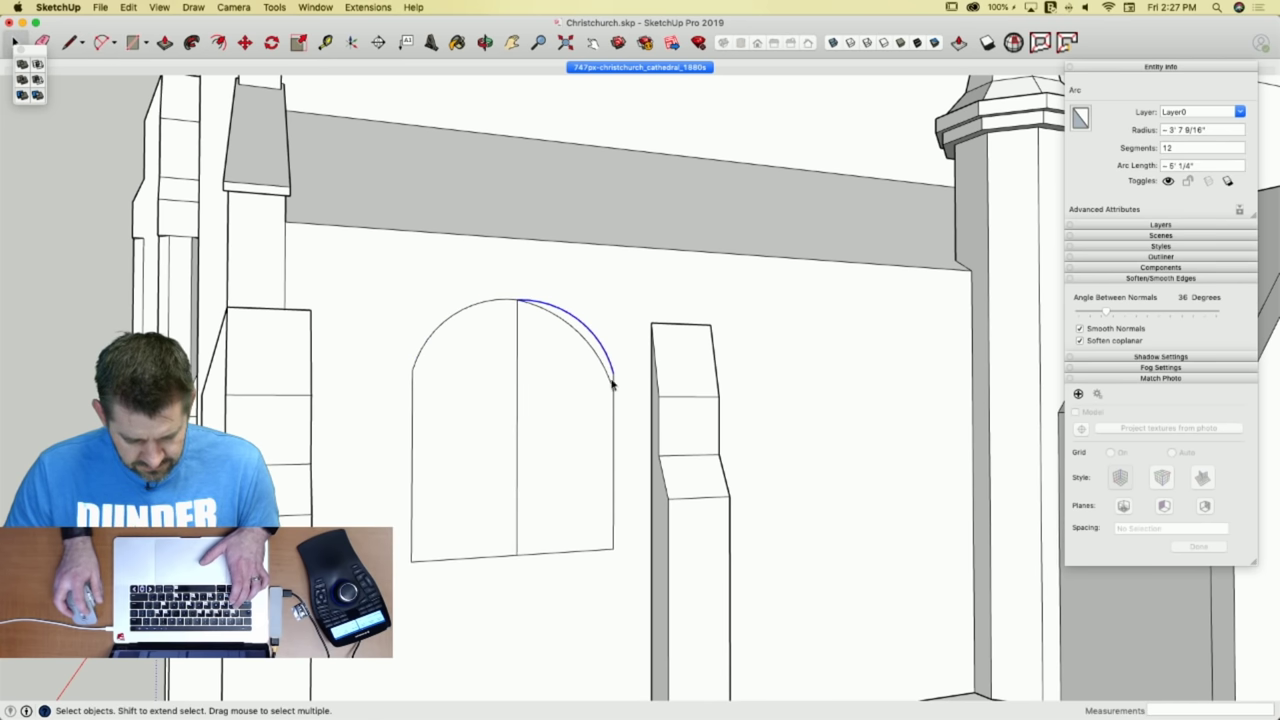
{"action": "left_click", "coordinate": [604, 384]}
{"action": "key", "text": "q"}
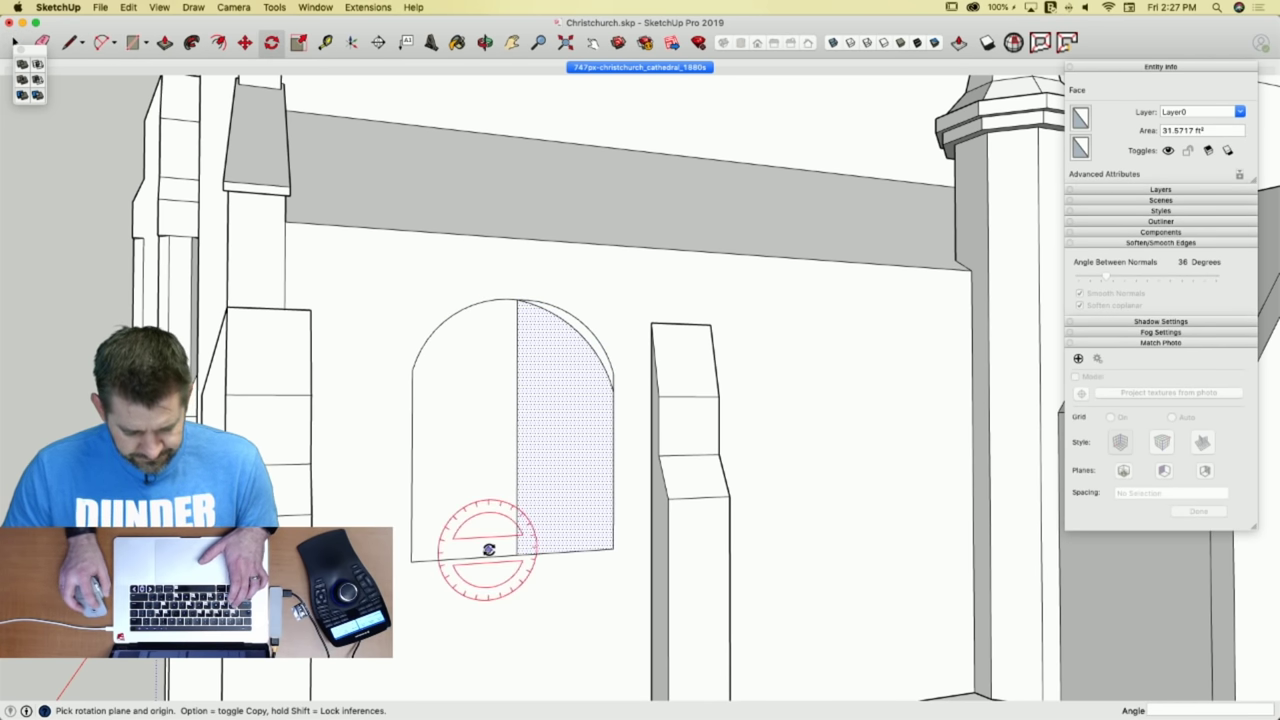
{"action": "left_click", "coordinate": [516, 555]}
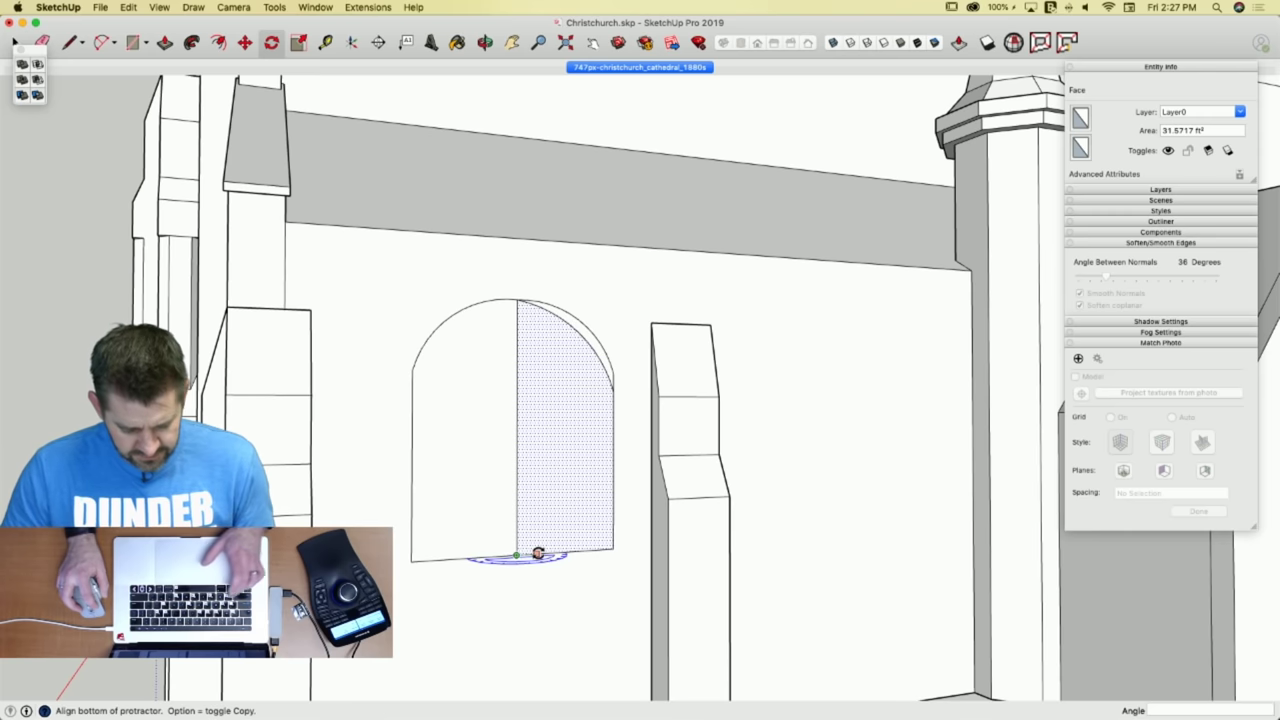
{"action": "left_click", "coordinate": [457, 557]}
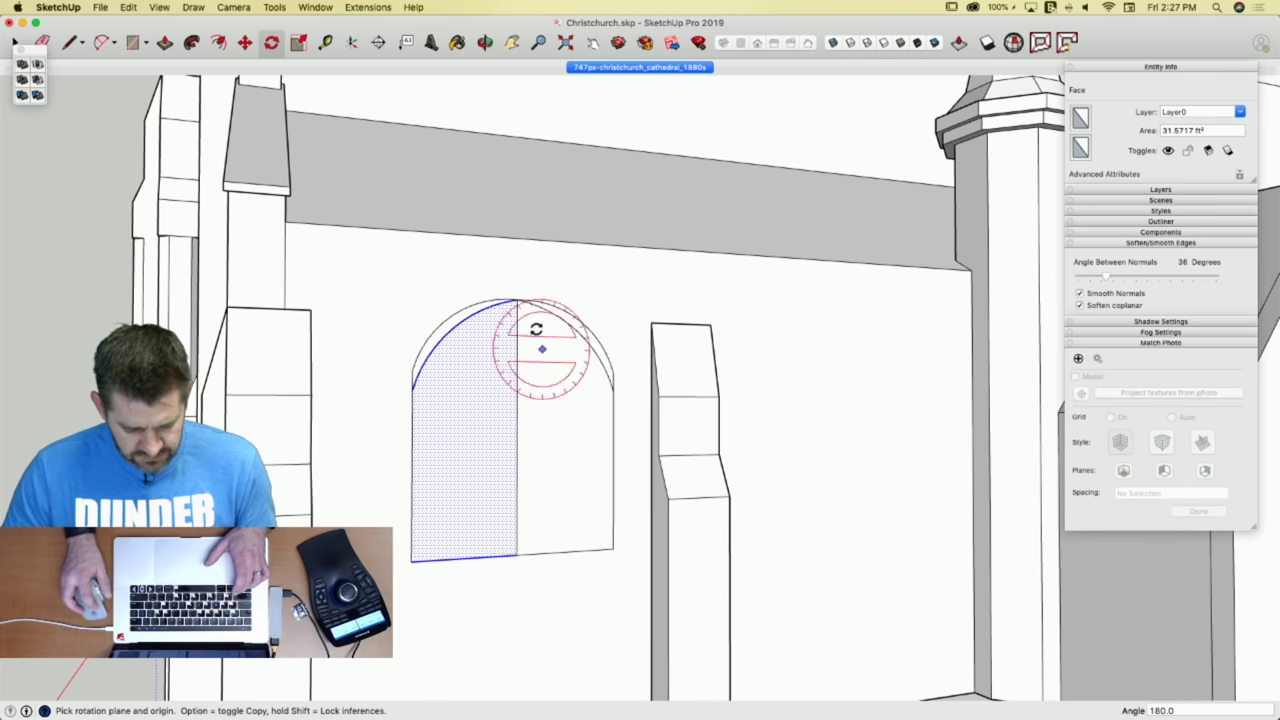
Erase the rounder outer arcs and the short jamb pieces above both new arcs, leaving a pointed window outline.
{"action": "key", "text": "e"}
{"action": "left_click", "coordinate": [414, 366]}
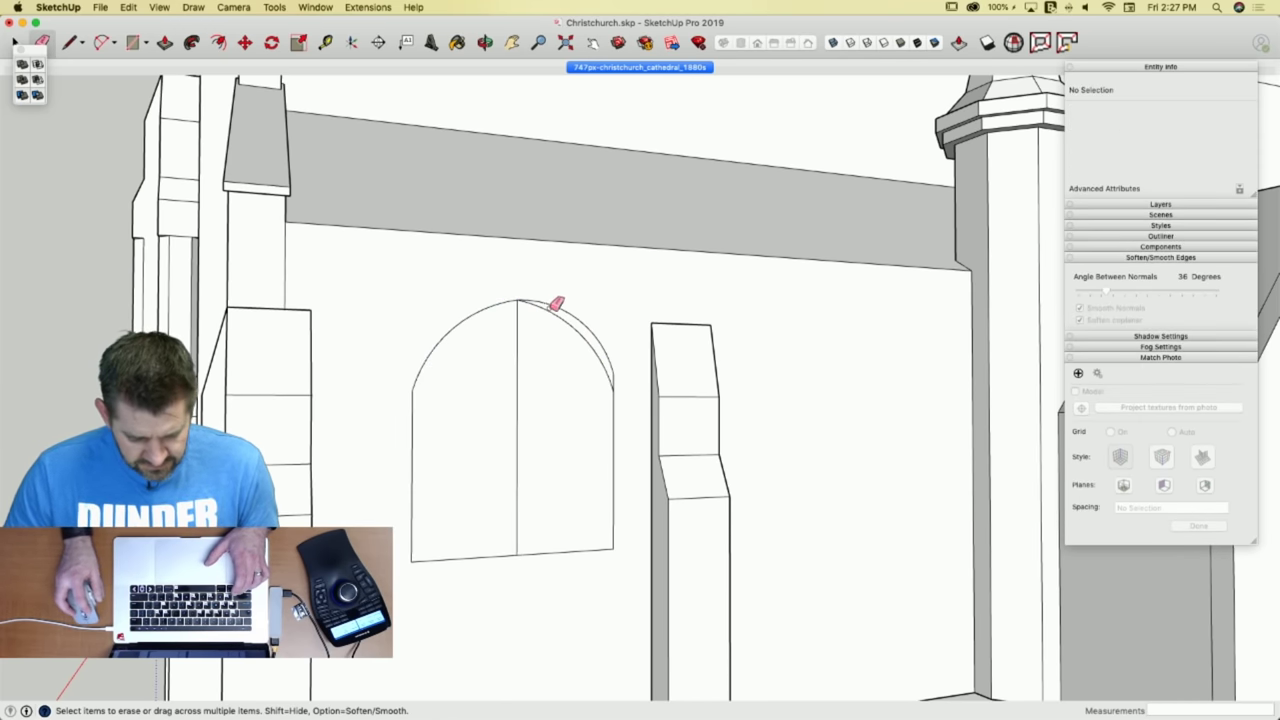
{"action": "left_click_drag", "start_coordinate": [552, 308], "coordinate": [616, 370]}
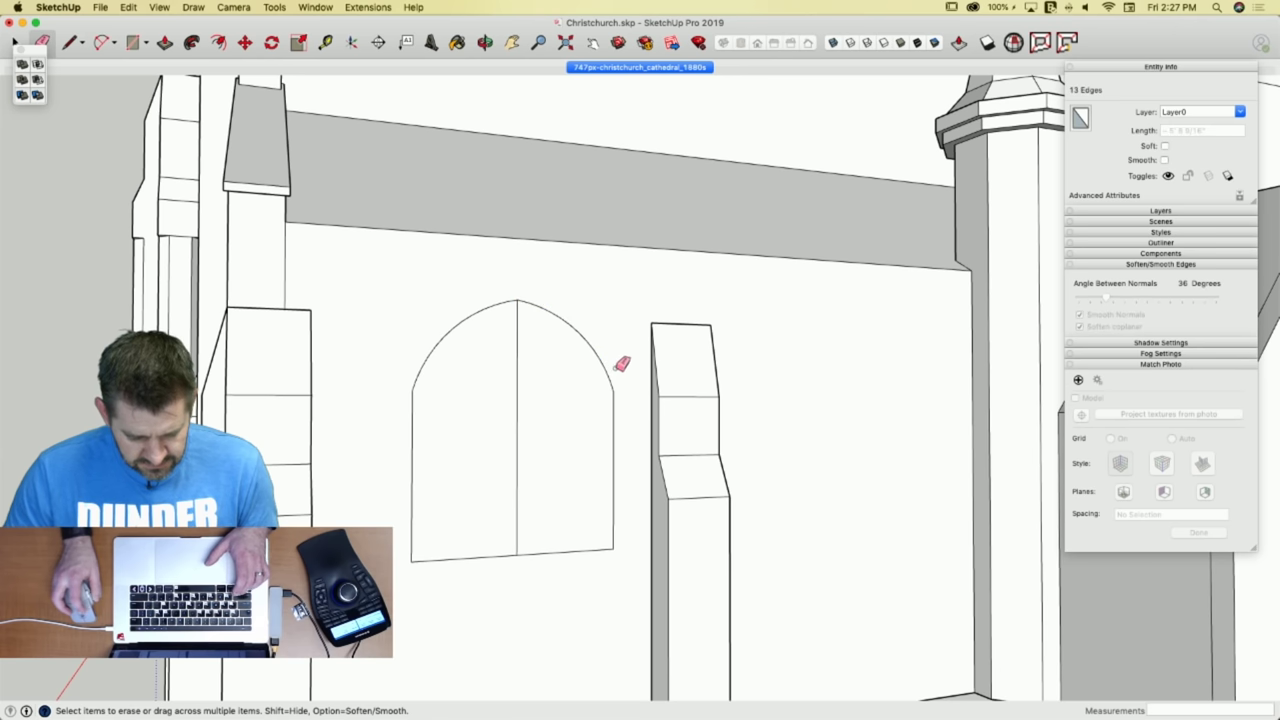
Select both half faces of the pointed window outline on the side wall.
{"action": "key", "text": "space"}
{"action": "left_click", "coordinate": [558, 396]}
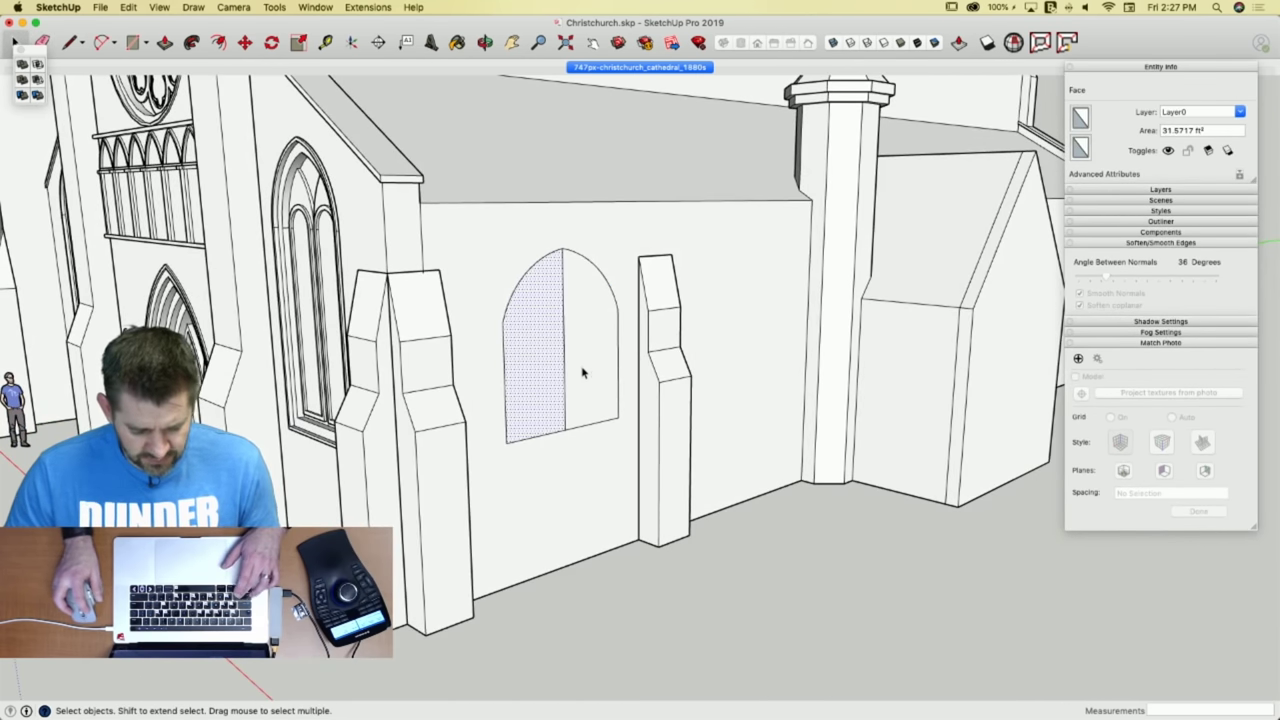
{"action": "left_click", "coordinate": [582, 369], "text": "shift"}
{"action": "key", "text": "m"}
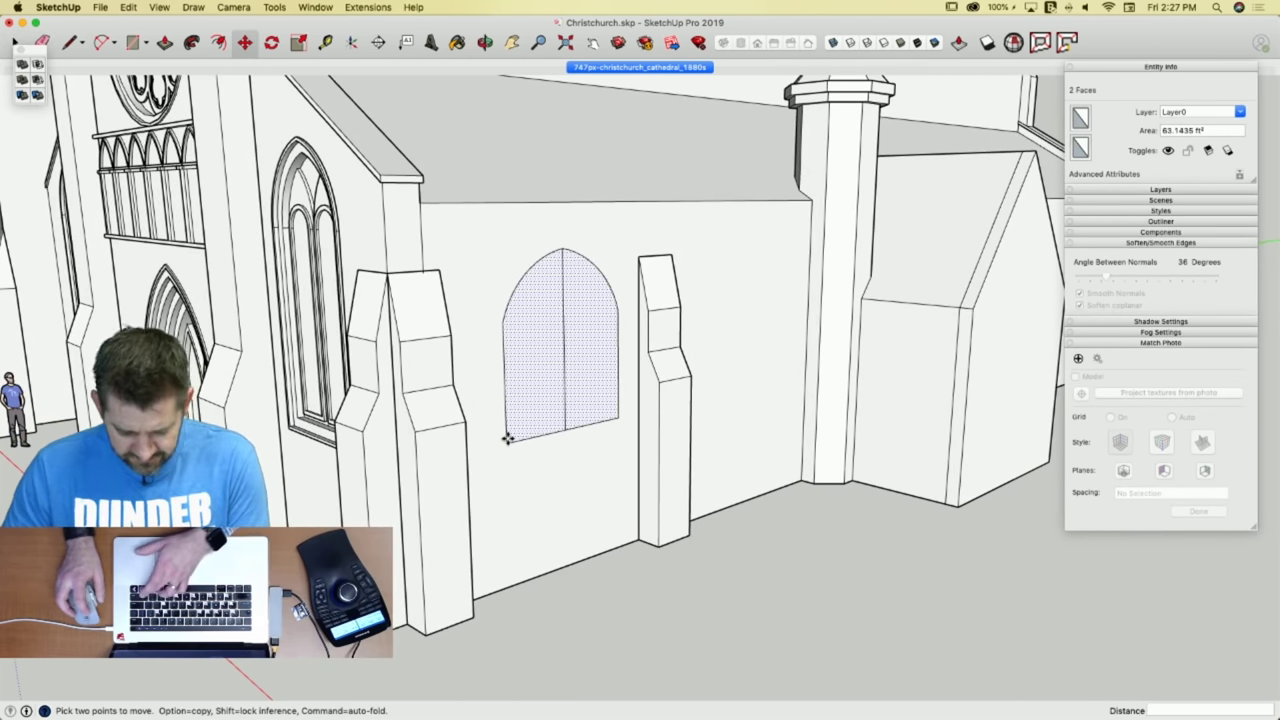
{"action": "left_click", "coordinate": [508, 438]}
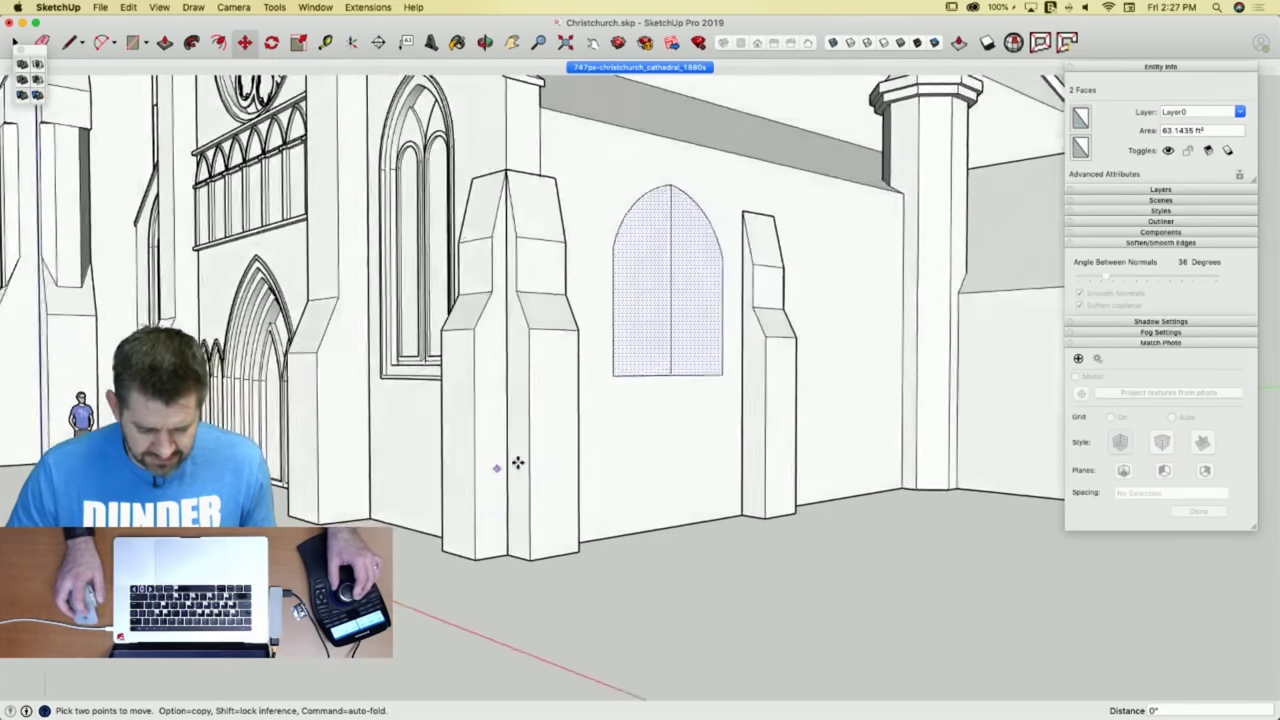
{"action": "key", "text": "space"}
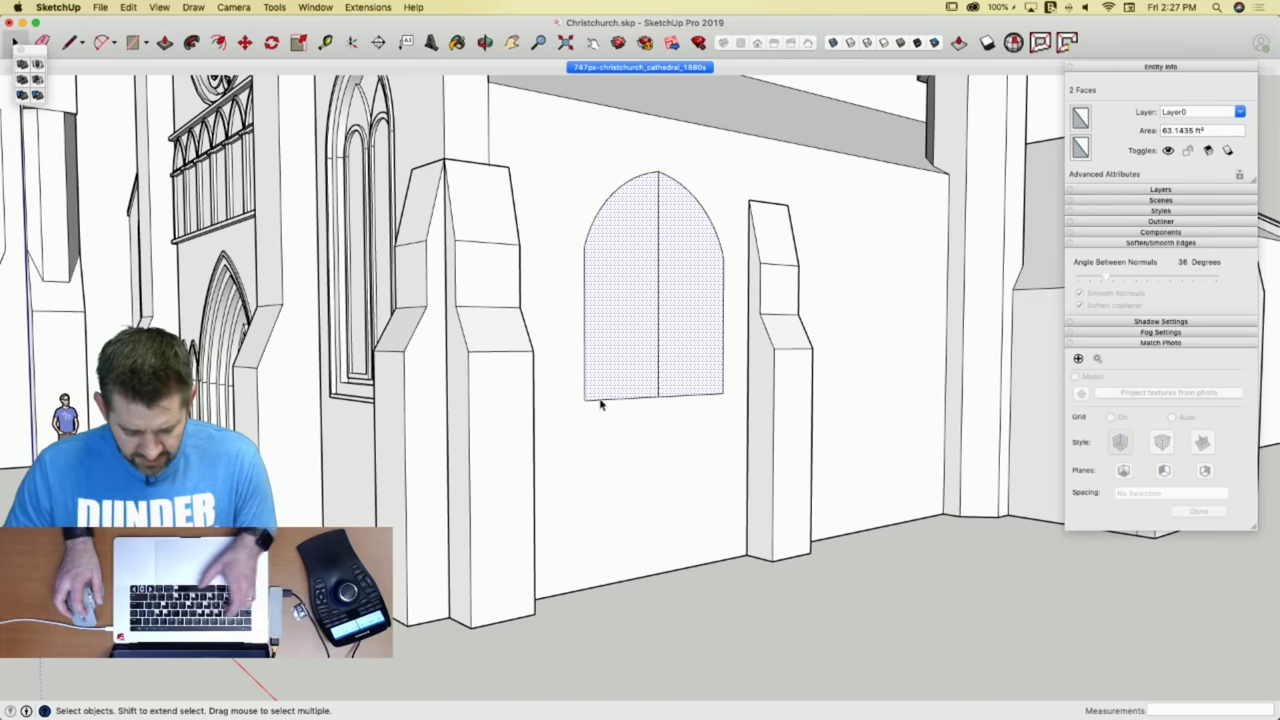
Erase the vertical centreline inside the pointed window outline to merge its two halves.
{"action": "key", "text": "f"}
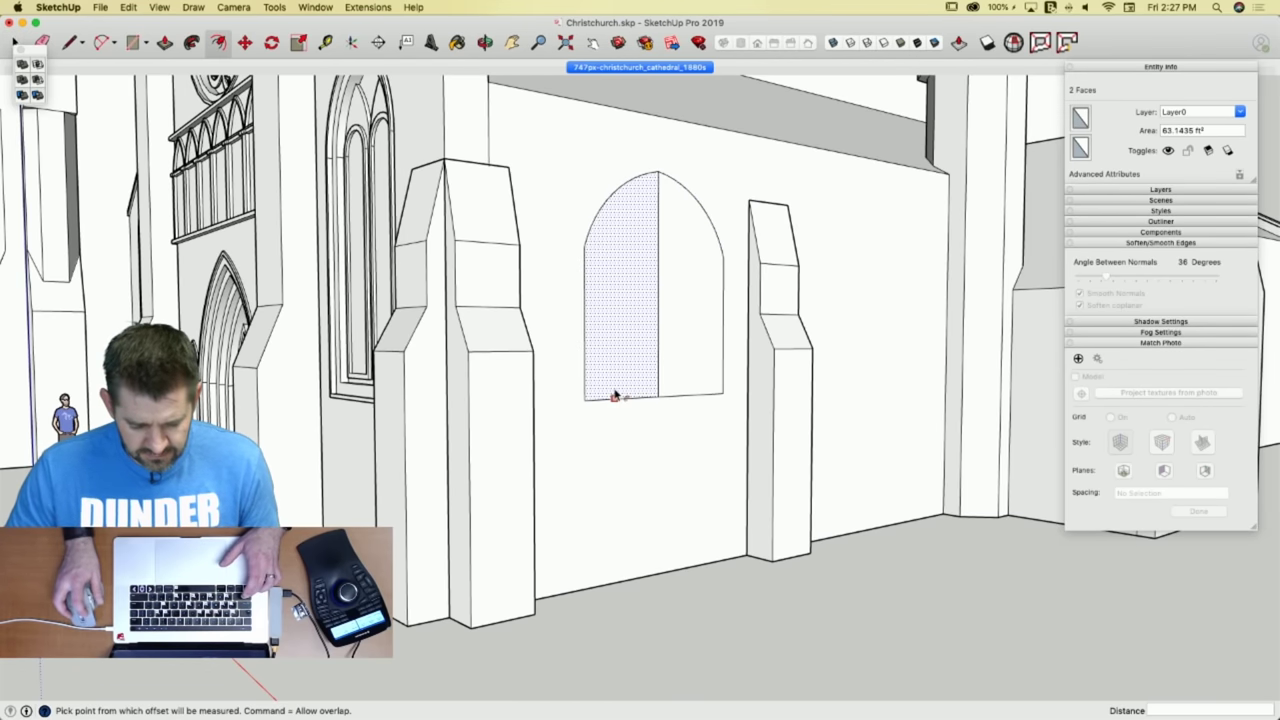
{"action": "key", "text": "space"}
{"action": "key", "text": "e"}
{"action": "left_click", "coordinate": [657, 352]}
{"action": "key", "text": "space"}
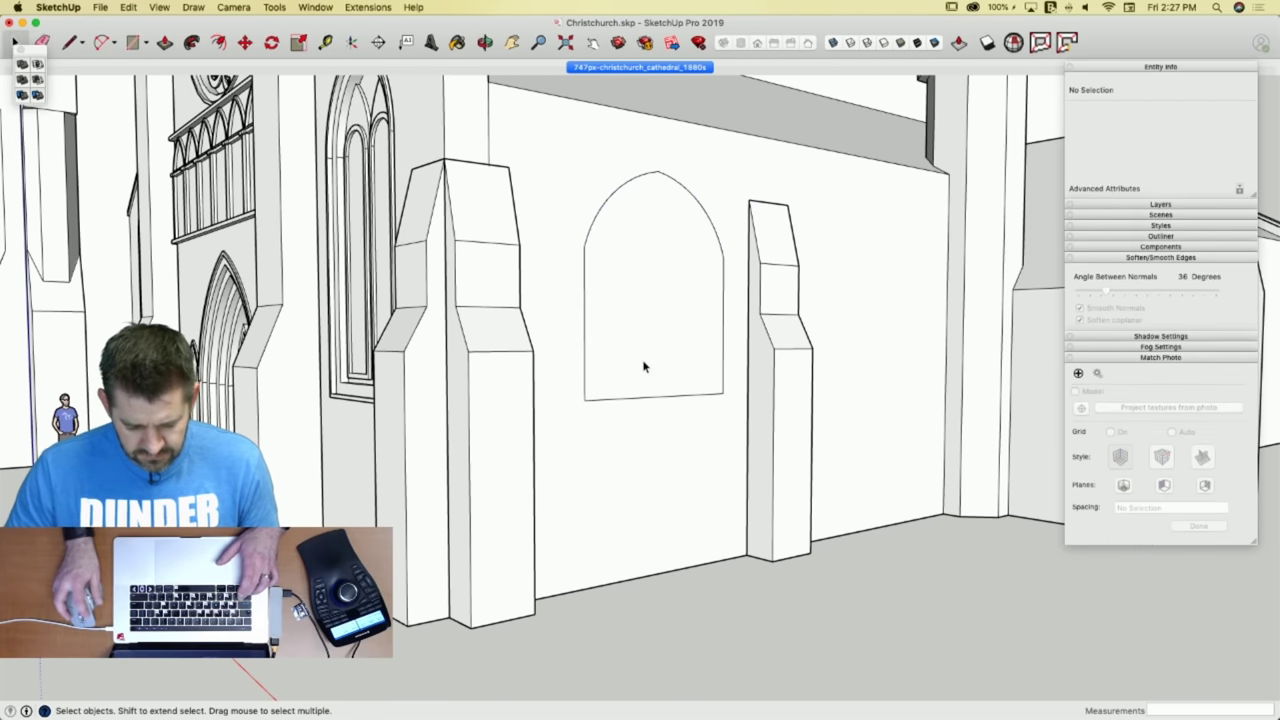
Offset the pointed window face outward by about 1 15/16" to form a thin frame band.
{"action": "left_click", "coordinate": [644, 366]}
{"action": "key", "text": "f"}
{"action": "left_click", "coordinate": [600, 398]}
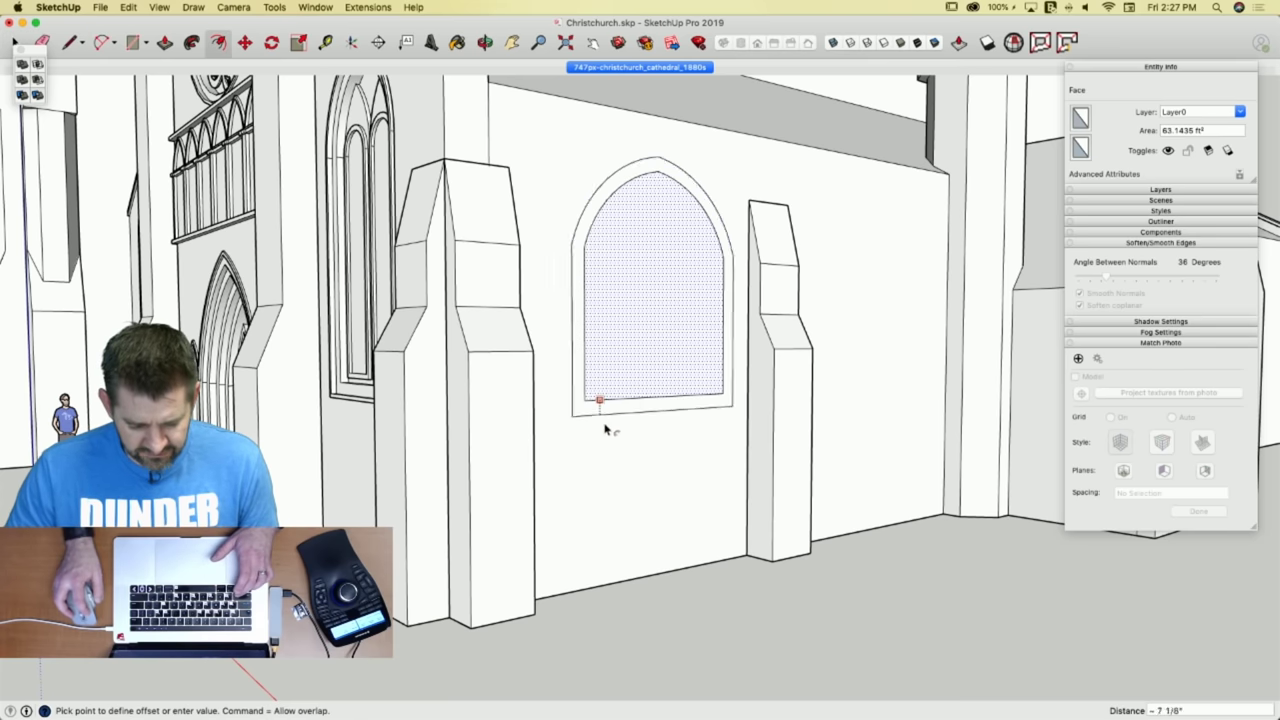
{"action": "left_click", "coordinate": [350, 401]}
{"action": "scroll", "coordinate": [548, 415], "scroll_direction": "up", "scroll_amount": 3}
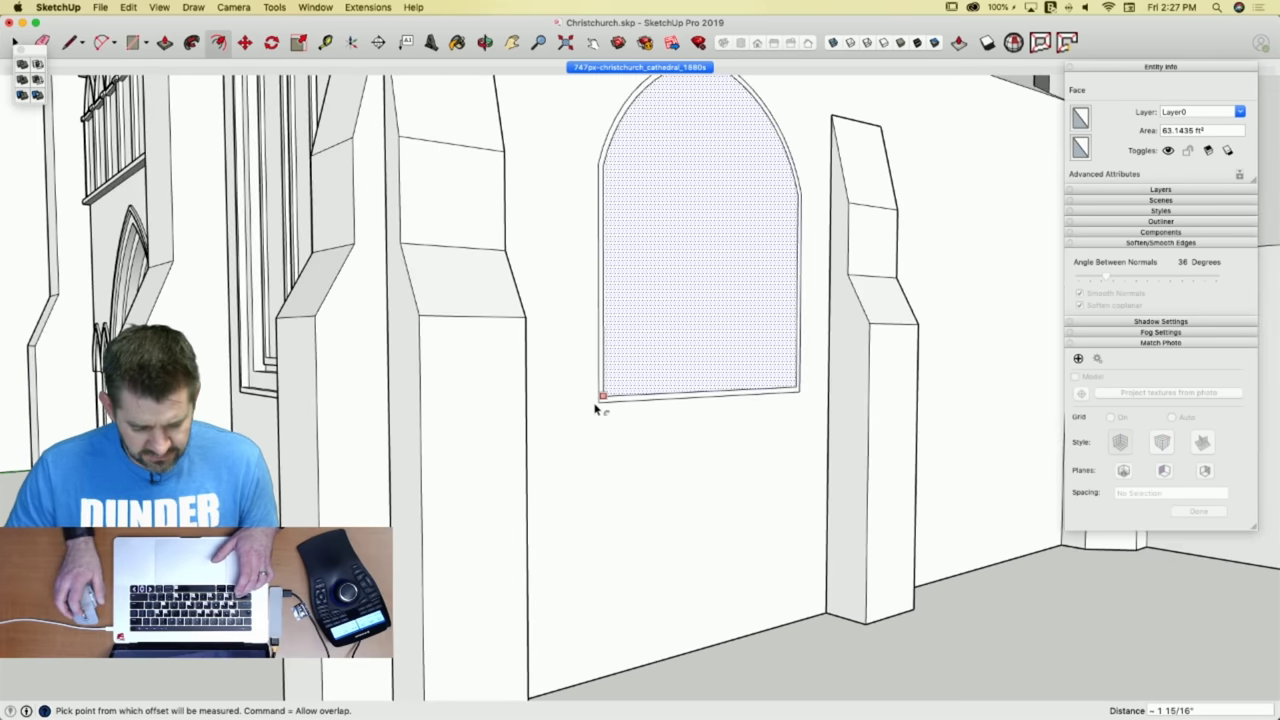
{"action": "key", "text": "Delete"}
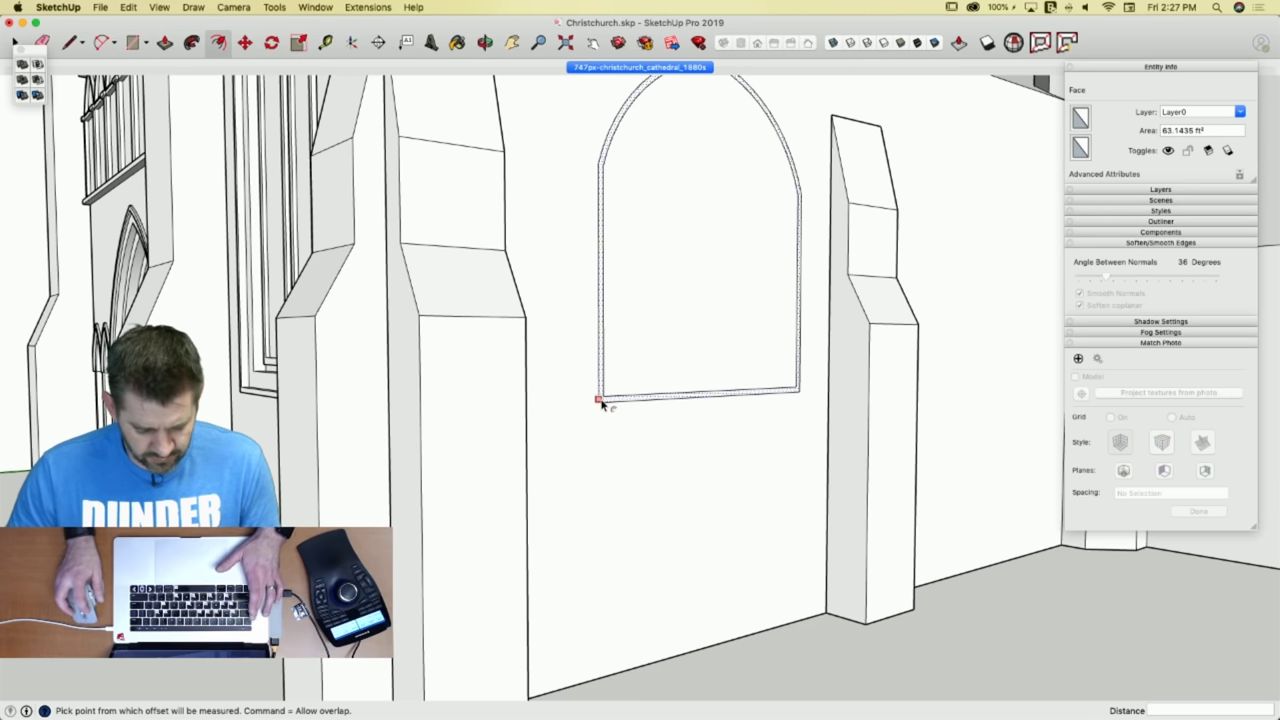
{"action": "key", "text": "Escape"}
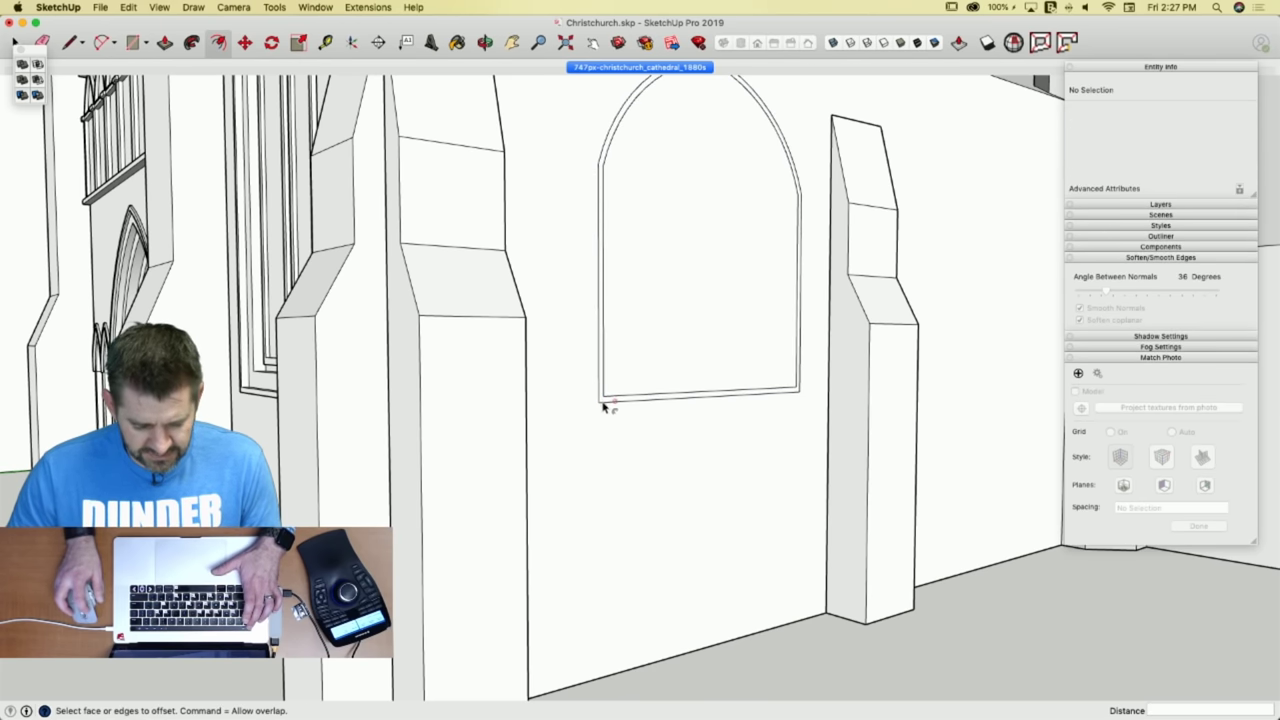
Extrude the thin frame band out from the side wall by about 3 5/8".
{"action": "left_click", "coordinate": [604, 405]}
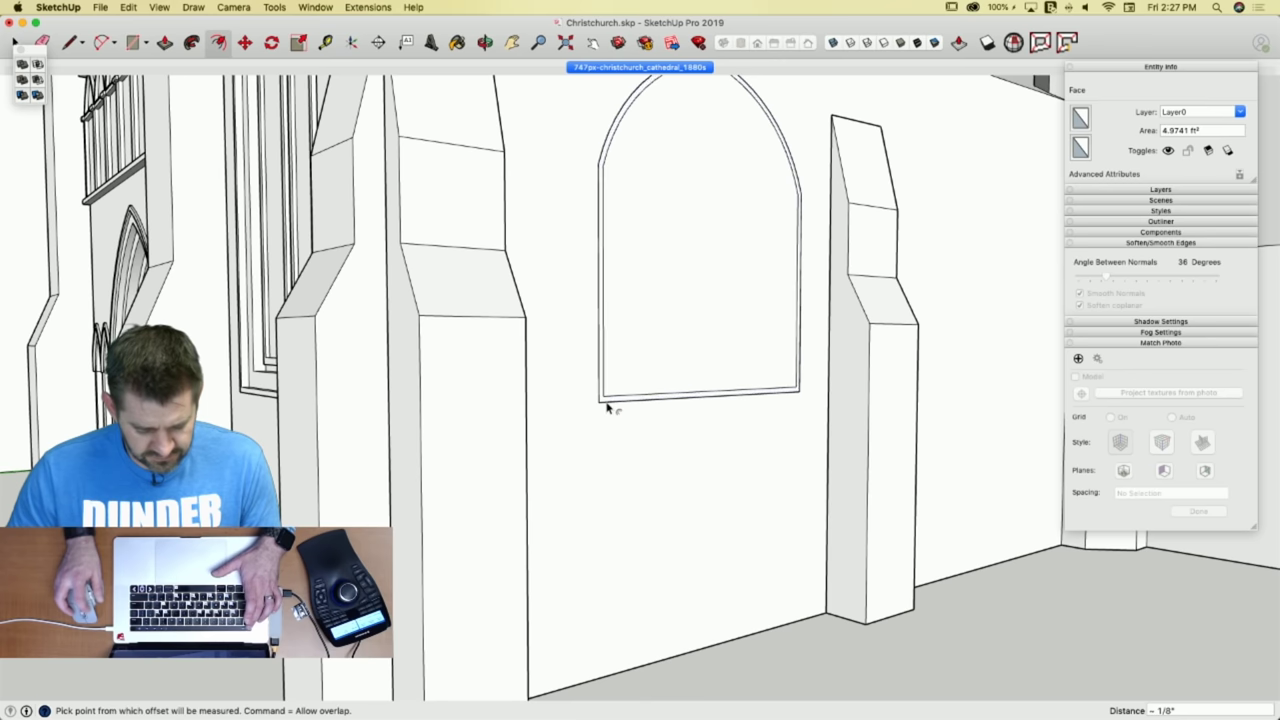
{"action": "left_click", "coordinate": [643, 428]}
{"action": "key", "text": "p"}
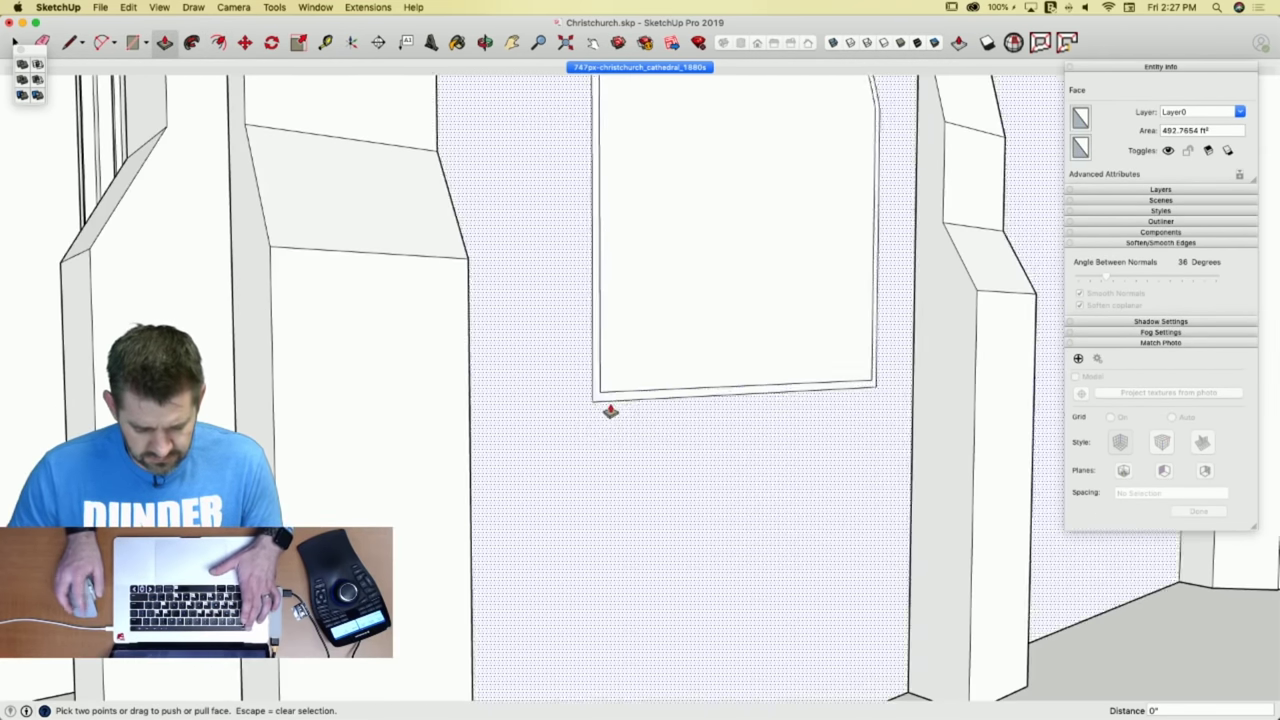
{"action": "left_click", "coordinate": [612, 401]}
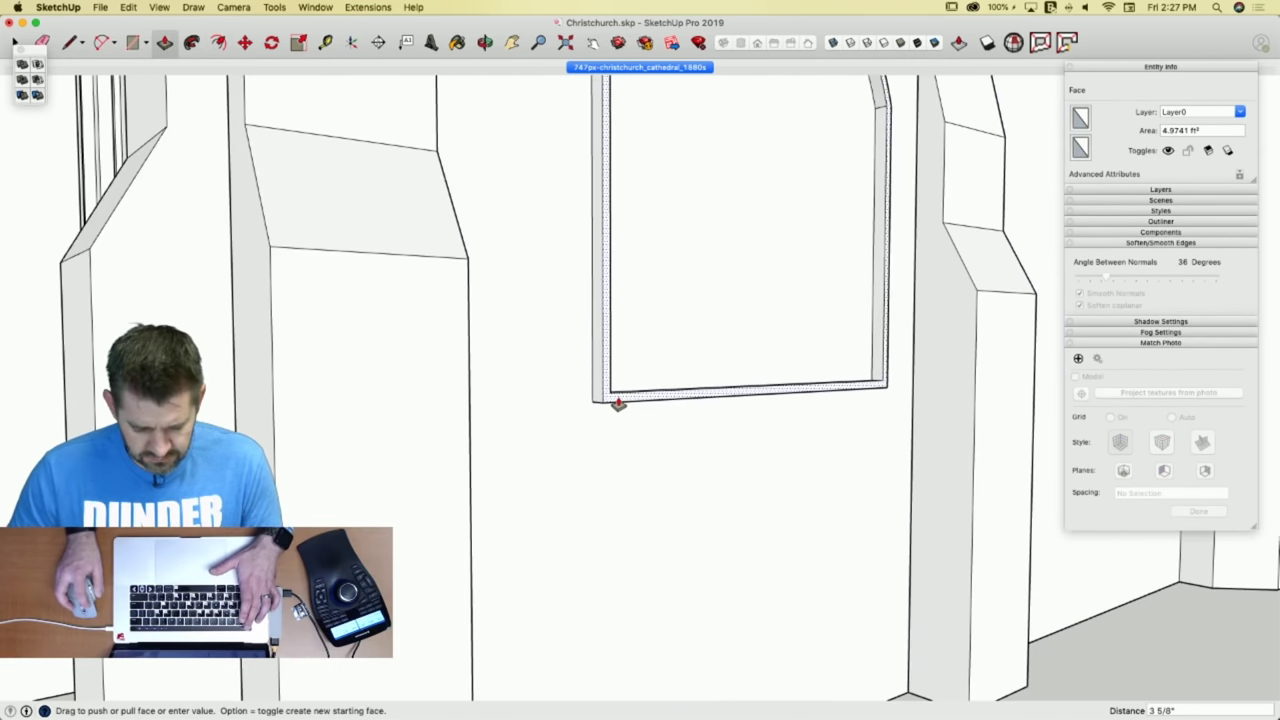
{"action": "left_click", "coordinate": [618, 403]}
{"action": "key", "text": "space"}
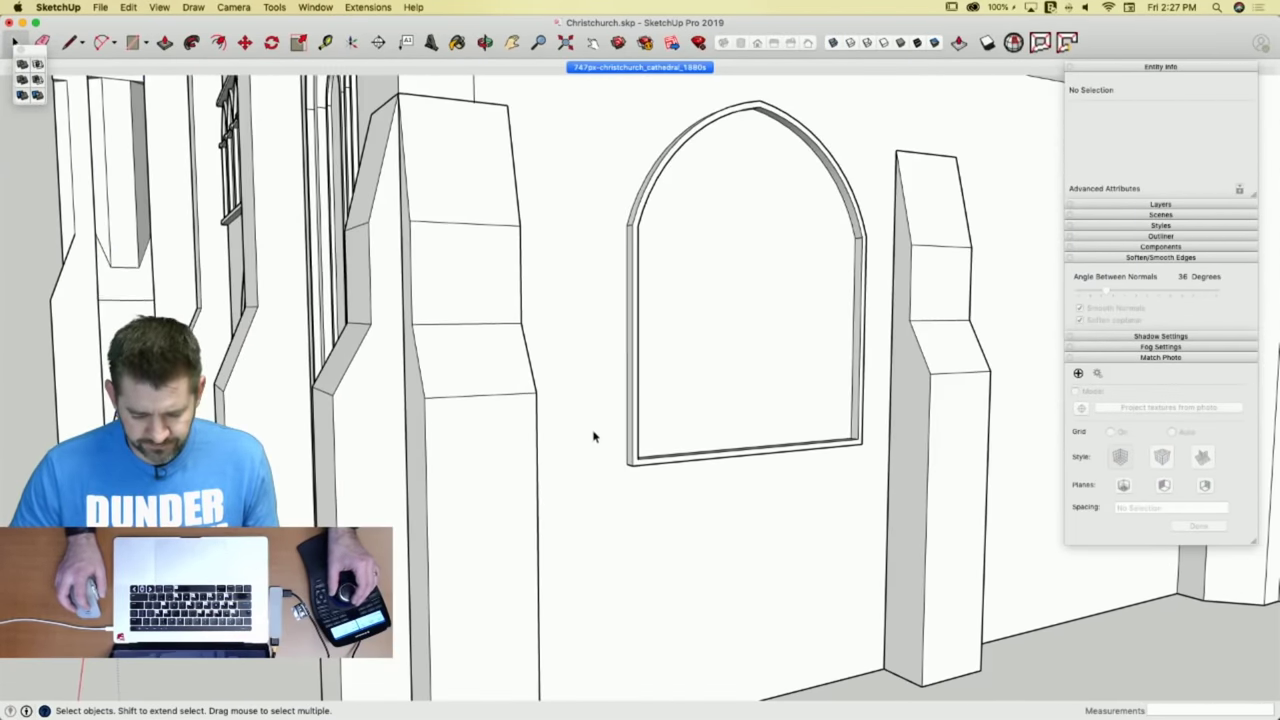
Divide the inner bottom edge of the window frame into 3 equal segments.
{"action": "key", "text": "l"}
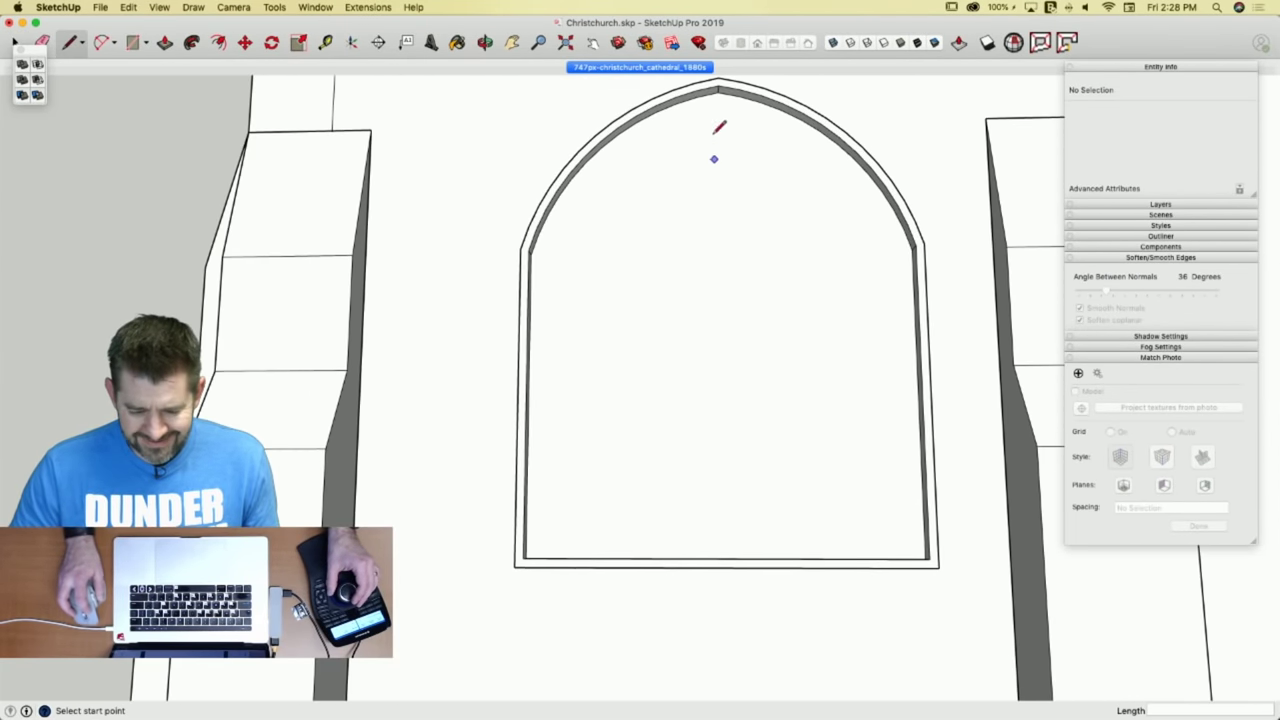
{"action": "key", "text": "space"}
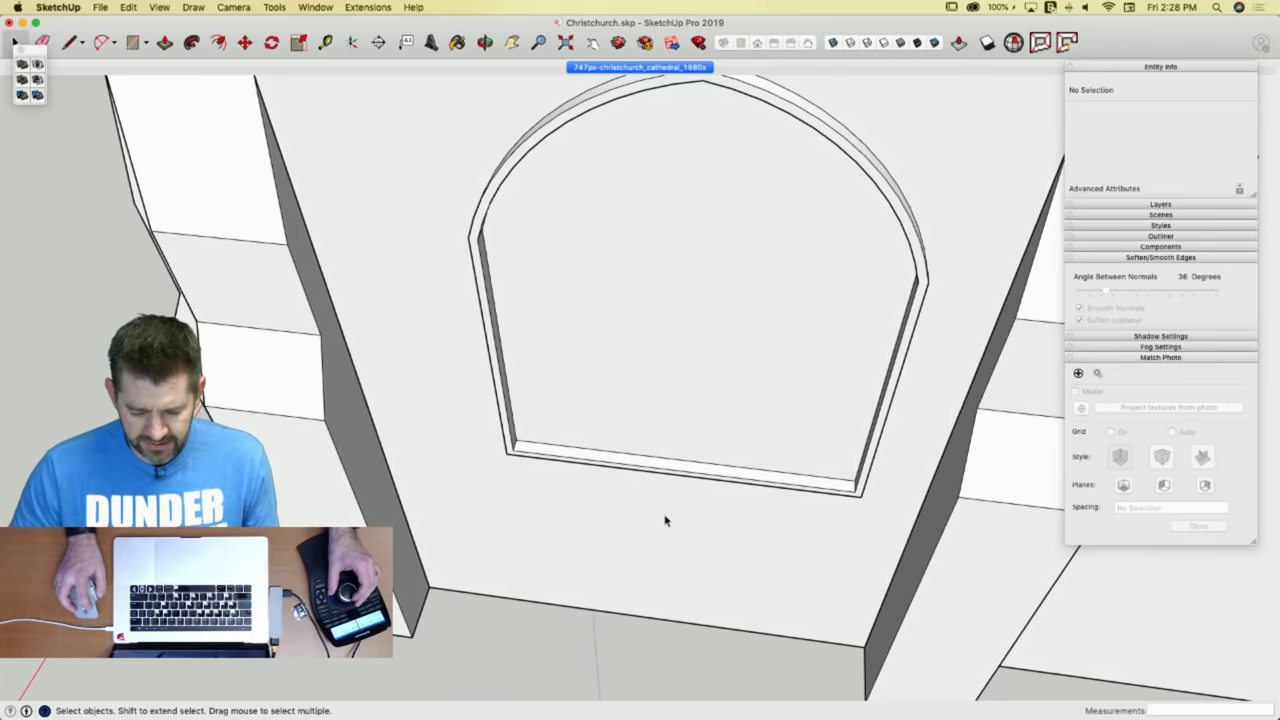
{"action": "left_click", "coordinate": [674, 463]}
{"action": "right_click", "coordinate": [674, 463]}
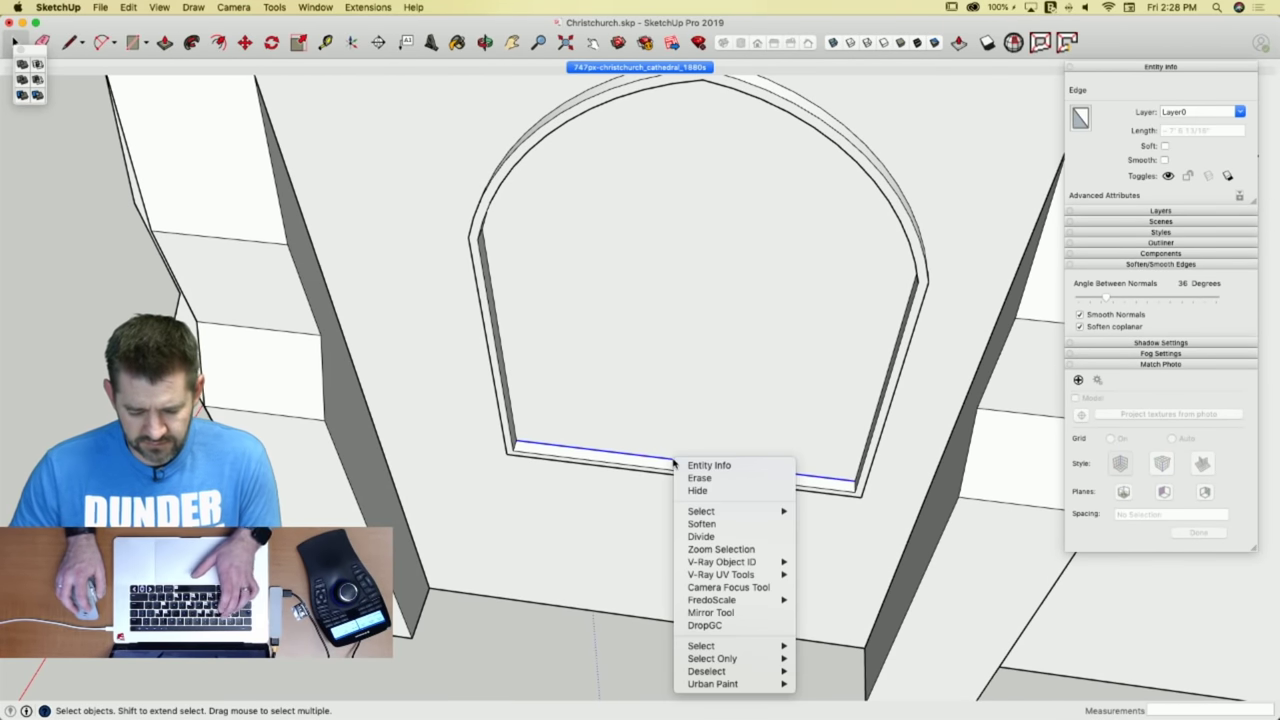
{"action": "left_click", "coordinate": [725, 536]}
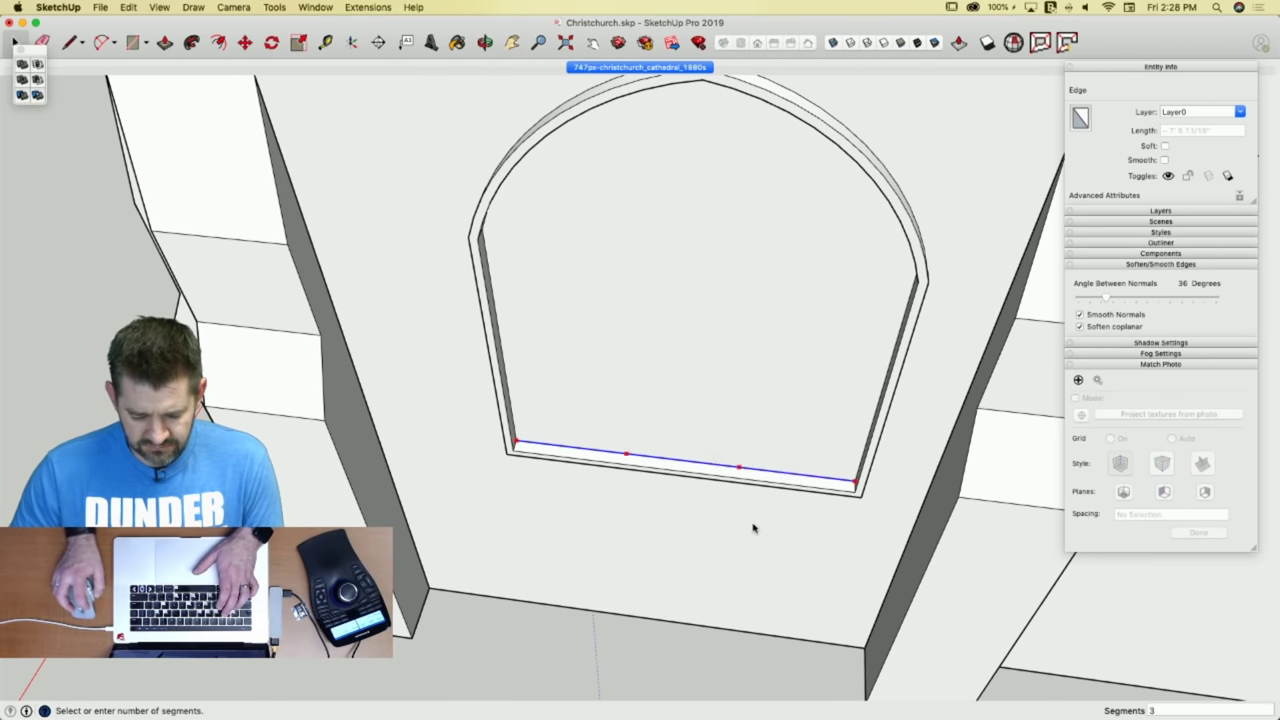
Draw a vertical line from the first third point of the window's bottom edge up to the arch.
{"action": "key", "text": "l"}
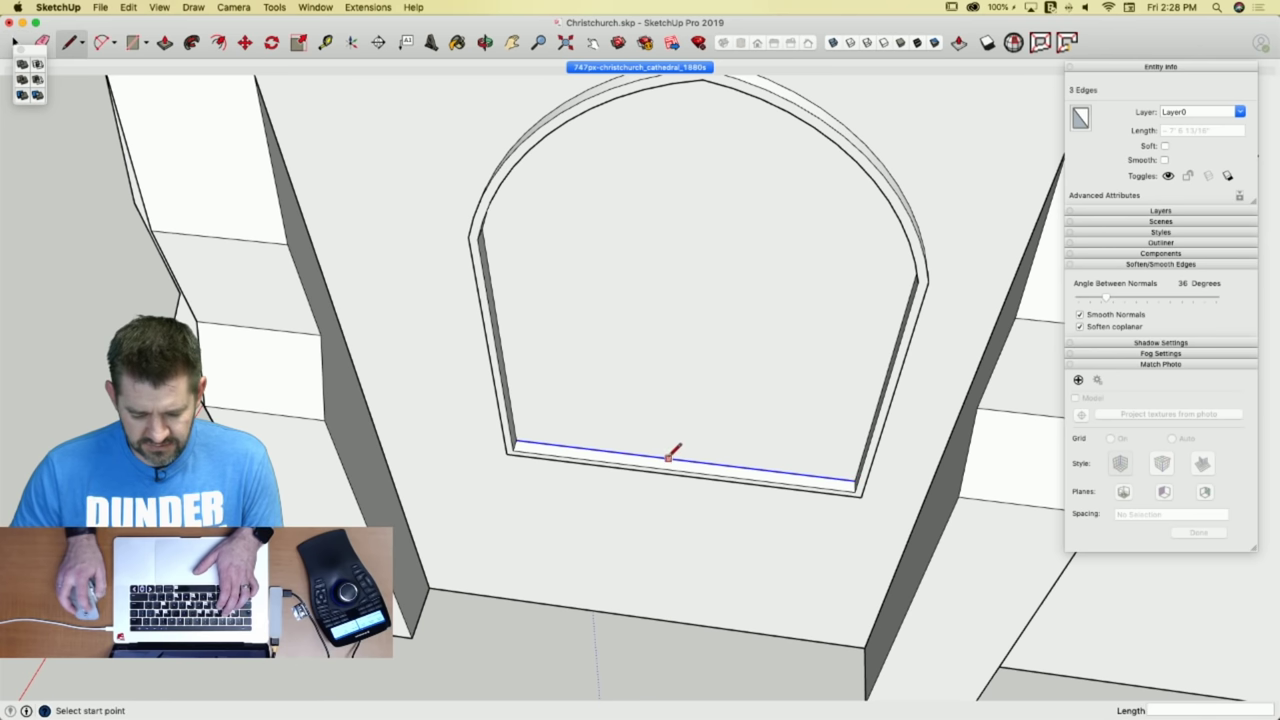
{"action": "left_click", "coordinate": [628, 456]}
{"action": "scroll", "coordinate": [630, 133], "scroll_direction": "down", "scroll_amount": 3}
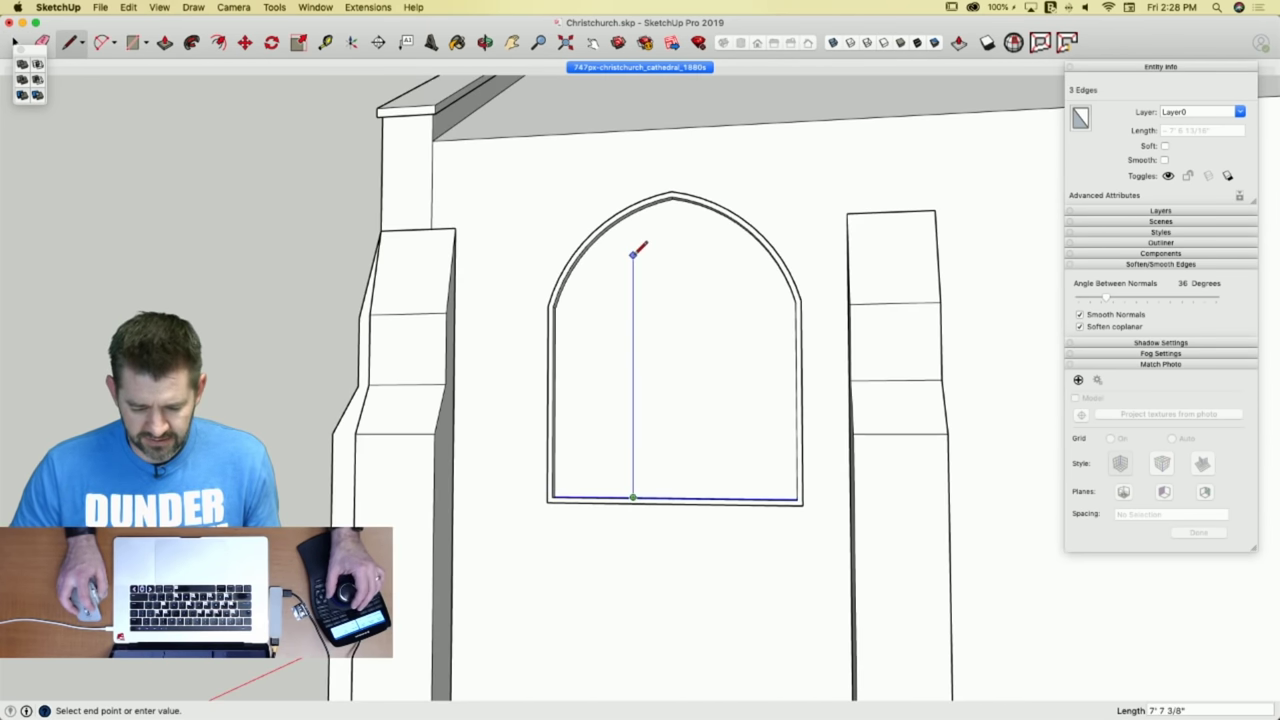
{"action": "left_click", "coordinate": [634, 211]}
{"action": "scroll", "coordinate": [711, 391], "scroll_direction": "up", "scroll_amount": 3}
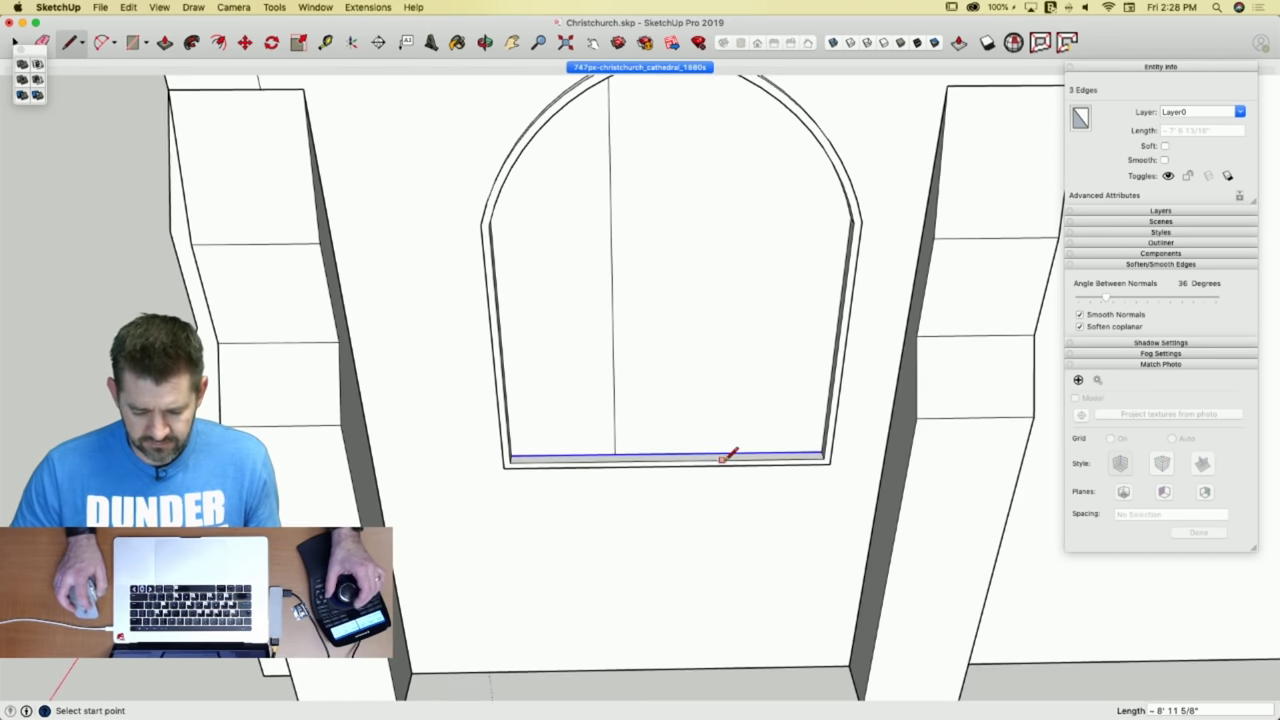
{"action": "left_click", "coordinate": [619, 455]}
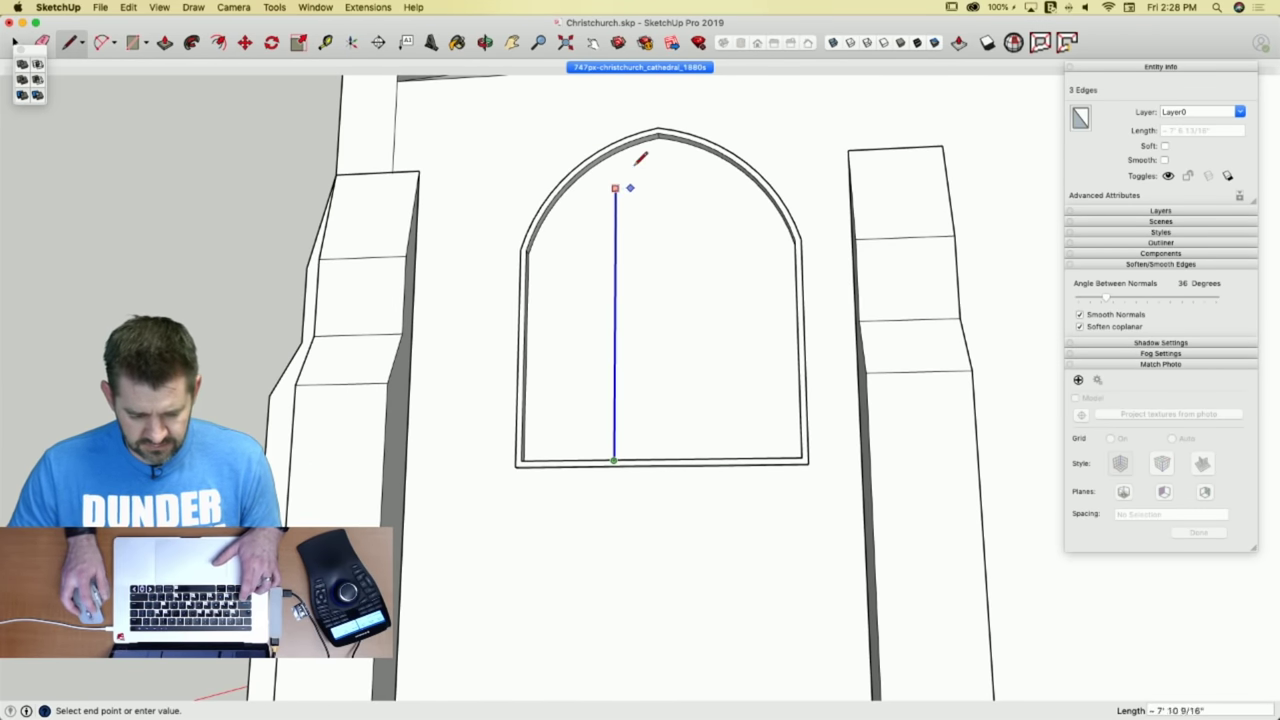
{"action": "left_click", "coordinate": [630, 145]}
{"action": "key", "text": "Escape"}
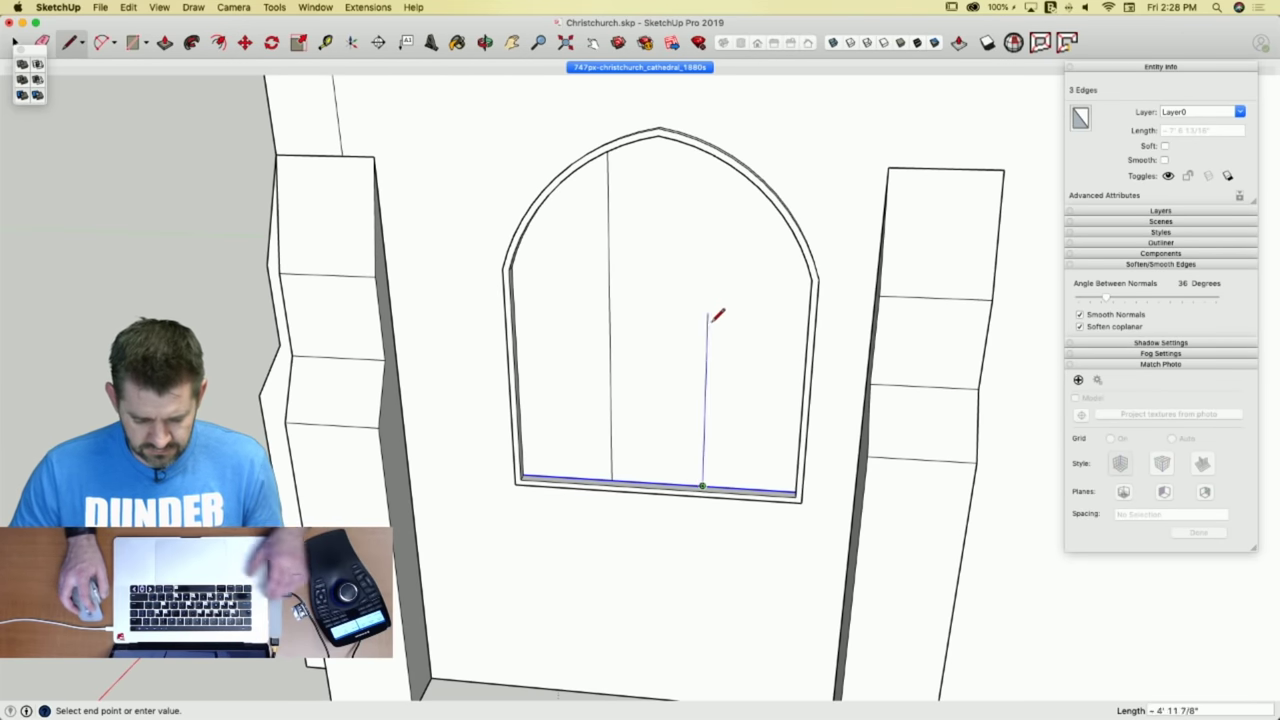
Draw the second vertical divider up to the arch, and add a horizontal springline with a short vertical midline in the left bay.
{"action": "middle_click_drag", "start_coordinate": [714, 314], "coordinate": [697, 553]}
{"action": "scroll", "coordinate": [725, 235], "scroll_direction": "up", "scroll_amount": 5}
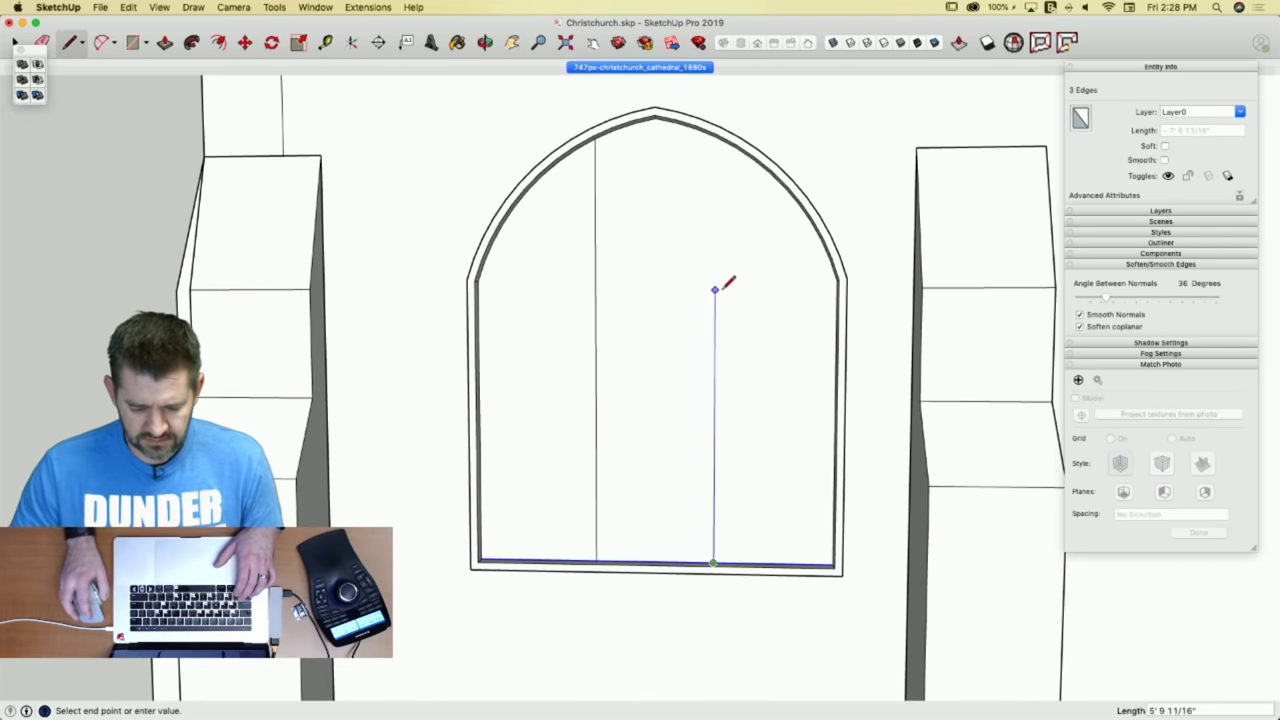
{"action": "middle_click_drag", "start_coordinate": [718, 288], "coordinate": [713, 178]}
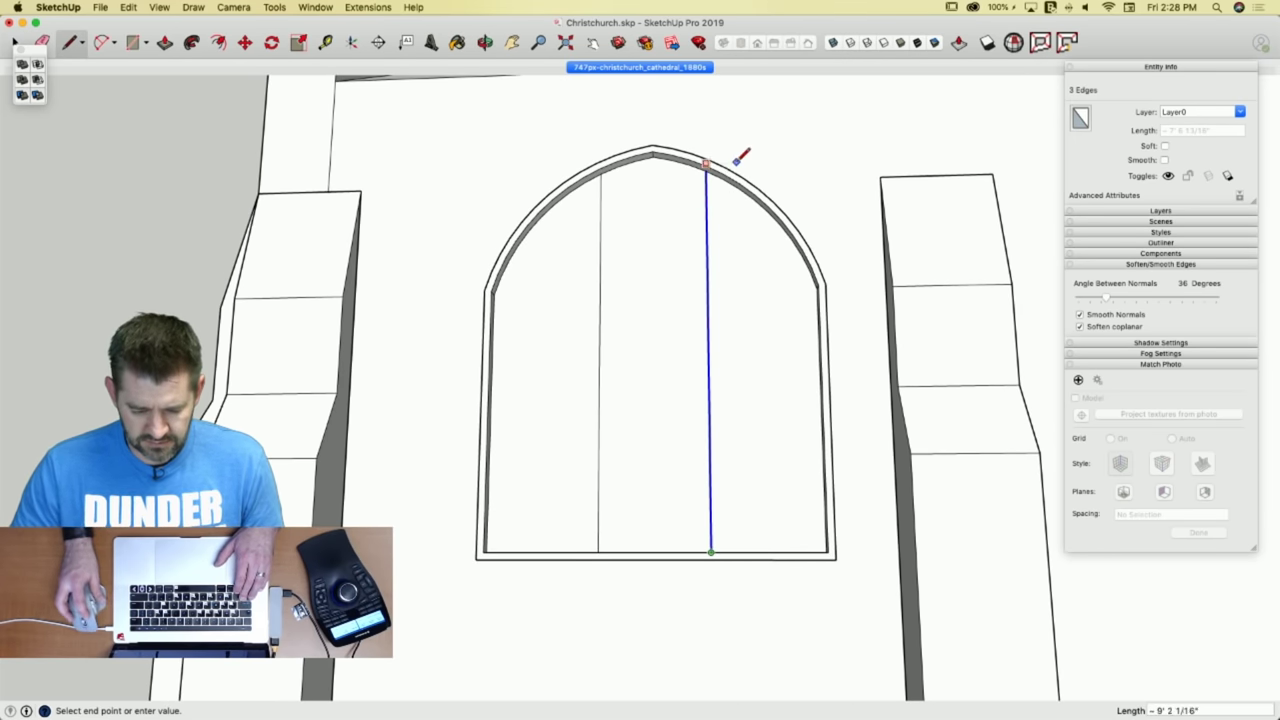
{"action": "left_click", "coordinate": [736, 160]}
{"action": "key", "text": "Escape"}
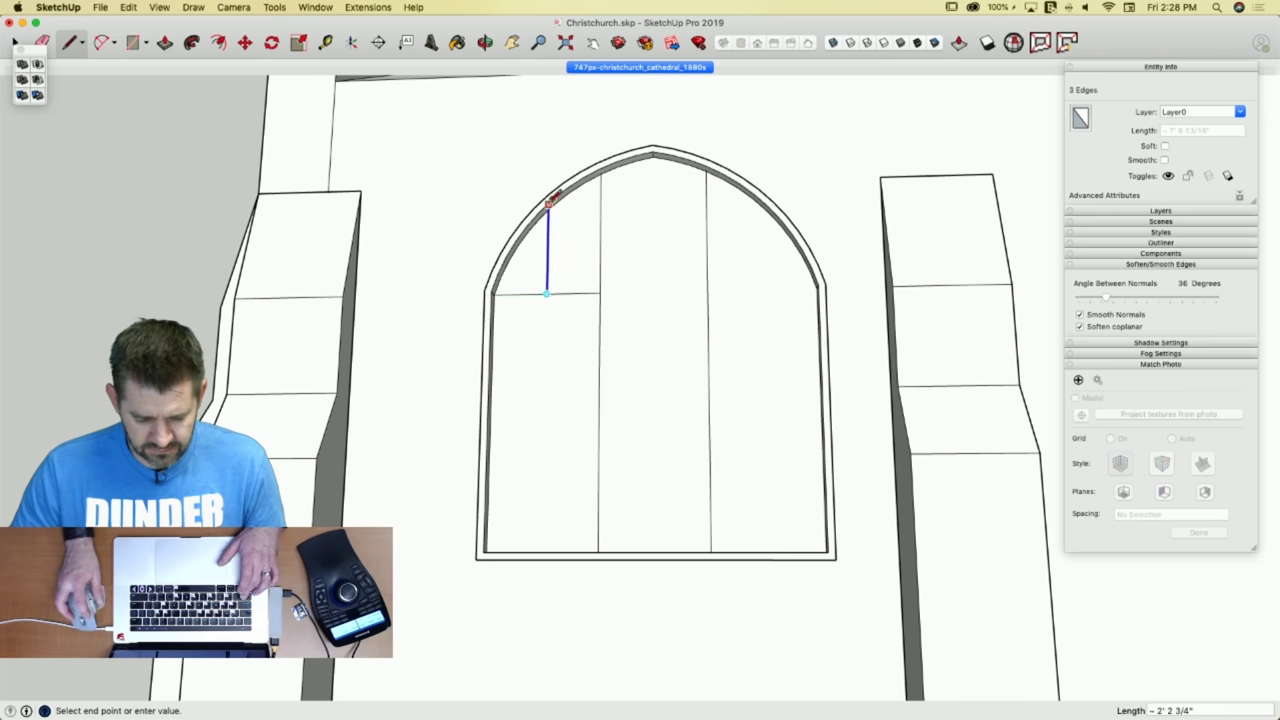
Rotate a copy of the left bay's half-arch face 180° about its vertical midline to complete a small pointed arch.
{"action": "key", "text": "space"}
{"action": "left_click", "coordinate": [545, 272]}
{"action": "key", "text": "q"}
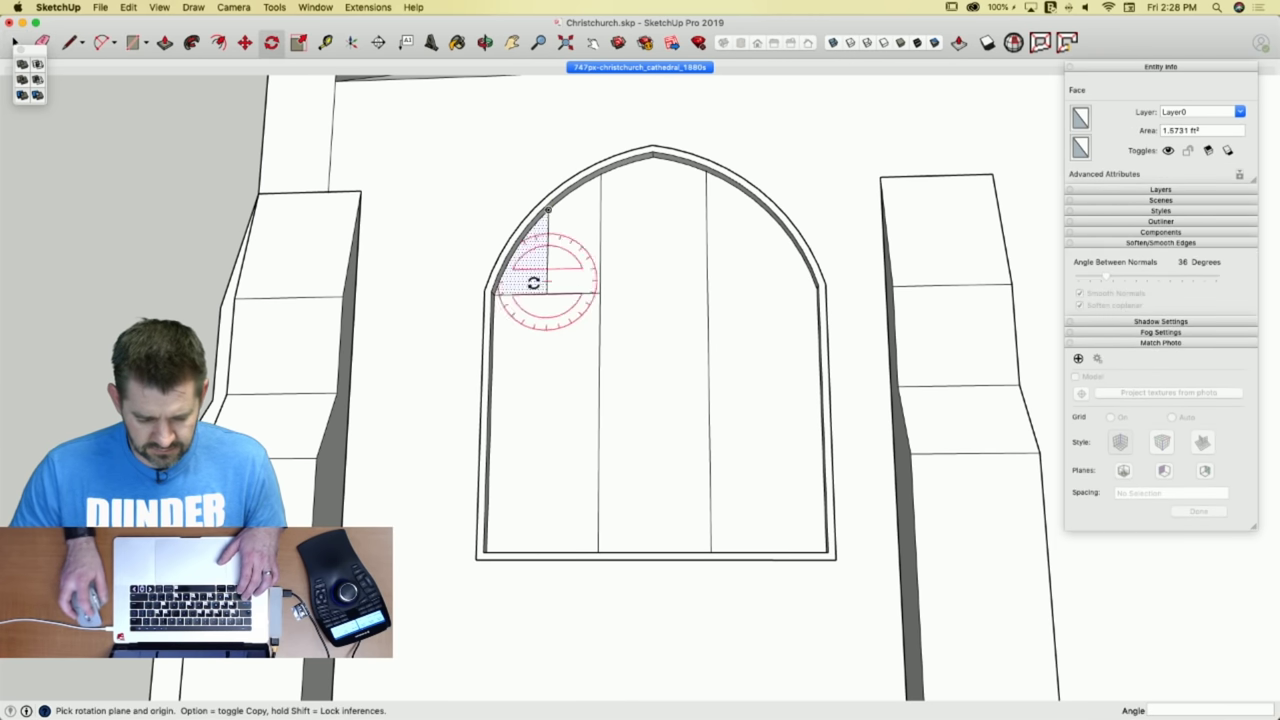
{"action": "key", "text": "Up"}
{"action": "left_click", "coordinate": [548, 294]}
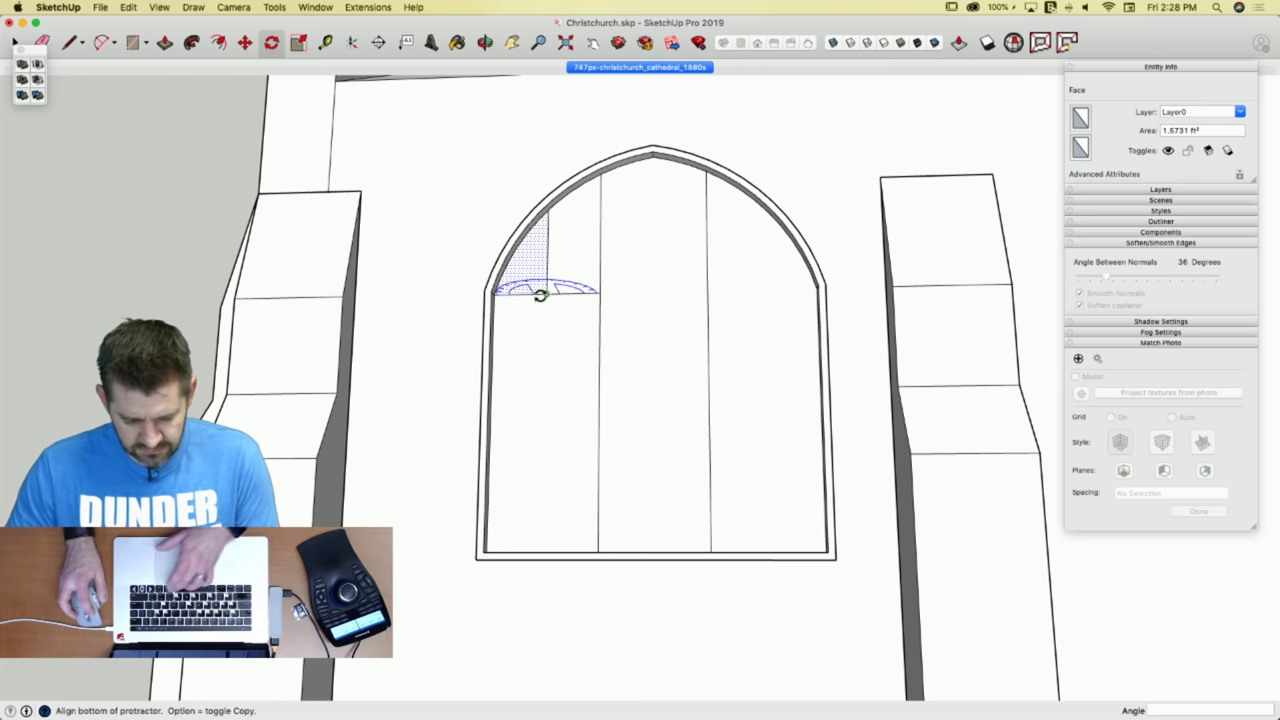
{"action": "left_click", "coordinate": [532, 293]}
{"action": "left_click", "coordinate": [578, 295]}
{"action": "key", "text": "space"}
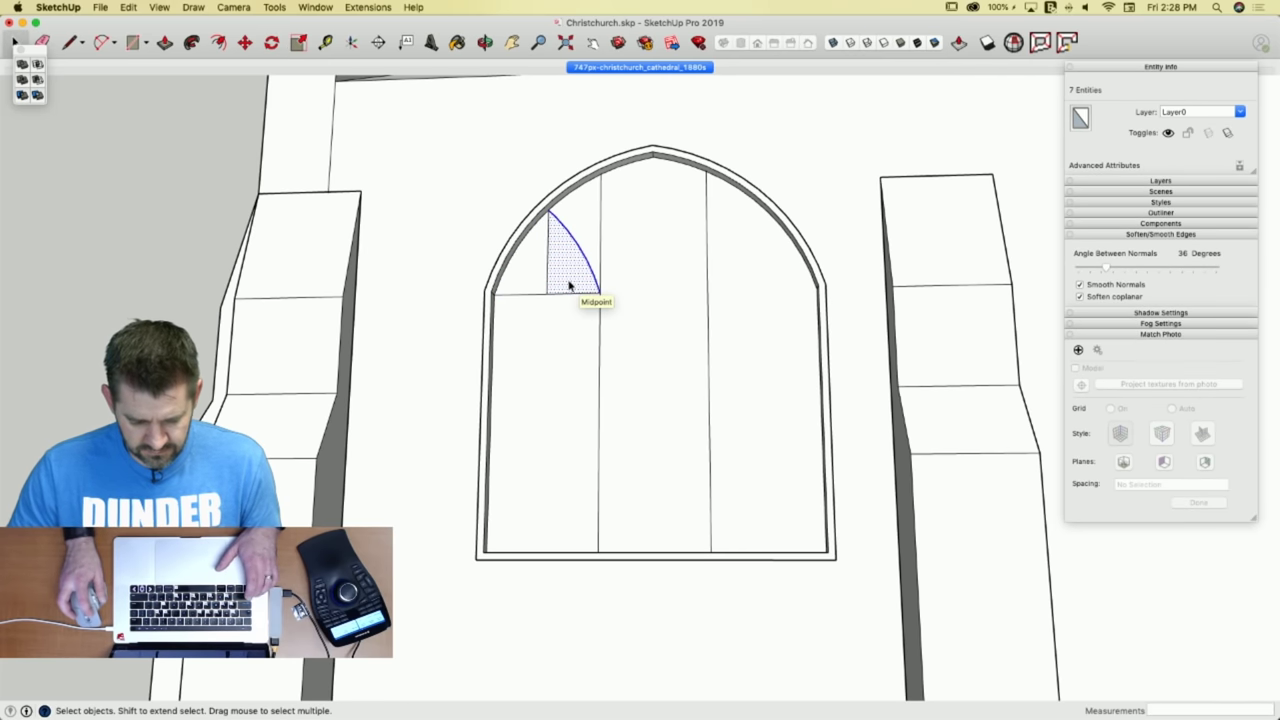
Copy both halves of the small pointed arch about 5' 1/2" across into the right bay.
{"action": "left_click", "coordinate": [565, 282], "text": "shift"}
{"action": "left_click", "coordinate": [542, 282], "text": "shift"}
{"action": "left_click", "coordinate": [571, 287], "text": "shift"}
{"action": "key", "text": "m"}
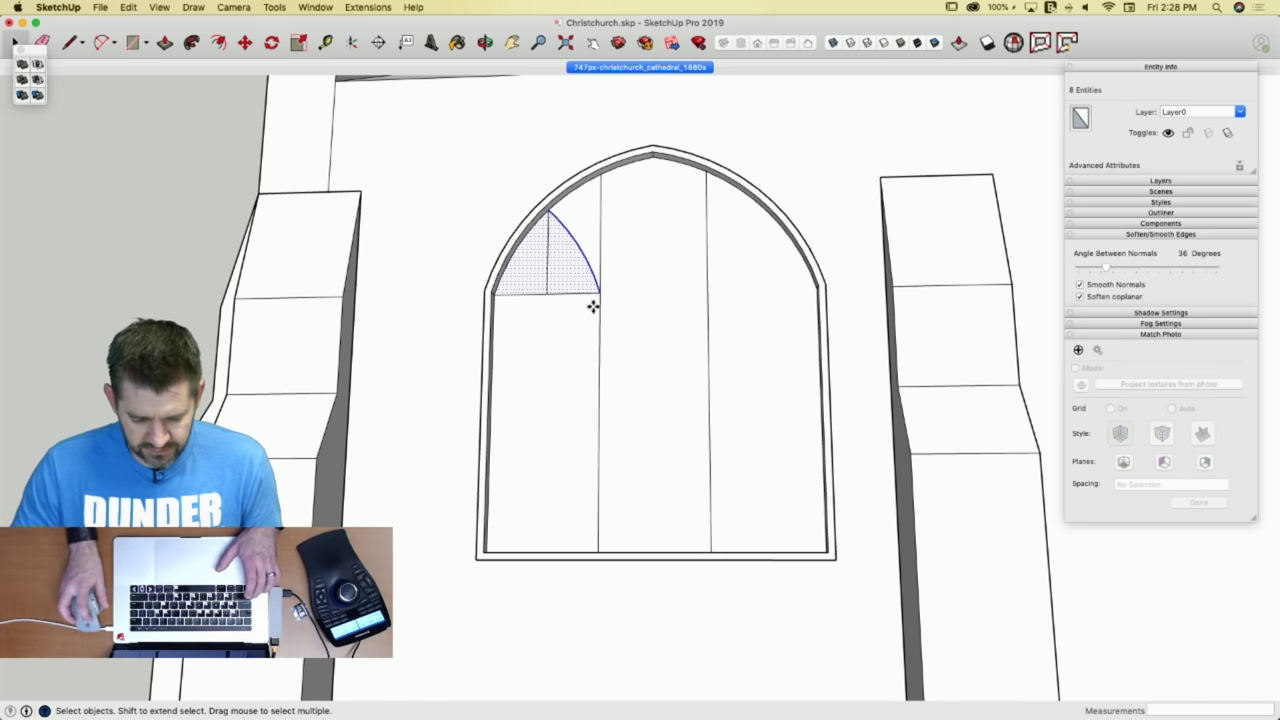
{"action": "left_click", "coordinate": [601, 292]}
{"action": "key", "text": "alt"}
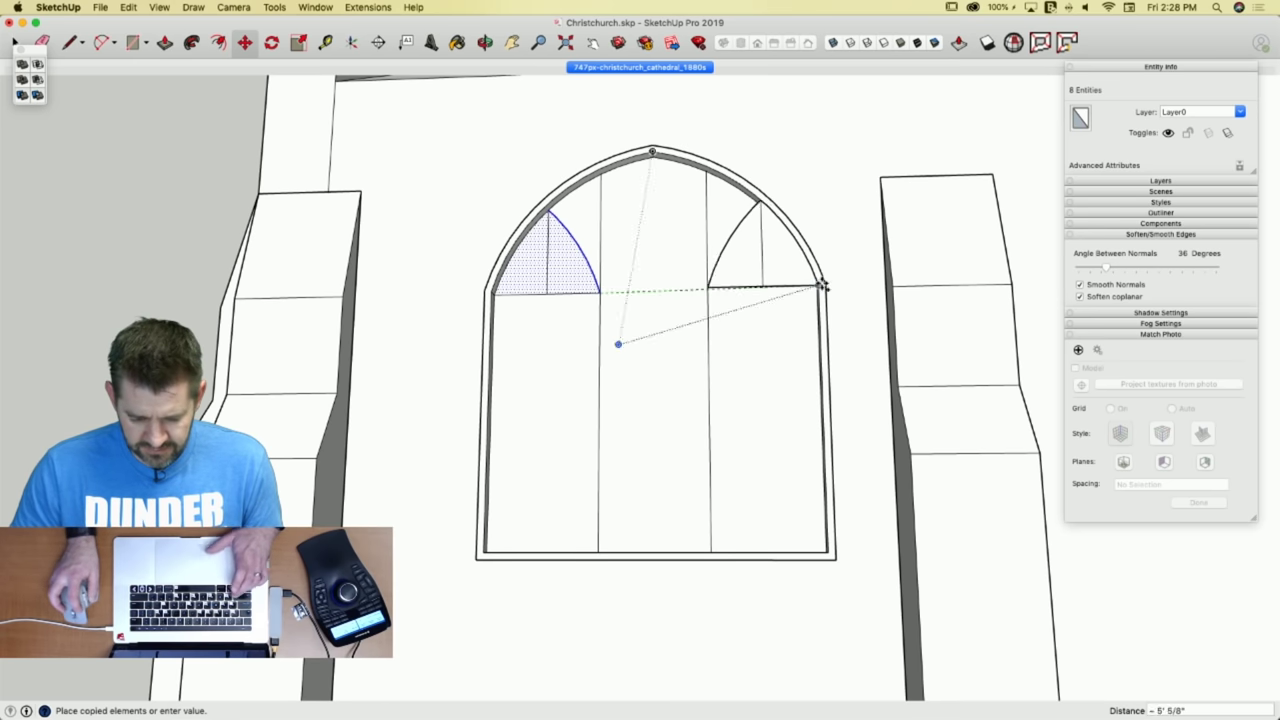
{"action": "left_click", "coordinate": [813, 290]}
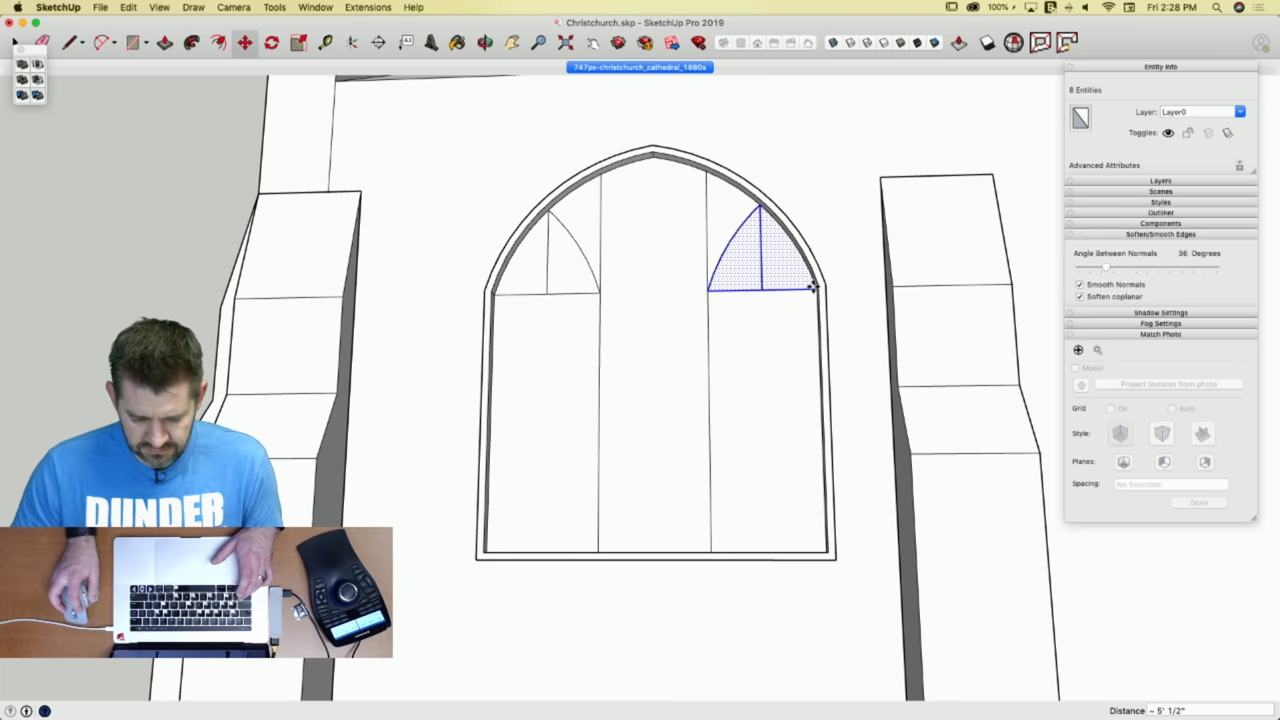
Copy the right bay's small arch by its tip to the window's apex, about 2' 9 15/16" away, heading the middle bay.
{"action": "key", "text": "l"}
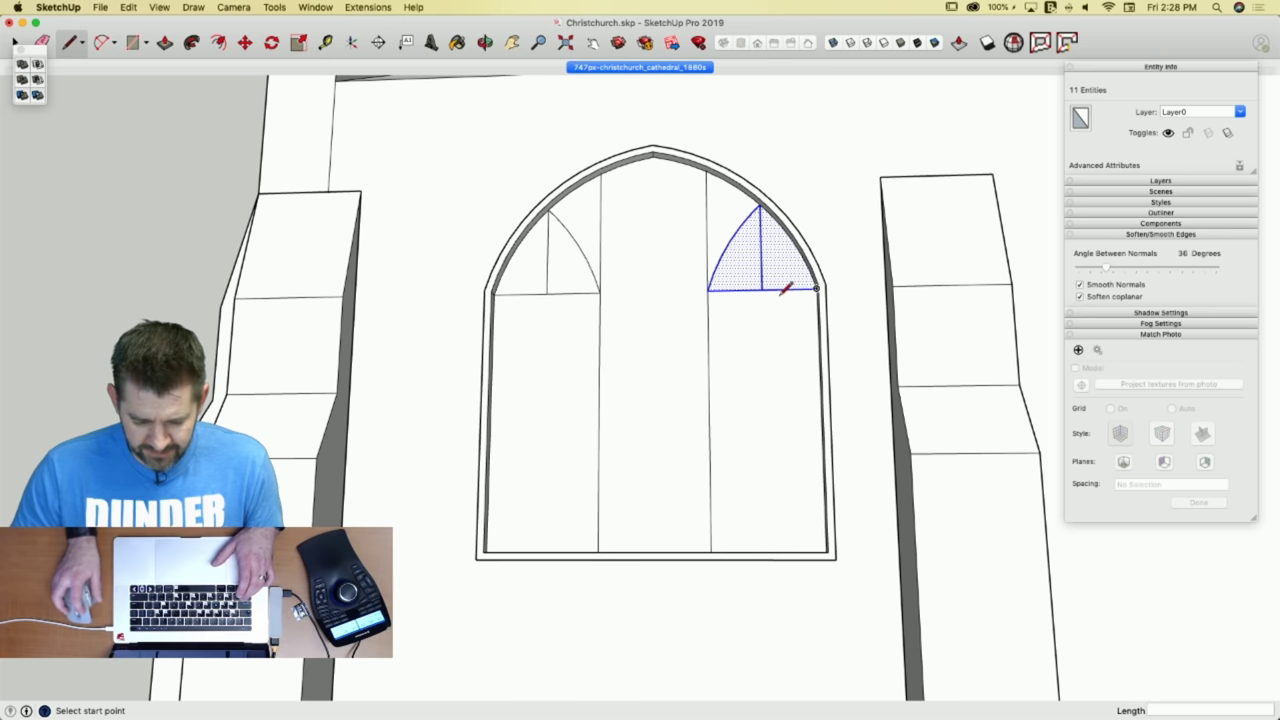
{"action": "key", "text": "m"}
{"action": "scroll", "coordinate": [755, 207], "scroll_direction": "up", "scroll_amount": 2}
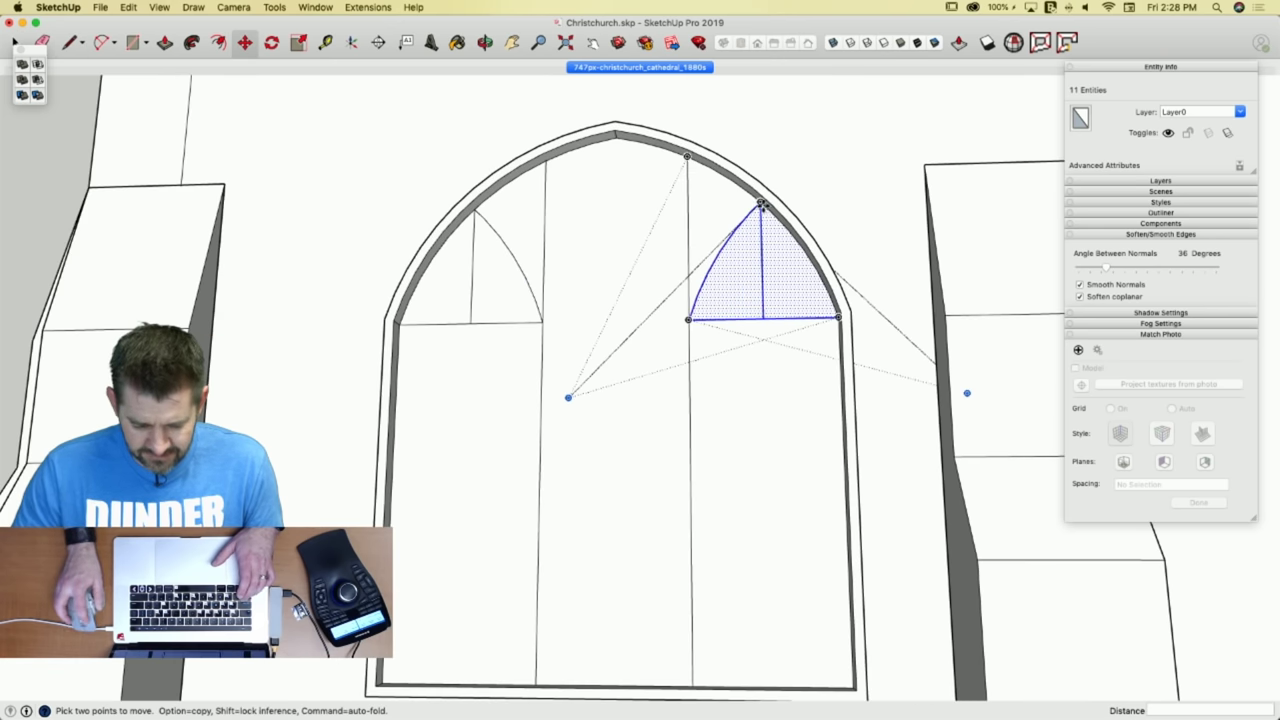
{"action": "left_click", "coordinate": [762, 206]}
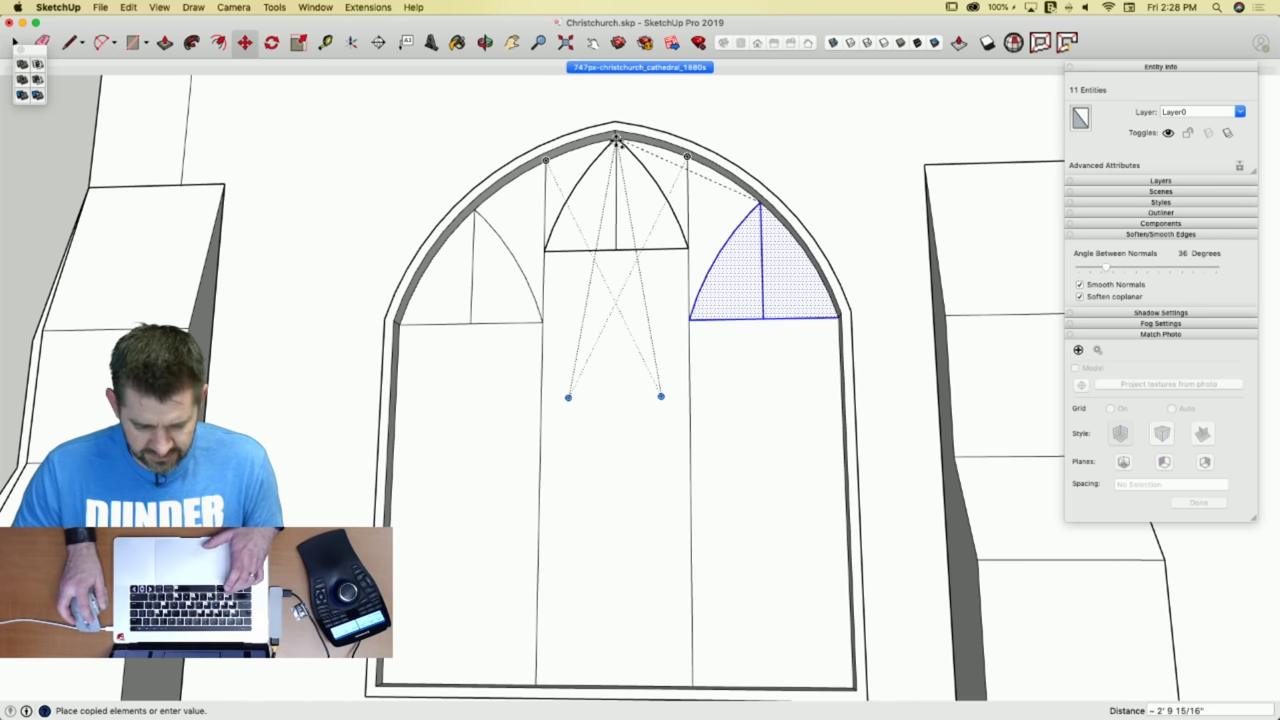
{"action": "left_click", "coordinate": [616, 142]}
Erase the springlines, midlines and leftover divider pieces above the small arches, leaving three pointed lights.
{"action": "key", "text": "e"}
{"action": "left_click", "coordinate": [545, 193]}
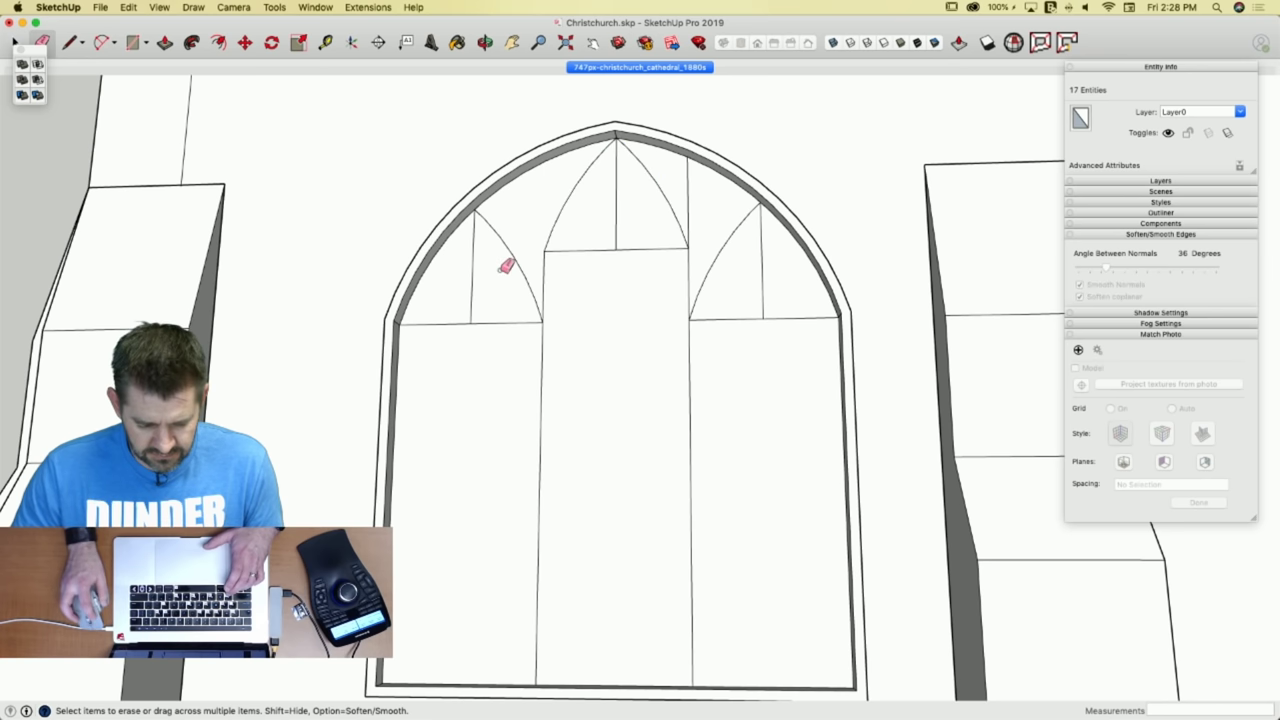
{"action": "left_click_drag", "start_coordinate": [462, 323], "coordinate": [482, 319]}
{"action": "left_click", "coordinate": [617, 249]}
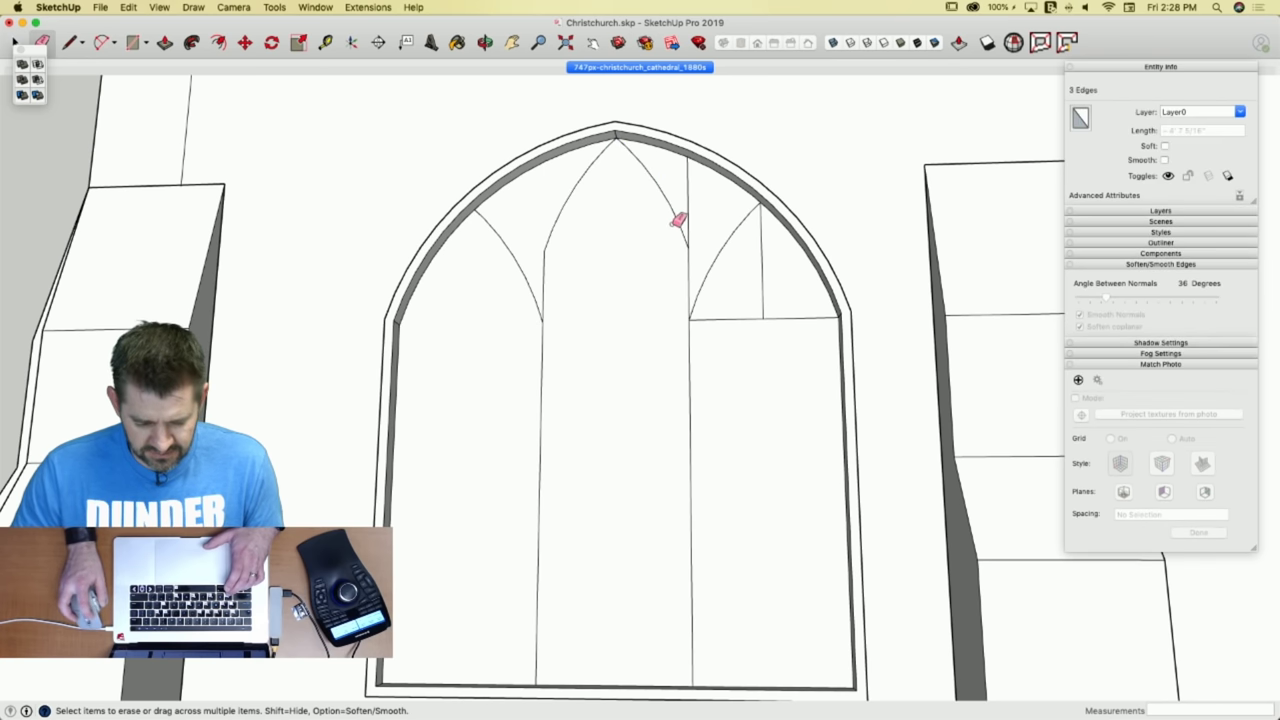
{"action": "left_click", "coordinate": [688, 211]}
{"action": "left_click_drag", "start_coordinate": [762, 325], "coordinate": [740, 314]}
Offset the outlines of the three pointed lights inward by about 1 15/16" to form the tracery bars.
{"action": "key", "text": "f"}
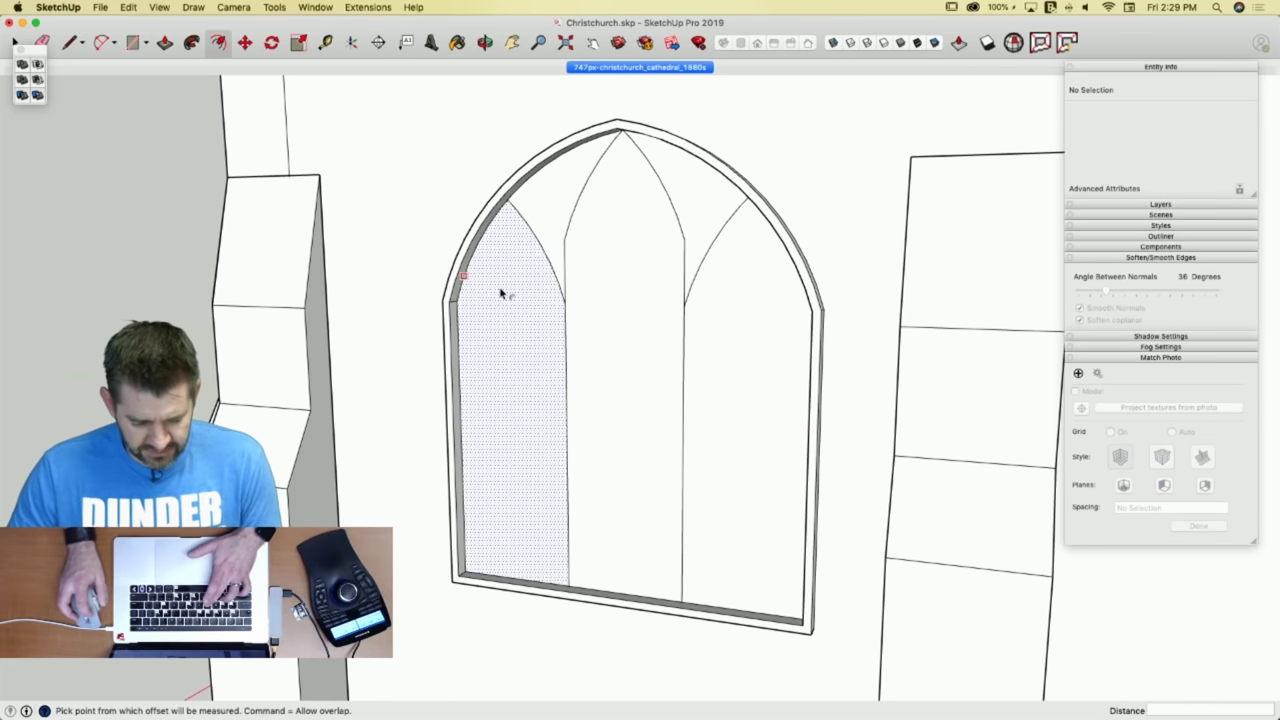
{"action": "left_click", "coordinate": [501, 293]}
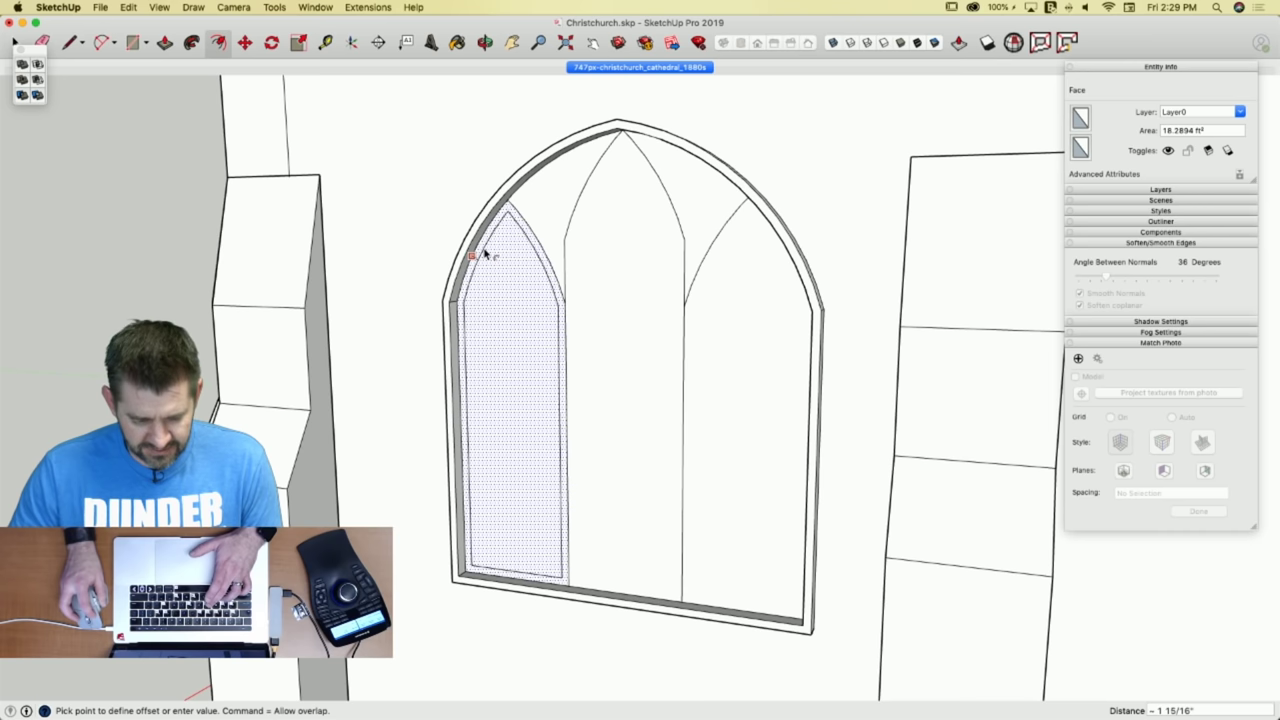
{"action": "left_click", "coordinate": [484, 253]}
{"action": "double_click", "coordinate": [605, 253]}
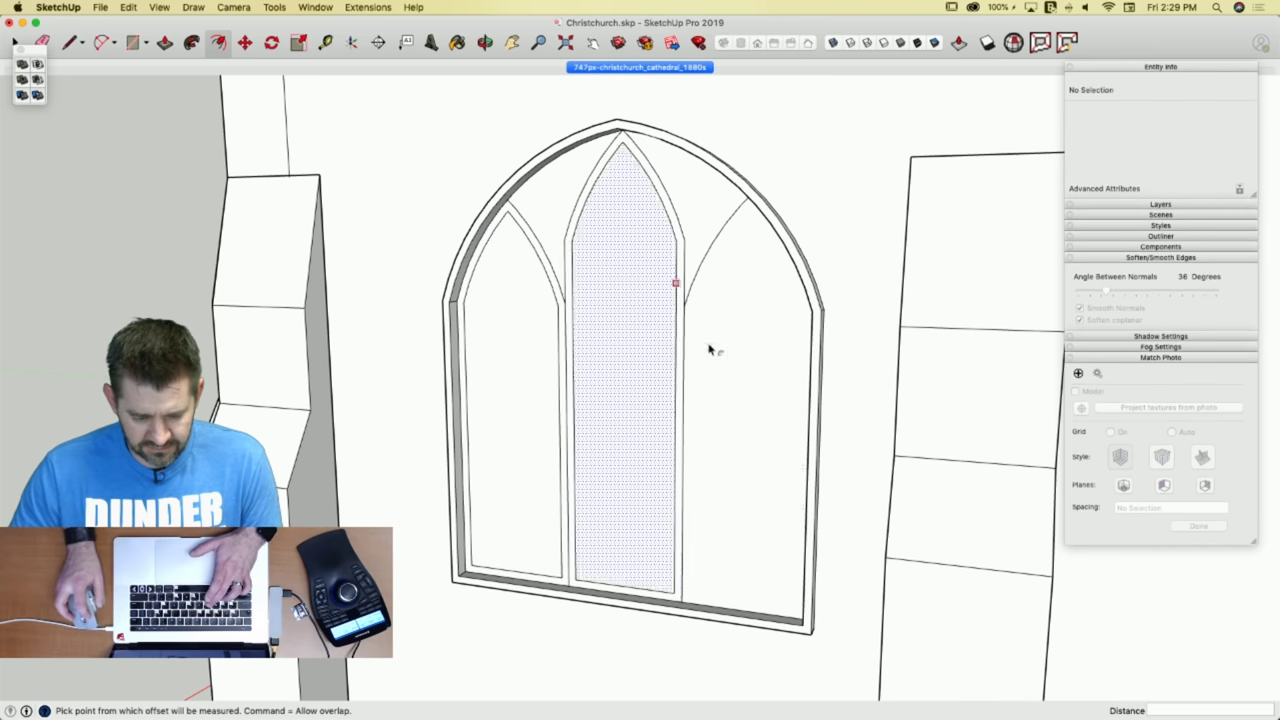
{"action": "double_click", "coordinate": [740, 357]}
{"action": "key", "text": "e"}
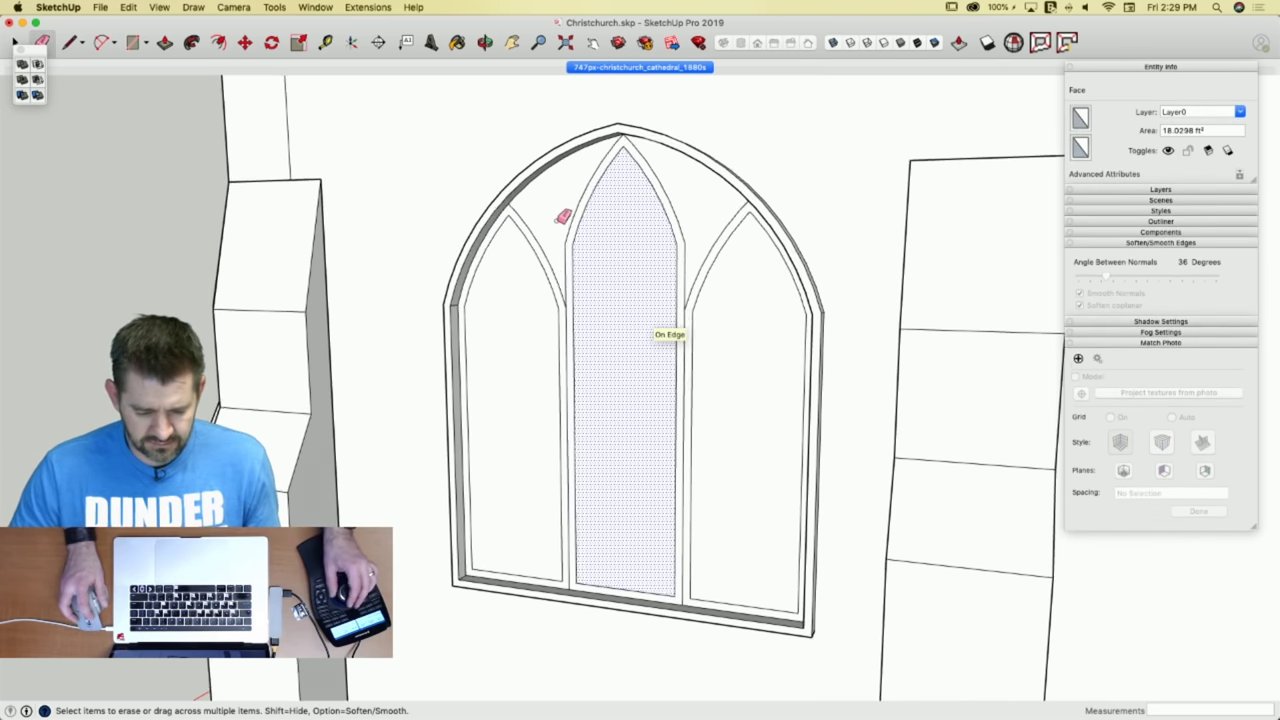
Recess the inner faces of all three pointed lights into the window by the same depth with Push/Pull.
{"action": "key", "text": "p"}
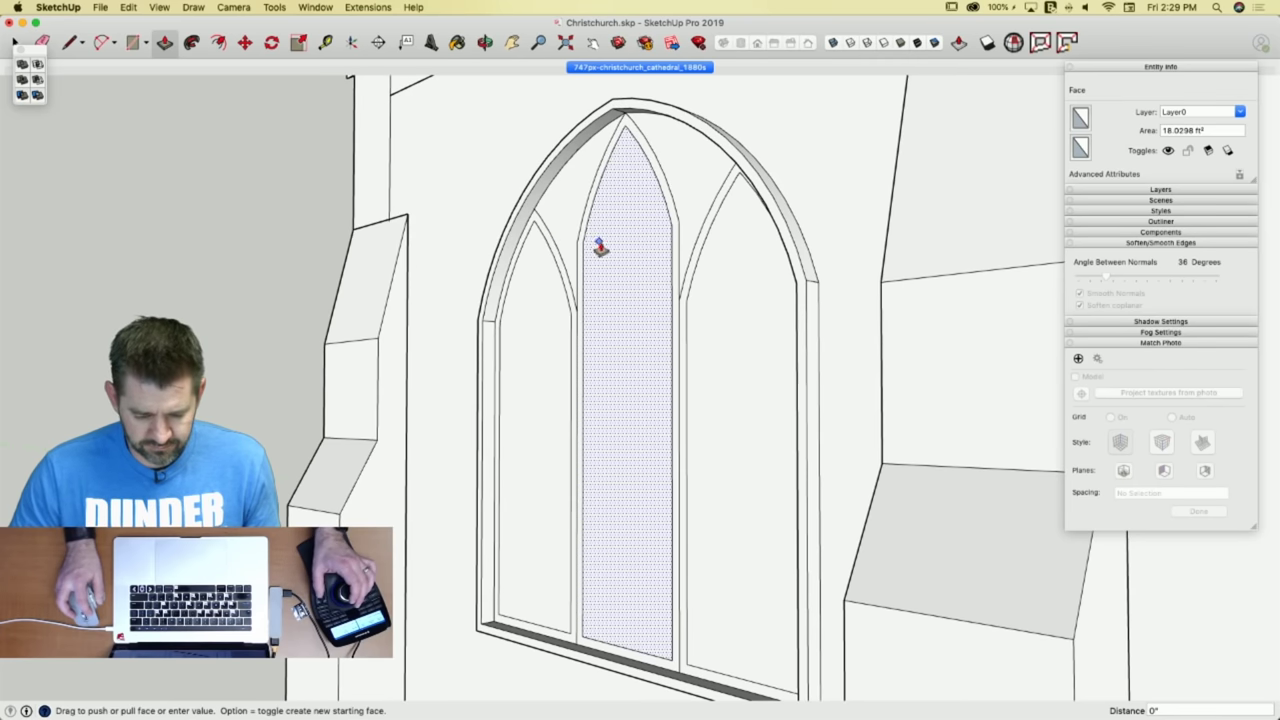
{"action": "left_click", "coordinate": [606, 251]}
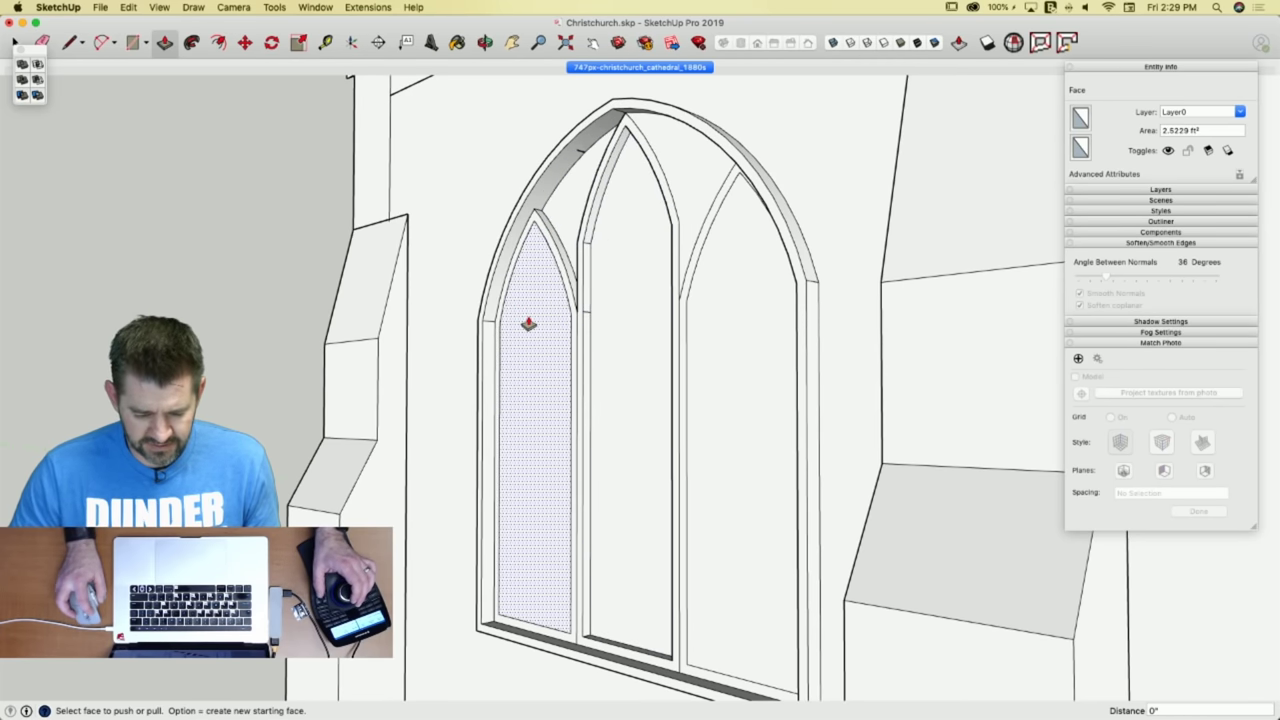
{"action": "double_click", "coordinate": [728, 308]}
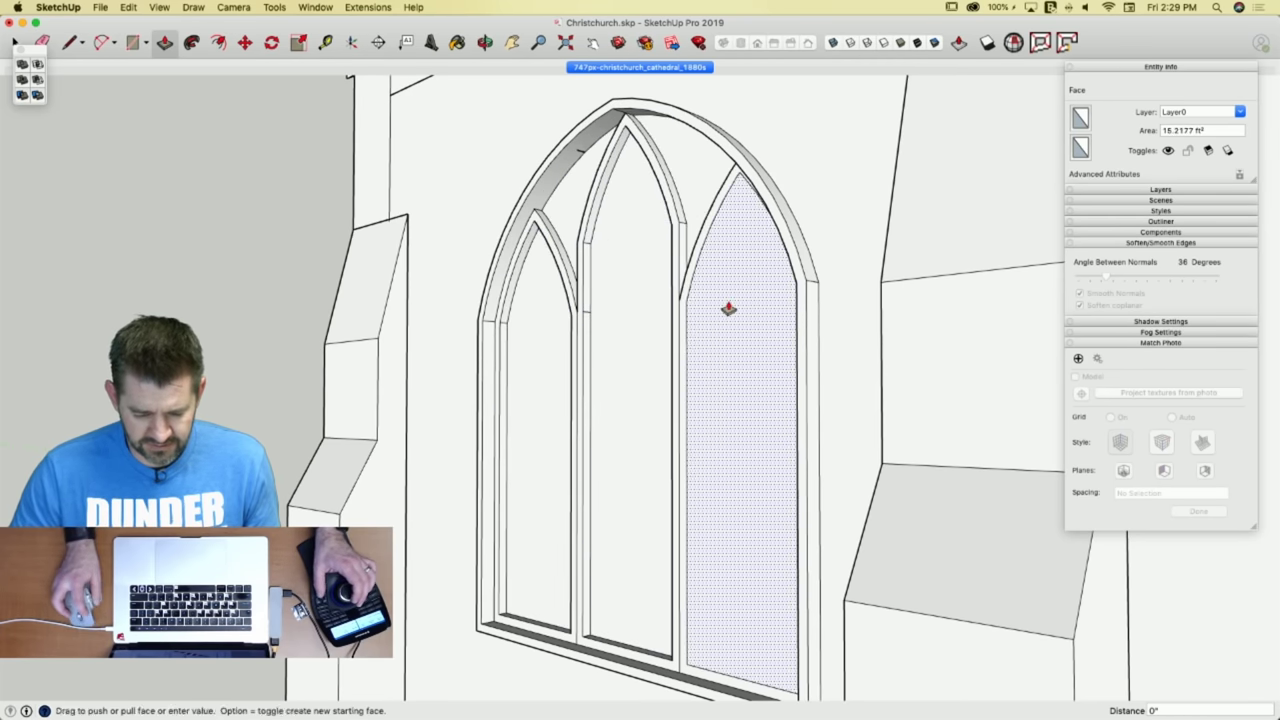
{"action": "key", "text": "e"}
{"action": "key", "text": "space"}
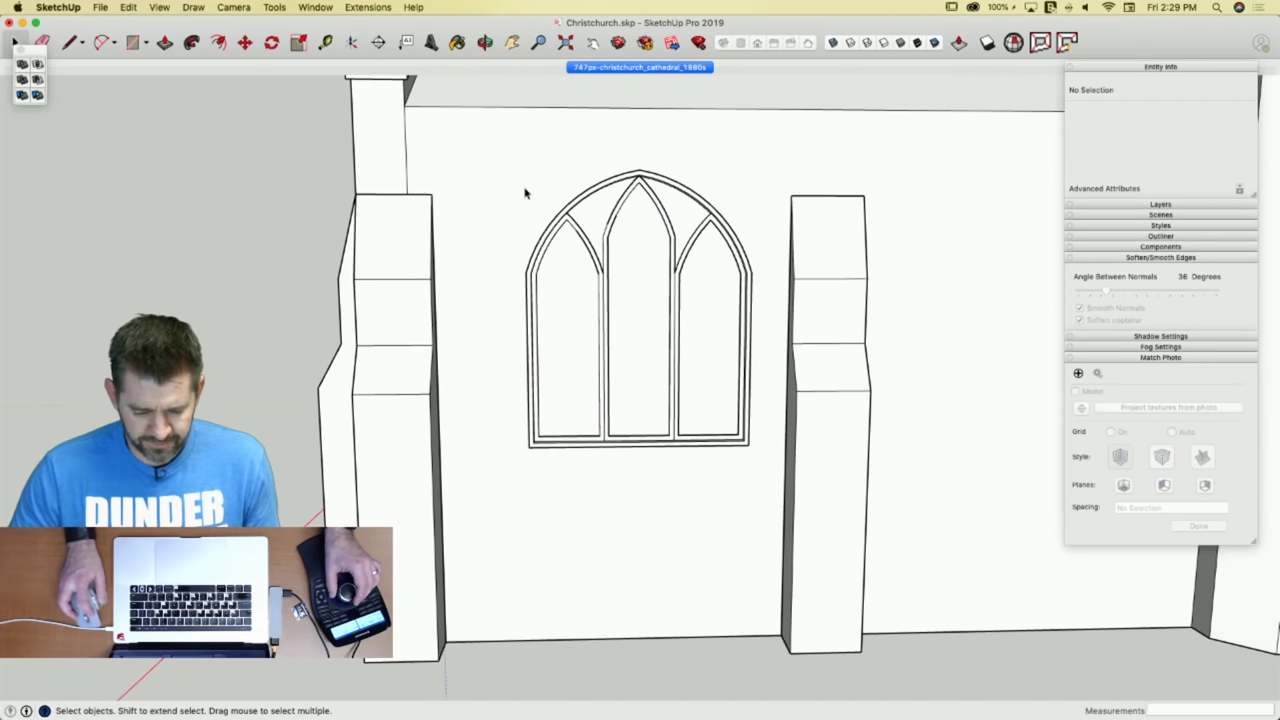
Merge the faces and erase the stray edges of the whole window geometry with CleanUp³.
{"action": "mouse_move", "coordinate": [496, 164]}
{"action": "left_mouse_down"}
{"action": "mouse_move", "coordinate": [780, 489]}
{"action": "mouse_move", "coordinate": [767, 485]}
{"action": "left_mouse_up"}
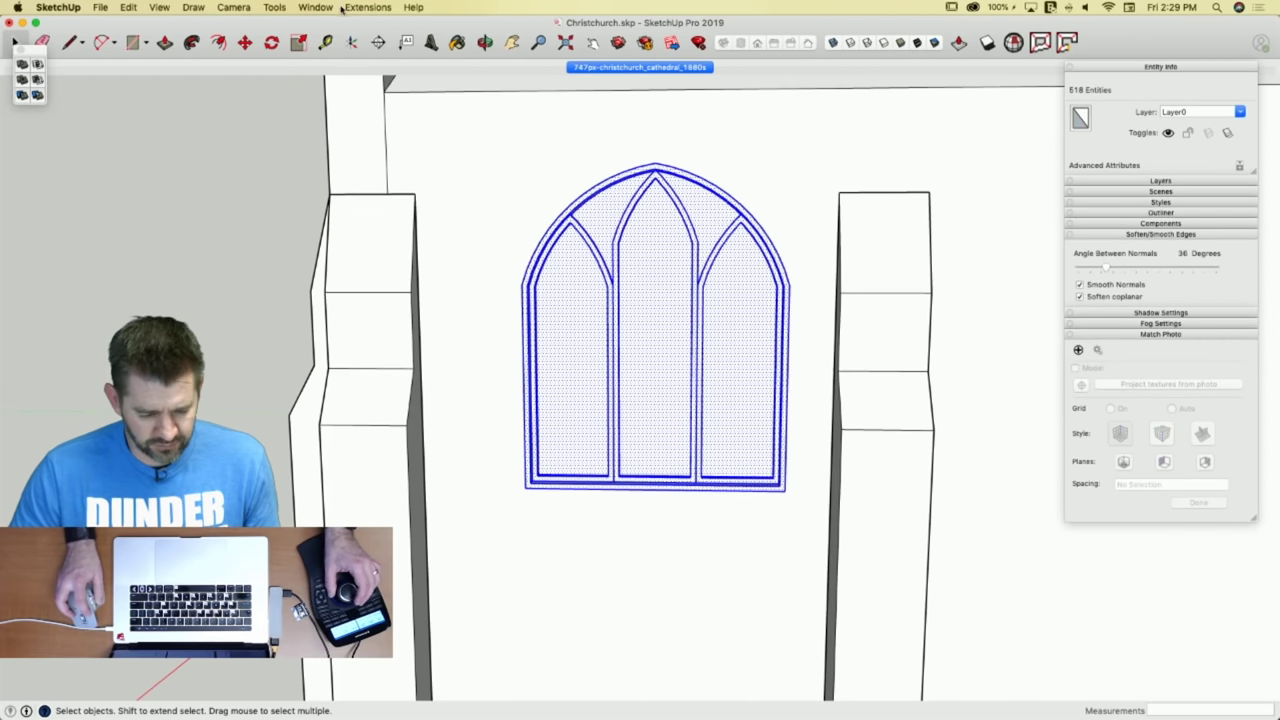
{"action": "left_click", "coordinate": [368, 7]}
{"action": "mouse_move", "coordinate": [395, 222]}
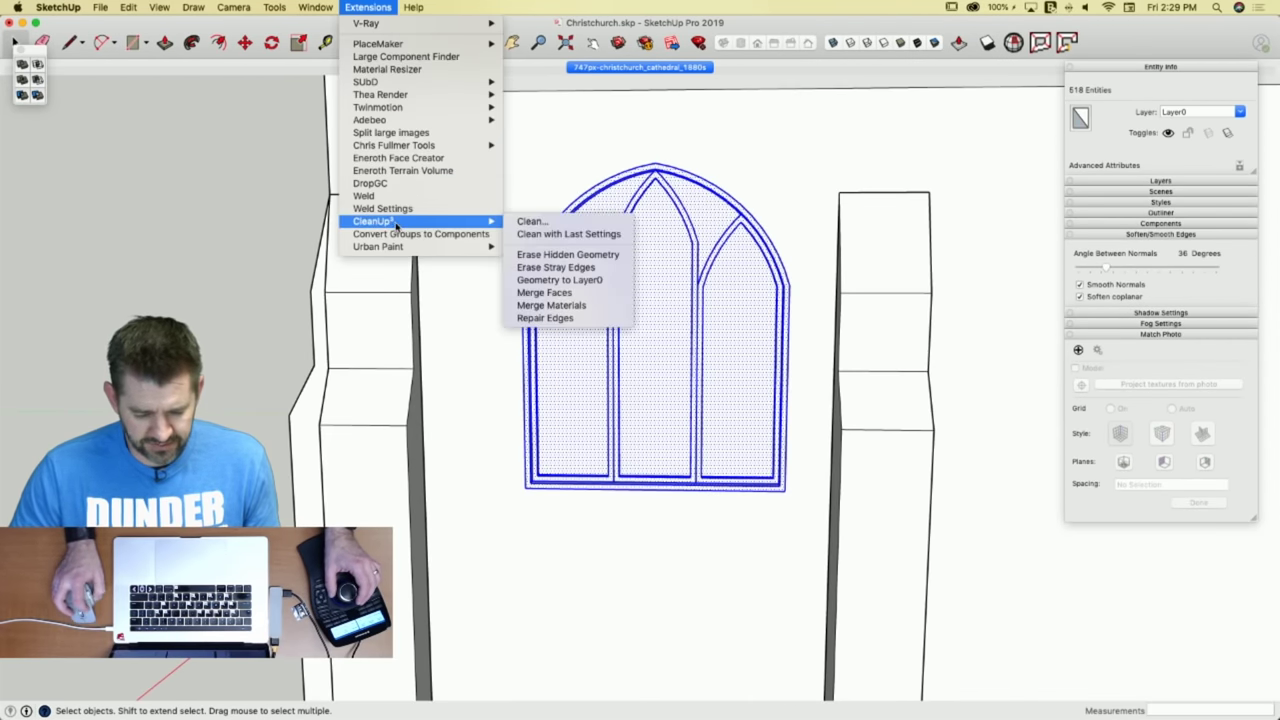
{"action": "left_click", "coordinate": [580, 297]}
{"action": "left_click", "coordinate": [368, 7]}
{"action": "mouse_move", "coordinate": [435, 222]}
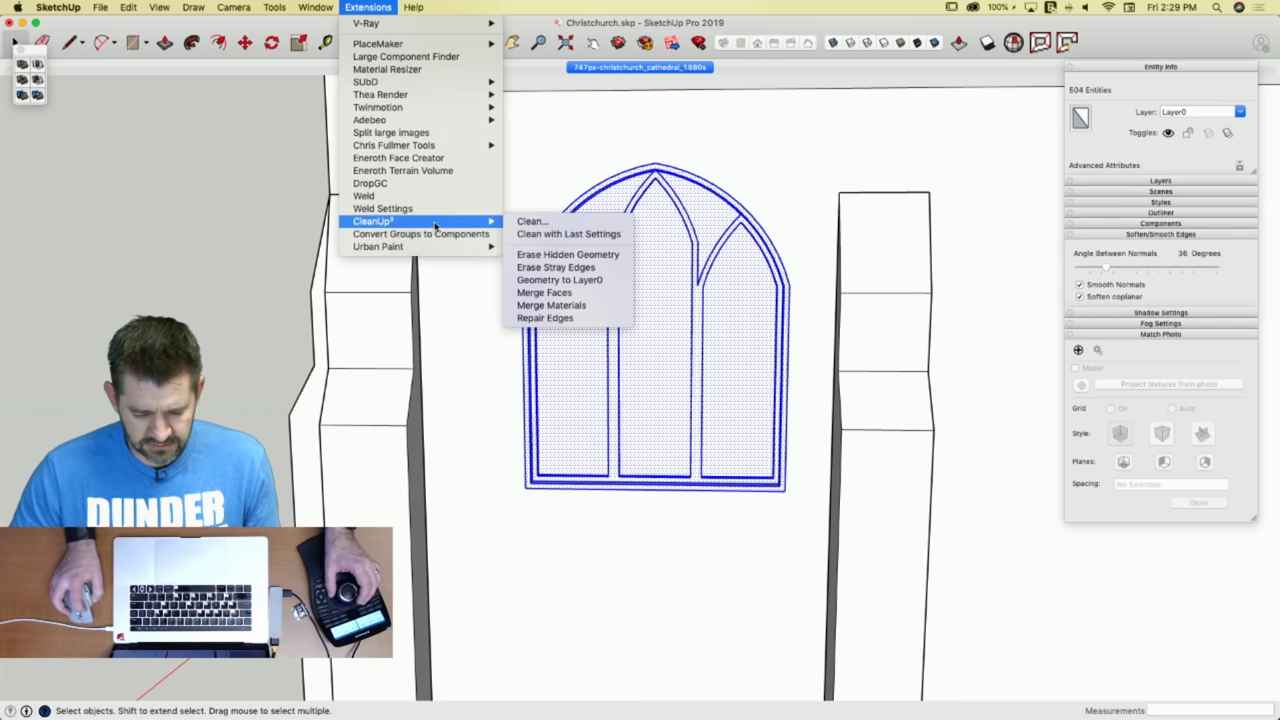
{"action": "left_click", "coordinate": [543, 268]}
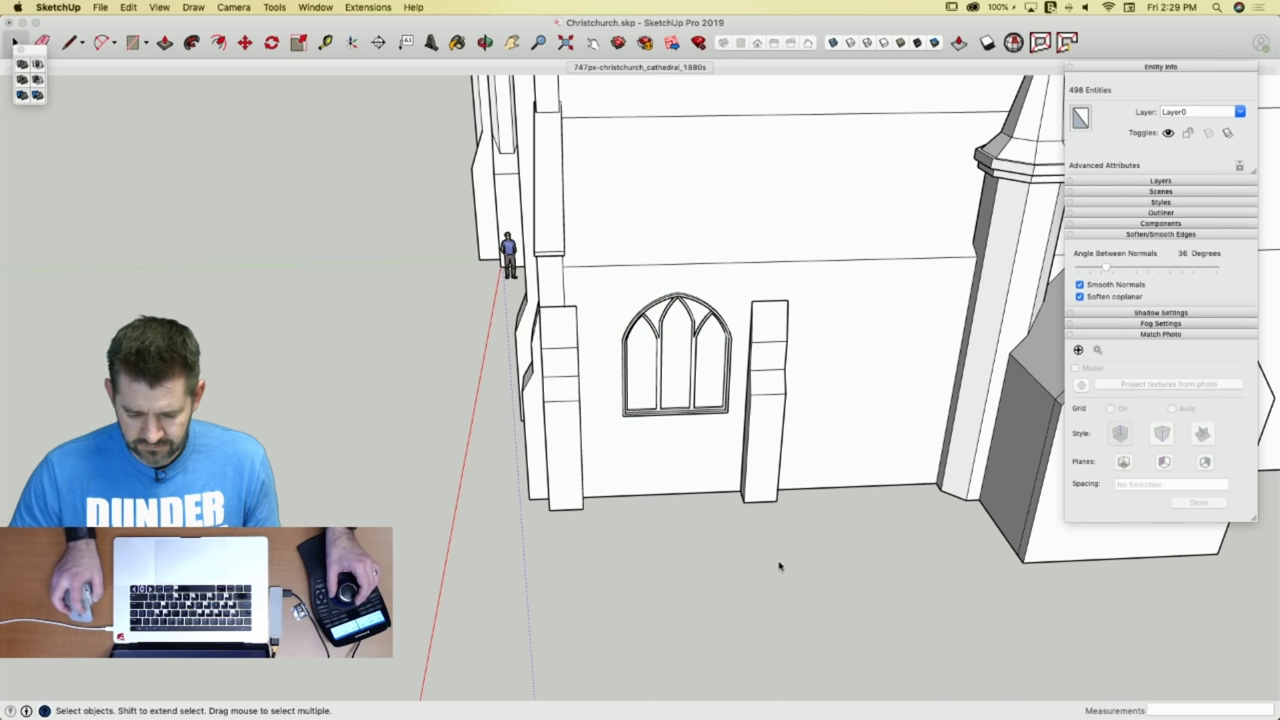
{"action": "left_click", "coordinate": [646, 631]}
{"action": "left_click", "coordinate": [646, 631]}
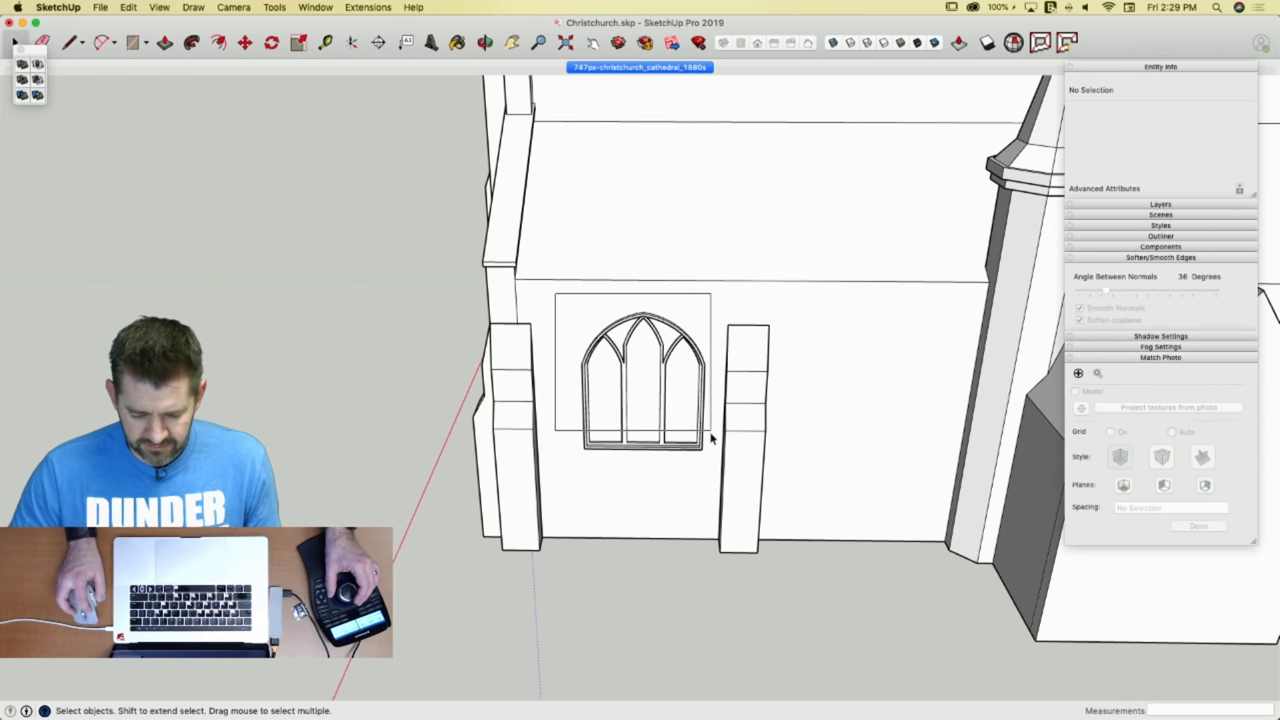
{"action": "left_click_drag", "start_coordinate": [714, 483], "coordinate": [714, 484]}
{"action": "key", "text": "m"}
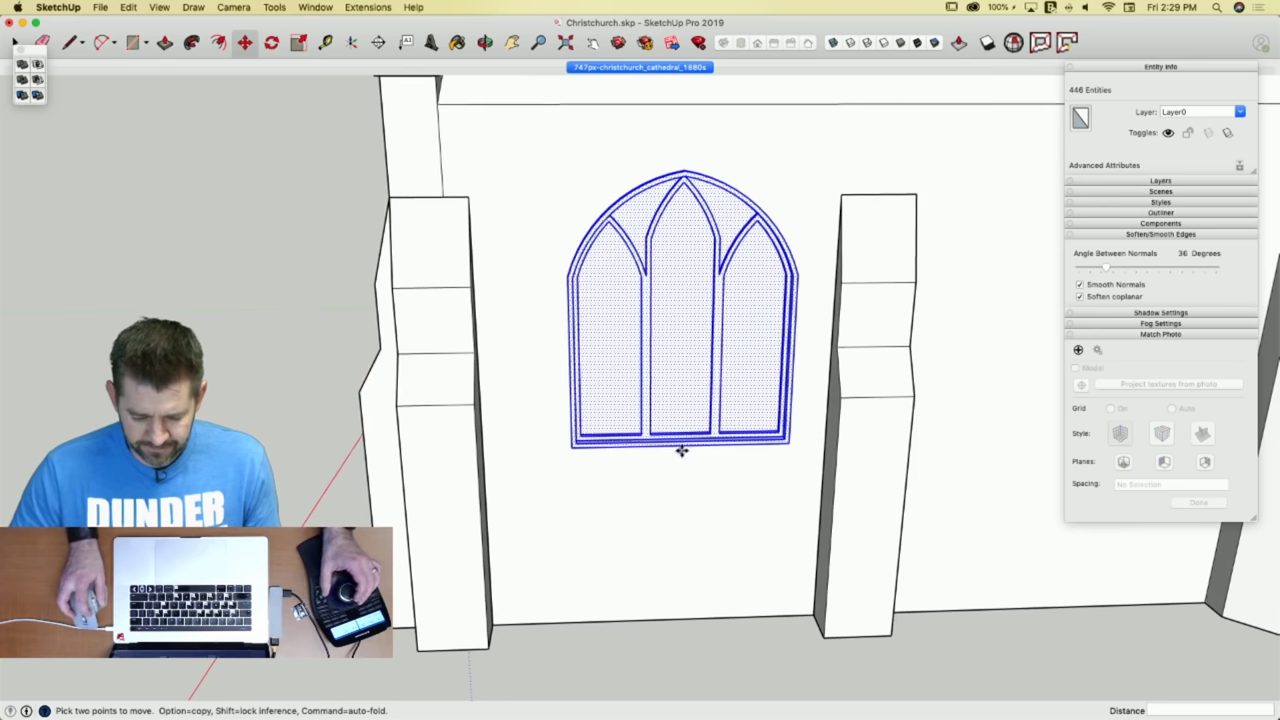
{"action": "left_click", "coordinate": [681, 448]}
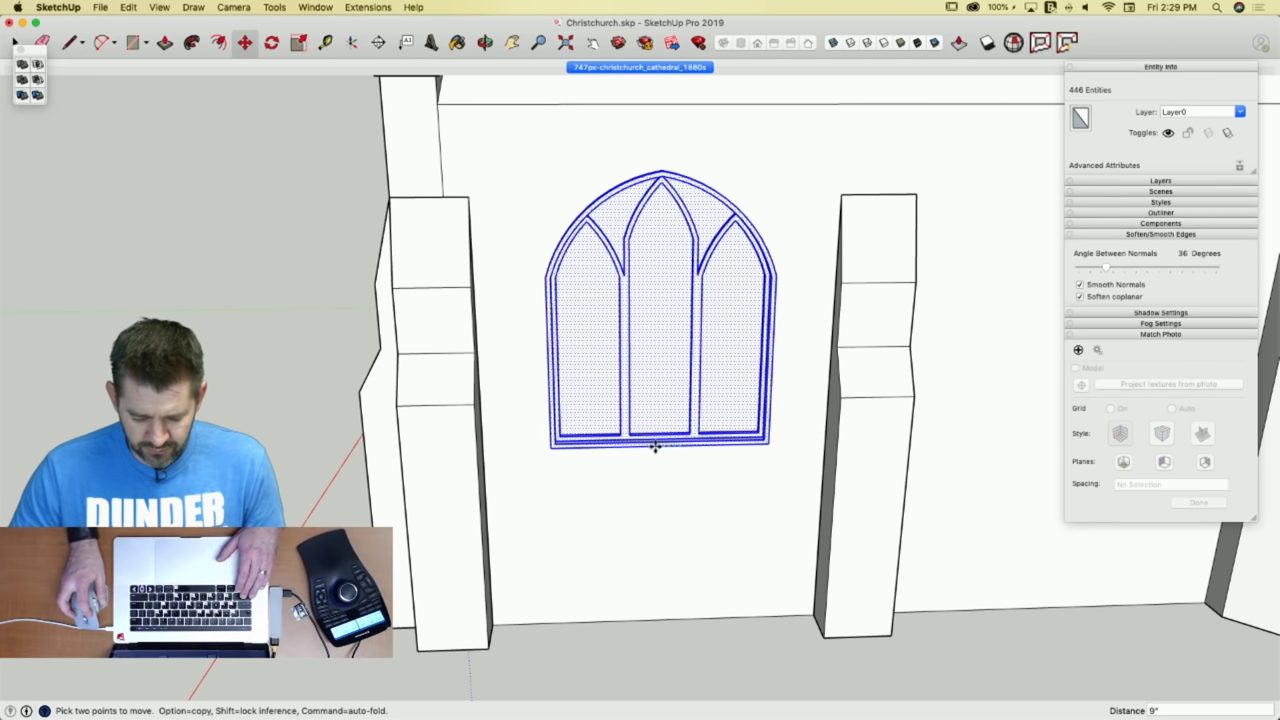
{"action": "key", "text": "super"}
{"action": "left_click", "coordinate": [671, 456]}
{"action": "key", "text": "l"}
{"action": "key", "text": "space"}
Draw a line about 12' 6 3/16" long between the base corners of the two buttresses flanking the window.
{"action": "left_click", "coordinate": [874, 569]}
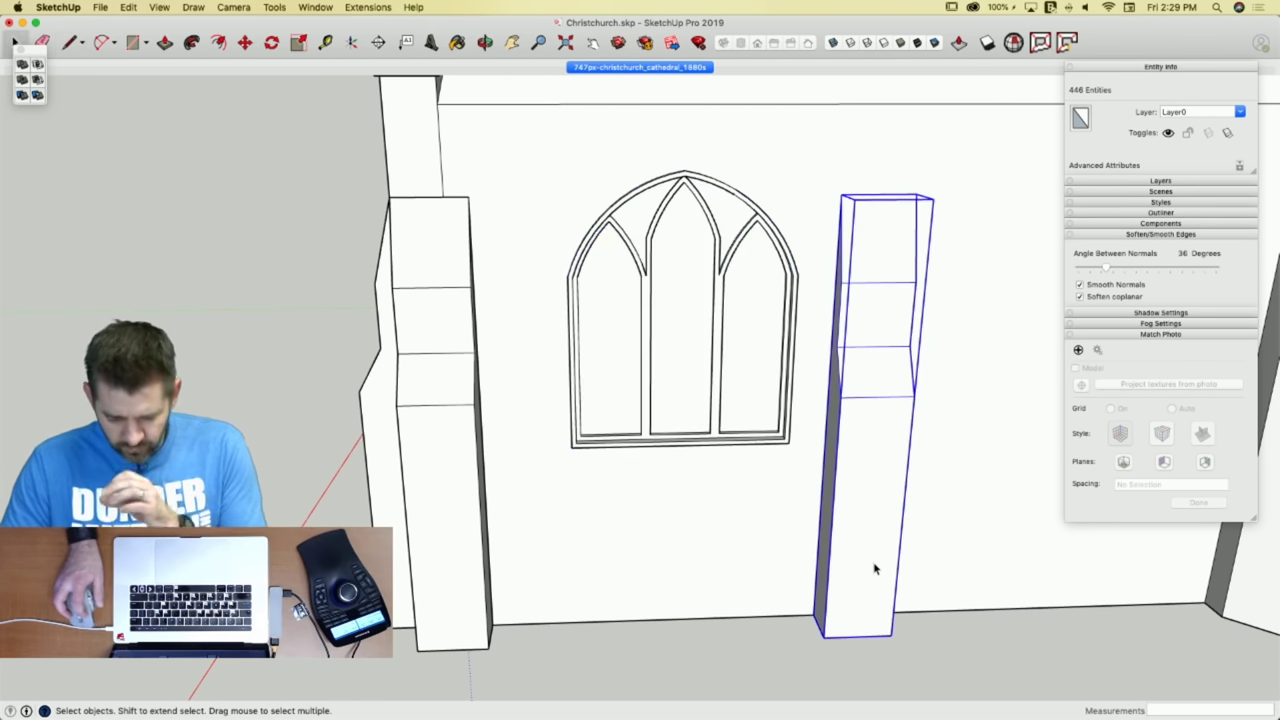
{"action": "left_click", "coordinate": [424, 453]}
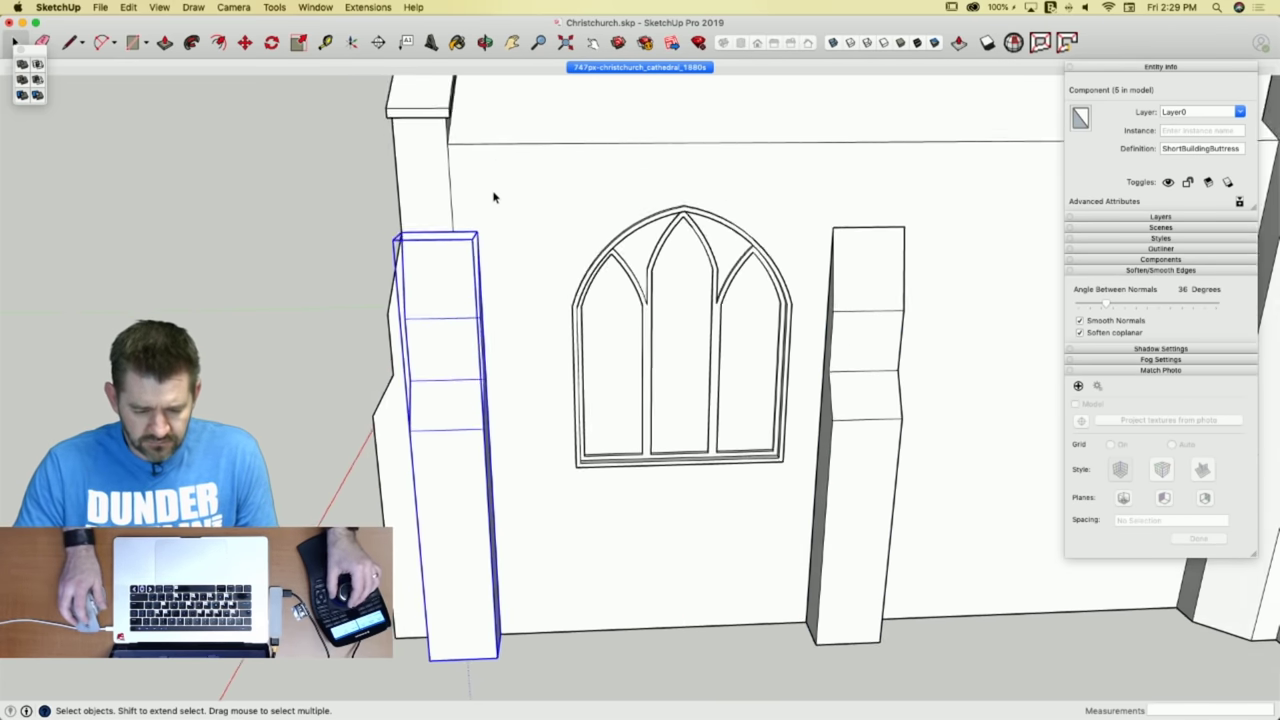
{"action": "key", "text": "e"}
{"action": "key", "text": "space"}
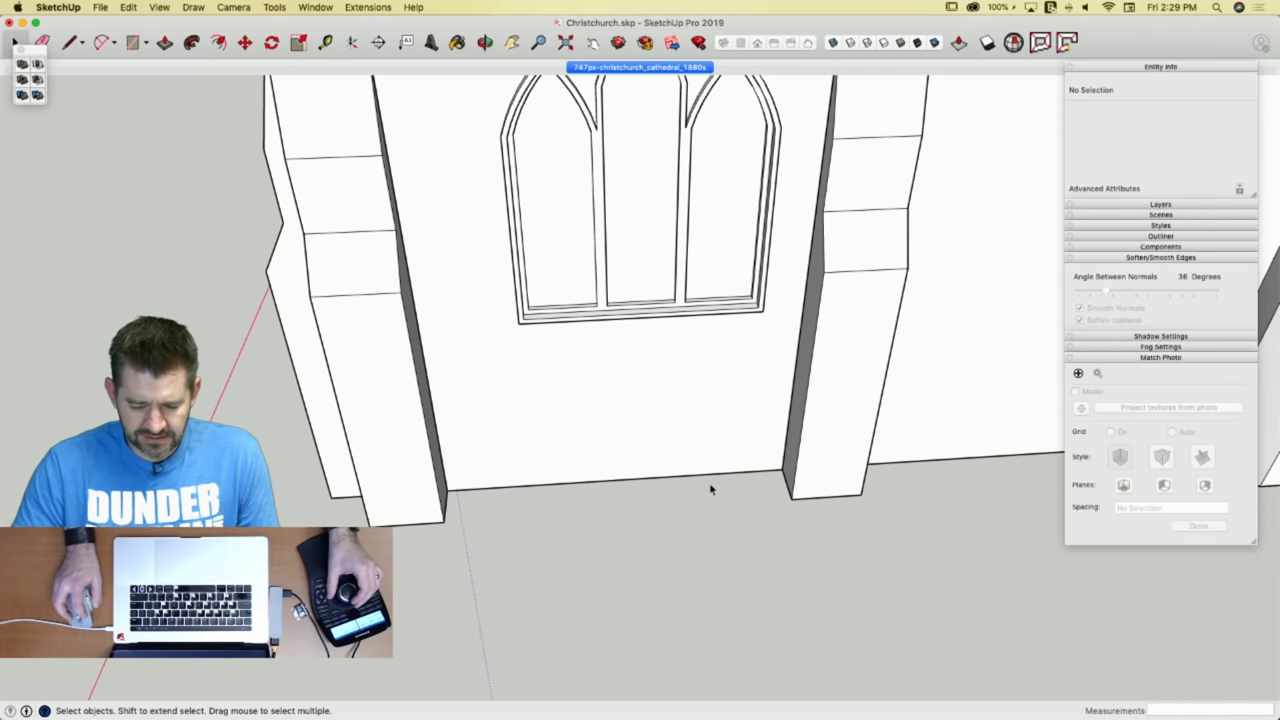
{"action": "left_click", "coordinate": [704, 482]}
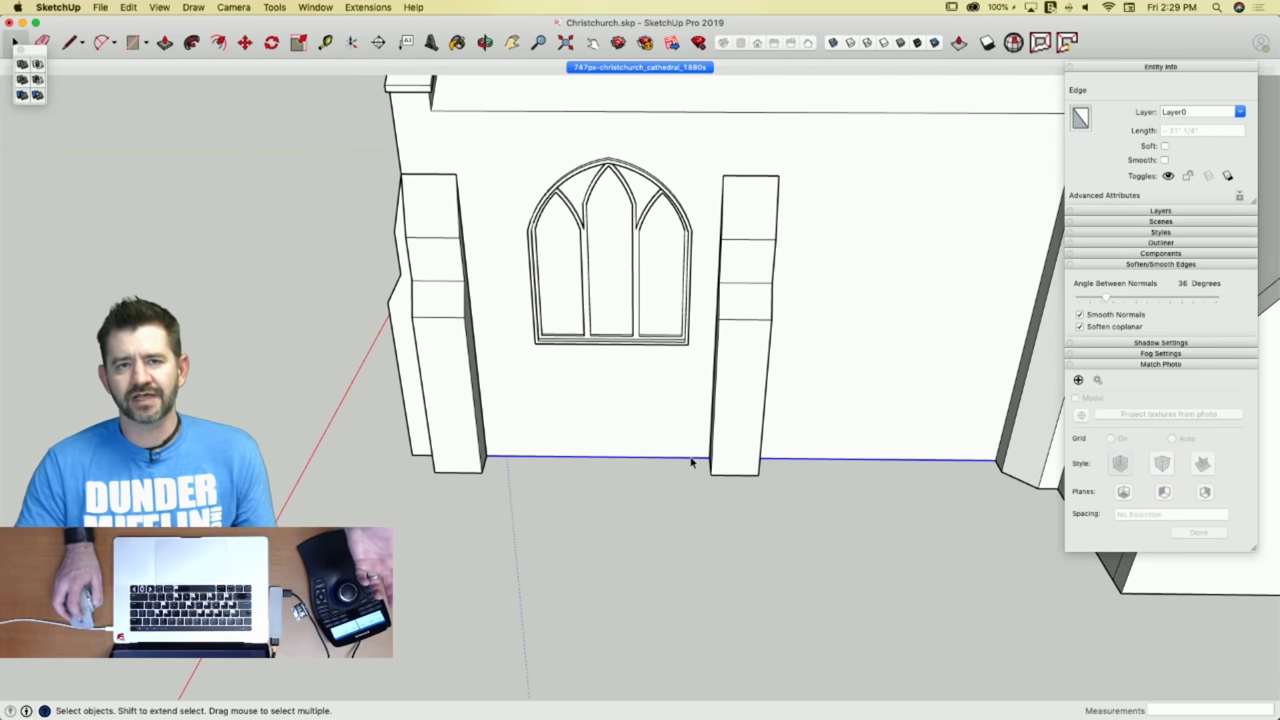
{"action": "key", "text": "l"}
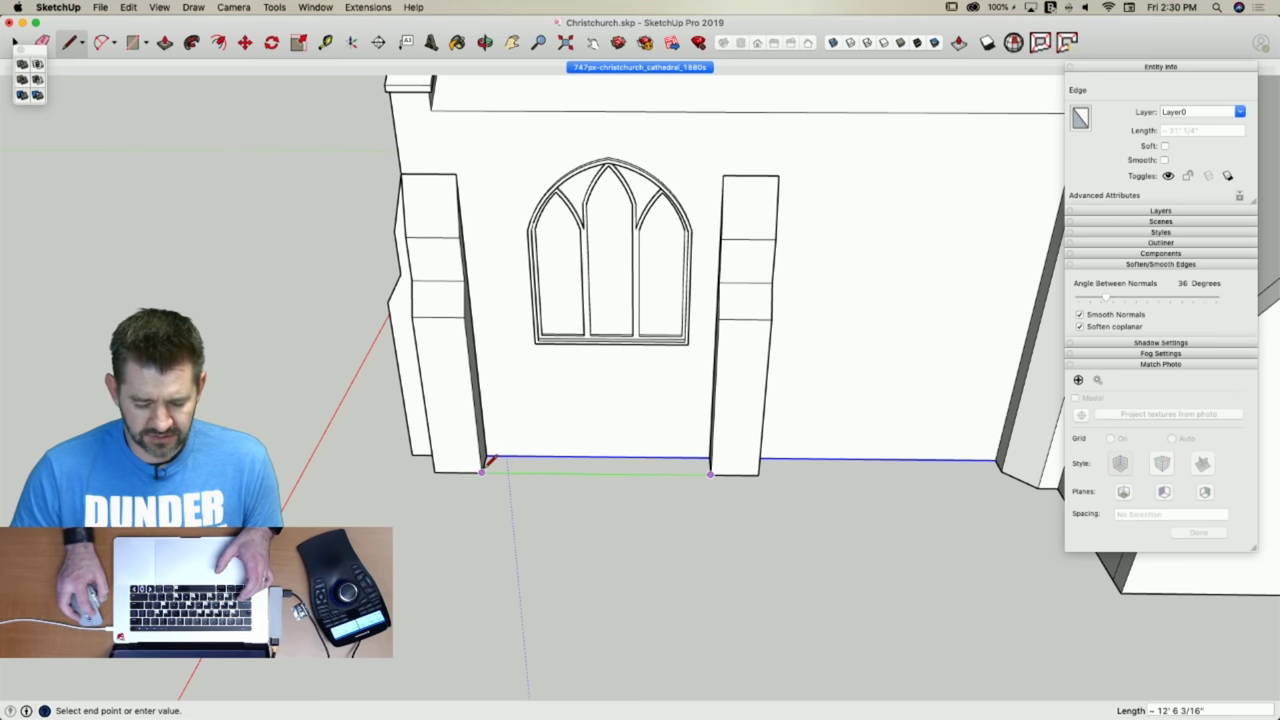
{"action": "key", "text": "space"}
Make the whole window a component named Side Window and move it about 10 13/16" to centre it between the buttresses.
{"action": "key", "text": "m"}
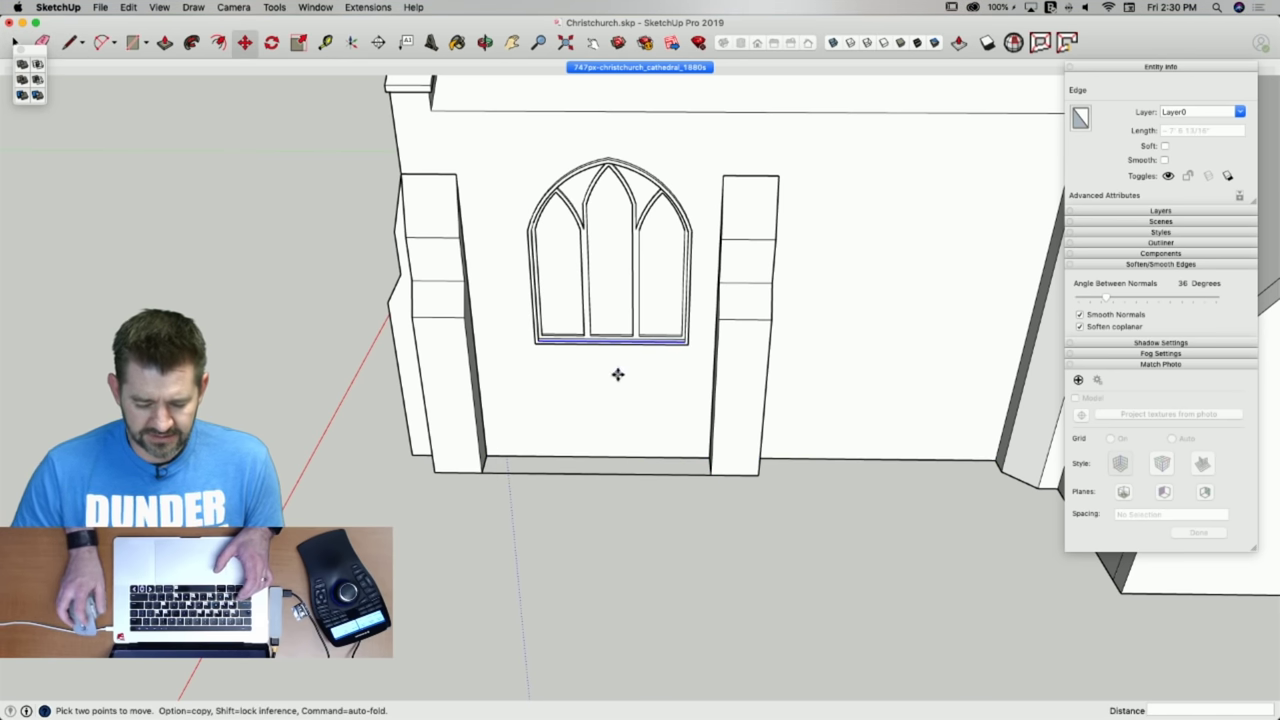
{"action": "key", "text": "space"}
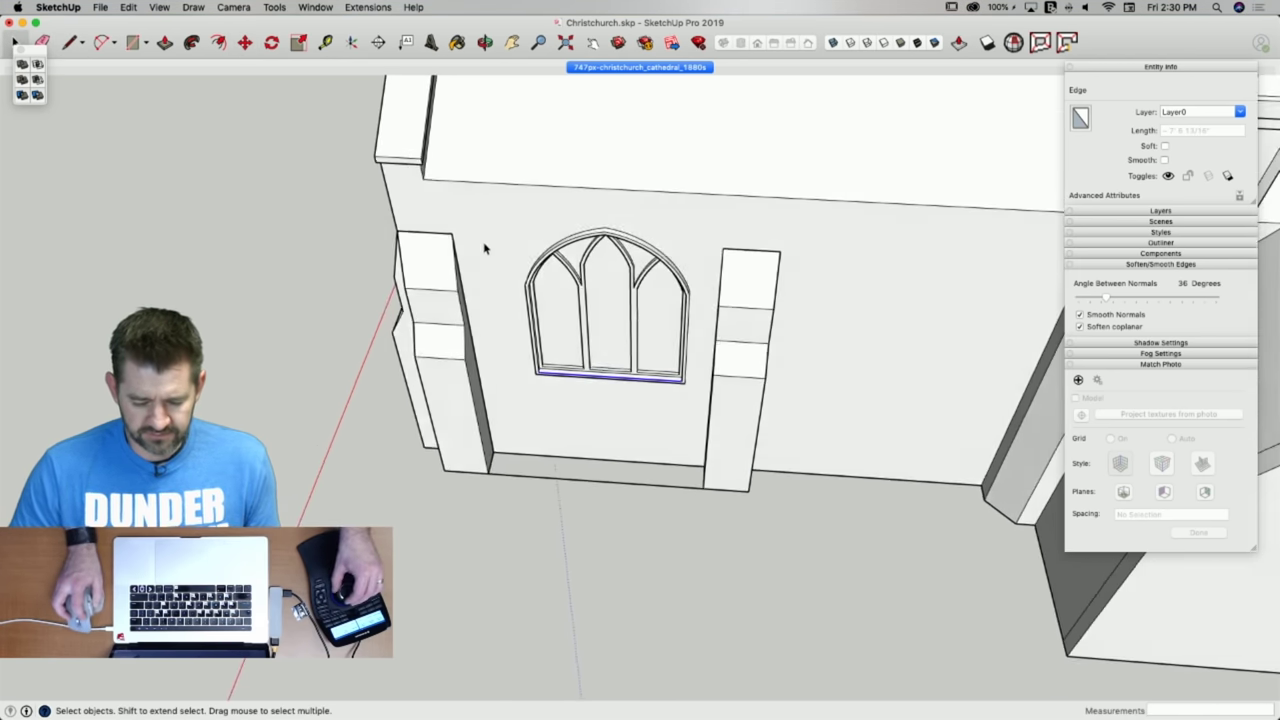
{"action": "left_click_drag", "start_coordinate": [489, 217], "coordinate": [692, 422]}
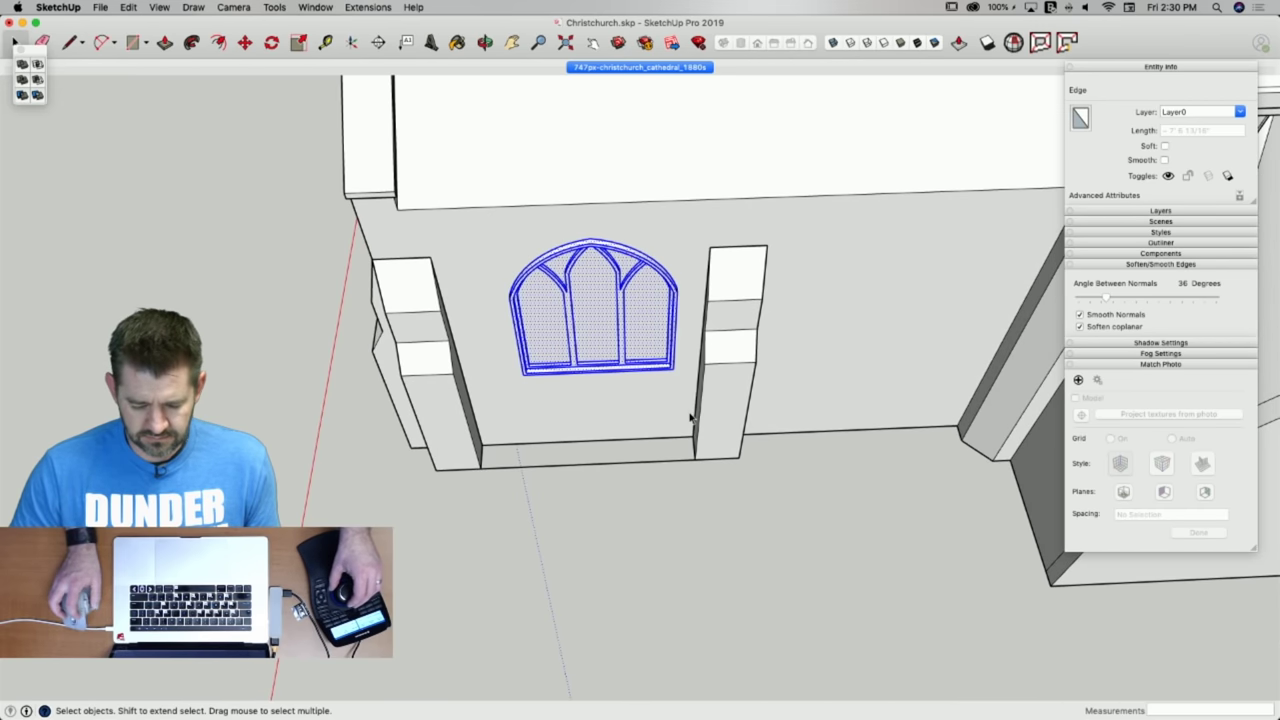
{"action": "right_click", "coordinate": [590, 341]}
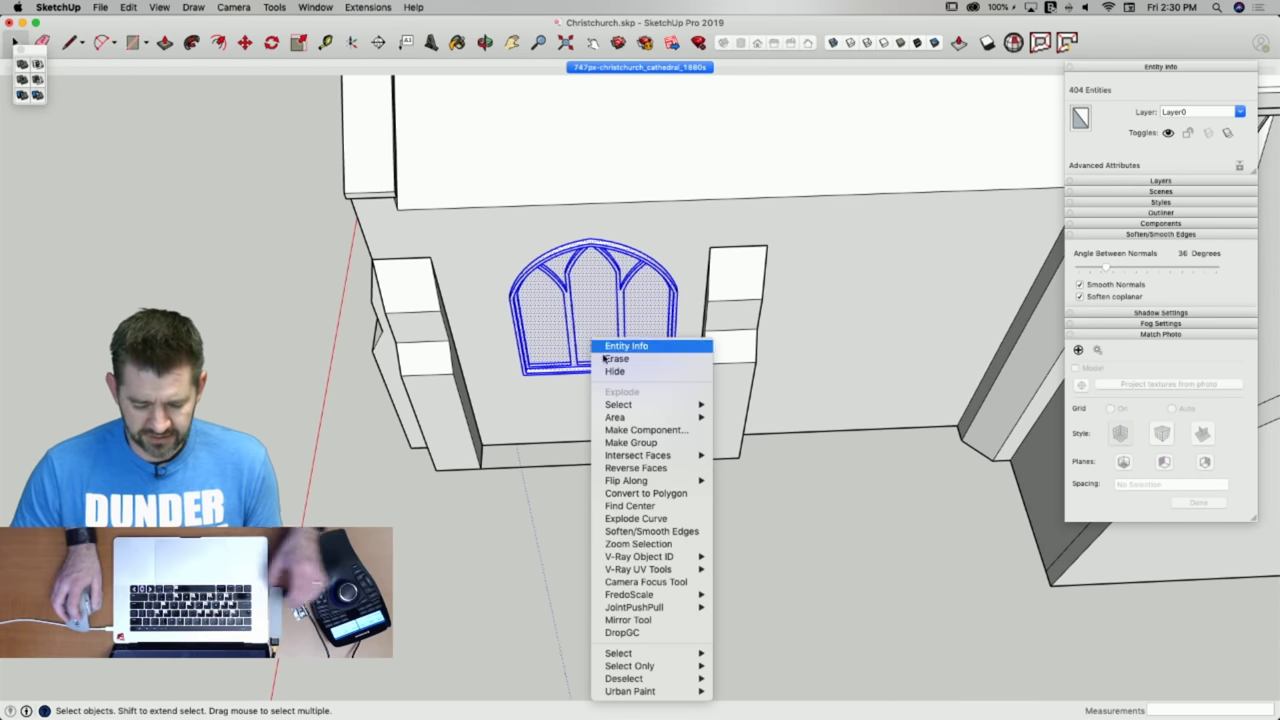
{"action": "left_click", "coordinate": [646, 430]}
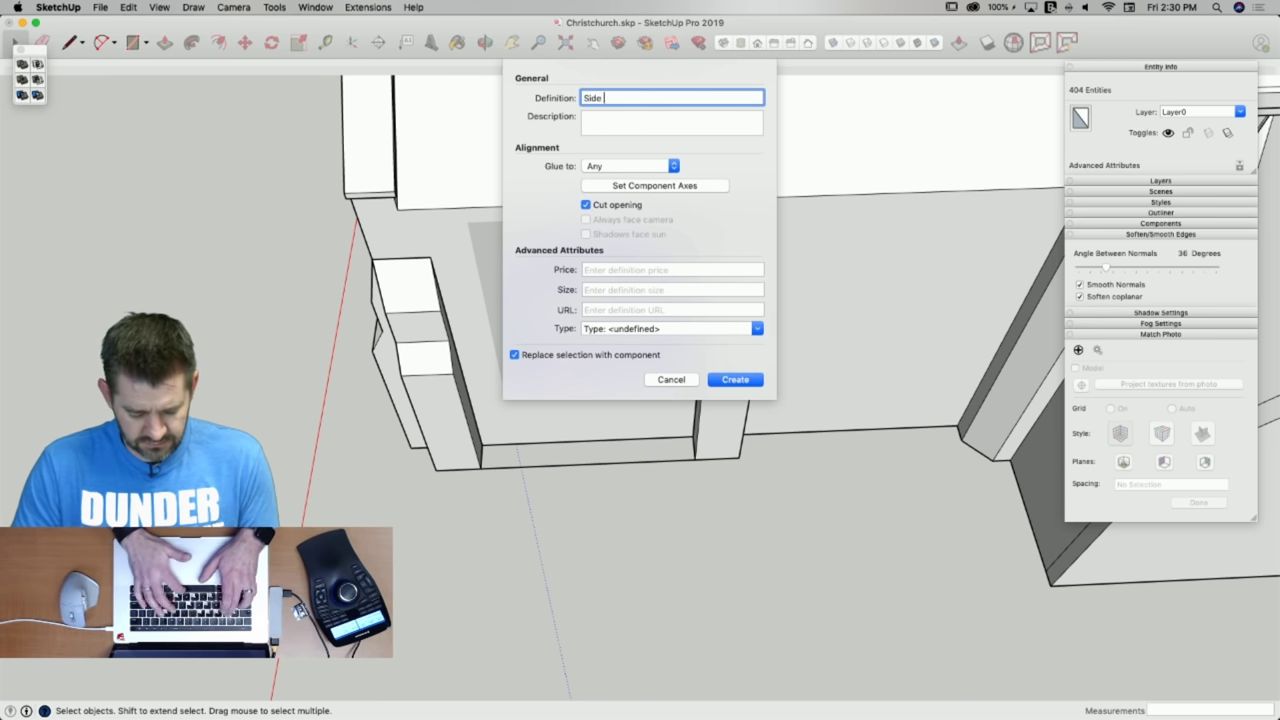
{"action": "left_click", "coordinate": [735, 379]}
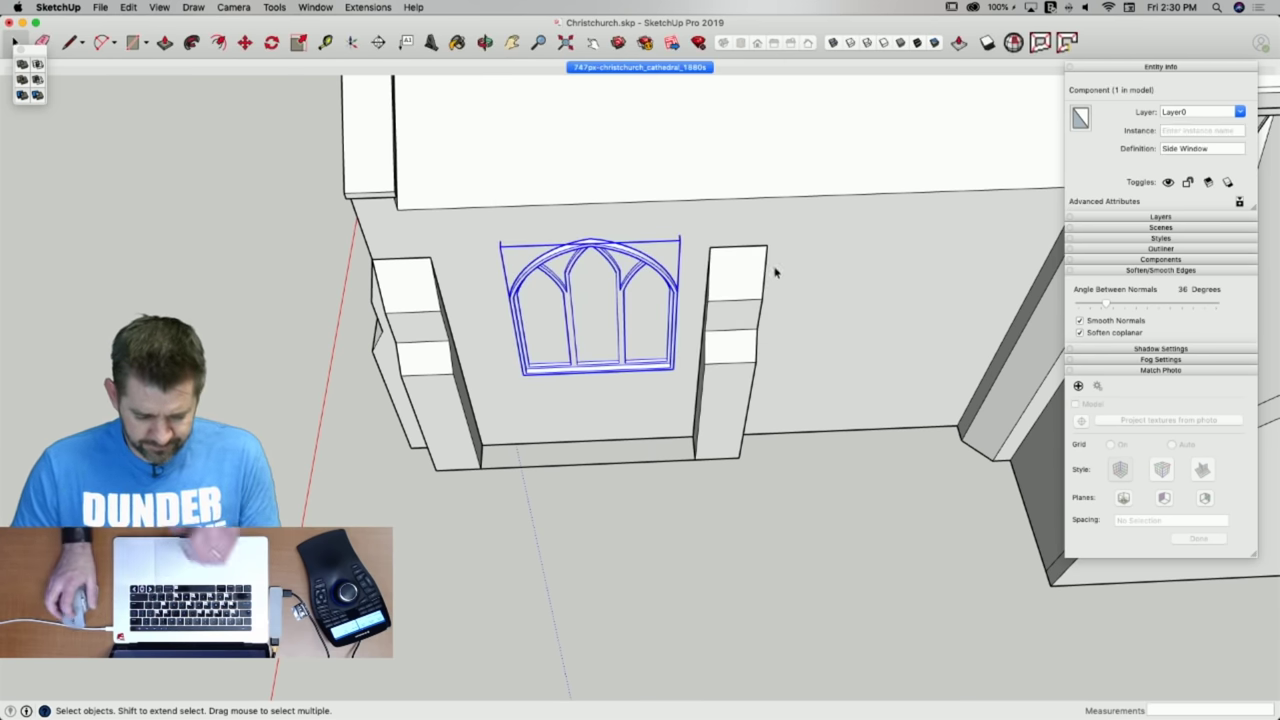
{"action": "key", "text": "m"}
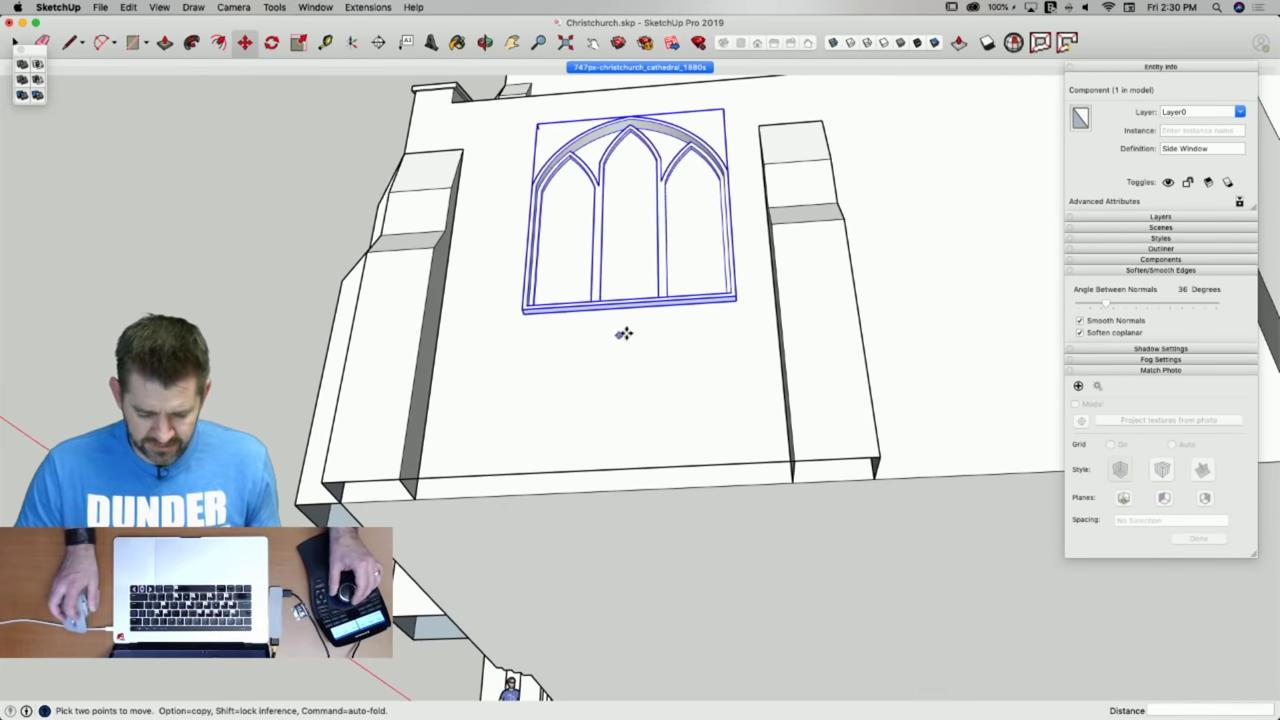
{"action": "left_click", "coordinate": [632, 304]}
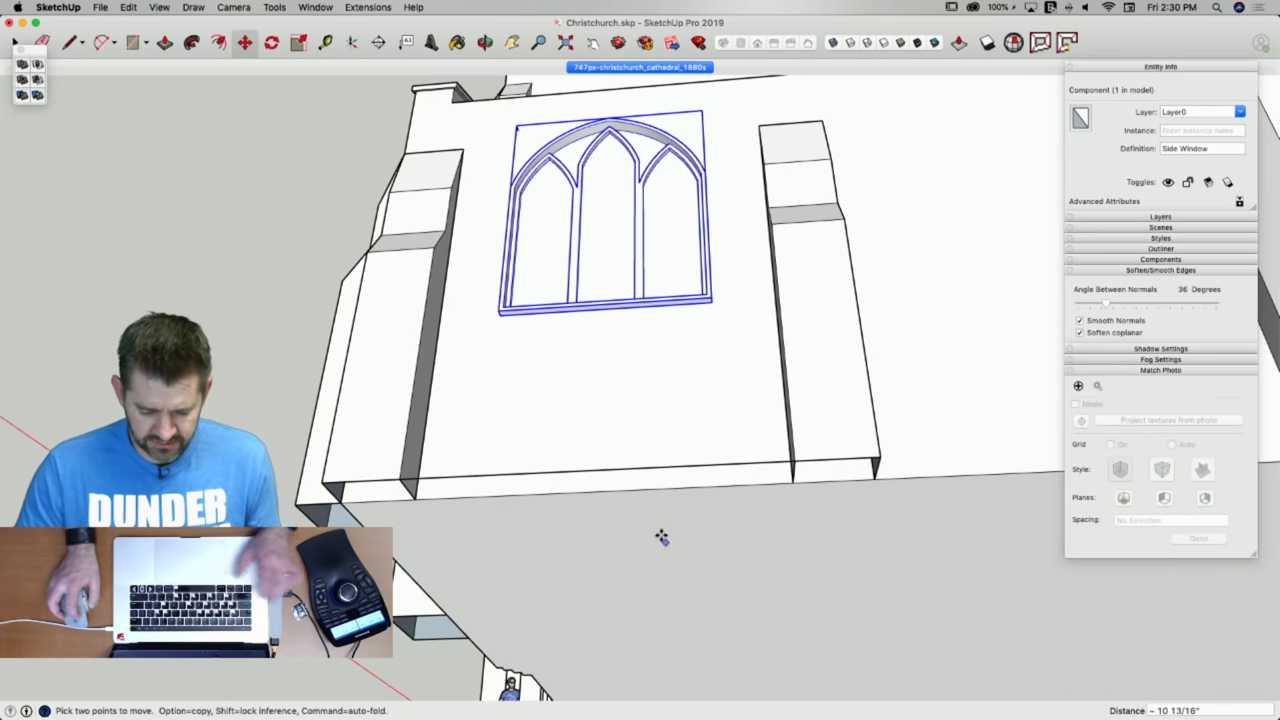
Draw a line about 13' 4 1/16" long along the second bay's base, from the turret-side corner to the buttress.
{"action": "key", "text": "l"}
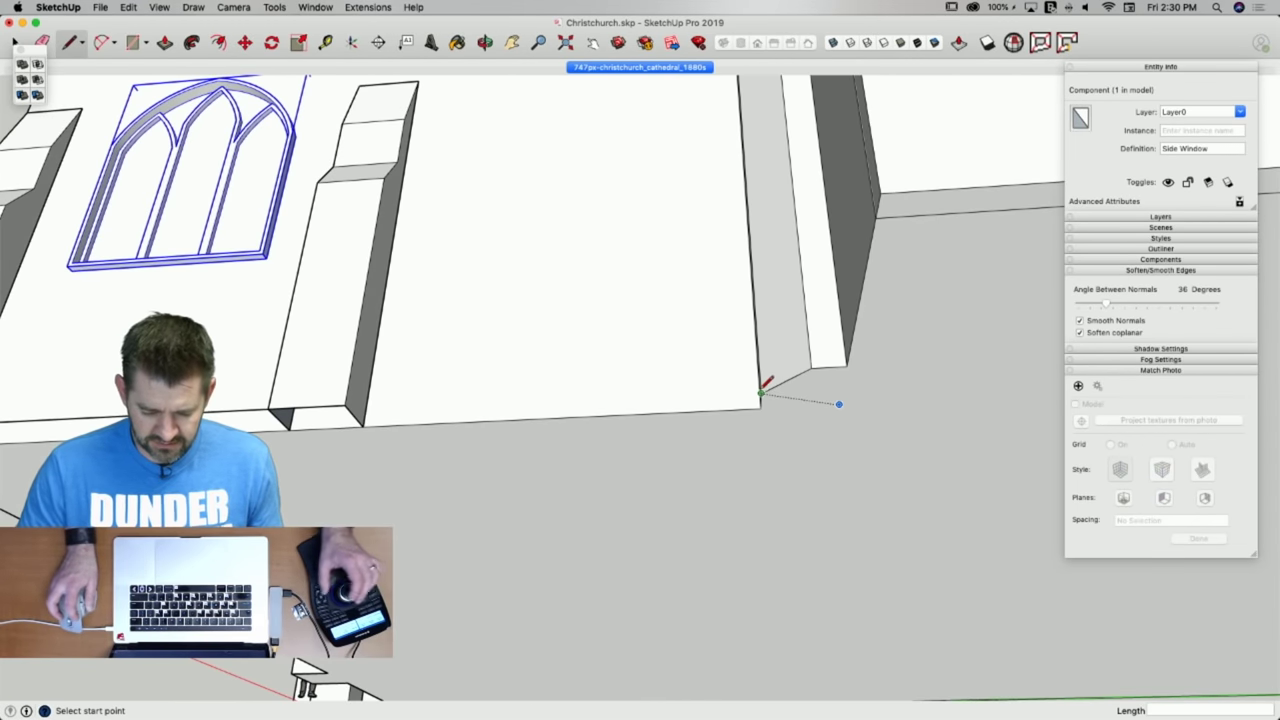
{"action": "left_click", "coordinate": [761, 393]}
{"action": "left_click", "coordinate": [355, 410]}
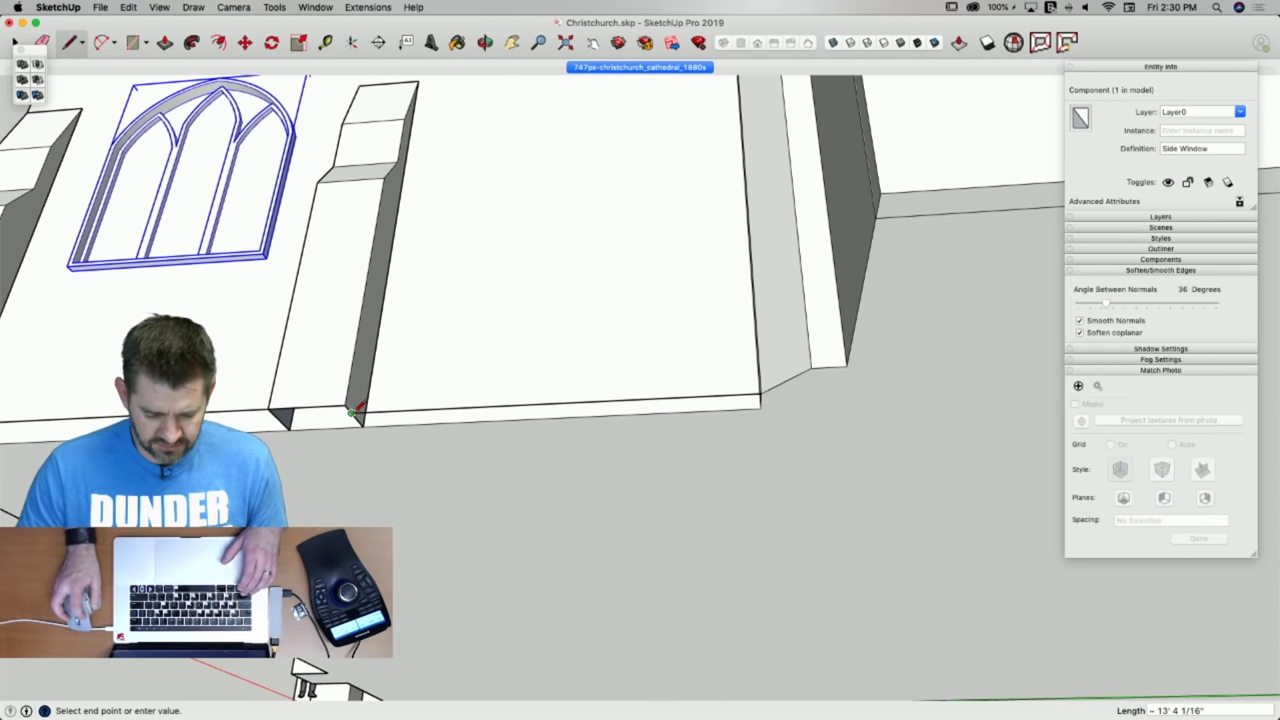
Copy the Side Window component into the second bay, centred on the base line and level with the first window.
{"action": "key", "text": "space"}
{"action": "key", "text": "m"}
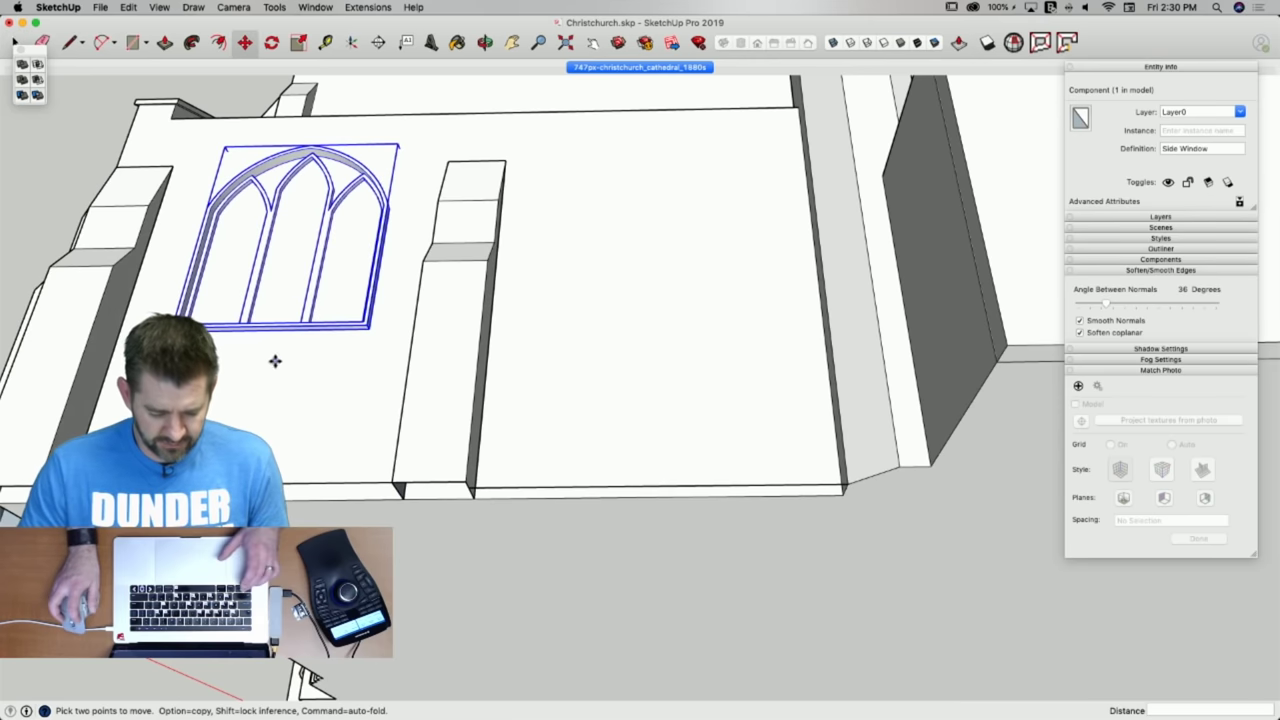
{"action": "left_click", "coordinate": [274, 362]}
{"action": "key", "text": "alt"}
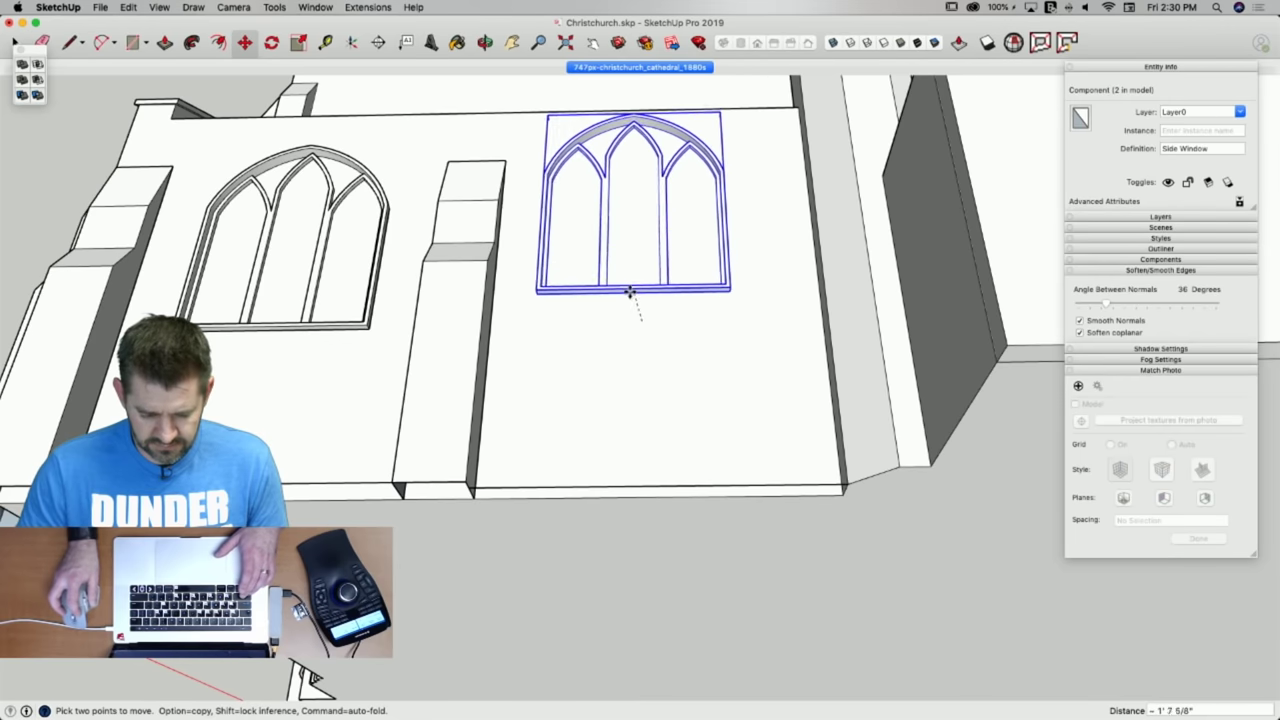
{"action": "left_click", "coordinate": [655, 485]}
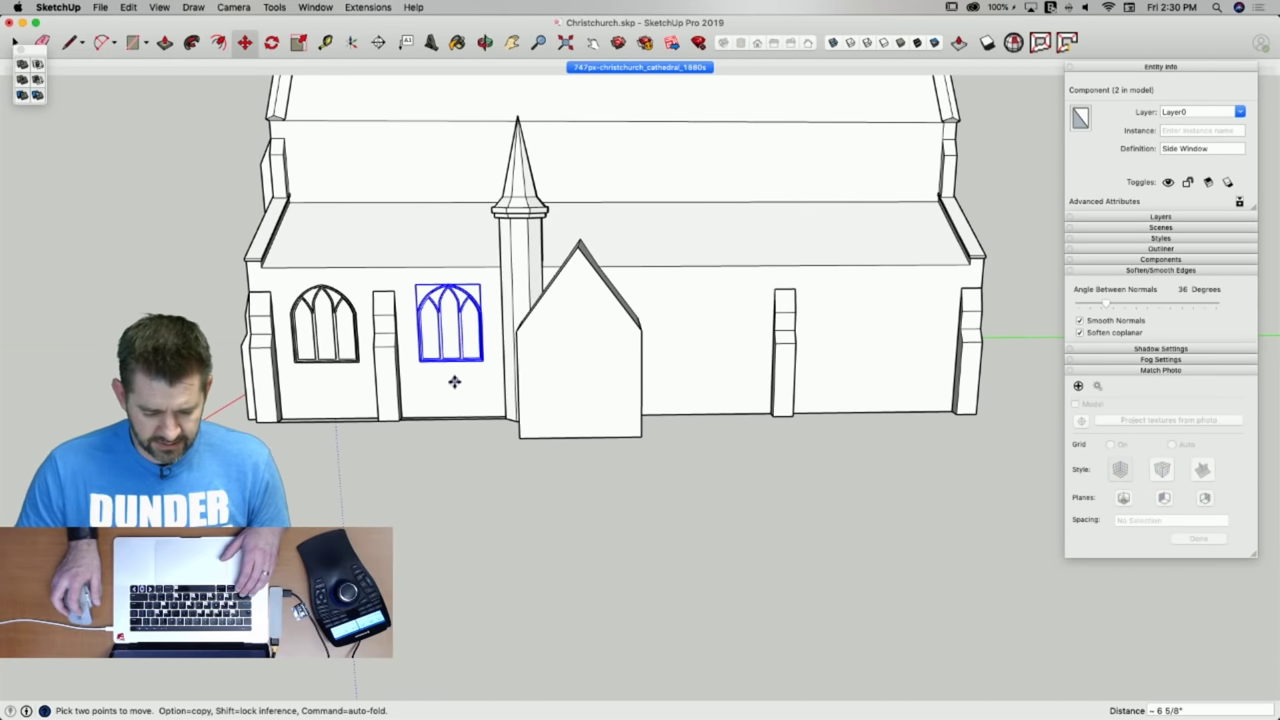
Draw base lines across the two wall bays beyond the gabled porch, ending at the buttress corners.
{"action": "key", "text": "l"}
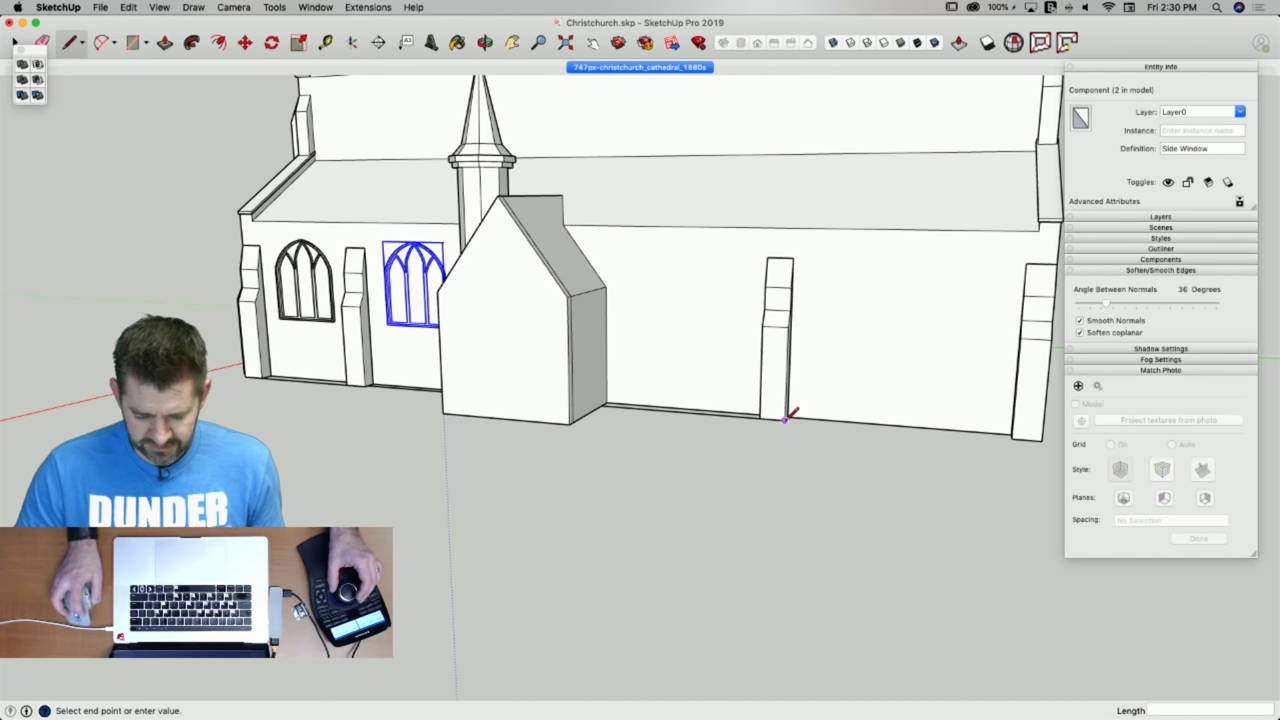
{"action": "key", "text": "space"}
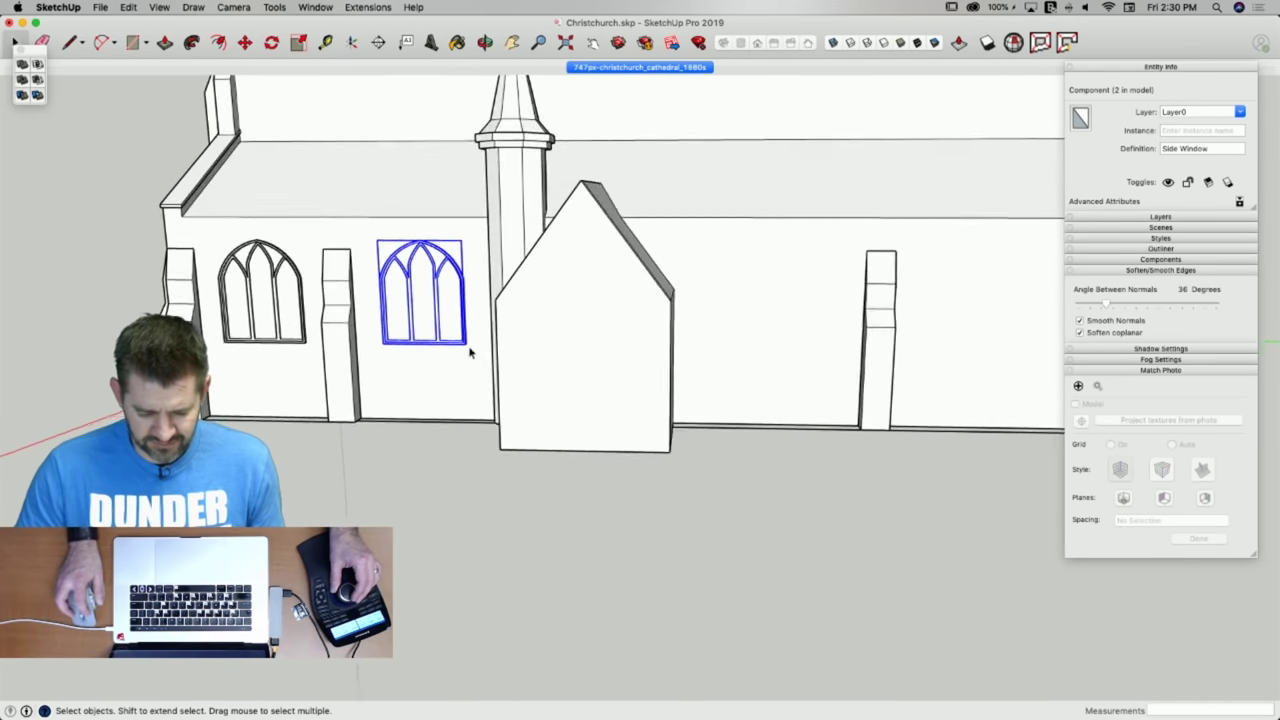
Copy the Side Window component into the two bays beyond the gabled porch, centring each copy on its bay's base line.
{"action": "key", "text": "m"}
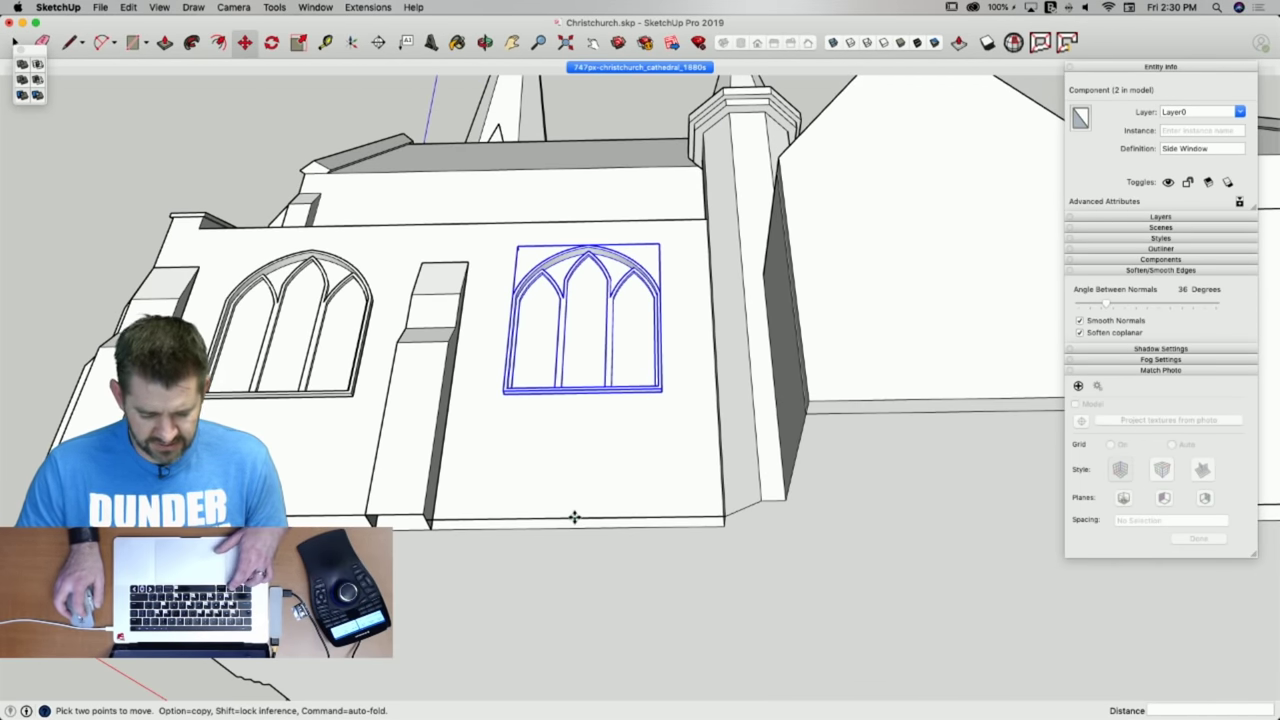
{"action": "key", "text": "alt"}
{"action": "left_click", "coordinate": [575, 517]}
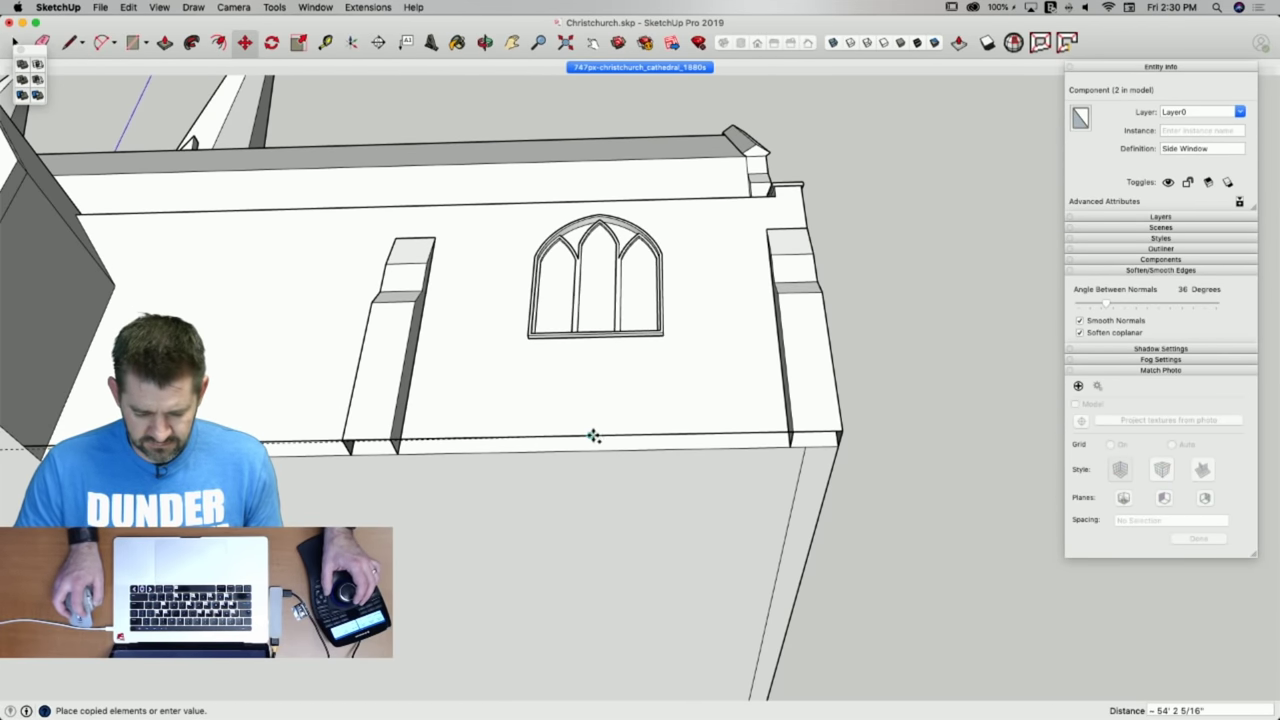
{"action": "left_click", "coordinate": [590, 436]}
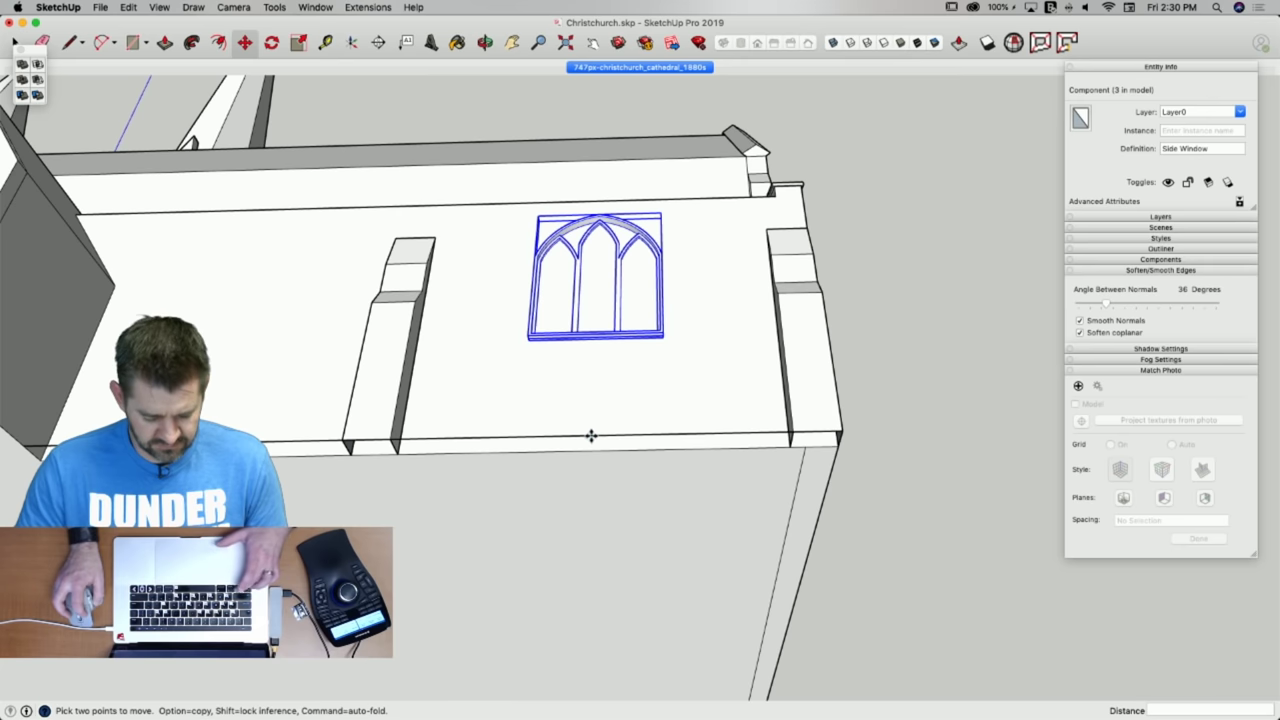
{"action": "key", "text": "alt"}
{"action": "left_click", "coordinate": [590, 436]}
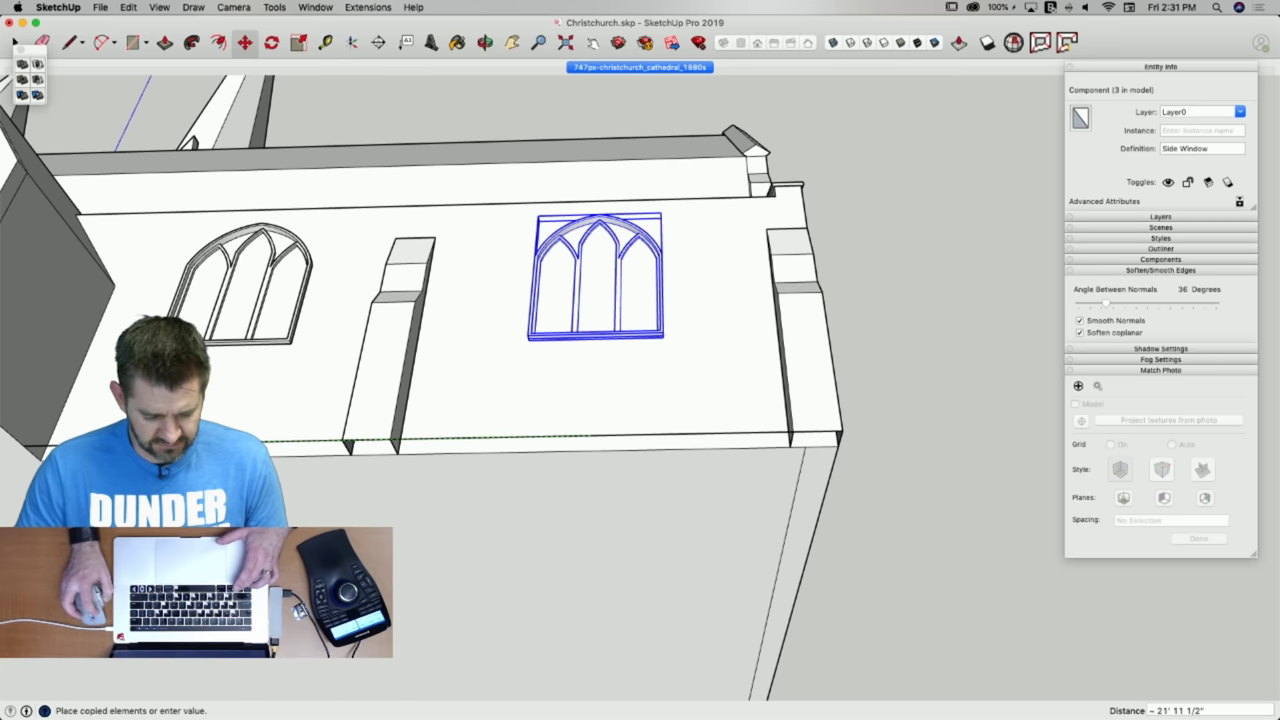
{"action": "left_click", "coordinate": [232, 441]}
Erase the base guide lines below the windows in the side aisle bays and save the model.
{"action": "key", "text": "e"}
{"action": "left_click", "coordinate": [240, 441]}
{"action": "left_click", "coordinate": [549, 434]}
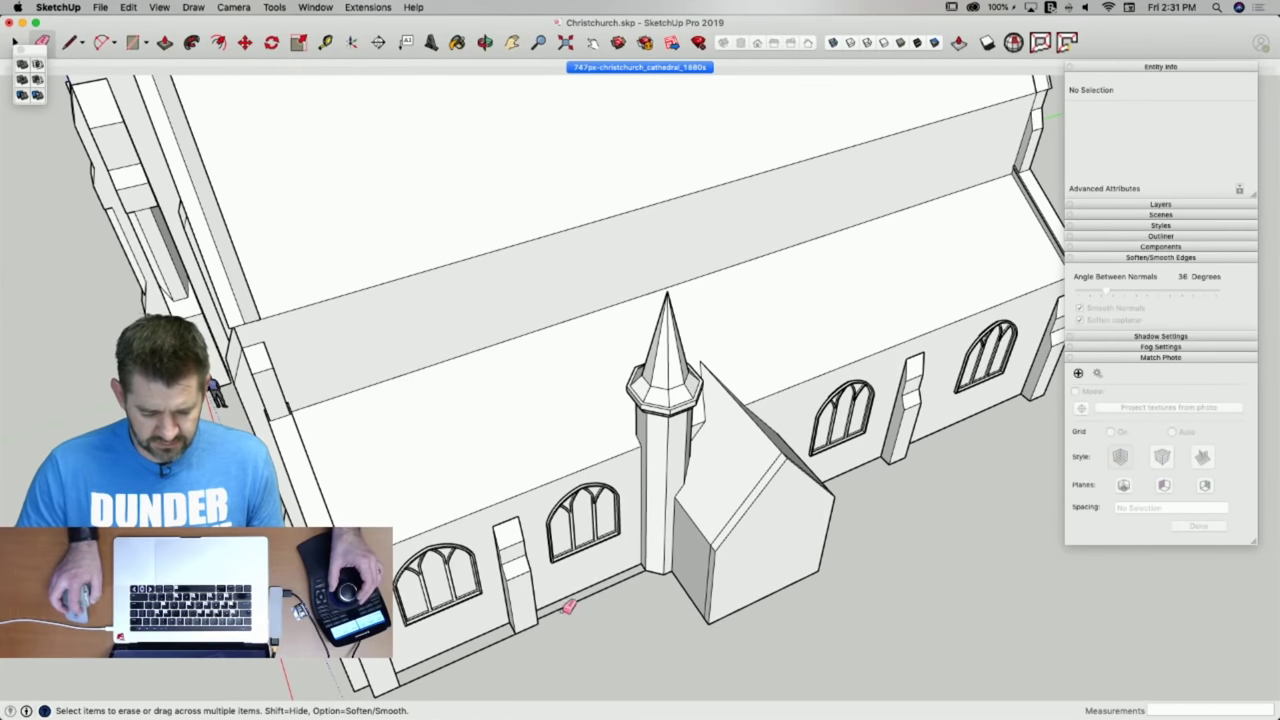
{"action": "left_click", "coordinate": [489, 649]}
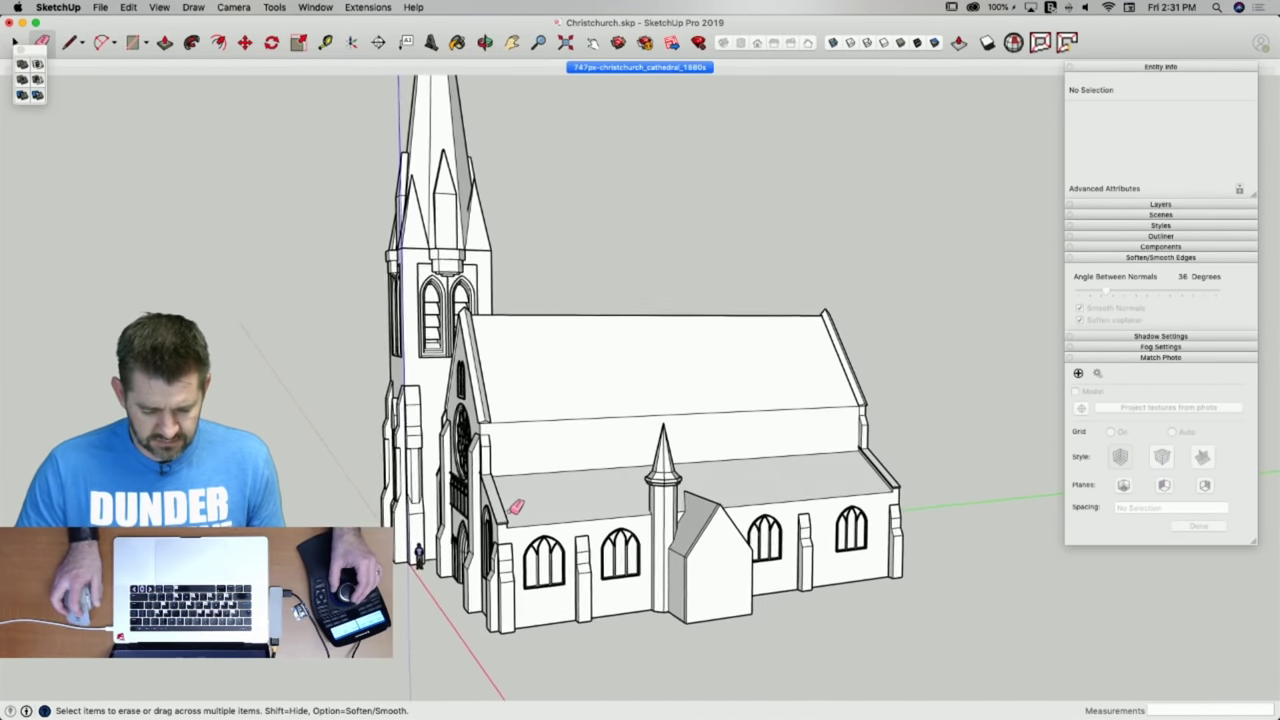
{"action": "key", "text": "super+s"}
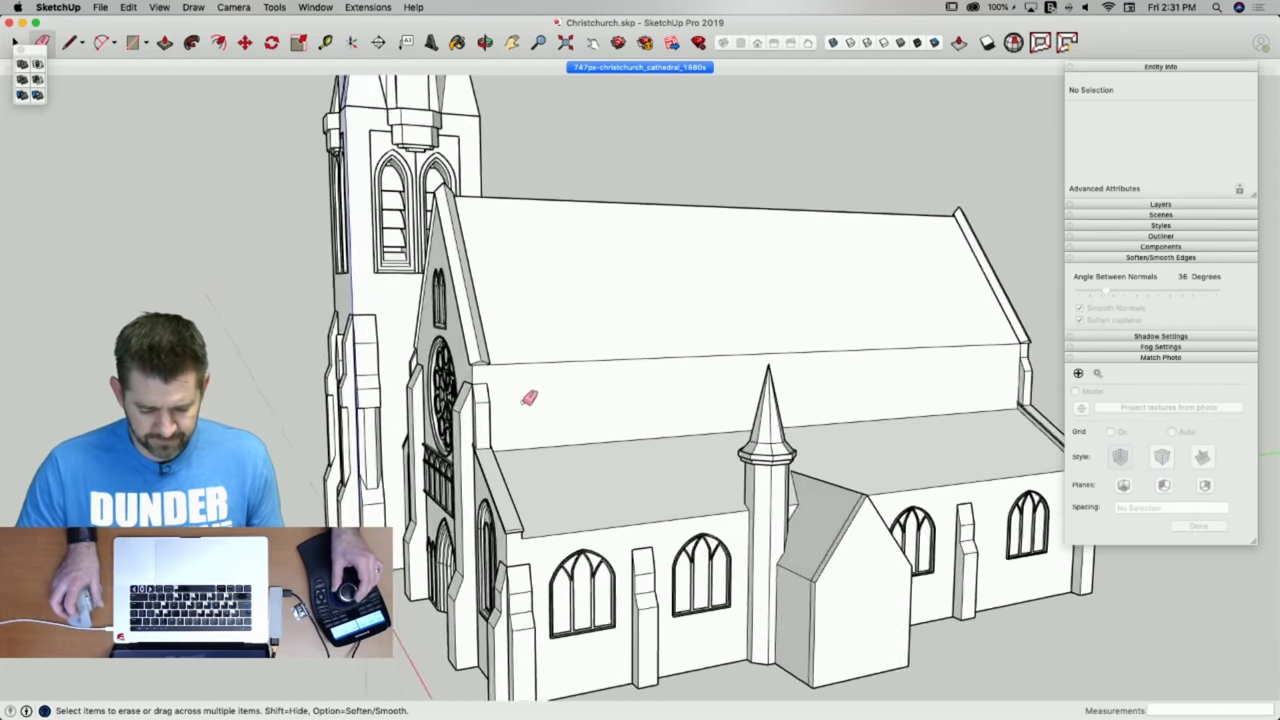
Trace a rectangle around the first pair of upper nave windows on the matched photo, with a divider line about 7' 9 3/4" long.
{"action": "key", "text": "space"}
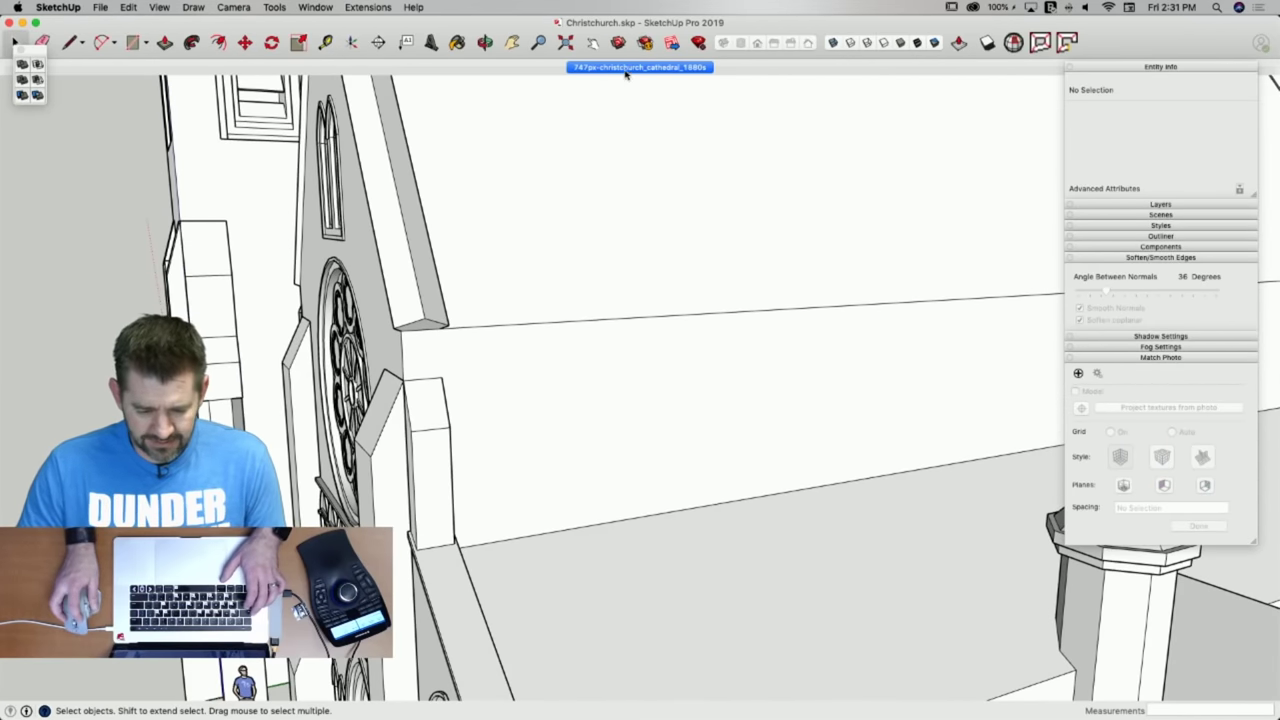
{"action": "left_click", "coordinate": [626, 68]}
{"action": "scroll", "coordinate": [686, 520], "scroll_direction": "up", "scroll_amount": 10}
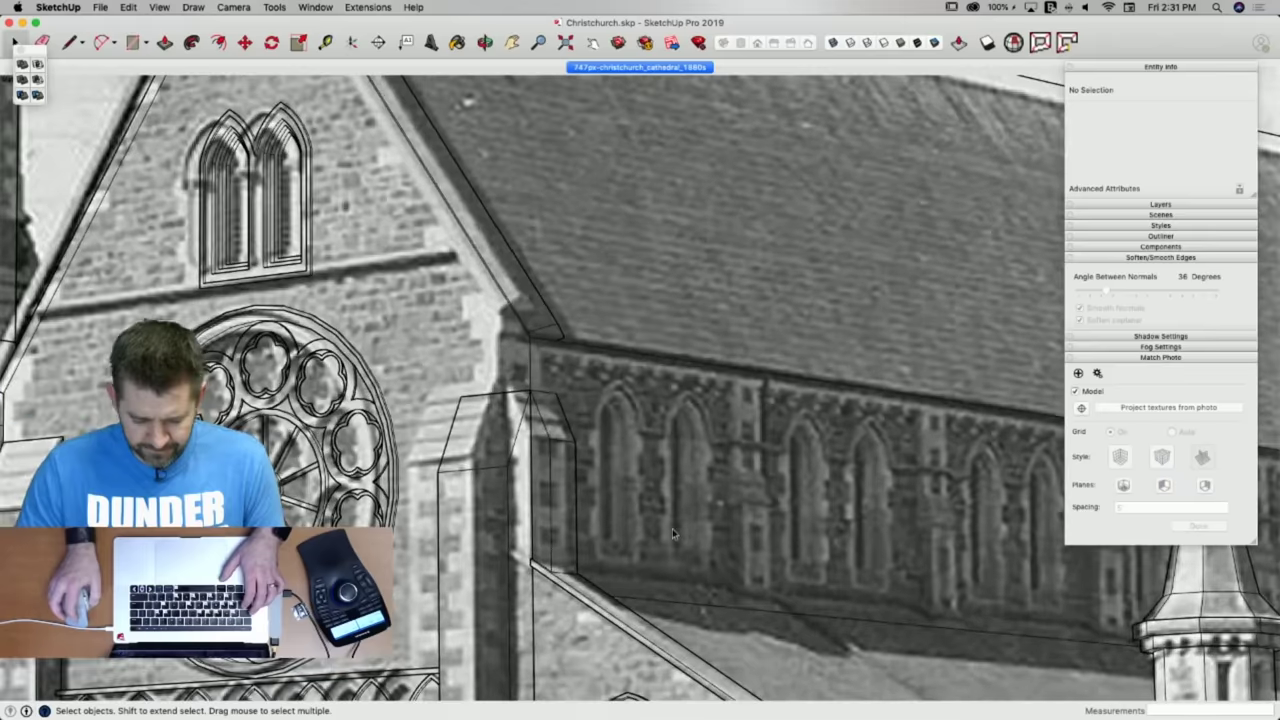
{"action": "scroll", "coordinate": [613, 572], "scroll_direction": "up", "scroll_amount": 3}
{"action": "key", "text": "l"}
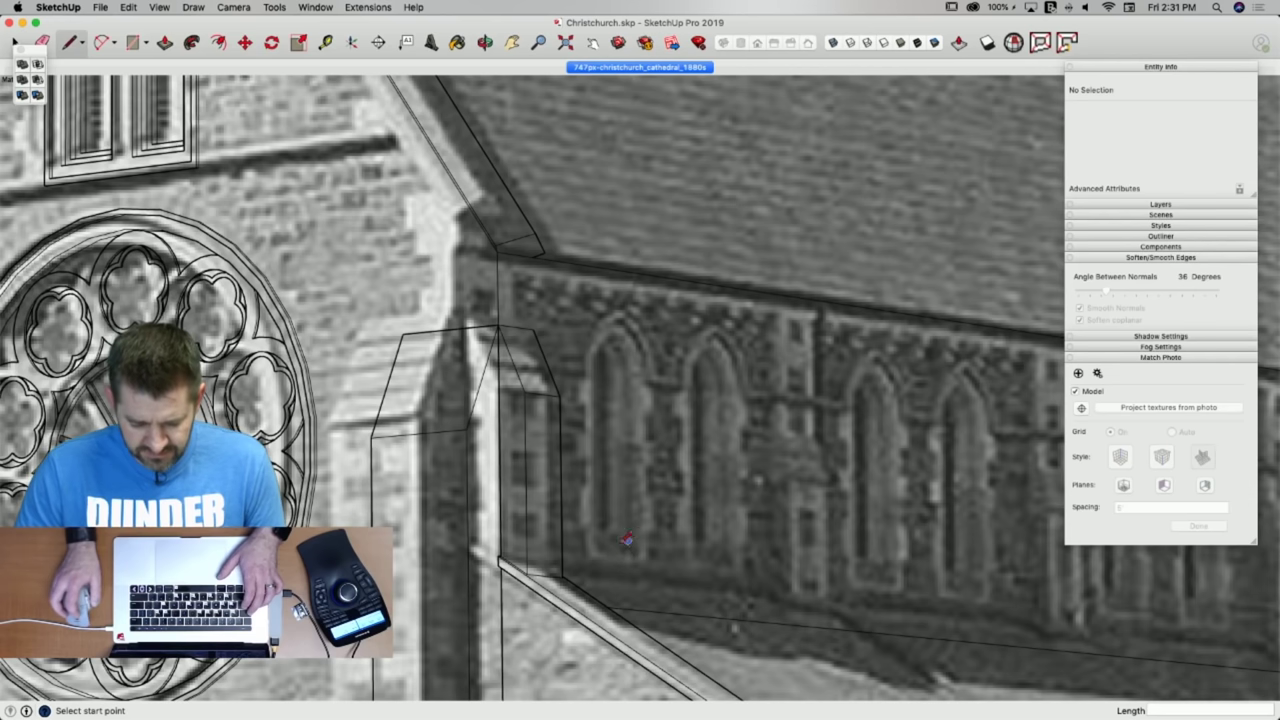
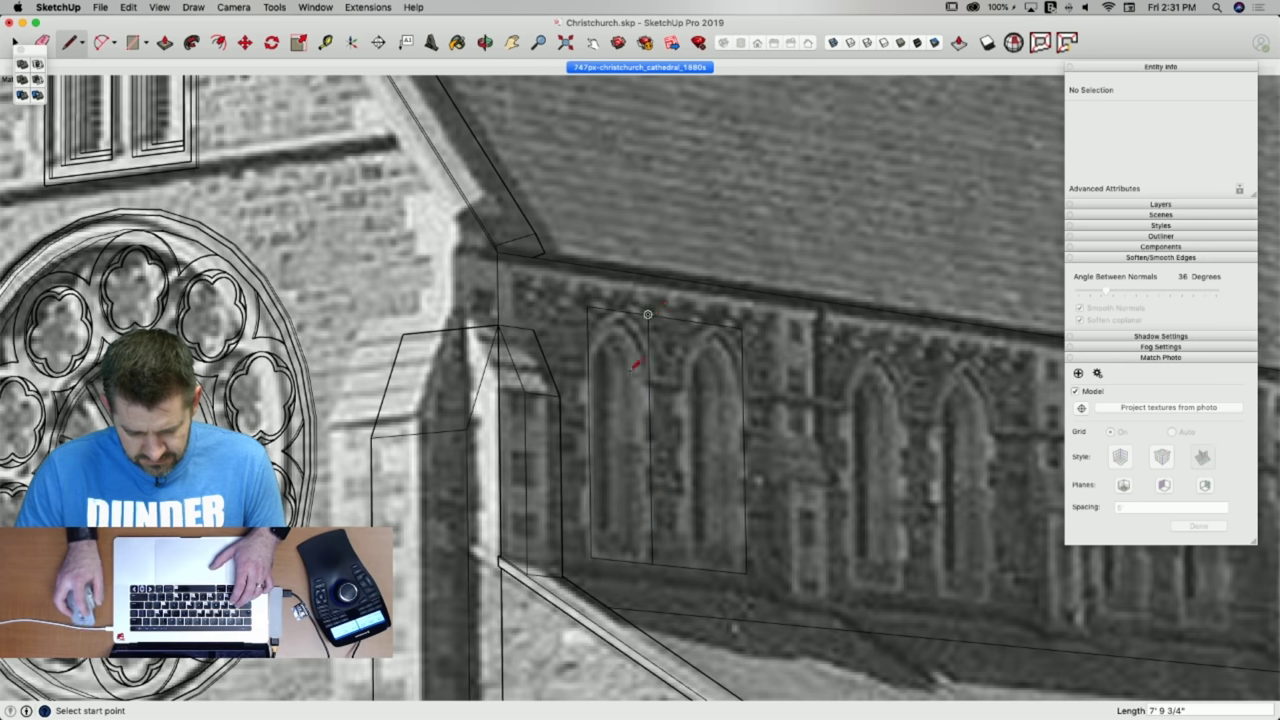
Draw an arched head above a springing line about 3' 1 3/4" long on the first upper window and erase its overhanging arc slivers.
{"action": "key", "text": "a"}
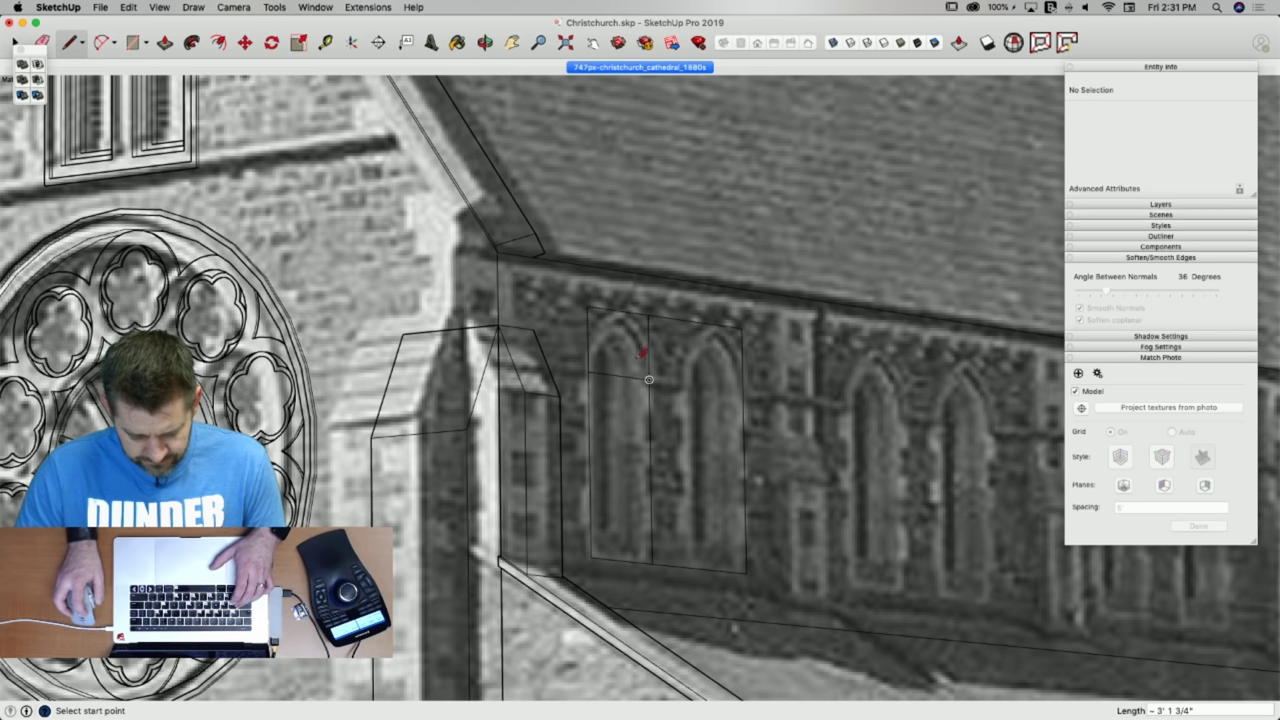
{"action": "left_click", "coordinate": [617, 311]}
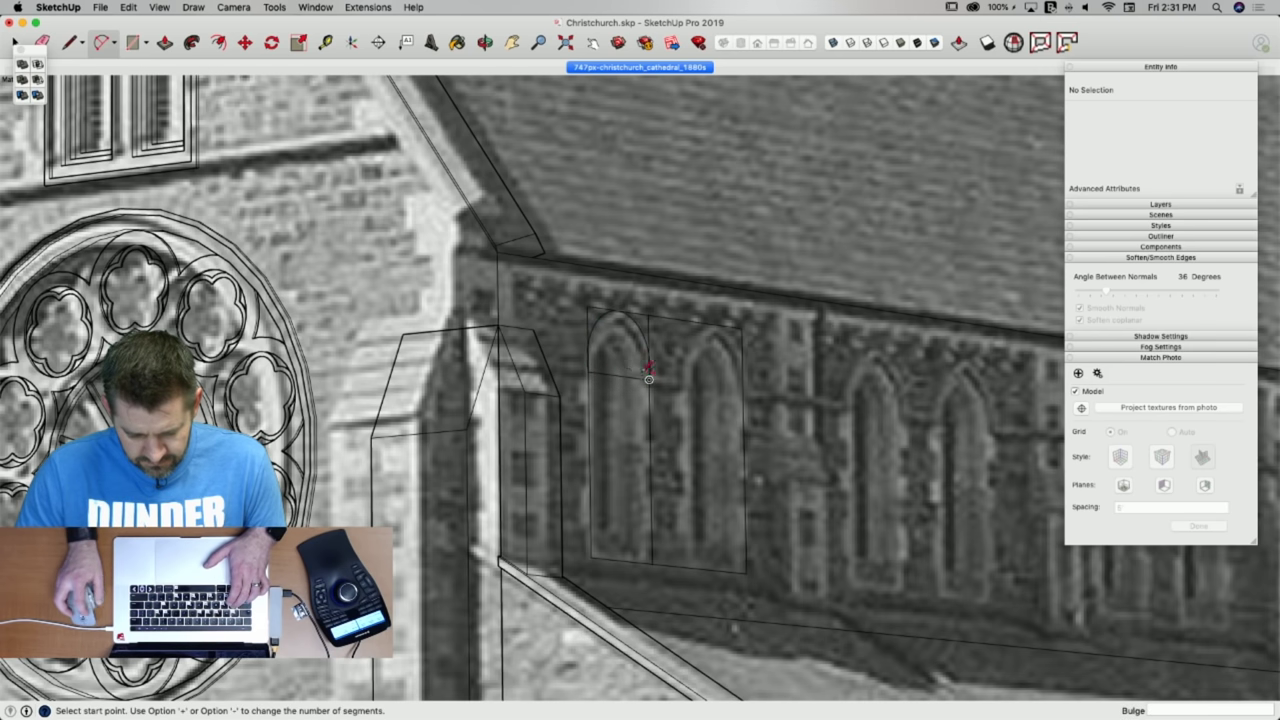
{"action": "key", "text": "space"}
{"action": "left_click", "coordinate": [621, 364]}
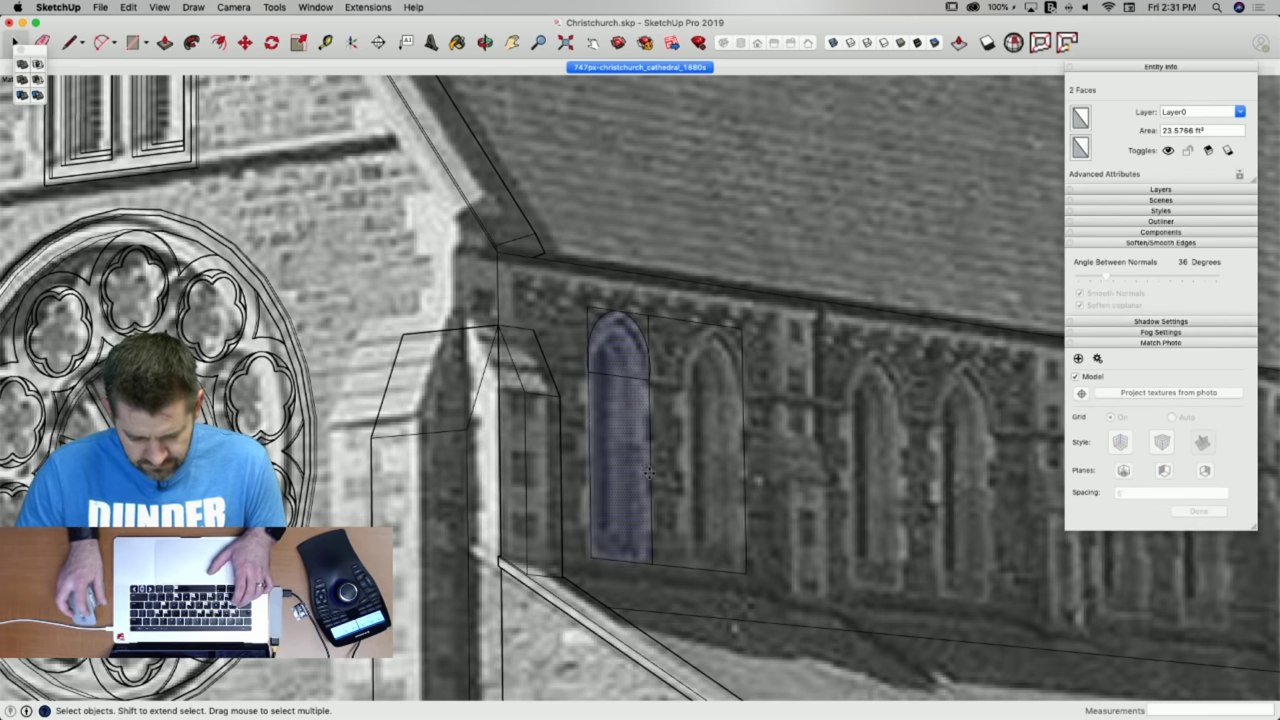
{"action": "key", "text": "m"}
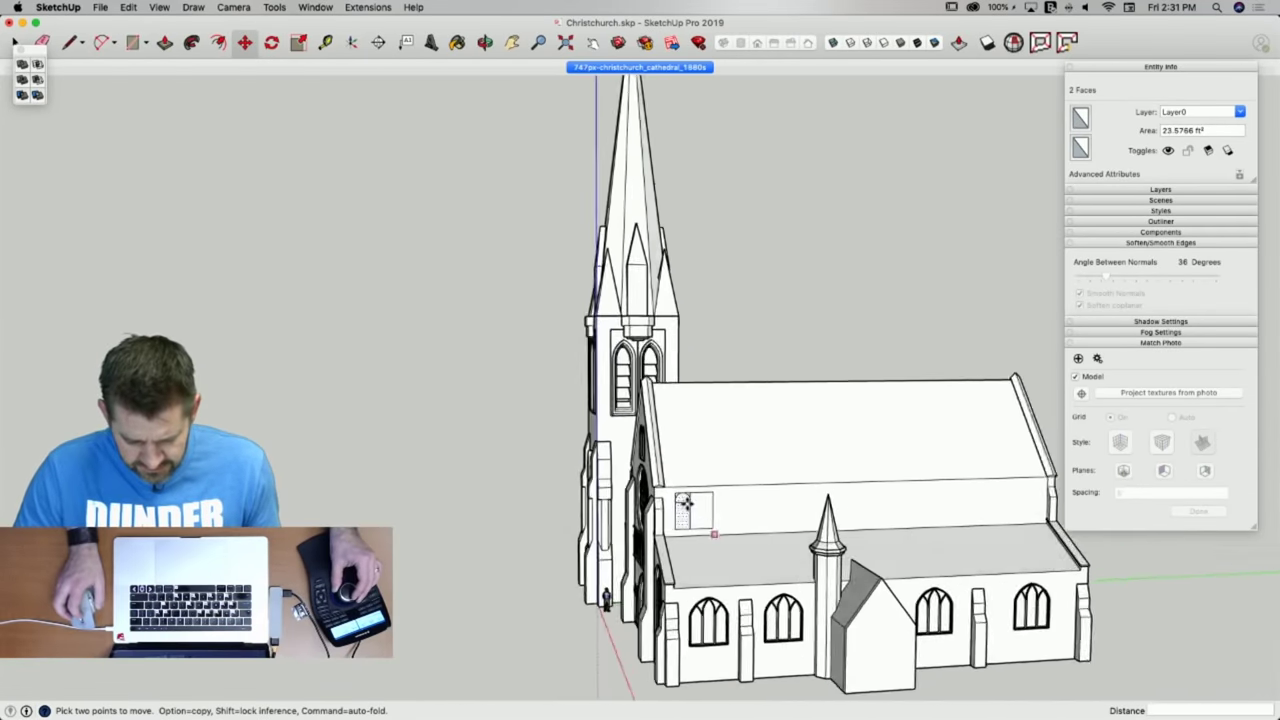
{"action": "scroll", "coordinate": [684, 503], "scroll_direction": "up", "scroll_amount": 10}
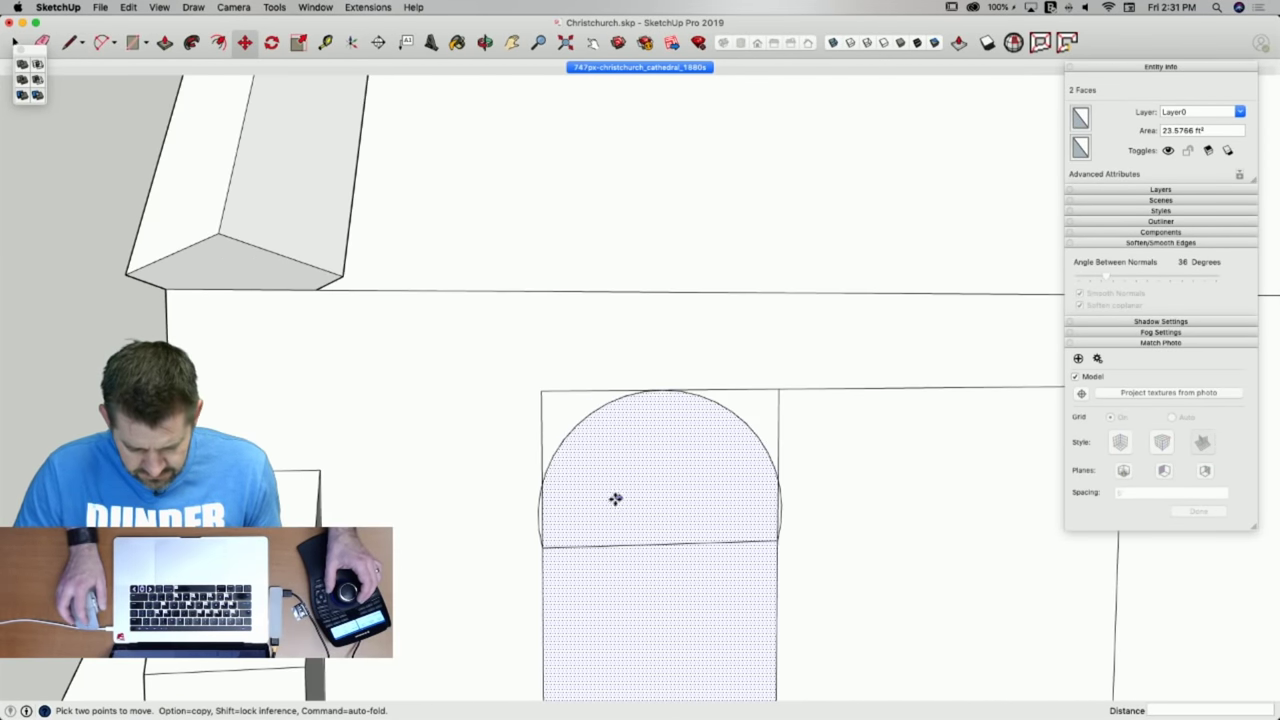
{"action": "key", "text": "e"}
{"action": "left_click", "coordinate": [539, 518]}
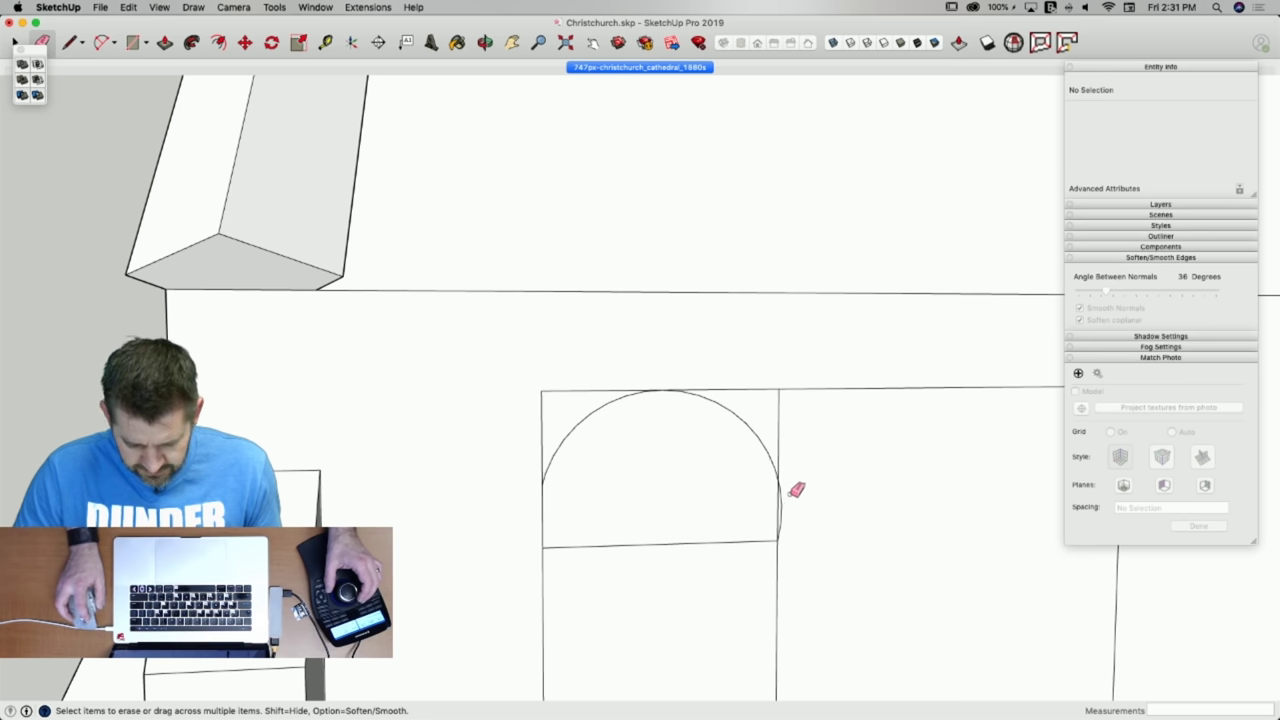
{"action": "scroll", "coordinate": [740, 495], "scroll_direction": "down", "scroll_amount": 10}
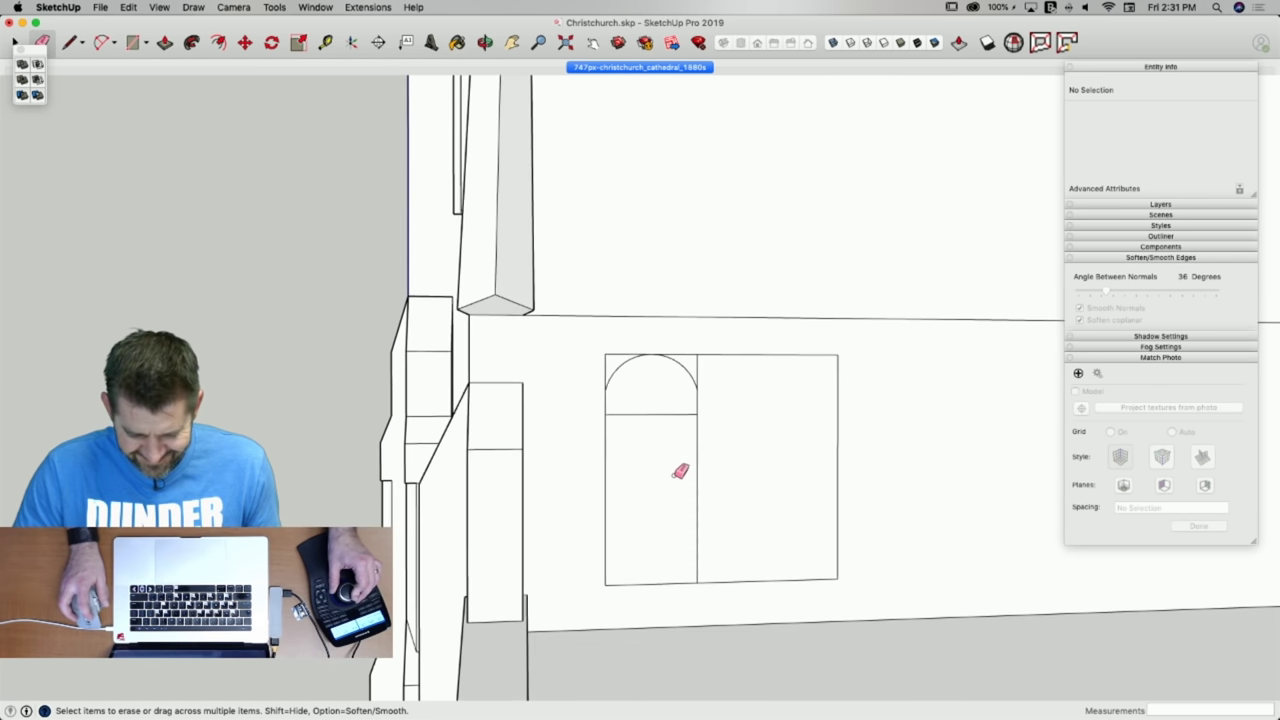
Copy the first window's two faces about 4' 11 11/16" along the wall to the far corner of the traced rectangle.
{"action": "key", "text": "space"}
{"action": "left_click", "coordinate": [634, 411]}
{"action": "left_click", "coordinate": [654, 469], "text": "shift"}
{"action": "key", "text": "m"}
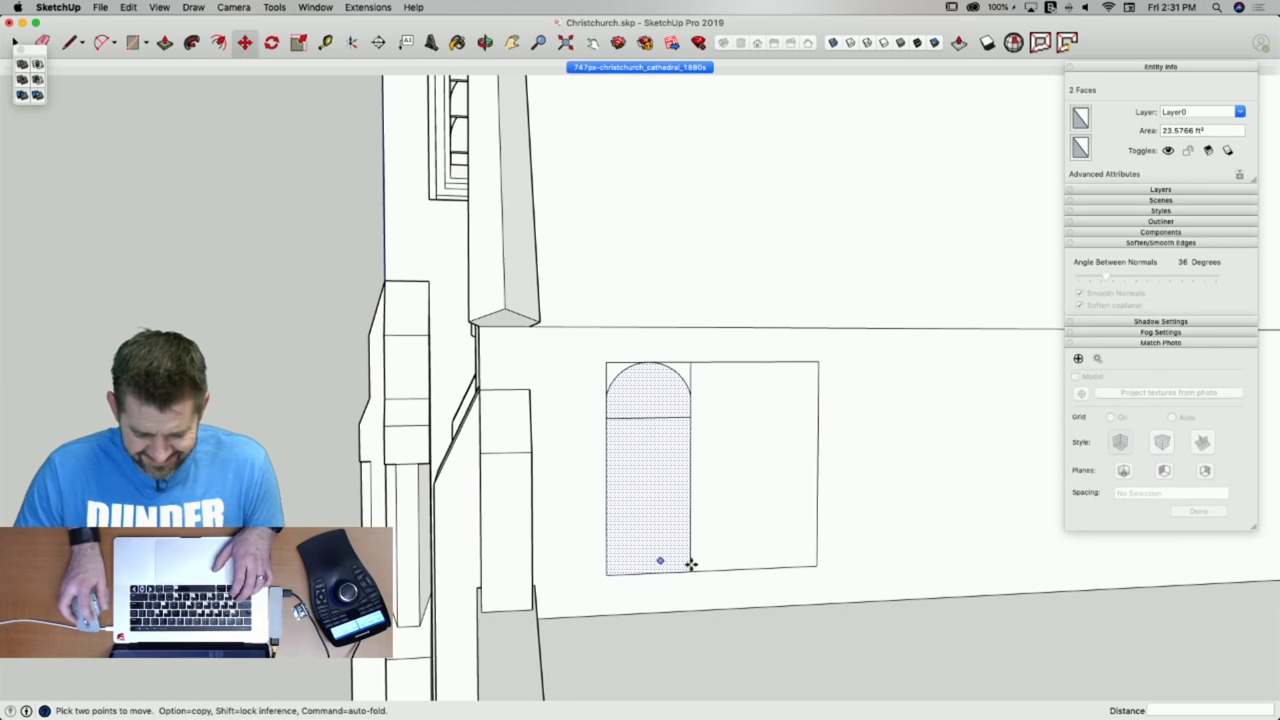
{"action": "left_click", "coordinate": [818, 570]}
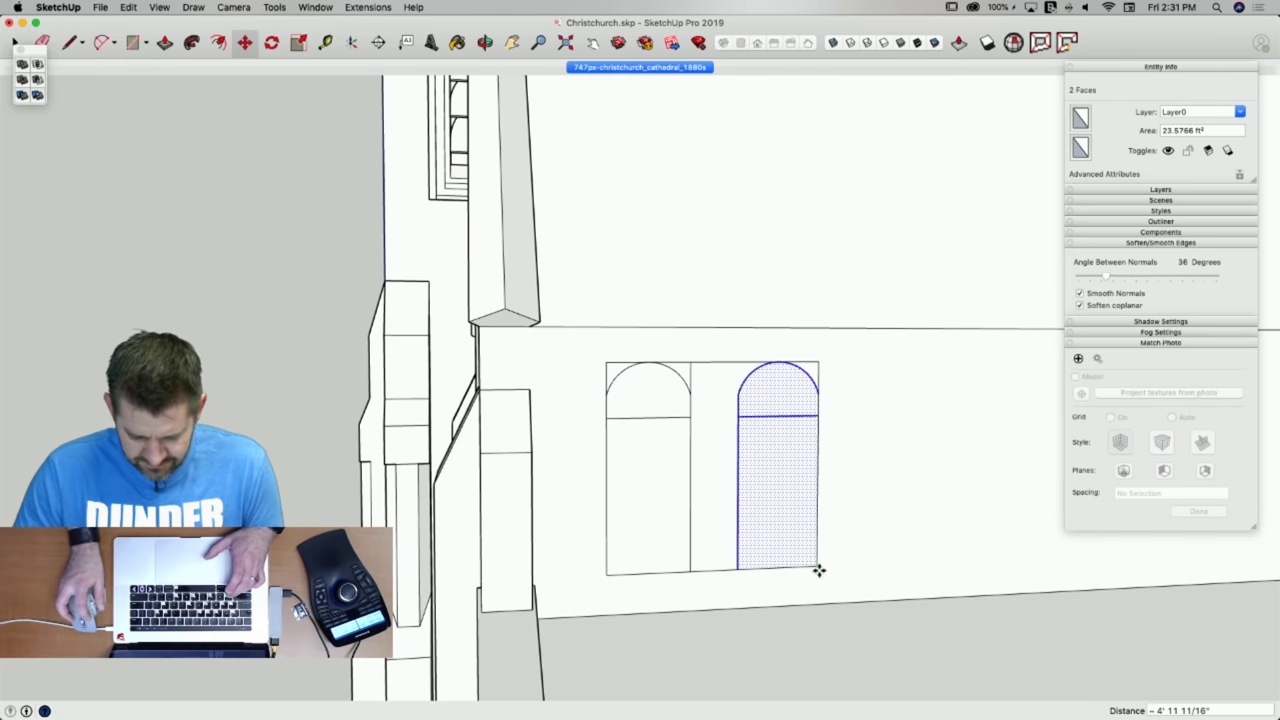
Erase the springing lines and the leftover rectangle edges so only two separate arched window outlines remain.
{"action": "key", "text": "e"}
{"action": "left_click", "coordinate": [652, 416]}
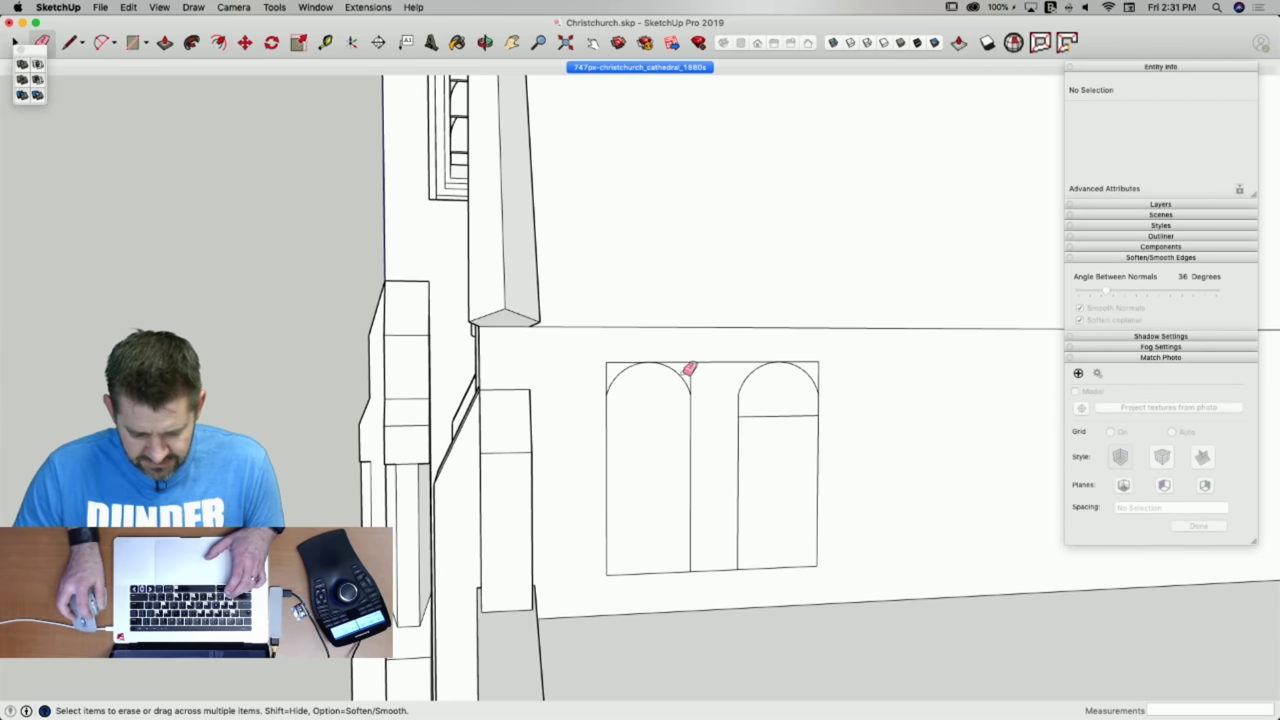
{"action": "left_click", "coordinate": [770, 413]}
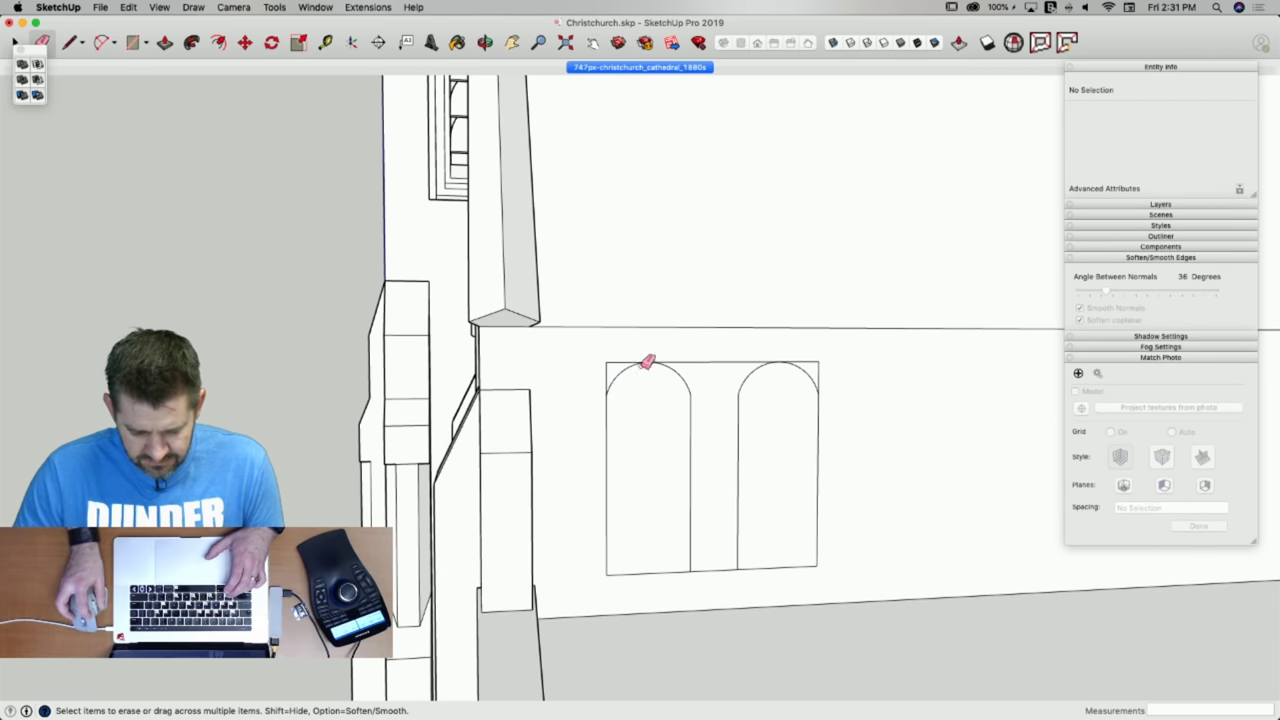
{"action": "left_click_drag", "start_coordinate": [649, 361], "coordinate": [609, 368]}
{"action": "key", "text": "Escape"}
{"action": "left_click_drag", "start_coordinate": [718, 358], "coordinate": [814, 357]}
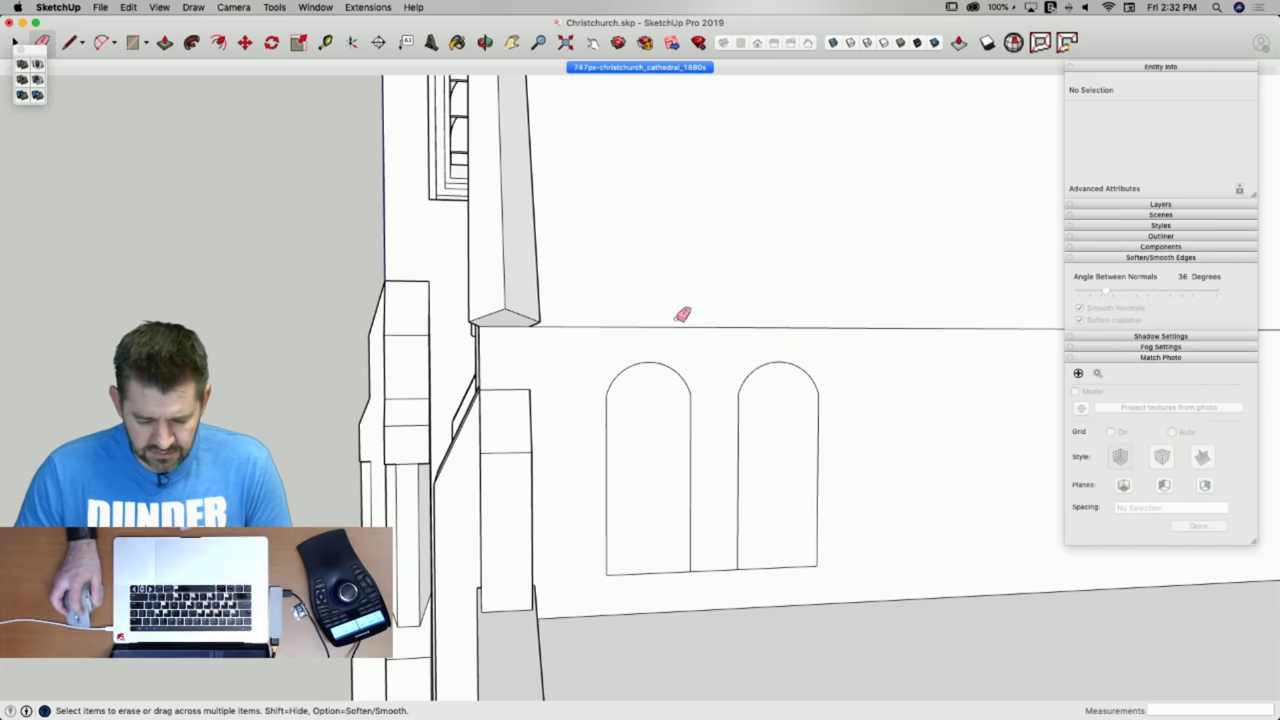
Offset both upper window outlines outward by about 2 3/8" to form surrounding trim bands, matching the photo.
{"action": "left_click", "coordinate": [600, 68]}
{"action": "scroll", "coordinate": [686, 488], "scroll_direction": "up", "scroll_amount": 10}
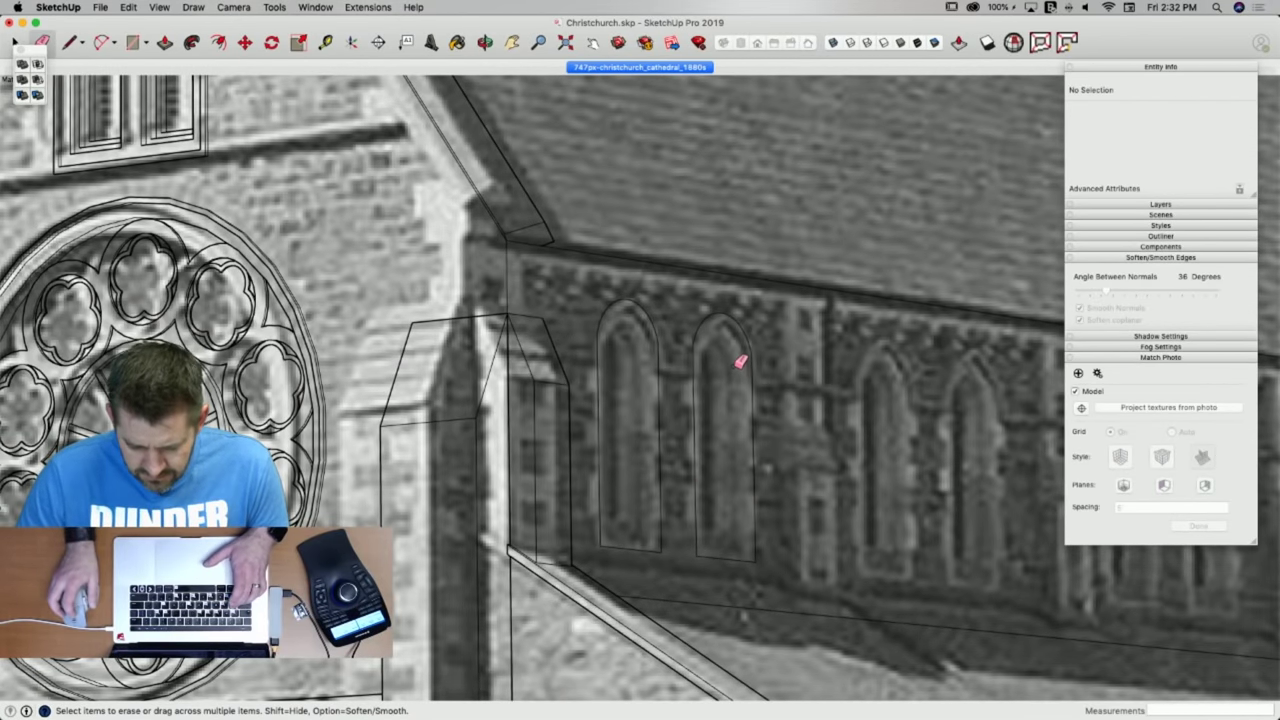
{"action": "key", "text": "space"}
{"action": "left_click", "coordinate": [726, 378]}
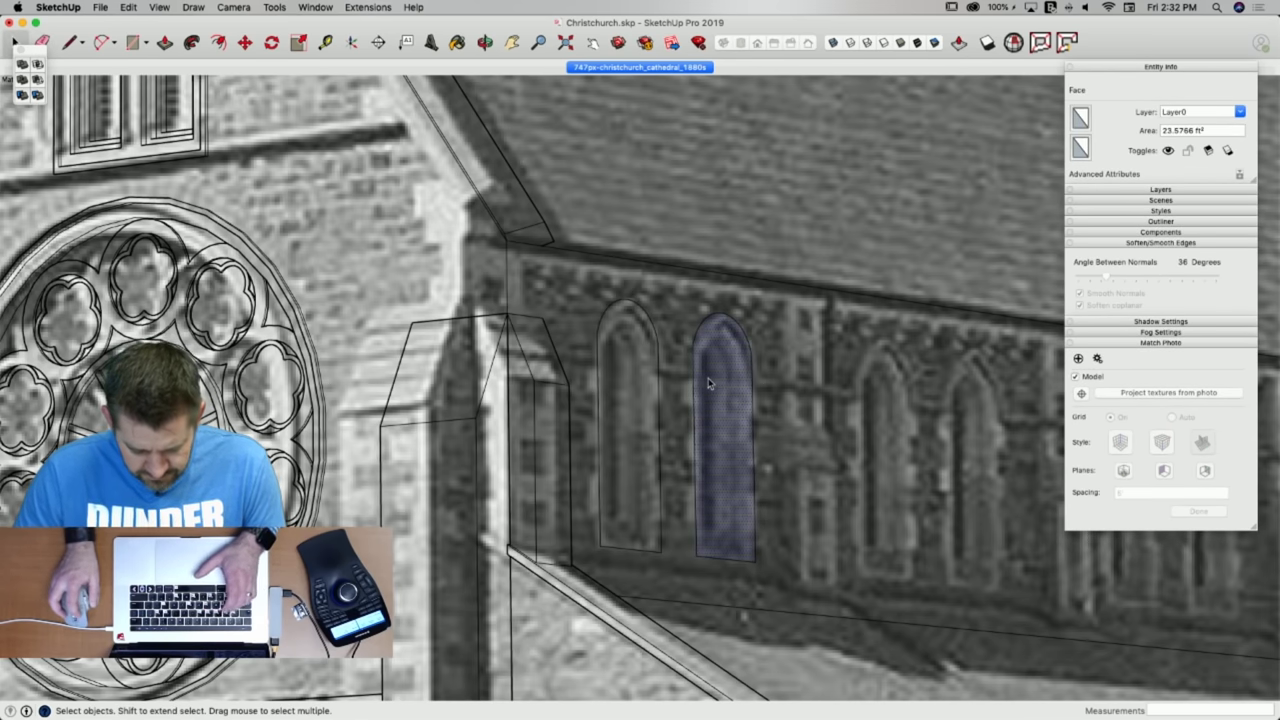
{"action": "key", "text": "f"}
{"action": "left_click", "coordinate": [693, 369]}
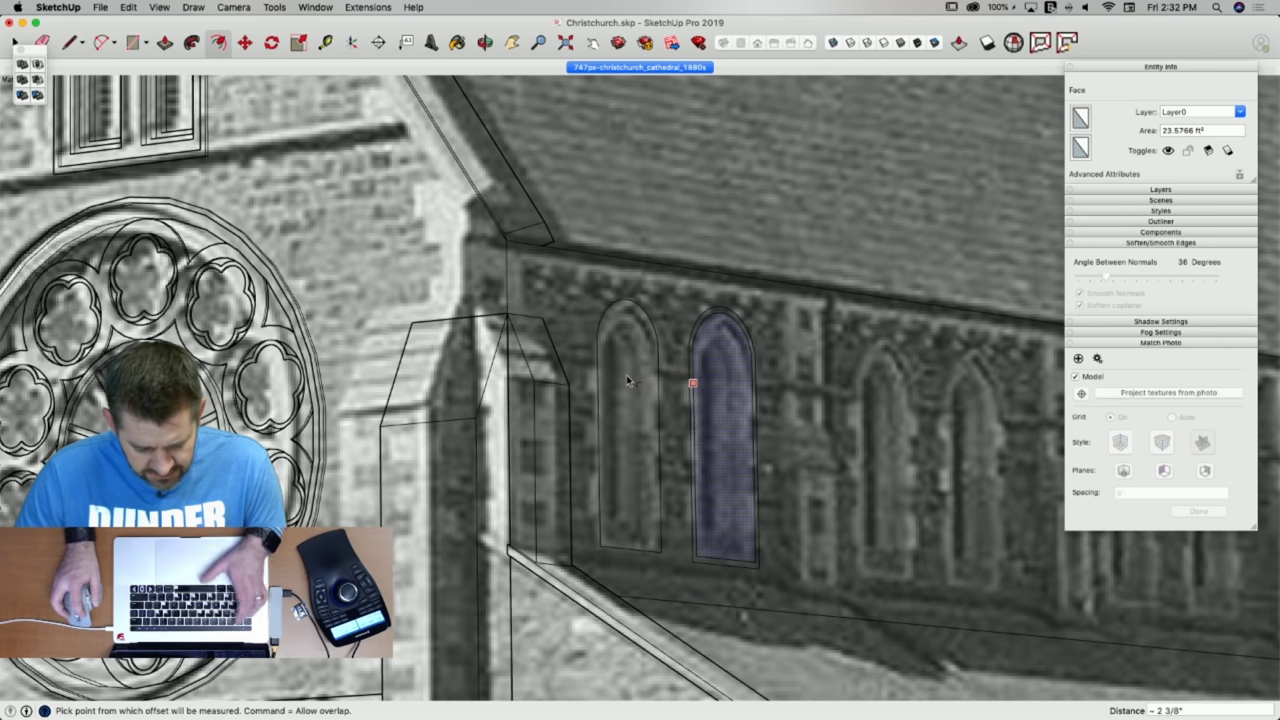
{"action": "key", "text": "Escape"}
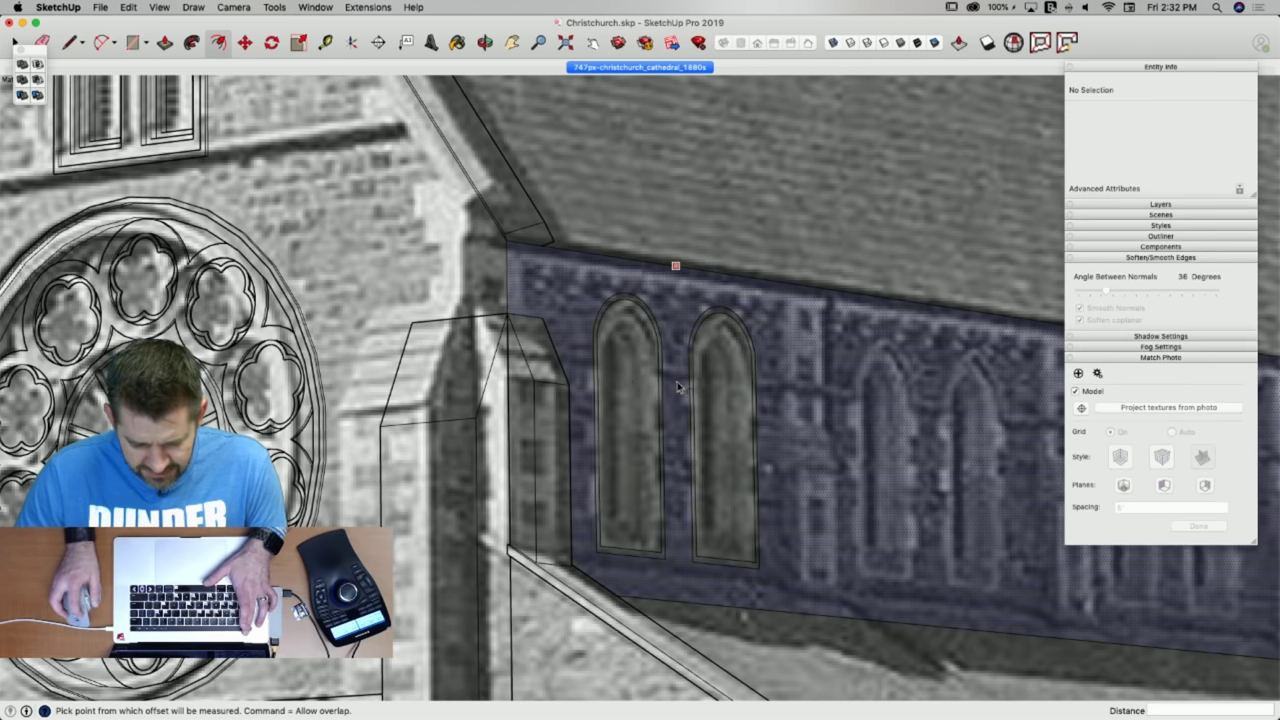
Push/Pull the trim bands around both upper windows outward by 1 1/2".
{"action": "key", "text": "p"}
{"action": "scroll", "coordinate": [668, 377], "scroll_direction": "up", "scroll_amount": 3}
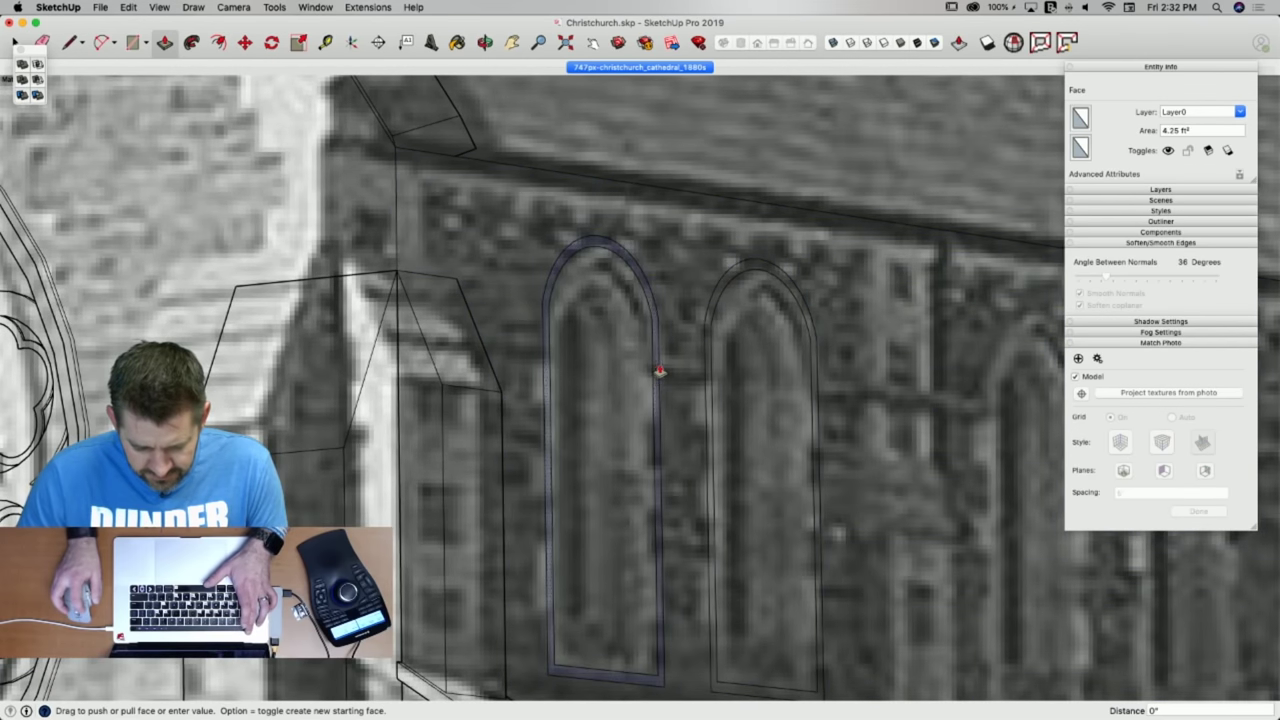
{"action": "left_click_drag", "start_coordinate": [659, 371], "coordinate": [714, 366]}
{"action": "scroll", "coordinate": [648, 392], "scroll_direction": "down", "scroll_amount": 3}
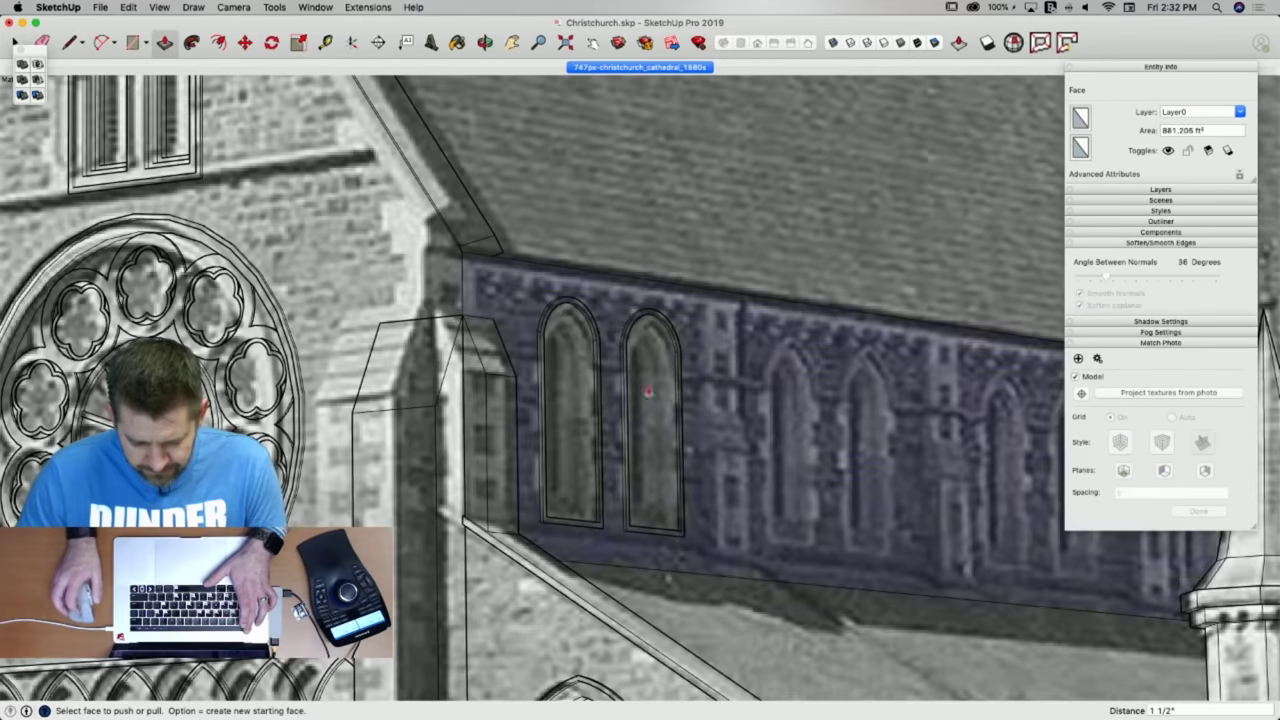
Offset the second upper window's face inward by about 6 1/2" and recess the inner panel about 5 1/8".
{"action": "scroll", "coordinate": [648, 392], "scroll_direction": "up", "scroll_amount": 3}
{"action": "key", "text": "f"}
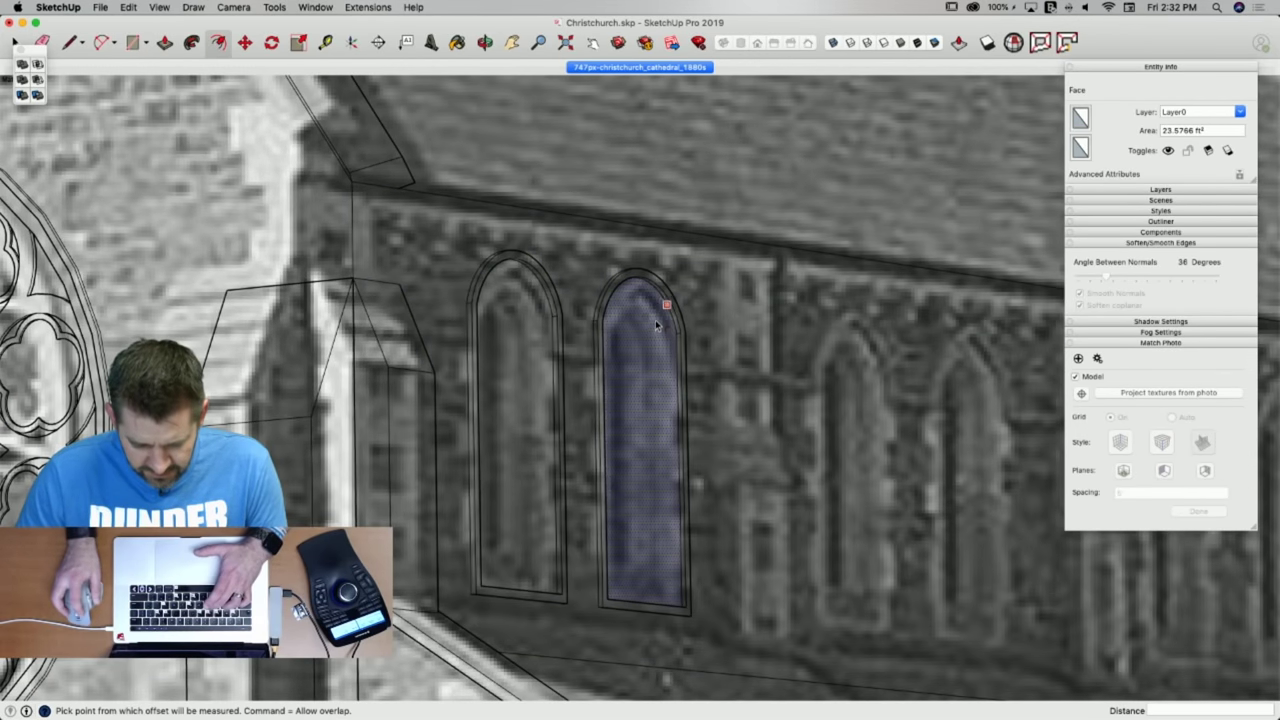
{"action": "left_click", "coordinate": [647, 318]}
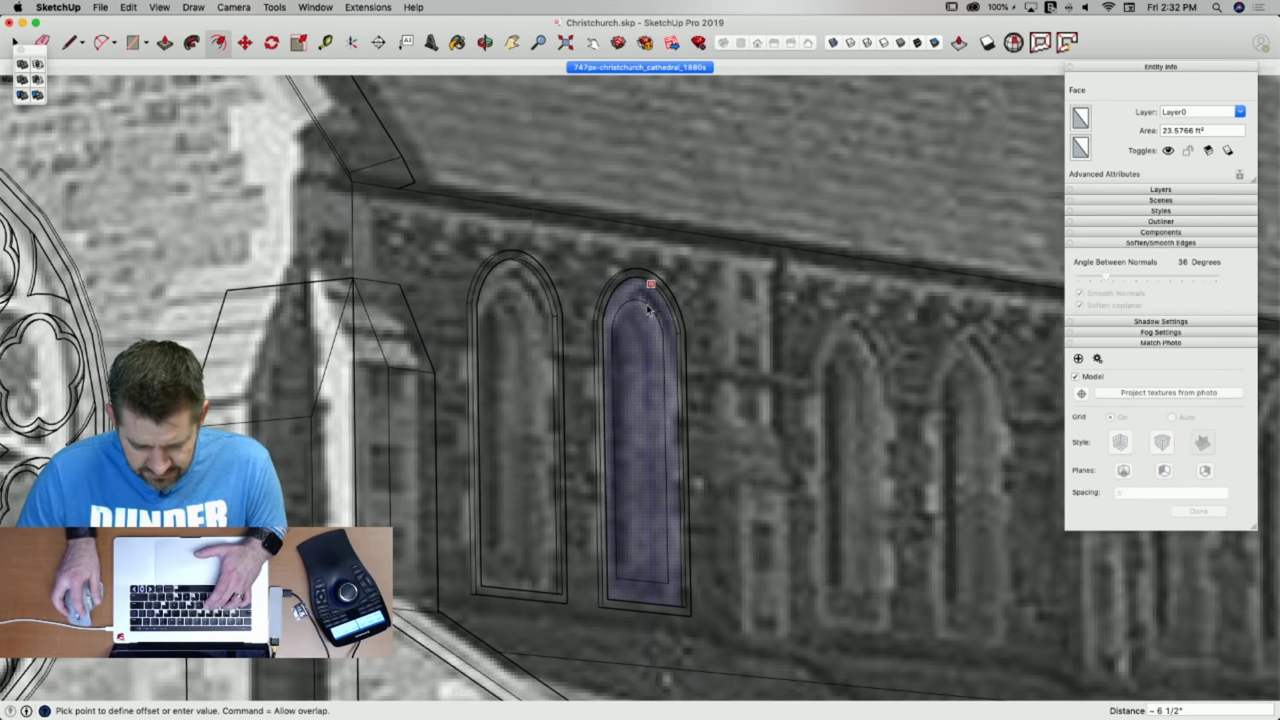
{"action": "left_click", "coordinate": [648, 310]}
{"action": "key", "text": "p"}
{"action": "left_click", "coordinate": [650, 375]}
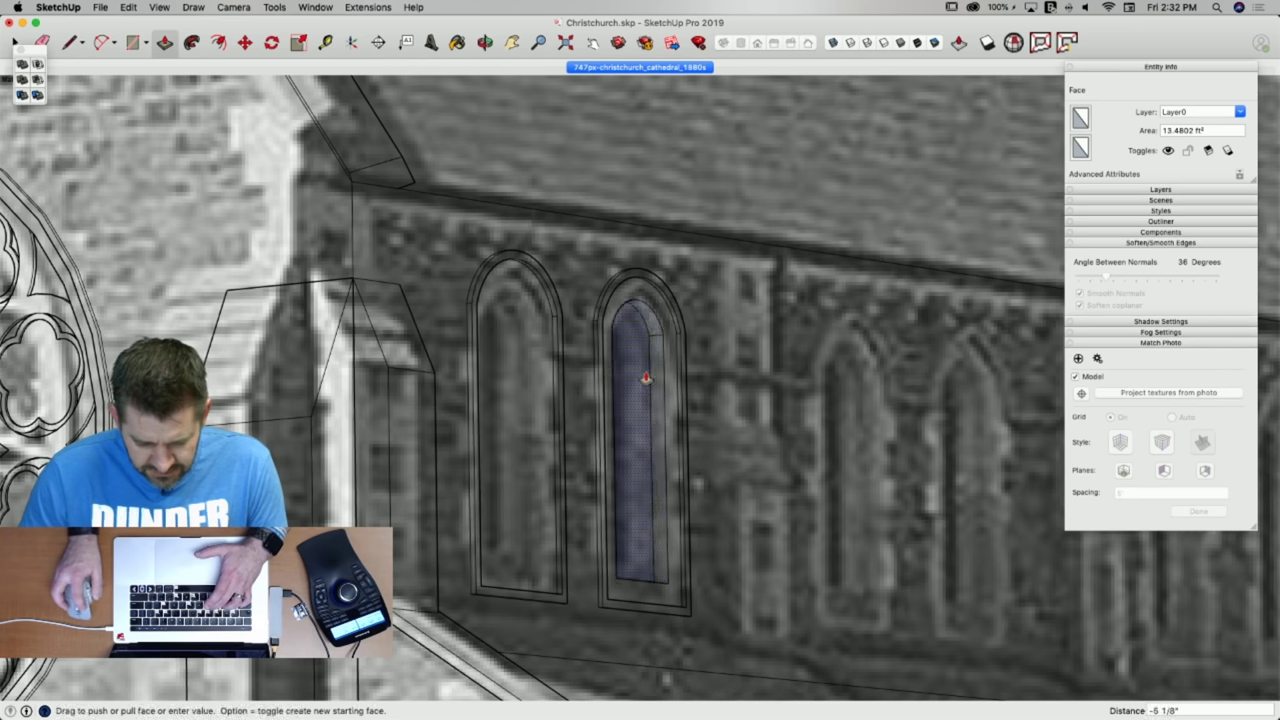
{"action": "left_click", "coordinate": [646, 378]}
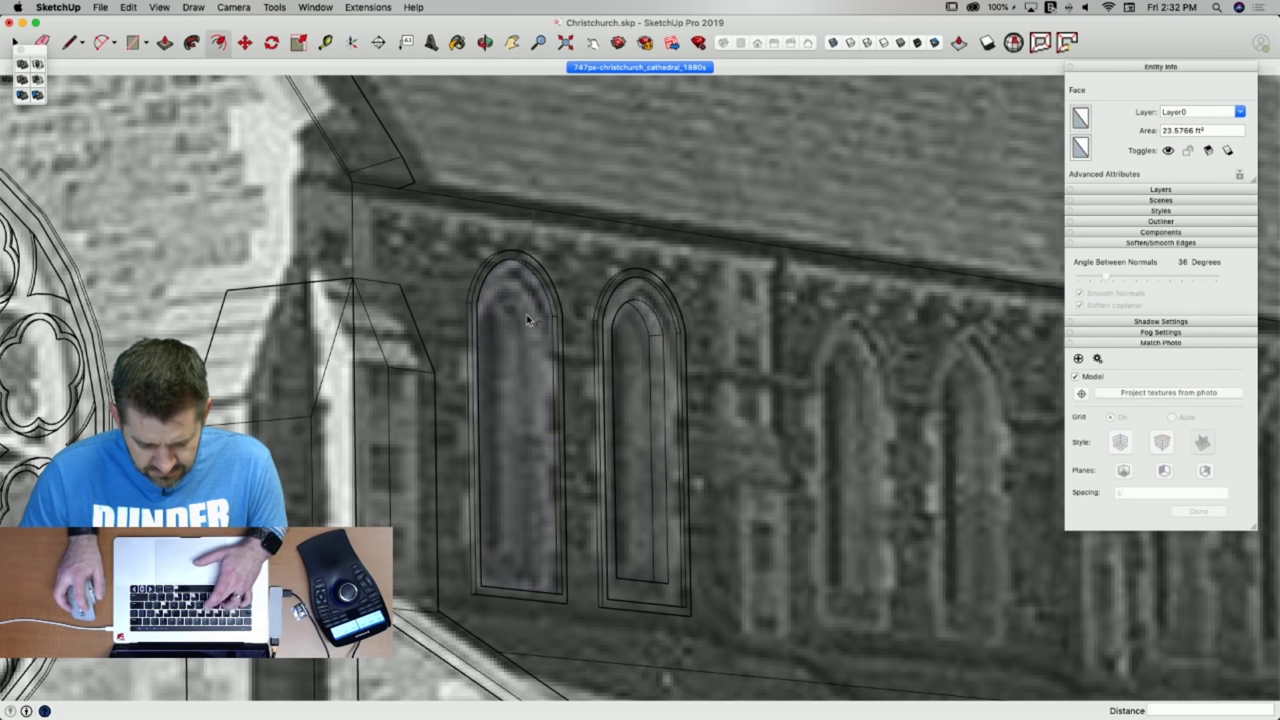
Repeat the same inward offset and inner panel recess on the first upper window, nearest the front gable.
{"action": "left_click", "coordinate": [526, 318]}
{"action": "left_click", "coordinate": [526, 320]}
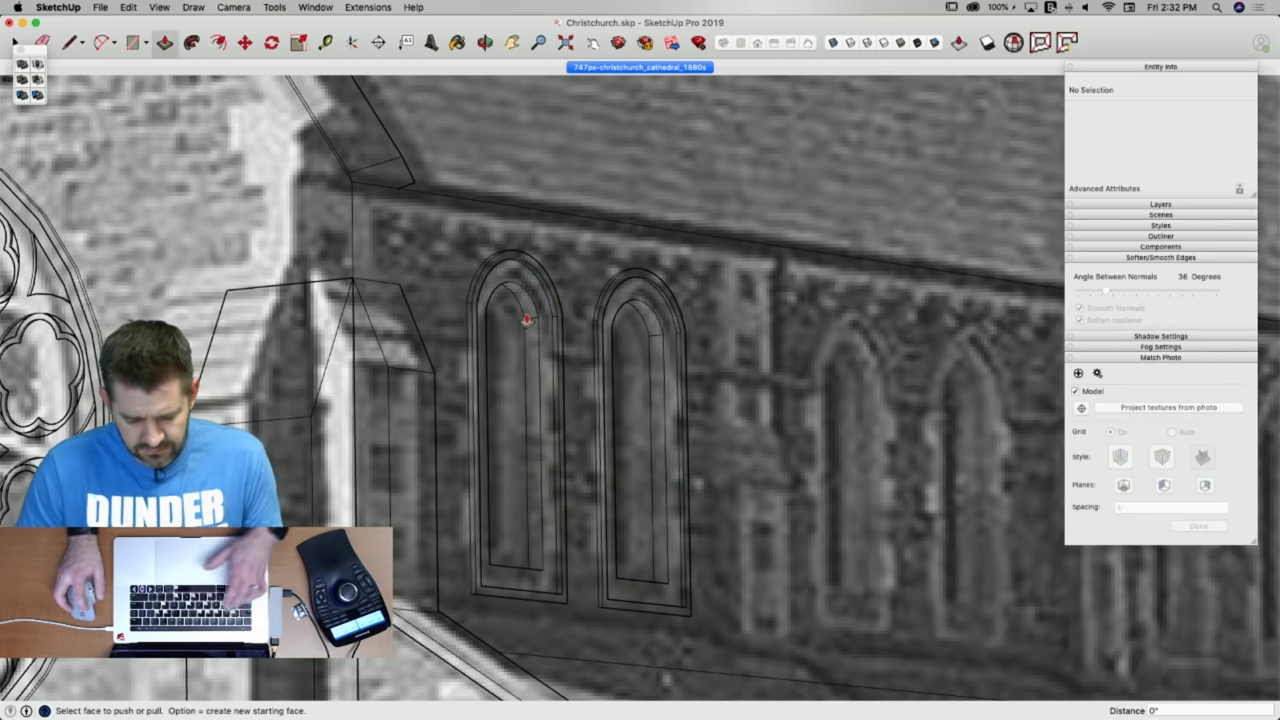
{"action": "key", "text": "space"}
{"action": "scroll", "coordinate": [683, 480], "scroll_direction": "up", "scroll_amount": 10}
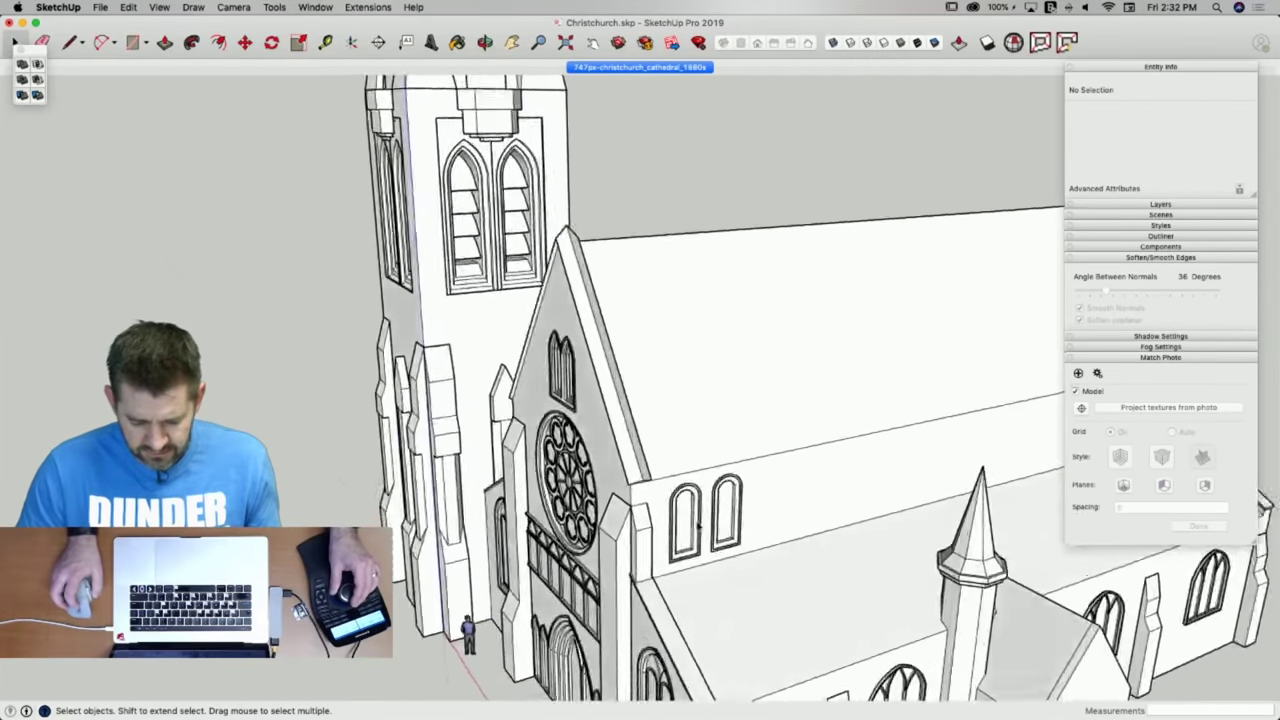
Make both arched upper nave windows, including their trim, into a single component named Upper Window.
{"action": "scroll", "coordinate": [600, 395], "scroll_direction": "down", "scroll_amount": 10}
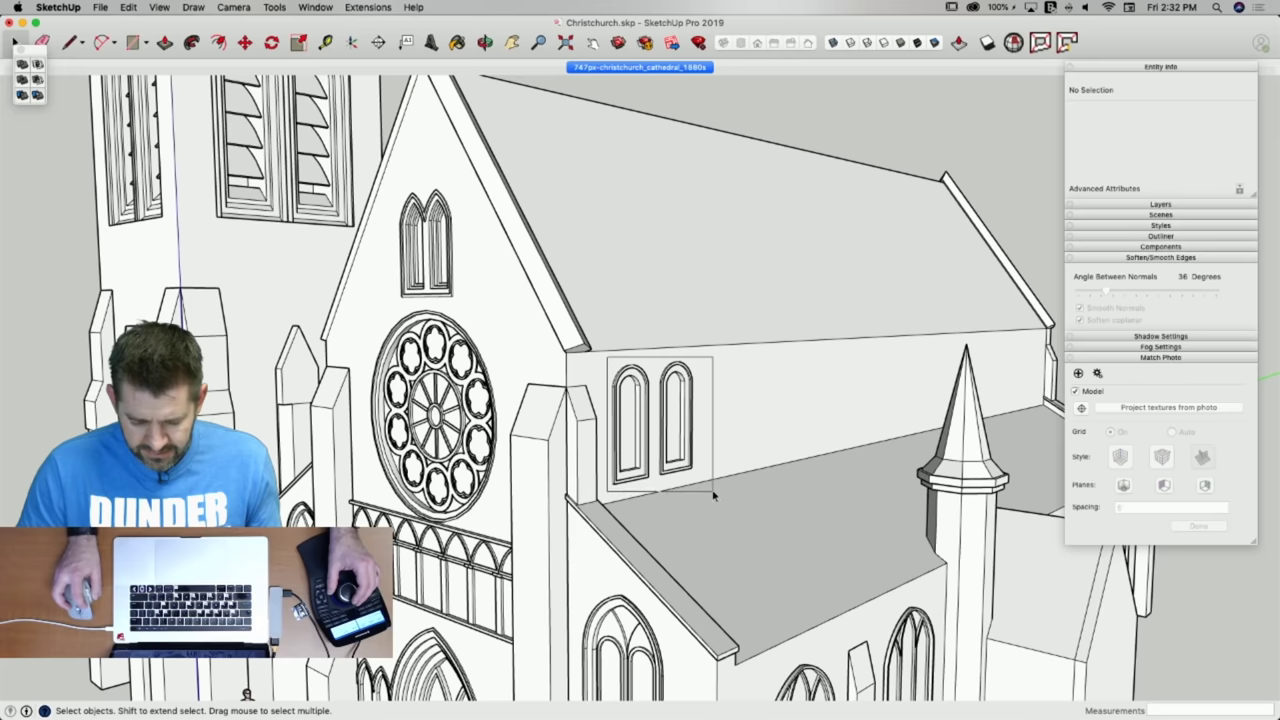
{"action": "left_click_drag", "start_coordinate": [713, 494], "coordinate": [713, 494]}
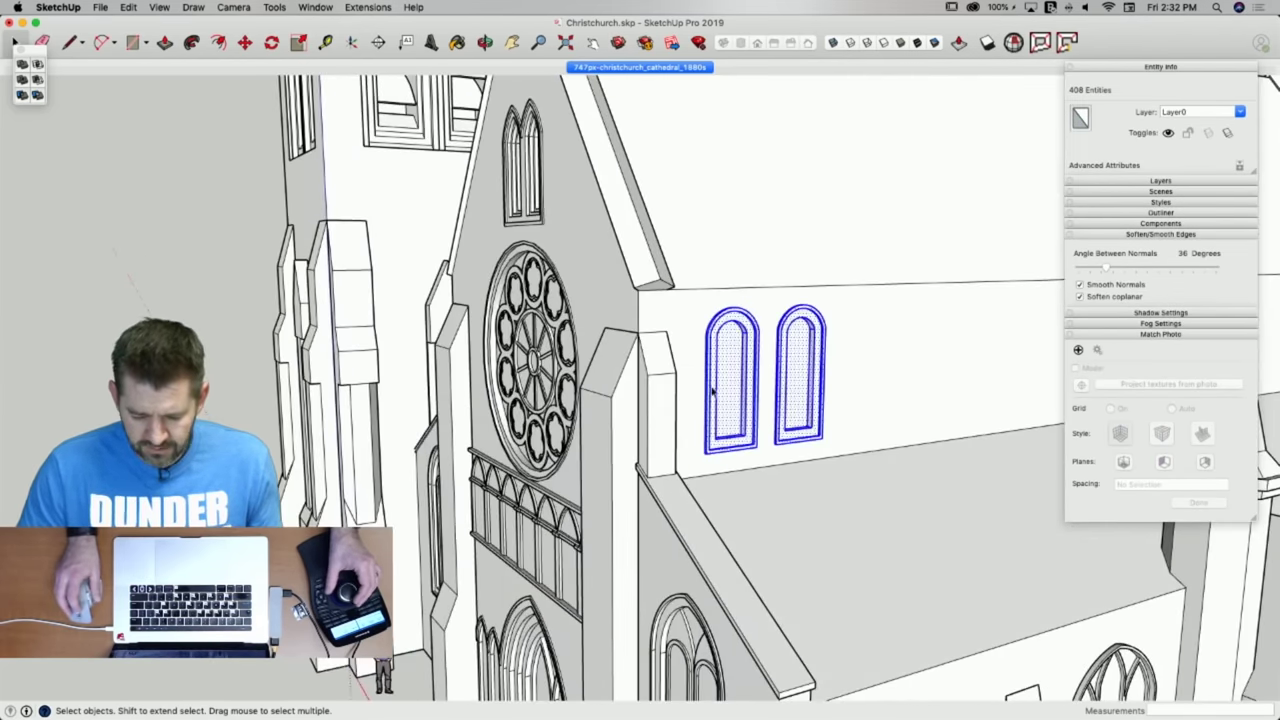
{"action": "right_click", "coordinate": [716, 389]}
{"action": "left_click", "coordinate": [781, 446]}
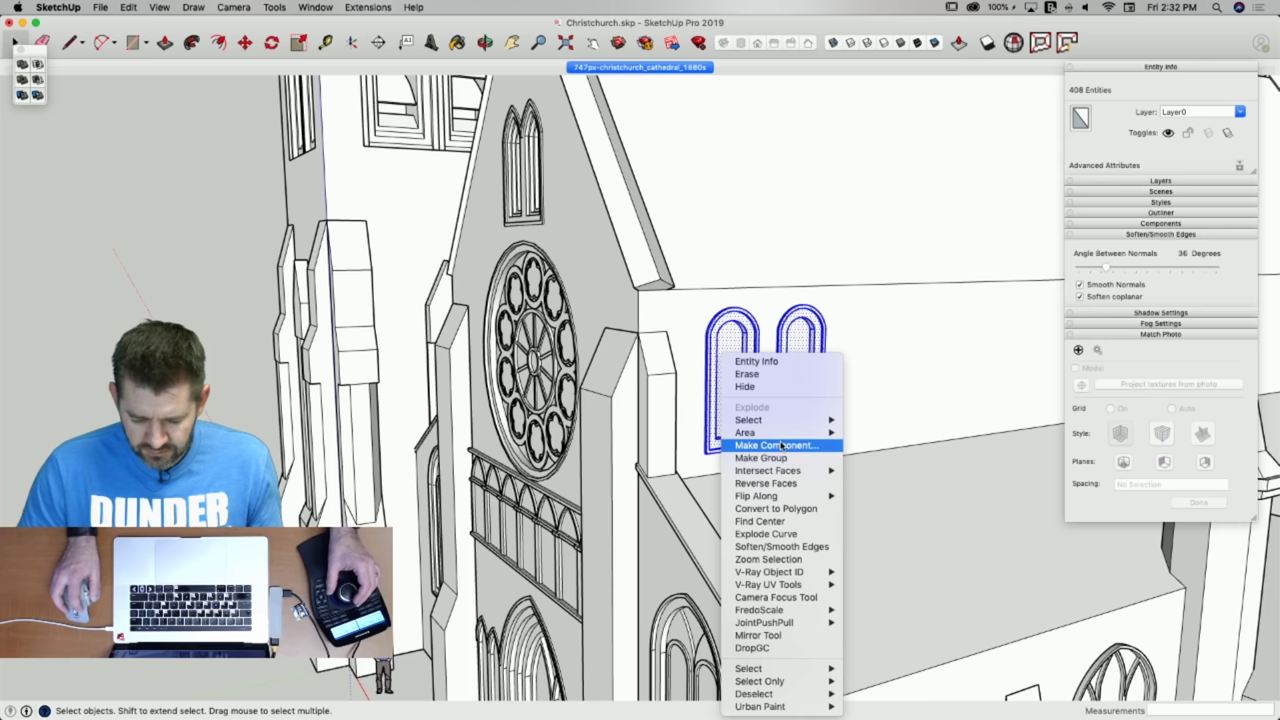
{"action": "type", "text": "U"}
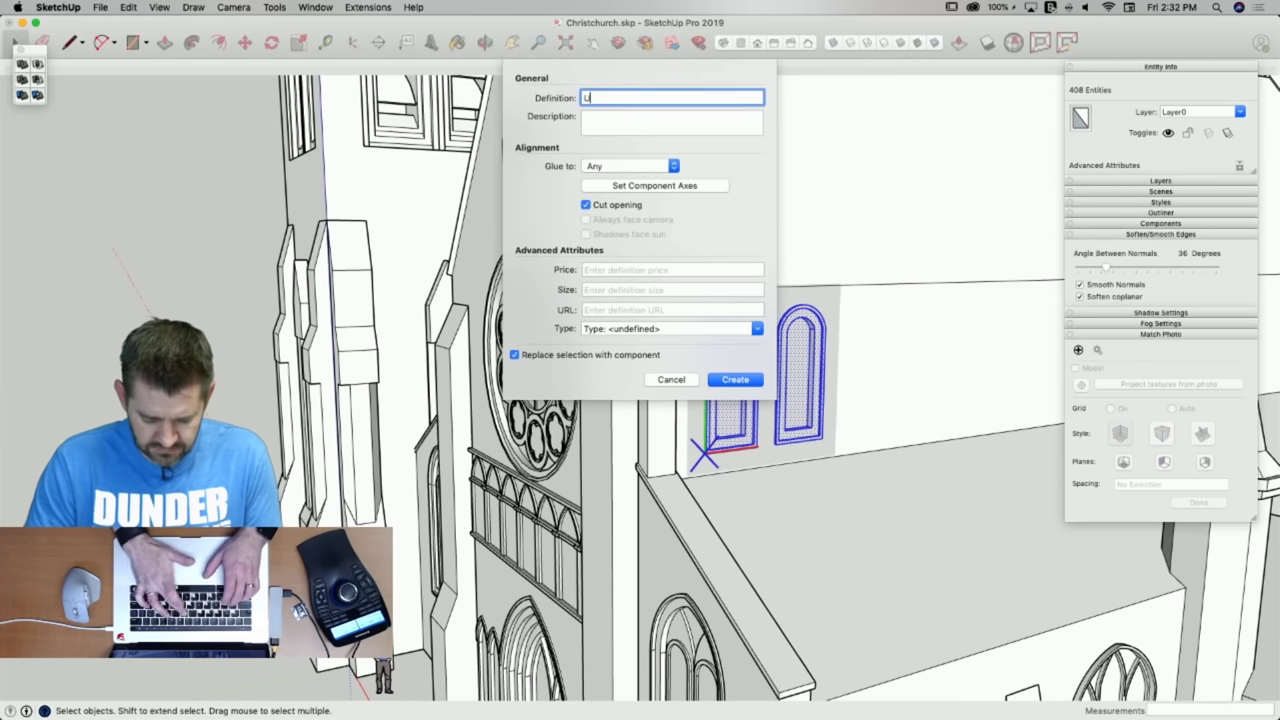
{"action": "type", "text": "pper Window"}
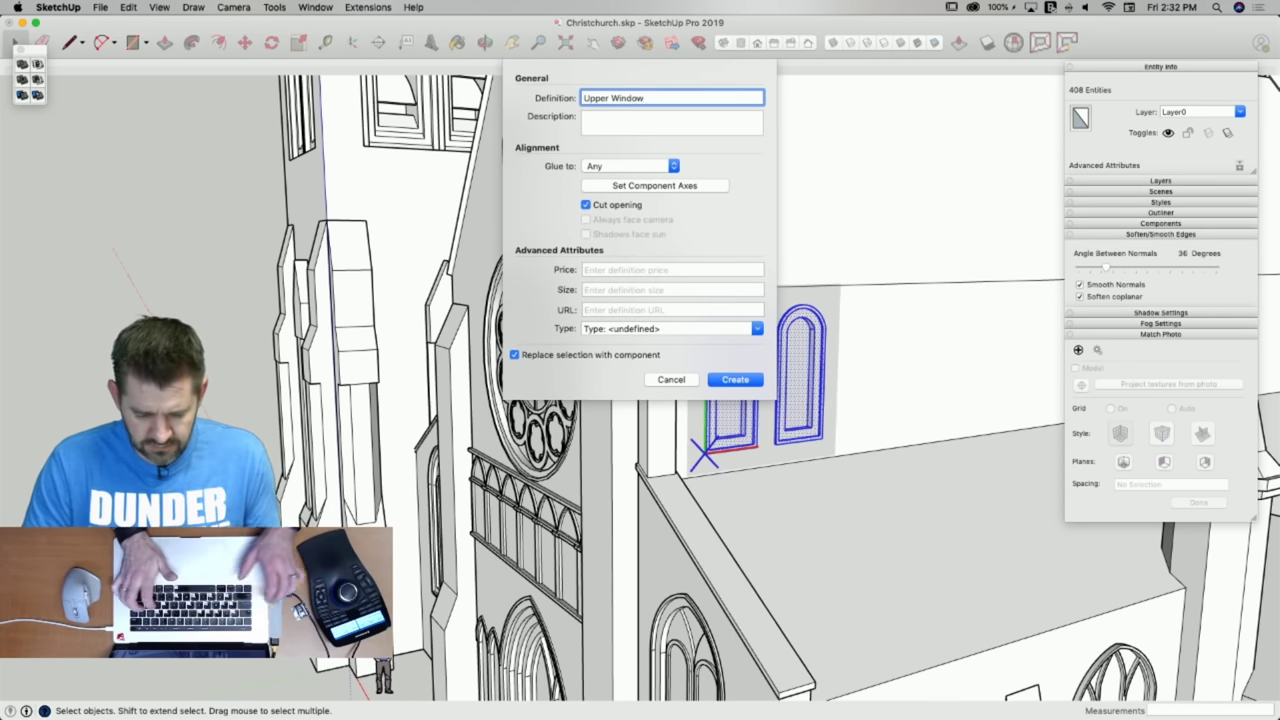
{"action": "key", "text": "Return"}
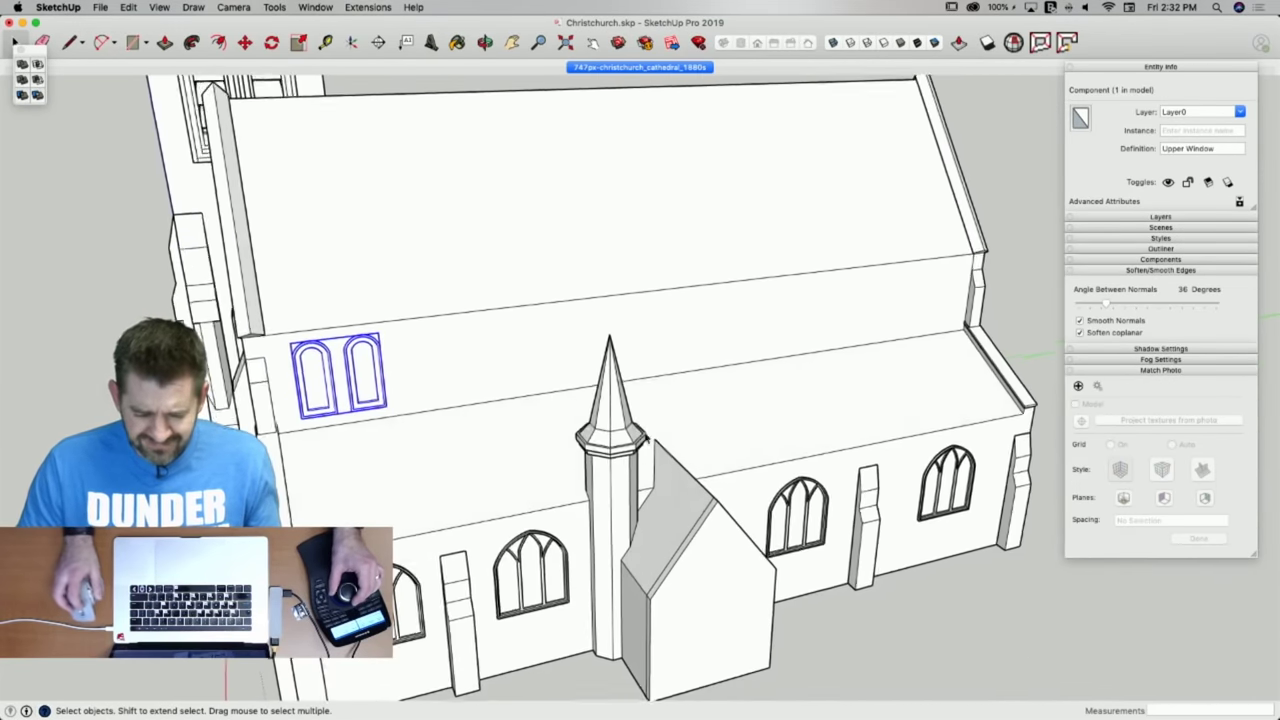
Copy the Upper Window component about 73' 10 3/8" to the nave wall's far end and divide the distance into 7 equal spacings.
{"action": "key", "text": "m"}
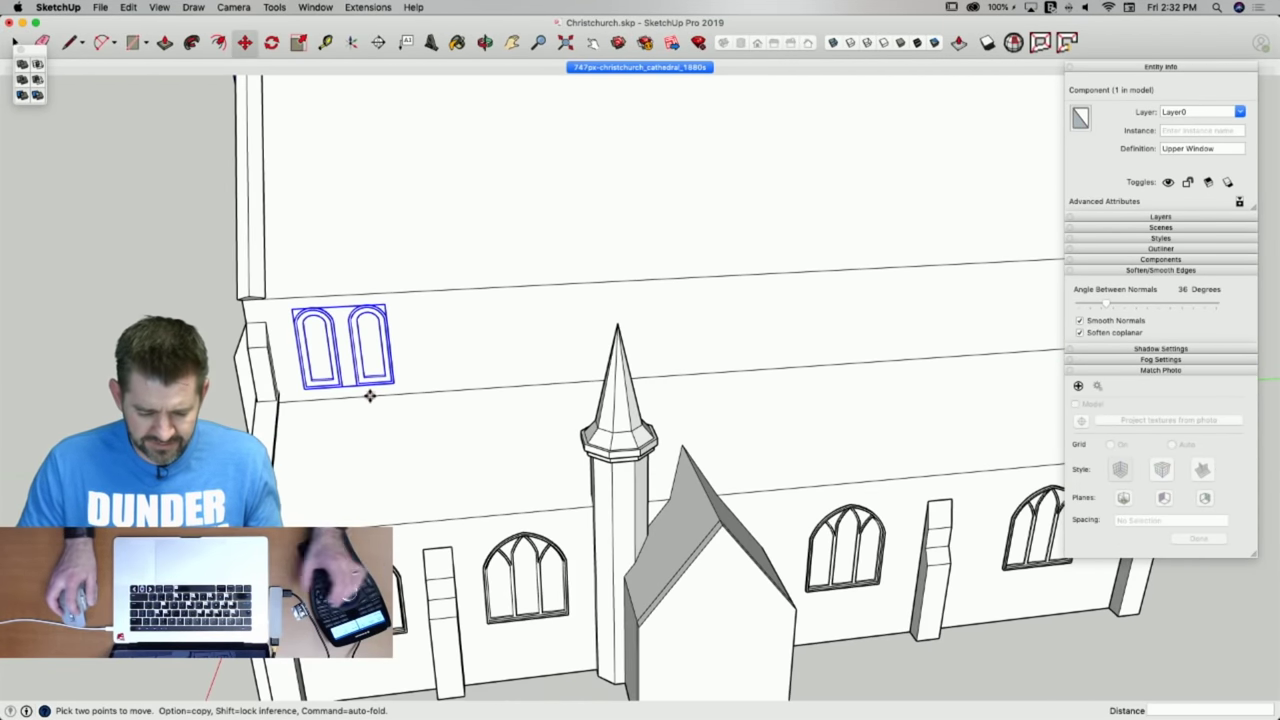
{"action": "left_click", "coordinate": [354, 397]}
{"action": "key", "text": "alt"}
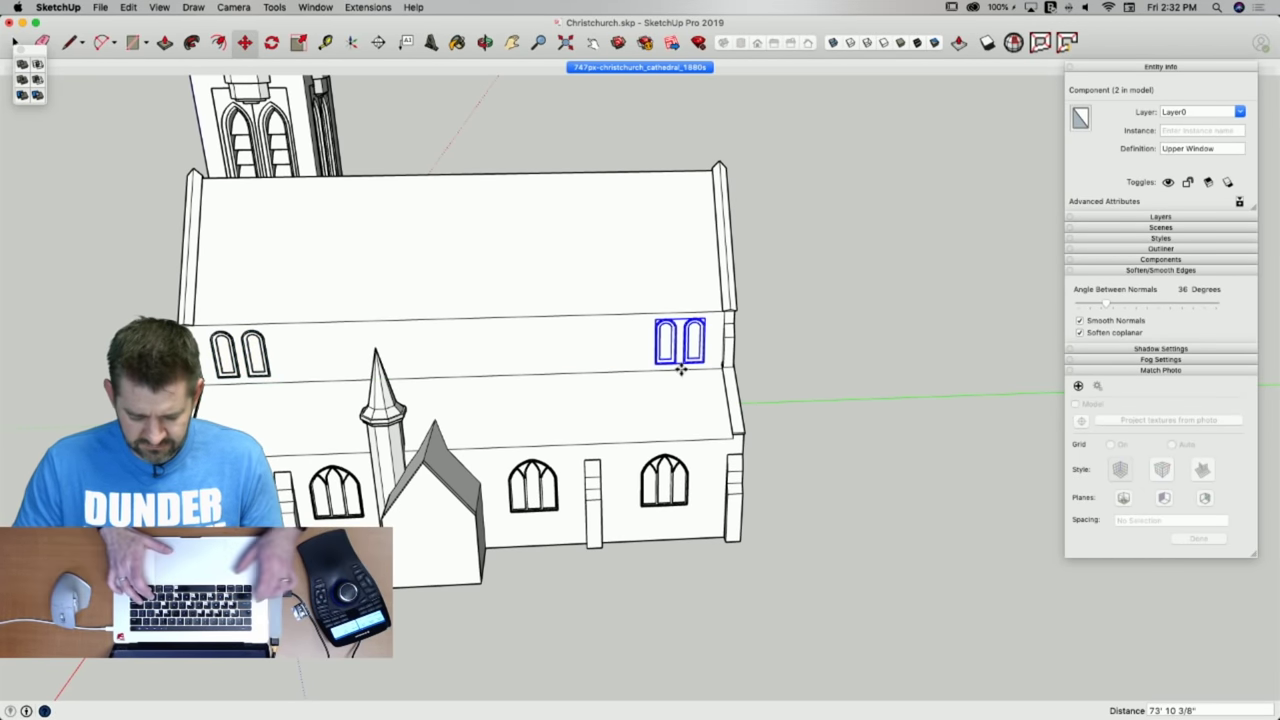
{"action": "type", "text": "/7"}
{"action": "key", "text": "Return"}
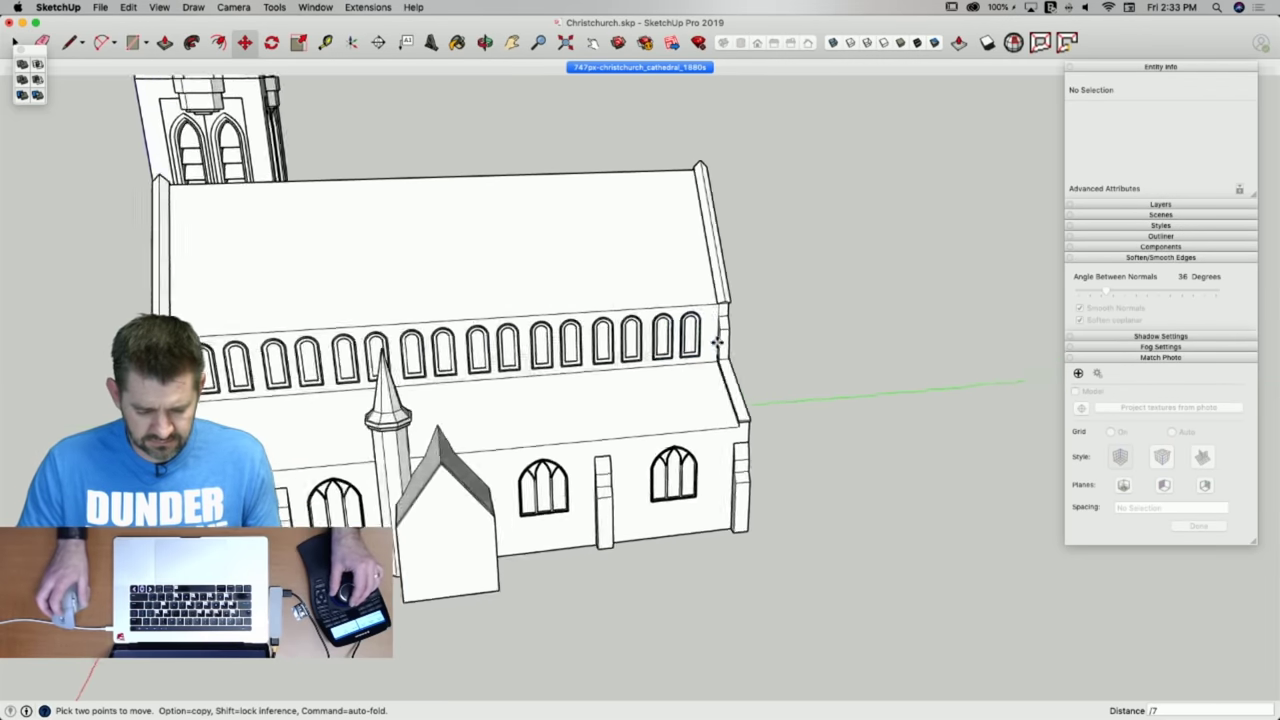
{"action": "key", "text": "space"}
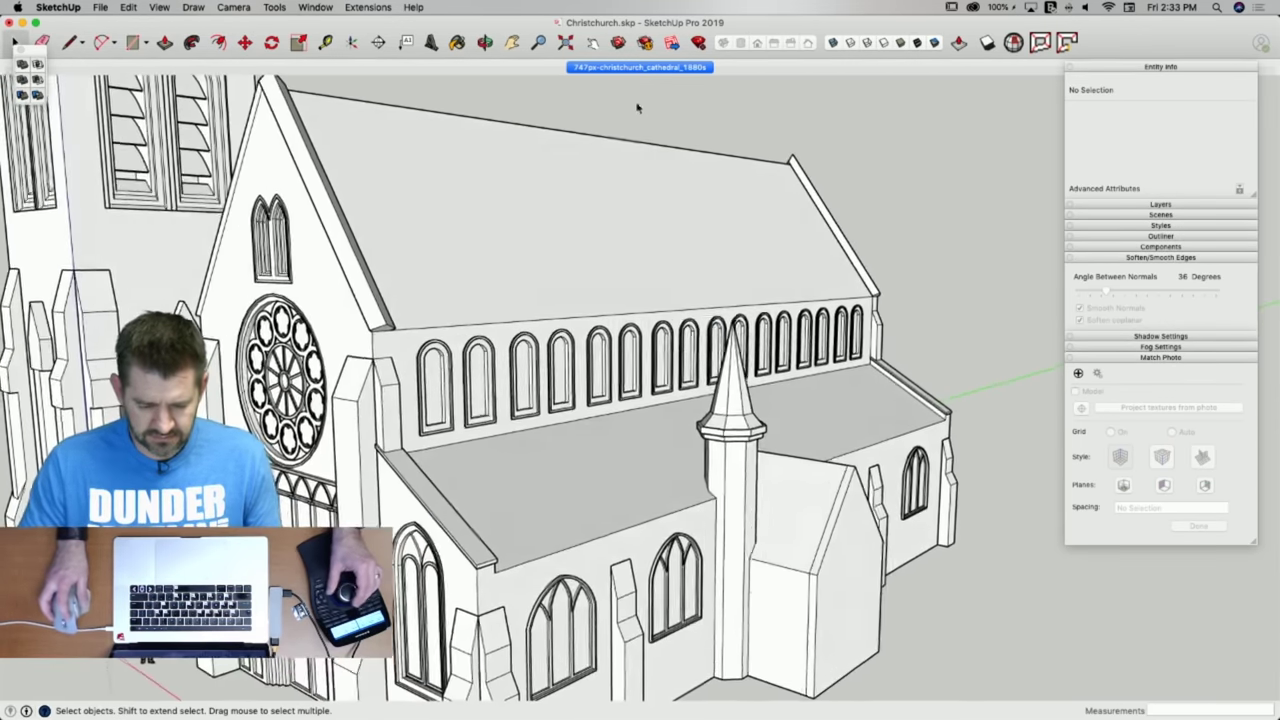
Compare the nave's row of upper windows with the matched reference photo and examine the side porch's gable, roof edge and arched openings.
{"action": "left_click", "coordinate": [632, 70]}
{"action": "left_click", "coordinate": [632, 67]}
{"action": "scroll", "coordinate": [755, 555], "scroll_direction": "up", "scroll_amount": 5}
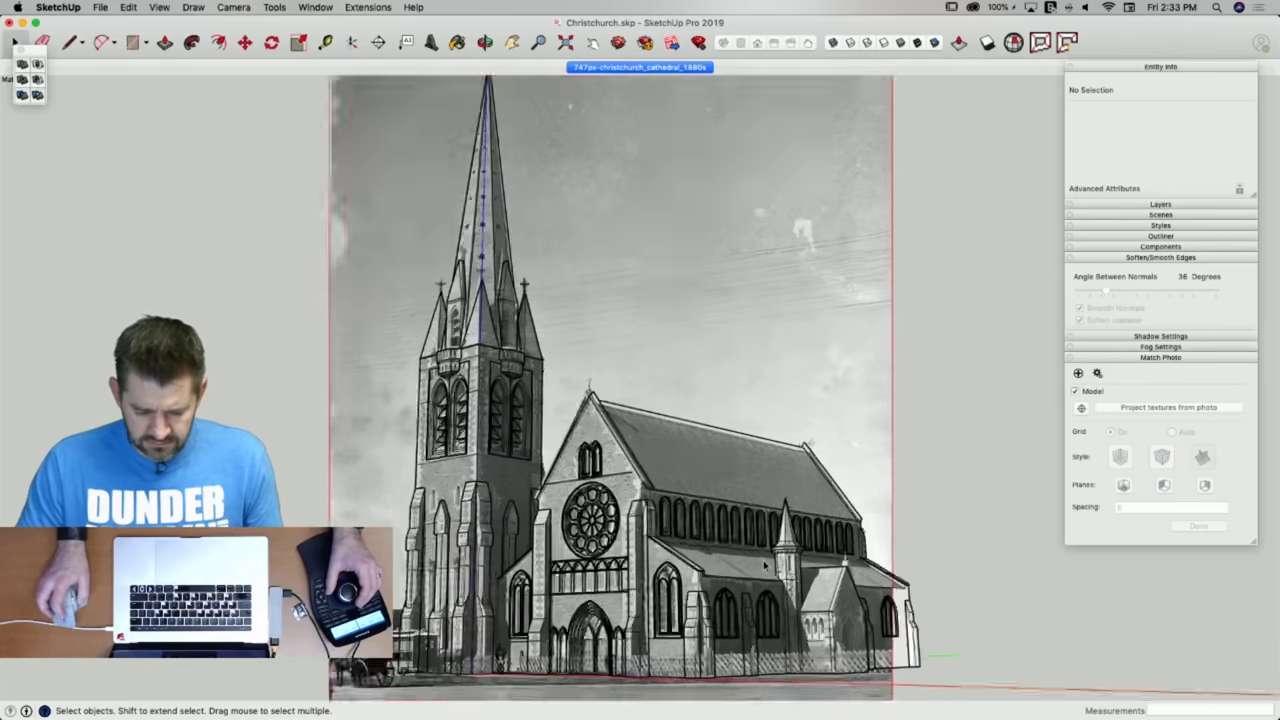
{"action": "scroll", "coordinate": [760, 560], "scroll_direction": "down", "scroll_amount": 5}
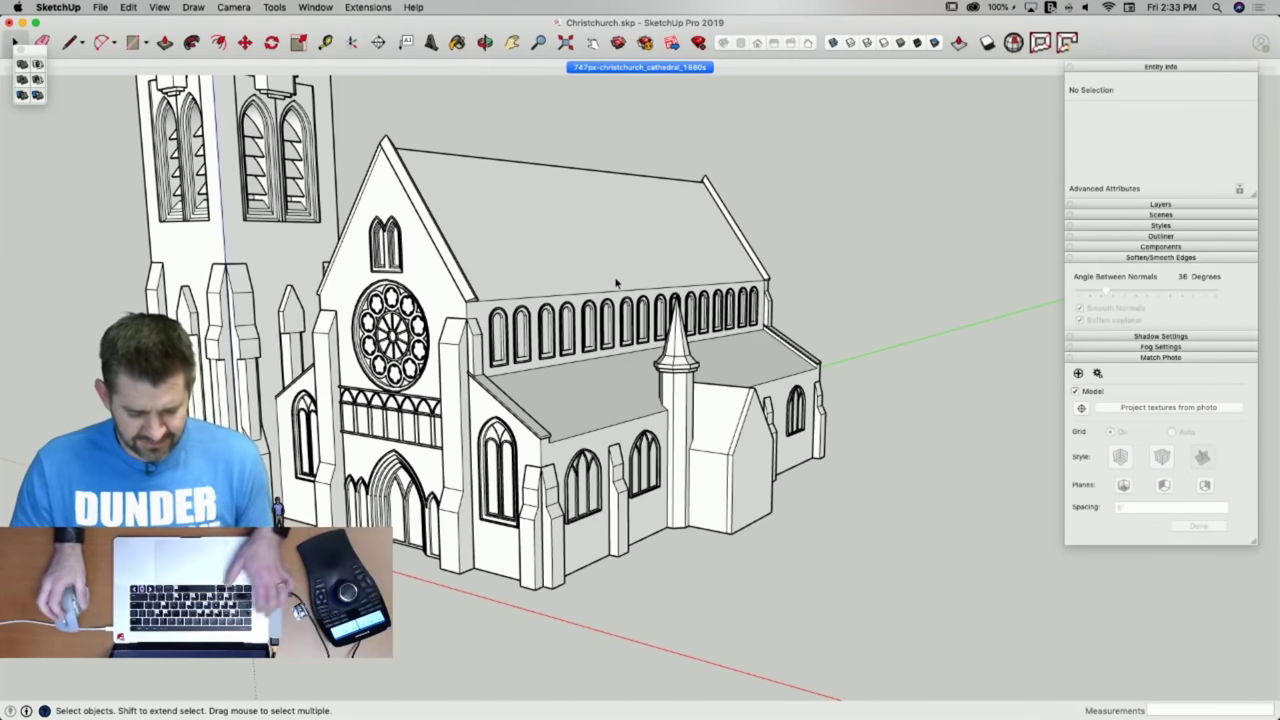
{"action": "left_click", "coordinate": [627, 68]}
{"action": "scroll", "coordinate": [836, 700], "scroll_direction": "up", "scroll_amount": 8}
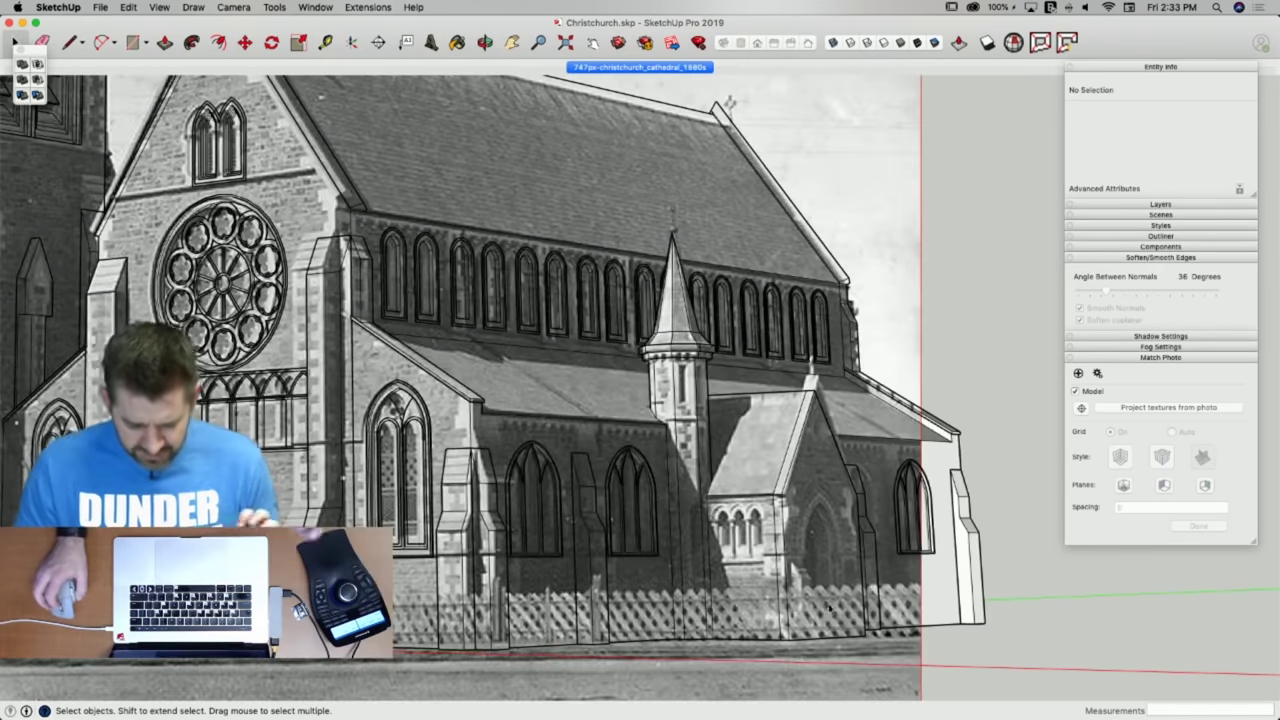
{"action": "scroll", "coordinate": [808, 590], "scroll_direction": "up", "scroll_amount": 3}
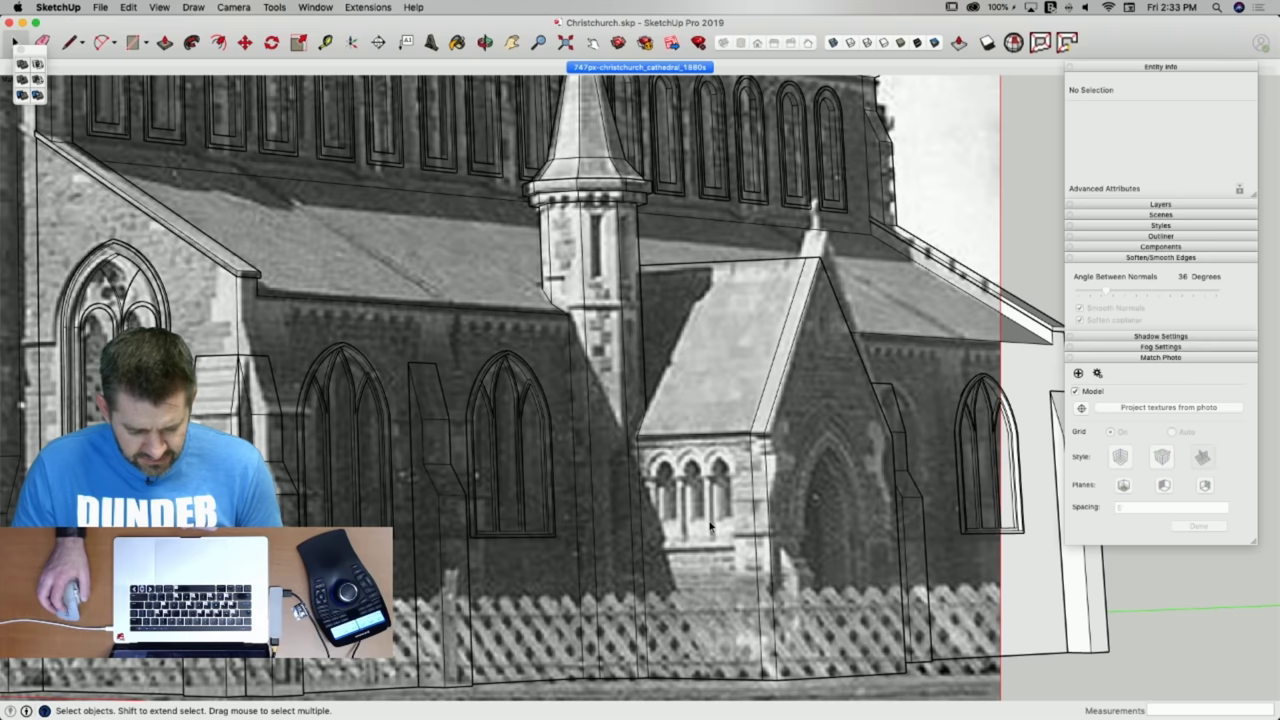
{"action": "scroll", "coordinate": [712, 527], "scroll_direction": "up", "scroll_amount": 3}
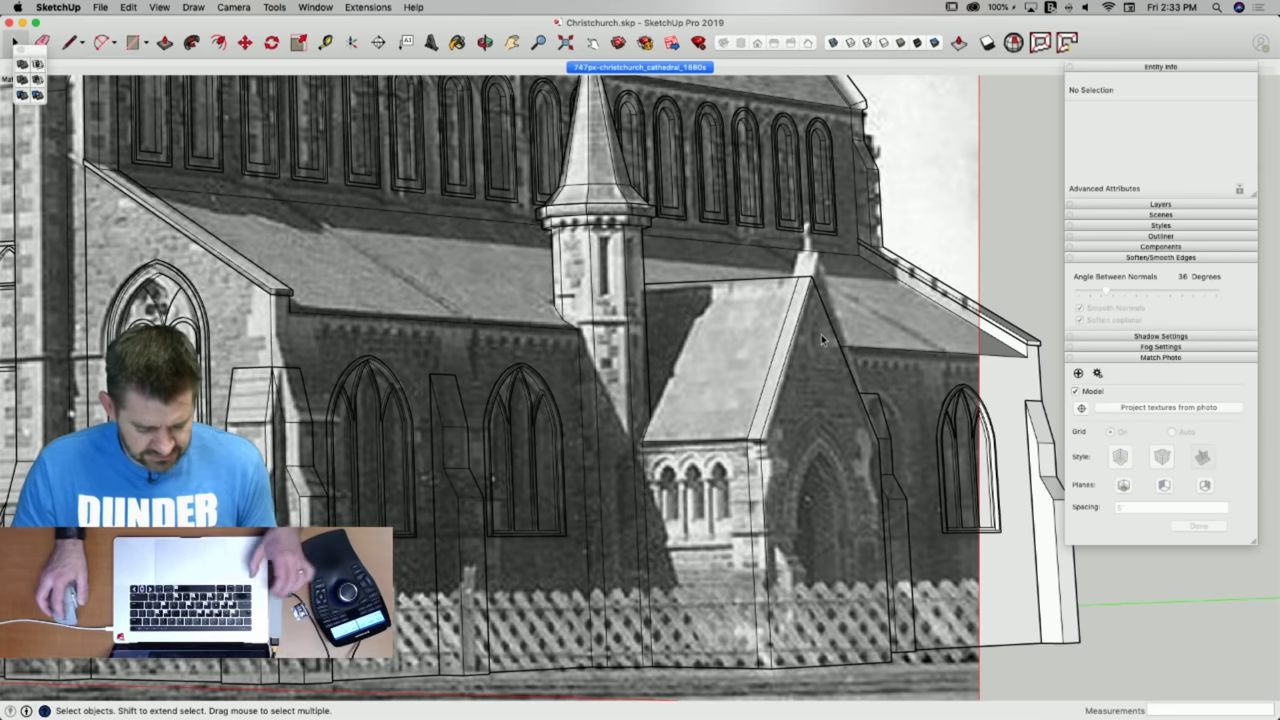
Select the narrow sloping strips along the front edge of the side porch's gable roof.
{"action": "middle_click_drag", "start_coordinate": [819, 307], "coordinate": [800, 400]}
{"action": "scroll", "coordinate": [776, 514], "scroll_direction": "down", "scroll_amount": 8}
{"action": "scroll", "coordinate": [800, 490], "scroll_direction": "up", "scroll_amount": 10}
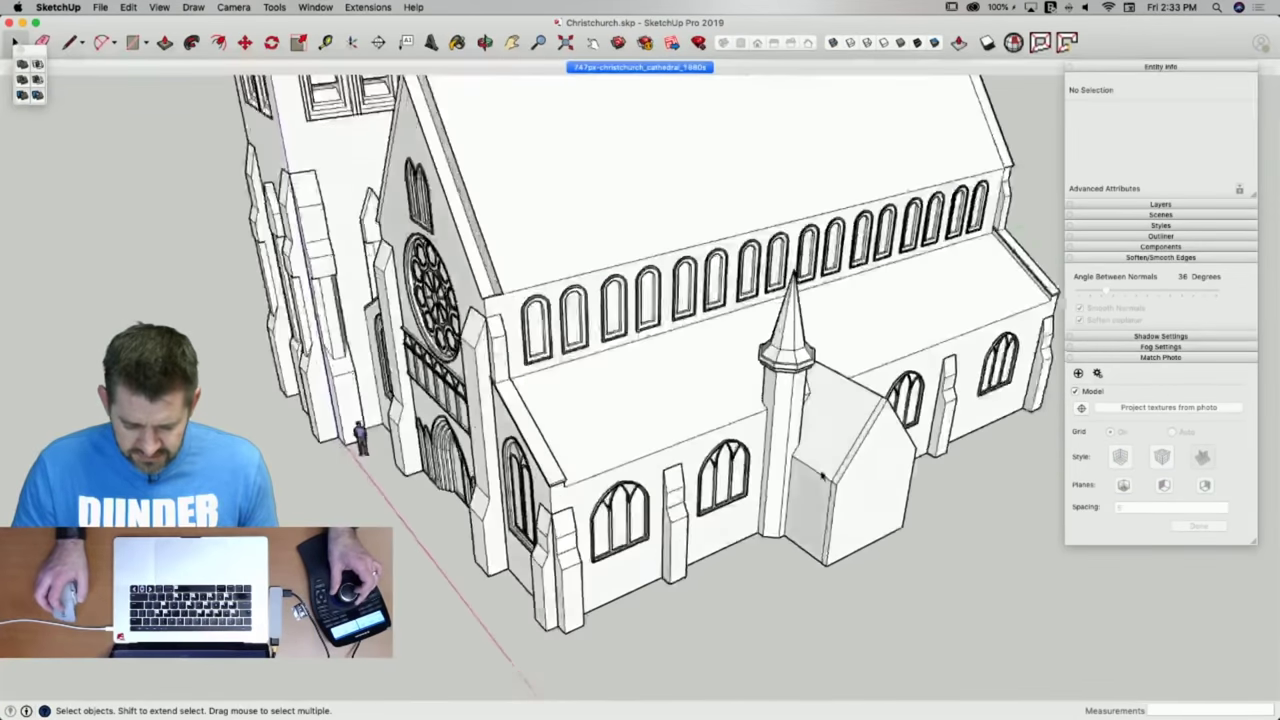
{"action": "middle_click_drag", "start_coordinate": [794, 457], "coordinate": [746, 449]}
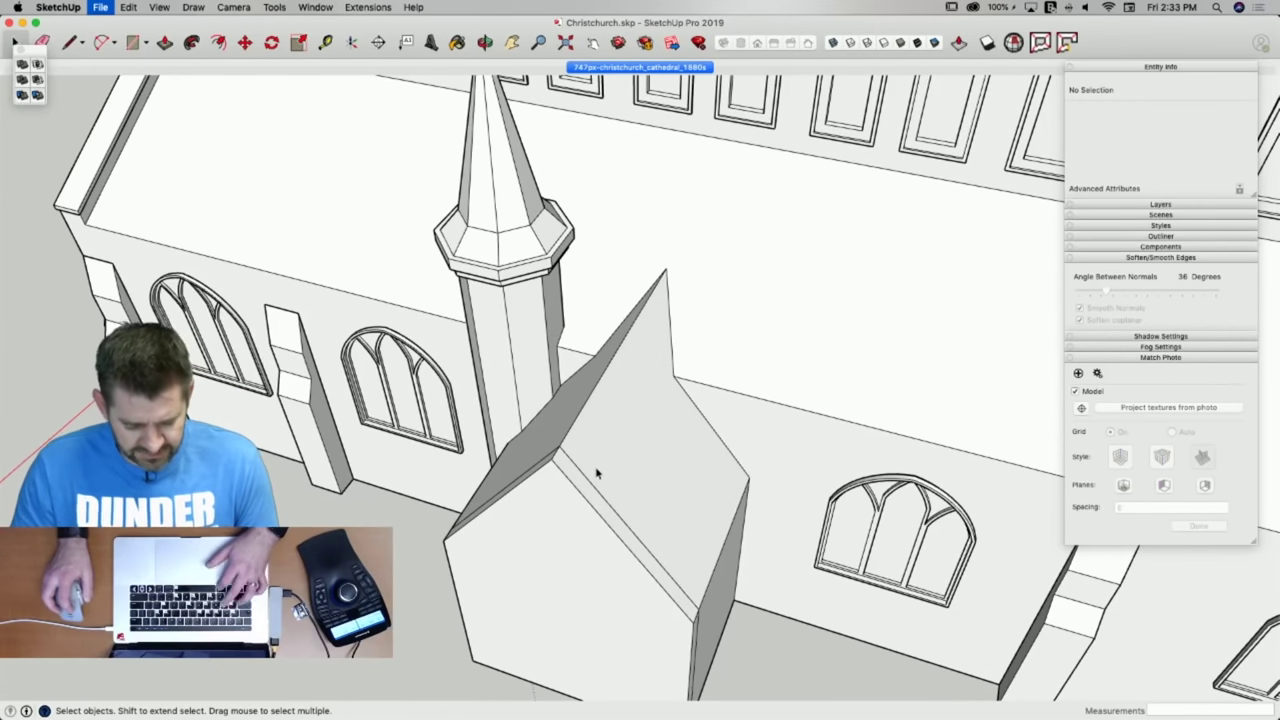
{"action": "left_click", "coordinate": [557, 470]}
{"action": "scroll", "coordinate": [473, 517], "scroll_direction": "up", "scroll_amount": 3}
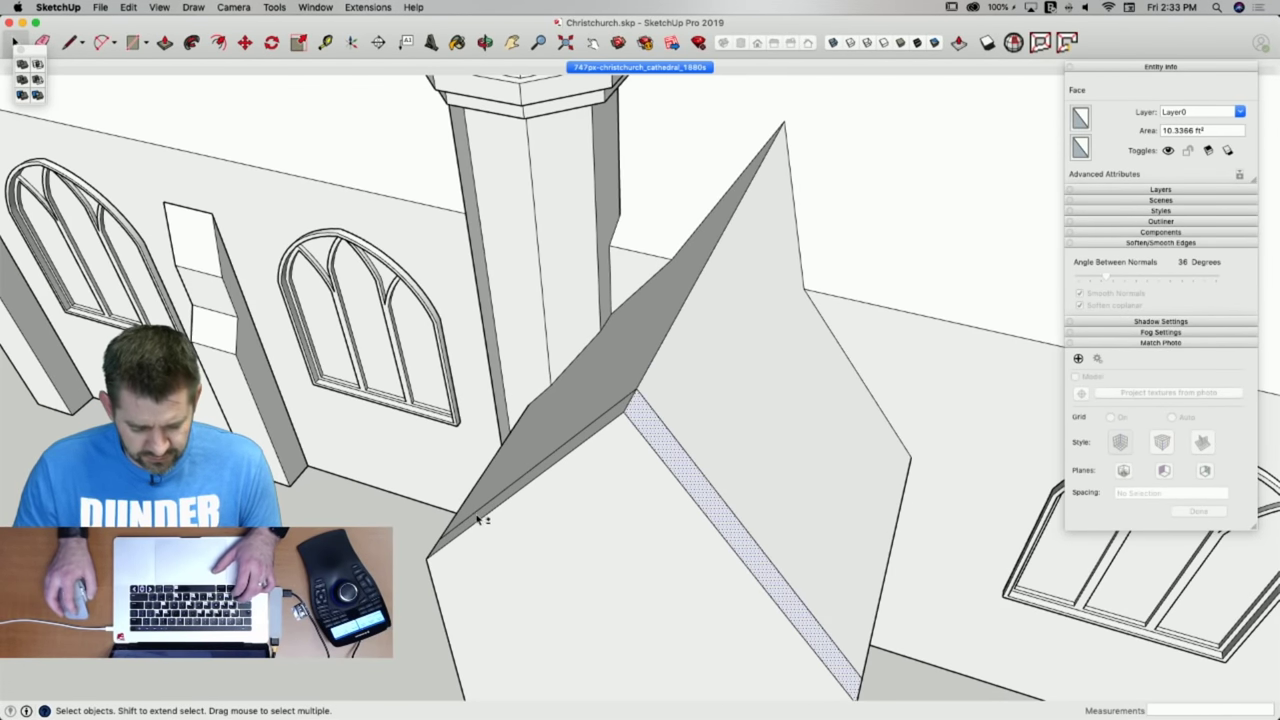
{"action": "left_click", "coordinate": [479, 517], "text": "shift"}
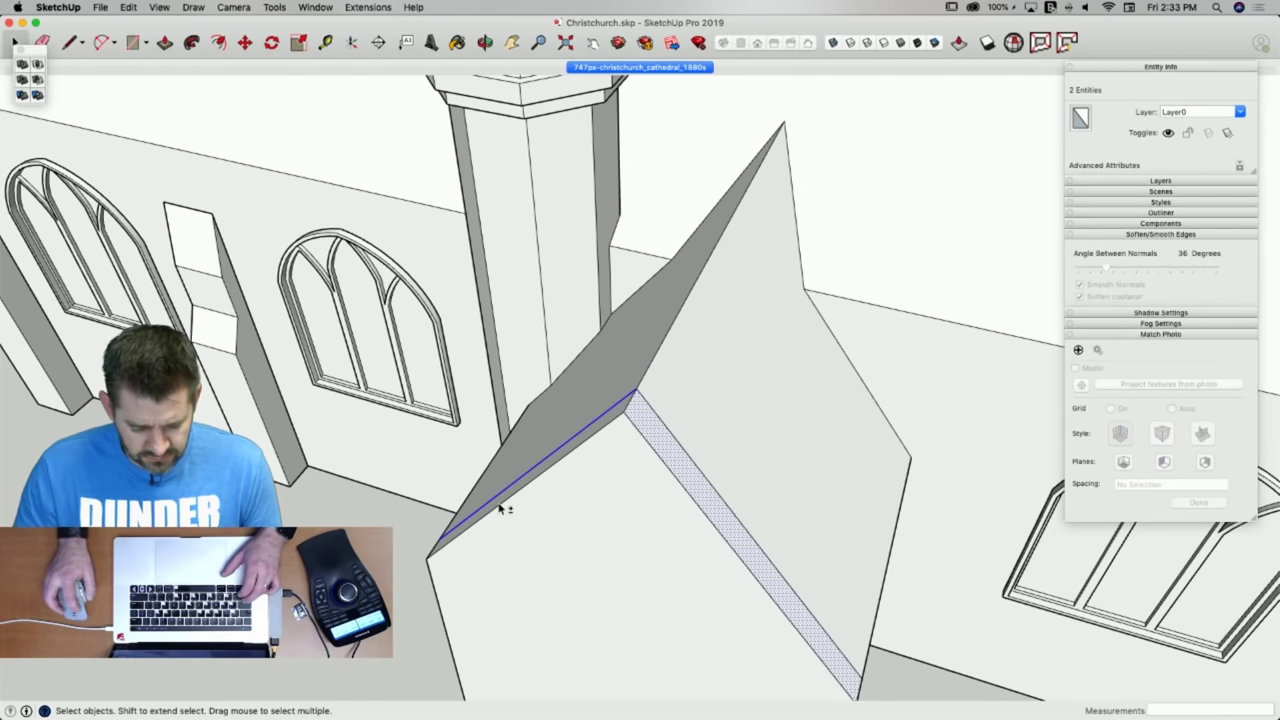
{"action": "middle_click_drag", "start_coordinate": [491, 517], "coordinate": [746, 457]}
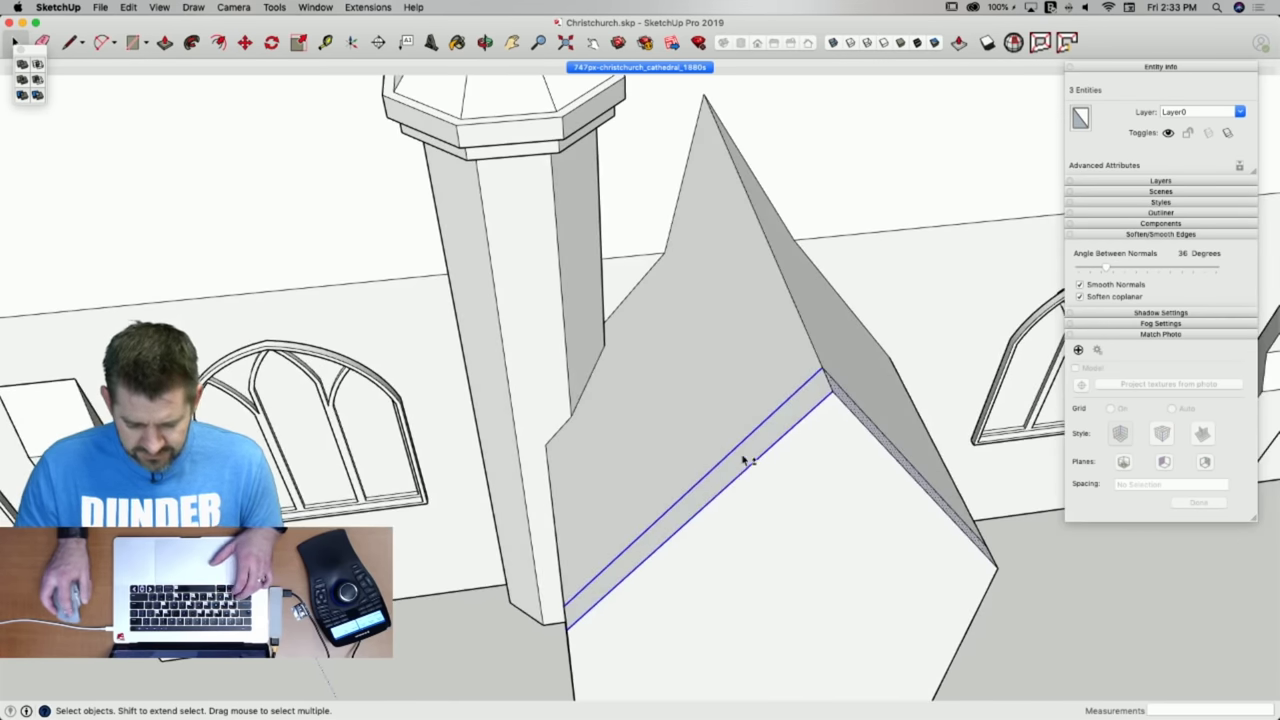
Raise the two narrow strip faces along the porch gable about 1' 4 15/16" vertically with Vector Push Pull, matching the reference photo.
{"action": "left_click", "coordinate": [745, 458], "text": "shift"}
{"action": "middle_click_drag", "start_coordinate": [703, 406], "coordinate": [694, 495]}
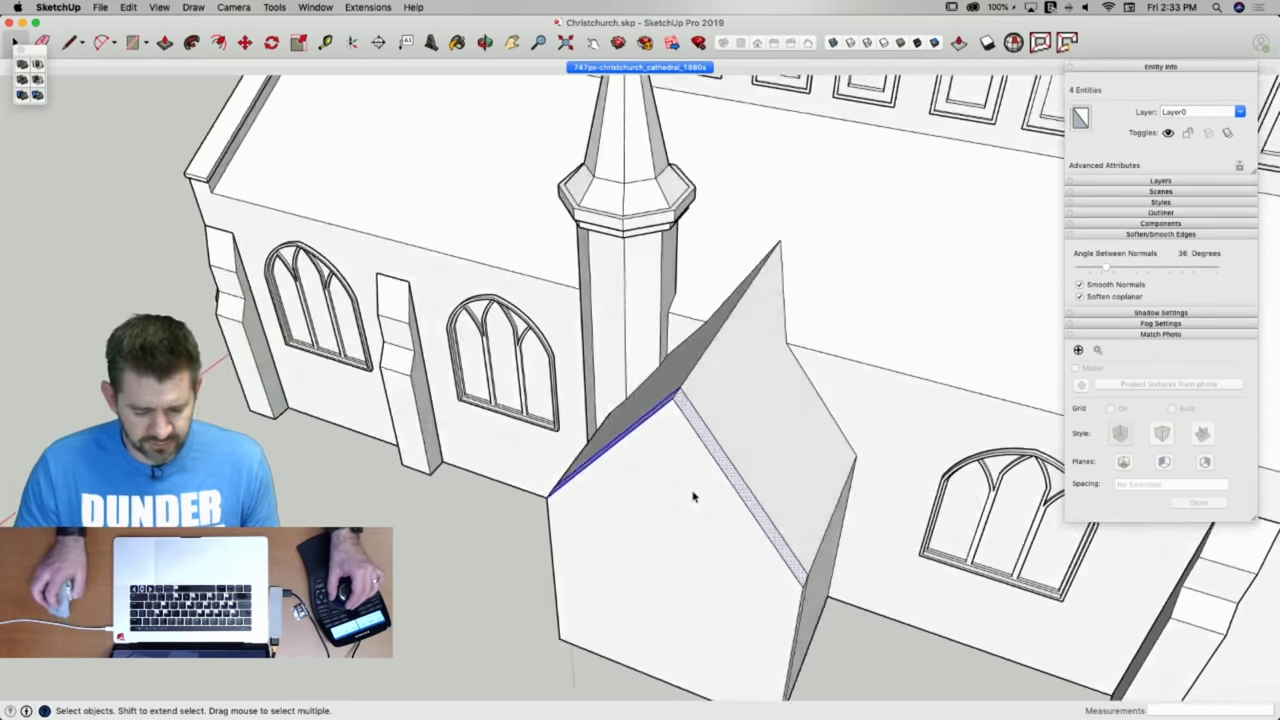
{"action": "left_click", "coordinate": [286, 8]}
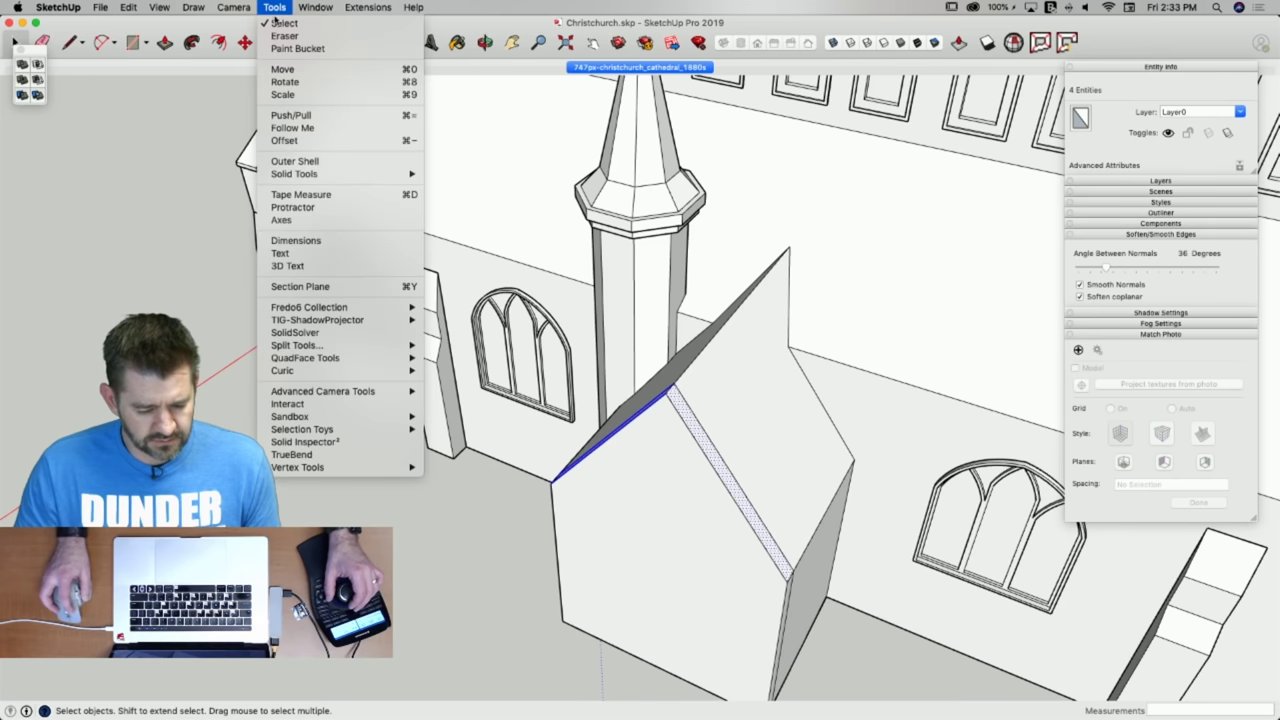
{"action": "mouse_move", "coordinate": [324, 311]}
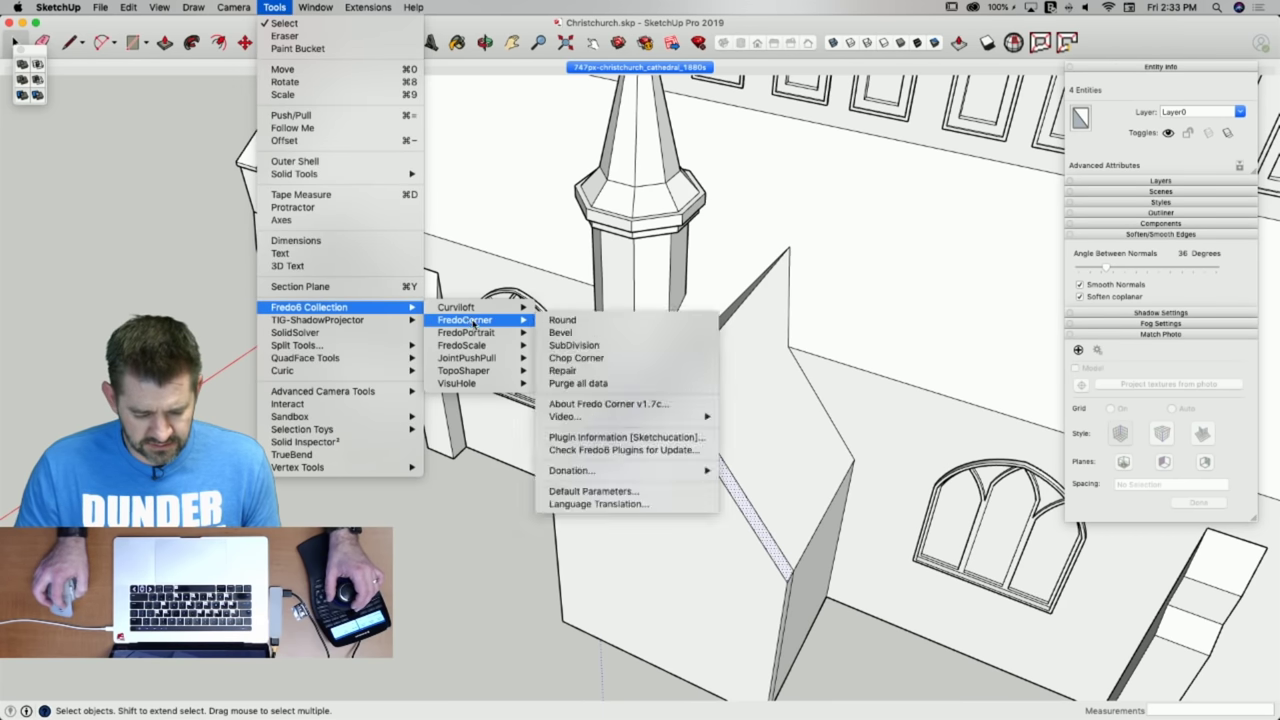
{"action": "mouse_move", "coordinate": [490, 360]}
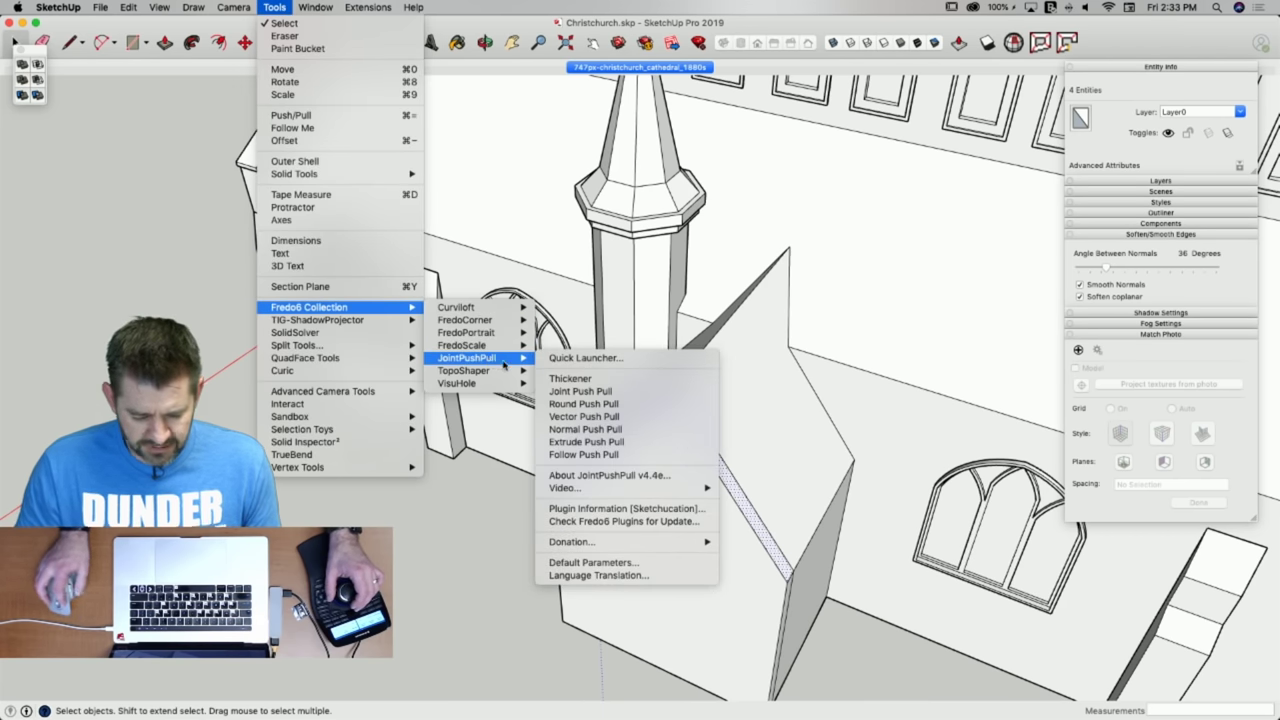
{"action": "left_click", "coordinate": [584, 416]}
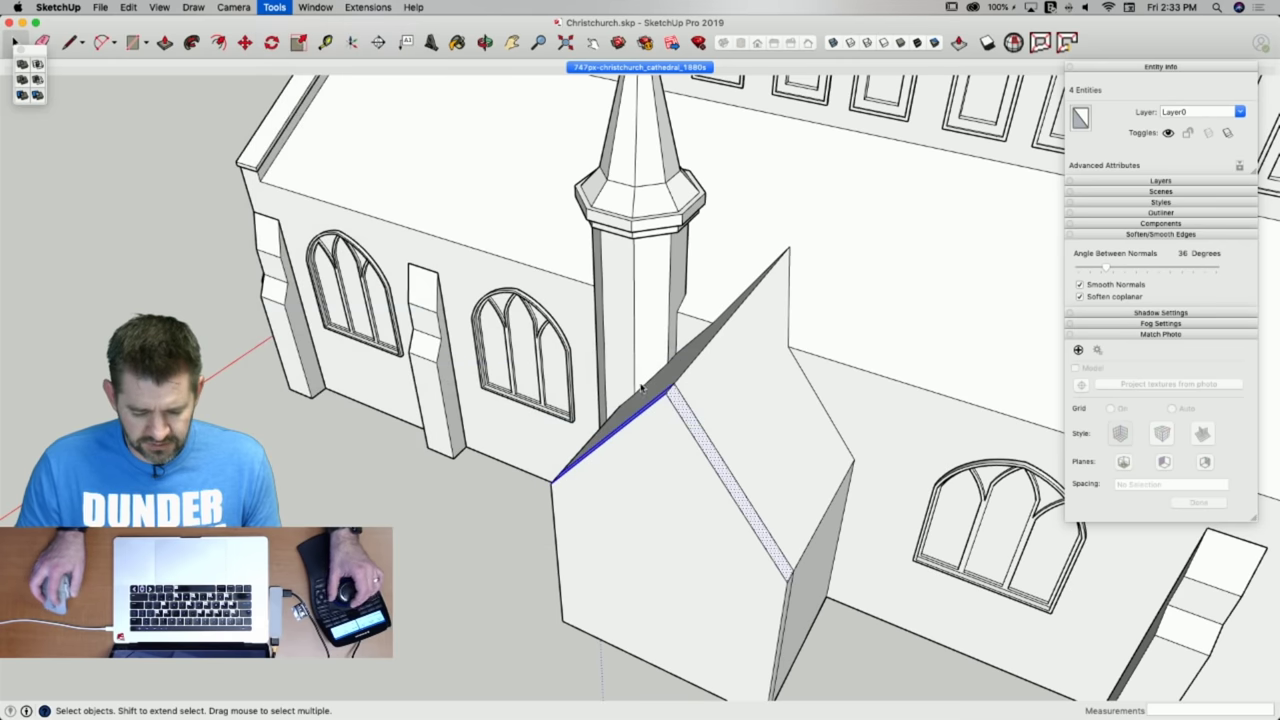
{"action": "left_click_drag", "start_coordinate": [668, 403], "coordinate": [668, 372]}
{"action": "key", "text": "Up"}
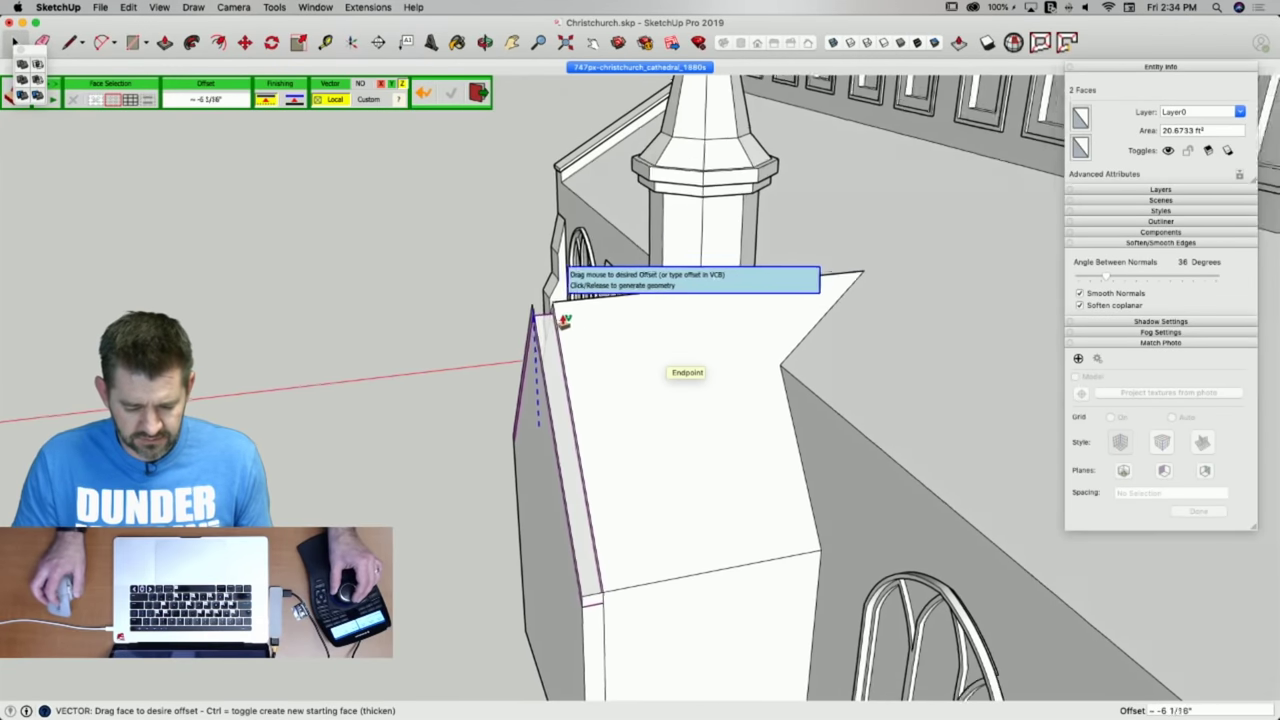
{"action": "left_click_drag", "start_coordinate": [565, 320], "coordinate": [598, 67]}
{"action": "left_click", "coordinate": [598, 70]}
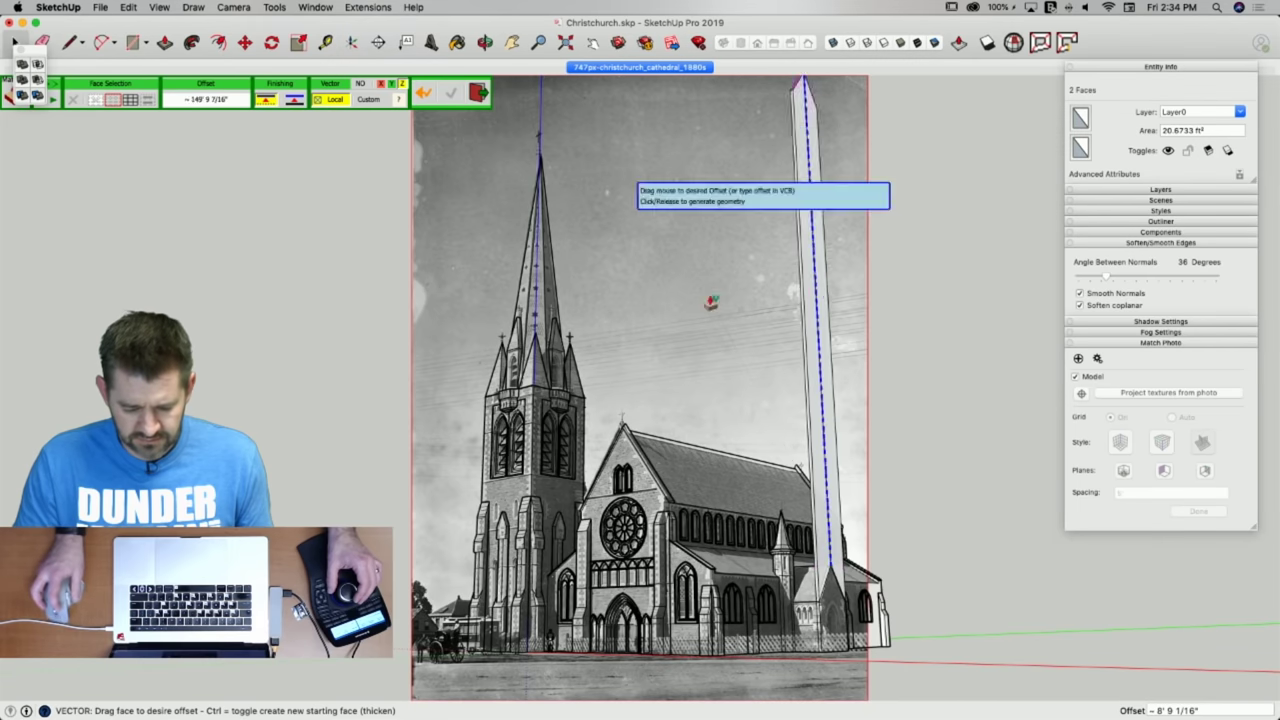
{"action": "scroll", "coordinate": [835, 558], "scroll_direction": "up", "scroll_amount": 6}
{"action": "scroll", "coordinate": [841, 560], "scroll_direction": "up", "scroll_amount": 3}
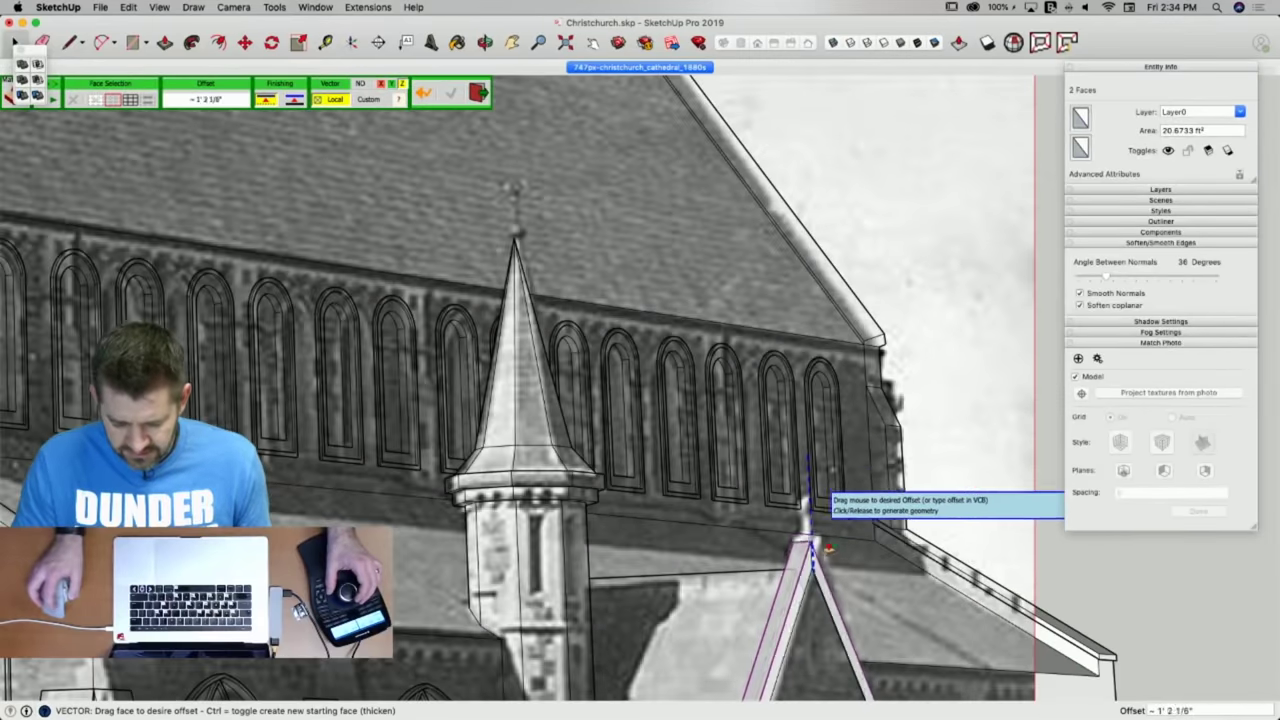
{"action": "left_click", "coordinate": [822, 541]}
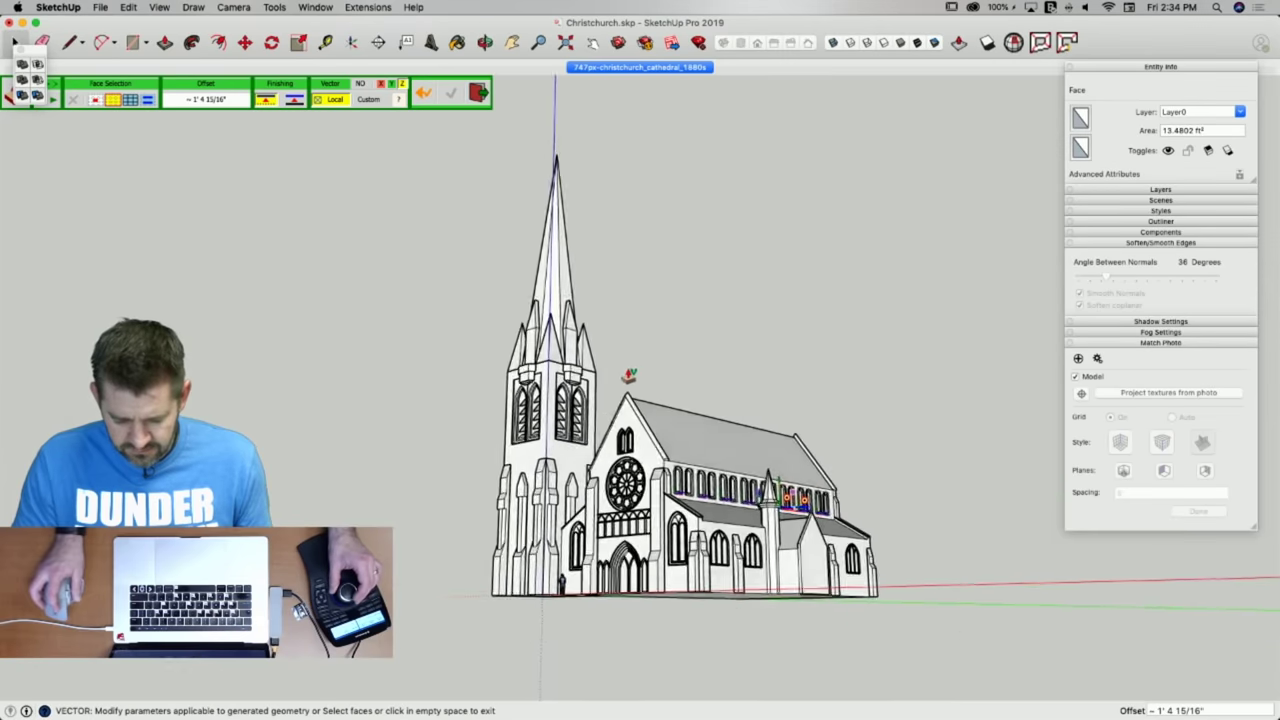
{"action": "key", "text": "space"}
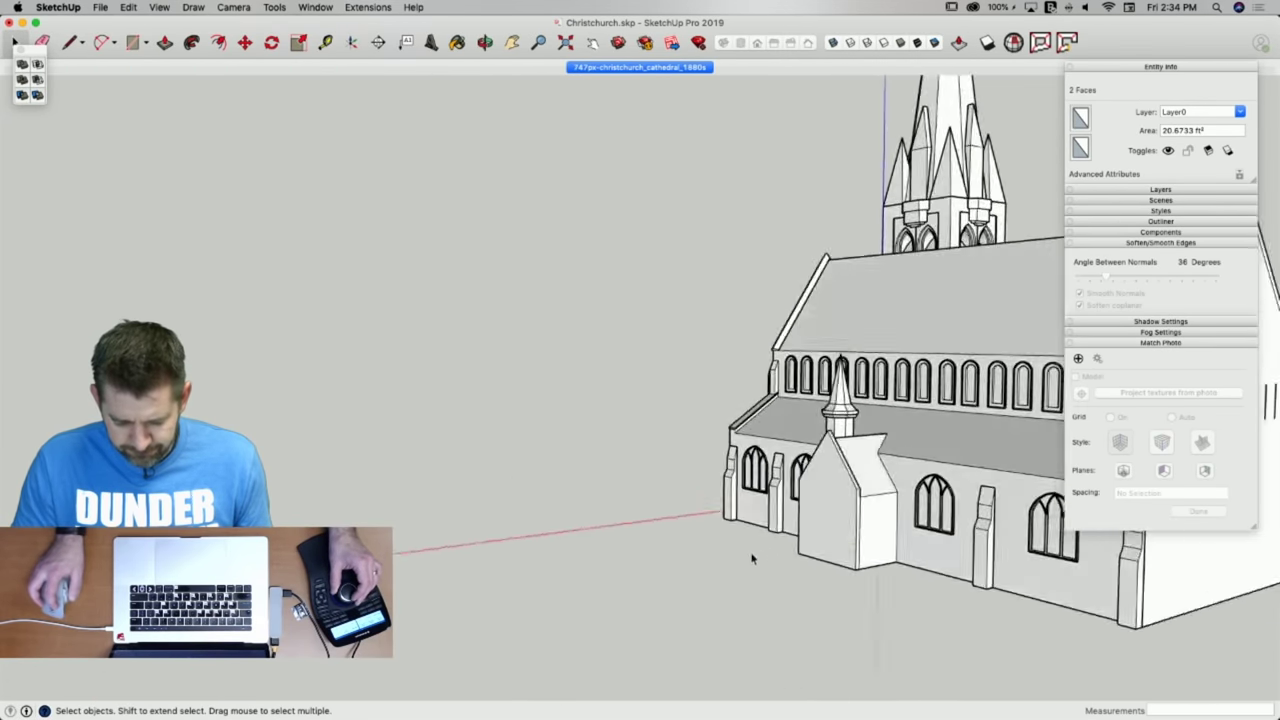
Erase the leftover vertical edge beside the porch's front corner.
{"action": "key", "text": "e"}
{"action": "left_click", "coordinate": [857, 502]}
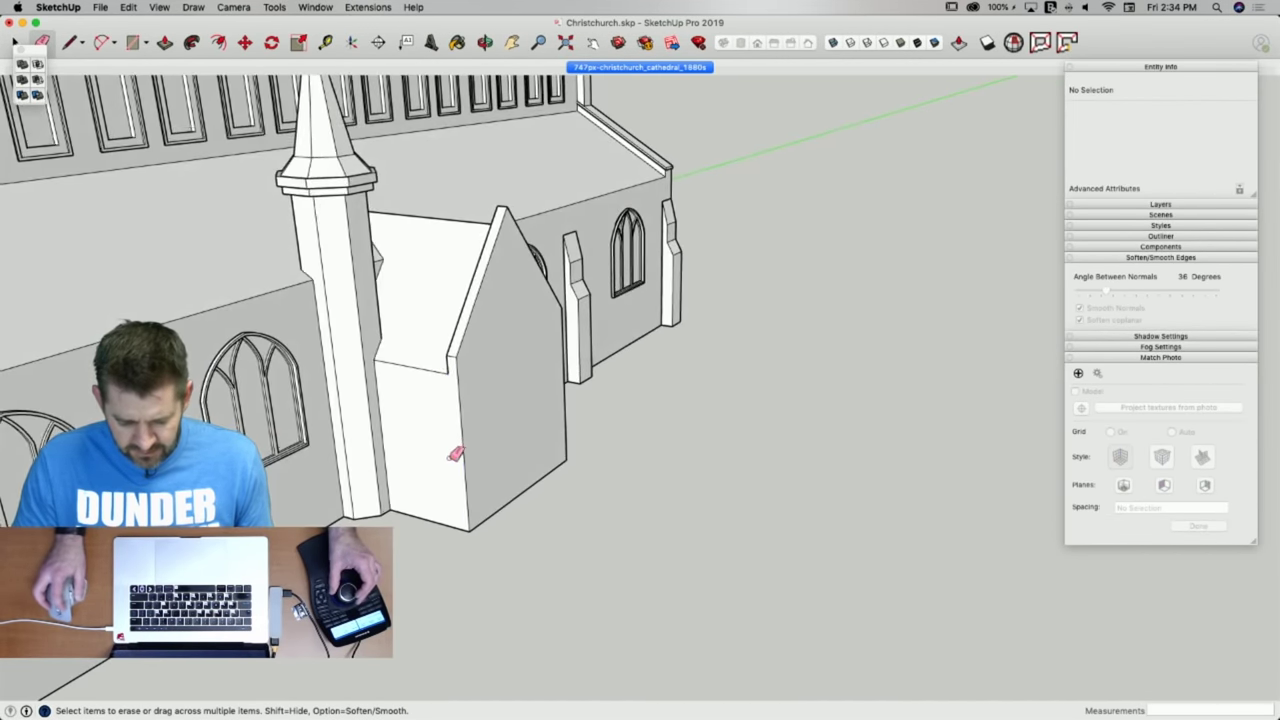
Copy the ShortBuildingButtress at the aisle's front corner to the base of the porch's front corner.
{"action": "key", "text": "space"}
{"action": "left_click", "coordinate": [481, 502]}
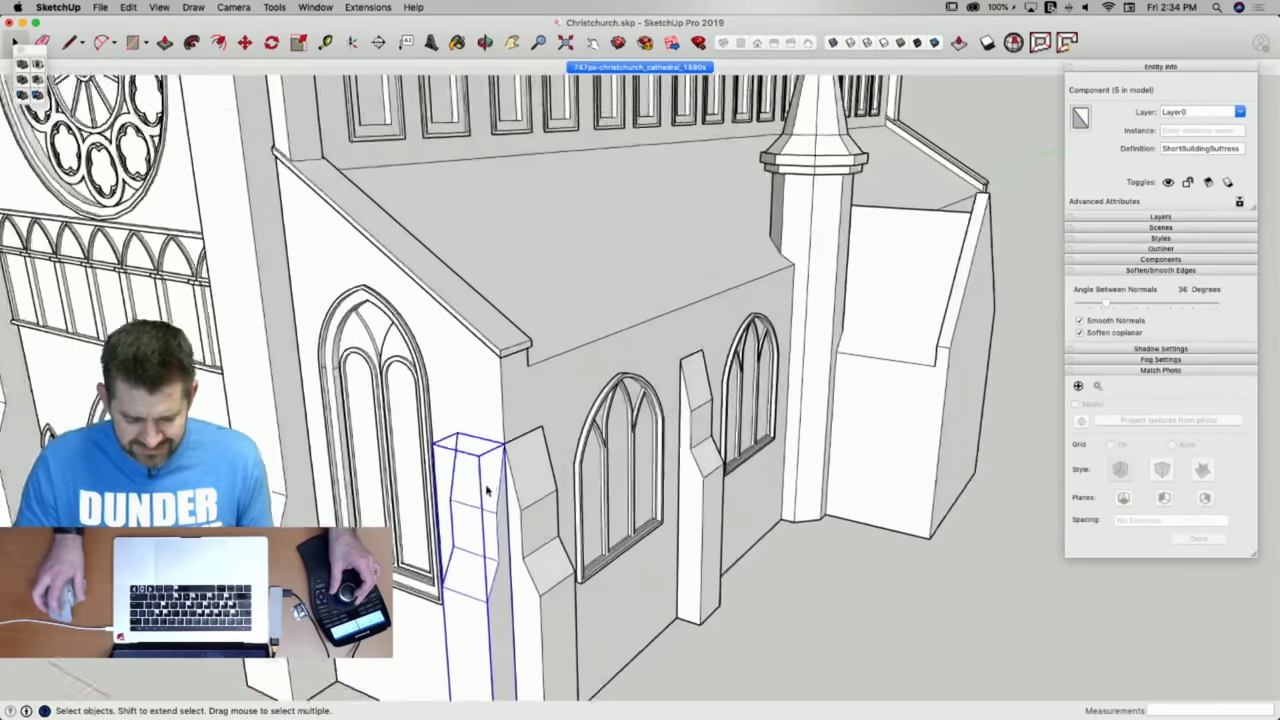
{"action": "key", "text": "m"}
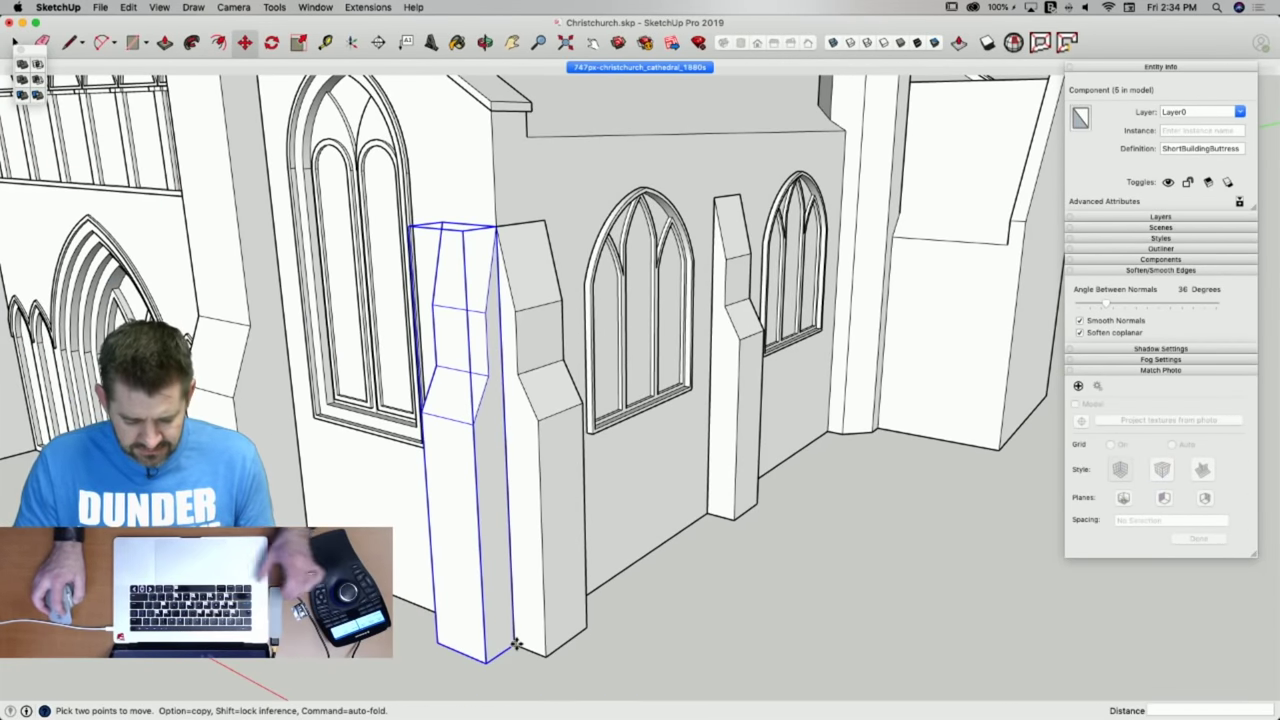
{"action": "left_click", "coordinate": [515, 640]}
{"action": "key", "text": "alt"}
{"action": "left_click", "coordinate": [995, 452]}
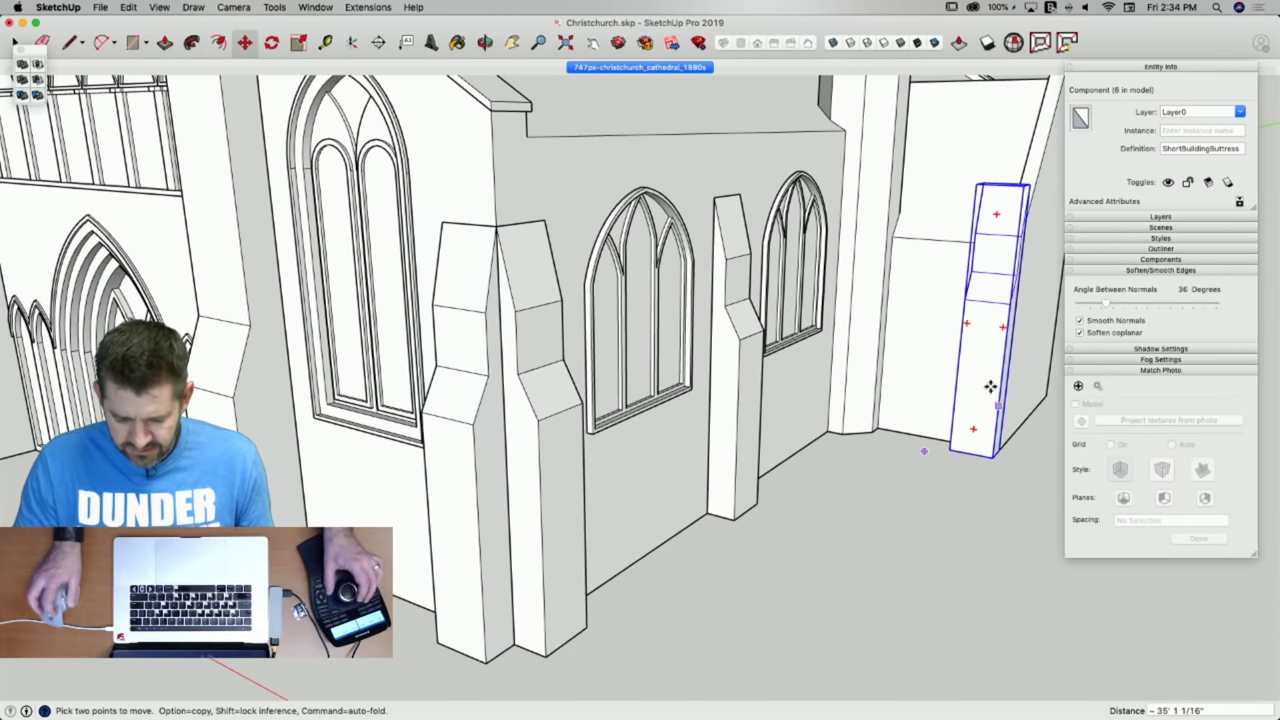
Make the copied buttress unique and rename its definition MiniButtress.
{"action": "right_click", "coordinate": [989, 383]}
{"action": "left_click", "coordinate": [1025, 291]}
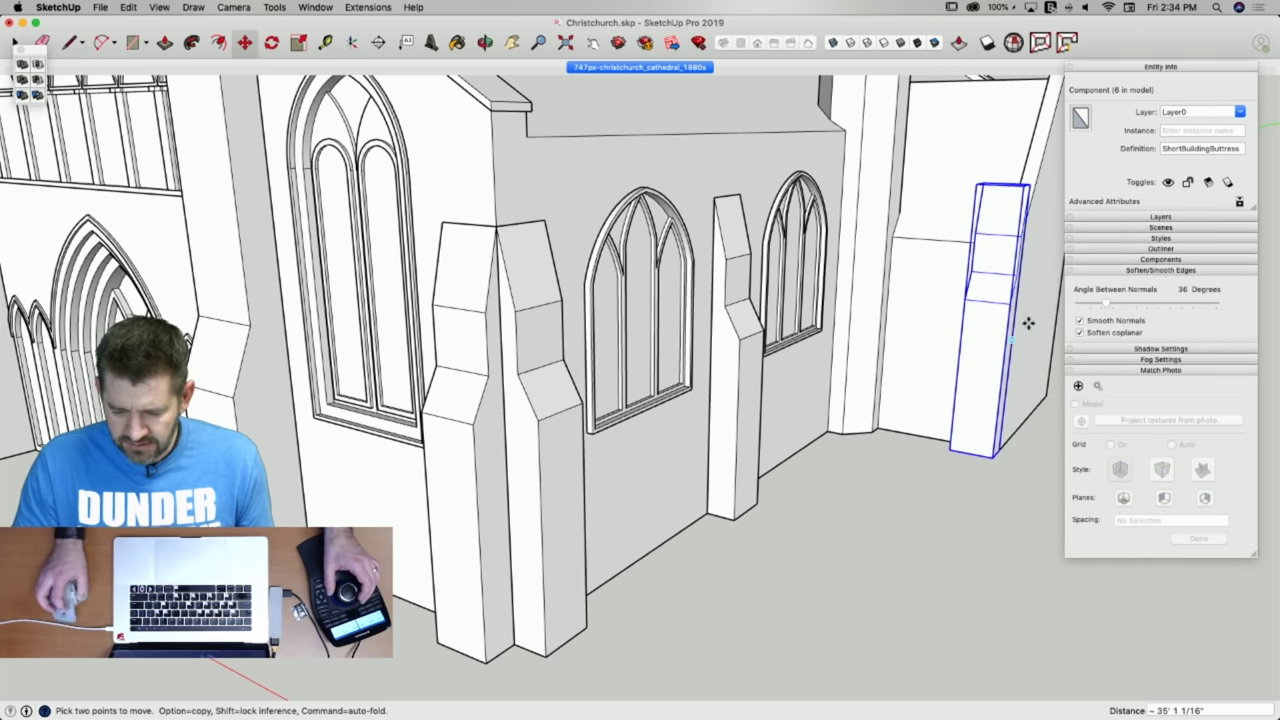
{"action": "left_click", "coordinate": [1222, 148]}
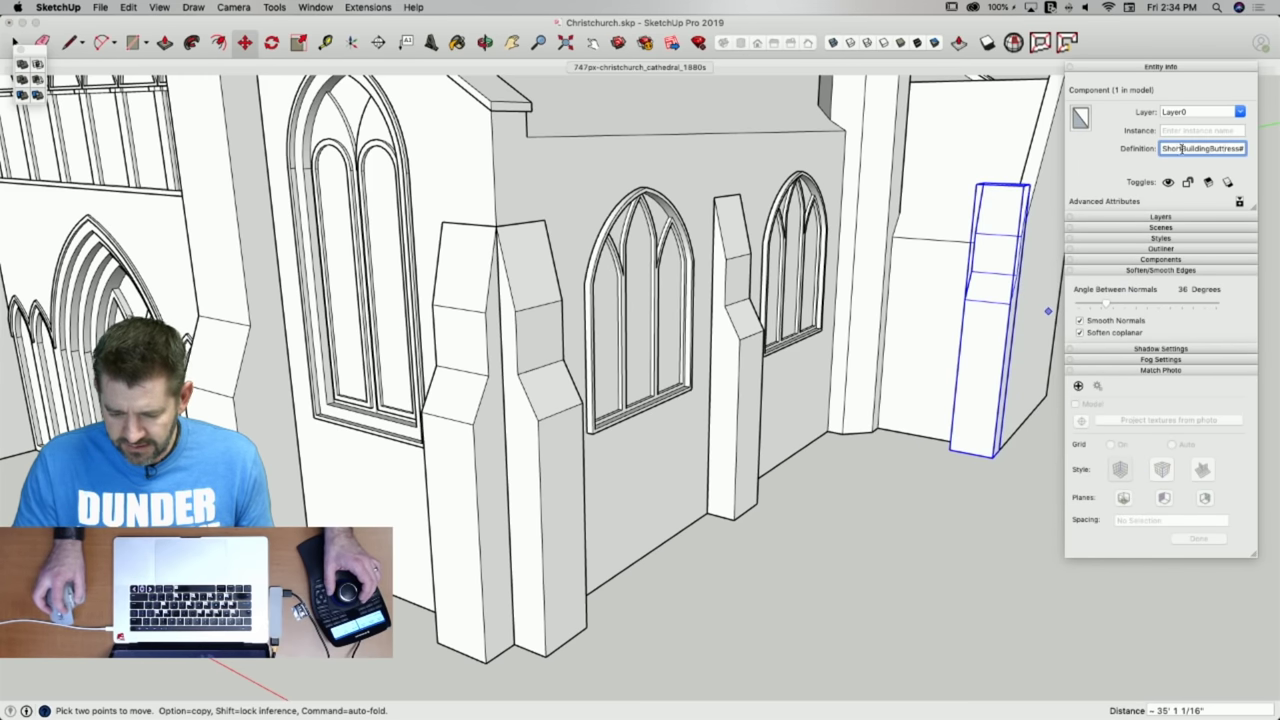
{"action": "left_click_drag", "start_coordinate": [1210, 149], "coordinate": [1077, 135]}
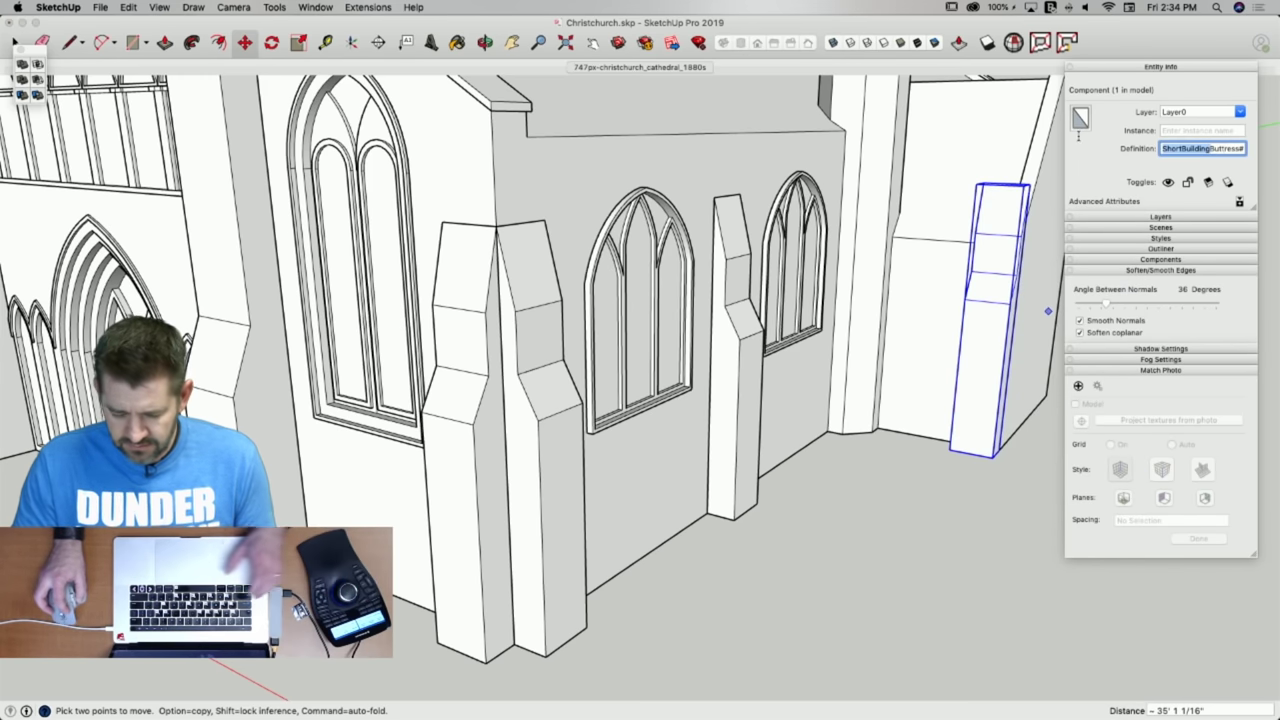
{"action": "type", "text": "Mini"}
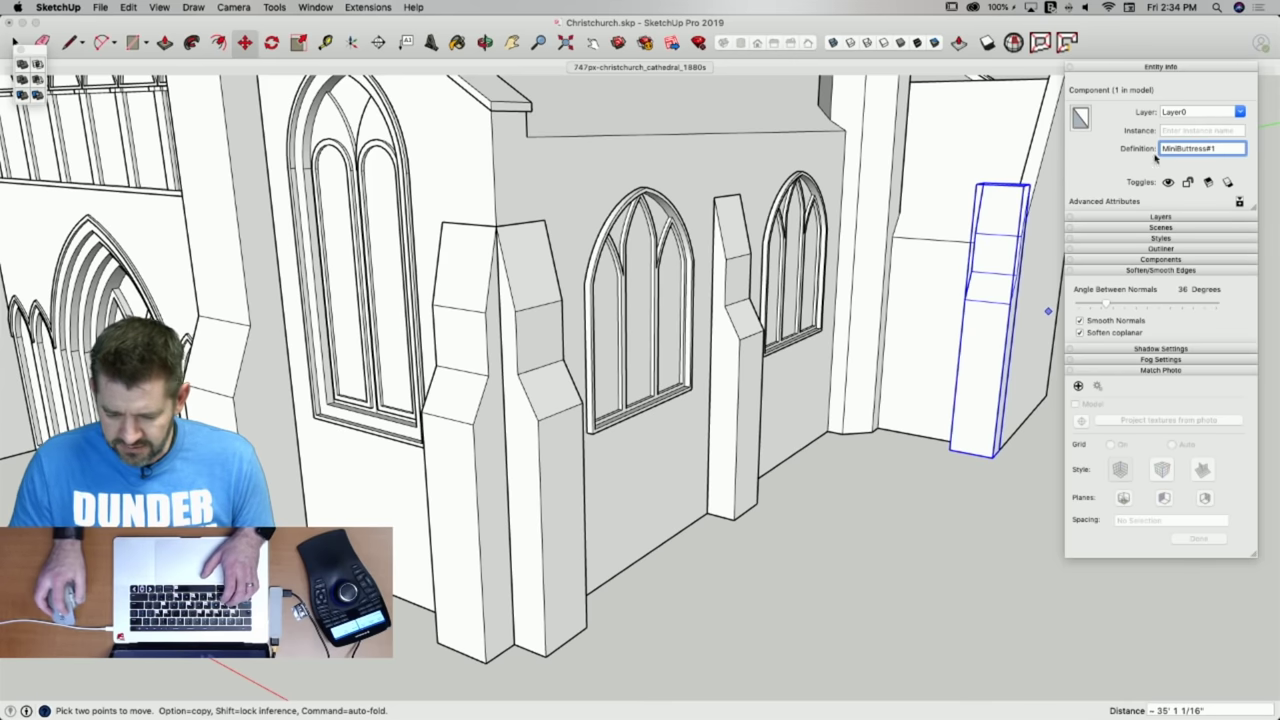
{"action": "key", "text": "BackSpace"}
{"action": "key", "text": "BackSpace"}
{"action": "key", "text": "Return"}
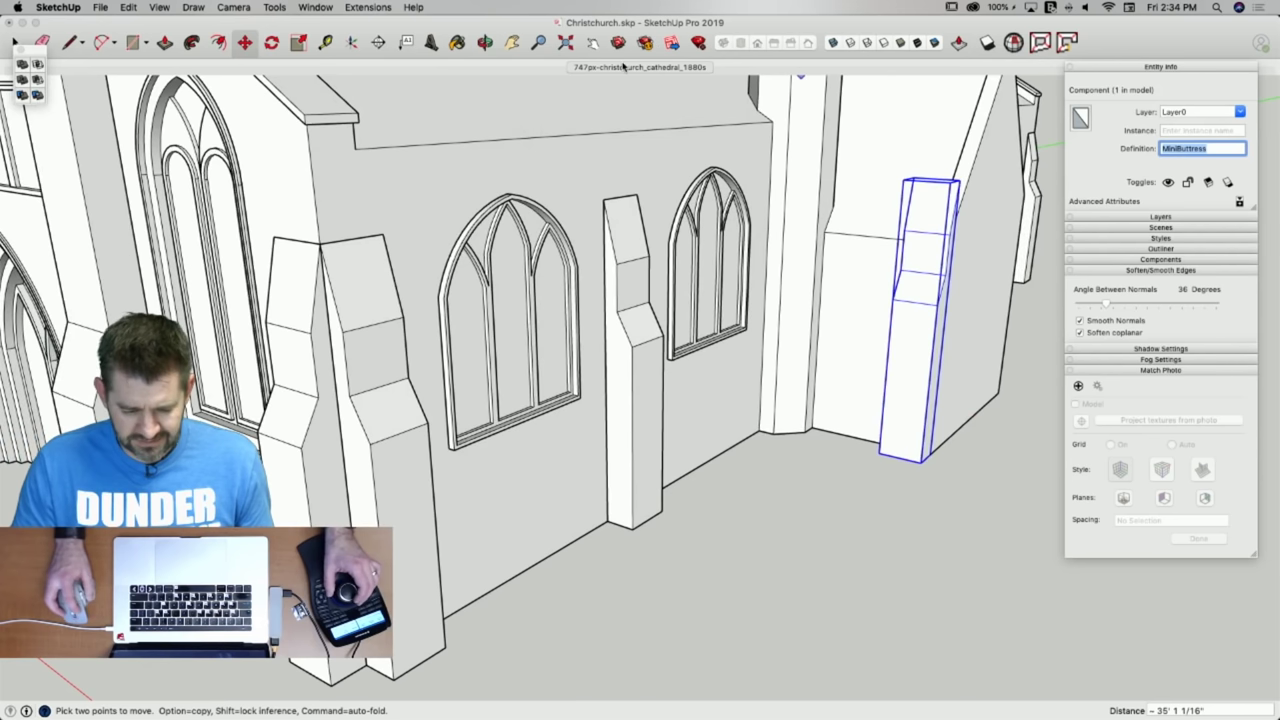
Return to the matched photo scene and open the MiniButtress component for editing.
{"action": "left_click", "coordinate": [623, 67]}
{"action": "scroll", "coordinate": [835, 655], "scroll_direction": "up", "scroll_amount": 10}
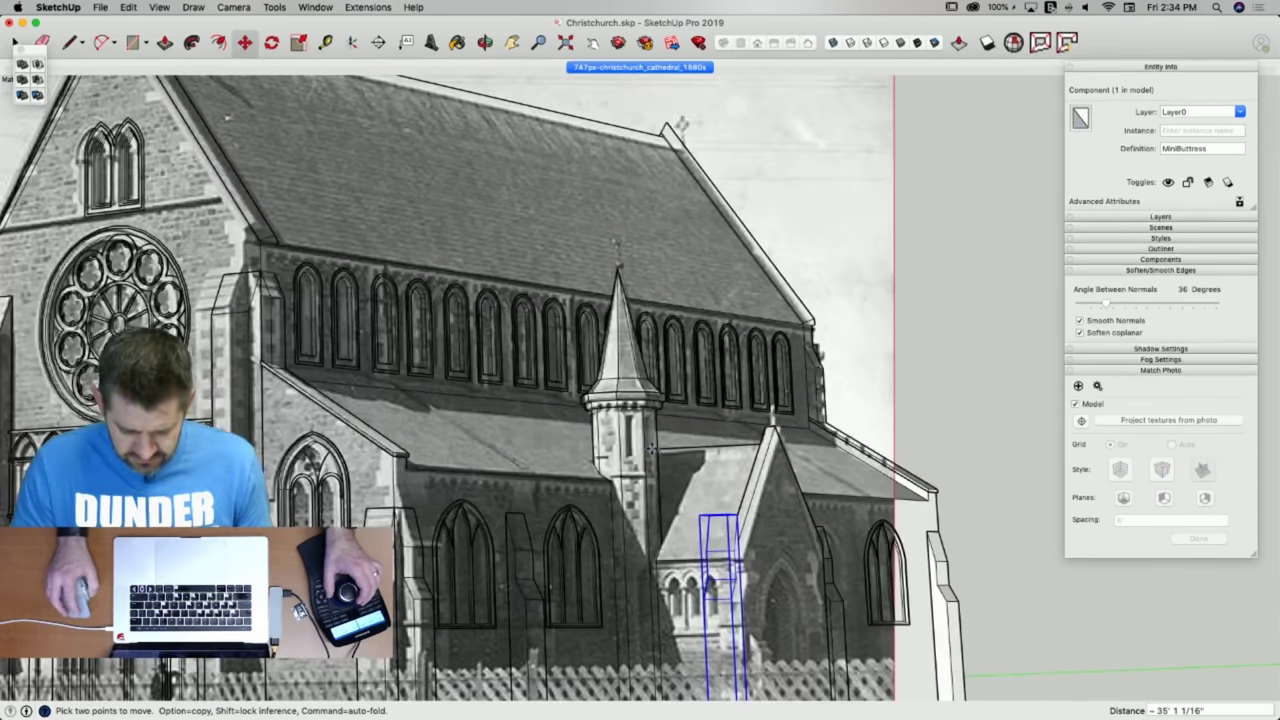
{"action": "middle_click_drag", "start_coordinate": [774, 702], "coordinate": [751, 667], "text": "shift"}
{"action": "scroll", "coordinate": [750, 665], "scroll_direction": "up", "scroll_amount": 3}
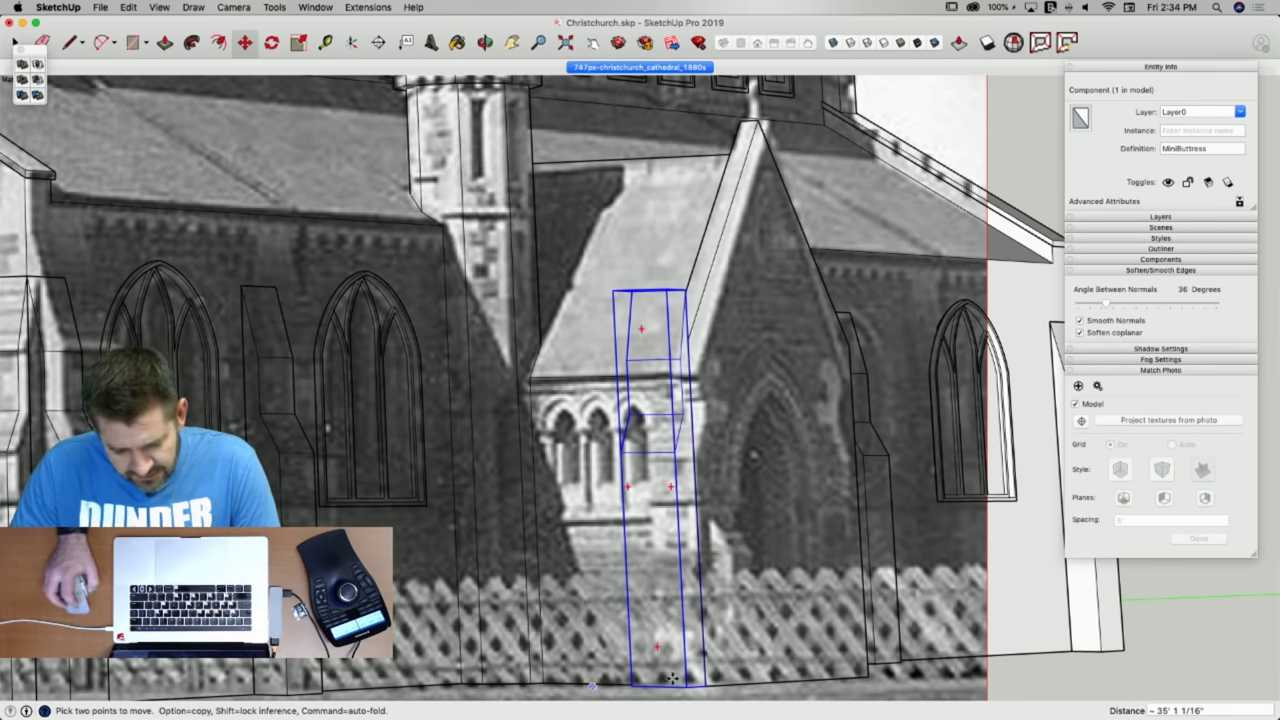
{"action": "key", "text": "space"}
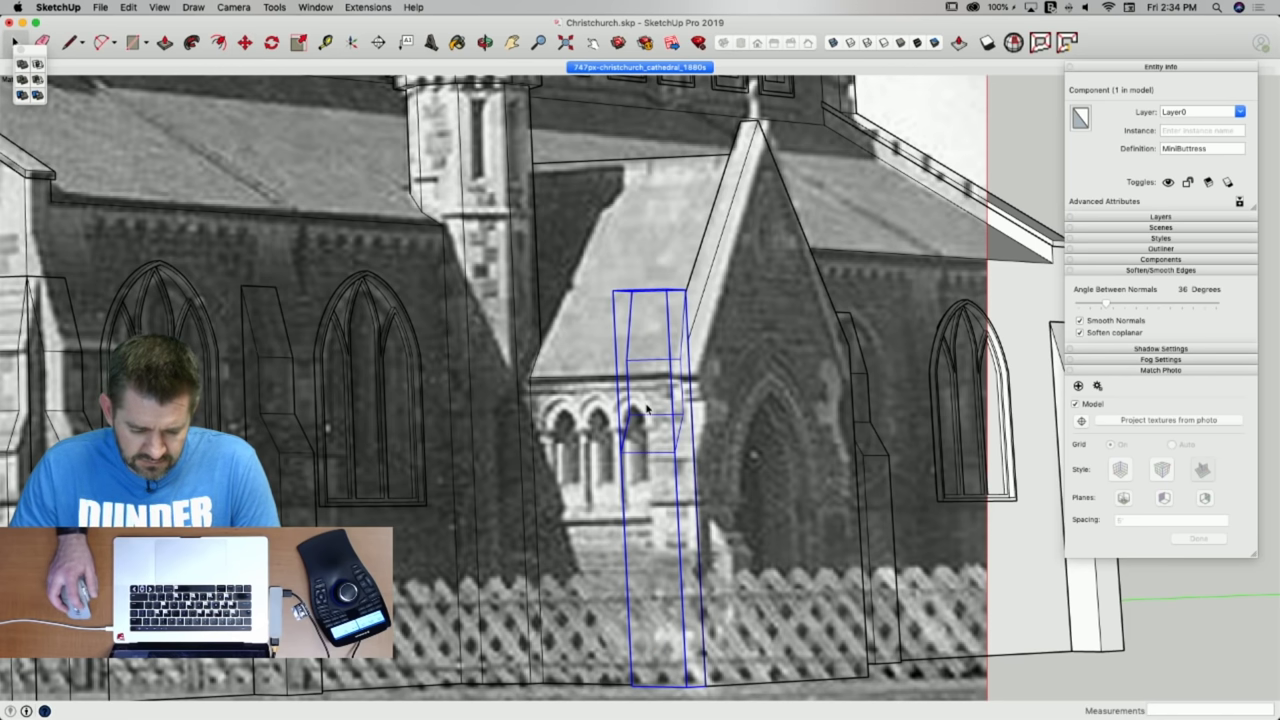
{"action": "double_click", "coordinate": [644, 494]}
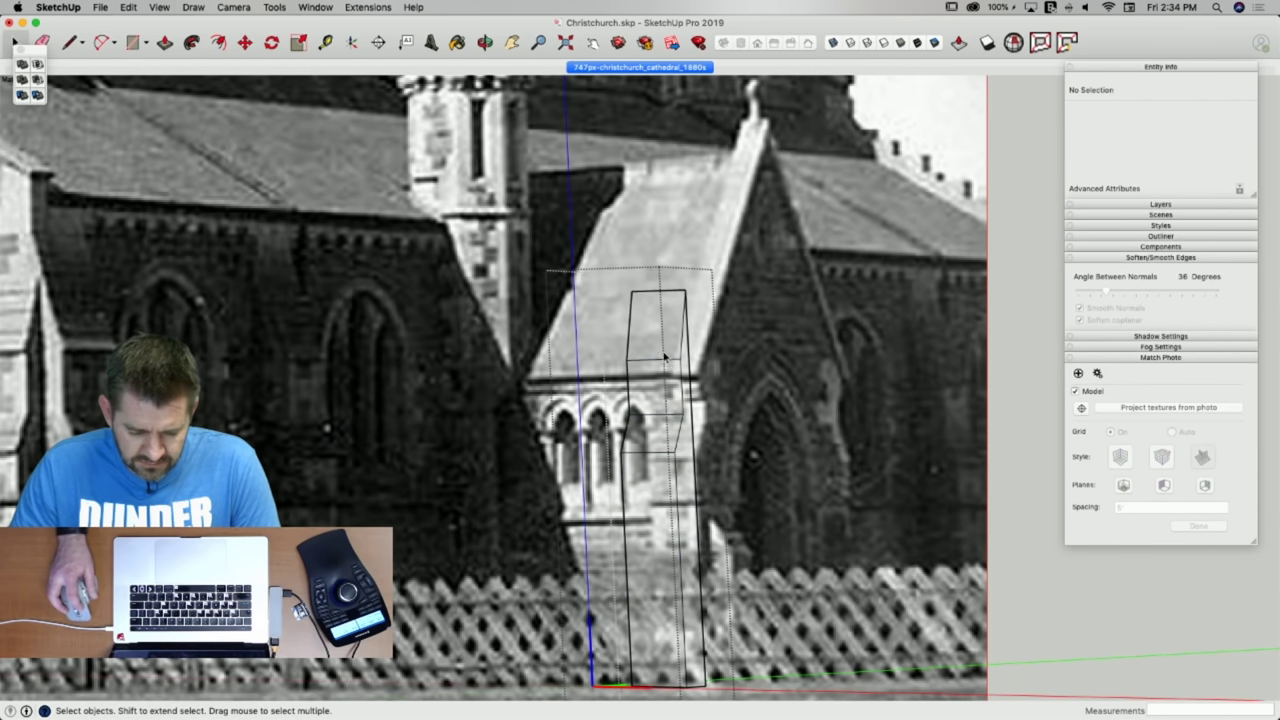
Cut away the buttress's upper tier with the Line and Push/Pull tools, and erase the leftover edges at its top.
{"action": "key", "text": "l"}
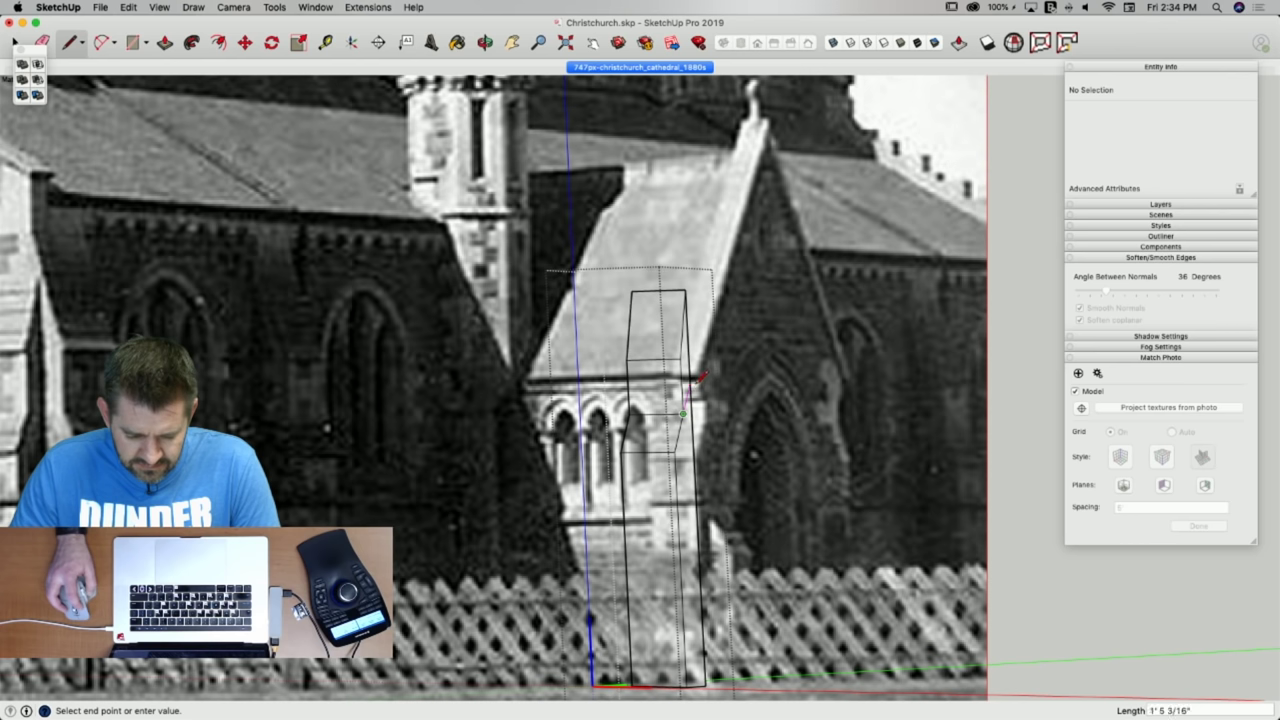
{"action": "left_click", "coordinate": [686, 373]}
{"action": "key", "text": "p"}
{"action": "left_click", "coordinate": [683, 380]}
{"action": "left_click", "coordinate": [485, 384]}
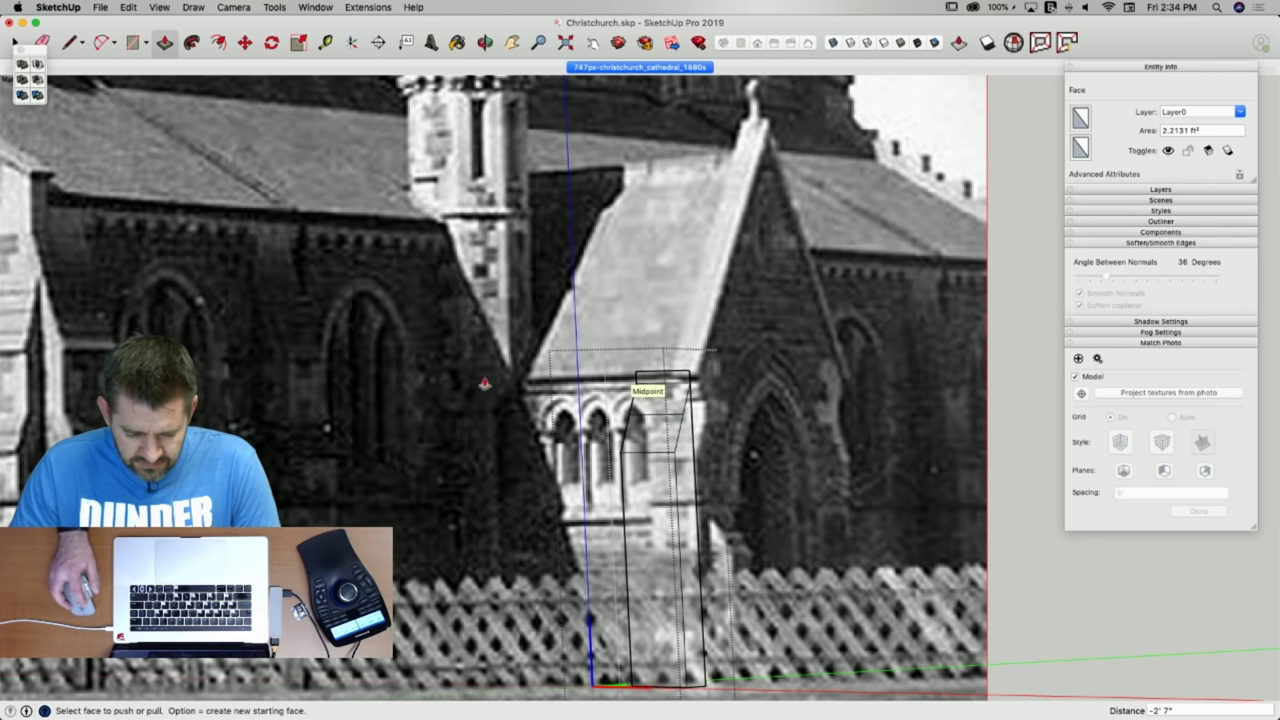
{"action": "key", "text": "e"}
{"action": "left_click", "coordinate": [650, 366]}
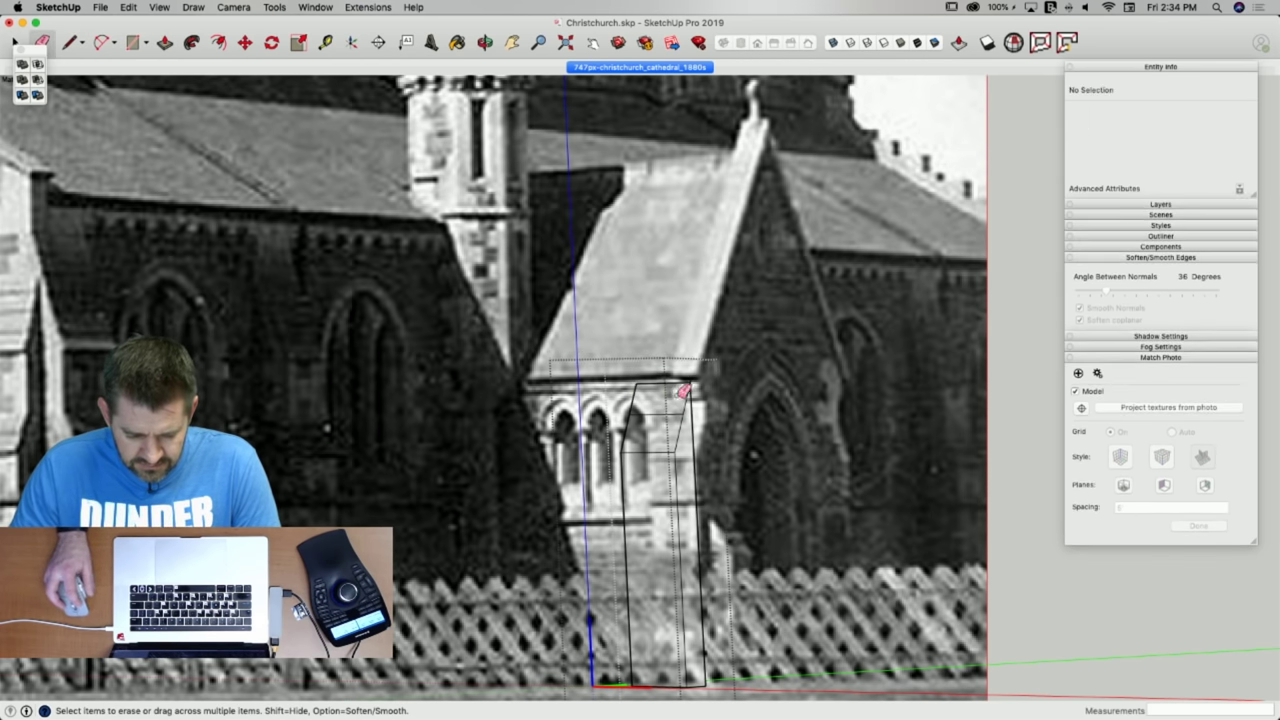
Move the buttress's sloped top face down about 1' 7 1/16" to match the photo.
{"action": "key", "text": "space"}
{"action": "left_click", "coordinate": [705, 418]}
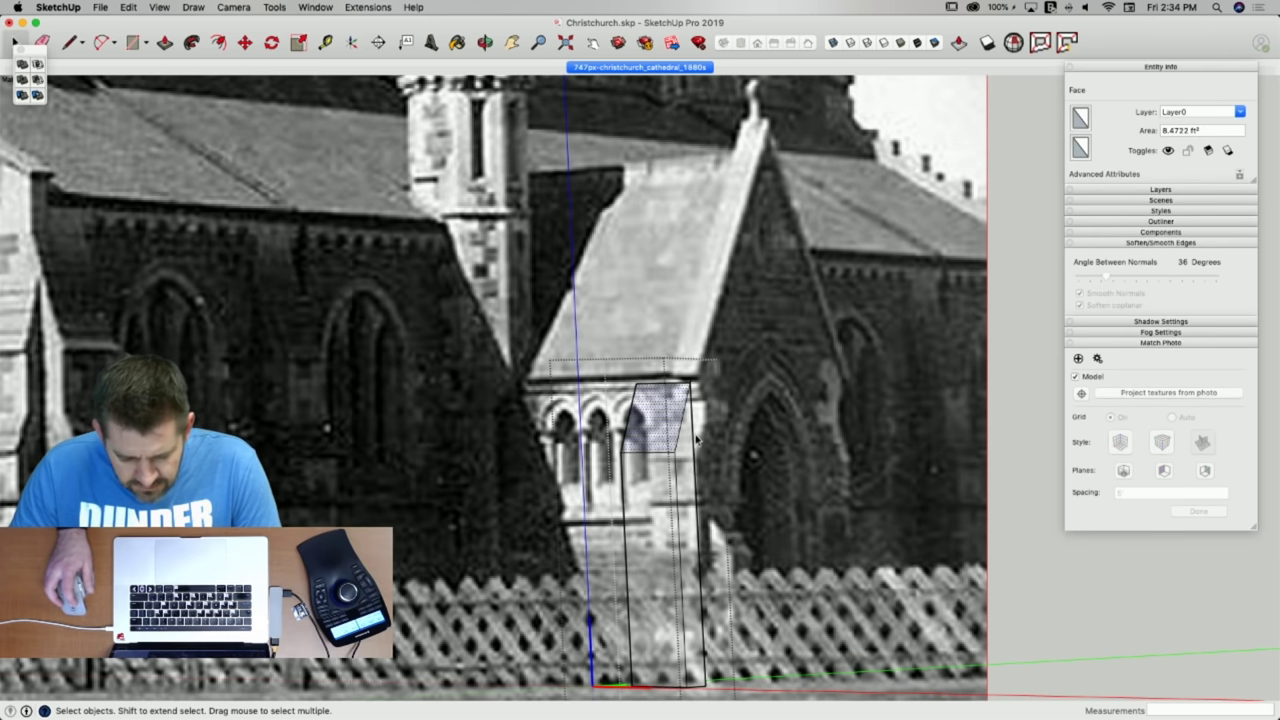
{"action": "key", "text": "m"}
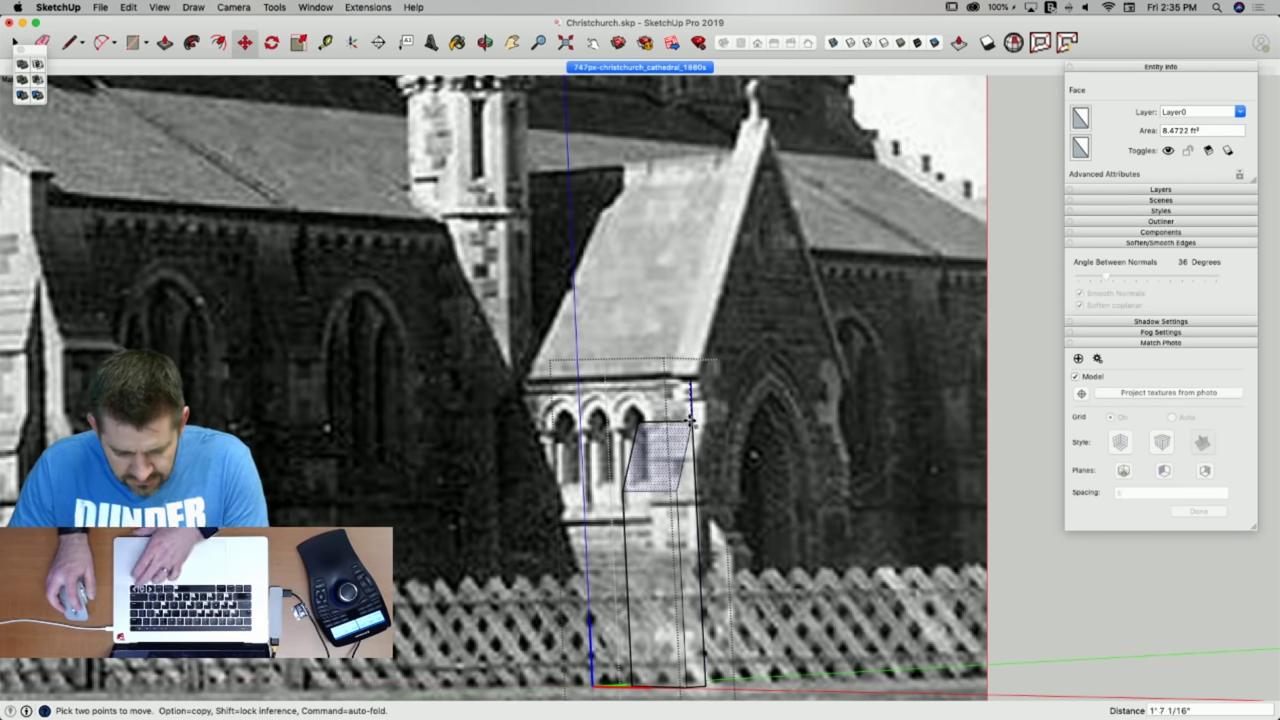
{"action": "left_click", "coordinate": [690, 421]}
{"action": "key", "text": "space"}
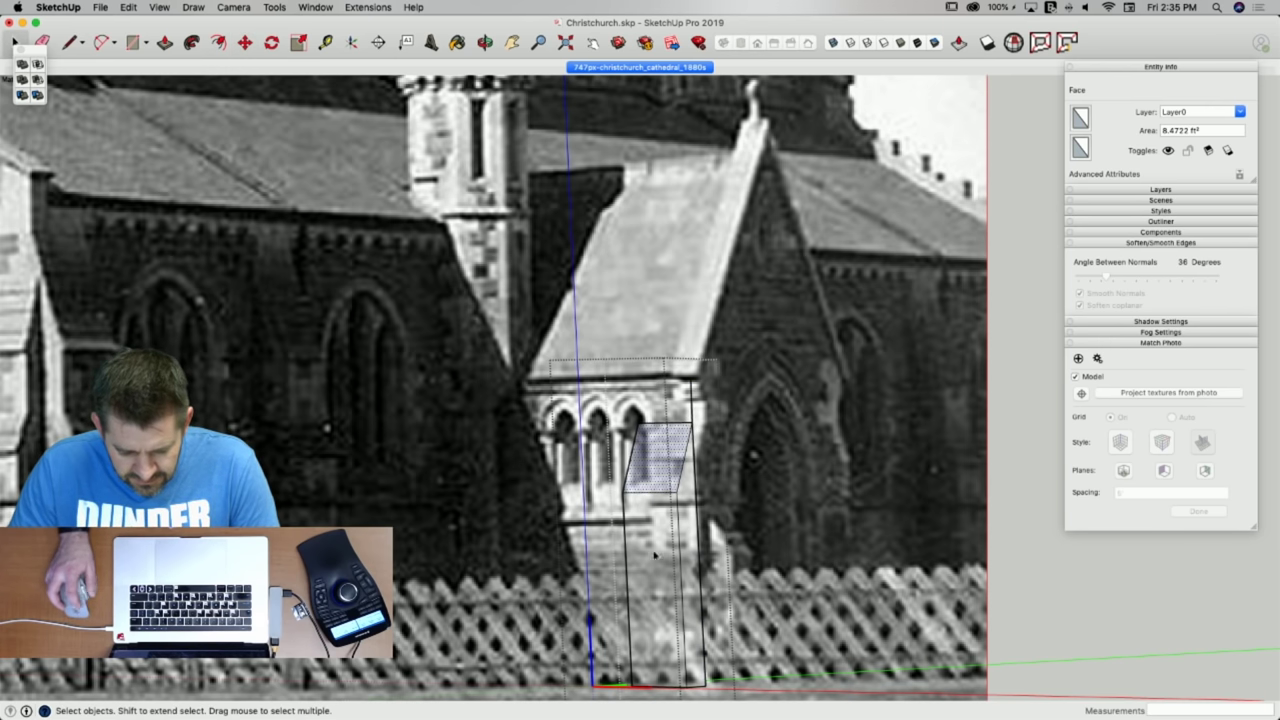
Move the buttress's lower front face about 2 3/16" toward the porch wall and erase the leftover edge above the slope.
{"action": "left_click", "coordinate": [657, 638]}
{"action": "key", "text": "m"}
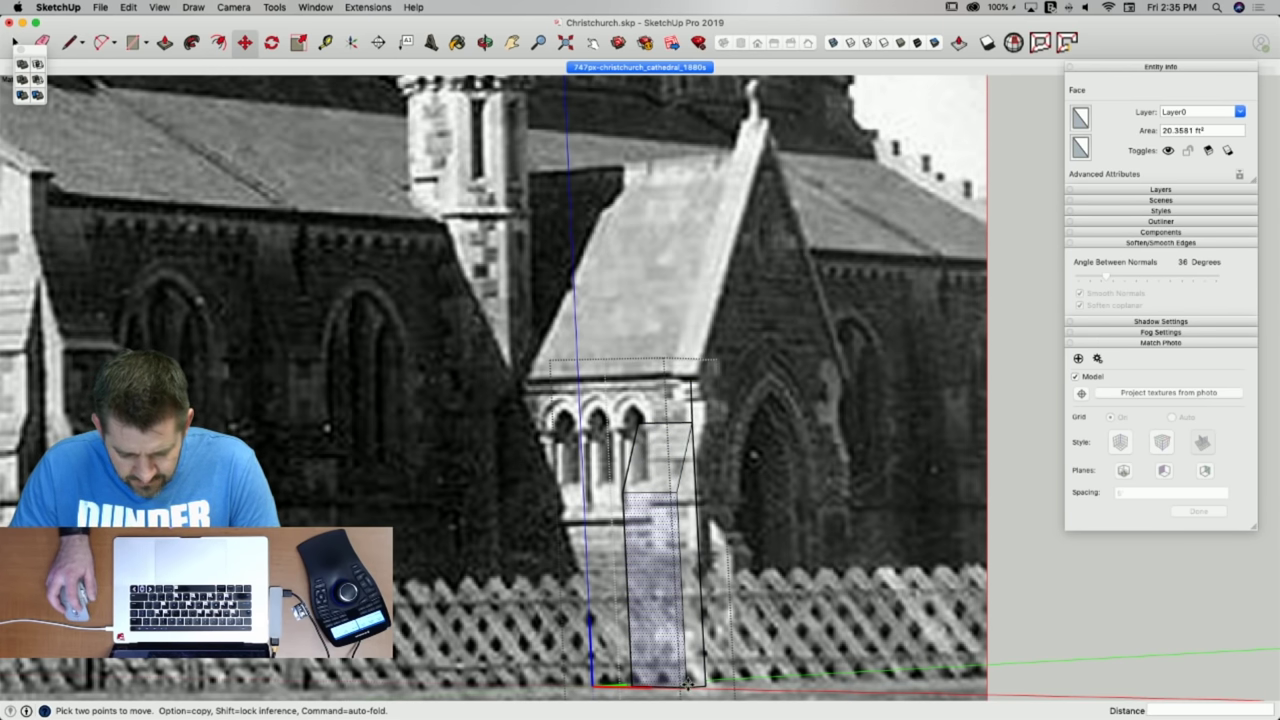
{"action": "left_click", "coordinate": [687, 683]}
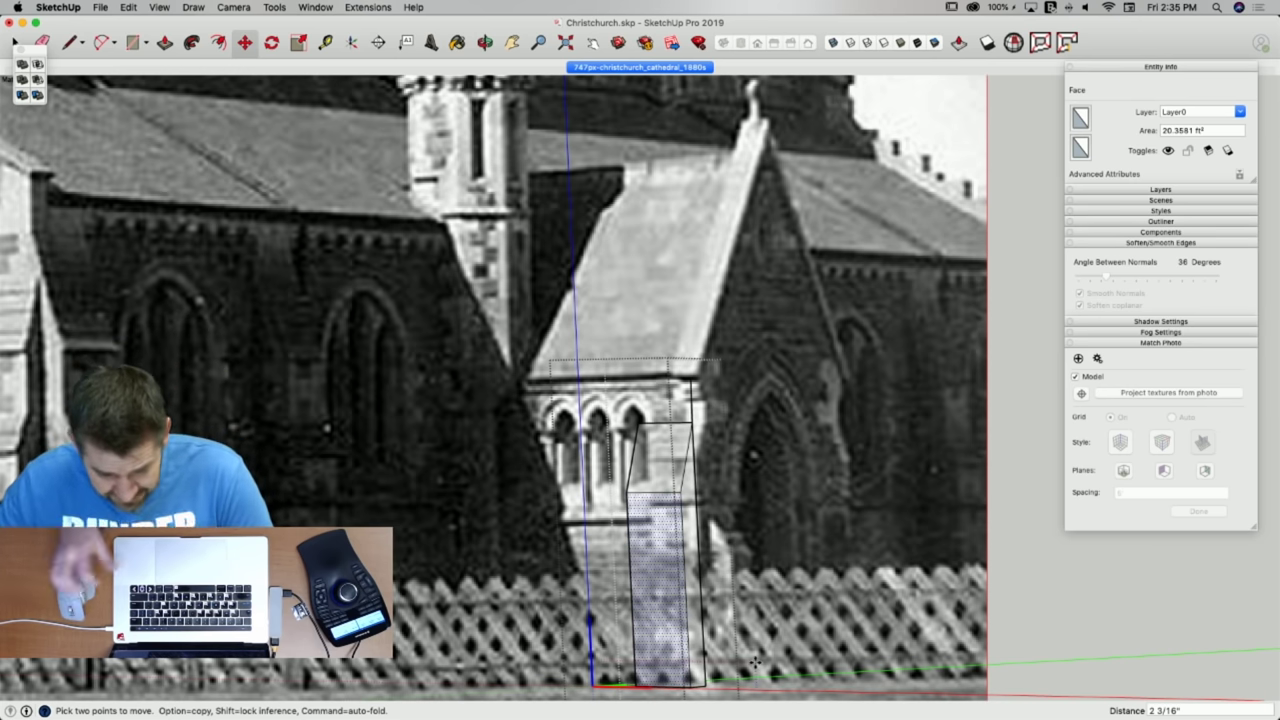
{"action": "key", "text": "e"}
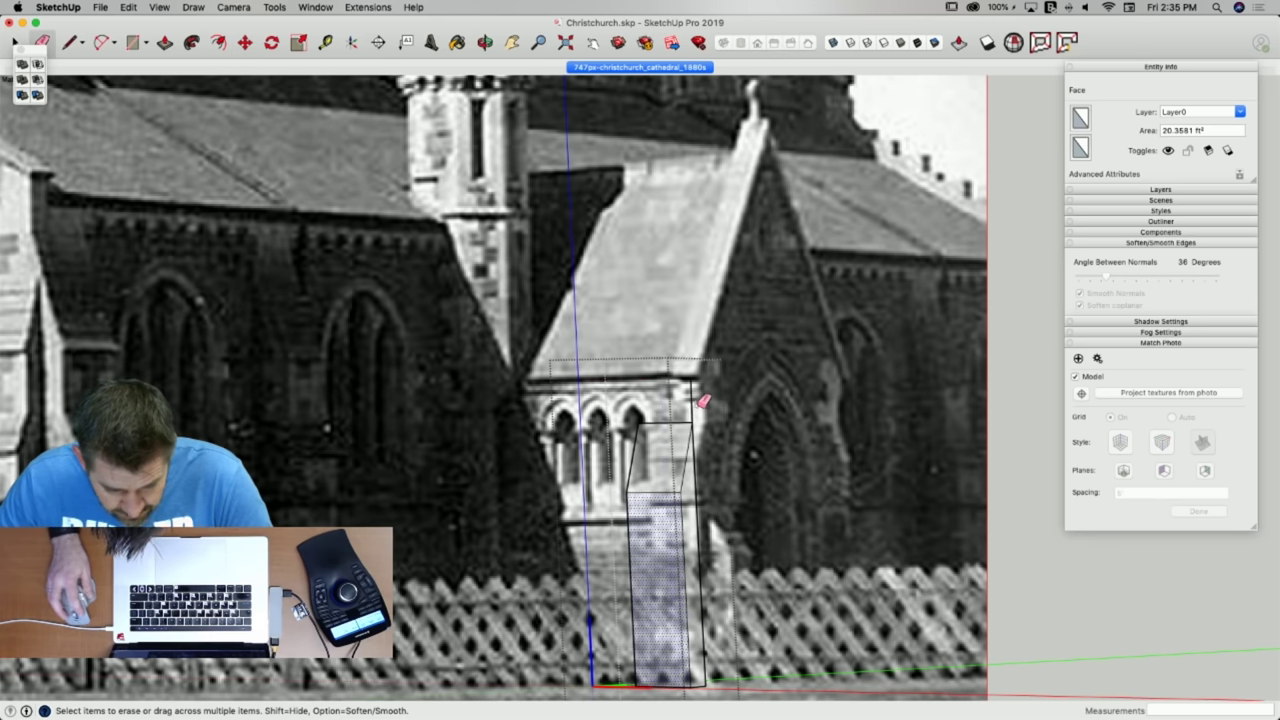
{"action": "left_click", "coordinate": [699, 404]}
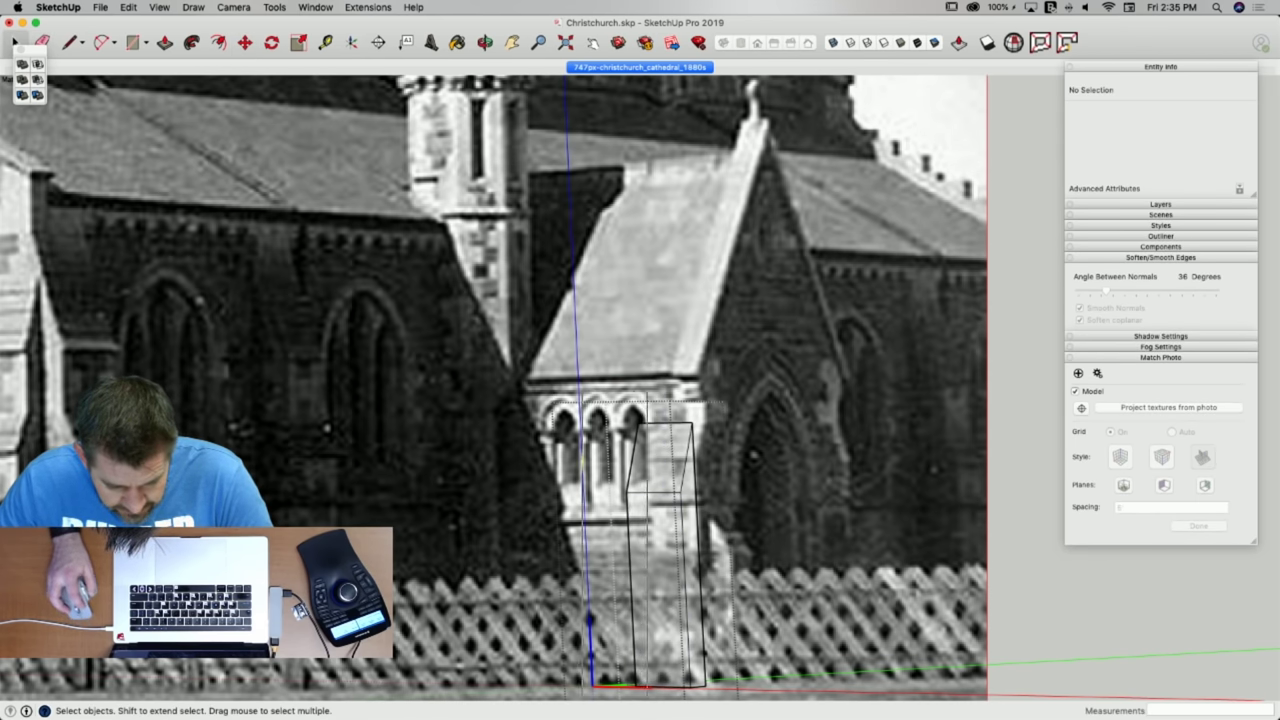
Narrow the buttress by moving its side edges inward about 9".
{"action": "left_click_drag", "start_coordinate": [656, 706], "coordinate": [656, 705]}
{"action": "key", "text": "m"}
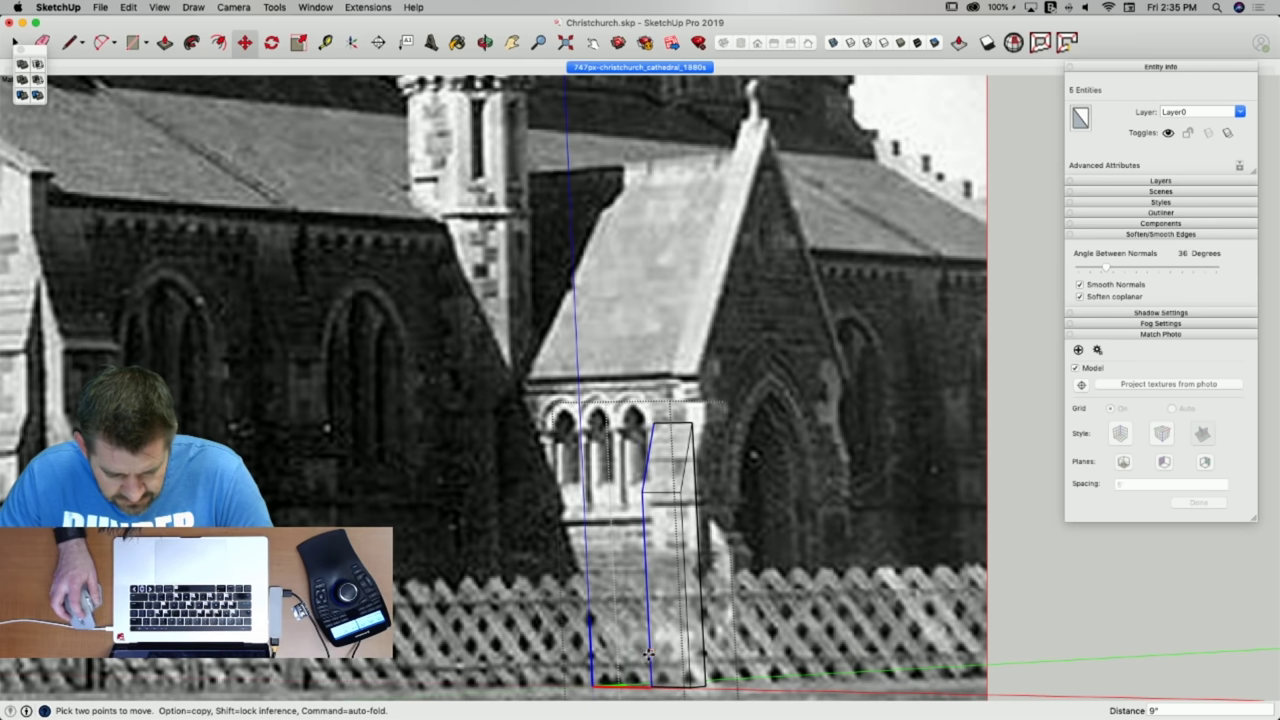
{"action": "left_click", "coordinate": [649, 654]}
{"action": "key", "text": "space"}
{"action": "left_click", "coordinate": [737, 695]}
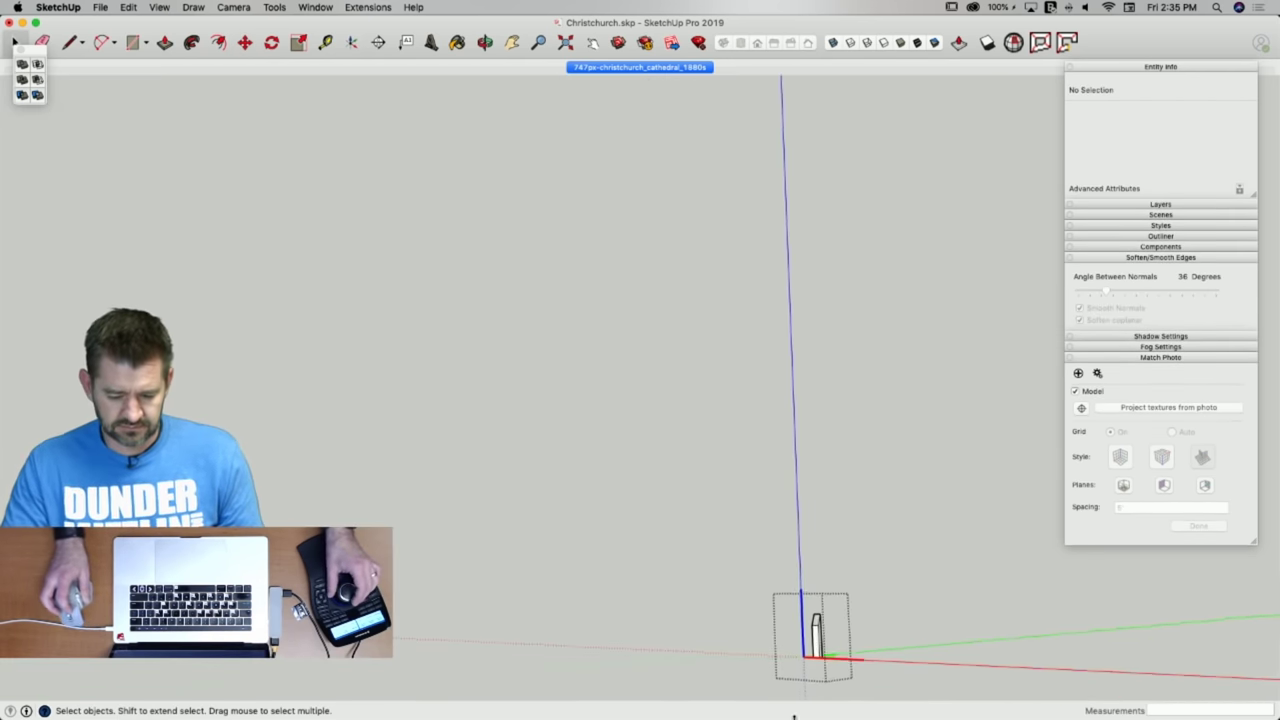
Close the buttress component and draw two guide lines on the ground extending the porch front wall's faces past the buttress.
{"action": "left_click", "coordinate": [829, 660]}
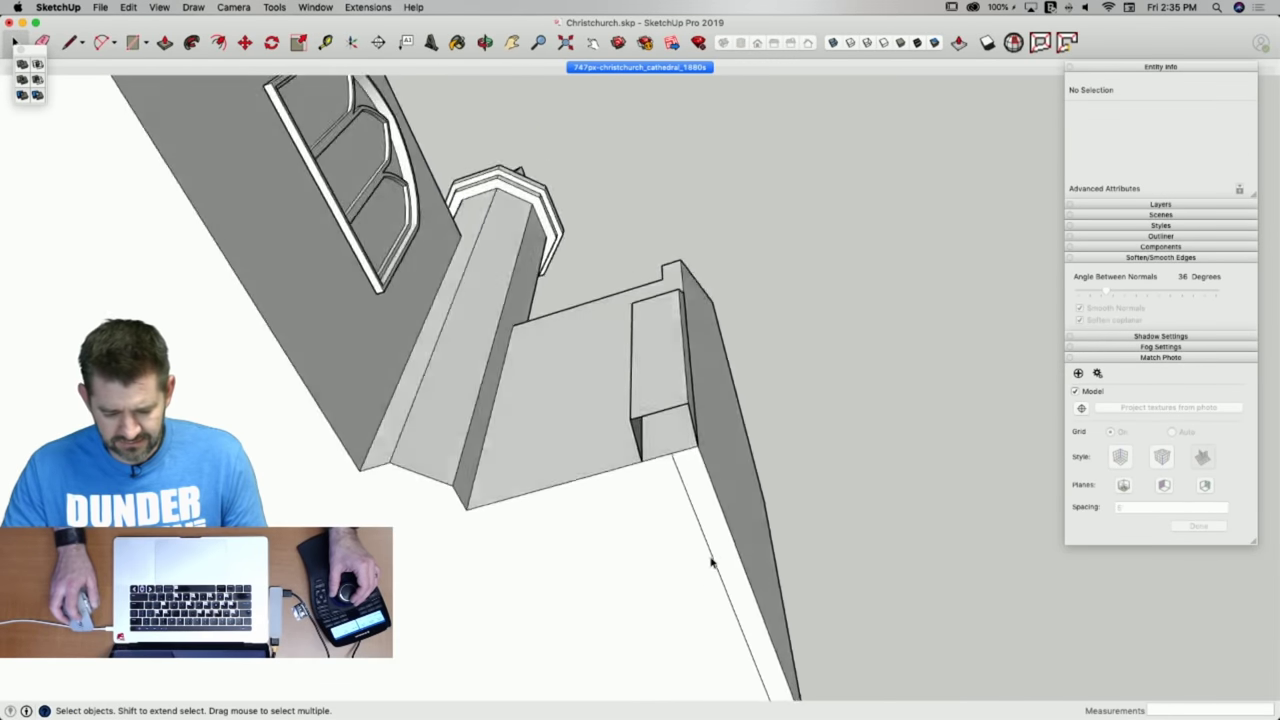
{"action": "key", "text": "l"}
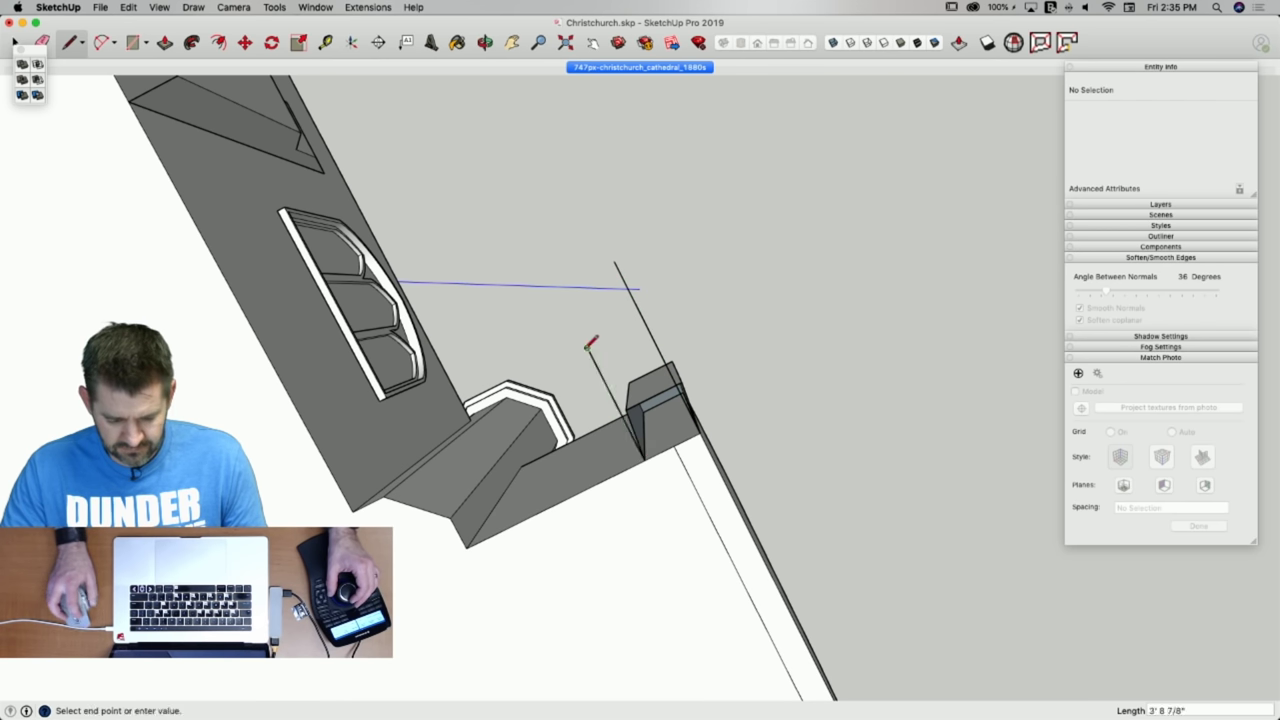
{"action": "key", "text": "space"}
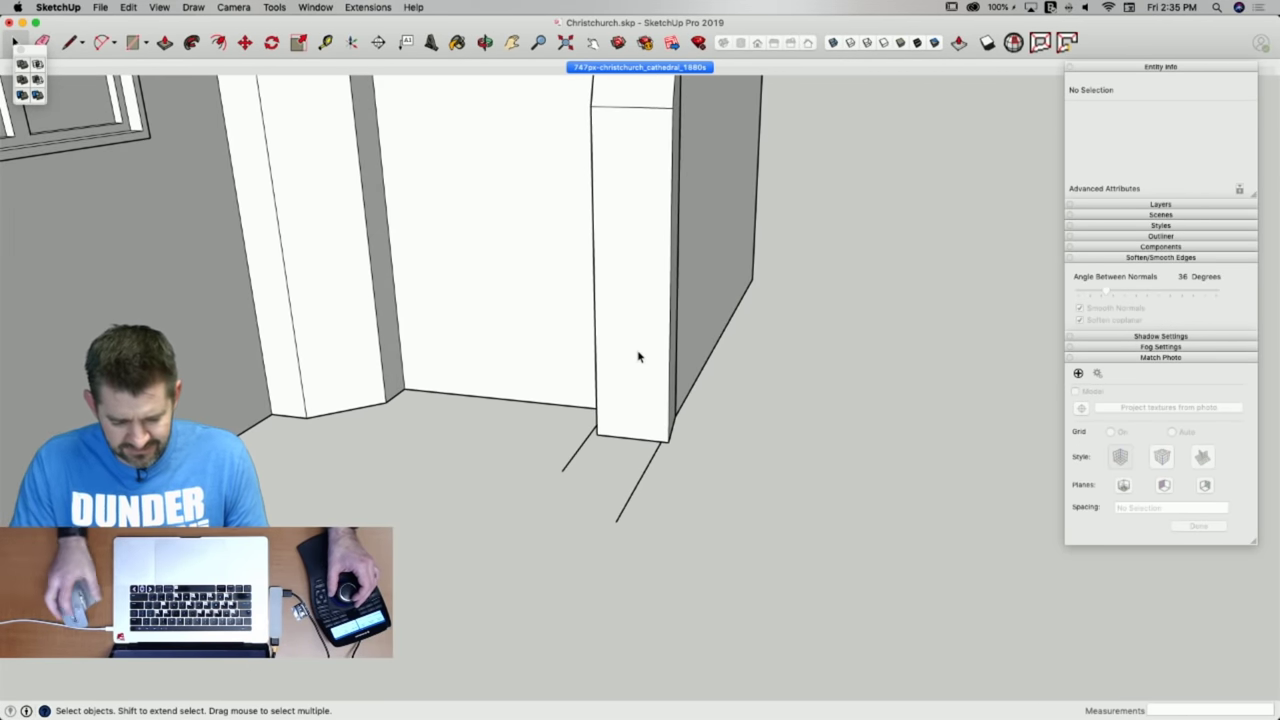
Edit the buttress with the rest of the model shown, moving its front face sideways about 2 3/16" onto the guide line.
{"action": "left_click", "coordinate": [638, 364]}
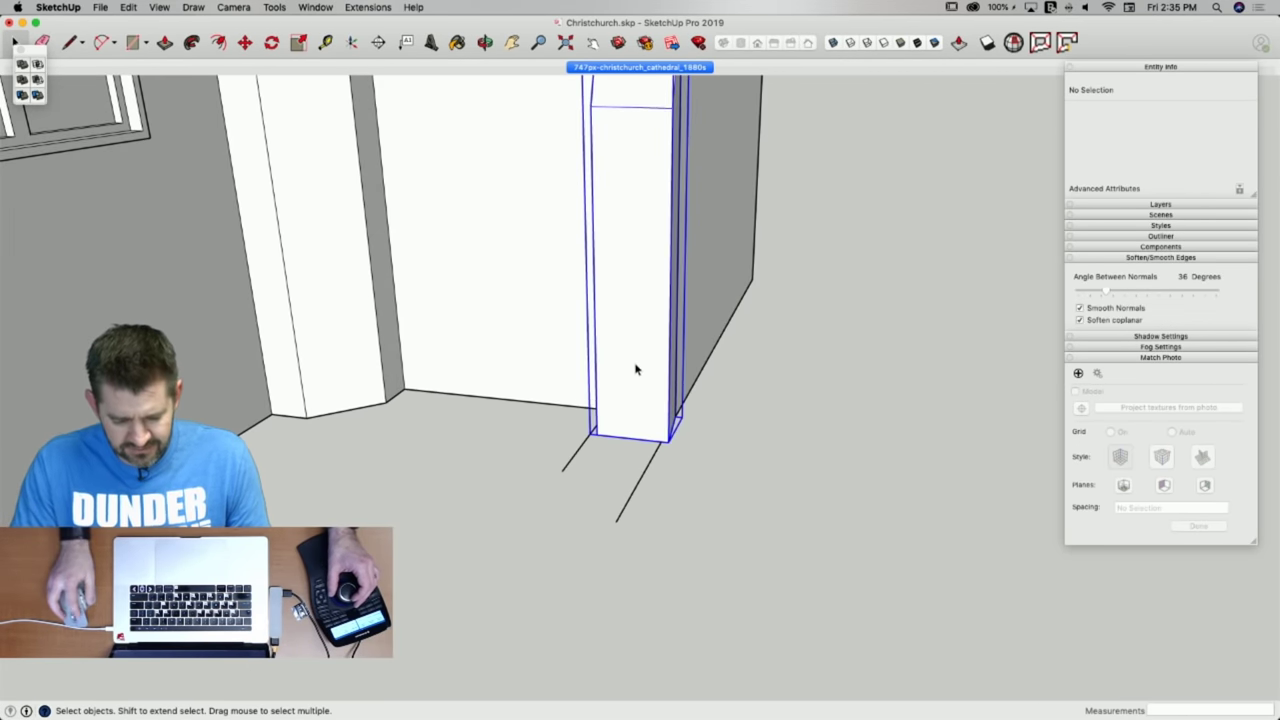
{"action": "double_click", "coordinate": [660, 408]}
{"action": "left_click", "coordinate": [670, 446]}
{"action": "left_click", "coordinate": [672, 448]}
{"action": "key", "text": "m"}
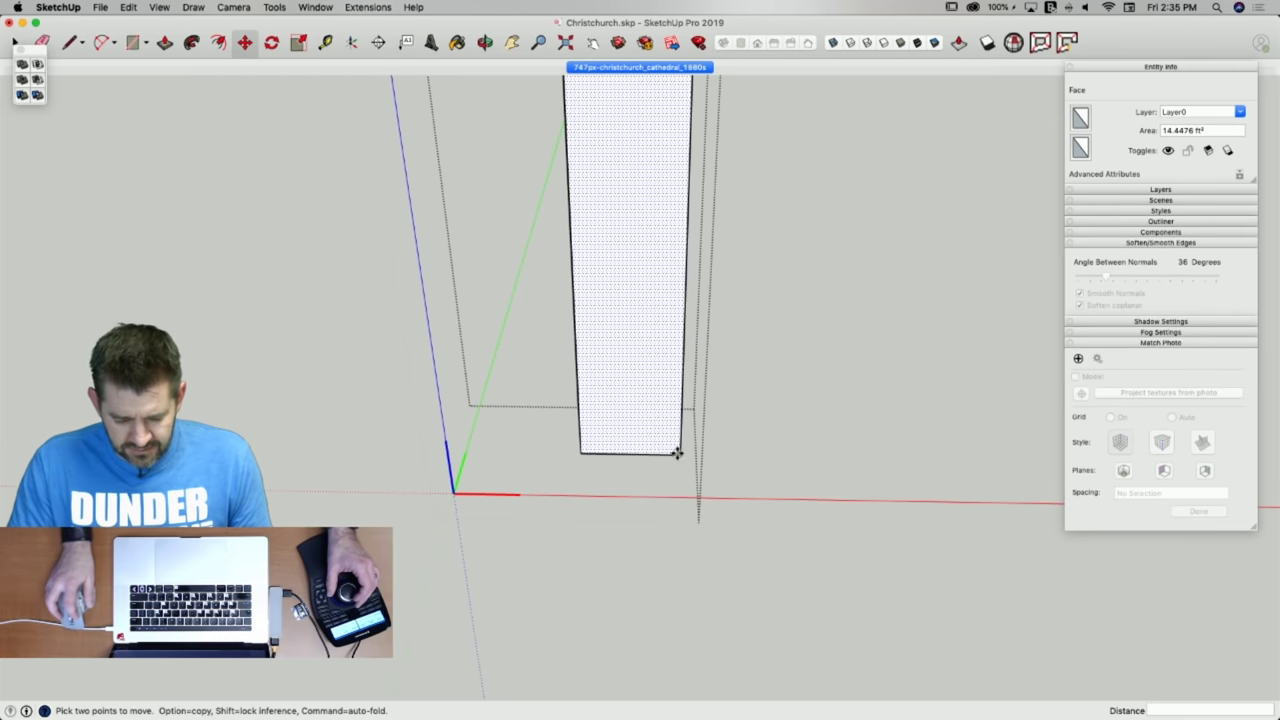
{"action": "left_click", "coordinate": [160, 8]}
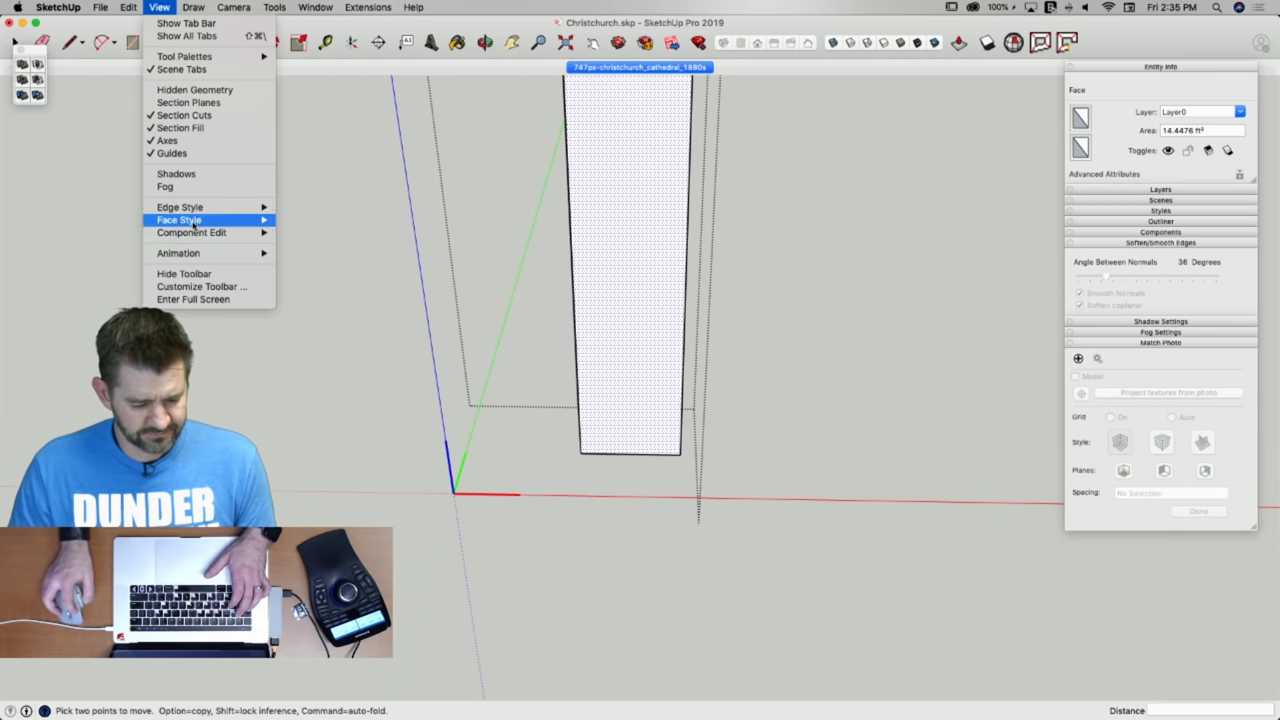
{"action": "mouse_move", "coordinate": [252, 236]}
{"action": "left_click", "coordinate": [330, 232]}
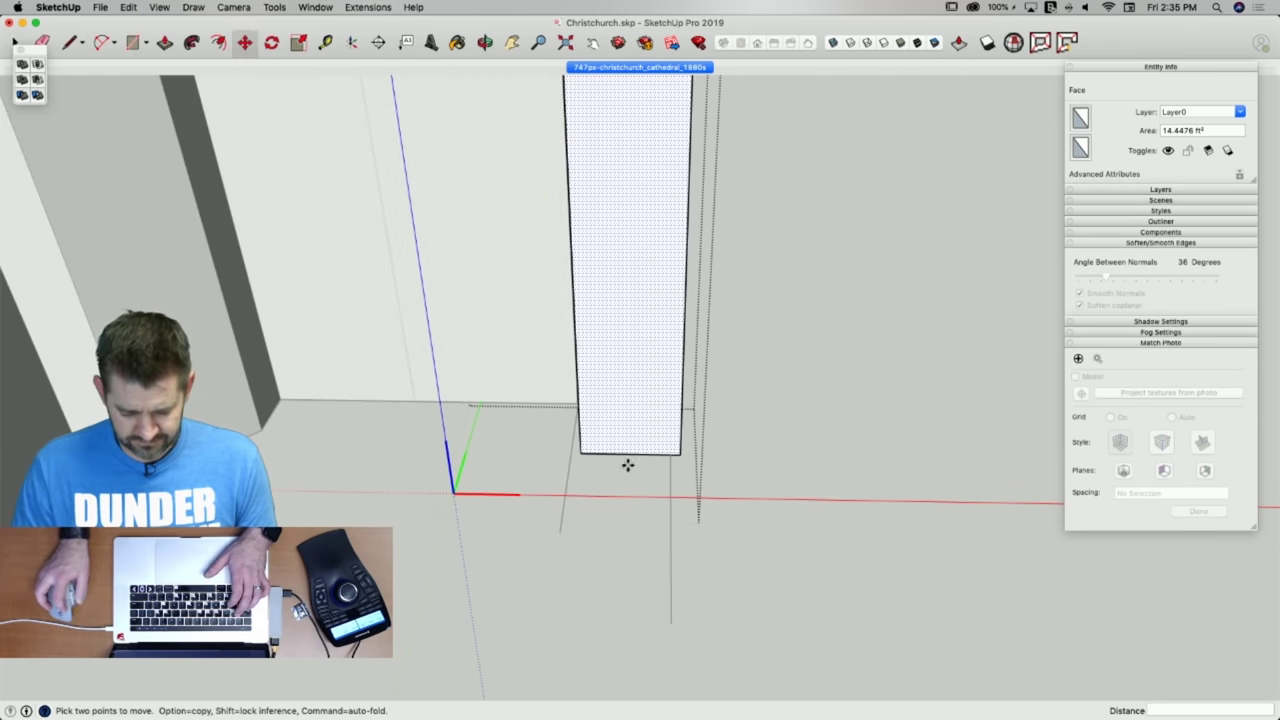
{"action": "left_click", "coordinate": [681, 454]}
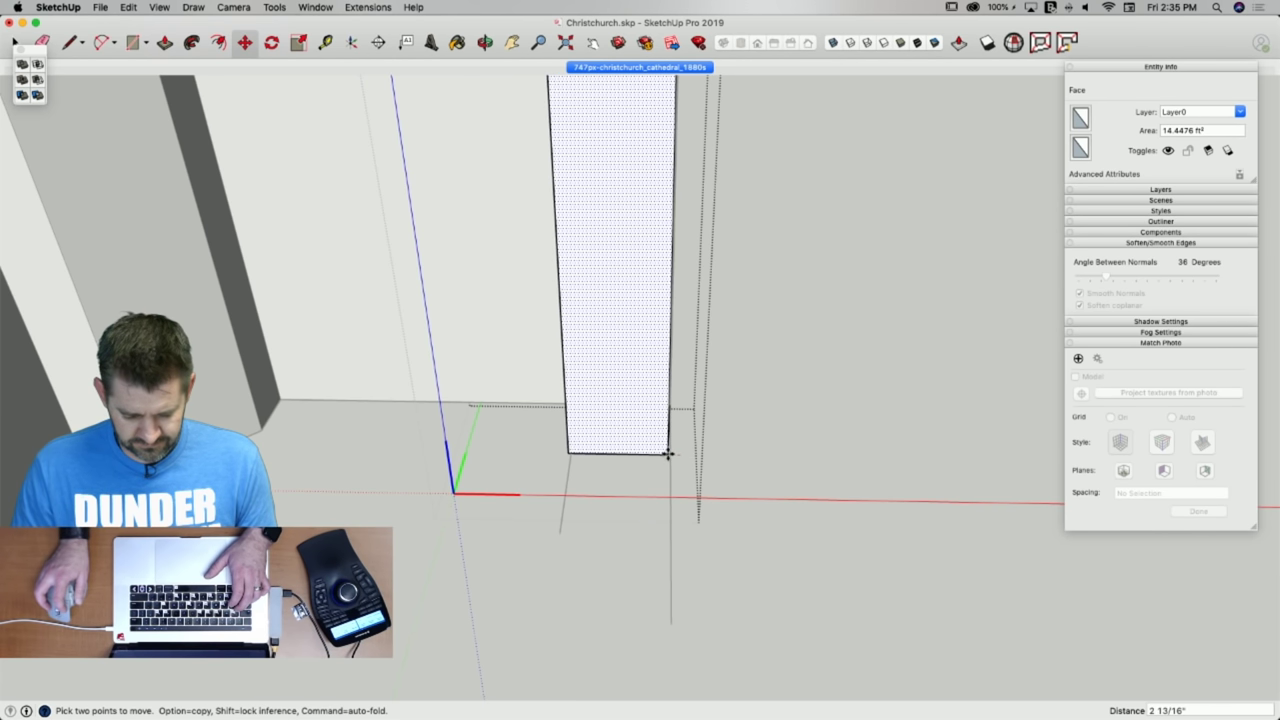
{"action": "left_click", "coordinate": [670, 454]}
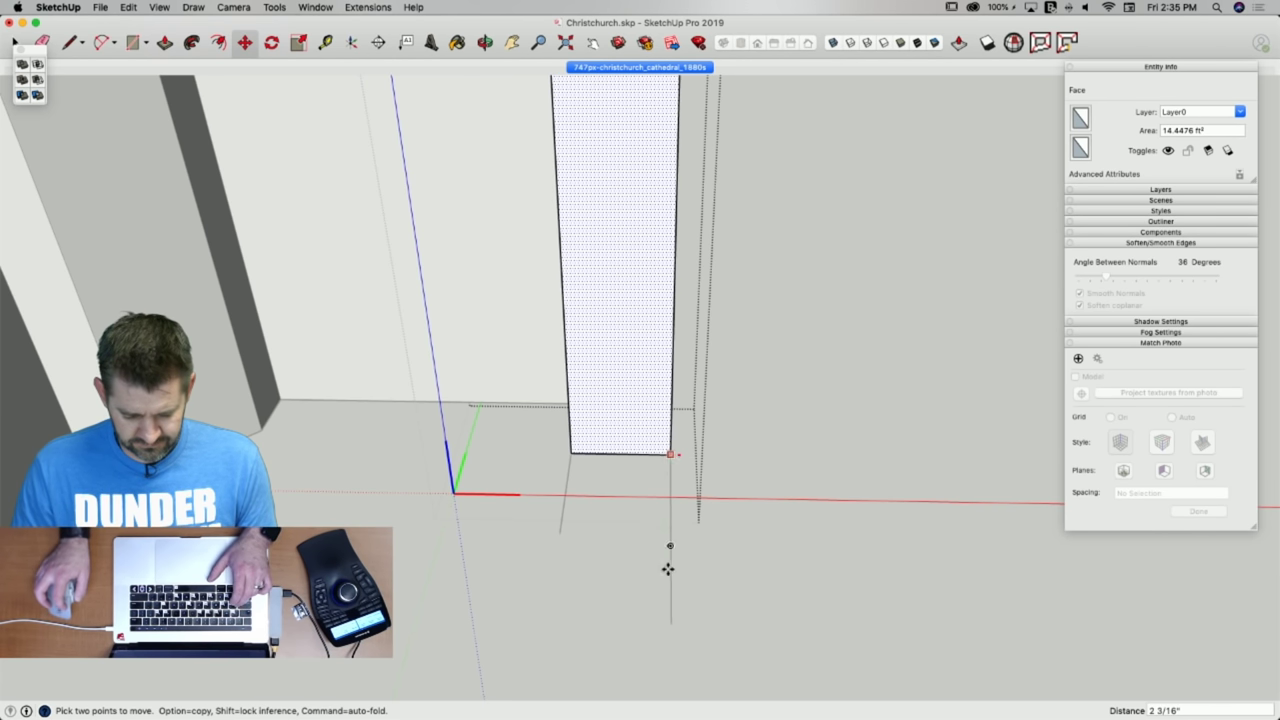
{"action": "left_click", "coordinate": [671, 626]}
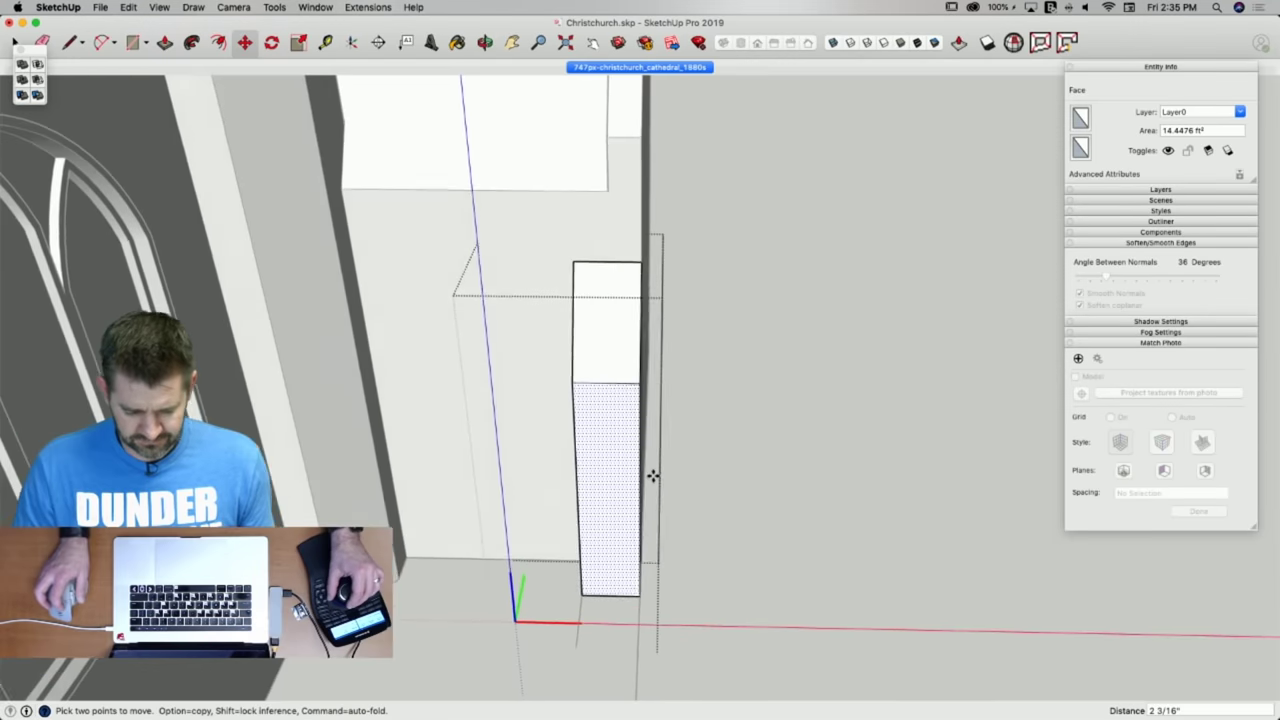
Close the buttress component and erase the two guide lines on the ground.
{"action": "key", "text": "space"}
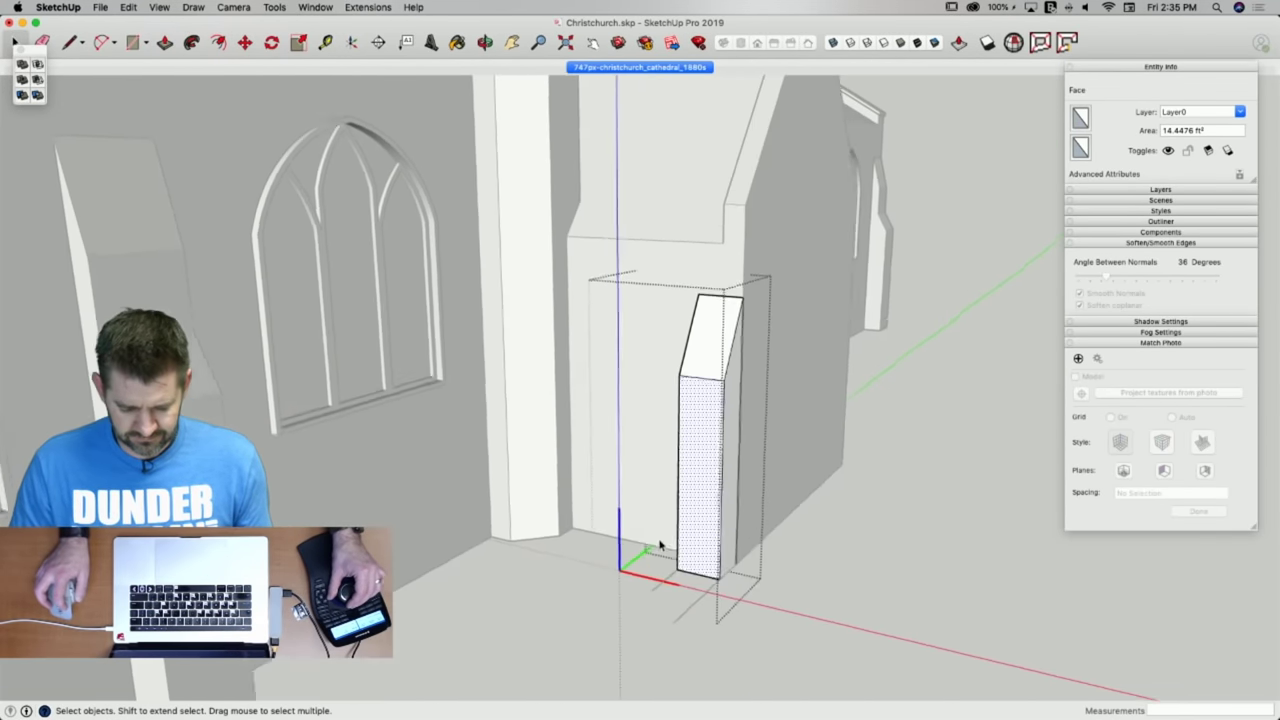
{"action": "left_click", "coordinate": [646, 600]}
{"action": "key", "text": "e"}
{"action": "left_click_drag", "start_coordinate": [629, 556], "coordinate": [649, 591]}
Copy the buttress about 8' 2 1/2" along the porch front and rotate the copy 180 degrees.
{"action": "key", "text": "space"}
{"action": "left_click", "coordinate": [606, 475]}
{"action": "key", "text": "m"}
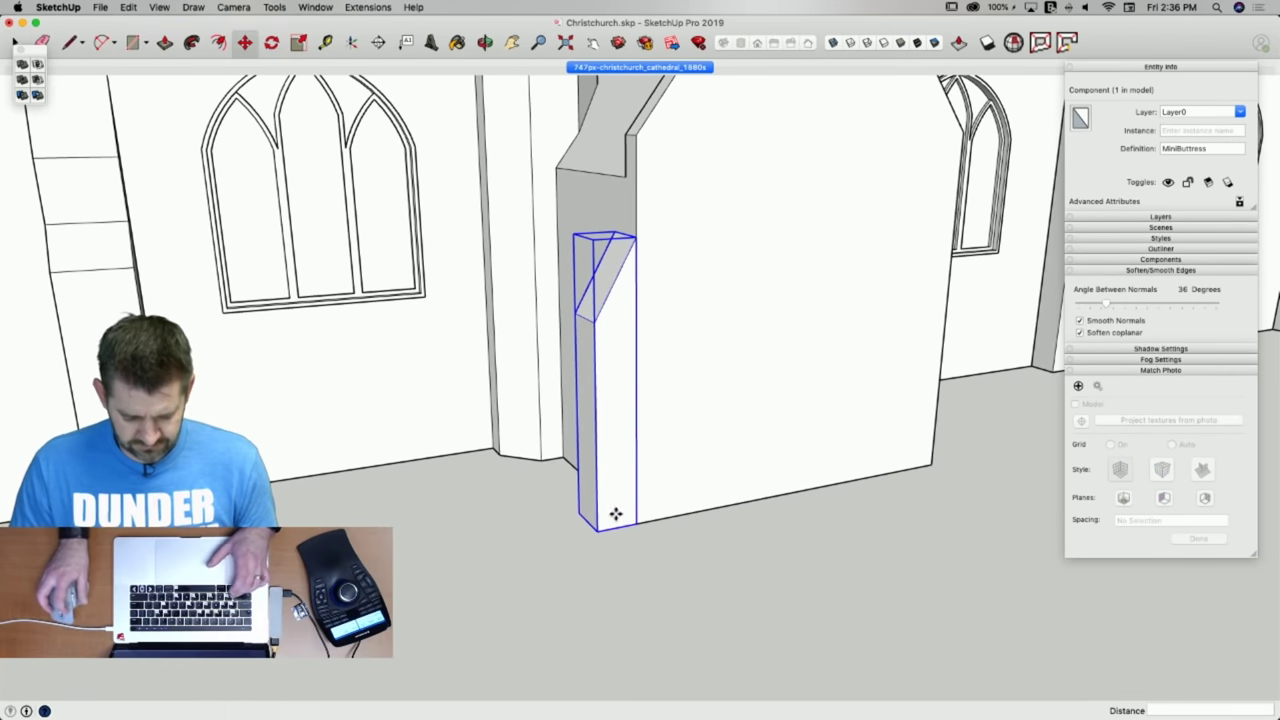
{"action": "left_click", "coordinate": [614, 511]}
{"action": "key", "text": "alt"}
{"action": "left_click", "coordinate": [821, 572]}
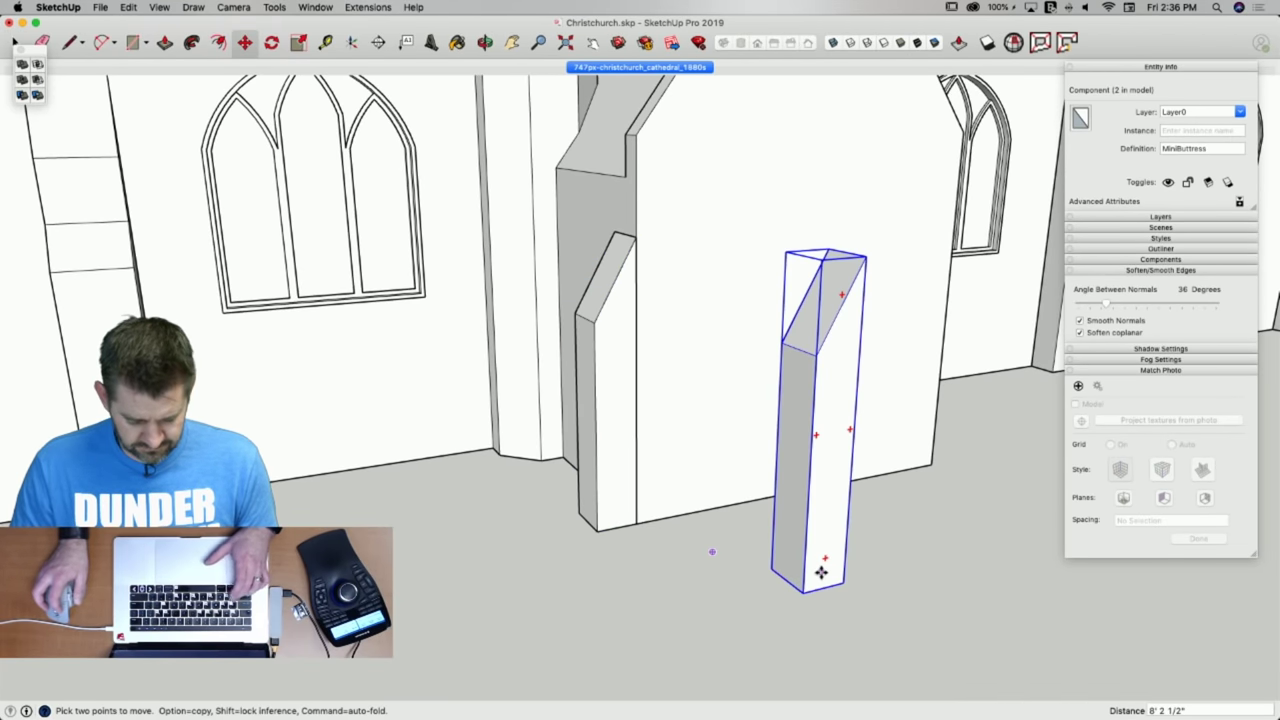
{"action": "key", "text": "q"}
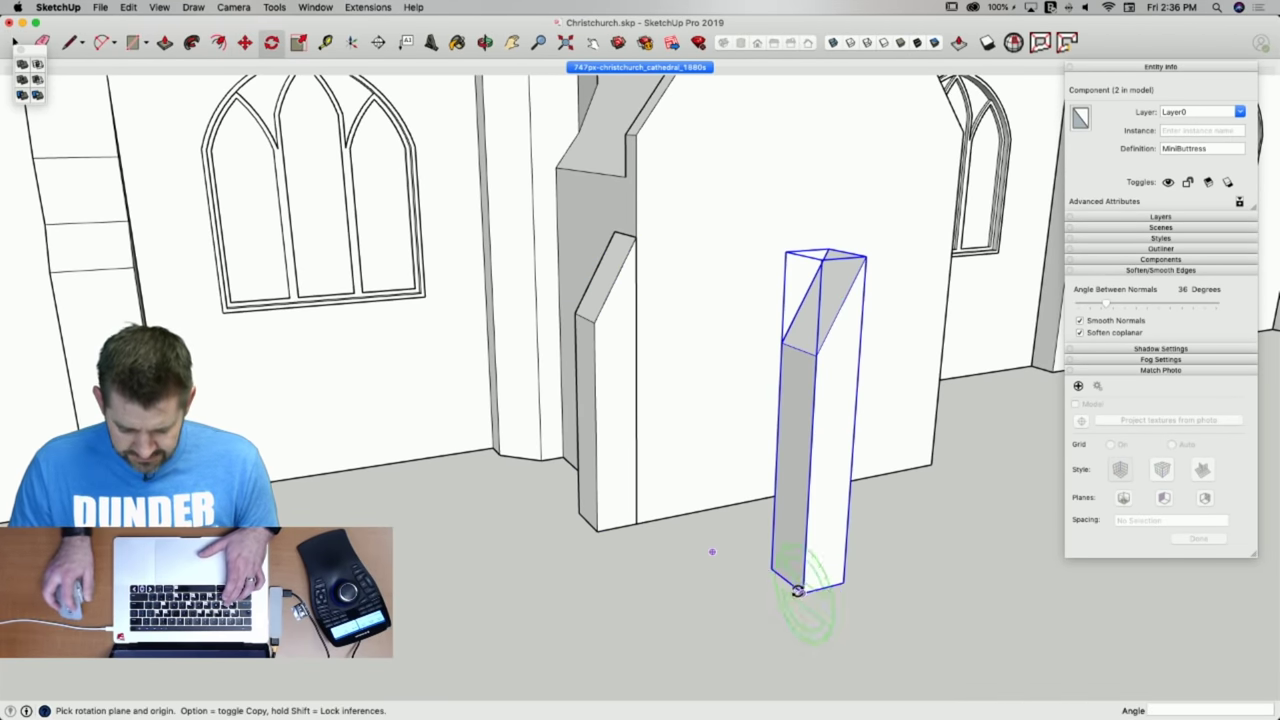
{"action": "left_click_drag", "start_coordinate": [797, 595], "coordinate": [860, 577]}
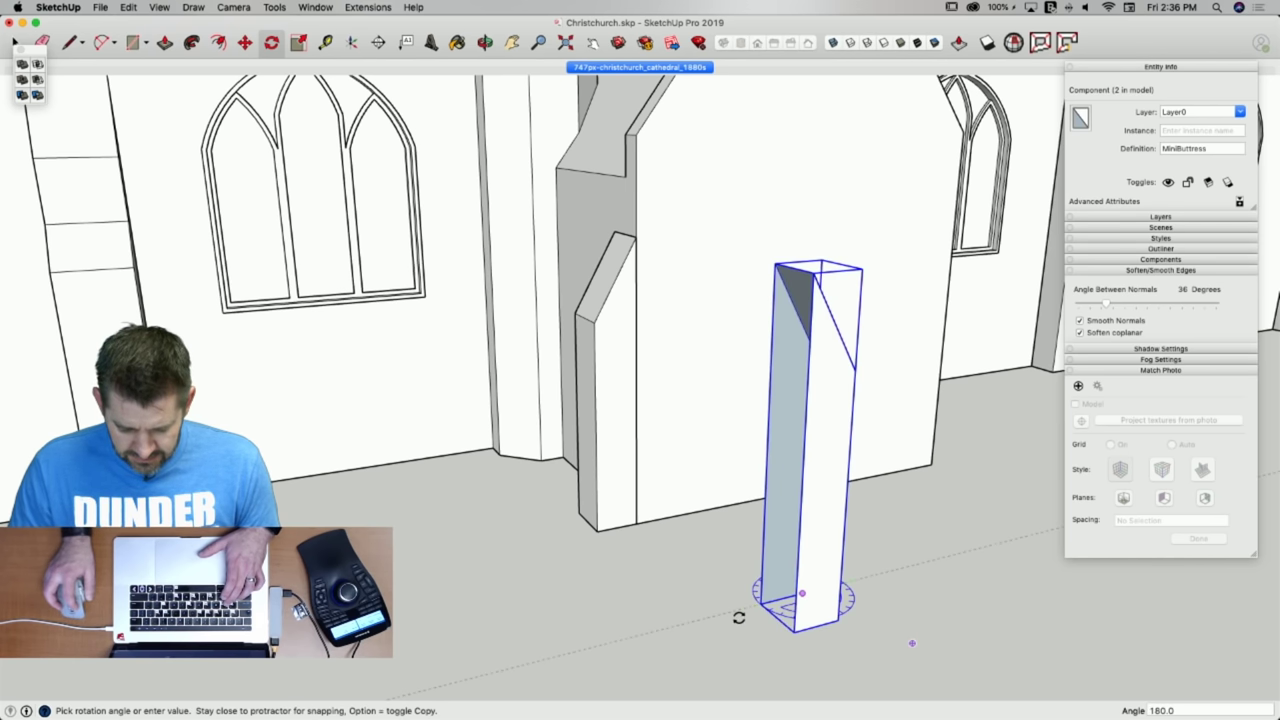
{"action": "left_click", "coordinate": [738, 618]}
Move the rotated buttress copy by its base corner onto the far corner of the porch's front wall.
{"action": "key", "text": "m"}
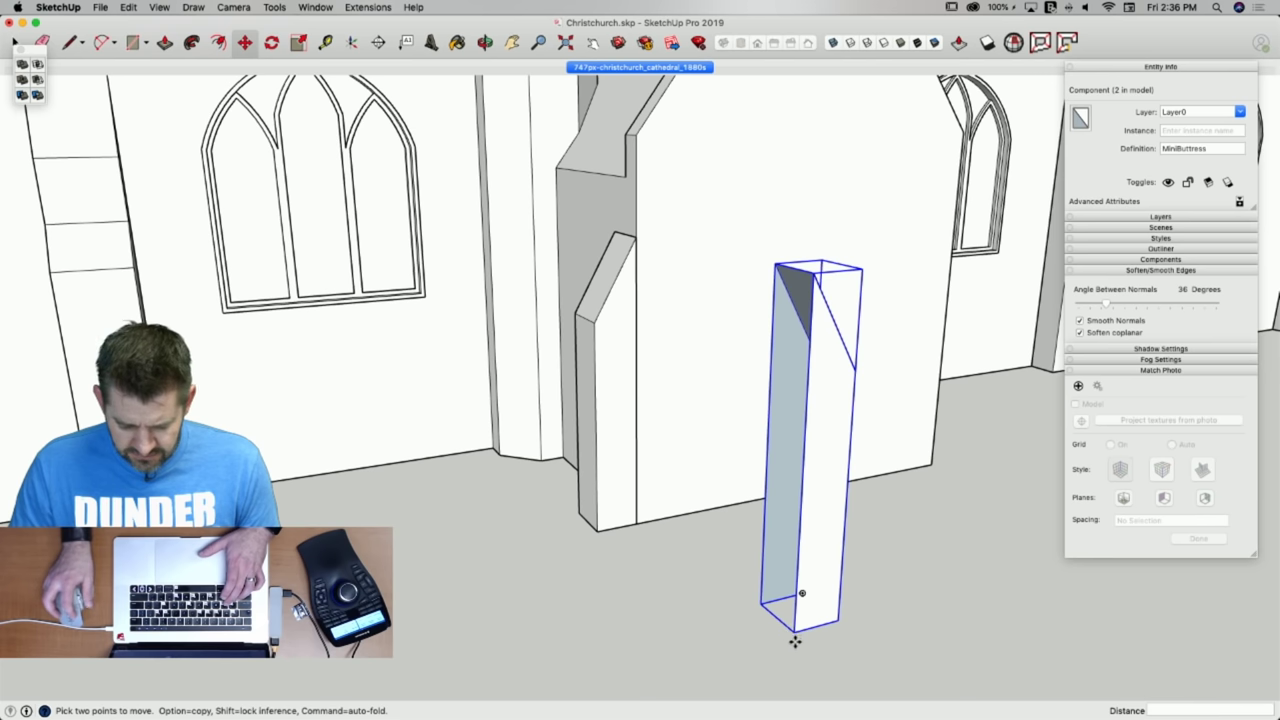
{"action": "left_click", "coordinate": [797, 634]}
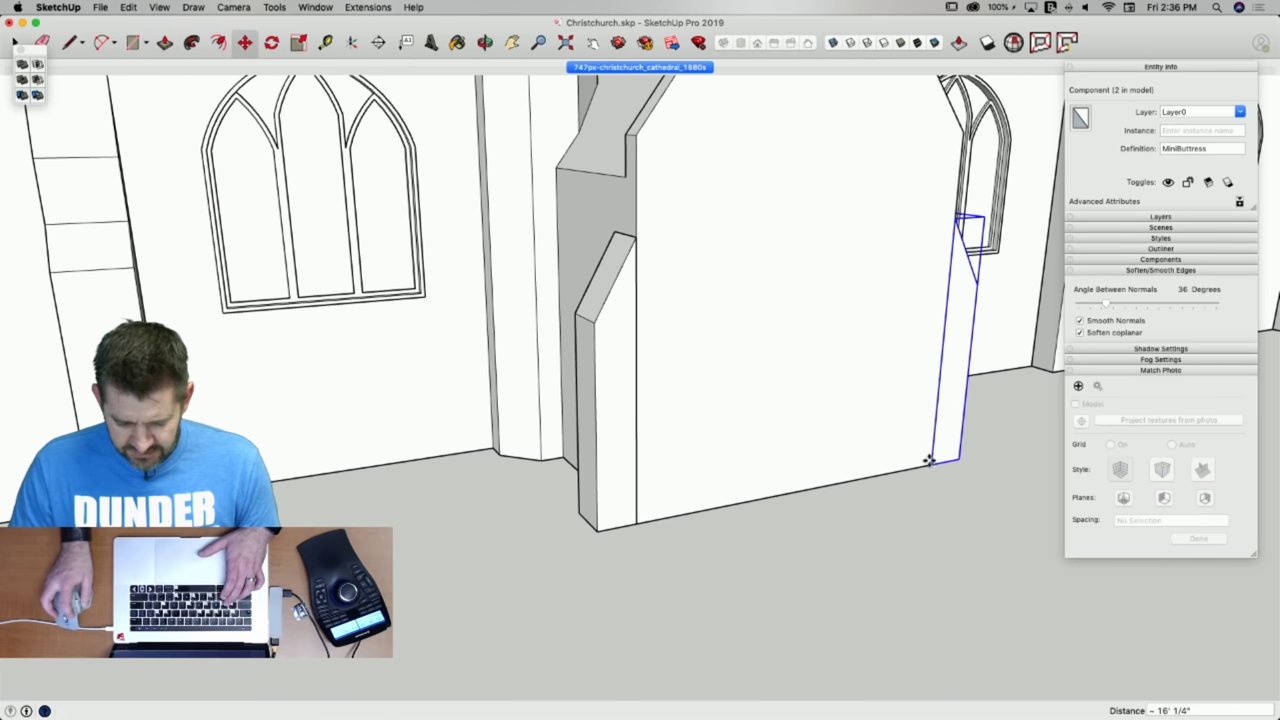
{"action": "left_click", "coordinate": [929, 461]}
{"action": "key", "text": "space"}
{"action": "left_click", "coordinate": [880, 560]}
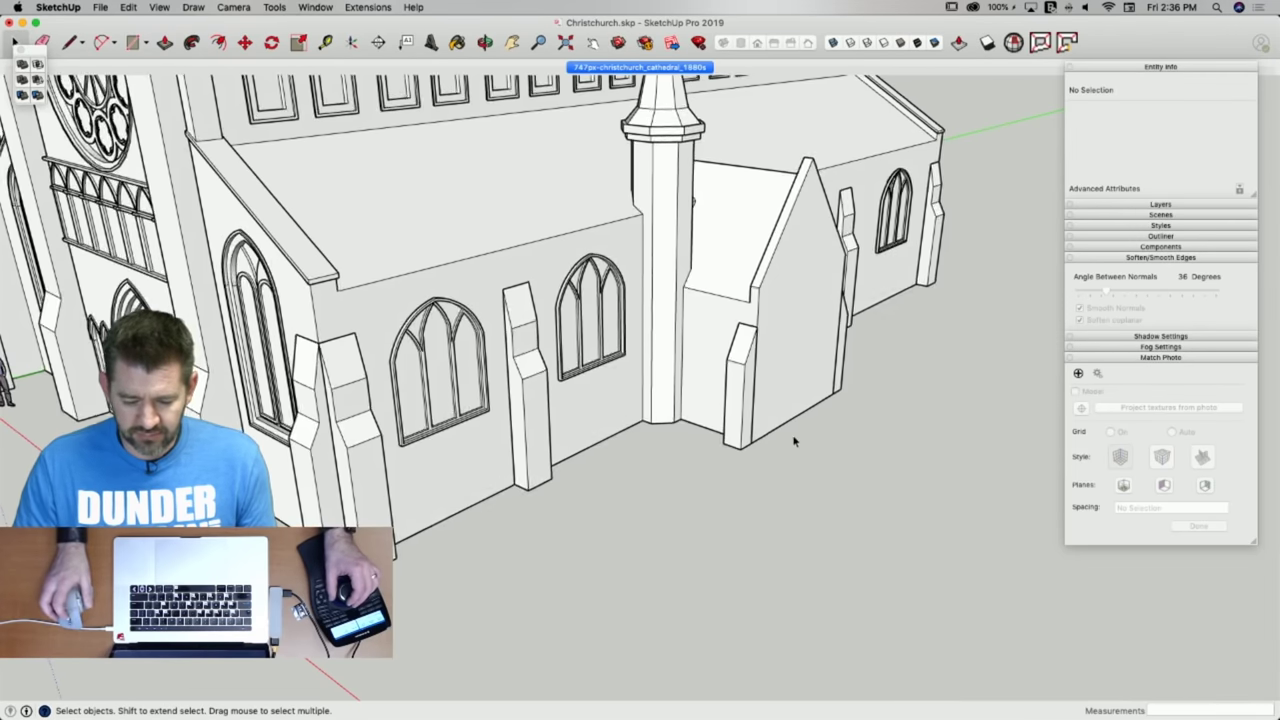
{"action": "key", "text": "p"}
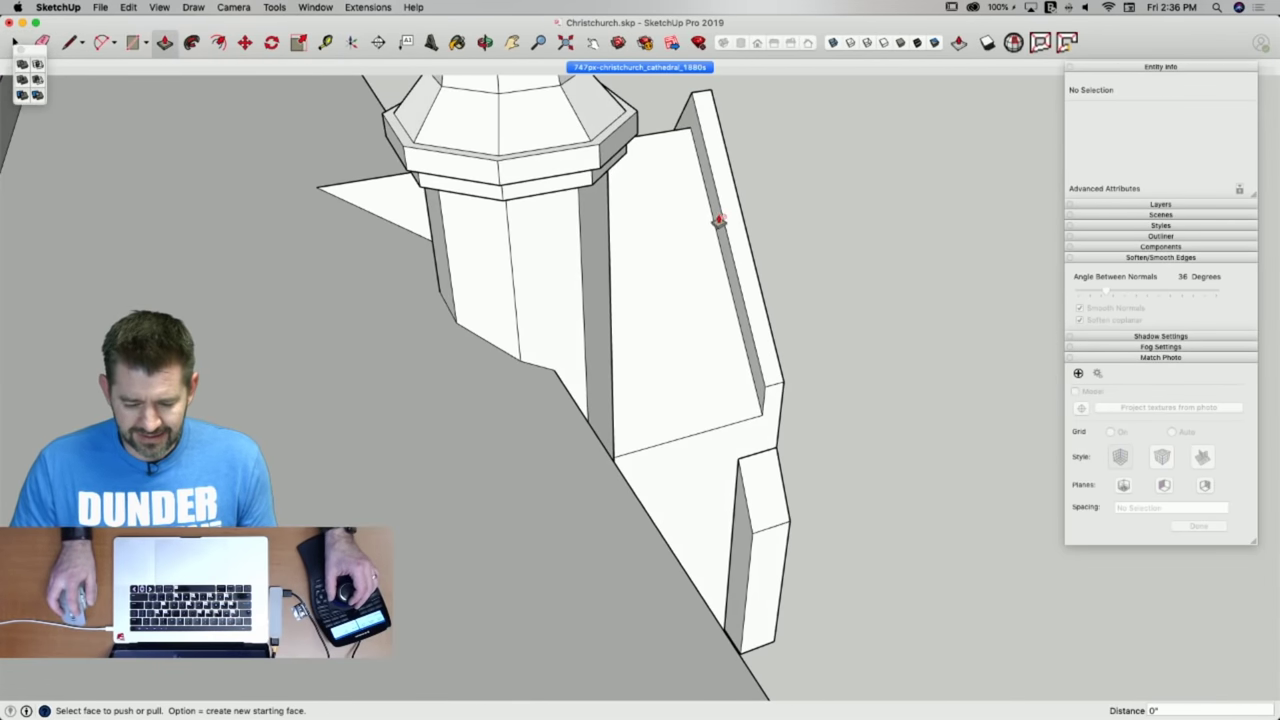
{"action": "left_click", "coordinate": [715, 224]}
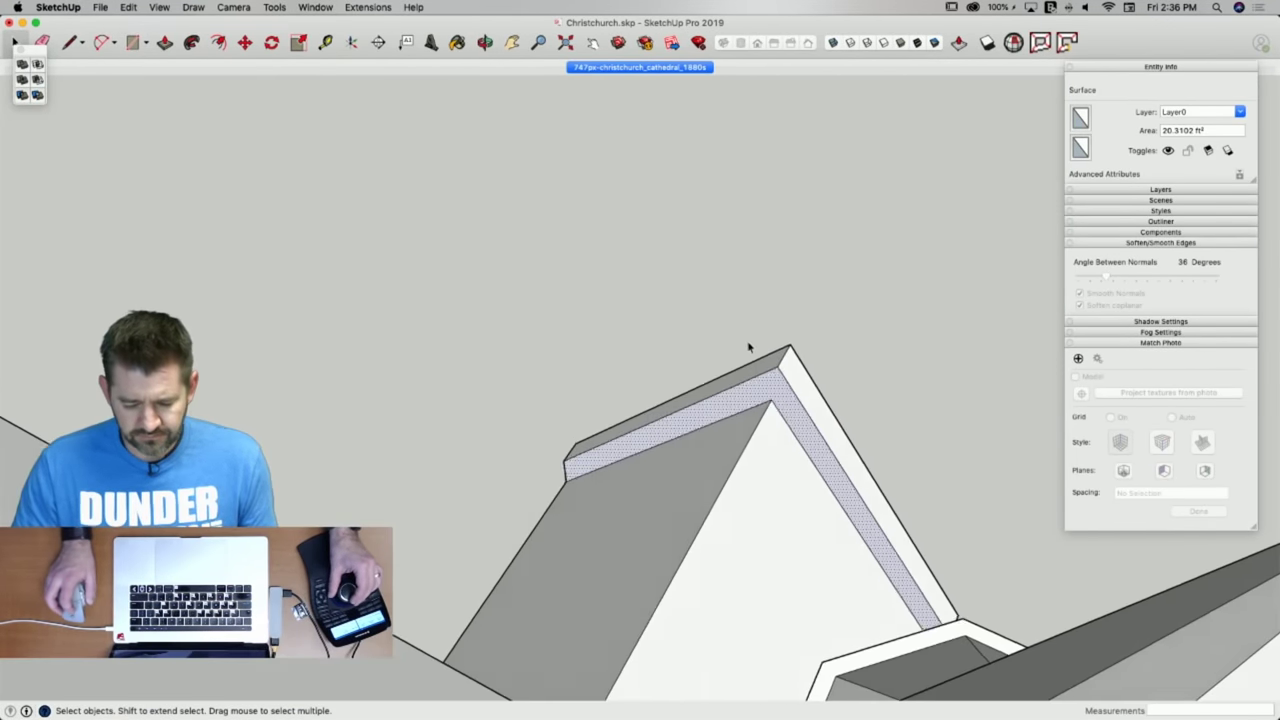
{"action": "key", "text": "p"}
{"action": "key", "text": "Escape"}
{"action": "key", "text": "space"}
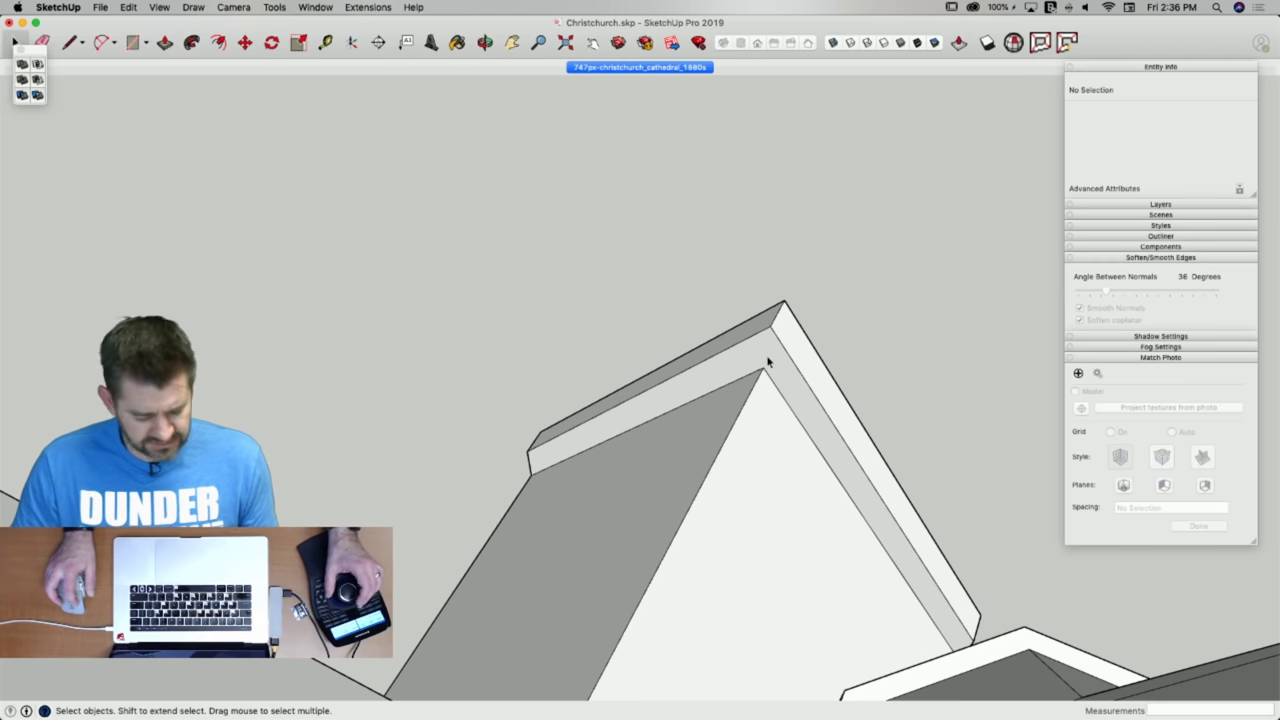
Erase the softened seam at the raised gable's peak and pull its roof-side face back 4 9/16" to thicken the gable.
{"action": "key", "text": "e"}
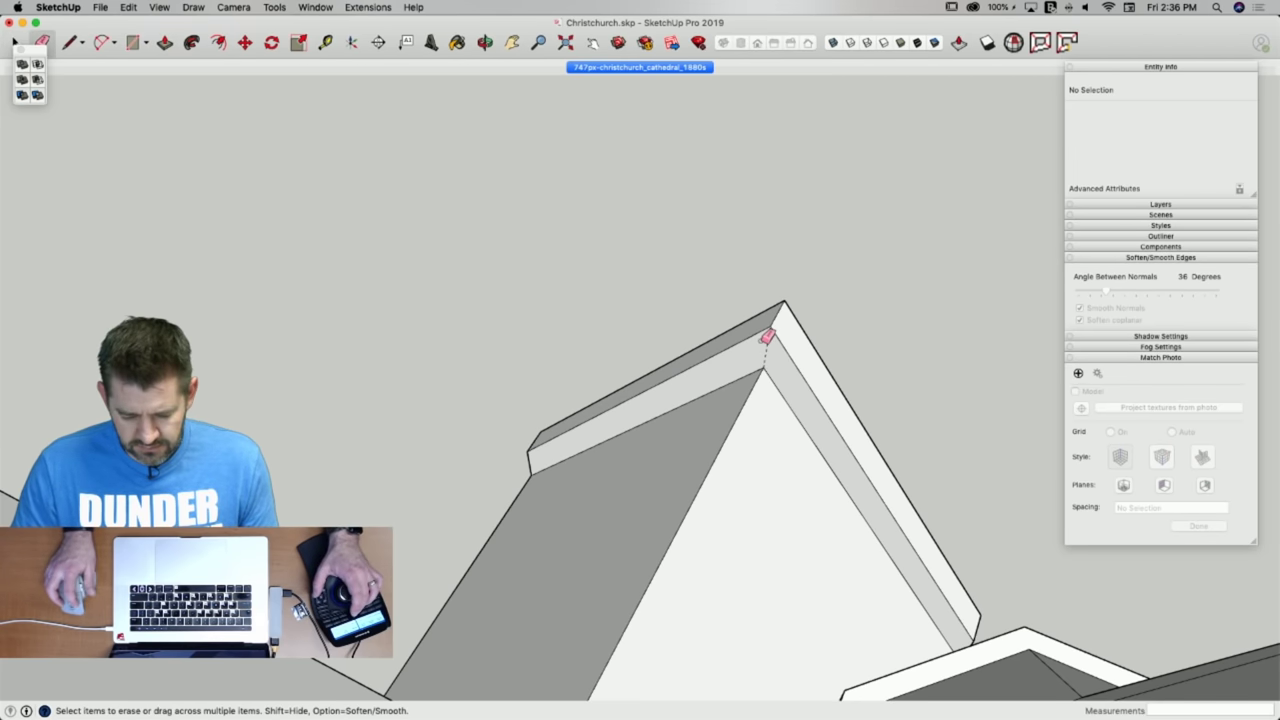
{"action": "key", "text": "p"}
{"action": "left_click", "coordinate": [766, 355]}
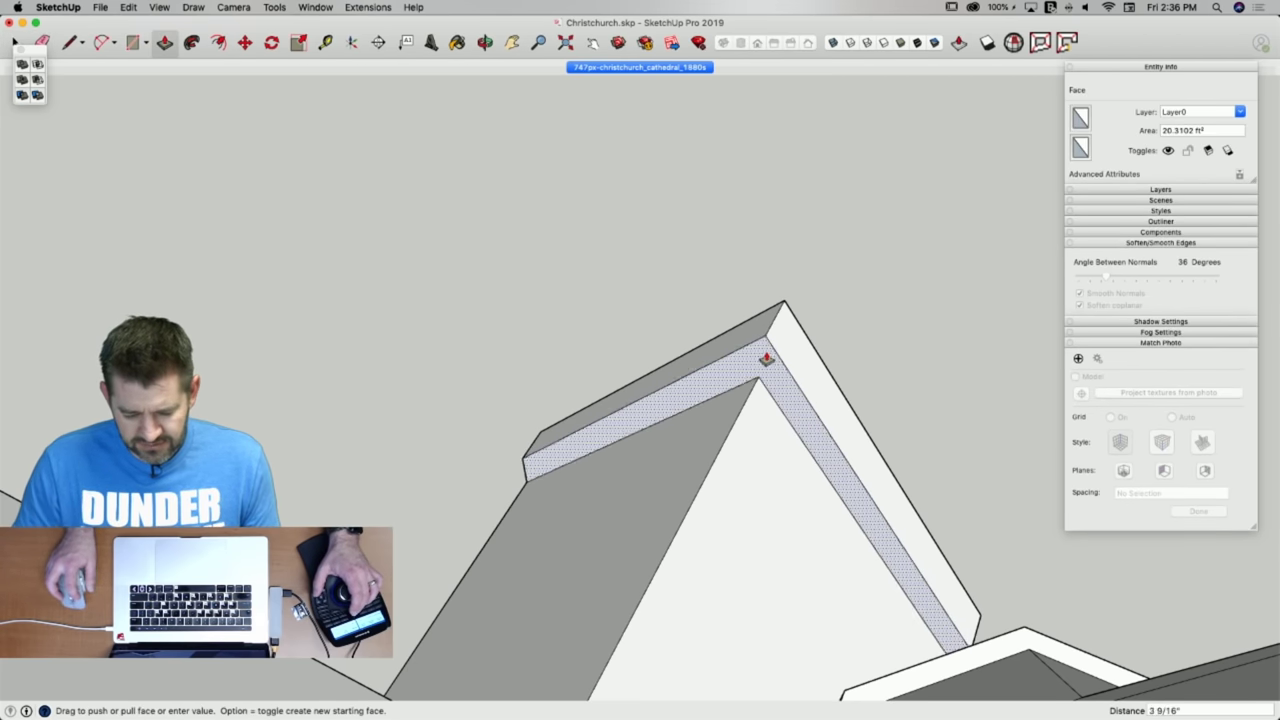
{"action": "left_click", "coordinate": [765, 362]}
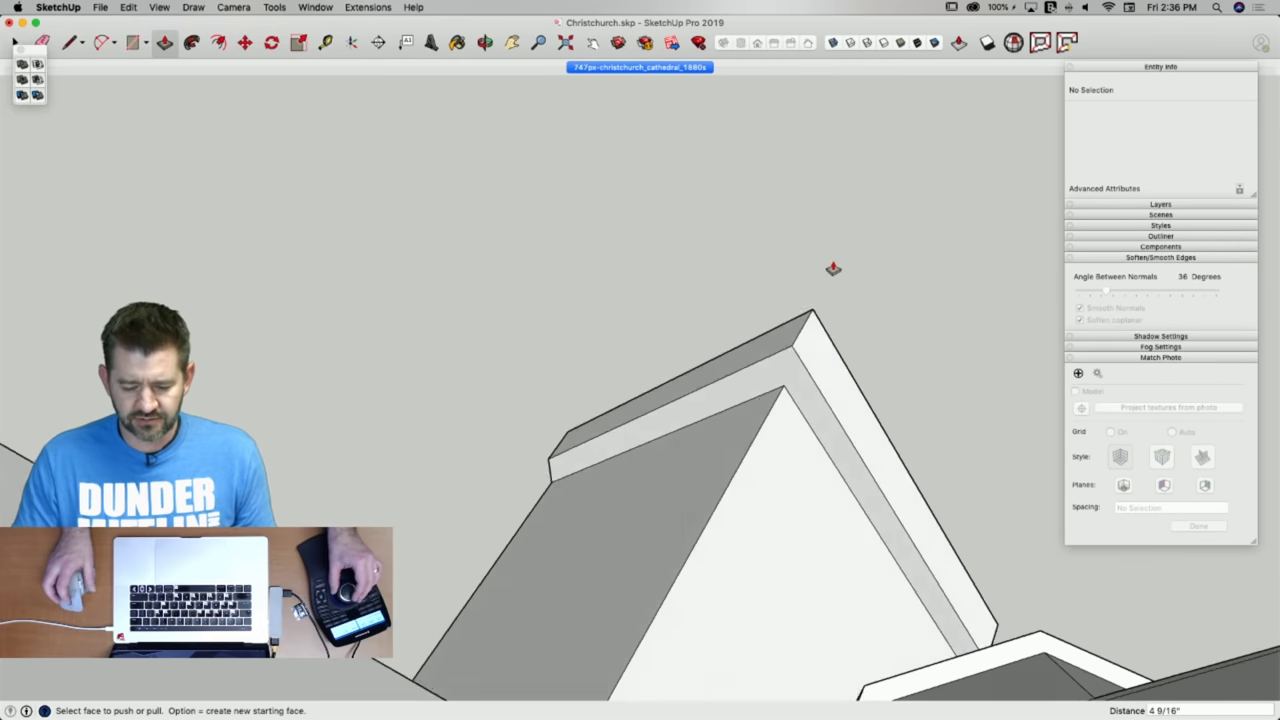
{"action": "key", "text": "space"}
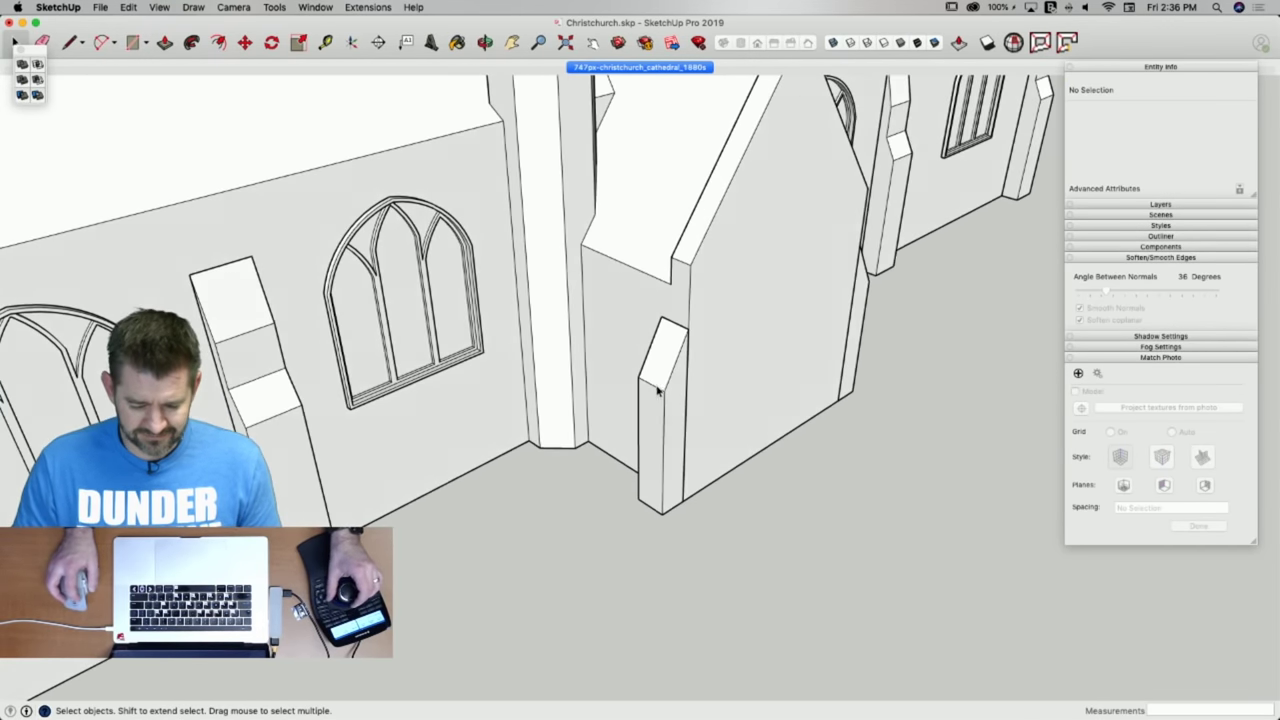
Copy the near corner buttress 1' 10" sideways so the copy sits directly beside the original.
{"action": "left_click", "coordinate": [658, 392]}
{"action": "key", "text": "m"}
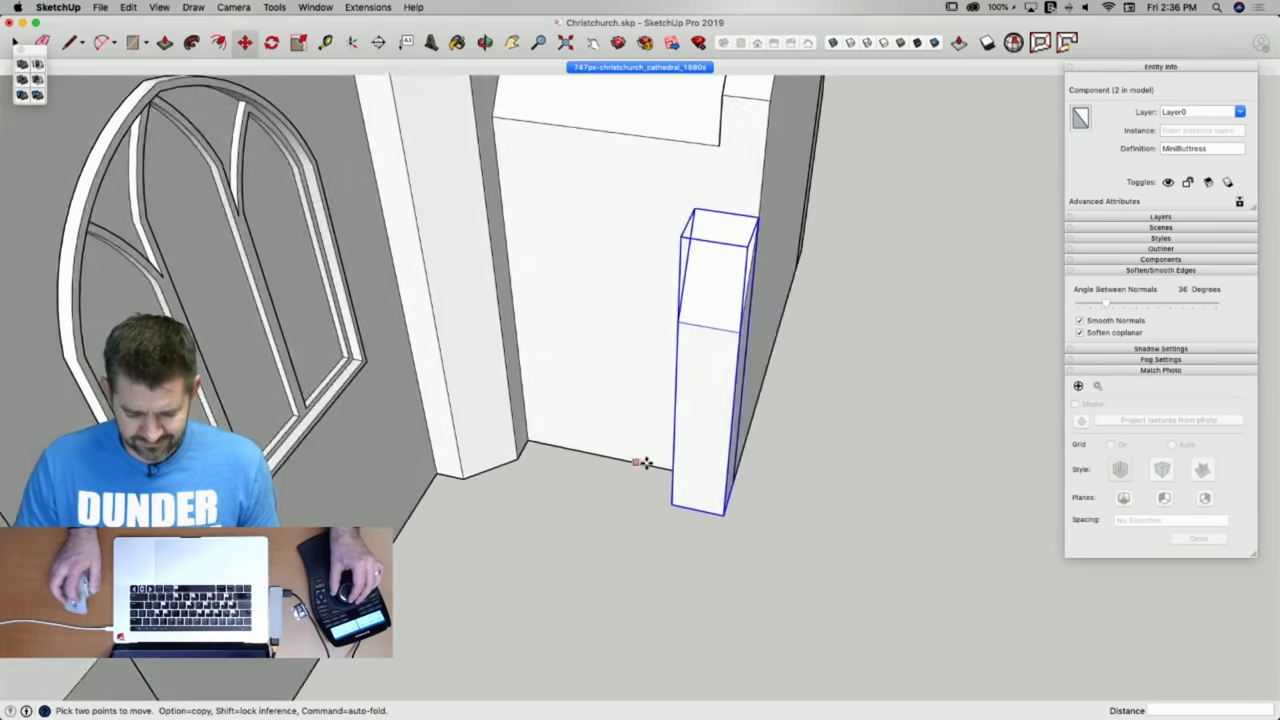
{"action": "left_click", "coordinate": [705, 466]}
{"action": "key", "text": "alt"}
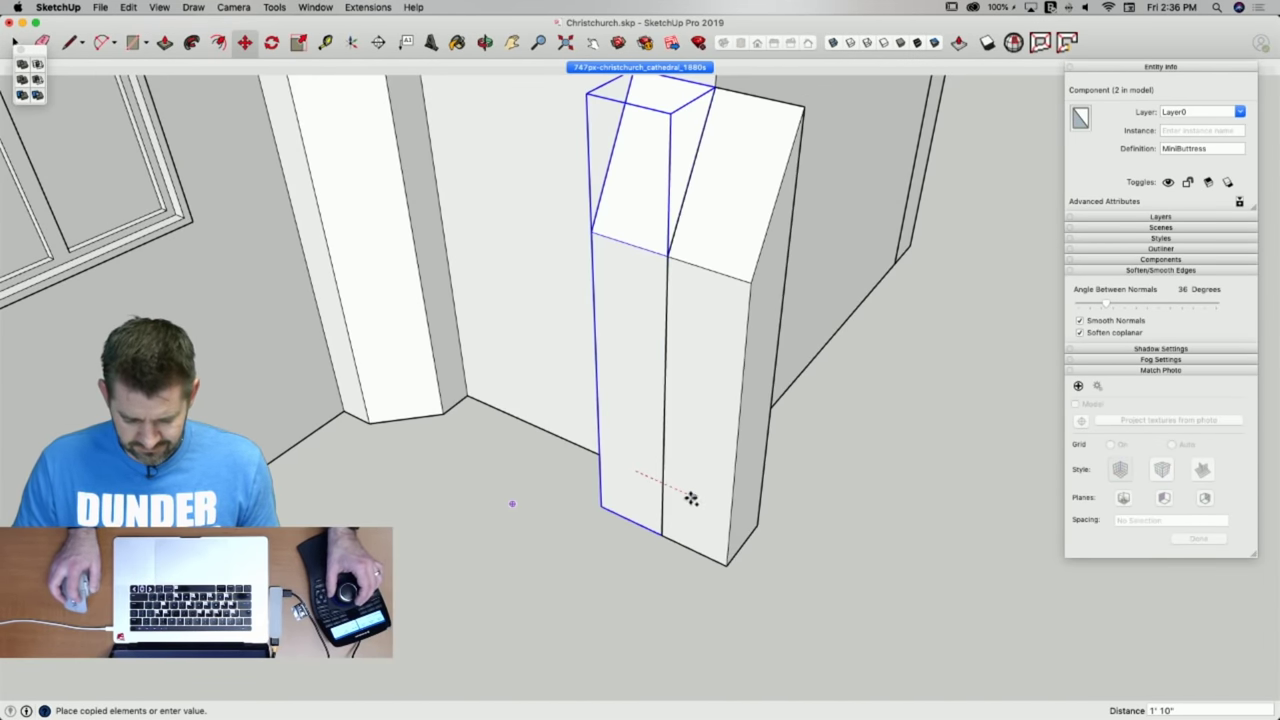
{"action": "left_click", "coordinate": [695, 504]}
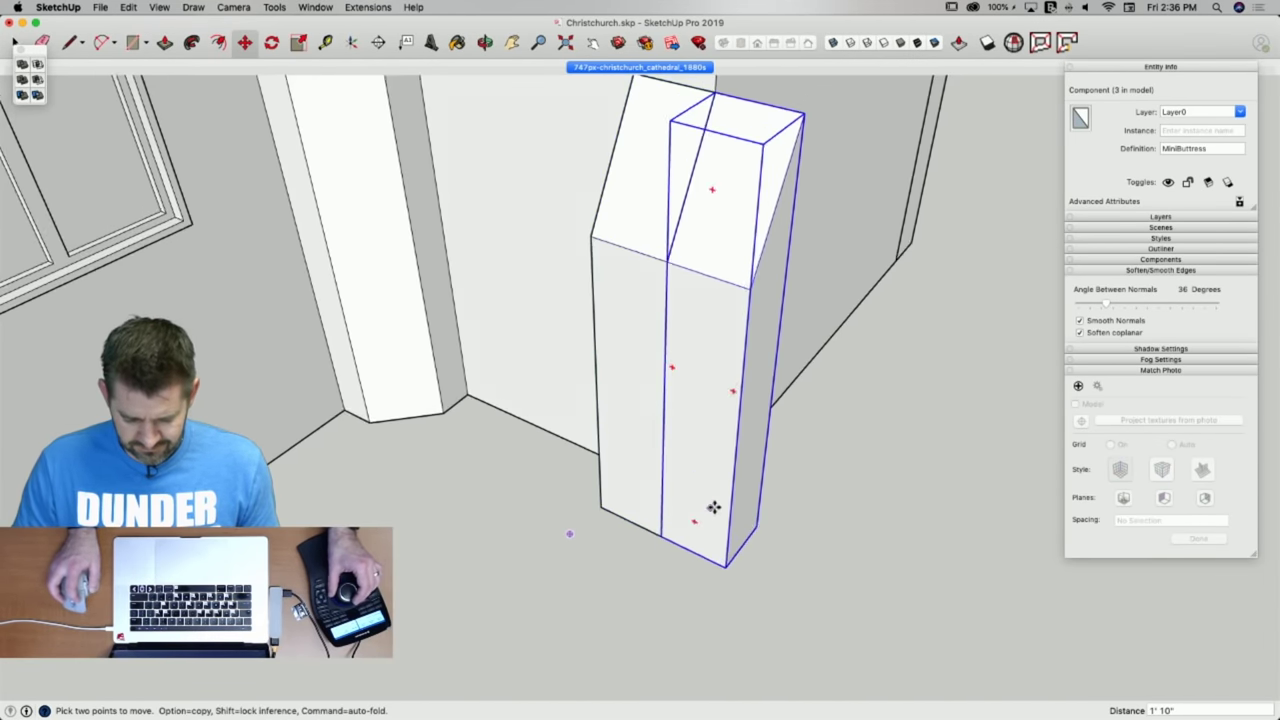
Rotate the new buttress copy about its base corner so it projects from the porch's front wall.
{"action": "key", "text": "q"}
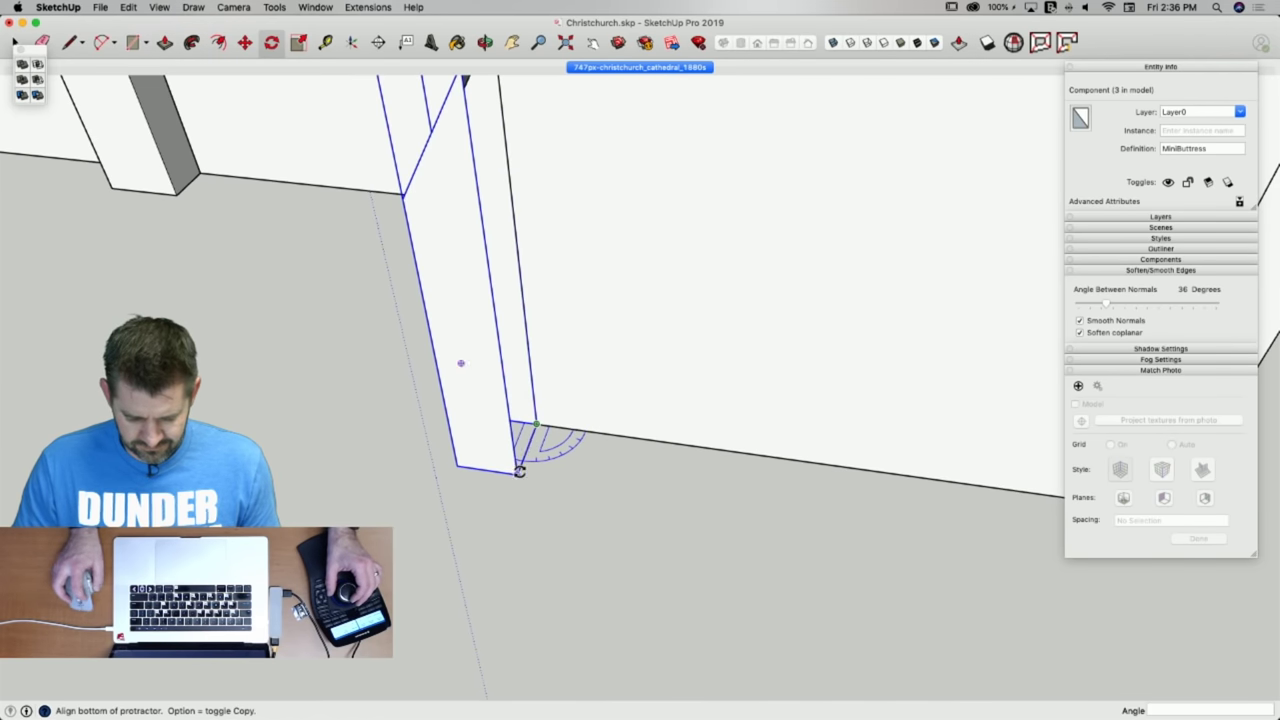
{"action": "left_click_drag", "start_coordinate": [519, 471], "coordinate": [520, 471]}
{"action": "left_click", "coordinate": [630, 435]}
{"action": "key", "text": "space"}
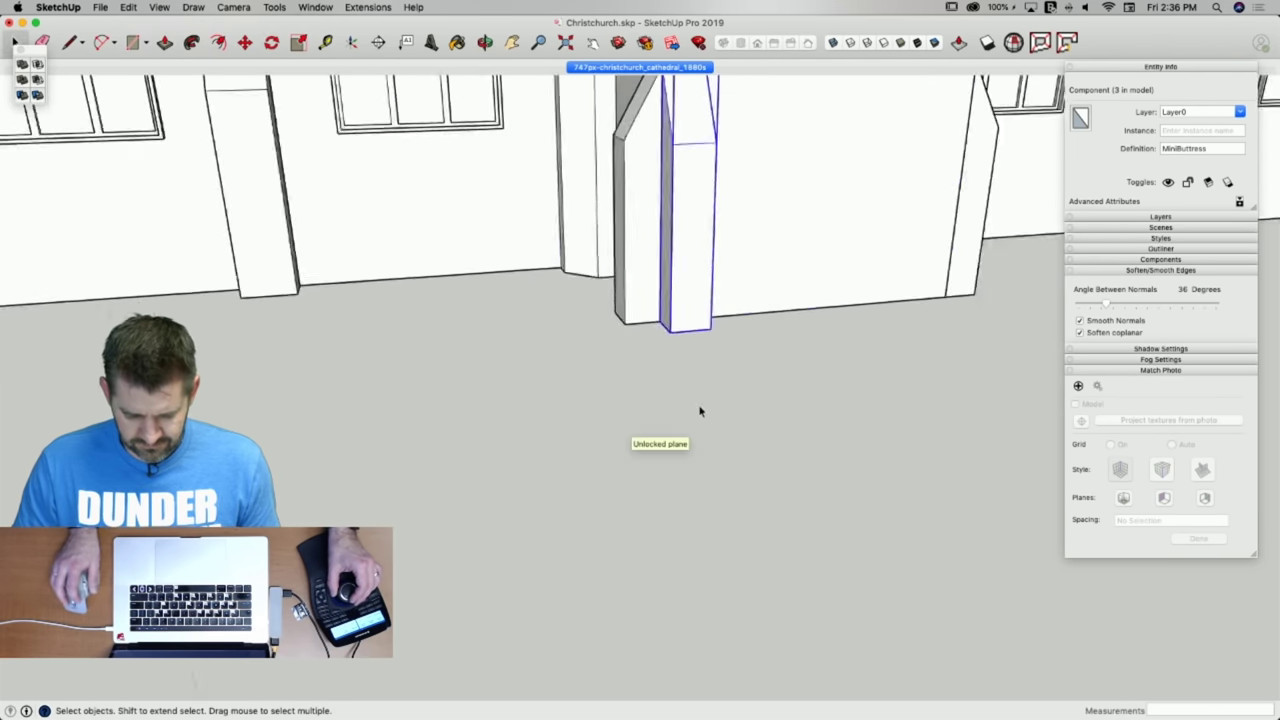
Make the front-facing buttress a unique component named MicroButtress and open it for editing.
{"action": "right_click", "coordinate": [657, 440]}
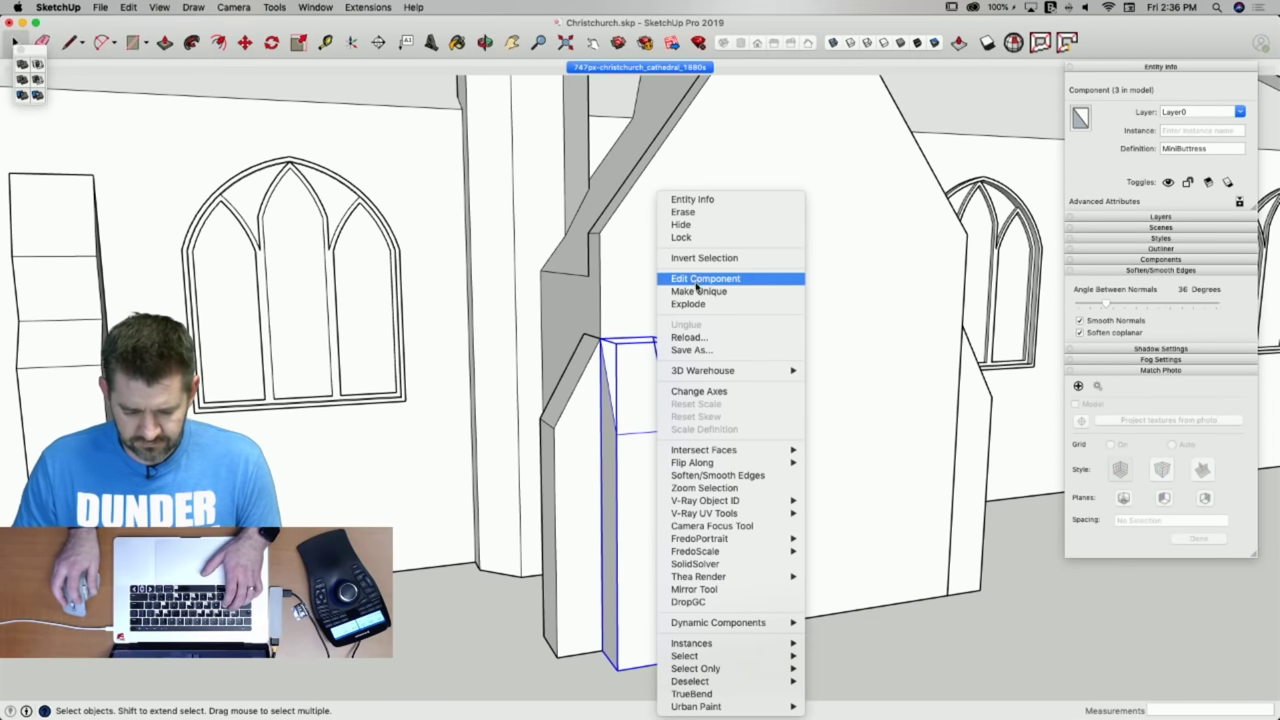
{"action": "left_click", "coordinate": [698, 291]}
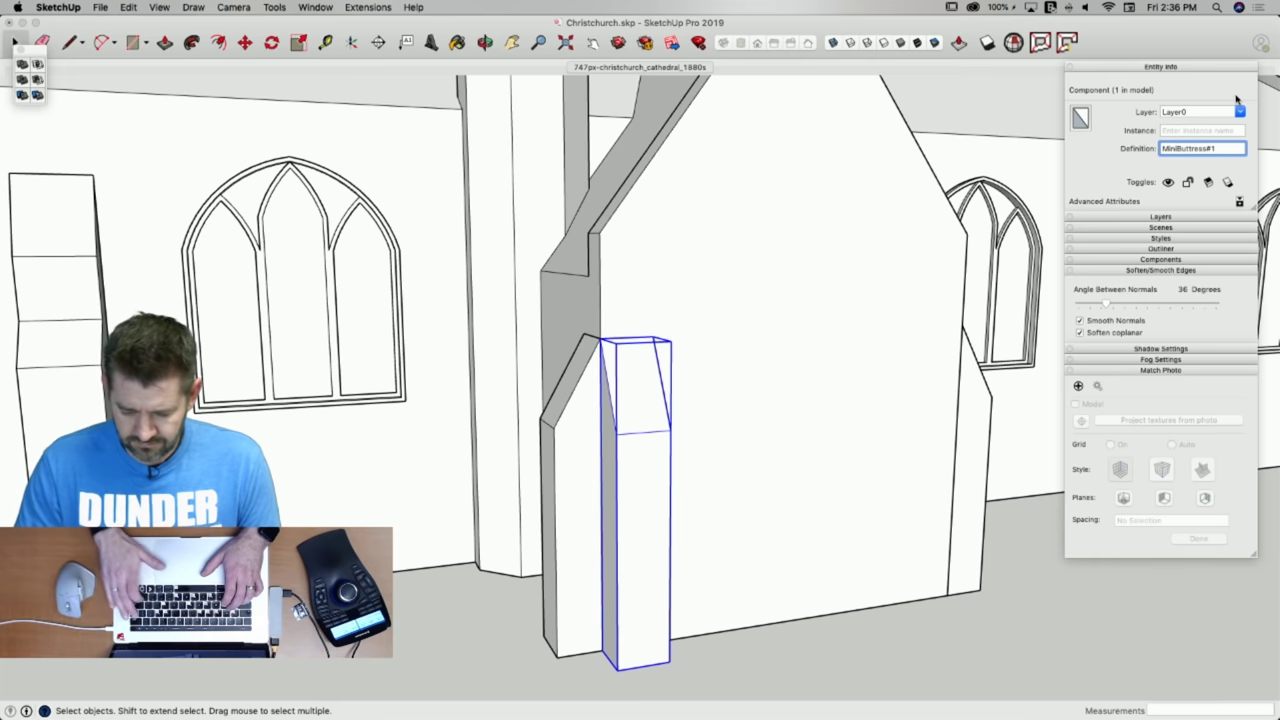
{"action": "type", "text": "ro"}
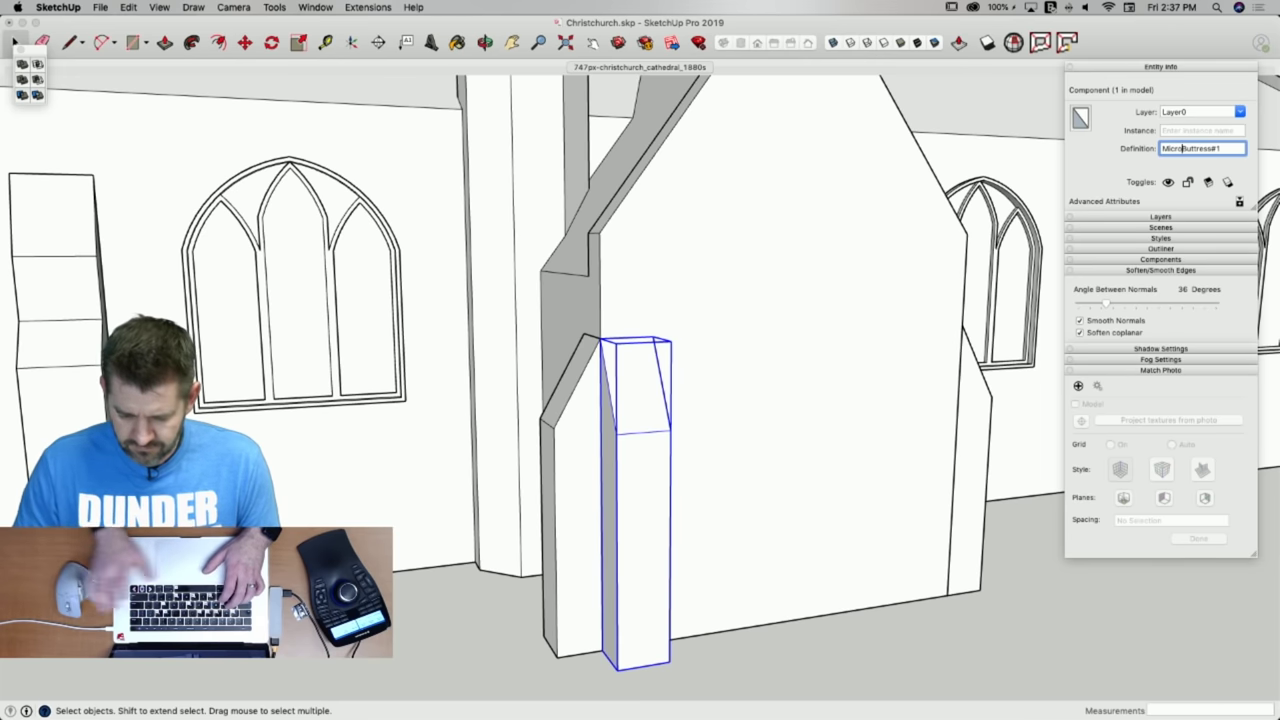
{"action": "left_click", "coordinate": [1223, 150]}
{"action": "key", "text": "BackSpace"}
{"action": "key", "text": "BackSpace"}
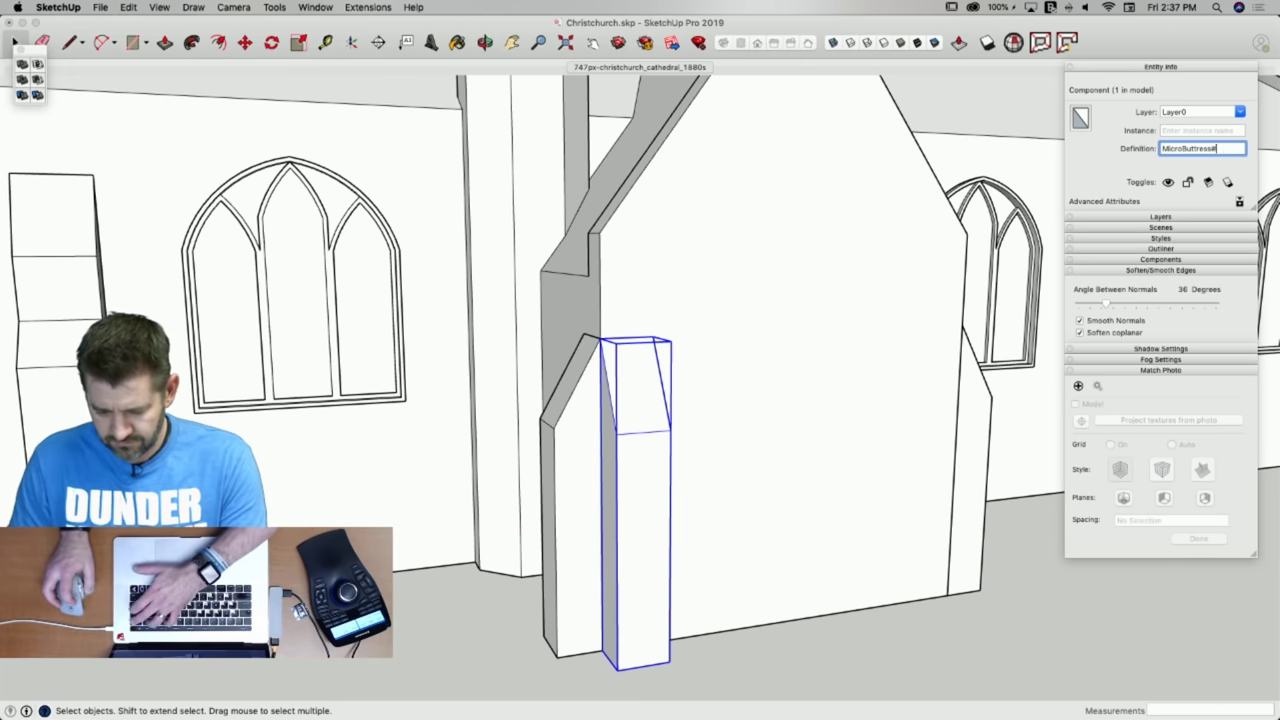
{"action": "key", "text": "Return"}
{"action": "double_click", "coordinate": [640, 400]}
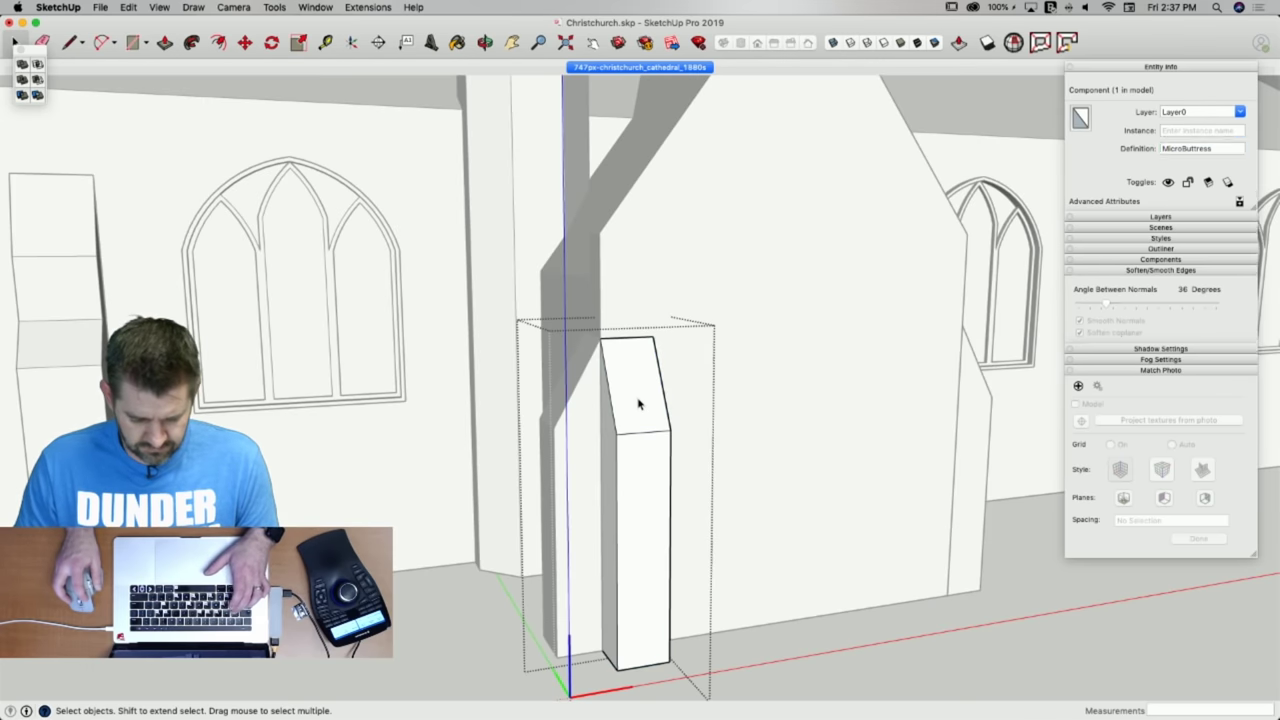
Lower the sloped top face of the MicroButtress component straight down to shorten it, and close the component.
{"action": "key", "text": "super+a"}
{"action": "key", "text": "m"}
{"action": "key", "text": "space"}
{"action": "left_click", "coordinate": [640, 404]}
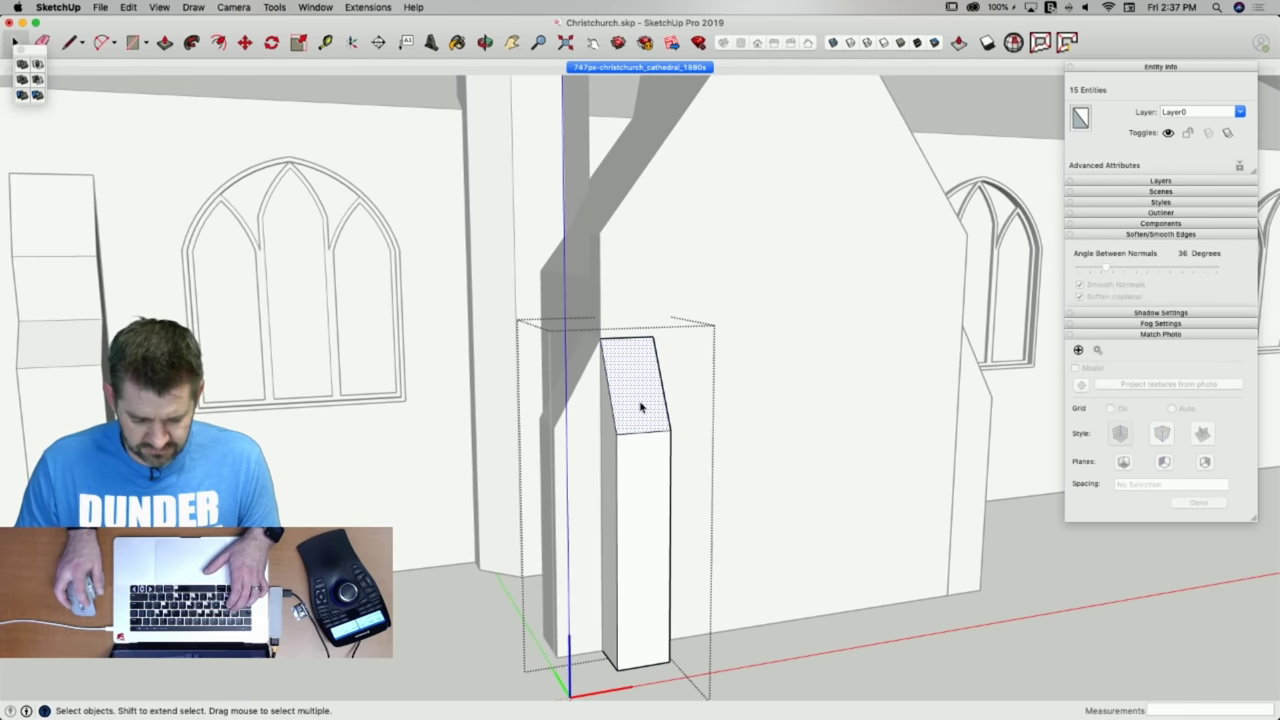
{"action": "key", "text": "m"}
{"action": "left_click_drag", "start_coordinate": [600, 338], "coordinate": [600, 425]}
{"action": "key", "text": "space"}
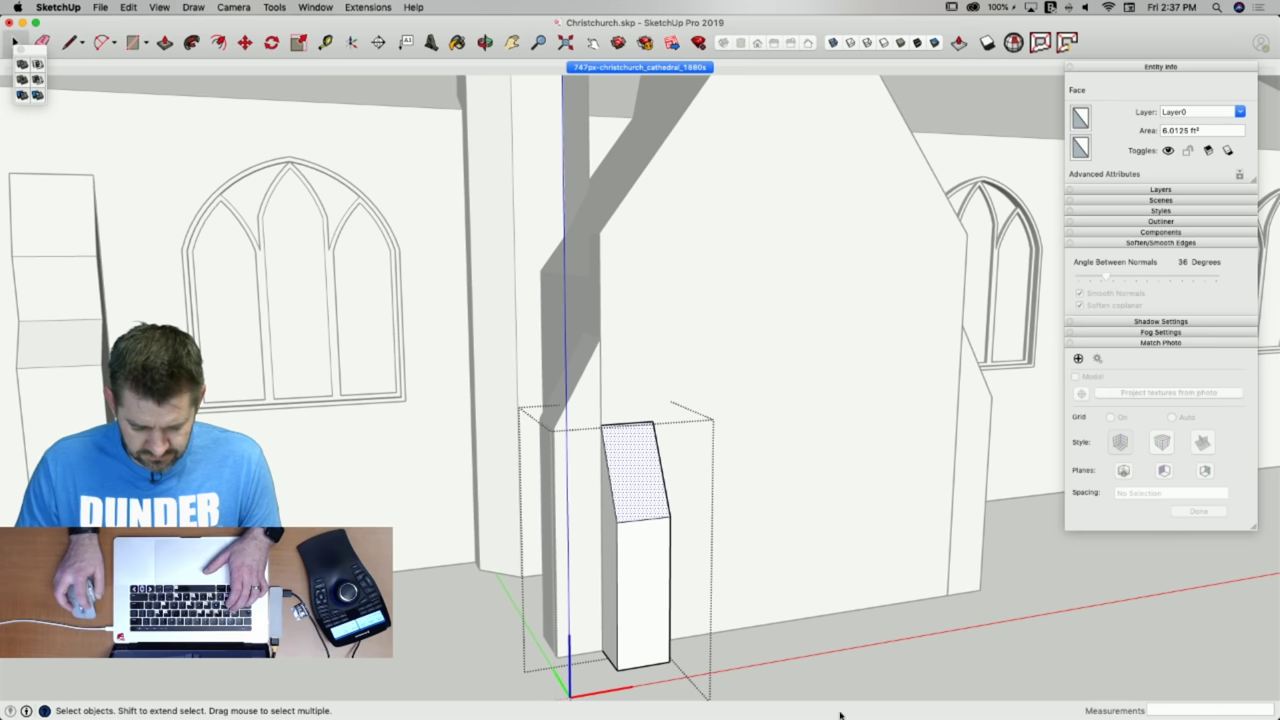
{"action": "left_click", "coordinate": [771, 646]}
Copy the shortened front buttress along the porch's front wall to its opposite corner.
{"action": "left_click", "coordinate": [598, 474]}
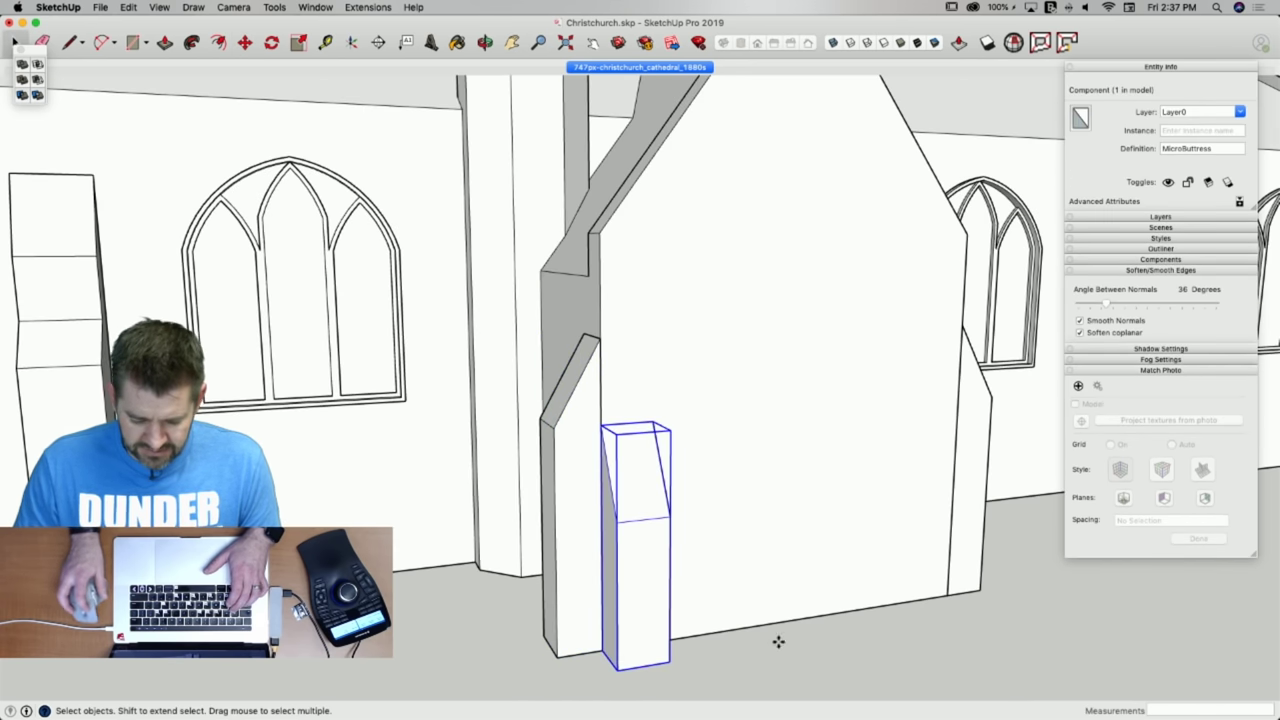
{"action": "key", "text": "m"}
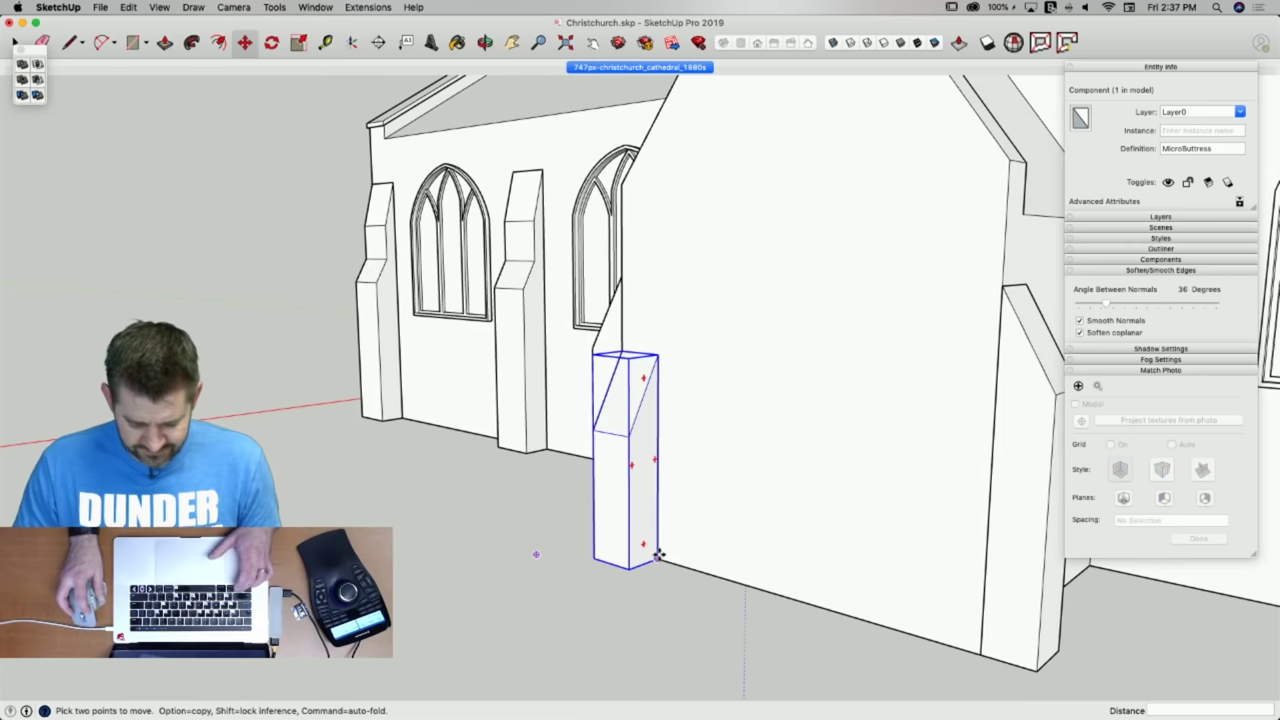
{"action": "left_click", "coordinate": [658, 558]}
{"action": "key", "text": "alt"}
{"action": "left_click", "coordinate": [980, 652]}
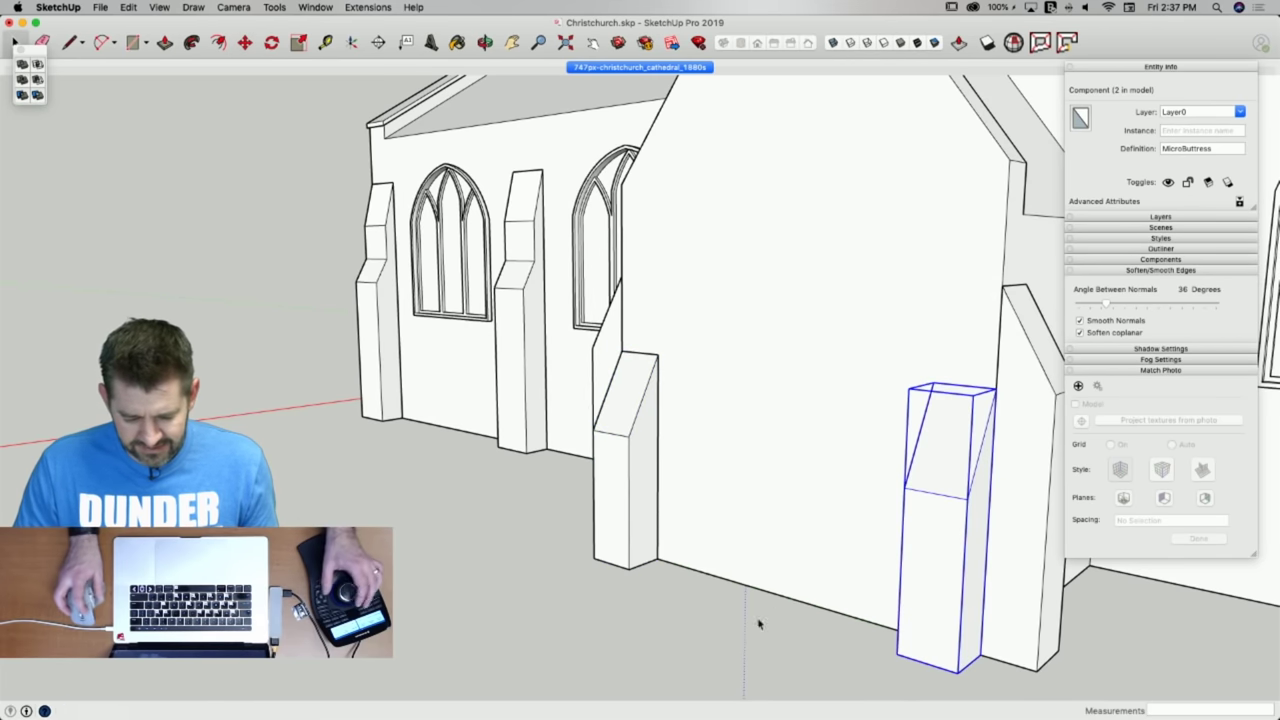
{"action": "key", "text": "space"}
{"action": "left_click", "coordinate": [694, 634]}
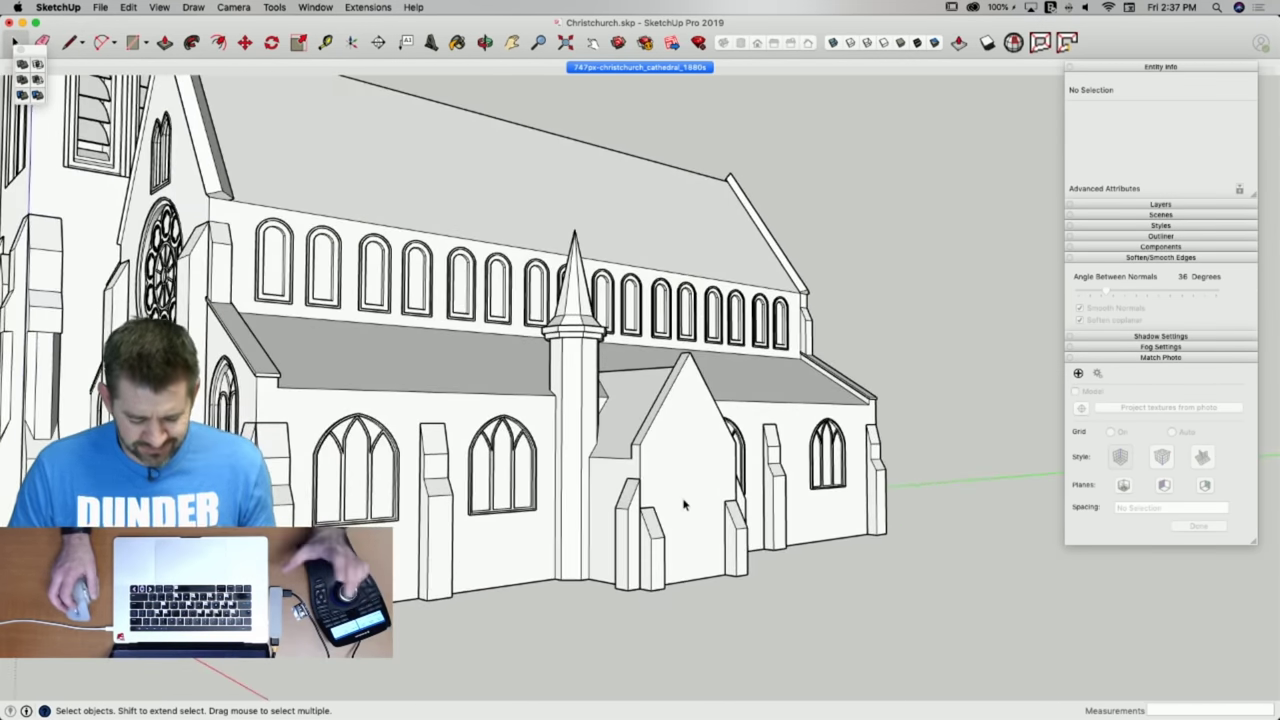
Return to the matched photo scene and outline the arcaded window panel on the porch's side wall over the photo.
{"action": "left_click", "coordinate": [585, 68]}
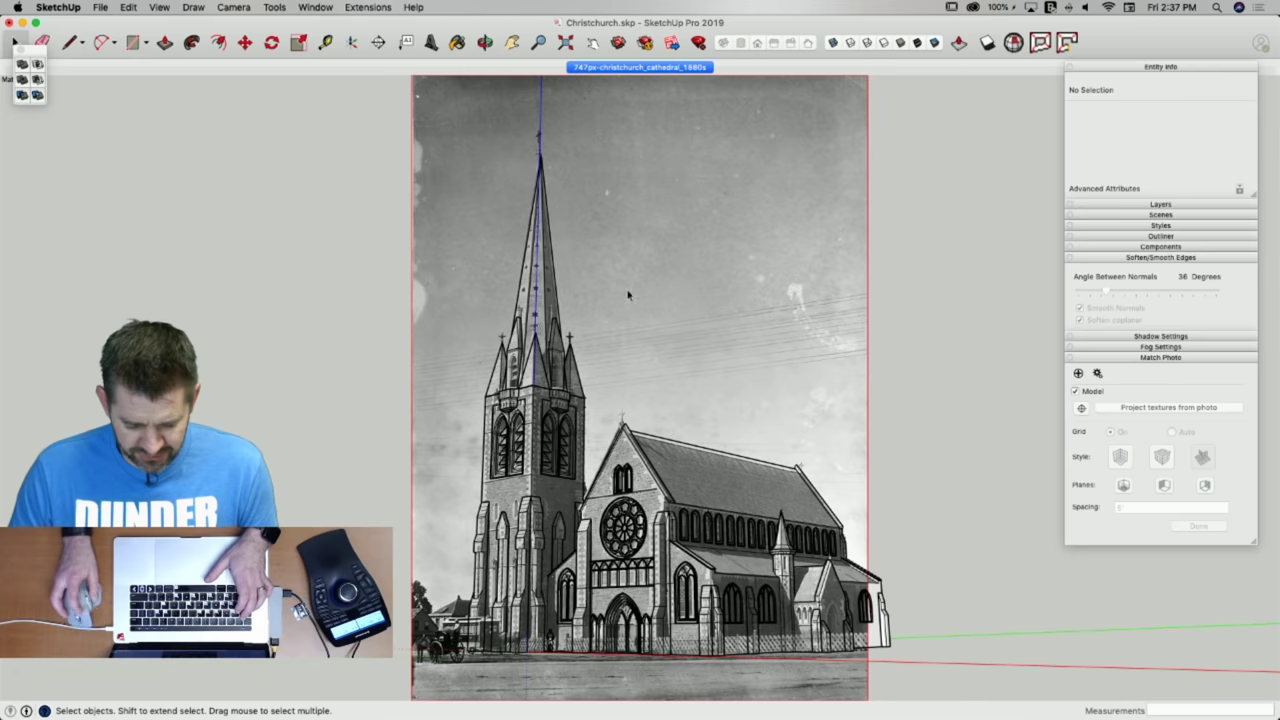
{"action": "scroll", "coordinate": [843, 673], "scroll_direction": "up", "scroll_amount": 6}
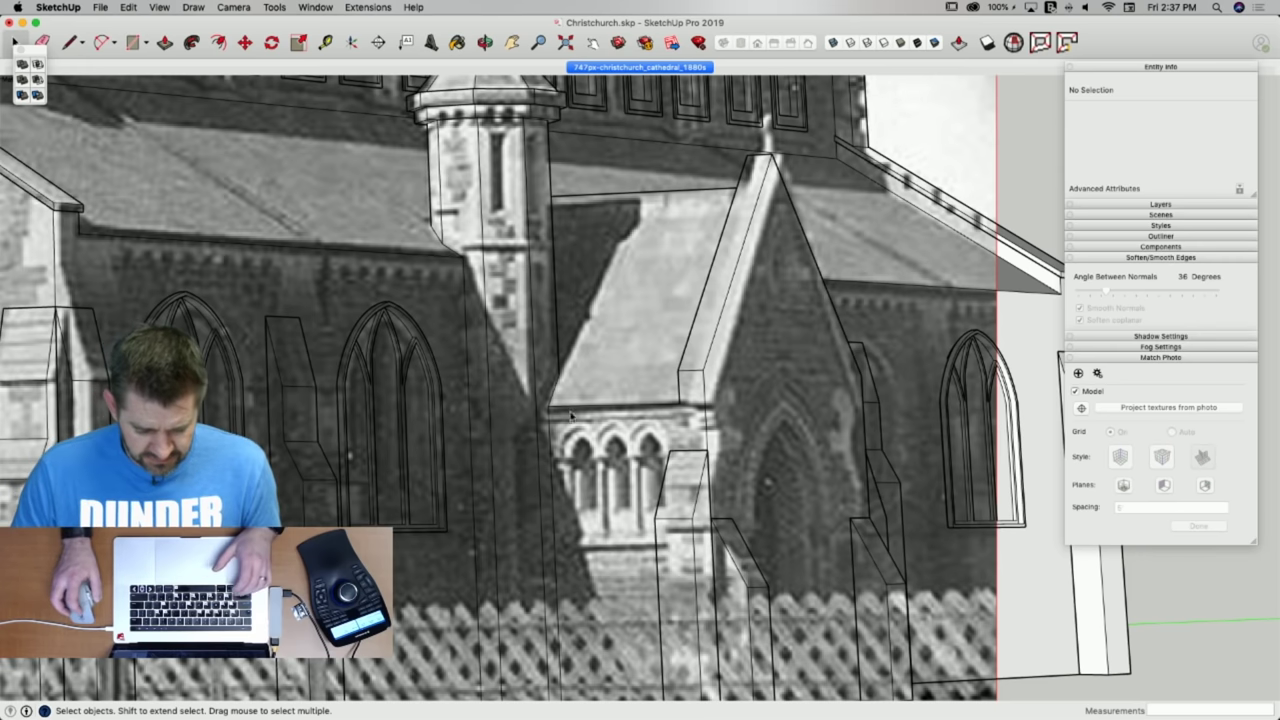
{"action": "key", "text": "l"}
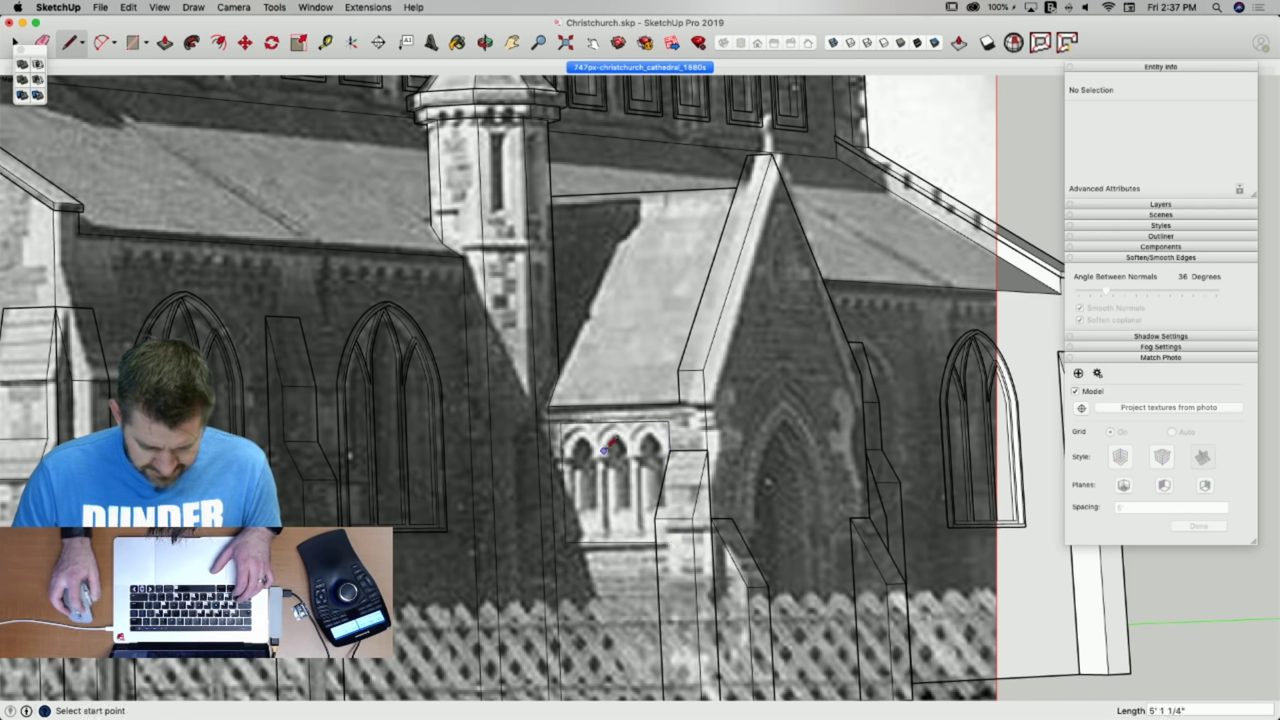
Divide the window panel's top edge into three equal segments and draw a vertical line down from the first division point.
{"action": "key", "text": "space"}
{"action": "left_click", "coordinate": [601, 421]}
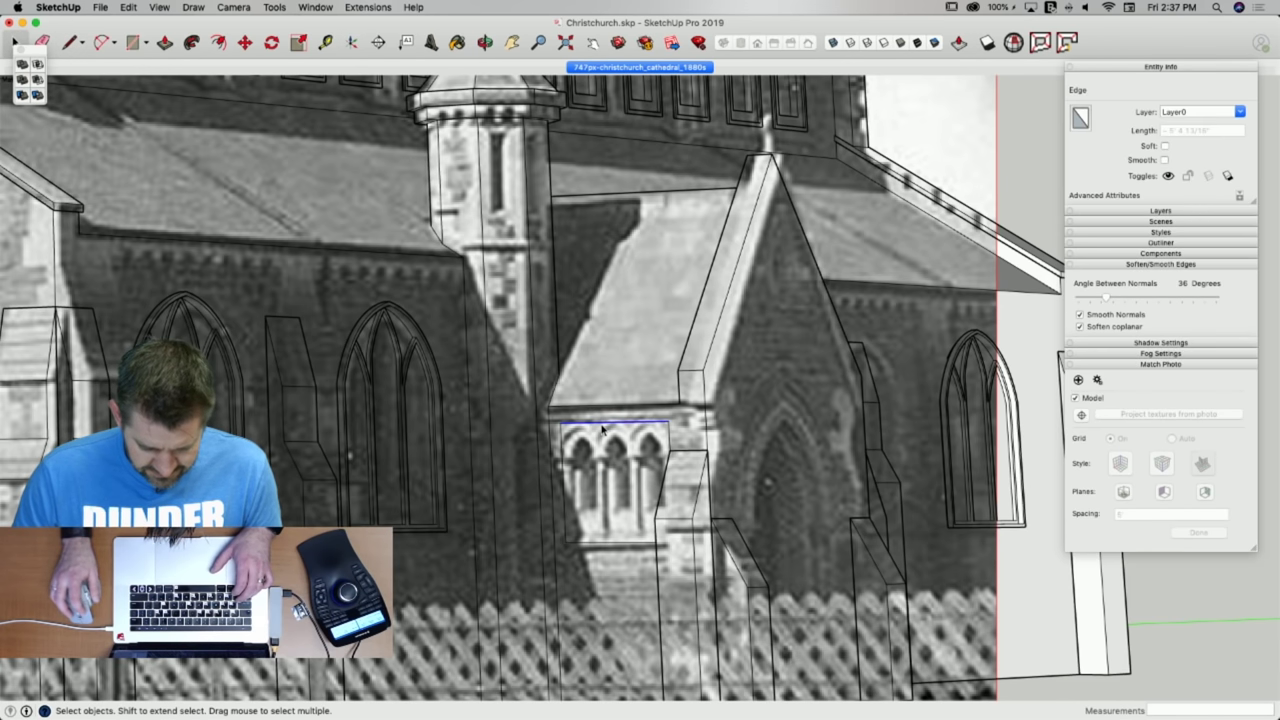
{"action": "right_click", "coordinate": [603, 422]}
{"action": "left_click", "coordinate": [628, 500]}
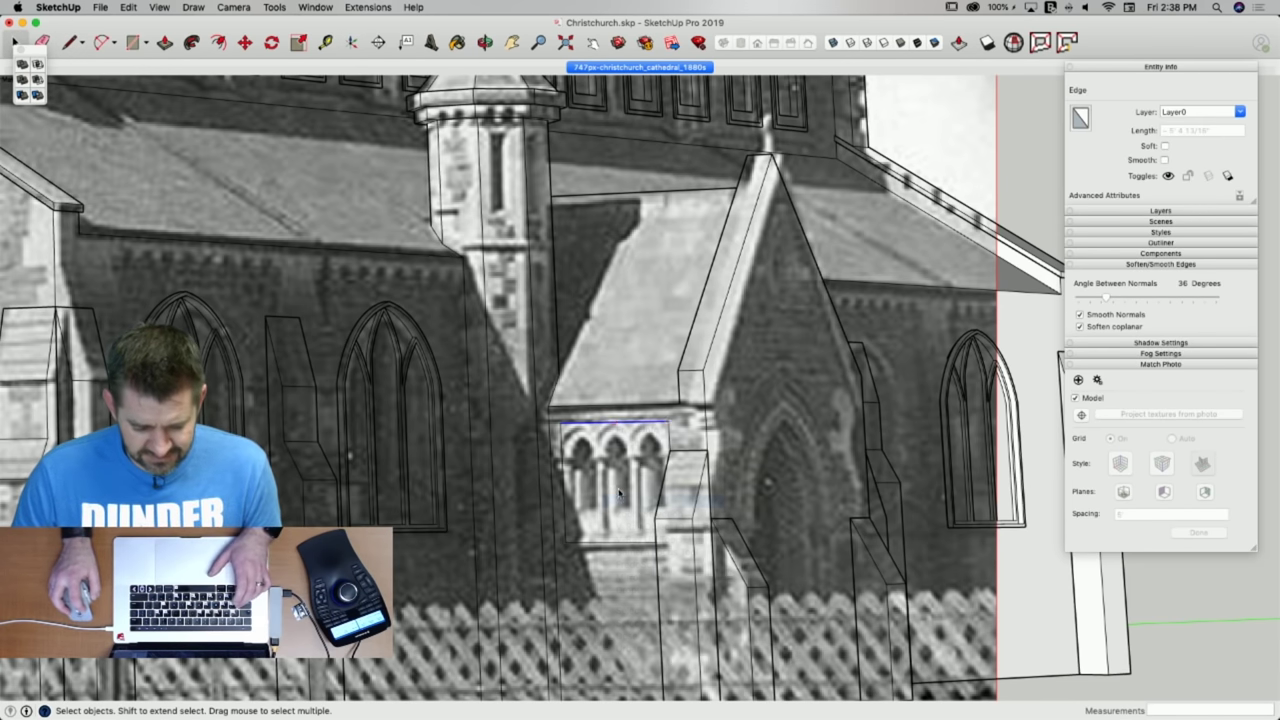
{"action": "left_click", "coordinate": [598, 485]}
{"action": "key", "text": "l"}
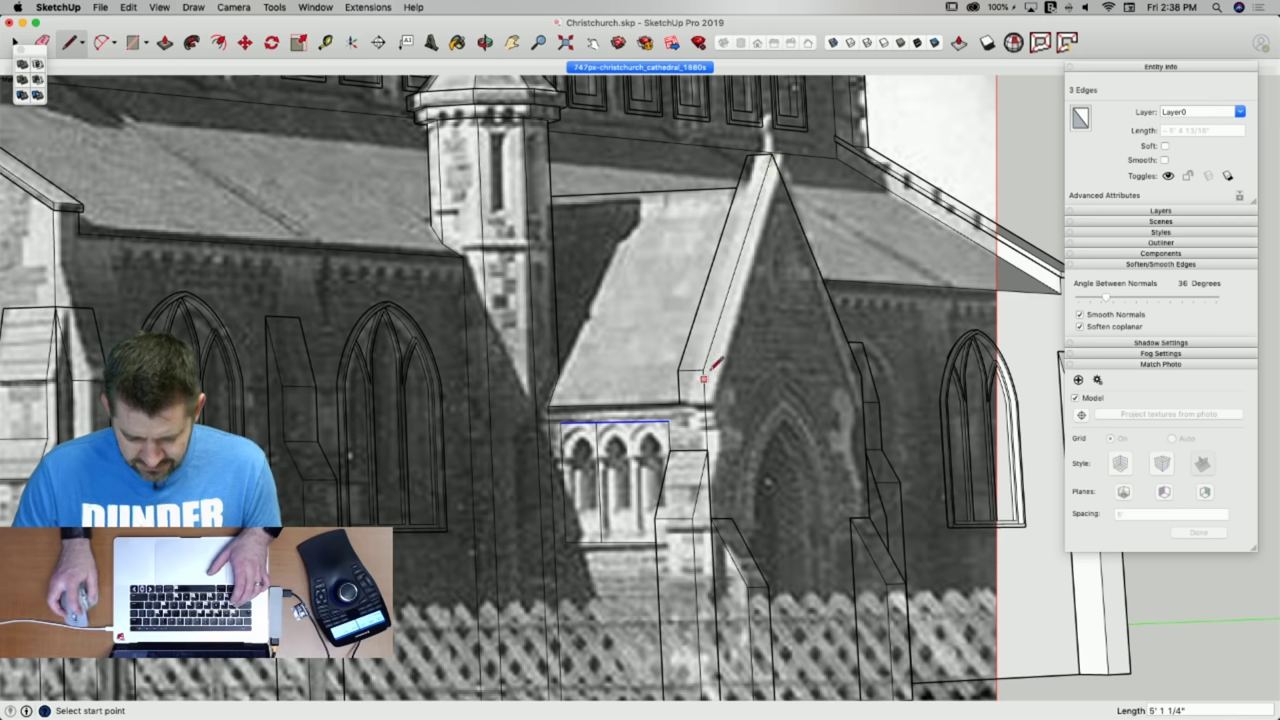
Copy the raised gable's two sloping front edges downward and pull the resulting trim band out 2 3/8".
{"action": "key", "text": "space"}
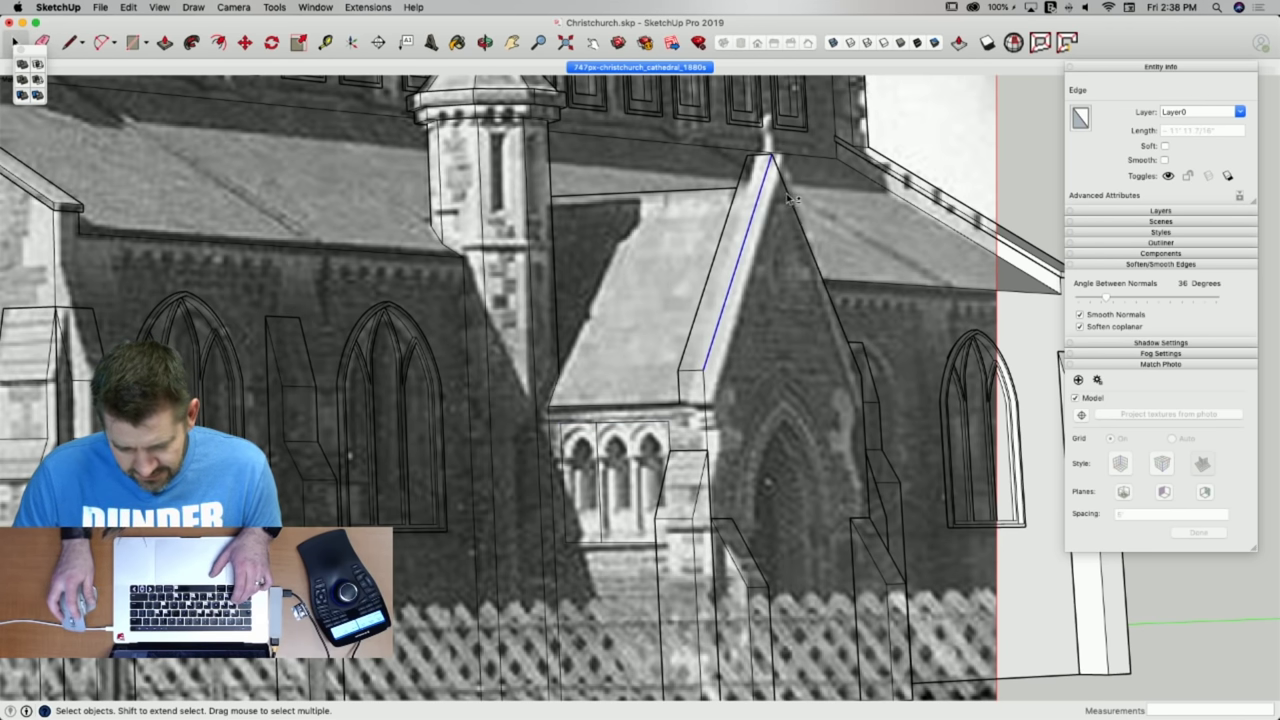
{"action": "key", "text": "f"}
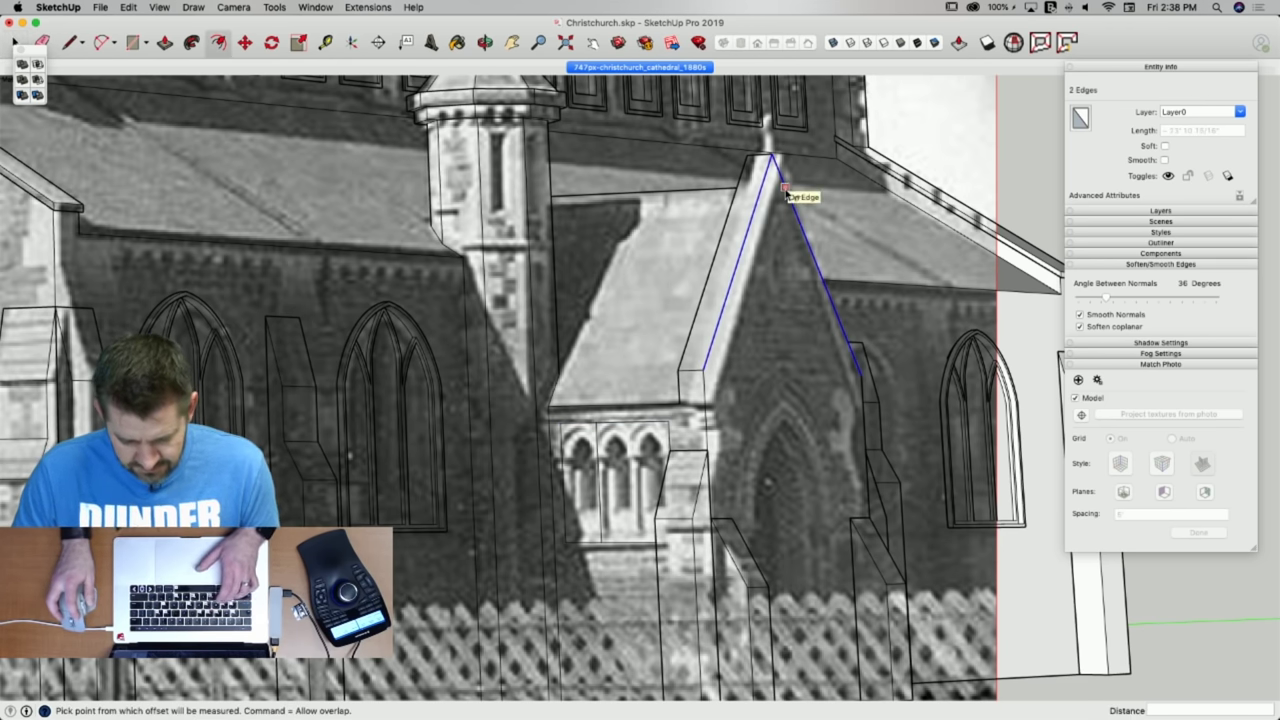
{"action": "key", "text": "m"}
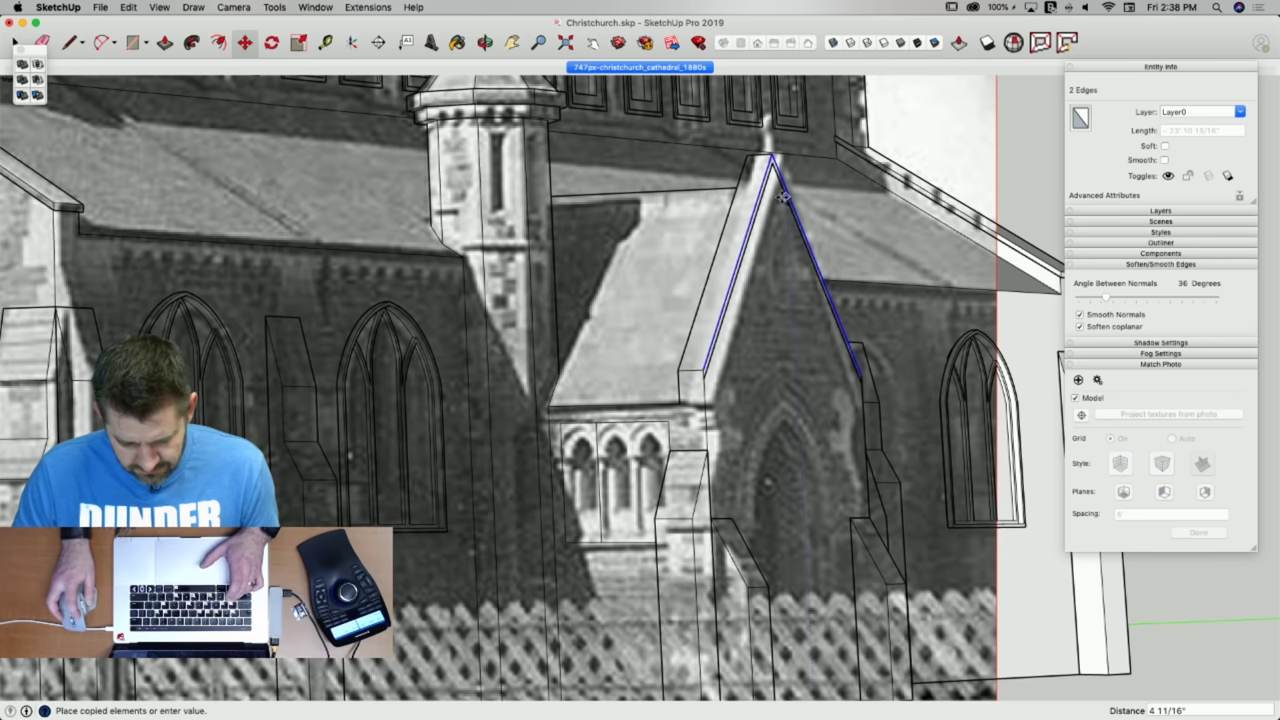
{"action": "left_click", "coordinate": [755, 229]}
{"action": "key", "text": "p"}
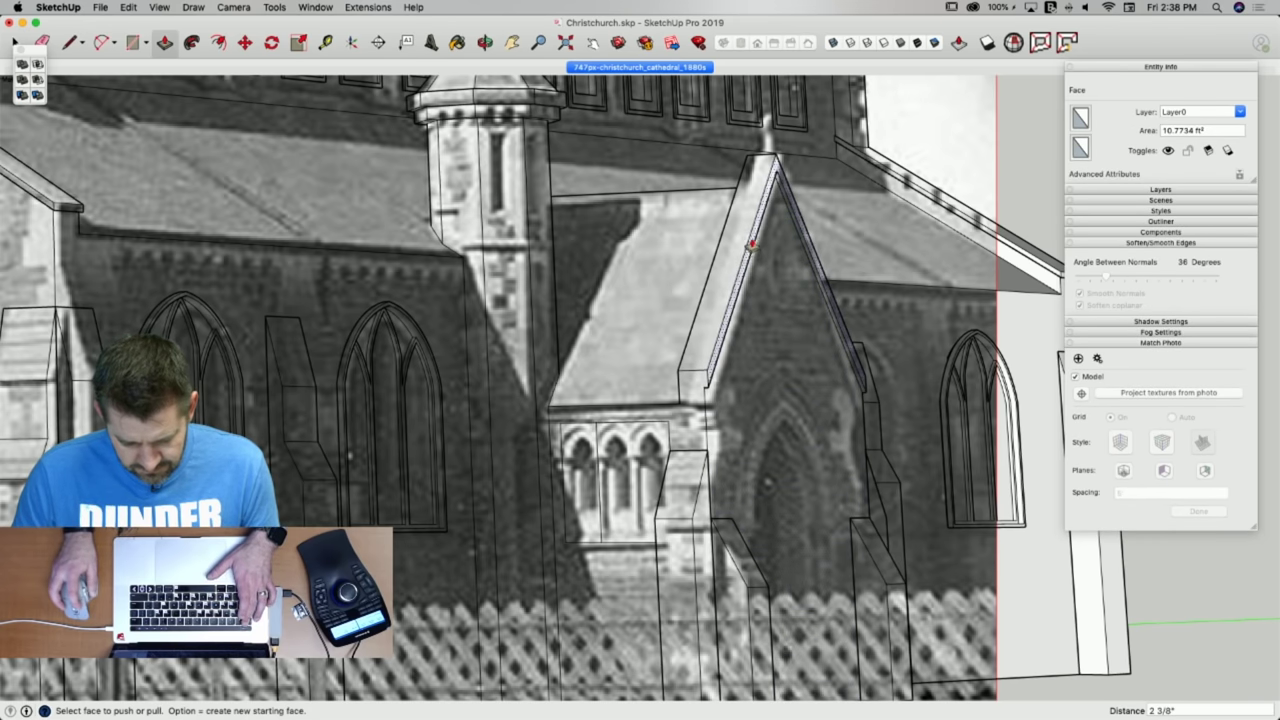
{"action": "key", "text": "space"}
{"action": "left_click", "coordinate": [767, 380]}
Draw a guide line about 3 3/4" long down the slope from the lower end of the raised gable's turret side.
{"action": "key", "text": "l"}
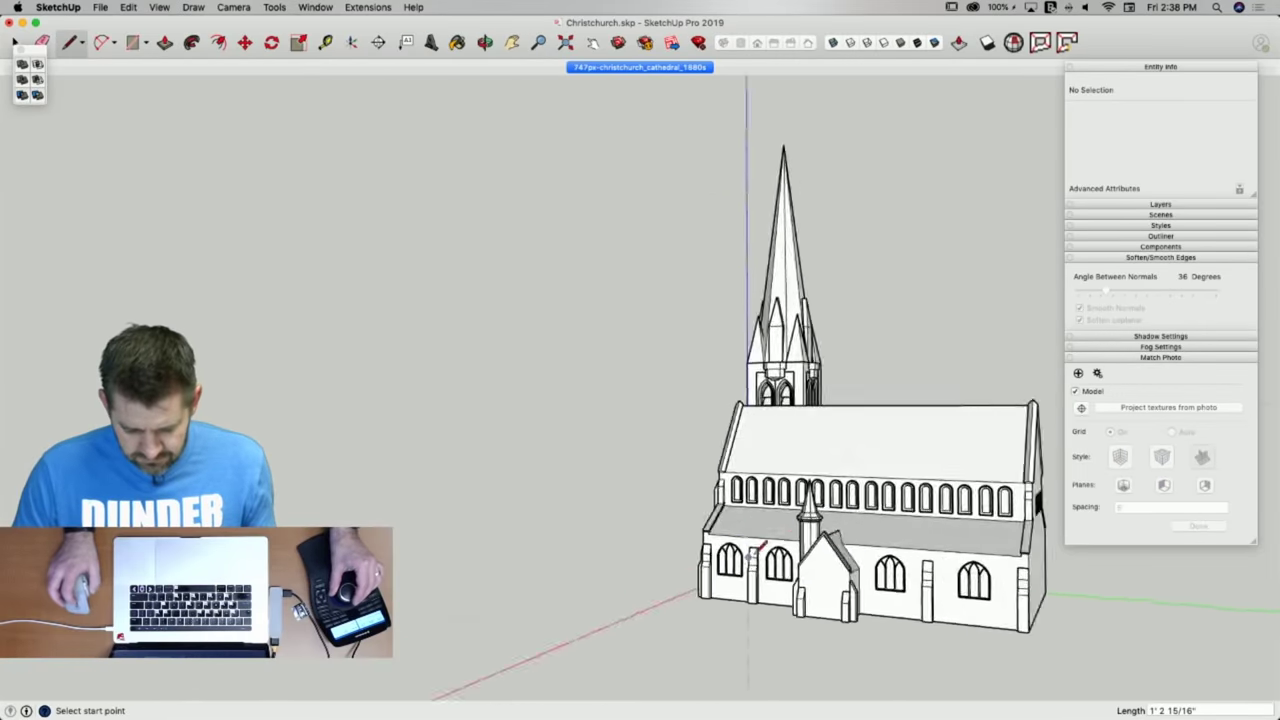
{"action": "scroll", "coordinate": [755, 495], "scroll_direction": "up", "scroll_amount": 5}
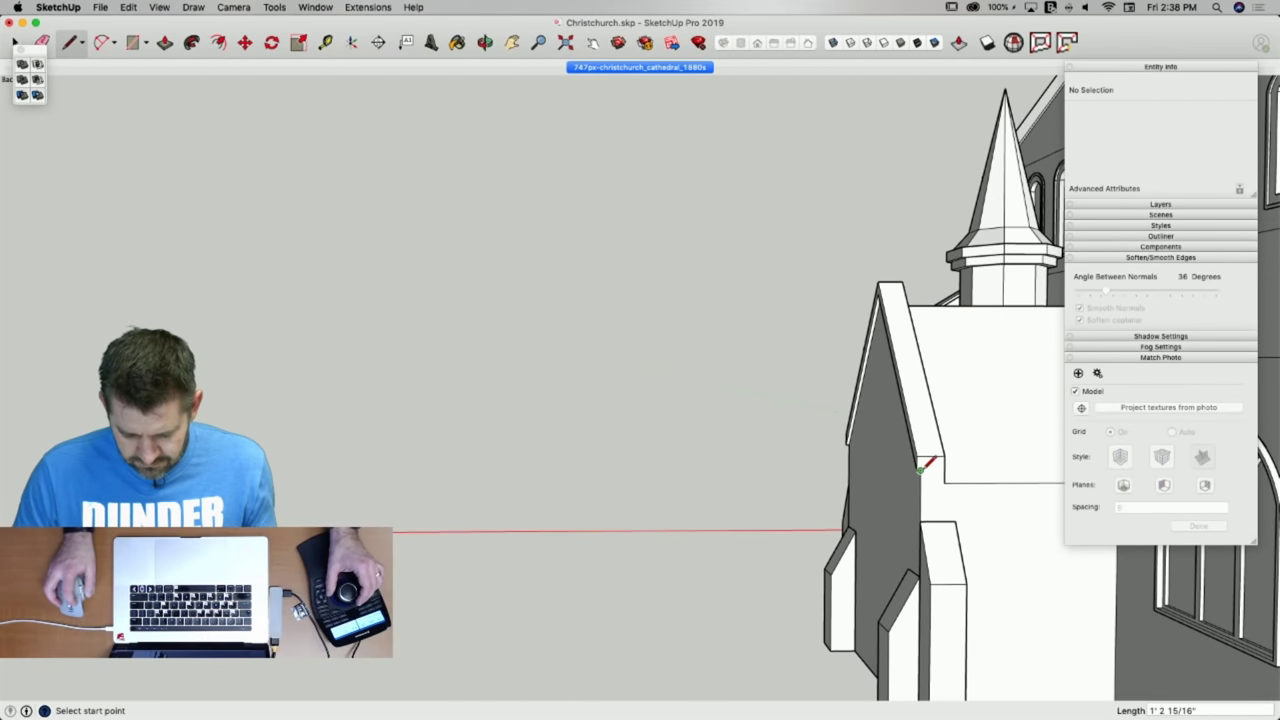
{"action": "key", "text": "space"}
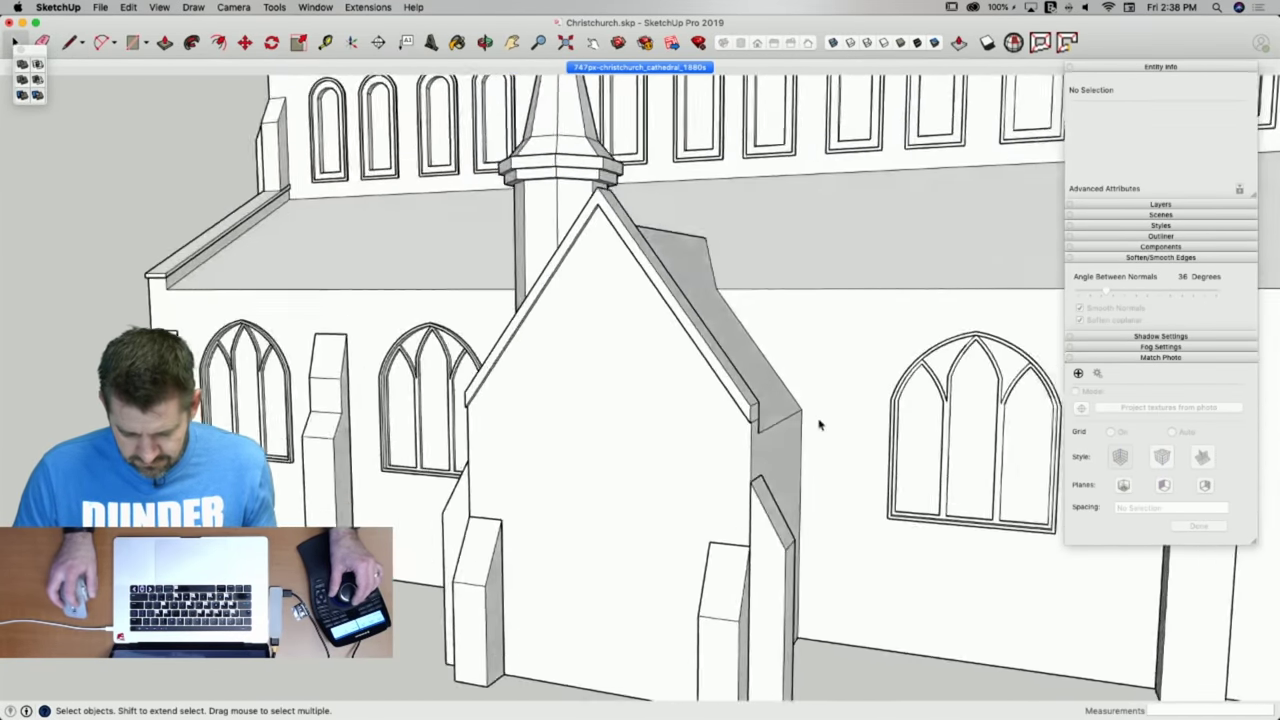
{"action": "key", "text": "l"}
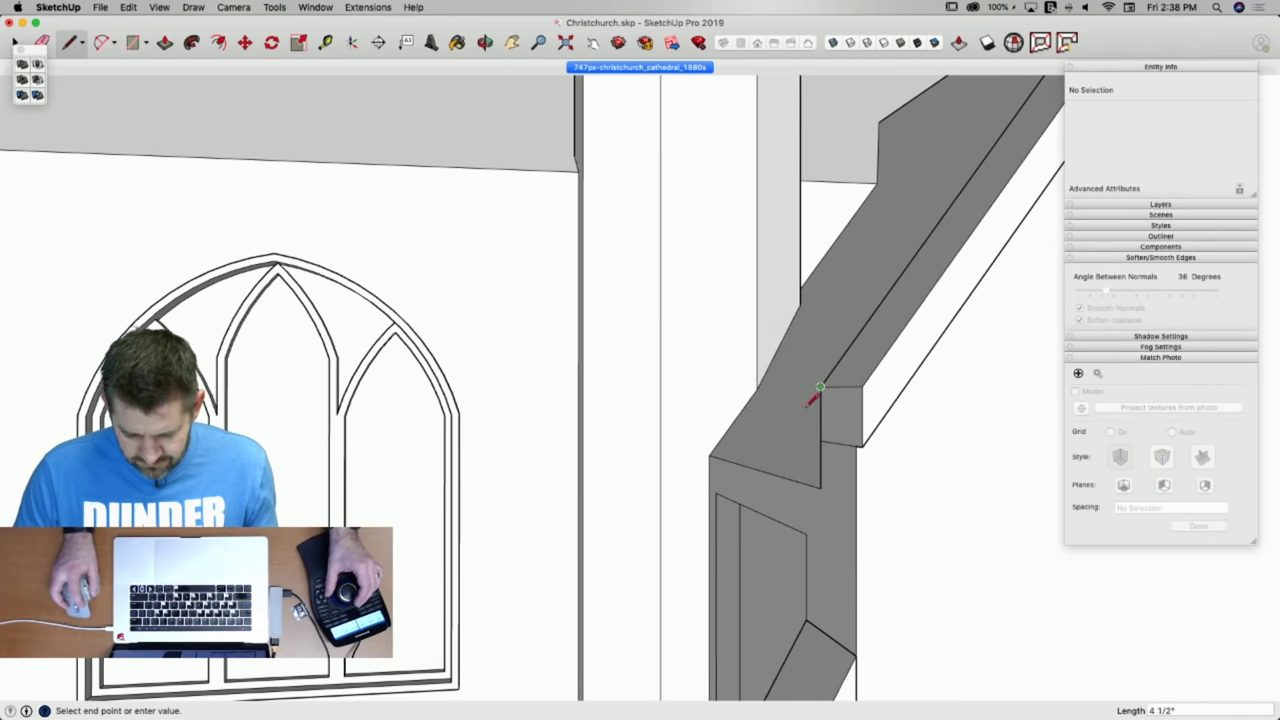
{"action": "key", "text": "space"}
Copy the raised gable's lower end face 3 3/4" down the slope to the end of the guide line.
{"action": "left_click", "coordinate": [838, 415]}
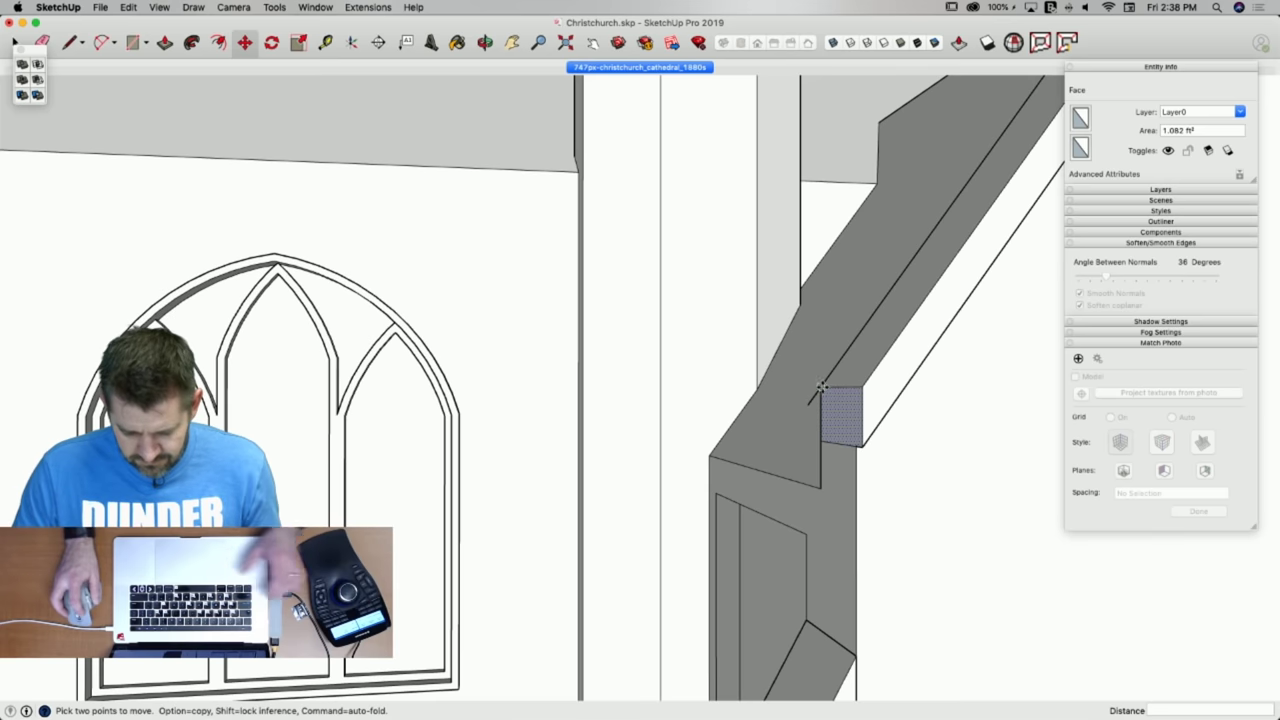
{"action": "key", "text": "m"}
{"action": "left_click", "coordinate": [823, 389]}
{"action": "key", "text": "alt"}
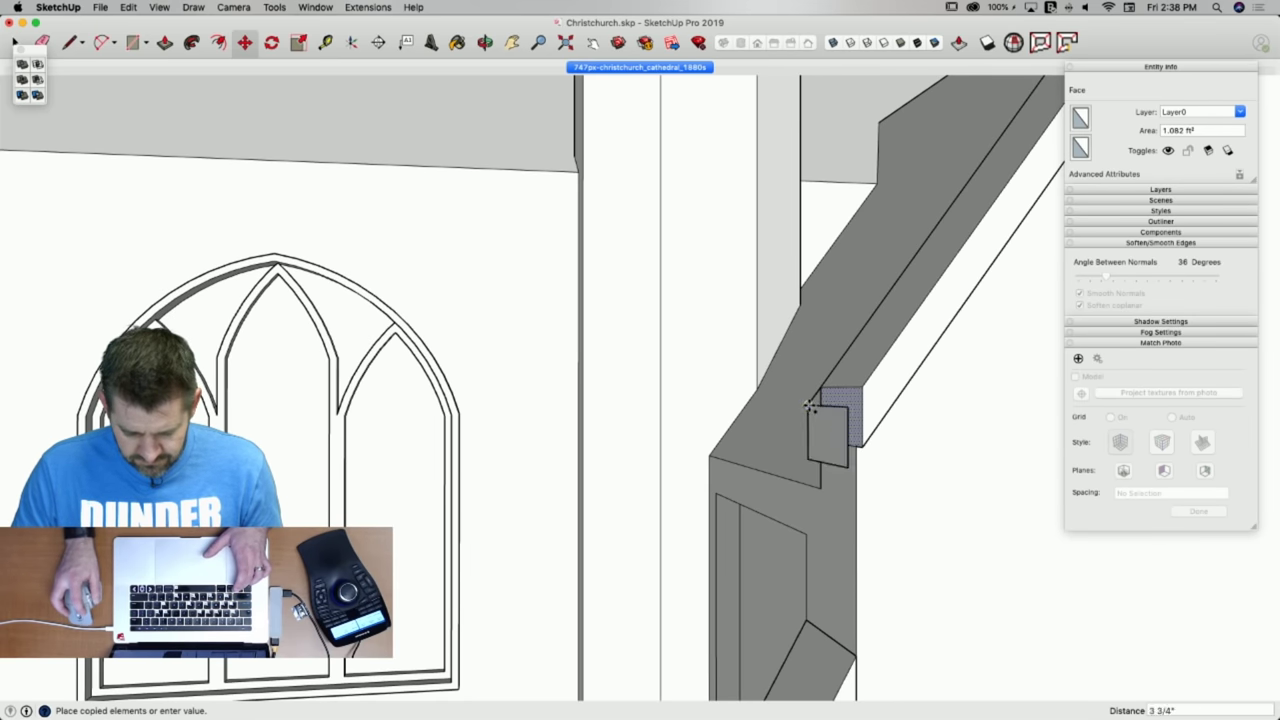
{"action": "left_click", "coordinate": [810, 405]}
Connect the copied end face to the raised gable with edges and erase the leftover seam edges around the joint.
{"action": "key", "text": "l"}
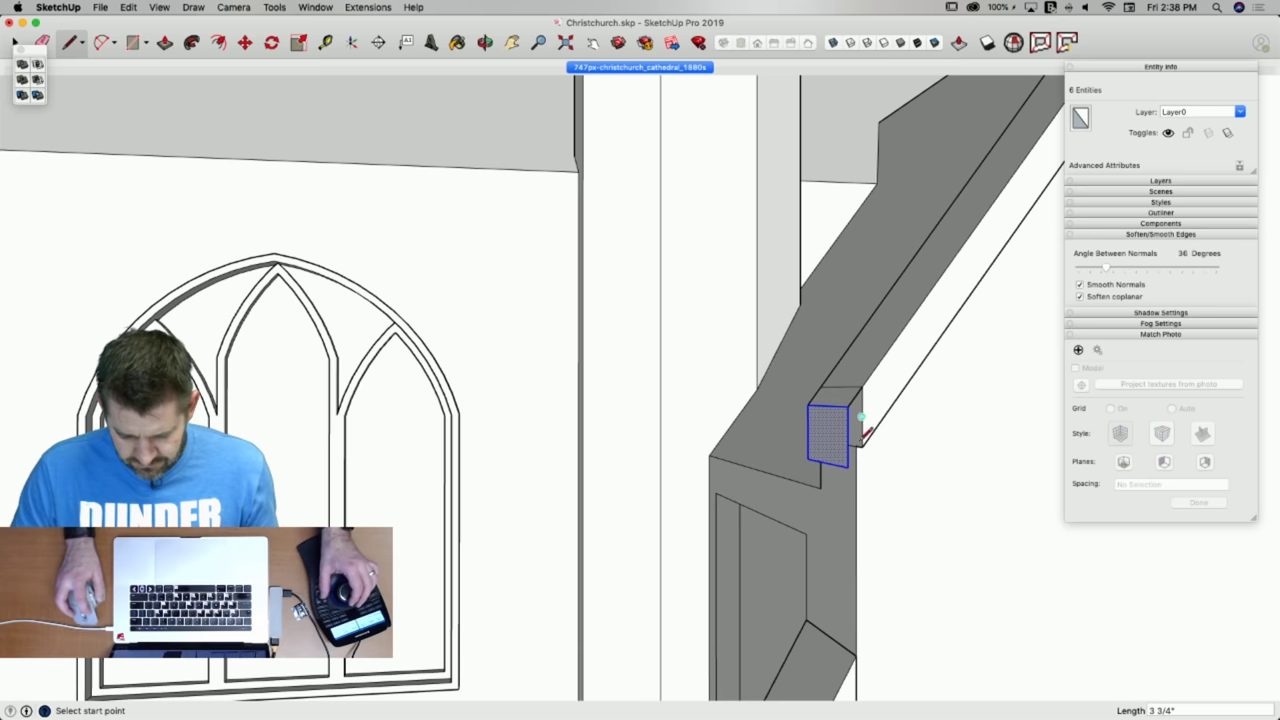
{"action": "left_click", "coordinate": [864, 444]}
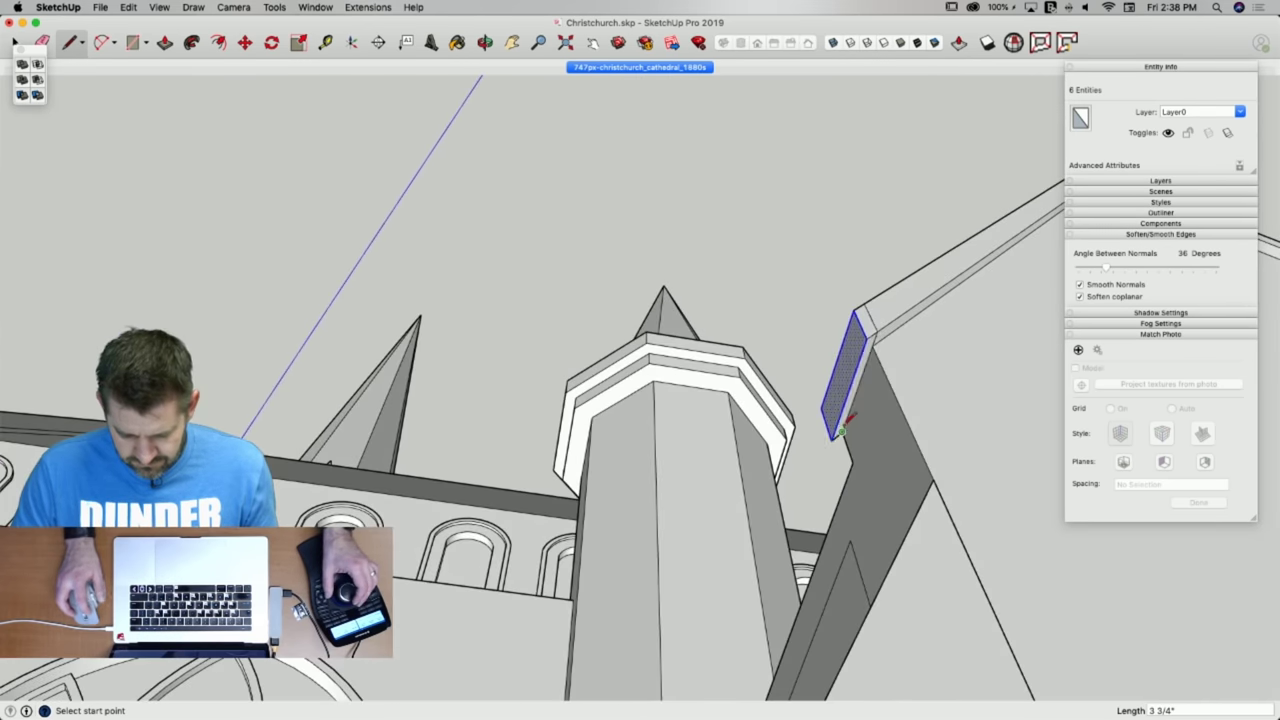
{"action": "key", "text": "e"}
{"action": "left_click_drag", "start_coordinate": [871, 372], "coordinate": [898, 370]}
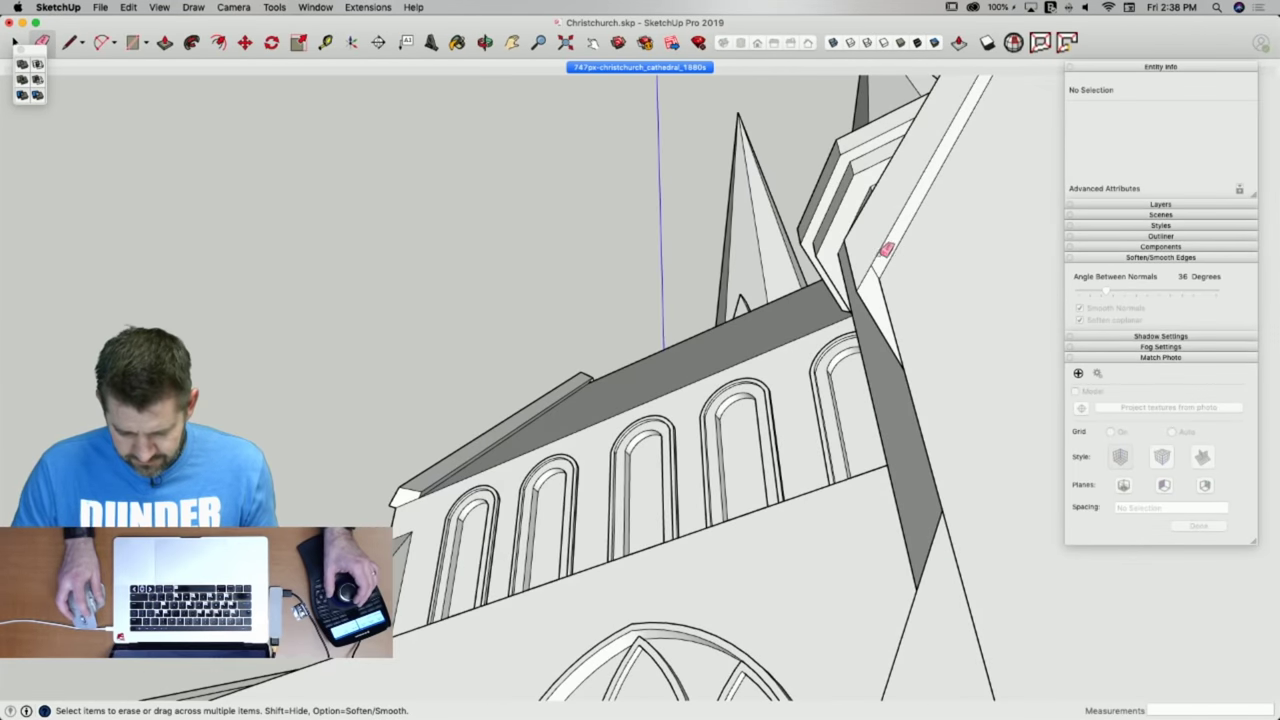
{"action": "left_click", "coordinate": [876, 270]}
{"action": "left_click", "coordinate": [702, 159]}
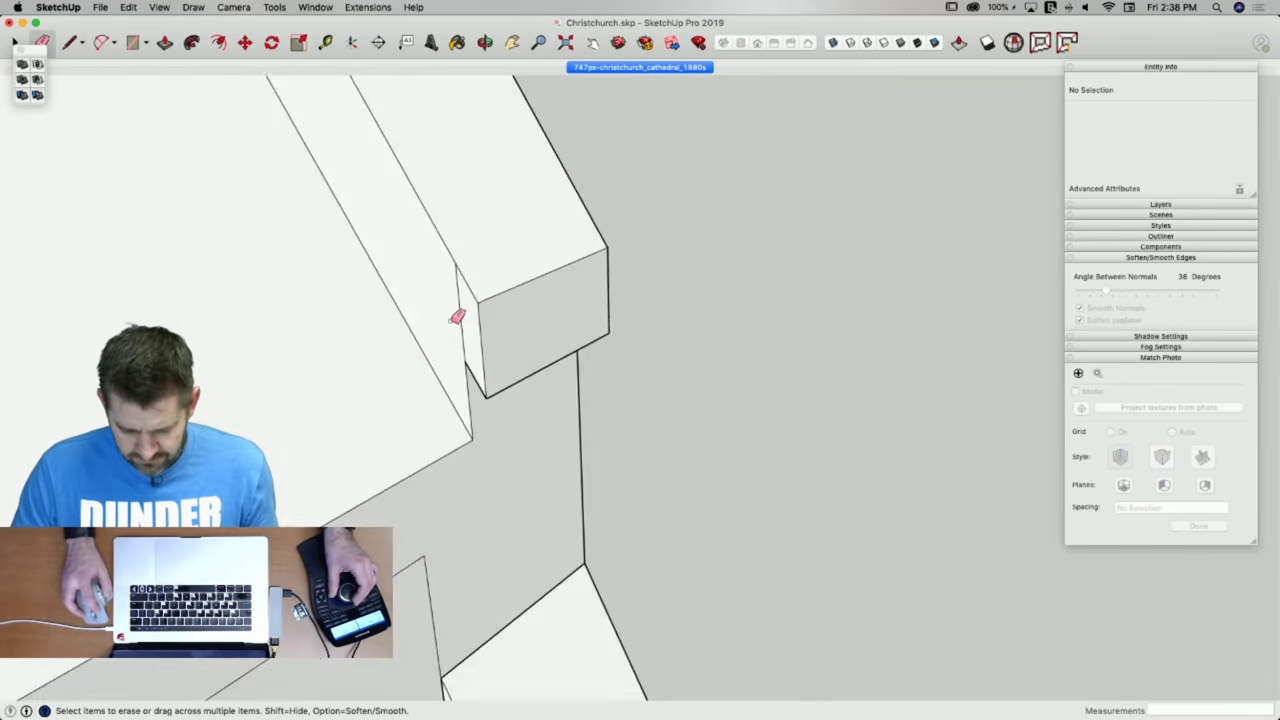
{"action": "left_click", "coordinate": [470, 310]}
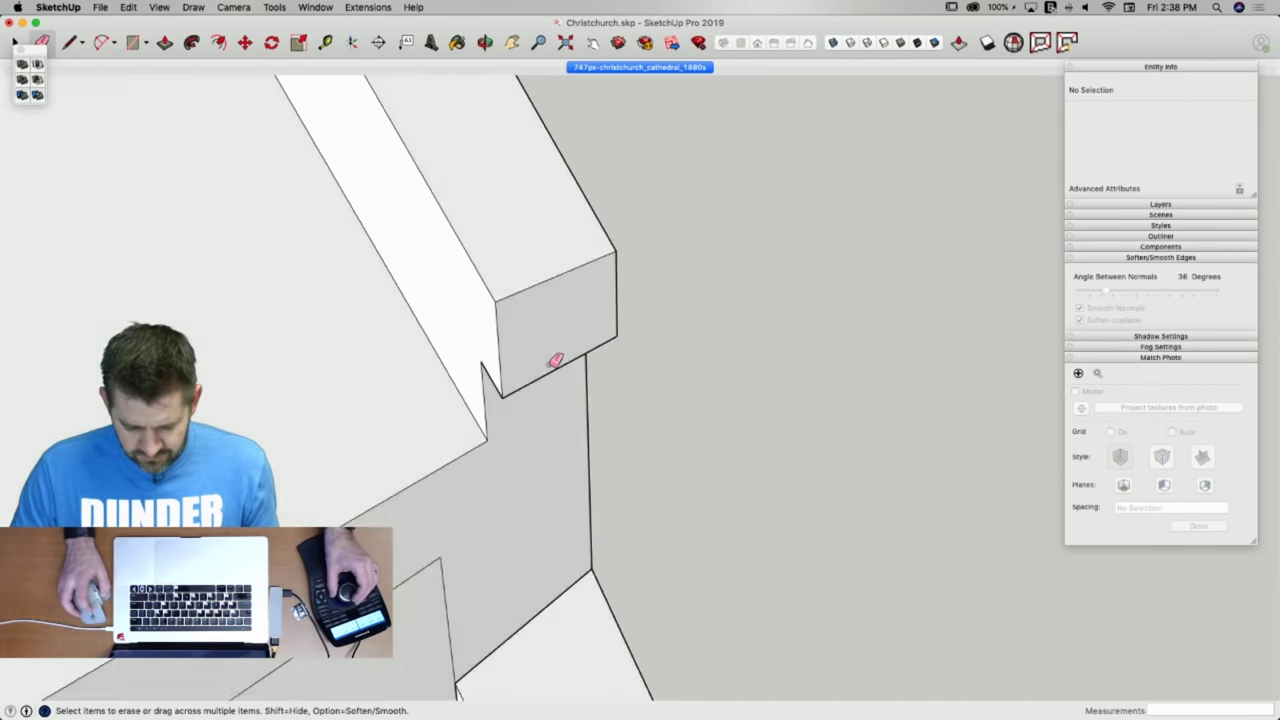
Draw a short edge about 2 1/4" long from the extended gable end's lower corner to the porch wall's edge.
{"action": "scroll", "coordinate": [555, 360], "scroll_direction": "down", "scroll_amount": 6}
{"action": "scroll", "coordinate": [766, 309], "scroll_direction": "up", "scroll_amount": 5}
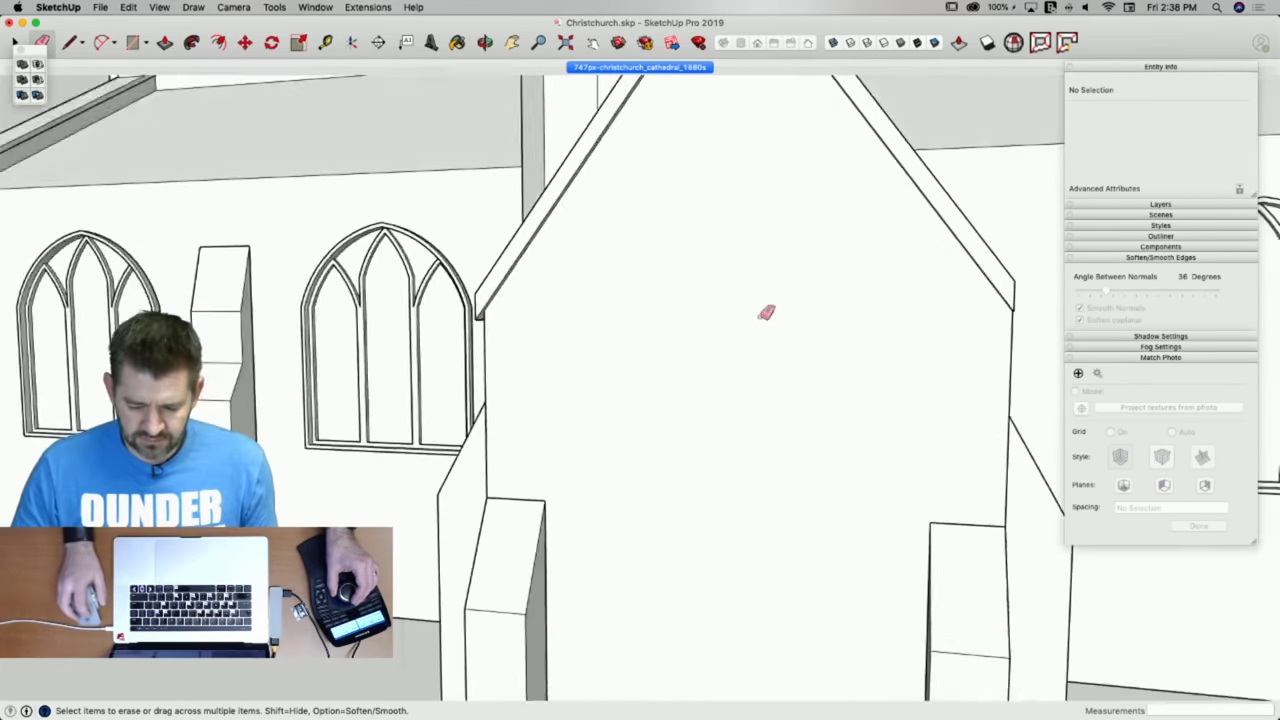
{"action": "key", "text": "l"}
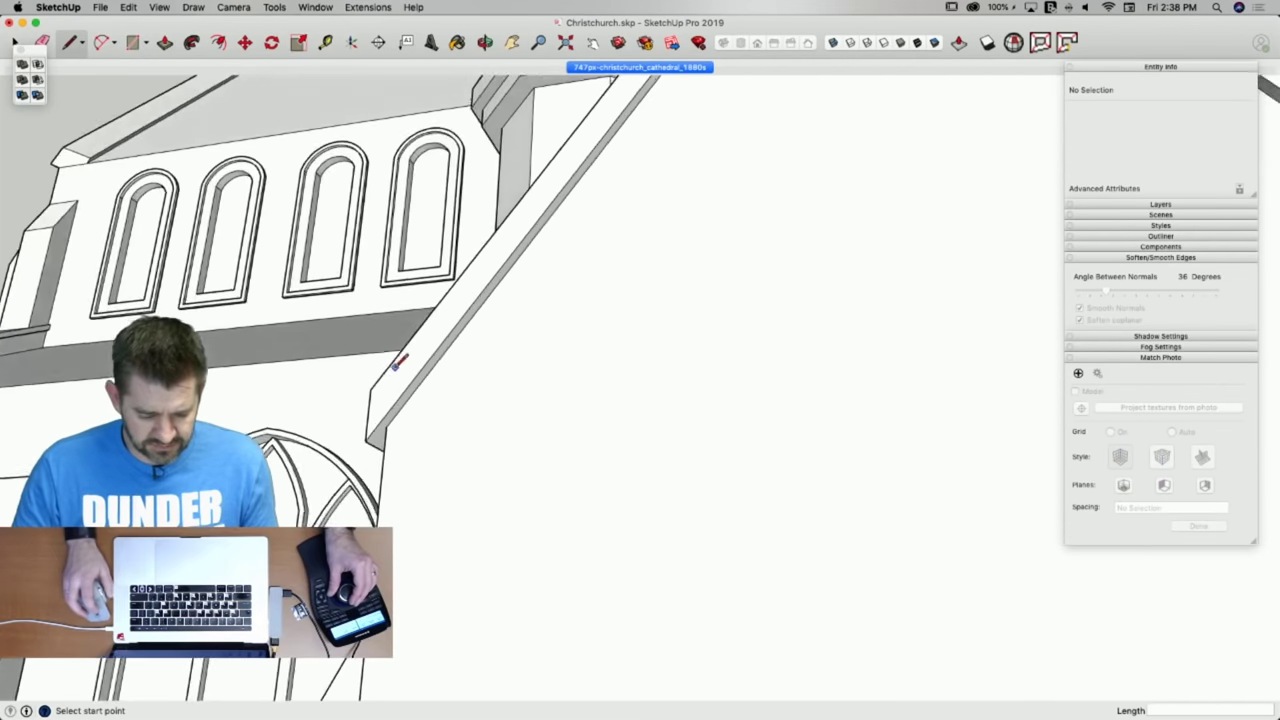
{"action": "scroll", "coordinate": [634, 380], "scroll_direction": "down", "scroll_amount": 3}
{"action": "scroll", "coordinate": [729, 253], "scroll_direction": "up", "scroll_amount": 2}
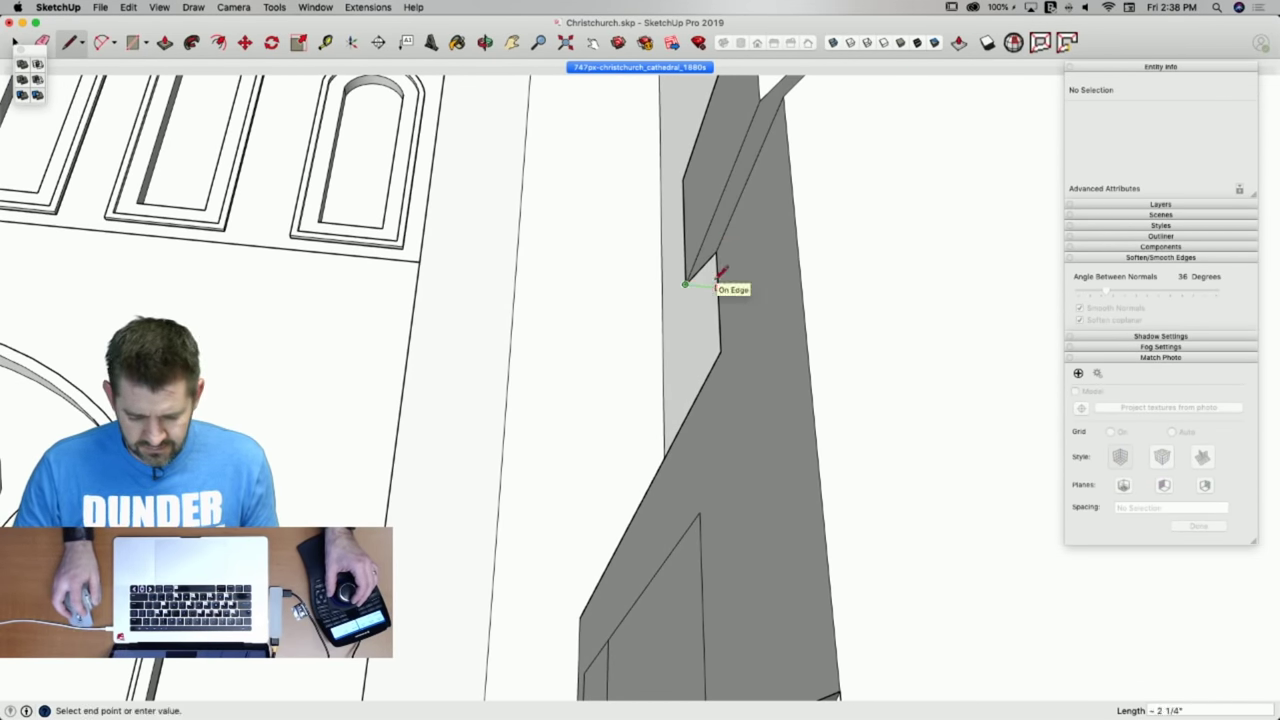
Copy the short edge about 14' 6 5/8" across the porch onto the gable's opposite vertical edge.
{"action": "key", "text": "space"}
{"action": "left_click", "coordinate": [708, 286]}
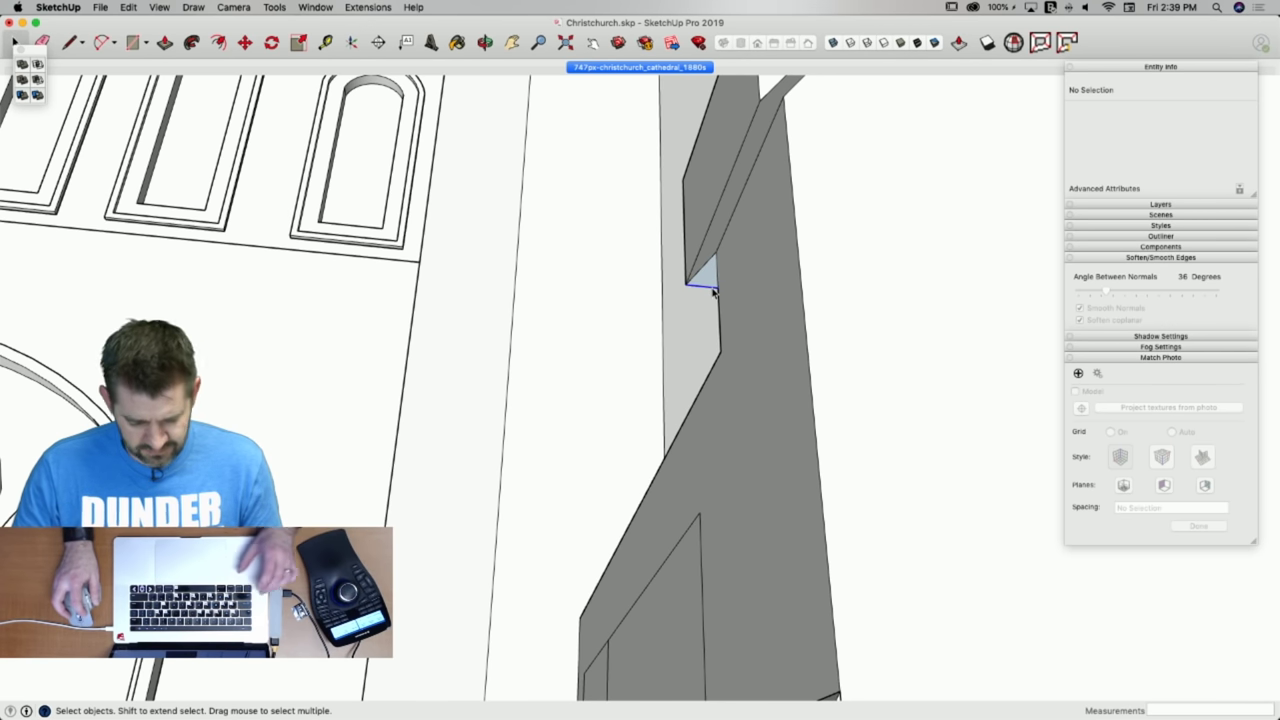
{"action": "key", "text": "m"}
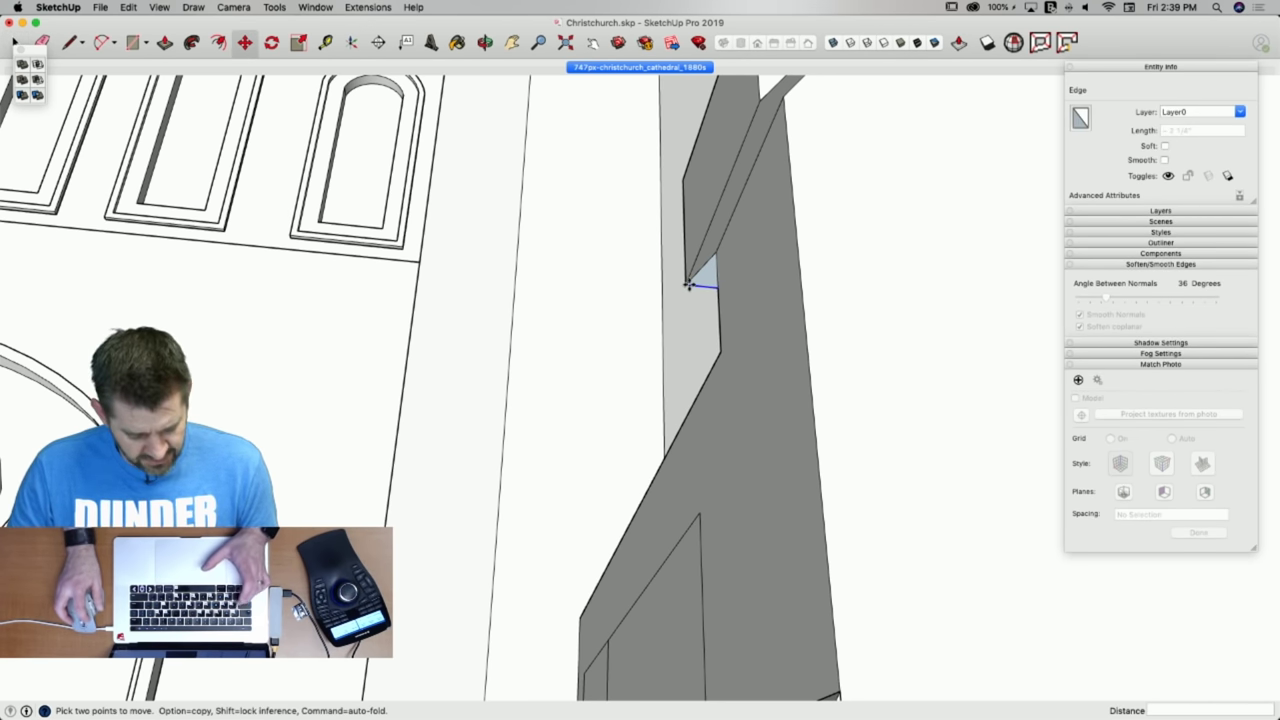
{"action": "left_click", "coordinate": [688, 284]}
{"action": "key", "text": "alt"}
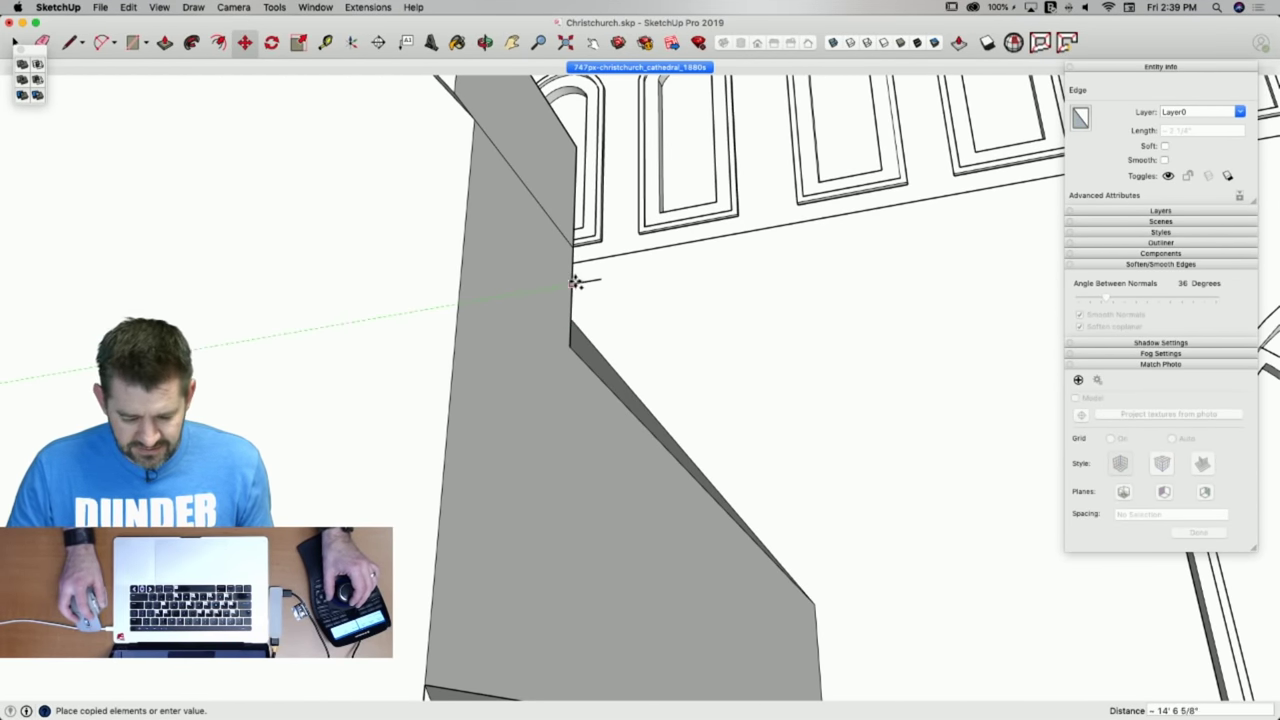
{"action": "left_click", "coordinate": [573, 284]}
Copy the raised gable's end face from its lower corner to the end of the short edge on the wall.
{"action": "key", "text": "l"}
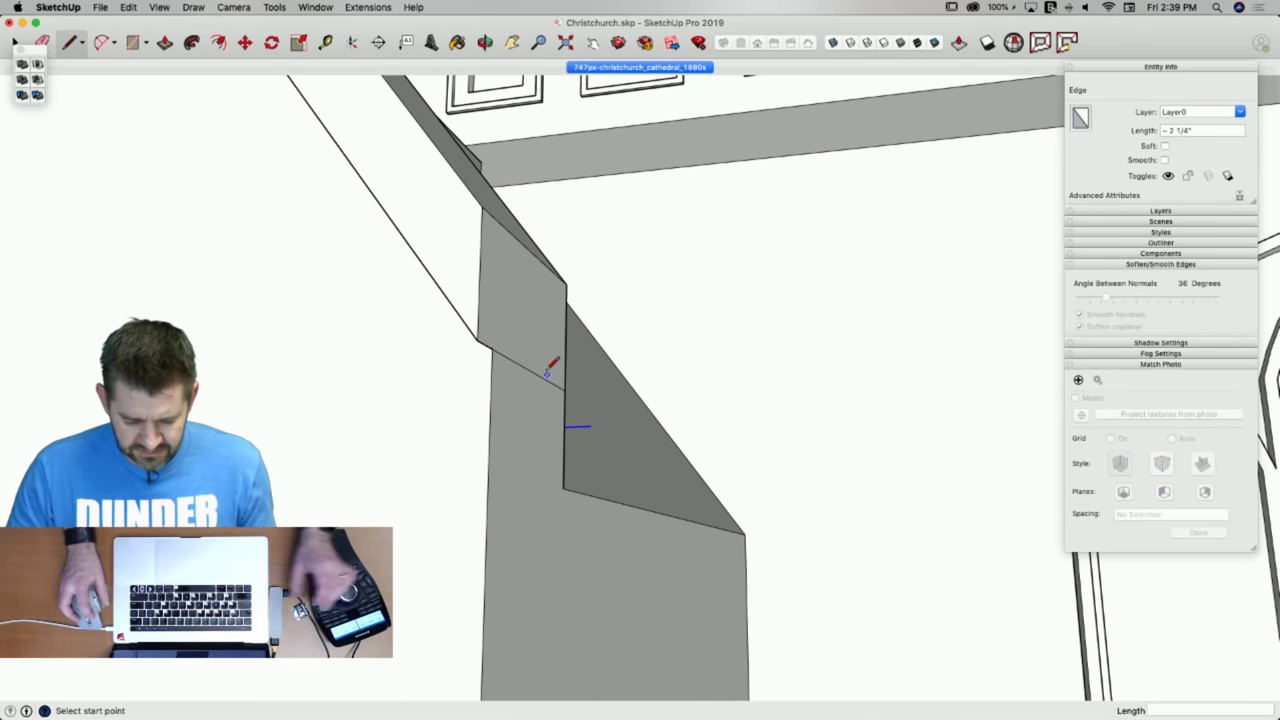
{"action": "key", "text": "space"}
{"action": "left_click", "coordinate": [539, 347]}
{"action": "key", "text": "m"}
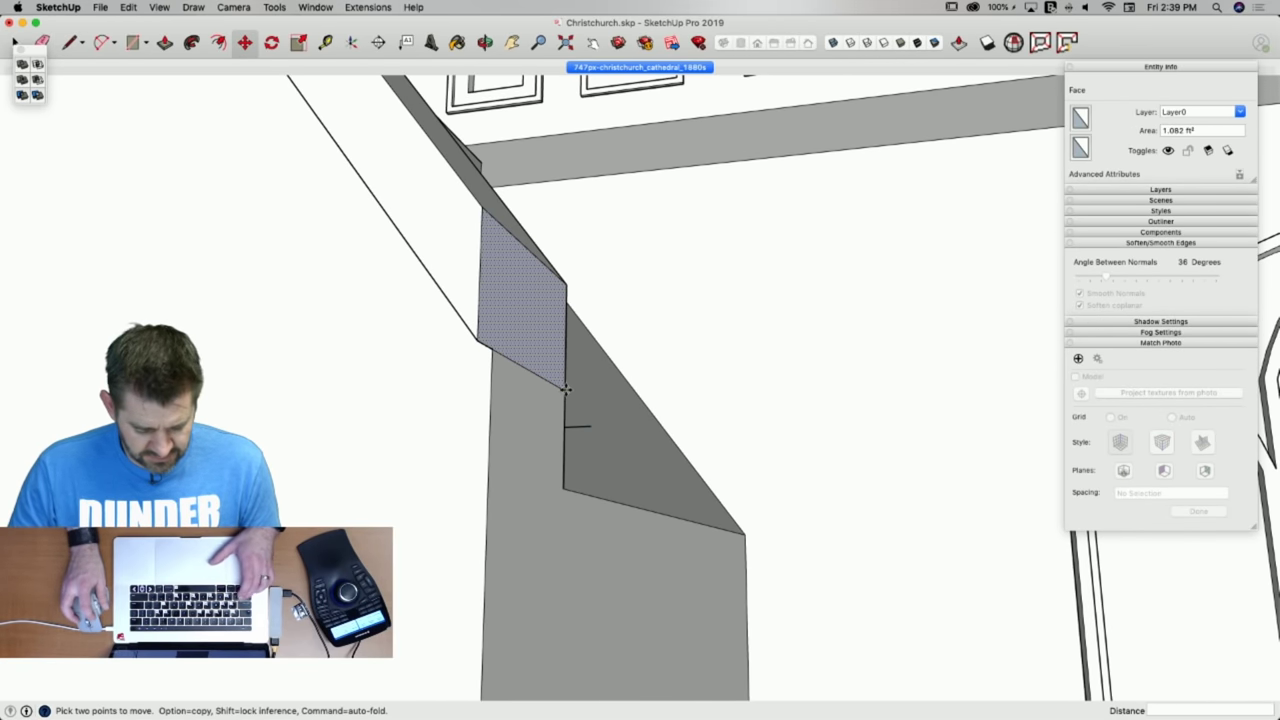
{"action": "left_click", "coordinate": [565, 390]}
{"action": "key", "text": "alt"}
{"action": "left_click", "coordinate": [590, 427]}
Draw edges joining the copied end face to the gable and closing the underside of the extension.
{"action": "key", "text": "l"}
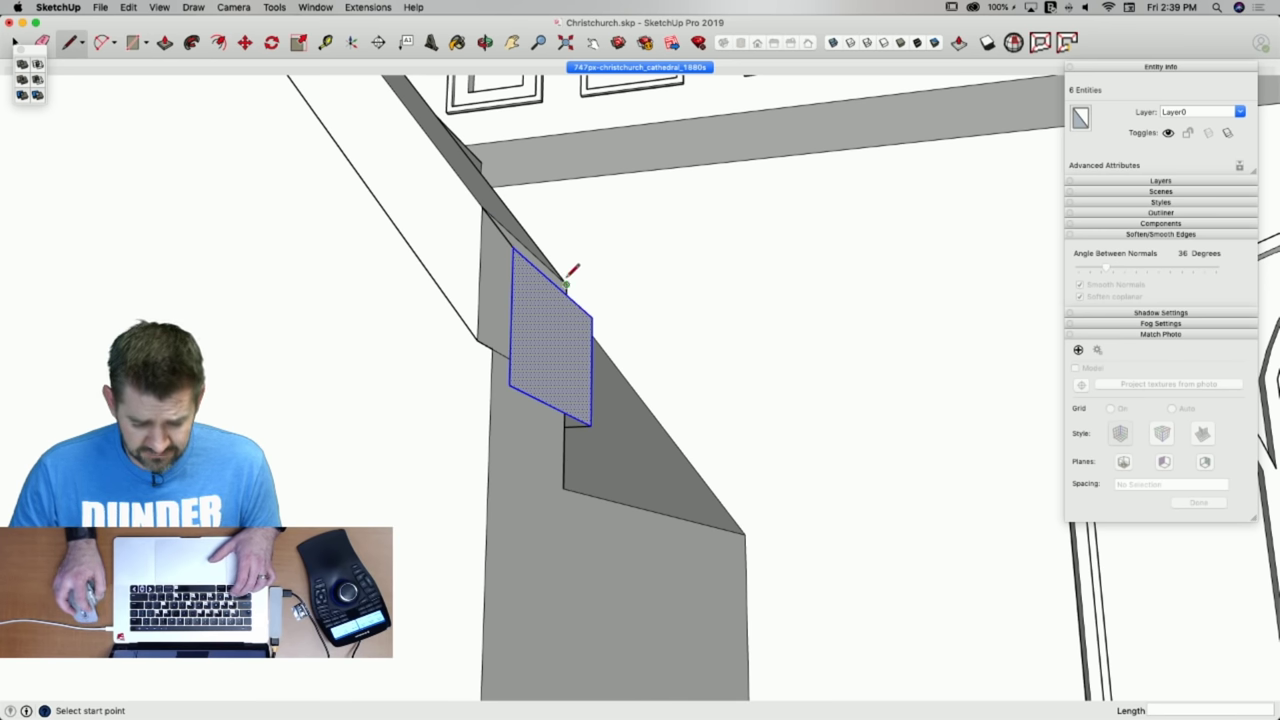
{"action": "left_click", "coordinate": [591, 315]}
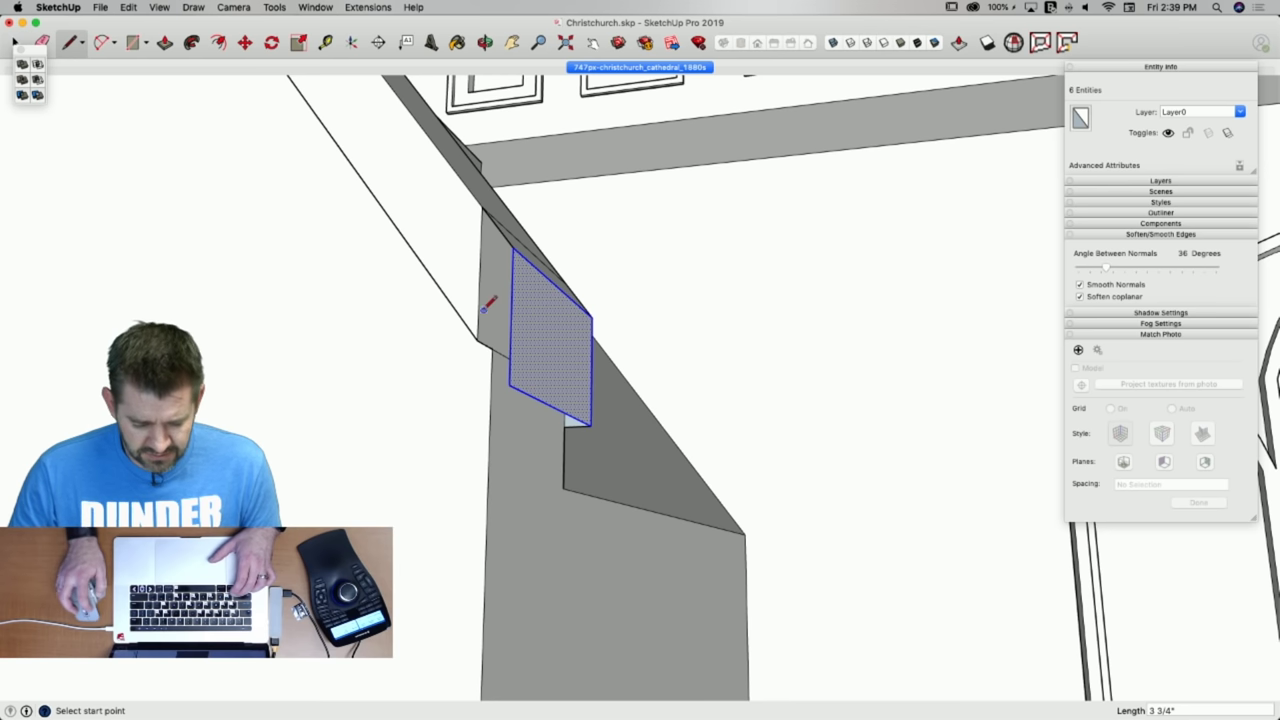
{"action": "left_click", "coordinate": [509, 384]}
{"action": "key", "text": "e"}
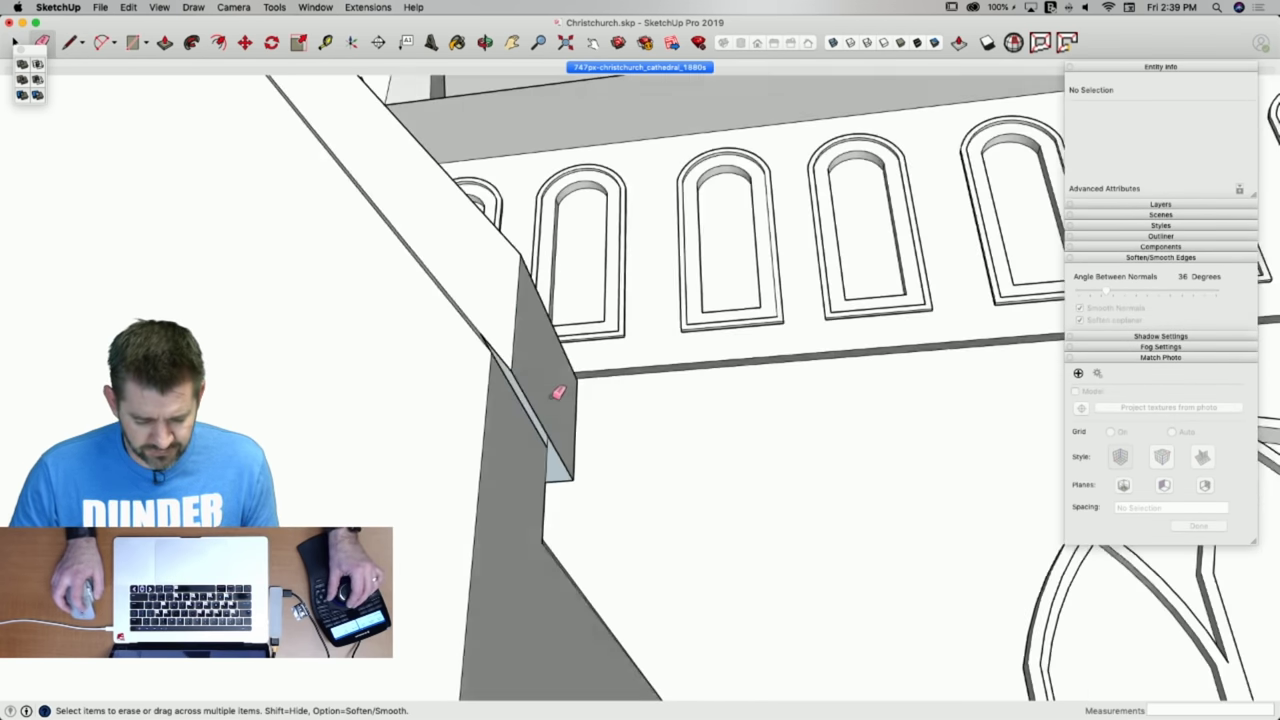
{"action": "key", "text": "l"}
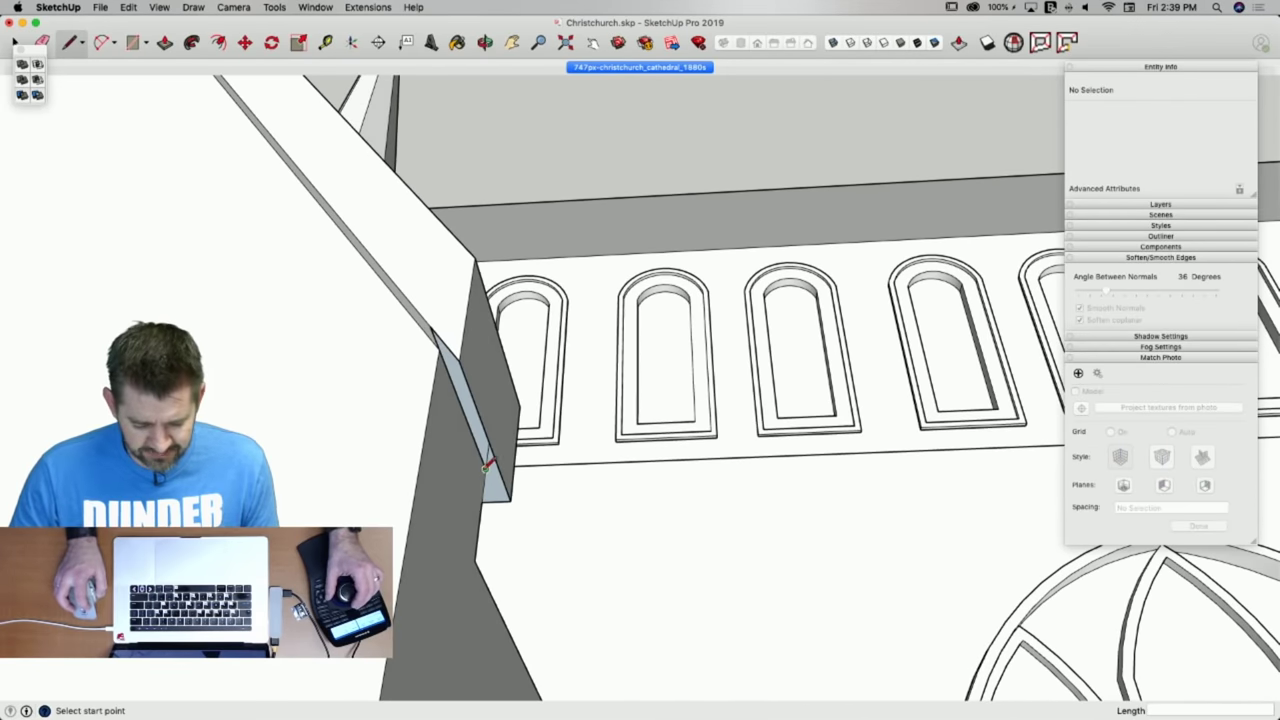
{"action": "left_click", "coordinate": [510, 495]}
Erase the leftover edges beneath the gable extension and at its joint with the roof.
{"action": "key", "text": "e"}
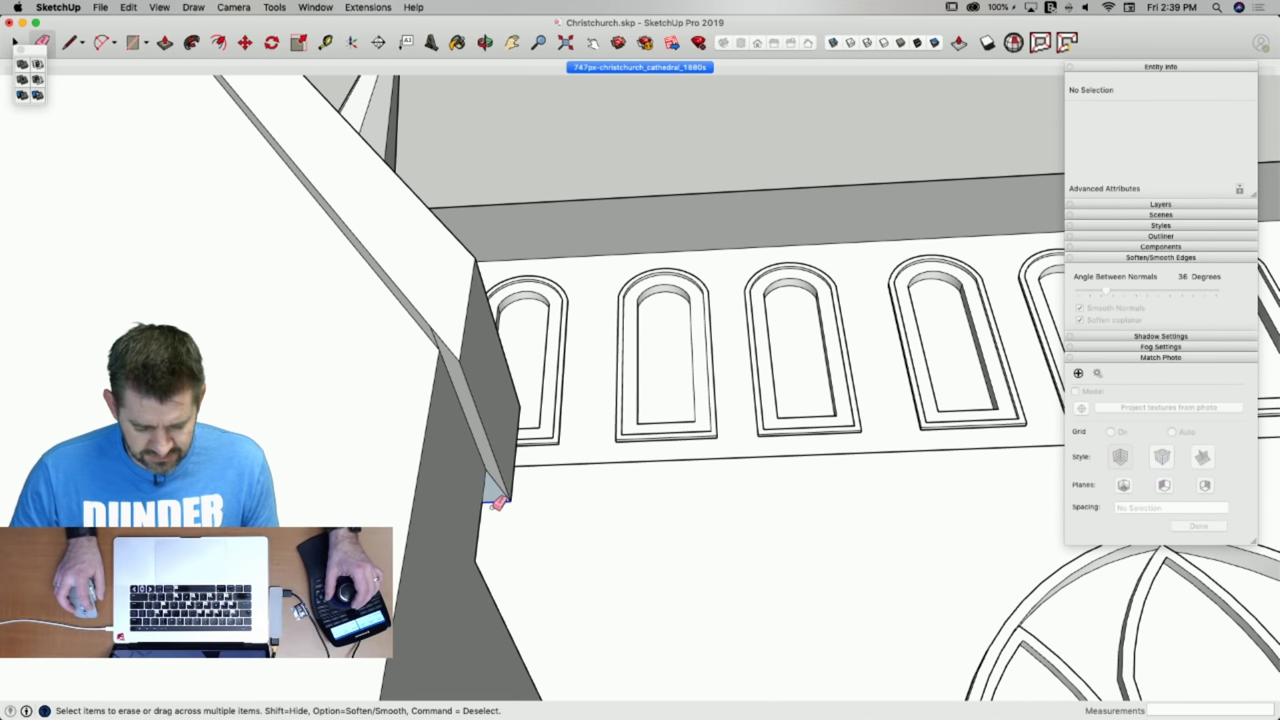
{"action": "left_click_drag", "start_coordinate": [493, 507], "coordinate": [485, 497]}
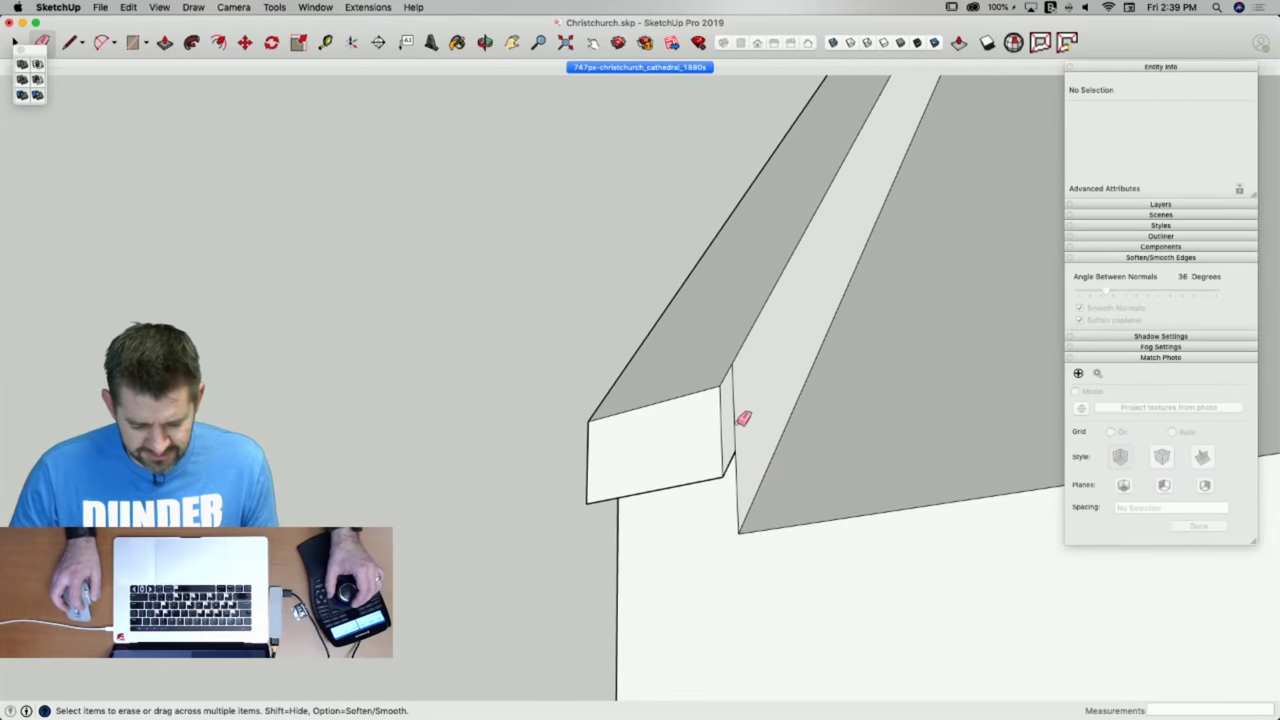
{"action": "left_click", "coordinate": [737, 424]}
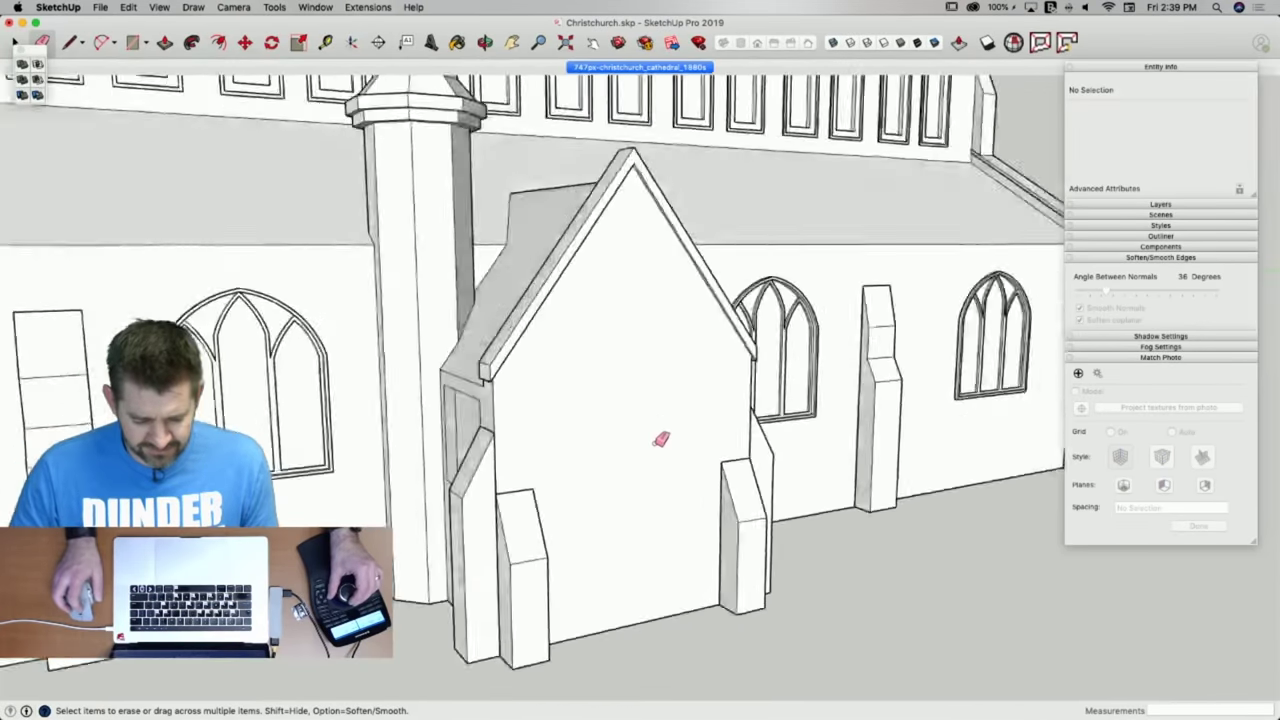
Erase the wider section of the side wall's window panel, keeping only the narrow rectangle.
{"action": "key", "text": "space"}
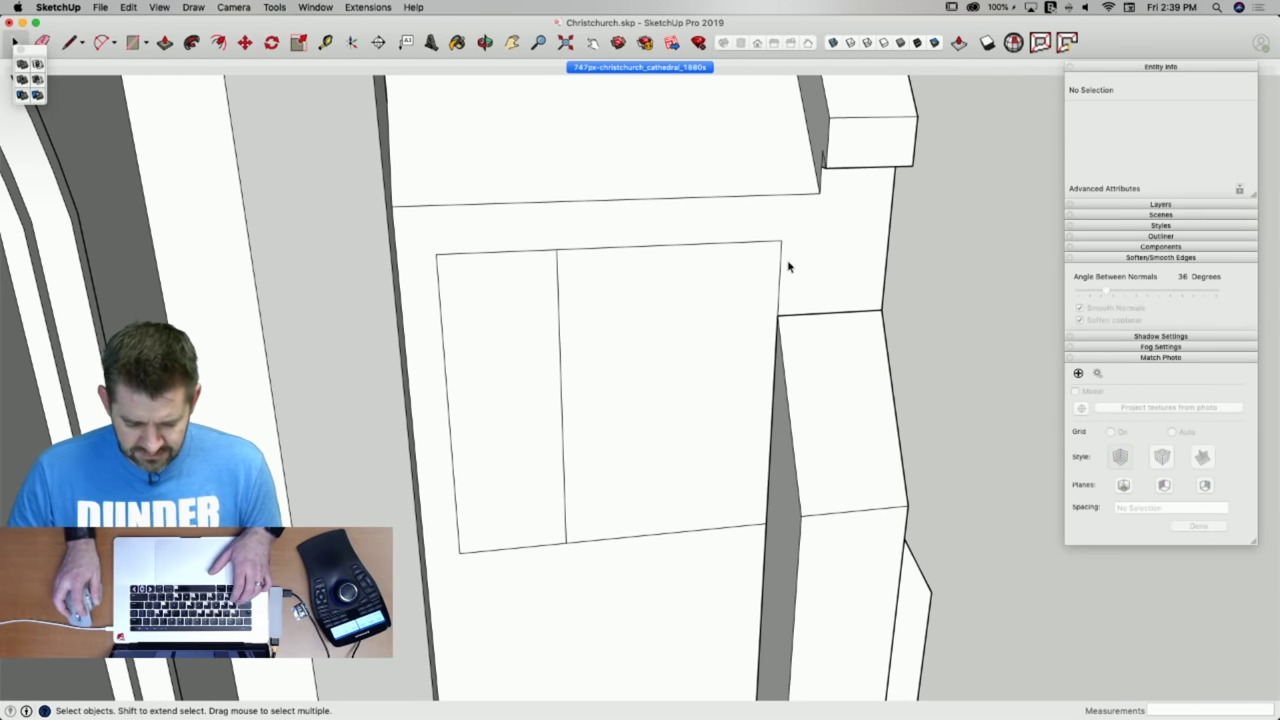
{"action": "key", "text": "e"}
{"action": "left_click_drag", "start_coordinate": [784, 236], "coordinate": [778, 246]}
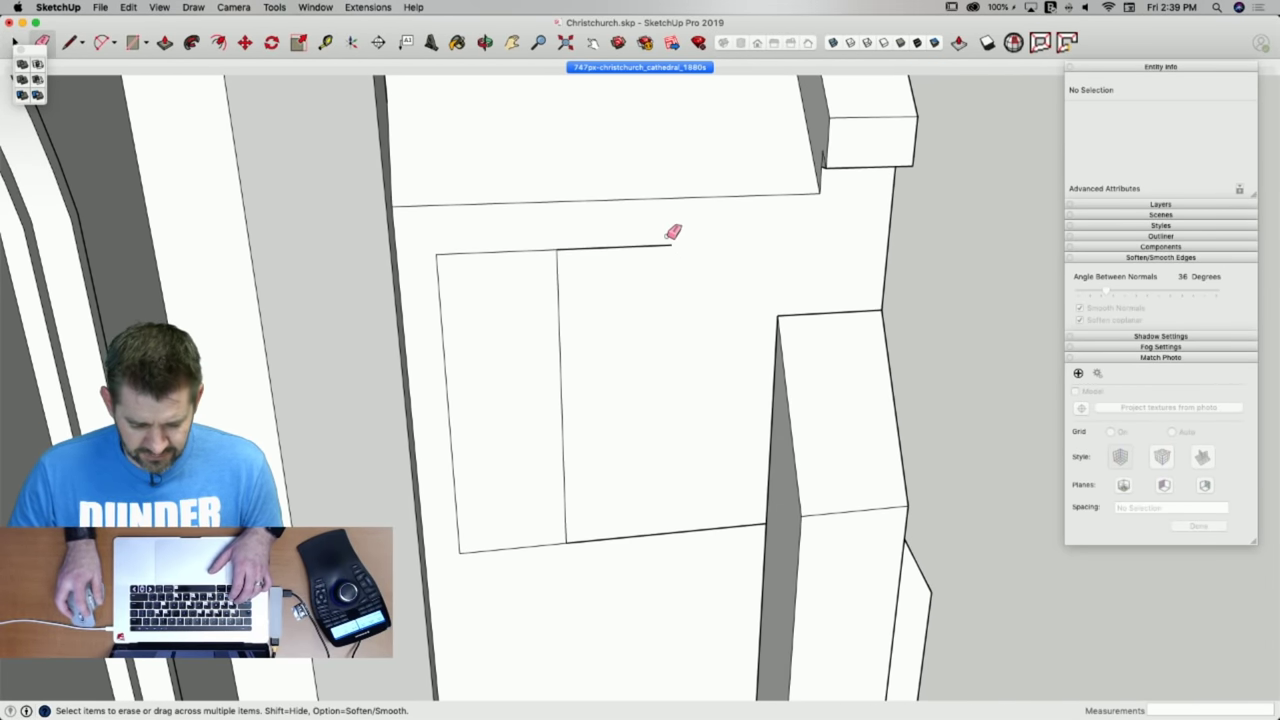
{"action": "left_click", "coordinate": [650, 535]}
Draw a vertical centre line through the narrow panel and an arc with about 2 1/8" bulge from its top to the side edge.
{"action": "key", "text": "l"}
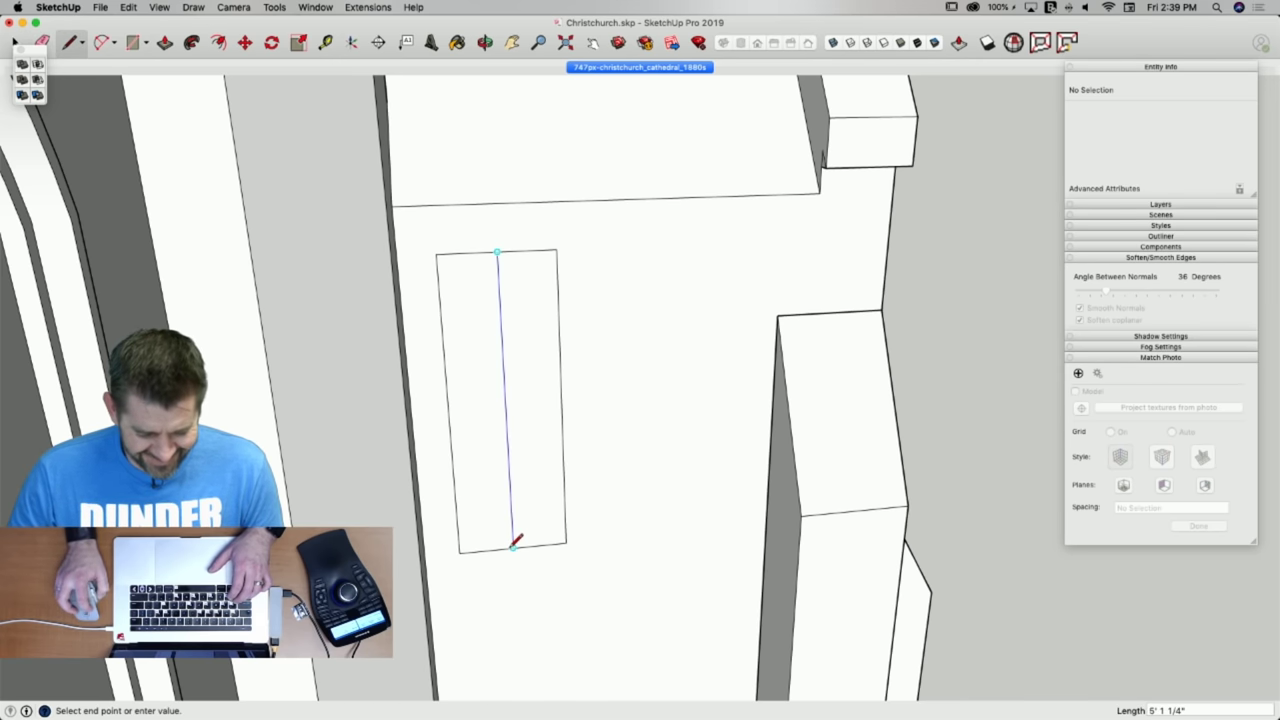
{"action": "key", "text": "a"}
{"action": "left_click", "coordinate": [497, 252]}
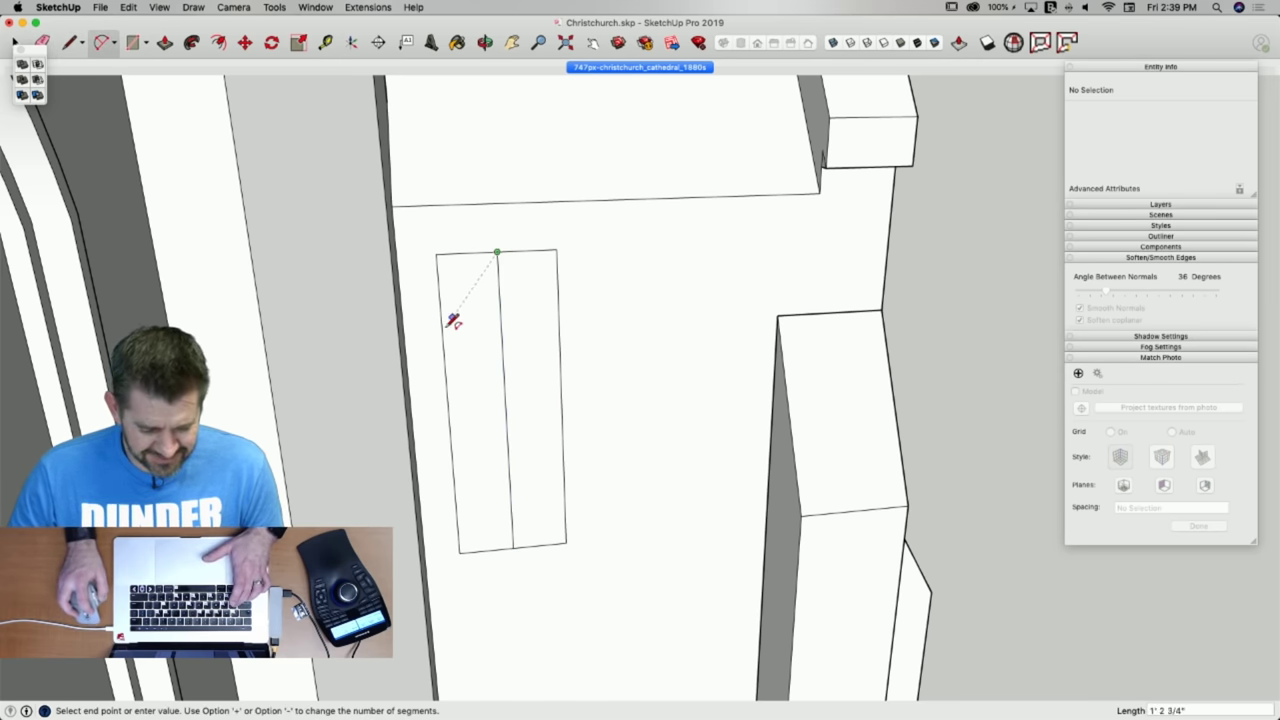
{"action": "left_click", "coordinate": [442, 338]}
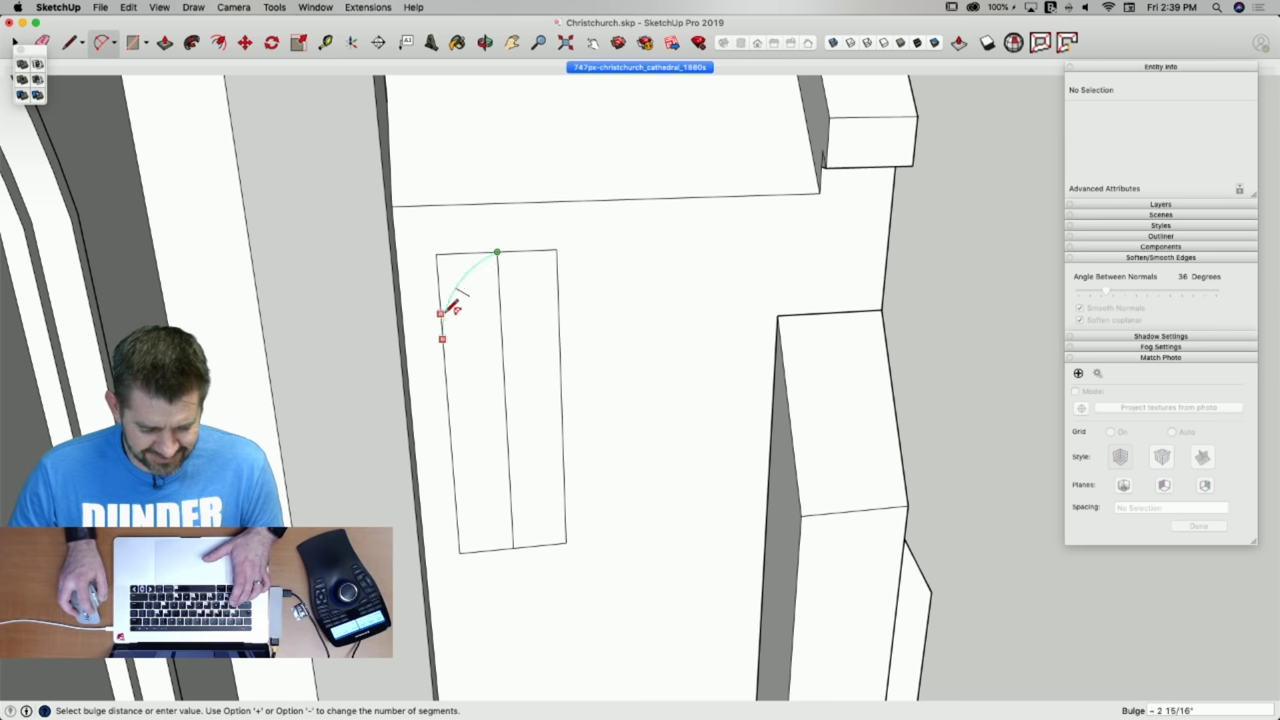
{"action": "scroll", "coordinate": [455, 312], "scroll_direction": "up", "scroll_amount": 3}
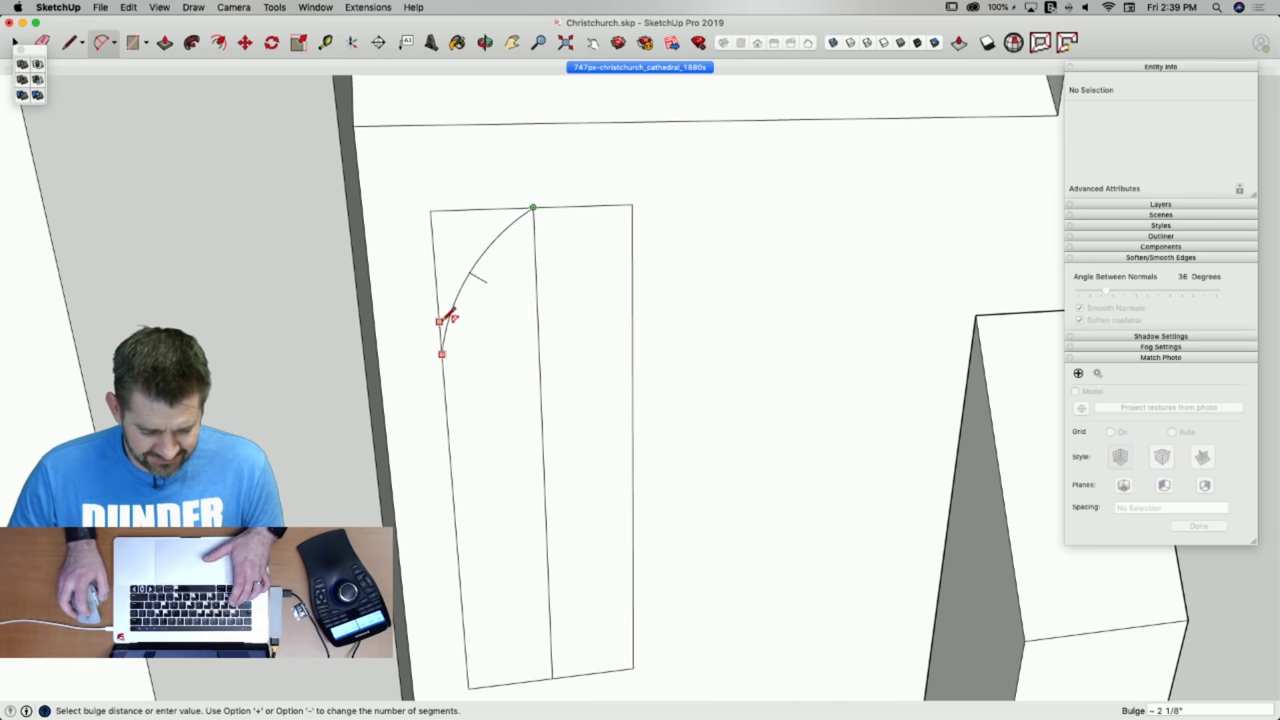
{"action": "left_click", "coordinate": [450, 313]}
Rotate a copy of the half-arch face about the panel's bottom midpoint to complete the pointed arch, and erase the centre line.
{"action": "key", "text": "space"}
{"action": "left_click", "coordinate": [523, 400]}
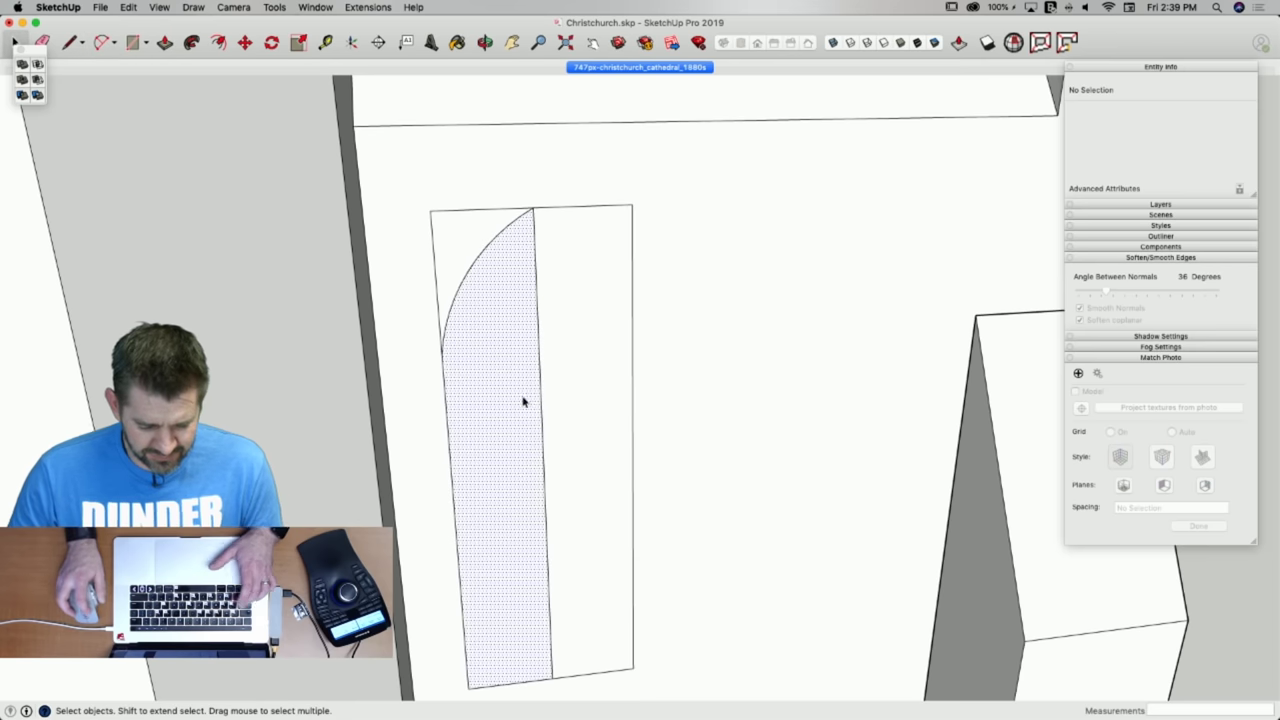
{"action": "key", "text": "q"}
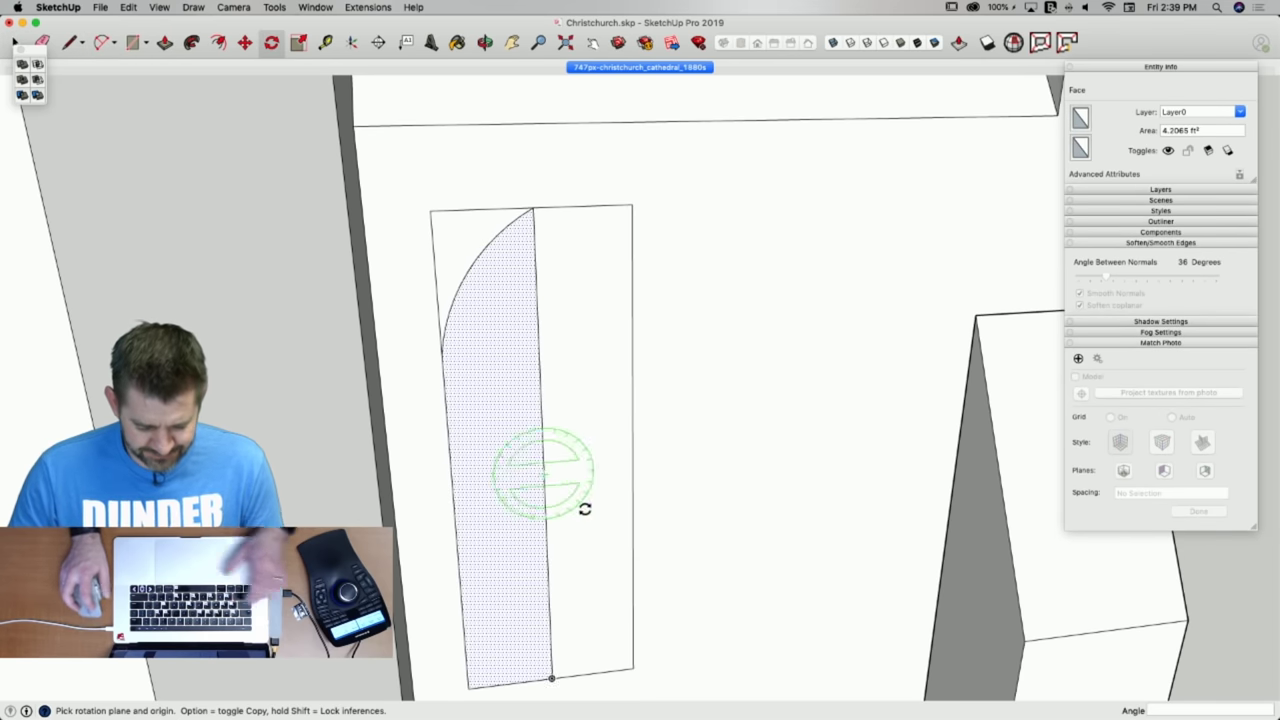
{"action": "left_click", "coordinate": [551, 675]}
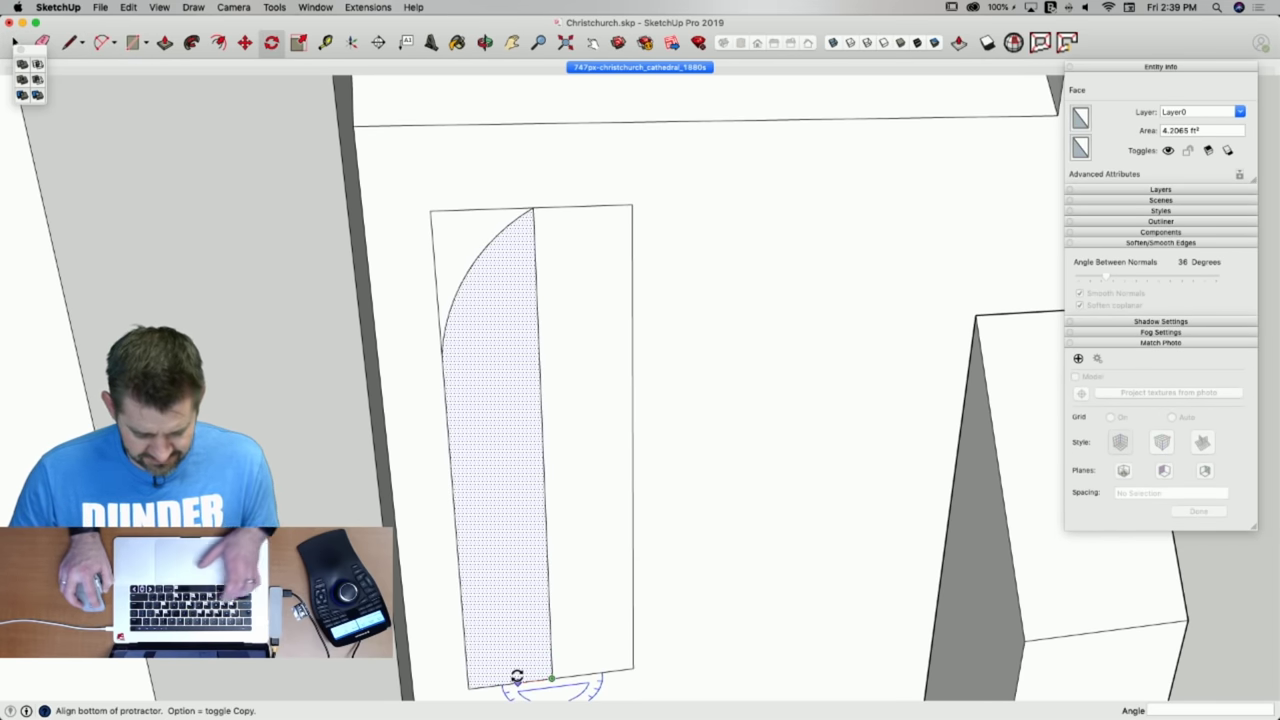
{"action": "left_click", "coordinate": [591, 674]}
{"action": "key", "text": "e"}
{"action": "left_click_drag", "start_coordinate": [543, 326], "coordinate": [546, 329]}
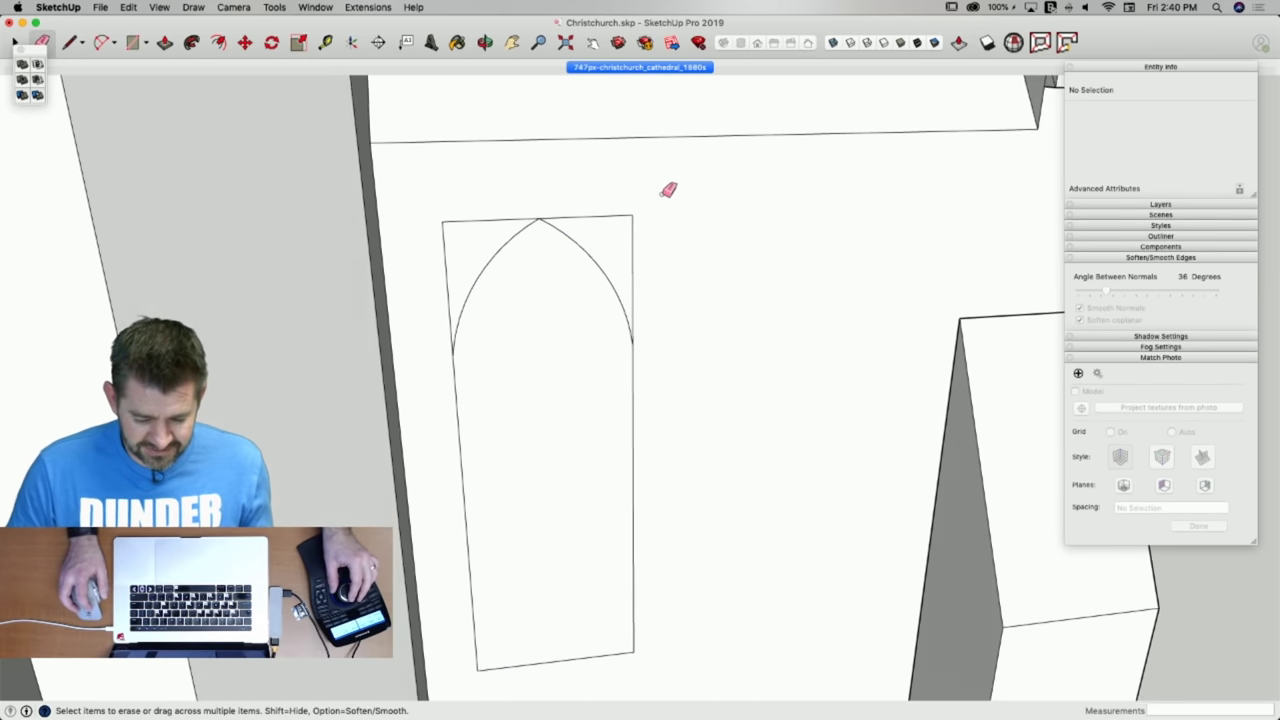
Try to move the pointed-arch face about 3 13/16" sideways along the porch wall.
{"action": "key", "text": "space"}
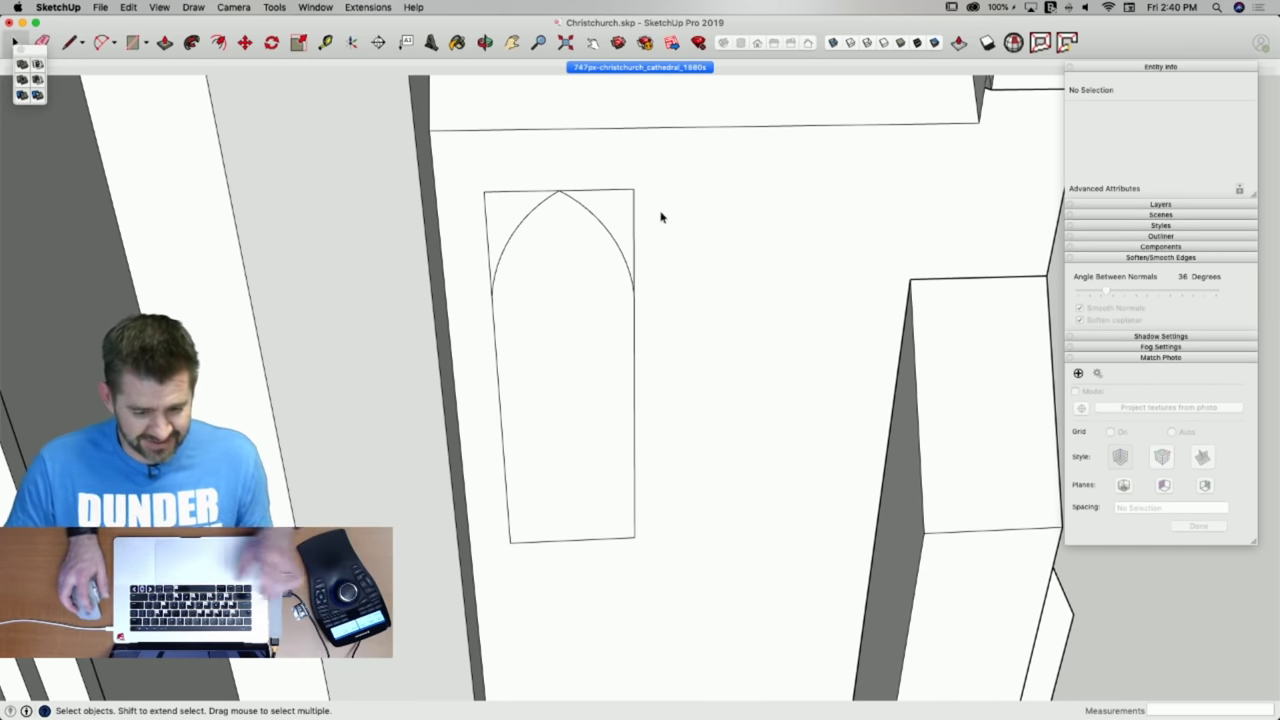
{"action": "left_click", "coordinate": [599, 333]}
{"action": "key", "text": "m"}
{"action": "left_click", "coordinate": [602, 364]}
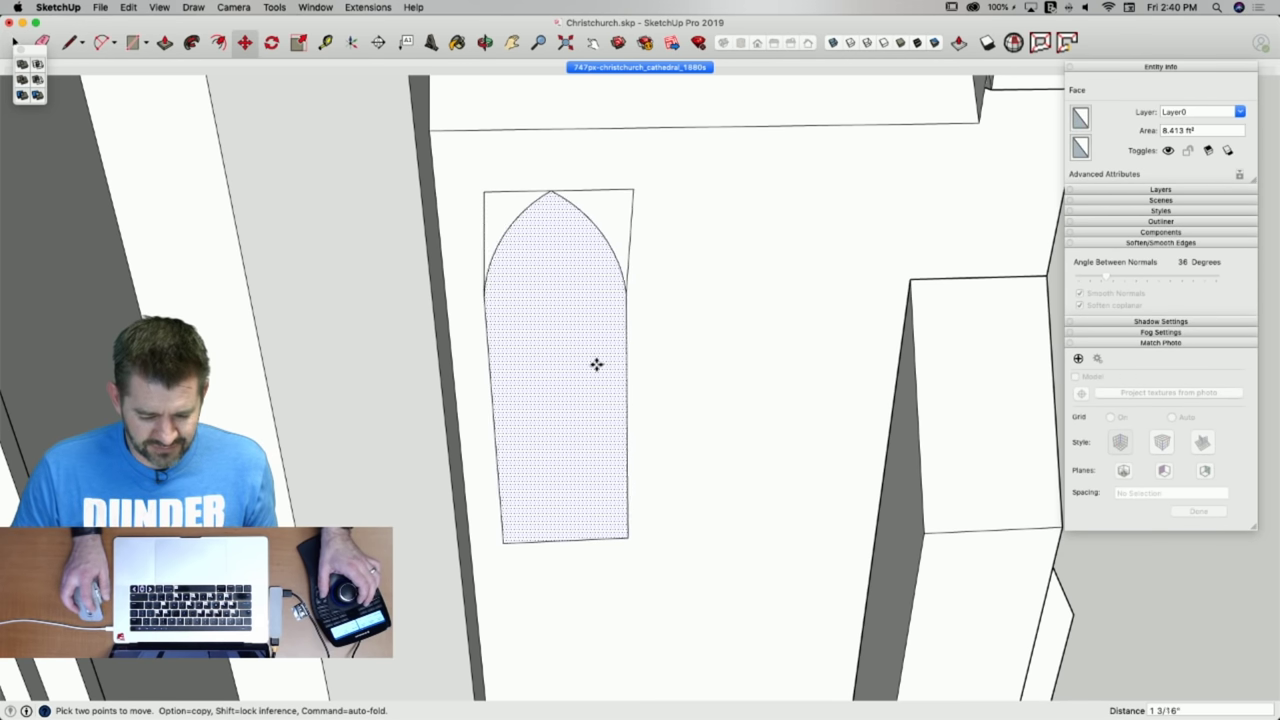
{"action": "left_click", "coordinate": [580, 367]}
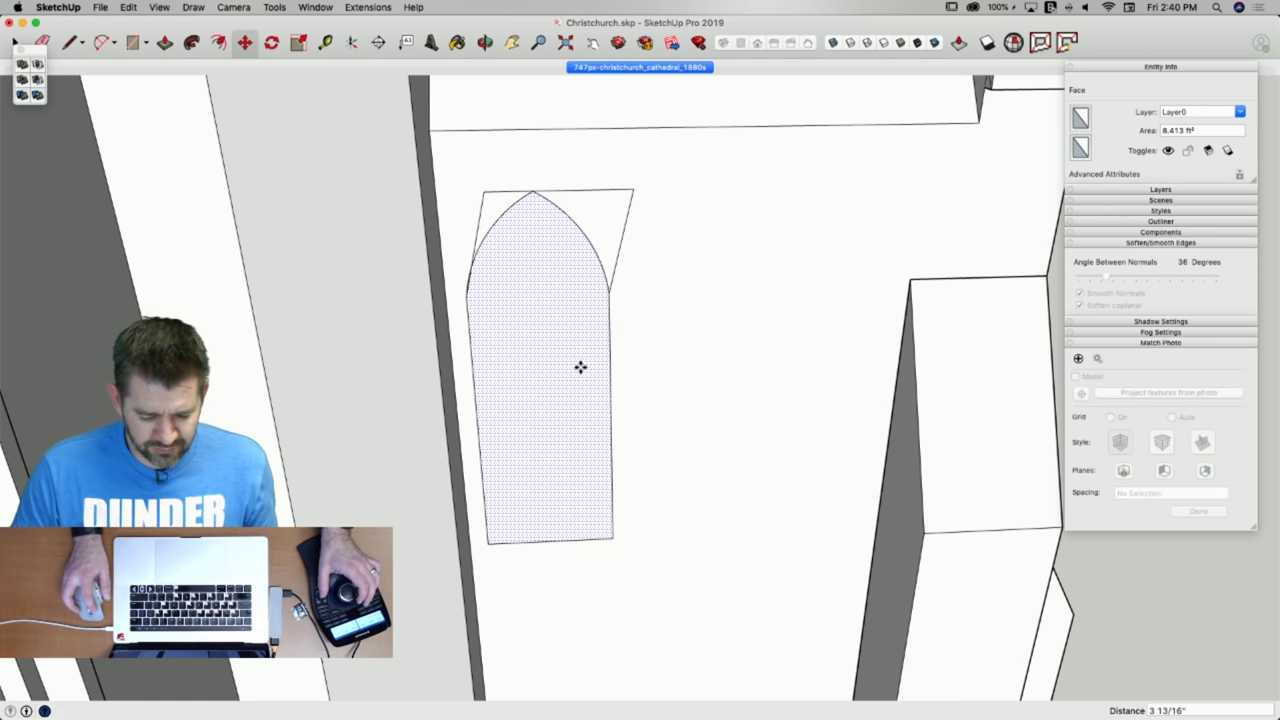
{"action": "key", "text": "e"}
{"action": "key", "text": "super+z"}
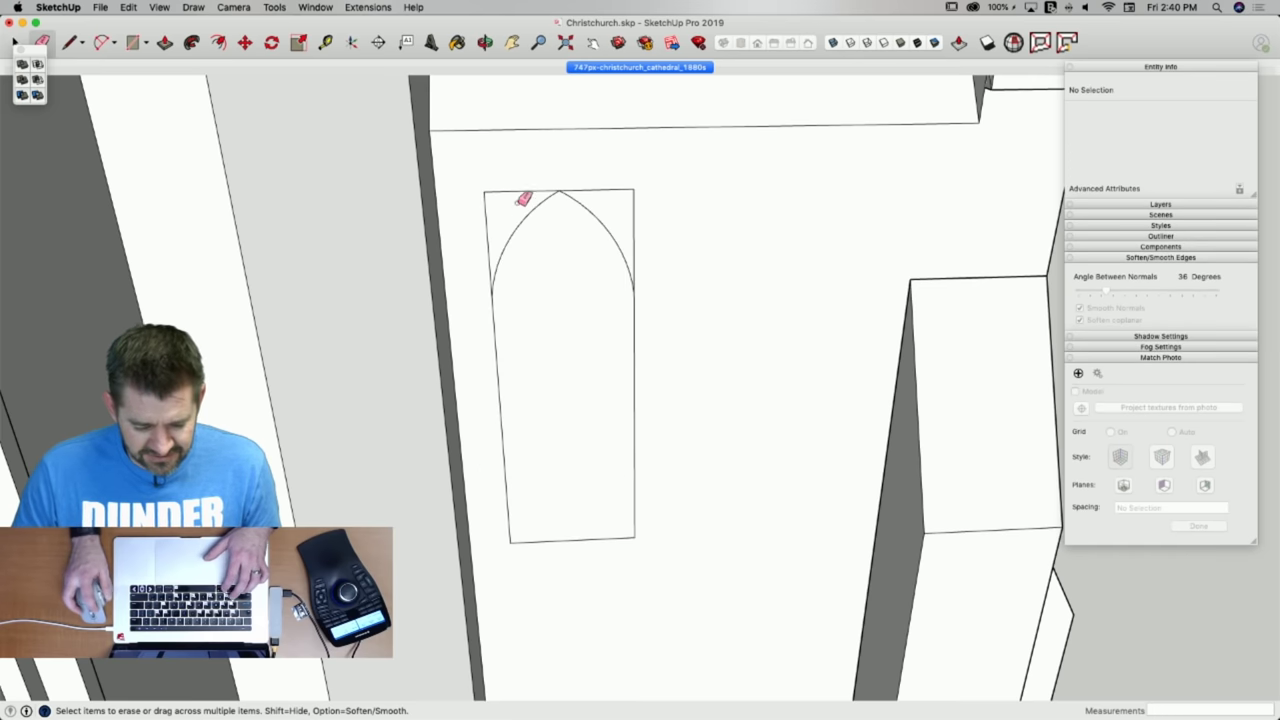
Erase the leftover rectangle corners around the arch and move the arch face about 4 11/16" toward the main building.
{"action": "left_click_drag", "start_coordinate": [507, 190], "coordinate": [481, 211]}
{"action": "mouse_move", "coordinate": [637, 205]}
{"action": "left_mouse_down"}
{"action": "mouse_move", "coordinate": [637, 180]}
{"action": "mouse_move", "coordinate": [657, 217]}
{"action": "left_mouse_up"}
{"action": "key", "text": "space"}
{"action": "left_click", "coordinate": [608, 389]}
{"action": "key", "text": "m"}
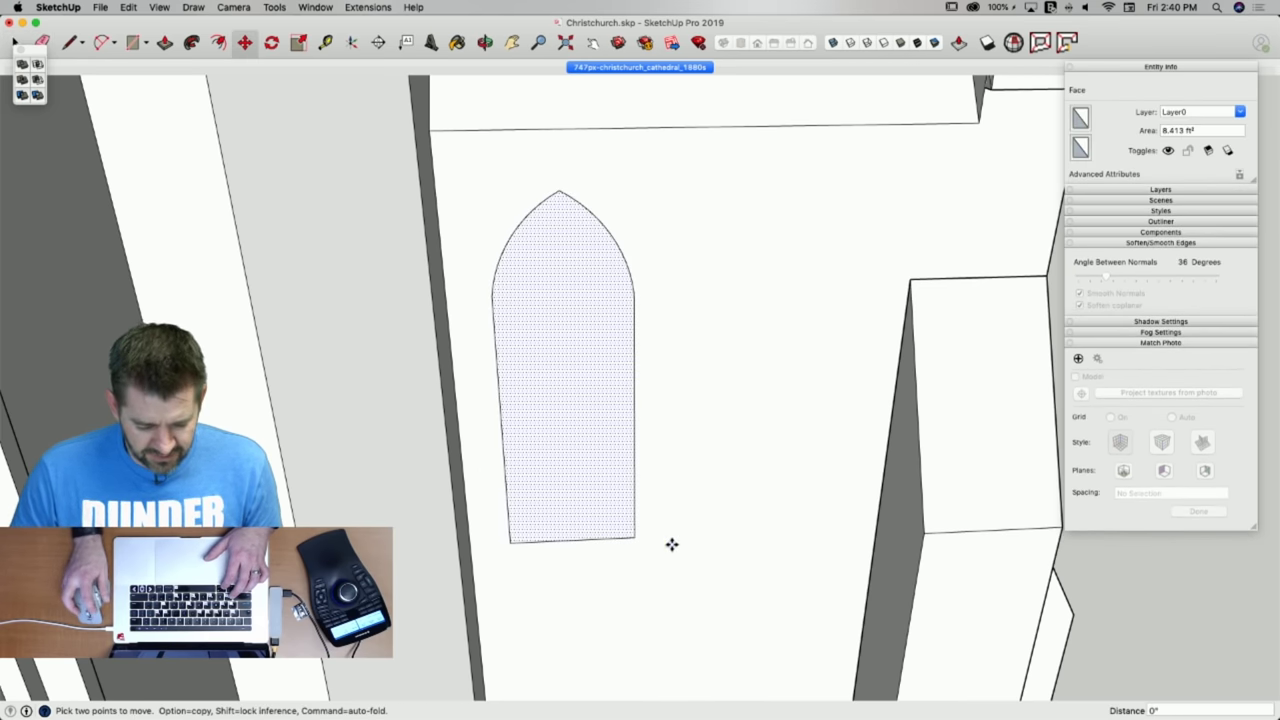
{"action": "left_click", "coordinate": [645, 545]}
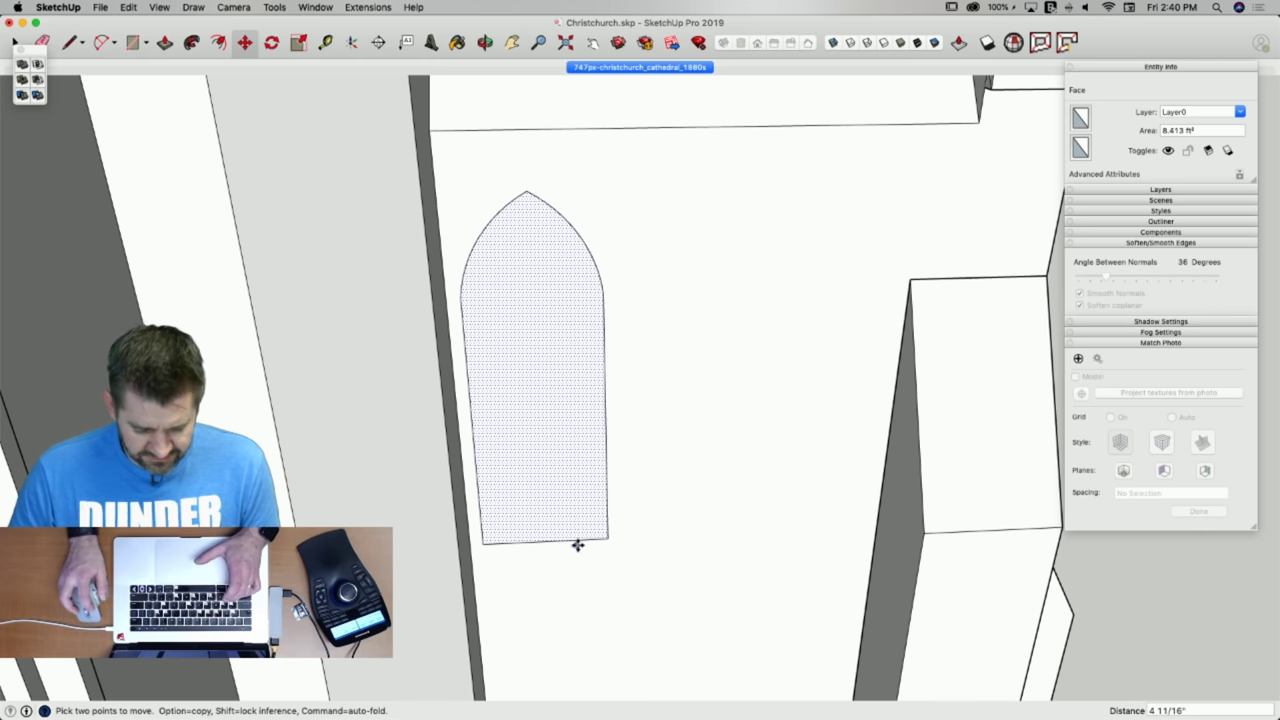
Copy the pointed-arch window about 1' 9 5/8" sideways from corner to corner and array it as 2x.
{"action": "left_click", "coordinate": [487, 541]}
{"action": "key", "text": "alt"}
{"action": "left_click", "coordinate": [606, 541]}
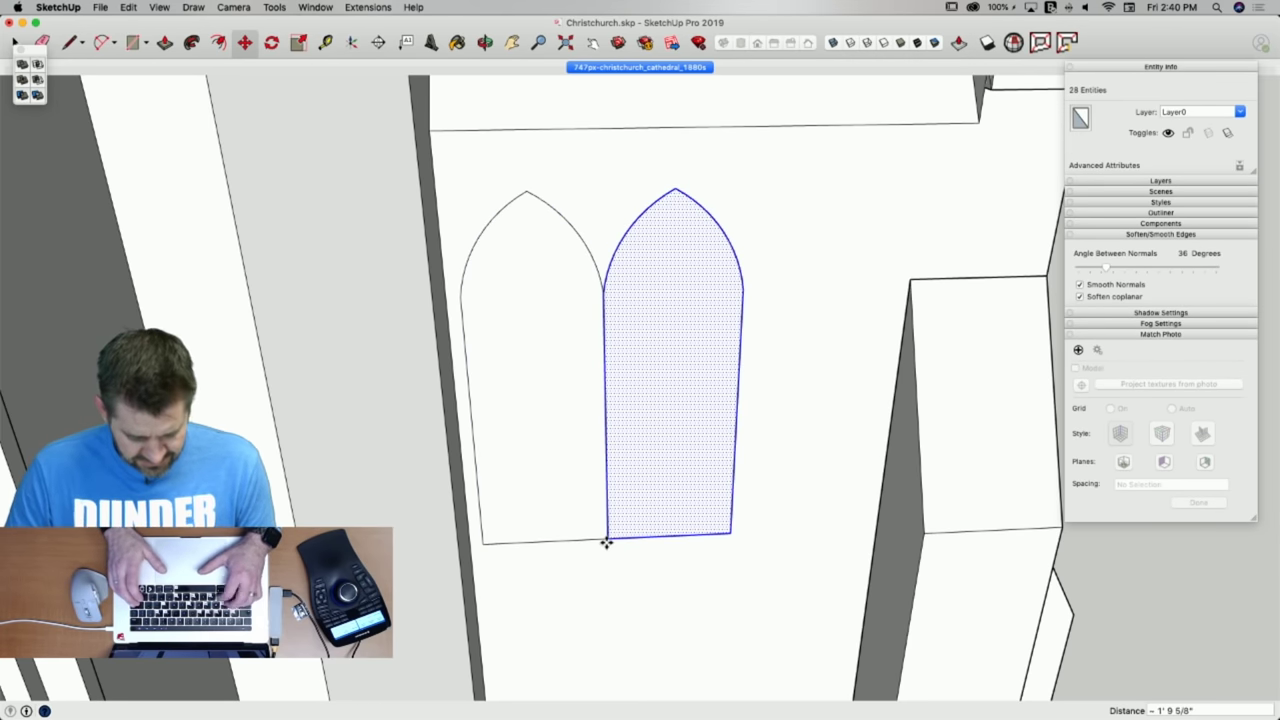
{"action": "type", "text": "2x"}
{"action": "key", "text": "Return"}
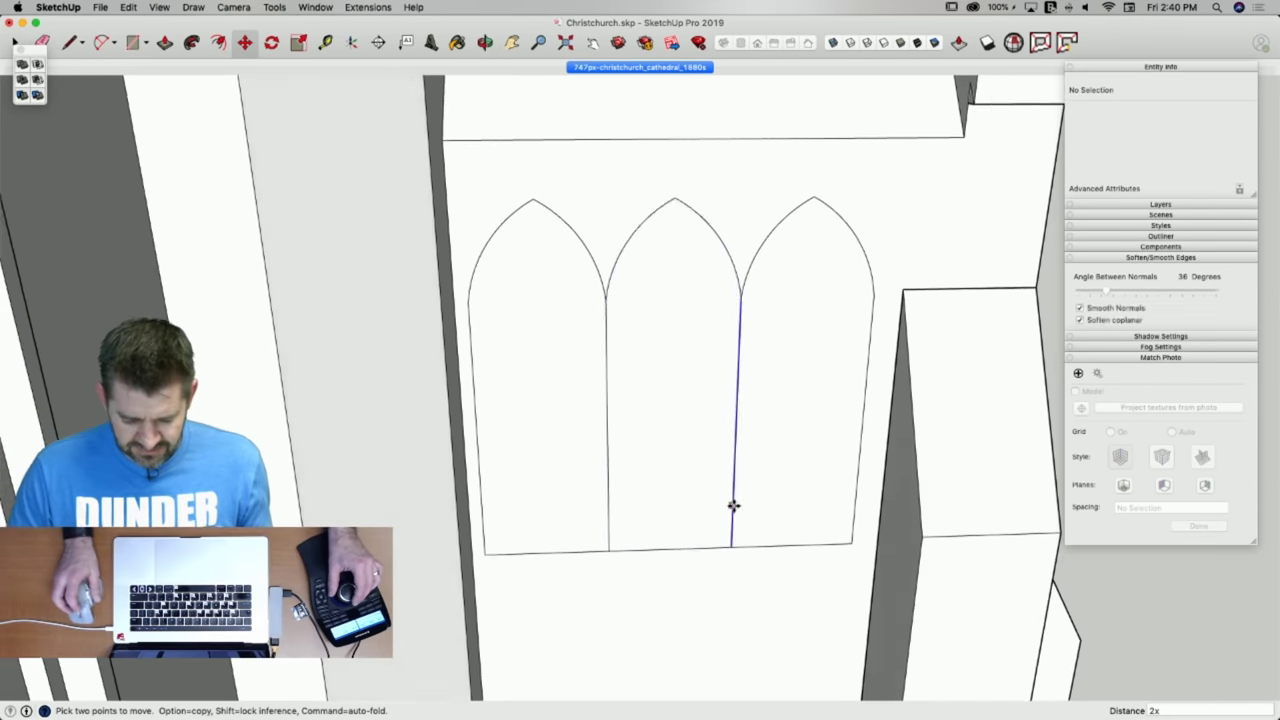
Erase the two dividing edges between the three arches and offset the merged outline outward as a thin border.
{"action": "key", "text": "space"}
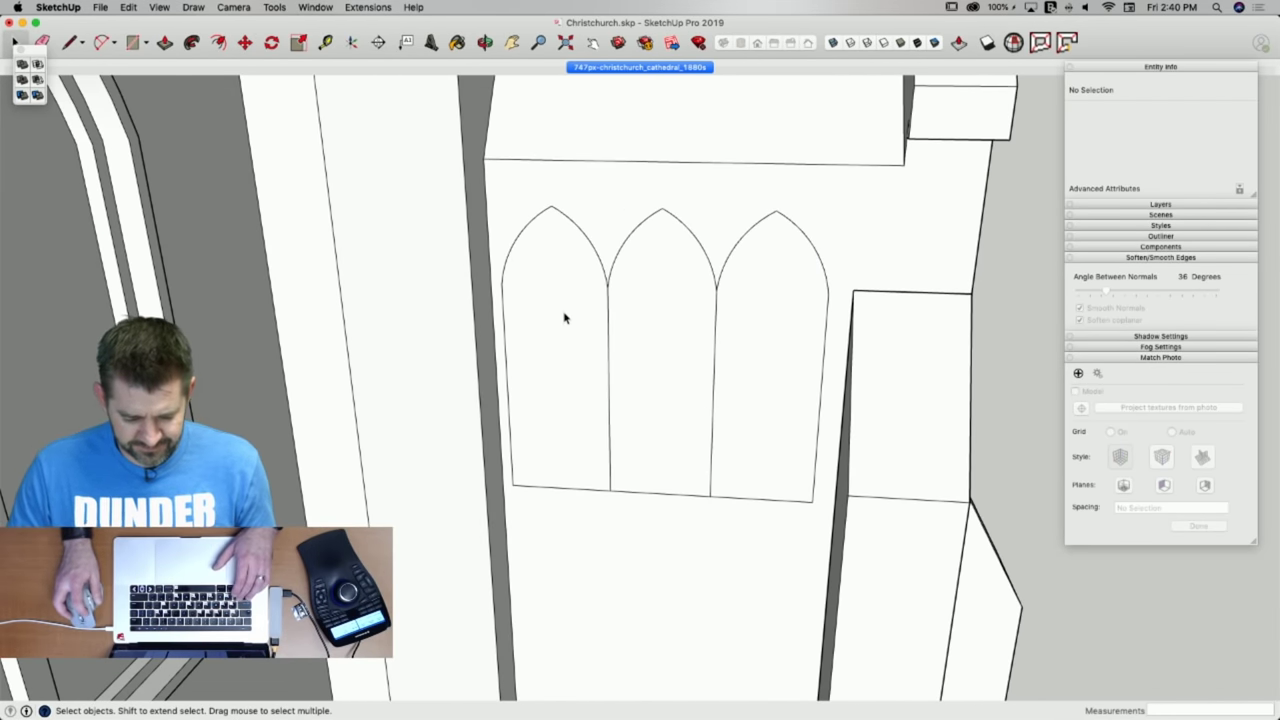
{"action": "left_click", "coordinate": [563, 317]}
{"action": "key", "text": "e"}
{"action": "left_click_drag", "start_coordinate": [607, 337], "coordinate": [720, 349]}
{"action": "key", "text": "f"}
{"action": "left_click", "coordinate": [607, 287]}
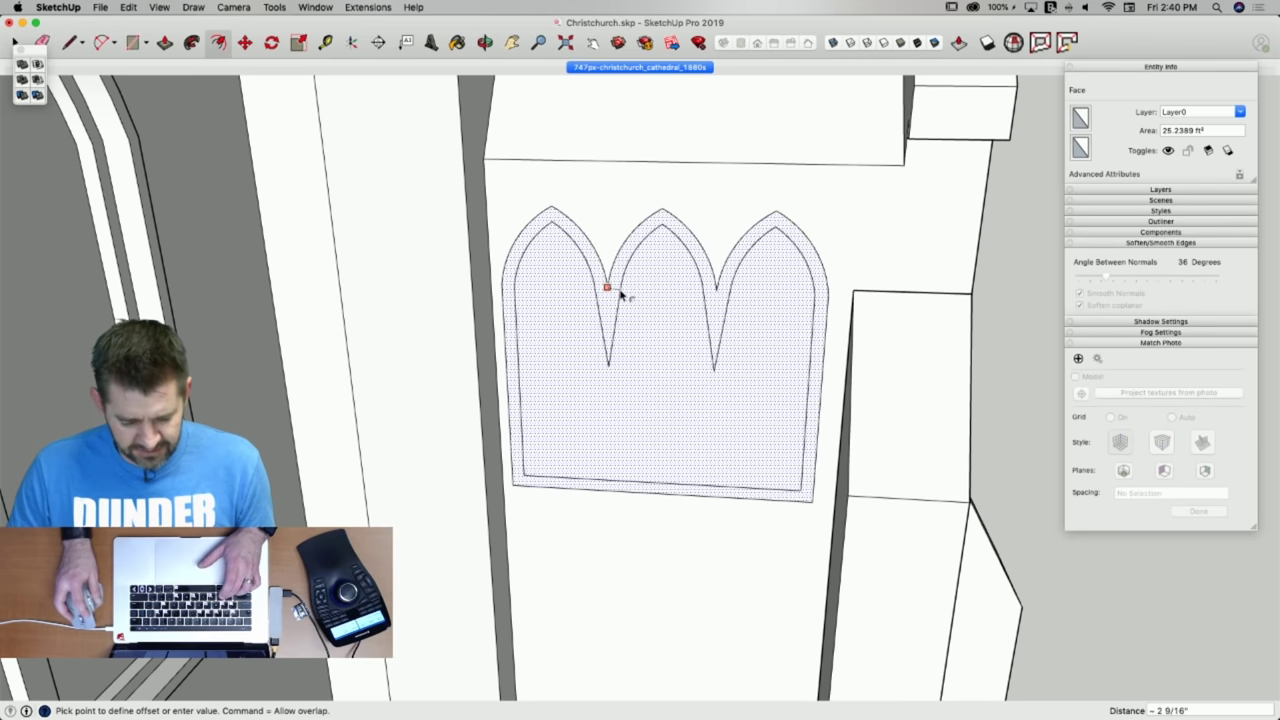
{"action": "left_click", "coordinate": [607, 255]}
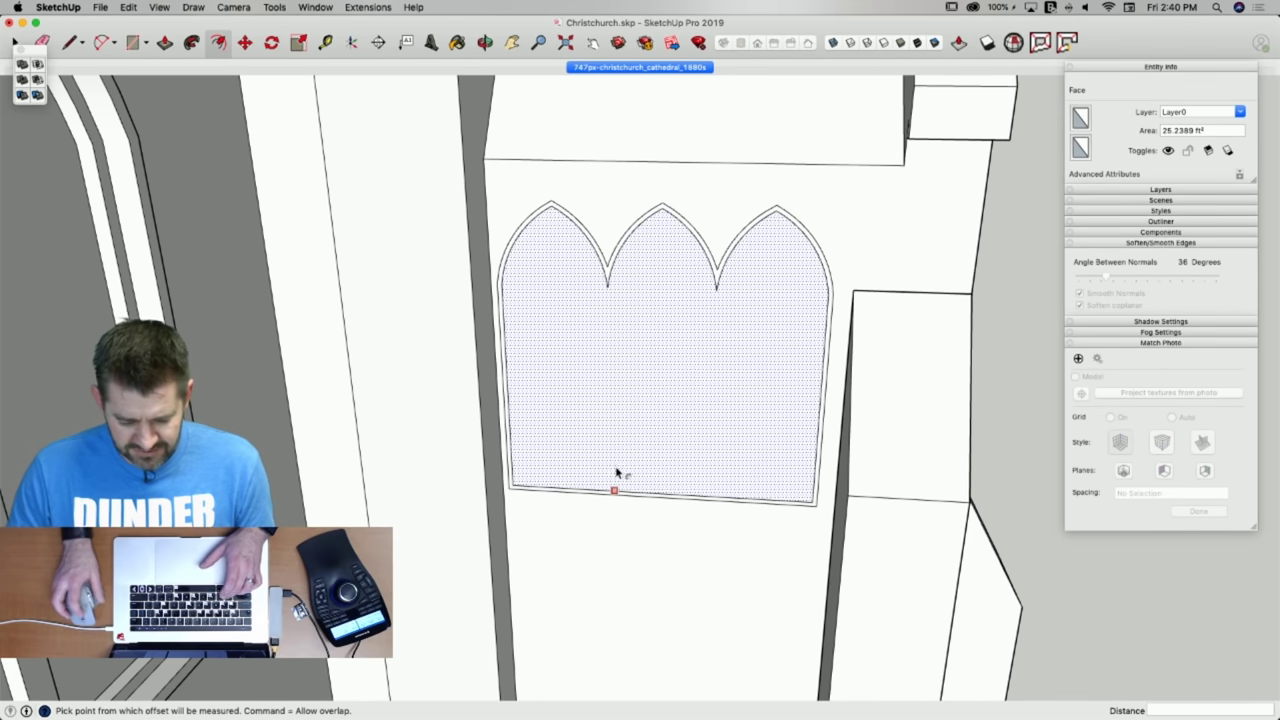
Try to turn the triple-arched window outline and its border into a component named SideWindowx3.
{"action": "key", "text": "space"}
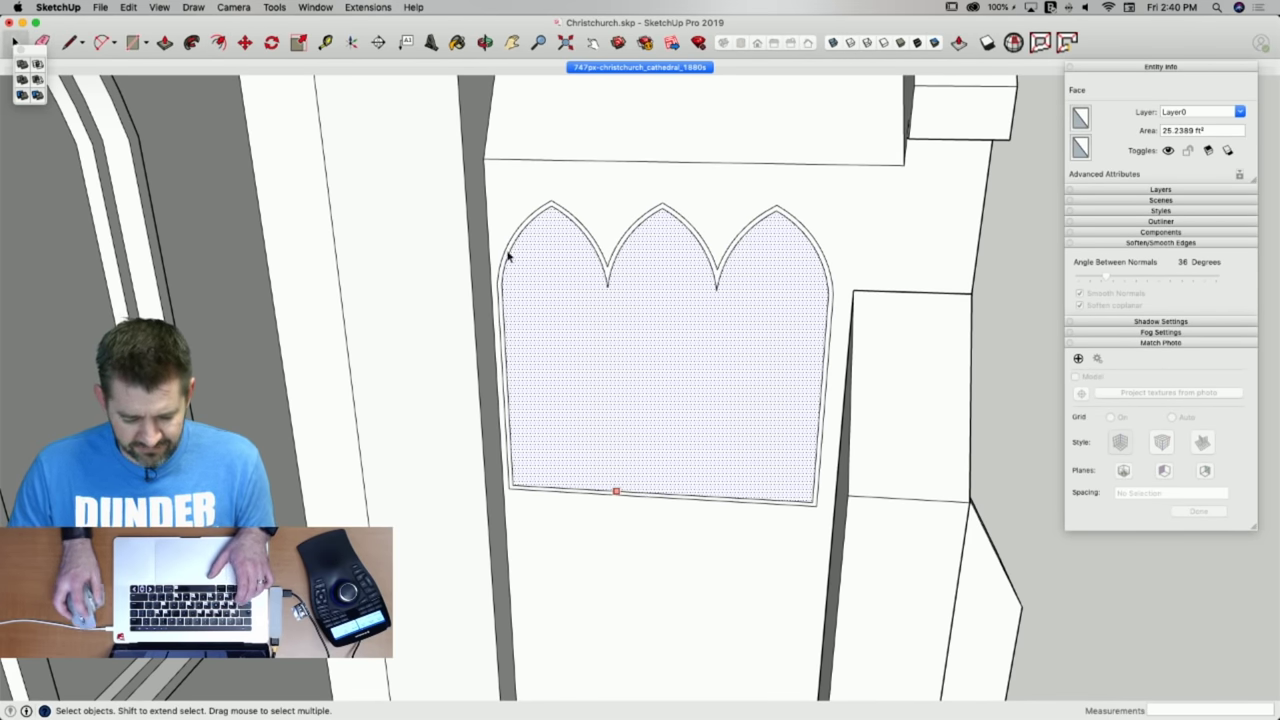
{"action": "left_click_drag", "start_coordinate": [487, 180], "coordinate": [838, 519]}
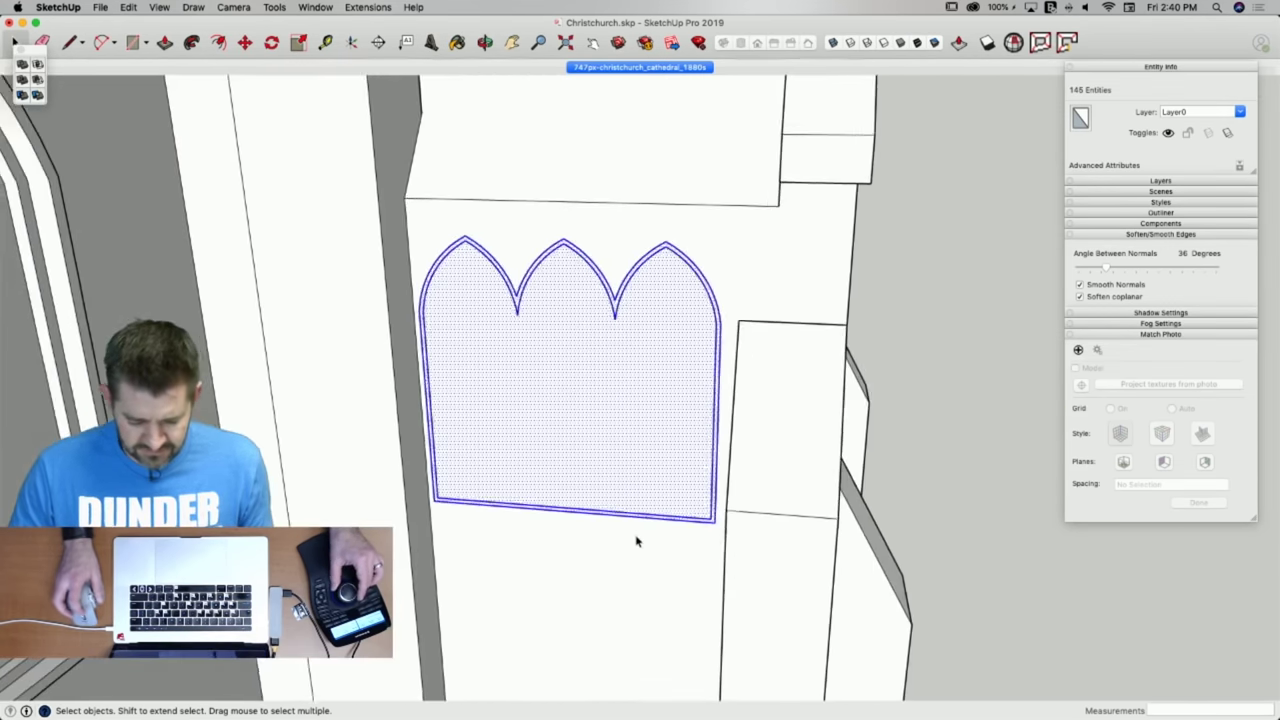
{"action": "right_click", "coordinate": [588, 304]}
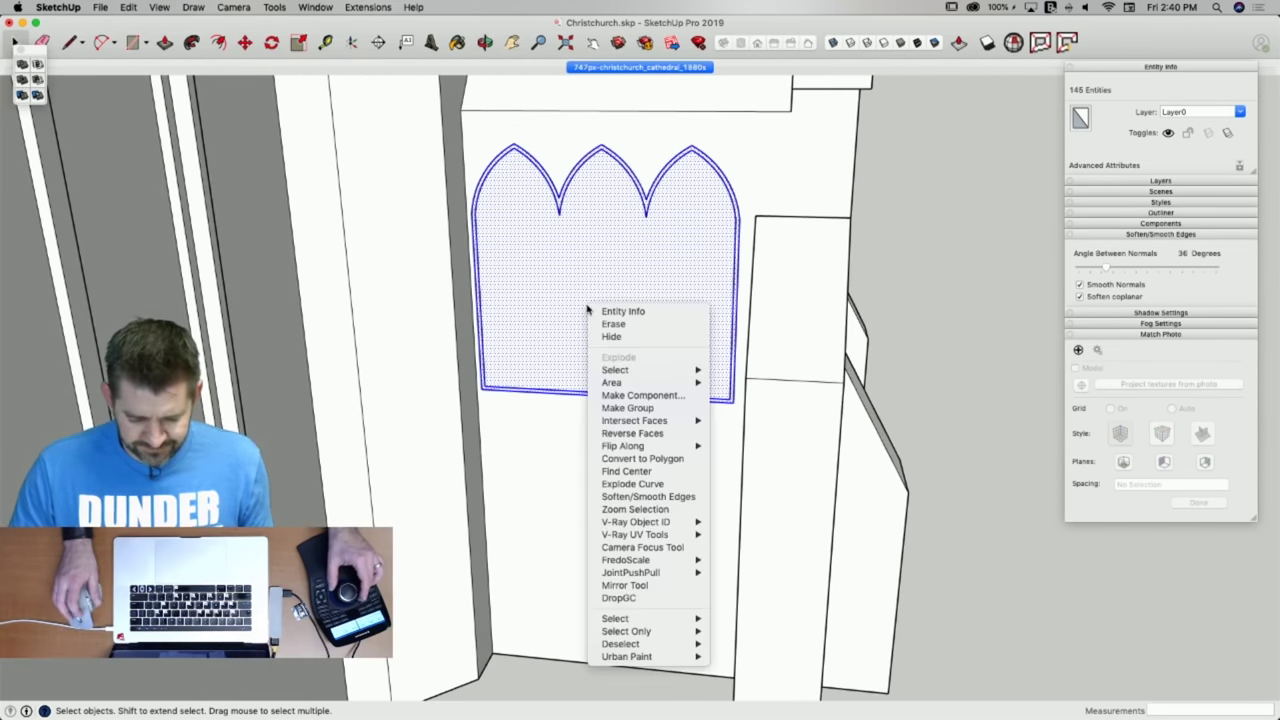
{"action": "left_click", "coordinate": [655, 396]}
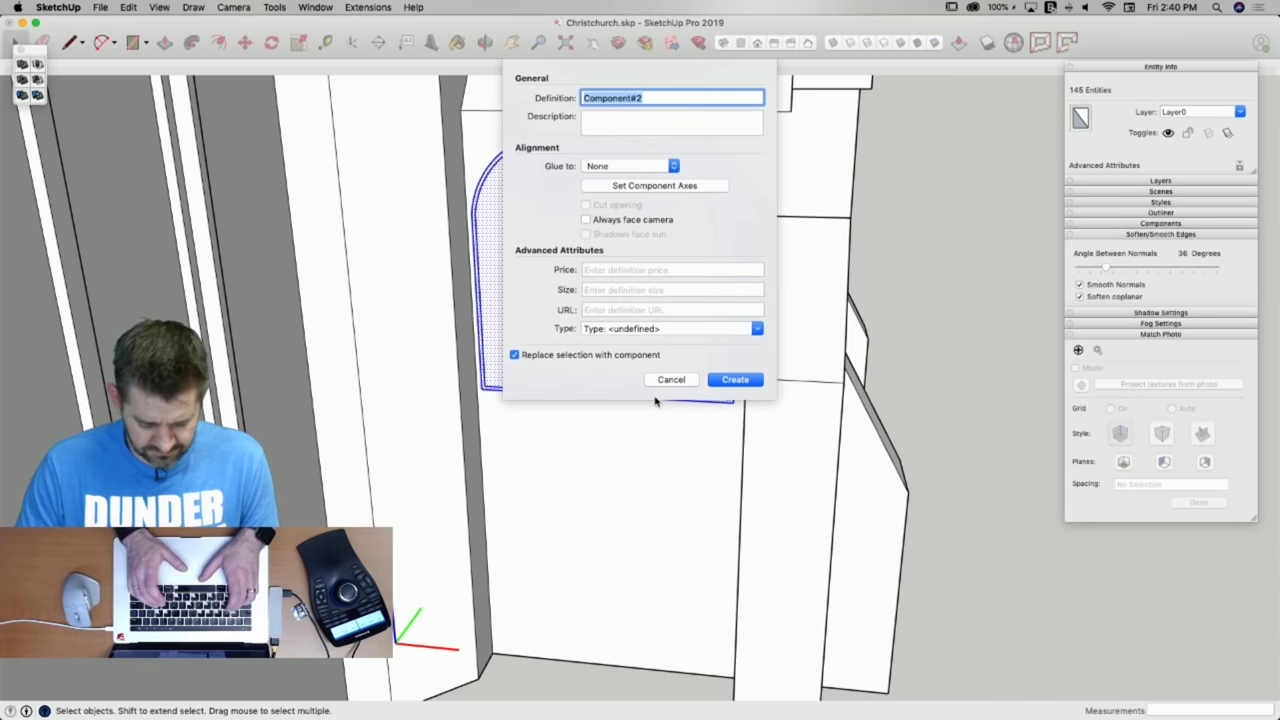
{"action": "type", "text": "SideWindowx3"}
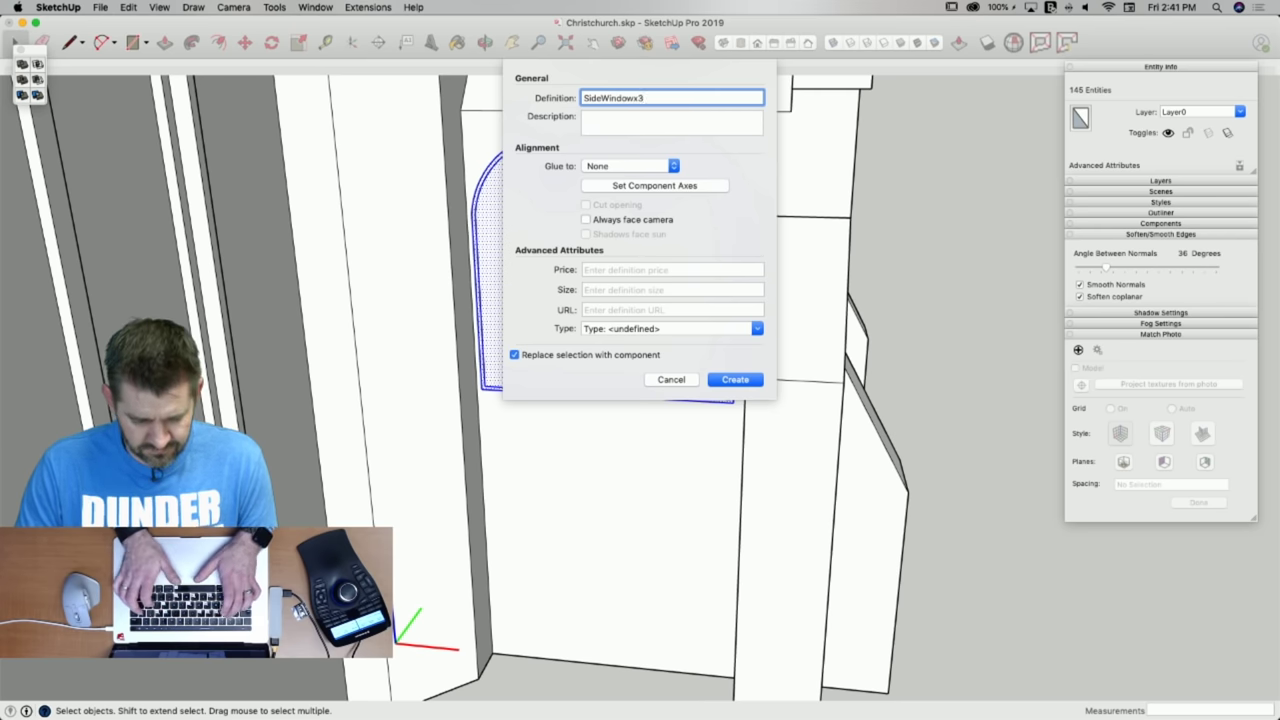
{"action": "key", "text": "Return"}
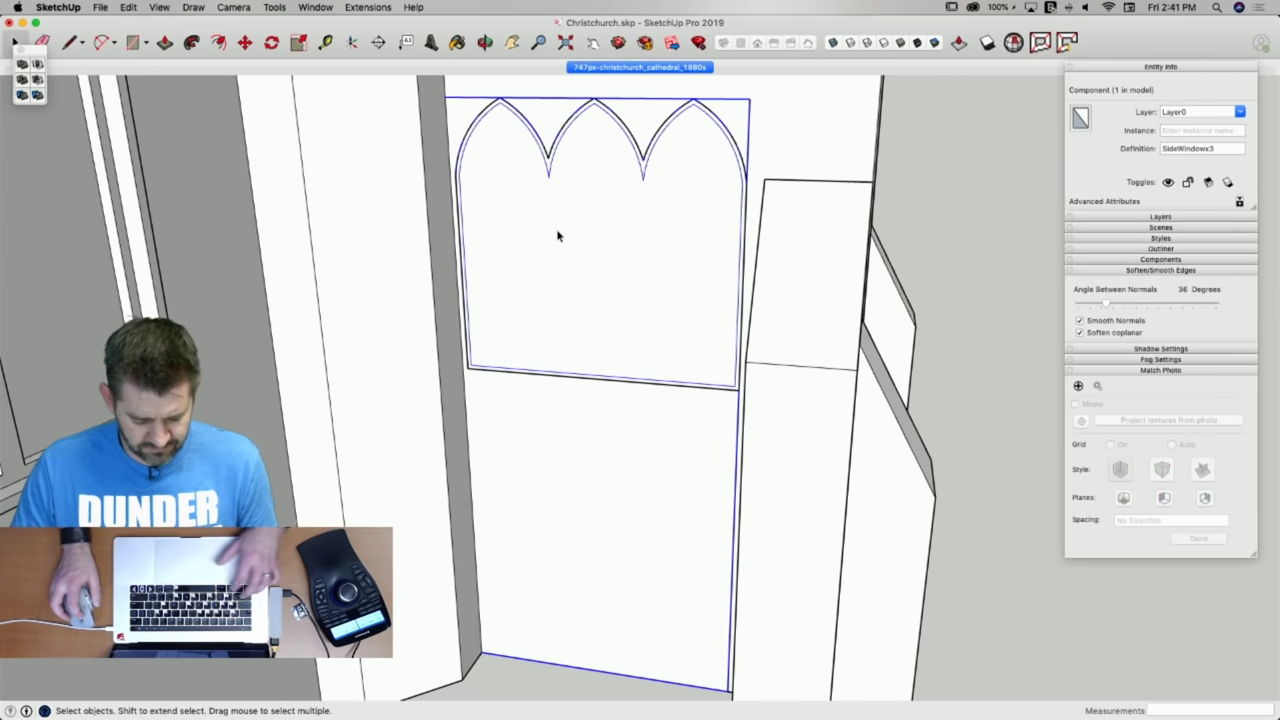
{"action": "key", "text": "super+z"}
{"action": "key", "text": "super+t"}
Make a component named SideWindowx3 from the triple-arched window face and its border, replacing the selection and cutting an opening.
{"action": "double_click", "coordinate": [526, 272]}
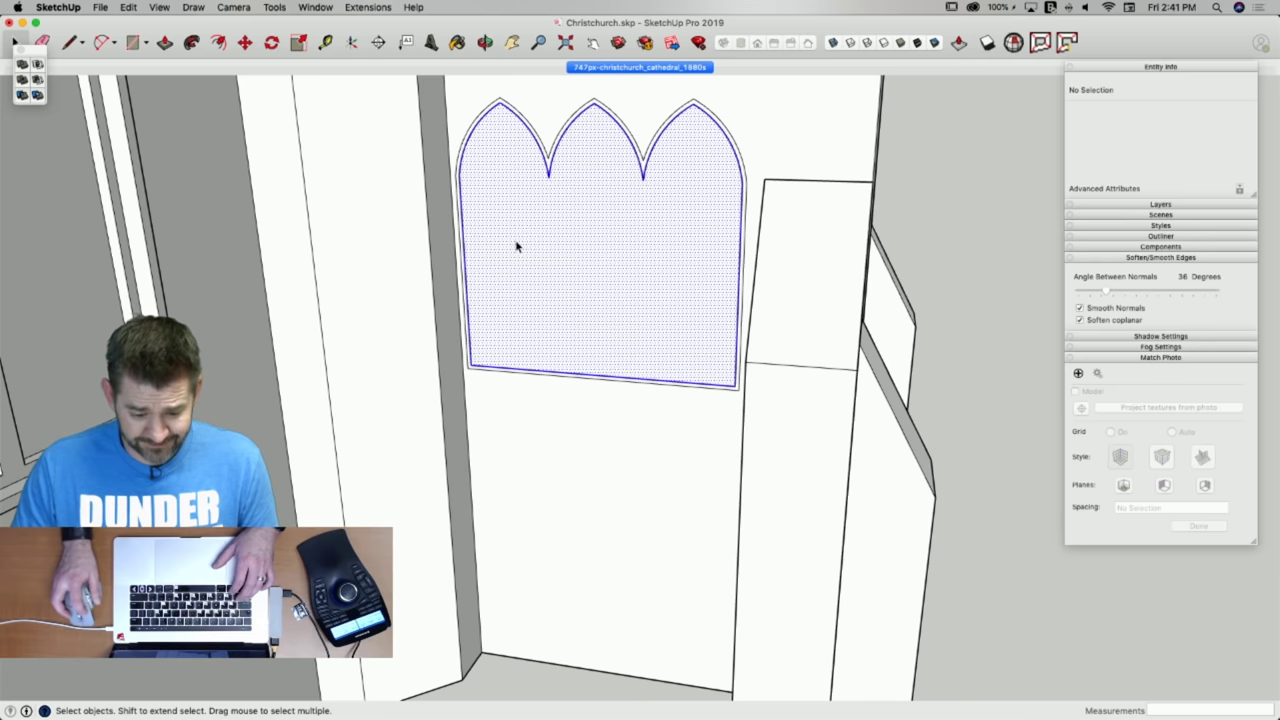
{"action": "triple_click", "coordinate": [543, 208]}
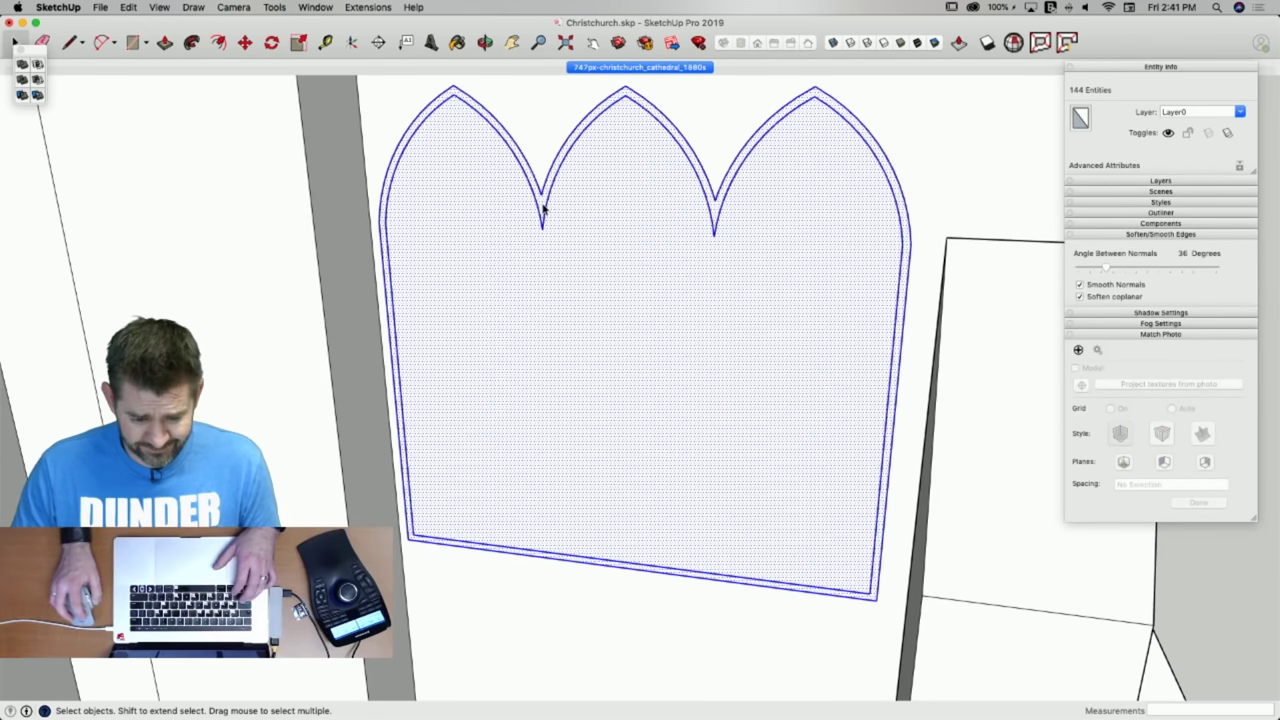
{"action": "right_click", "coordinate": [543, 208]}
{"action": "left_click", "coordinate": [600, 293]}
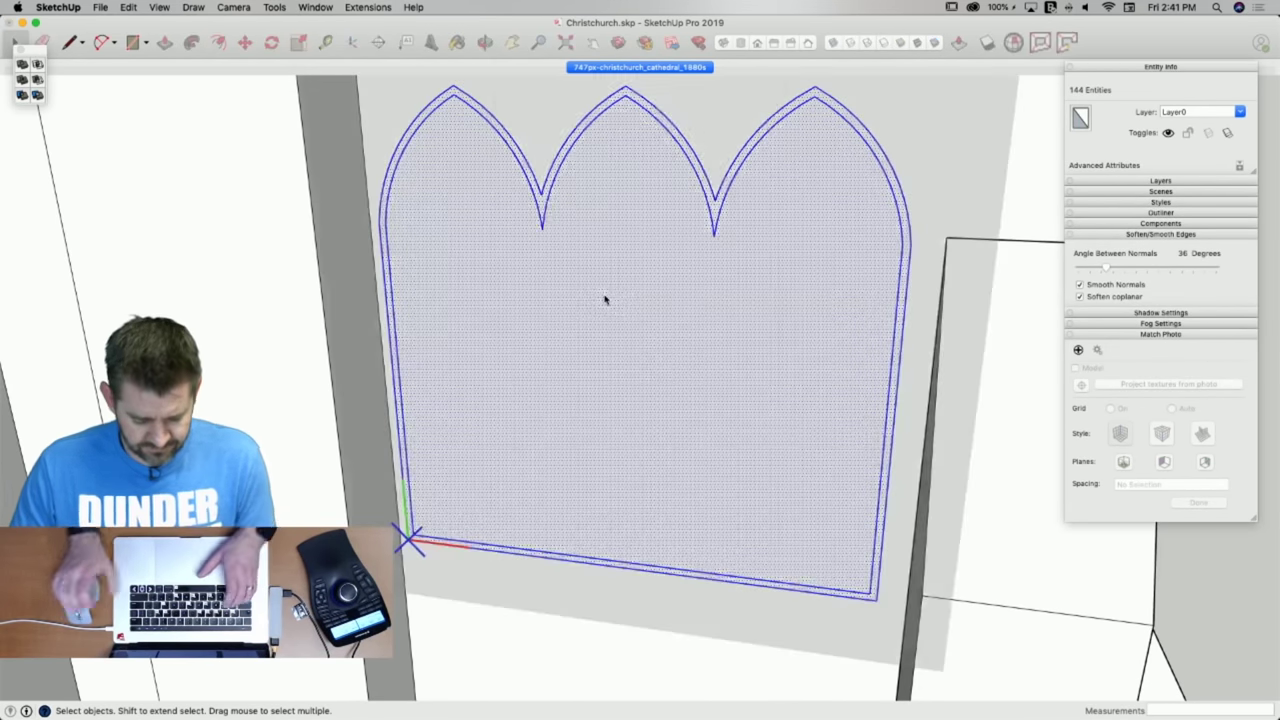
{"action": "type", "text": "SideWind"}
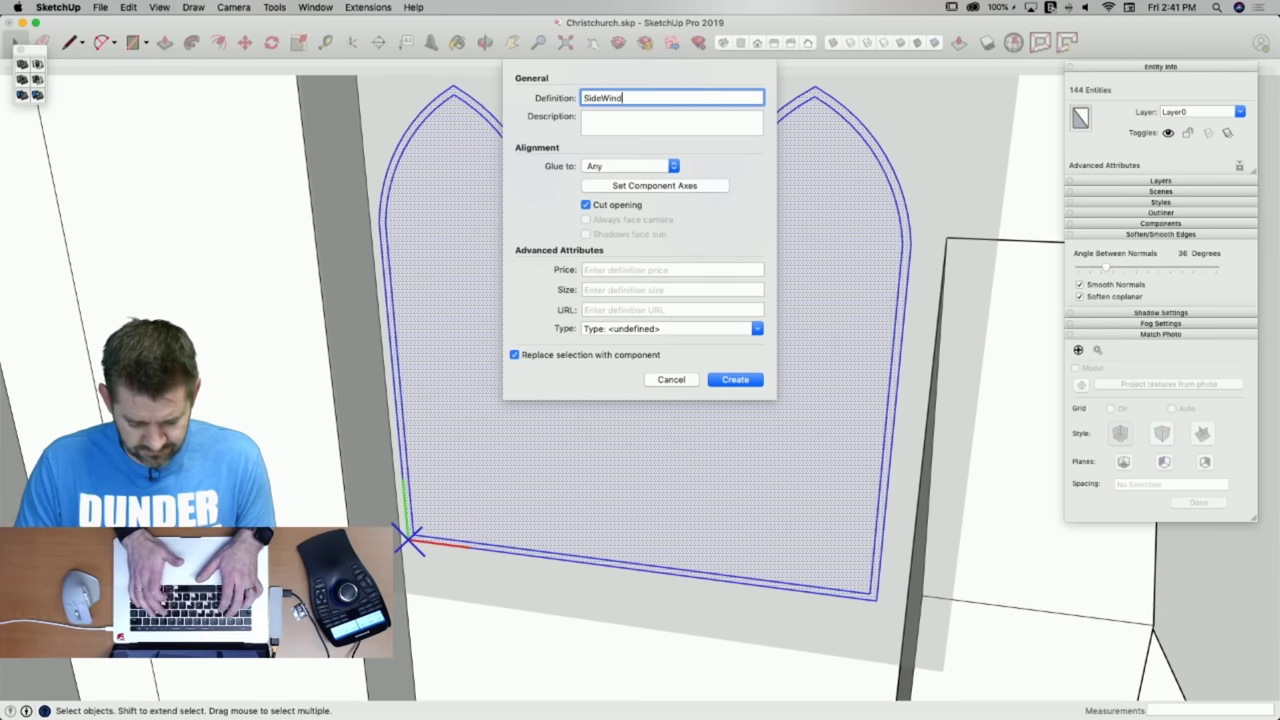
{"action": "type", "text": "ows3"}
{"action": "key", "text": "Return"}
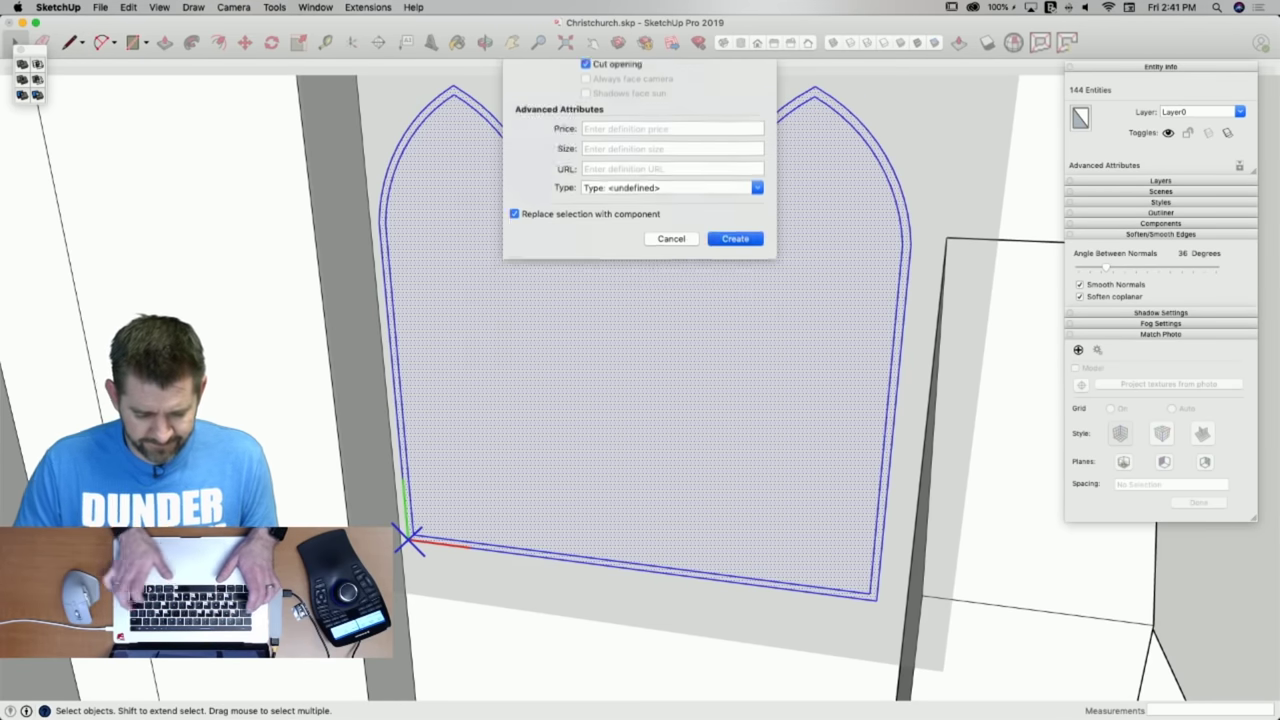
Open the window component for editing and push/pull its thin border outward about 1 1/16".
{"action": "double_click", "coordinate": [612, 337]}
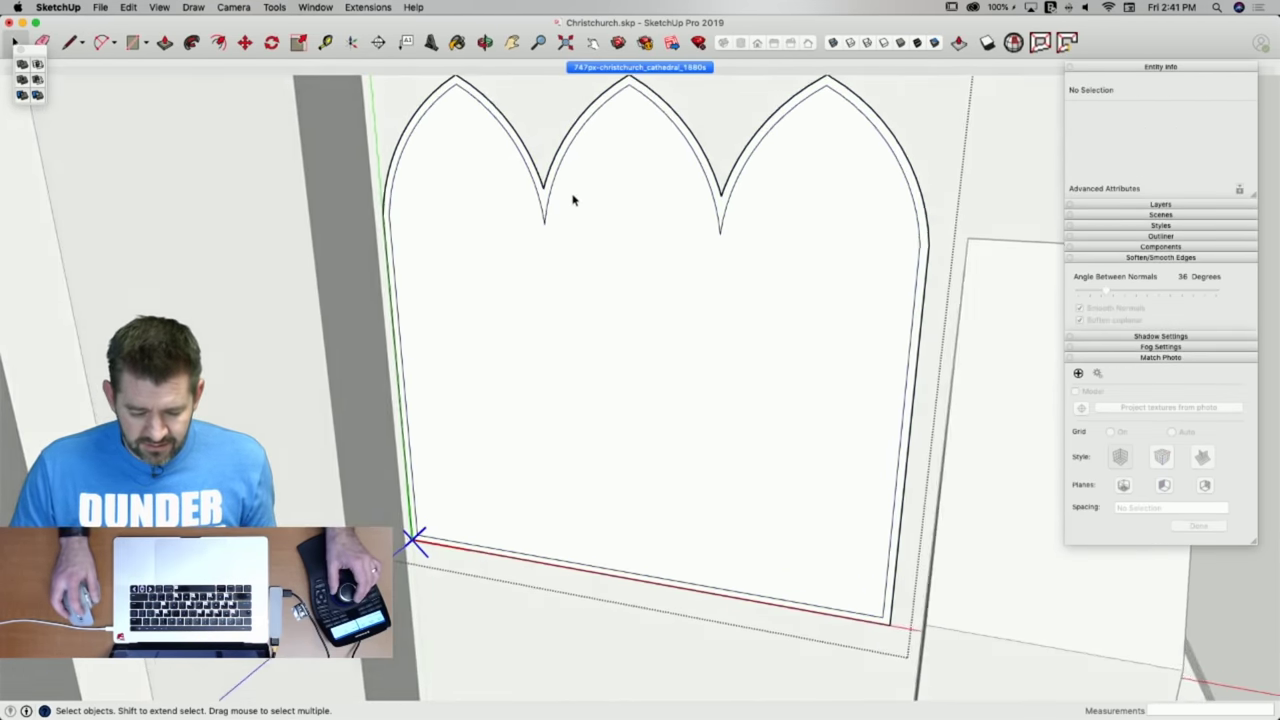
{"action": "key", "text": "p"}
{"action": "left_click", "coordinate": [544, 194]}
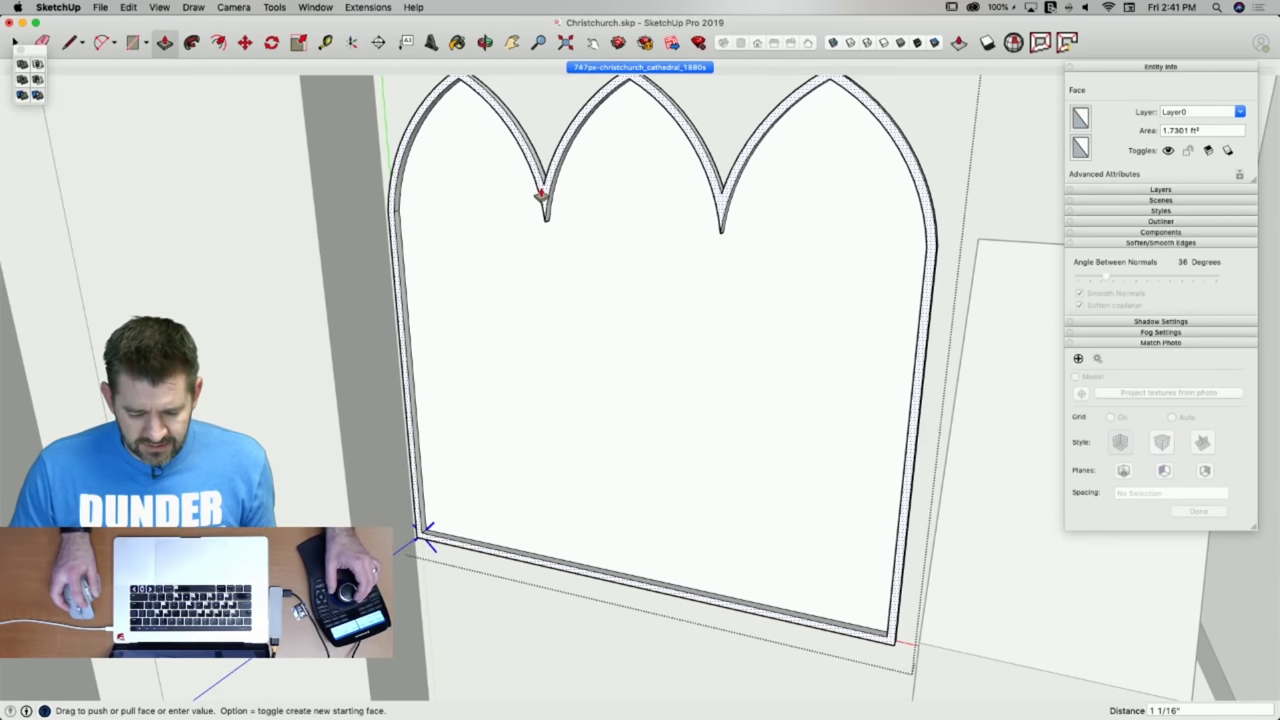
{"action": "left_click", "coordinate": [542, 194]}
Draw two vertical lines about 3' 9 5/16" long from the points between the arches down to the bottom edge.
{"action": "key", "text": "l"}
{"action": "scroll", "coordinate": [555, 232], "scroll_direction": "up", "scroll_amount": 2}
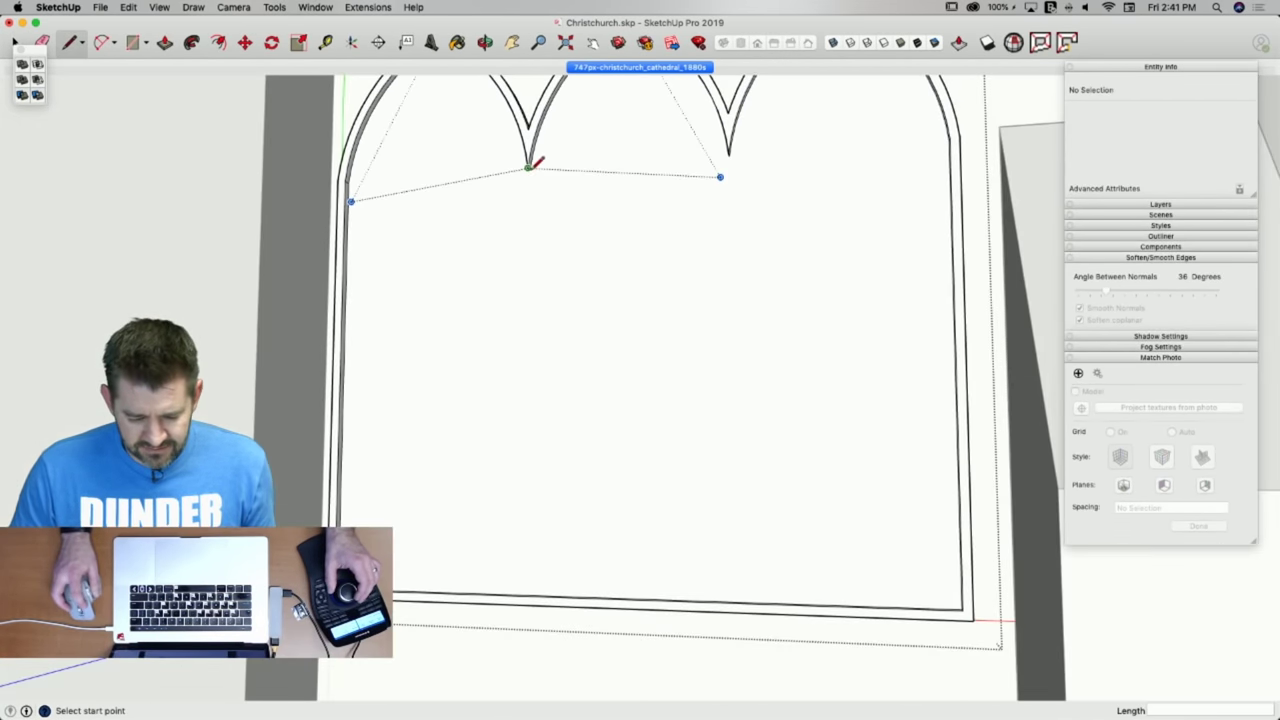
{"action": "left_click", "coordinate": [530, 170]}
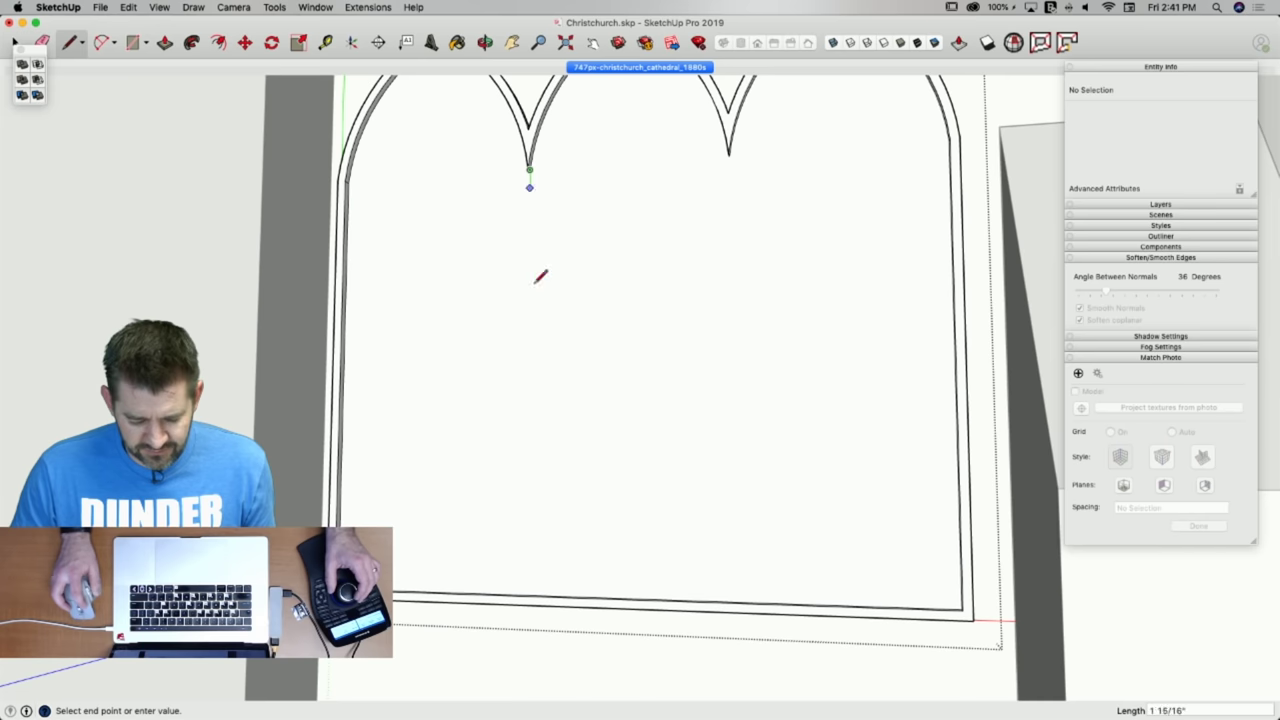
{"action": "left_click", "coordinate": [531, 568]}
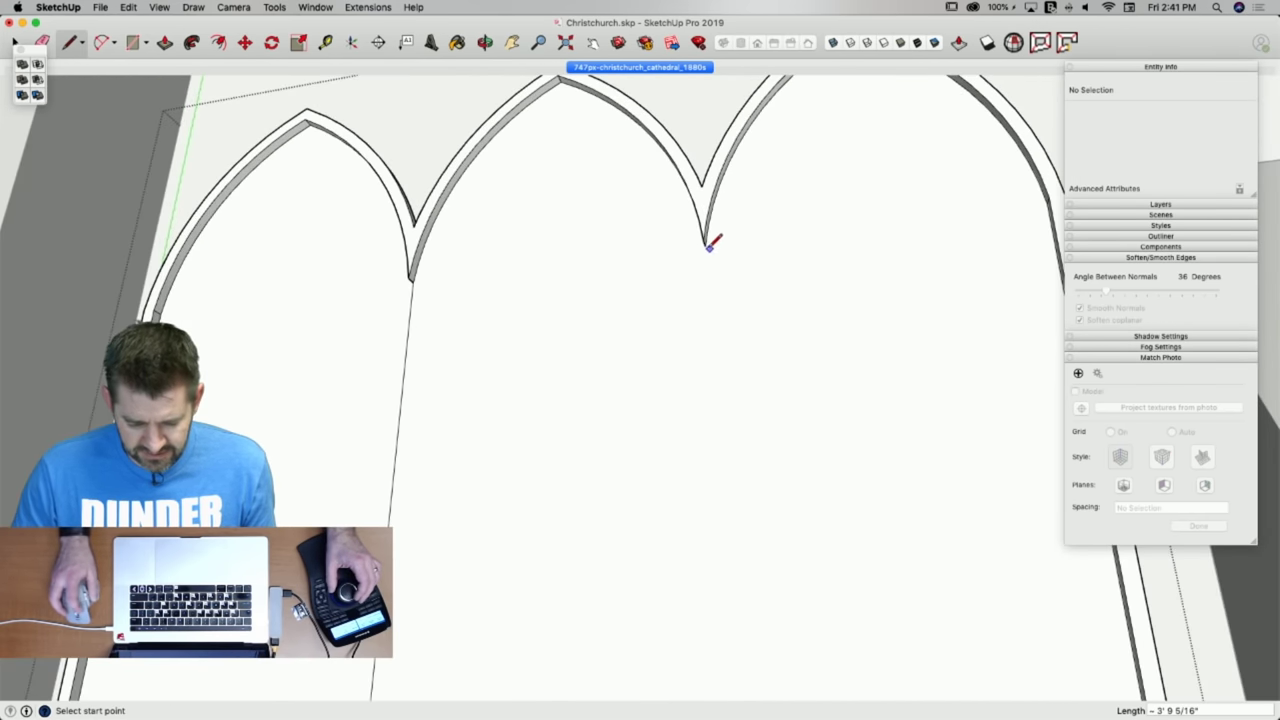
{"action": "left_click", "coordinate": [708, 244]}
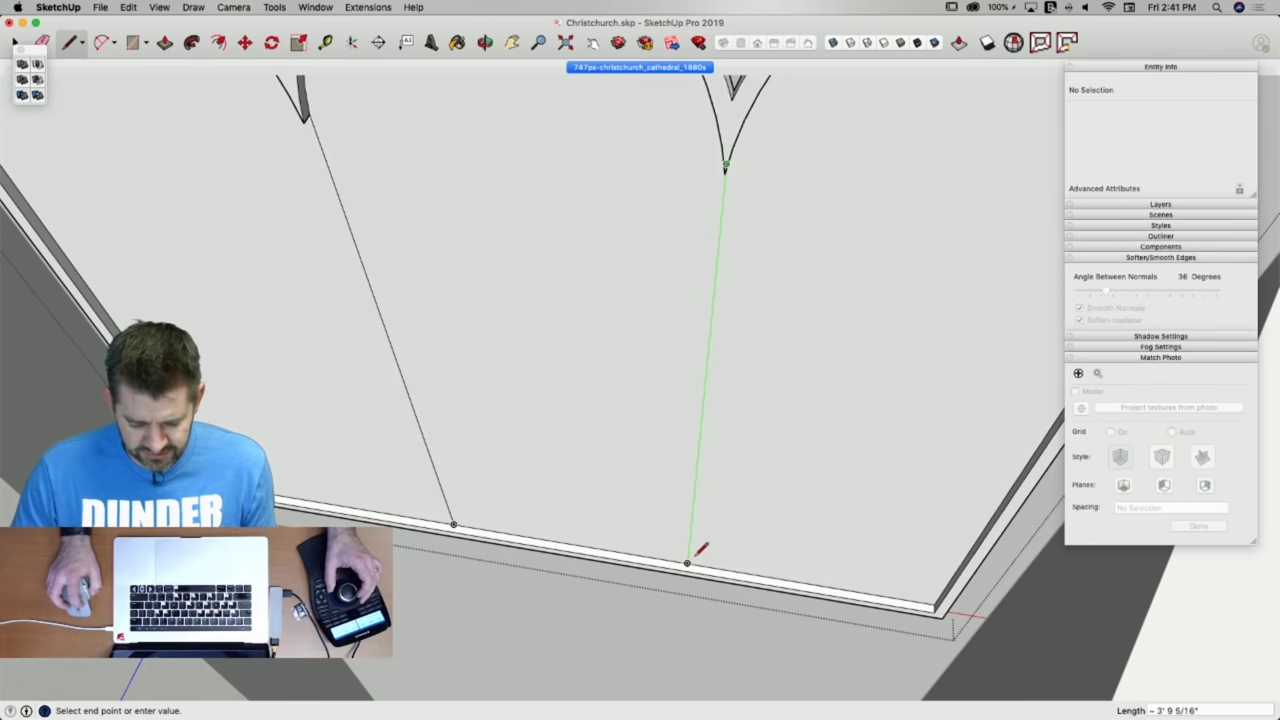
{"action": "left_click", "coordinate": [687, 563]}
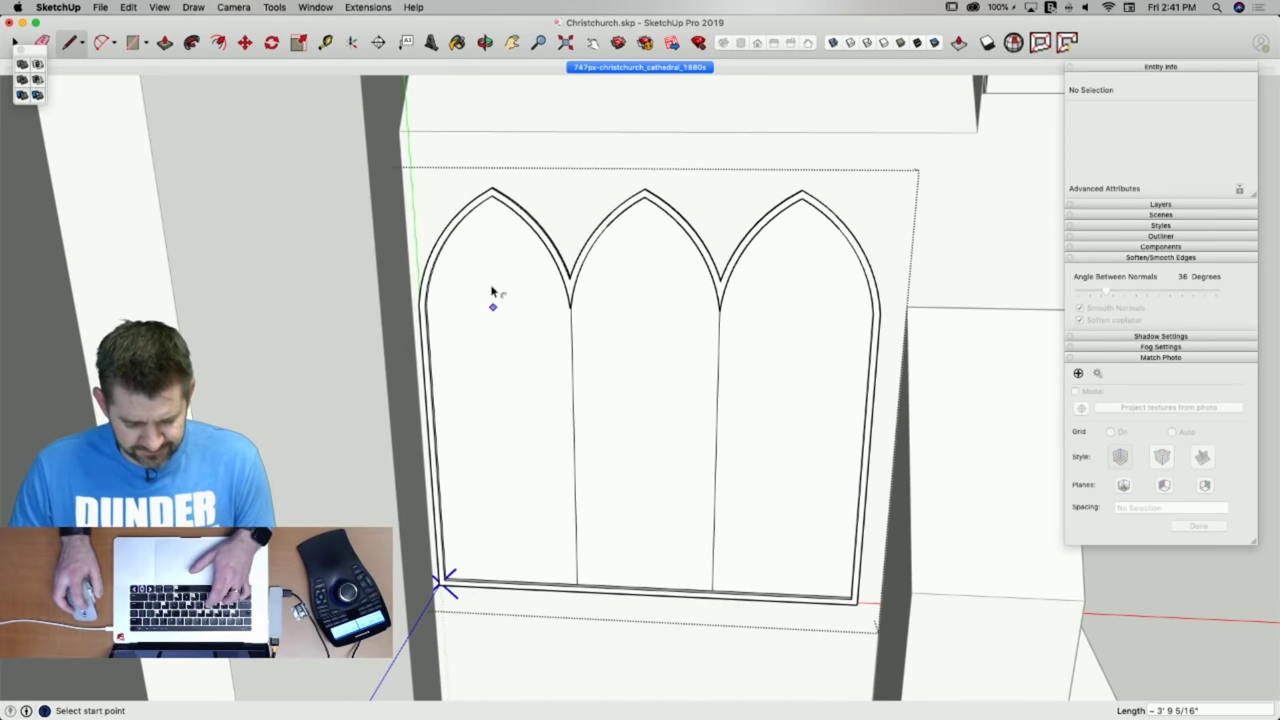
Offset the first and middle arched panes inward about 3 1/16" and try an offset of about 5 1/2" in the third.
{"action": "key", "text": "f"}
{"action": "left_click", "coordinate": [479, 278]}
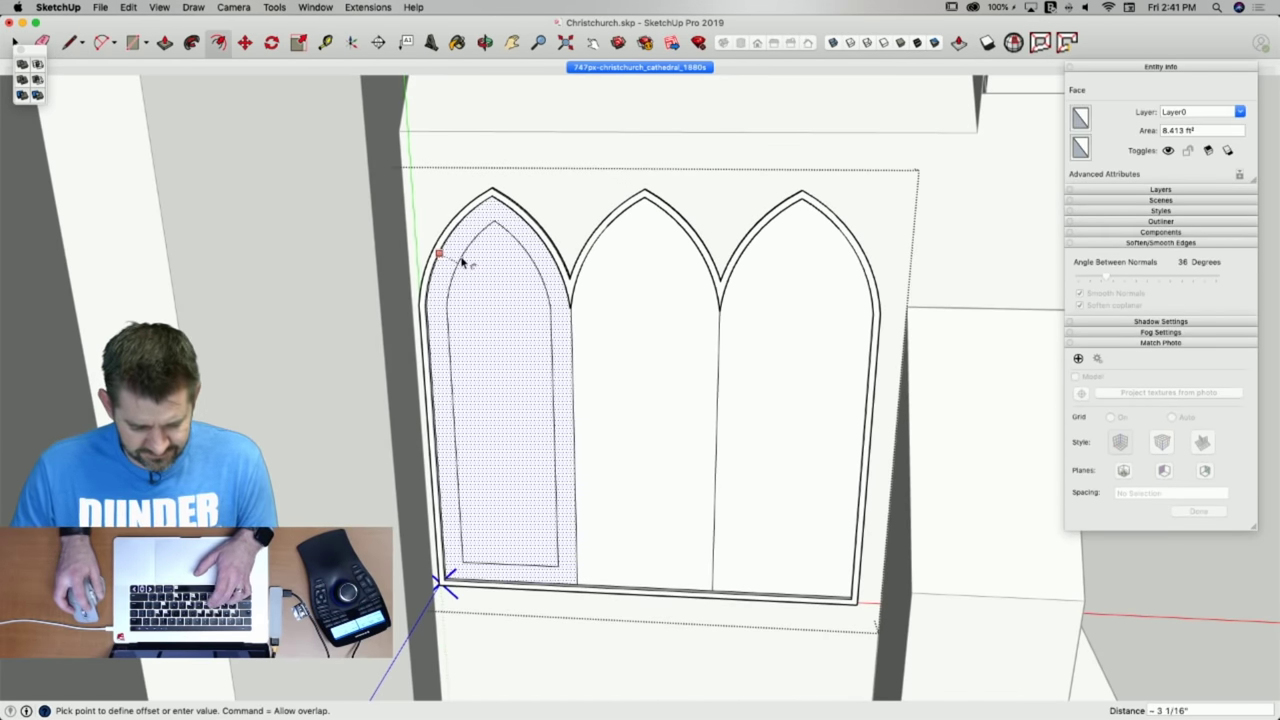
{"action": "left_click", "coordinate": [463, 259]}
{"action": "double_click", "coordinate": [606, 304]}
{"action": "left_click", "coordinate": [757, 332]}
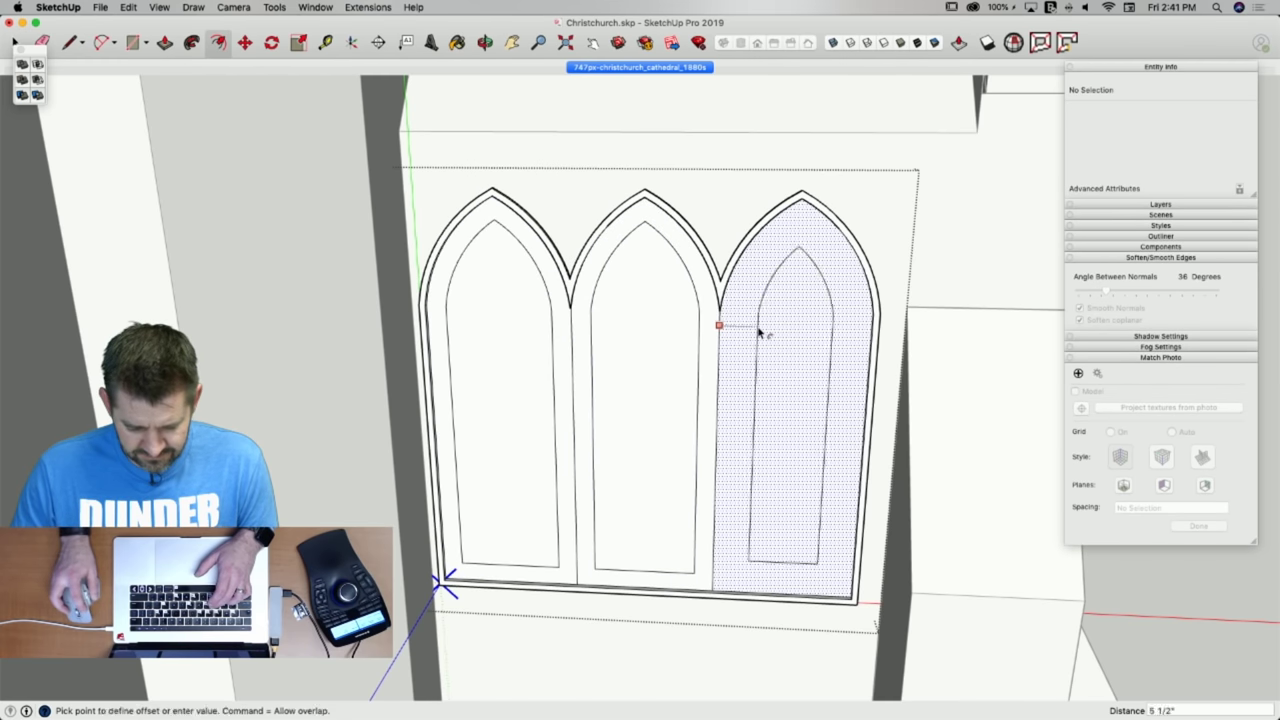
{"action": "left_click", "coordinate": [759, 333]}
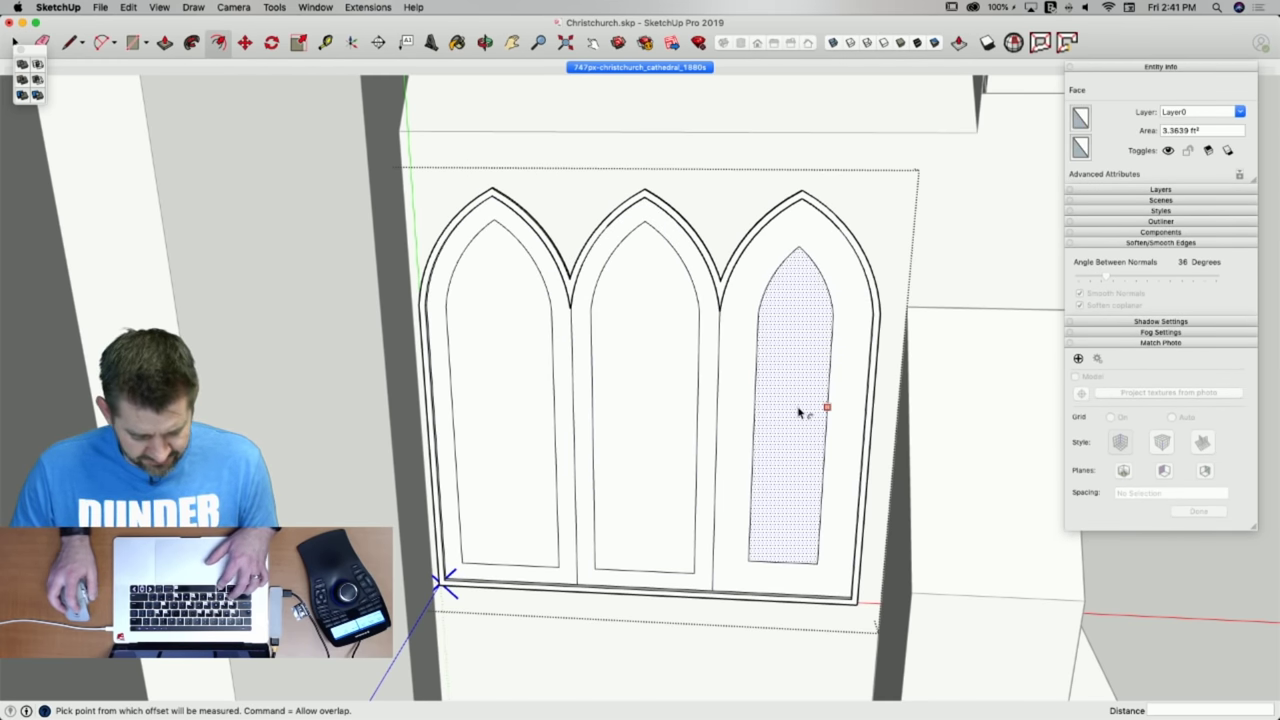
Copy the middle pane's inner arch face about 1' 9 5/8" sideways into the third pane, from corner to corner.
{"action": "key", "text": "space"}
{"action": "left_click", "coordinate": [657, 486]}
{"action": "scroll", "coordinate": [666, 574], "scroll_direction": "up", "scroll_amount": 3}
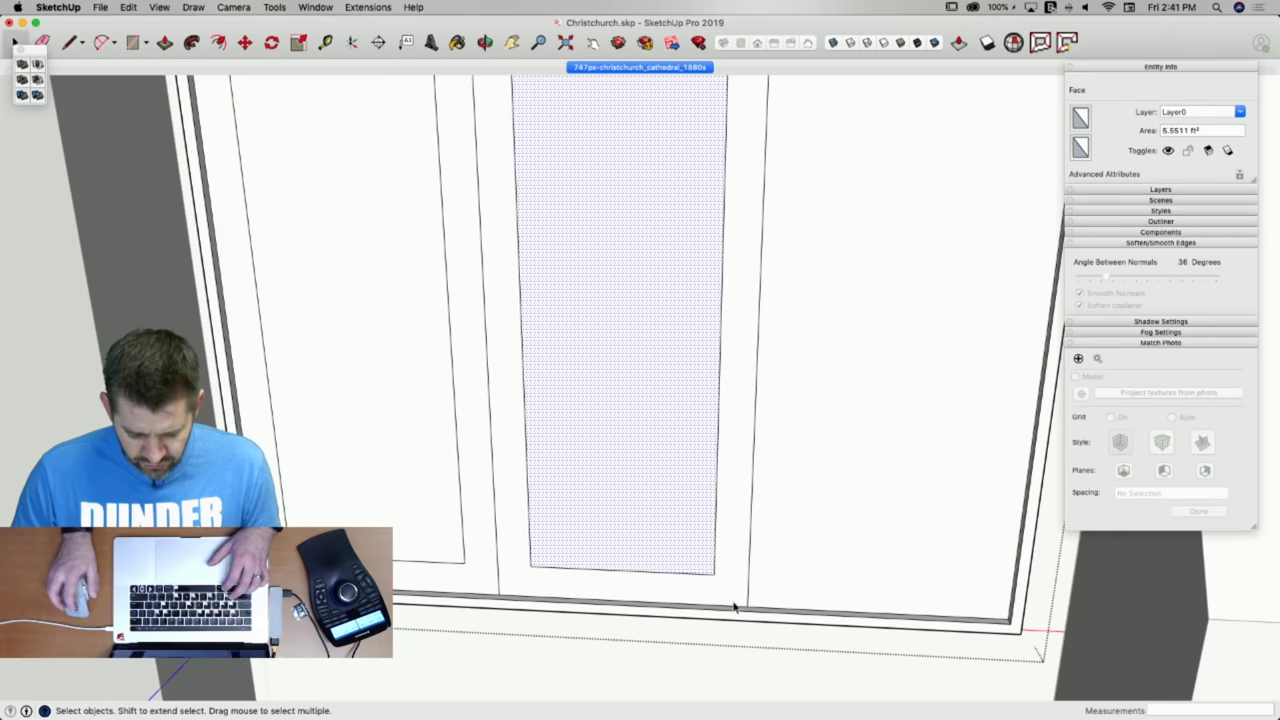
{"action": "key", "text": "m"}
{"action": "left_click", "coordinate": [745, 601]}
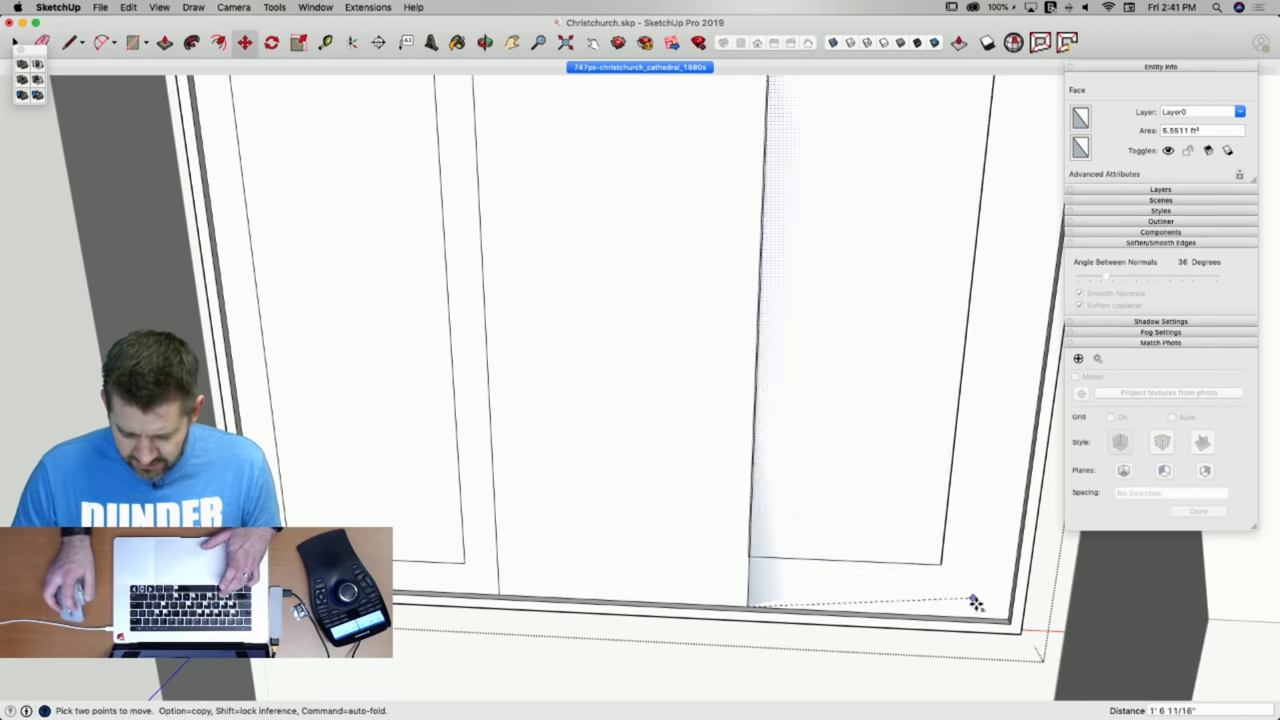
{"action": "key", "text": "alt"}
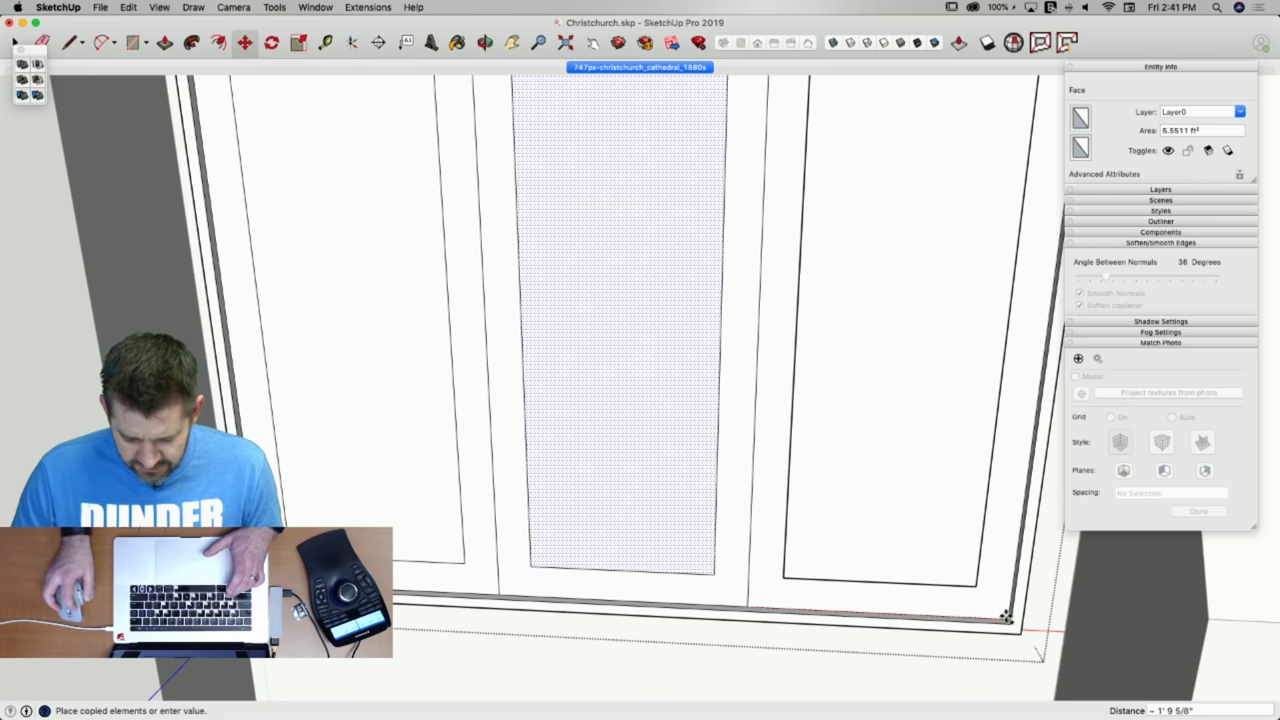
{"action": "left_click", "coordinate": [1007, 619]}
Push/pull the three inner arch faces back about 2 3/16" and close the window component.
{"action": "key", "text": "p"}
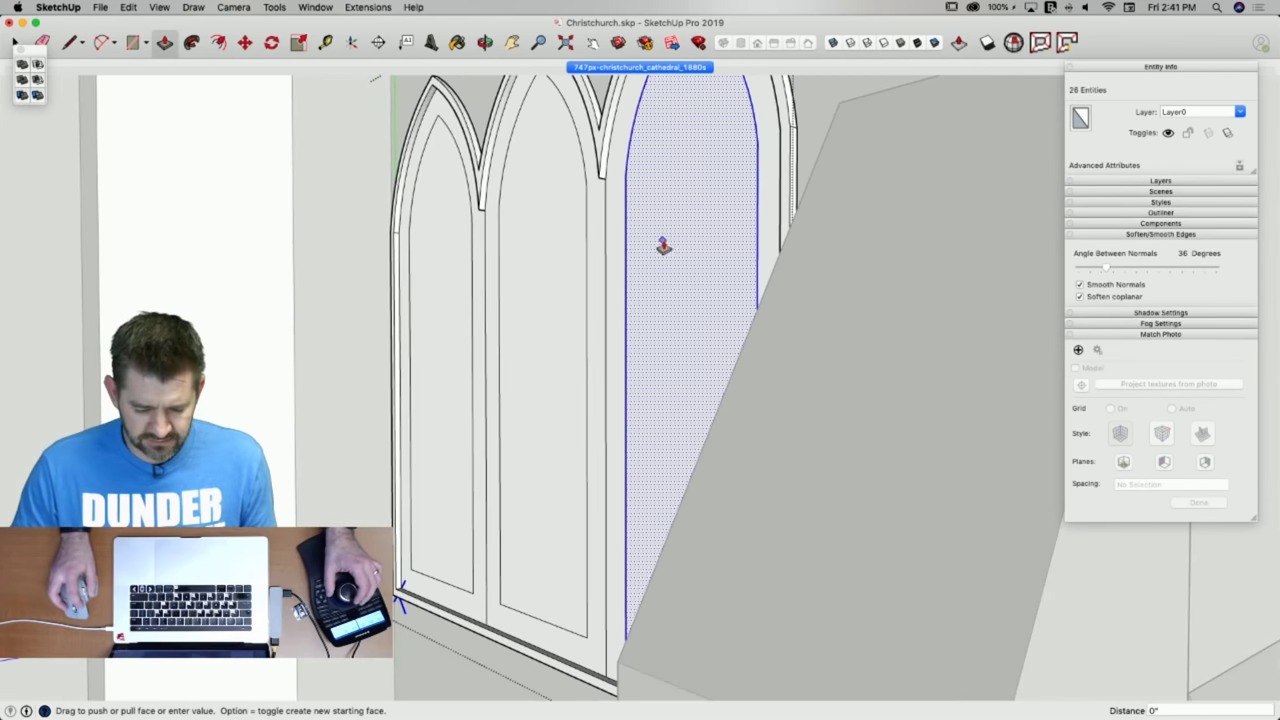
{"action": "left_click", "coordinate": [666, 254]}
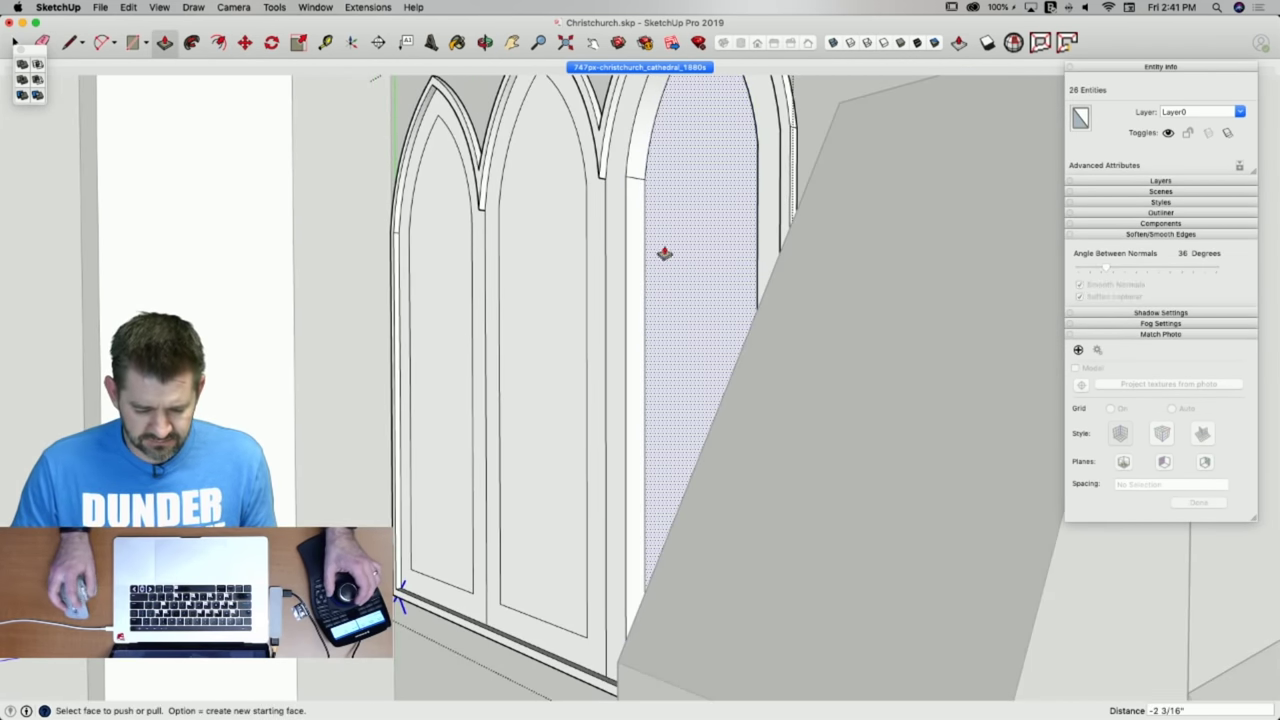
{"action": "double_click", "coordinate": [517, 257]}
{"action": "double_click", "coordinate": [447, 269]}
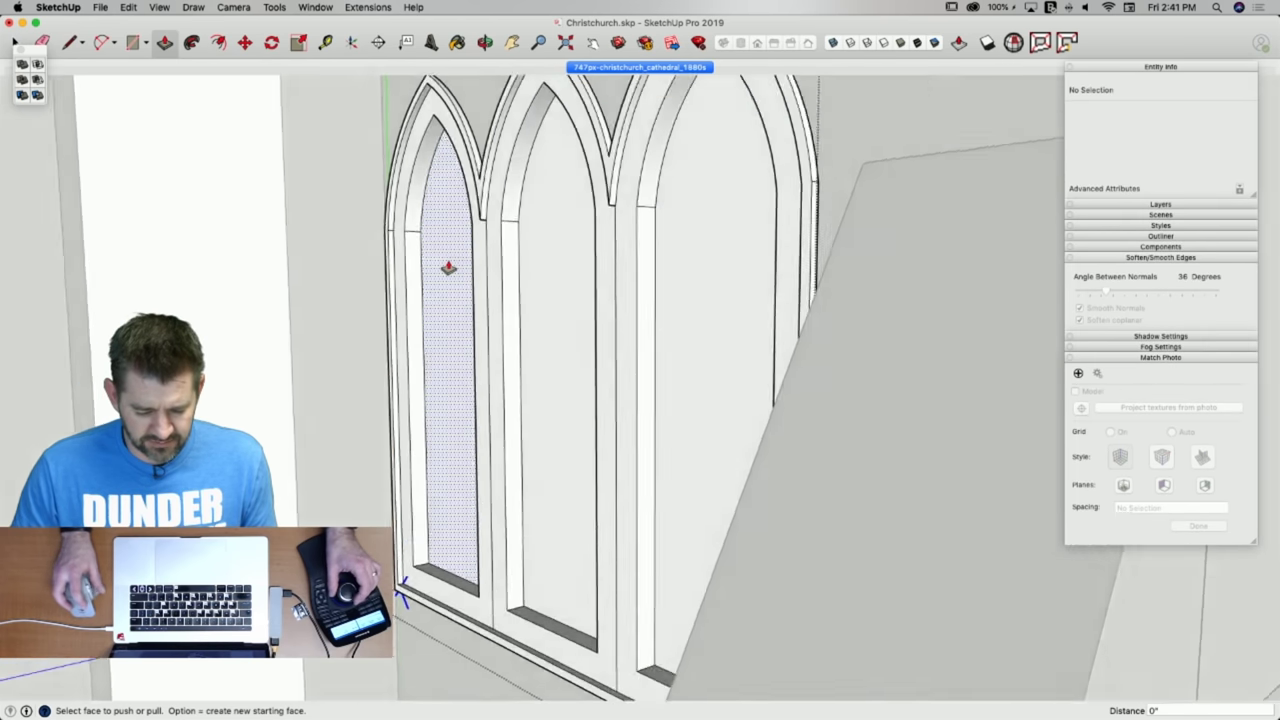
{"action": "key", "text": "space"}
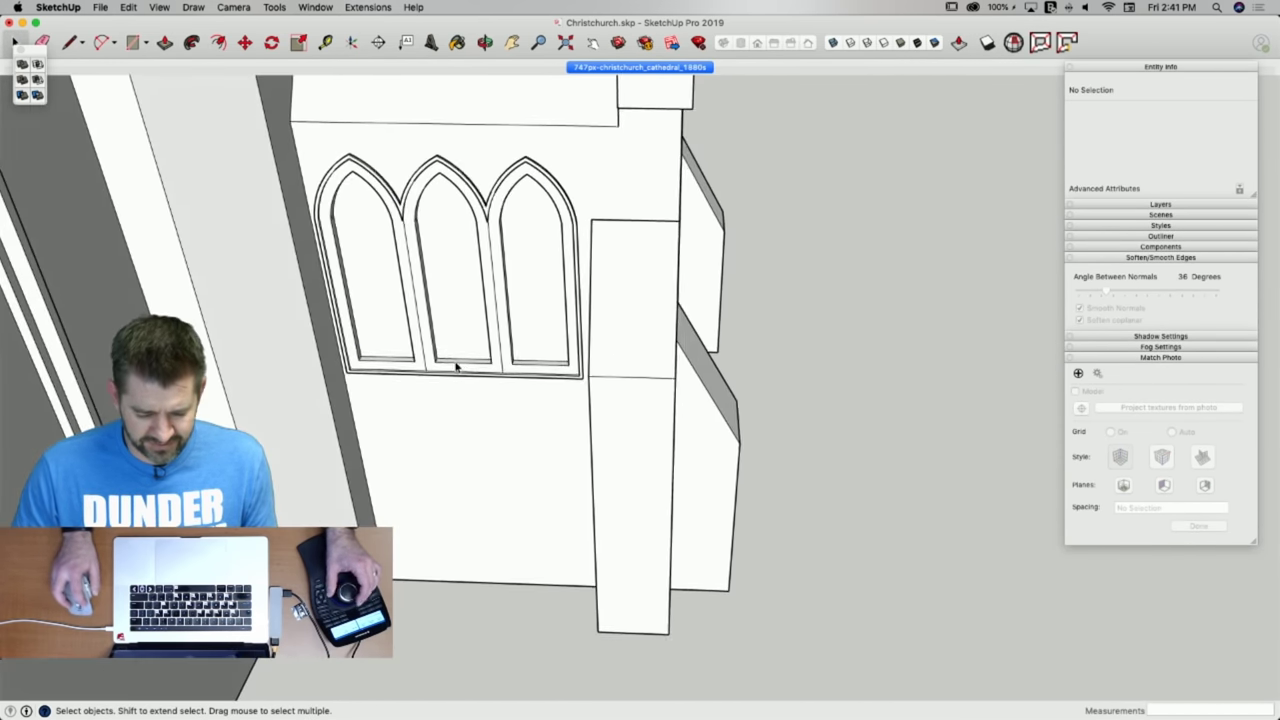
Draw a helper line across the base of the porch wall recess, from the main building's corner to the buttress.
{"action": "left_click", "coordinate": [460, 367]}
{"action": "key", "text": "m"}
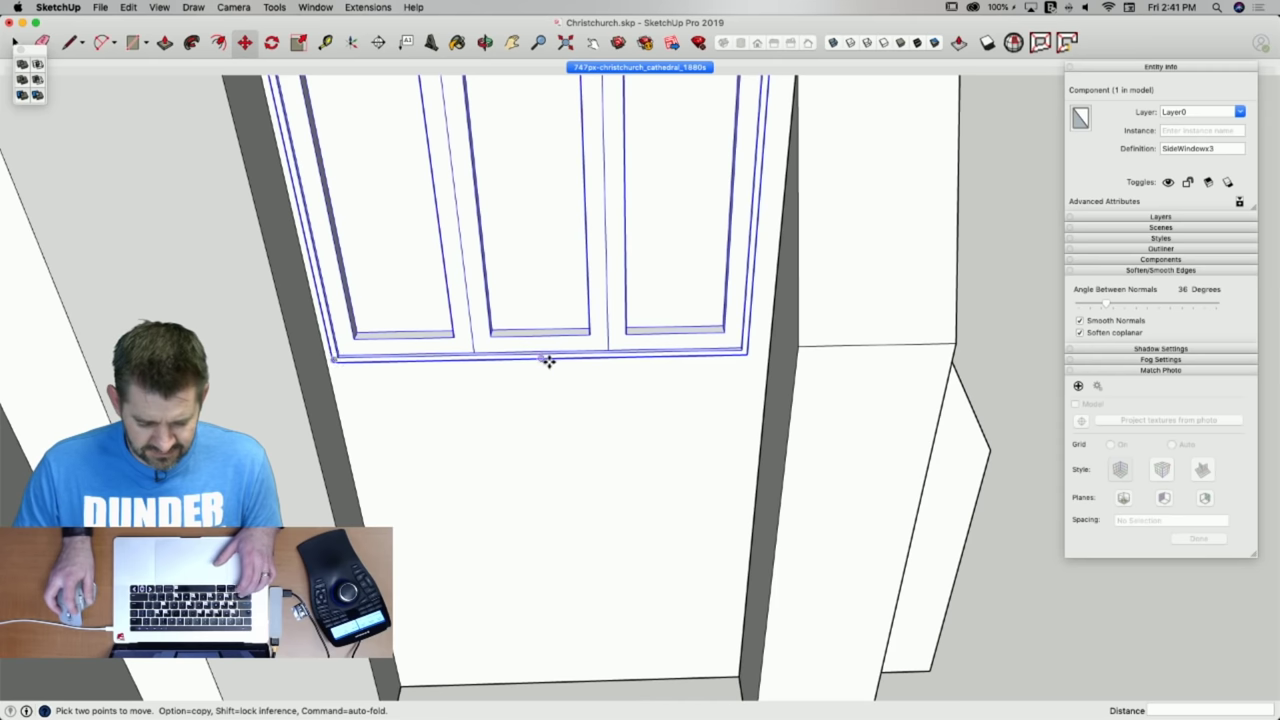
{"action": "left_click", "coordinate": [550, 360]}
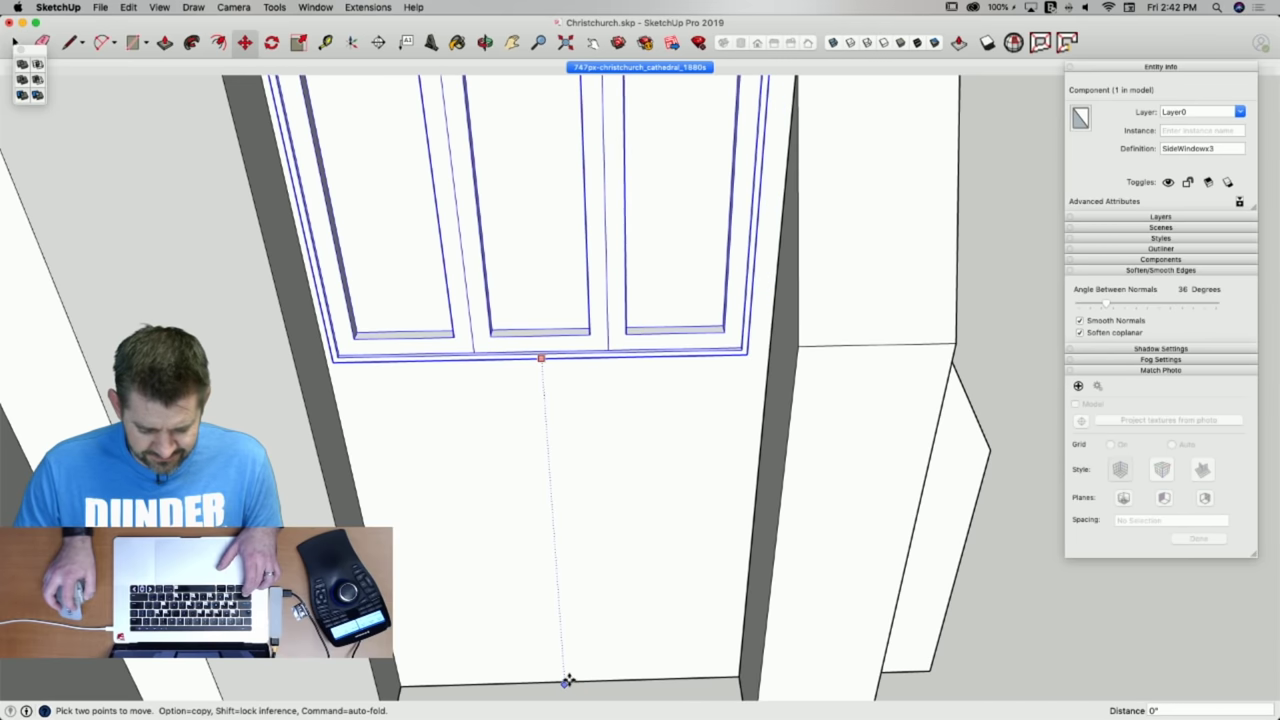
{"action": "key", "text": "l"}
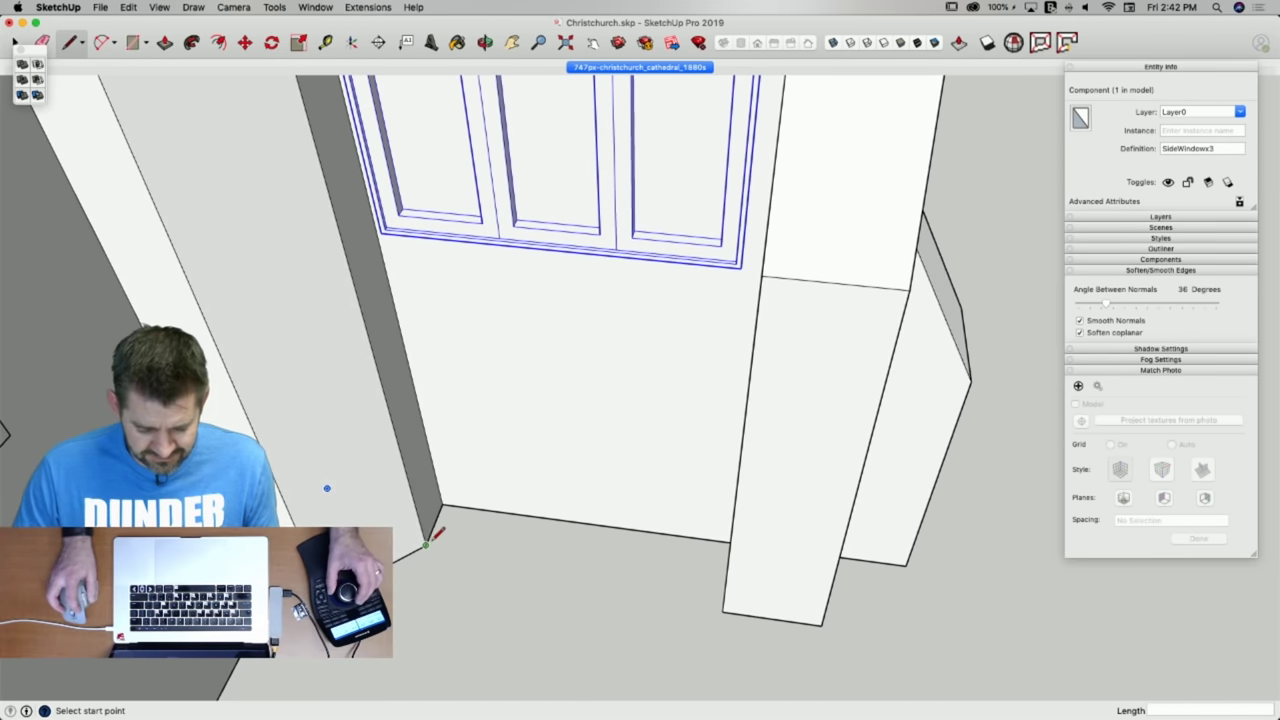
{"action": "left_click", "coordinate": [426, 543]}
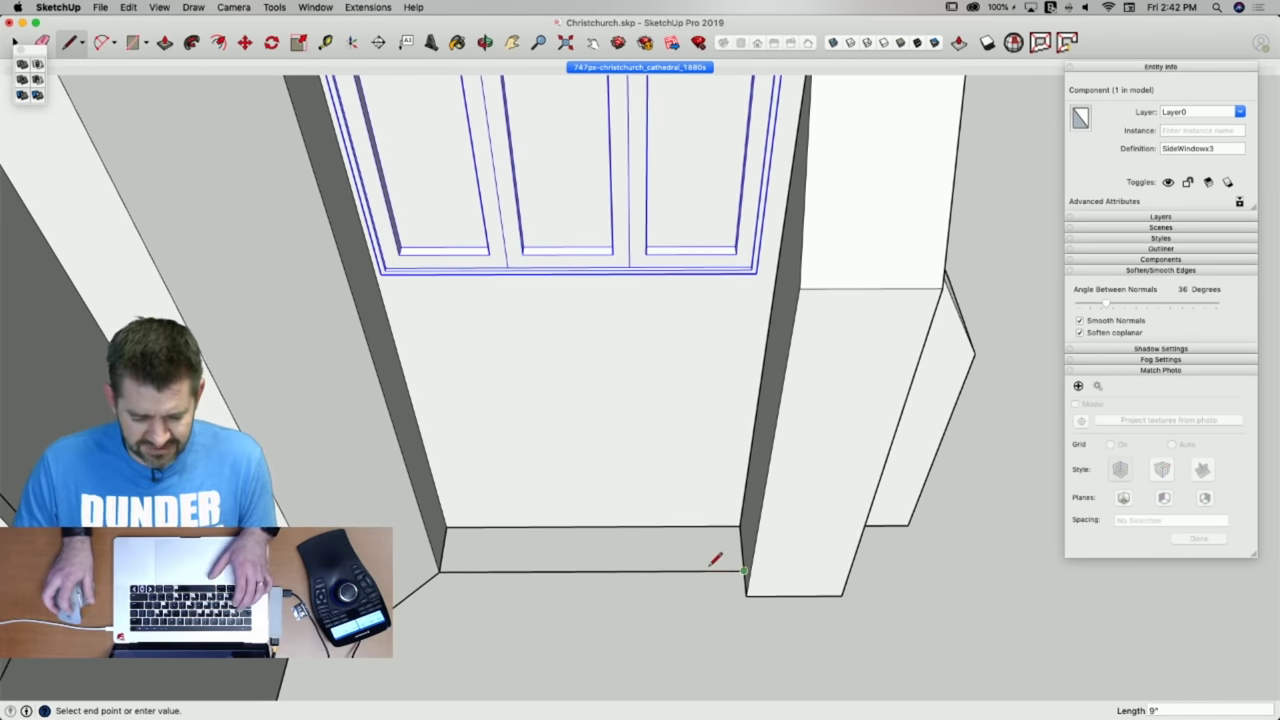
Move the window component by its bottom midpoint about 2 7/8" sideways to centre it over the helper line and erase that line.
{"action": "key", "text": "m"}
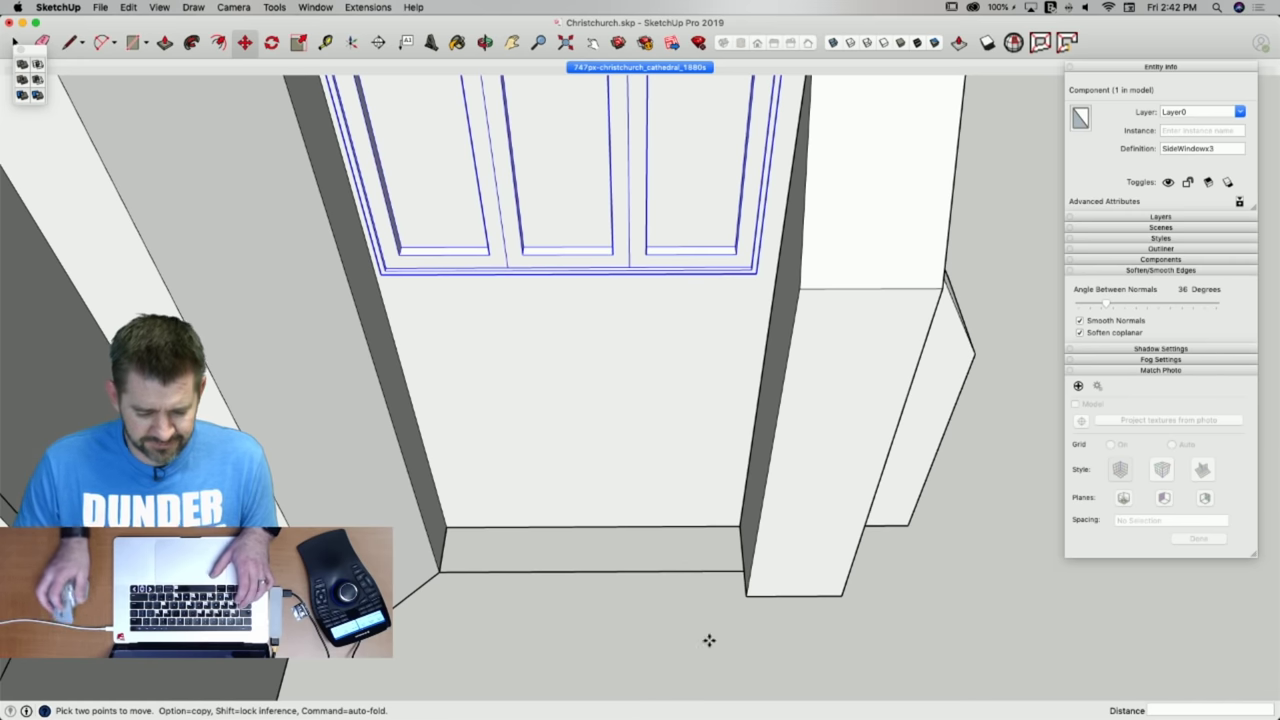
{"action": "left_click", "coordinate": [573, 270]}
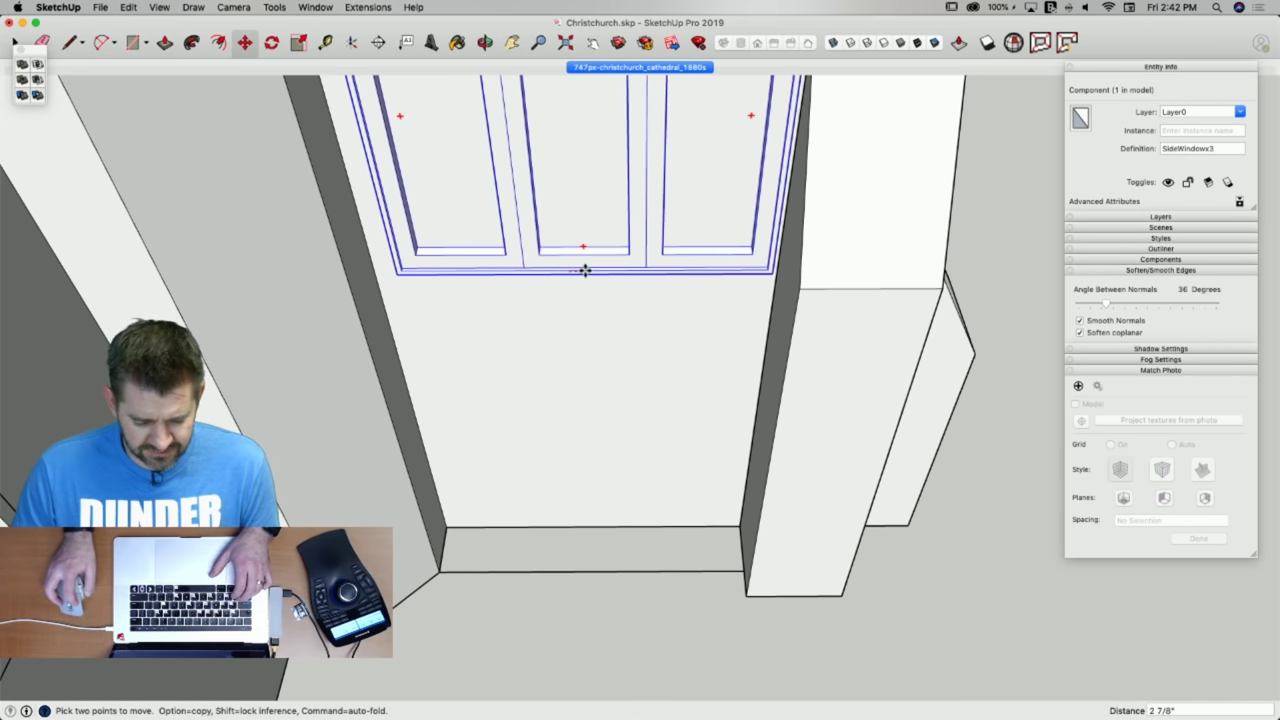
{"action": "key", "text": "e"}
{"action": "left_click", "coordinate": [582, 573]}
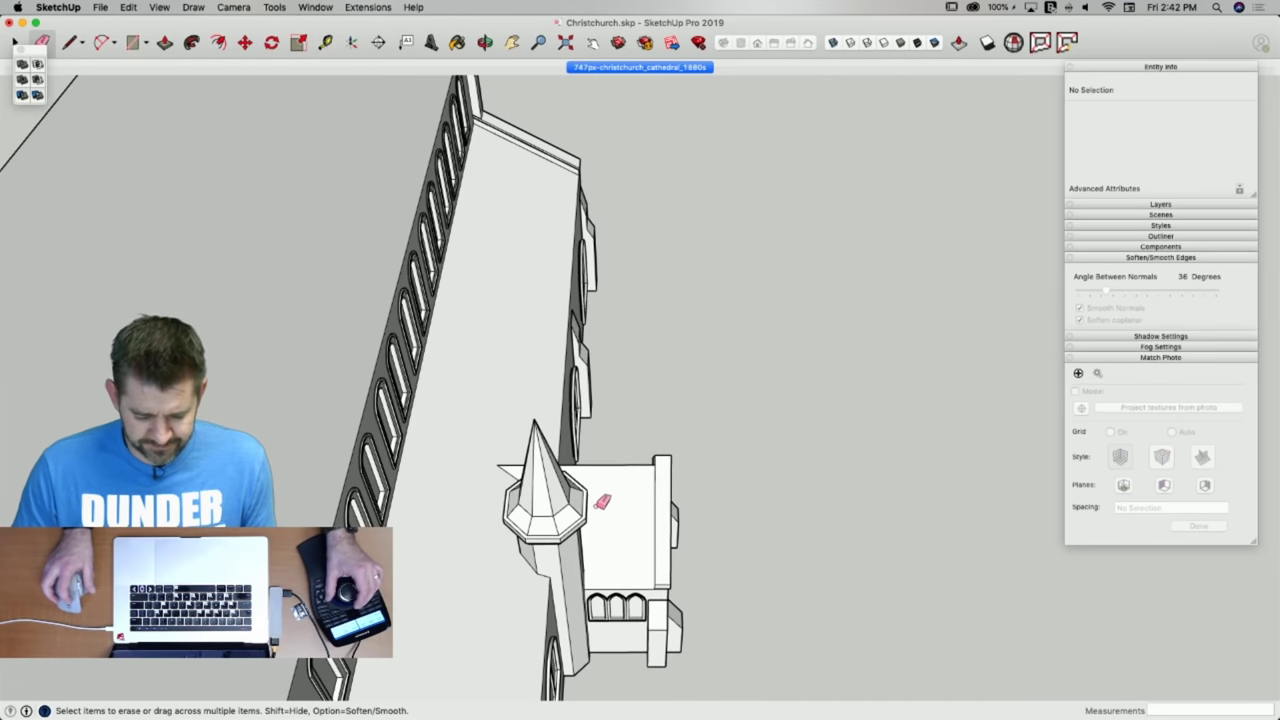
Draw a helper line across the porch roof slope from the eave's inner corner to the ridge, keeping the side window component selected.
{"action": "key", "text": "space"}
{"action": "left_click", "coordinate": [636, 612]}
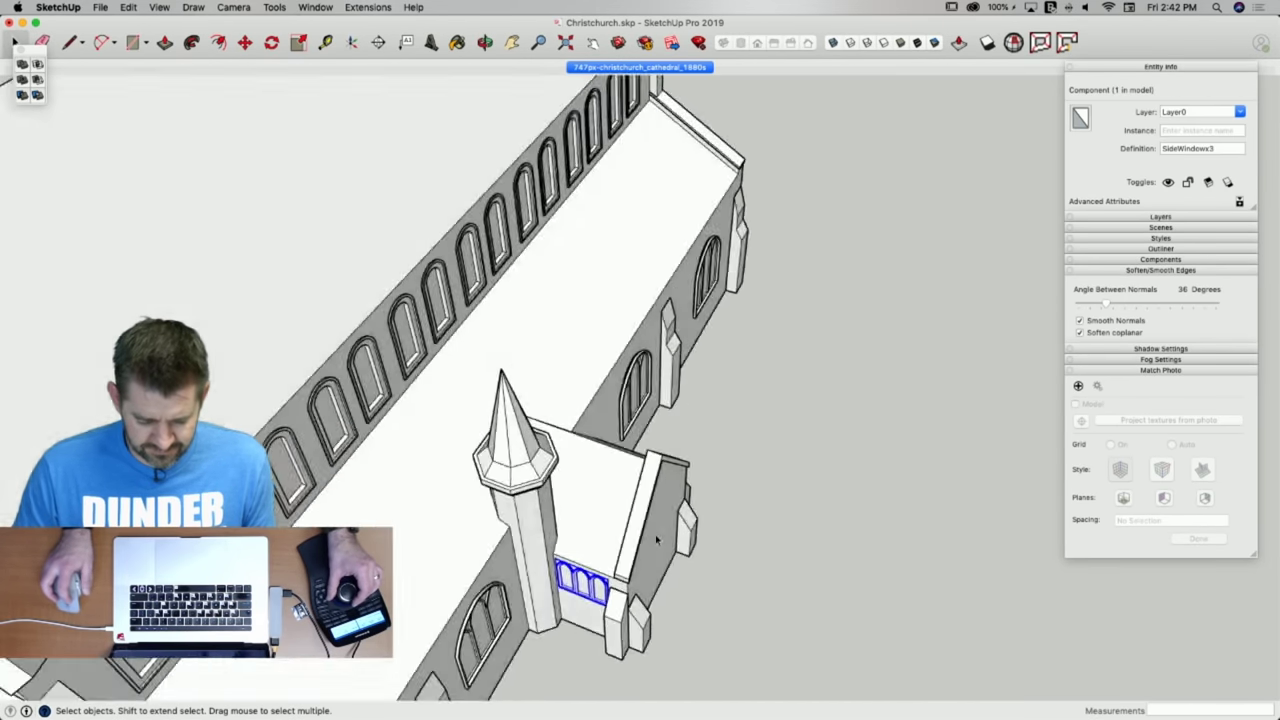
{"action": "key", "text": "l"}
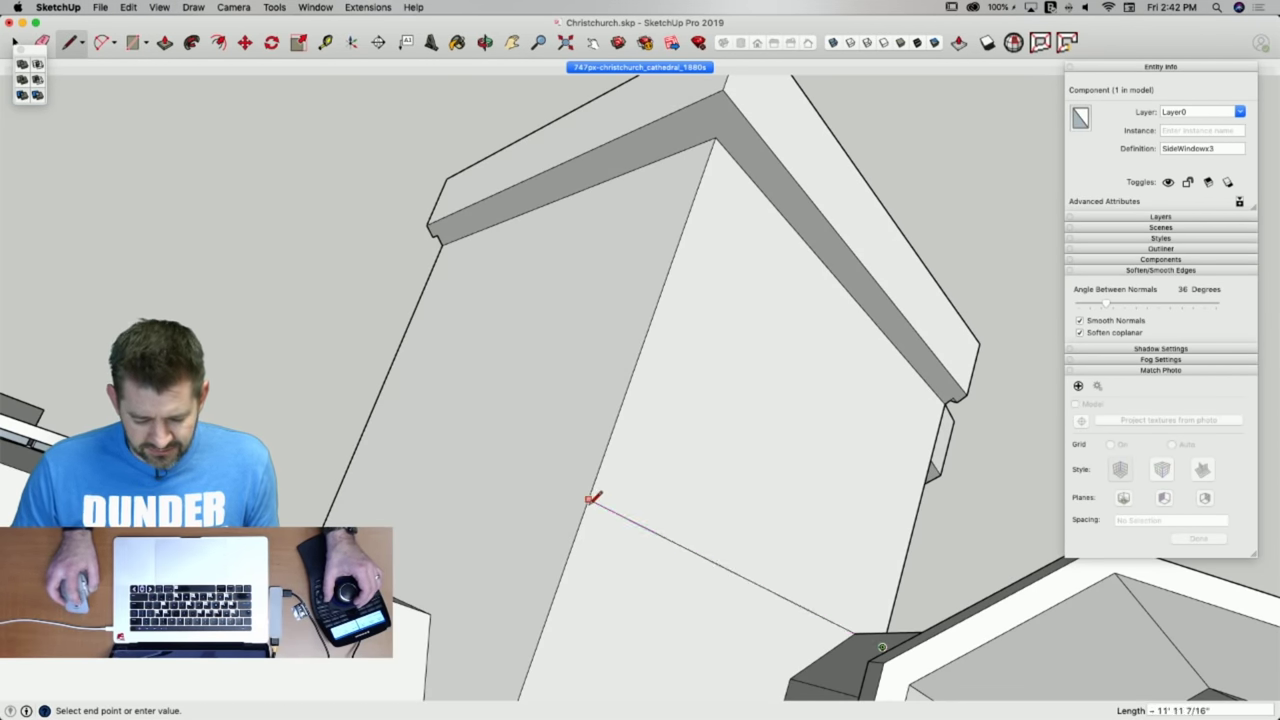
{"action": "key", "text": "space"}
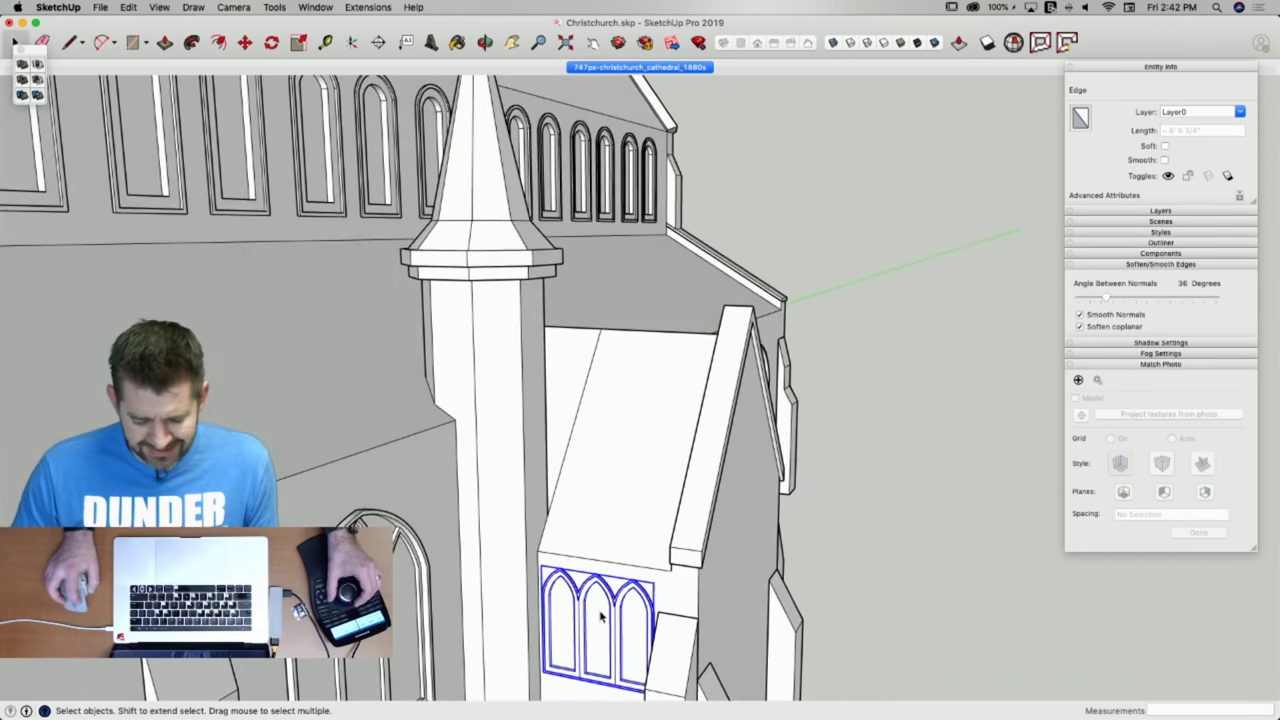
Rotate a copy of the side window component 180° about the porch ridge midpoint onto the opposite wall, and erase the roof helper line.
{"action": "key", "text": "q"}
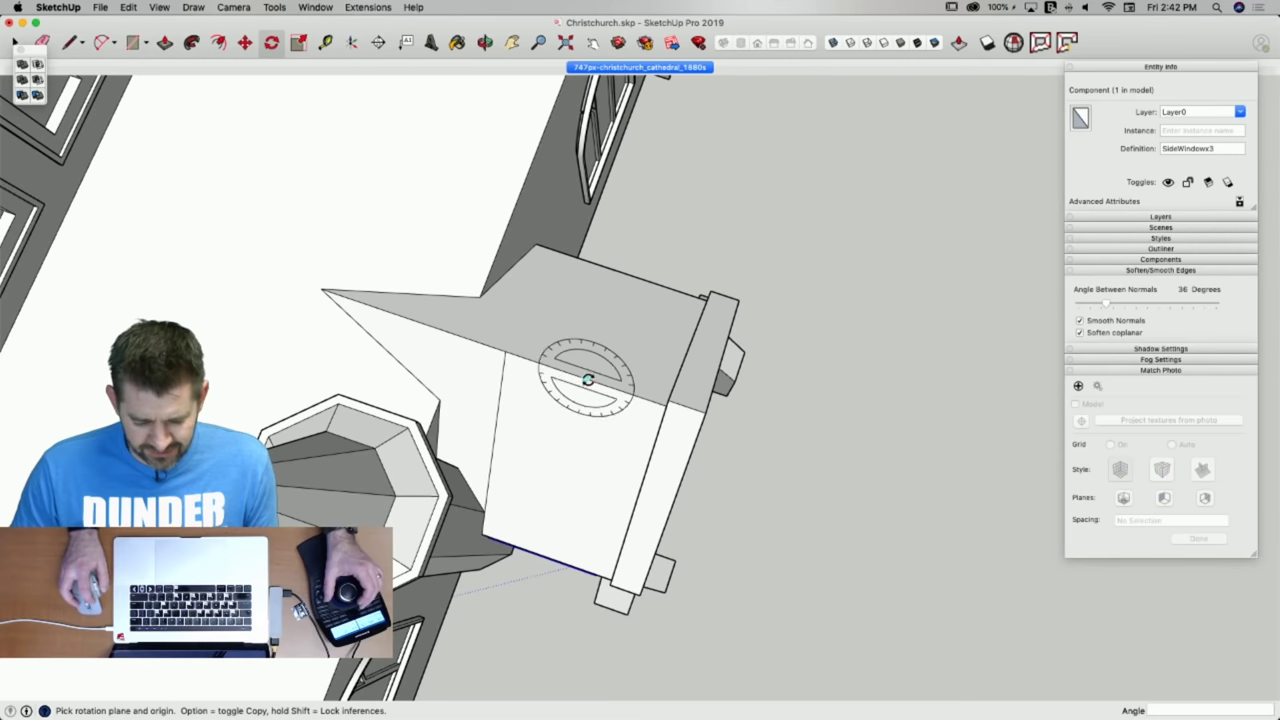
{"action": "key", "text": "Up"}
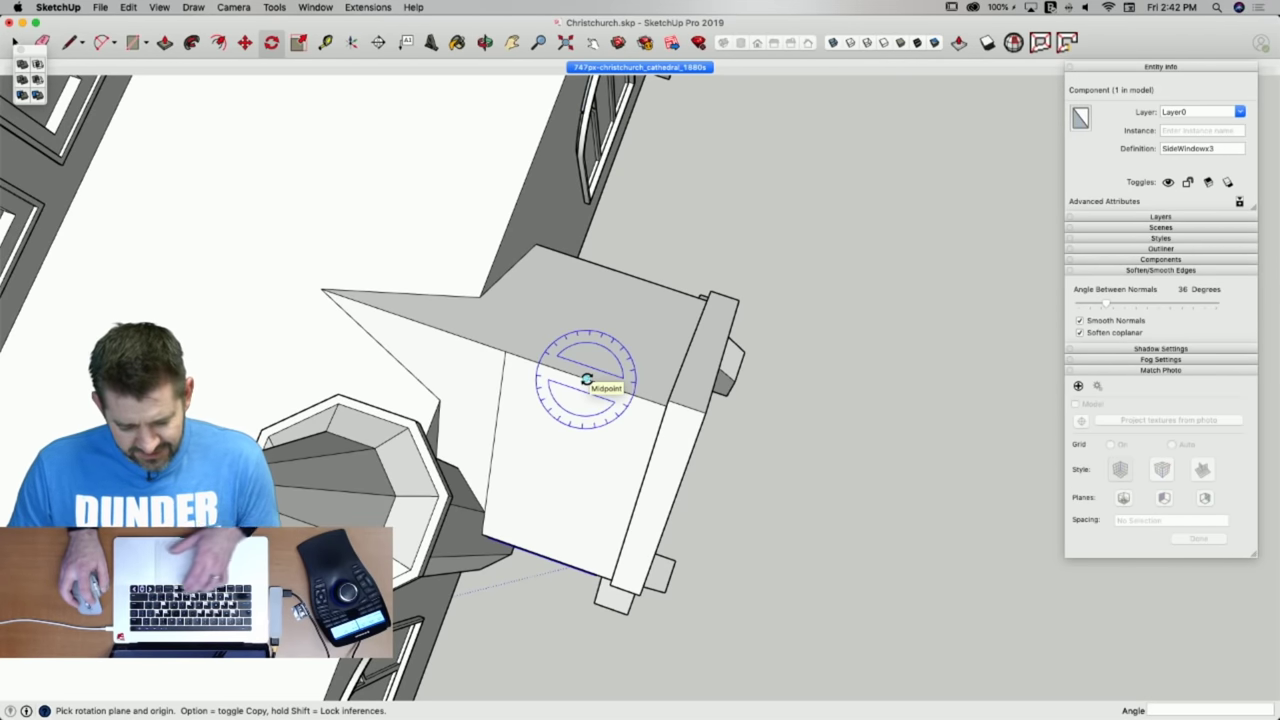
{"action": "left_click", "coordinate": [587, 379]}
{"action": "left_click", "coordinate": [553, 369]}
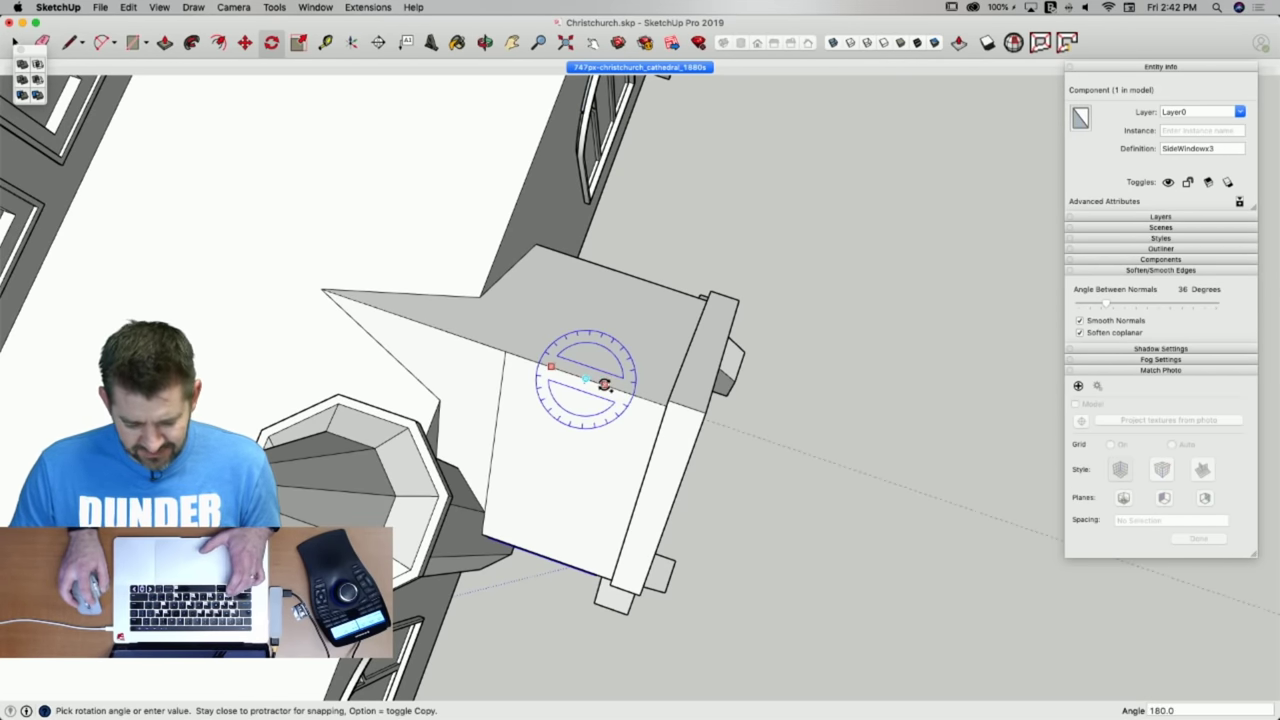
{"action": "left_click", "coordinate": [603, 384]}
{"action": "key", "text": "e"}
{"action": "left_click_drag", "start_coordinate": [487, 387], "coordinate": [505, 396]}
{"action": "left_click", "coordinate": [511, 390]}
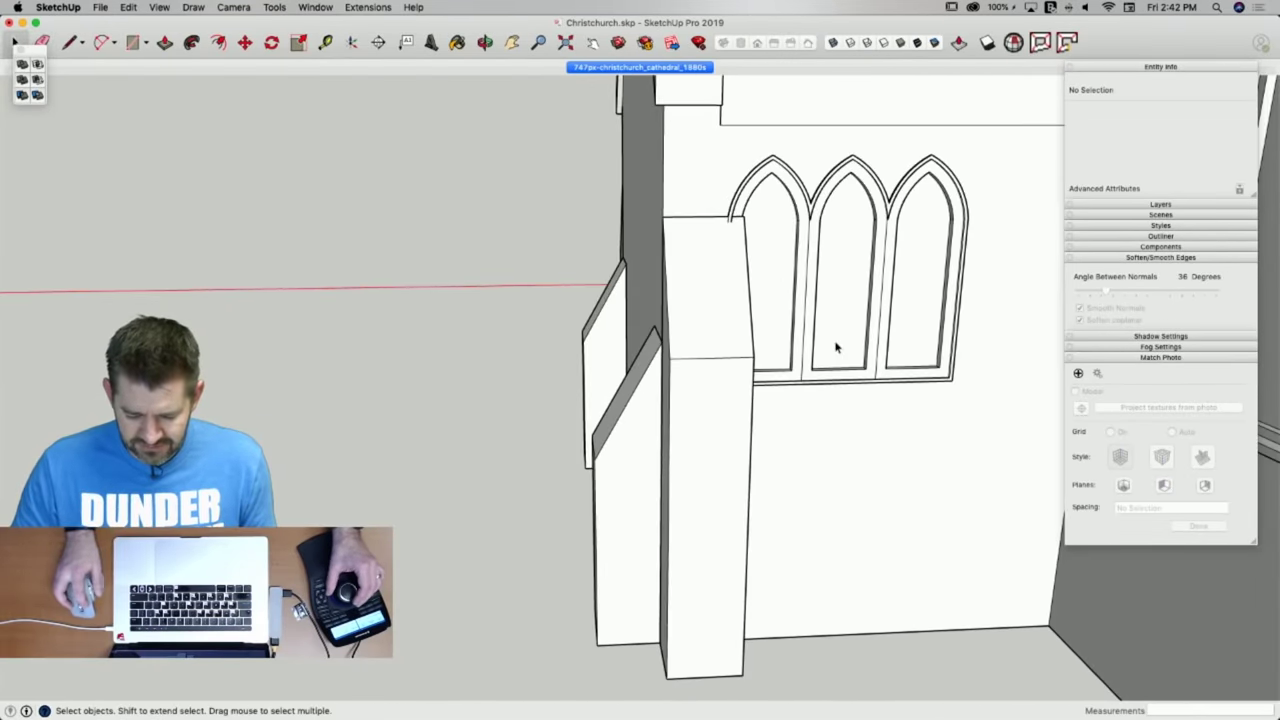
Centre the copied window on its wall by moving it about 9" sideways to a base helper line's midpoint, and erase that line.
{"action": "key", "text": "l"}
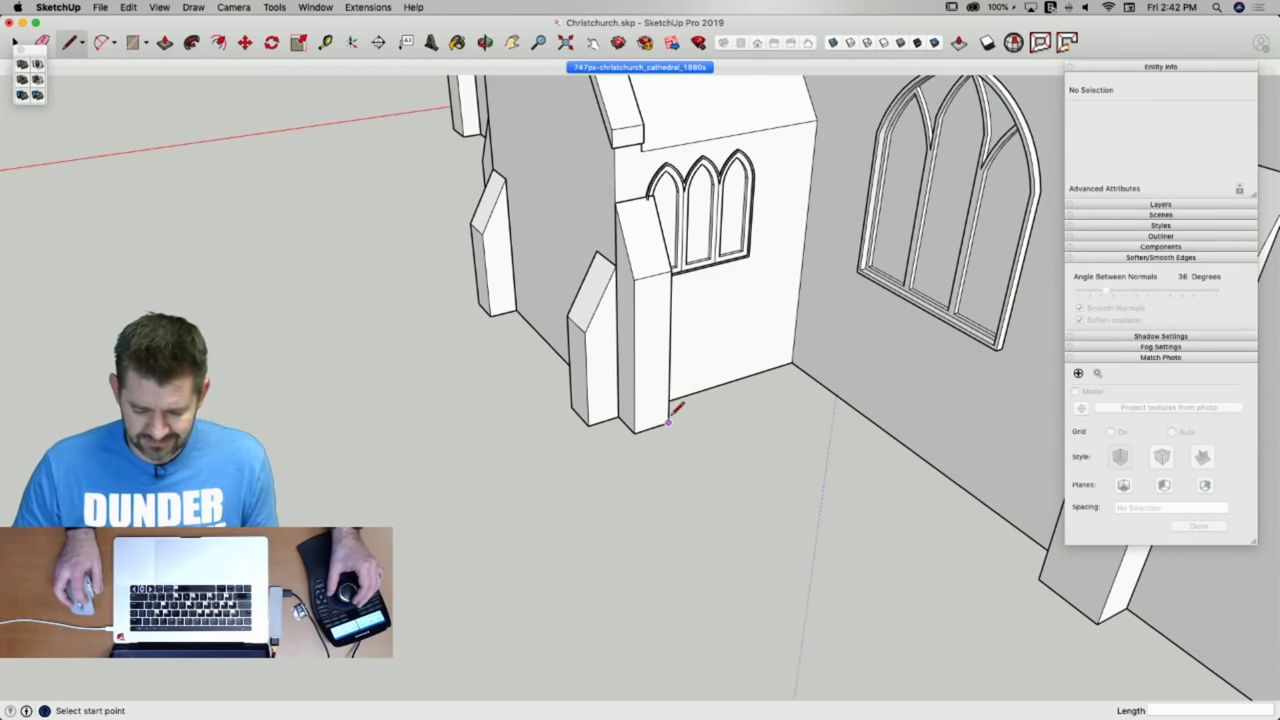
{"action": "key", "text": "space"}
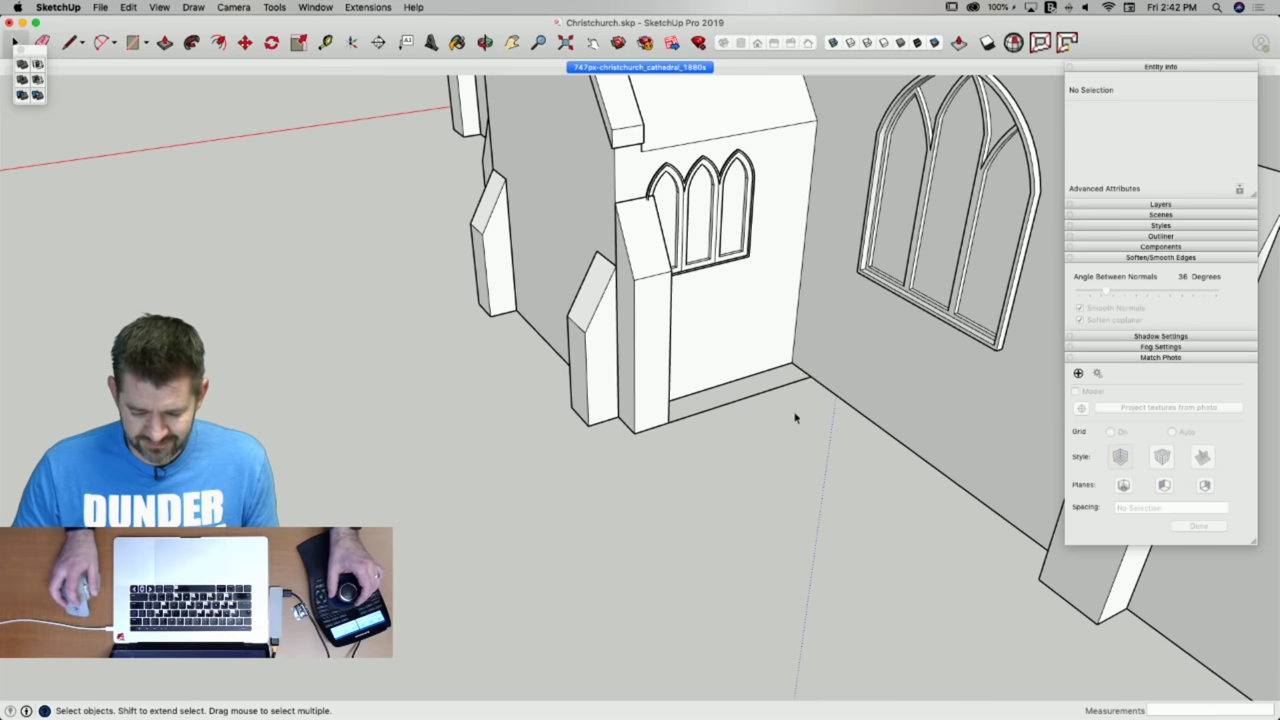
{"action": "left_click", "coordinate": [760, 272]}
{"action": "key", "text": "m"}
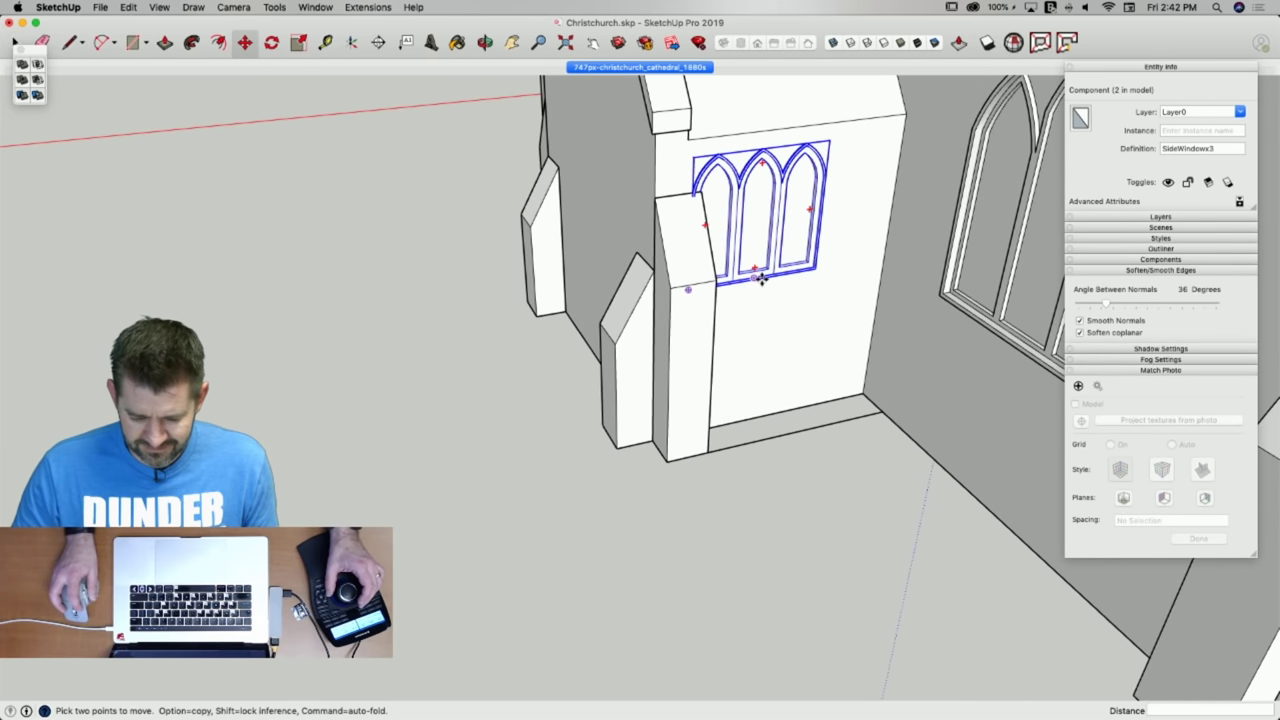
{"action": "left_click", "coordinate": [760, 280]}
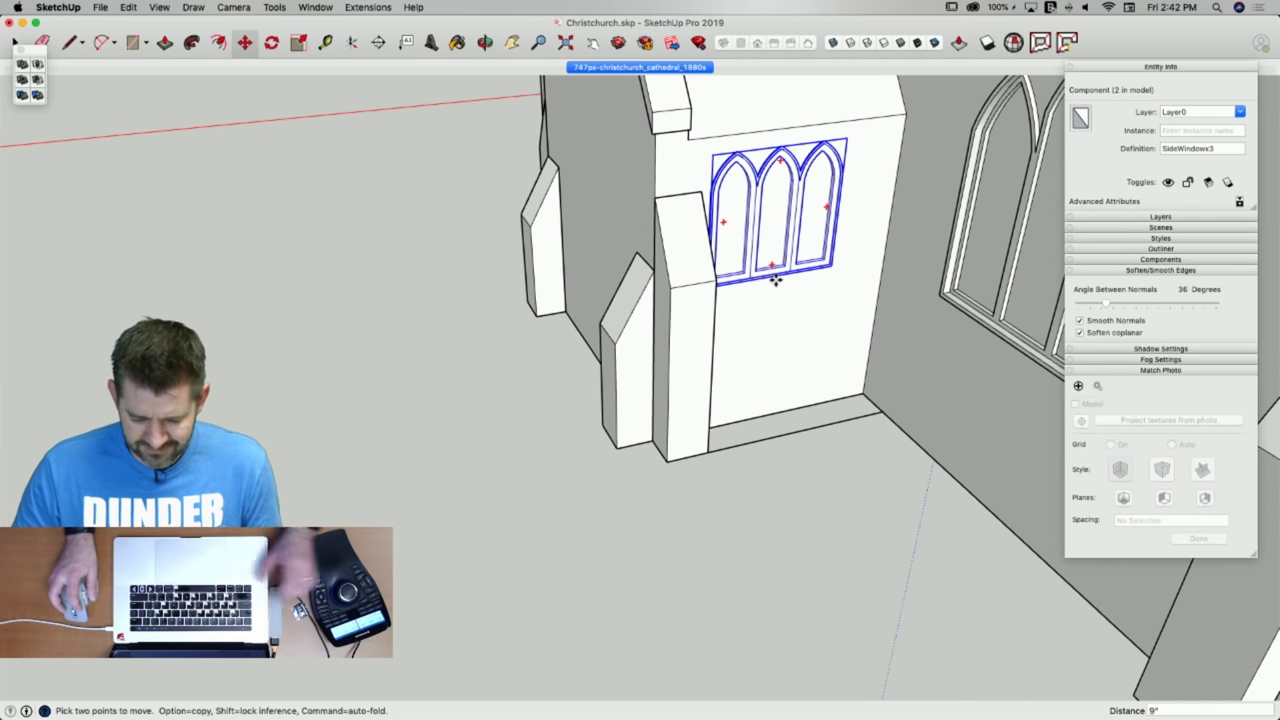
{"action": "left_click", "coordinate": [783, 430]}
{"action": "key", "text": "e"}
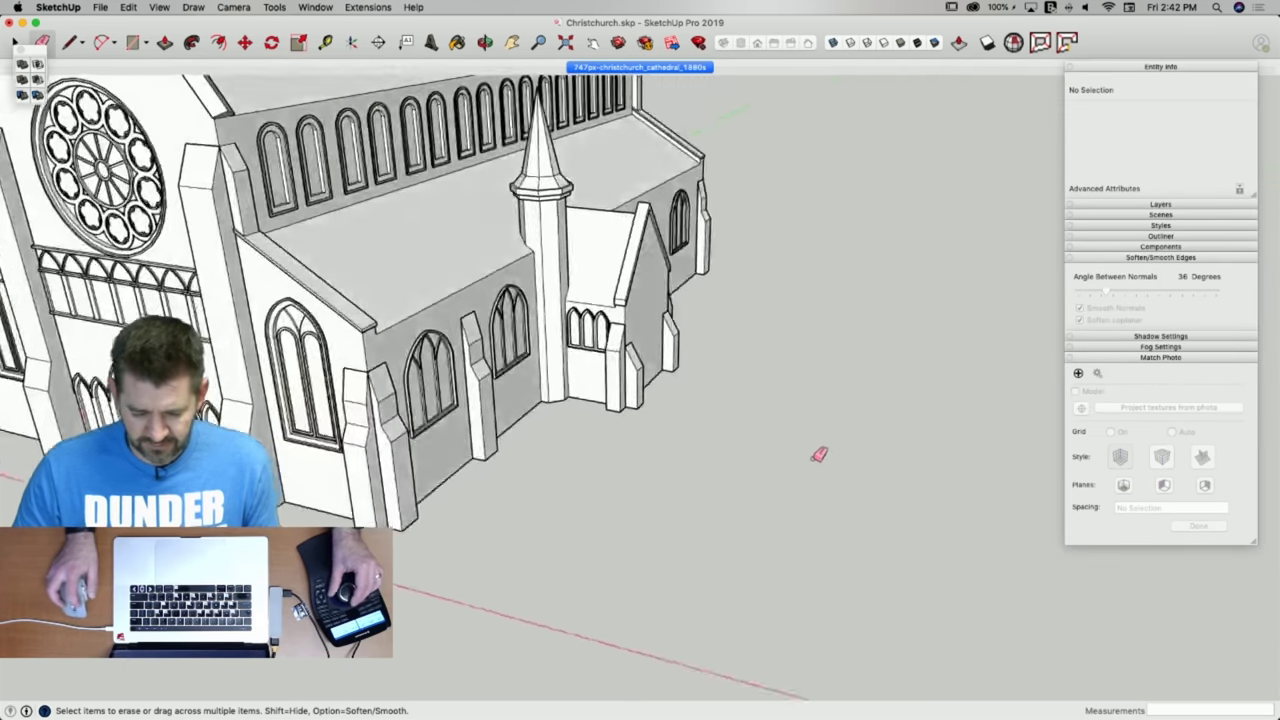
{"action": "key", "text": "space"}
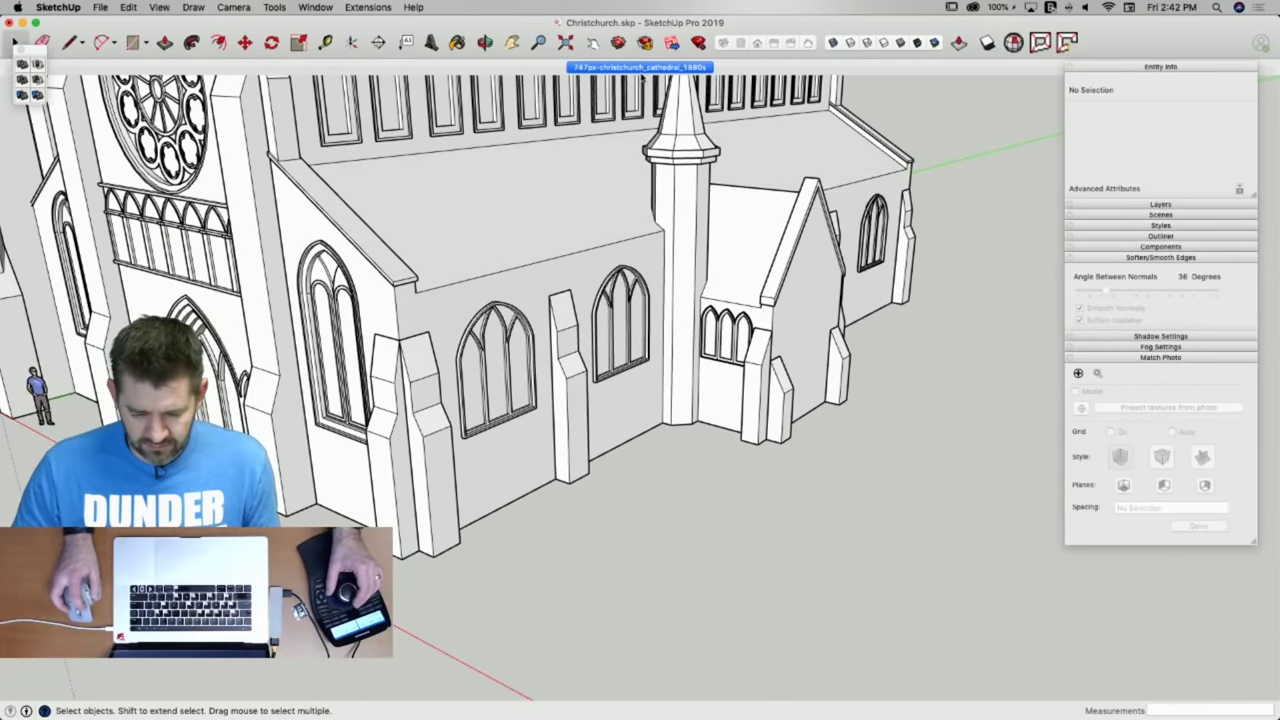
Over the matched photo, draw the porch doorway's vertical centre line from apex to ground and its right jamb line up to the arch's spring point.
{"action": "left_click", "coordinate": [638, 67]}
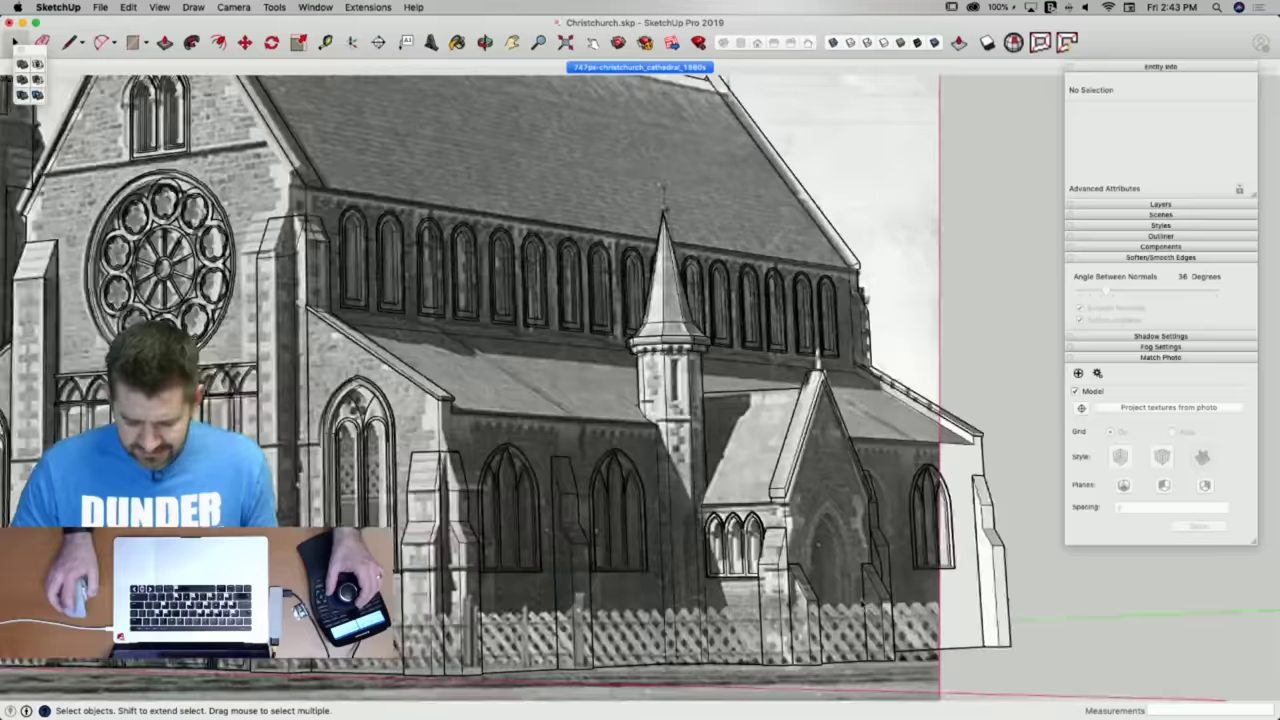
{"action": "key", "text": "l"}
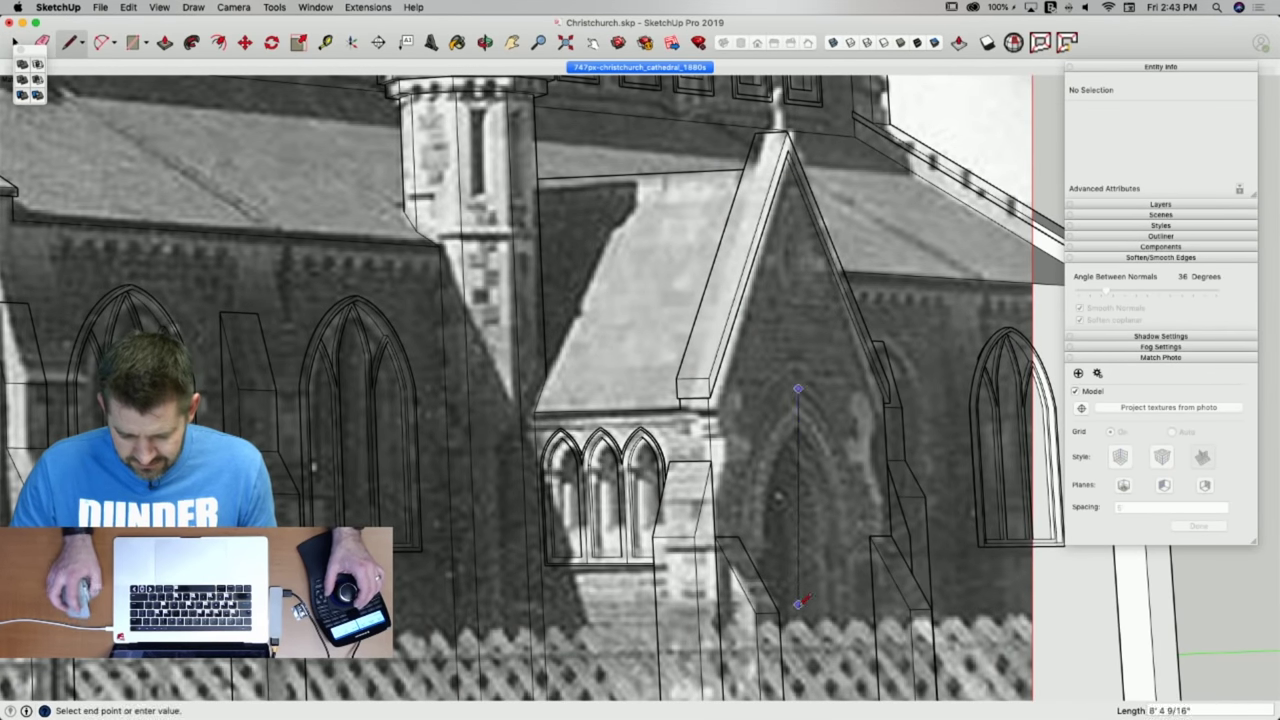
{"action": "scroll", "coordinate": [806, 646], "scroll_direction": "down", "scroll_amount": 2}
{"action": "scroll", "coordinate": [785, 627], "scroll_direction": "up", "scroll_amount": 3}
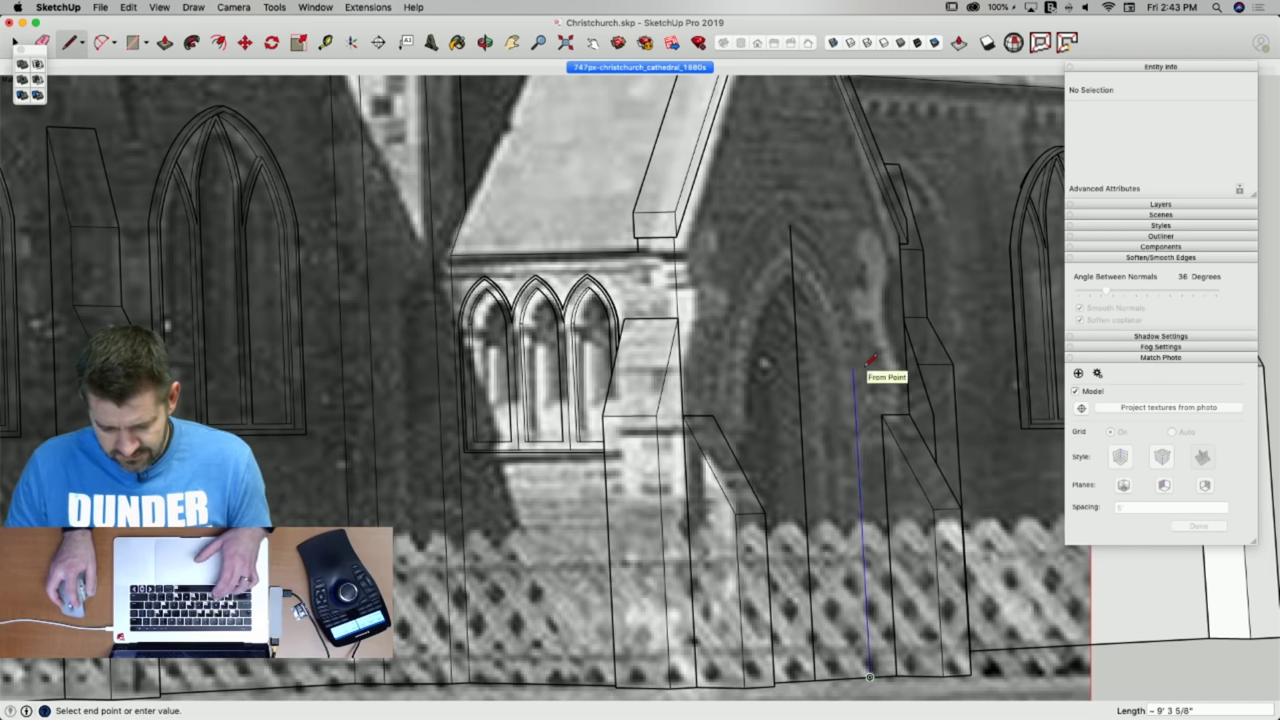
{"action": "left_click", "coordinate": [851, 347]}
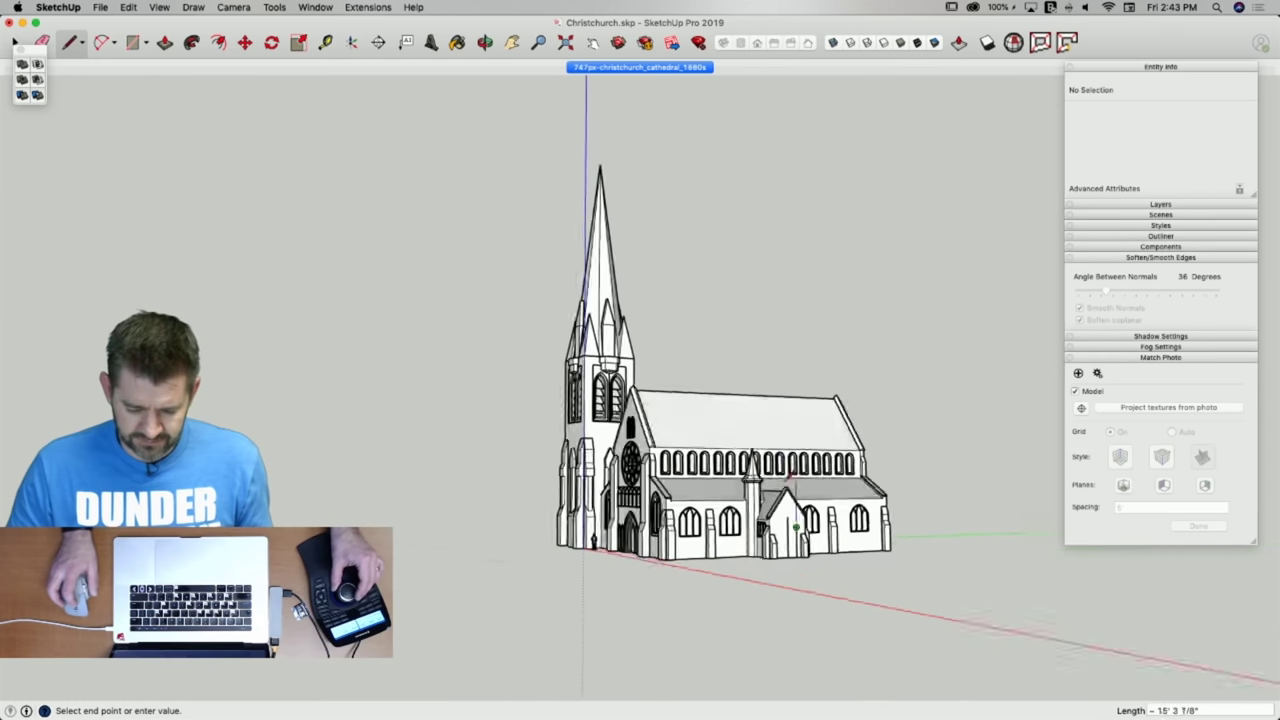
{"action": "key", "text": "space"}
Draw a two-point arc from the top of the doorway's centre line to the jamb's top with a bulge of about 8 13/16".
{"action": "scroll", "coordinate": [810, 505], "scroll_direction": "up", "scroll_amount": 5}
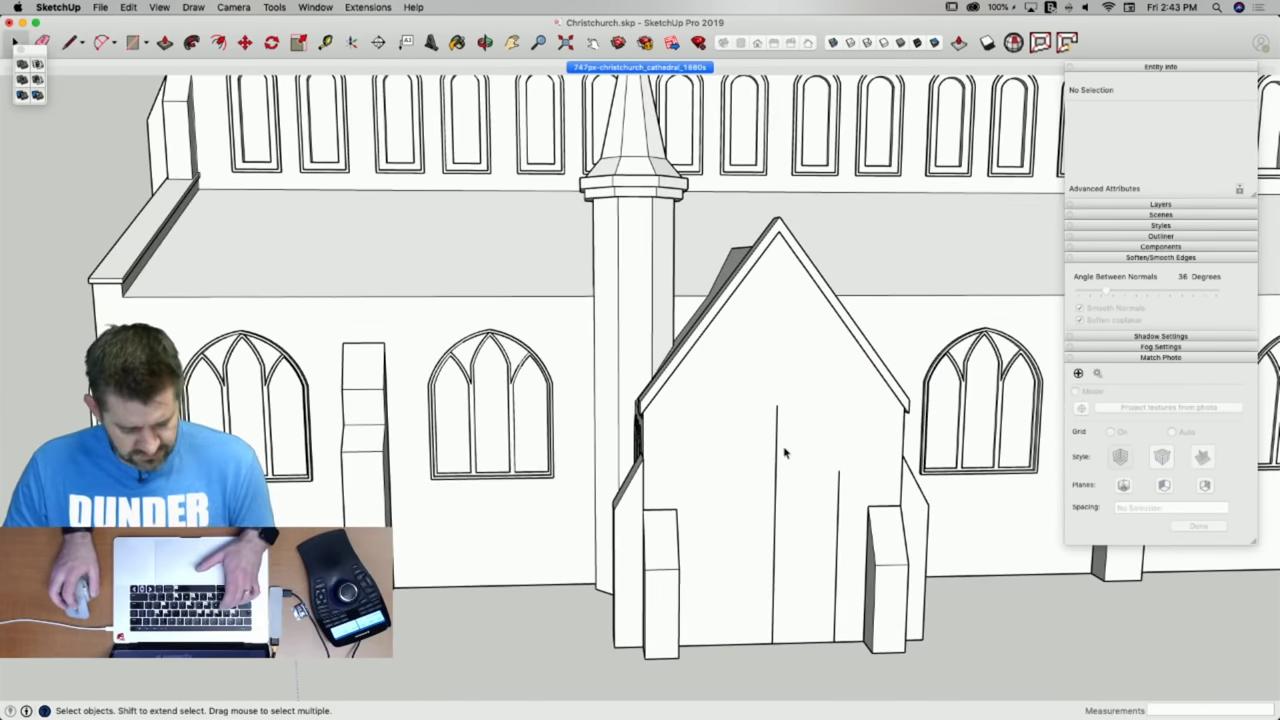
{"action": "key", "text": "a"}
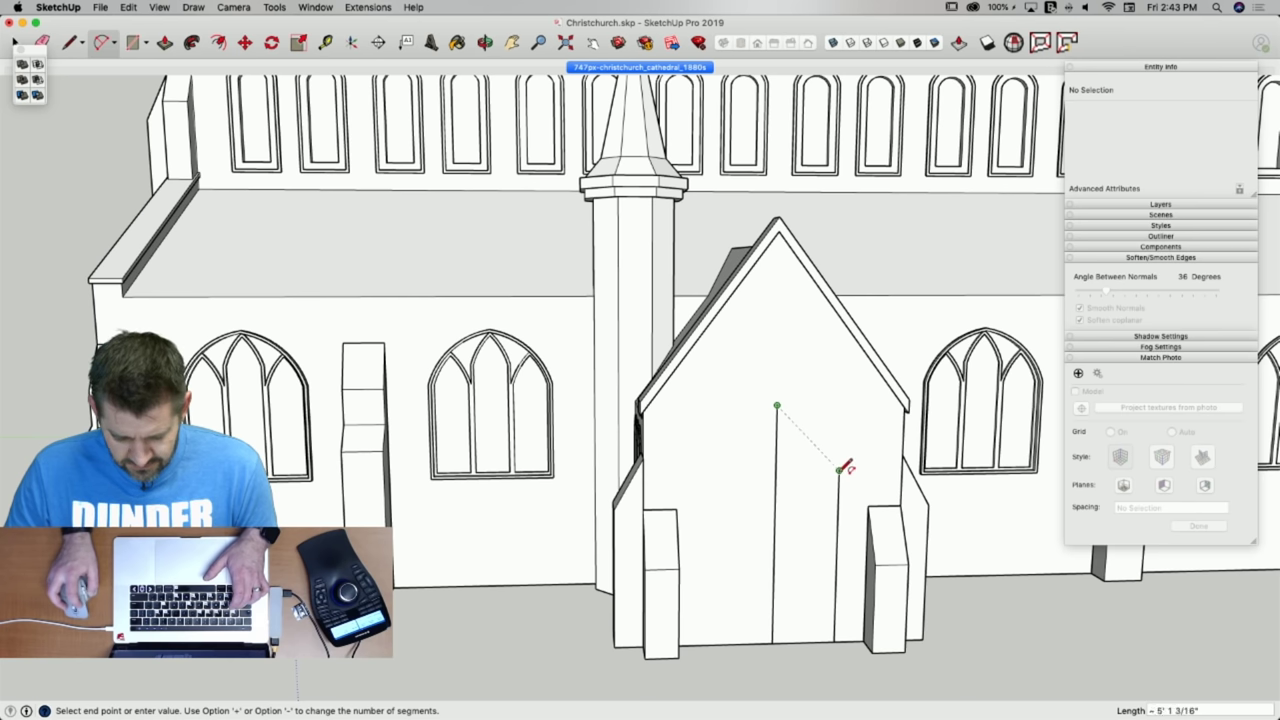
{"action": "left_click", "coordinate": [839, 470]}
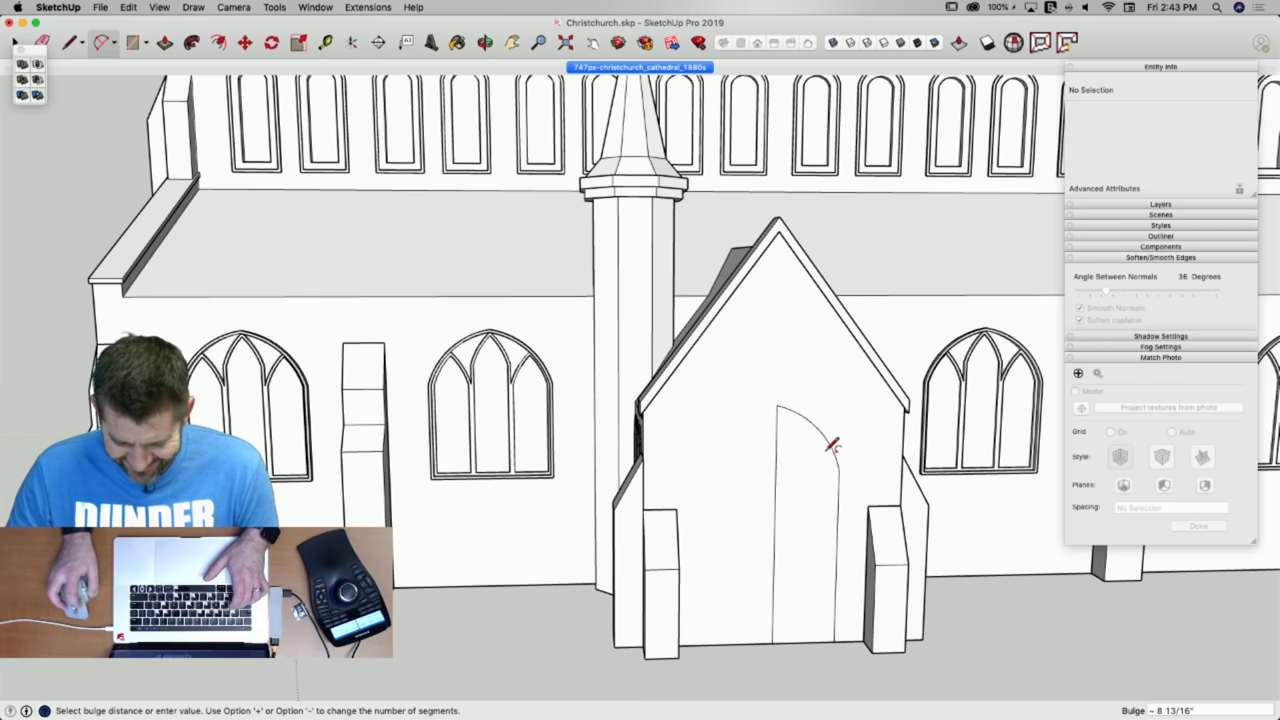
{"action": "left_click", "coordinate": [843, 466]}
{"action": "key", "text": "space"}
Rotate a copy of the half doorway face 180° about the centre line's base and erase the centre line to form one pointed arch face.
{"action": "left_click", "coordinate": [829, 563]}
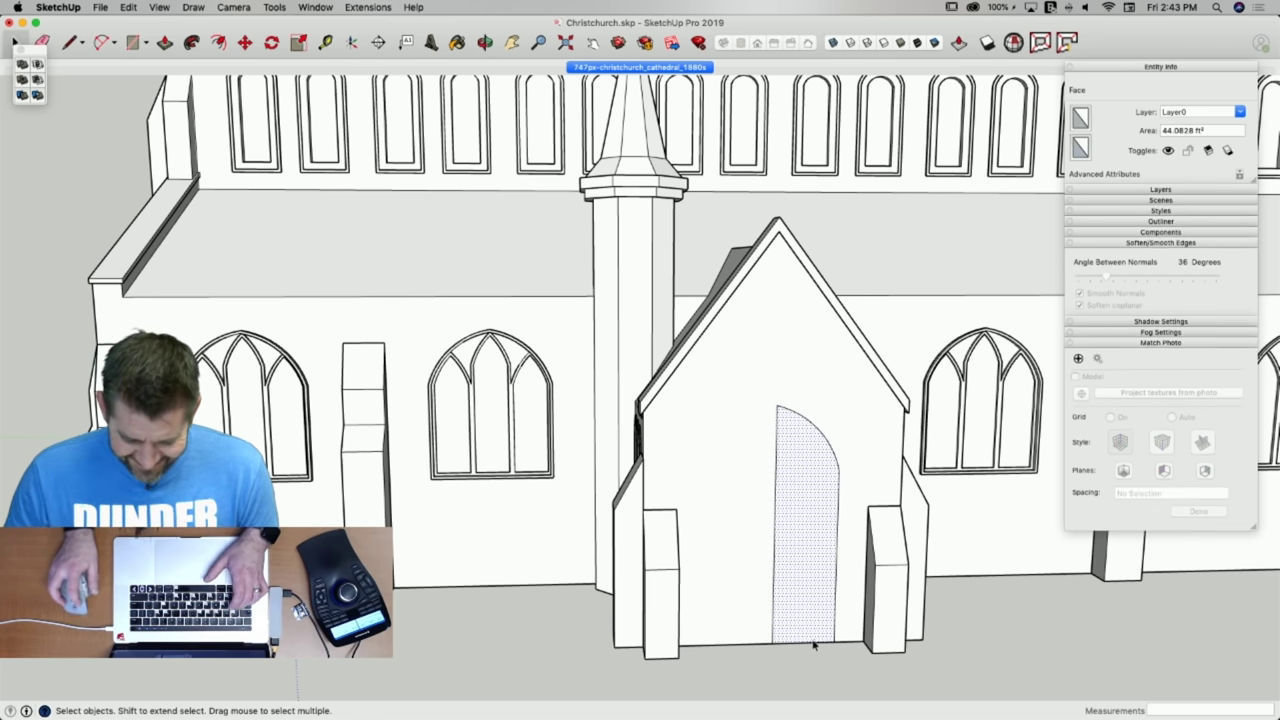
{"action": "key", "text": "q"}
{"action": "left_click_drag", "start_coordinate": [776, 645], "coordinate": [787, 643]}
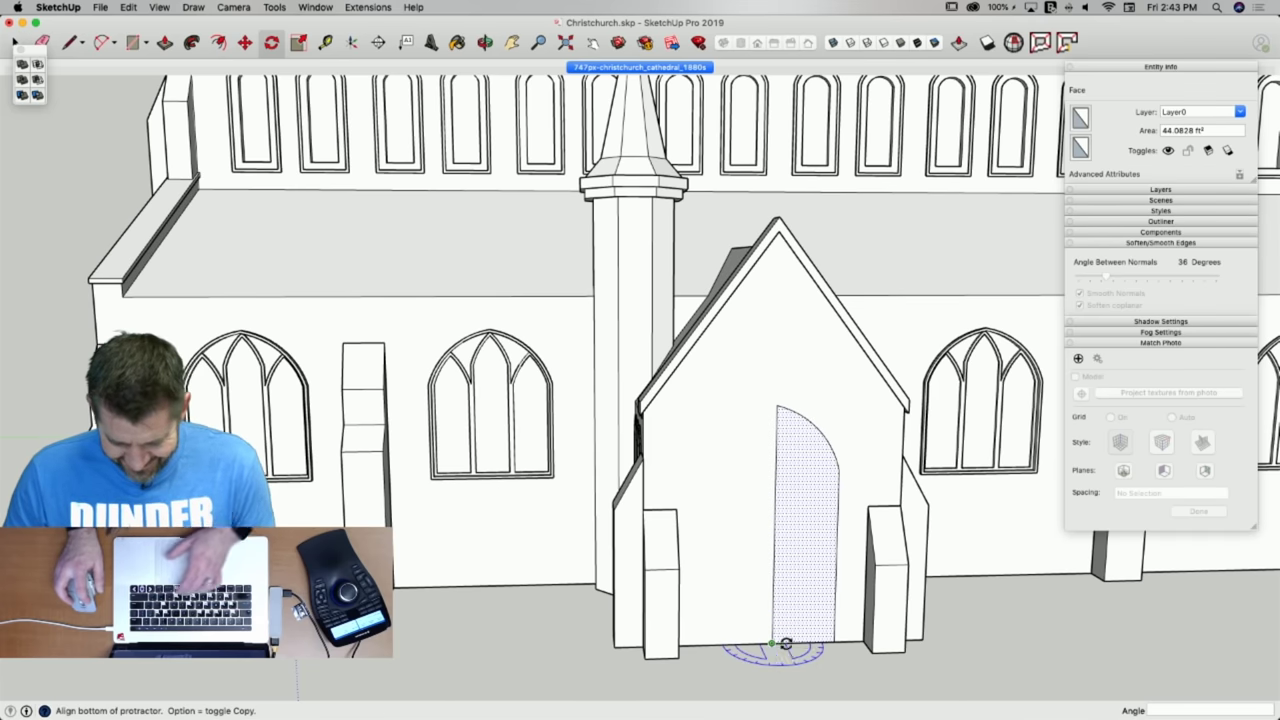
{"action": "left_click", "coordinate": [794, 643]}
{"action": "key", "text": "alt"}
{"action": "left_click", "coordinate": [753, 643]}
{"action": "key", "text": "e"}
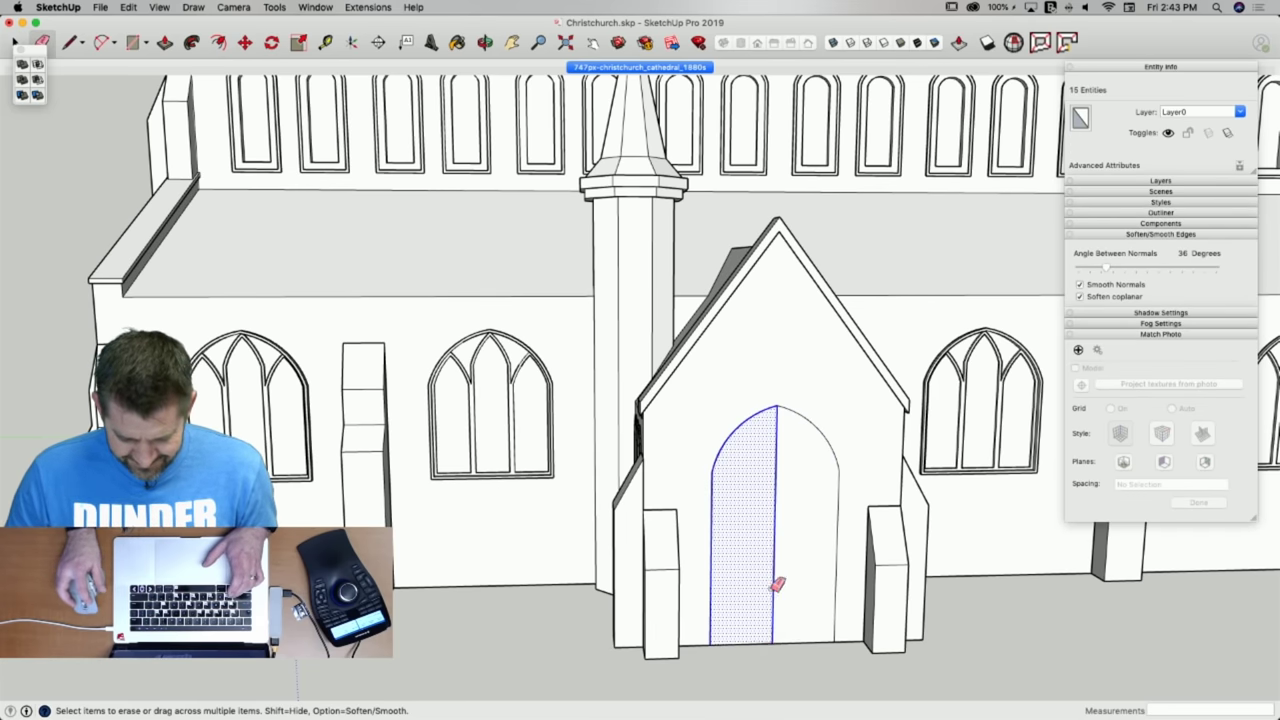
{"action": "key", "text": "super+z"}
Offset the porch doorway outline outward about 3 3/4".
{"action": "key", "text": "f"}
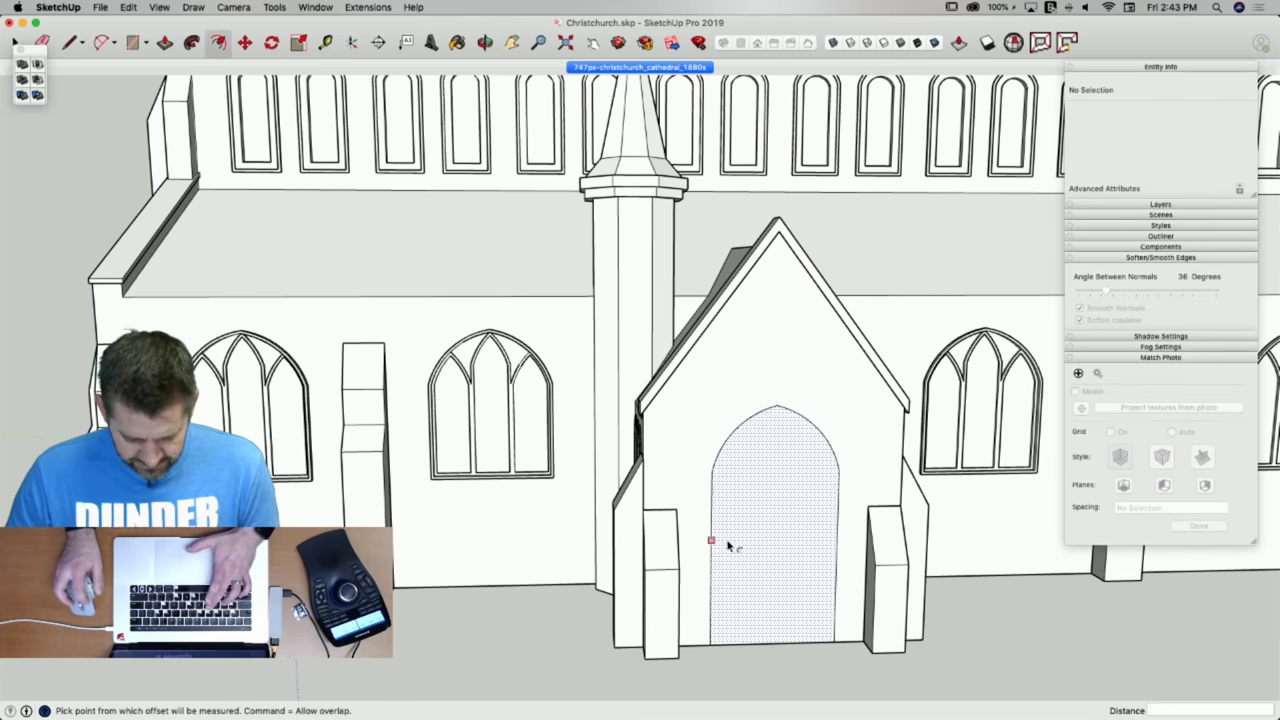
{"action": "left_click", "coordinate": [712, 538]}
{"action": "left_click", "coordinate": [707, 530]}
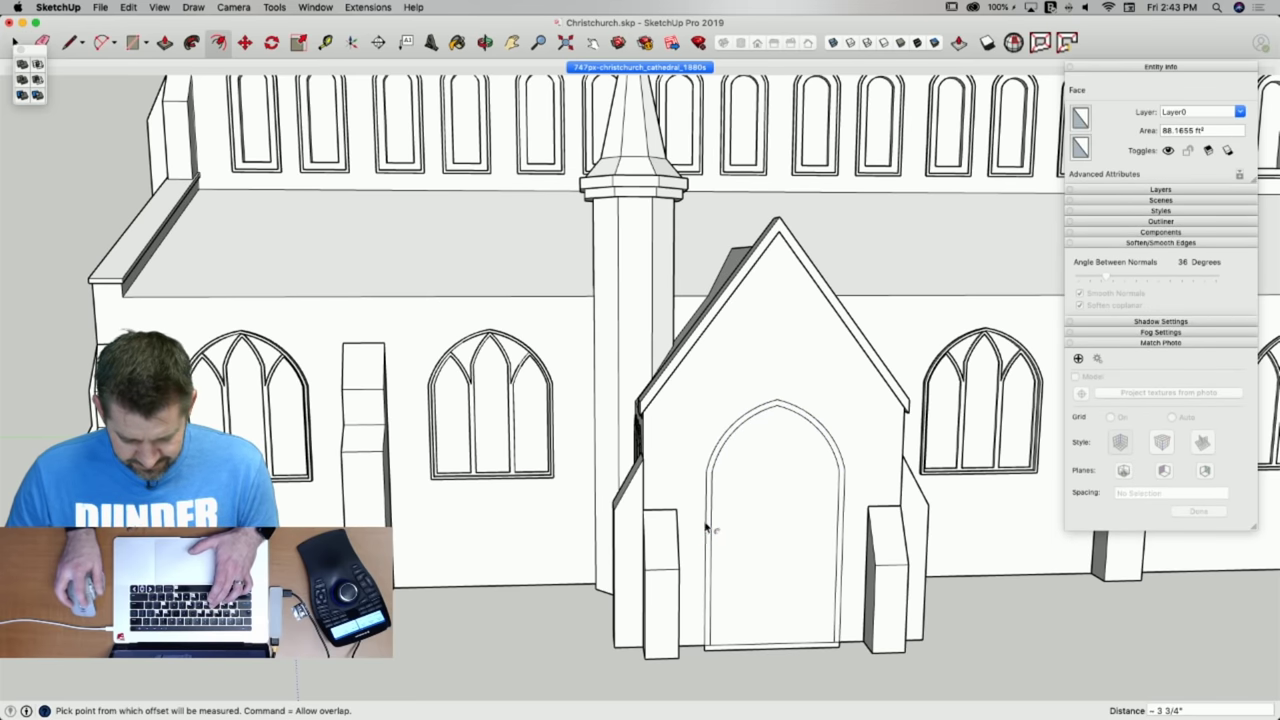
Erase the offset outline's edges along the doorway base and push/pull the frame around the arch out about 2 11/16".
{"action": "key", "text": "e"}
{"action": "scroll", "coordinate": [703, 660], "scroll_direction": "up", "scroll_amount": 3}
{"action": "left_click", "coordinate": [716, 633]}
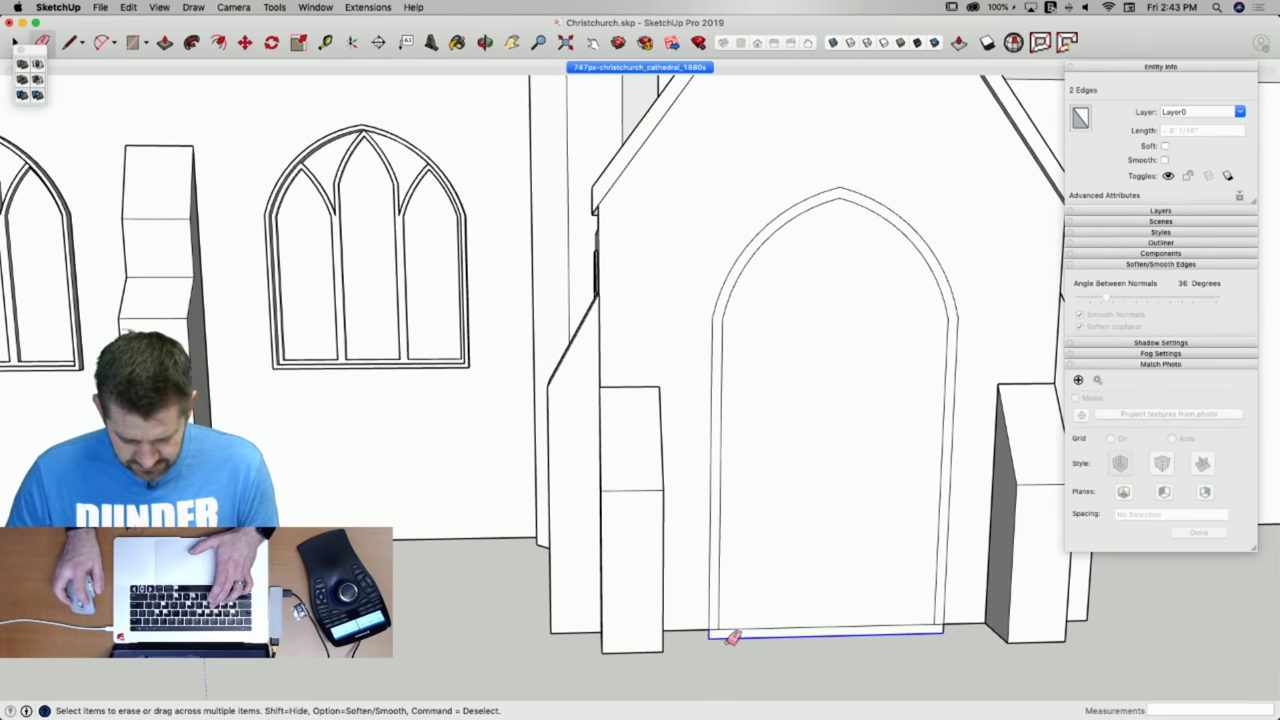
{"action": "left_click_drag", "start_coordinate": [733, 637], "coordinate": [978, 626]}
{"action": "key", "text": "p"}
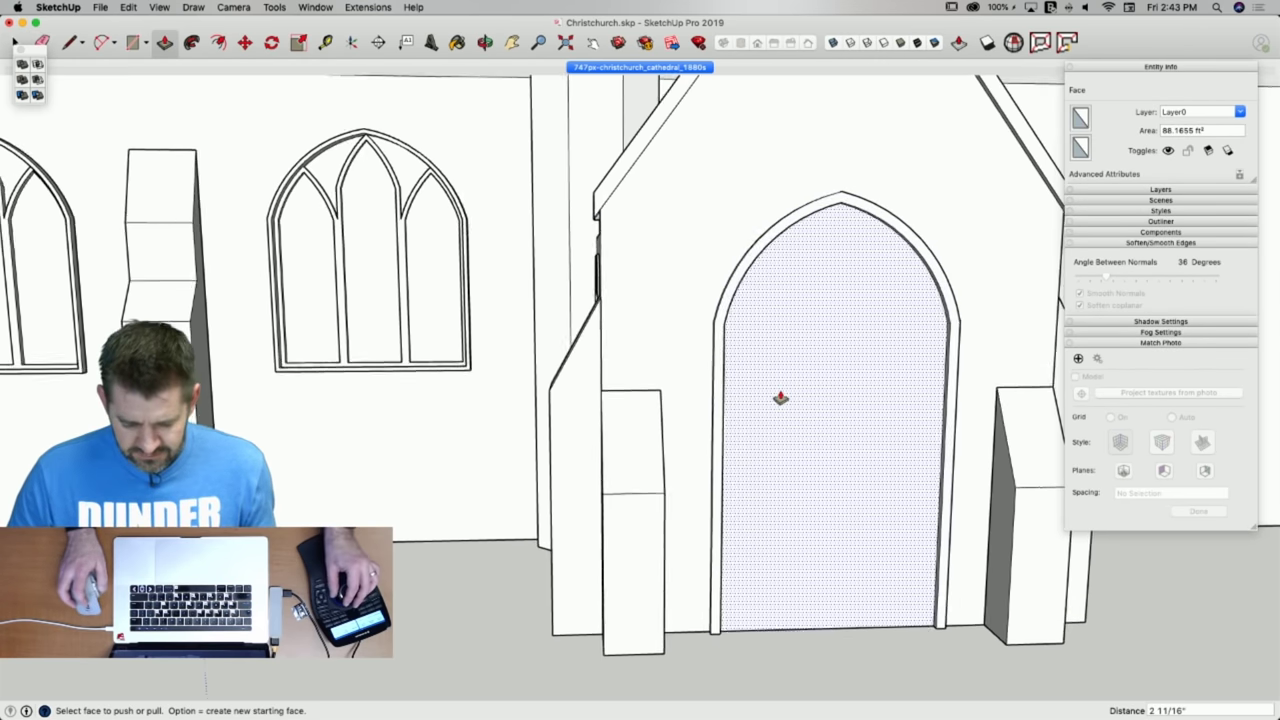
{"action": "key", "text": "f"}
{"action": "left_click", "coordinate": [812, 238]}
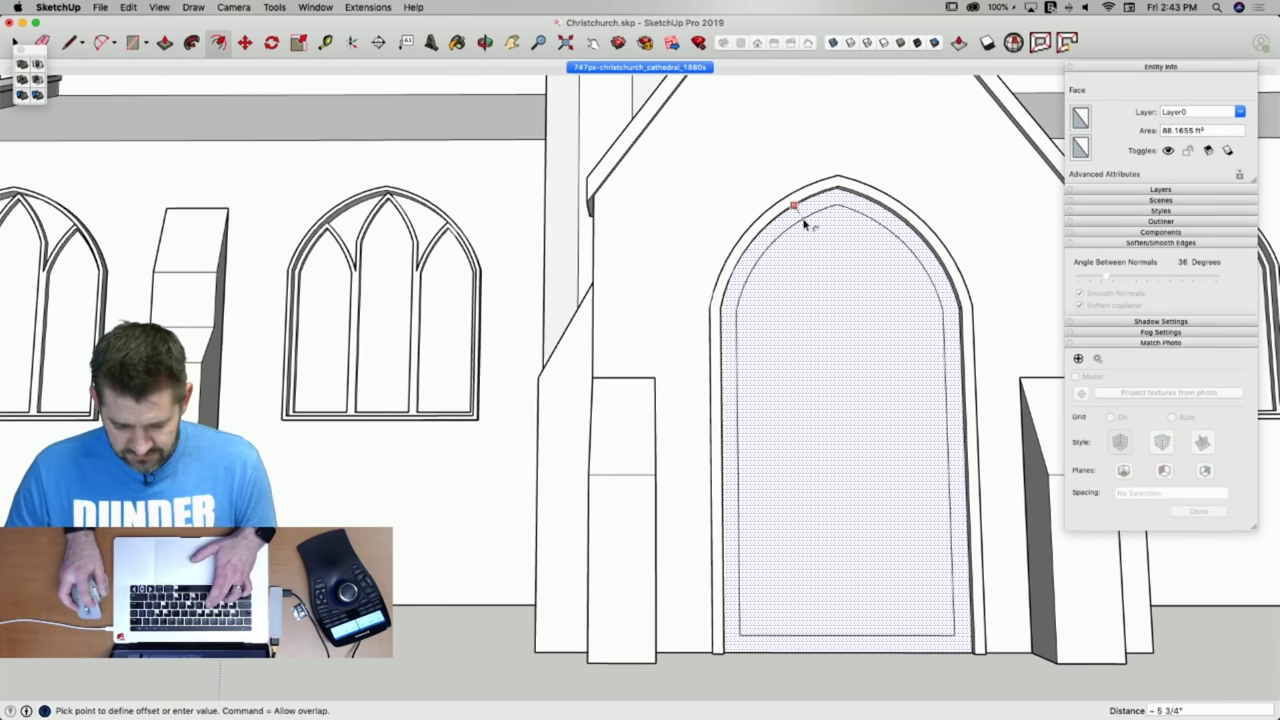
{"action": "key", "text": "Escape"}
Offset the door face's side and arch edges, excluding the base edge, inward about 8 11/16".
{"action": "key", "text": "space"}
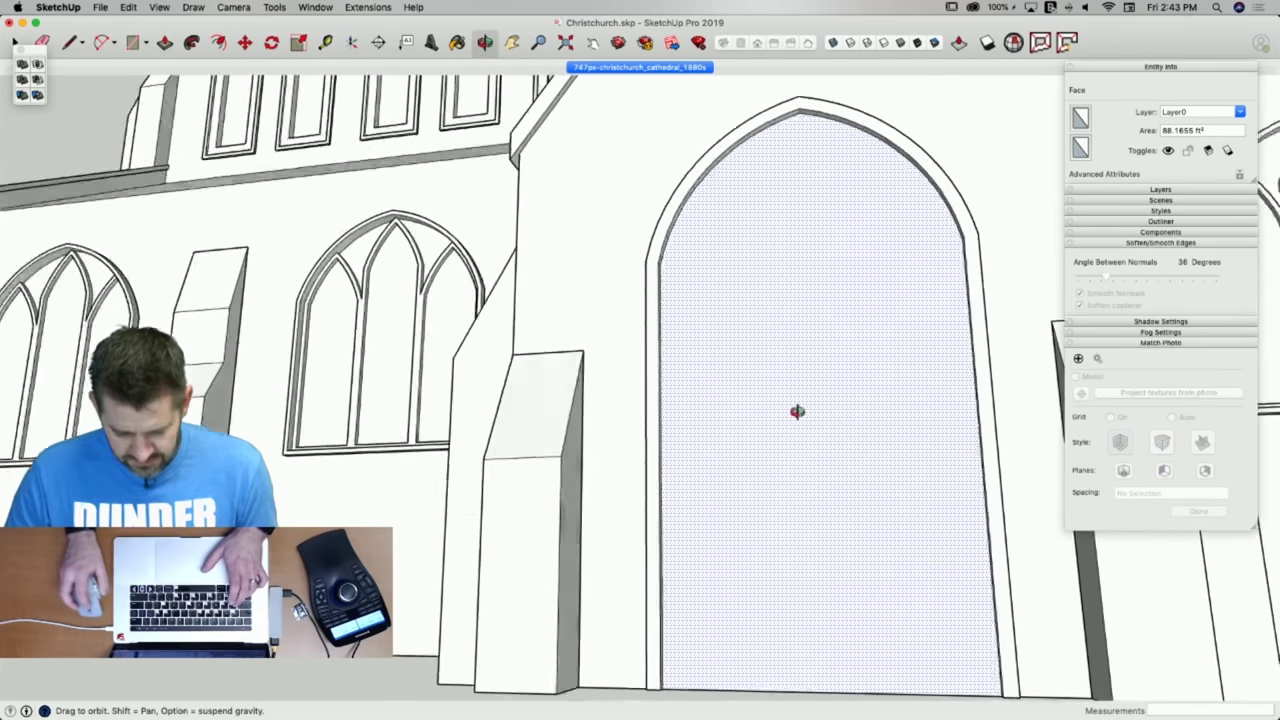
{"action": "double_click", "coordinate": [817, 371]}
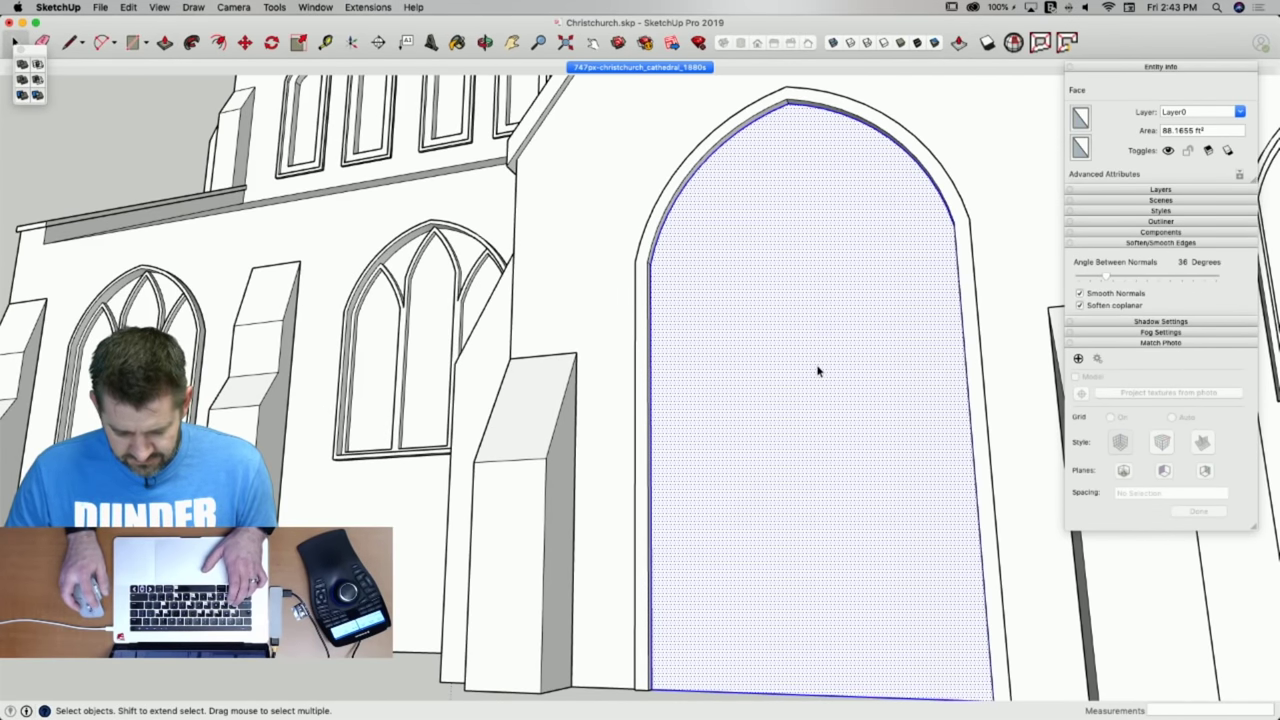
{"action": "left_click", "coordinate": [817, 371], "text": "shift"}
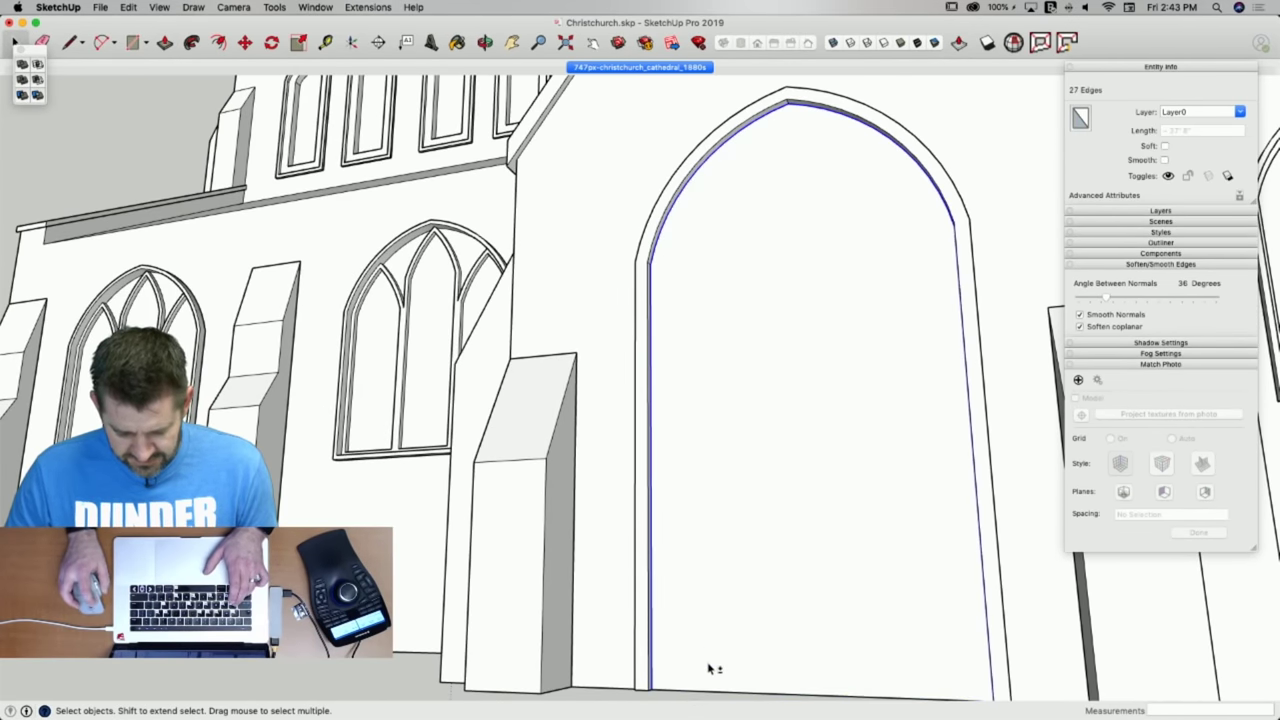
{"action": "key", "text": "f"}
{"action": "left_click", "coordinate": [651, 568]}
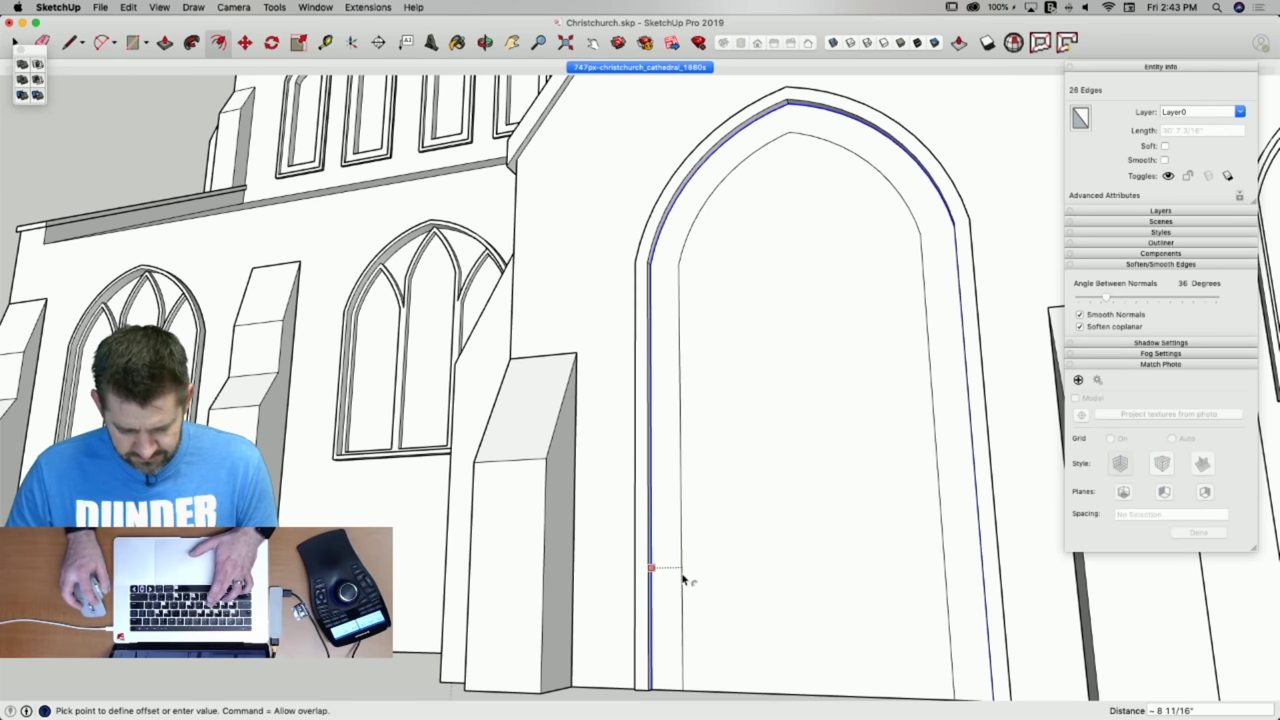
{"action": "left_click", "coordinate": [698, 558]}
Push the inner arched door face back into the porch wall and save the model.
{"action": "key", "text": "p"}
{"action": "left_click", "coordinate": [720, 539]}
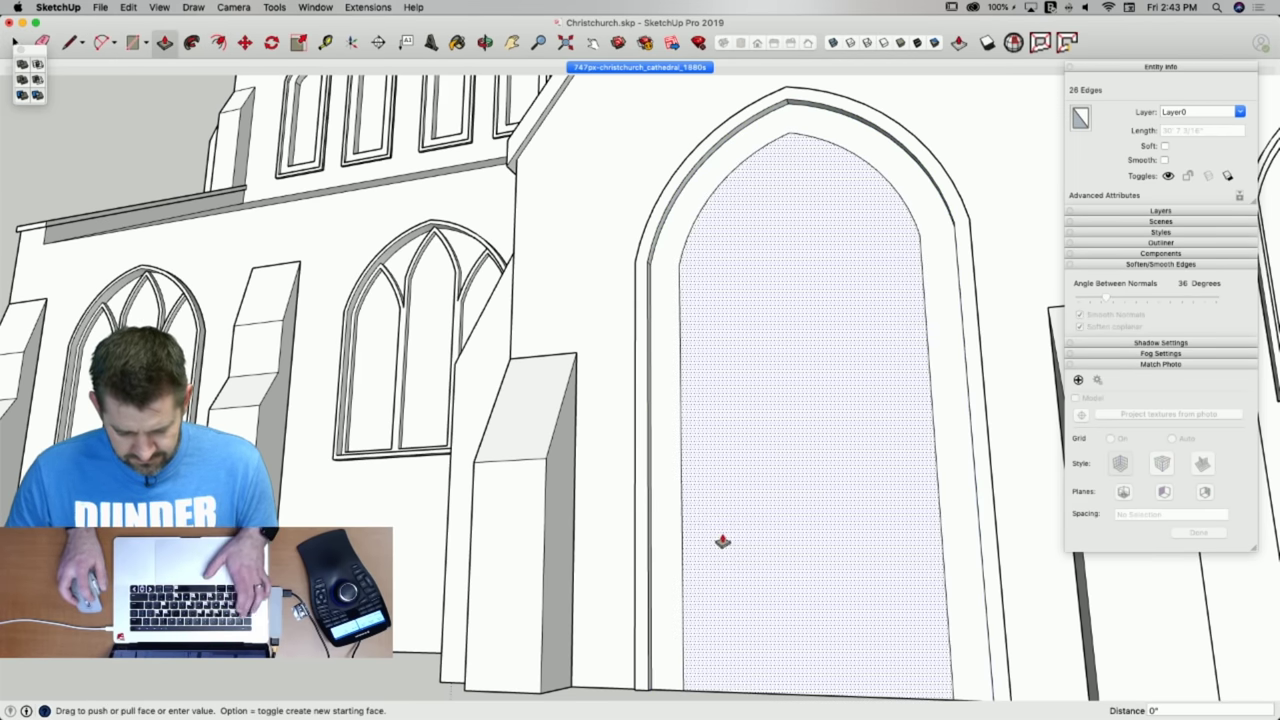
{"action": "left_click", "coordinate": [733, 540]}
{"action": "key", "text": "space"}
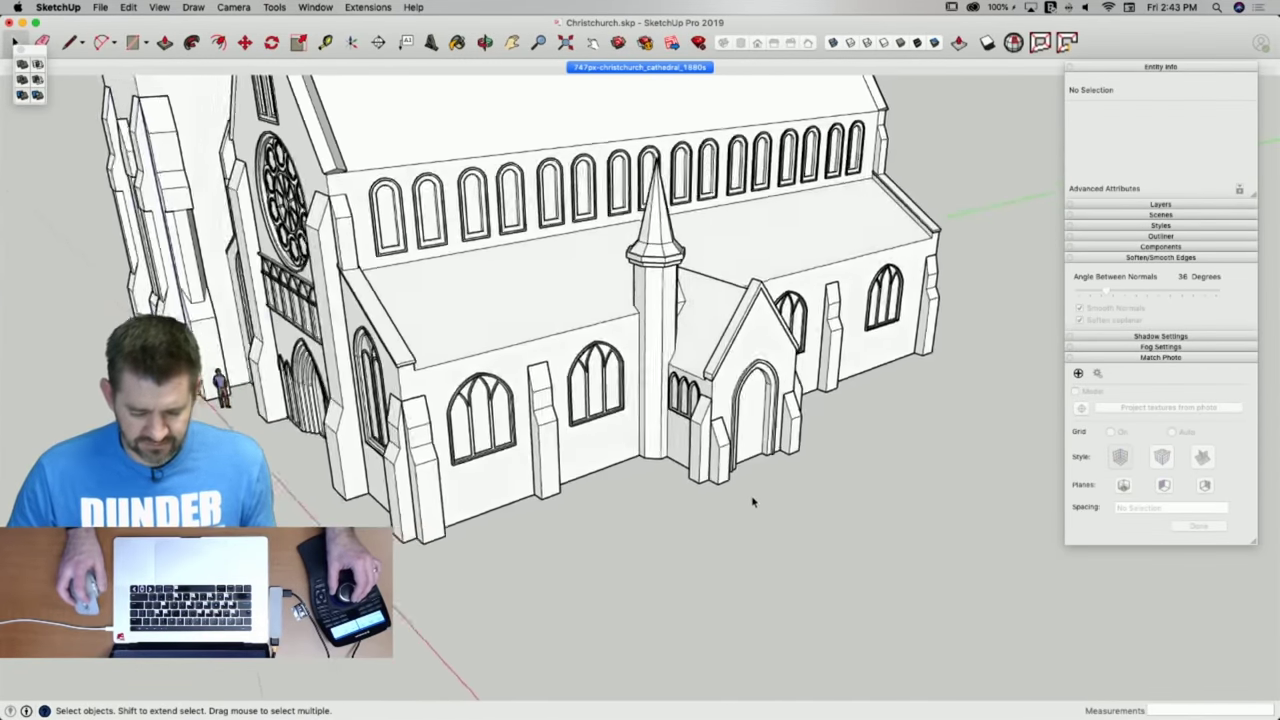
{"action": "key", "text": "super+s"}
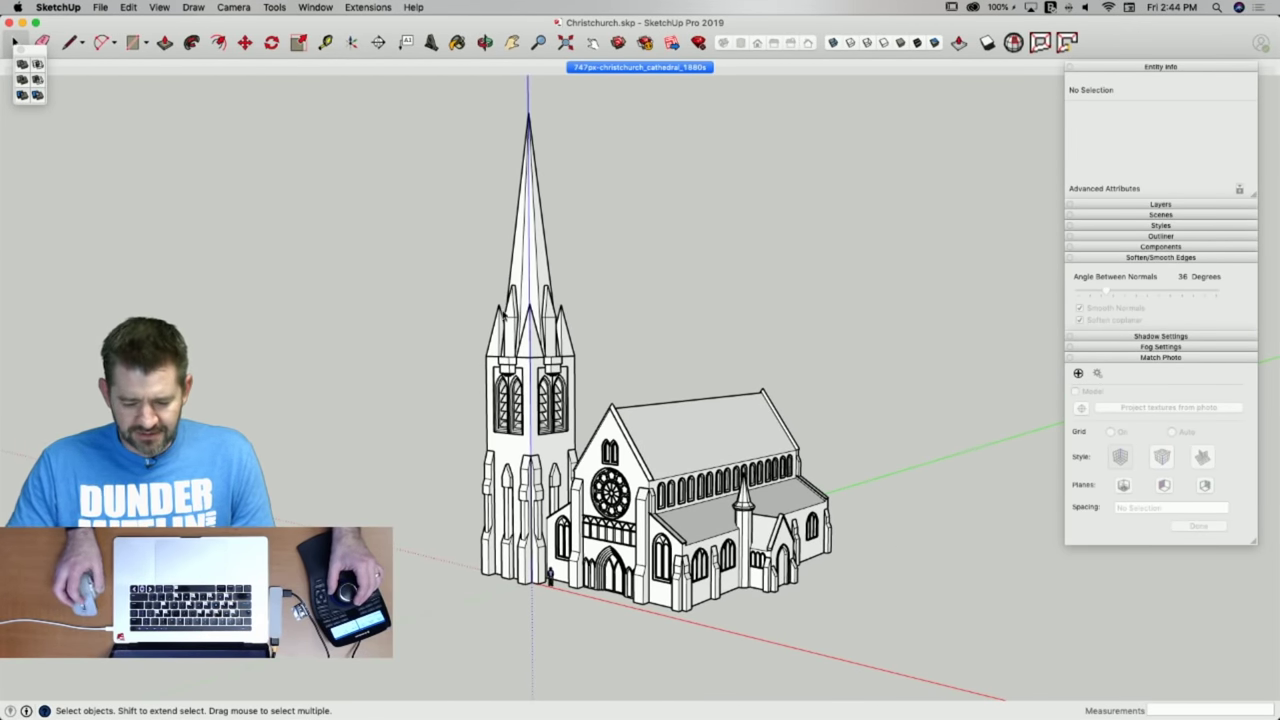
Open the balcony above the tower's arched windows for editing and compare it with the matched photo.
{"action": "scroll", "coordinate": [484, 343], "scroll_direction": "up", "scroll_amount": 5}
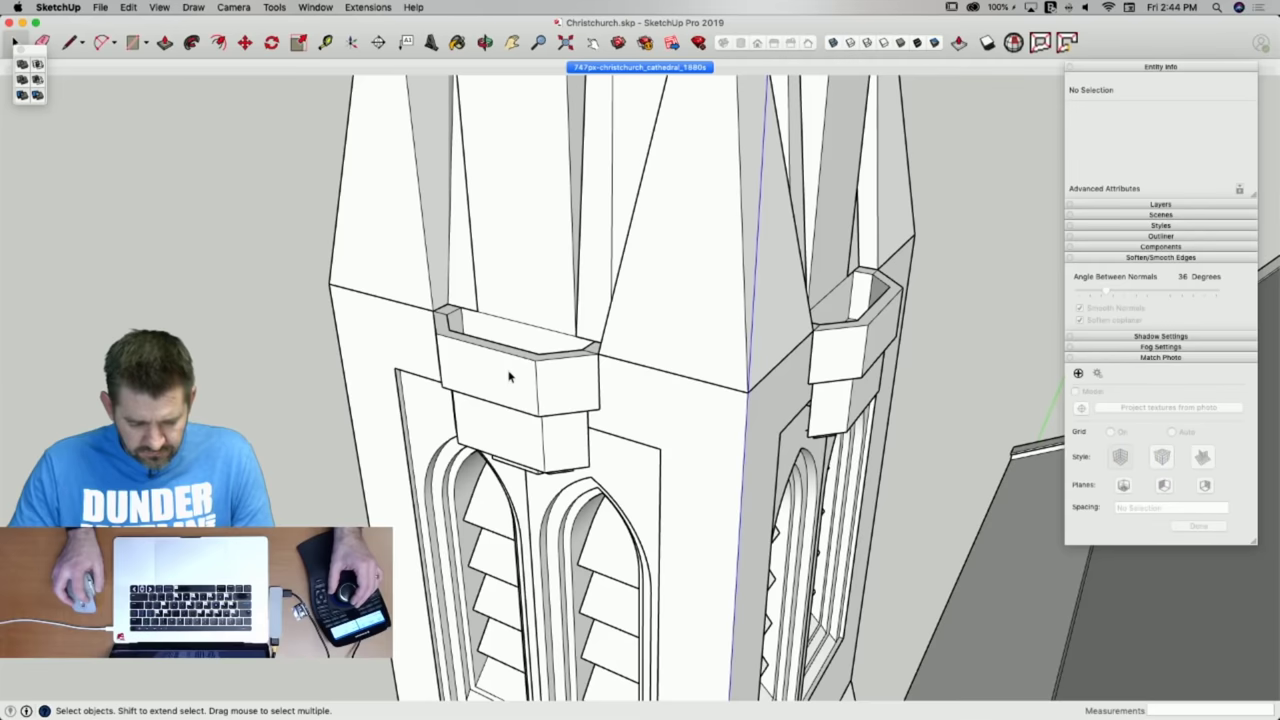
{"action": "double_click", "coordinate": [510, 376]}
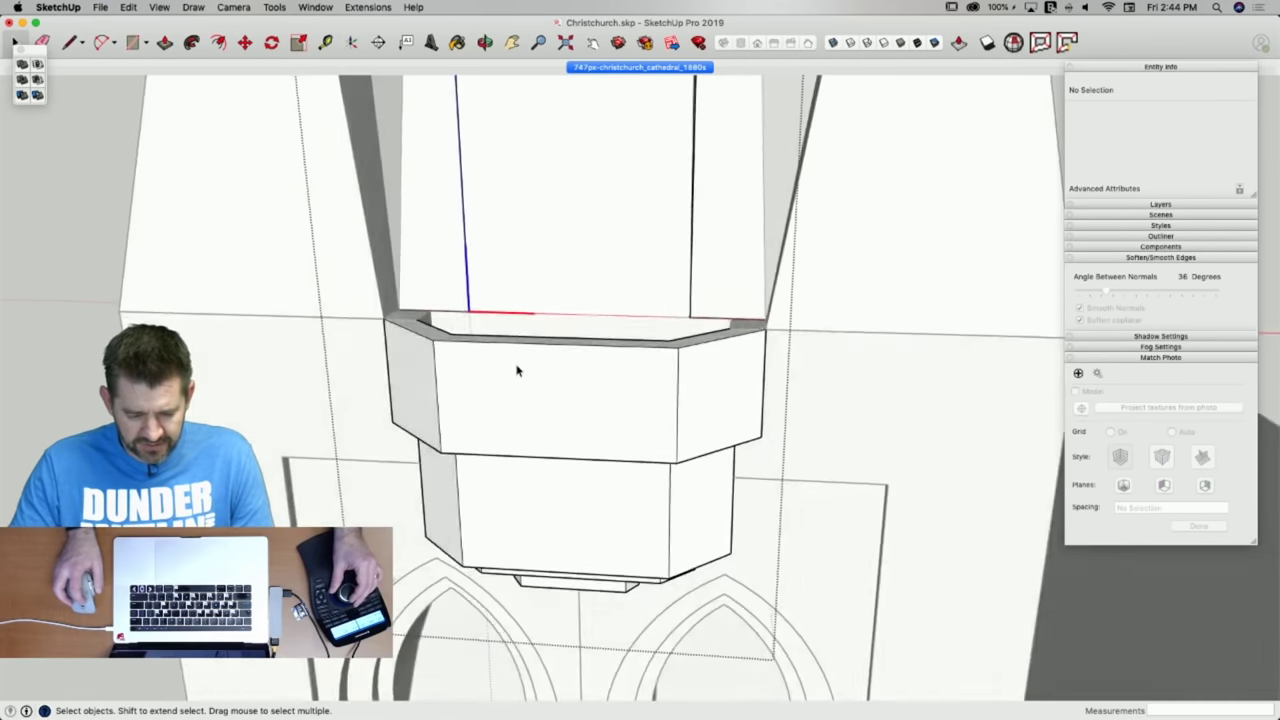
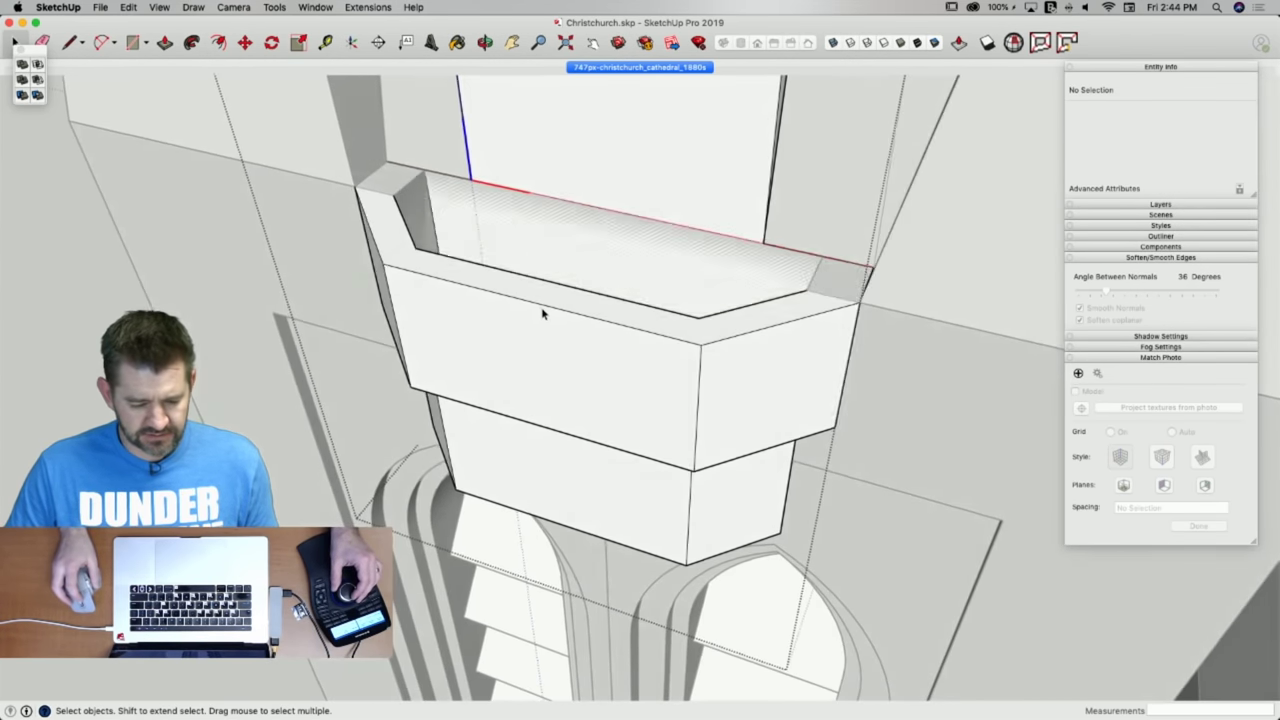
{"action": "left_click", "coordinate": [633, 67]}
{"action": "scroll", "coordinate": [498, 398], "scroll_direction": "up", "scroll_amount": 10}
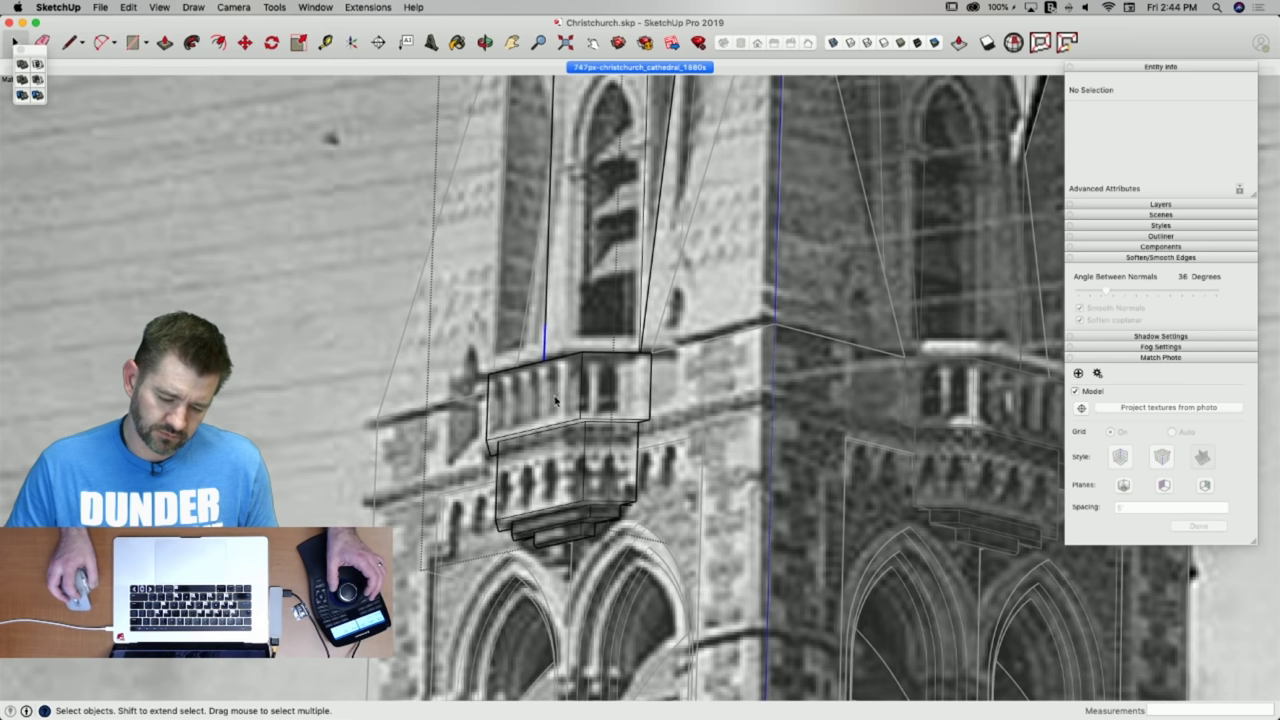
{"action": "mouse_move", "coordinate": [603, 395]}
{"action": "middle_mouse_down"}
{"action": "mouse_move", "coordinate": [608, 417]}
{"action": "mouse_move", "coordinate": [589, 426]}
{"action": "mouse_move", "coordinate": [503, 394]}
{"action": "mouse_move", "coordinate": [666, 309]}
{"action": "mouse_move", "coordinate": [615, 302]}
{"action": "middle_mouse_up"}
{"action": "scroll", "coordinate": [615, 408], "scroll_direction": "up", "scroll_amount": 10}
{"action": "scroll", "coordinate": [612, 415], "scroll_direction": "up", "scroll_amount": 5}
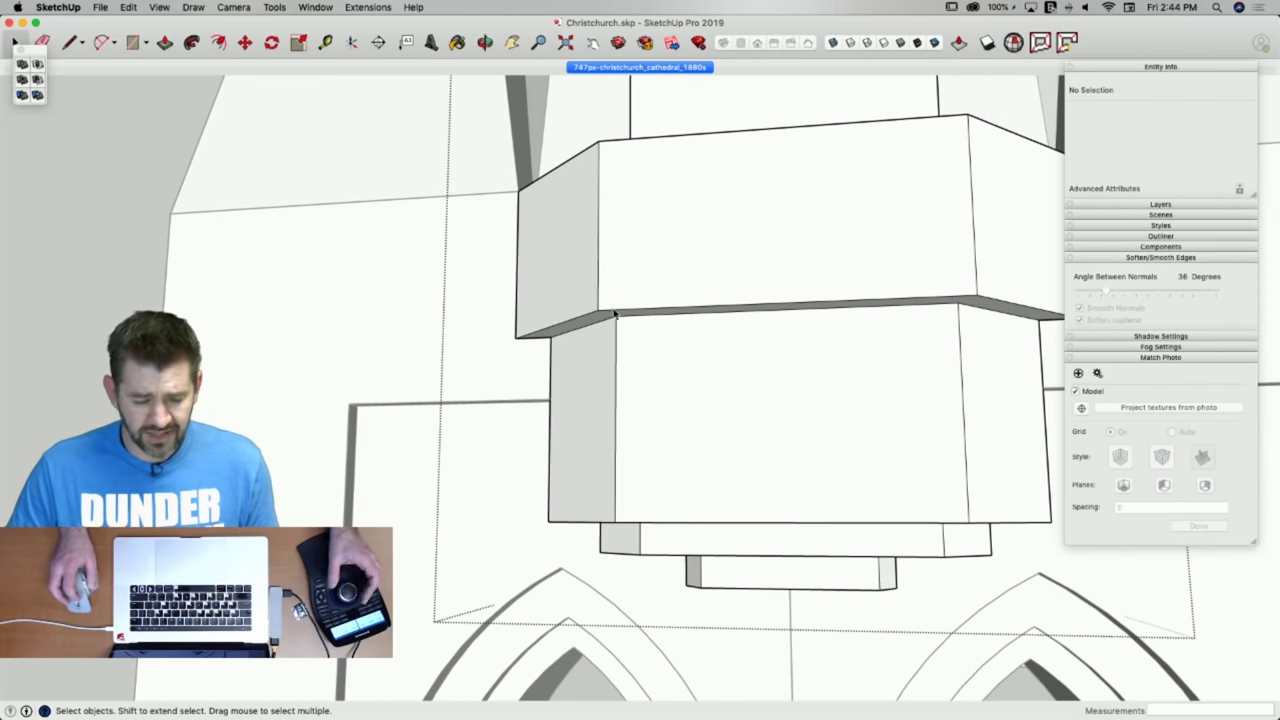
Draw a line around the balcony's outer faces just below its top edge and select the three faces beneath it.
{"action": "key", "text": "l"}
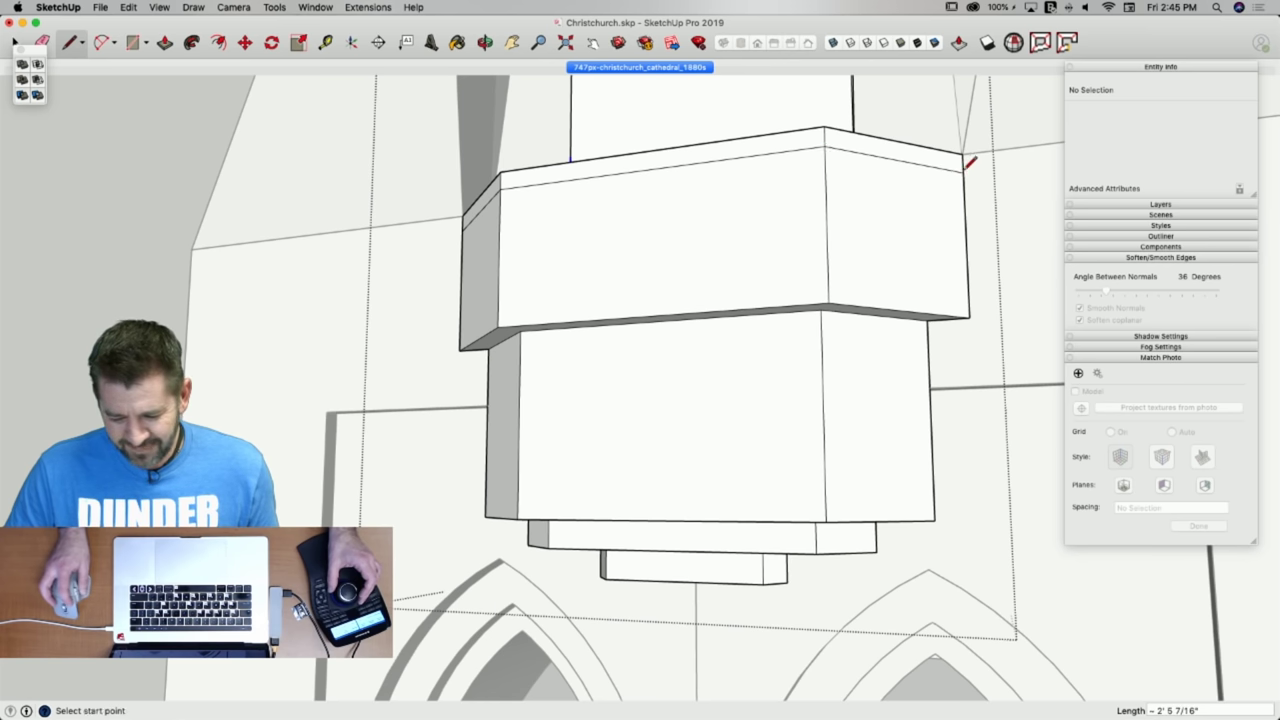
{"action": "key", "text": "space"}
{"action": "middle_click_drag", "start_coordinate": [968, 160], "coordinate": [829, 274]}
{"action": "left_click", "coordinate": [687, 275]}
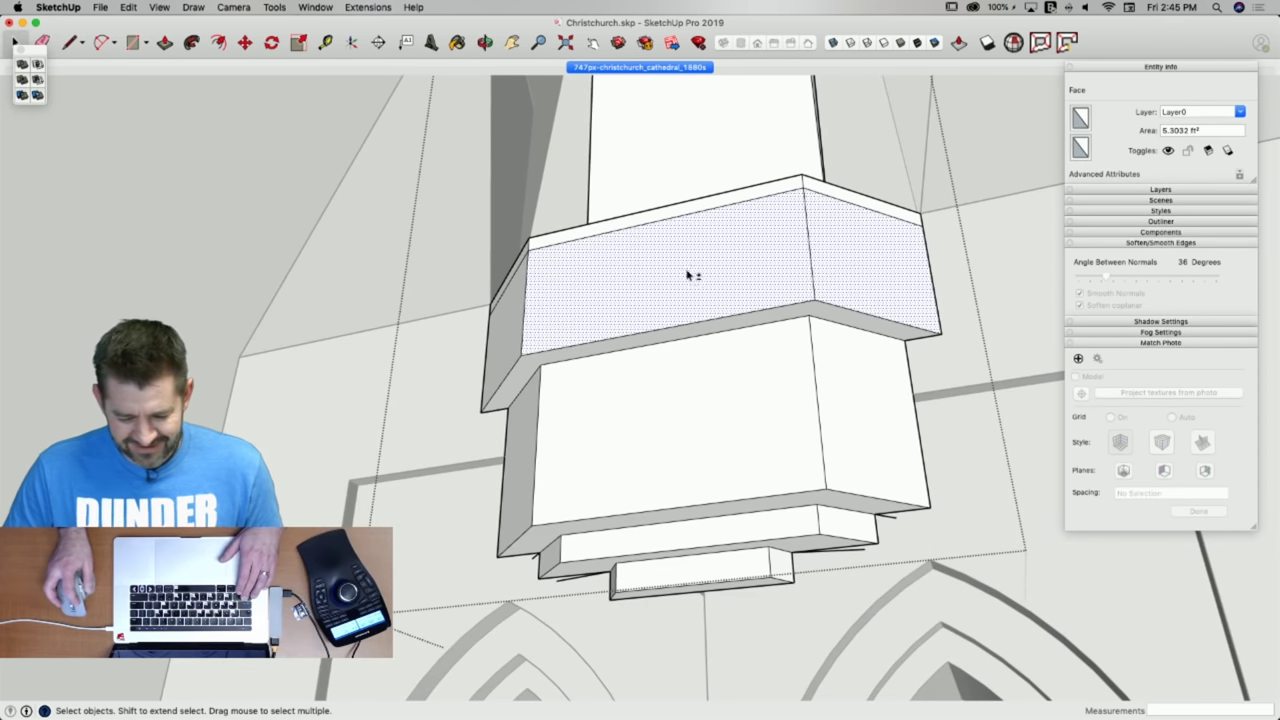
{"action": "left_click", "coordinate": [510, 338], "text": "shift"}
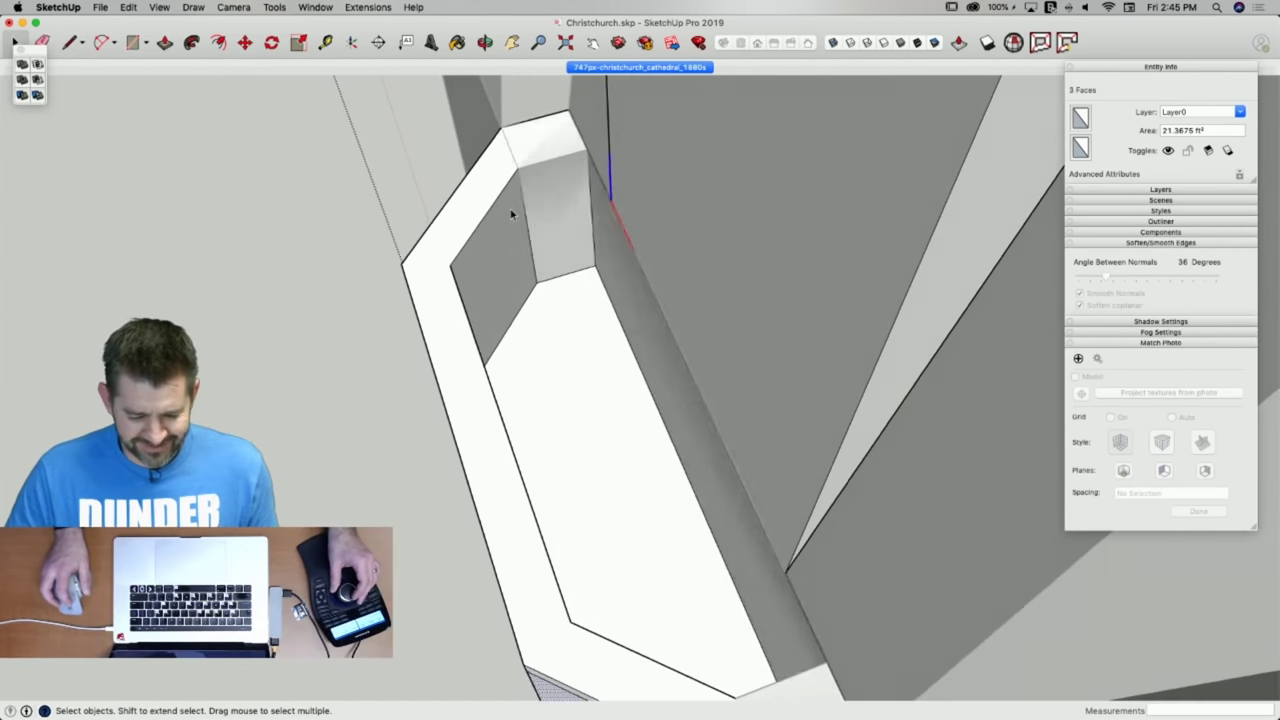
Draw lines along the middle of the balcony wall's top face, following one angled side and the front.
{"action": "key", "text": "l"}
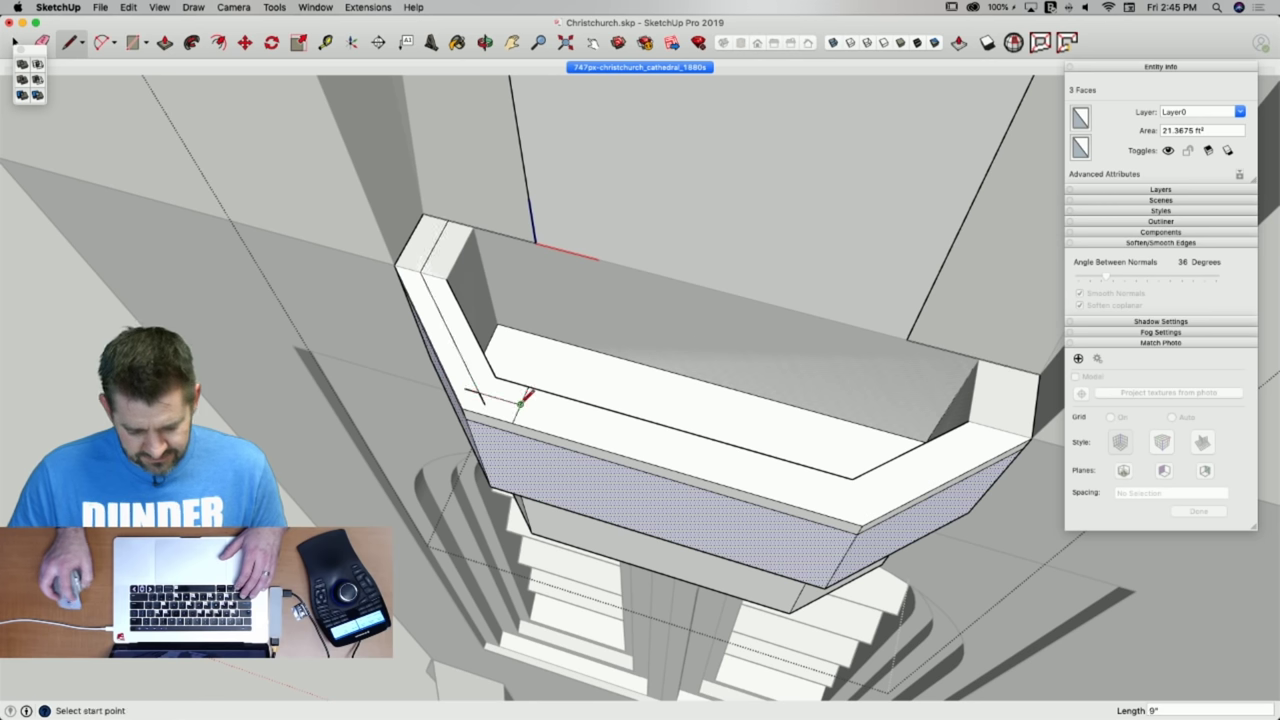
{"action": "left_click", "coordinate": [869, 503]}
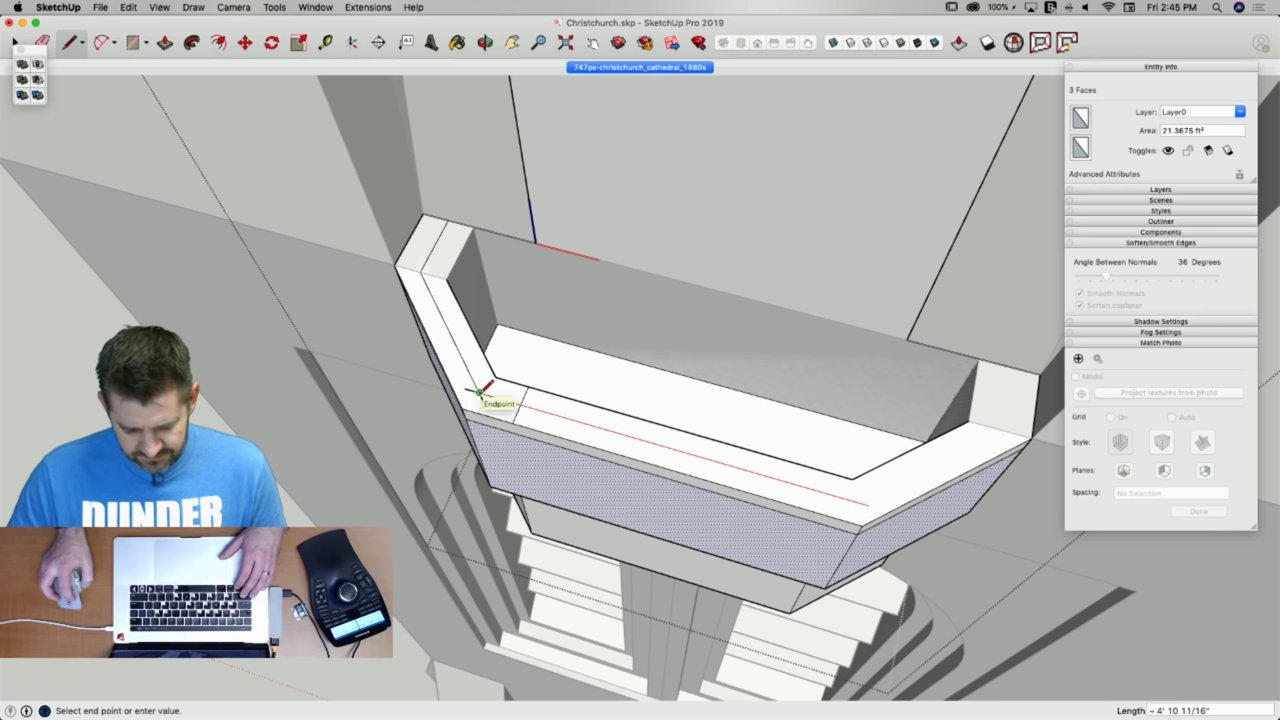
{"action": "left_click", "coordinate": [478, 393]}
Erase the stray line stubs on the balcony wall's top and the lines below the rim on its outer faces.
{"action": "key", "text": "e"}
{"action": "left_click", "coordinate": [483, 400]}
{"action": "left_click", "coordinate": [518, 412]}
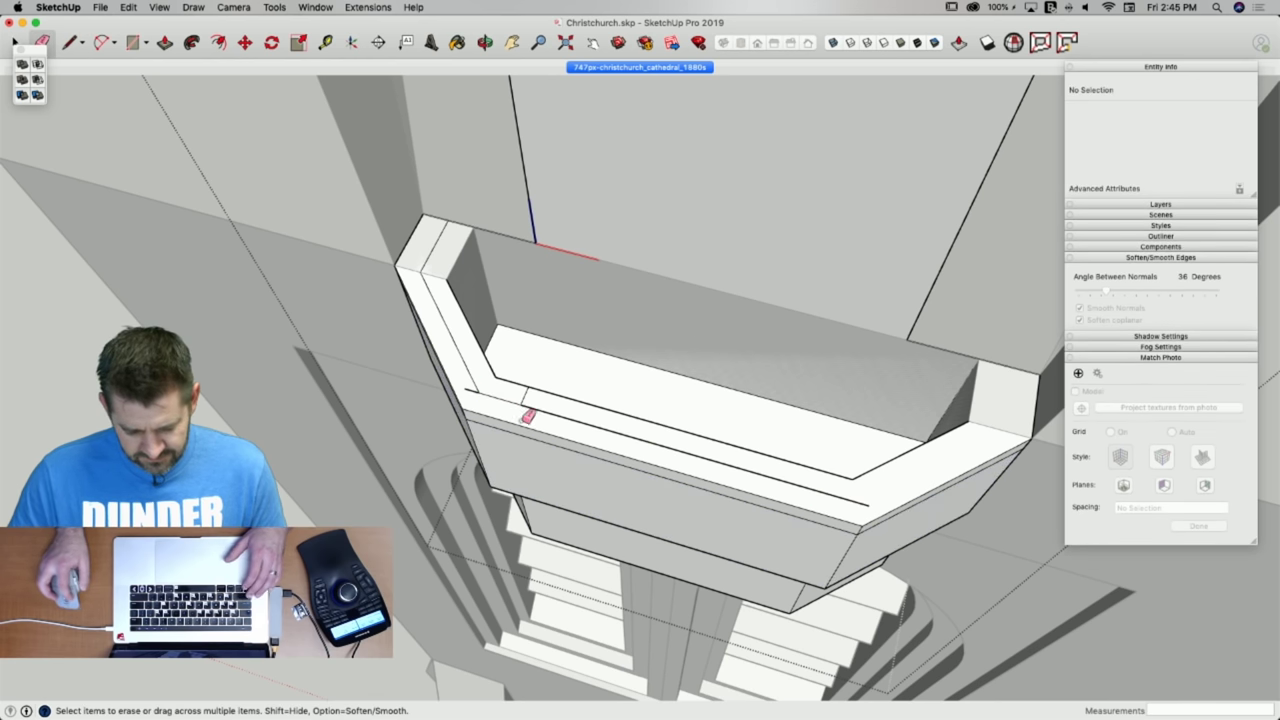
{"action": "left_click", "coordinate": [525, 434]}
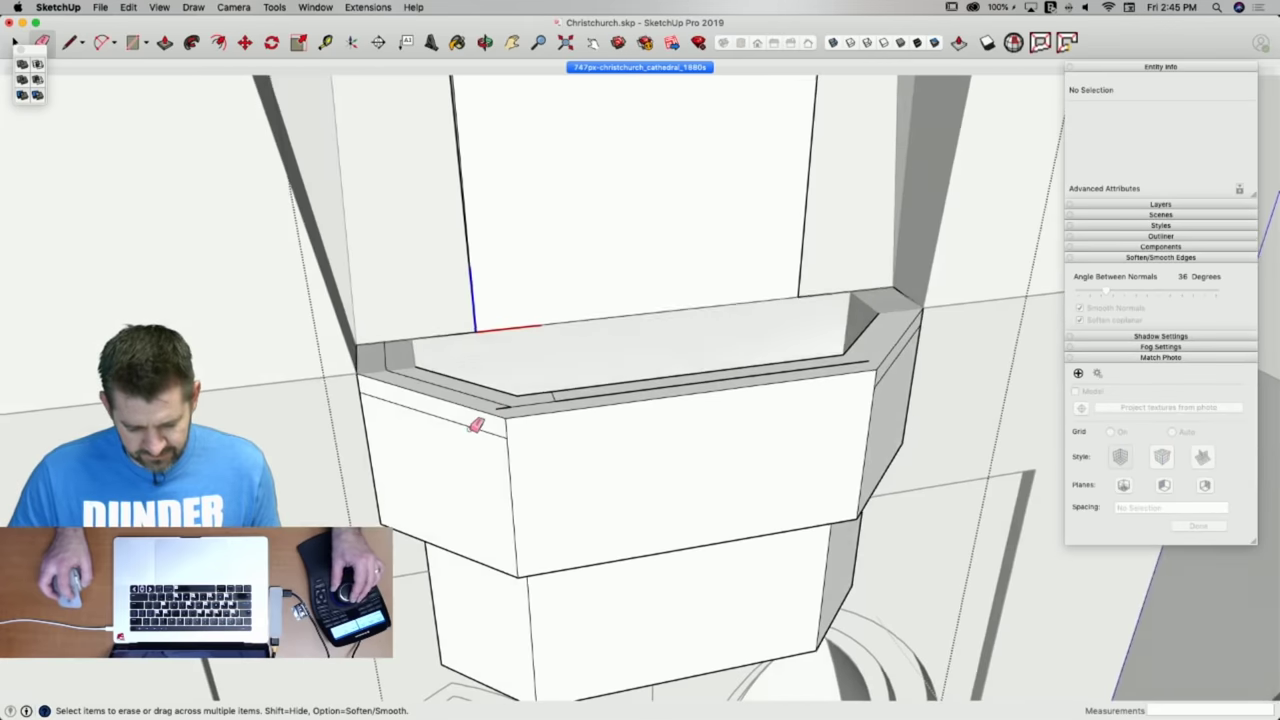
{"action": "left_click", "coordinate": [475, 422]}
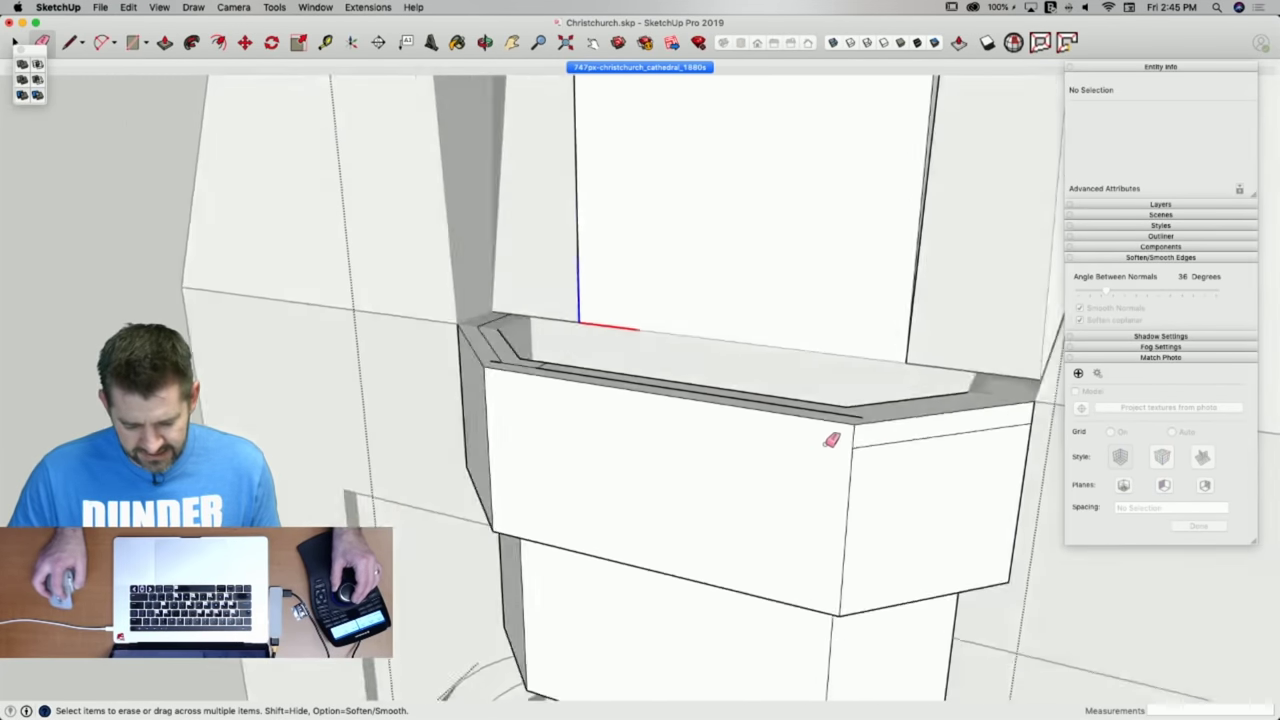
Continue the centre line along the wall top's other angled side and erase the overhanging line segments.
{"action": "mouse_move", "coordinate": [831, 440]}
{"action": "middle_mouse_down"}
{"action": "mouse_move", "coordinate": [863, 431]}
{"action": "mouse_move", "coordinate": [800, 426]}
{"action": "mouse_move", "coordinate": [783, 380]}
{"action": "mouse_move", "coordinate": [914, 330]}
{"action": "middle_mouse_up"}
{"action": "key", "text": "l"}
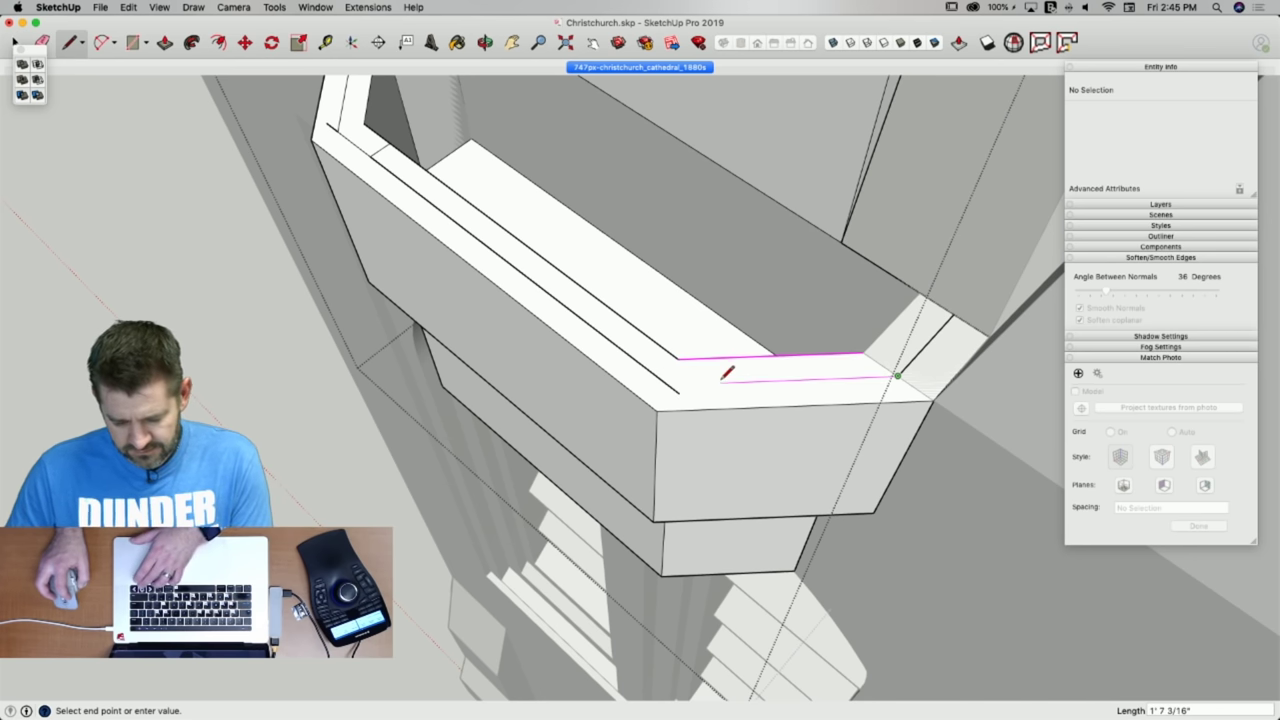
{"action": "key", "text": "e"}
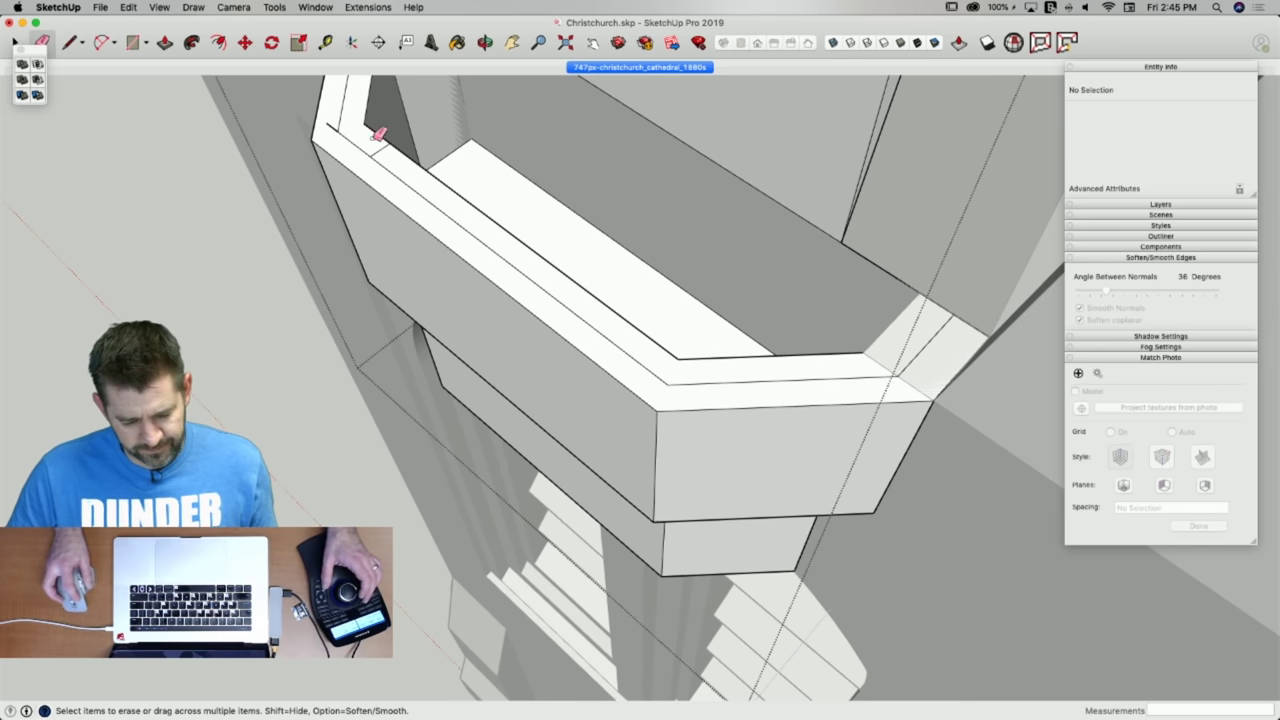
Try pushing the inner strip of the balcony wall's top down about 2' 5 5/16", then undo it.
{"action": "key", "text": "p"}
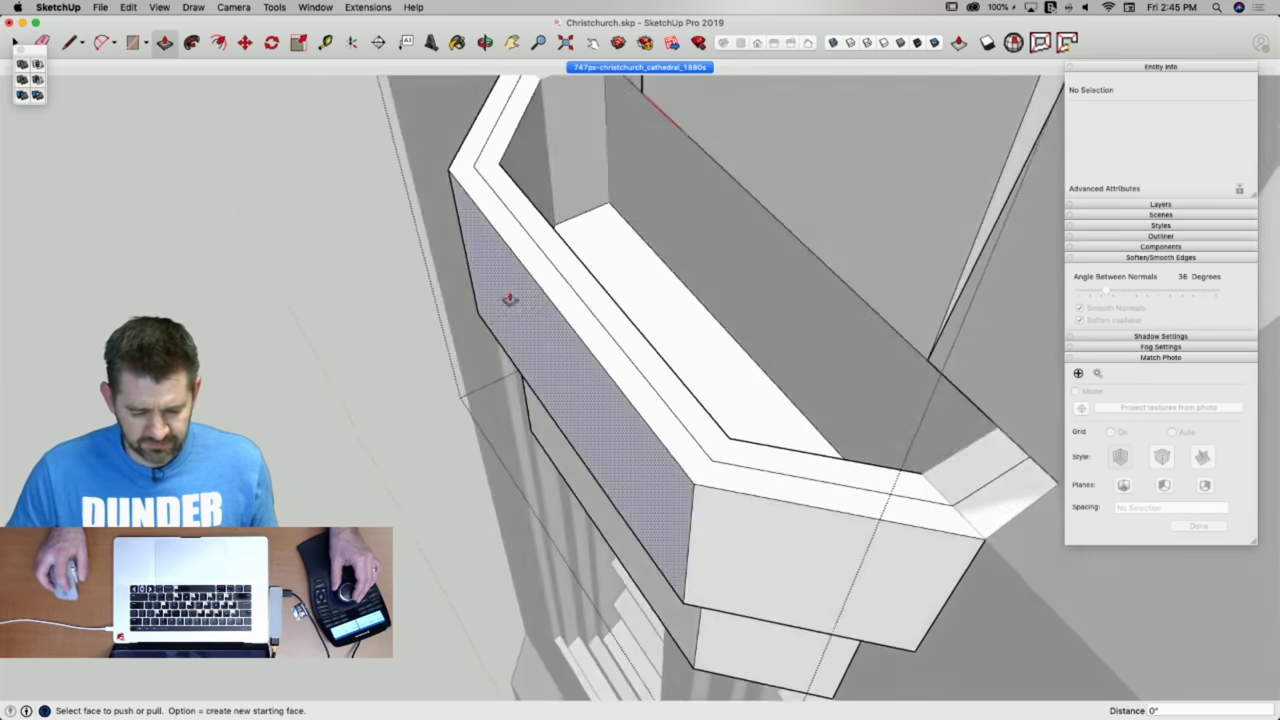
{"action": "left_click", "coordinate": [535, 143]}
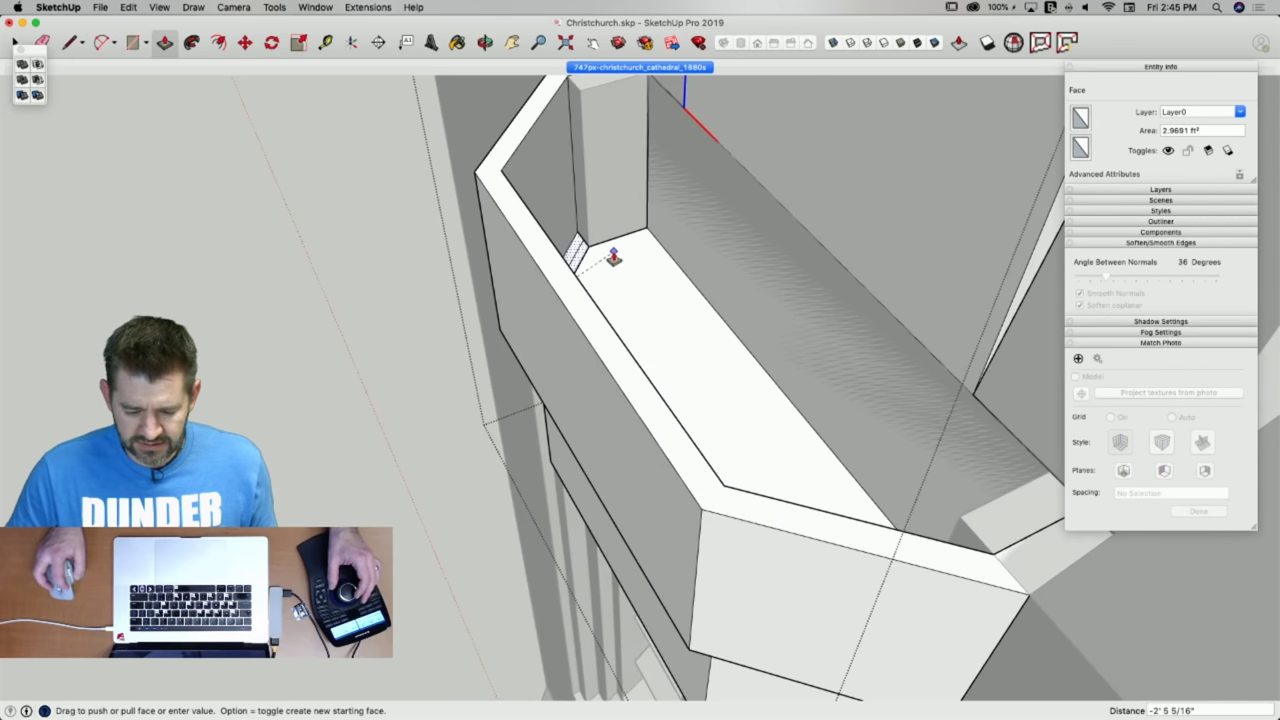
{"action": "left_click", "coordinate": [613, 258]}
{"action": "key", "text": "space"}
{"action": "key", "text": "e"}
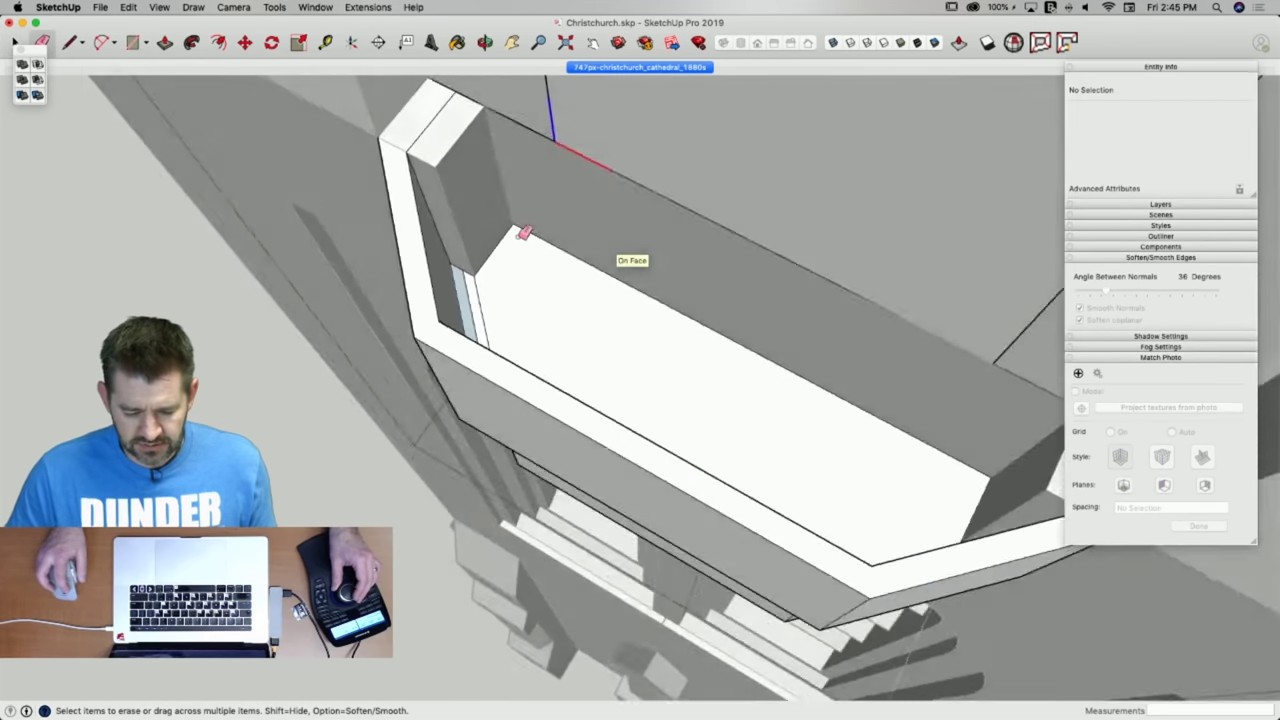
{"action": "key", "text": "super+z"}
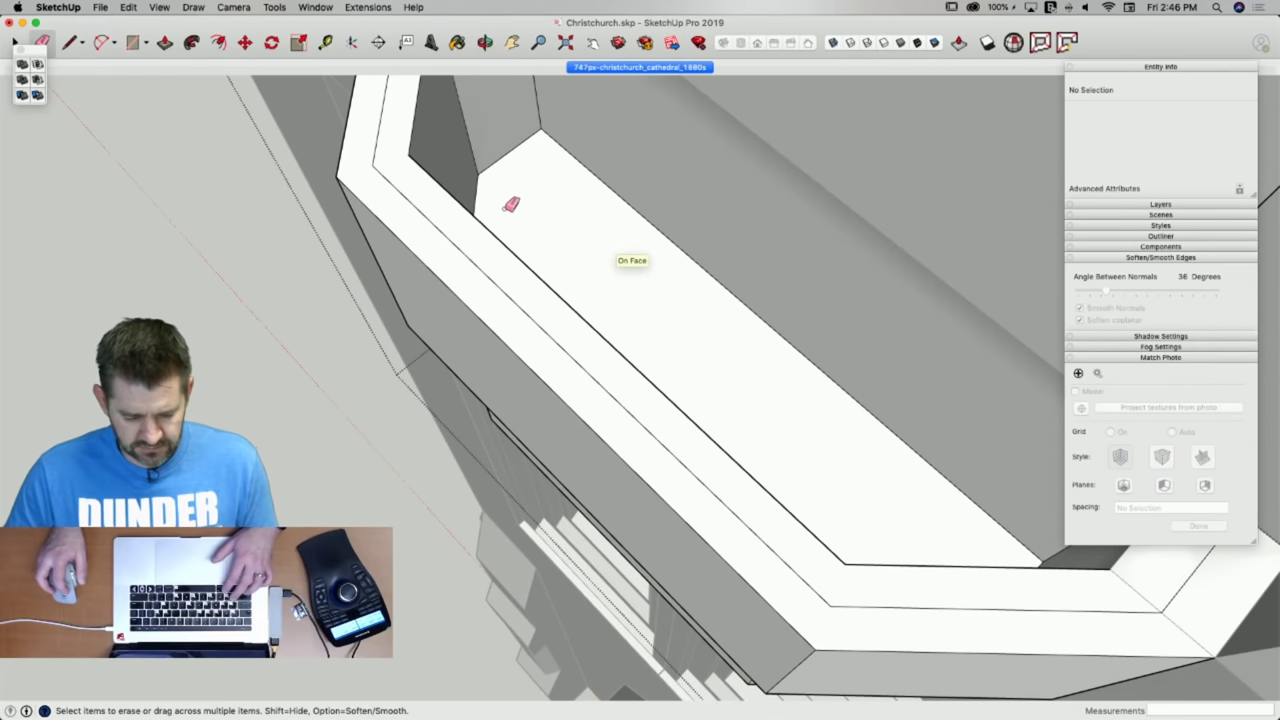
Push the inner strip of the balcony wall's top down about 2' 1 5/16", leaving a low ledge above the floor.
{"action": "mouse_move", "coordinate": [511, 204]}
{"action": "middle_mouse_down"}
{"action": "mouse_move", "coordinate": [480, 191]}
{"action": "mouse_move", "coordinate": [443, 120]}
{"action": "mouse_move", "coordinate": [514, 206]}
{"action": "middle_mouse_up"}
{"action": "key", "text": "p"}
{"action": "left_click", "coordinate": [547, 230]}
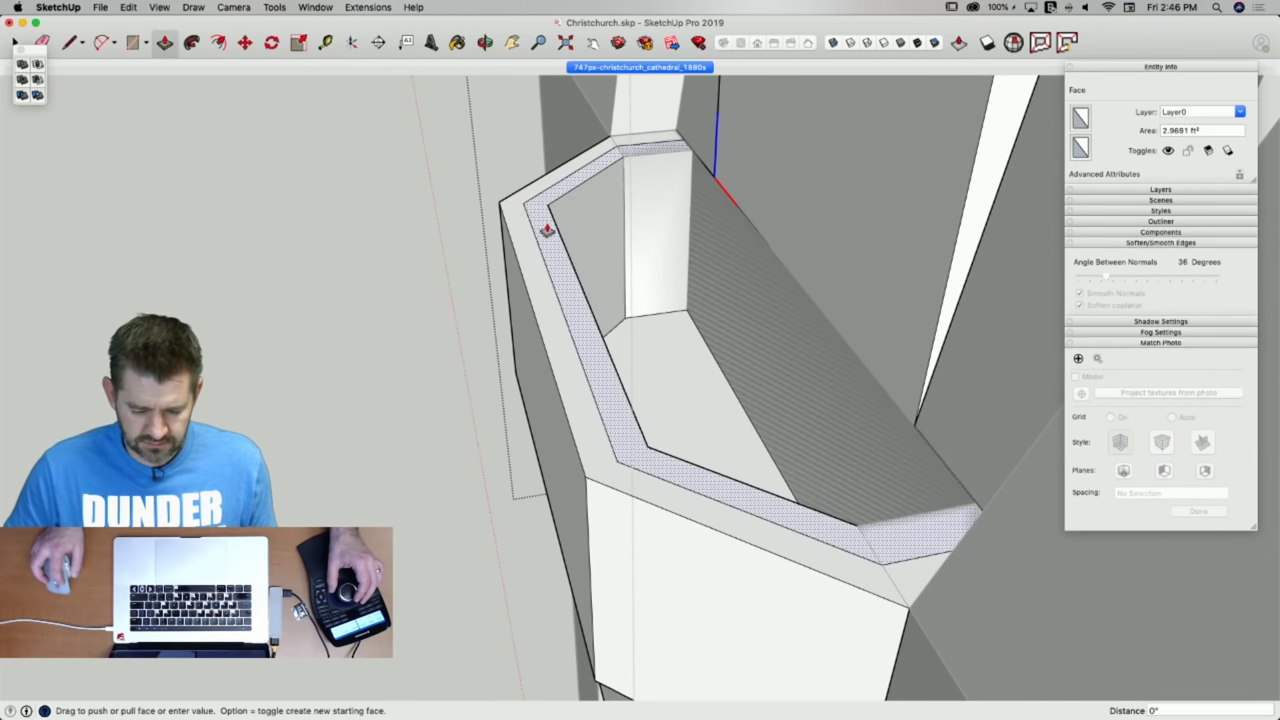
{"action": "scroll", "coordinate": [594, 328], "scroll_direction": "up", "scroll_amount": 5}
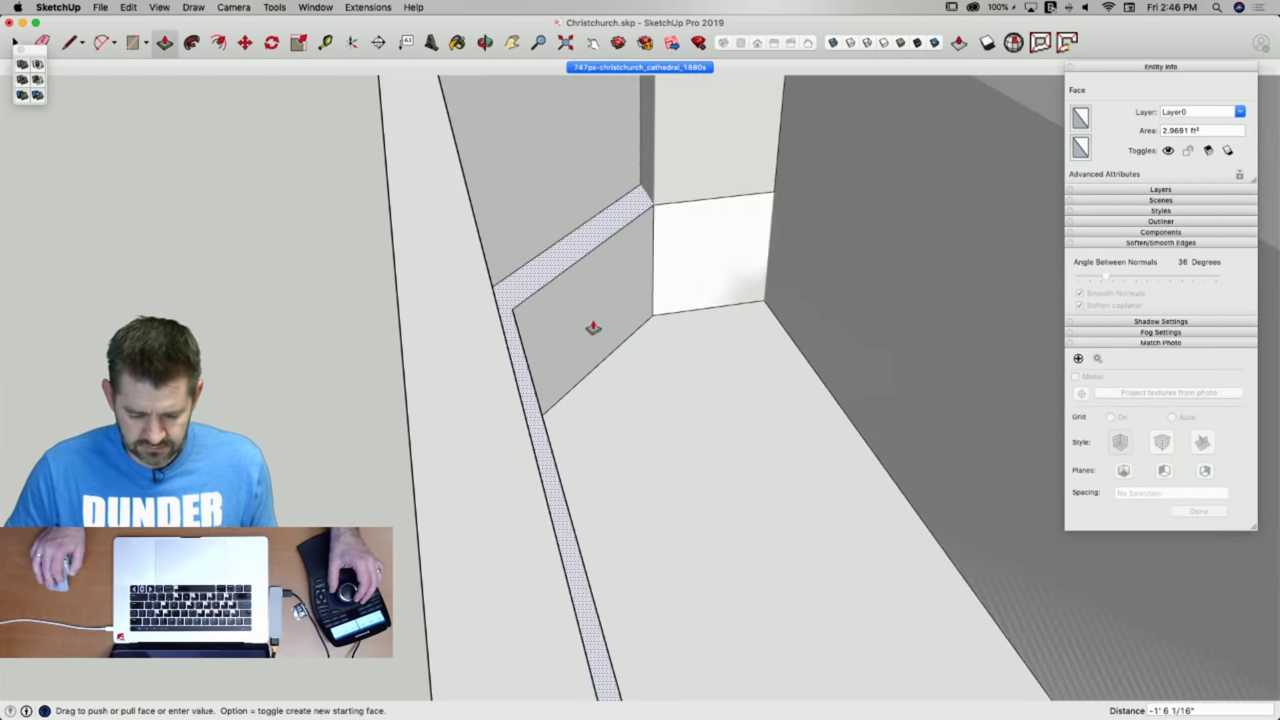
{"action": "scroll", "coordinate": [617, 349], "scroll_direction": "up", "scroll_amount": 5}
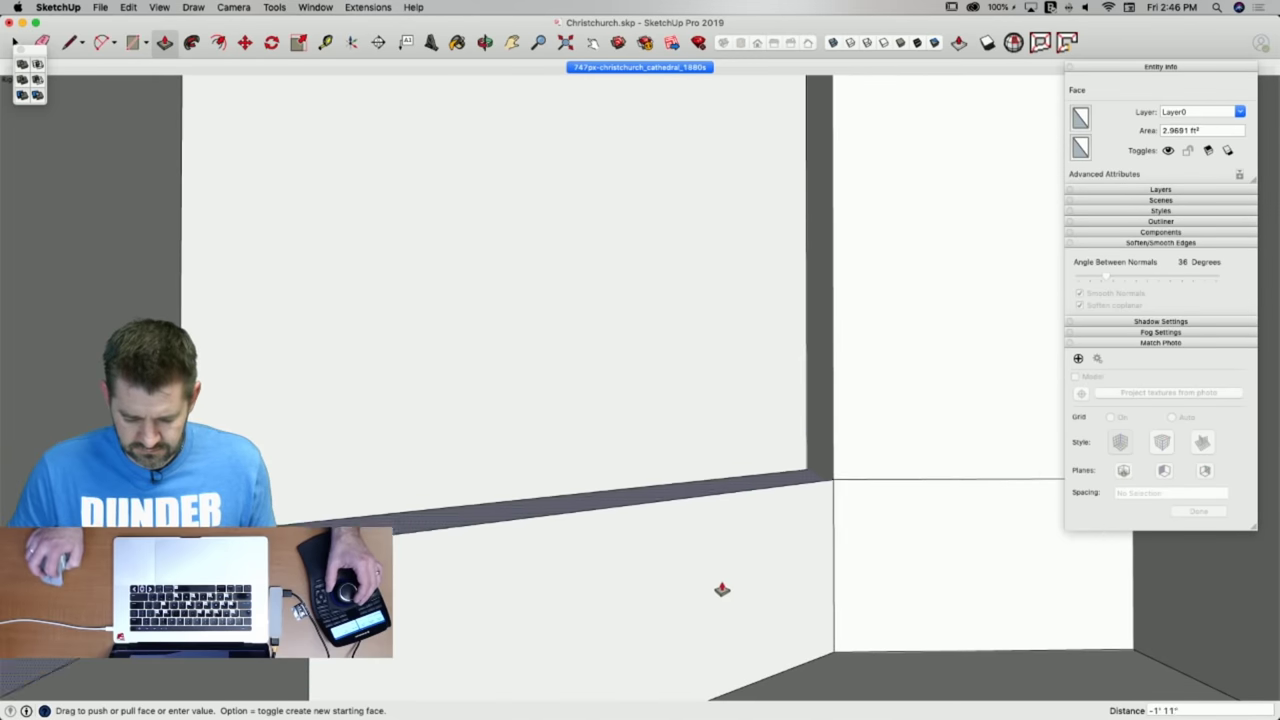
{"action": "left_click", "coordinate": [714, 665]}
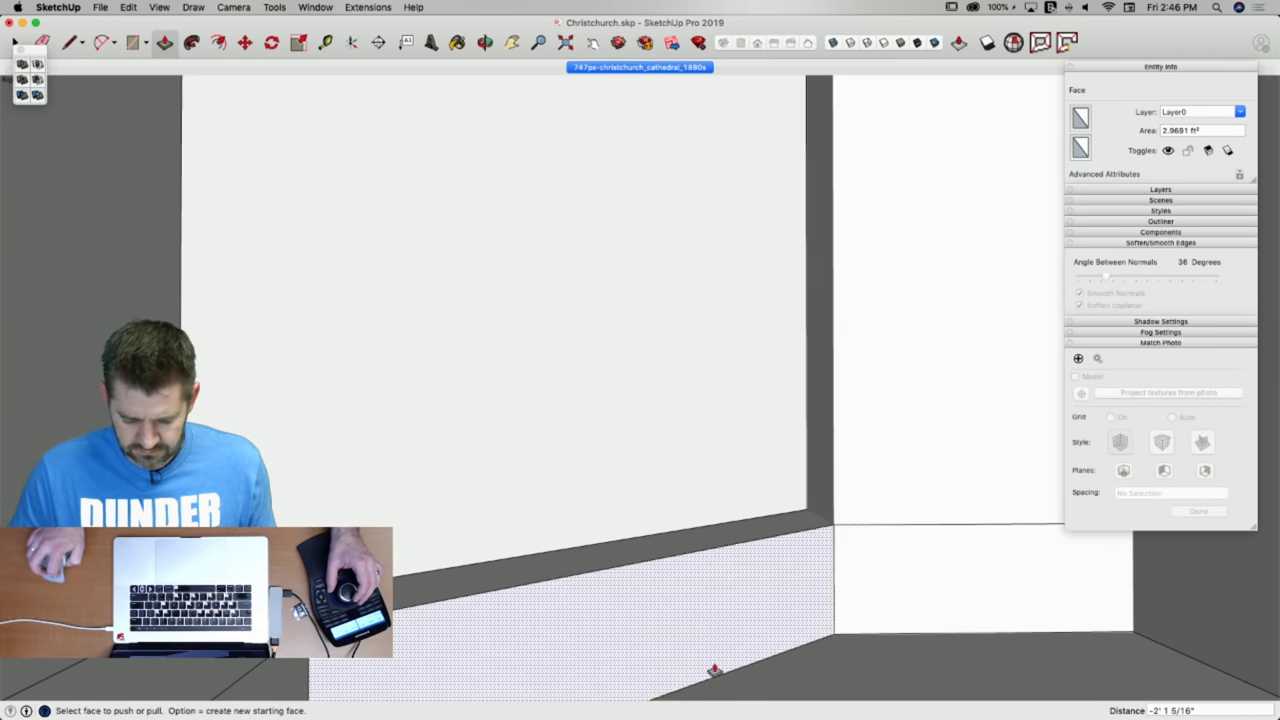
{"action": "middle_click_drag", "start_coordinate": [714, 666], "coordinate": [718, 631]}
{"action": "key", "text": "space"}
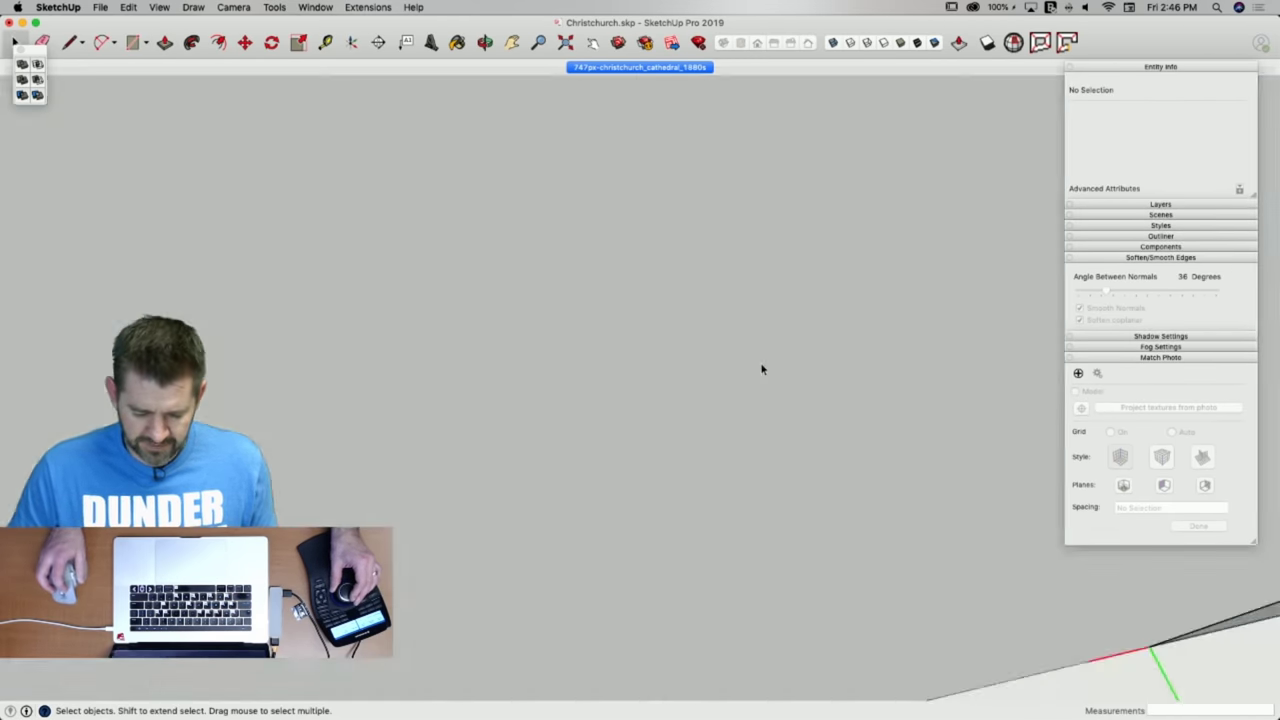
Draw two vertical lines across the inner face of the balcony's front wall and offset the panel between them inward.
{"action": "key", "text": "l"}
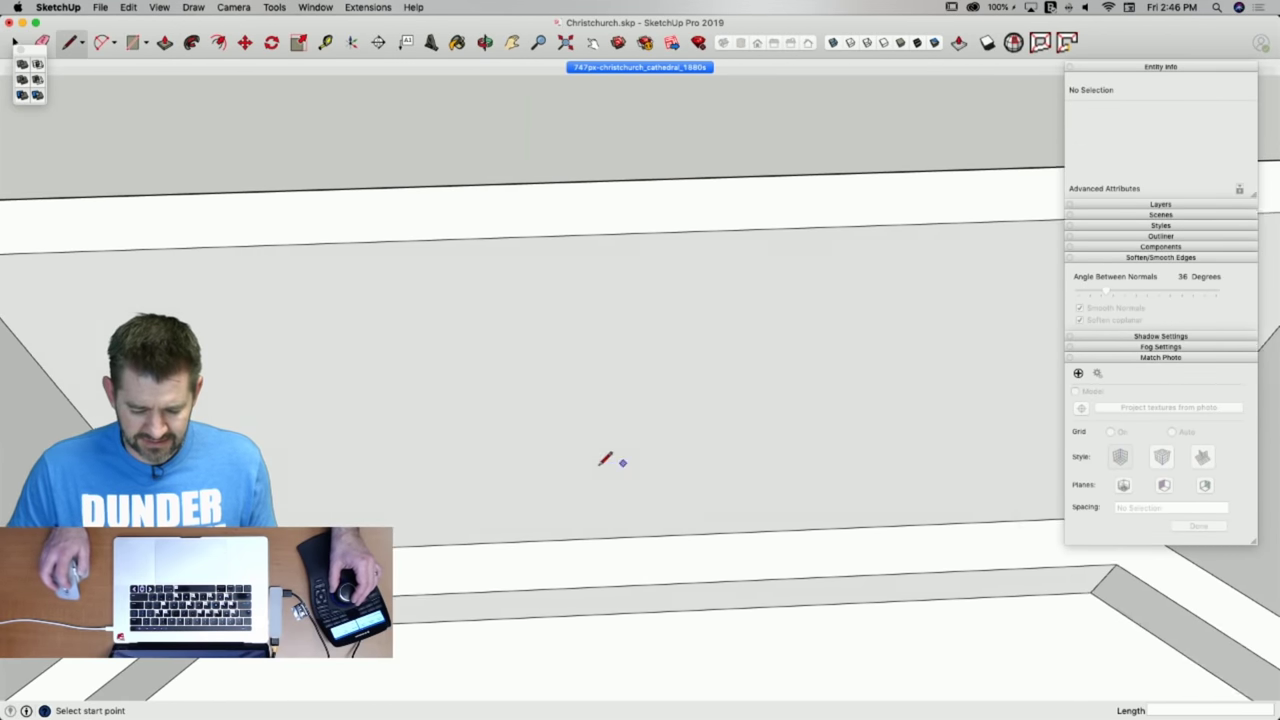
{"action": "middle_click_drag", "start_coordinate": [648, 540], "coordinate": [365, 430]}
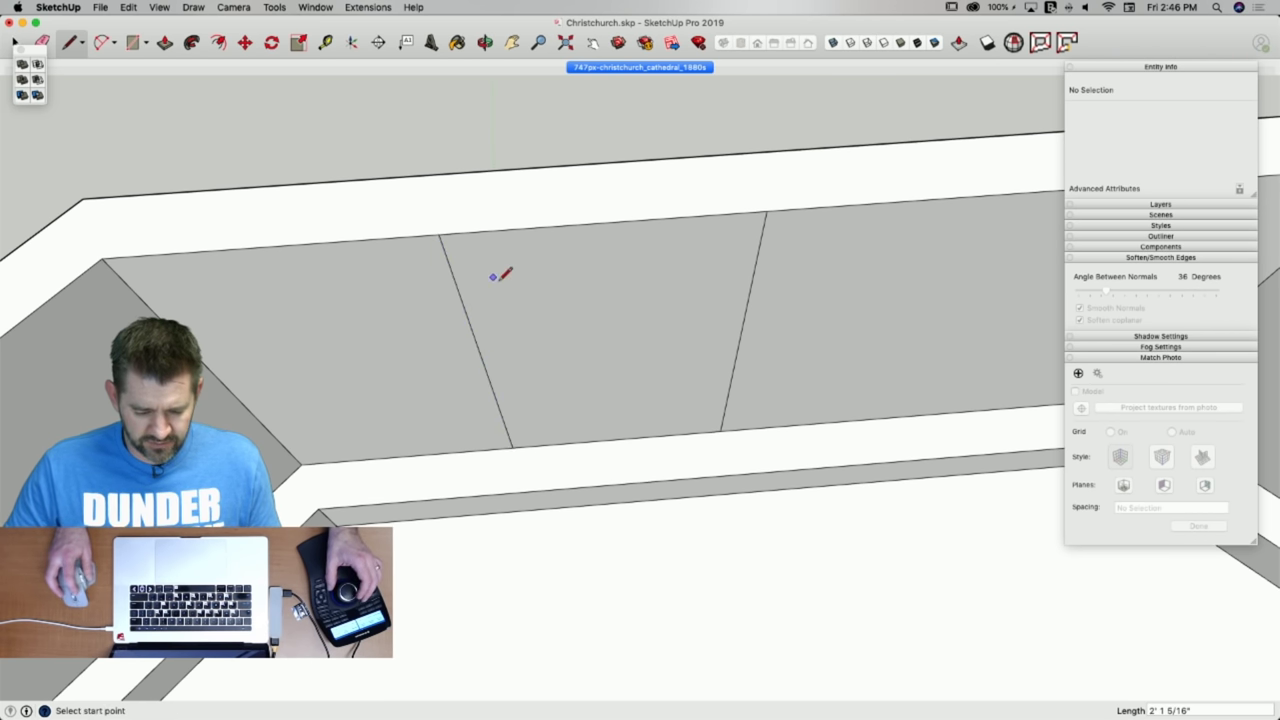
{"action": "key", "text": "f"}
{"action": "left_click", "coordinate": [558, 226]}
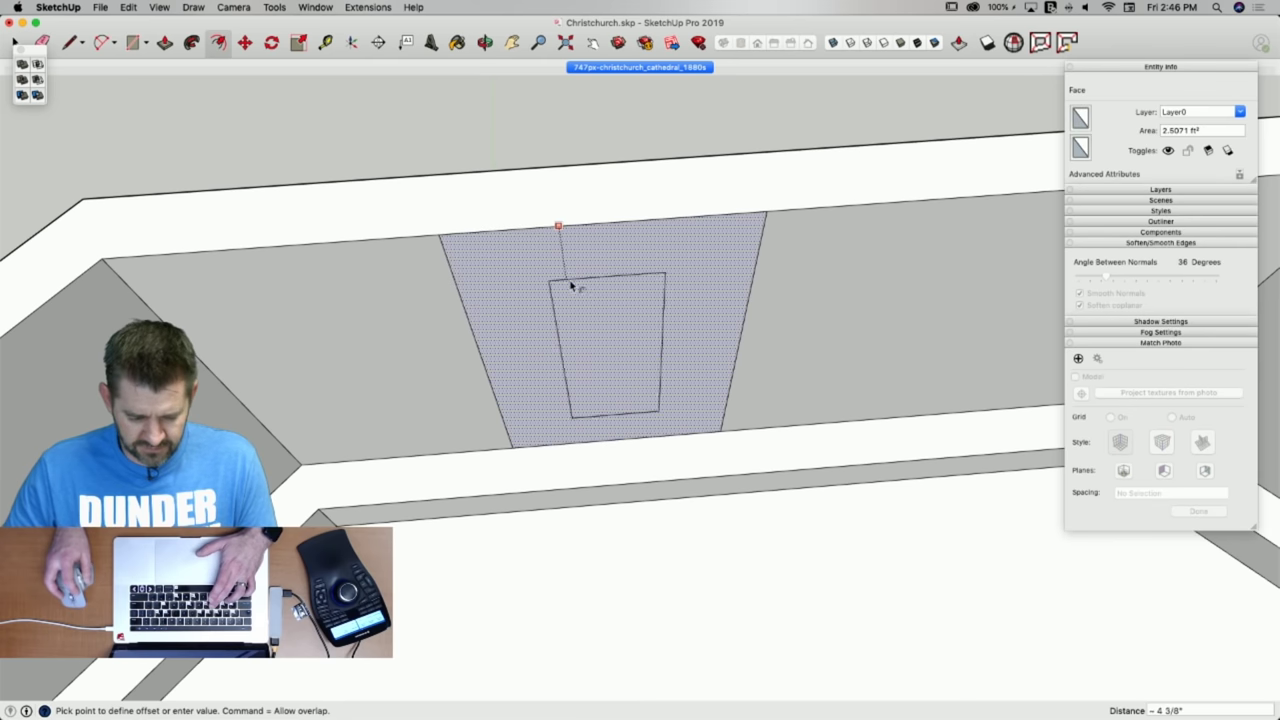
{"action": "left_click", "coordinate": [567, 272]}
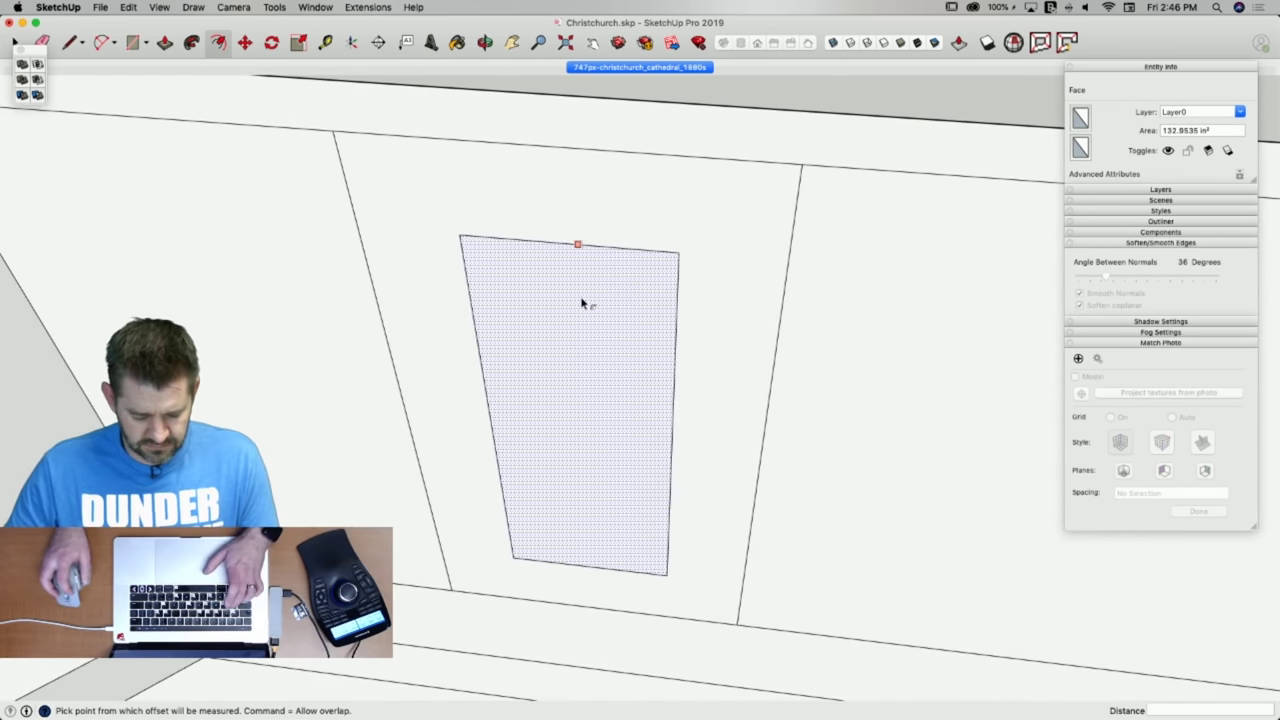
Draw an arc with a bulge of about 1 1/8" from the offset panel's top midpoint to its side edge.
{"action": "key", "text": "a"}
{"action": "left_click", "coordinate": [567, 243]}
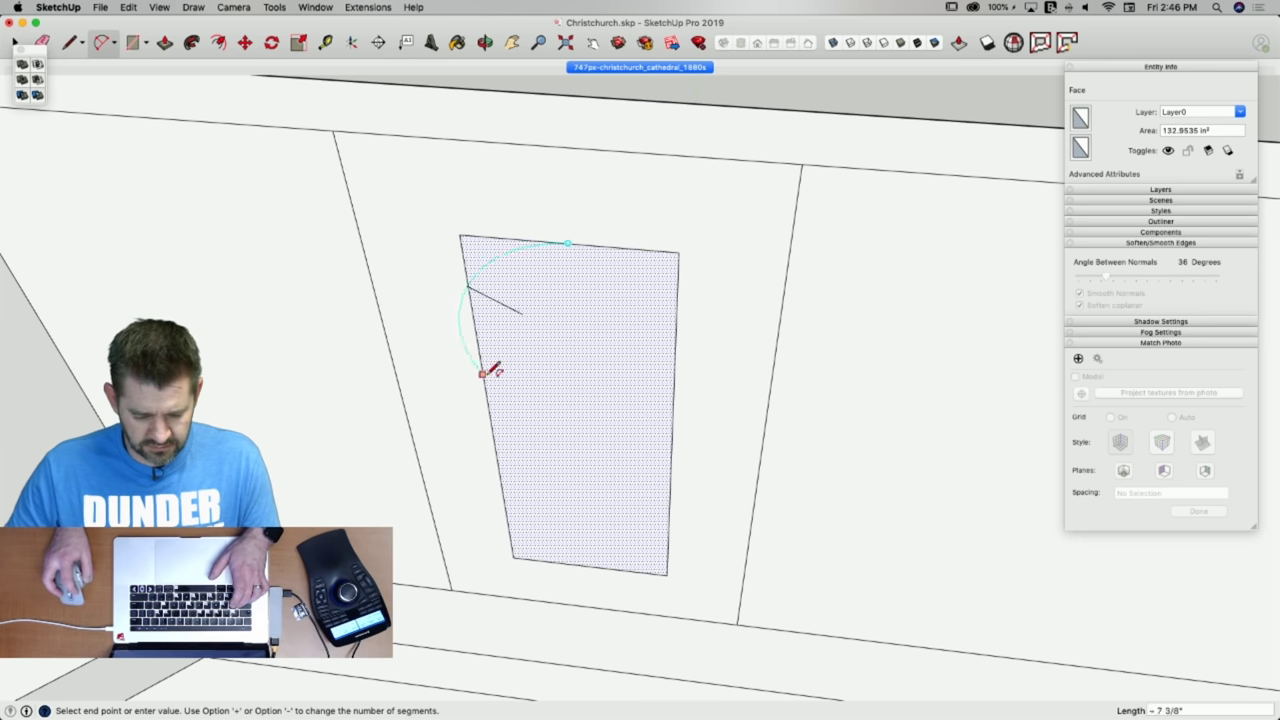
{"action": "left_click", "coordinate": [483, 375]}
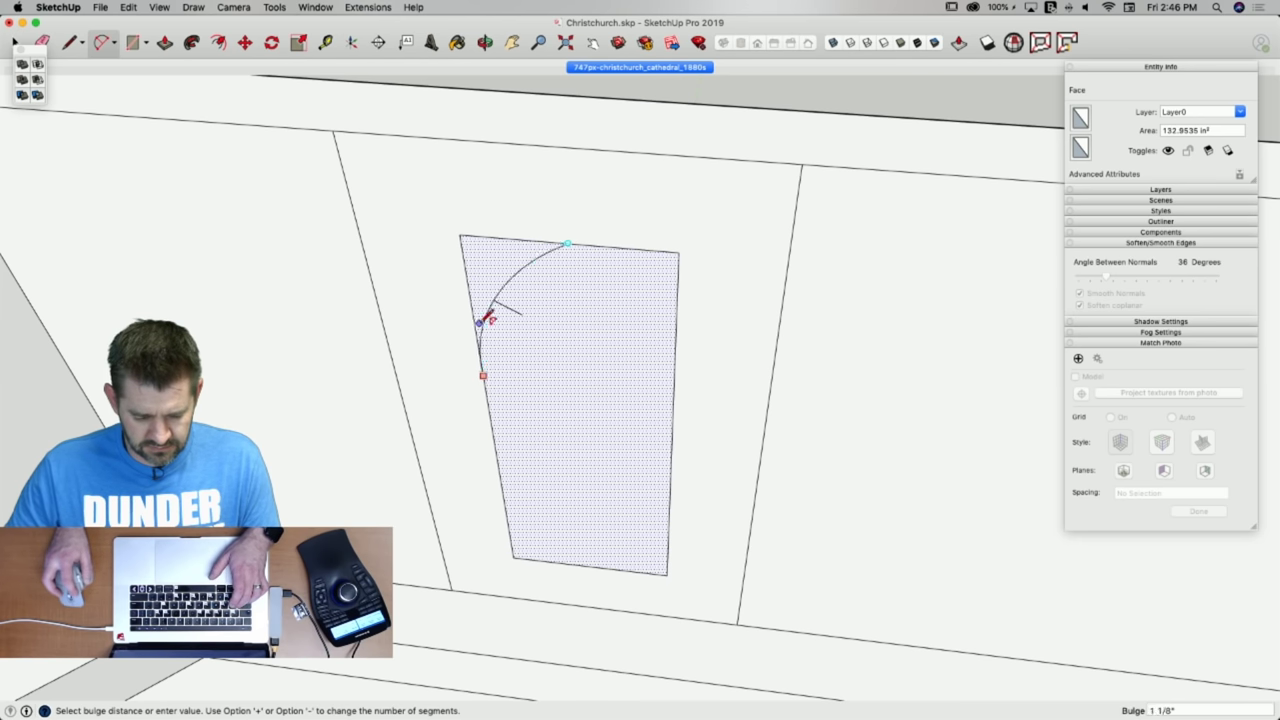
{"action": "left_click", "coordinate": [491, 321]}
Make a copy of the corner face outside the arc, rotated 180° about the arch's apex onto the opposite corner.
{"action": "key", "text": "space"}
{"action": "left_click", "coordinate": [507, 274]}
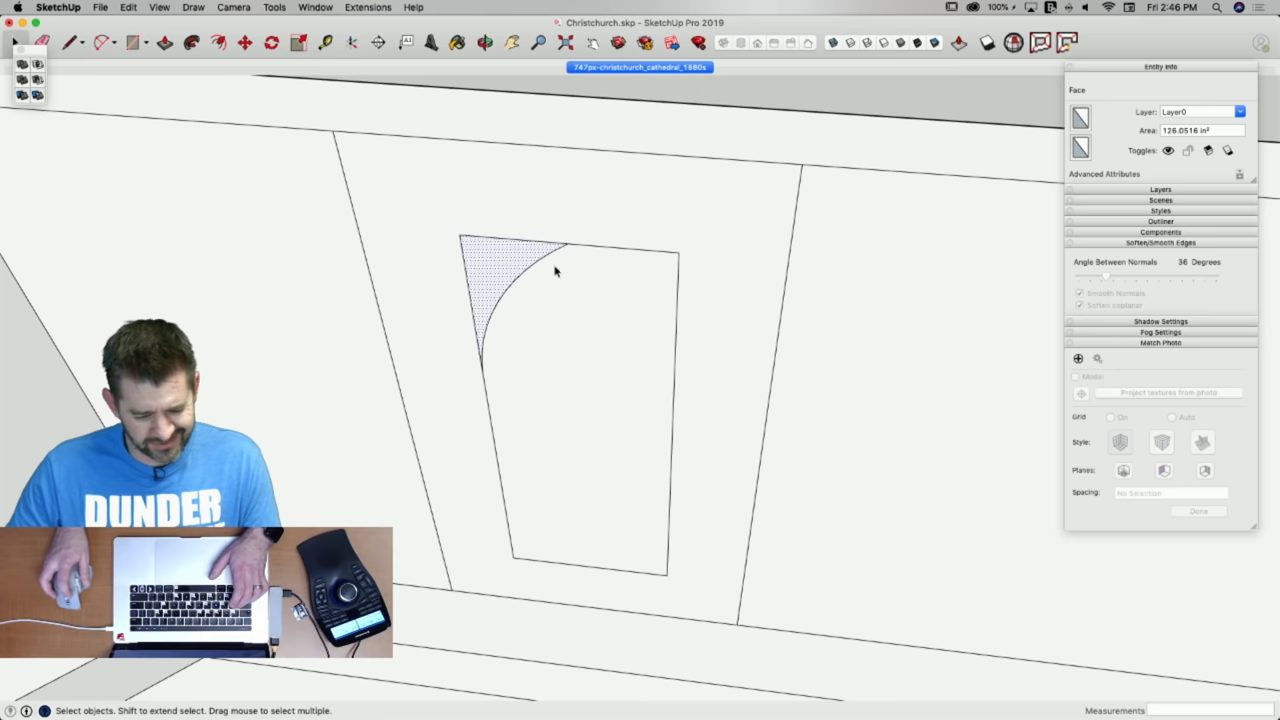
{"action": "key", "text": "q"}
{"action": "left_click_drag", "start_coordinate": [567, 243], "coordinate": [543, 241]}
{"action": "left_click", "coordinate": [531, 241]}
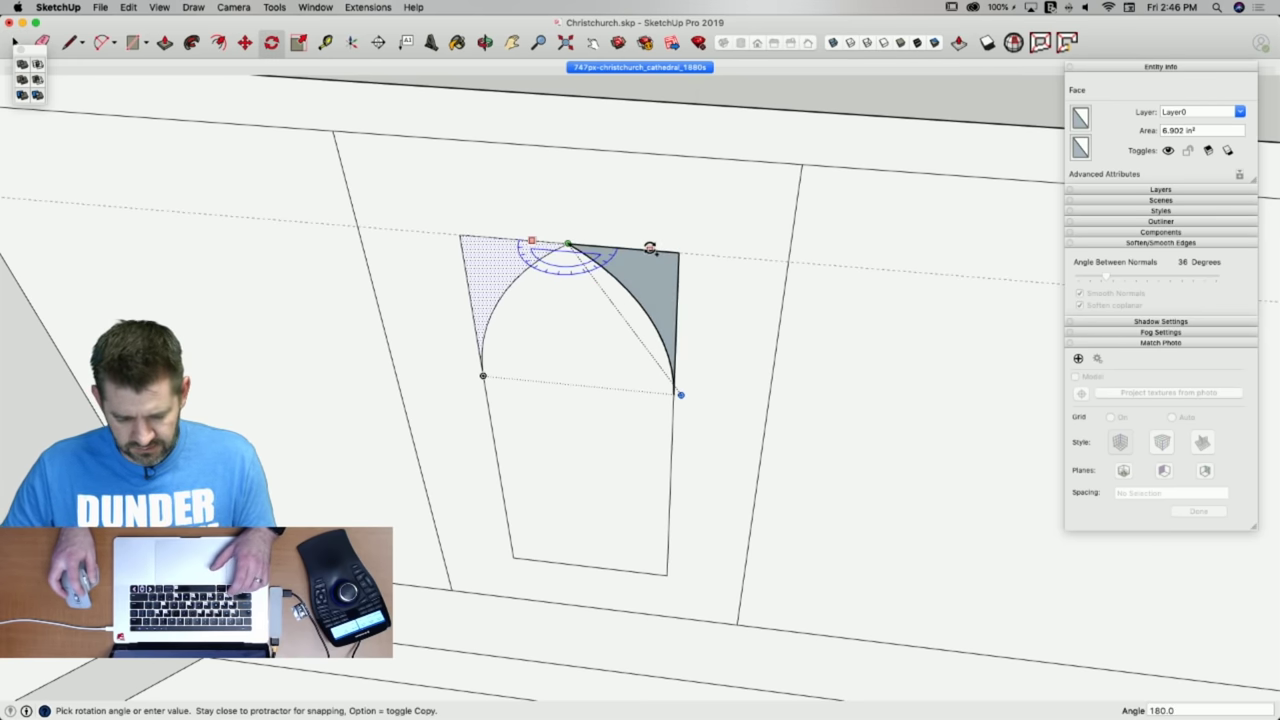
{"action": "left_click", "coordinate": [650, 248]}
Erase the square corner edges around the two arcs to leave a pointed-arch outline.
{"action": "key", "text": "e"}
{"action": "left_click_drag", "start_coordinate": [489, 234], "coordinate": [453, 267]}
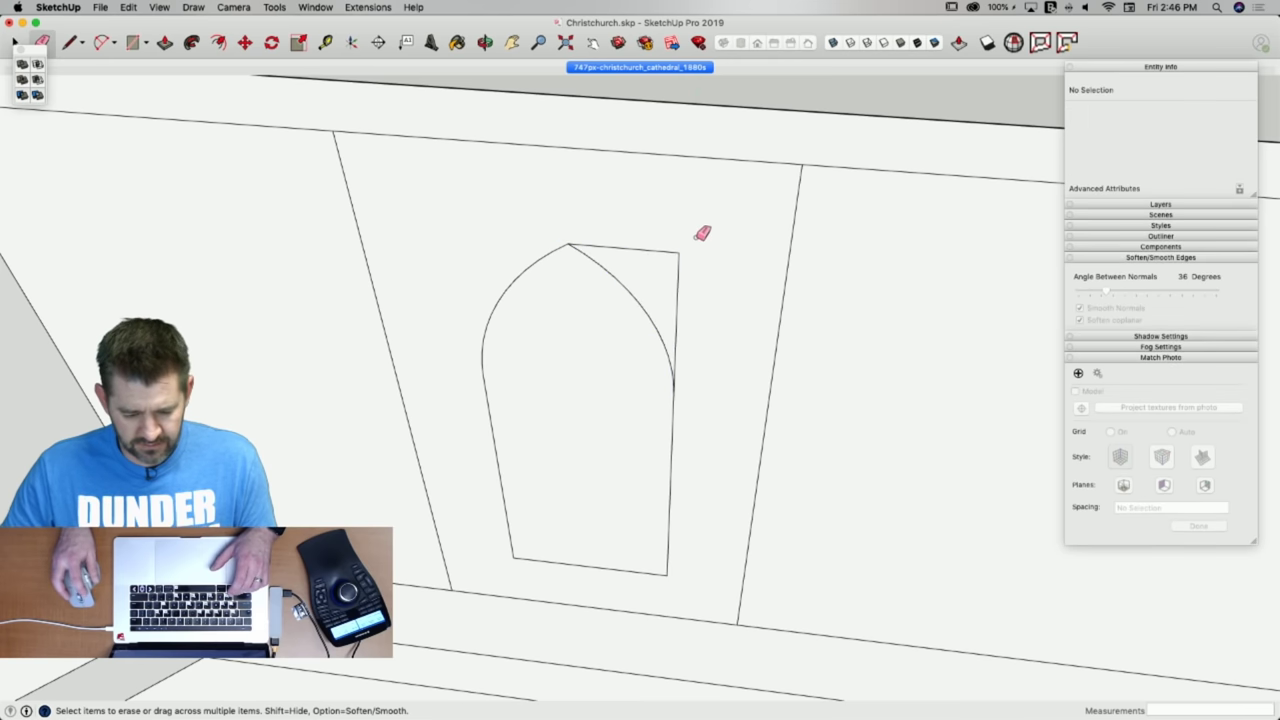
{"action": "left_click_drag", "start_coordinate": [669, 247], "coordinate": [684, 274]}
Copy the pointed-arch face about 1' 2 1/4" sideways along the balcony's front wall into the neighbouring end panel.
{"action": "key", "text": "space"}
{"action": "left_click", "coordinate": [577, 457]}
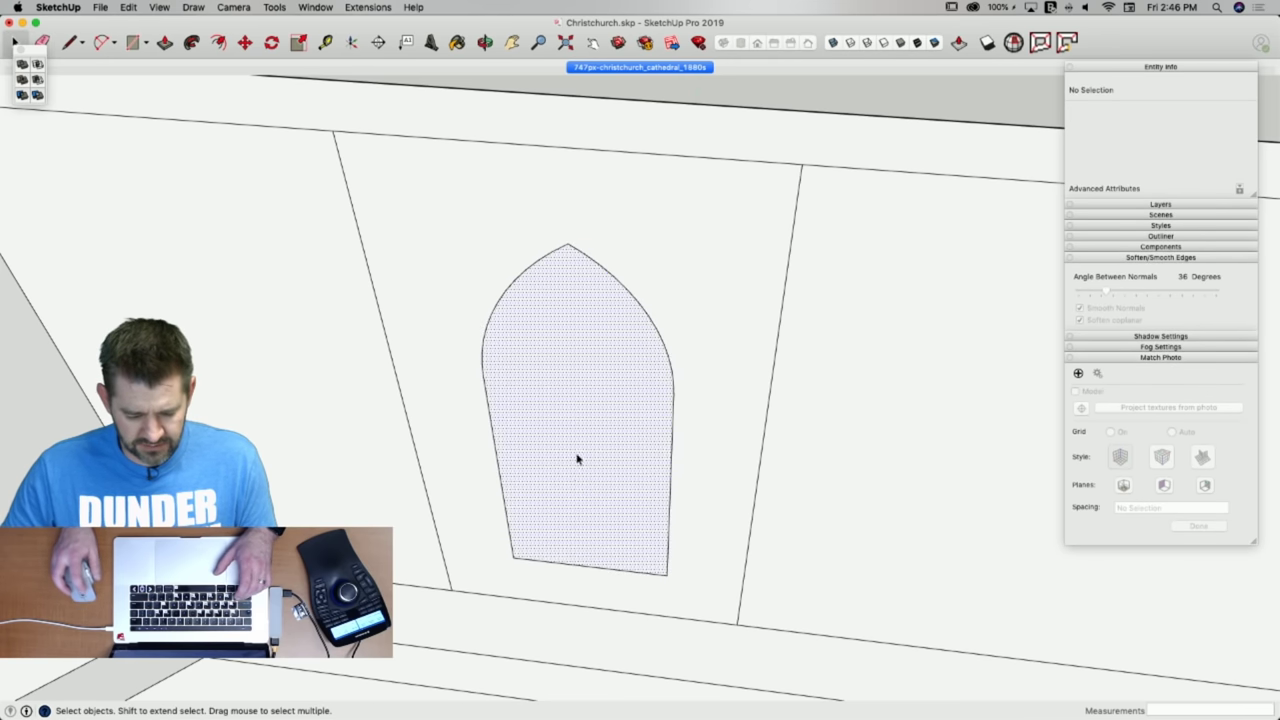
{"action": "key", "text": "m"}
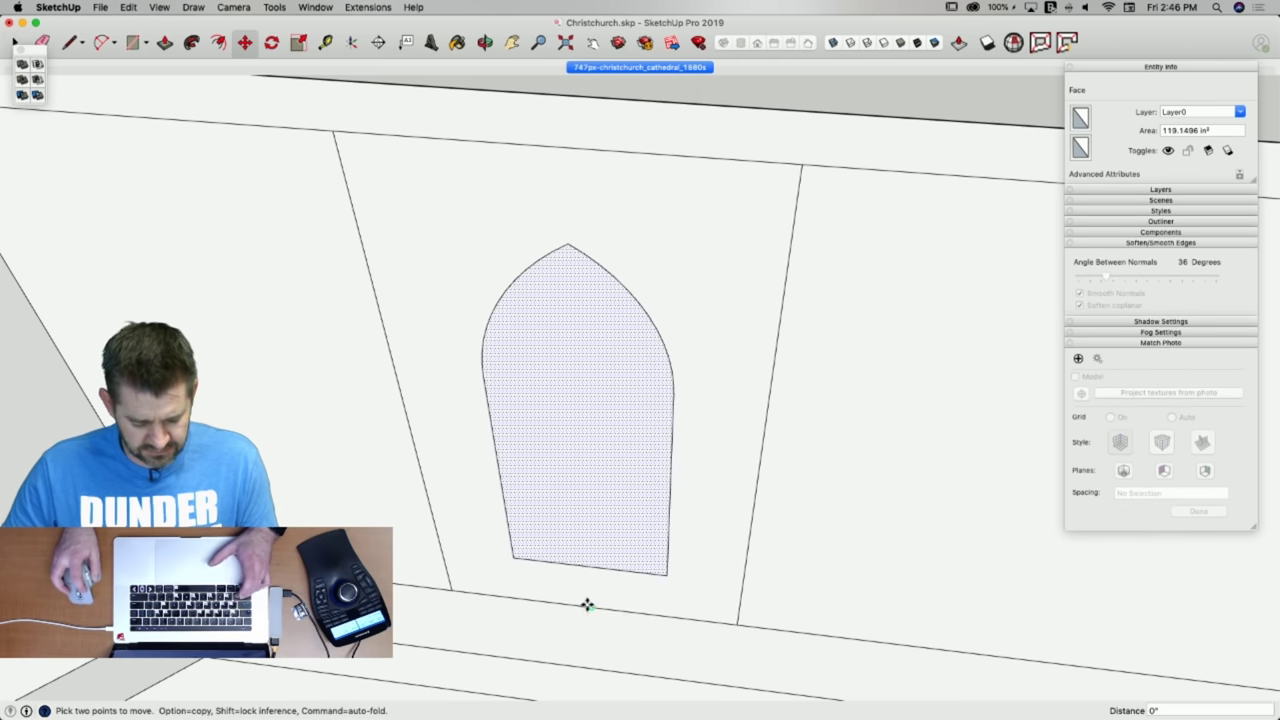
{"action": "left_click", "coordinate": [569, 601]}
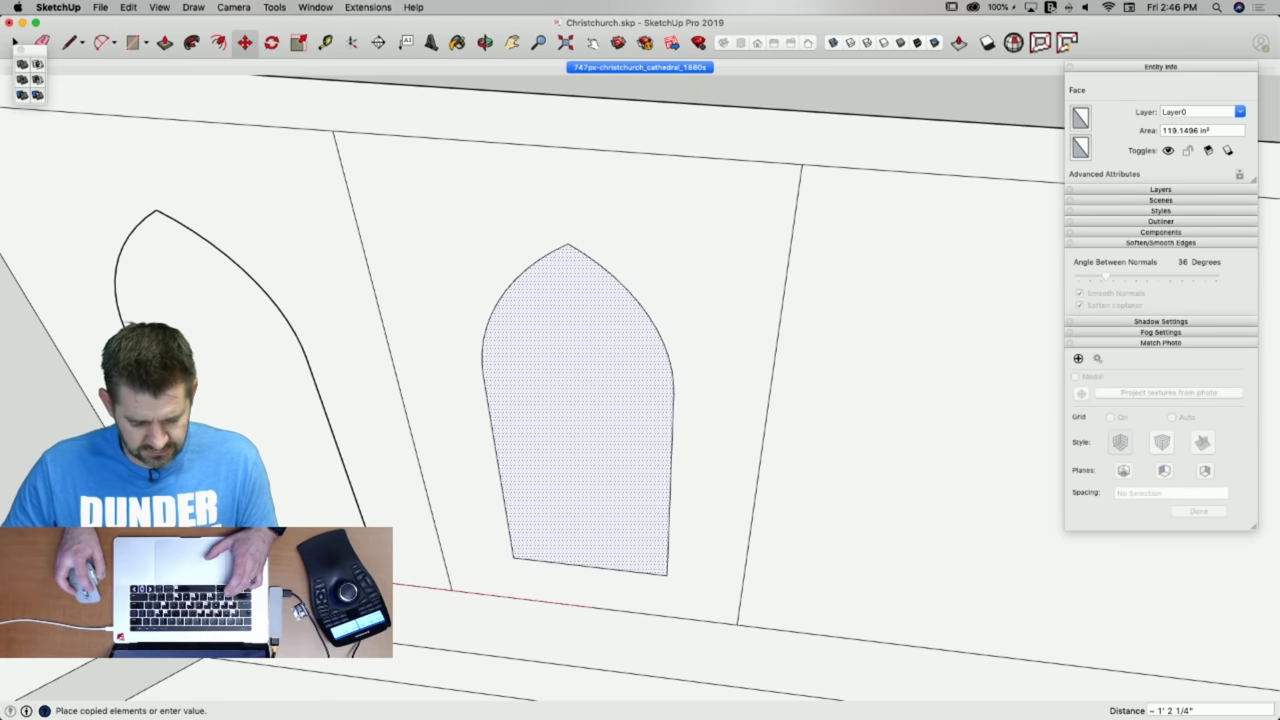
{"action": "left_click", "coordinate": [158, 568]}
{"action": "left_click", "coordinate": [158, 568]}
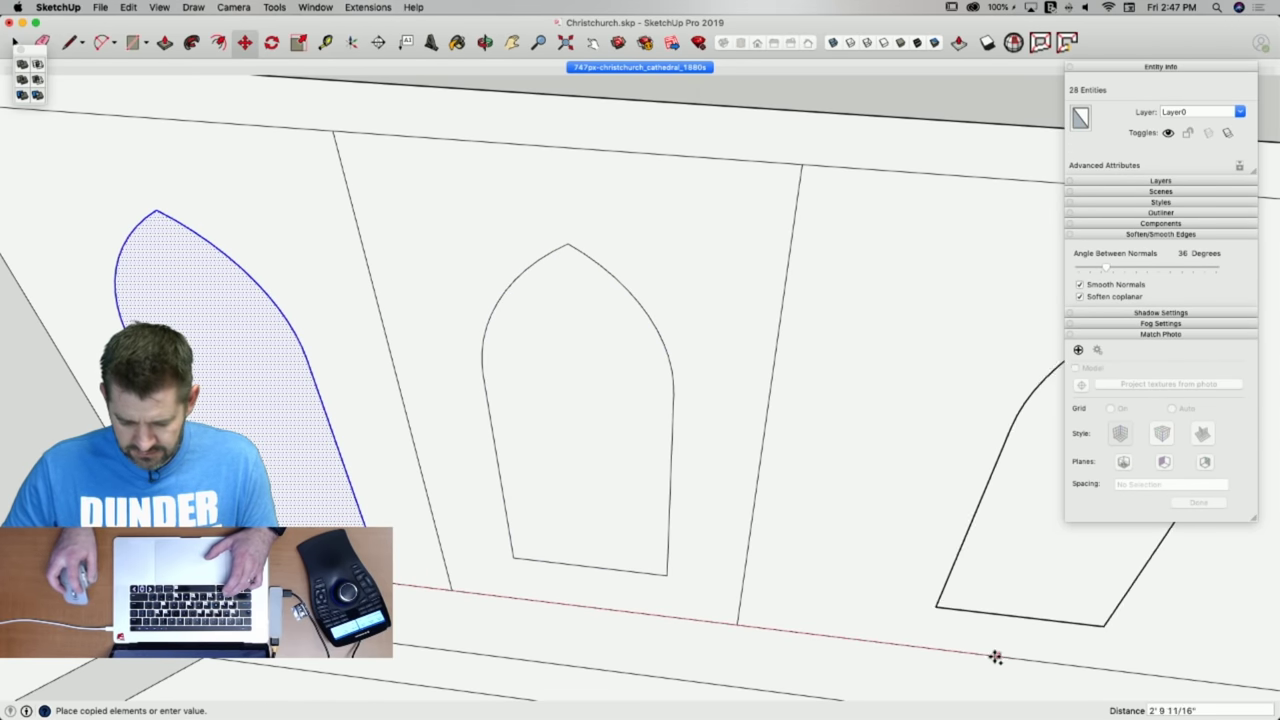
{"action": "key", "text": "l"}
{"action": "scroll", "coordinate": [671, 526], "scroll_direction": "down", "scroll_amount": 10}
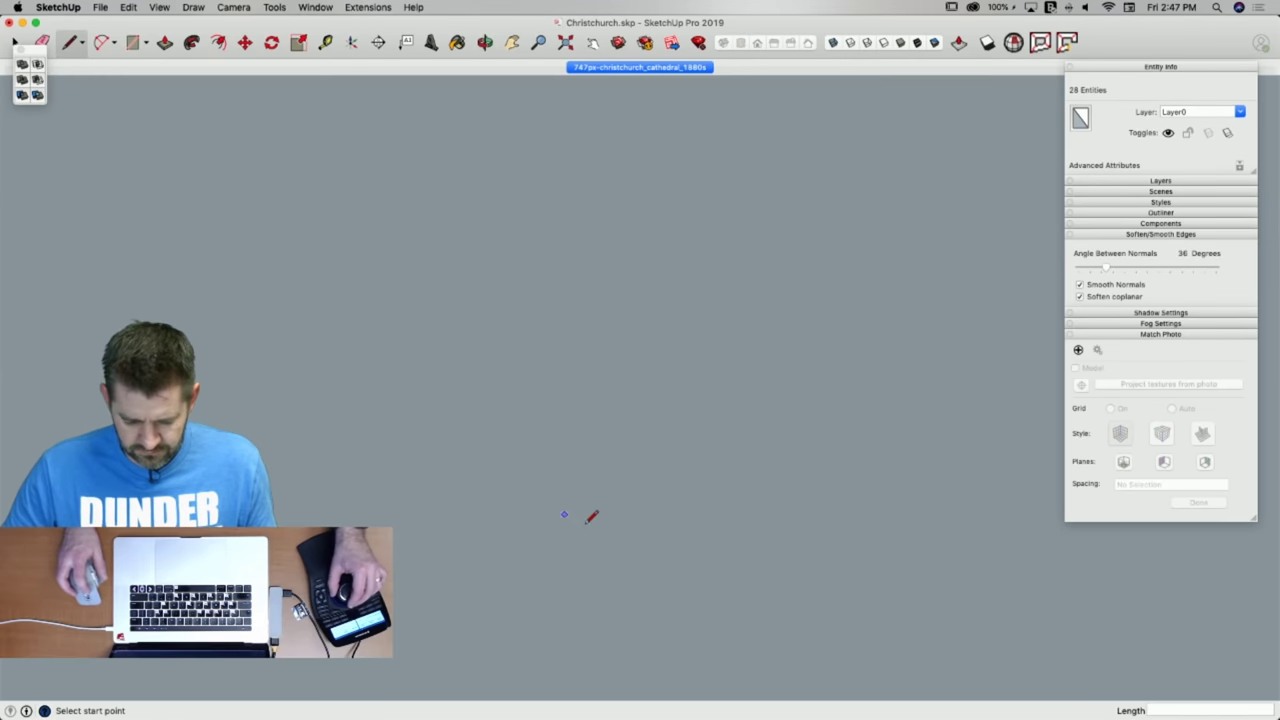
Copy the original pointed arch about 1' 2 1/4" the opposite way along the front wall as a 2x array, using the arch apexes as spacing.
{"action": "key", "text": "m"}
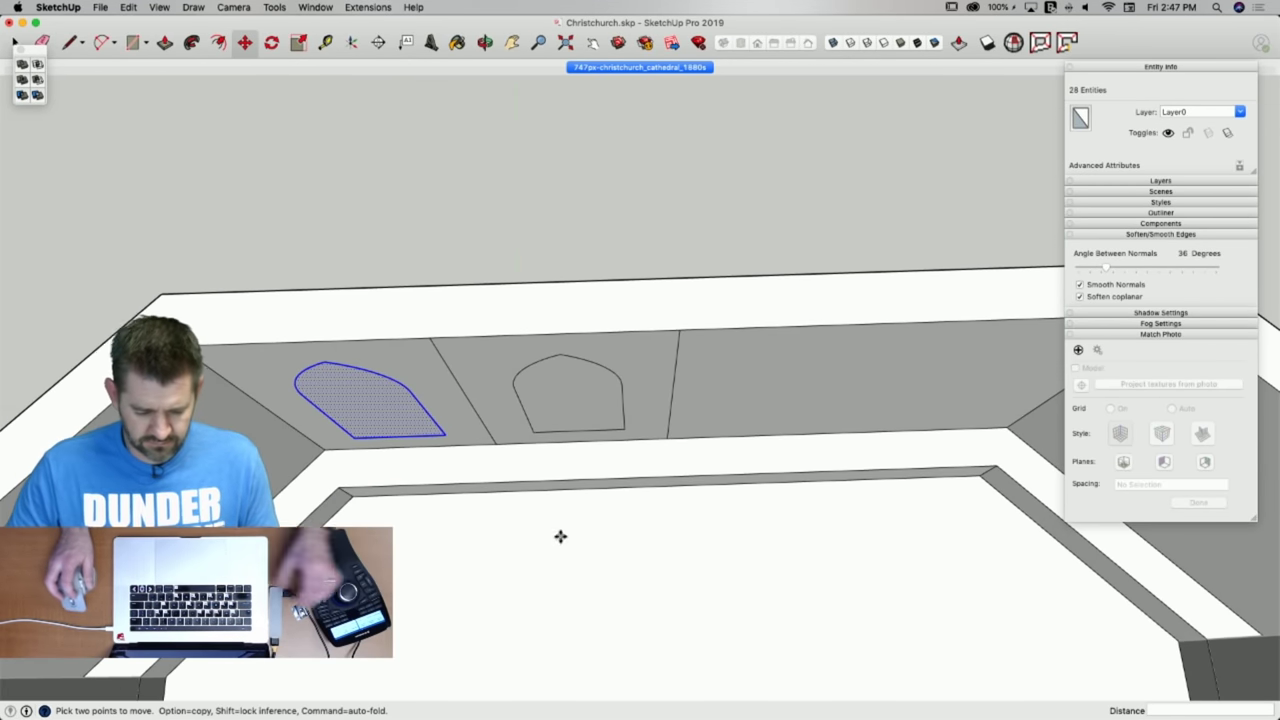
{"action": "key", "text": "space"}
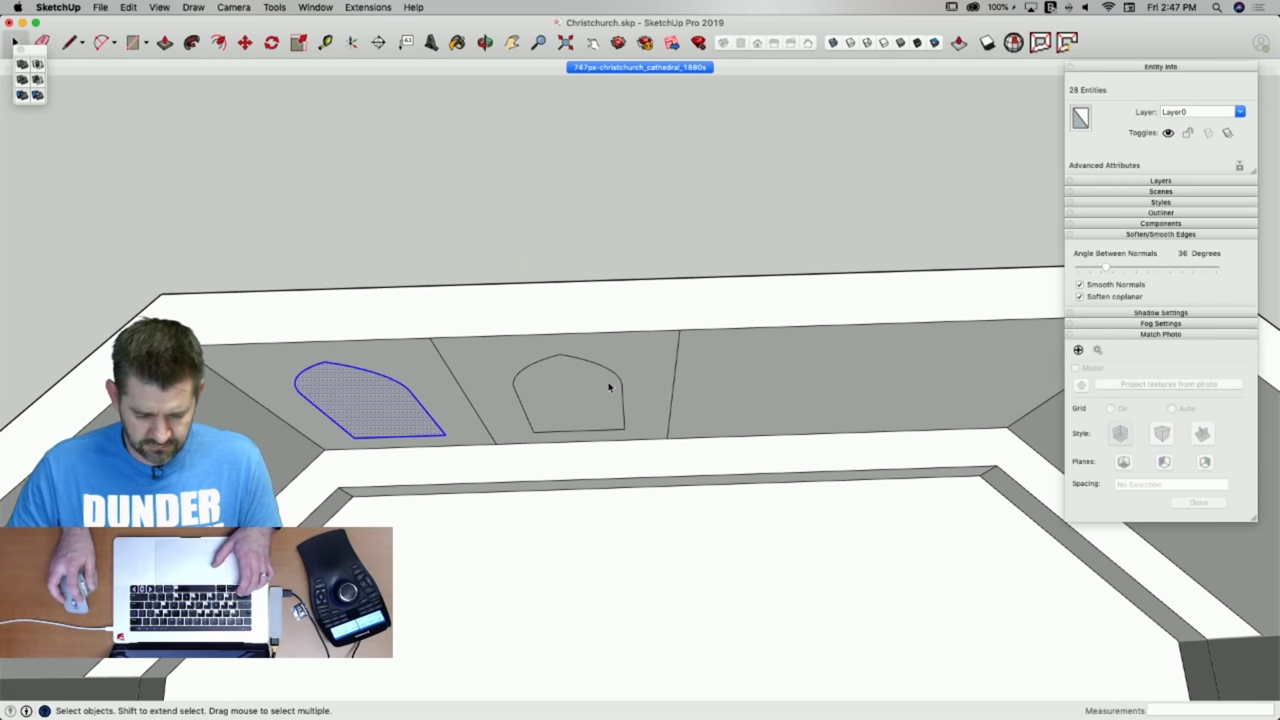
{"action": "left_click", "coordinate": [571, 384]}
{"action": "key", "text": "m"}
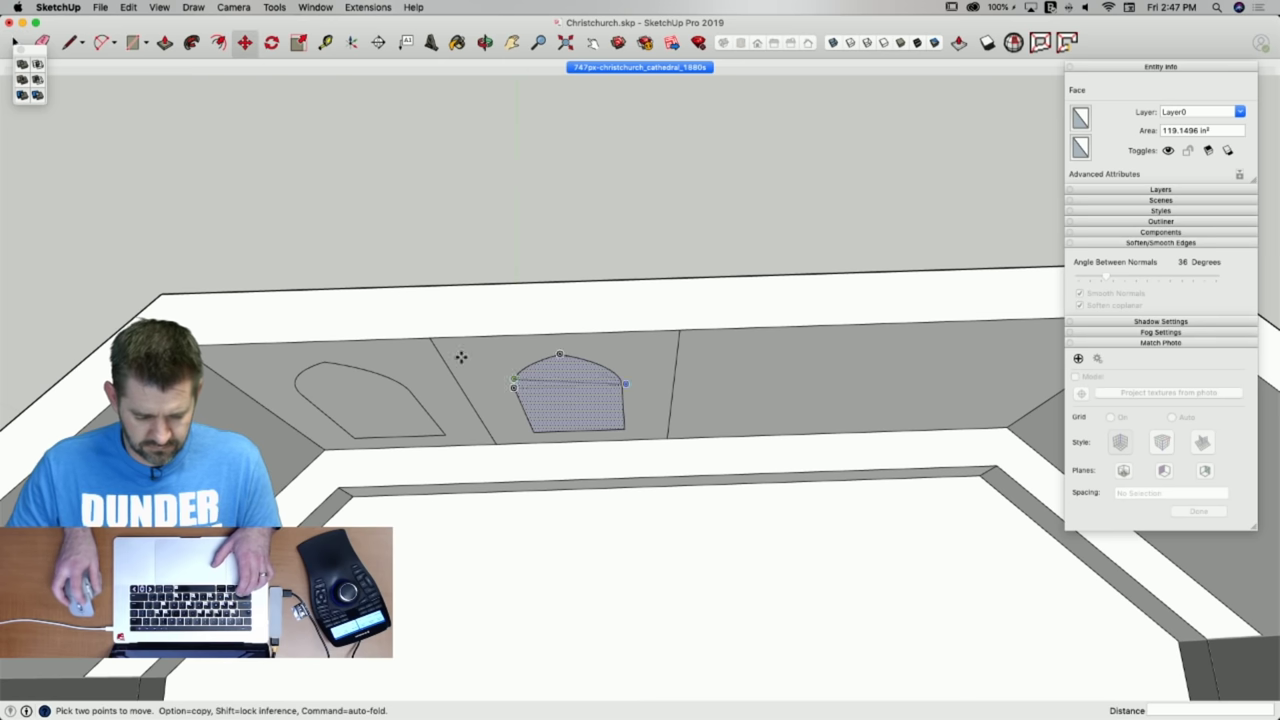
{"action": "left_click", "coordinate": [324, 364]}
{"action": "key", "text": "alt"}
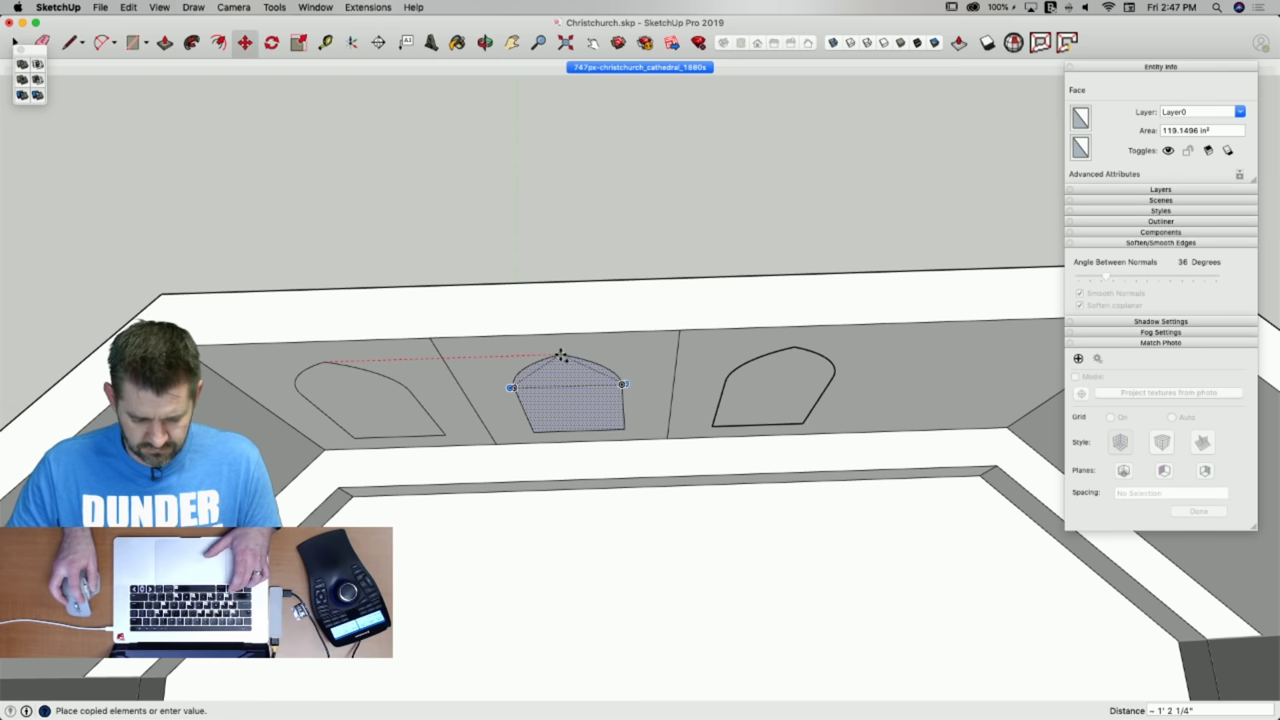
{"action": "left_click", "coordinate": [561, 356]}
{"action": "type", "text": "2x"}
{"action": "key", "text": "Return"}
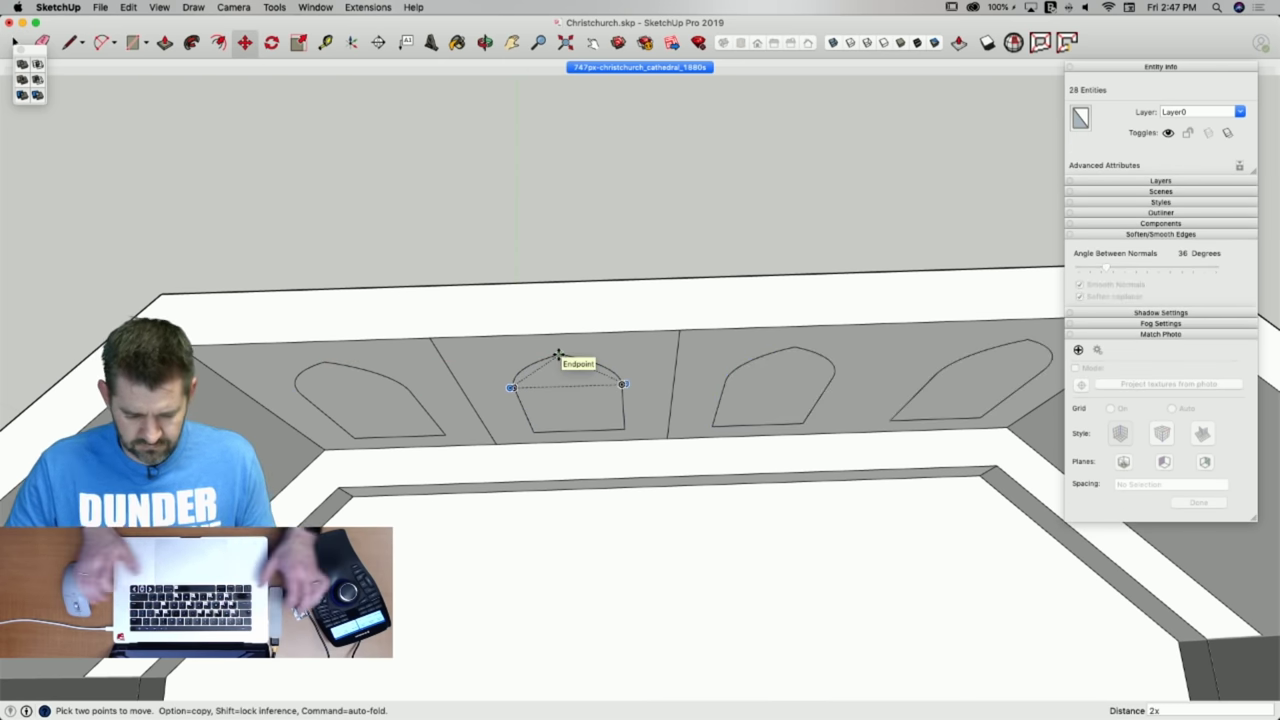
Push all four pointed-arch faces through the balcony's front wall to cut openings.
{"action": "key", "text": "p"}
{"action": "left_click", "coordinate": [380, 443]}
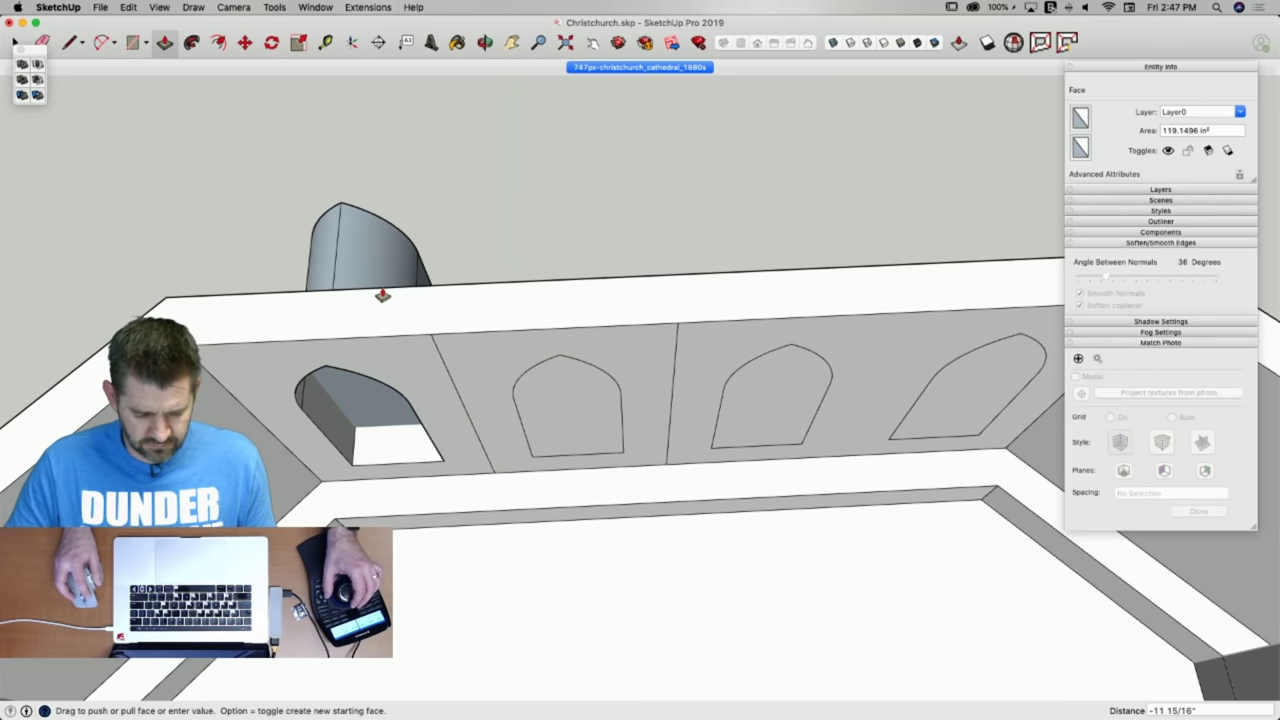
{"action": "left_click", "coordinate": [400, 294]}
{"action": "double_click", "coordinate": [557, 417]}
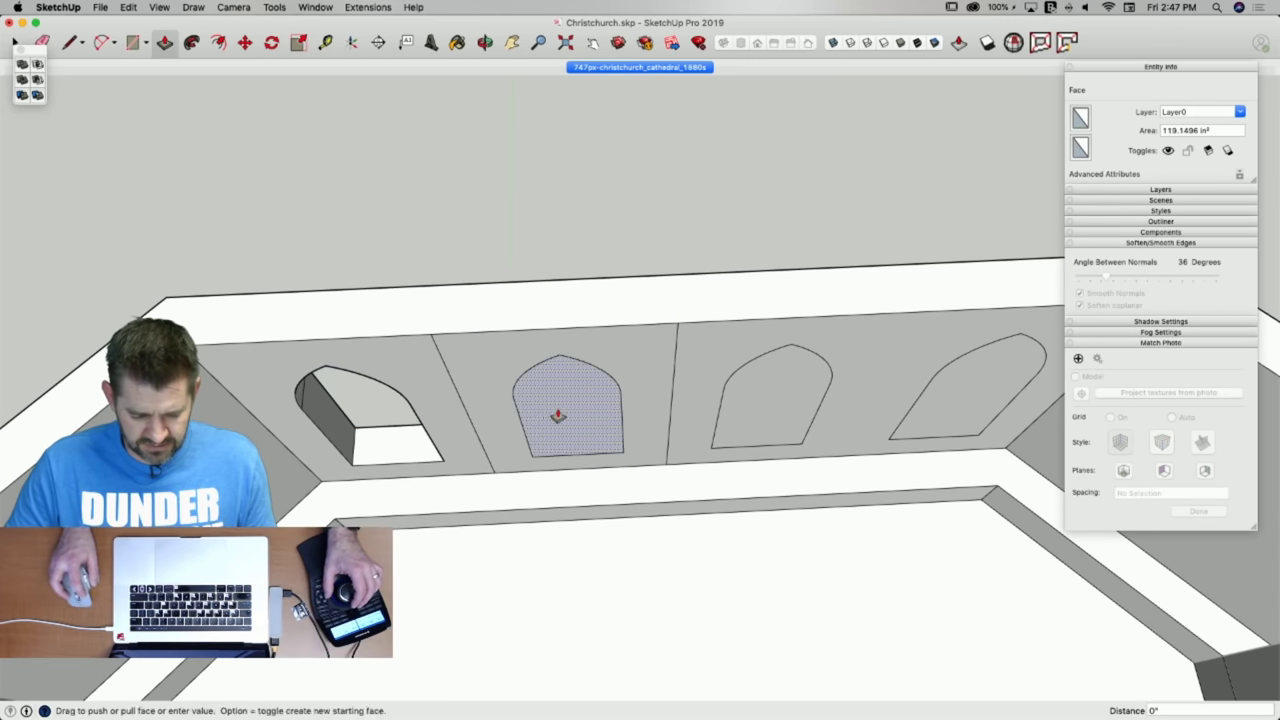
{"action": "double_click", "coordinate": [804, 414]}
{"action": "double_click", "coordinate": [964, 404]}
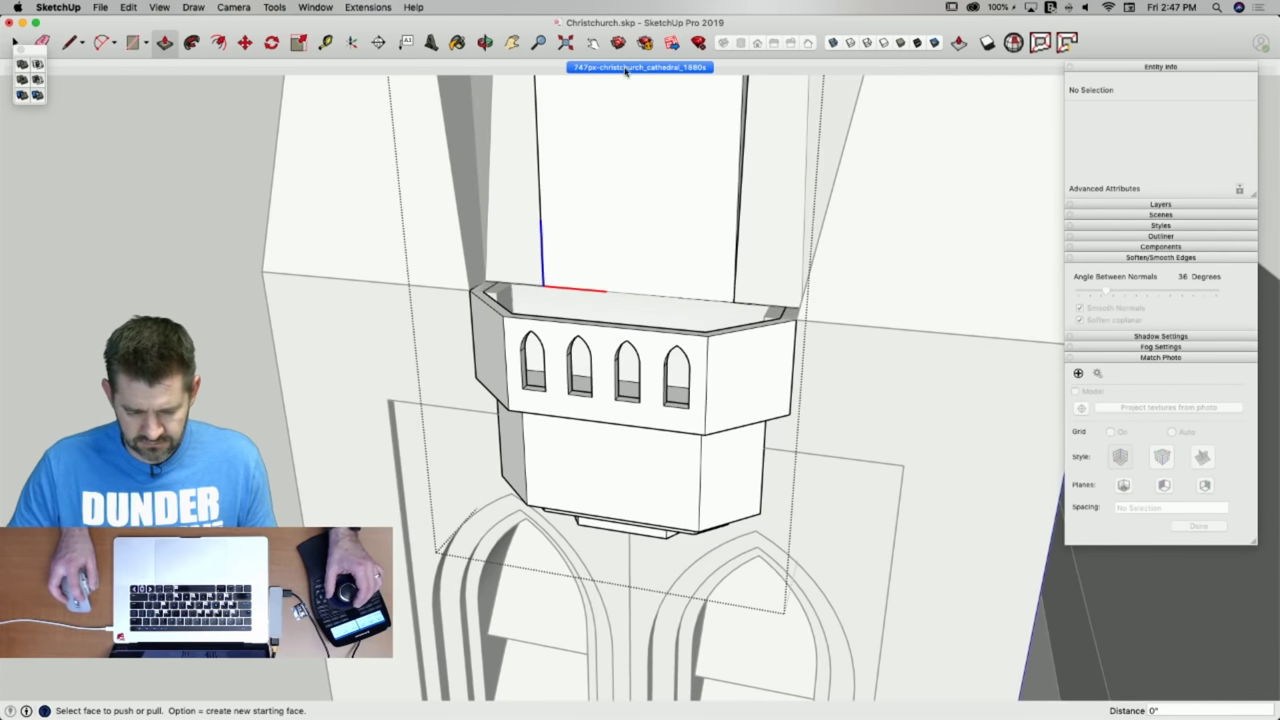
Push the sills of the arched openings down 3 1/2" to the level of the balcony's inner ledge.
{"action": "left_click", "coordinate": [630, 68]}
{"action": "scroll", "coordinate": [477, 403], "scroll_direction": "up", "scroll_amount": 15}
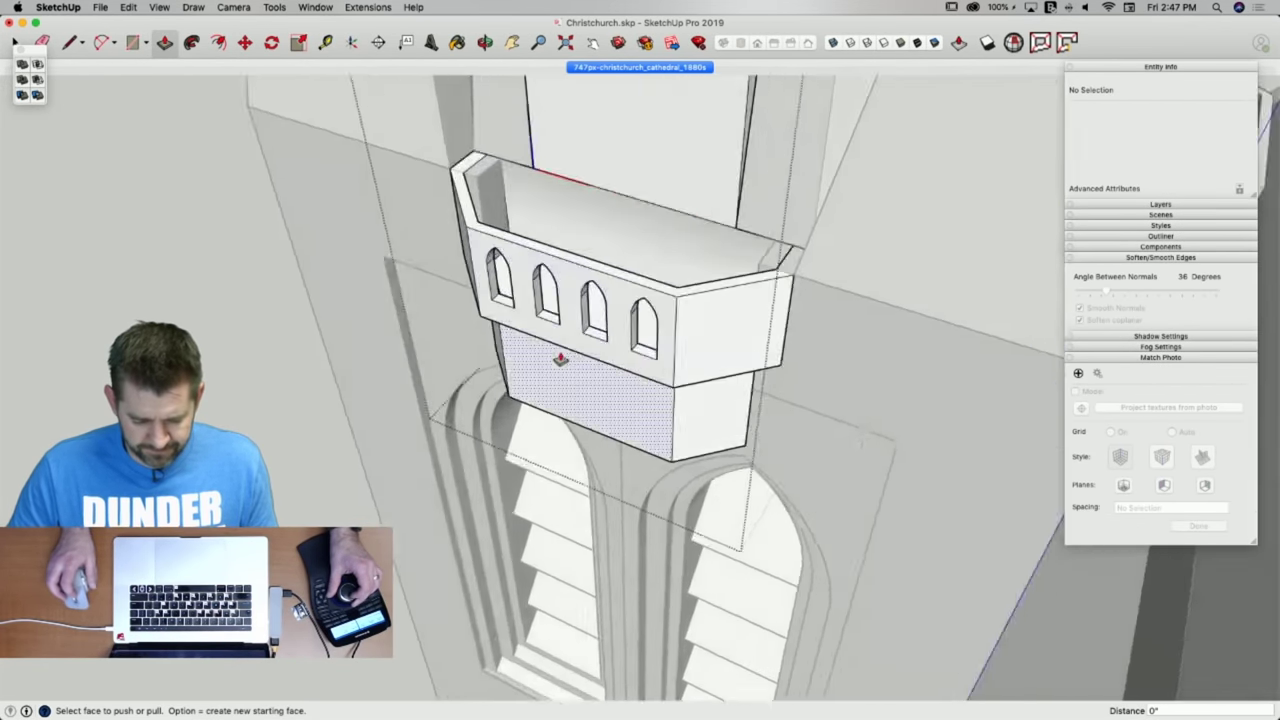
{"action": "left_click", "coordinate": [472, 243]}
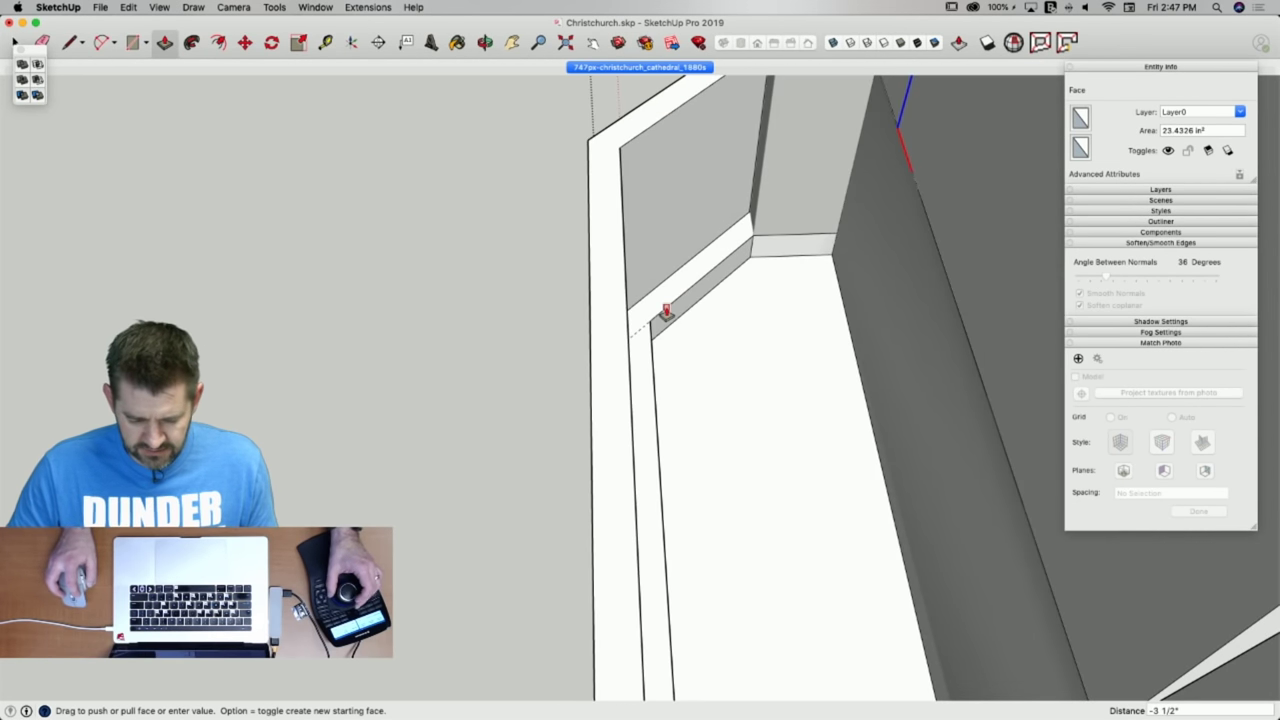
{"action": "left_click", "coordinate": [665, 312]}
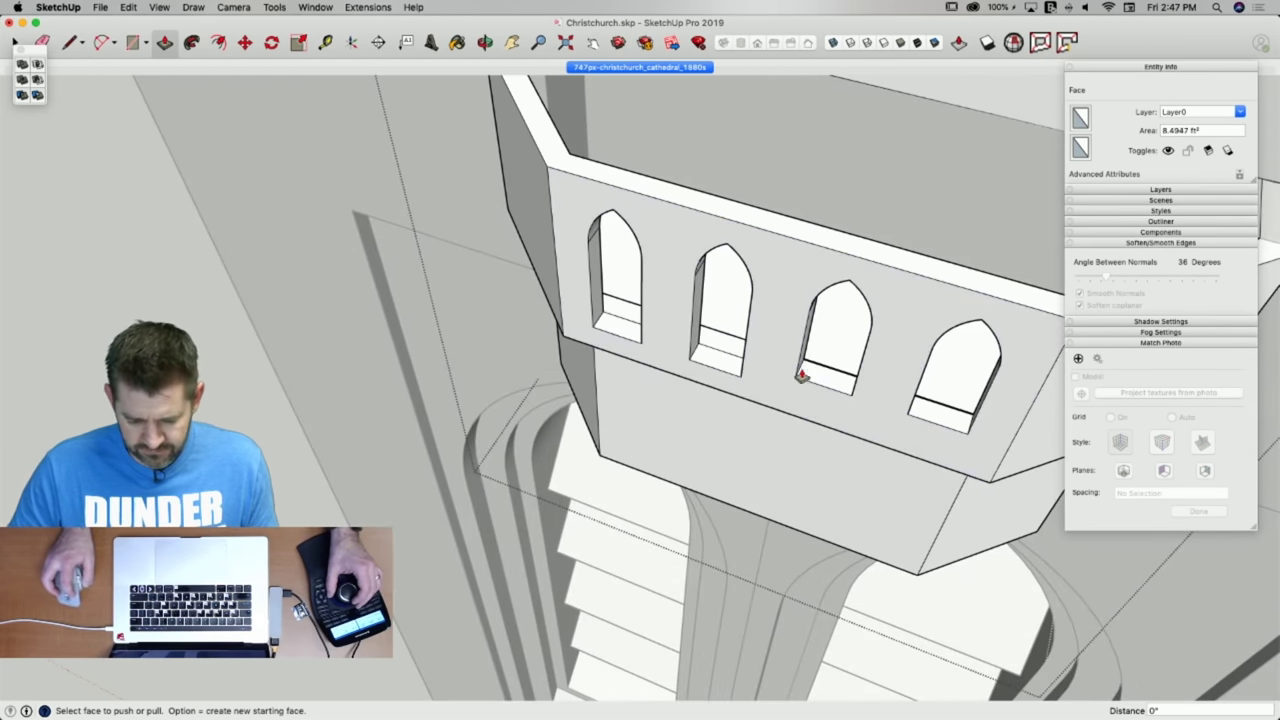
{"action": "double_click", "coordinate": [957, 425]}
Draw a line between the top and bottom edge midpoints on the inner face of the balcony's angled side wall.
{"action": "key", "text": "space"}
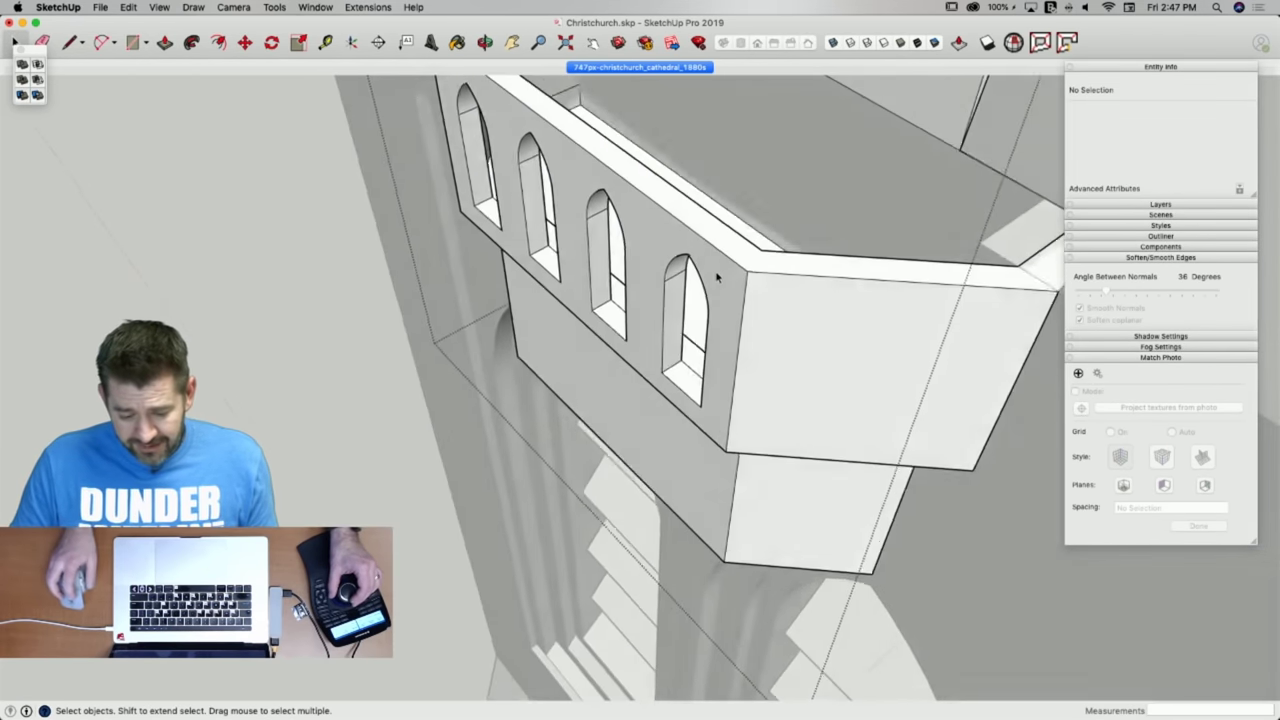
{"action": "key", "text": "l"}
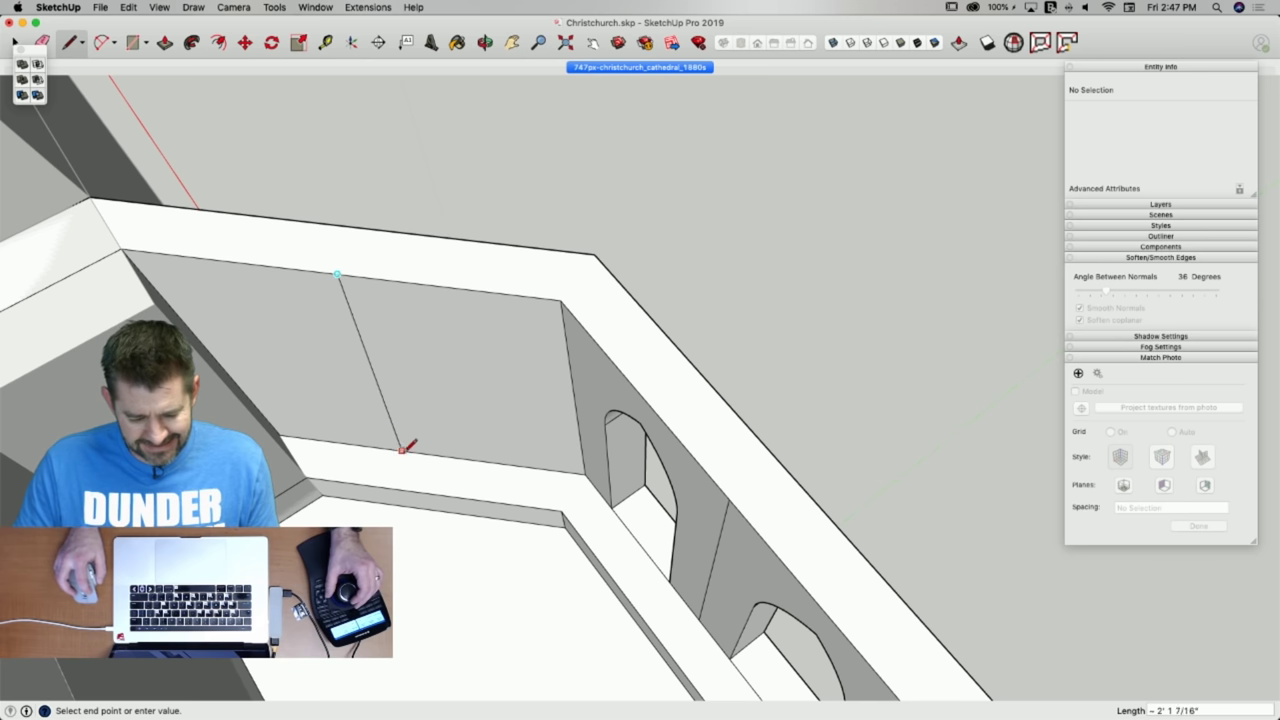
{"action": "key", "text": "space"}
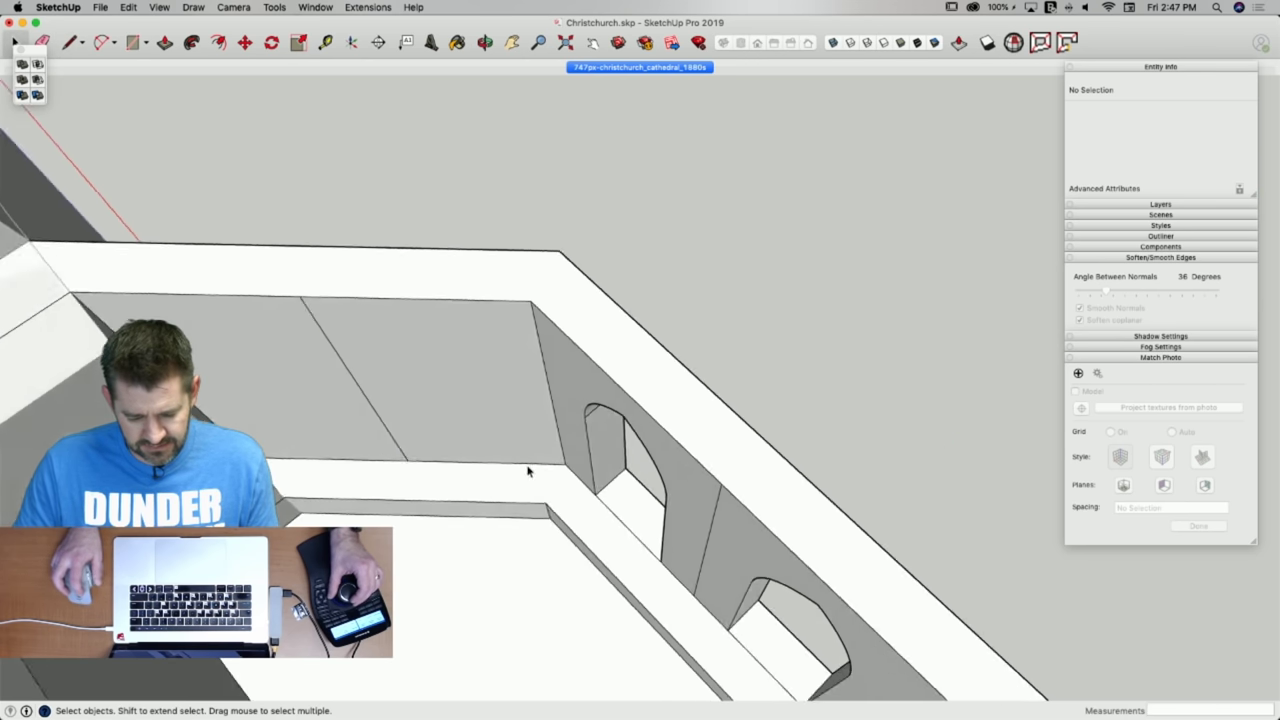
Copy the end opening's arch outline from its sill midpoint to the base of the side wall's nearer half.
{"action": "left_click", "coordinate": [580, 430]}
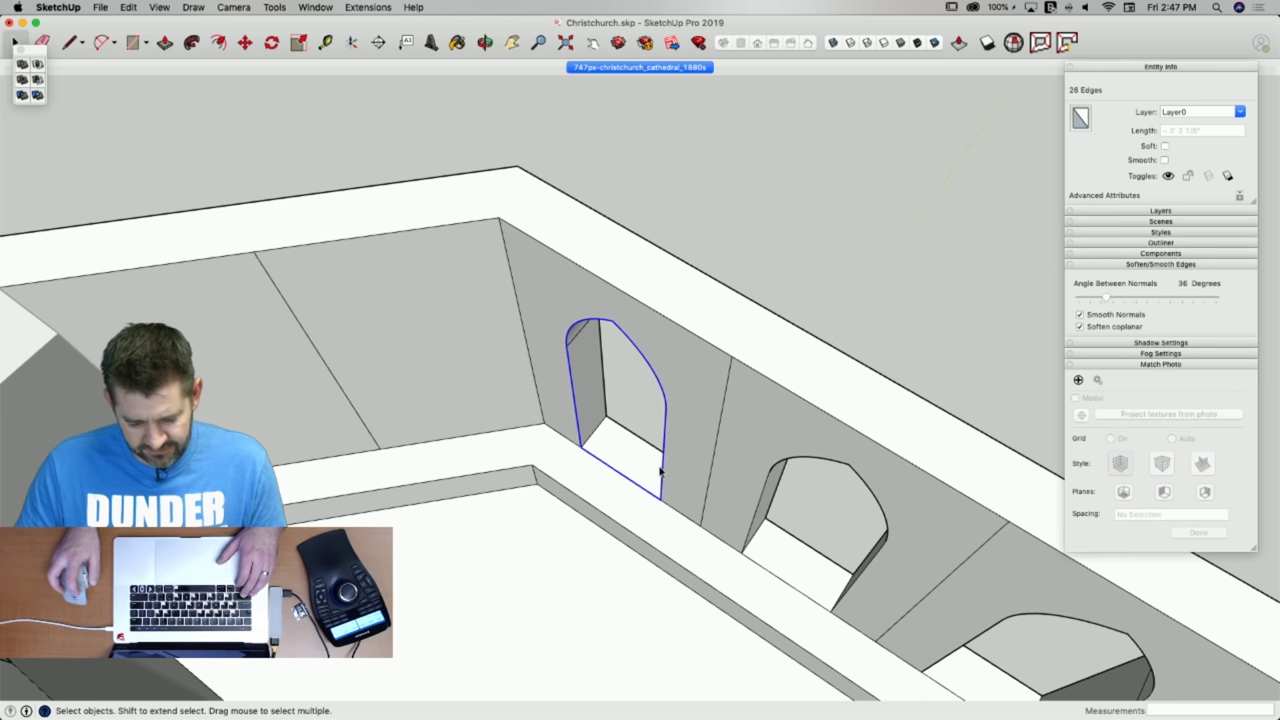
{"action": "key", "text": "m"}
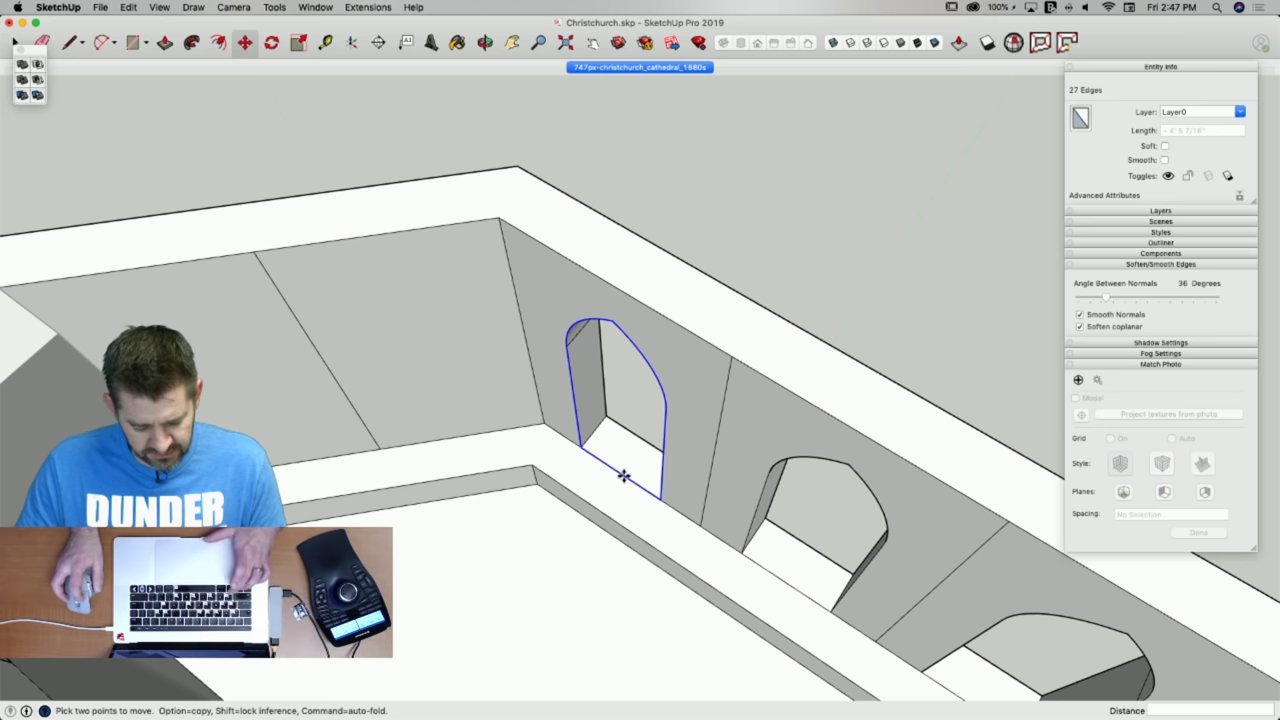
{"action": "left_click", "coordinate": [623, 476]}
{"action": "key", "text": "alt"}
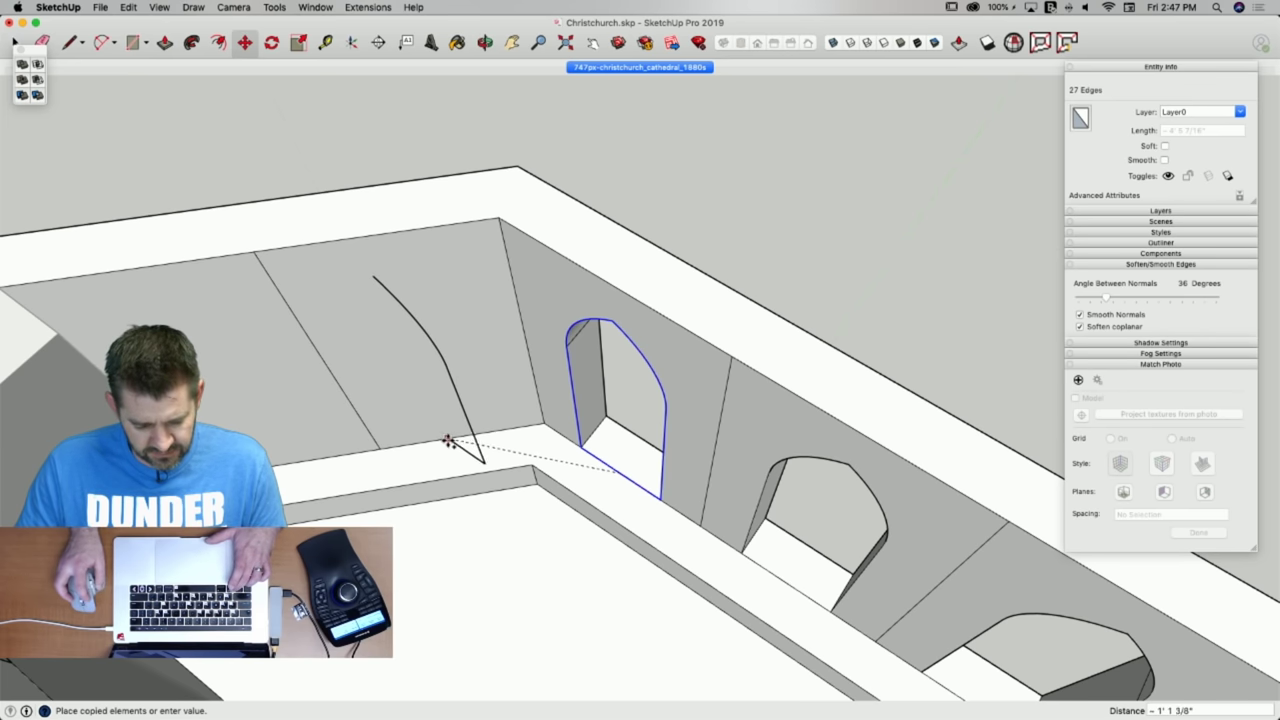
{"action": "left_click", "coordinate": [457, 437]}
Rotate the copied arch outline 45° about its base midpoint so it lies flat on the side wall.
{"action": "key", "text": "q"}
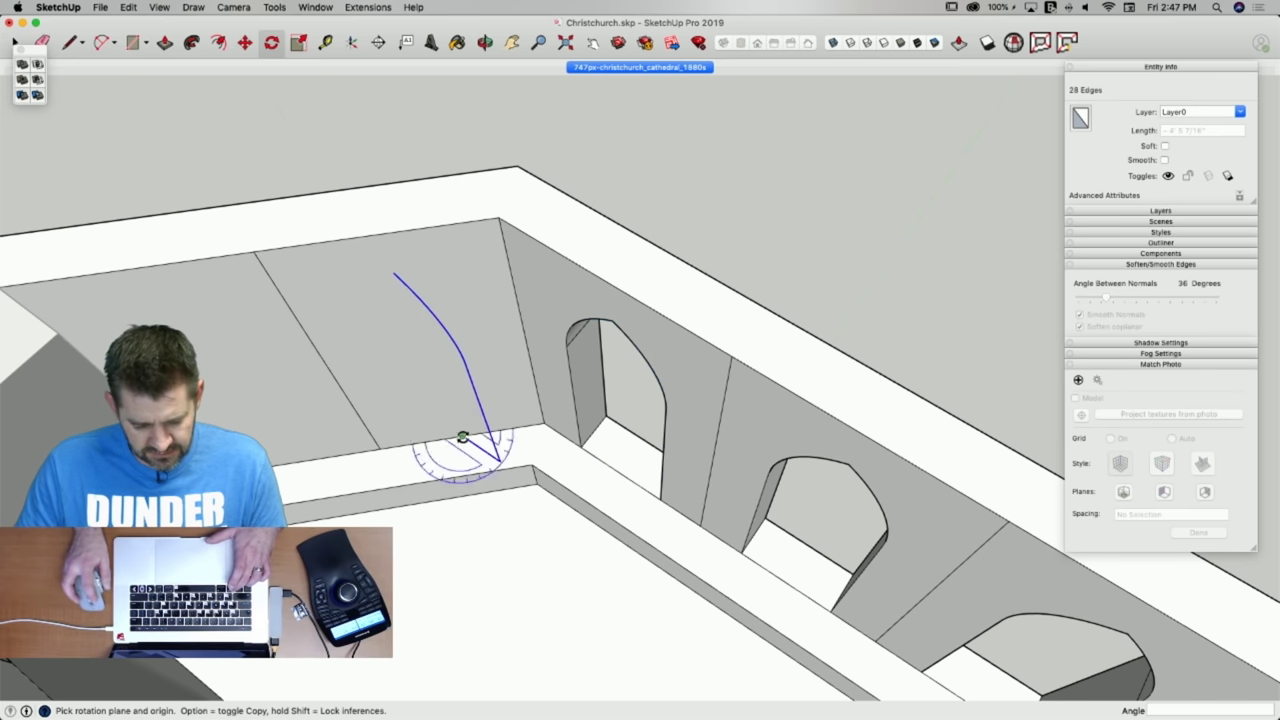
{"action": "left_click", "coordinate": [483, 452]}
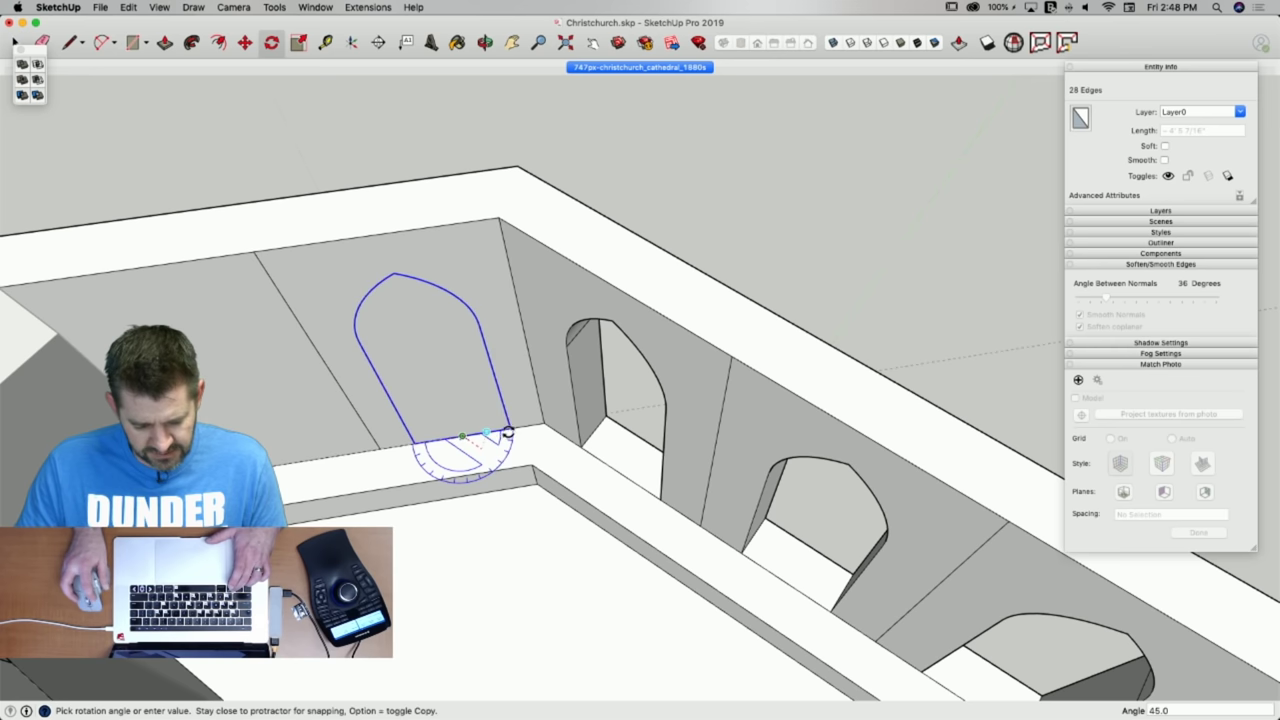
{"action": "key", "text": "space"}
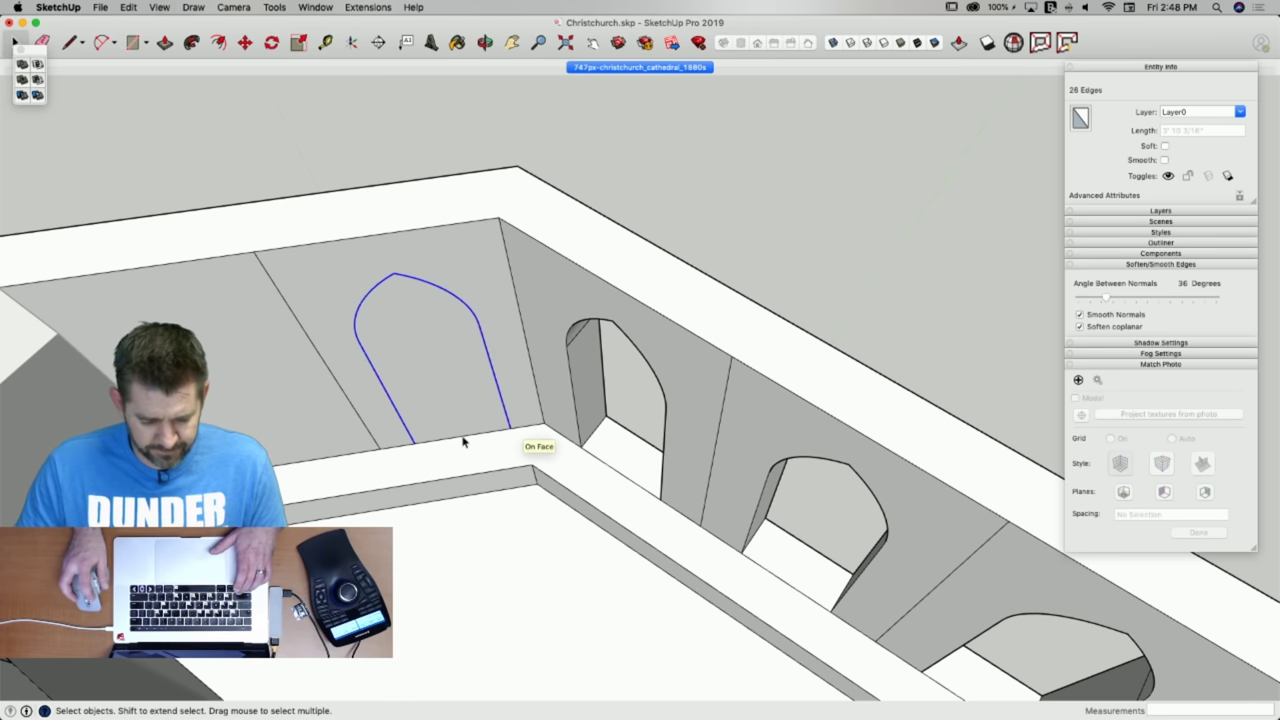
Copy the arch outline to the other half of the side wall and close its base with a line.
{"action": "key", "text": "m"}
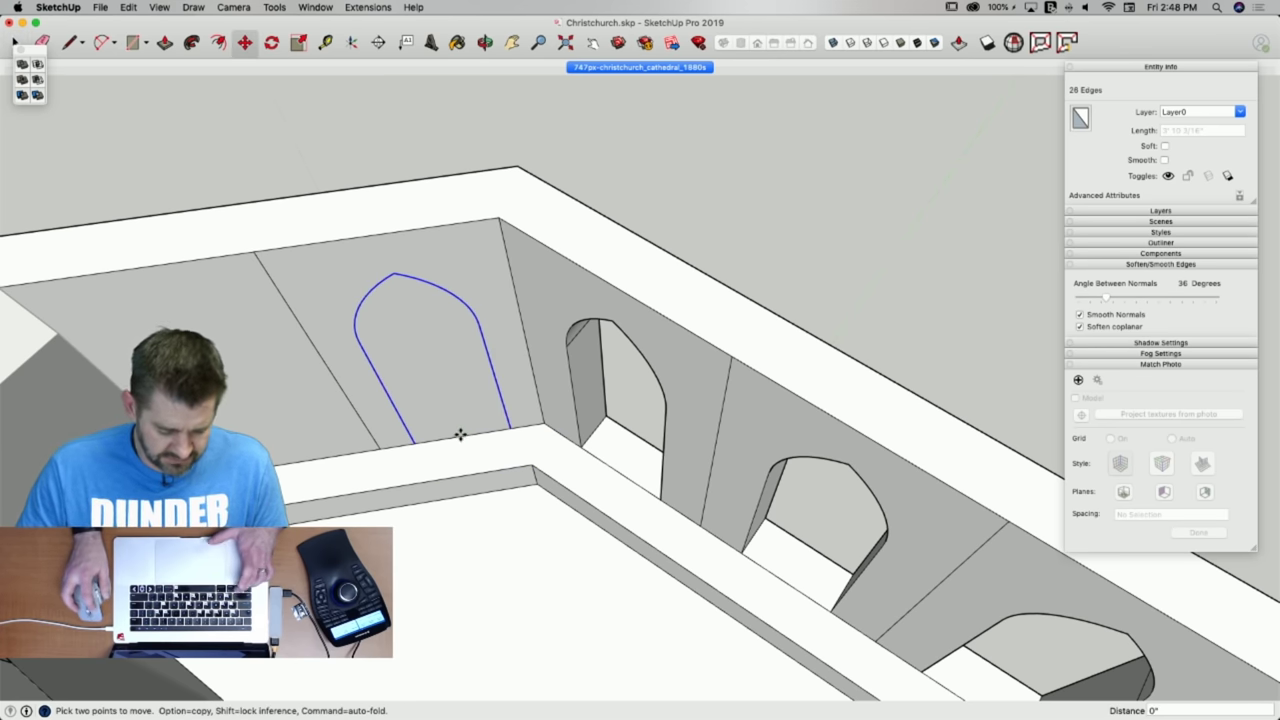
{"action": "left_click", "coordinate": [460, 435]}
{"action": "key", "text": "alt"}
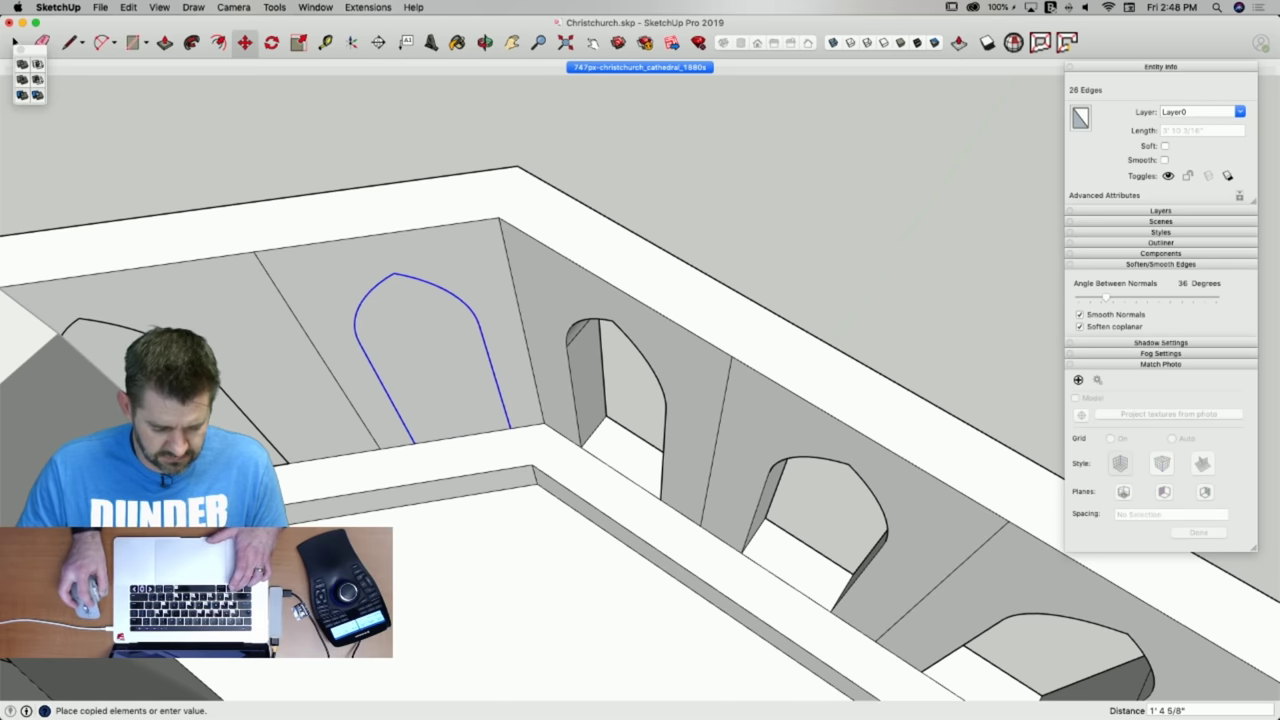
{"action": "left_click", "coordinate": [296, 462]}
{"action": "key", "text": "l"}
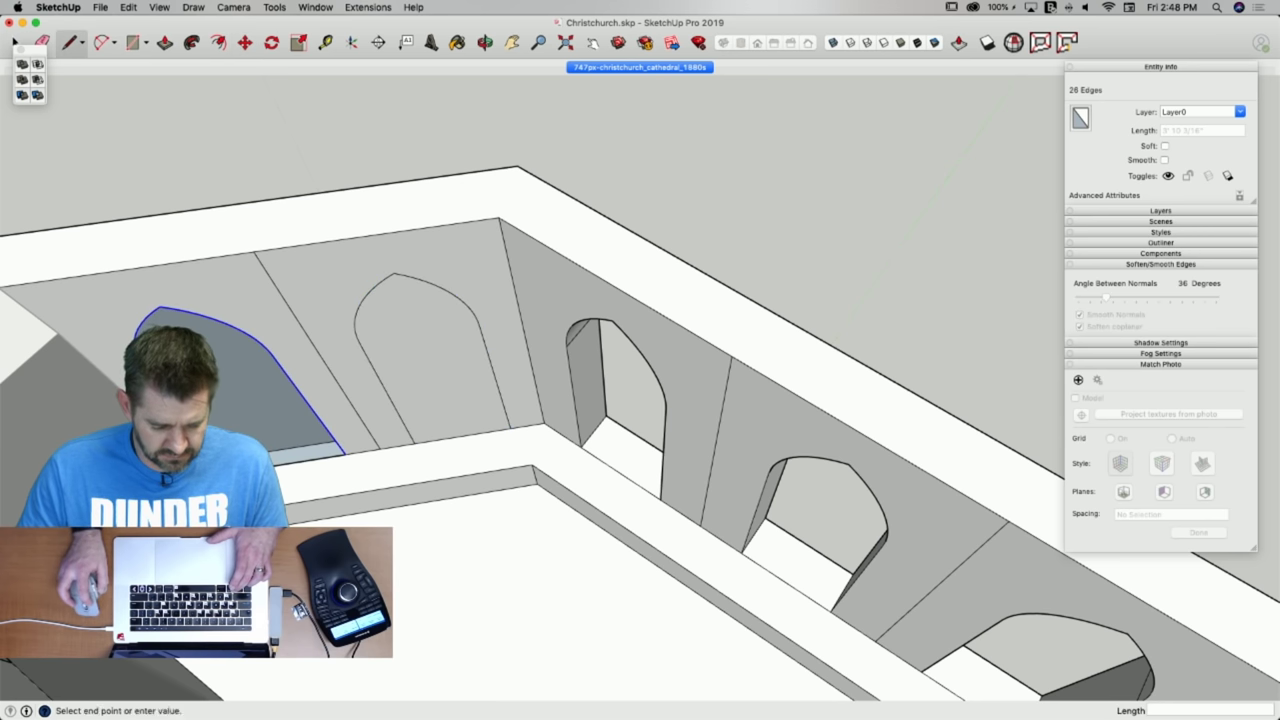
{"action": "left_click", "coordinate": [346, 447]}
Push both pointed-arch faces through the angled side wall to cut two openings.
{"action": "key", "text": "p"}
{"action": "left_click", "coordinate": [280, 430]}
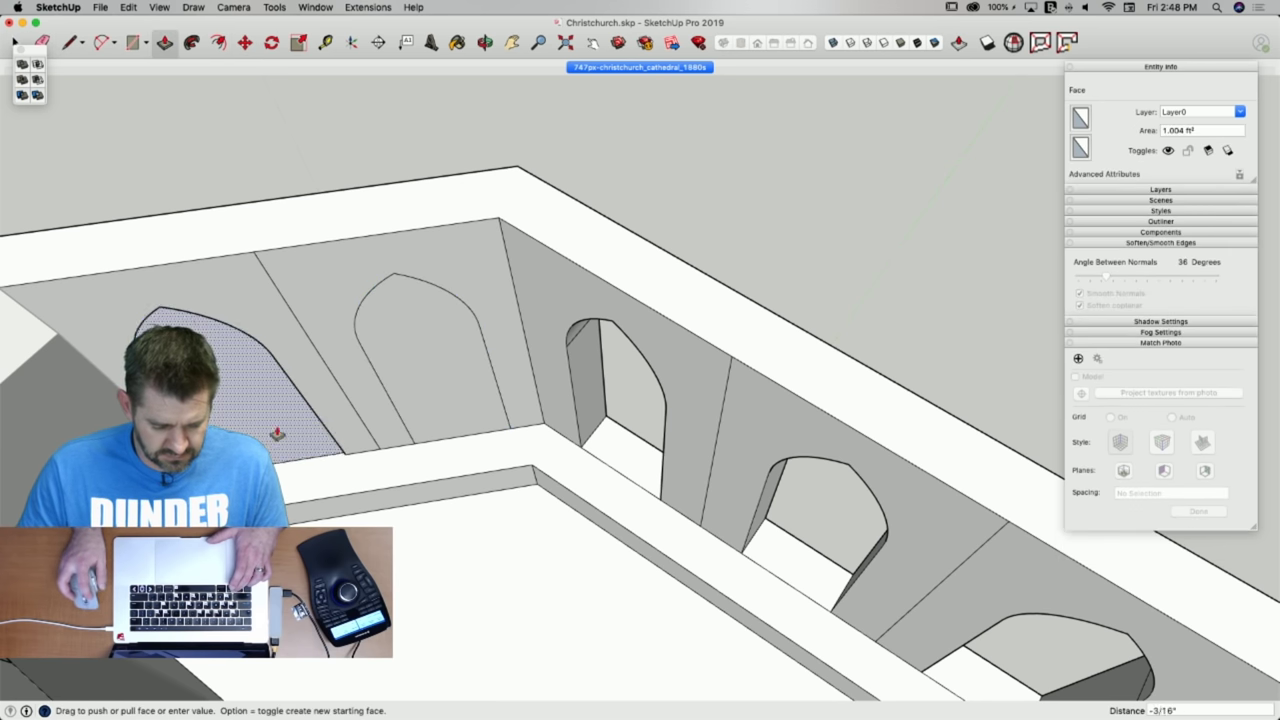
{"action": "left_click", "coordinate": [258, 385]}
{"action": "double_click", "coordinate": [441, 408]}
Erase the vertical dividing lines between the arched openings on the balcony's inner walls.
{"action": "key", "text": "e"}
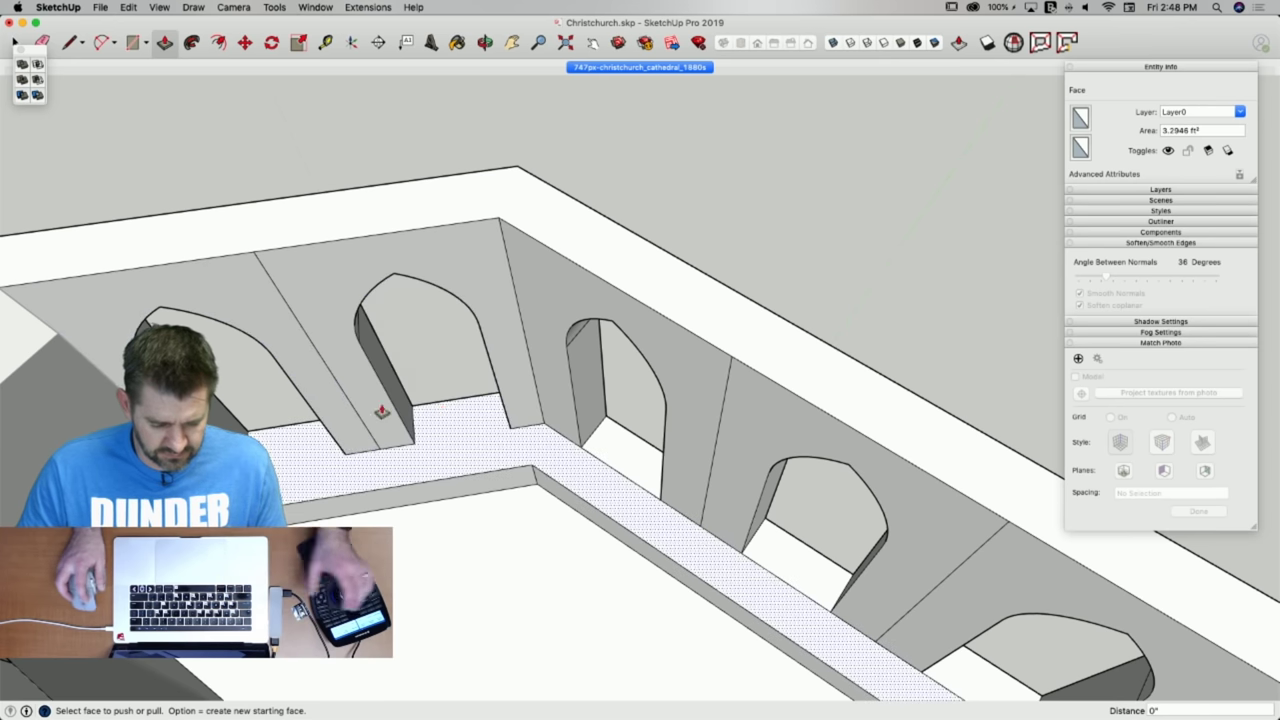
{"action": "left_click_drag", "start_coordinate": [714, 384], "coordinate": [745, 389]}
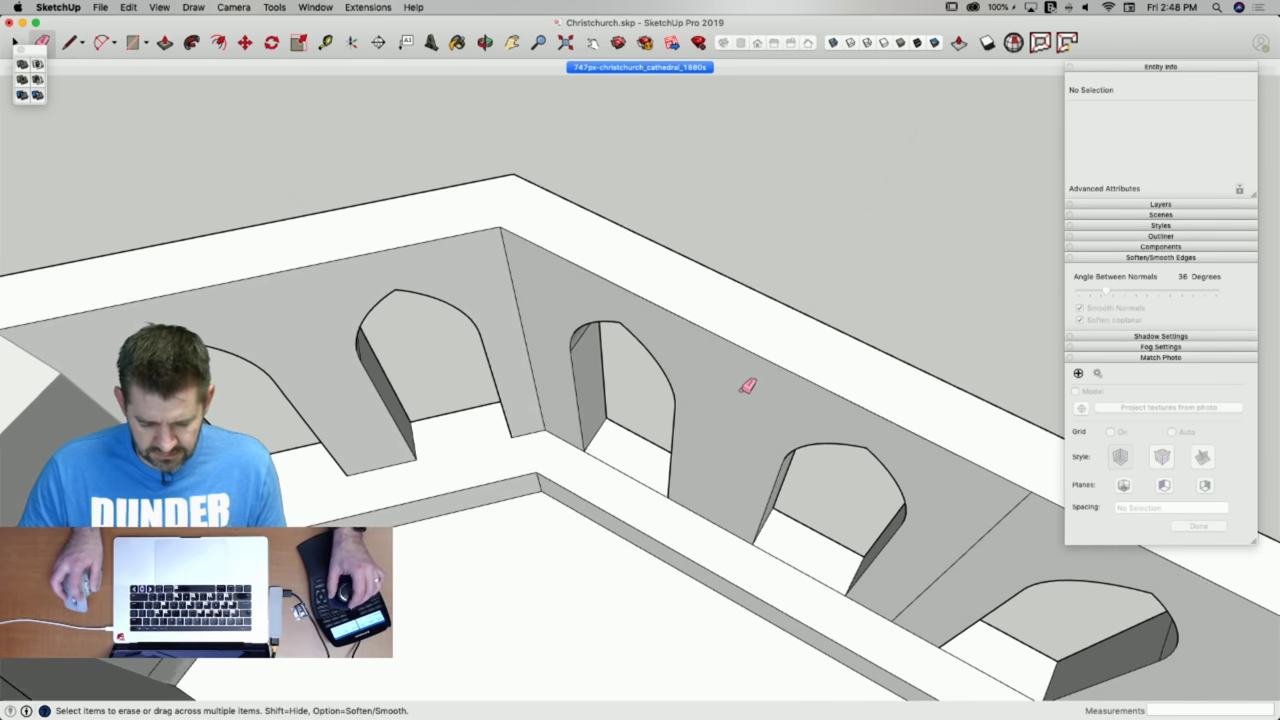
{"action": "left_click", "coordinate": [682, 463]}
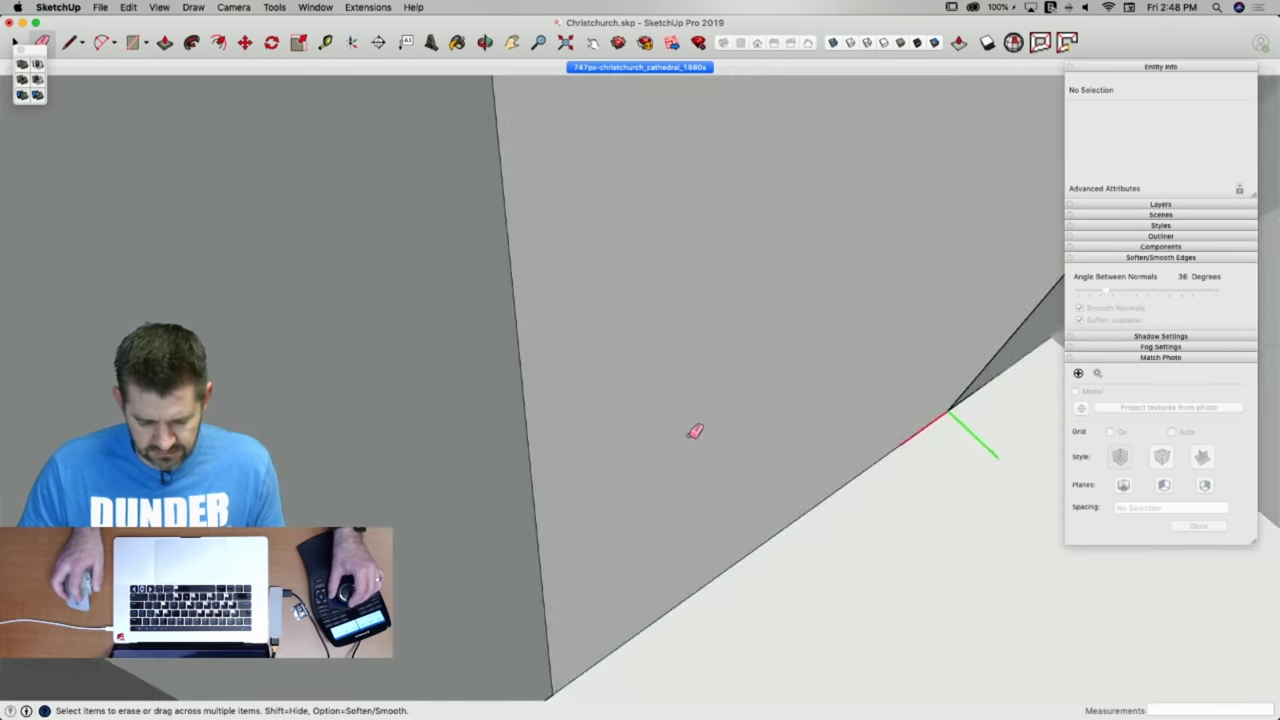
Extend both end faces of the balcony's parapet wall back to meet the tower wall with Push/Pull.
{"action": "scroll", "coordinate": [634, 409], "scroll_direction": "up", "scroll_amount": 10}
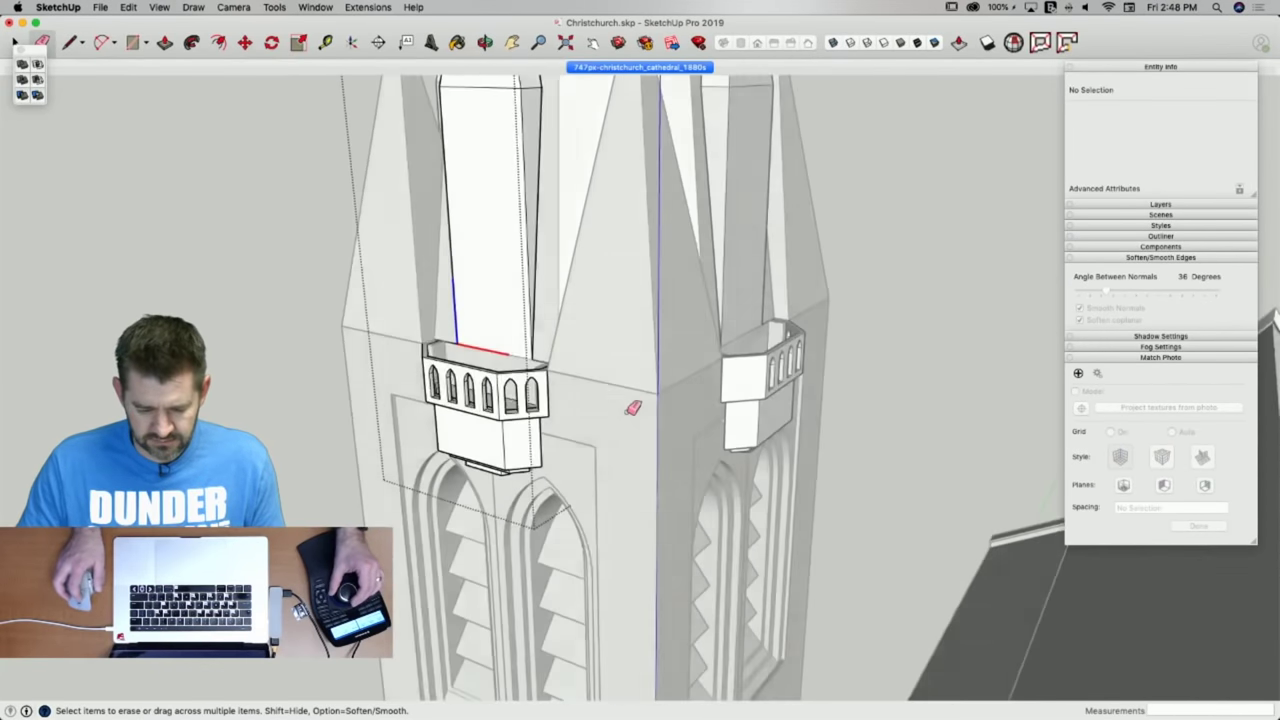
{"action": "key", "text": "space"}
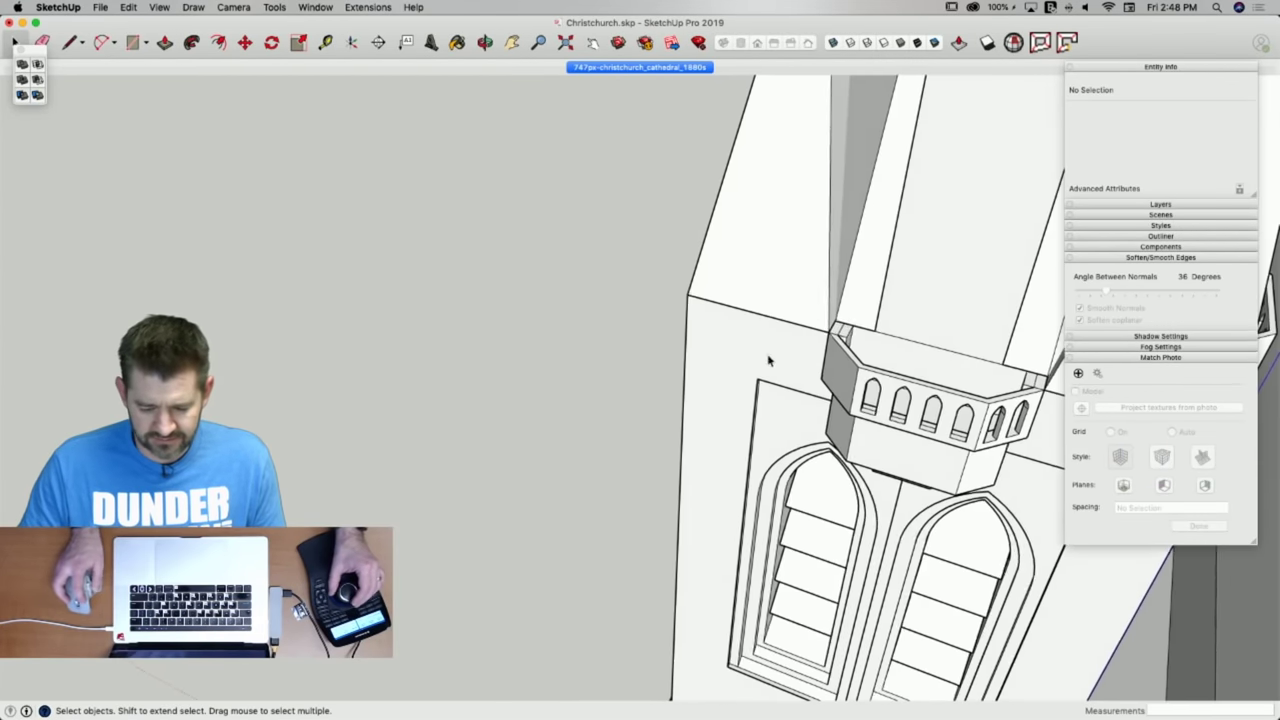
{"action": "double_click", "coordinate": [710, 325]}
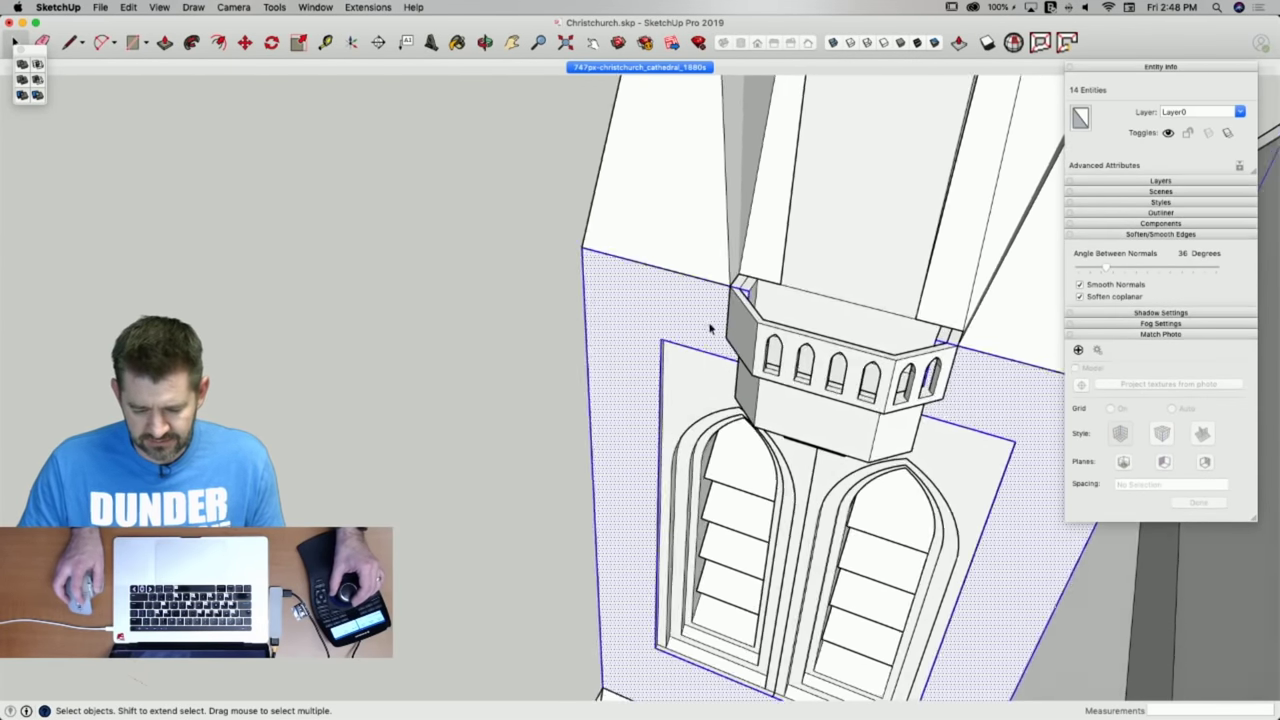
{"action": "key", "text": "p"}
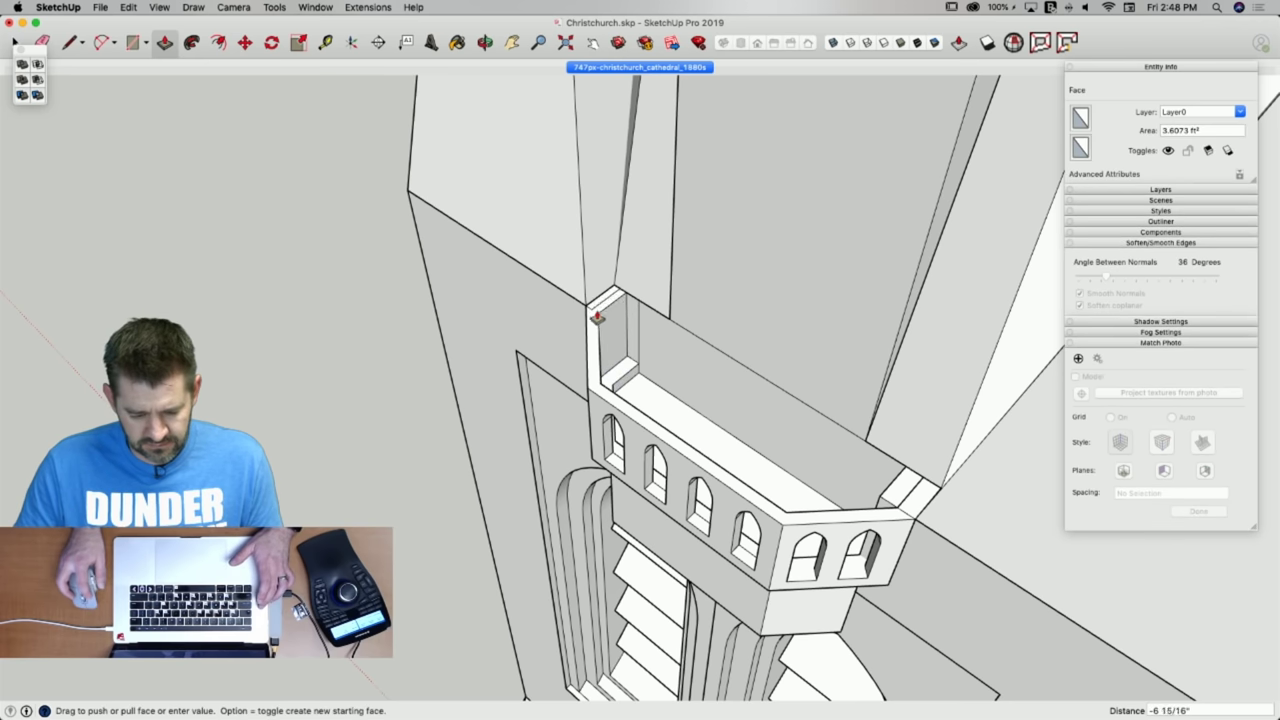
{"action": "left_click", "coordinate": [588, 312]}
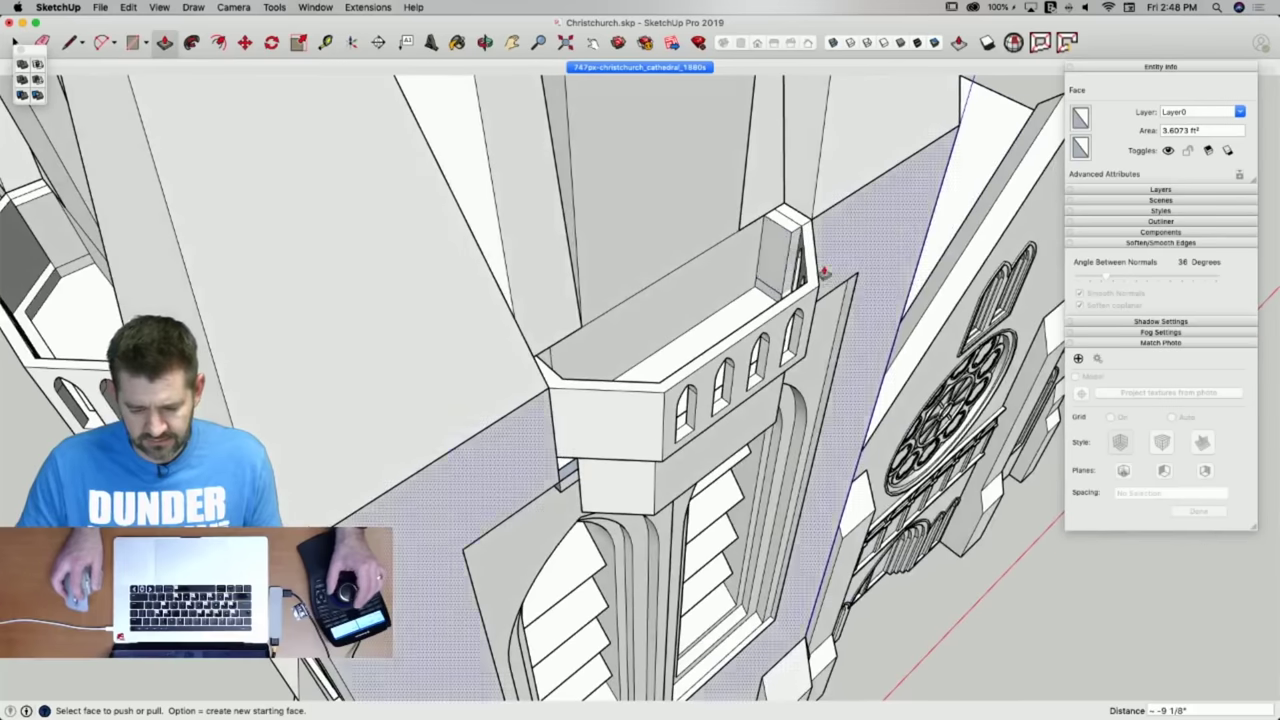
{"action": "double_click", "coordinate": [772, 256]}
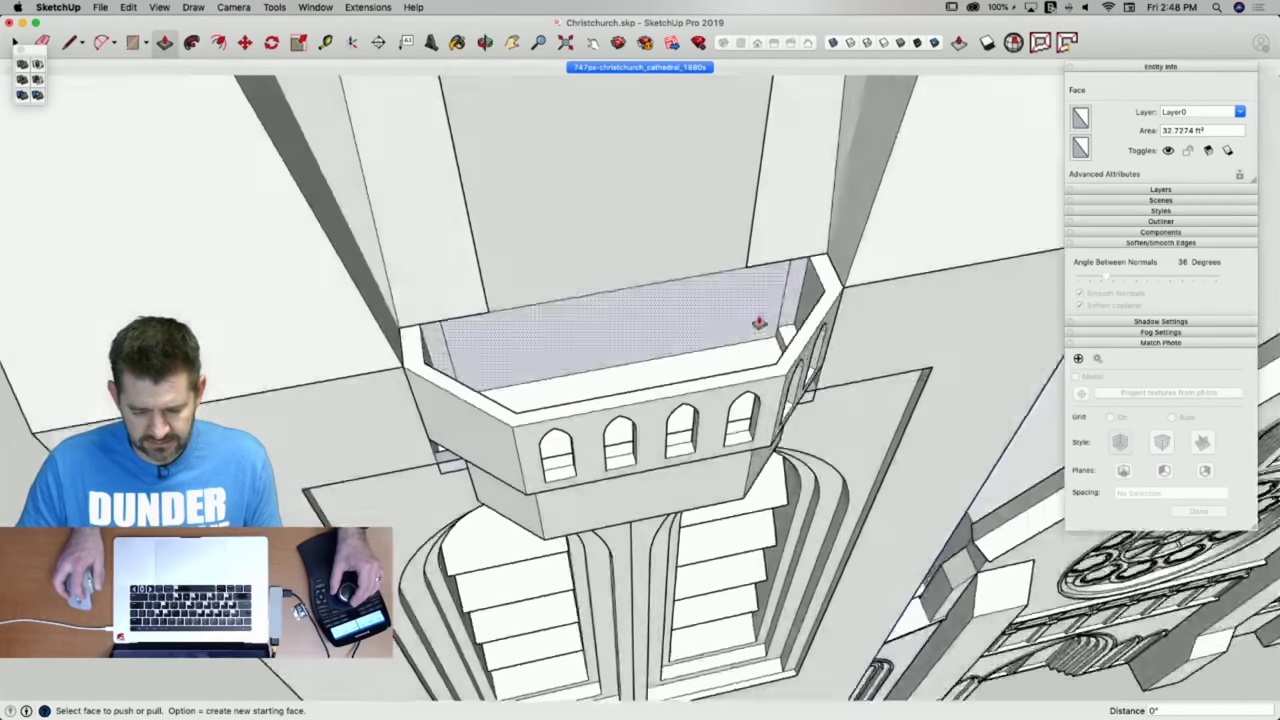
Erase the leftover vertical edges at both ends of the balcony's back wall inside the component.
{"action": "key", "text": "e"}
{"action": "left_click", "coordinate": [799, 298]}
{"action": "key", "text": "Escape"}
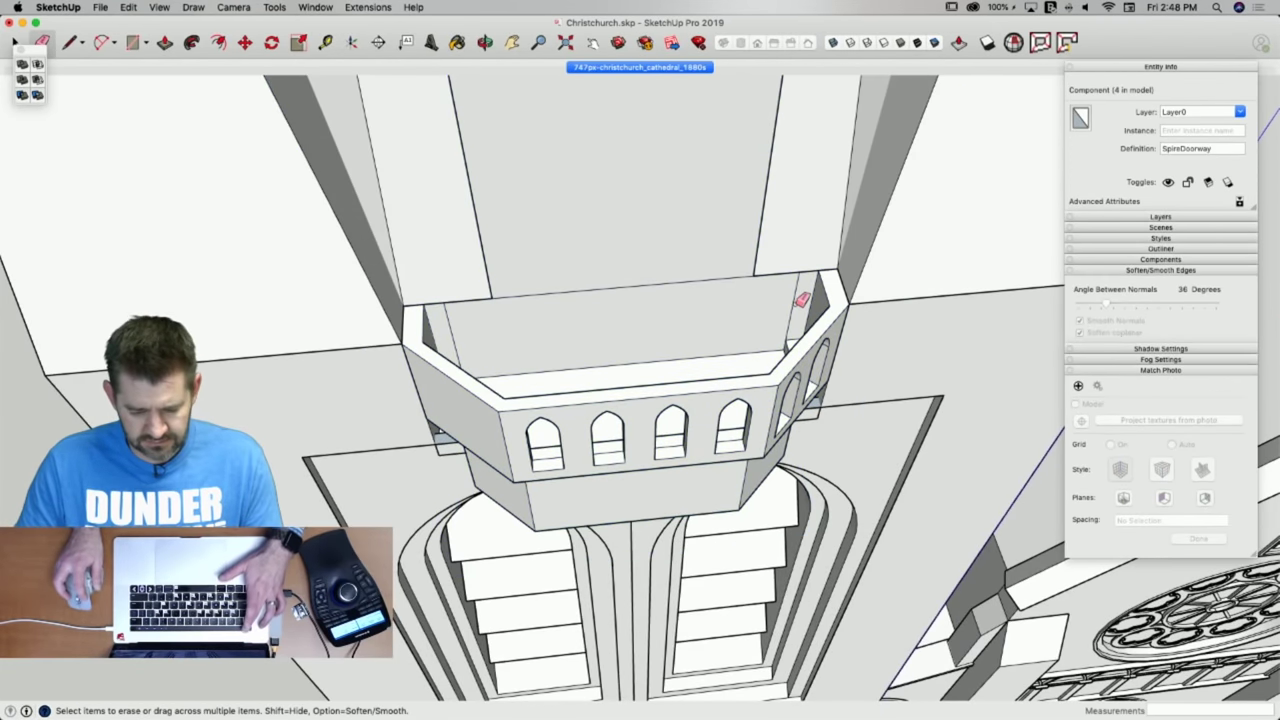
{"action": "key", "text": "space"}
{"action": "double_click", "coordinate": [791, 306]}
{"action": "key", "text": "e"}
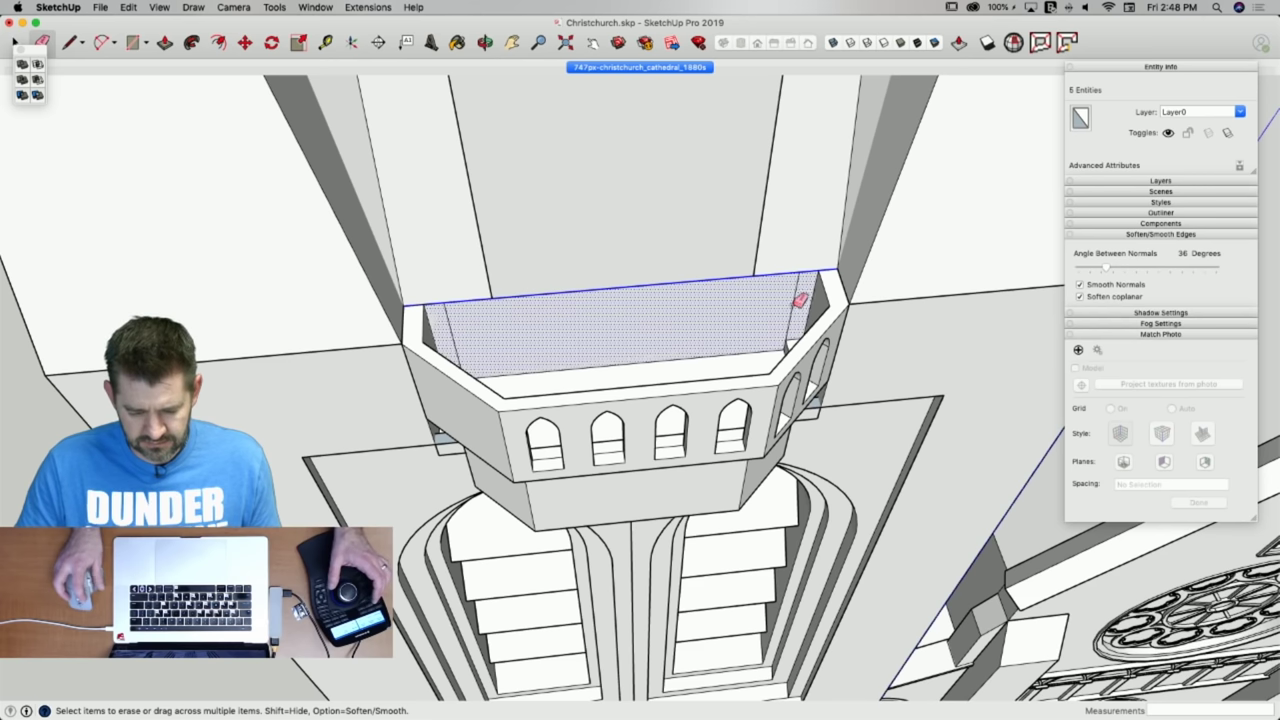
{"action": "key", "text": "space"}
{"action": "left_click", "coordinate": [796, 310]}
{"action": "double_click", "coordinate": [838, 320]}
{"action": "key", "text": "e"}
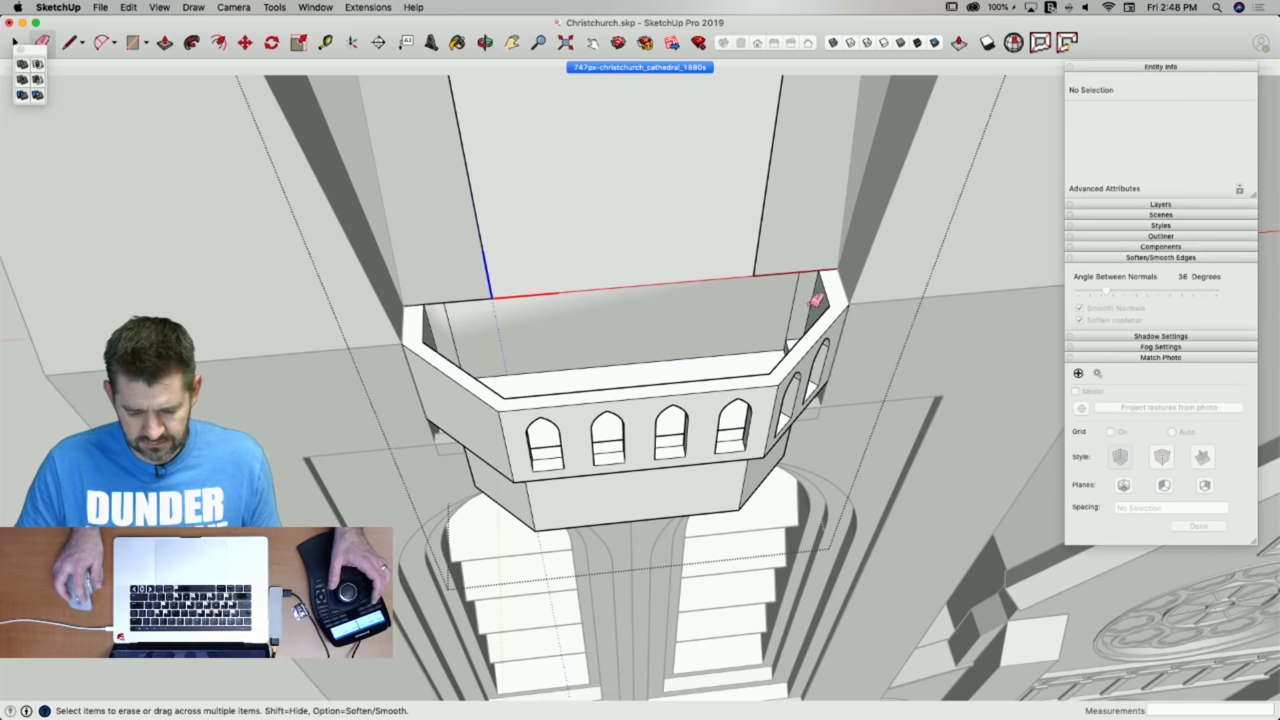
{"action": "left_click", "coordinate": [791, 306]}
{"action": "left_click", "coordinate": [452, 330]}
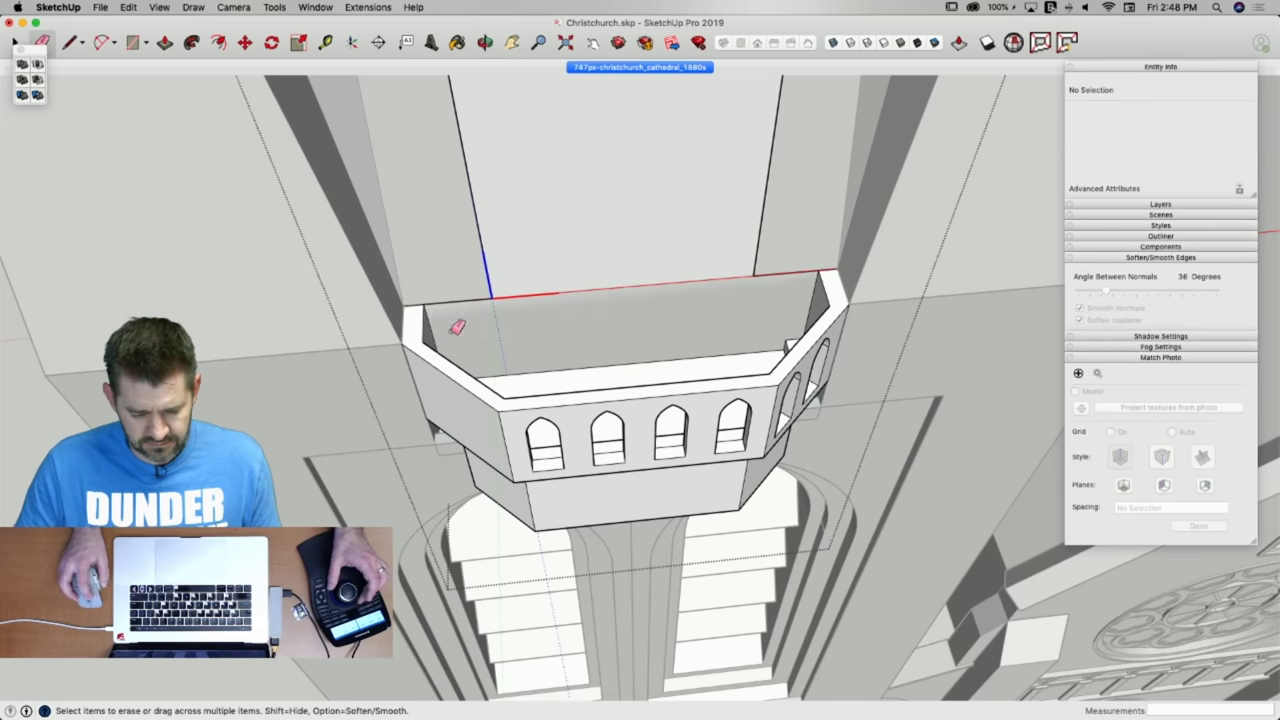
Draw a vertical line through the middle of the opposite angled side wall's inner face, splitting it into two halves.
{"action": "key", "text": "space"}
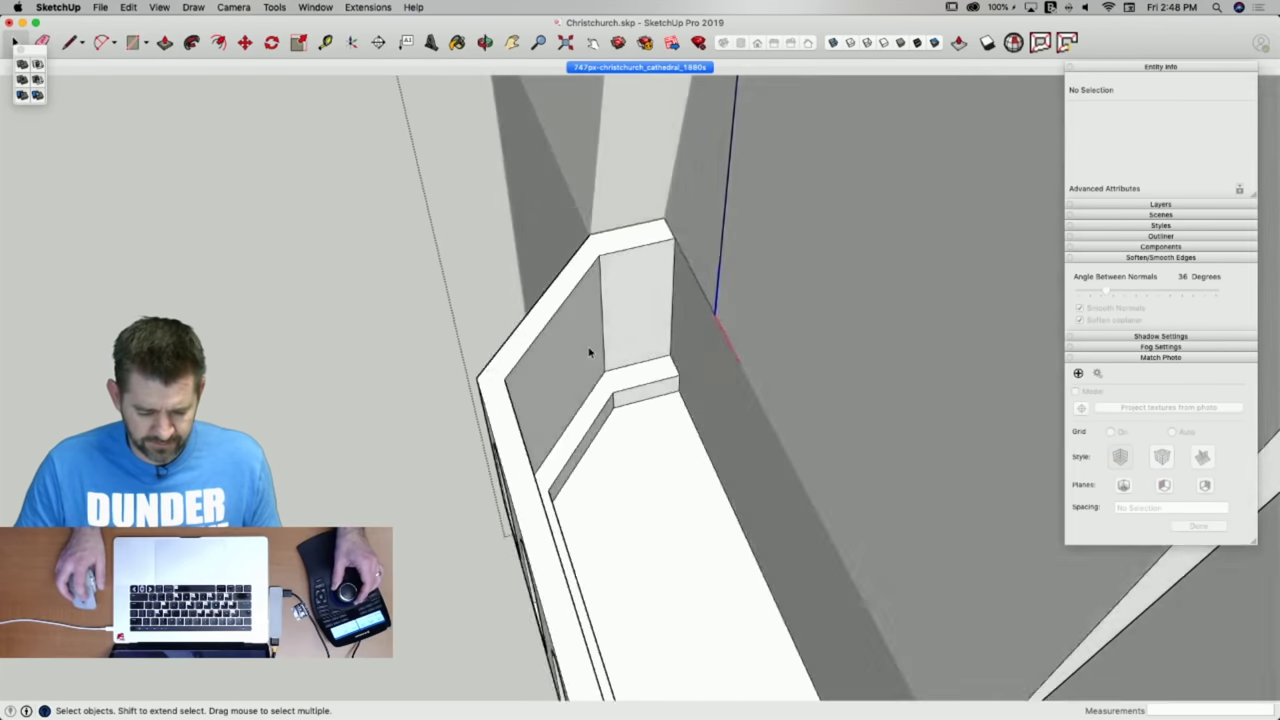
{"action": "scroll", "coordinate": [549, 369], "scroll_direction": "down", "scroll_amount": 5}
{"action": "scroll", "coordinate": [534, 366], "scroll_direction": "up", "scroll_amount": 3}
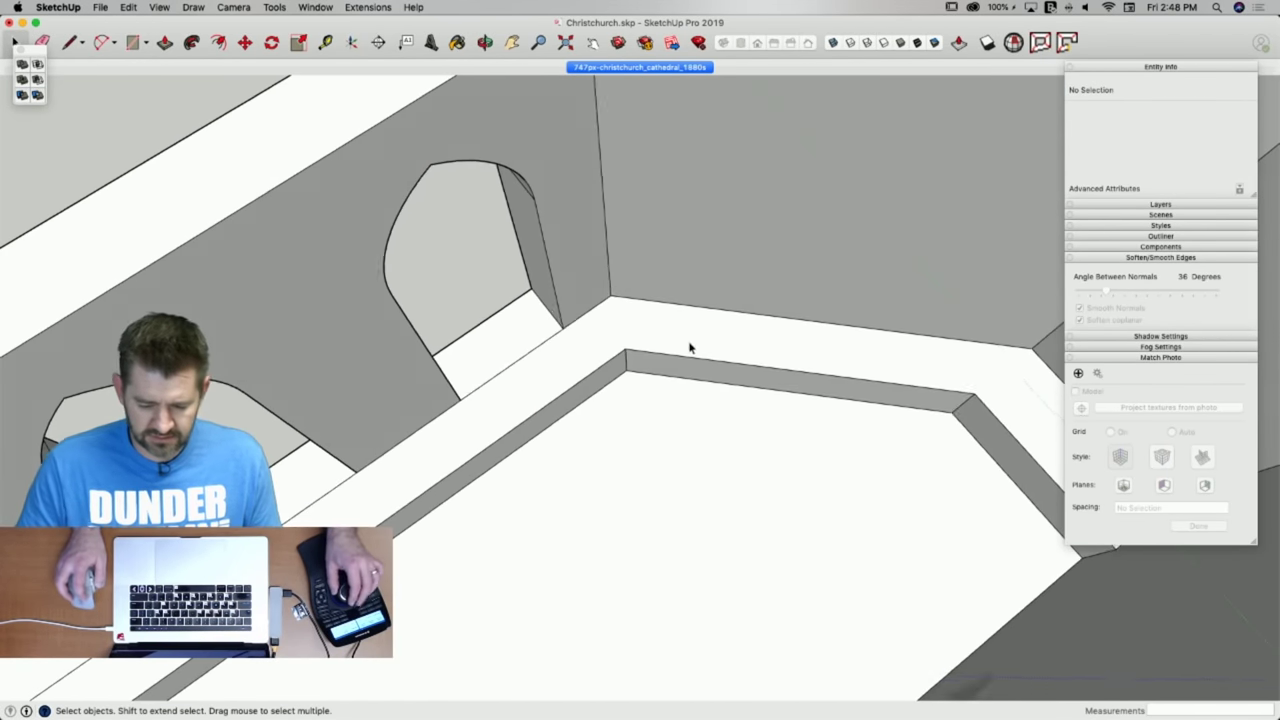
{"action": "key", "text": "l"}
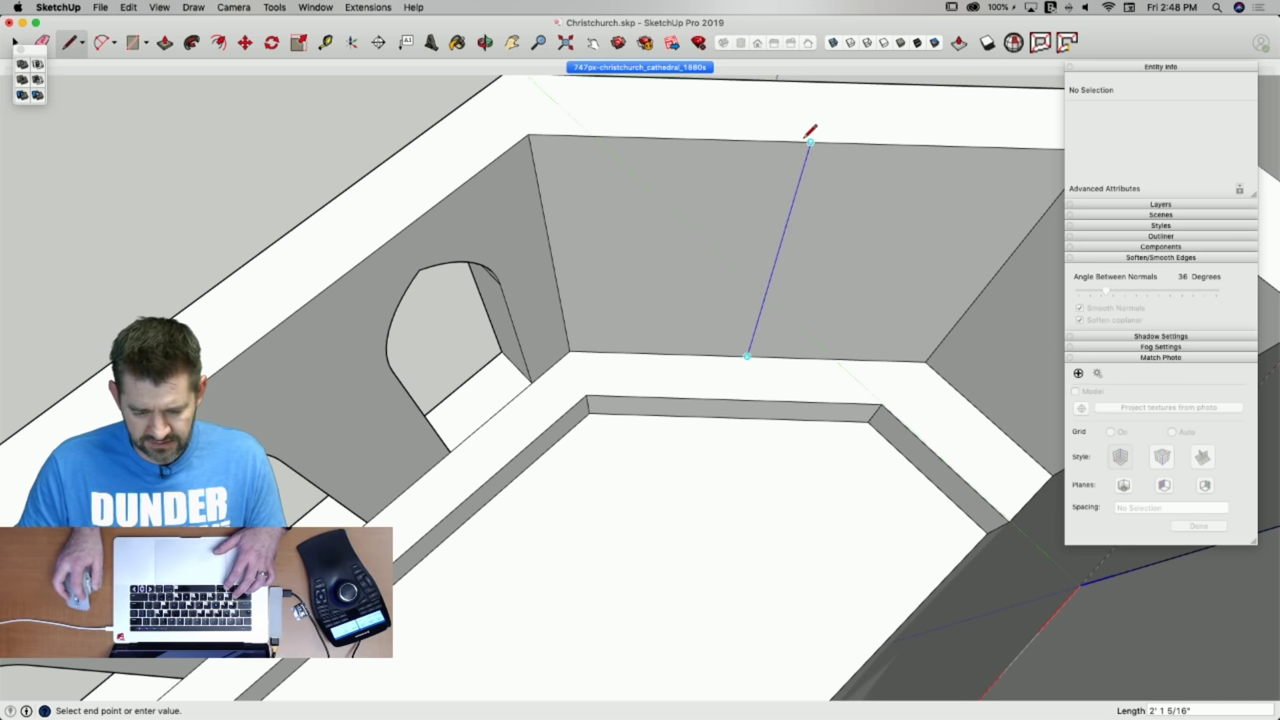
Copy the nearest front-wall arch outline by its base midpoint to the base of the side wall's nearer half.
{"action": "key", "text": "space"}
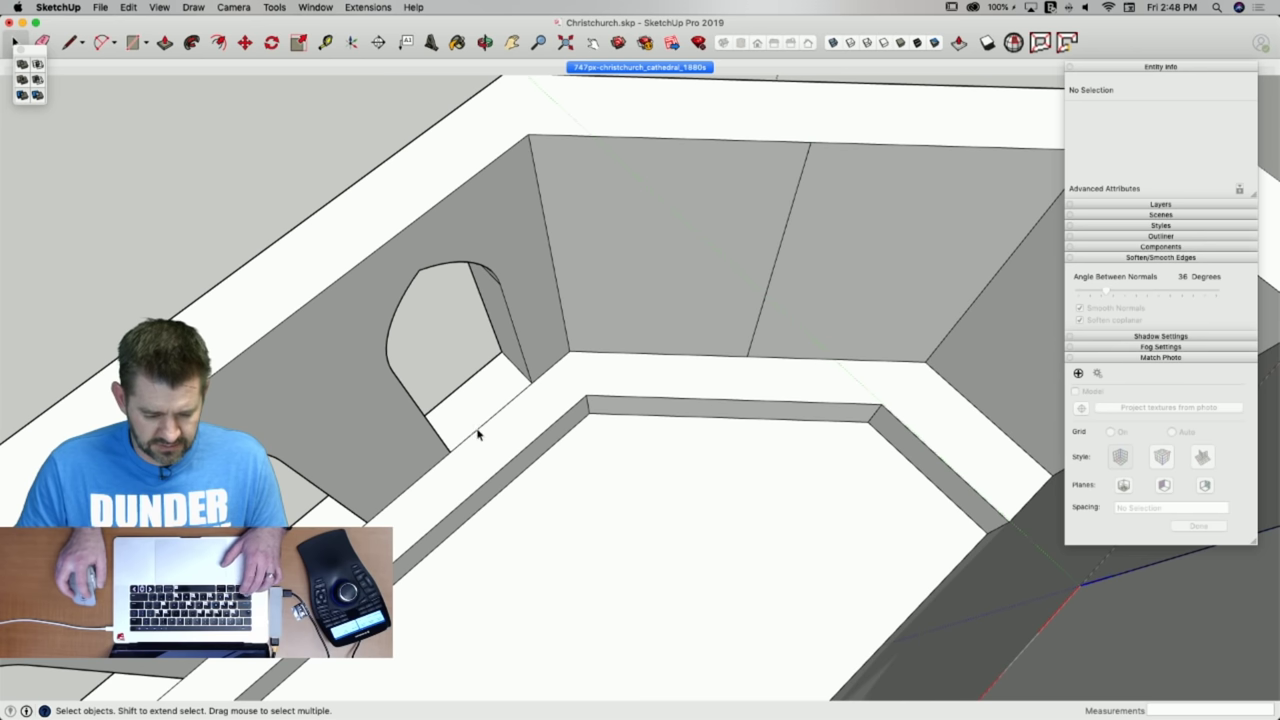
{"action": "left_click", "coordinate": [478, 433]}
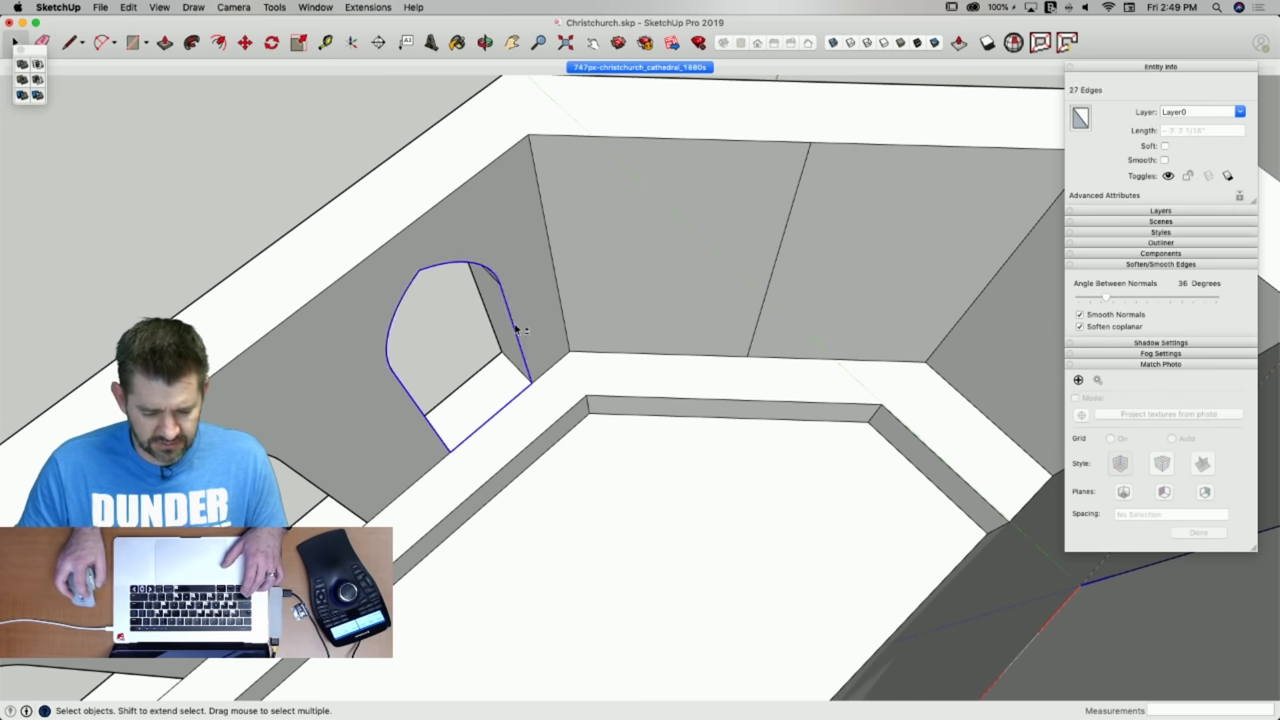
{"action": "key", "text": "m"}
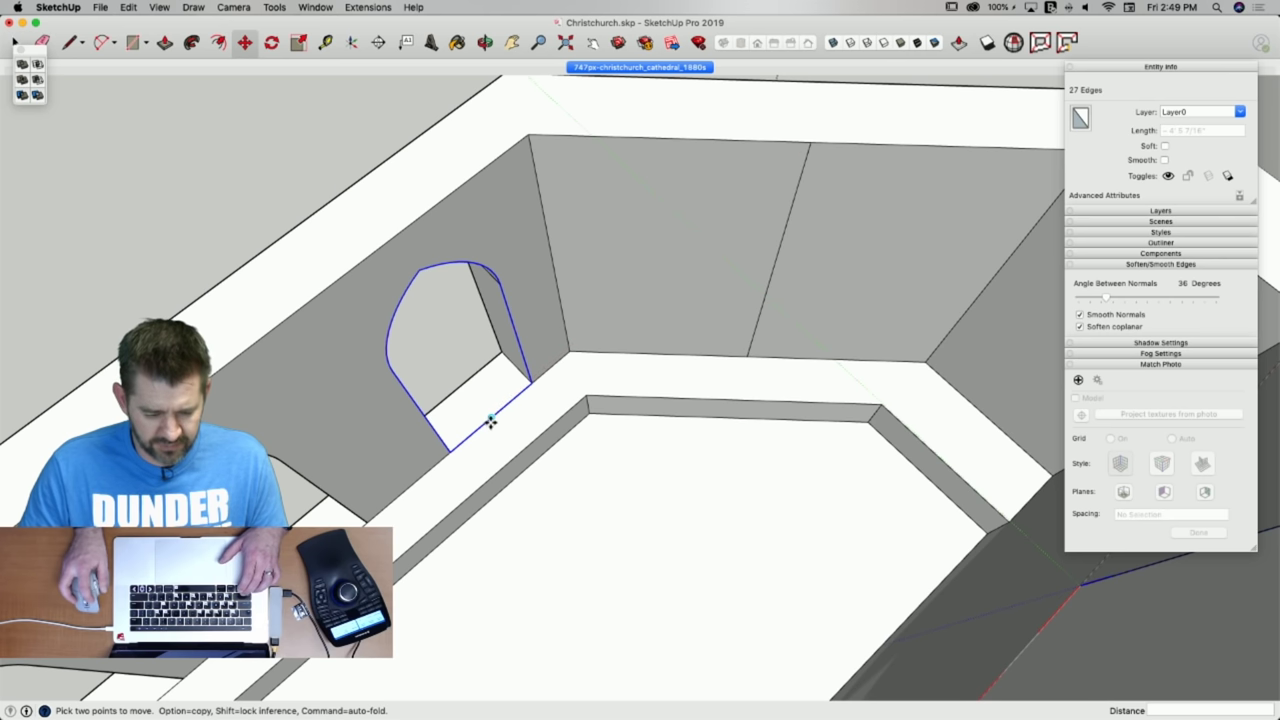
{"action": "left_click", "coordinate": [490, 422]}
{"action": "key", "text": "alt"}
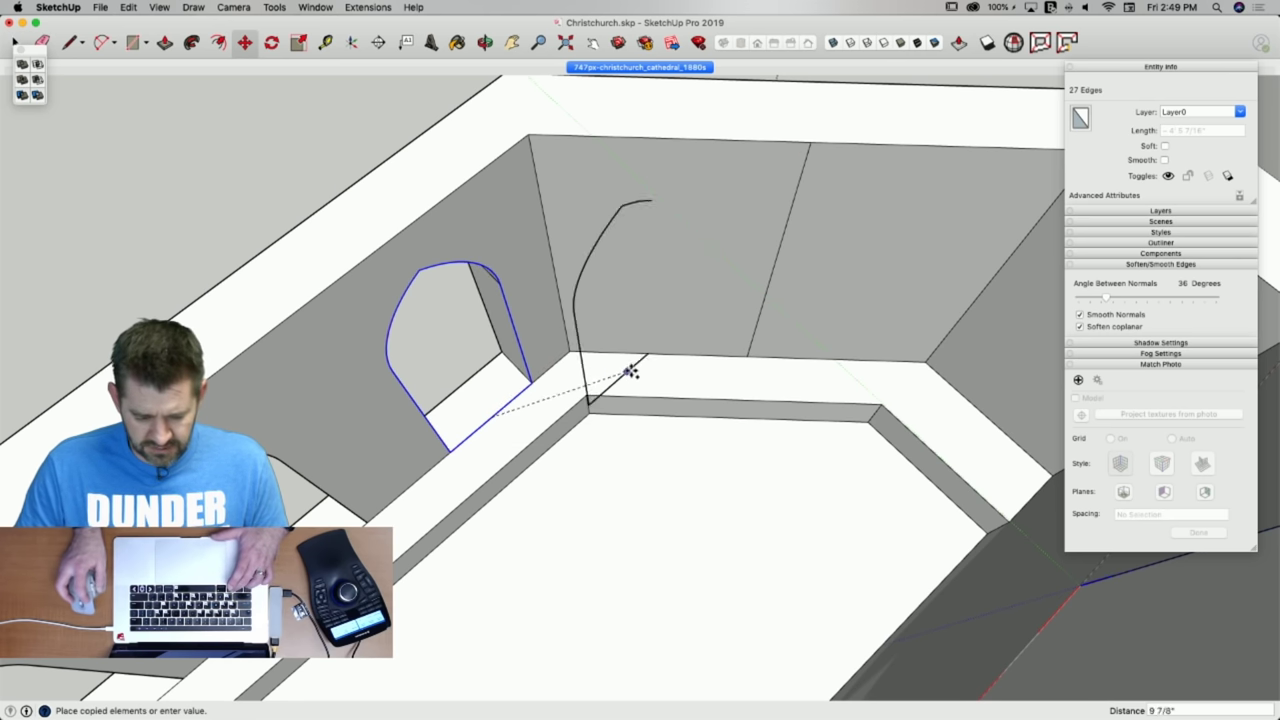
{"action": "left_click", "coordinate": [665, 355]}
Rotate the copied arch outline 45° about its base midpoint to align it with the angled side wall.
{"action": "key", "text": "q"}
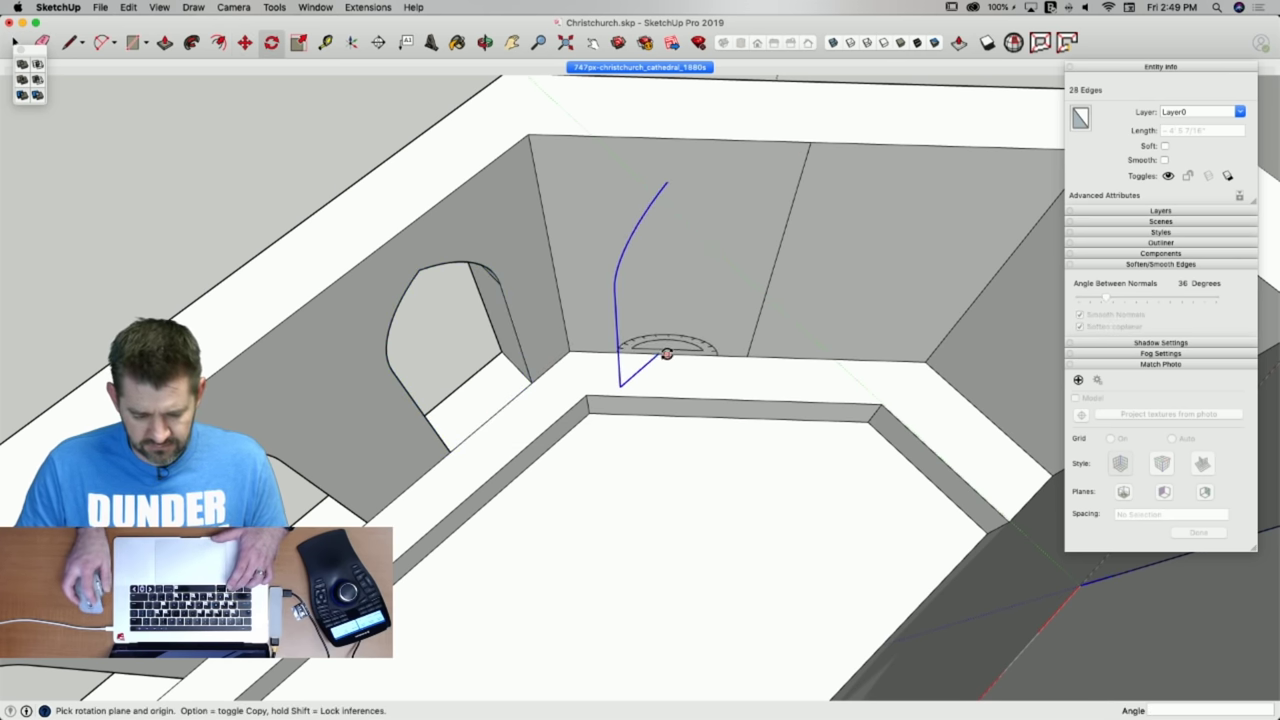
{"action": "left_click", "coordinate": [660, 356]}
{"action": "left_click", "coordinate": [643, 363]}
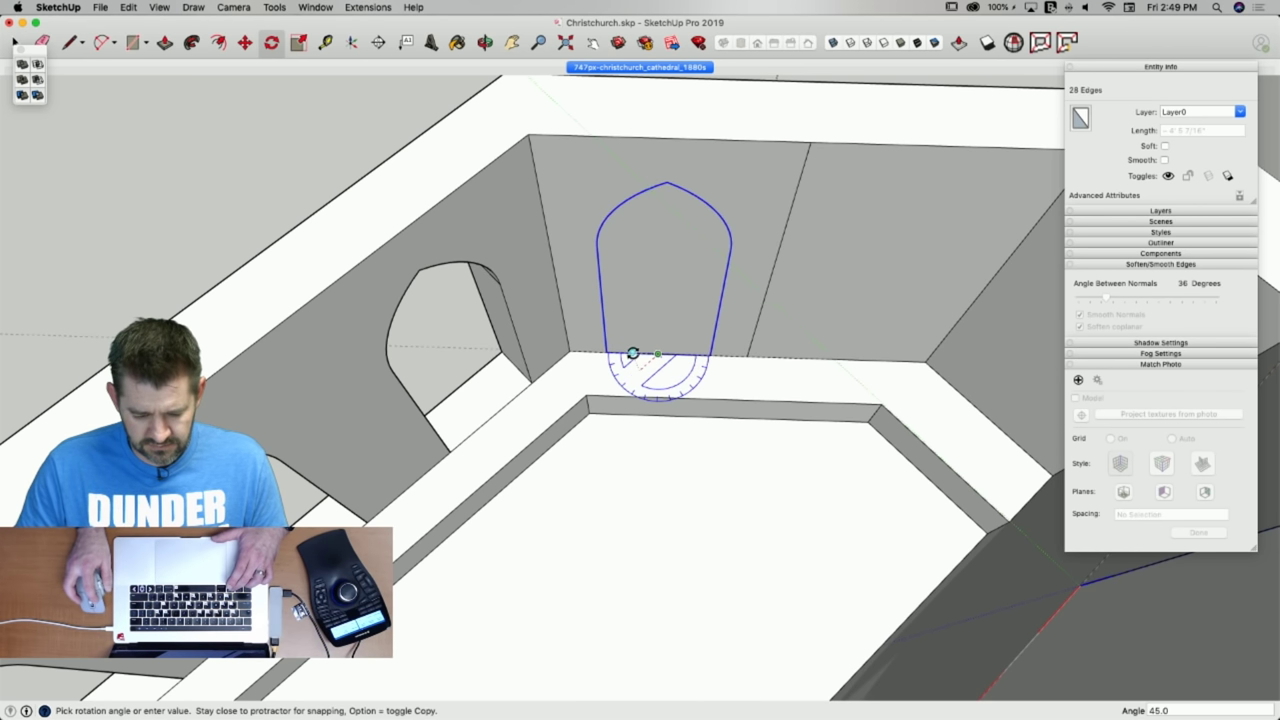
{"action": "left_click", "coordinate": [634, 353]}
Copy the aligned arch outline to the side wall's other half and close its base with a line.
{"action": "key", "text": "m"}
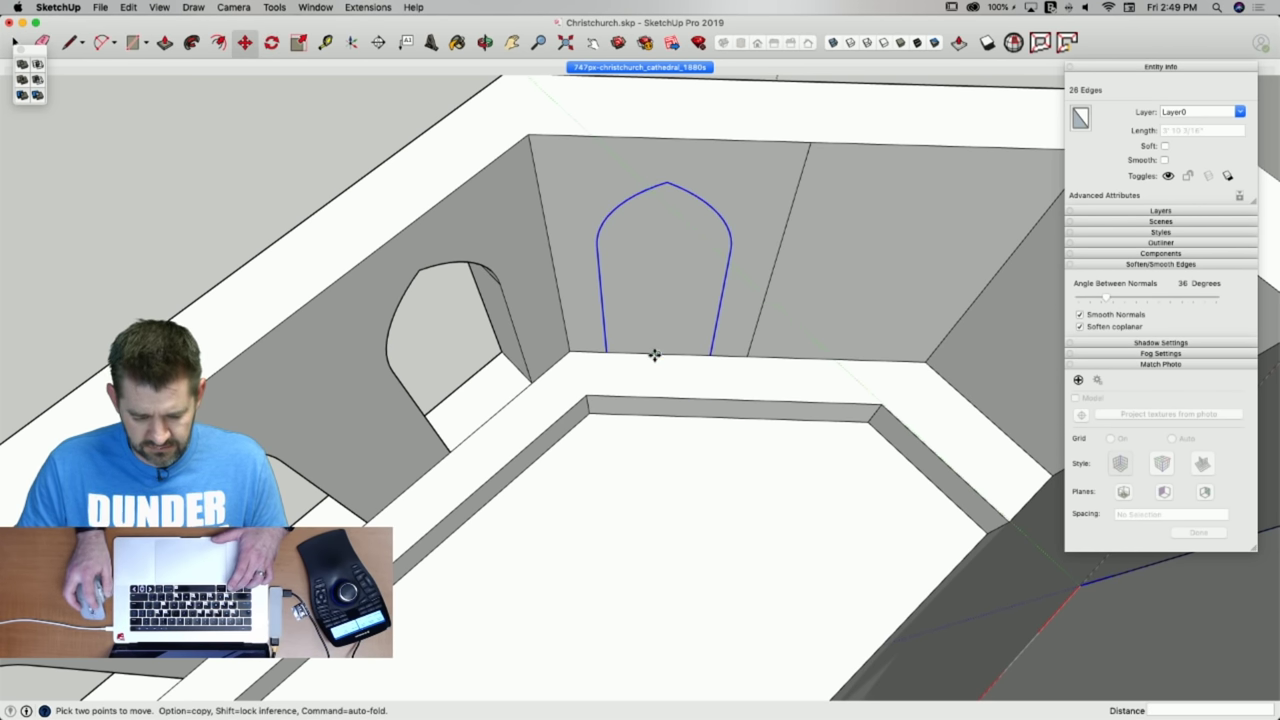
{"action": "left_click", "coordinate": [654, 356]}
{"action": "left_click", "coordinate": [831, 360]}
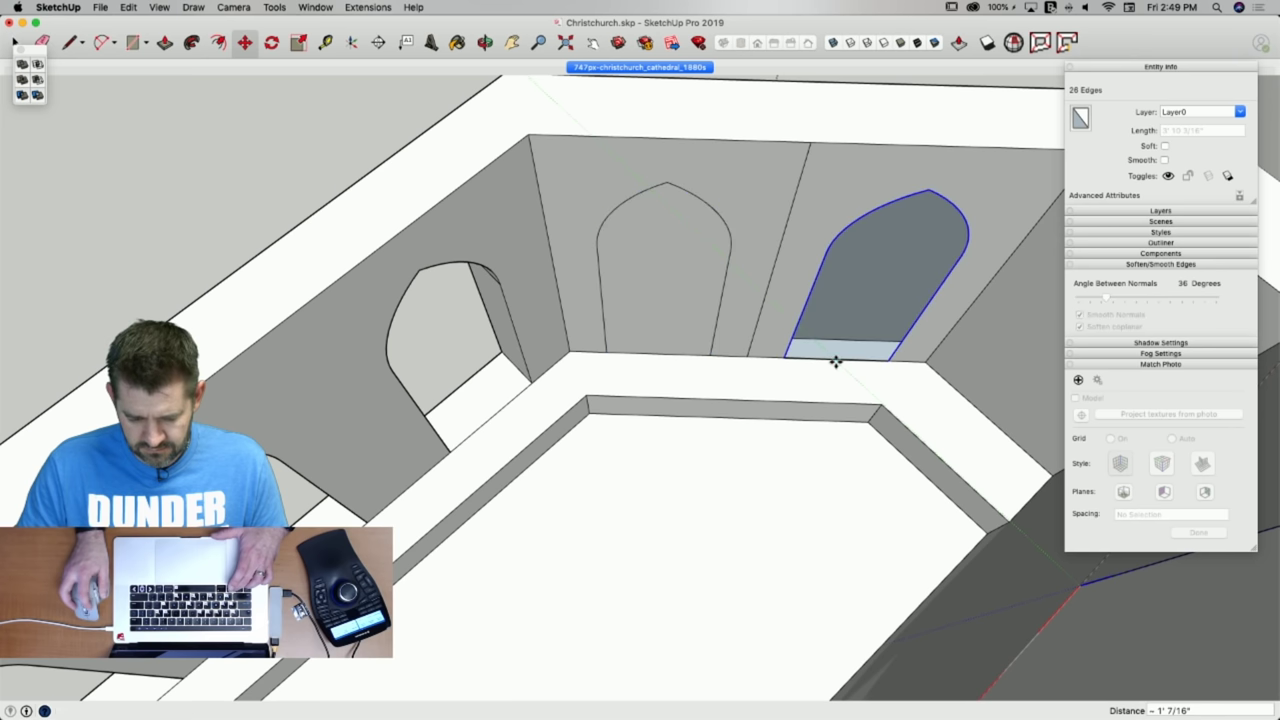
{"action": "key", "text": "l"}
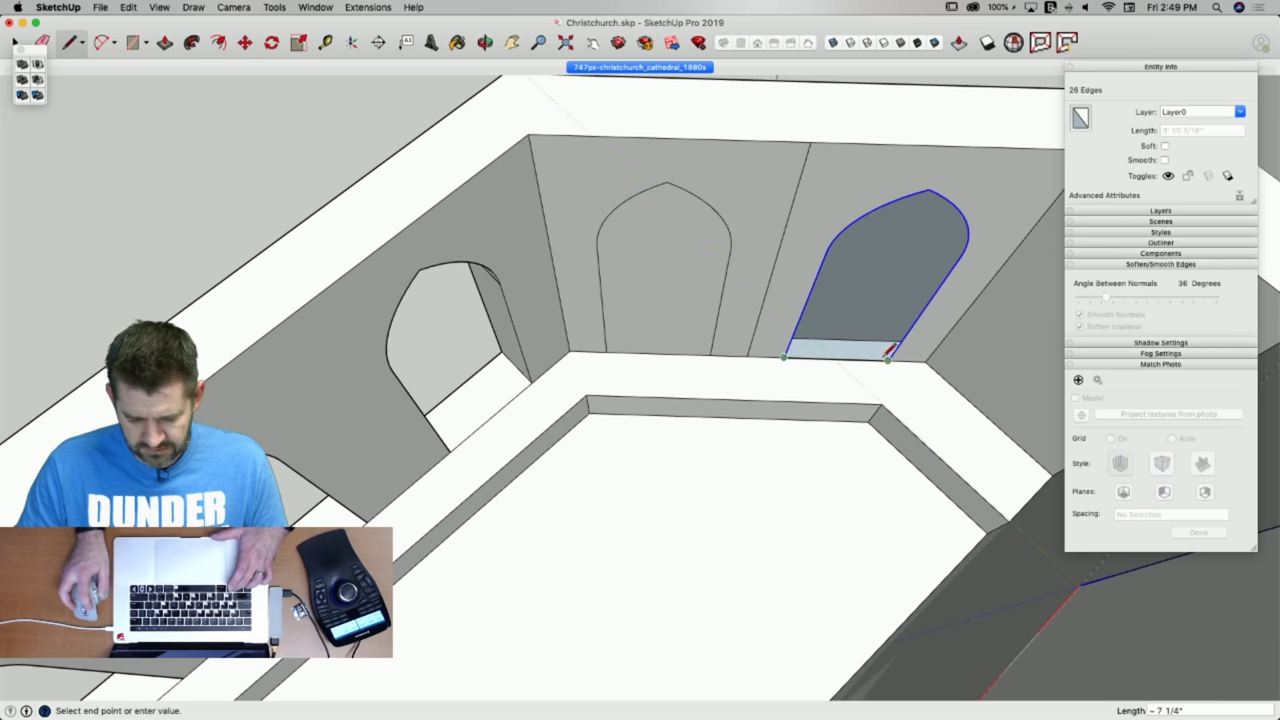
{"action": "left_click", "coordinate": [888, 357]}
Push both new arch faces 5 1/16" through the side wall to cut two openings.
{"action": "key", "text": "p"}
{"action": "left_click", "coordinate": [874, 345]}
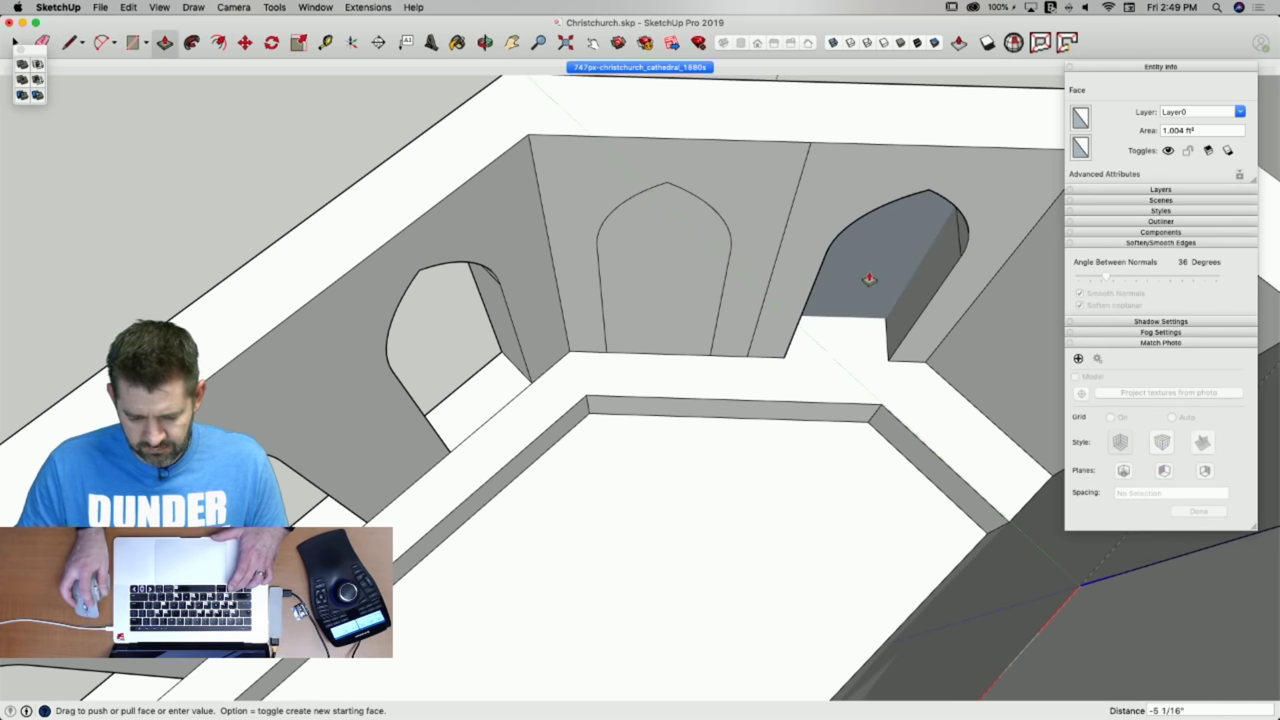
{"action": "left_click", "coordinate": [880, 283]}
{"action": "double_click", "coordinate": [695, 305]}
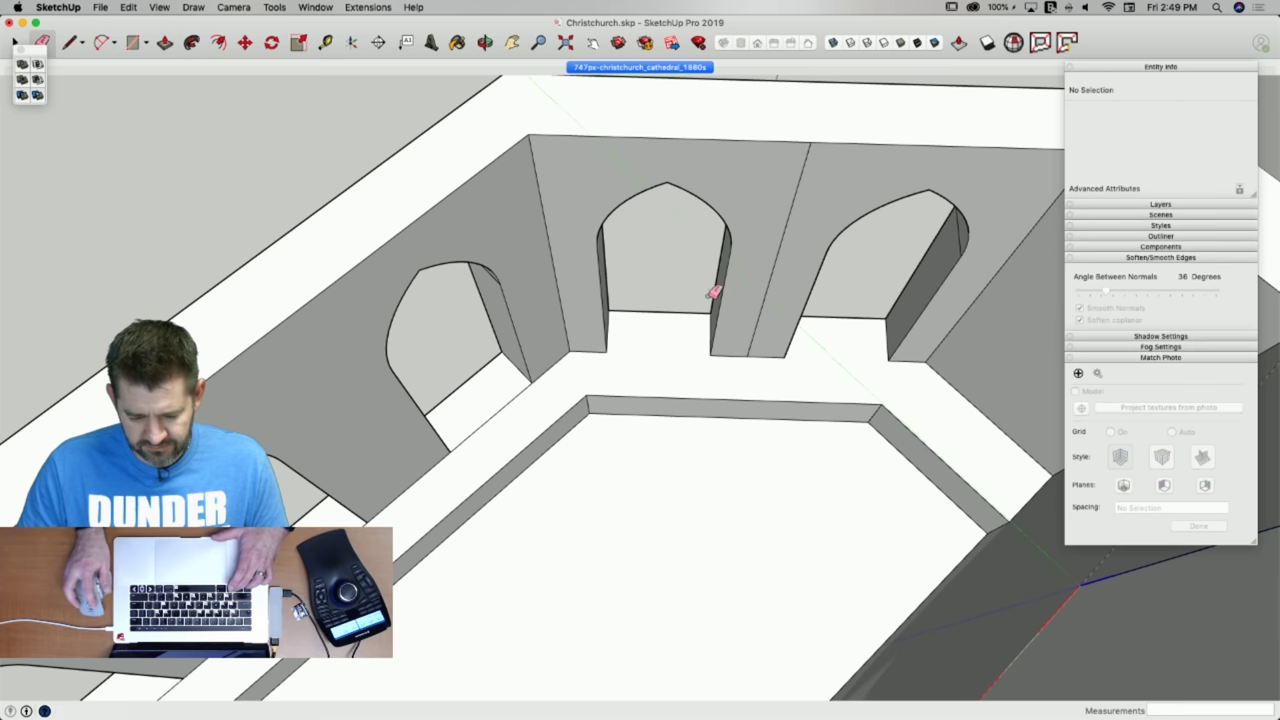
Erase the dividing line between the two new openings and the leftover edges along the balcony's arch sills.
{"action": "left_click_drag", "start_coordinate": [754, 301], "coordinate": [769, 303]}
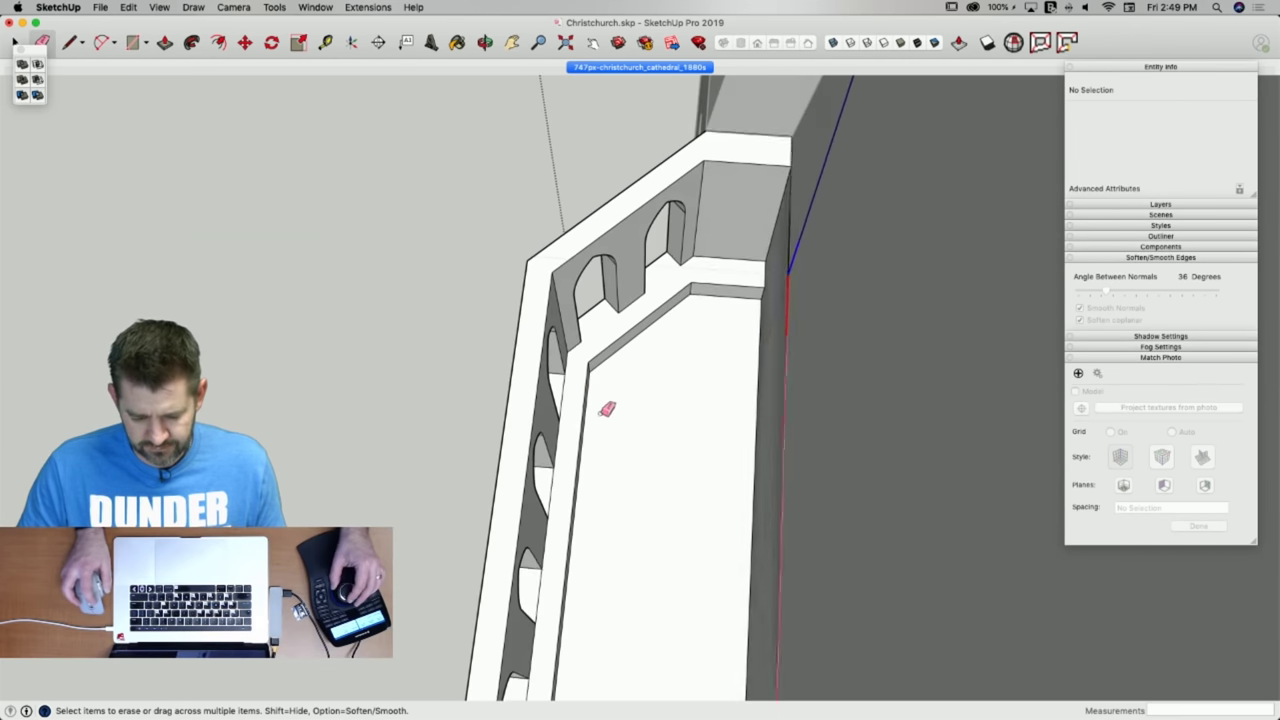
{"action": "left_click", "coordinate": [551, 499]}
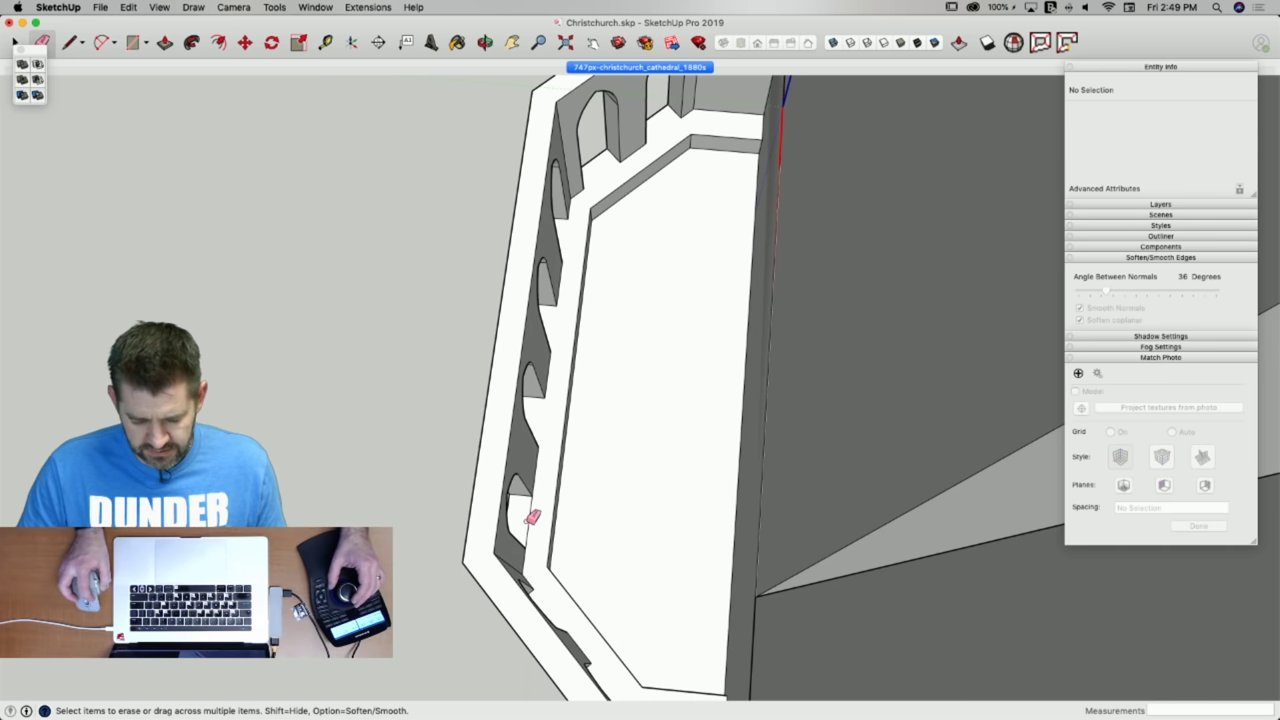
{"action": "left_click", "coordinate": [530, 521]}
Fill the gap between the balcony's large supporting block and the tower wall with a rectangle and a 3 3/8" closing line.
{"action": "key", "text": "space"}
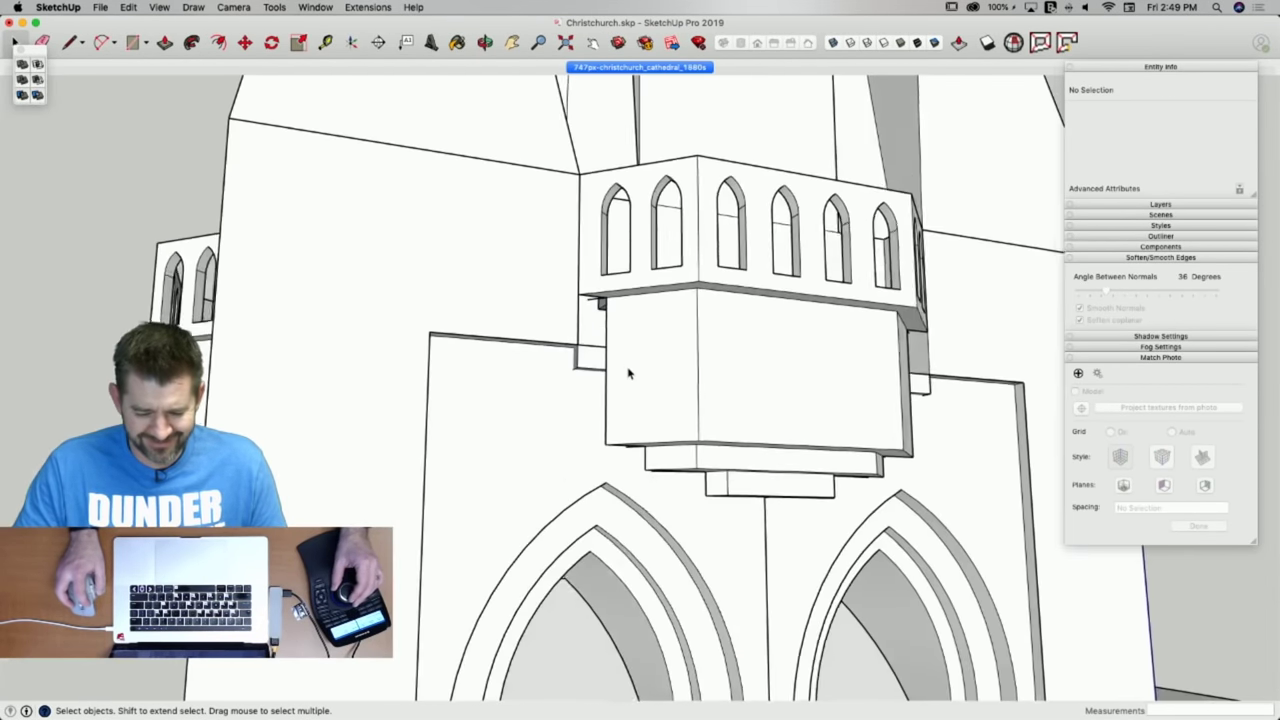
{"action": "double_click", "coordinate": [635, 370]}
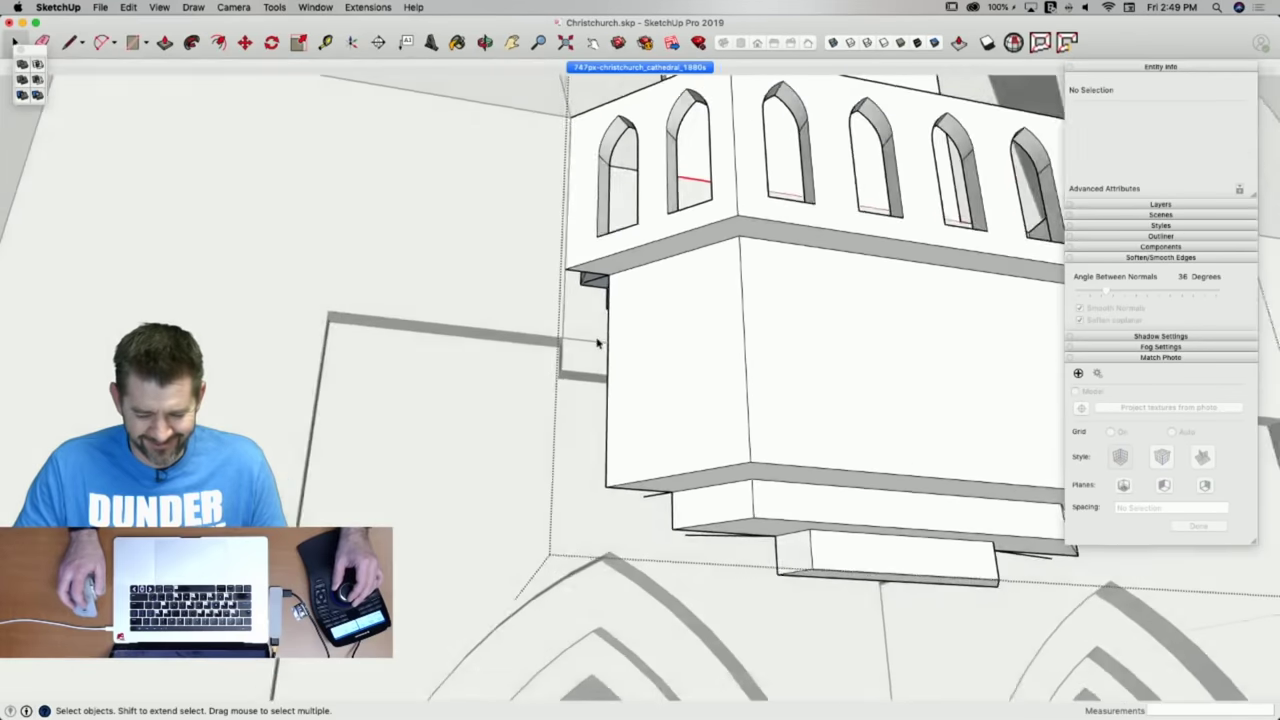
{"action": "middle_click_drag", "start_coordinate": [597, 343], "coordinate": [571, 300]}
{"action": "key", "text": "r"}
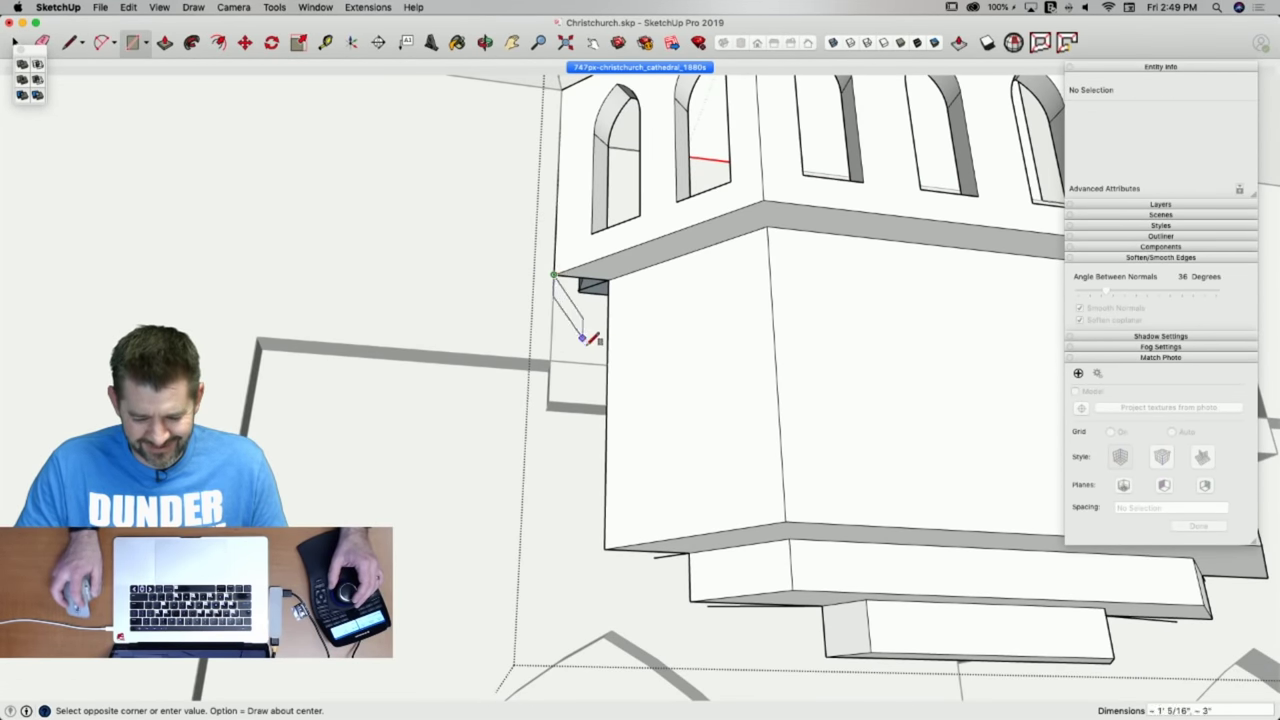
{"action": "left_click", "coordinate": [608, 364]}
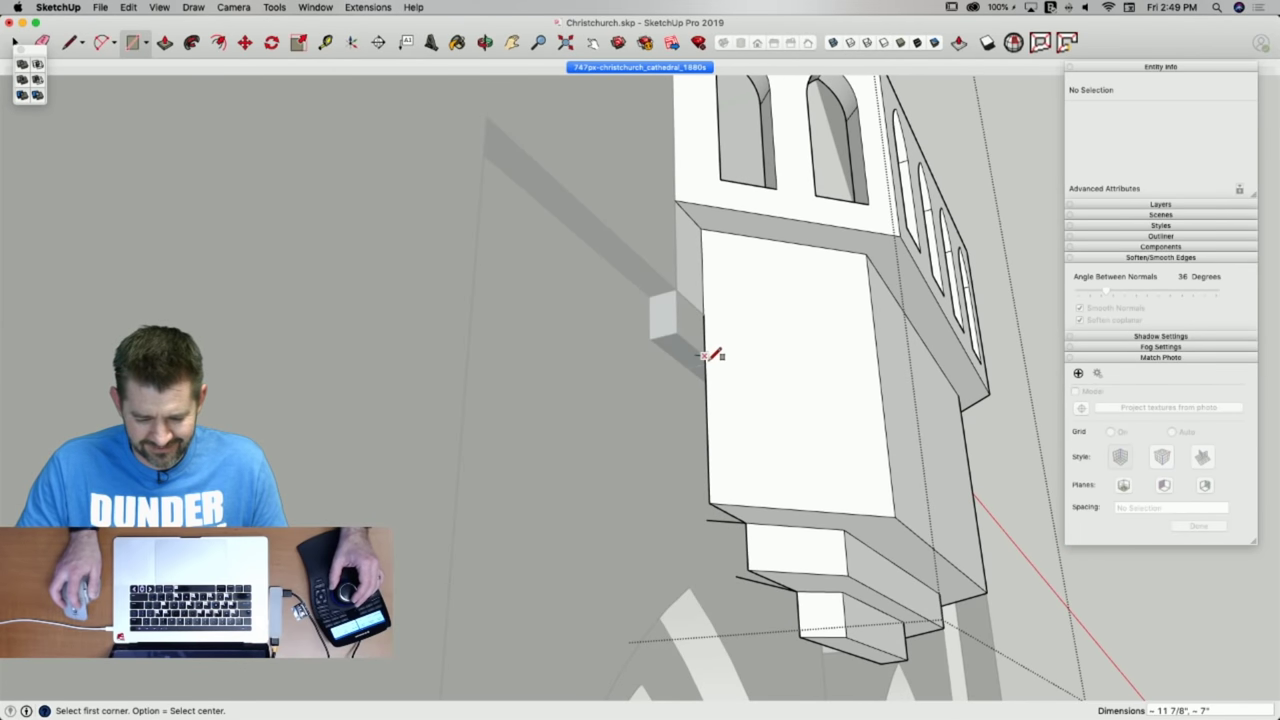
{"action": "key", "text": "l"}
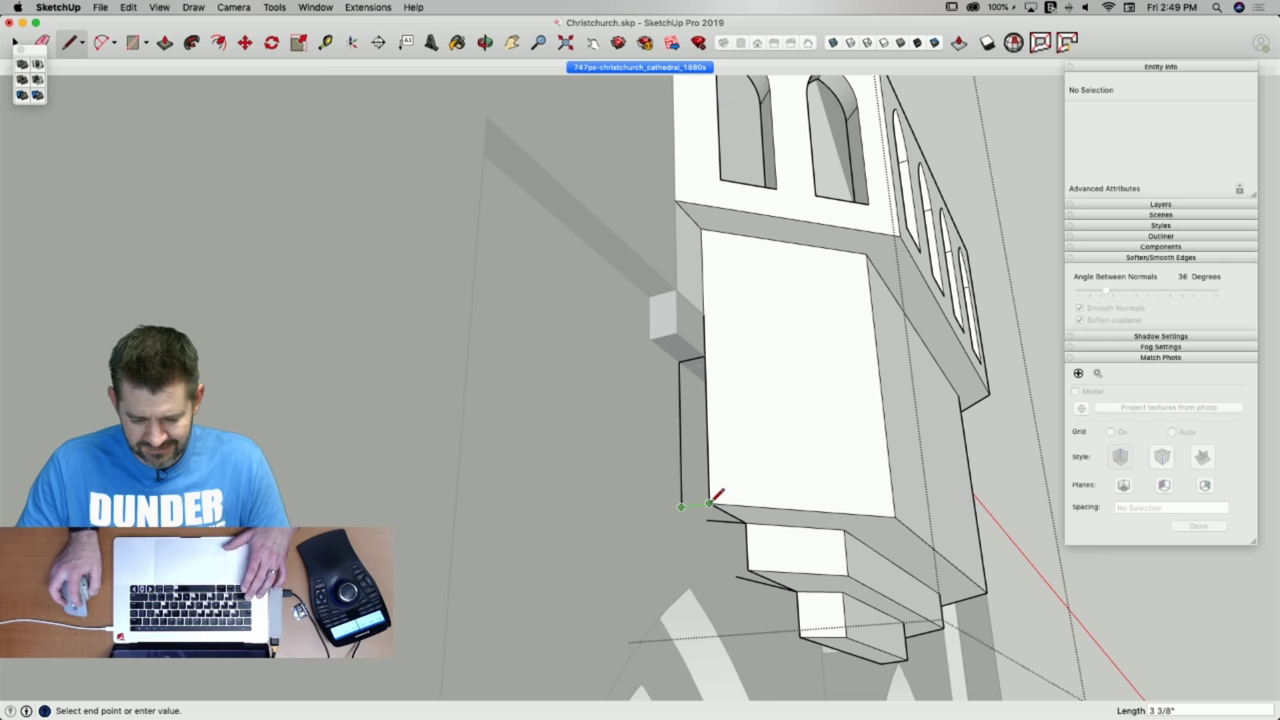
{"action": "left_click", "coordinate": [709, 503]}
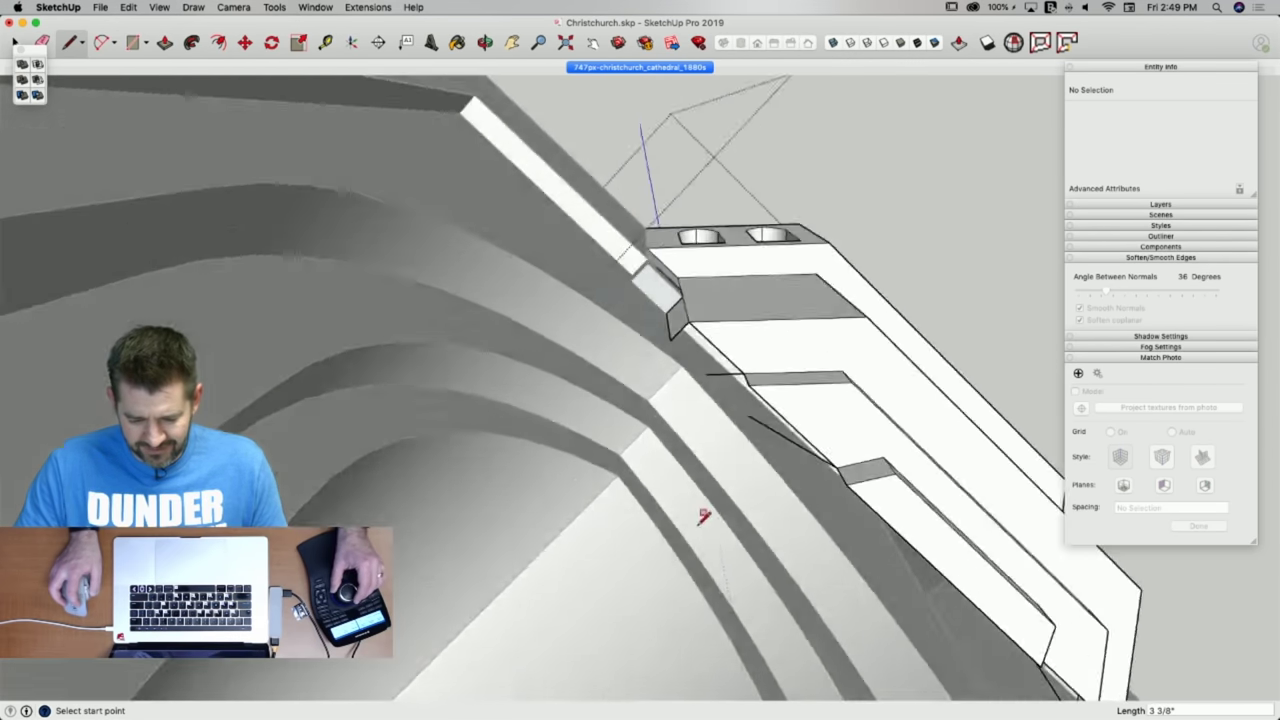
Erase the stray edges beside the second supporting tier and draw lines closing its side gap against the tower wall.
{"action": "key", "text": "e"}
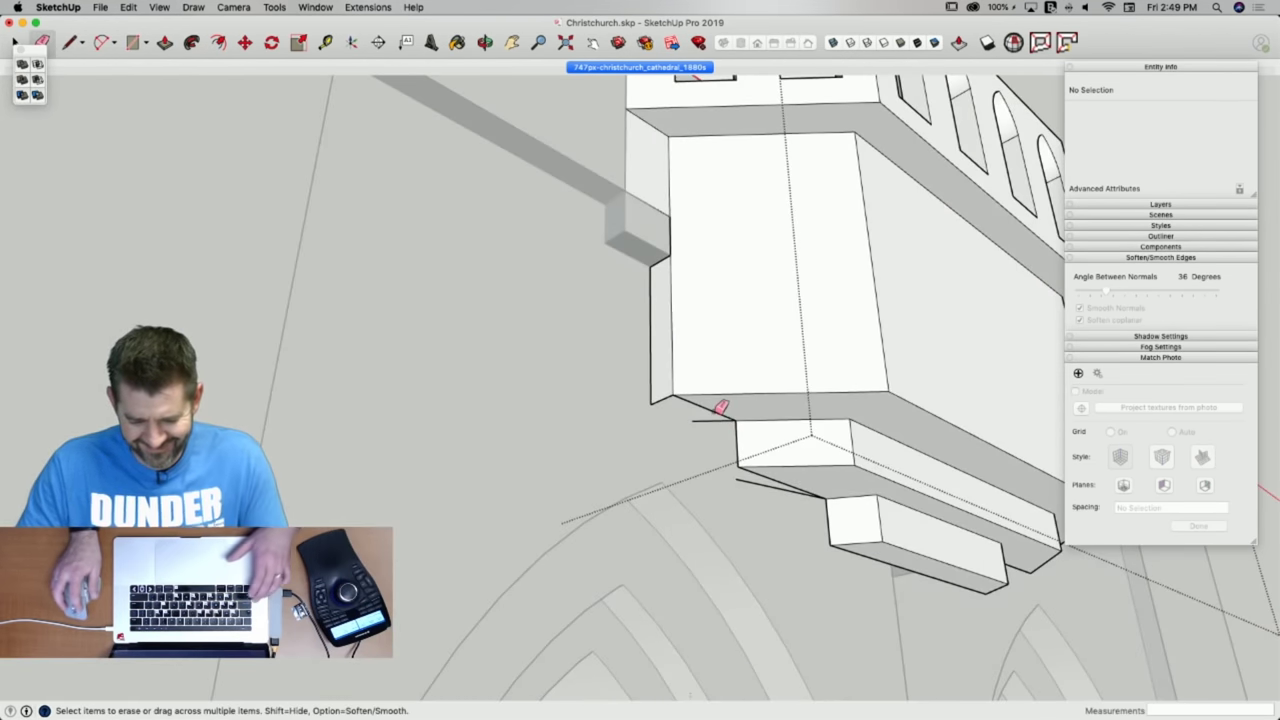
{"action": "left_click", "coordinate": [714, 421]}
{"action": "key", "text": "l"}
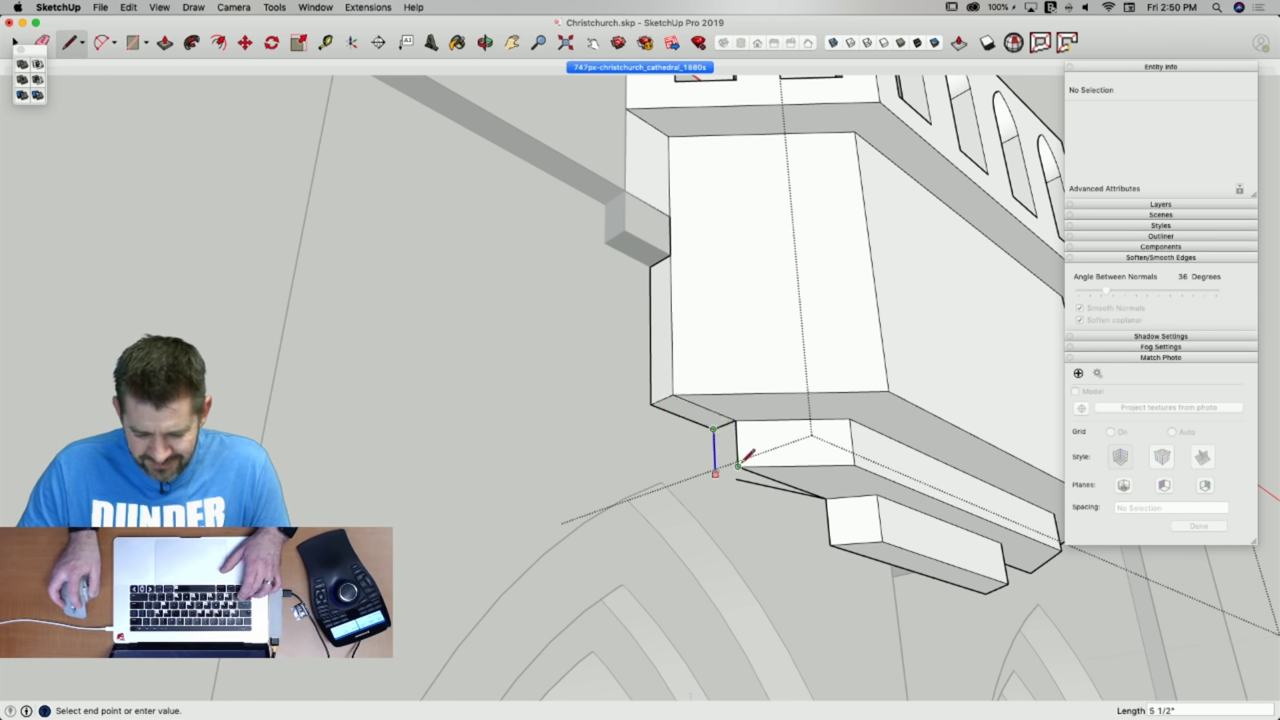
{"action": "key", "text": "e"}
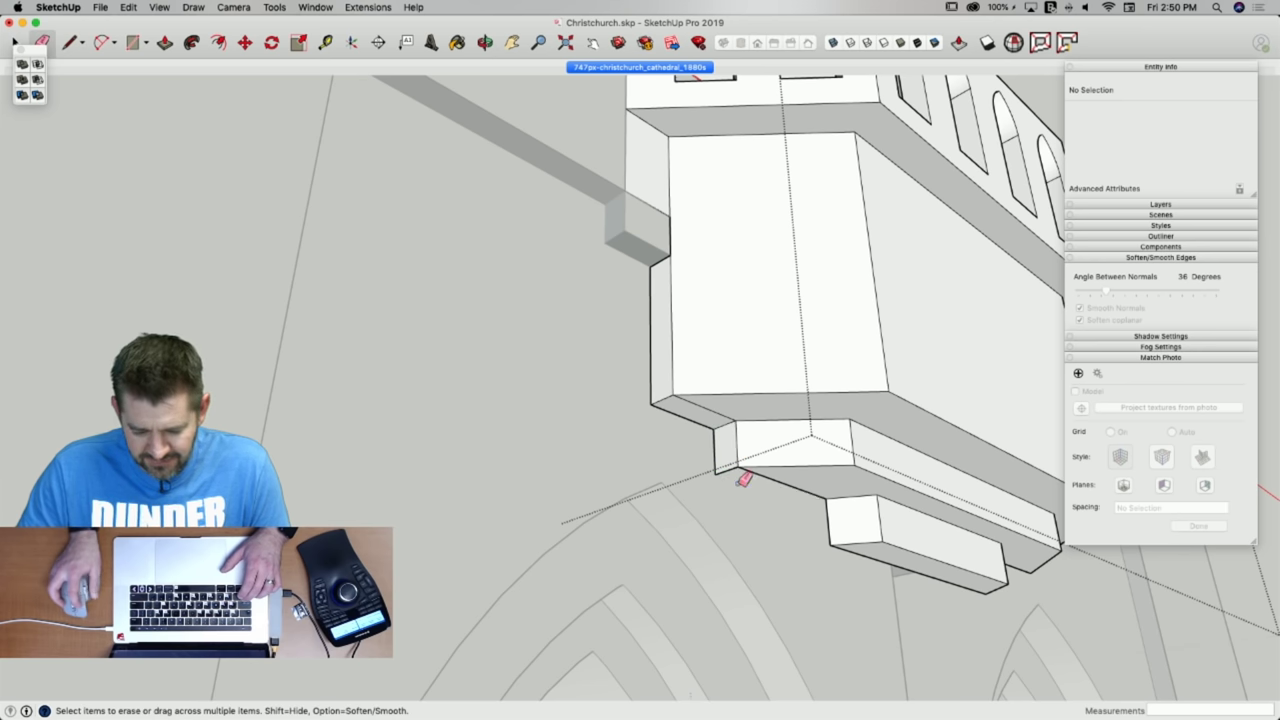
Close the lowest supporting tier's gap against the tower wall with lines and a 3' 1/4" by 3 3/8" rectangle.
{"action": "key", "text": "l"}
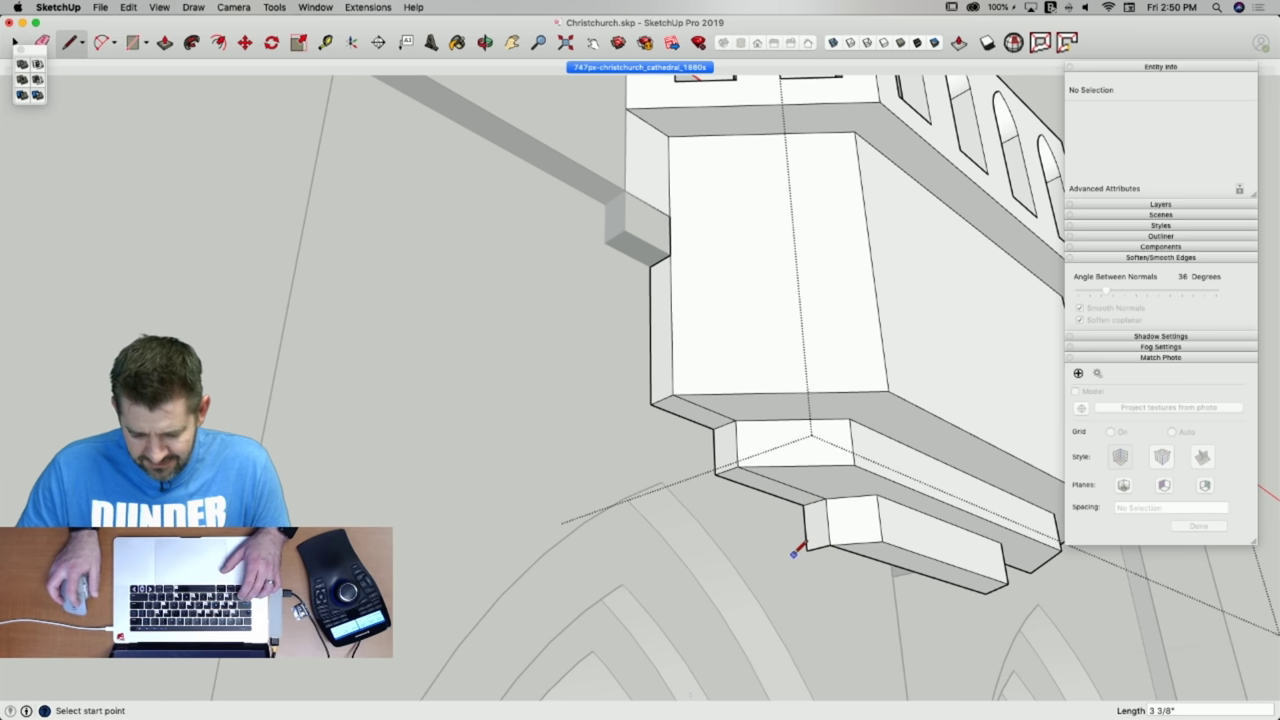
{"action": "key", "text": "r"}
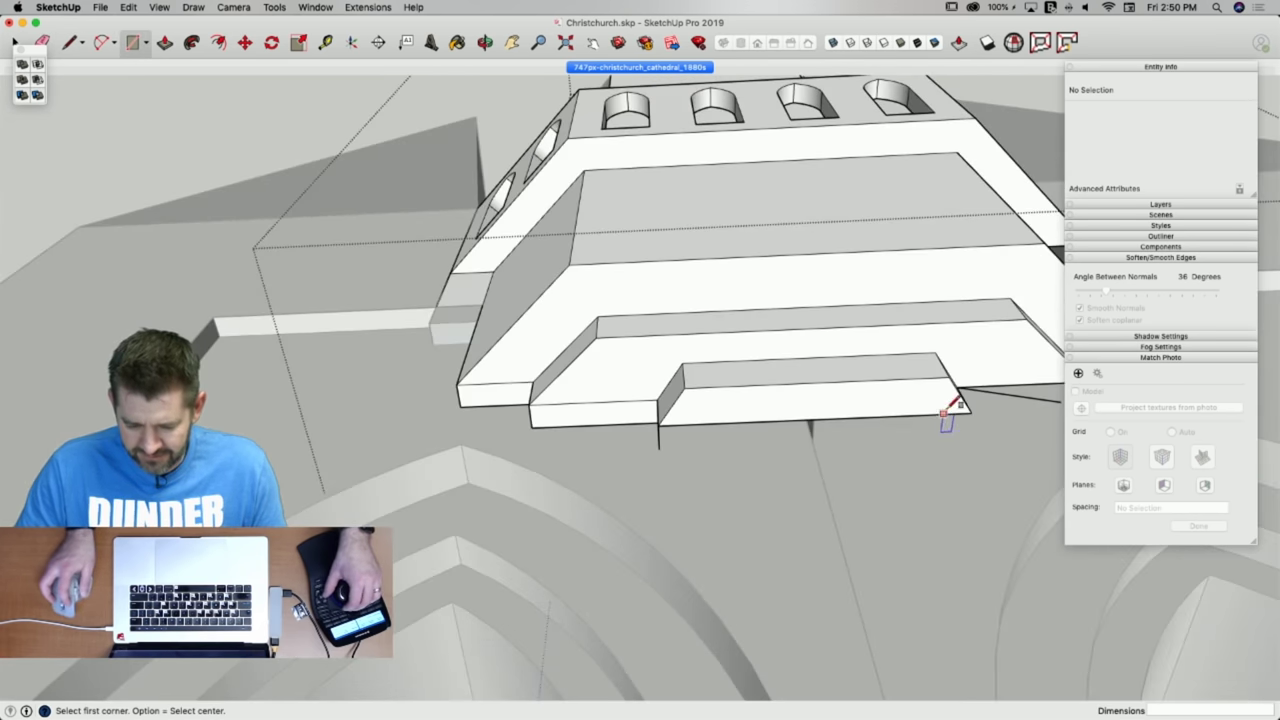
{"action": "left_click", "coordinate": [968, 408]}
{"action": "left_click", "coordinate": [664, 441]}
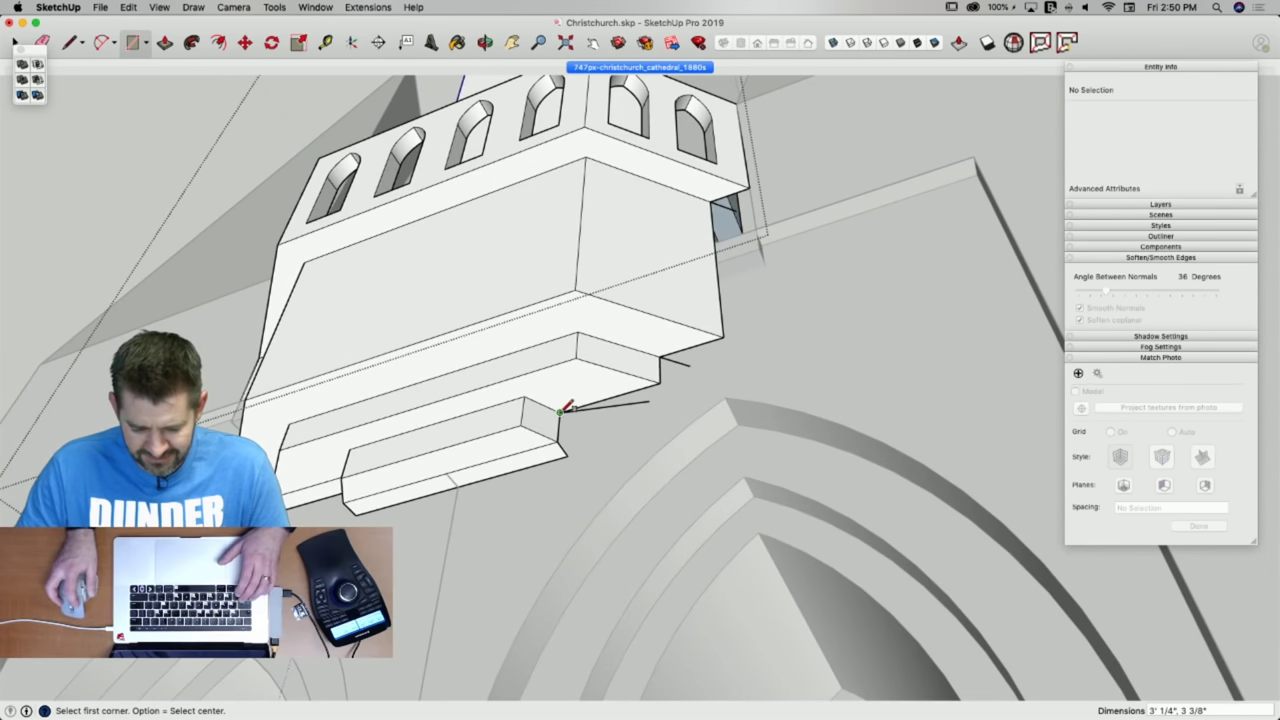
Erase the two stray edges beside the lower tiers and fill the remaining gaps along the tower wall with rectangles, one 2' 10 11/16" by 3 3/8".
{"action": "key", "text": "e"}
{"action": "left_click", "coordinate": [634, 405]}
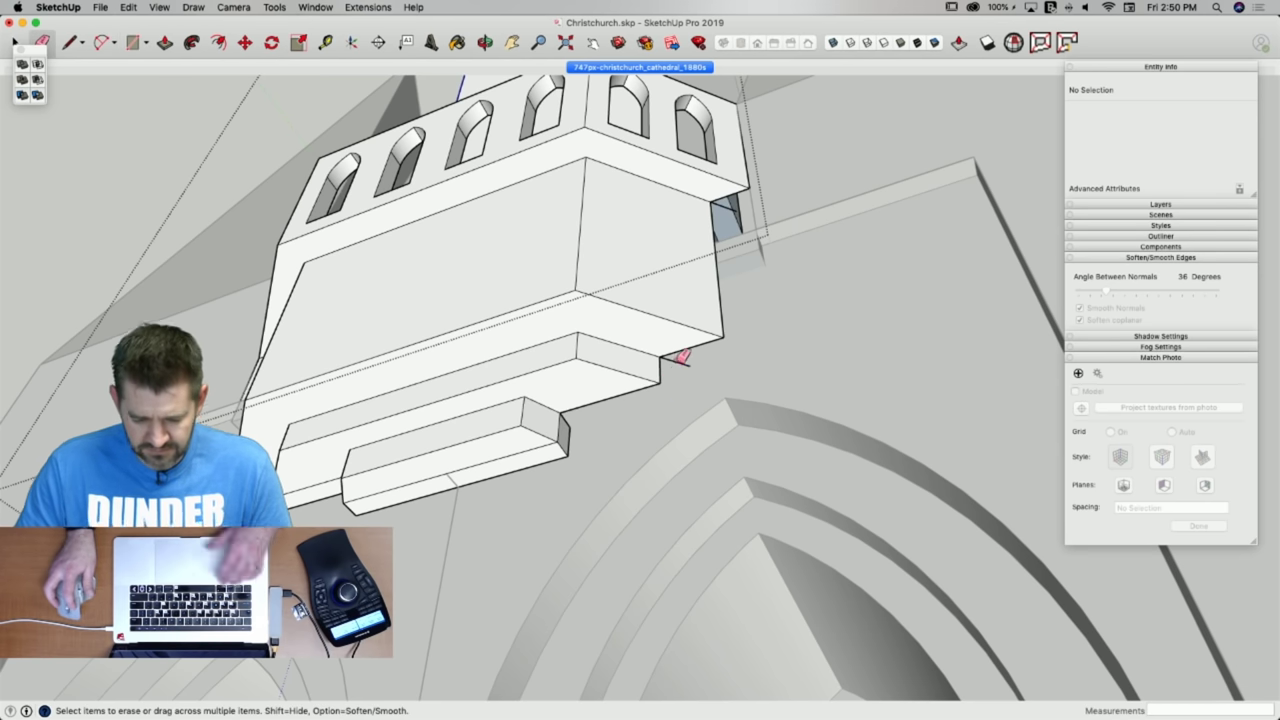
{"action": "left_click", "coordinate": [673, 361]}
{"action": "key", "text": "r"}
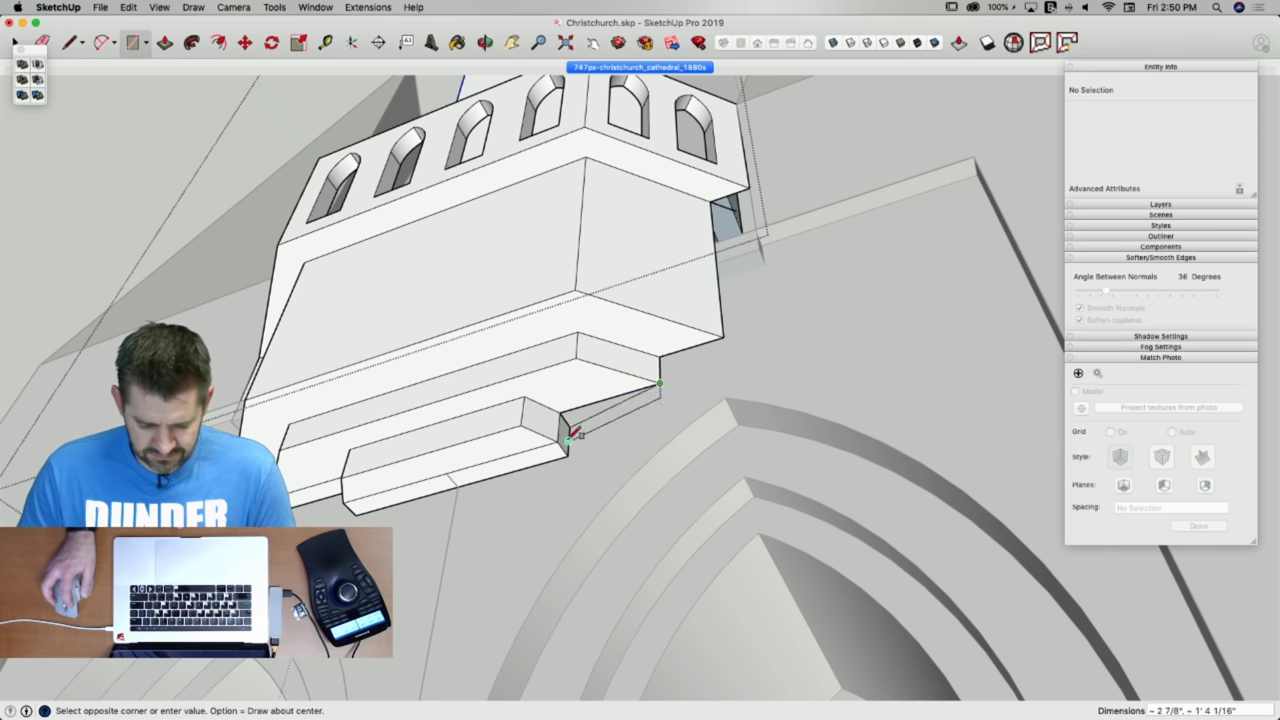
{"action": "left_click", "coordinate": [570, 425]}
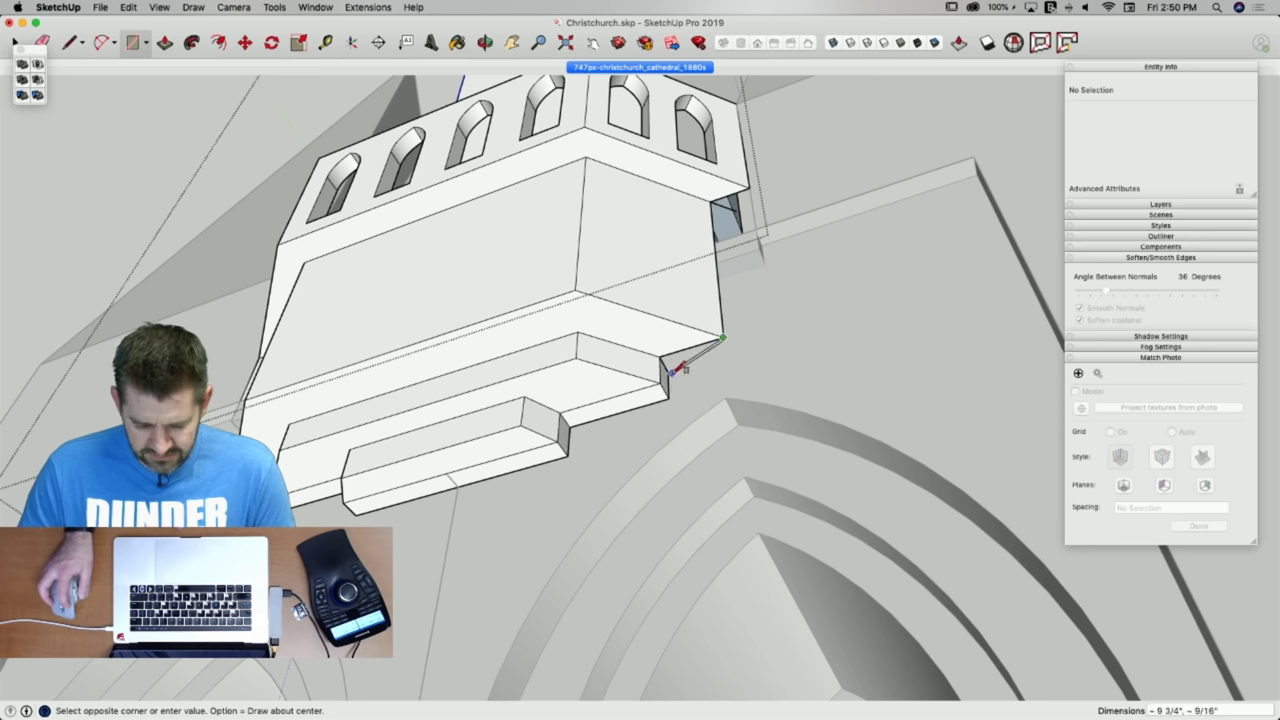
{"action": "left_click", "coordinate": [710, 203]}
{"action": "left_click", "coordinate": [732, 347]}
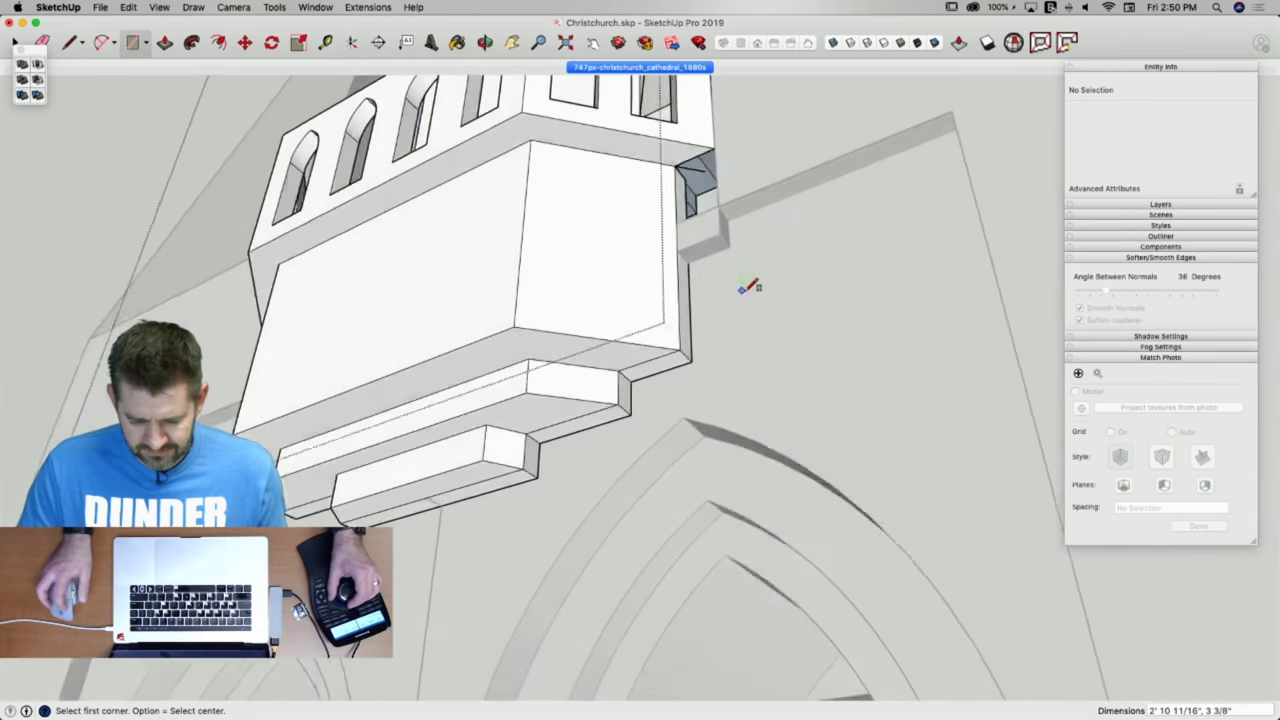
{"action": "key", "text": "e"}
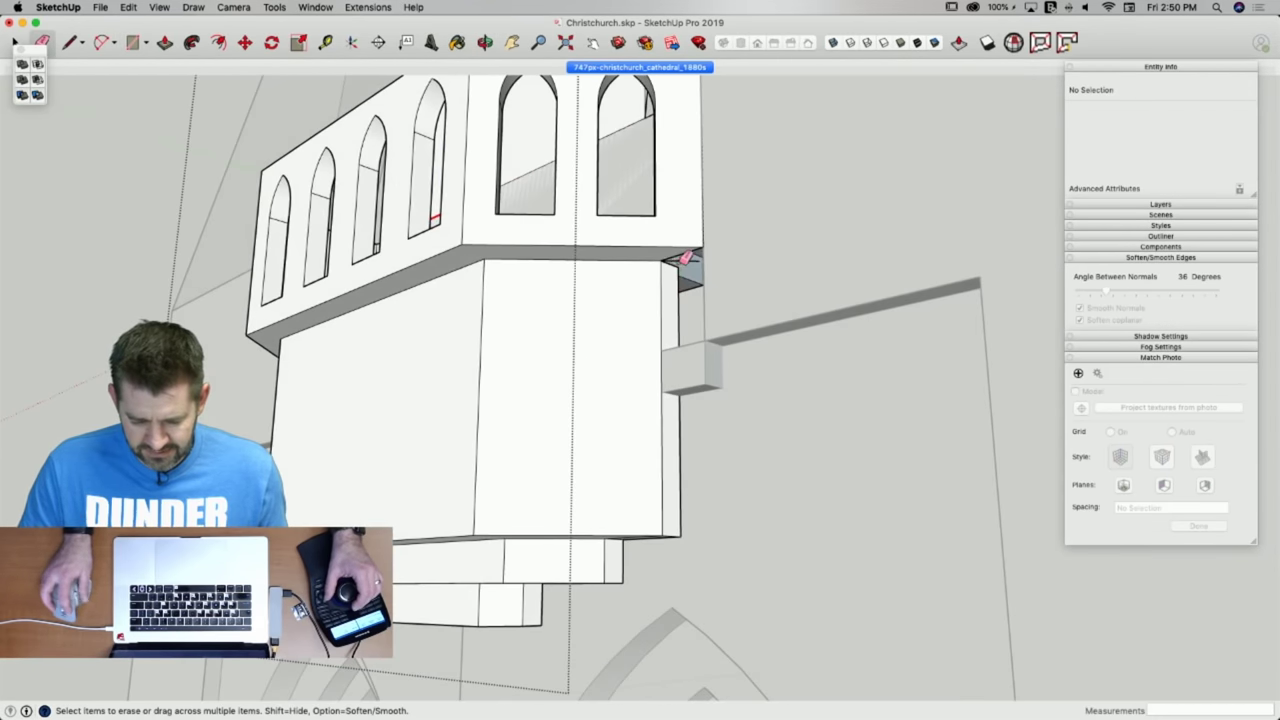
{"action": "key", "text": "r"}
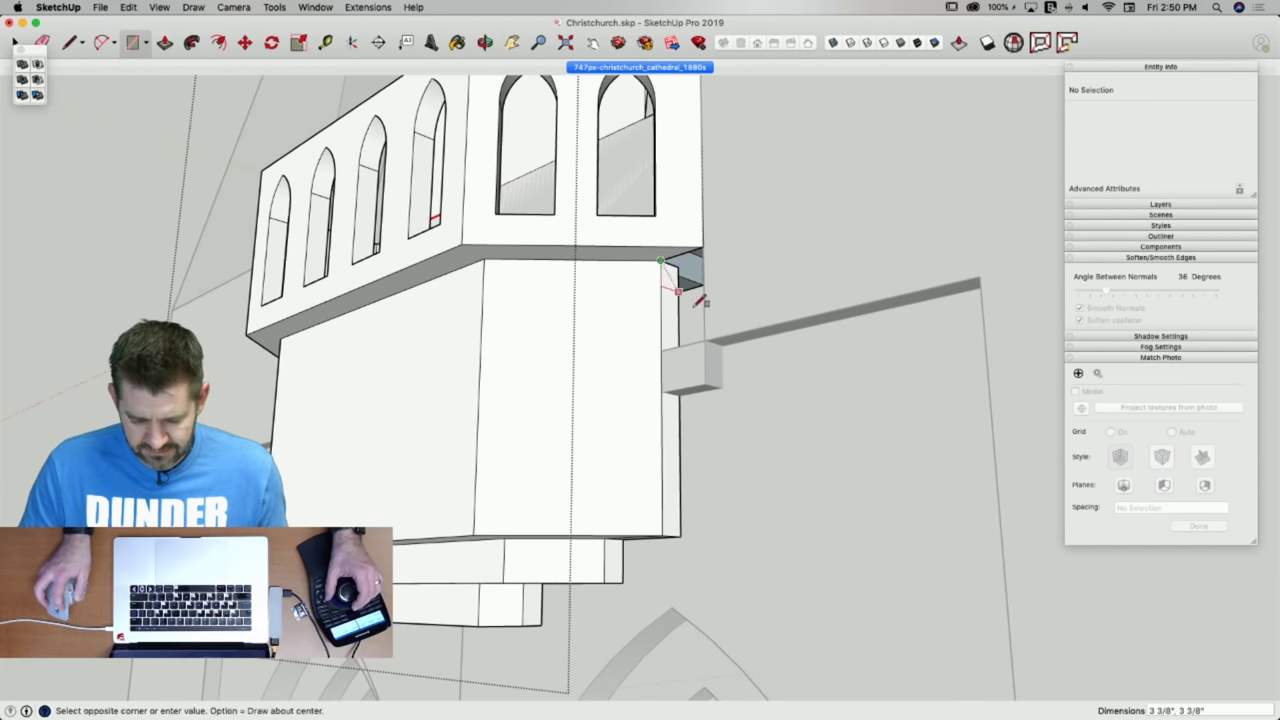
{"action": "key", "text": "Escape"}
{"action": "key", "text": "space"}
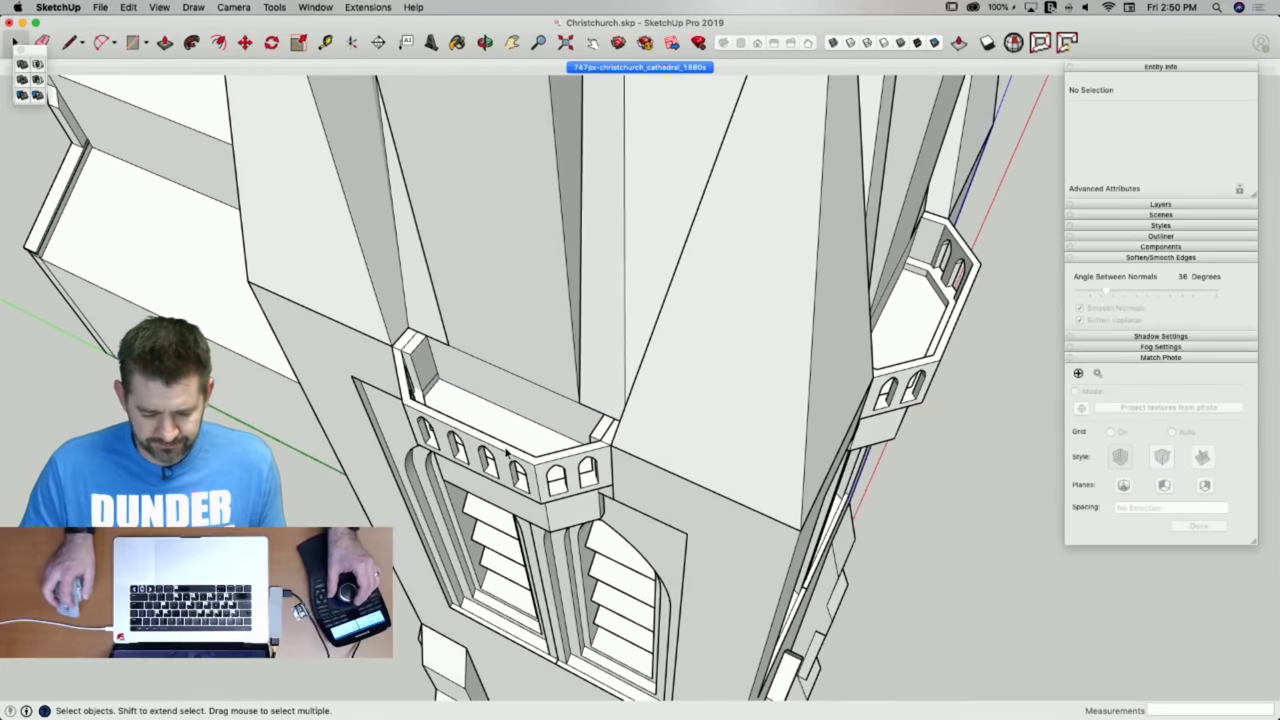
Push/Pull the balcony's inner end faces beside the spire by the previously used distance.
{"action": "left_click", "coordinate": [507, 453]}
{"action": "key", "text": "p"}
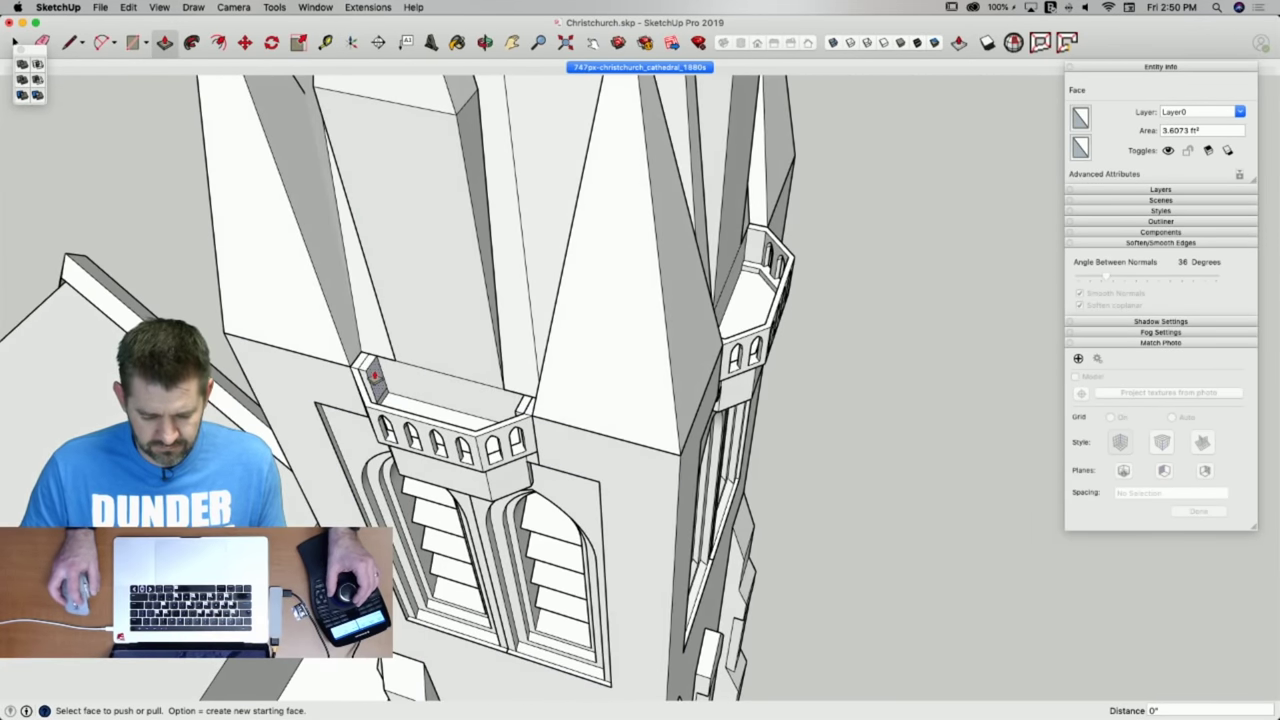
{"action": "double_click", "coordinate": [375, 378]}
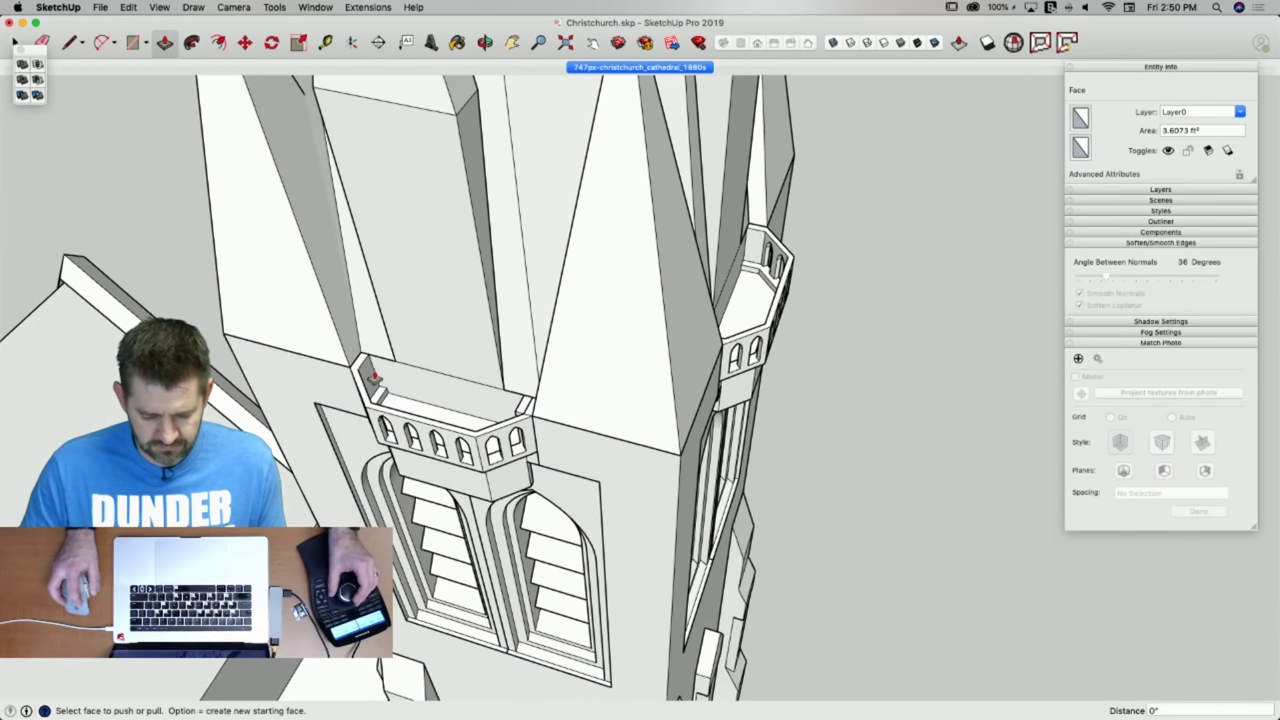
{"action": "double_click", "coordinate": [614, 453]}
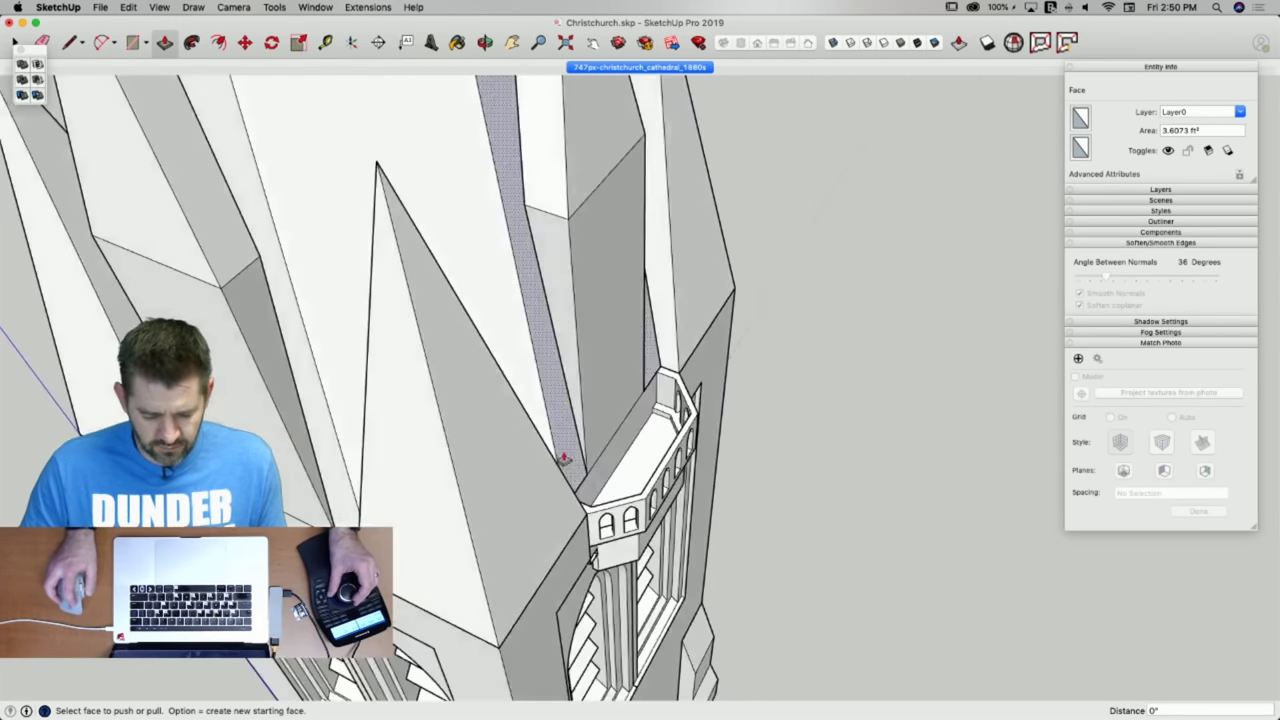
{"action": "double_click", "coordinate": [367, 510]}
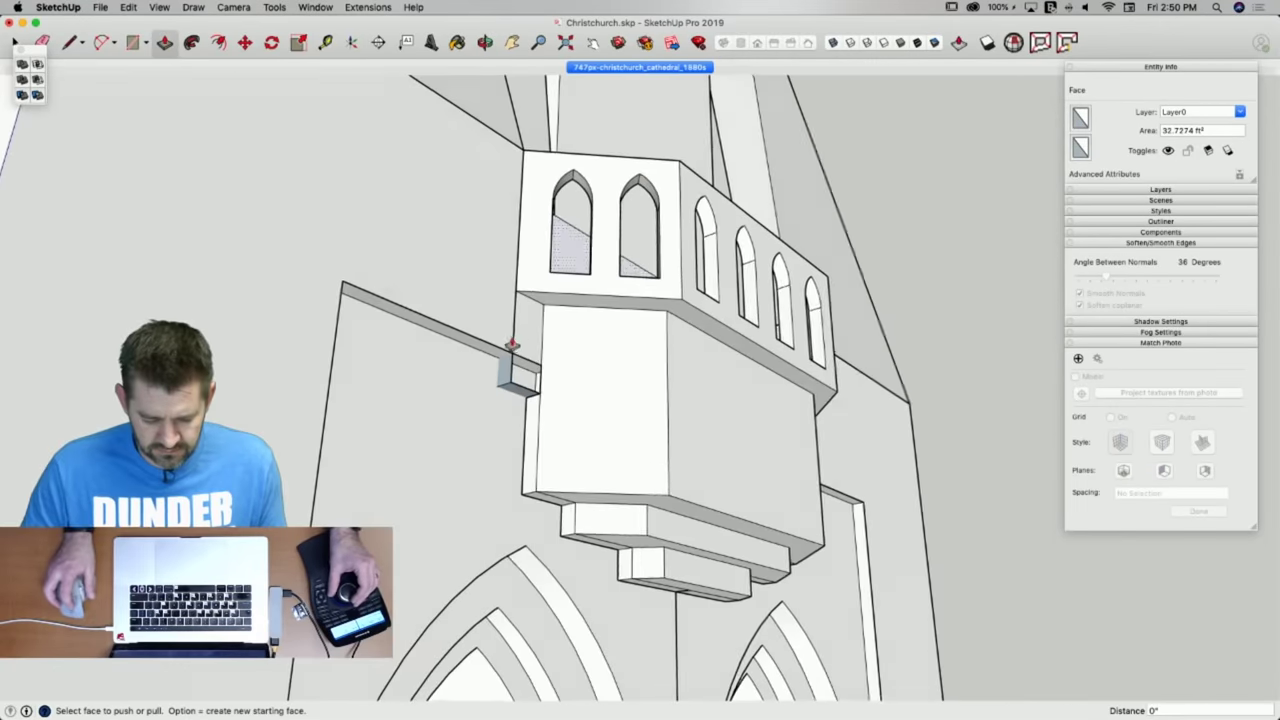
Draw rectangles over the small corner gaps at both ends of the balcony's supporting block and delete the face covering the window recess.
{"action": "key", "text": "r"}
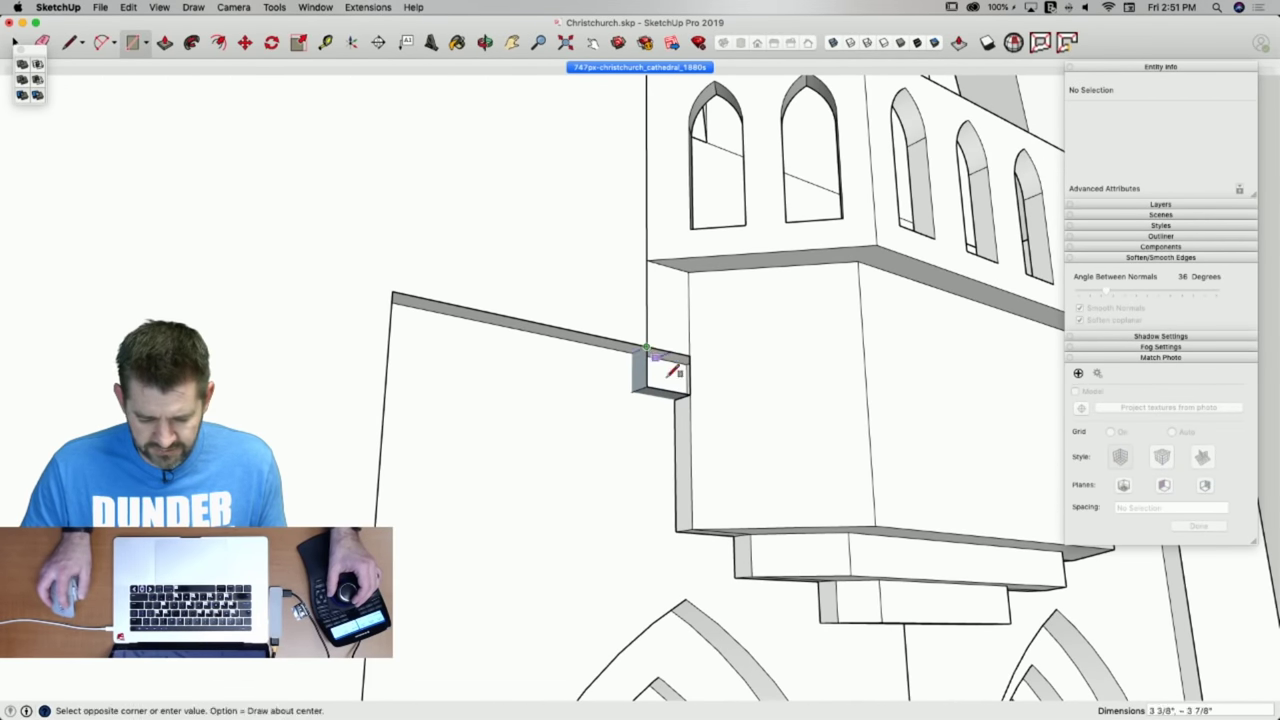
{"action": "left_click", "coordinate": [697, 391]}
{"action": "key", "text": "space"}
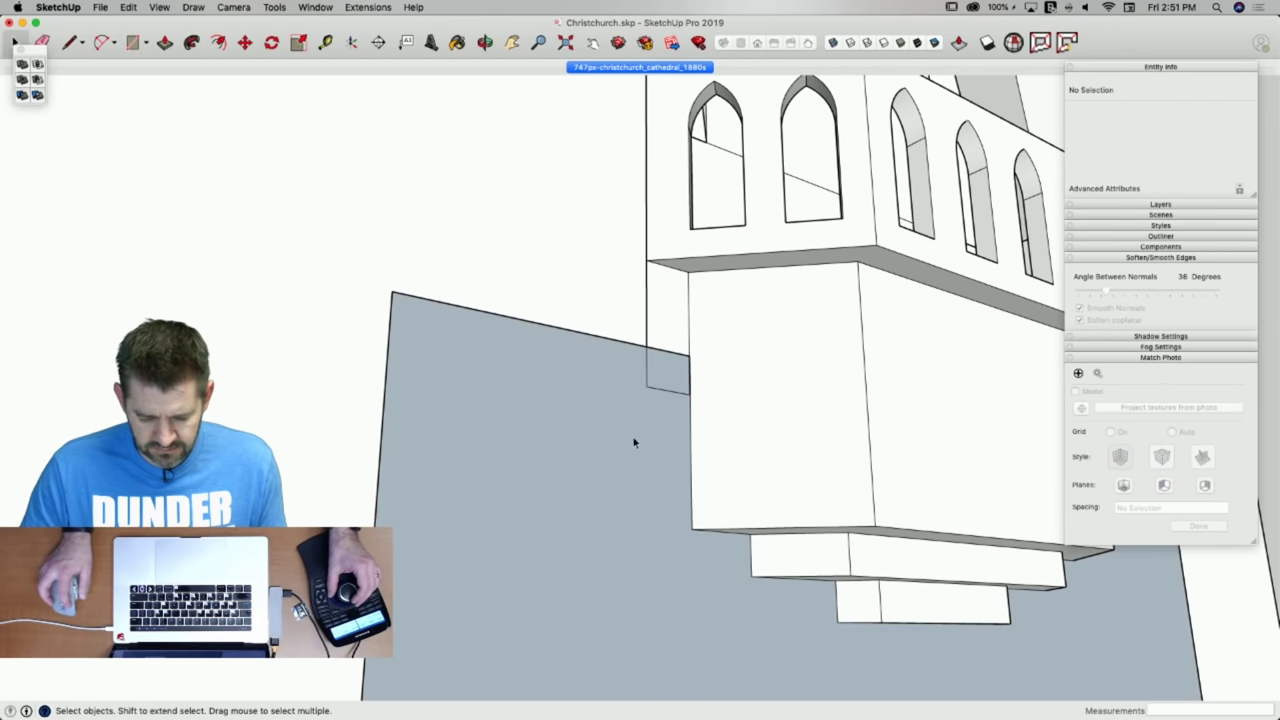
{"action": "left_click", "coordinate": [634, 440]}
{"action": "key", "text": "Delete"}
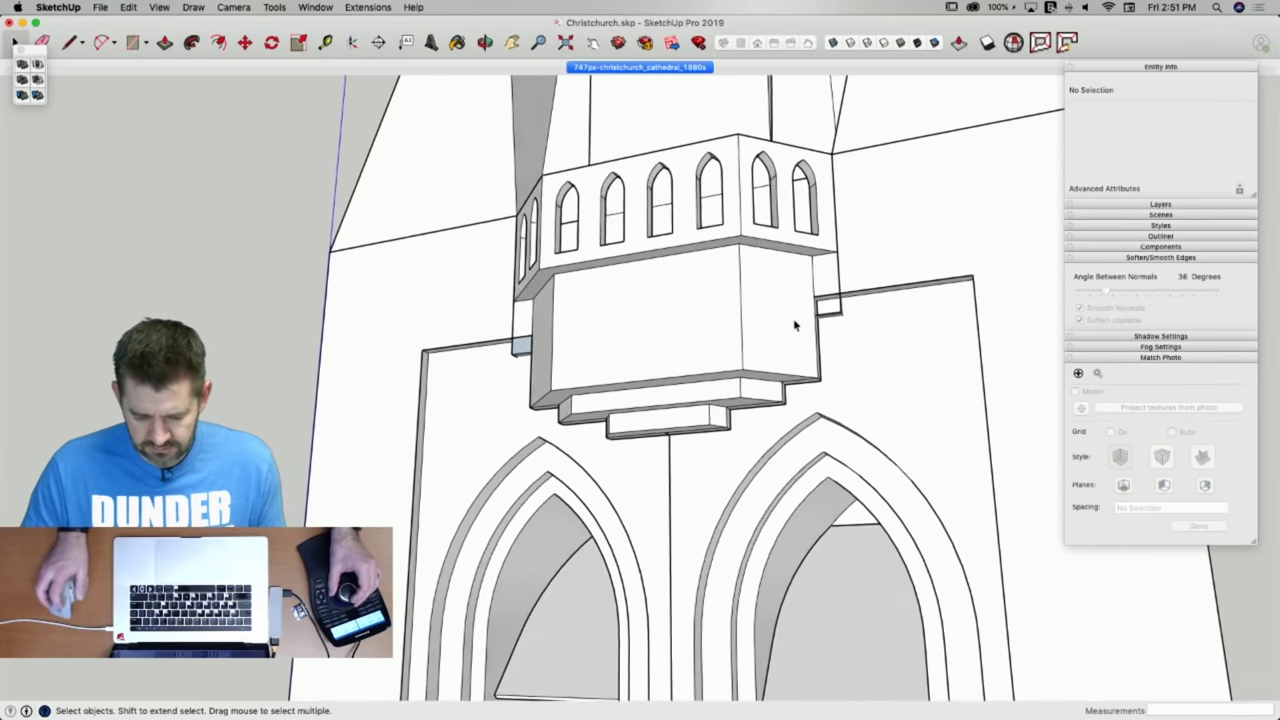
{"action": "key", "text": "r"}
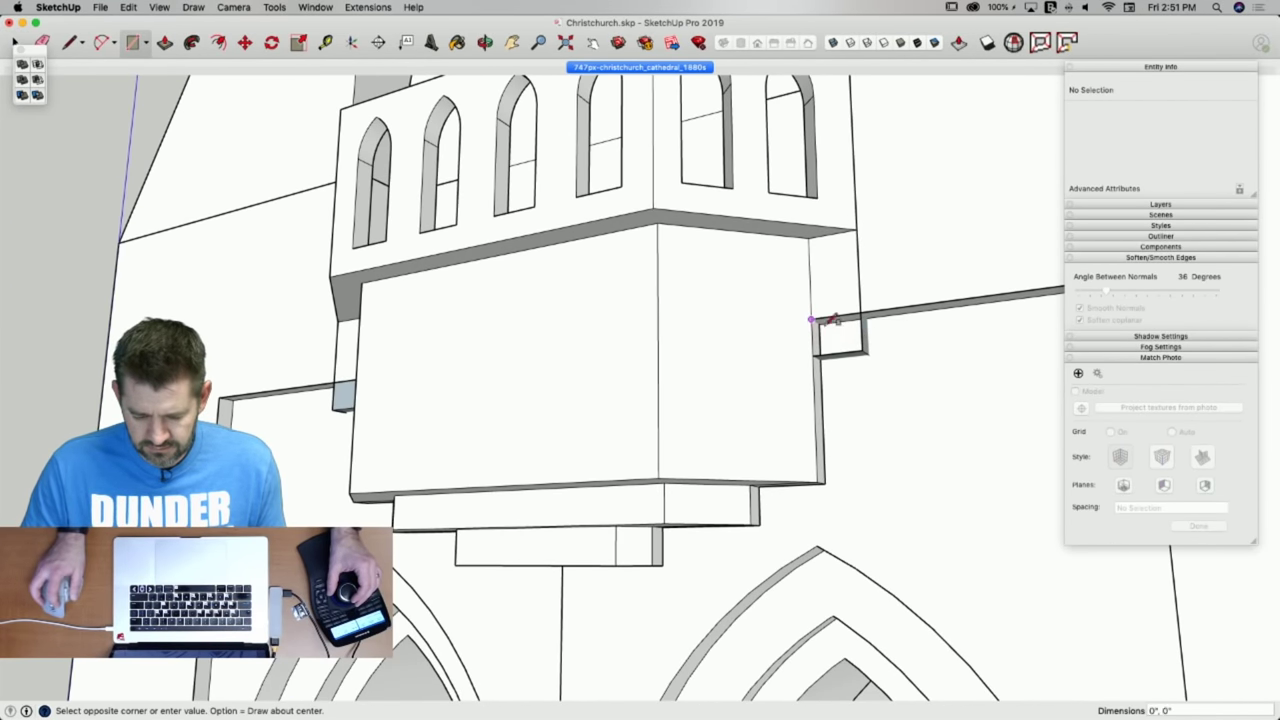
{"action": "left_click", "coordinate": [864, 347]}
Reverse the faces of the small corner block between the balcony's support and the window recess.
{"action": "key", "text": "space"}
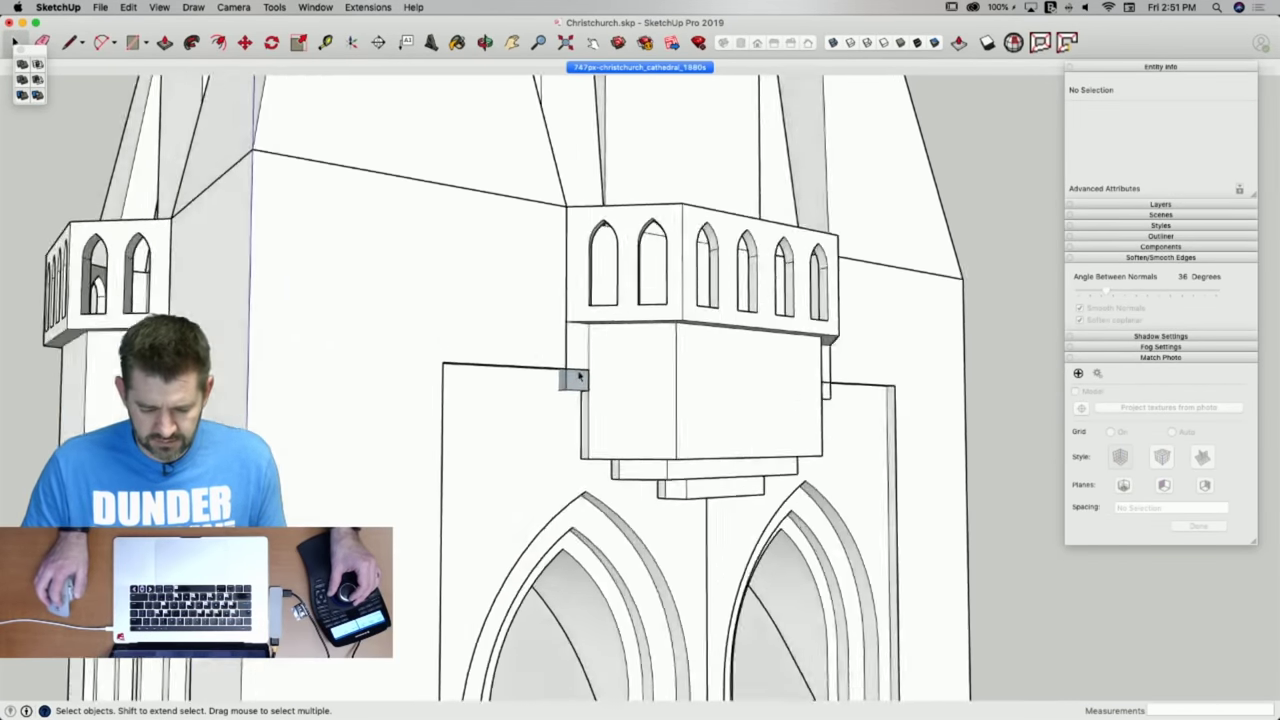
{"action": "left_click", "coordinate": [616, 388]}
{"action": "scroll", "coordinate": [617, 388], "scroll_direction": "up", "scroll_amount": 3}
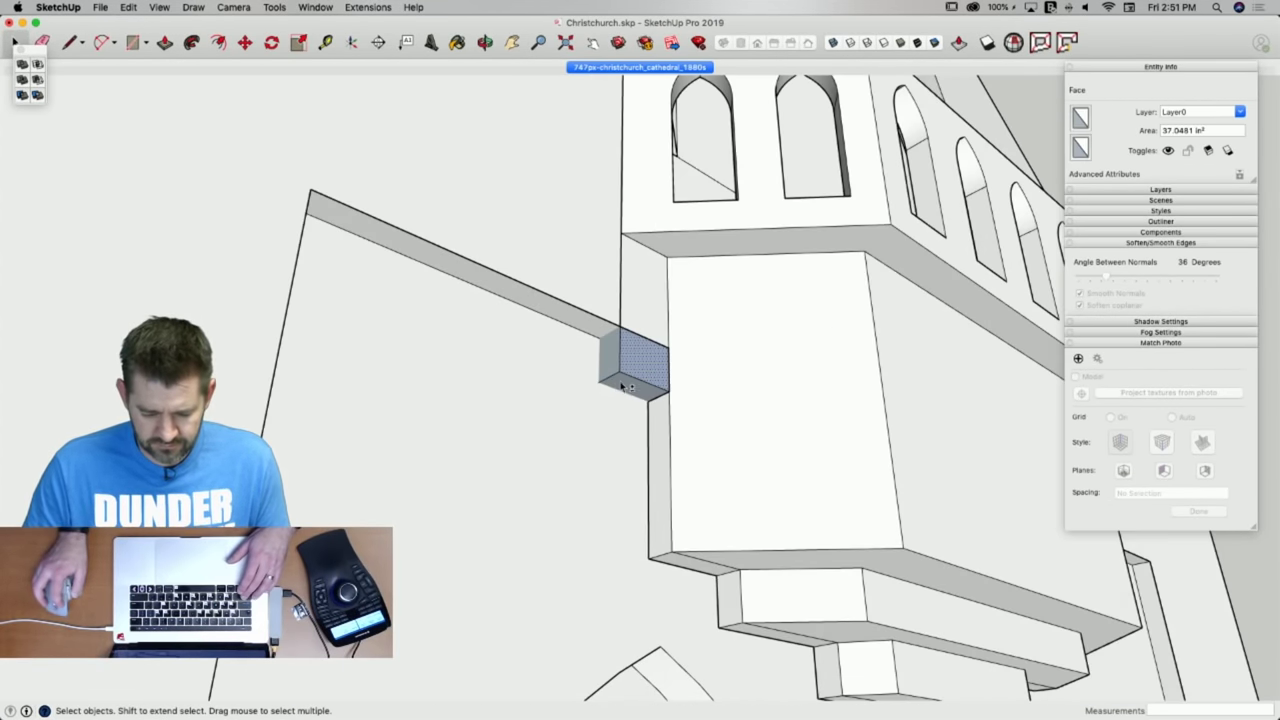
{"action": "right_click", "coordinate": [613, 369]}
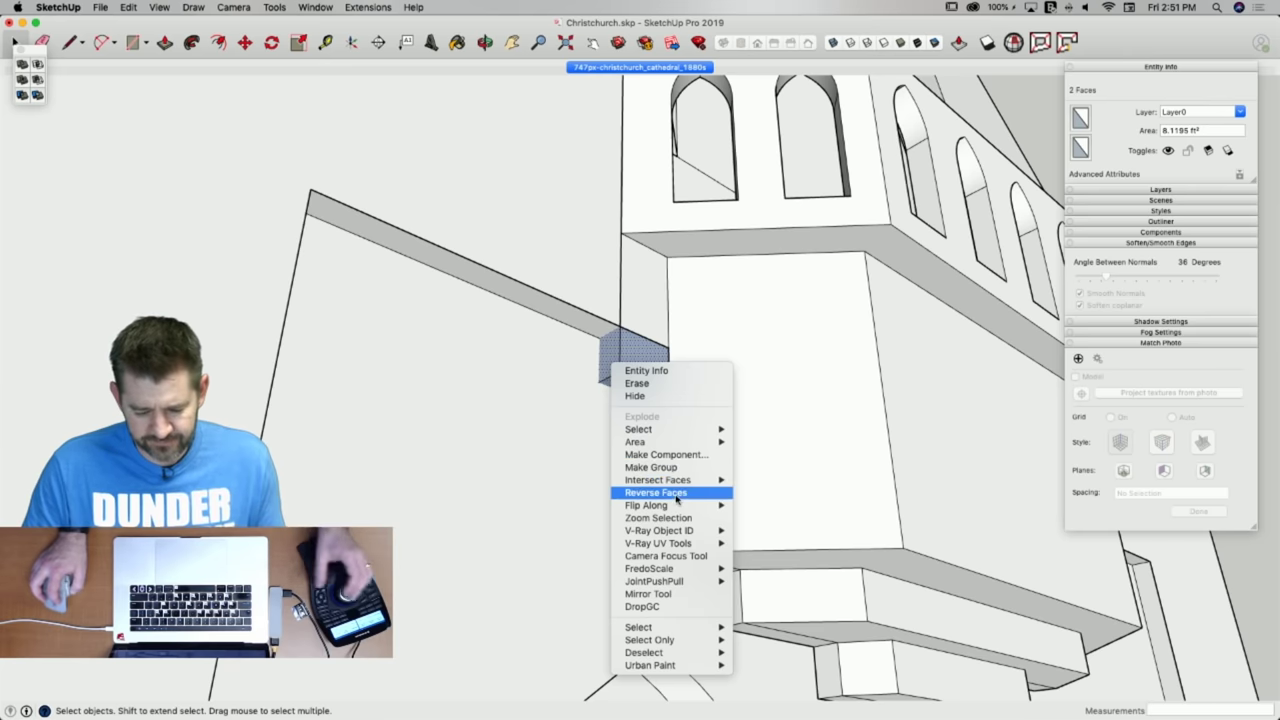
{"action": "left_click", "coordinate": [679, 495]}
{"action": "left_click", "coordinate": [637, 402], "text": "shift"}
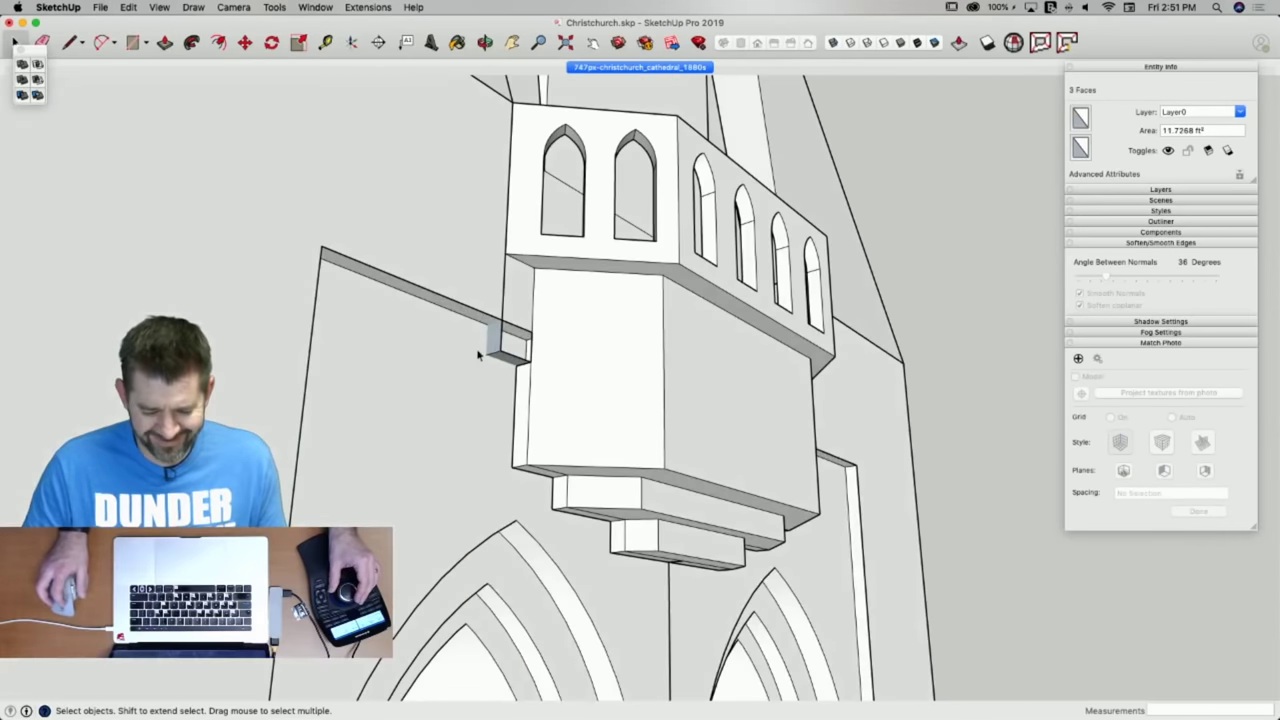
Redraw the corner block's front as a 5 5/16" by 7" rectangle and delete the face spanning the window recess.
{"action": "key", "text": "r"}
{"action": "left_click", "coordinate": [496, 349]}
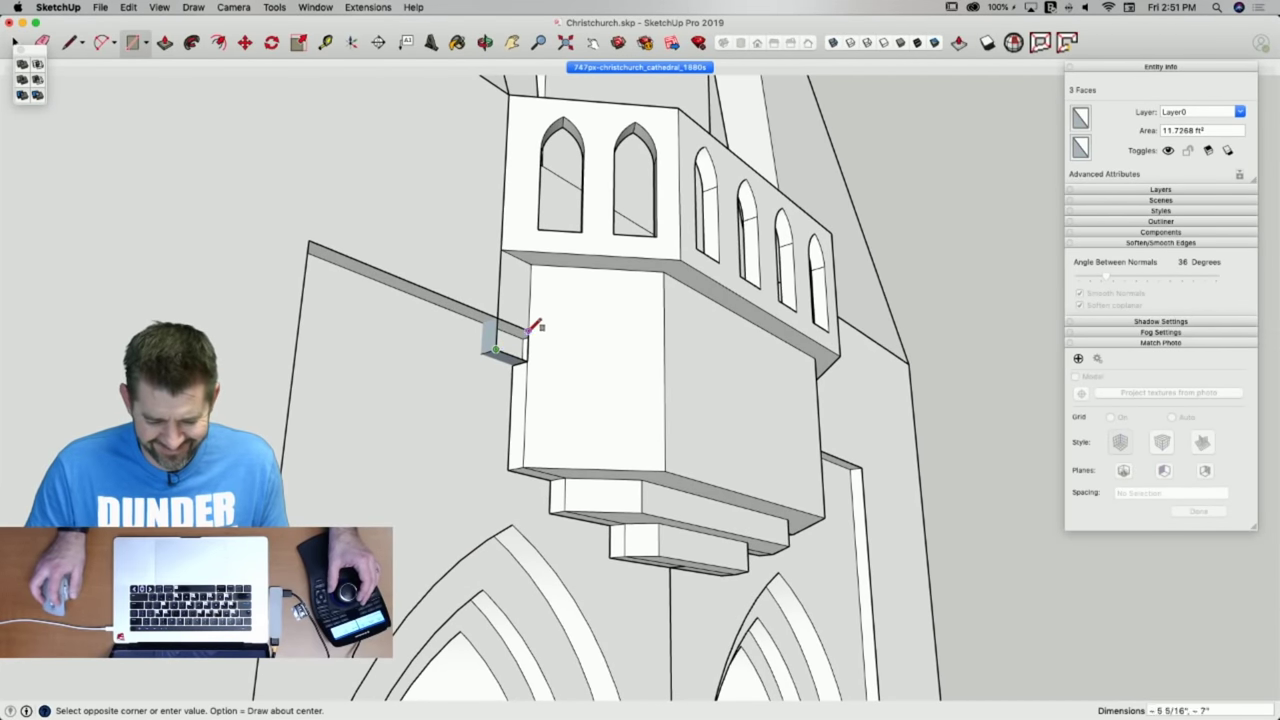
{"action": "left_click", "coordinate": [528, 332]}
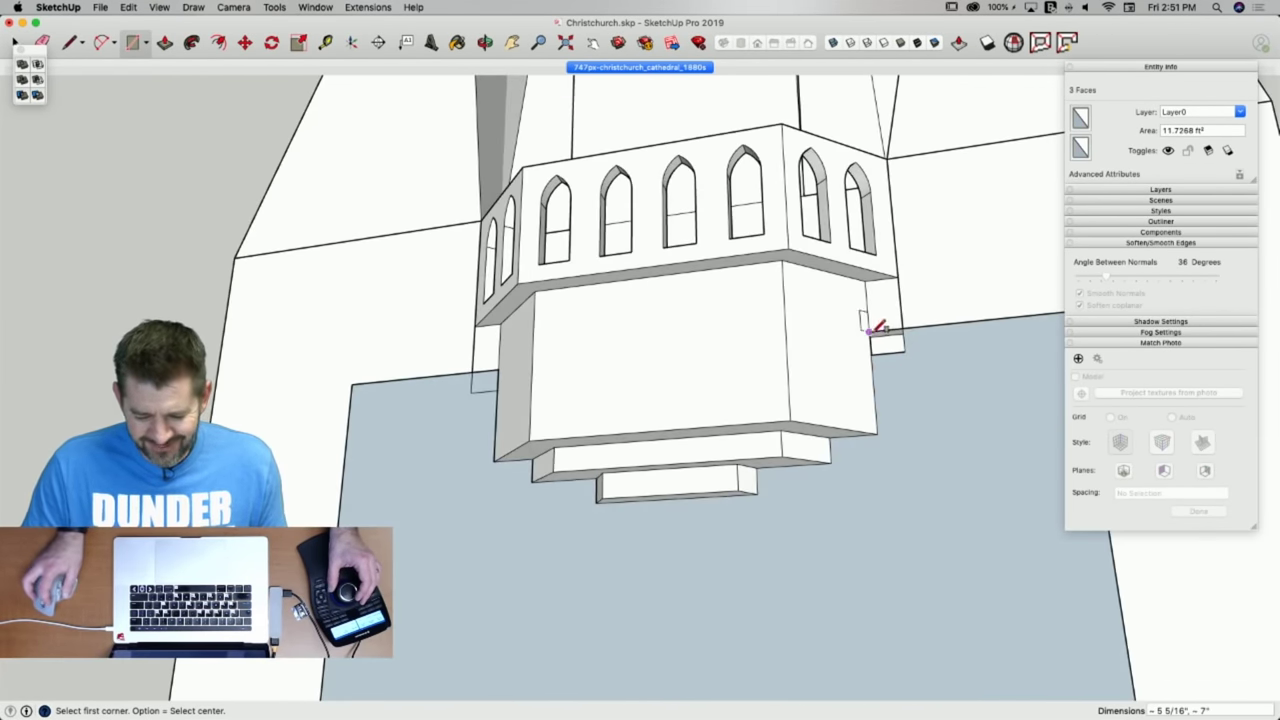
{"action": "left_click", "coordinate": [869, 331]}
{"action": "key", "text": "space"}
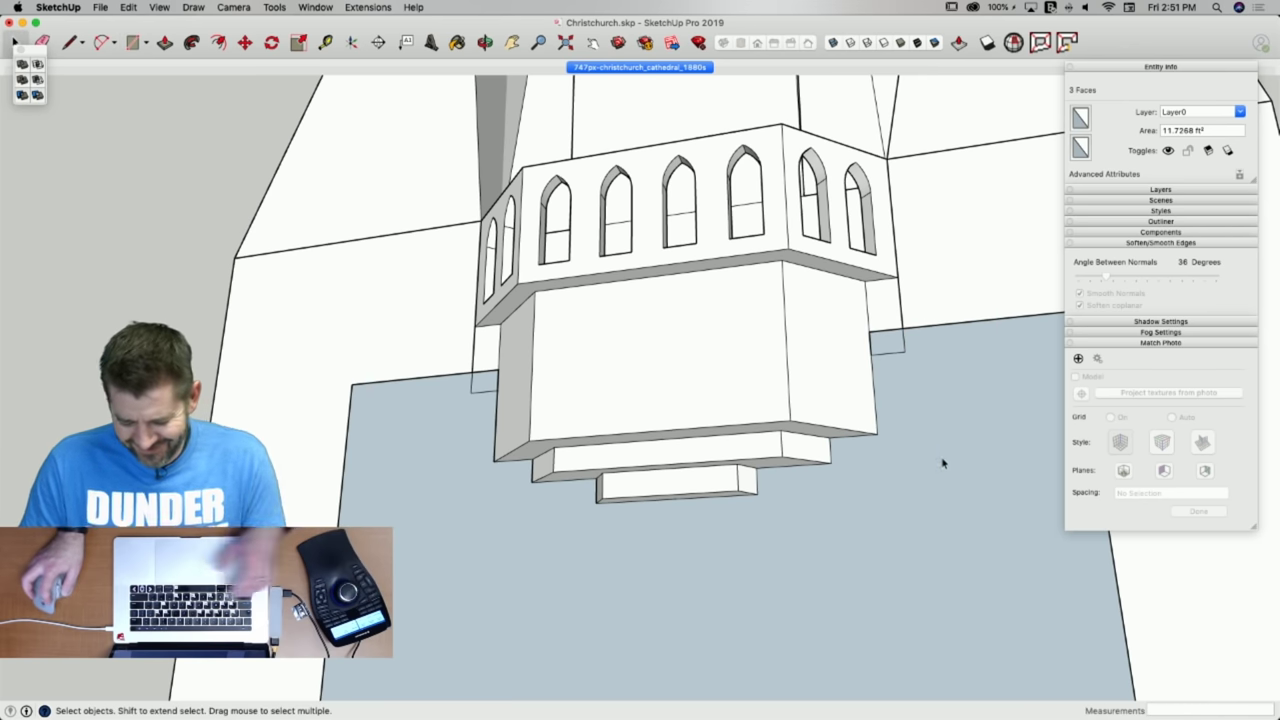
{"action": "key", "text": "Delete"}
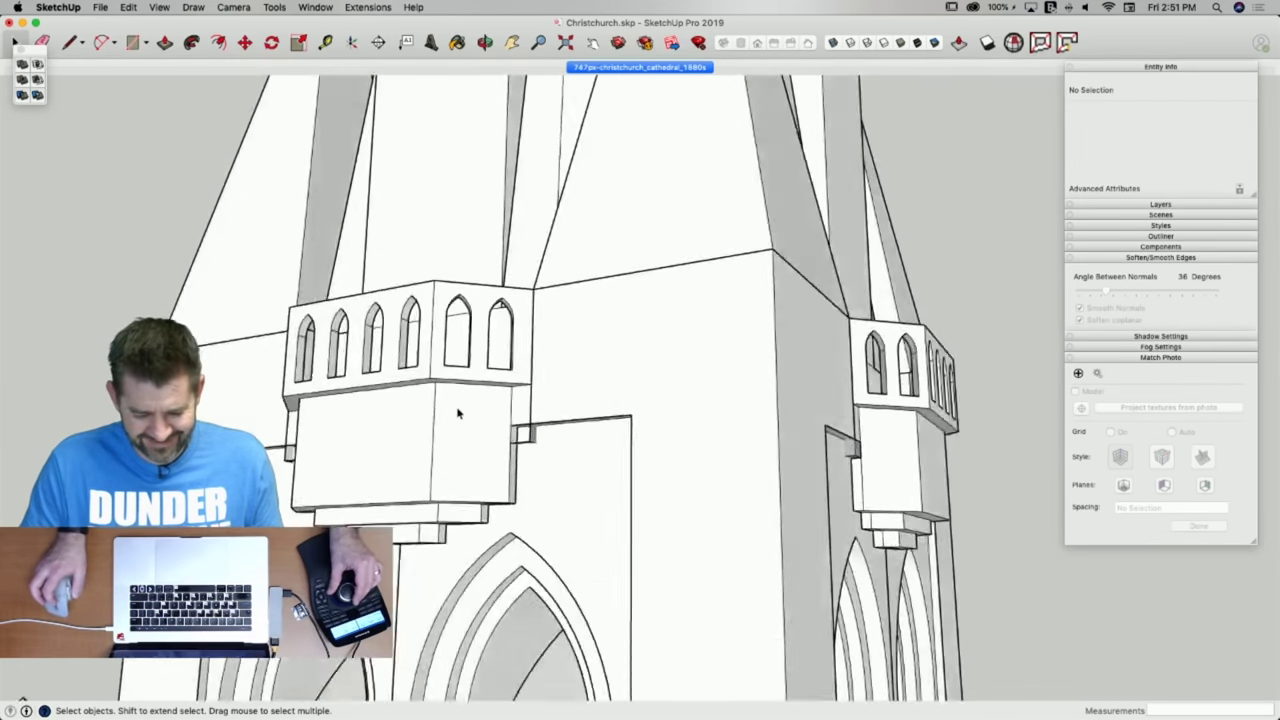
Cover the recess corners on both sides of the balcony support with 7" by 5 5/16" rectangles, delete the surplus recess face and save the model.
{"action": "key", "text": "r"}
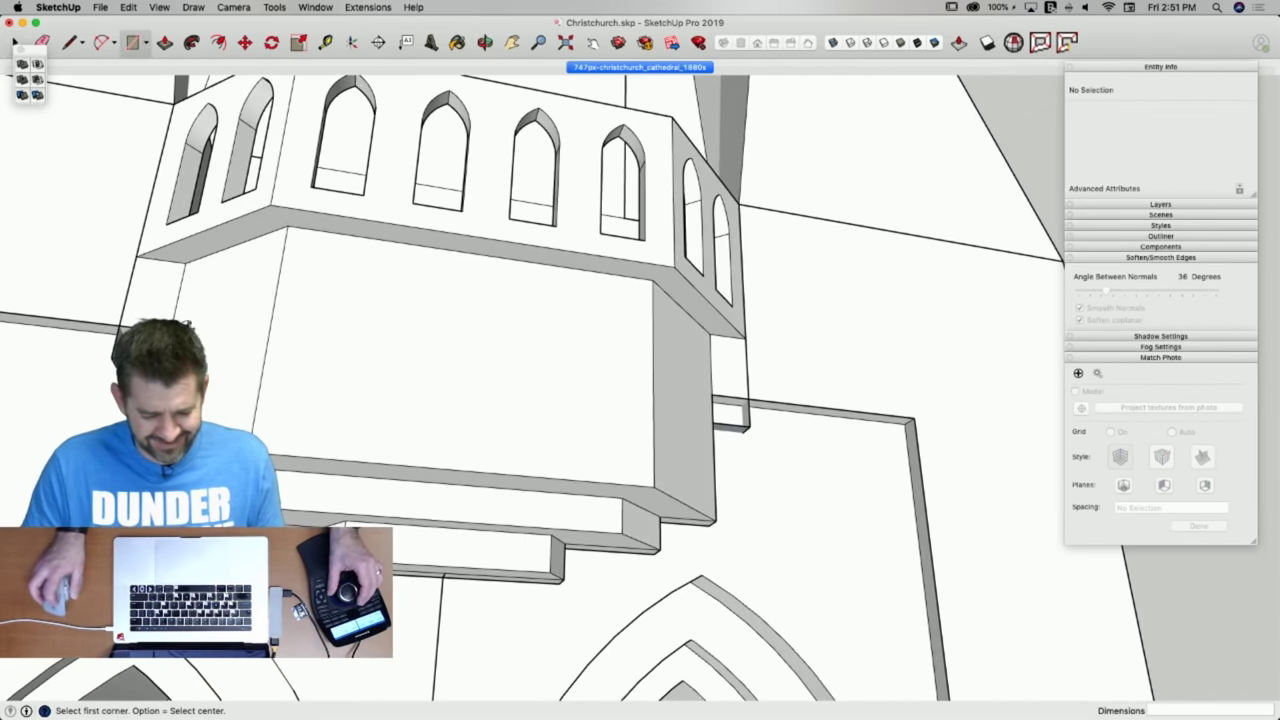
{"action": "left_click", "coordinate": [122, 329]}
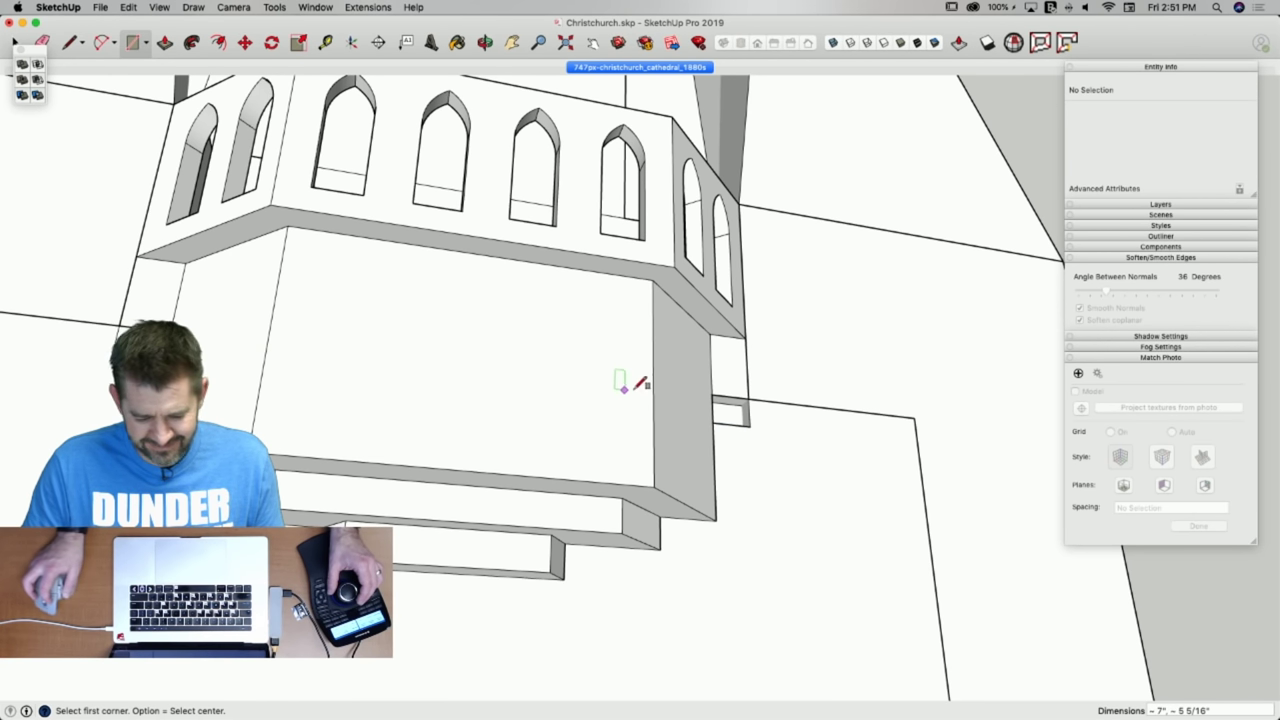
{"action": "left_click", "coordinate": [712, 395]}
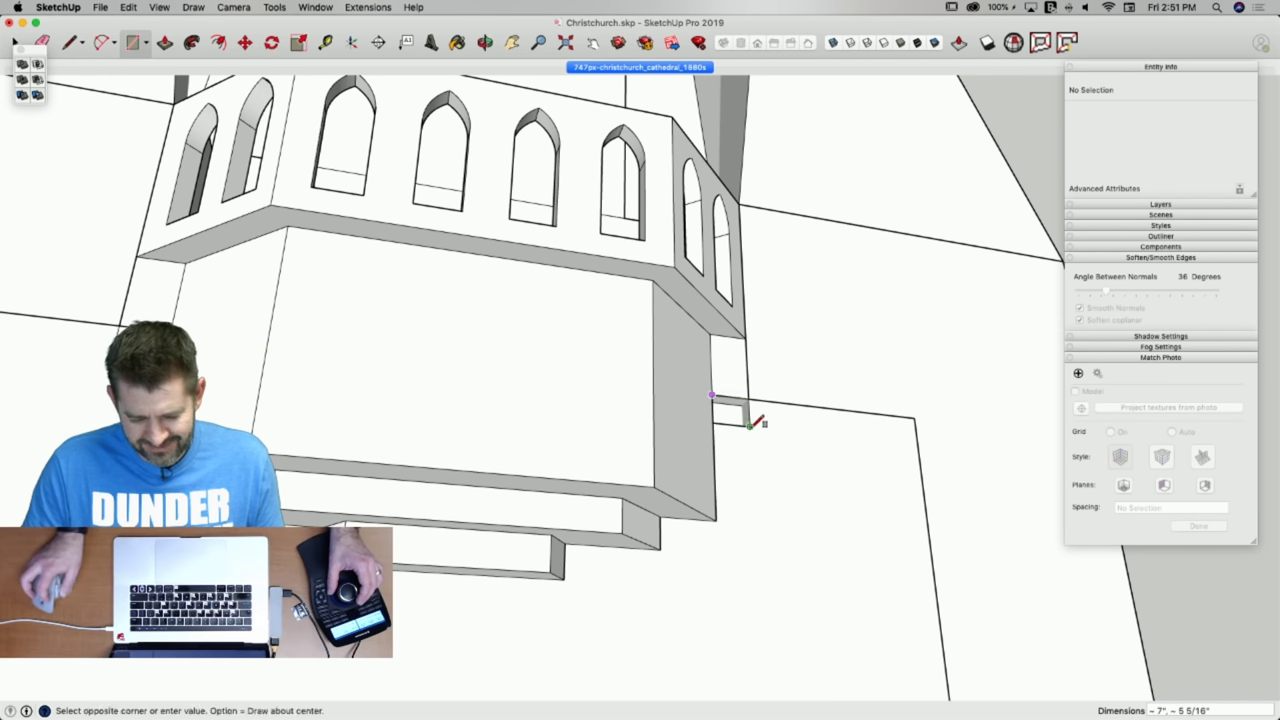
{"action": "key", "text": "space"}
{"action": "left_click", "coordinate": [760, 500]}
{"action": "key", "text": "Delete"}
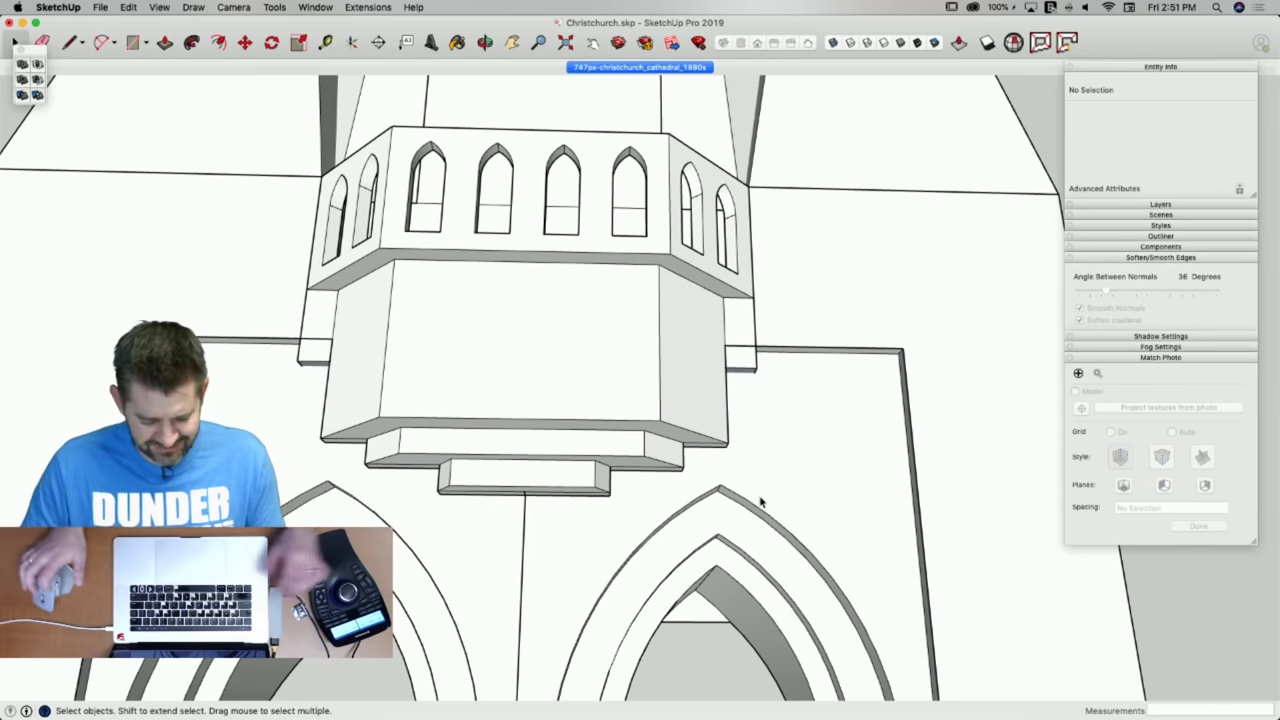
{"action": "key", "text": "super+s"}
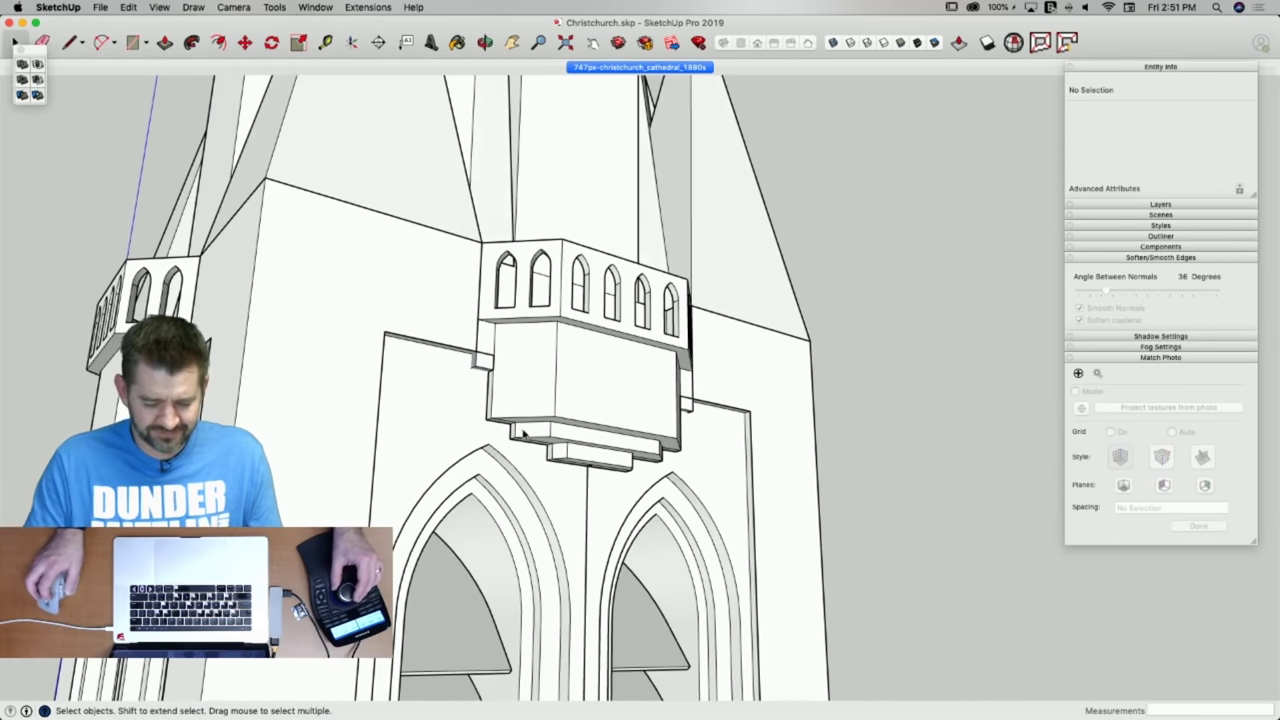
Open the SpireDoorway component for editing and return to the matched photo view, close in on the doorway above the balcony.
{"action": "left_click", "coordinate": [522, 432]}
{"action": "middle_click_drag", "start_coordinate": [522, 432], "coordinate": [321, 415]}
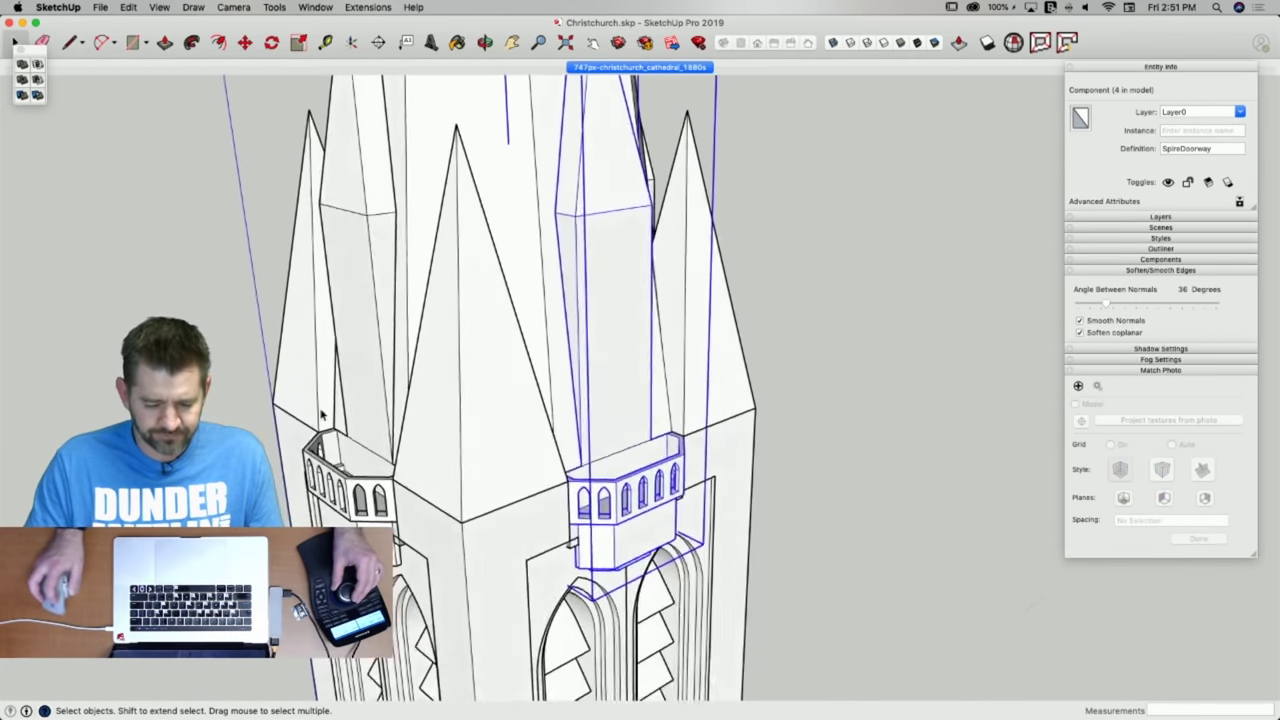
{"action": "left_click", "coordinate": [642, 348]}
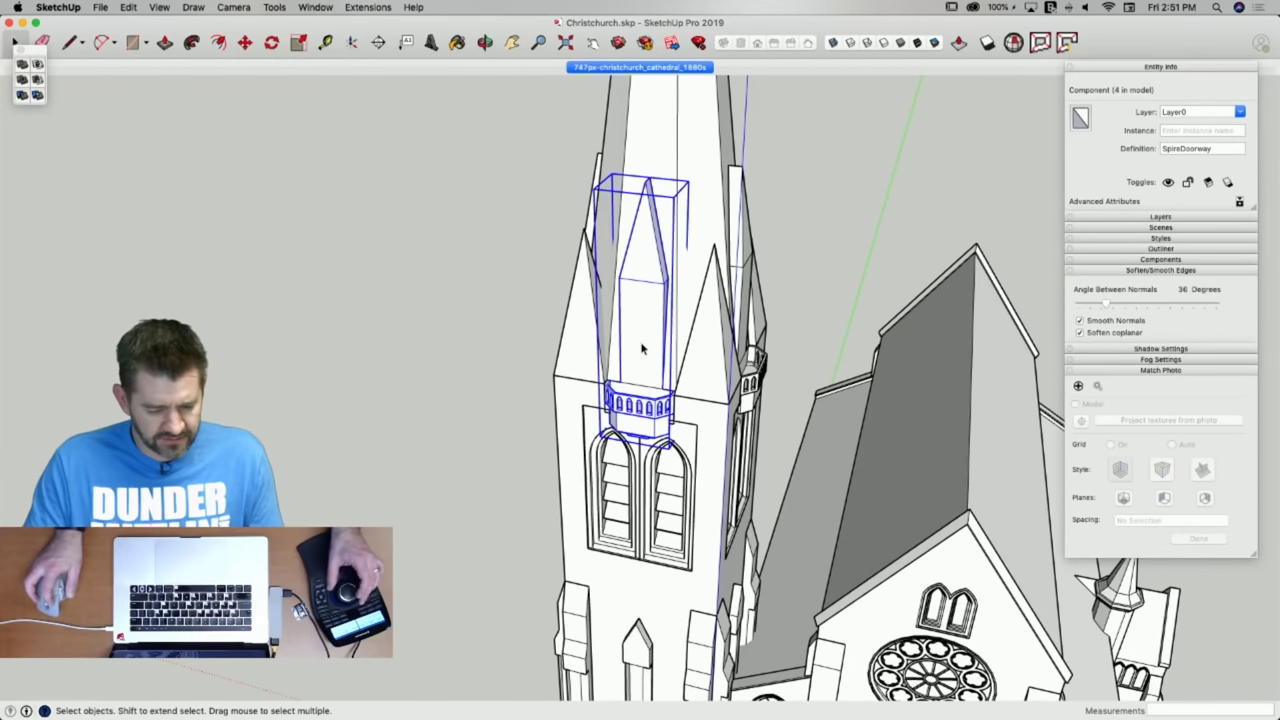
{"action": "double_click", "coordinate": [642, 348]}
{"action": "left_click", "coordinate": [653, 69]}
{"action": "scroll", "coordinate": [552, 373], "scroll_direction": "up", "scroll_amount": 3}
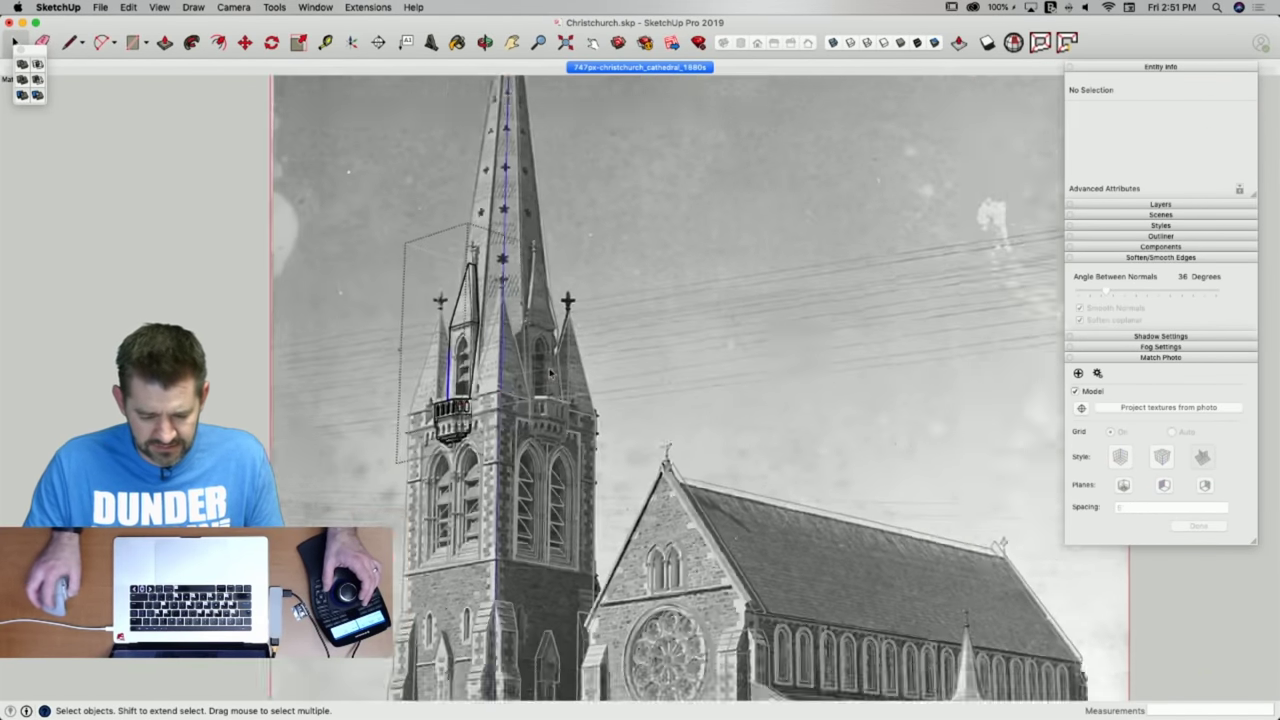
{"action": "scroll", "coordinate": [549, 372], "scroll_direction": "up", "scroll_amount": 5}
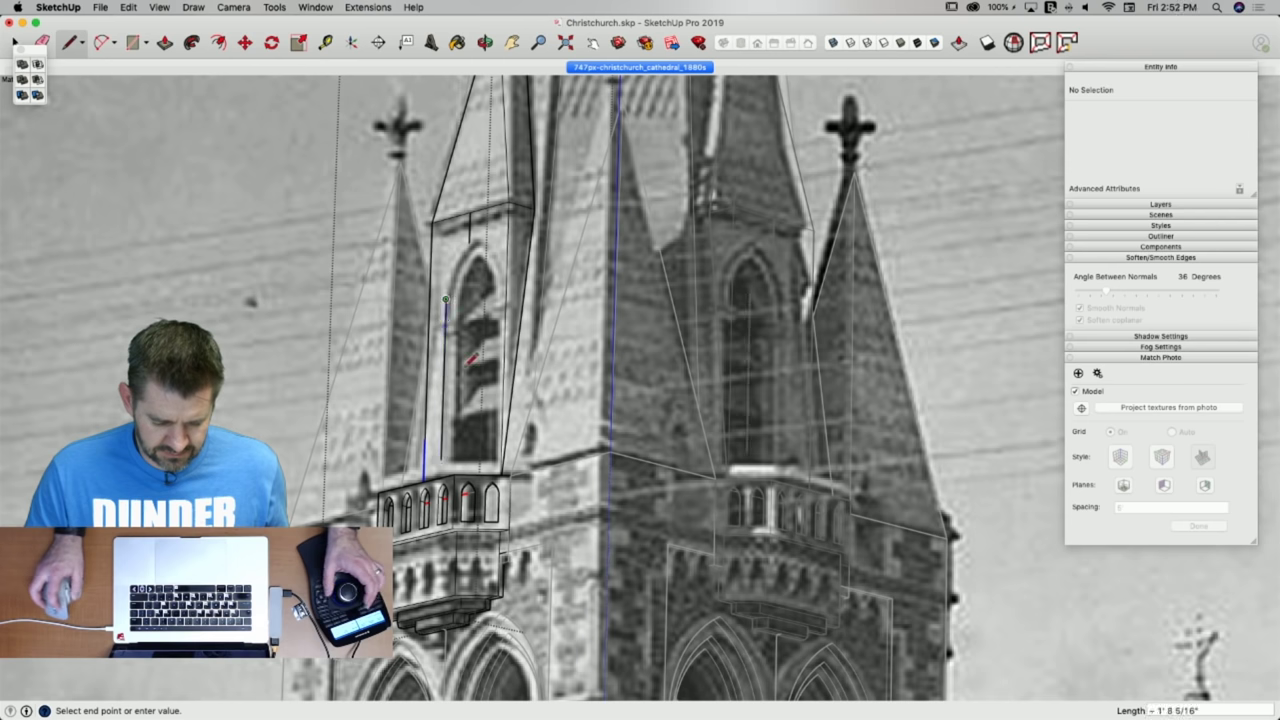
Extend the side line of the doorway opening about 4' 3 1/2" down the wall to the balcony floor.
{"action": "key", "text": "space"}
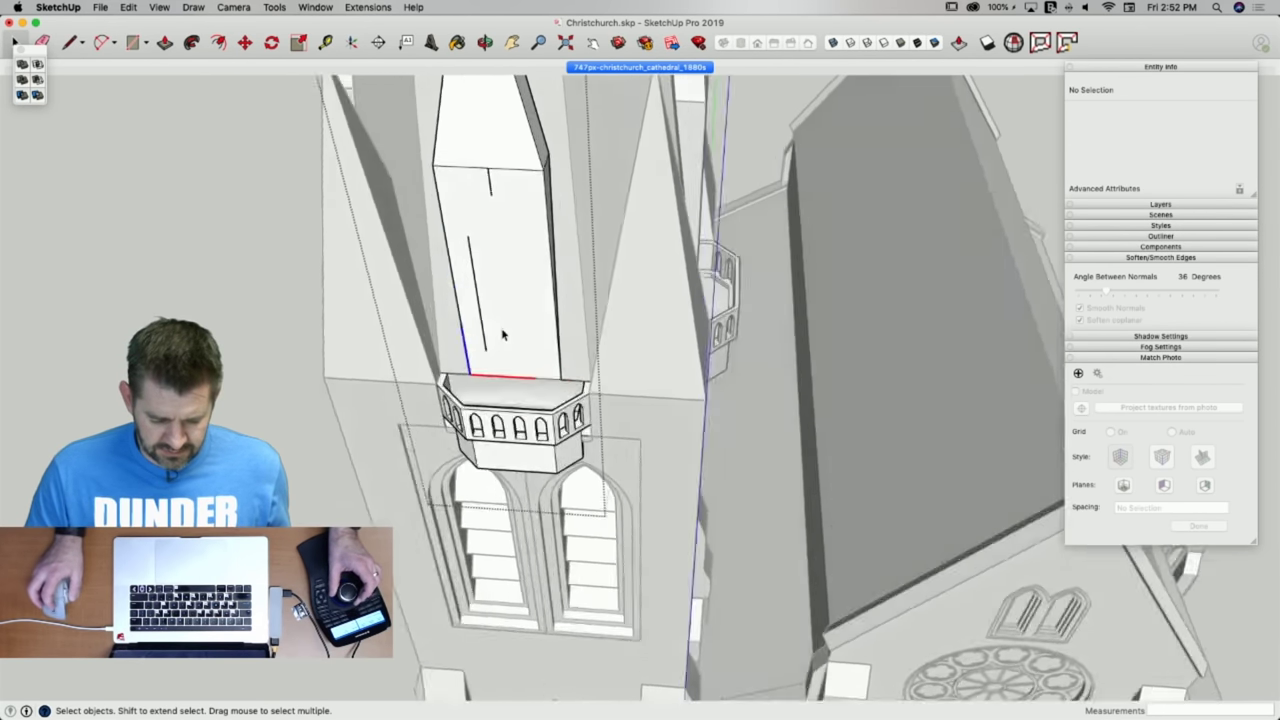
{"action": "key", "text": "l"}
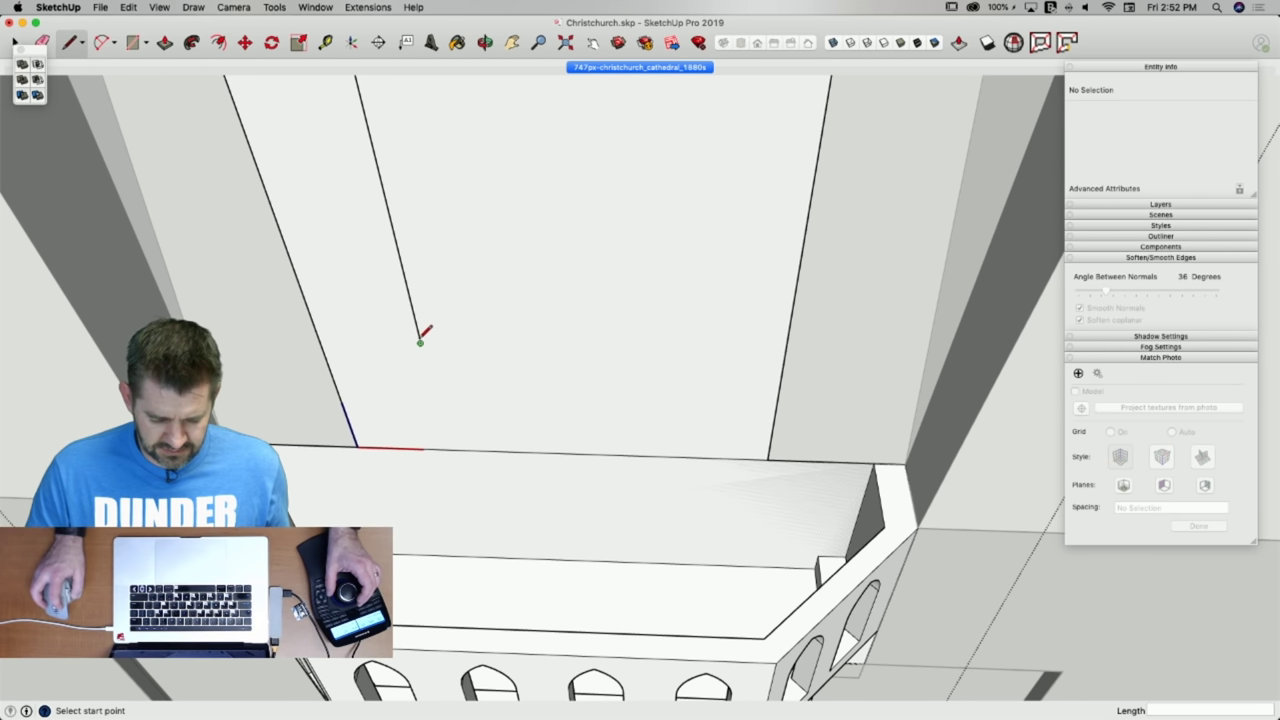
{"action": "left_click", "coordinate": [474, 552]}
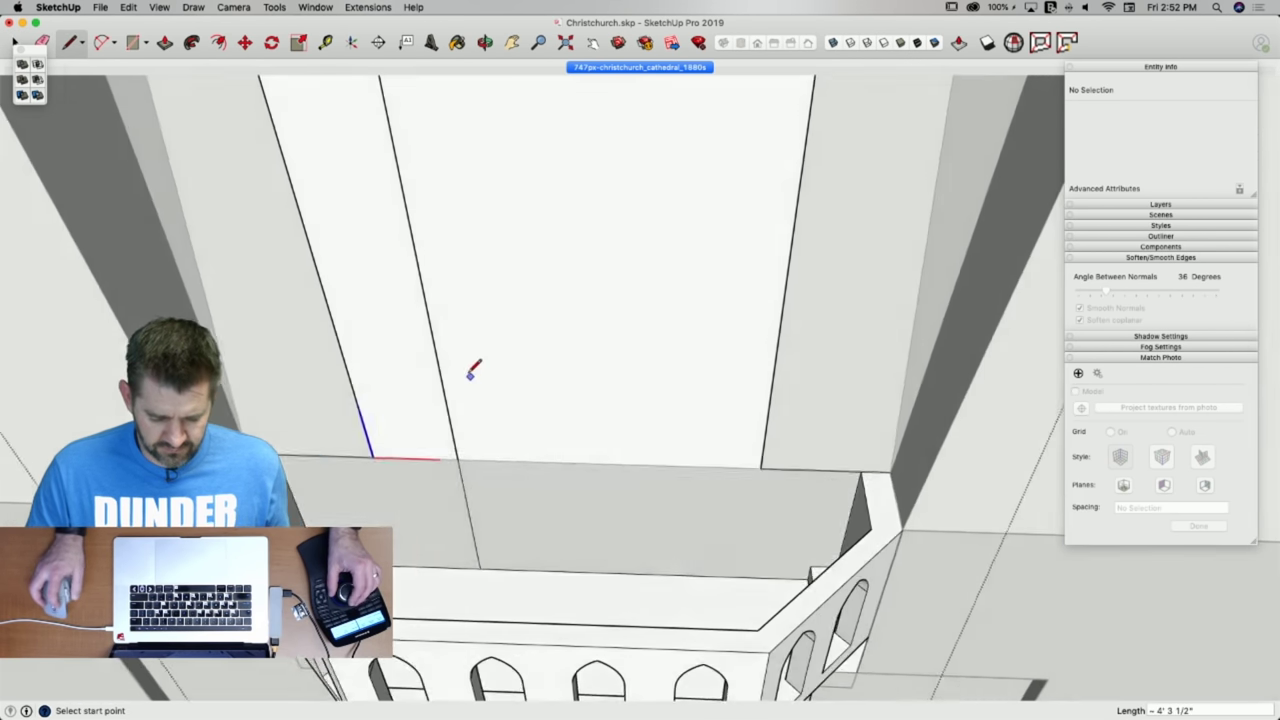
Join the side line to the apex with a tangent arc, erase the guide line above and draw a centre line from apex to balcony floor.
{"action": "key", "text": "a"}
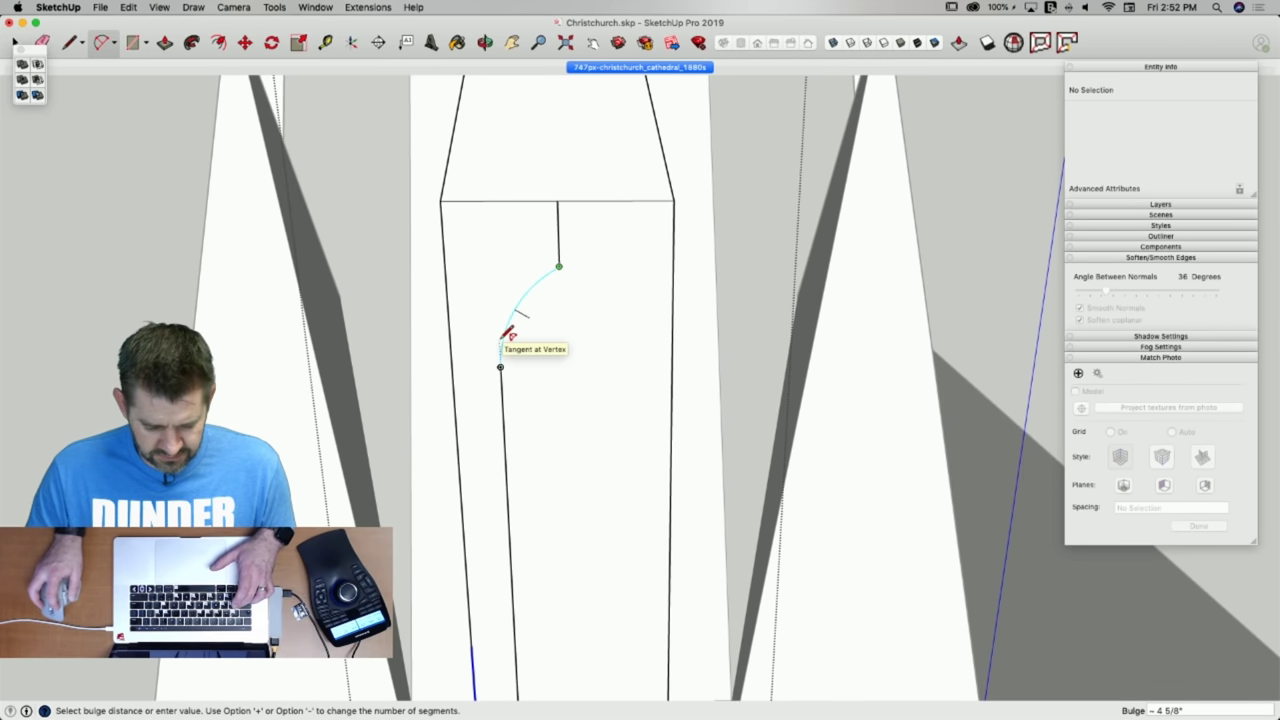
{"action": "left_click", "coordinate": [508, 334]}
{"action": "key", "text": "e"}
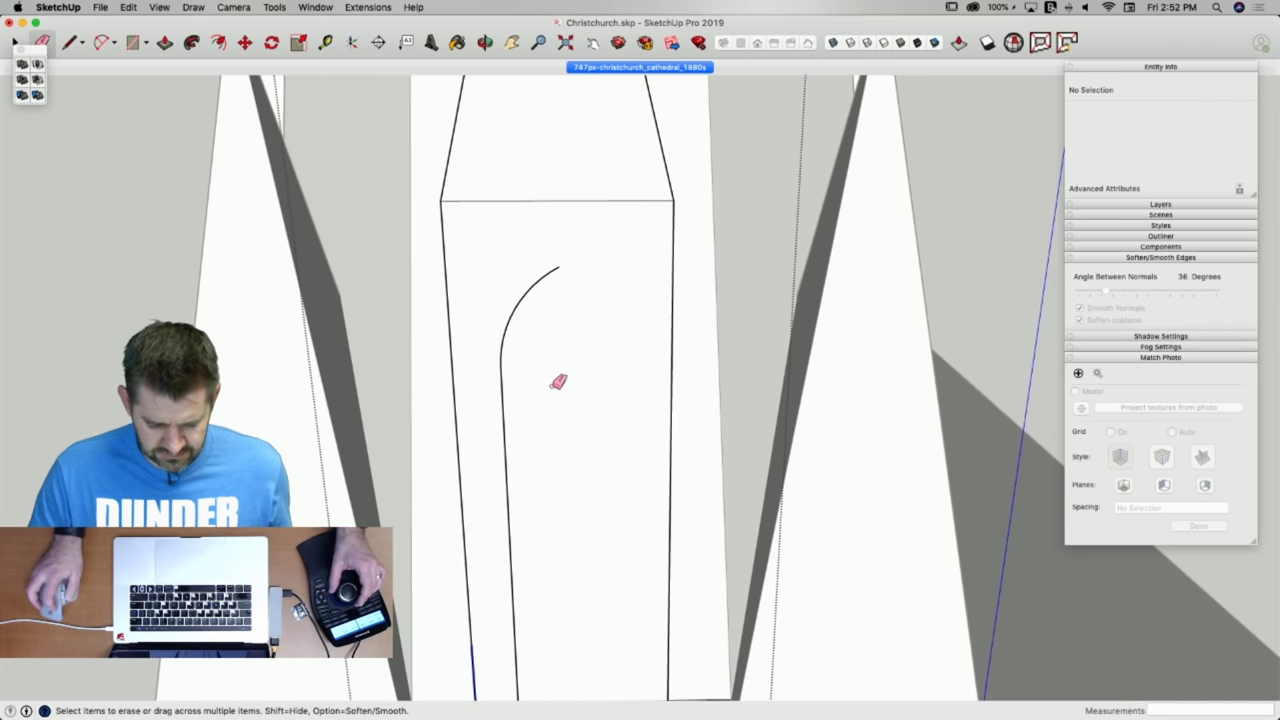
{"action": "left_click", "coordinate": [559, 266]}
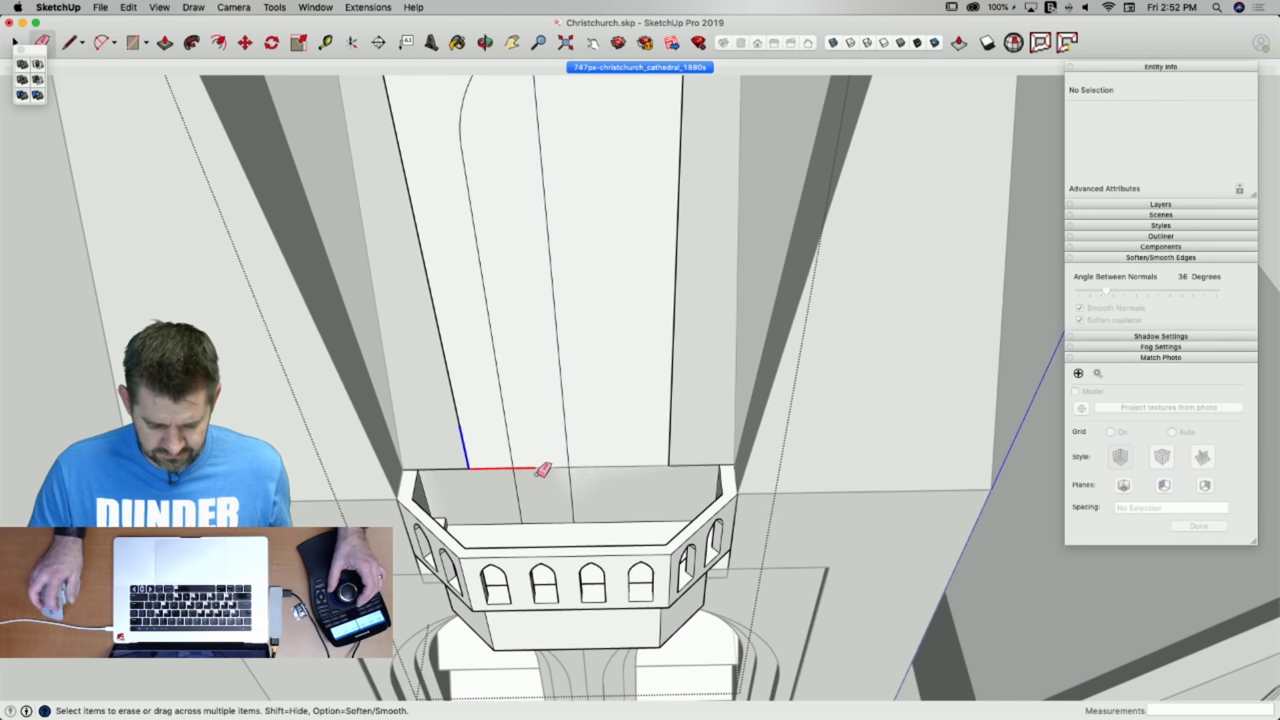
Delete the horizontal edges crossing the foot of the doorway wall between the half-arch face and the recess below.
{"action": "left_click", "coordinate": [543, 452]}
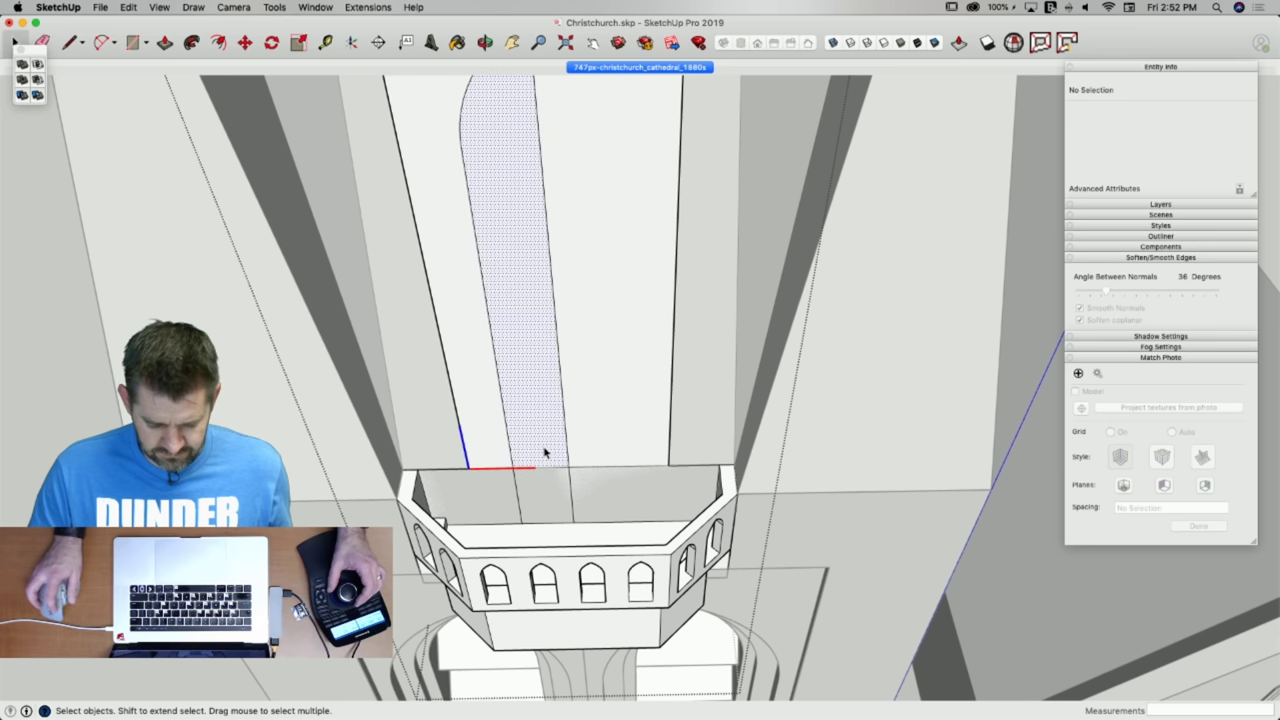
{"action": "left_click", "coordinate": [544, 468]}
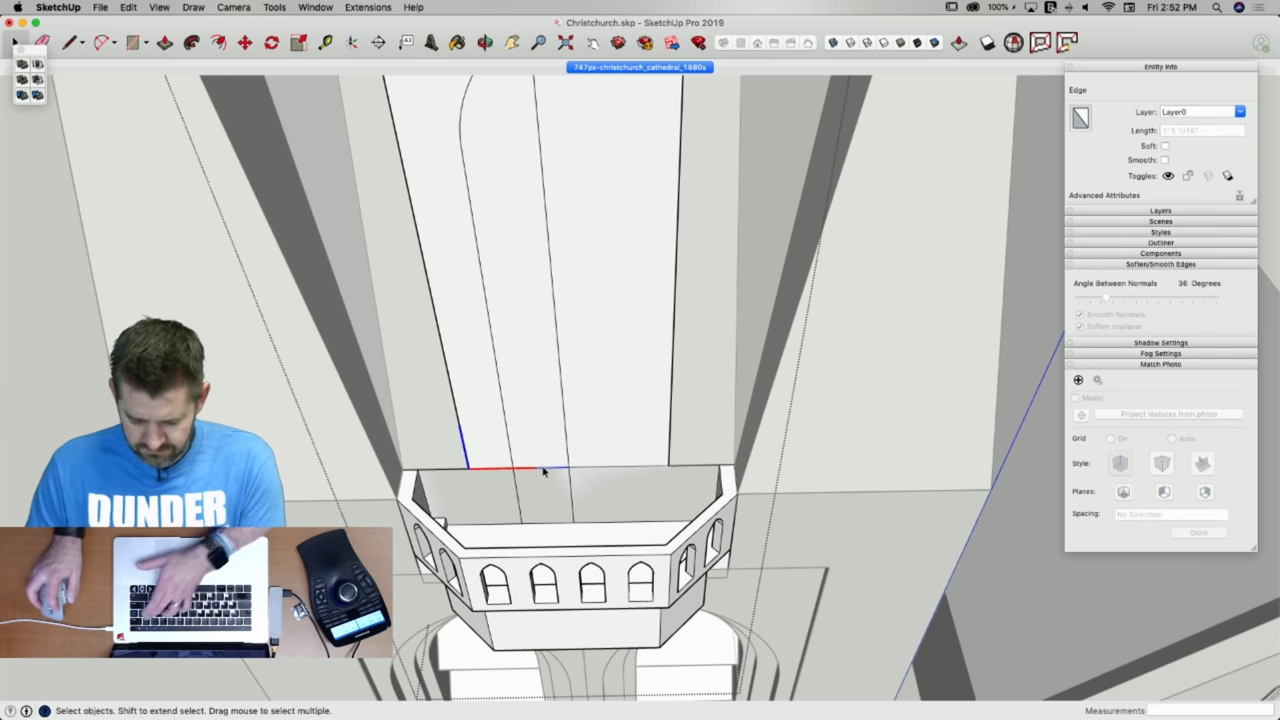
{"action": "key", "text": "Delete"}
{"action": "left_click", "coordinate": [586, 467]}
{"action": "left_click", "coordinate": [586, 468]}
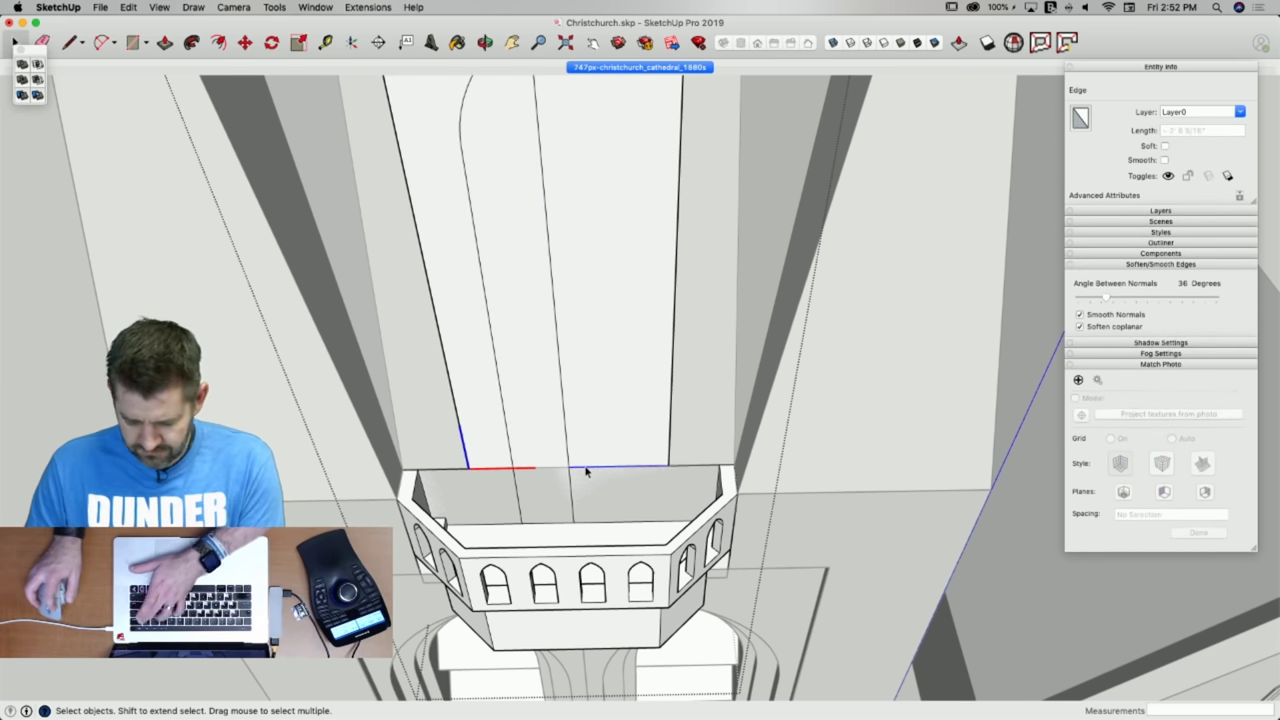
{"action": "key", "text": "Delete"}
{"action": "left_click", "coordinate": [507, 470]}
{"action": "key", "text": "Escape"}
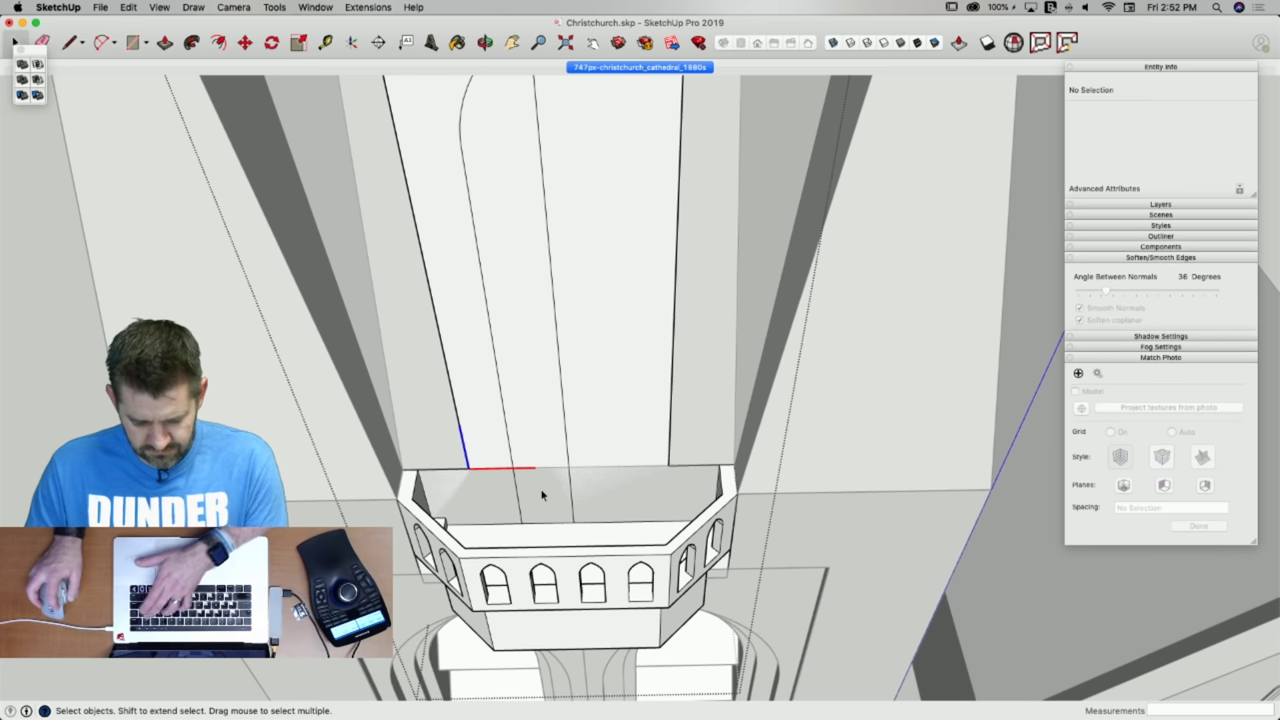
Rotate a copy of the half-arch face about its centre line to complete the pointed opening, and erase the centre line.
{"action": "left_click", "coordinate": [556, 497]}
{"action": "key", "text": "q"}
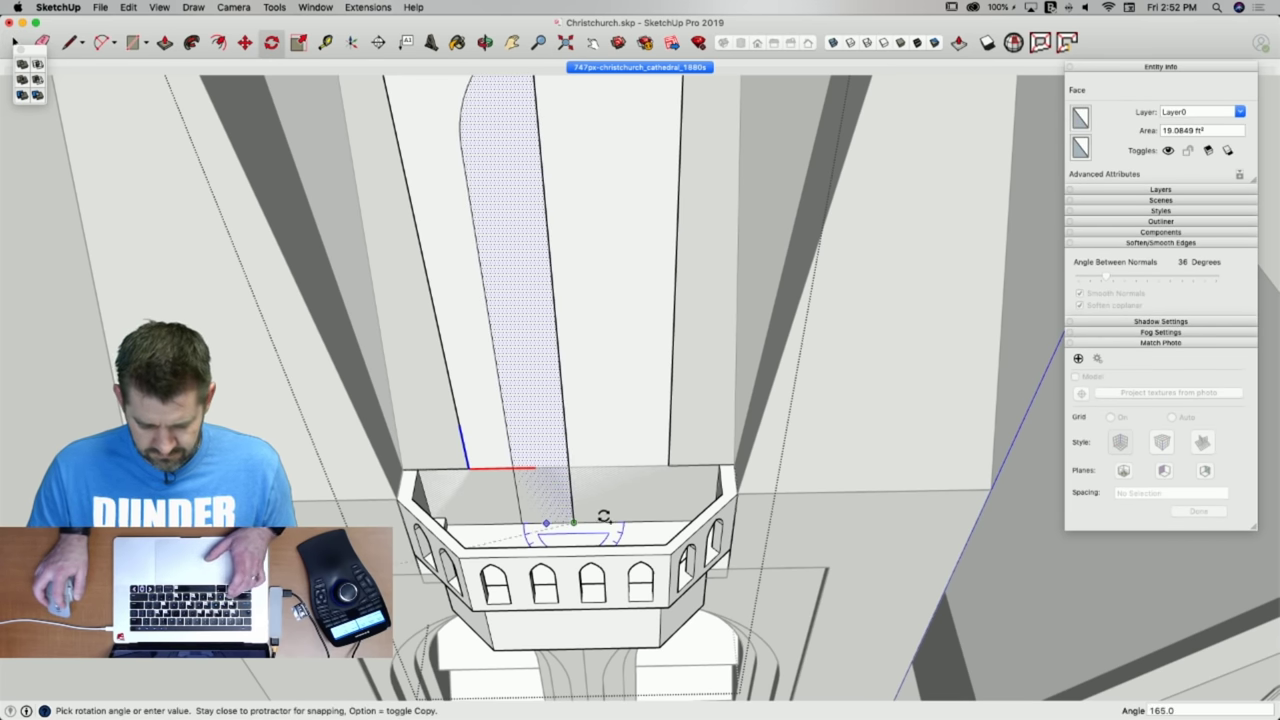
{"action": "left_click", "coordinate": [602, 523]}
{"action": "key", "text": "e"}
{"action": "left_click", "coordinate": [571, 510]}
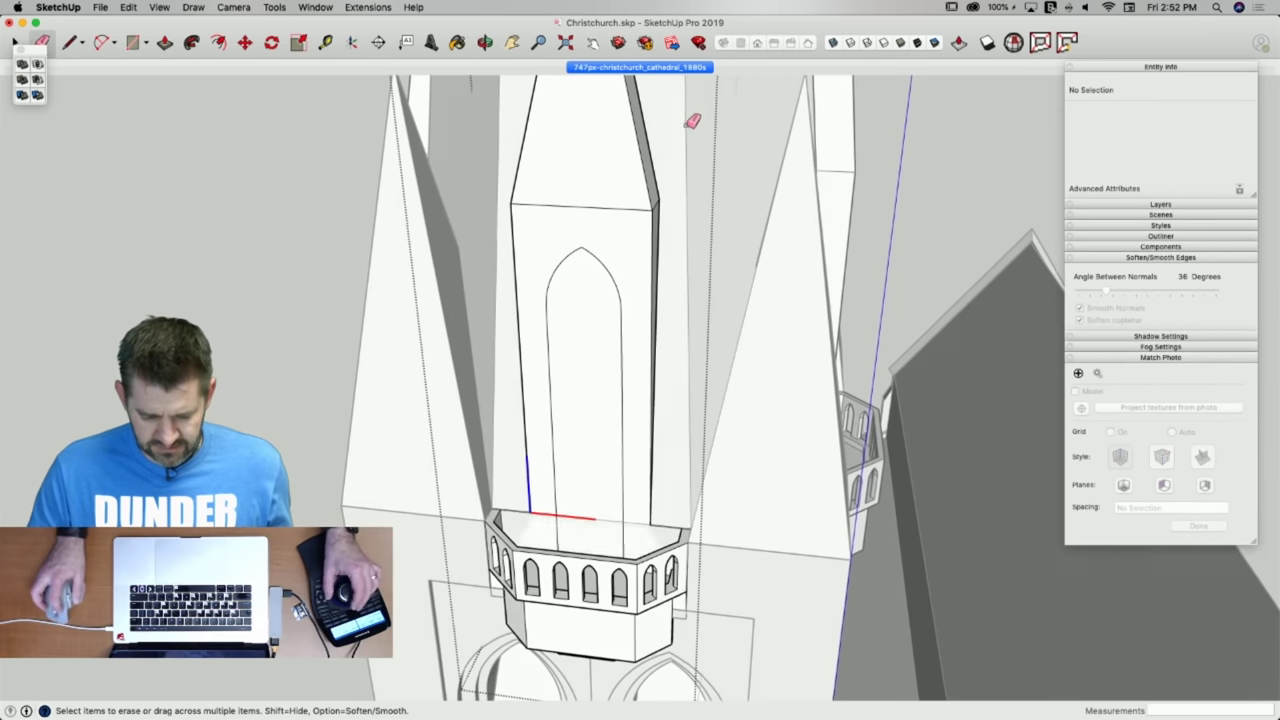
Compare the arch with the matched photo and offset its outline, without the base edge, outward about 1 3/4" for a frame.
{"action": "left_click", "coordinate": [658, 67]}
{"action": "scroll", "coordinate": [618, 400], "scroll_direction": "up", "scroll_amount": 6}
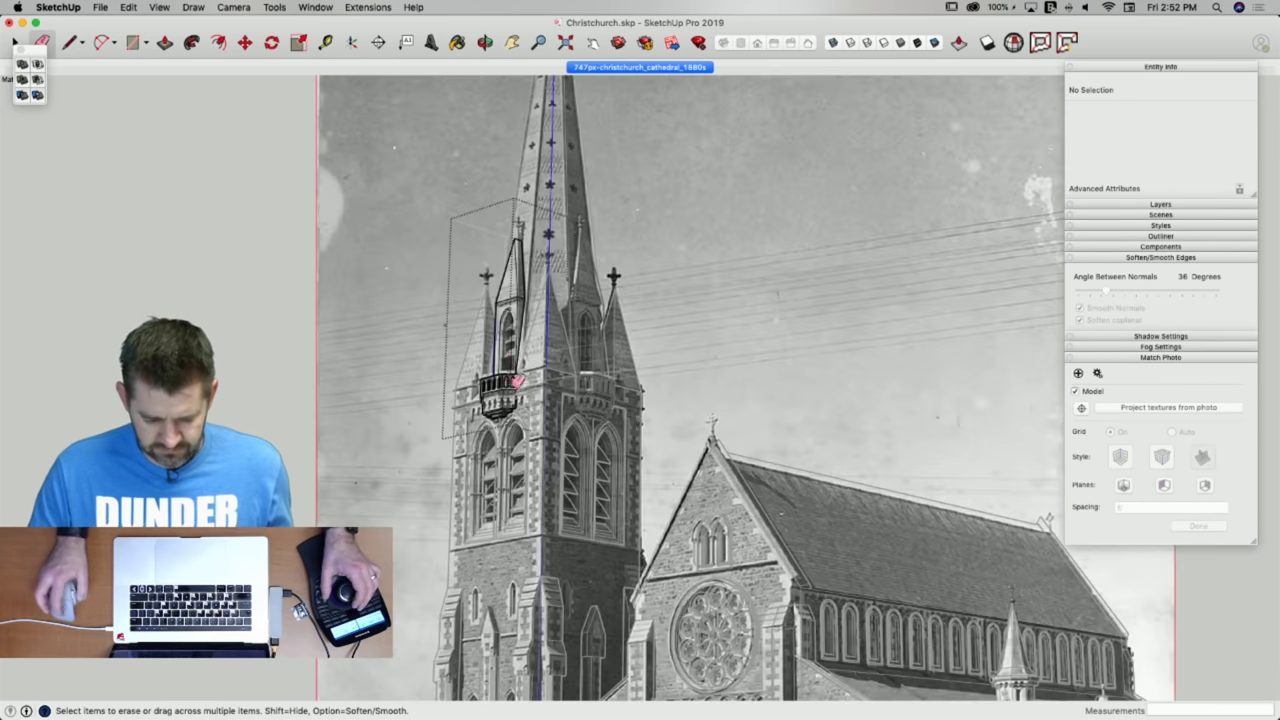
{"action": "scroll", "coordinate": [512, 322], "scroll_direction": "up", "scroll_amount": 4}
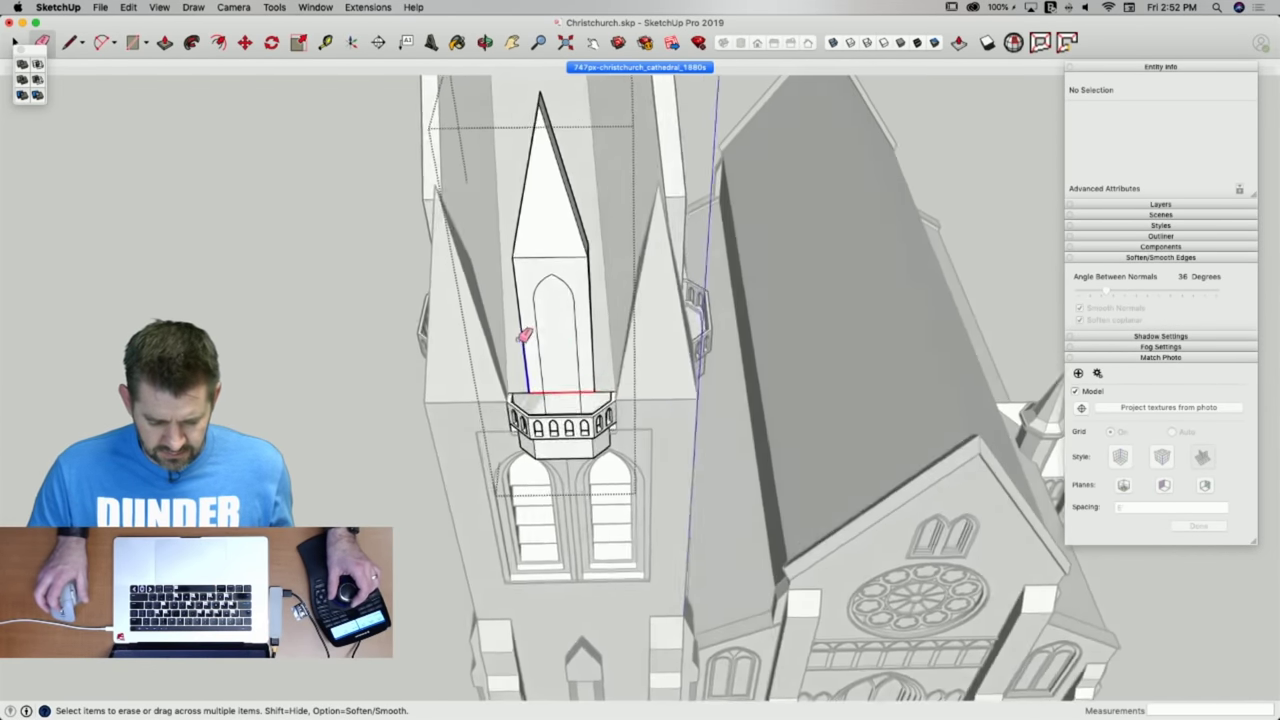
{"action": "key", "text": "space"}
{"action": "double_click", "coordinate": [523, 371]}
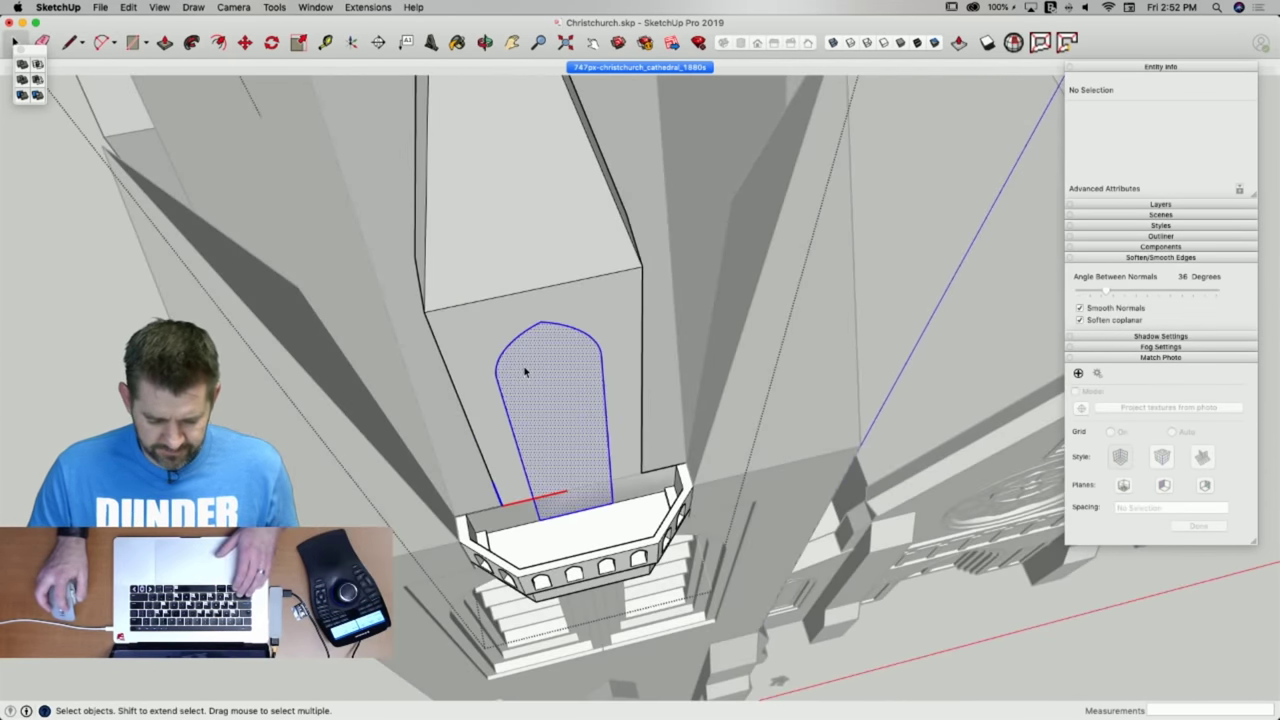
{"action": "left_click", "coordinate": [577, 512], "text": "shift"}
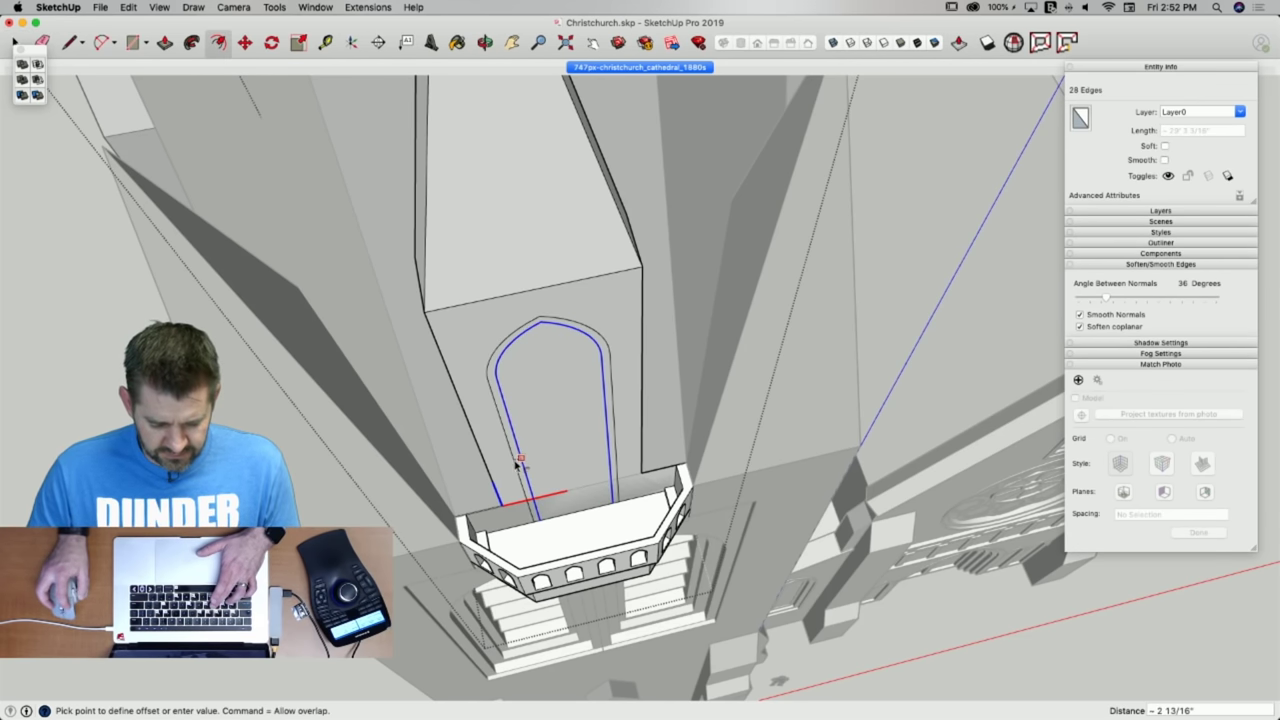
{"action": "left_click", "coordinate": [518, 463]}
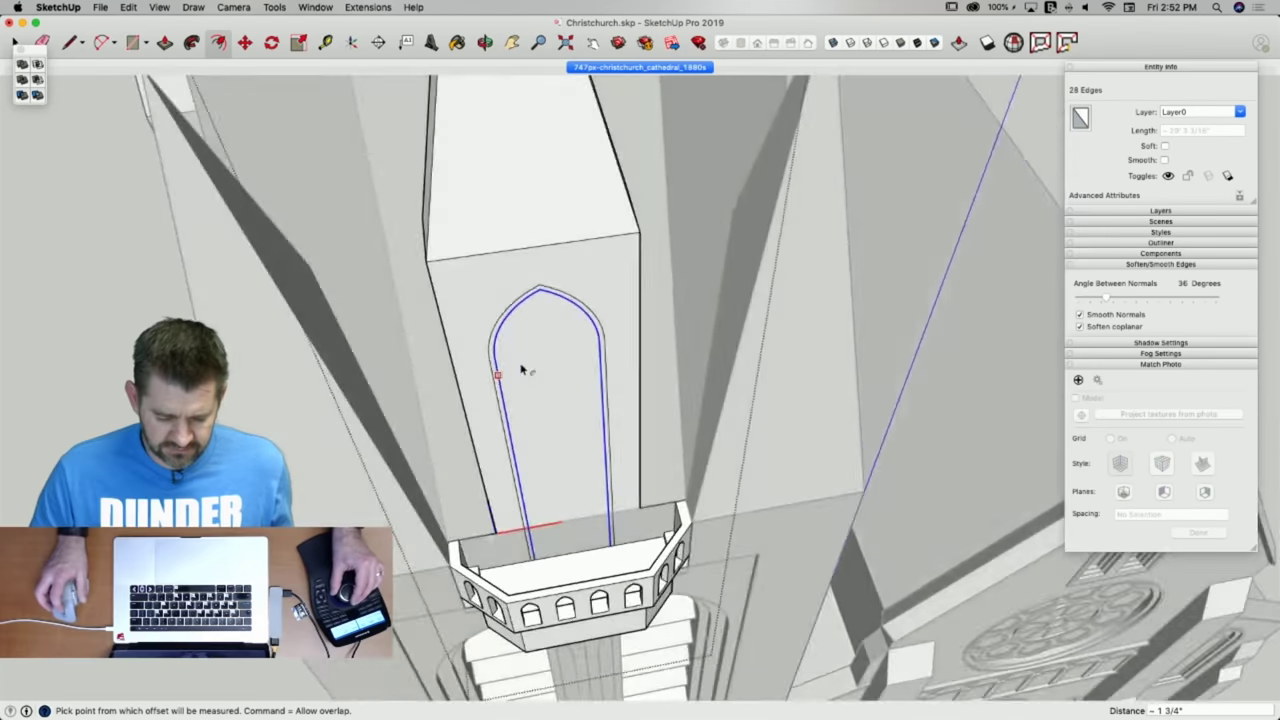
Push the arched opening about 4 15/16" into the wall and pull its surrounding frame out about 1 7/16".
{"action": "key", "text": "p"}
{"action": "left_click", "coordinate": [548, 351]}
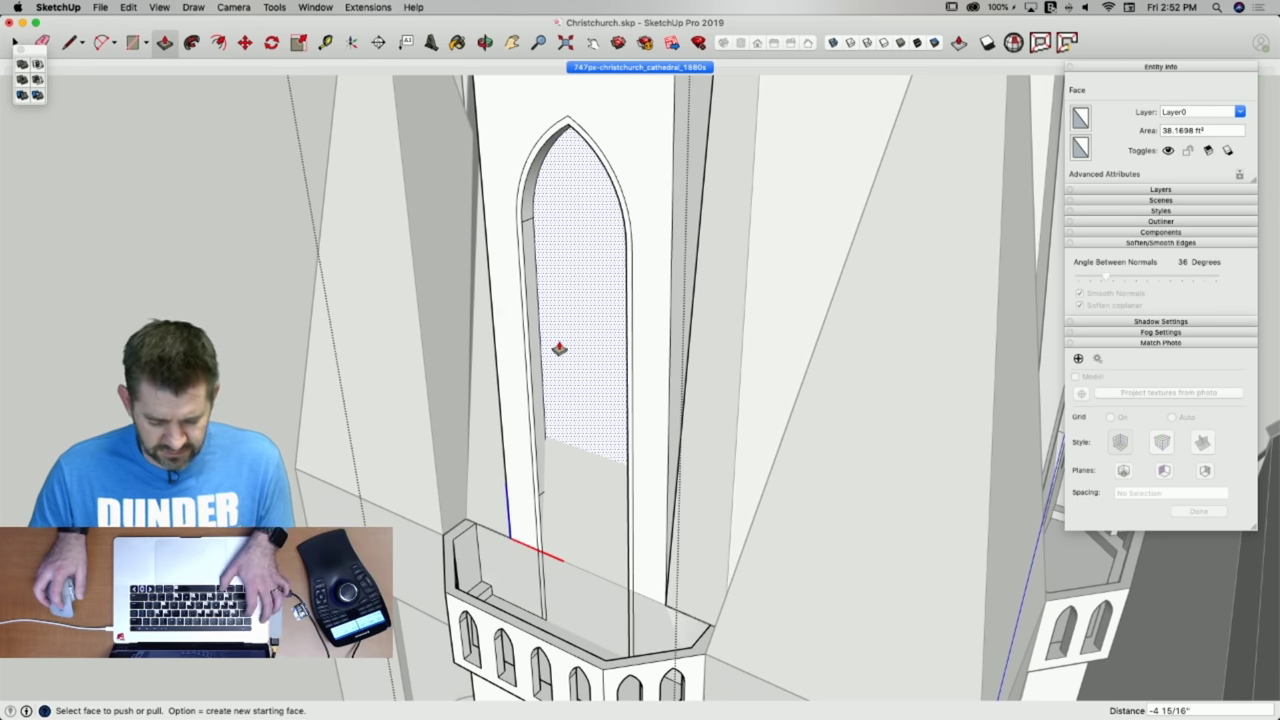
{"action": "key", "text": "super+Tab"}
{"action": "key", "text": "super+Tab"}
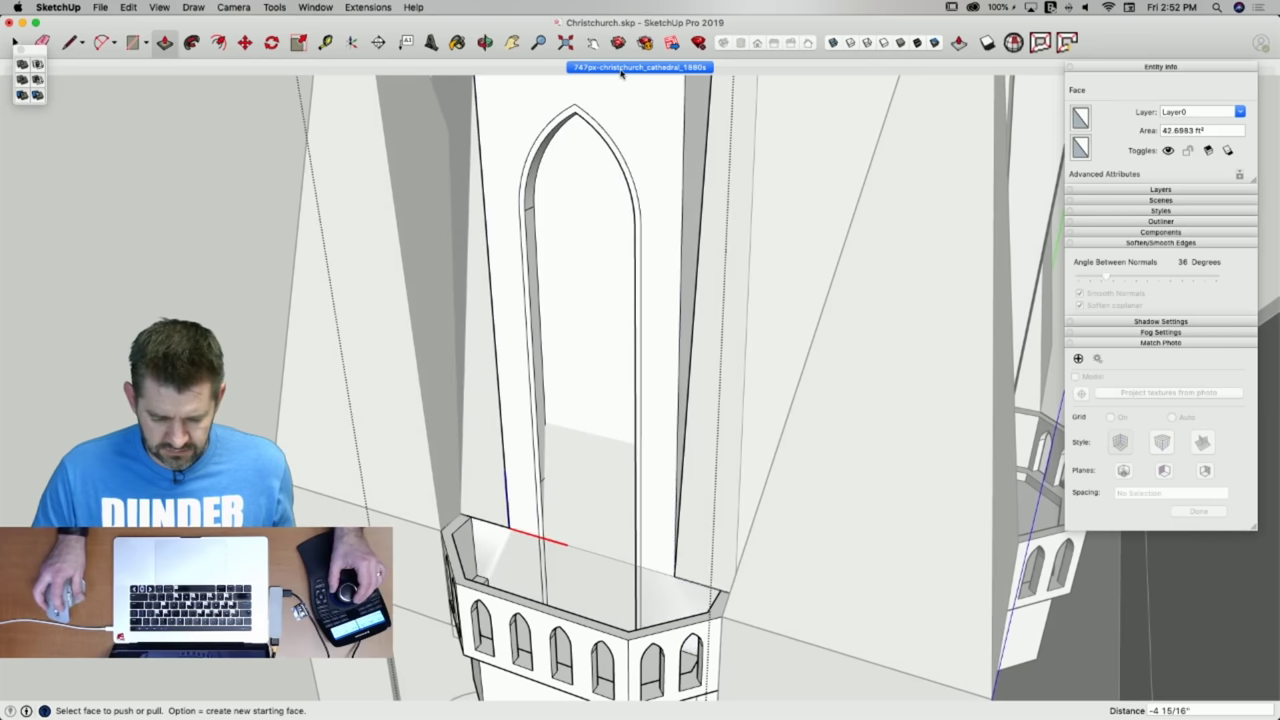
{"action": "left_click", "coordinate": [620, 68]}
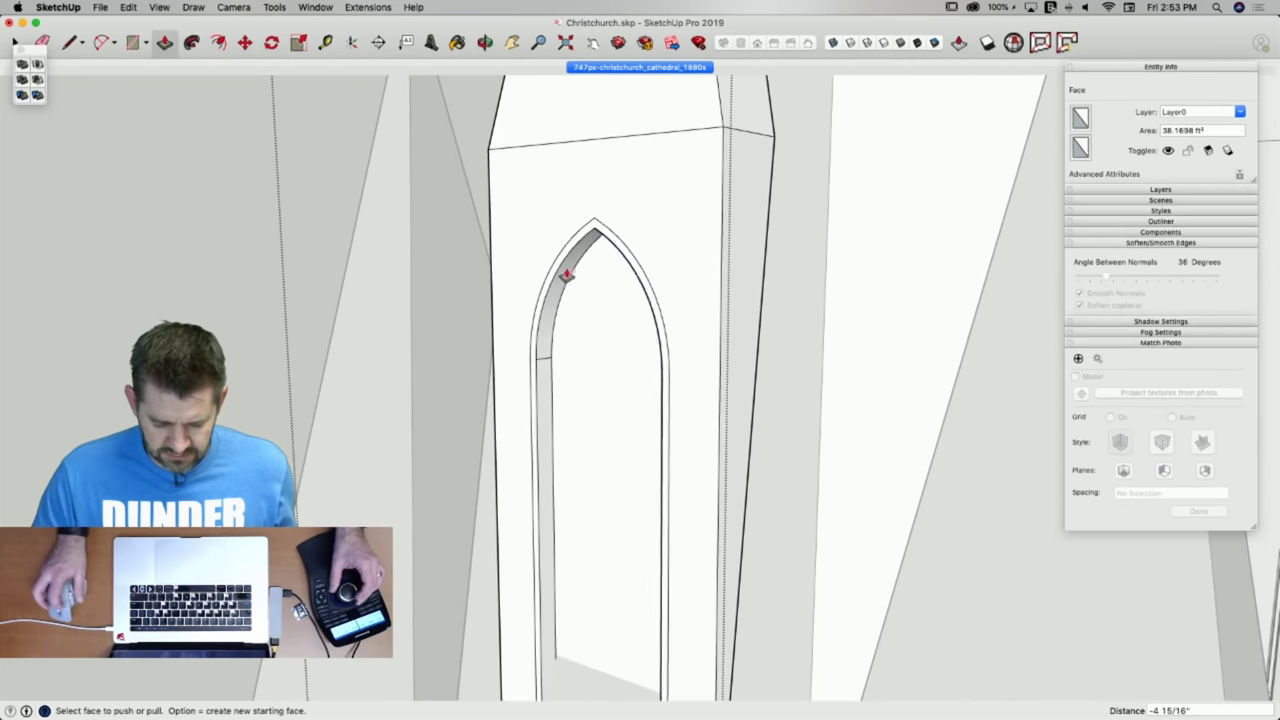
{"action": "left_click", "coordinate": [552, 272]}
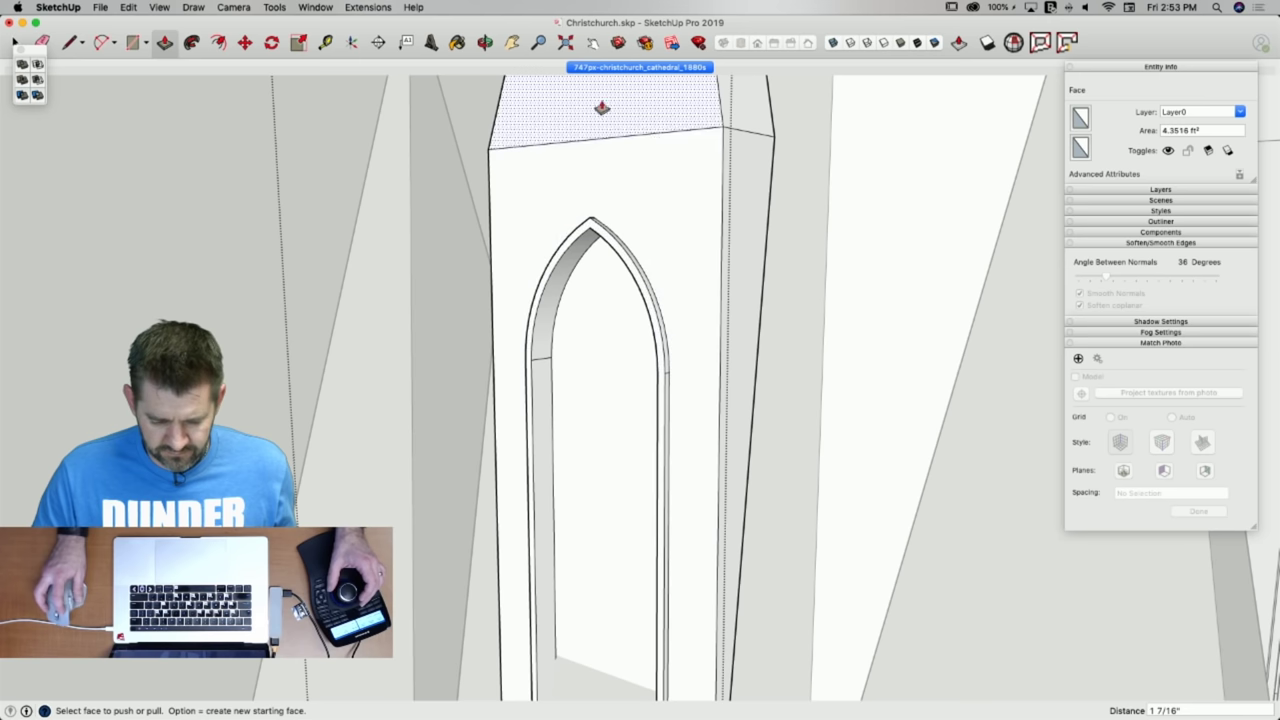
Check the opening against the matched photo, push its recessed face about 1' 4 9/16" deeper and close the SpireDoorway component.
{"action": "left_click", "coordinate": [604, 68]}
{"action": "scroll", "coordinate": [528, 342], "scroll_direction": "up", "scroll_amount": 4}
{"action": "scroll", "coordinate": [503, 388], "scroll_direction": "up", "scroll_amount": 8}
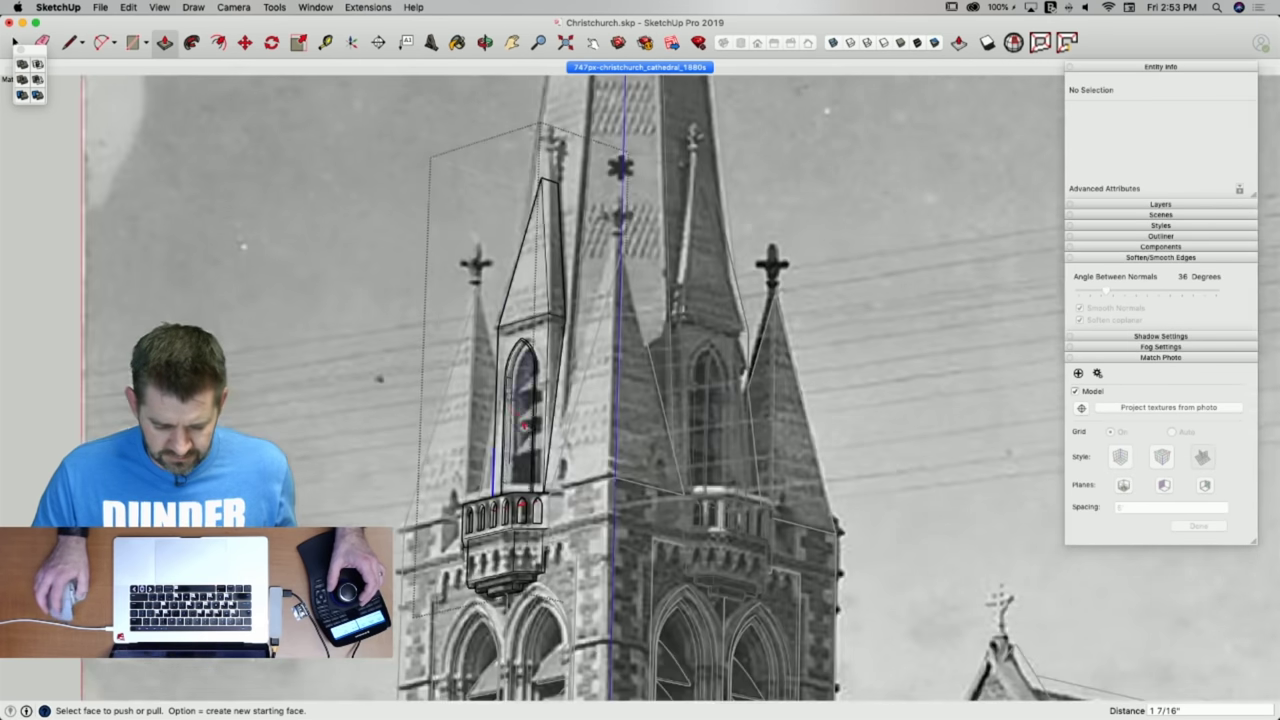
{"action": "scroll", "coordinate": [534, 443], "scroll_direction": "down", "scroll_amount": 1}
{"action": "scroll", "coordinate": [507, 403], "scroll_direction": "up", "scroll_amount": 3}
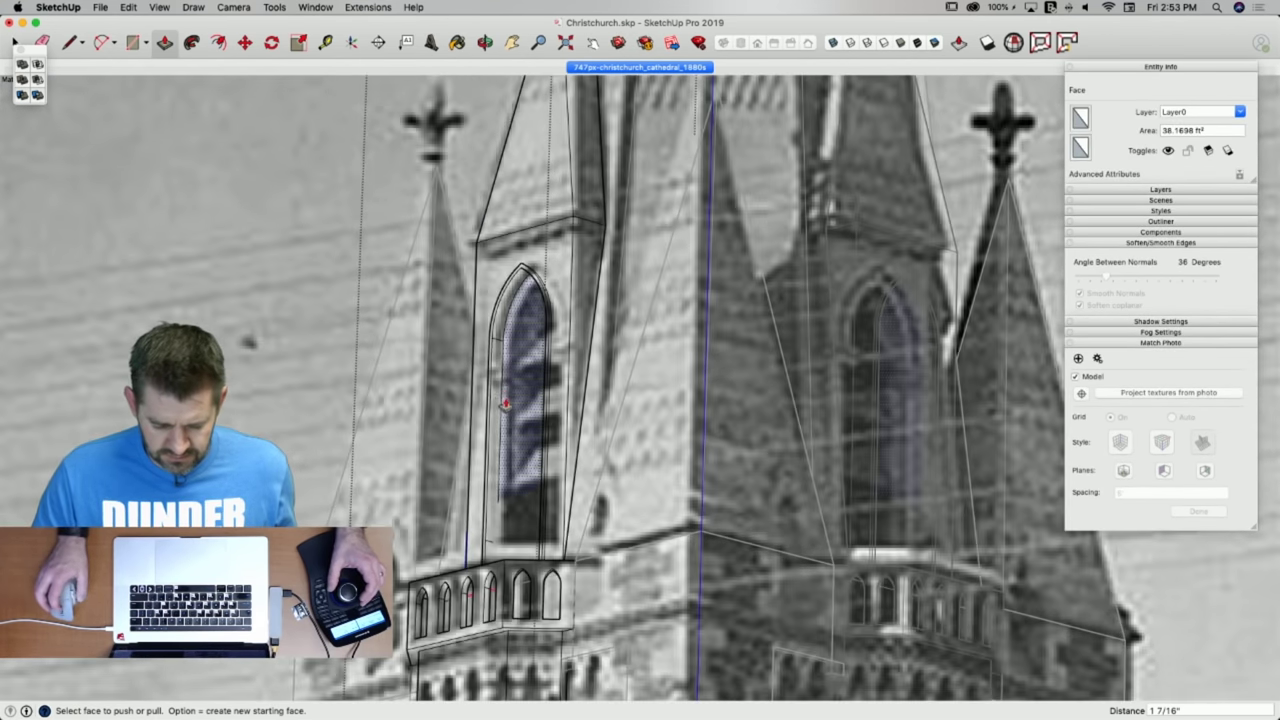
{"action": "scroll", "coordinate": [502, 396], "scroll_direction": "down", "scroll_amount": 3}
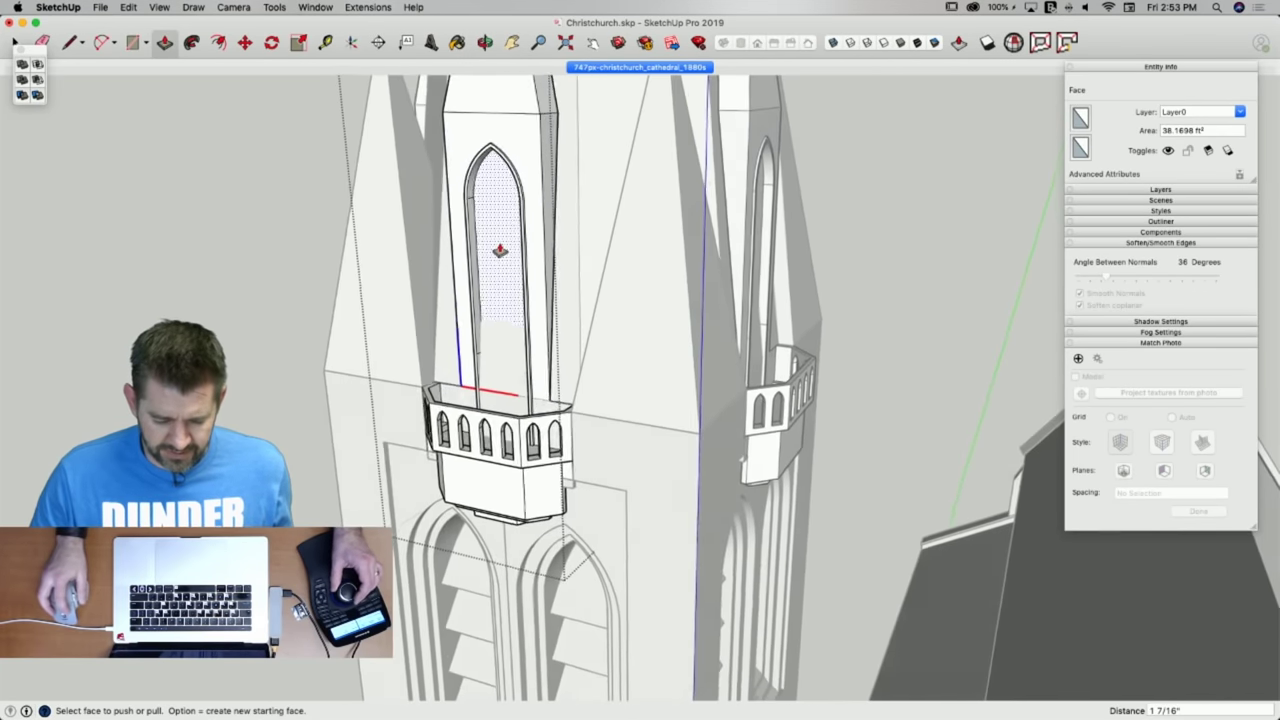
{"action": "left_click", "coordinate": [501, 260]}
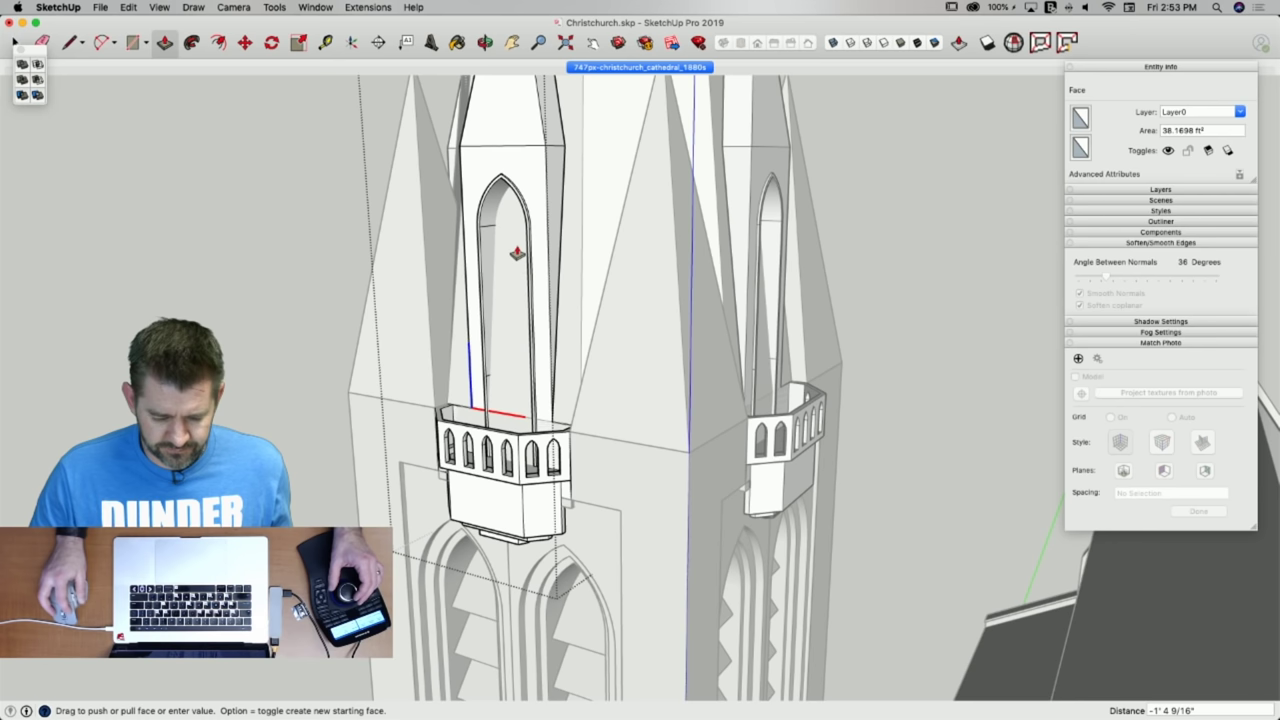
{"action": "key", "text": "space"}
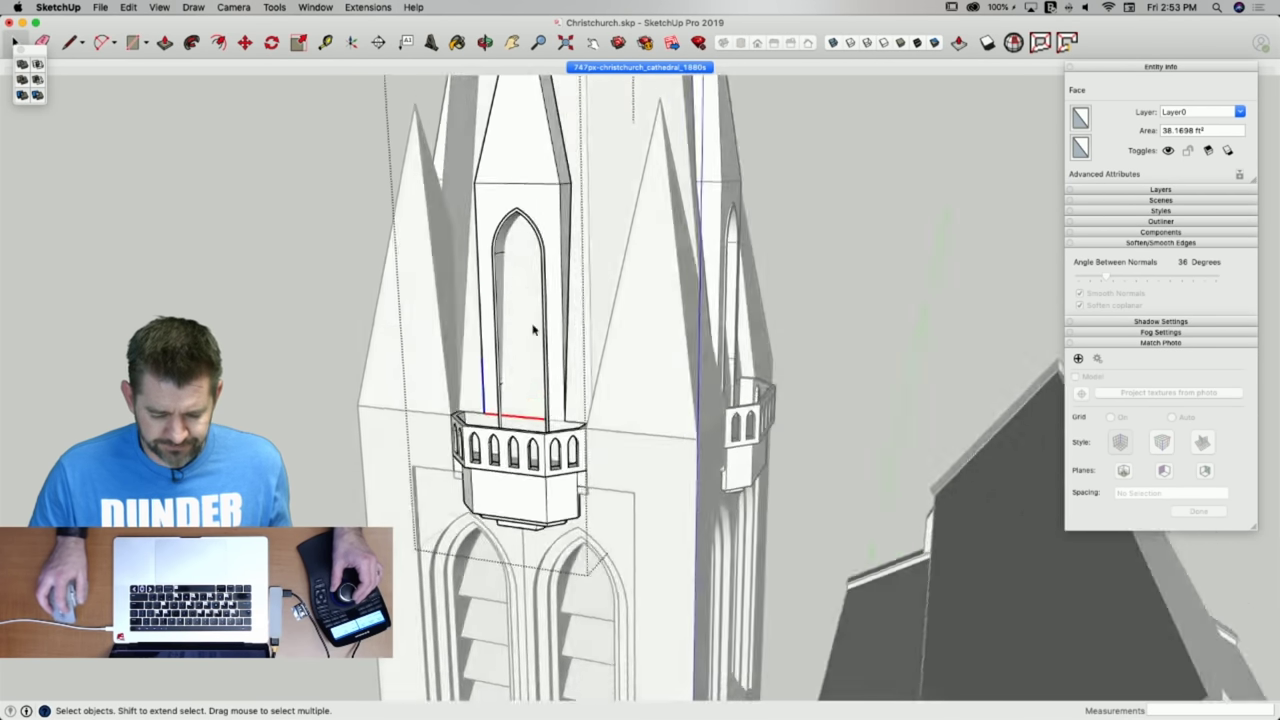
{"action": "left_click", "coordinate": [821, 222]}
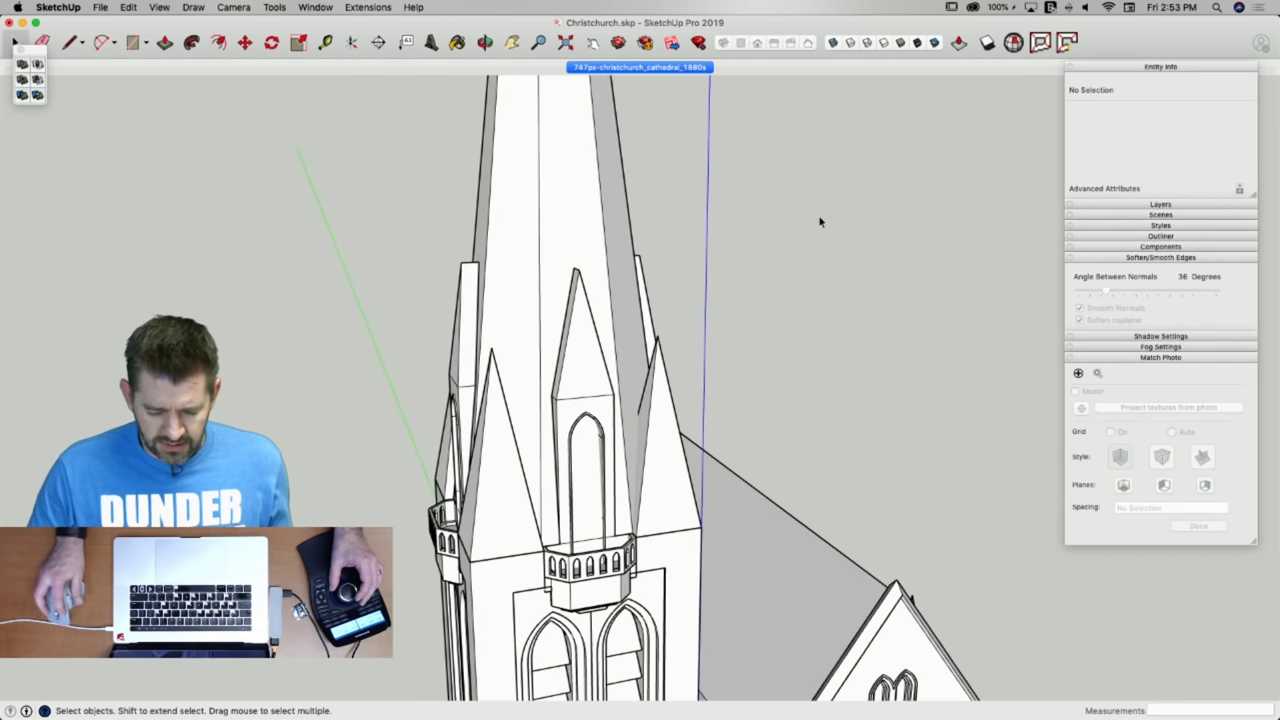
Select the faces and edges of the spire and run Intersect Faces so they are cut where they meet the doorway components.
{"action": "left_click", "coordinate": [588, 214]}
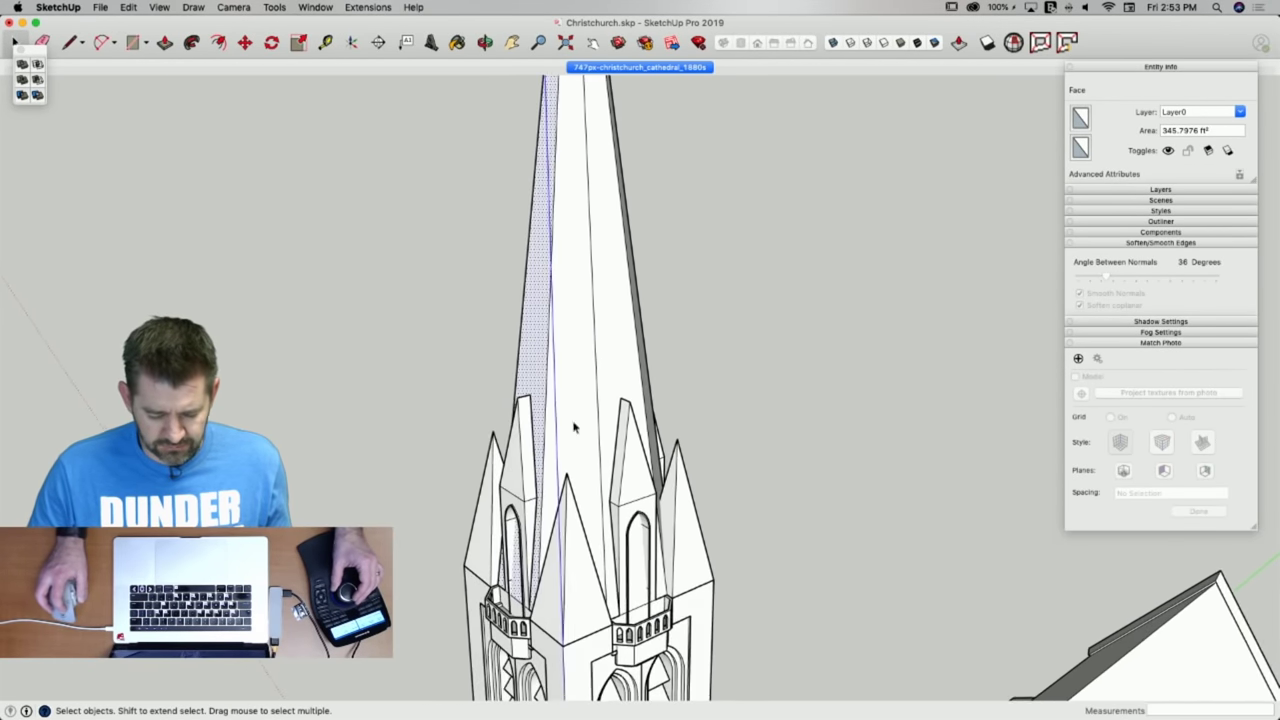
{"action": "scroll", "coordinate": [562, 475], "scroll_direction": "up", "scroll_amount": 10}
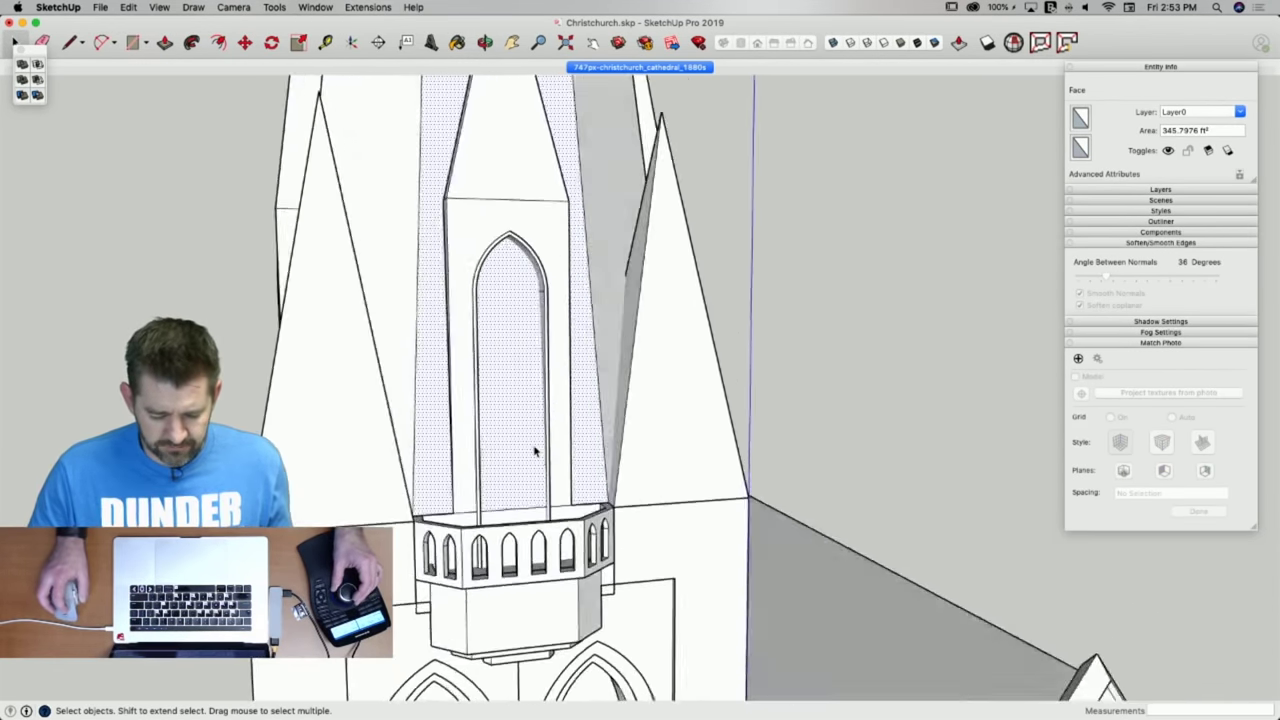
{"action": "scroll", "coordinate": [508, 449], "scroll_direction": "down", "scroll_amount": 10}
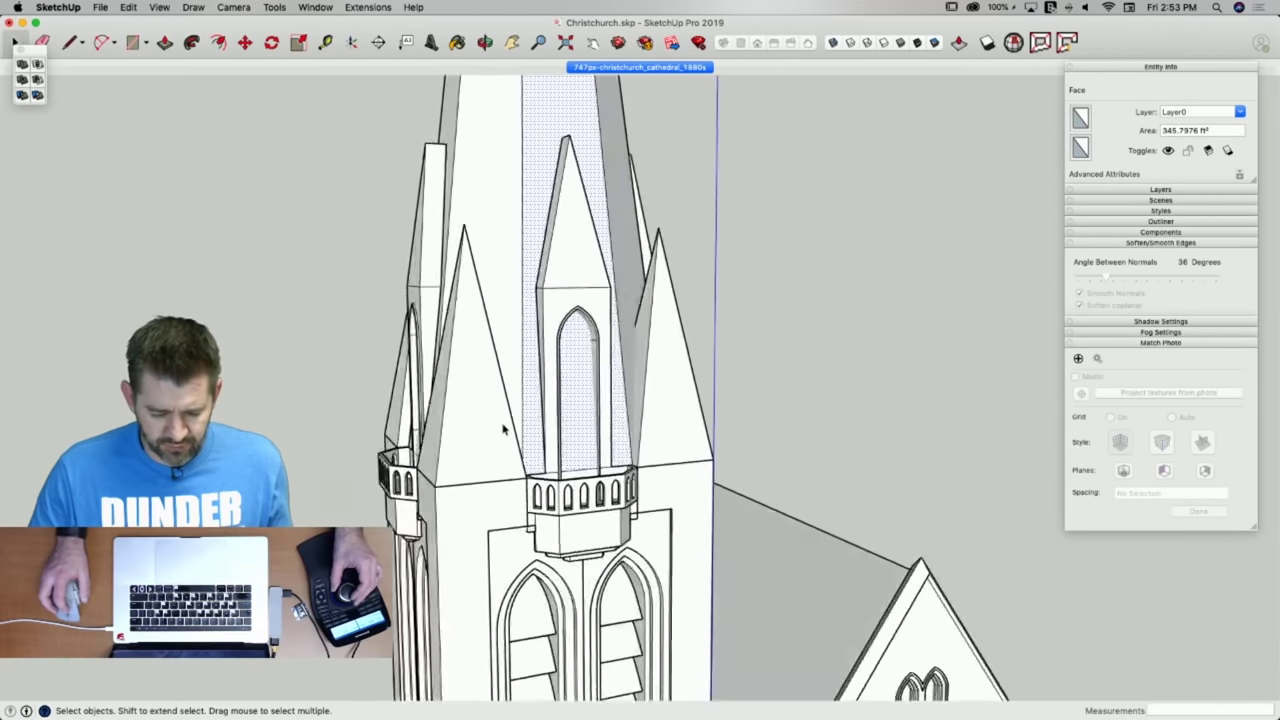
{"action": "scroll", "coordinate": [597, 325], "scroll_direction": "down", "scroll_amount": 4}
{"action": "left_click_drag", "start_coordinate": [645, 230], "coordinate": [431, 334]}
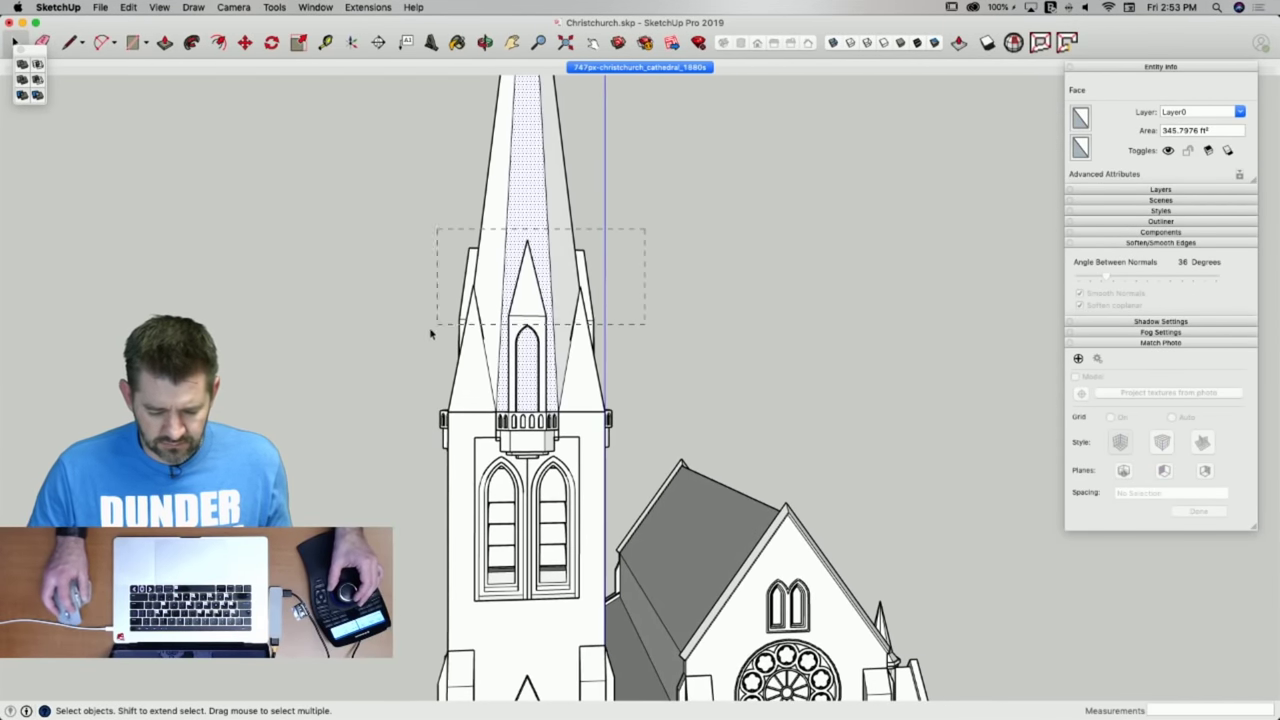
{"action": "left_click_drag", "start_coordinate": [391, 389], "coordinate": [391, 387]}
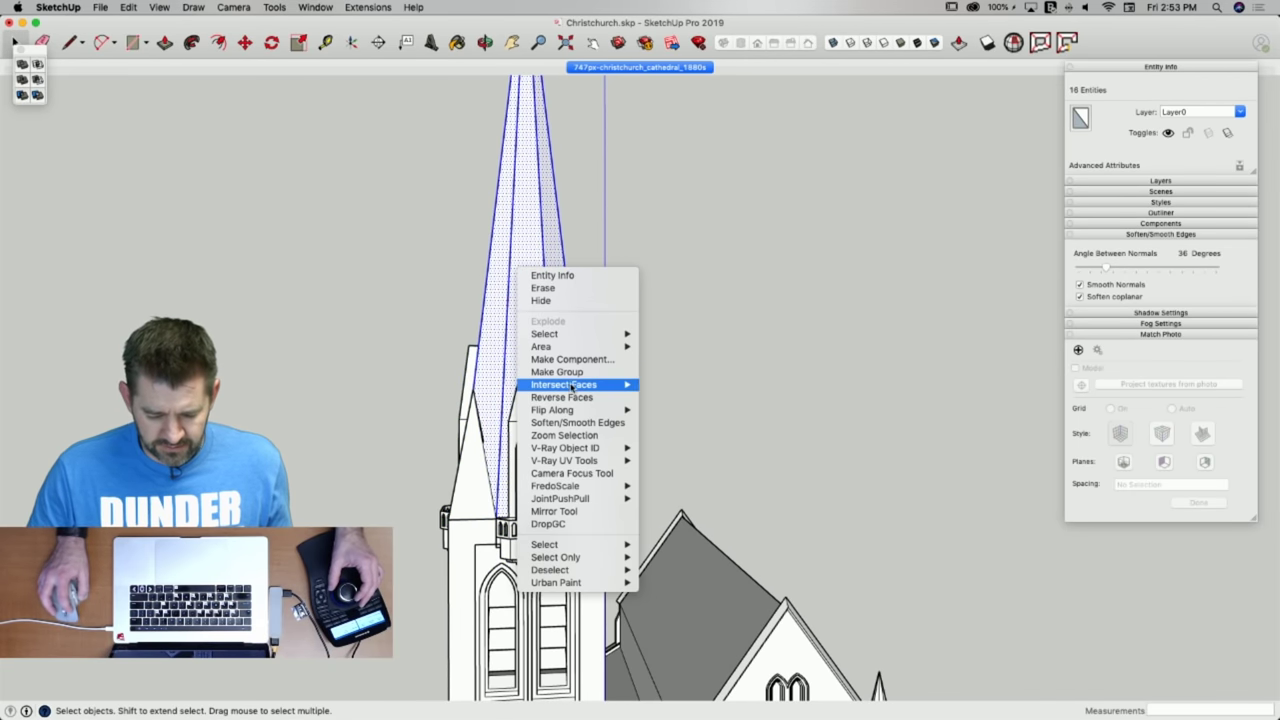
{"action": "left_click", "coordinate": [678, 387]}
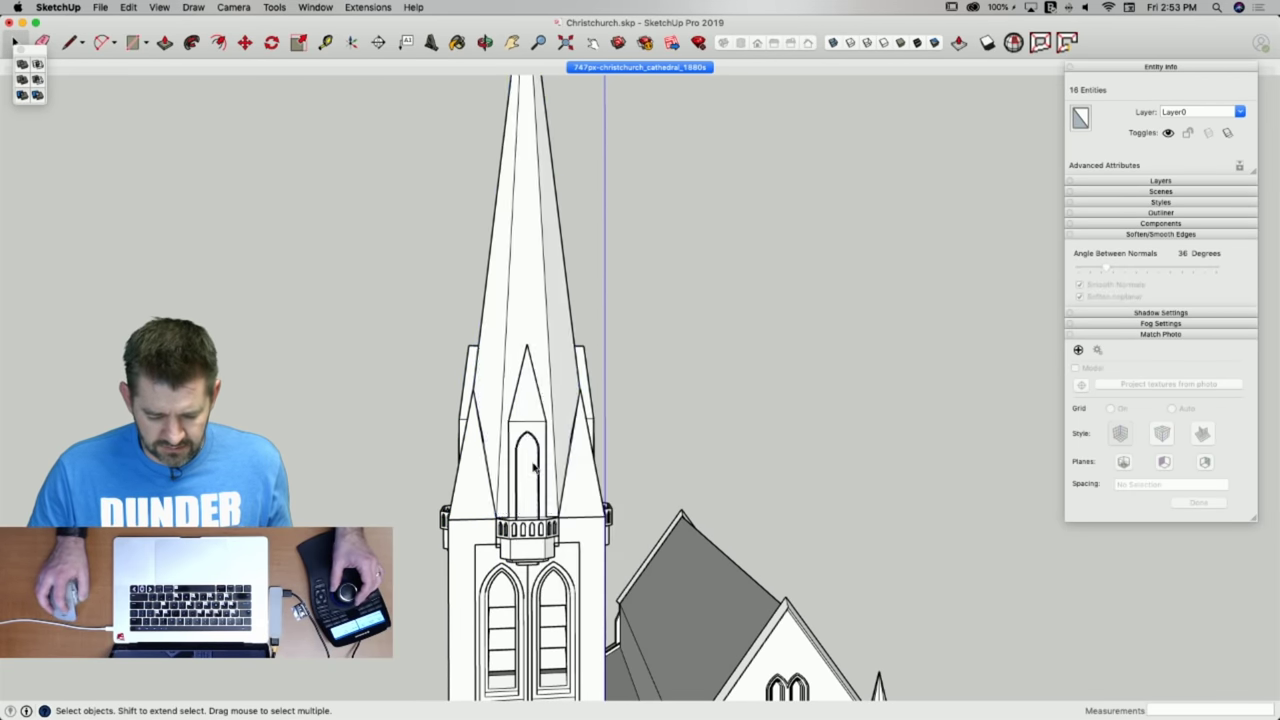
Delete the spire face inside the arched opening of each of the four doorways.
{"action": "scroll", "coordinate": [500, 443], "scroll_direction": "up", "scroll_amount": 5}
{"action": "left_click", "coordinate": [455, 430]}
{"action": "key", "text": "Delete"}
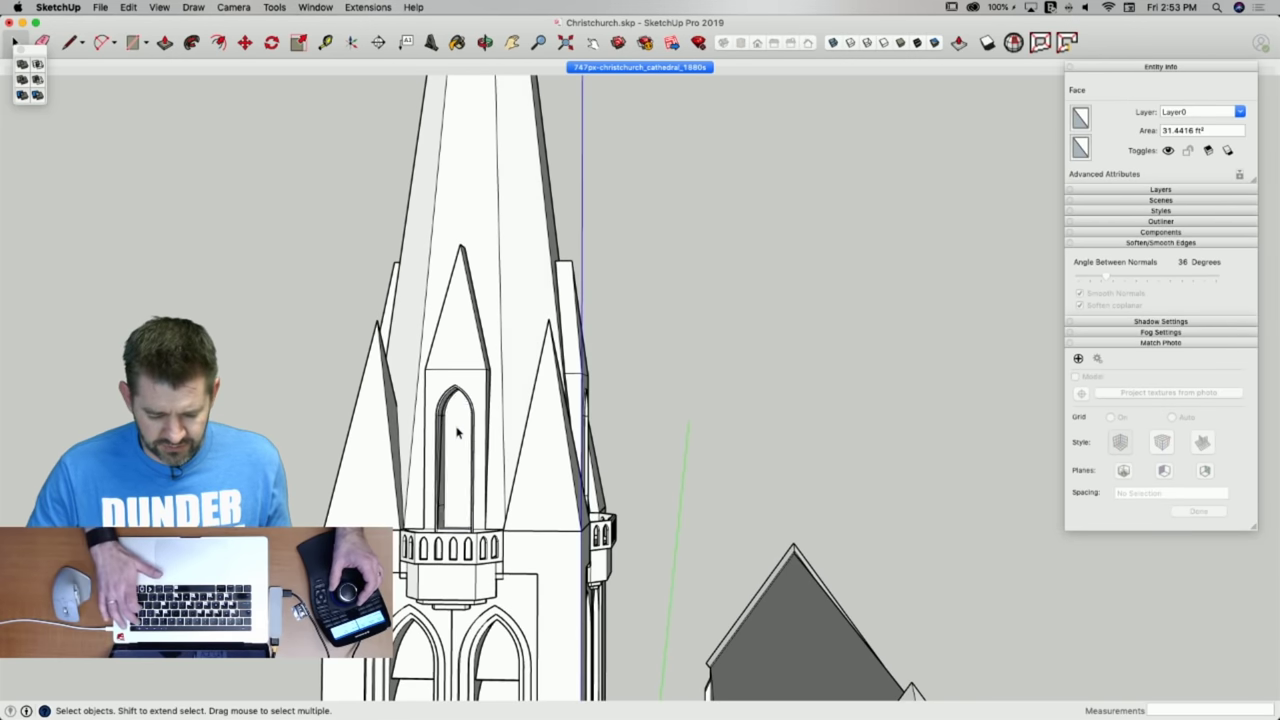
{"action": "left_click", "coordinate": [581, 451]}
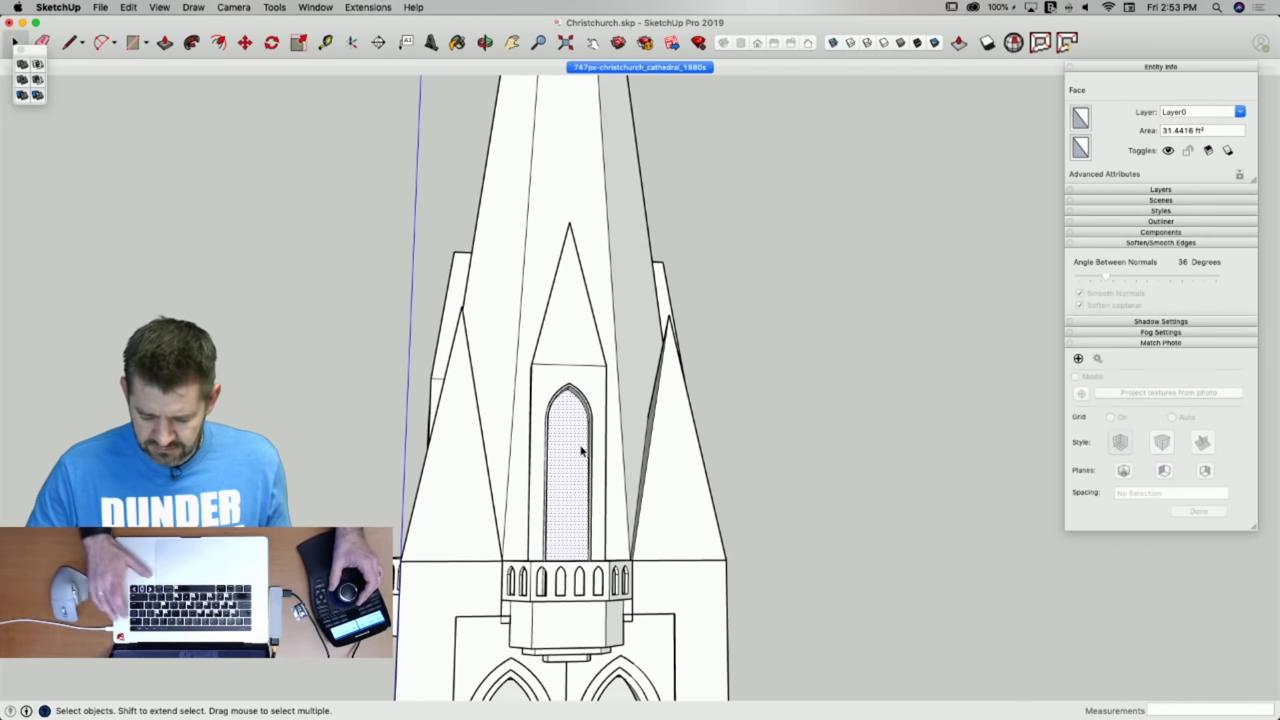
{"action": "key", "text": "Delete"}
{"action": "left_click", "coordinate": [733, 419]}
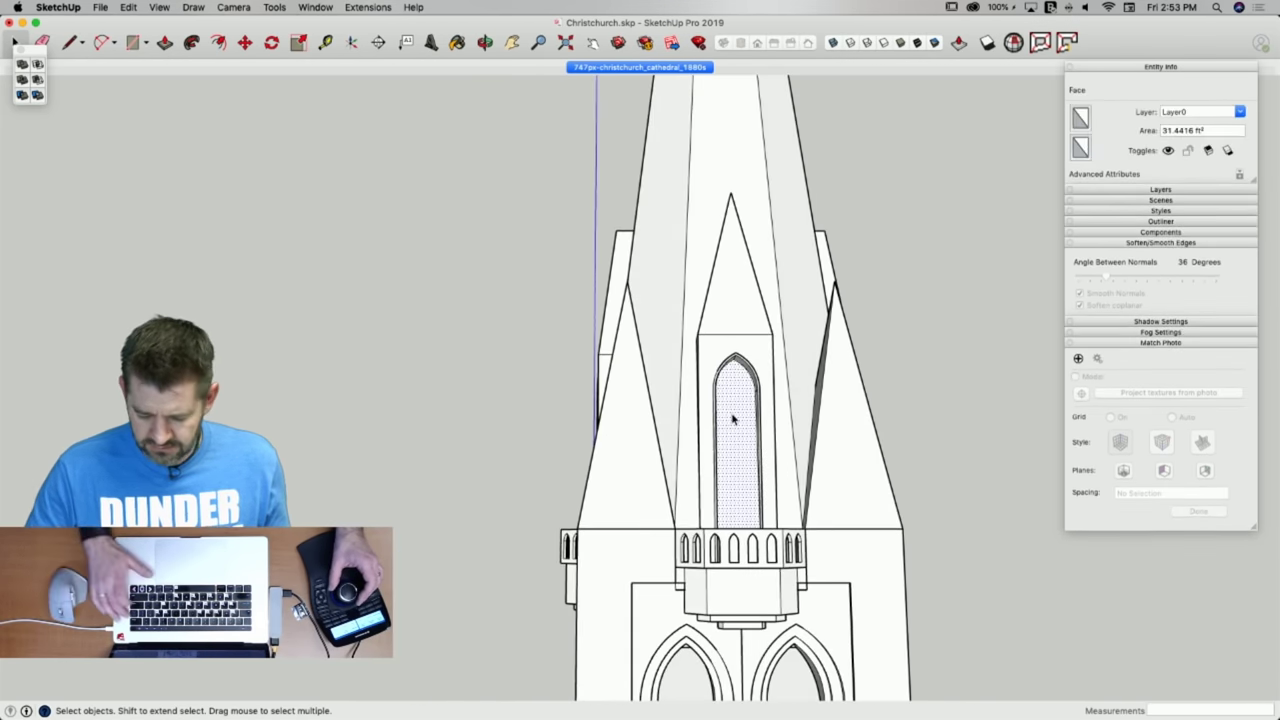
{"action": "key", "text": "Delete"}
{"action": "left_click", "coordinate": [696, 342]}
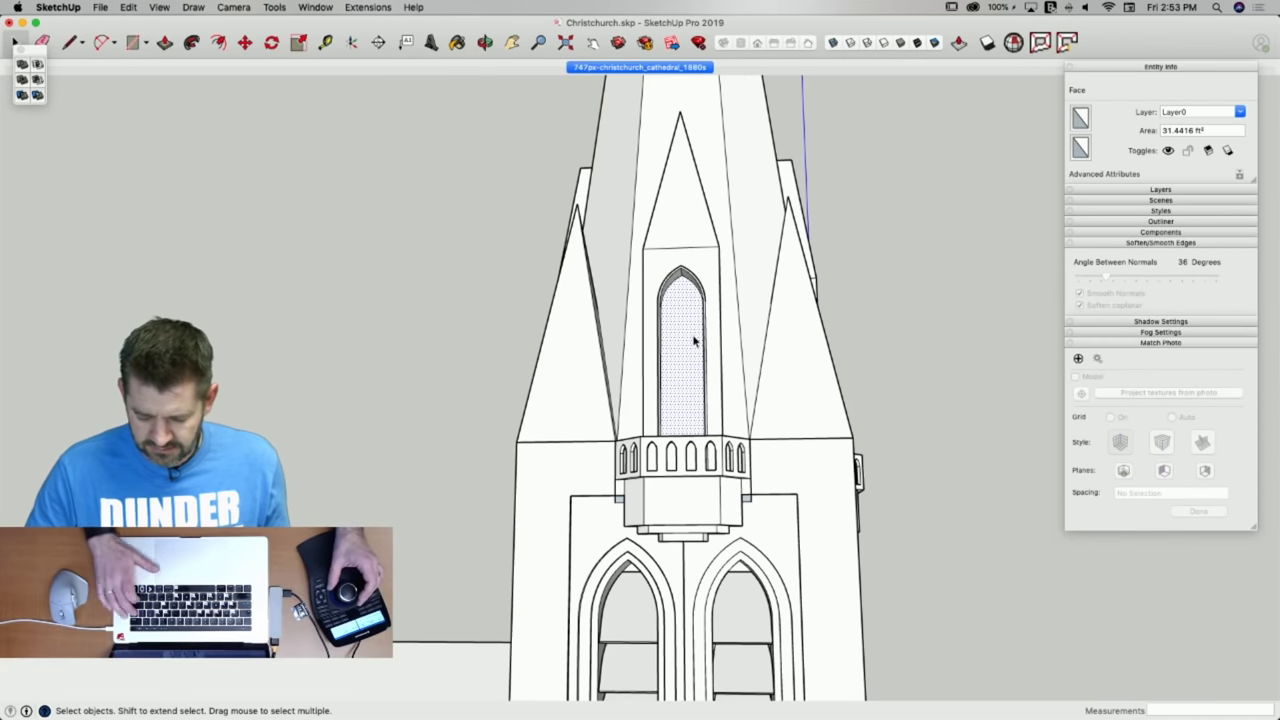
{"action": "key", "text": "Delete"}
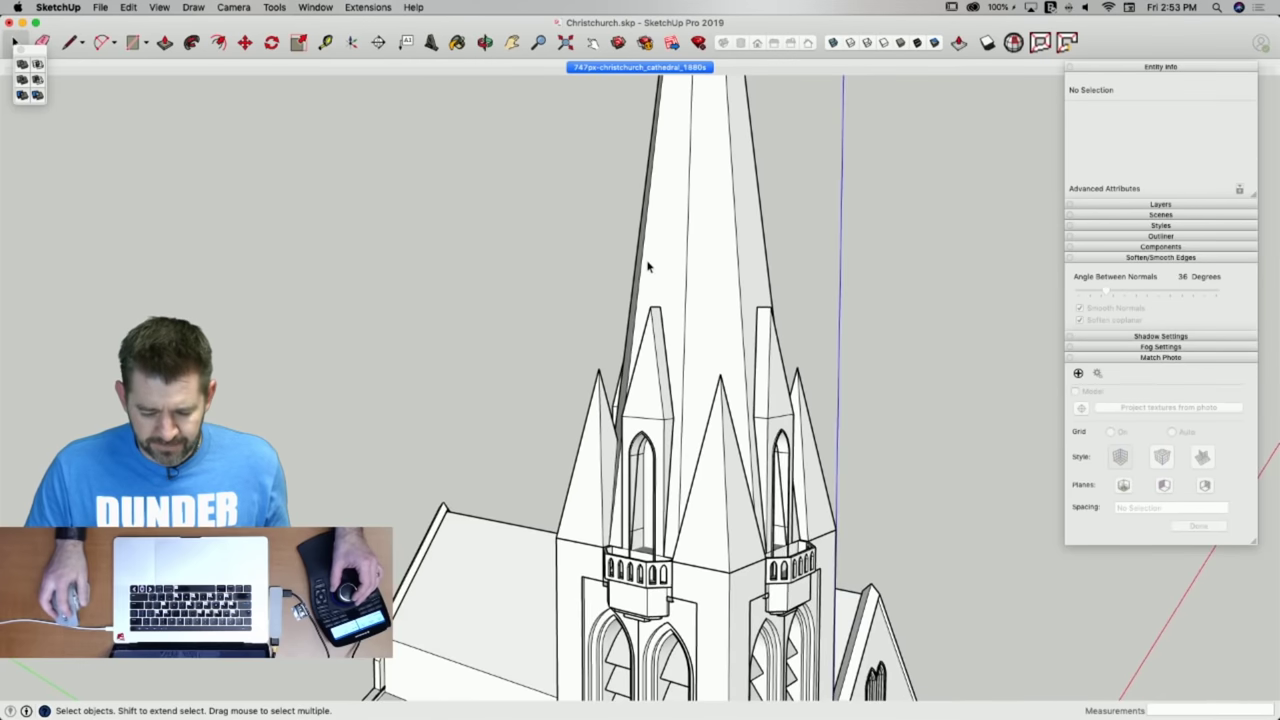
Select all four SpireDoorway components around the spire and hide them.
{"action": "left_click", "coordinate": [659, 350]}
{"action": "left_click", "coordinate": [758, 390], "text": "shift"}
{"action": "middle_click_drag", "start_coordinate": [758, 390], "coordinate": [1024, 433]}
{"action": "middle_click_drag", "start_coordinate": [633, 371], "coordinate": [958, 328]}
{"action": "left_click", "coordinate": [808, 423], "text": "shift"}
{"action": "left_click", "coordinate": [814, 311], "text": "shift"}
{"action": "right_click", "coordinate": [814, 311]}
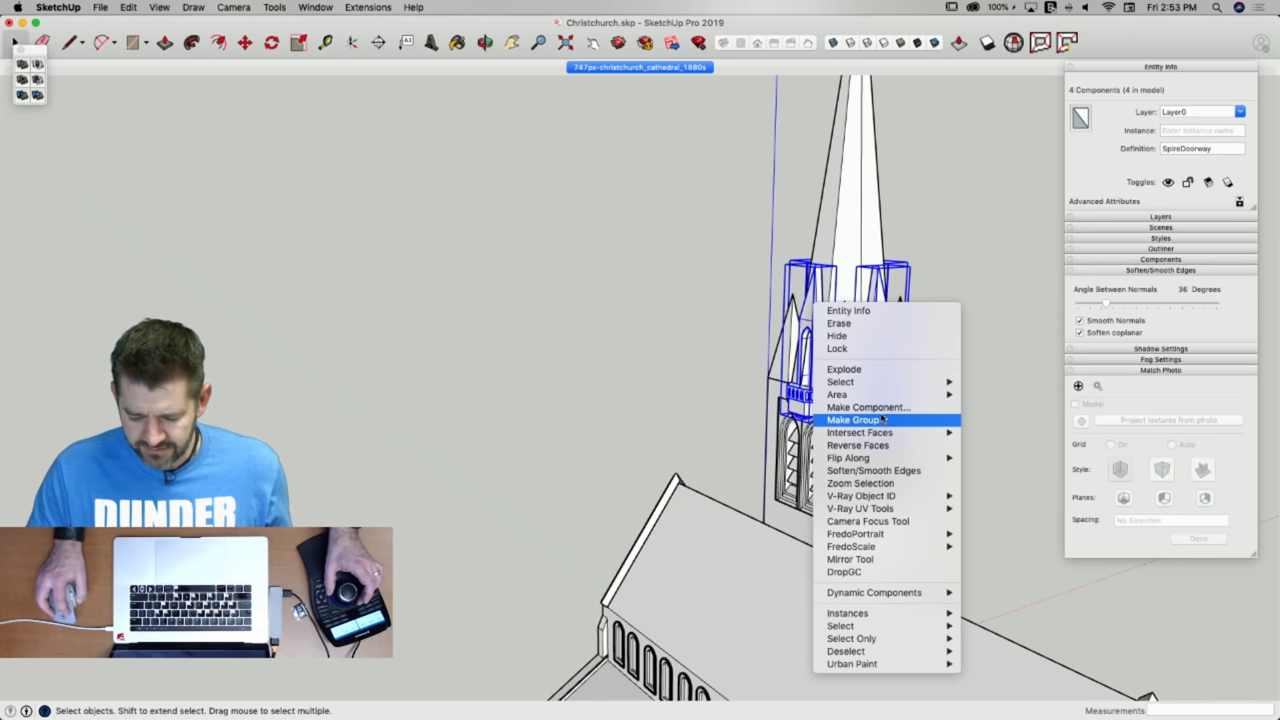
{"action": "left_click", "coordinate": [858, 344]}
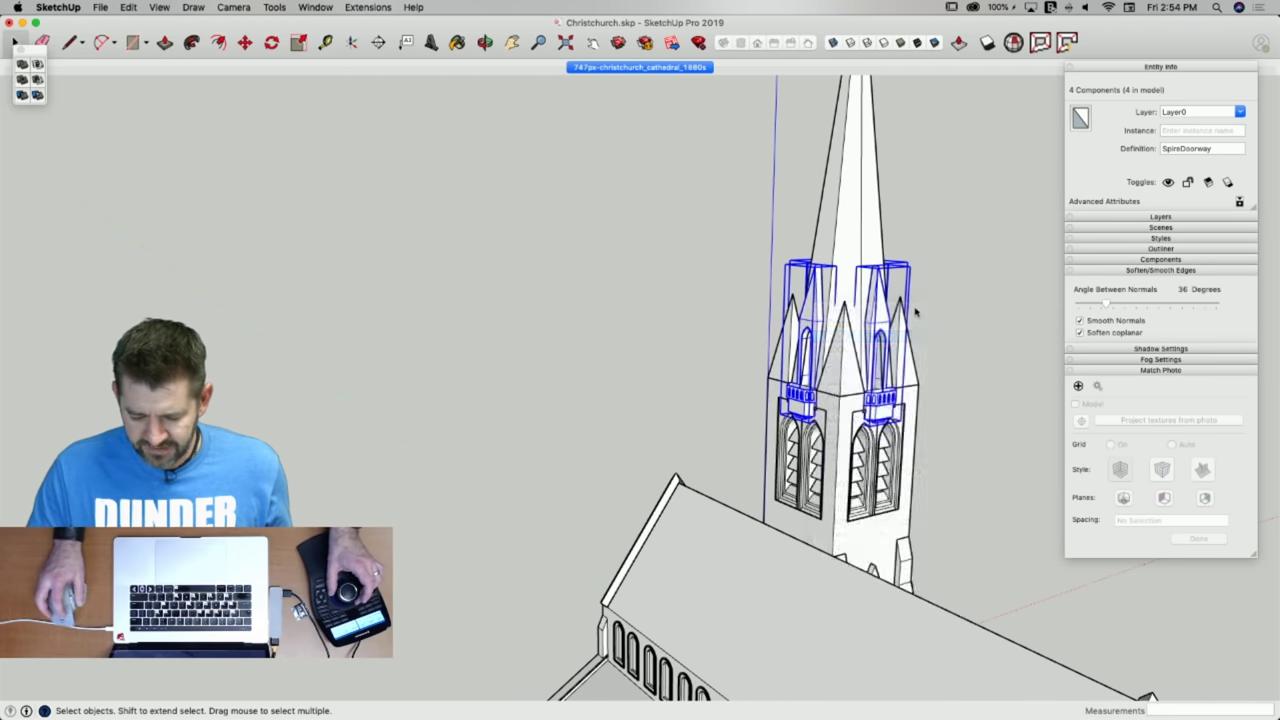
Delete the leftover spire faces inside the pointed doorway outlines on all four sides.
{"action": "scroll", "coordinate": [753, 448], "scroll_direction": "up", "scroll_amount": 6}
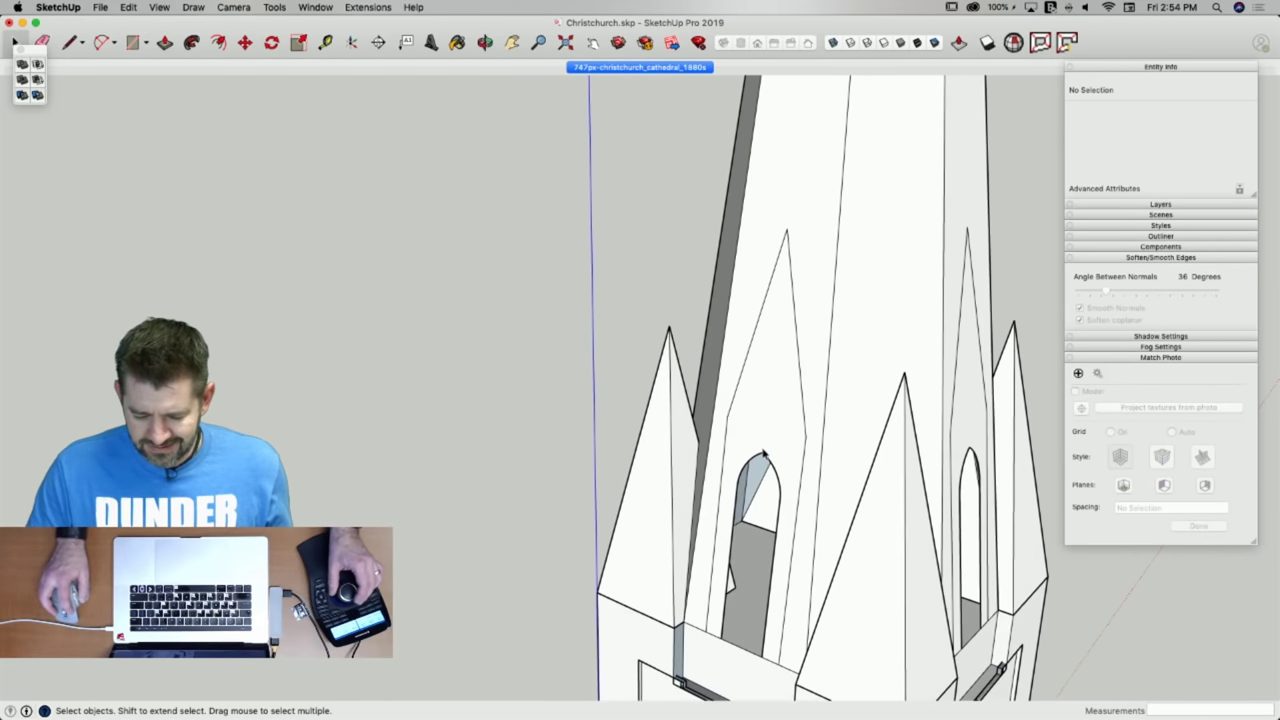
{"action": "left_click", "coordinate": [760, 424]}
{"action": "key", "text": "Delete"}
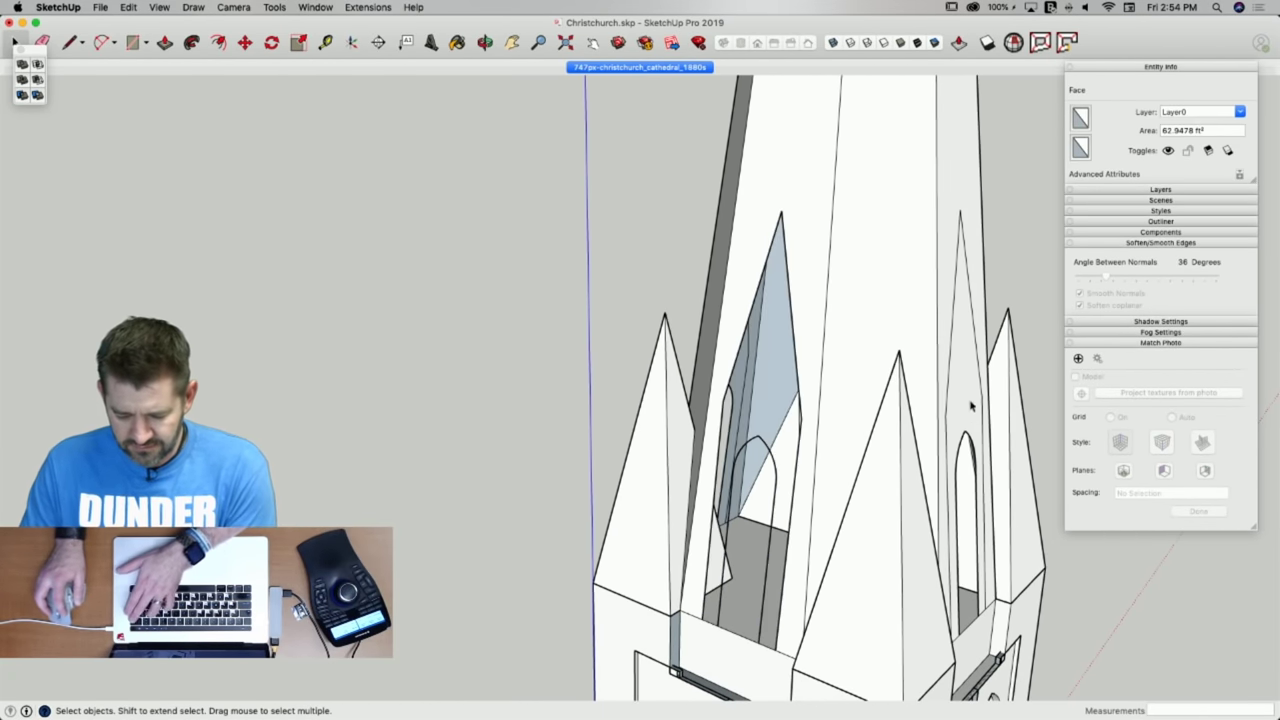
{"action": "middle_click_drag", "start_coordinate": [508, 343], "coordinate": [845, 402]}
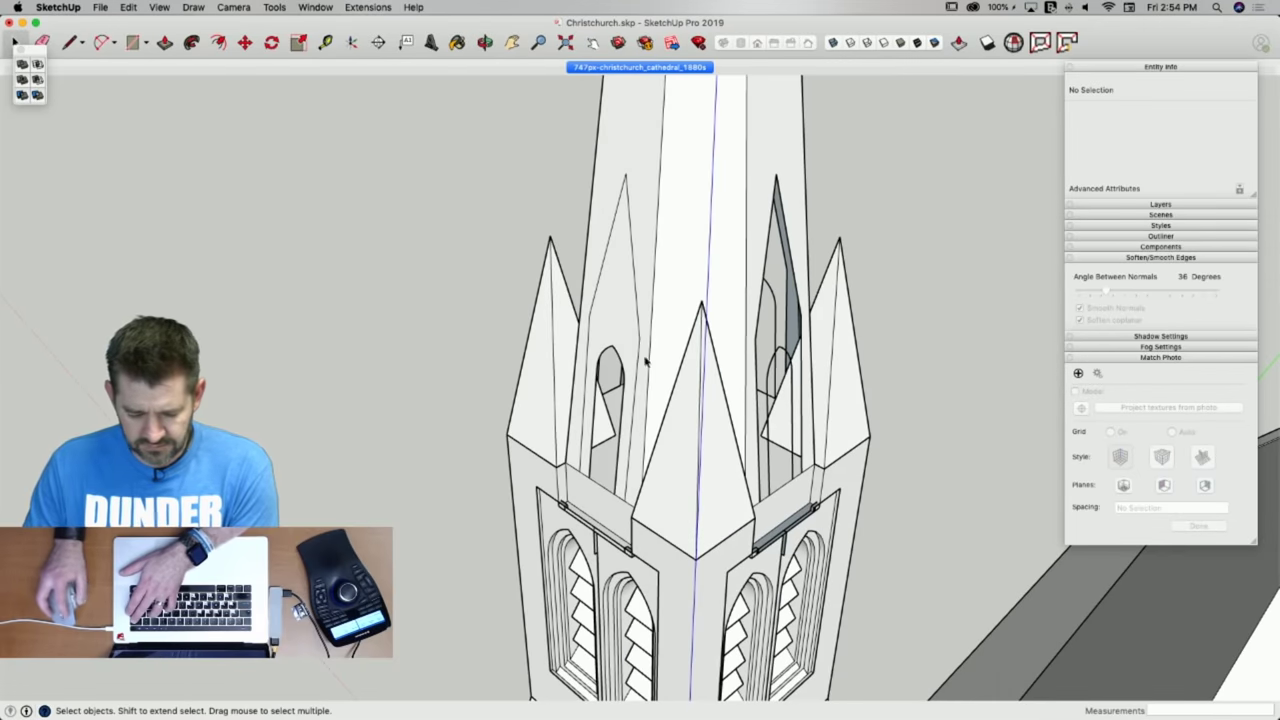
{"action": "left_click", "coordinate": [623, 340]}
{"action": "key", "text": "Delete"}
{"action": "middle_click_drag", "start_coordinate": [623, 340], "coordinate": [885, 325]}
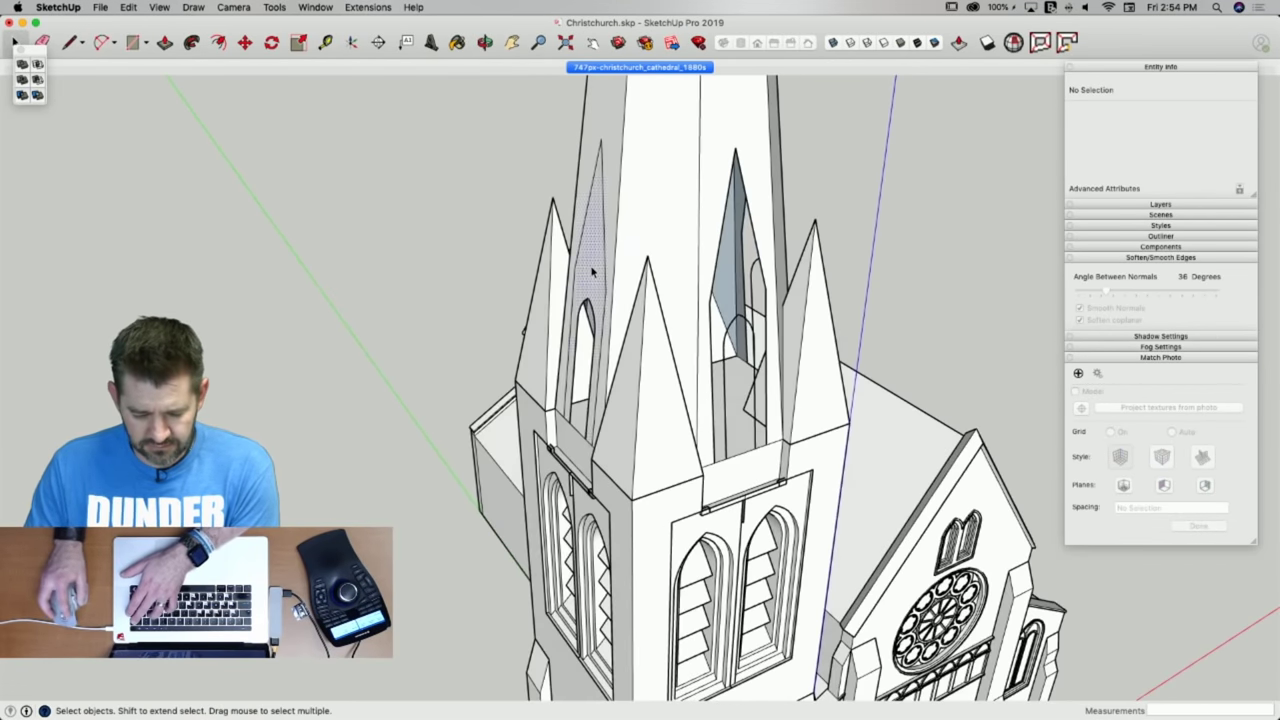
{"action": "key", "text": "Delete"}
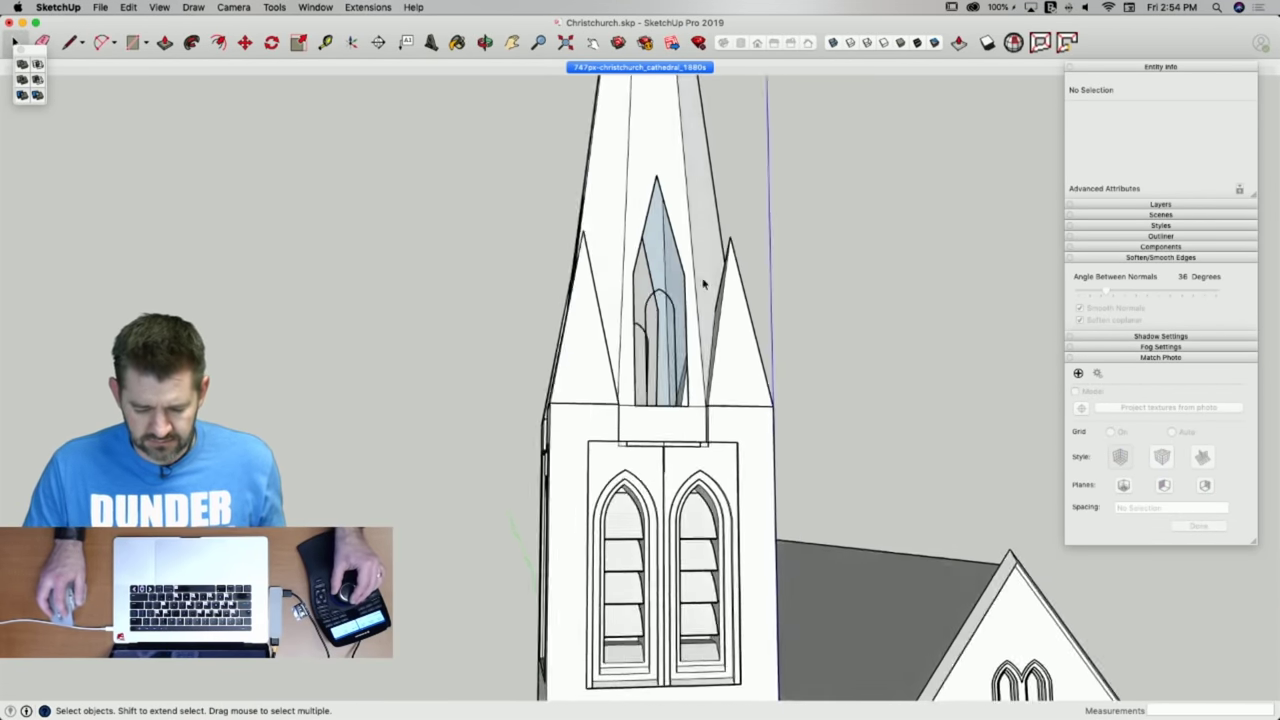
Select the spire geometry and erase its stray edges with CleanUp³.
{"action": "middle_click_drag", "start_coordinate": [703, 285], "coordinate": [598, 383]}
{"action": "left_click_drag", "start_coordinate": [469, 427], "coordinate": [467, 430]}
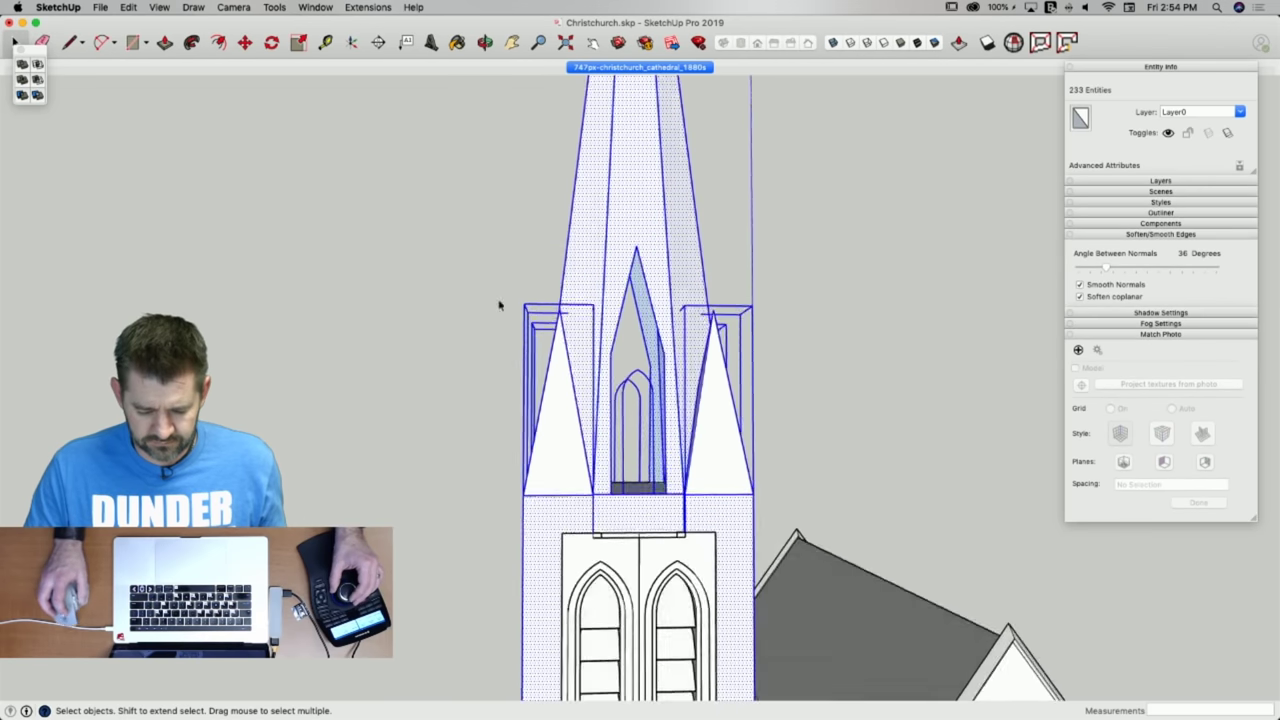
{"action": "left_click", "coordinate": [362, 8]}
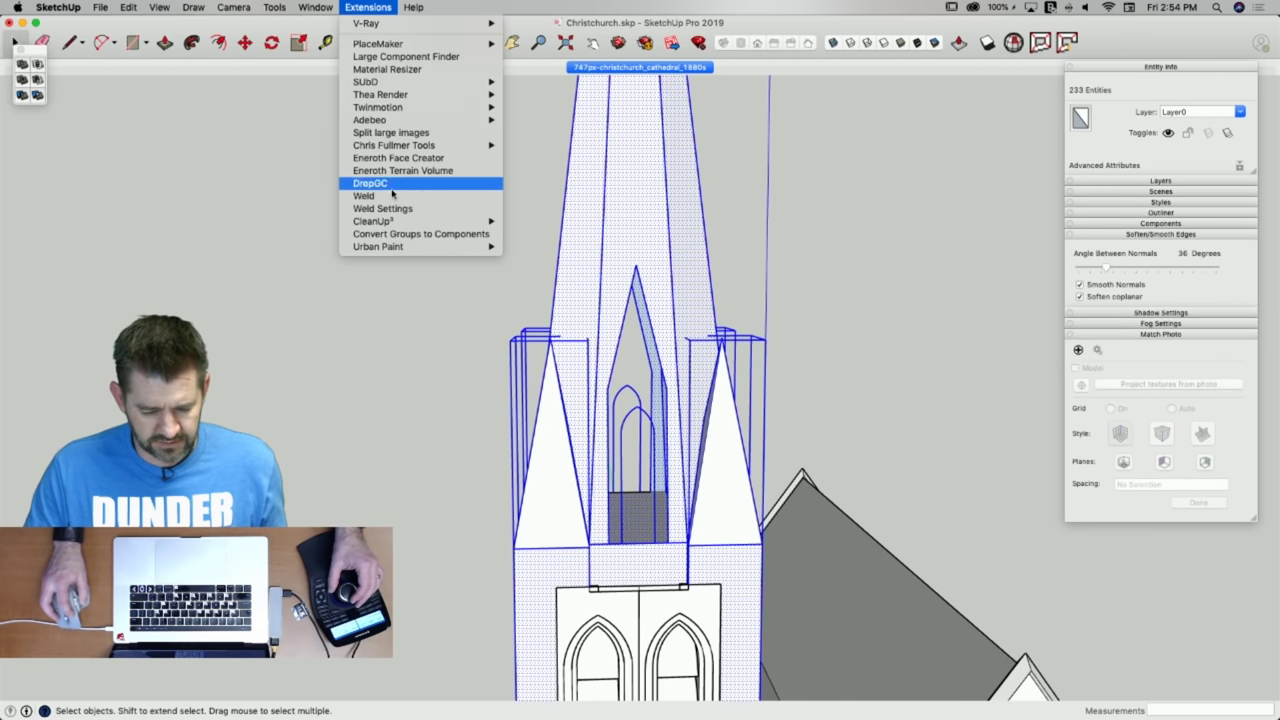
{"action": "mouse_move", "coordinate": [397, 222]}
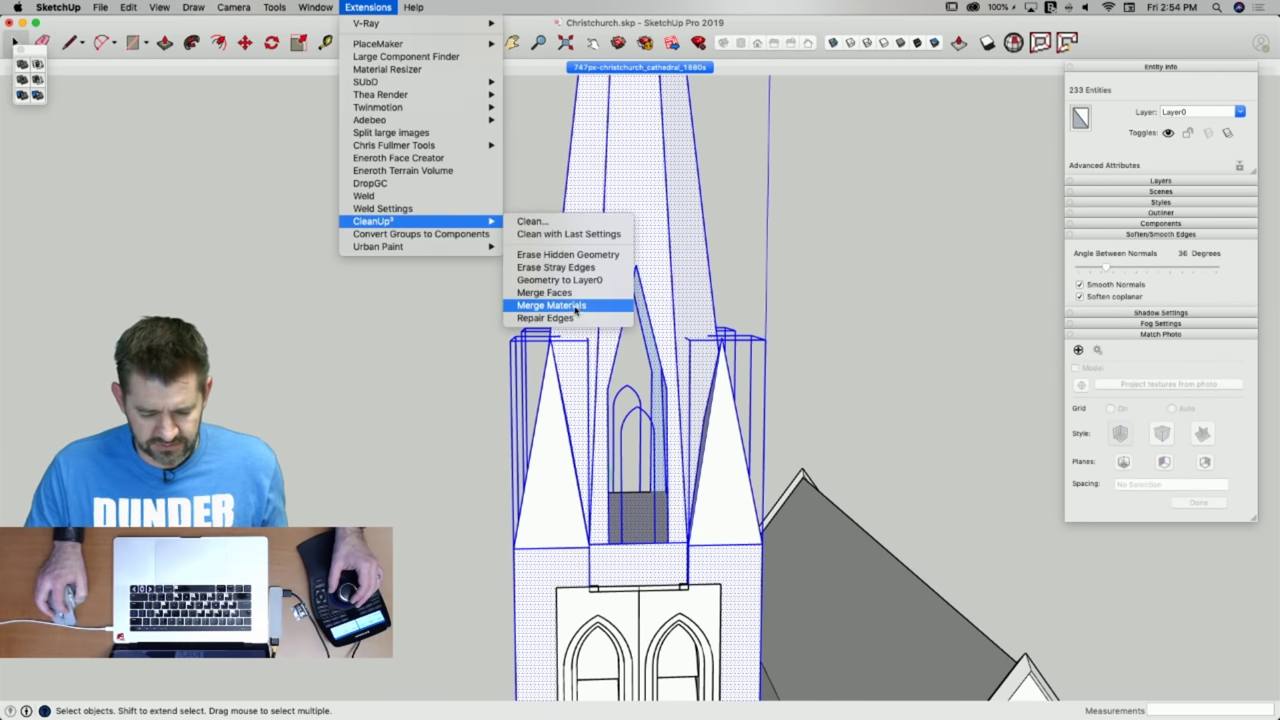
{"action": "left_click", "coordinate": [573, 268]}
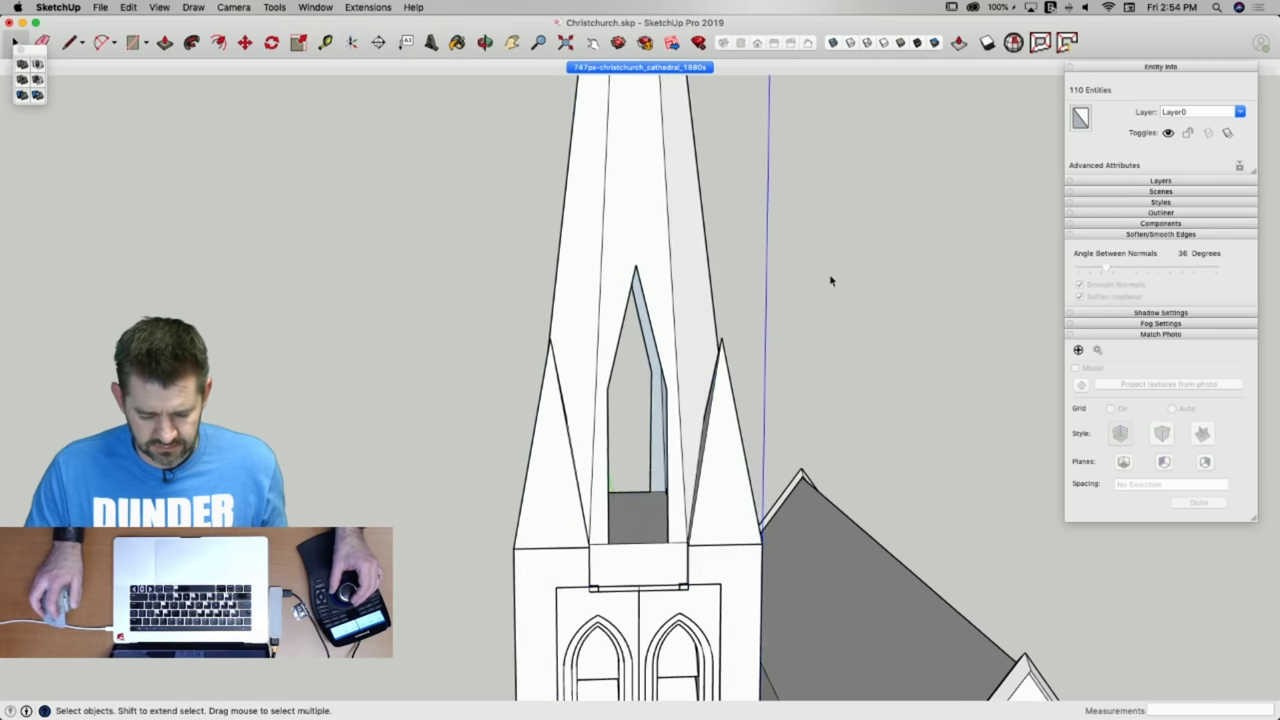
Unhide all hidden geometry to bring back the doorway components.
{"action": "left_click", "coordinate": [188, 7]}
{"action": "mouse_move", "coordinate": [120, 7]}
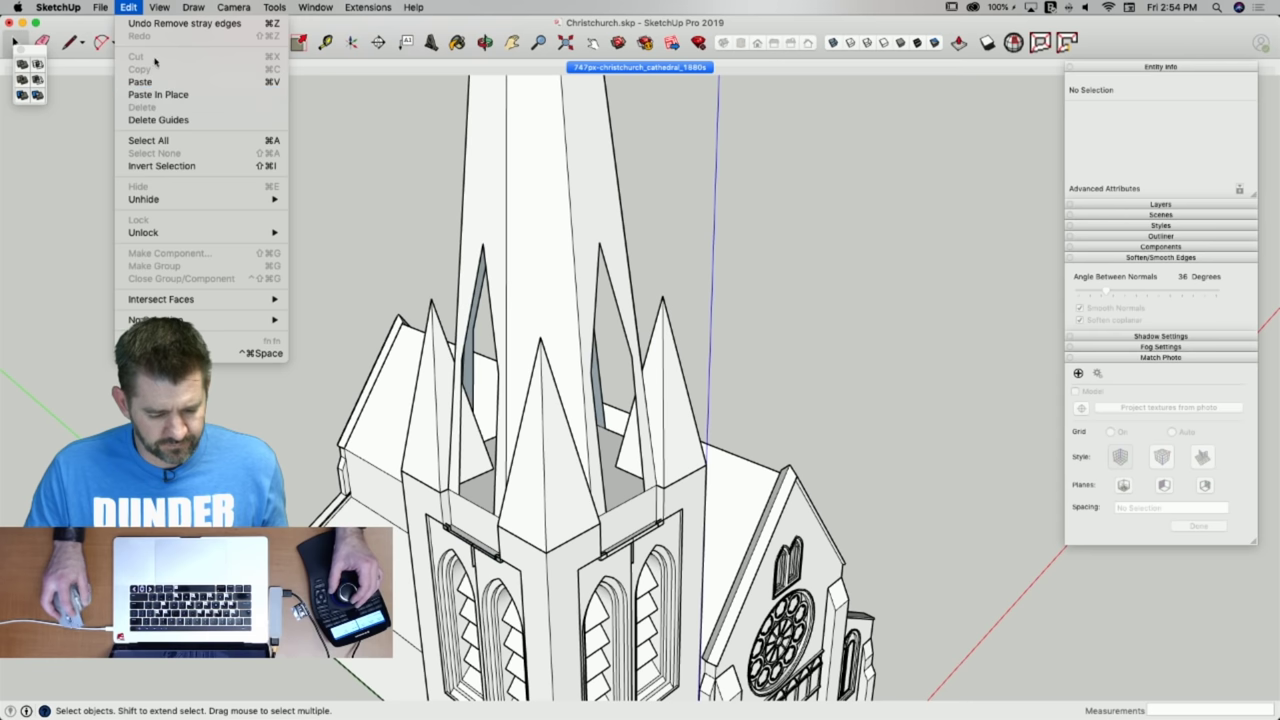
{"action": "mouse_move", "coordinate": [265, 204]}
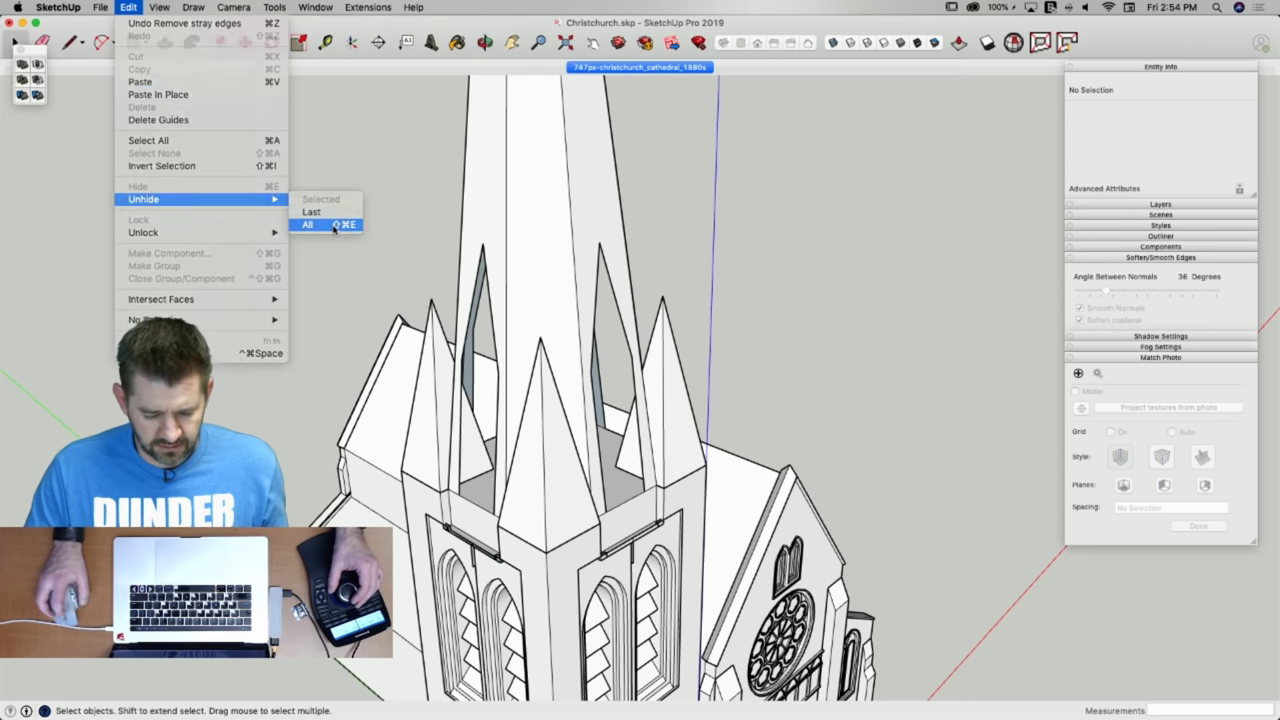
{"action": "left_click", "coordinate": [334, 225]}
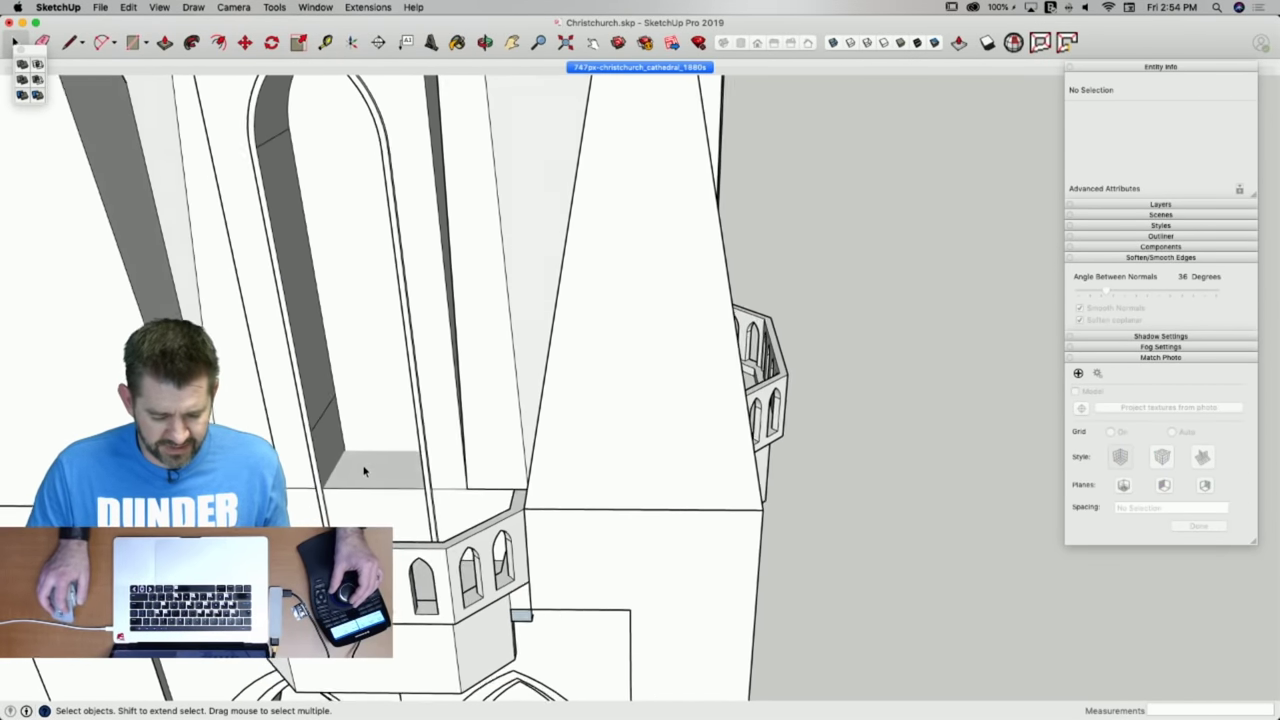
Try to lower the tower floor face inside a doorway with Push/Pull.
{"action": "left_click", "coordinate": [370, 478]}
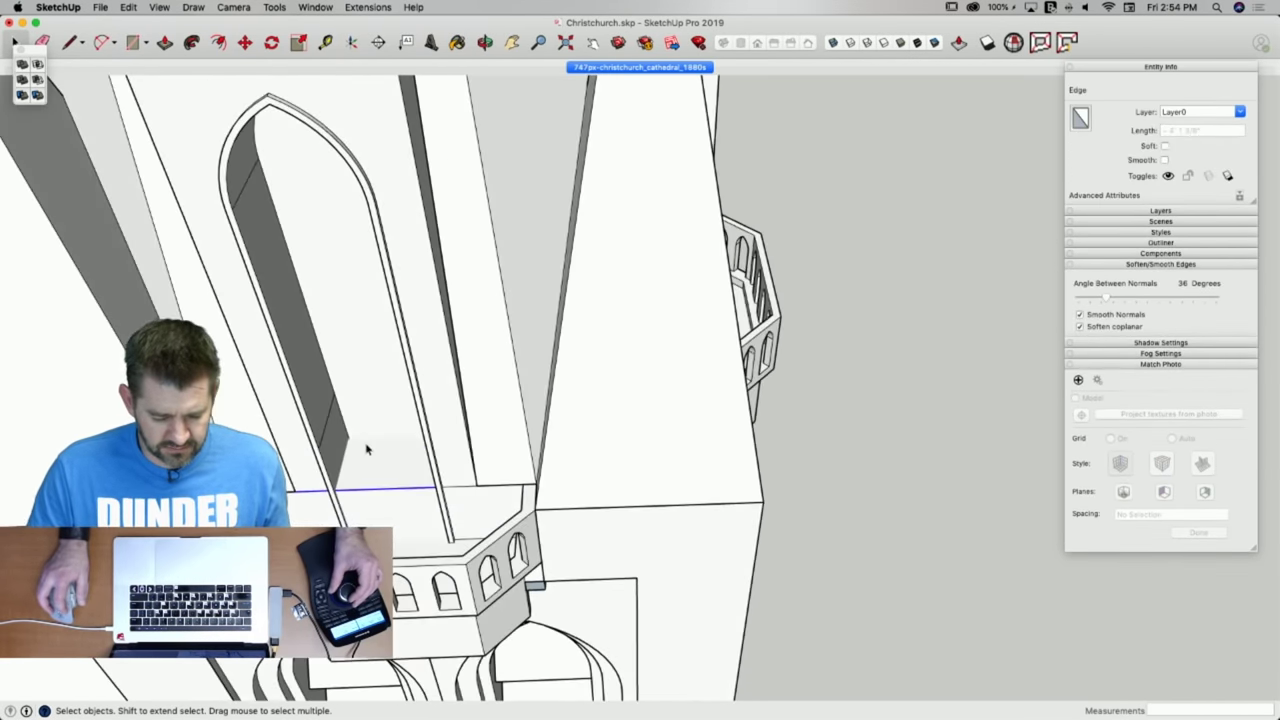
{"action": "key", "text": "p"}
{"action": "left_click_drag", "start_coordinate": [374, 463], "coordinate": [381, 500]}
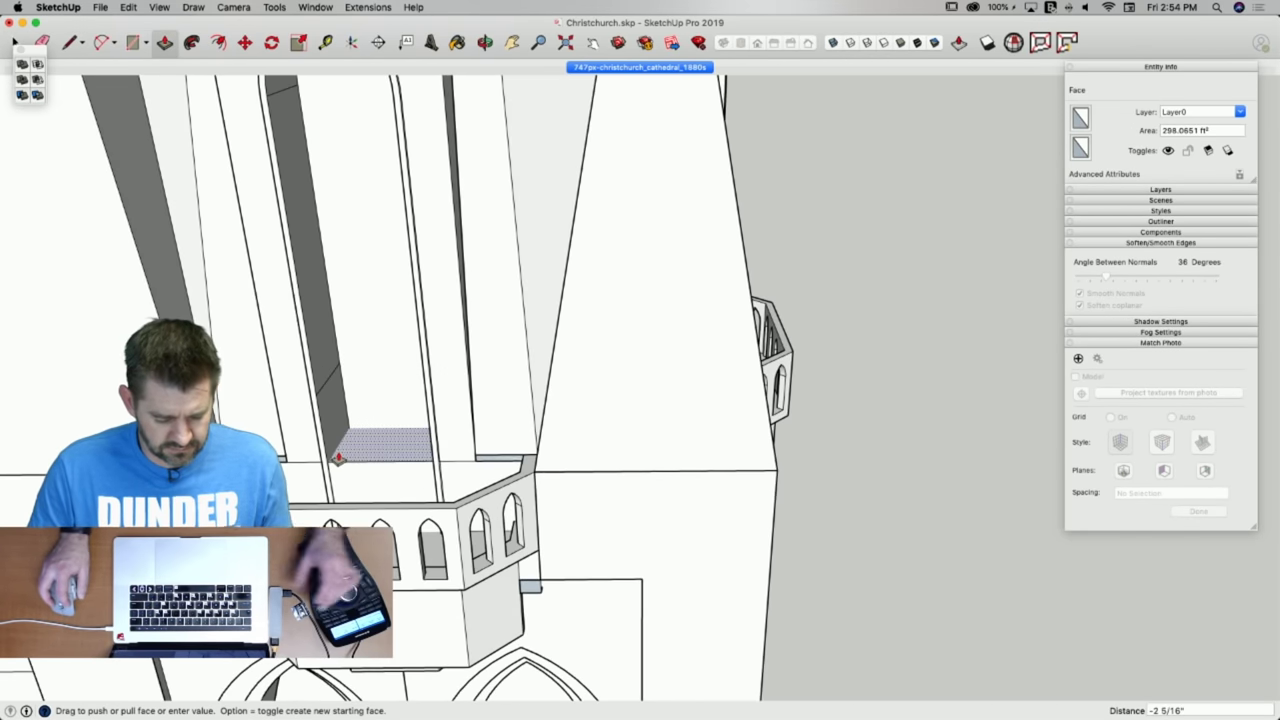
{"action": "left_click", "coordinate": [352, 452]}
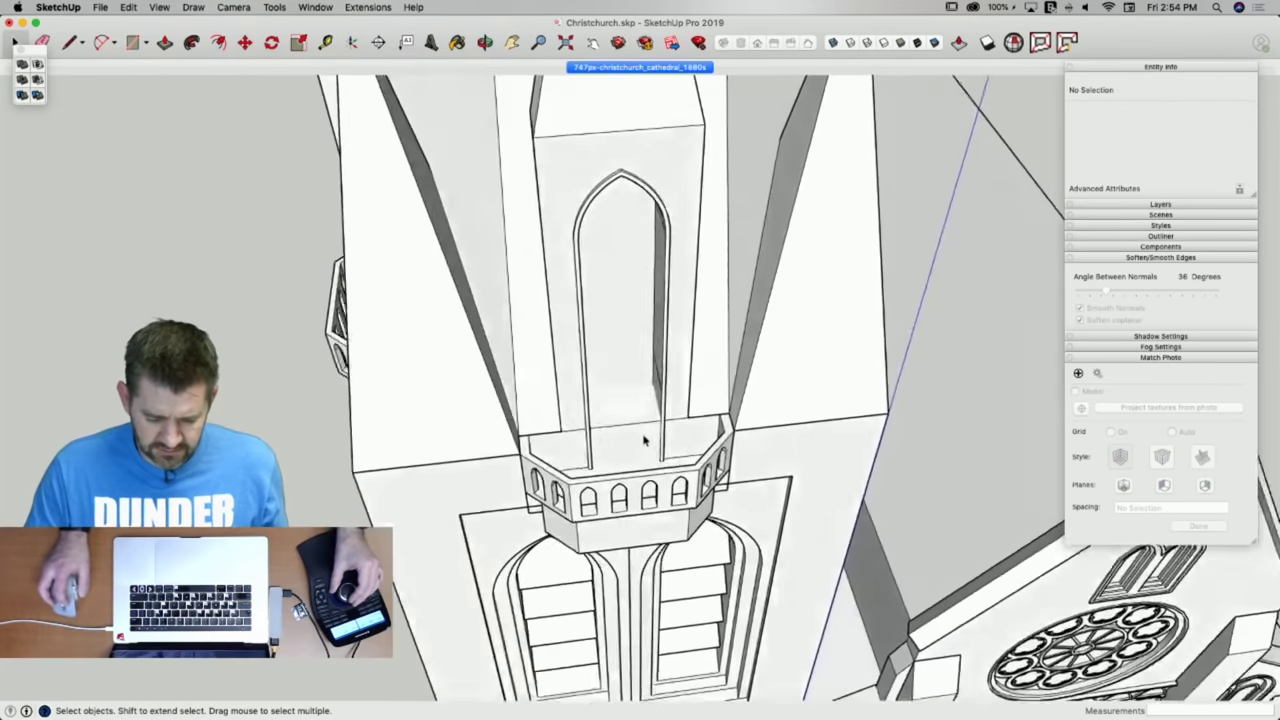
Draw a rectangle about 3' 2" by 2' 5" on the tower wall below the doorway and push it in about 2'.
{"action": "key", "text": "r"}
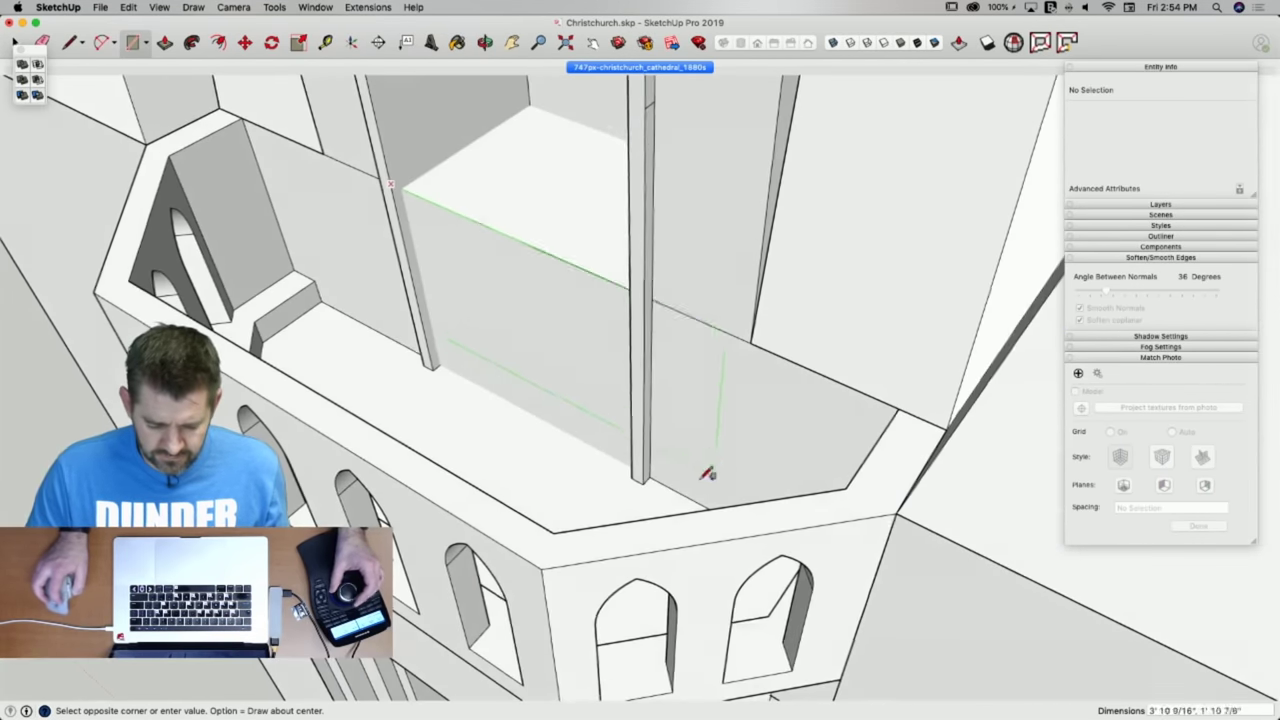
{"action": "key", "text": "p"}
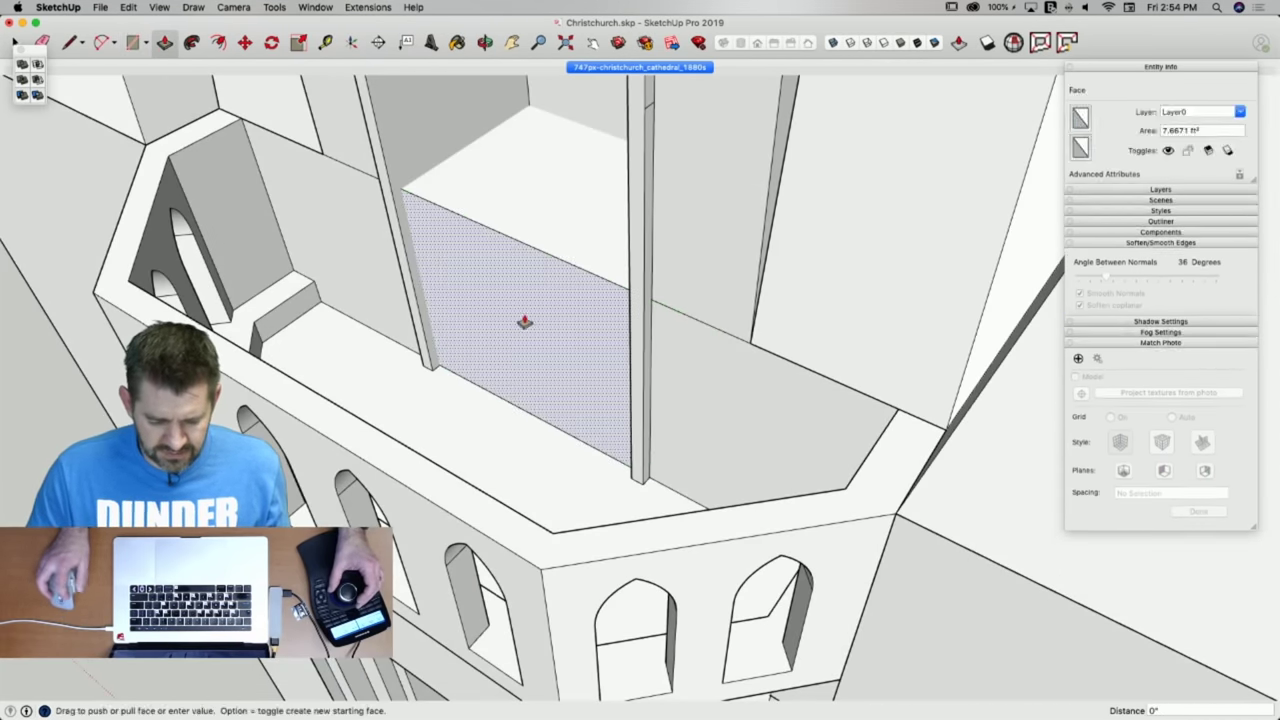
{"action": "left_click_drag", "start_coordinate": [523, 320], "coordinate": [564, 130]}
{"action": "left_click", "coordinate": [563, 114]}
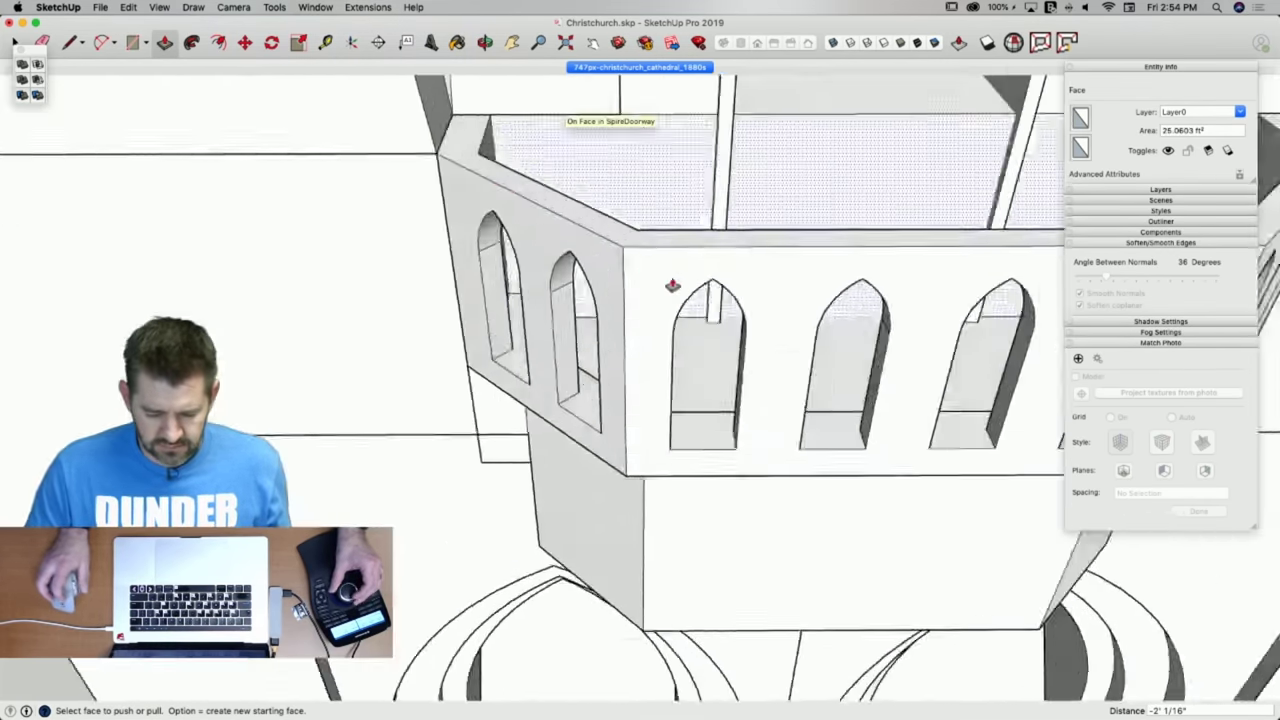
Cut the same wall opening below the second doorway by drawing a rectangle and pushing it in about 2'.
{"action": "key", "text": "r"}
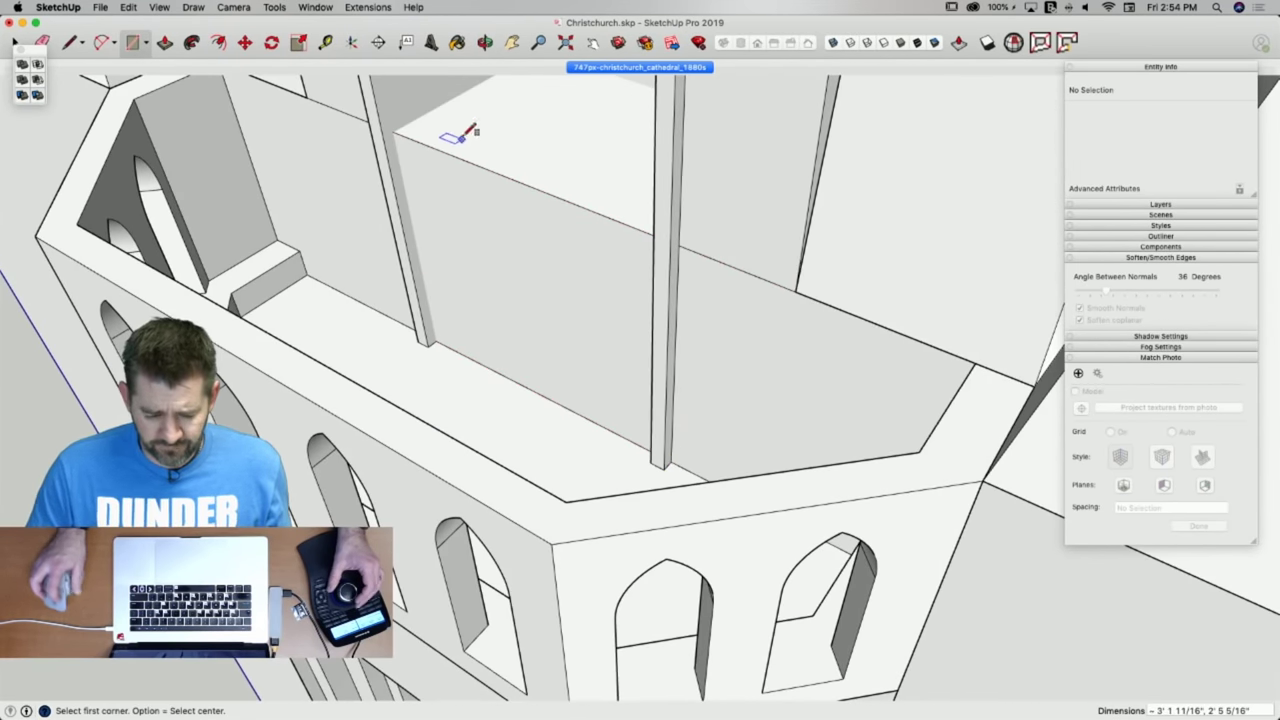
{"action": "key", "text": "p"}
{"action": "left_click", "coordinate": [503, 260]}
{"action": "left_click", "coordinate": [592, 114]}
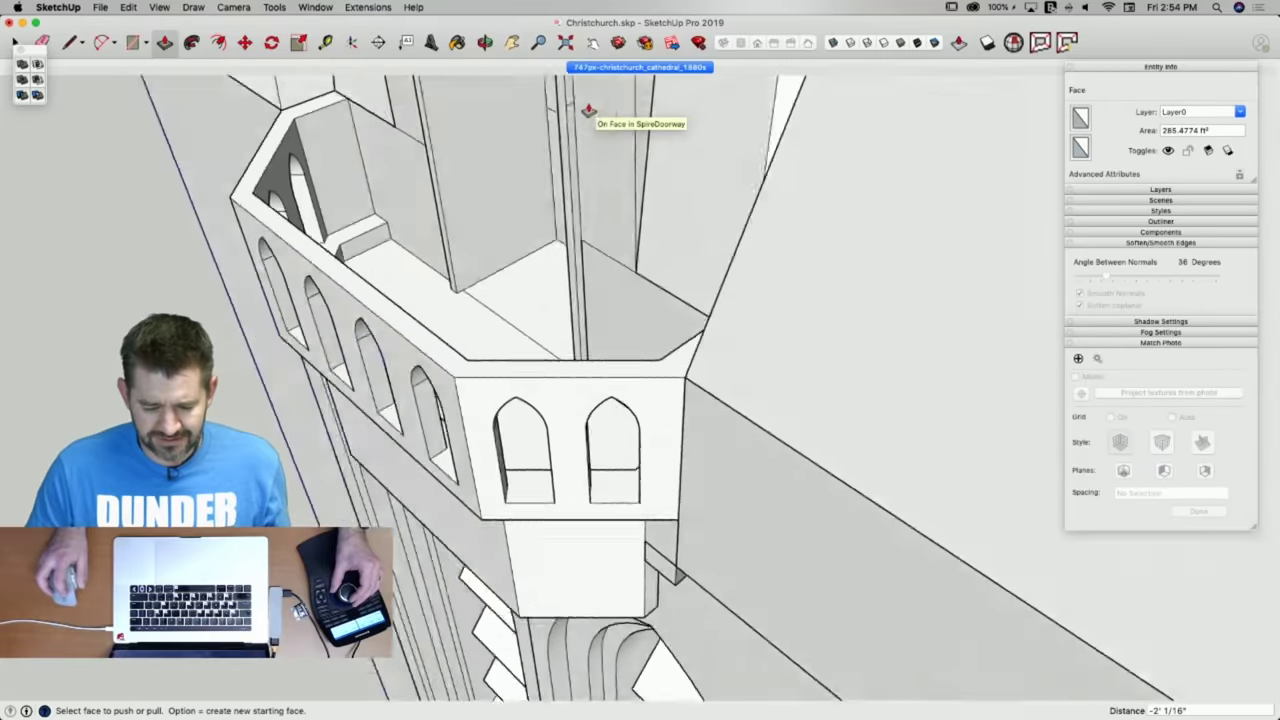
Cut the wall opening below the third doorway by drawing a rectangle on the tower wall and pushing it in about 2'.
{"action": "key", "text": "r"}
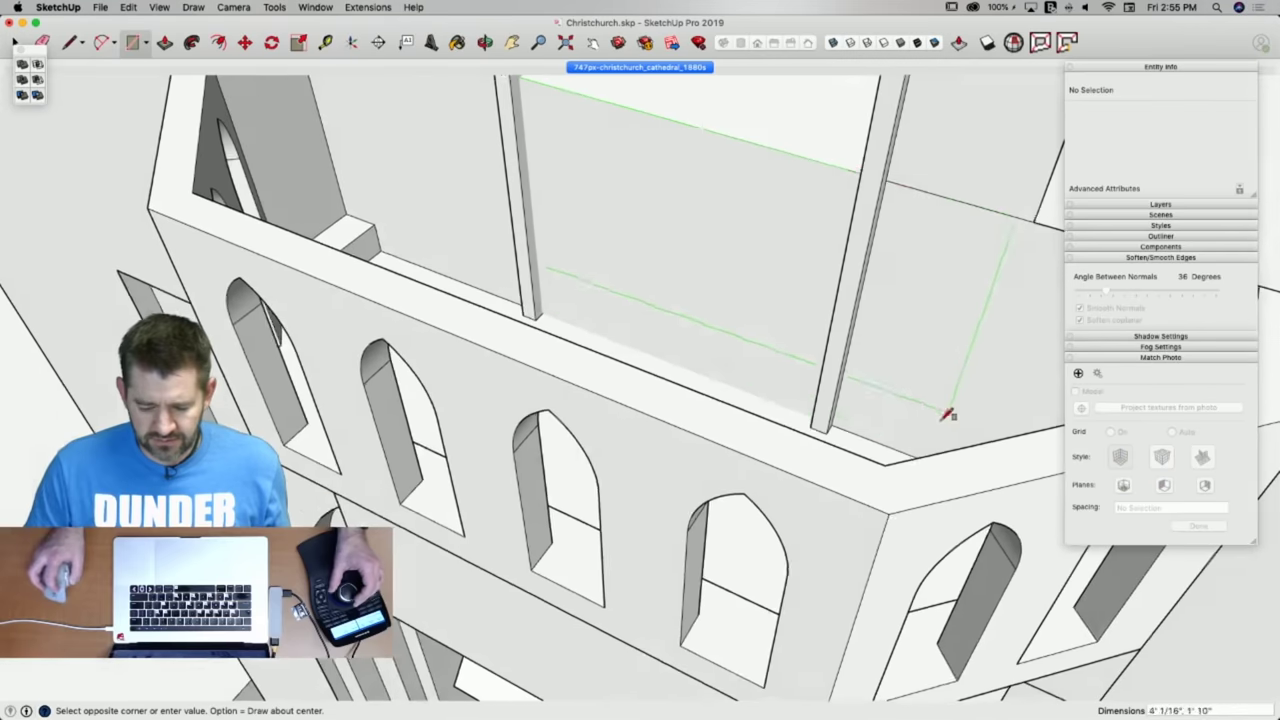
{"action": "left_click", "coordinate": [829, 428]}
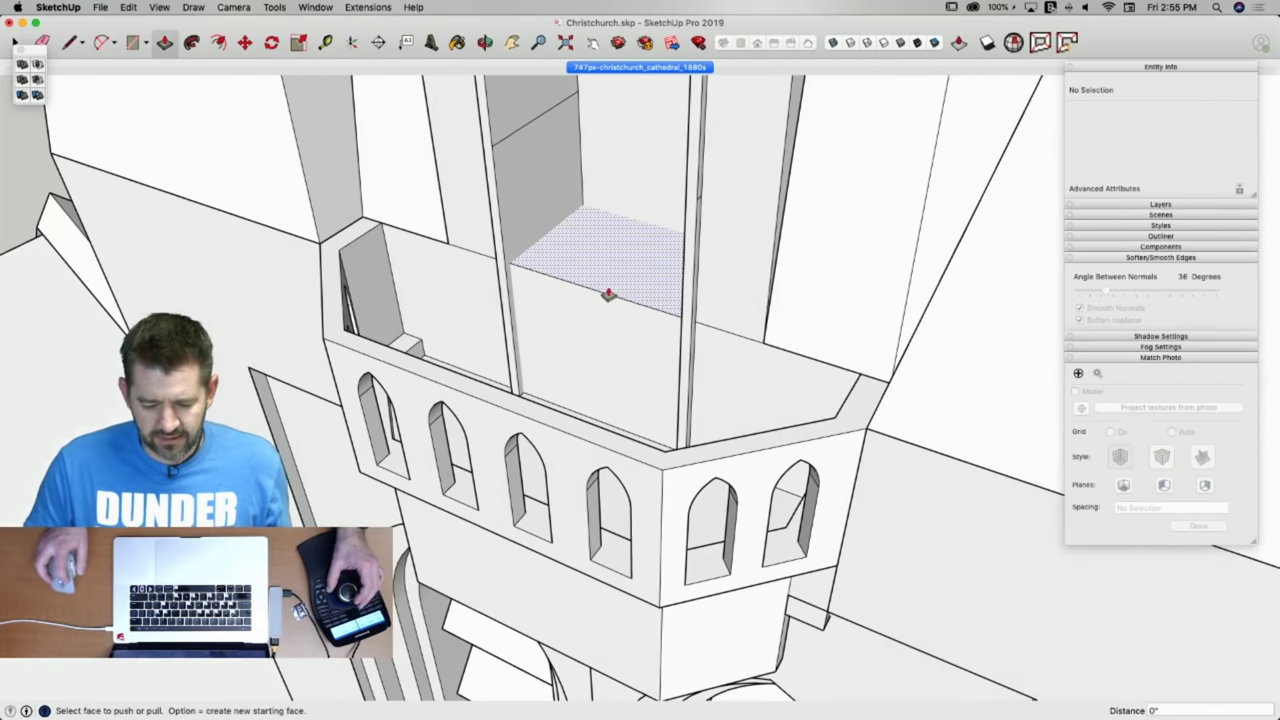
{"action": "key", "text": "p"}
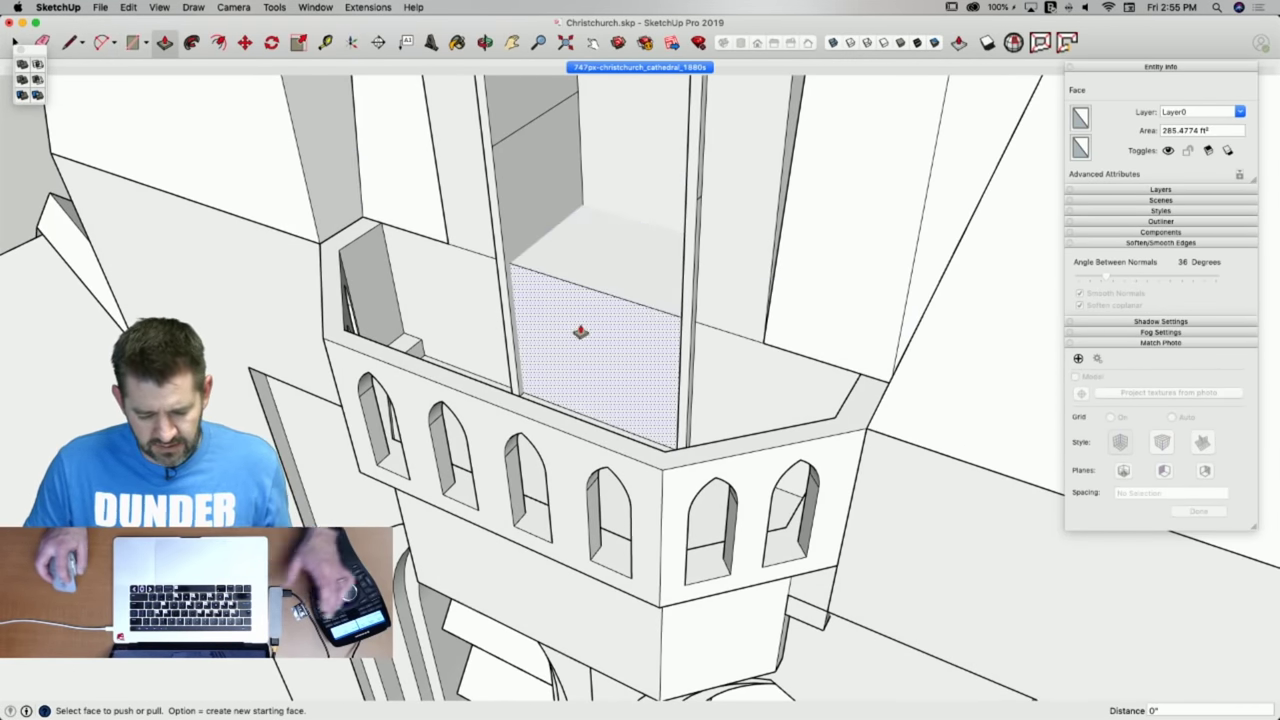
{"action": "left_click", "coordinate": [621, 240]}
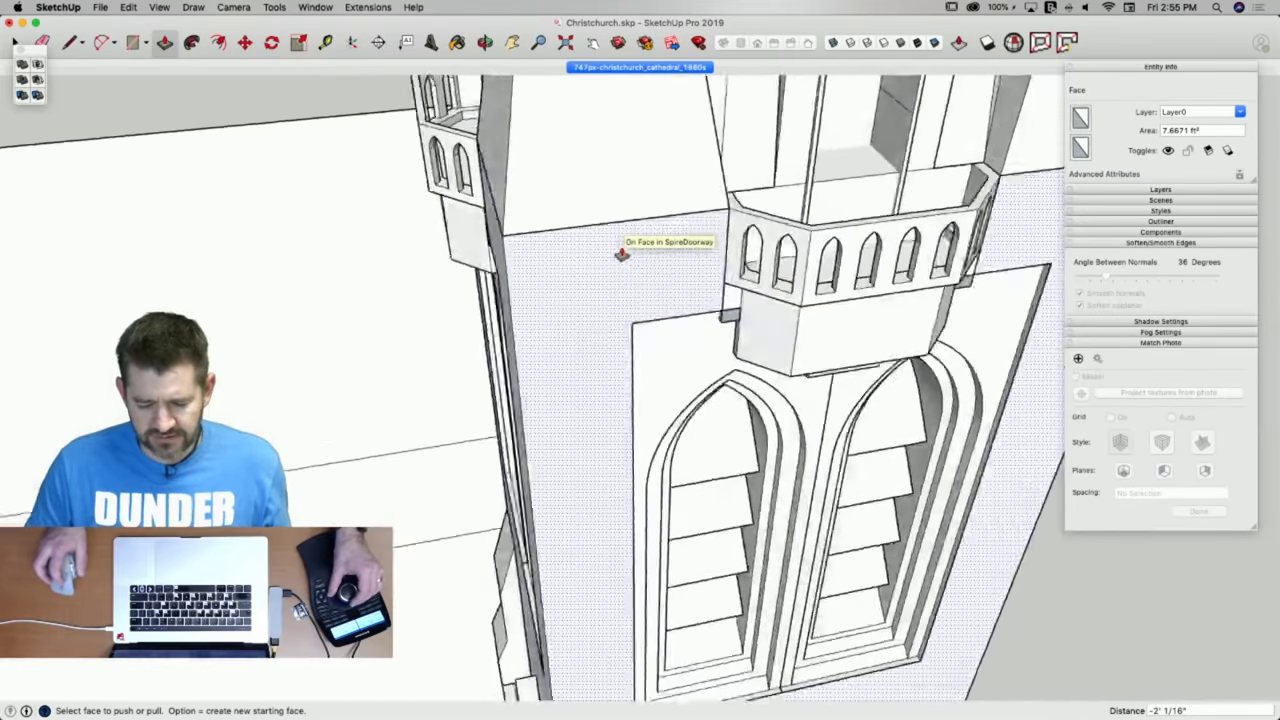
Draw a rectangle about 3' 2" by 2' 5" on the wall below the fourth doorway and push it in about 2'.
{"action": "key", "text": "r"}
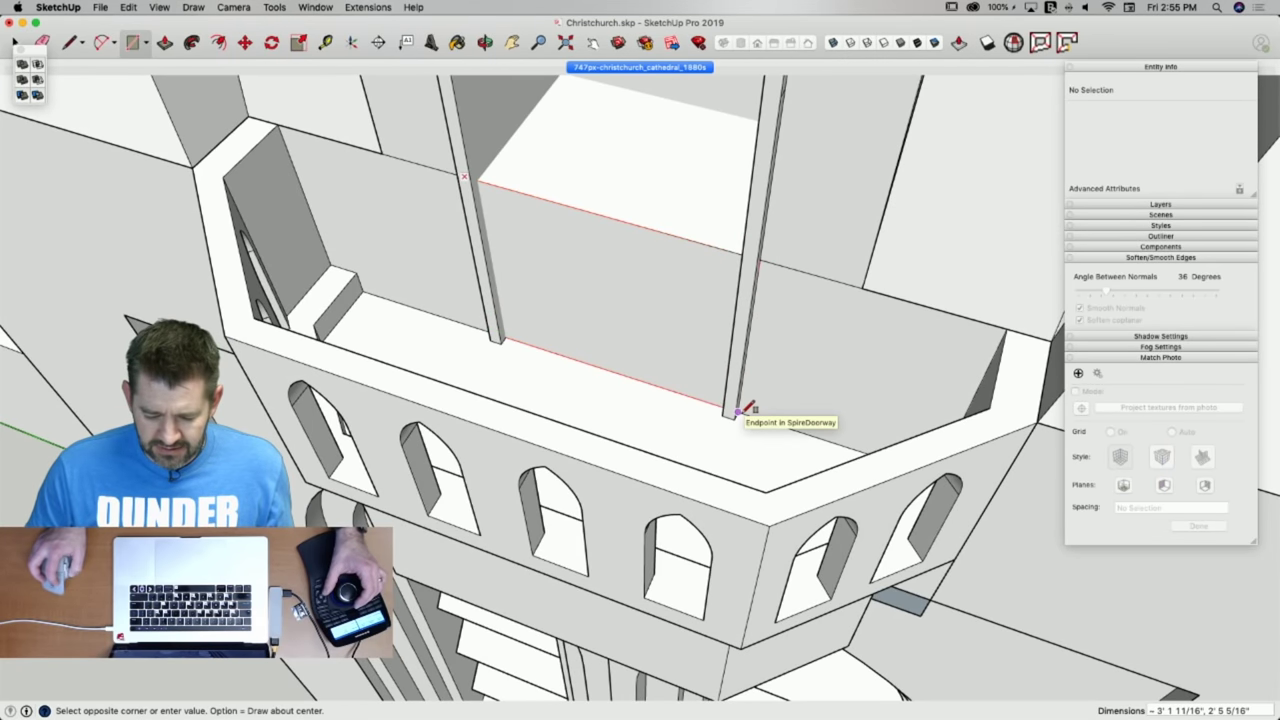
{"action": "left_click", "coordinate": [738, 411]}
{"action": "key", "text": "p"}
{"action": "left_click", "coordinate": [543, 223]}
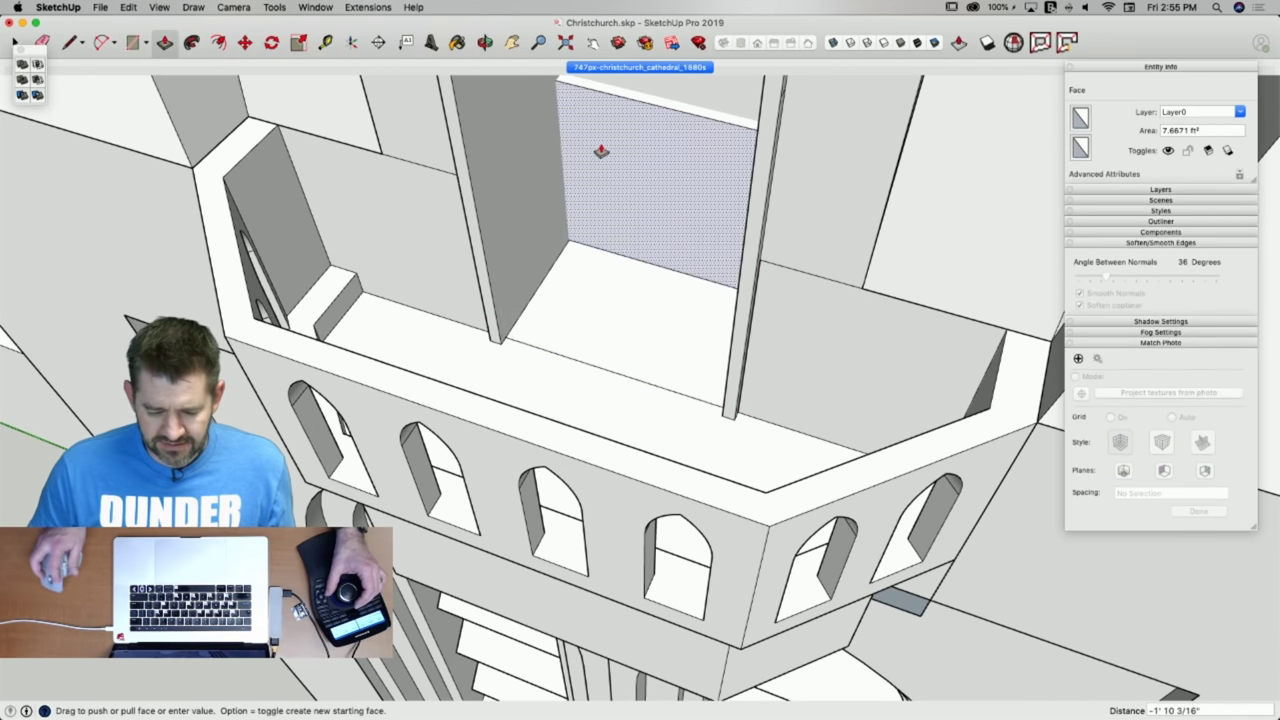
{"action": "left_click", "coordinate": [566, 131]}
Reverse the blue faces of the small block beside the balcony base.
{"action": "key", "text": "space"}
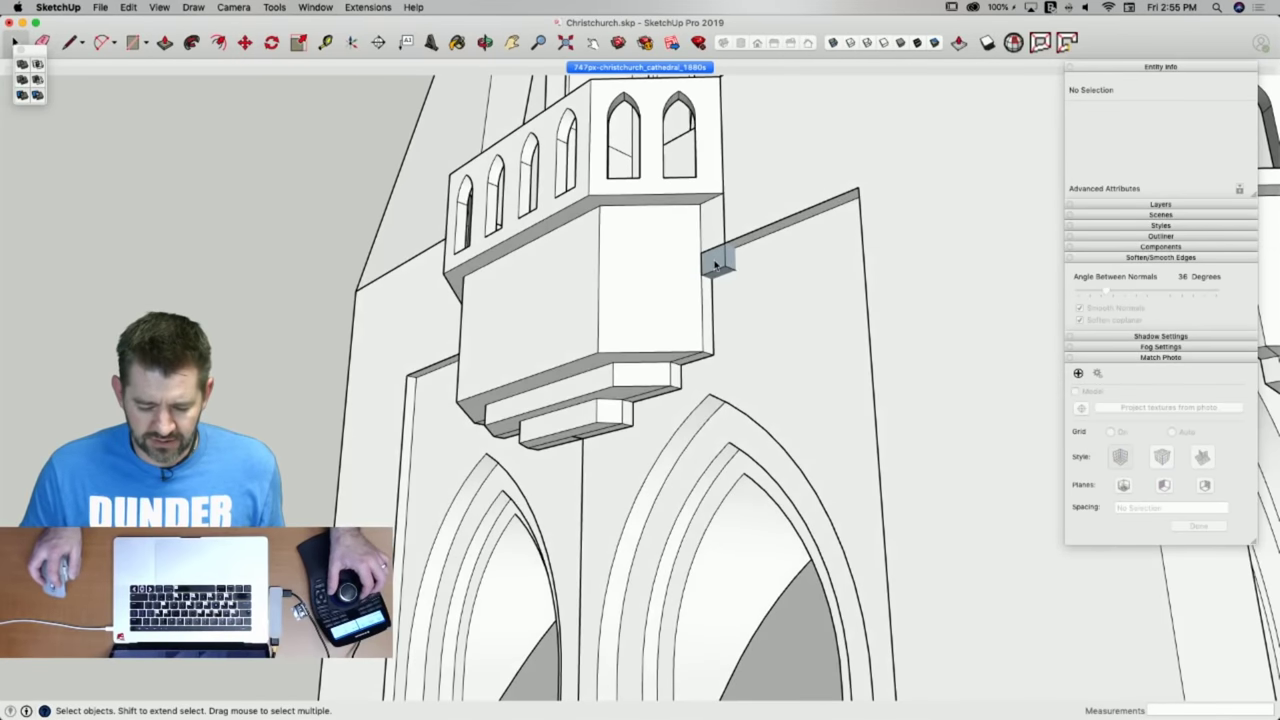
{"action": "left_click", "coordinate": [716, 263]}
{"action": "left_click", "coordinate": [733, 252], "text": "shift"}
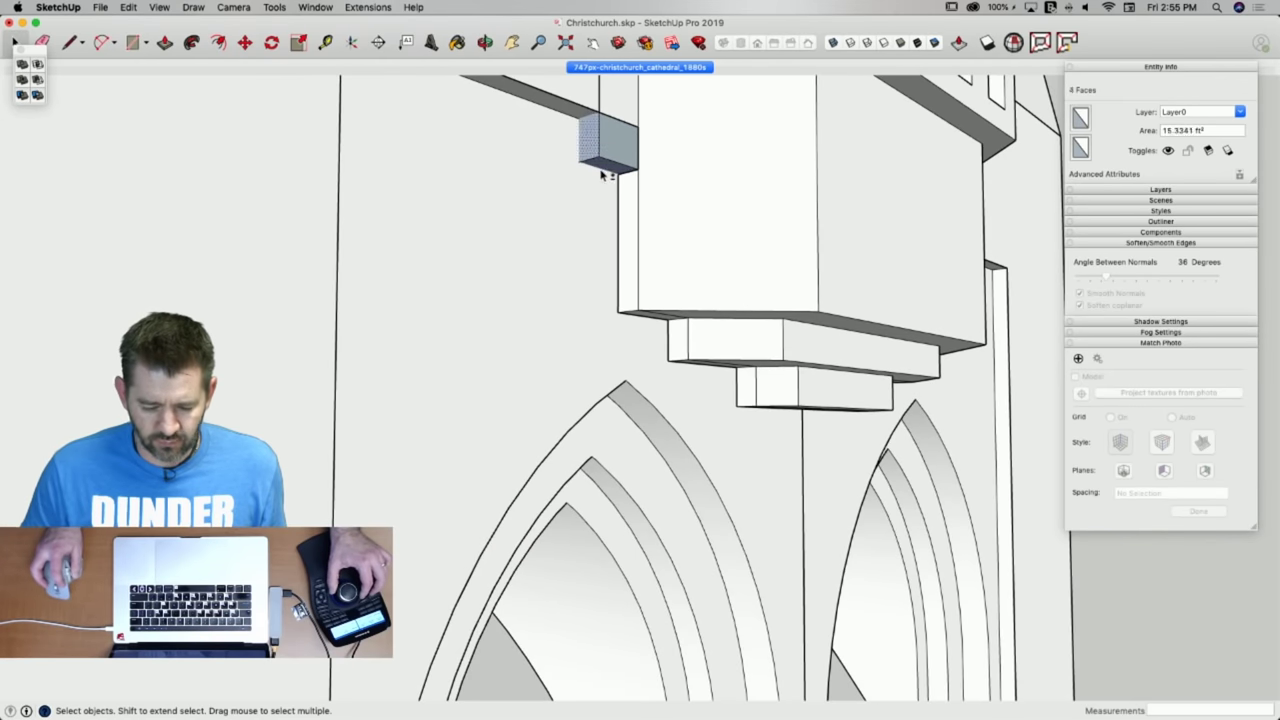
{"action": "right_click", "coordinate": [616, 150]}
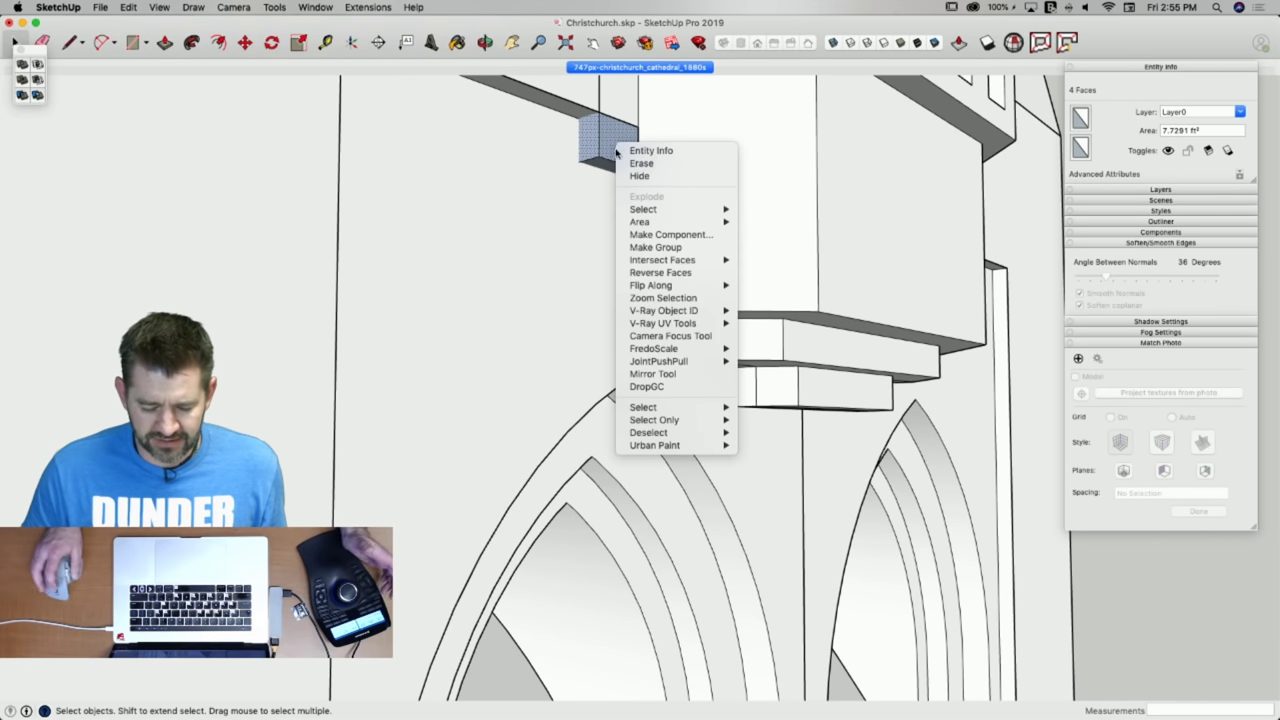
{"action": "left_click", "coordinate": [685, 272]}
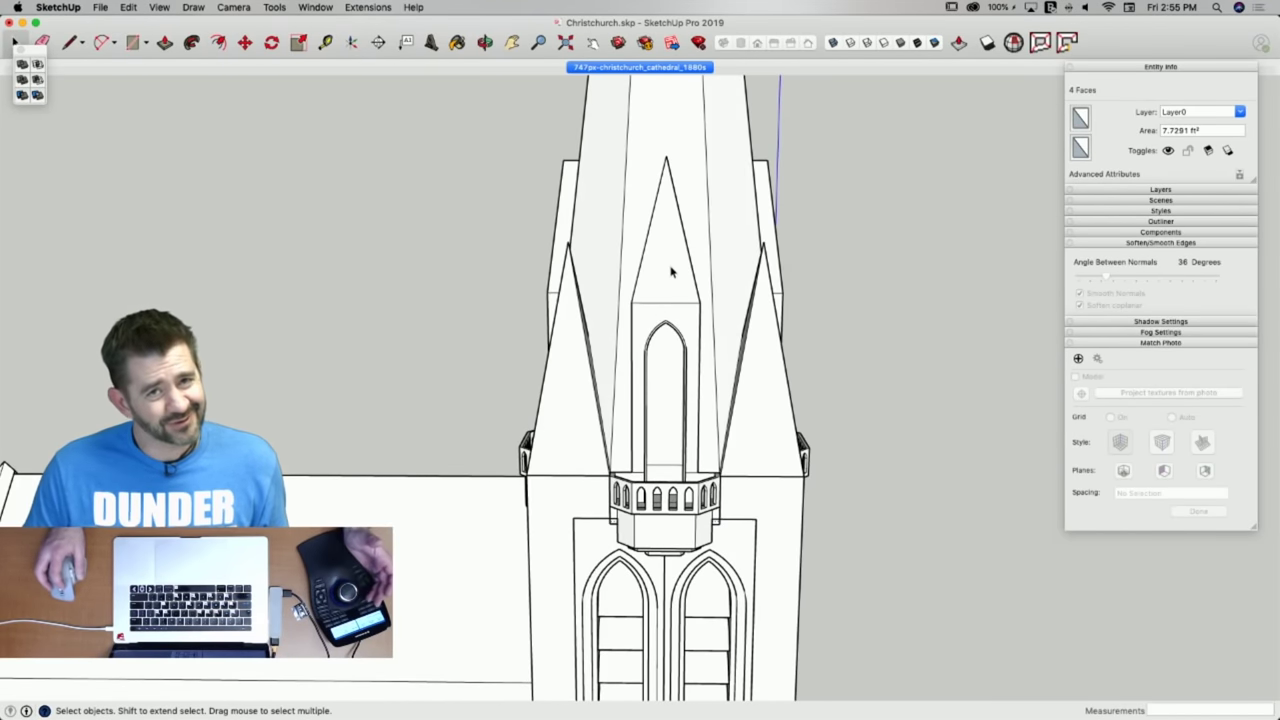
Open the SpireDoorway component for editing and return to the 747px-christchurch_cathedral_1880s photo scene.
{"action": "left_click", "coordinate": [667, 270]}
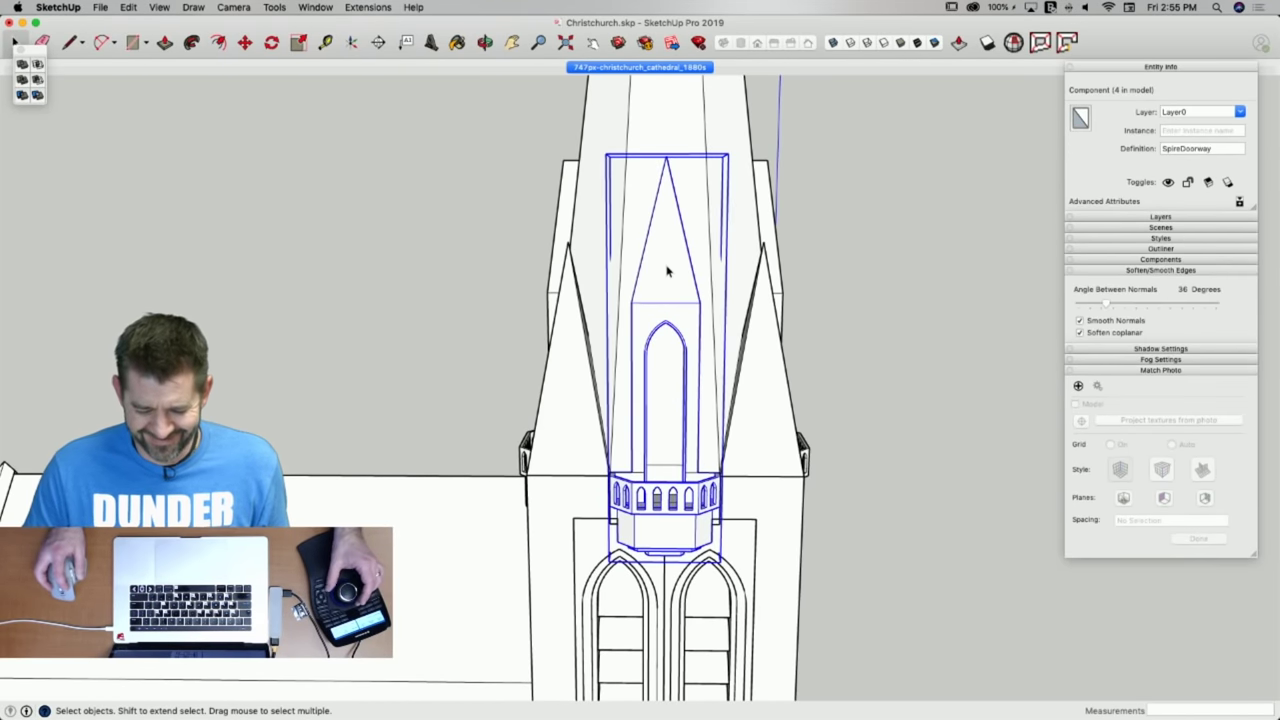
{"action": "double_click", "coordinate": [667, 270]}
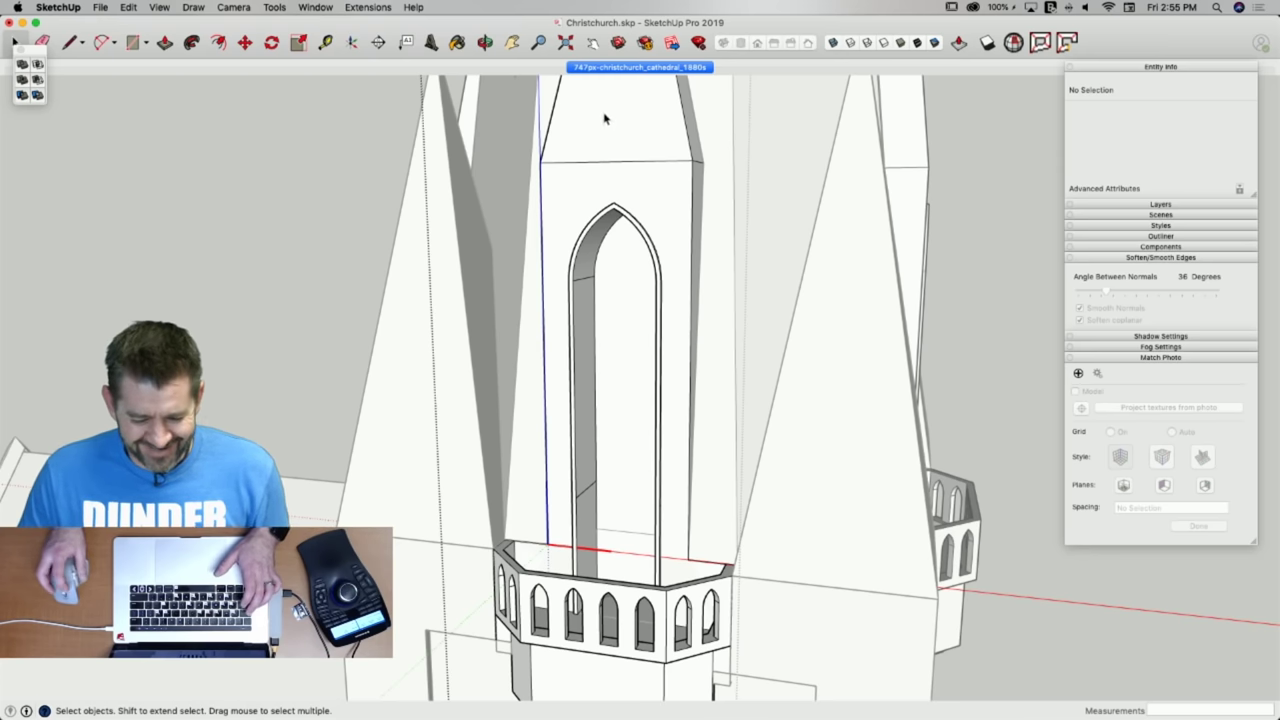
{"action": "left_click", "coordinate": [591, 67]}
Draw a slanted line about 1' 8" long inside the doorway arch, following the top louver's slope in the photo.
{"action": "scroll", "coordinate": [575, 375], "scroll_direction": "up", "scroll_amount": 10}
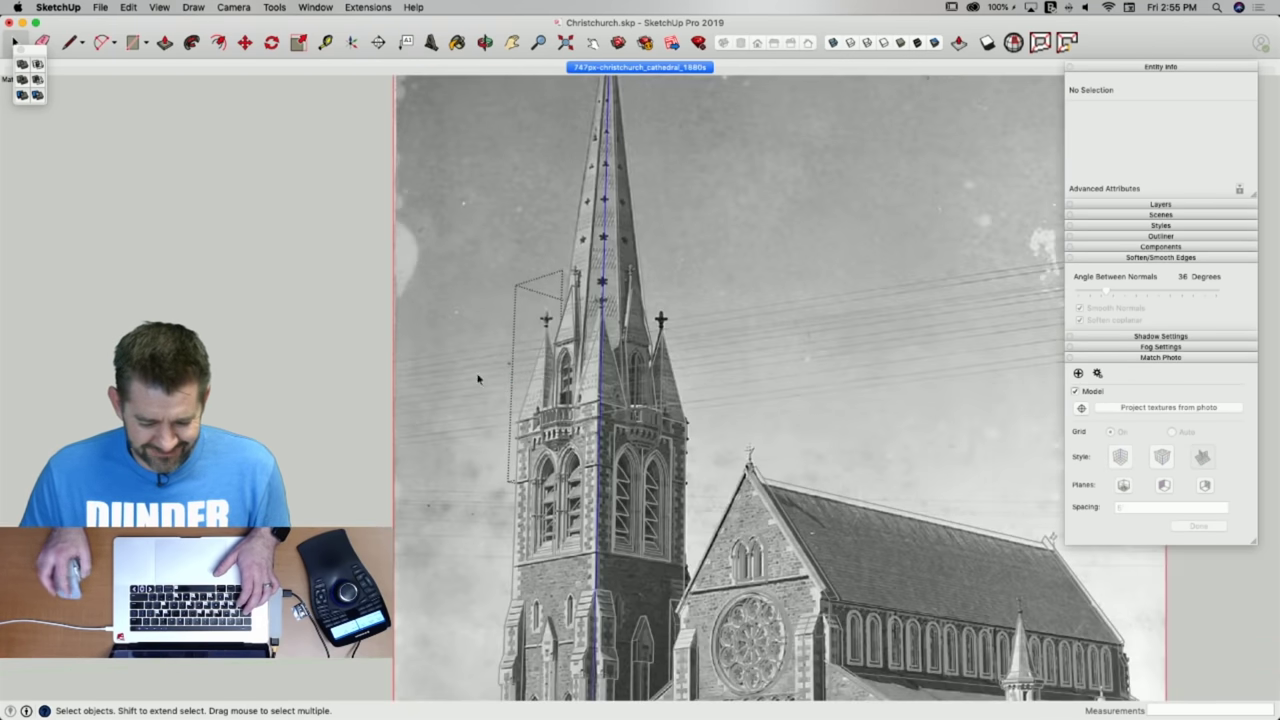
{"action": "scroll", "coordinate": [574, 372], "scroll_direction": "up", "scroll_amount": 8}
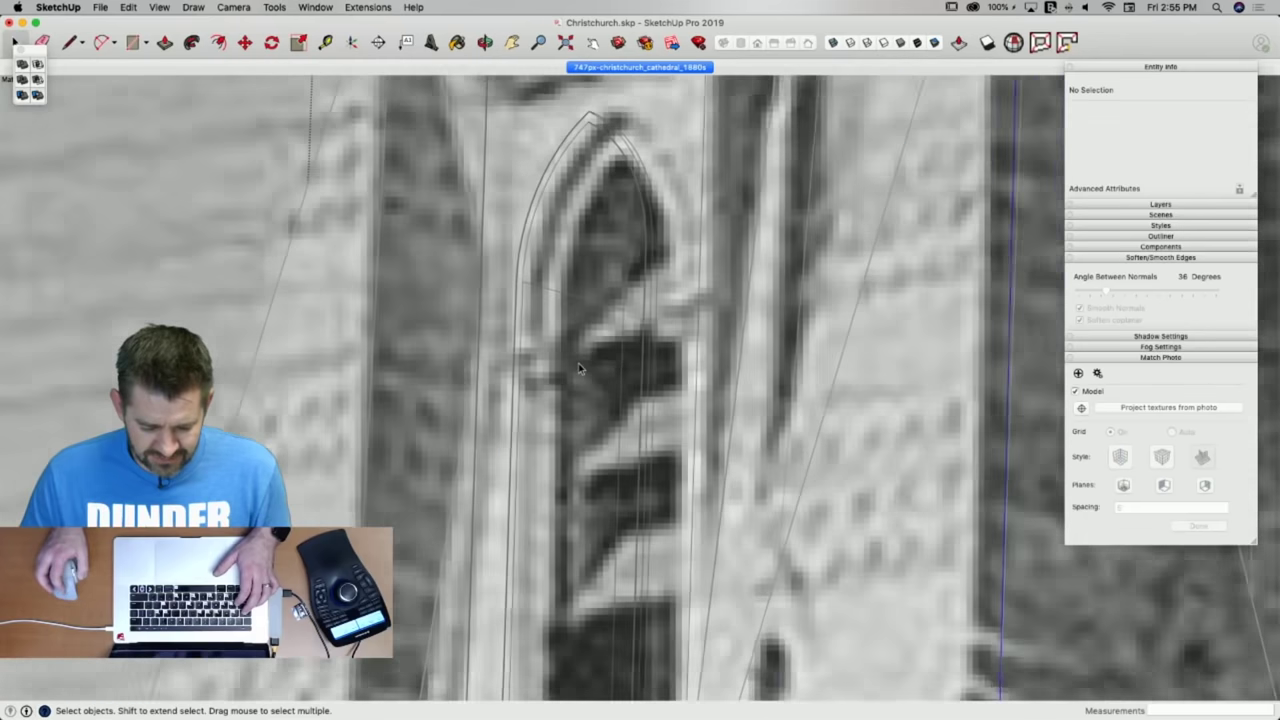
{"action": "scroll", "coordinate": [564, 349], "scroll_direction": "down", "scroll_amount": 3}
{"action": "key", "text": "l"}
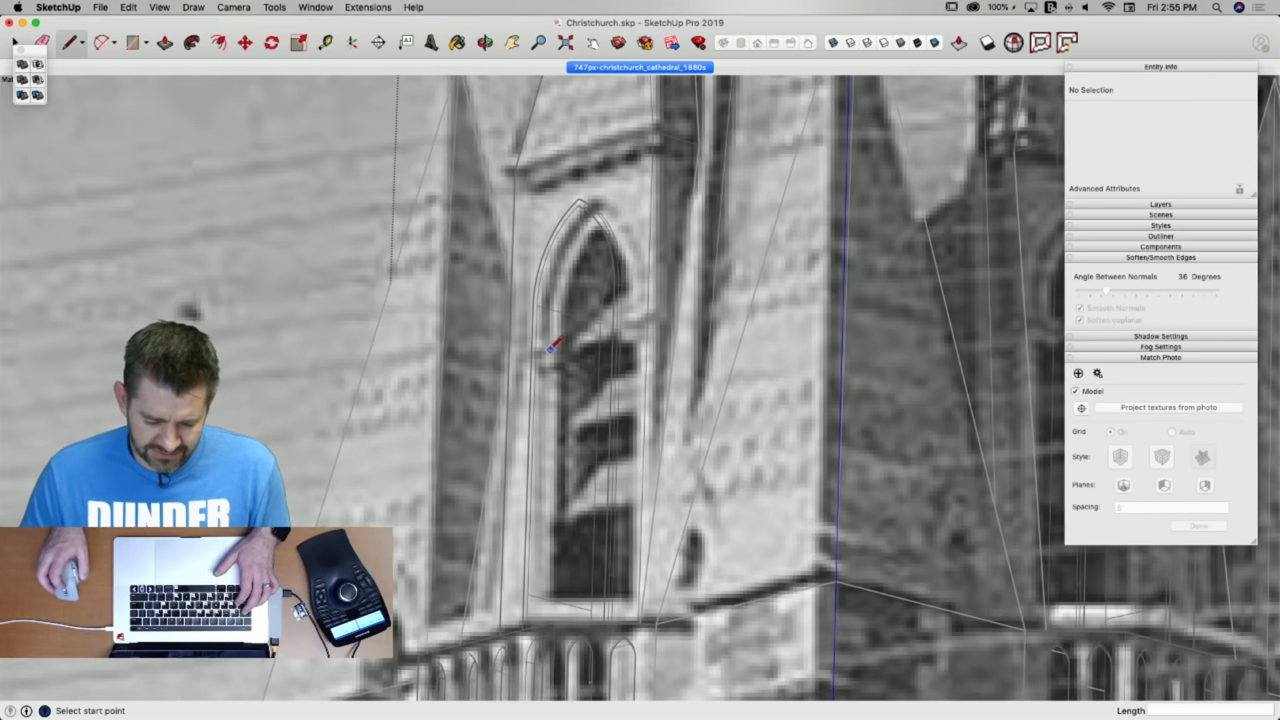
{"action": "scroll", "coordinate": [550, 348], "scroll_direction": "up", "scroll_amount": 4}
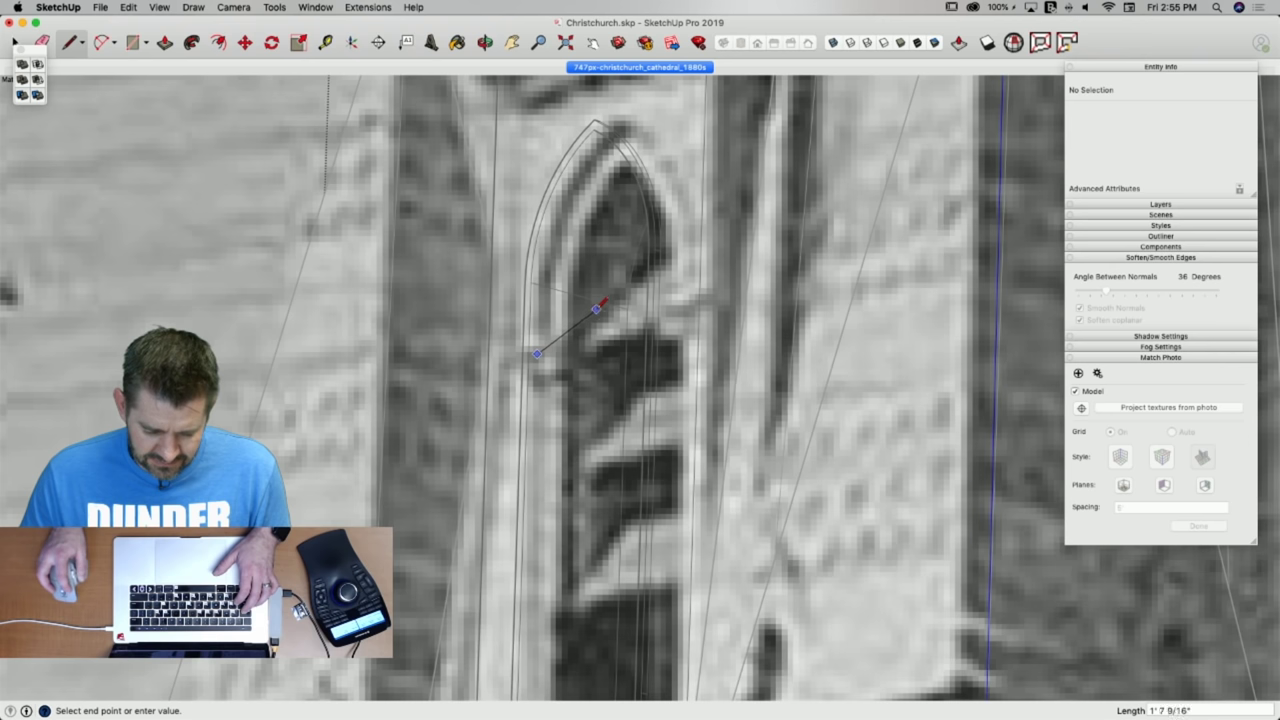
{"action": "left_click", "coordinate": [597, 309]}
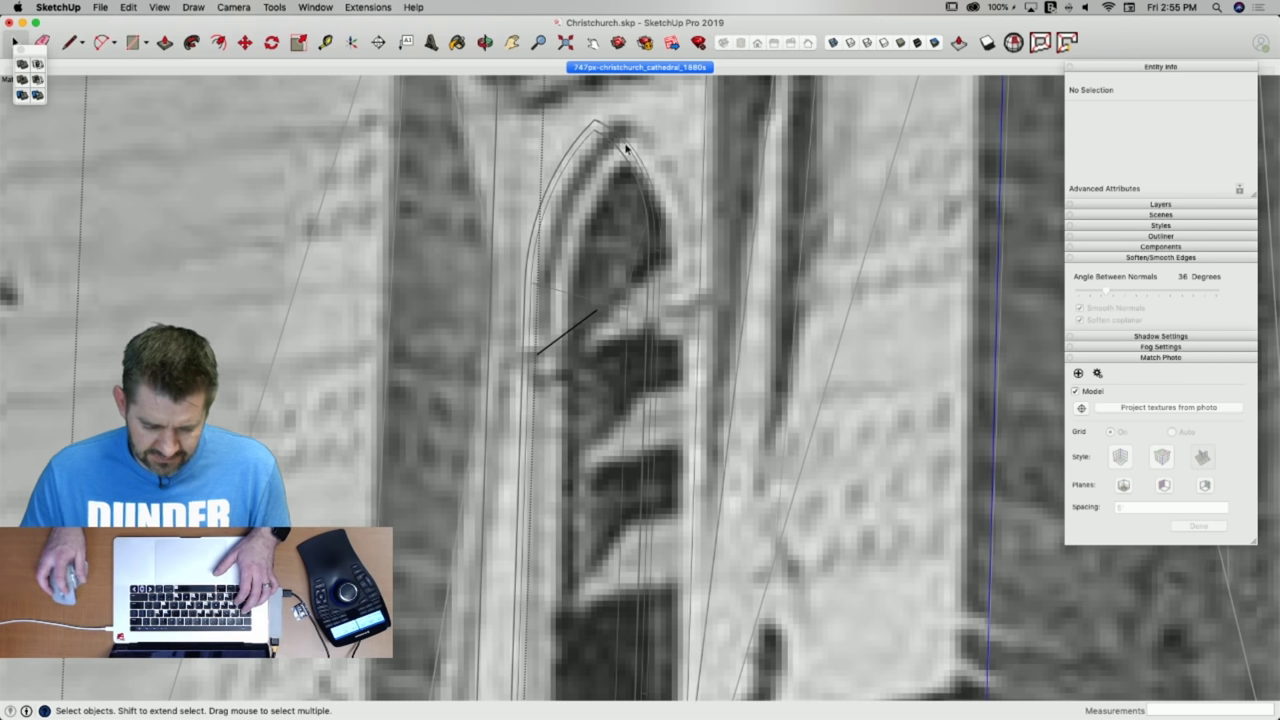
Draw a horizontal edge about 2' 10" long from the slanted line's lower end across to the opposite doorway jamb.
{"action": "middle_click_drag", "start_coordinate": [614, 300], "coordinate": [522, 372]}
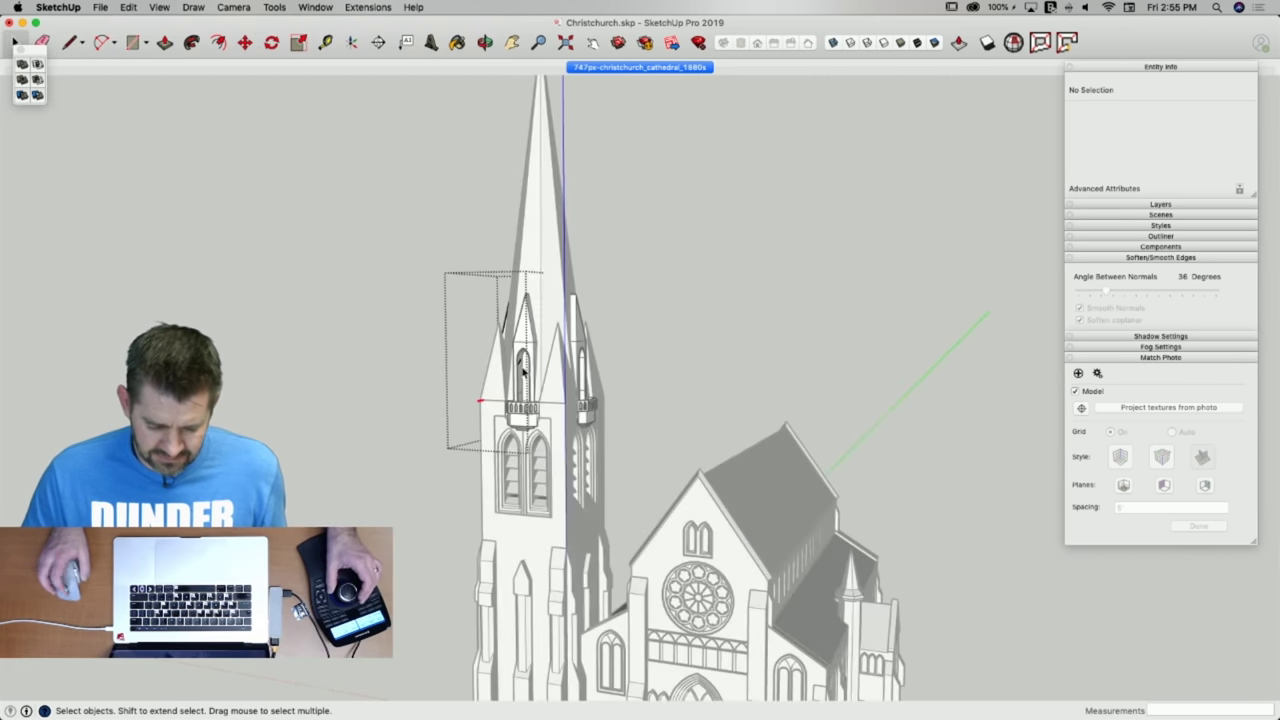
{"action": "scroll", "coordinate": [521, 372], "scroll_direction": "up", "scroll_amount": 10}
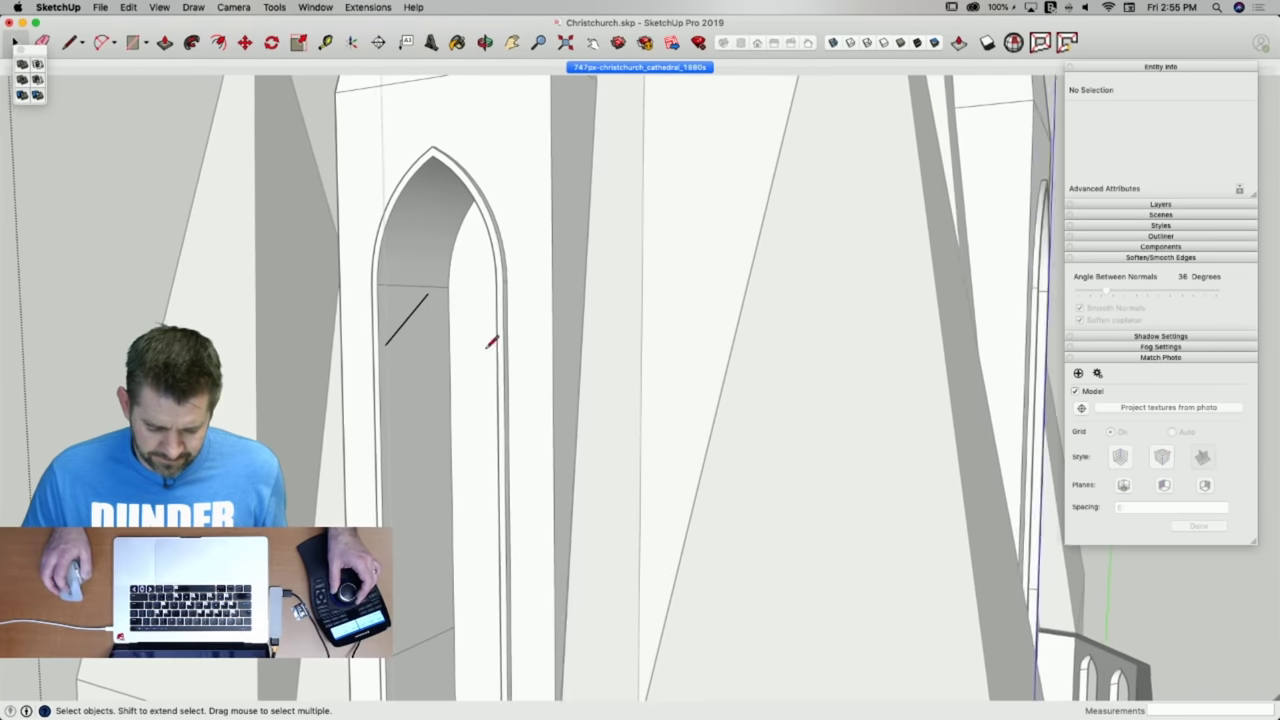
{"action": "key", "text": "l"}
{"action": "middle_click_drag", "start_coordinate": [393, 345], "coordinate": [668, 375]}
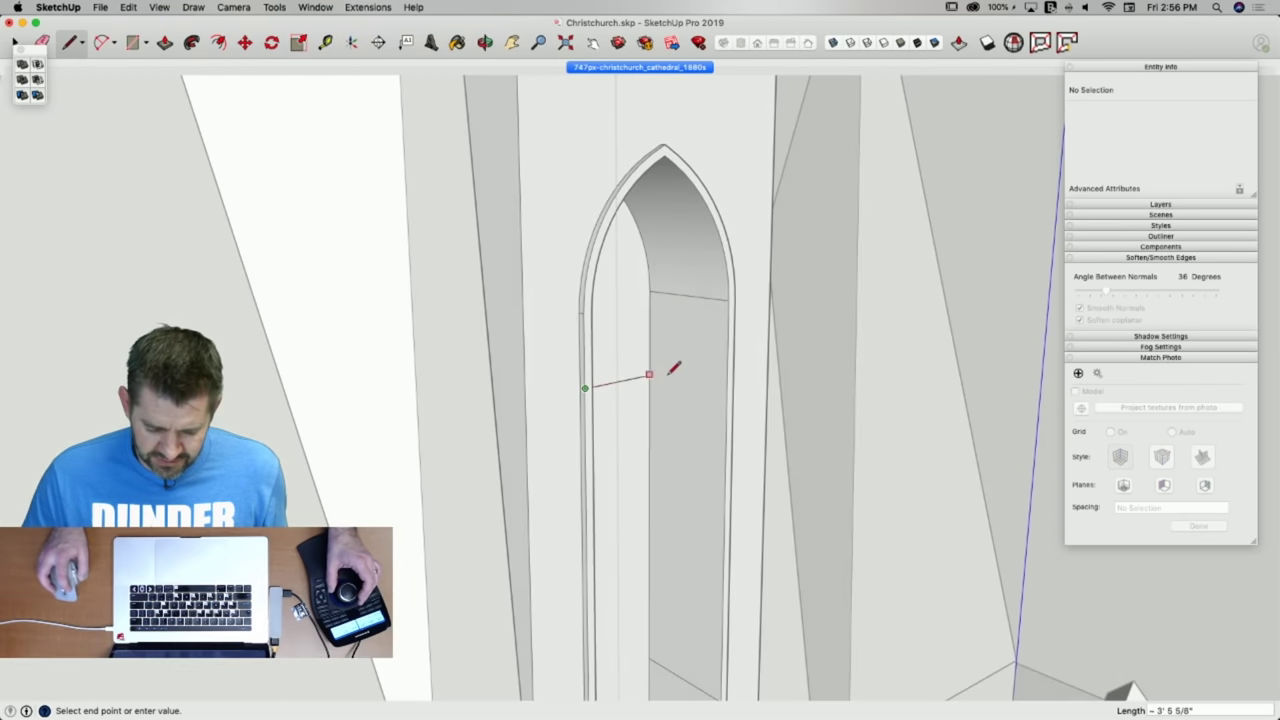
{"action": "left_click", "coordinate": [719, 368]}
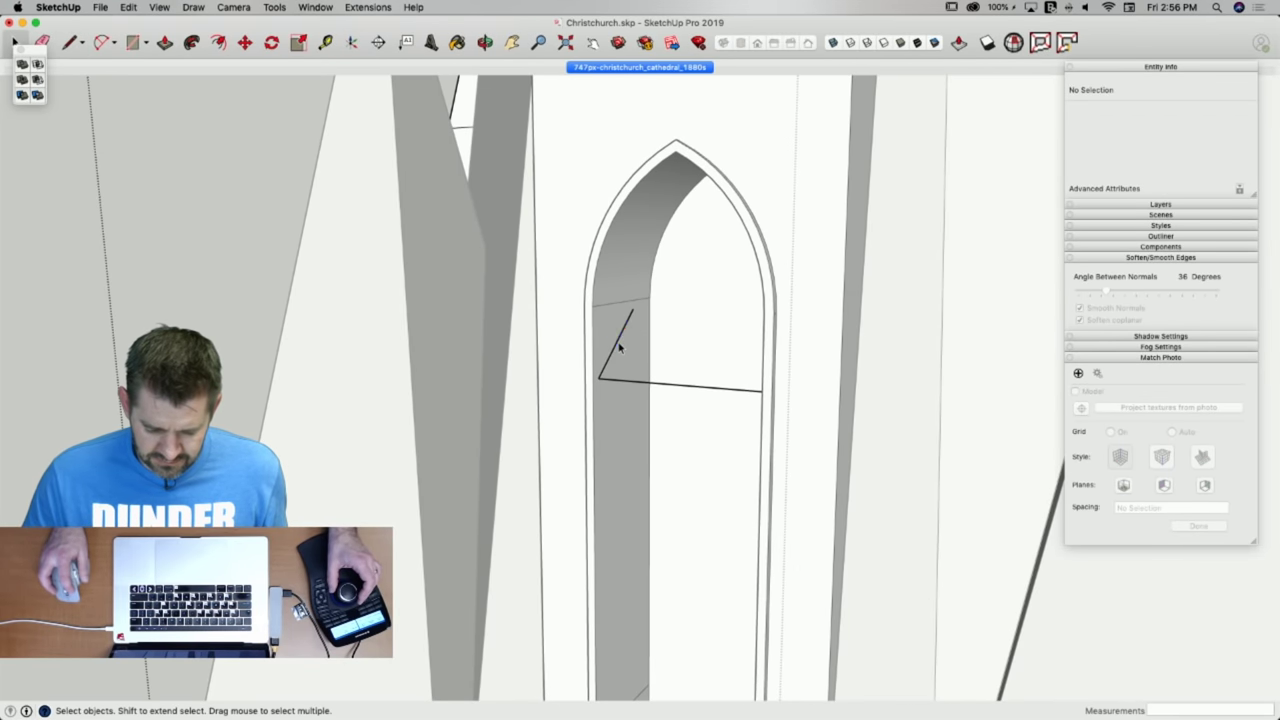
Copy the slanted line 2' 10 1/8" along the horizontal edge to the opposite side of the doorway.
{"action": "left_click", "coordinate": [617, 347]}
{"action": "key", "text": "m"}
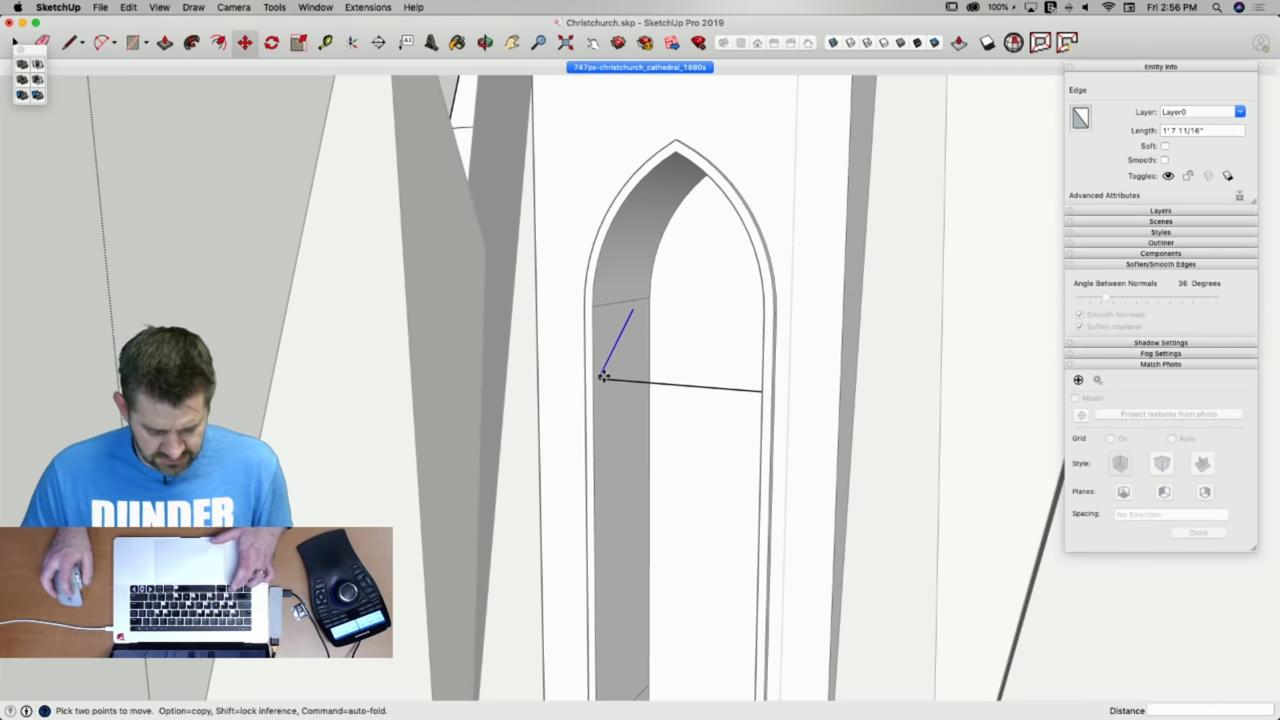
{"action": "left_click", "coordinate": [603, 376]}
{"action": "key", "text": "alt"}
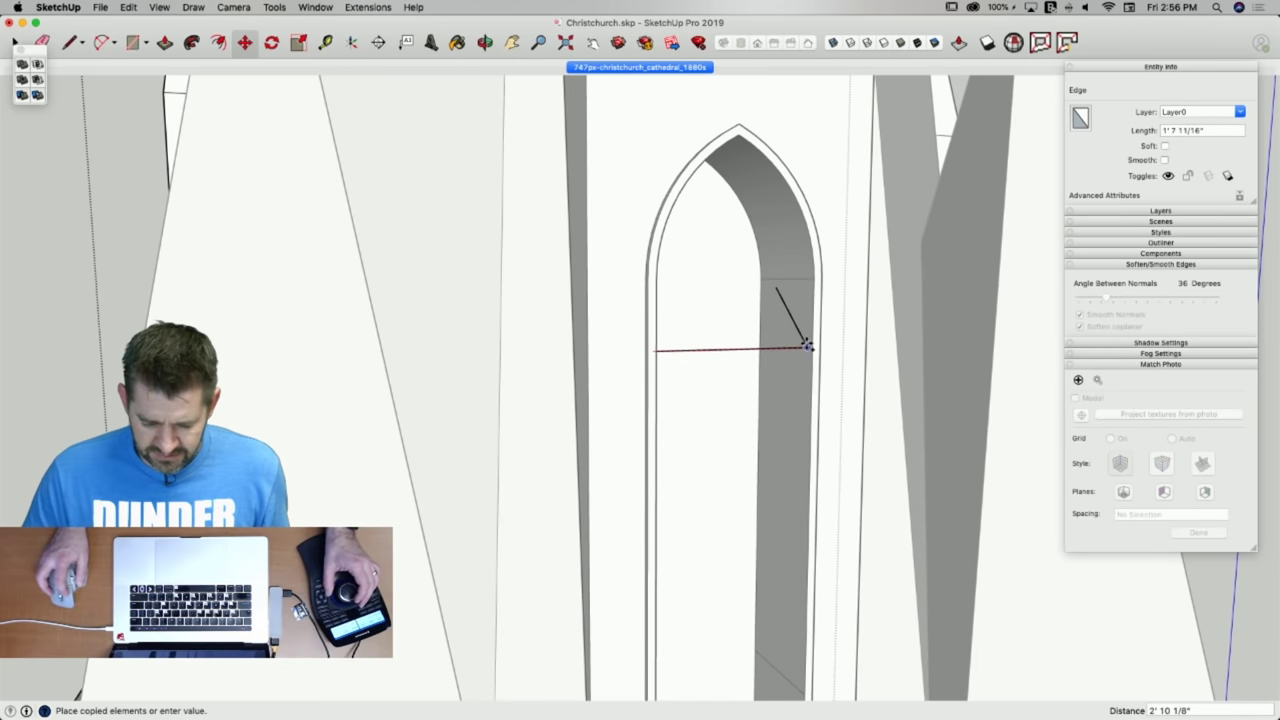
{"action": "left_click", "coordinate": [806, 346]}
Close the slanted louver face with an upper edge and push/pull it to a thickness of about 1 5/16".
{"action": "key", "text": "l"}
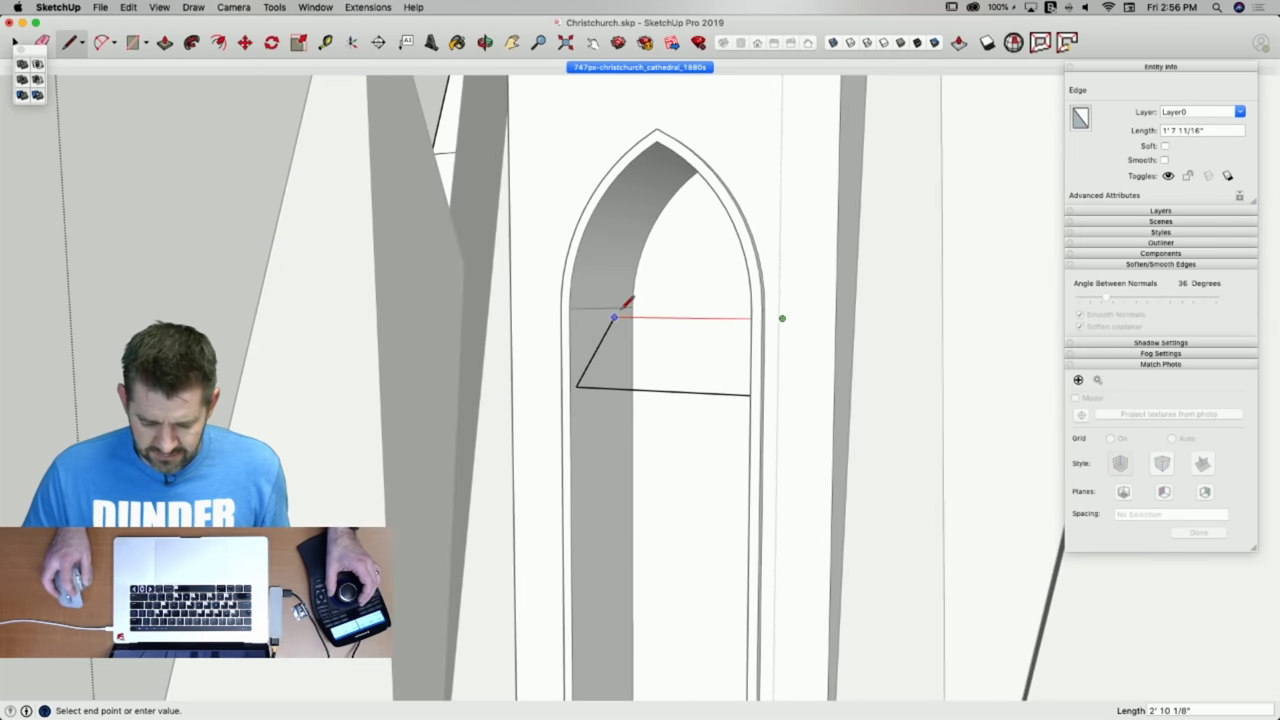
{"action": "left_click", "coordinate": [617, 304]}
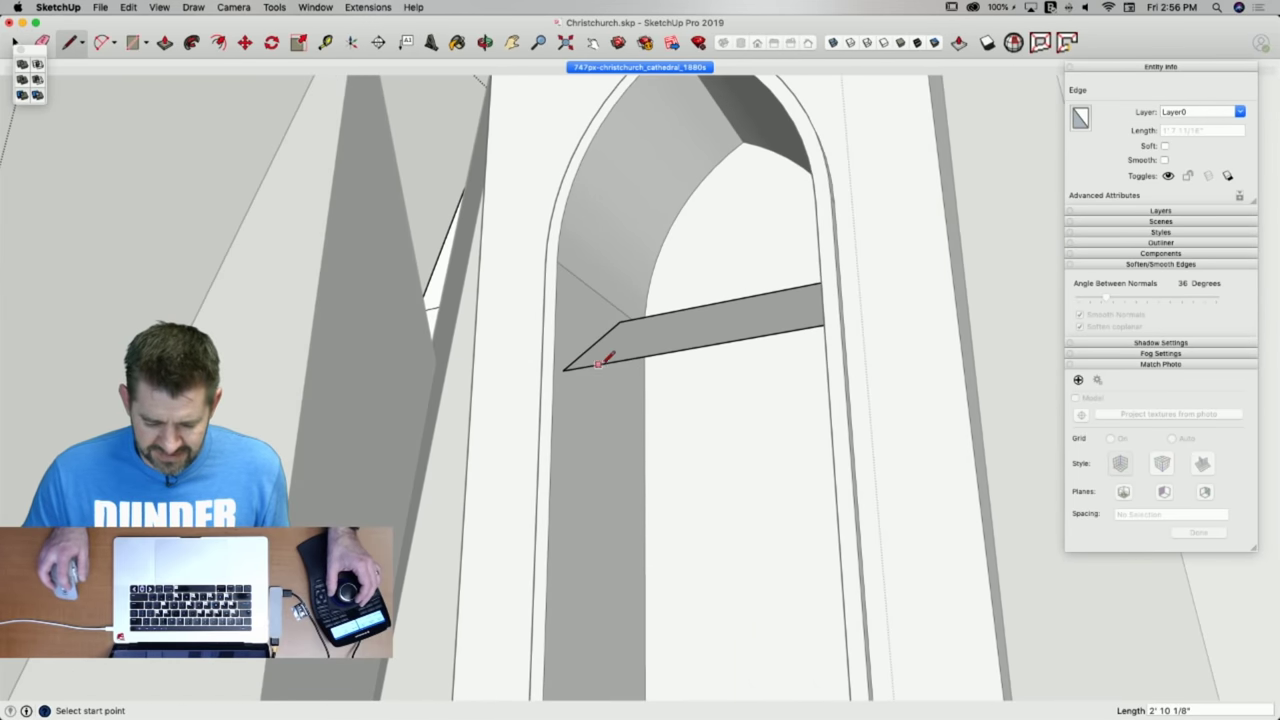
{"action": "key", "text": "p"}
{"action": "left_click", "coordinate": [605, 342]}
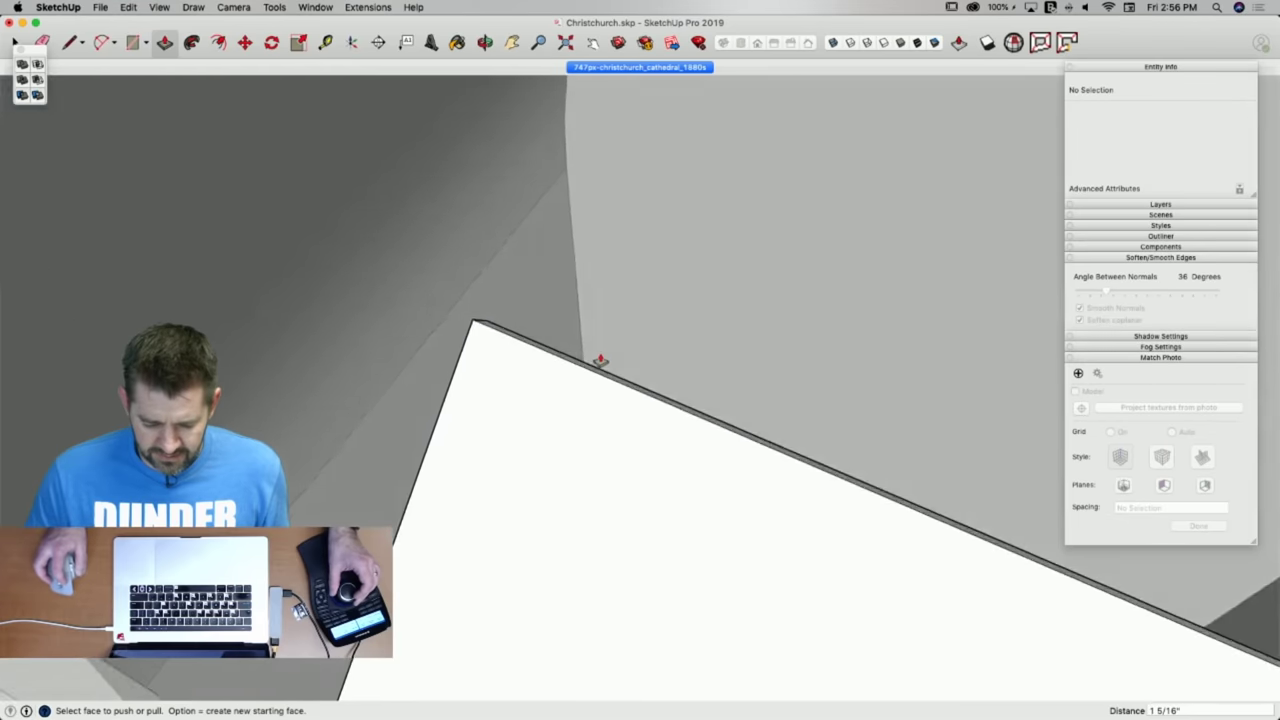
Extend the louver's upper back edge with Push/Pull until it passes through the spire wall behind.
{"action": "left_click", "coordinate": [580, 389]}
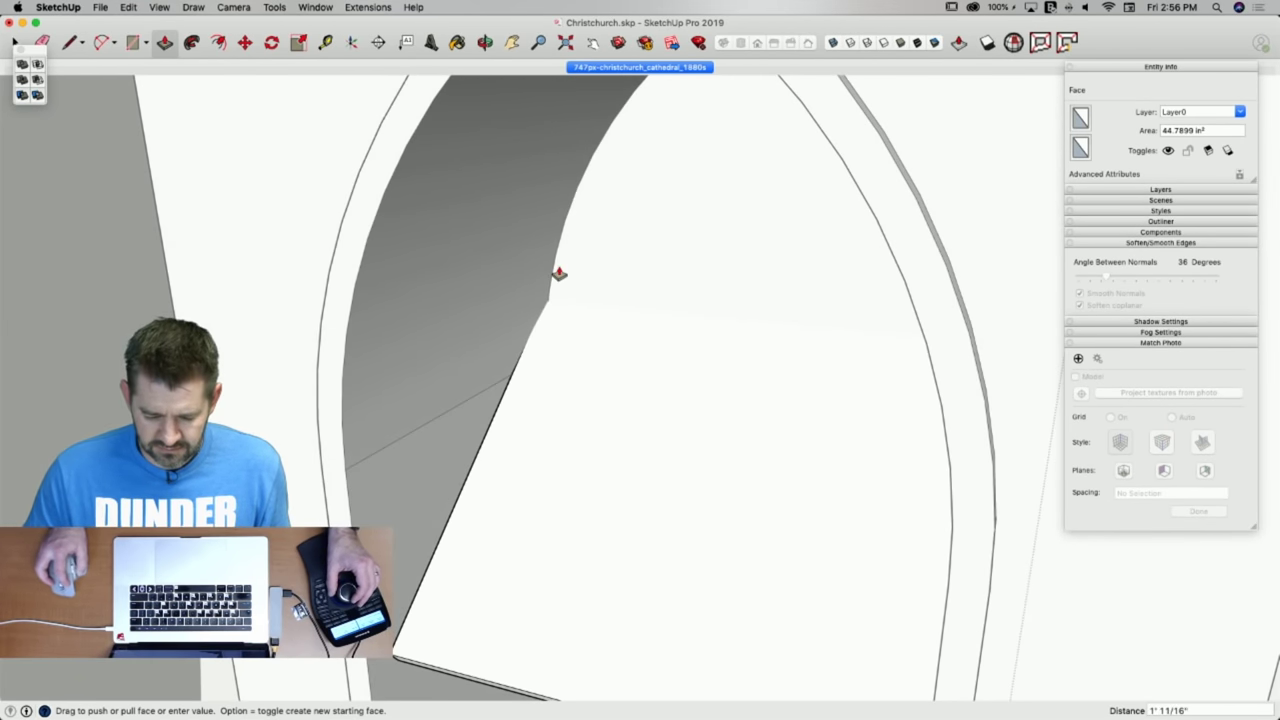
{"action": "left_click", "coordinate": [663, 234]}
{"action": "key", "text": "space"}
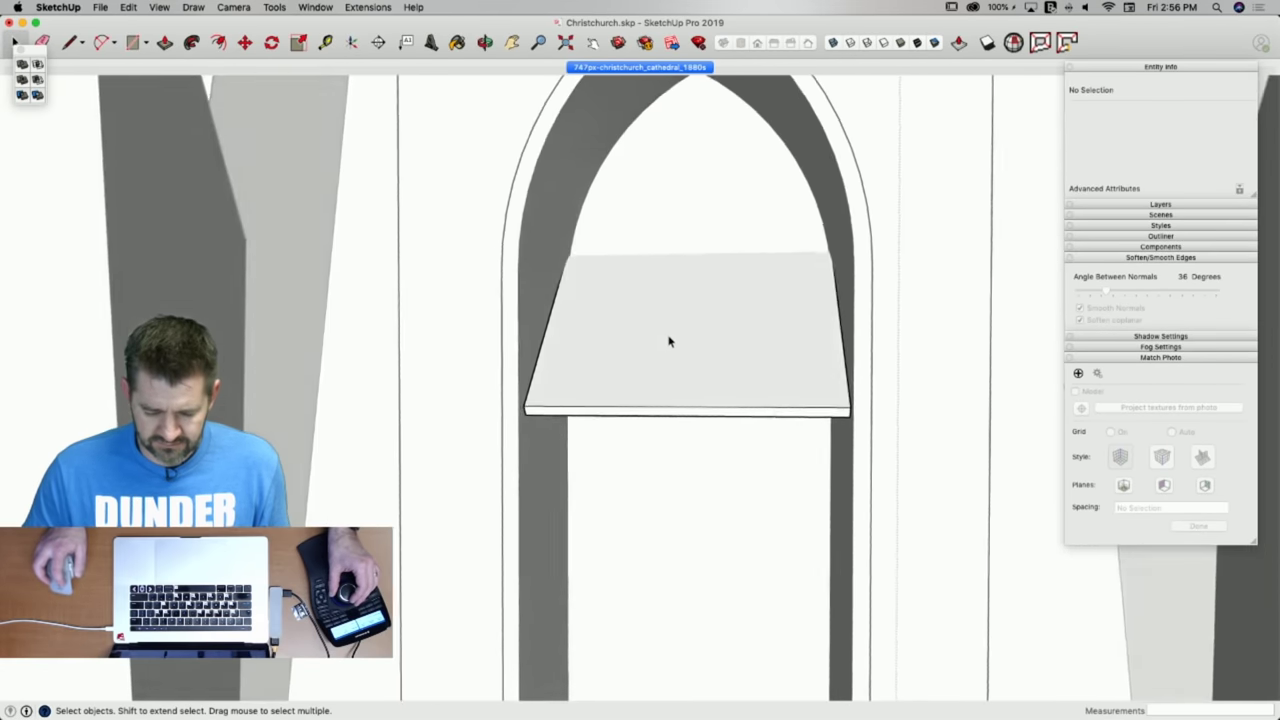
Select the whole louver slab and intersect its faces with the model.
{"action": "triple_click", "coordinate": [673, 331]}
{"action": "right_click", "coordinate": [673, 331]}
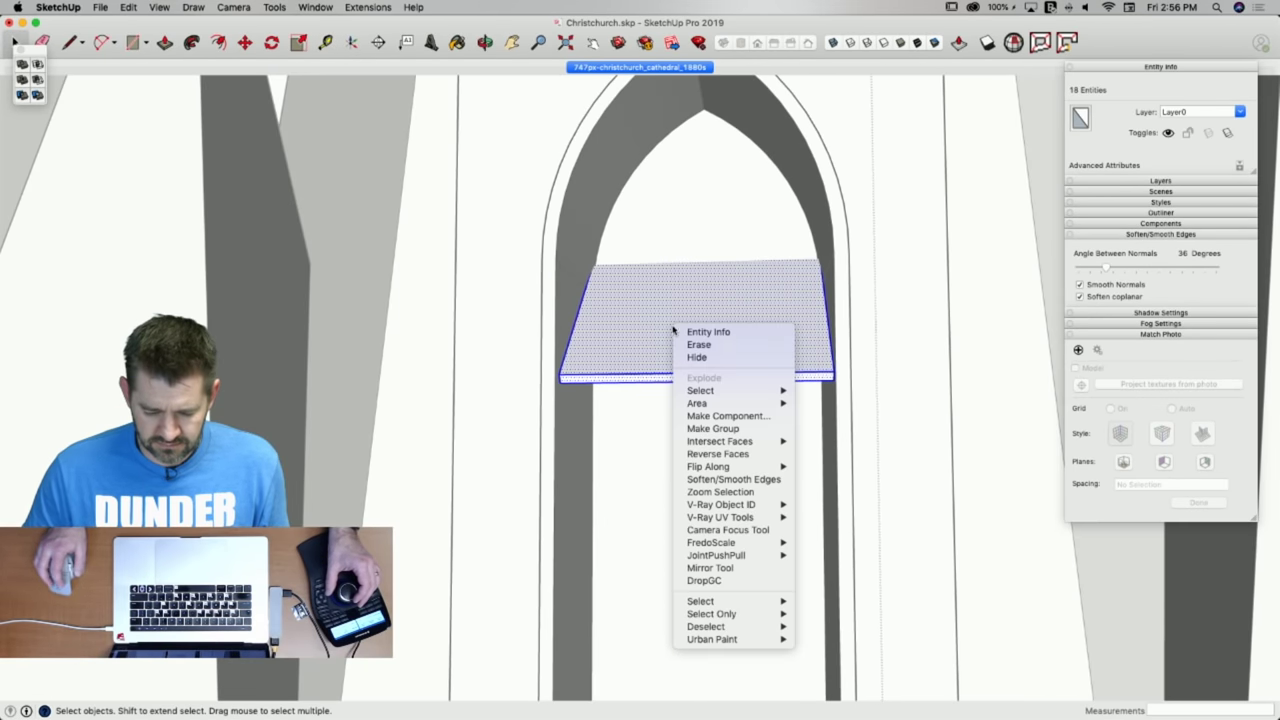
{"action": "mouse_move", "coordinate": [759, 442]}
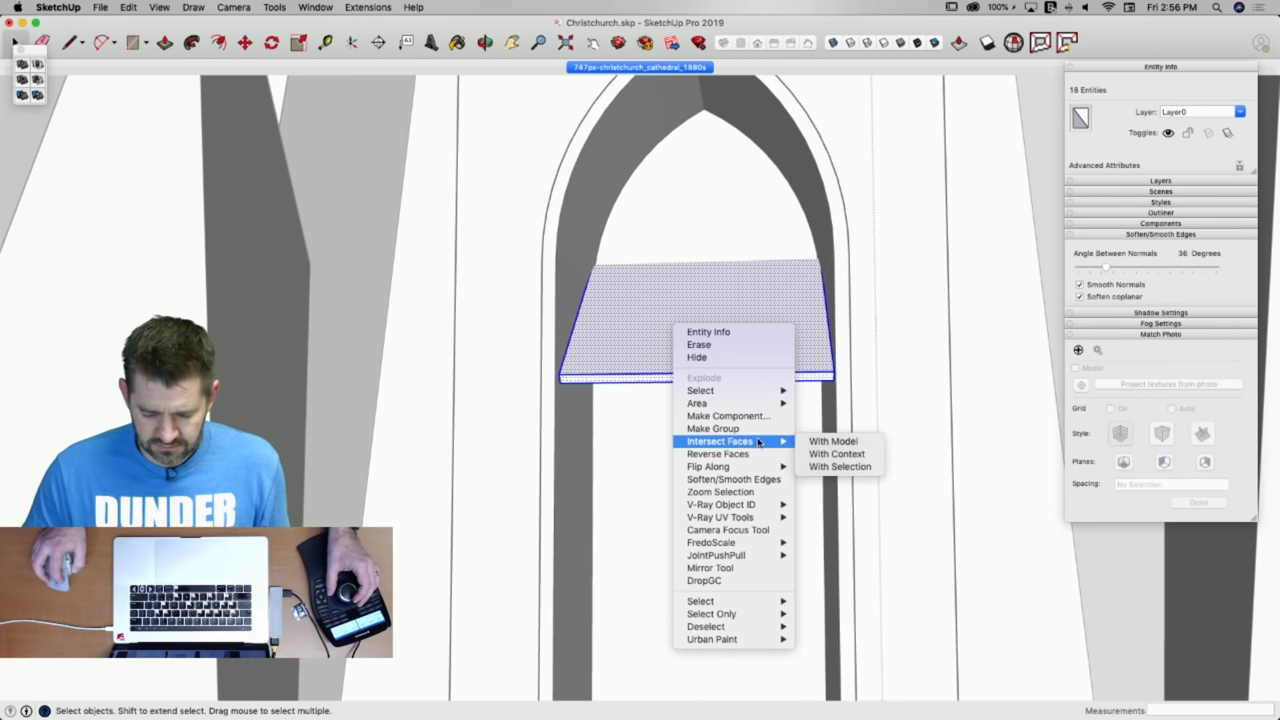
{"action": "left_click", "coordinate": [836, 442]}
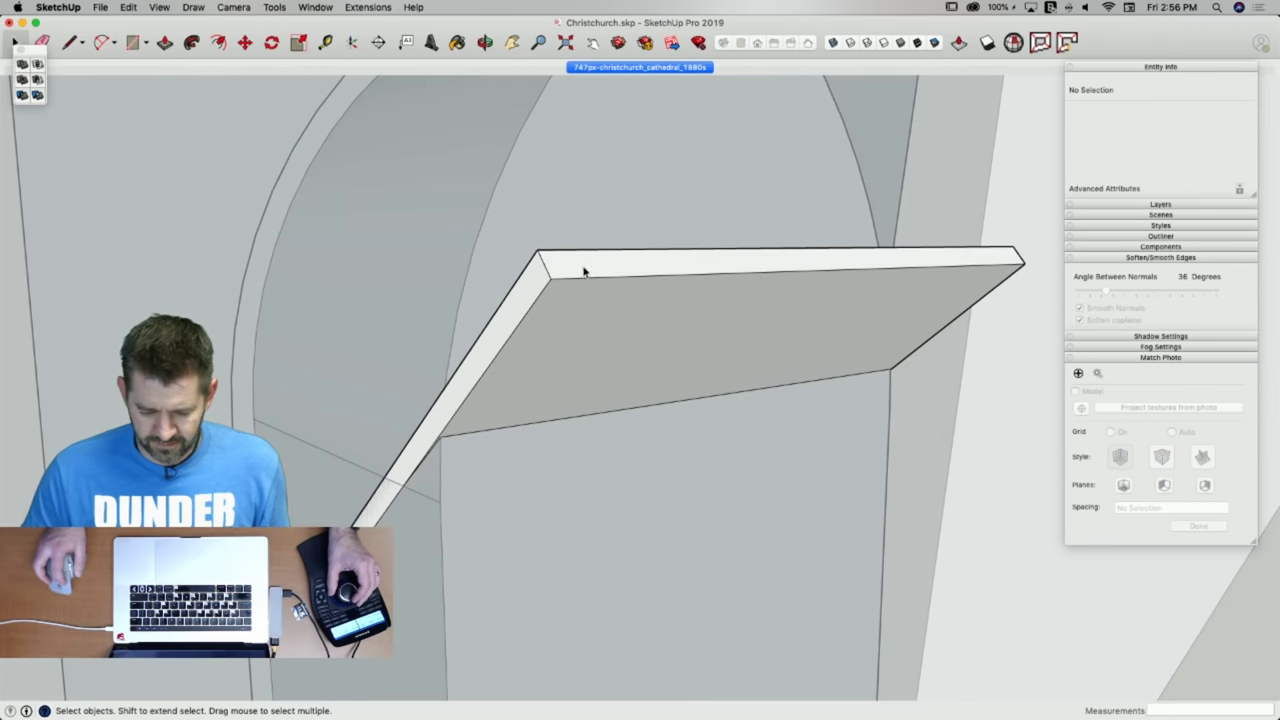
Erase the part of the louver slab that sticks out behind the doorway's back wall.
{"action": "key", "text": "e"}
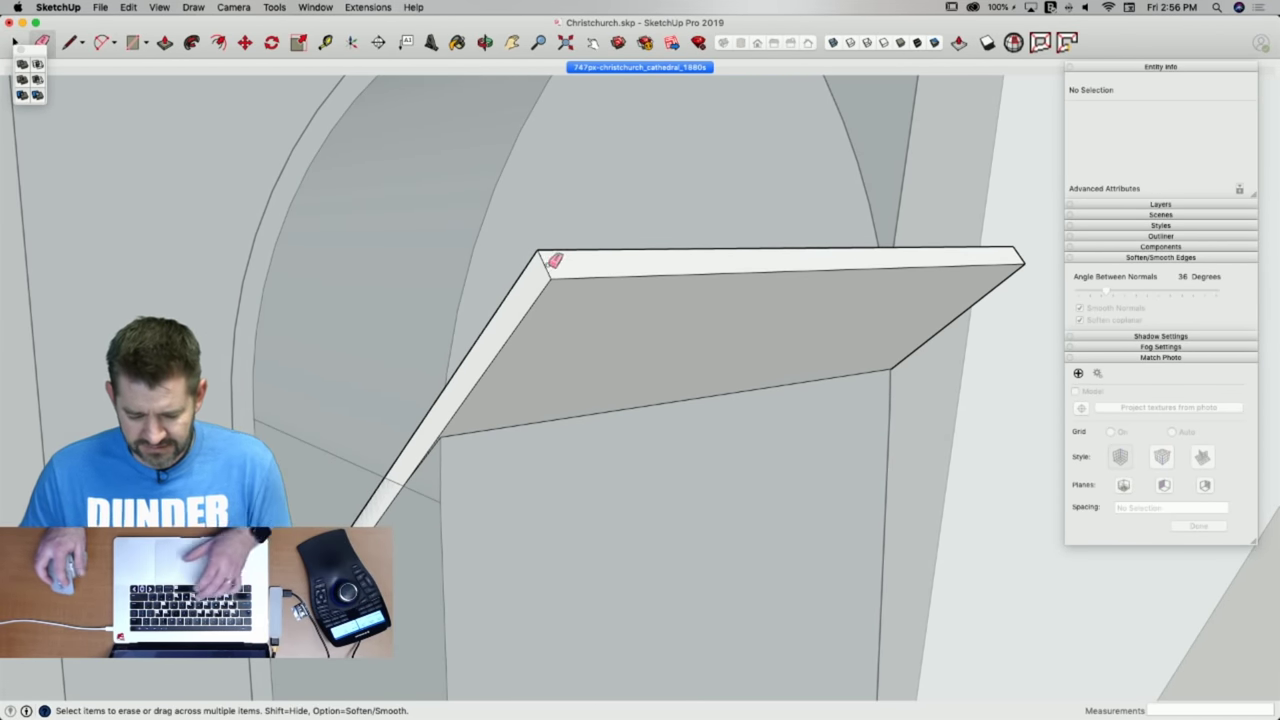
{"action": "left_click_drag", "start_coordinate": [543, 245], "coordinate": [560, 273]}
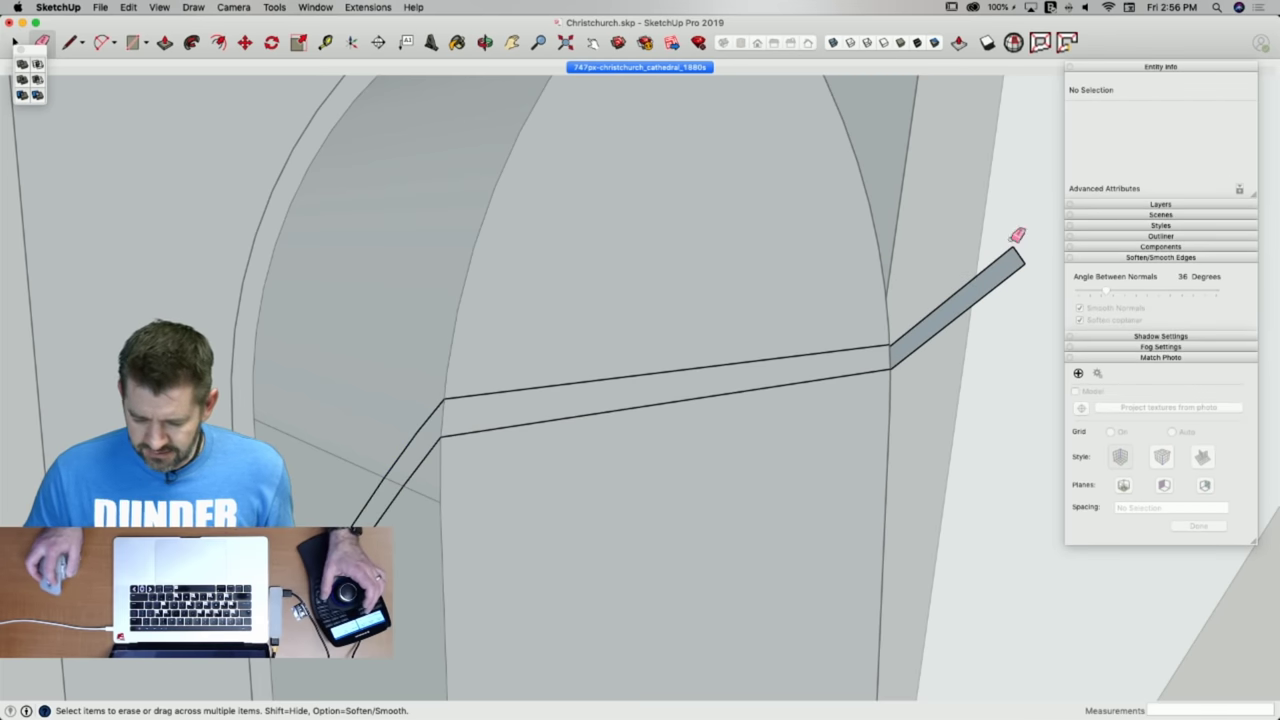
{"action": "left_click_drag", "start_coordinate": [1010, 246], "coordinate": [1024, 262]}
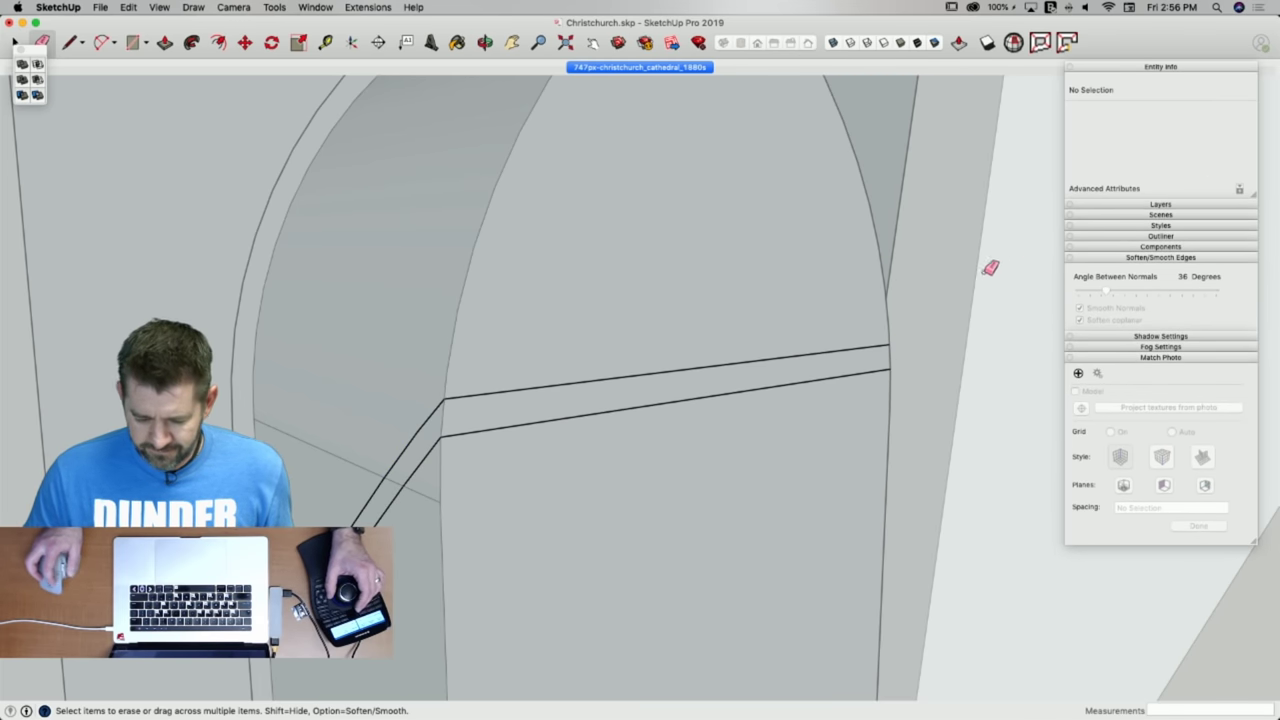
{"action": "key", "text": "space"}
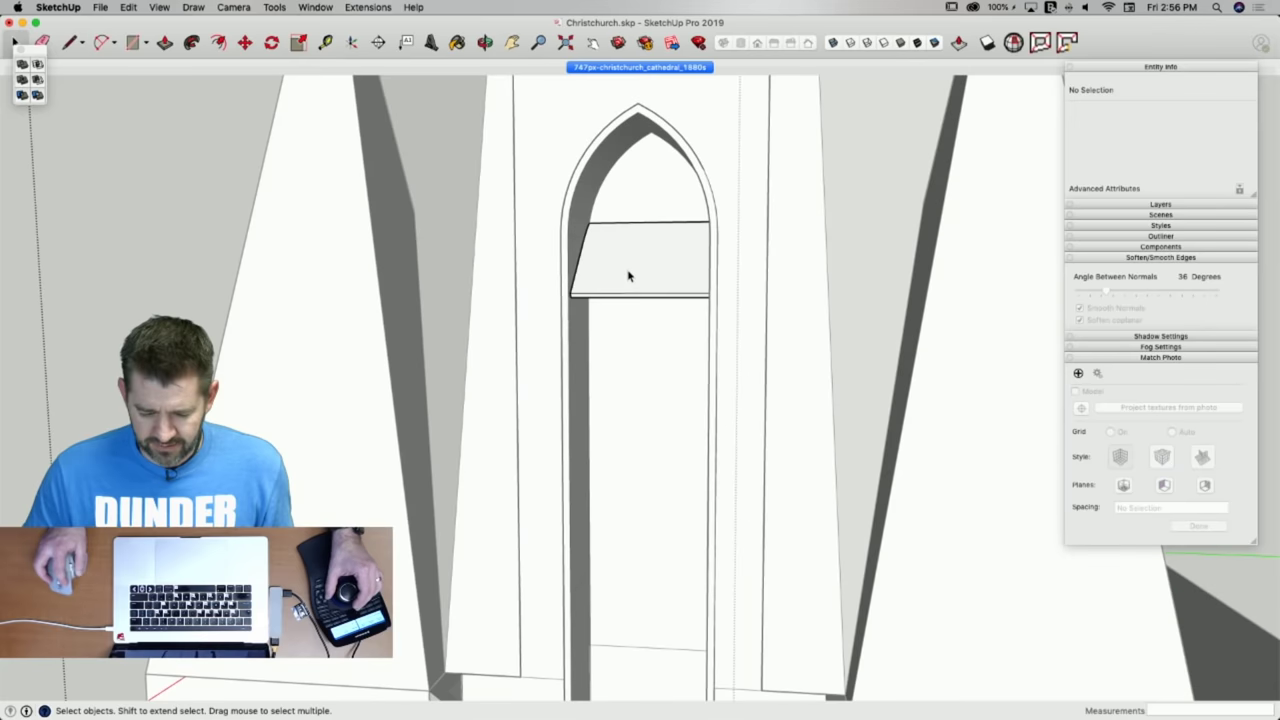
Select the whole louver and copy it down the balcony doorway at the photo's louver spacing, repeating the copy 2x.
{"action": "left_click", "coordinate": [629, 276]}
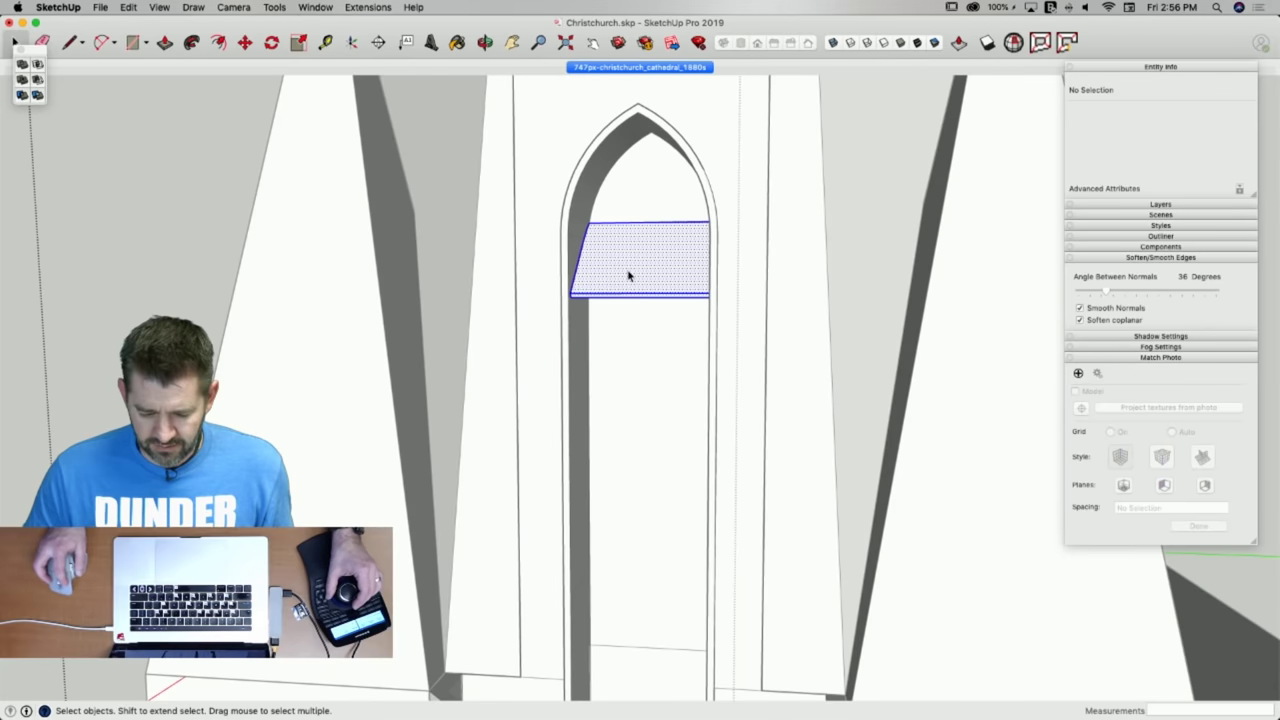
{"action": "triple_click", "coordinate": [629, 276]}
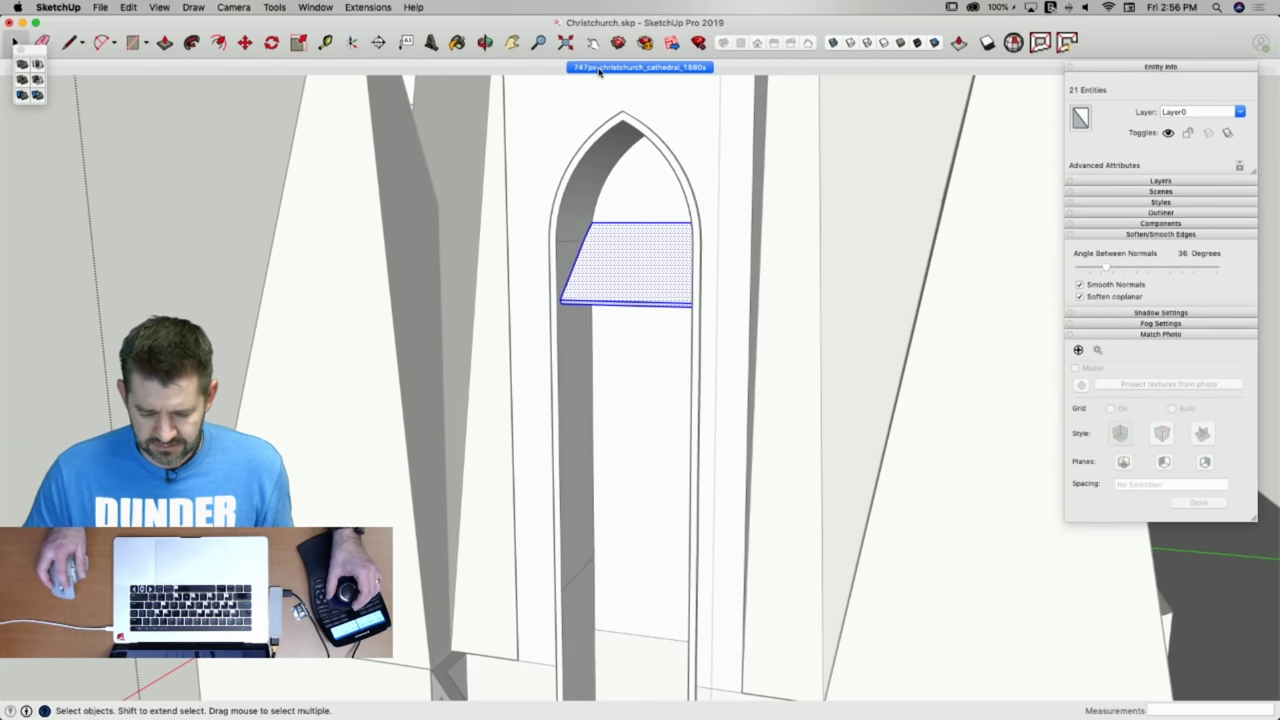
{"action": "left_click", "coordinate": [599, 67]}
{"action": "scroll", "coordinate": [526, 372], "scroll_direction": "up", "scroll_amount": 5}
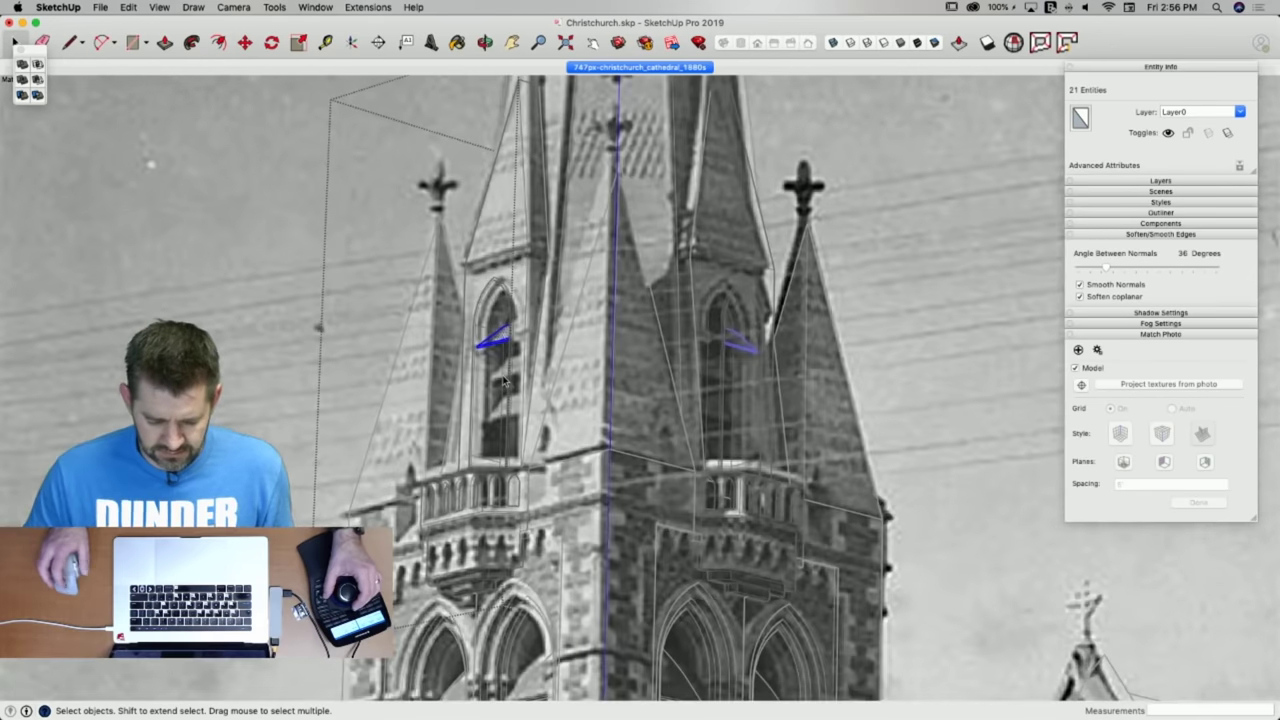
{"action": "scroll", "coordinate": [476, 344], "scroll_direction": "up", "scroll_amount": 4}
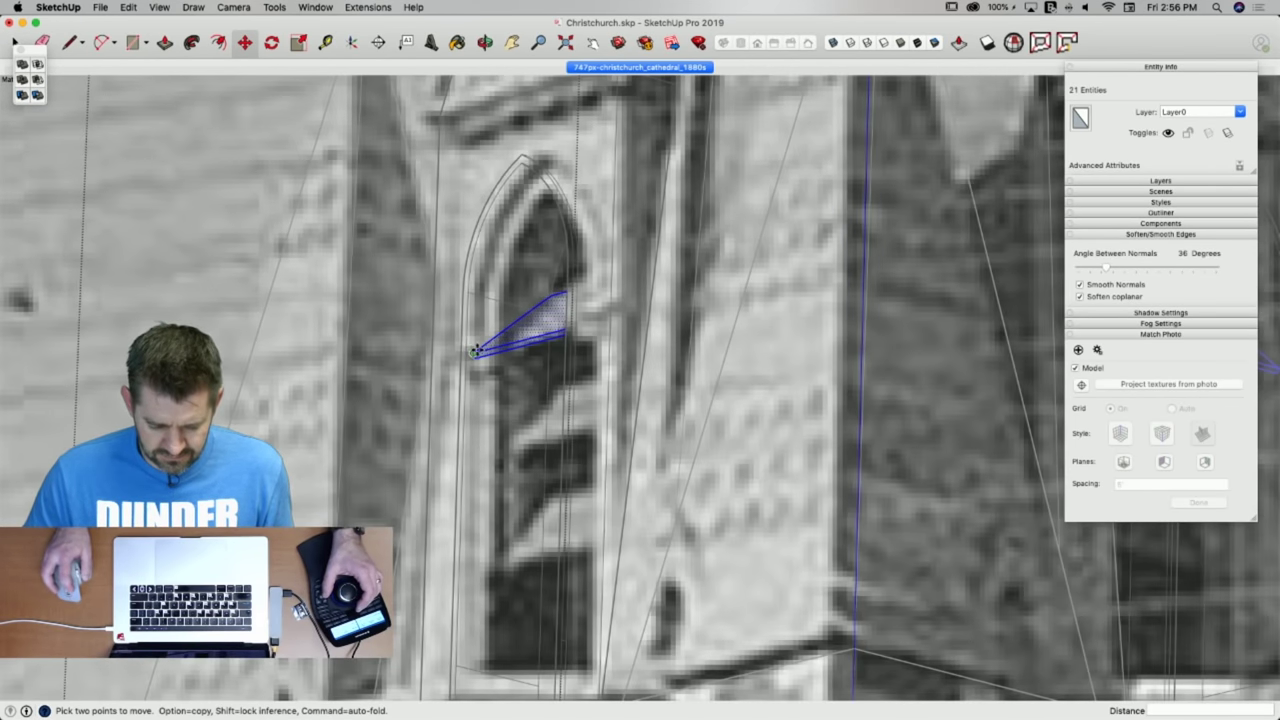
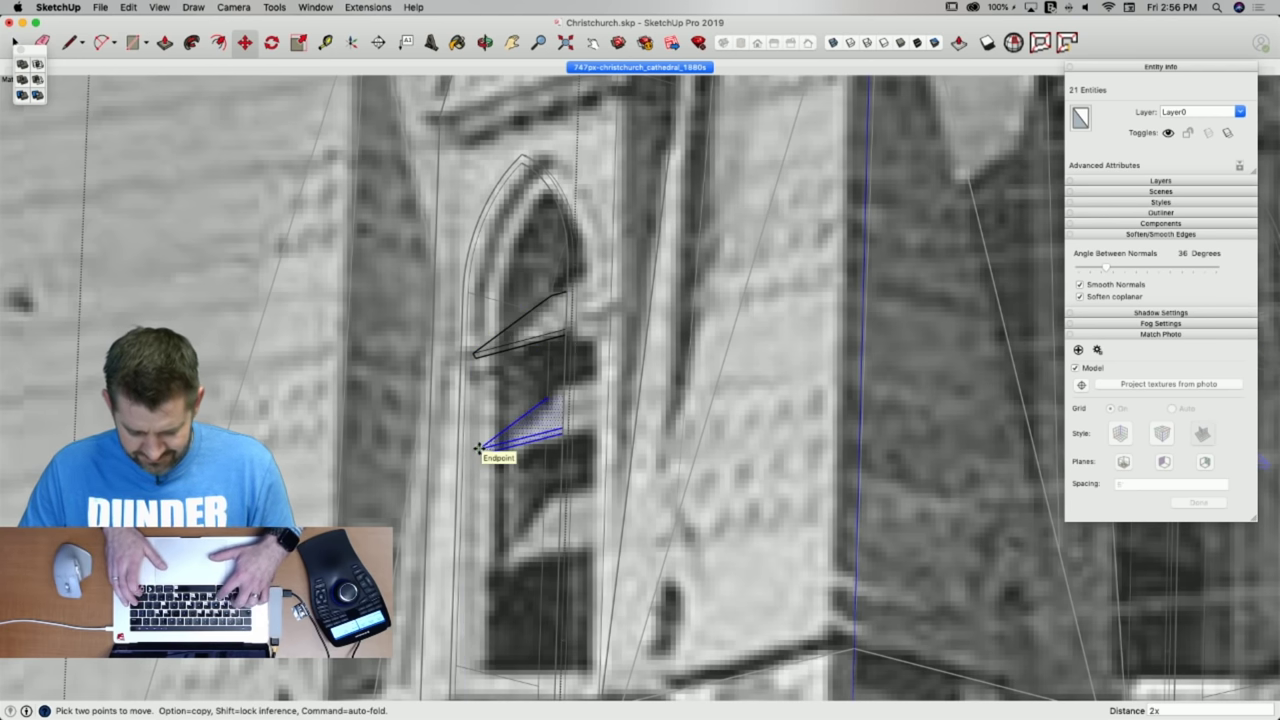
{"action": "key", "text": "Return"}
{"action": "key", "text": "space"}
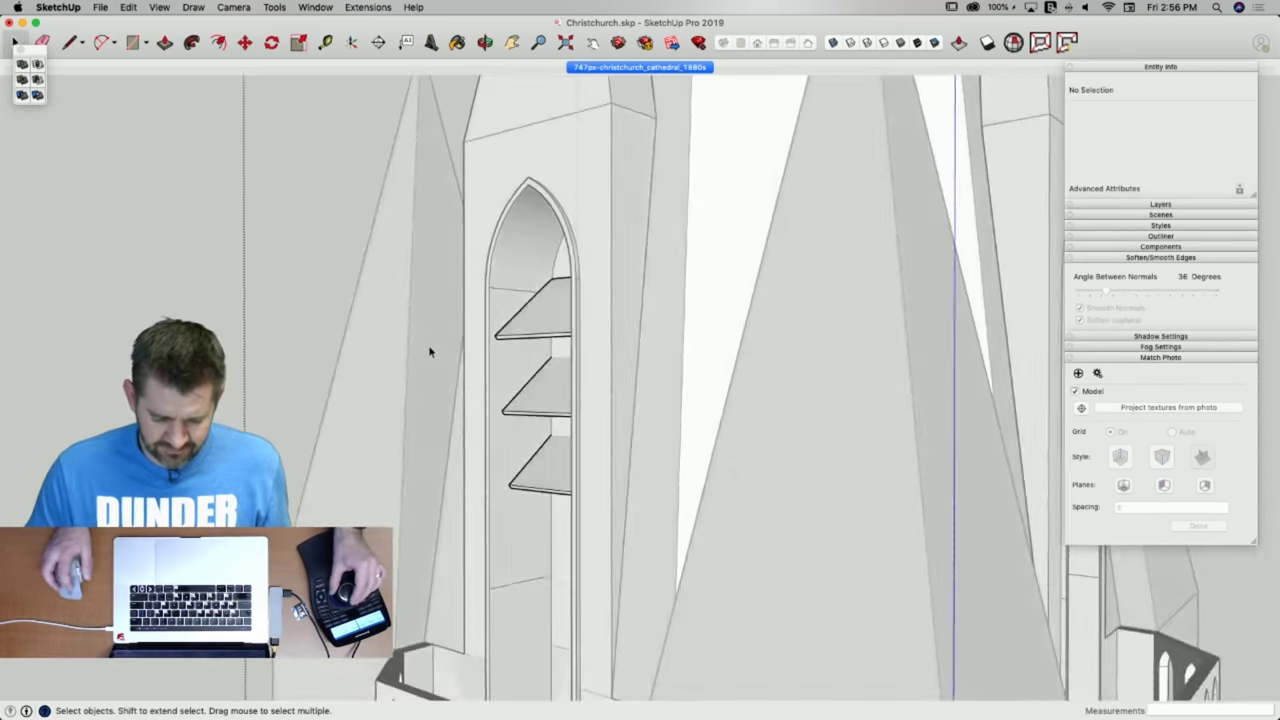
Move the middle and lowest louvers outward in the doorway so their front edges line up with the top louver.
{"action": "scroll", "coordinate": [430, 352], "scroll_direction": "down", "scroll_amount": 10}
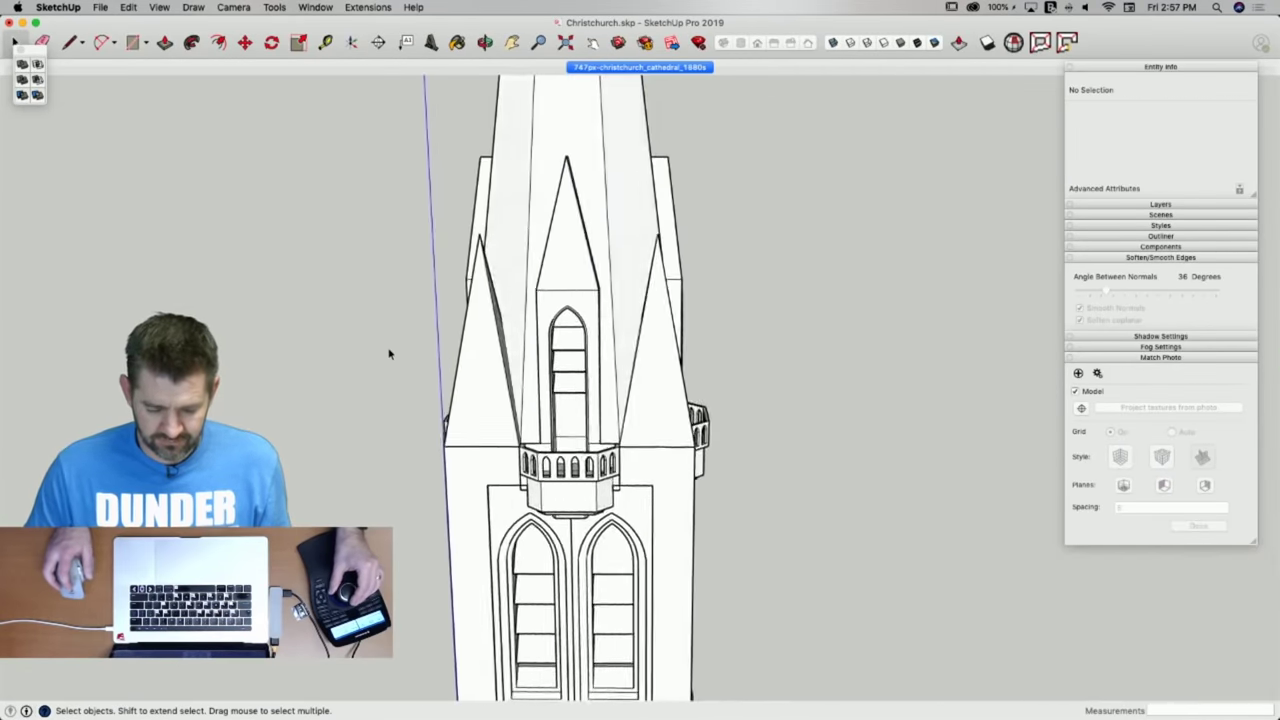
{"action": "scroll", "coordinate": [390, 353], "scroll_direction": "down", "scroll_amount": 10}
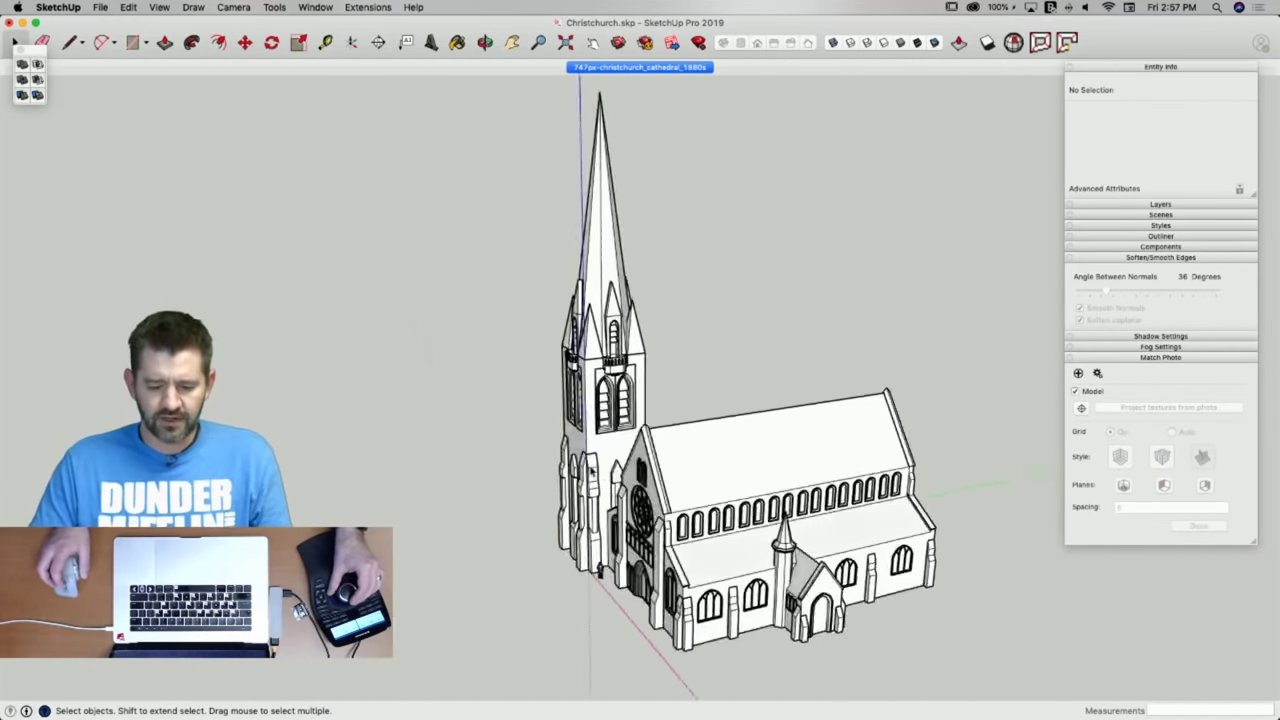
{"action": "scroll", "coordinate": [591, 418], "scroll_direction": "up", "scroll_amount": 10}
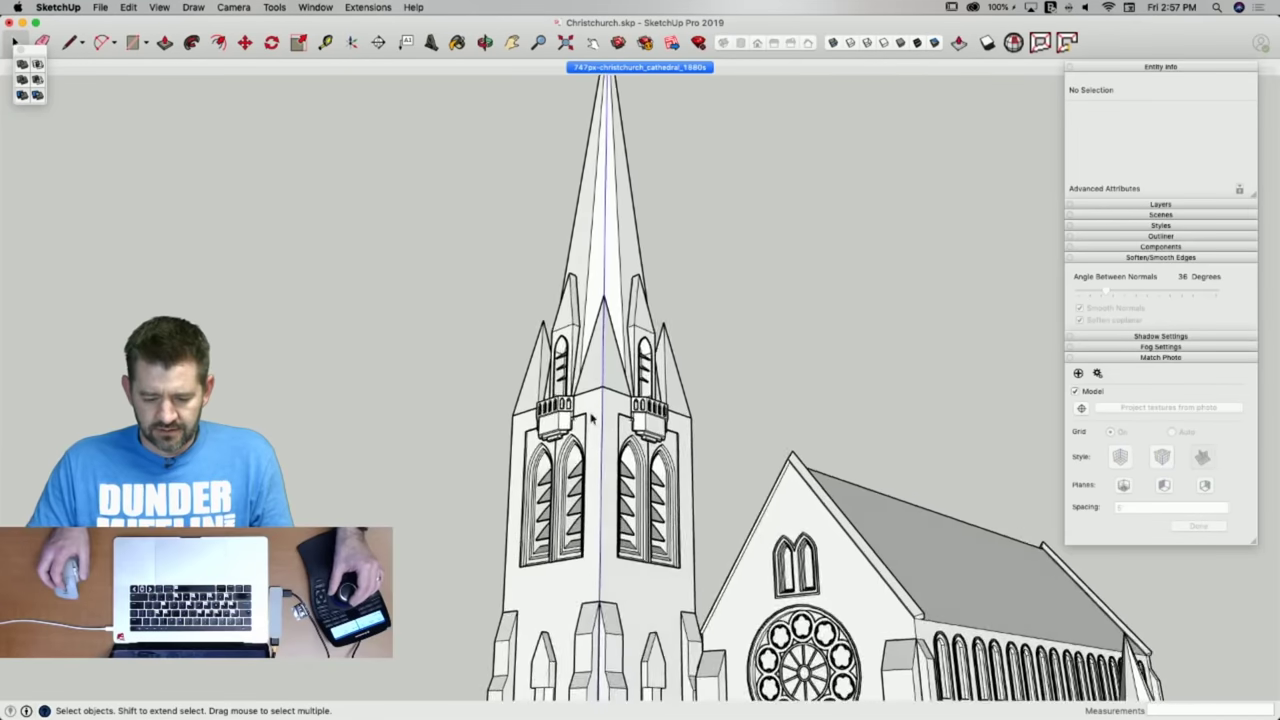
{"action": "scroll", "coordinate": [590, 420], "scroll_direction": "up", "scroll_amount": 10}
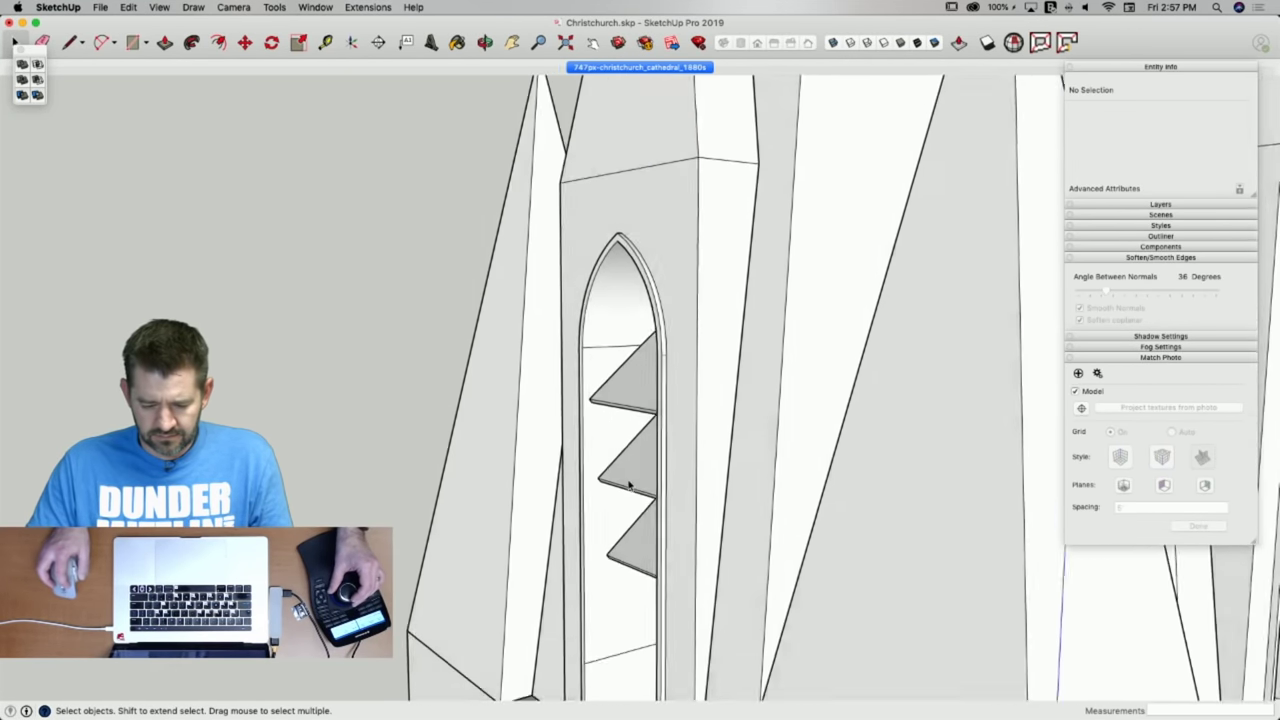
{"action": "triple_click", "coordinate": [631, 483]}
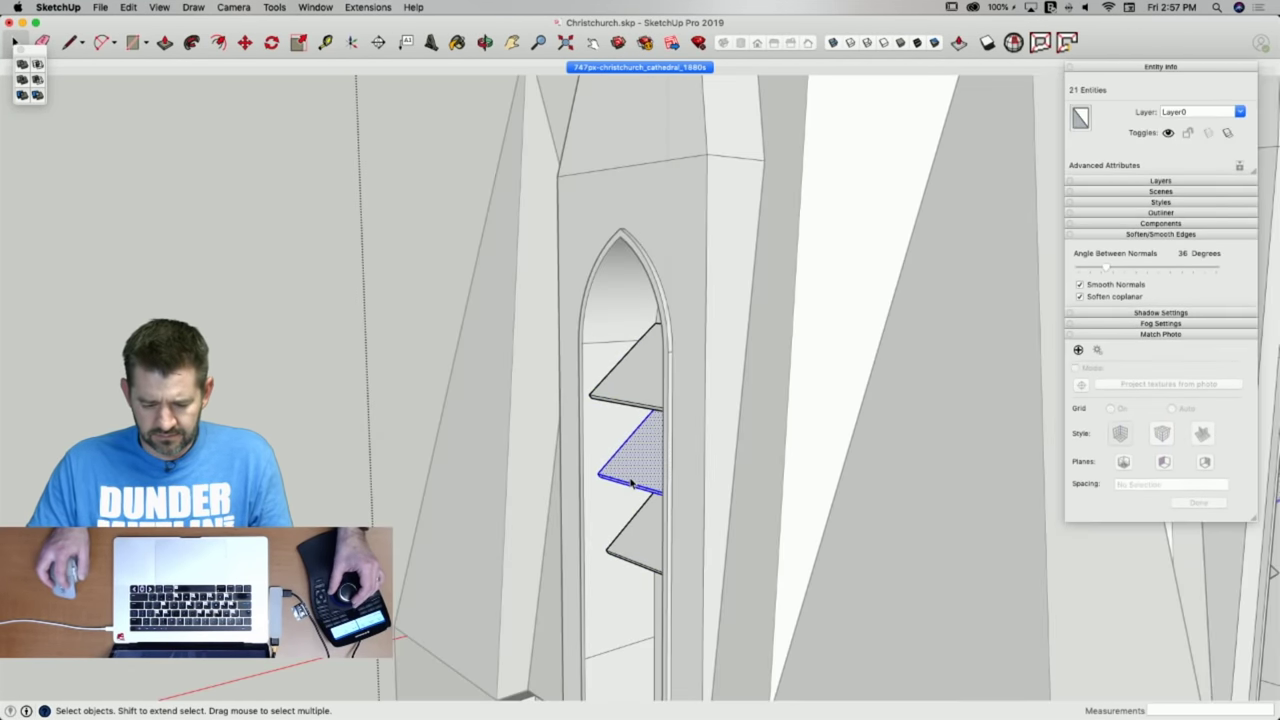
{"action": "key", "text": "m"}
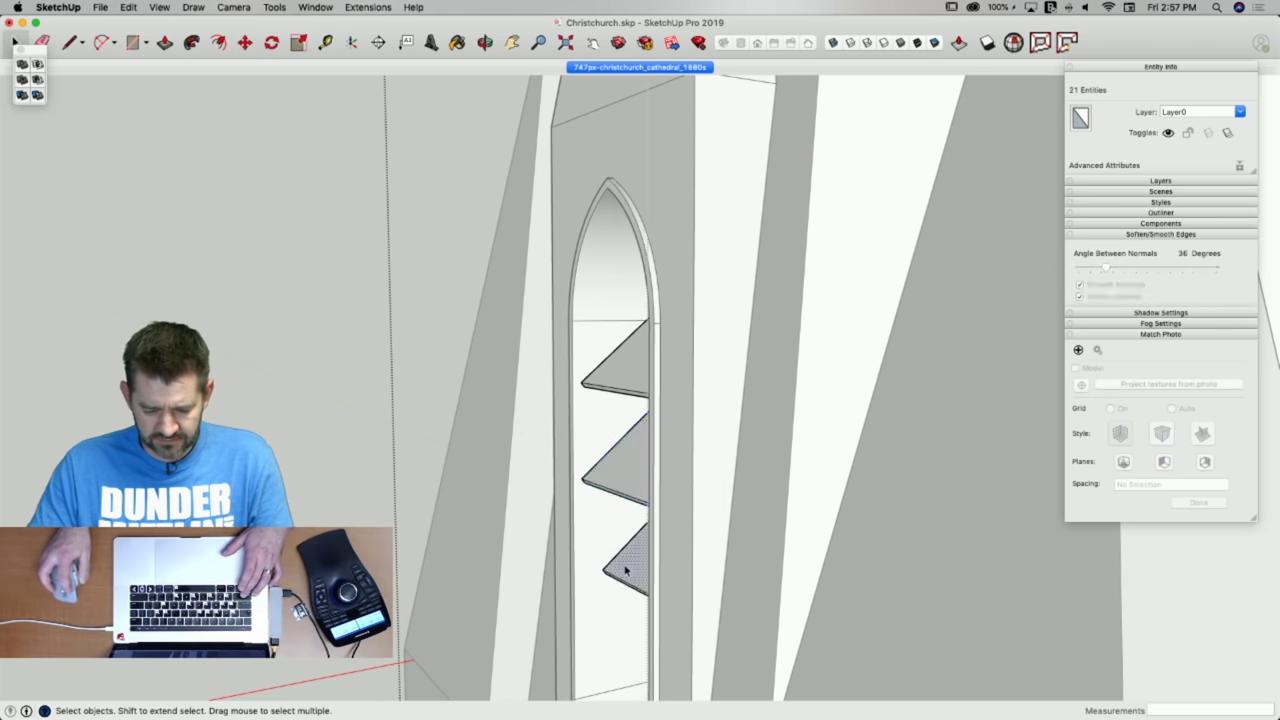
{"action": "key", "text": "m"}
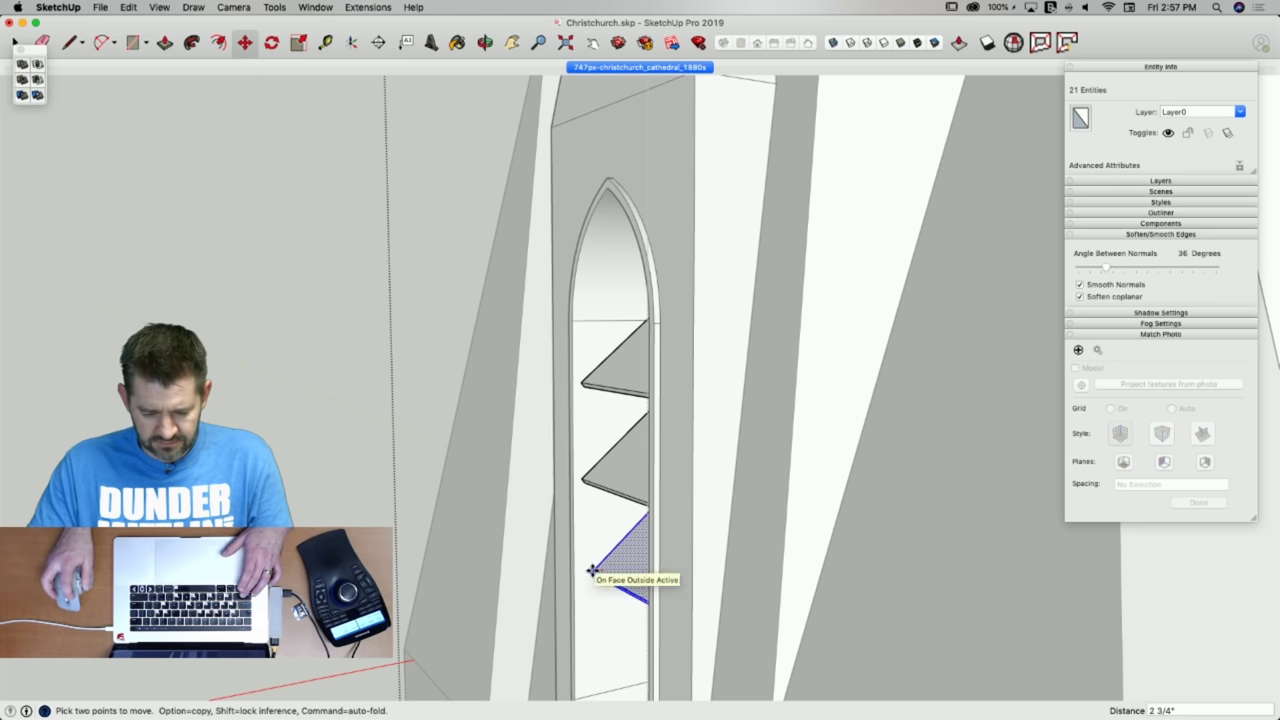
{"action": "key", "text": "space"}
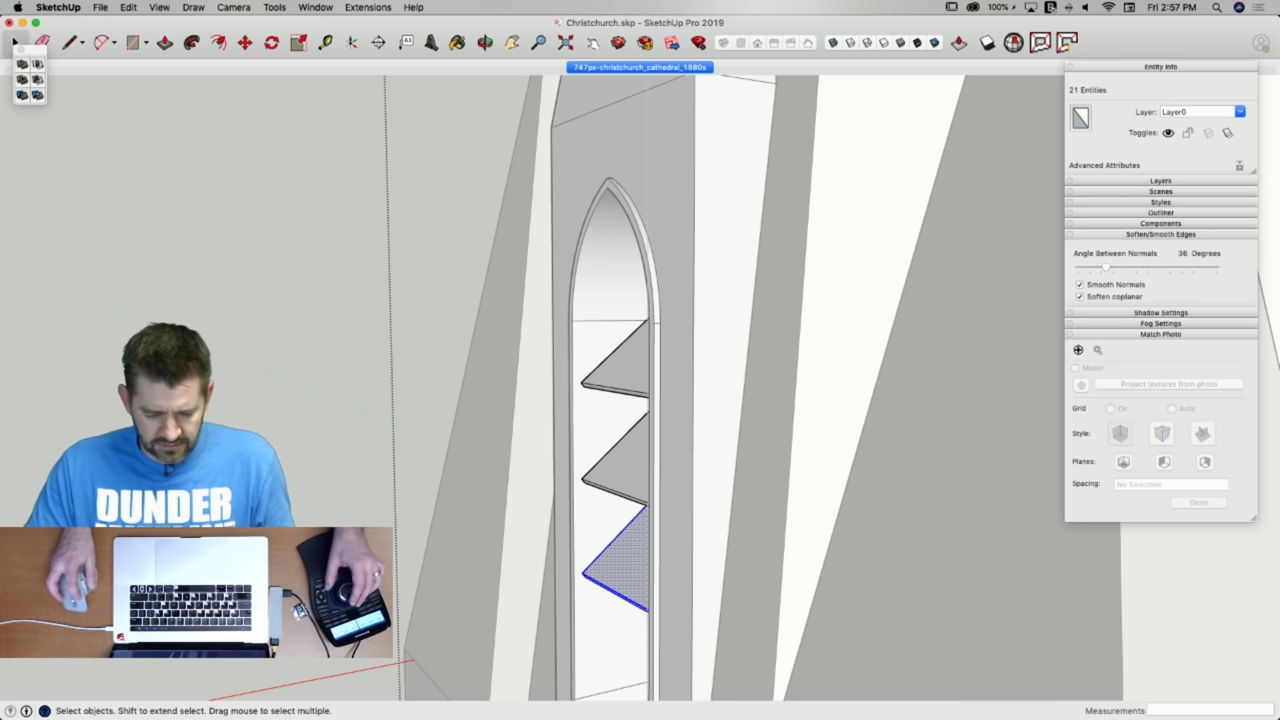
{"action": "left_click", "coordinate": [553, 535]}
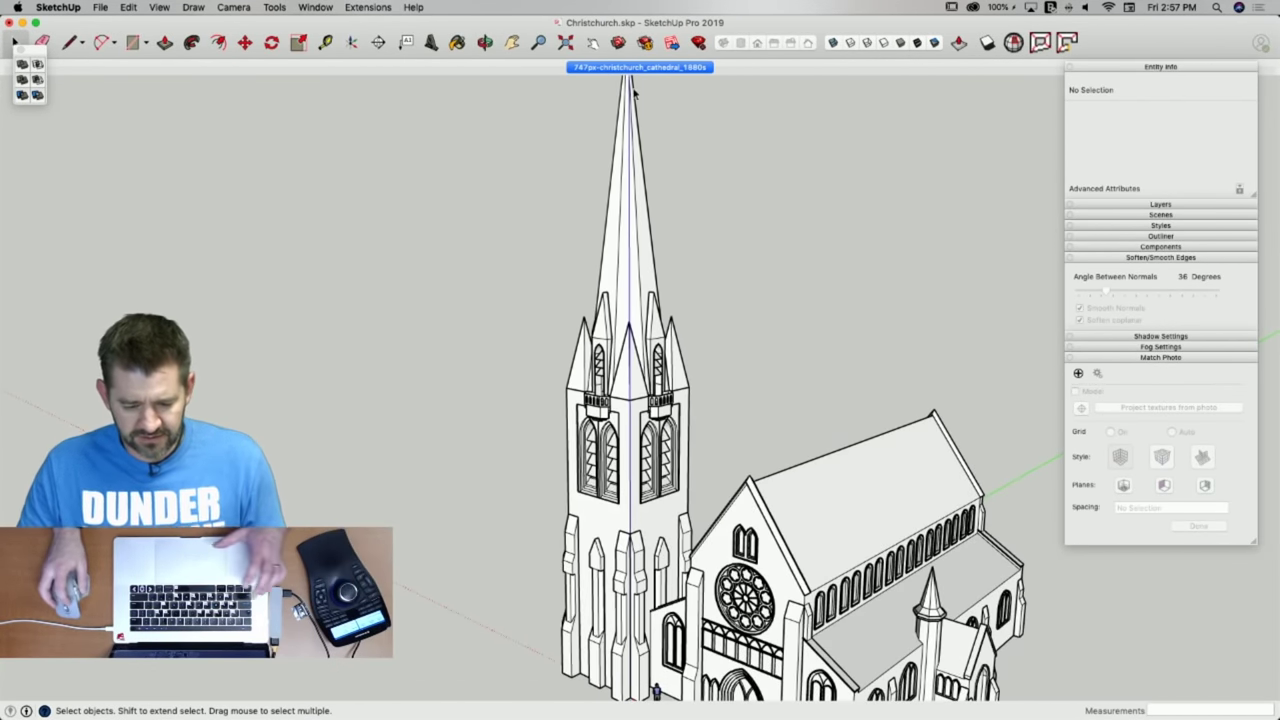
Compare the model with the matched photo around the tower windows, balconies and walls for details still missing.
{"action": "scroll", "coordinate": [472, 424], "scroll_direction": "up", "scroll_amount": 5}
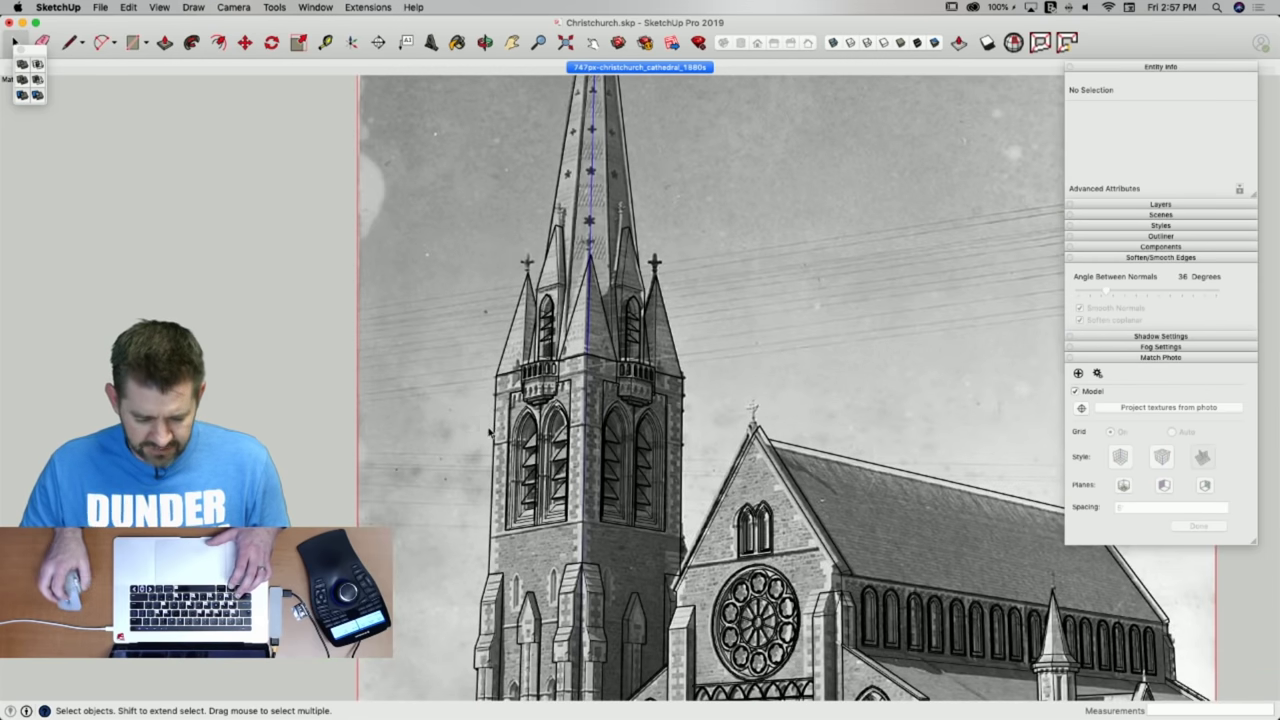
{"action": "scroll", "coordinate": [486, 420], "scroll_direction": "down", "scroll_amount": 5}
{"action": "scroll", "coordinate": [497, 556], "scroll_direction": "up", "scroll_amount": 6}
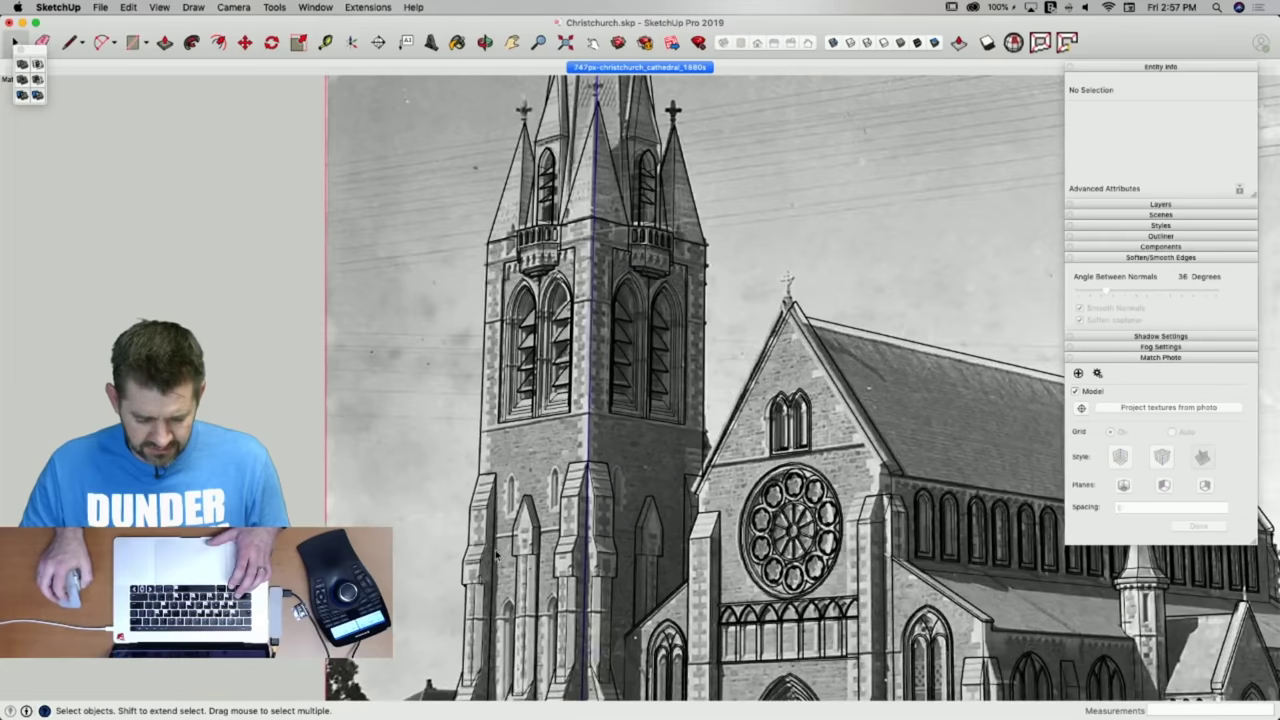
{"action": "scroll", "coordinate": [496, 543], "scroll_direction": "down", "scroll_amount": 3}
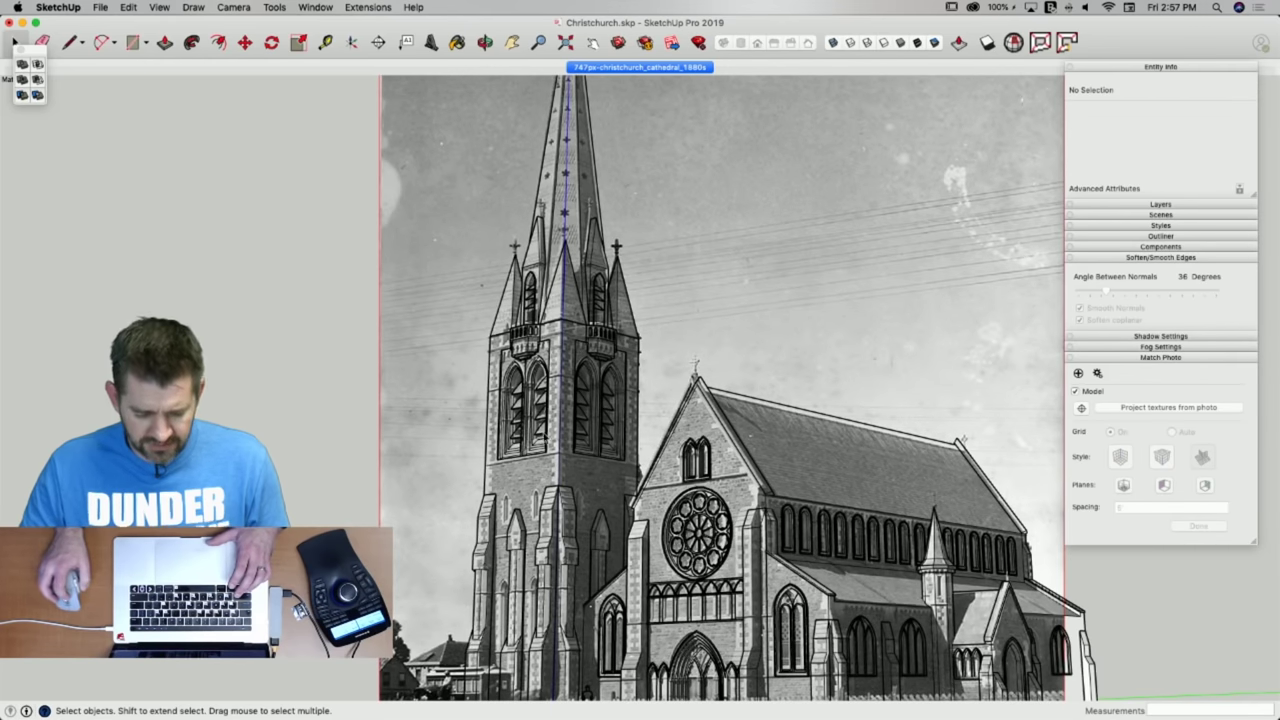
{"action": "scroll", "coordinate": [474, 461], "scroll_direction": "down", "scroll_amount": 5}
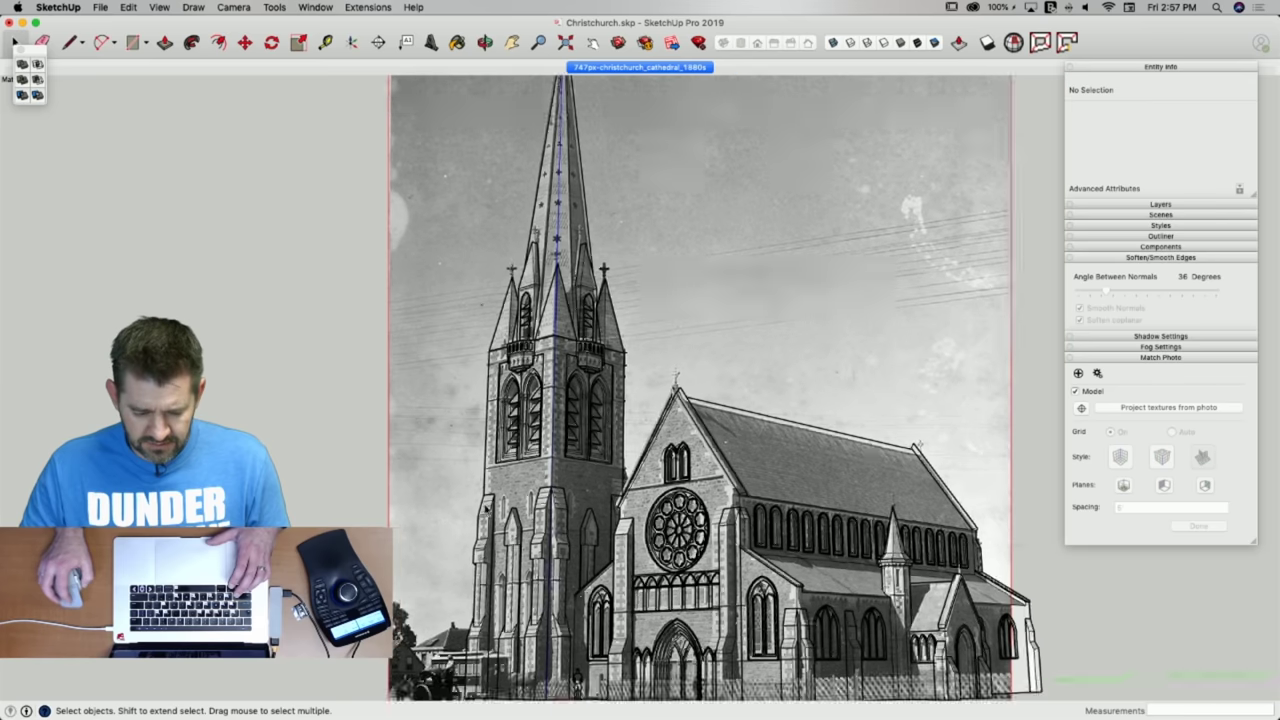
{"action": "scroll", "coordinate": [488, 508], "scroll_direction": "up", "scroll_amount": 6}
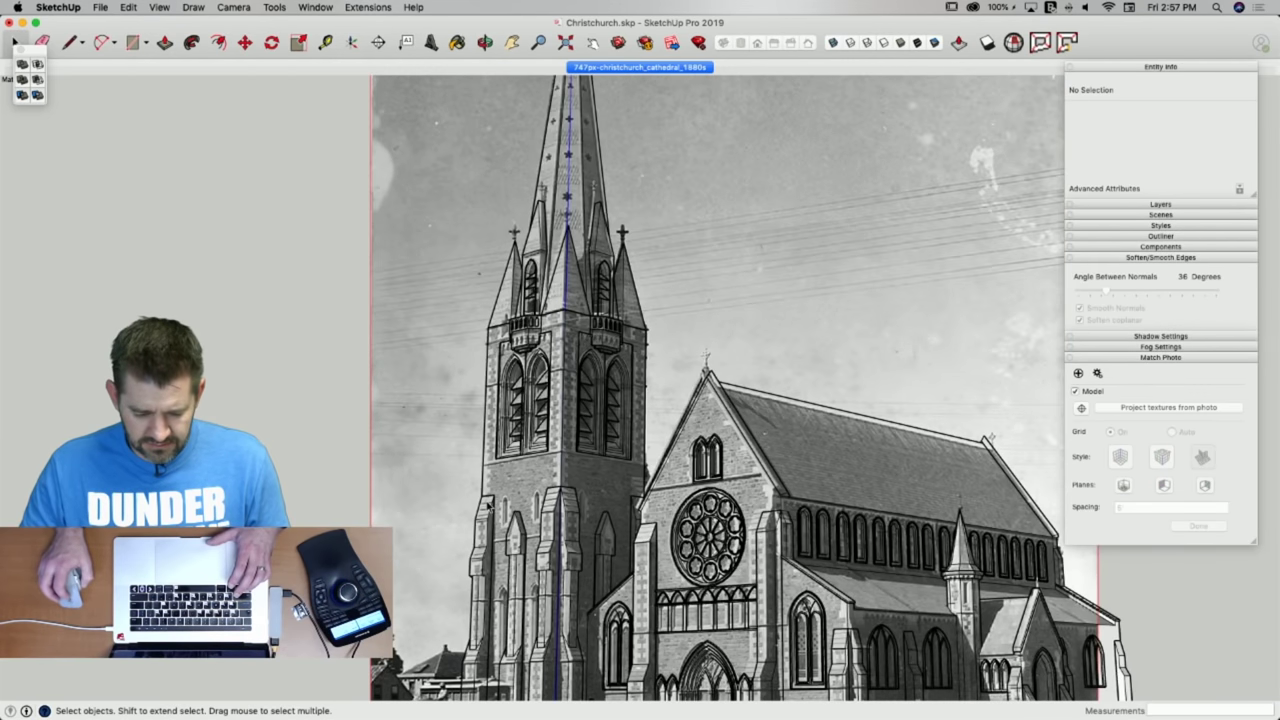
{"action": "scroll", "coordinate": [488, 507], "scroll_direction": "up", "scroll_amount": 2}
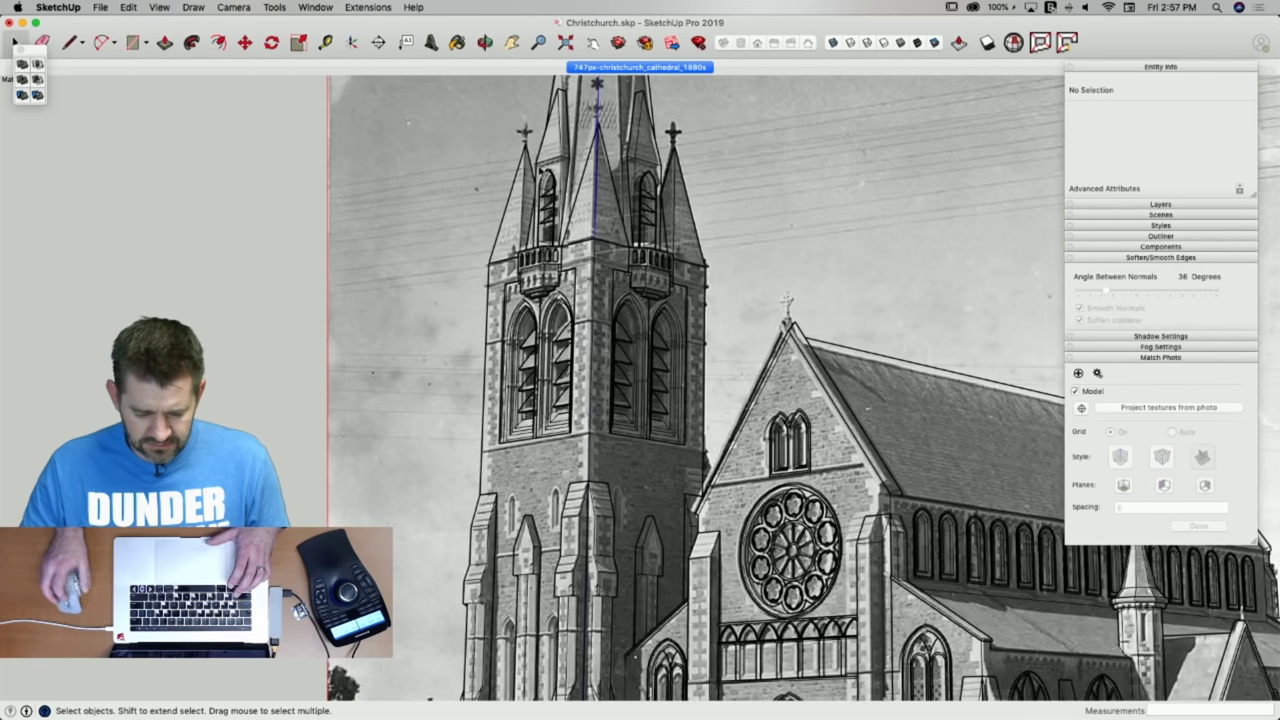
{"action": "scroll", "coordinate": [594, 262], "scroll_direction": "up", "scroll_amount": 3}
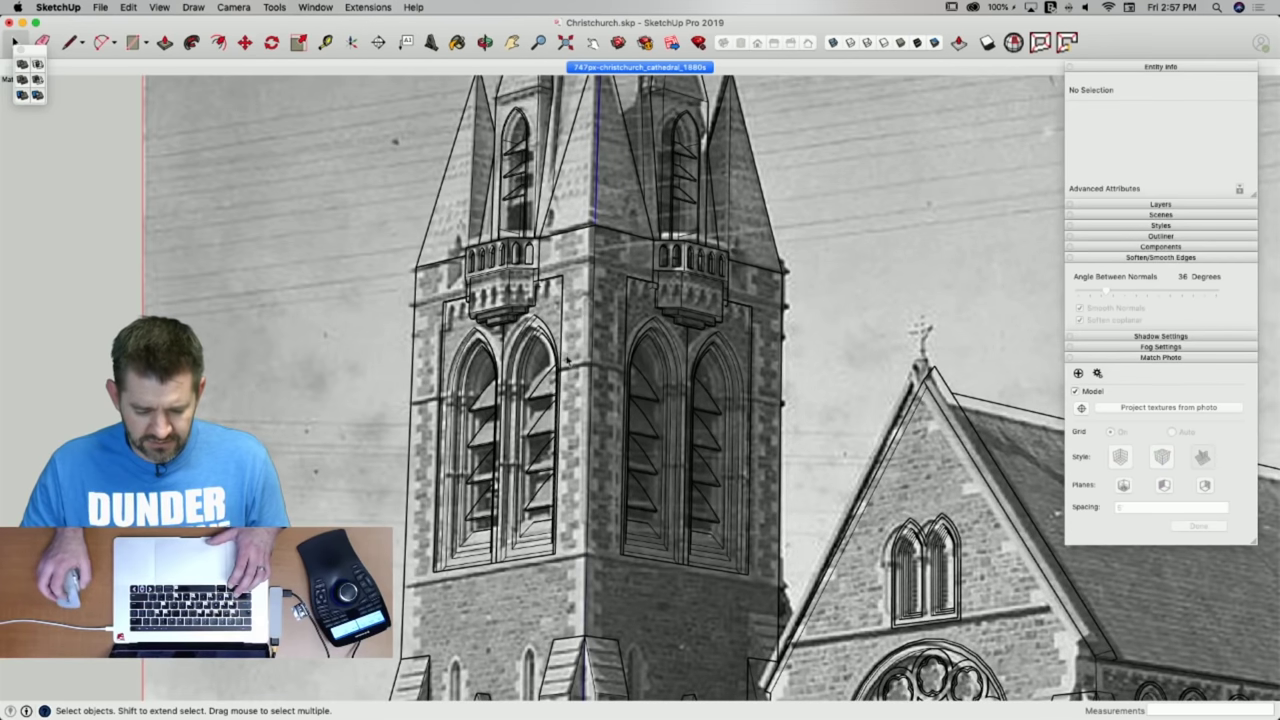
{"action": "middle_click_drag", "start_coordinate": [604, 331], "coordinate": [591, 423]}
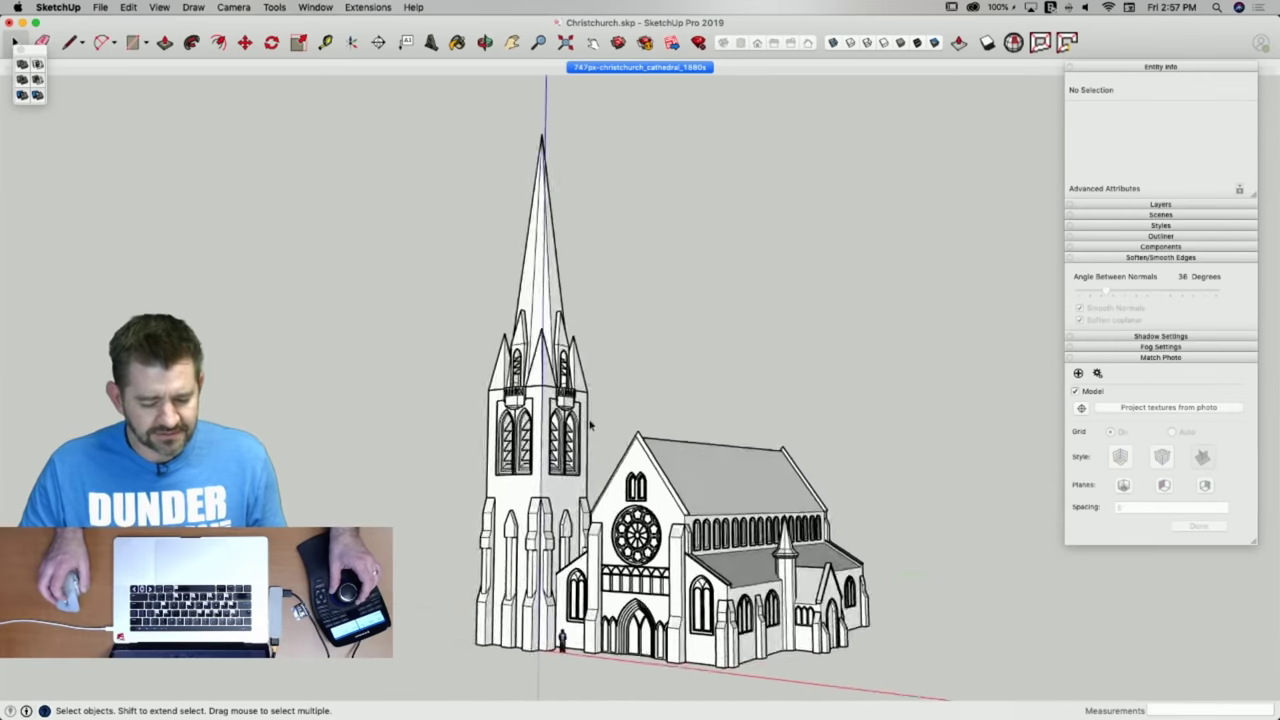
Draw an edge from the paired-window recess's lower corner to the tower corner and a 21' 1 9/16" square around the tower from it.
{"action": "scroll", "coordinate": [523, 425], "scroll_direction": "up", "scroll_amount": 8}
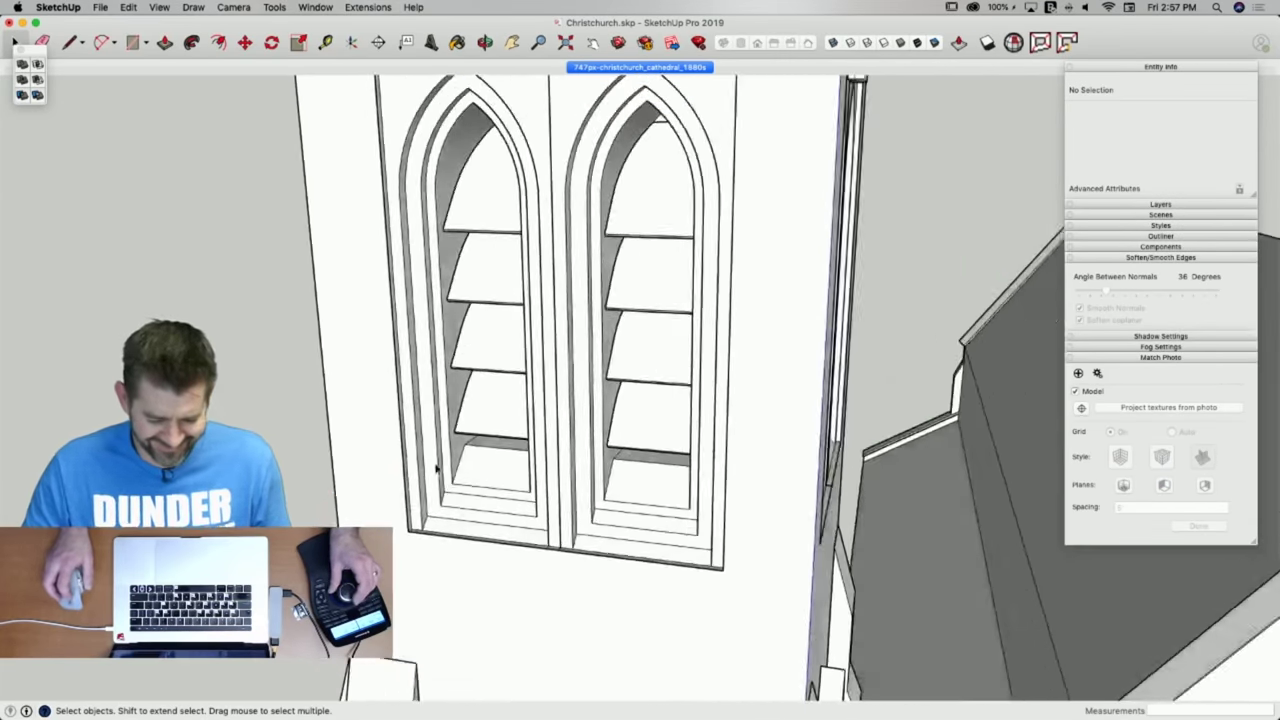
{"action": "key", "text": "l"}
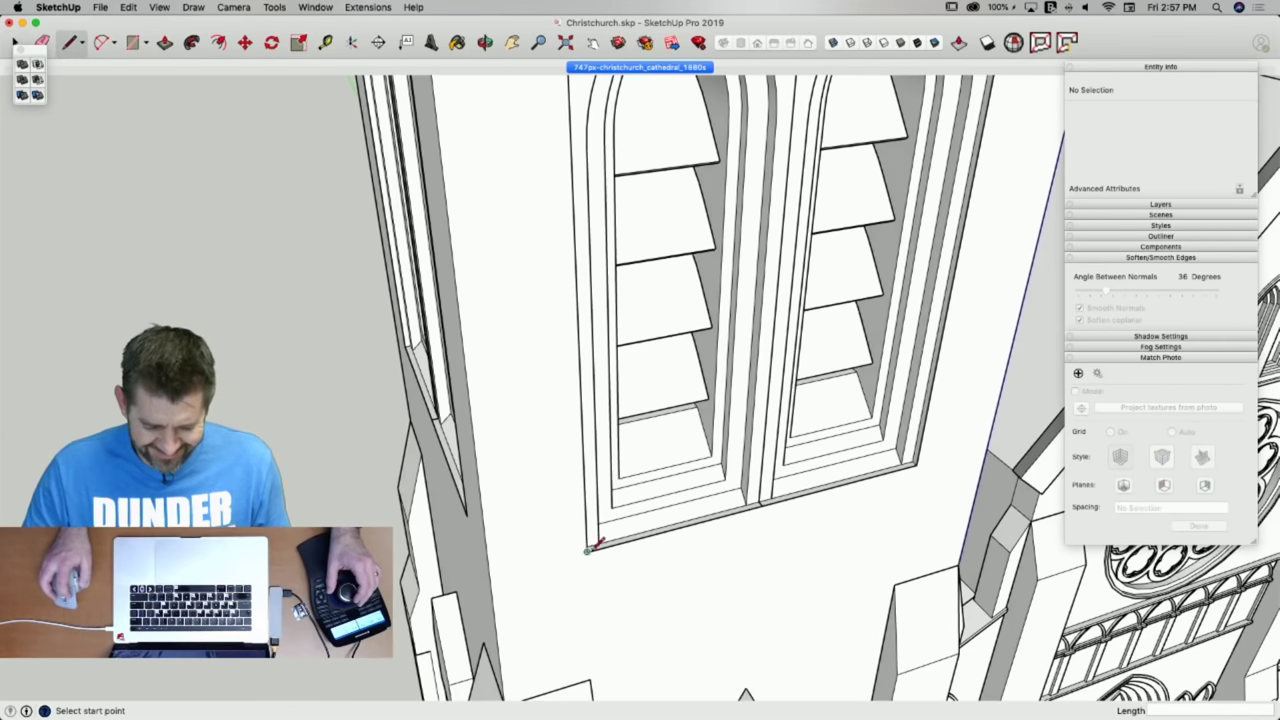
{"action": "left_click", "coordinate": [490, 576]}
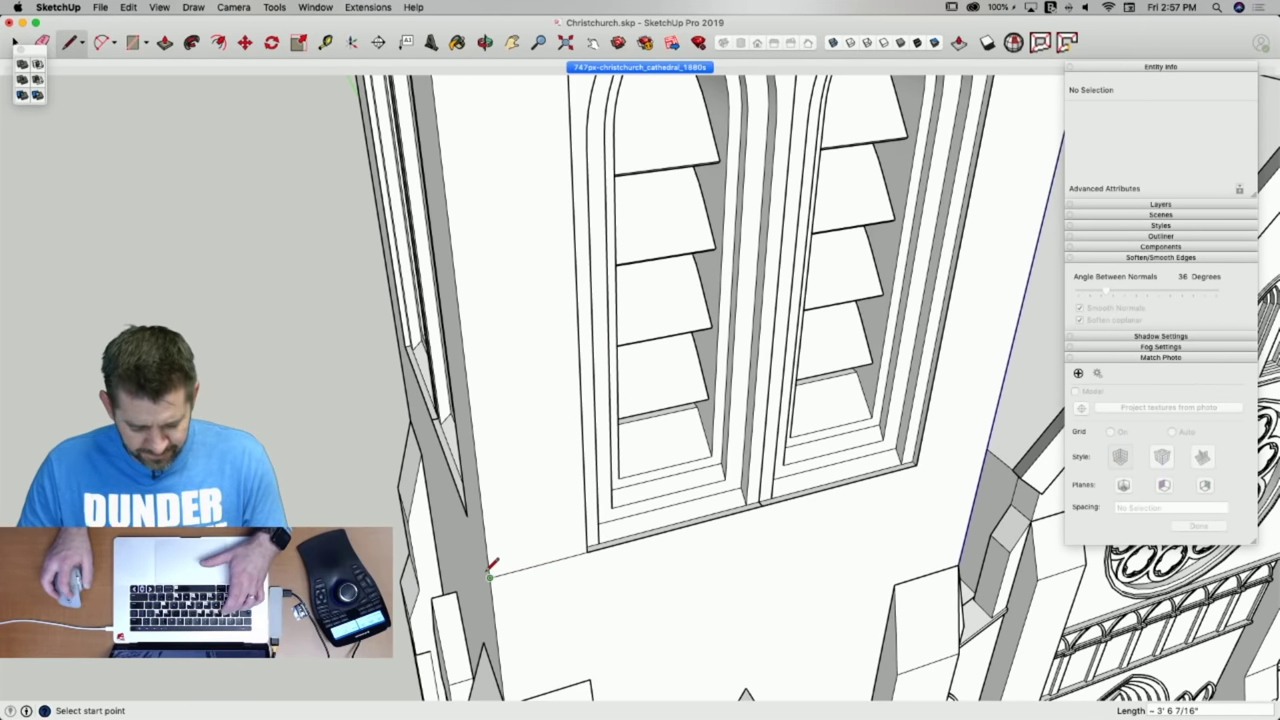
{"action": "key", "text": "r"}
{"action": "left_click", "coordinate": [490, 576]}
{"action": "middle_click_drag", "start_coordinate": [490, 576], "coordinate": [558, 452]}
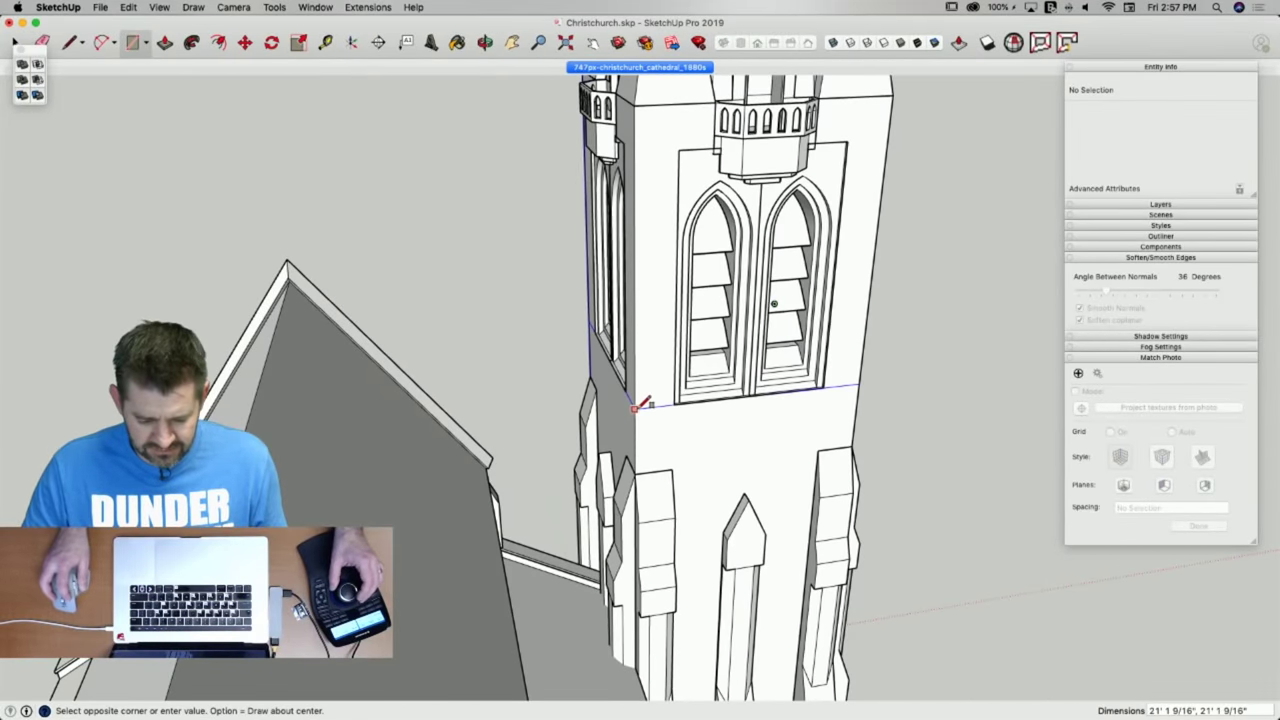
{"action": "left_click", "coordinate": [634, 408]}
{"action": "key", "text": "space"}
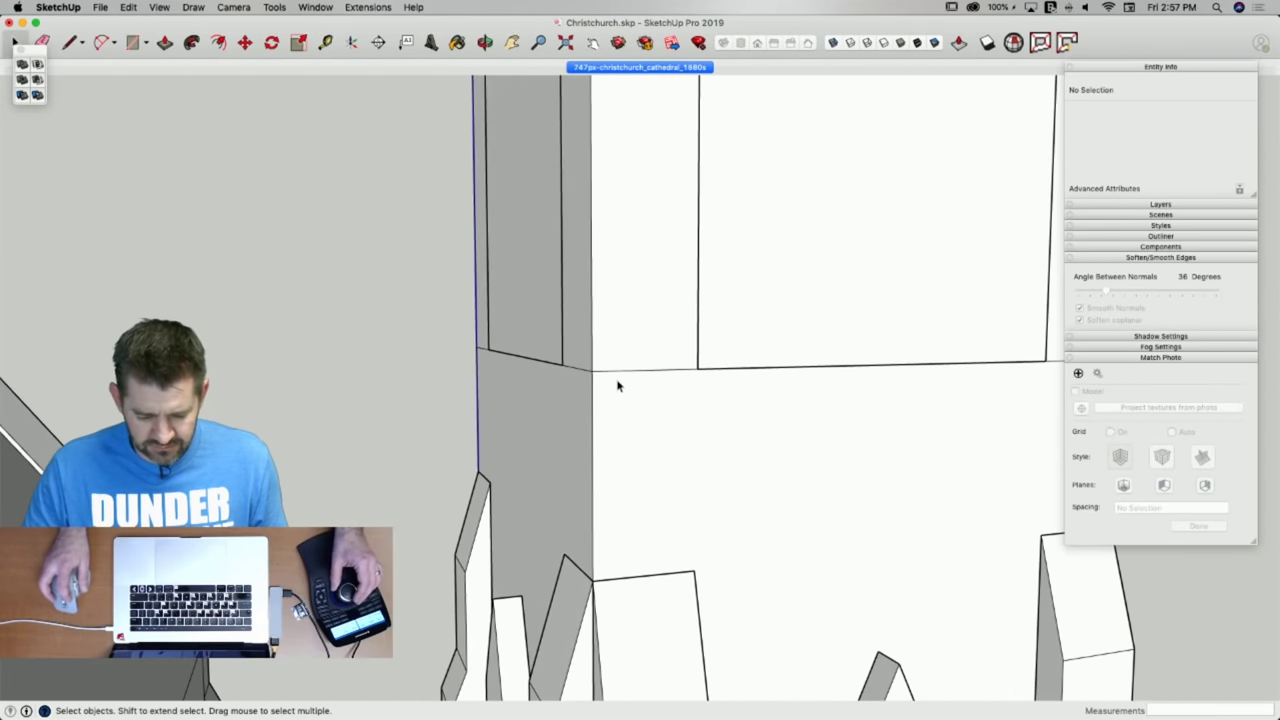
Draw a second 21' 1 9/16" square around the tower slightly below the first to outline a narrow band.
{"action": "key", "text": "r"}
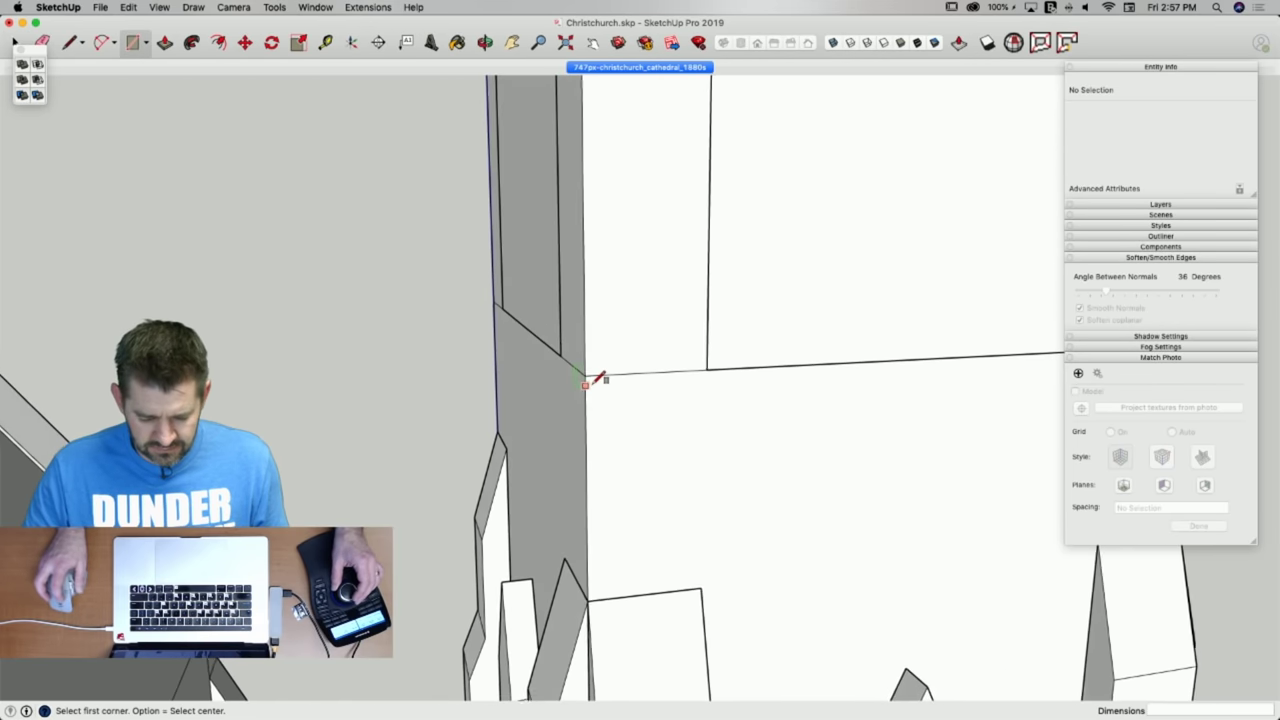
{"action": "middle_click_drag", "start_coordinate": [587, 384], "coordinate": [582, 378]}
{"action": "left_click", "coordinate": [587, 381]}
{"action": "scroll", "coordinate": [703, 380], "scroll_direction": "down", "scroll_amount": 8}
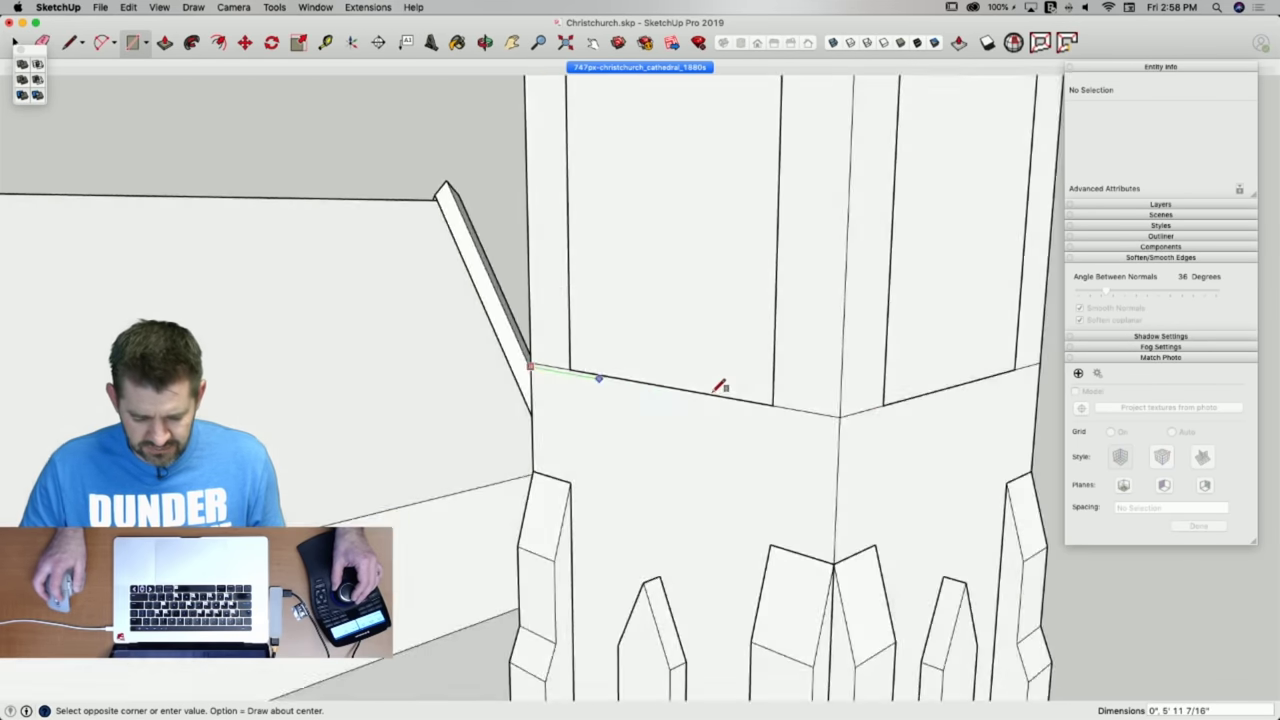
{"action": "scroll", "coordinate": [694, 383], "scroll_direction": "up", "scroll_amount": 8}
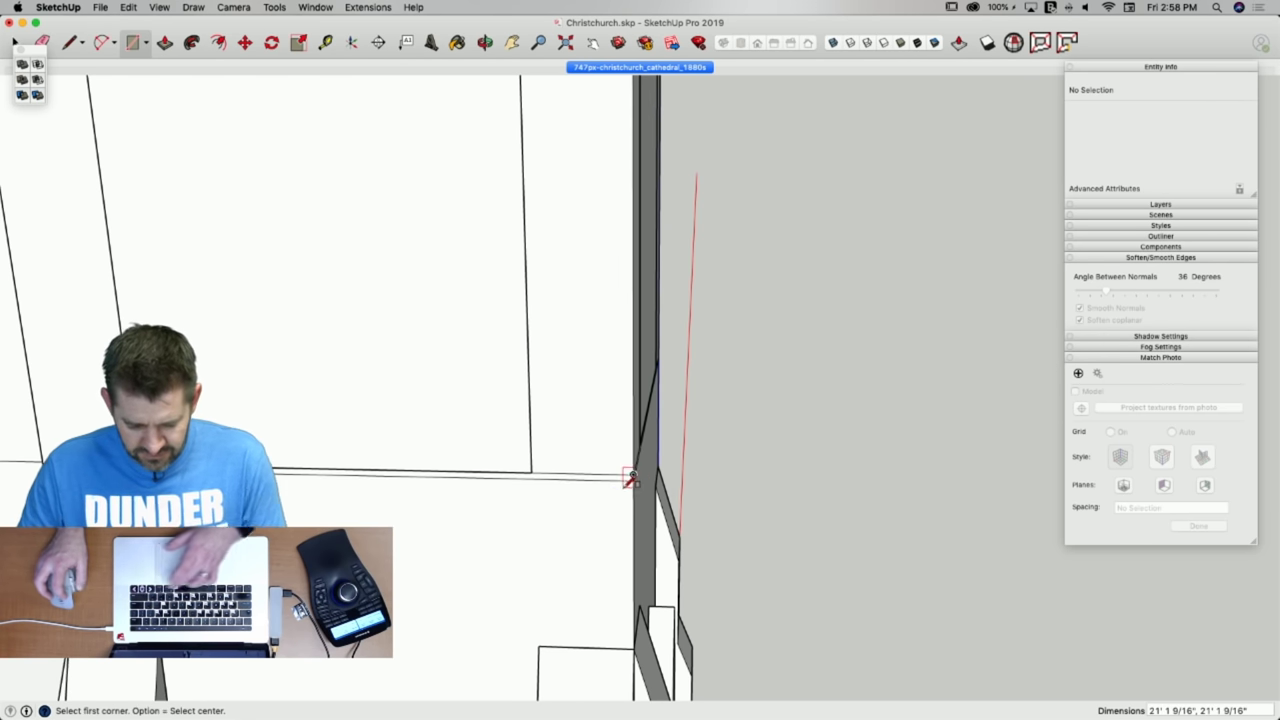
Push/pull the narrow band below the paired windows outward 2 3/4" on each side of the tower.
{"action": "key", "text": "p"}
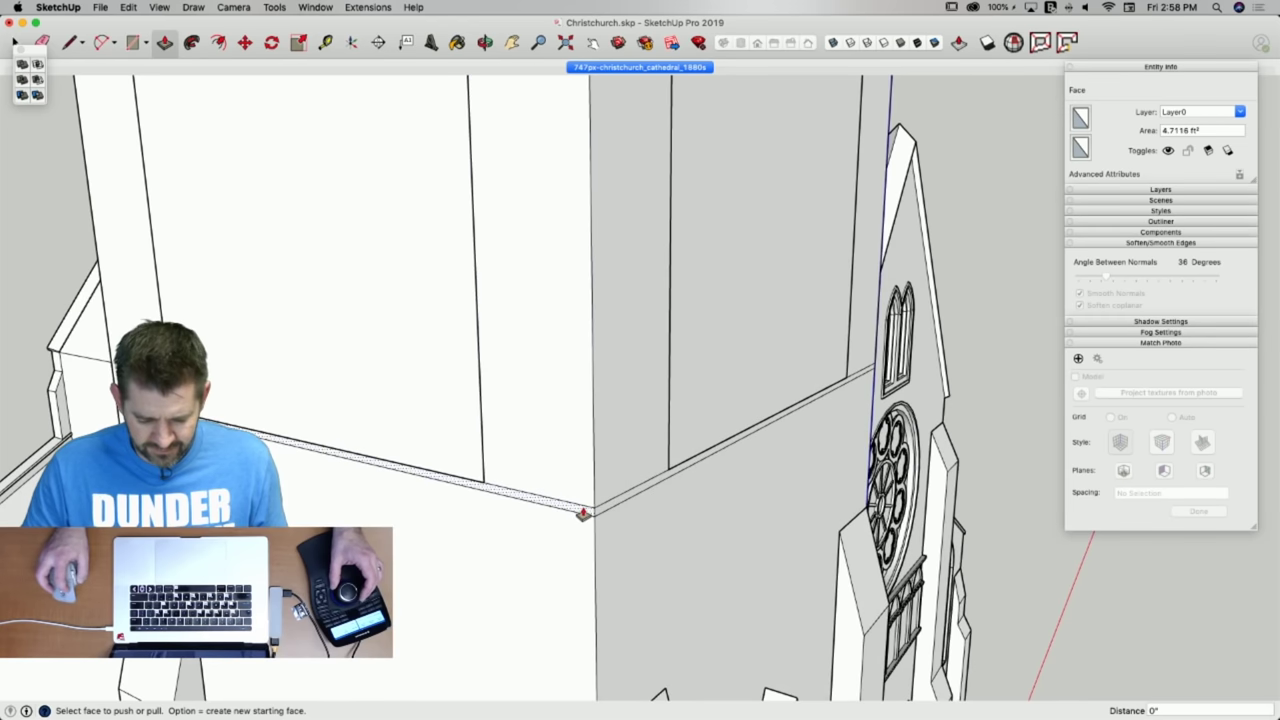
{"action": "left_click_drag", "start_coordinate": [583, 513], "coordinate": [575, 518]}
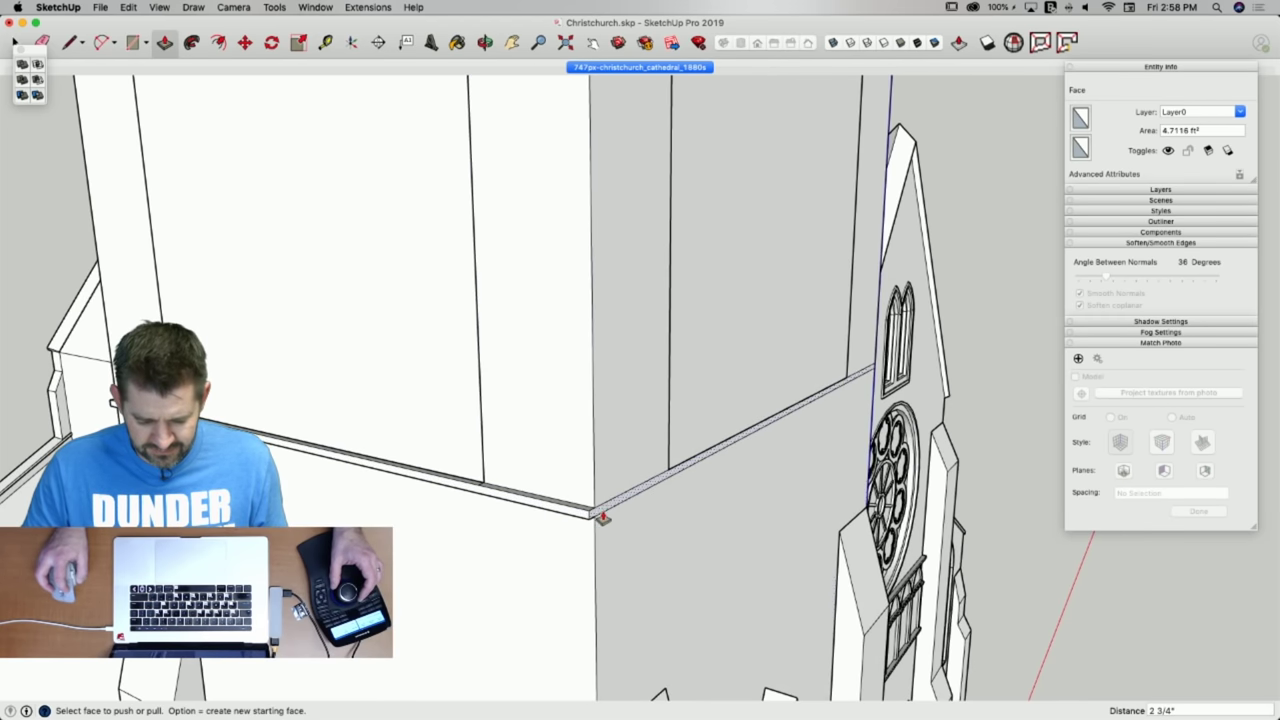
{"action": "double_click", "coordinate": [603, 514]}
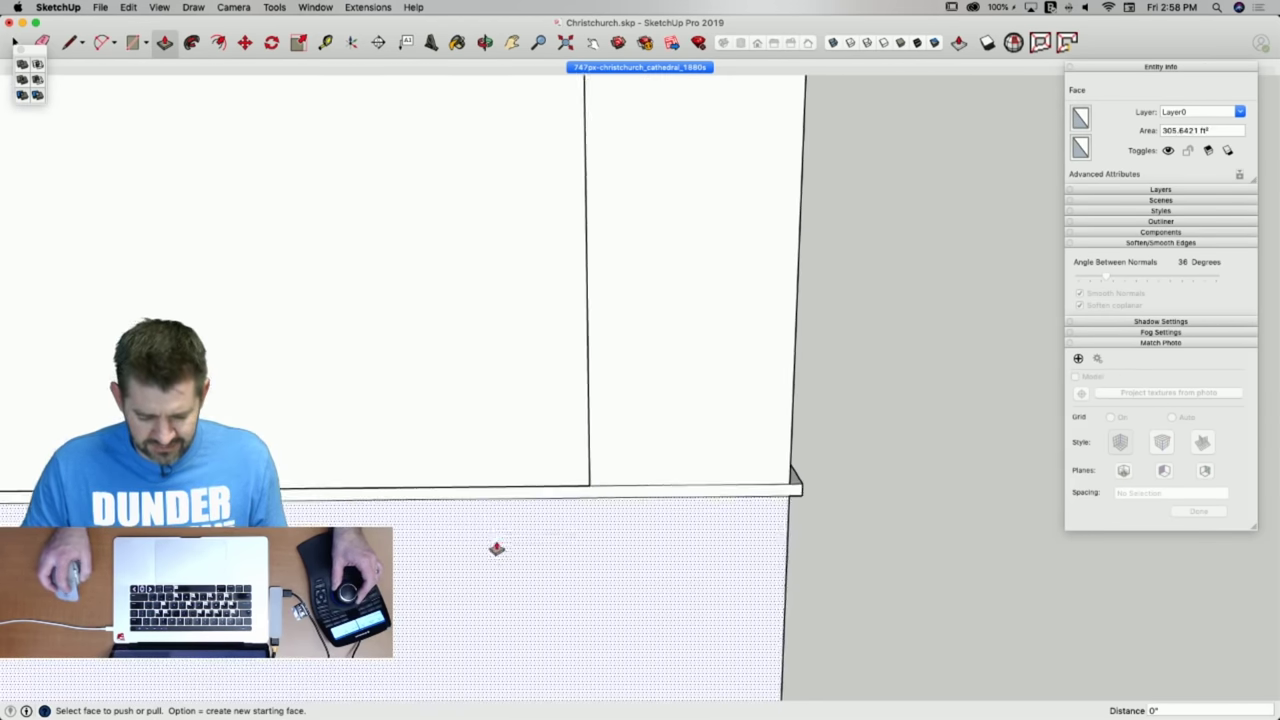
{"action": "double_click", "coordinate": [318, 472]}
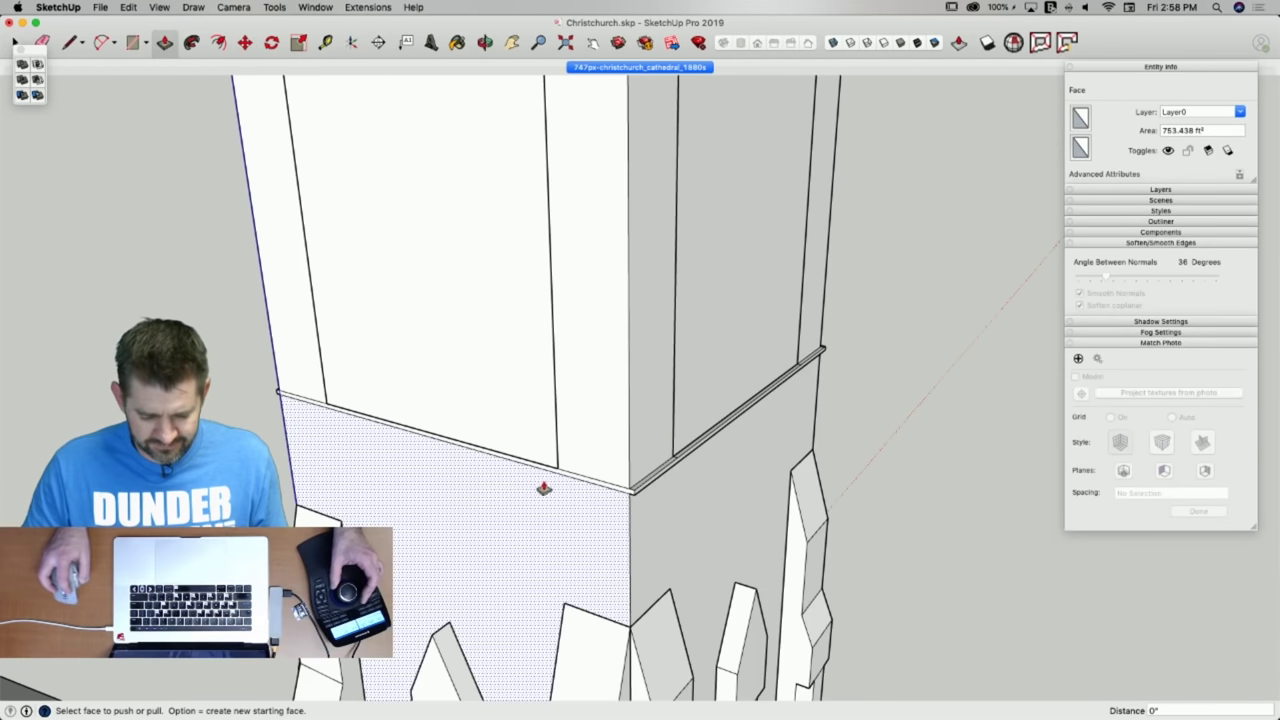
Delete the blank faces covering the paired-window recesses on all four sides of the tower.
{"action": "key", "text": "space"}
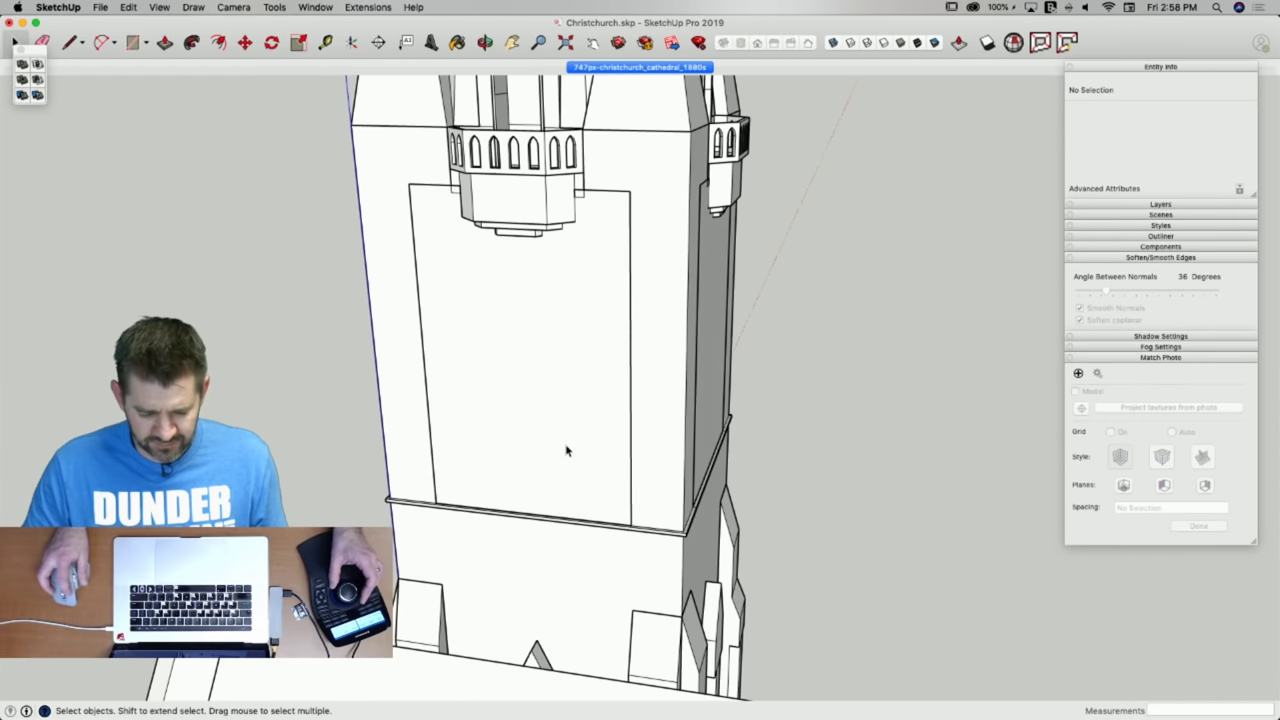
{"action": "left_click", "coordinate": [566, 451]}
{"action": "key", "text": "Delete"}
{"action": "middle_click_drag", "start_coordinate": [645, 424], "coordinate": [880, 420]}
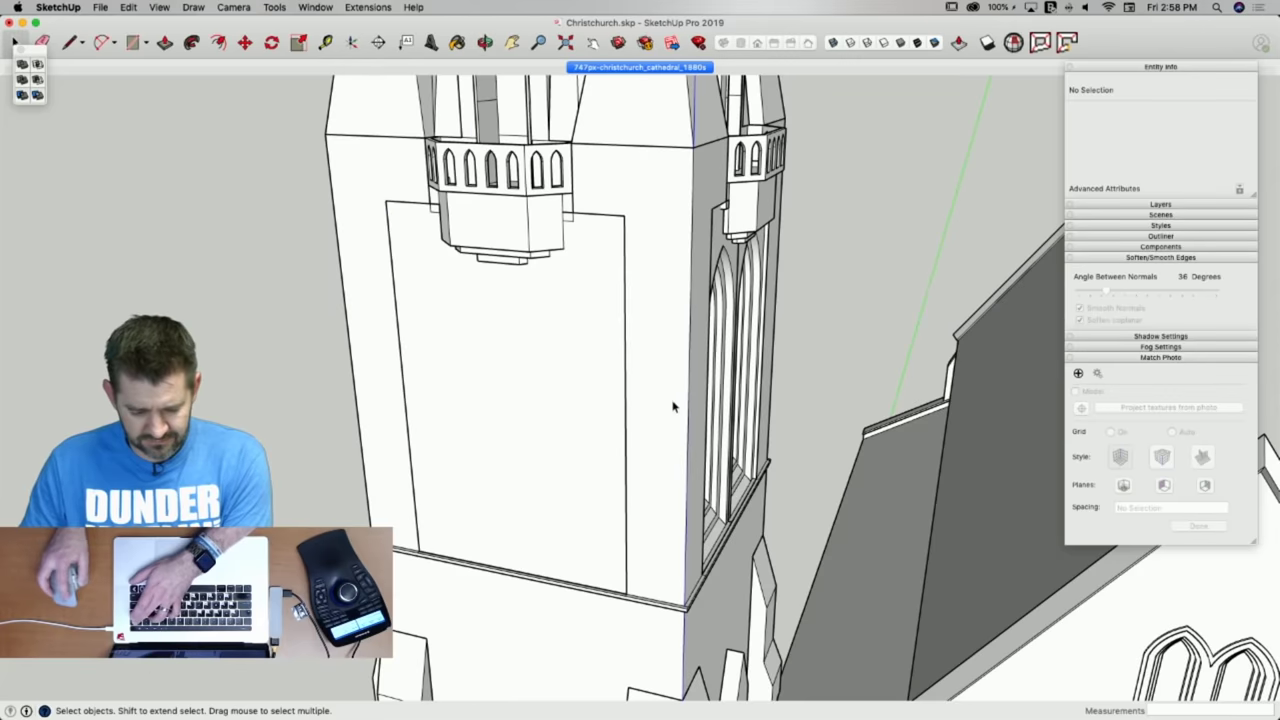
{"action": "left_click", "coordinate": [543, 406]}
{"action": "key", "text": "Delete"}
{"action": "middle_click_drag", "start_coordinate": [350, 394], "coordinate": [821, 452]}
{"action": "left_click", "coordinate": [348, 511]}
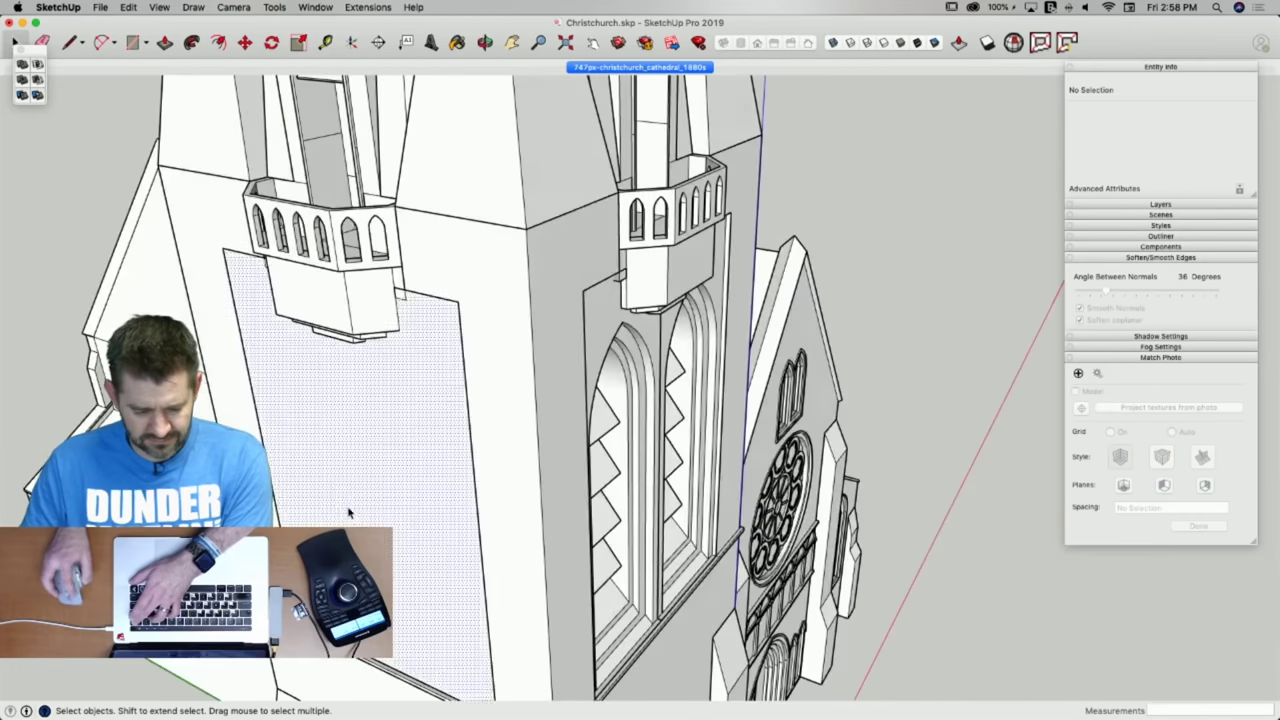
{"action": "key", "text": "Delete"}
{"action": "middle_click_drag", "start_coordinate": [348, 511], "coordinate": [727, 498]}
{"action": "key", "text": "space"}
{"action": "left_click", "coordinate": [900, 366]}
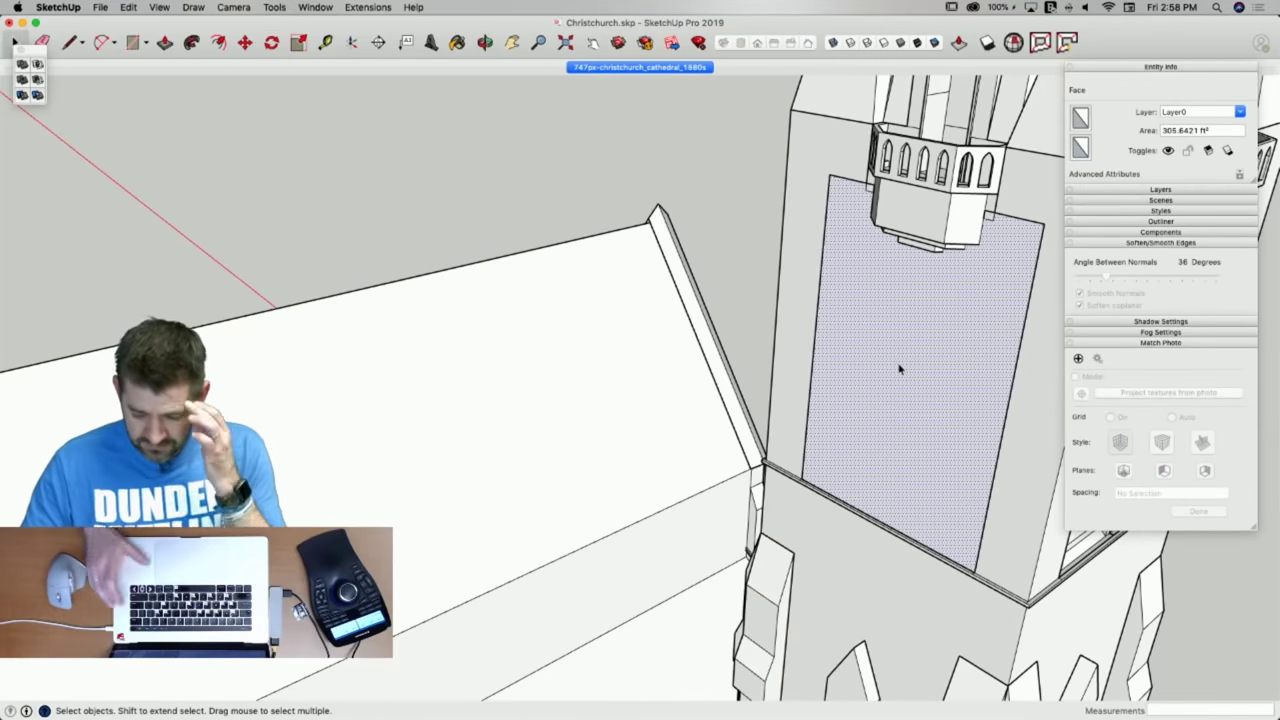
{"action": "key", "text": "Delete"}
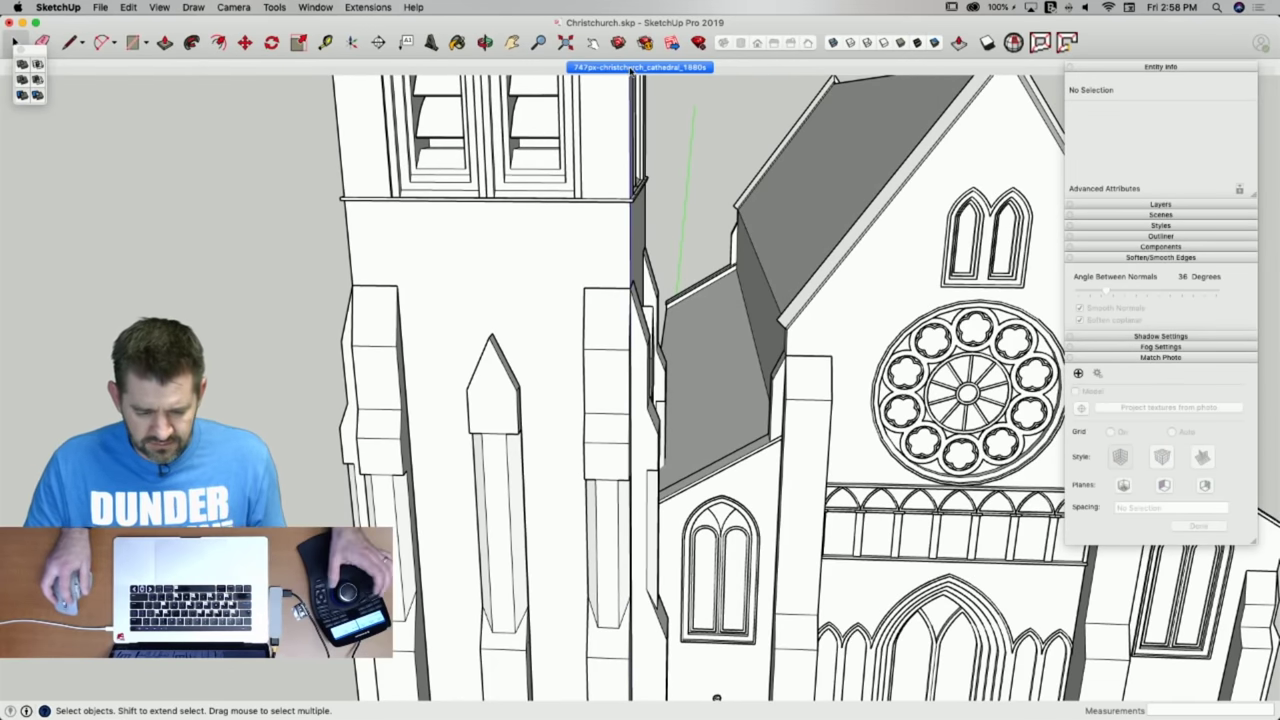
In the matched photo view, trace half of the small lancet window: centre line, about 1' 1" base and about 4' 11" side edge.
{"action": "left_click", "coordinate": [631, 67]}
{"action": "scroll", "coordinate": [486, 635], "scroll_direction": "up", "scroll_amount": 3}
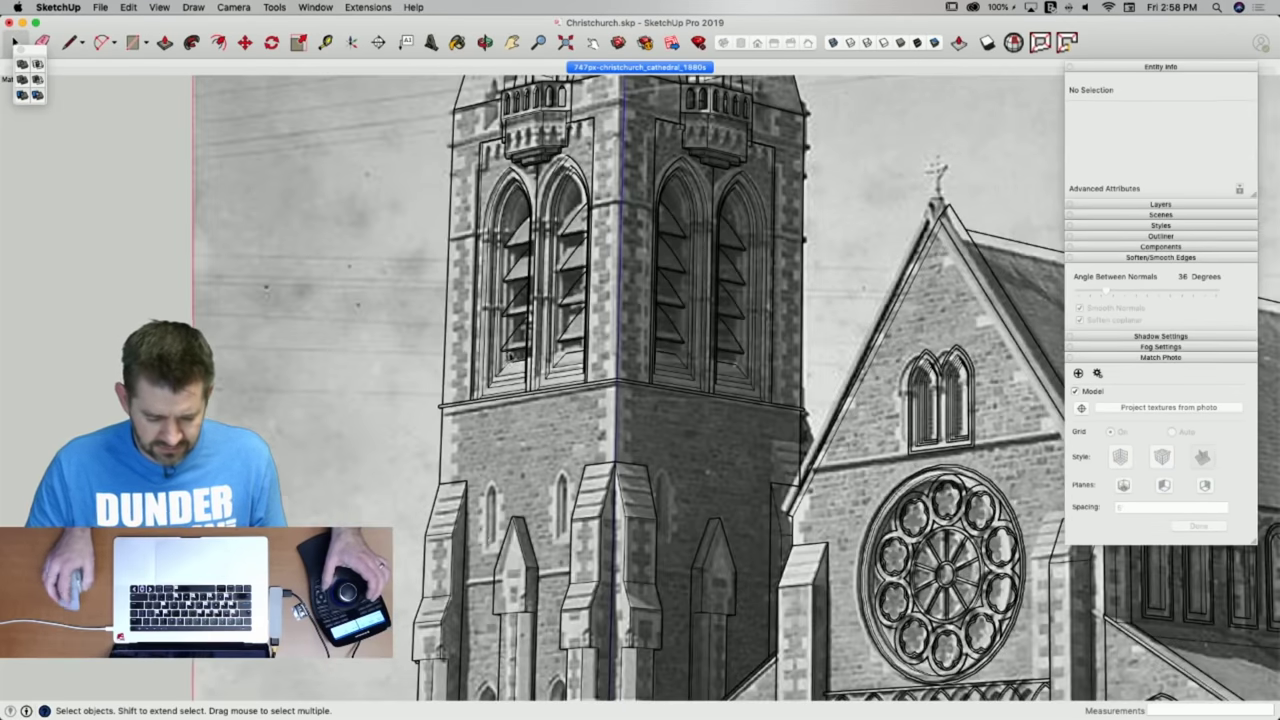
{"action": "scroll", "coordinate": [585, 296], "scroll_direction": "down", "scroll_amount": 3}
{"action": "scroll", "coordinate": [538, 540], "scroll_direction": "up", "scroll_amount": 8}
{"action": "key", "text": "l"}
{"action": "scroll", "coordinate": [535, 200], "scroll_direction": "up", "scroll_amount": 5}
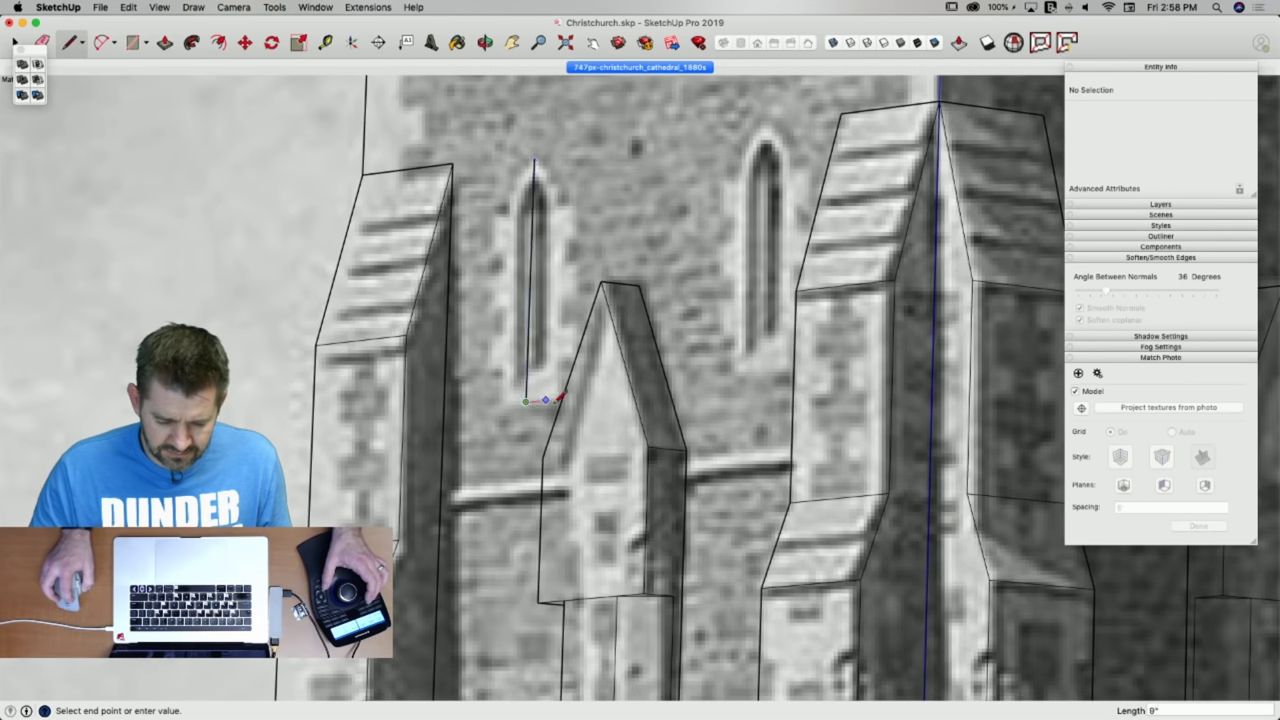
{"action": "scroll", "coordinate": [547, 399], "scroll_direction": "up", "scroll_amount": 3}
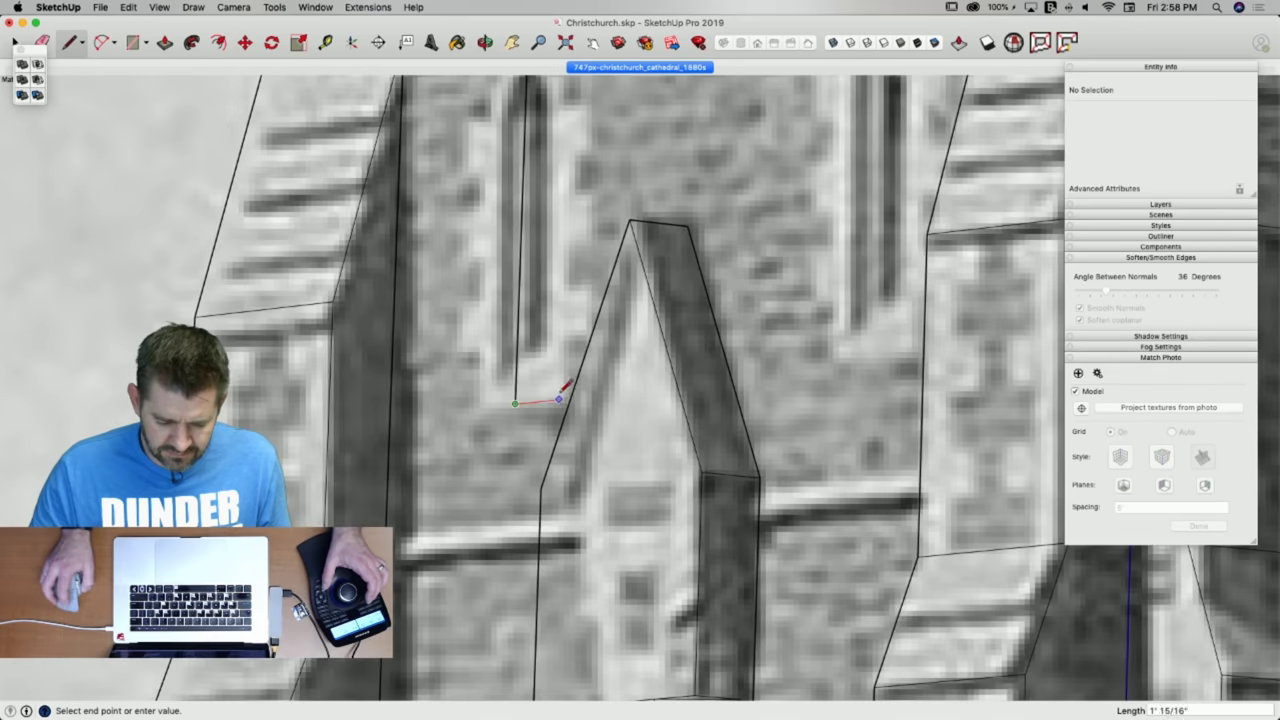
{"action": "scroll", "coordinate": [551, 299], "scroll_direction": "down", "scroll_amount": 3}
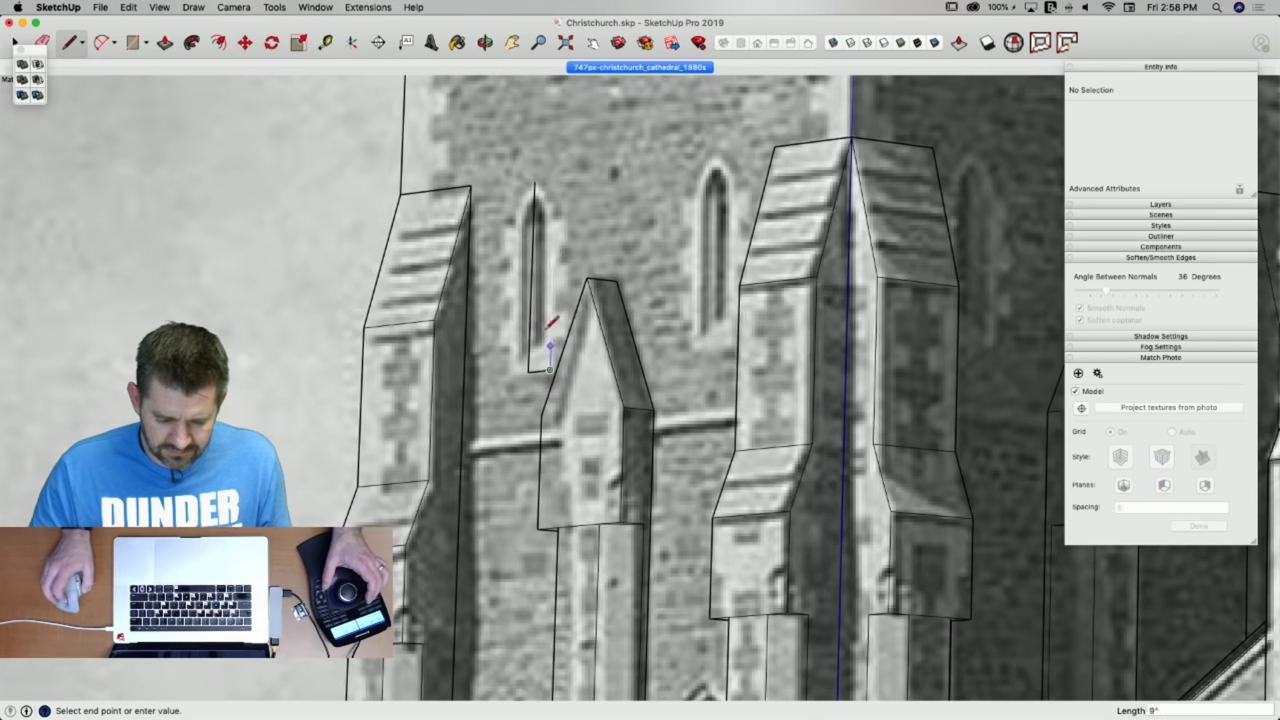
{"action": "left_click", "coordinate": [556, 208]}
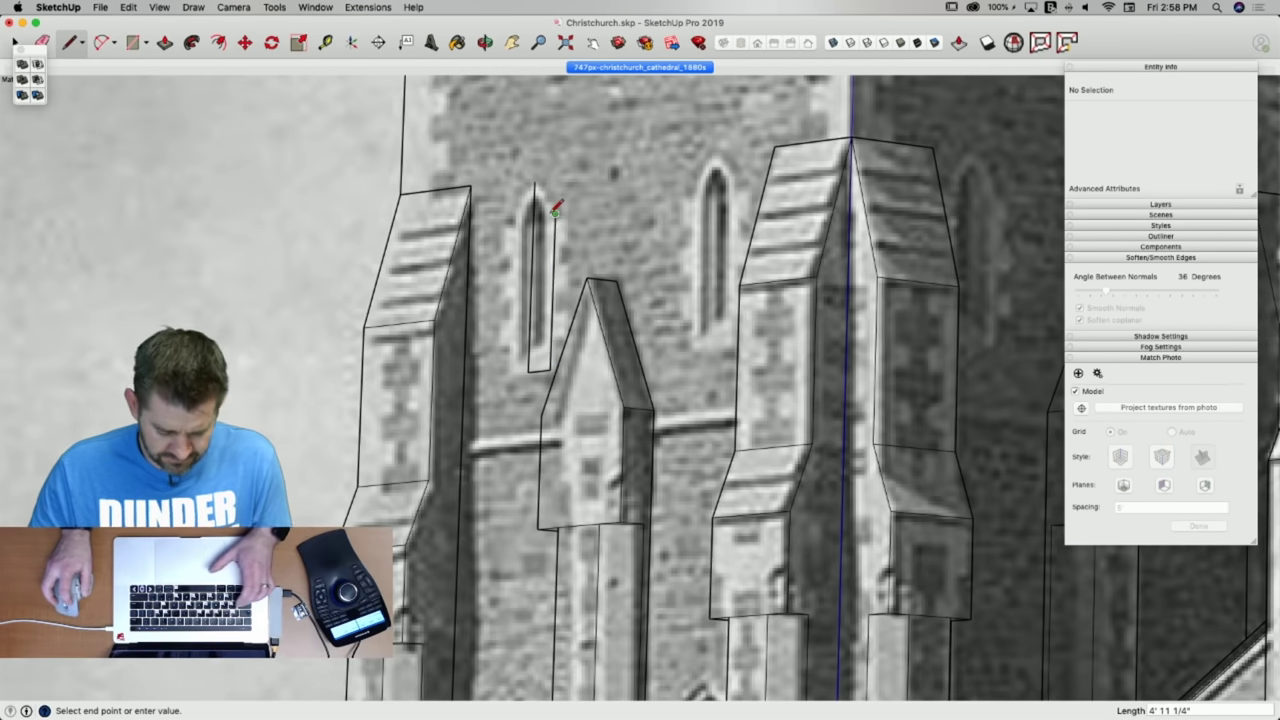
Close the half-window outline with an arc of about 2 7/16" bulge from the side edge to the peak.
{"action": "key", "text": "a"}
{"action": "left_click", "coordinate": [555, 212]}
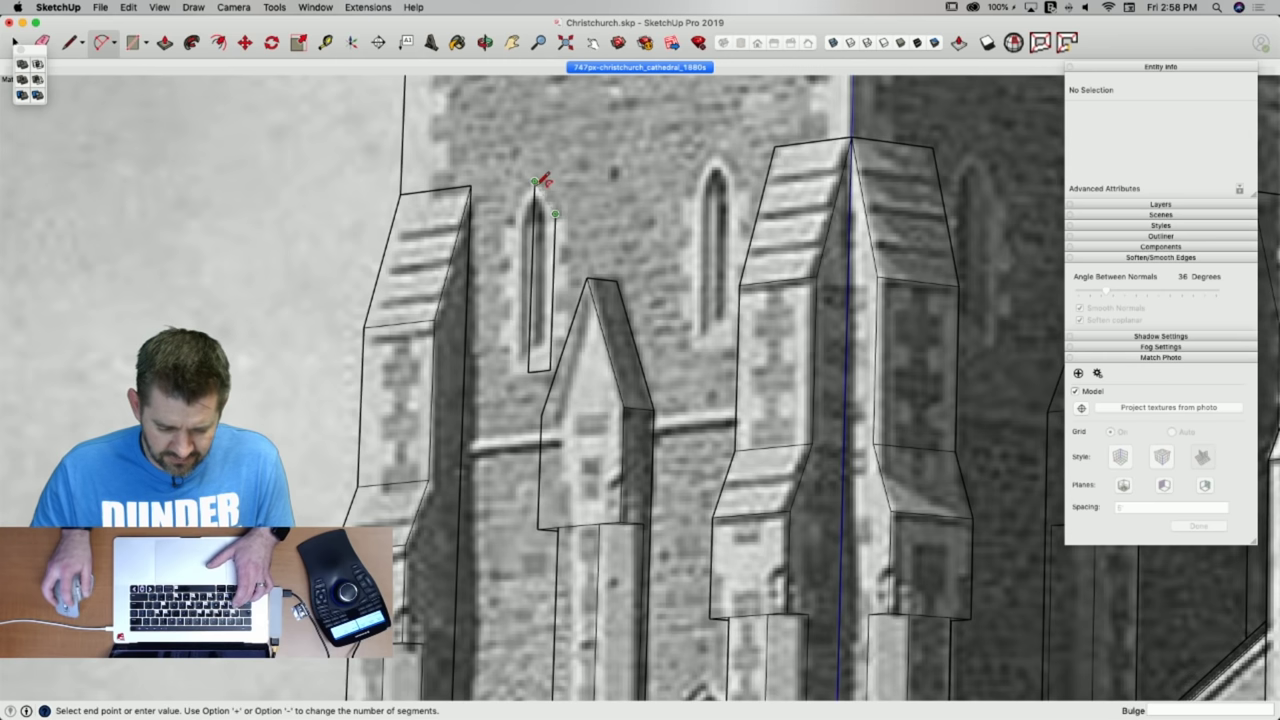
{"action": "left_click", "coordinate": [534, 181]}
{"action": "scroll", "coordinate": [545, 185], "scroll_direction": "up", "scroll_amount": 4}
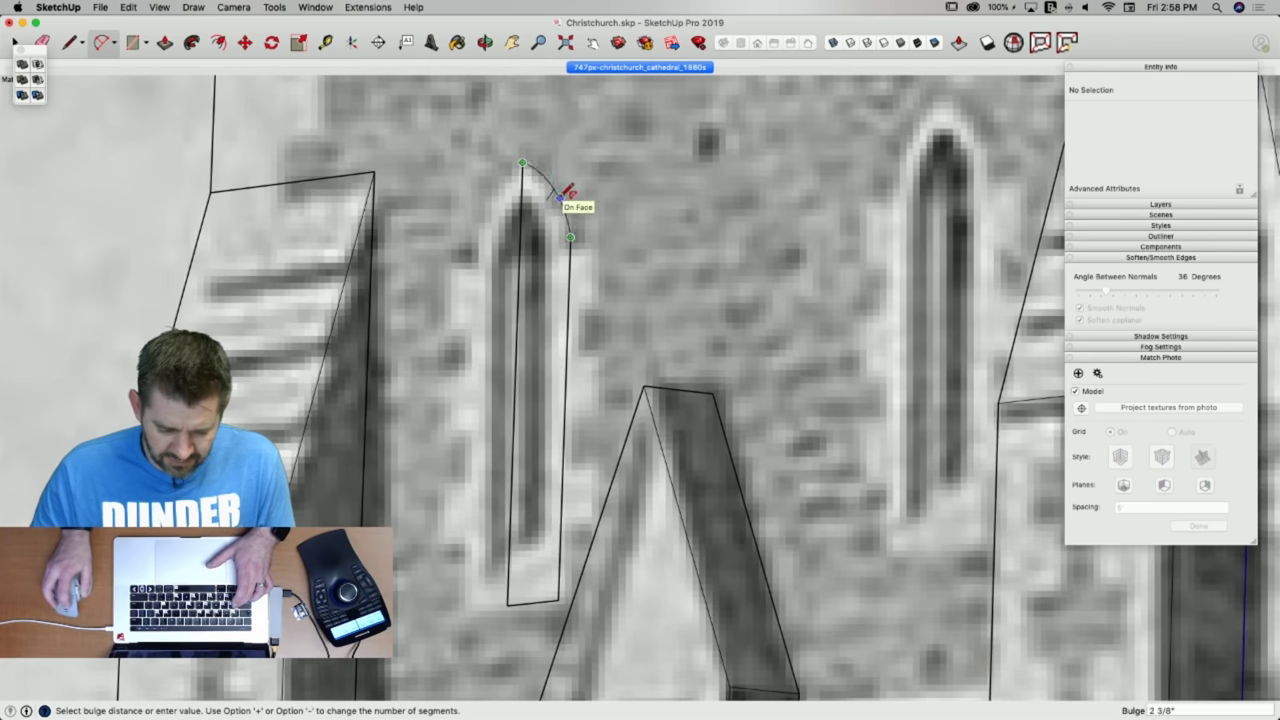
{"action": "left_click", "coordinate": [566, 192]}
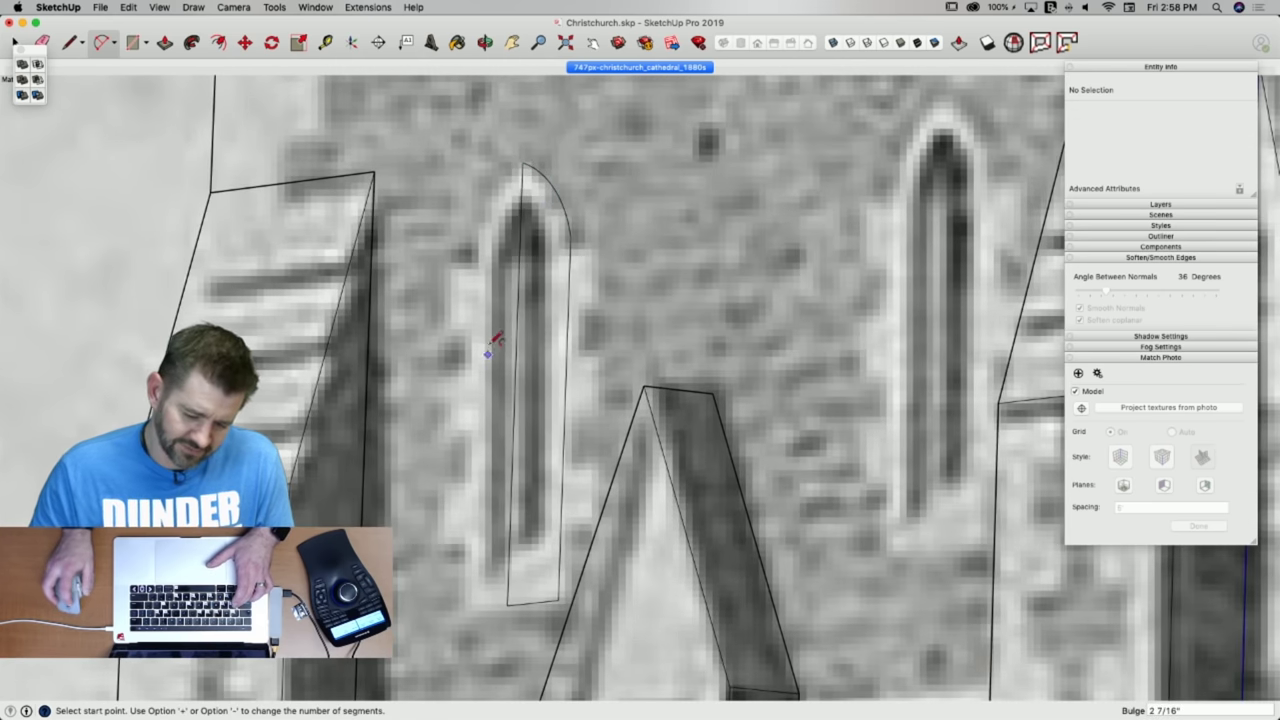
Rotate a copy of the half-window face 180° about its centre line's base and erase the centre line to form one pointed window.
{"action": "key", "text": "space"}
{"action": "left_click", "coordinate": [551, 437]}
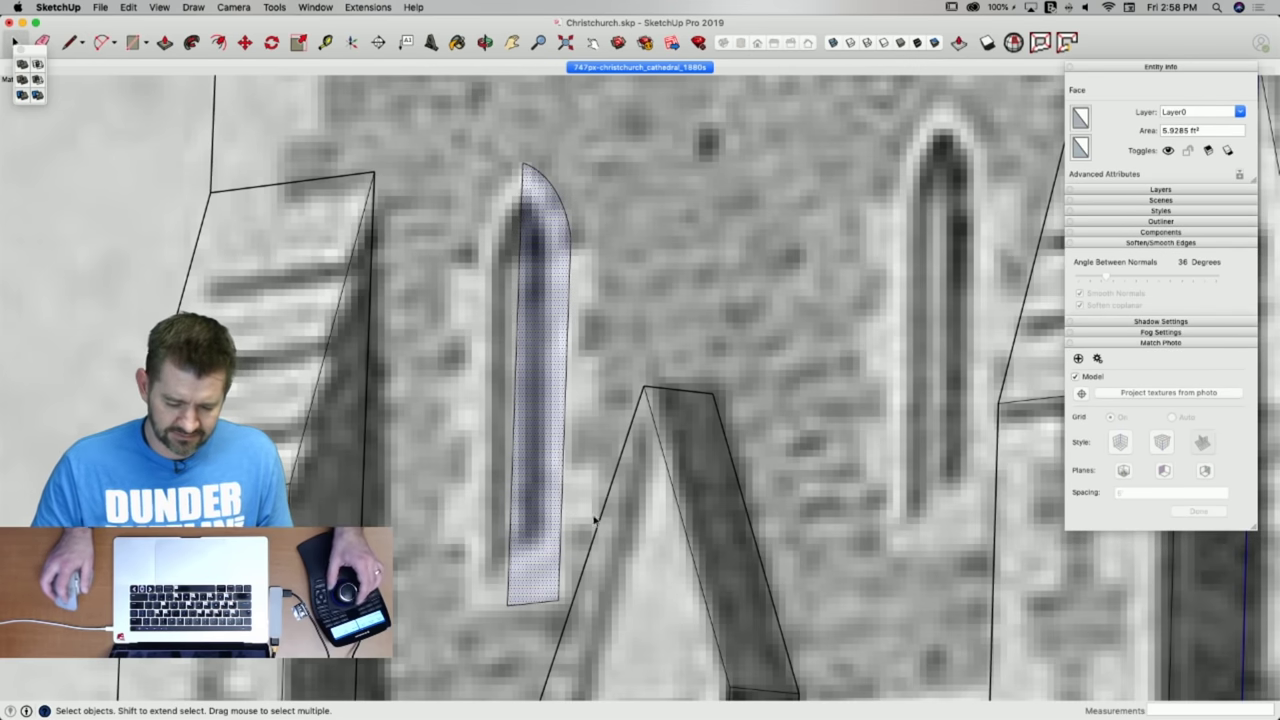
{"action": "scroll", "coordinate": [591, 520], "scroll_direction": "down", "scroll_amount": 10}
{"action": "scroll", "coordinate": [581, 537], "scroll_direction": "up", "scroll_amount": 10}
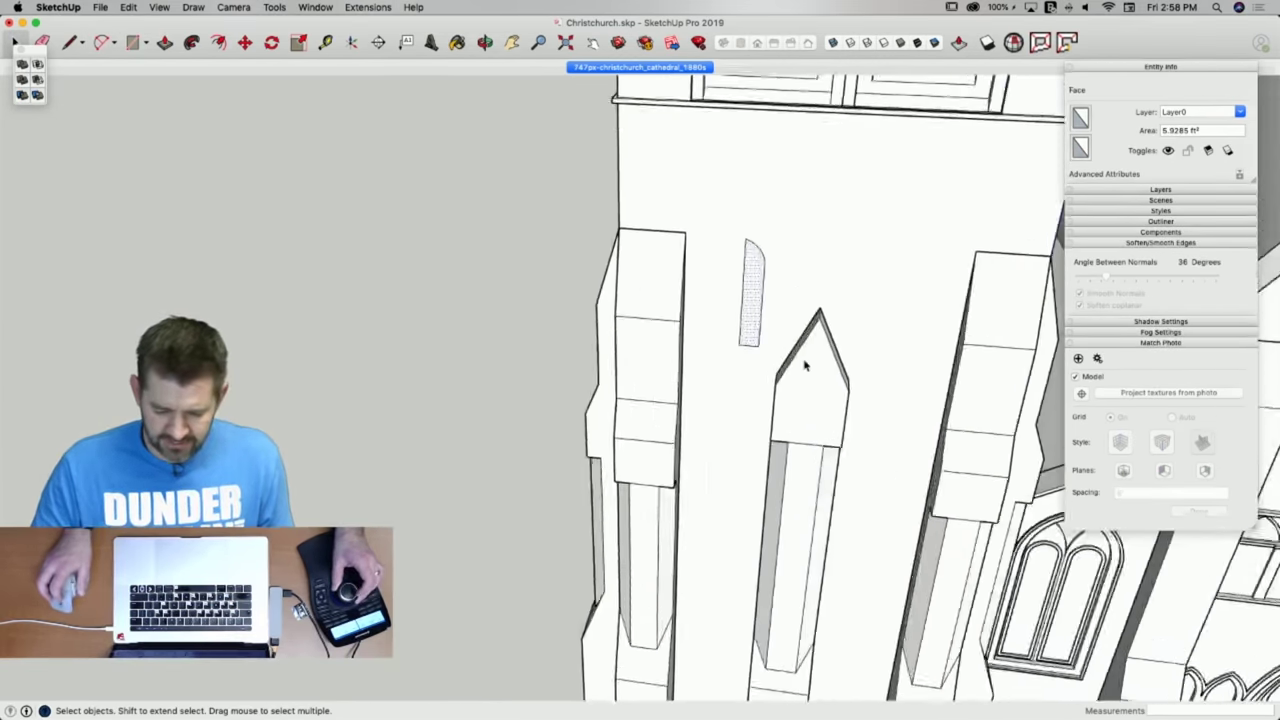
{"action": "key", "text": "q"}
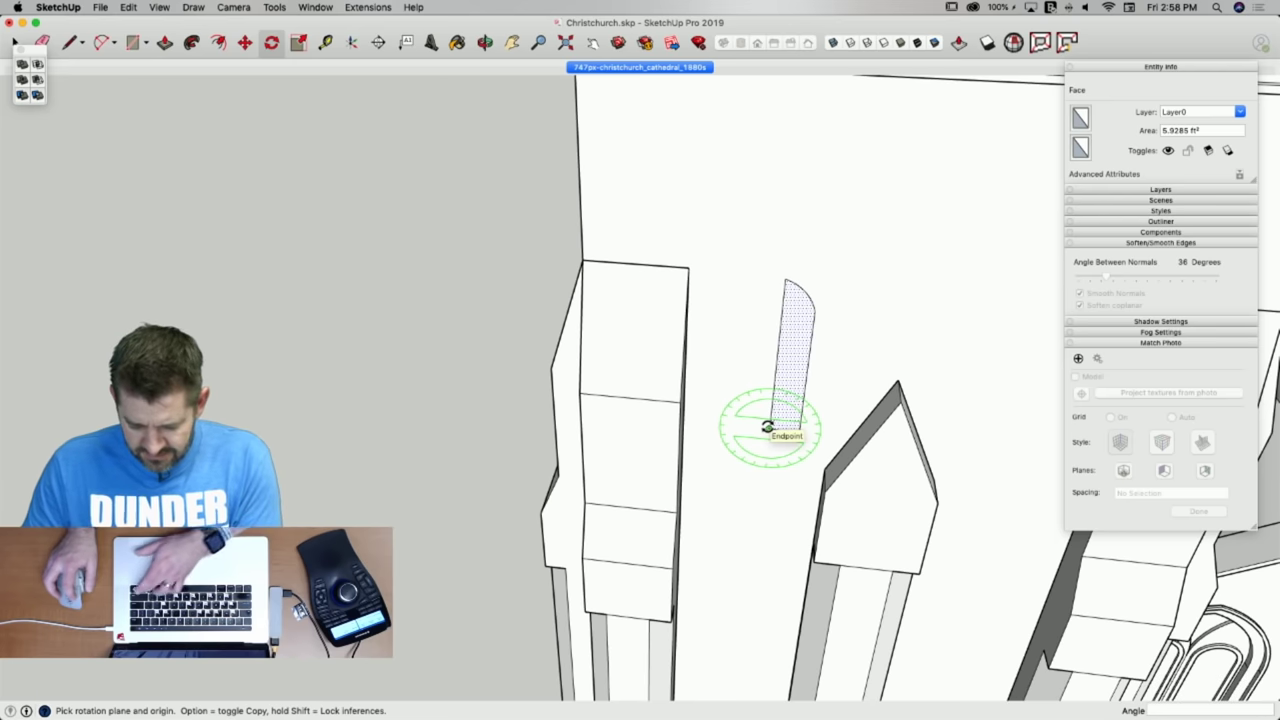
{"action": "left_click", "coordinate": [768, 427]}
{"action": "left_click", "coordinate": [798, 428]}
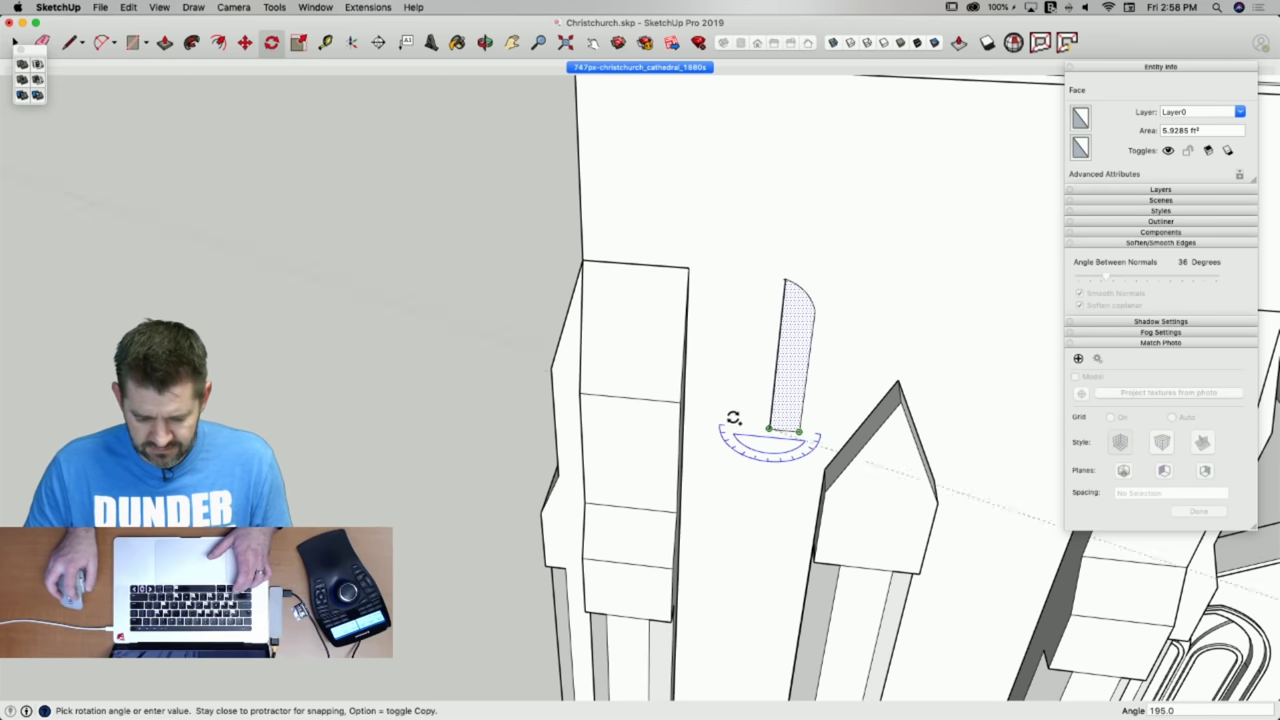
{"action": "left_click", "coordinate": [722, 427]}
{"action": "key", "text": "e"}
{"action": "left_click", "coordinate": [775, 370]}
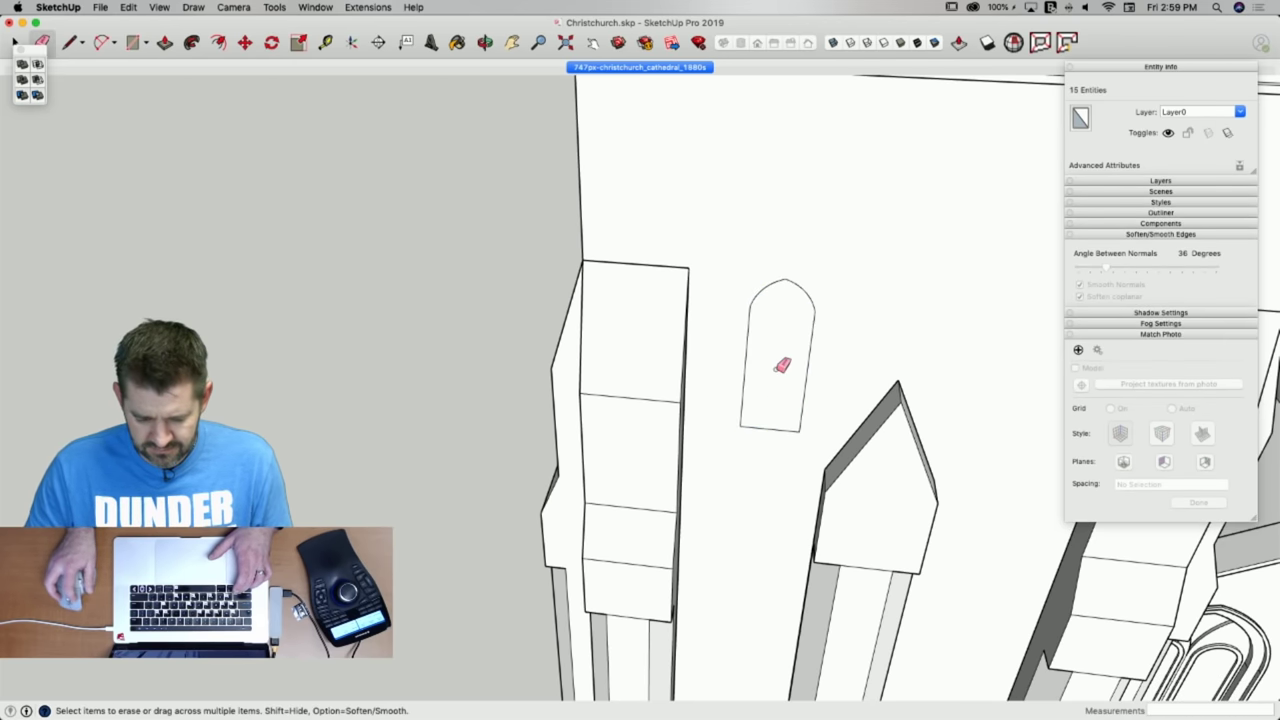
Offset the pointed window's outline slightly outward to form a narrow surrounding frame.
{"action": "key", "text": "f"}
{"action": "key", "text": "f"}
{"action": "left_click", "coordinate": [750, 352]}
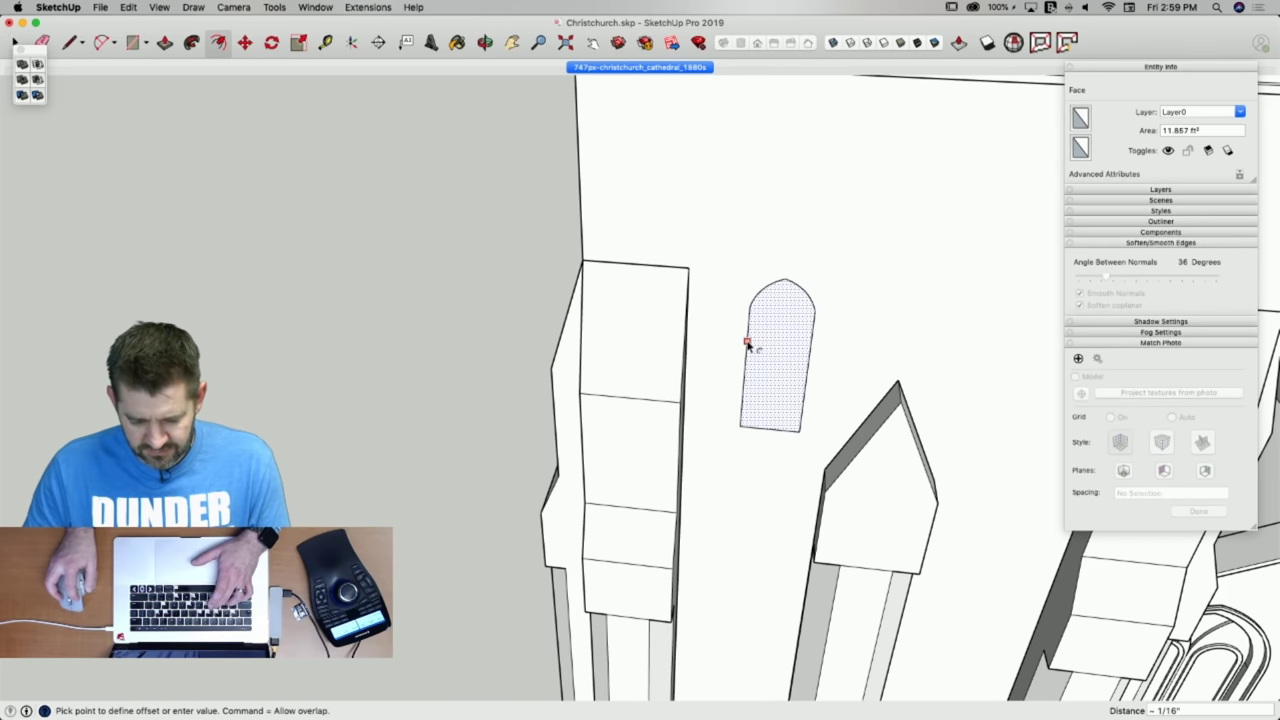
{"action": "left_click", "coordinate": [748, 349]}
{"action": "left_click", "coordinate": [748, 333]}
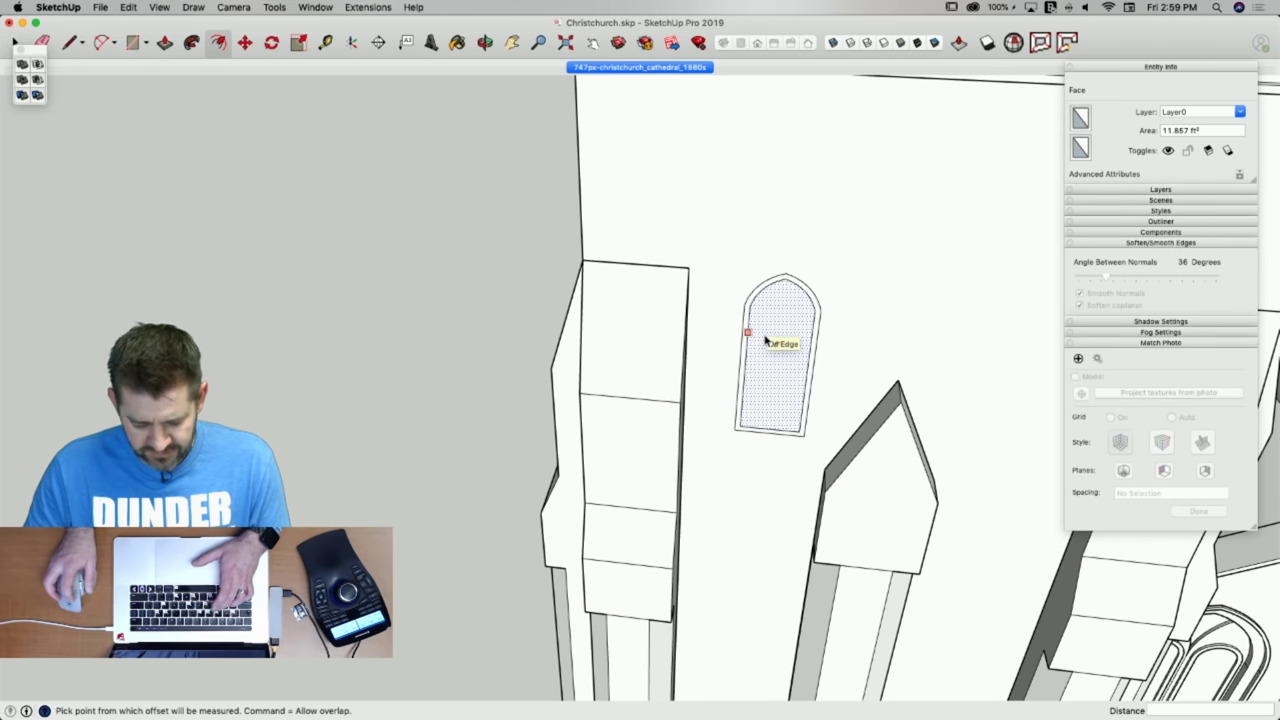
Push/pull the narrow window frame outward from the tower wall.
{"action": "key", "text": "p"}
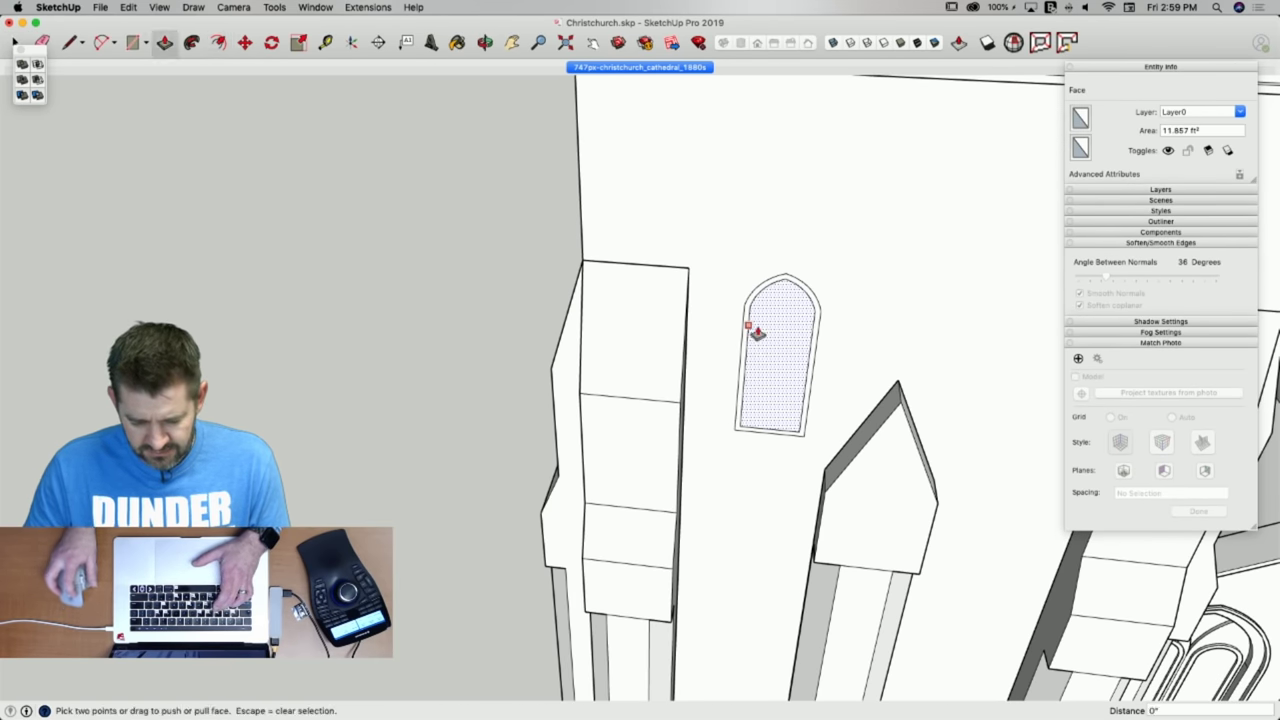
{"action": "scroll", "coordinate": [740, 378], "scroll_direction": "up", "scroll_amount": 3}
{"action": "key", "text": "Escape"}
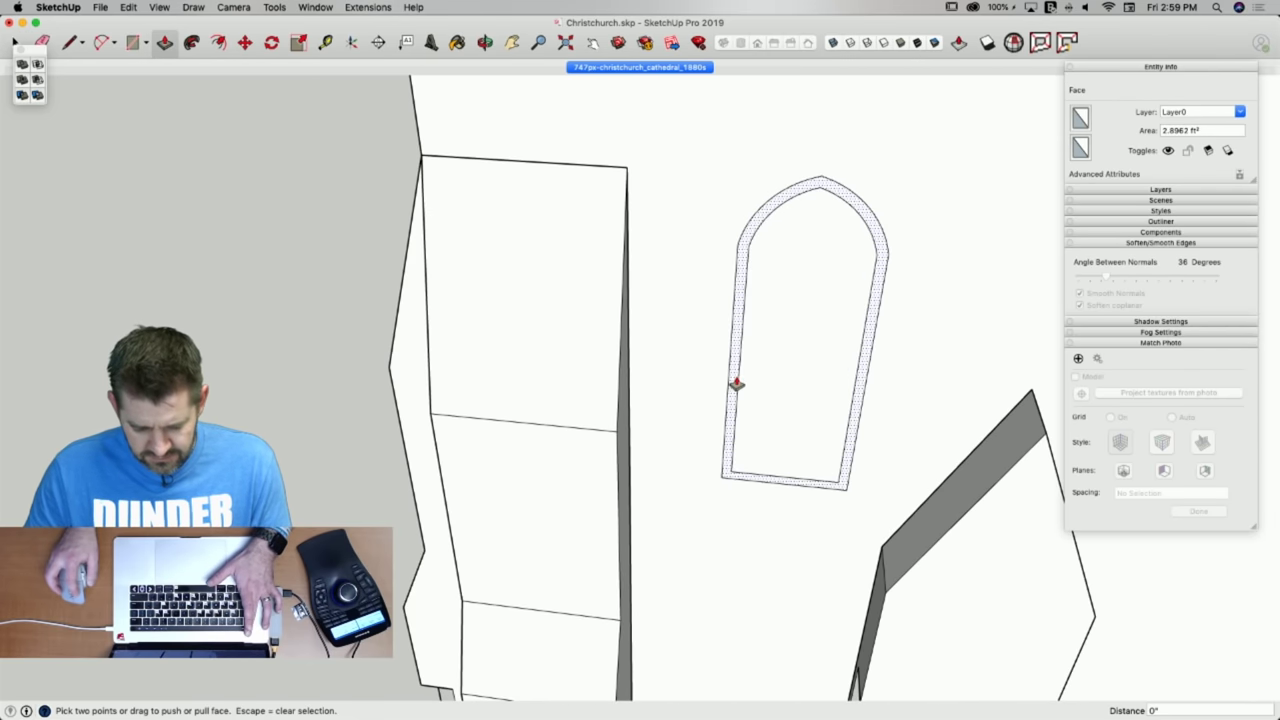
{"action": "left_click_drag", "start_coordinate": [737, 386], "coordinate": [766, 371]}
Offset the window face inward and push the inner pointed pane back into the wall.
{"action": "key", "text": "f"}
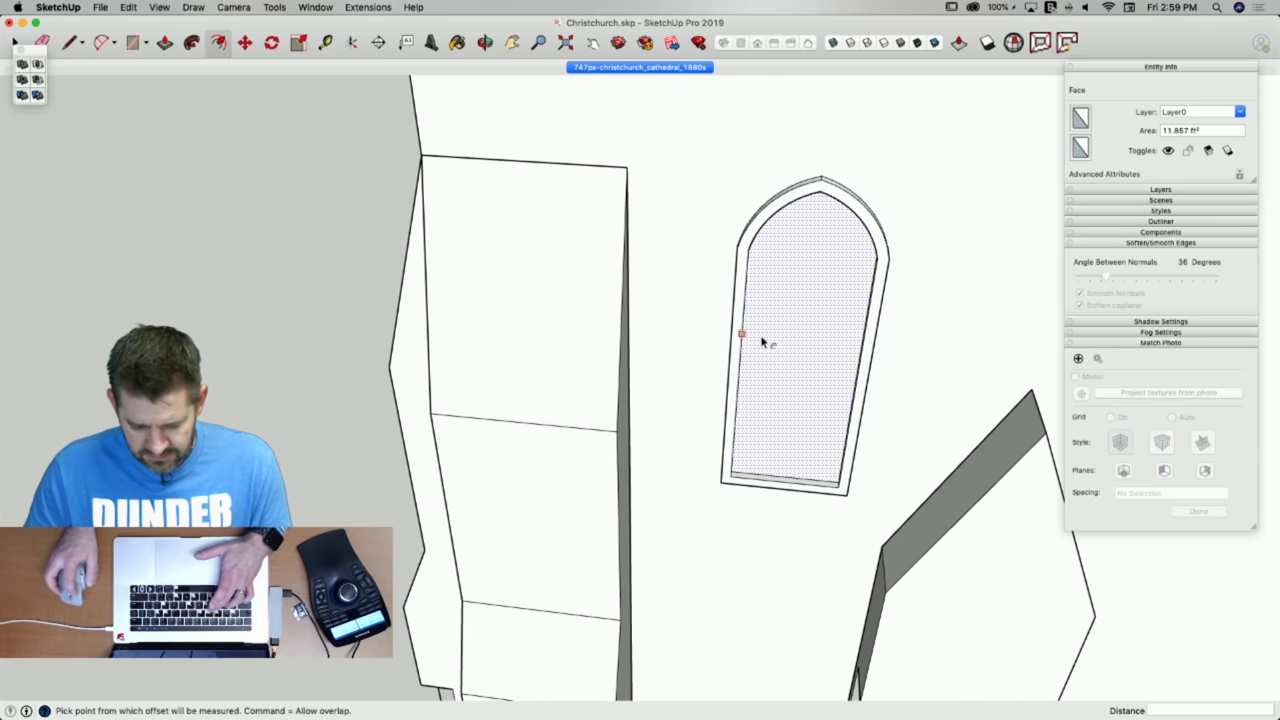
{"action": "left_click", "coordinate": [766, 343]}
{"action": "left_click", "coordinate": [769, 340]}
{"action": "key", "text": "p"}
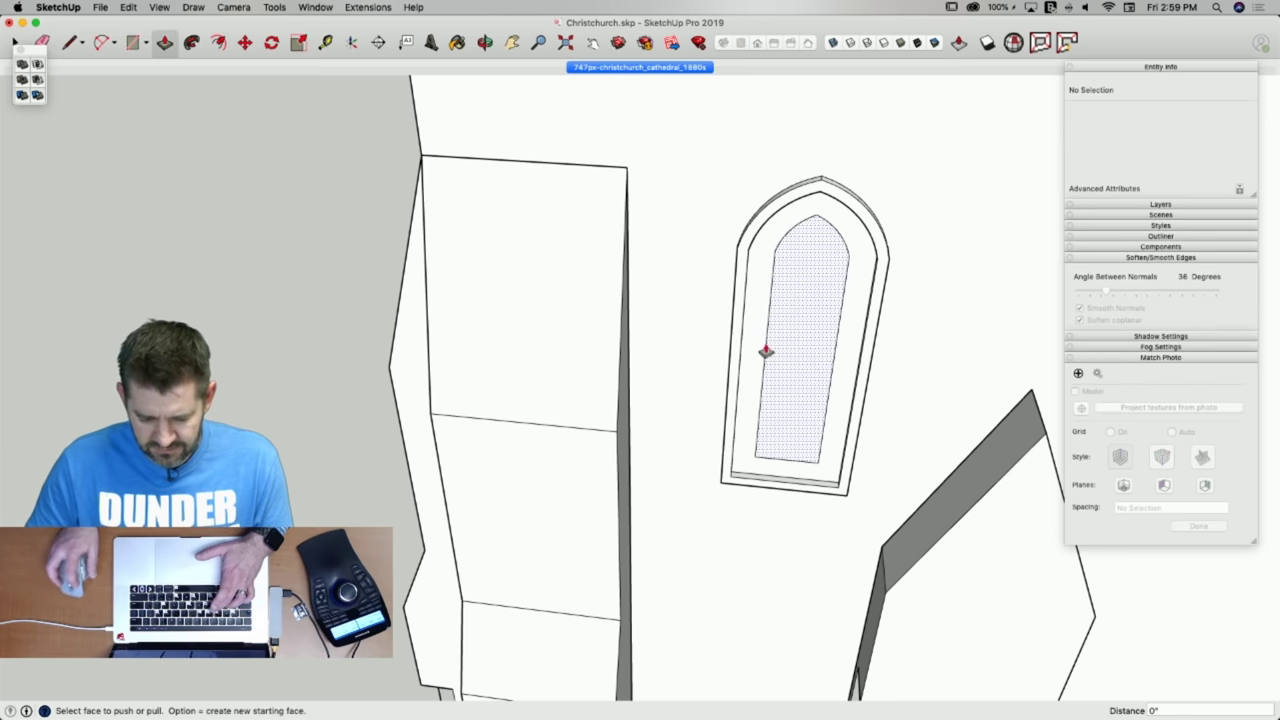
{"action": "left_click", "coordinate": [795, 380]}
Select the whole small pointed window and make it a component named TinyWindow.
{"action": "key", "text": "space"}
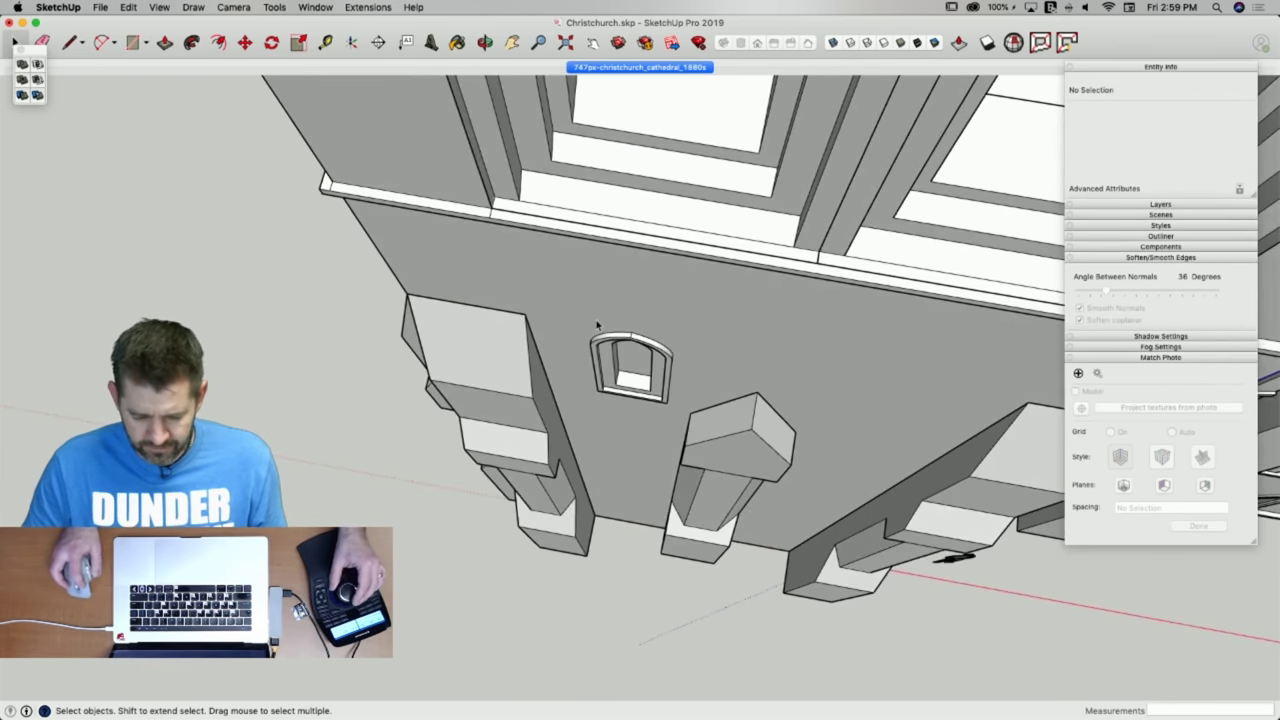
{"action": "left_click_drag", "start_coordinate": [680, 416], "coordinate": [677, 403]}
{"action": "right_click", "coordinate": [640, 377]}
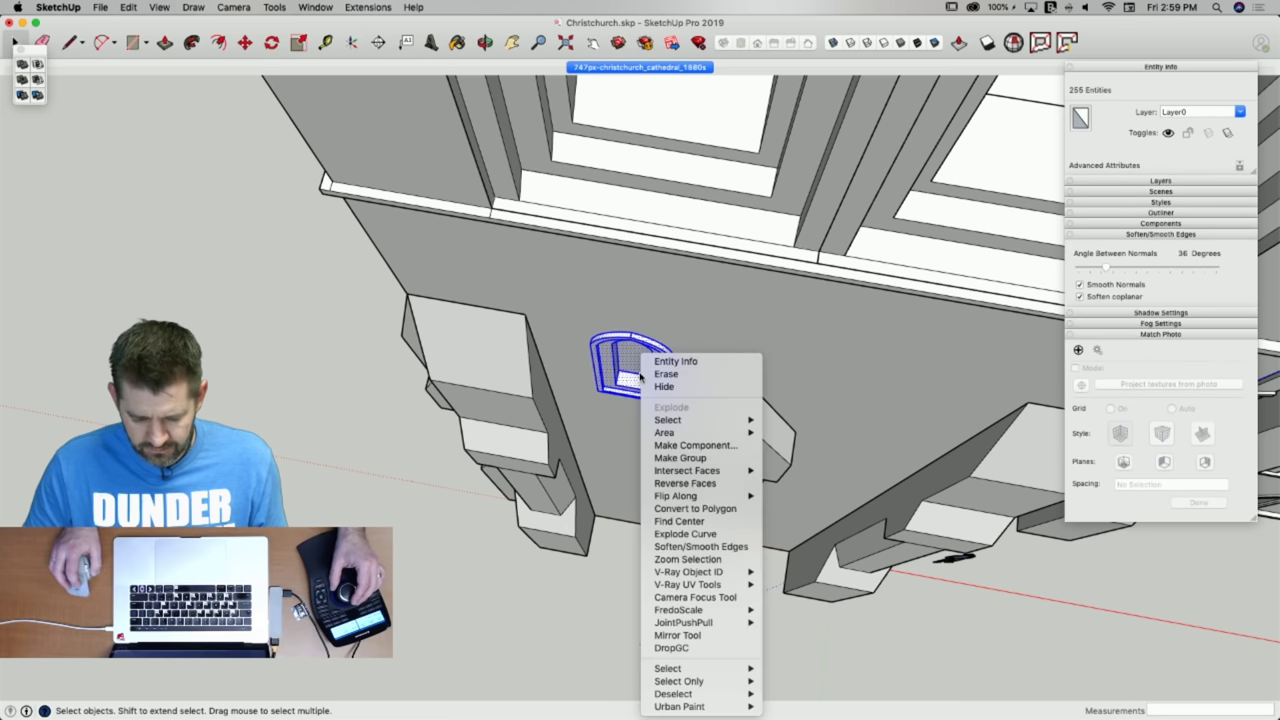
{"action": "left_click", "coordinate": [697, 445]}
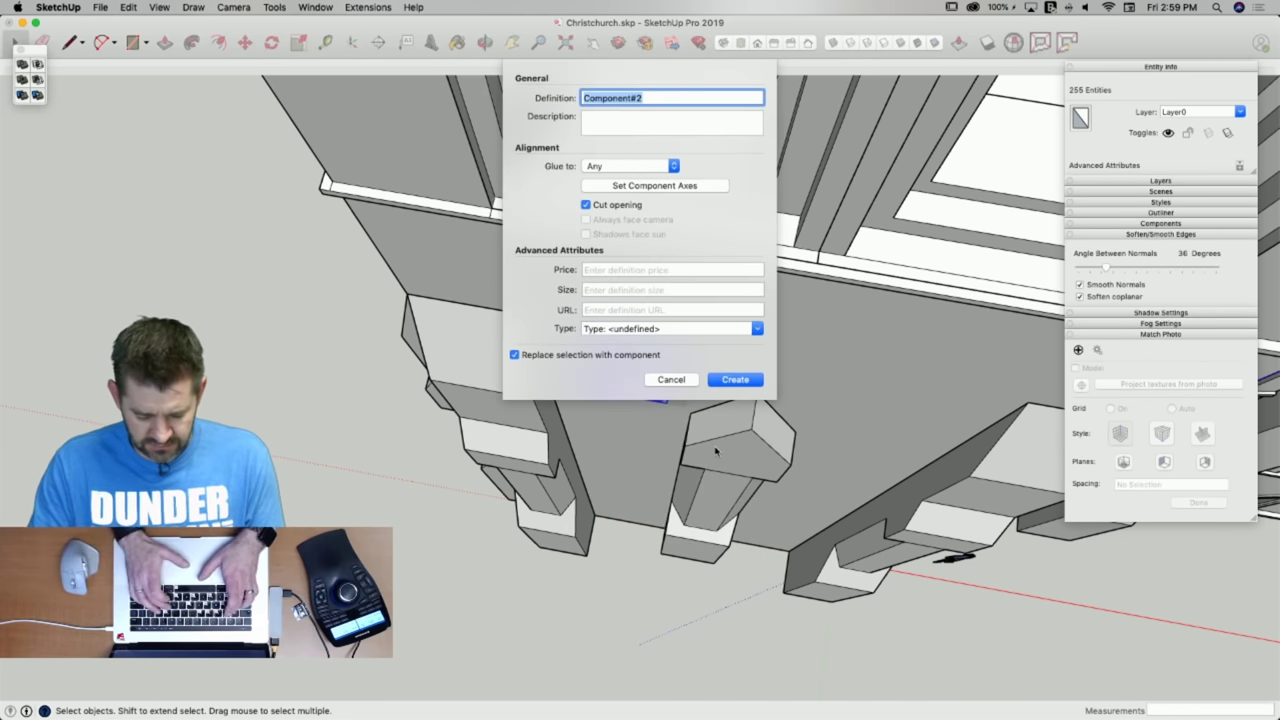
{"action": "type", "text": "TinyWind"}
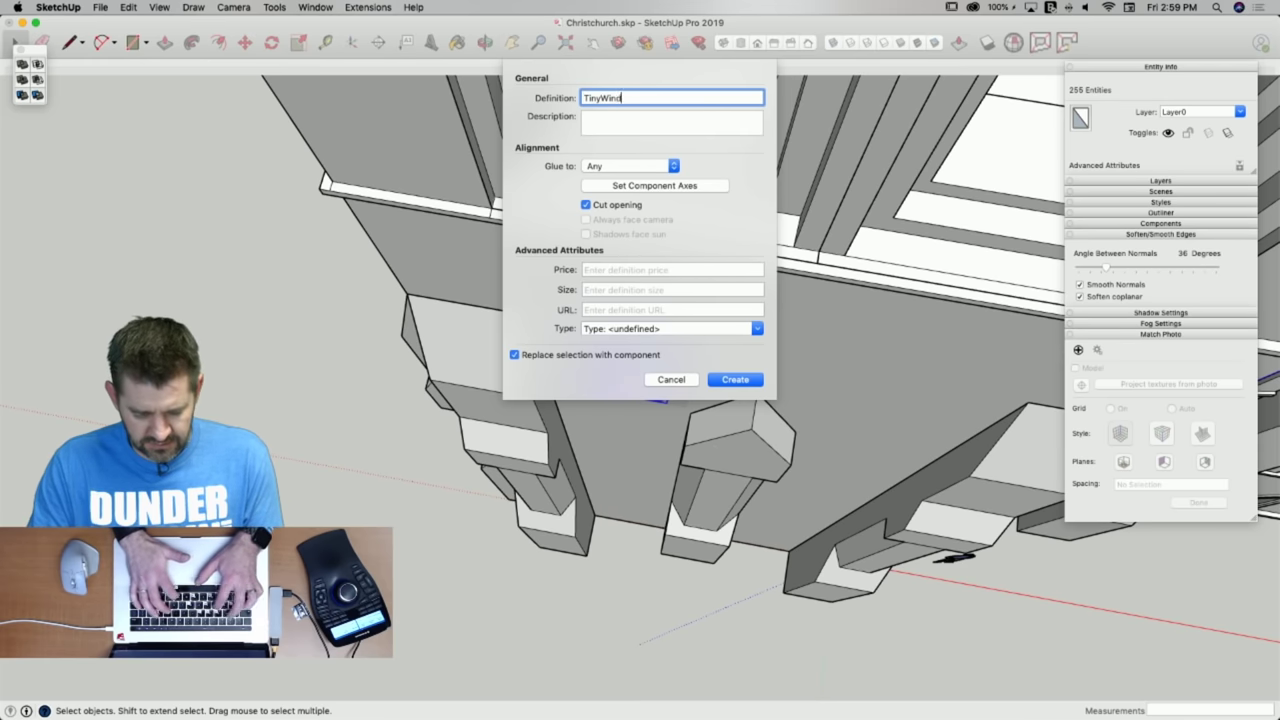
{"action": "type", "text": "ow"}
{"action": "key", "text": "Return"}
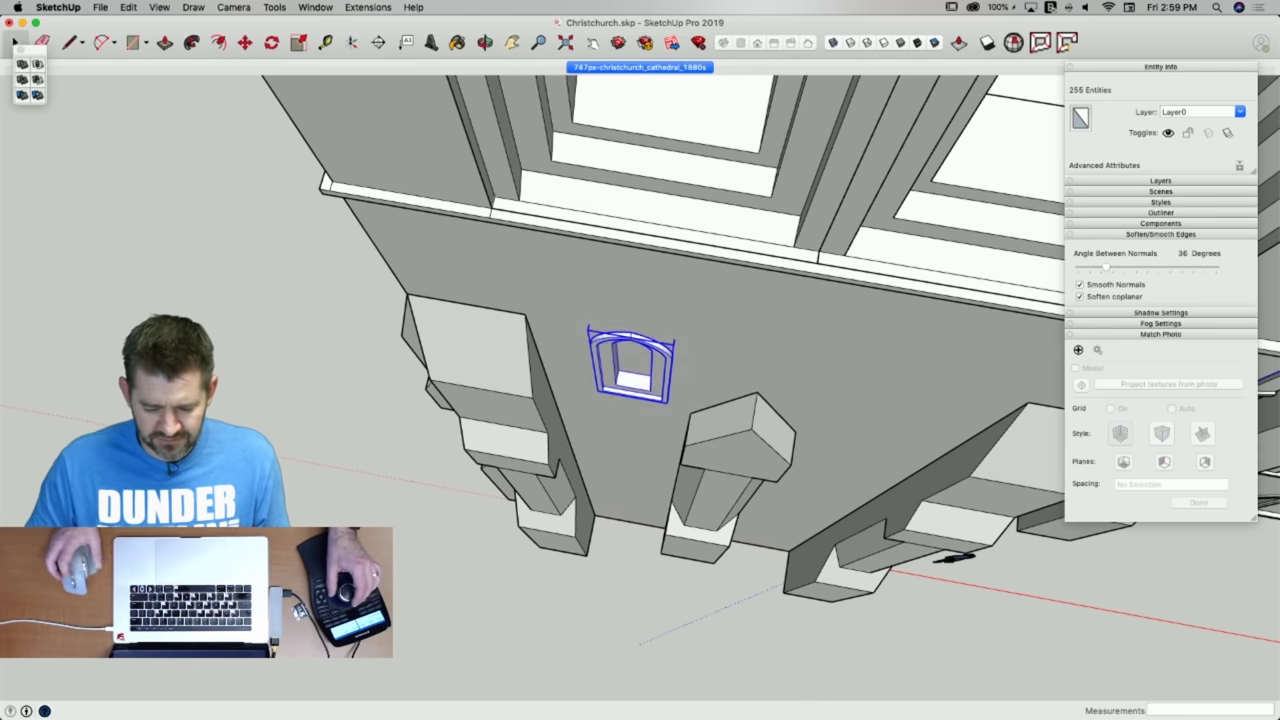
Draw a guide line across the base between the first two buttresses and move TinyWindow horizontally to centre it on that line's midpoint.
{"action": "key", "text": "m"}
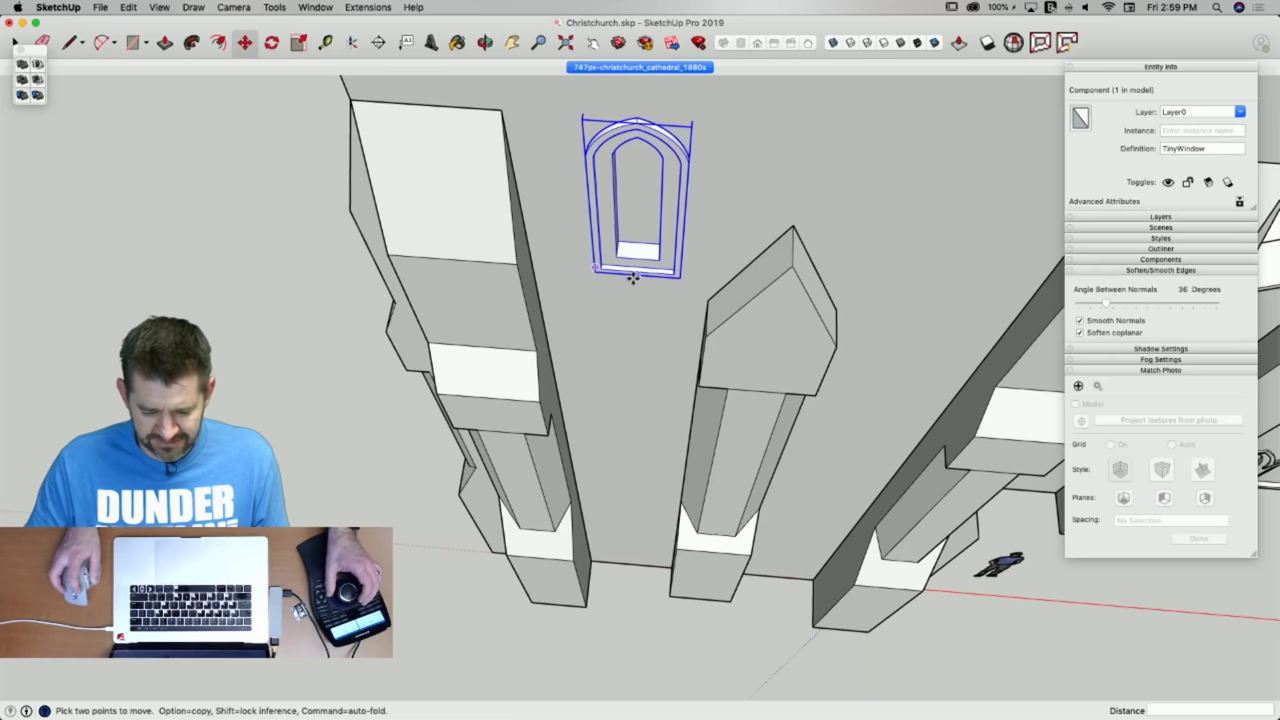
{"action": "key", "text": "l"}
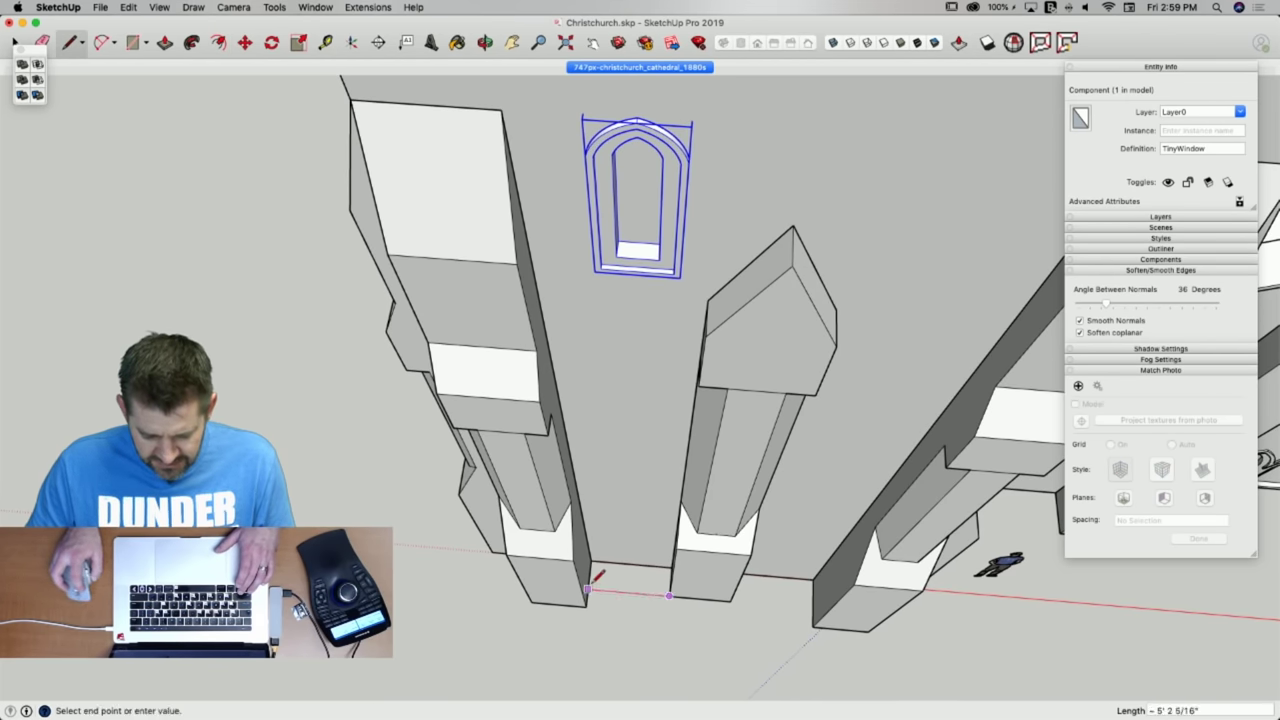
{"action": "key", "text": "space"}
{"action": "key", "text": "m"}
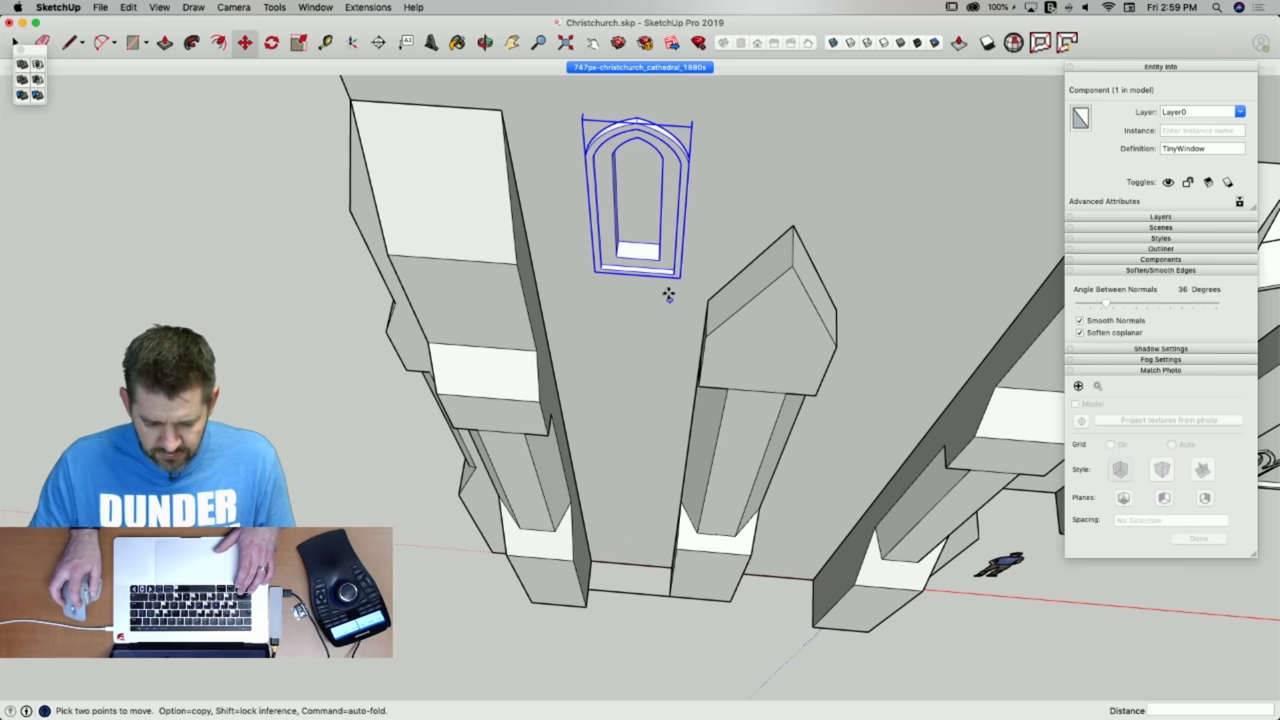
{"action": "left_click", "coordinate": [643, 278]}
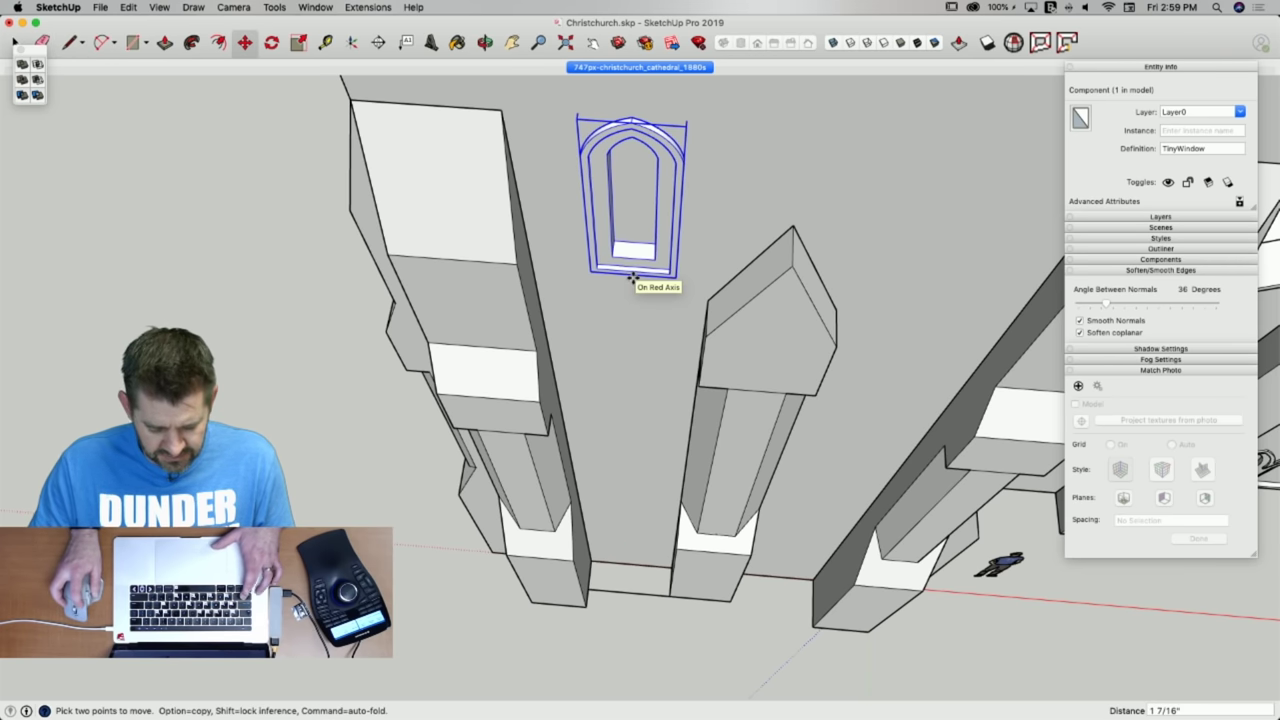
{"action": "left_click", "coordinate": [626, 594]}
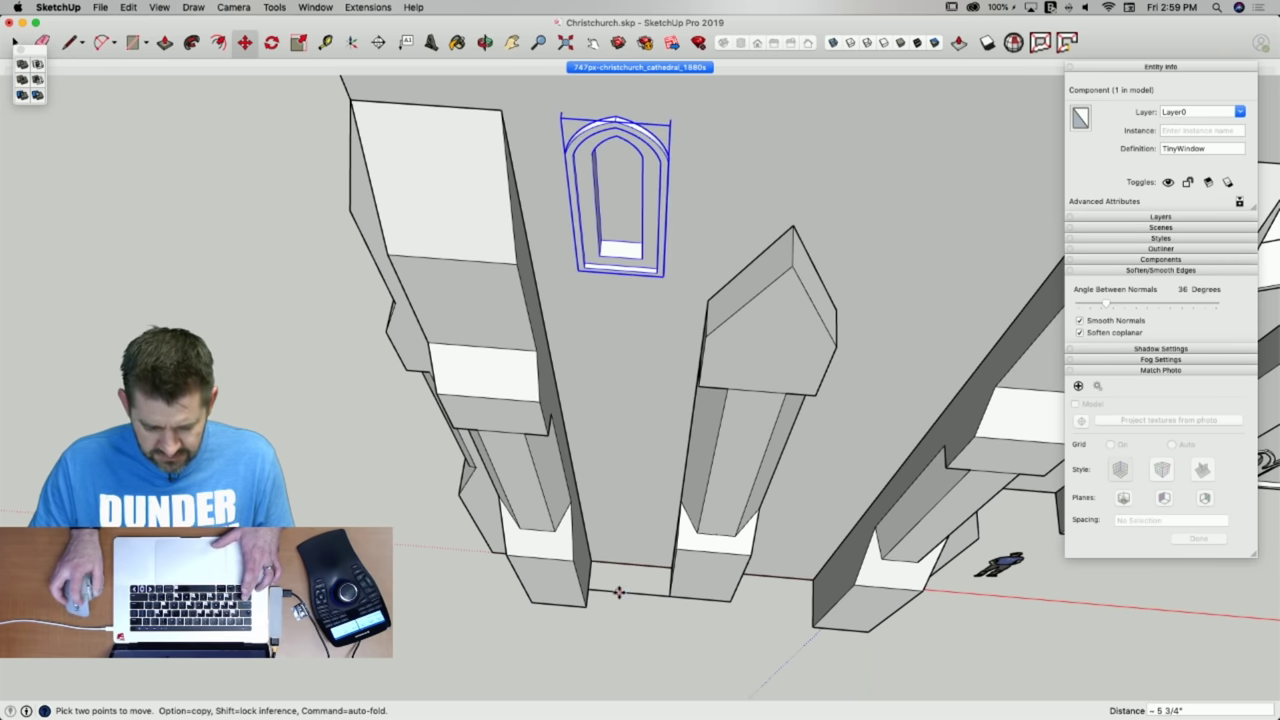
Draw a guide line across the base of the neighbouring bay and copy TinyWindow about 9' 1/2" to that bay's centre.
{"action": "key", "text": "l"}
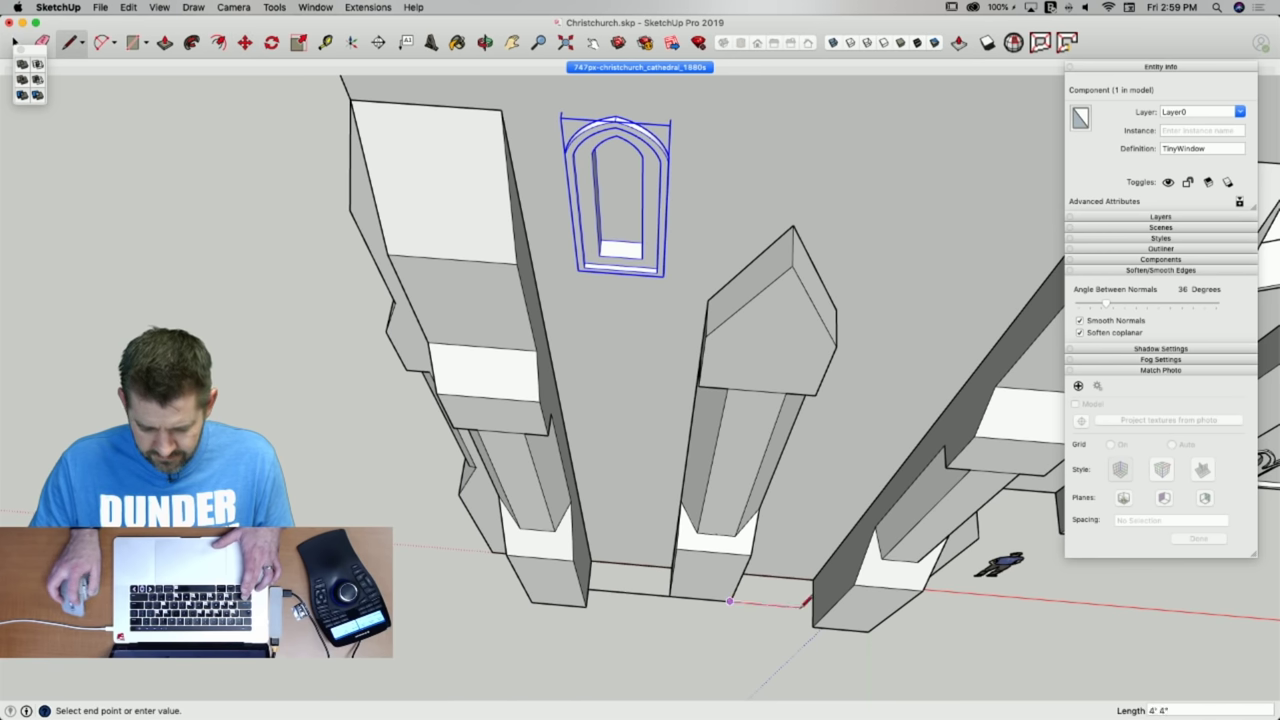
{"action": "key", "text": "space"}
{"action": "key", "text": "m"}
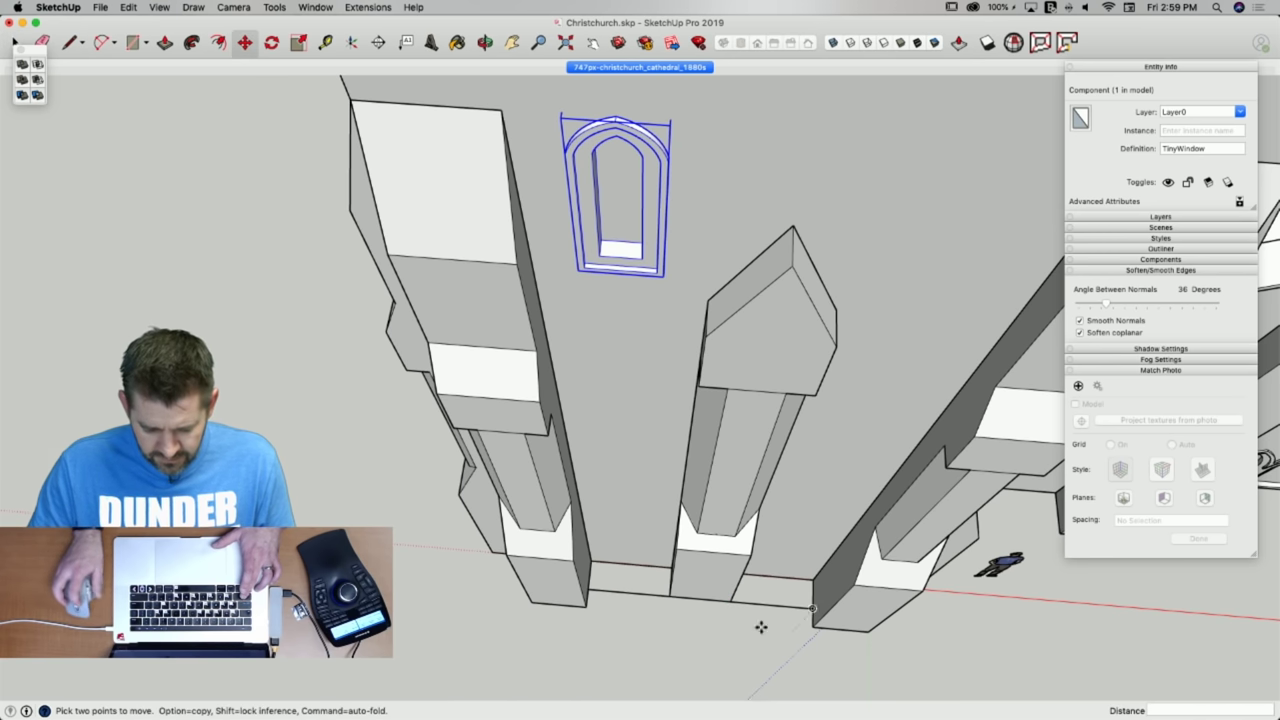
{"action": "left_click", "coordinate": [629, 594]}
{"action": "key", "text": "alt"}
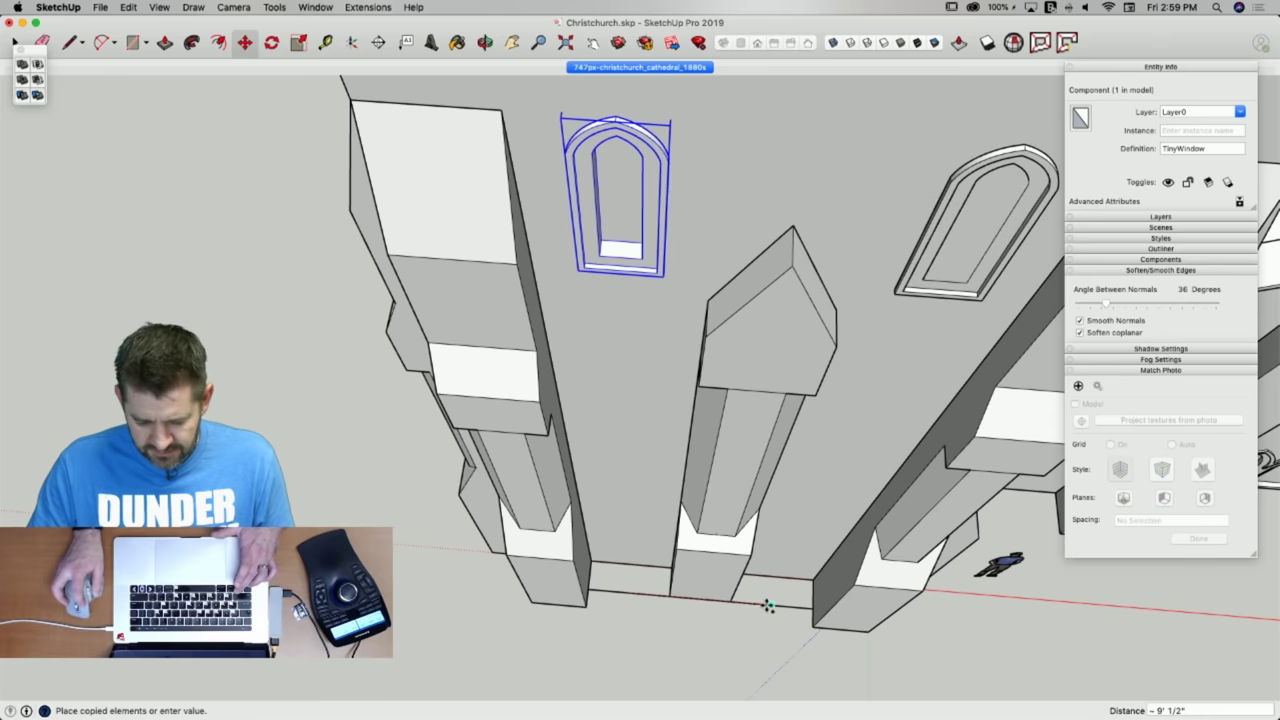
Erase the two guide lines at the base between the buttresses.
{"action": "key", "text": "e"}
{"action": "left_click", "coordinate": [766, 603]}
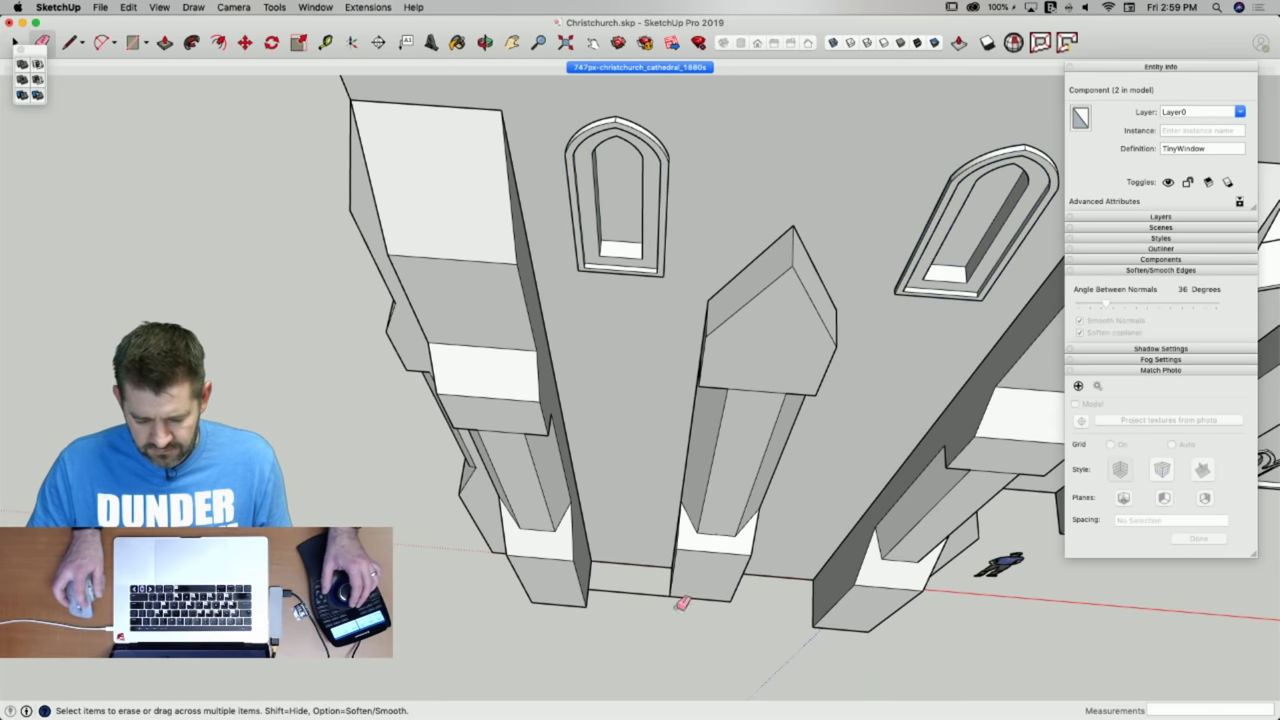
{"action": "left_click", "coordinate": [643, 593]}
{"action": "key", "text": "space"}
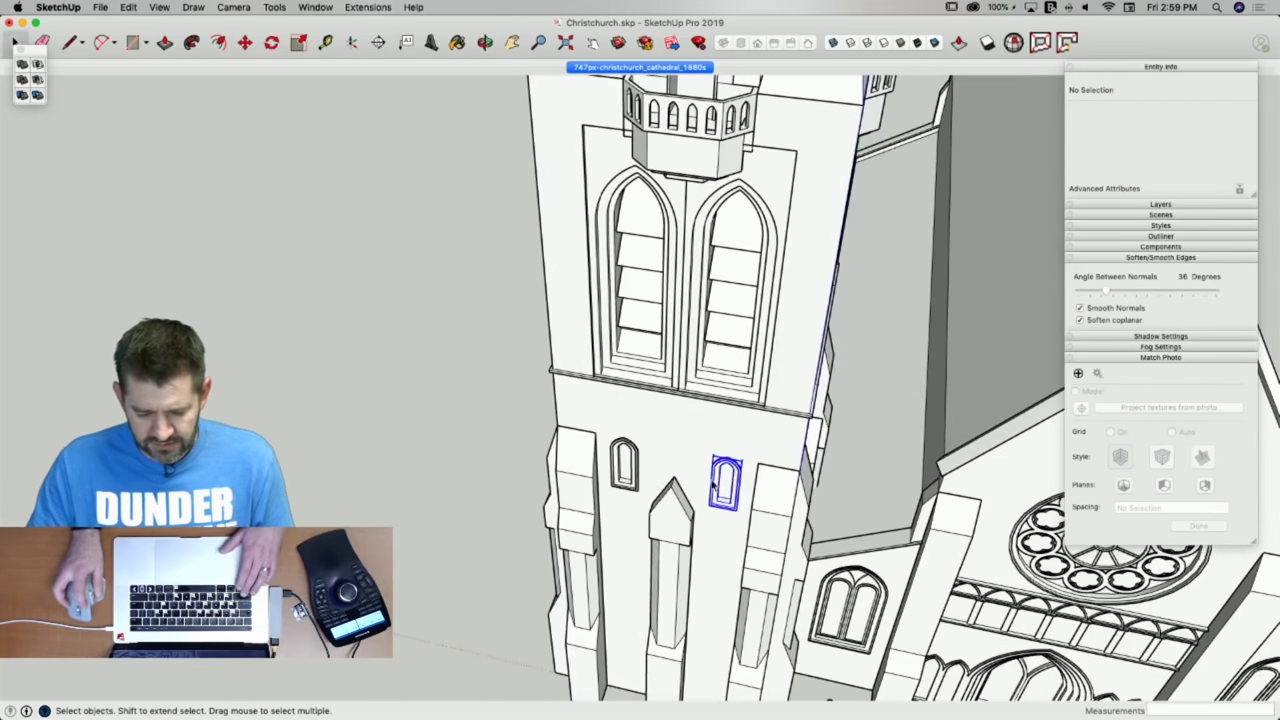
Select both small windows and rotate-copy them by 90 degrees around the spire's tip, three times, onto the other tower faces.
{"action": "left_click", "coordinate": [713, 484]}
{"action": "left_click", "coordinate": [622, 462], "text": "shift"}
{"action": "key", "text": "q"}
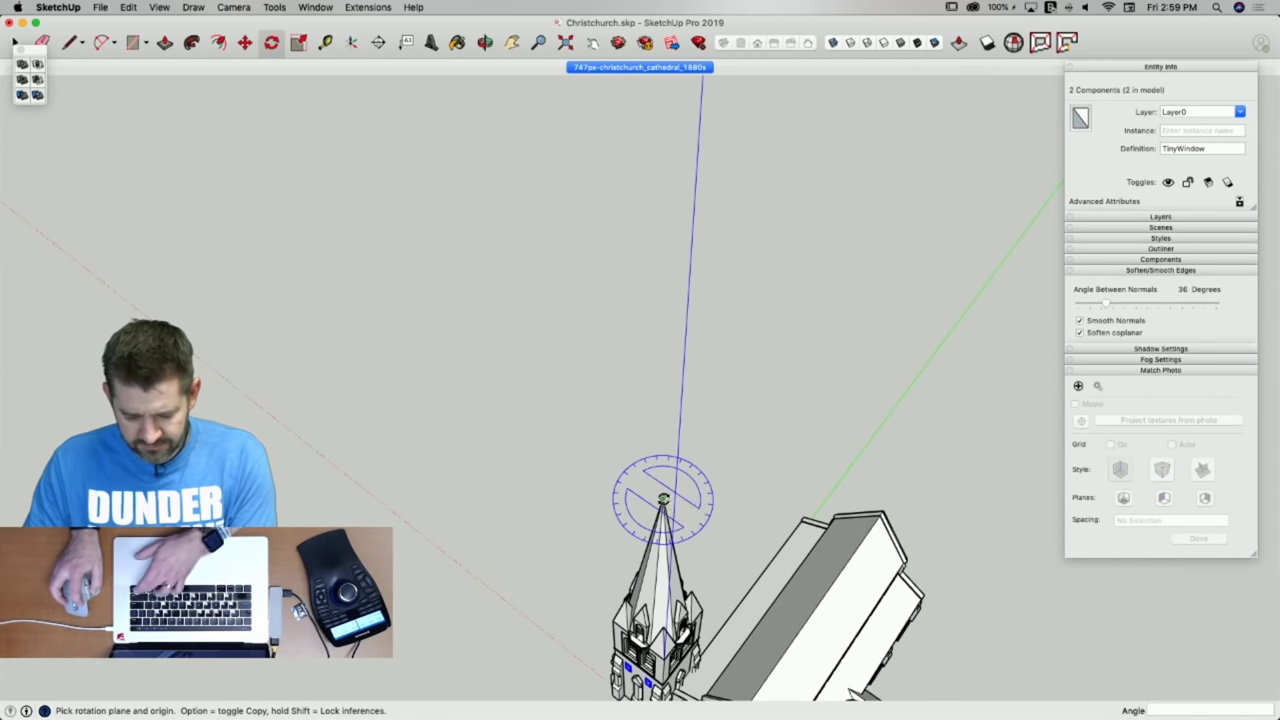
{"action": "left_click", "coordinate": [663, 498]}
{"action": "left_click", "coordinate": [625, 474]}
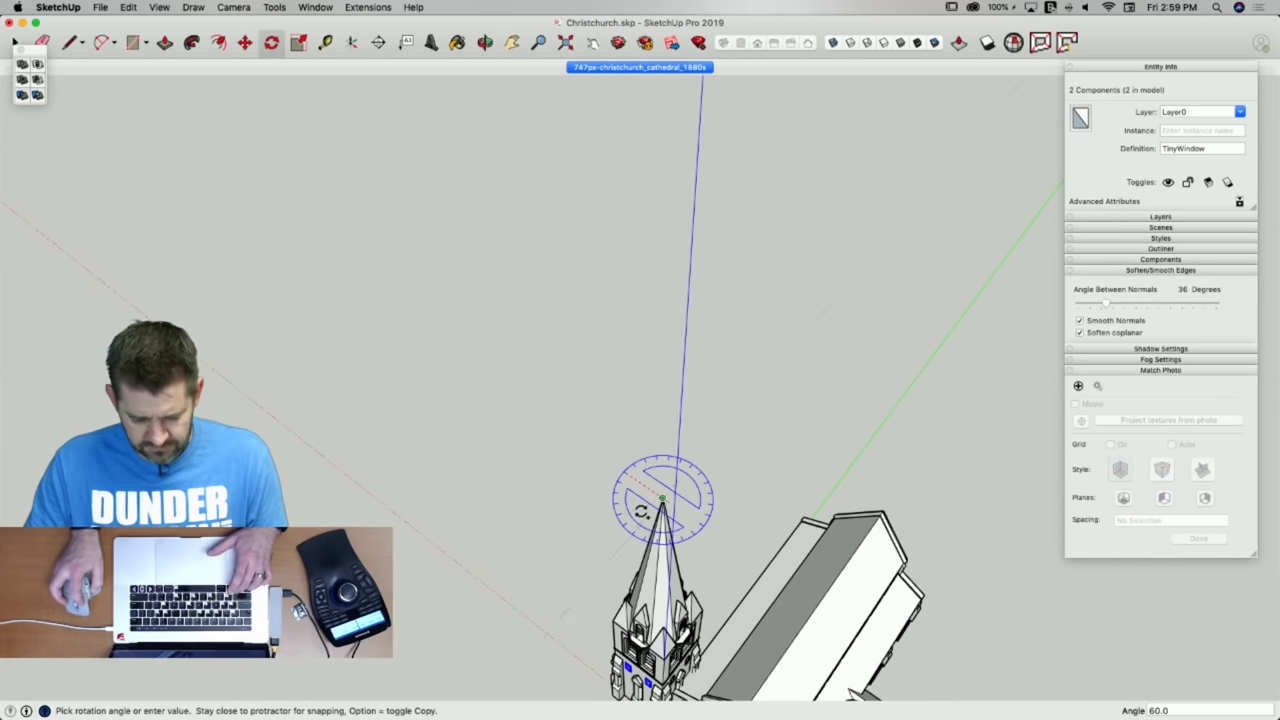
{"action": "left_click", "coordinate": [641, 513]}
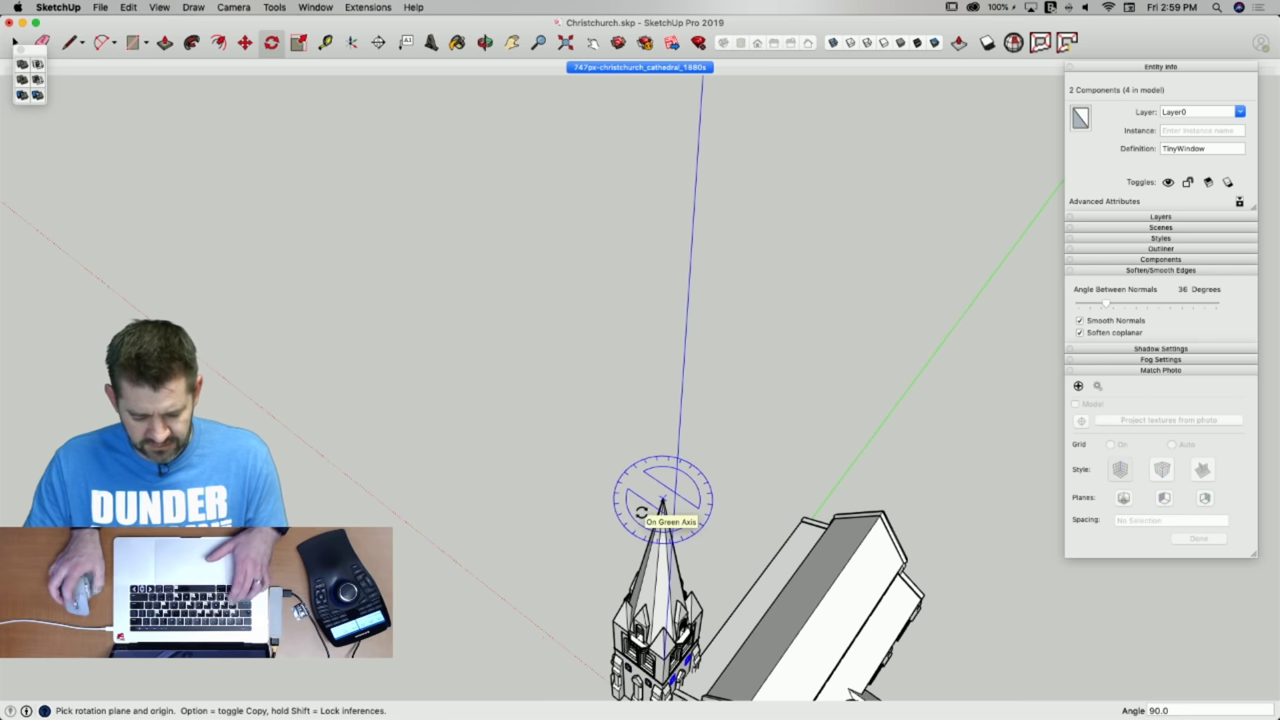
{"action": "type", "text": "3x"}
{"action": "key", "text": "Return"}
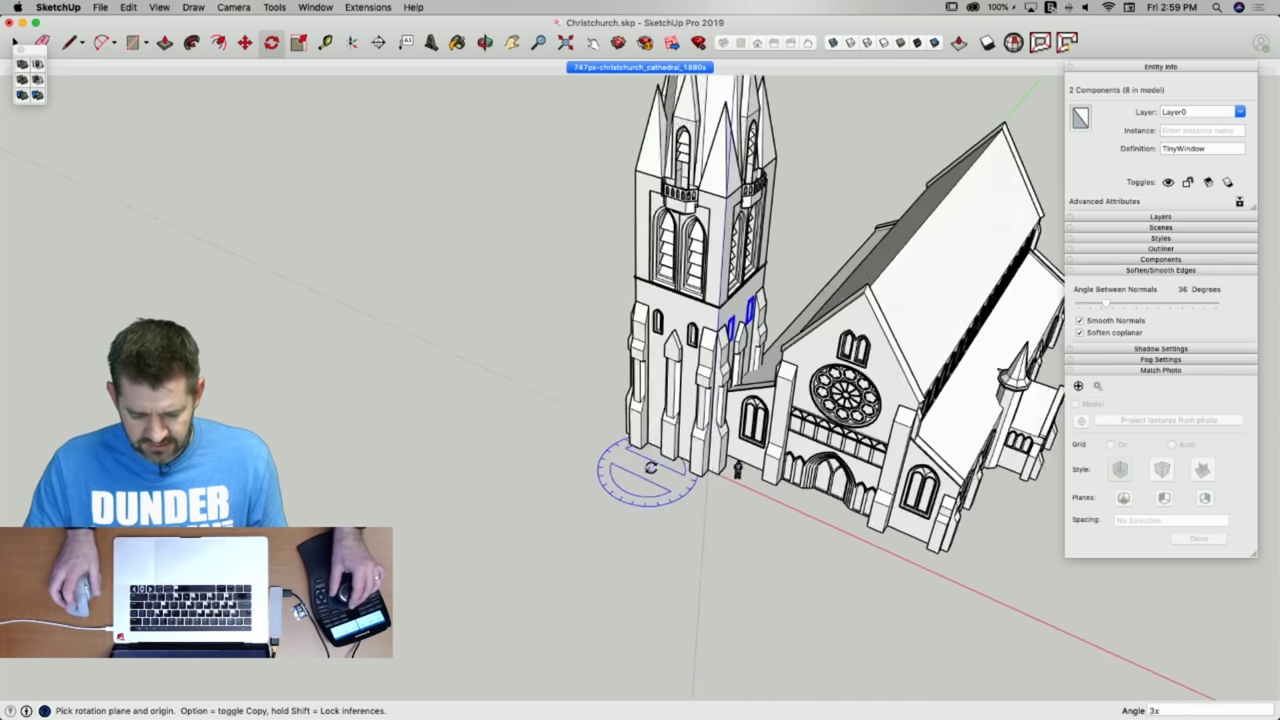
{"action": "key", "text": "space"}
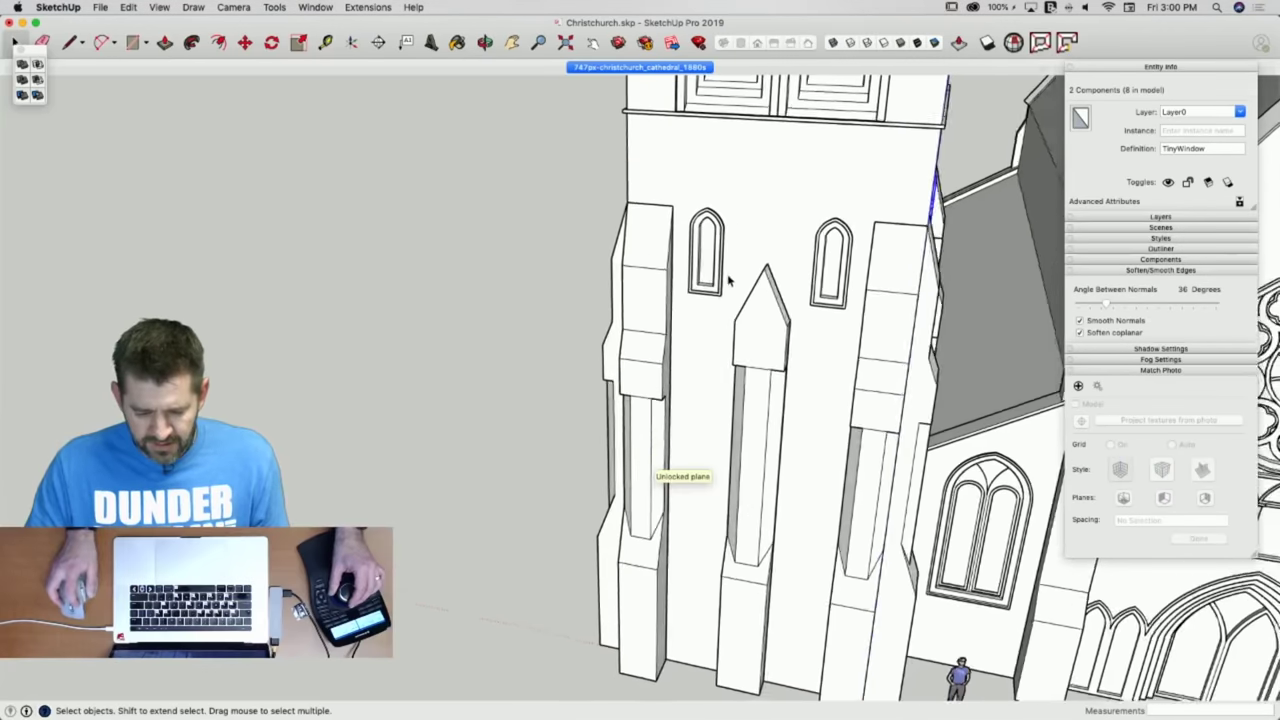
Copy one TinyWindow about 16' 2" straight down the wall to match the lower window in the photo.
{"action": "left_click", "coordinate": [715, 262]}
{"action": "key", "text": "m"}
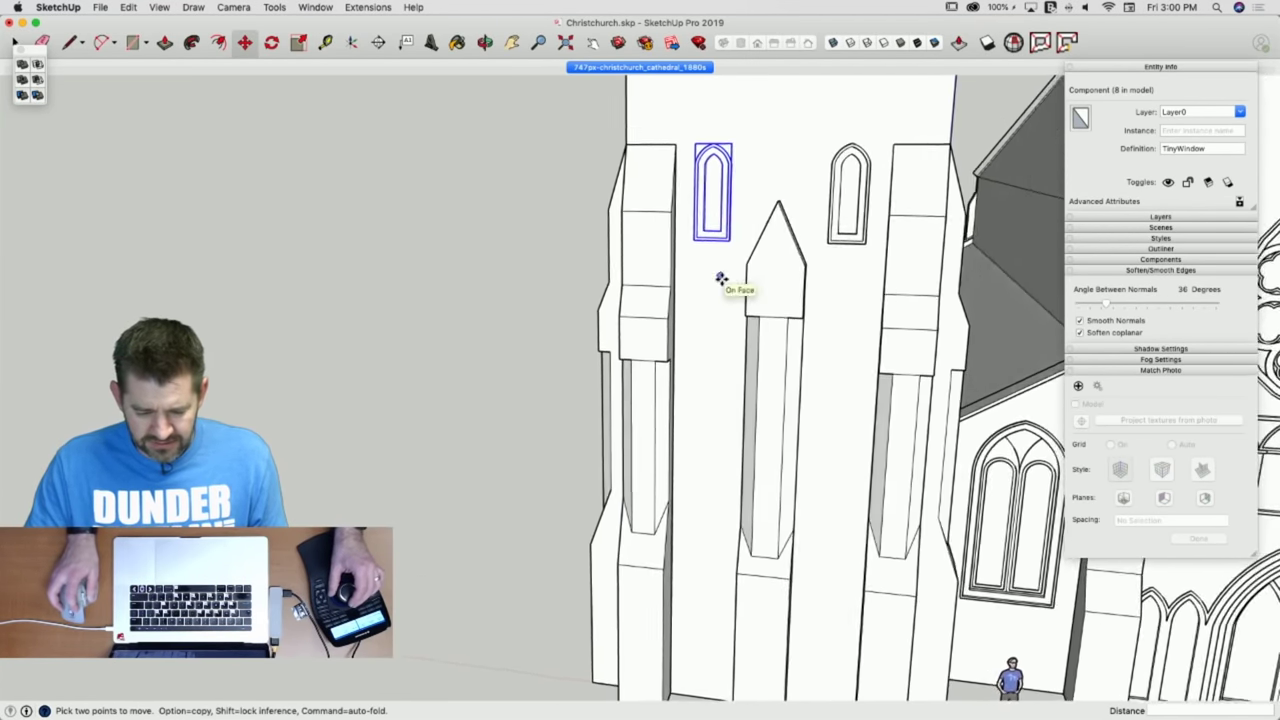
{"action": "left_click", "coordinate": [678, 67]}
{"action": "scroll", "coordinate": [468, 684], "scroll_direction": "up", "scroll_amount": 8}
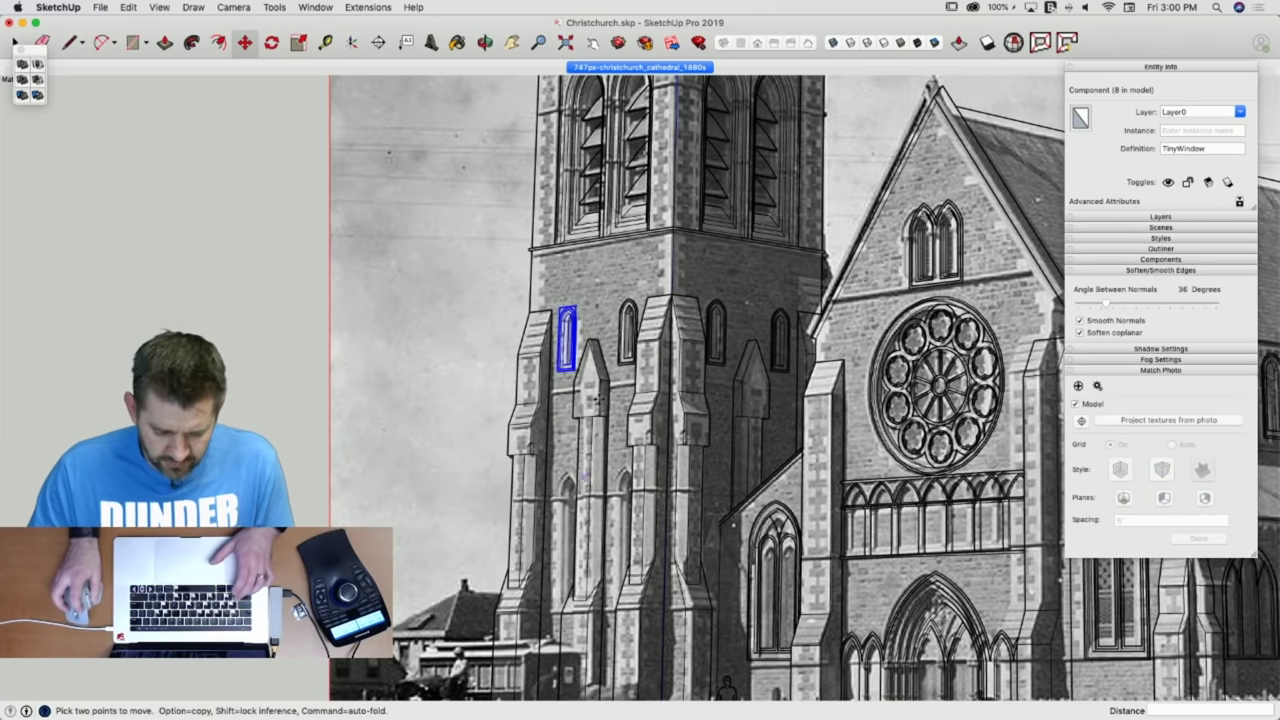
{"action": "key", "text": "alt"}
{"action": "left_click", "coordinate": [614, 255]}
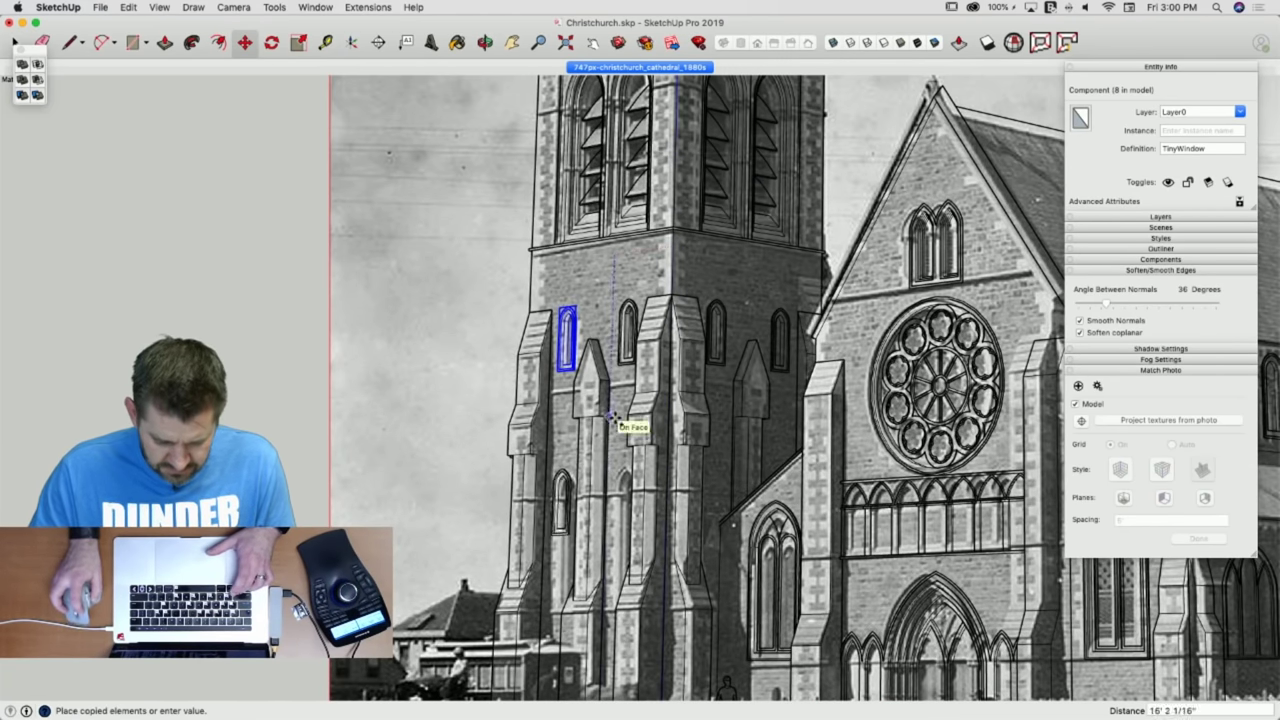
{"action": "left_click", "coordinate": [612, 417]}
{"action": "key", "text": "space"}
Make the lower window copy unique and rename its definition LowerWindow.
{"action": "right_click", "coordinate": [557, 517]}
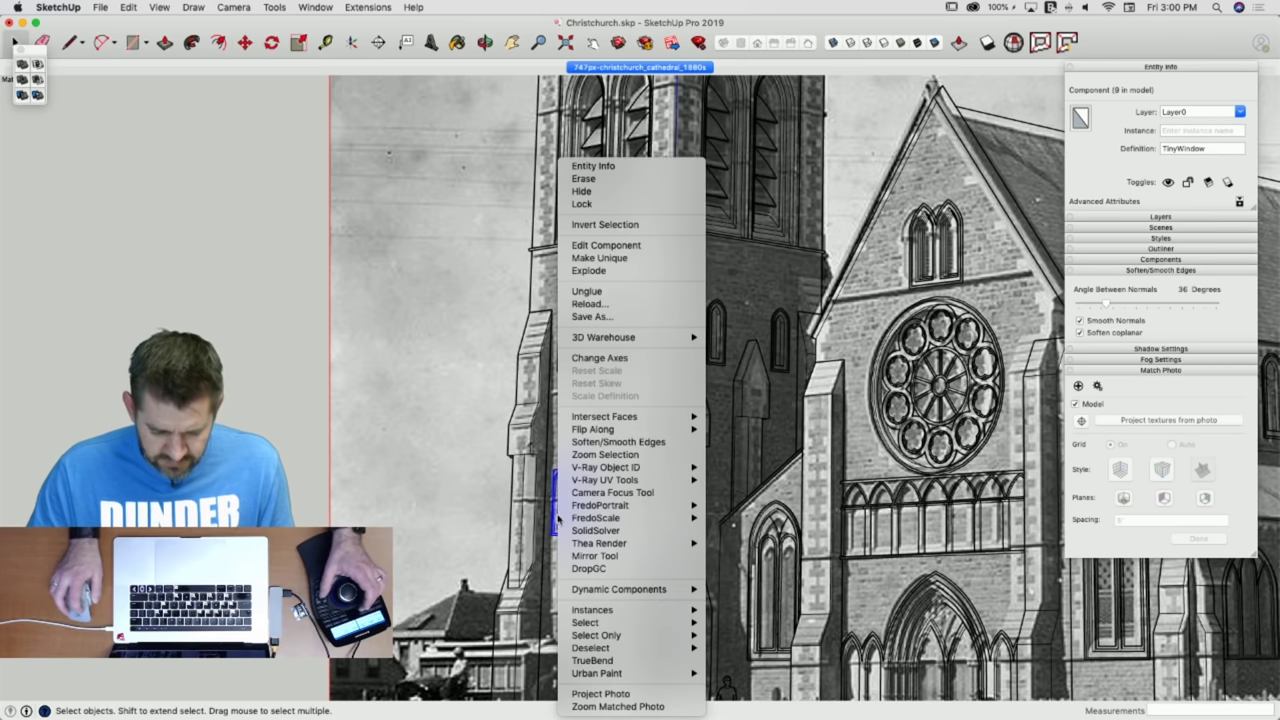
{"action": "left_click", "coordinate": [600, 260]}
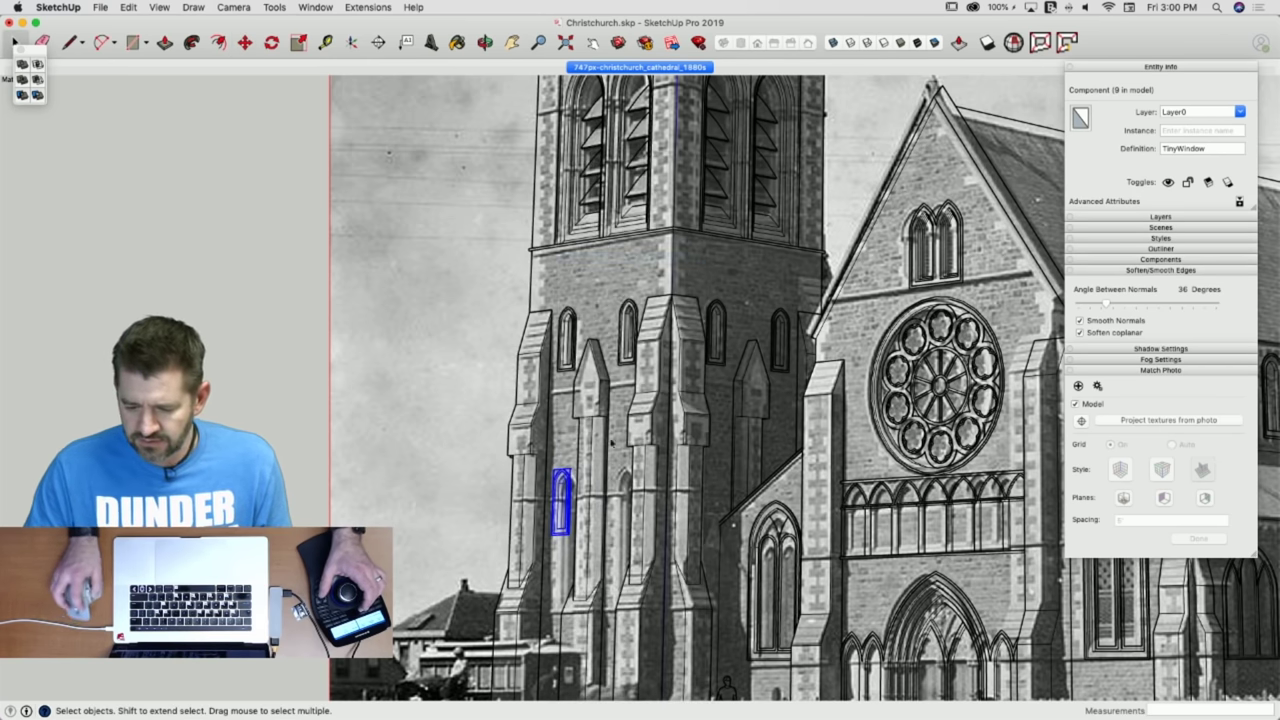
{"action": "left_click", "coordinate": [1180, 149]}
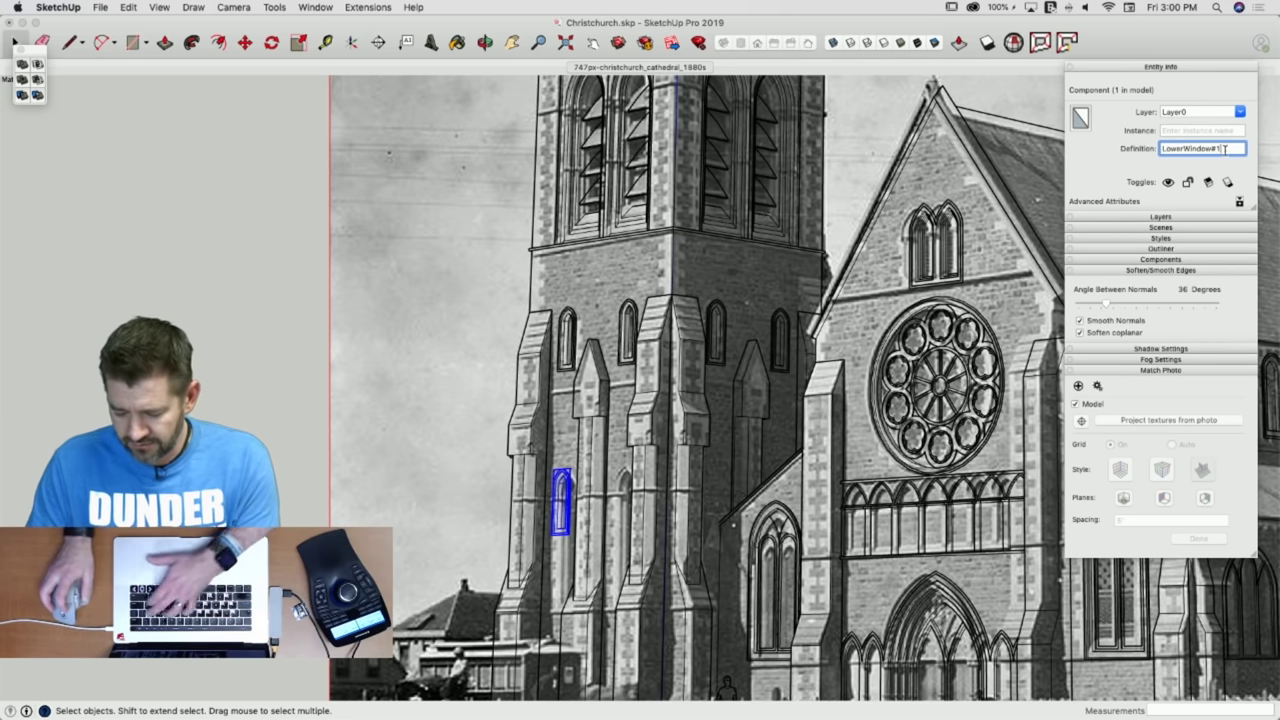
{"action": "left_click", "coordinate": [998, 194]}
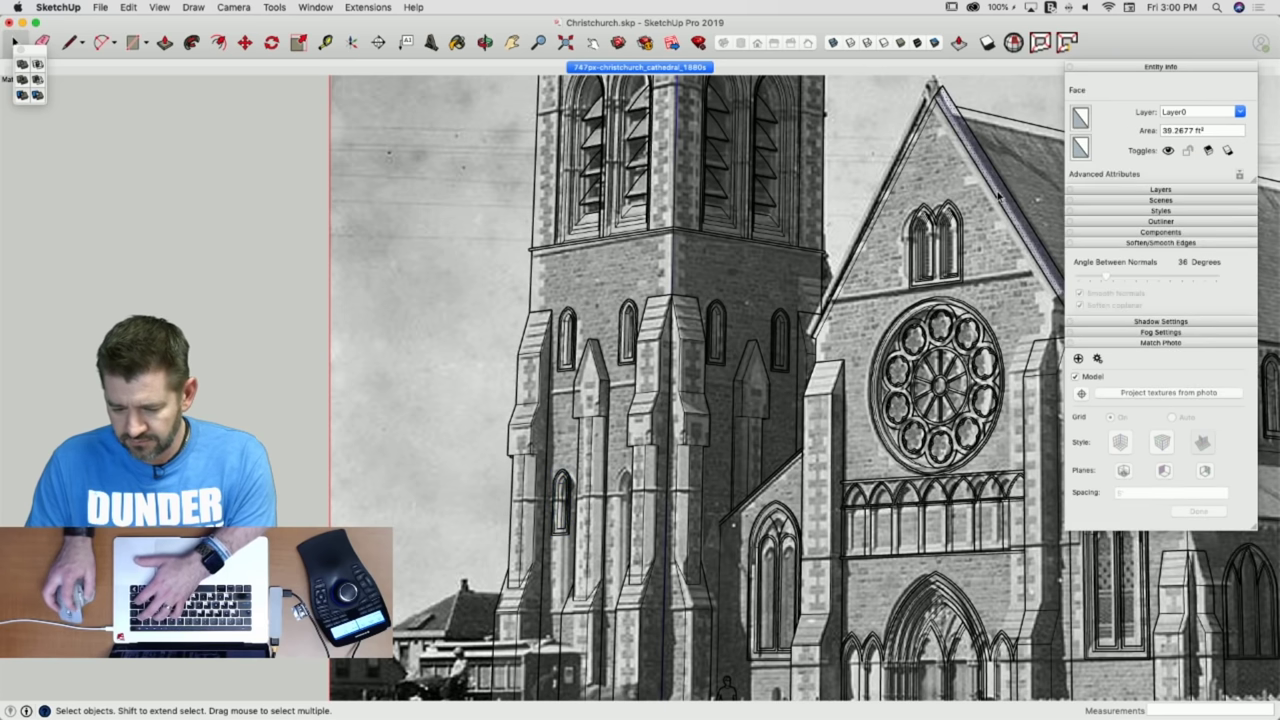
Edit the LowerWindow component and move its bottom geometry down the wall to lengthen the window.
{"action": "double_click", "coordinate": [565, 530]}
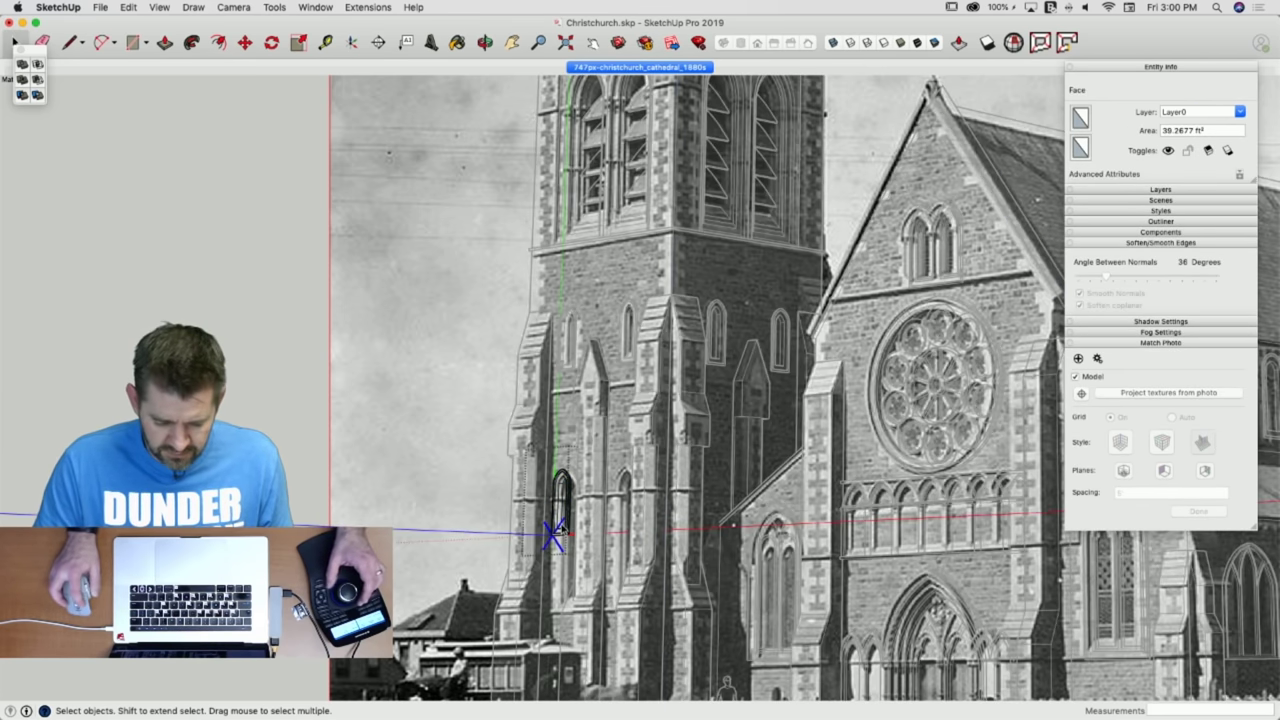
{"action": "scroll", "coordinate": [537, 510], "scroll_direction": "up", "scroll_amount": 10}
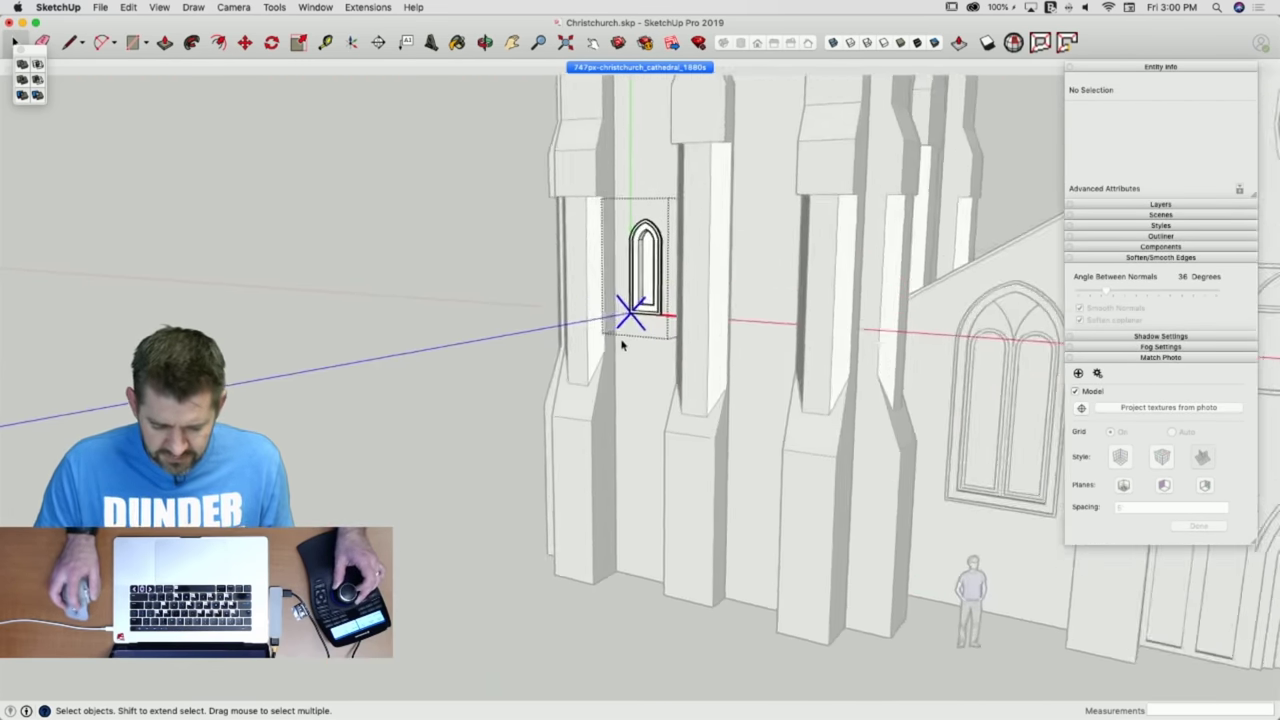
{"action": "left_click_drag", "start_coordinate": [716, 354], "coordinate": [716, 352]}
{"action": "key", "text": "m"}
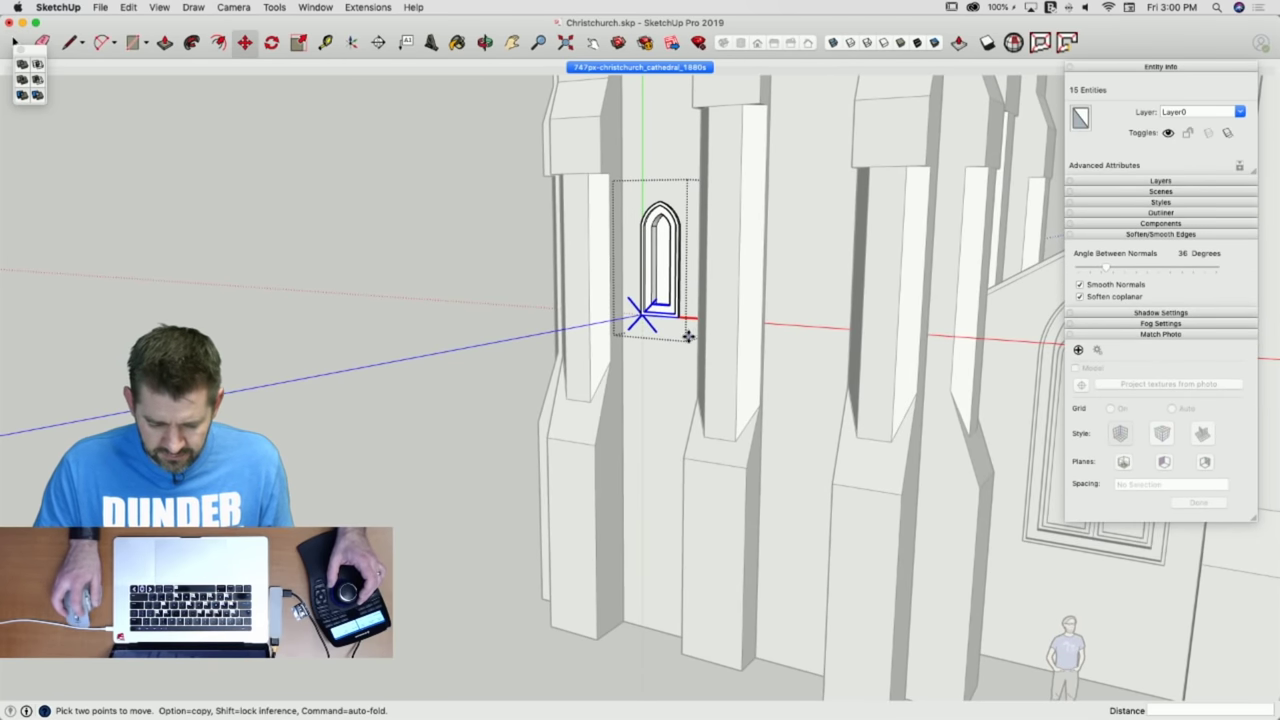
{"action": "left_click", "coordinate": [673, 508]}
{"action": "key", "text": "space"}
{"action": "left_click", "coordinate": [437, 491]}
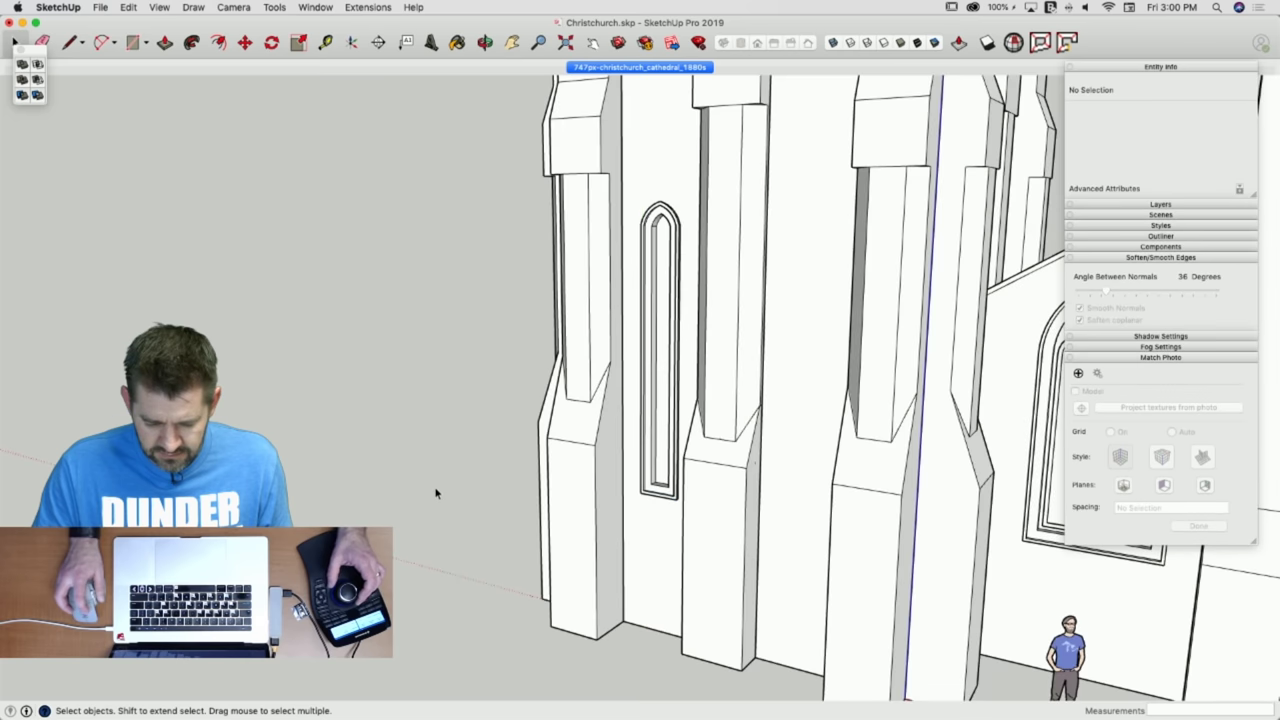
Raise LowerWindow's bottom geometry about 3' 2 3/4" to match the sill in the matched photo, and close the component.
{"action": "left_click", "coordinate": [680, 68]}
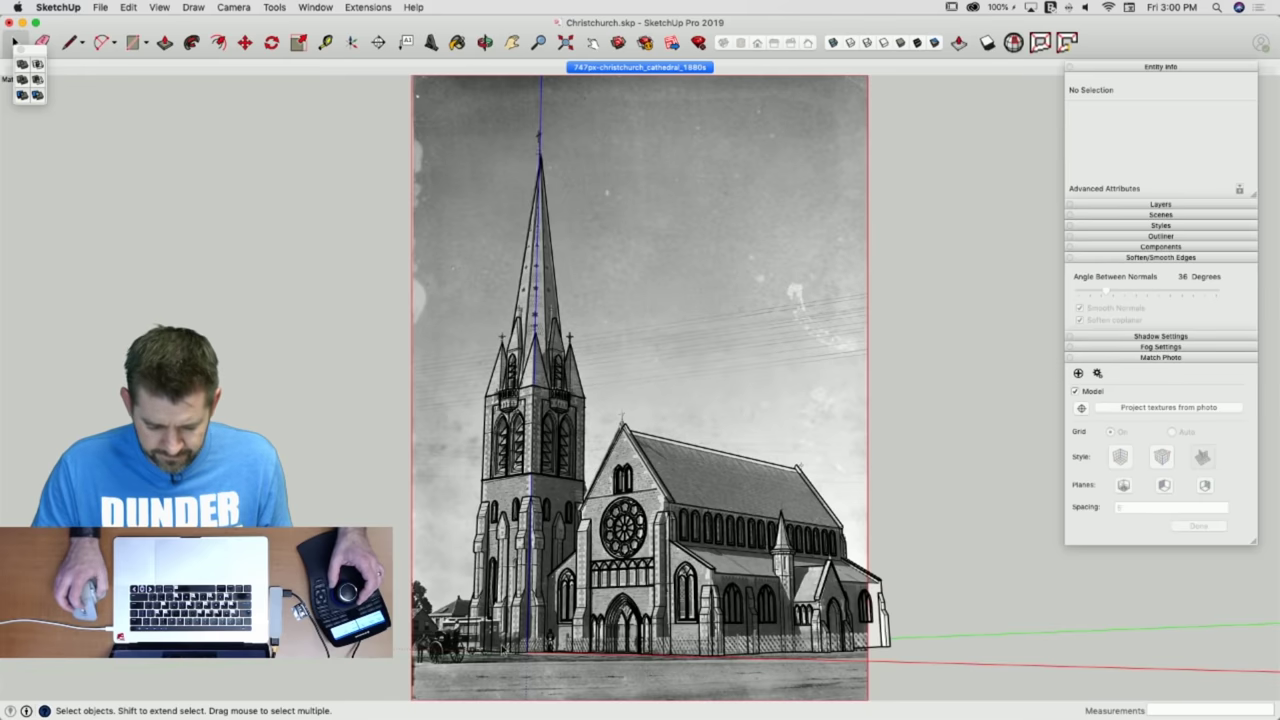
{"action": "scroll", "coordinate": [494, 572], "scroll_direction": "up", "scroll_amount": 10}
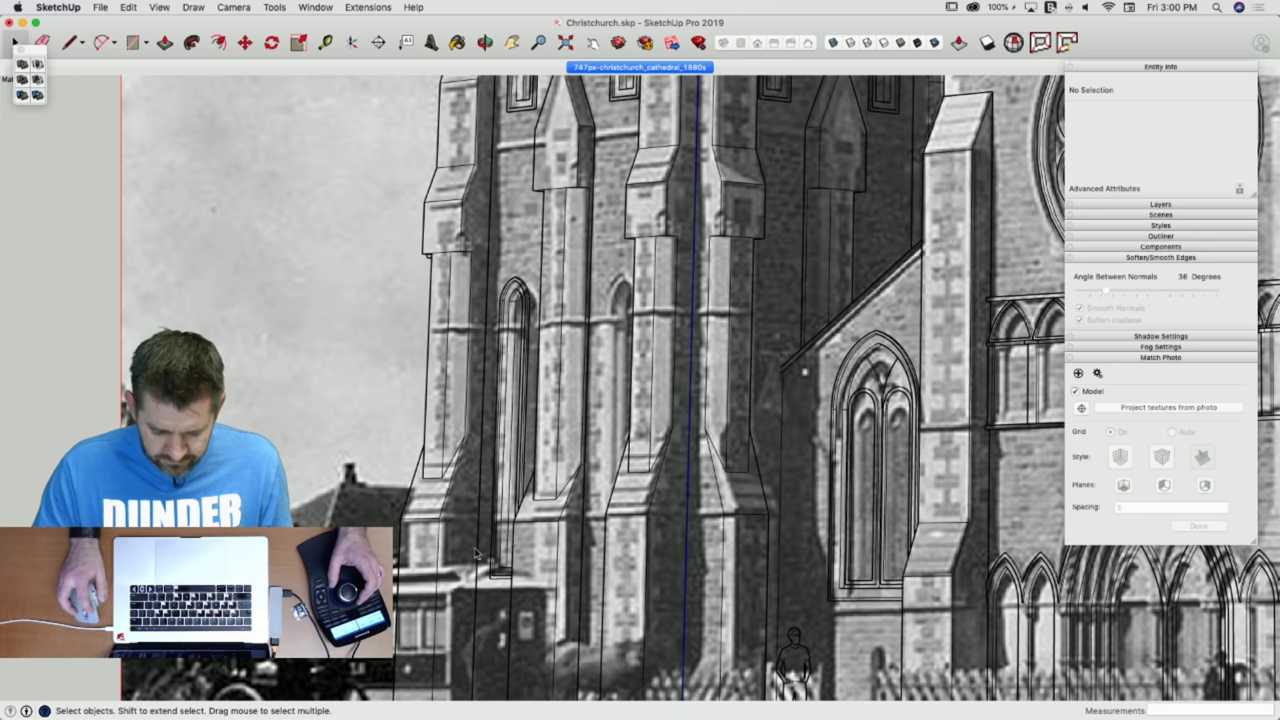
{"action": "double_click", "coordinate": [497, 563]}
{"action": "key", "text": "super+a"}
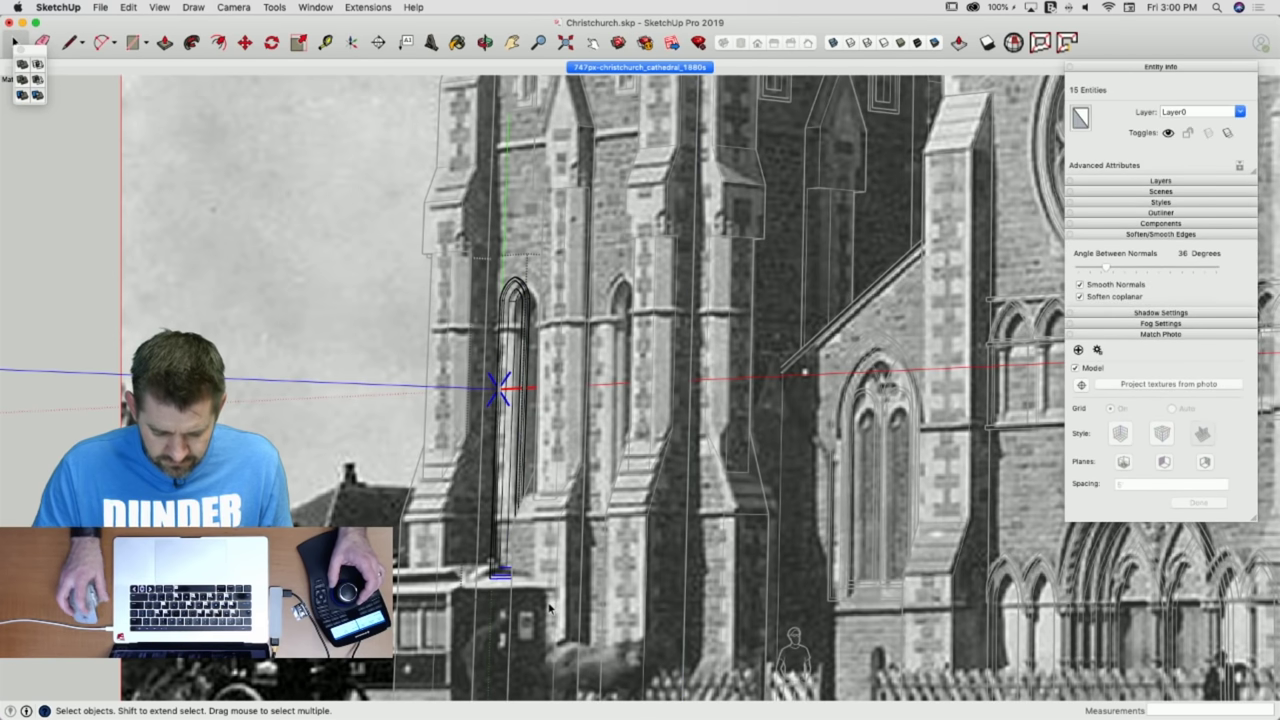
{"action": "key", "text": "m"}
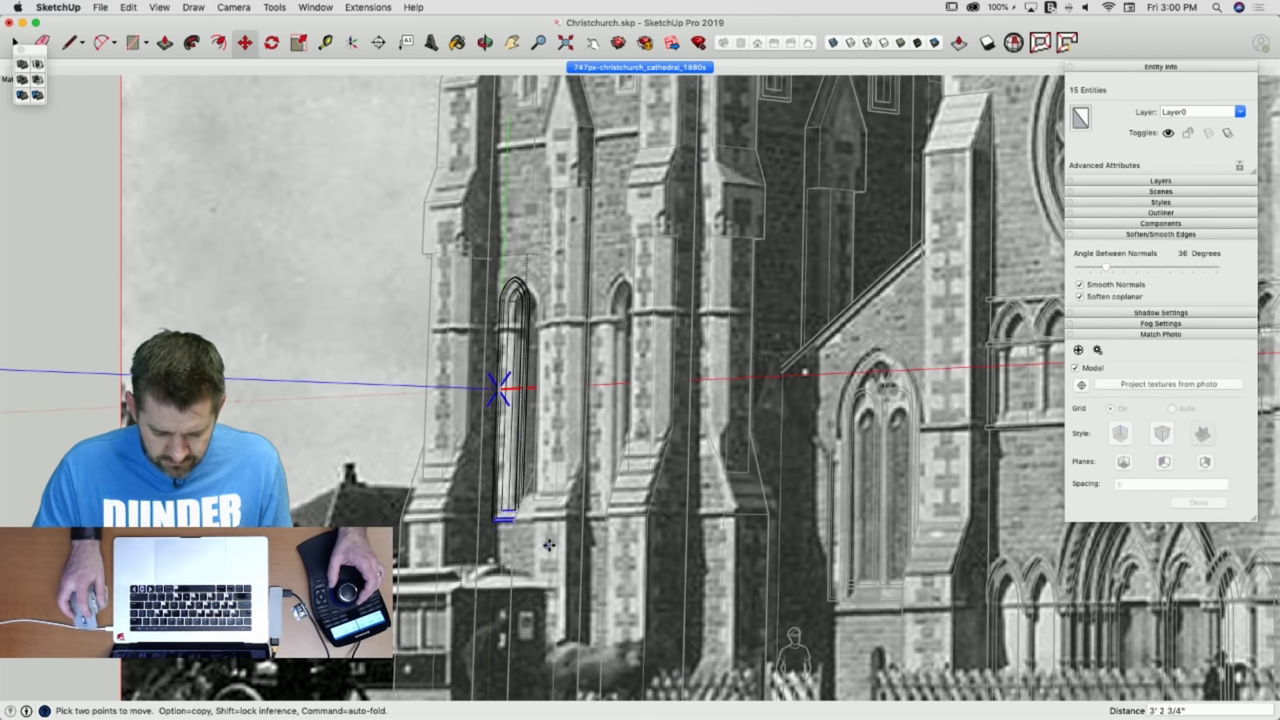
{"action": "key", "text": "space"}
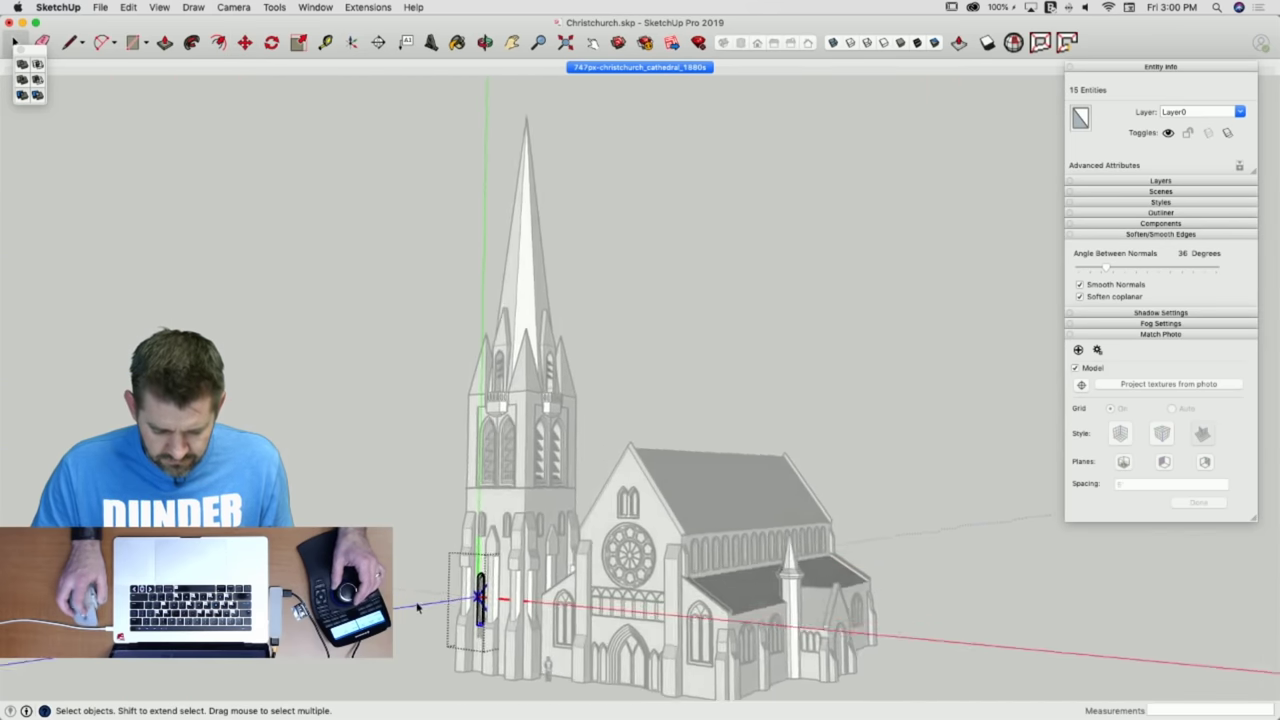
{"action": "left_click", "coordinate": [398, 590]}
{"action": "left_click", "coordinate": [396, 590]}
Copy the LowerWindow component 9' 1/2" across the wall to the other side of the sub-buttress, aligned with the upper windows.
{"action": "scroll", "coordinate": [460, 580], "scroll_direction": "up", "scroll_amount": 10}
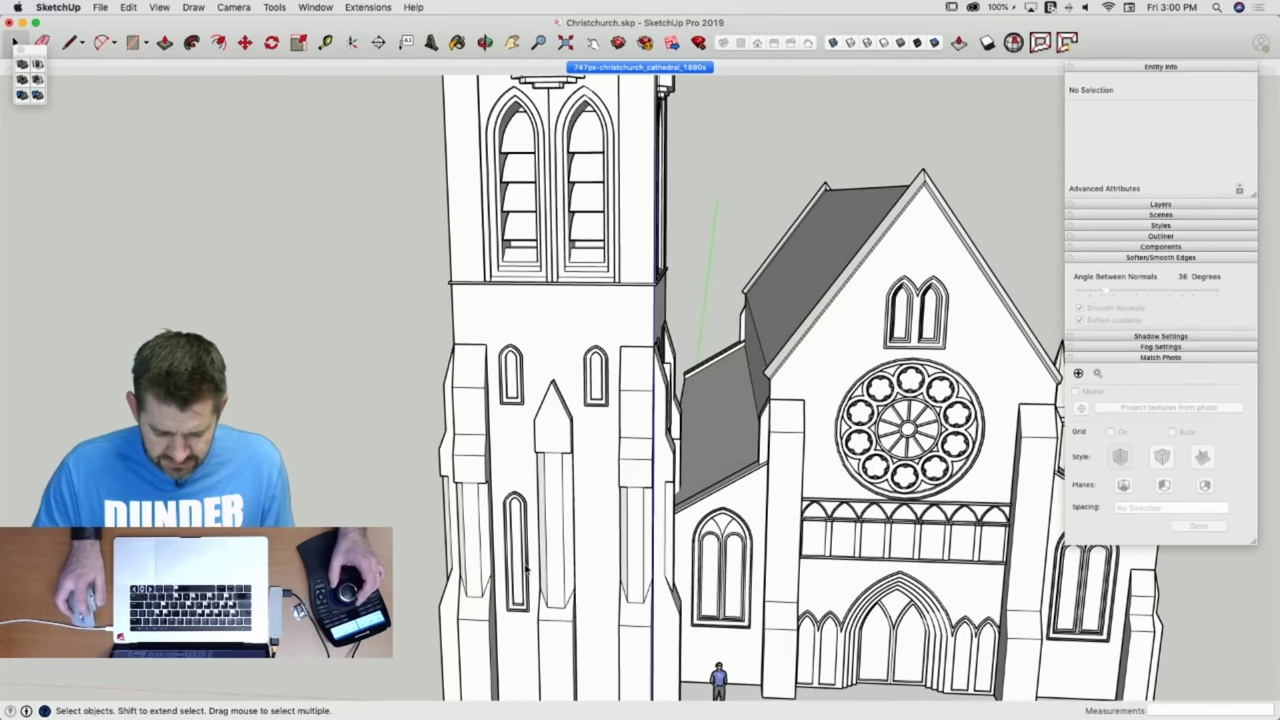
{"action": "left_click", "coordinate": [525, 567]}
{"action": "scroll", "coordinate": [525, 575], "scroll_direction": "up", "scroll_amount": 5}
{"action": "key", "text": "m"}
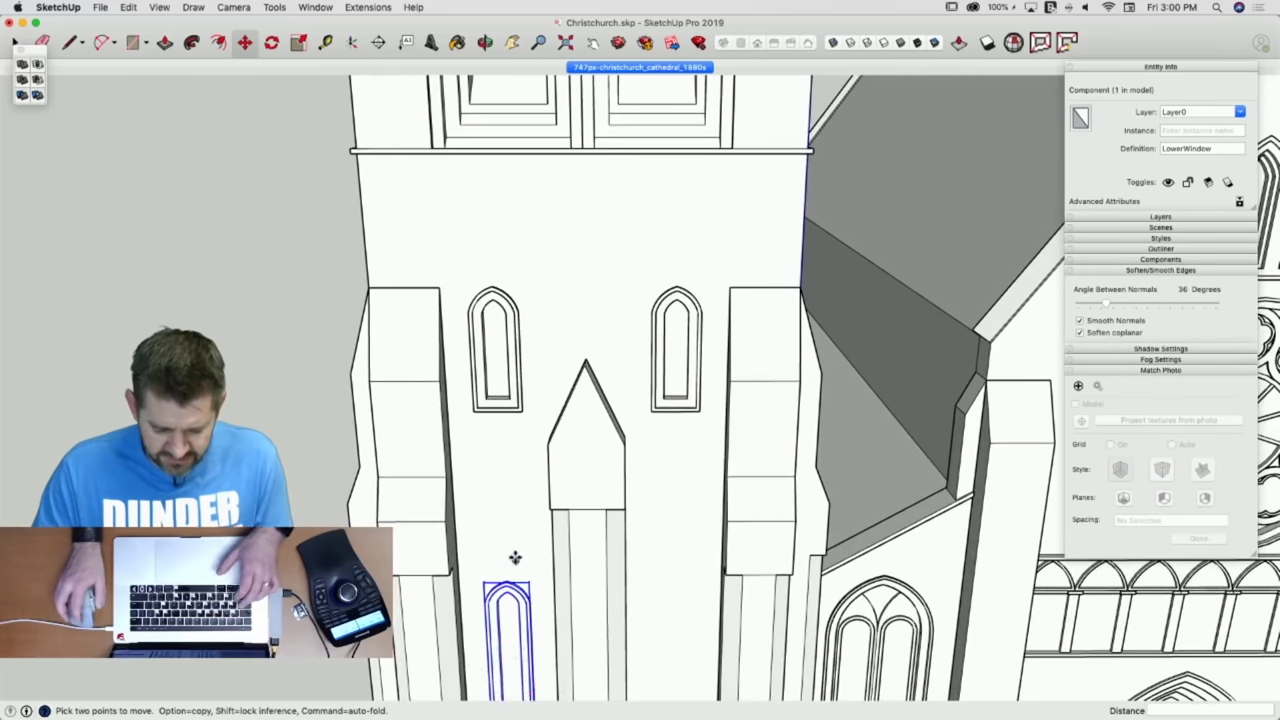
{"action": "scroll", "coordinate": [509, 607], "scroll_direction": "up", "scroll_amount": 3}
{"action": "scroll", "coordinate": [509, 607], "scroll_direction": "up", "scroll_amount": 3}
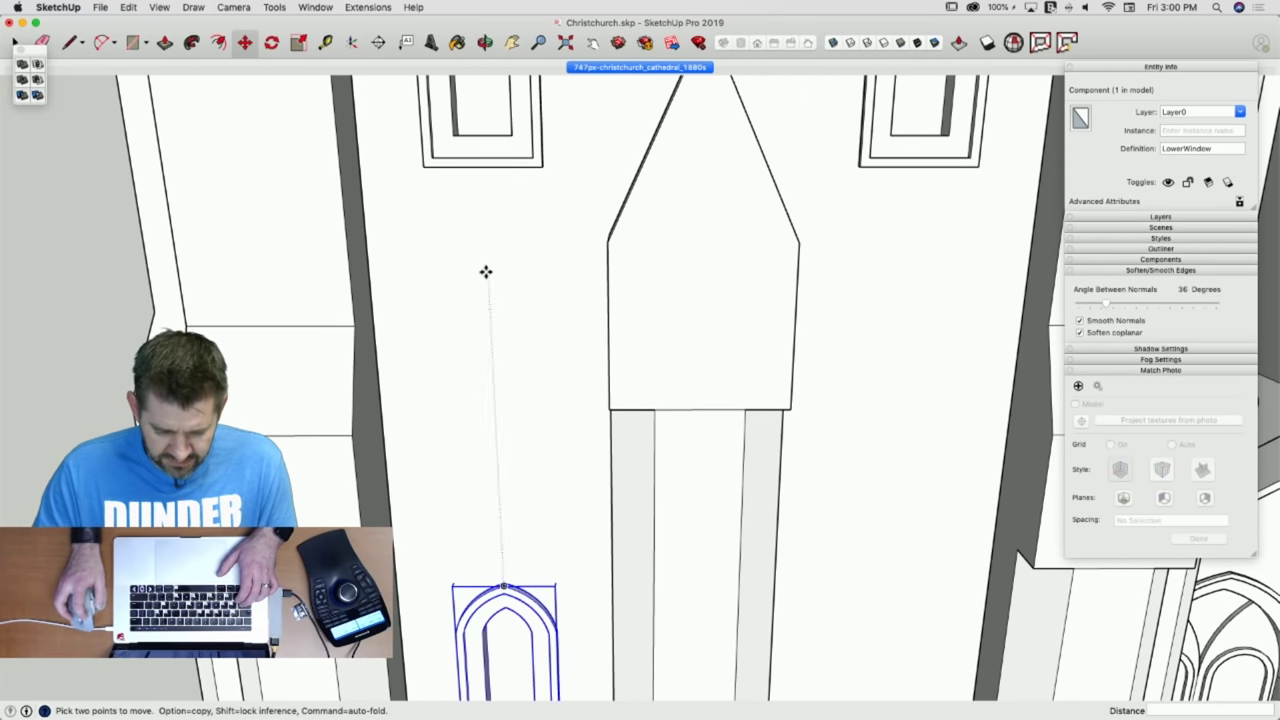
{"action": "left_click", "coordinate": [428, 168]}
{"action": "key", "text": "alt"}
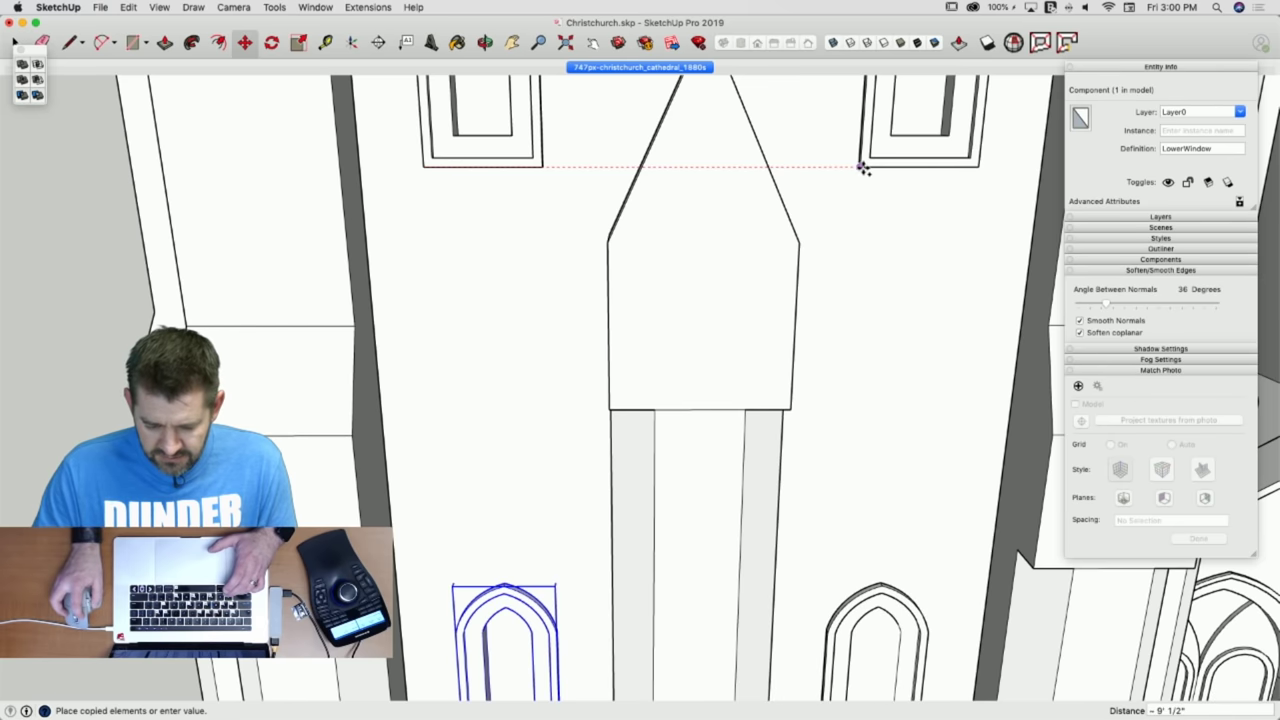
{"action": "left_click", "coordinate": [862, 167]}
{"action": "key", "text": "space"}
{"action": "scroll", "coordinate": [680, 520], "scroll_direction": "down", "scroll_amount": 8}
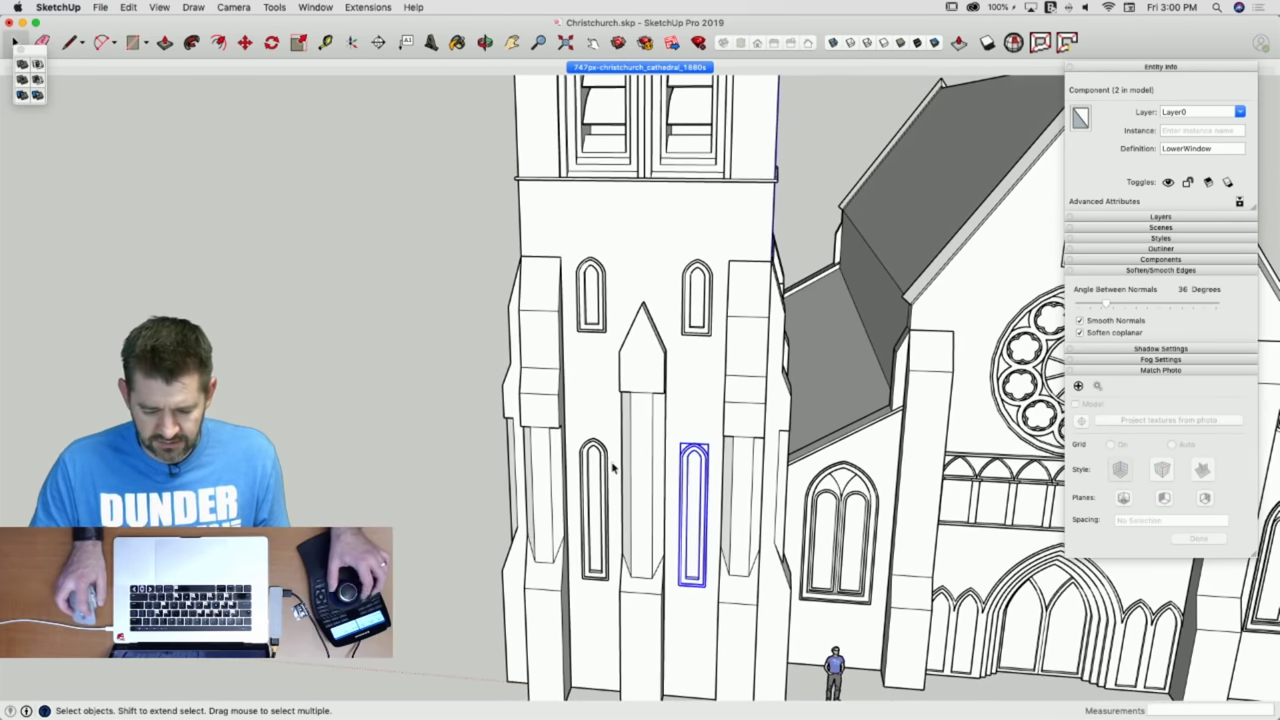
Rotate-copy both LowerWindow components 90 degrees about the spire's tip, with two copies (2x), to fill the other tower faces.
{"action": "left_click", "coordinate": [603, 472], "text": "shift"}
{"action": "scroll", "coordinate": [641, 479], "scroll_direction": "down", "scroll_amount": 10}
{"action": "key", "text": "q"}
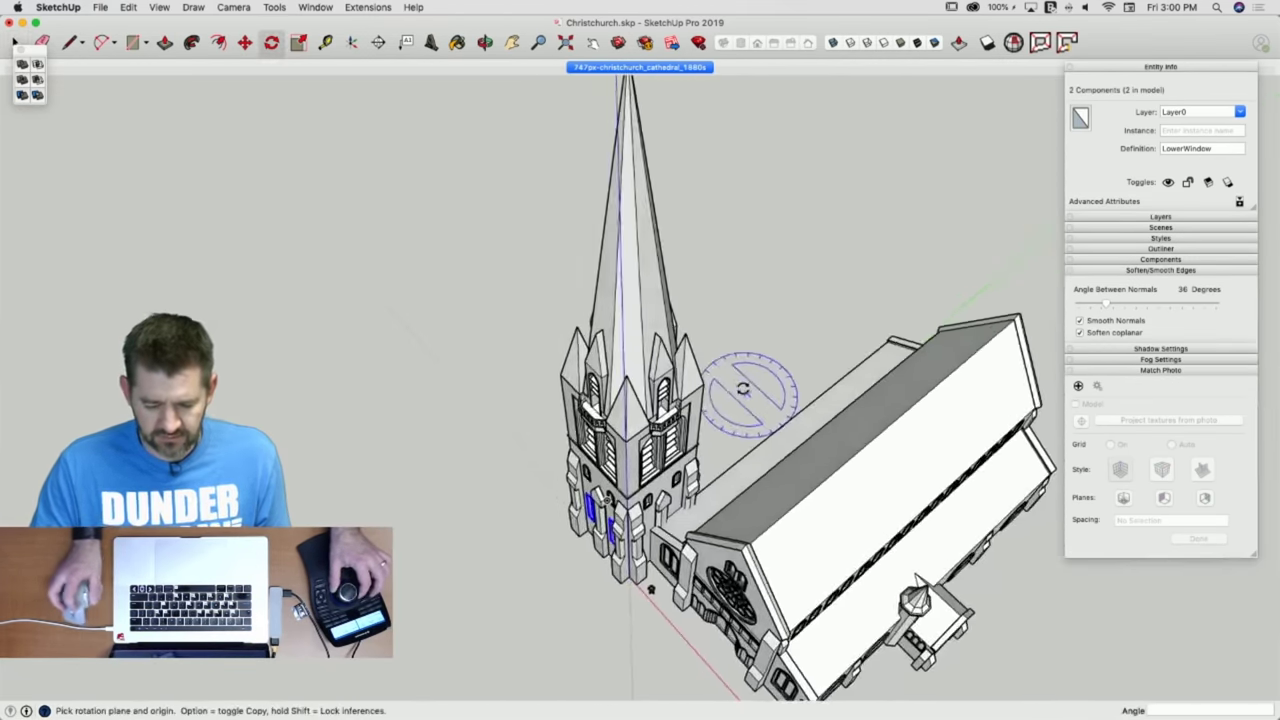
{"action": "middle_click_drag", "start_coordinate": [738, 381], "coordinate": [586, 249]}
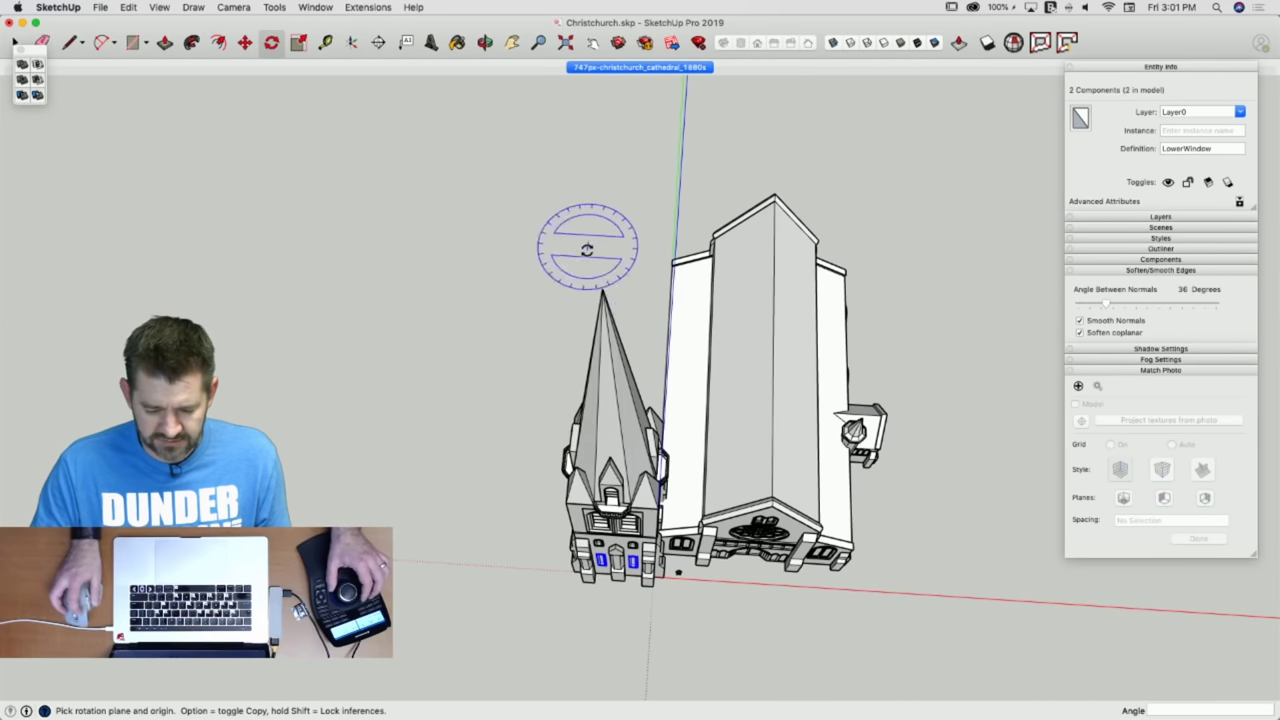
{"action": "left_click", "coordinate": [602, 289]}
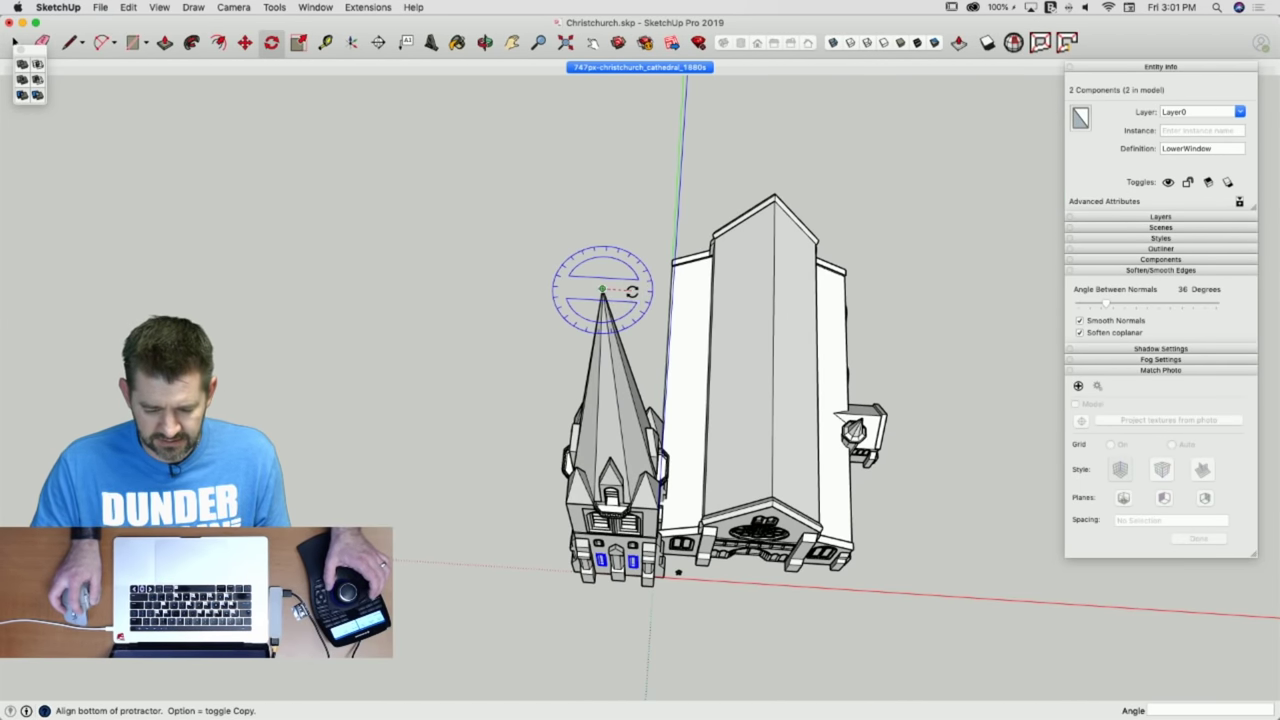
{"action": "left_click", "coordinate": [632, 291]}
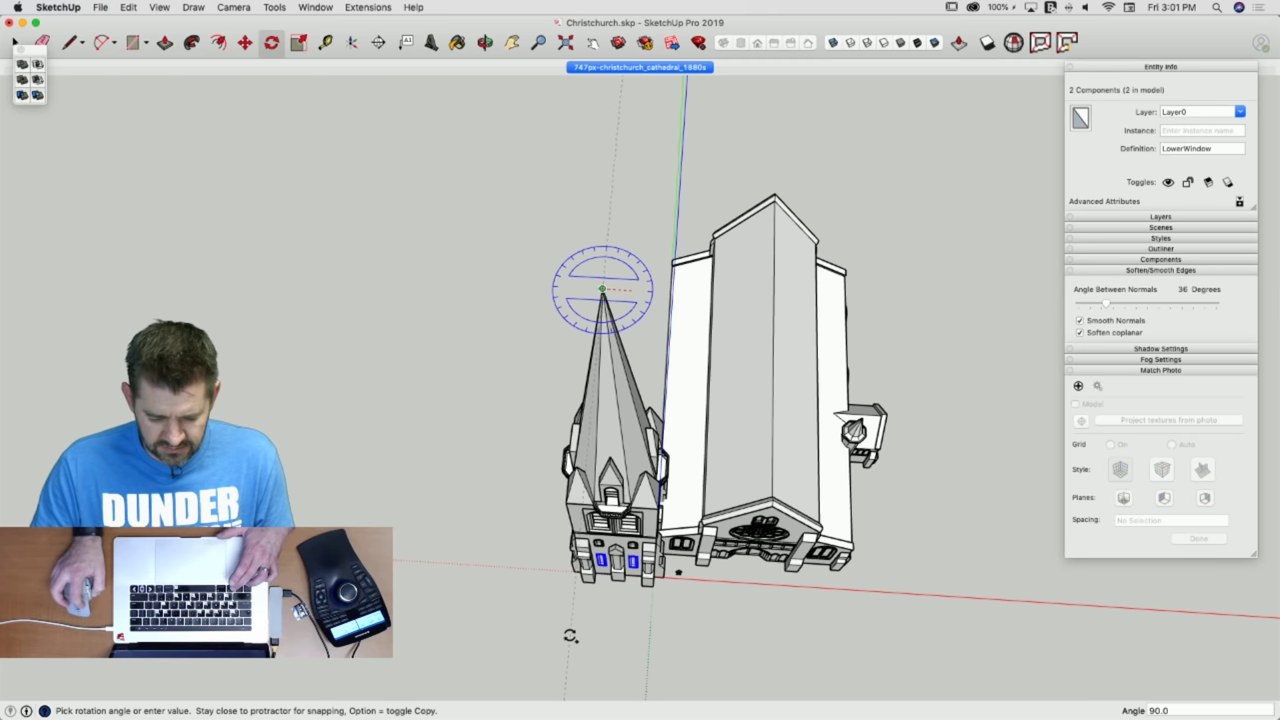
{"action": "left_click", "coordinate": [569, 636]}
{"action": "type", "text": "2x"}
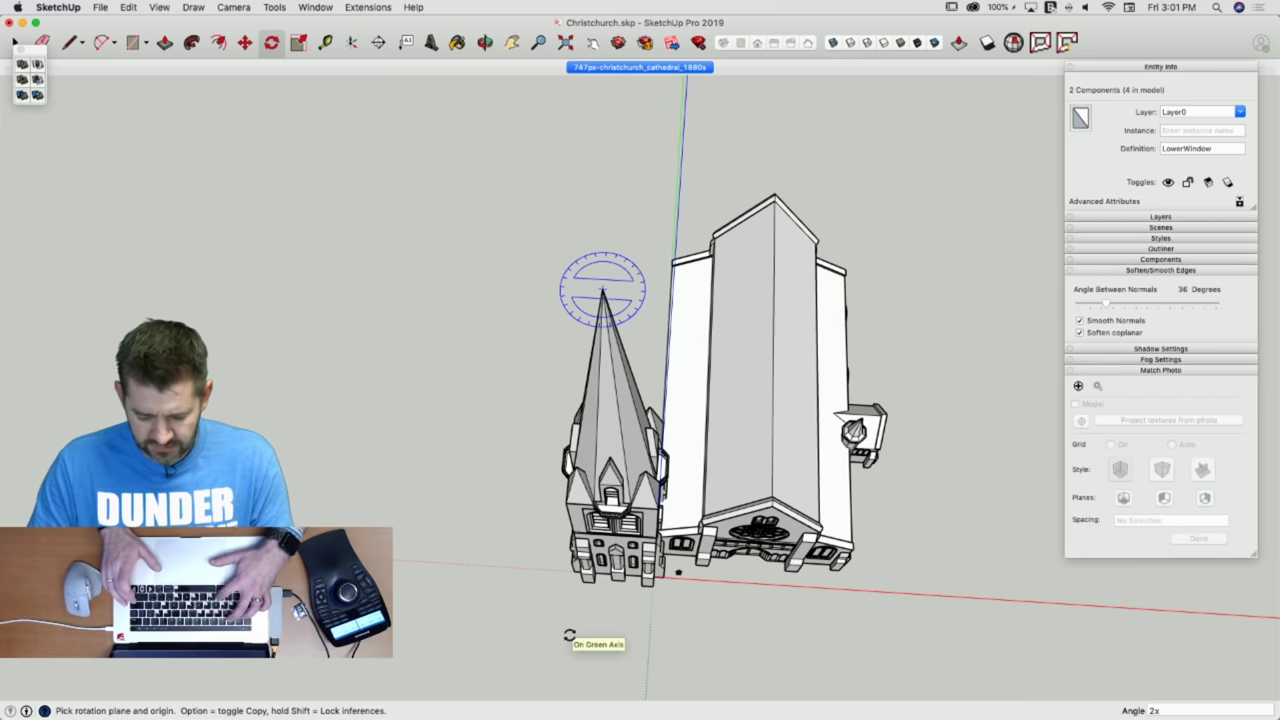
{"action": "key", "text": "Return"}
{"action": "key", "text": "space"}
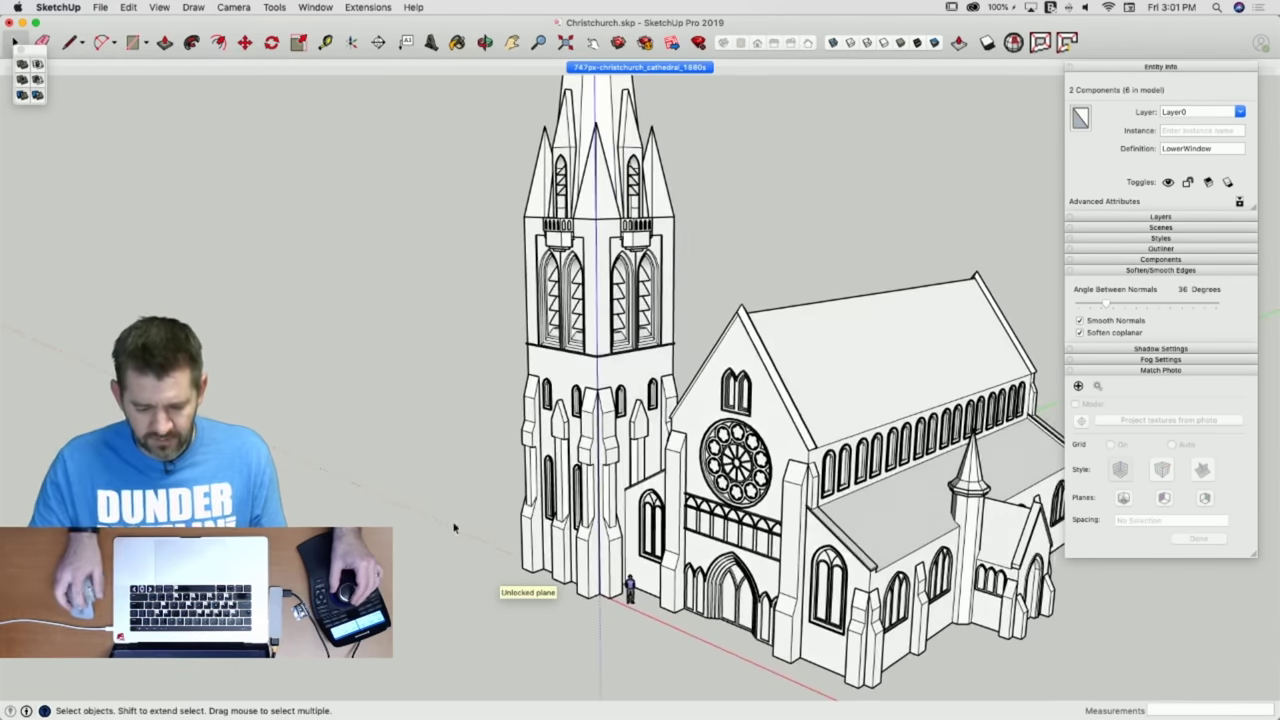
{"action": "left_click", "coordinate": [449, 526]}
{"action": "left_click", "coordinate": [449, 527]}
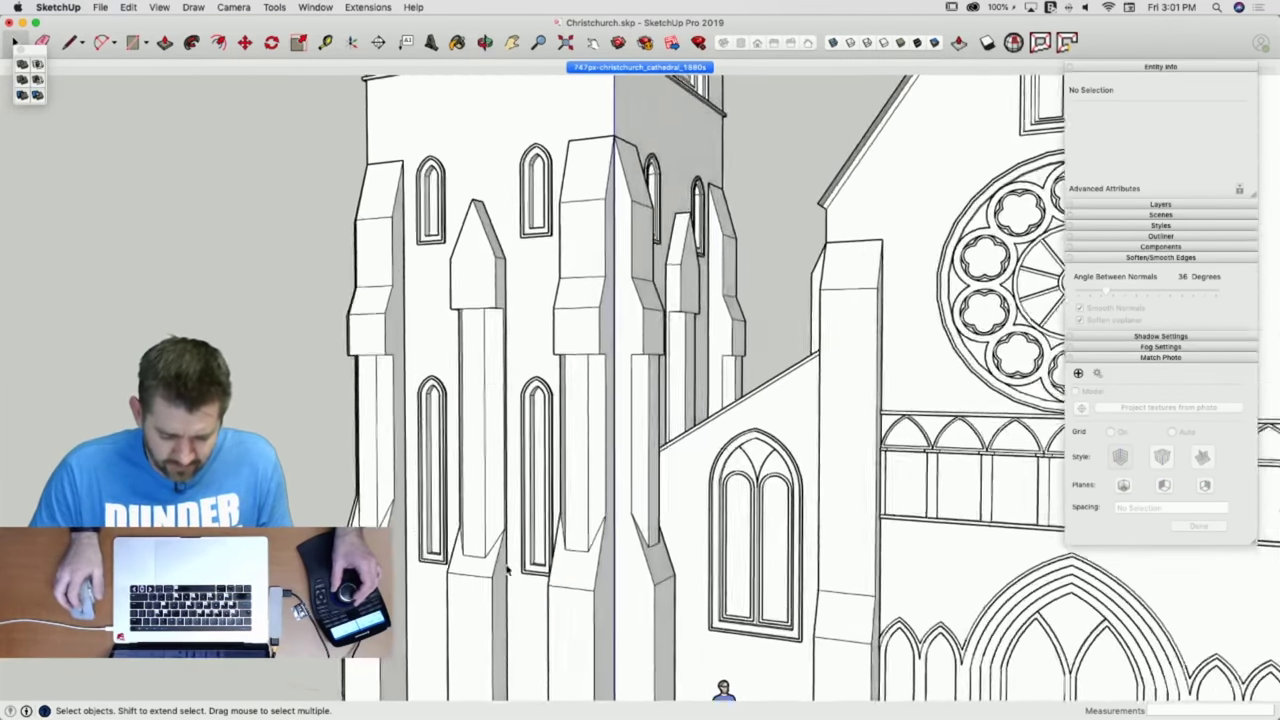
Open the SubButtress component and erase the stray edge on the side of its lower section.
{"action": "key", "text": "e"}
{"action": "left_click_drag", "start_coordinate": [476, 626], "coordinate": [488, 650]}
{"action": "key", "text": "Escape"}
{"action": "key", "text": "space"}
{"action": "left_click", "coordinate": [476, 649]}
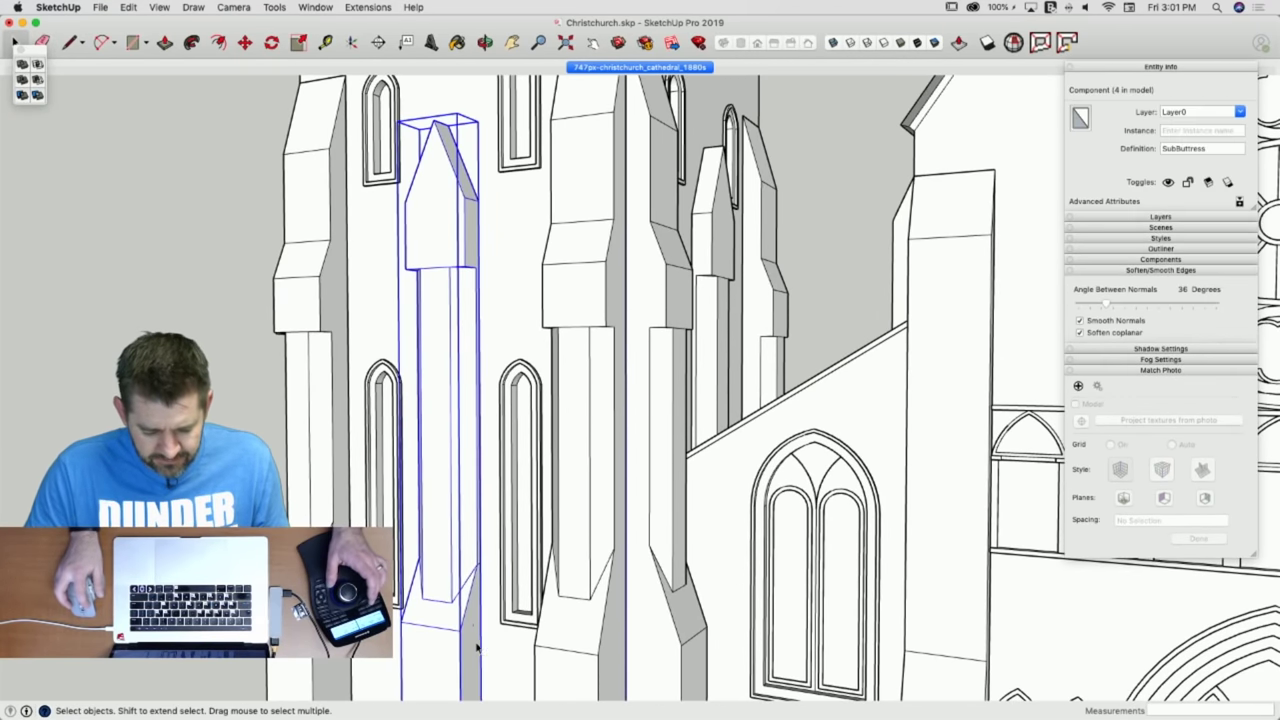
{"action": "key", "text": "e"}
{"action": "key", "text": "space"}
{"action": "double_click", "coordinate": [472, 641]}
{"action": "key", "text": "e"}
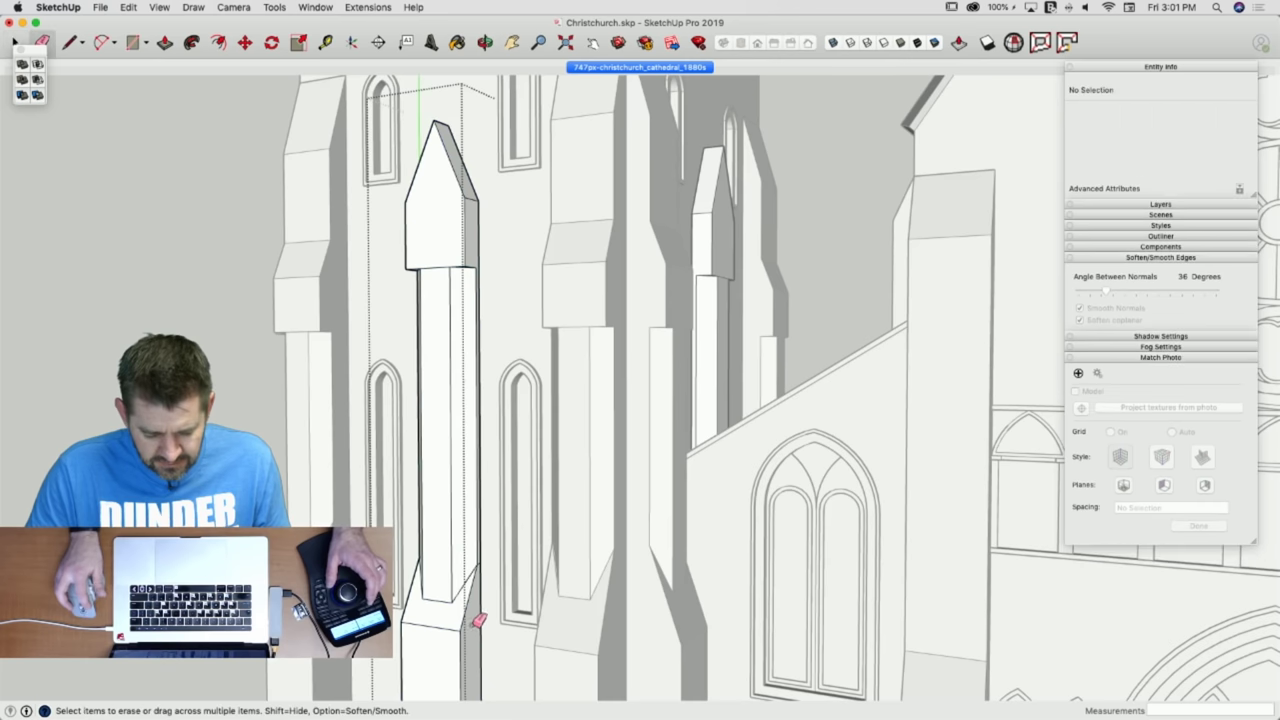
{"action": "key", "text": "space"}
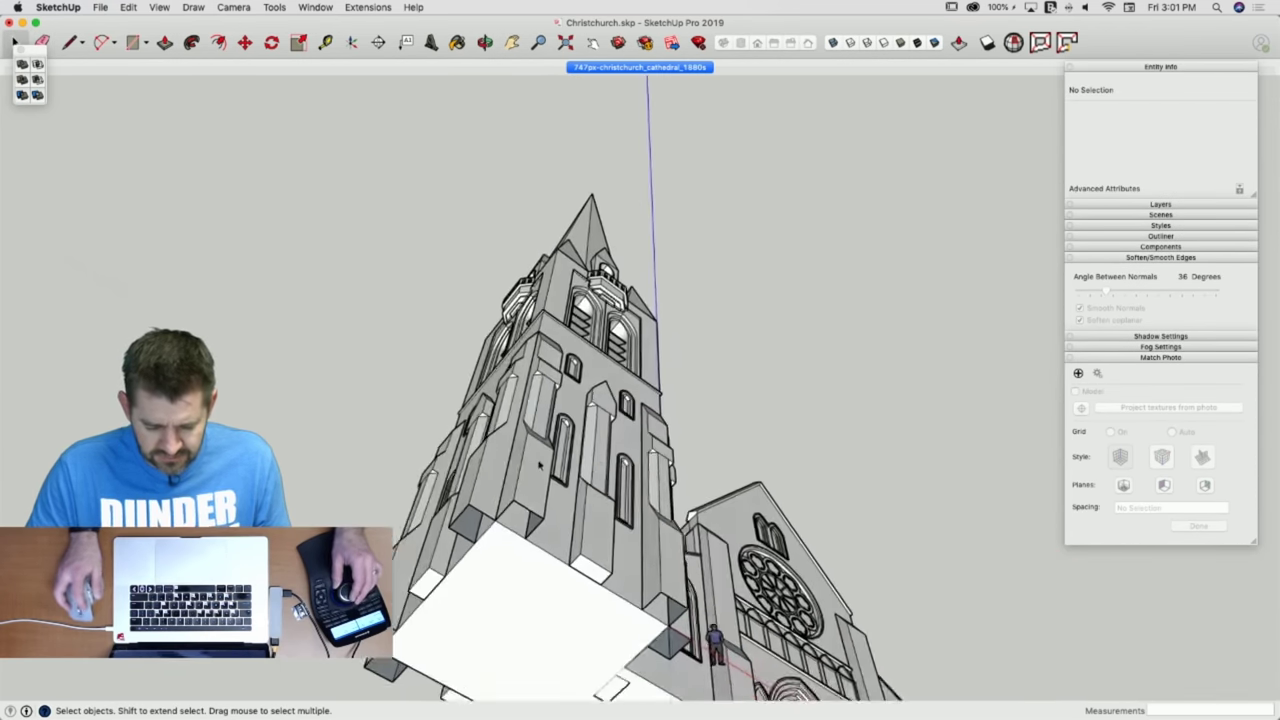
Draw an edge across the open base of the tower's corner buttress component to form its bottom face, and close the component.
{"action": "key", "text": "l"}
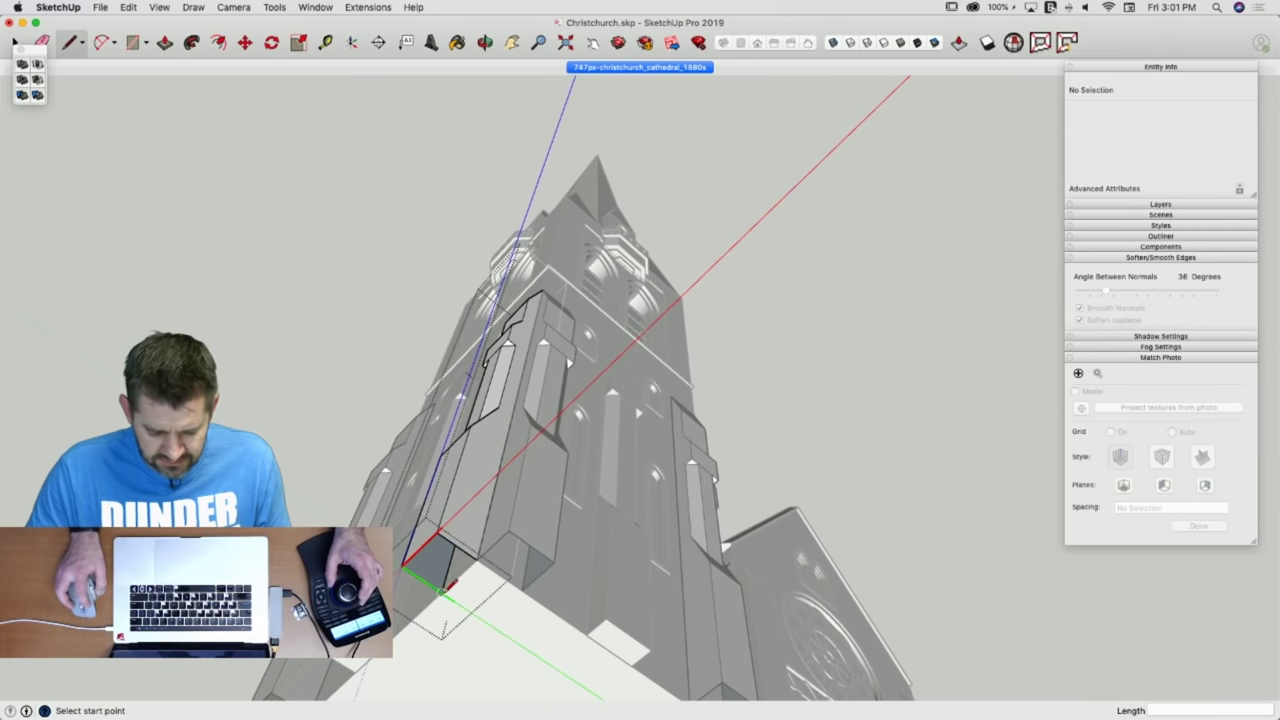
{"action": "key", "text": "Escape"}
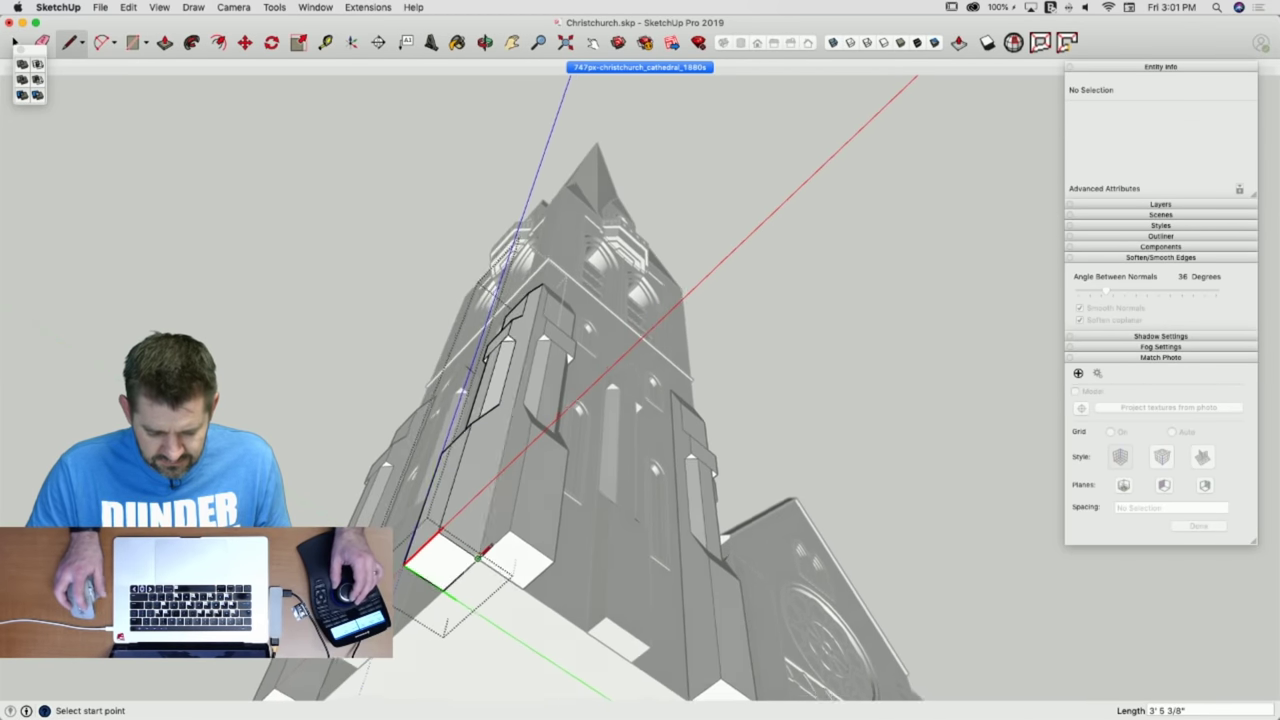
{"action": "key", "text": "space"}
{"action": "key", "text": "Escape"}
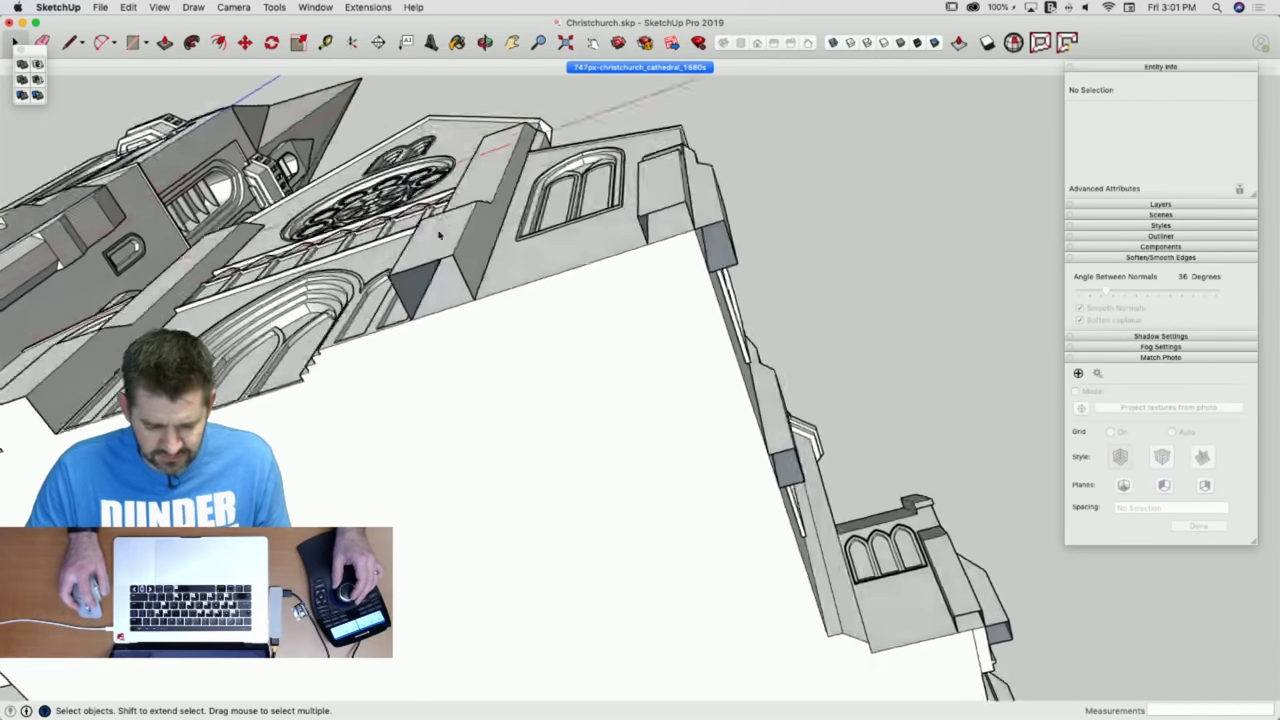
Draw an edge across the open underside of the front façade buttress beside the main entrance to form its bottom face.
{"action": "key", "text": "l"}
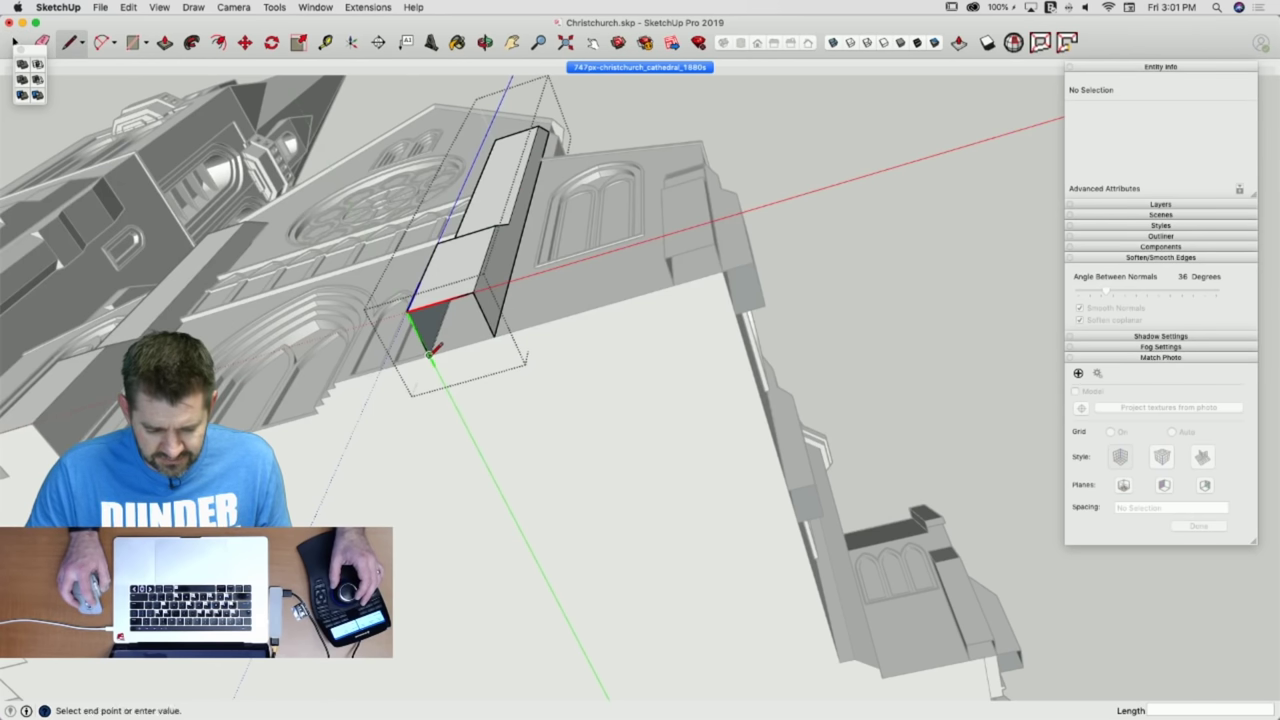
{"action": "left_click", "coordinate": [428, 354]}
{"action": "key", "text": "space"}
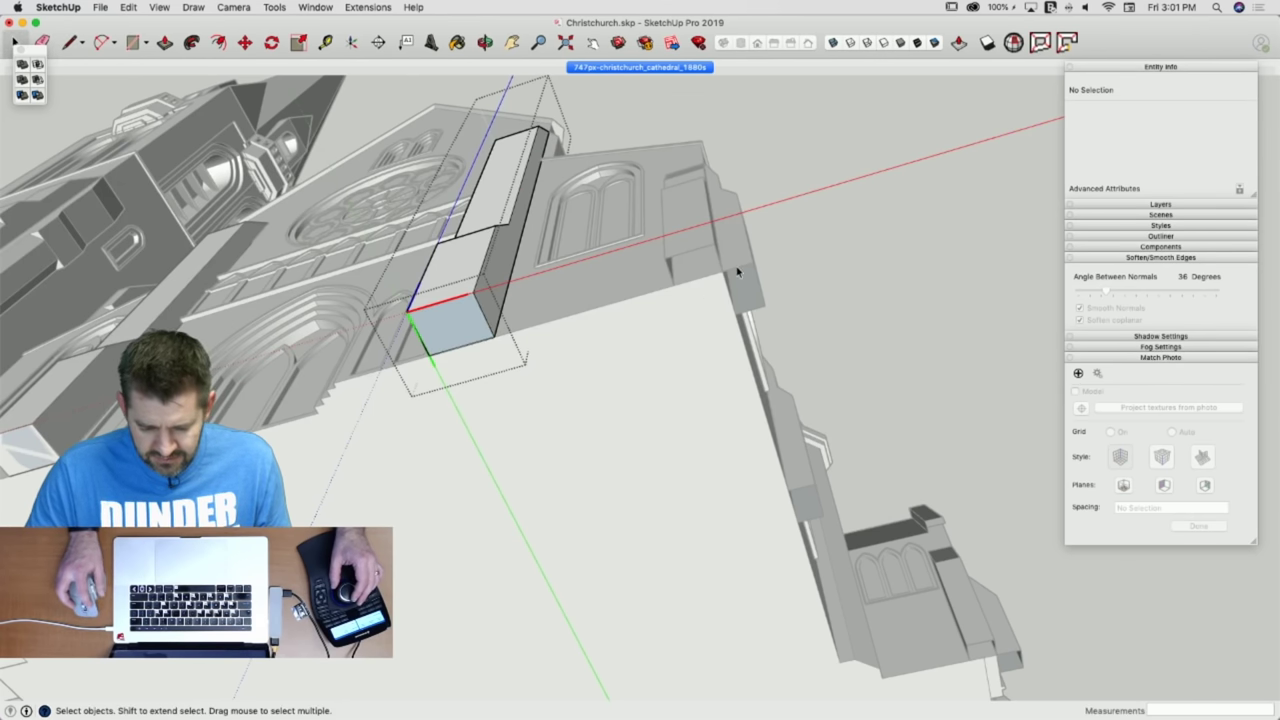
Close the underside of the buttress at the church's front side corner with a 2' 7" edge and reverse the new face.
{"action": "left_click", "coordinate": [738, 272]}
{"action": "double_click", "coordinate": [738, 272]}
{"action": "key", "text": "l"}
{"action": "left_click", "coordinate": [736, 313]}
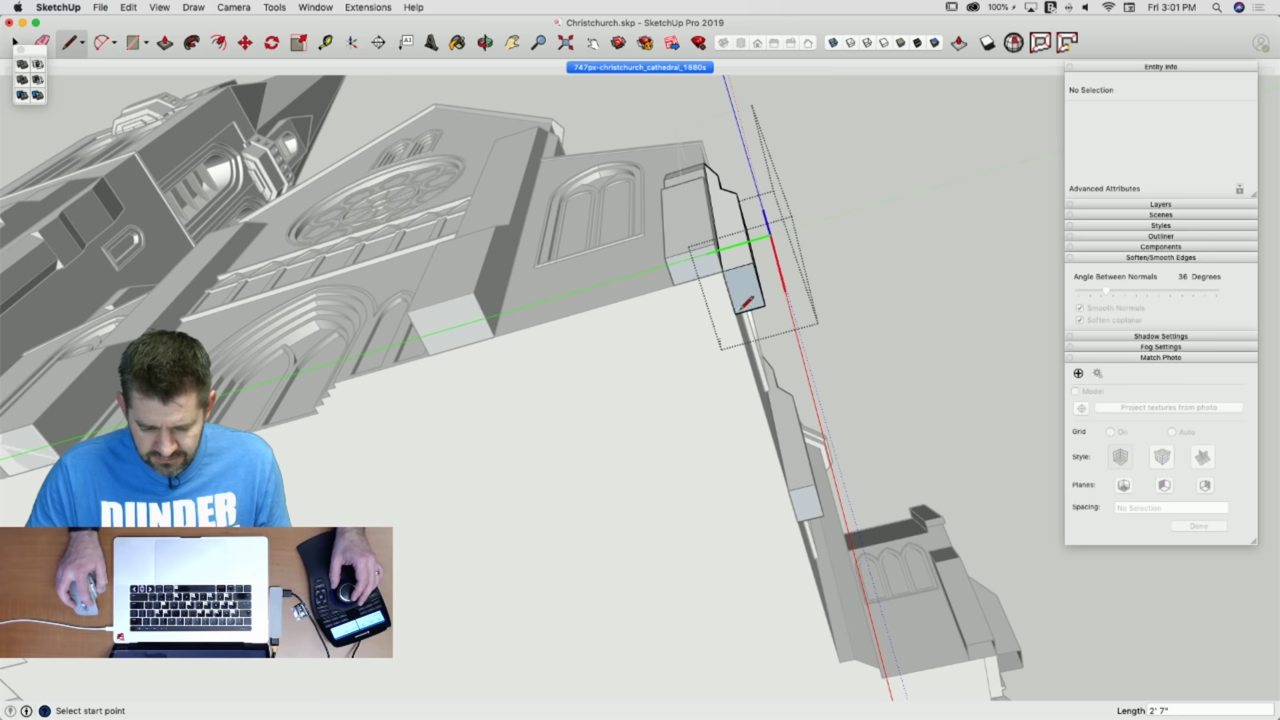
{"action": "key", "text": "space"}
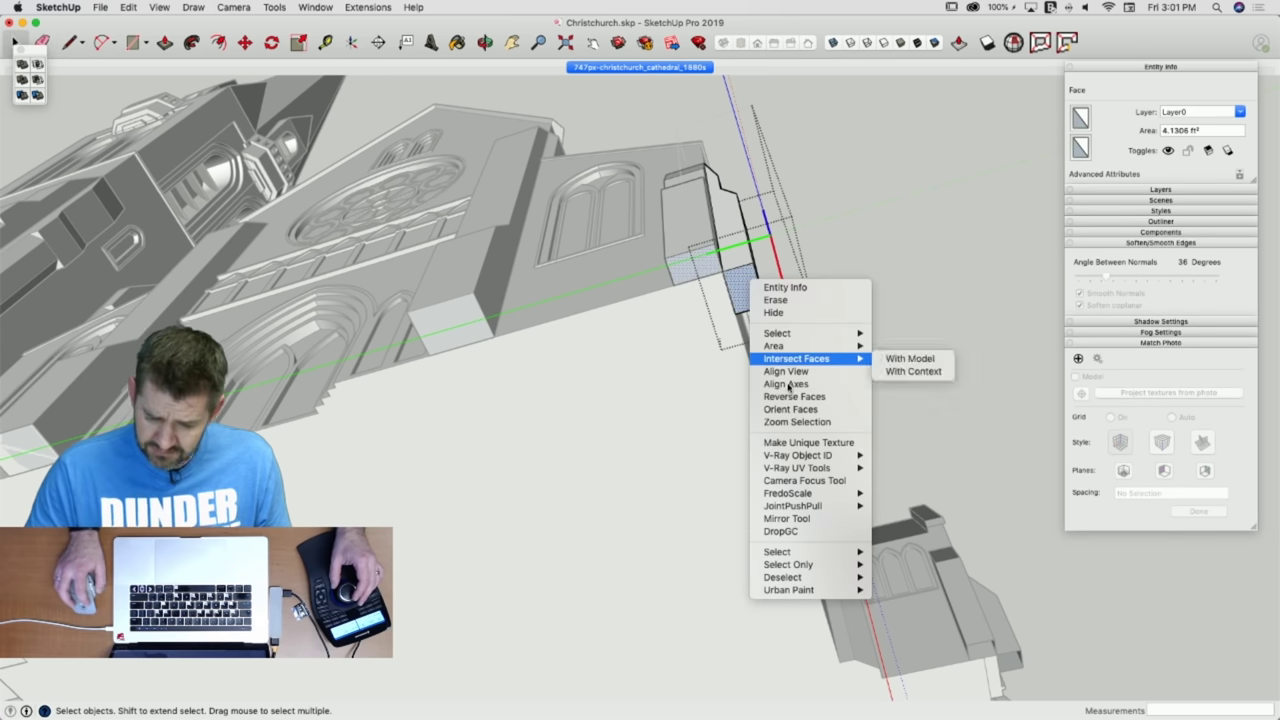
{"action": "left_click", "coordinate": [800, 397]}
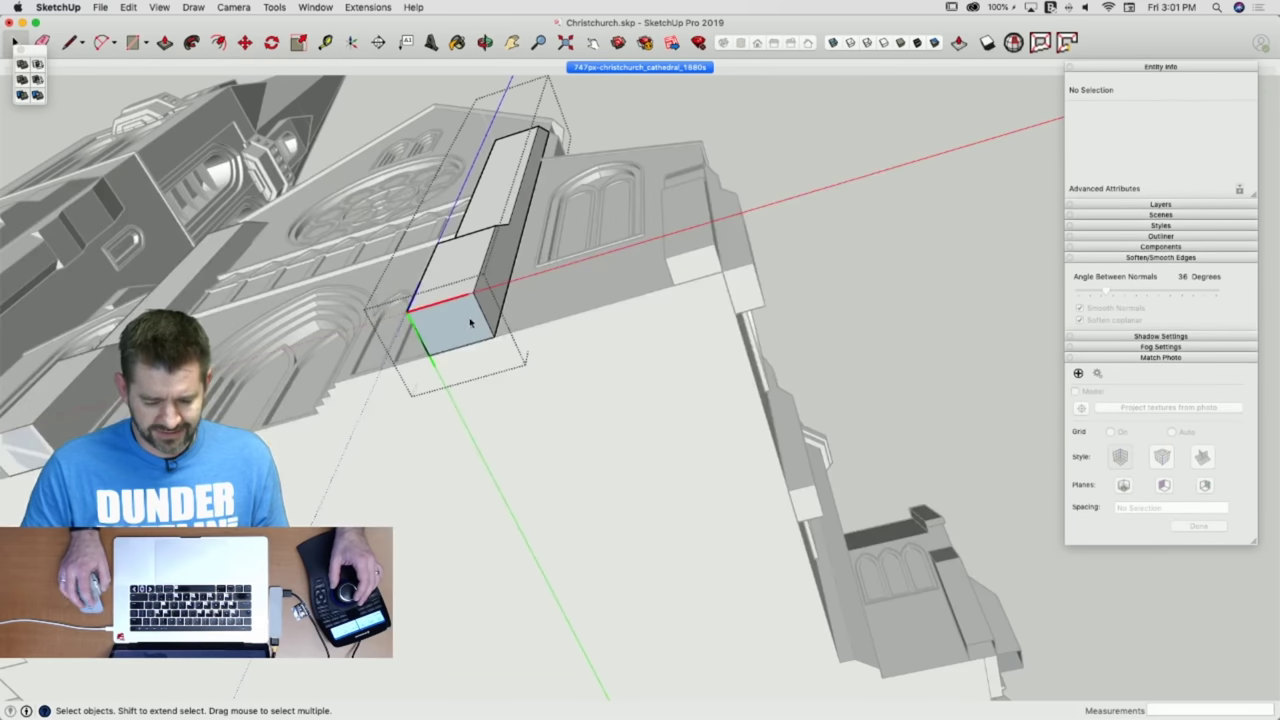
Reverse the bottom face of the front façade buttress and close the component.
{"action": "right_click", "coordinate": [466, 330]}
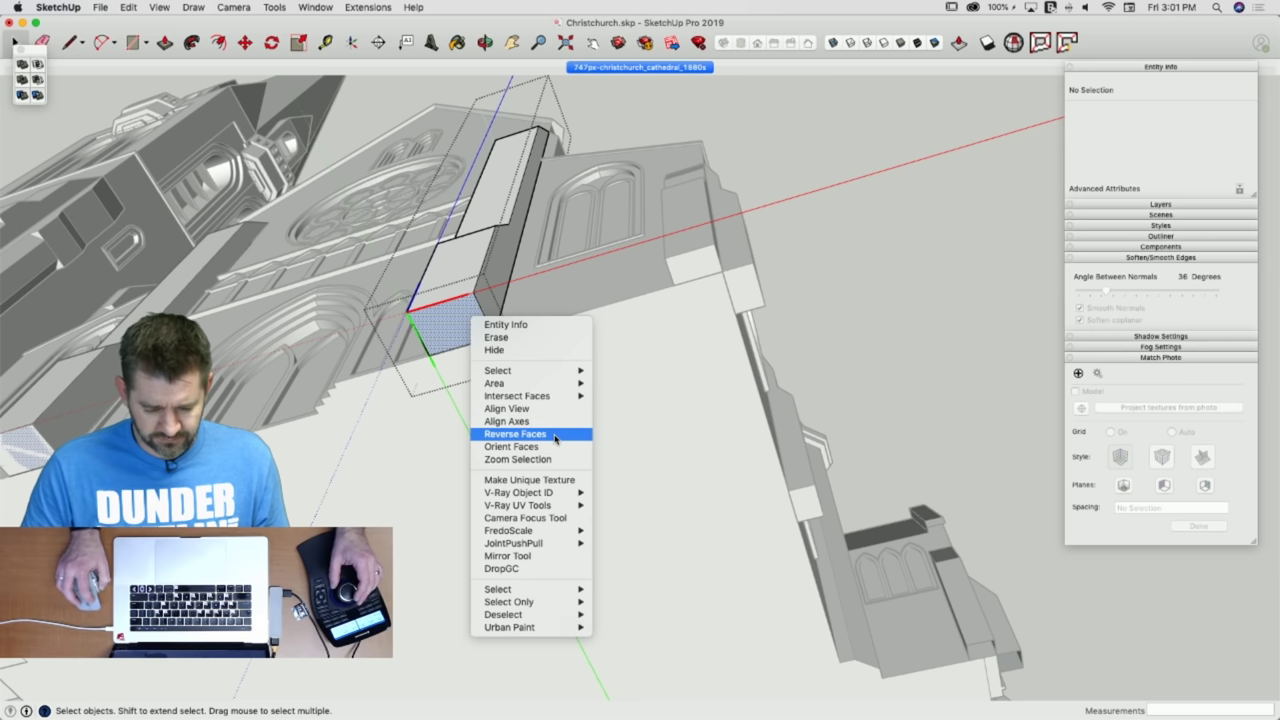
{"action": "left_click", "coordinate": [515, 434]}
{"action": "left_click", "coordinate": [840, 259]}
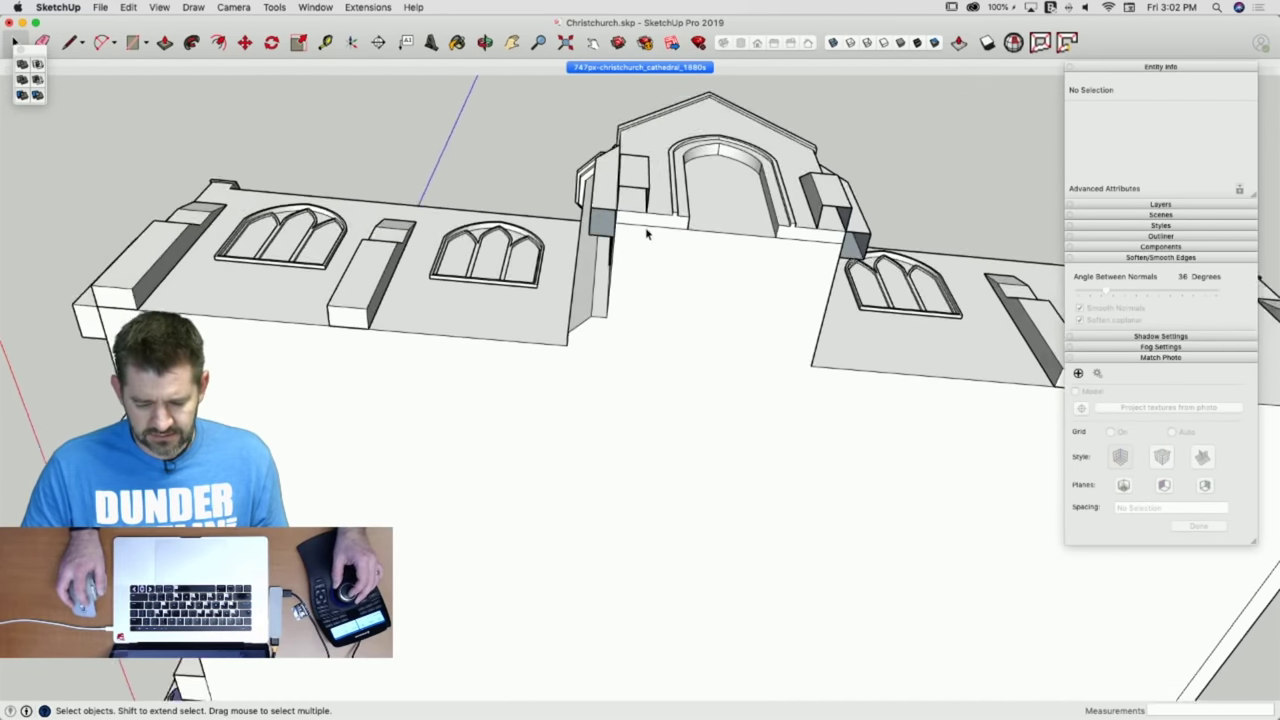
Open the outer side buttress of the gabled porch and draw an edge that forms its bottom face.
{"action": "double_click", "coordinate": [596, 262]}
{"action": "key", "text": "l"}
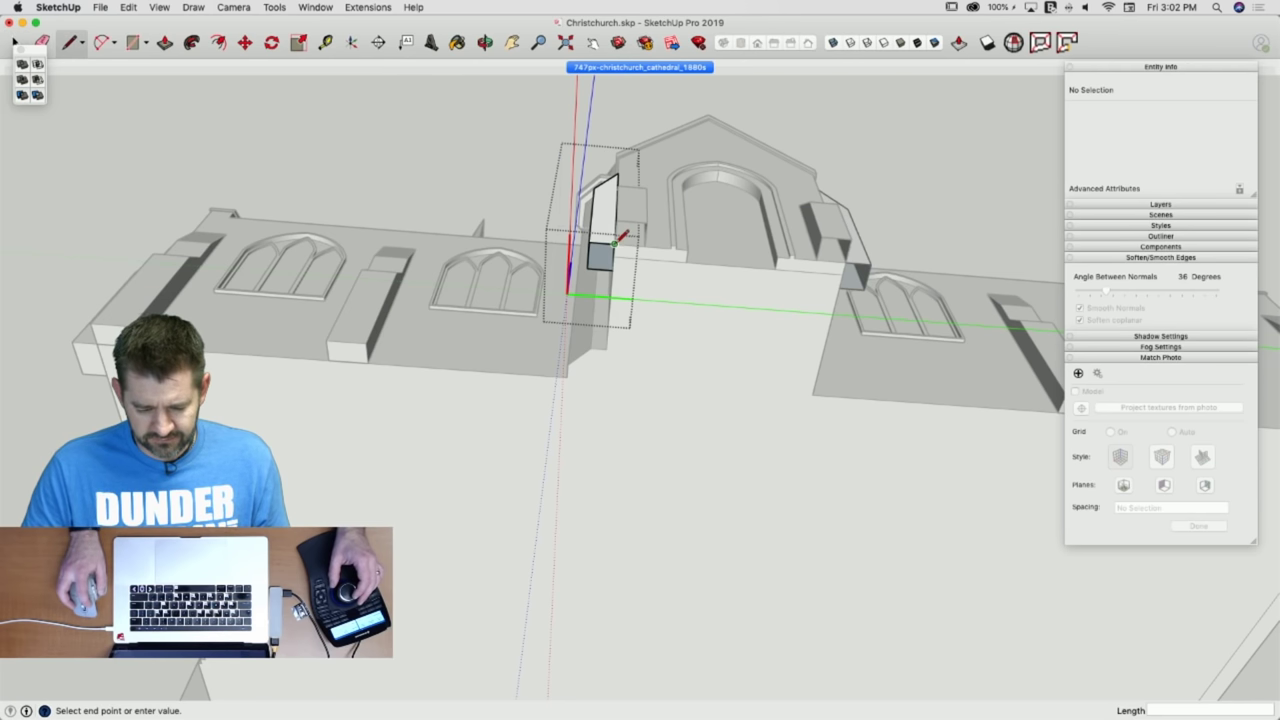
{"action": "left_click", "coordinate": [613, 270]}
{"action": "key", "text": "space"}
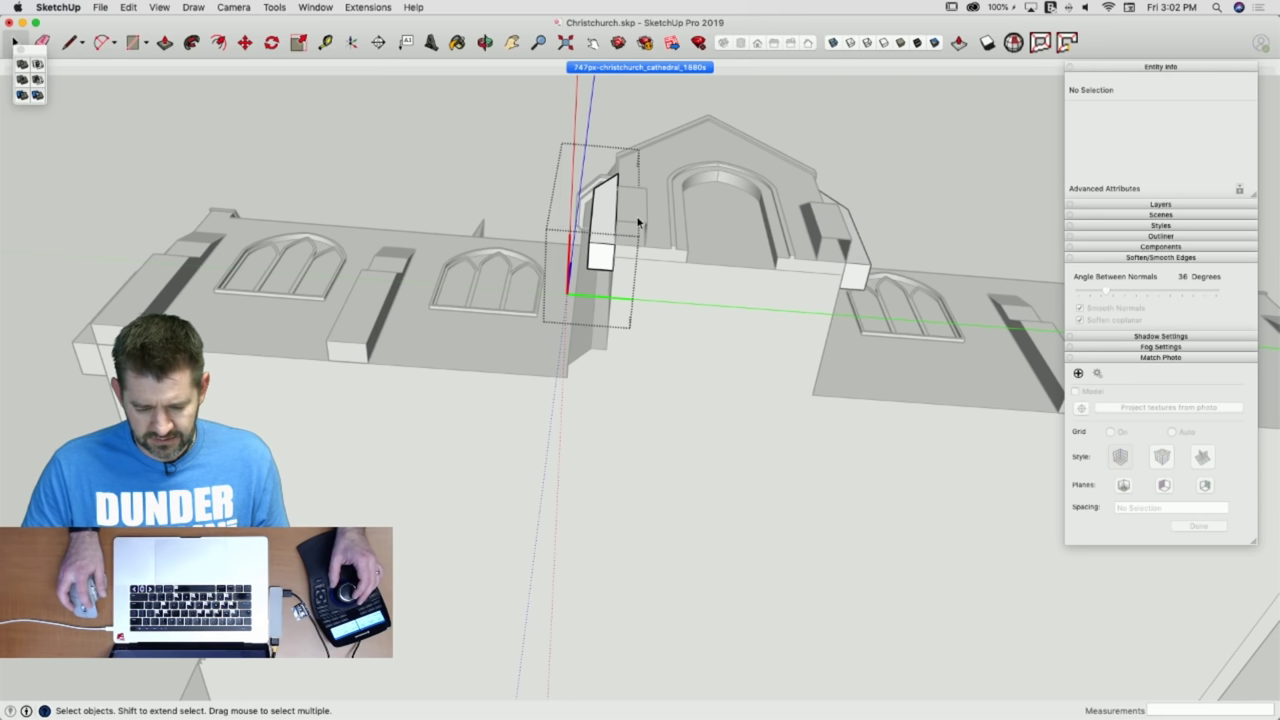
Draw the missing bottom edge of the adjoining front buttress on the gabled porch to form its underside face, and close the component.
{"action": "double_click", "coordinate": [630, 219]}
{"action": "key", "text": "l"}
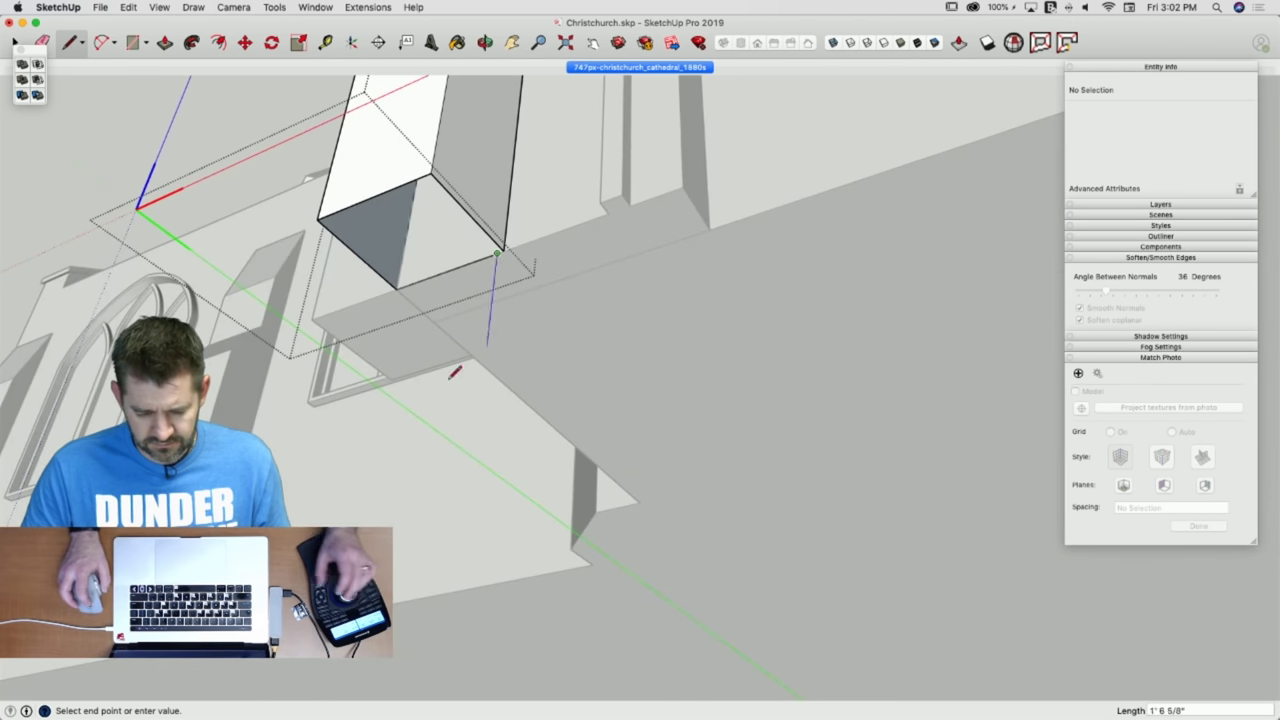
{"action": "key", "text": "Escape"}
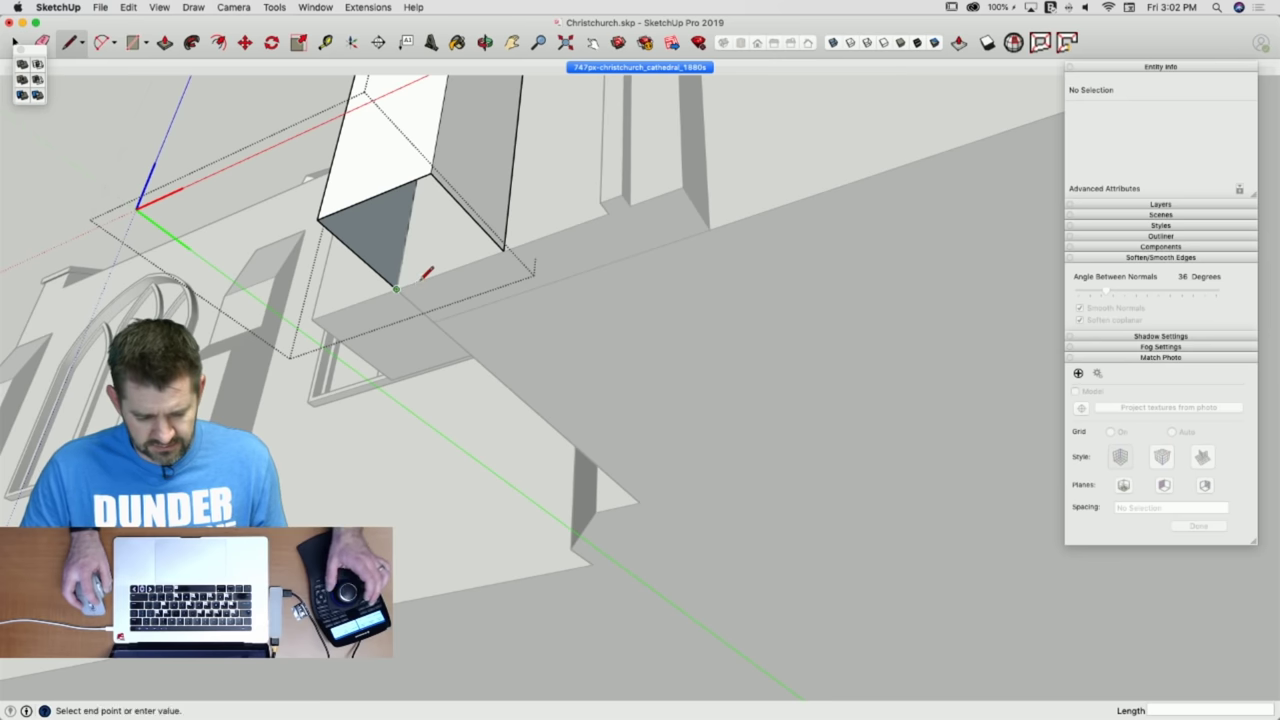
{"action": "left_click", "coordinate": [505, 247]}
{"action": "key", "text": "space"}
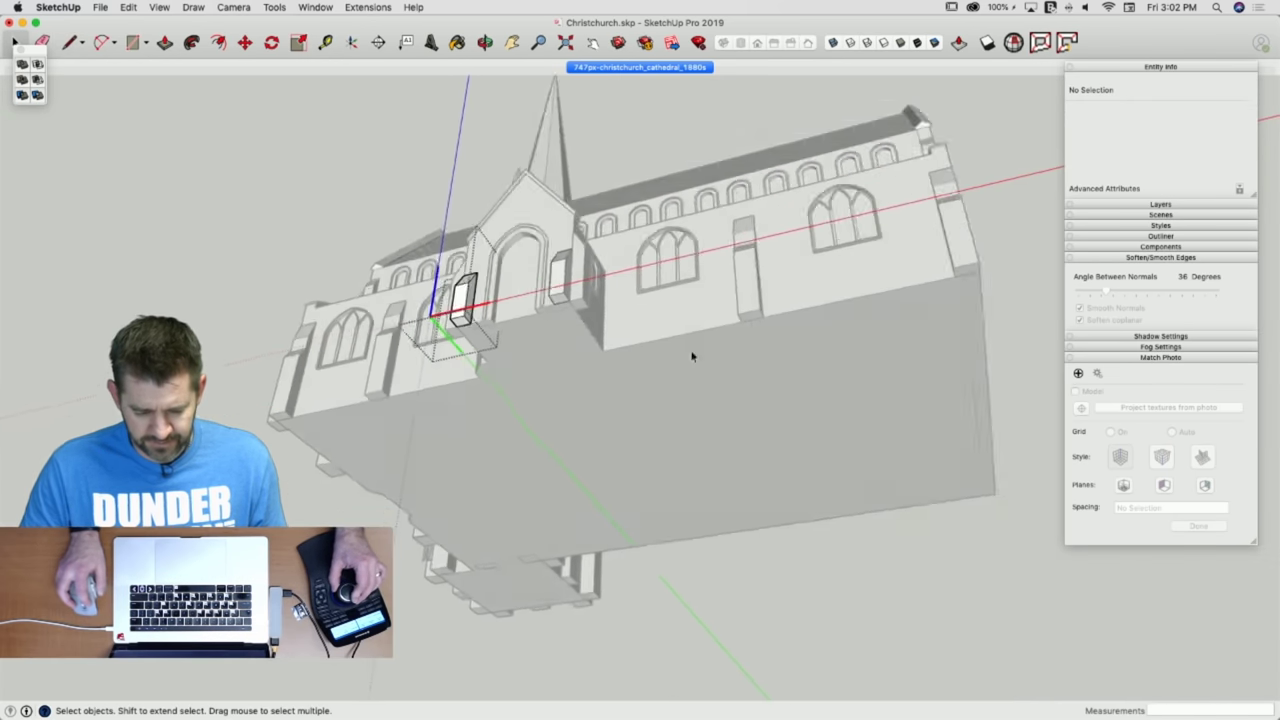
{"action": "left_click", "coordinate": [961, 424]}
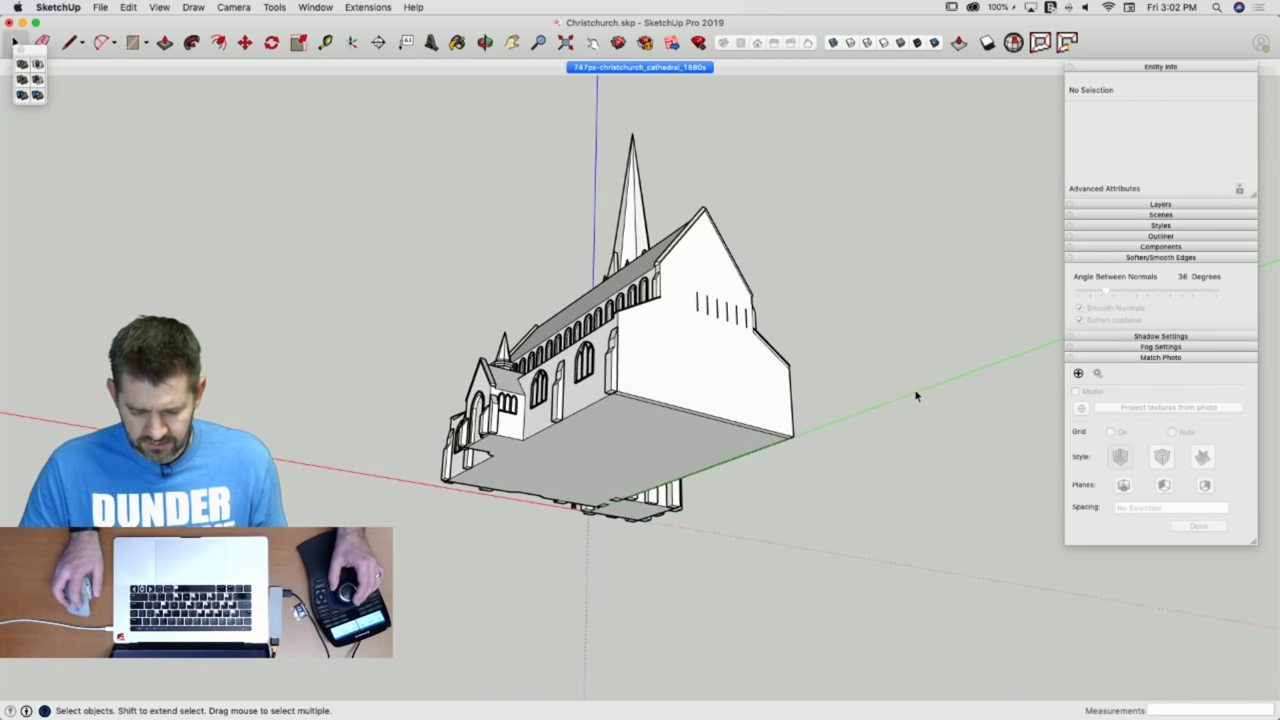
Delete the edges of the six leftover thin vertical fins at the church's rear gable wall.
{"action": "middle_click_drag", "start_coordinate": [785, 376], "coordinate": [499, 408]}
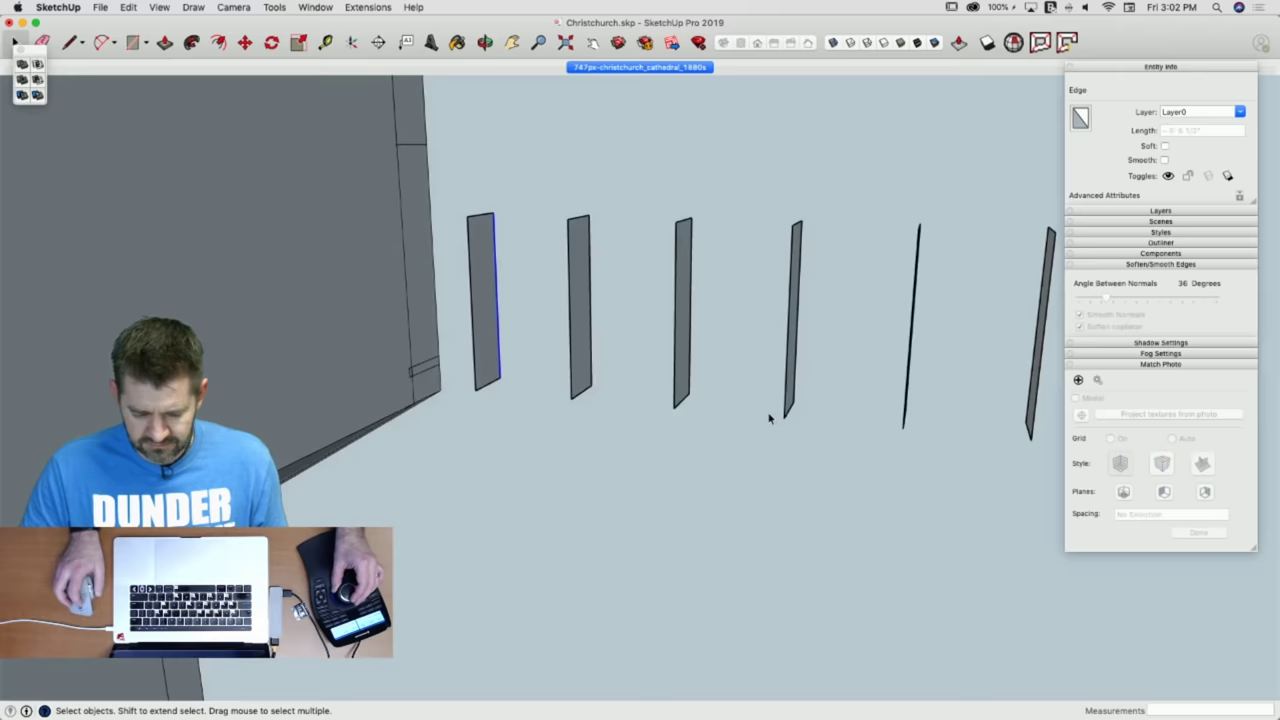
{"action": "middle_click_drag", "start_coordinate": [744, 399], "coordinate": [562, 340]}
{"action": "key", "text": "e"}
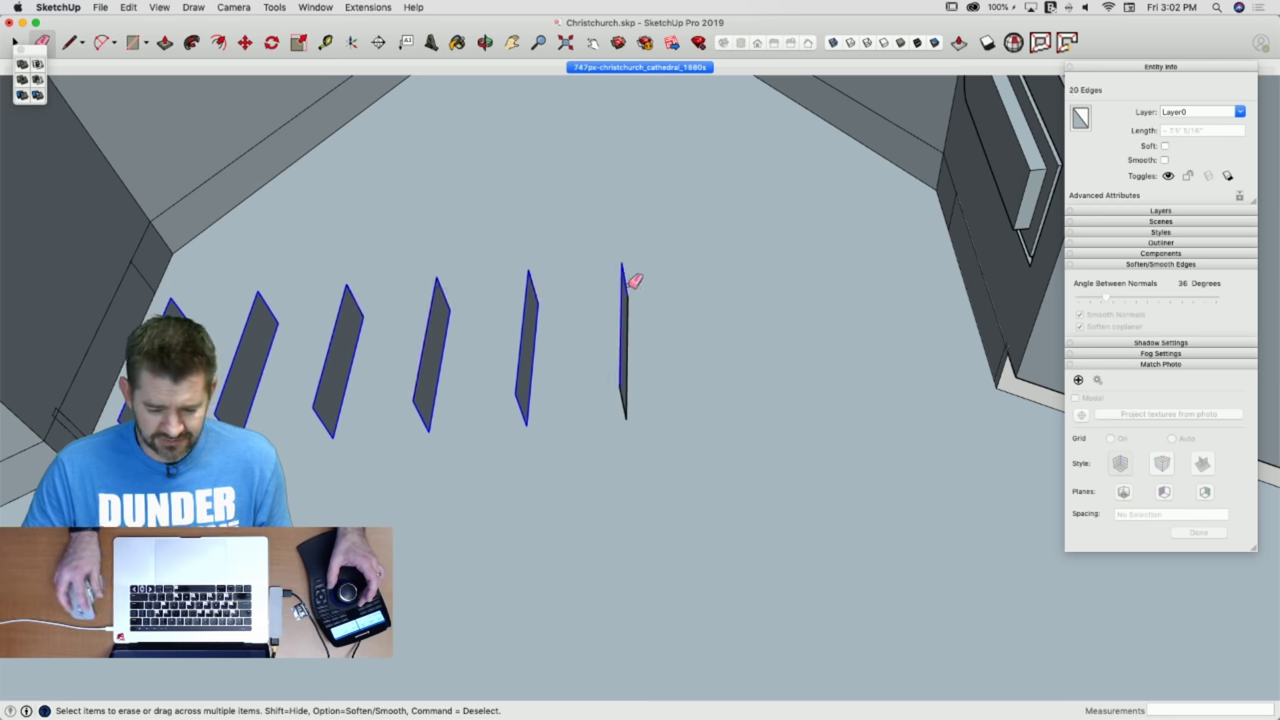
{"action": "key", "text": "Delete"}
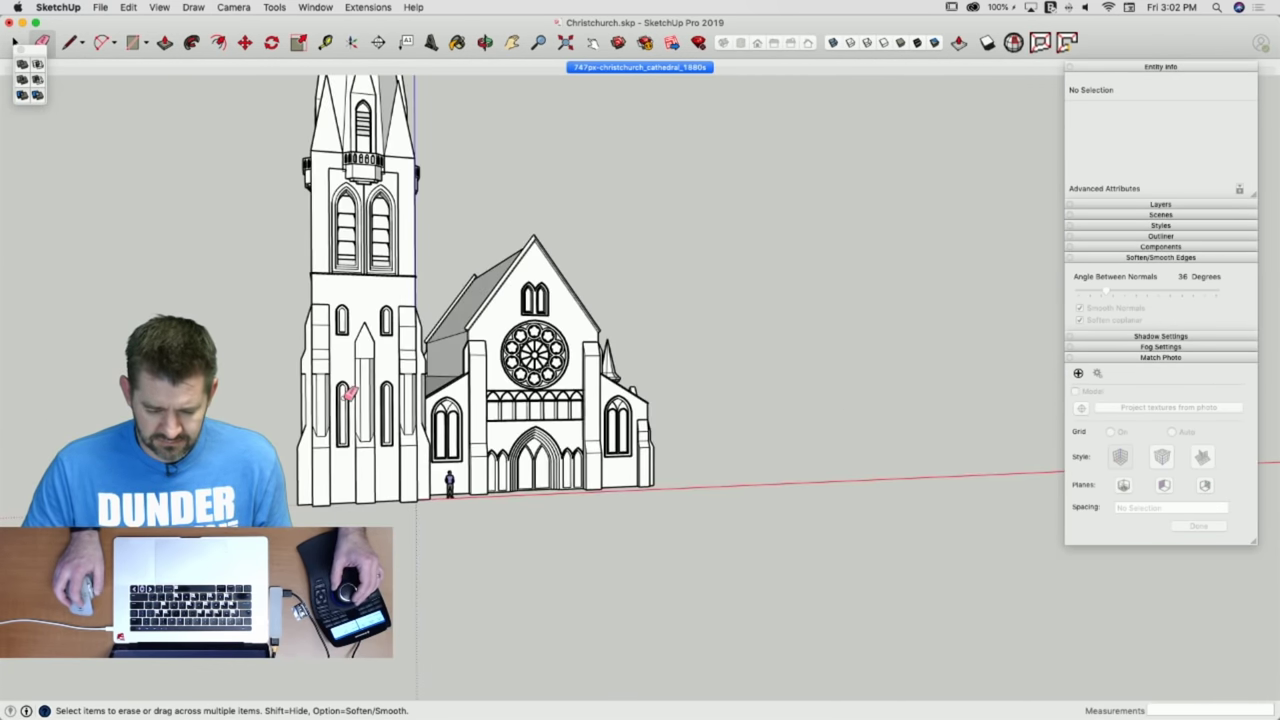
{"action": "scroll", "coordinate": [525, 458], "scroll_direction": "up", "scroll_amount": 10}
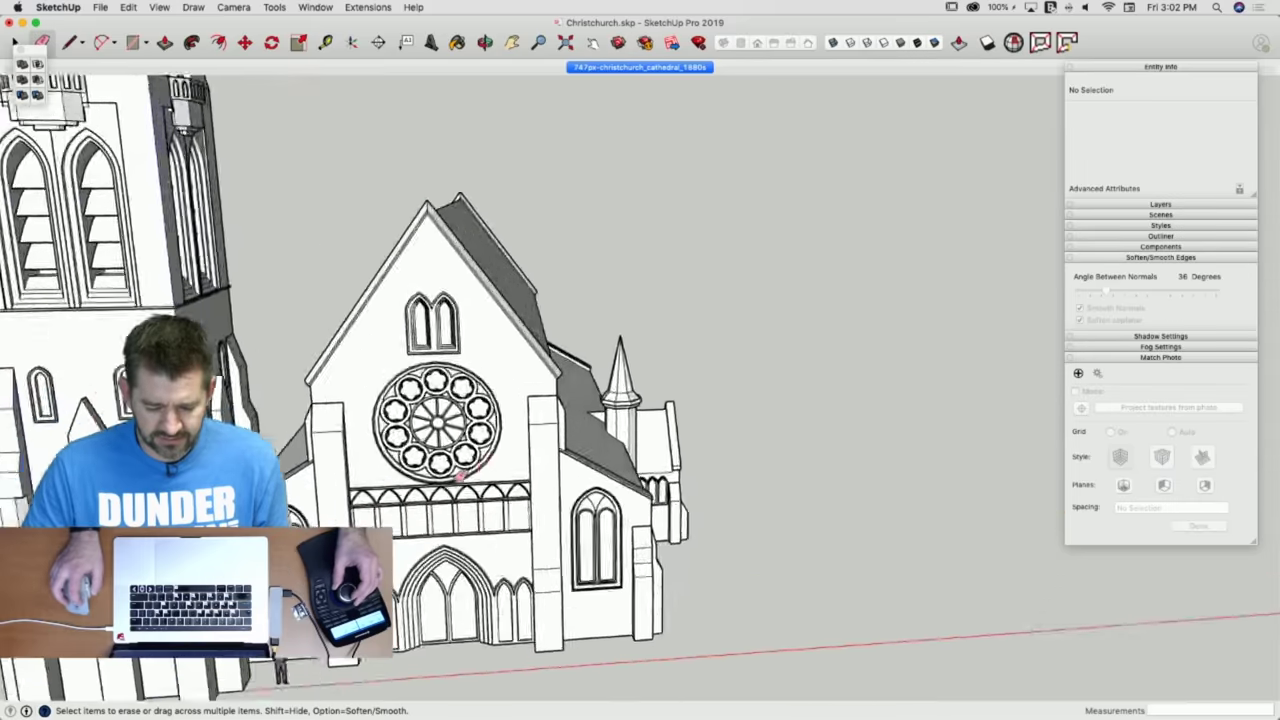
Select the geometry of the whole church body and explode all its groups and components in one pass.
{"action": "scroll", "coordinate": [323, 294], "scroll_direction": "up", "scroll_amount": 10}
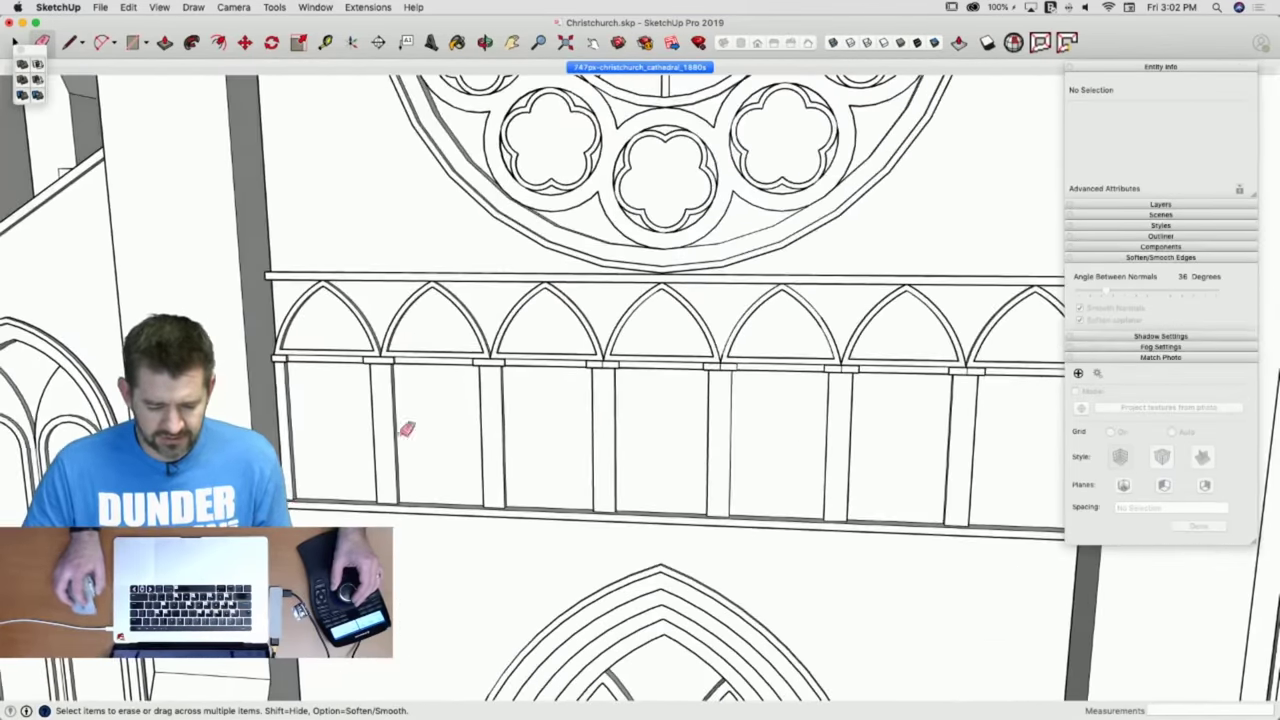
{"action": "scroll", "coordinate": [451, 357], "scroll_direction": "up", "scroll_amount": 5}
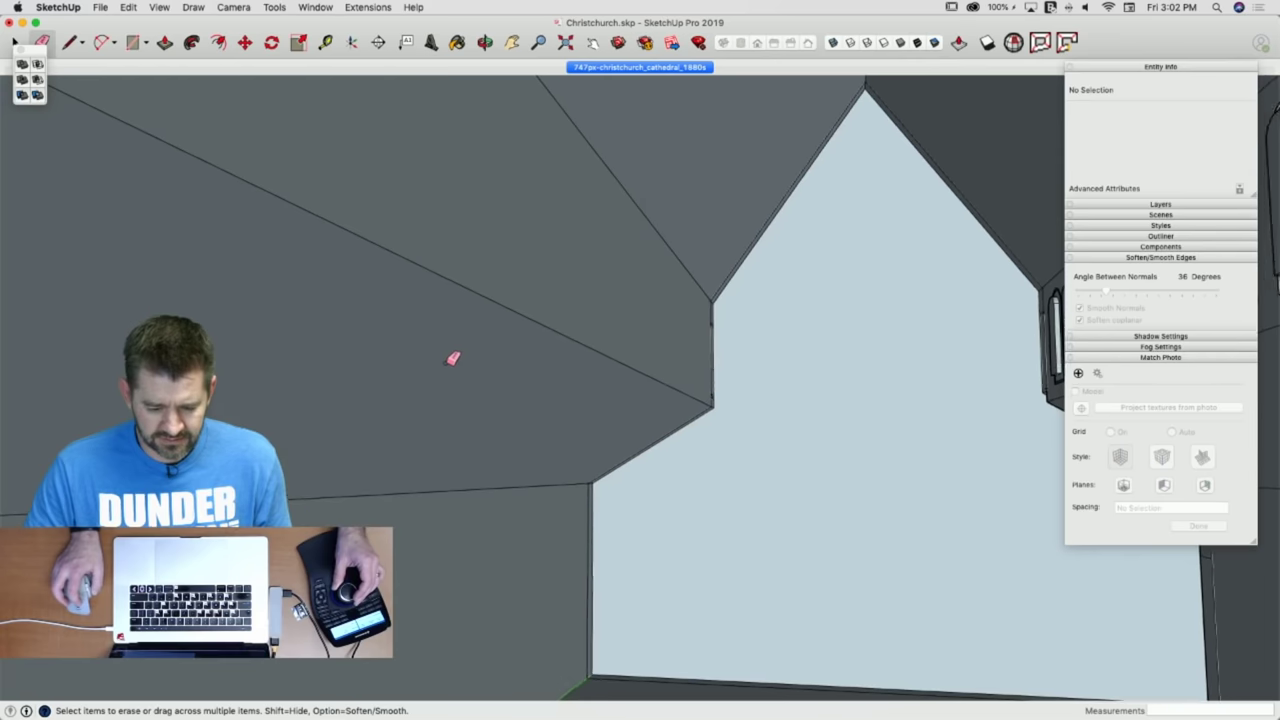
{"action": "scroll", "coordinate": [914, 366], "scroll_direction": "down", "scroll_amount": 15}
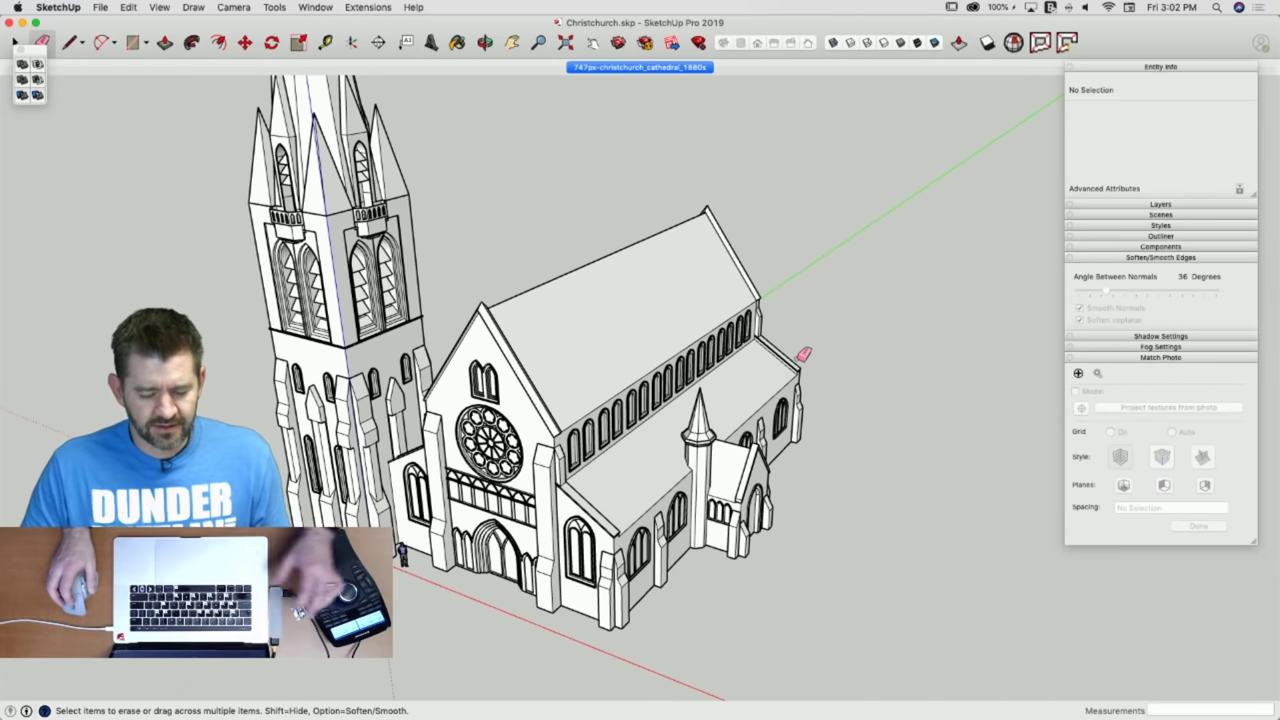
{"action": "key", "text": "space"}
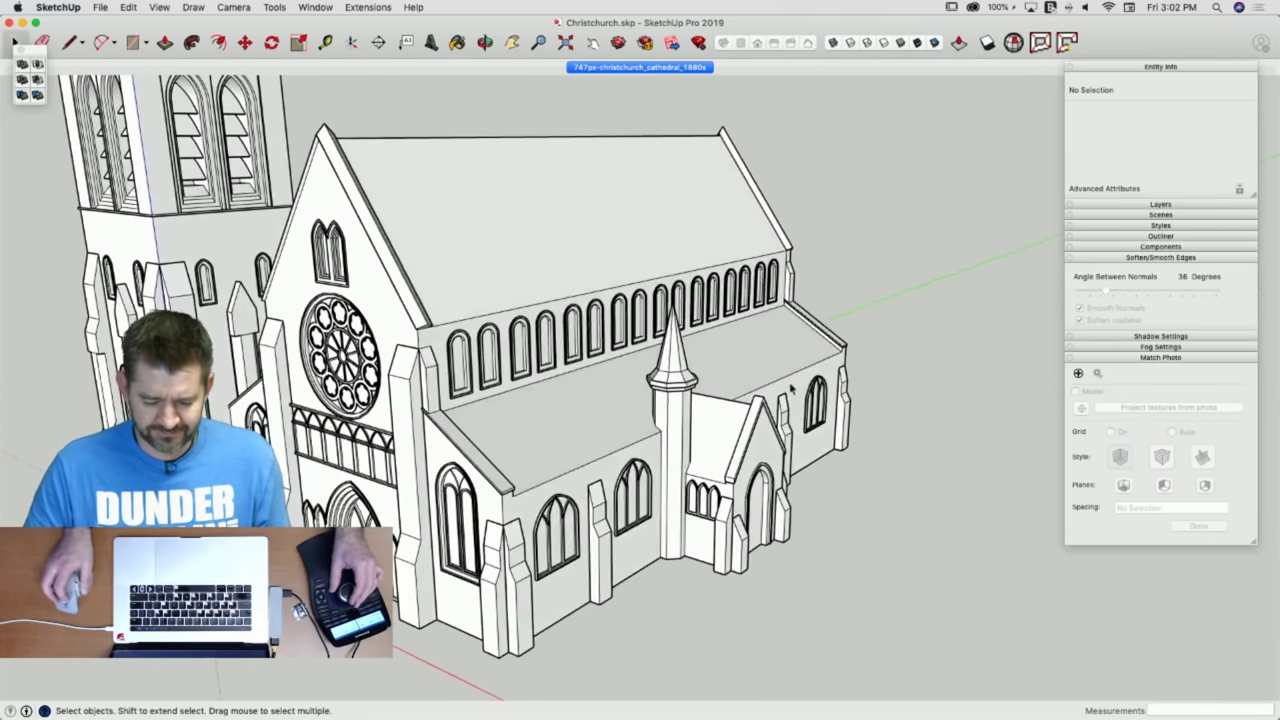
{"action": "middle_click_drag", "start_coordinate": [789, 388], "coordinate": [728, 514]}
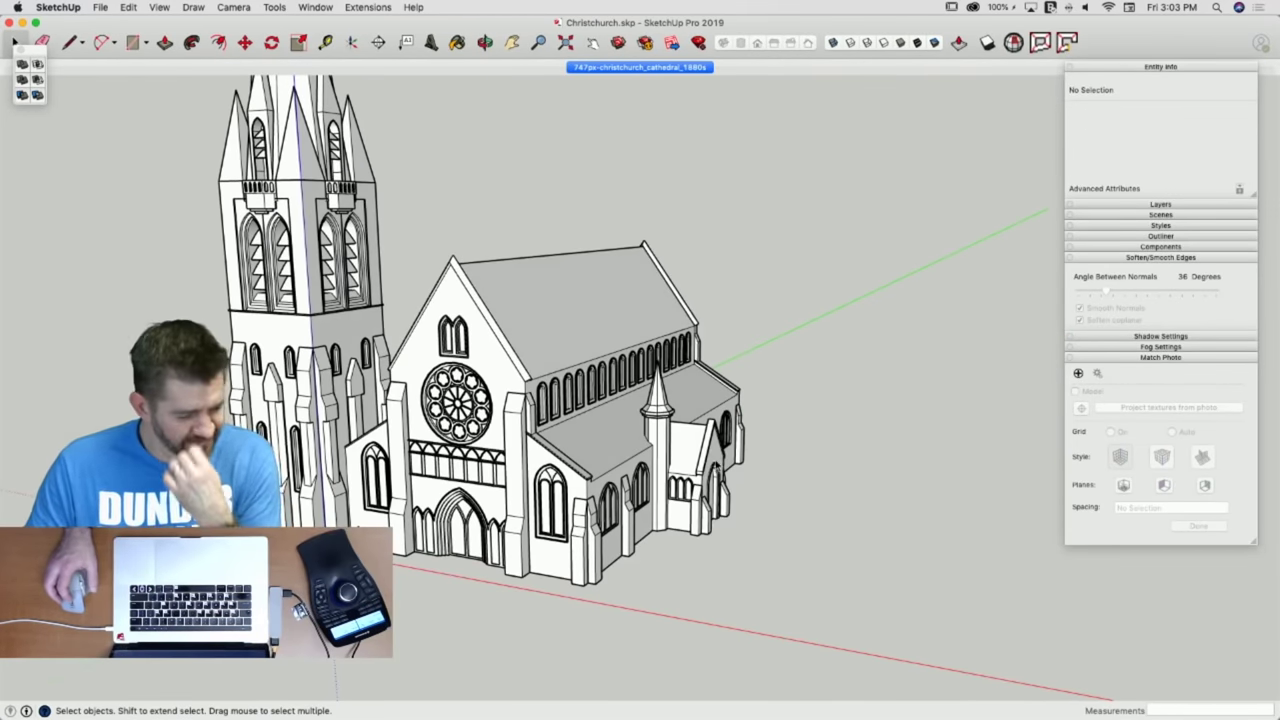
{"action": "middle_click_drag", "start_coordinate": [749, 394], "coordinate": [854, 290]}
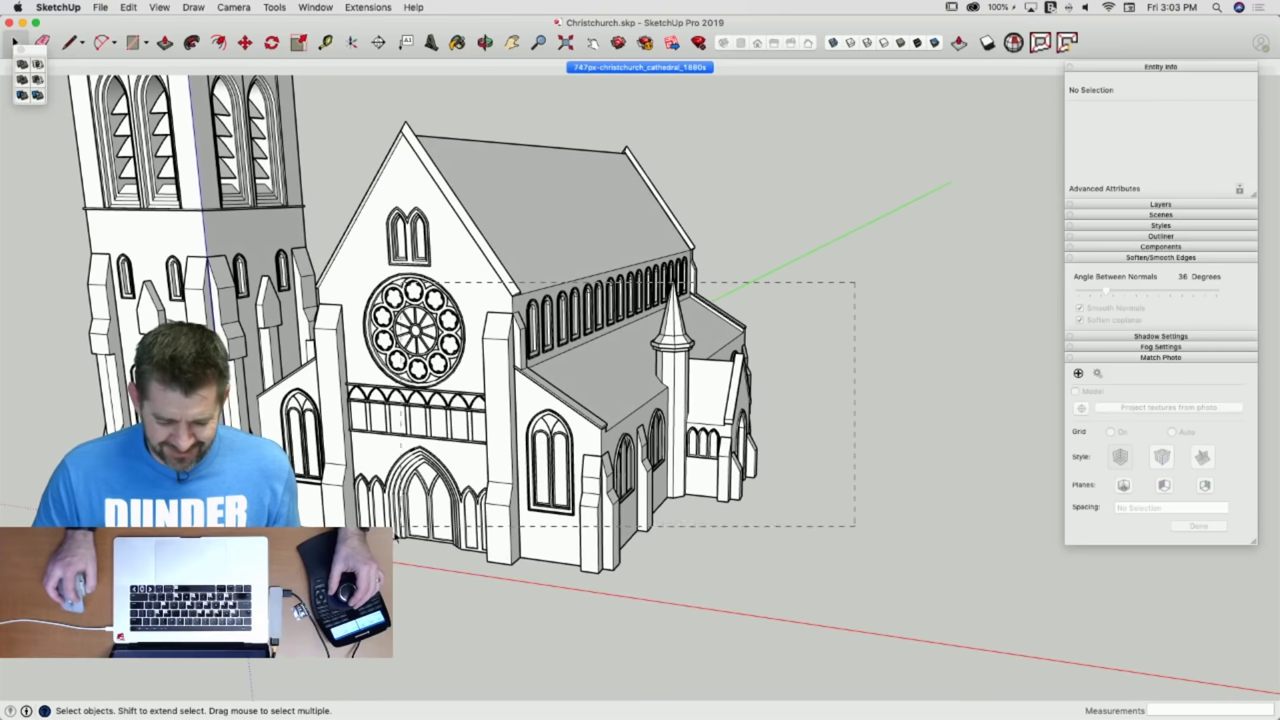
{"action": "left_click_drag", "start_coordinate": [855, 282], "coordinate": [316, 583]}
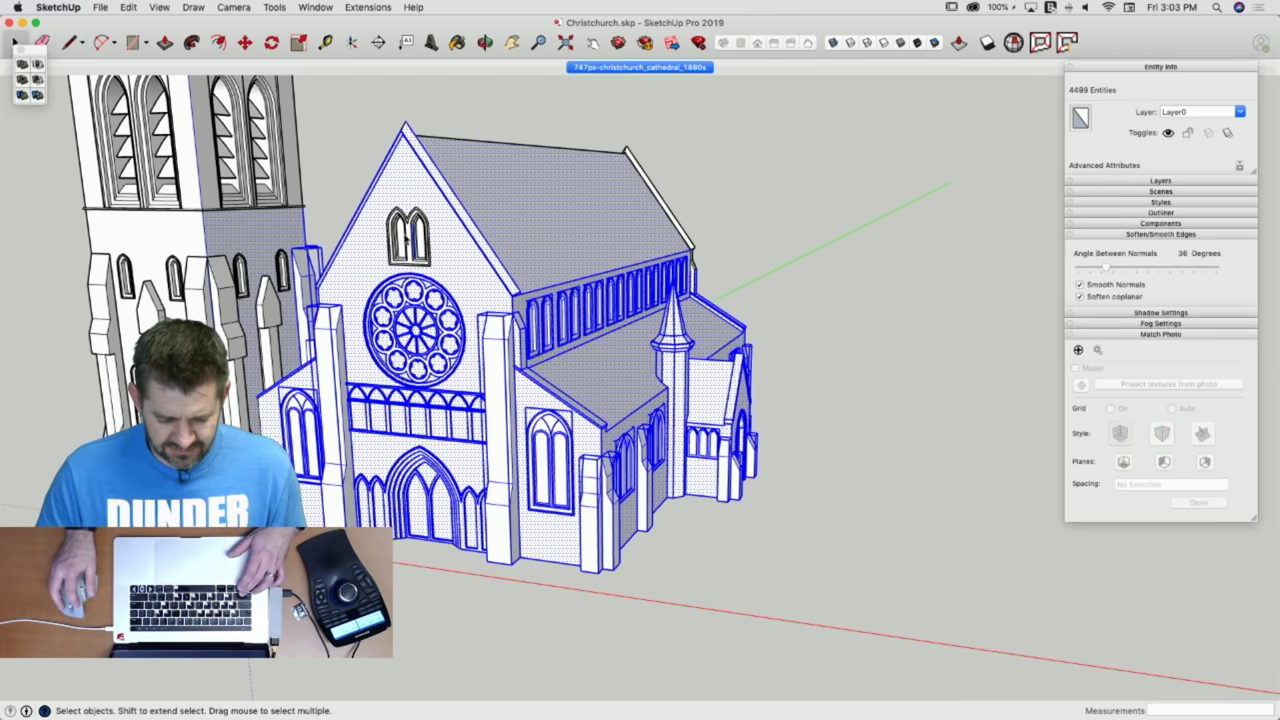
{"action": "right_click", "coordinate": [533, 387]}
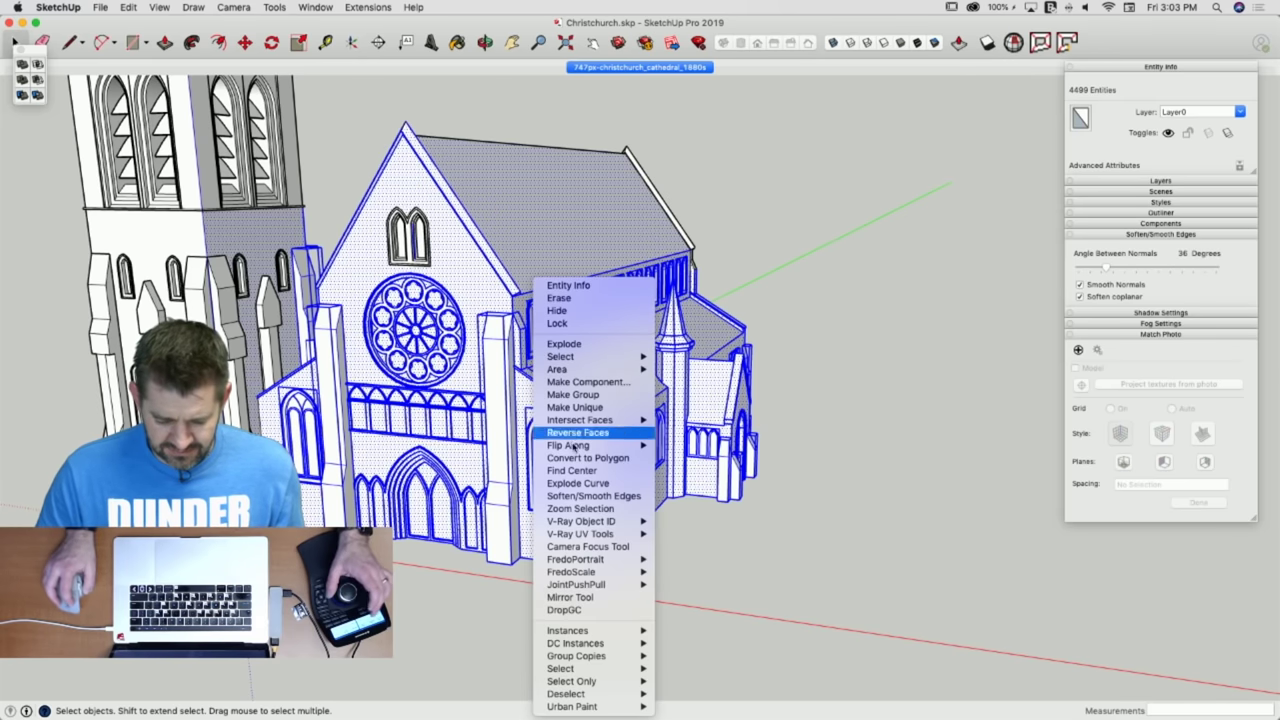
{"action": "left_click", "coordinate": [566, 344]}
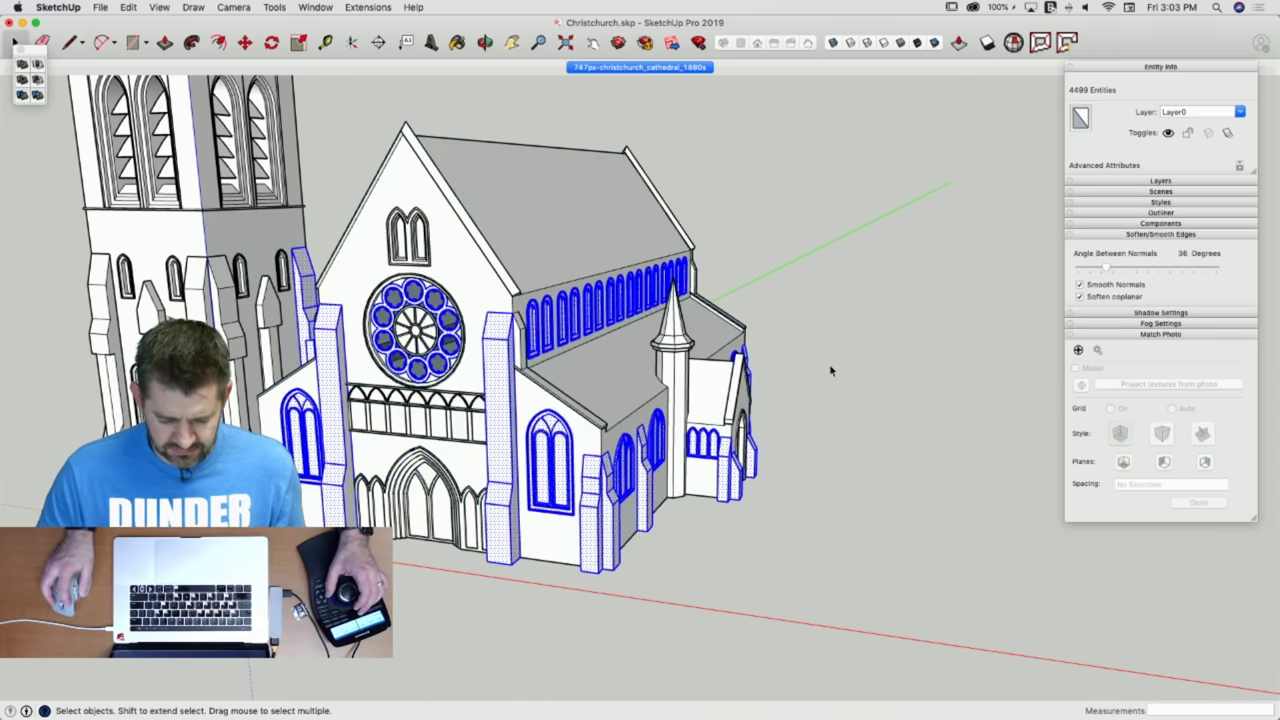
{"action": "left_click", "coordinate": [830, 370]}
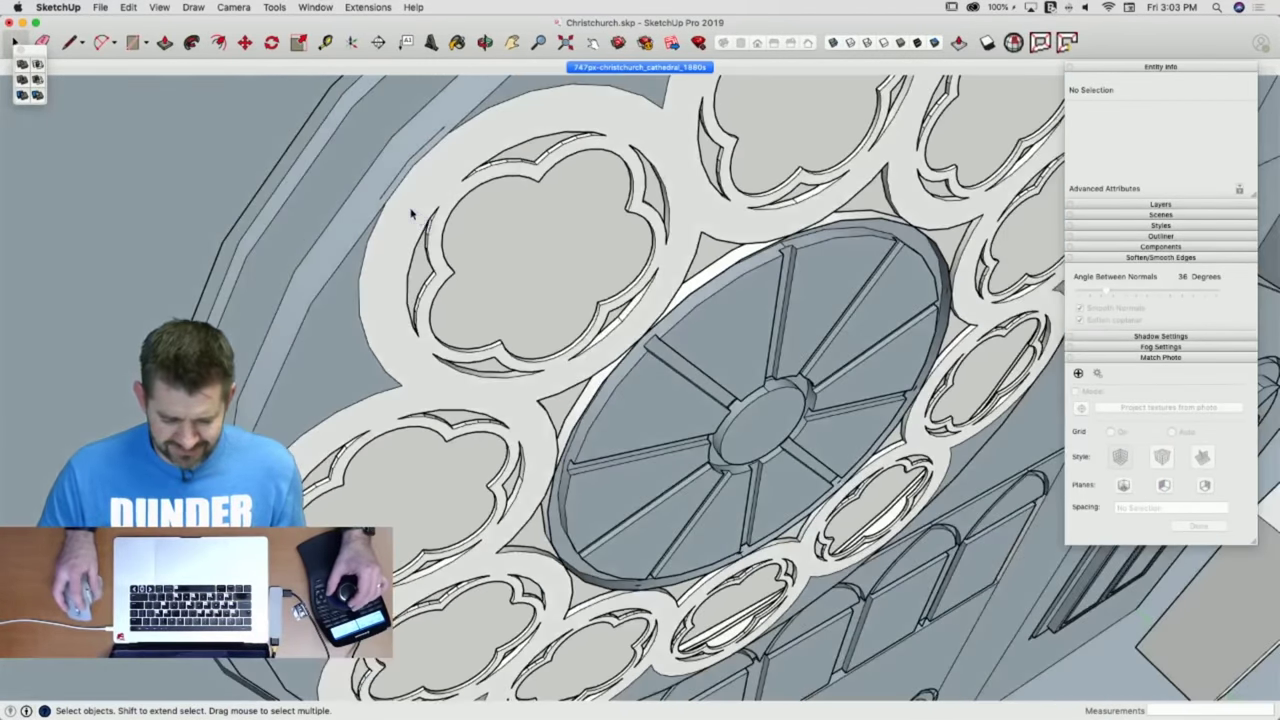
Try deleting the back face of the rose window's tracery, and undo both that deletion and the mass explode.
{"action": "left_click", "coordinate": [410, 213]}
{"action": "key", "text": "Delete"}
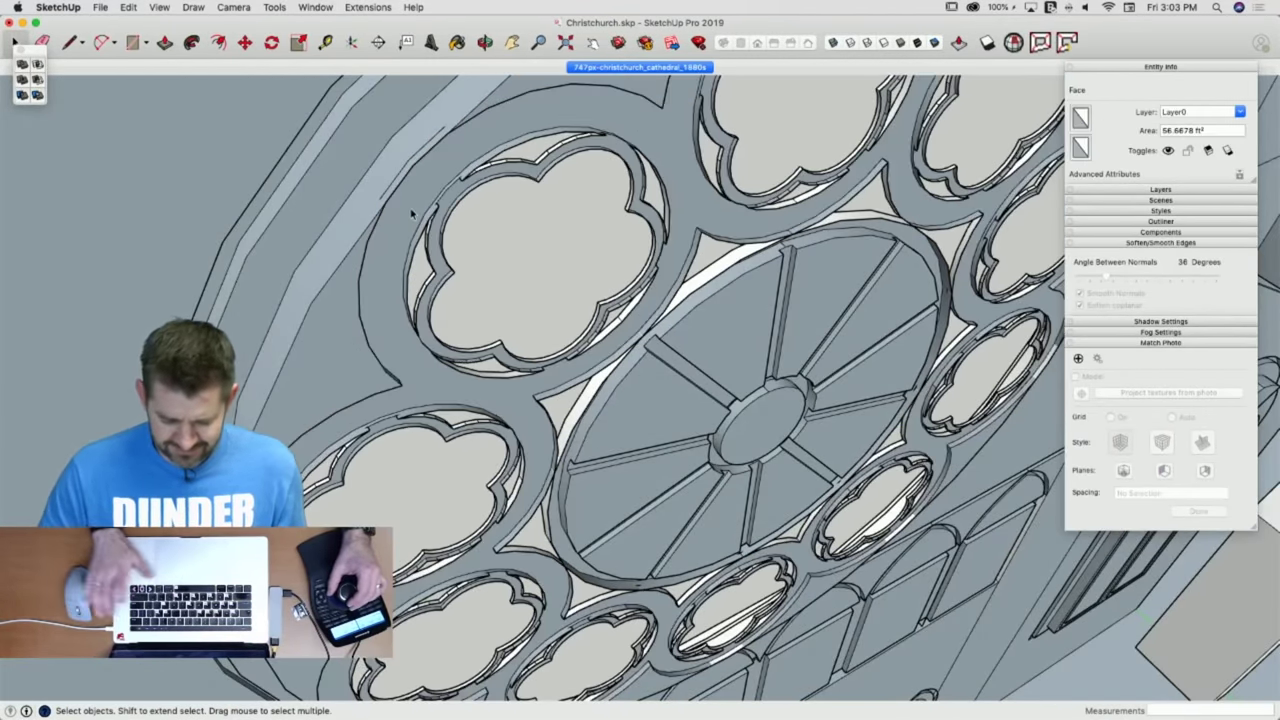
{"action": "key", "text": "l"}
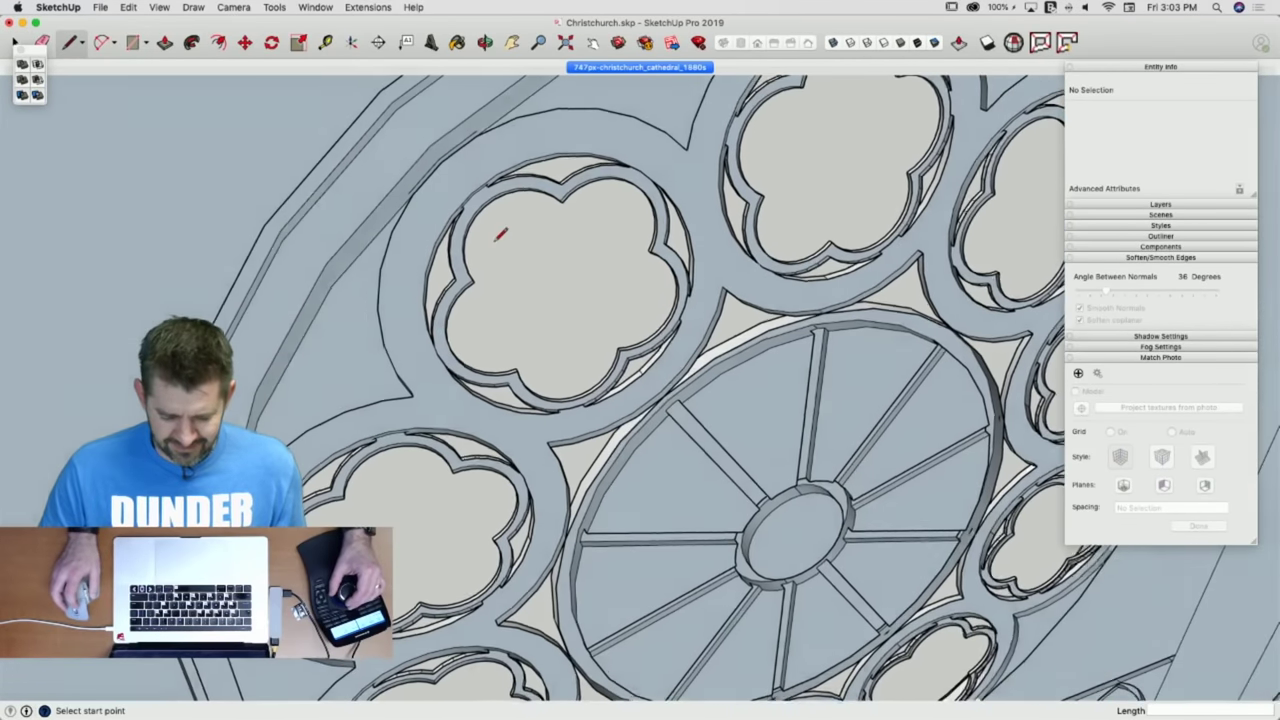
{"action": "key", "text": "super+z"}
{"action": "key", "text": "super+z"}
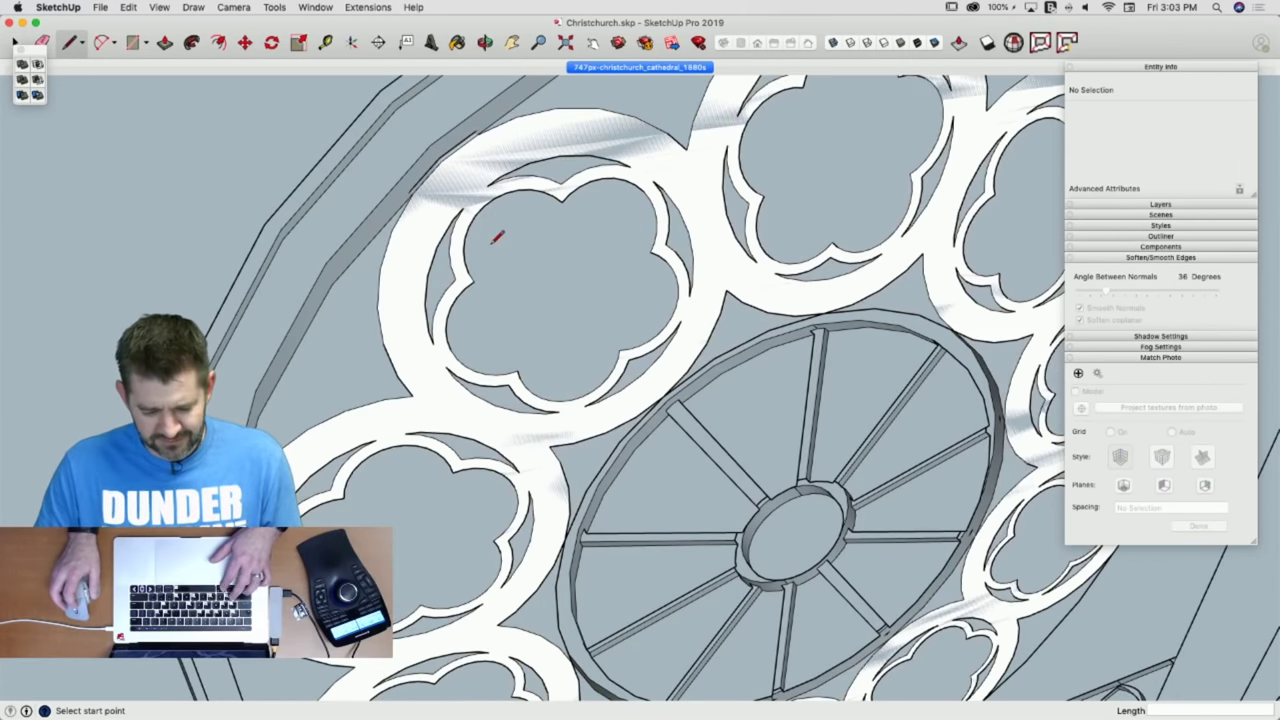
Try to explode only the tracery group of the rose window, and undo it.
{"action": "key", "text": "space"}
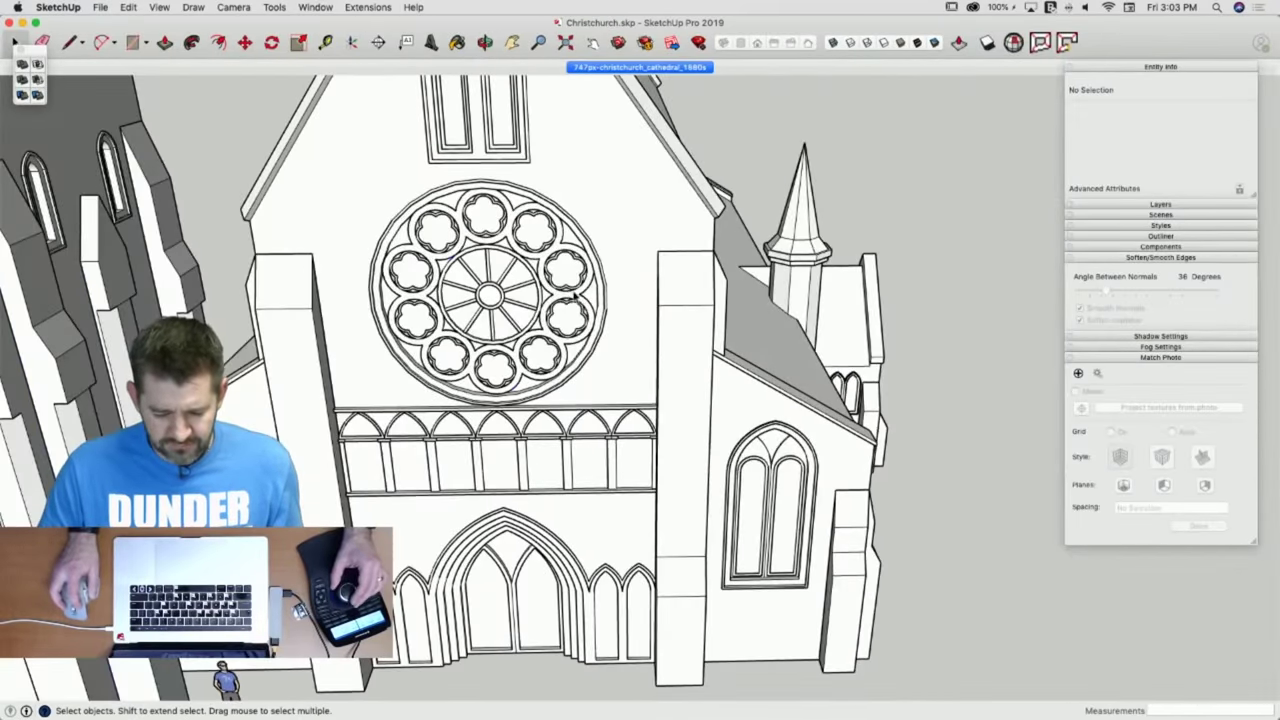
{"action": "left_click", "coordinate": [576, 296]}
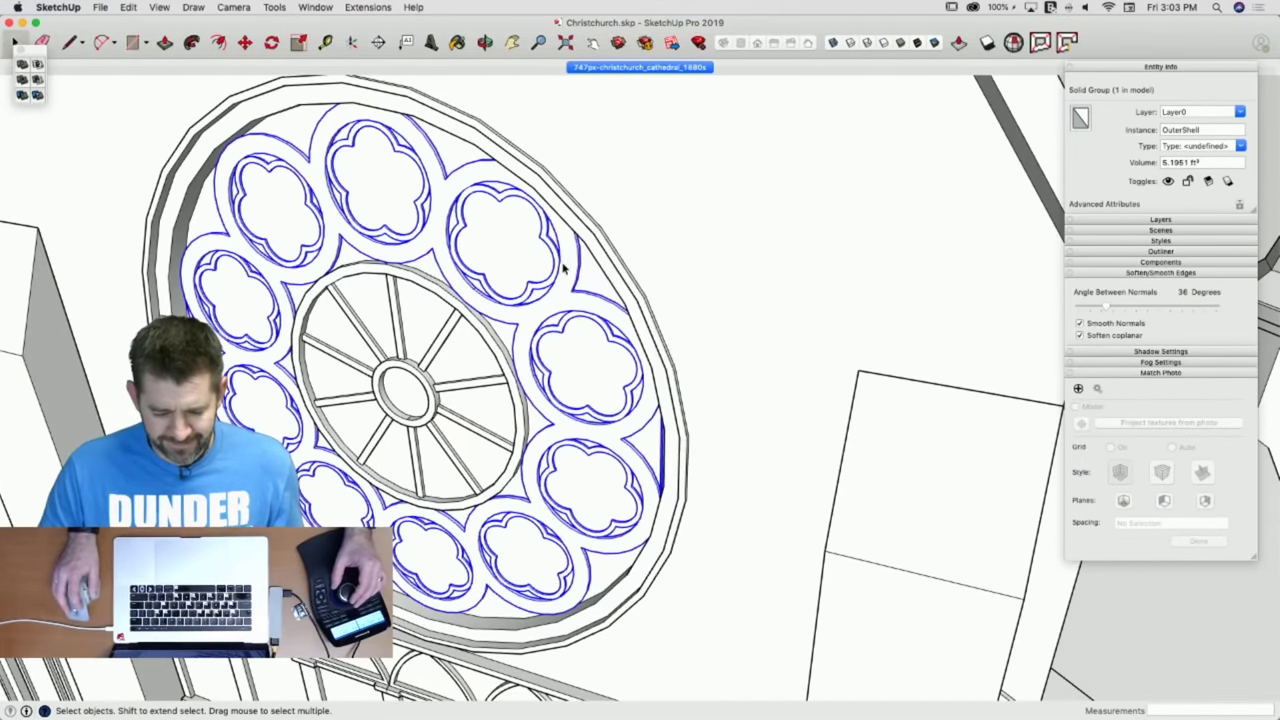
{"action": "right_click", "coordinate": [565, 268]}
{"action": "left_click", "coordinate": [623, 363]}
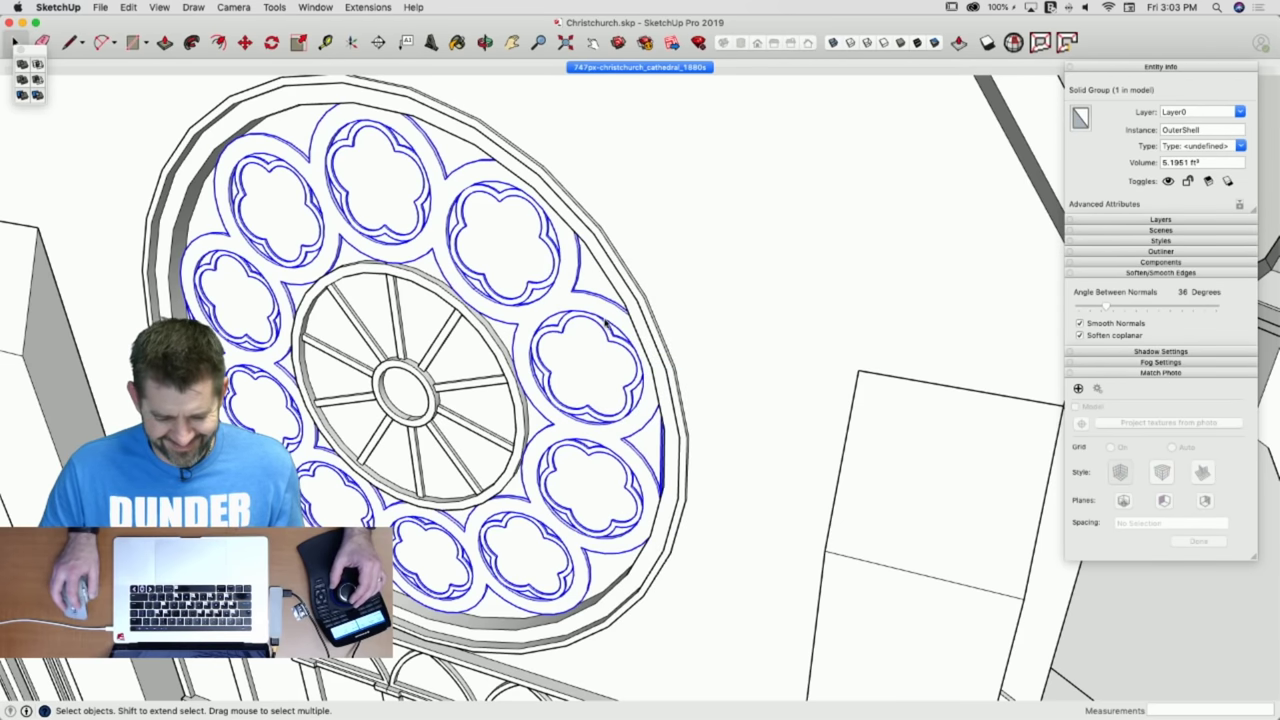
{"action": "key", "text": "super+z"}
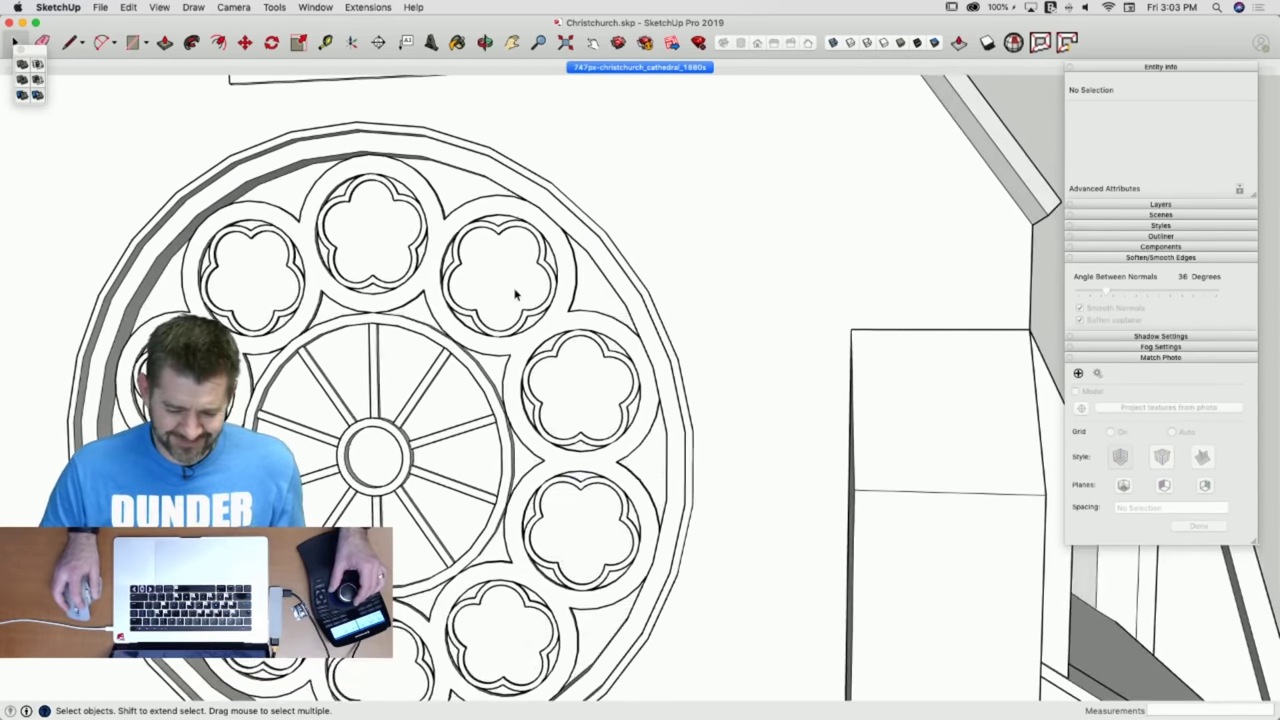
Cut the ring-shaped backing face behind the rose window's tracery together with its boundary edges, and explode the tracery group.
{"action": "left_click", "coordinate": [516, 296]}
{"action": "double_click", "coordinate": [516, 296]}
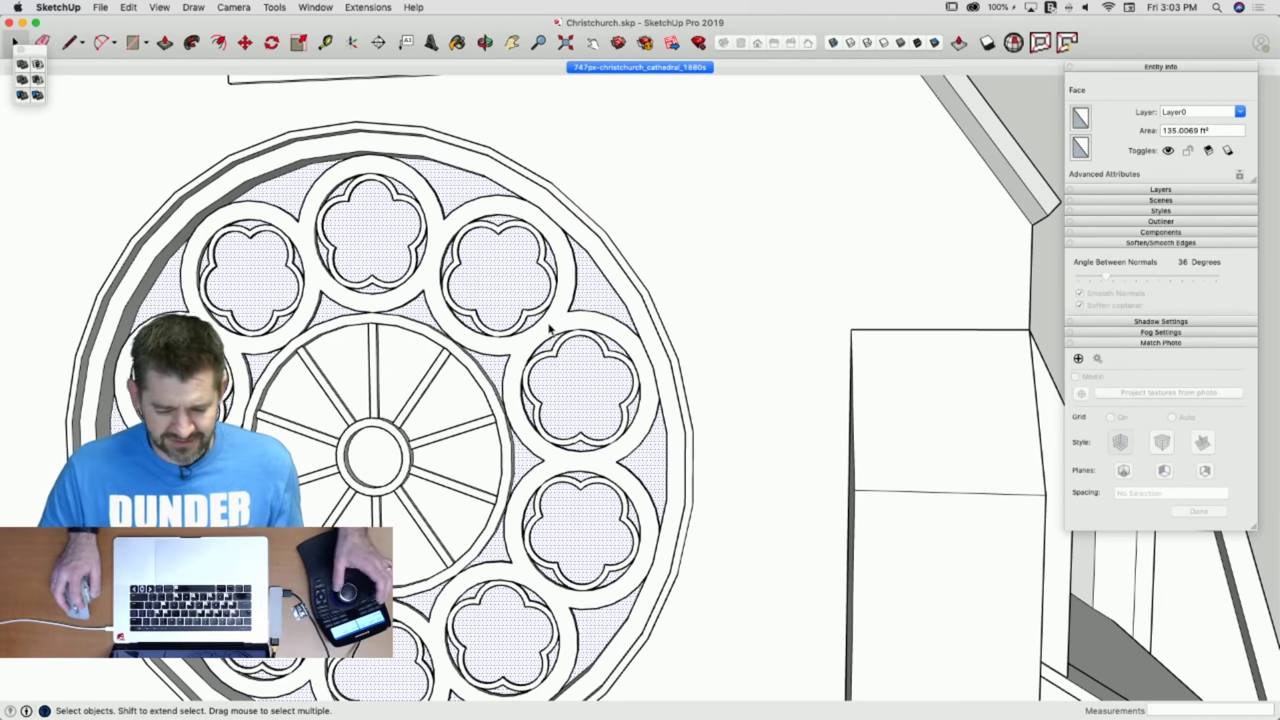
{"action": "right_click", "coordinate": [549, 327]}
{"action": "left_click", "coordinate": [610, 405]}
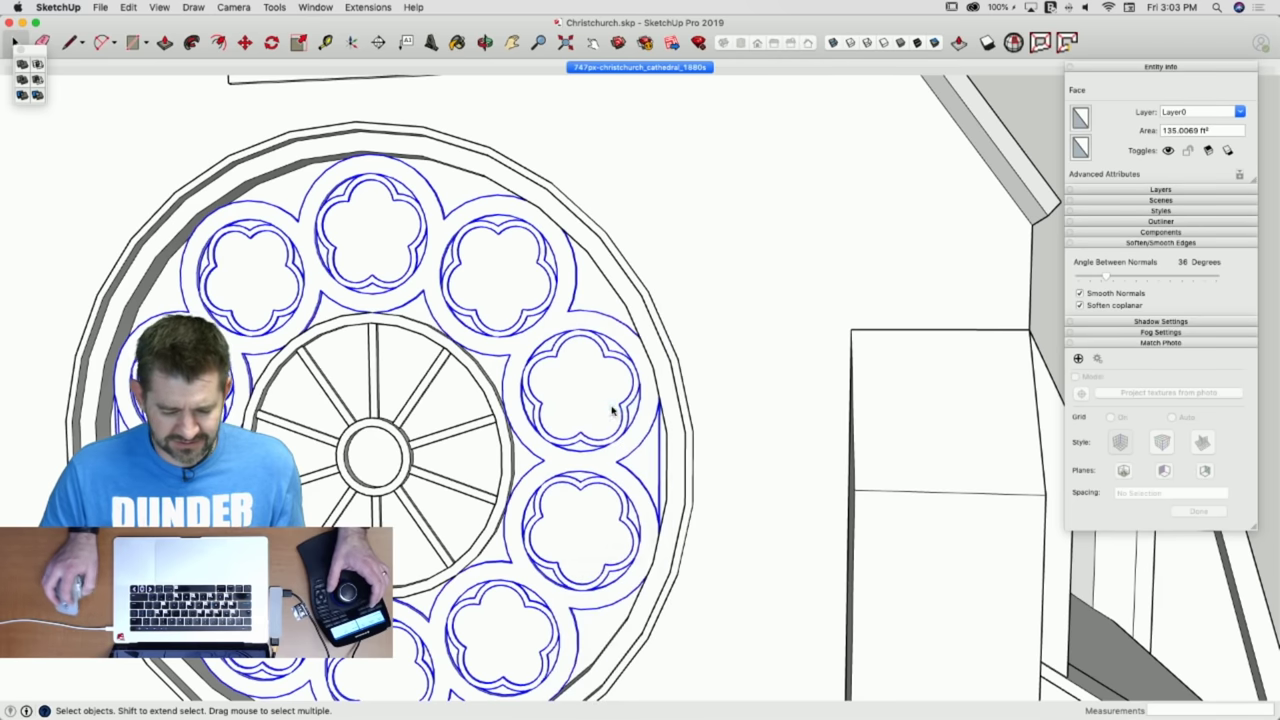
Paste the cut backing ring back into the rose window so that it aligns with the tracery.
{"action": "left_click", "coordinate": [128, 7]}
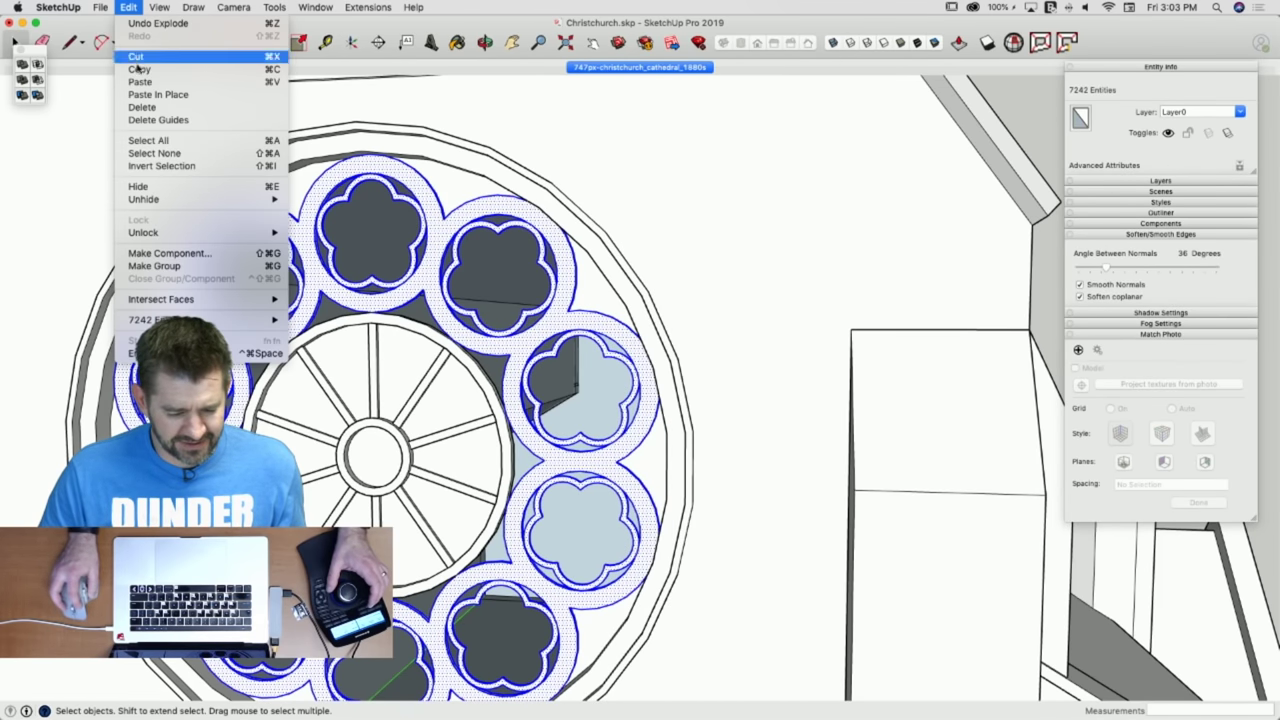
{"action": "left_click", "coordinate": [142, 107]}
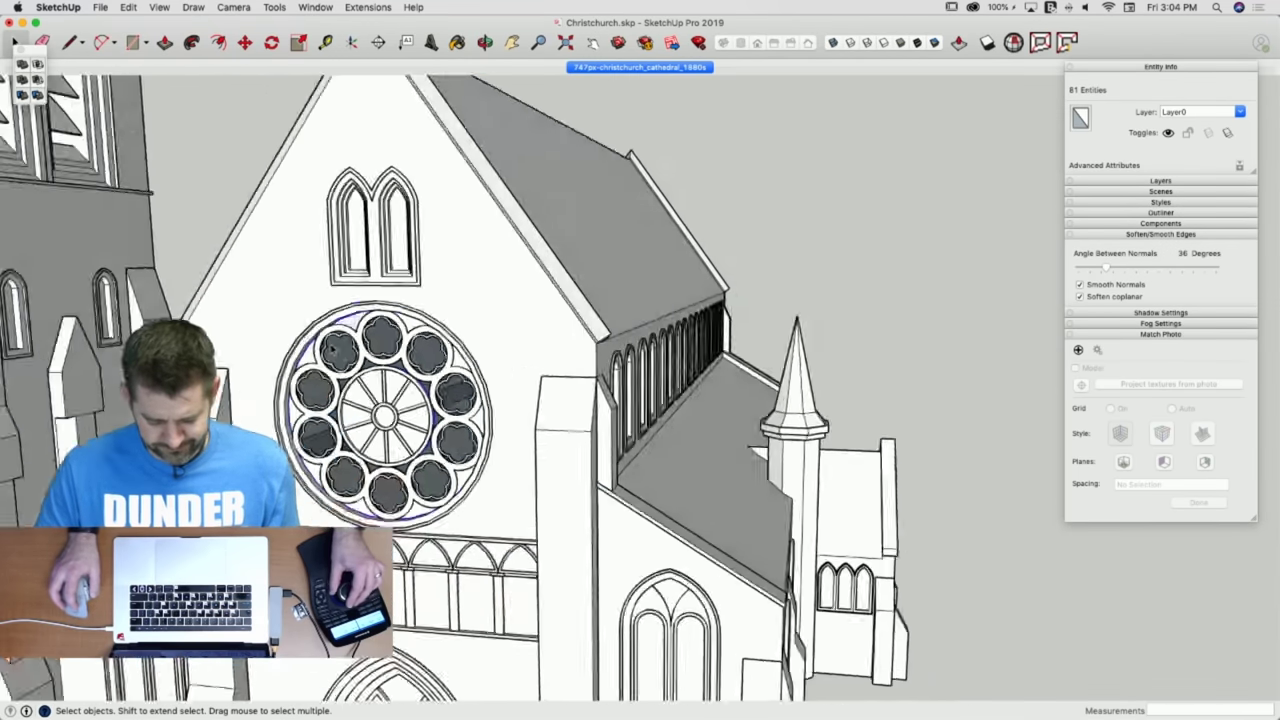
{"action": "key", "text": "super+v"}
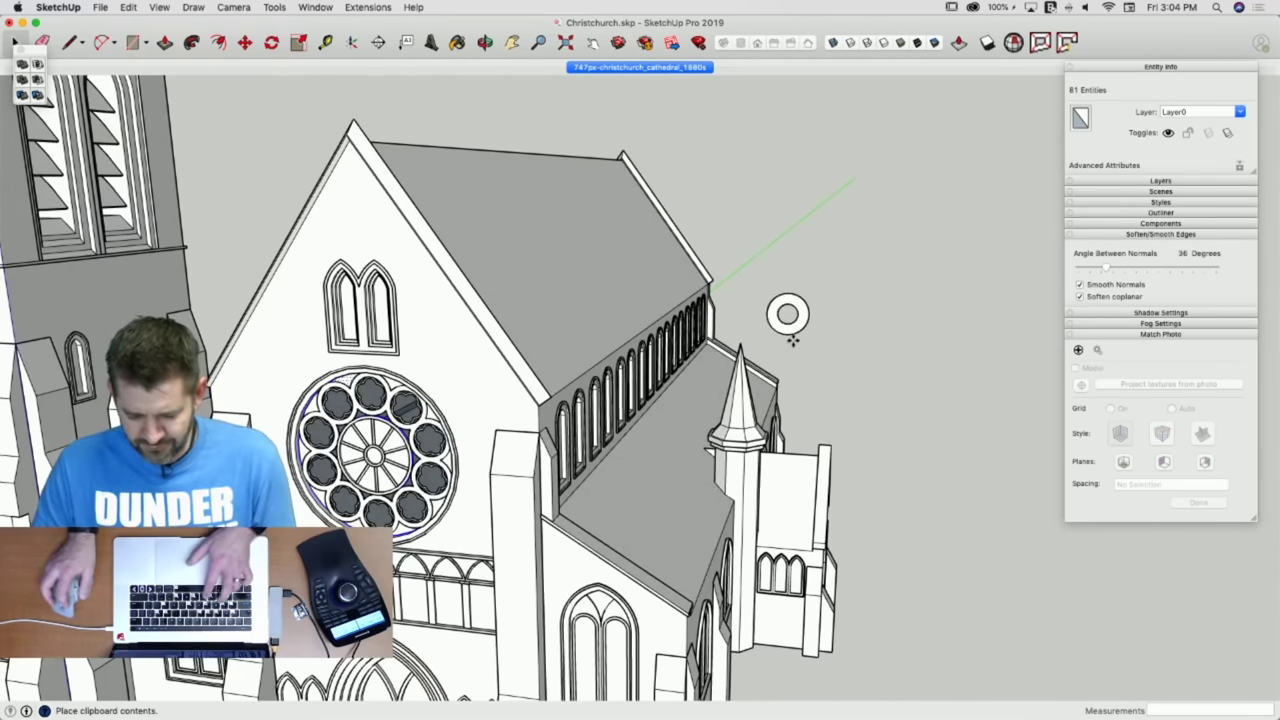
{"action": "left_click", "coordinate": [894, 477]}
{"action": "left_click", "coordinate": [973, 443]}
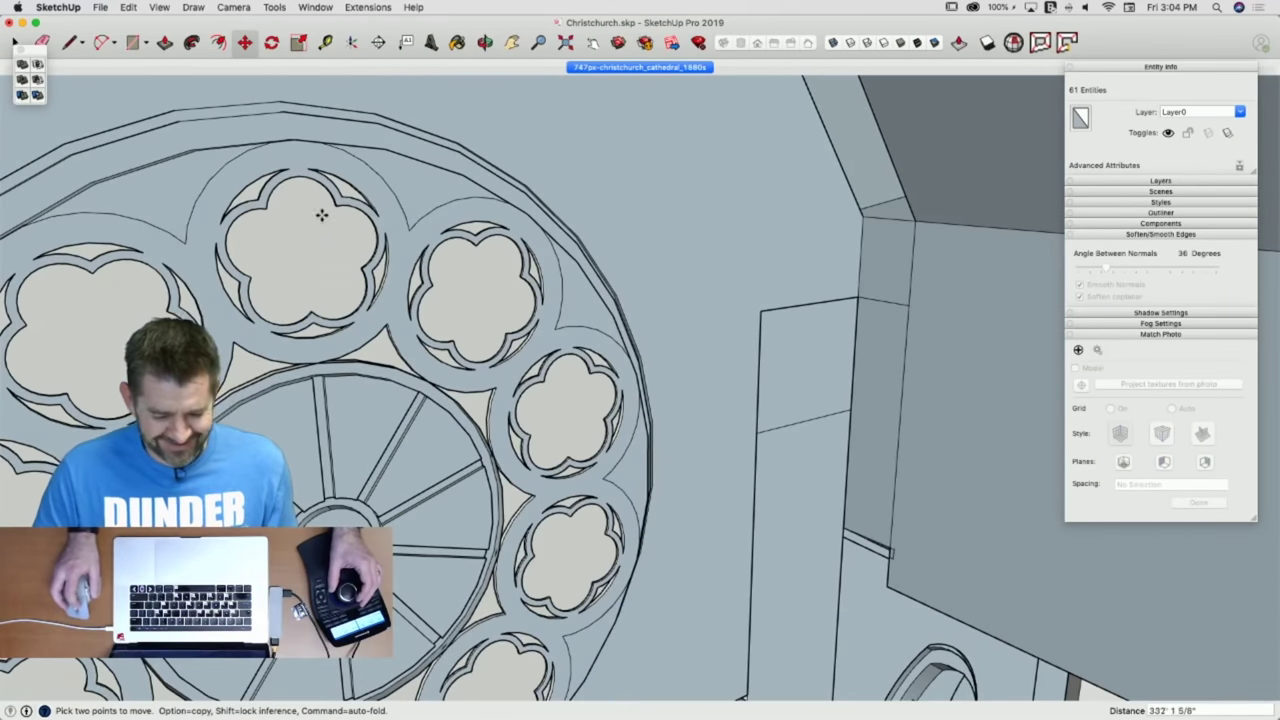
{"action": "left_click", "coordinate": [294, 140]}
Draw an edge between two cusps of a cinquefoil beside the rose window's uppermost one, seen from inside, to fill its opening.
{"action": "key", "text": "l"}
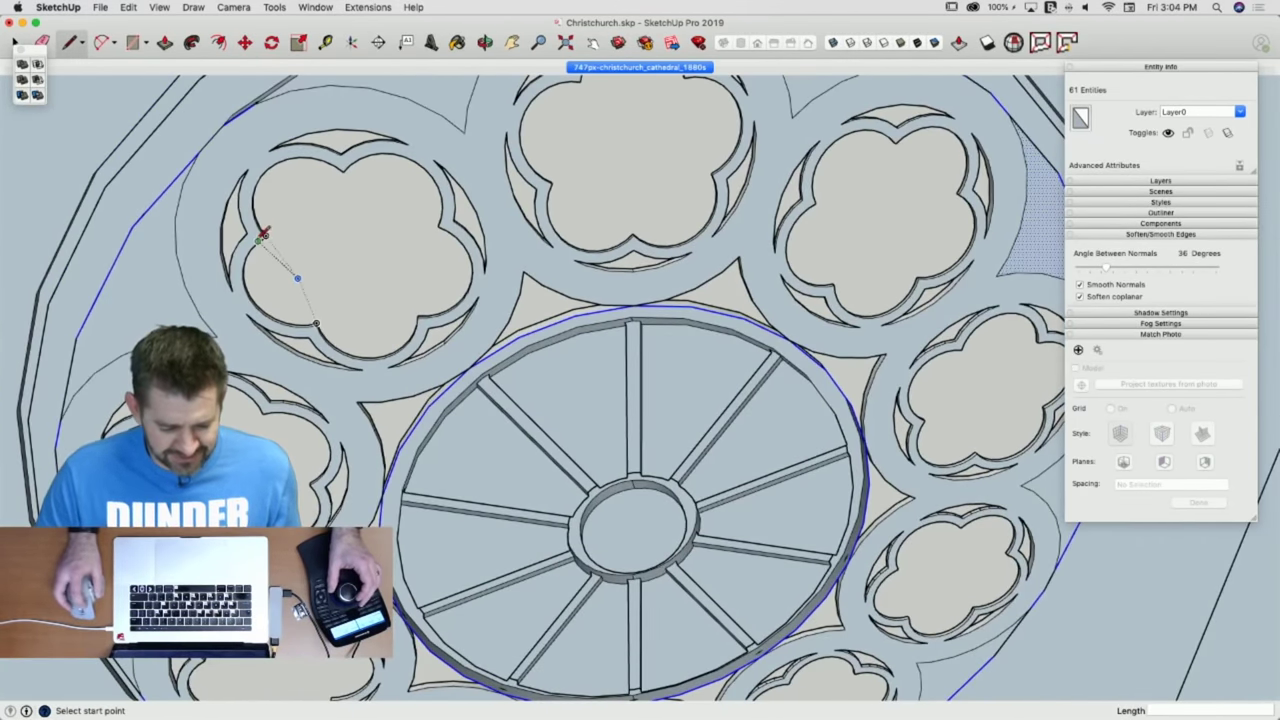
{"action": "scroll", "coordinate": [270, 235], "scroll_direction": "up", "scroll_amount": 8}
{"action": "scroll", "coordinate": [269, 231], "scroll_direction": "down", "scroll_amount": 2}
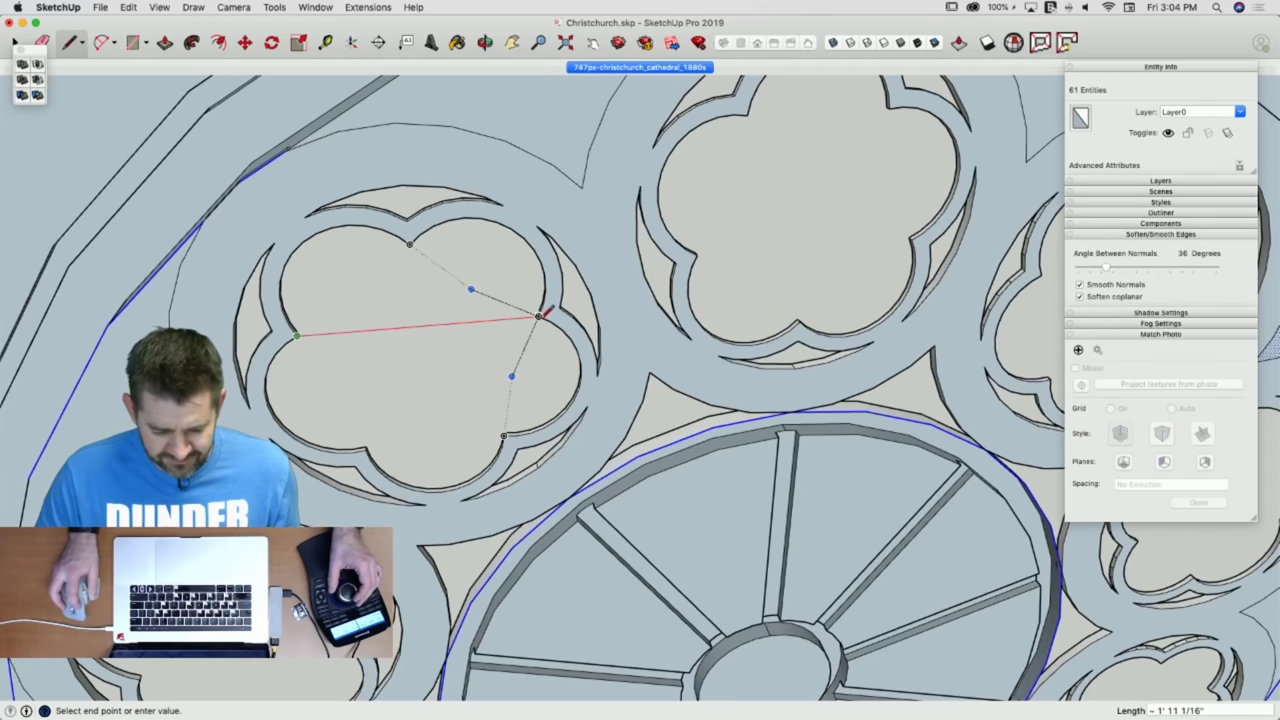
{"action": "left_click", "coordinate": [539, 316]}
{"action": "key", "text": "space"}
{"action": "key", "text": "l"}
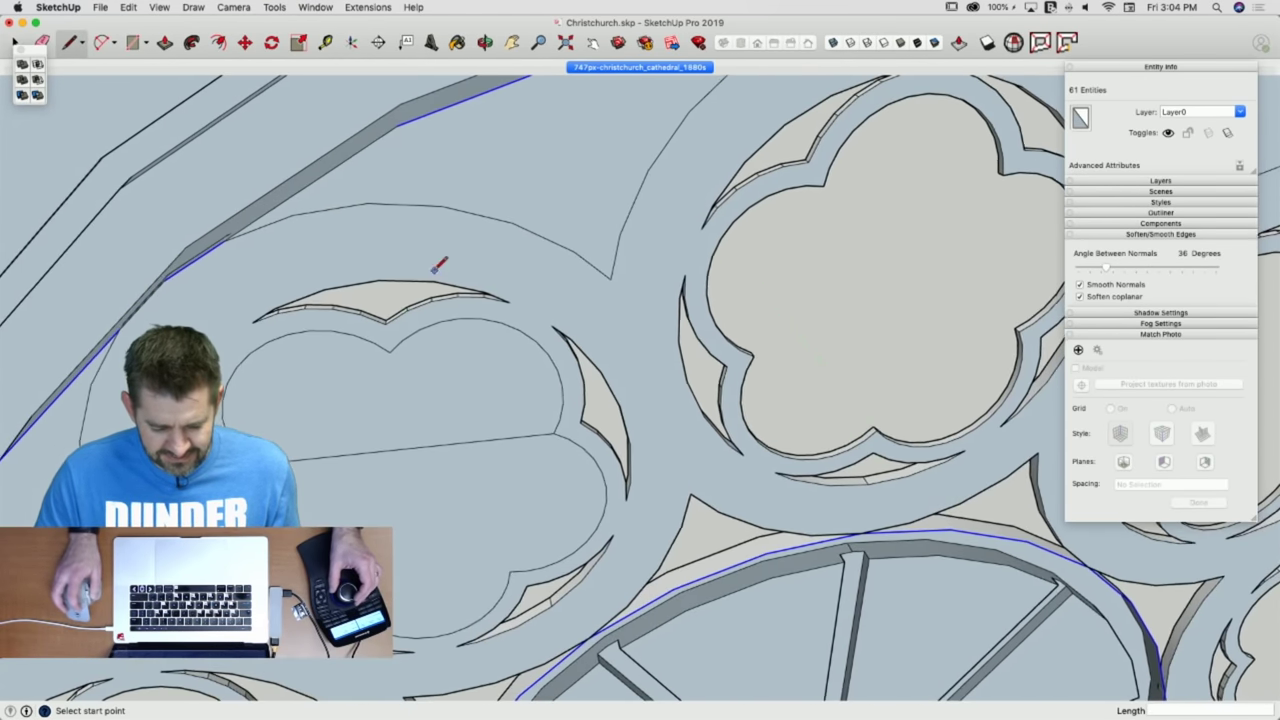
Draw short edges to fill the crescent openings around that cinquefoil with faces, and erase the line dividing the cinquefoil.
{"action": "left_click", "coordinate": [364, 316]}
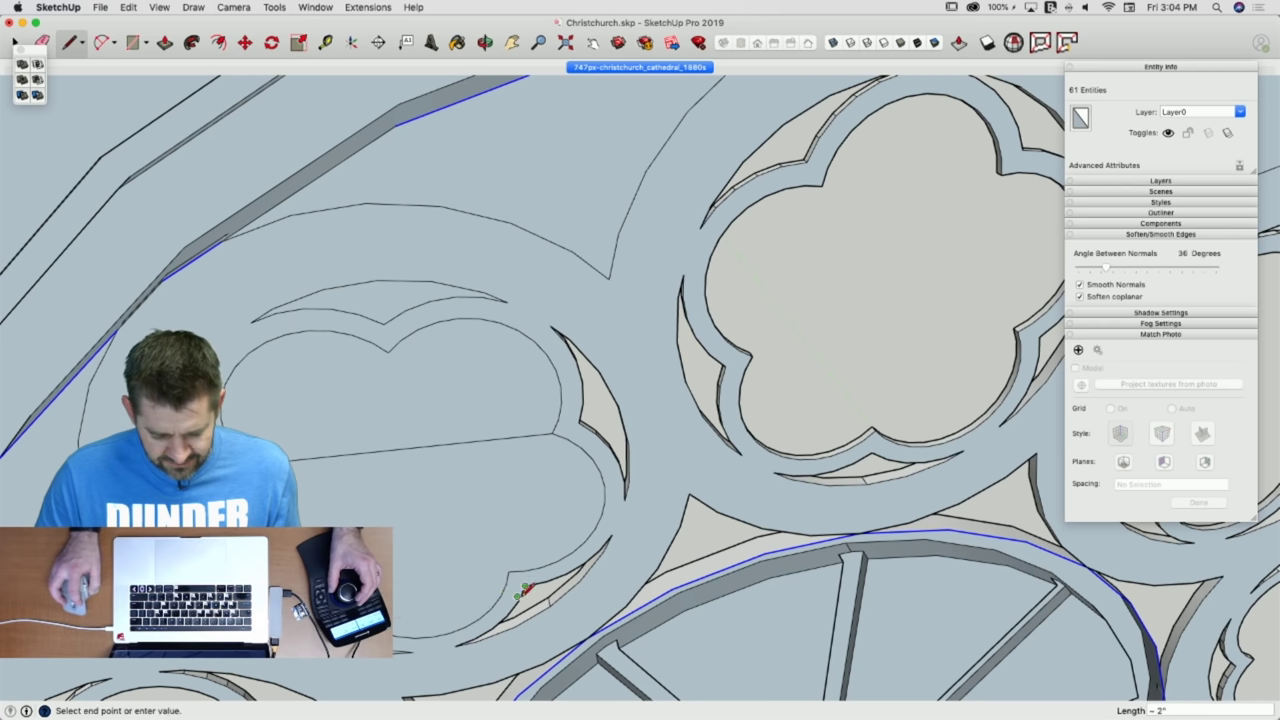
{"action": "key", "text": "super+z"}
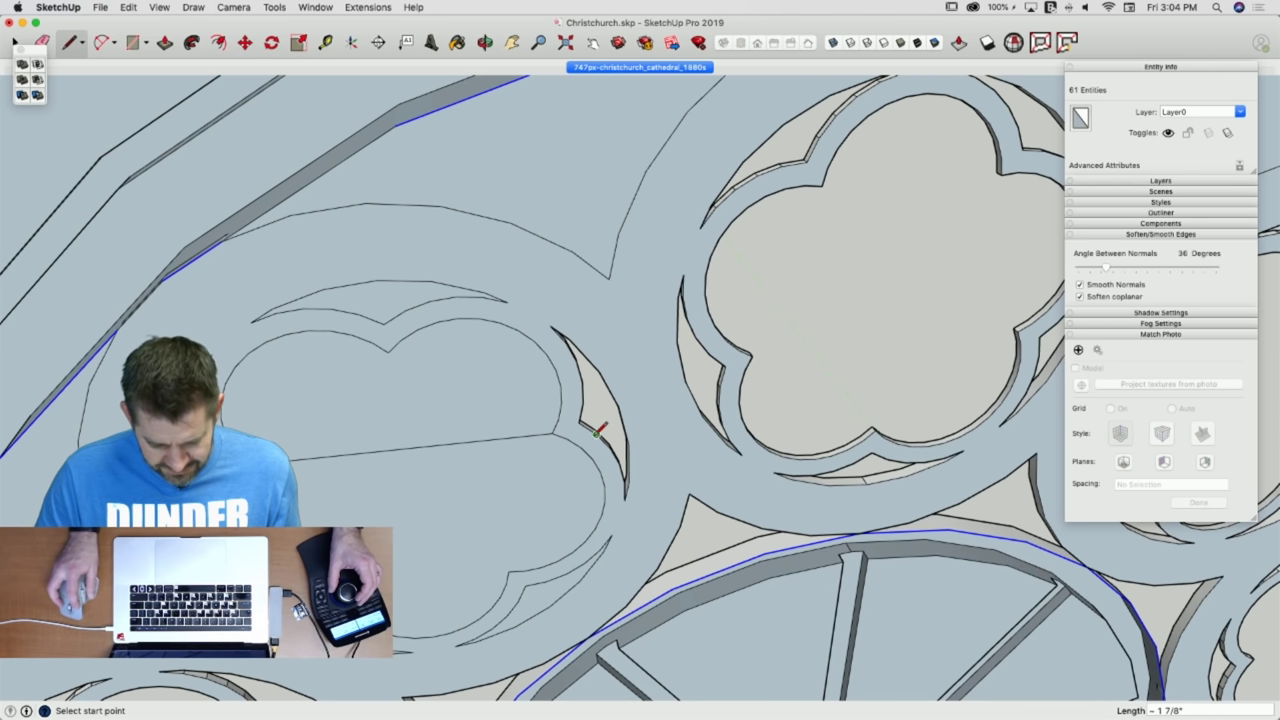
{"action": "key", "text": "Escape"}
{"action": "key", "text": "space"}
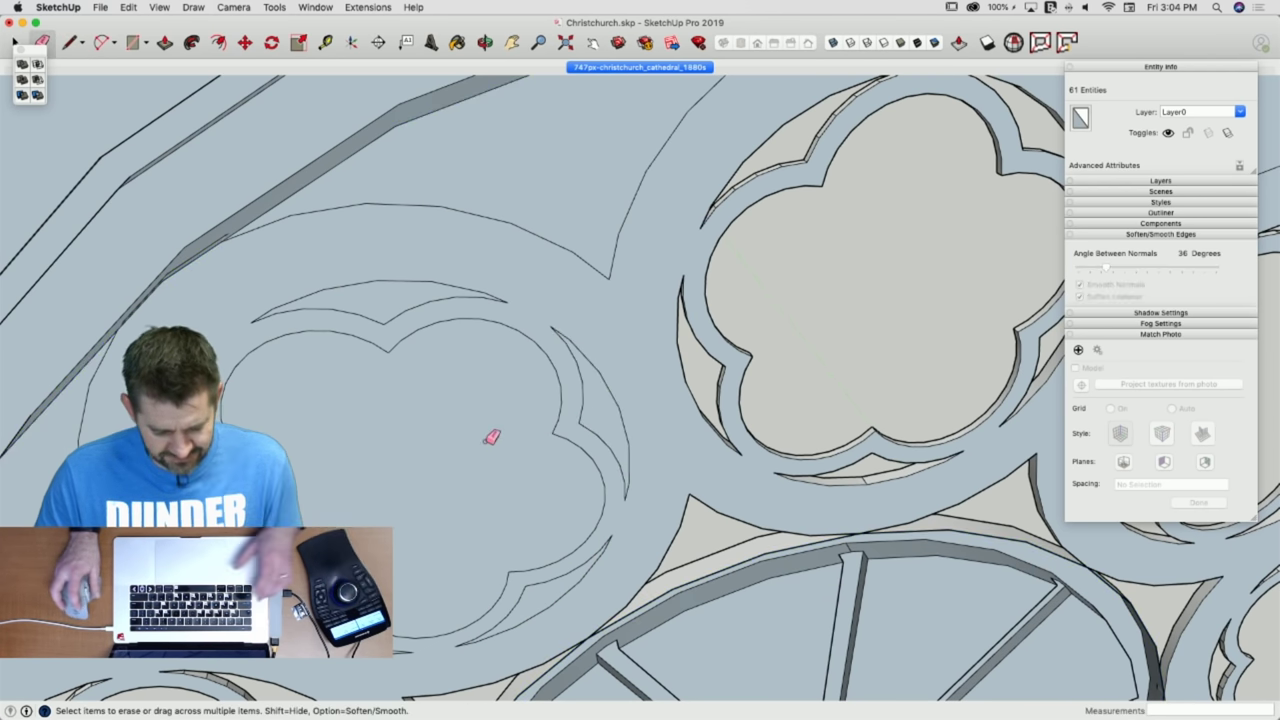
{"action": "left_click", "coordinate": [491, 434]}
Rotate-copy the filled cinquefoil and crescent faces 36° about the rose window's centre, repeating the copy 9 times around the ring.
{"action": "left_click", "coordinate": [480, 440]}
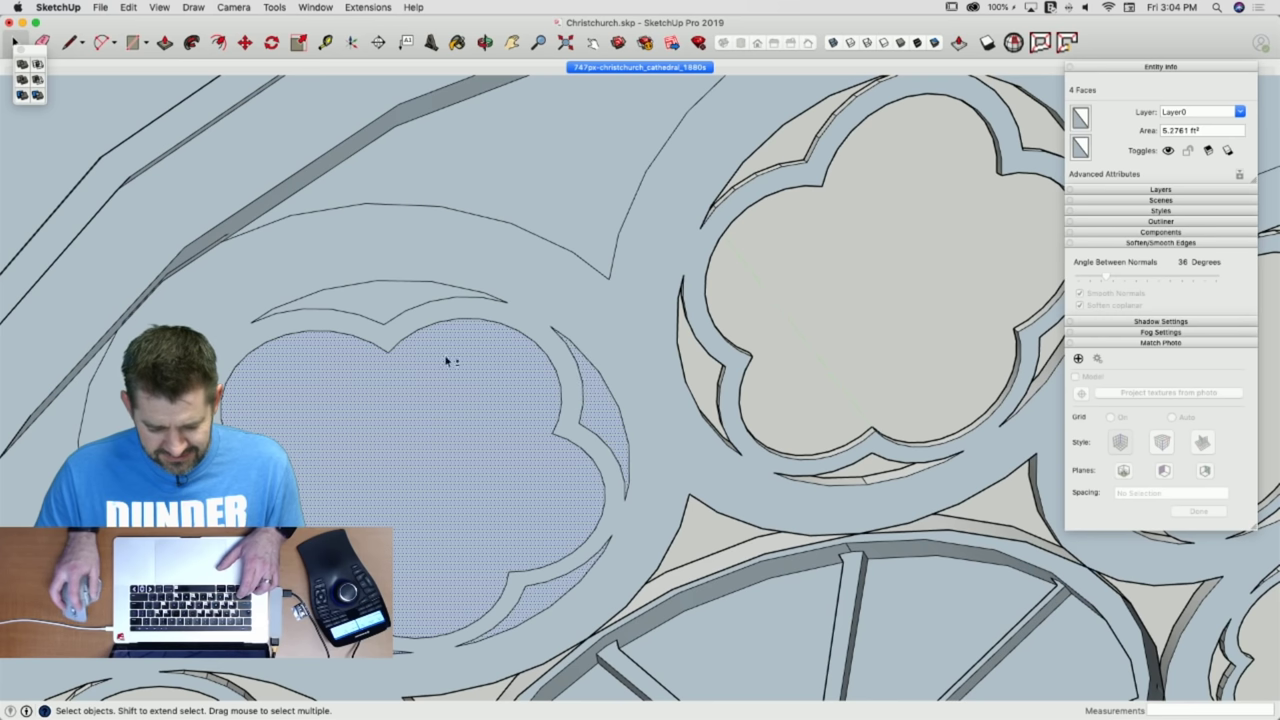
{"action": "left_click", "coordinate": [378, 314], "text": "shift"}
{"action": "key", "text": "q"}
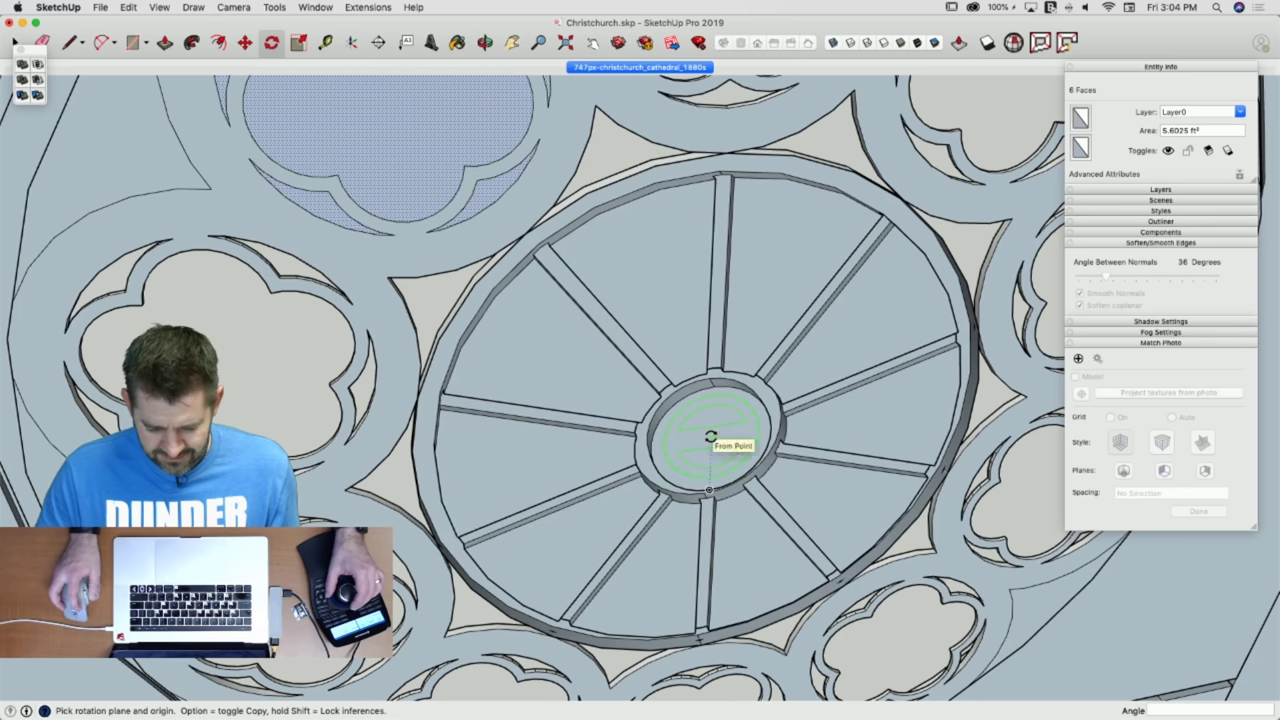
{"action": "key", "text": "l"}
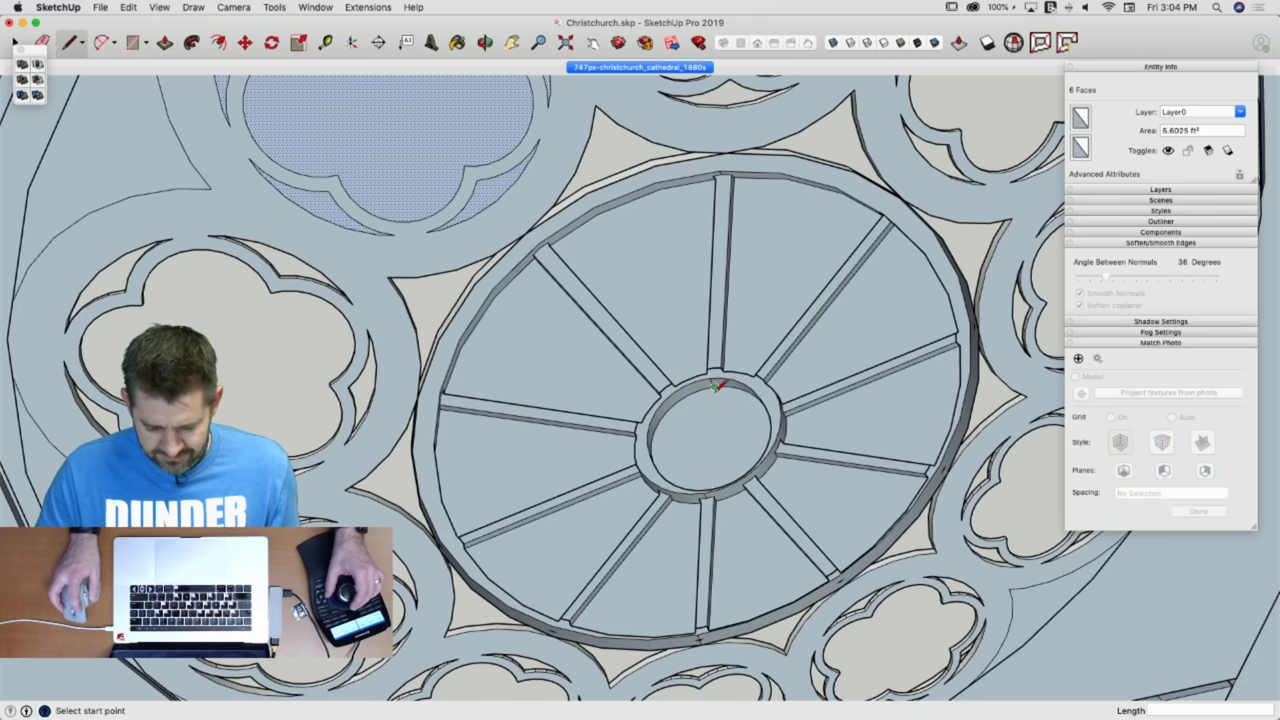
{"action": "key", "text": "q"}
{"action": "left_click", "coordinate": [712, 441]}
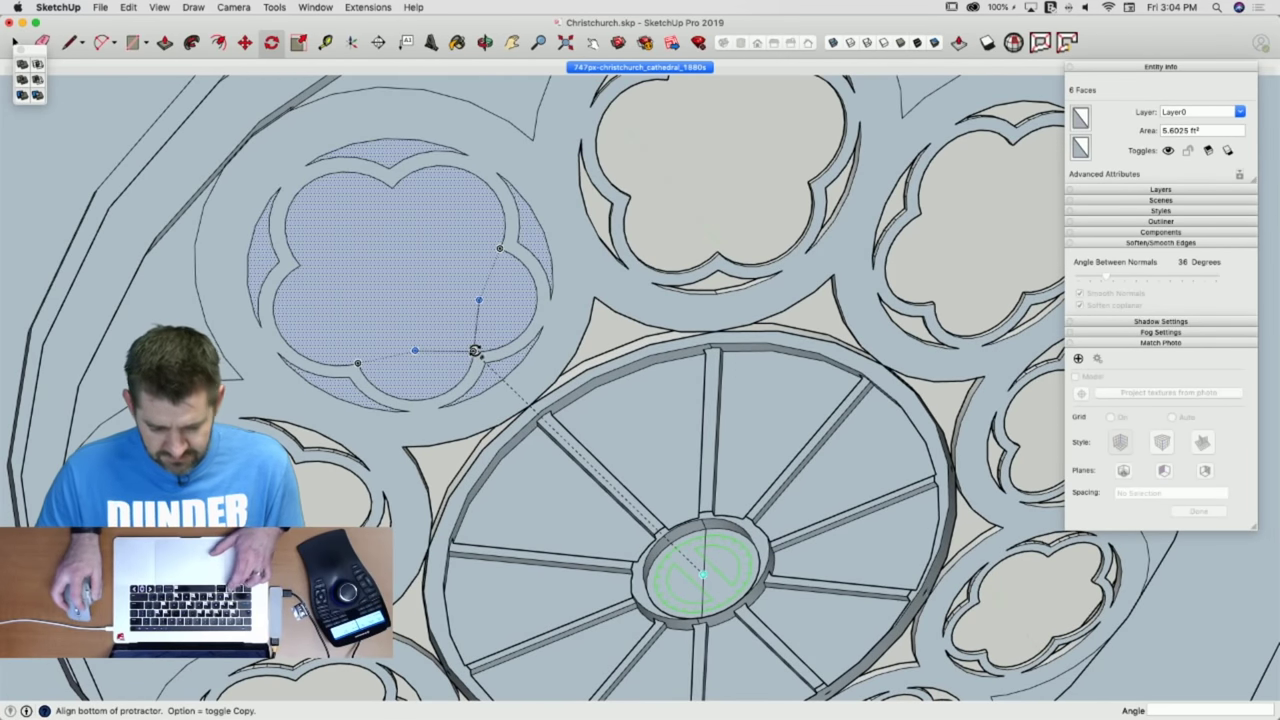
{"action": "left_click", "coordinate": [475, 351]}
{"action": "left_click", "coordinate": [717, 248]}
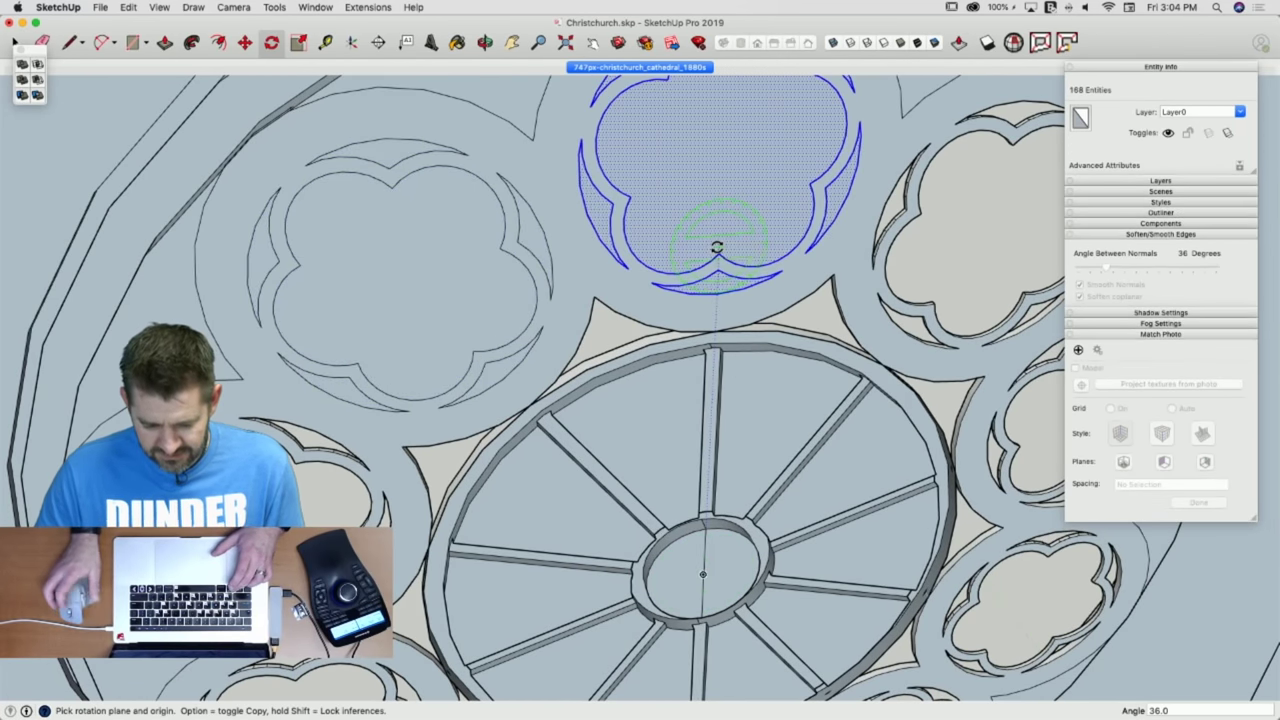
{"action": "type", "text": "9x"}
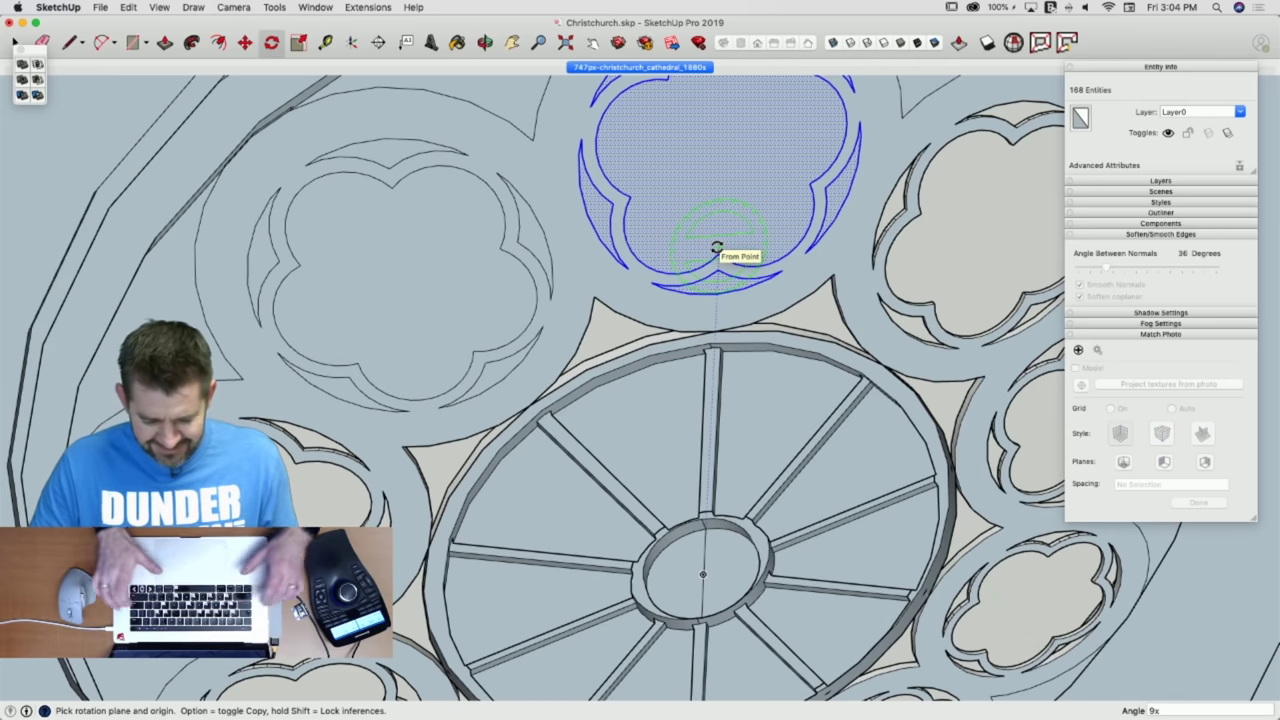
{"action": "key", "text": "Return"}
{"action": "scroll", "coordinate": [717, 248], "scroll_direction": "up", "scroll_amount": 3}
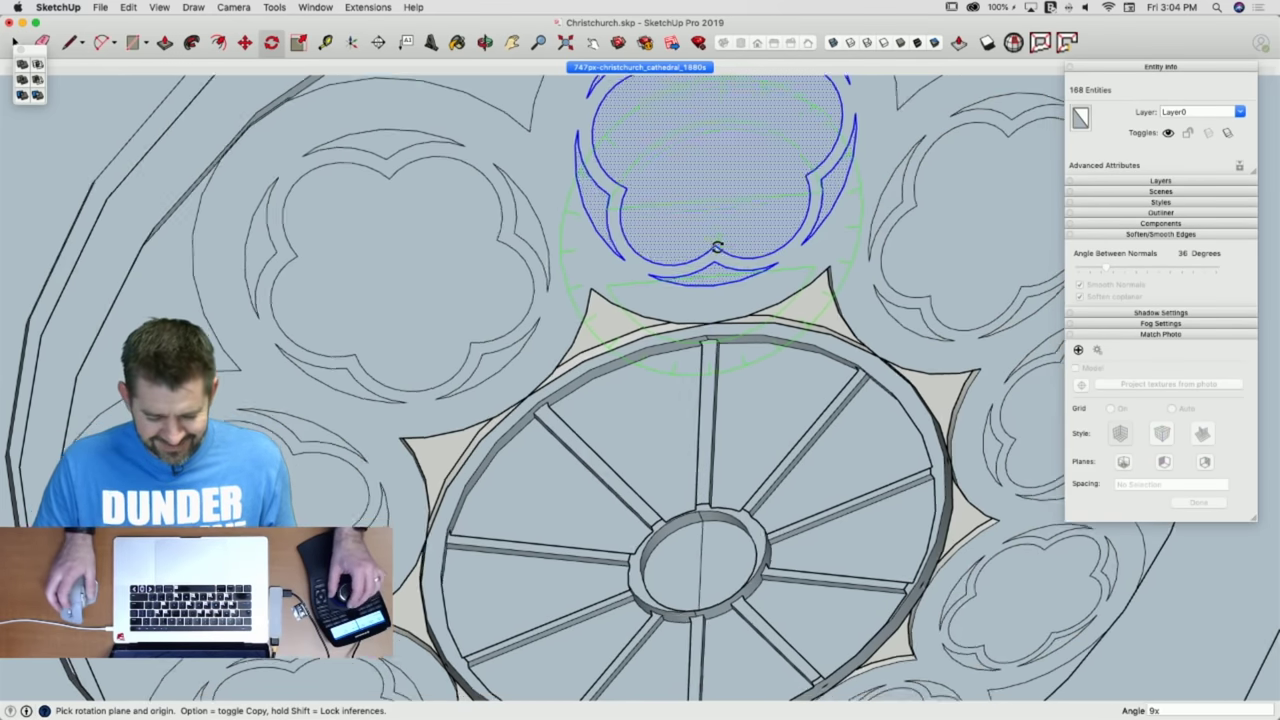
Trace a short edge of the three-pointed opening between two cinquefoils and the central wheel to fill it with a face.
{"action": "key", "text": "l"}
{"action": "scroll", "coordinate": [614, 286], "scroll_direction": "up", "scroll_amount": 2}
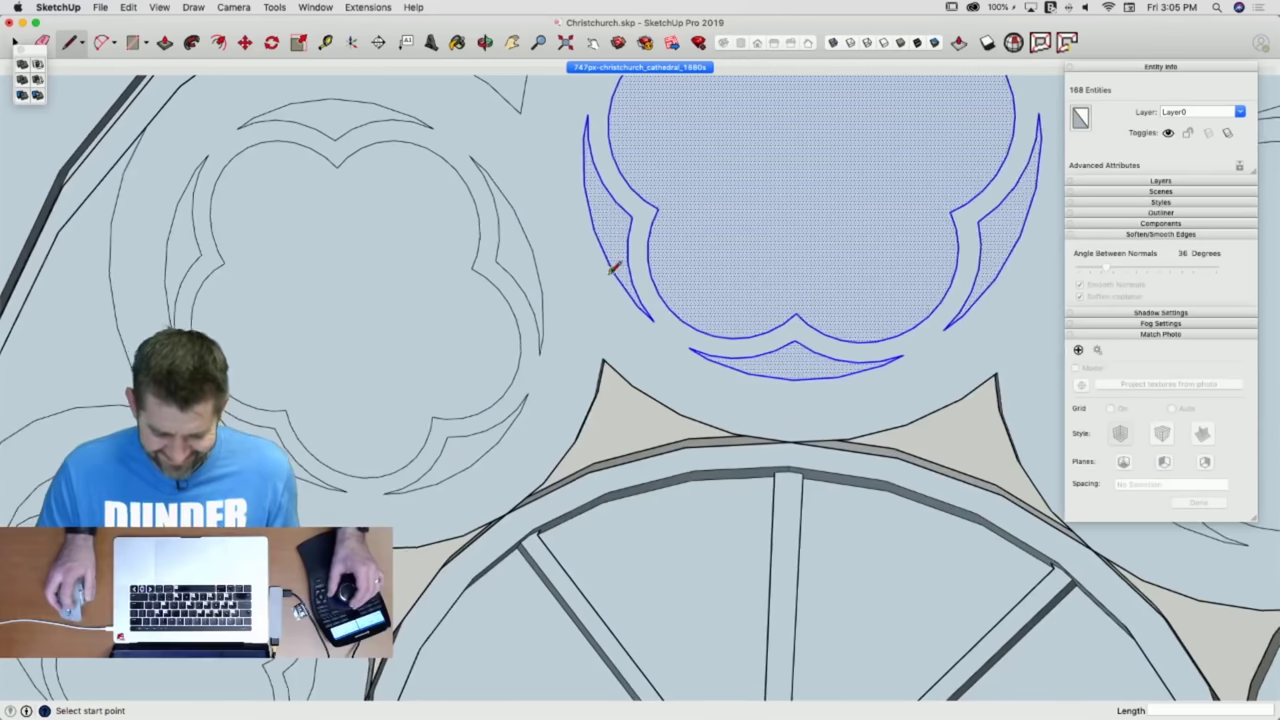
{"action": "left_click", "coordinate": [602, 357]}
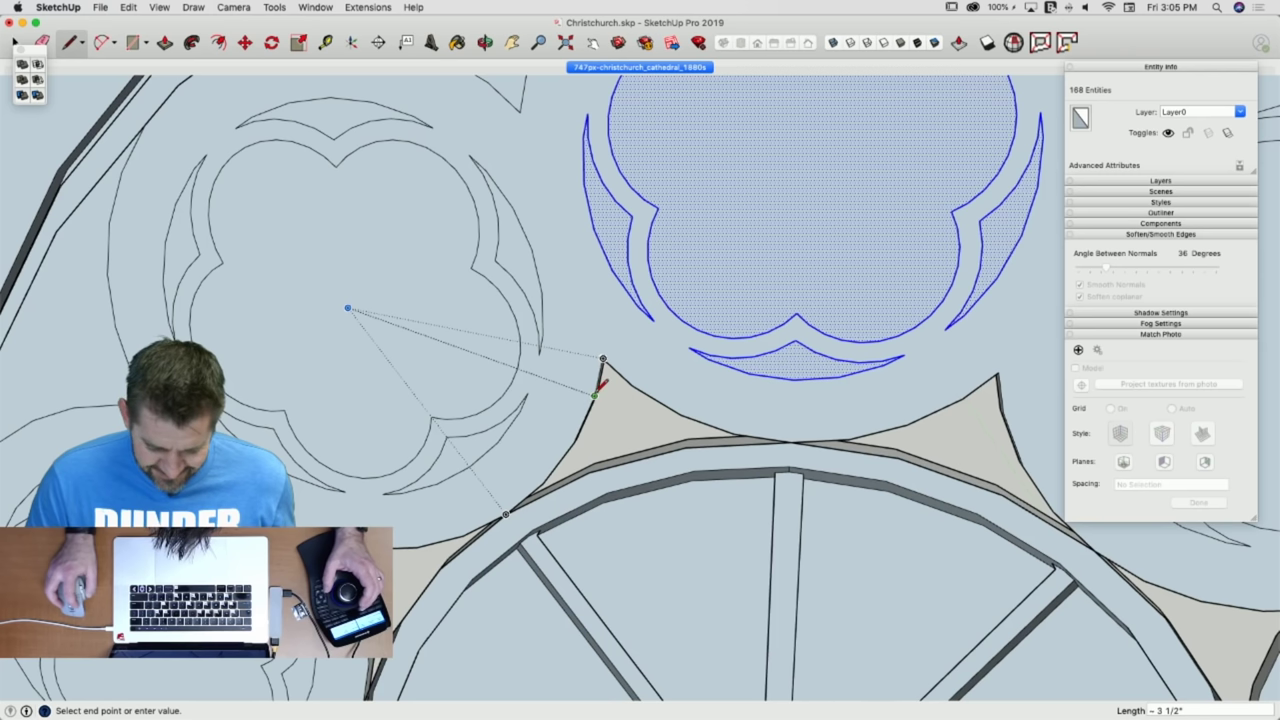
{"action": "left_click", "coordinate": [596, 395]}
{"action": "key", "text": "space"}
{"action": "scroll", "coordinate": [614, 380], "scroll_direction": "down", "scroll_amount": 3}
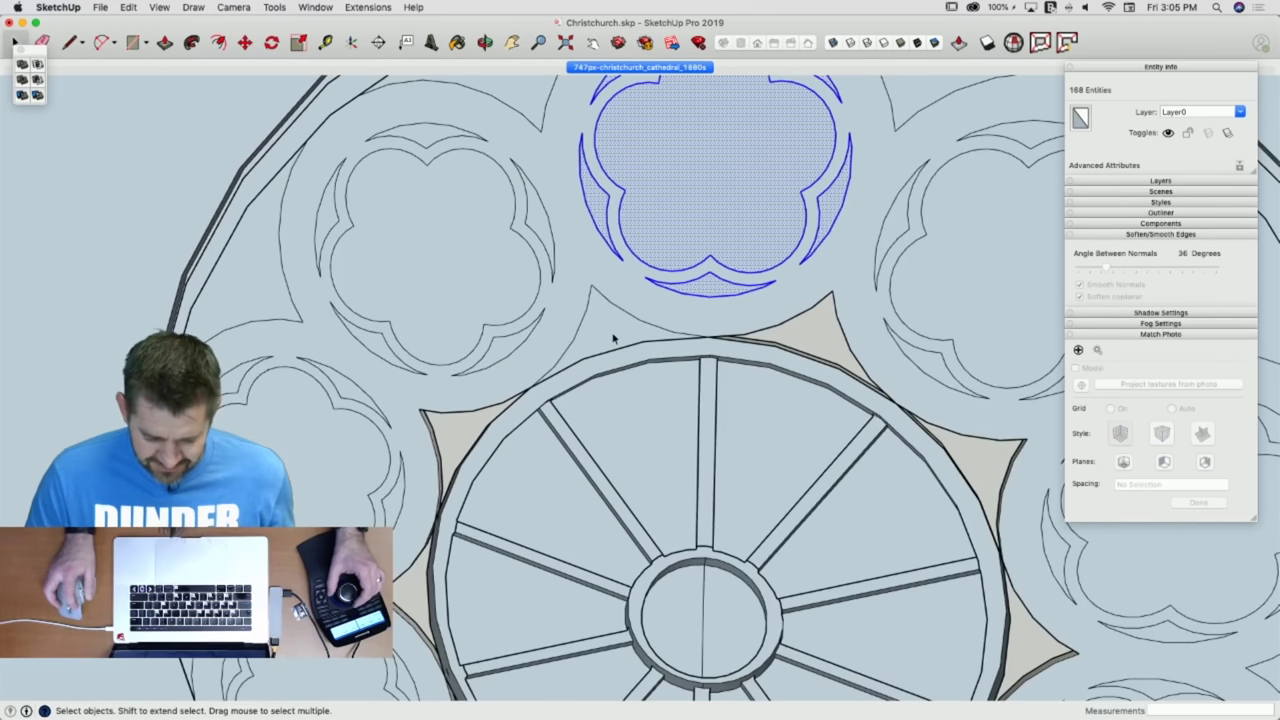
Rotate-copy the new three-pointed face 36° about the wheel's centre, repeating the copy 9 times to fill the remaining openings.
{"action": "left_click", "coordinate": [614, 337]}
{"action": "key", "text": "q"}
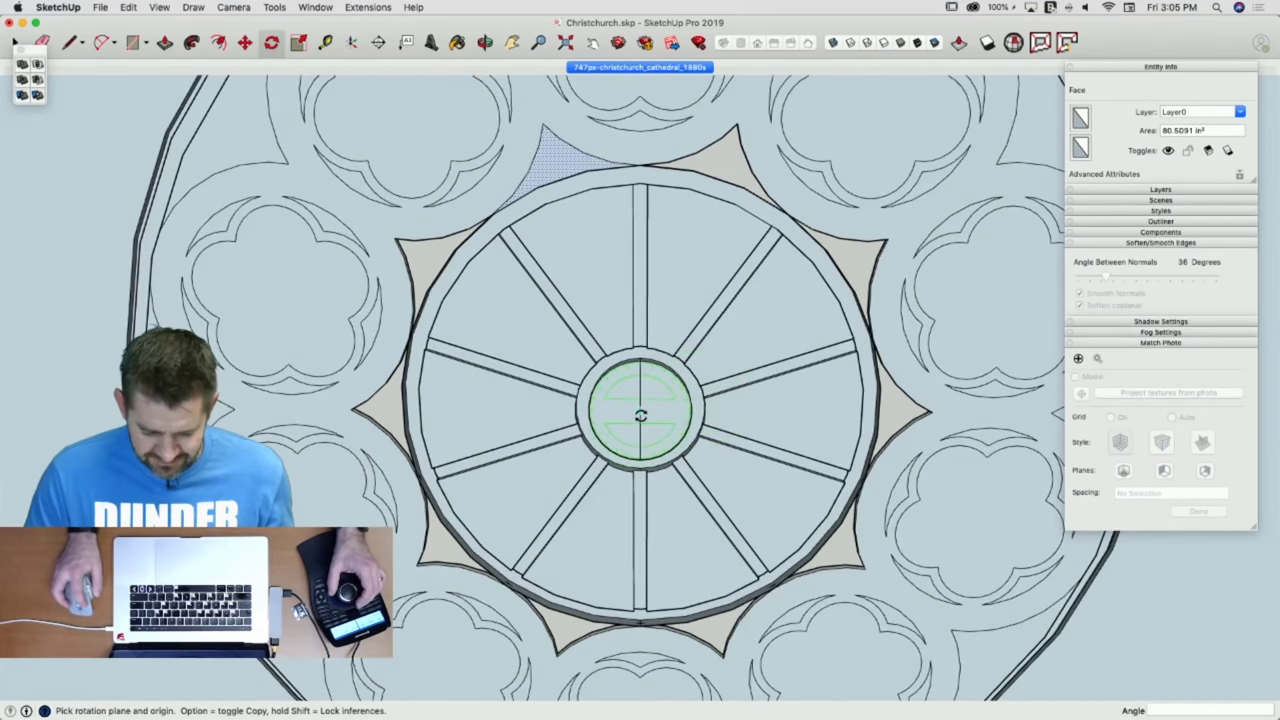
{"action": "left_click_drag", "start_coordinate": [642, 408], "coordinate": [645, 247]}
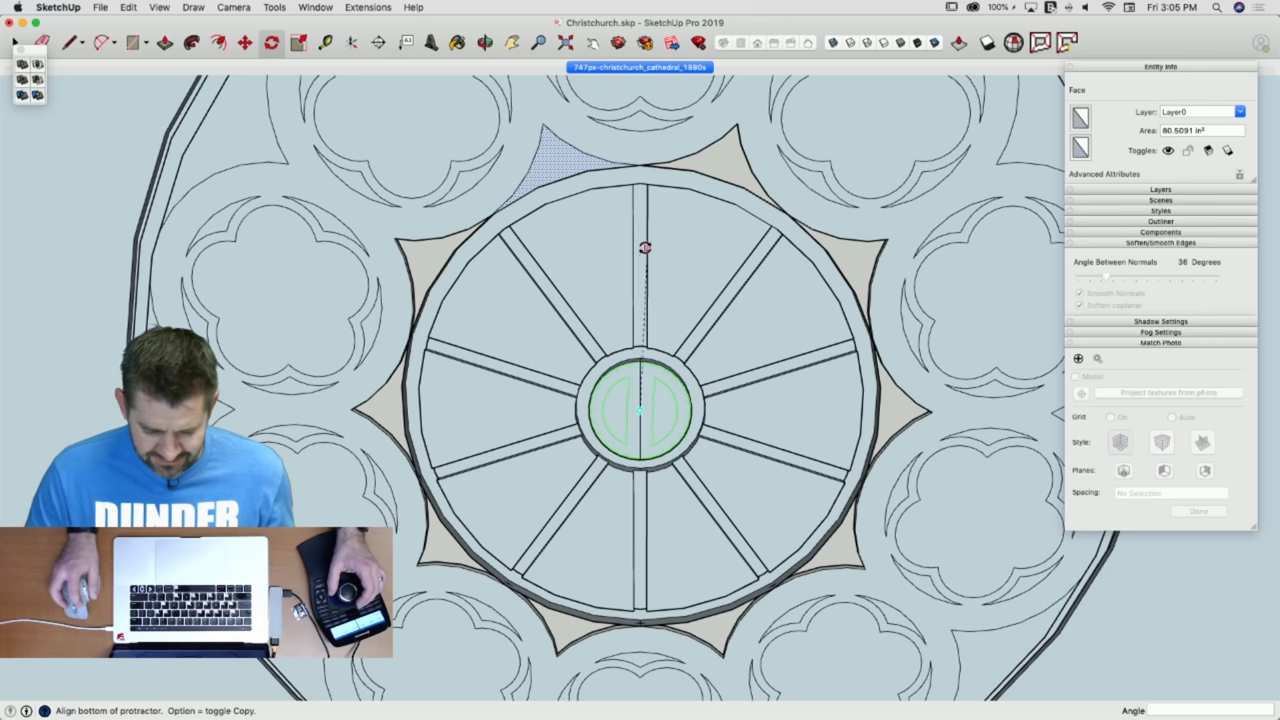
{"action": "left_click", "coordinate": [543, 124]}
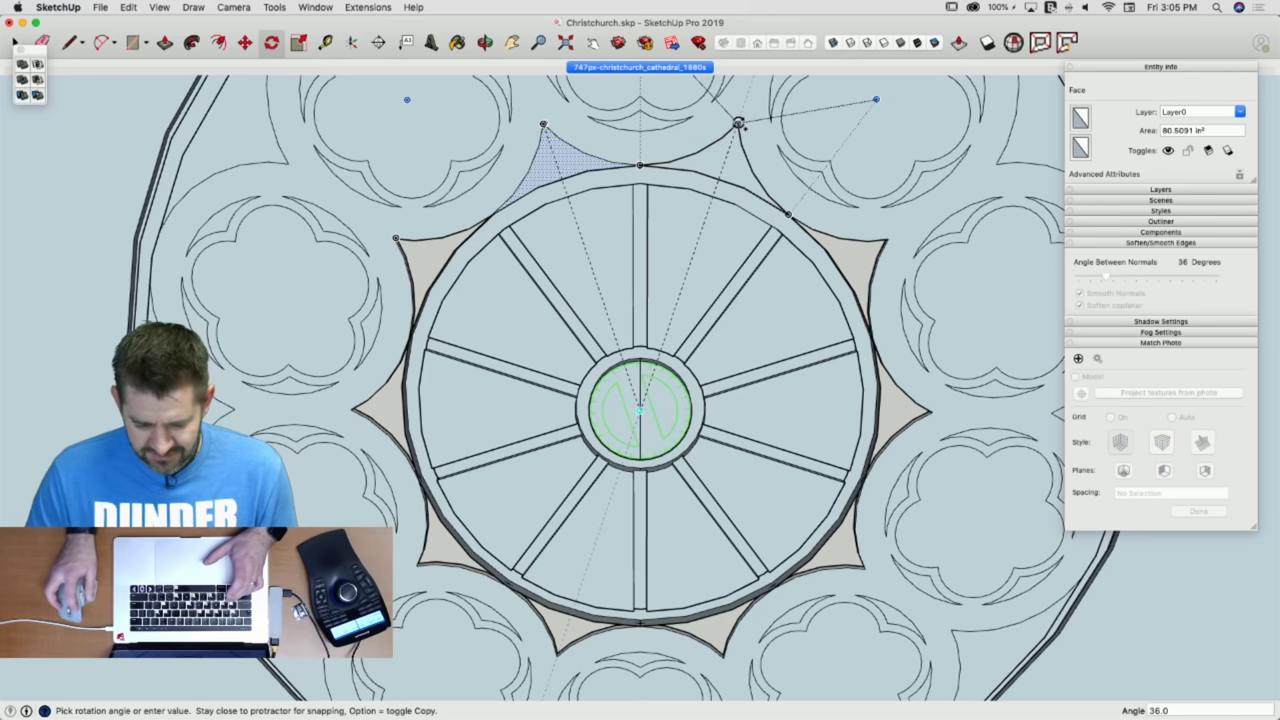
{"action": "left_click", "coordinate": [737, 122]}
{"action": "type", "text": "9"}
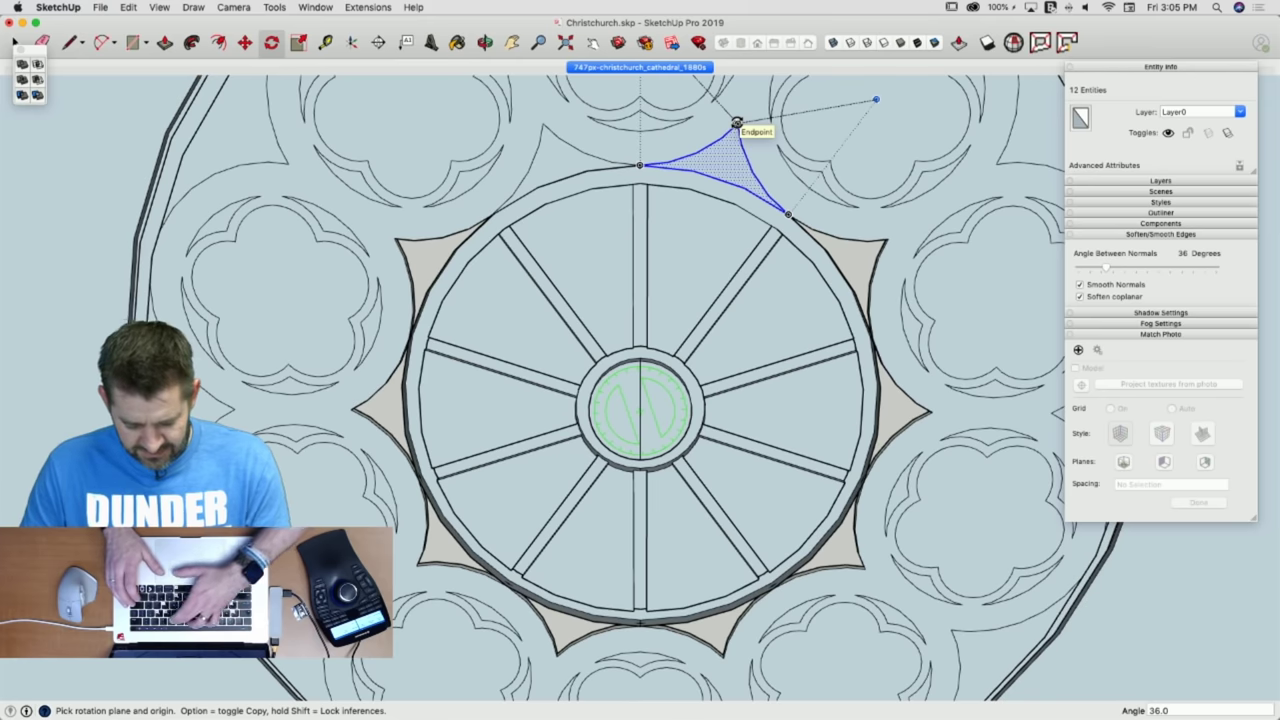
{"action": "type", "text": "x"}
{"action": "key", "text": "Return"}
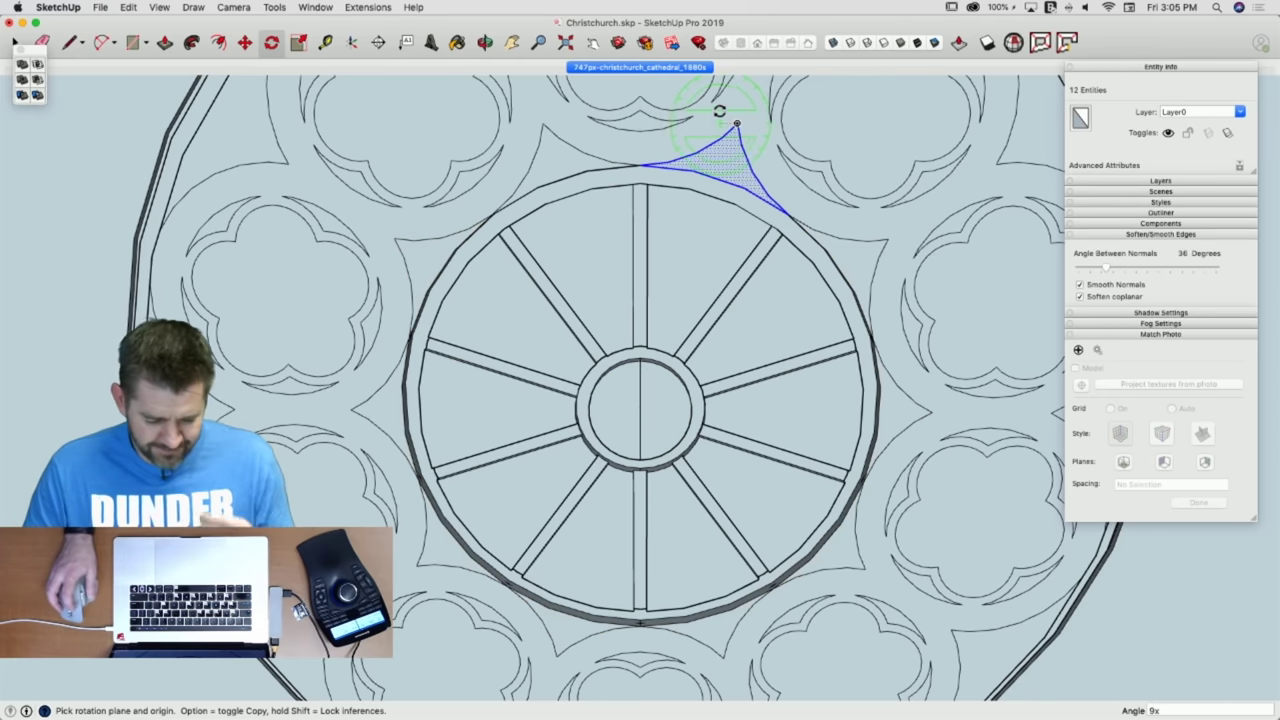
Save the model.
{"action": "key", "text": "space"}
{"action": "key", "text": "e"}
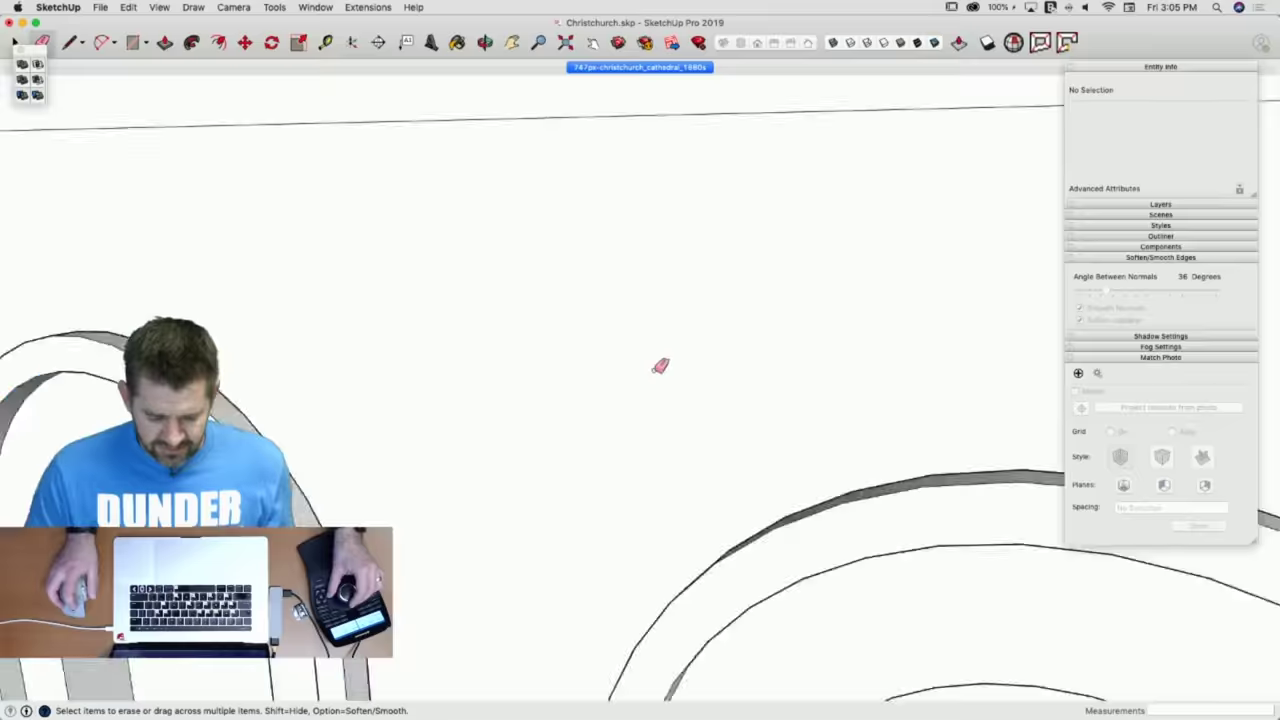
{"action": "key", "text": "super+s"}
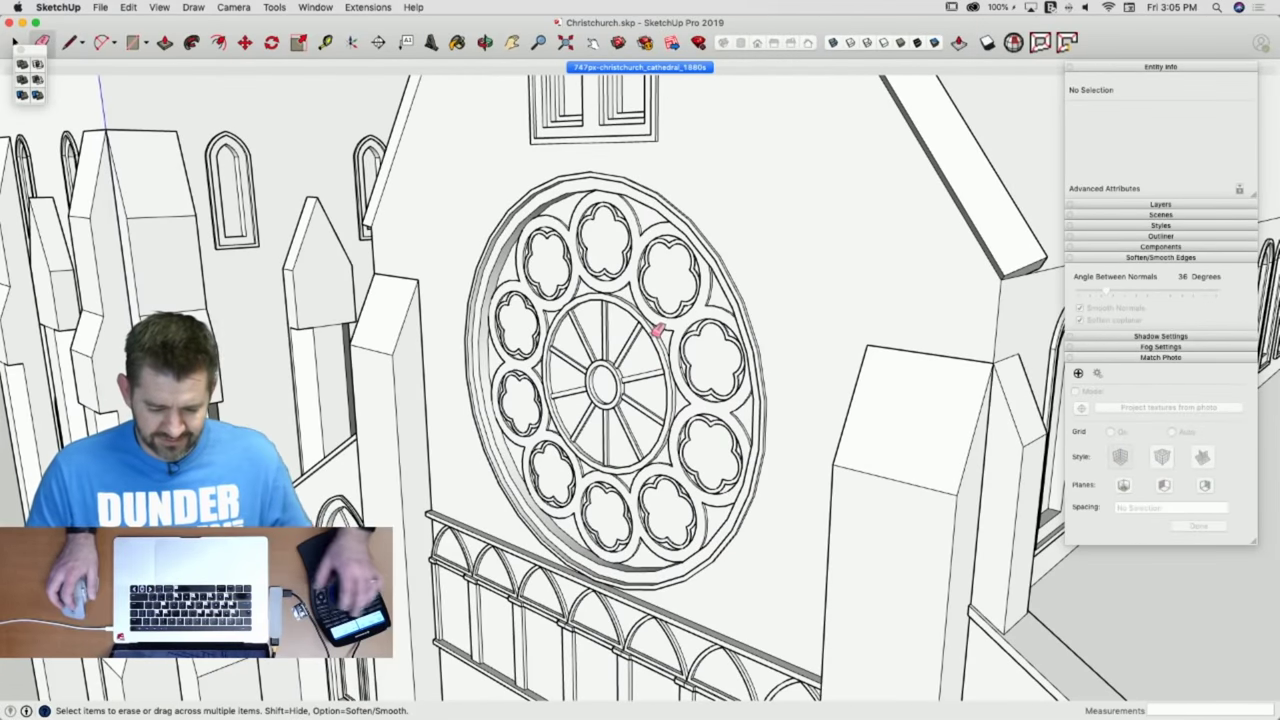
Explode the groups and components of the cathedral's main building, including its facade, side walls and buttresses, and clear the selection.
{"action": "key", "text": "space"}
{"action": "left_click_drag", "start_coordinate": [890, 216], "coordinate": [454, 538]}
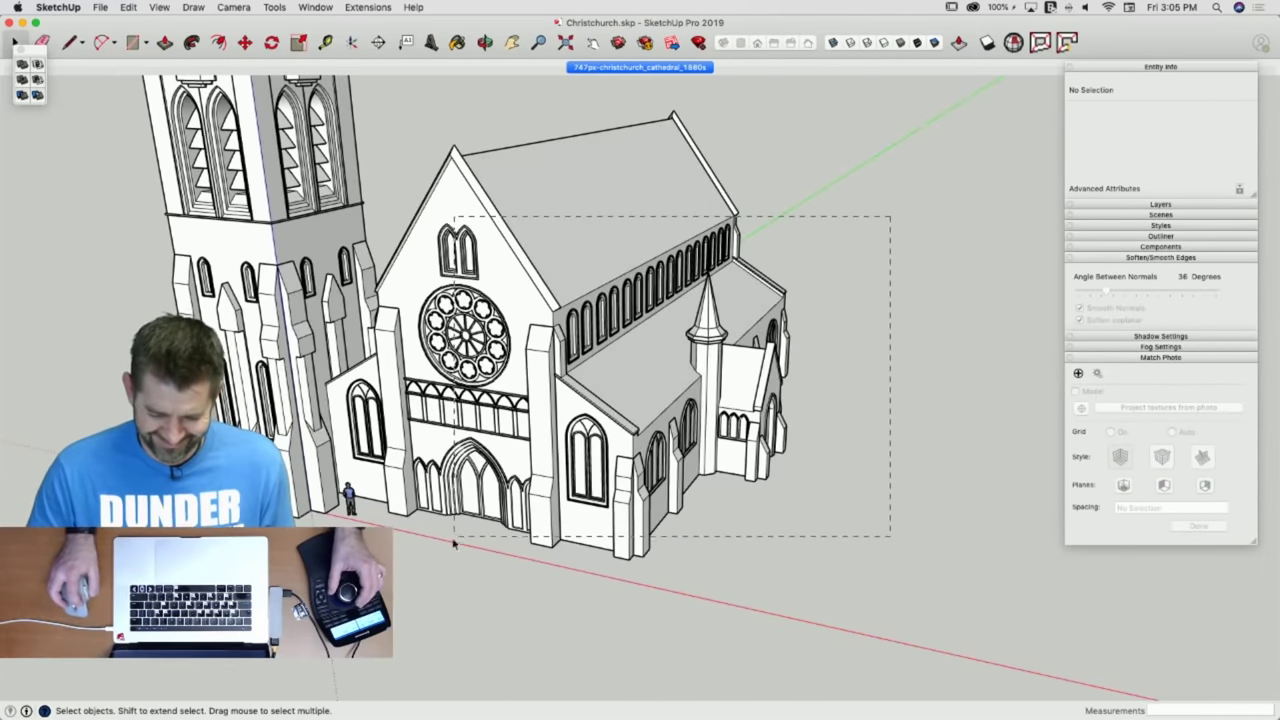
{"action": "left_click_drag", "start_coordinate": [391, 572], "coordinate": [391, 572]}
{"action": "right_click", "coordinate": [548, 280]}
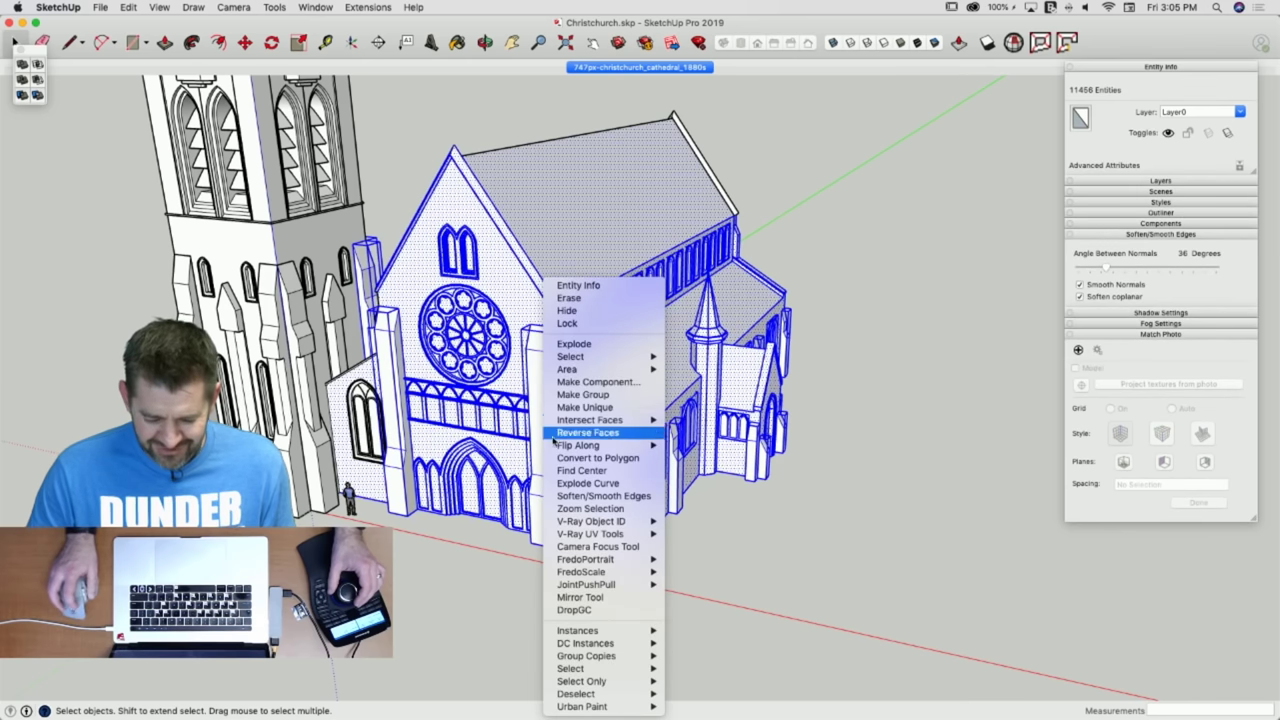
{"action": "left_click", "coordinate": [601, 346]}
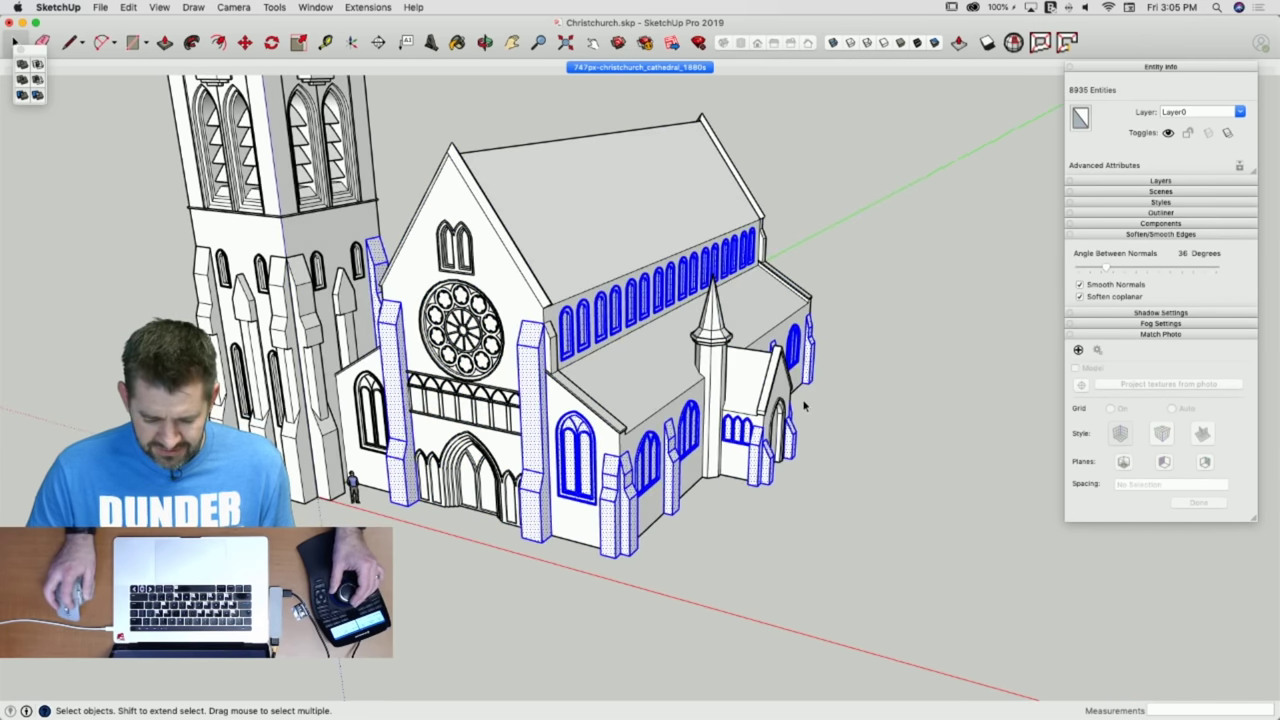
{"action": "left_click", "coordinate": [837, 396]}
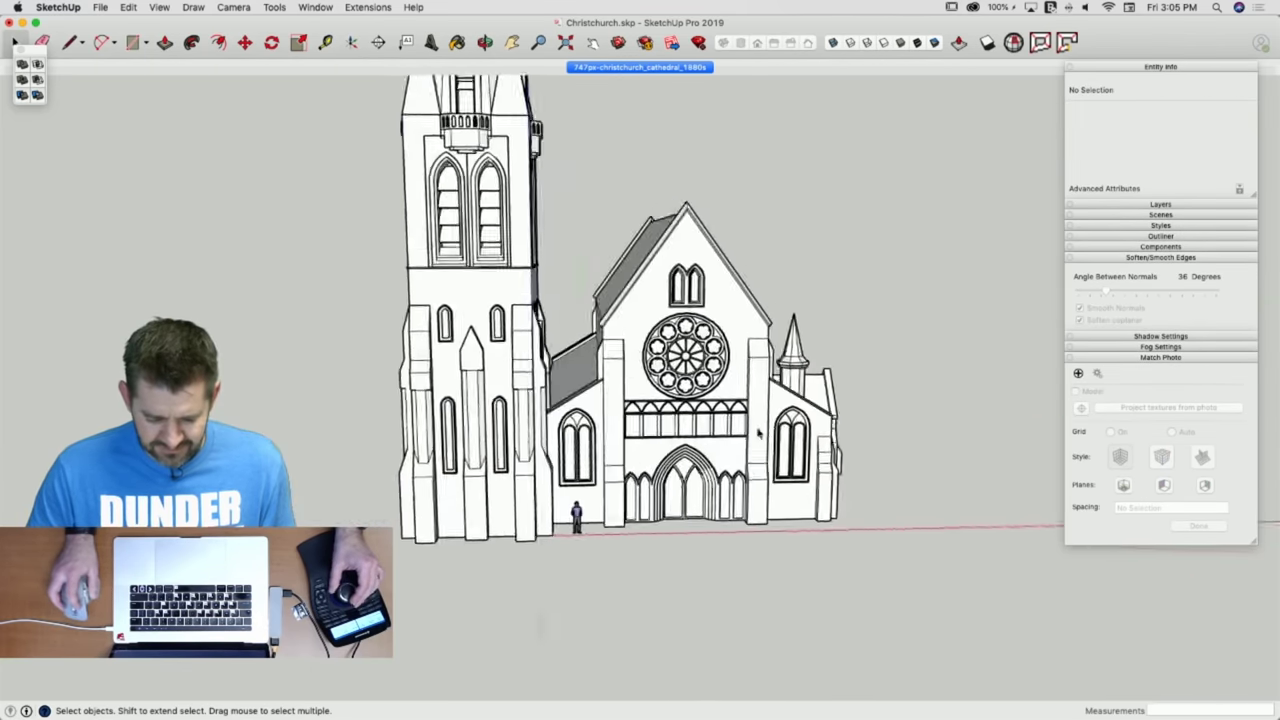
Explode the groups of the tower's belfry and spire, and those of its lower part with the buttresses and narrow windows.
{"action": "left_click_drag", "start_coordinate": [662, 170], "coordinate": [440, 457]}
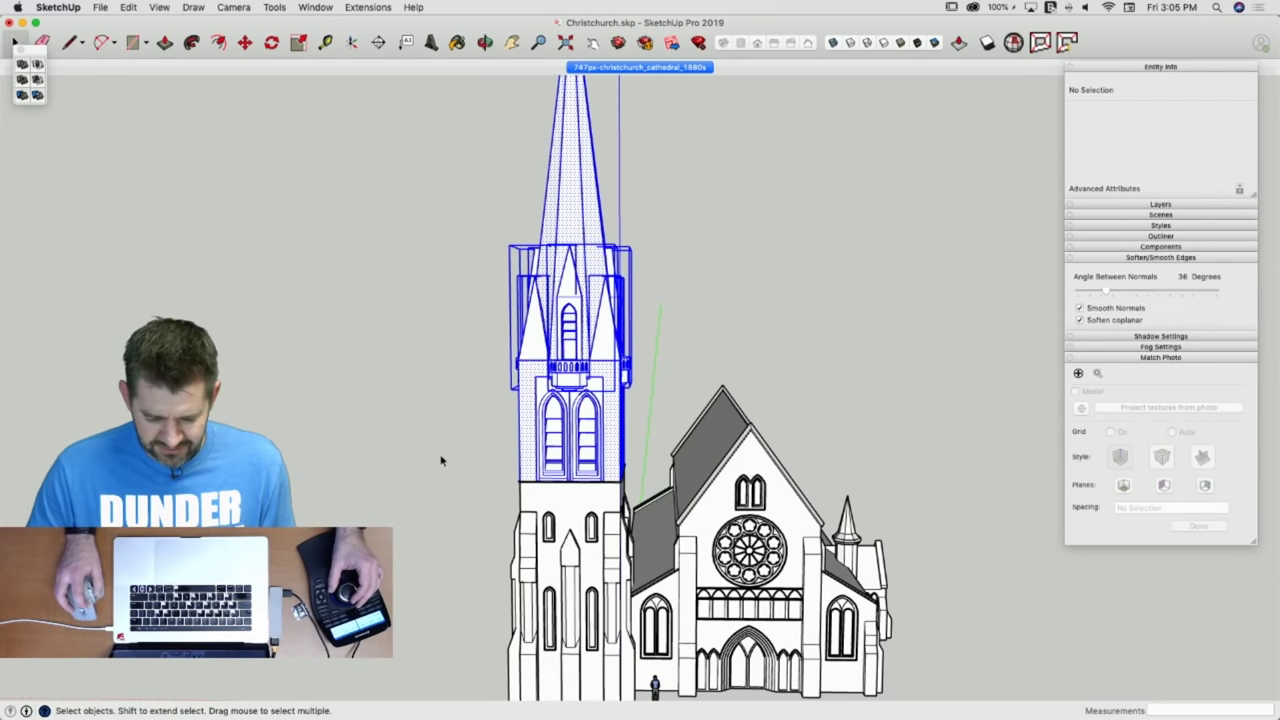
{"action": "right_click", "coordinate": [525, 340]}
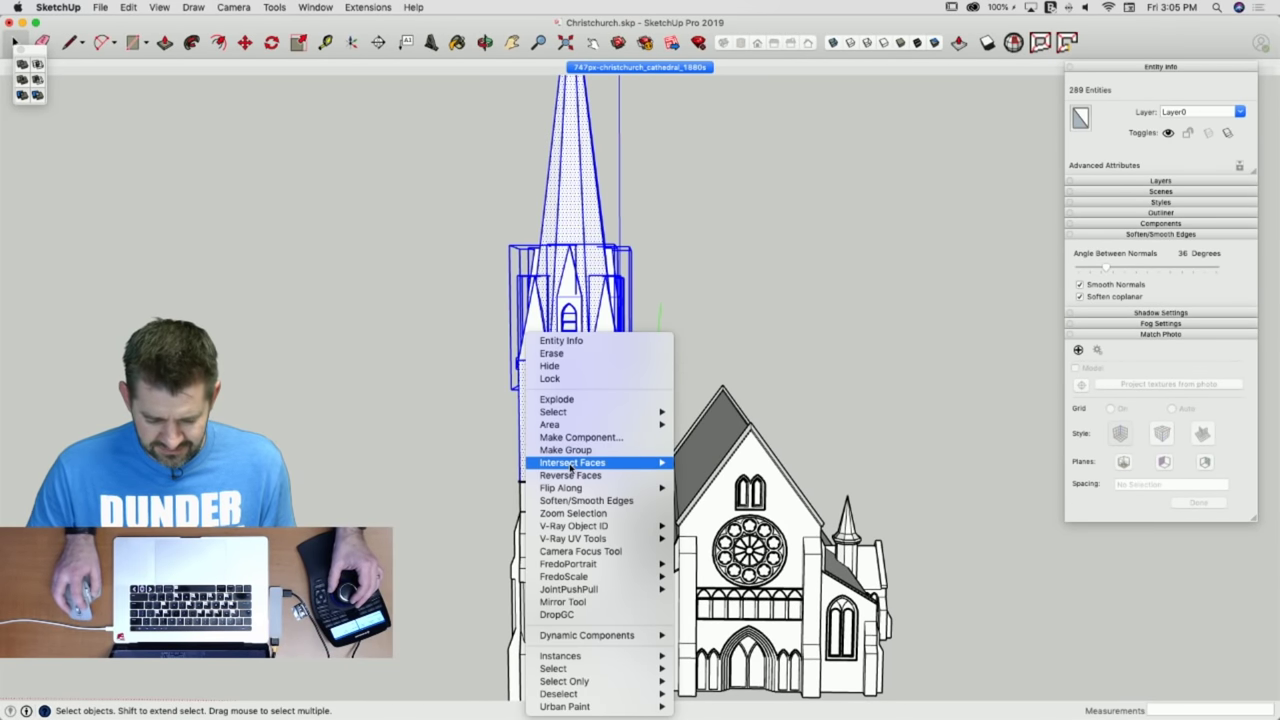
{"action": "left_click", "coordinate": [570, 399]}
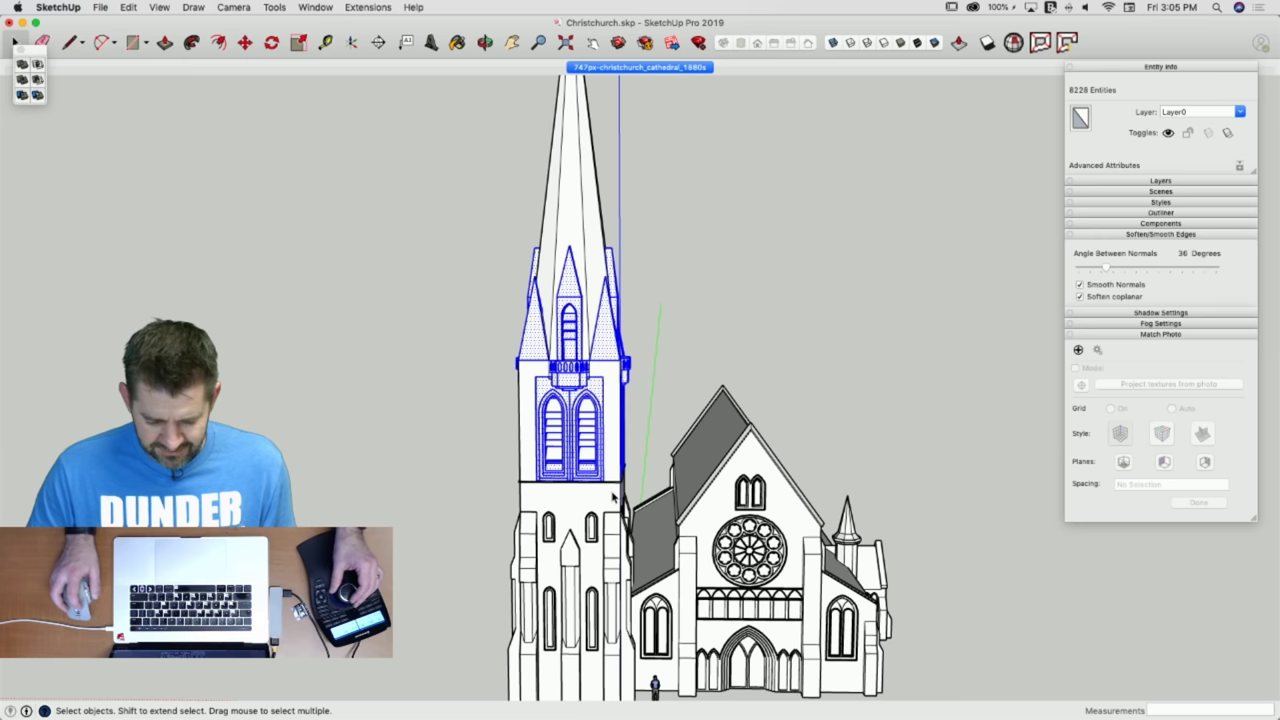
{"action": "left_click_drag", "start_coordinate": [637, 484], "coordinate": [558, 594]}
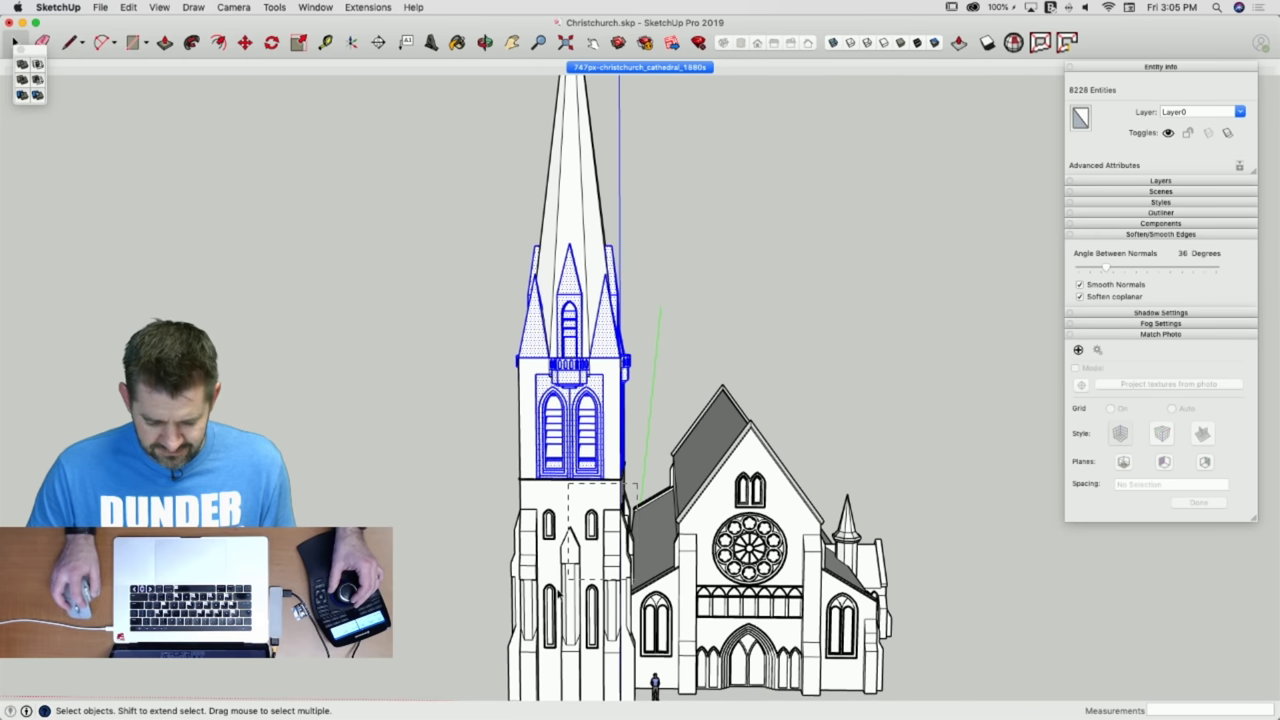
{"action": "left_click_drag", "start_coordinate": [466, 643], "coordinate": [527, 636]}
{"action": "right_click", "coordinate": [575, 577]}
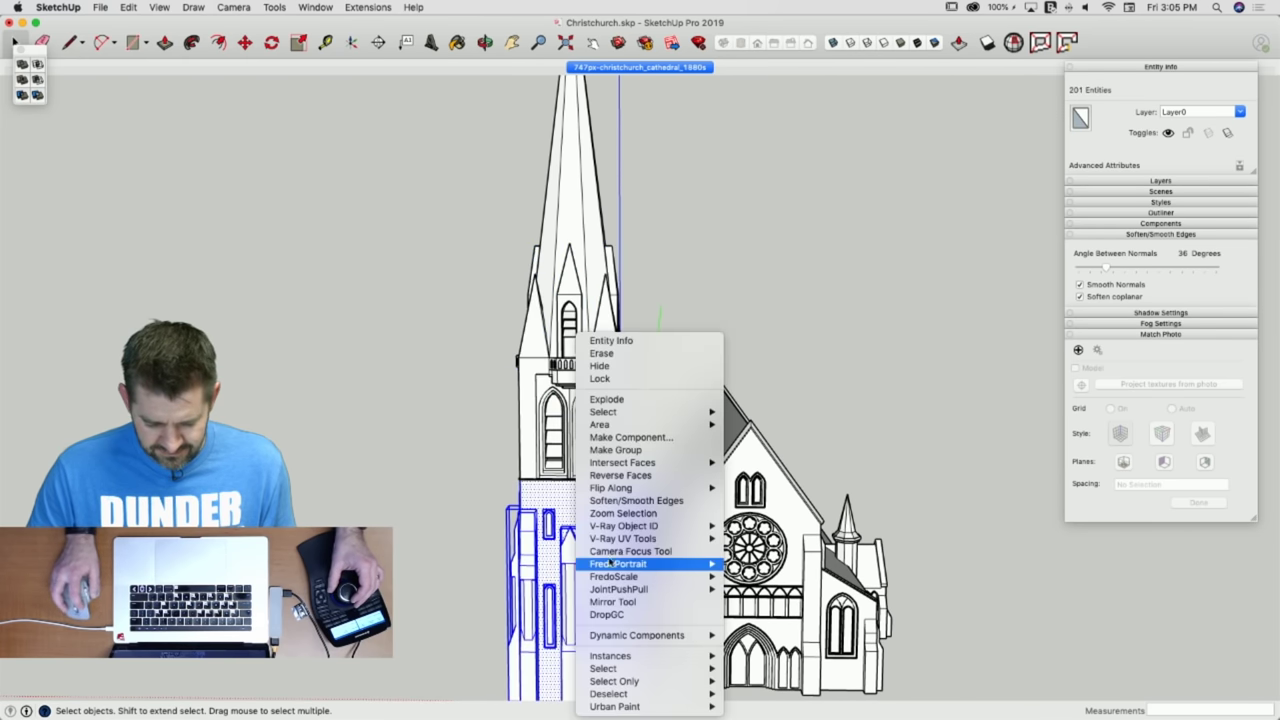
{"action": "left_click", "coordinate": [629, 402]}
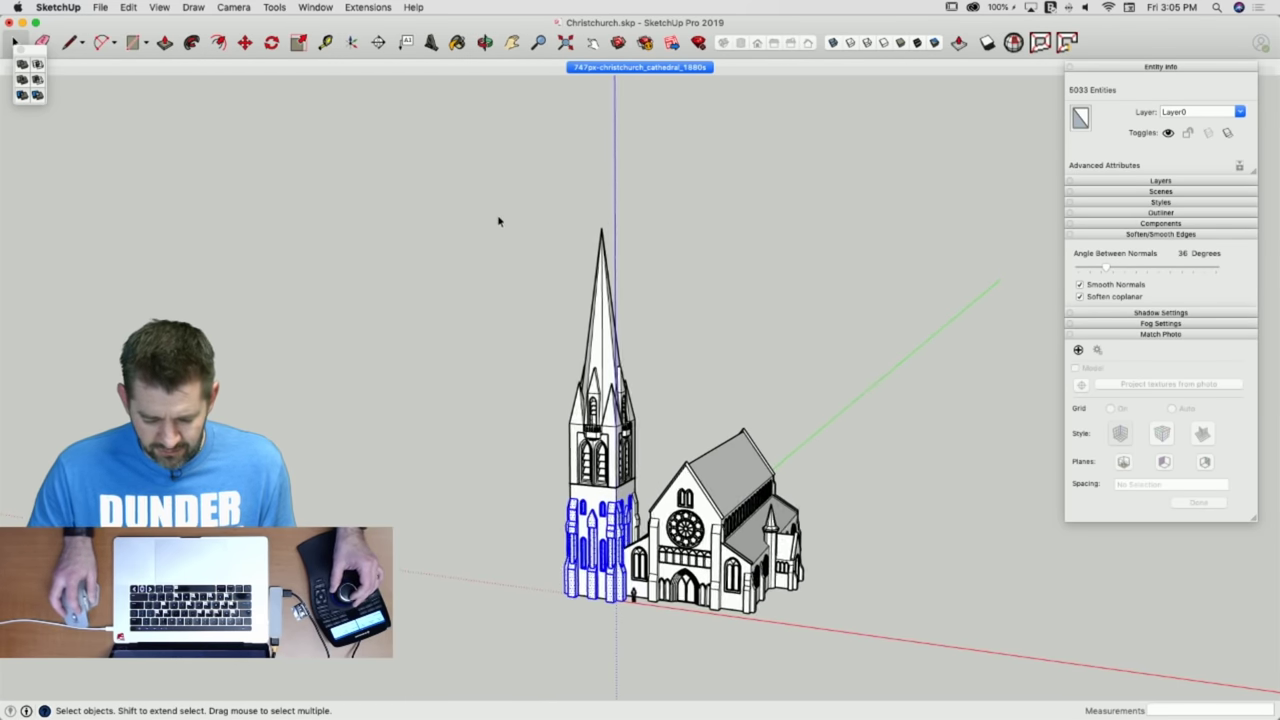
Select the entire cathedral to check the exploded geometry up close, and clear the selection.
{"action": "left_click_drag", "start_coordinate": [457, 176], "coordinate": [606, 440]}
{"action": "left_click_drag", "start_coordinate": [537, 346], "coordinate": [864, 664]}
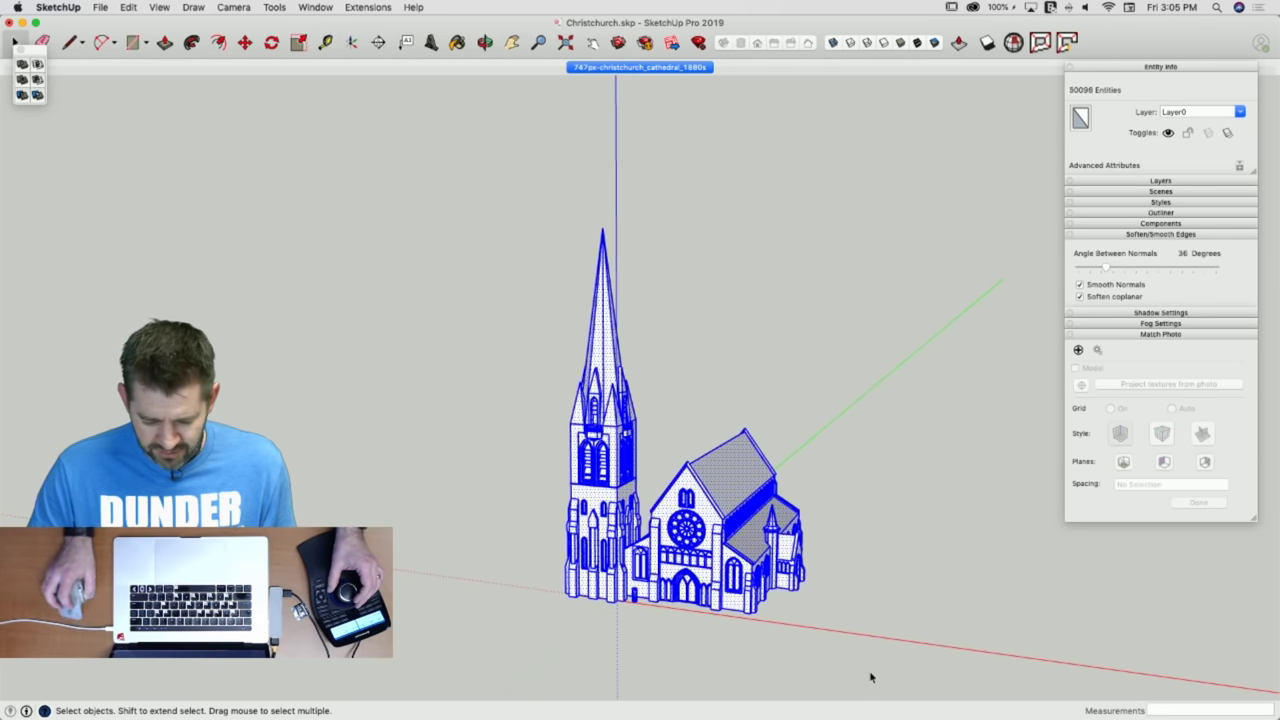
{"action": "scroll", "coordinate": [702, 575], "scroll_direction": "up", "scroll_amount": 8}
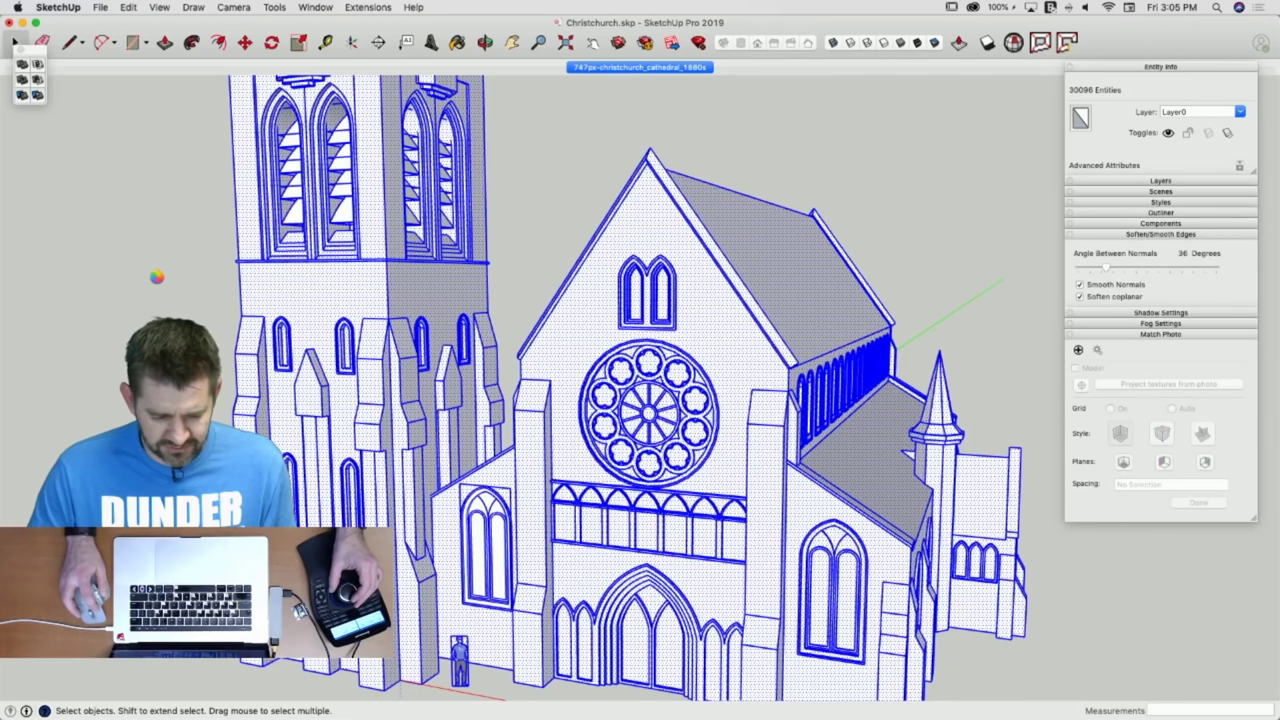
{"action": "left_click", "coordinate": [196, 285]}
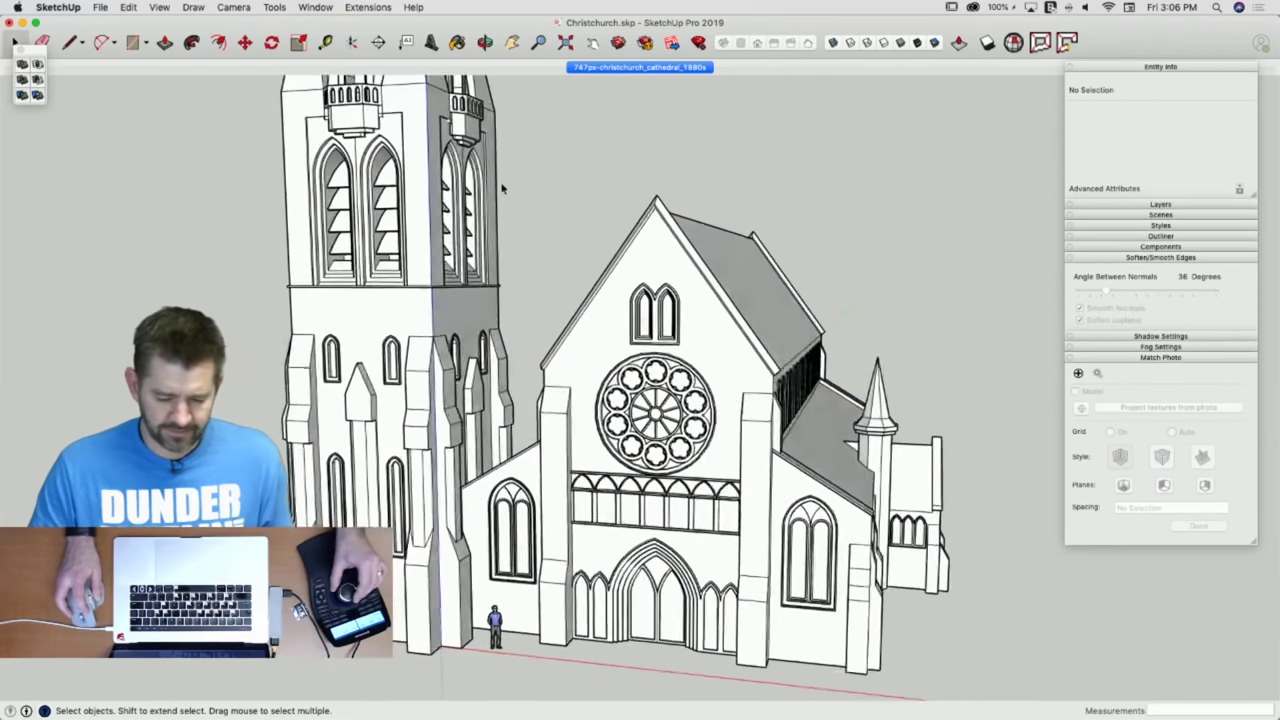
Explode the components still remaining in the tower's belfry and spire area, and clear the selection.
{"action": "left_click_drag", "start_coordinate": [563, 176], "coordinate": [315, 393]}
{"action": "right_click", "coordinate": [428, 289]}
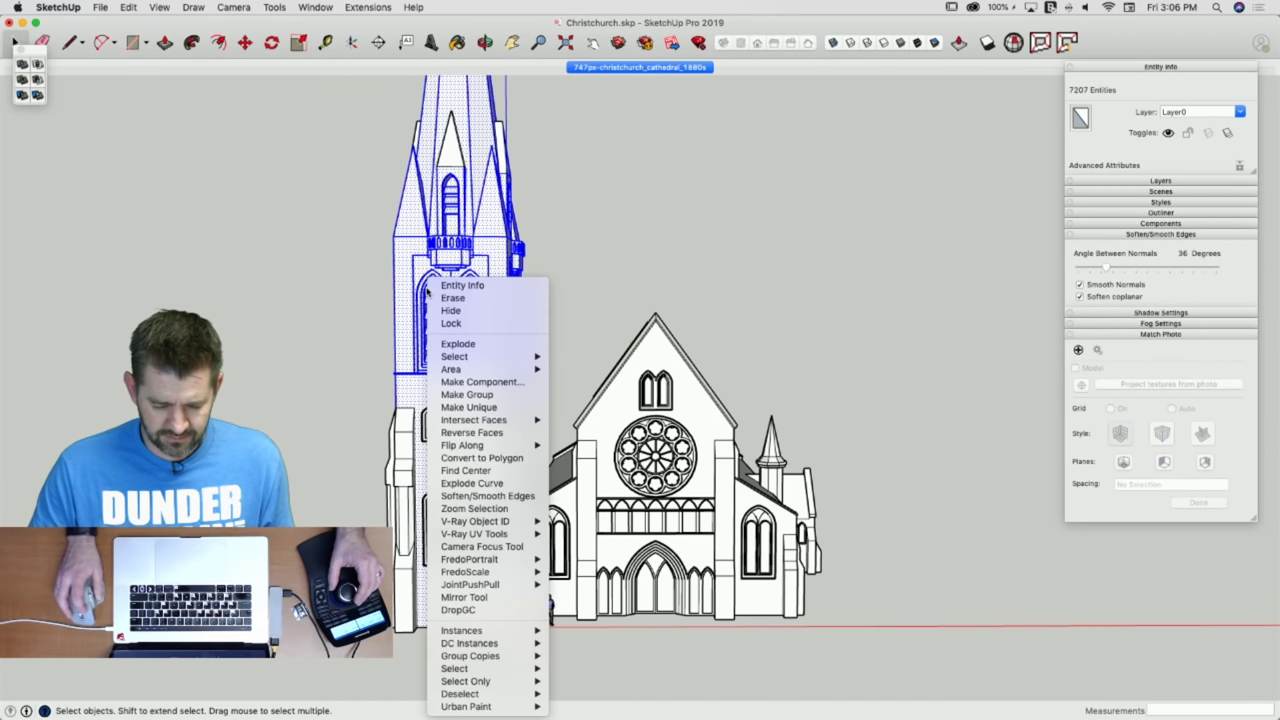
{"action": "left_click", "coordinate": [508, 345]}
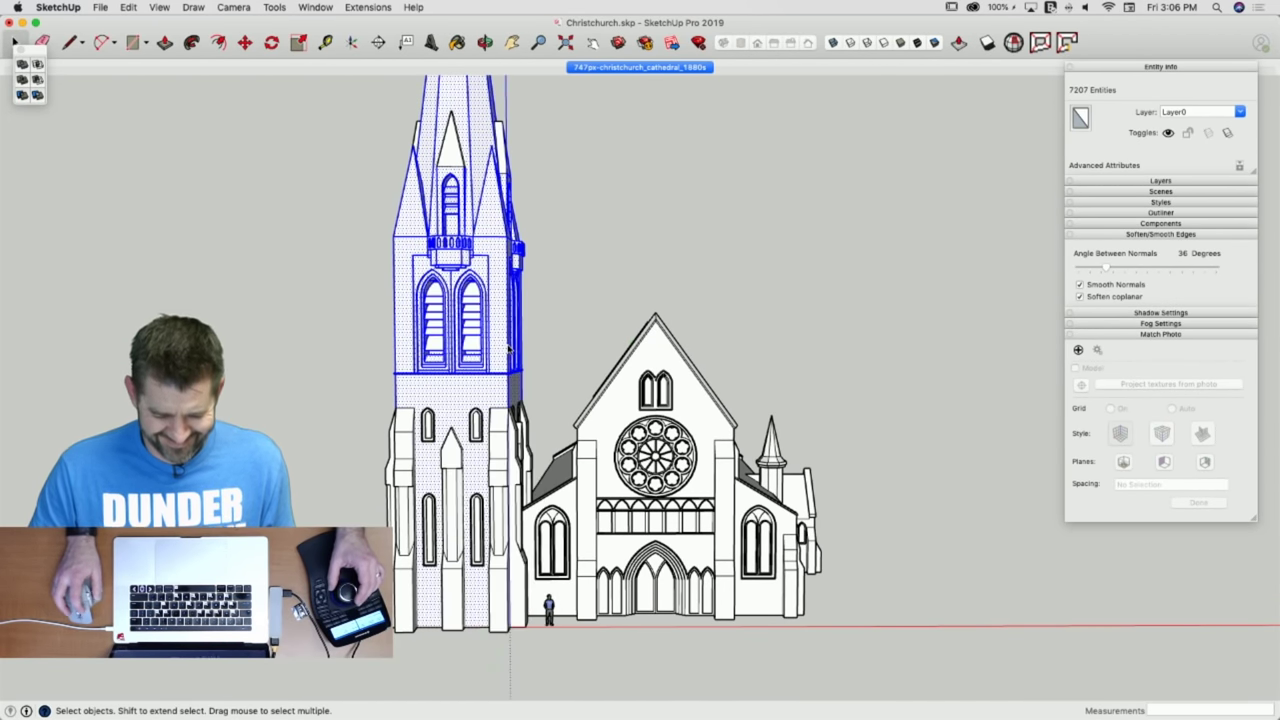
{"action": "left_click", "coordinate": [628, 247]}
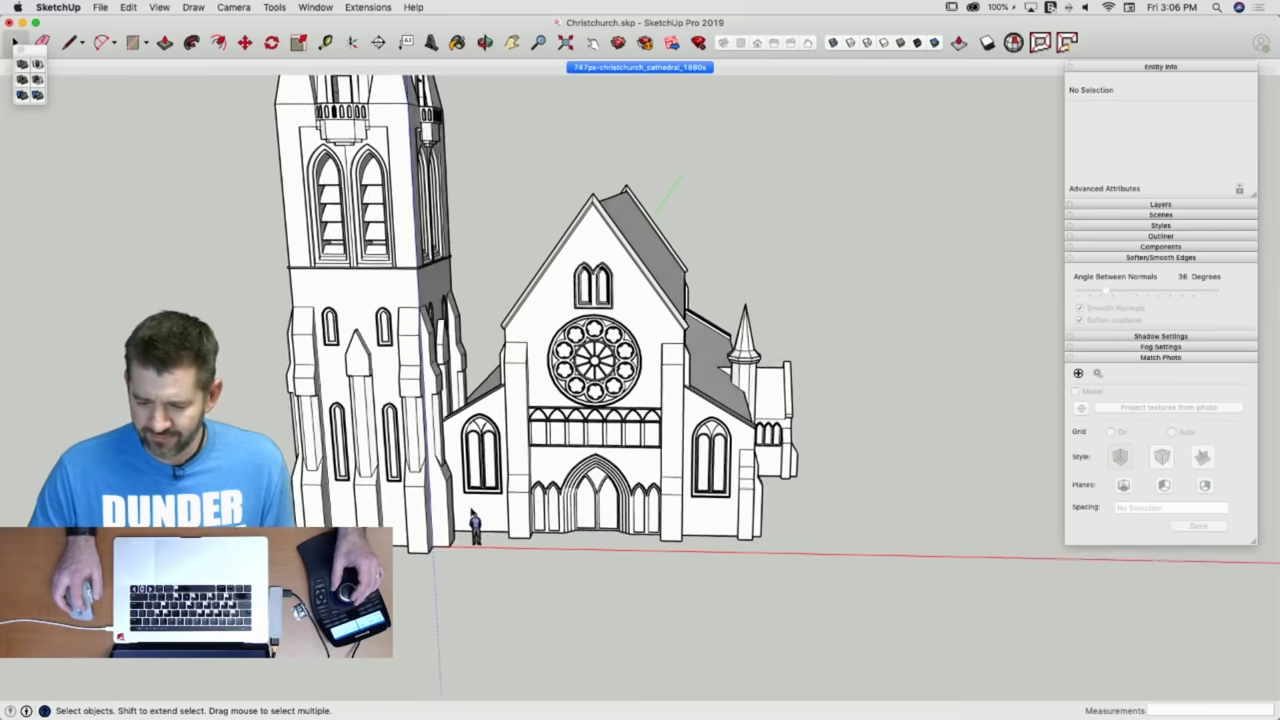
Move the scale figure about 70 ft along the red axis, clear of the cathedral's facade.
{"action": "left_click", "coordinate": [470, 528]}
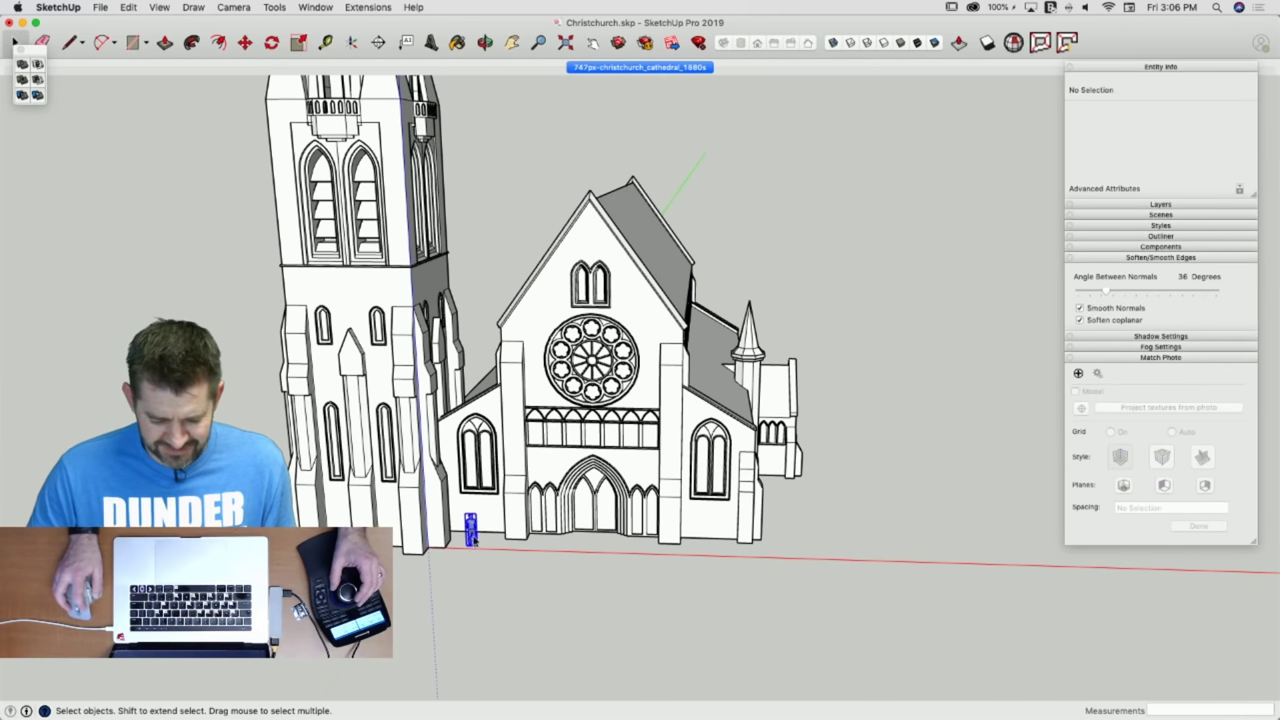
{"action": "key", "text": "m"}
{"action": "left_click", "coordinate": [471, 548]}
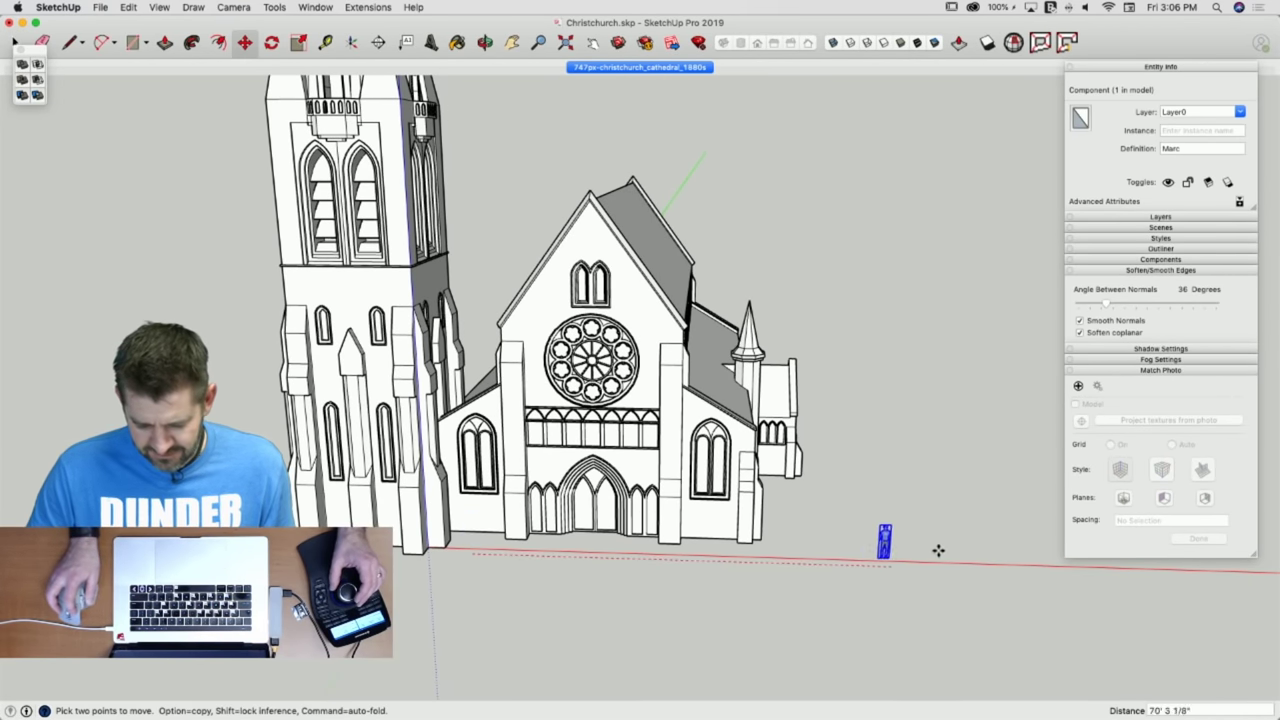
{"action": "left_click", "coordinate": [906, 548]}
{"action": "key", "text": "space"}
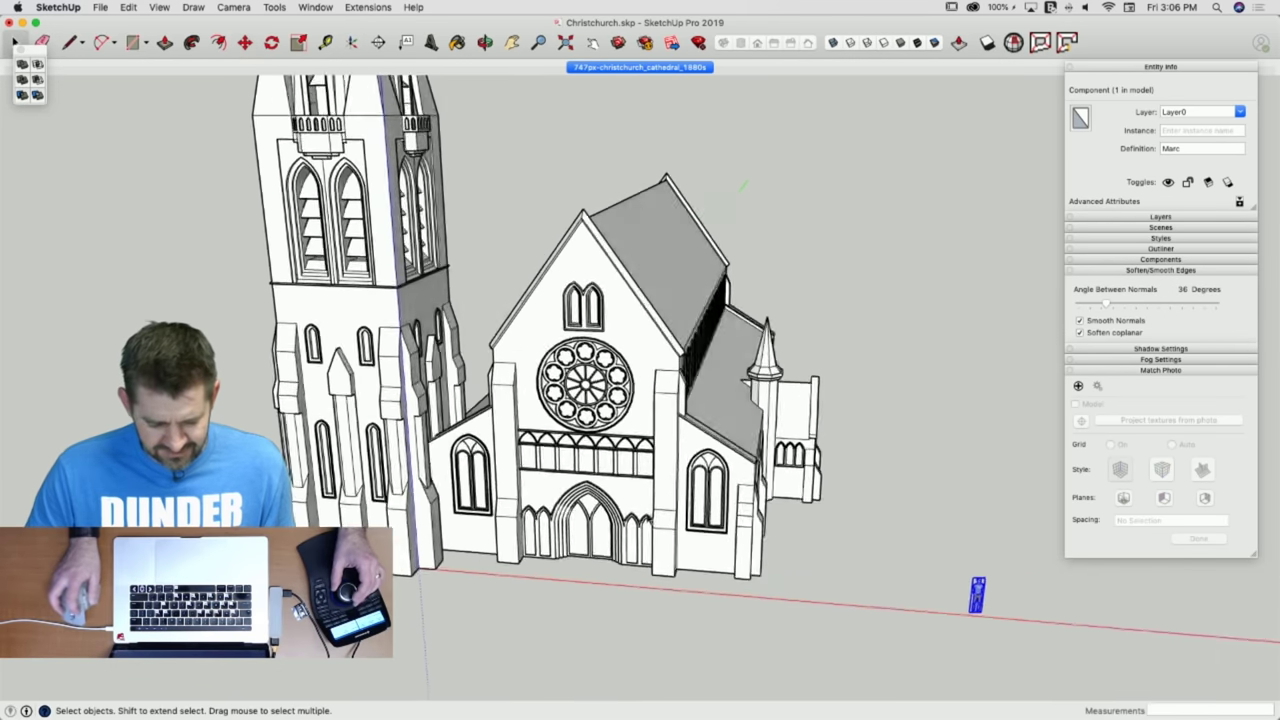
Select all of the cathedral's exploded geometry, combine it into a single group and save the model.
{"action": "left_click", "coordinate": [543, 489]}
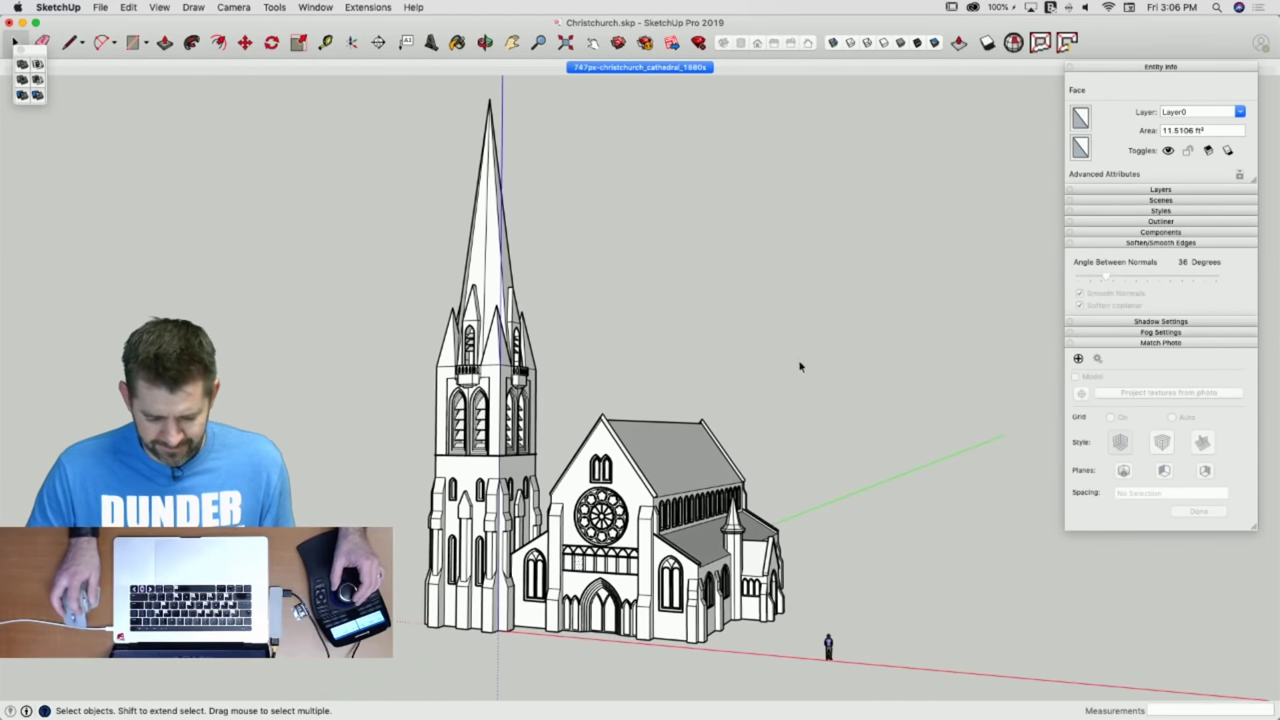
{"action": "left_click_drag", "start_coordinate": [815, 268], "coordinate": [478, 475]}
{"action": "left_click_drag", "start_coordinate": [318, 602], "coordinate": [273, 658]}
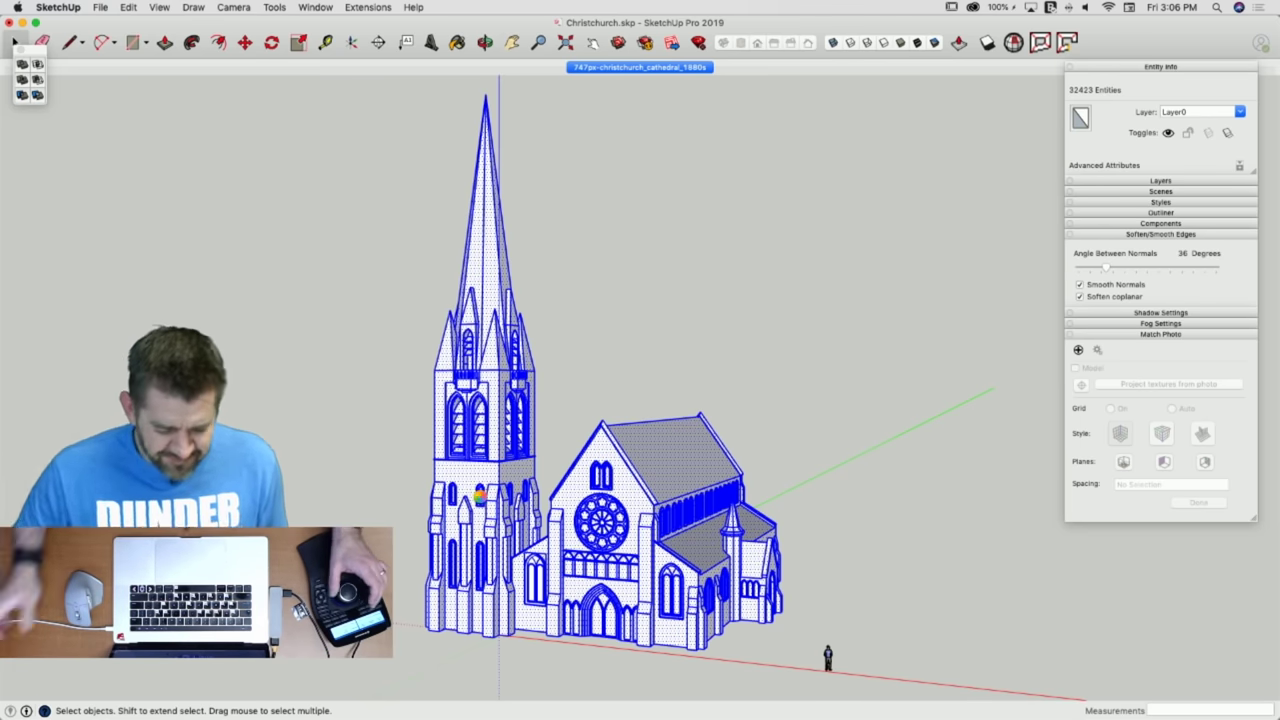
{"action": "right_click", "coordinate": [481, 494]}
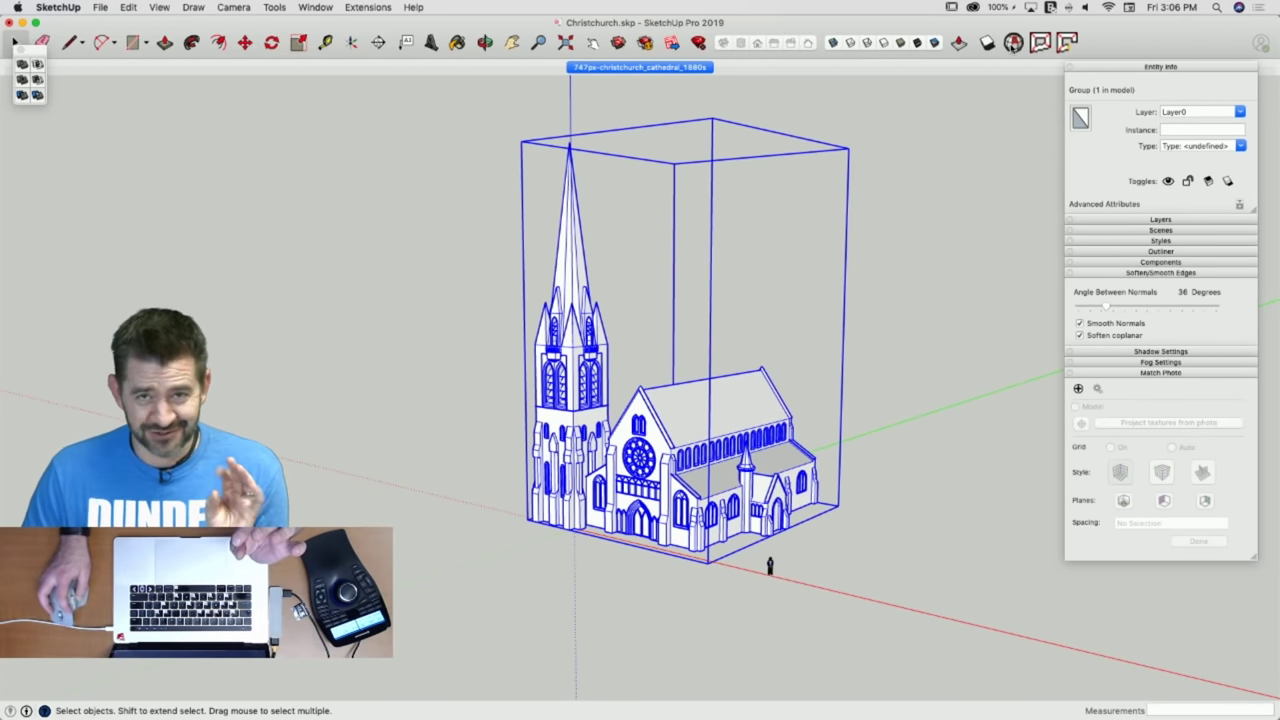
{"action": "key", "text": "super+s"}
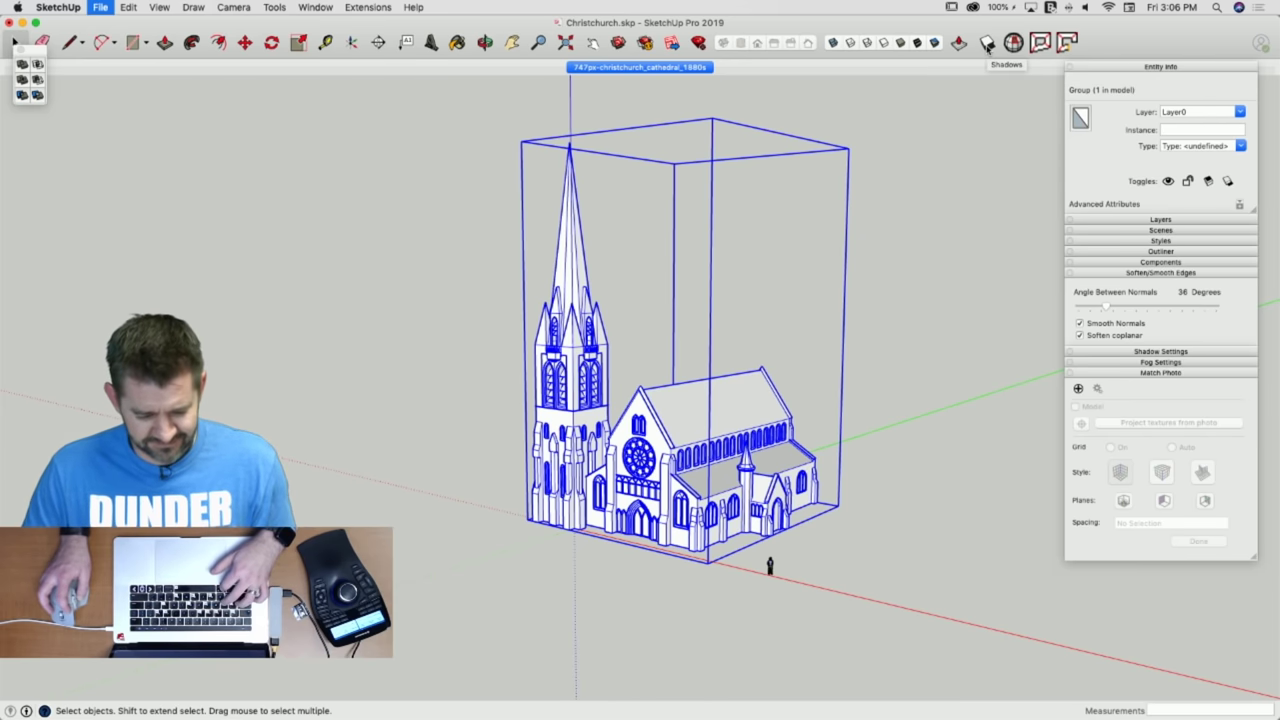
Clear away the floating toolbar and check the cathedral group with Solid Inspector², examining the flagged edges up close inside and underneath.
{"action": "left_click", "coordinate": [20, 51]}
{"action": "left_click", "coordinate": [1013, 42]}
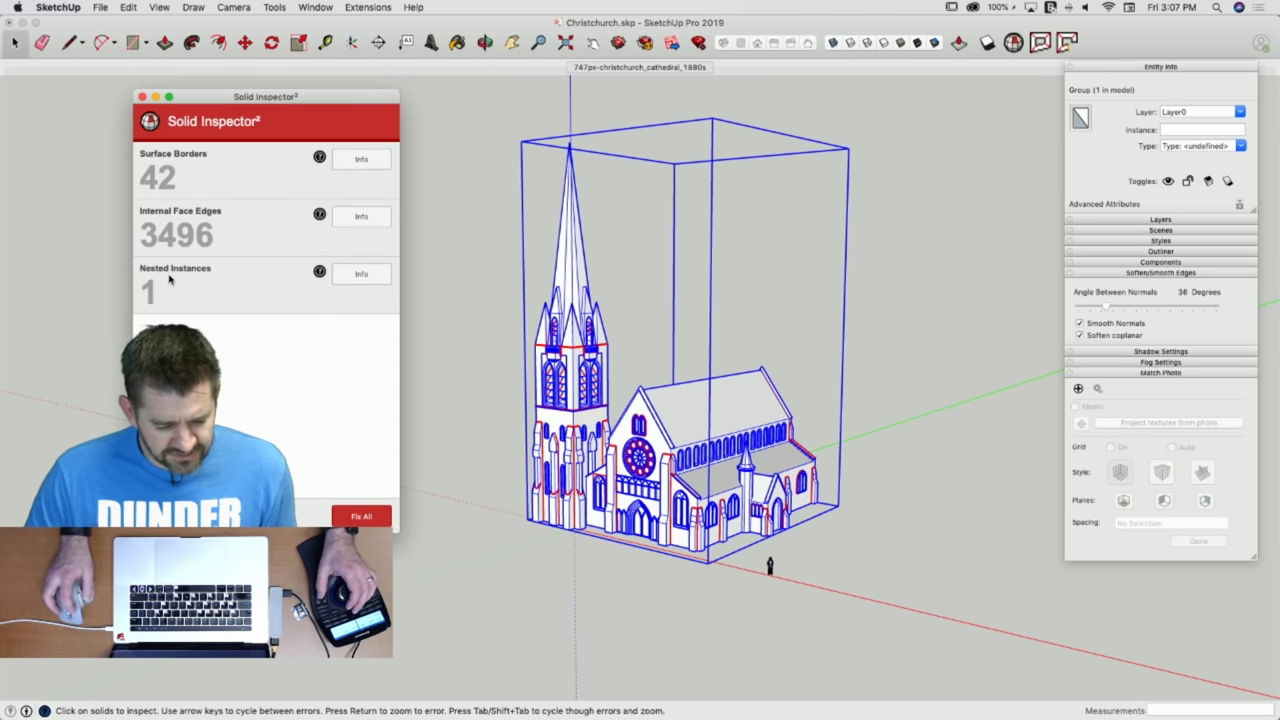
{"action": "scroll", "coordinate": [614, 545], "scroll_direction": "up", "scroll_amount": 6}
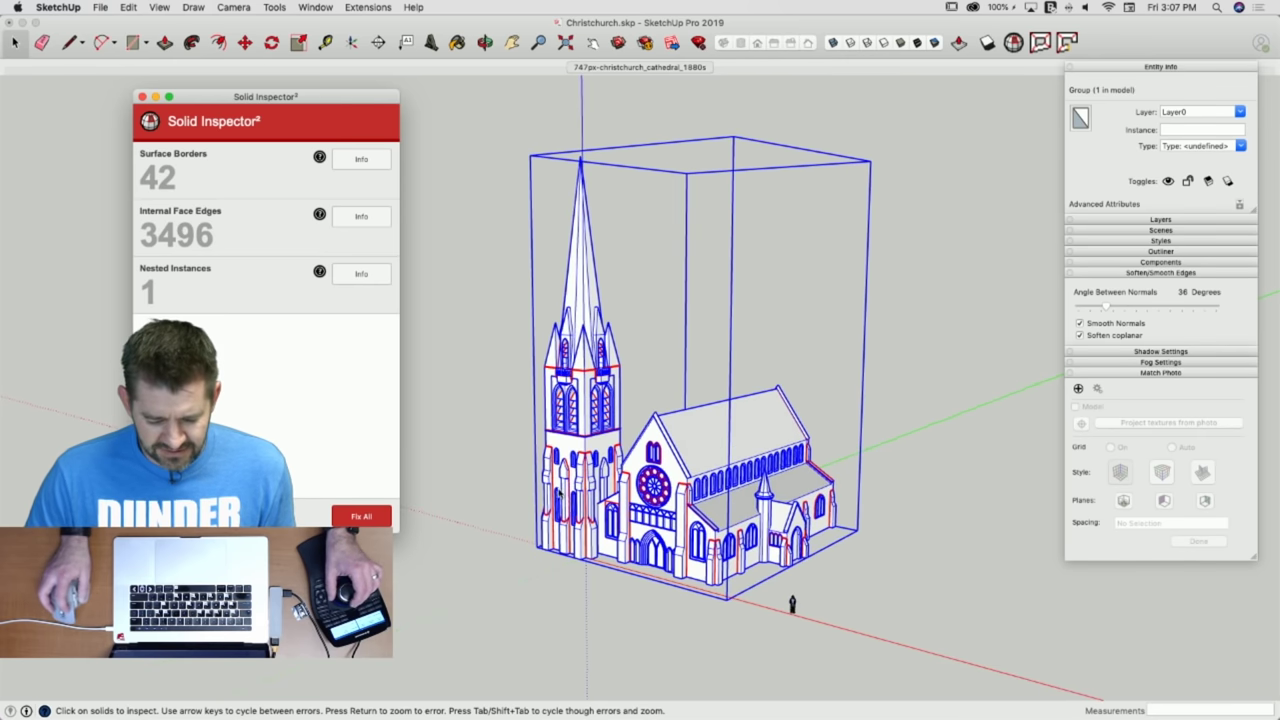
{"action": "scroll", "coordinate": [614, 529], "scroll_direction": "up", "scroll_amount": 10}
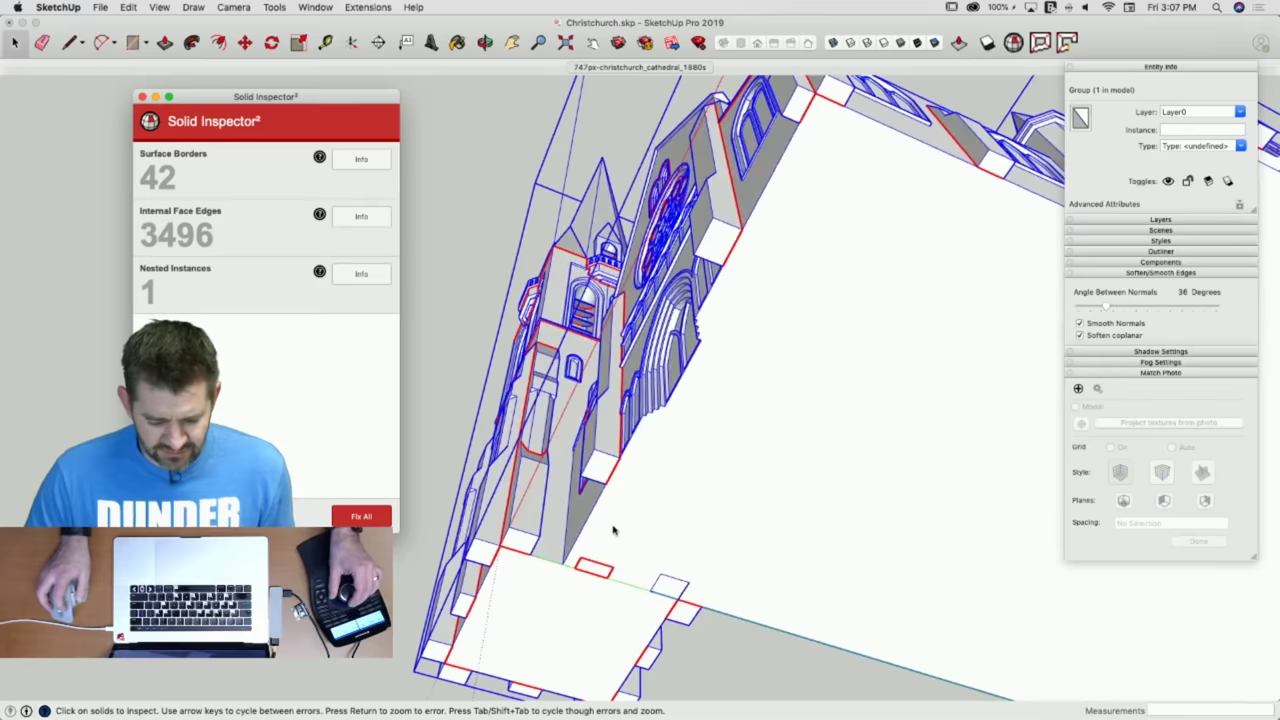
{"action": "scroll", "coordinate": [611, 531], "scroll_direction": "up", "scroll_amount": 5}
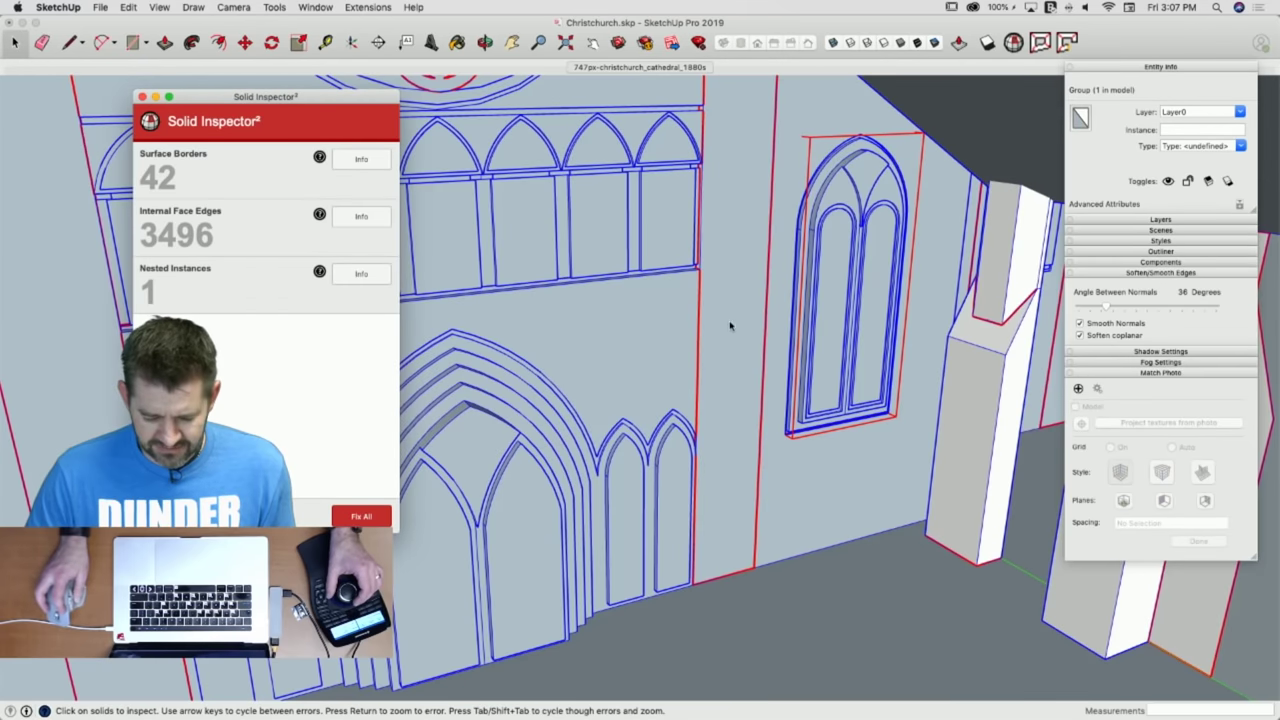
{"action": "middle_click_drag", "start_coordinate": [730, 326], "coordinate": [161, 127]}
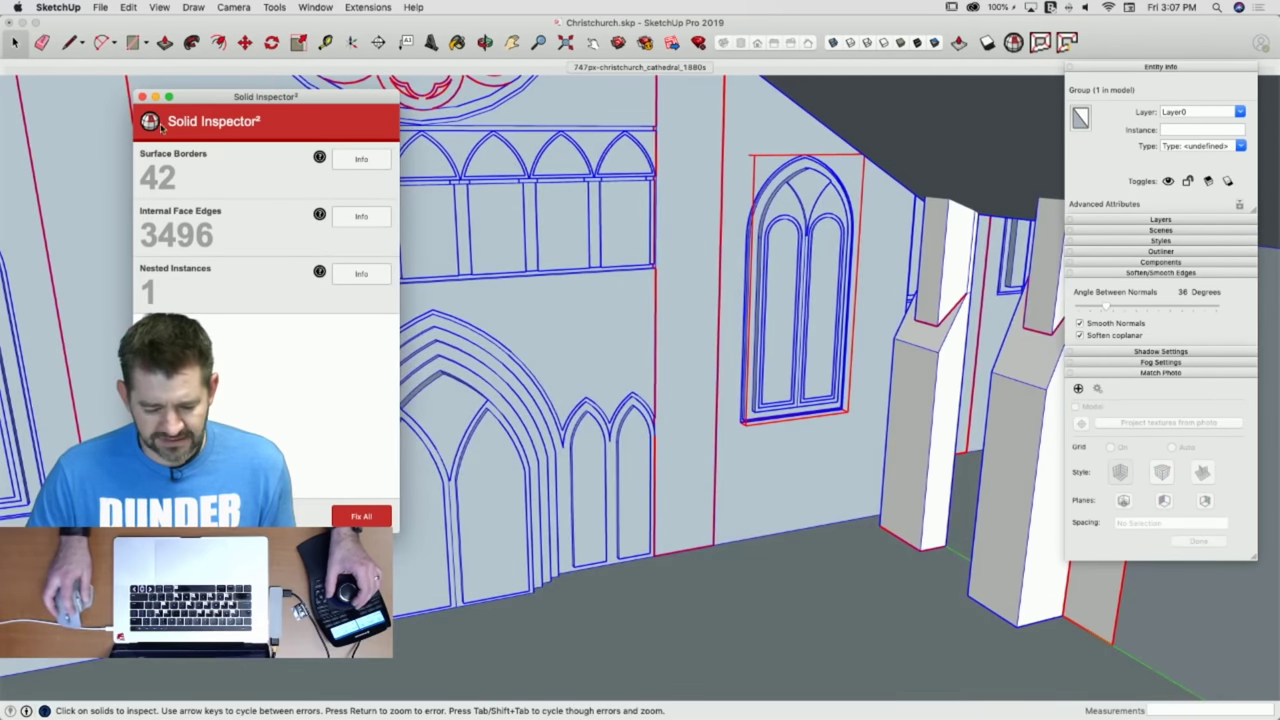
{"action": "left_click", "coordinate": [142, 97]}
Inside the cathedral group, explode the remaining arched window component on the facade between the tower and the main entrance, and close the group.
{"action": "scroll", "coordinate": [577, 351], "scroll_direction": "down", "scroll_amount": 6}
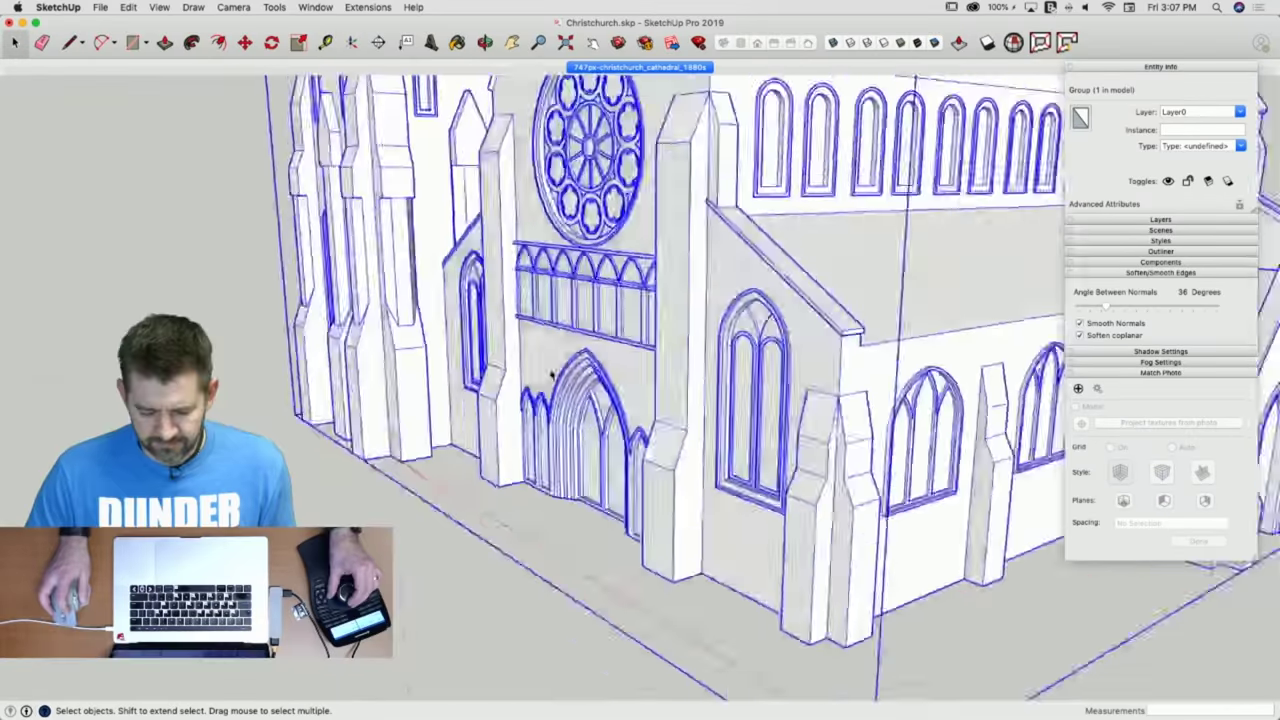
{"action": "double_click", "coordinate": [545, 390]}
{"action": "left_click", "coordinate": [522, 372]}
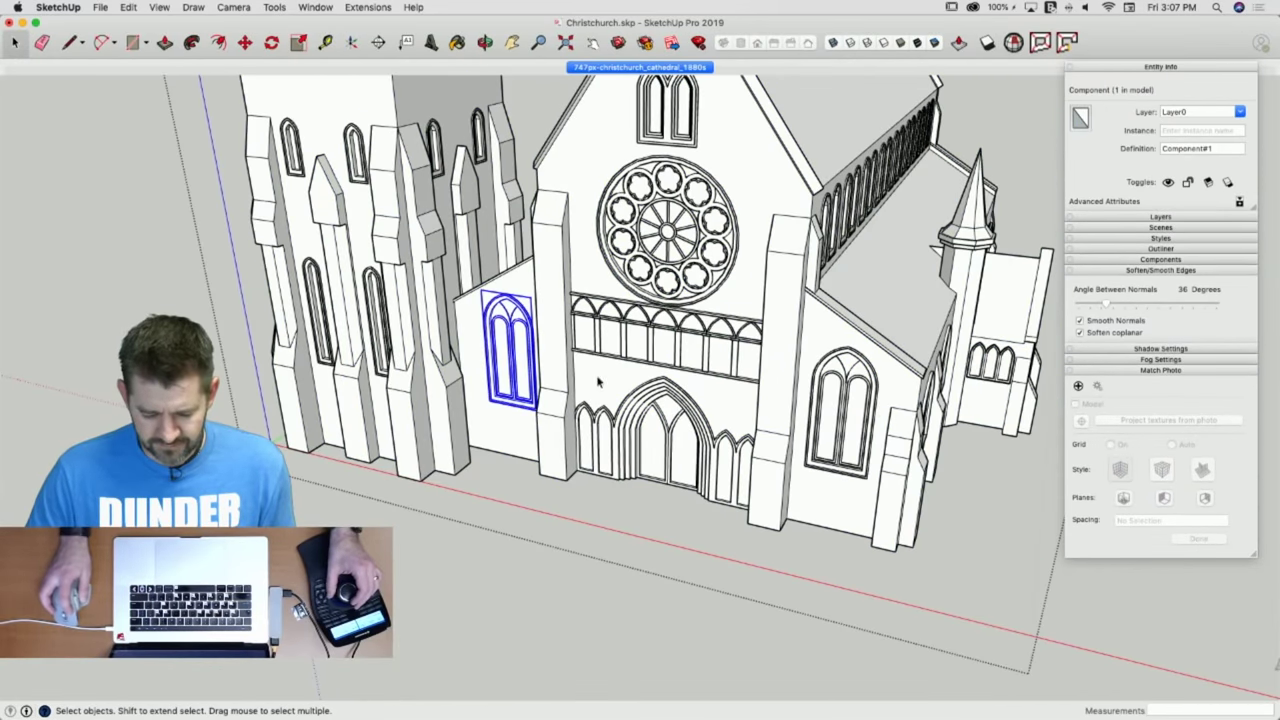
{"action": "left_click", "coordinate": [836, 416], "text": "shift"}
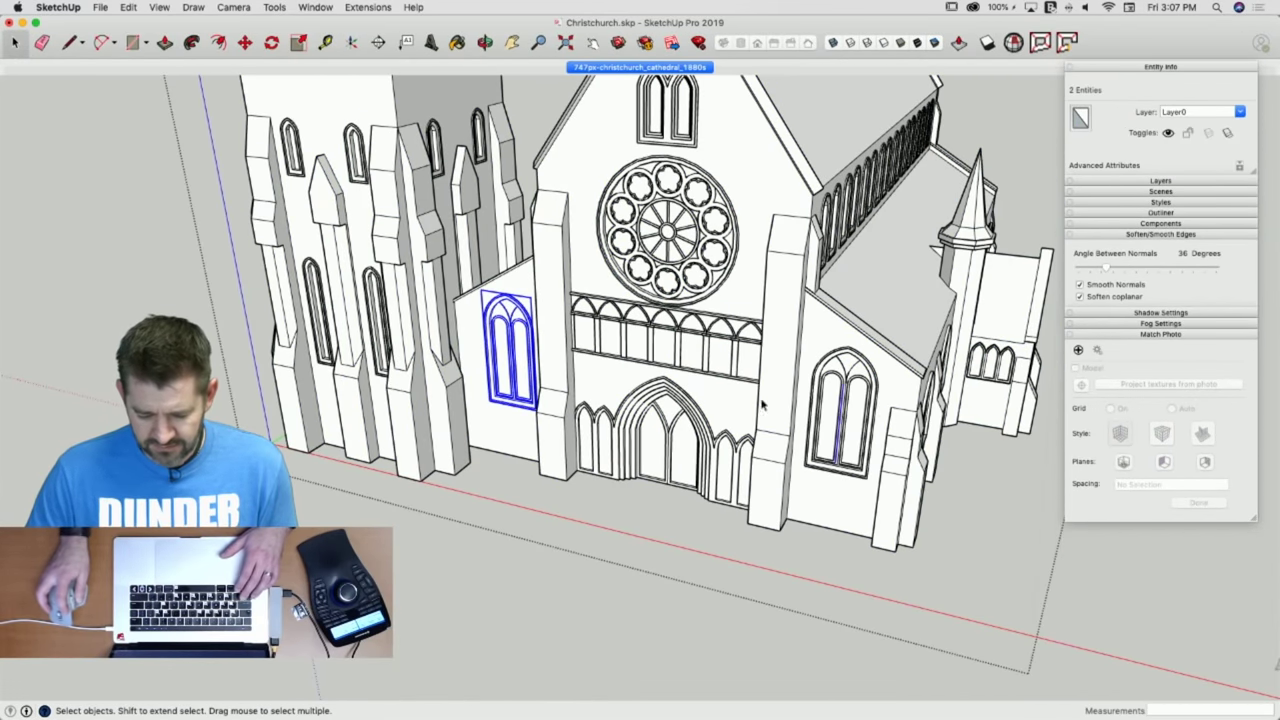
{"action": "left_click", "coordinate": [512, 360]}
{"action": "right_click", "coordinate": [512, 355]}
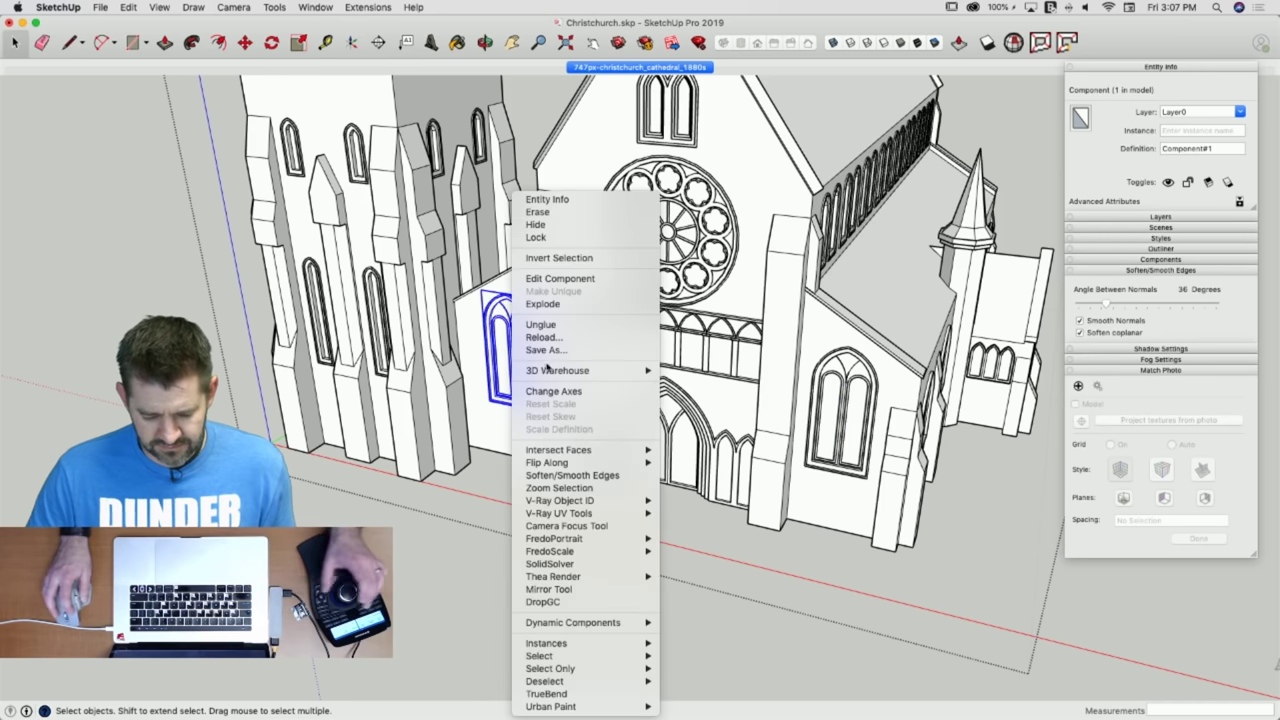
{"action": "left_click", "coordinate": [558, 304]}
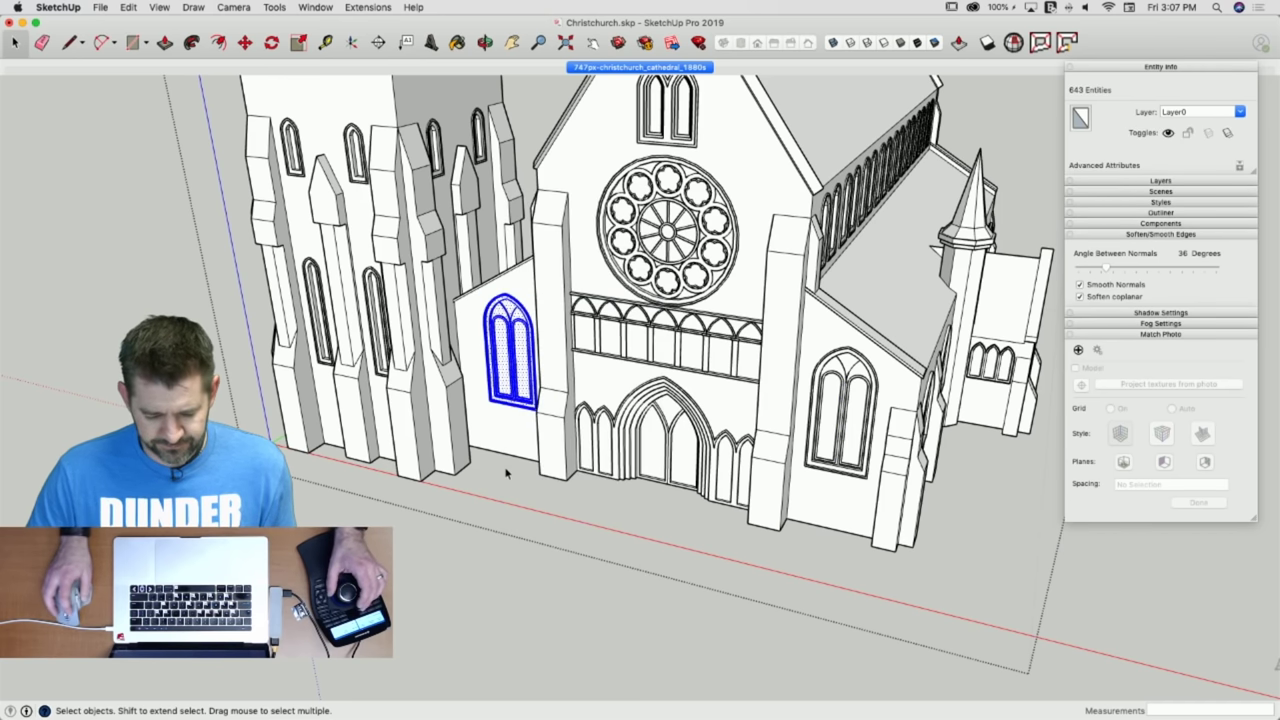
{"action": "left_click", "coordinate": [530, 543]}
{"action": "left_click", "coordinate": [384, 322]}
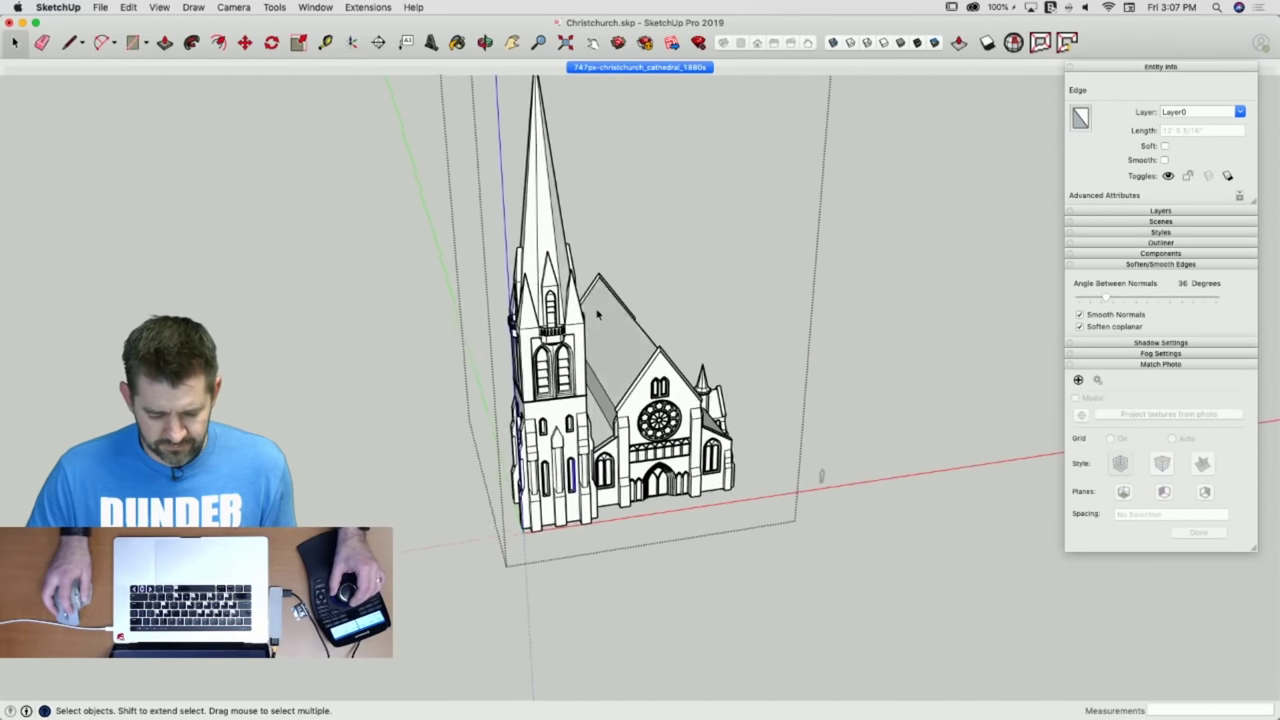
{"action": "left_click", "coordinate": [877, 429]}
{"action": "left_click", "coordinate": [711, 539]}
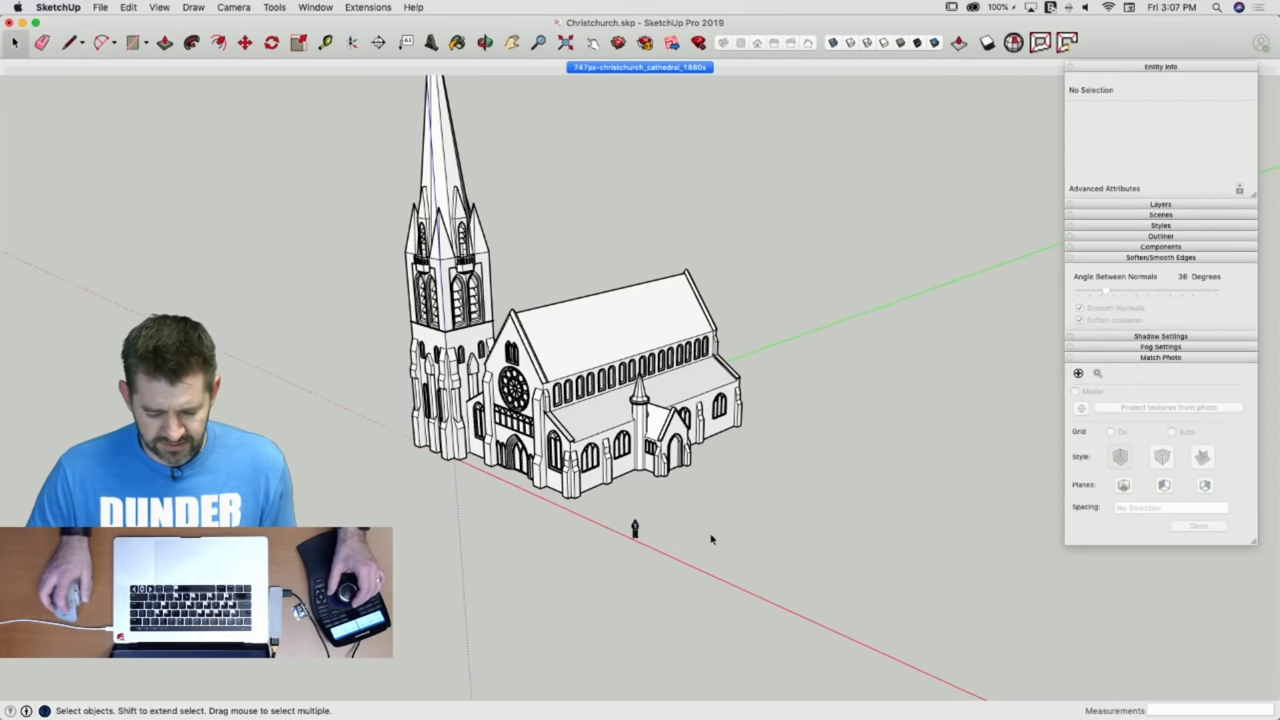
Switch to the matched photo scene and project the photo onto the cathedral group, trimming partially visible faces.
{"action": "left_click", "coordinate": [634, 530]}
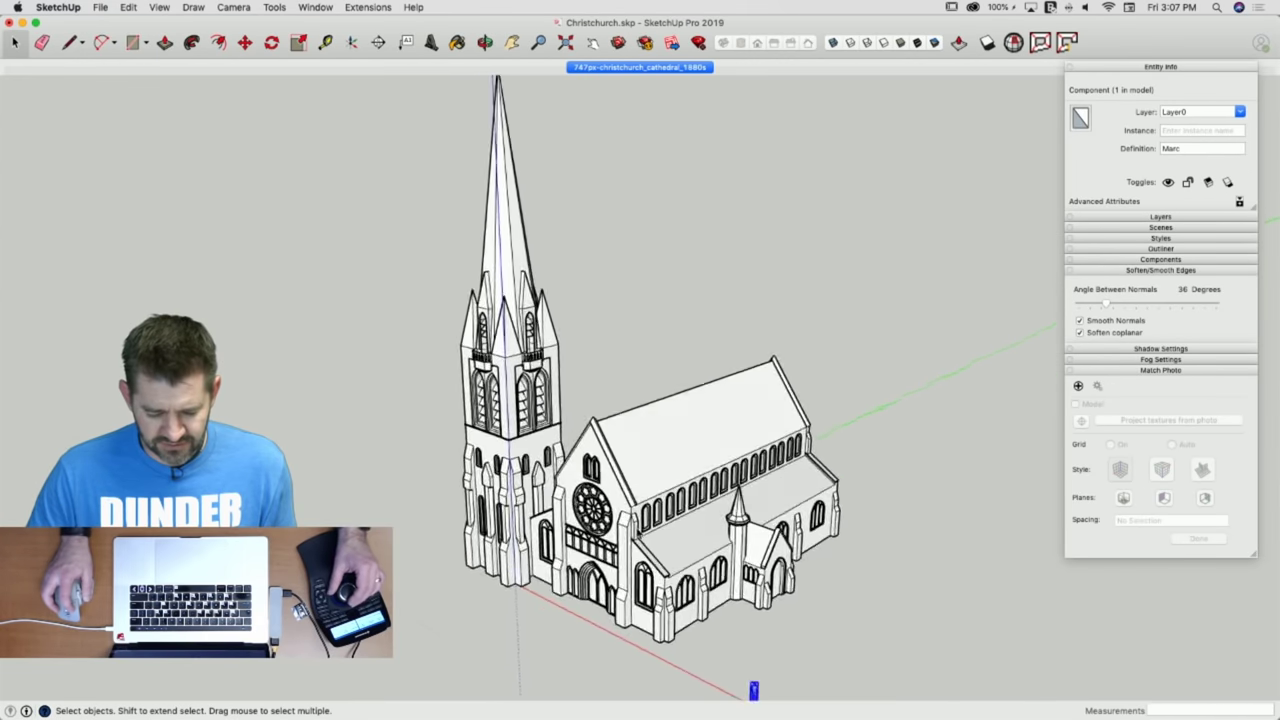
{"action": "left_click", "coordinate": [615, 67]}
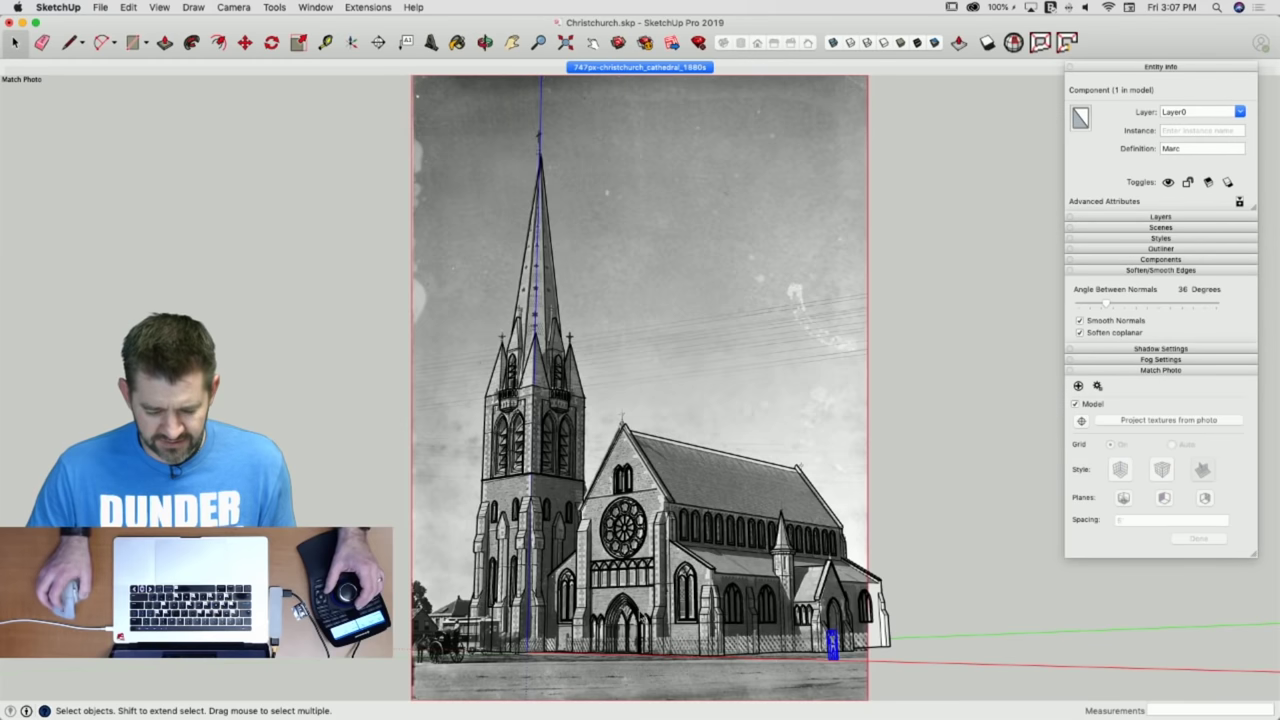
{"action": "scroll", "coordinate": [632, 600], "scroll_direction": "up", "scroll_amount": 8}
{"action": "right_click", "coordinate": [590, 535]}
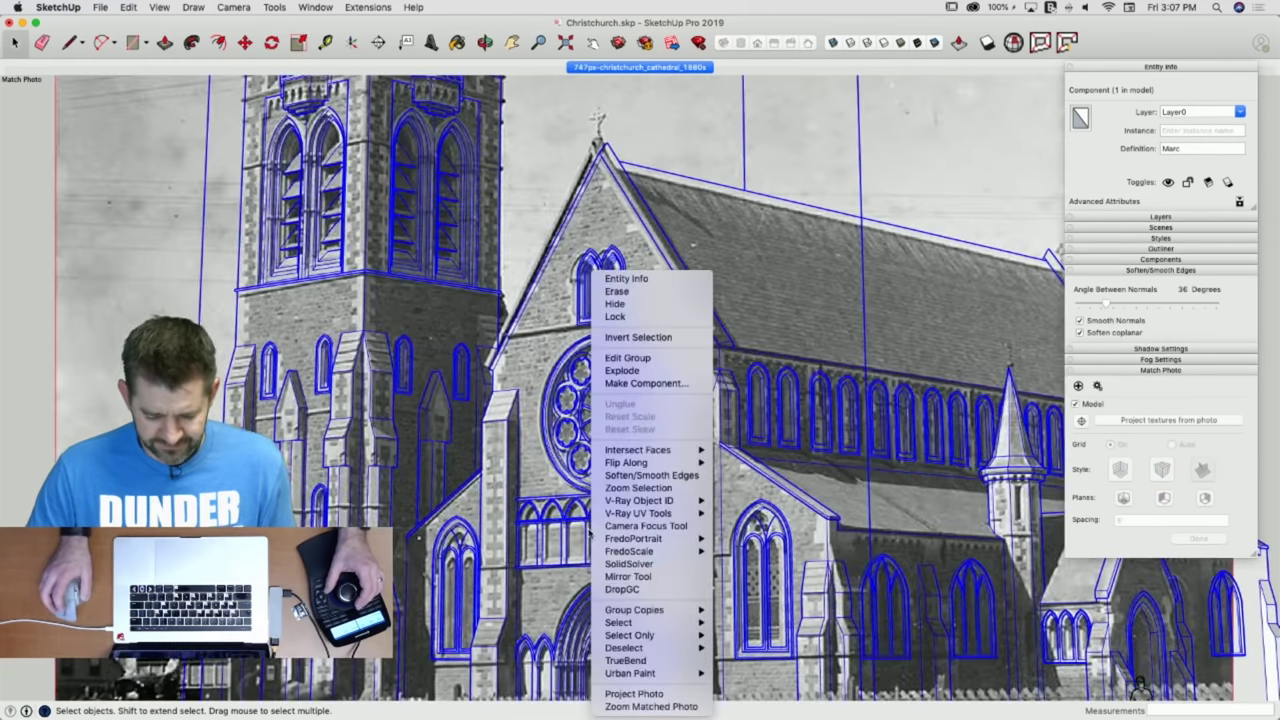
{"action": "left_click", "coordinate": [1124, 440]}
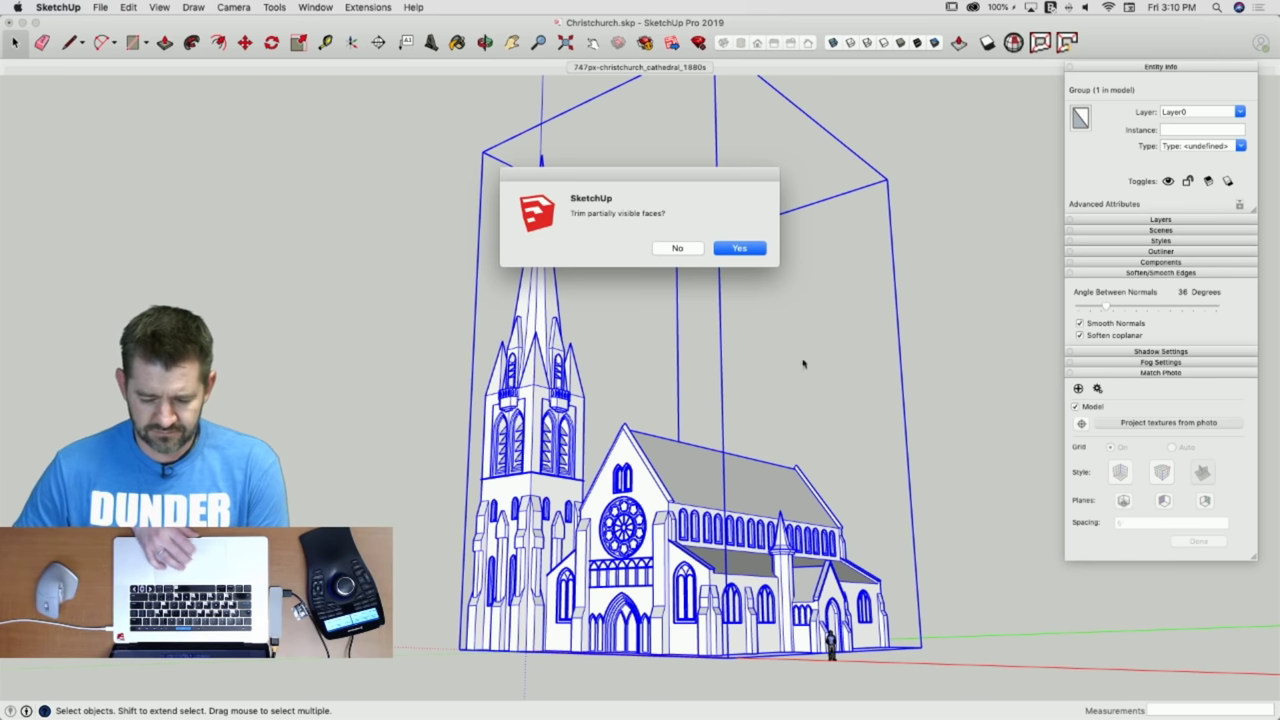
{"action": "left_click", "coordinate": [742, 250]}
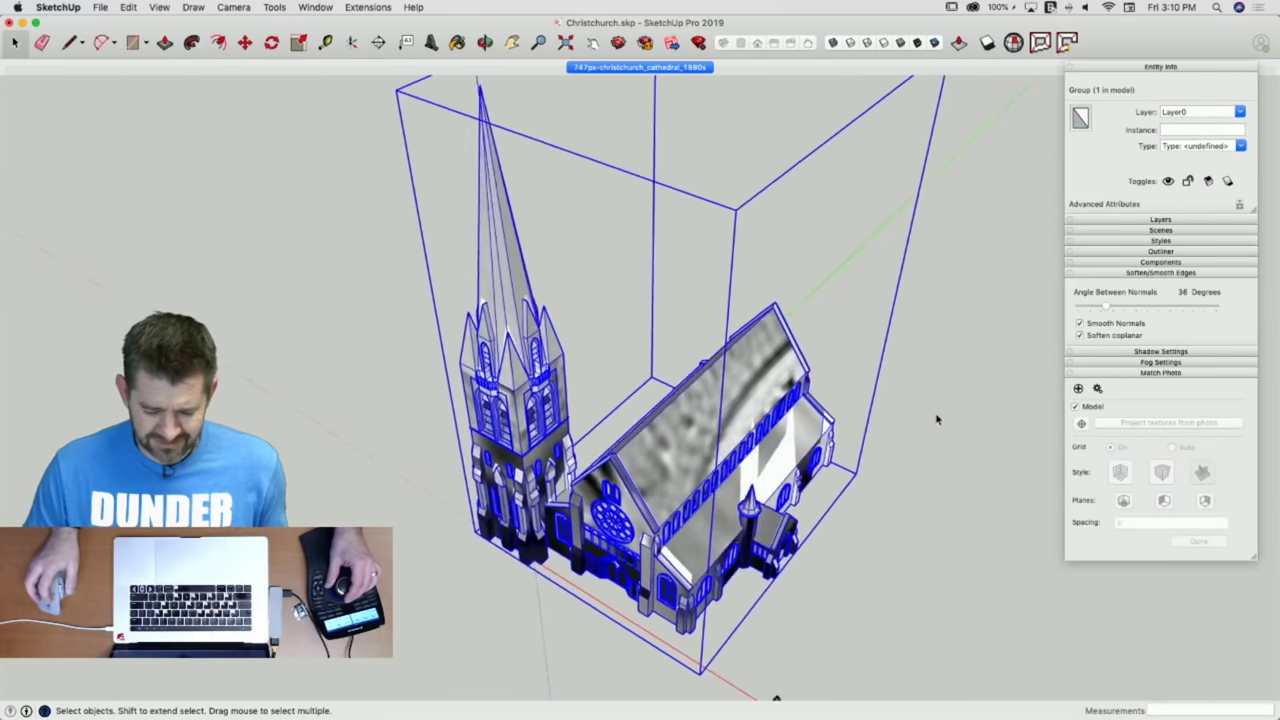
Check the projected photo texture around the cathedral, undo the projection and clear the selection.
{"action": "middle_click_drag", "start_coordinate": [936, 420], "coordinate": [935, 420]}
{"action": "scroll", "coordinate": [935, 420], "scroll_direction": "down", "scroll_amount": 8}
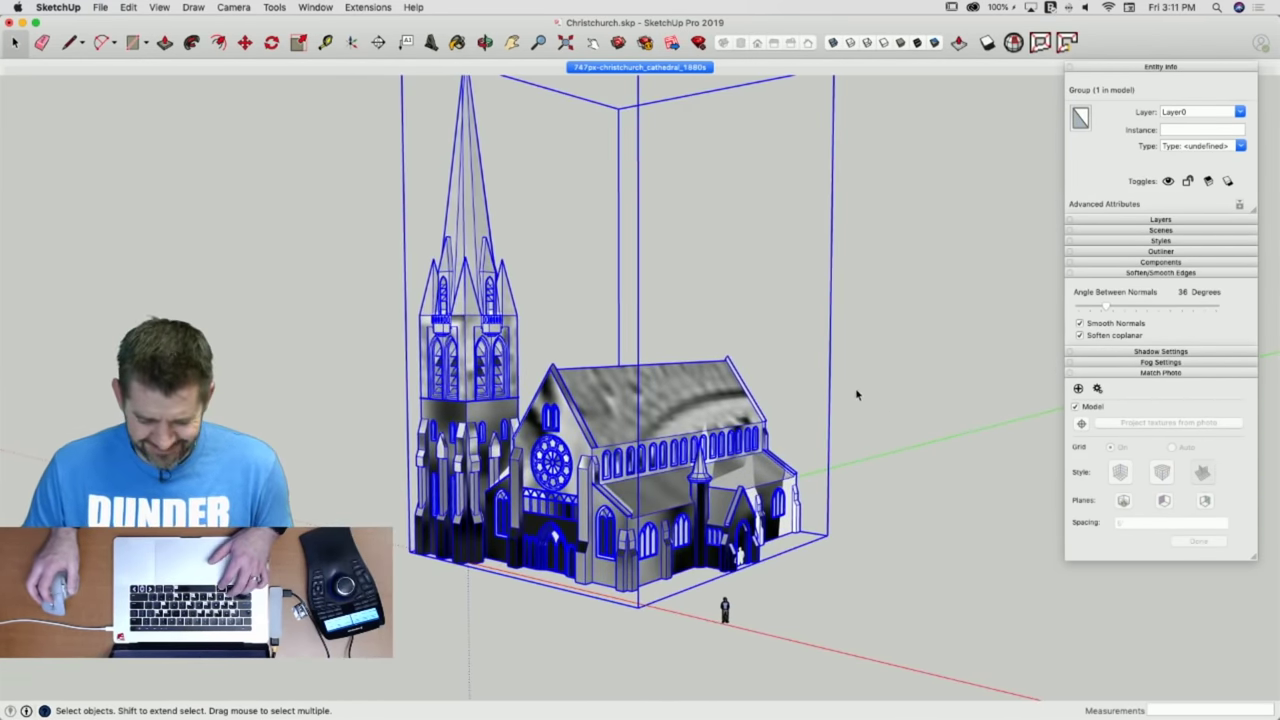
{"action": "key", "text": "super+z"}
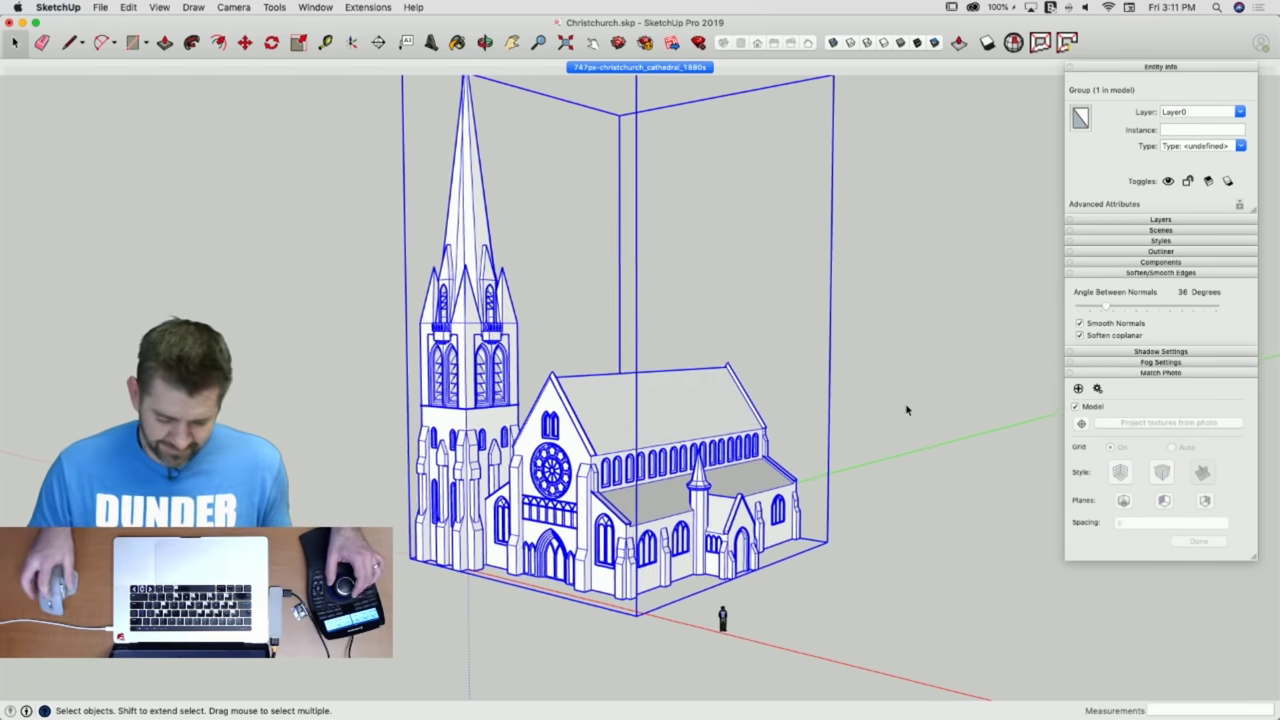
{"action": "left_click", "coordinate": [902, 402]}
Open the cathedral group, select the tower's belfry geometry, intersect its faces with the selection and clear the selection.
{"action": "scroll", "coordinate": [593, 428], "scroll_direction": "up", "scroll_amount": 3}
{"action": "scroll", "coordinate": [593, 428], "scroll_direction": "up", "scroll_amount": 5}
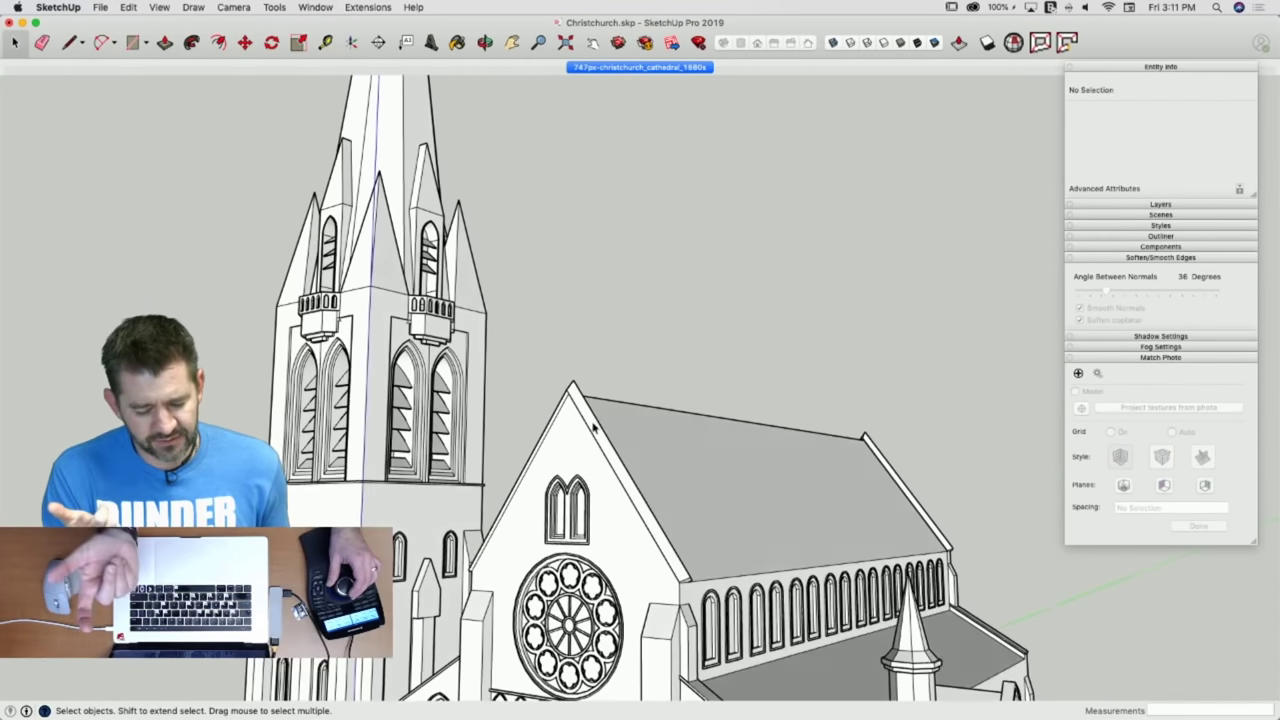
{"action": "scroll", "coordinate": [593, 428], "scroll_direction": "down", "scroll_amount": 10}
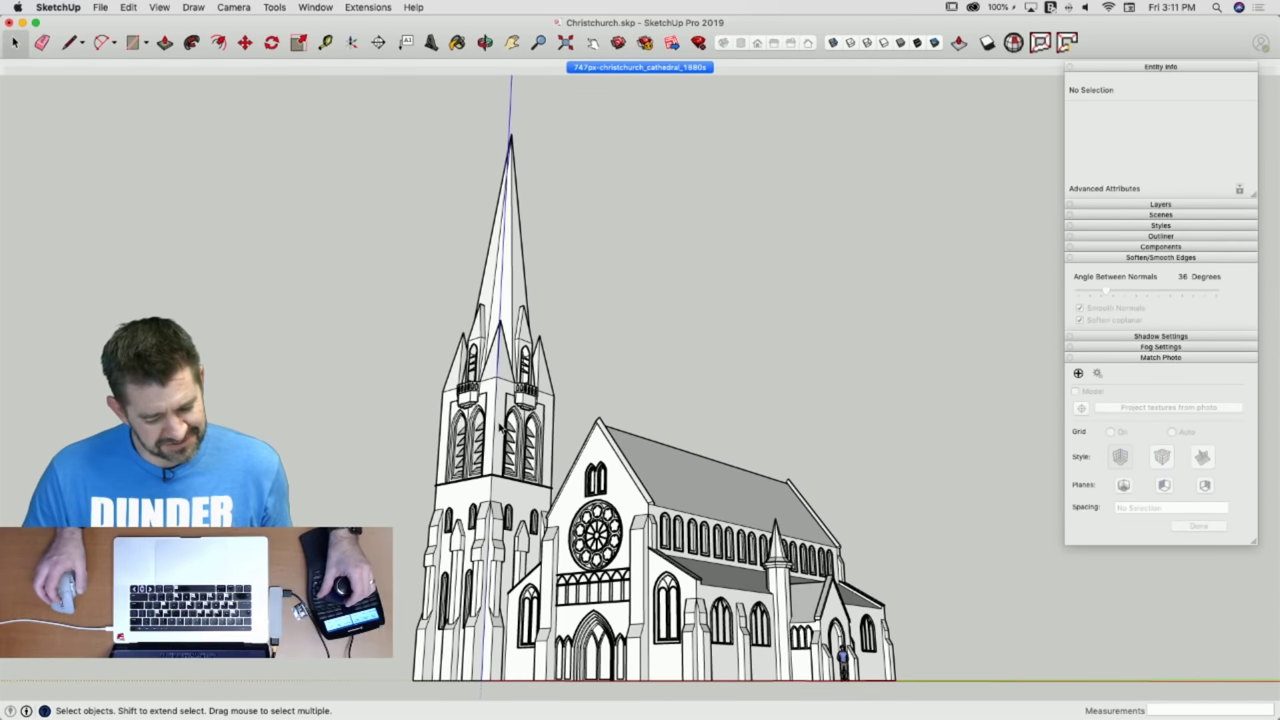
{"action": "scroll", "coordinate": [544, 544], "scroll_direction": "up", "scroll_amount": 1}
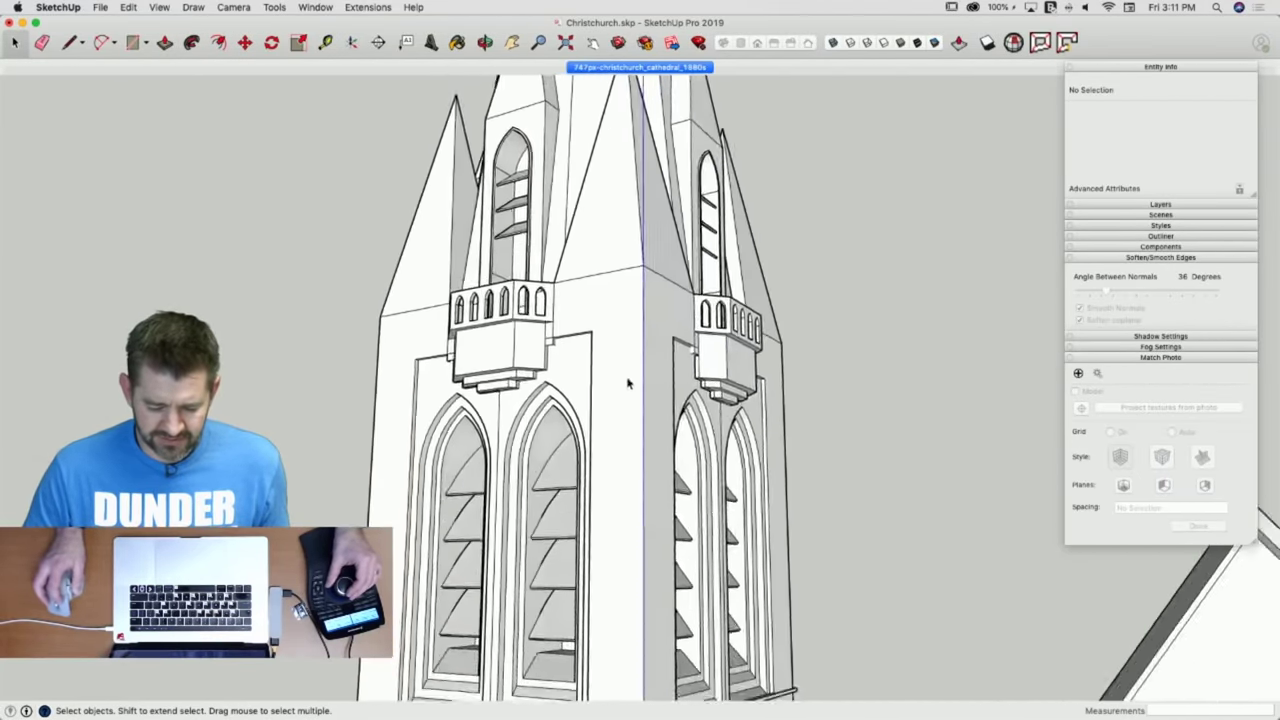
{"action": "left_click_drag", "start_coordinate": [817, 223], "coordinate": [251, 429]}
{"action": "left_click_drag", "start_coordinate": [205, 545], "coordinate": [205, 545]}
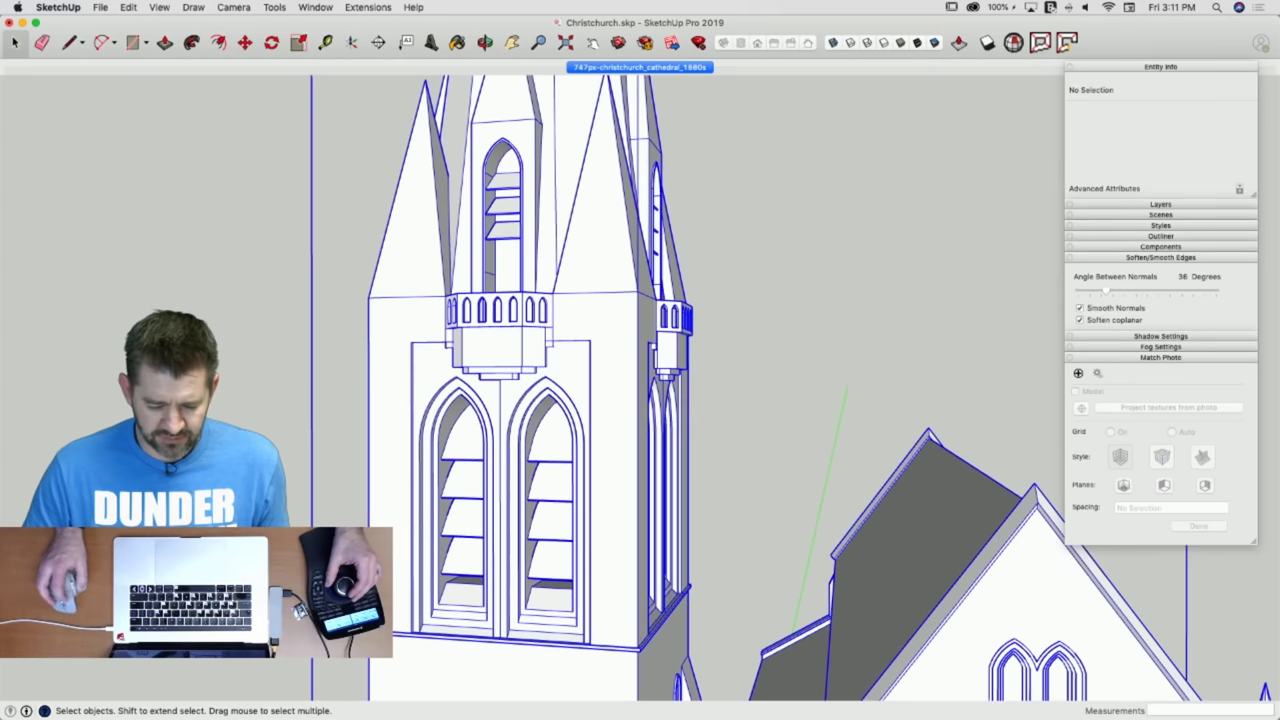
{"action": "left_click", "coordinate": [744, 299]}
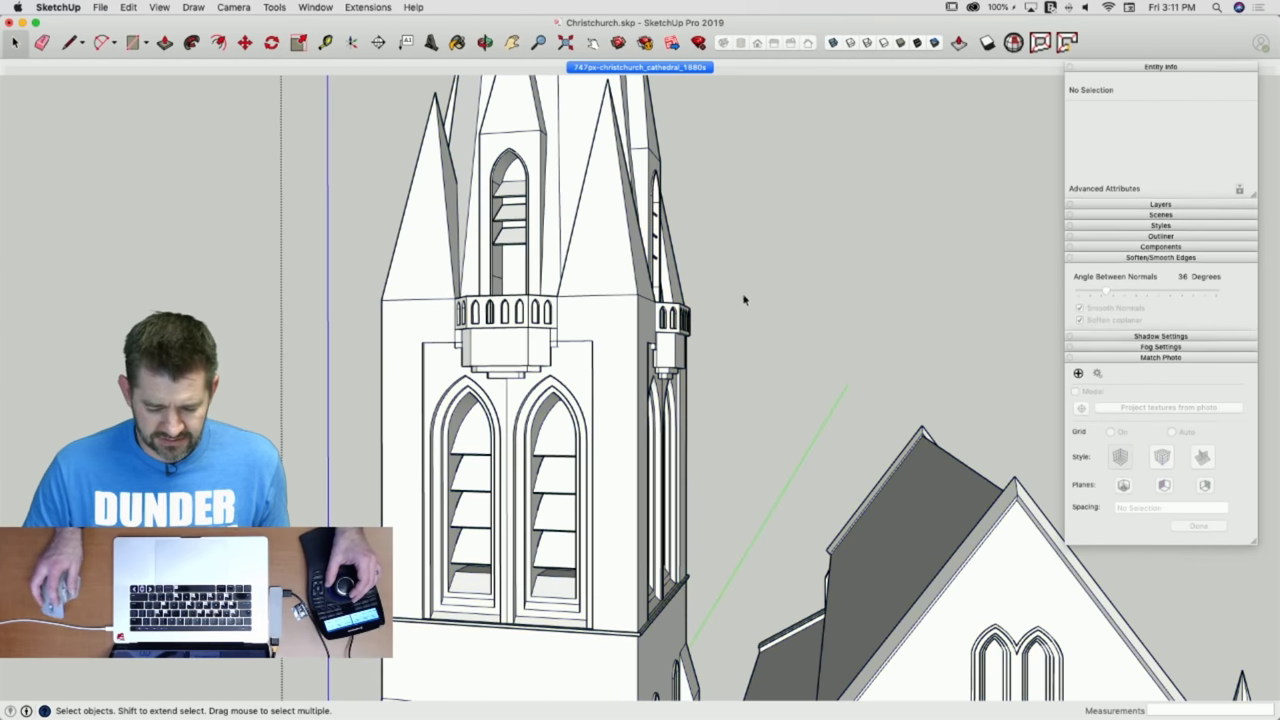
{"action": "left_click_drag", "start_coordinate": [207, 456], "coordinate": [207, 456]}
{"action": "right_click", "coordinate": [492, 340]}
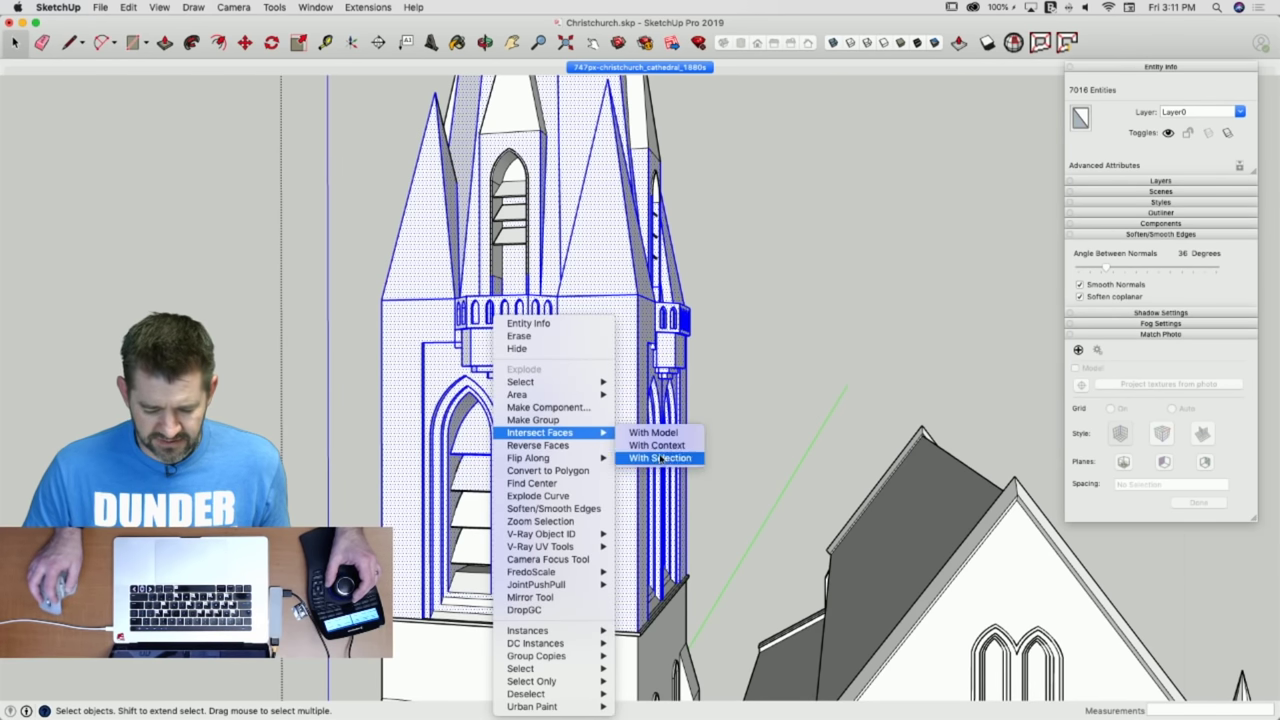
{"action": "left_click", "coordinate": [660, 458]}
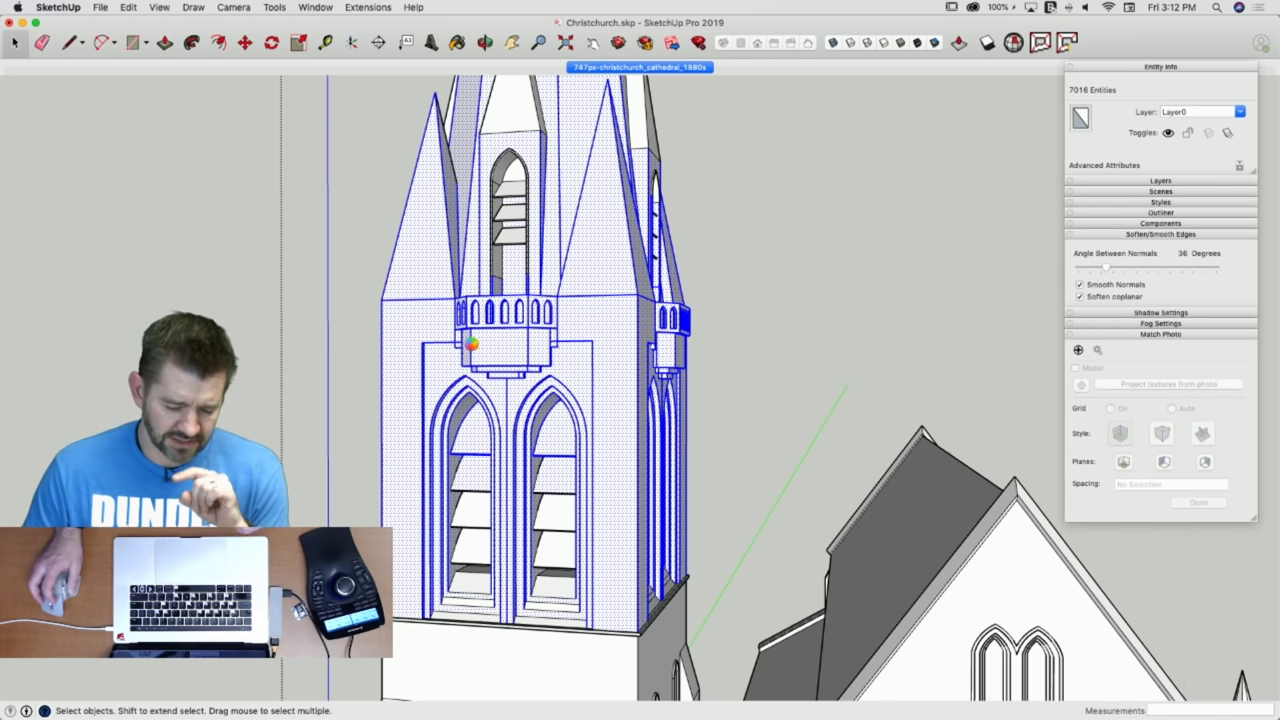
{"action": "key", "text": "super+shift+a"}
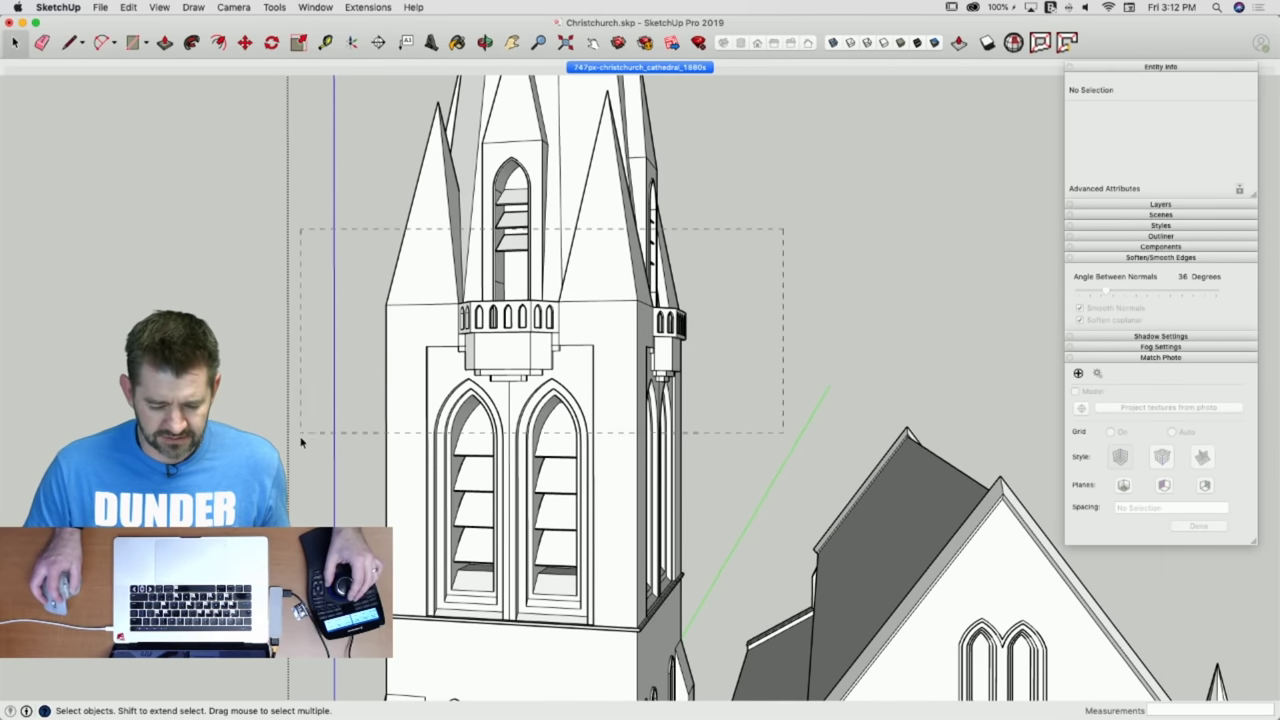
Select the tower's belfry geometry, merge its coplanar faces with CleanUp³ and clear the selection.
{"action": "left_click_drag", "start_coordinate": [301, 440], "coordinate": [301, 440]}
{"action": "left_click", "coordinate": [369, 8]}
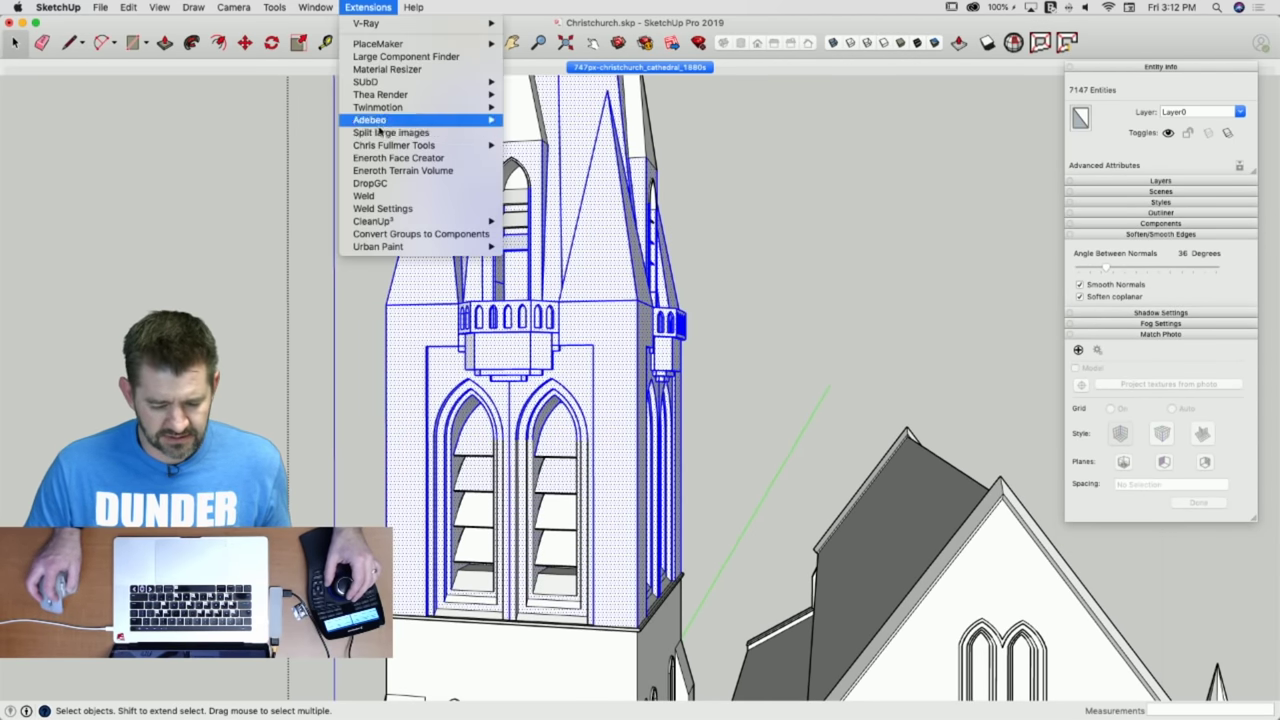
{"action": "mouse_move", "coordinate": [462, 220]}
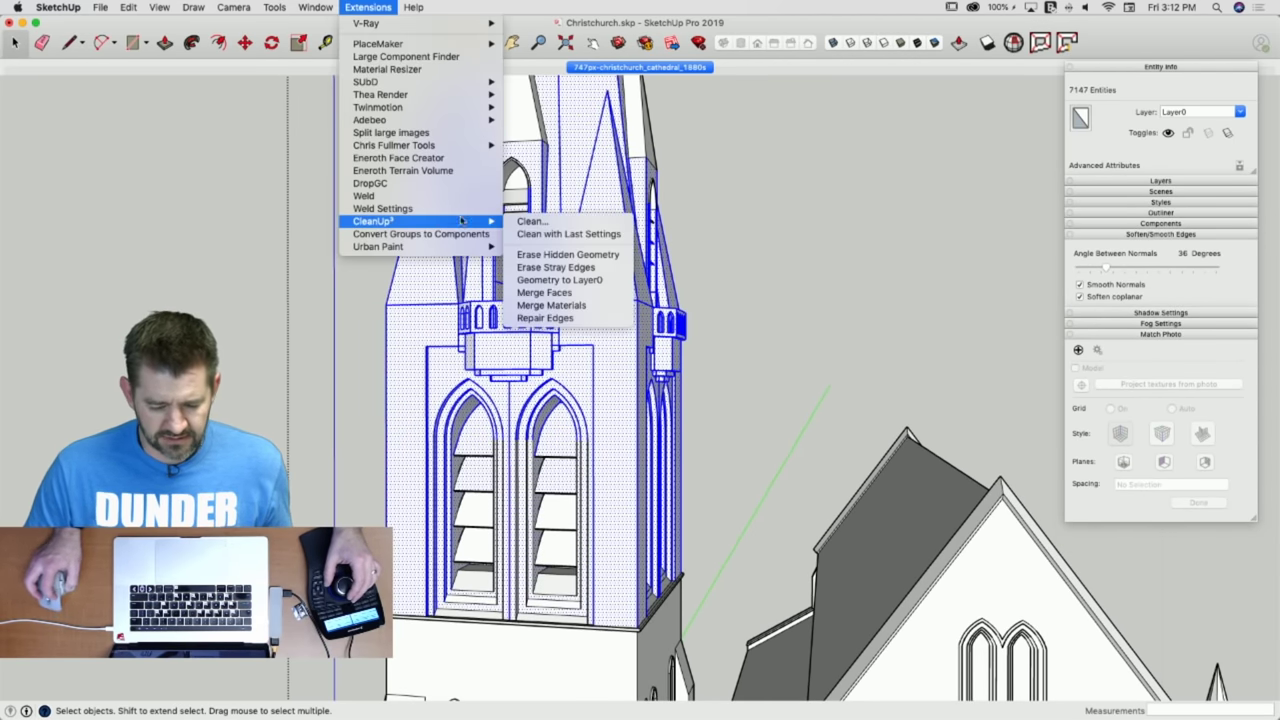
{"action": "left_click", "coordinate": [586, 293]}
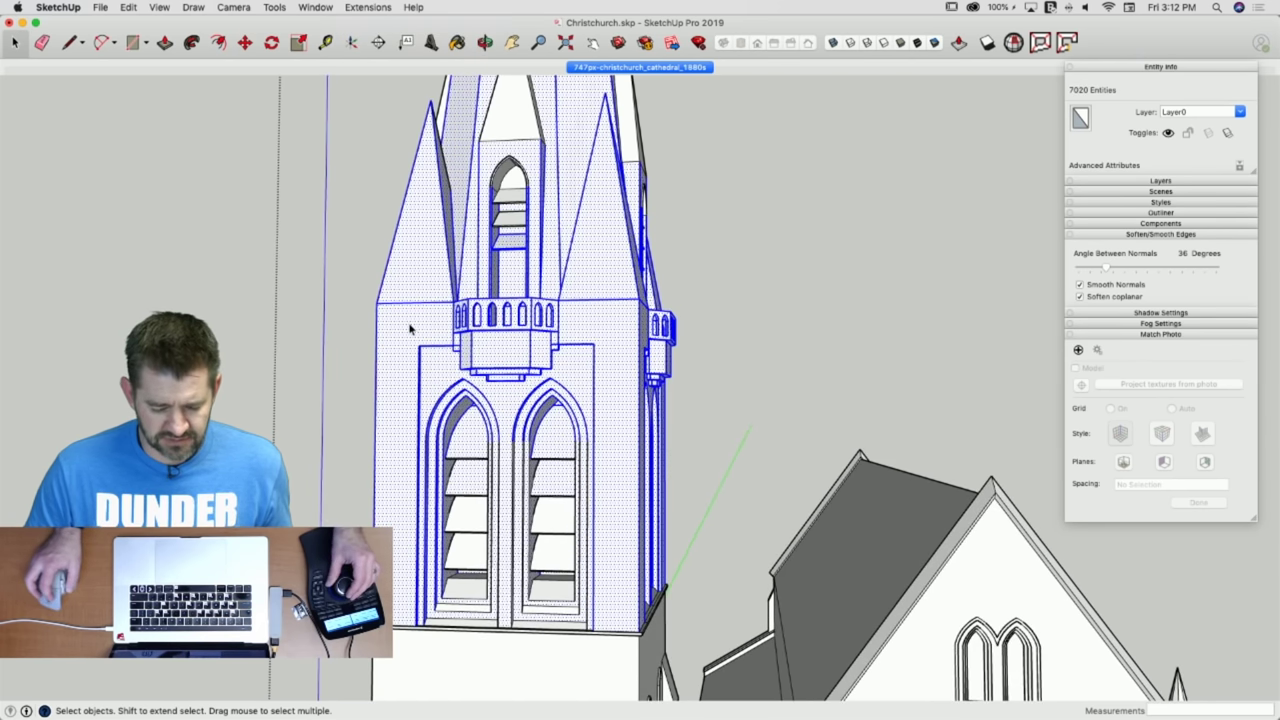
{"action": "middle_click_drag", "start_coordinate": [409, 328], "coordinate": [421, 341]}
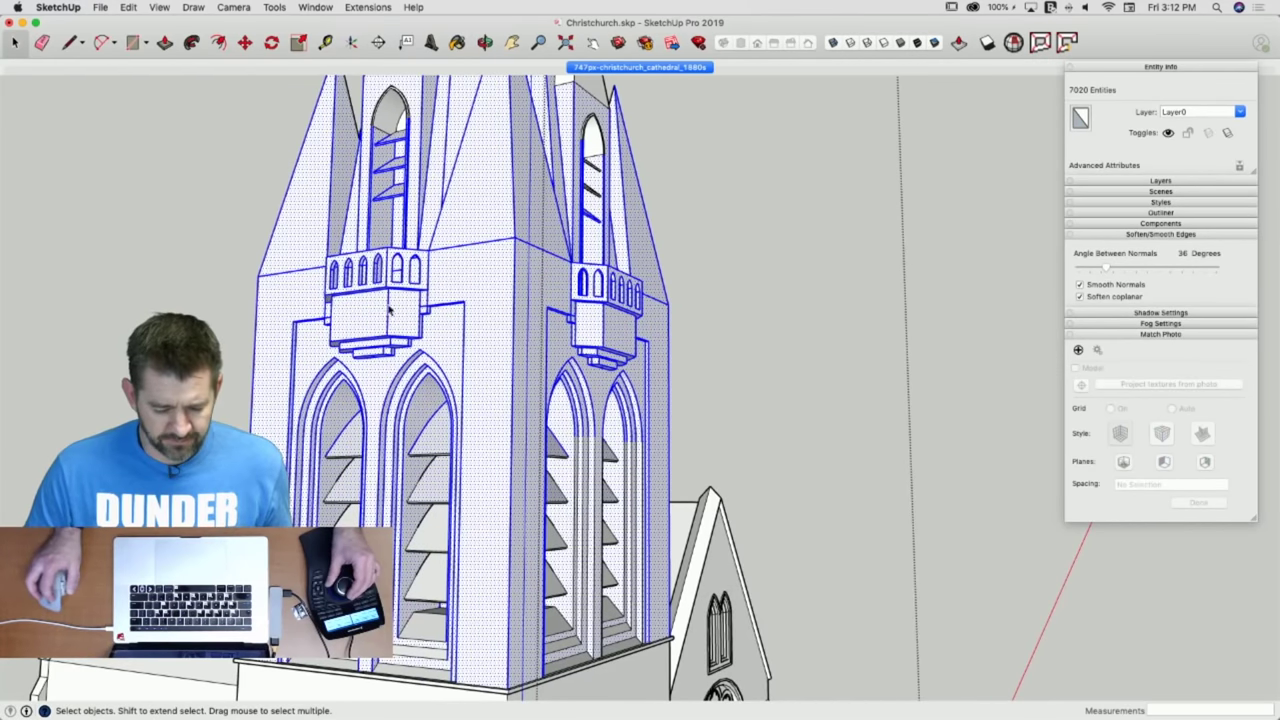
{"action": "left_click", "coordinate": [156, 252]}
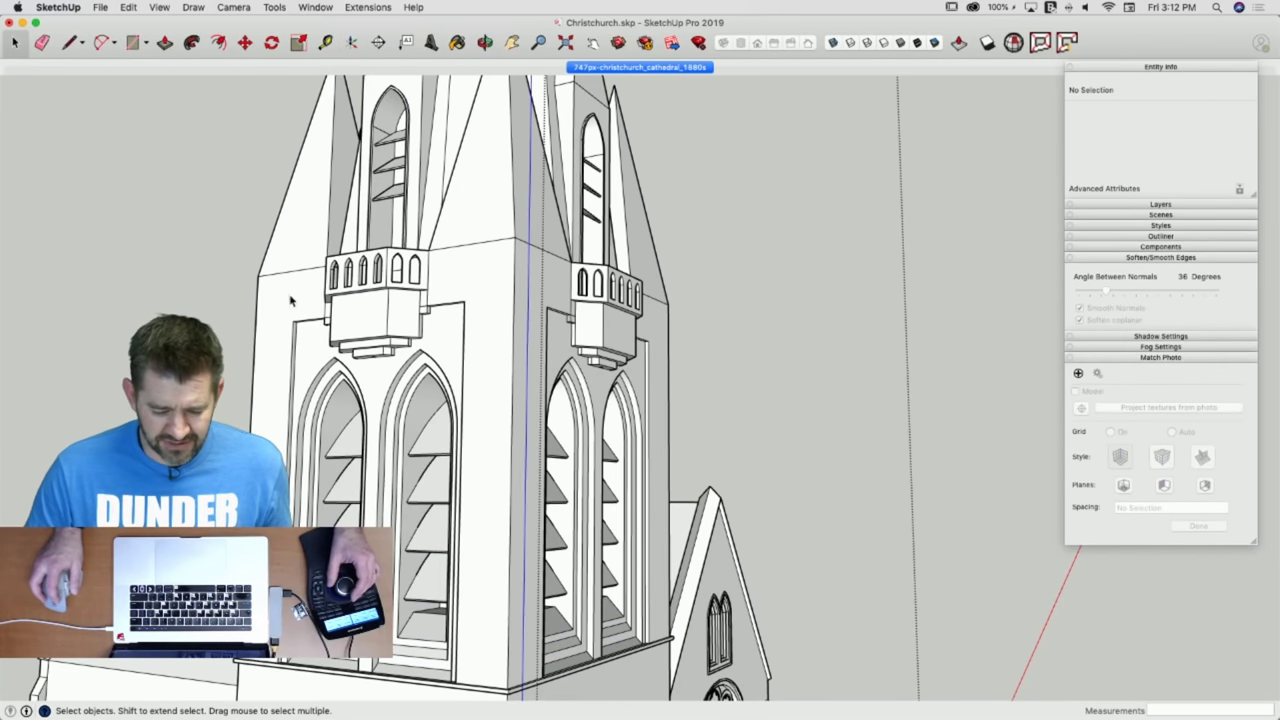
From inside the tower, erase the stray edges and small leftover faces on the wall behind one balcony's notched corner.
{"action": "scroll", "coordinate": [290, 300], "scroll_direction": "up", "scroll_amount": 5}
{"action": "middle_click_drag", "start_coordinate": [332, 340], "coordinate": [507, 383]}
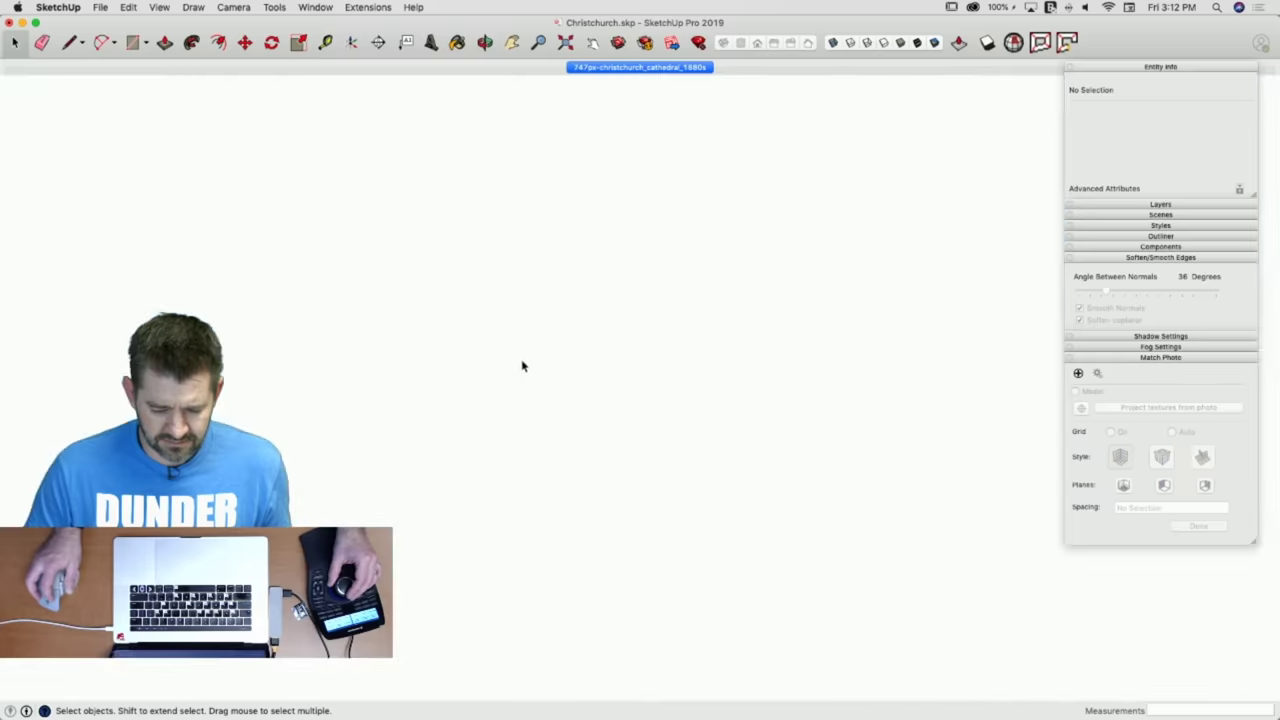
{"action": "key", "text": "e"}
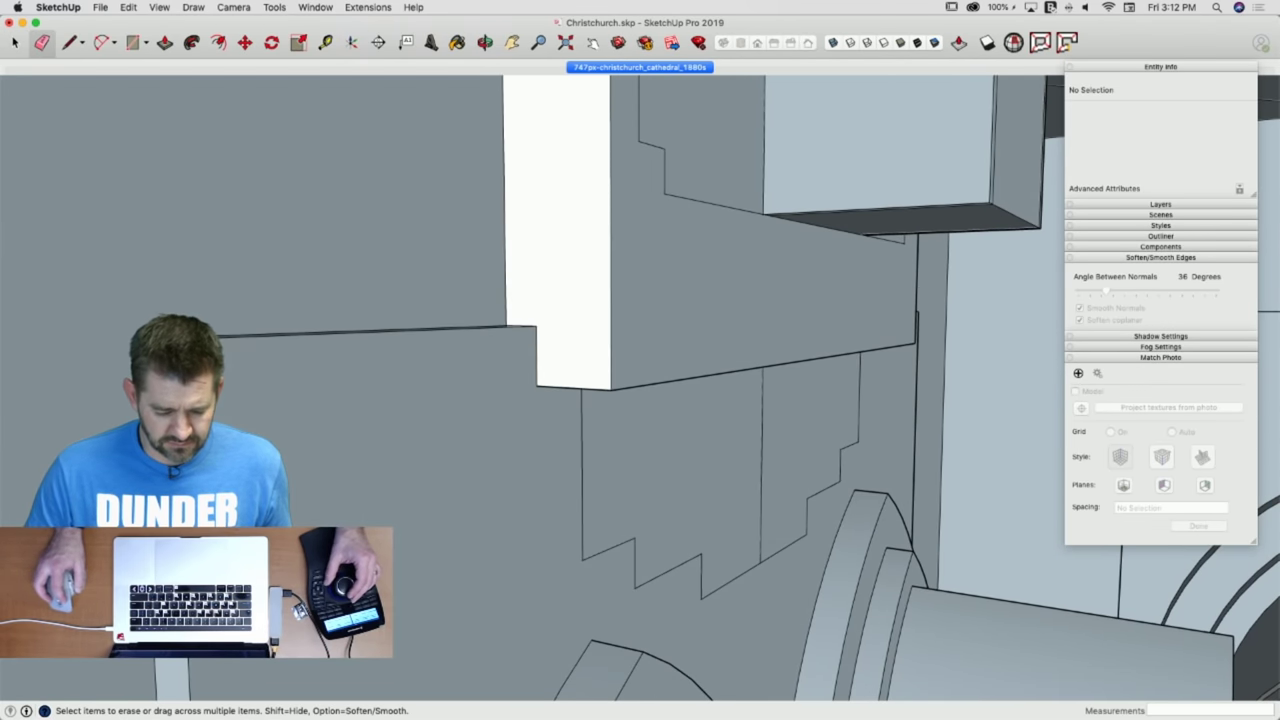
{"action": "left_click_drag", "start_coordinate": [495, 388], "coordinate": [510, 403]}
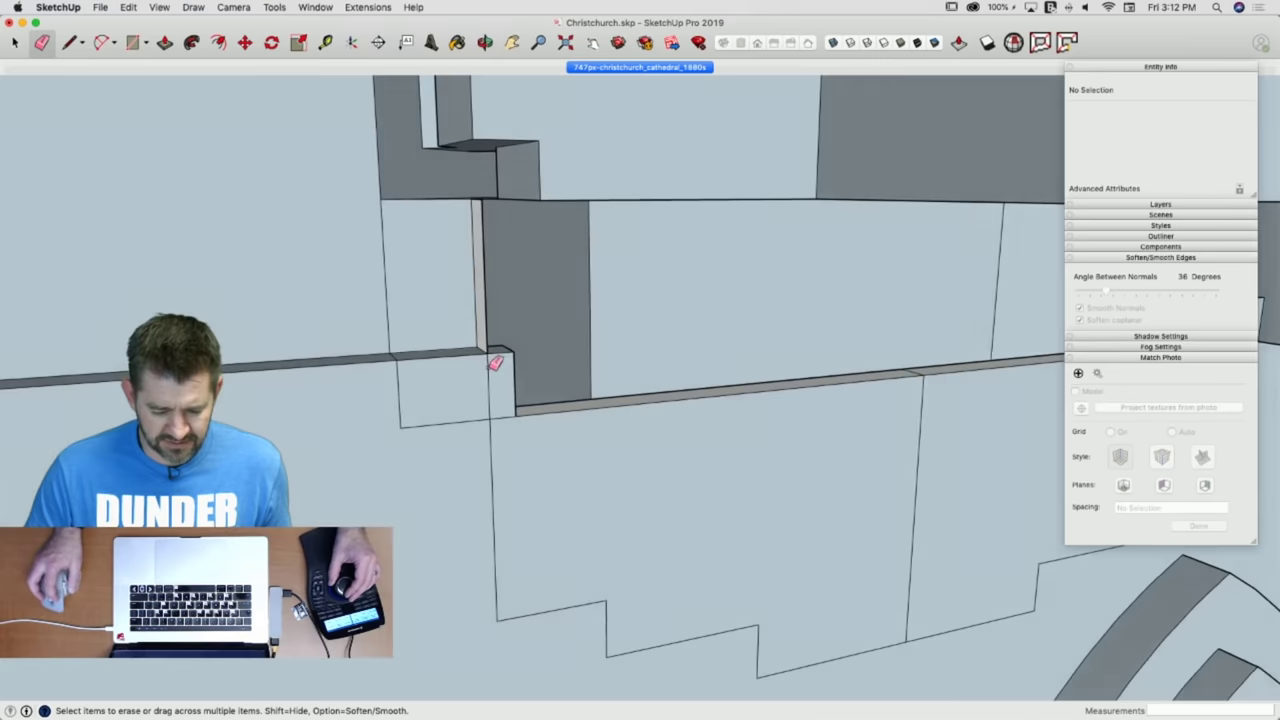
{"action": "middle_click_drag", "start_coordinate": [495, 364], "coordinate": [619, 381]}
{"action": "left_click", "coordinate": [614, 372]}
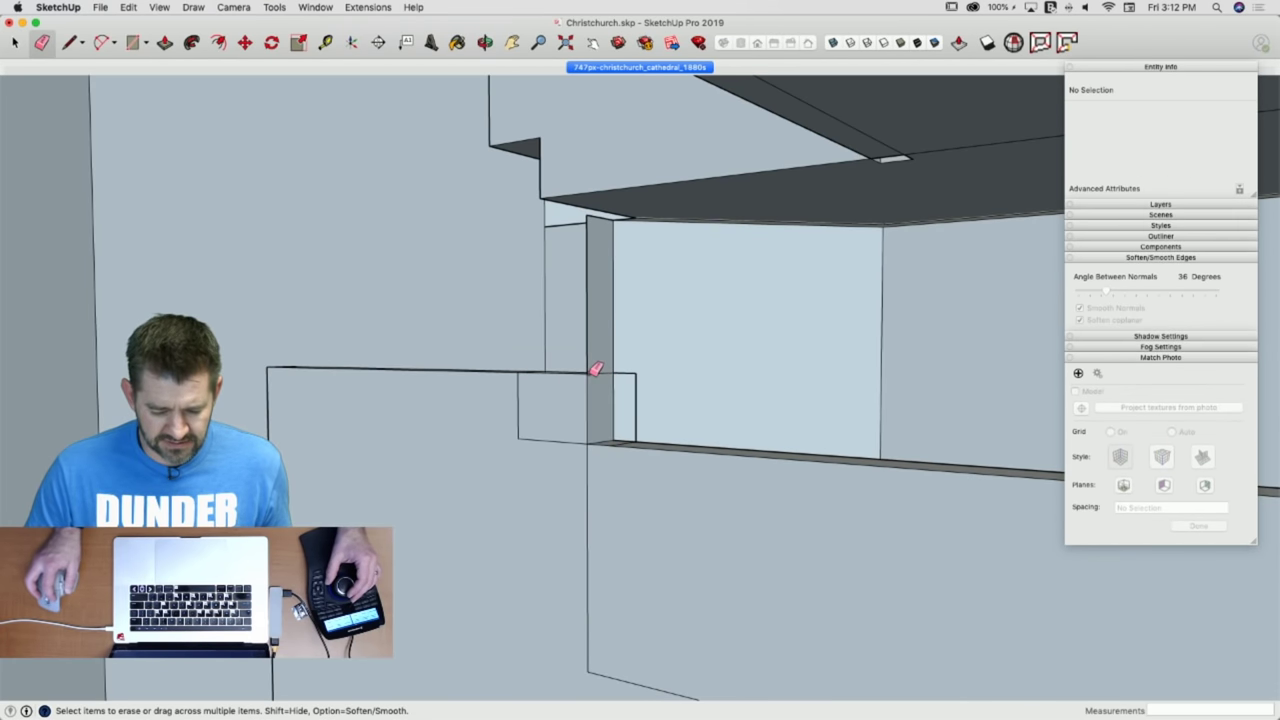
{"action": "left_click", "coordinate": [591, 371]}
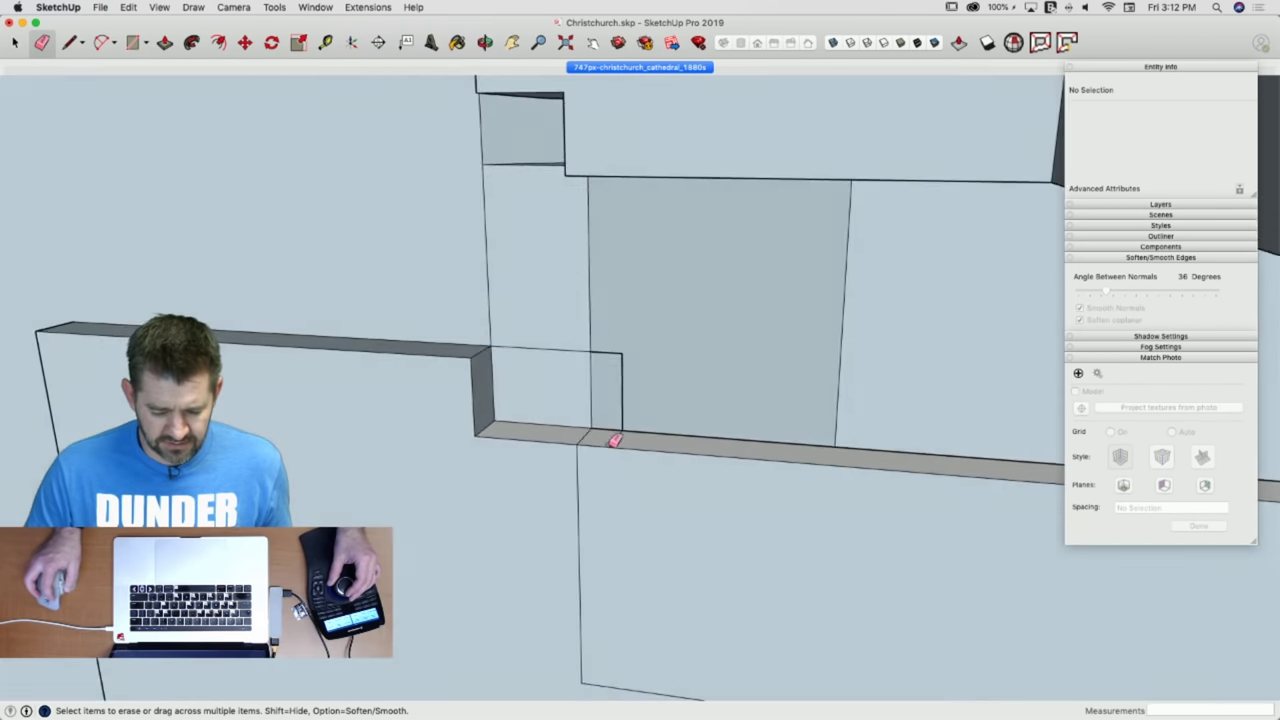
{"action": "left_click_drag", "start_coordinate": [616, 440], "coordinate": [608, 448]}
{"action": "left_click", "coordinate": [614, 443]}
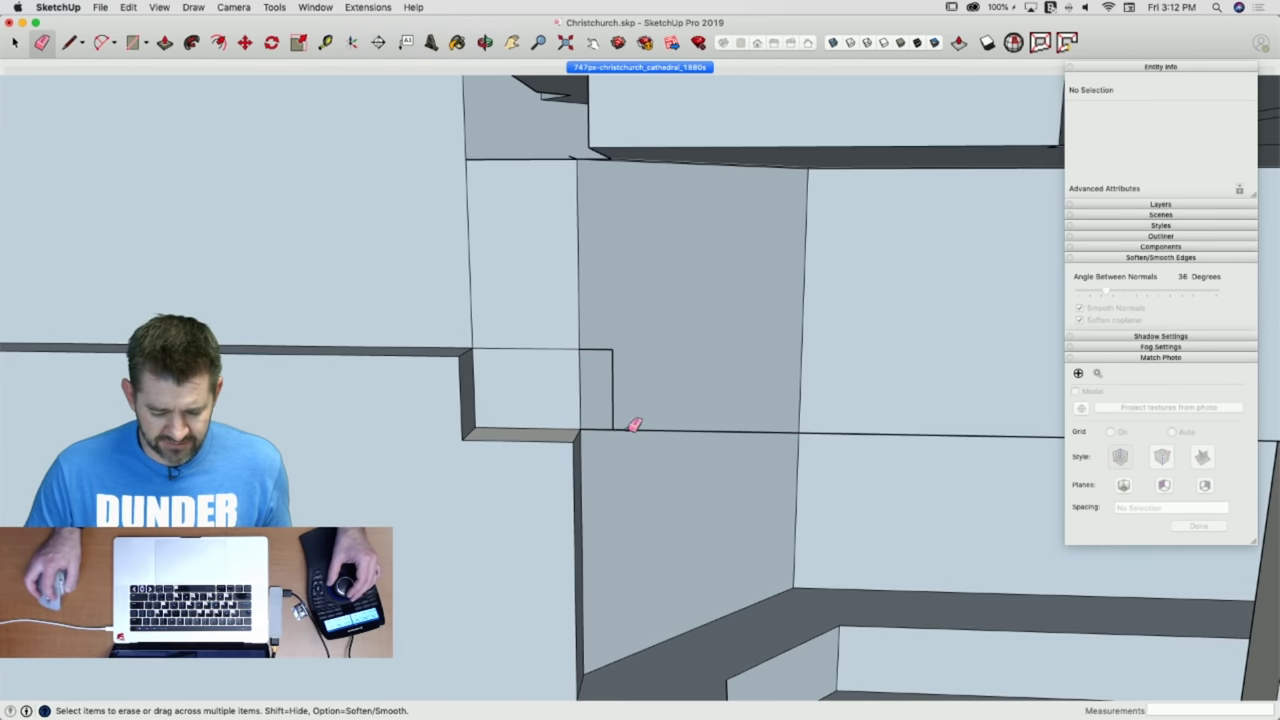
{"action": "left_click_drag", "start_coordinate": [613, 377], "coordinate": [608, 334]}
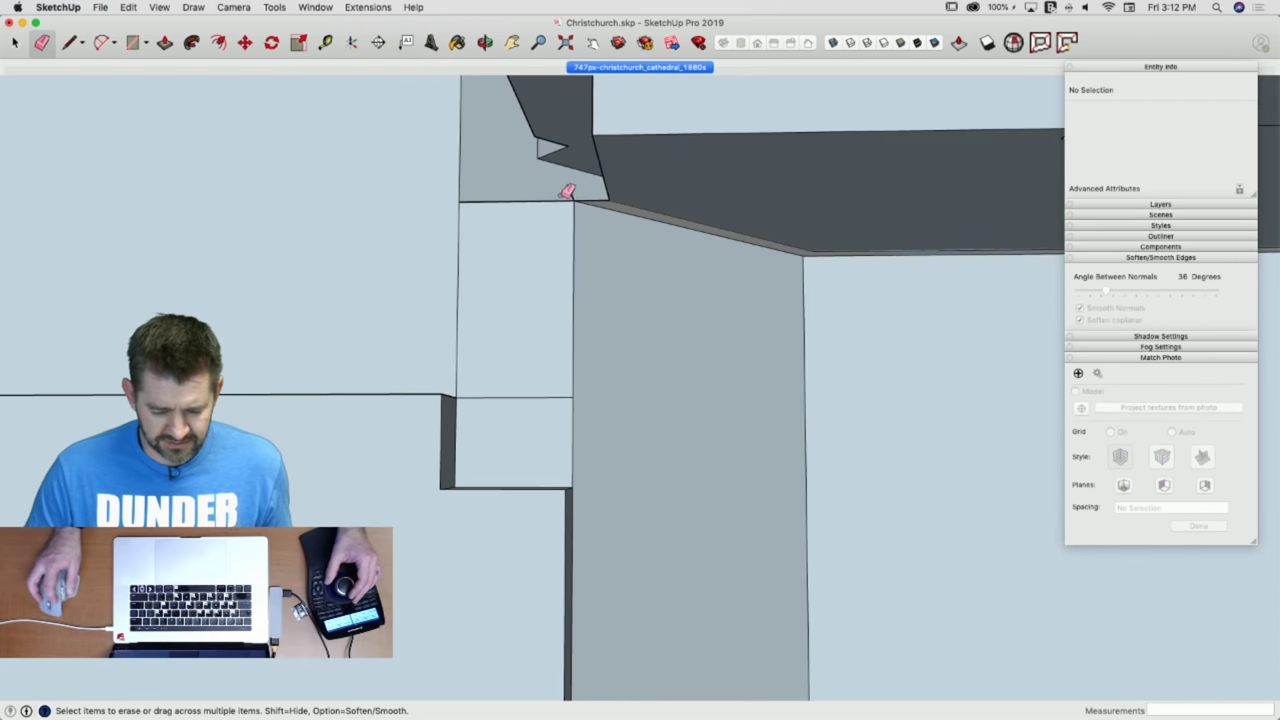
{"action": "middle_click_drag", "start_coordinate": [623, 214], "coordinate": [511, 411]}
{"action": "left_click_drag", "start_coordinate": [443, 383], "coordinate": [480, 415]}
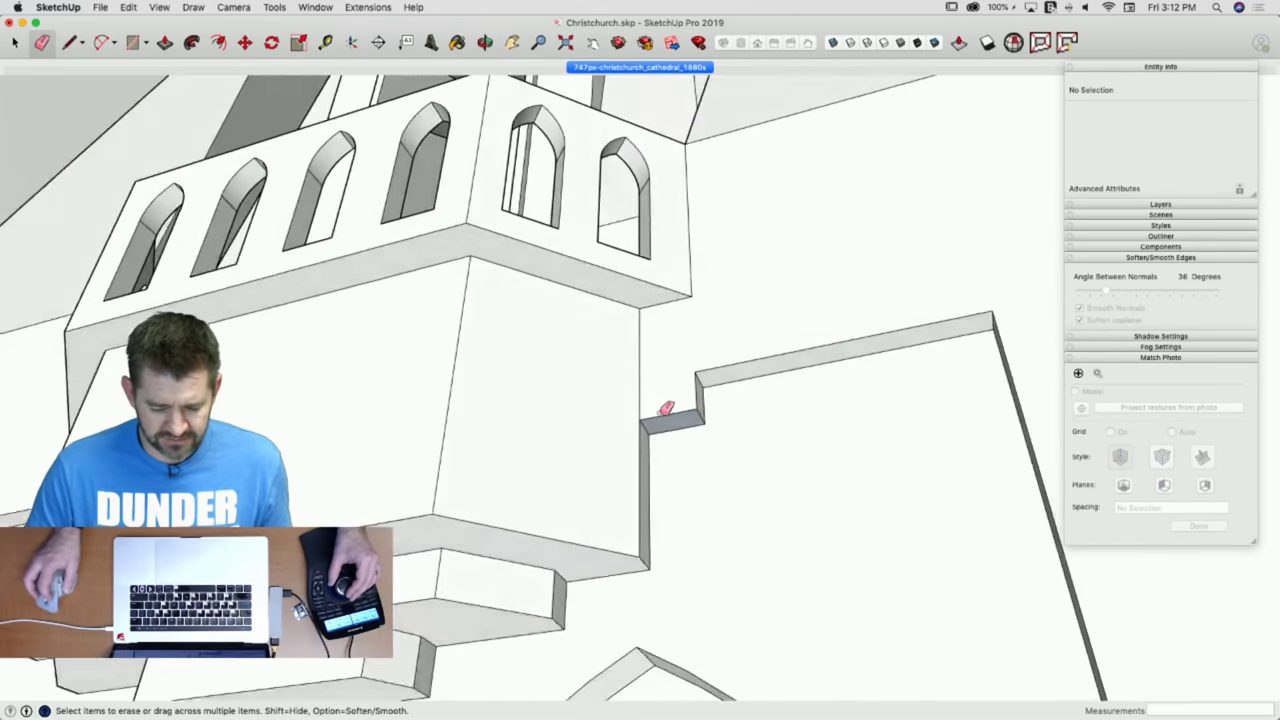
Erase the leftover edges at the notched panel corners beside the balconies on the tower's other sides.
{"action": "mouse_move", "coordinate": [665, 409]}
{"action": "middle_mouse_down"}
{"action": "mouse_move", "coordinate": [674, 426]}
{"action": "mouse_move", "coordinate": [537, 457]}
{"action": "mouse_move", "coordinate": [479, 443]}
{"action": "middle_mouse_up"}
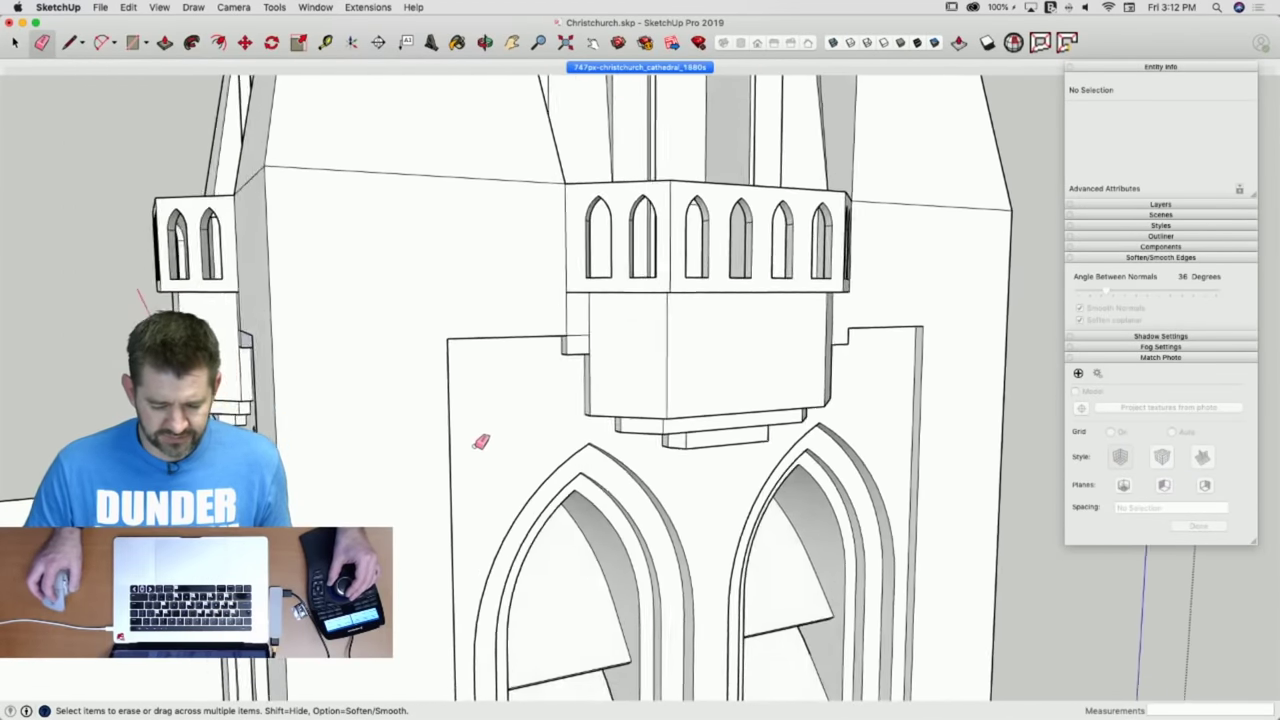
{"action": "left_click_drag", "start_coordinate": [603, 338], "coordinate": [585, 324]}
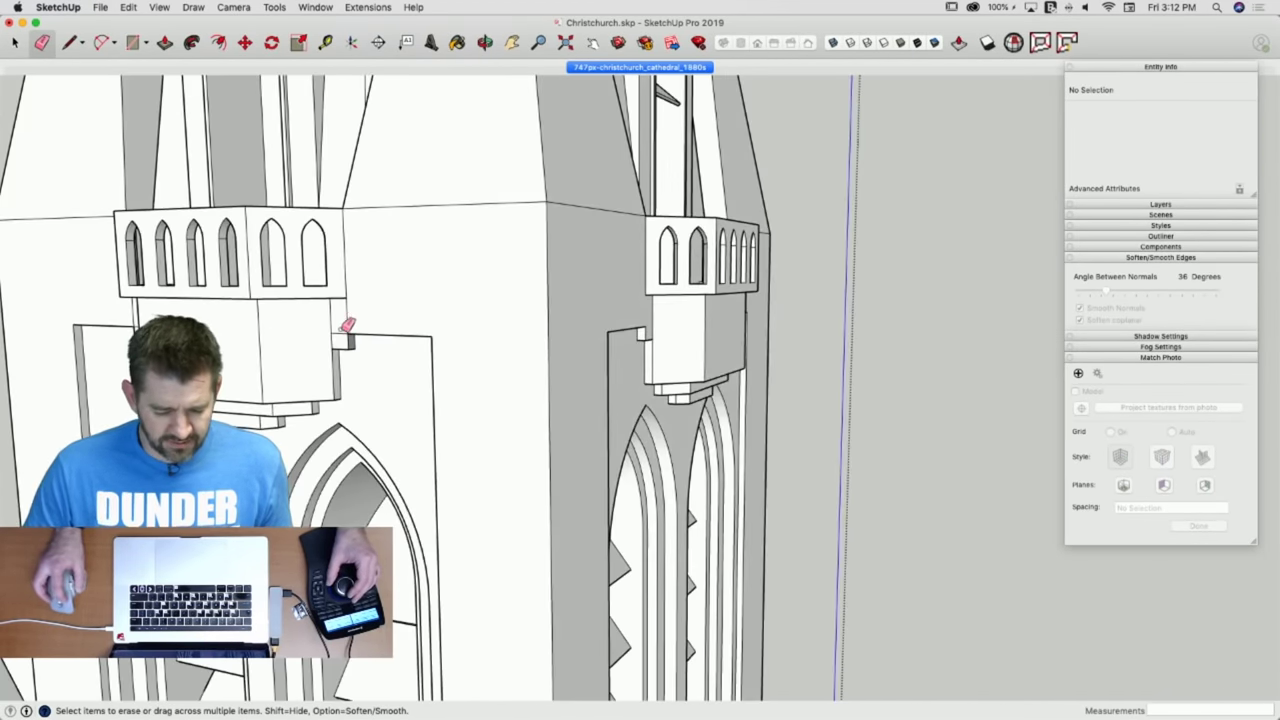
{"action": "left_click", "coordinate": [342, 331]}
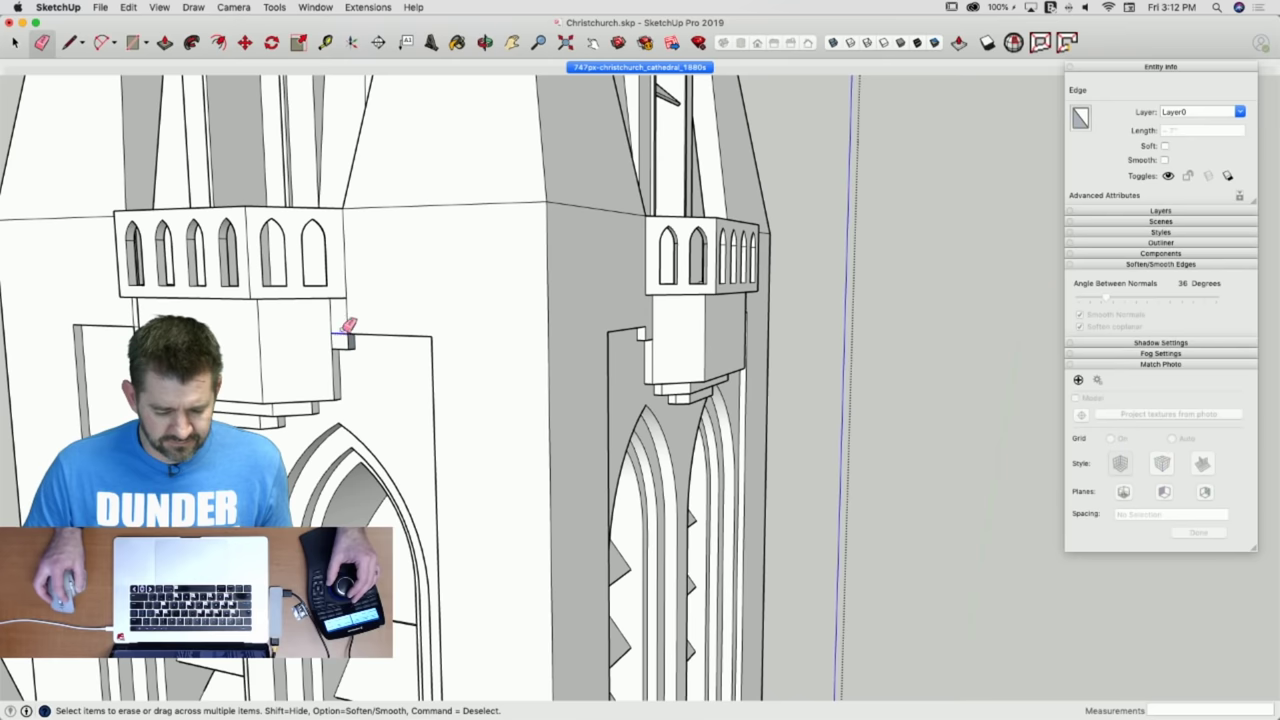
{"action": "left_click_drag", "start_coordinate": [350, 323], "coordinate": [348, 325]}
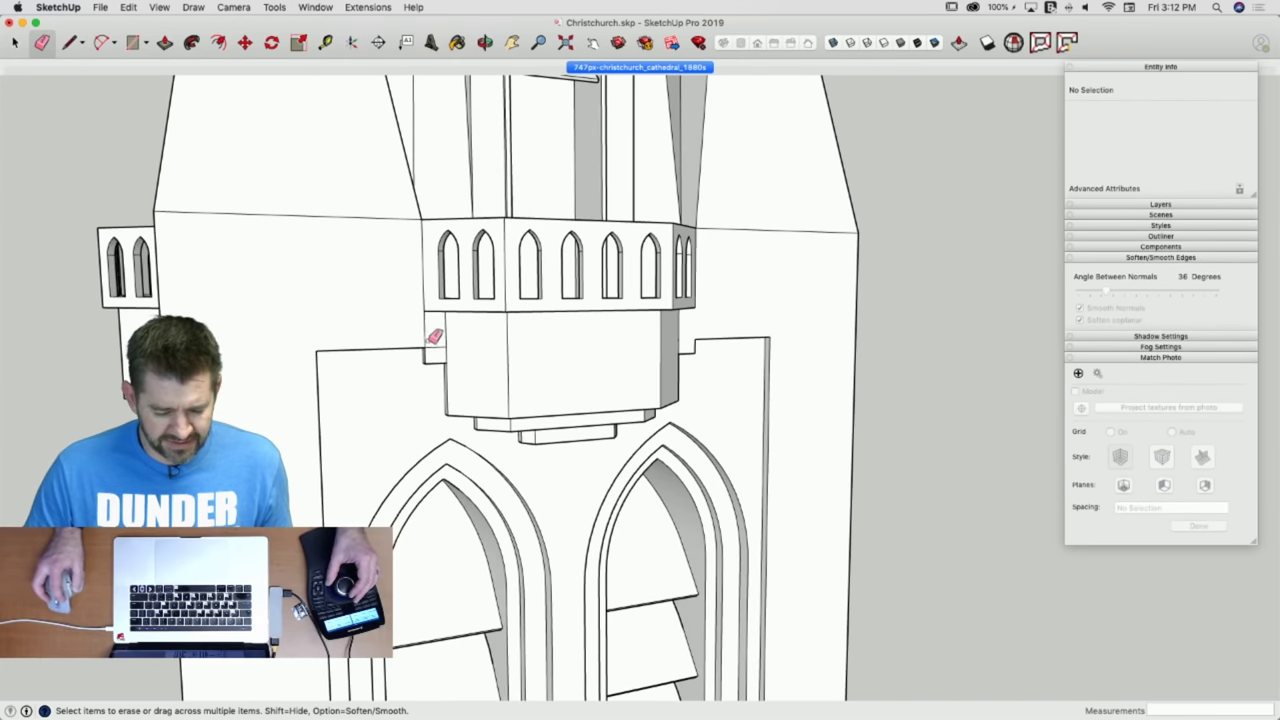
{"action": "mouse_move", "coordinate": [428, 342]}
{"action": "left_mouse_down"}
{"action": "mouse_move", "coordinate": [437, 350]}
{"action": "mouse_move", "coordinate": [427, 337]}
{"action": "left_mouse_up"}
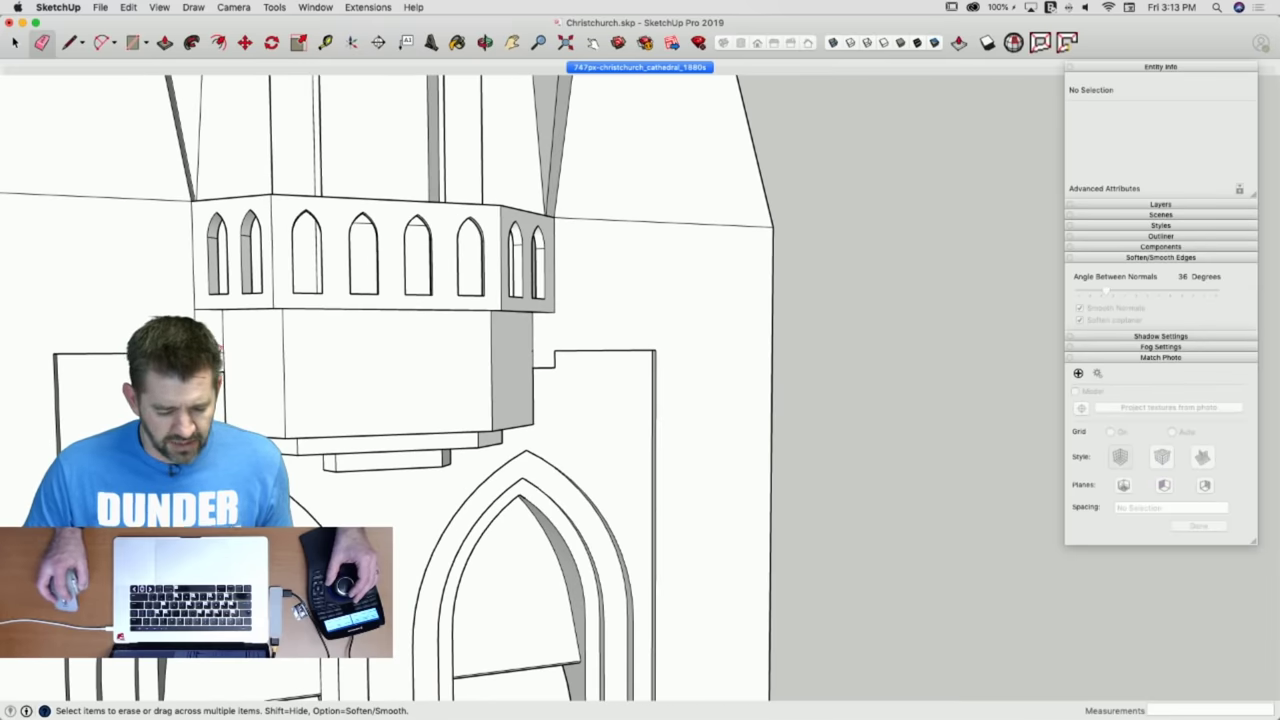
{"action": "left_click_drag", "start_coordinate": [215, 340], "coordinate": [254, 341]}
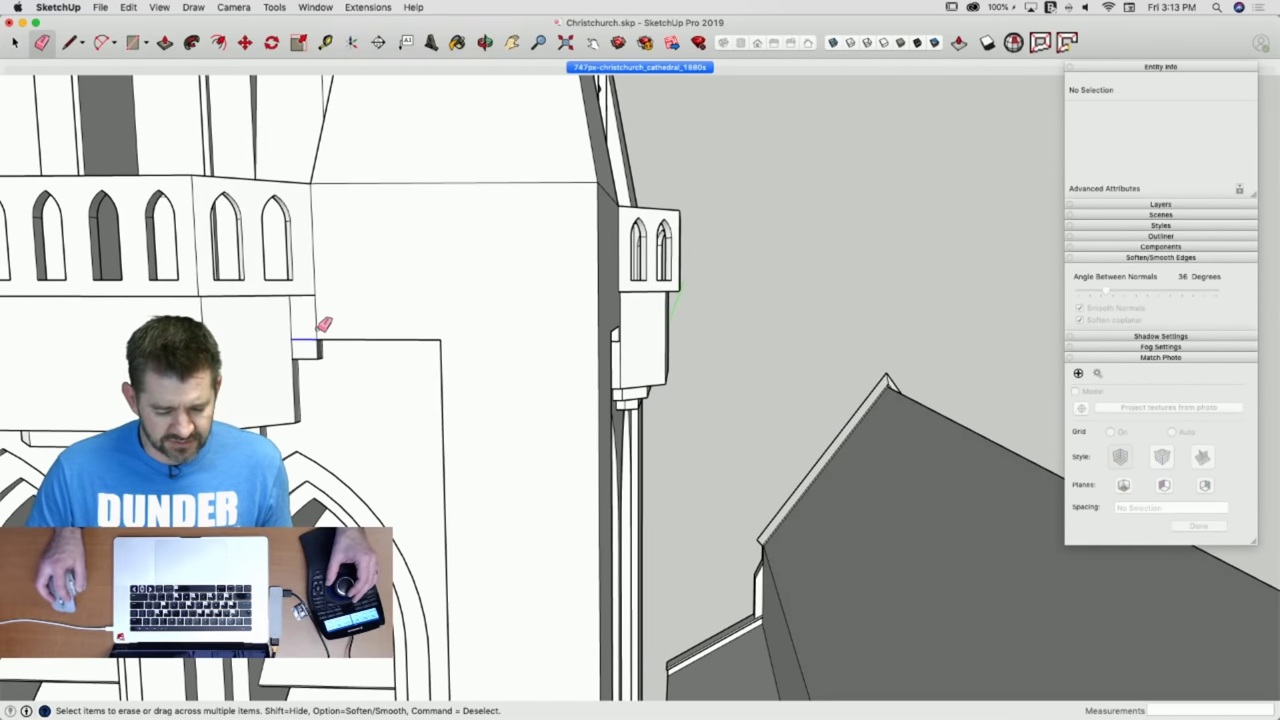
{"action": "left_click_drag", "start_coordinate": [318, 330], "coordinate": [329, 334]}
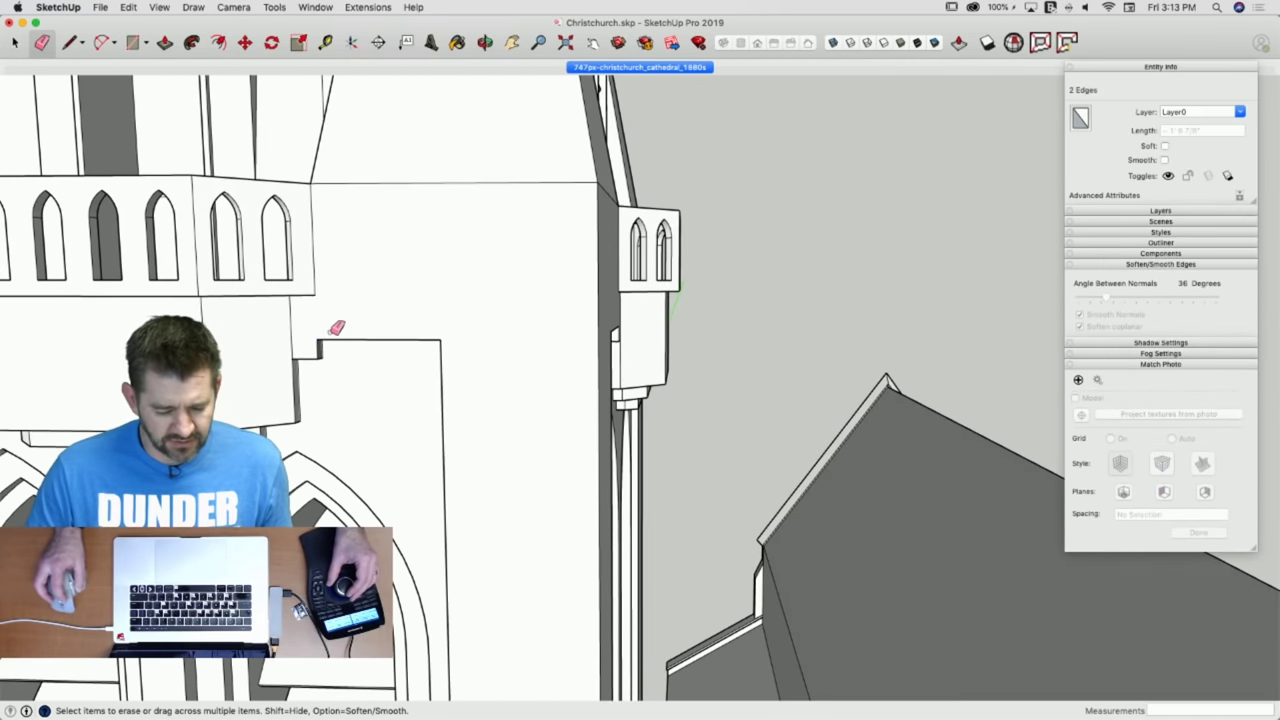
{"action": "left_click", "coordinate": [340, 332]}
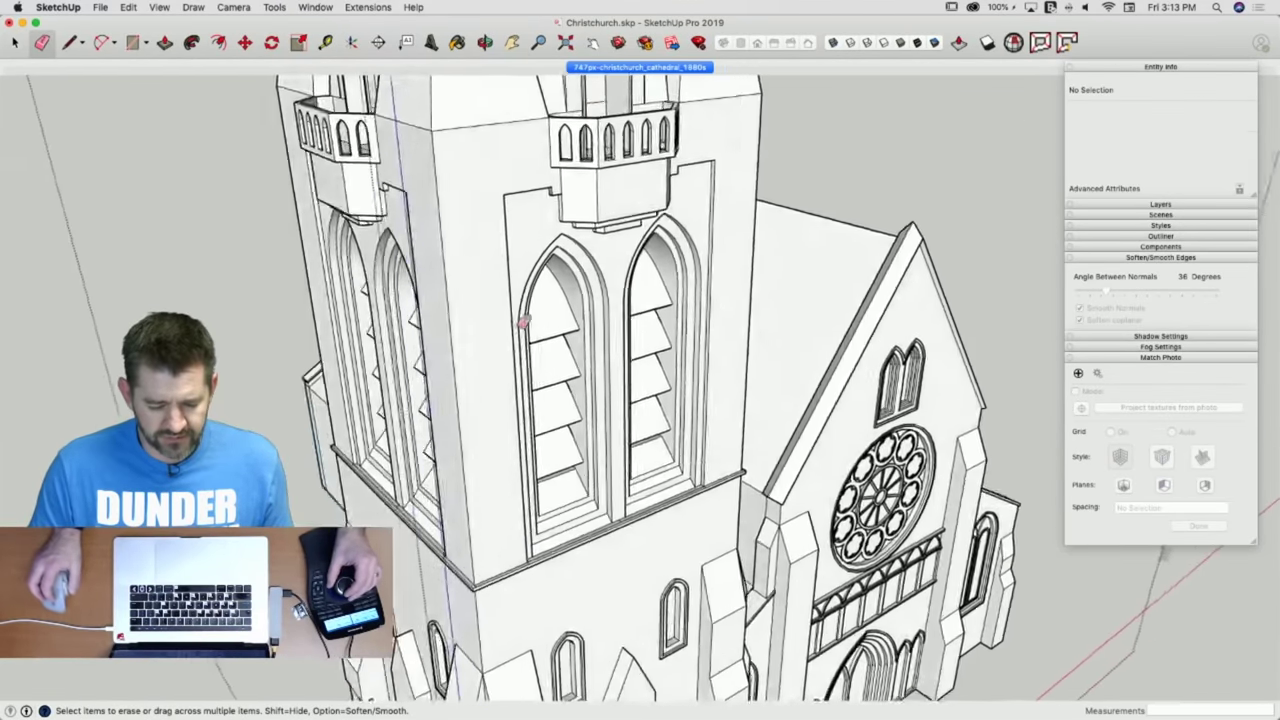
Compare the belfry and balconies with the matched photo to examine the horizontal bands on the tower.
{"action": "middle_click_drag", "start_coordinate": [521, 322], "coordinate": [523, 508]}
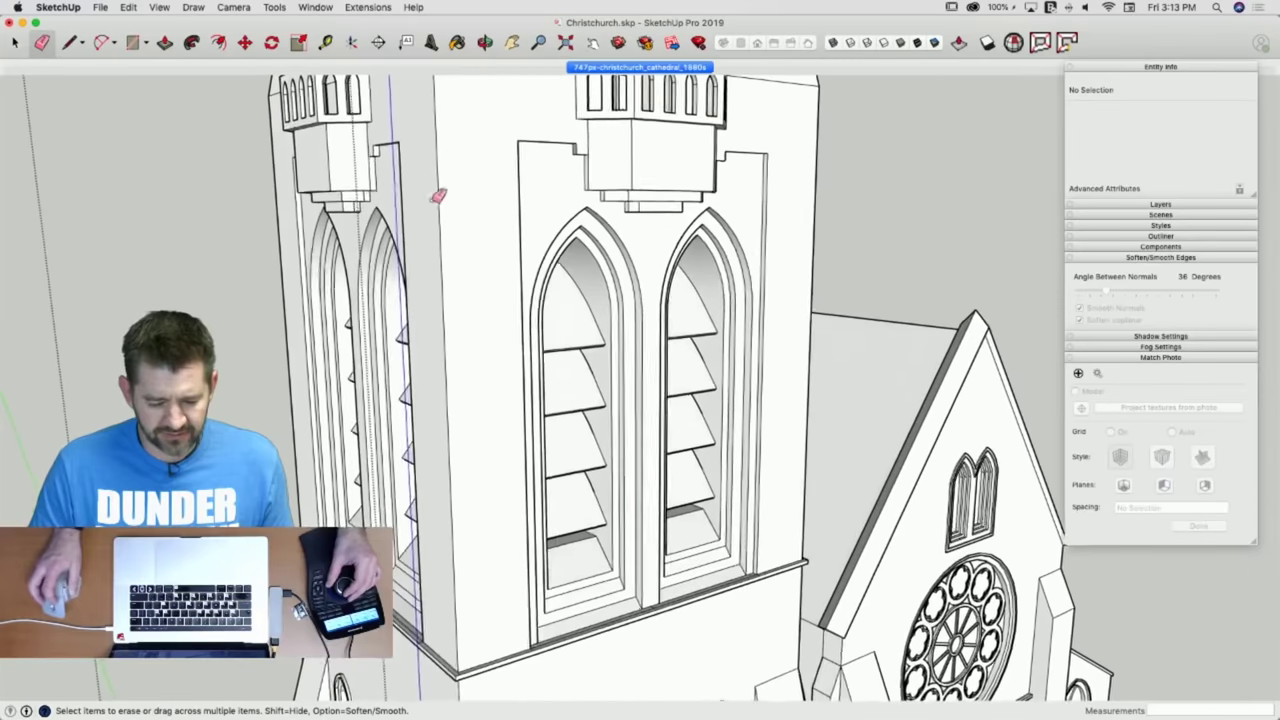
{"action": "mouse_move", "coordinate": [438, 196]}
{"action": "middle_mouse_down"}
{"action": "mouse_move", "coordinate": [408, 206]}
{"action": "mouse_move", "coordinate": [390, 277]}
{"action": "middle_mouse_up"}
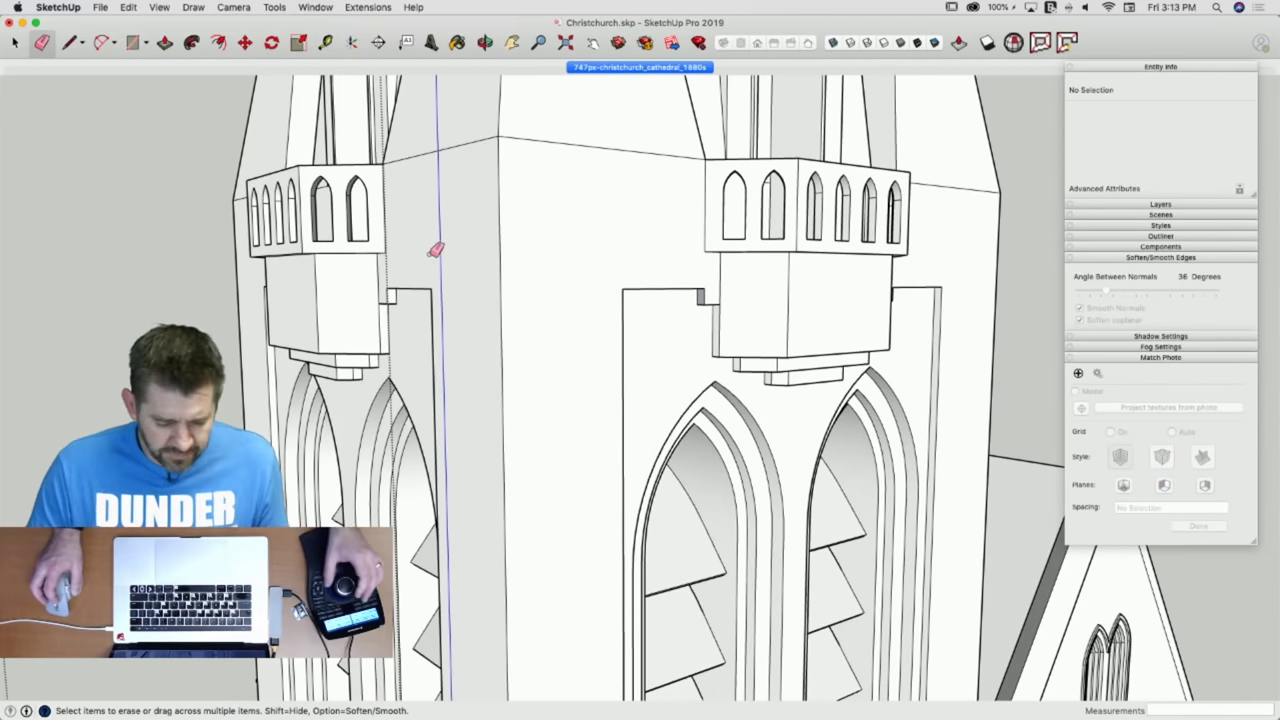
{"action": "middle_click_drag", "start_coordinate": [436, 250], "coordinate": [529, 206]}
{"action": "left_click", "coordinate": [640, 67]}
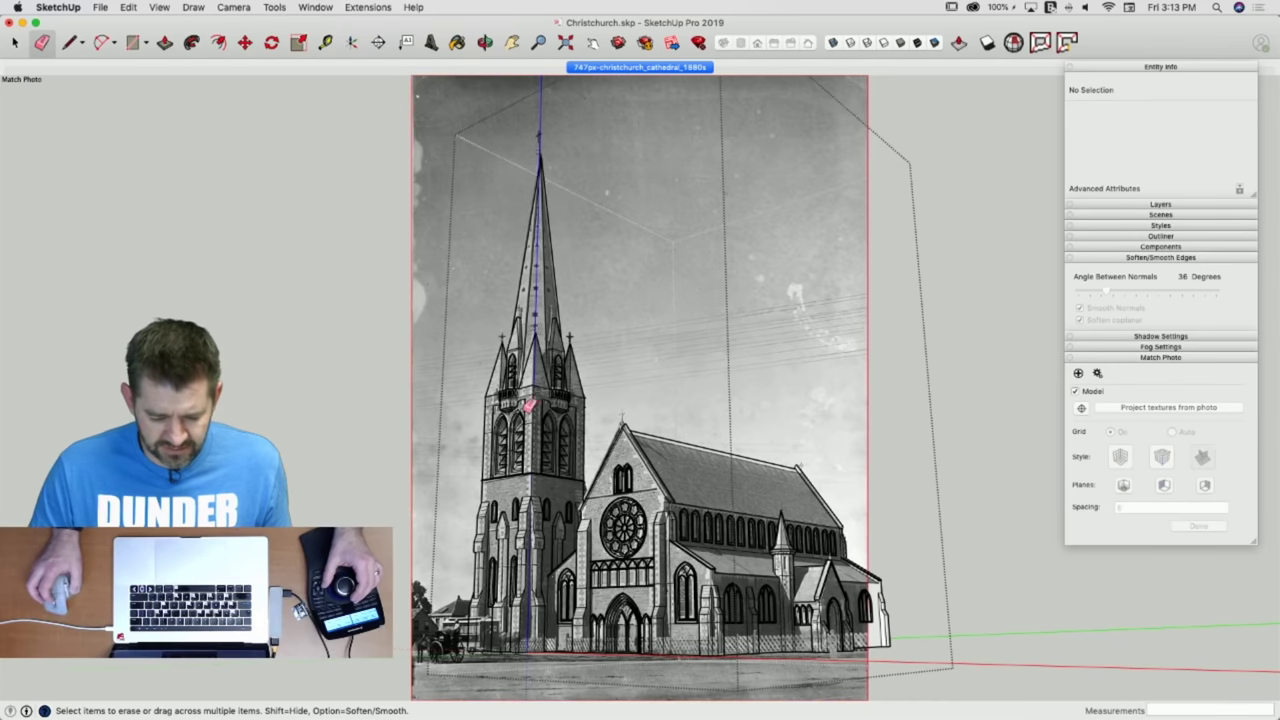
{"action": "scroll", "coordinate": [530, 404], "scroll_direction": "up", "scroll_amount": 5}
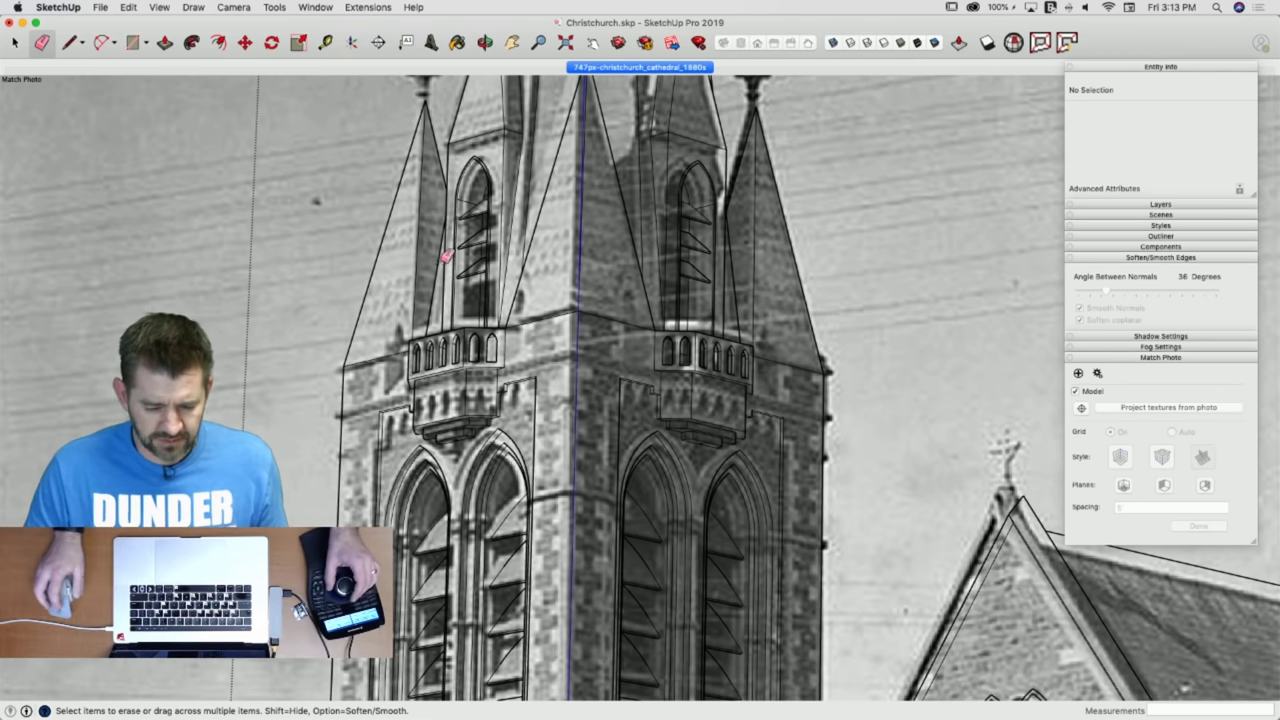
{"action": "middle_click_drag", "start_coordinate": [447, 256], "coordinate": [491, 226]}
{"action": "scroll", "coordinate": [531, 337], "scroll_direction": "up", "scroll_amount": 8}
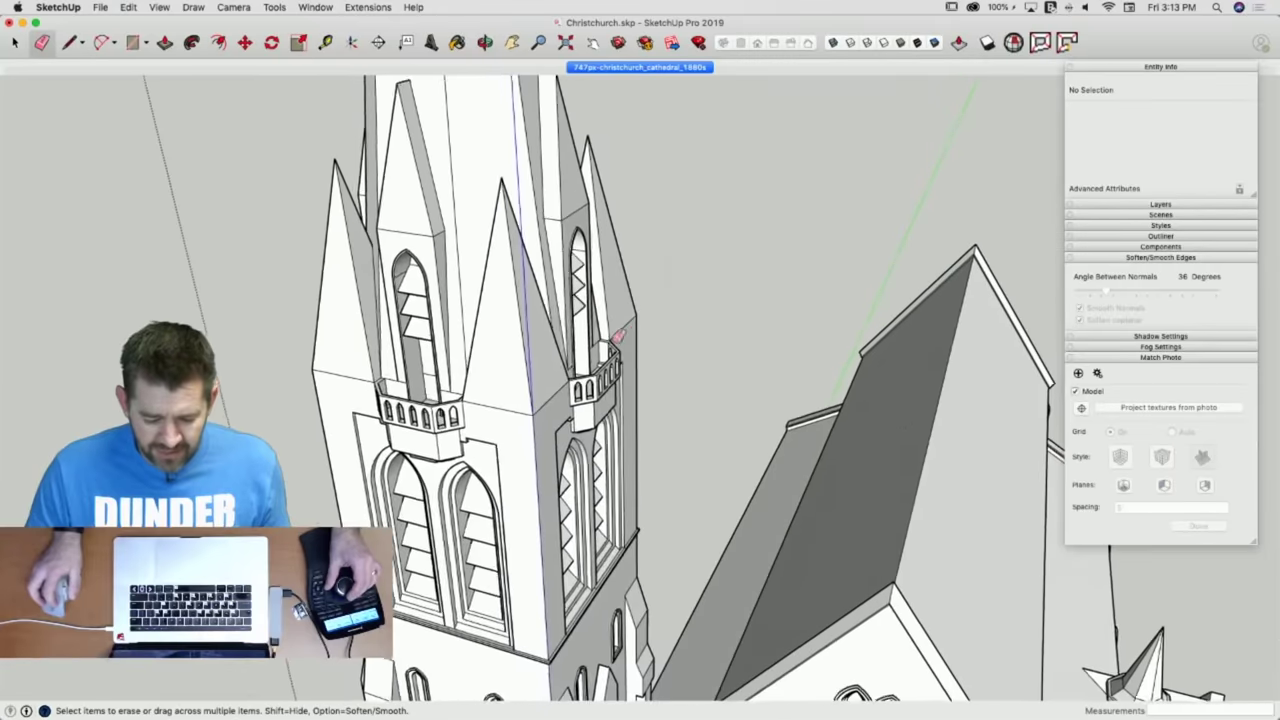
Draw a horizontal rectangle of about 3,266 sq ft beside the tower and move its face to the underside of the belfry balconies.
{"action": "key", "text": "space"}
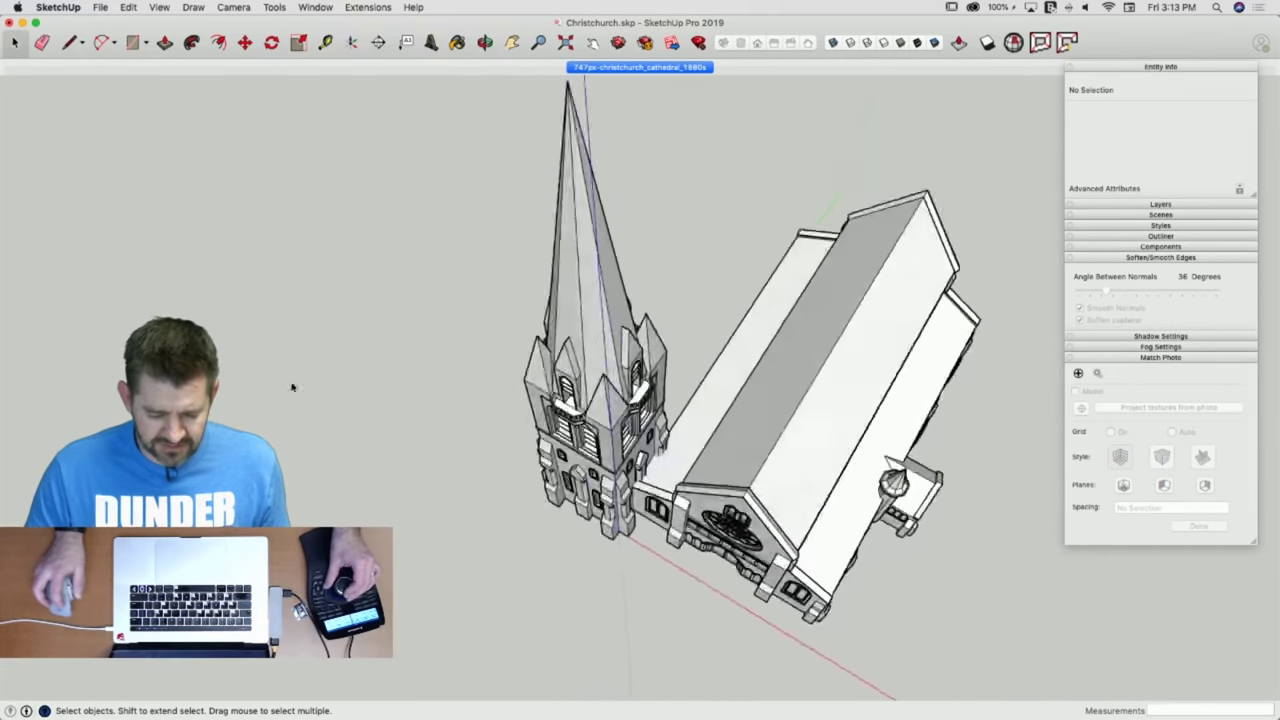
{"action": "key", "text": "r"}
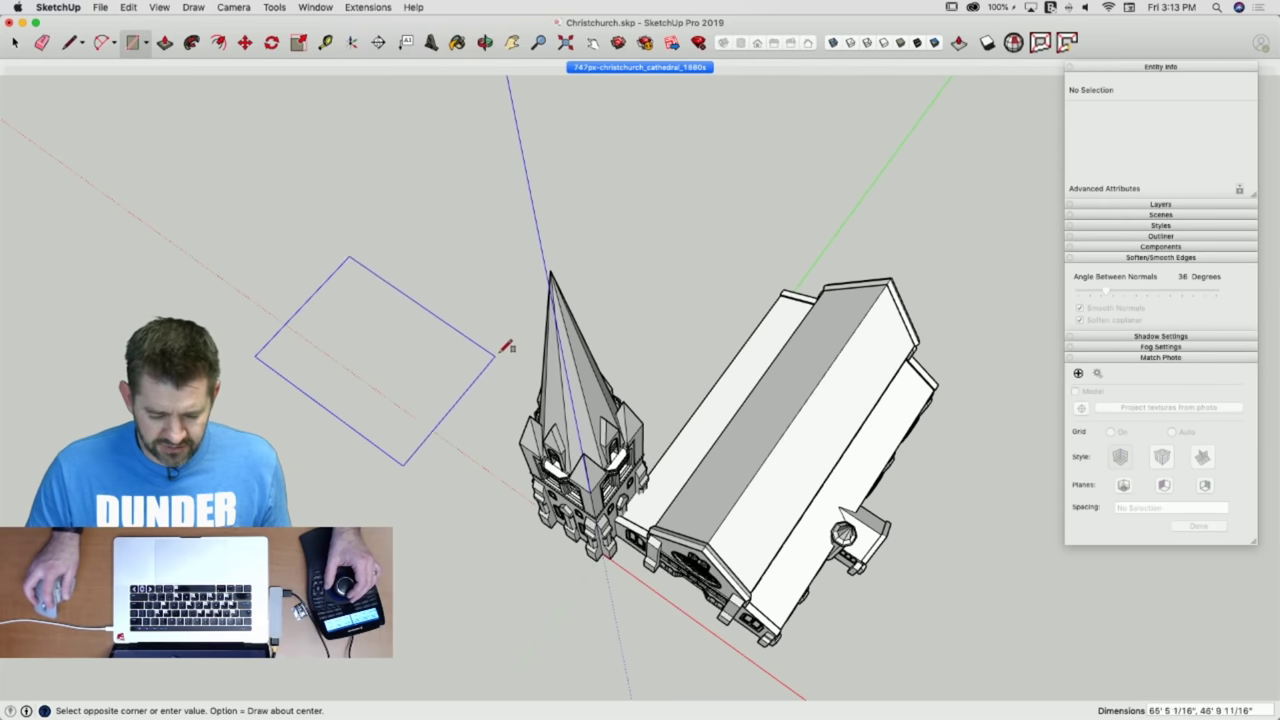
{"action": "key", "text": "space"}
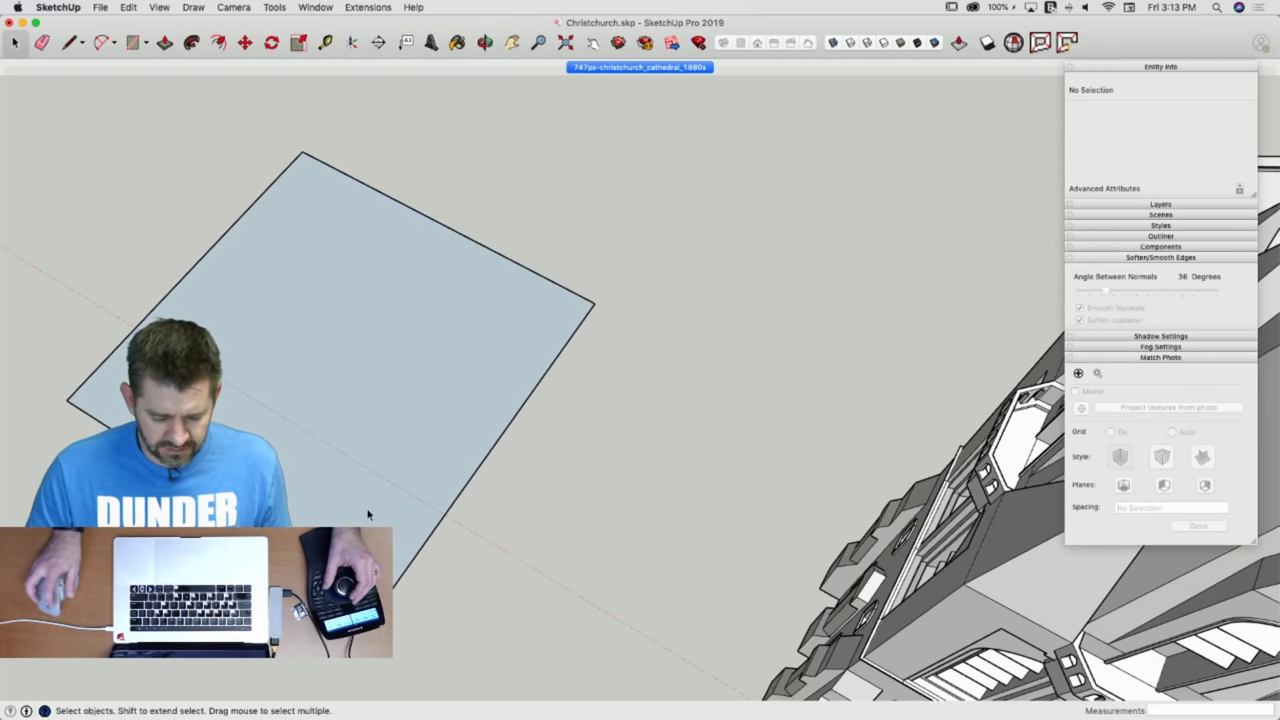
{"action": "left_click", "coordinate": [364, 493]}
{"action": "key", "text": "m"}
{"action": "left_click", "coordinate": [363, 500]}
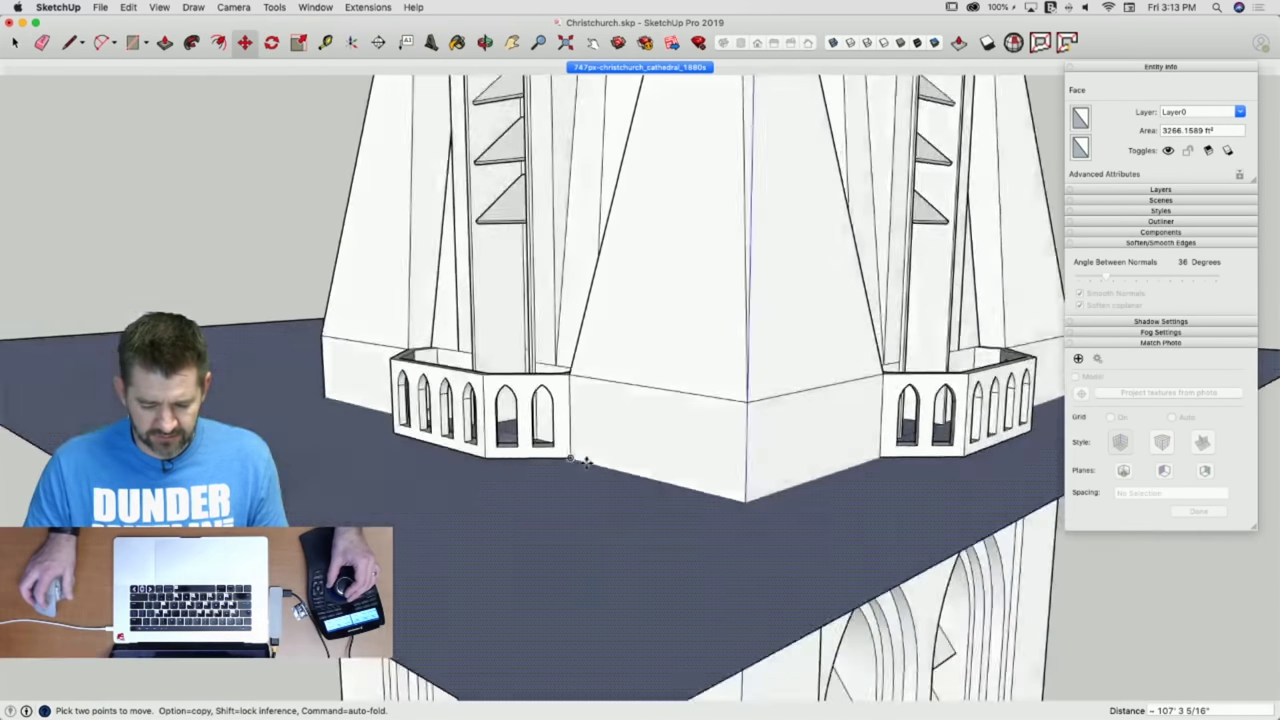
Intersect the horizontal plane with the model and erase the plane's outer edges around the tower.
{"action": "key", "text": "space"}
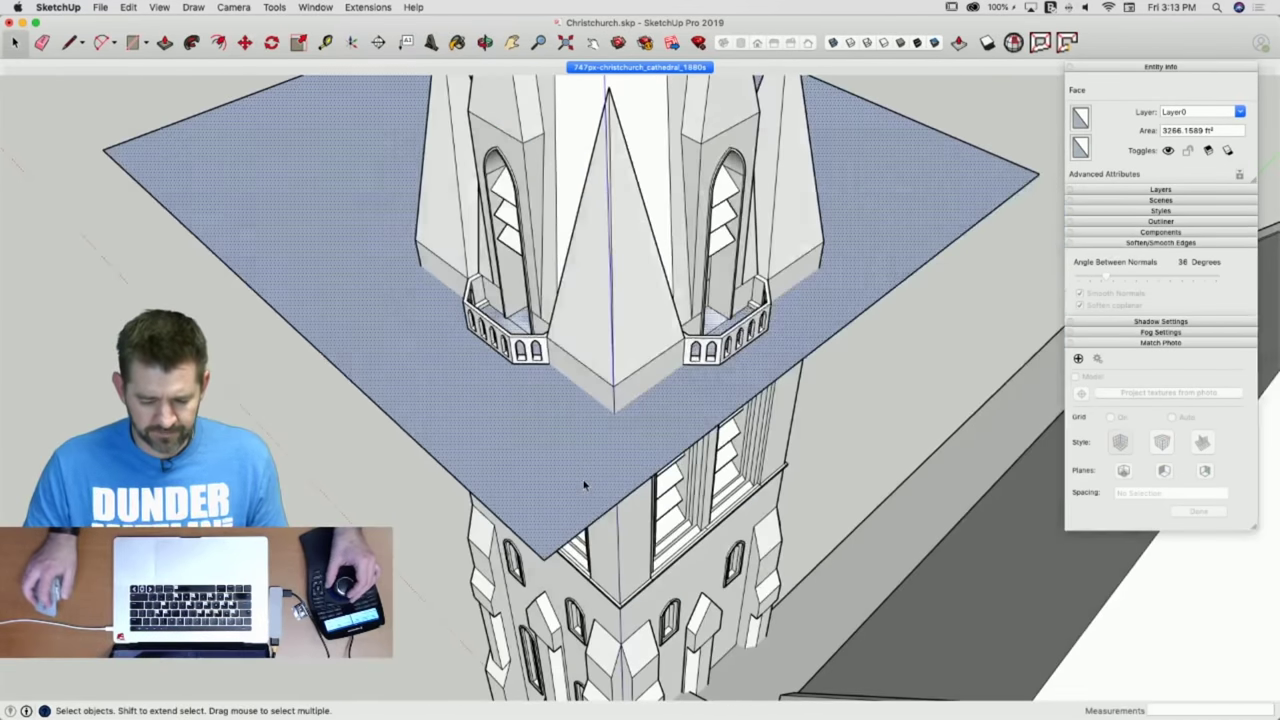
{"action": "middle_click_drag", "start_coordinate": [585, 485], "coordinate": [549, 423]}
{"action": "right_click", "coordinate": [549, 423]}
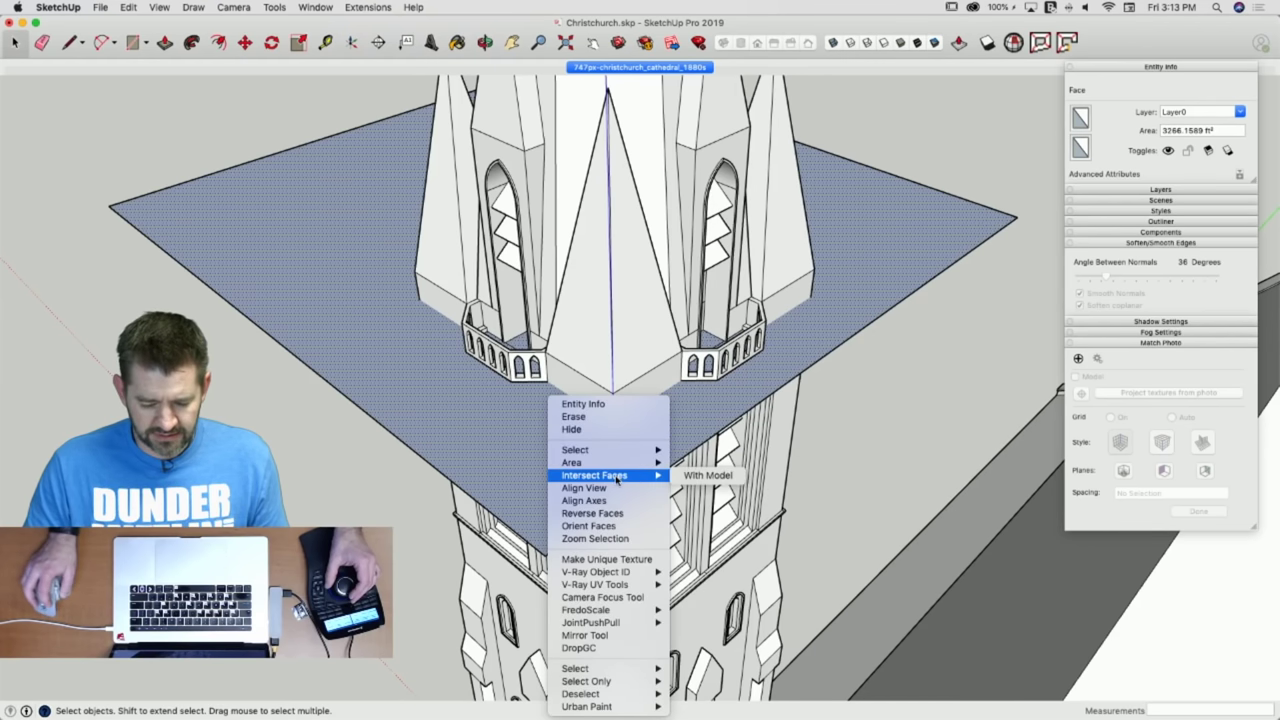
{"action": "left_click", "coordinate": [700, 475]}
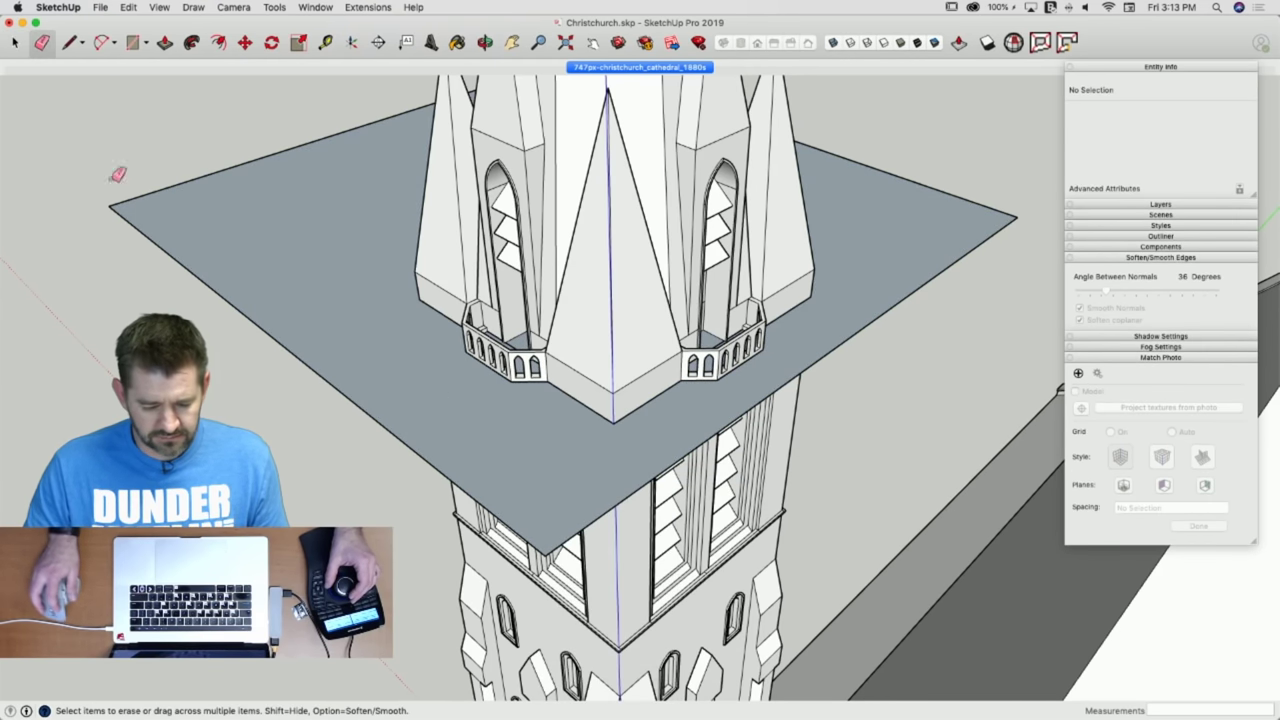
{"action": "left_click_drag", "start_coordinate": [116, 172], "coordinate": [118, 214]}
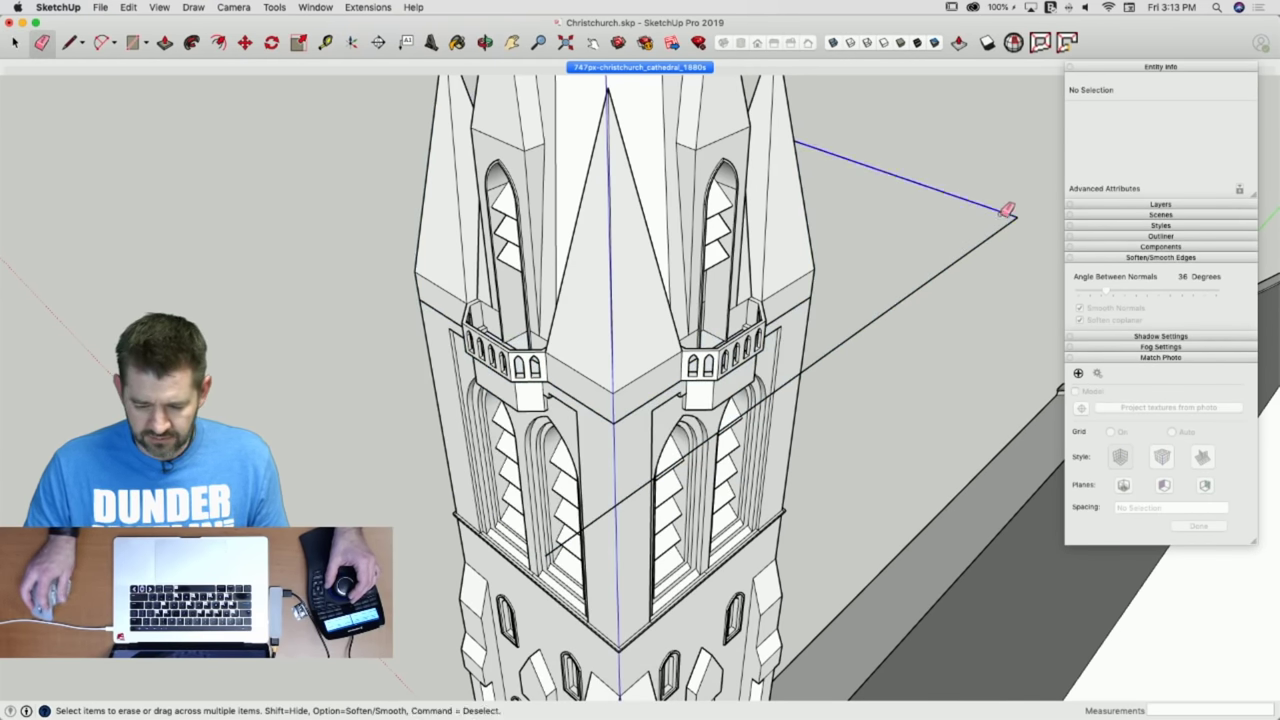
{"action": "left_click_drag", "start_coordinate": [1003, 213], "coordinate": [986, 241]}
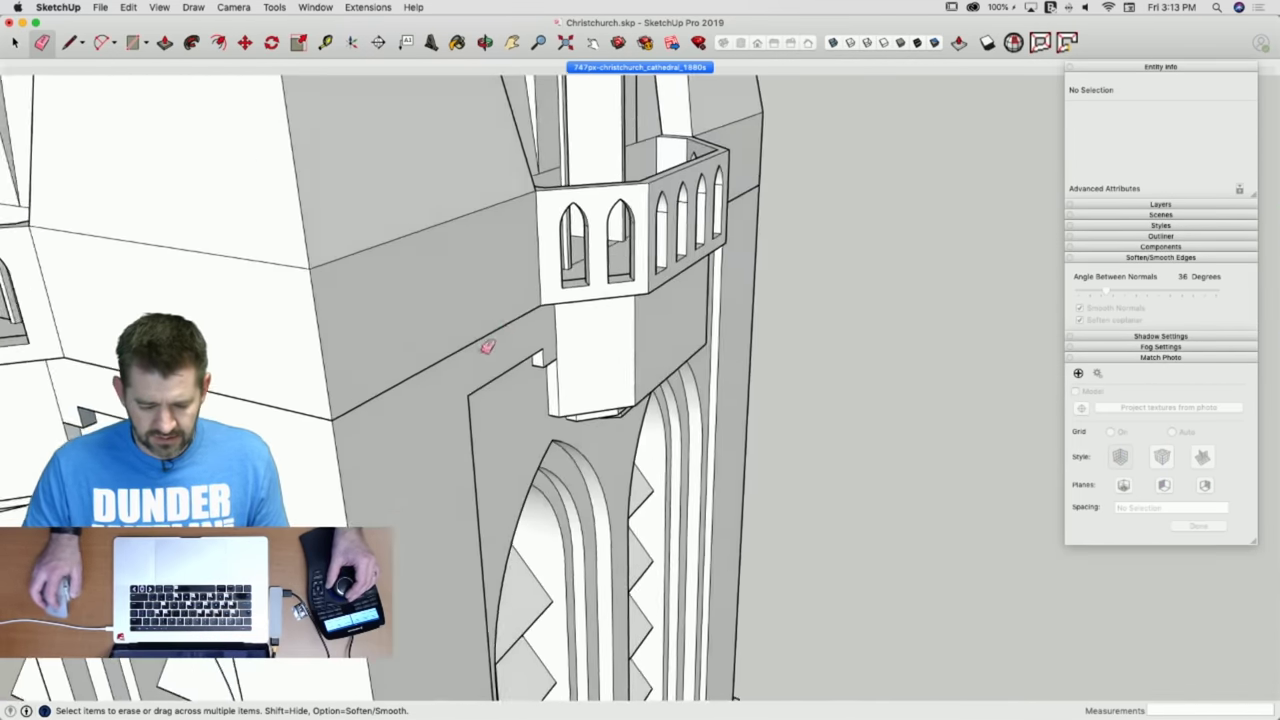
Draw a small upright square profile with the Line tool on the horizontal band edge below the belfry balconies.
{"action": "key", "text": "l"}
{"action": "mouse_move", "coordinate": [487, 346]}
{"action": "middle_mouse_down"}
{"action": "mouse_move", "coordinate": [486, 363]}
{"action": "mouse_move", "coordinate": [529, 334]}
{"action": "mouse_move", "coordinate": [651, 320]}
{"action": "mouse_move", "coordinate": [658, 358]}
{"action": "middle_mouse_up"}
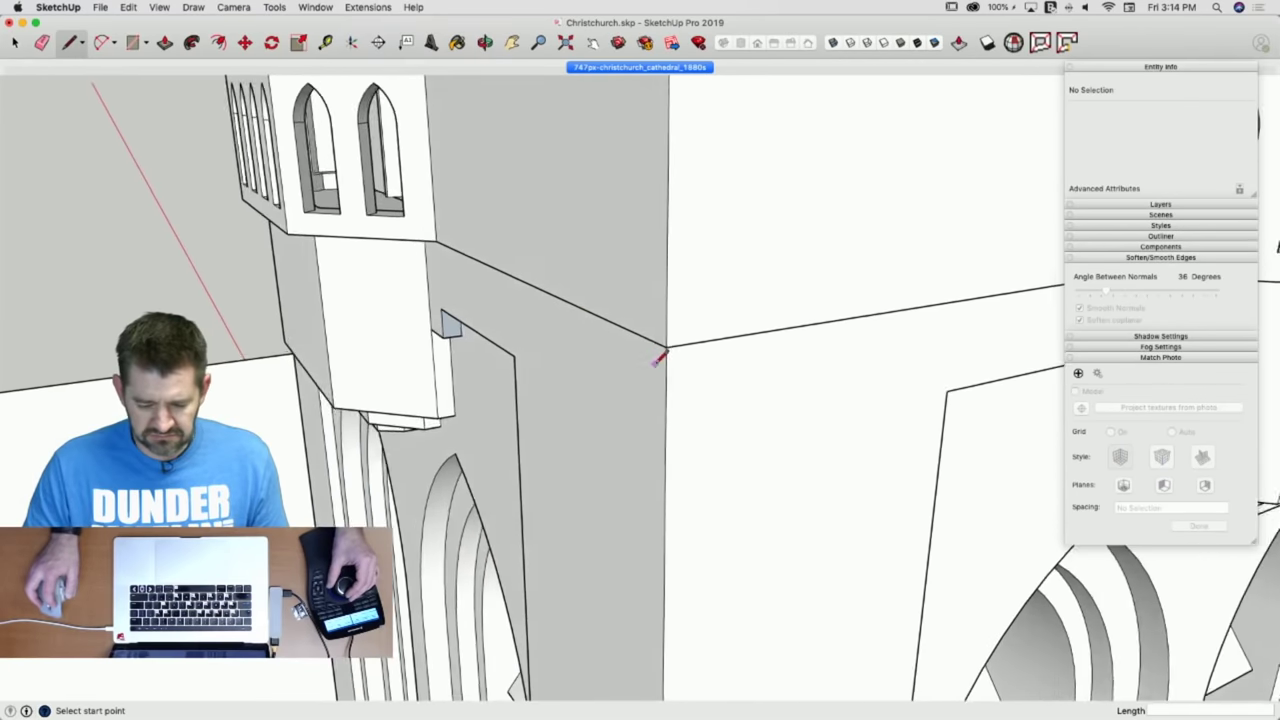
{"action": "left_click", "coordinate": [577, 293]}
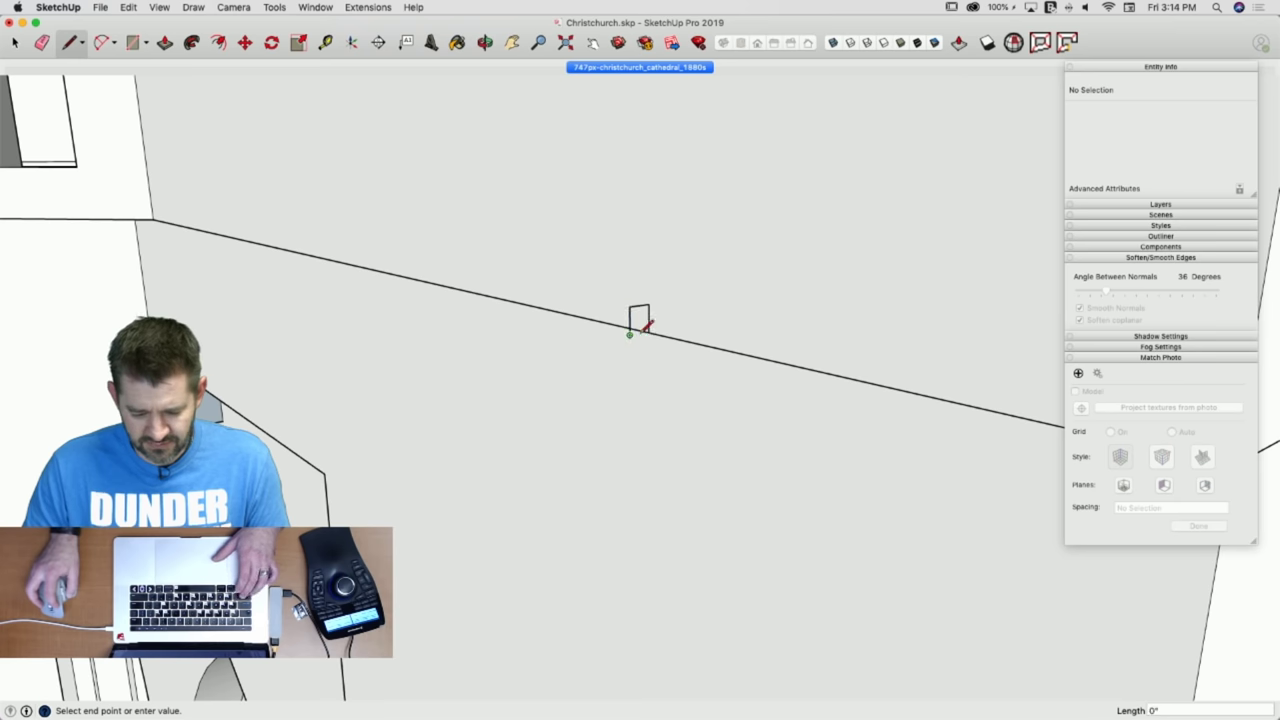
{"action": "key", "text": "space"}
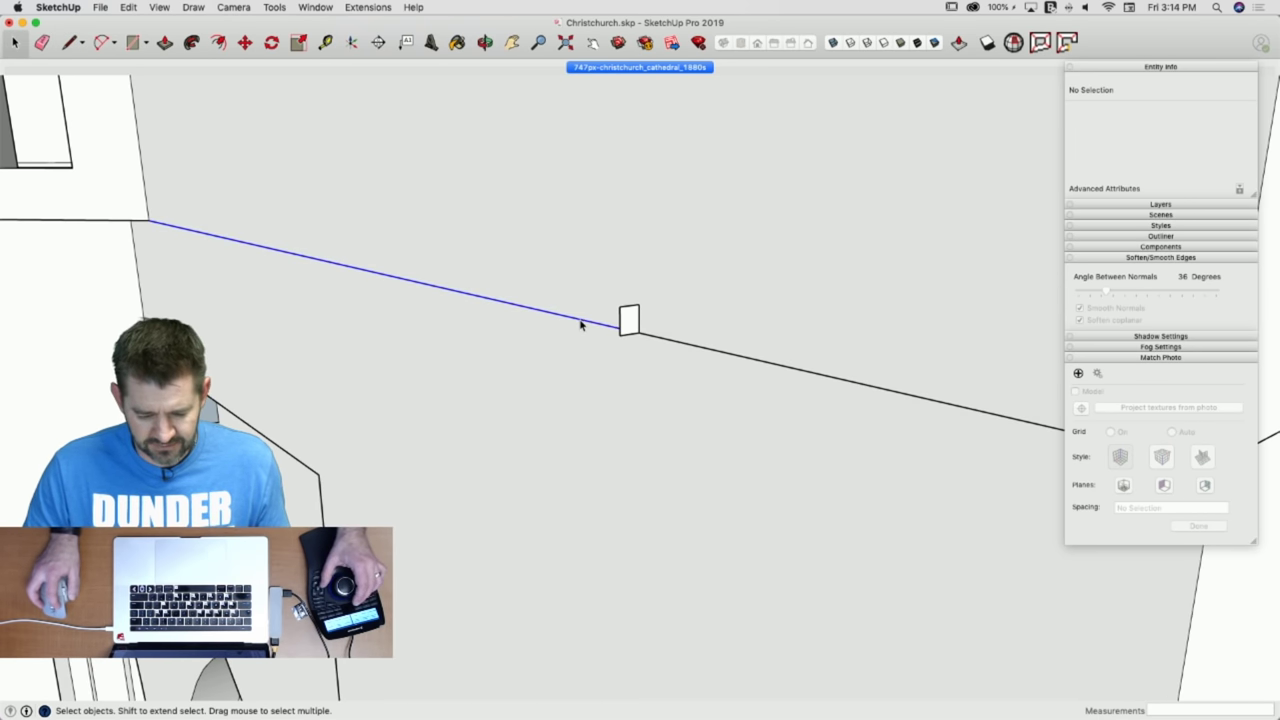
Try to sweep the small profile along the band outline around the tower with Follow Me.
{"action": "triple_click", "coordinate": [580, 321]}
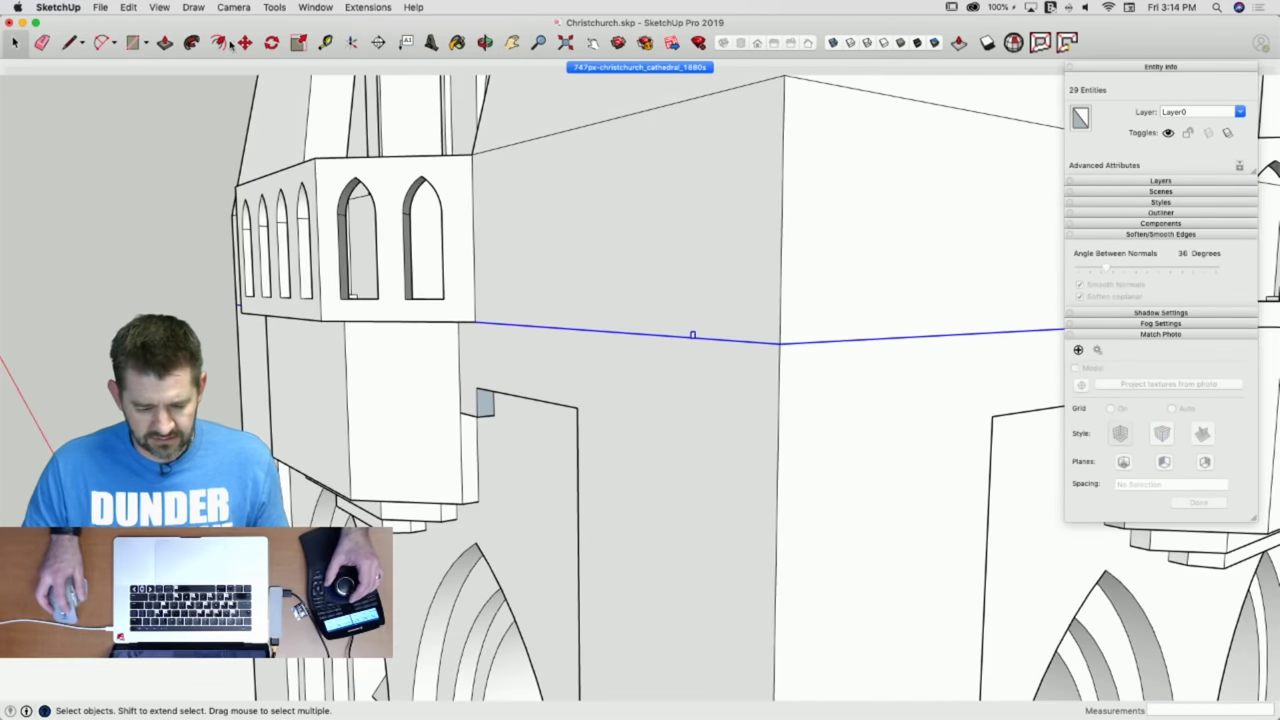
{"action": "scroll", "coordinate": [700, 345], "scroll_direction": "up", "scroll_amount": 6}
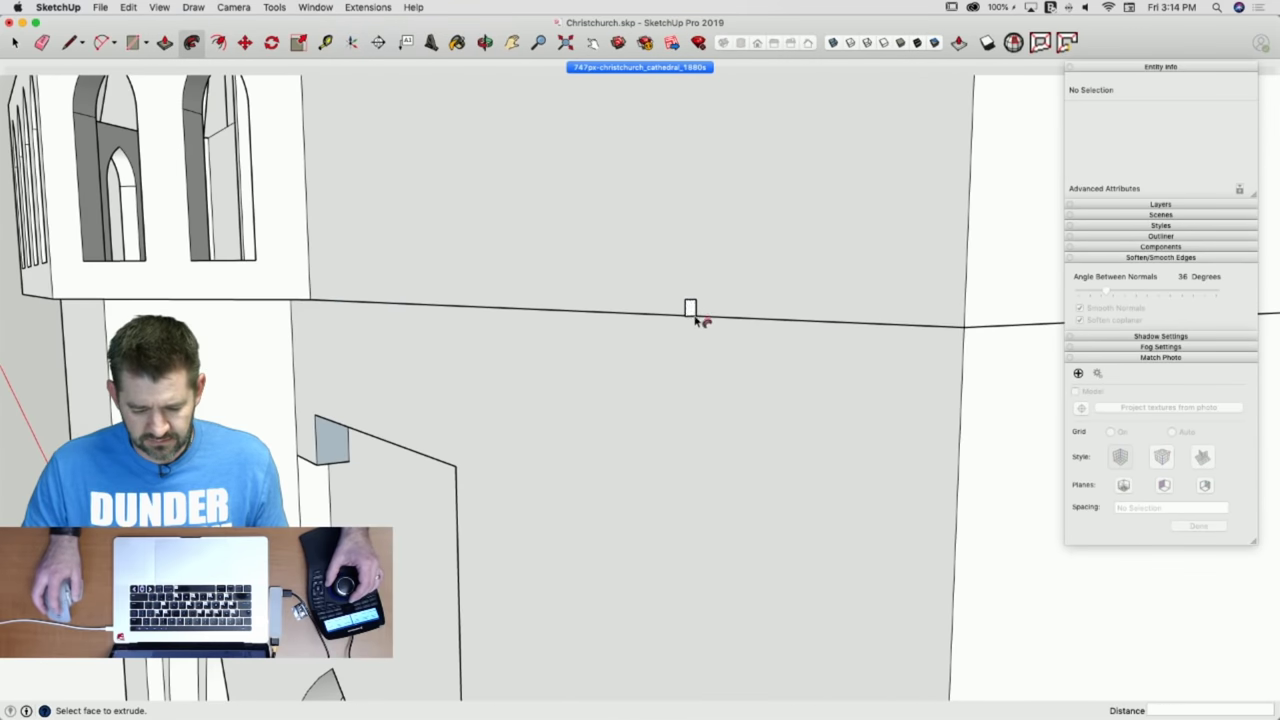
{"action": "left_click", "coordinate": [692, 310]}
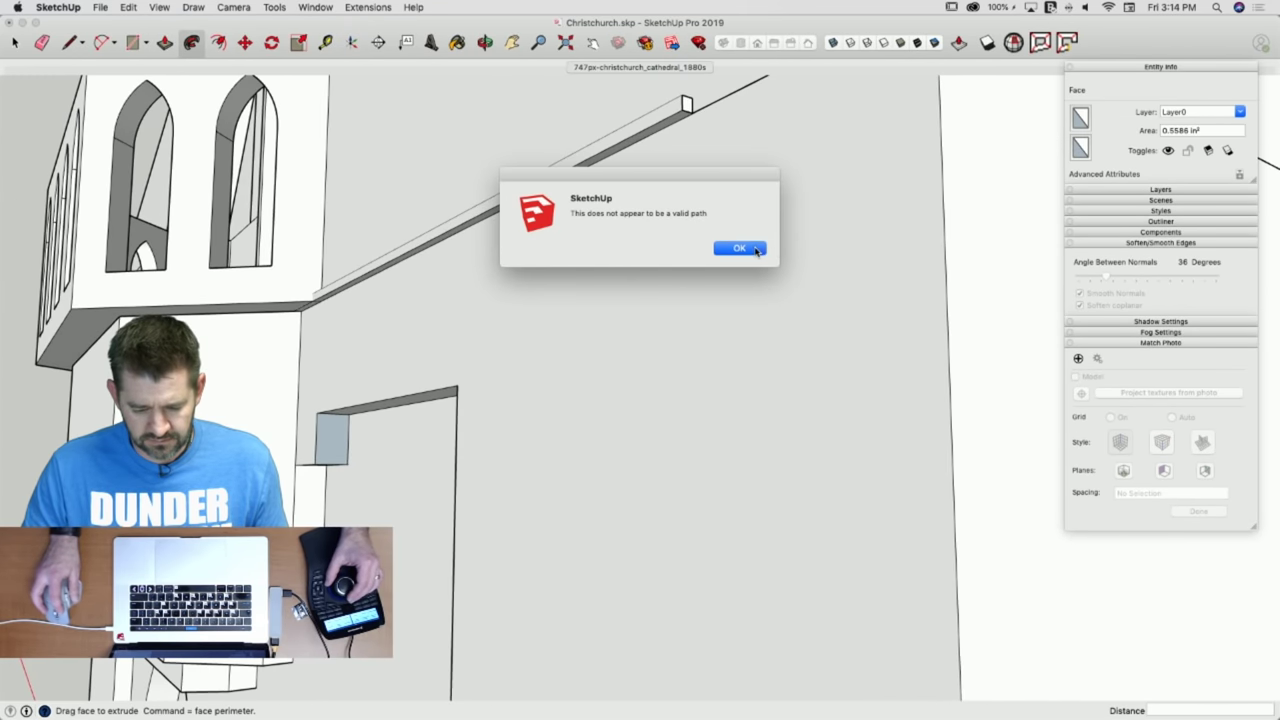
{"action": "left_click", "coordinate": [754, 249]}
{"action": "key", "text": "space"}
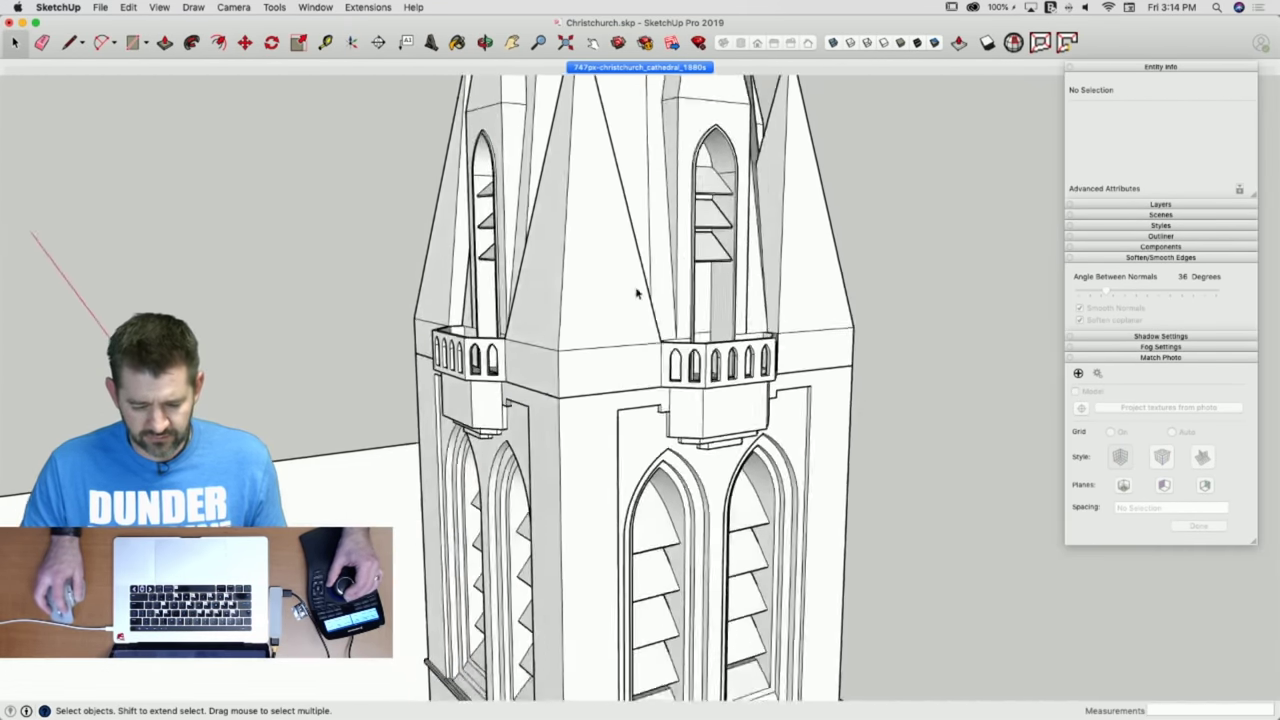
Hide the cathedral group to isolate the loose band outline and its profile.
{"action": "left_click", "coordinate": [580, 293]}
{"action": "right_click", "coordinate": [580, 293]}
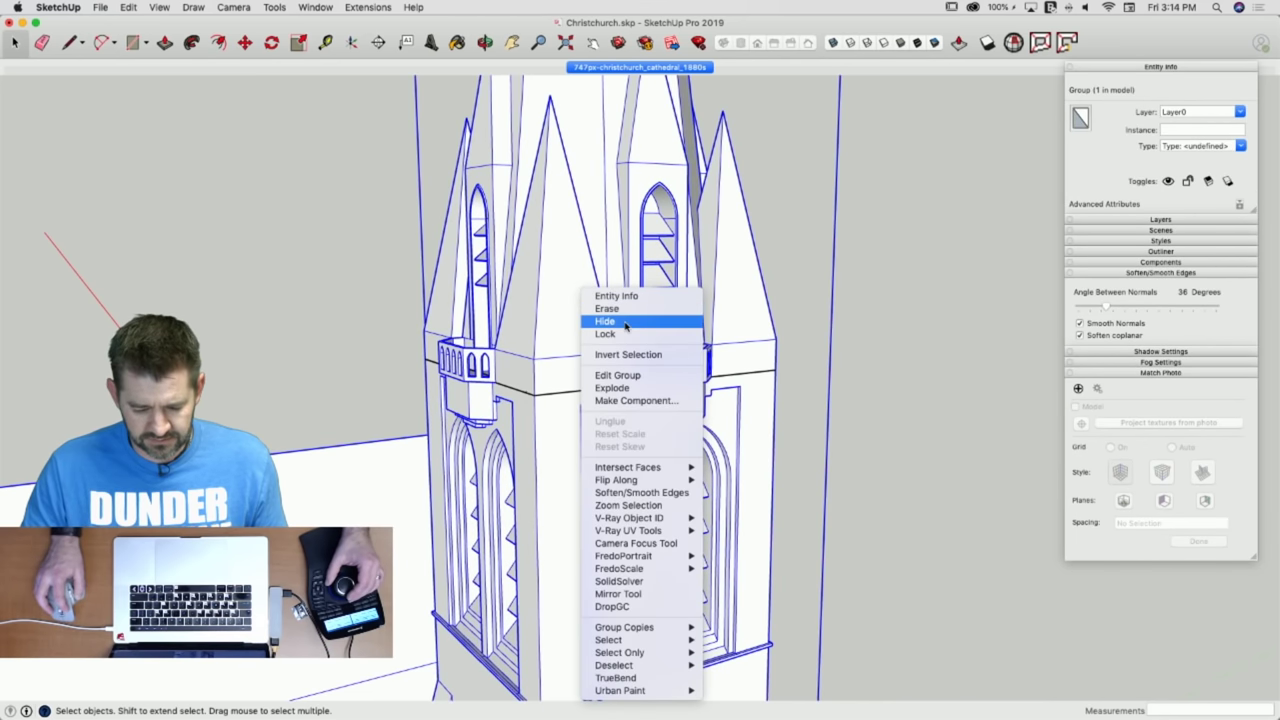
{"action": "left_click", "coordinate": [625, 324]}
Erase the stray inner edges and small leftover segments beside the balcony corners of the band outline.
{"action": "key", "text": "e"}
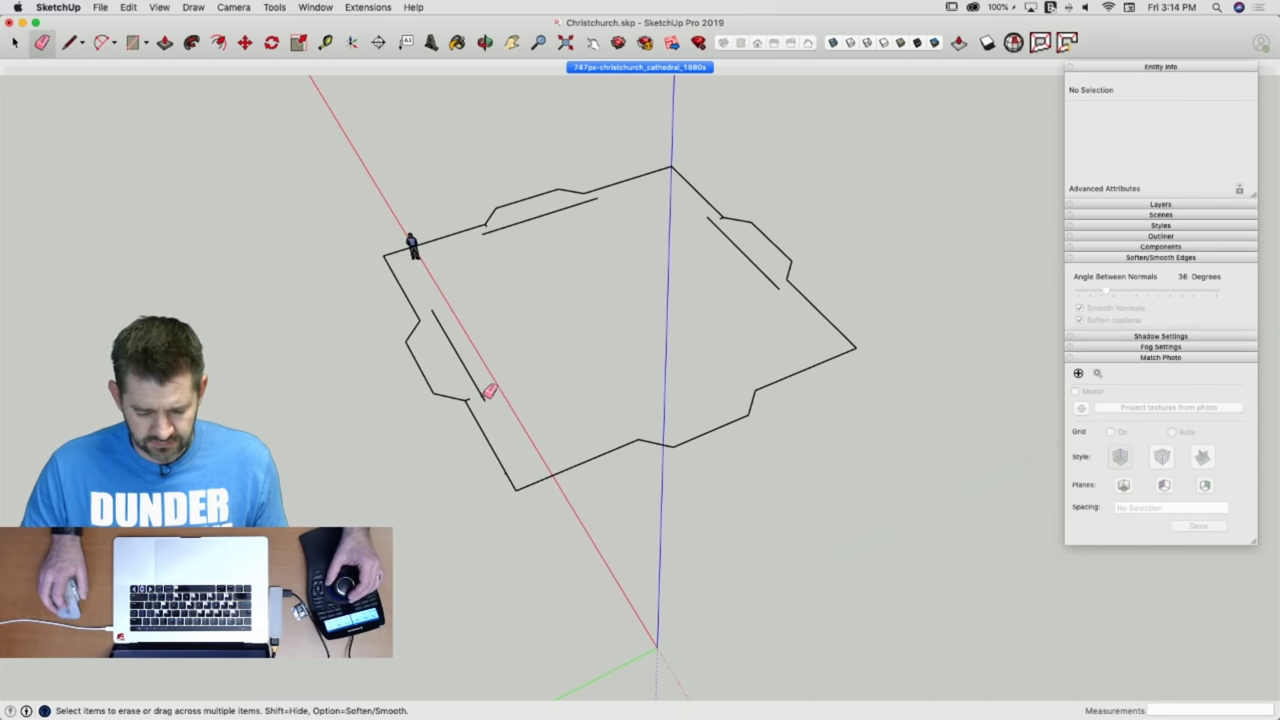
{"action": "scroll", "coordinate": [485, 397], "scroll_direction": "up", "scroll_amount": 3}
{"action": "left_click", "coordinate": [464, 402]}
{"action": "left_click_drag", "start_coordinate": [490, 392], "coordinate": [474, 357]}
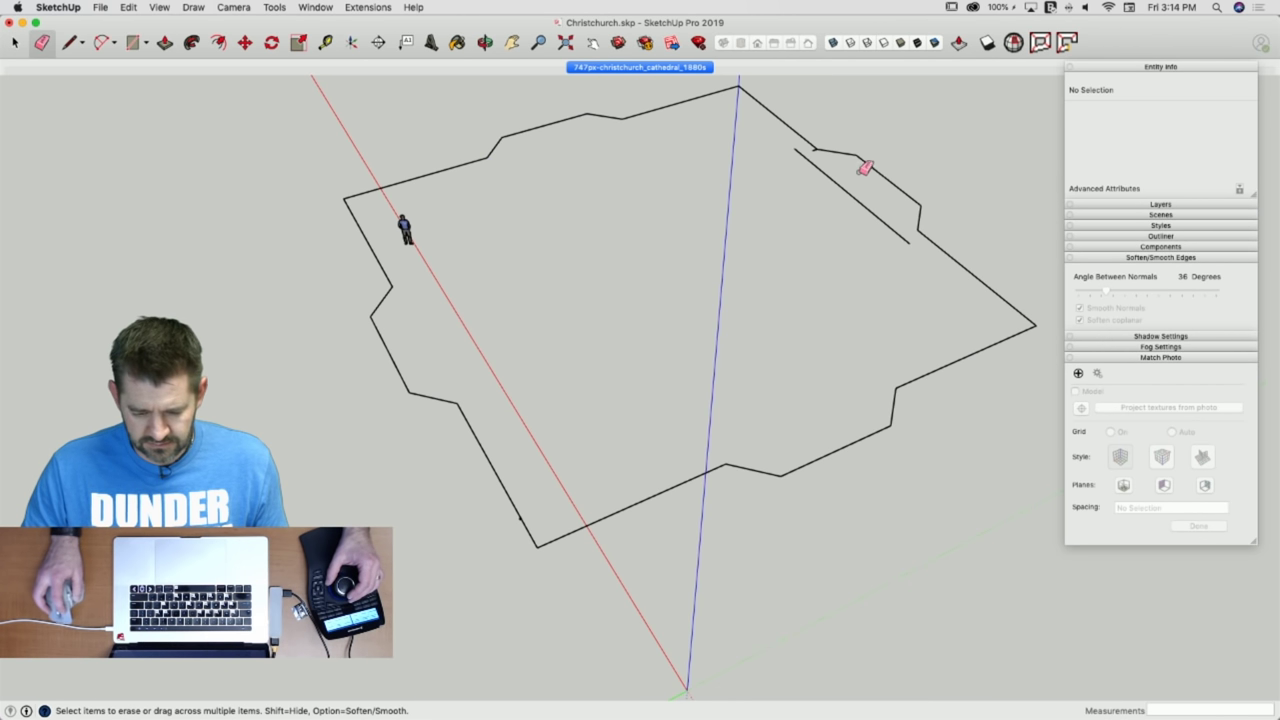
{"action": "key", "text": "Escape"}
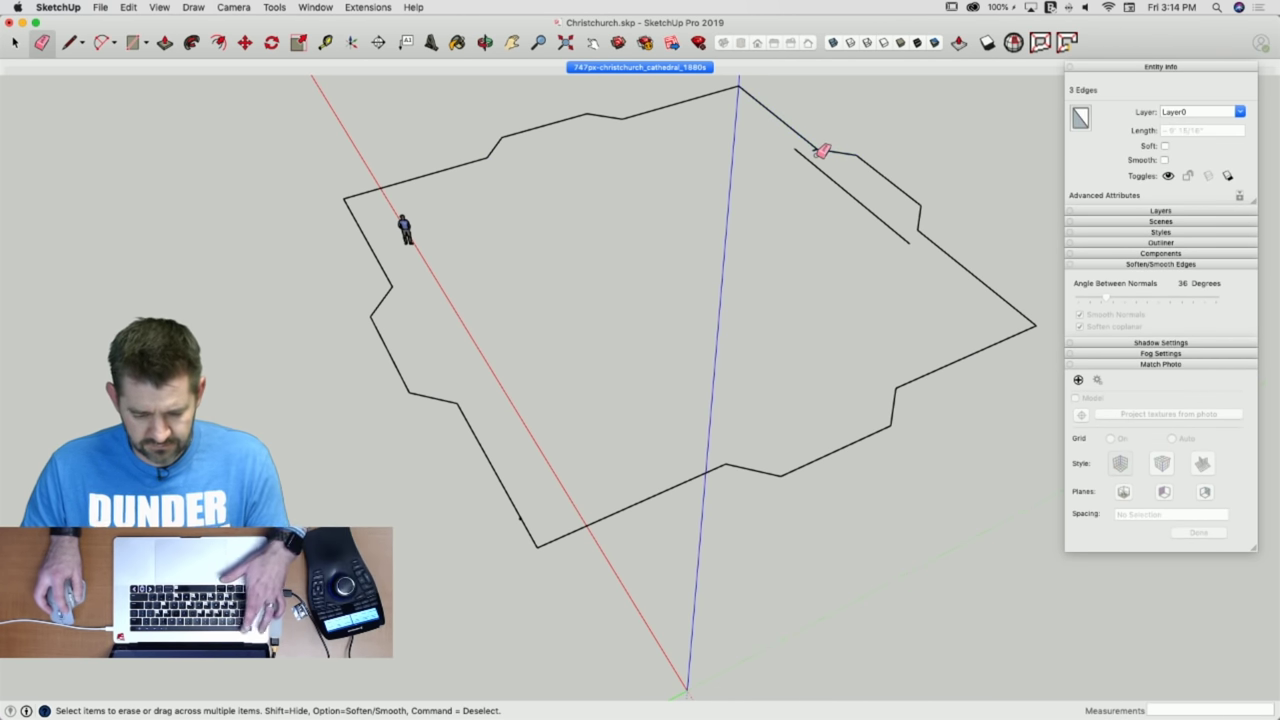
{"action": "left_click", "coordinate": [813, 151]}
{"action": "left_click", "coordinate": [815, 163]}
Try Follow Me again with the small profile along the whole cleaned-up band outline.
{"action": "key", "text": "space"}
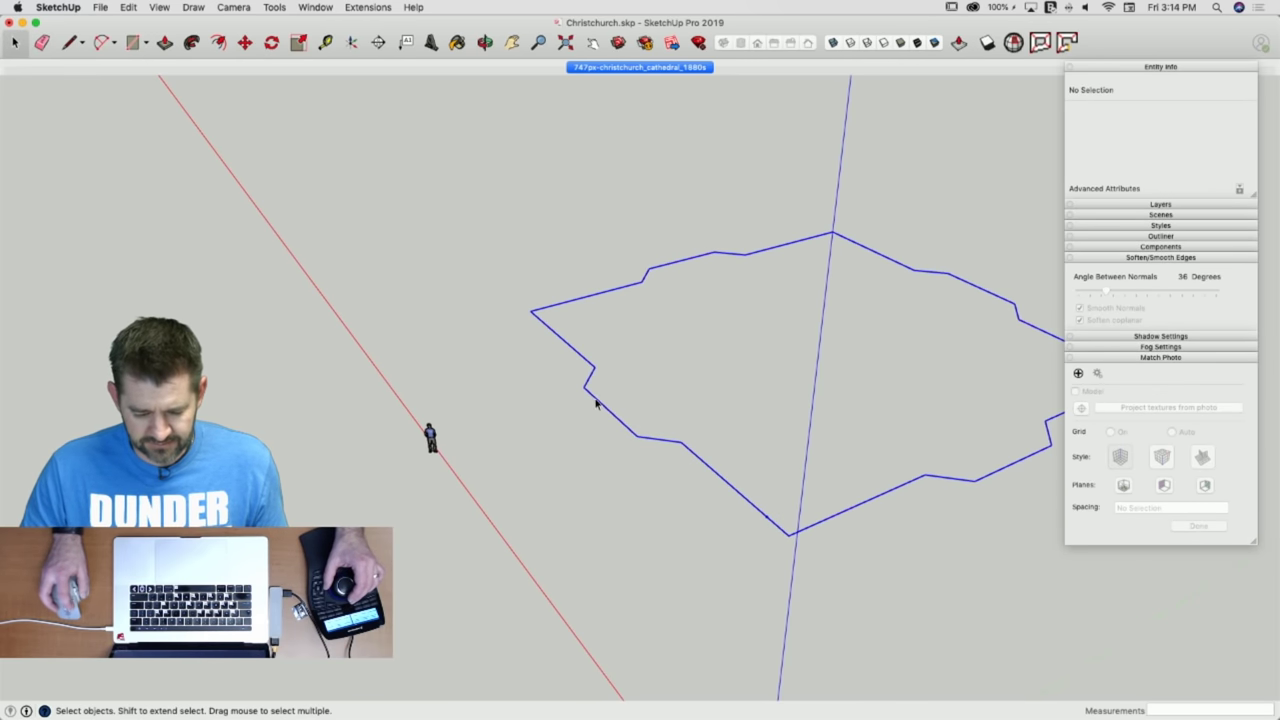
{"action": "triple_click", "coordinate": [596, 403]}
{"action": "left_click", "coordinate": [896, 585]}
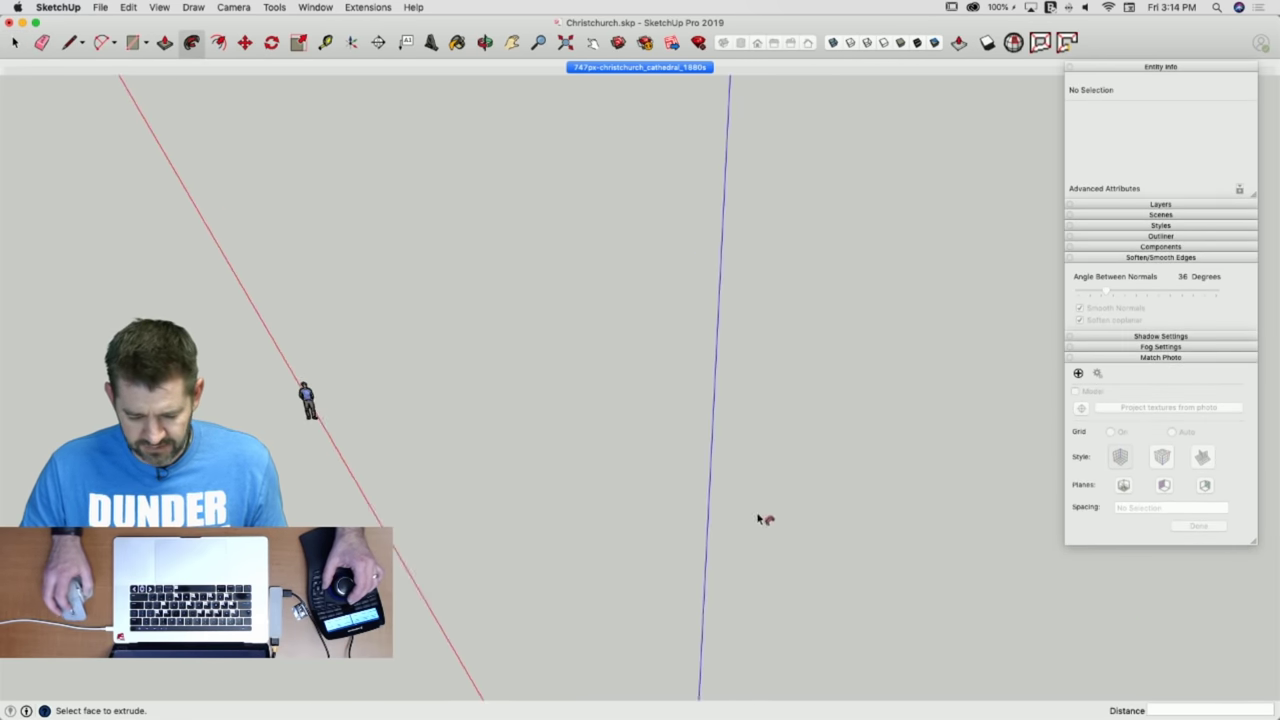
{"action": "scroll", "coordinate": [205, 352], "scroll_direction": "up", "scroll_amount": 1}
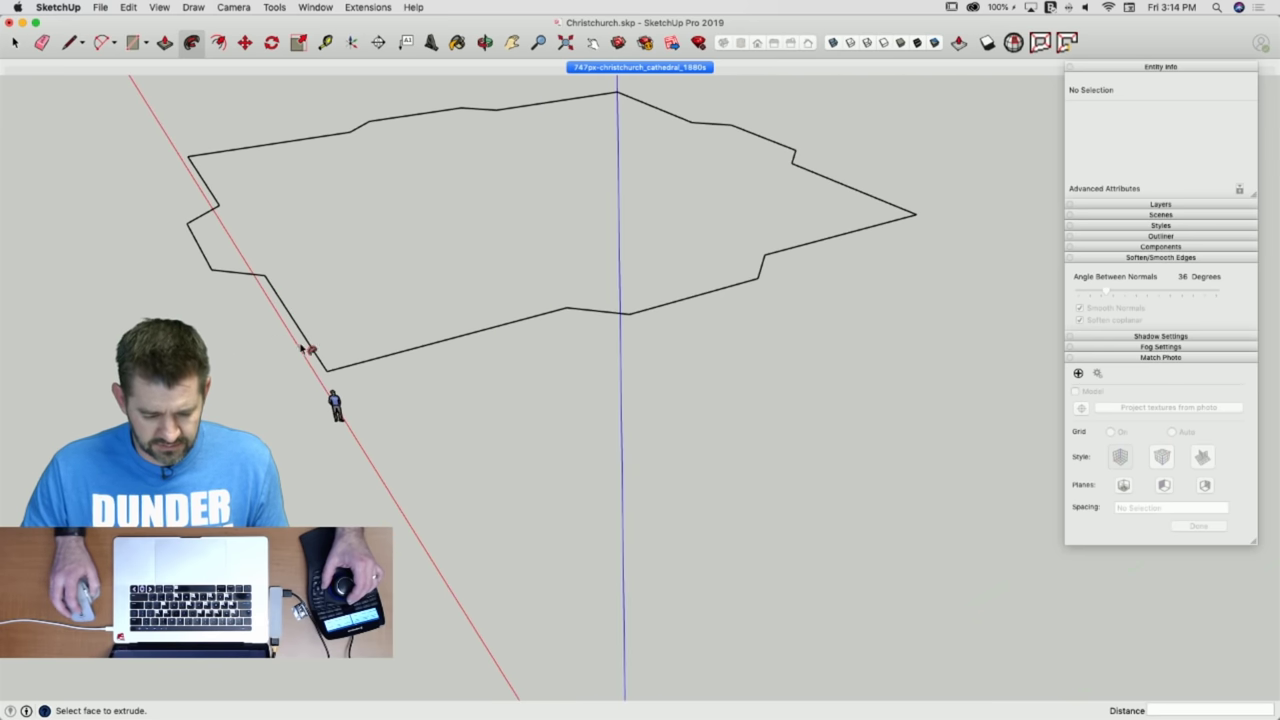
{"action": "scroll", "coordinate": [310, 349], "scroll_direction": "up", "scroll_amount": 4}
{"action": "scroll", "coordinate": [330, 358], "scroll_direction": "down", "scroll_amount": 2}
{"action": "scroll", "coordinate": [355, 370], "scroll_direction": "up", "scroll_amount": 1}
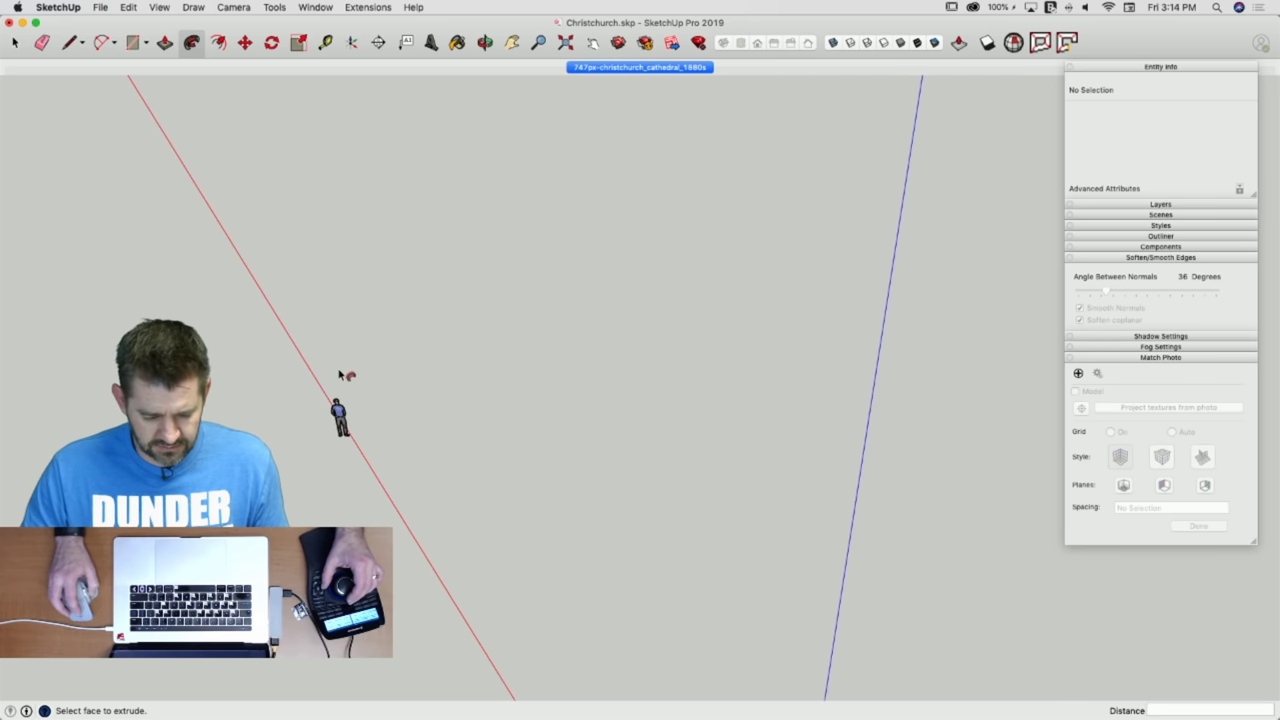
{"action": "left_click", "coordinate": [328, 372]}
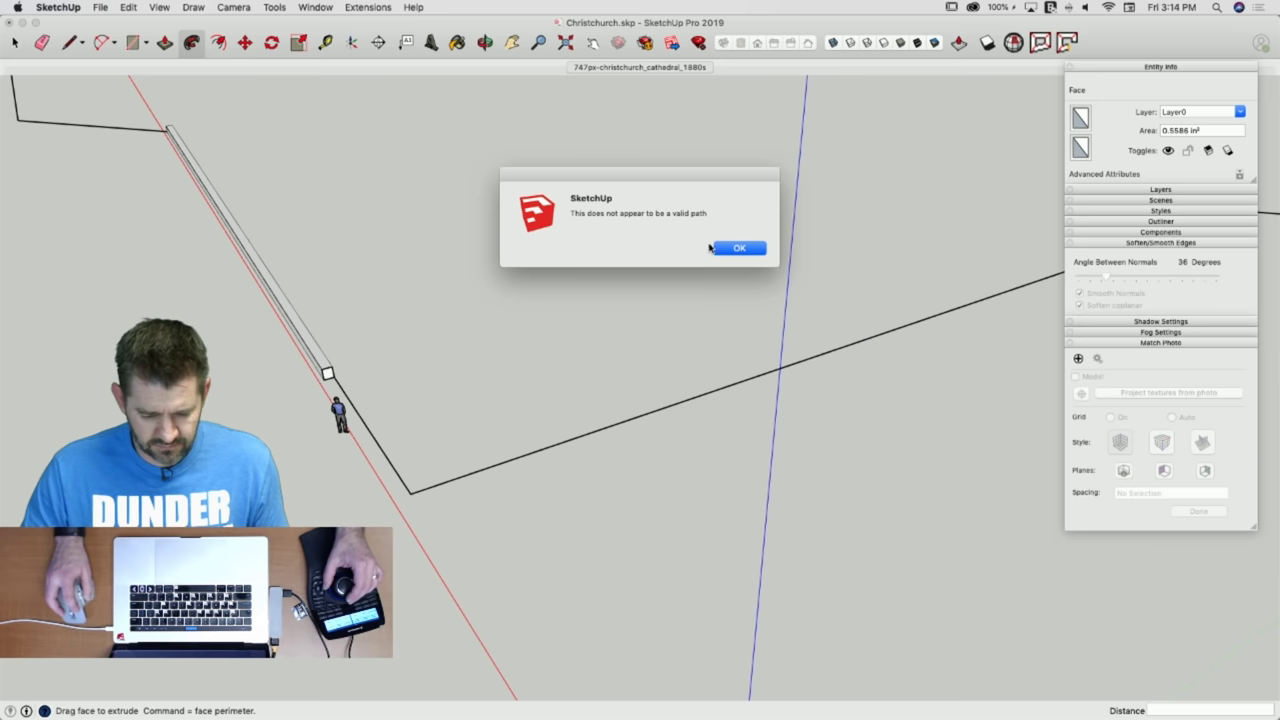
{"action": "left_click", "coordinate": [739, 250]}
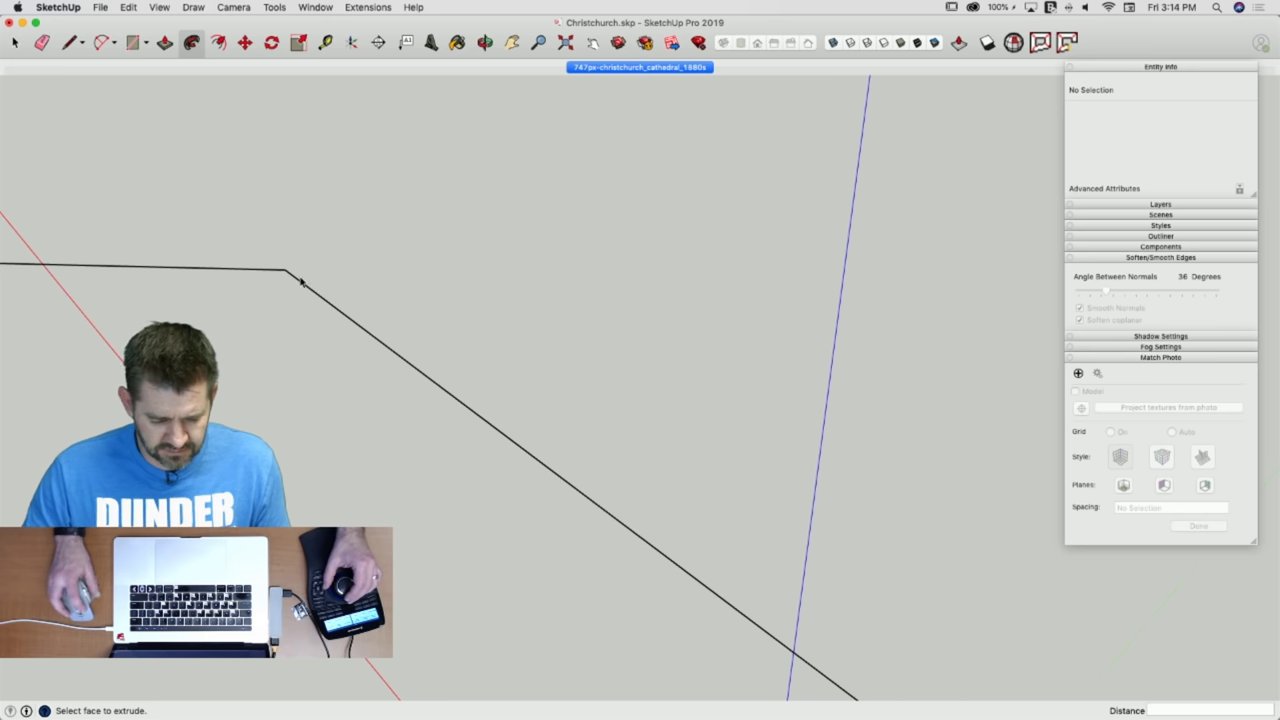
Select only the band outline's edges without the profile and sweep the small square profile along them with Follow Me.
{"action": "triple_click", "coordinate": [298, 285]}
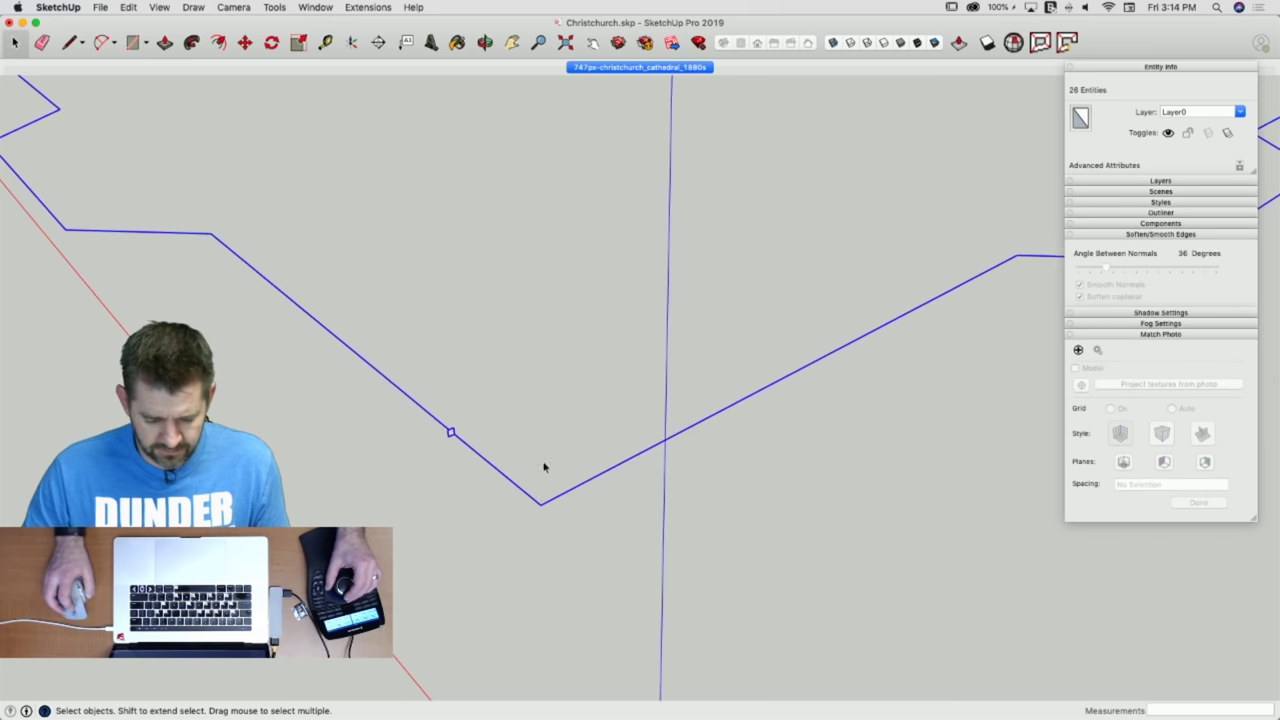
{"action": "scroll", "coordinate": [457, 455], "scroll_direction": "up", "scroll_amount": 3}
{"action": "scroll", "coordinate": [457, 454], "scroll_direction": "down", "scroll_amount": 5}
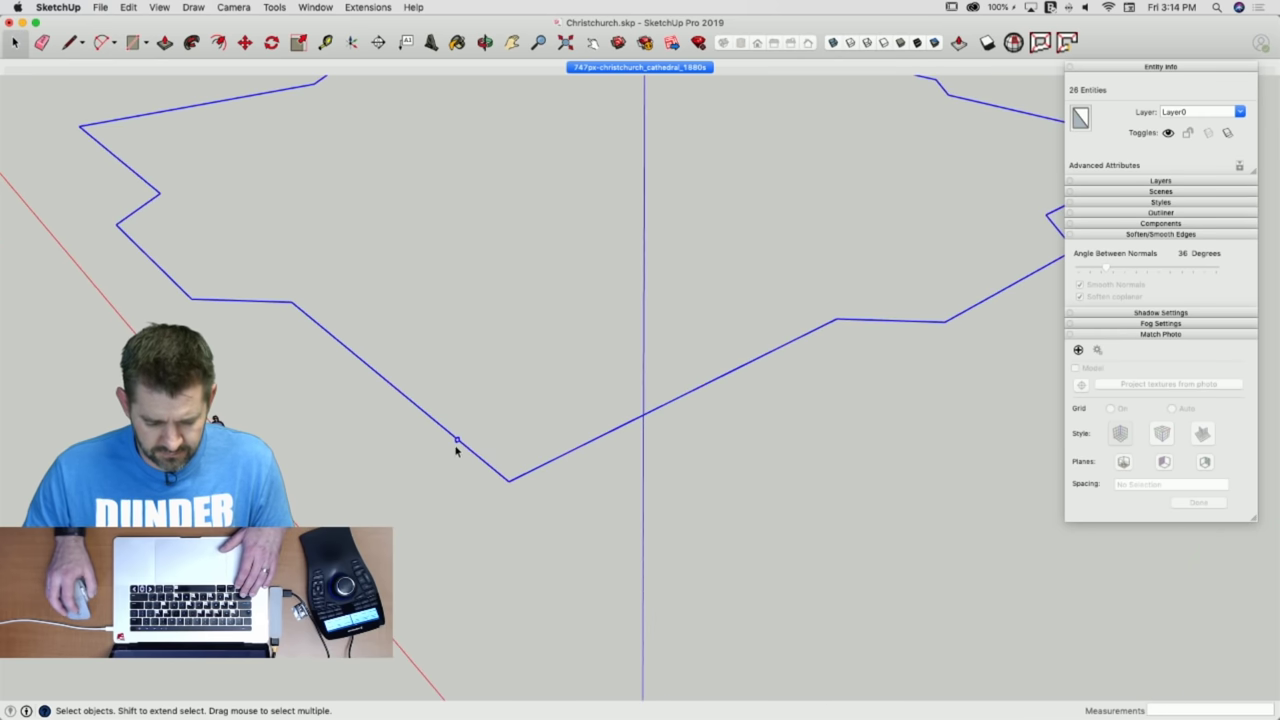
{"action": "scroll", "coordinate": [455, 450], "scroll_direction": "up", "scroll_amount": 5}
{"action": "scroll", "coordinate": [456, 449], "scroll_direction": "down", "scroll_amount": 4}
{"action": "scroll", "coordinate": [463, 431], "scroll_direction": "up", "scroll_amount": 4}
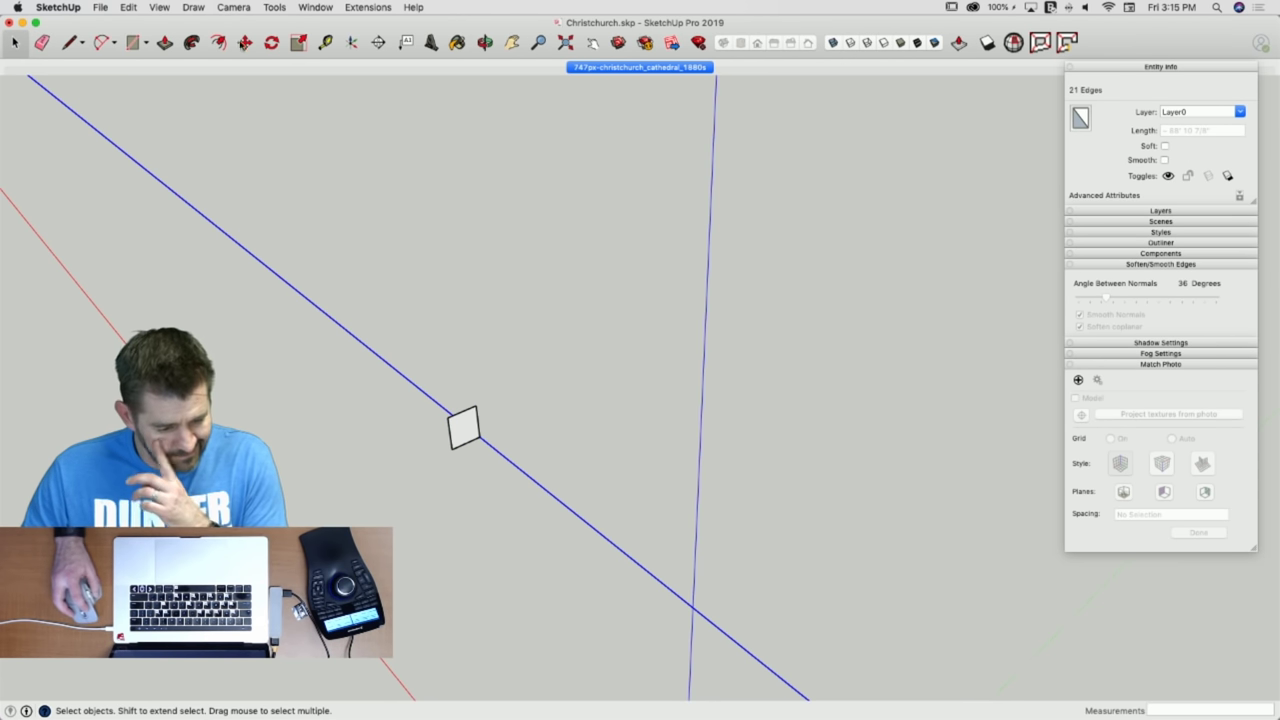
{"action": "left_click", "coordinate": [192, 43]}
{"action": "scroll", "coordinate": [462, 432], "scroll_direction": "down", "scroll_amount": 10}
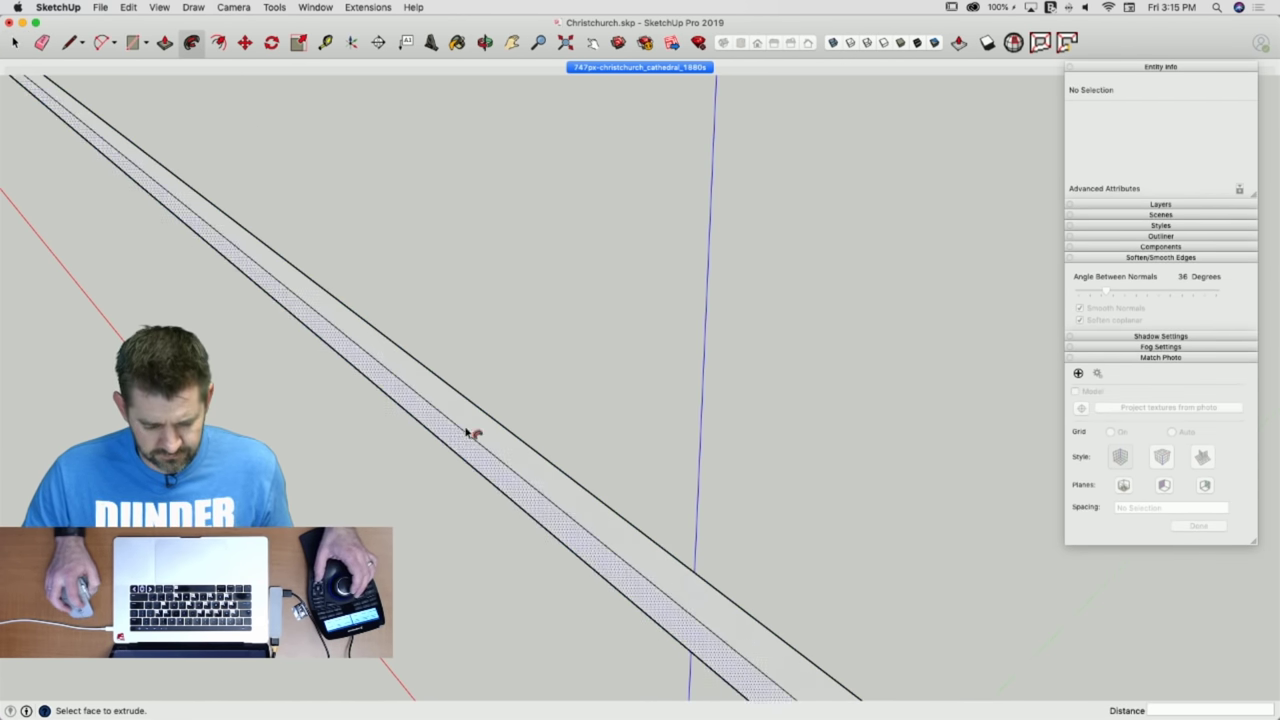
{"action": "key", "text": "space"}
{"action": "scroll", "coordinate": [366, 200], "scroll_direction": "down", "scroll_amount": 6}
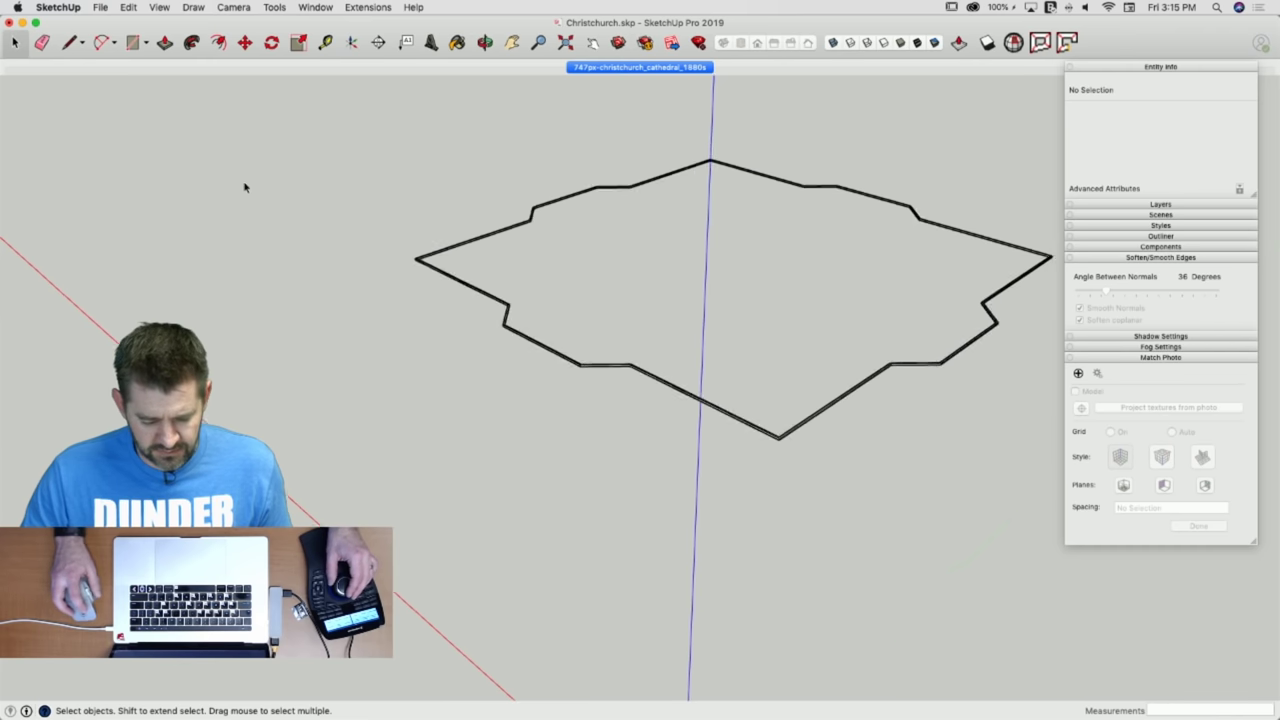
Unhide all hidden objects to bring the cathedral back around the swept band.
{"action": "left_click", "coordinate": [129, 7]}
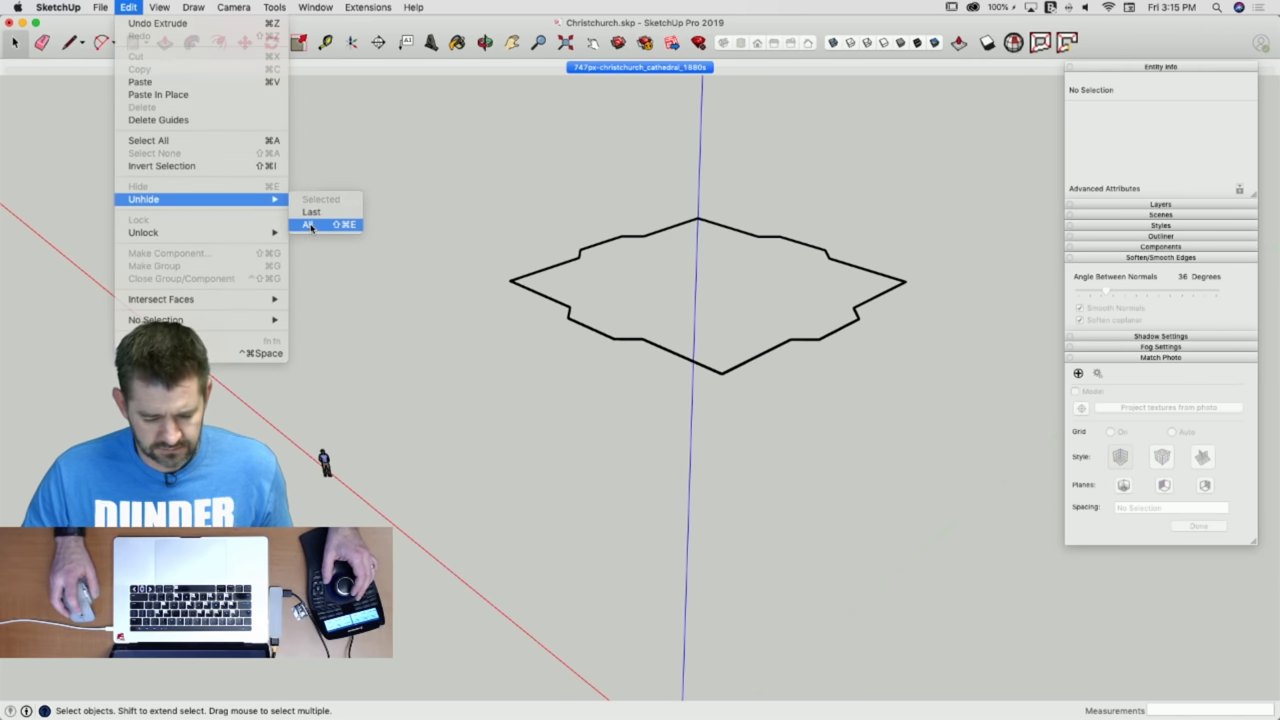
{"action": "left_click", "coordinate": [311, 226]}
{"action": "scroll", "coordinate": [668, 277], "scroll_direction": "up", "scroll_amount": 10}
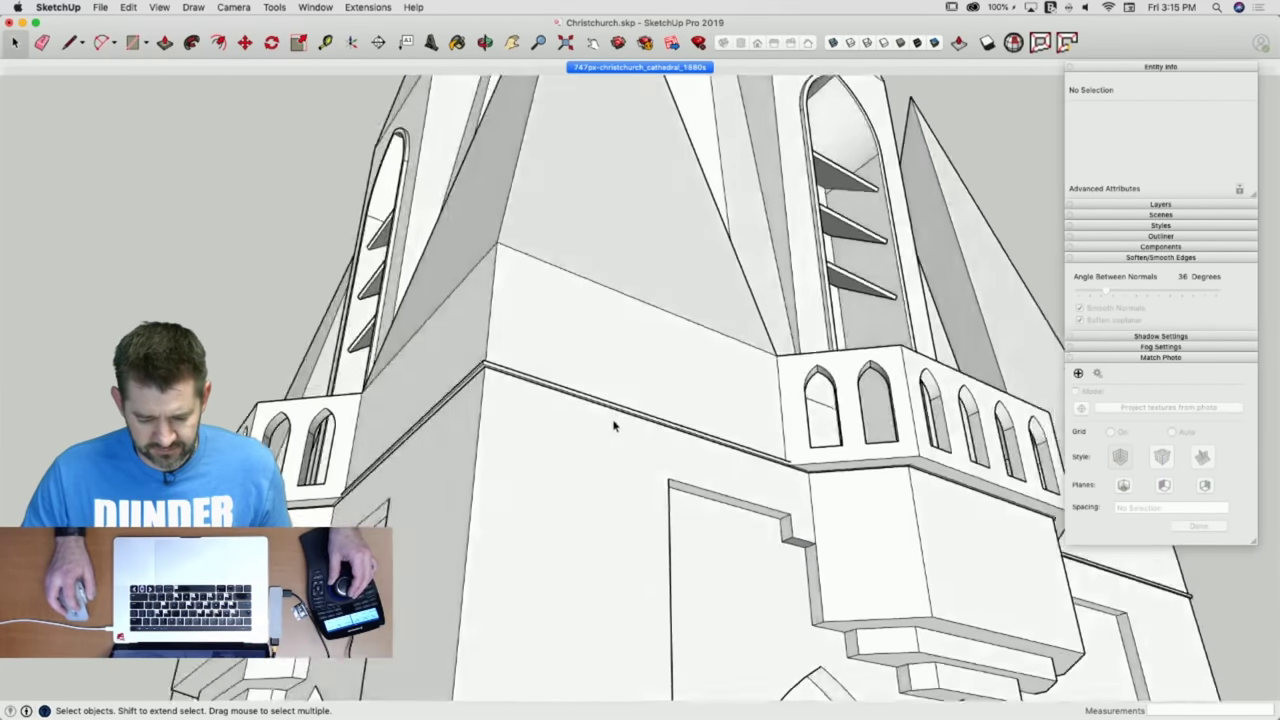
Push/Pull the band's underside by 1" and bring its top face in line with the base of the belfry balconies.
{"action": "key", "text": "p"}
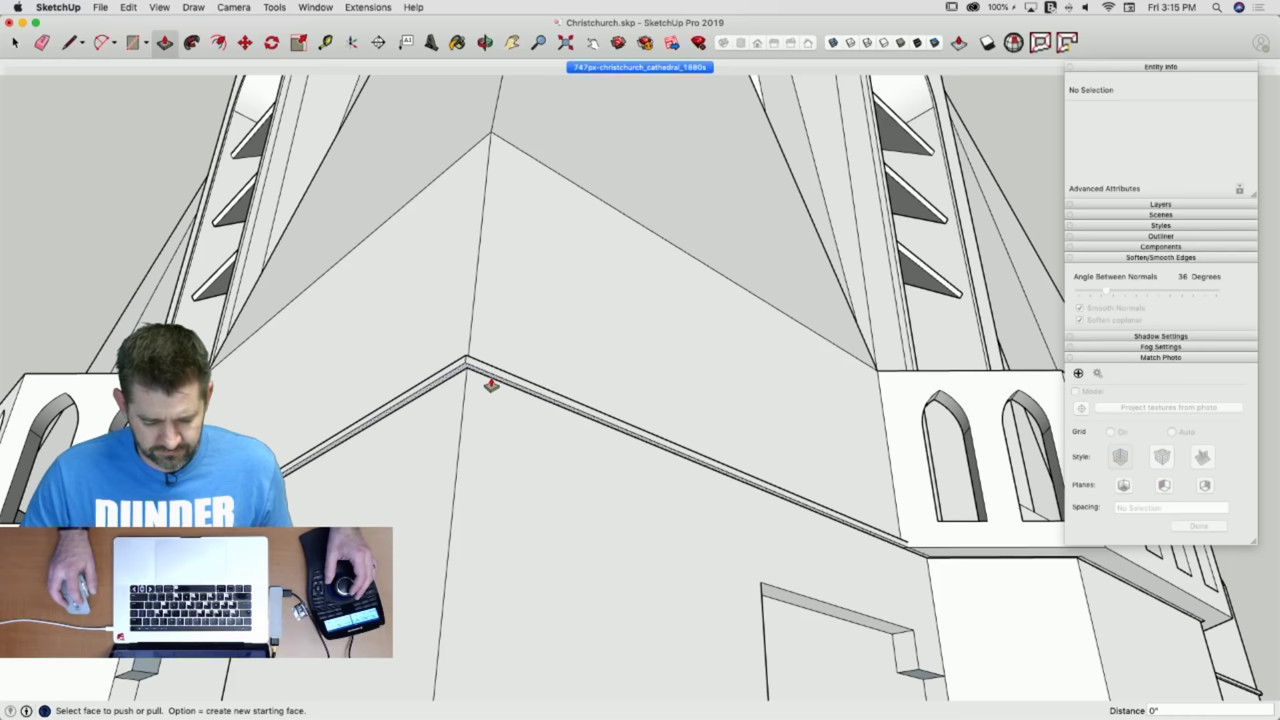
{"action": "left_click", "coordinate": [490, 384]}
{"action": "left_click", "coordinate": [490, 394]}
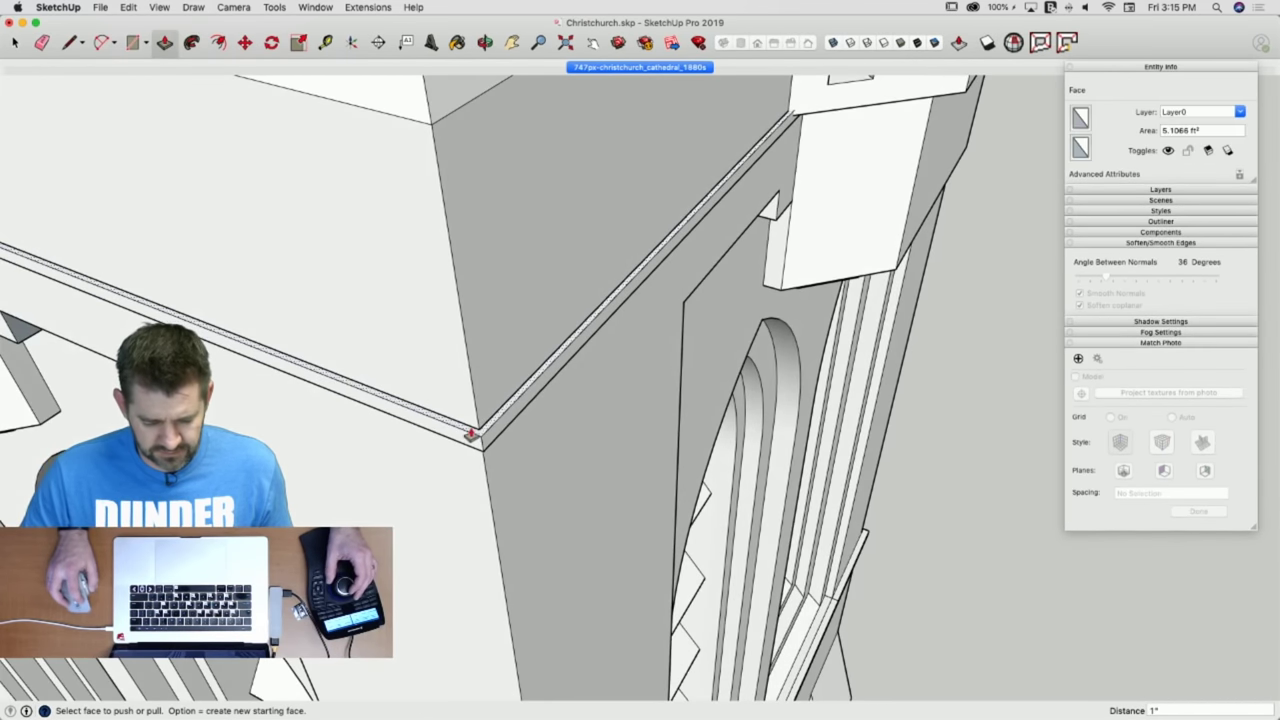
{"action": "left_click", "coordinate": [471, 435]}
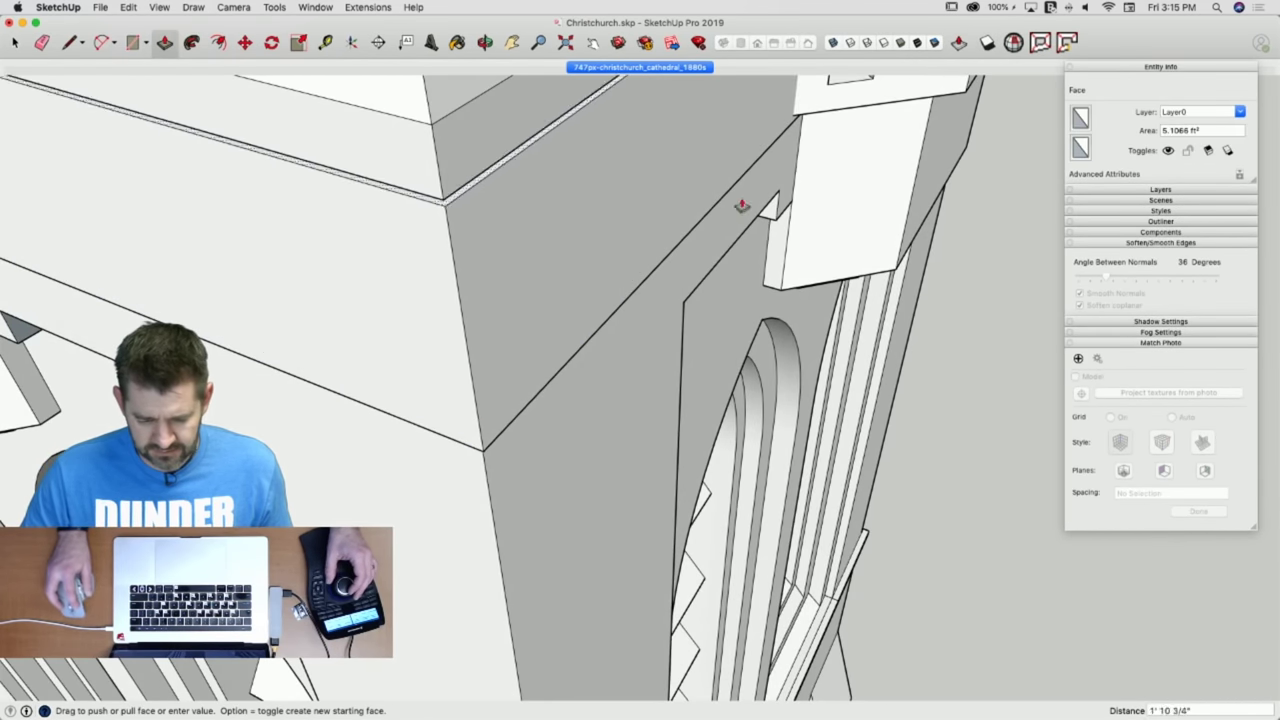
{"action": "left_click", "coordinate": [793, 118]}
{"action": "key", "text": "space"}
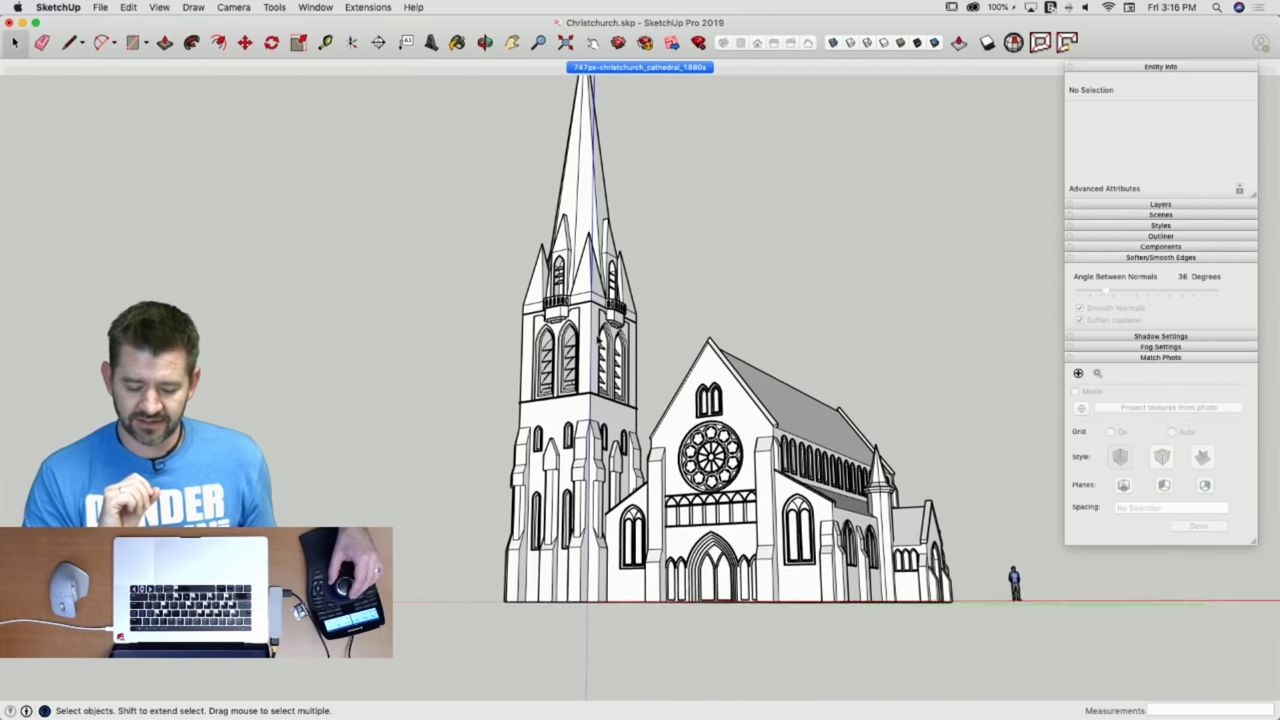
Explode the cathedral group into loose geometry and clear the selection.
{"action": "middle_click_drag", "start_coordinate": [598, 340], "coordinate": [598, 341]}
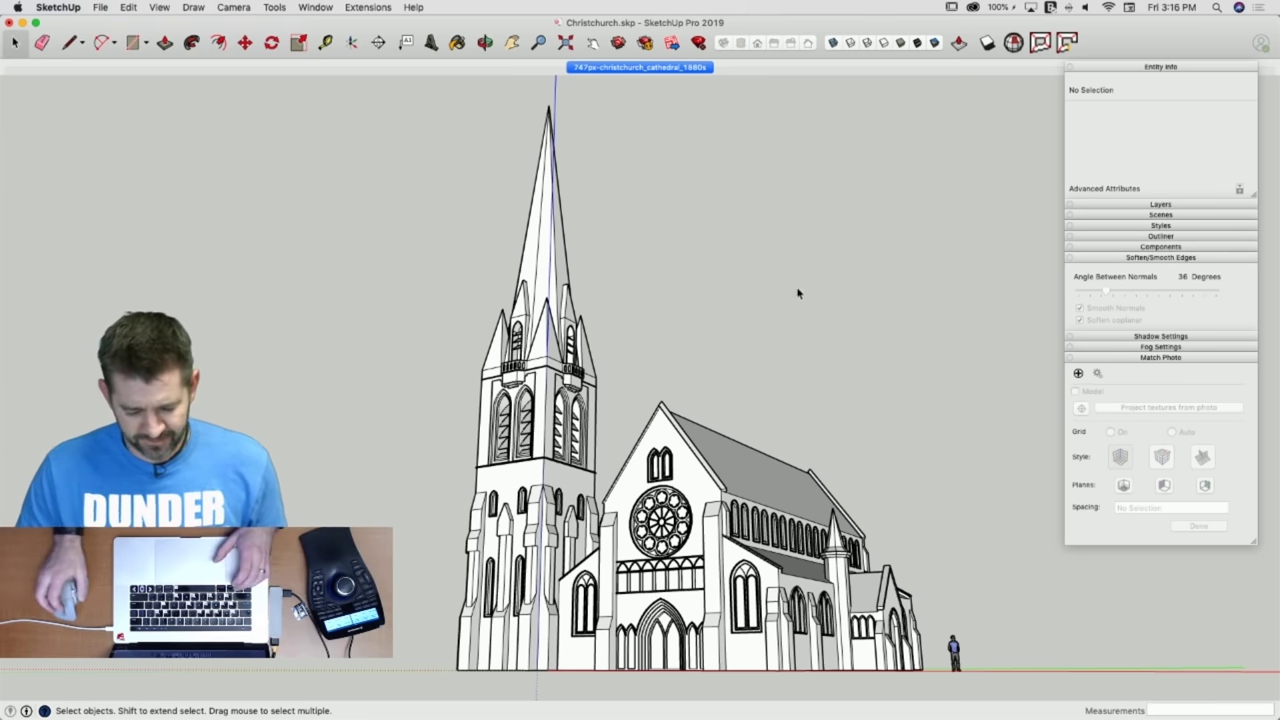
{"action": "right_click", "coordinate": [535, 369]}
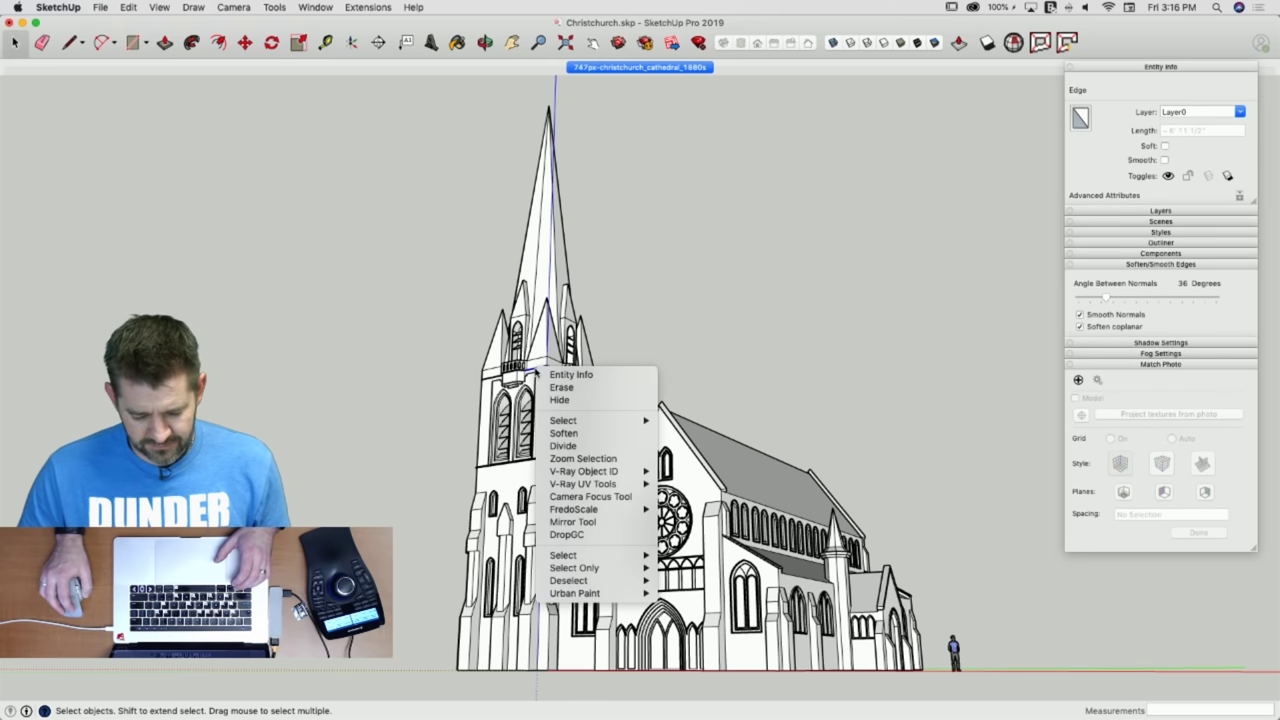
{"action": "left_click", "coordinate": [699, 321]}
{"action": "left_click", "coordinate": [549, 322]}
{"action": "right_click", "coordinate": [550, 306]}
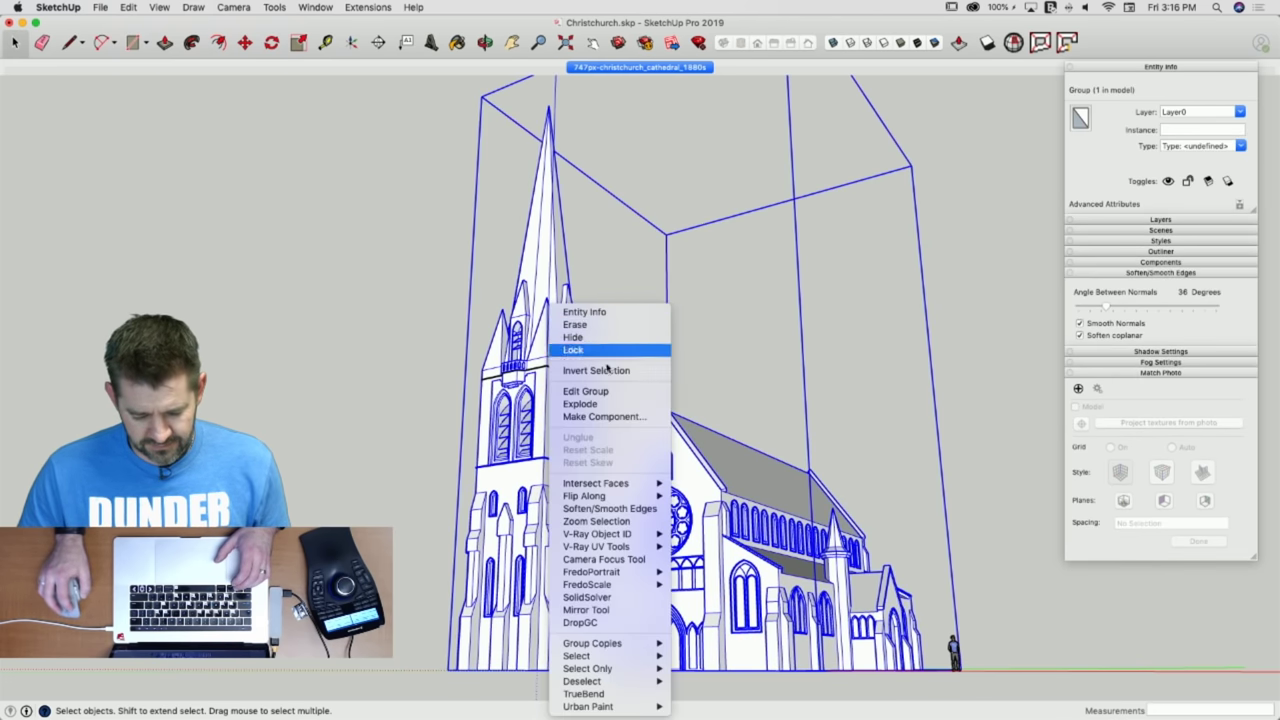
{"action": "left_click", "coordinate": [614, 403]}
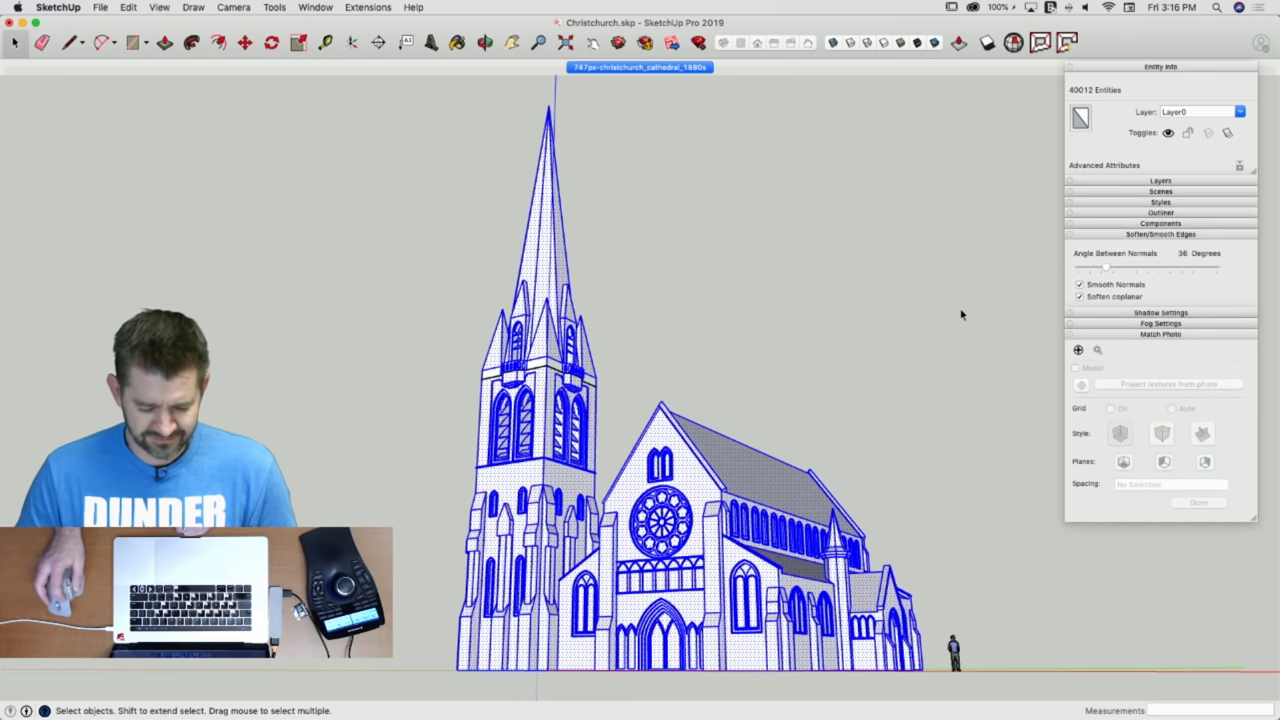
{"action": "left_click", "coordinate": [888, 320]}
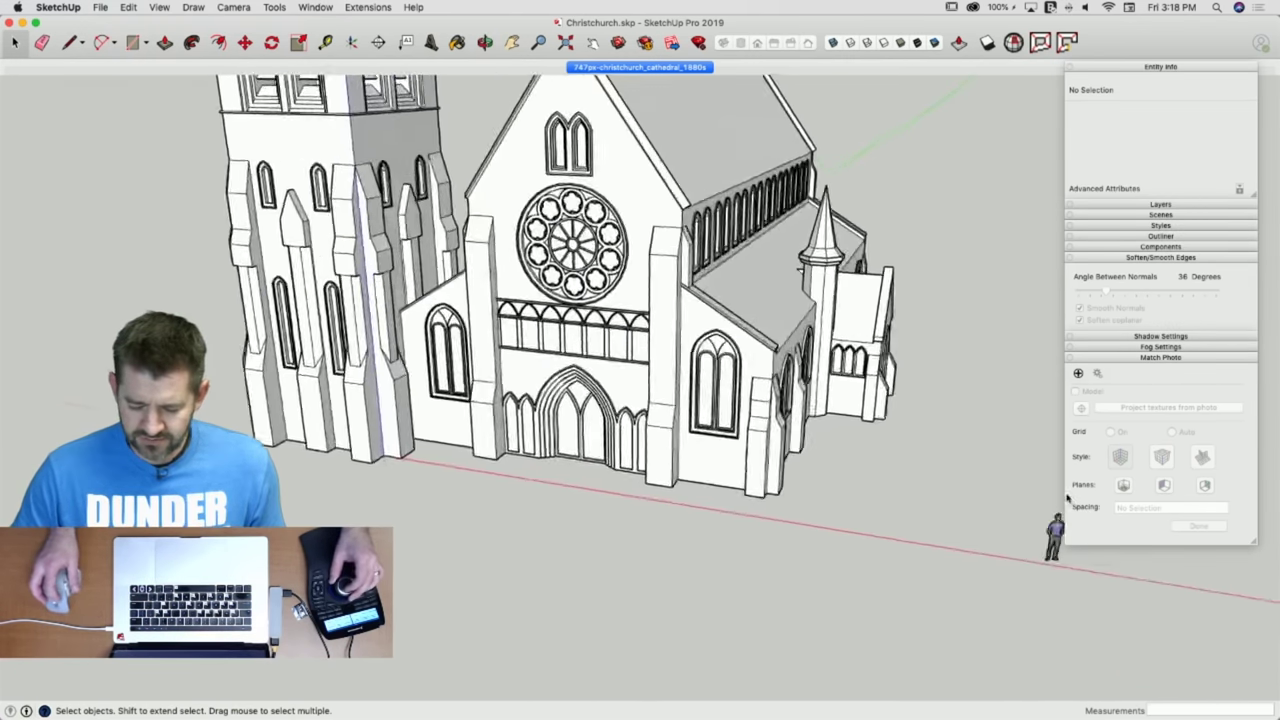
Move the human scale figure about 64' to stand in front of the cathedral's main entrance door.
{"action": "left_click", "coordinate": [960, 565]}
{"action": "key", "text": "m"}
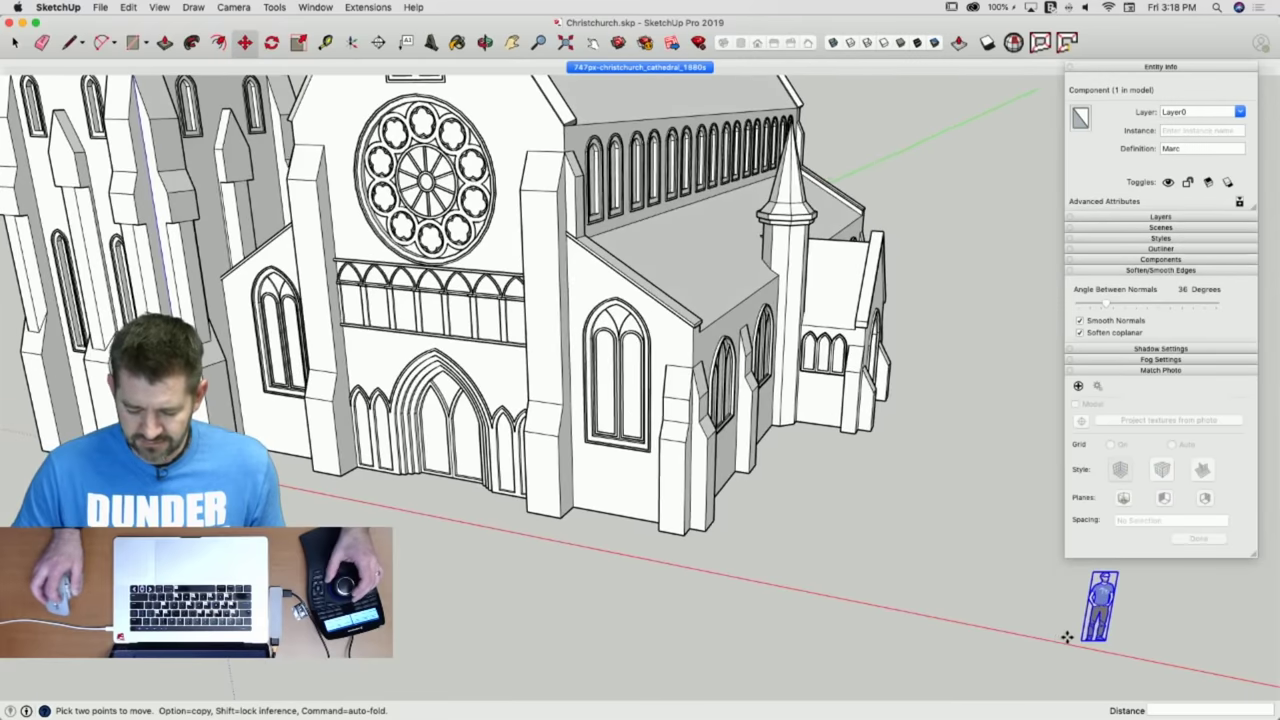
{"action": "left_click", "coordinate": [1043, 605]}
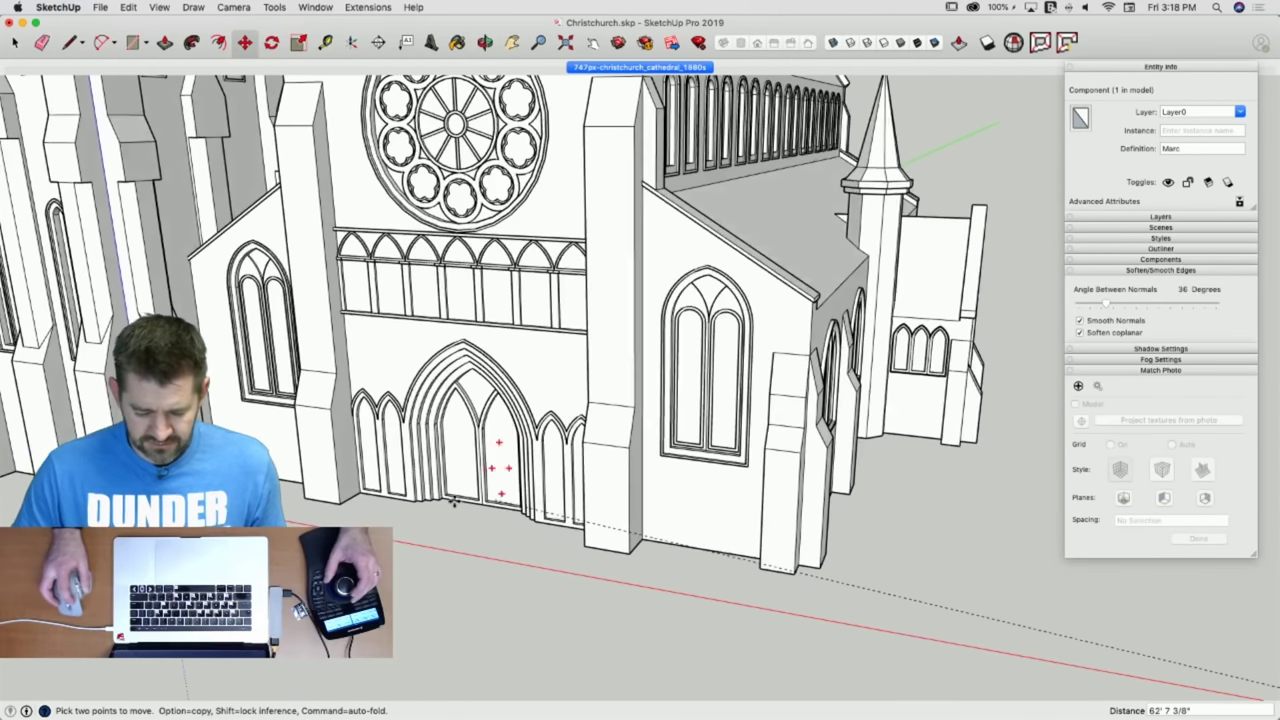
{"action": "left_click", "coordinate": [449, 515]}
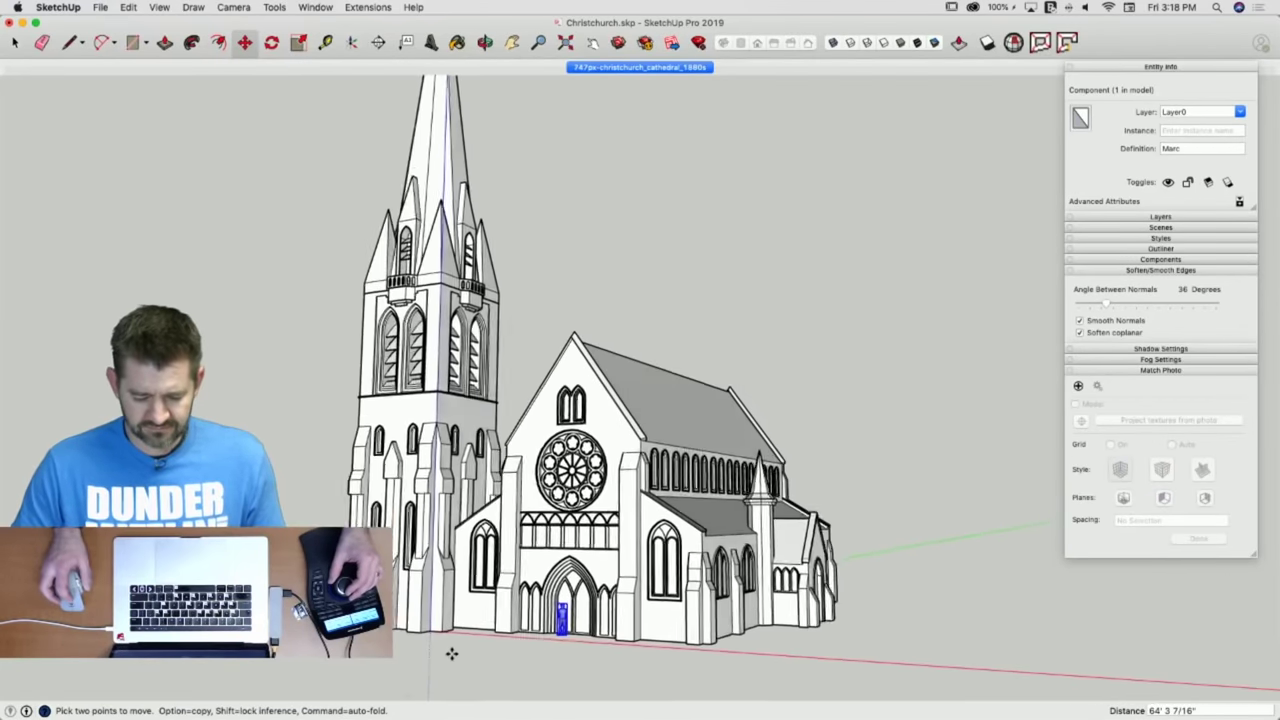
{"action": "key", "text": "space"}
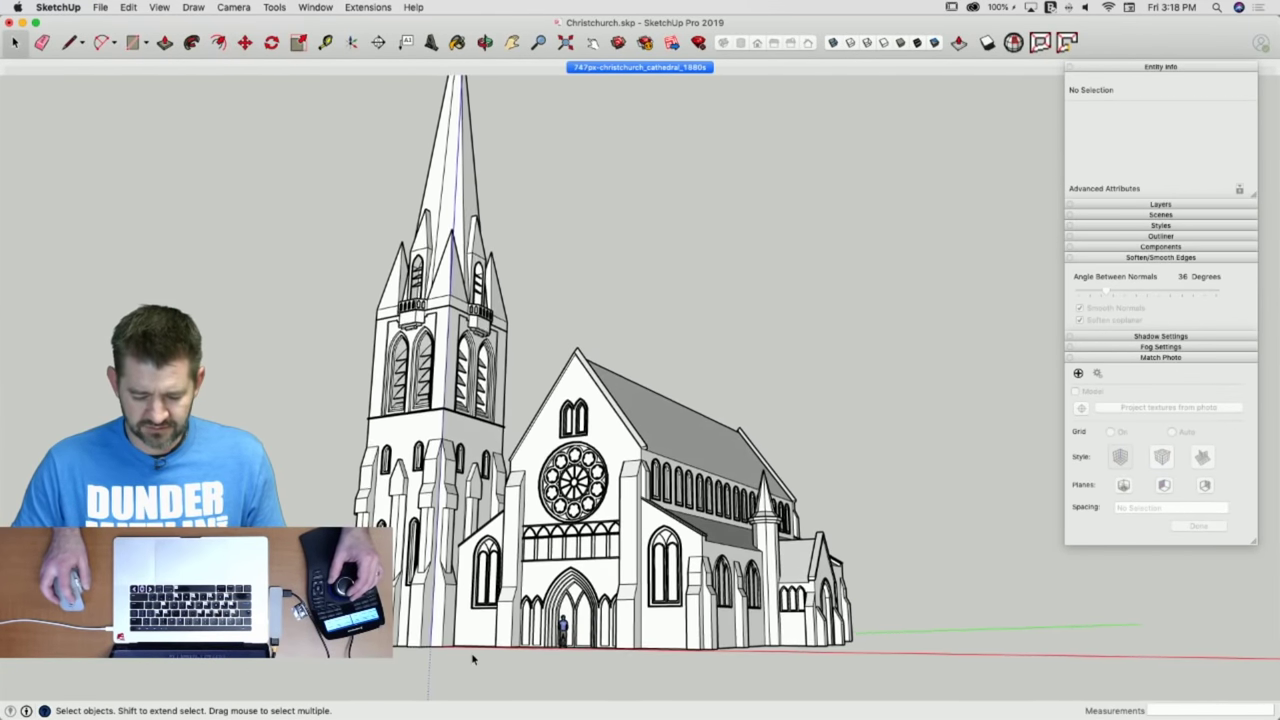